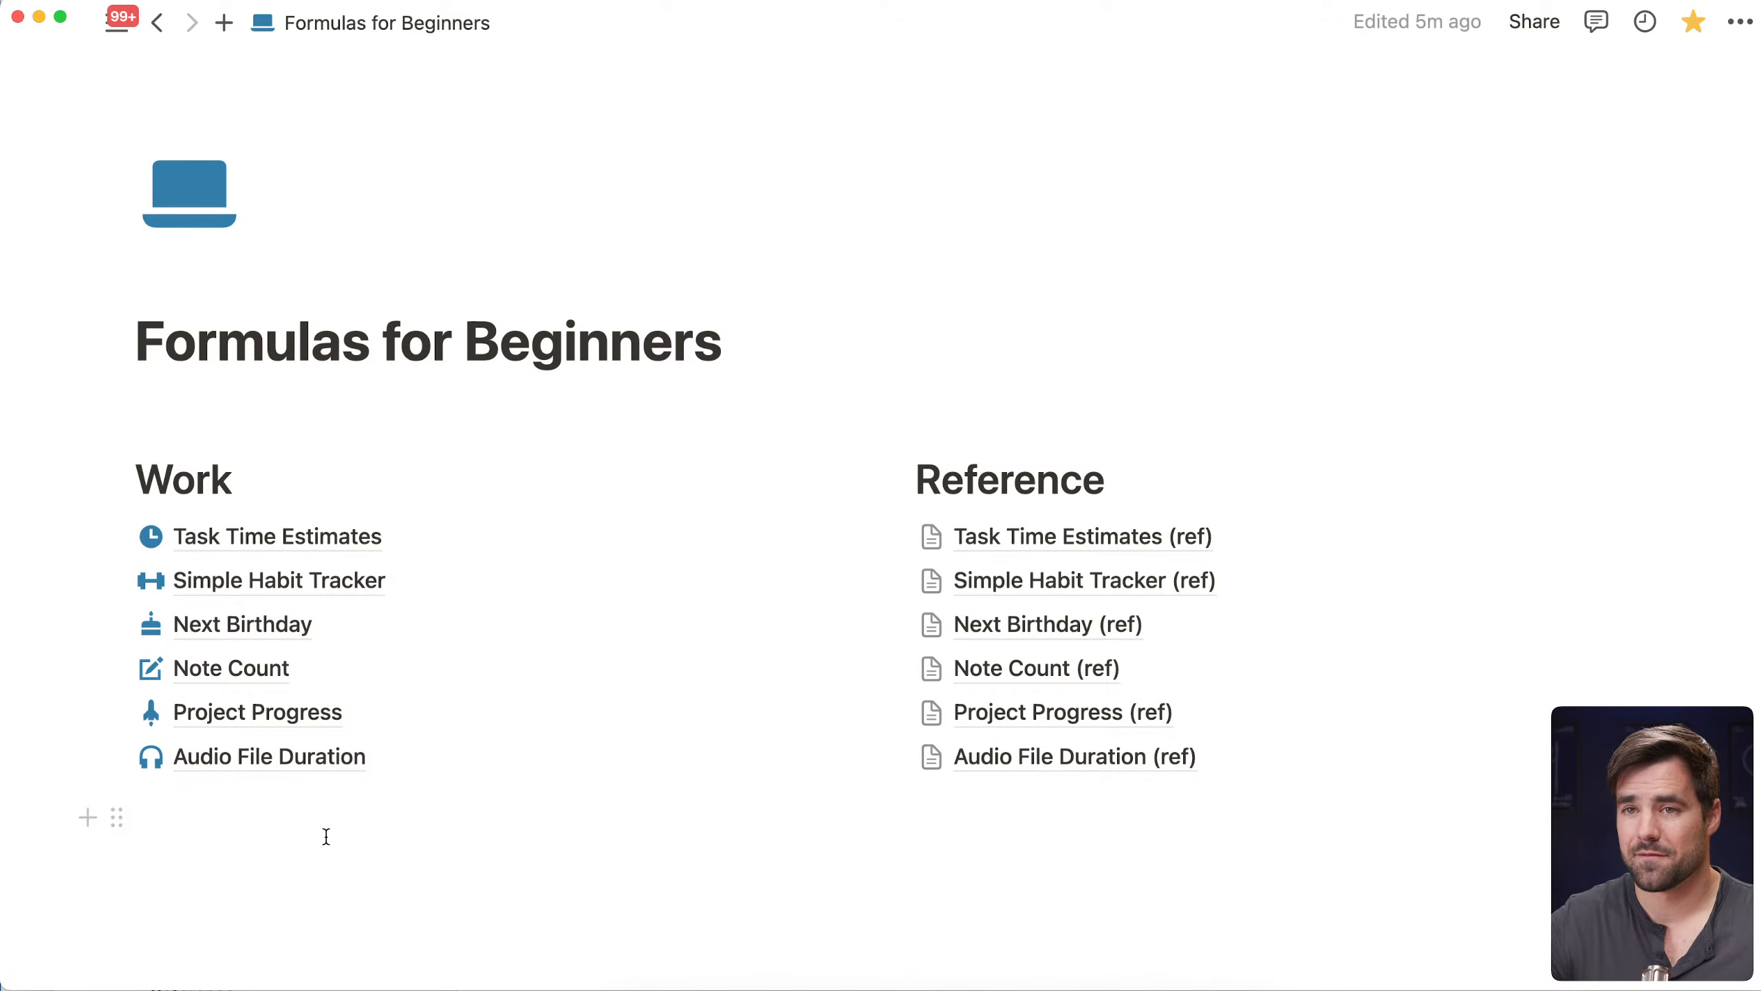
pyautogui.click(1383, 1)
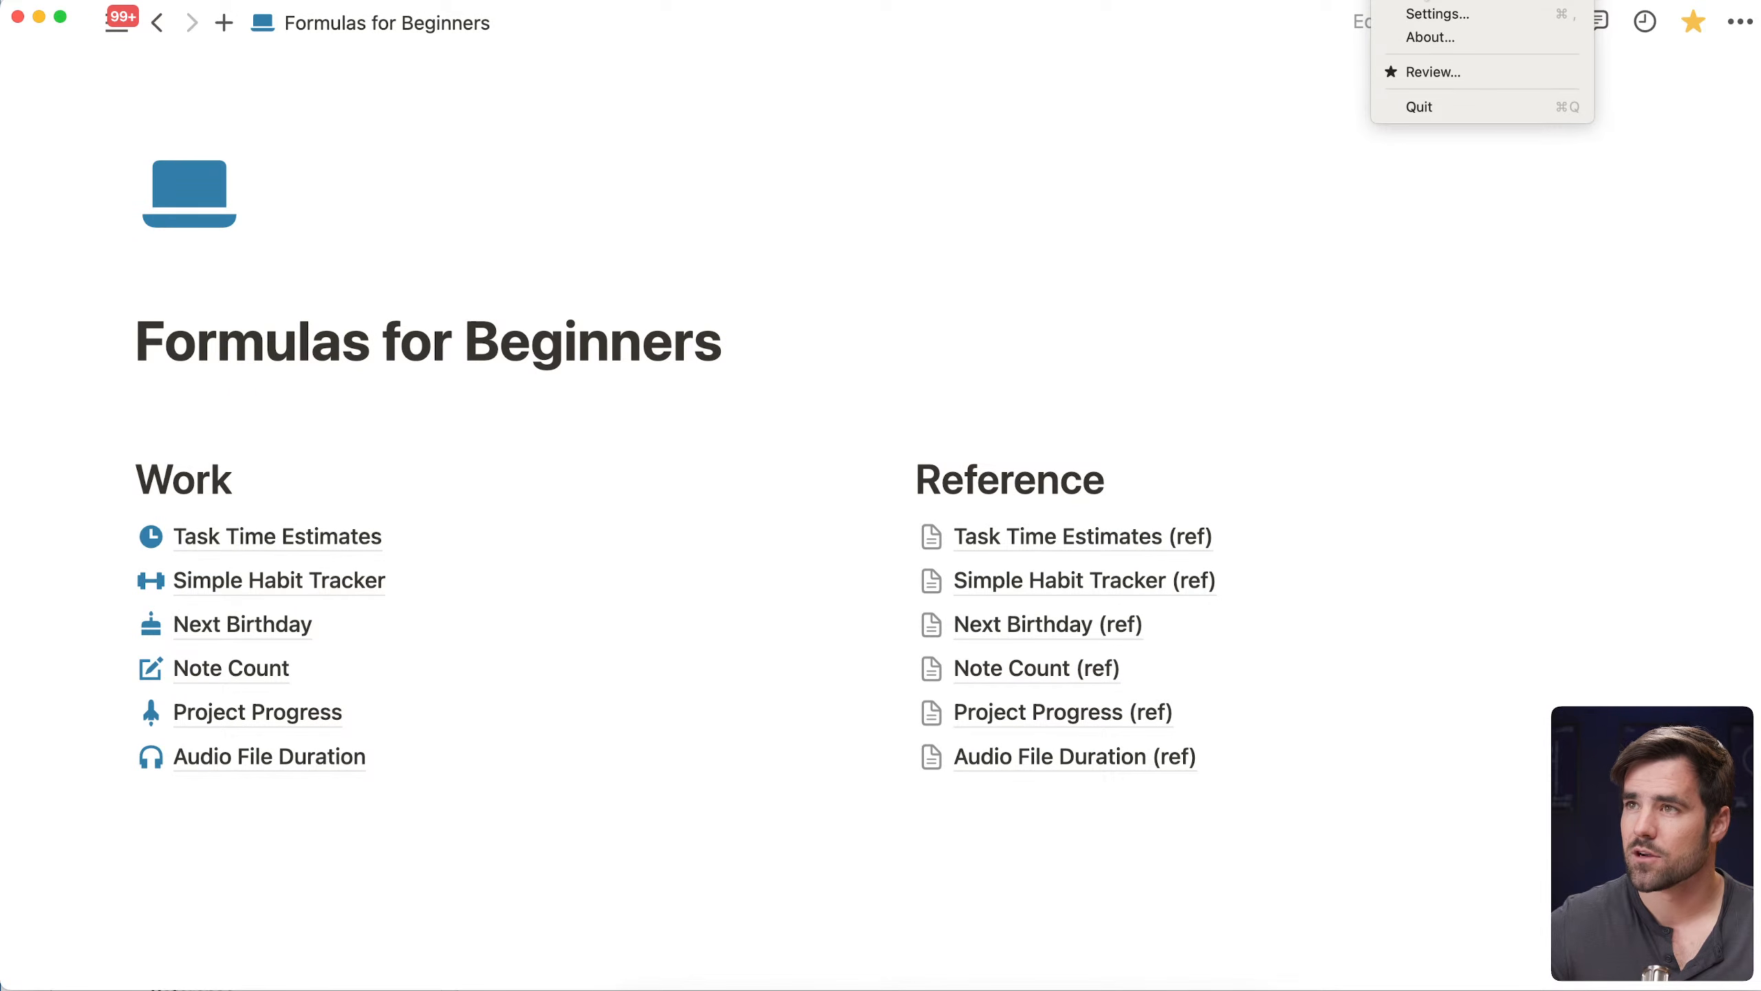
pyautogui.click(938, 319)
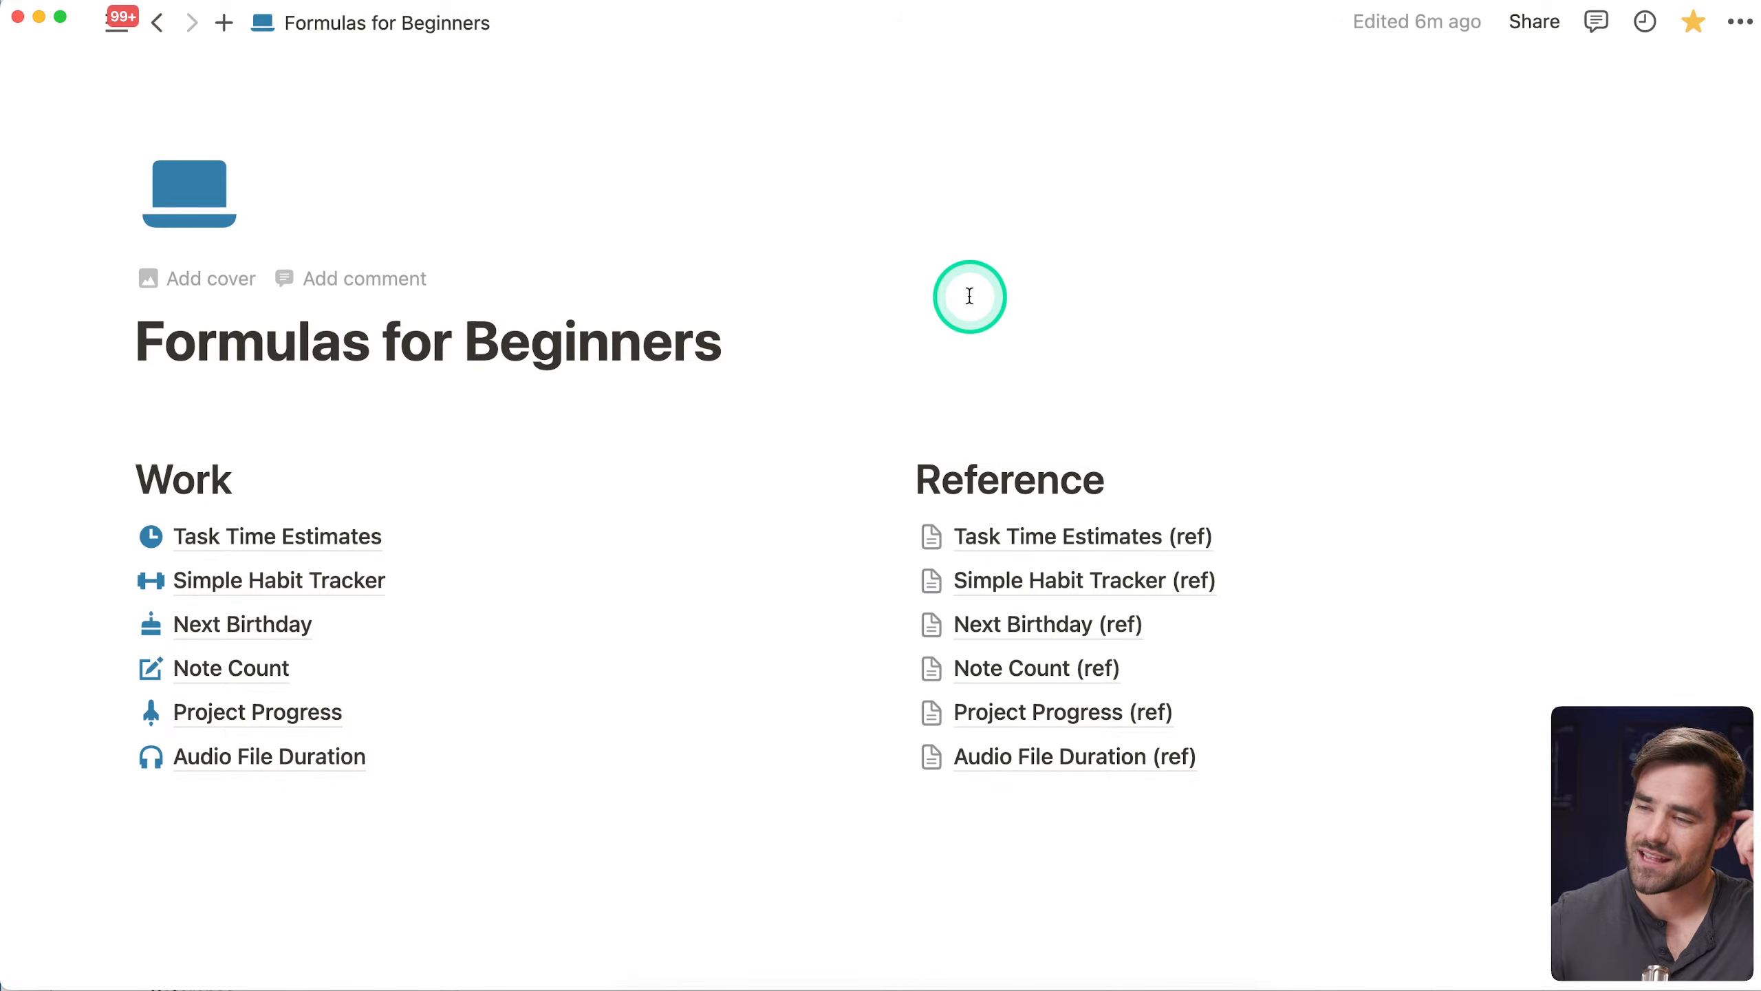
pyautogui.press('super+c')
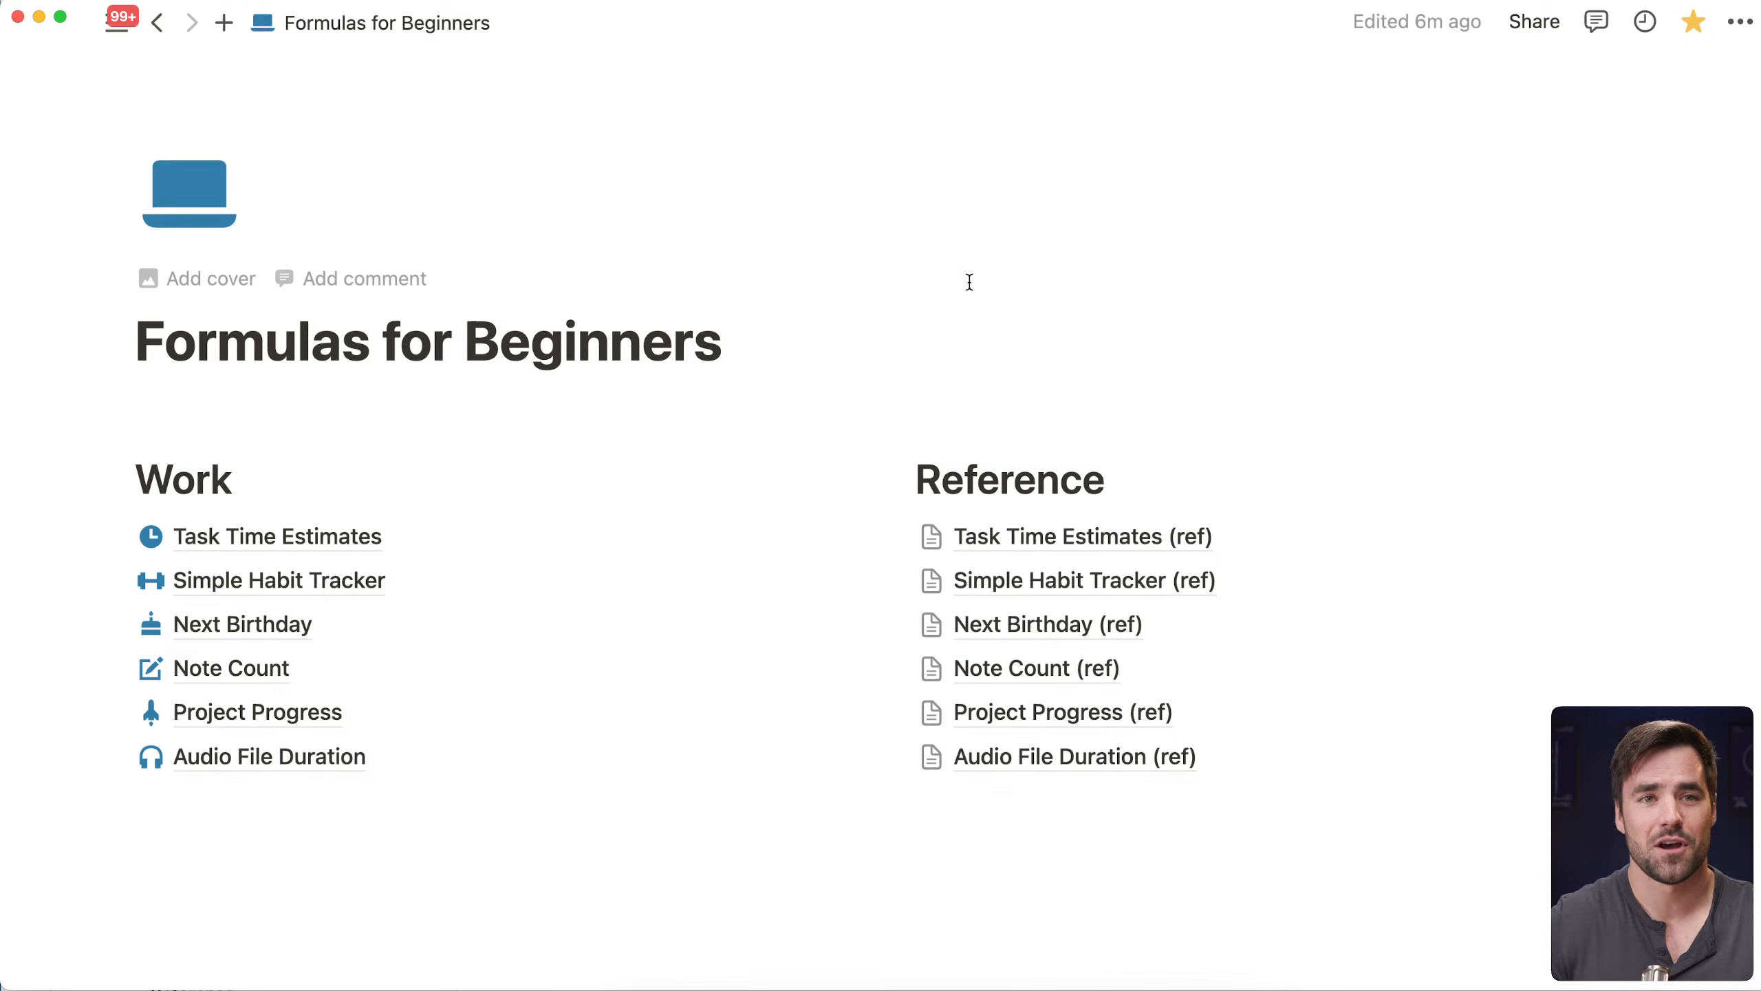
pyautogui.click(970, 278)
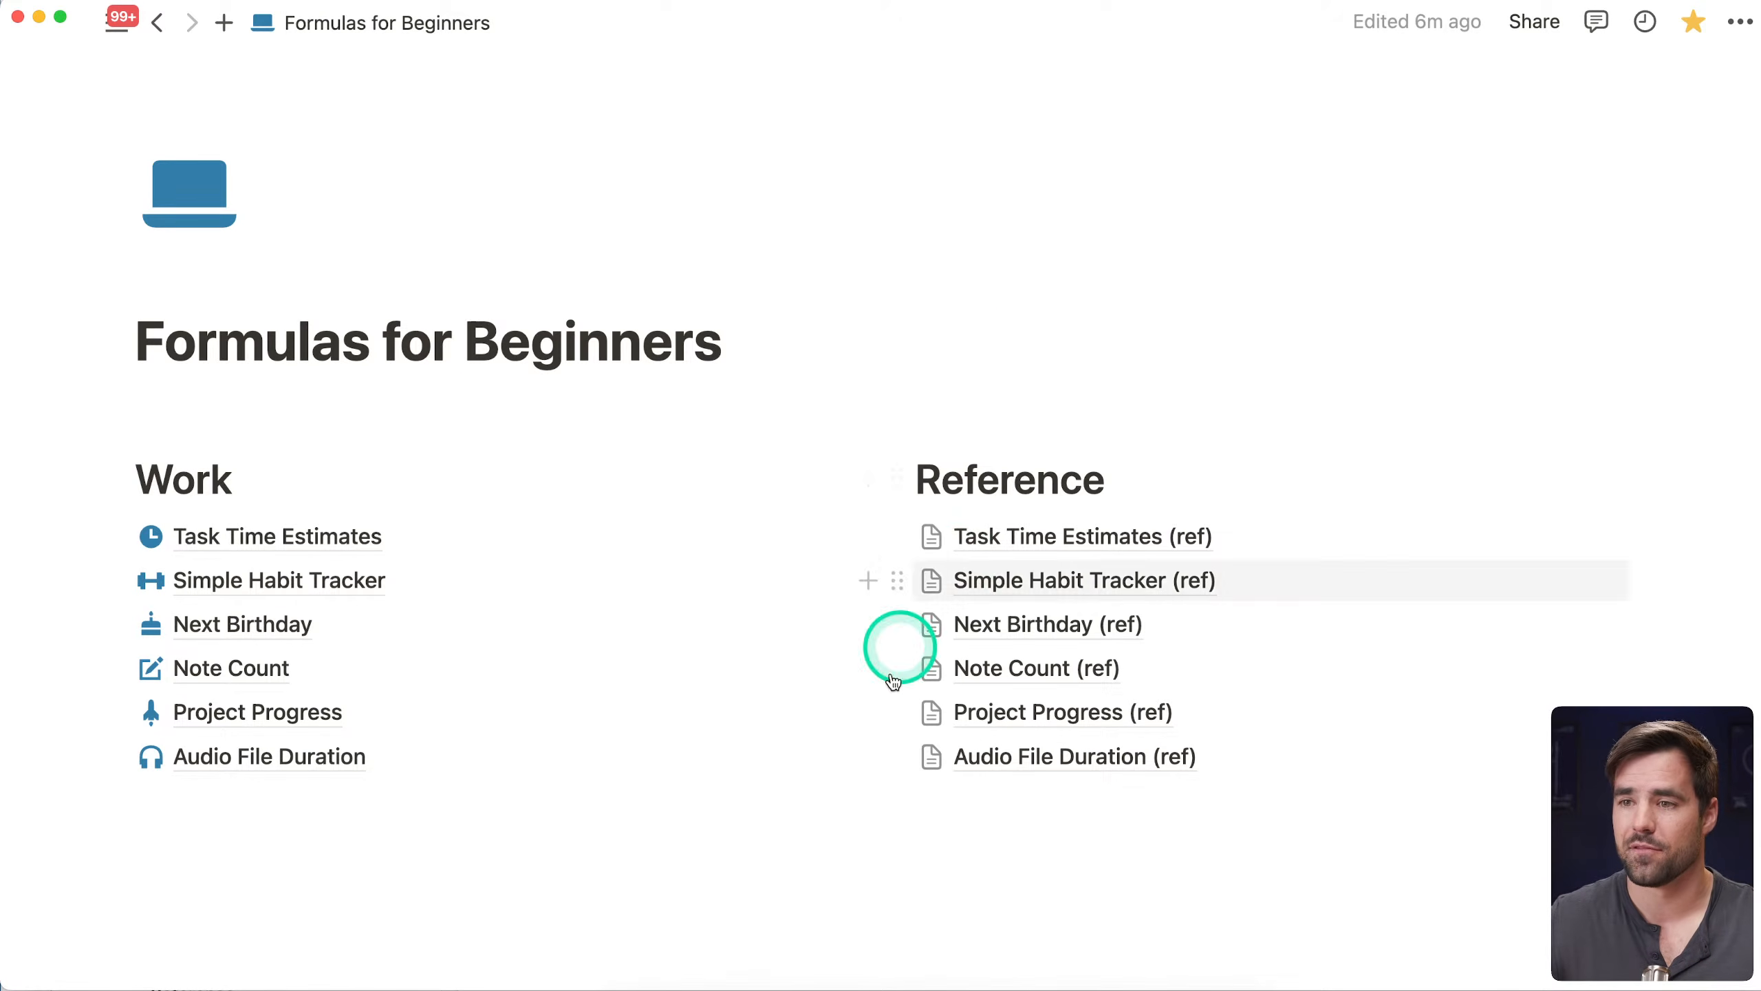
# Switch to the browser and open the Notion Formulas reference starting from the website's home page
pyautogui.click(684, 985)
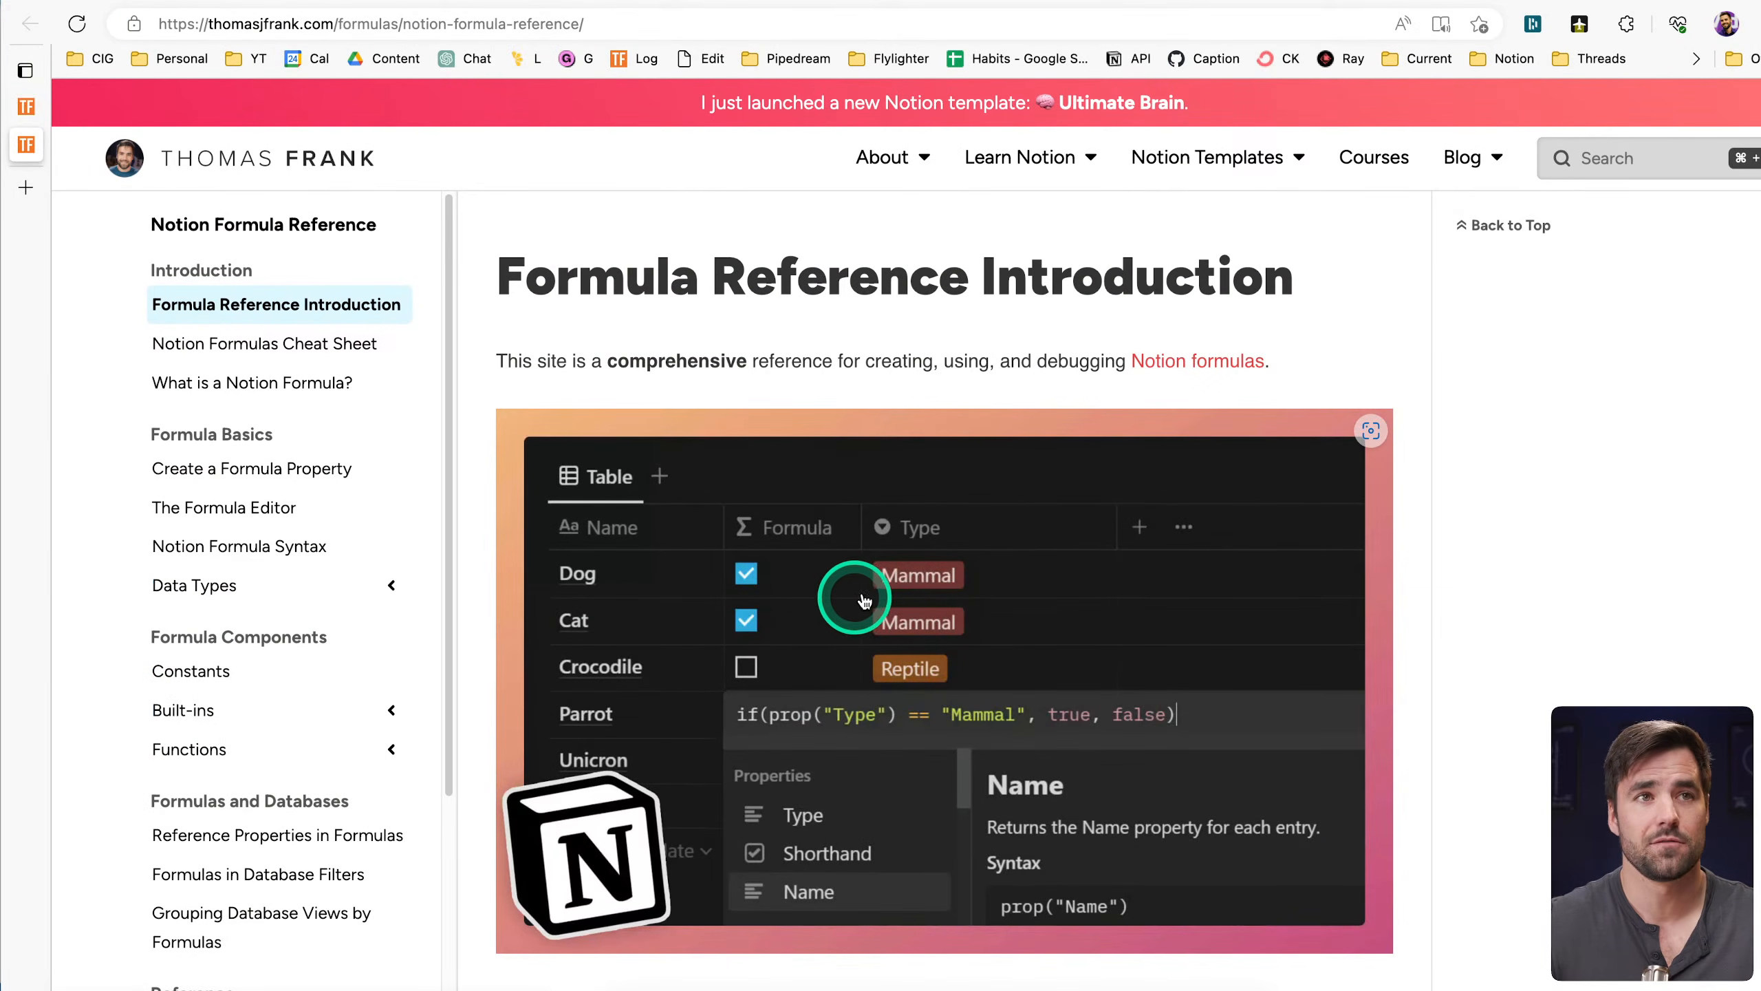
pyautogui.moveTo(1760, 990); pyautogui.dragTo(1760, 989)
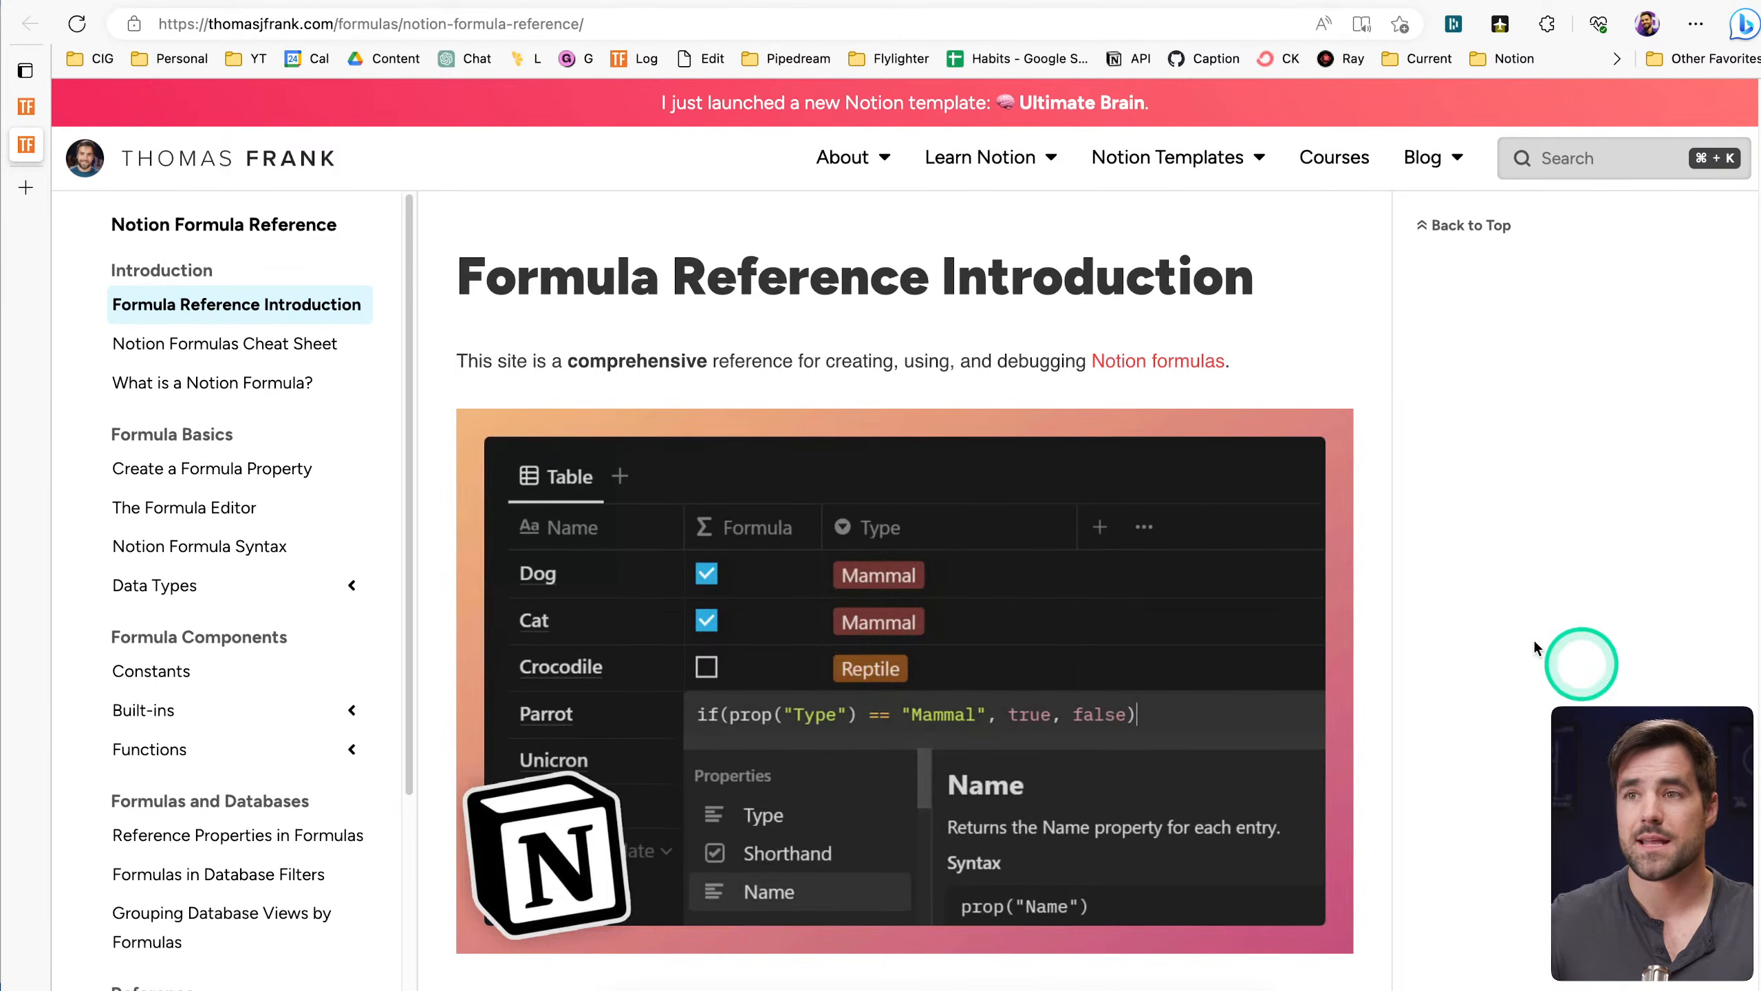
pyautogui.click(277, 165)
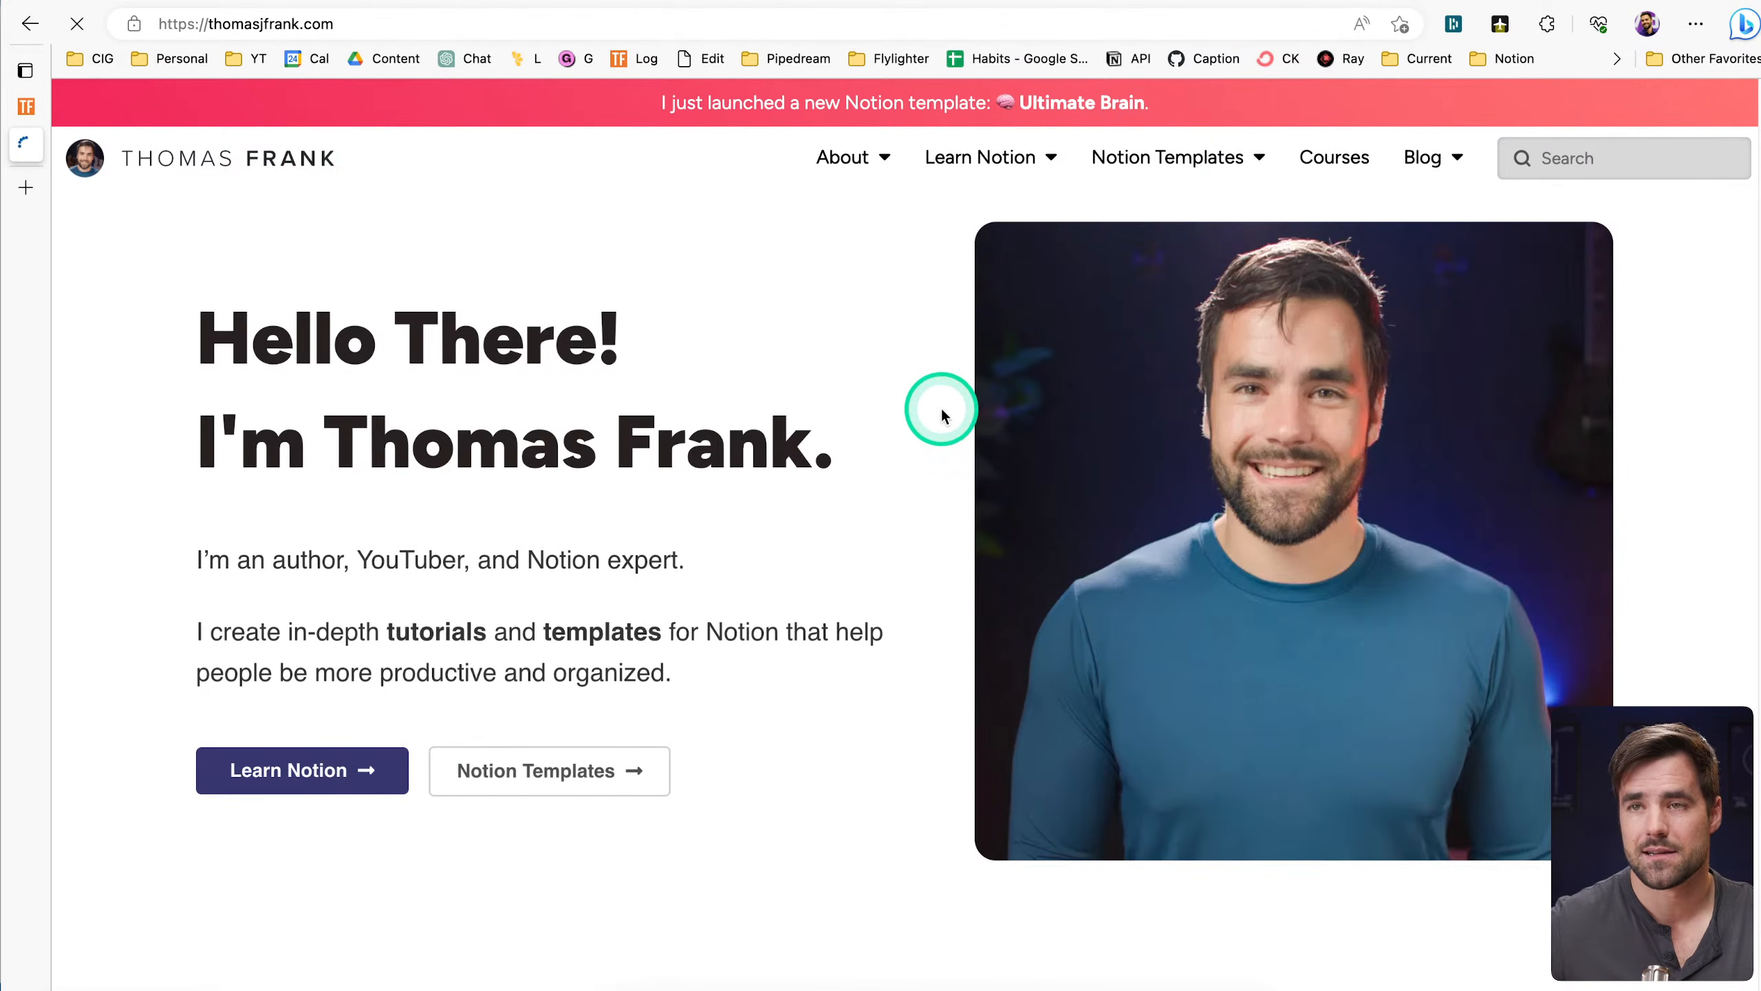
pyautogui.moveTo(1014, 165)
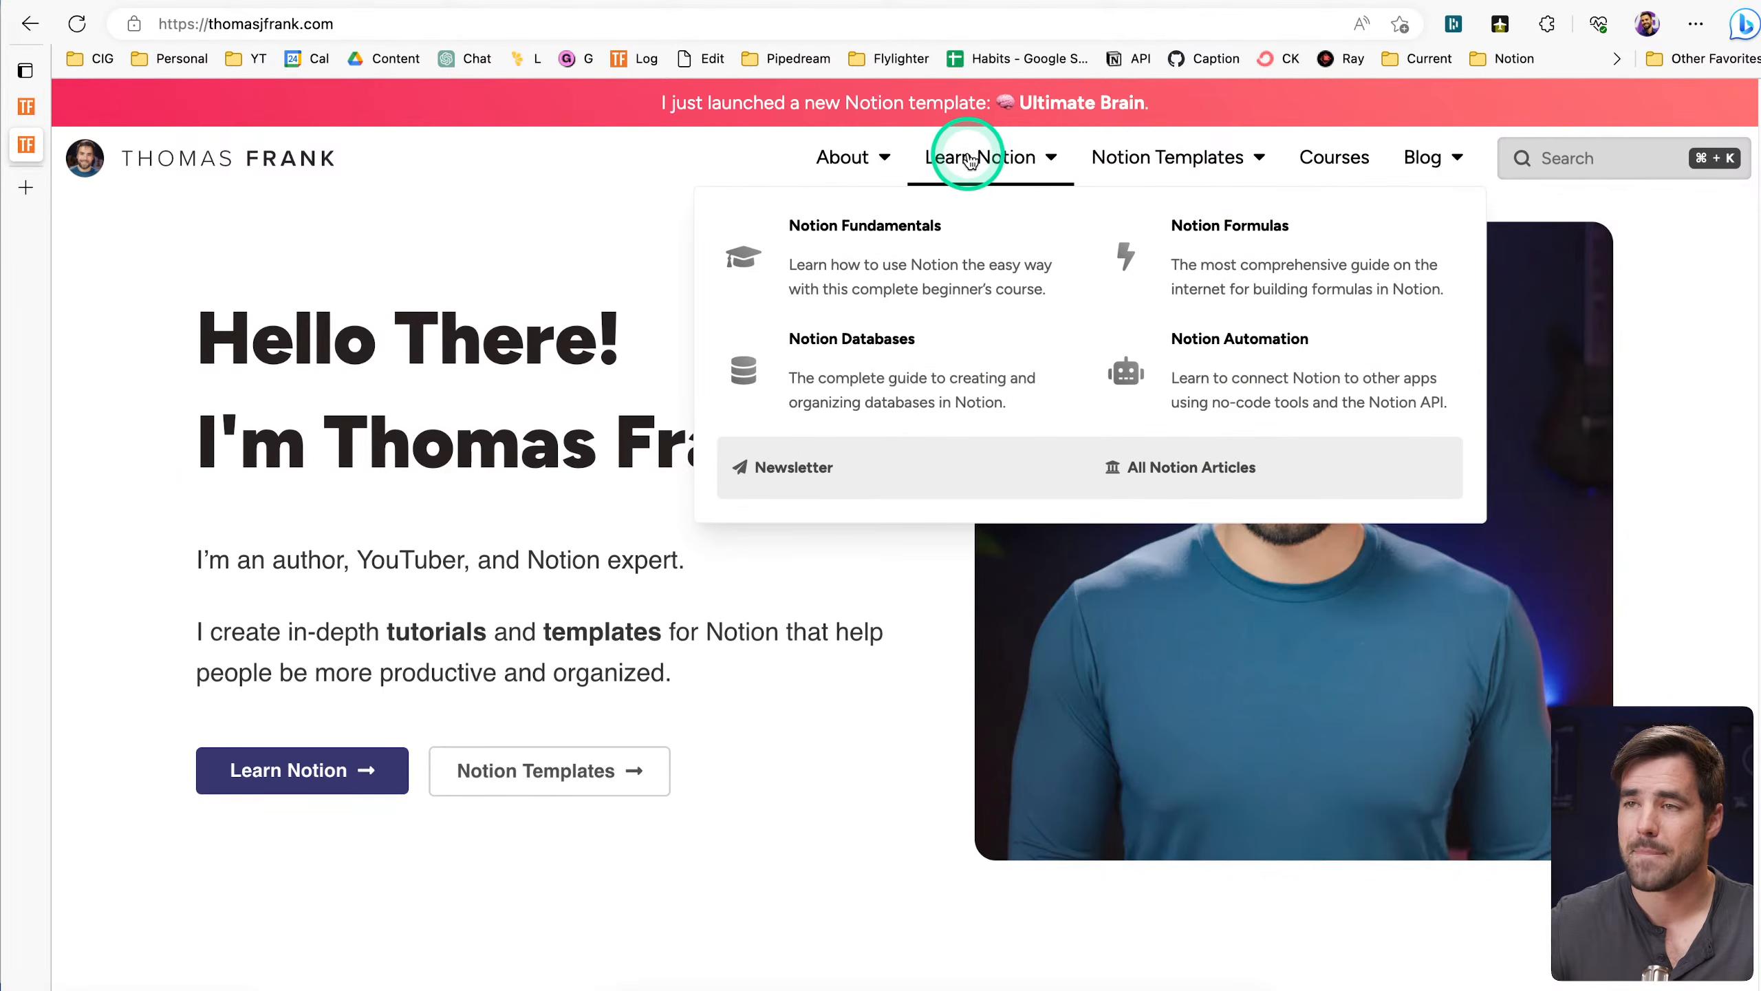
pyautogui.click(1222, 269)
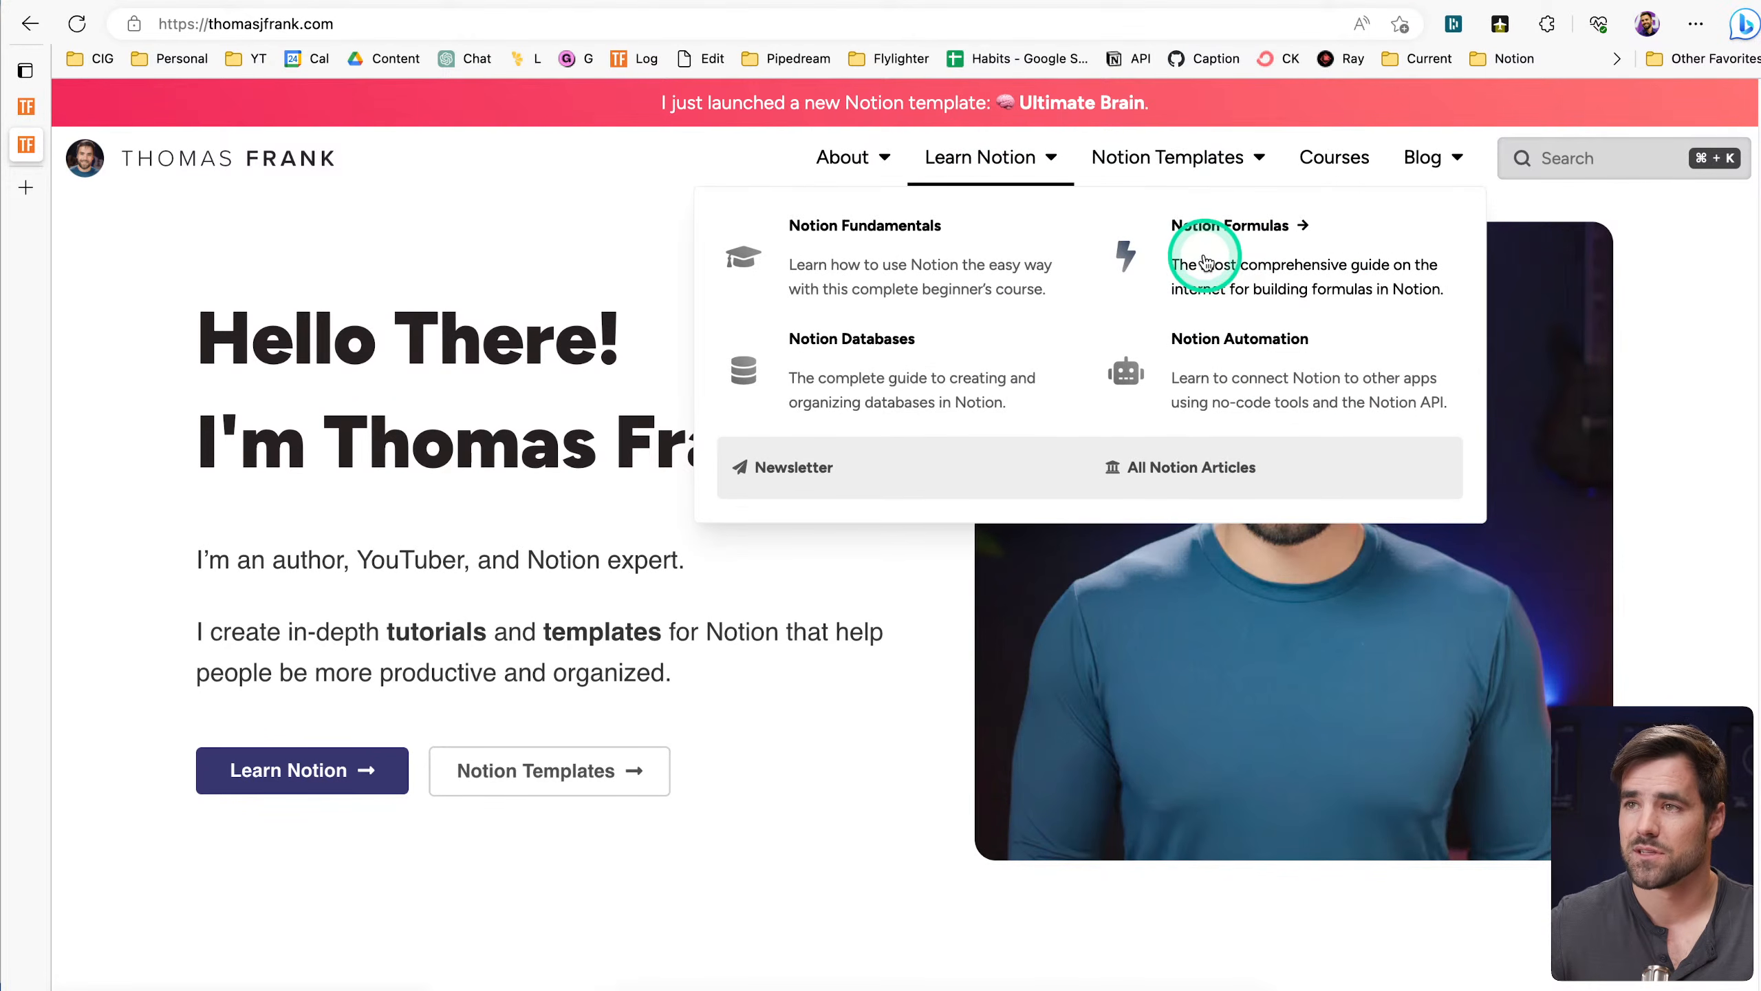
# Expand the formula reference's list of functions and open the documentation page for the test function
pyautogui.scroll(-1, 1389, 568)
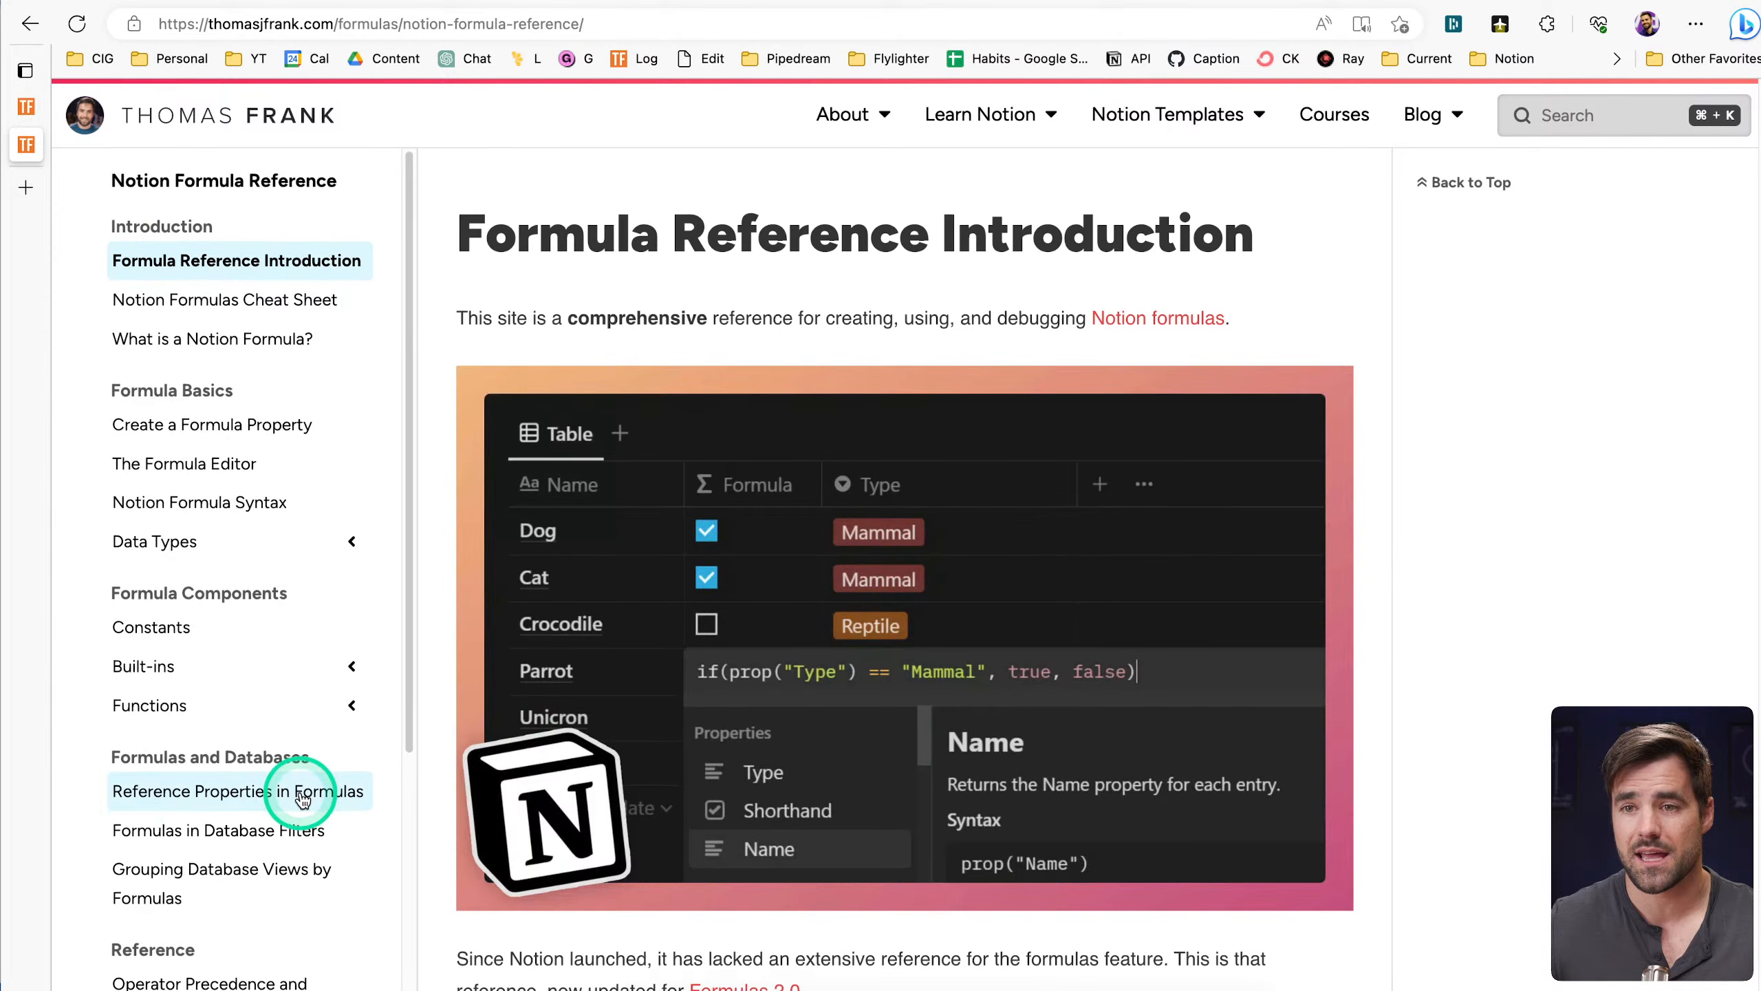
pyautogui.scroll(-3, 305, 788)
pyautogui.click(351, 570)
pyautogui.scroll(-7, 306, 676)
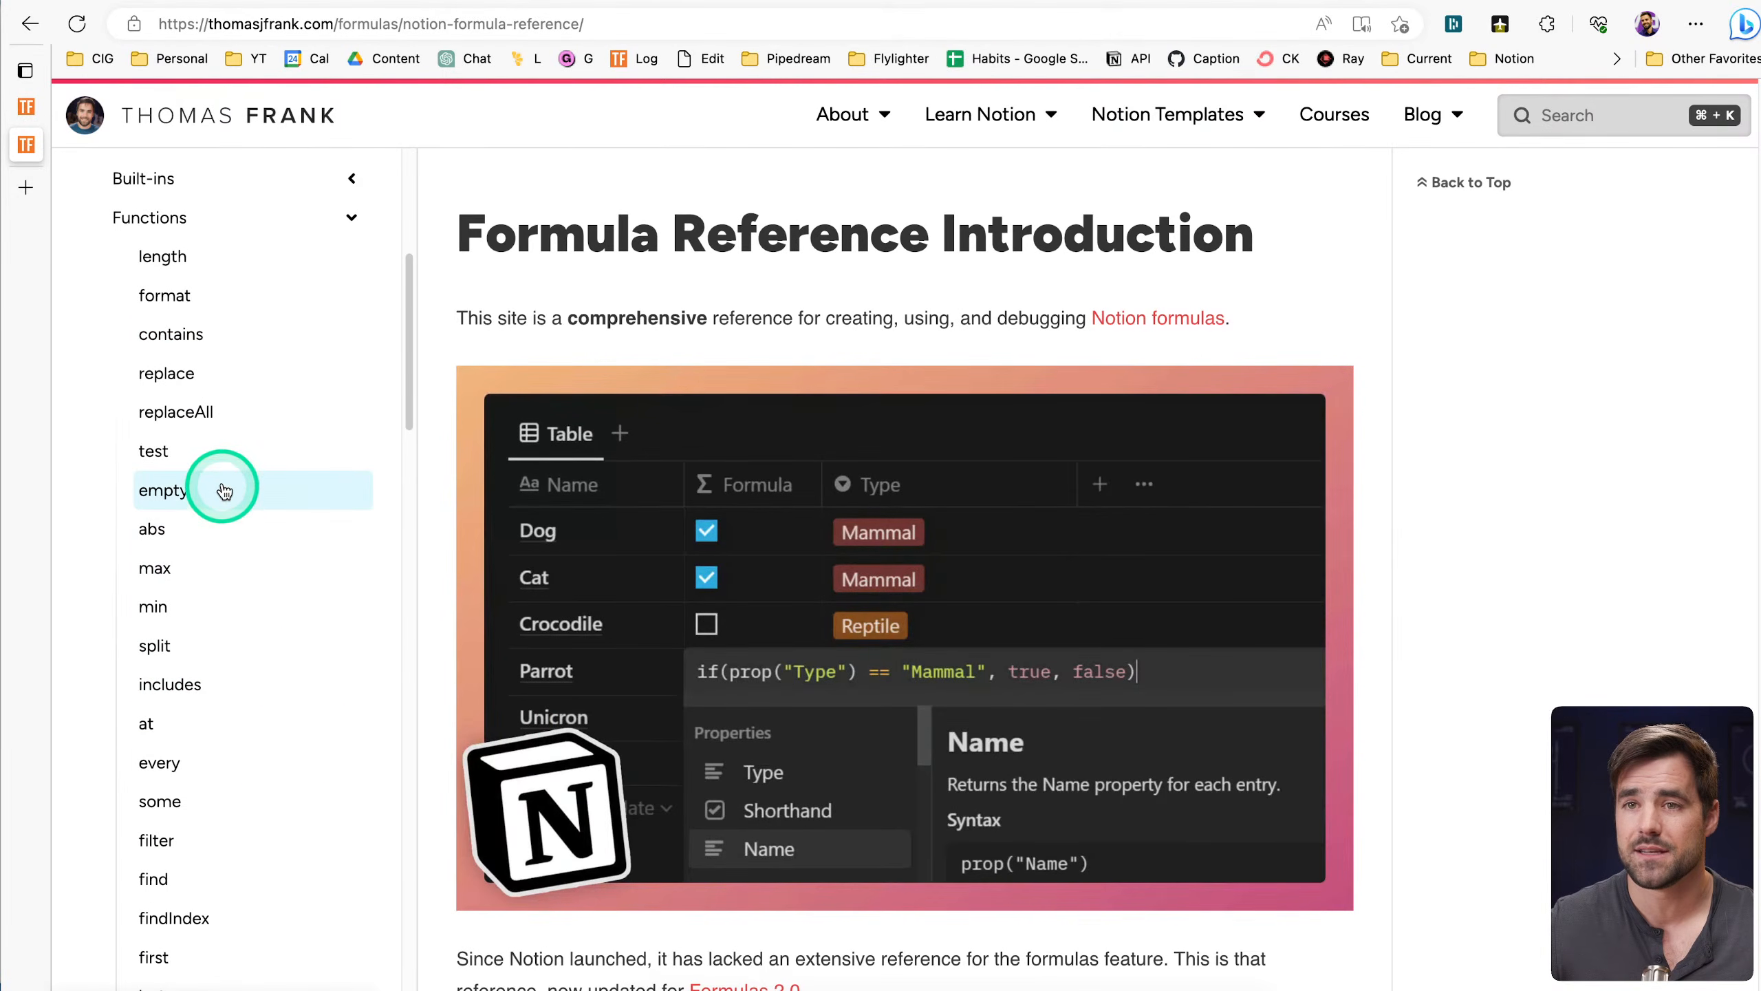
pyautogui.click(225, 459)
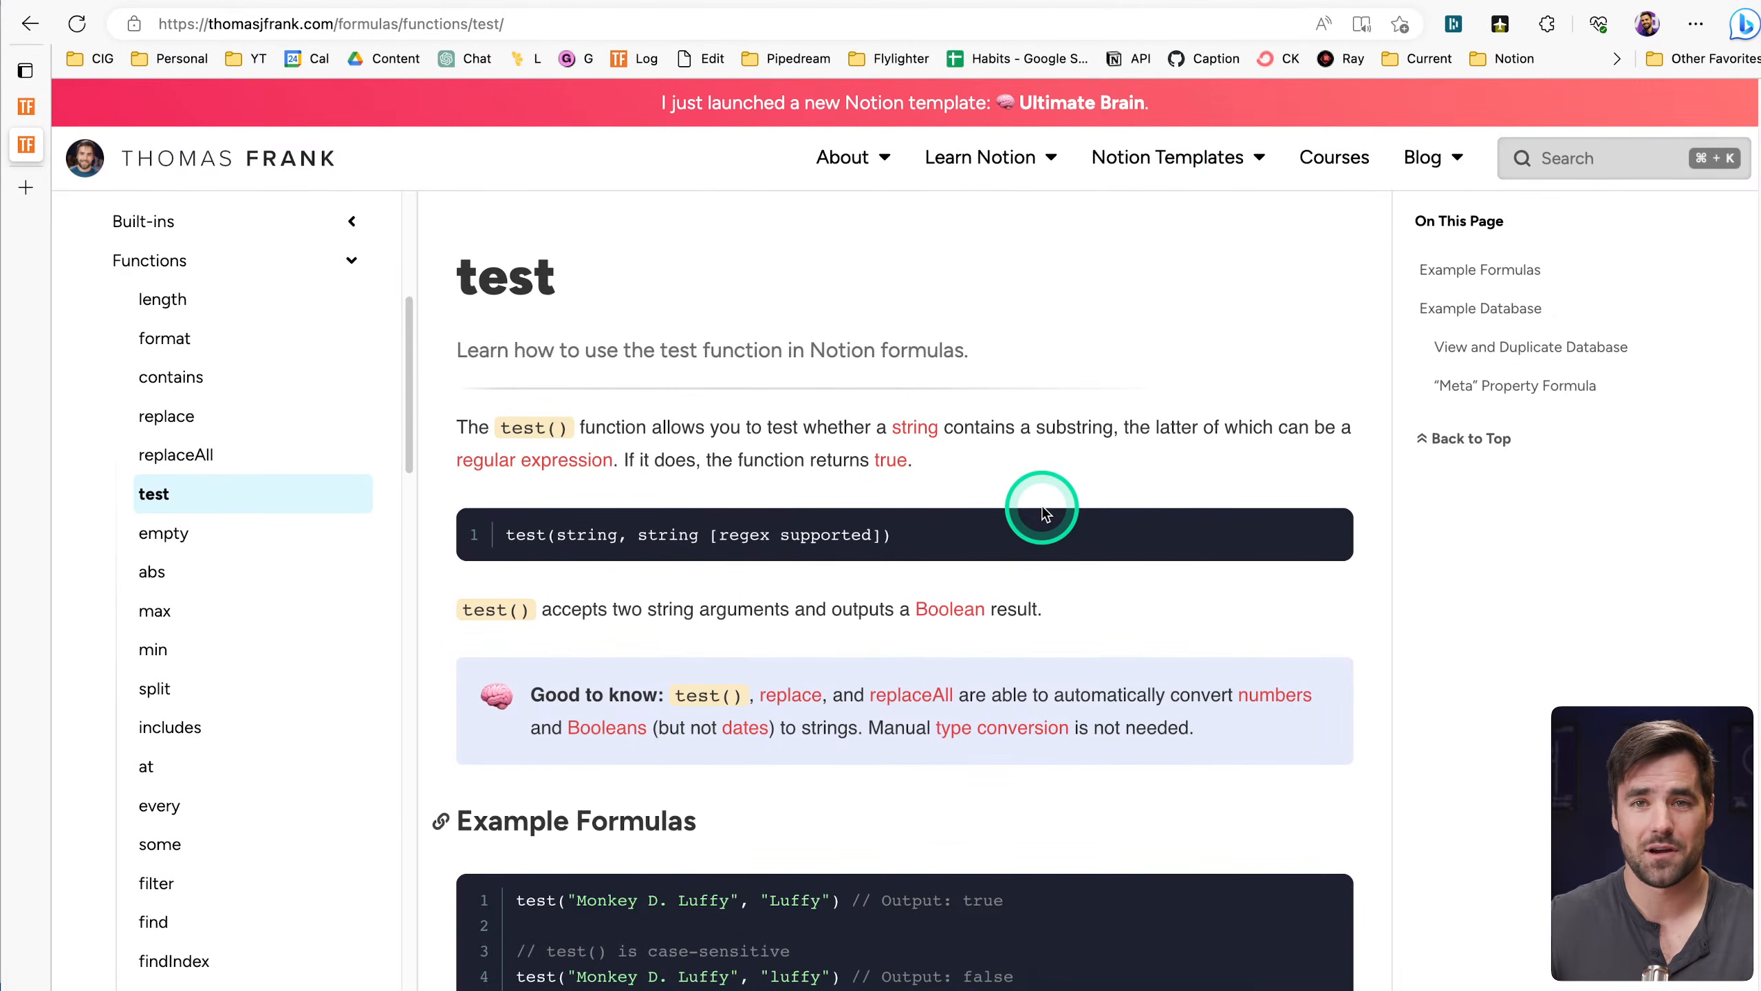
# Examine the test function's syntax, example formulas and the Media Info example database
pyautogui.scroll(-1, 1366, 582)
pyautogui.scroll(-1, 1362, 581)
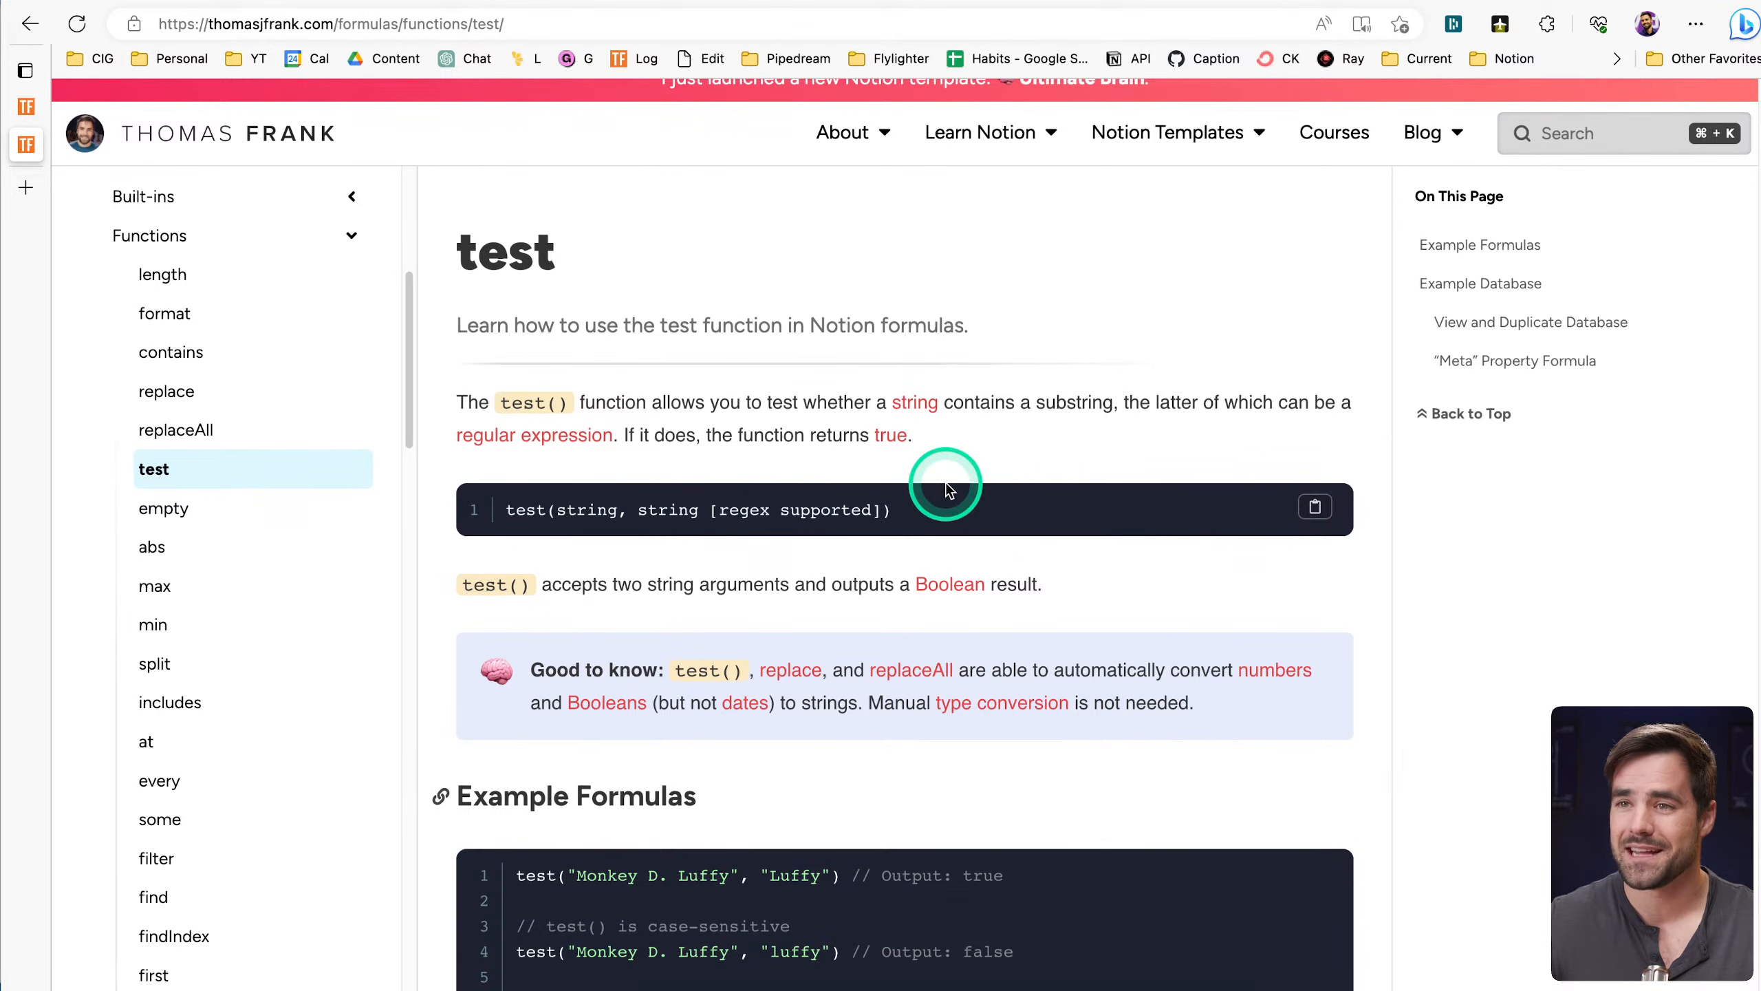
pyautogui.scroll(-6, 794, 504)
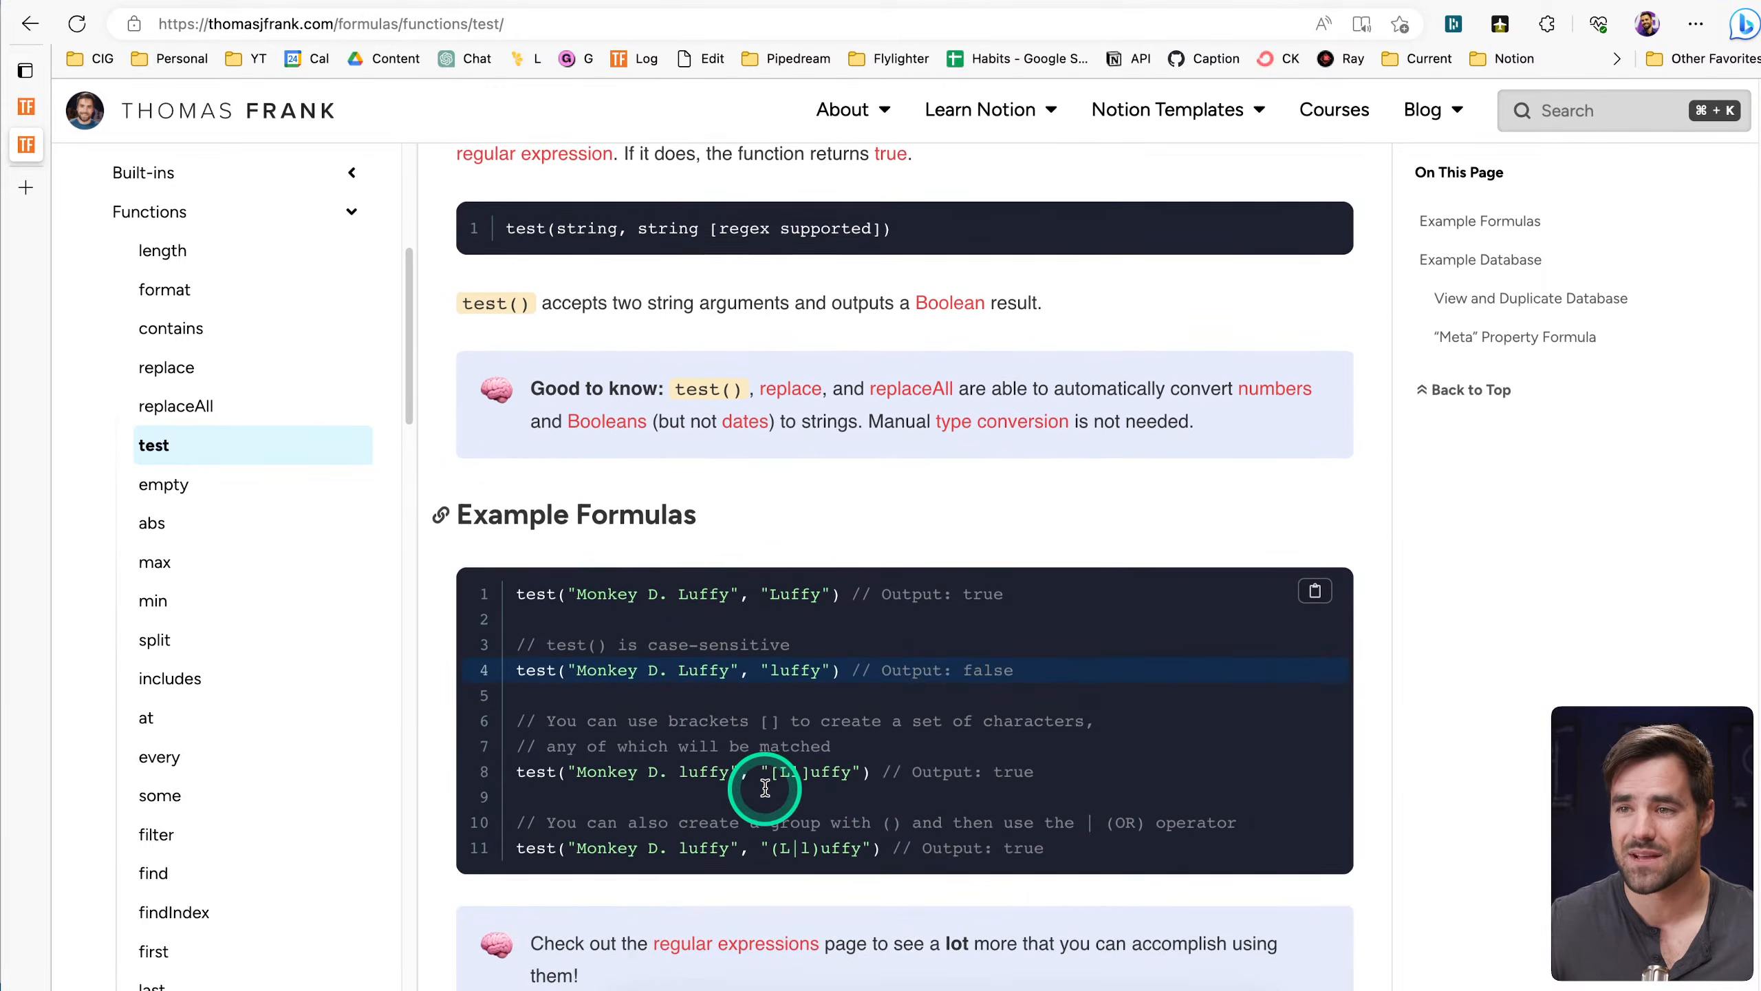
pyautogui.scroll(2, 777, 784)
pyautogui.scroll(-9, 797, 770)
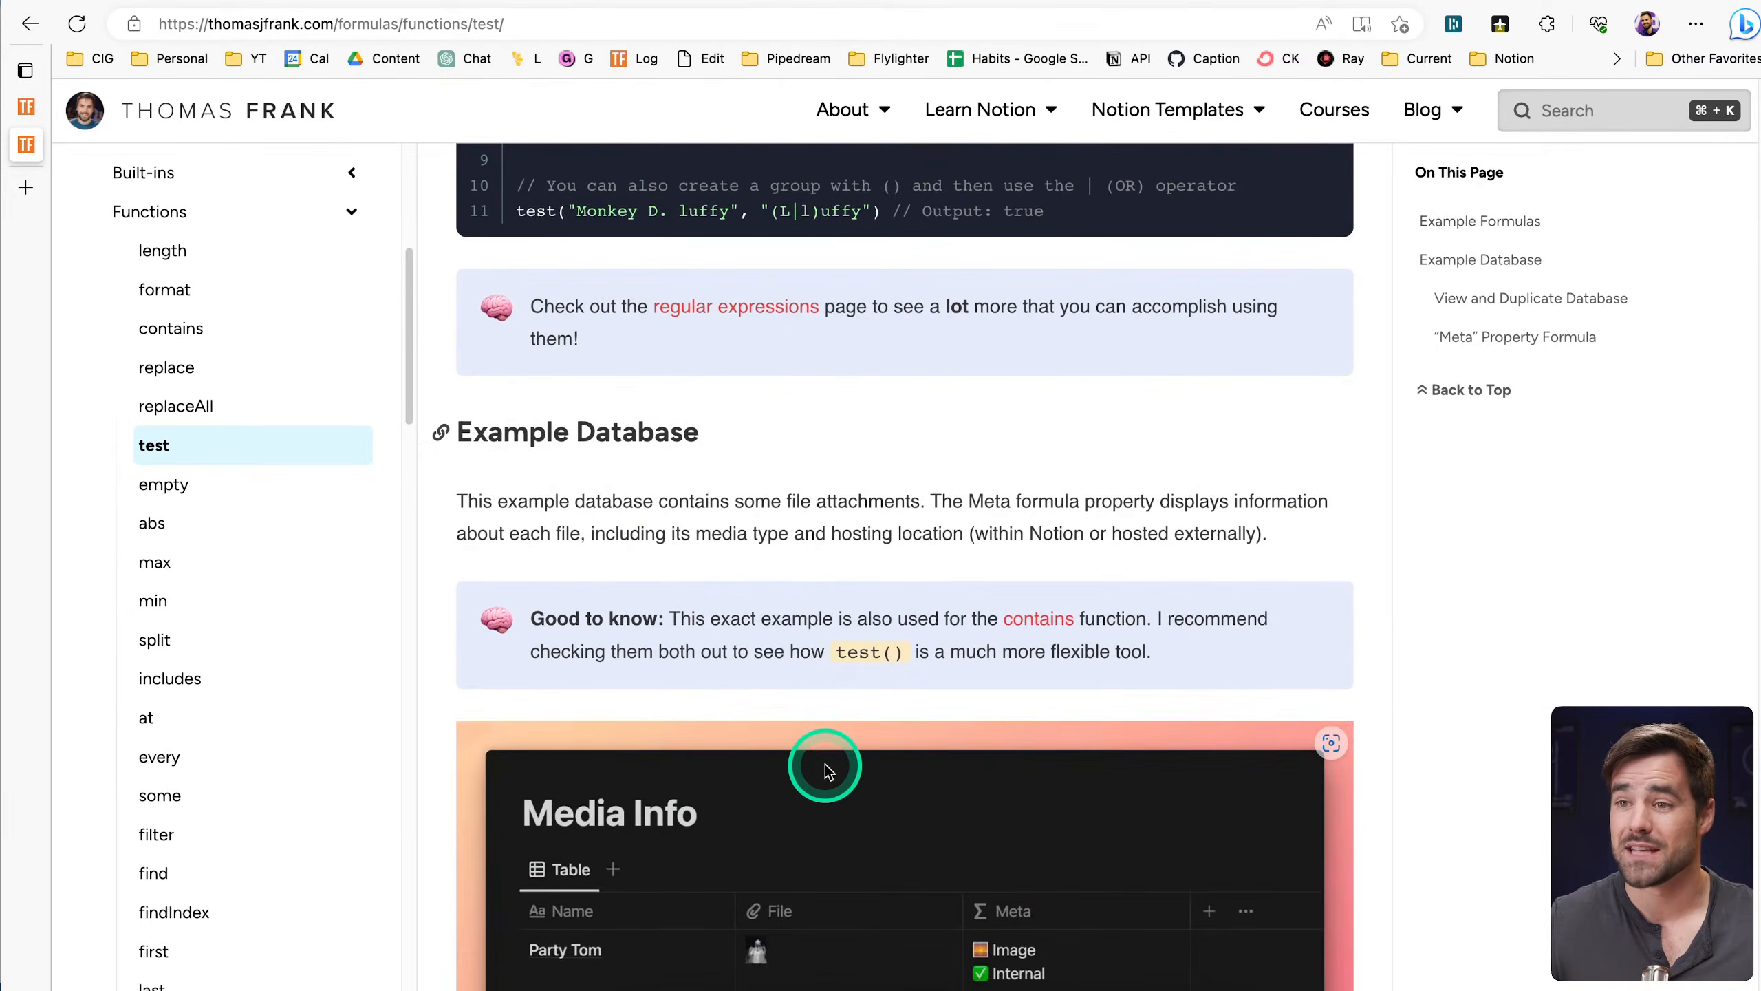
pyautogui.scroll(-7, 825, 763)
pyautogui.scroll(9, 834, 770)
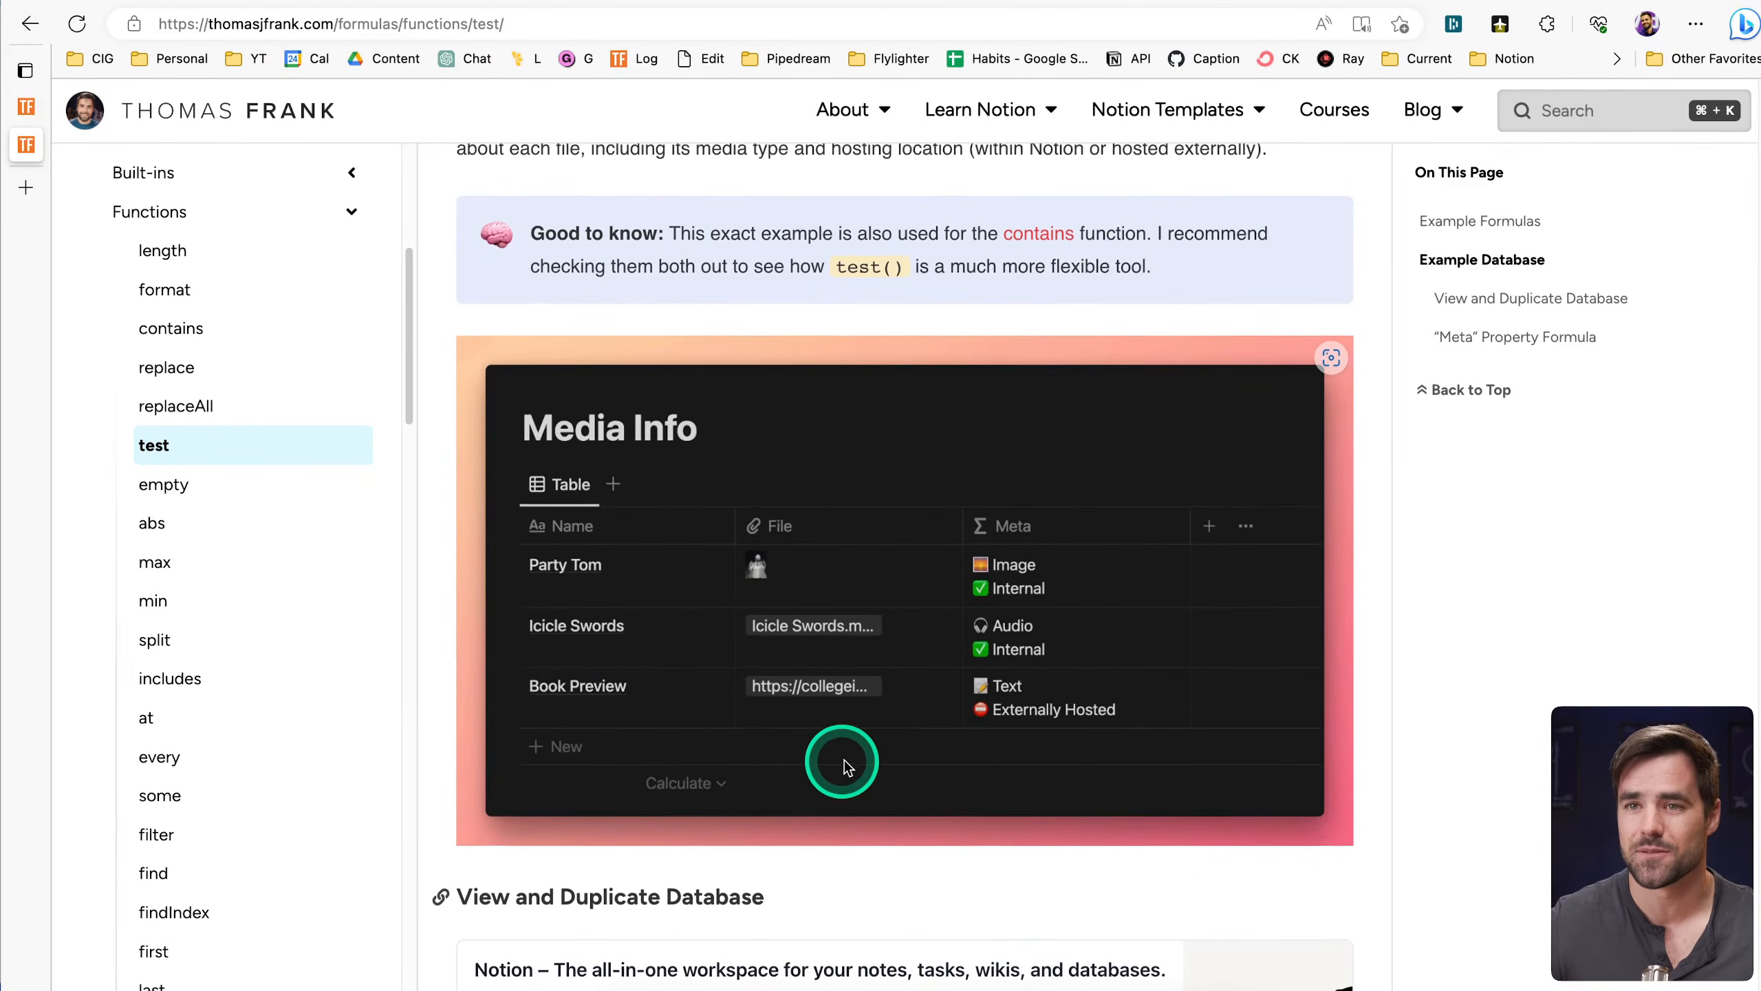
pyautogui.scroll(2, 208, 569)
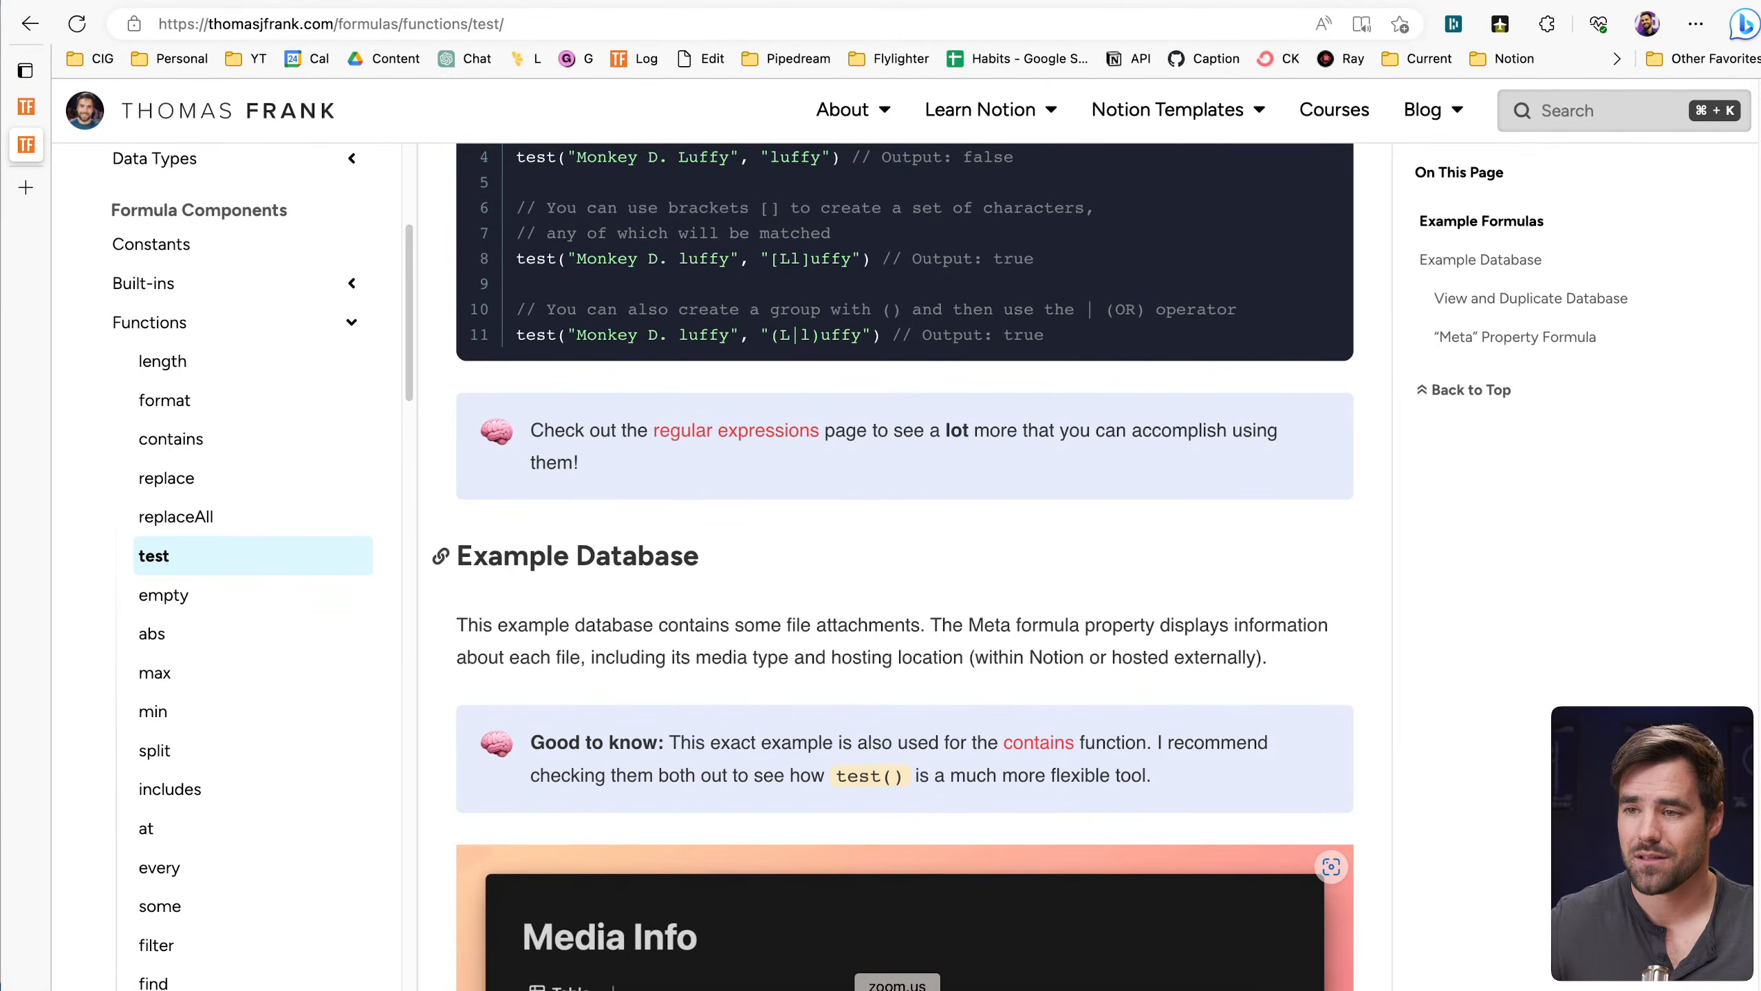
# Switch back to Notion and view the Task Time Estimates work page with its task table
pyautogui.click(853, 989)
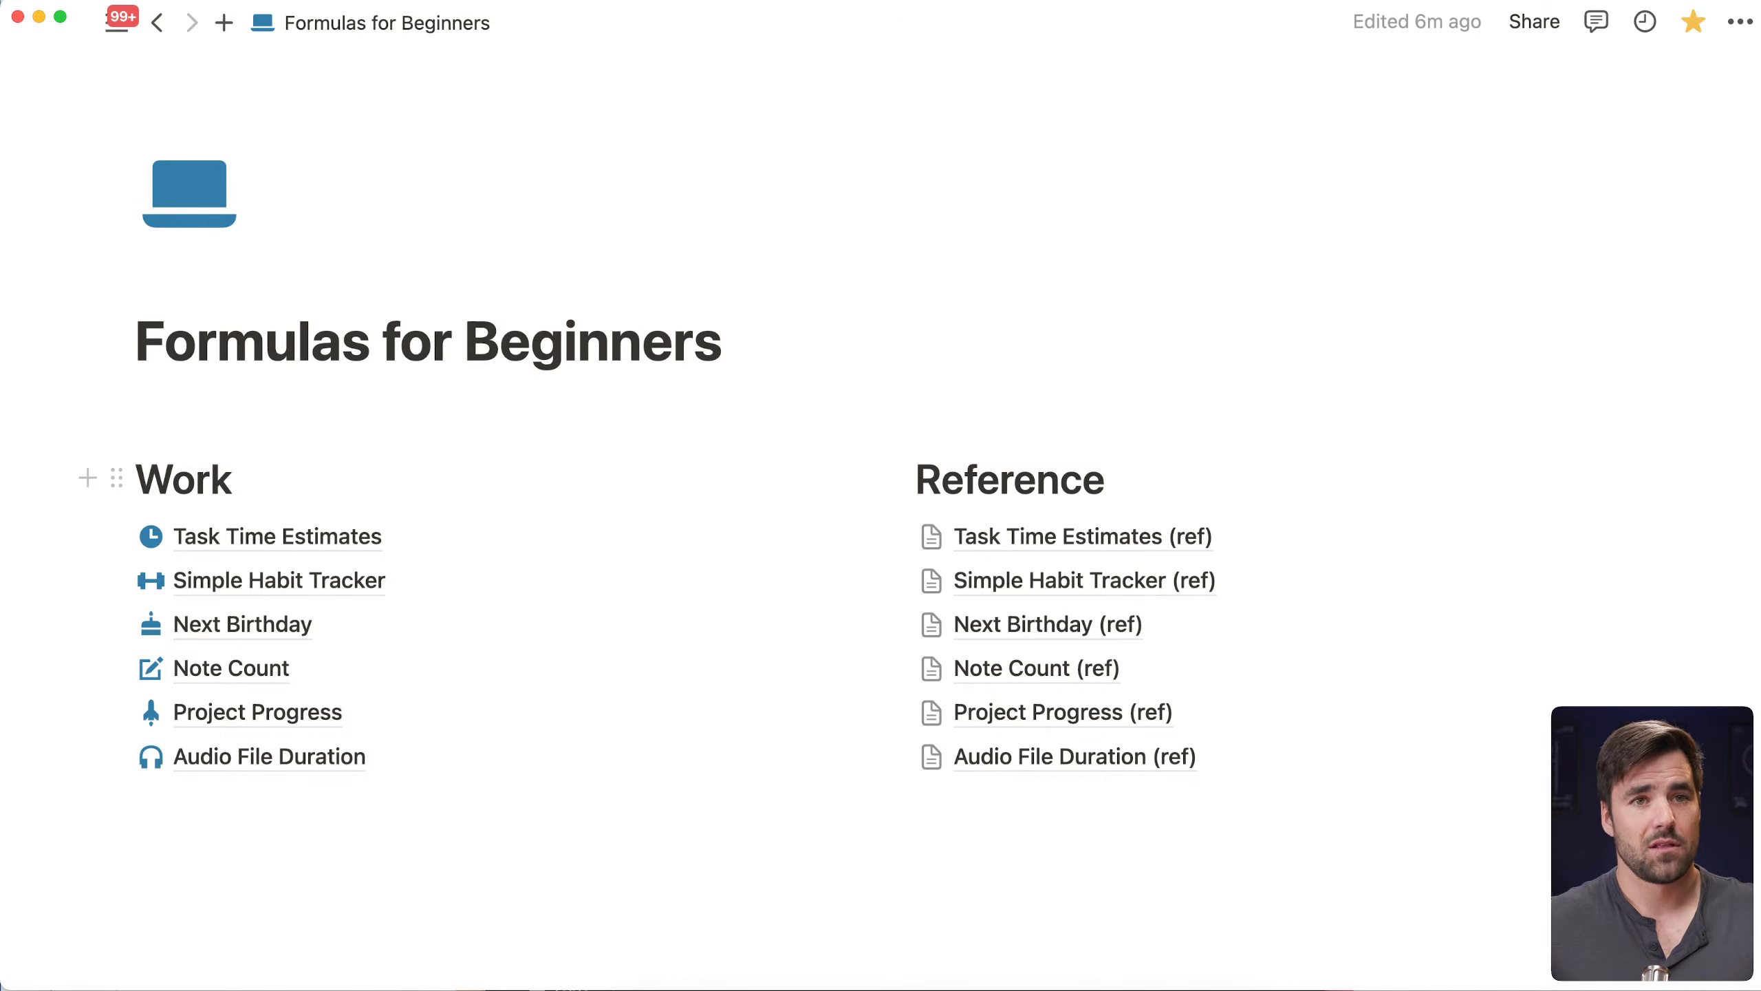
pyautogui.click(648, 872)
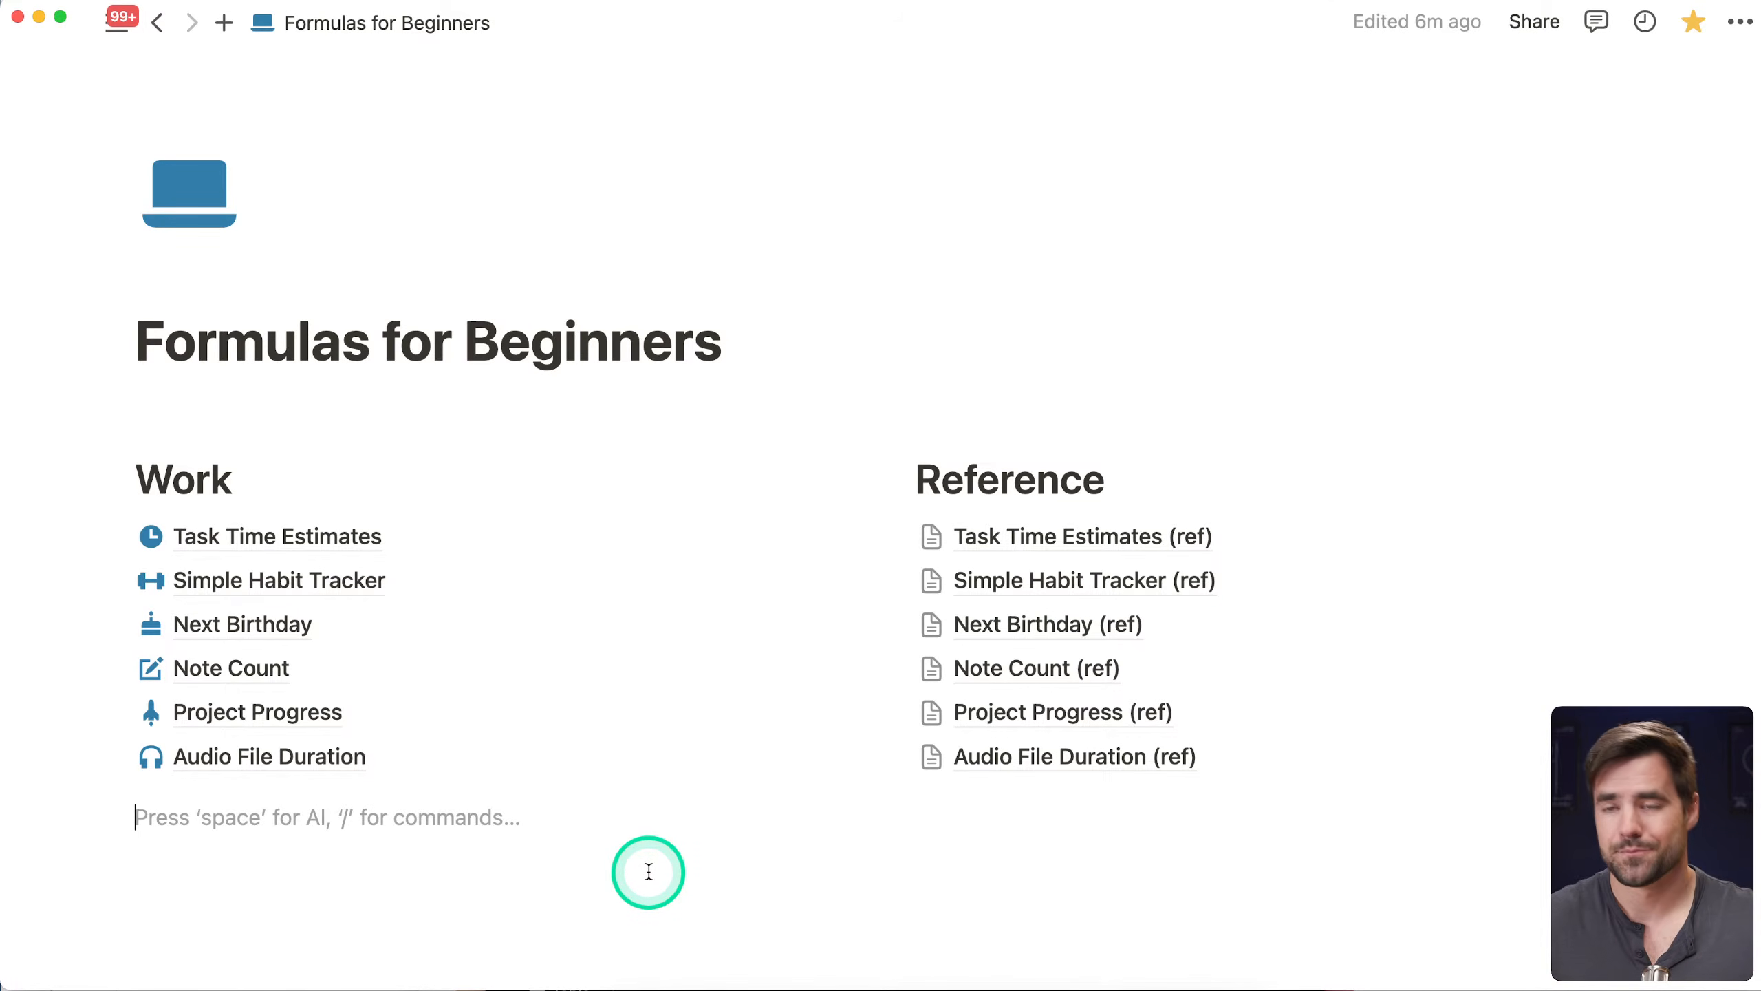
pyautogui.click(288, 536)
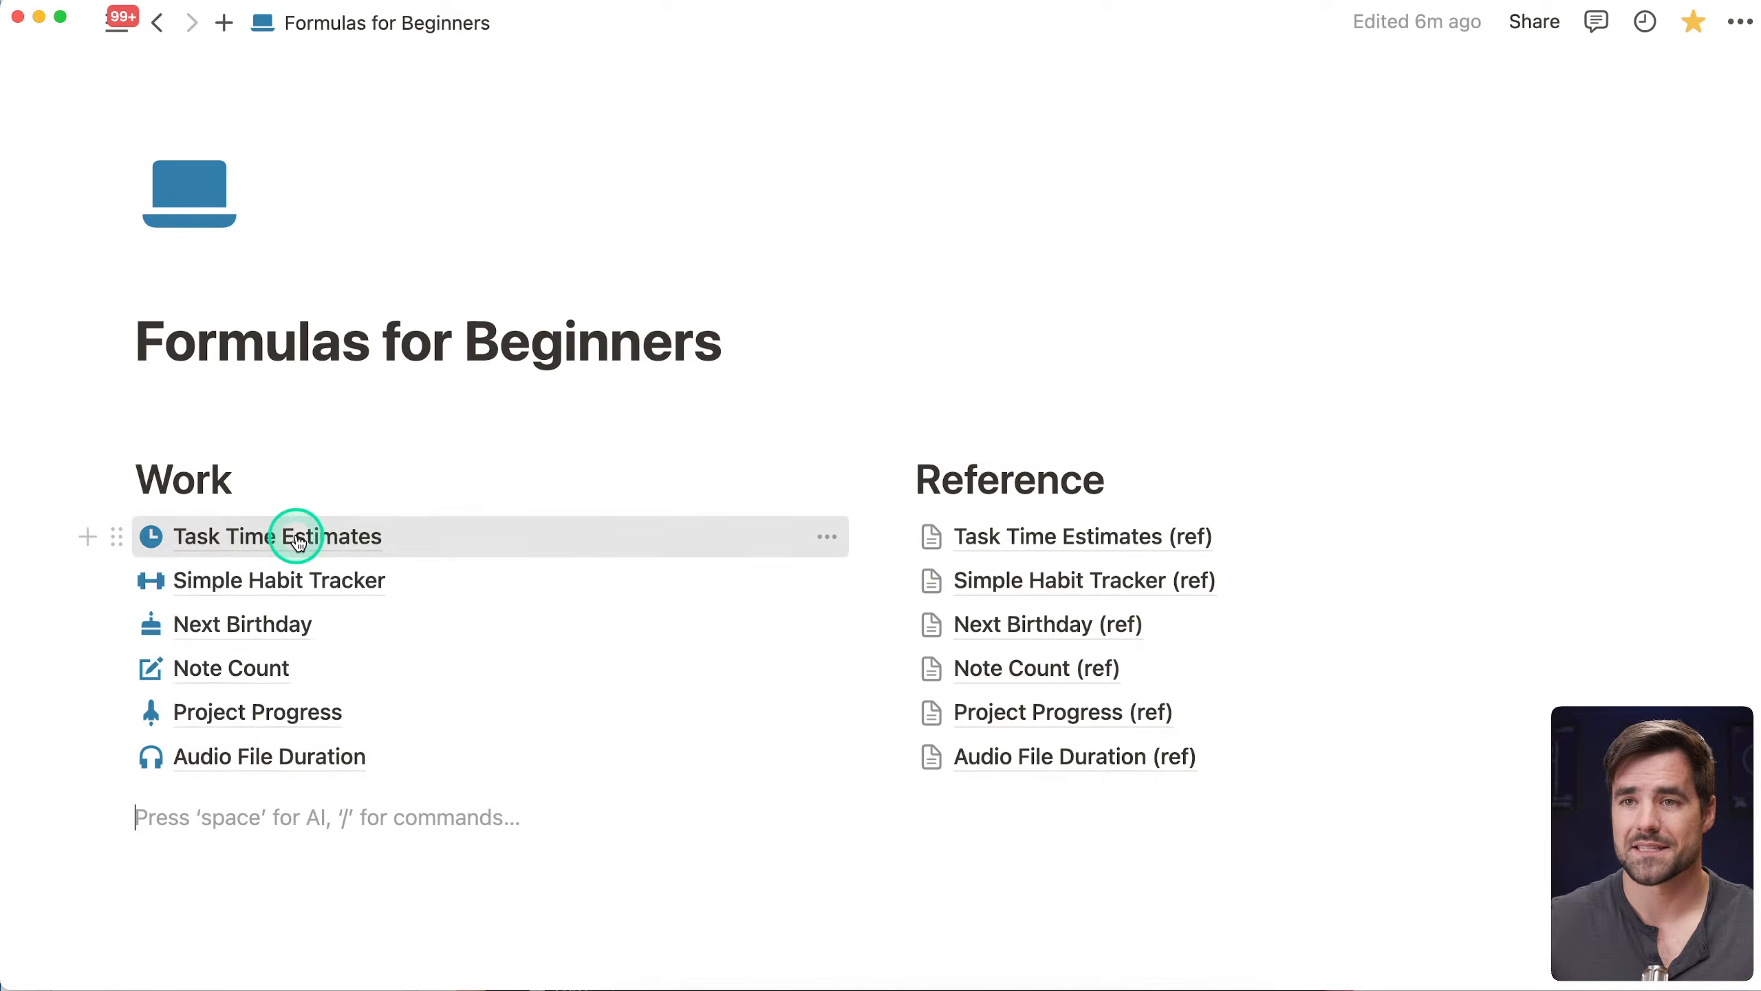
pyautogui.scroll(-2, 1248, 623)
pyautogui.scroll(-3, 1247, 624)
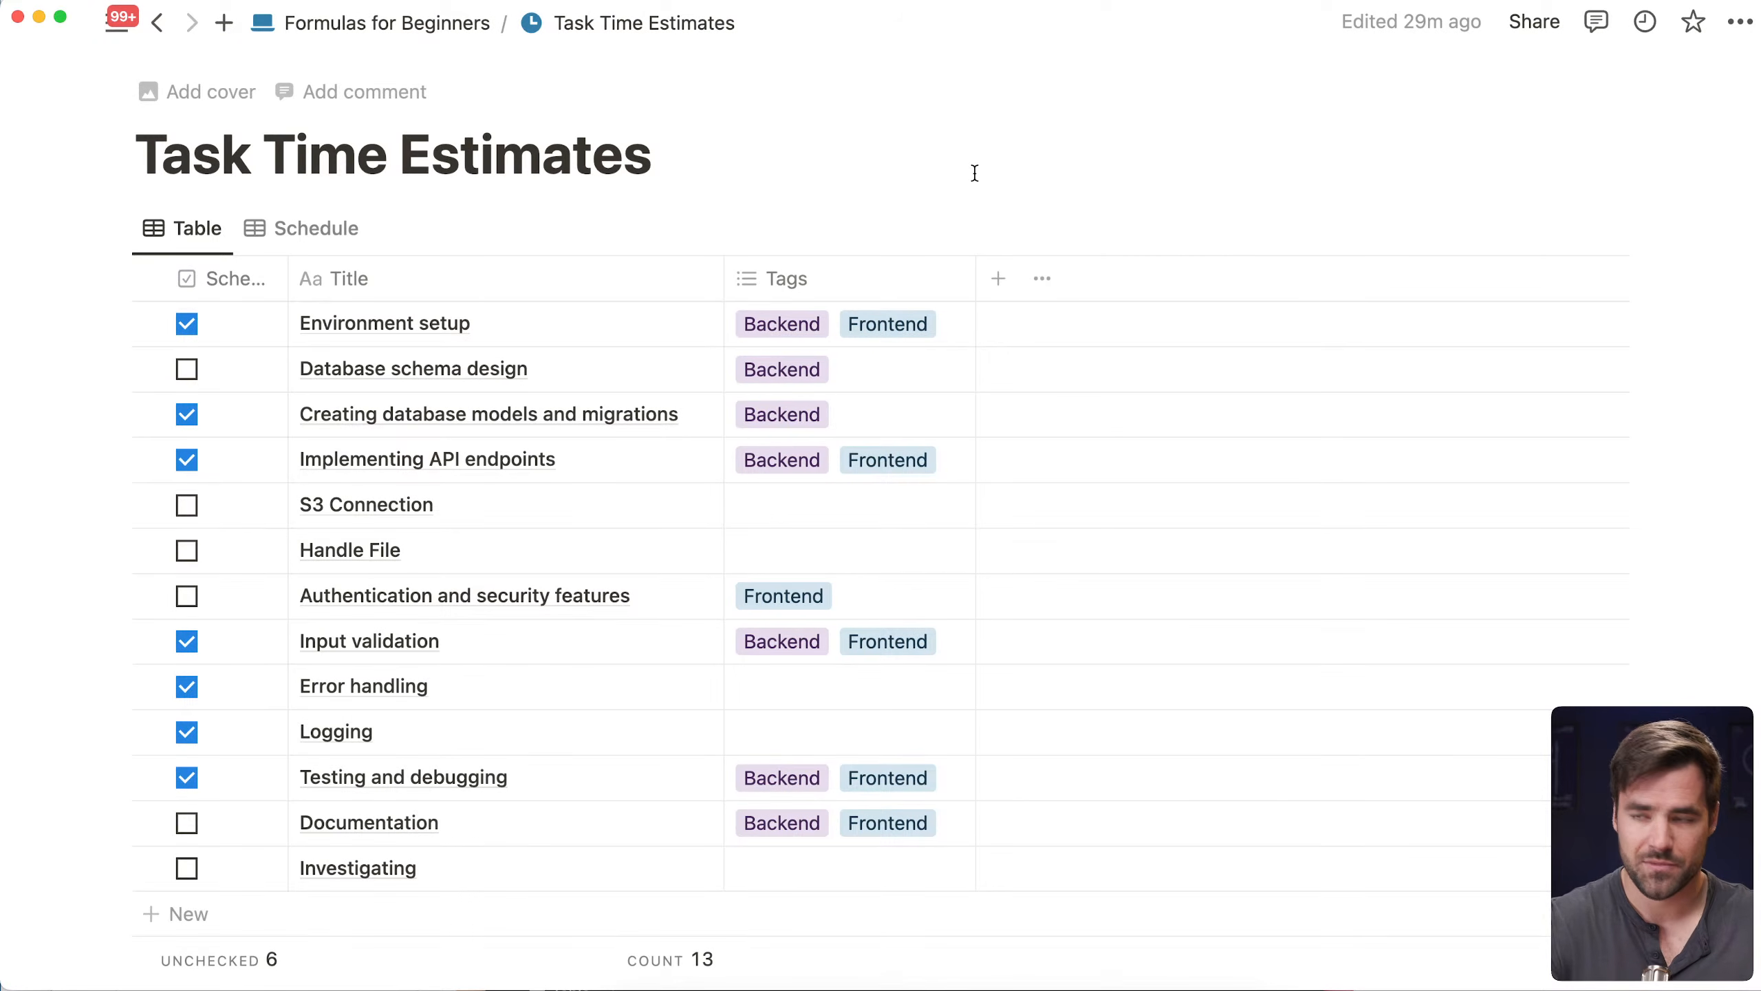
# Open the Task Time Estimates (ref) page and examine its columns, including the Buffer (%) value of the Environment setup task
pyautogui.press('super+bracketleft')
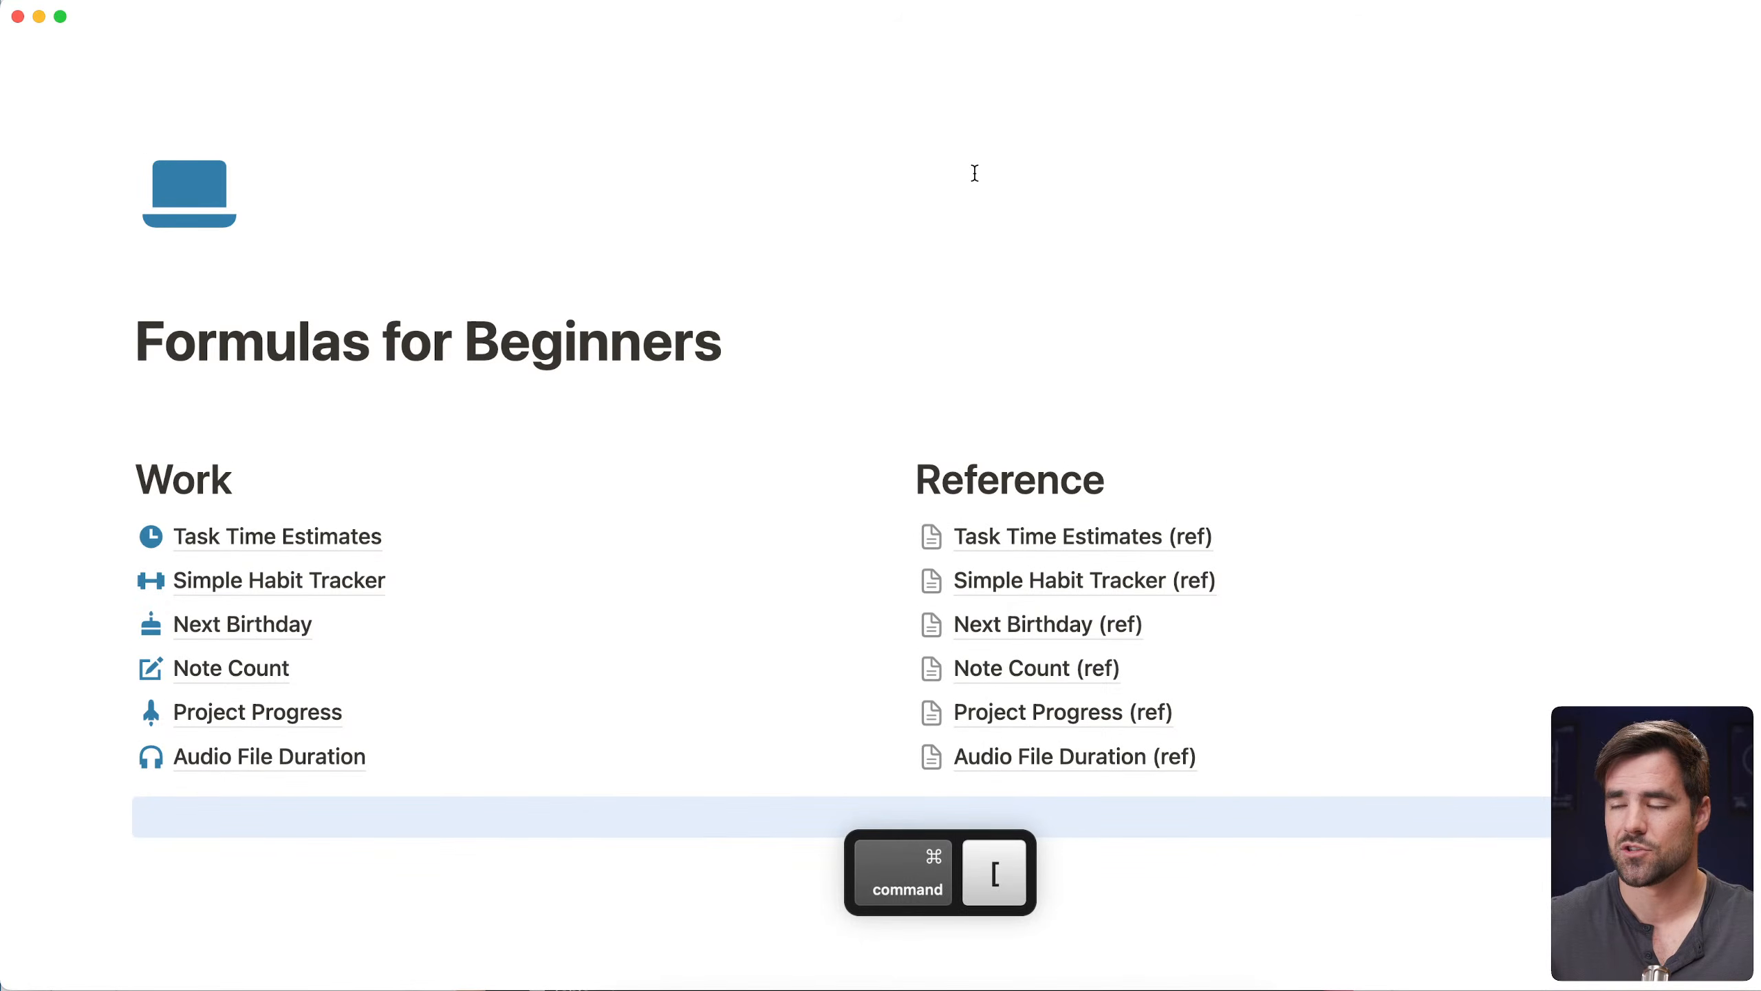
pyautogui.click(1075, 535)
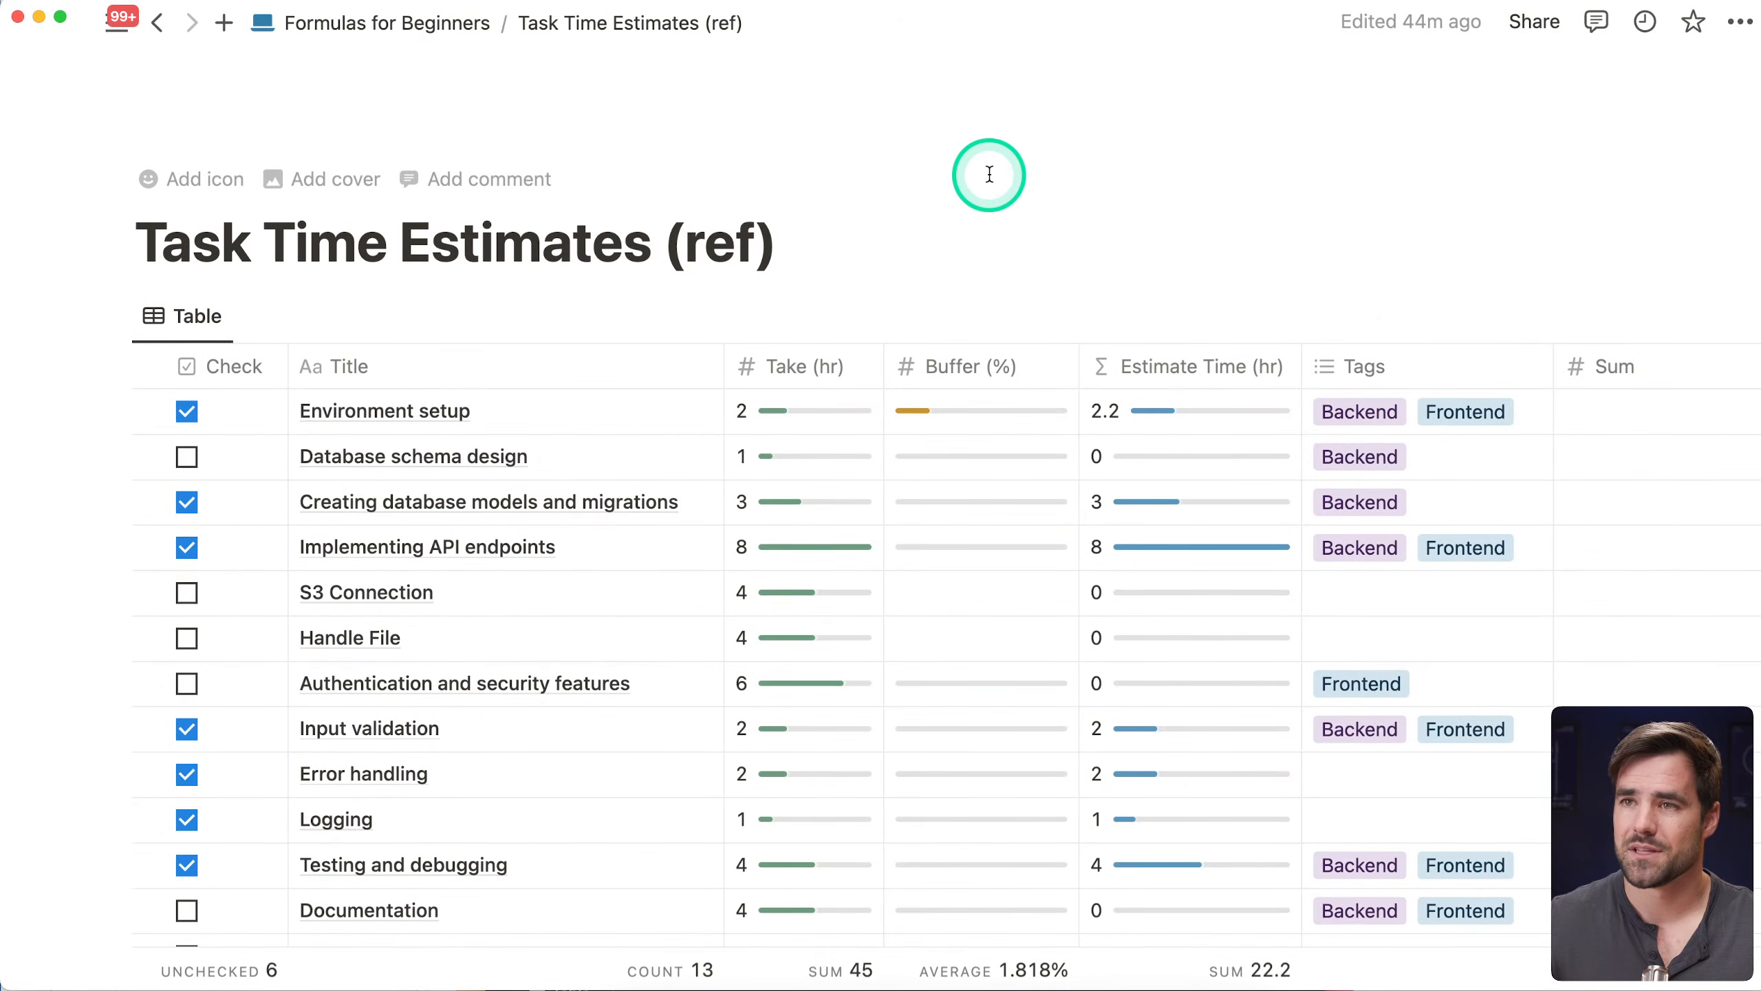
pyautogui.scroll(-1, 990, 175)
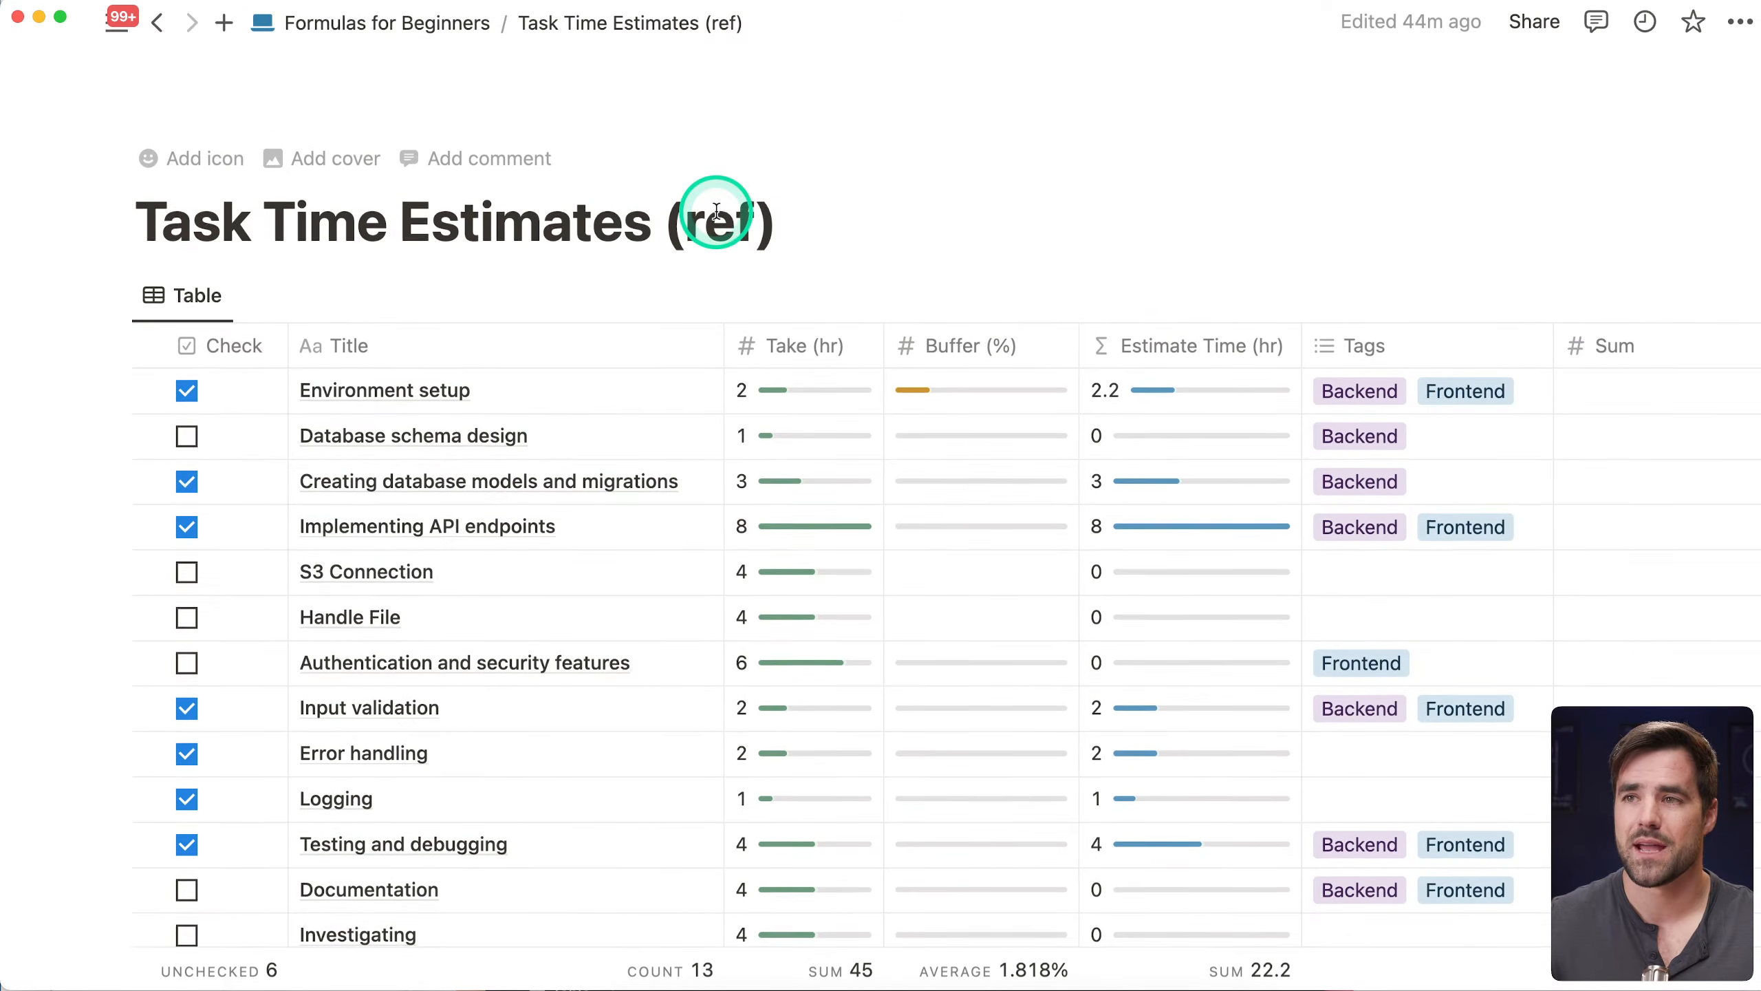
pyautogui.scroll(-2, 716, 212)
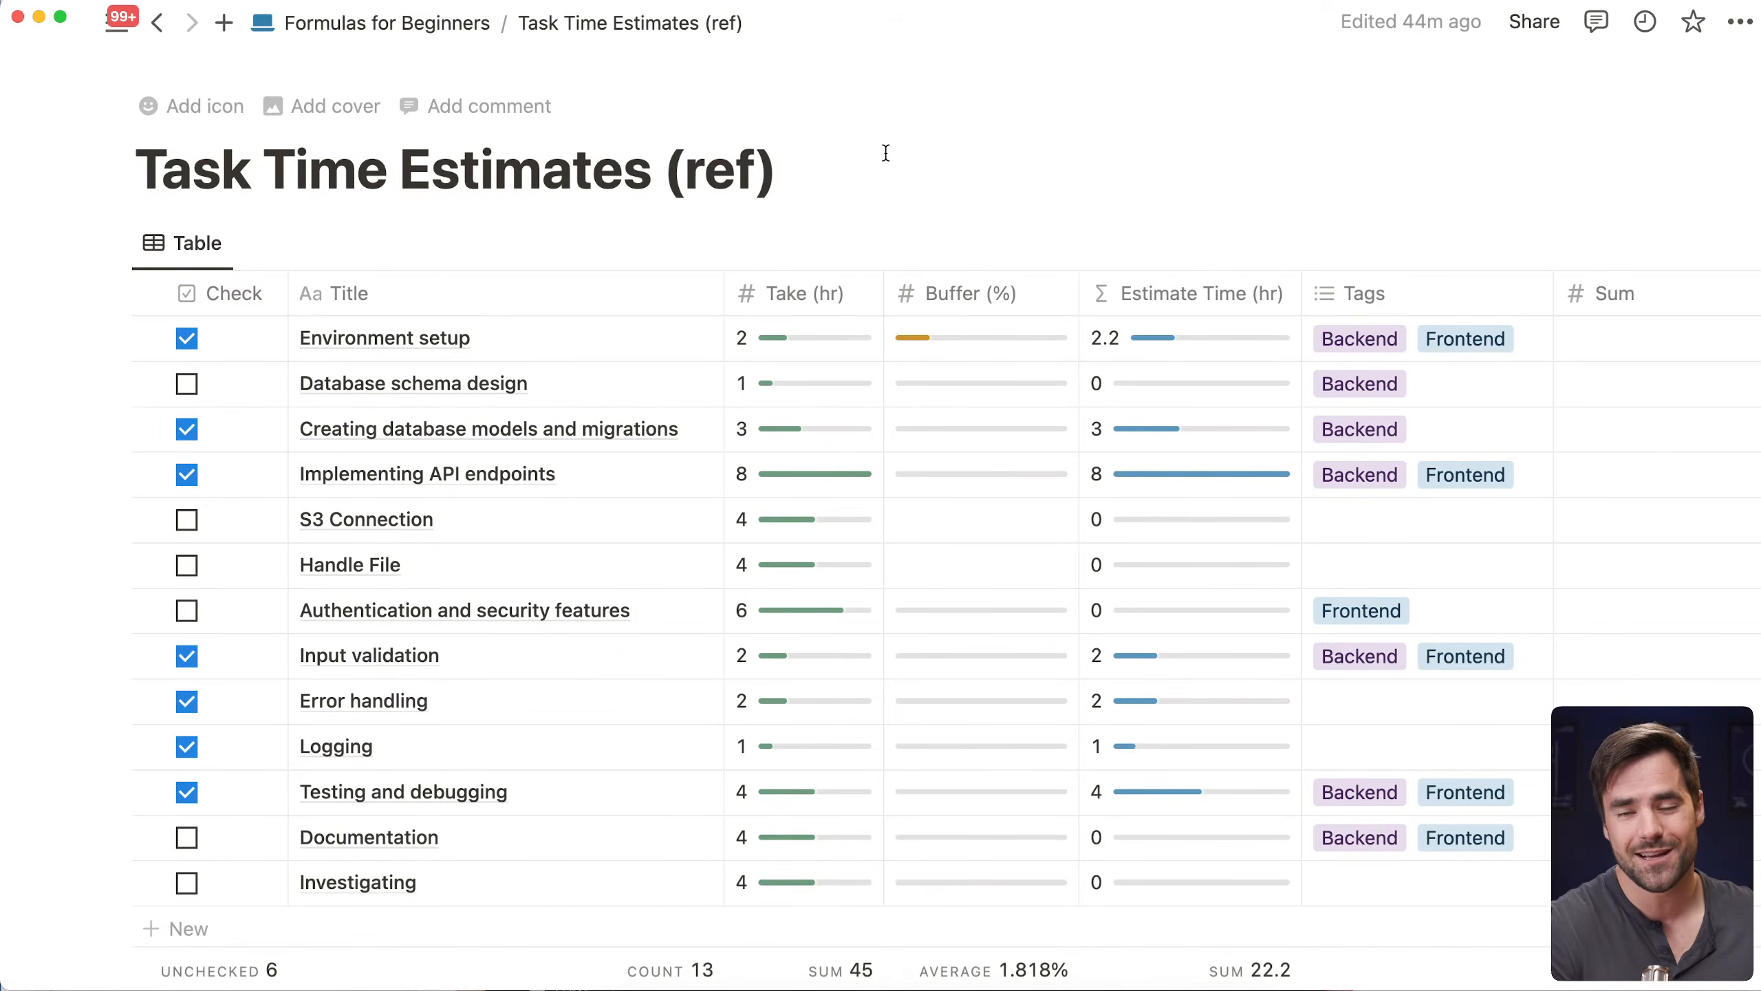
pyautogui.click(885, 122)
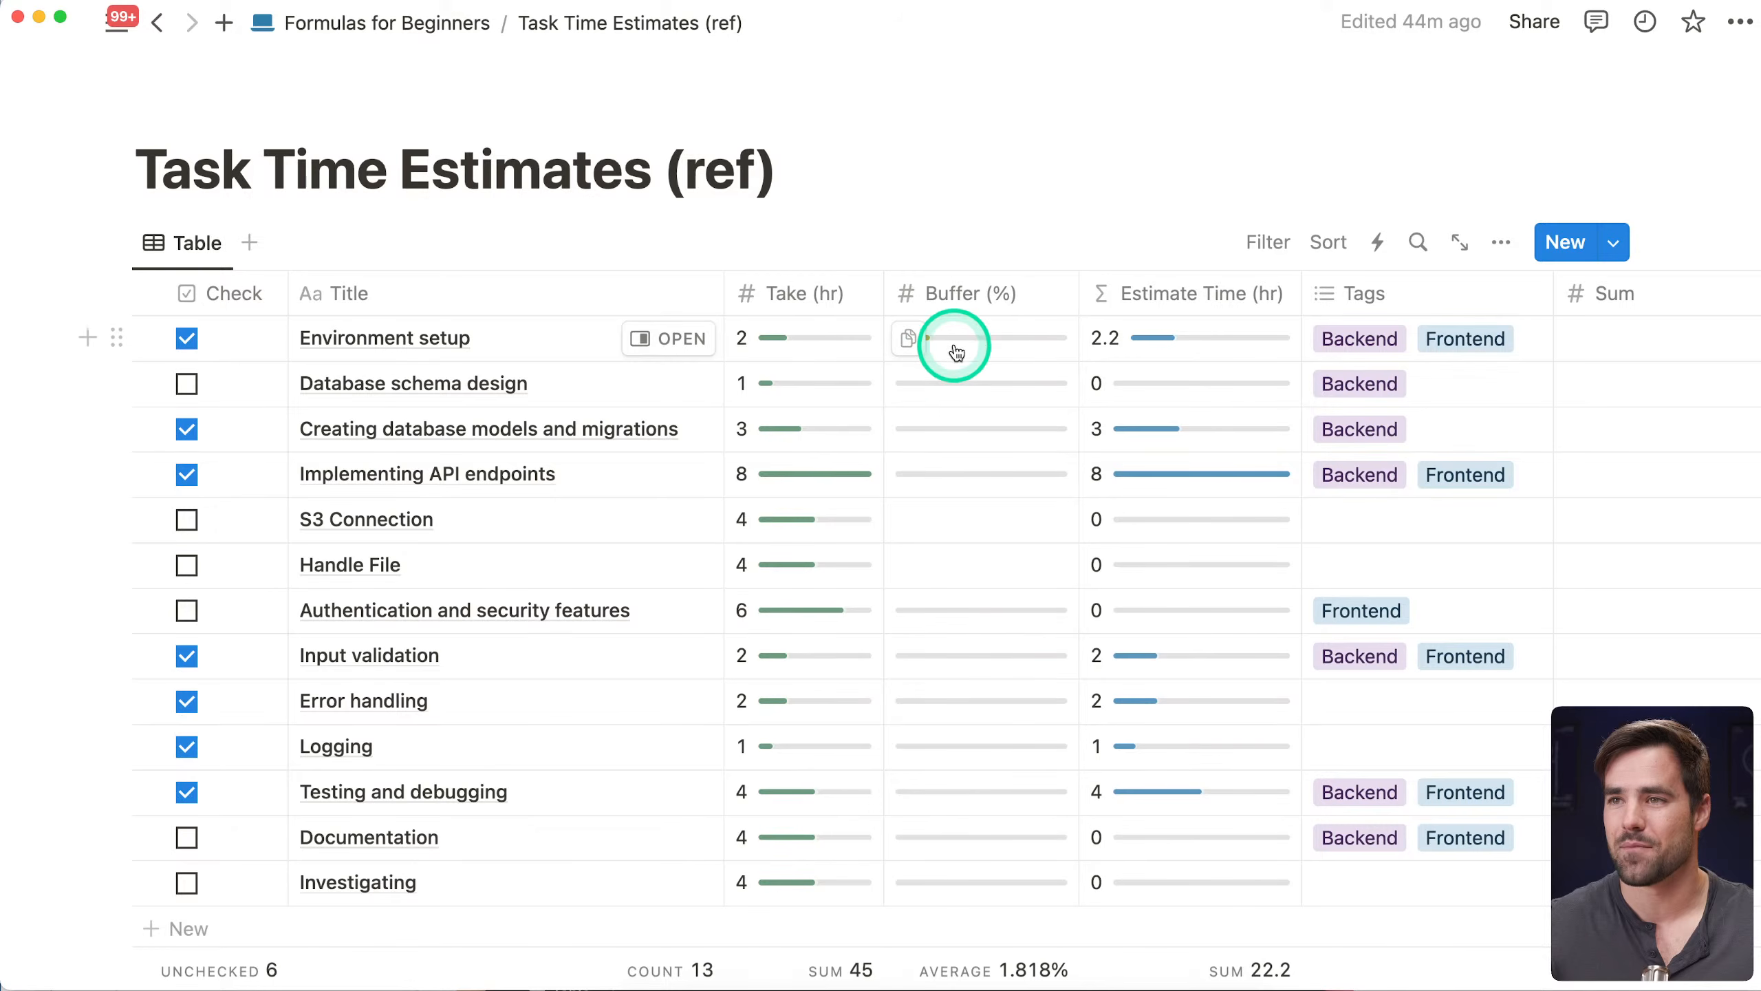
pyautogui.click(991, 339)
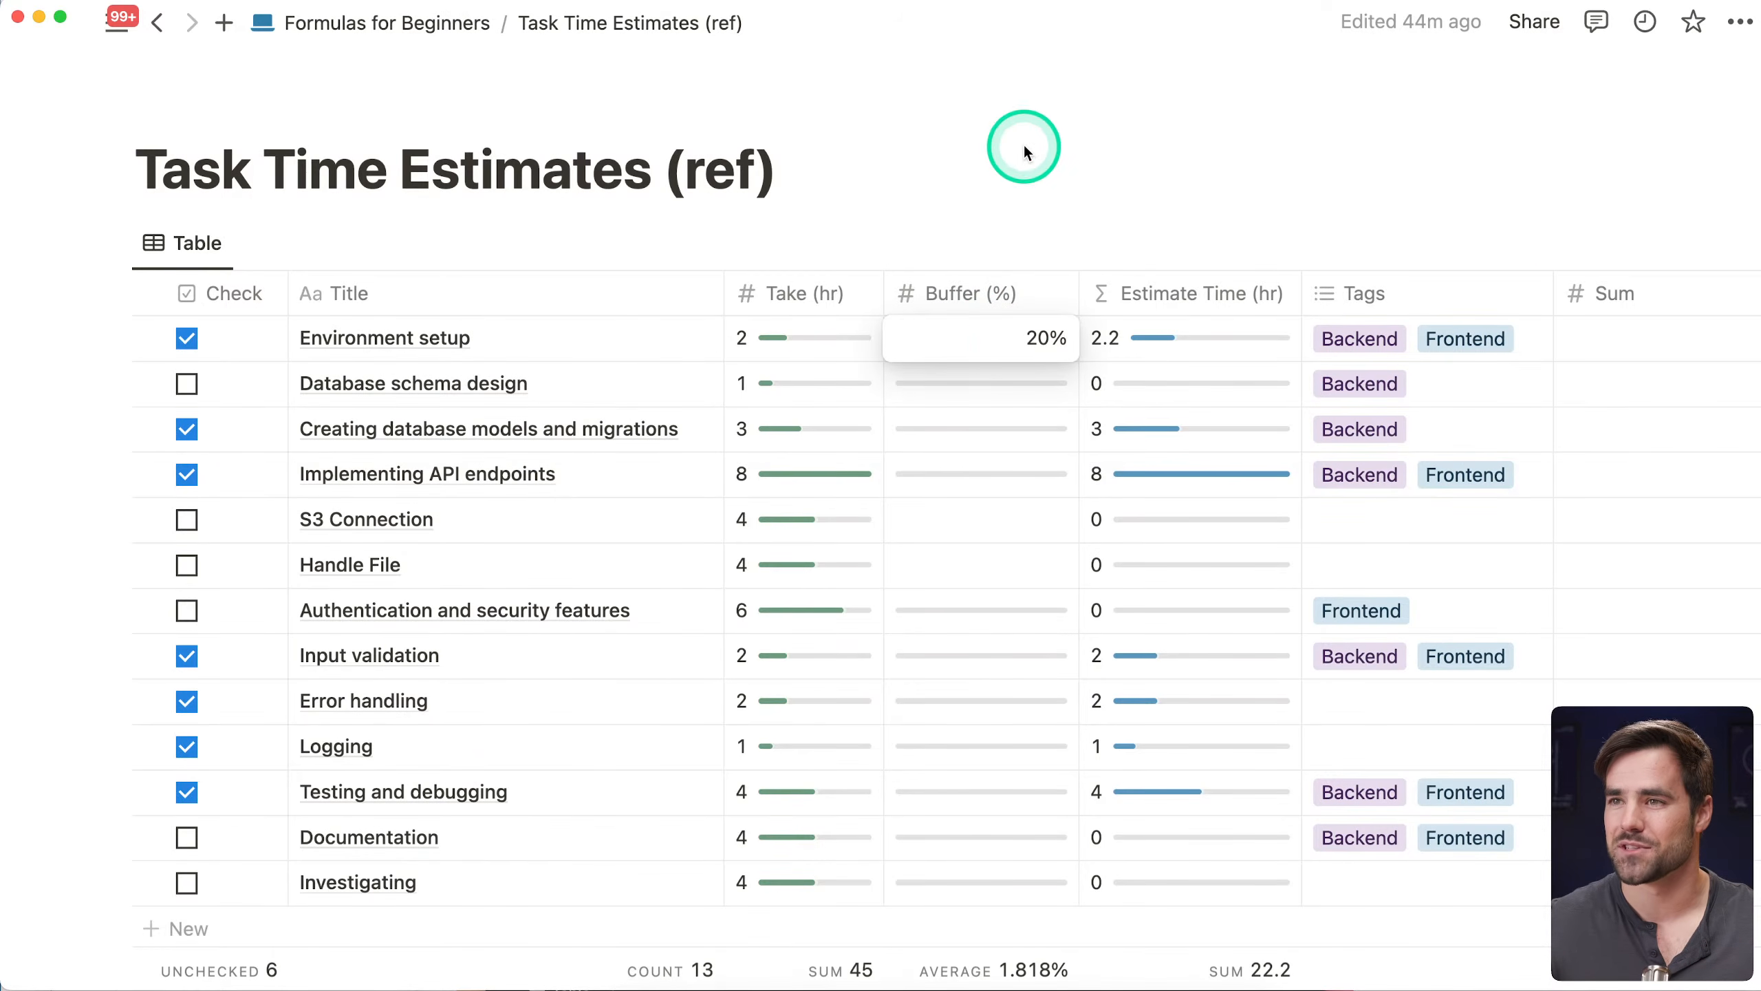
pyautogui.press('Escape')
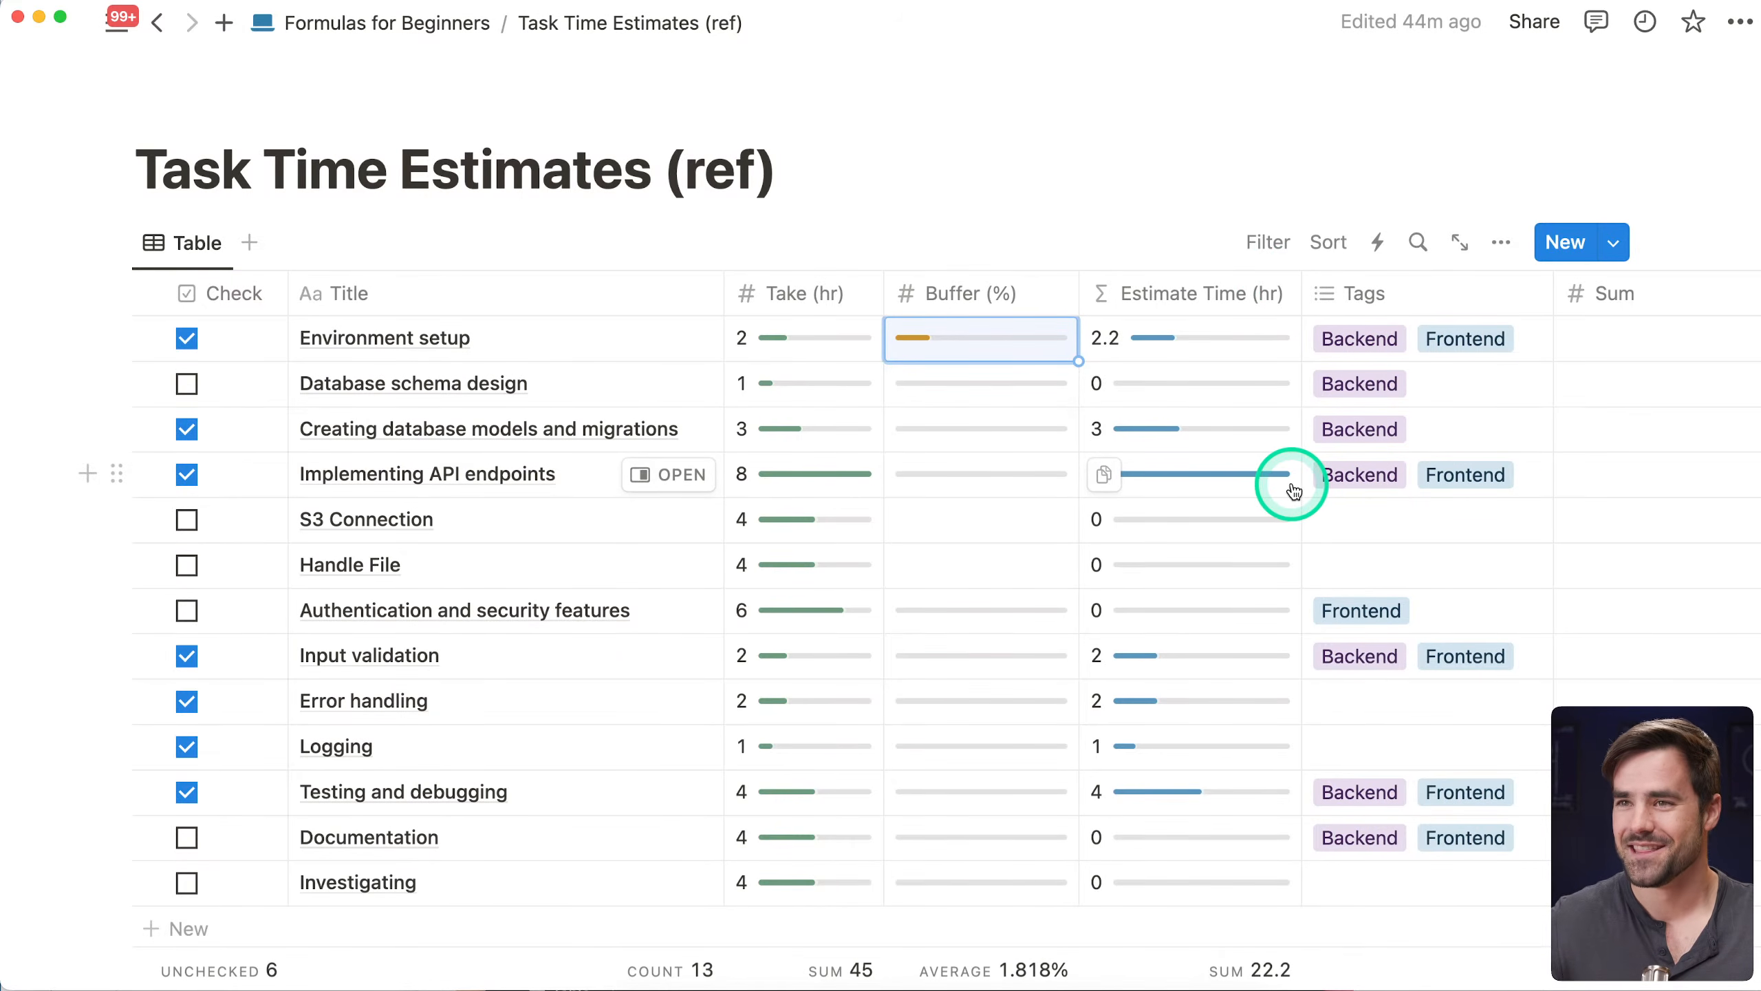
pyautogui.scroll(-3, 1558, 608)
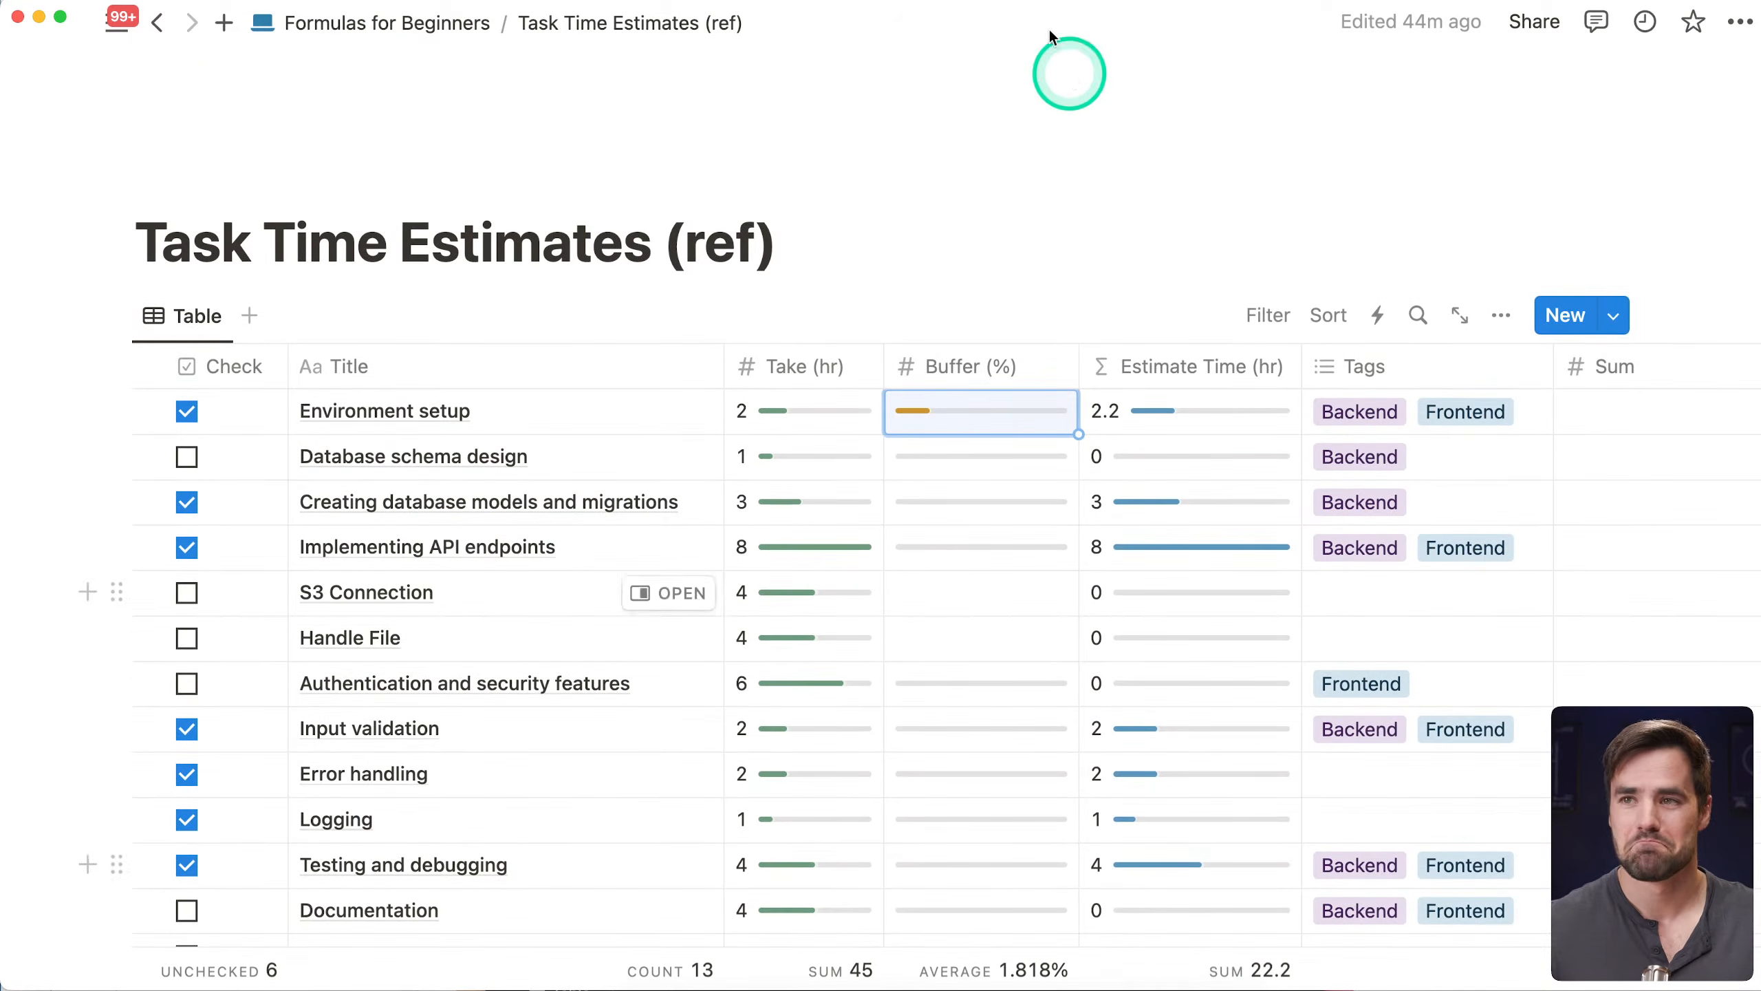
# Return to the Formulas for Beginners page and open the Task Time Estimates page under Work
pyautogui.click(368, 24)
pyautogui.scroll(-3, 822, 787)
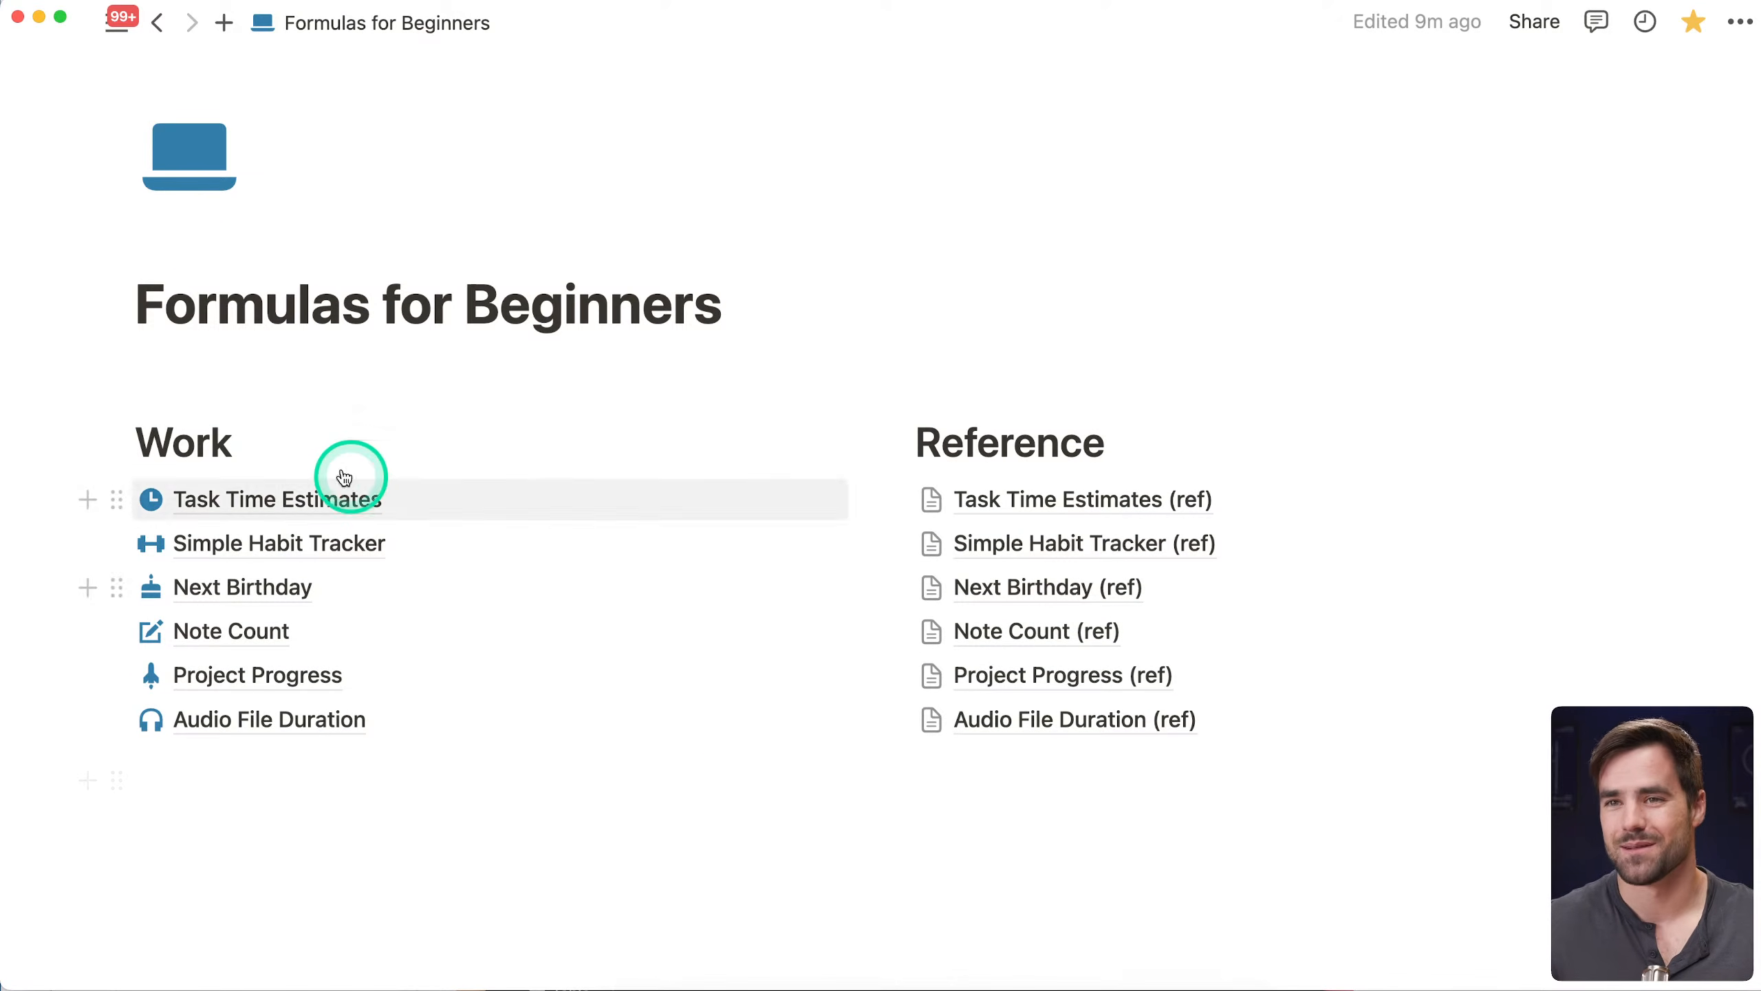
pyautogui.click(361, 496)
pyautogui.scroll(-5, 1089, 167)
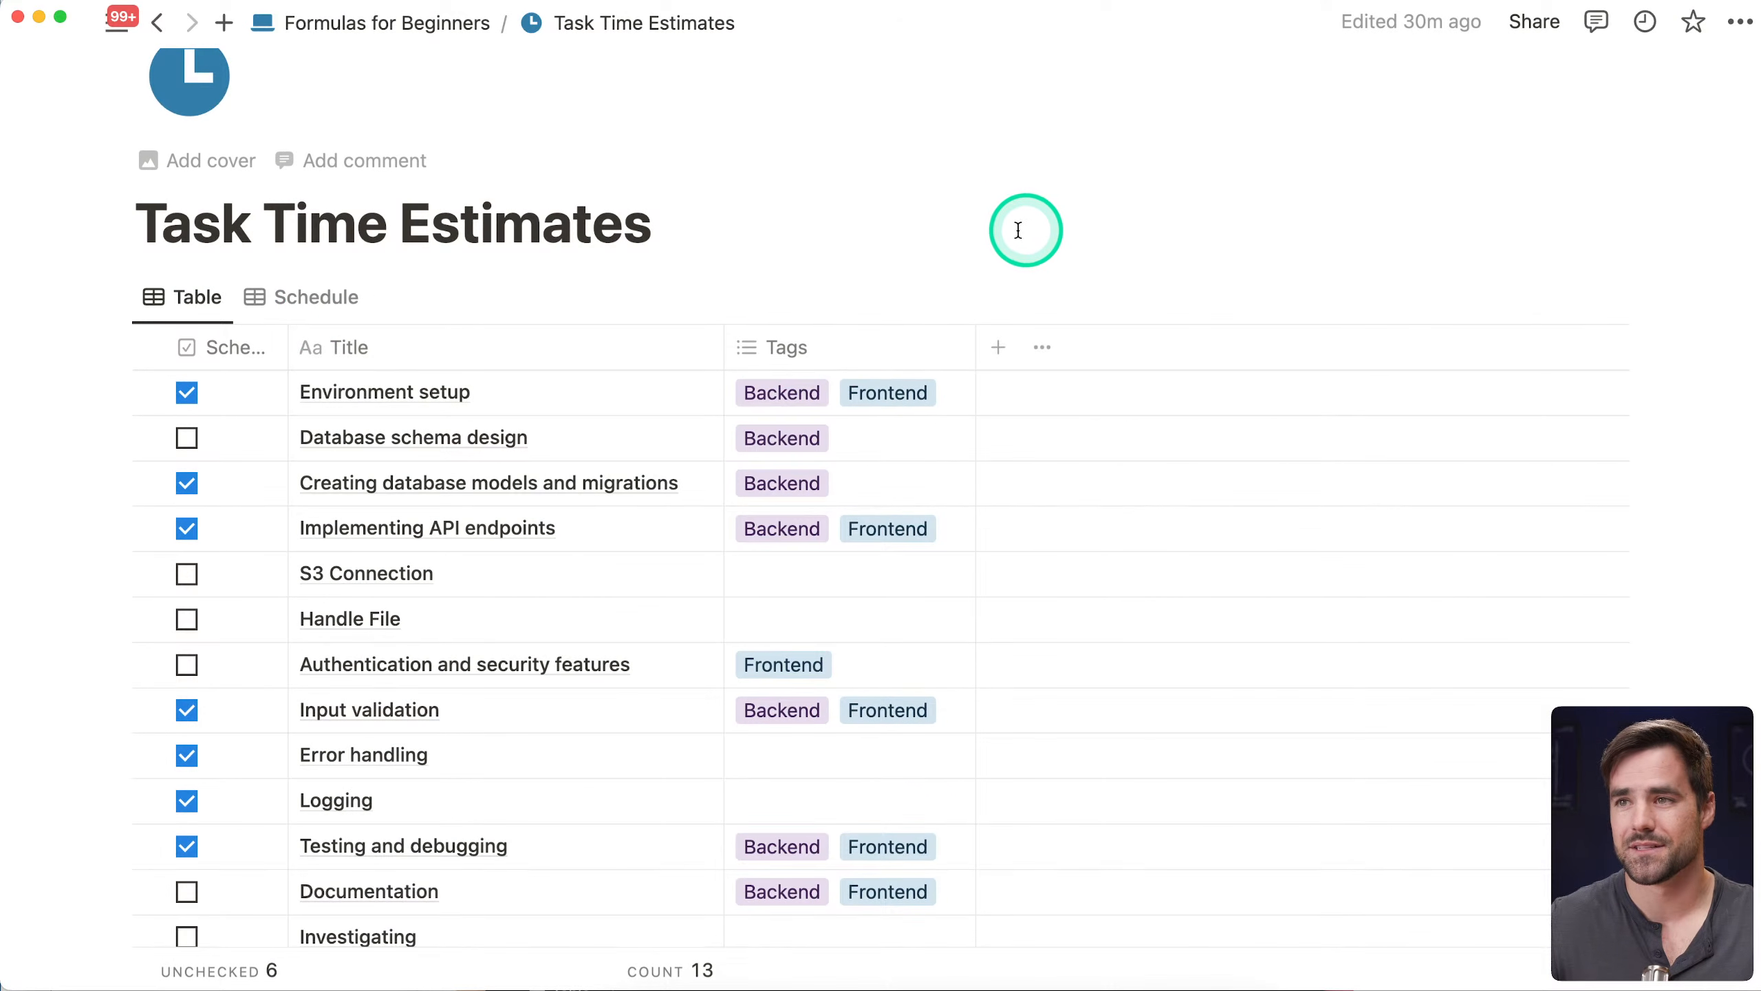
# Add a formula property named Estimate to the Task Time Estimates table
pyautogui.click(998, 353)
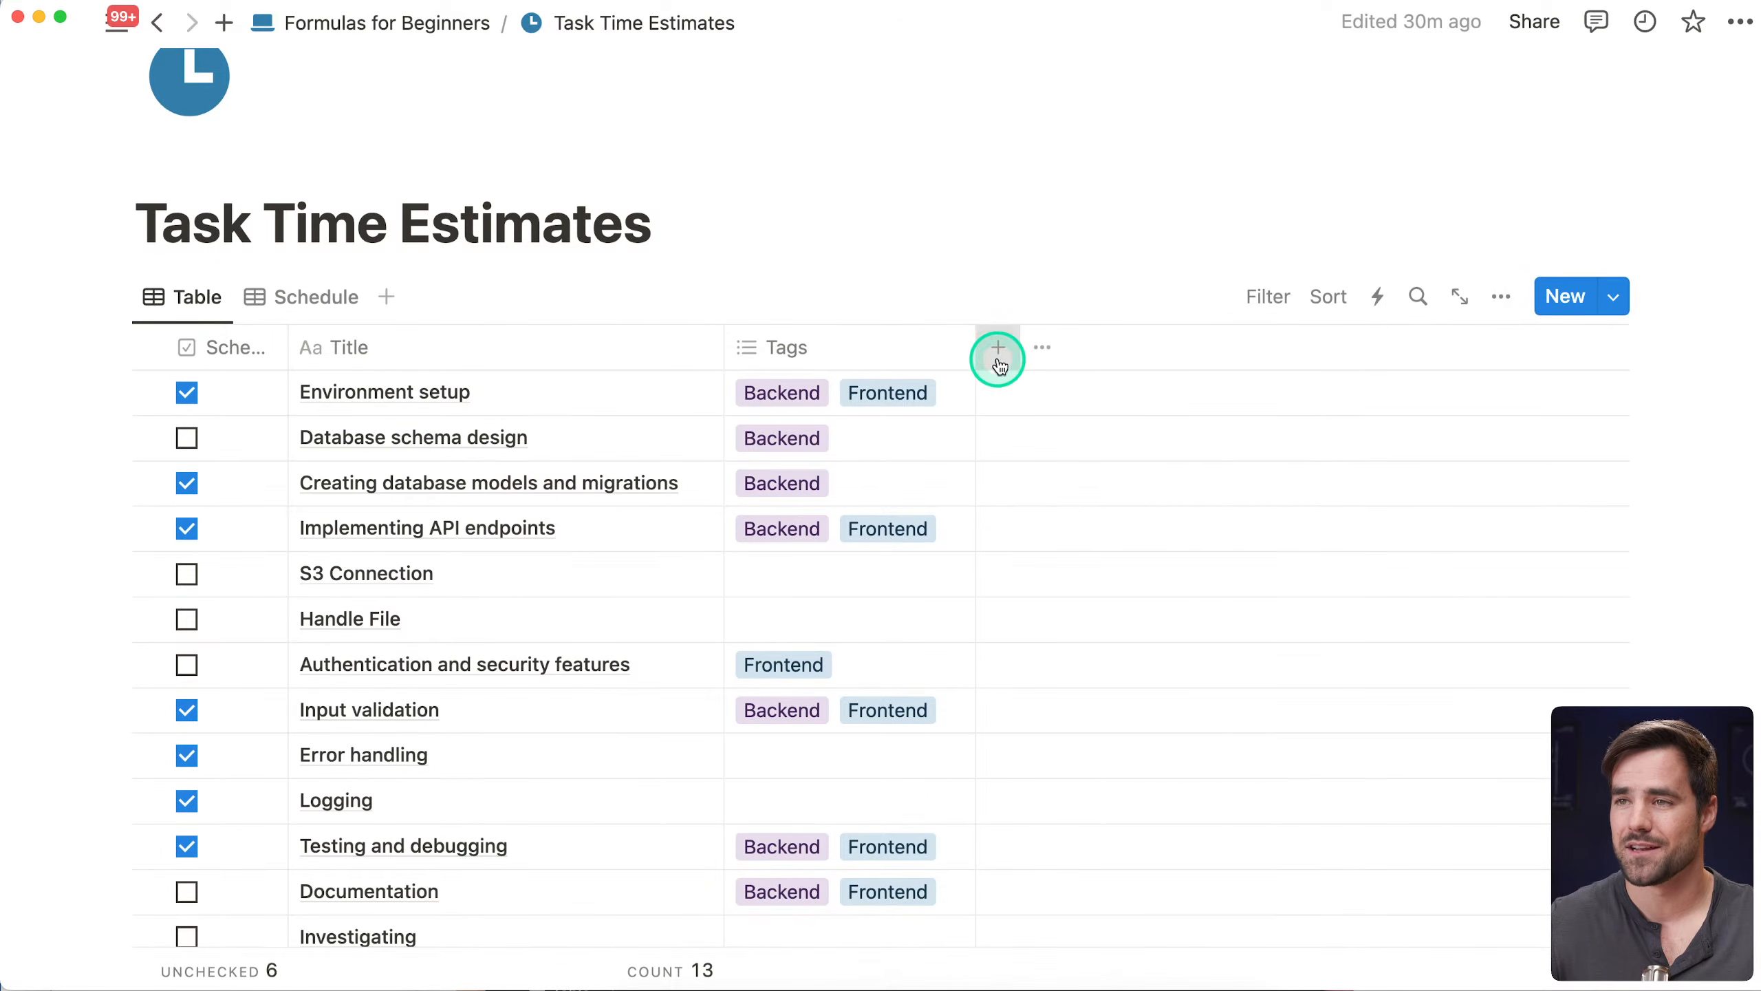
pyautogui.write('form')
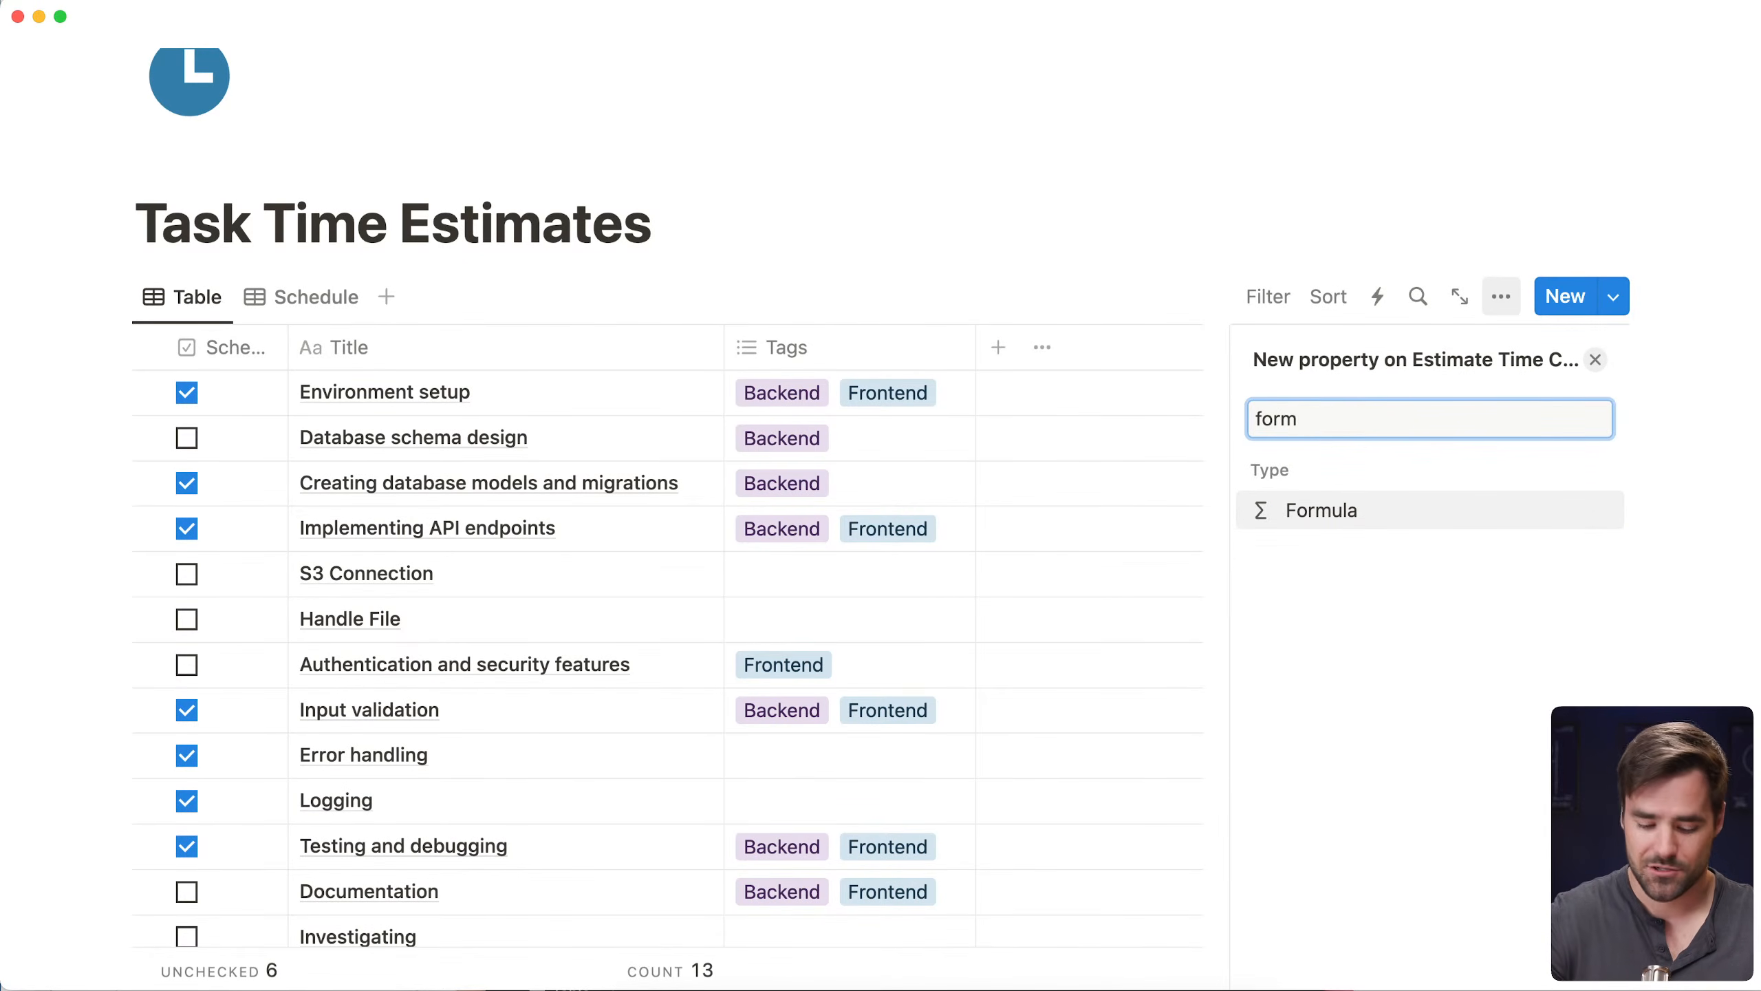
pyautogui.press('Return')
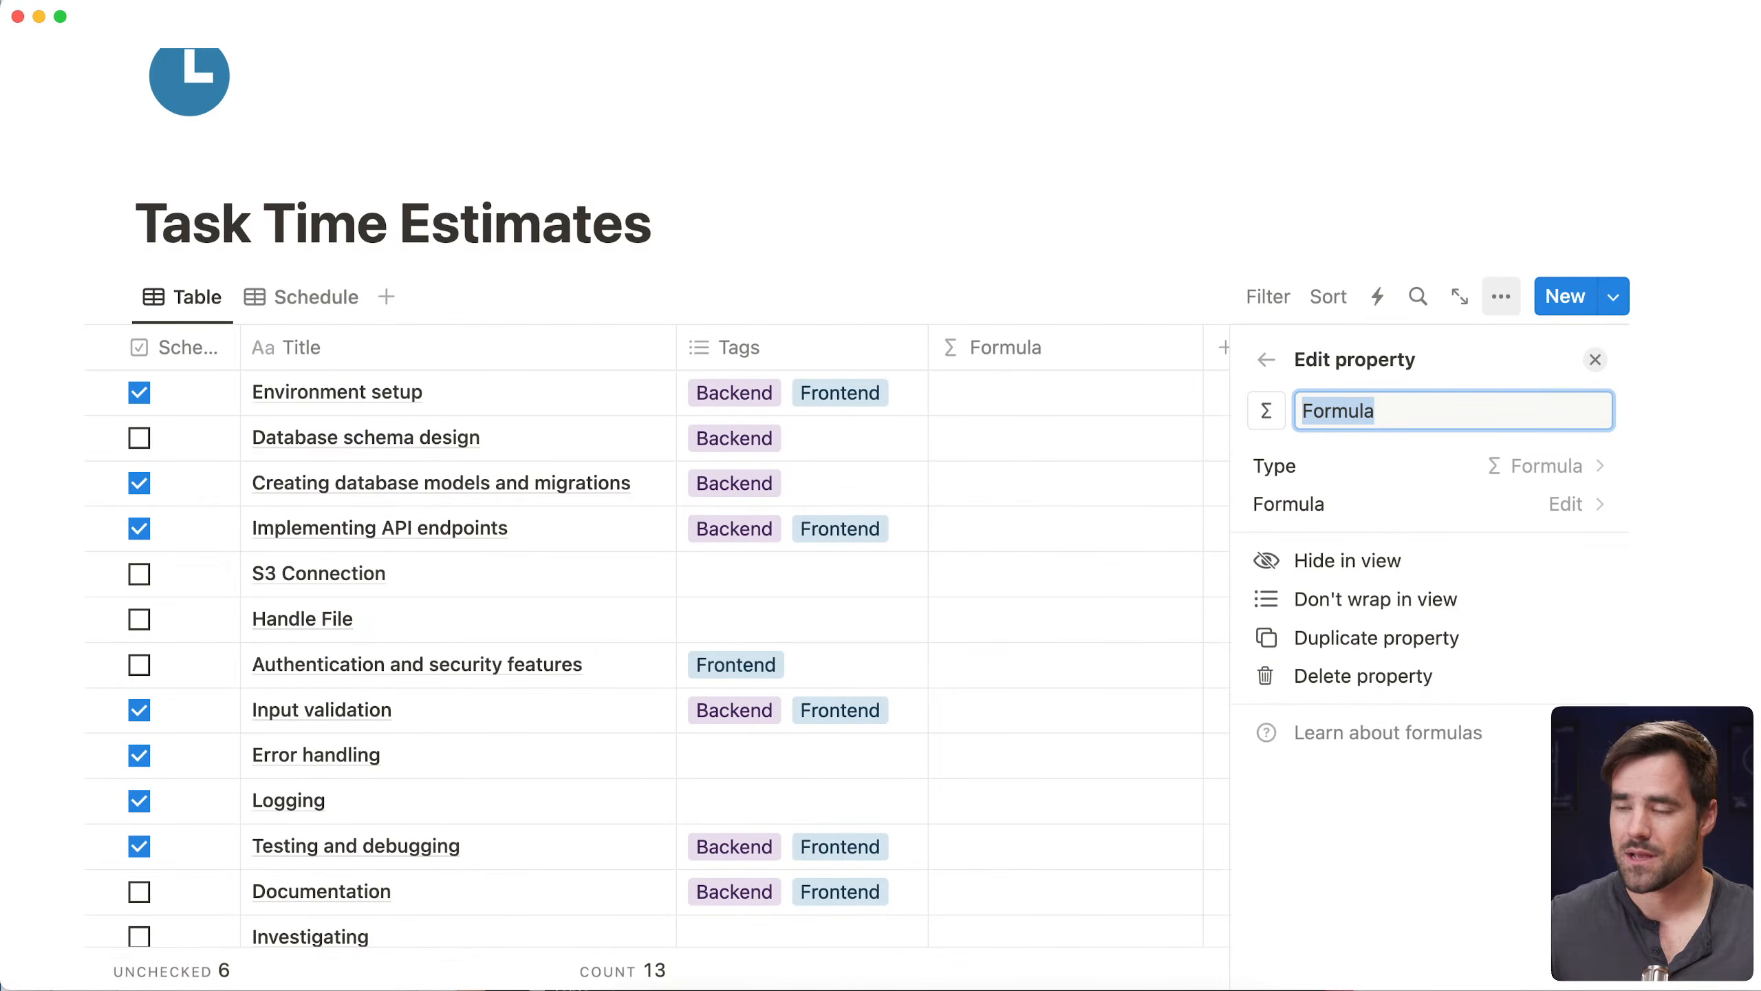
pyautogui.write('Estimate')
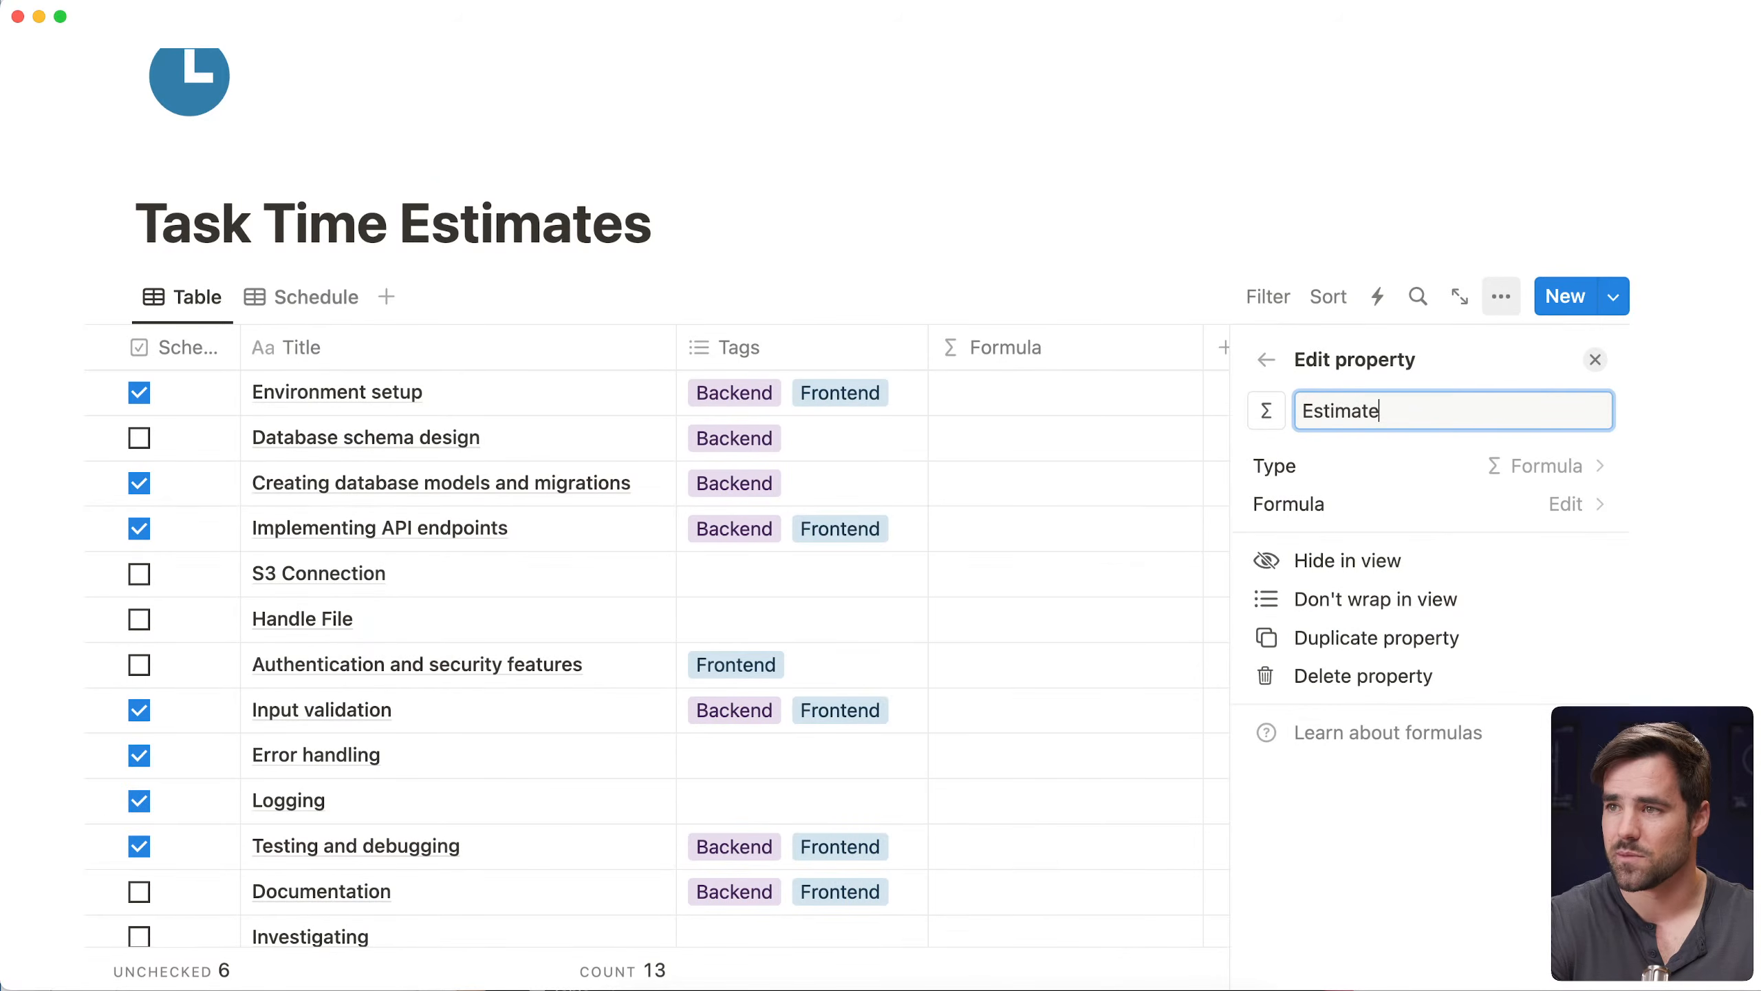
pyautogui.press('super+equal')
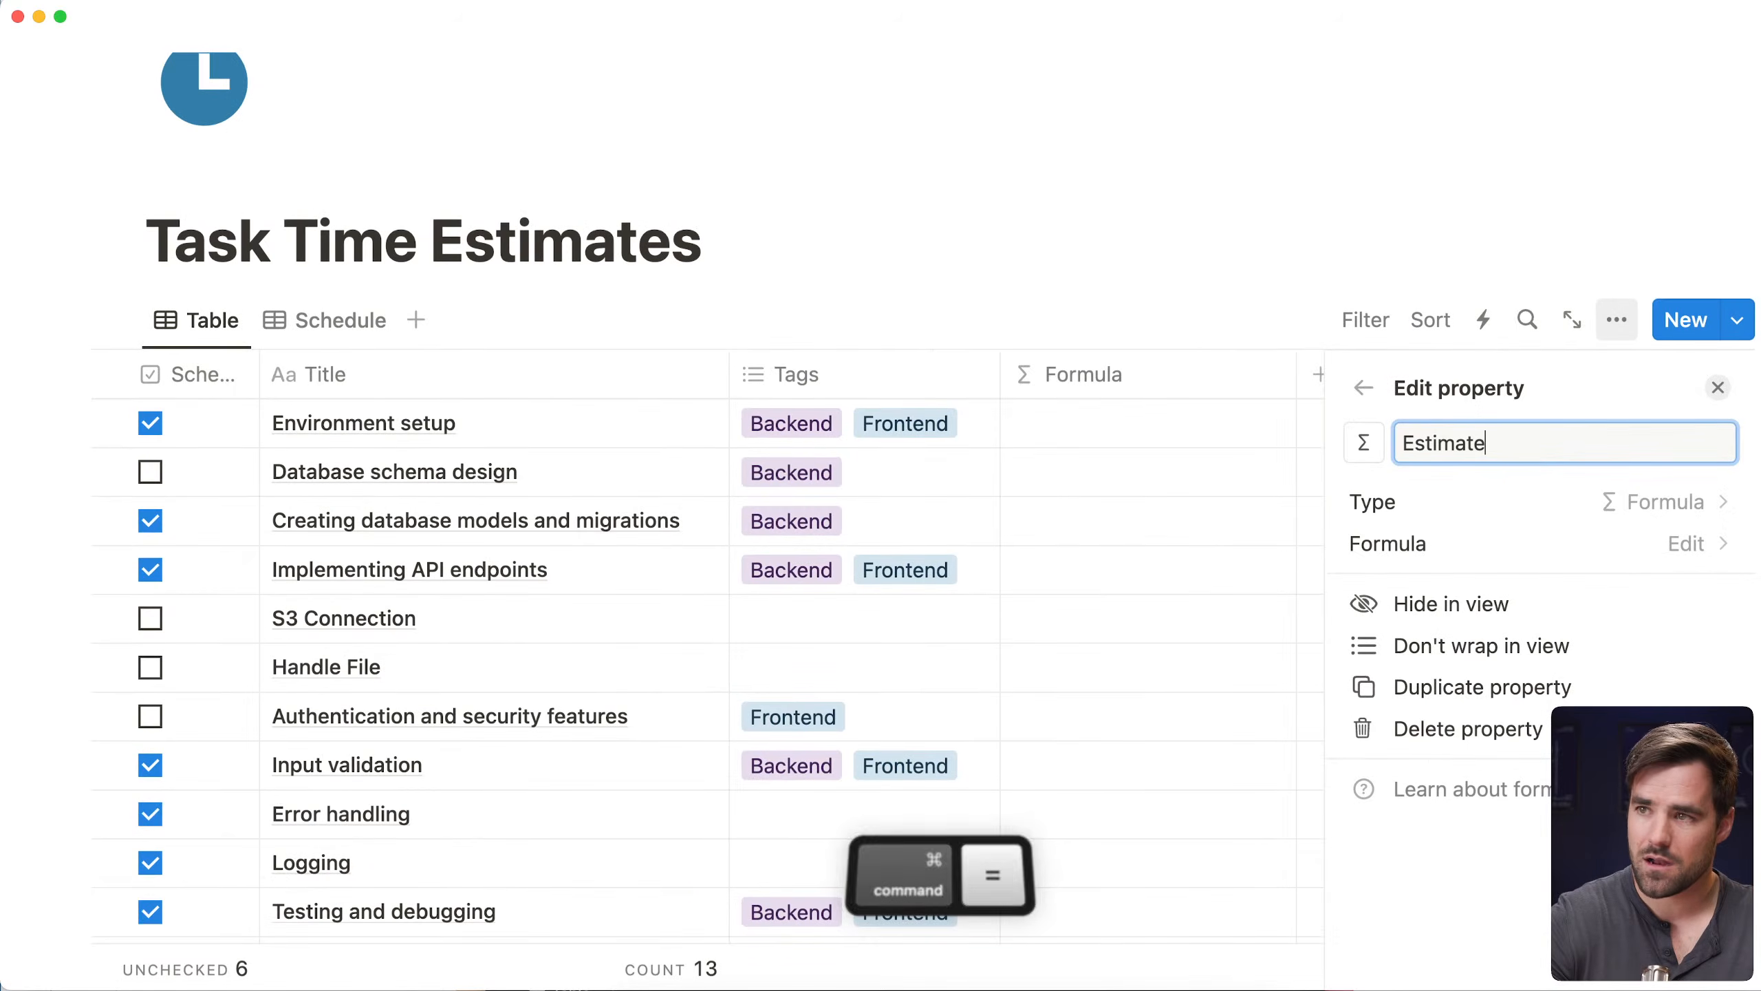
pyautogui.click(1032, 258)
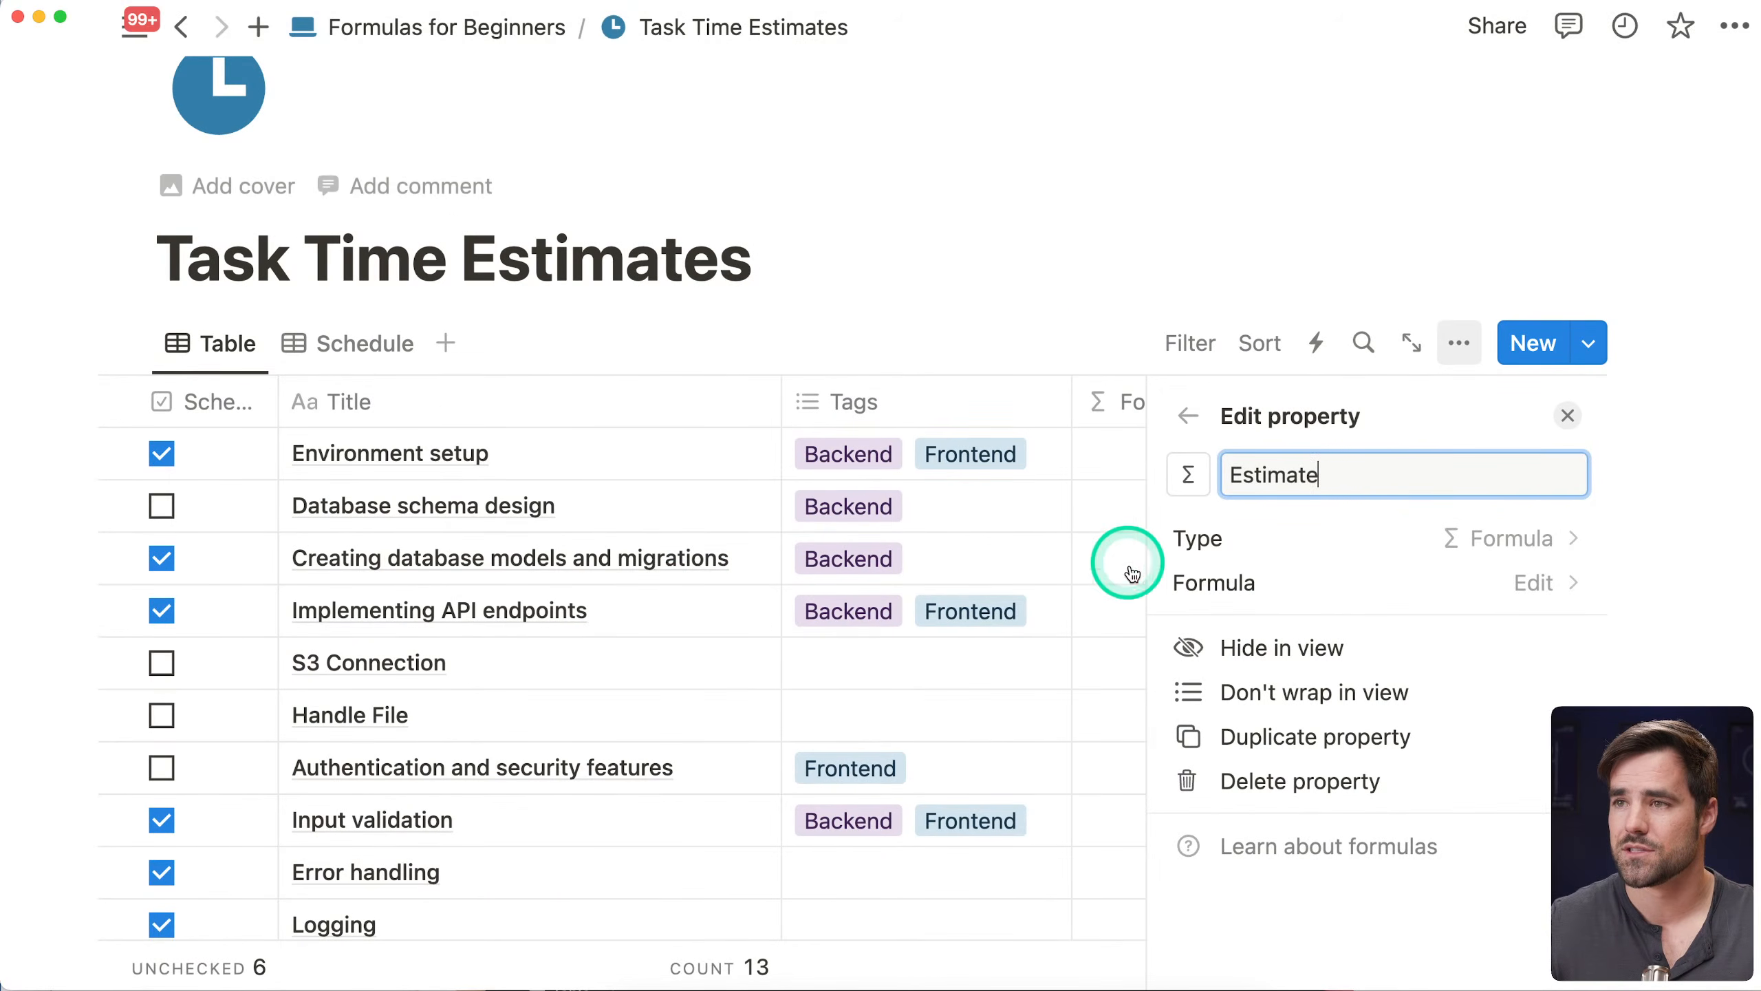
# Give the Estimate property the solid clock icon and close its settings
pyautogui.click(1190, 477)
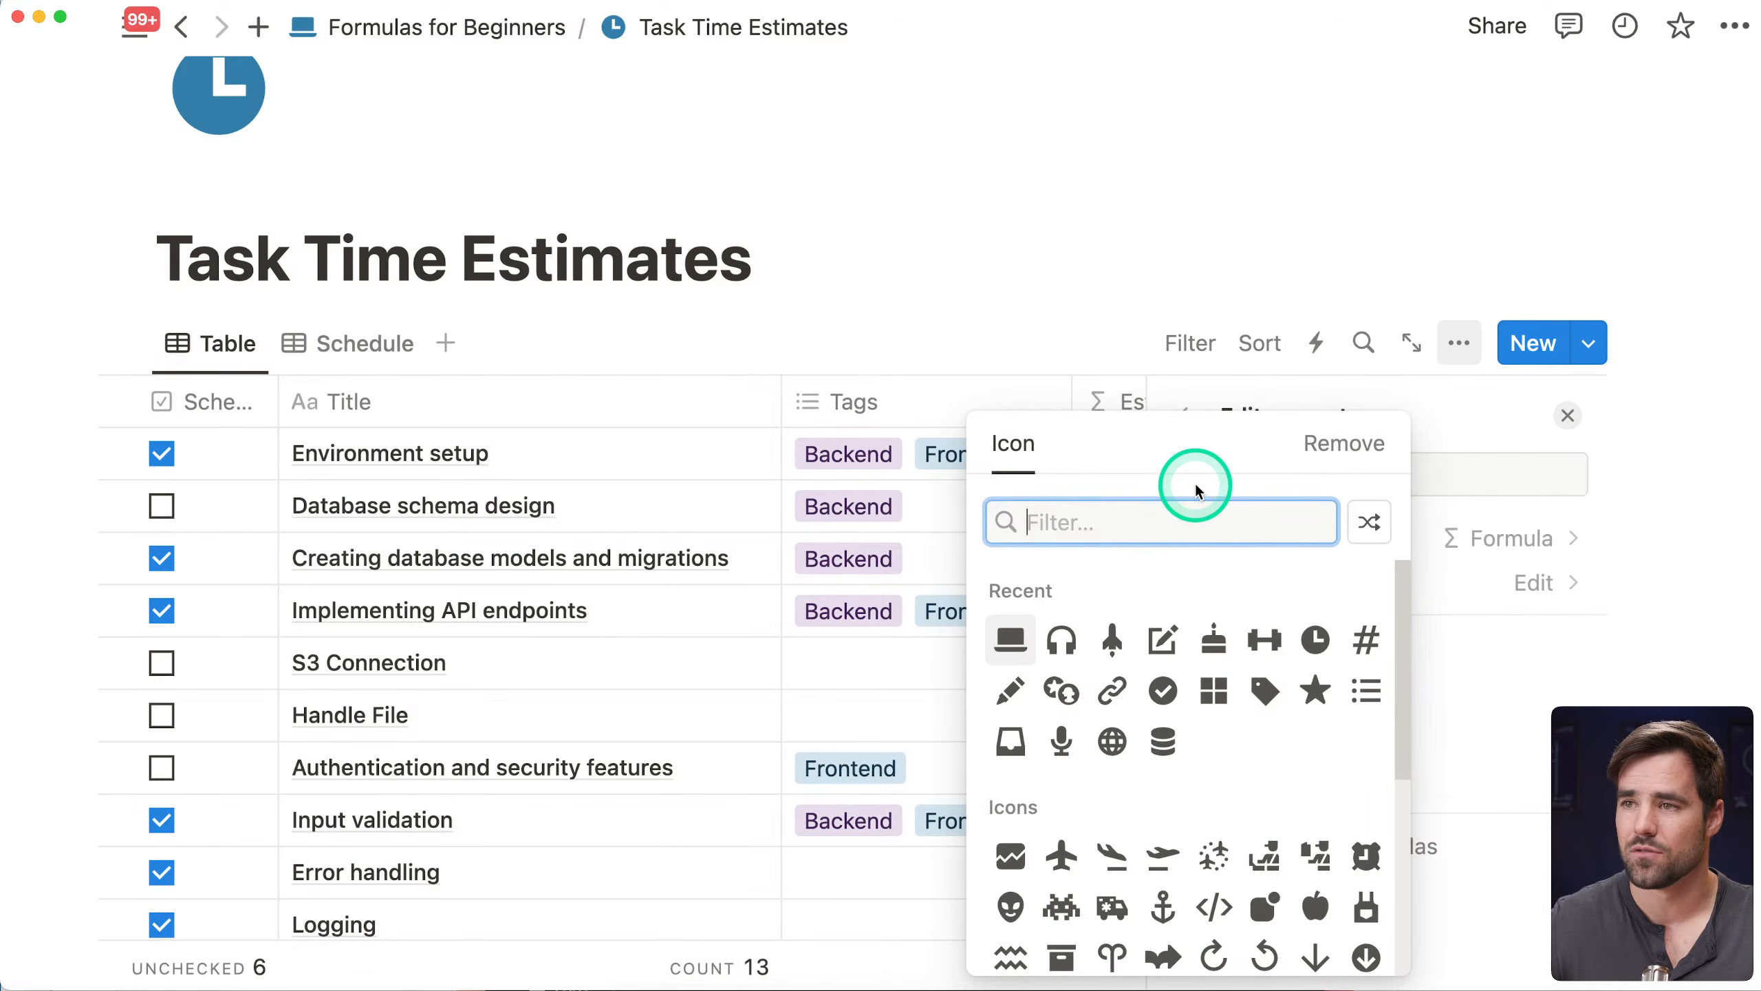
pyautogui.write('clock')
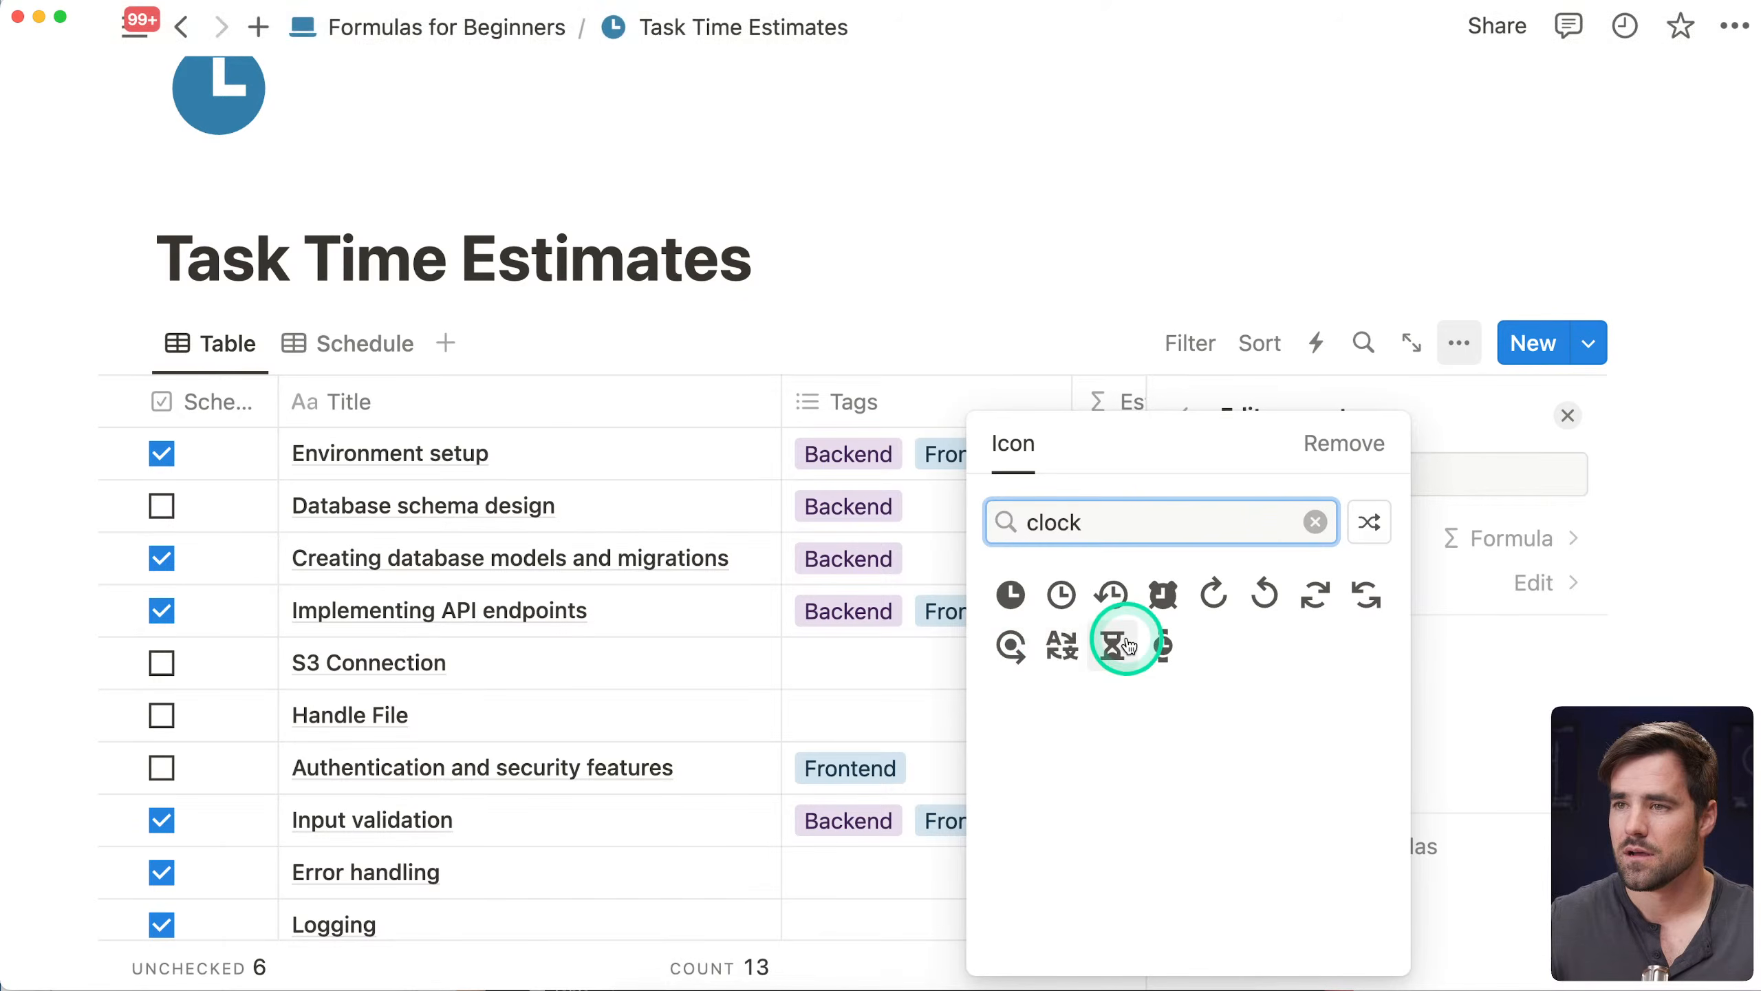
pyautogui.click(1041, 605)
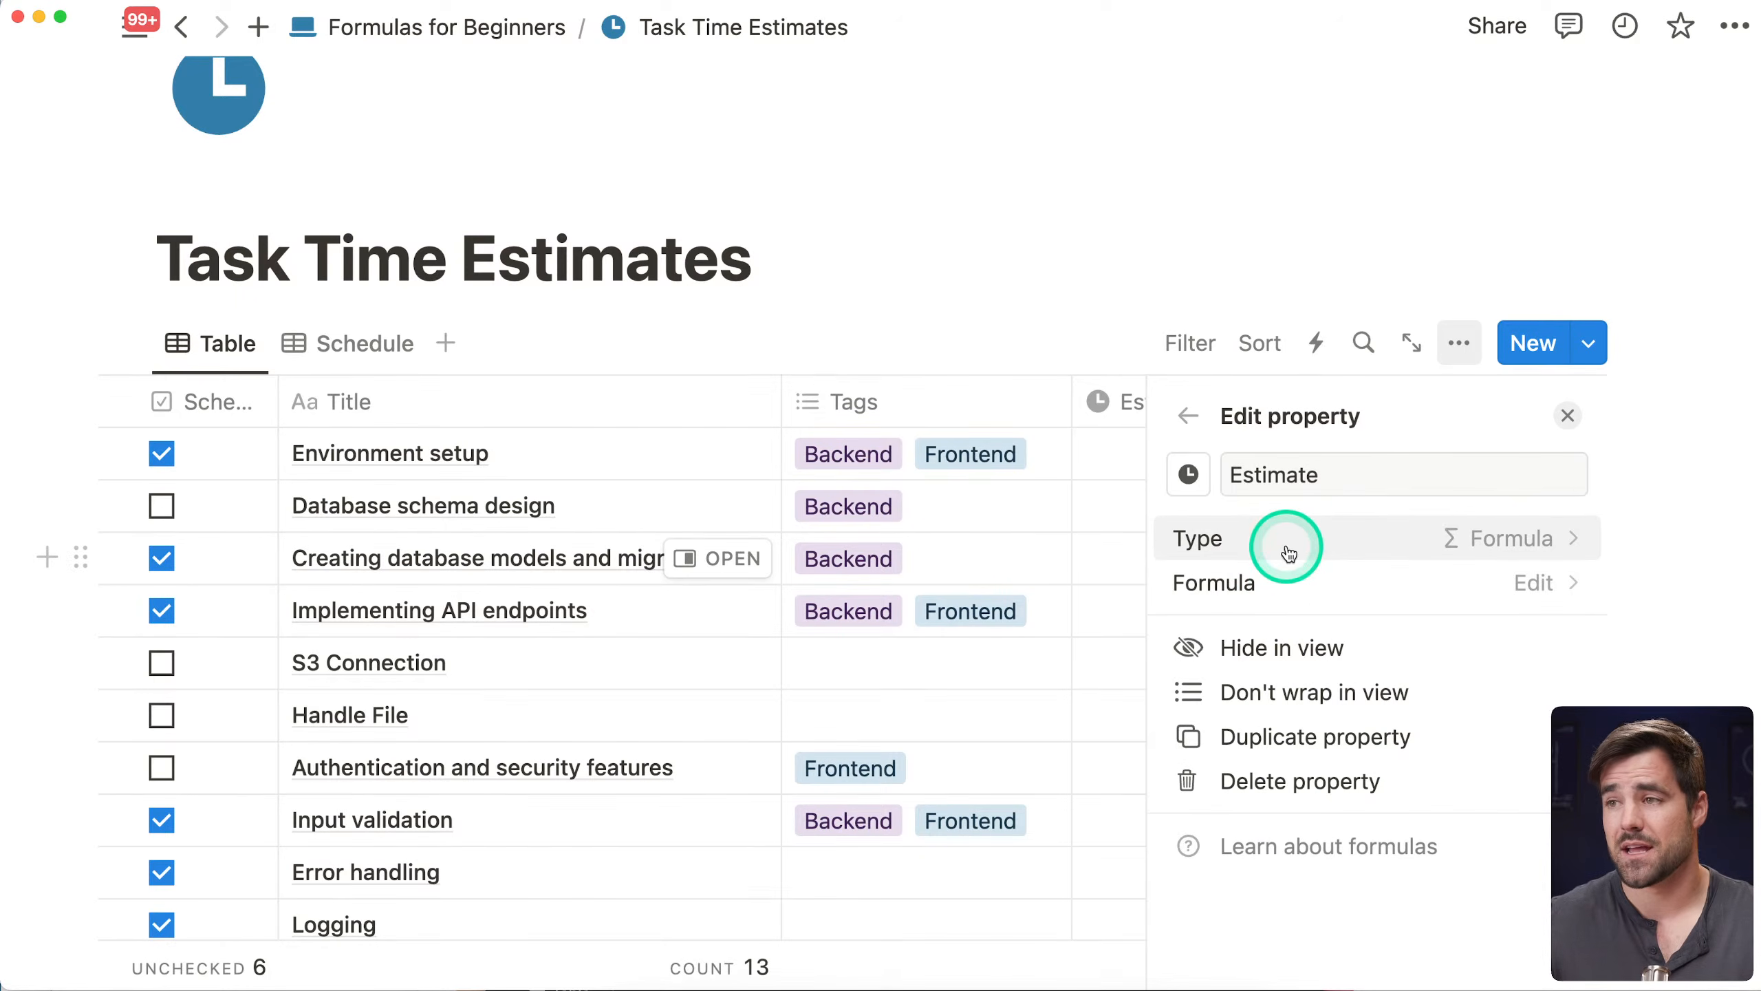
pyautogui.click(1567, 416)
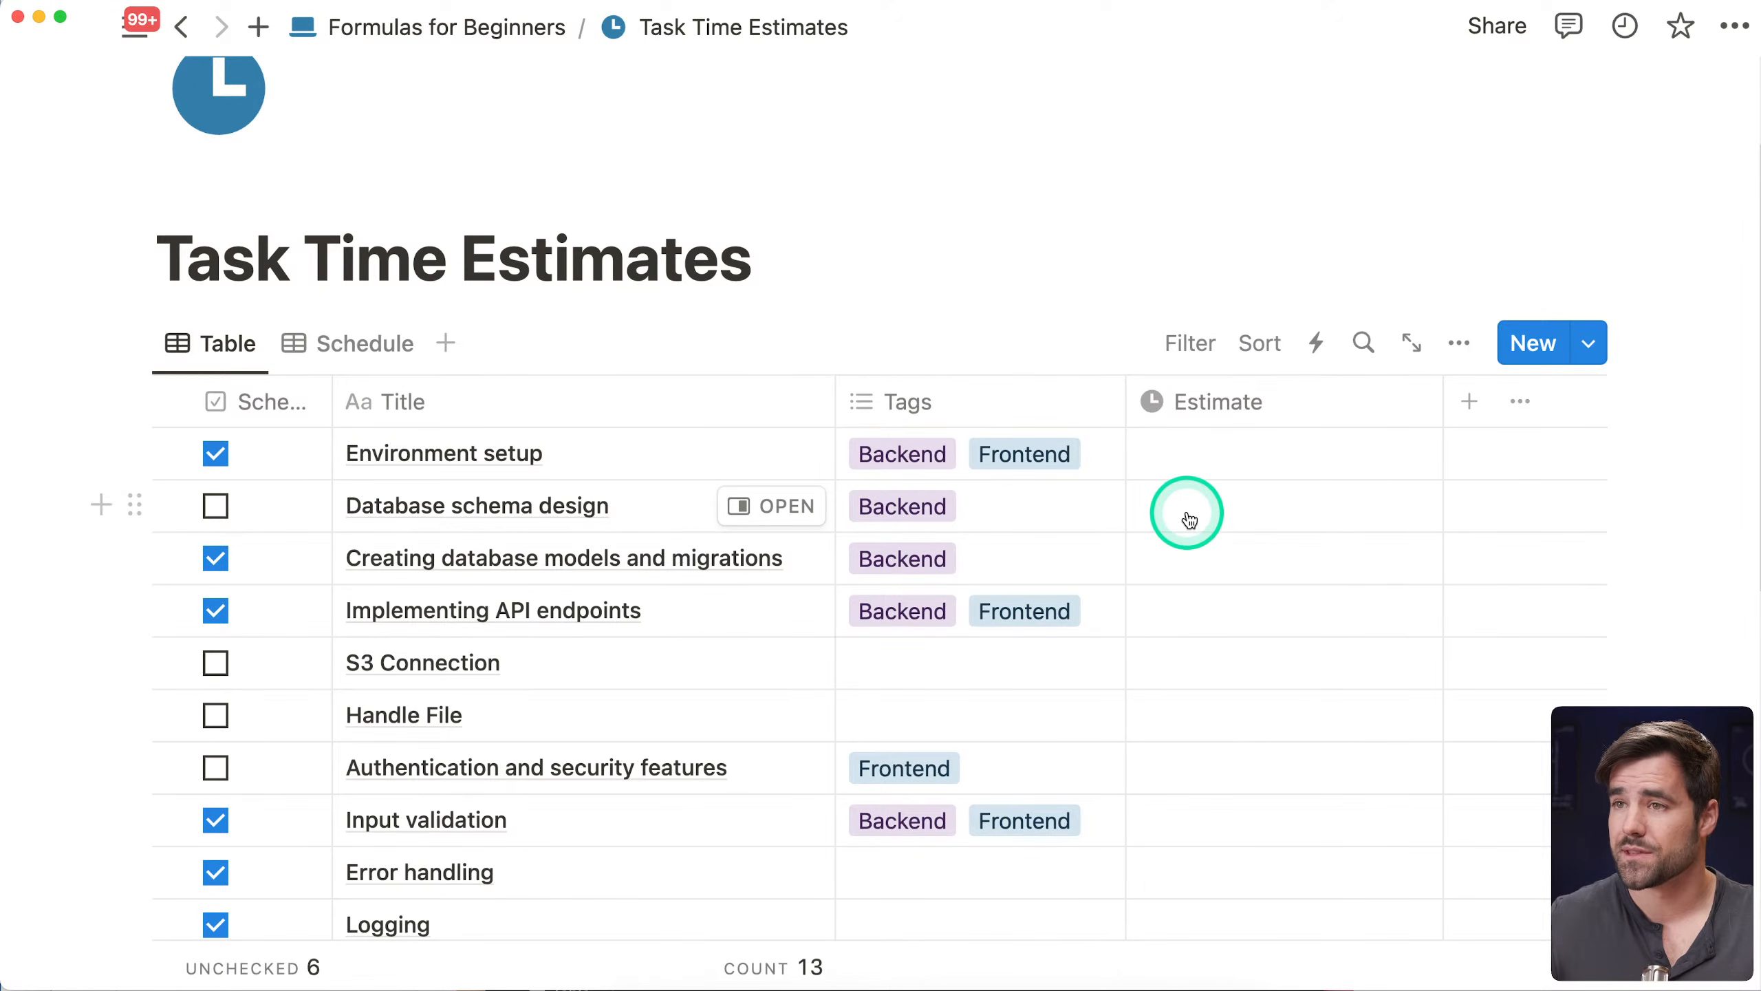
# Hide the Tags column, then narrow the Title column and widen the Estimate column
pyautogui.click(984, 409)
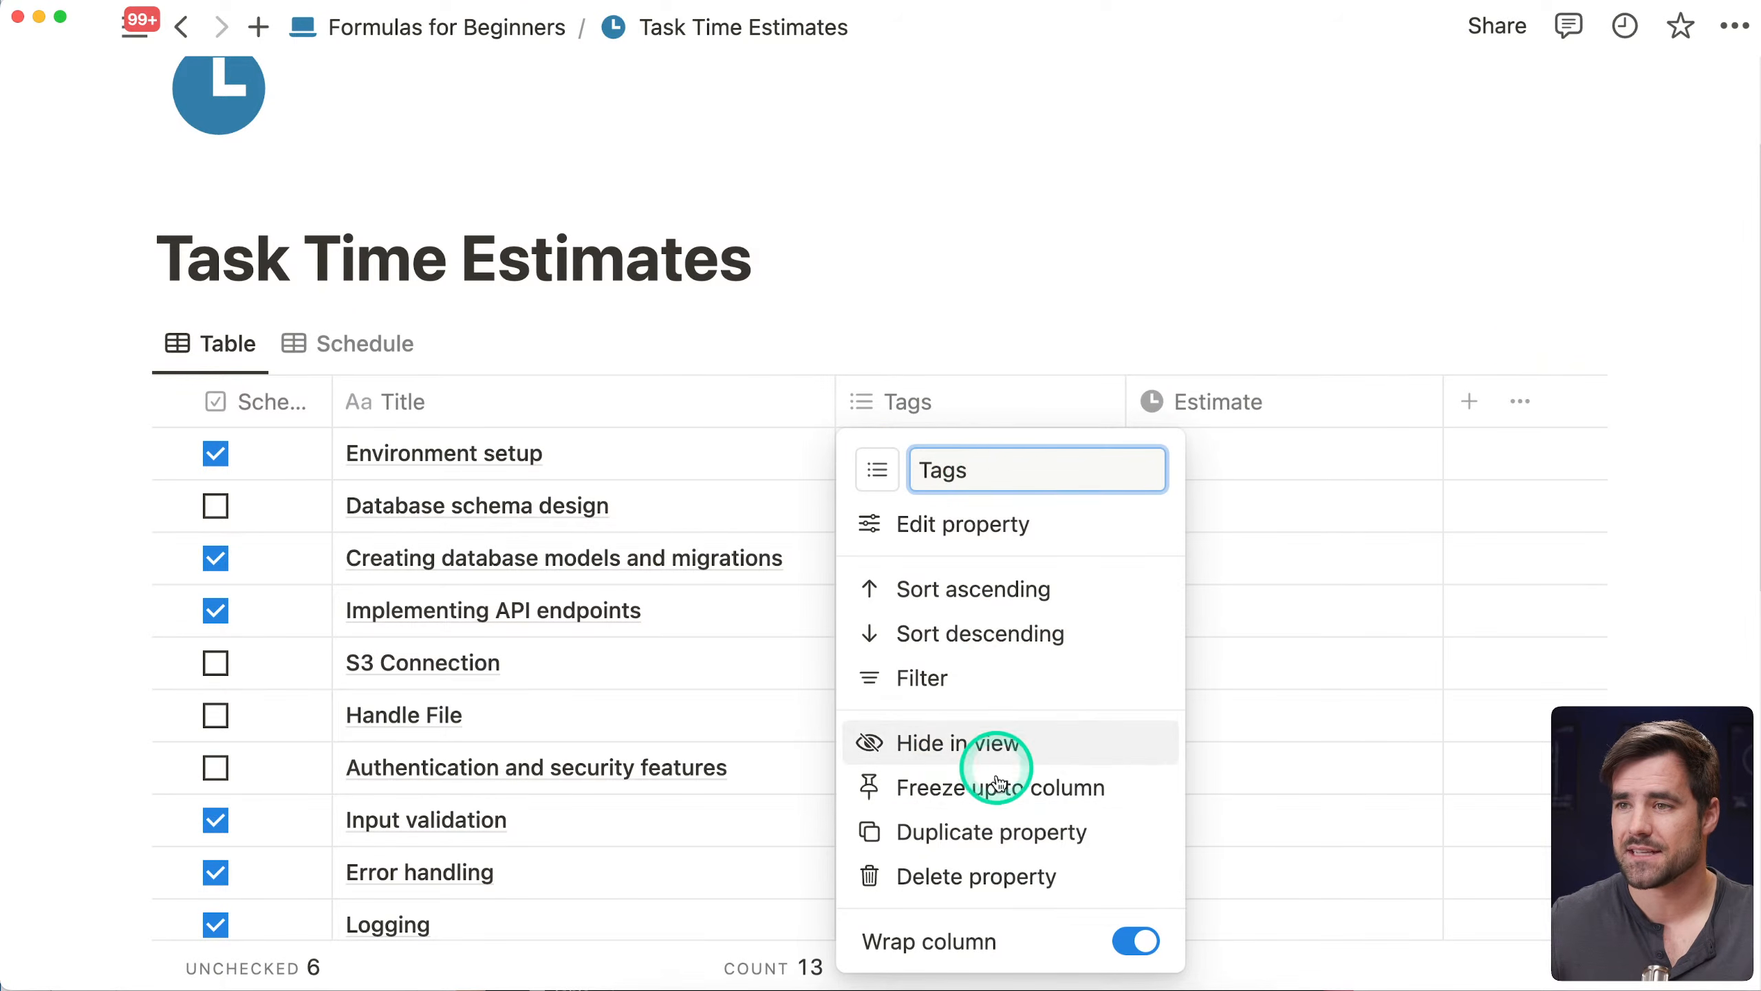
pyautogui.click(1058, 738)
pyautogui.scroll(-3, 1048, 361)
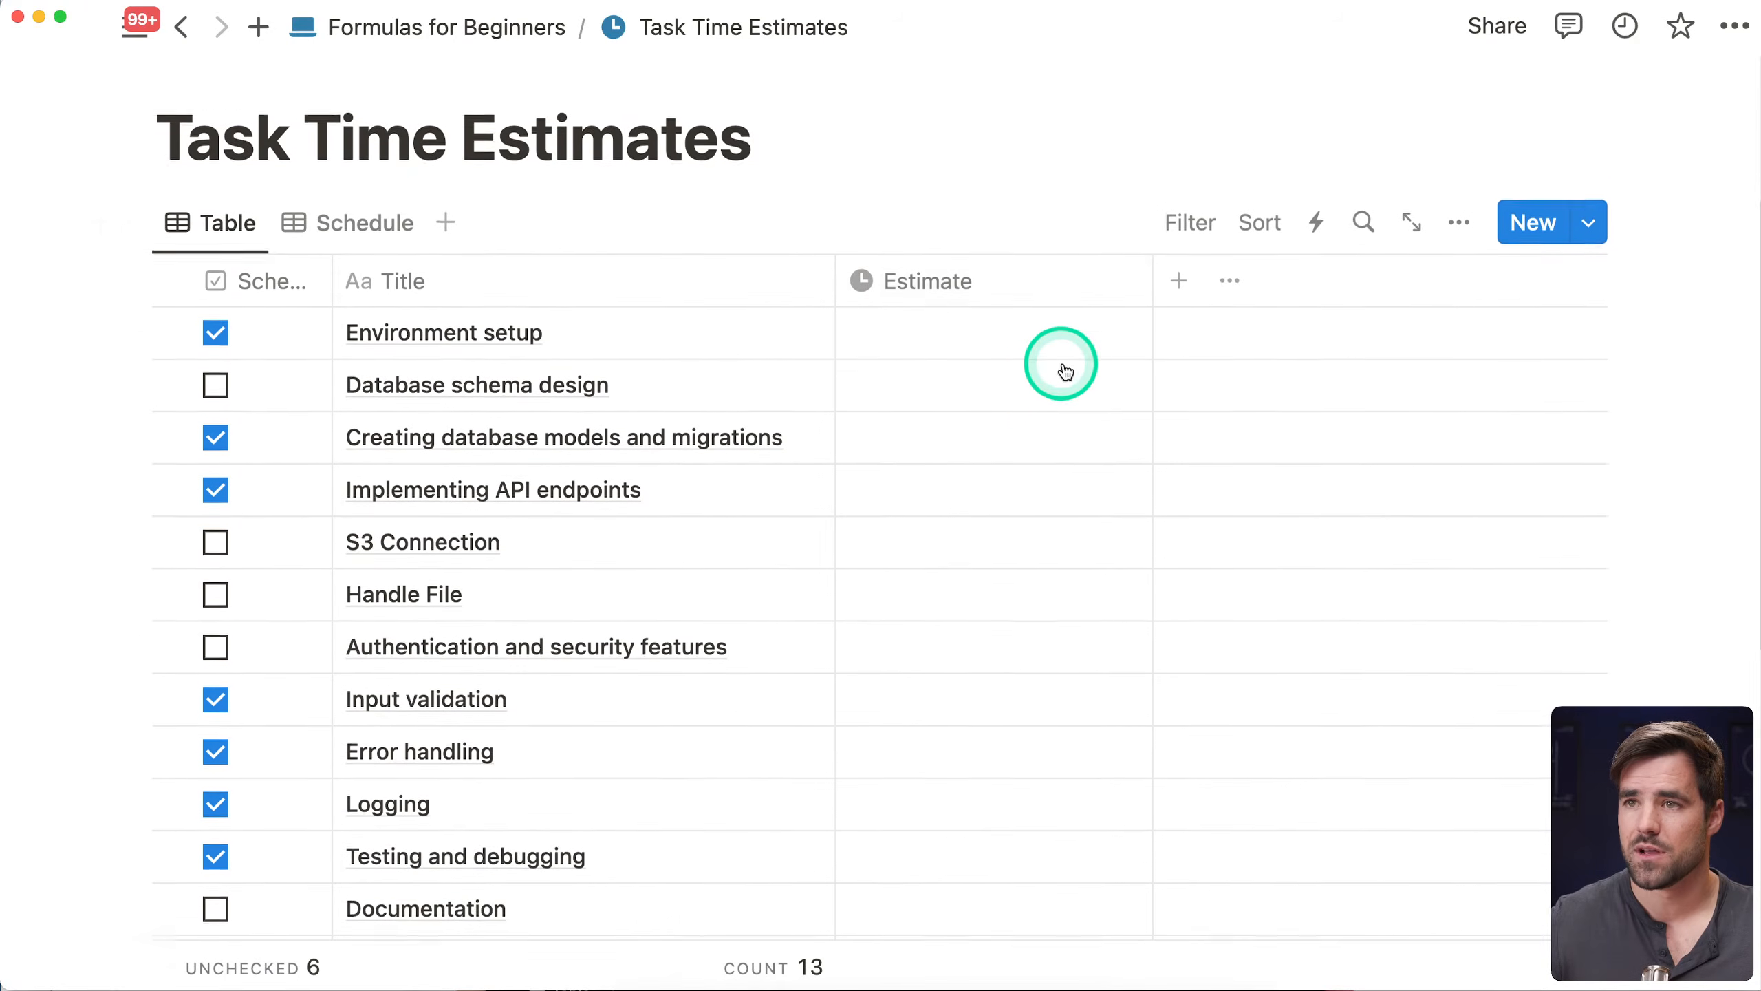
pyautogui.moveTo(831, 246); pyautogui.dragTo(657, 243)
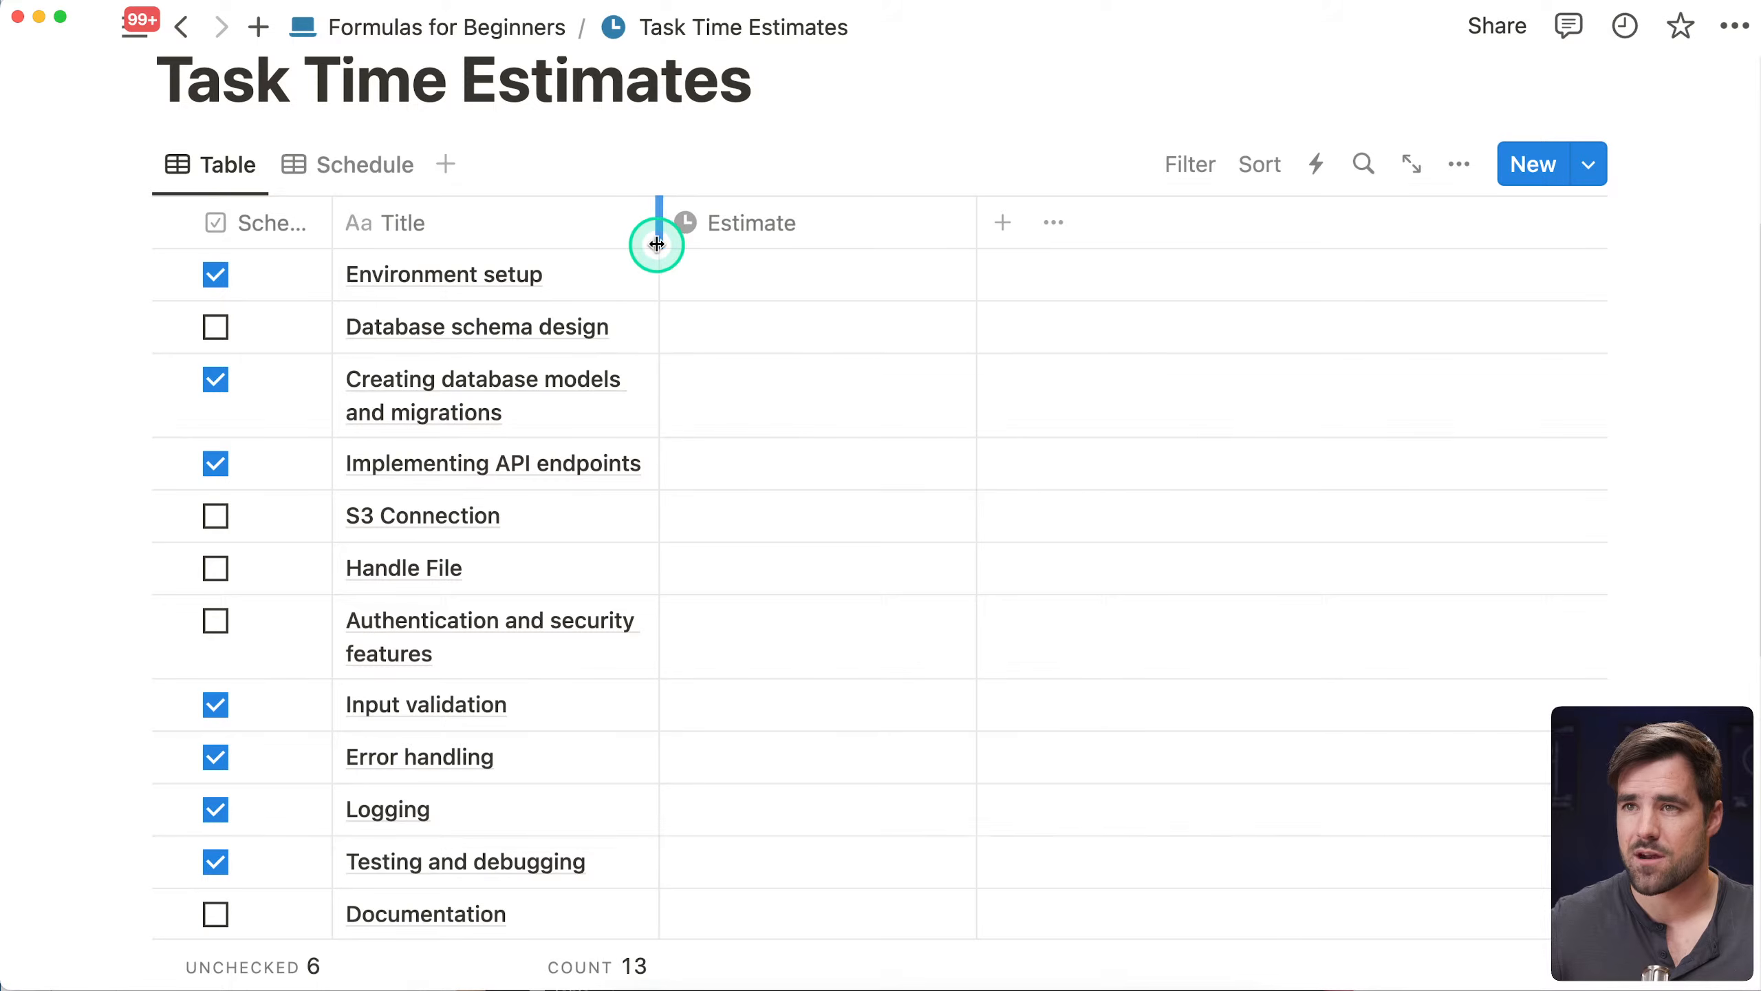
pyautogui.moveTo(979, 220); pyautogui.dragTo(1195, 223)
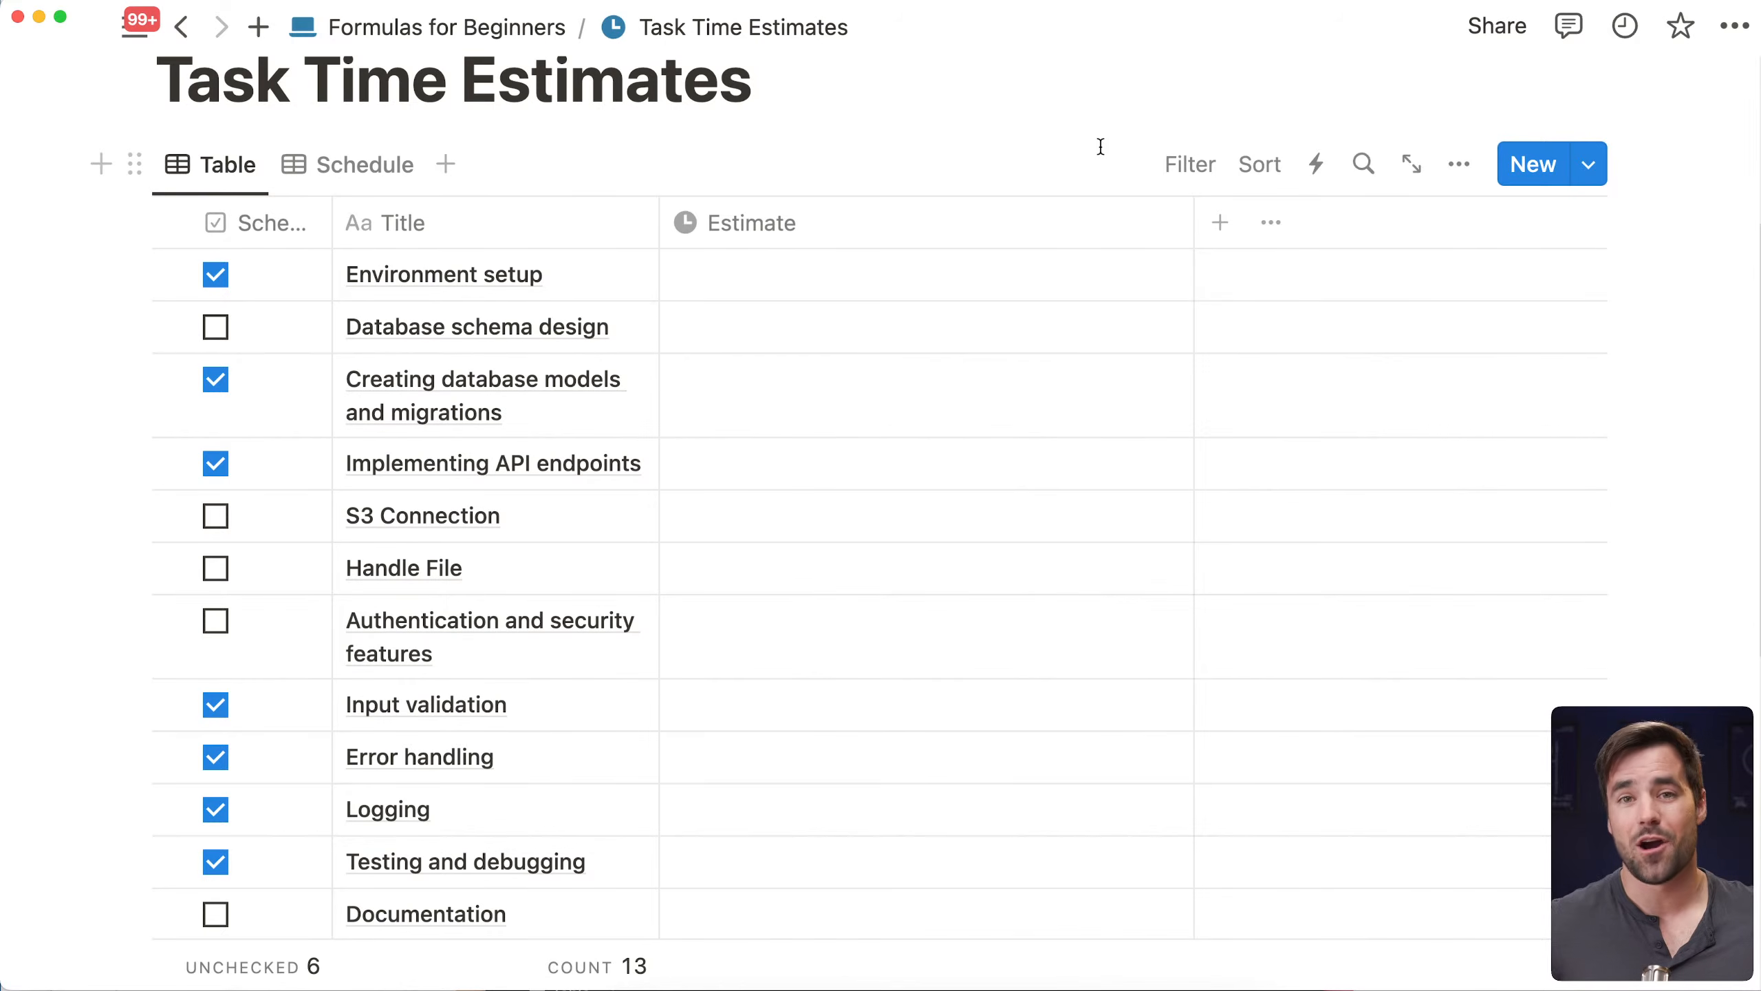
# Add a number property named Manual to the Task Time Estimates table
pyautogui.click(1207, 208)
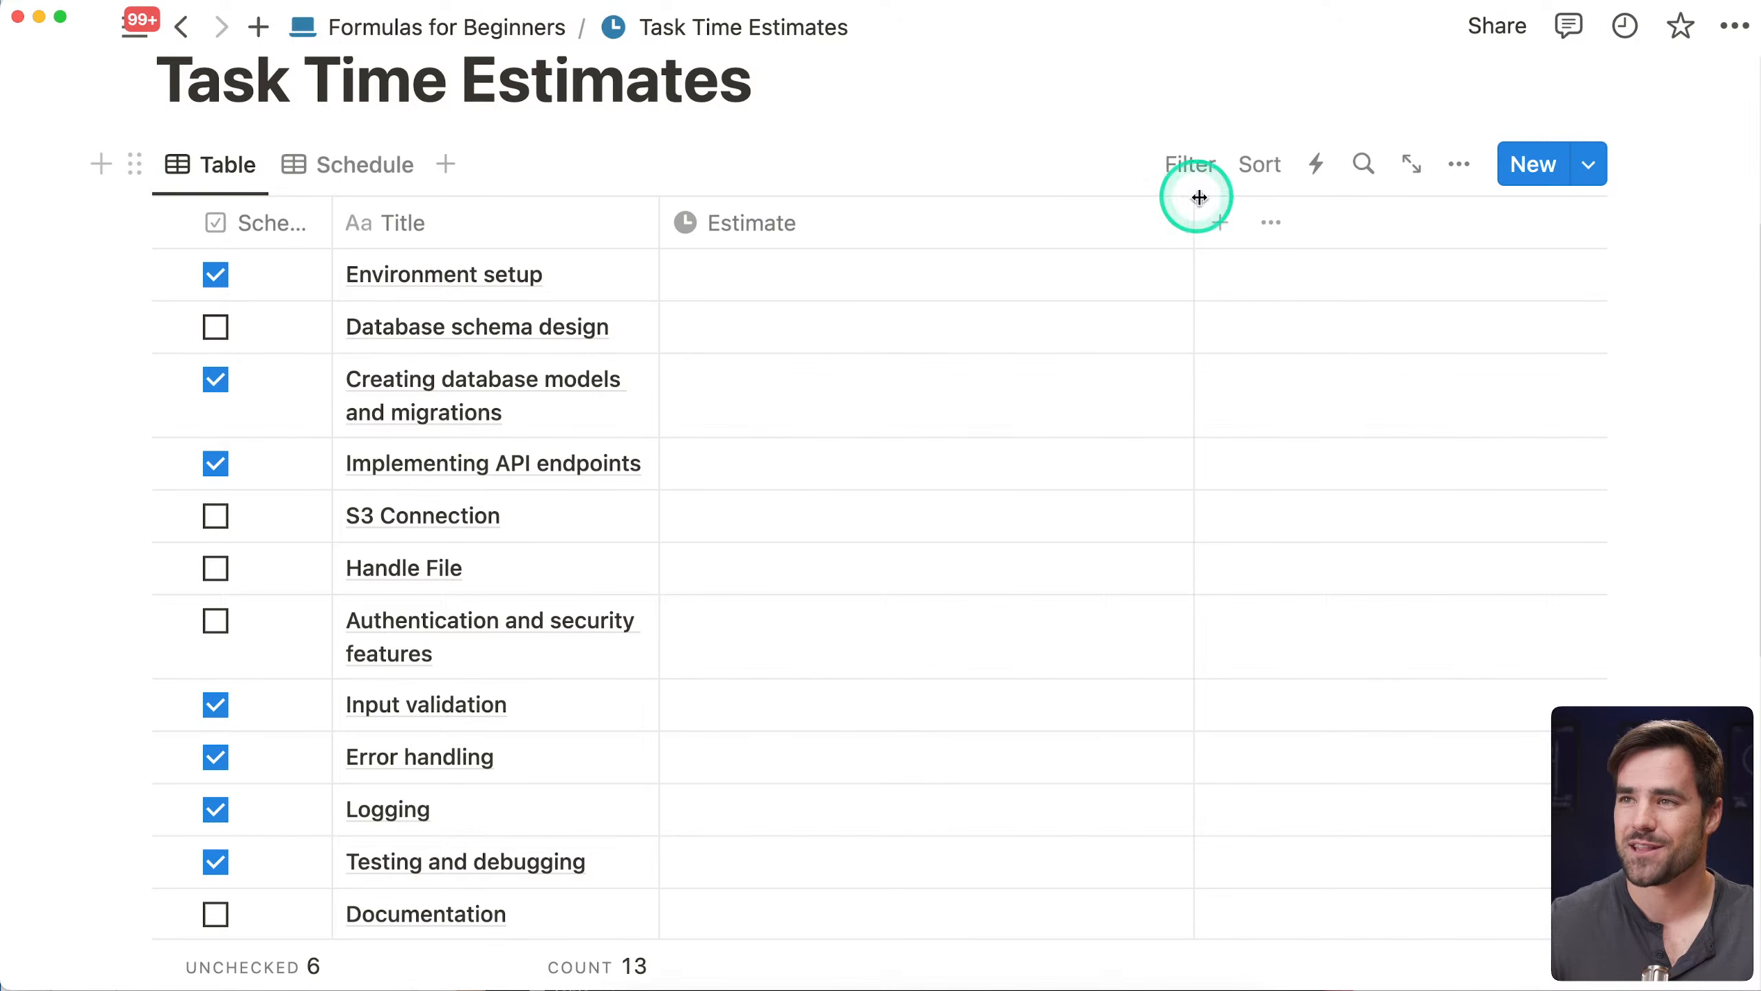
pyautogui.write('num')
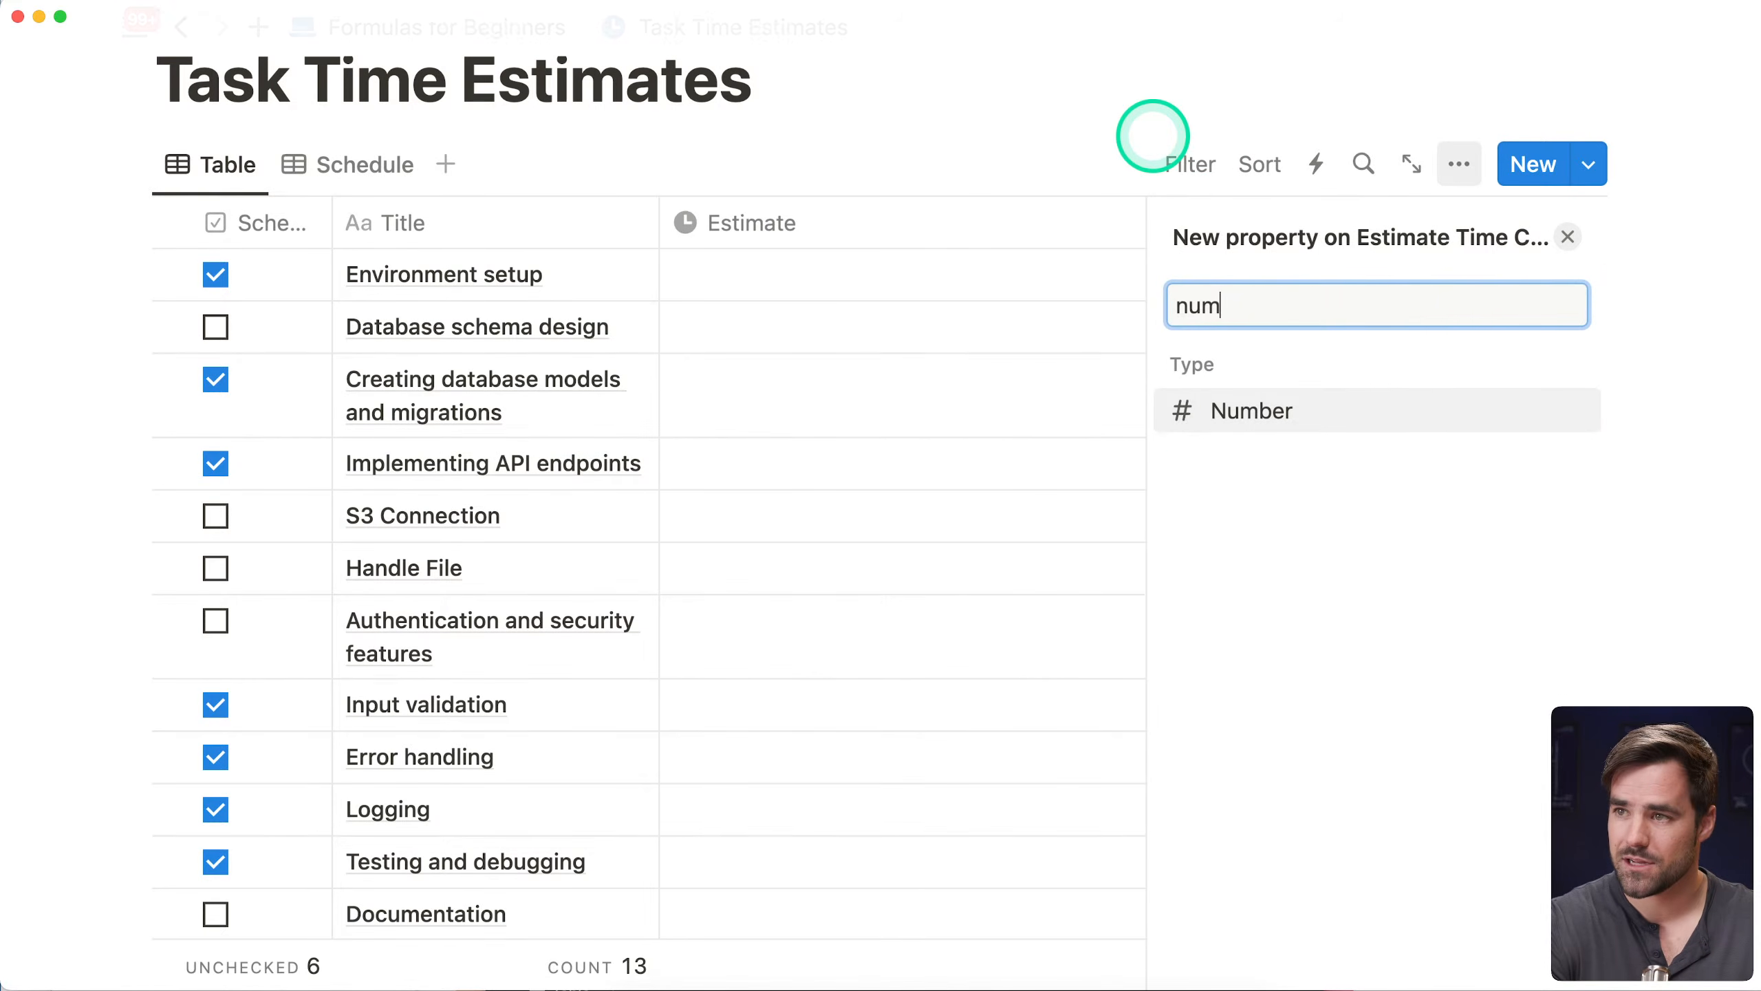
pyautogui.press('Return')
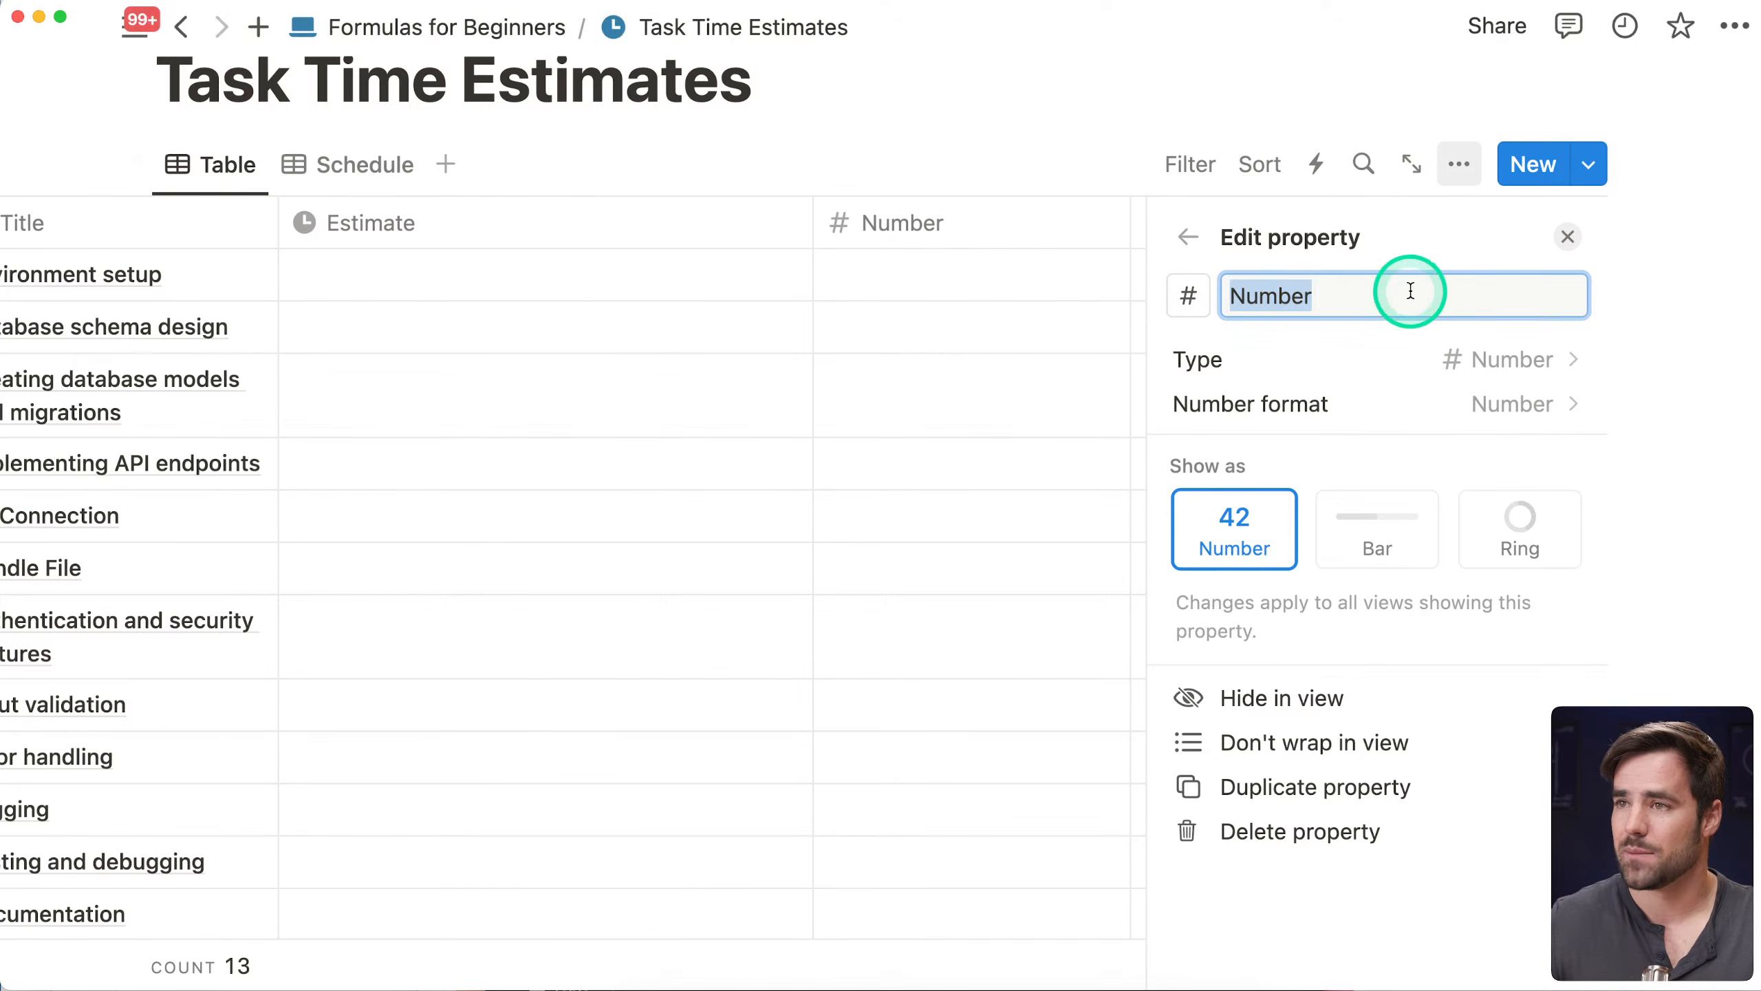
pyautogui.write('manu')
pyautogui.press('BackSpace')
pyautogui.press('BackSpace')
pyautogui.press('BackSpace')
pyautogui.press('BackSpace')
pyautogui.write('Manual')
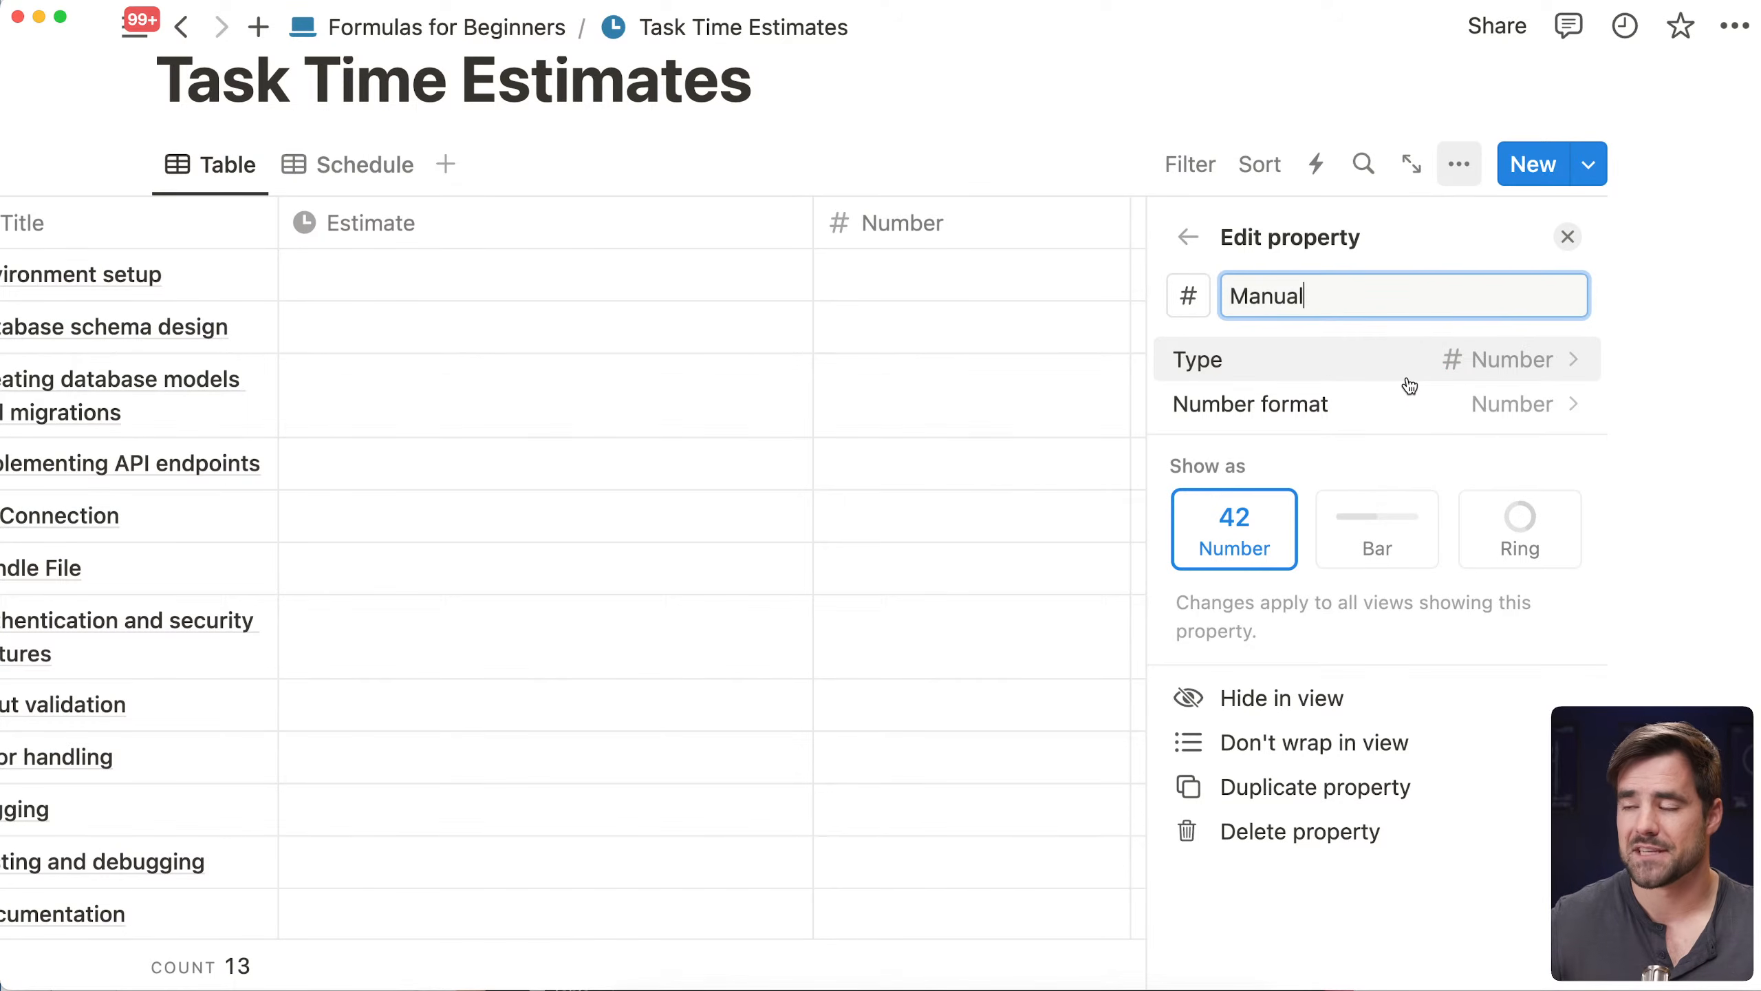
# Show the Manual property's values as a bar and close its settings
pyautogui.click(1349, 530)
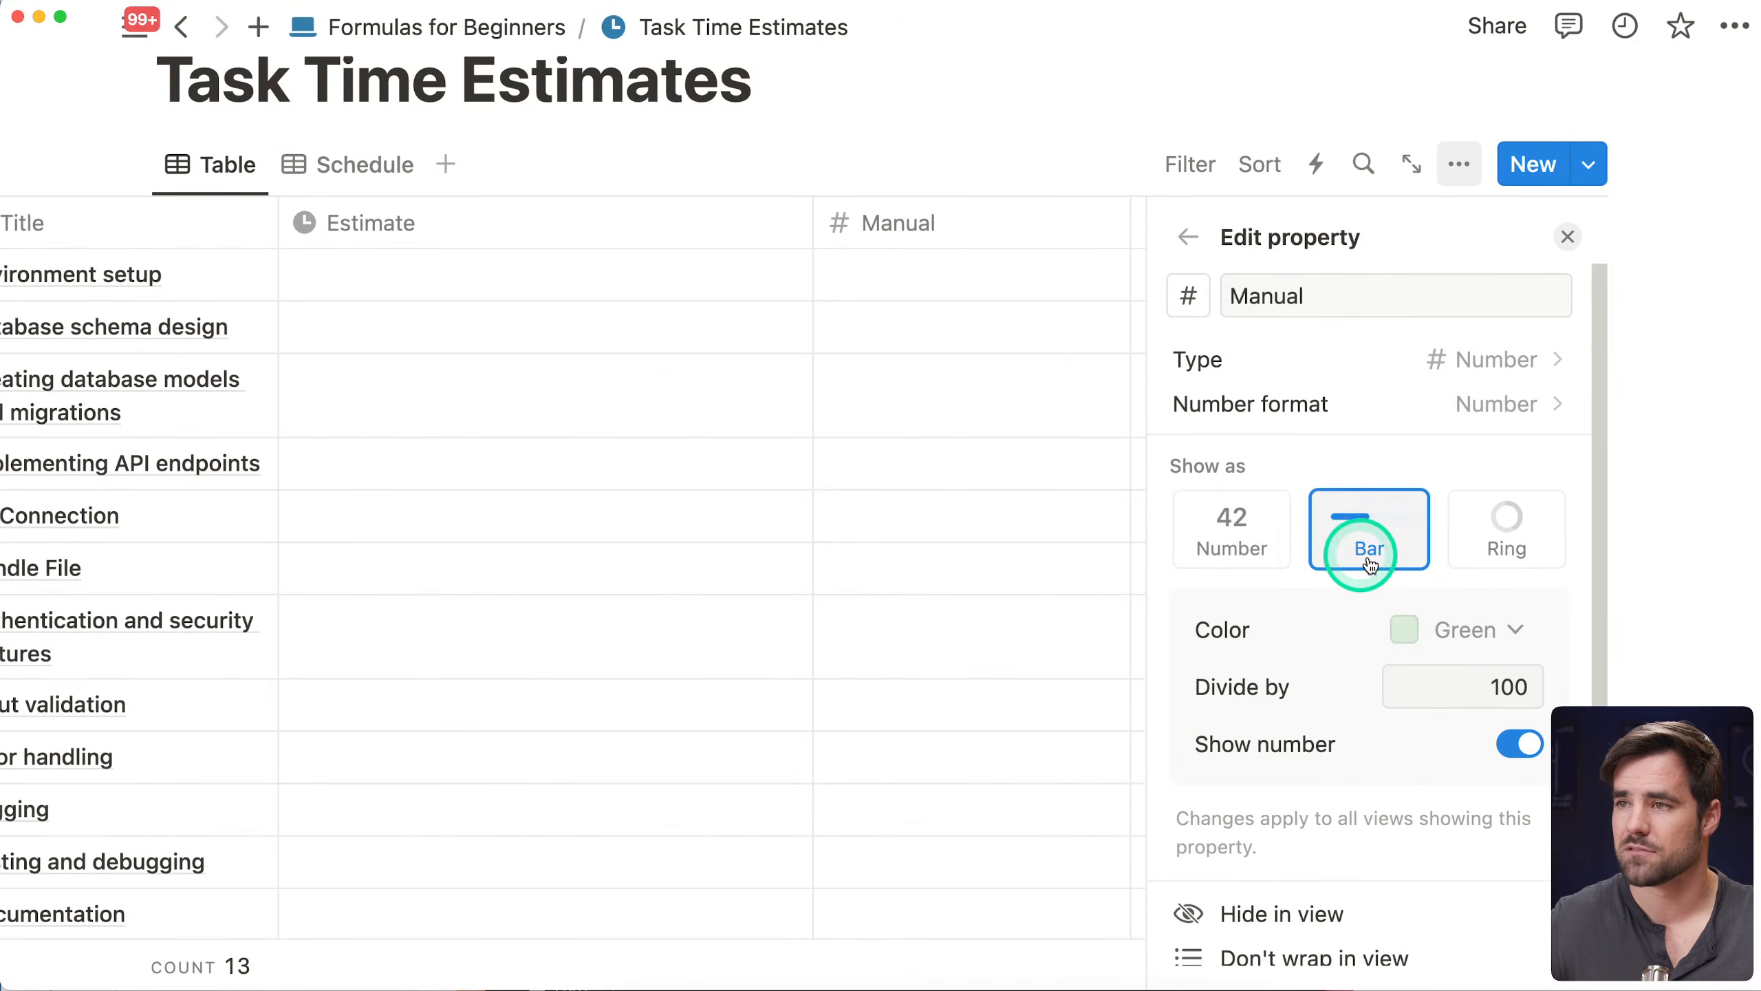
pyautogui.scroll(-1, 1373, 534)
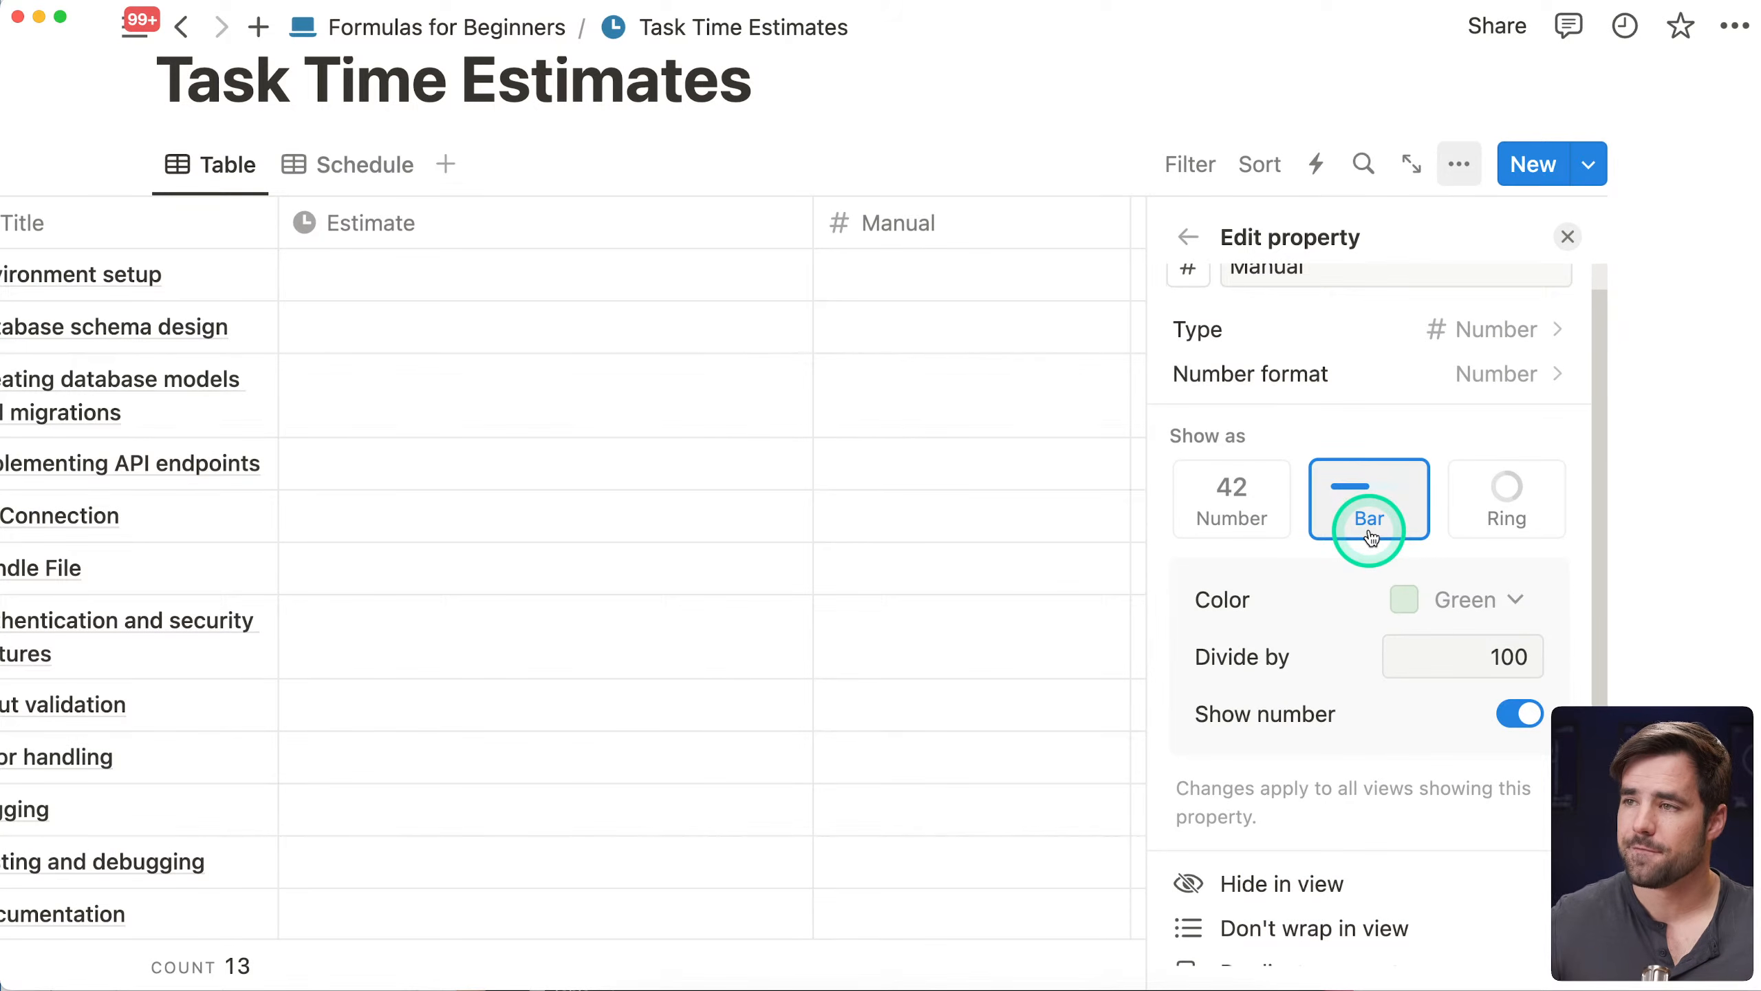
pyautogui.scroll(1, 1372, 533)
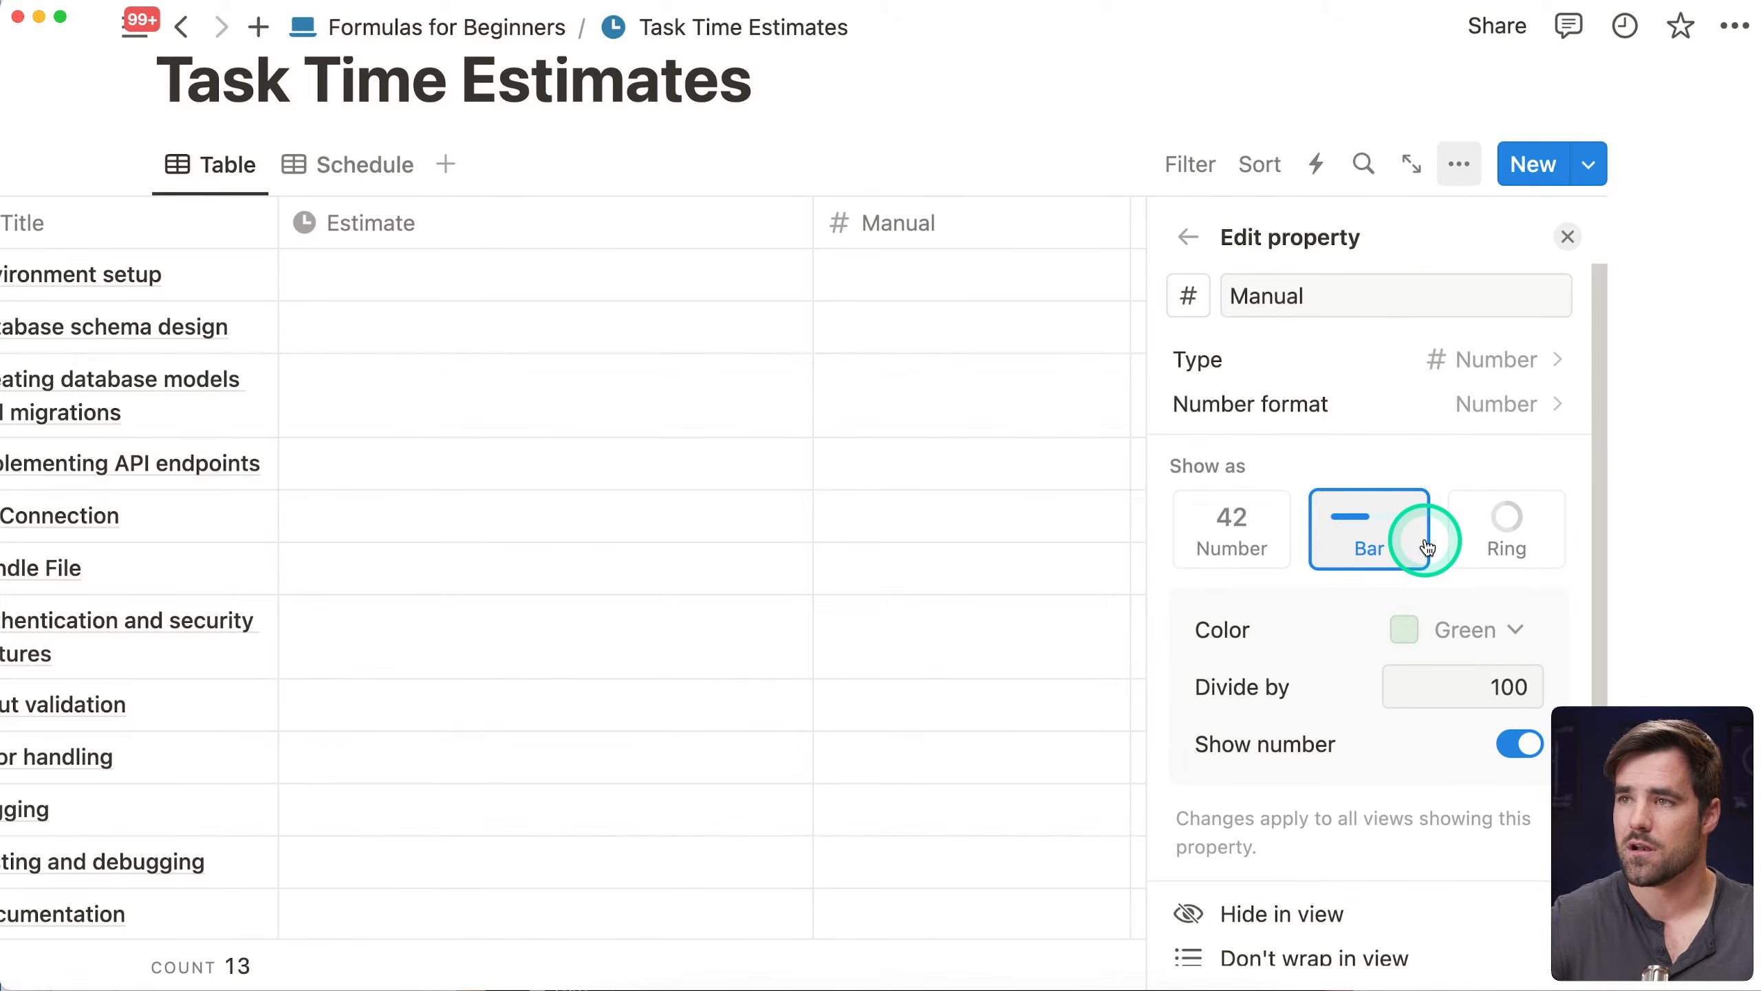
pyautogui.scroll(-2, 1428, 545)
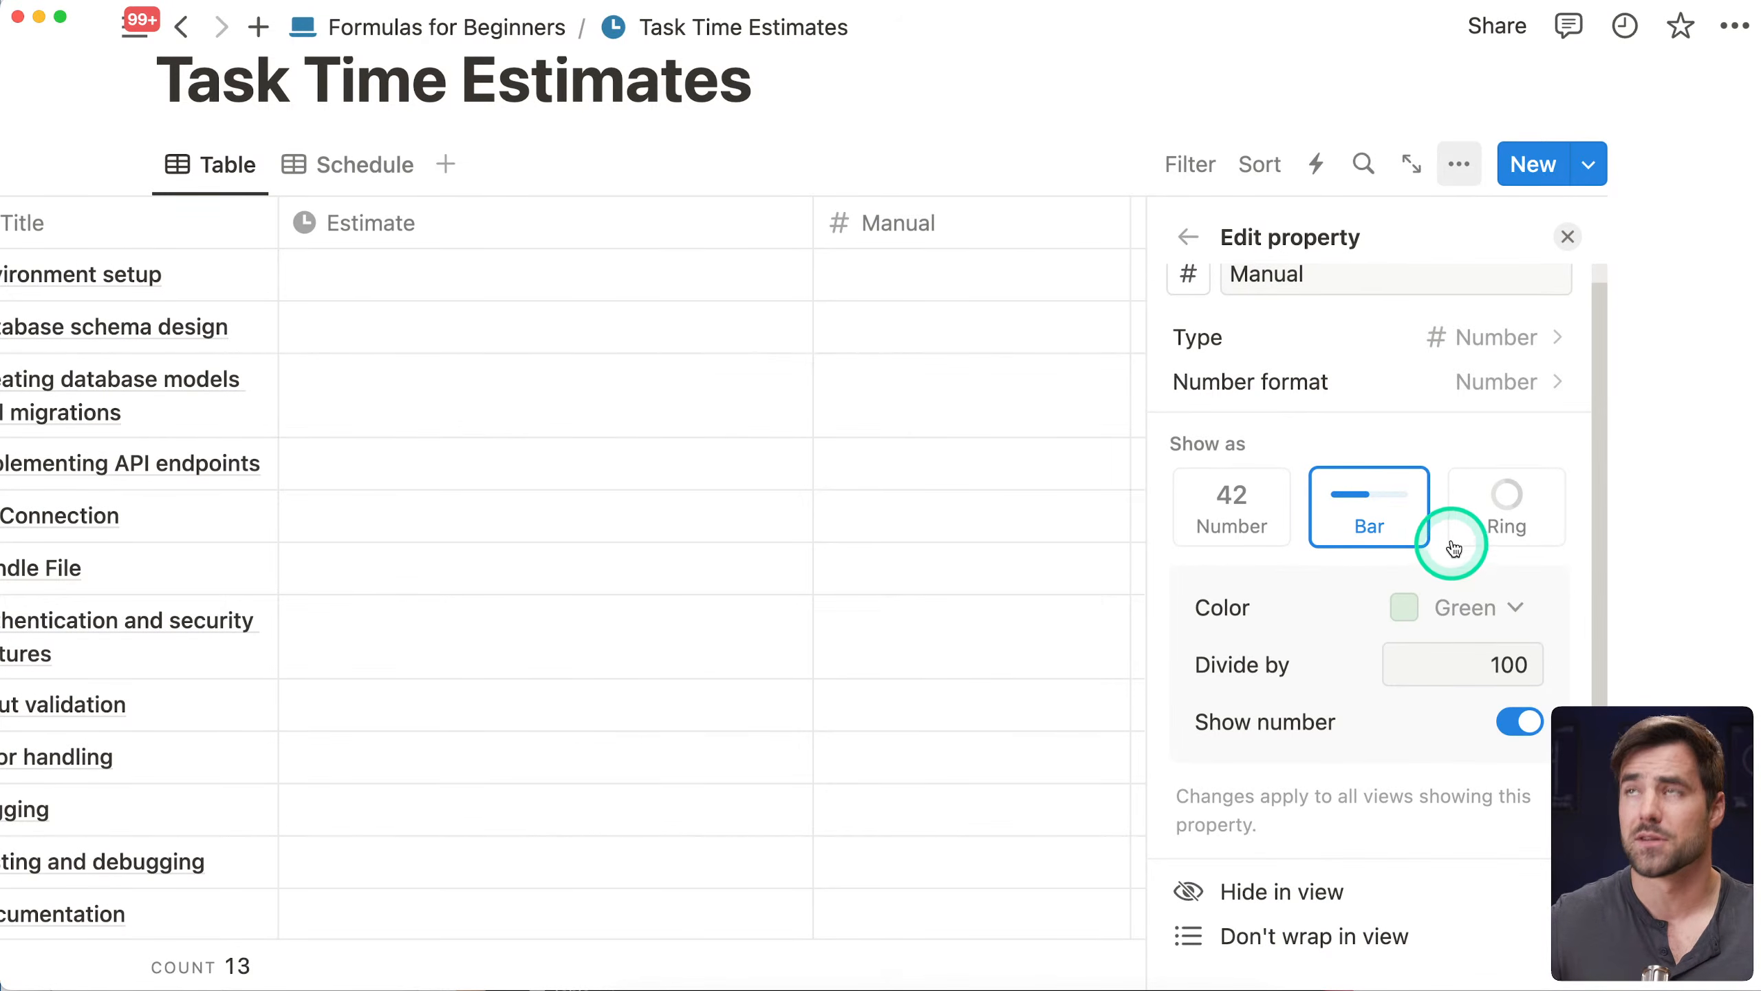
pyautogui.scroll(-1, 1428, 538)
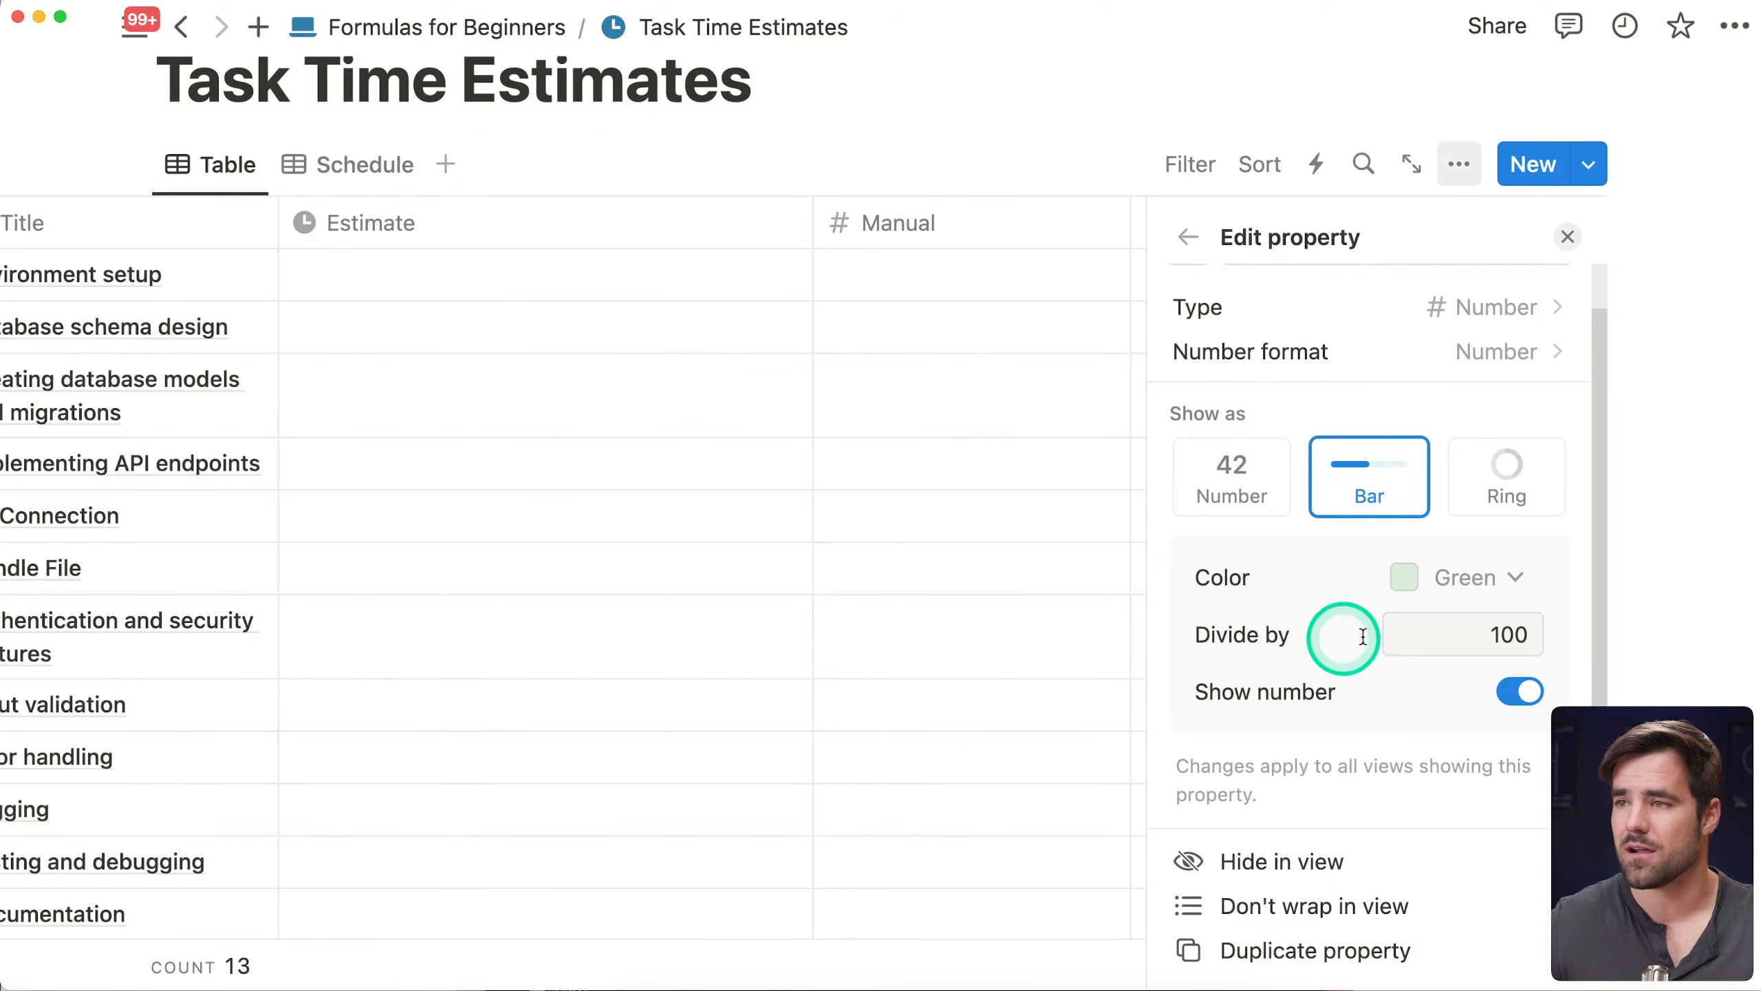
pyautogui.click(1567, 237)
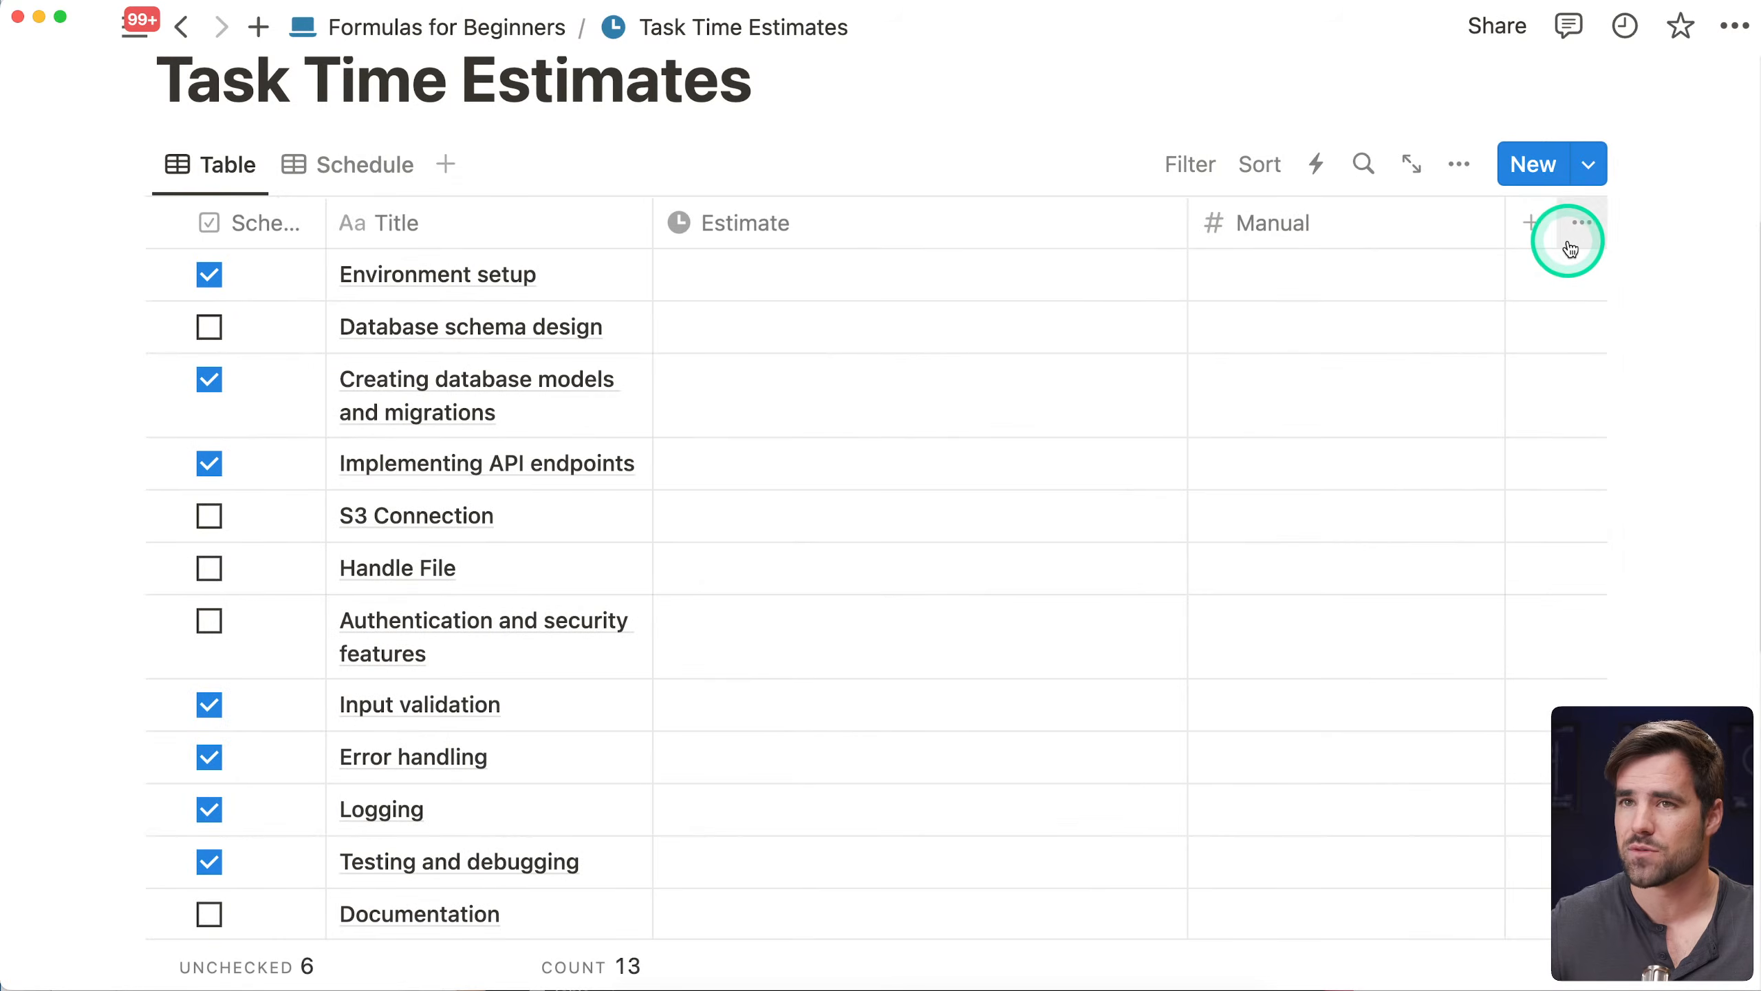
# Enter 10 as the Manual value of the Environment setup task
pyautogui.click(1330, 284)
pyautogui.write('10')
pyautogui.press('Return')
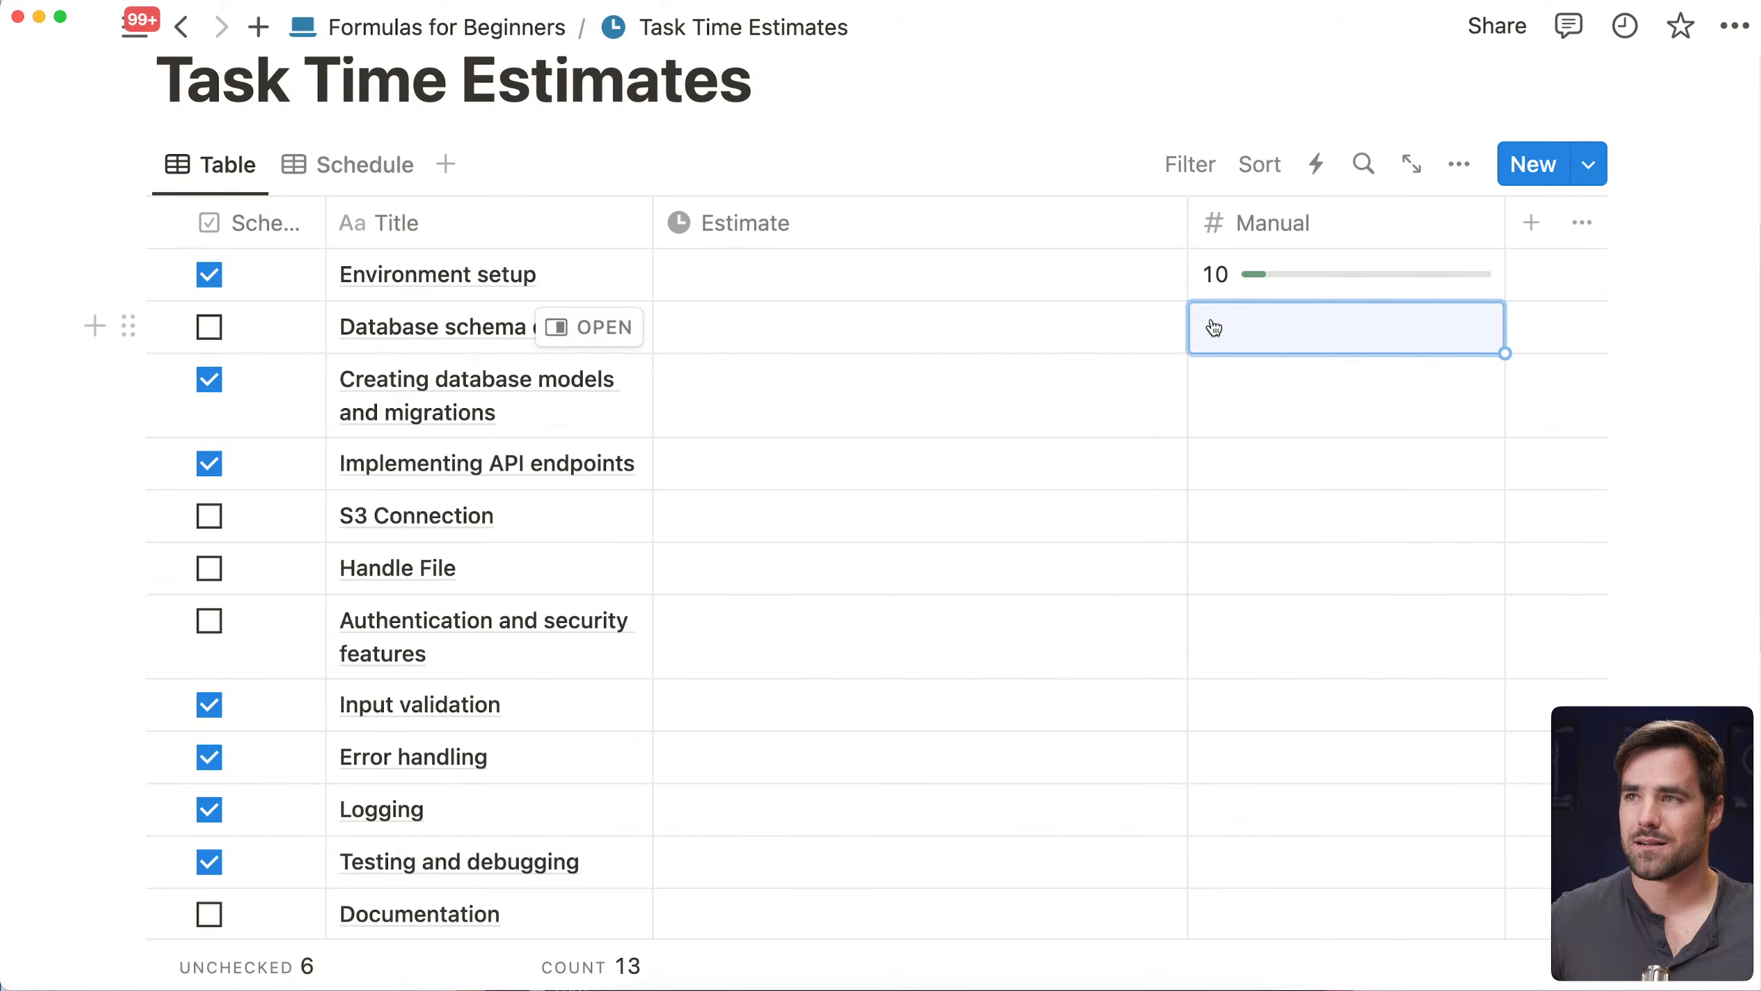
# Set the Manual property's bar to divide by 8 and close its settings
pyautogui.click(1321, 225)
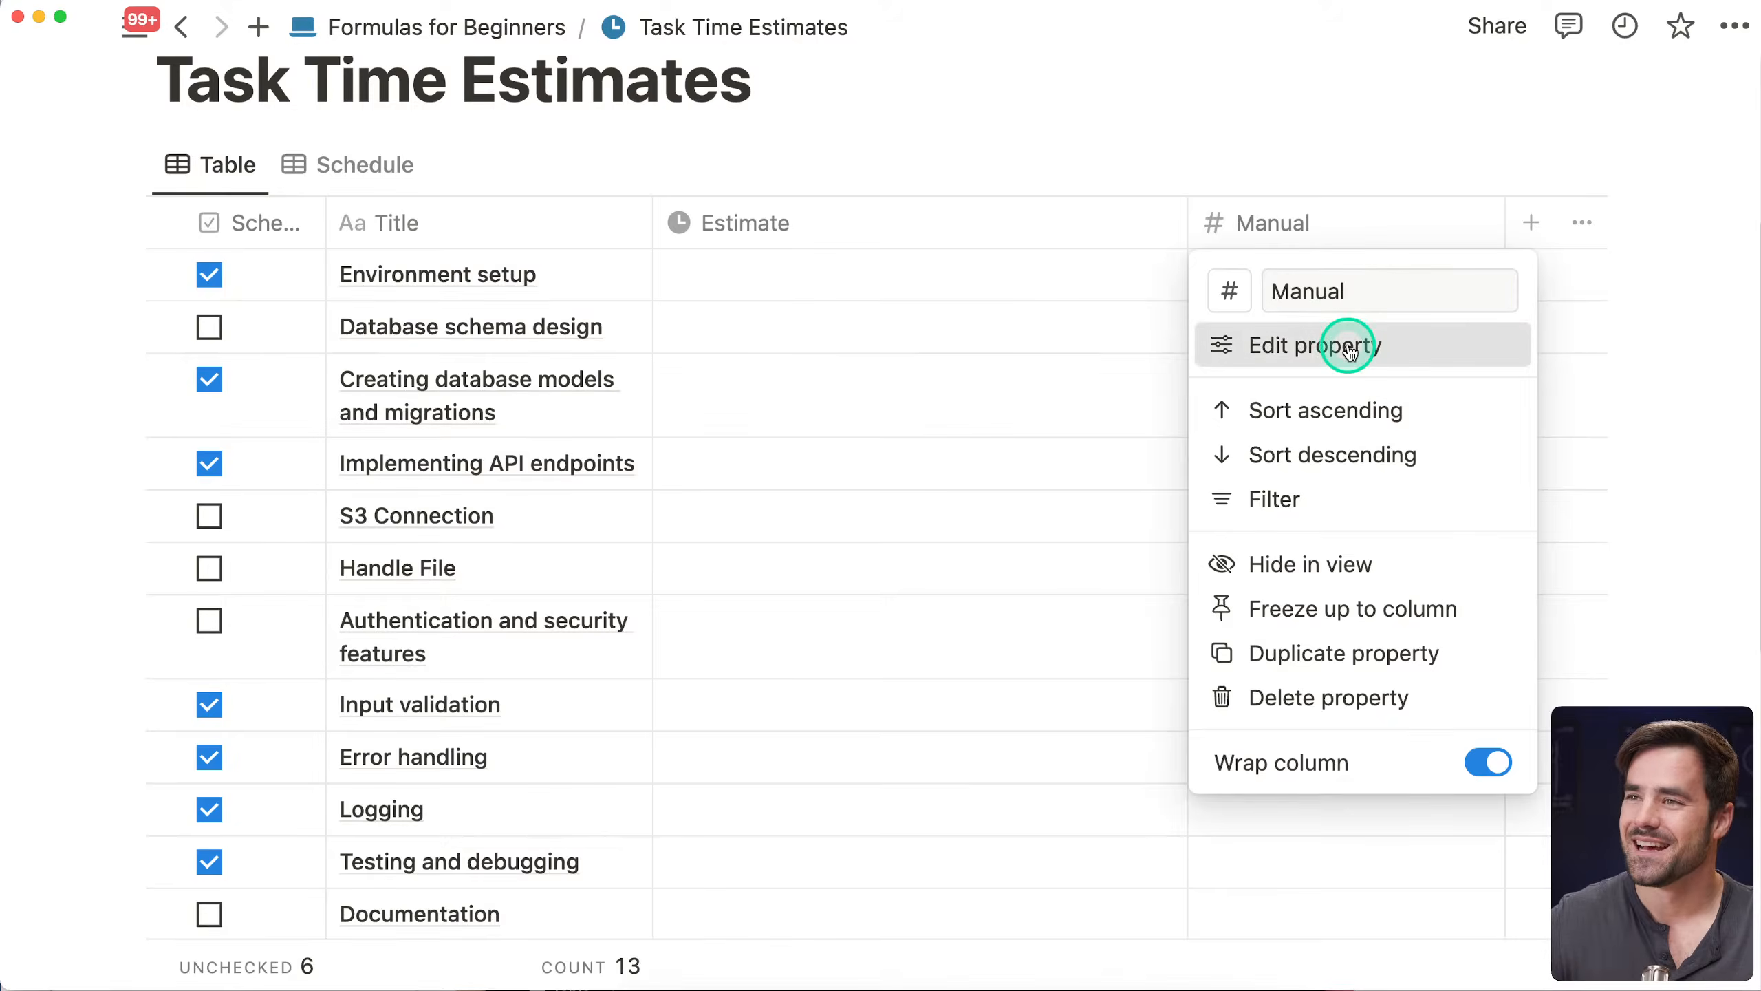
pyautogui.click(1303, 345)
pyautogui.click(1525, 610)
pyautogui.moveTo(1534, 611); pyautogui.dragTo(1195, 541)
pyautogui.write('8')
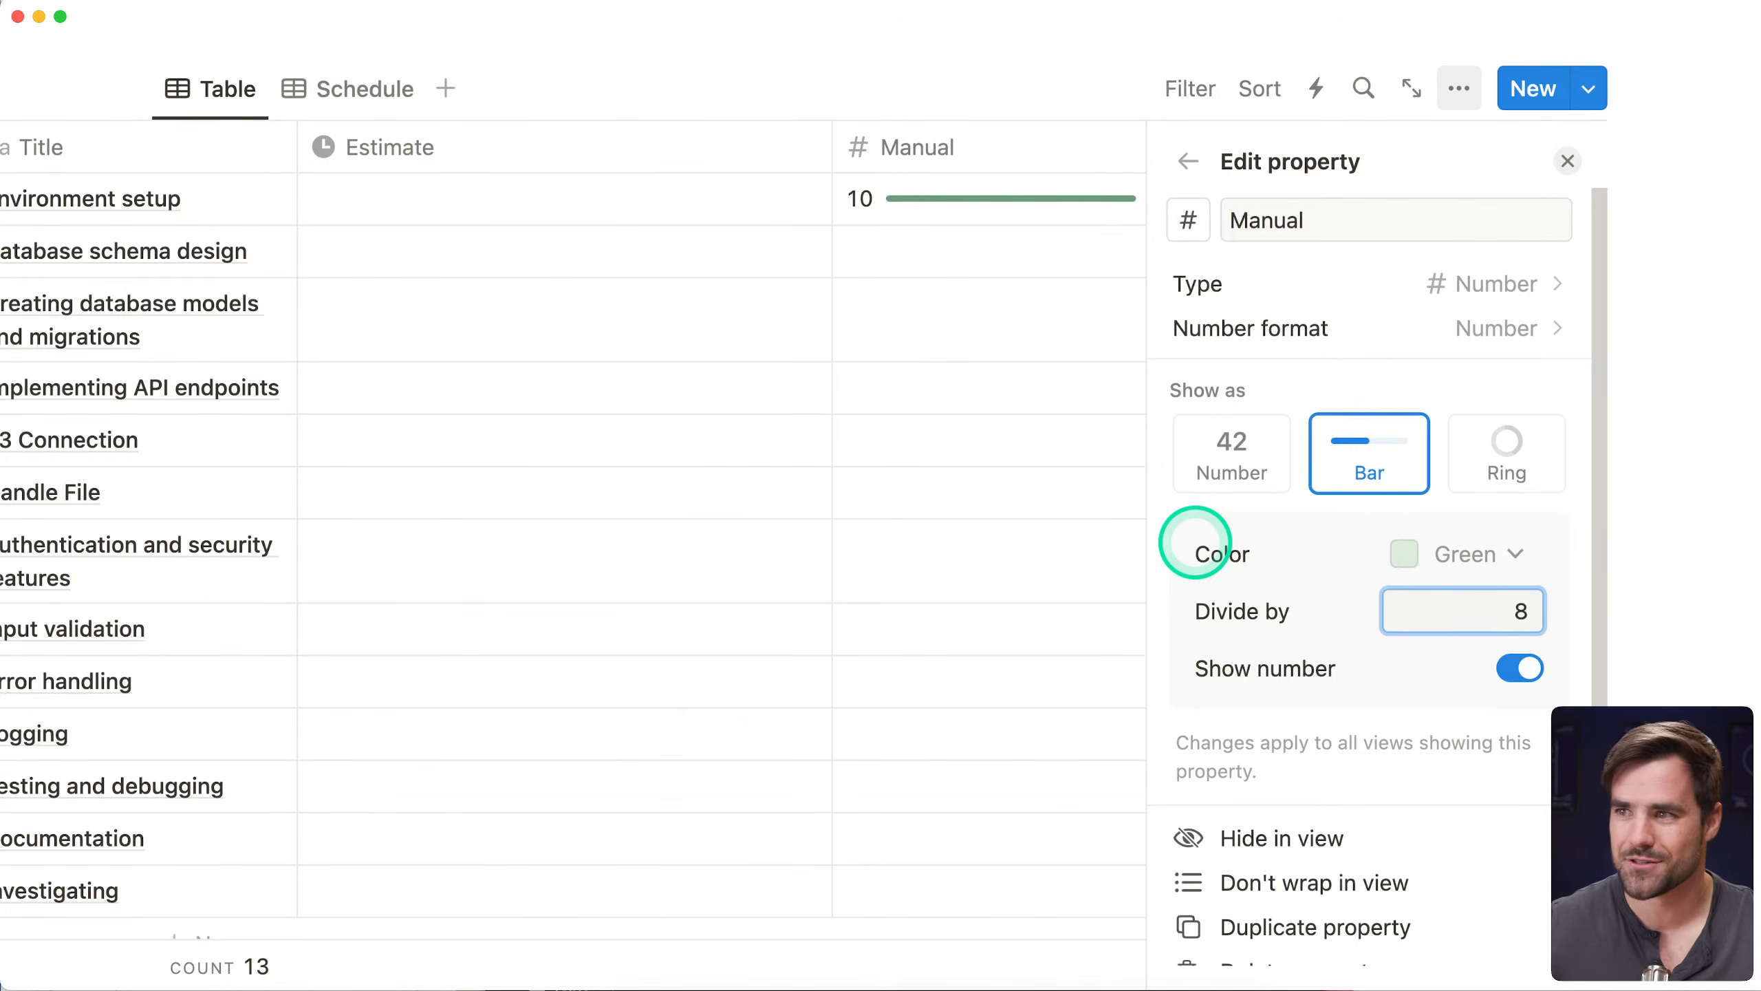
pyautogui.click(1564, 163)
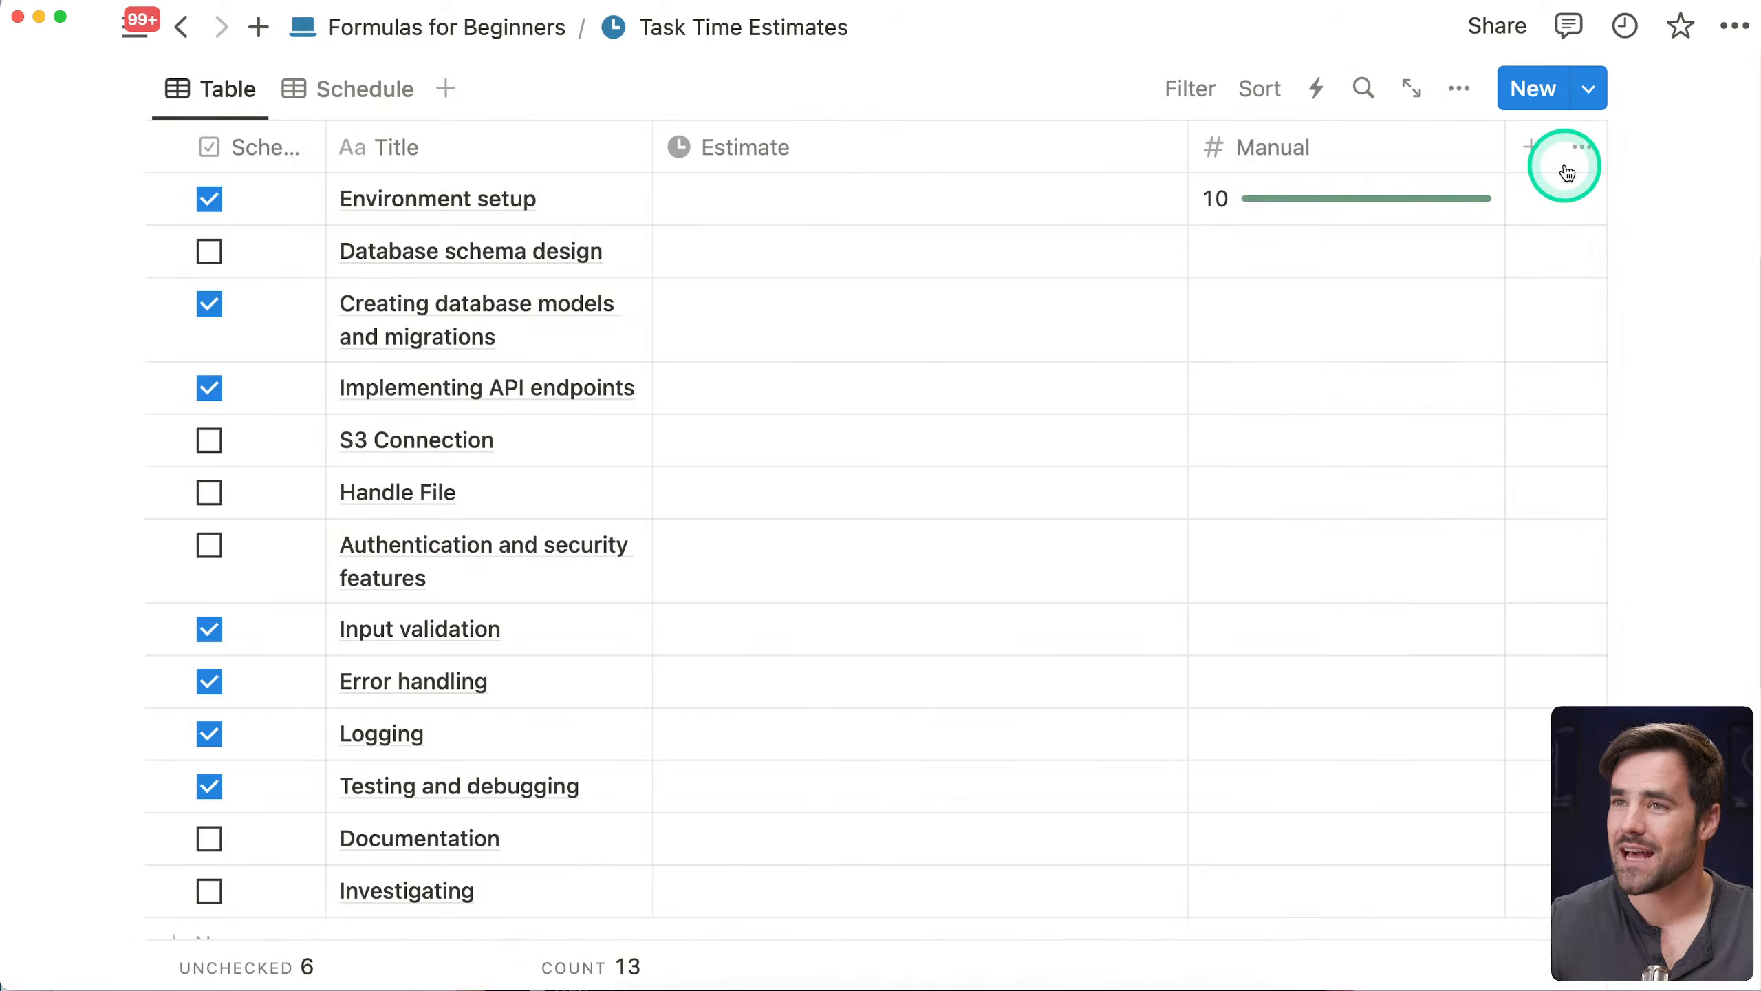
# Replace the Manual value of the Environment setup task with 2
pyautogui.click(1342, 221)
pyautogui.press('BackSpace')
pyautogui.press('BackSpace')
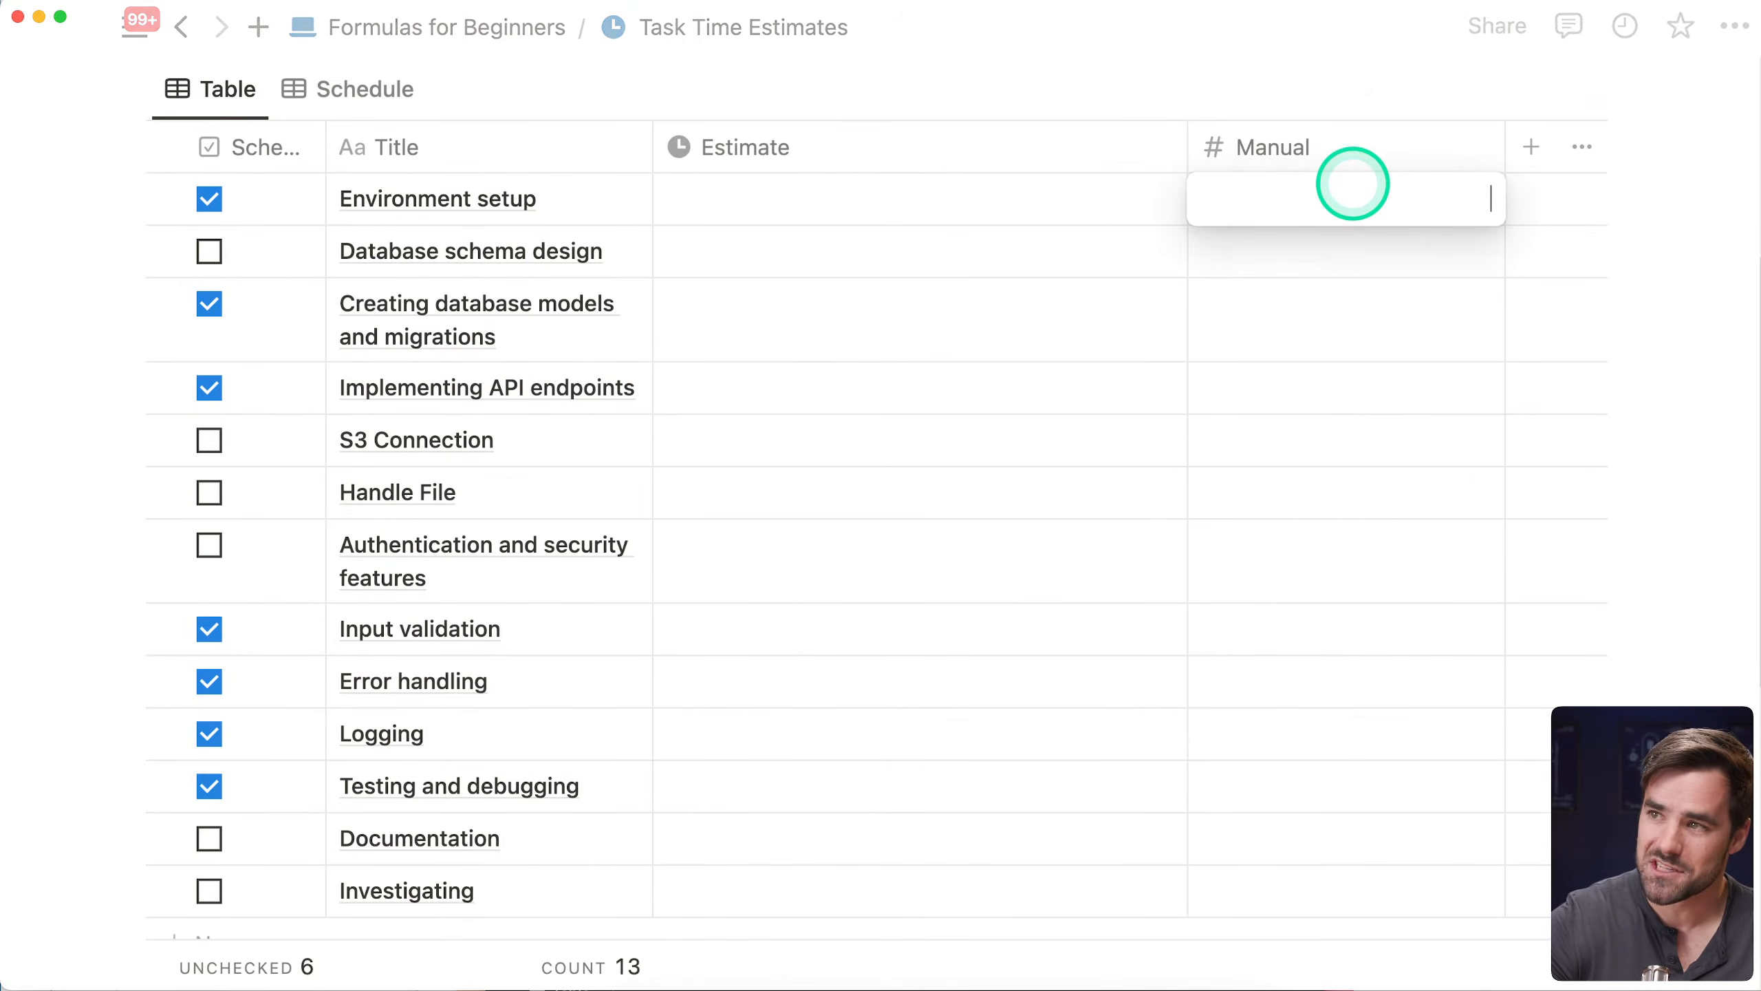
pyautogui.write('2')
pyautogui.press('Return')
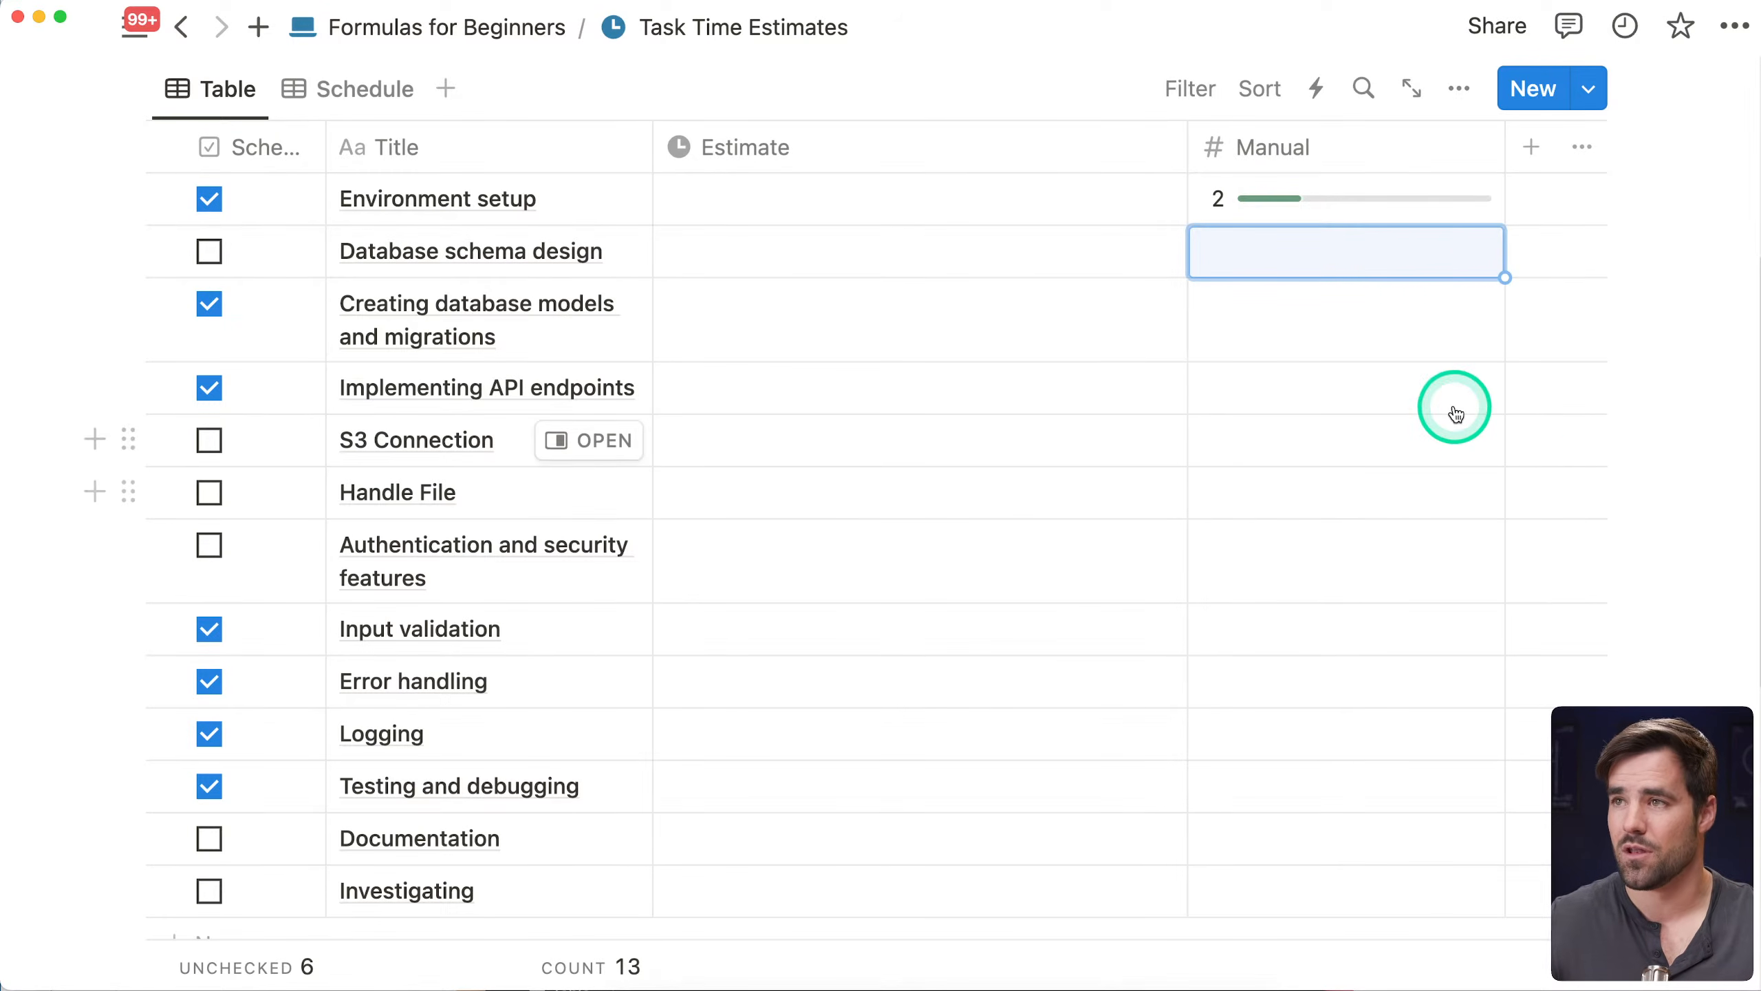
# Add another number property in Percent format and name it Fudge
pyautogui.click(1528, 148)
pyautogui.write('num')
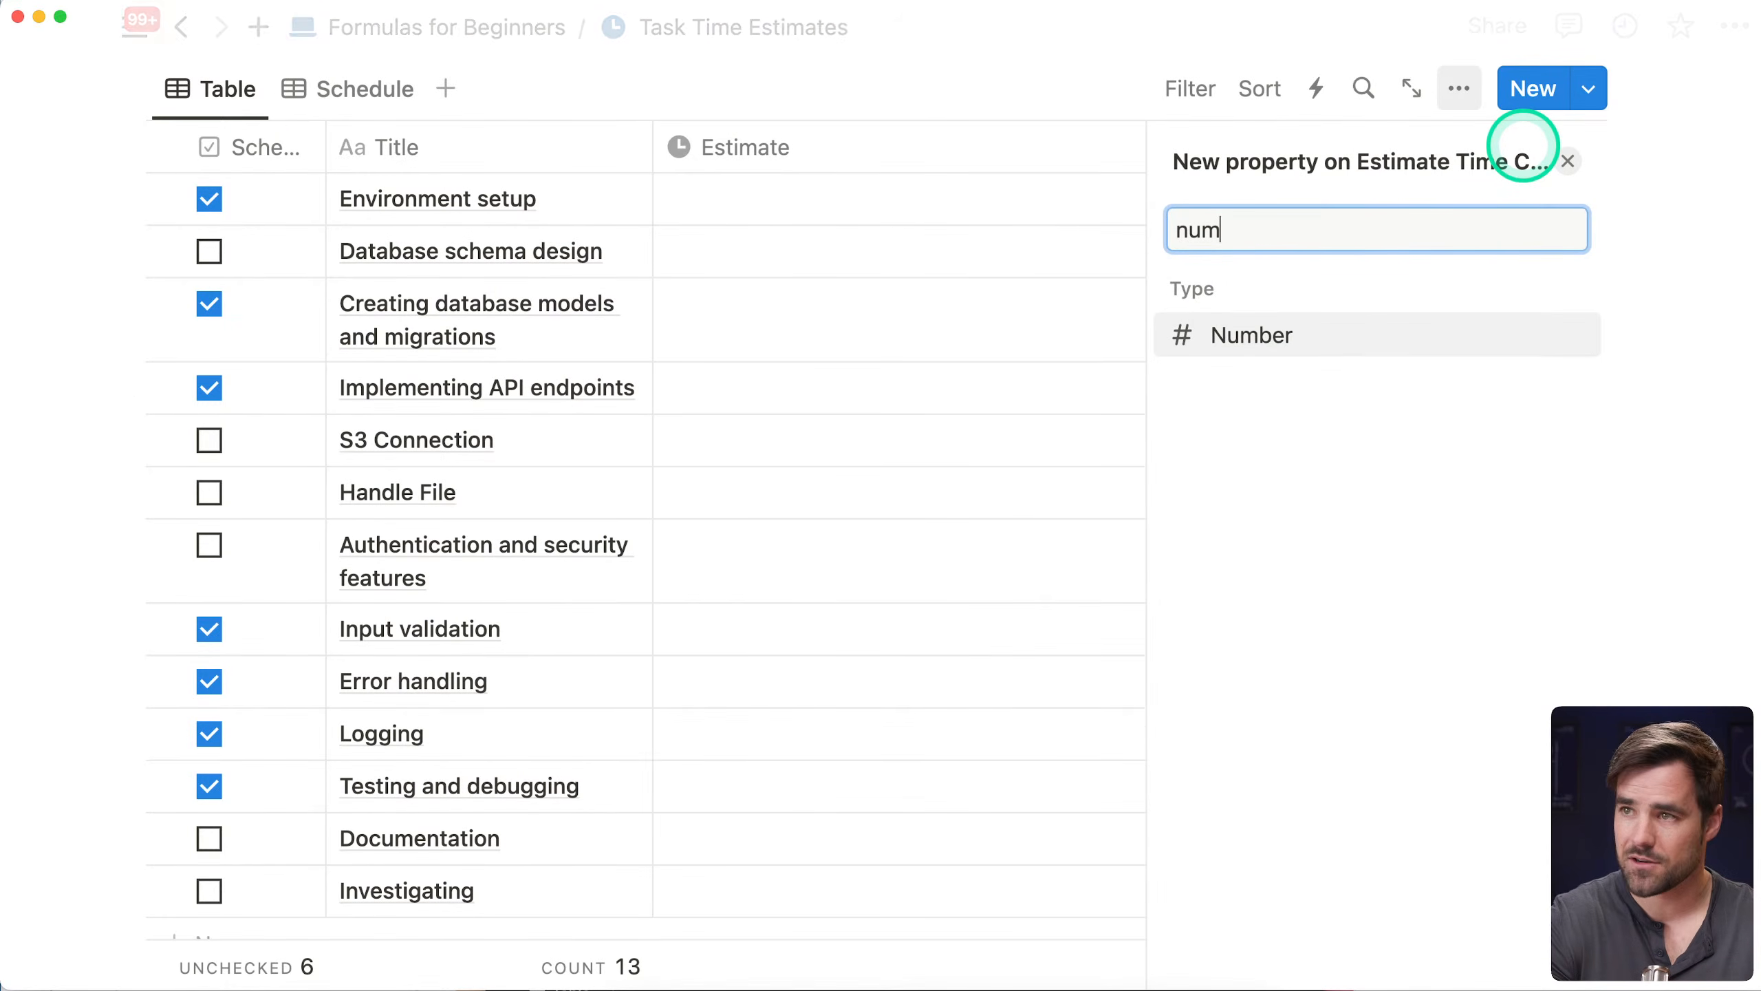
pyautogui.press('Return')
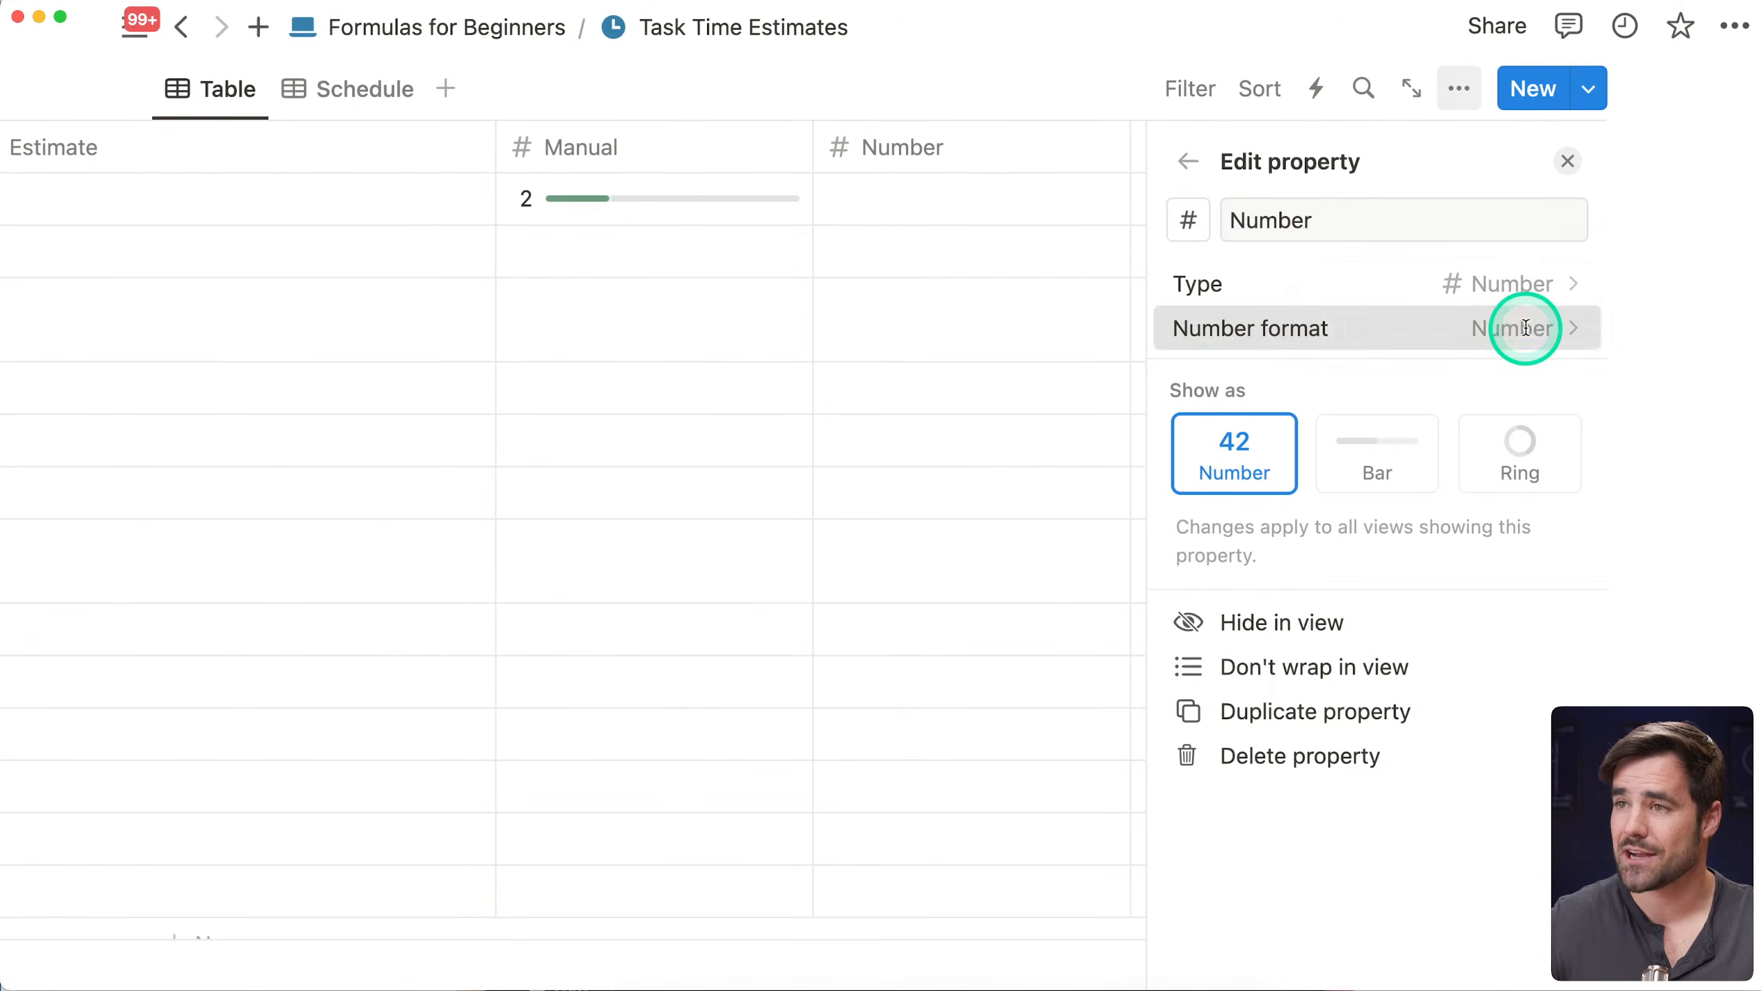
pyautogui.click(1522, 329)
pyautogui.click(1466, 468)
pyautogui.moveTo(1328, 220); pyautogui.dragTo(1212, 222)
pyautogui.write('Fudge')
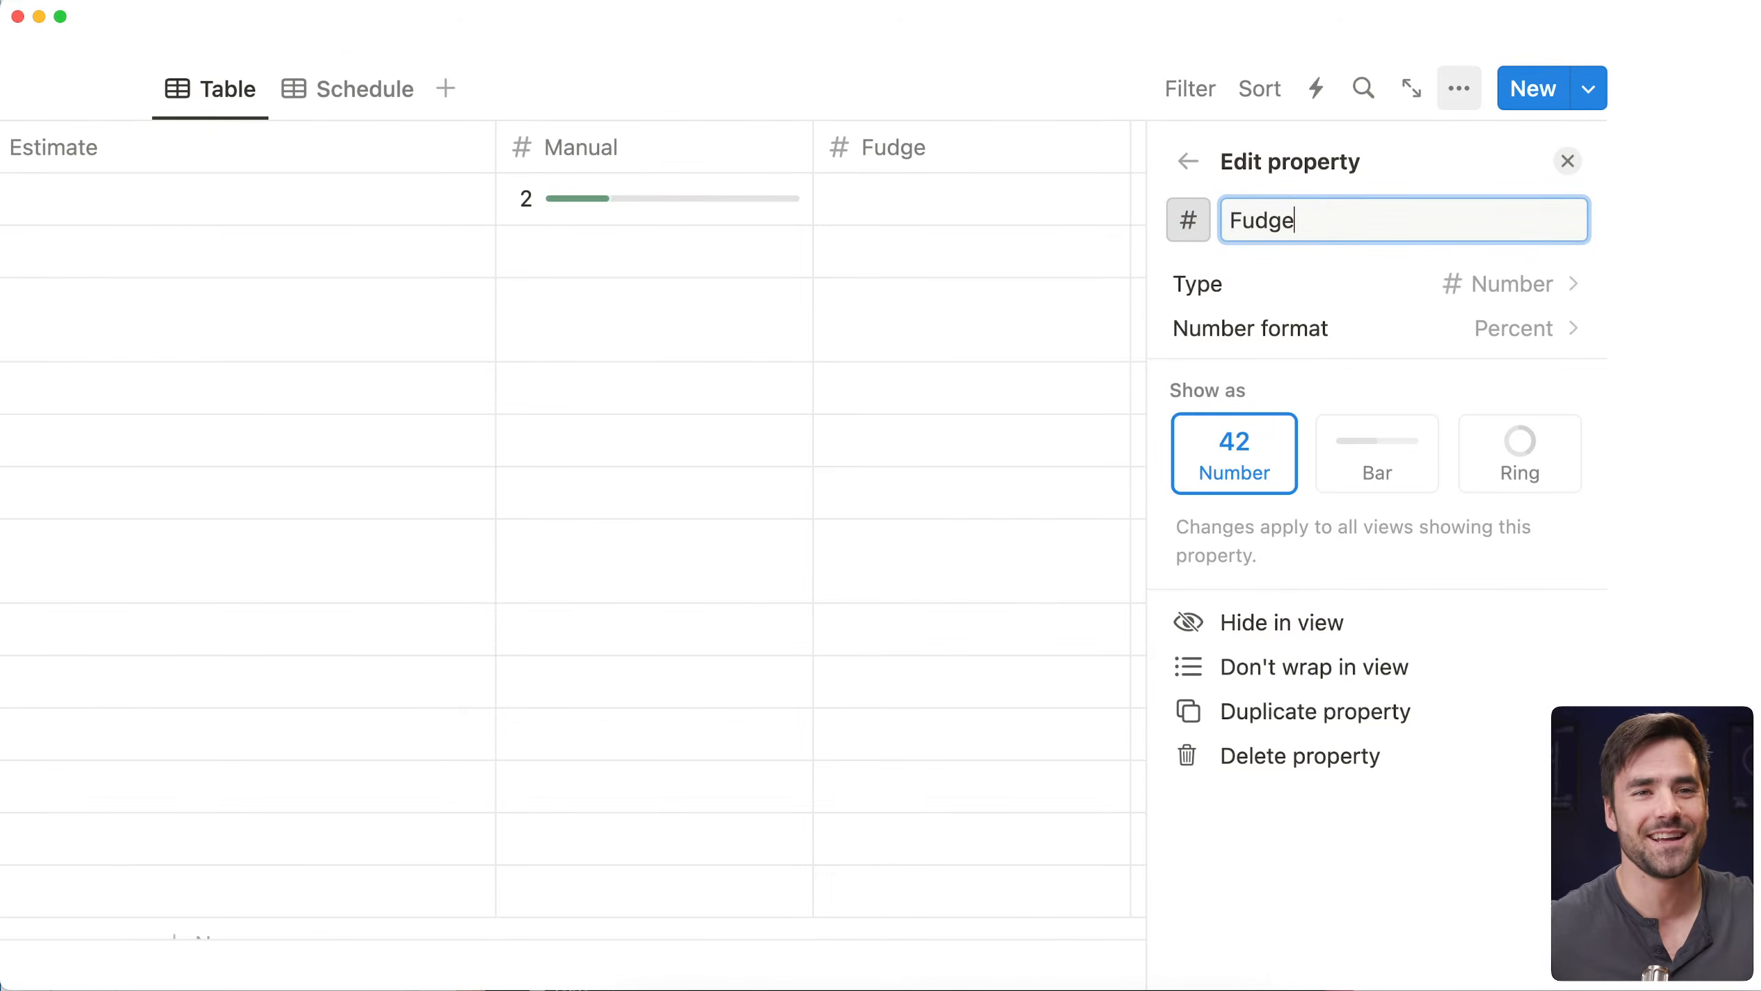
pyautogui.click(1371, 290)
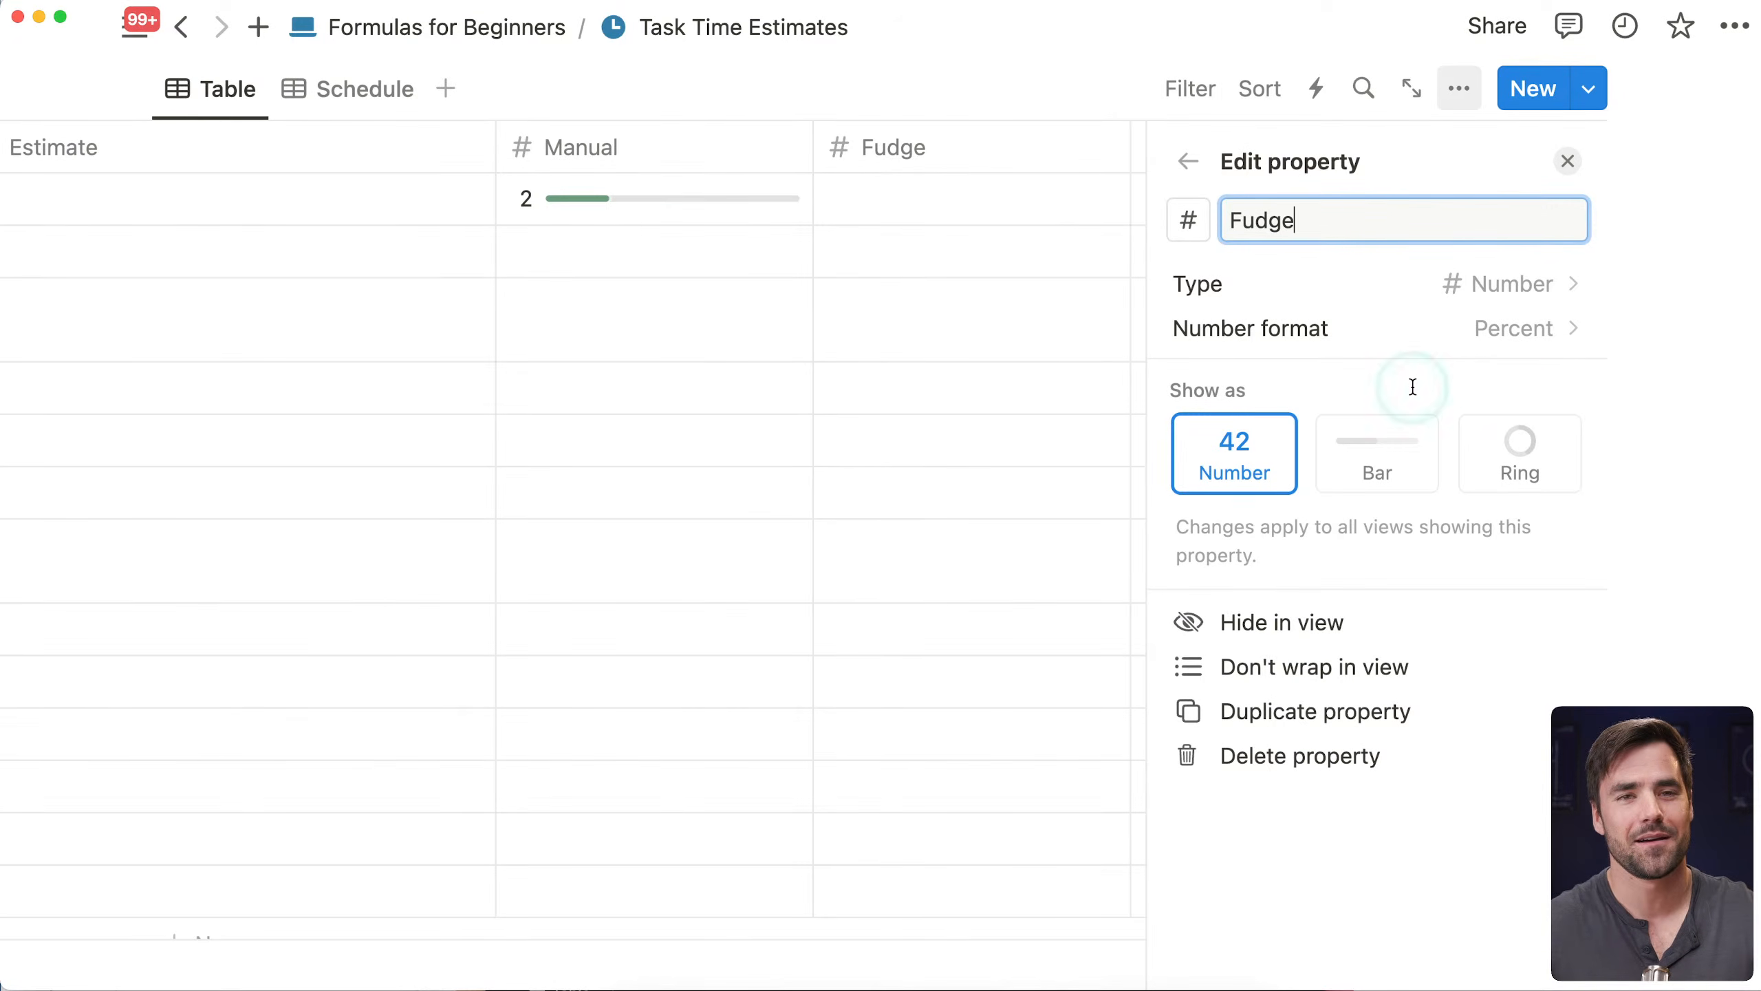
pyautogui.click(1388, 331)
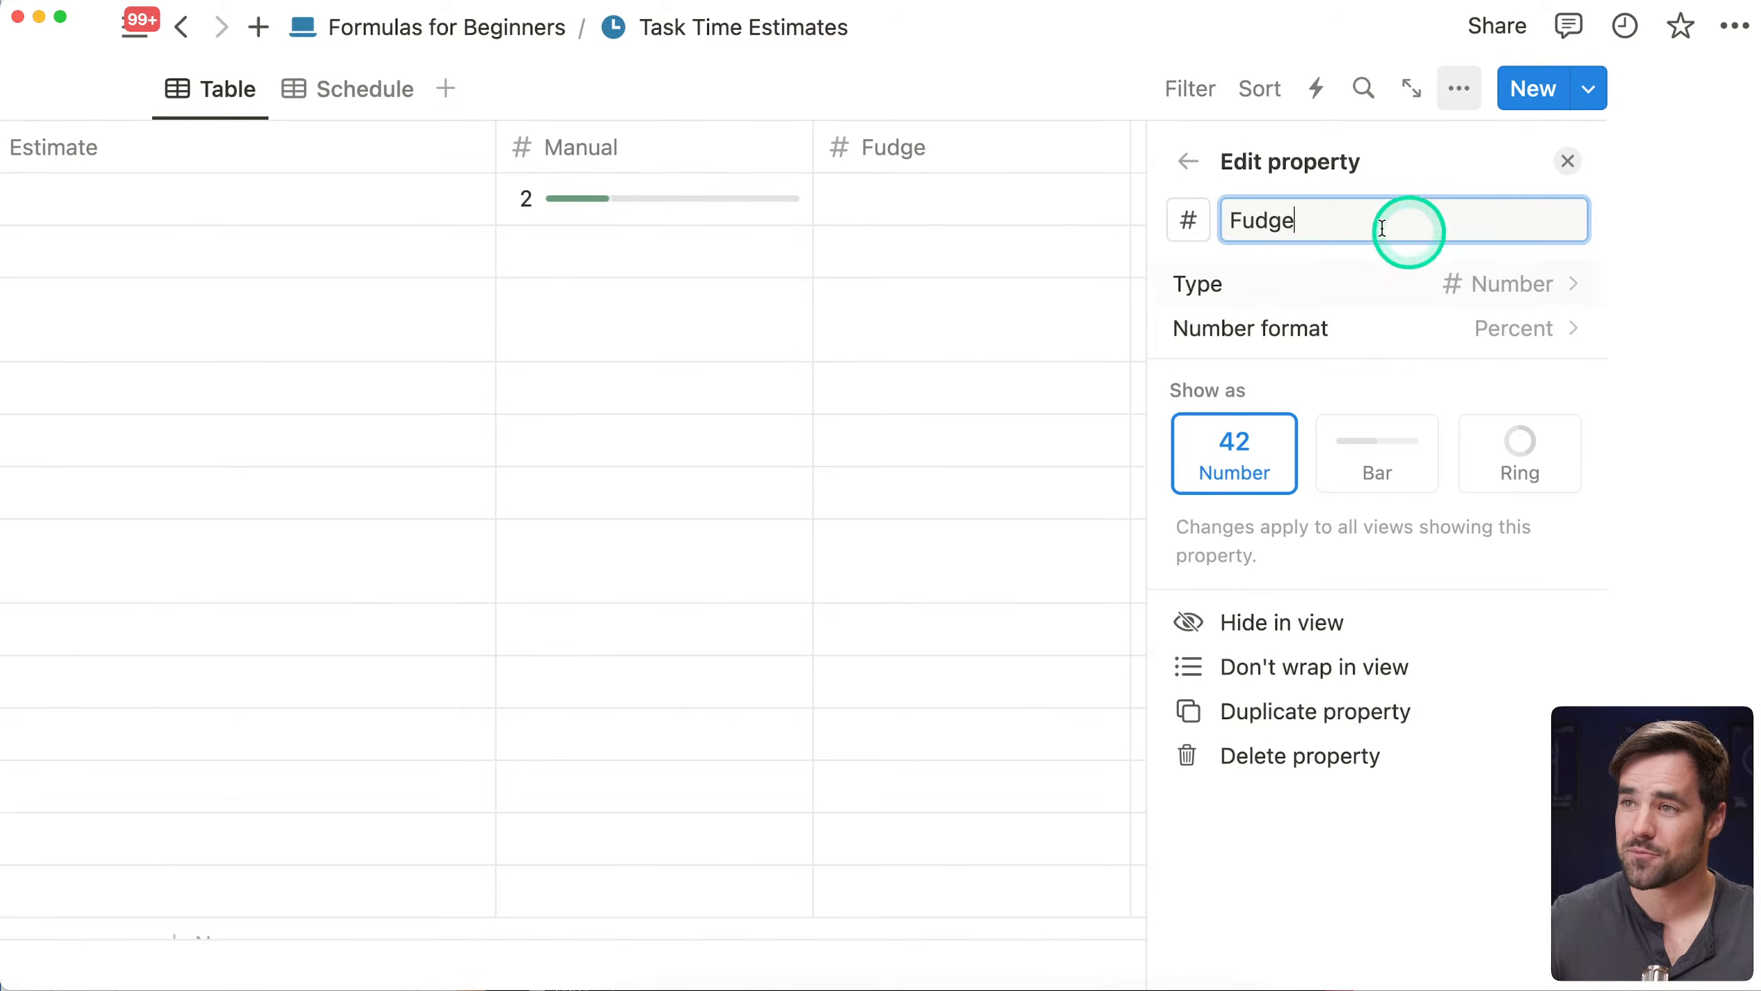
# Give the Fudge property a butterfly icon, show it as a bar and close its settings
pyautogui.click(1187, 220)
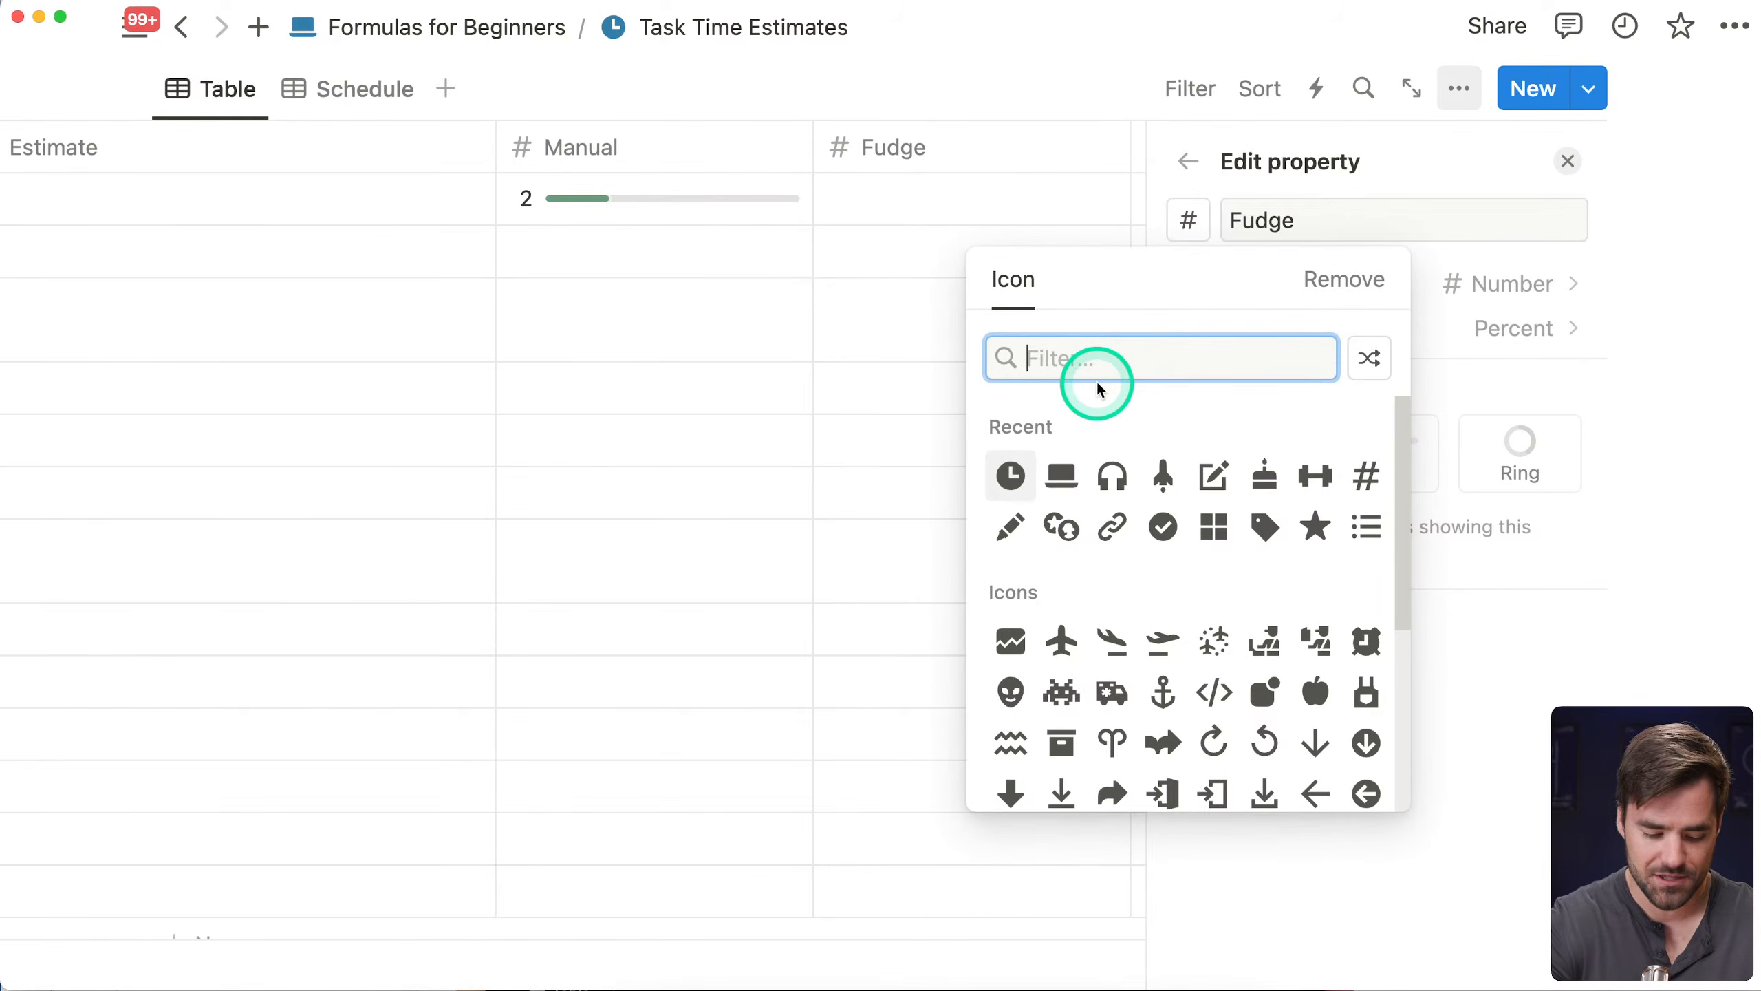
pyautogui.write('percet')
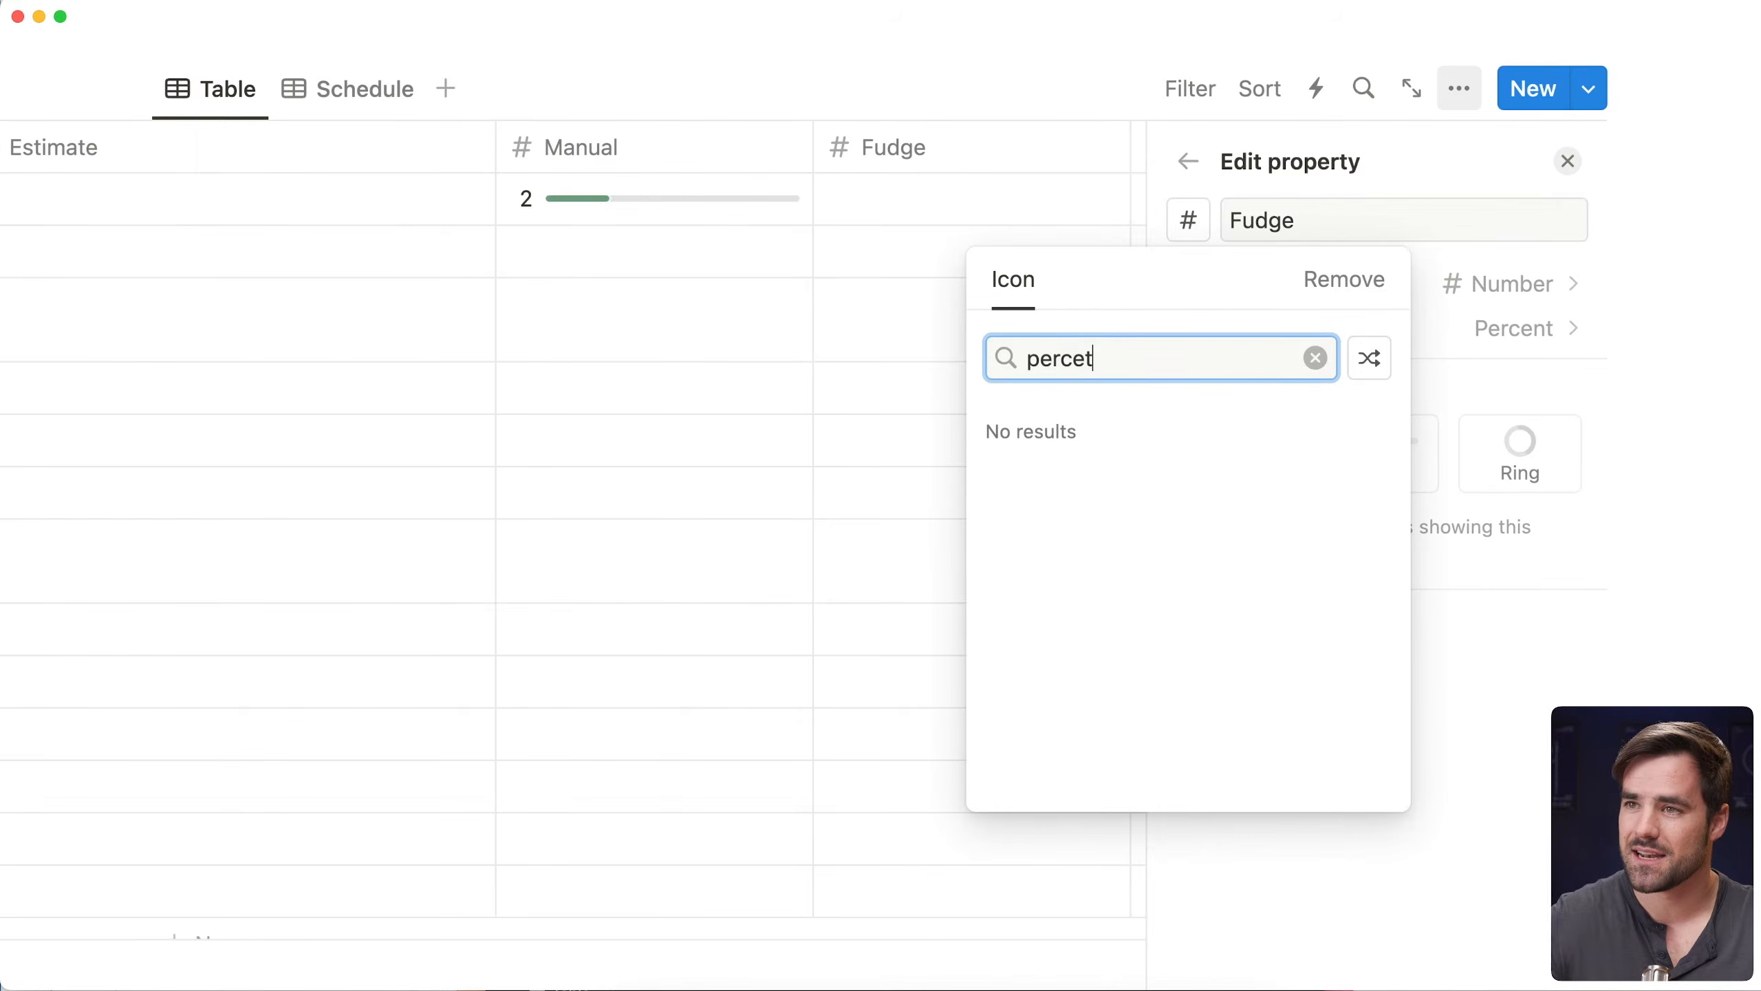
pyautogui.press('BackSpace')
pyautogui.press('BackSpace')
pyautogui.press('BackSpace')
pyautogui.press('BackSpace')
pyautogui.press('BackSpace')
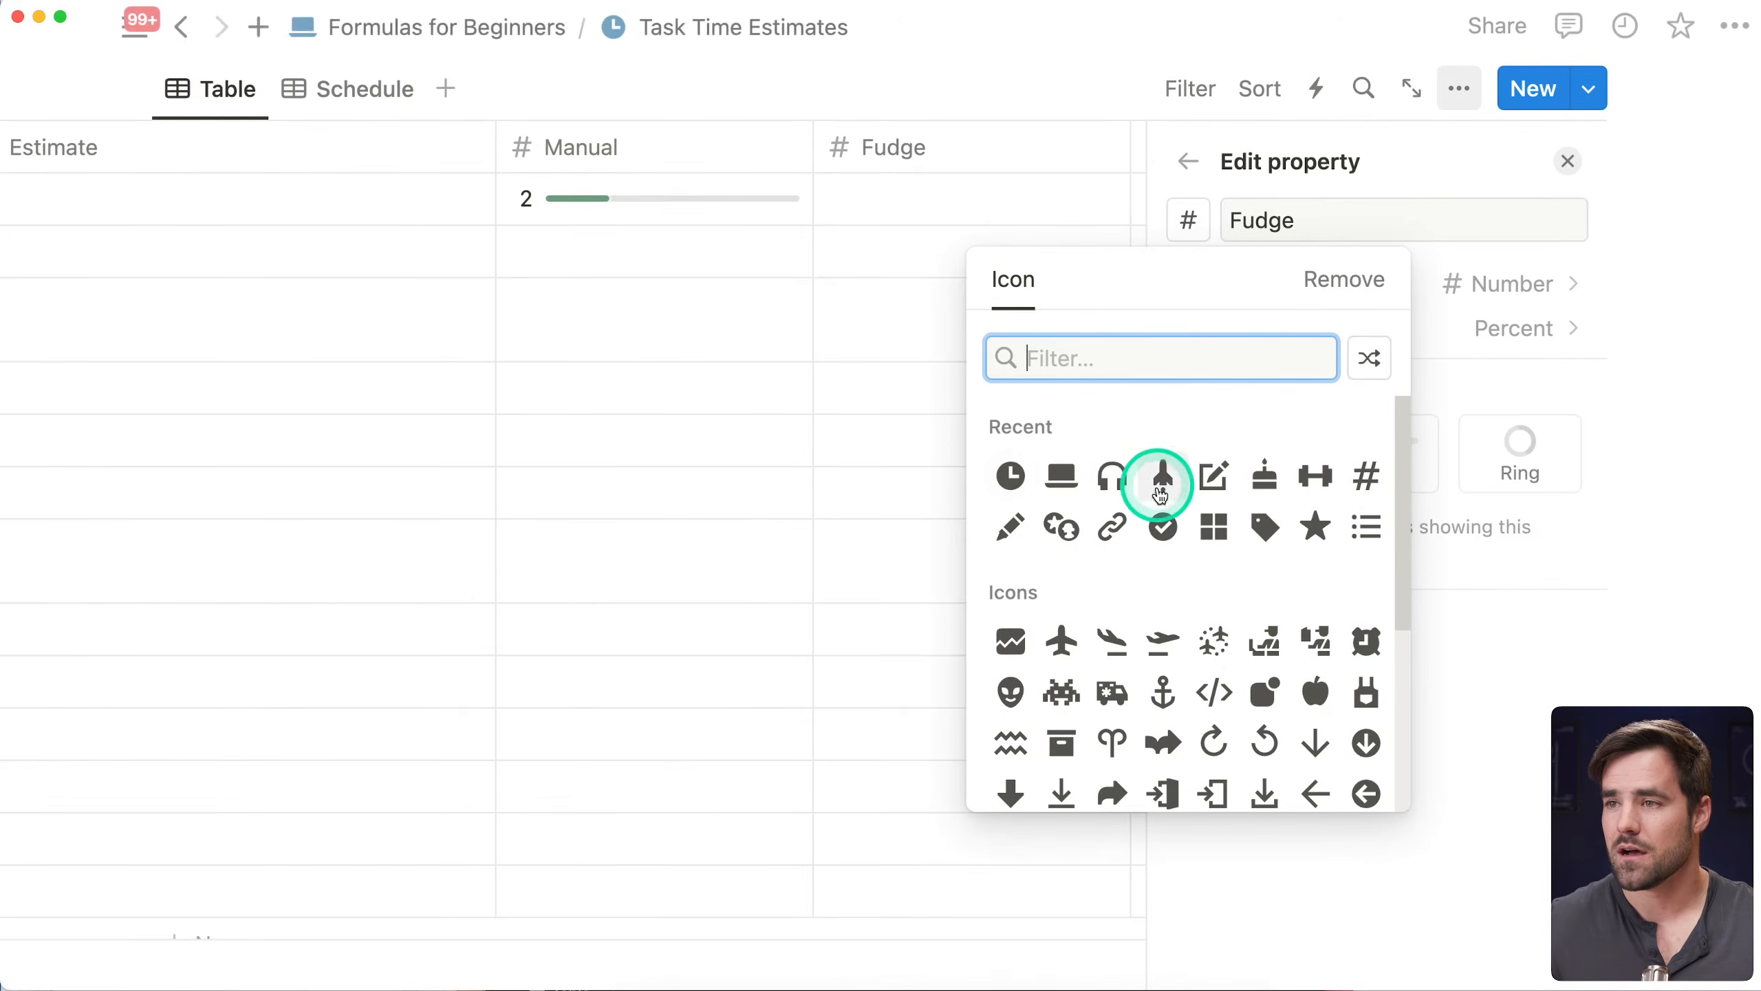
pyautogui.scroll(-10, 1163, 504)
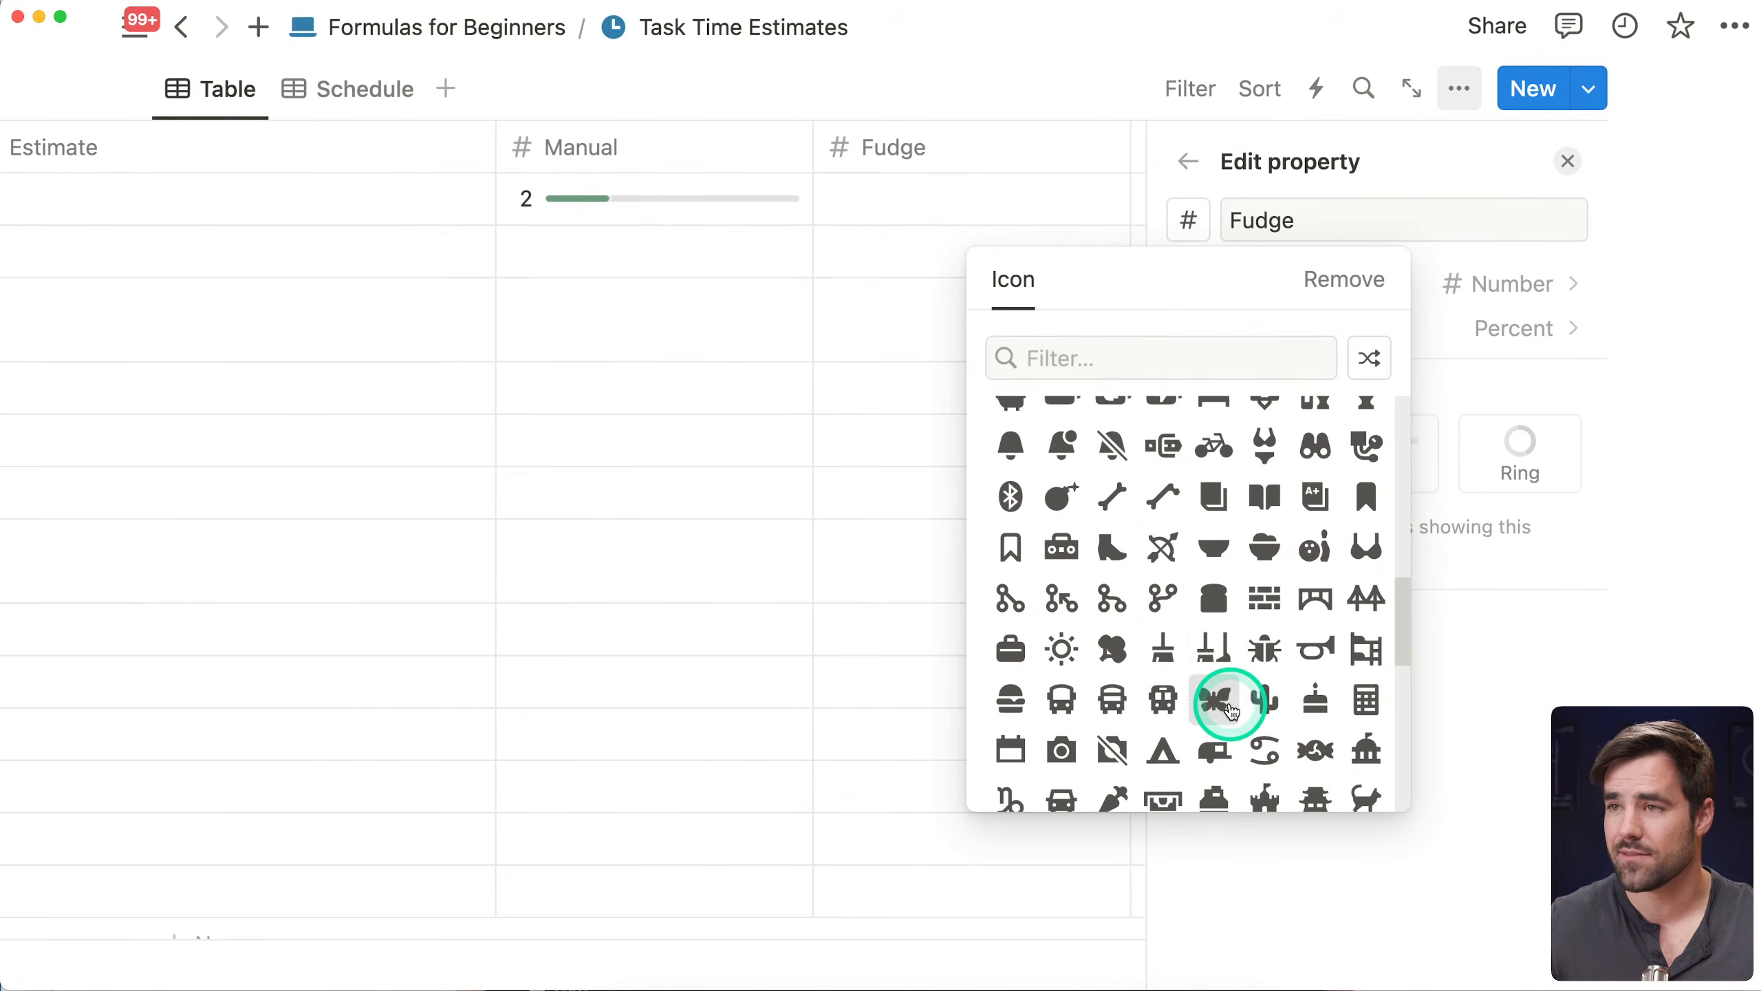
pyautogui.click(1213, 699)
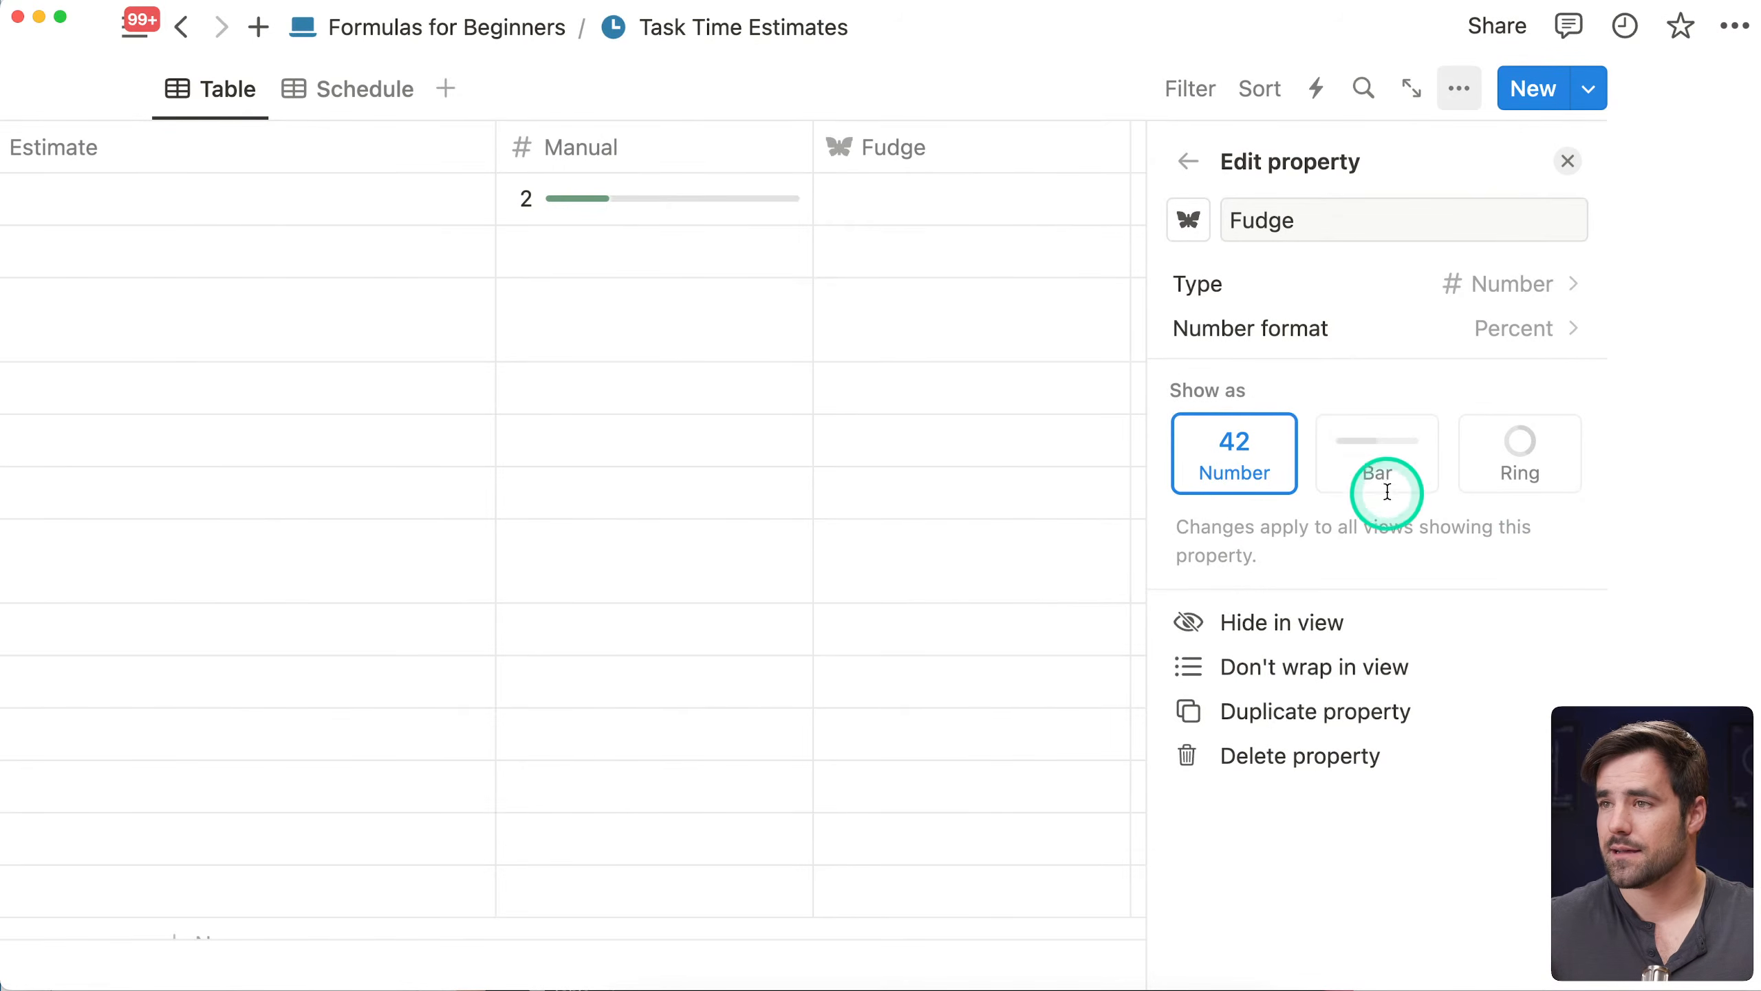
pyautogui.click(1374, 464)
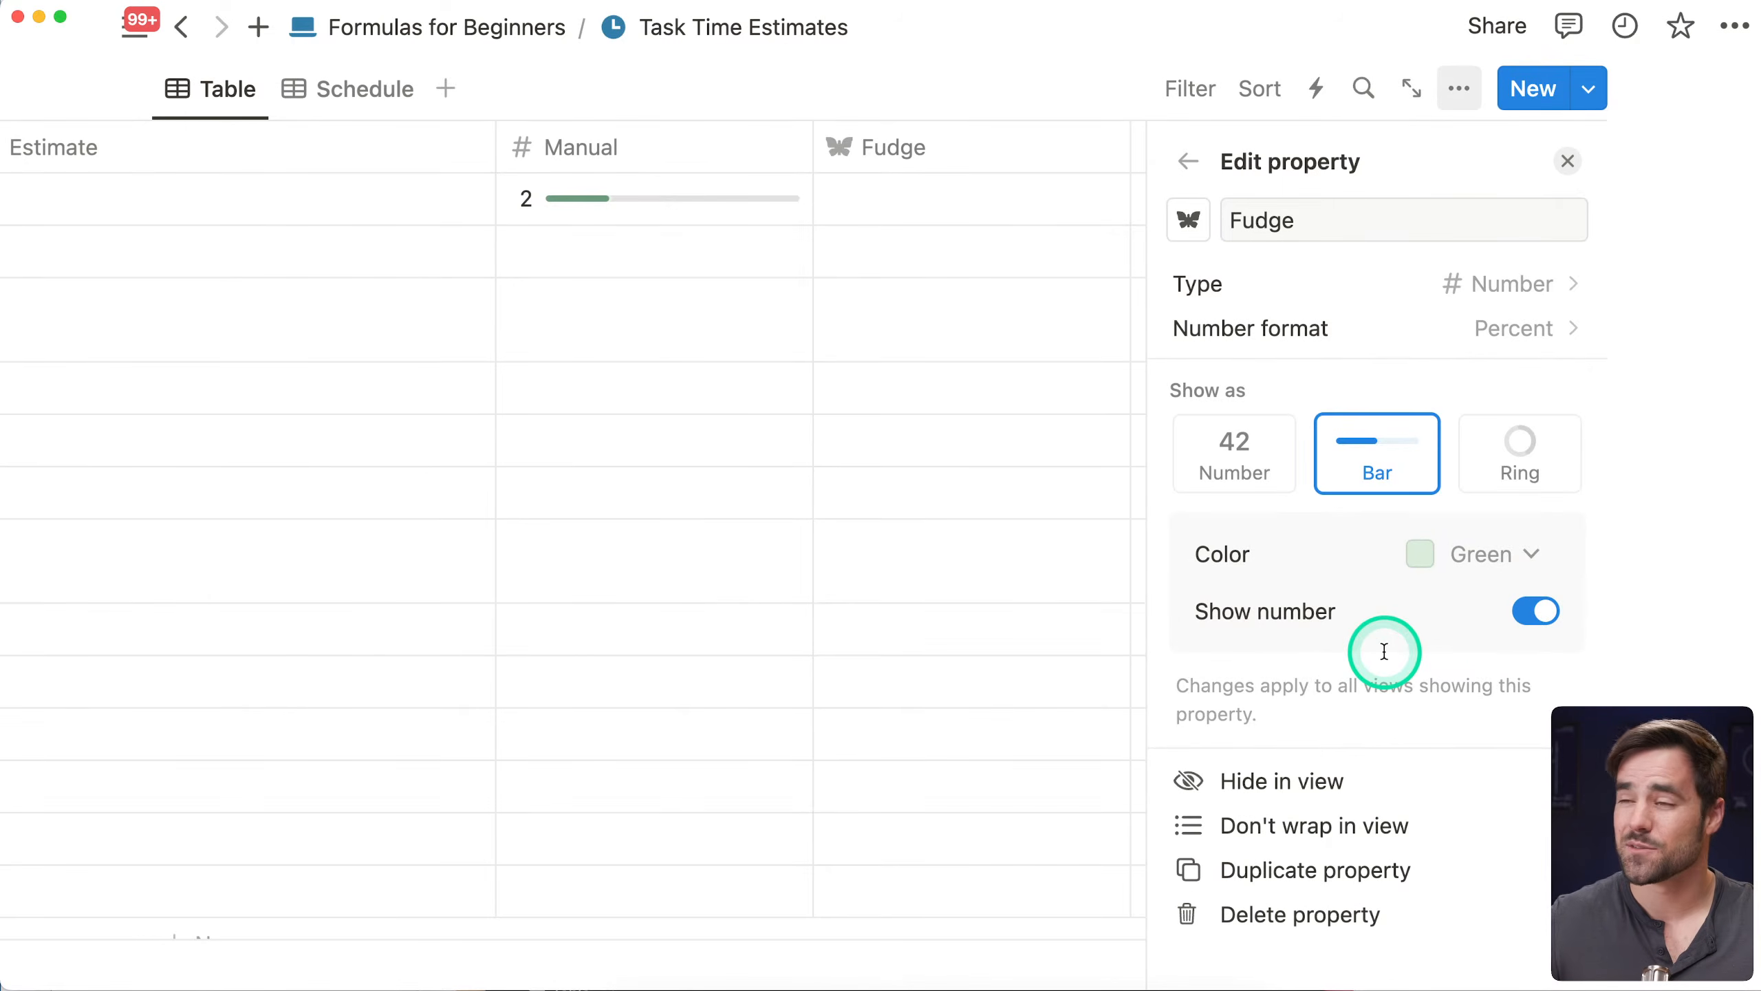
pyautogui.click(1565, 157)
# Enter 0.2 as the Fudge value of the Environment setup task
pyautogui.click(1309, 207)
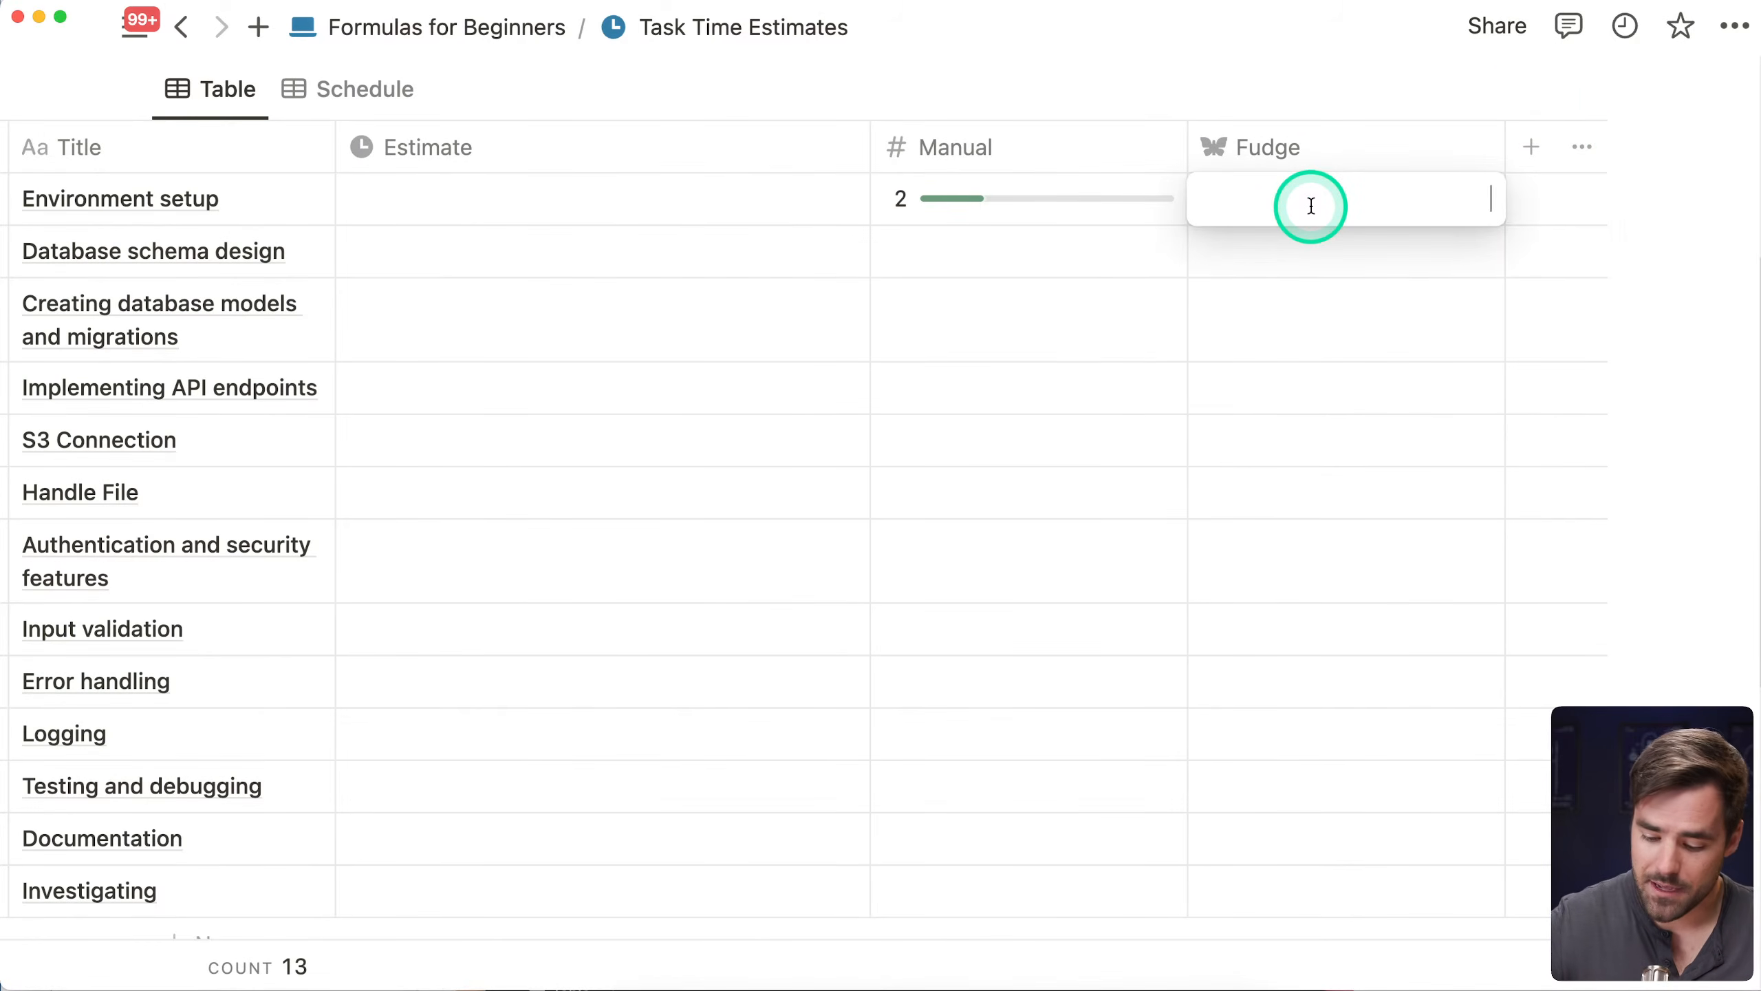
pyautogui.write('0.2')
pyautogui.press('Return')
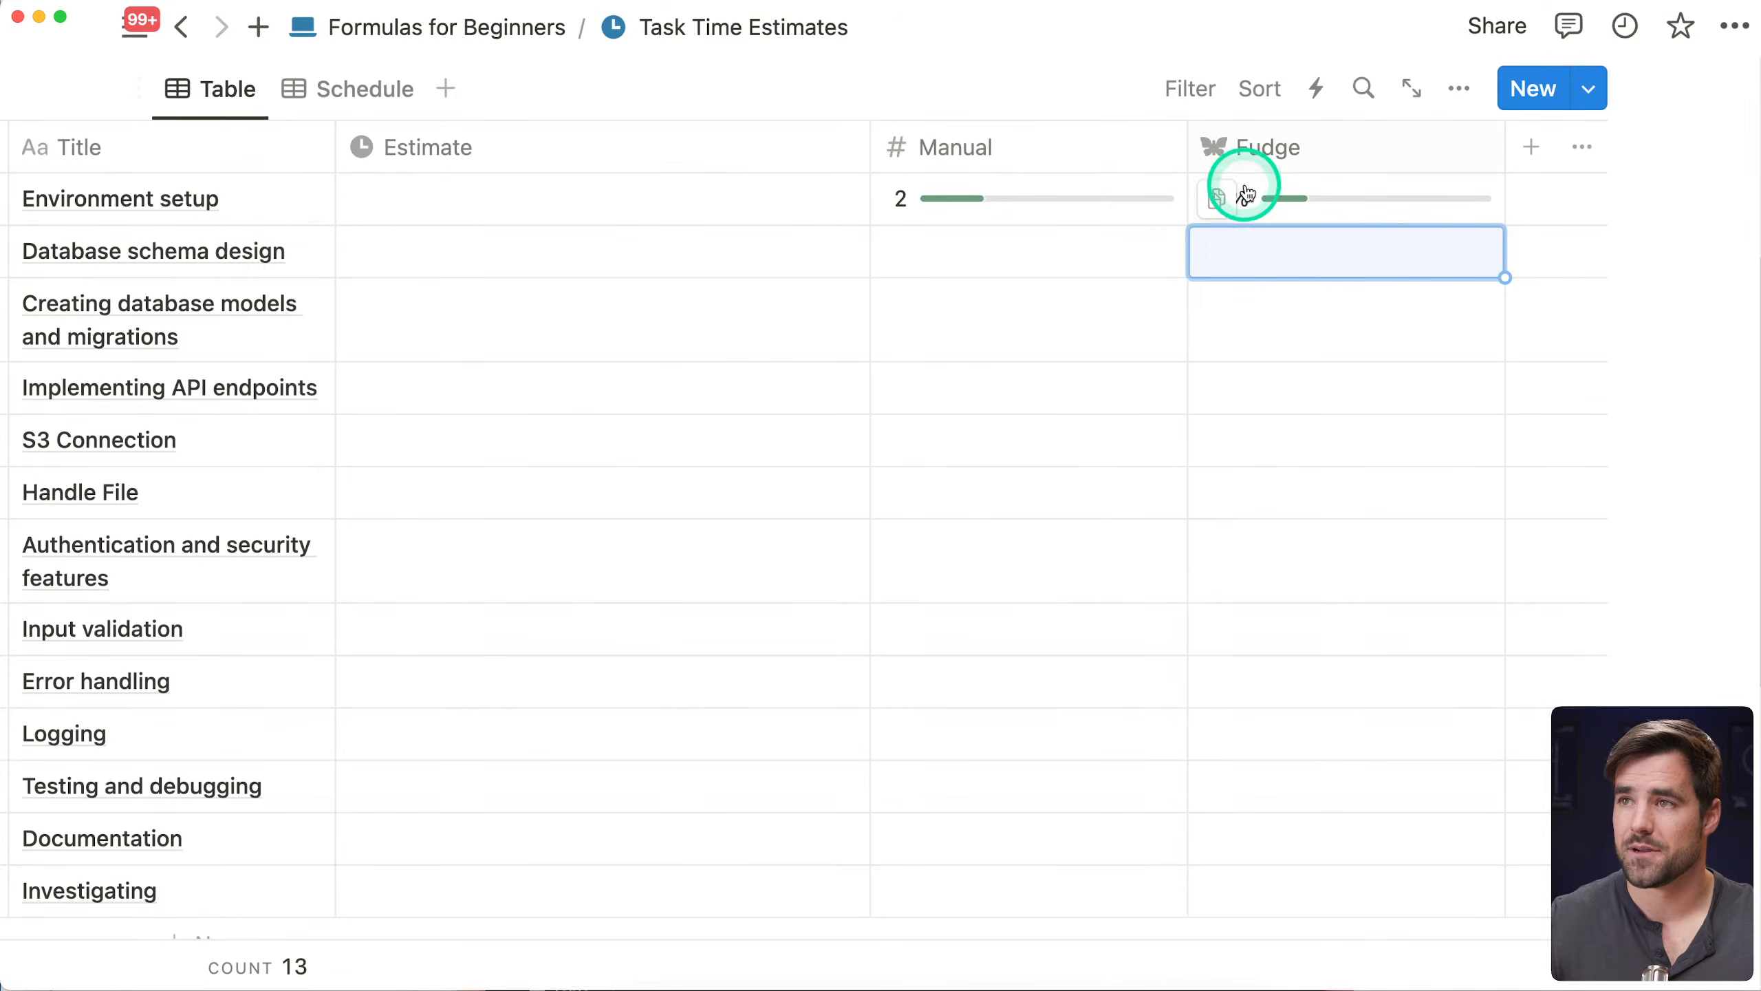
# Open the Estimate formula editor from the Environment setup task and enlarge the page display
pyautogui.hscroll(-3, 1106, 268)
pyautogui.hscroll(-1, 1106, 268)
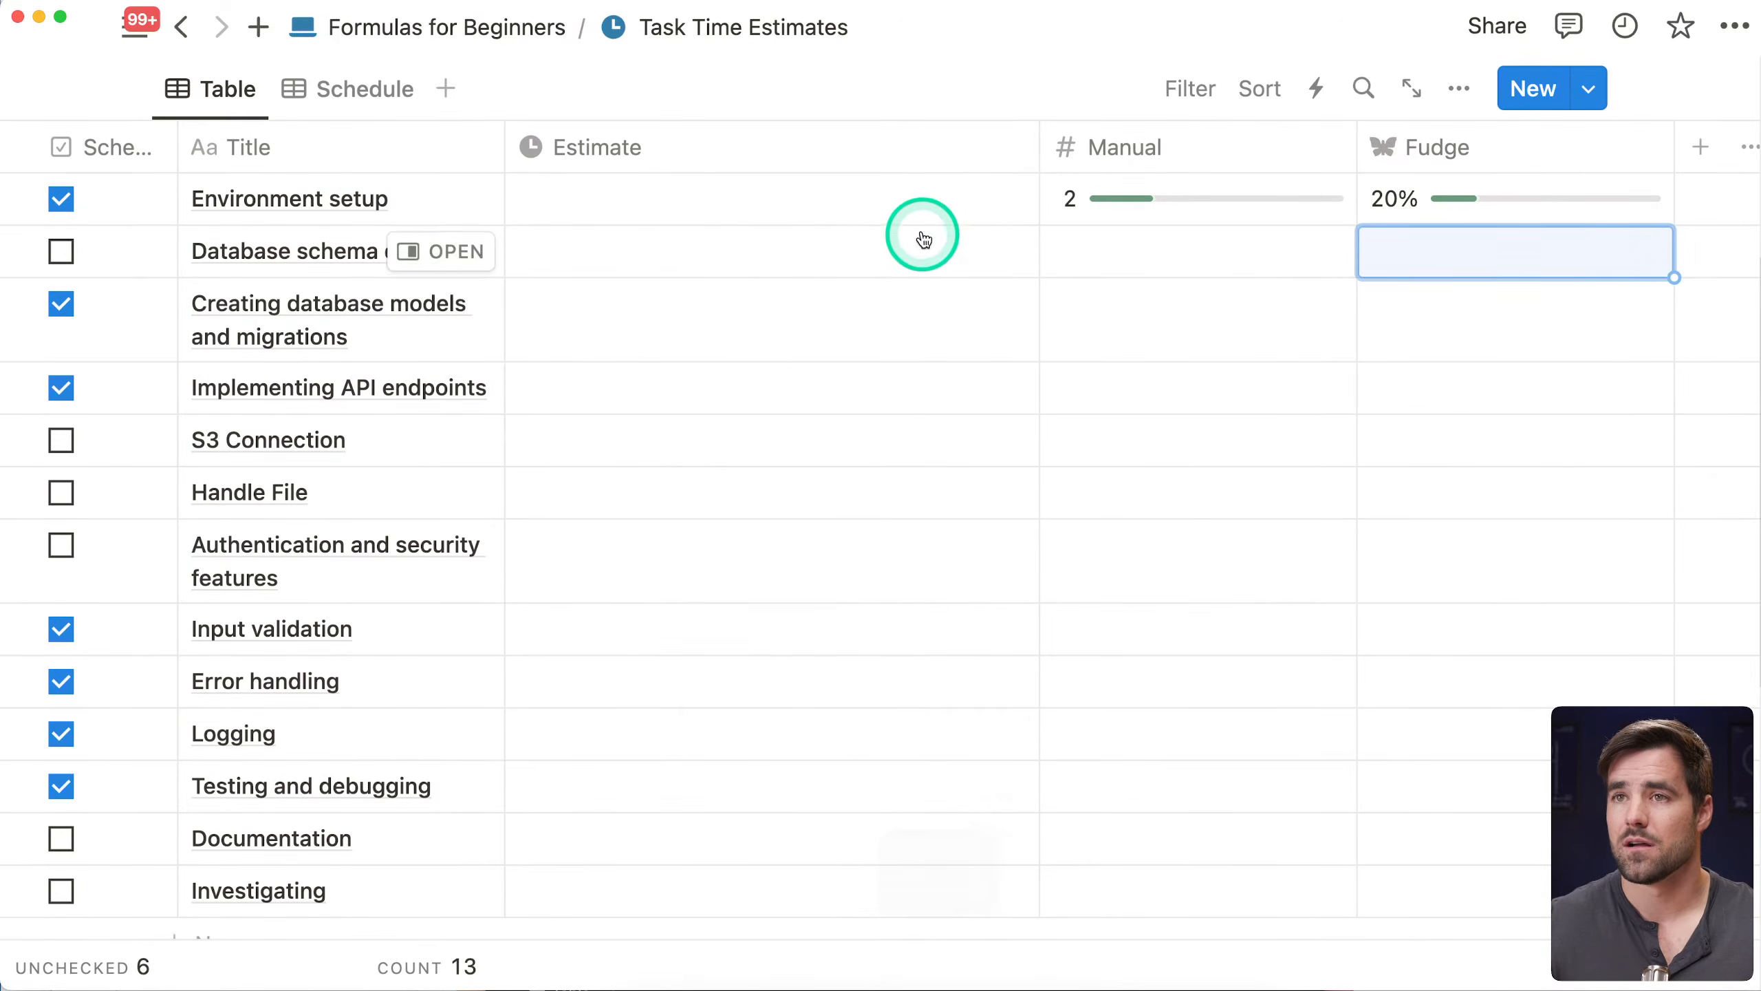
pyautogui.click(645, 208)
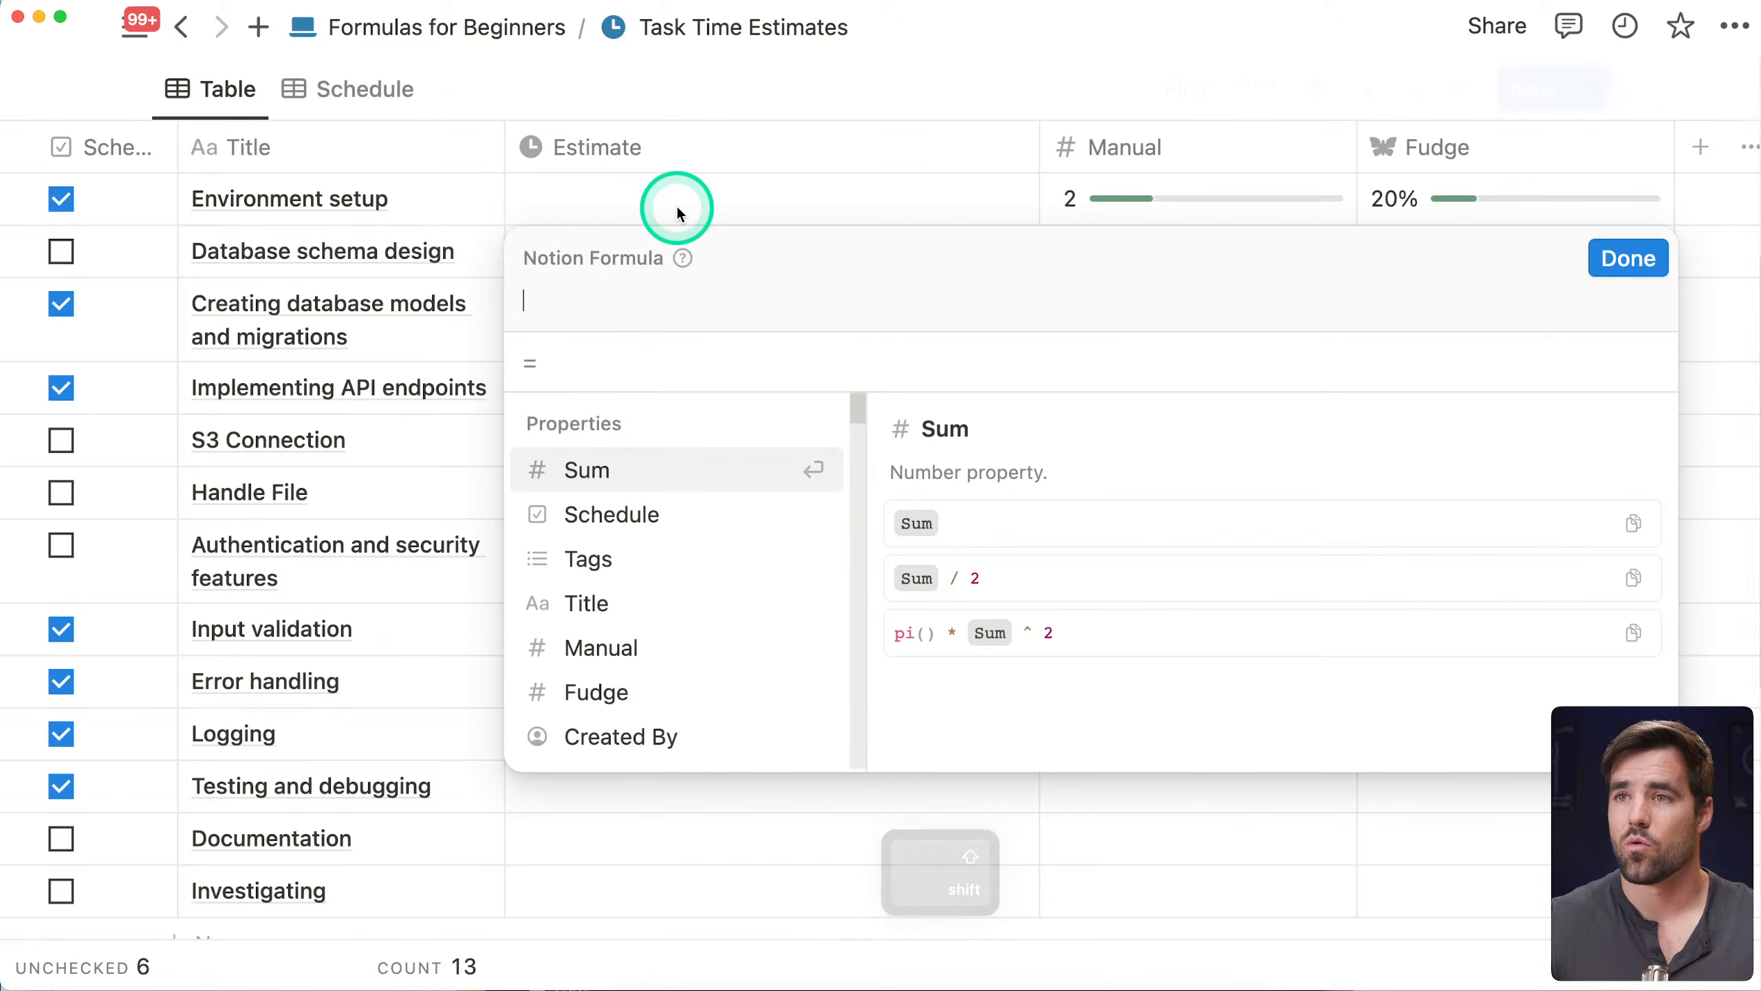
pyautogui.press('super+equal')
pyautogui.press('super+equal')
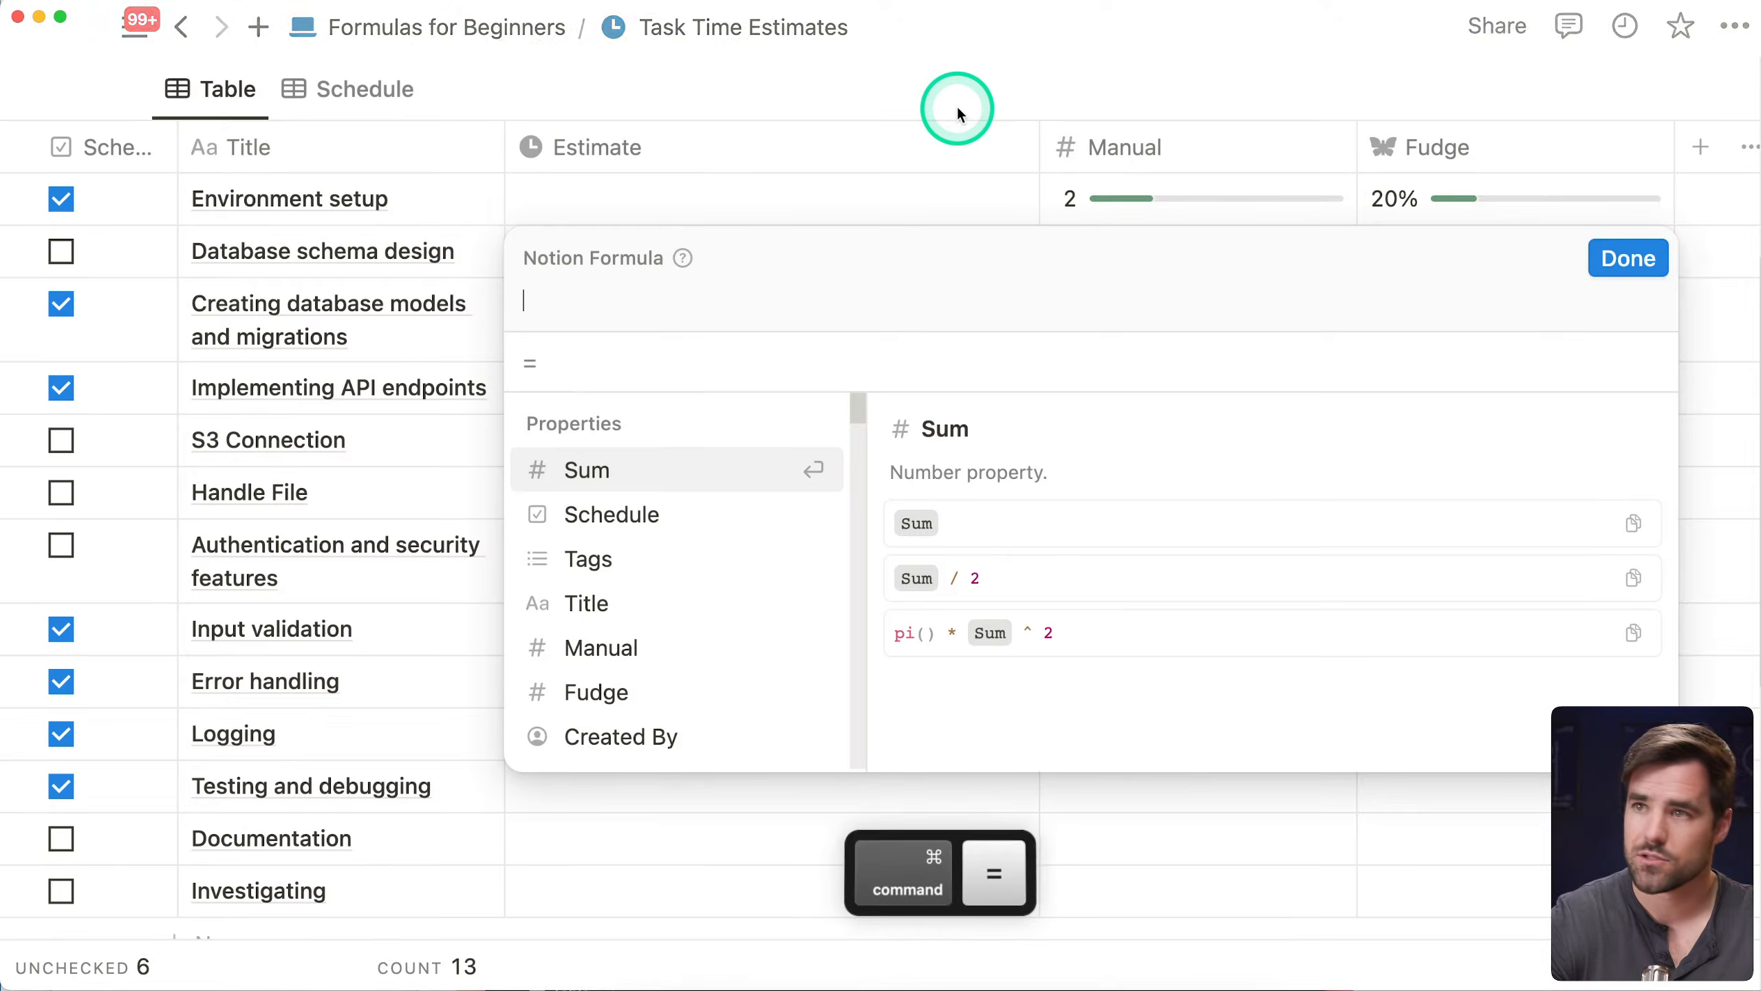
pyautogui.press('super+equal')
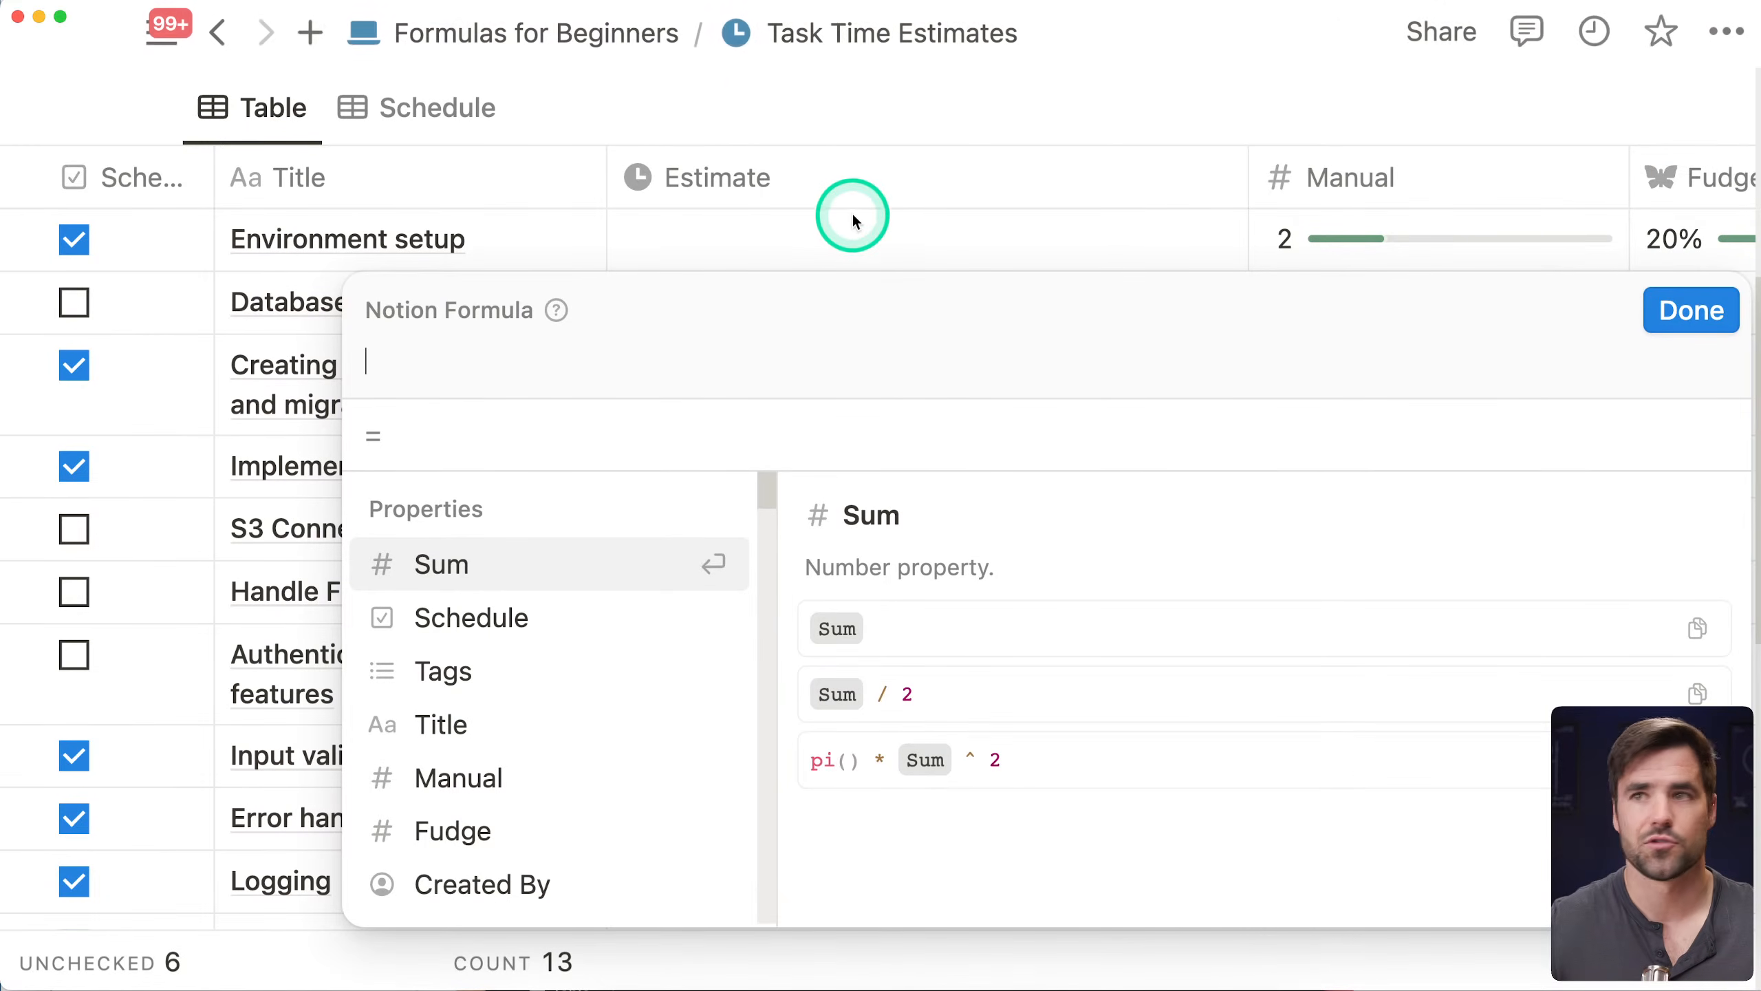
# Move the Estimate column in front of the Title column and reopen its formula editor from the Environment setup task
pyautogui.click(1660, 312)
pyautogui.moveTo(397, 177); pyautogui.dragTo(886, 181)
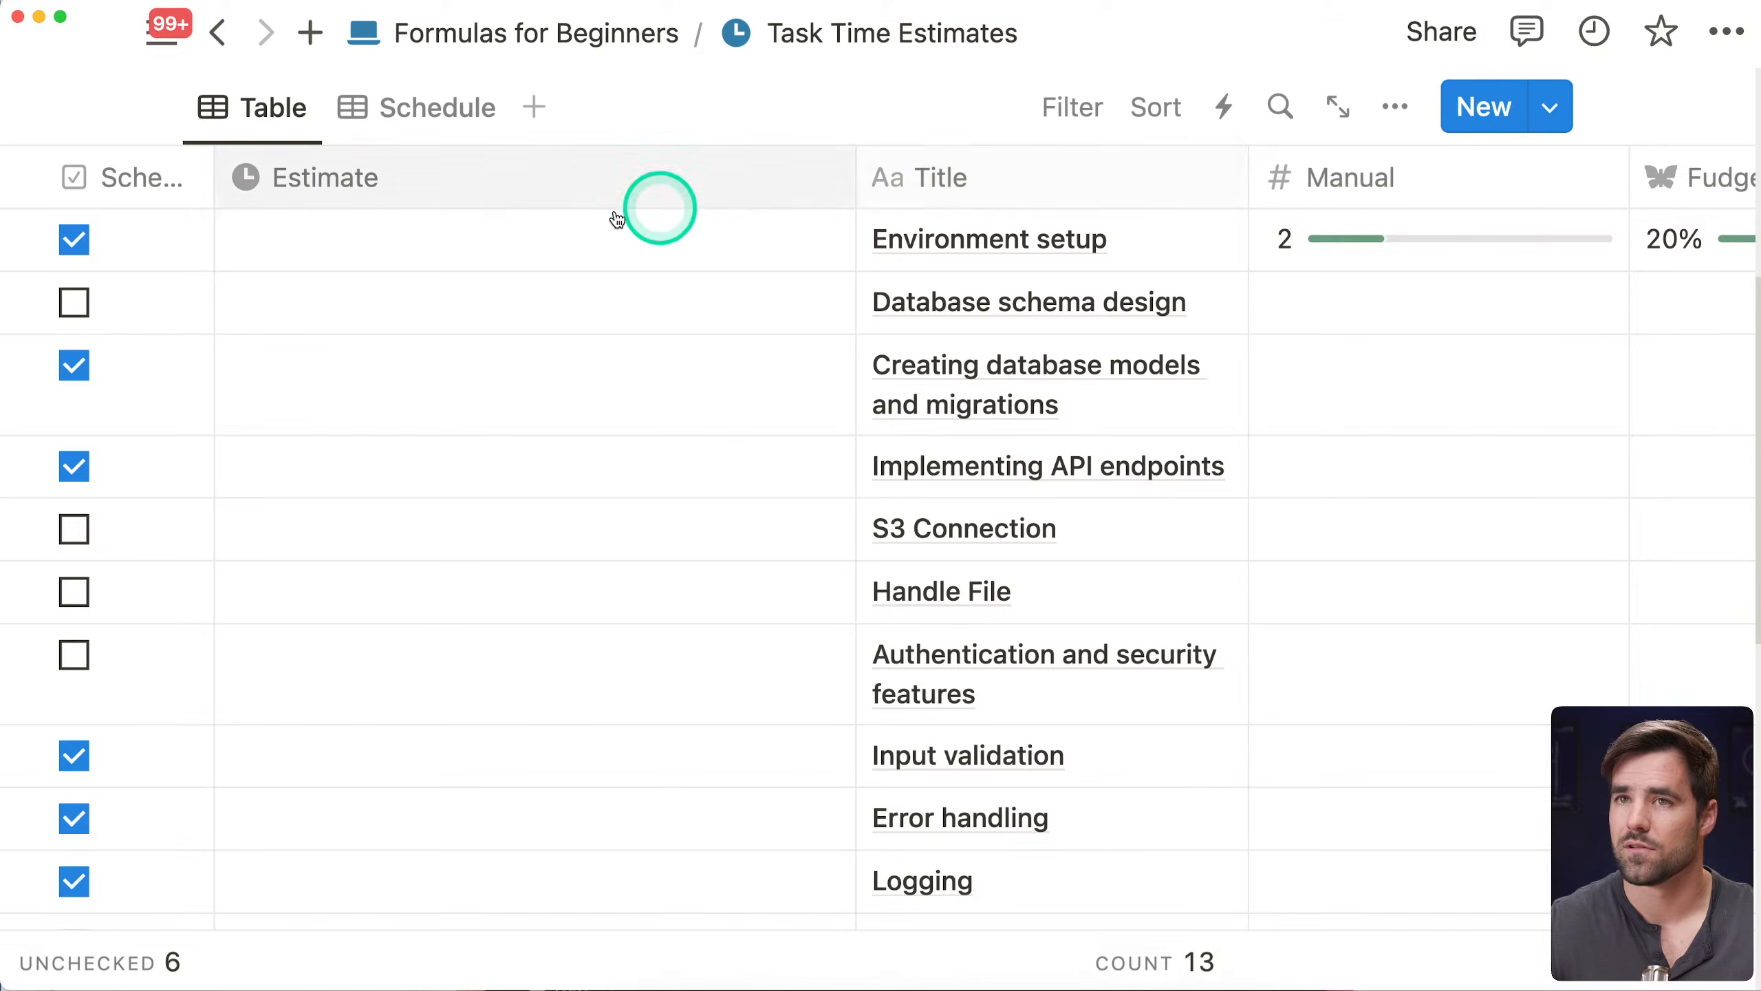
pyautogui.click(515, 243)
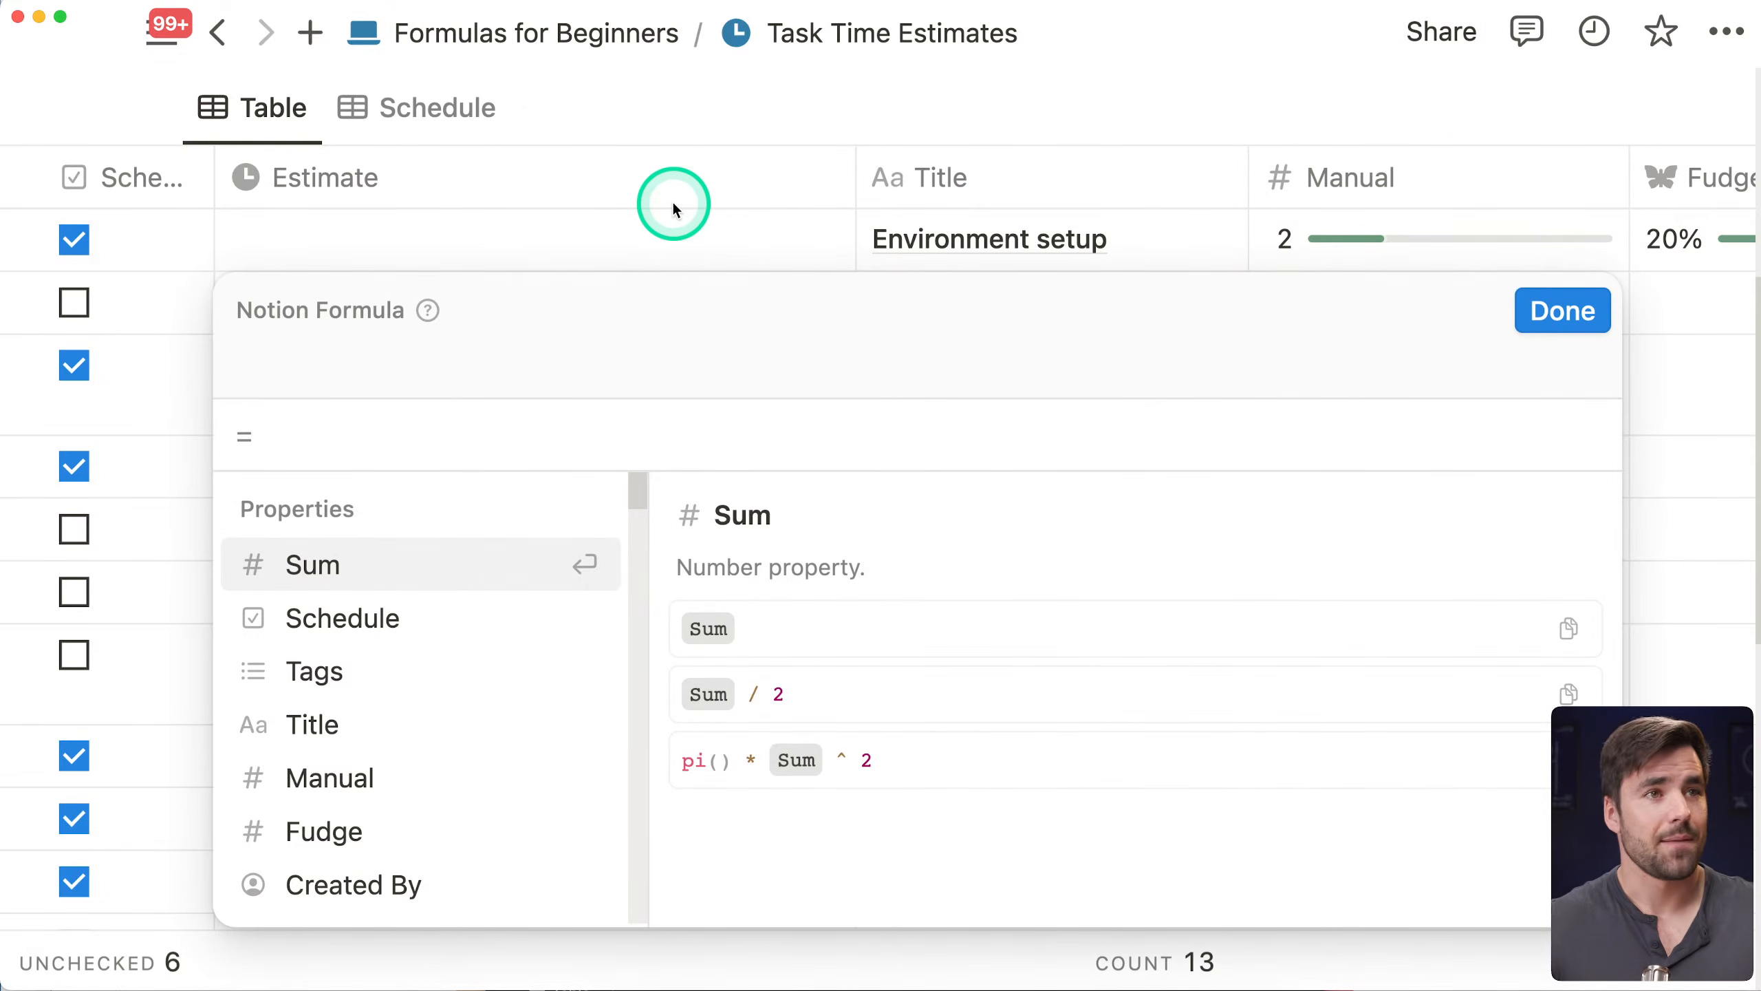
# Look through the properties and the built-ins not, true and false offered in the formula editor
pyautogui.press('Down')
pyautogui.press('Down')
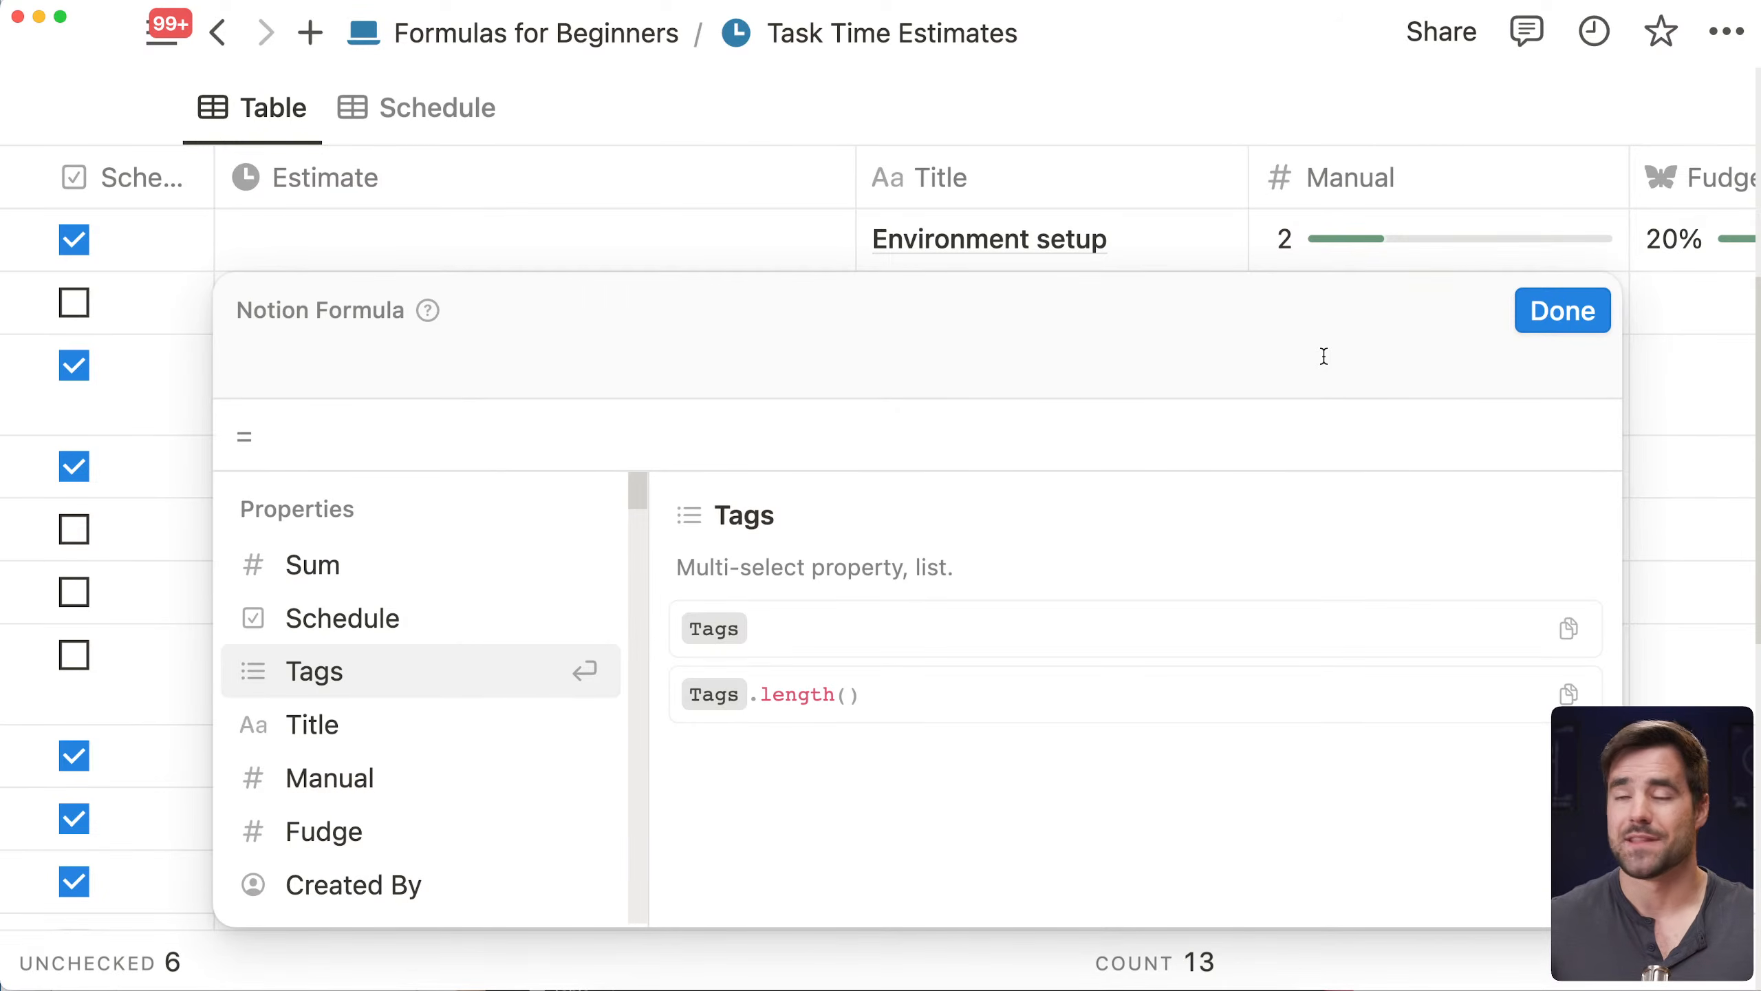
pyautogui.click(1176, 362)
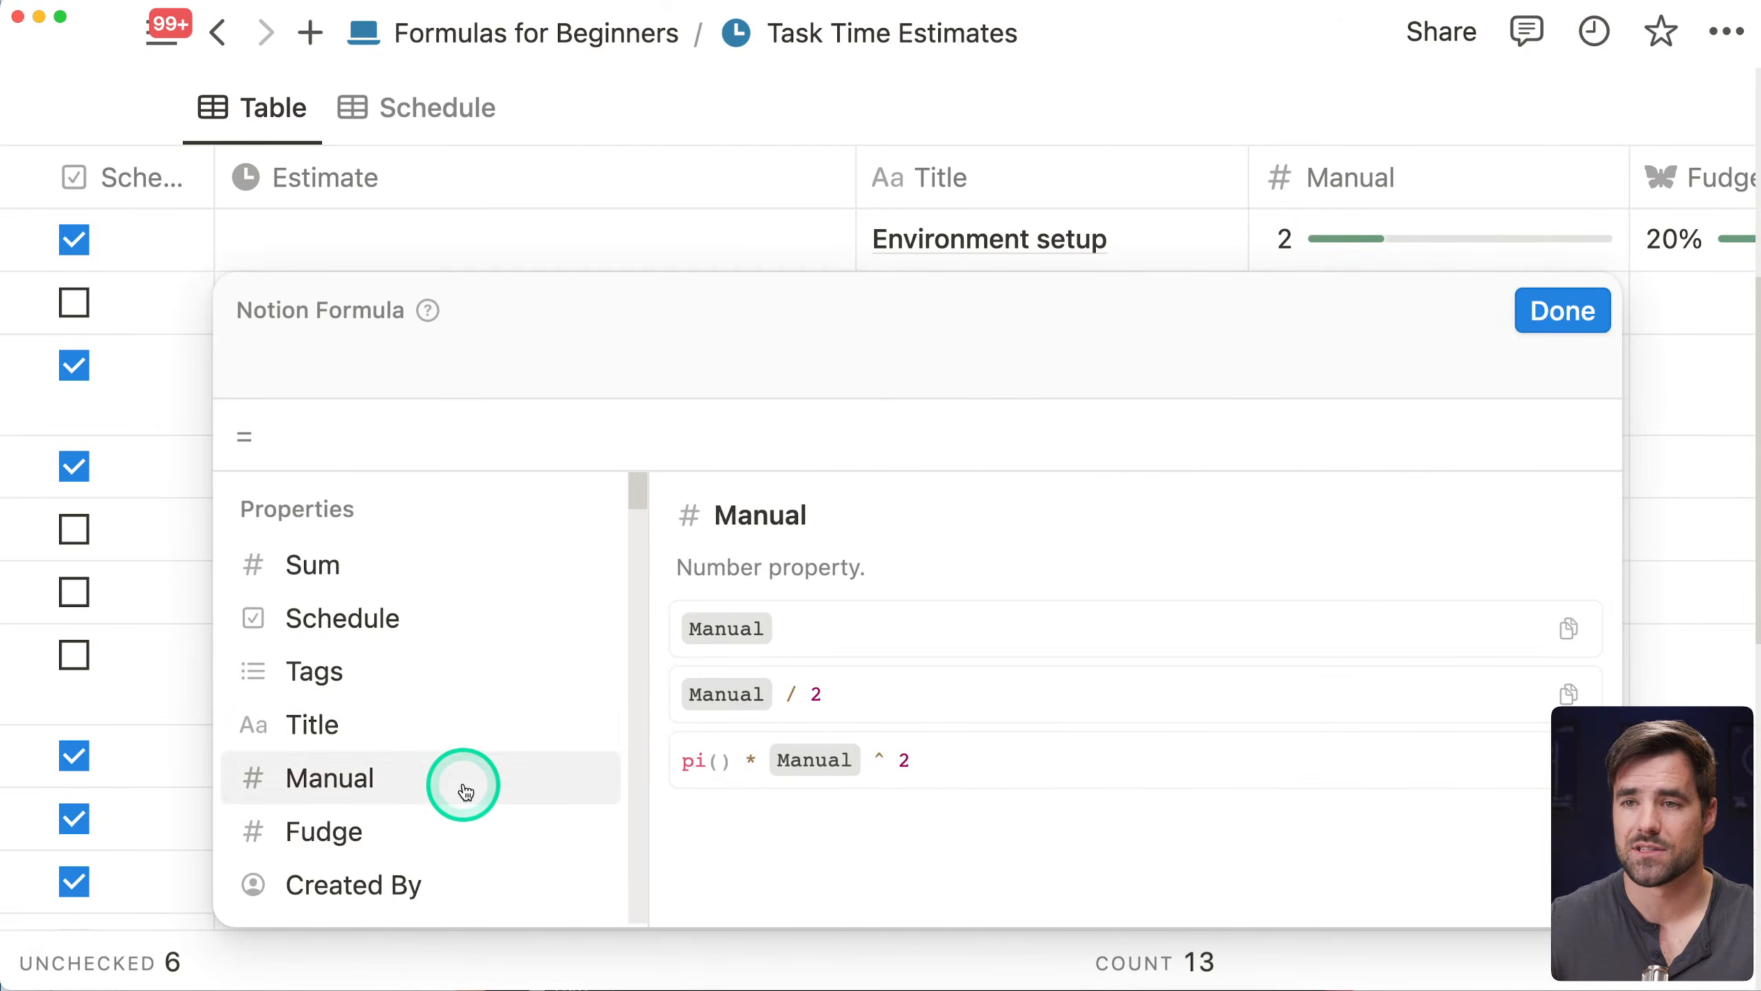
pyautogui.scroll(-1, 460, 683)
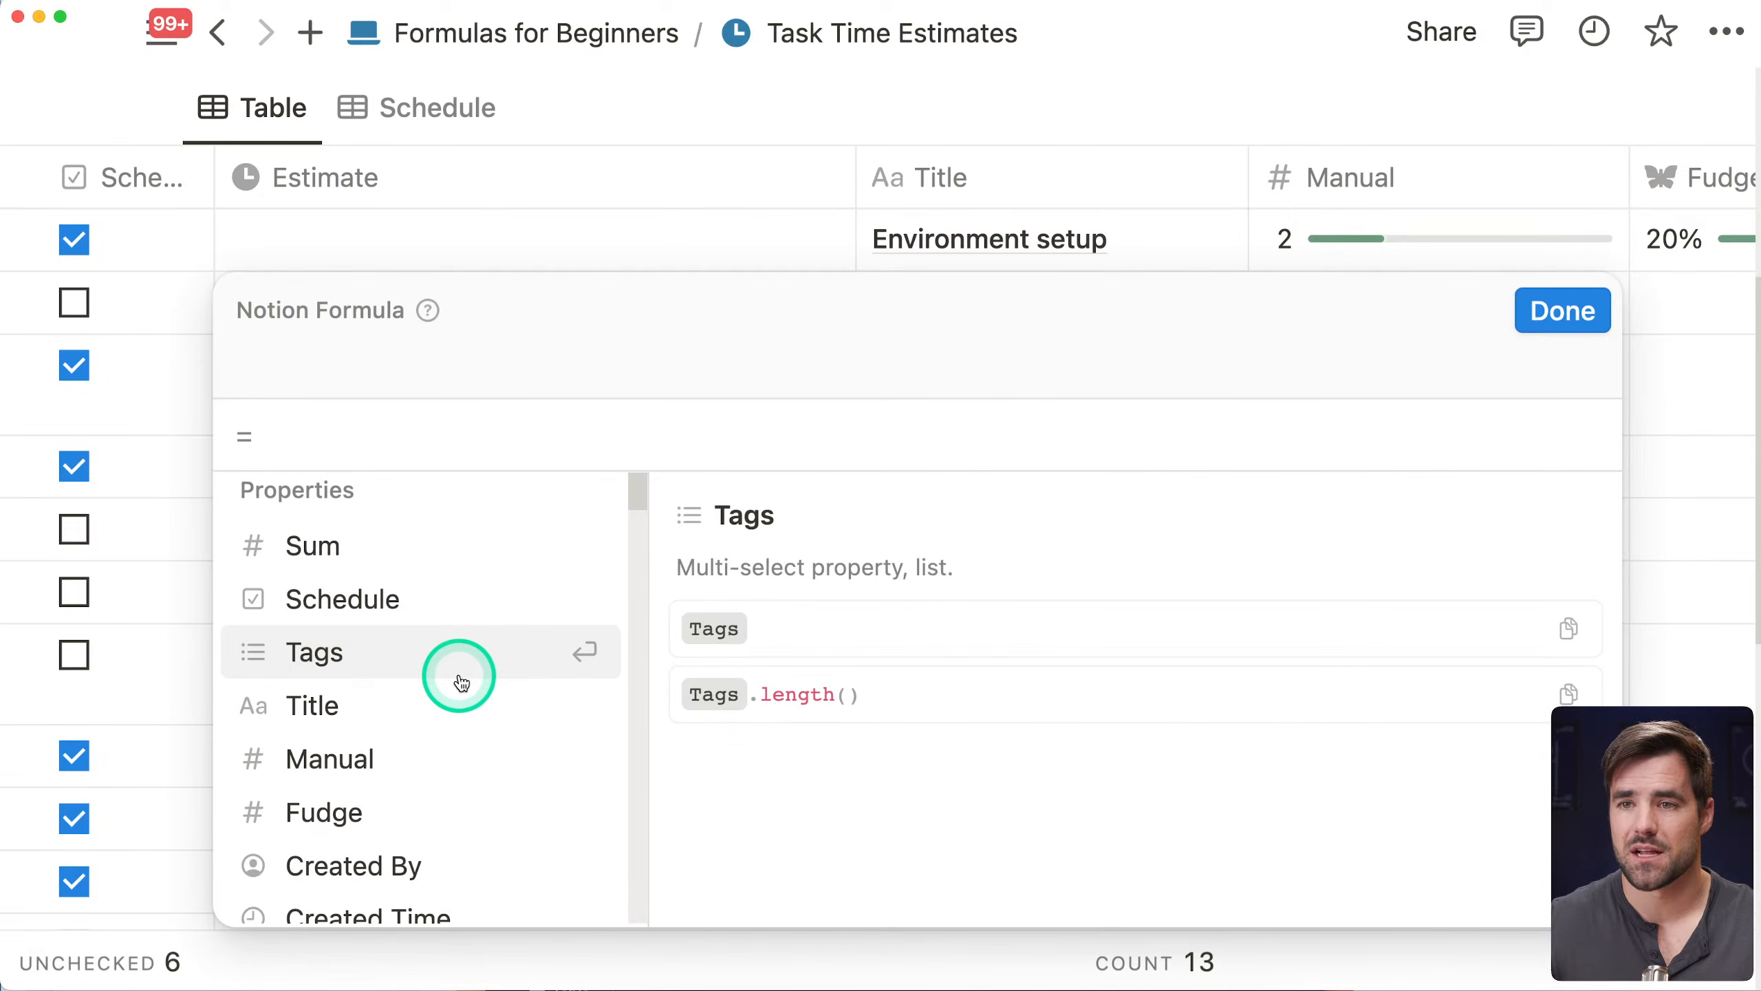
pyautogui.scroll(-5, 461, 683)
pyautogui.scroll(5, 462, 686)
pyautogui.scroll(1, 461, 666)
pyautogui.scroll(-8, 464, 676)
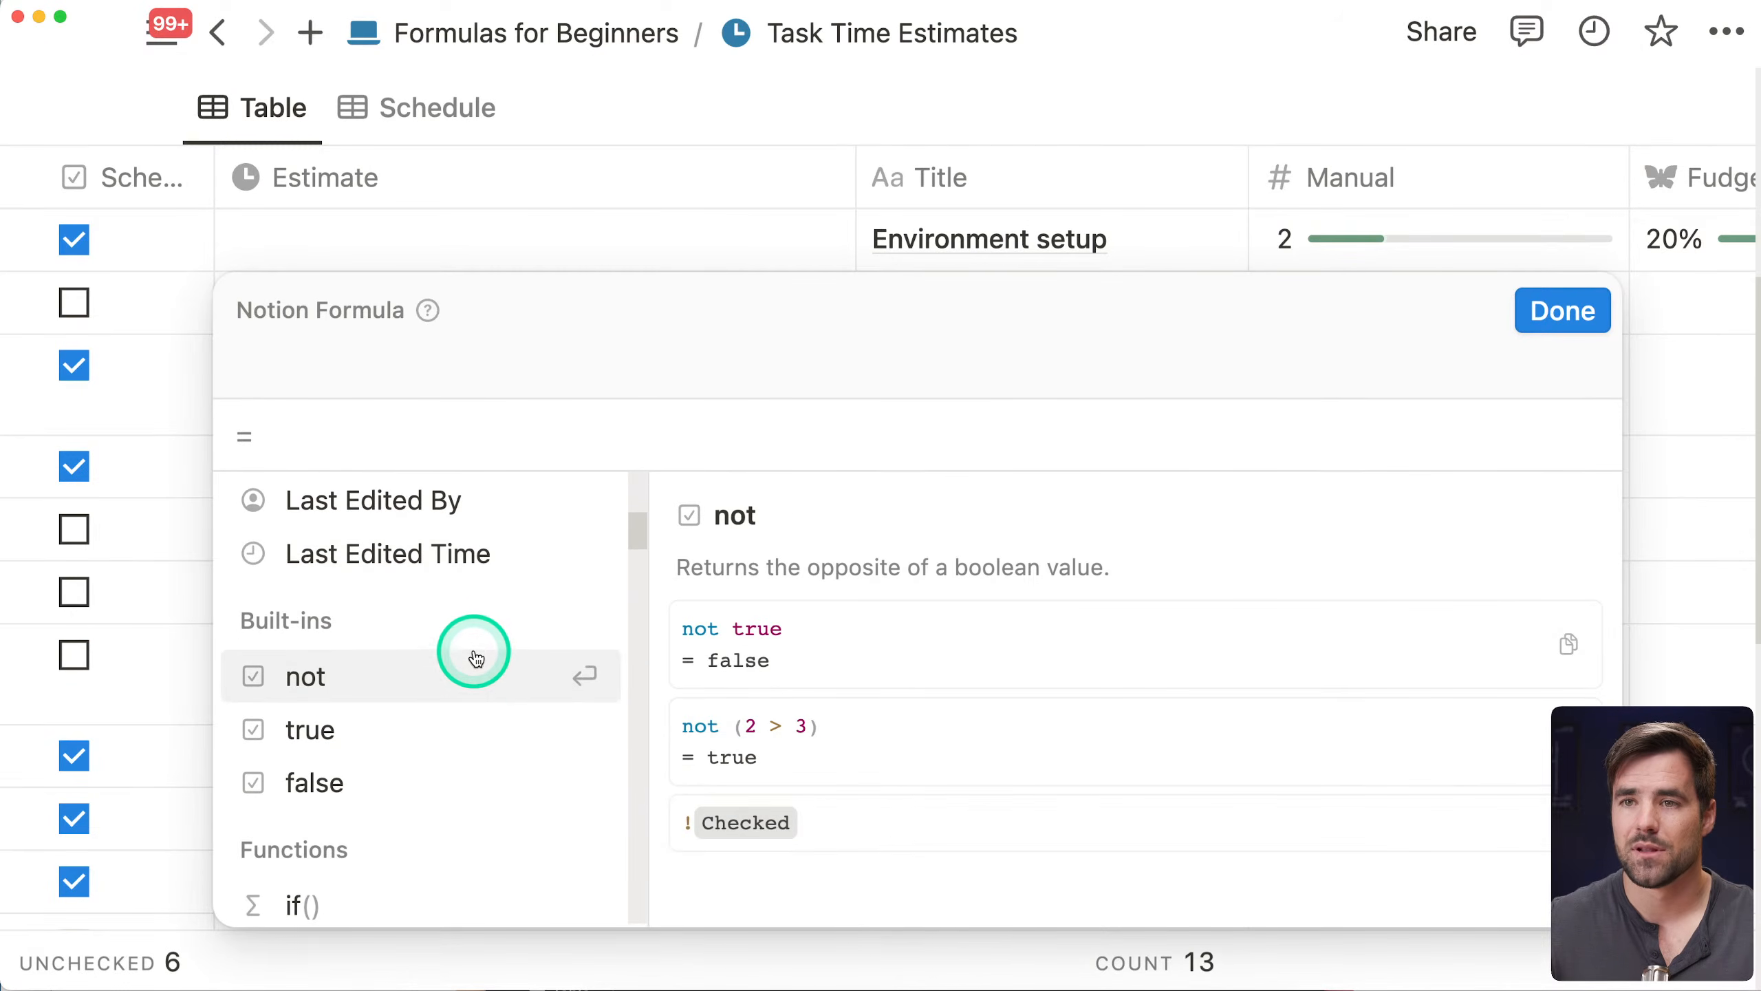
pyautogui.scroll(-3, 476, 657)
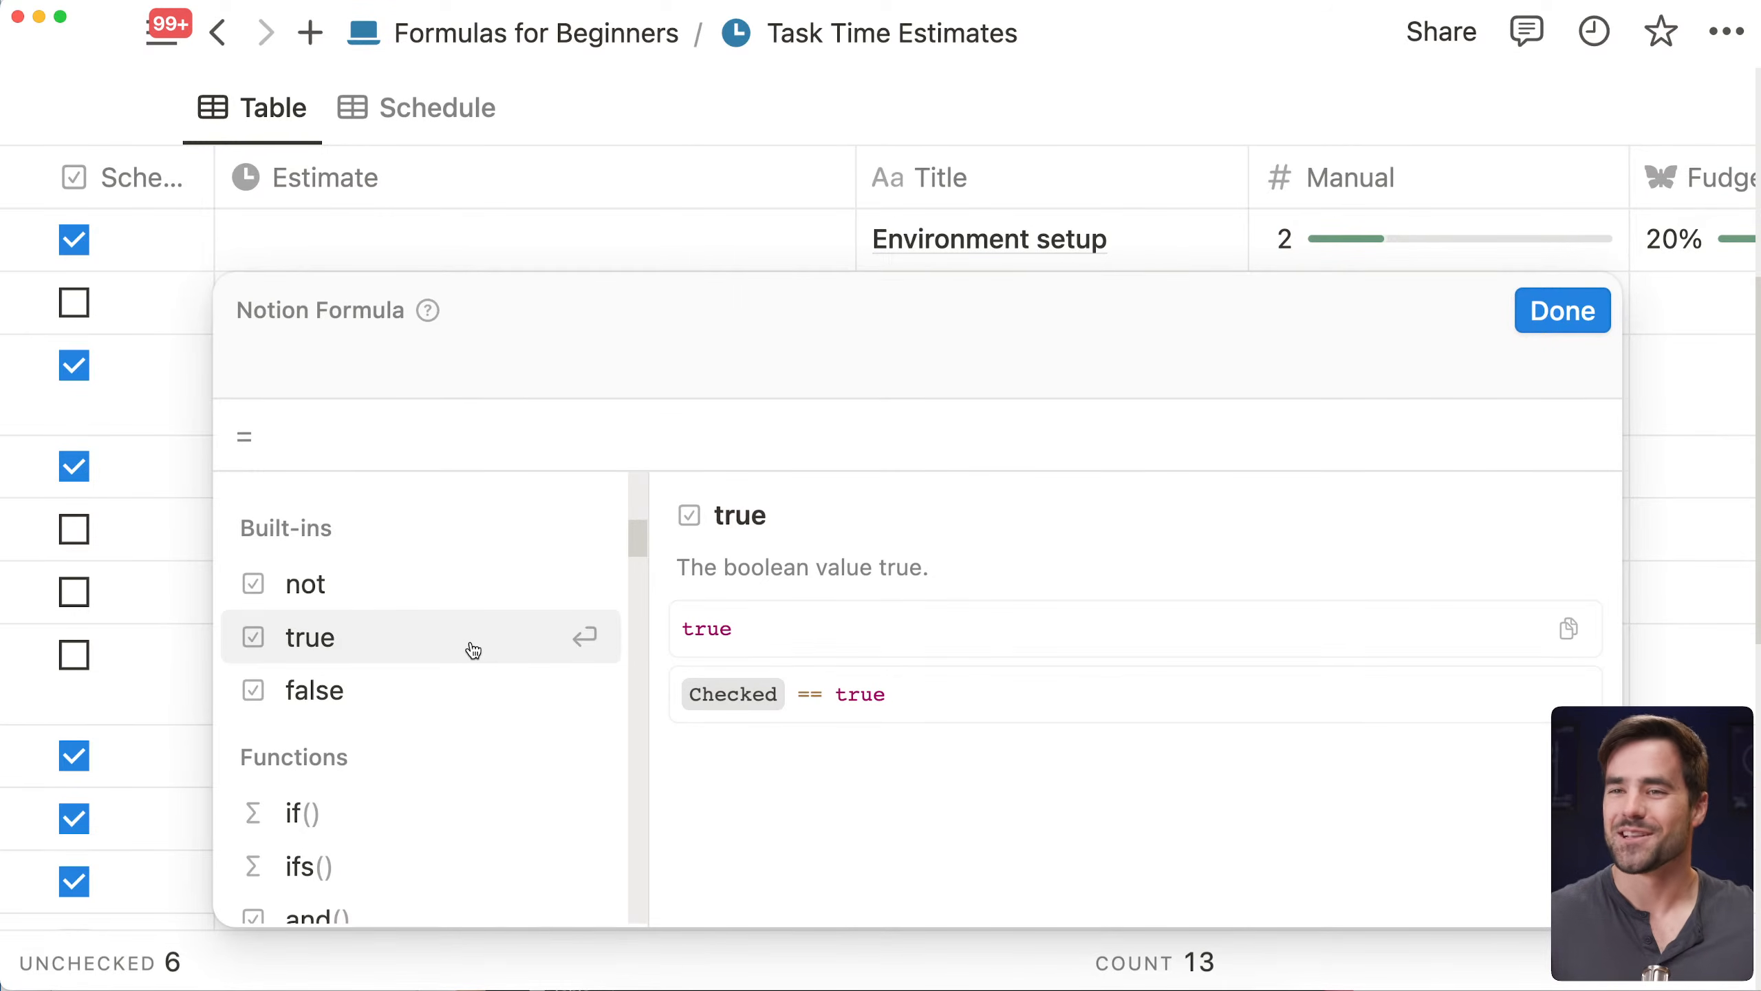
pyautogui.scroll(-1, 466, 634)
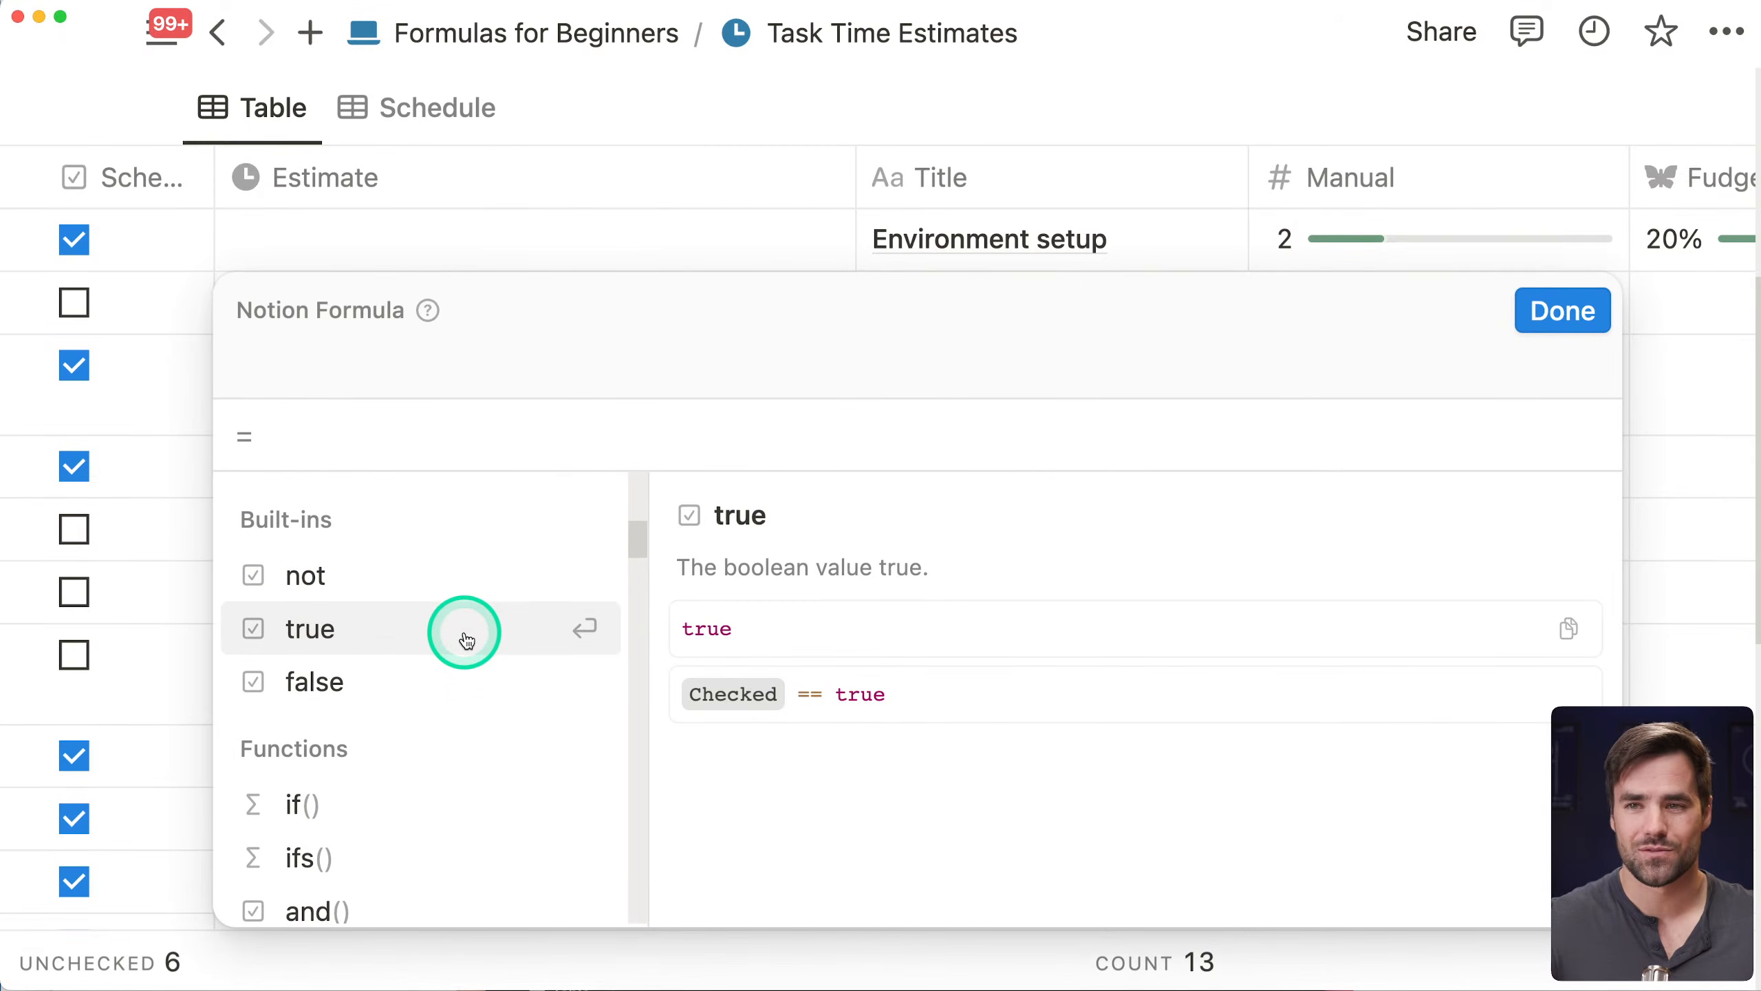
pyautogui.scroll(-1, 479, 577)
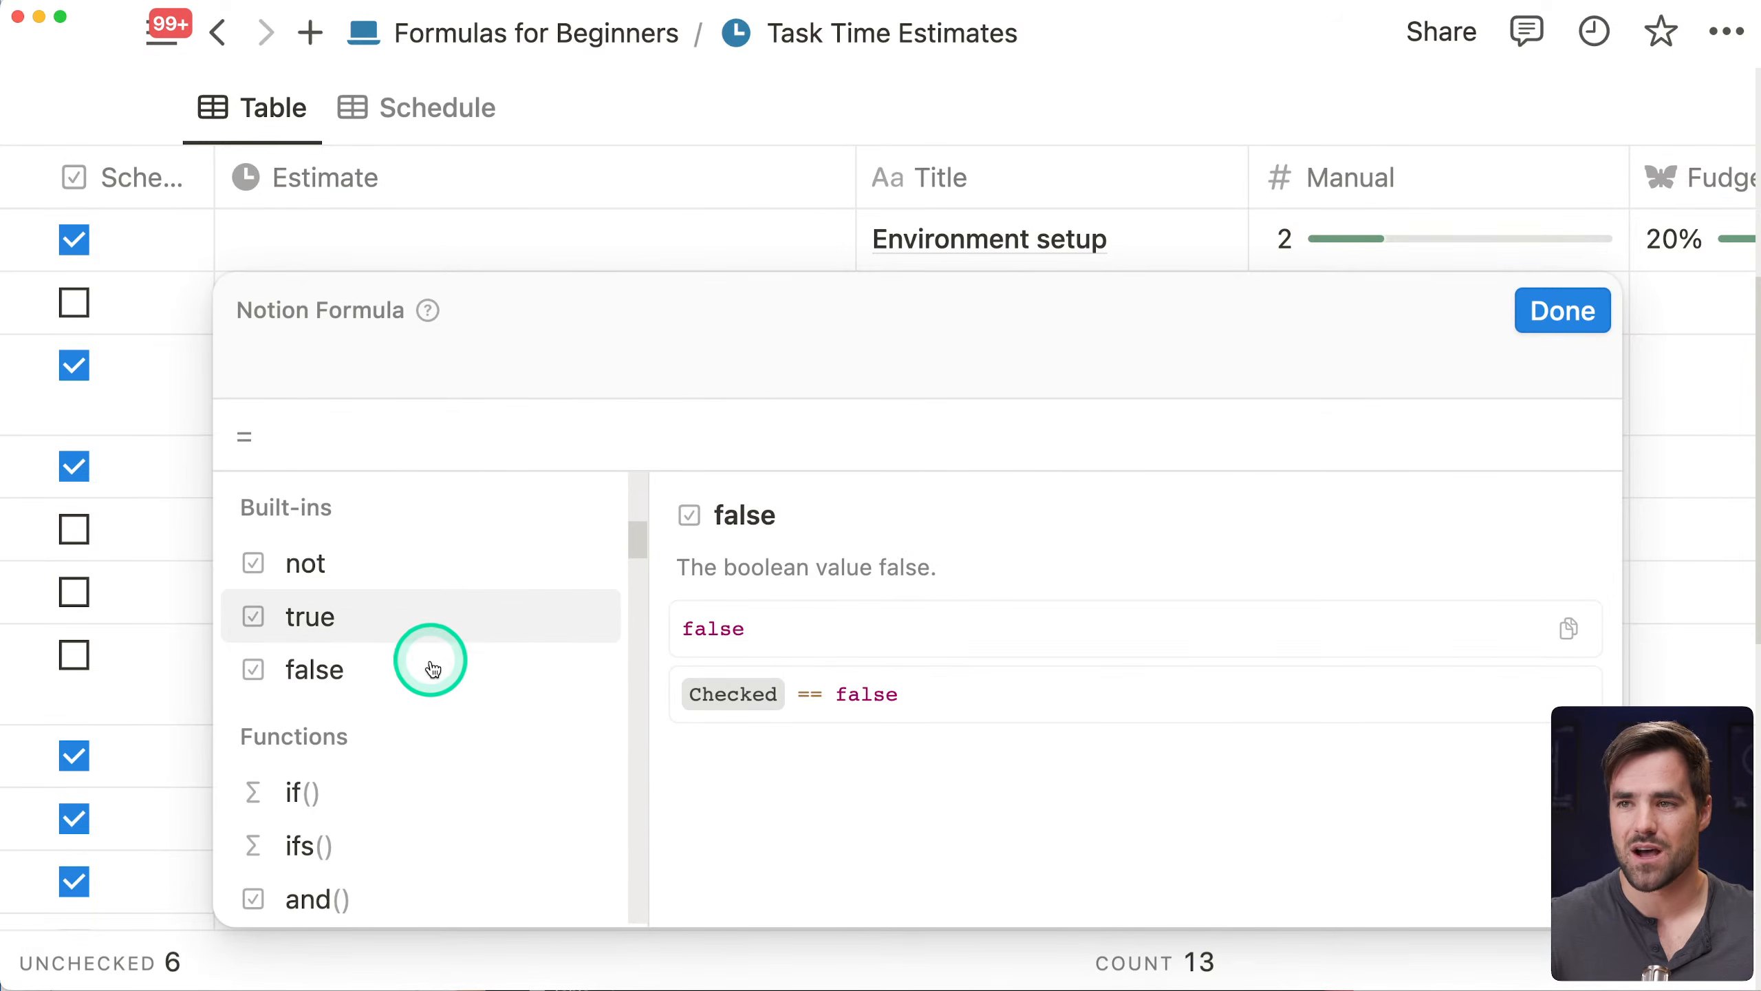
pyautogui.scroll(-1, 433, 676)
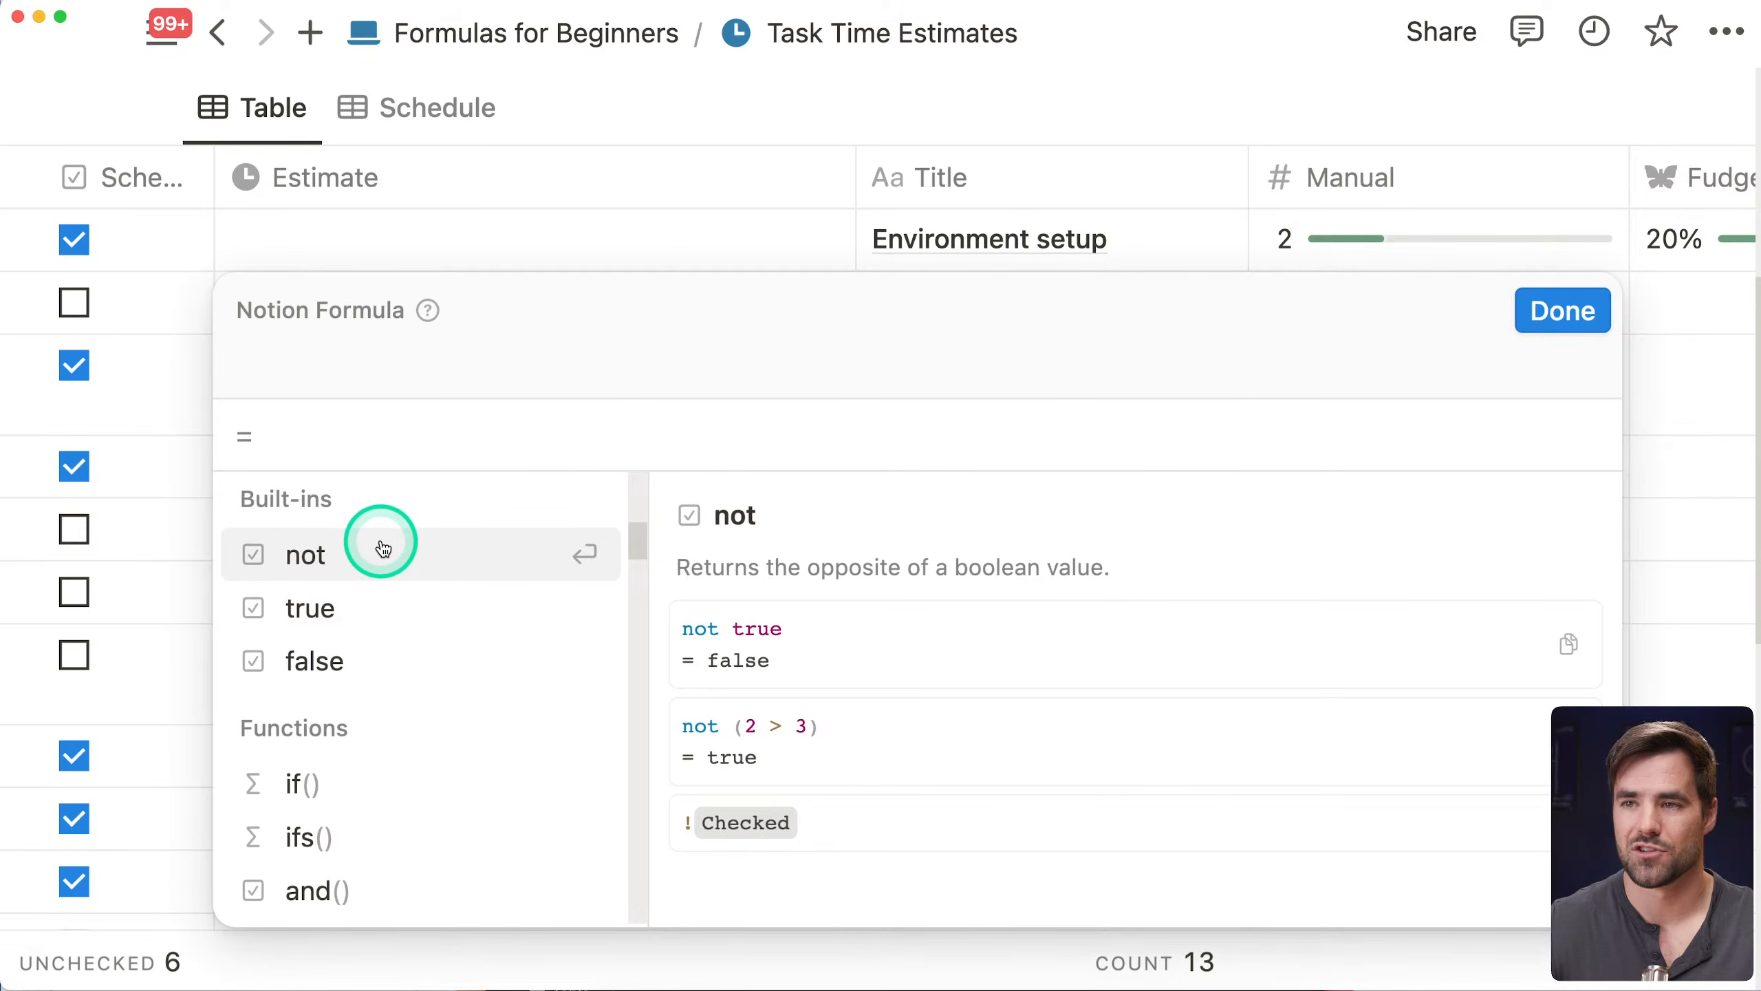
pyautogui.scroll(-4, 405, 555)
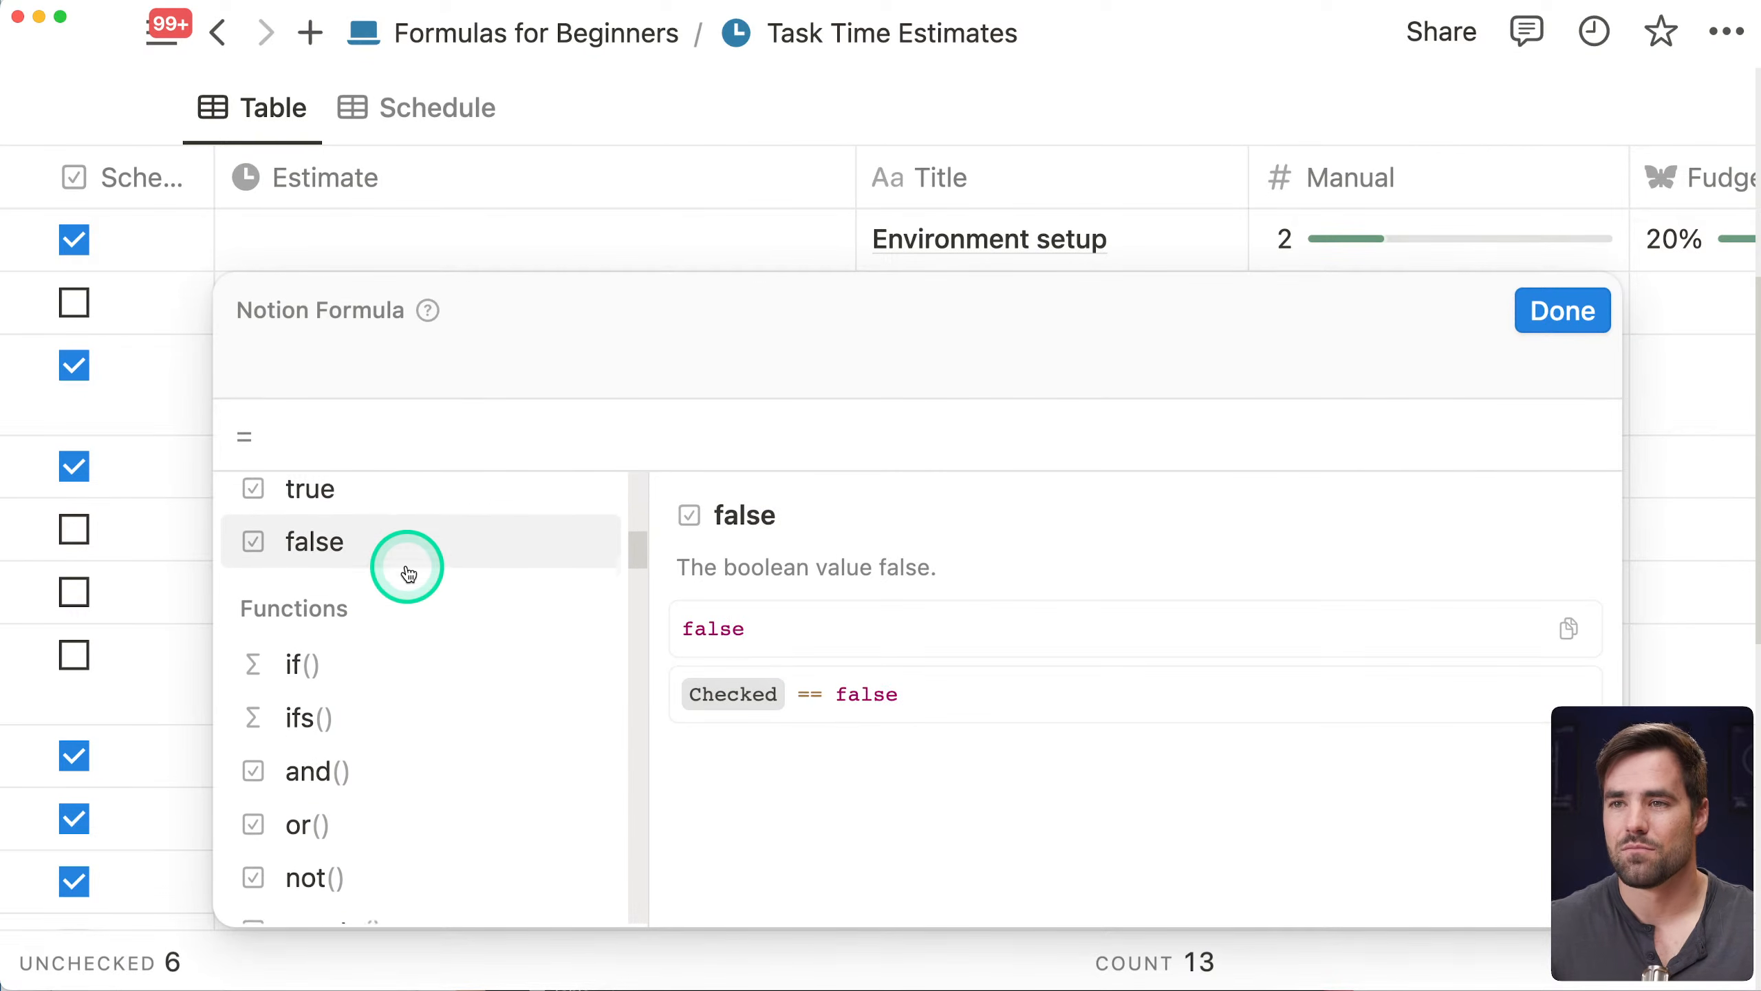
# Examine the functions offered in the formula editor, such as ifs(), and(), length(), contains(), multiply() and divide()
pyautogui.scroll(-1, 417, 610)
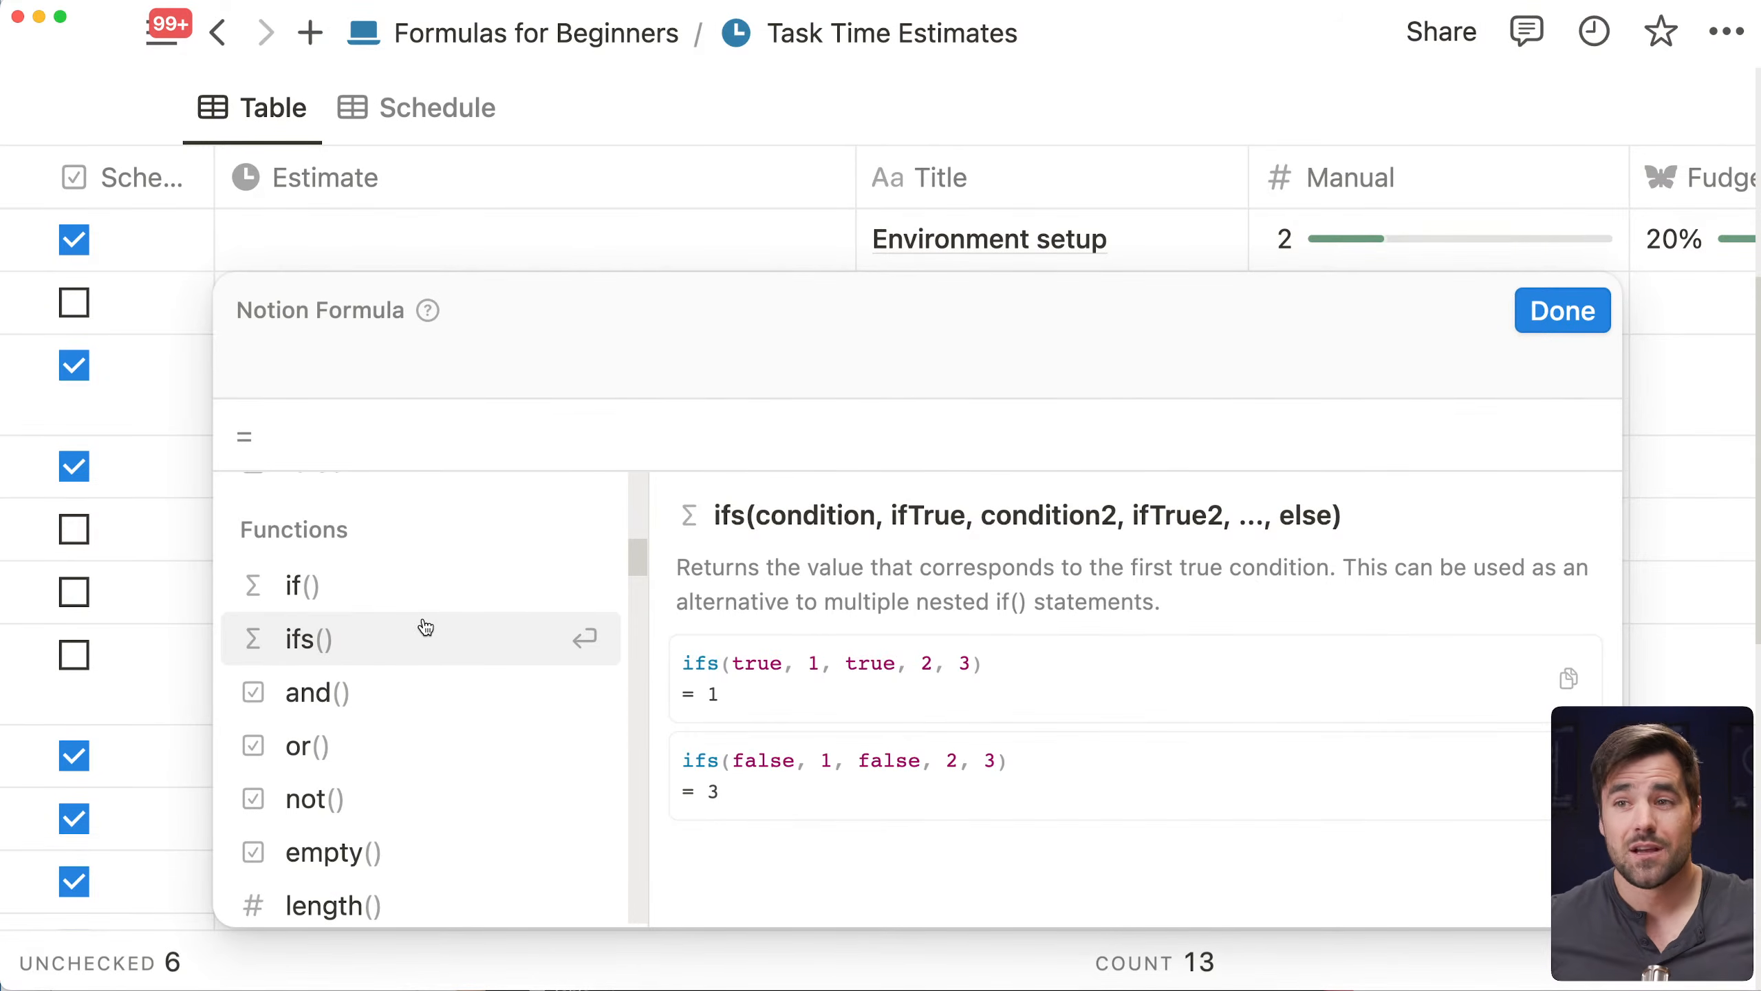
pyautogui.scroll(-1, 427, 631)
pyautogui.click(430, 642)
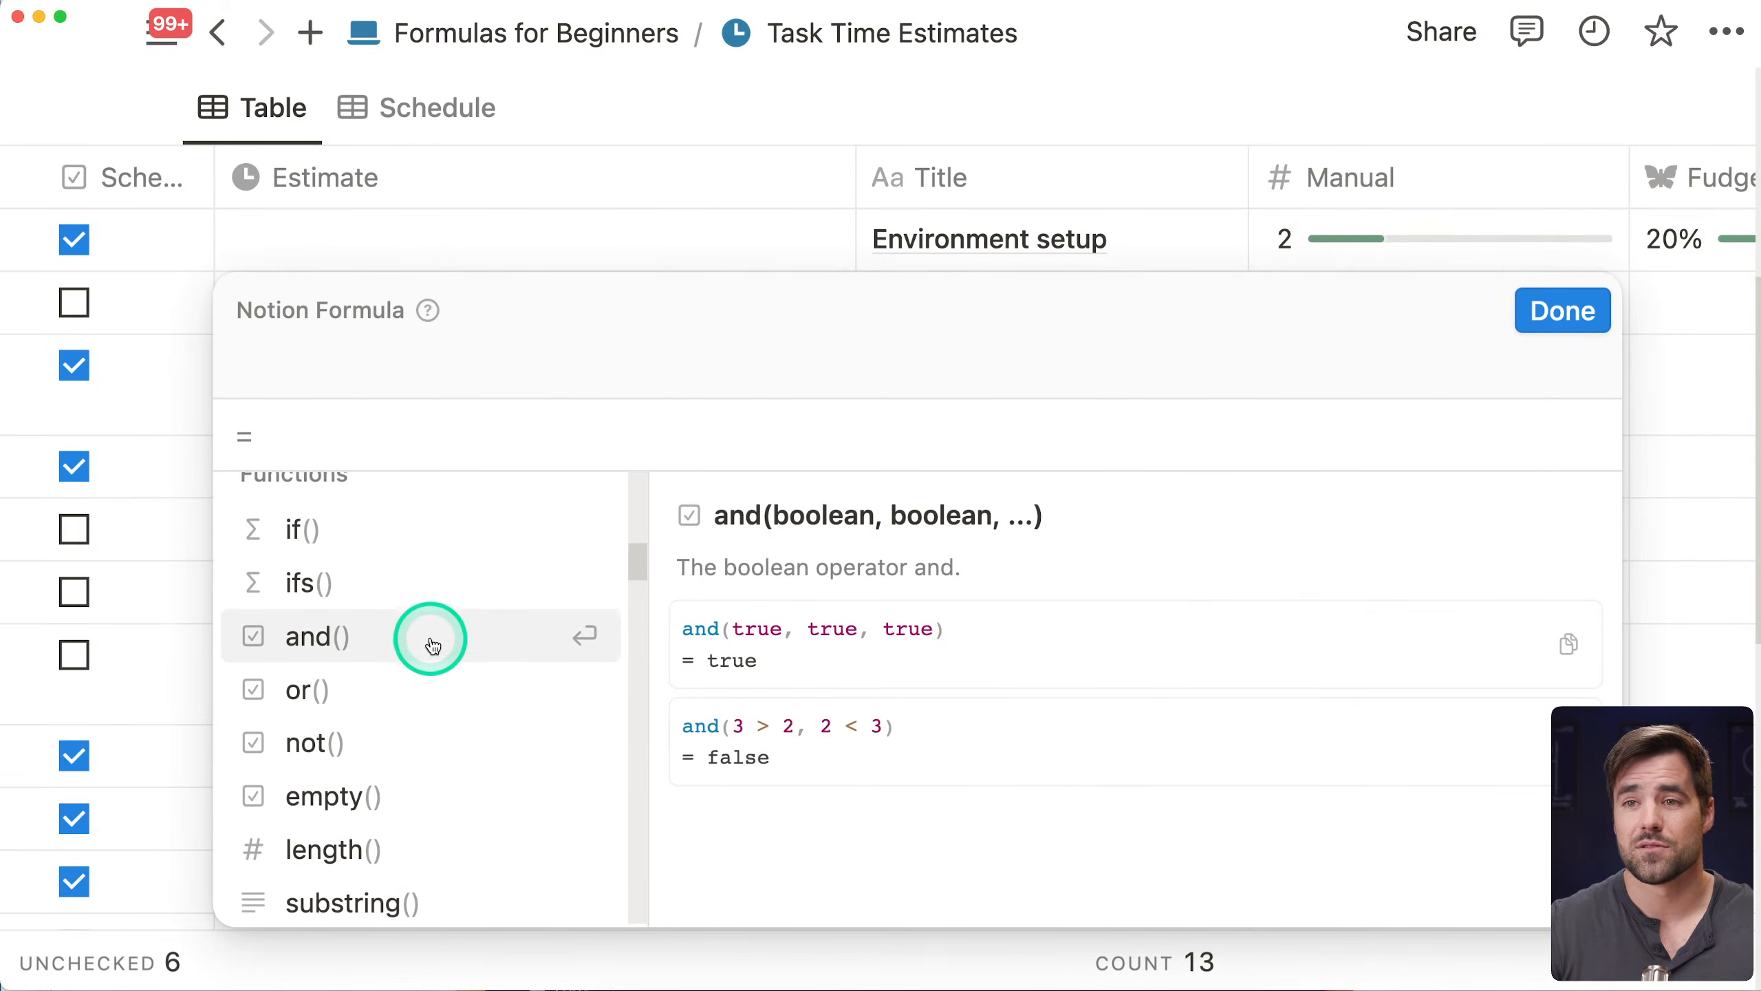
pyautogui.scroll(-5, 430, 642)
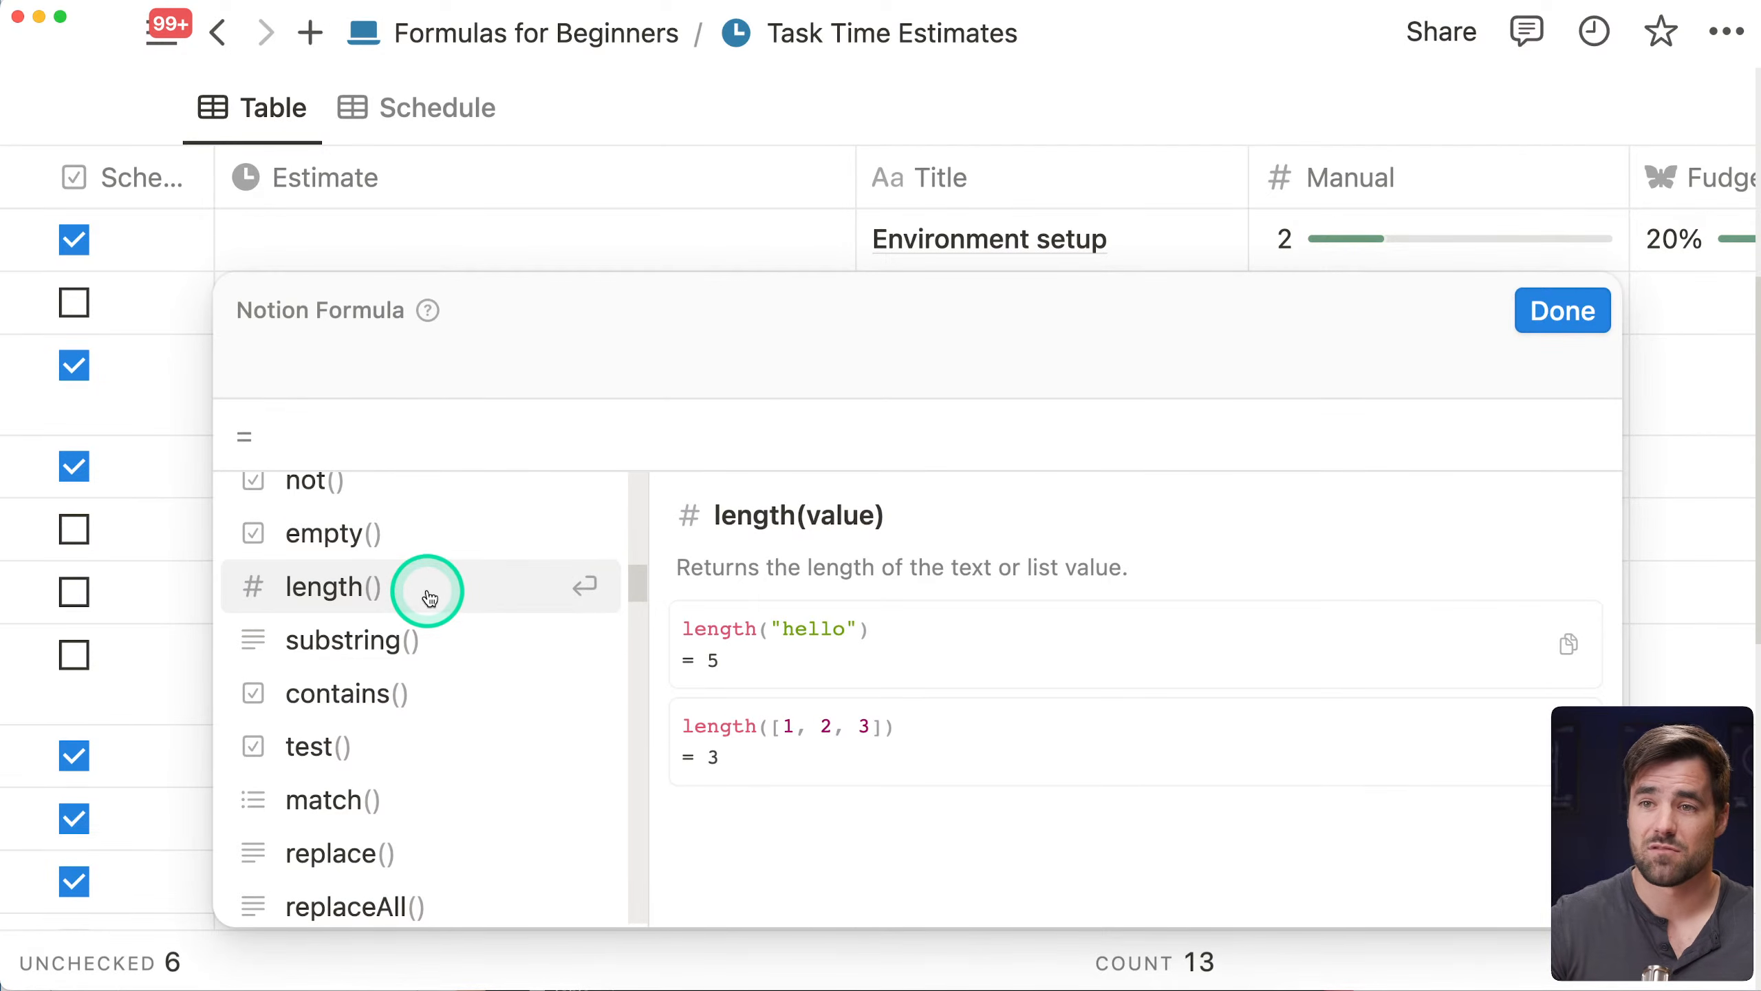
pyautogui.scroll(-1, 429, 596)
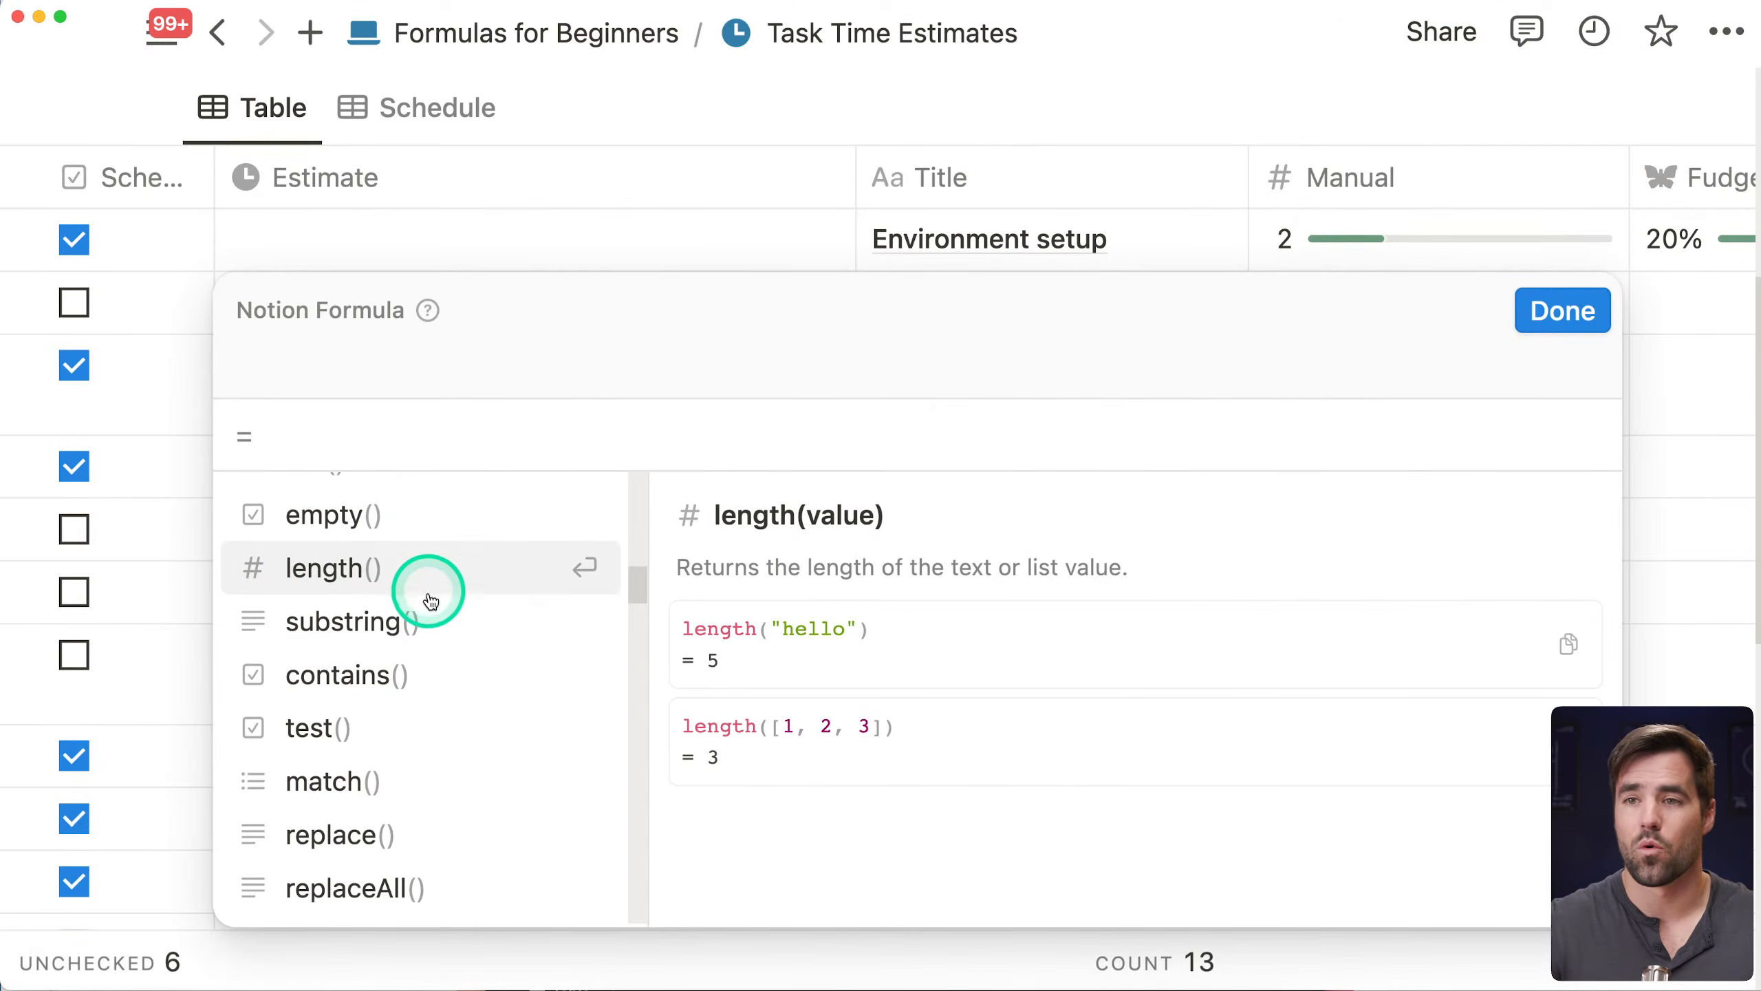
pyautogui.moveTo(418, 671)
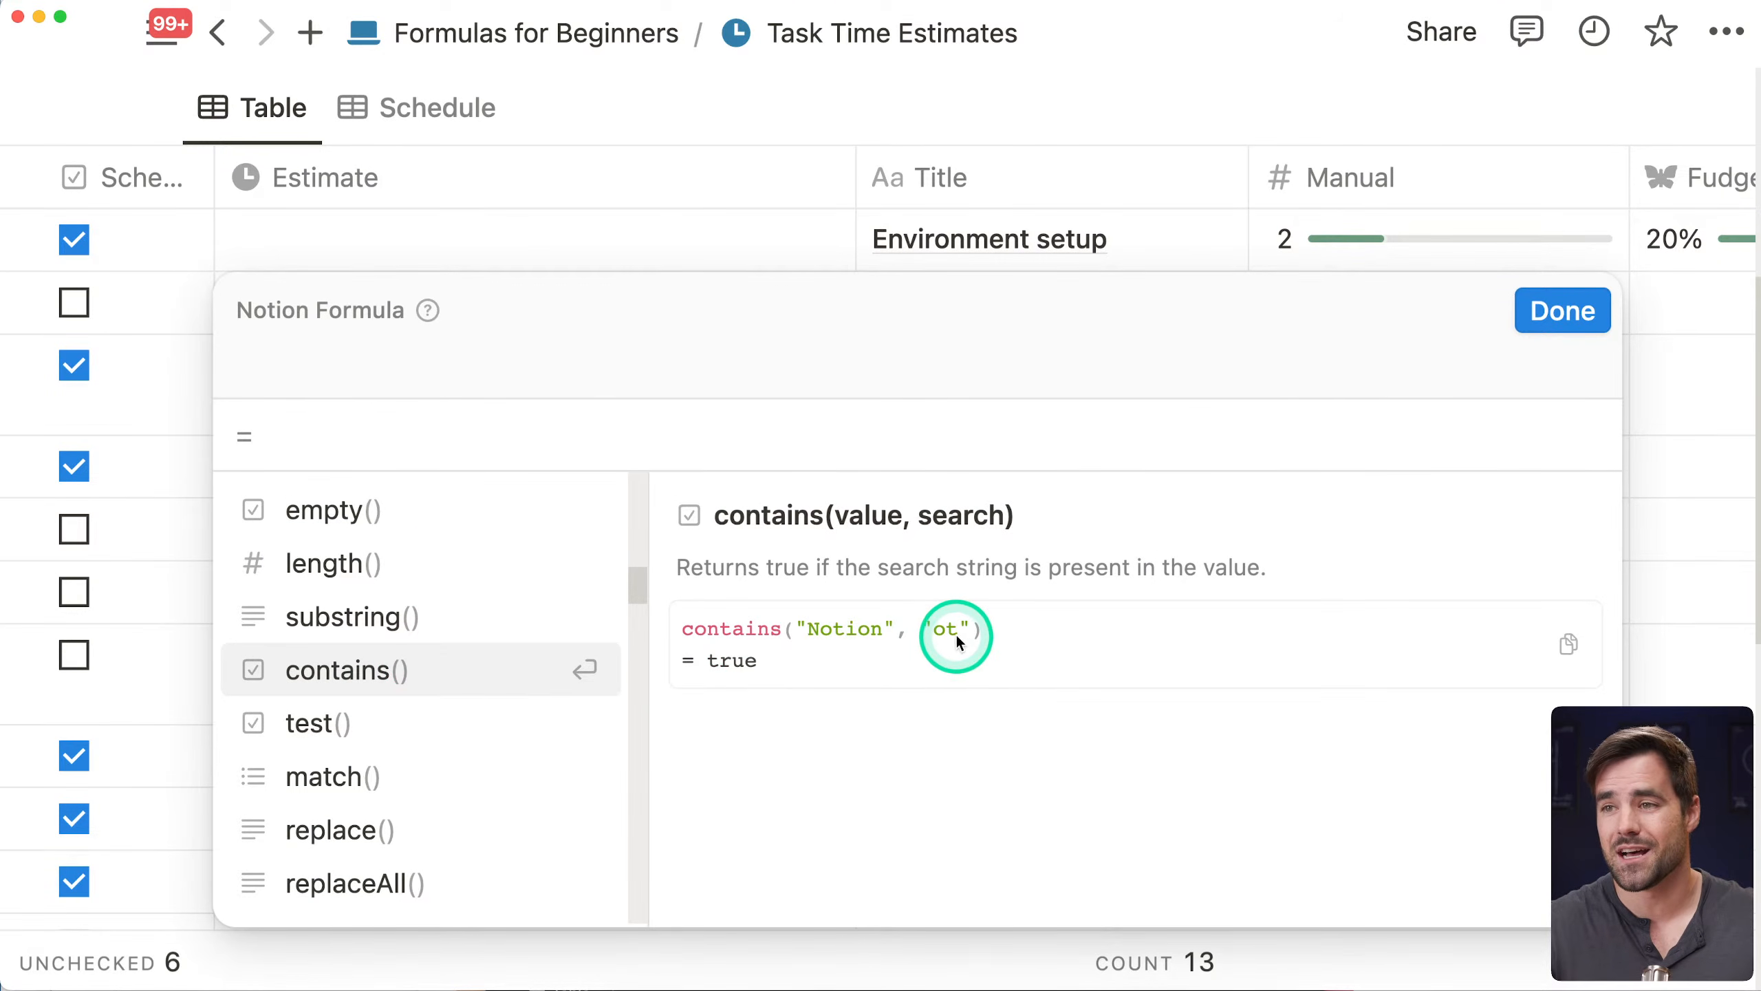
pyautogui.scroll(-4, 433, 641)
pyautogui.scroll(-10, 455, 692)
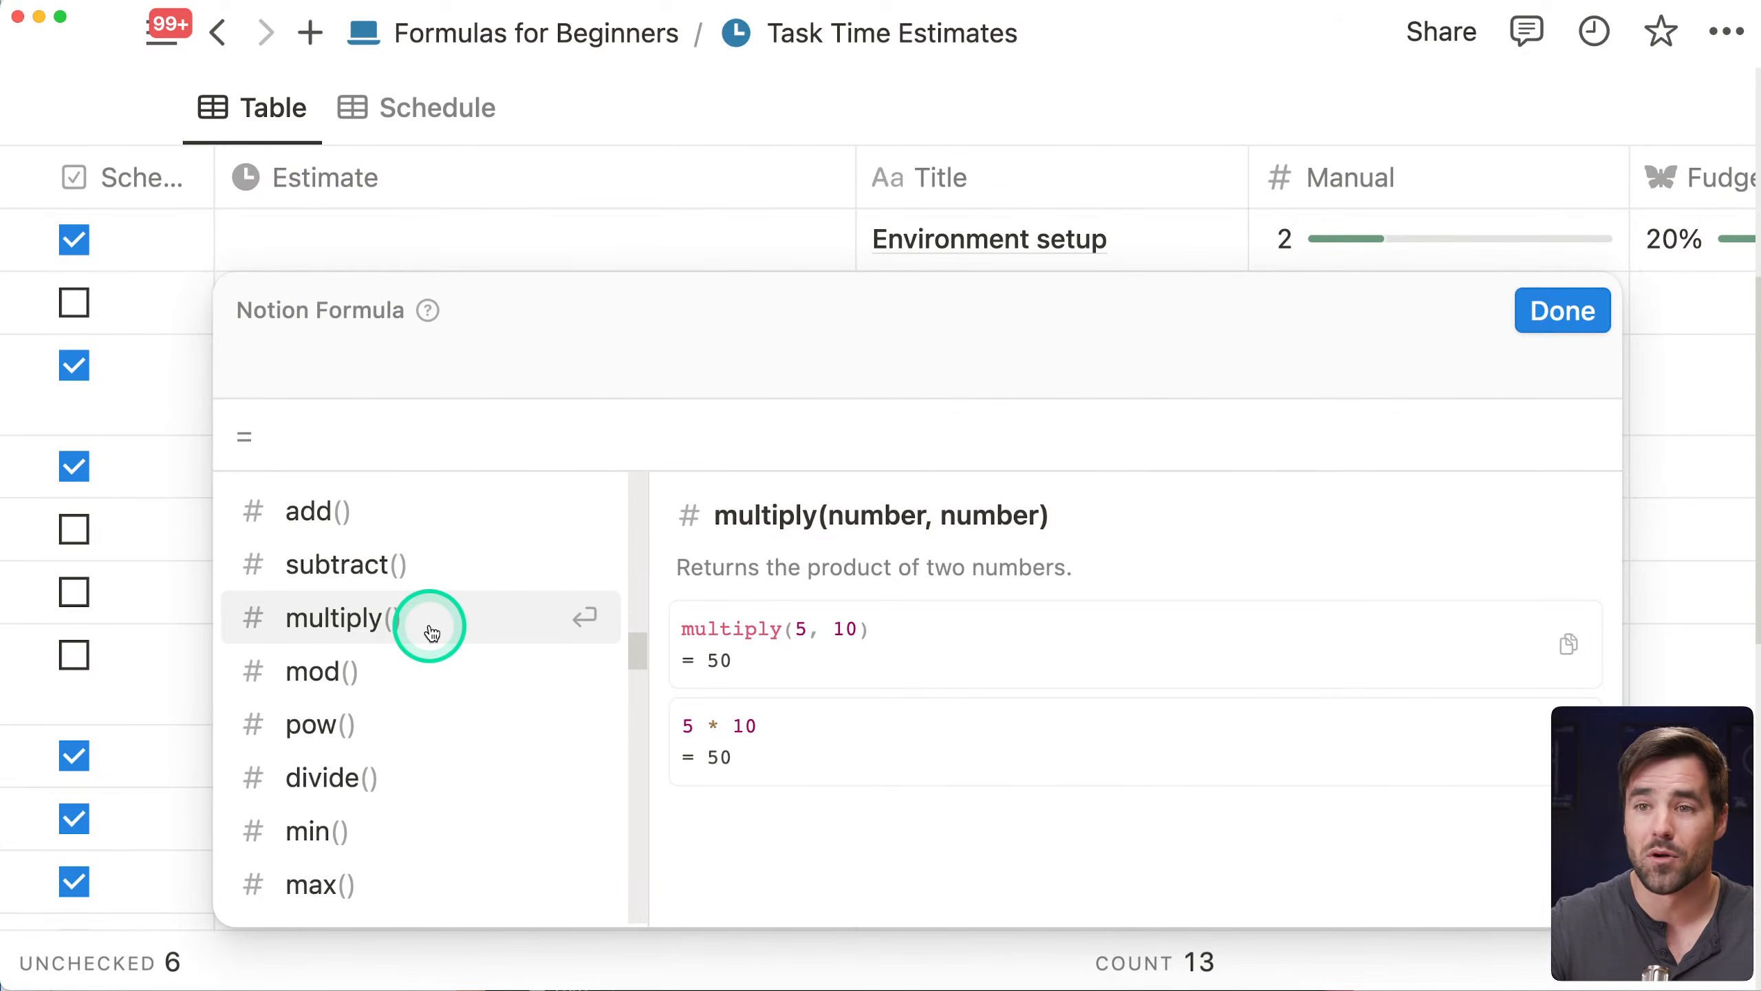
pyautogui.scroll(-1, 432, 633)
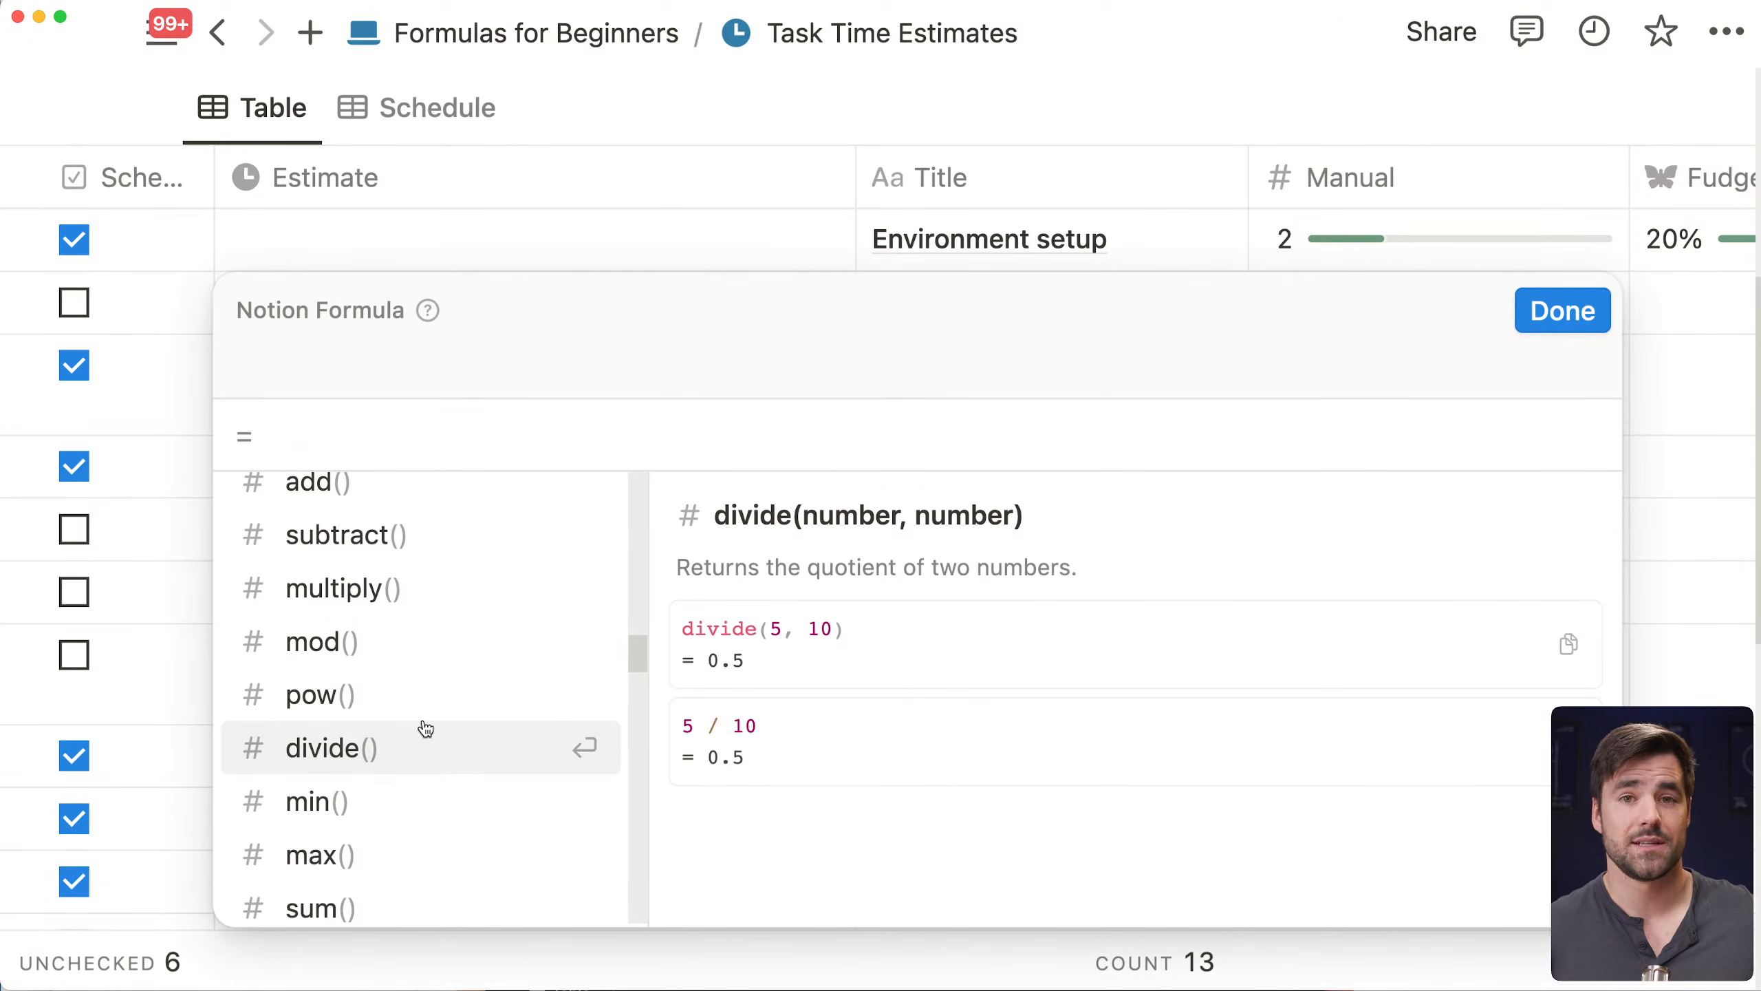
pyautogui.scroll(10, 425, 729)
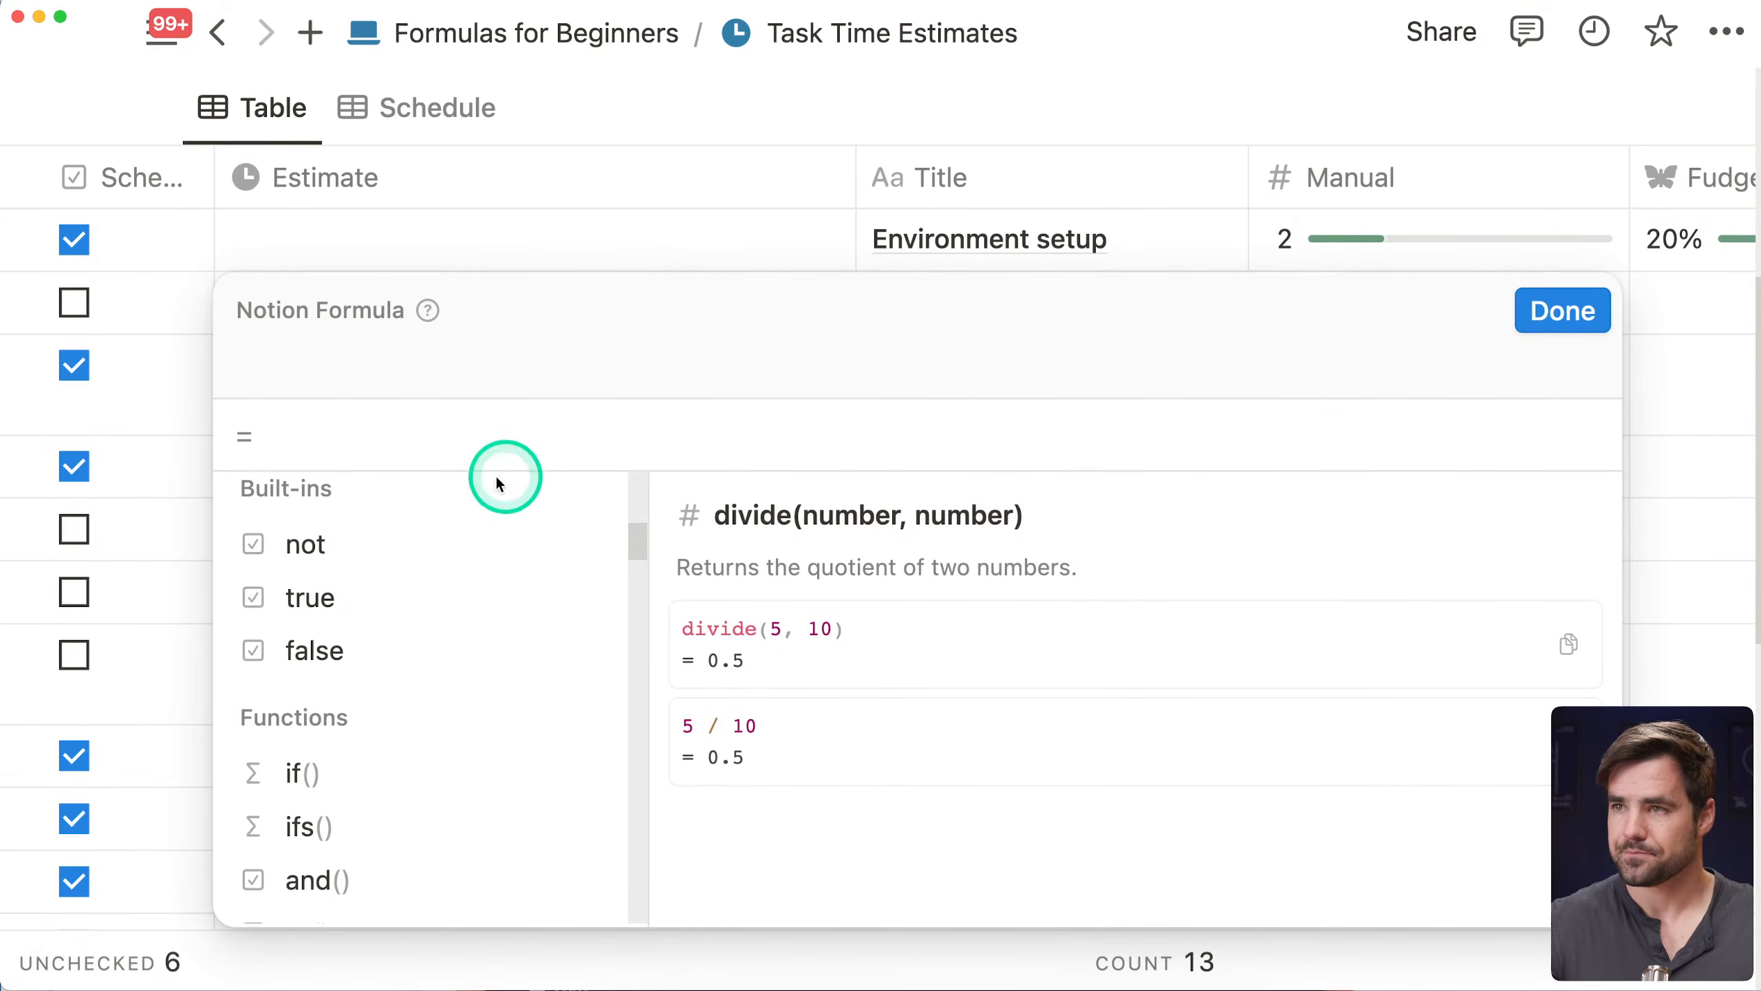
pyautogui.scroll(4, 354, 590)
pyautogui.scroll(-15, 413, 676)
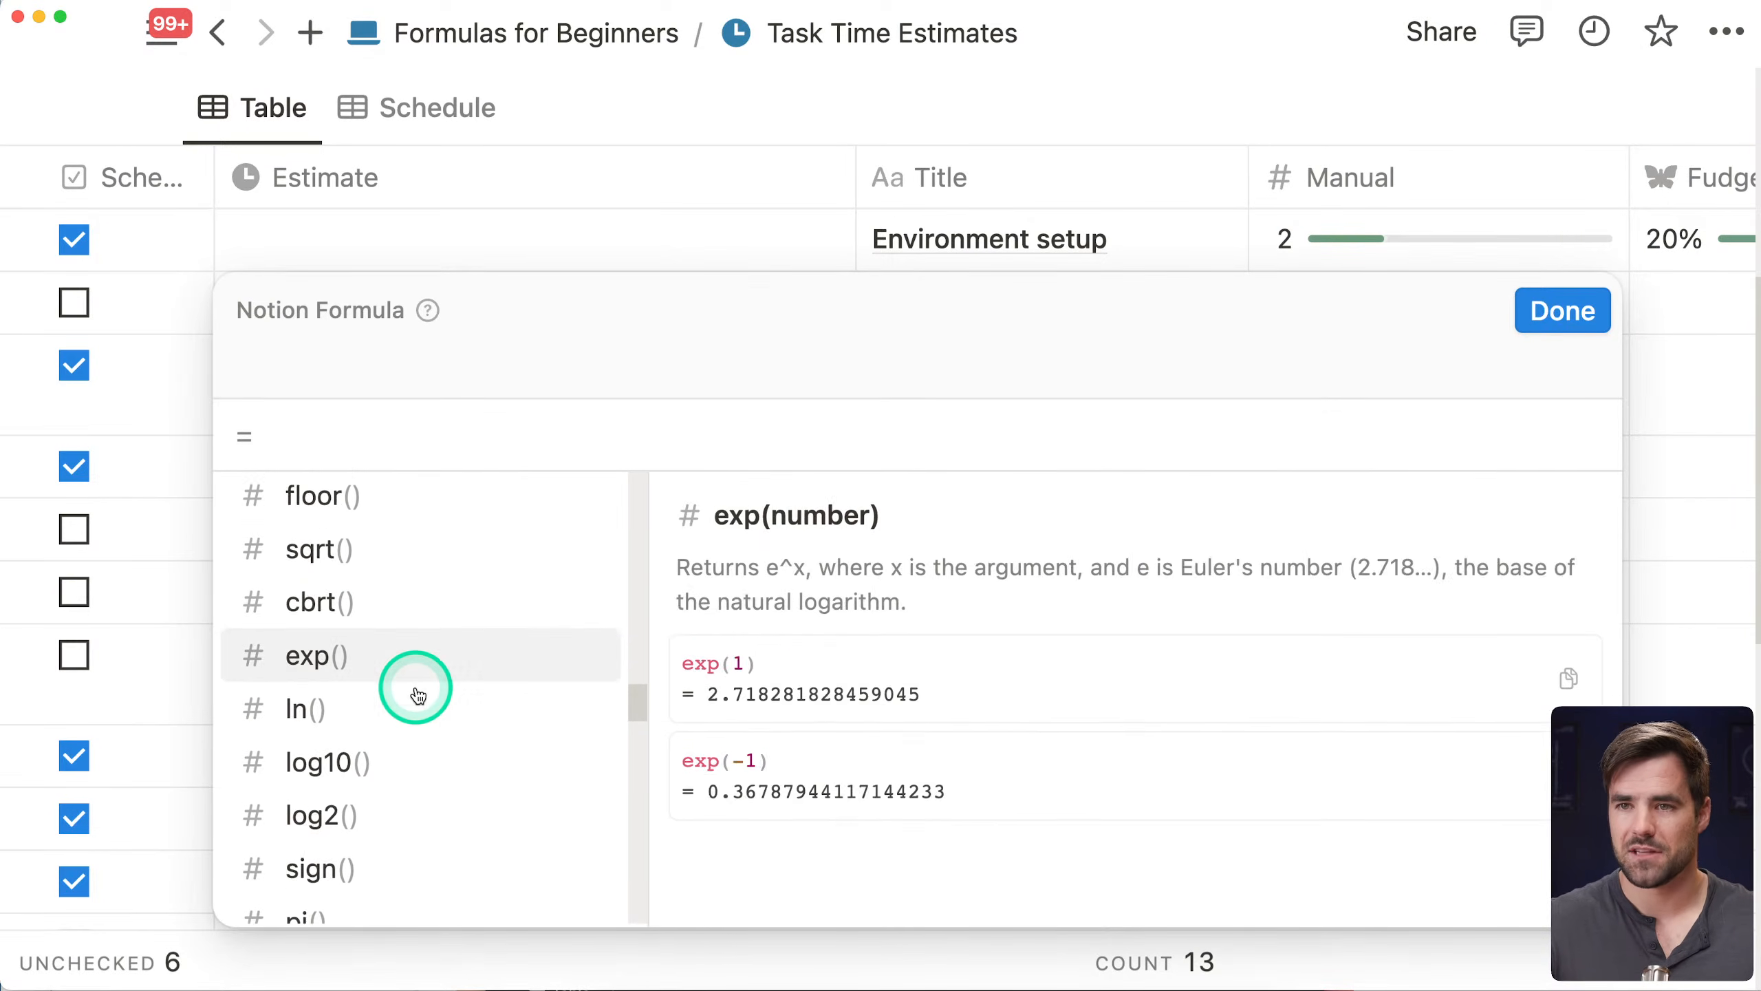
pyautogui.scroll(-20, 420, 688)
pyautogui.scroll(3, 444, 722)
pyautogui.moveTo(633, 781); pyautogui.dragTo(659, 448)
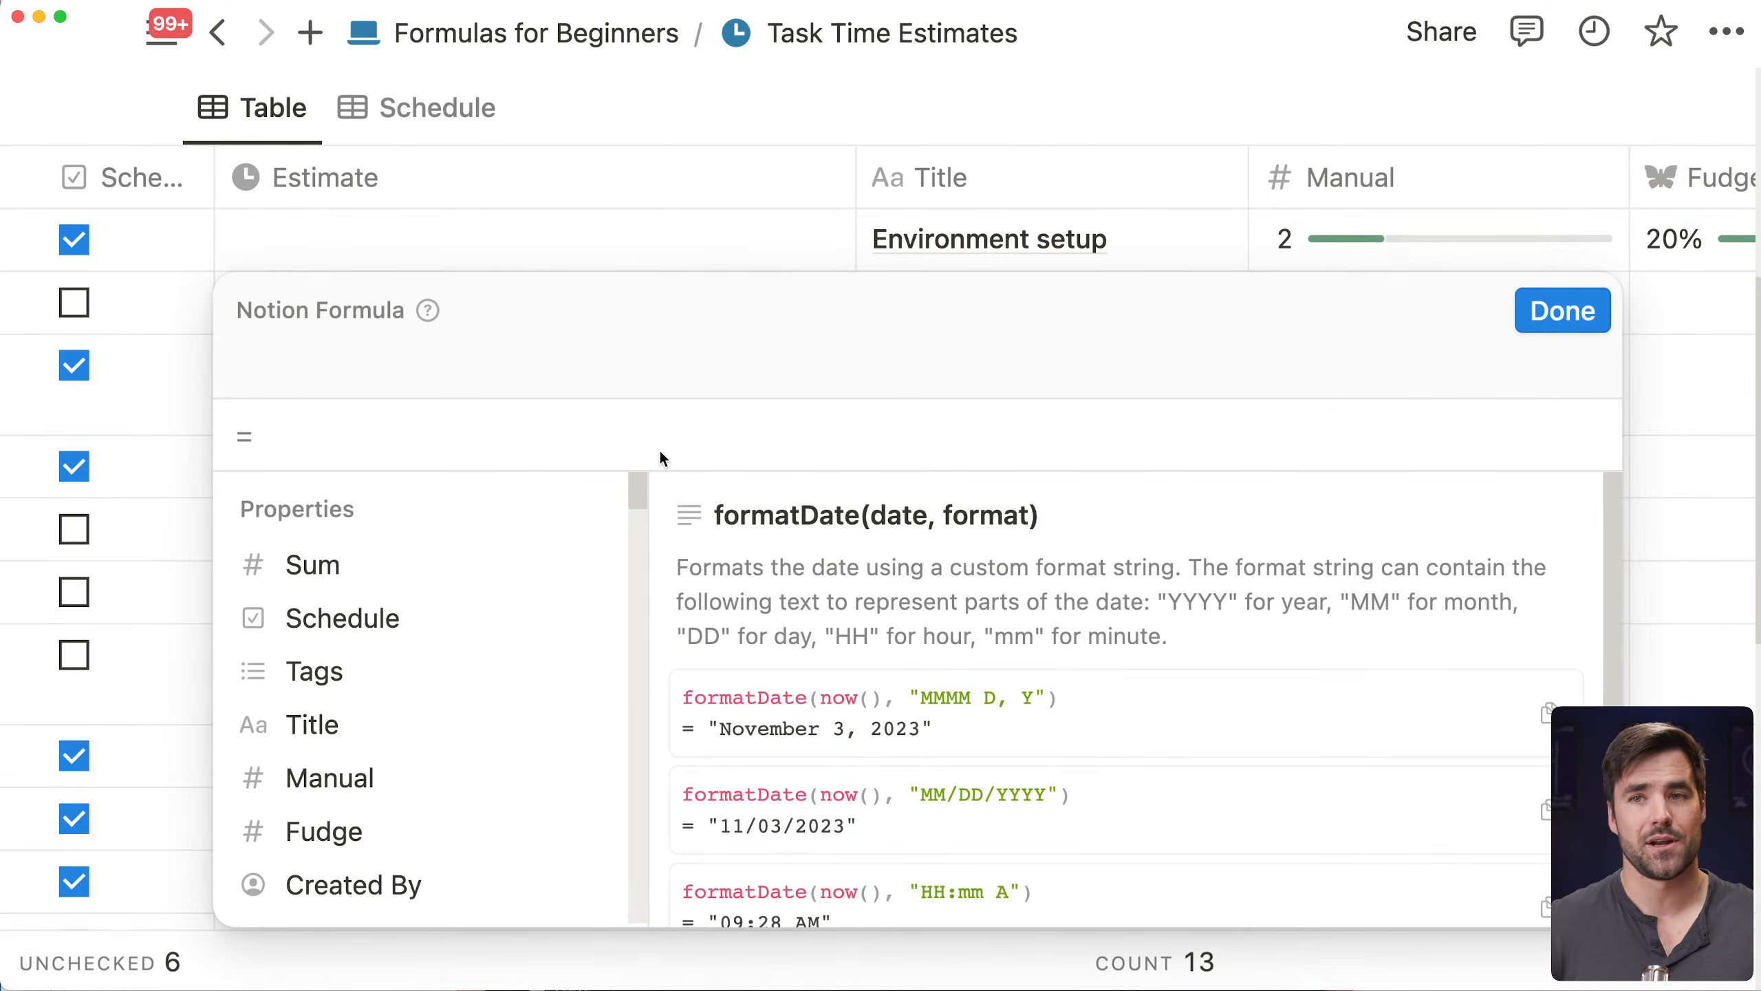
# Try the +, - and * operators and a pair of parentheses in the Estimate formula, clearing each one
pyautogui.click(555, 348)
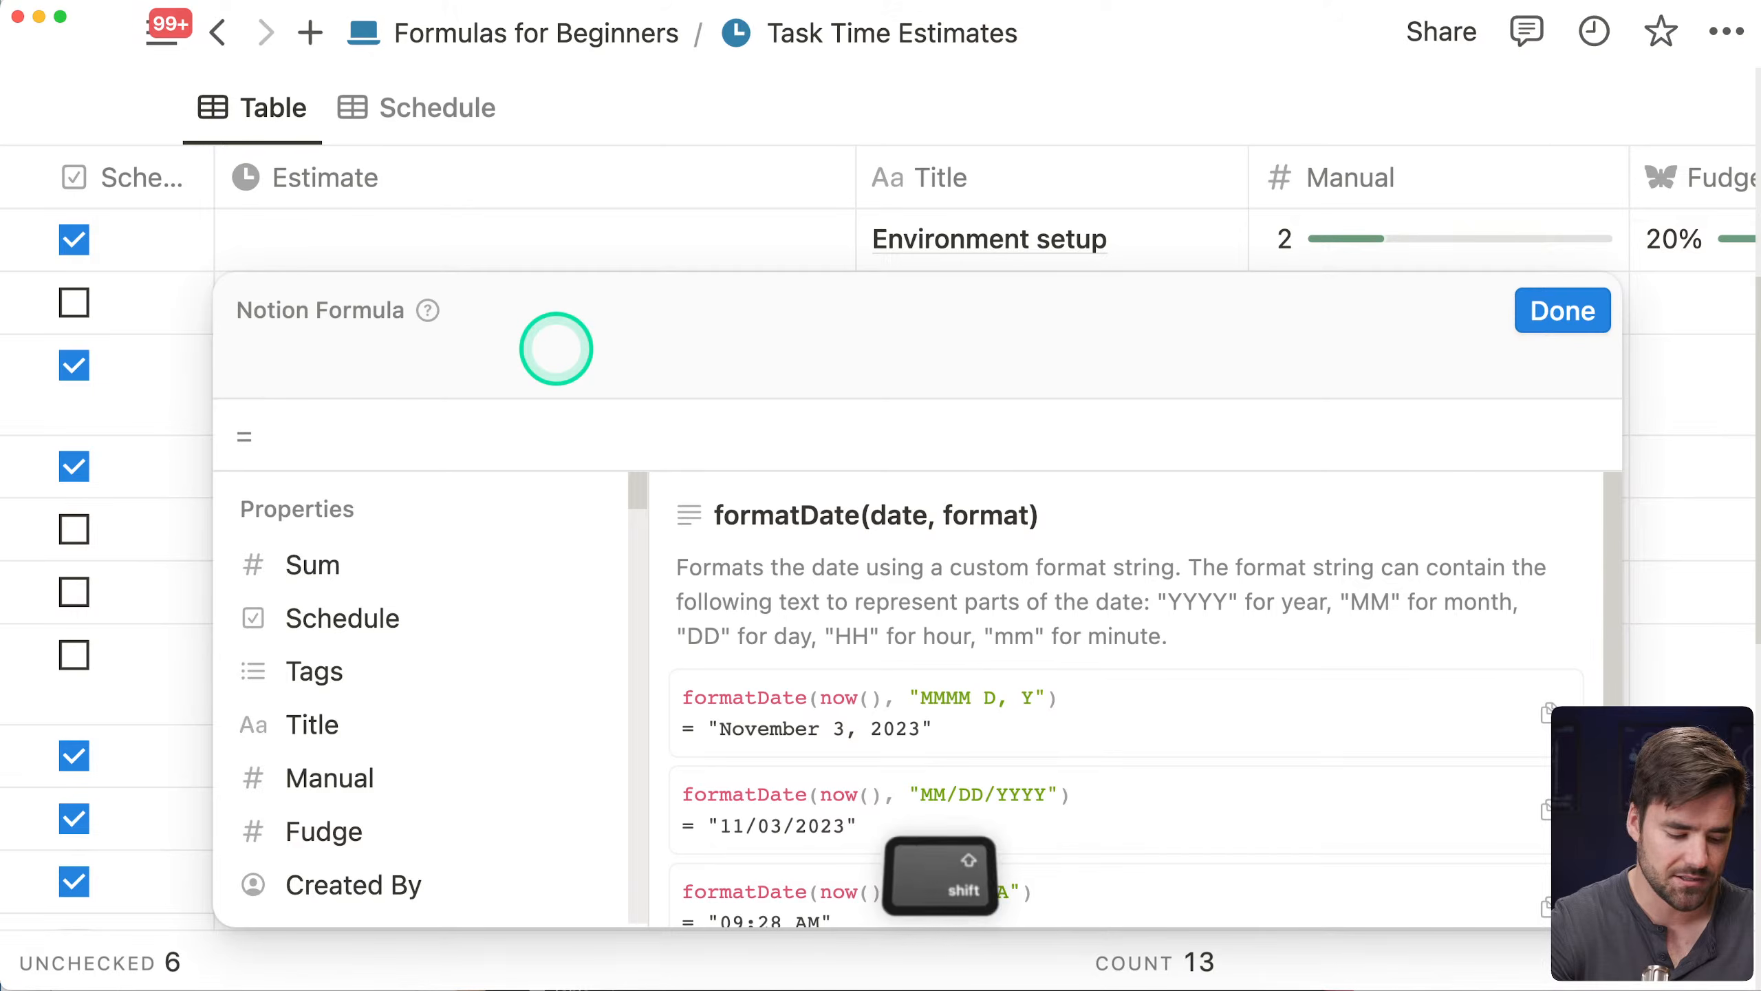
pyautogui.write('+')
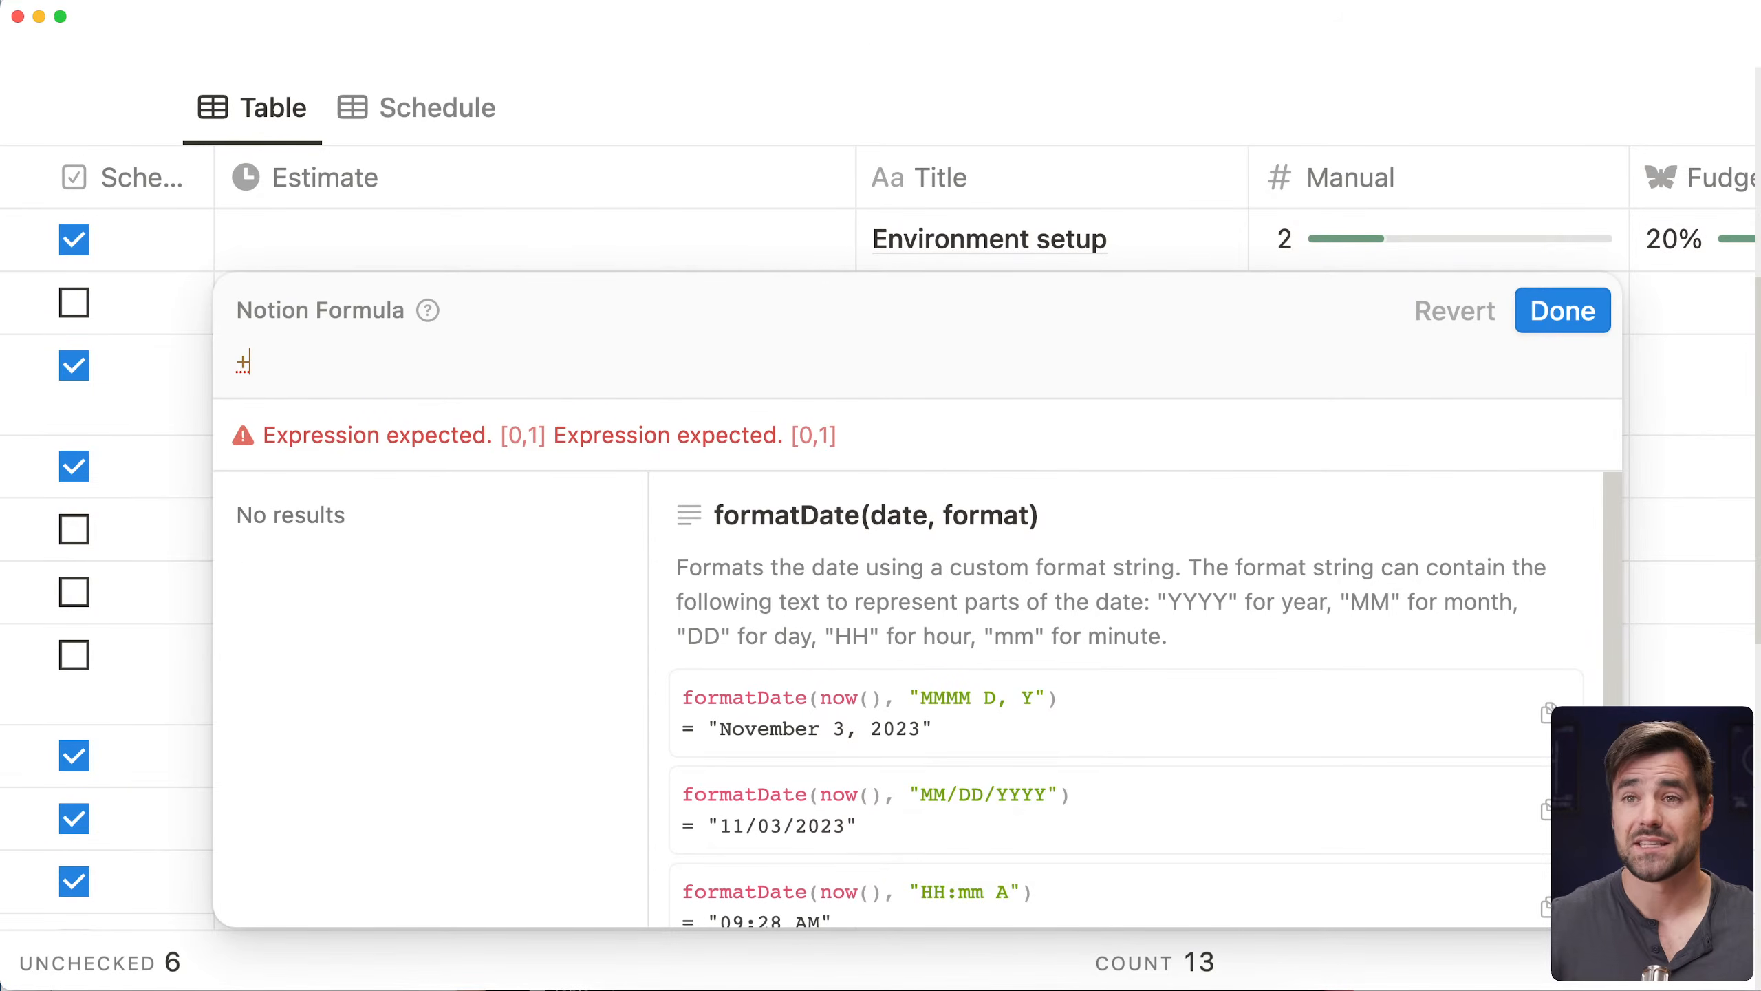
pyautogui.press('BackSpace')
pyautogui.write('-')
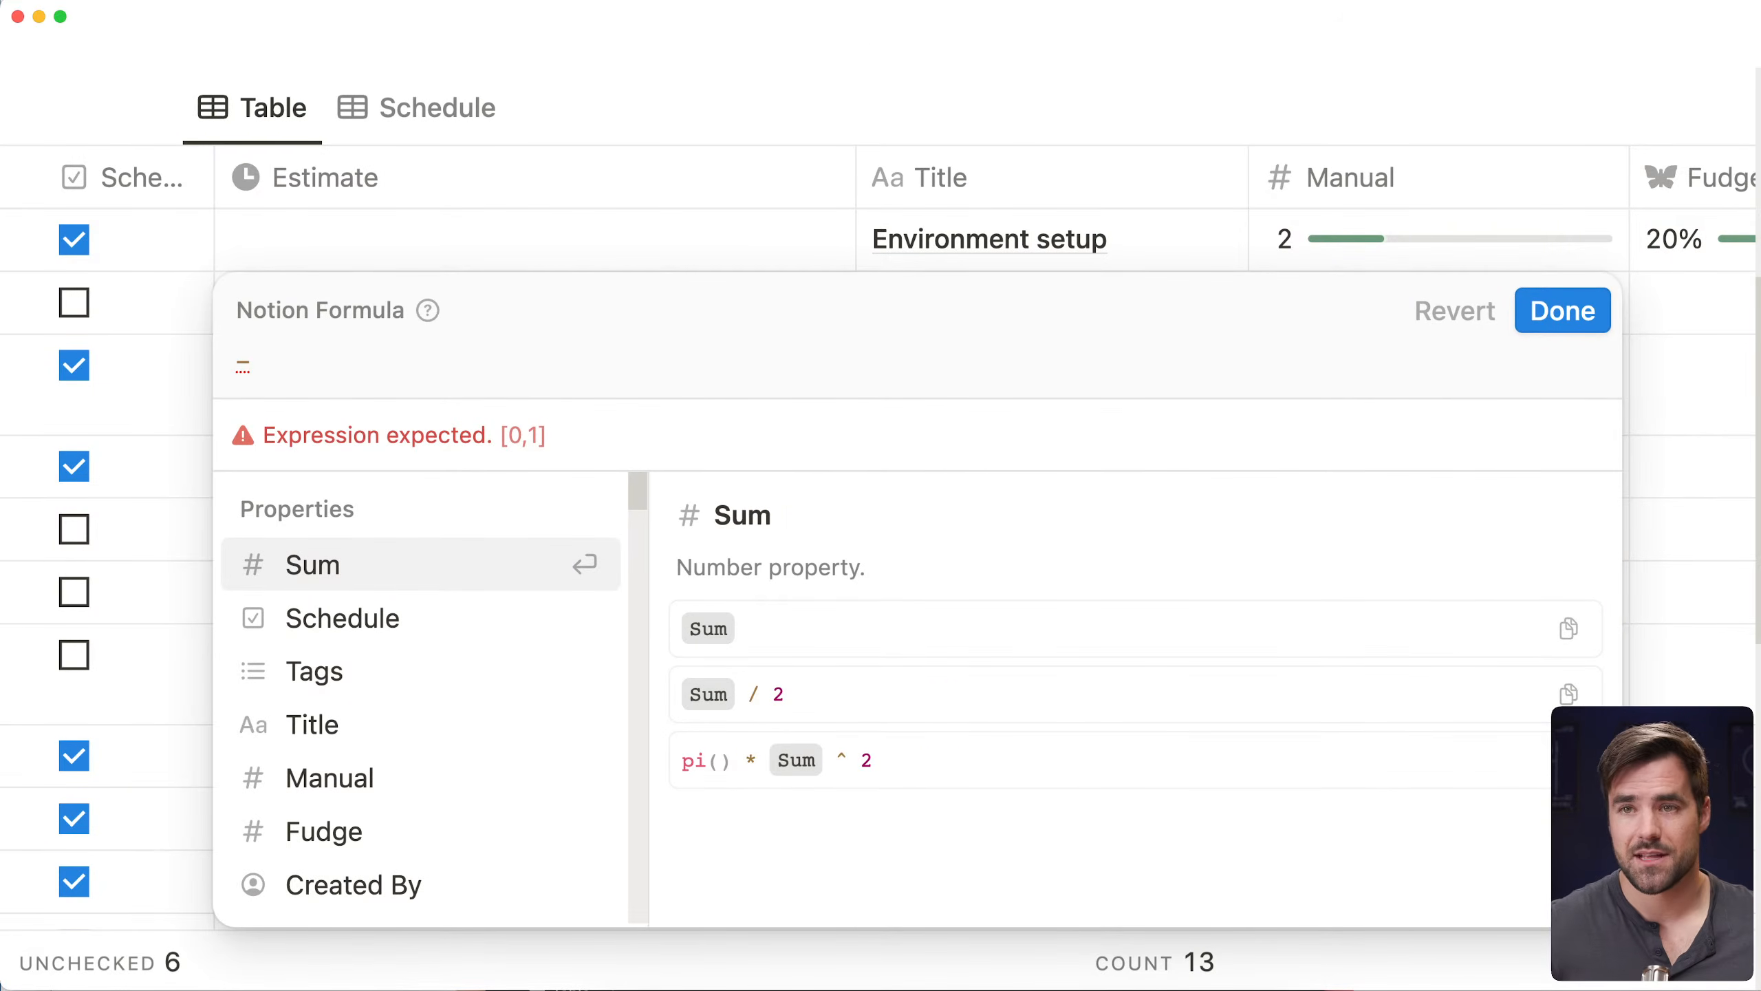
pyautogui.press('BackSpace')
pyautogui.write('*')
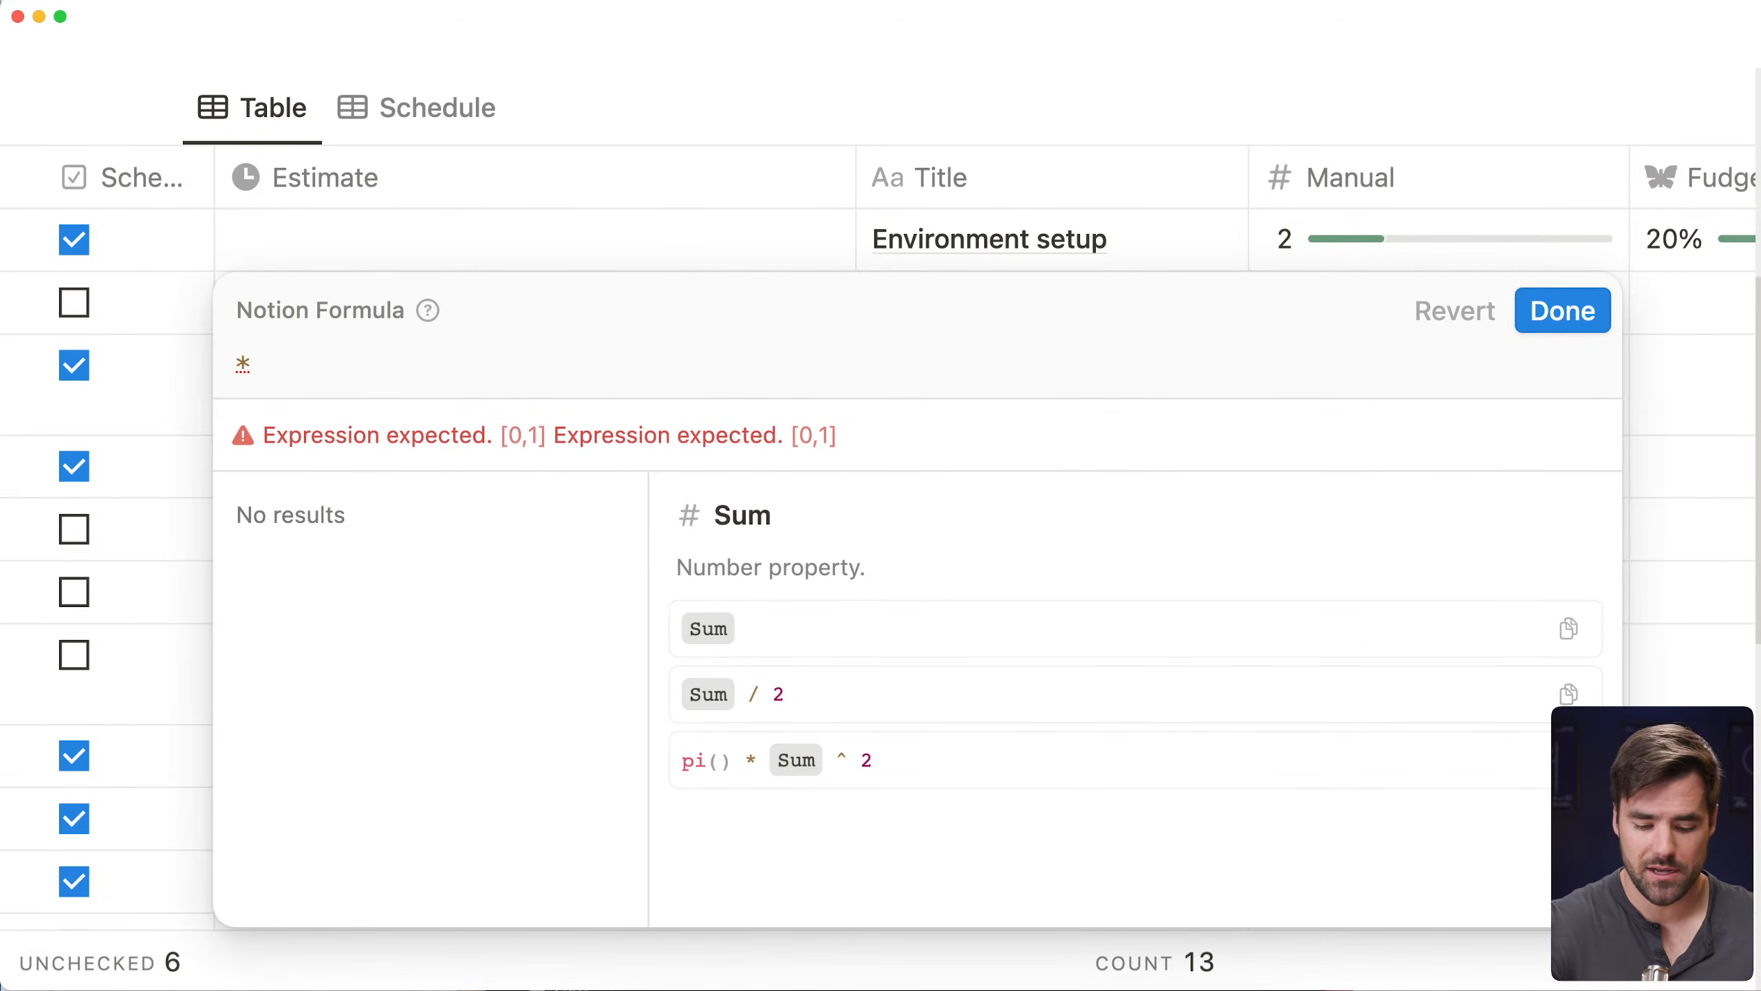
pyautogui.press('BackSpace')
pyautogui.write('(')
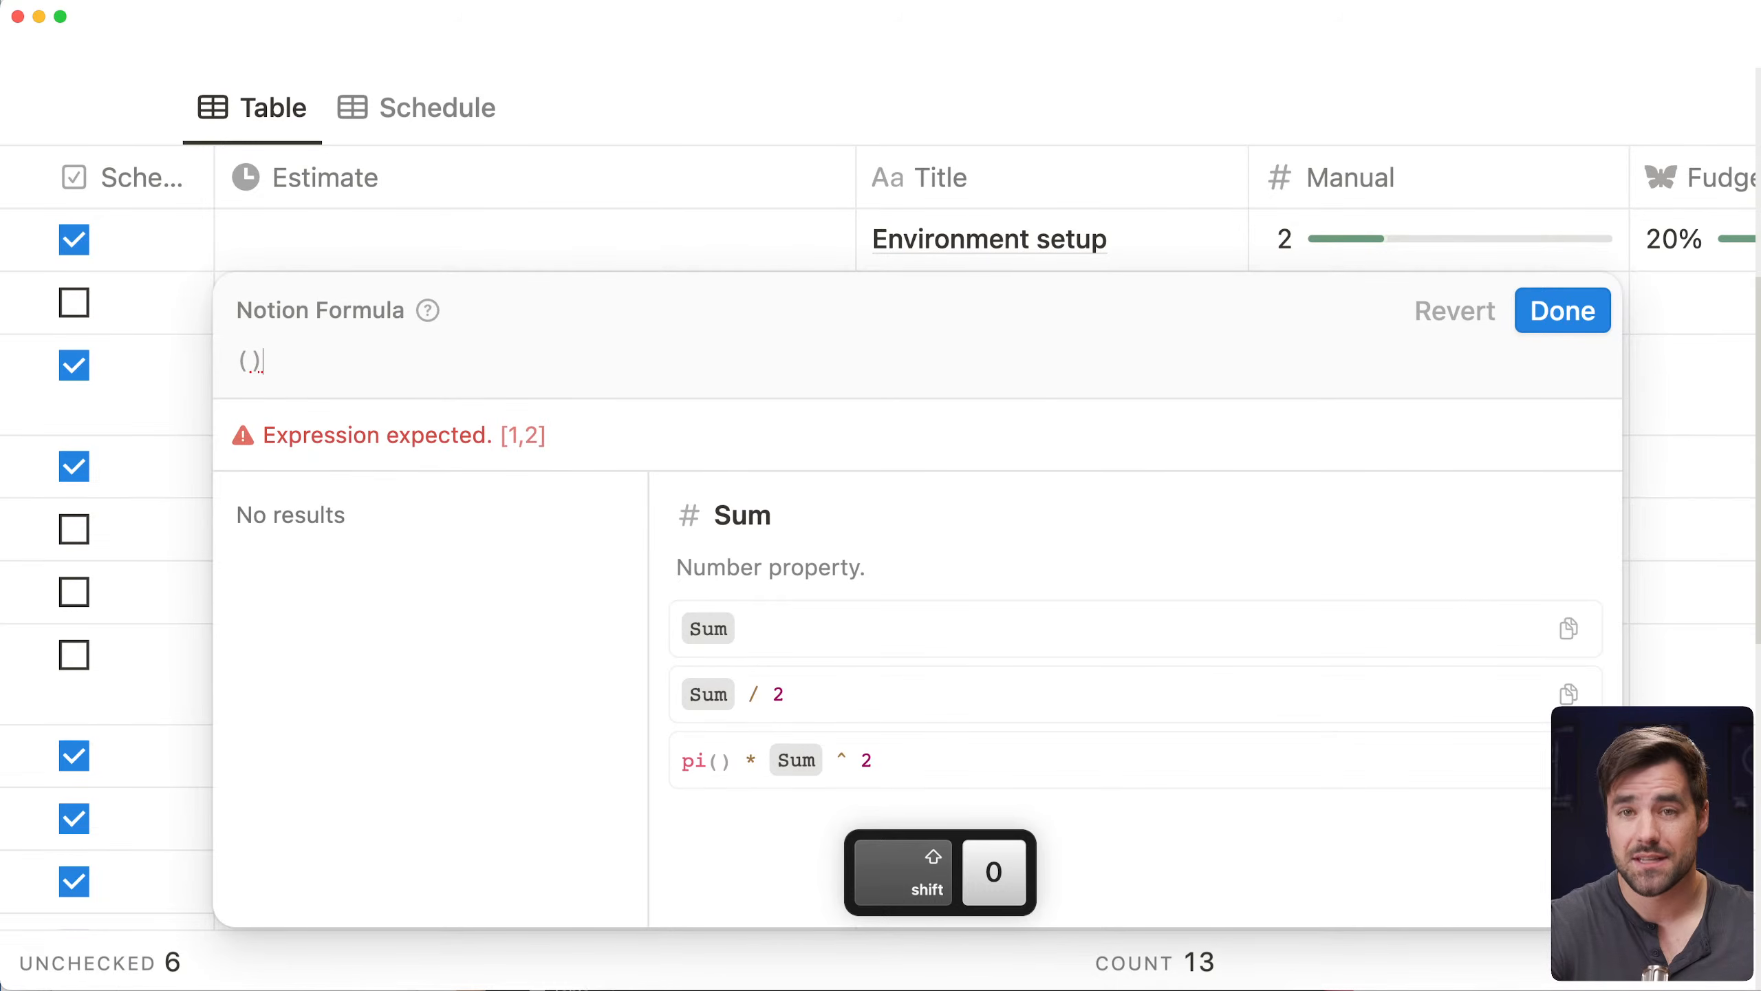
pyautogui.press('BackSpace')
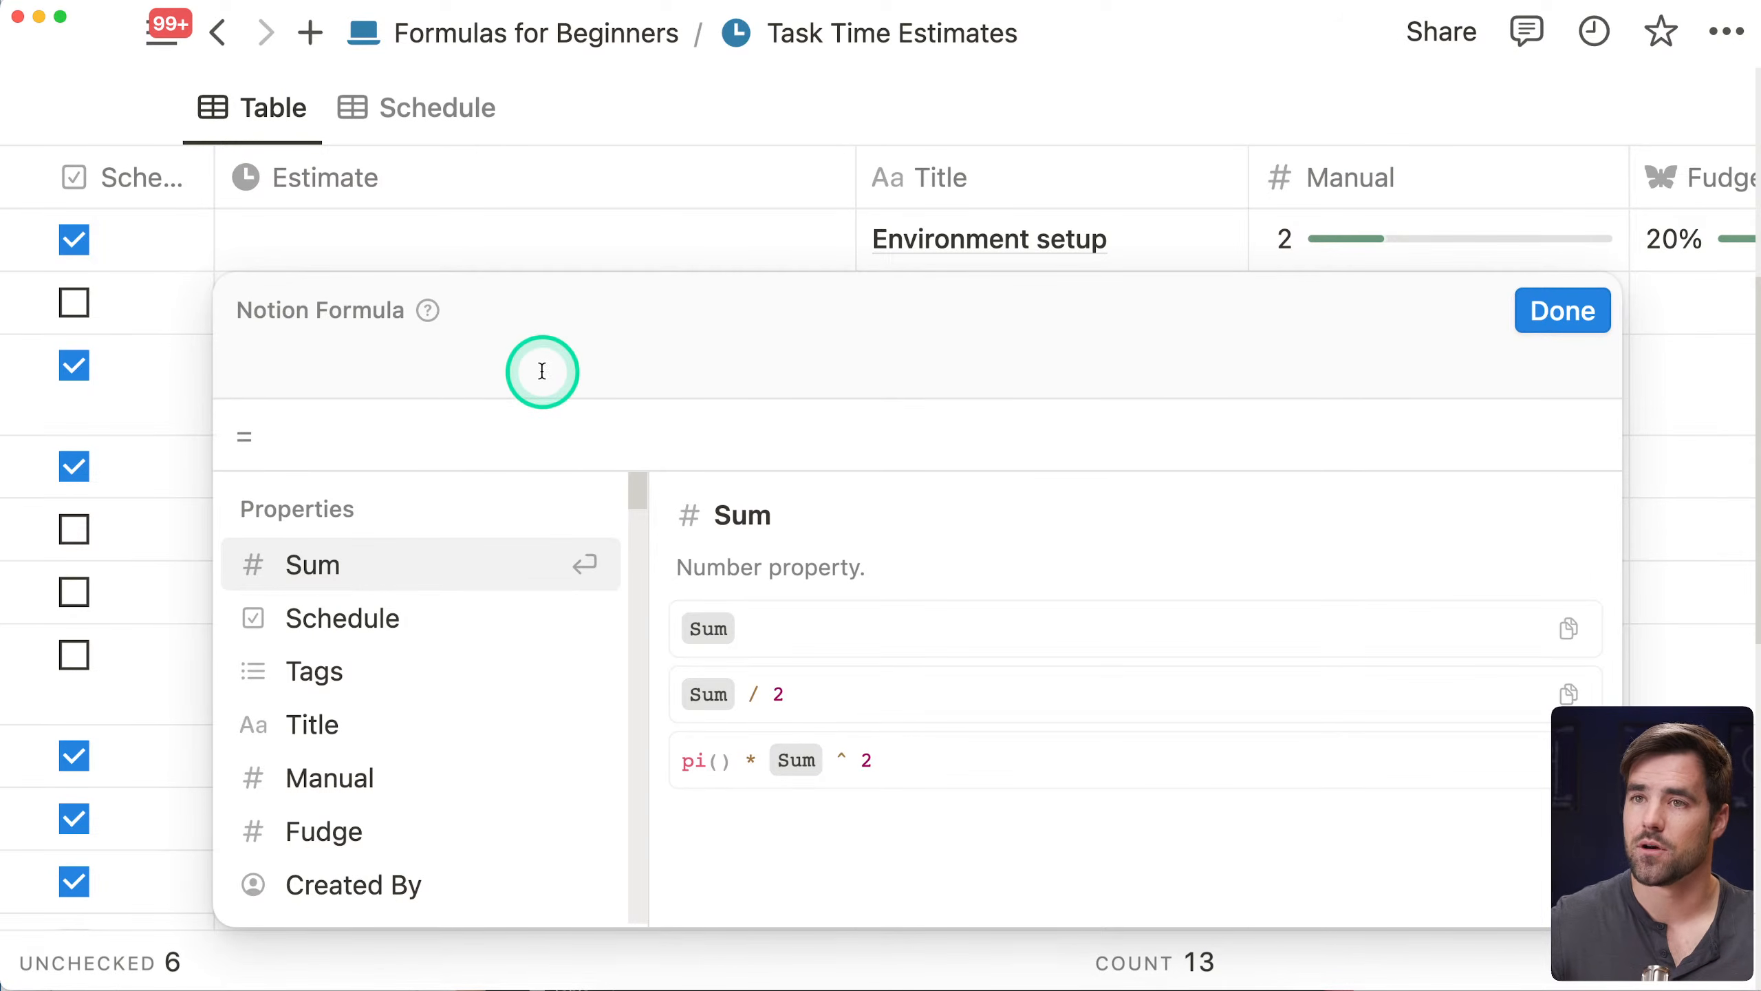
# Enter the Estimate formula Manual * 1 + Fudge, using the Manual and Fudge properties
pyautogui.write('m')
pyautogui.press('Return')
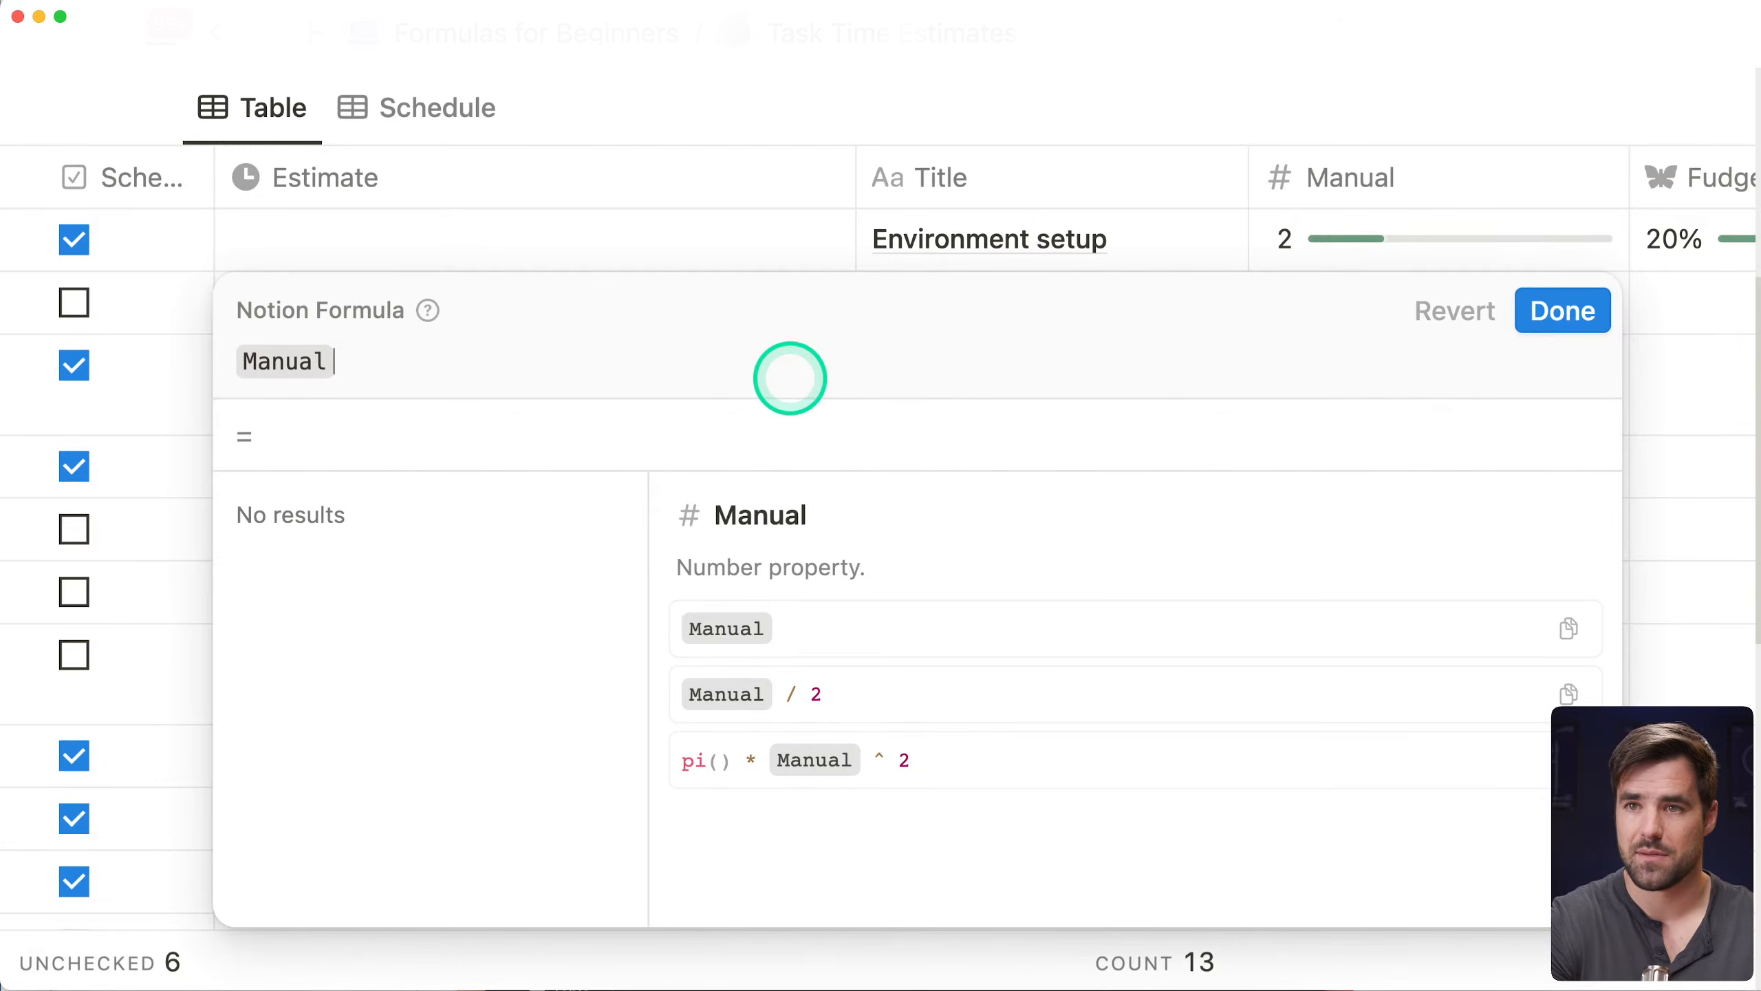
pyautogui.write('*')
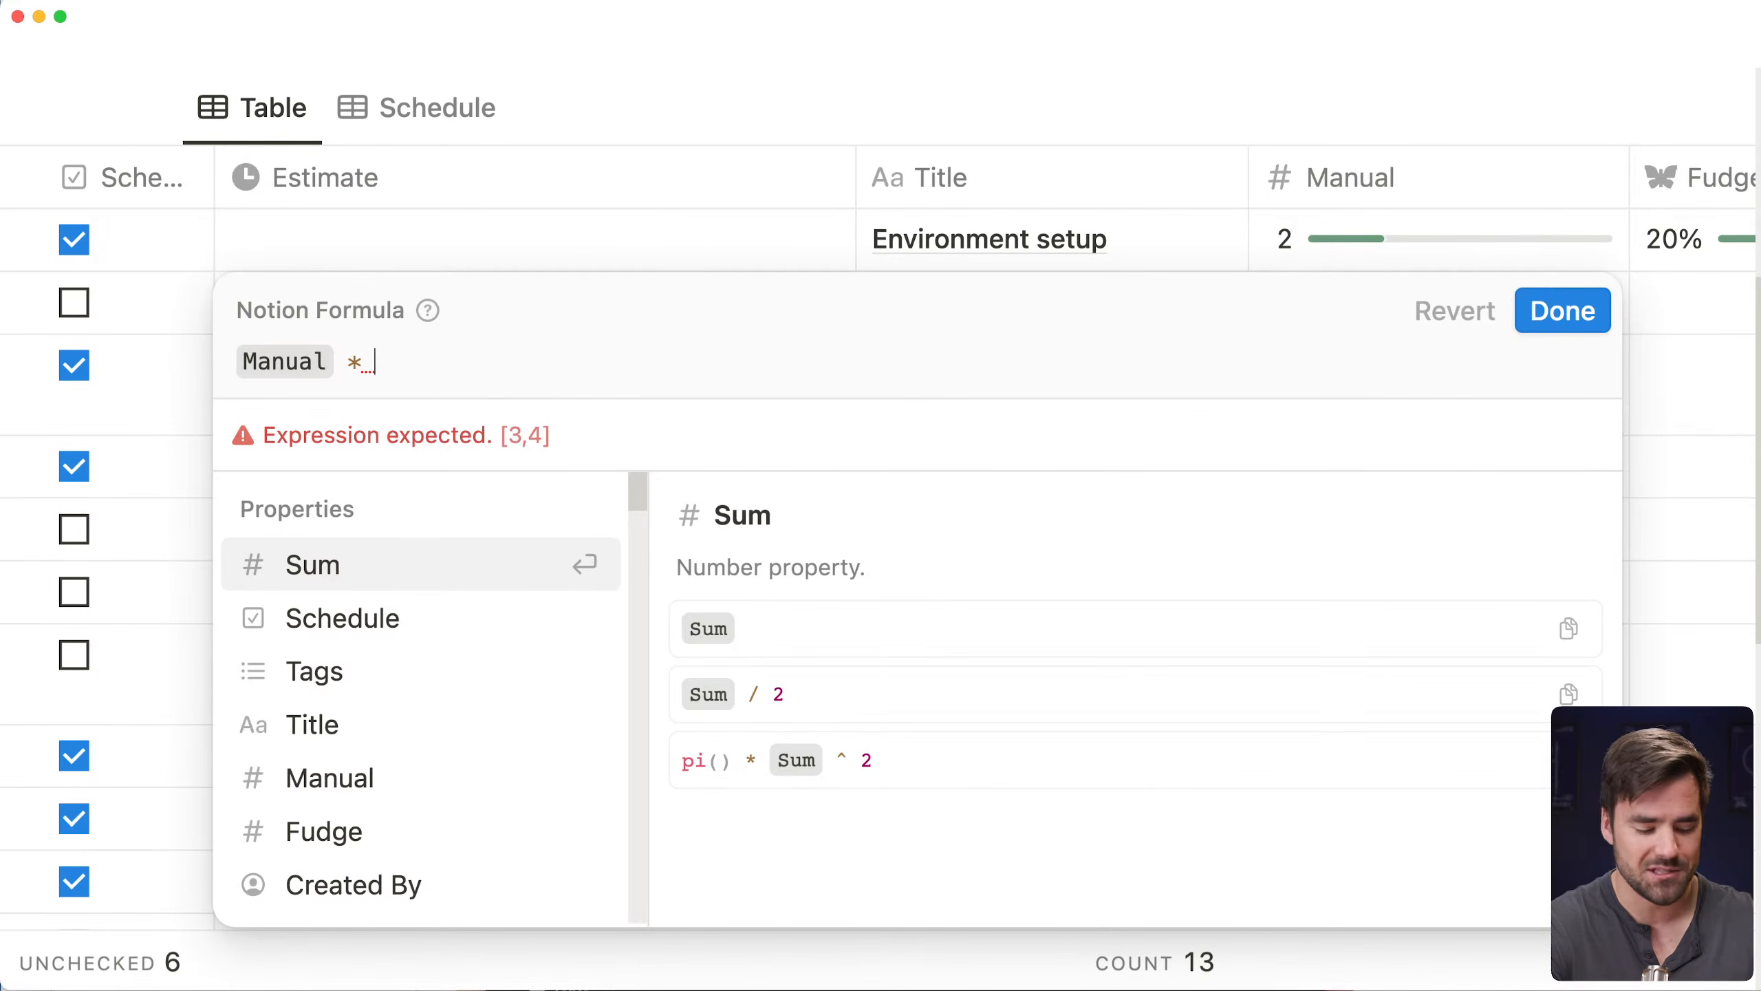
pyautogui.write('1')
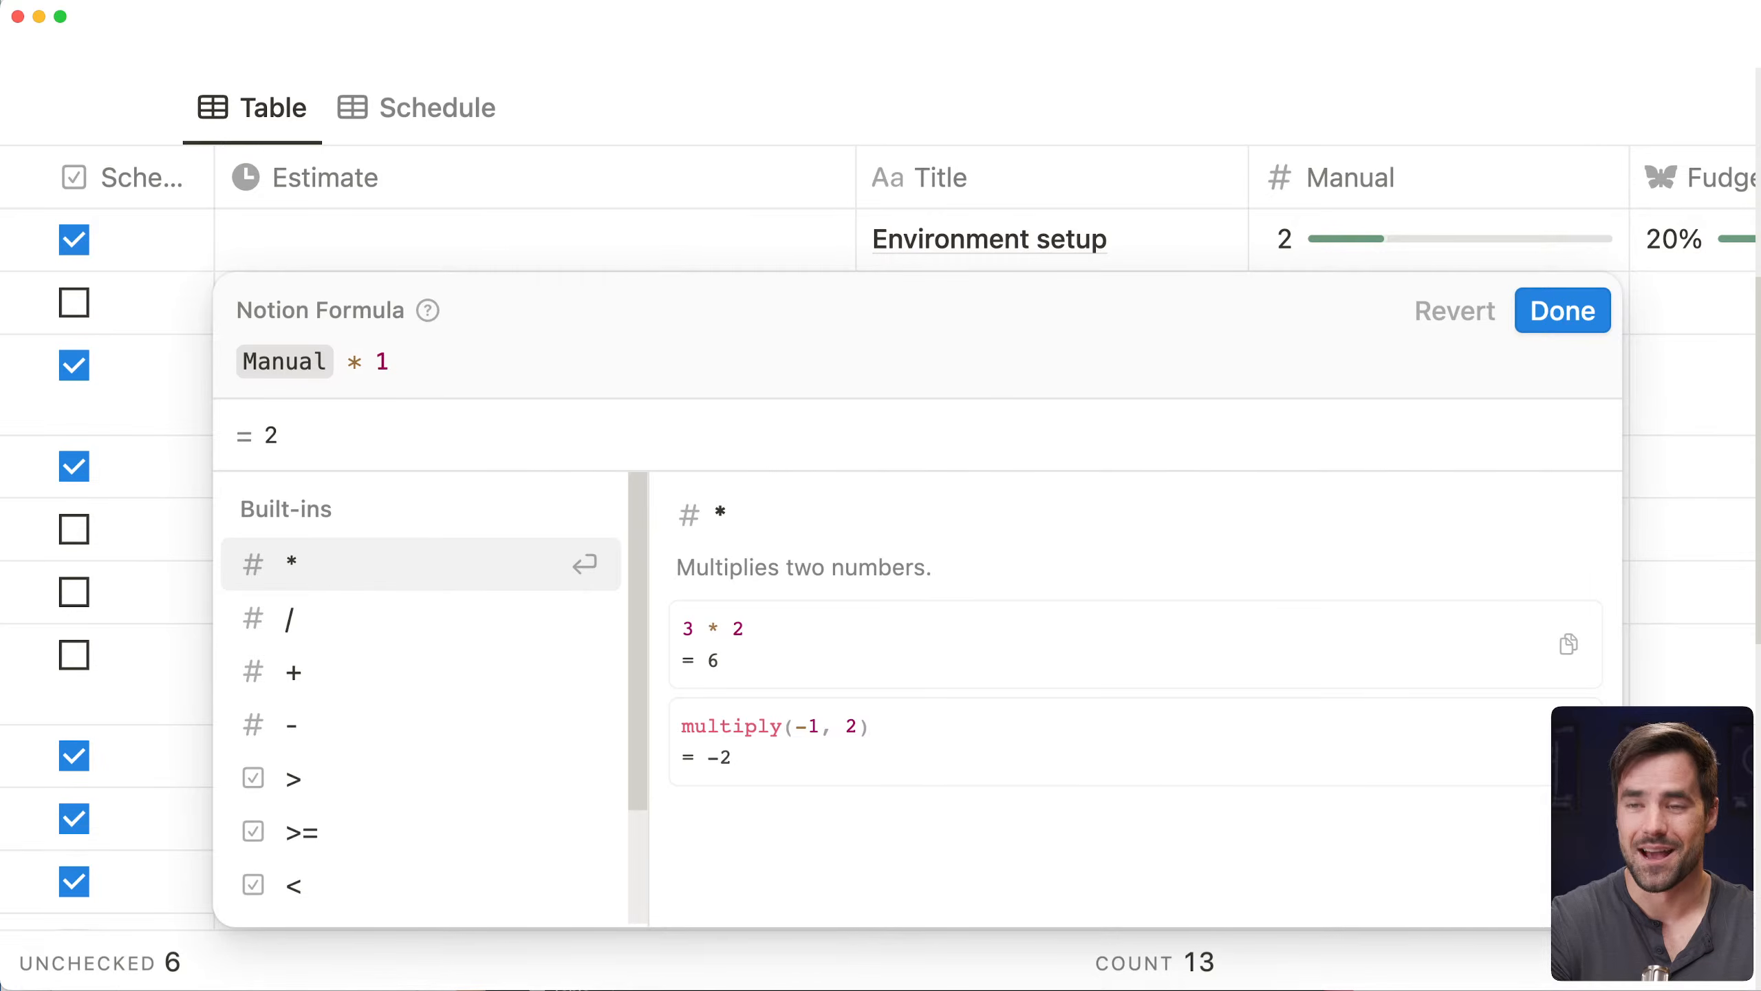
pyautogui.write('+ Fudge')
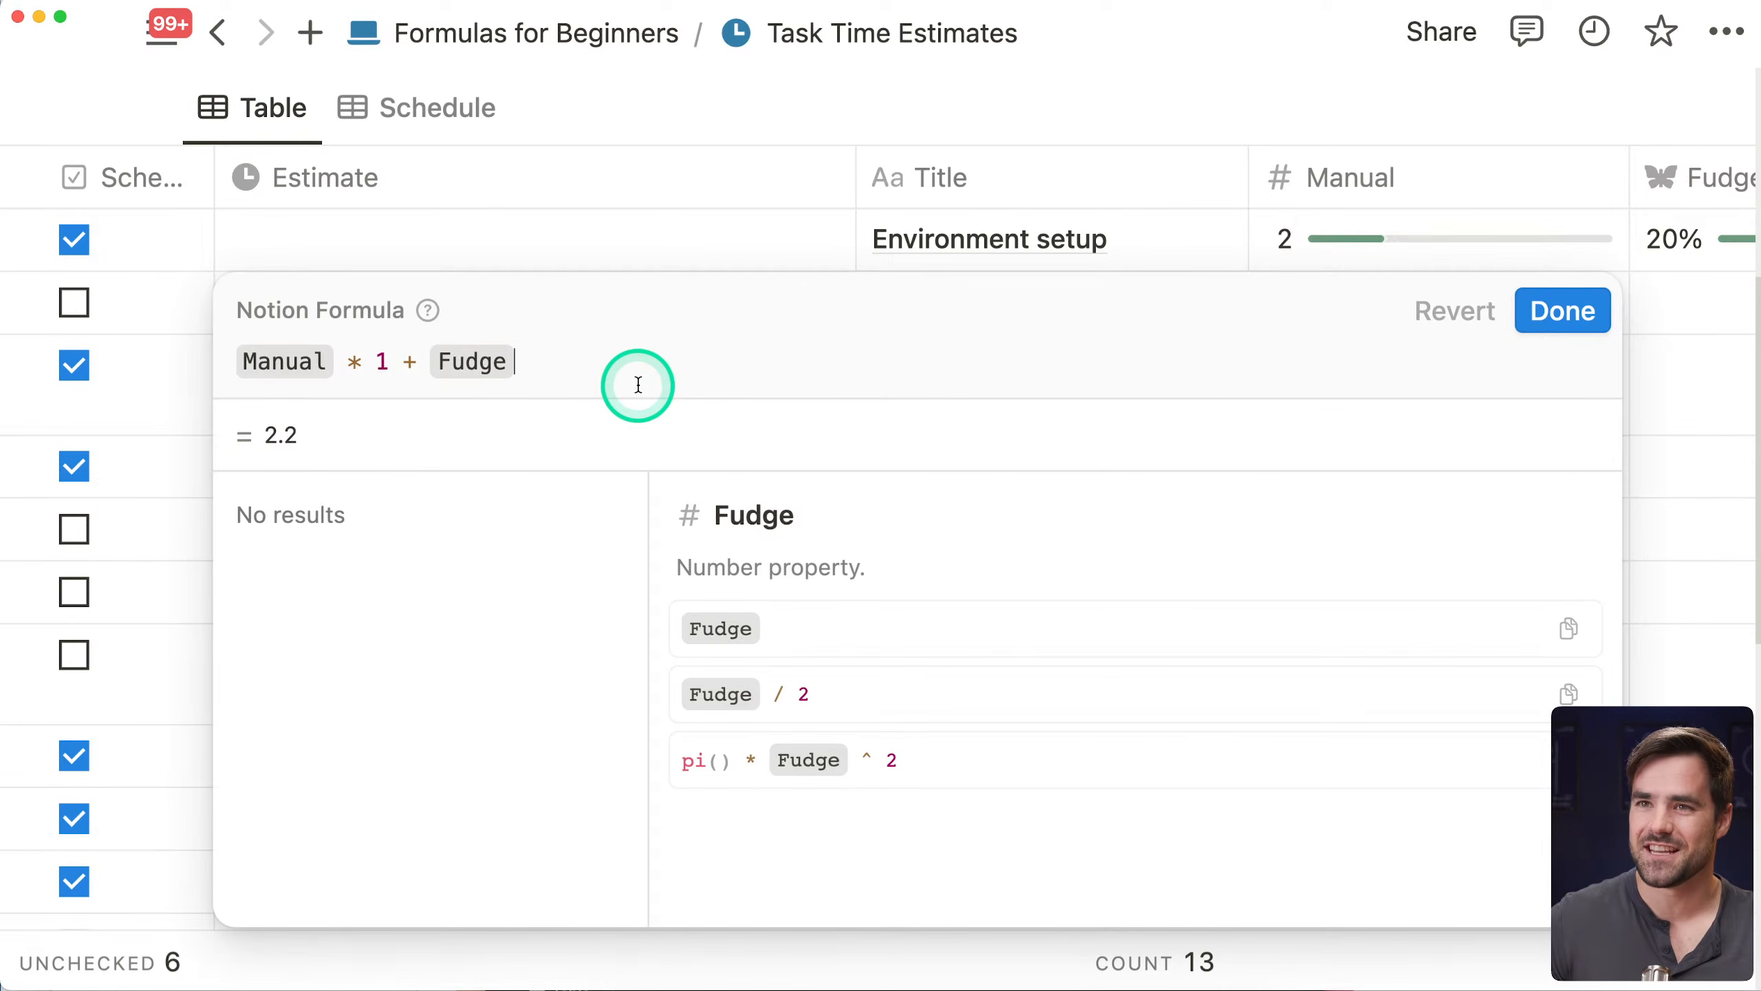
# Enclose 1 + Fudge in parentheses so the Estimate formula reads Manual * (1 + Fudge), and save it
pyautogui.click(385, 362)
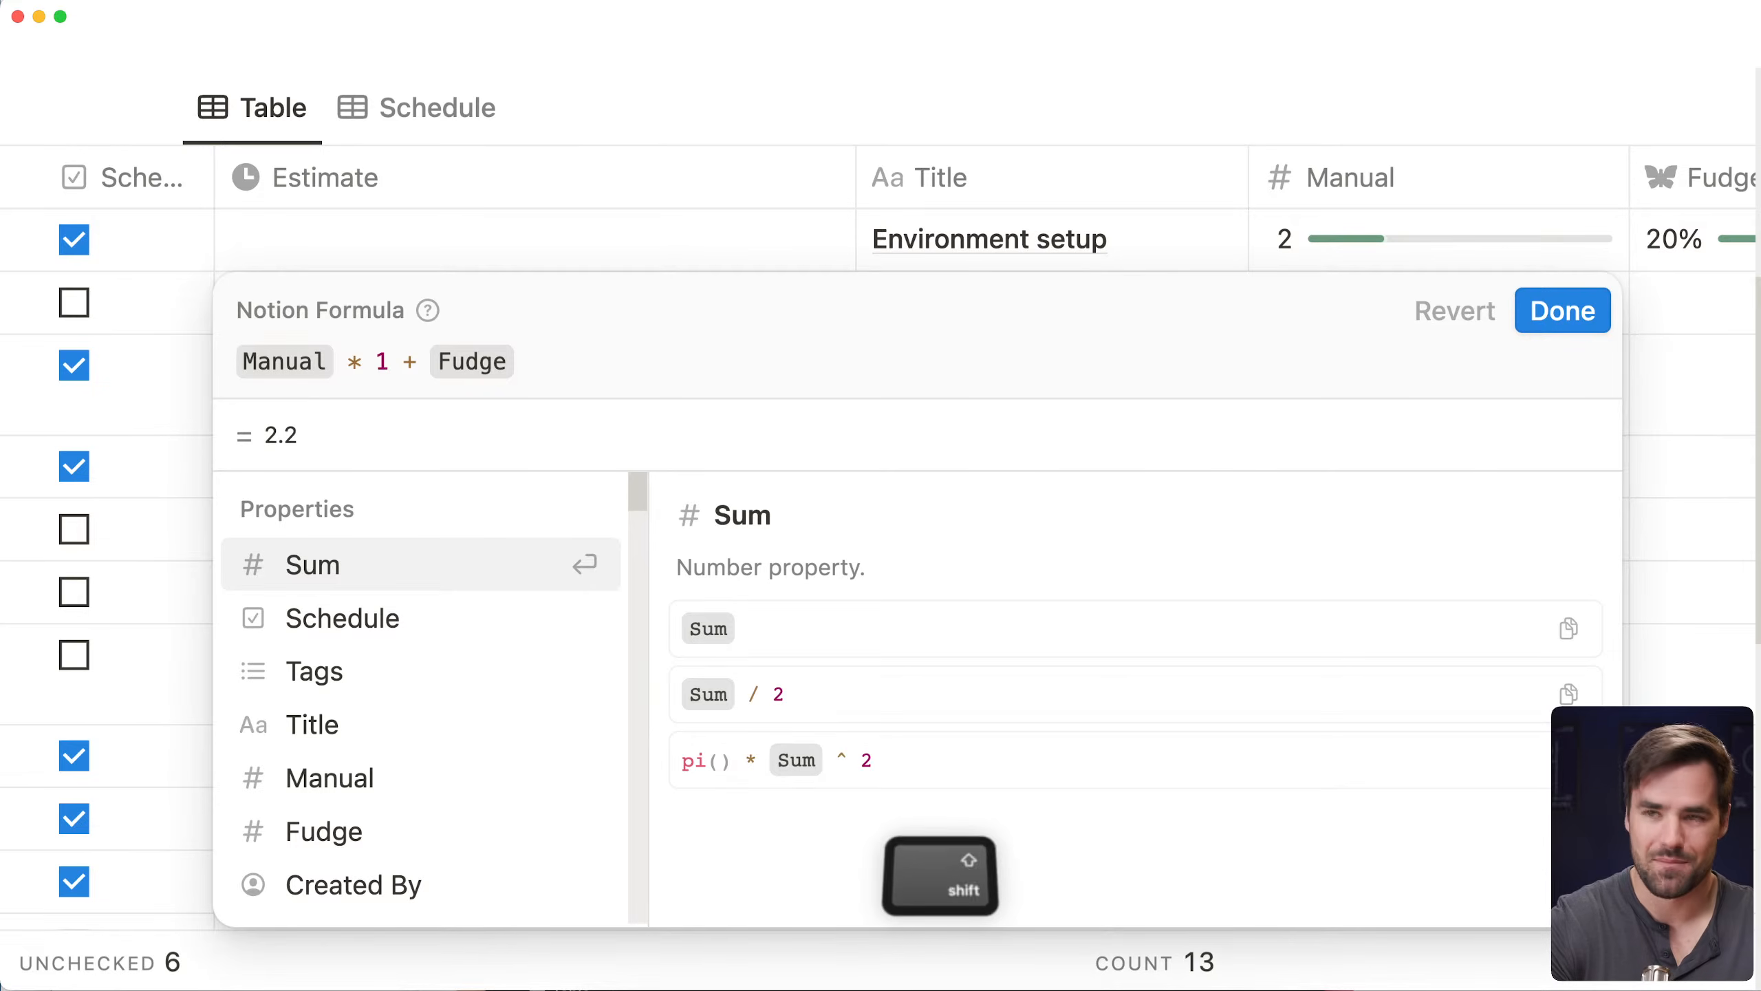
pyautogui.write('(')
pyautogui.click(582, 344)
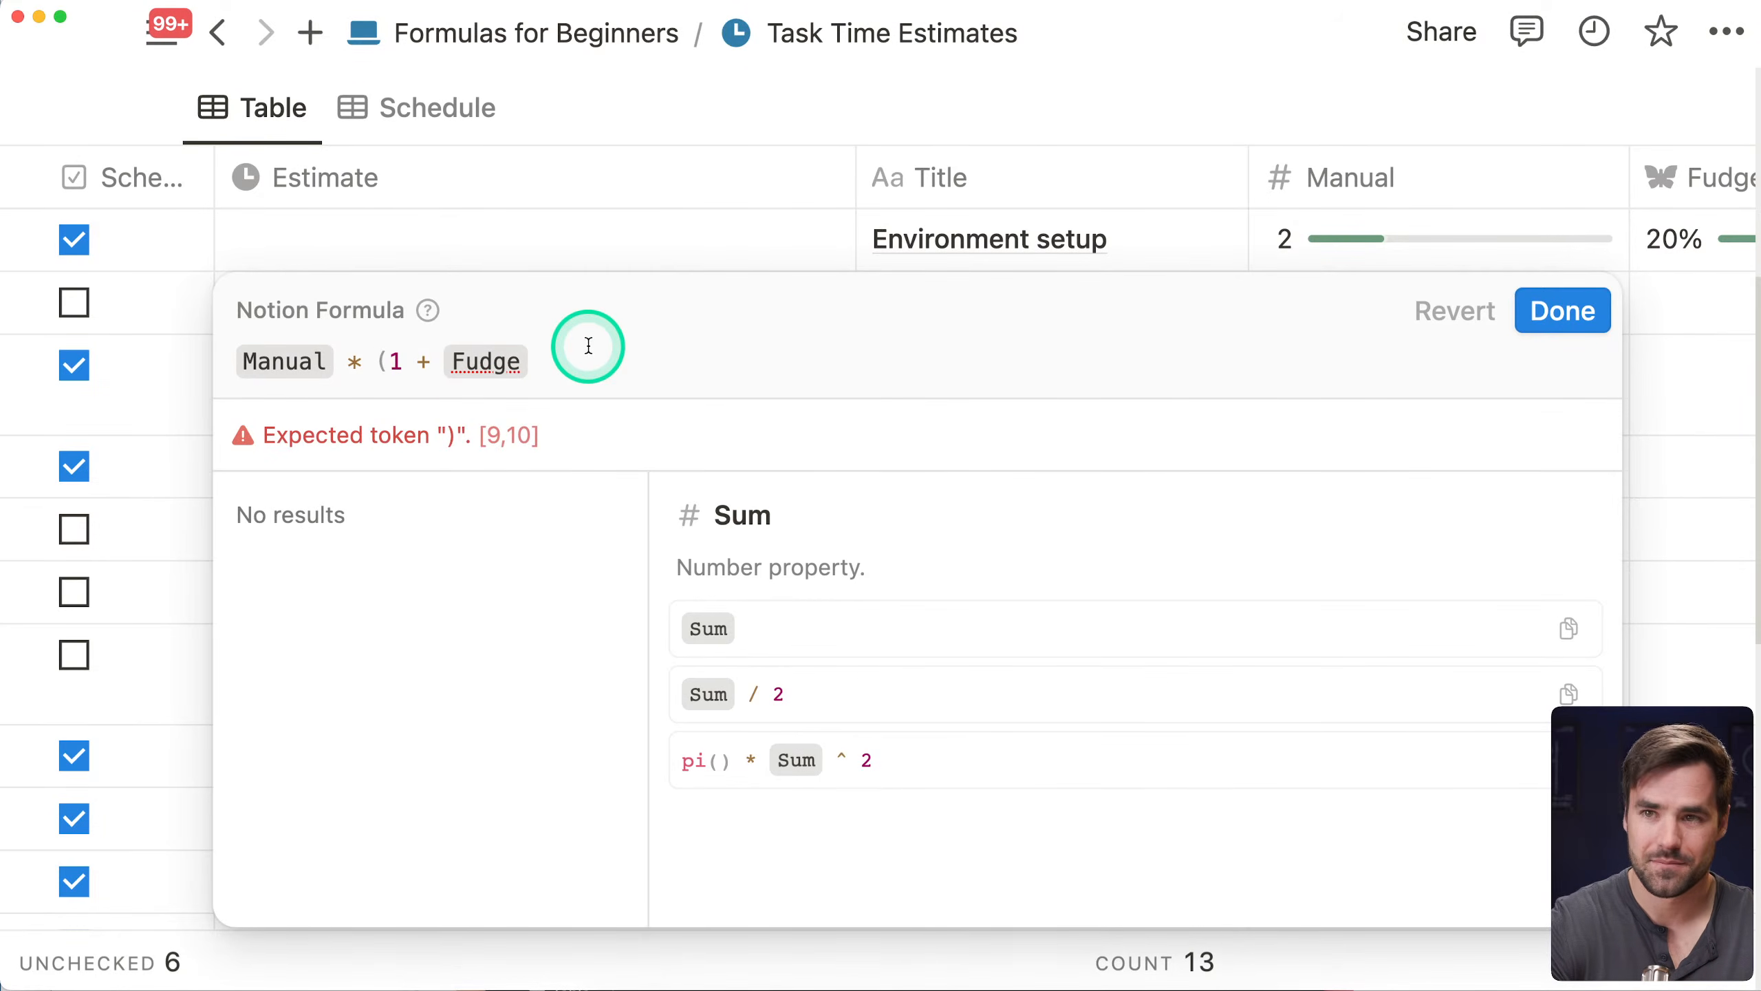
pyautogui.write(')')
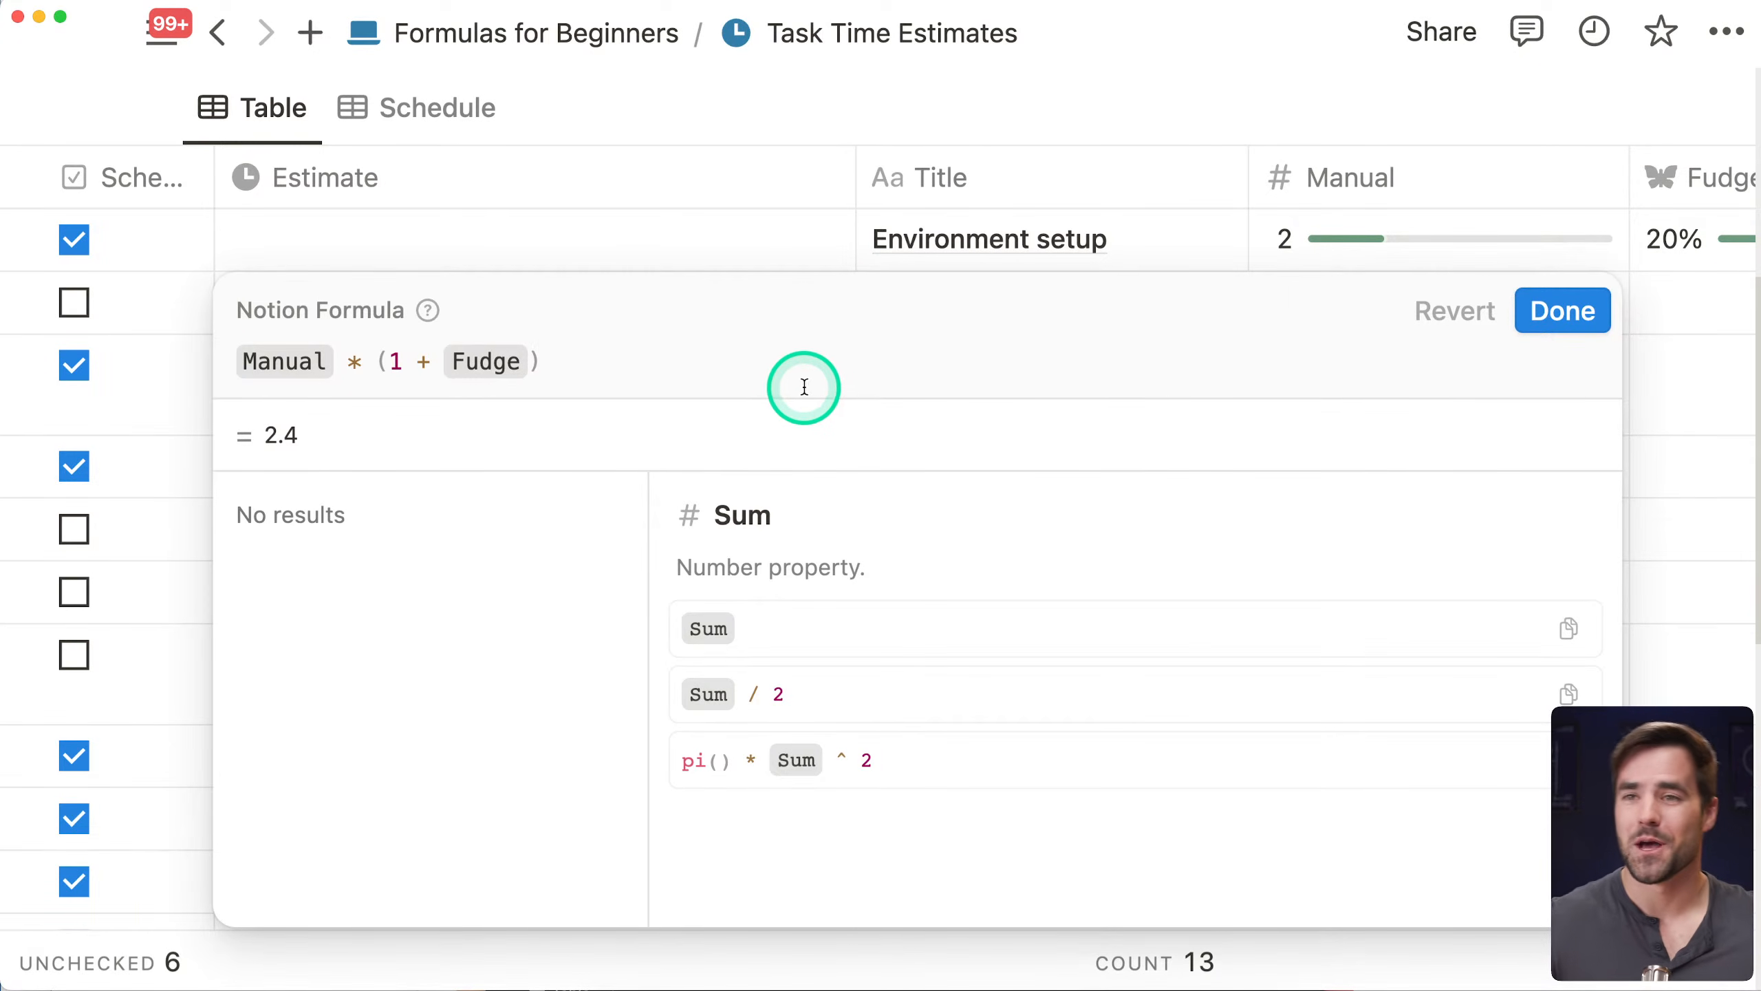
pyautogui.moveTo(555, 362); pyautogui.dragTo(373, 361)
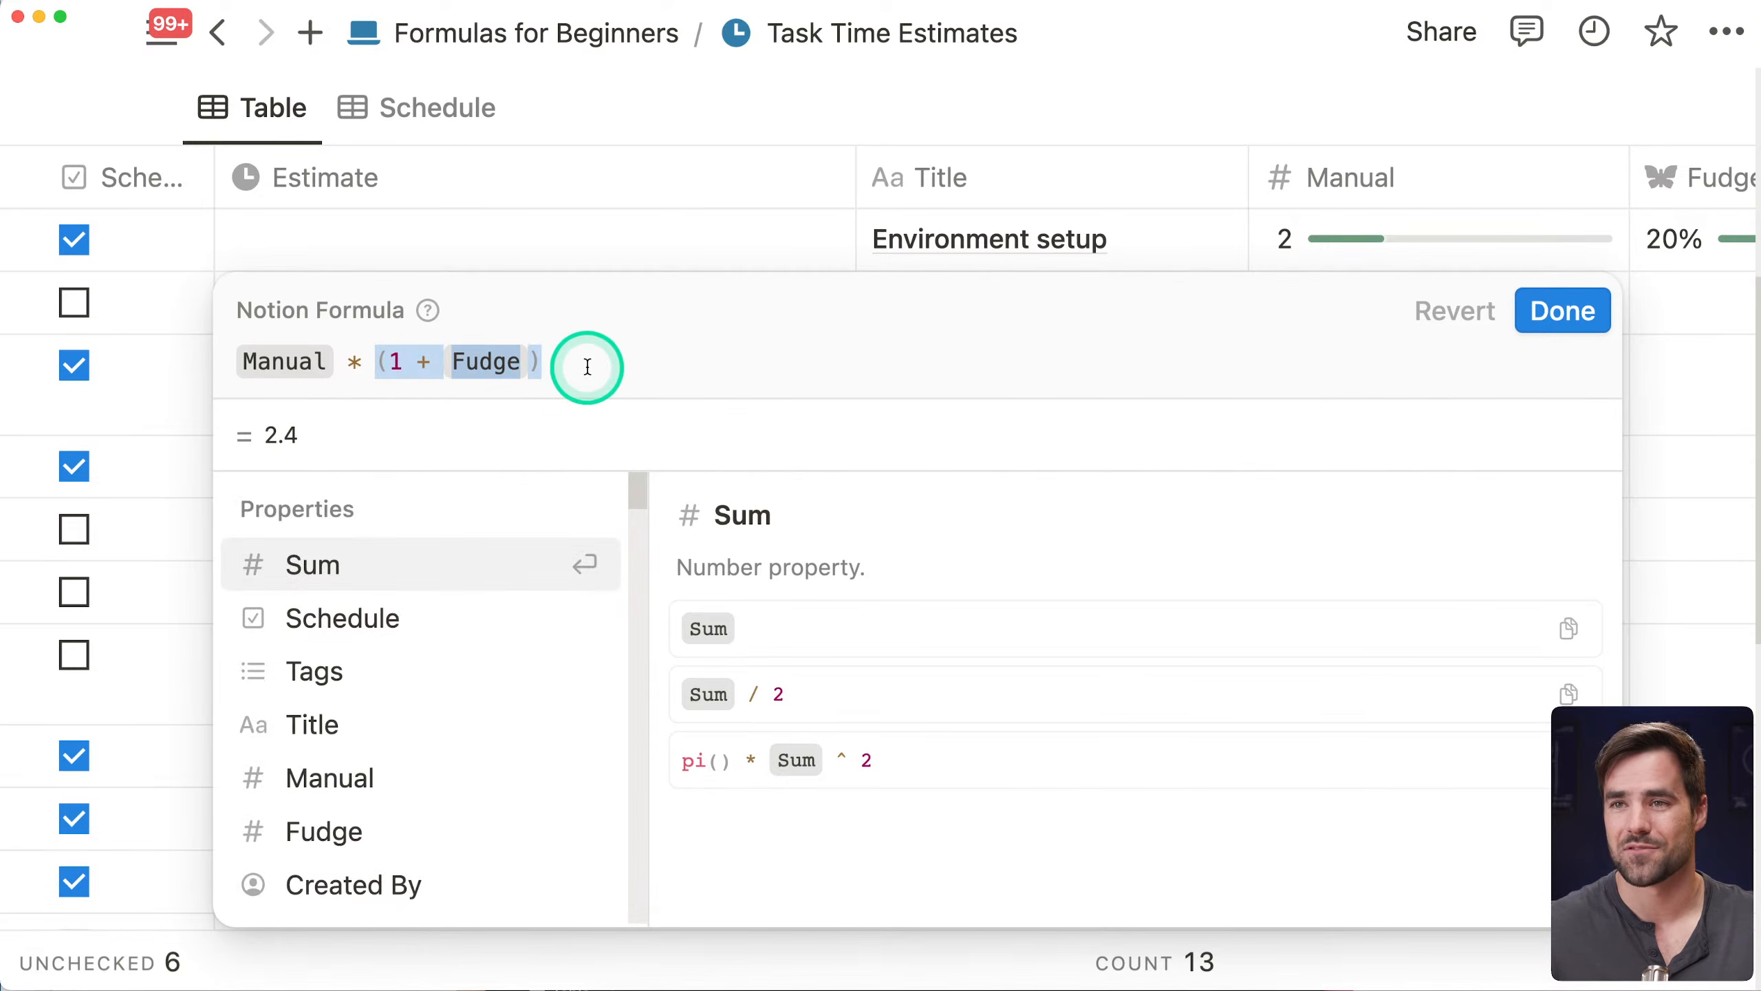
pyautogui.click(692, 375)
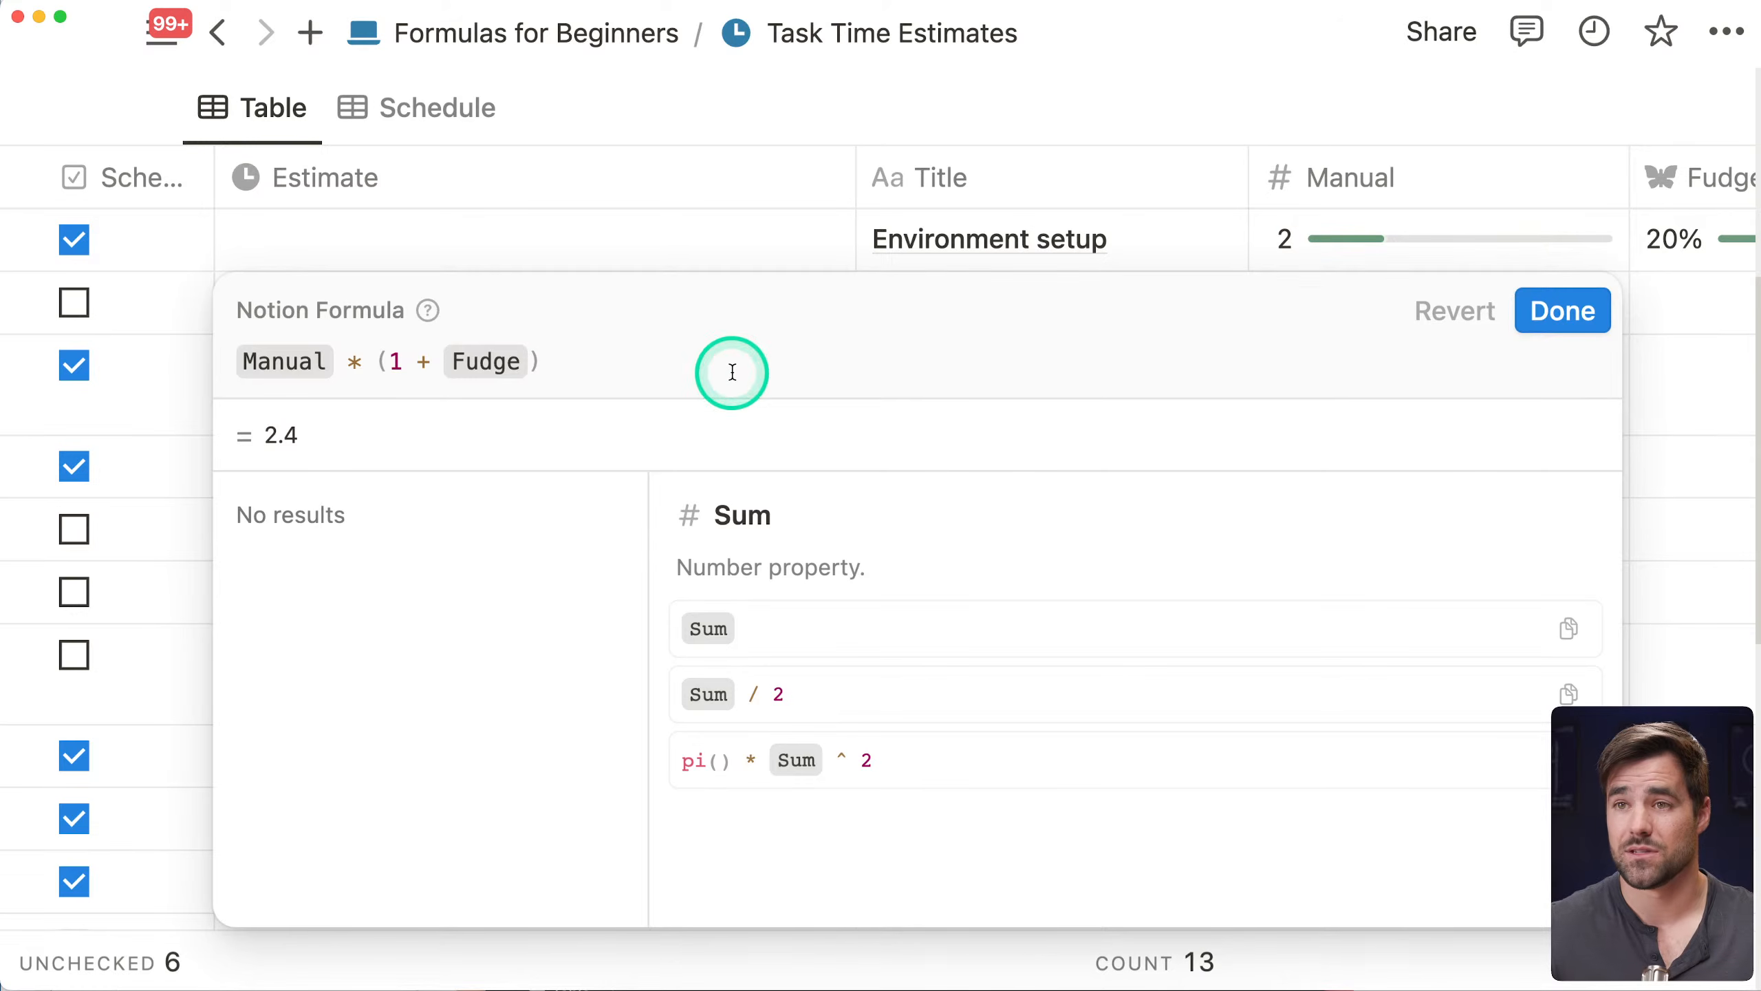
pyautogui.click(1563, 312)
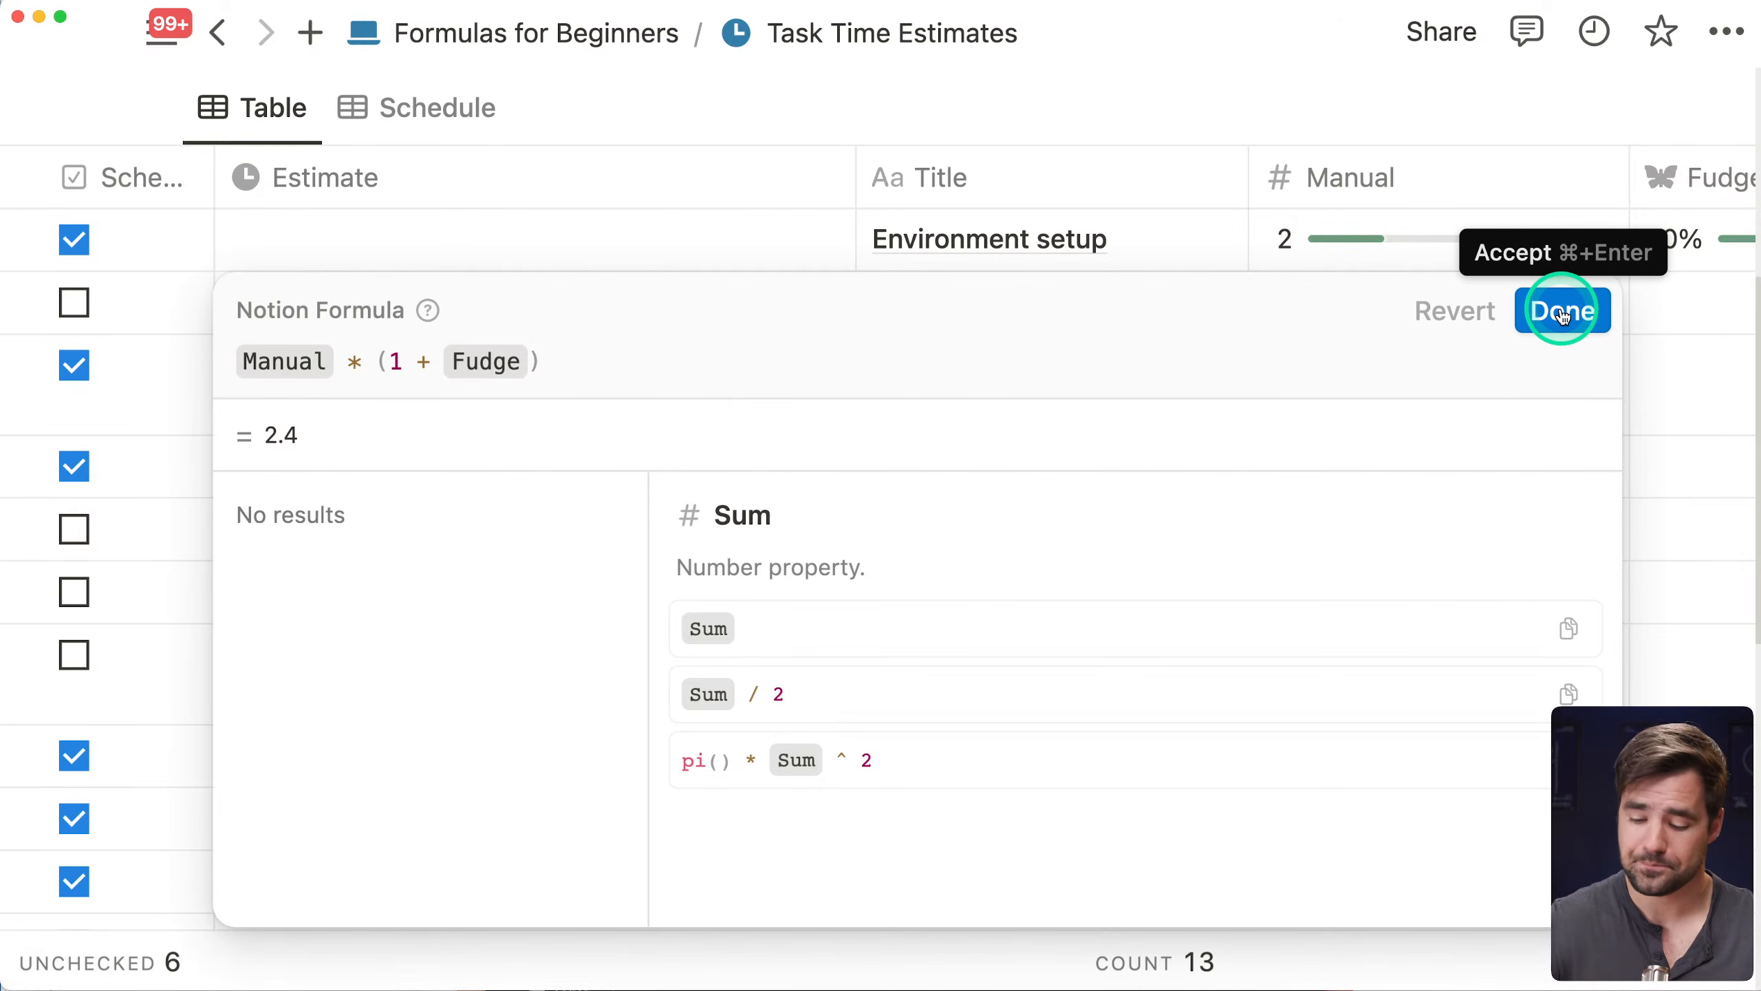
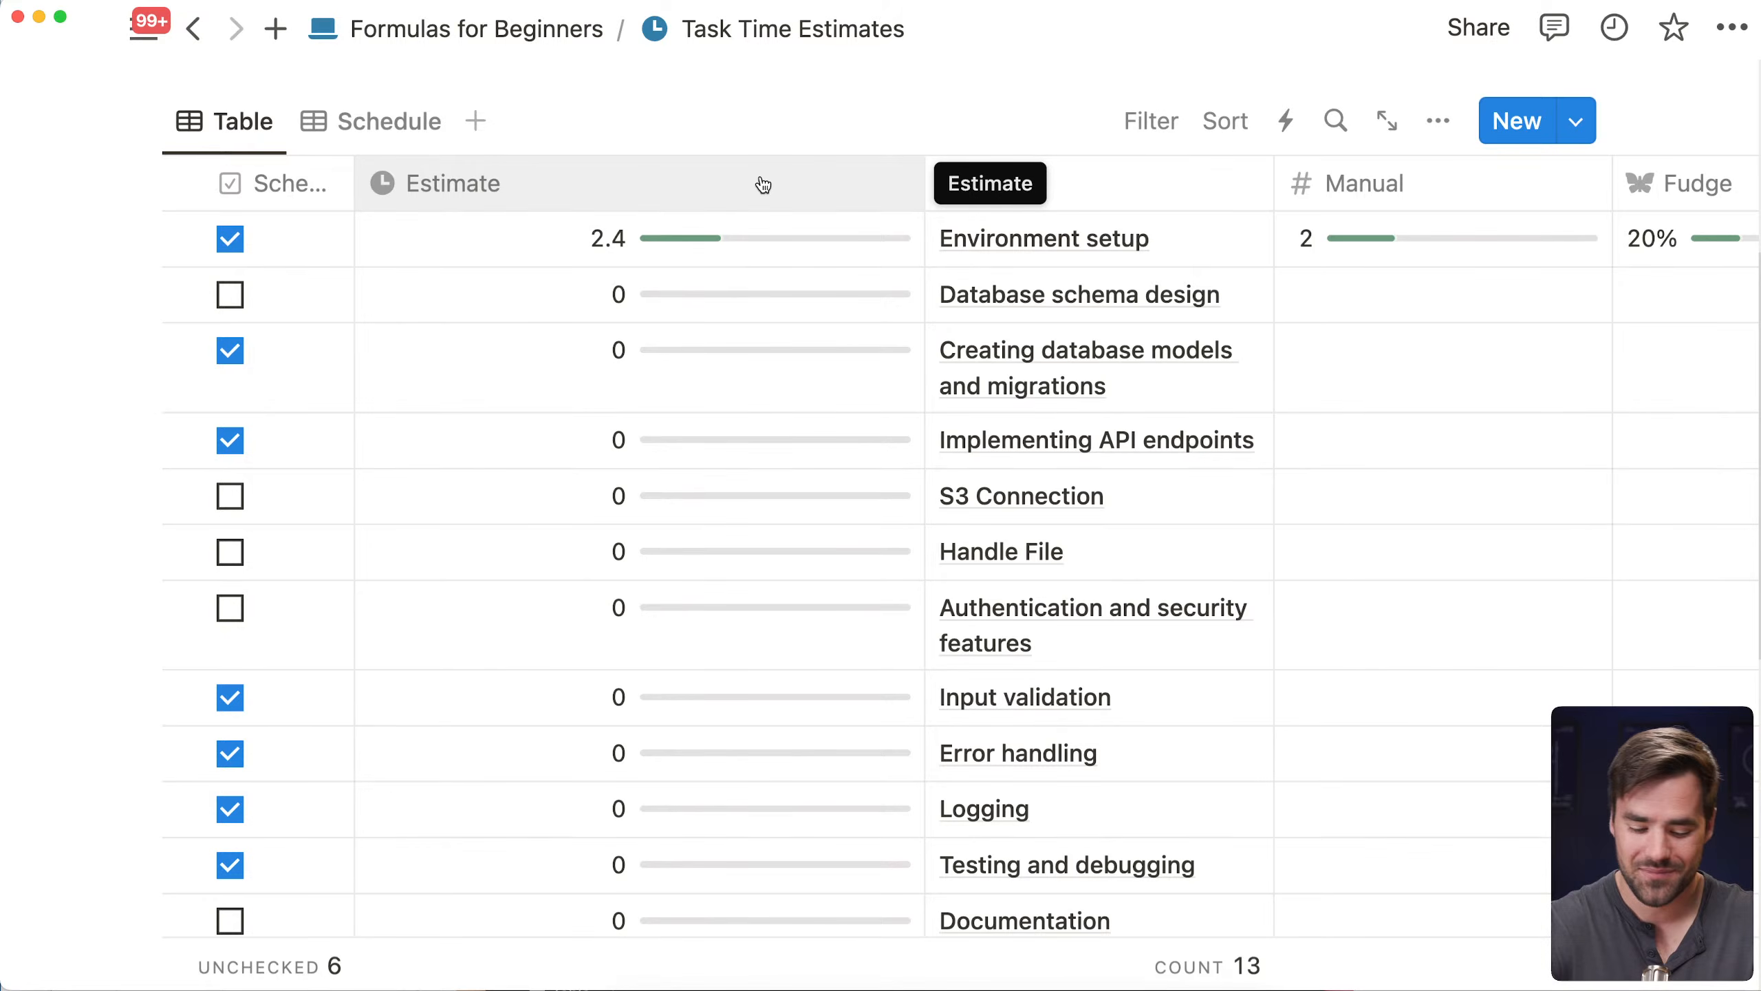
# Review the Estimate property's settings, including its number format and bar display, and close them
pyautogui.press('super+equal')
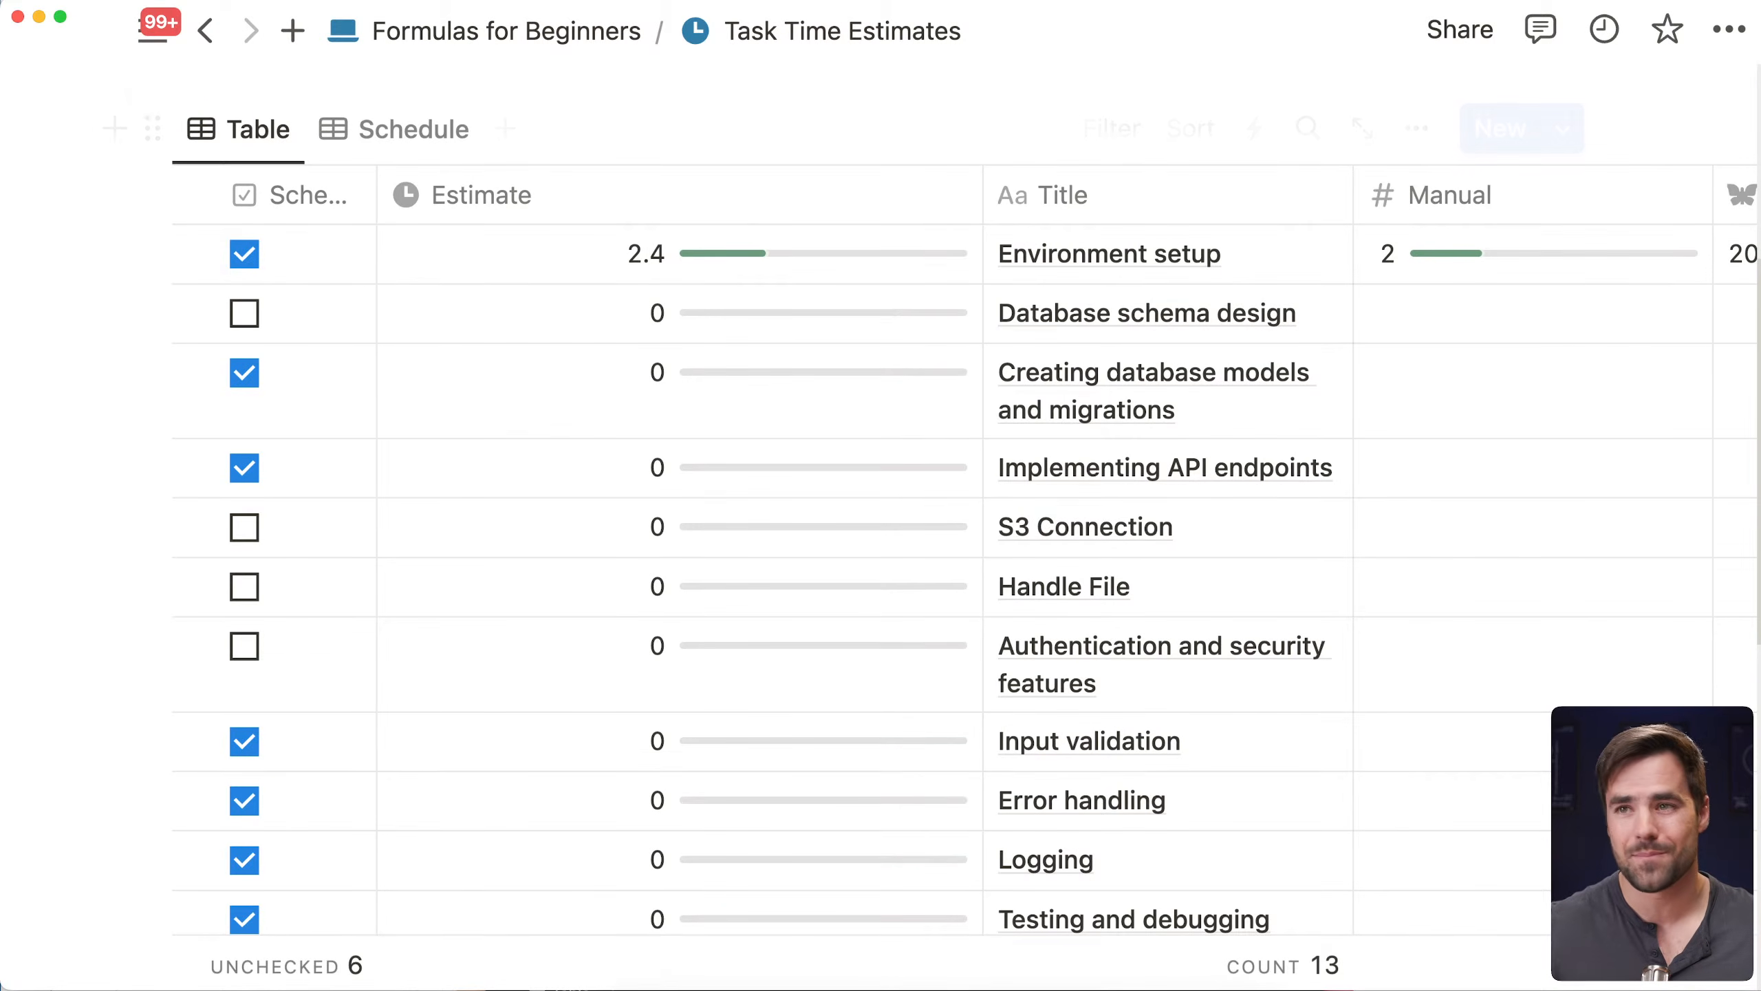
pyautogui.click(741, 204)
pyautogui.click(622, 334)
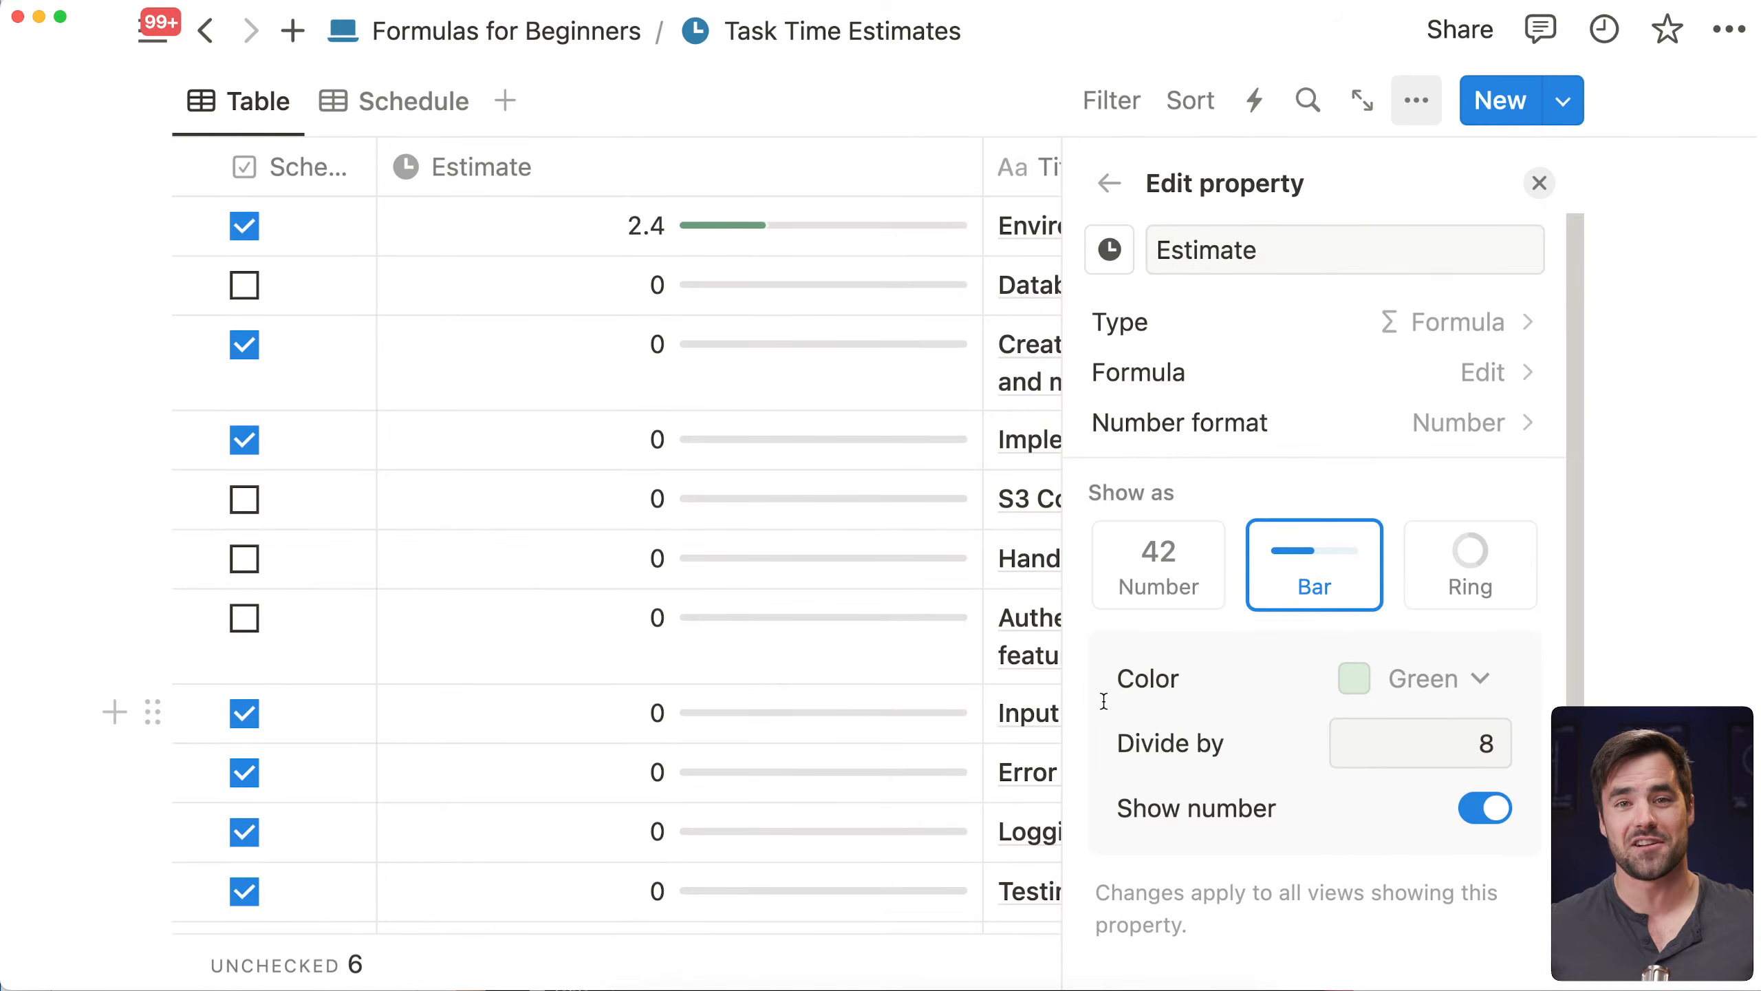
pyautogui.click(1310, 421)
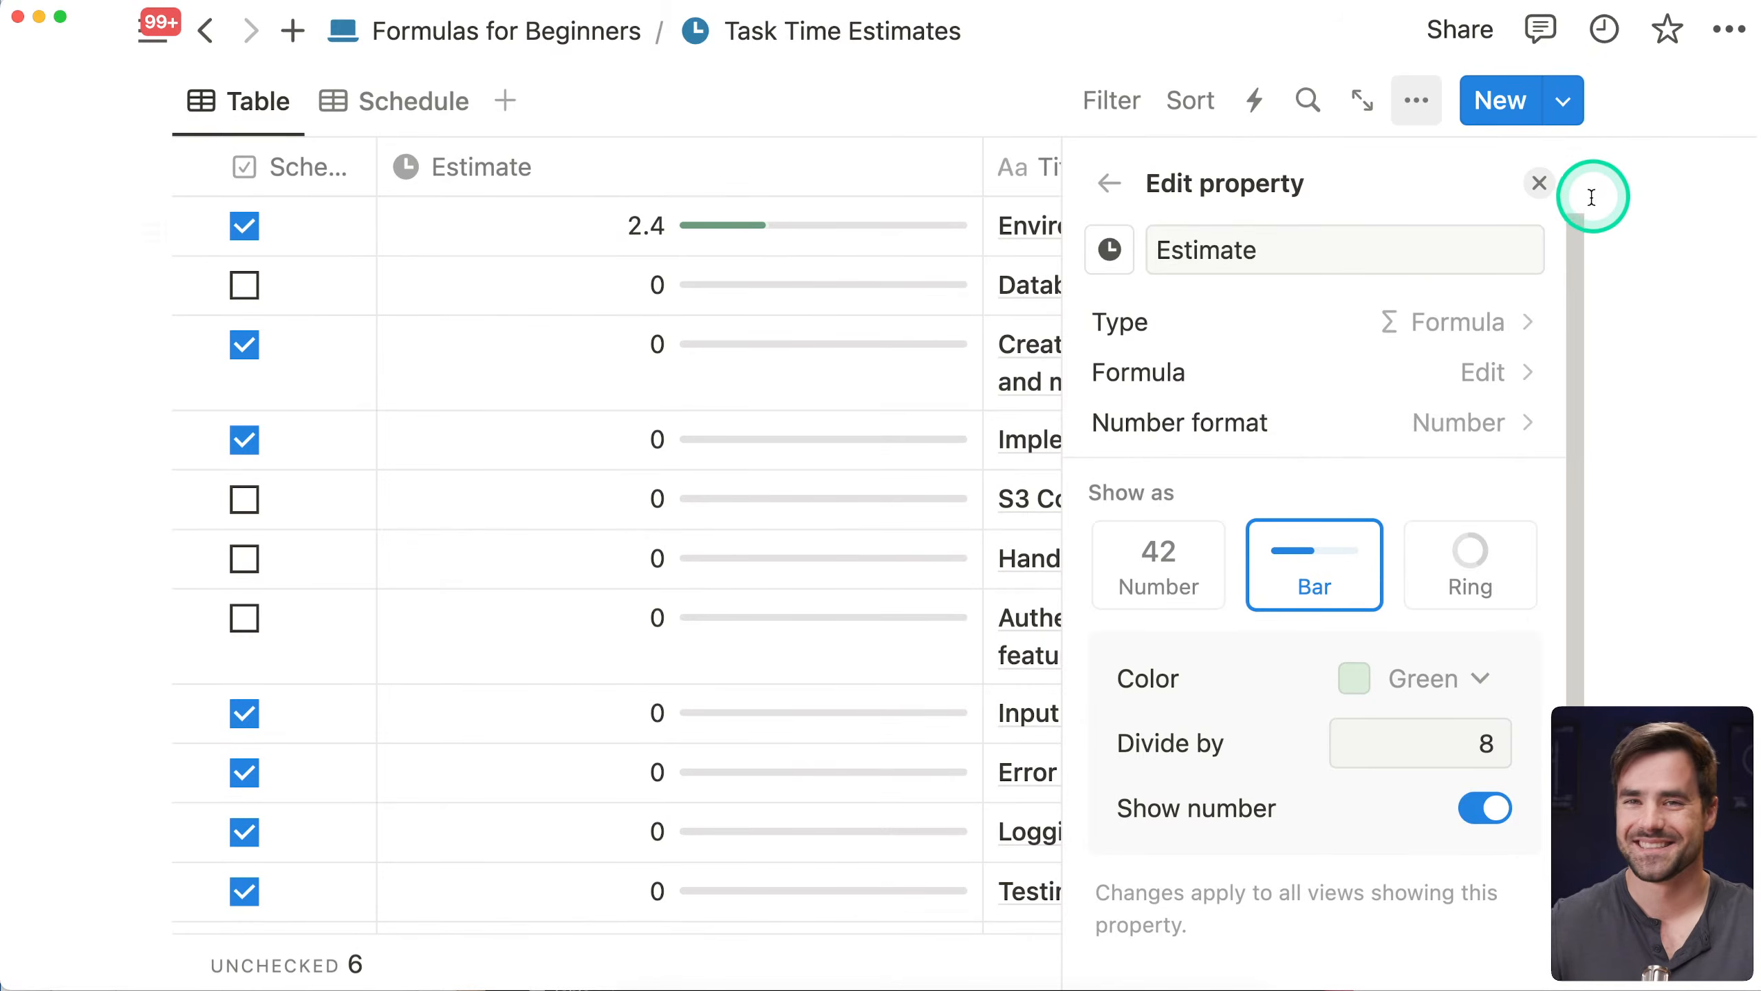
pyautogui.click(1538, 183)
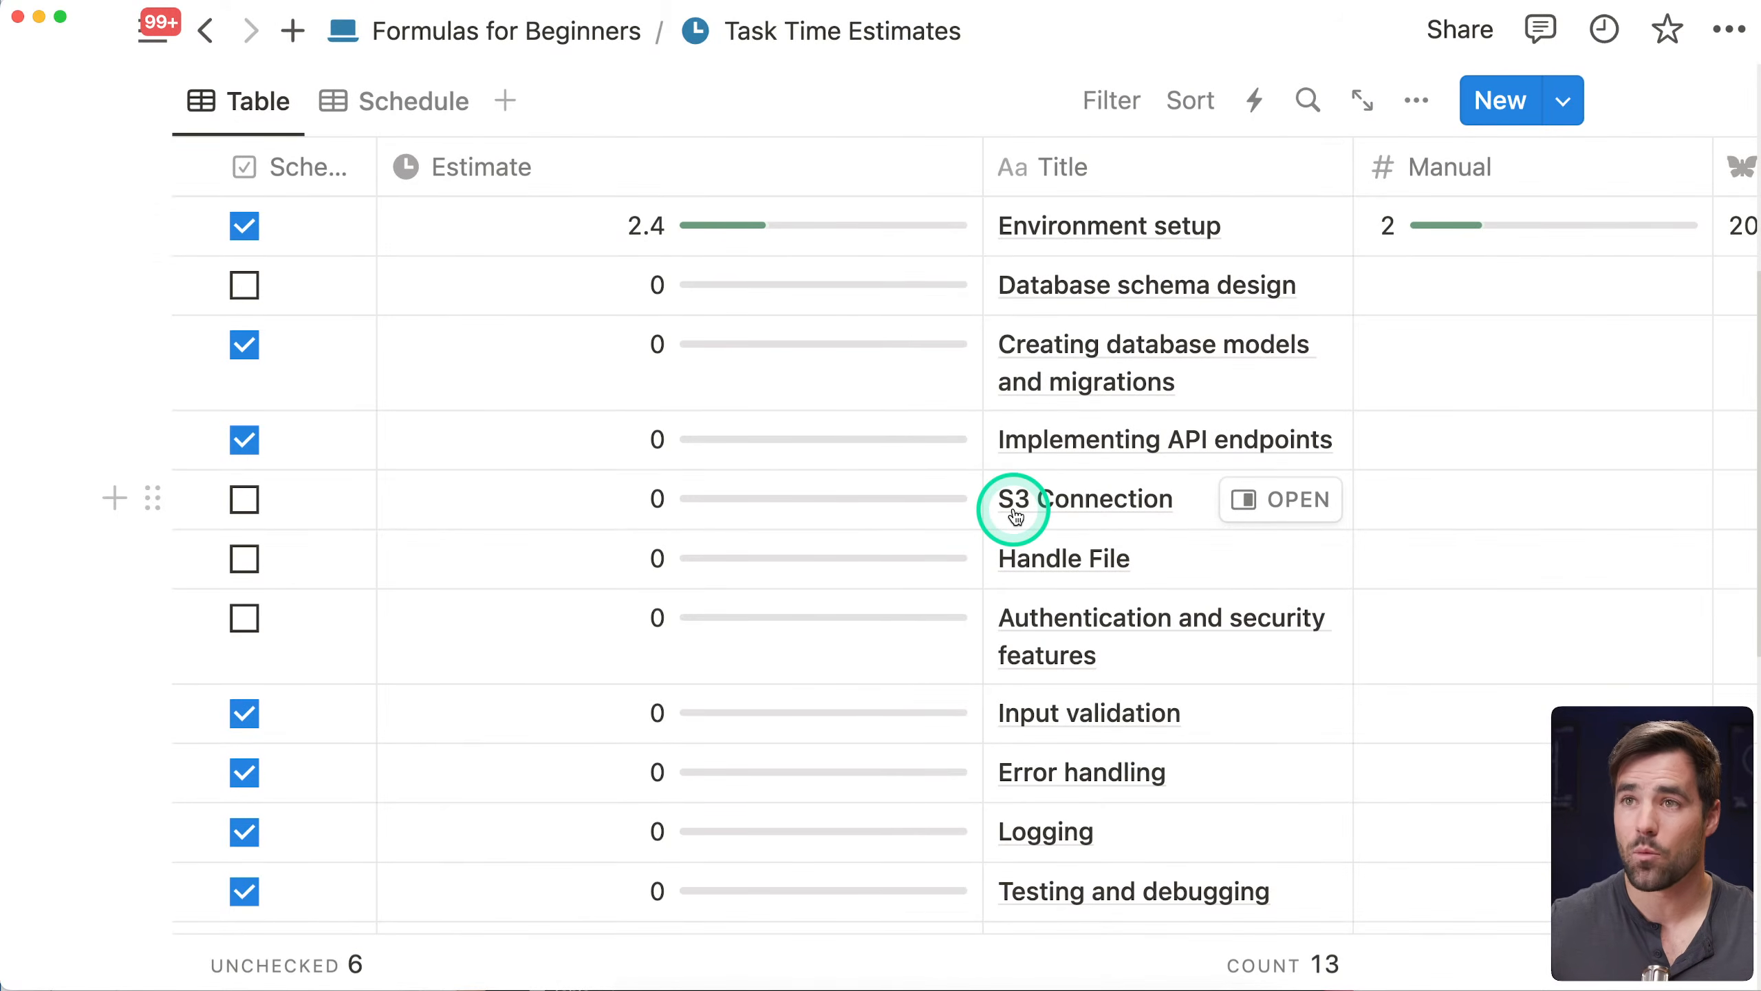
# Open the Task Time Estimates (ref) page from Formulas for Beginners and examine the Estimate Time (hr) formula of the Environment setup task
pyautogui.press('super+minus')
pyautogui.press('super+minus')
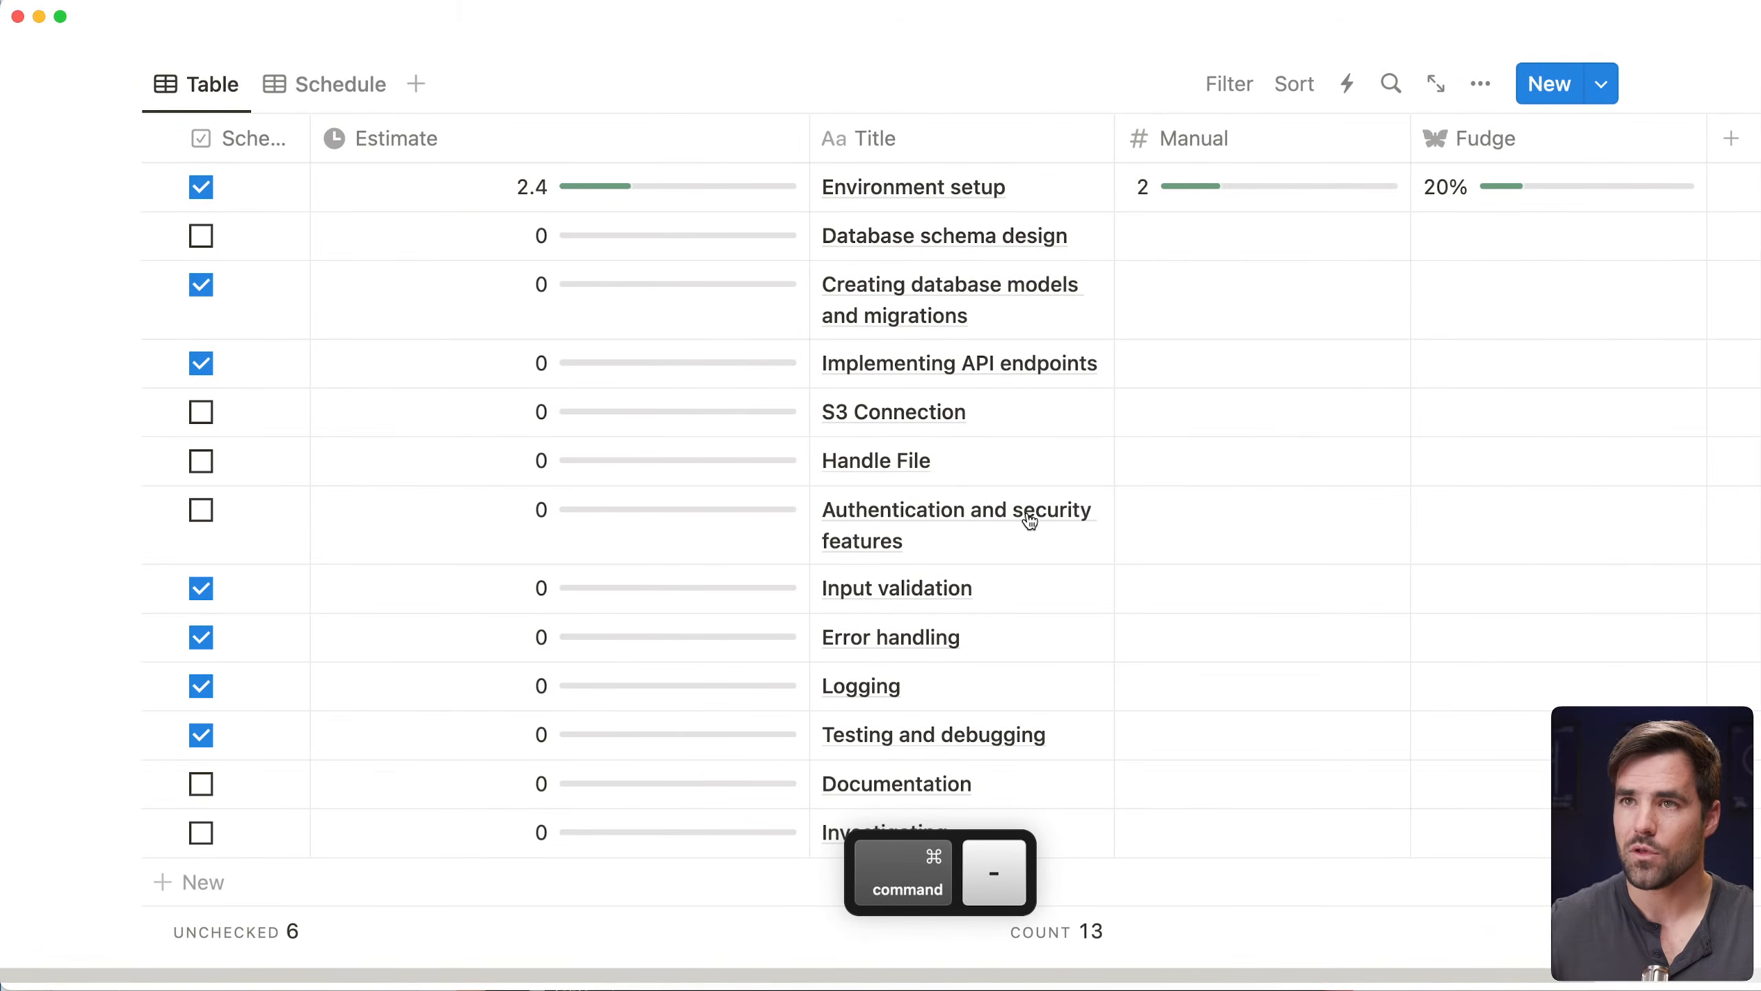
pyautogui.click(413, 27)
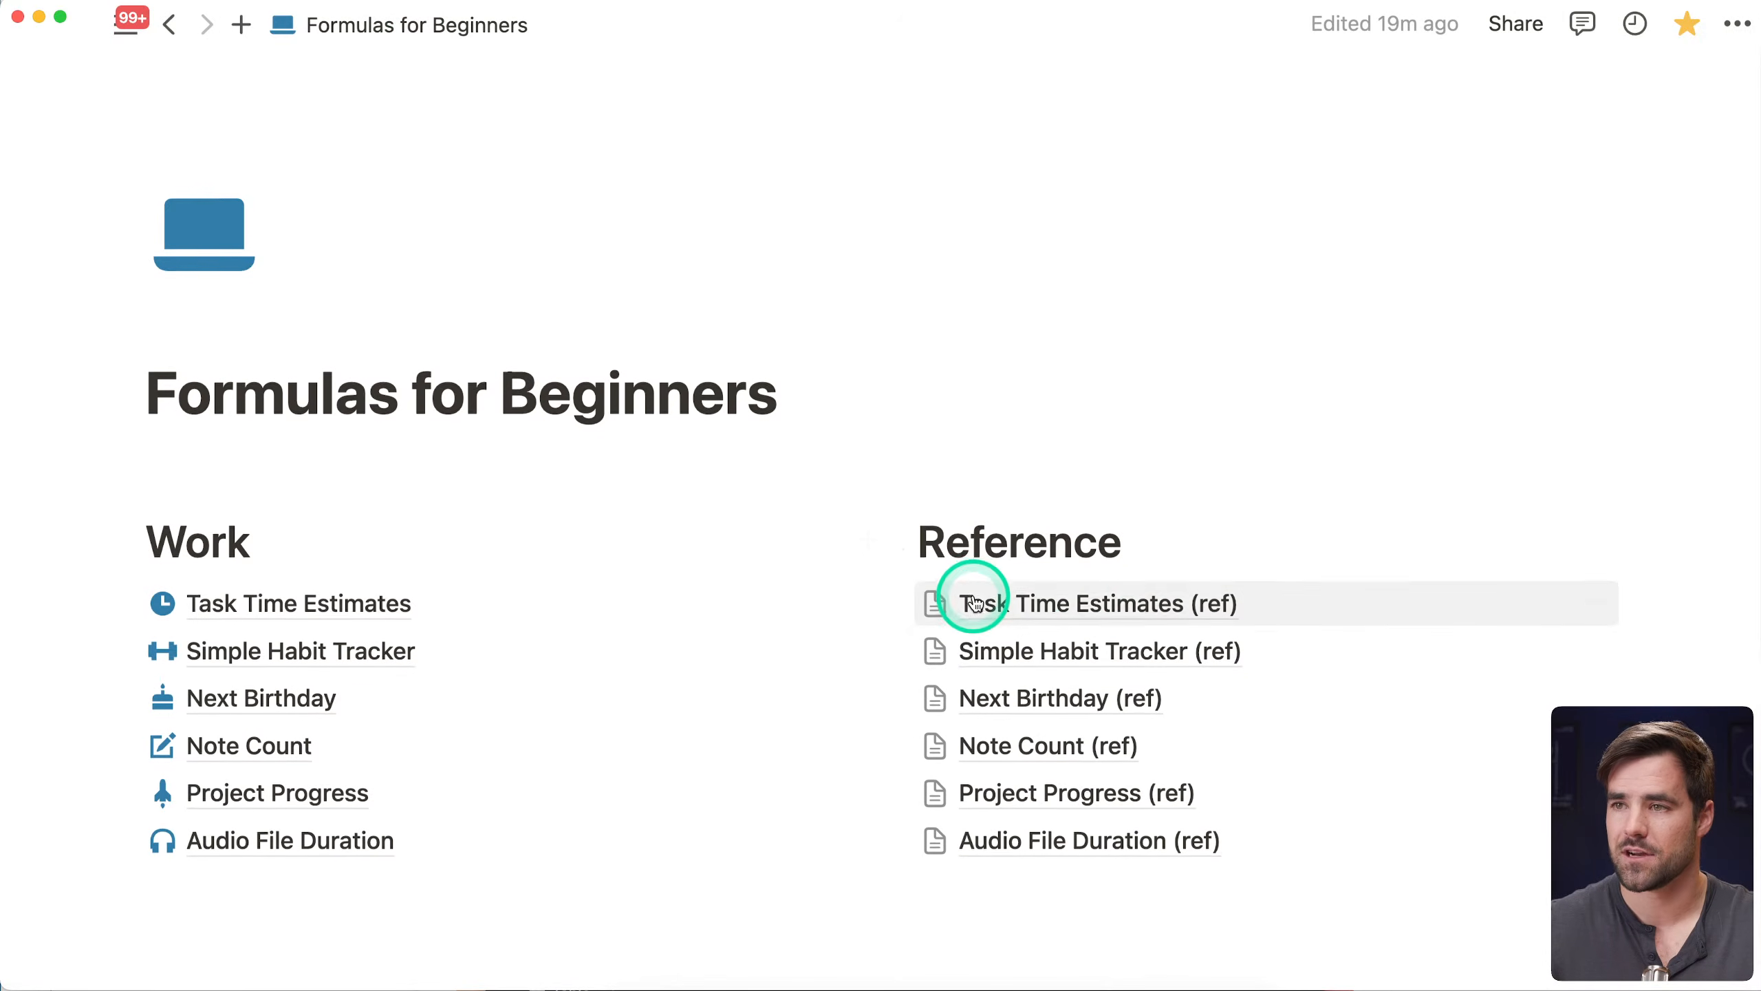
pyautogui.click(1096, 595)
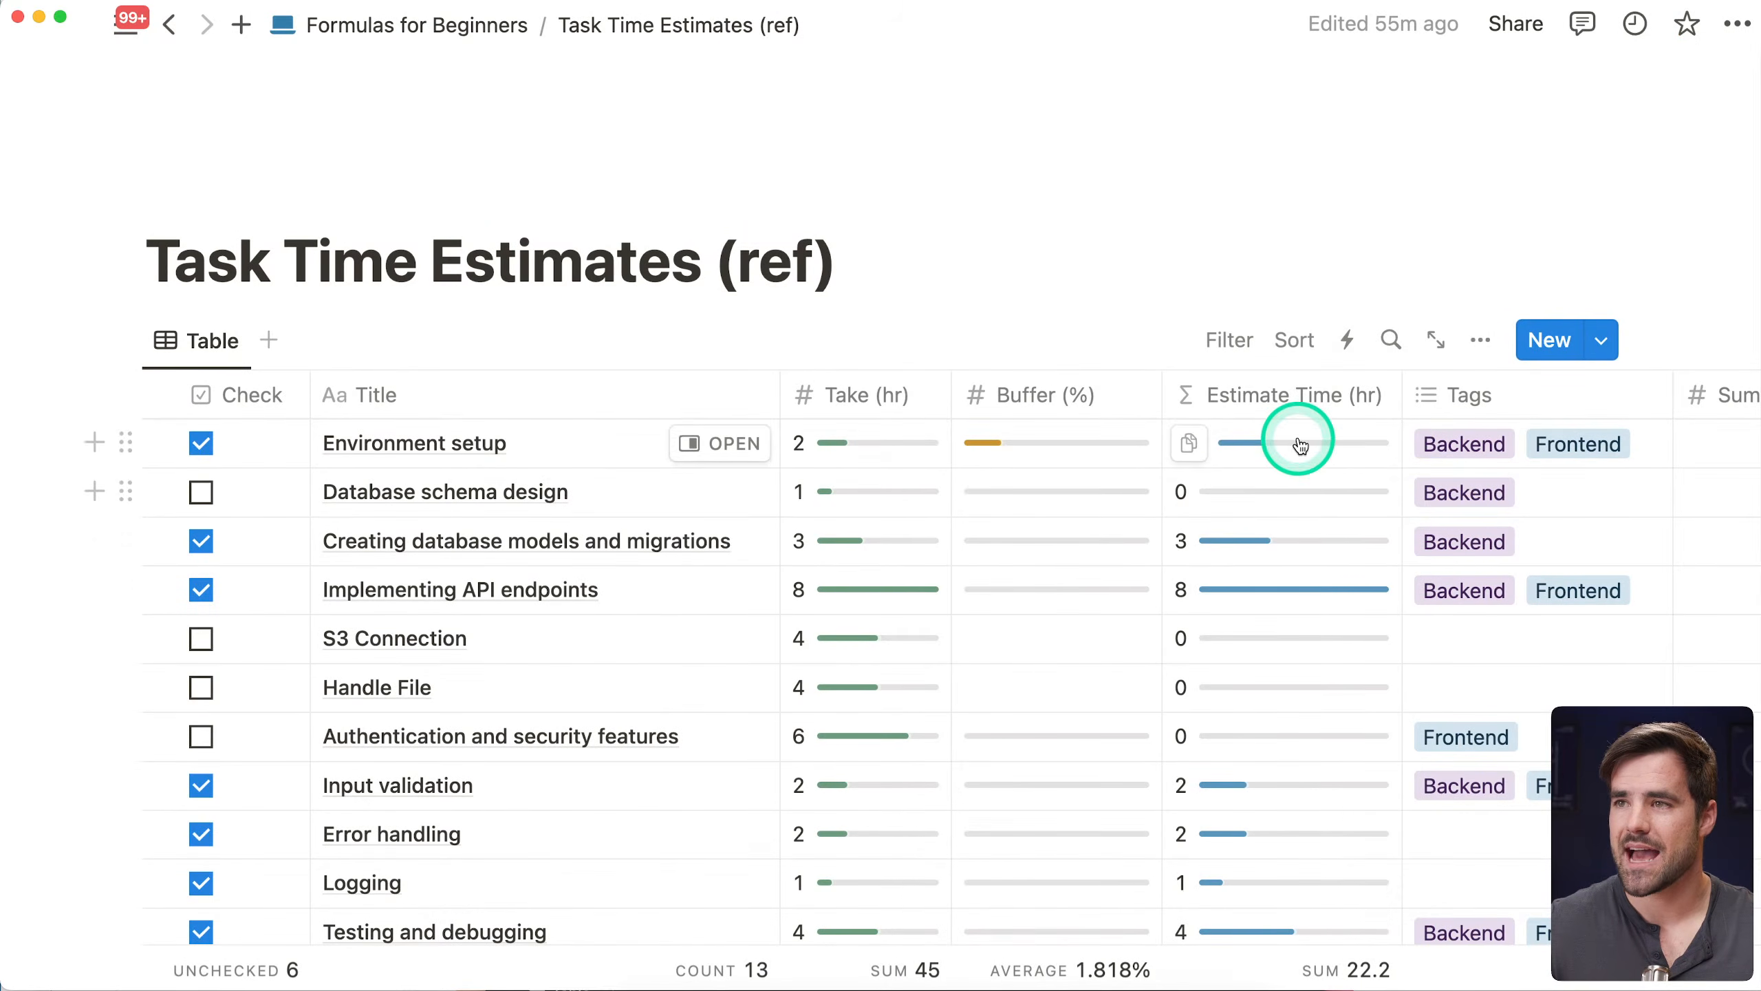
pyautogui.click(1298, 441)
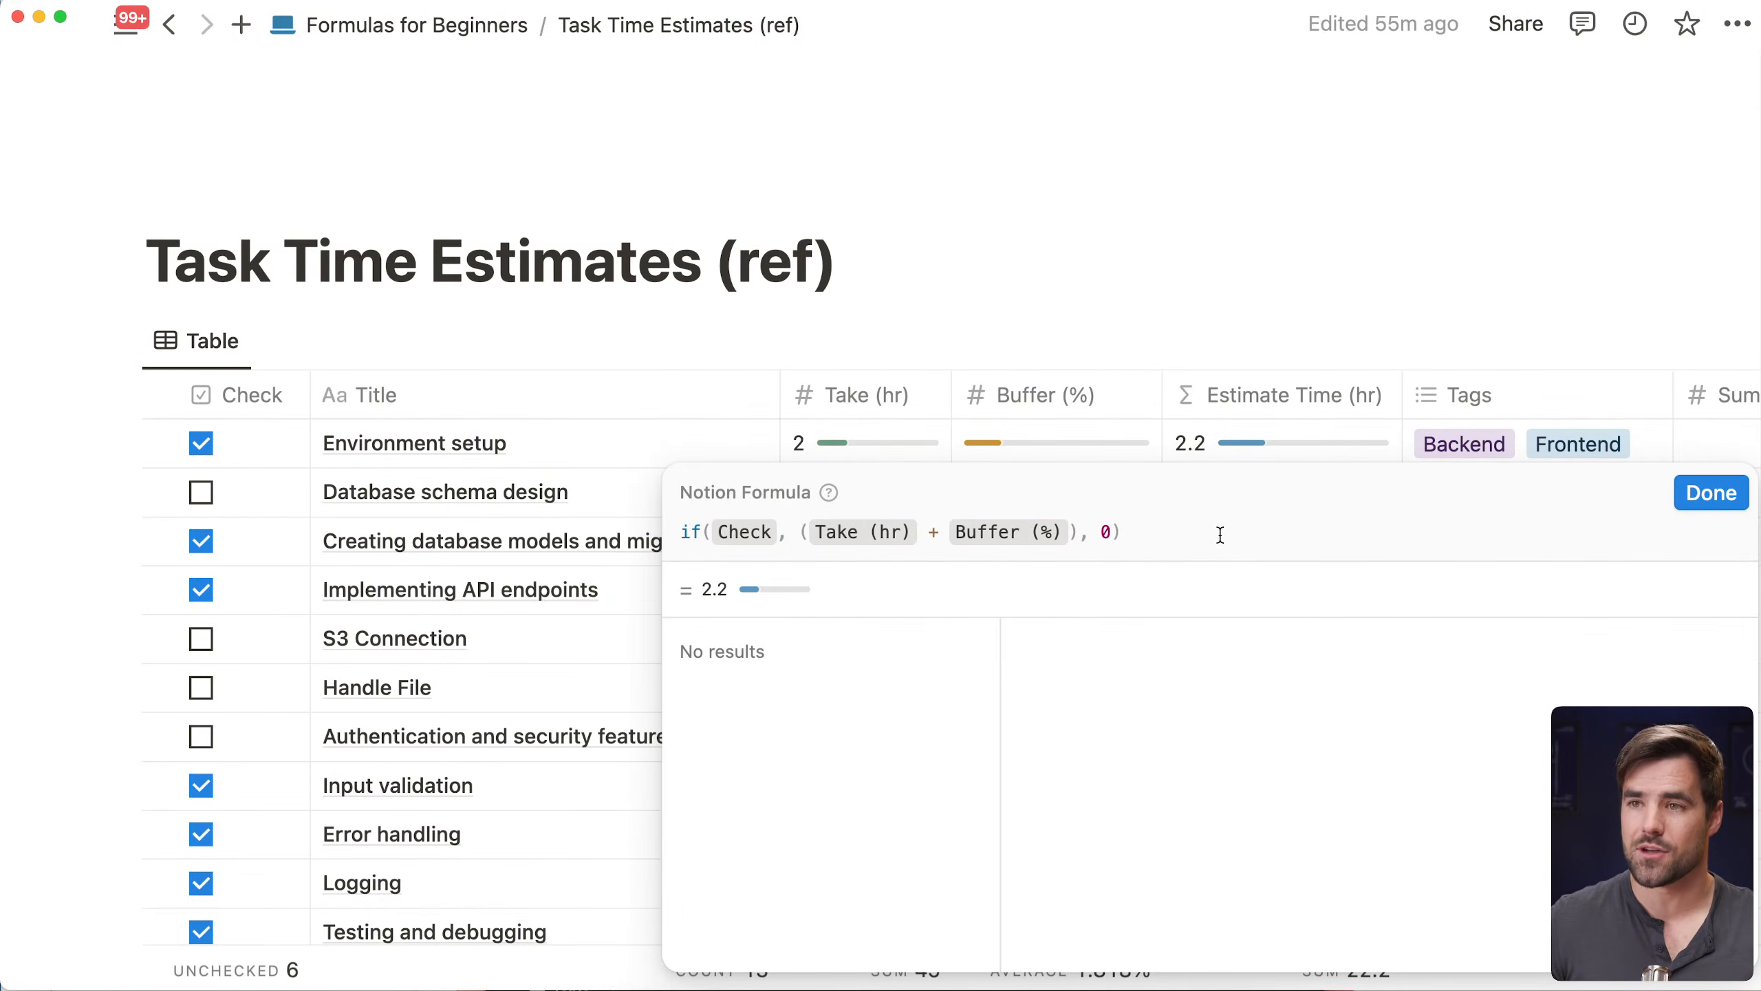
pyautogui.click(1686, 494)
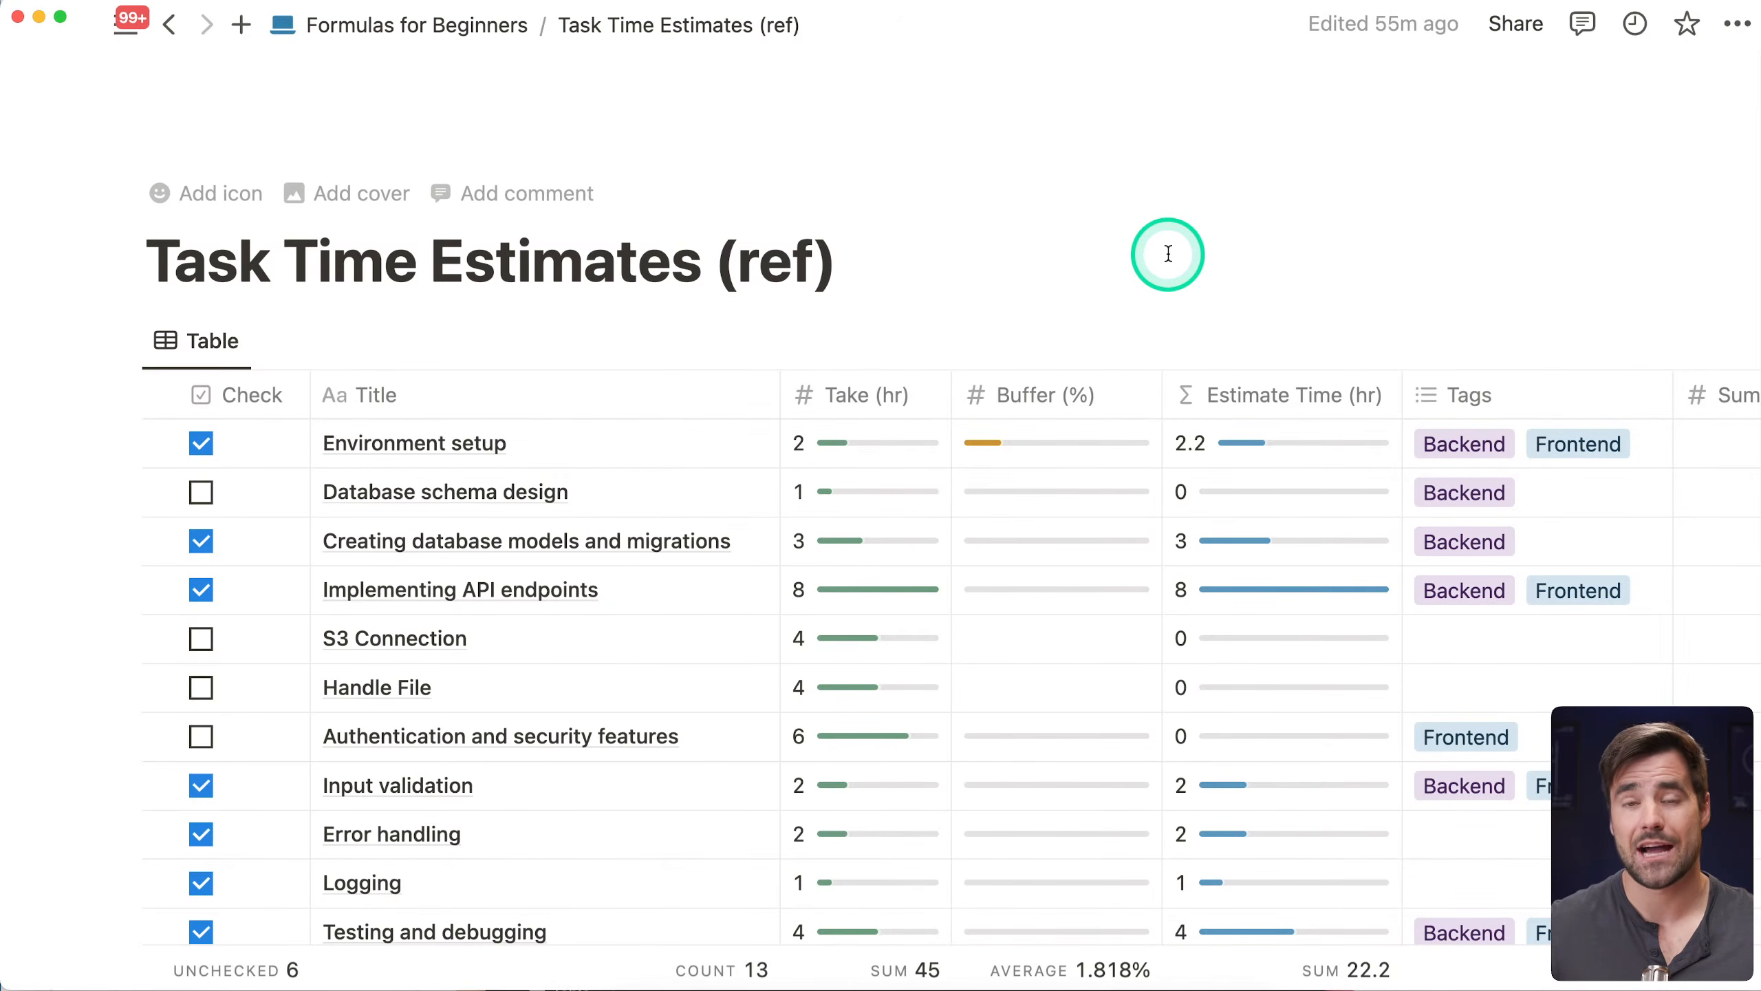
# Return to the Task Time Estimates database and widen the Schedule column to fit its full name
pyautogui.click(420, 31)
pyautogui.click(309, 620)
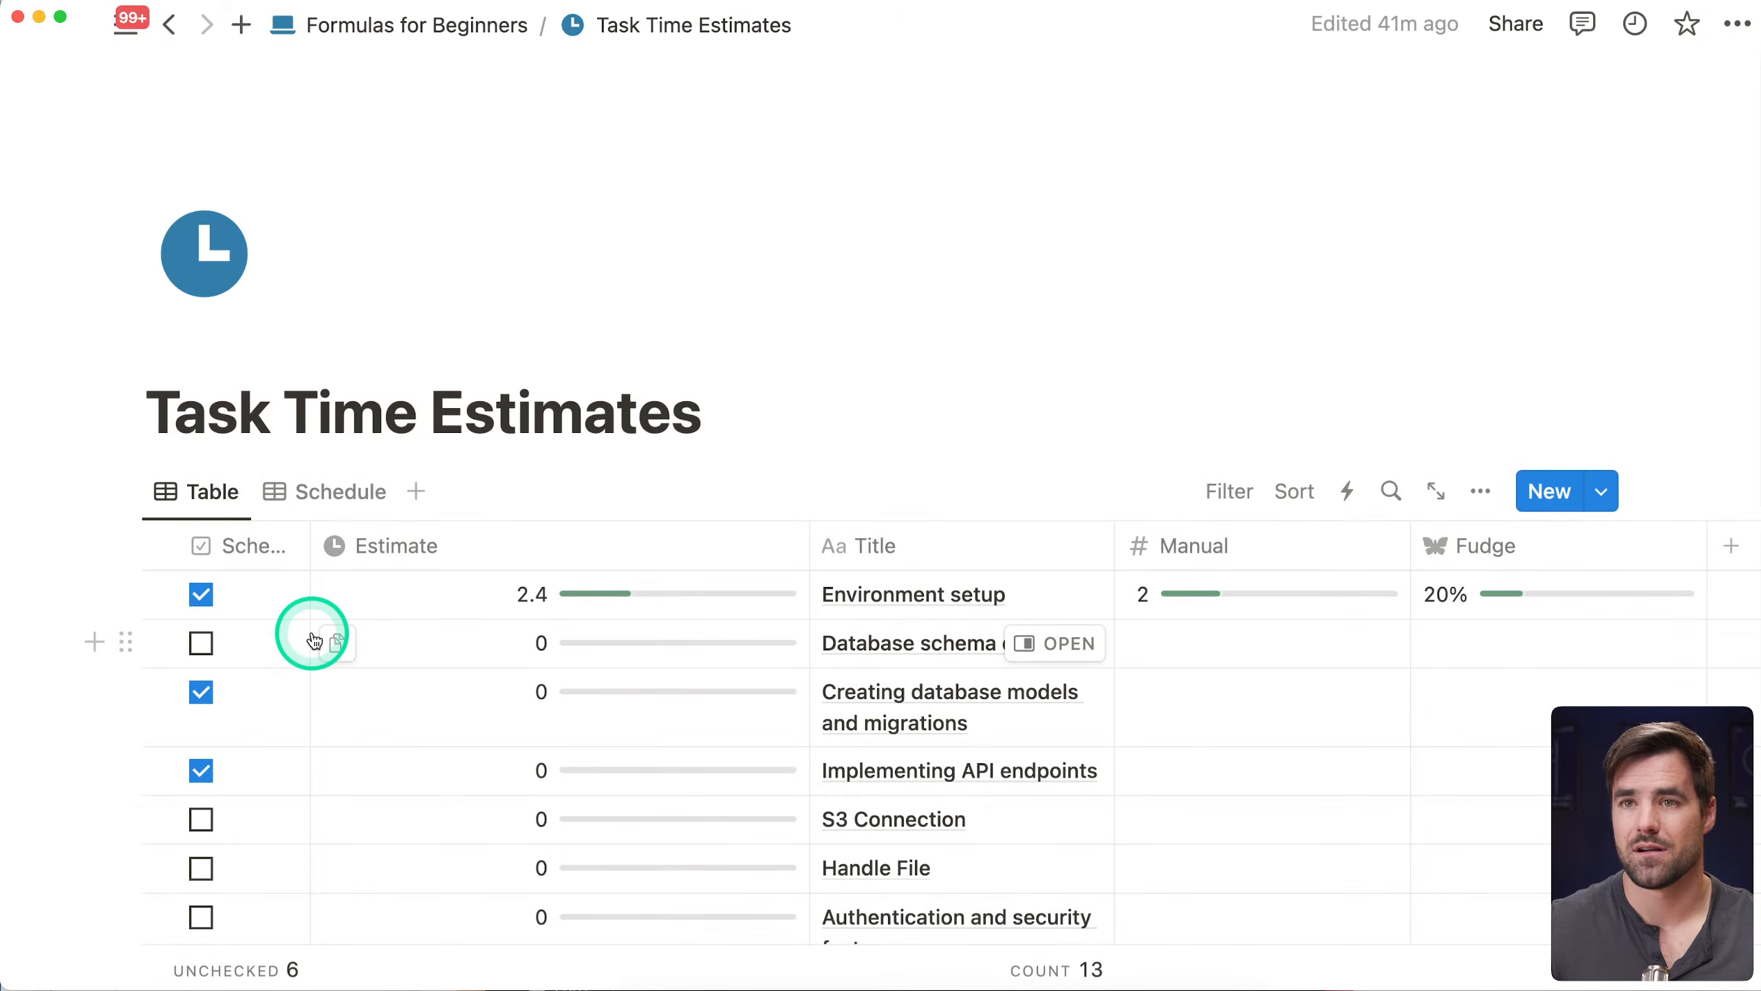
pyautogui.scroll(-3, 314, 637)
pyautogui.moveTo(352, 423); pyautogui.dragTo(369, 417)
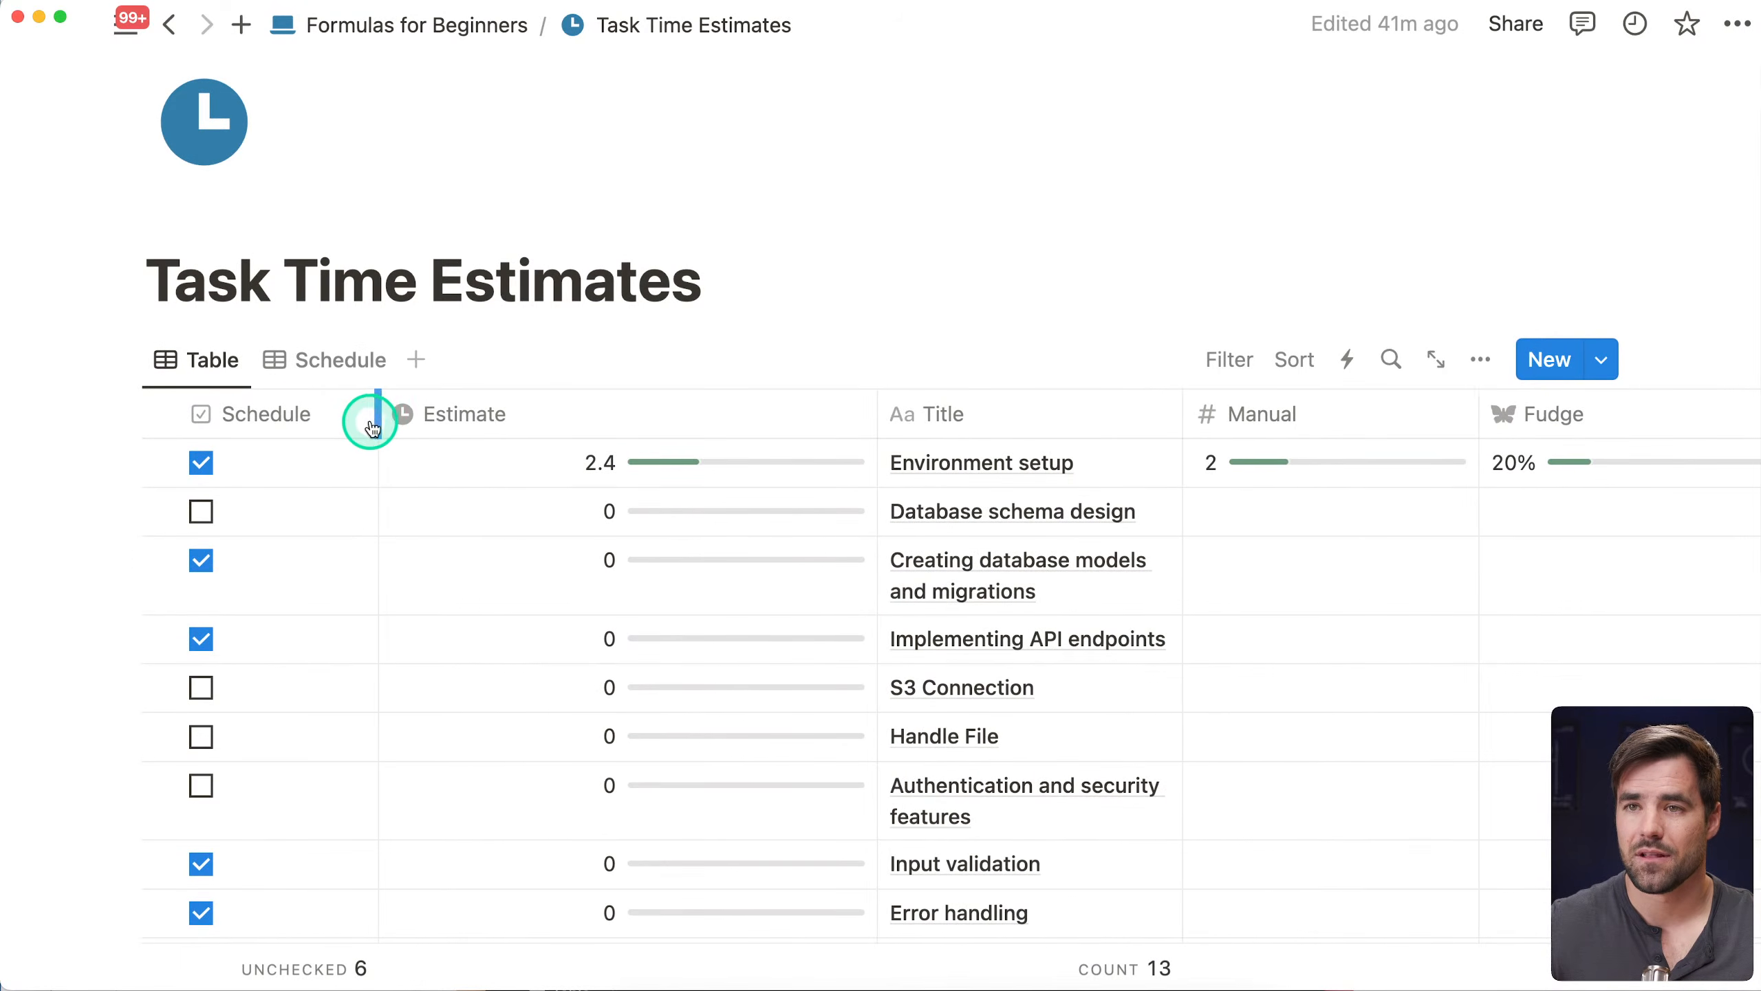
pyautogui.scroll(-2, 342, 486)
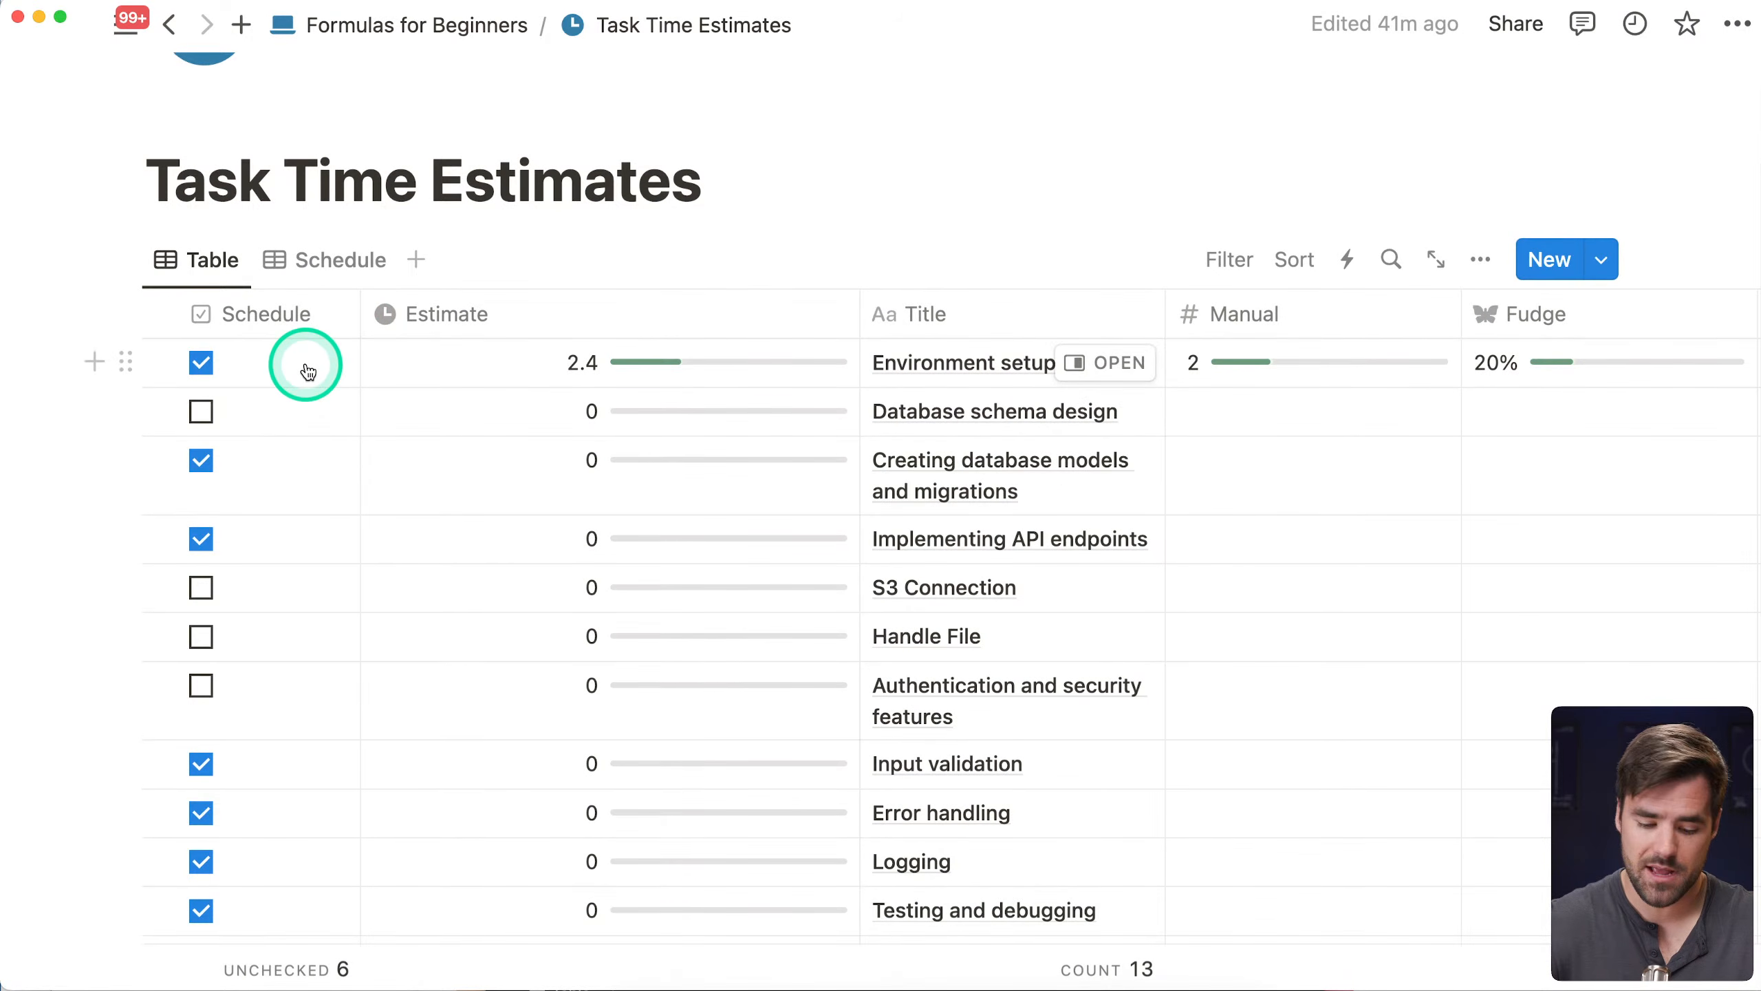
pyautogui.press('super+equal')
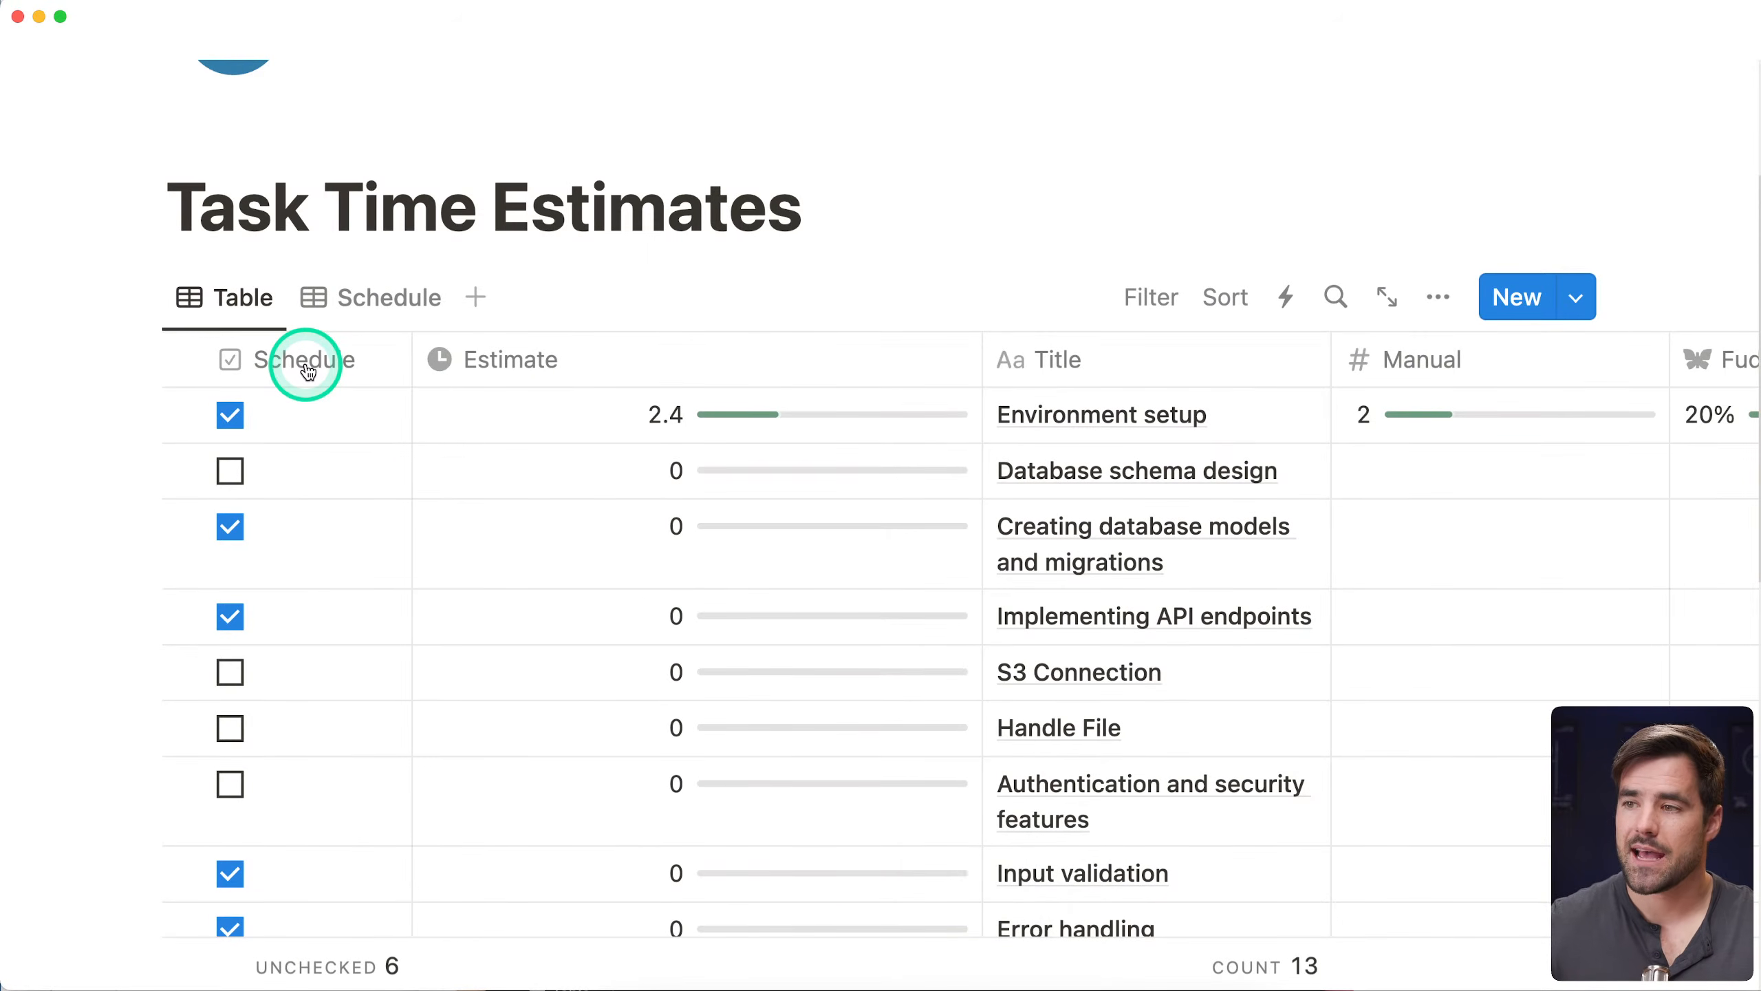
pyautogui.scroll(-1, 513, 447)
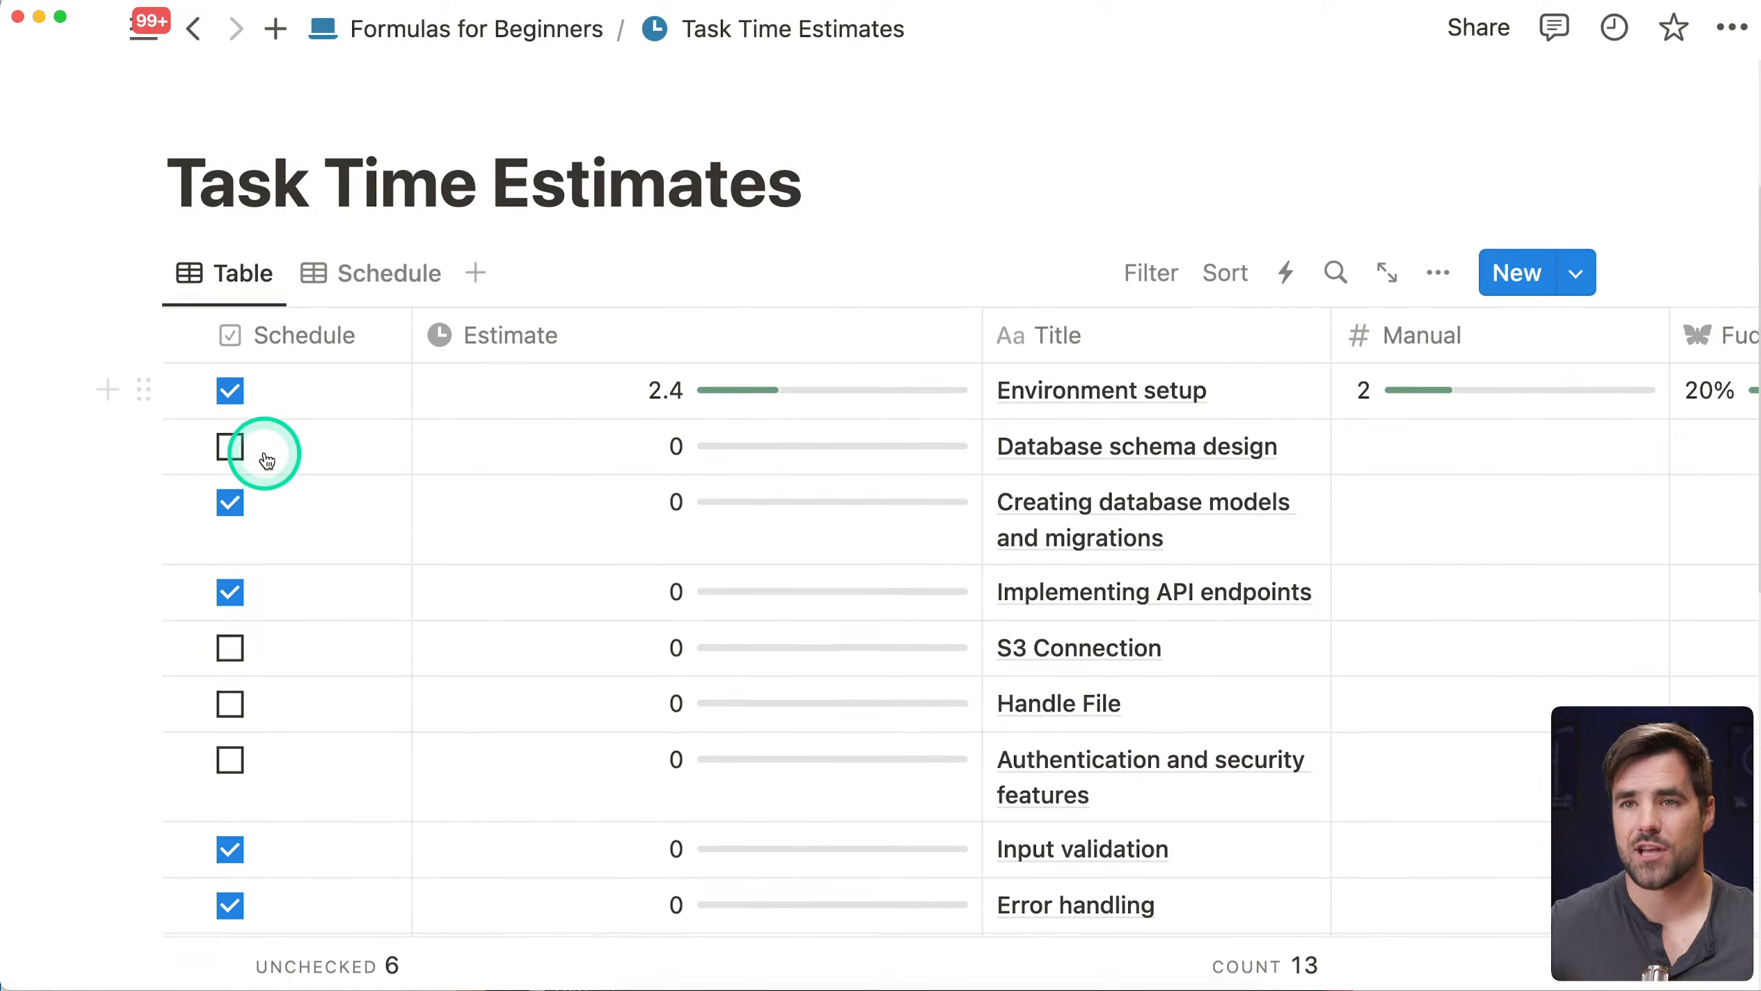
pyautogui.scroll(-2, 264, 452)
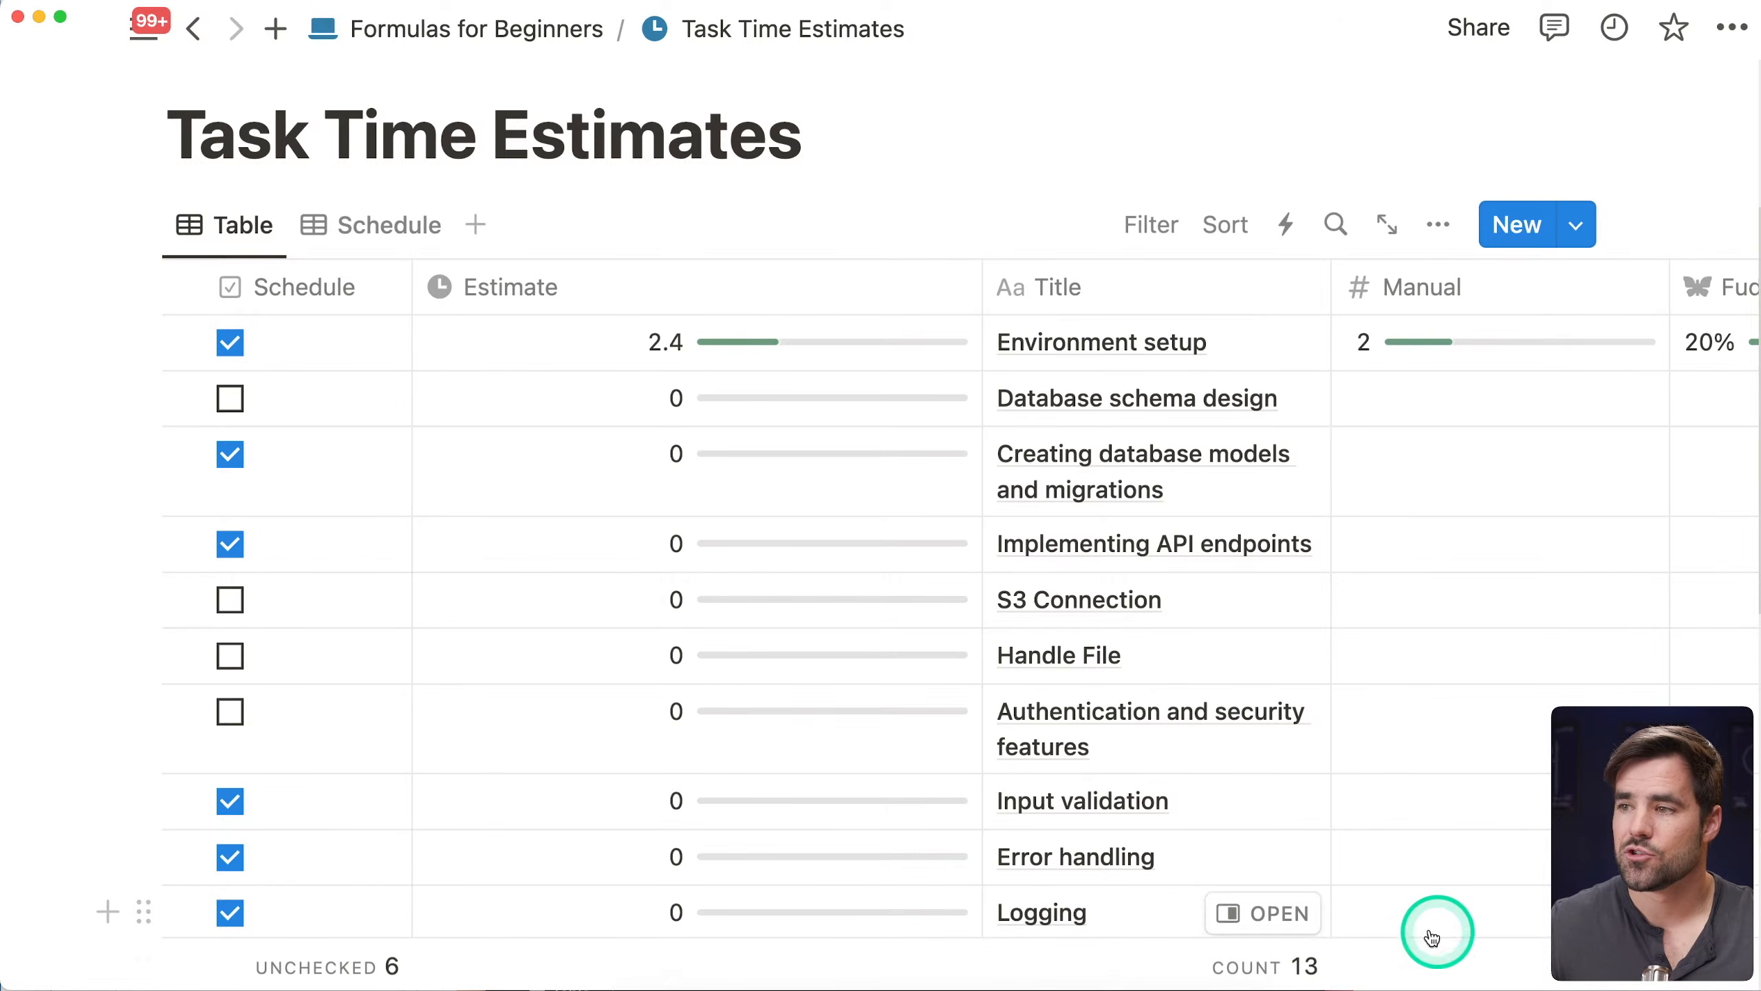
# Add a Sum calculation to the Estimate column
pyautogui.click(774, 966)
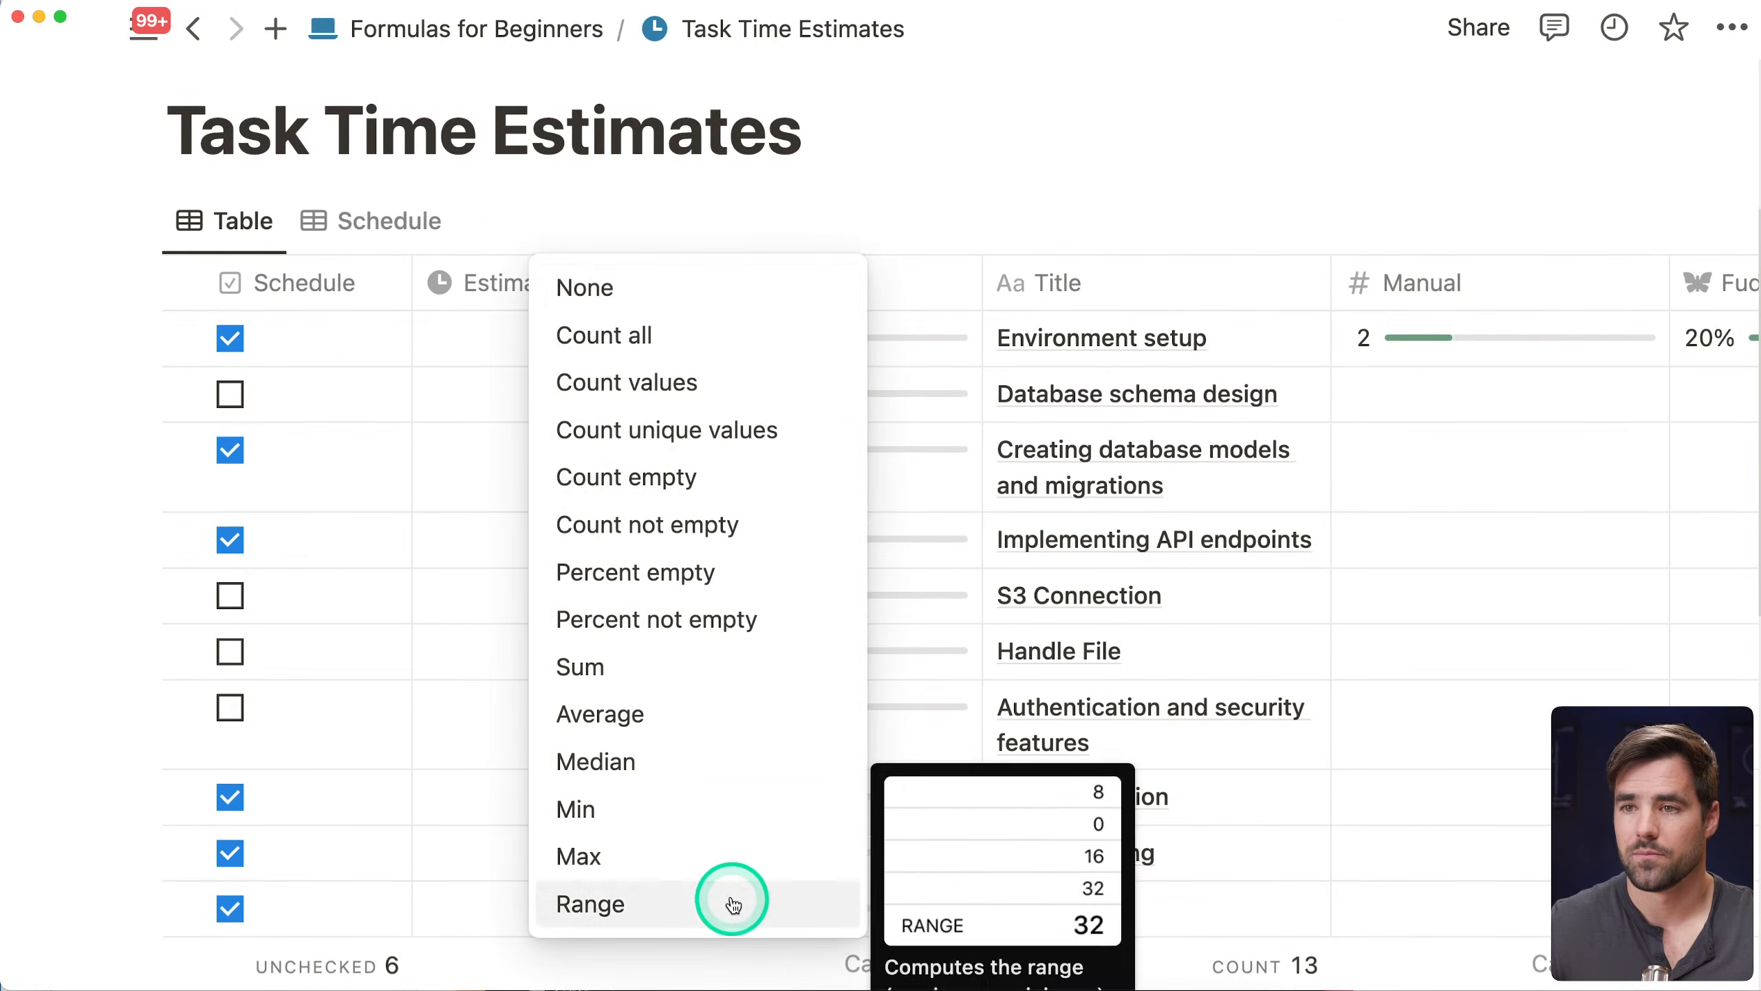
pyautogui.click(691, 670)
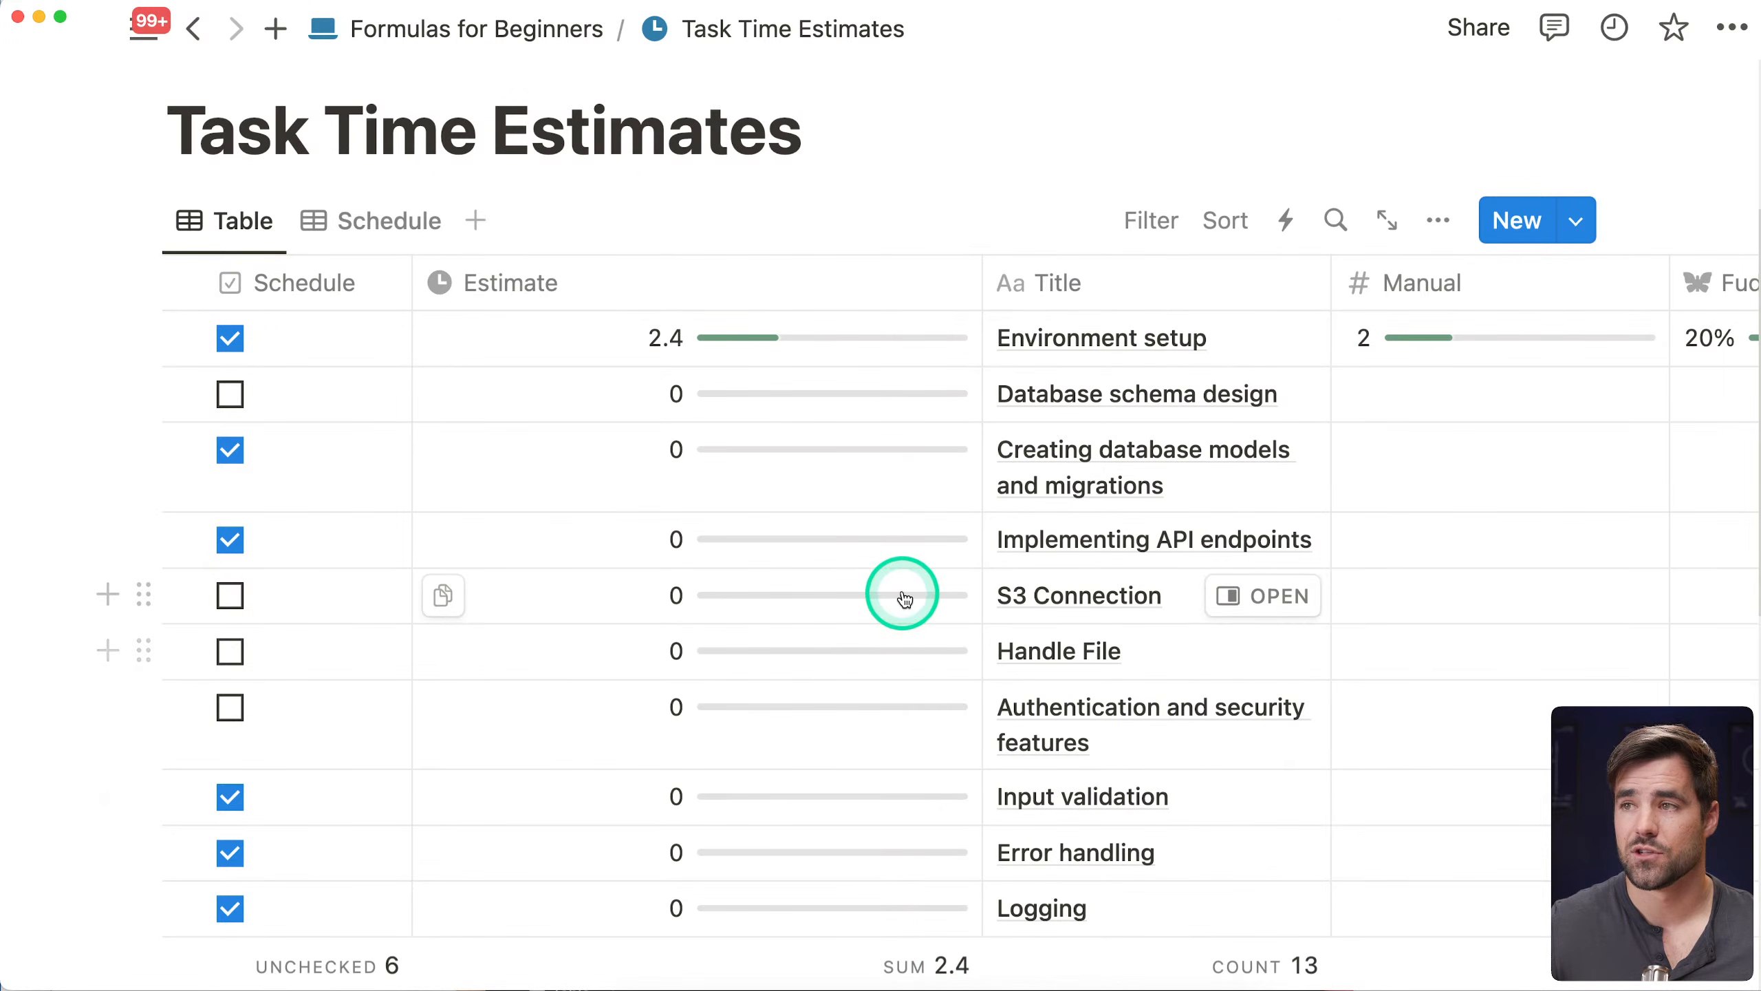
# Set the Database schema design task's Manual value to 3 and its Fudge value to 20%
pyautogui.click(1533, 401)
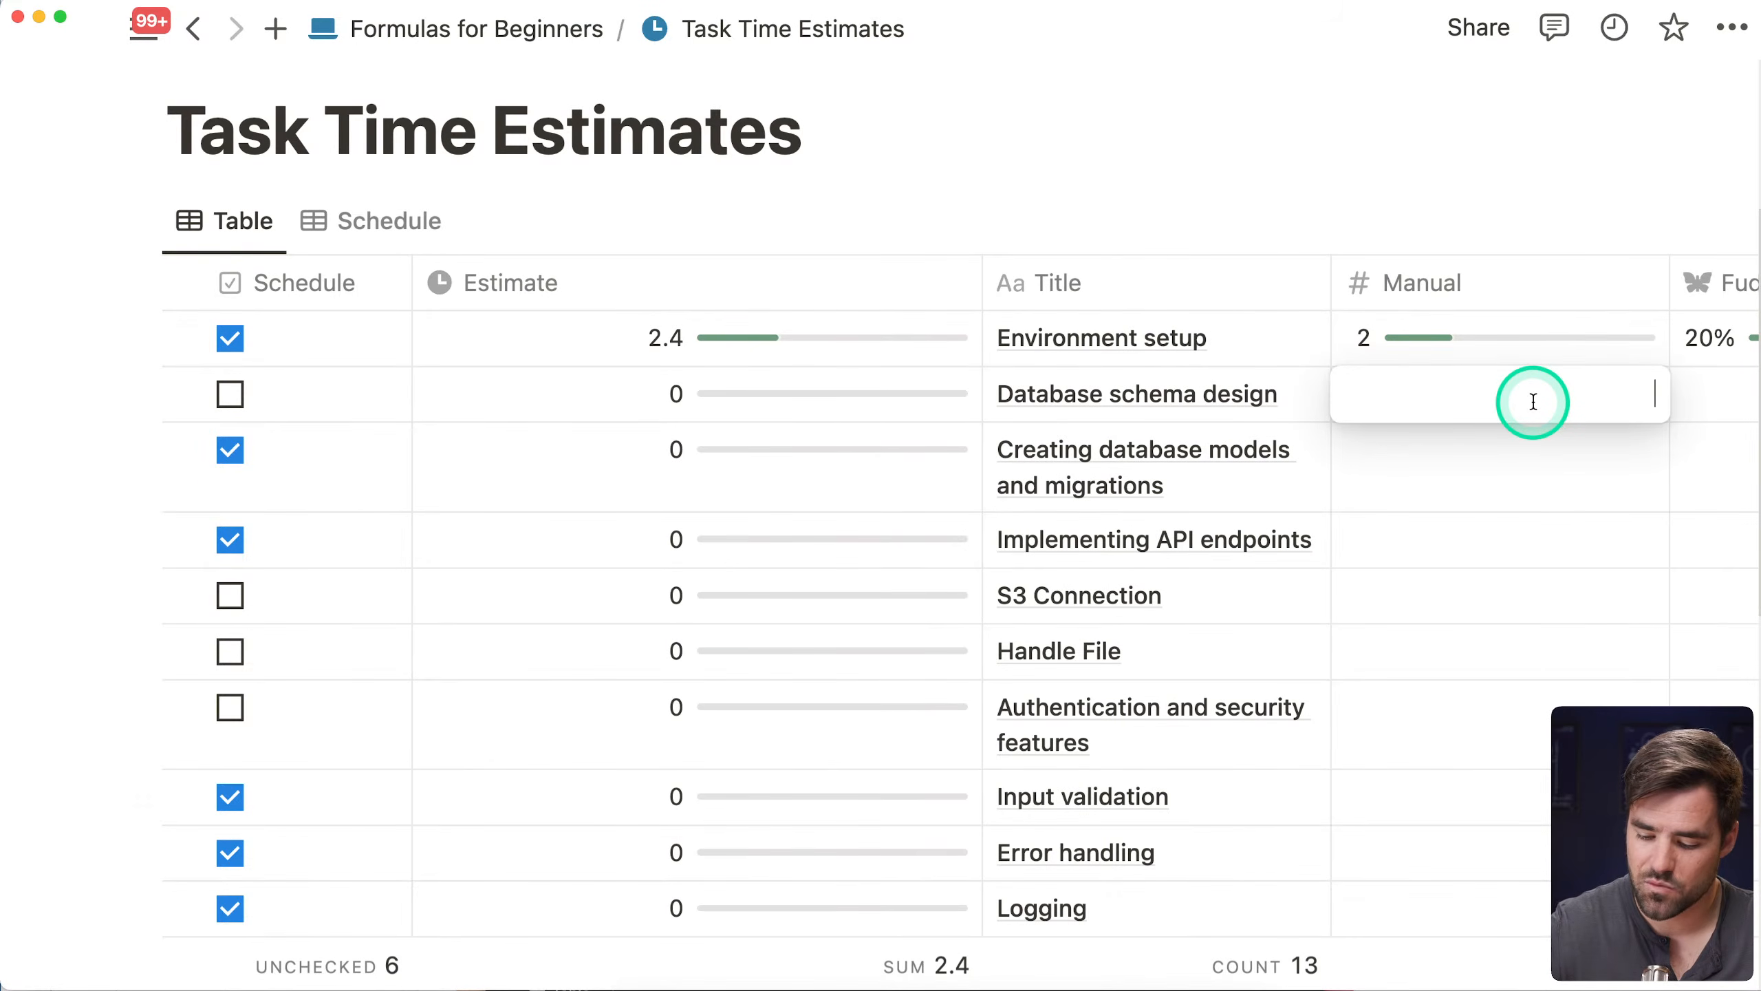
pyautogui.write('3')
pyautogui.press('Tab')
pyautogui.click(1446, 402)
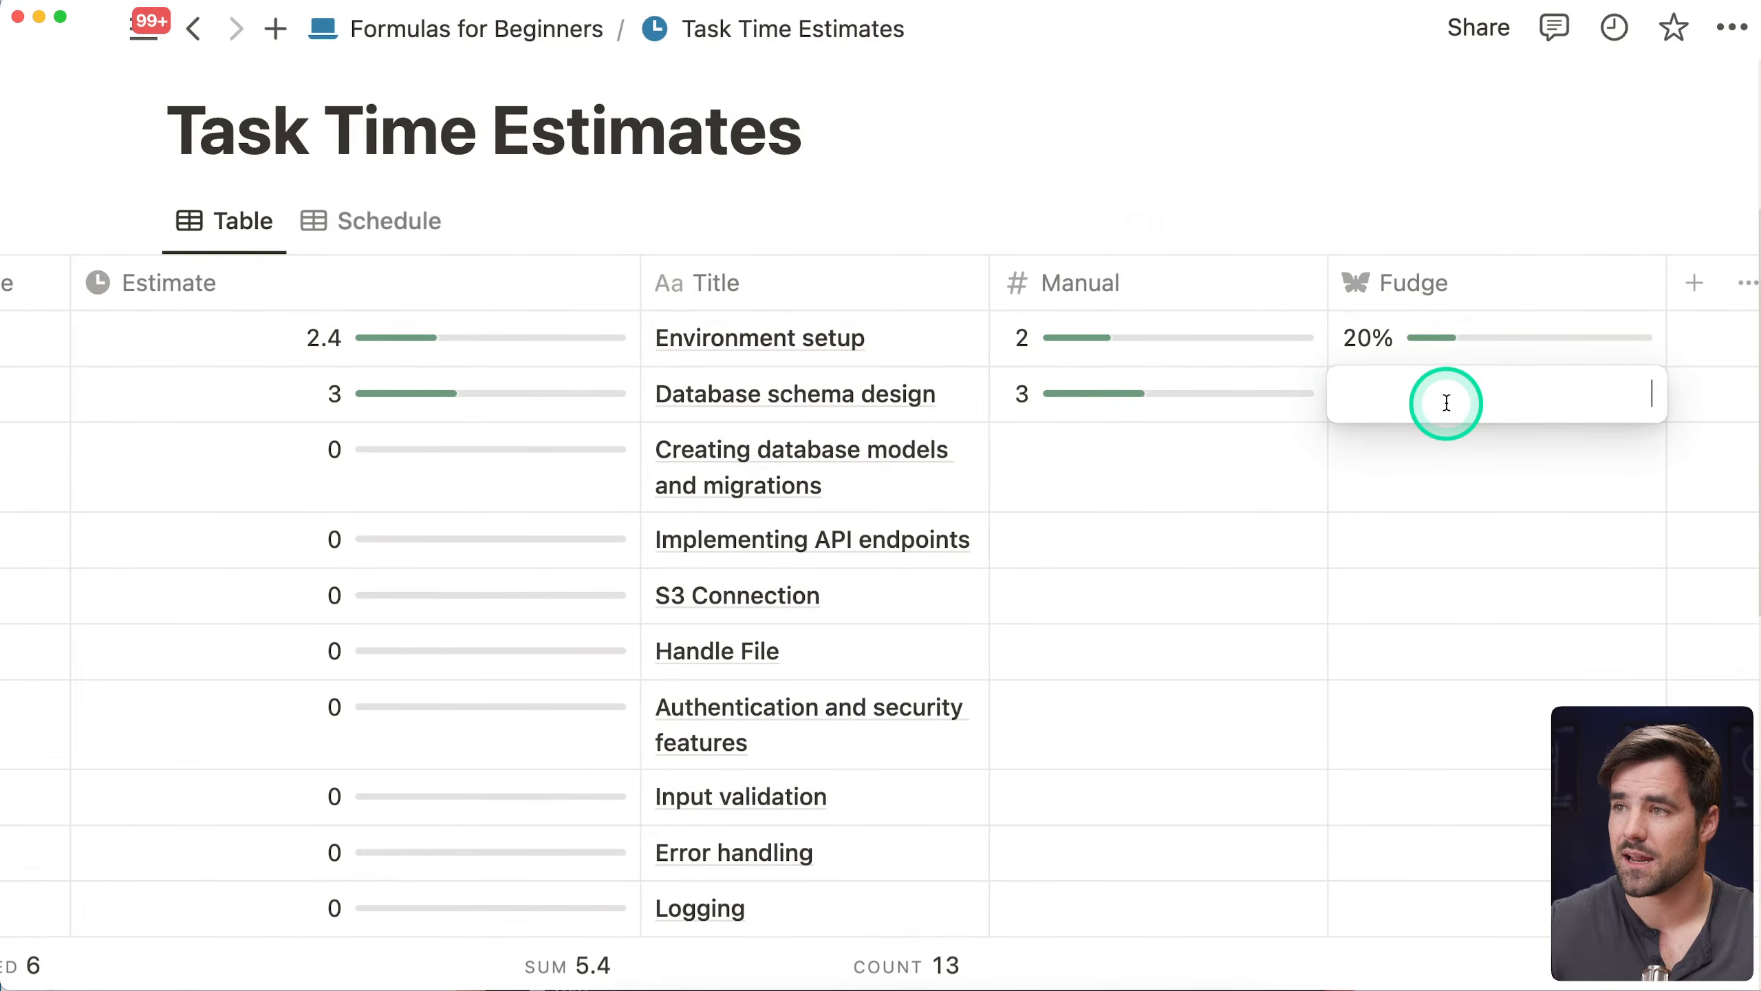
pyautogui.write('20')
pyautogui.press('Return')
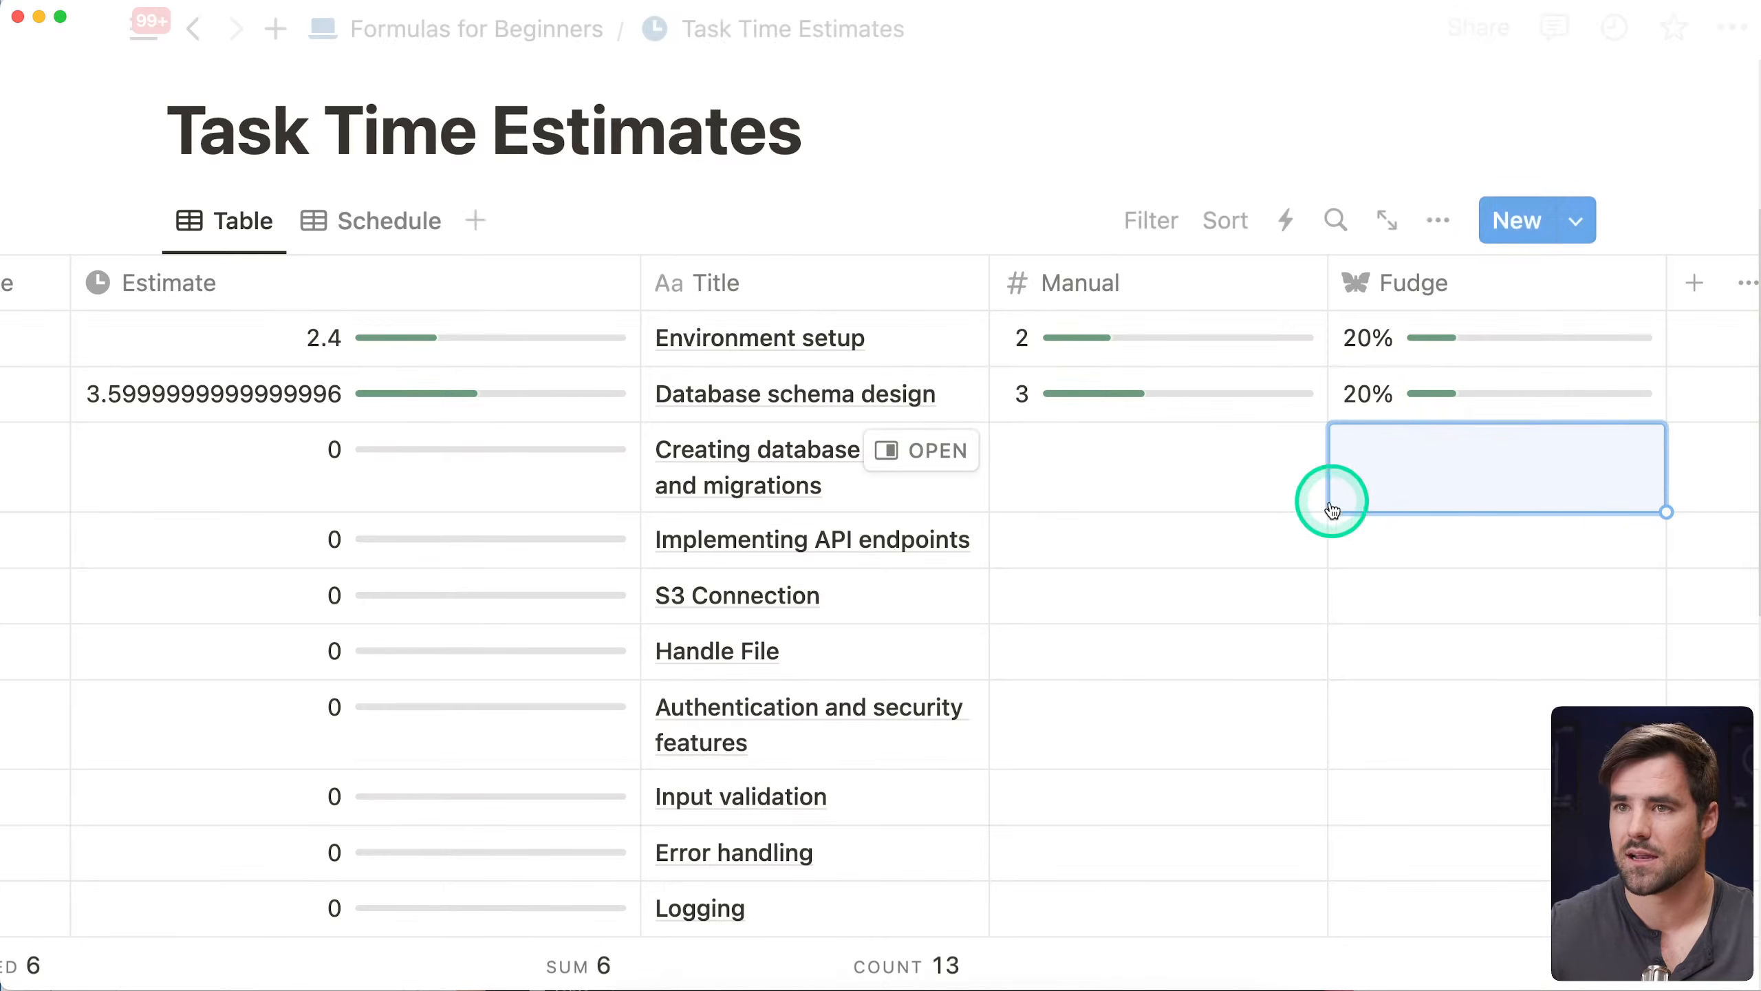
pyautogui.hscroll(-5, 1220, 628)
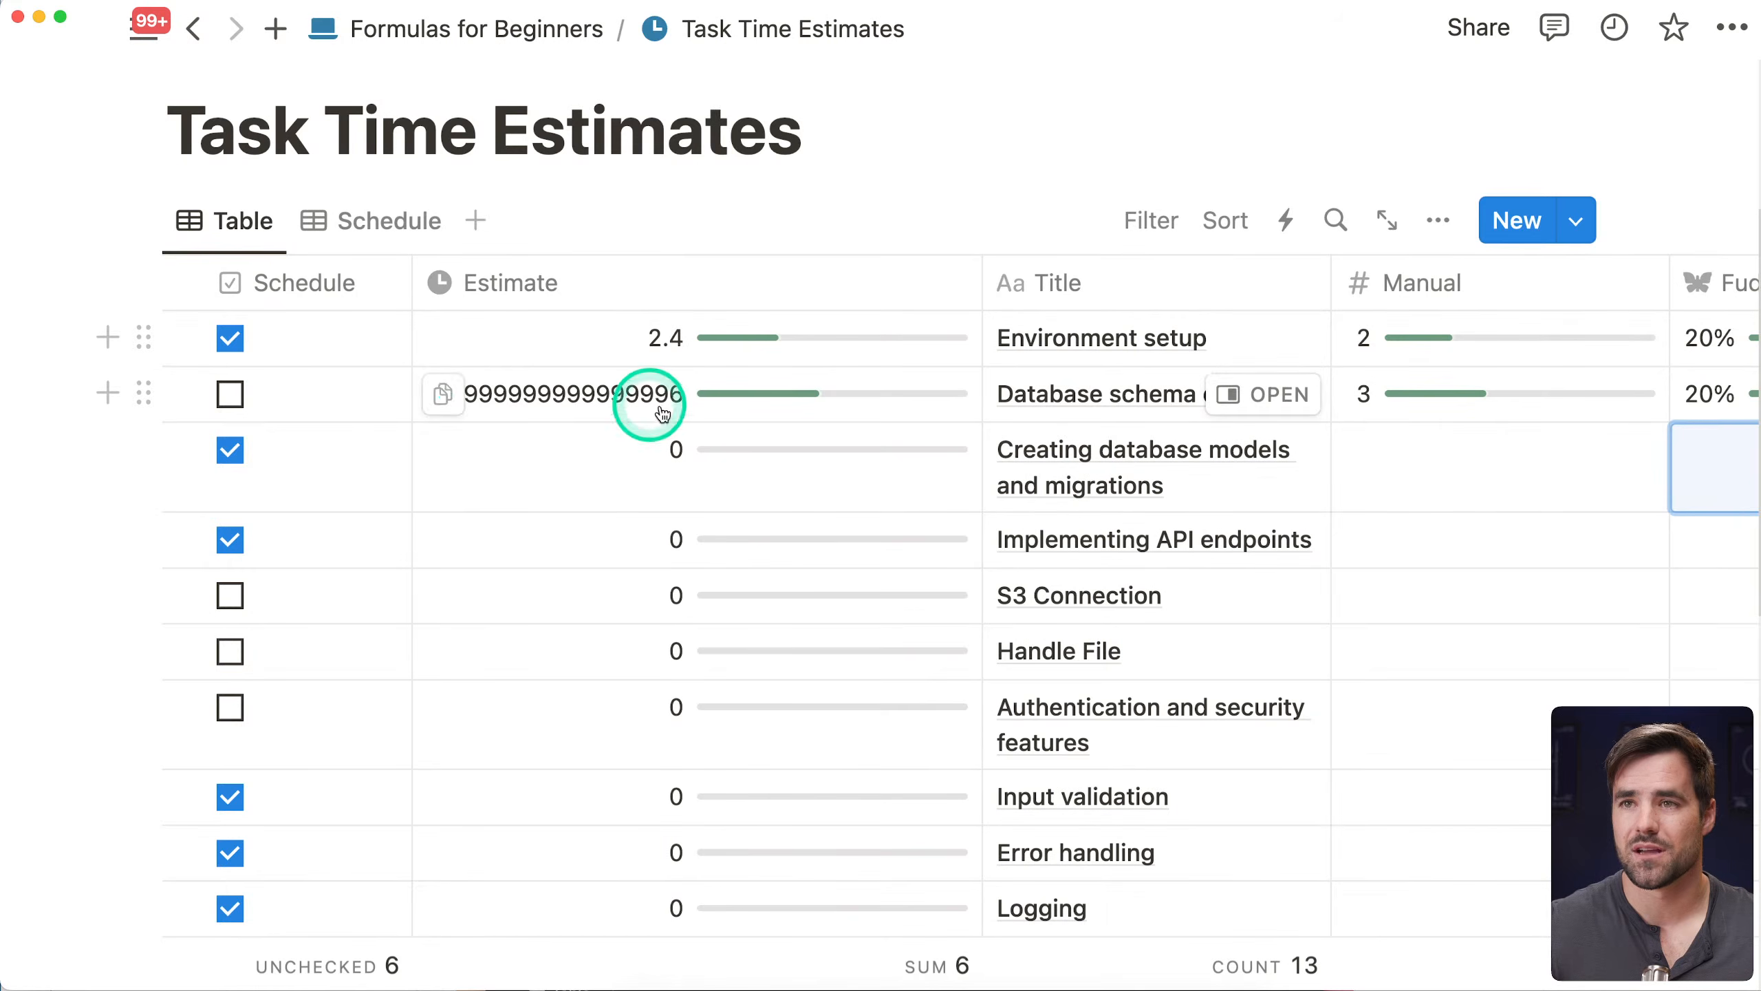
# Open the Estimate formula for editing and insert an empty line above Manual * (1 + Fudge)
pyautogui.click(774, 348)
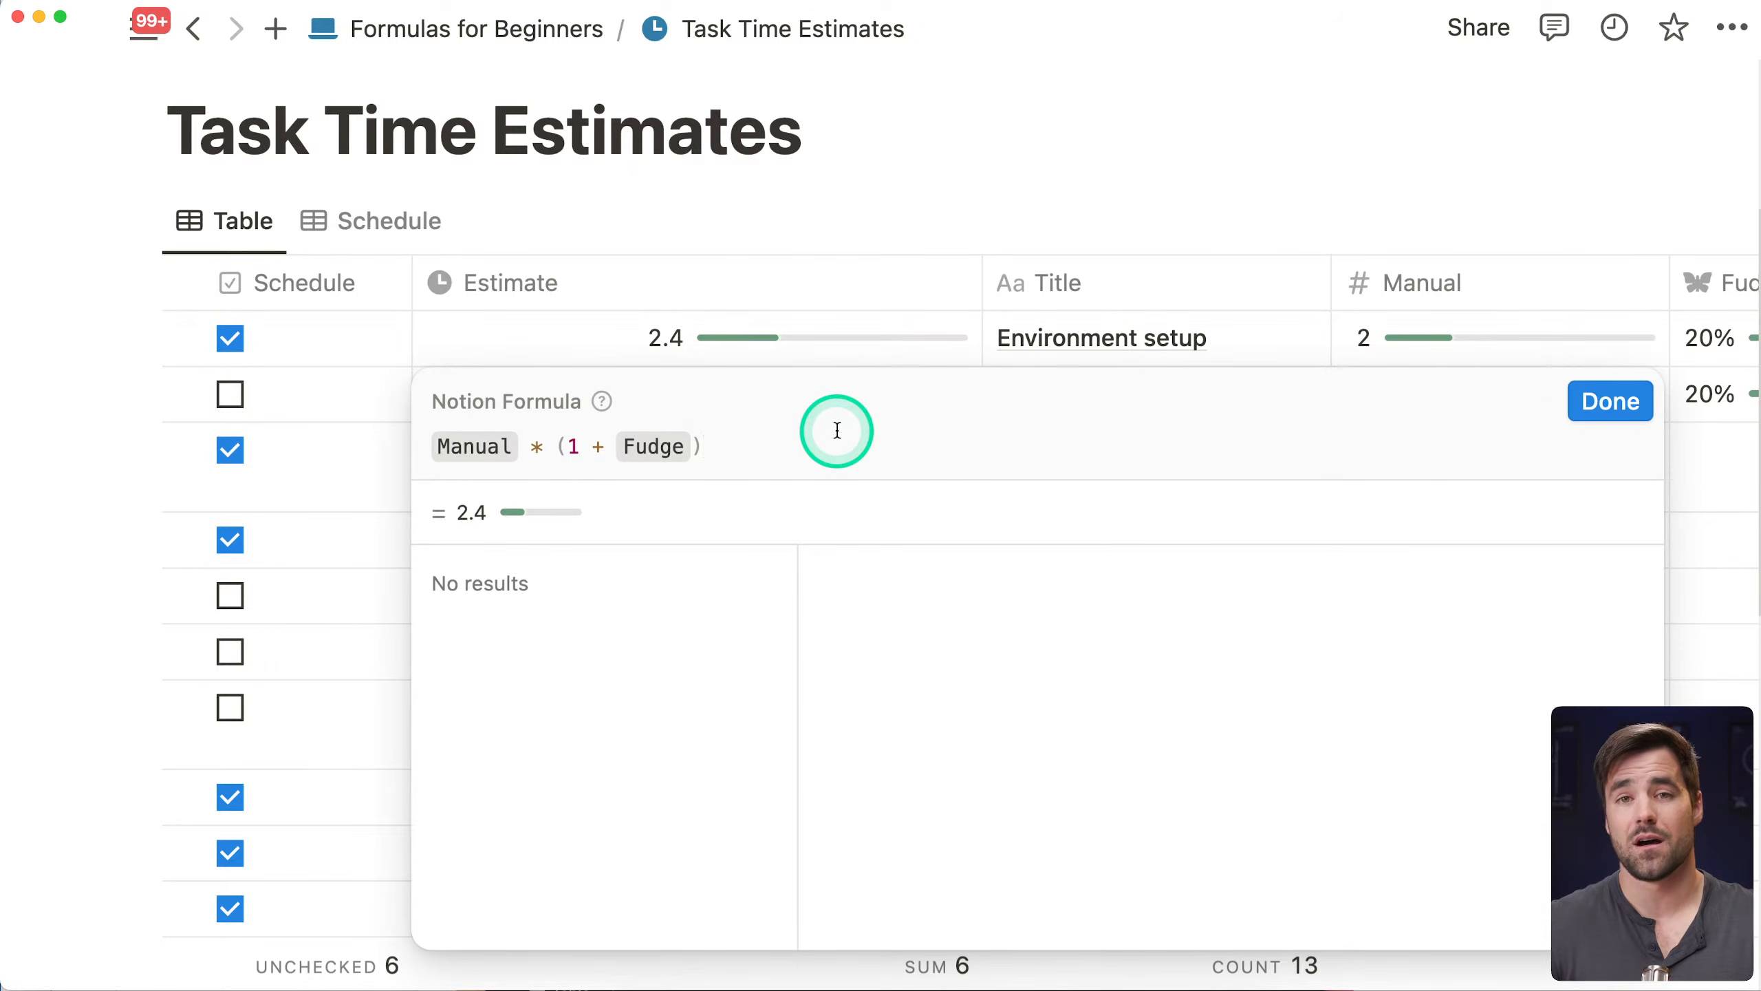
pyautogui.click(421, 455)
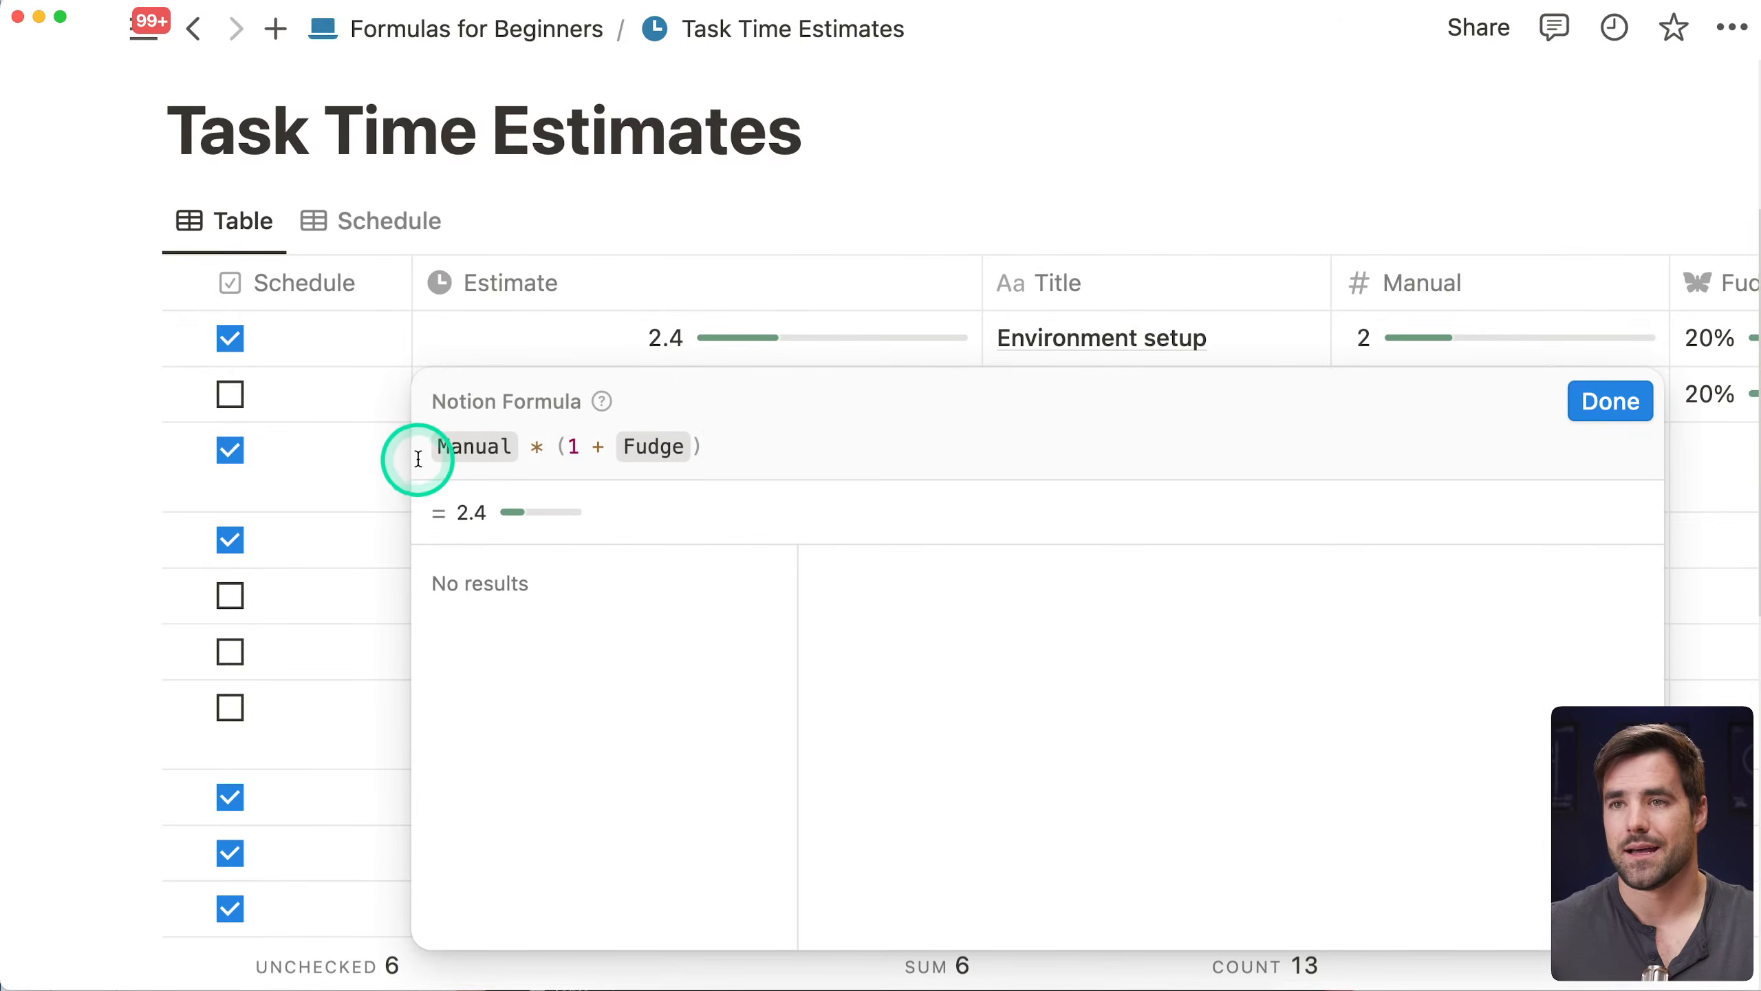
pyautogui.click(753, 447)
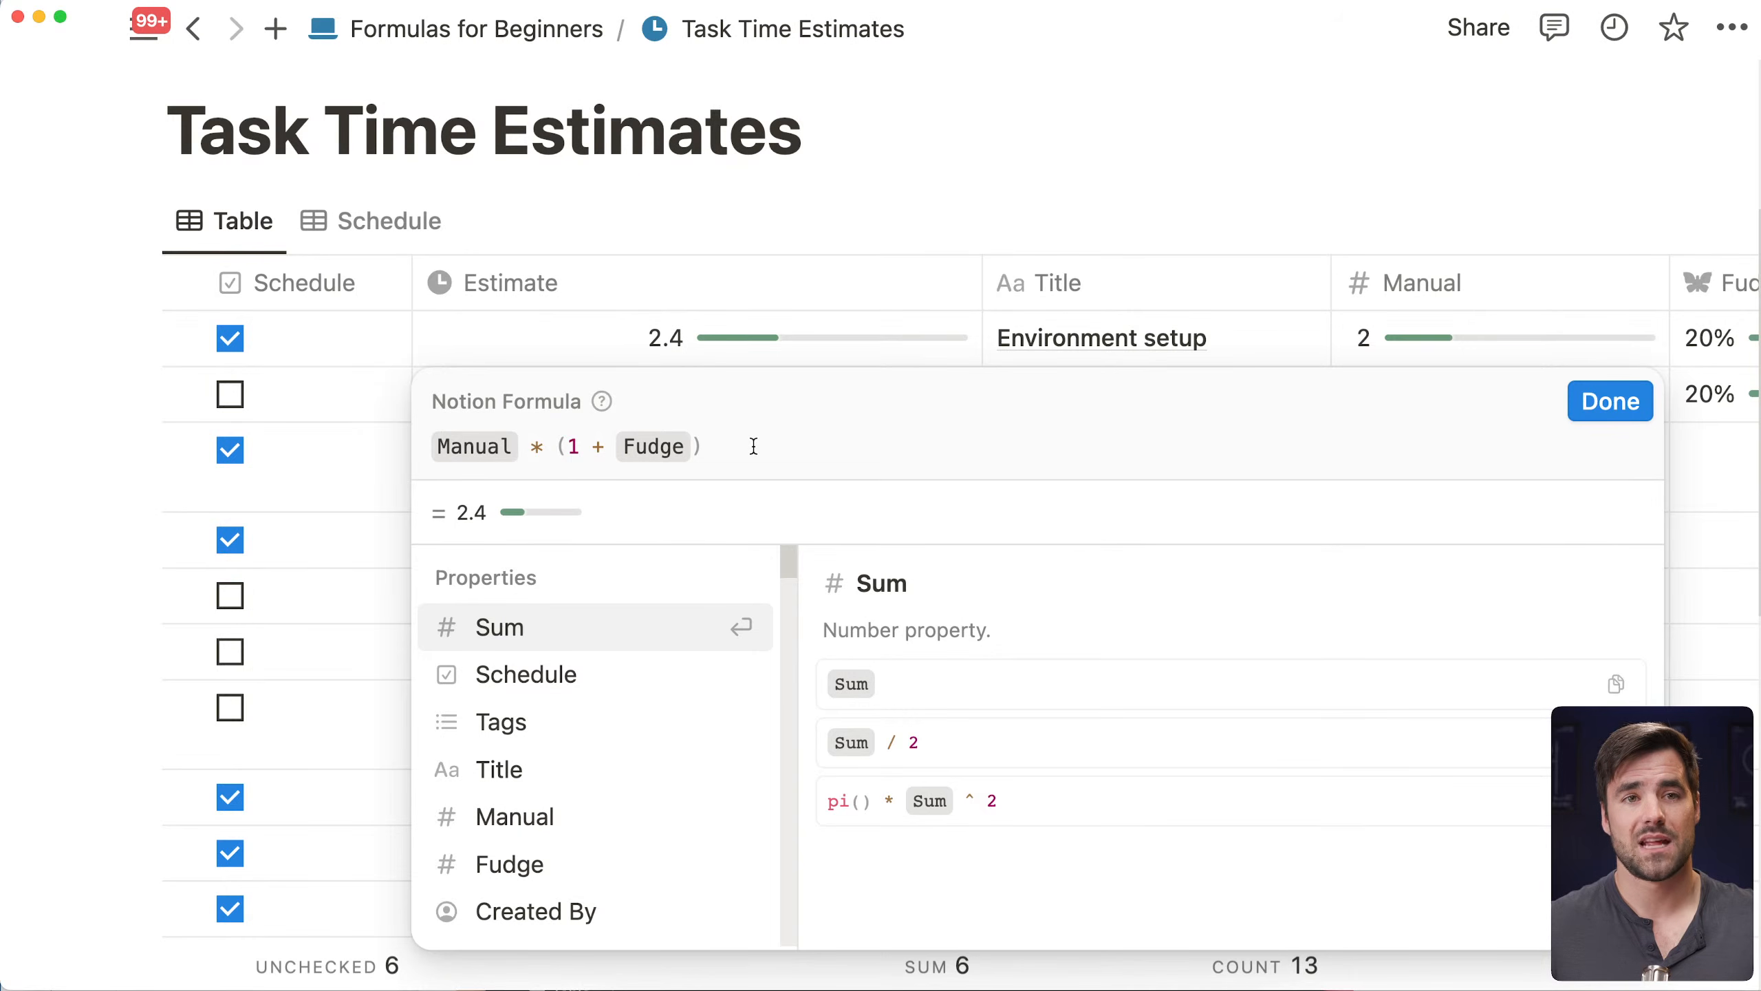
pyautogui.press('Return')
pyautogui.click(754, 447)
pyautogui.press('super+z')
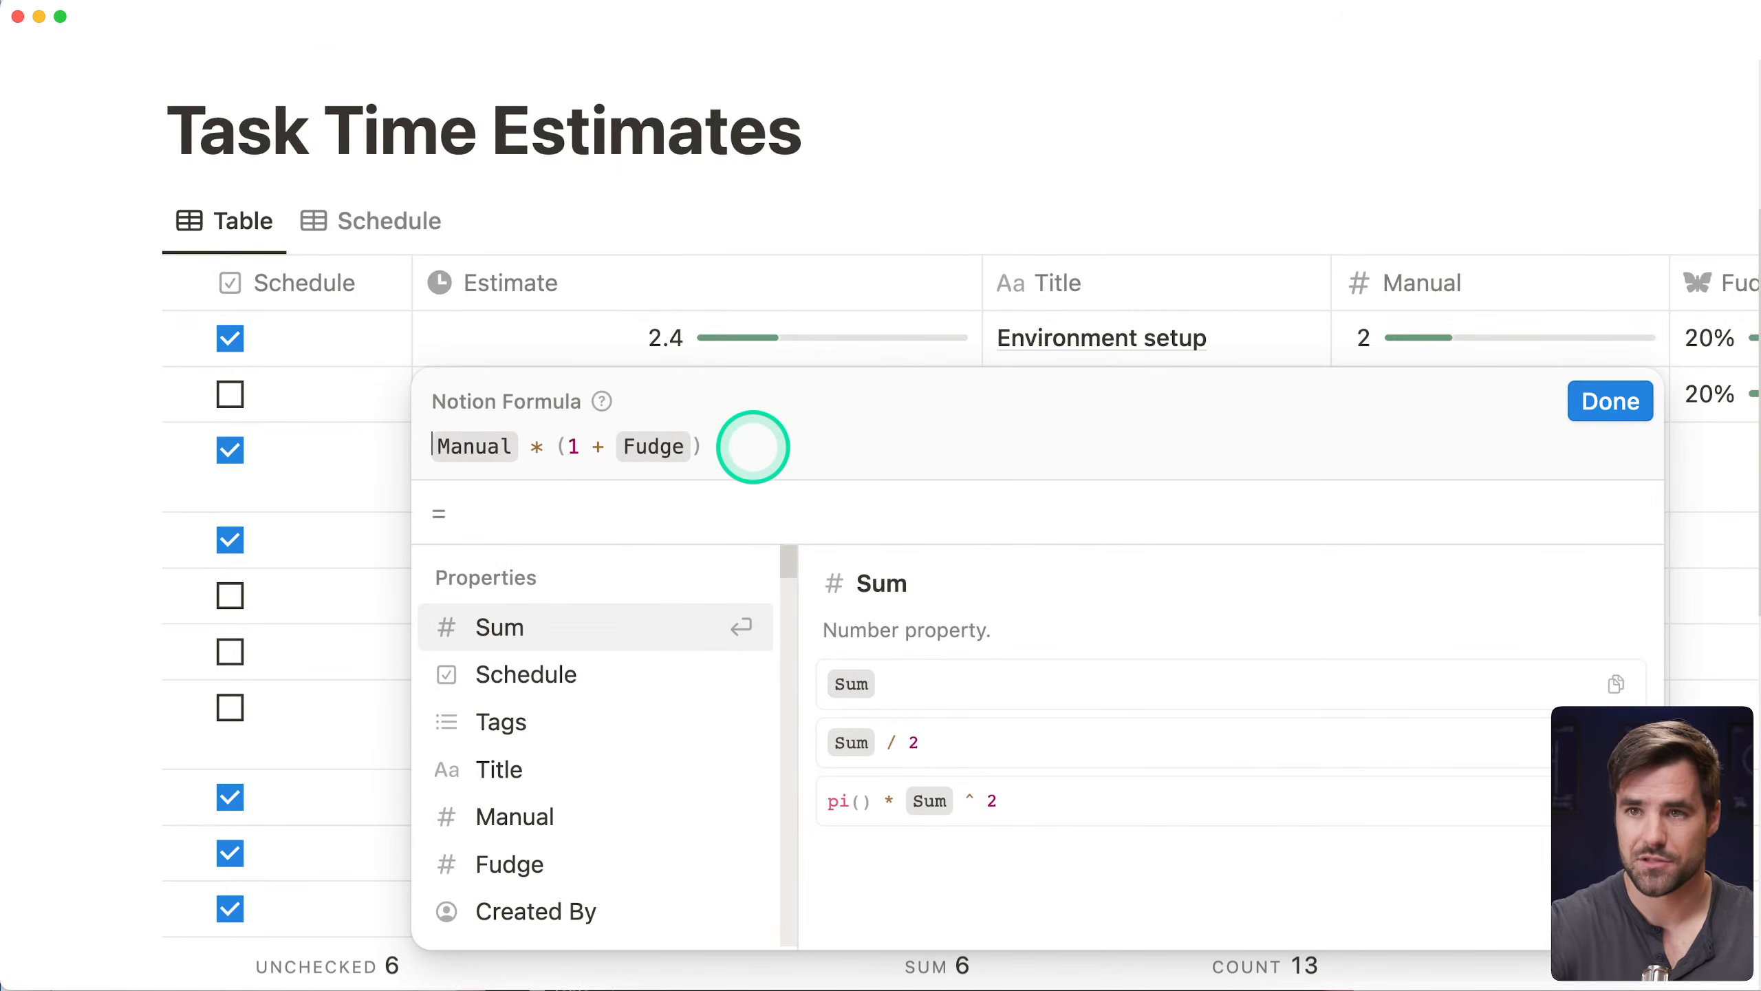
pyautogui.hotkey('shift', 'Return')
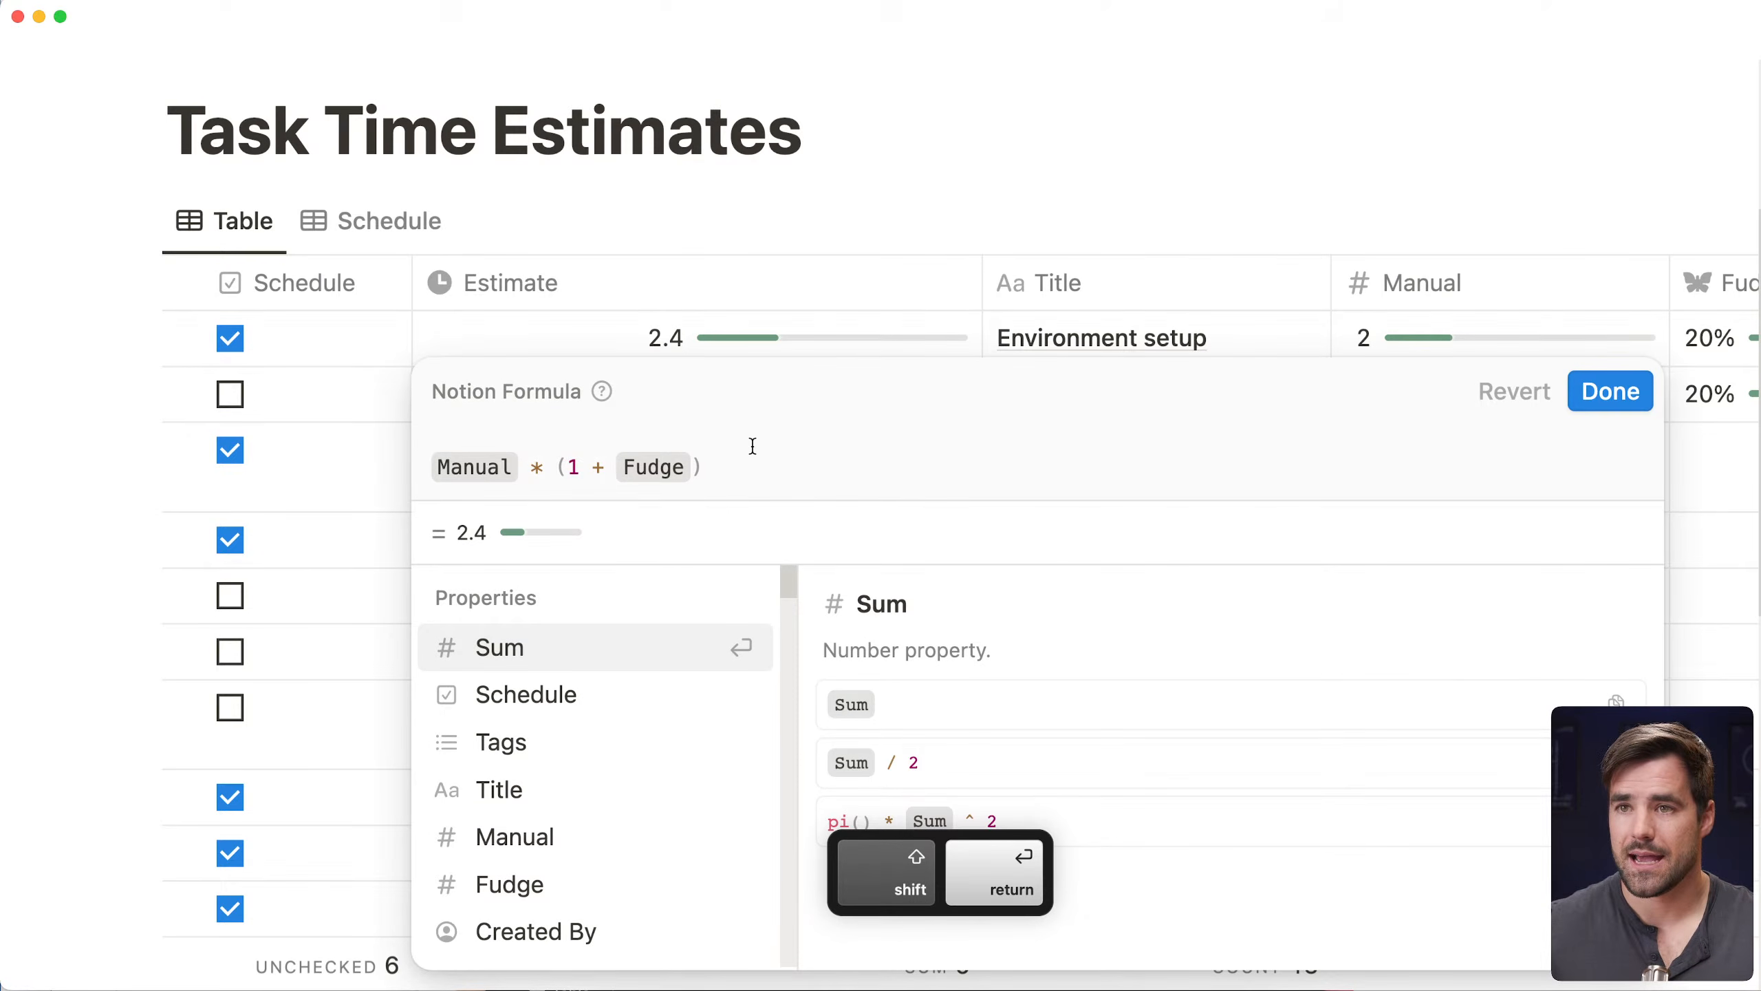
# Add an if() function on the empty first line, with its parentheses split across separate lines
pyautogui.click(481, 440)
pyautogui.click(924, 441)
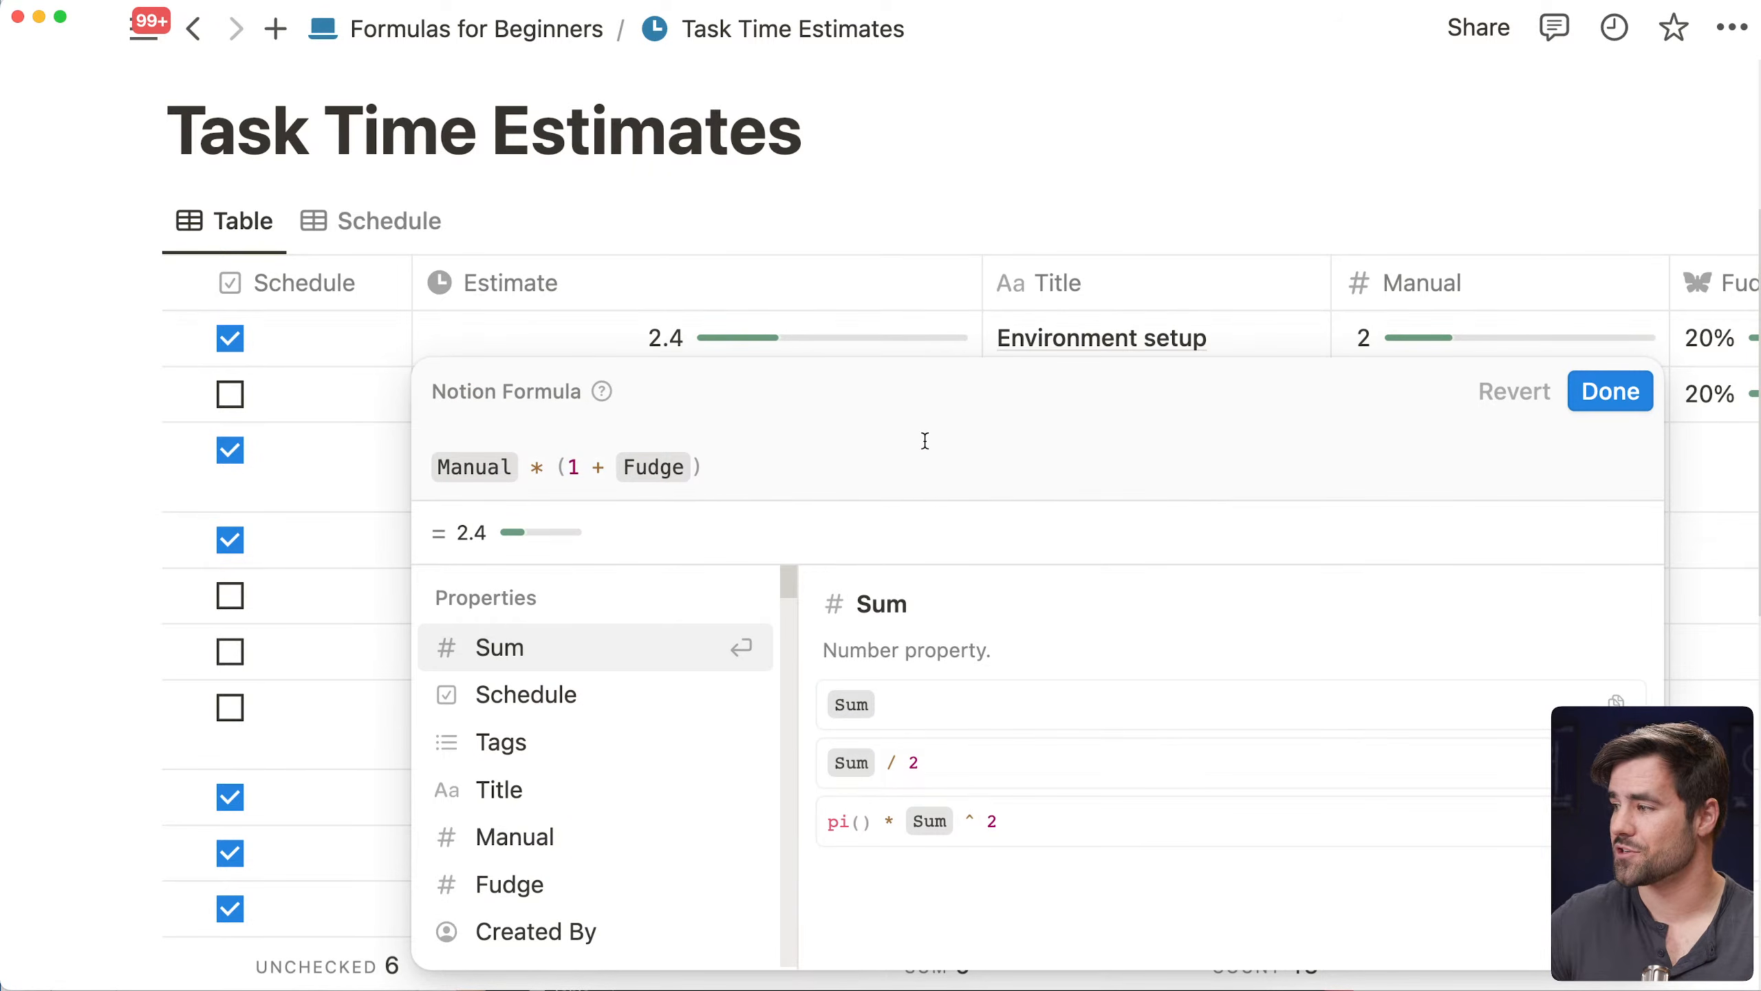
pyautogui.click(593, 423)
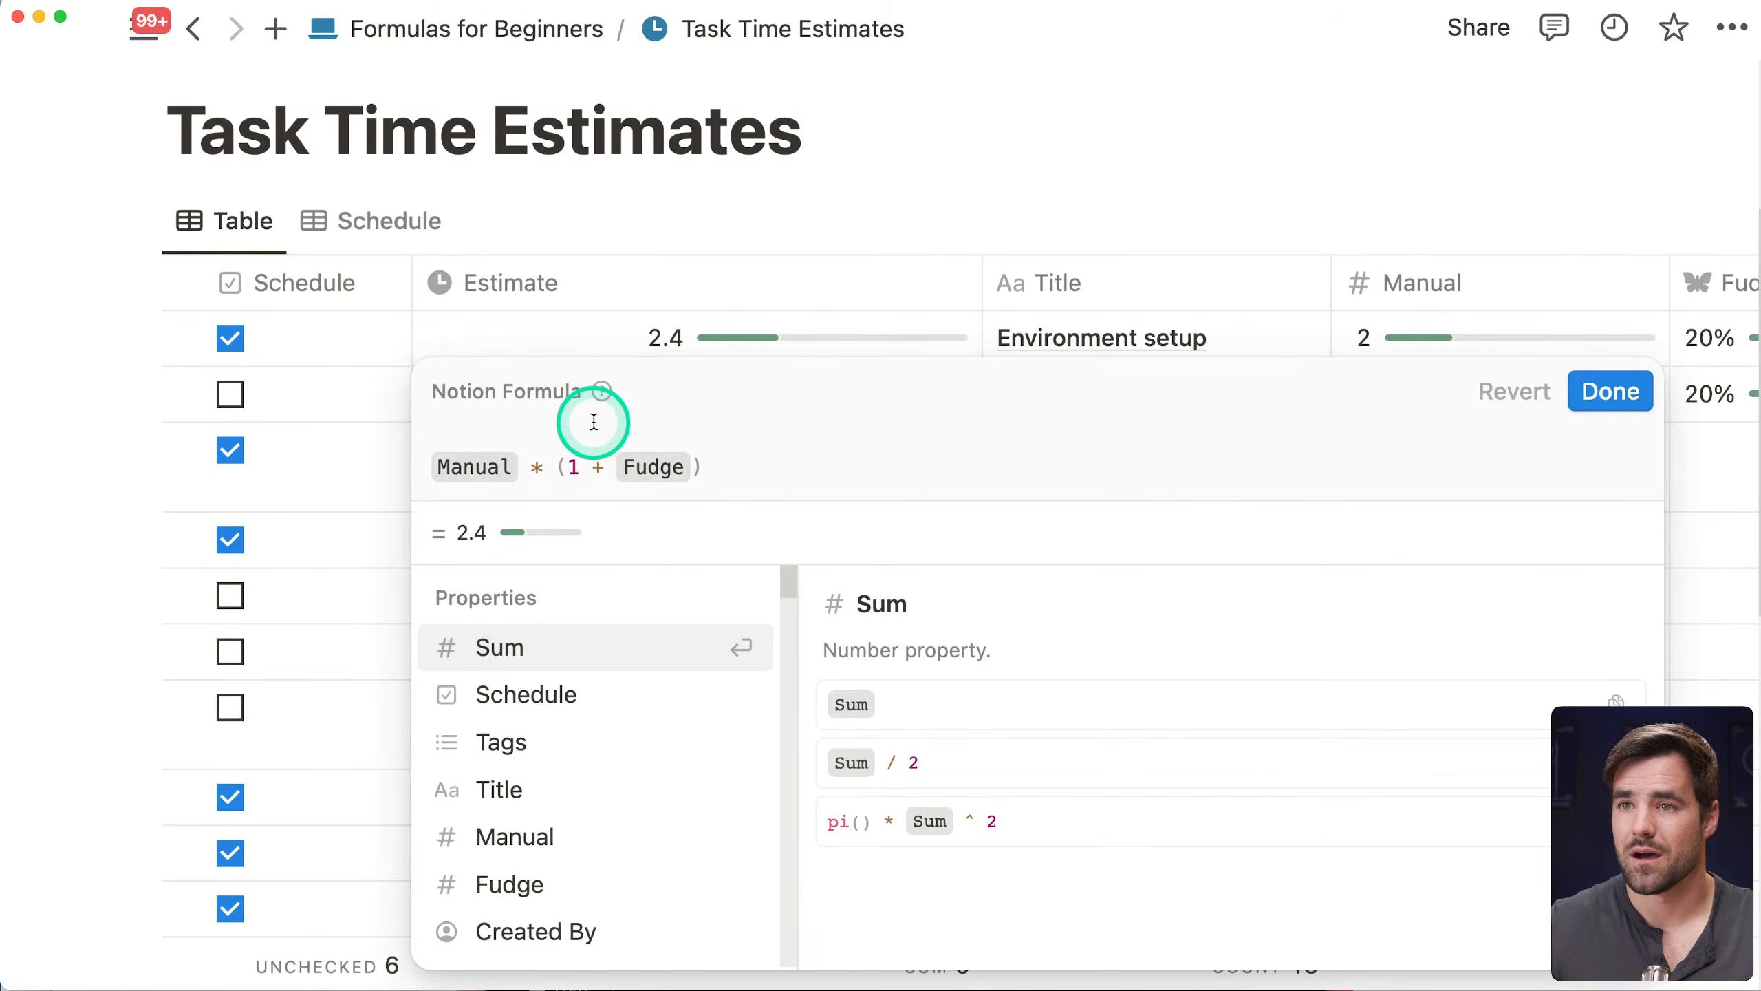
pyautogui.click(813, 451)
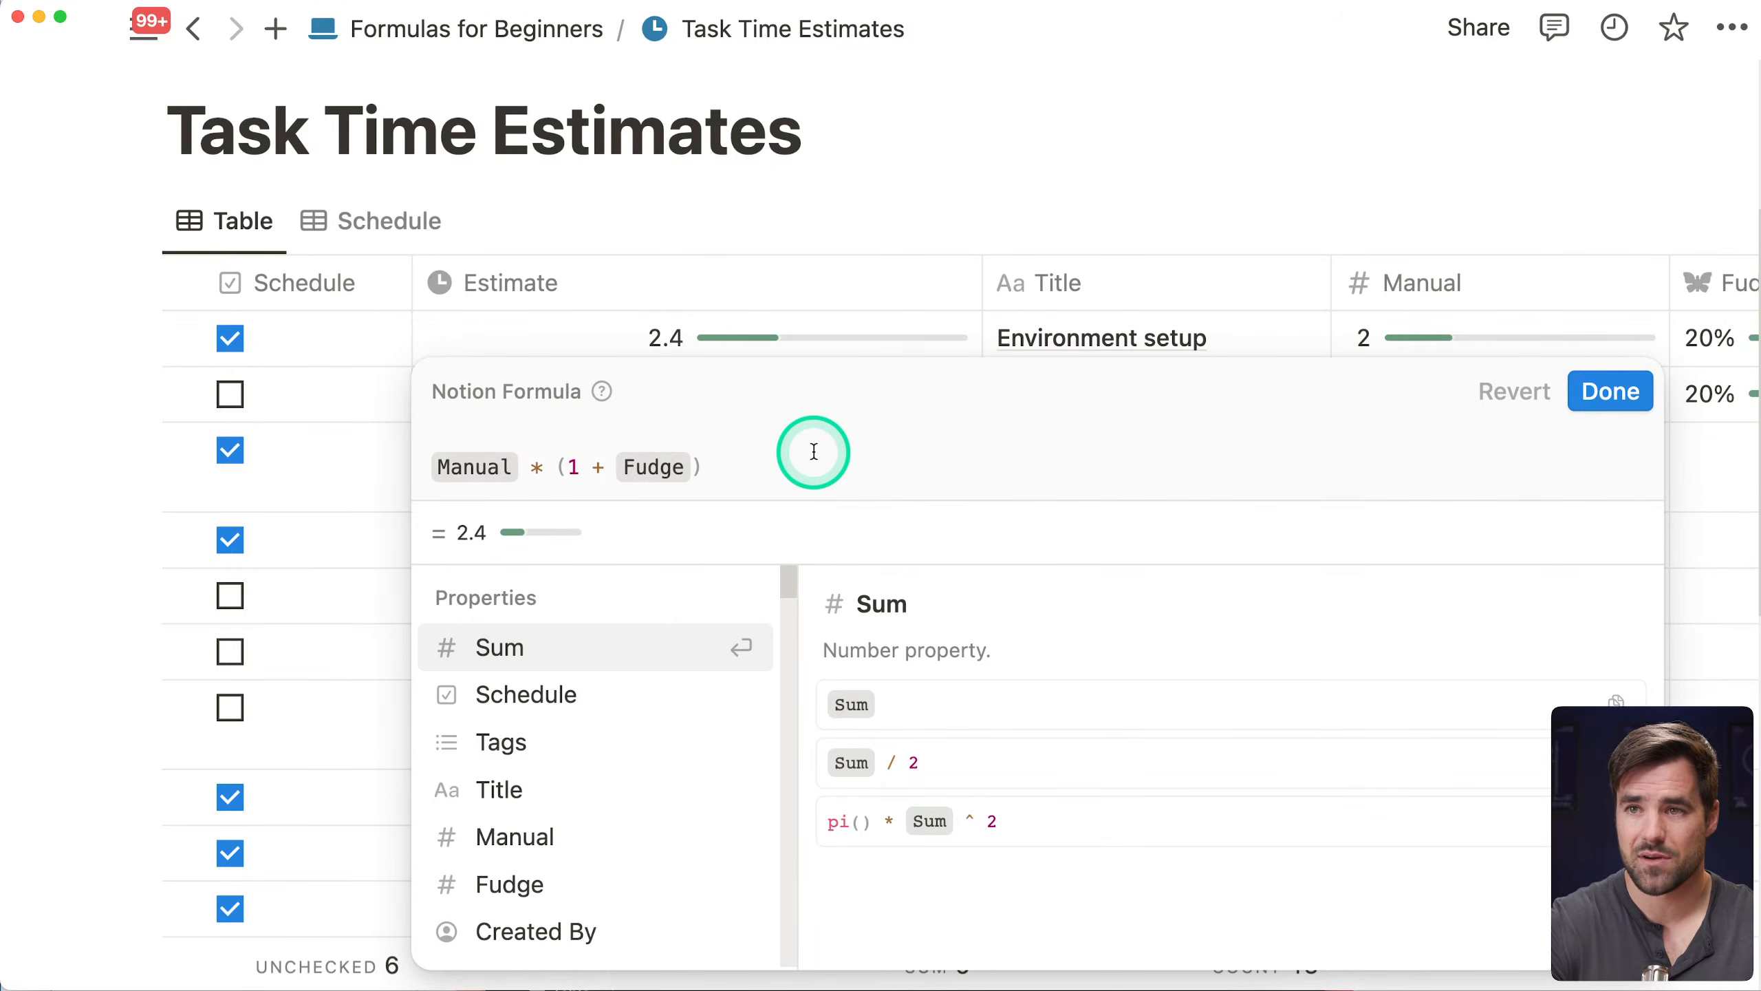
pyautogui.click(660, 433)
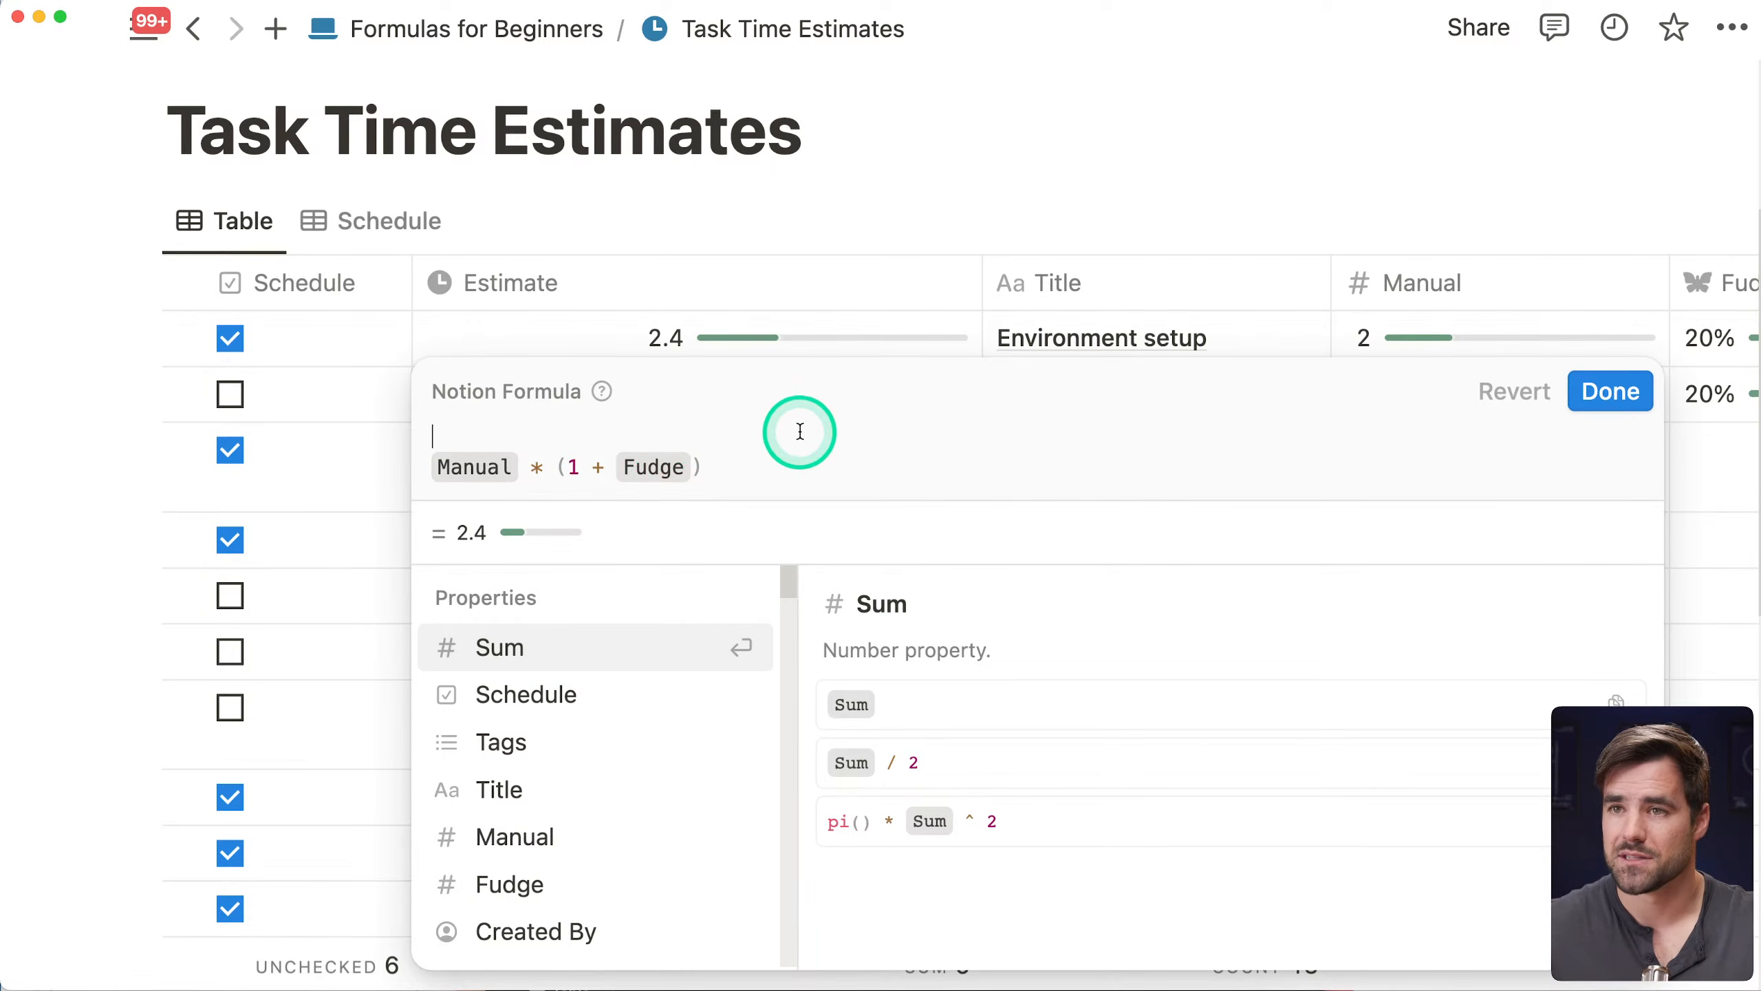
pyautogui.write('if')
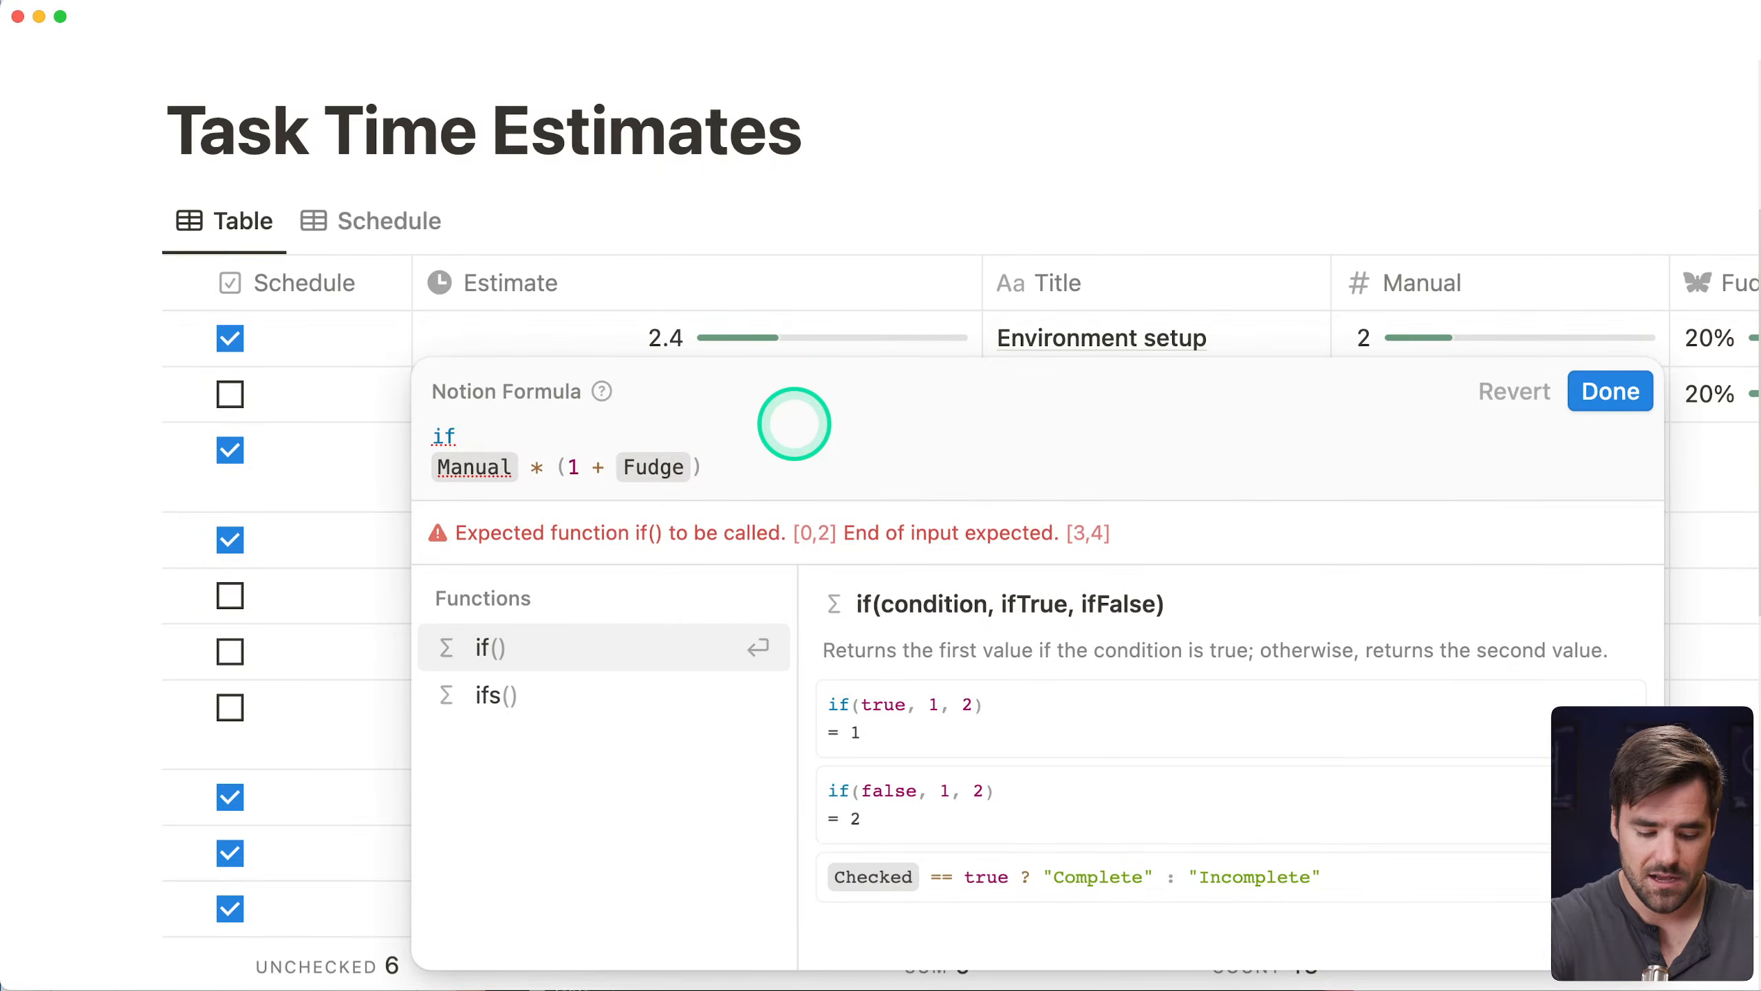
pyautogui.write('()')
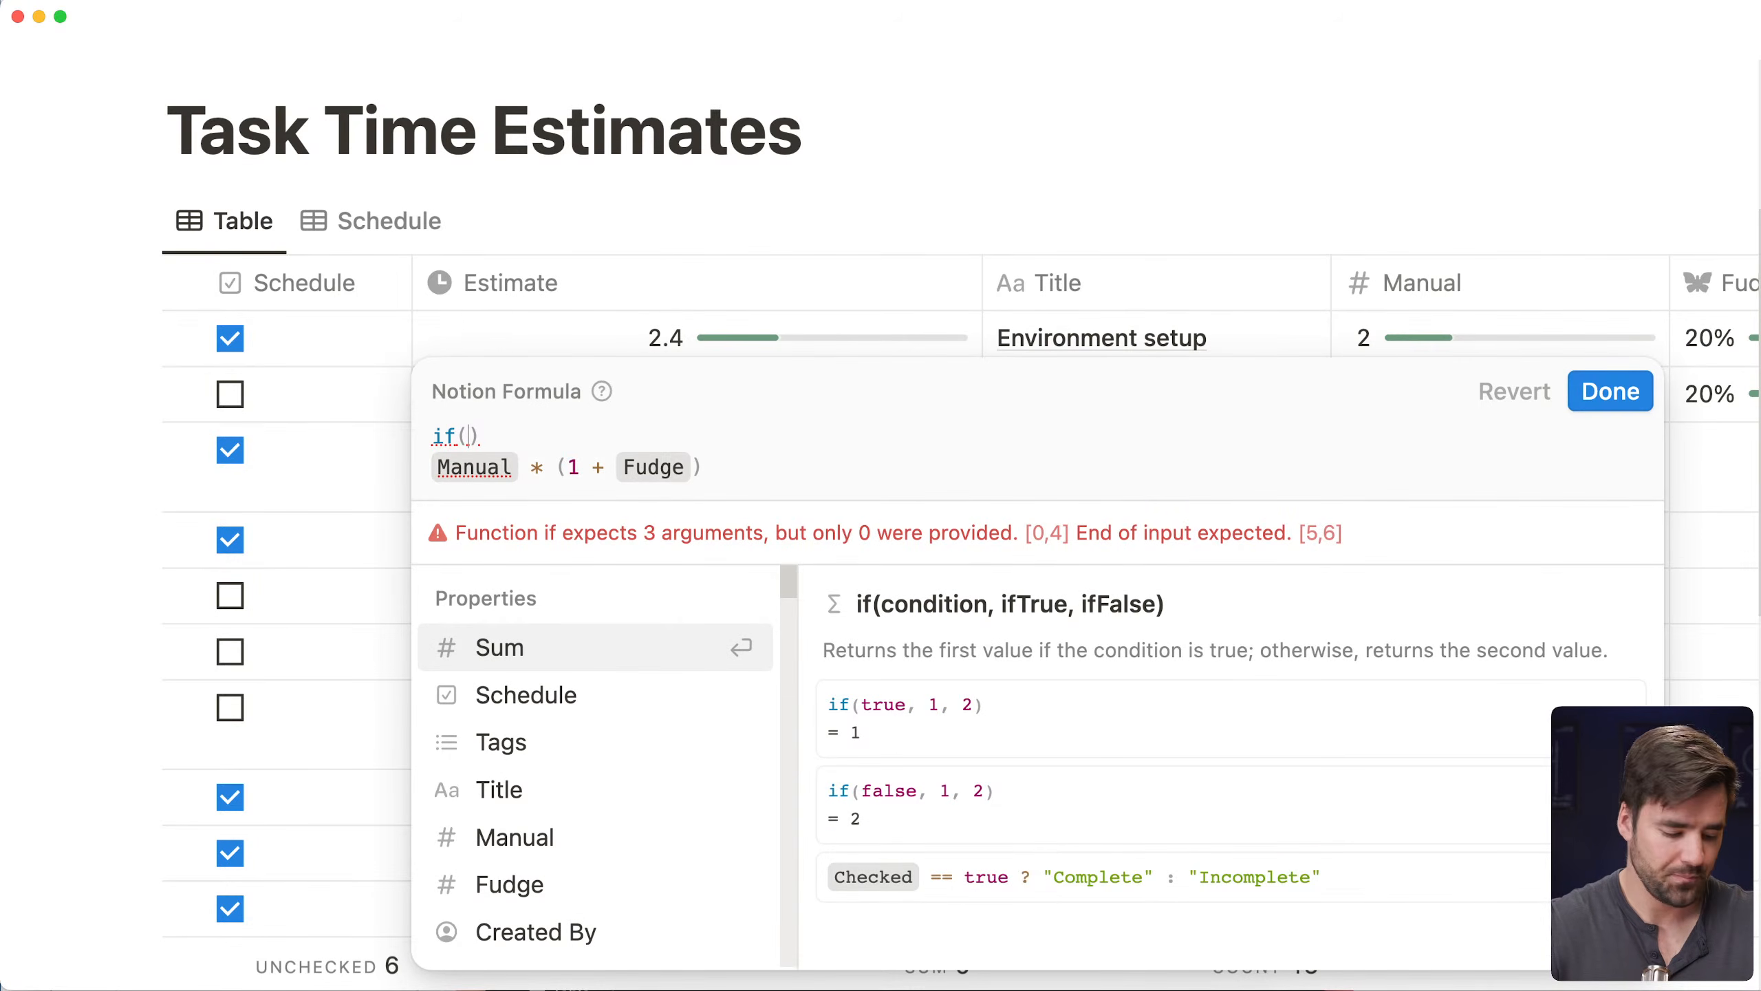
pyautogui.hotkey('shift', 'Return')
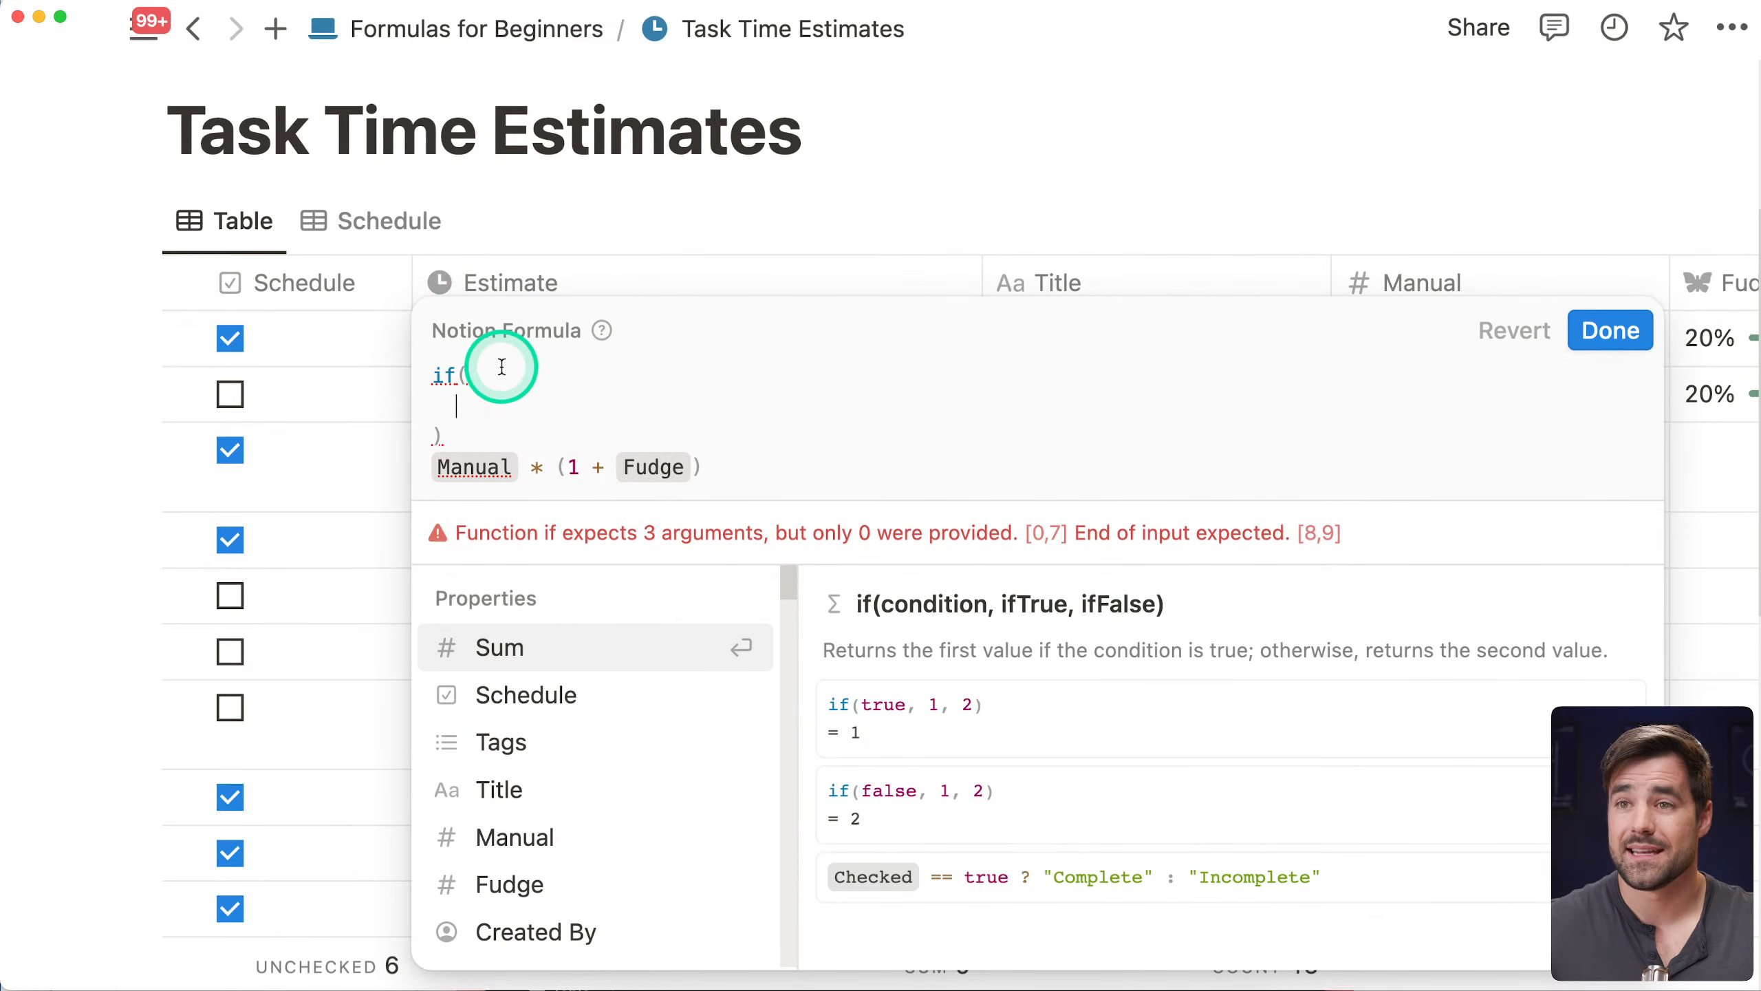
# Insert the Schedule property as the condition of the if() function
pyautogui.click(986, 408)
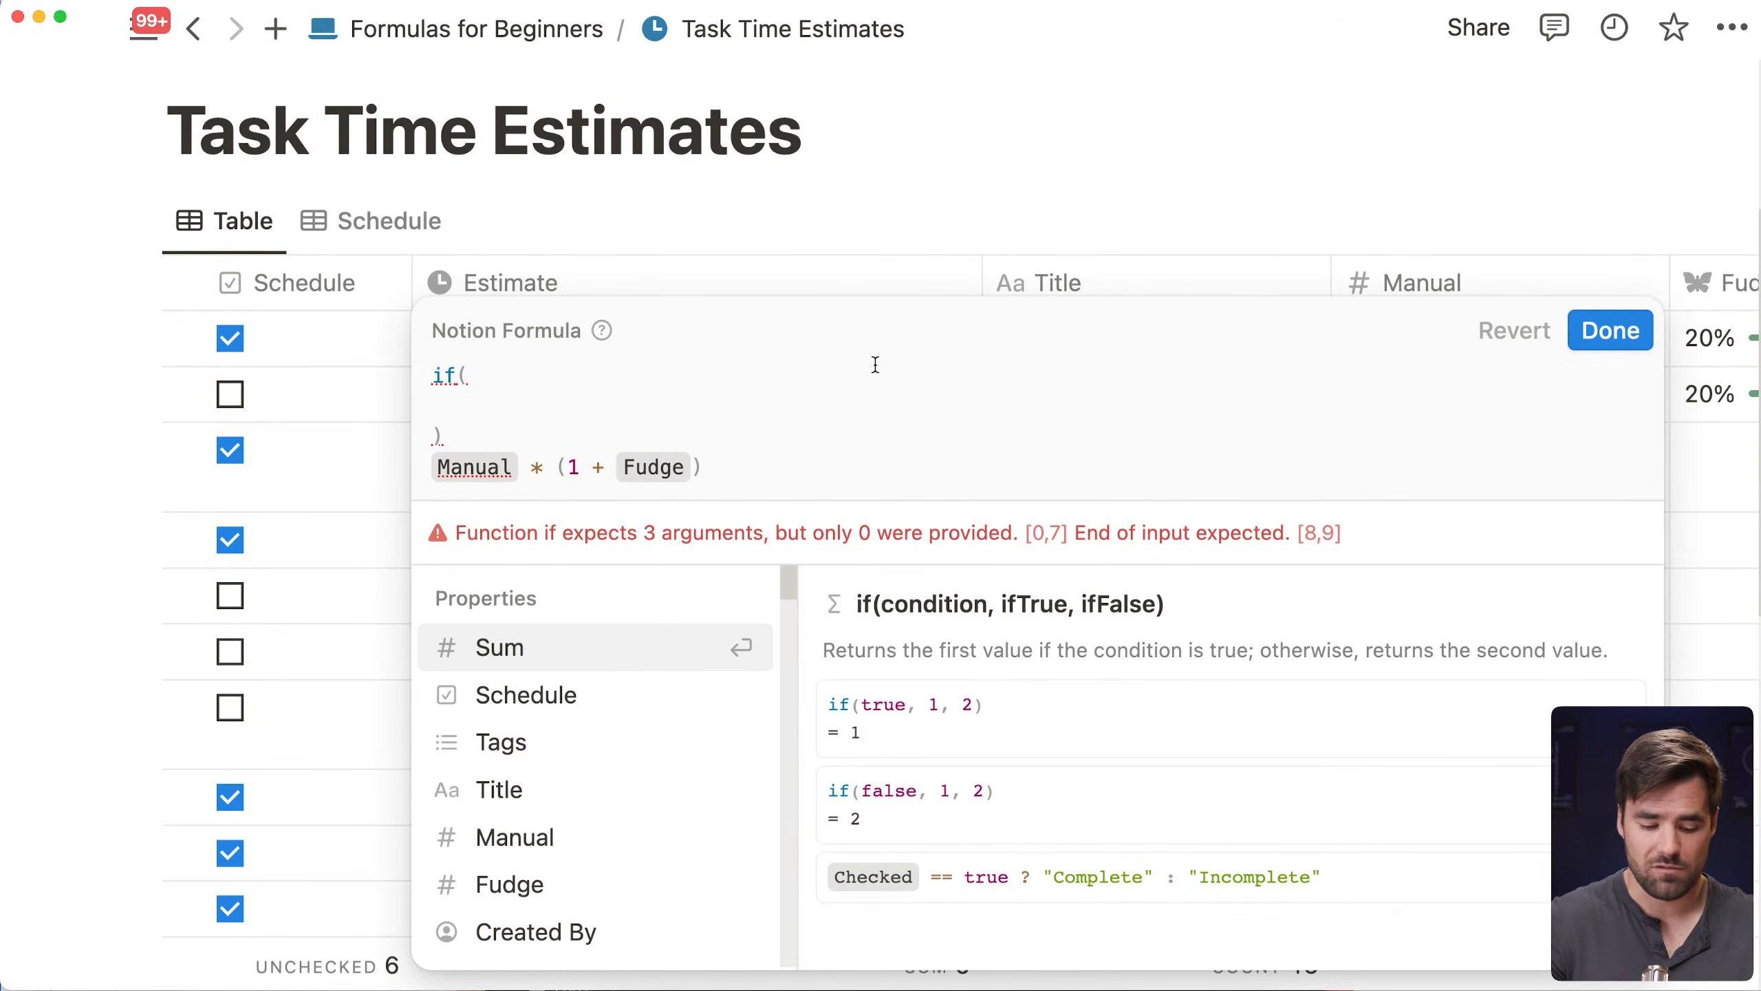
pyautogui.write('sc')
pyautogui.press('Return')
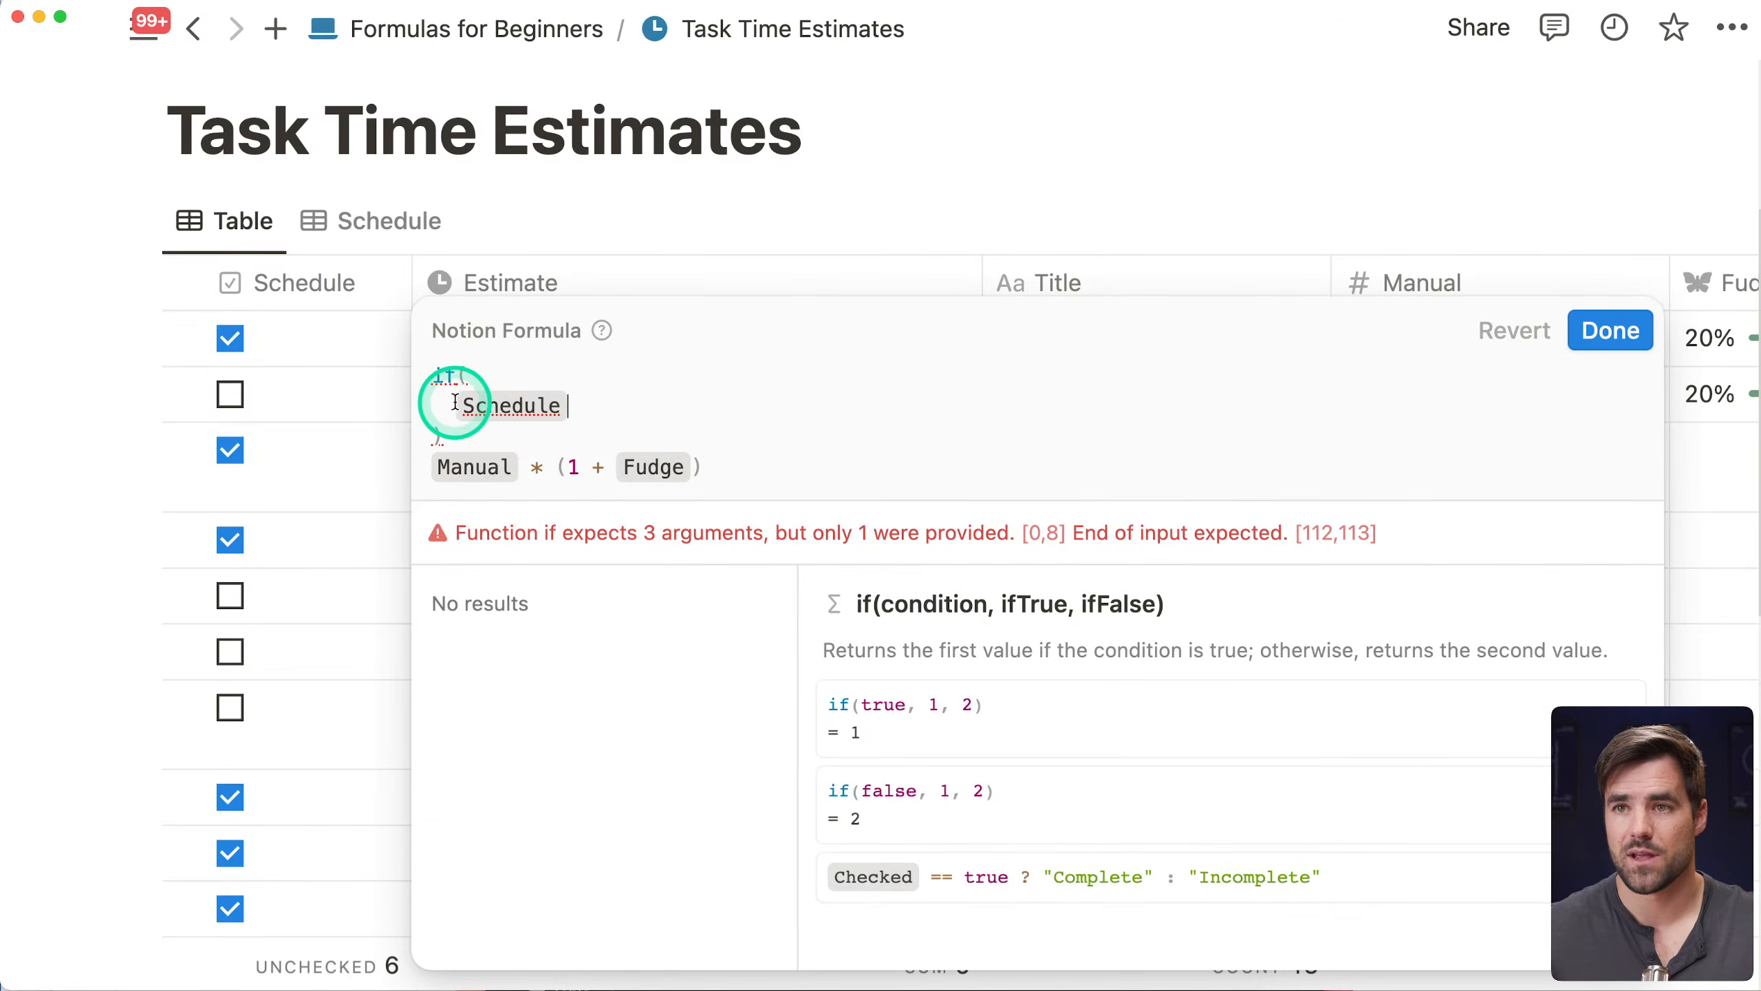
# Try the not operator in front of the Schedule condition and remove it again
pyautogui.click(457, 404)
pyautogui.write('not')
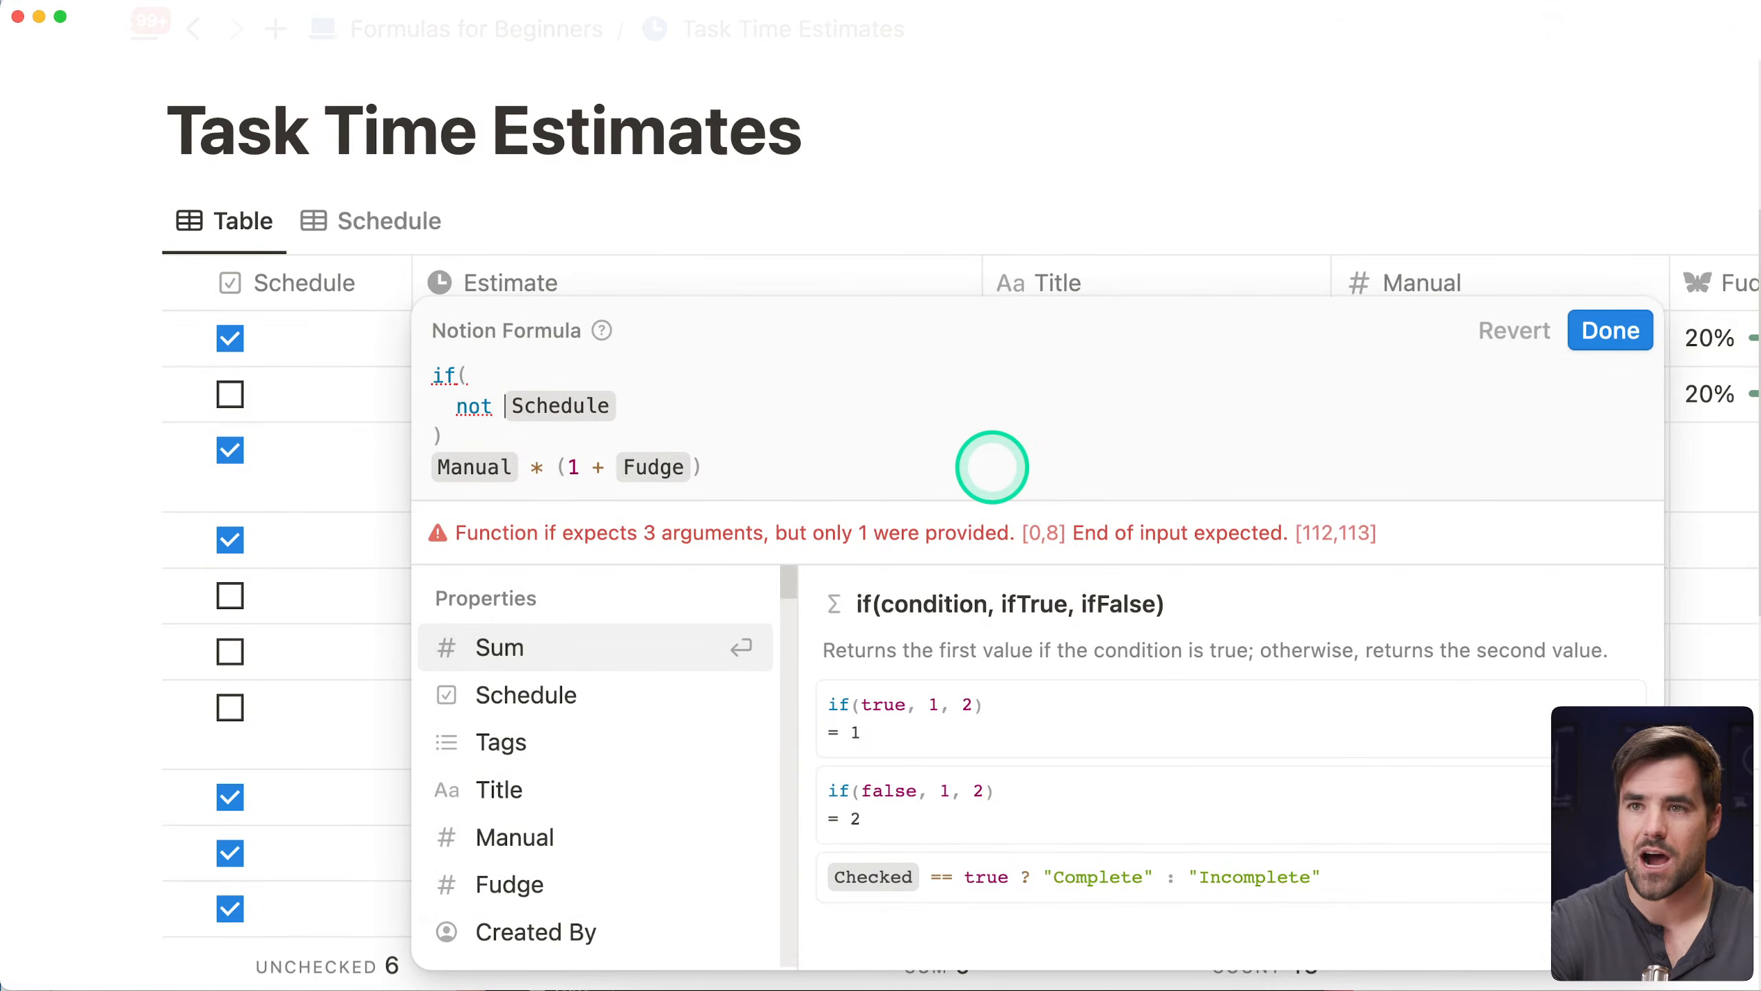
pyautogui.press('BackSpace')
pyautogui.press('BackSpace')
pyautogui.press('BackSpace')
pyautogui.press('BackSpace')
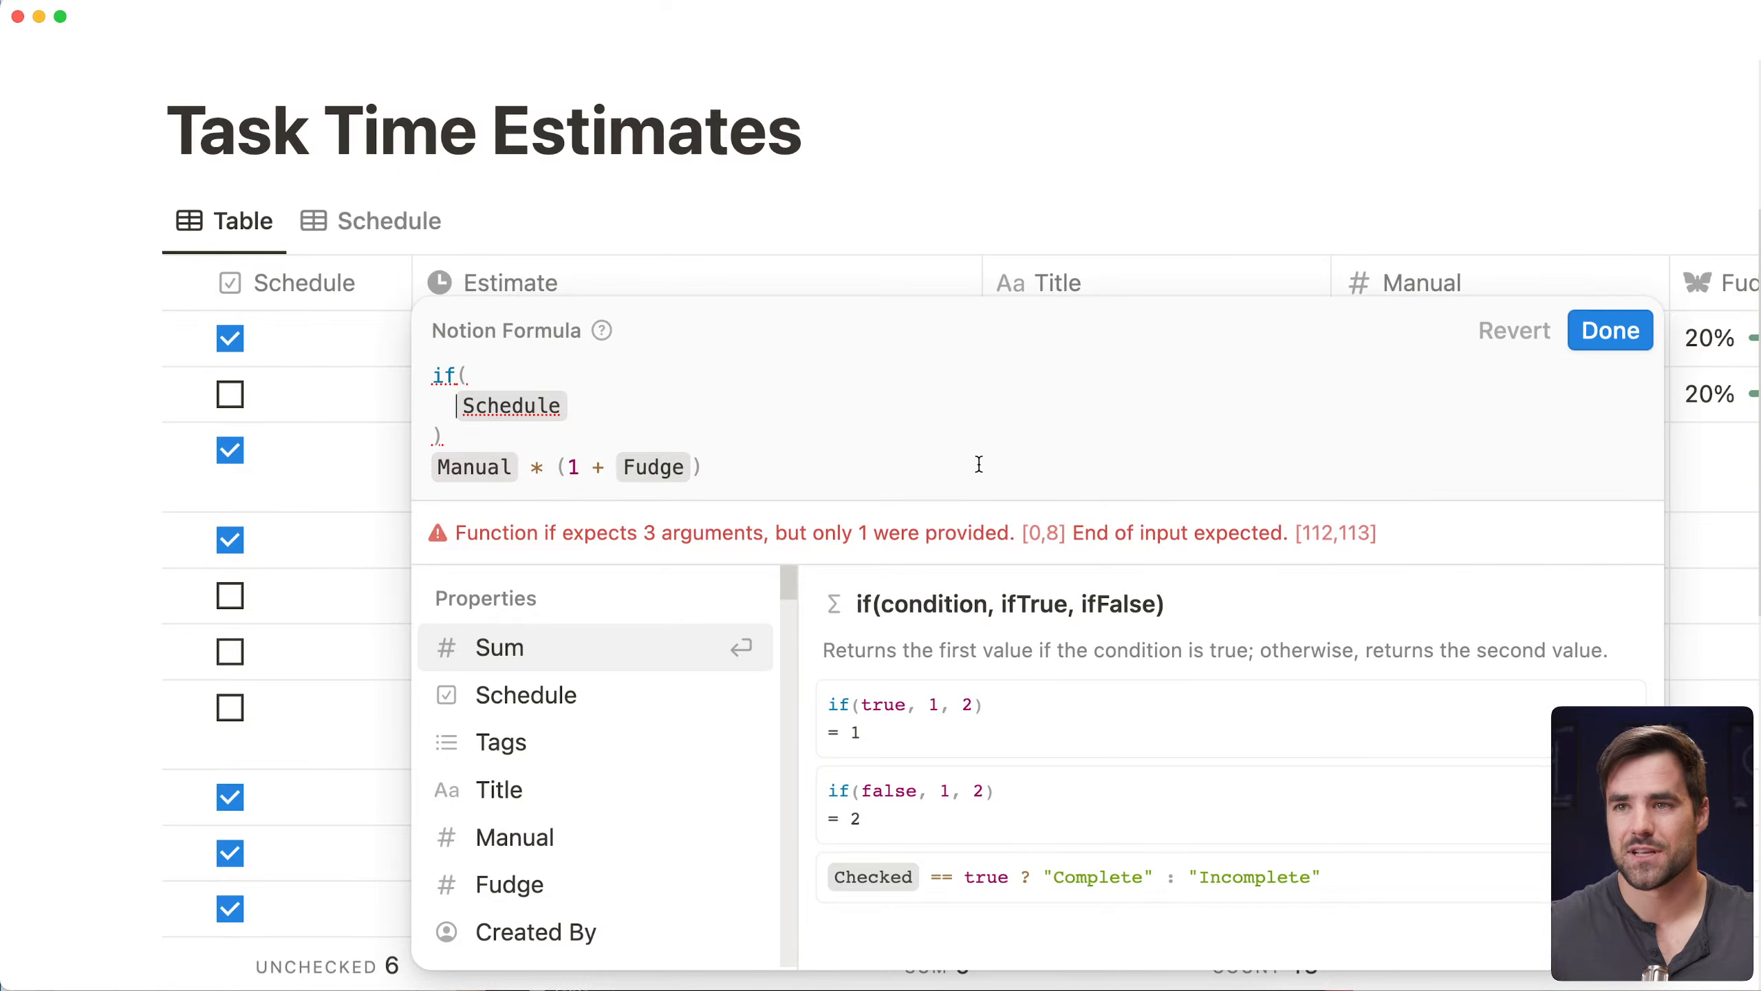
# Add a comma after Schedule and move Manual * (1 + Fudge) inside the if() function as its second argument
pyautogui.click(617, 407)
pyautogui.write(',')
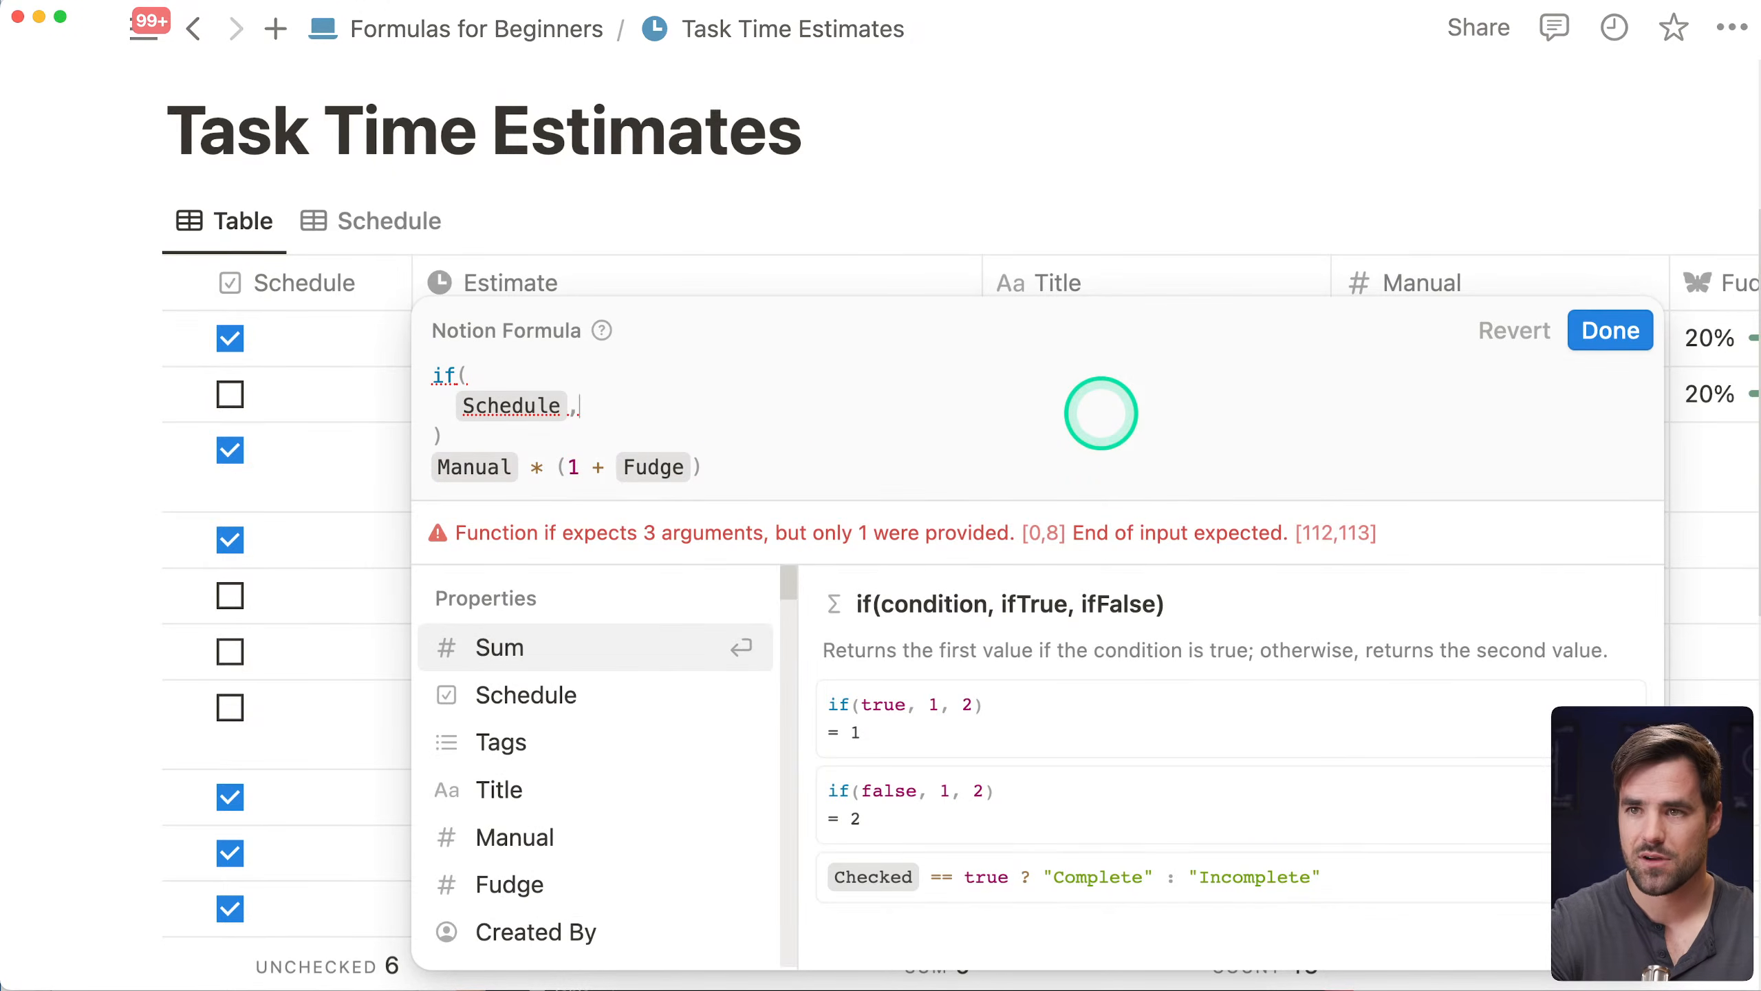
pyautogui.hotkey('shift', 'Return')
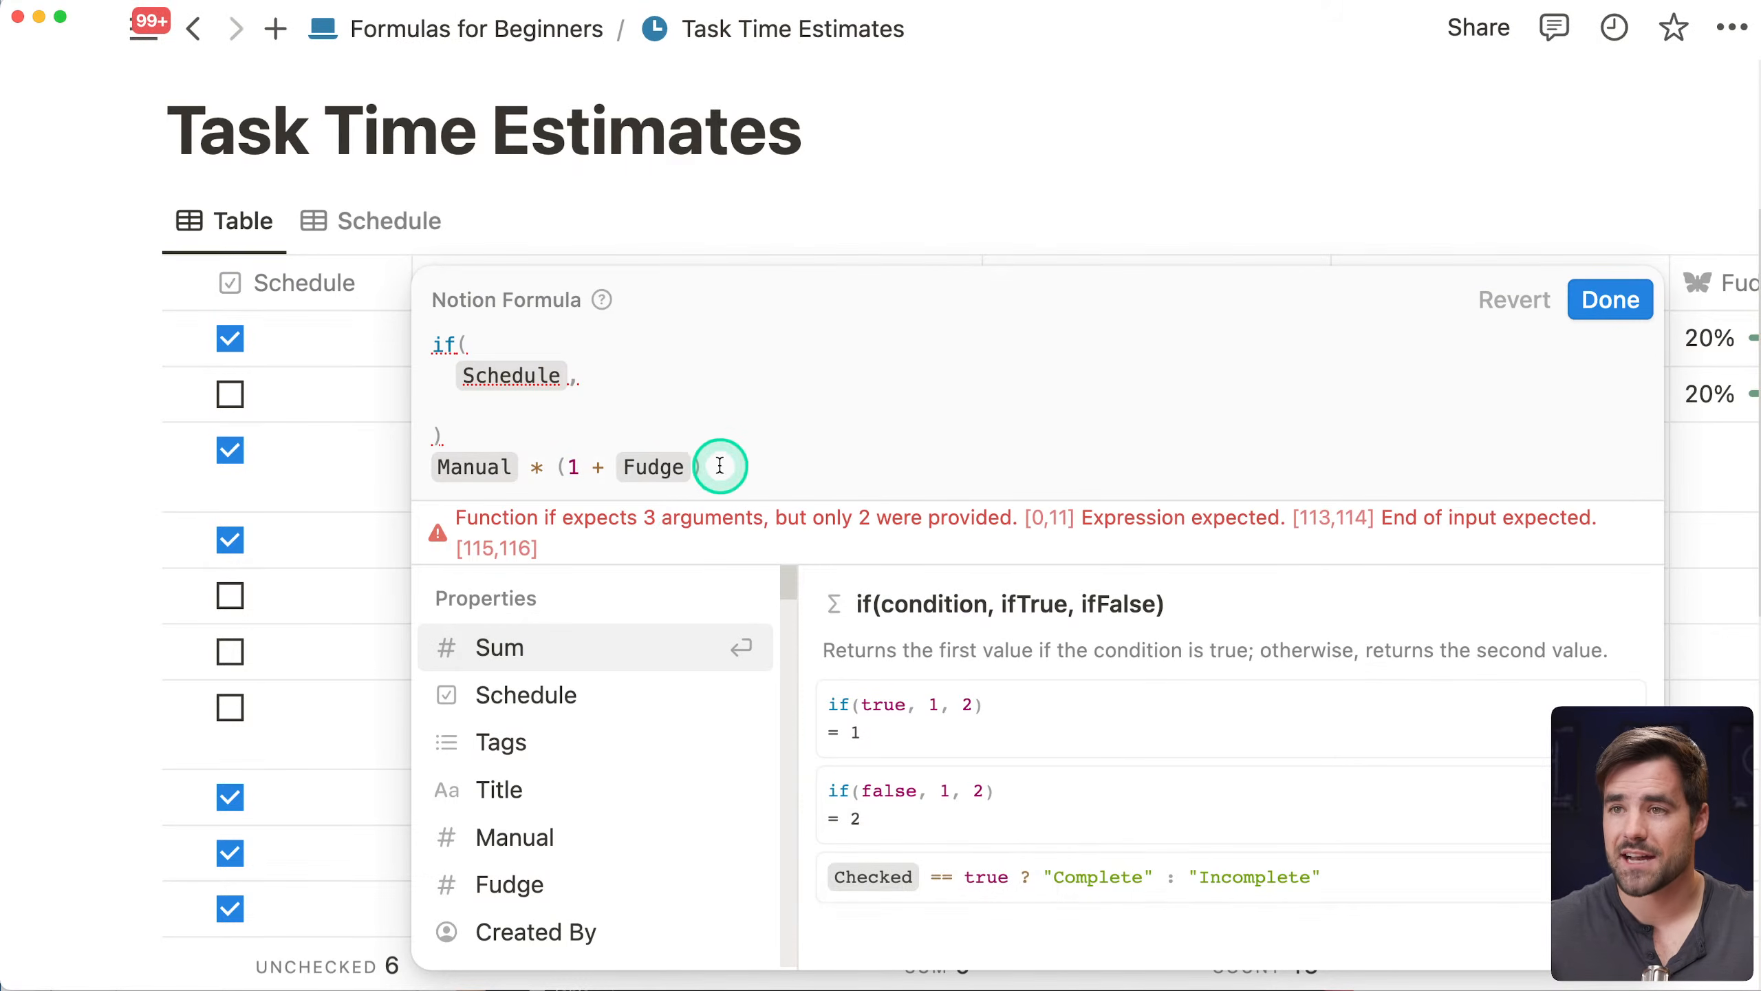
pyautogui.moveTo(709, 463); pyautogui.dragTo(415, 472)
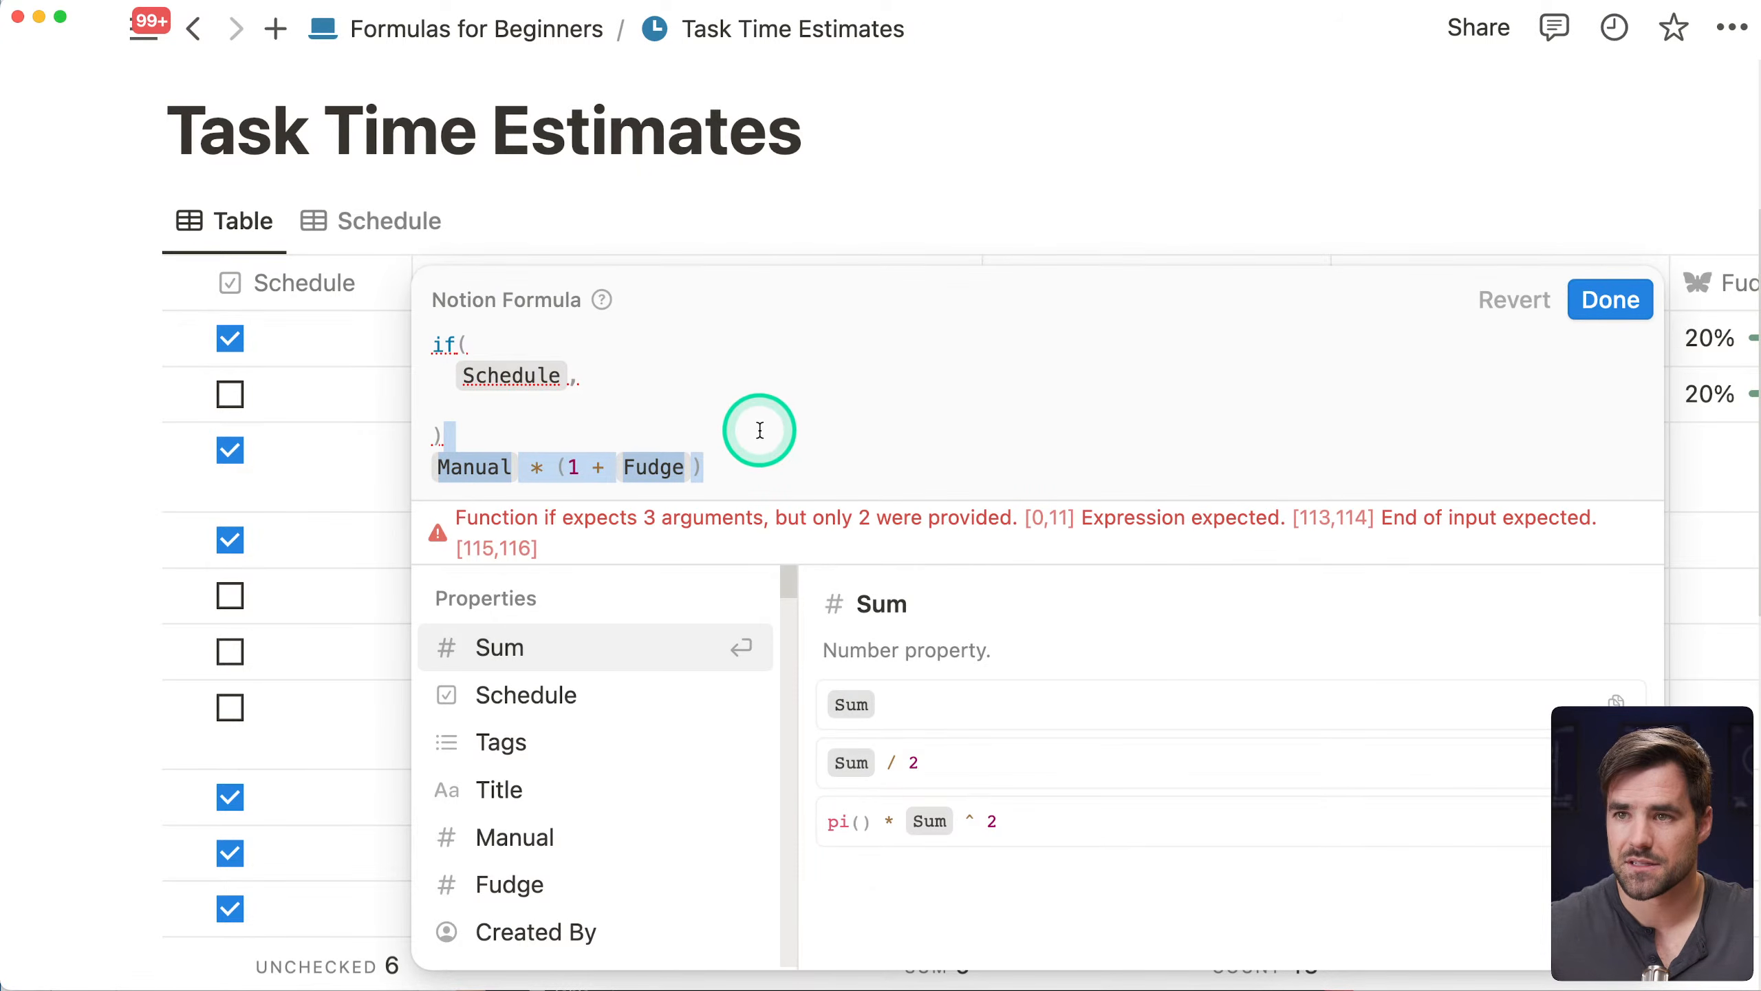
pyautogui.press('super+x')
pyautogui.click(493, 430)
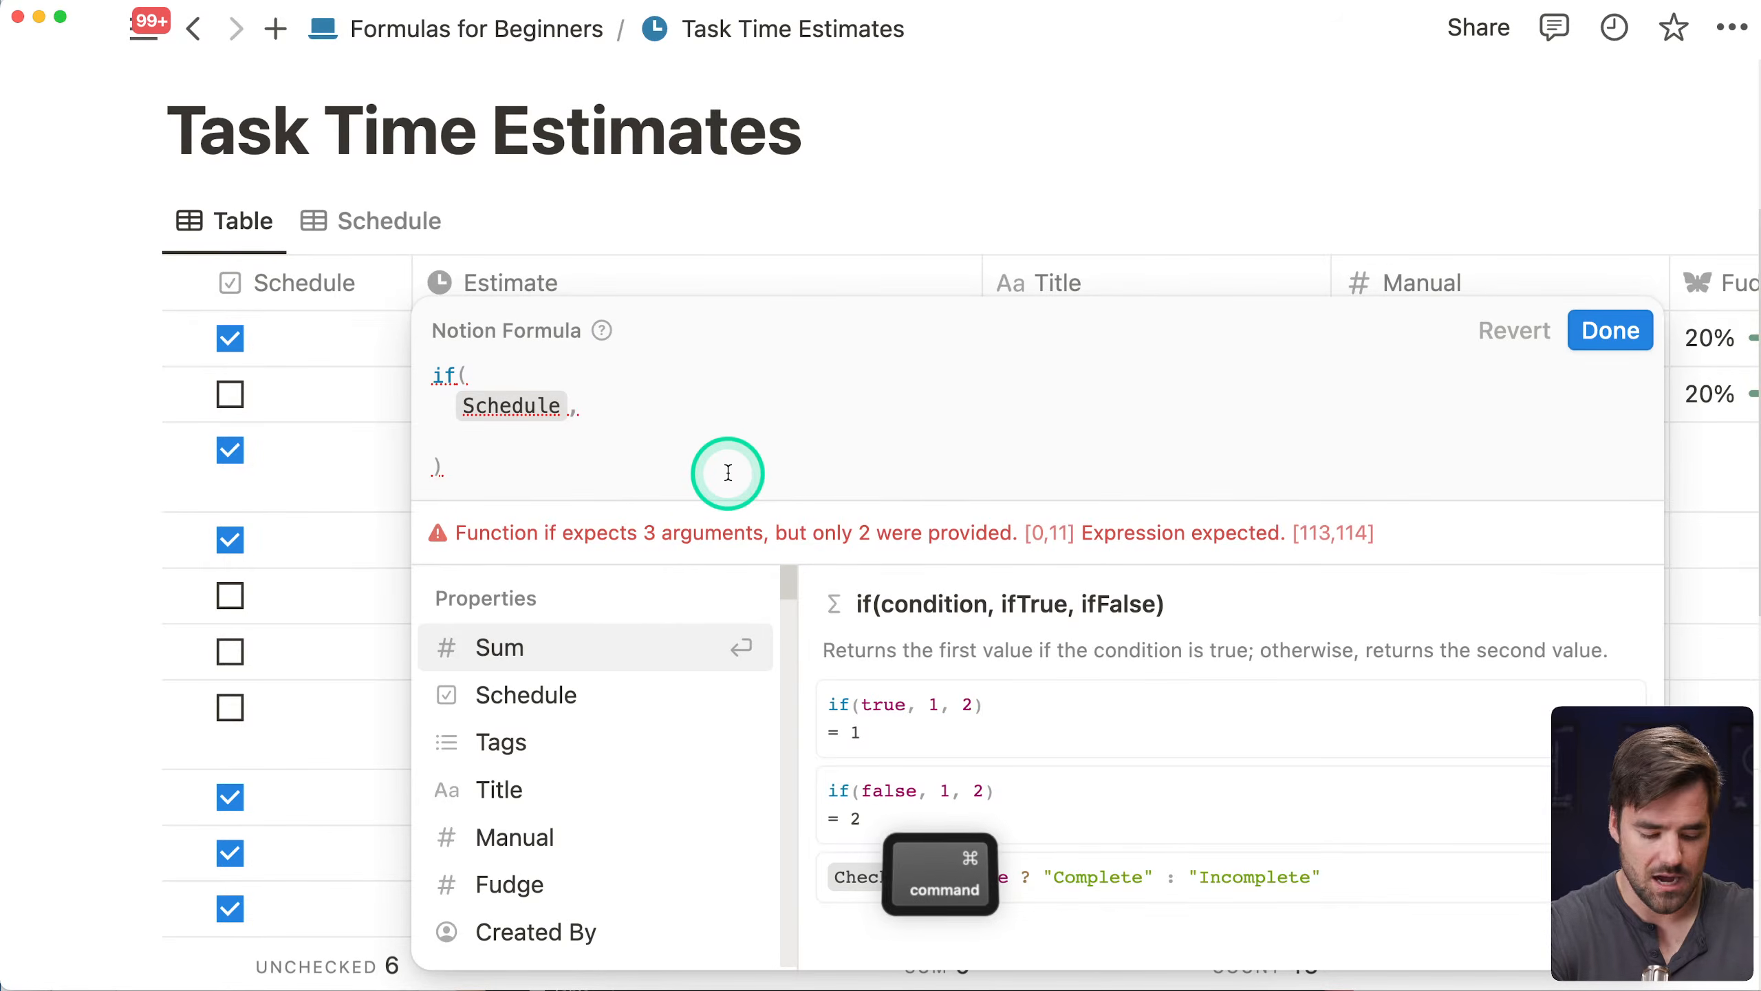
pyautogui.press('super+v')
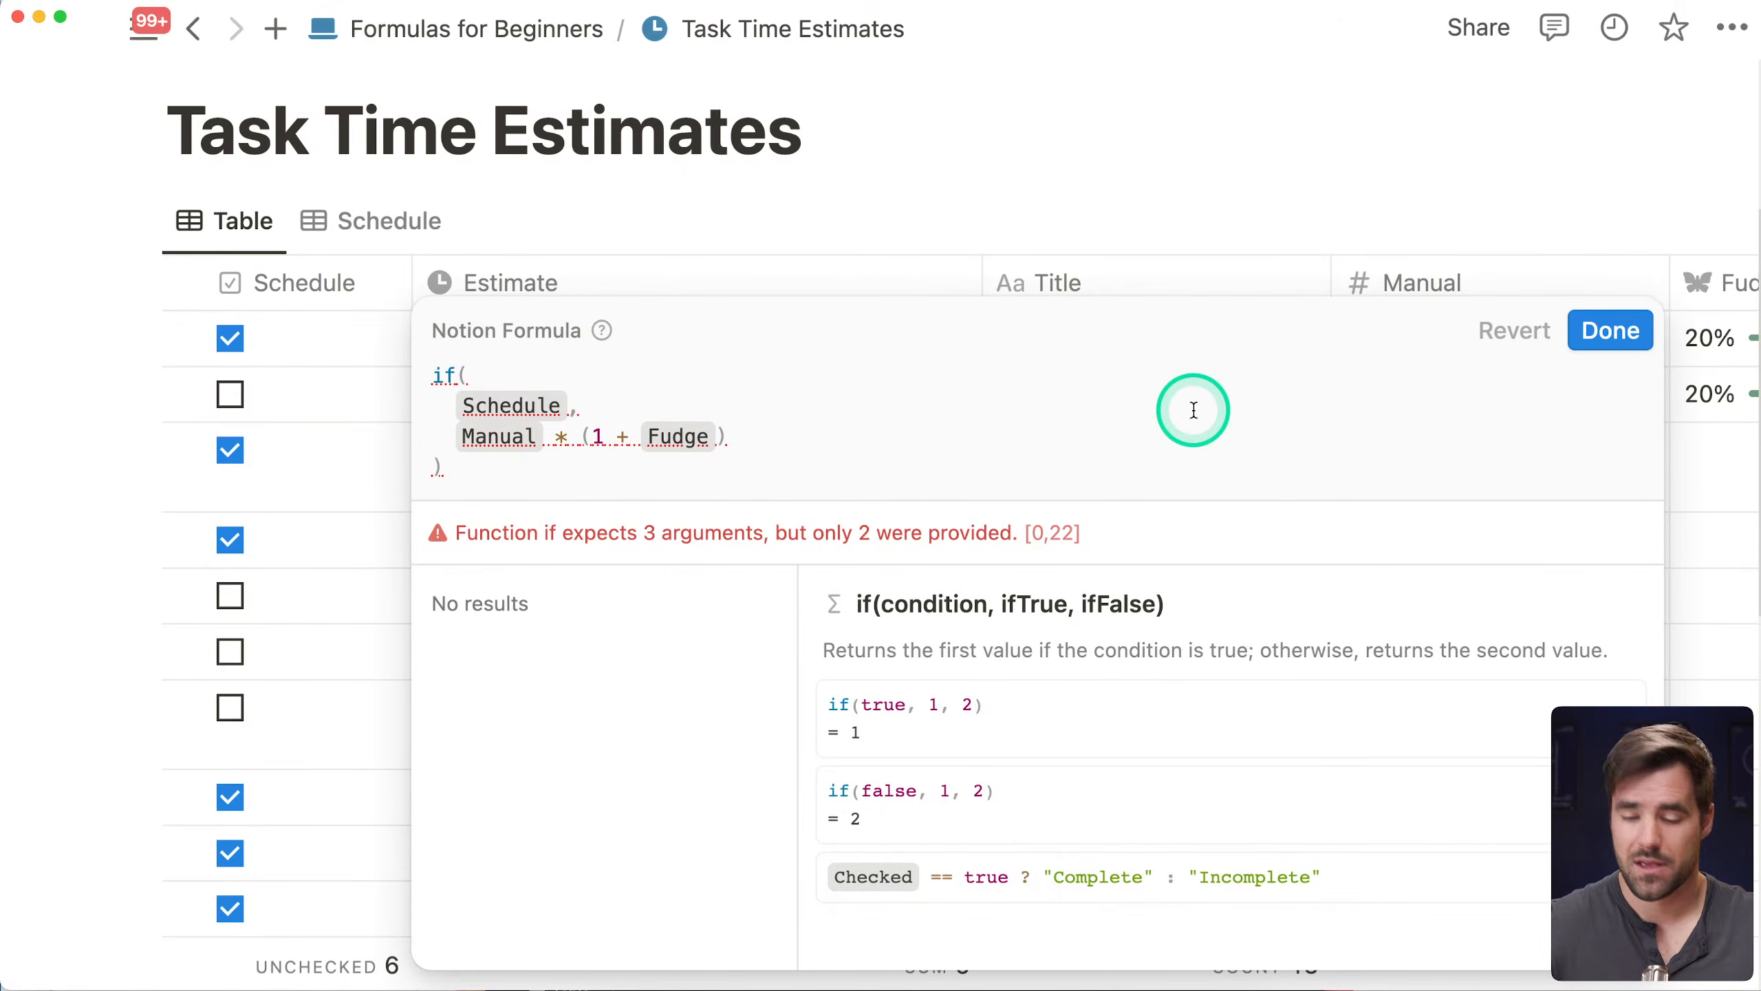
# Try the if() function without its third argument and examine the formula's error message
pyautogui.write(',')
pyautogui.hotkey('shift', 'Return')
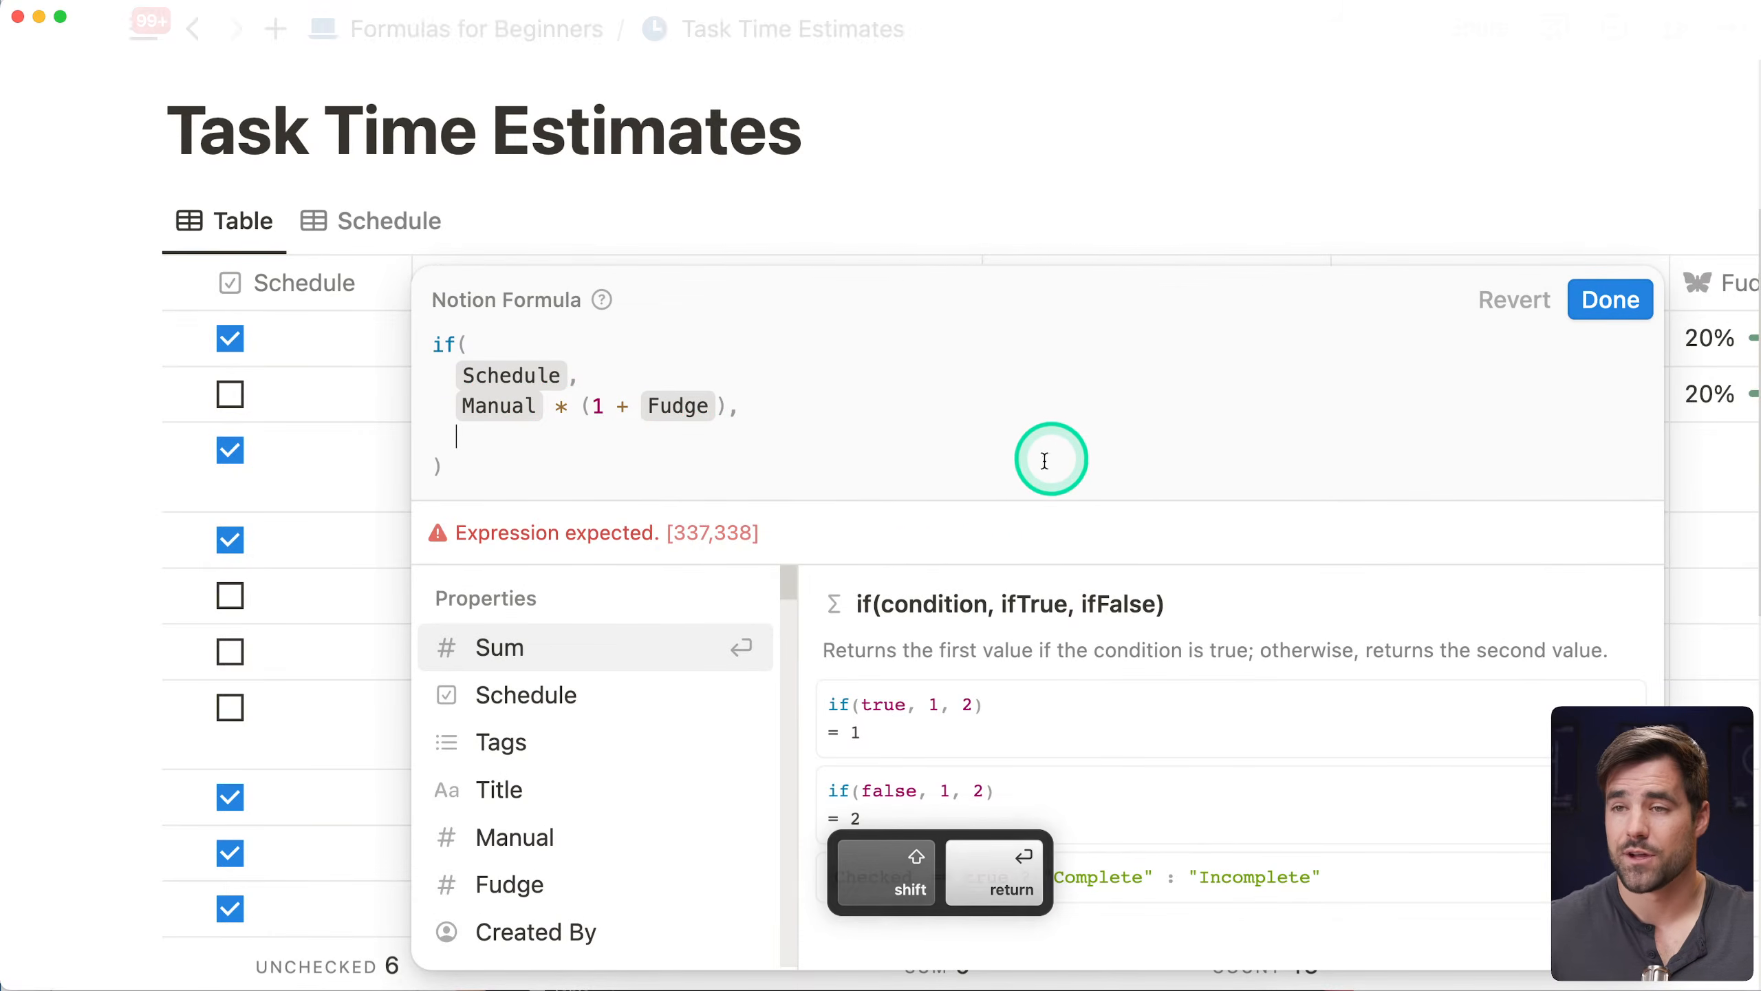
pyautogui.press('BackSpace')
pyautogui.press('BackSpace')
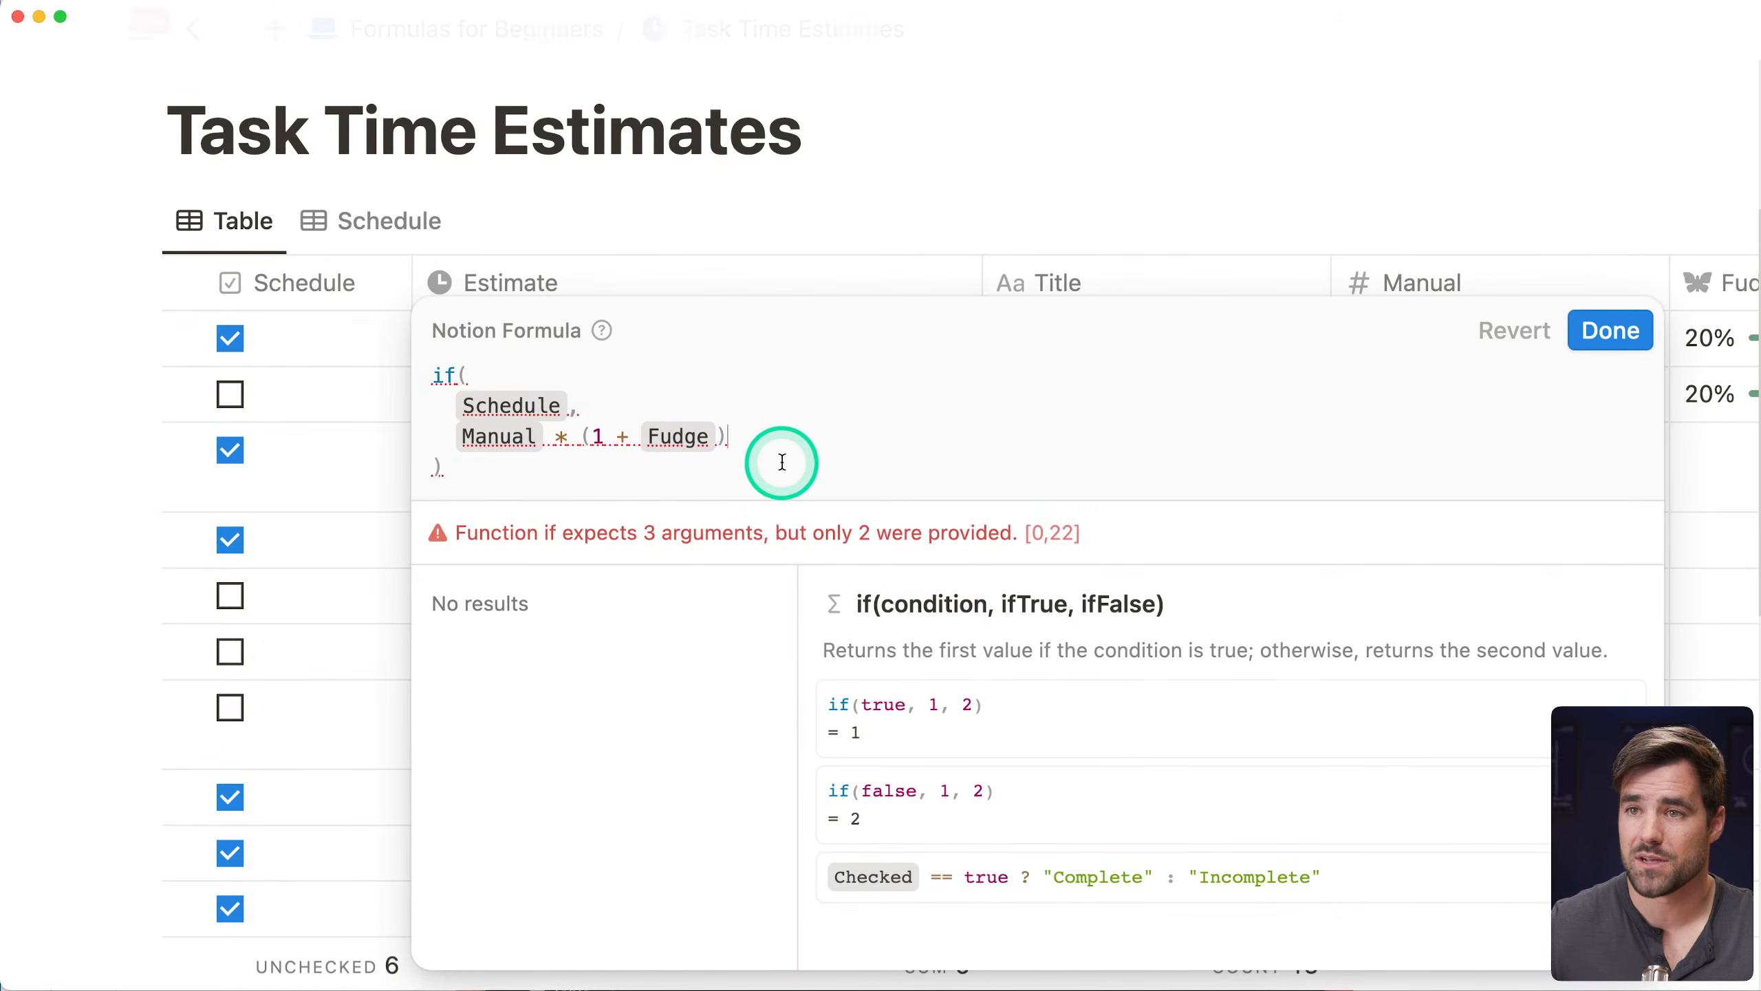
pyautogui.moveTo(486, 549); pyautogui.dragTo(639, 539)
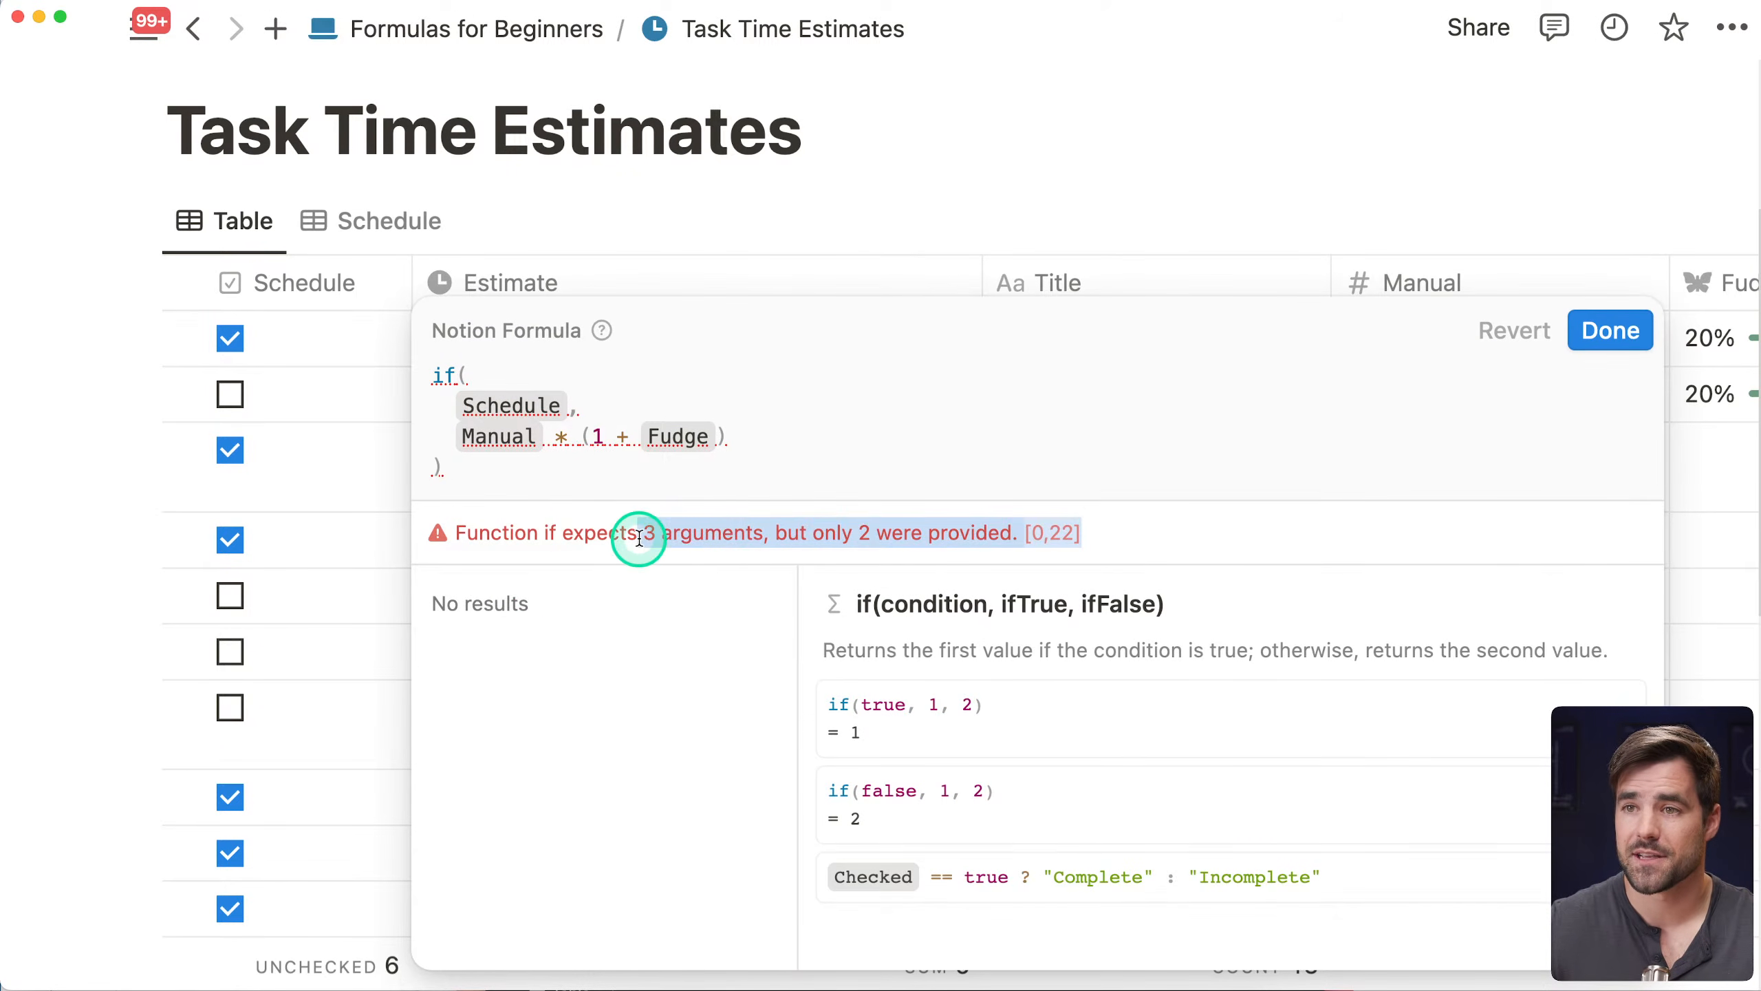
pyautogui.click(708, 536)
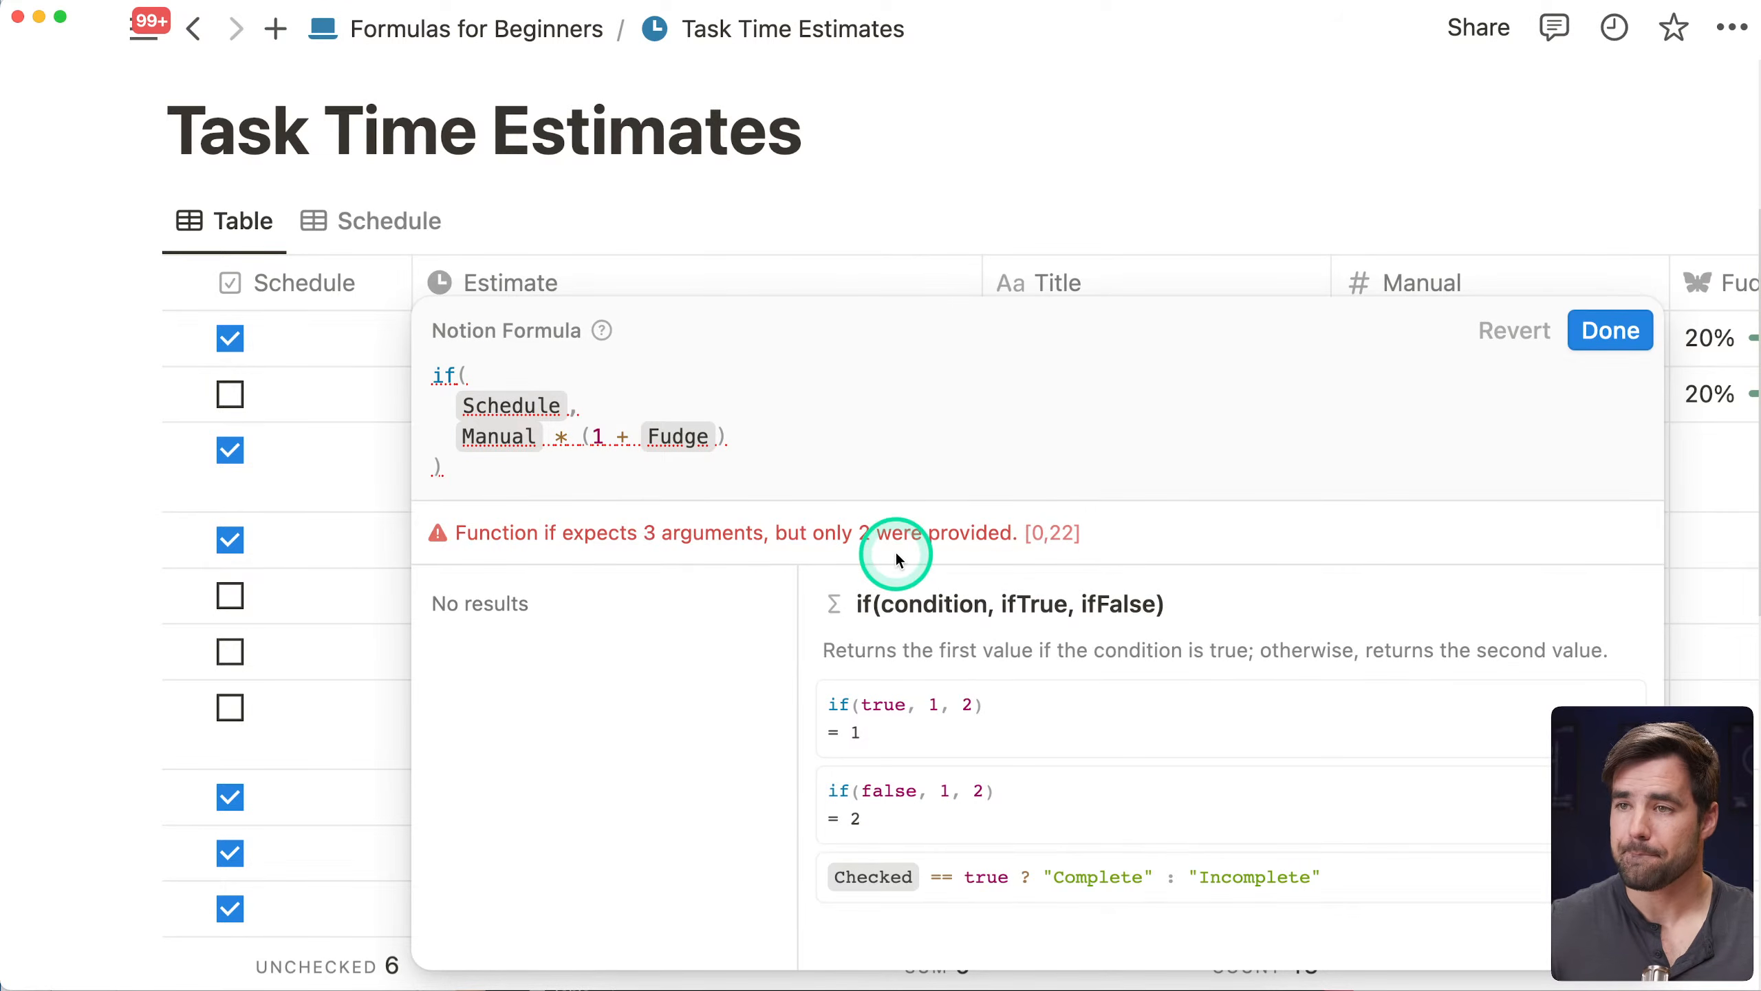
# Add 0 on a new line as the if() function's third argument and save the Estimate formula
pyautogui.click(718, 448)
pyautogui.write(',')
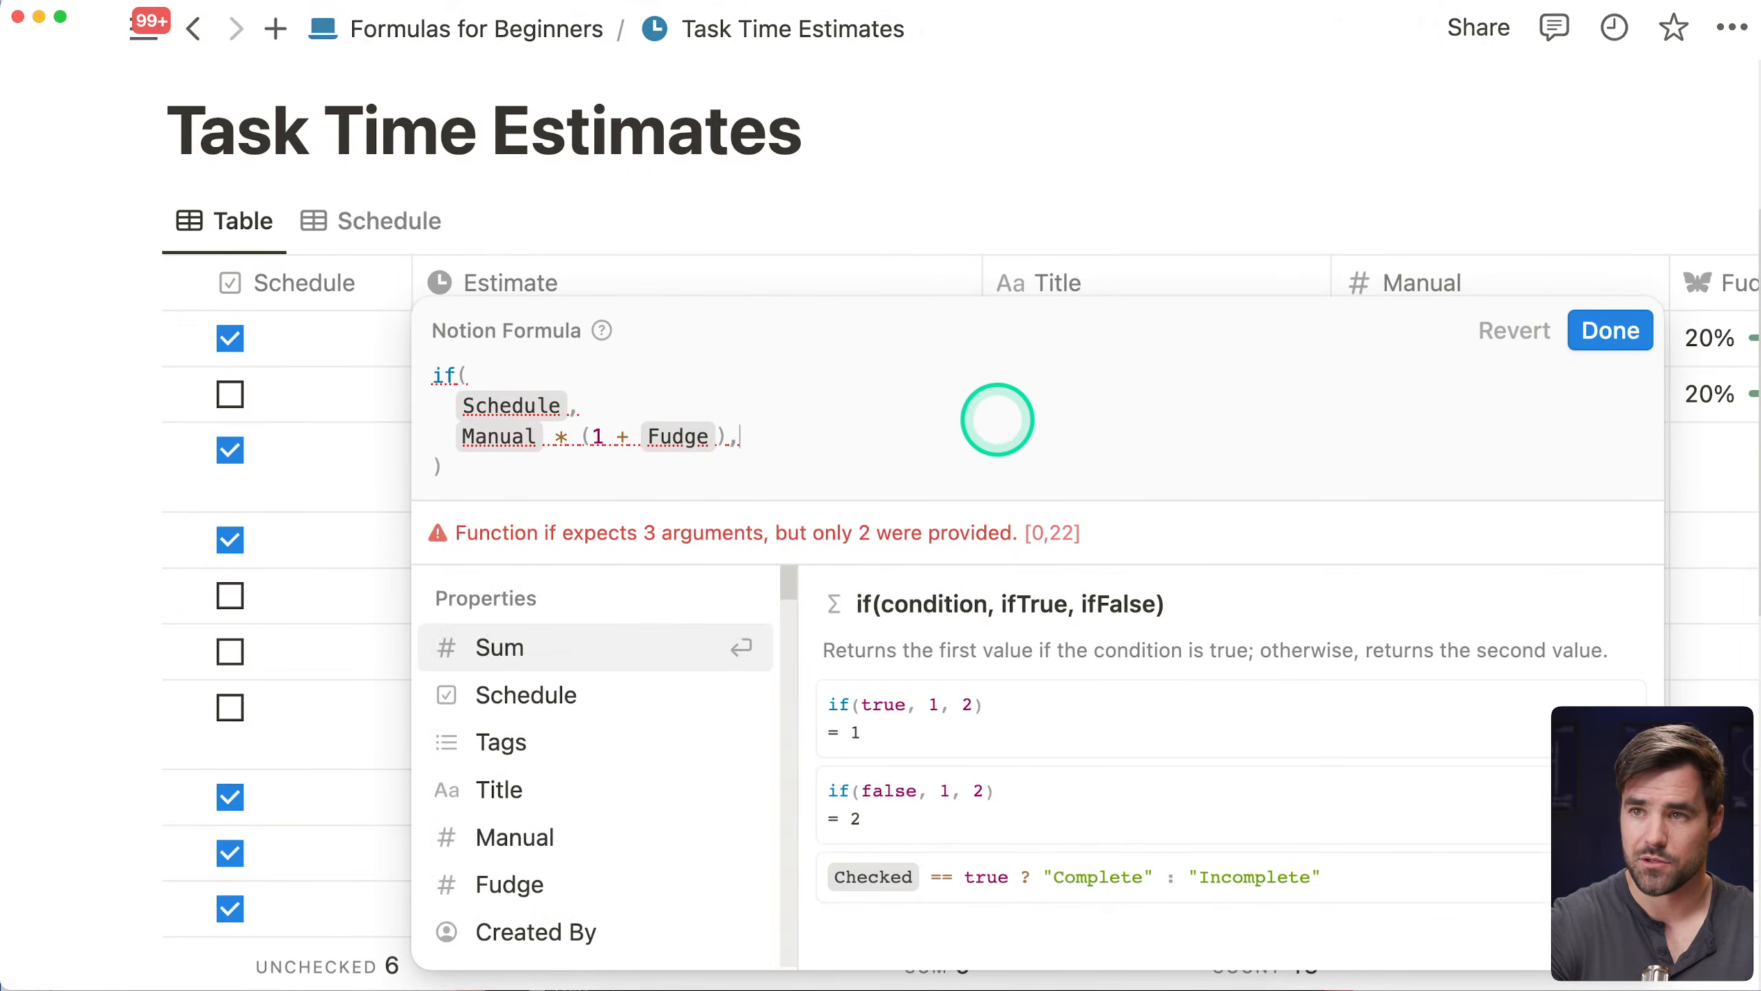
pyautogui.hotkey('shift', 'Return')
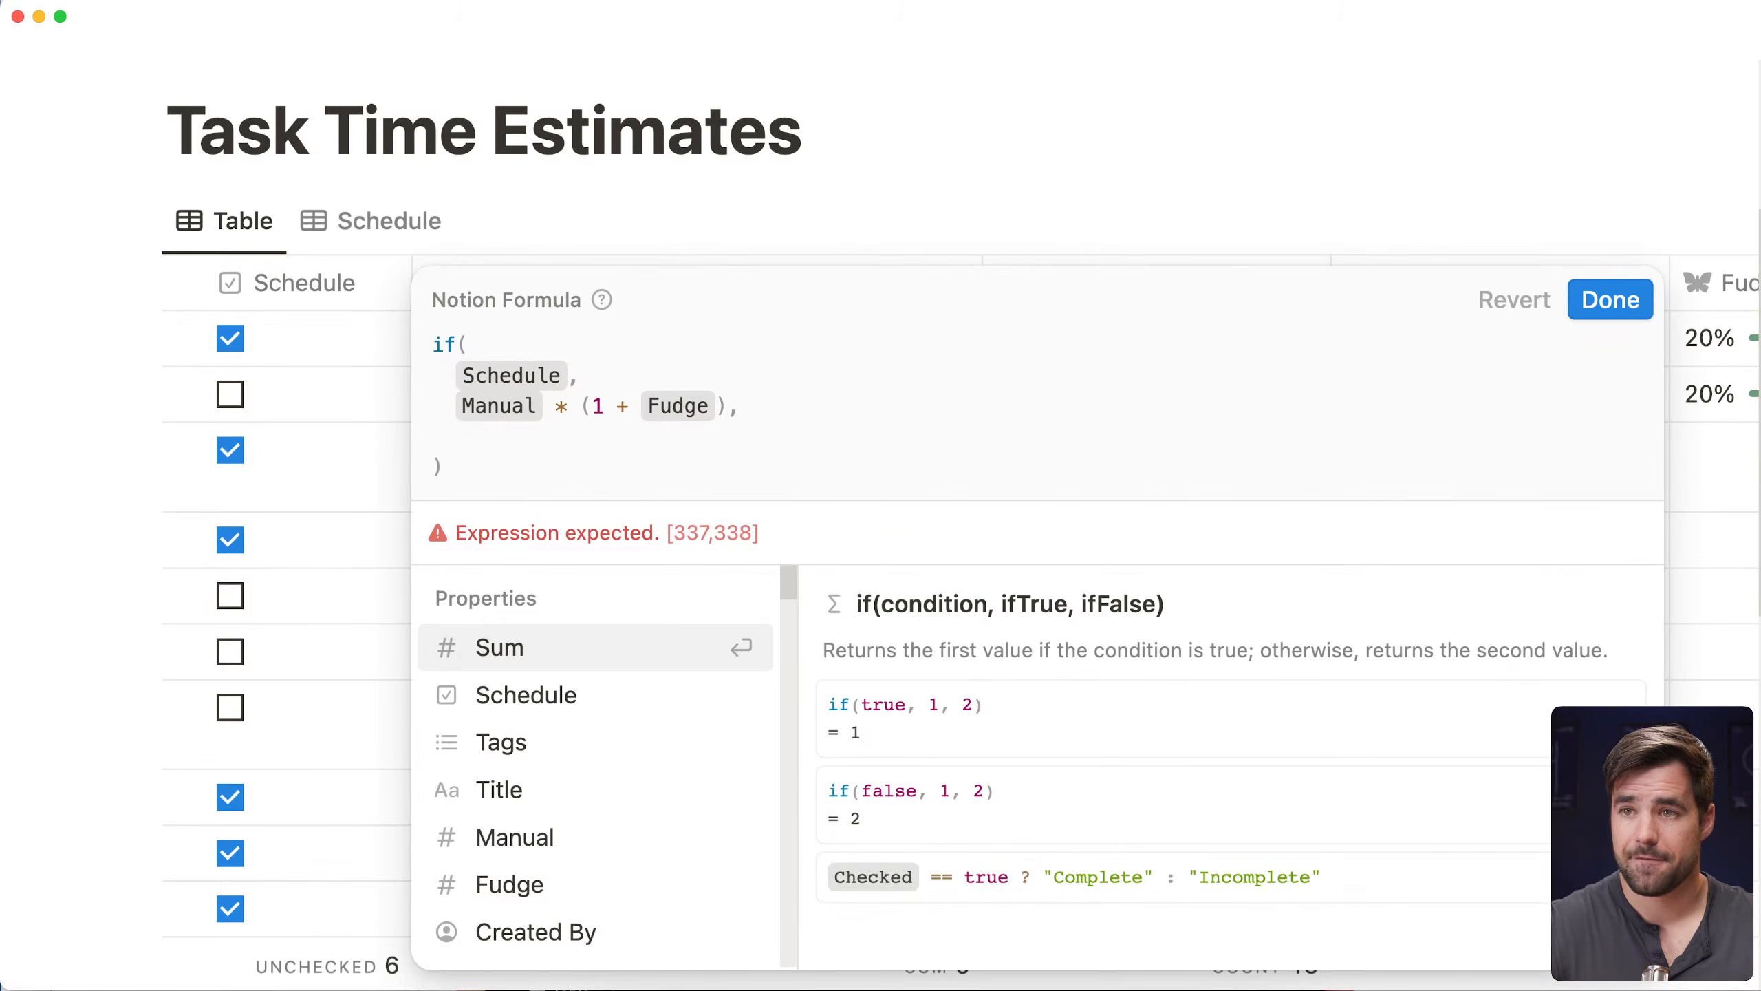
pyautogui.click(581, 375)
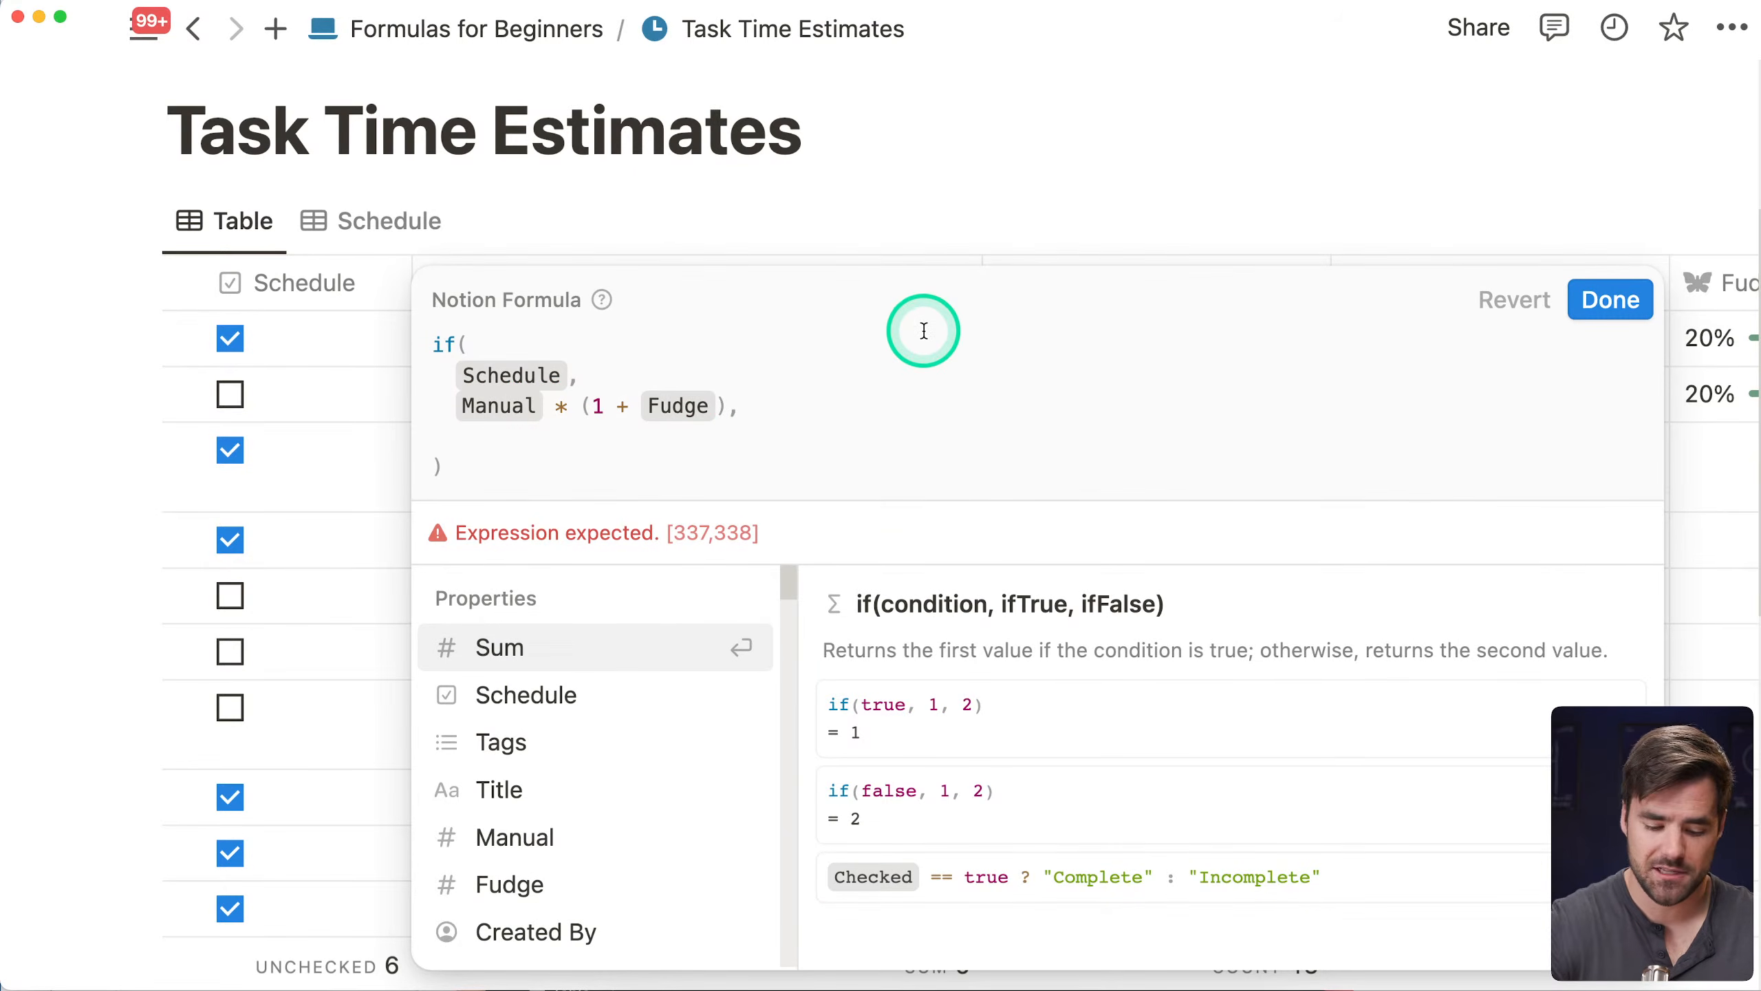
pyautogui.write('0')
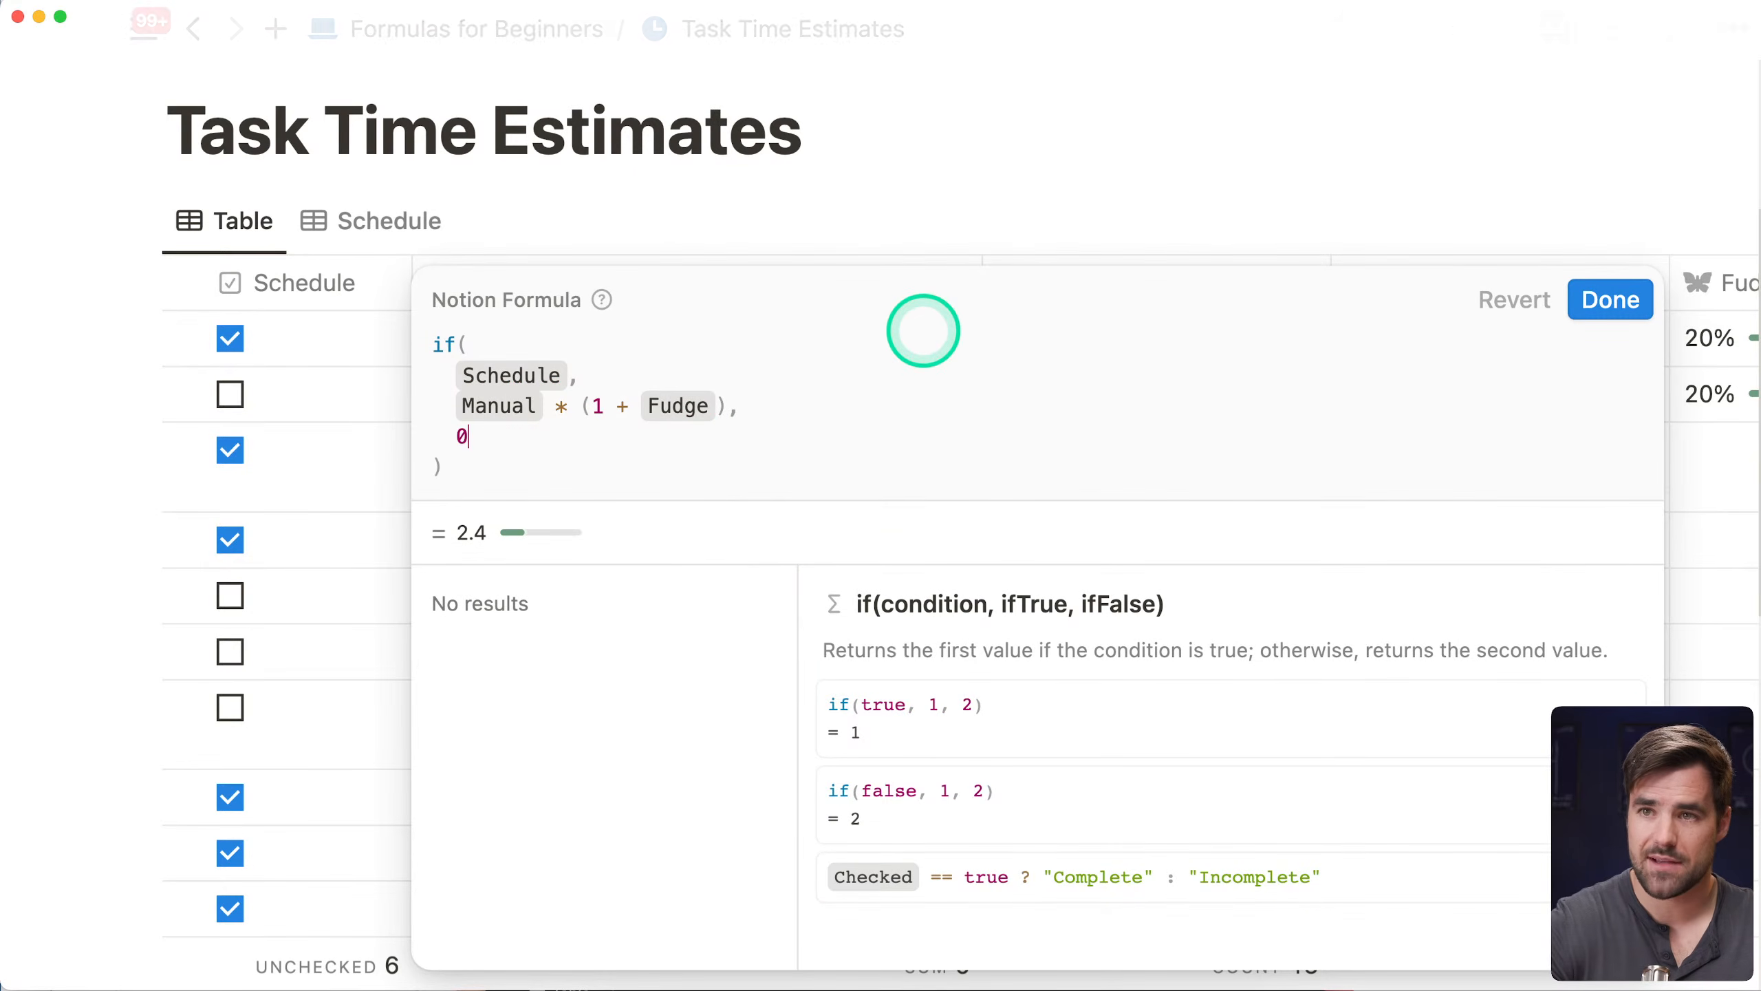
pyautogui.click(1625, 302)
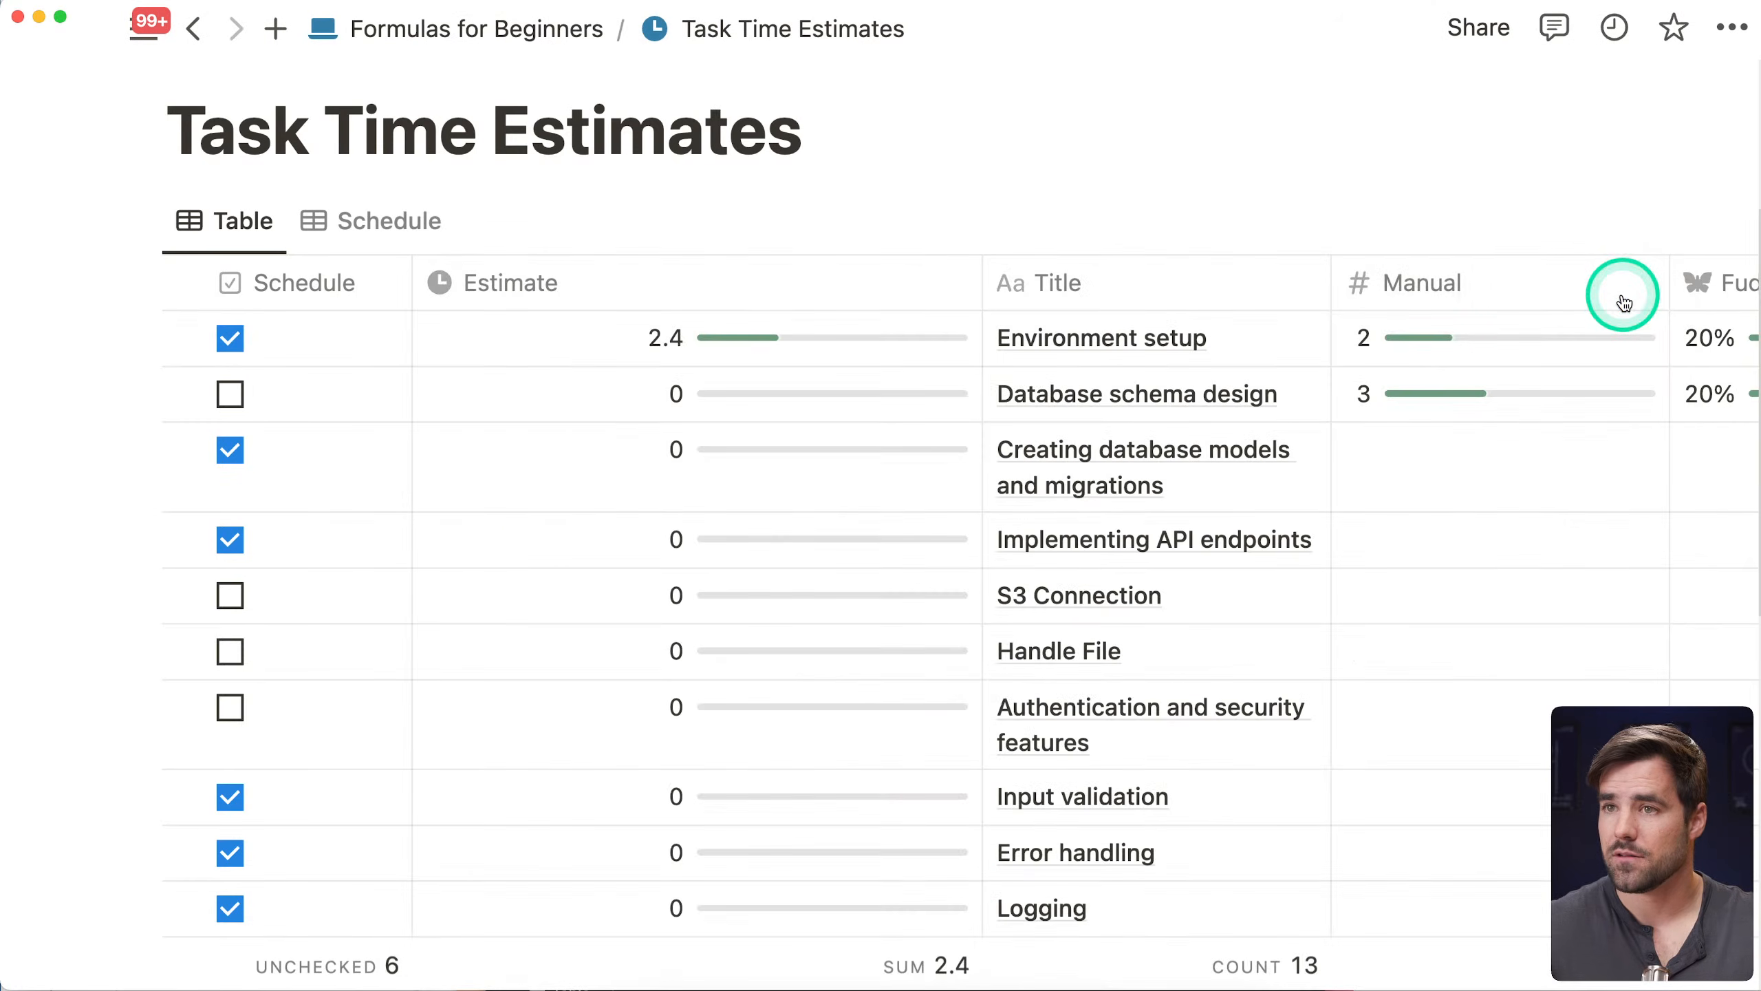
# Test the conditional Estimate formula by marking the Database schema design task as Schedule
pyautogui.click(231, 395)
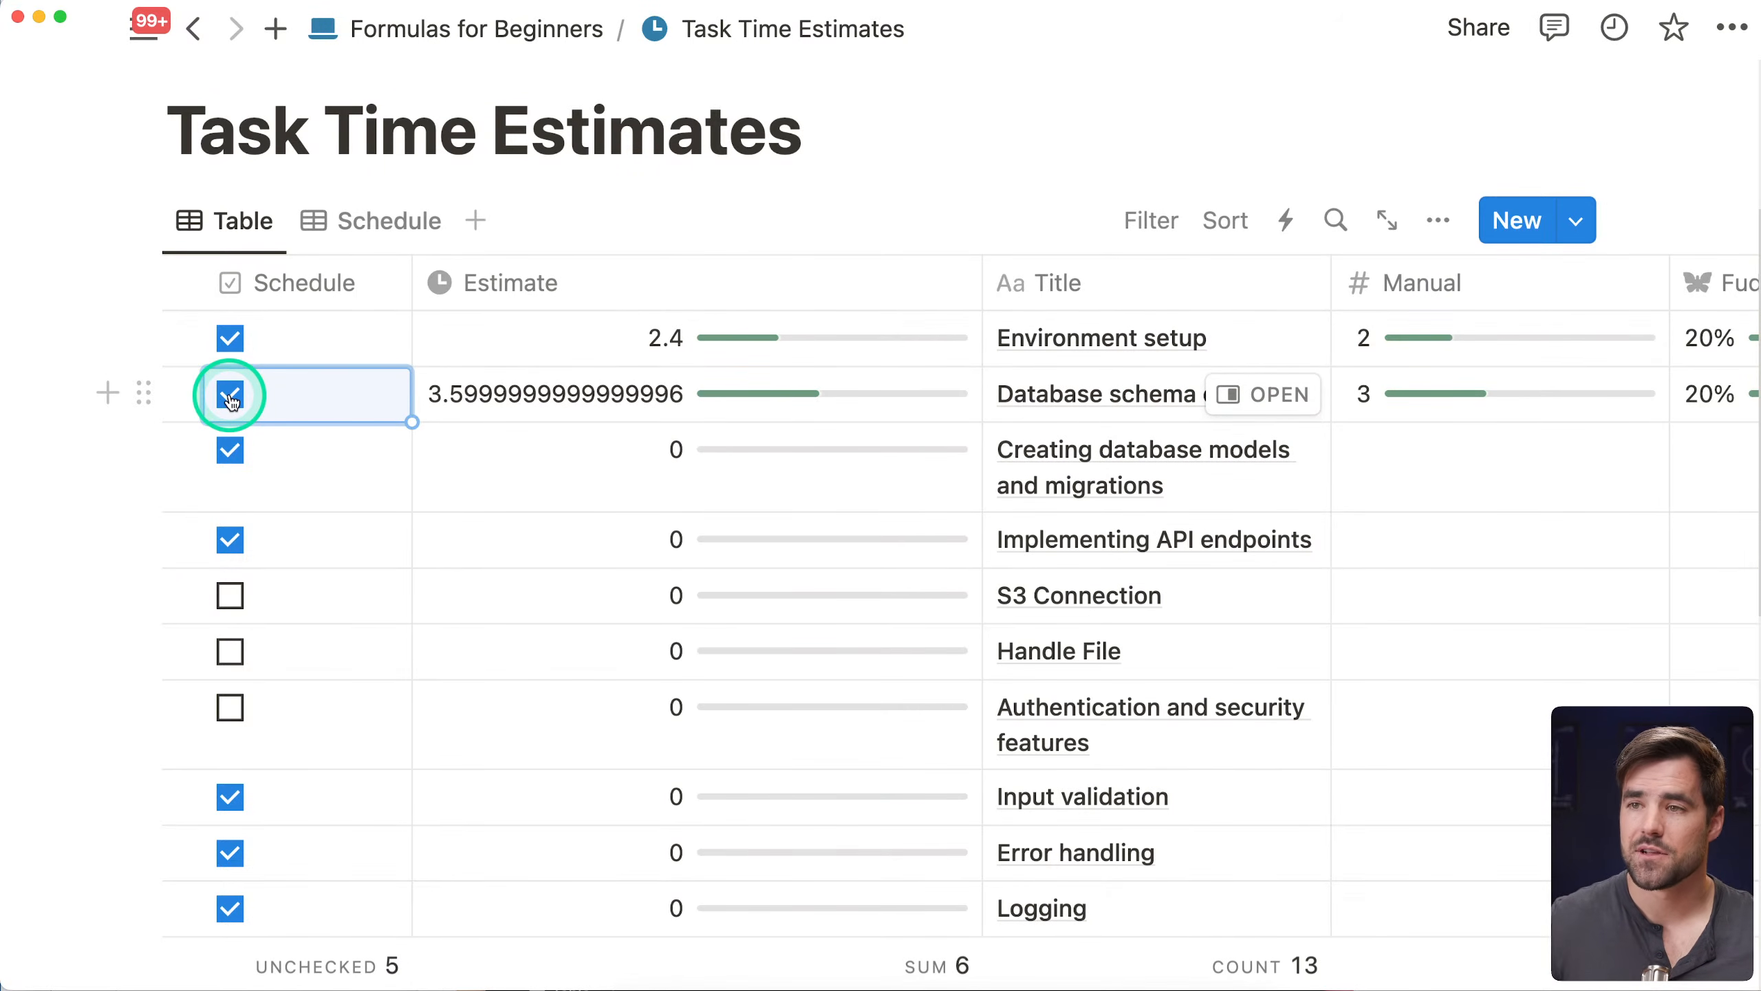
# Try appending .round() to the if() function in the Estimate formula, then remove it again
pyautogui.click(539, 394)
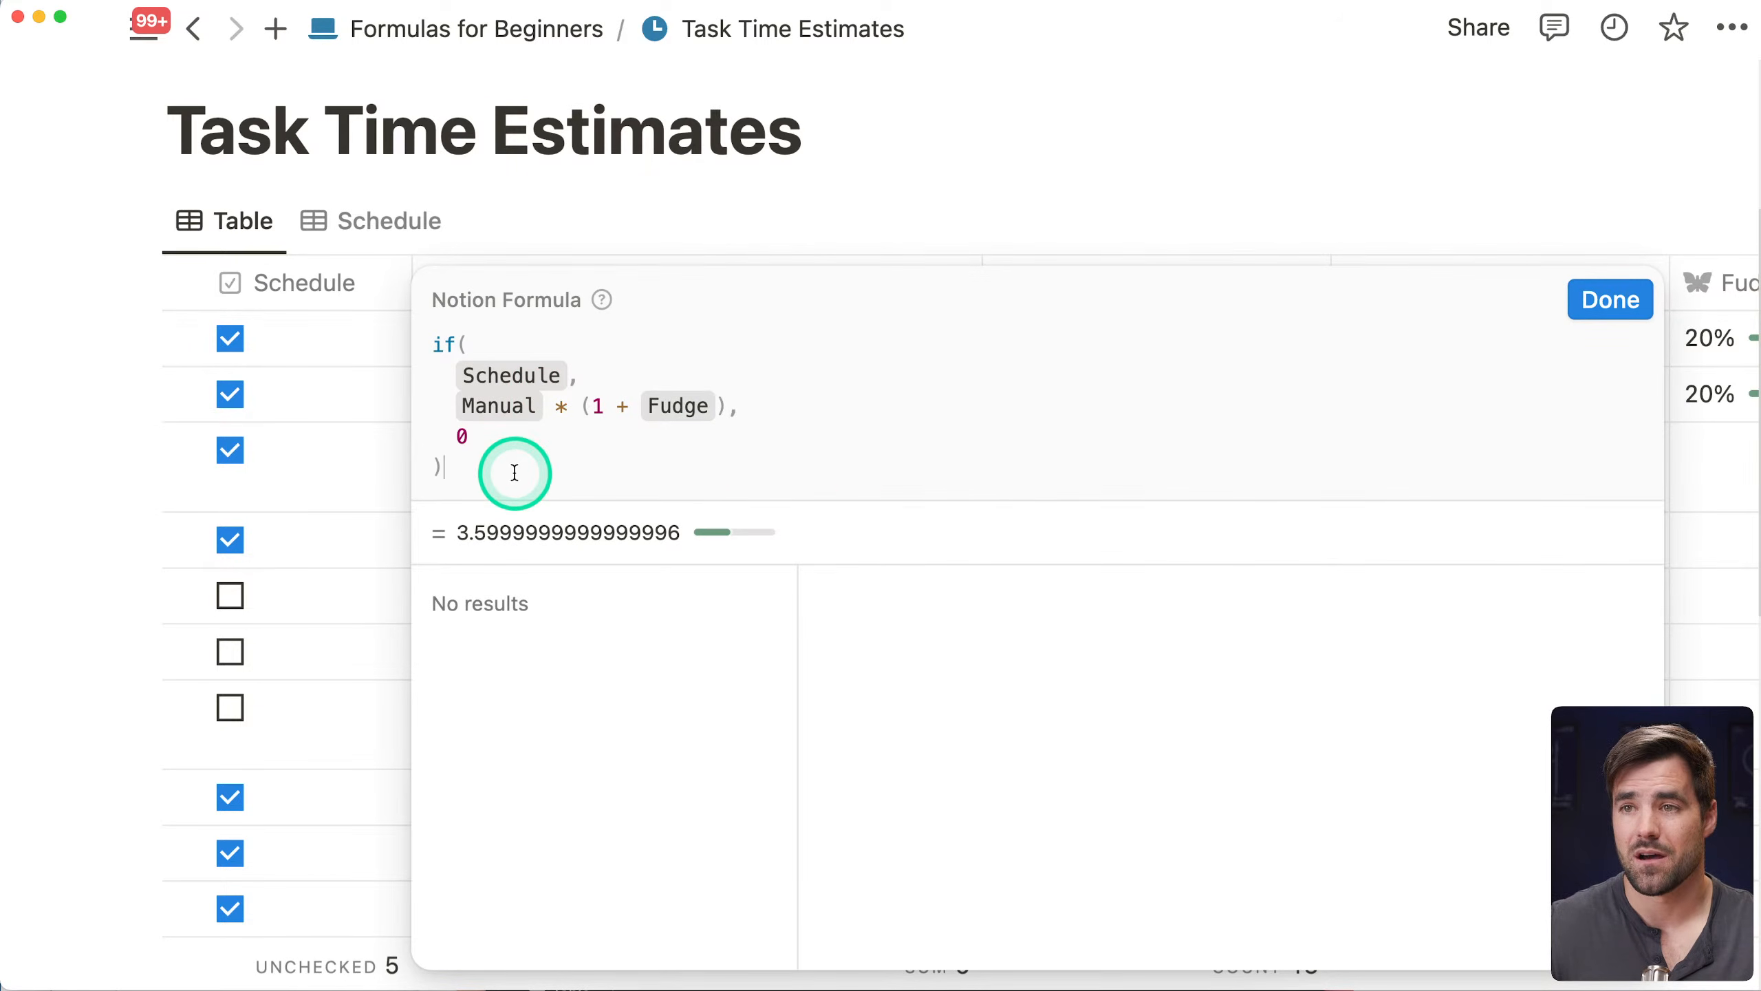
pyautogui.write('.round()')
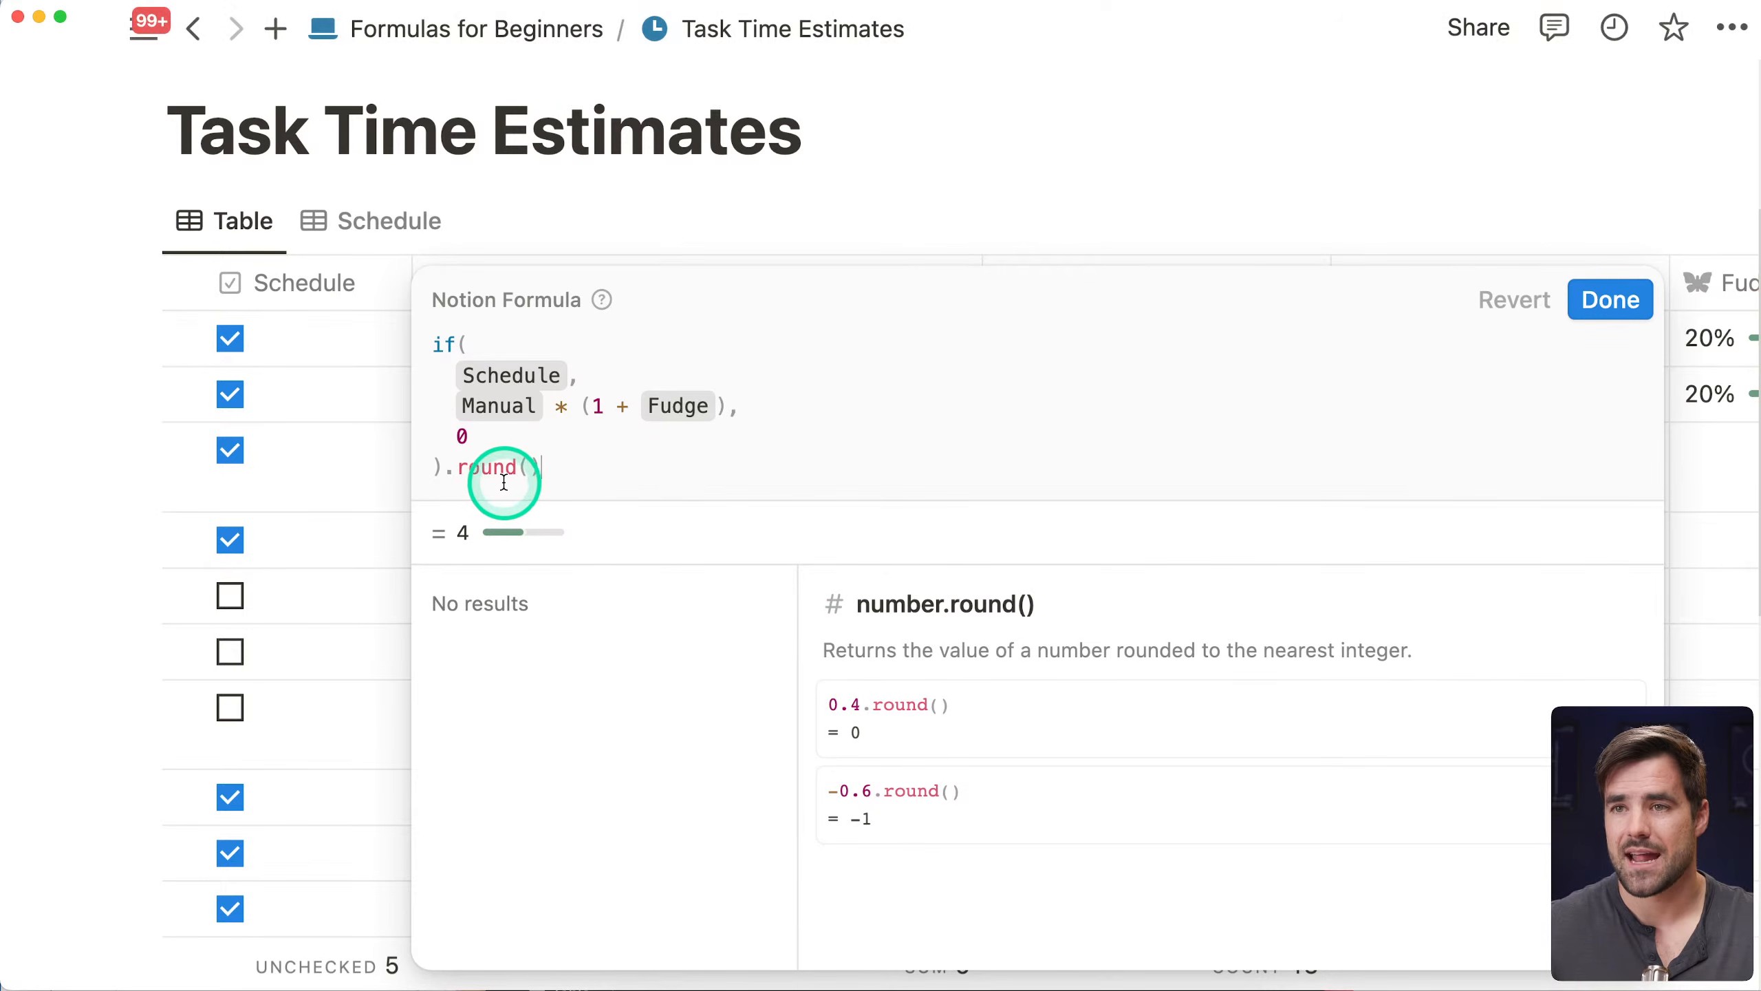
pyautogui.press('BackSpace')
pyautogui.press('BackSpace')
pyautogui.press('BackSpace')
pyautogui.press('BackSpace')
pyautogui.press('BackSpace')
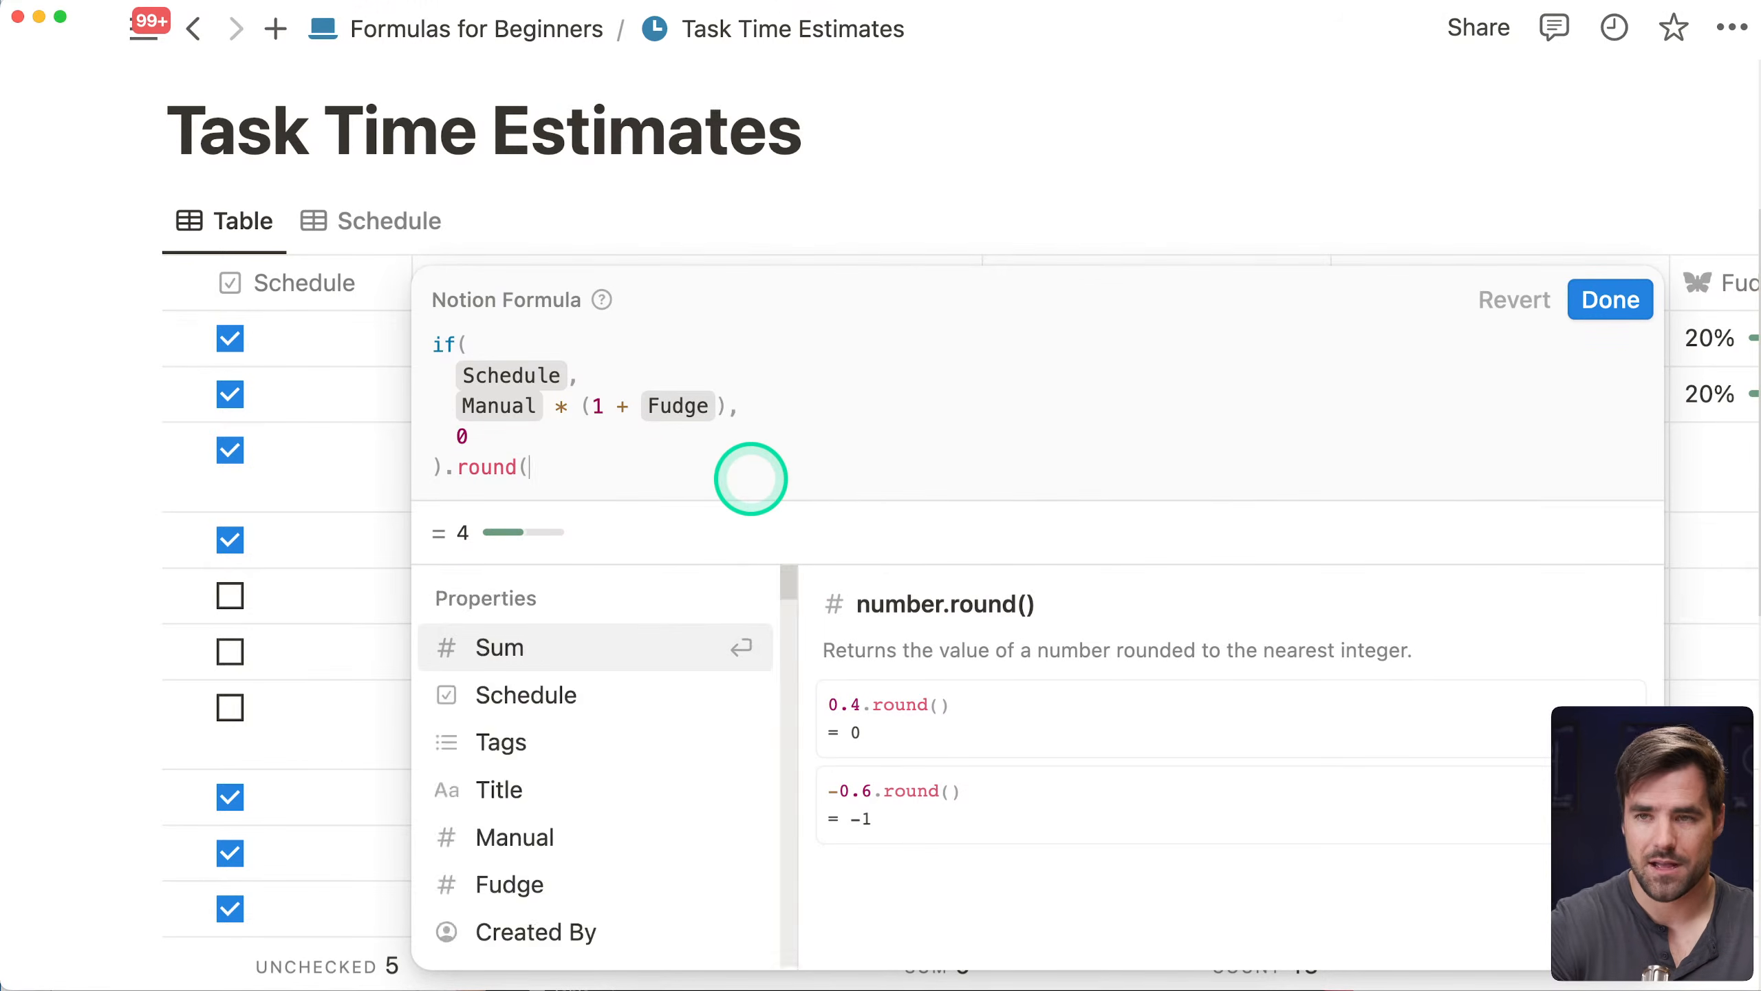
pyautogui.press('BackSpace')
pyautogui.press('BackSpace')
pyautogui.press('BackSpace')
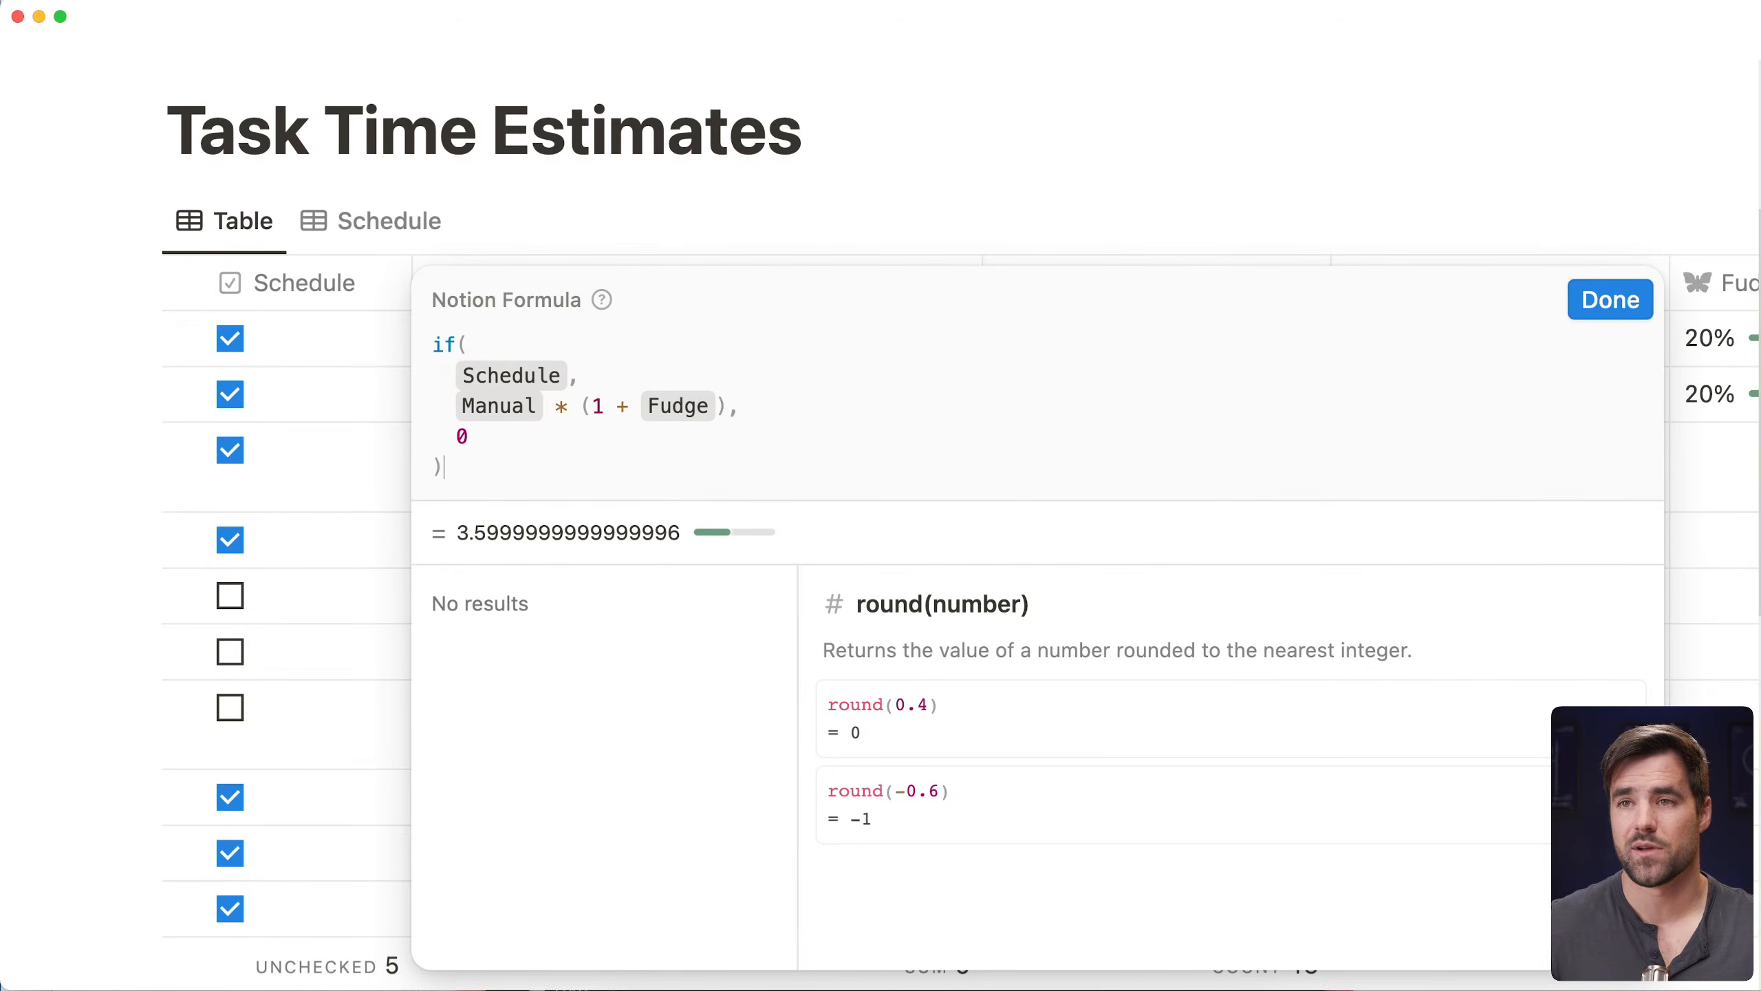
pyautogui.click(949, 478)
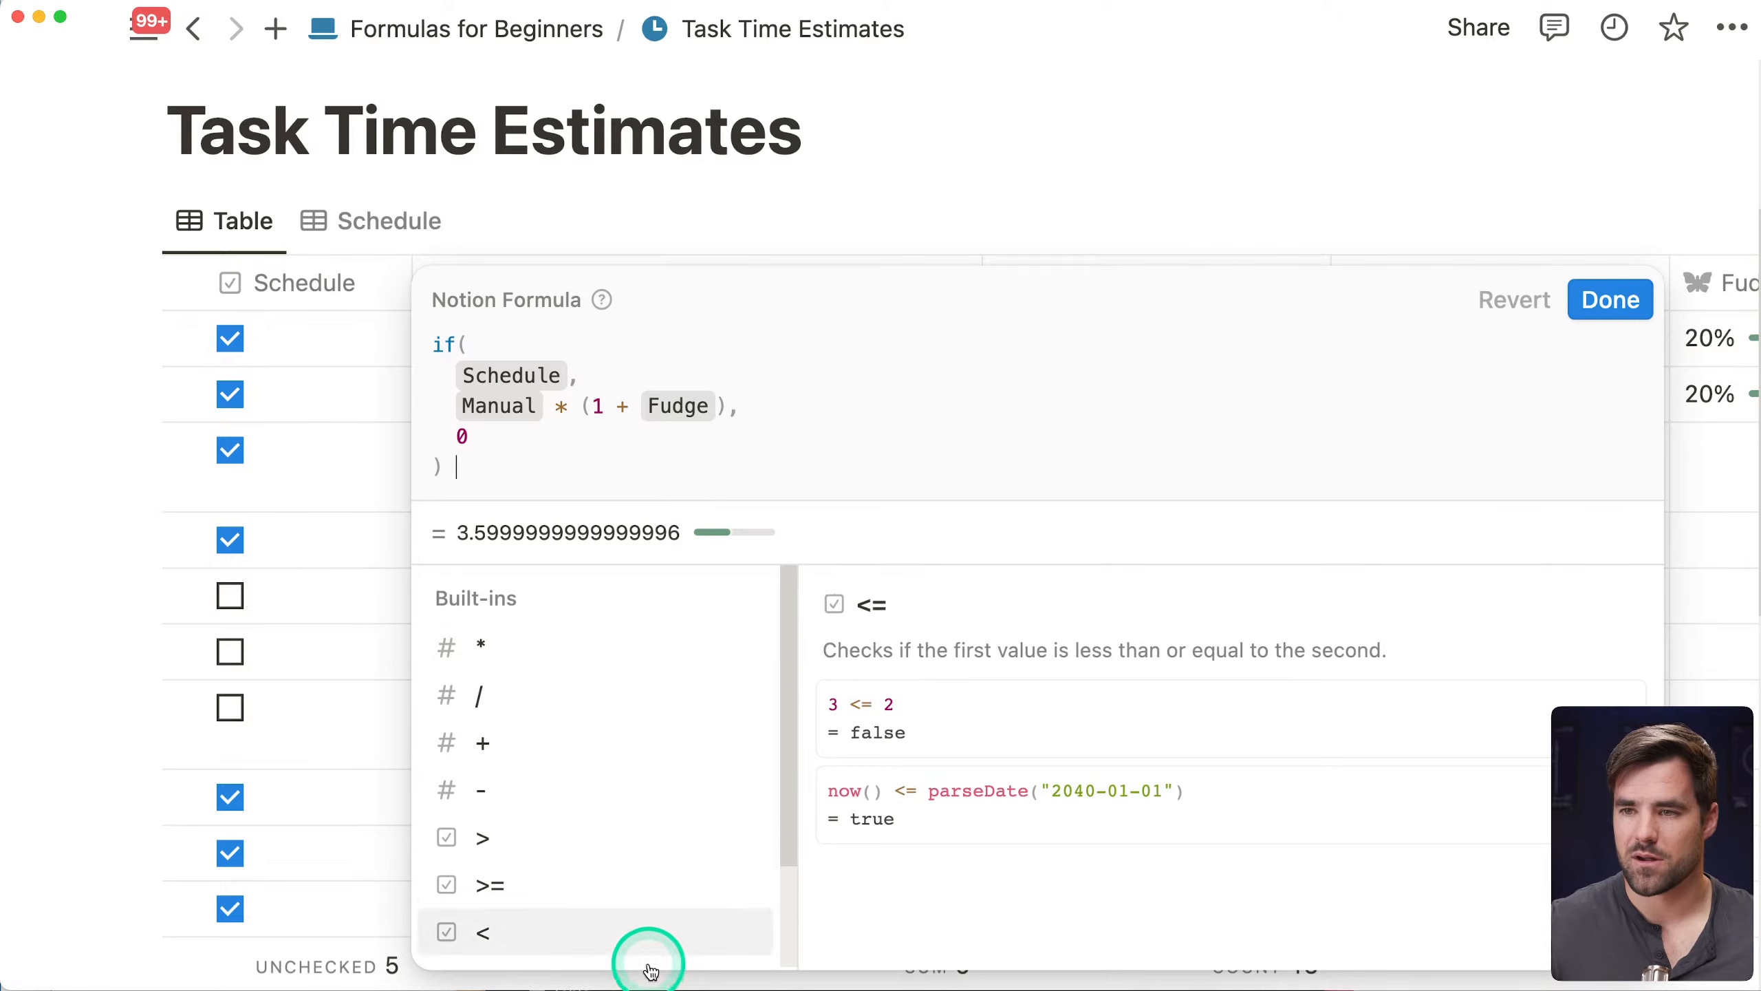
# Switch to the browser and open the round function's page in the thomasjfrank.com formula reference
pyautogui.click(669, 984)
pyautogui.scroll(-10, 321, 561)
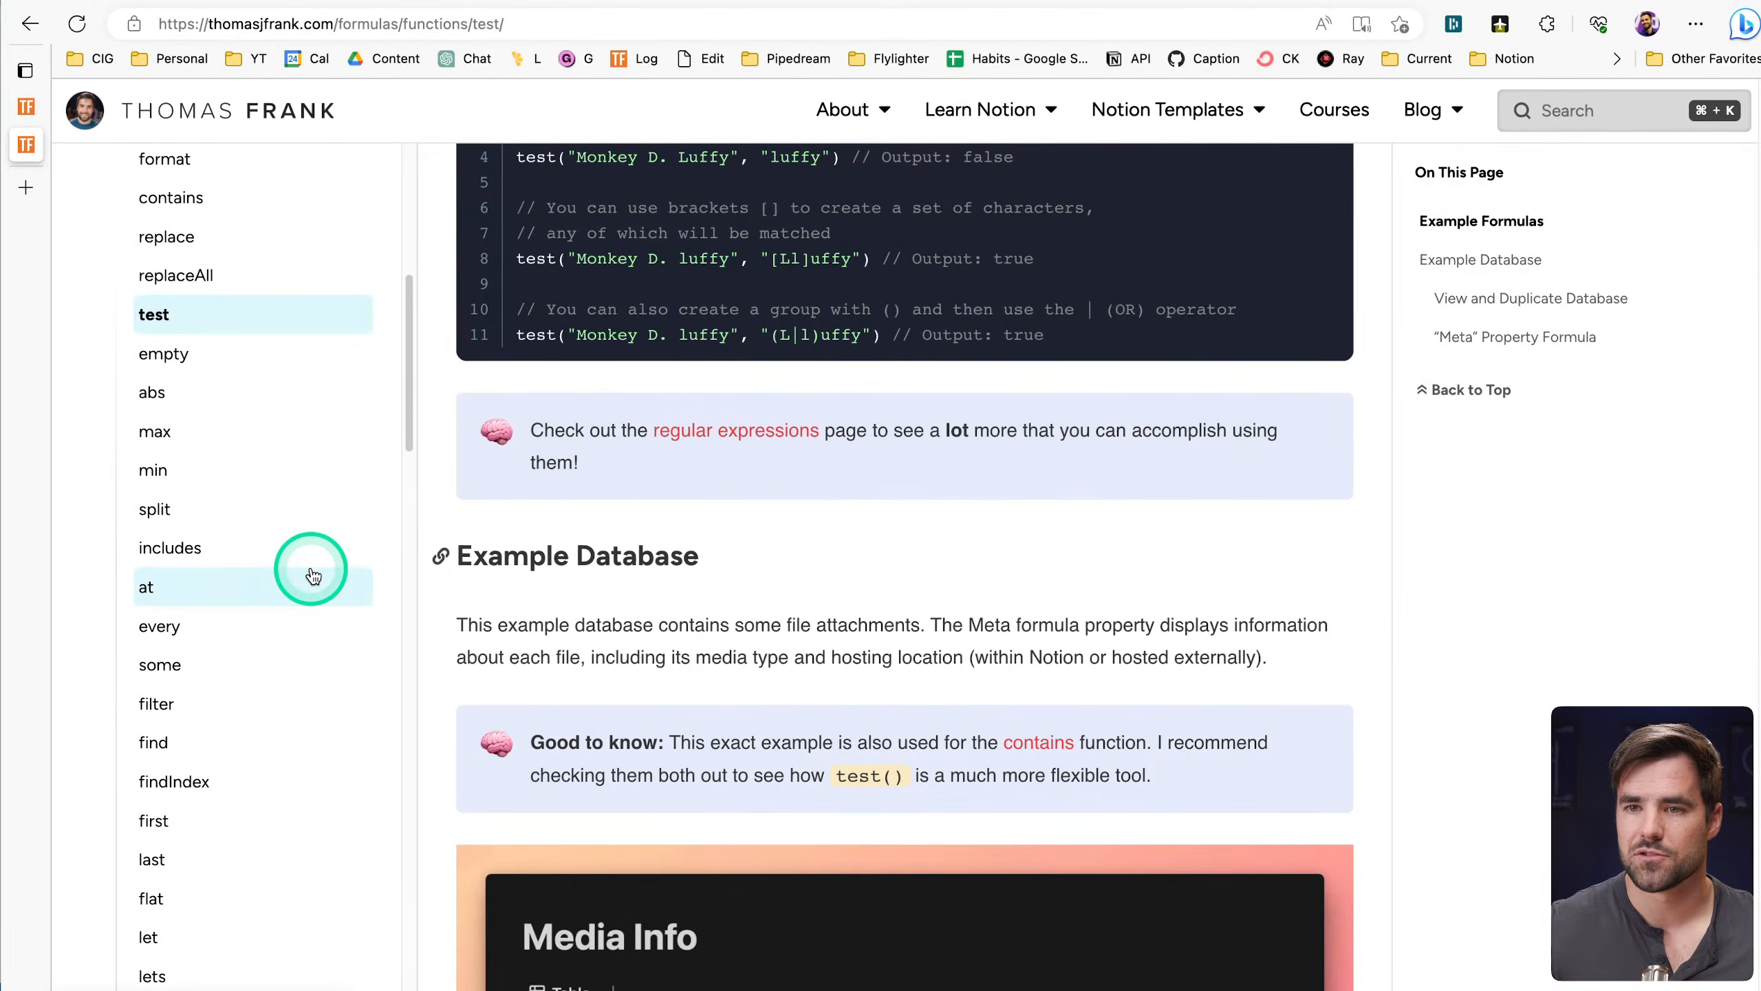
pyautogui.scroll(-8, 294, 604)
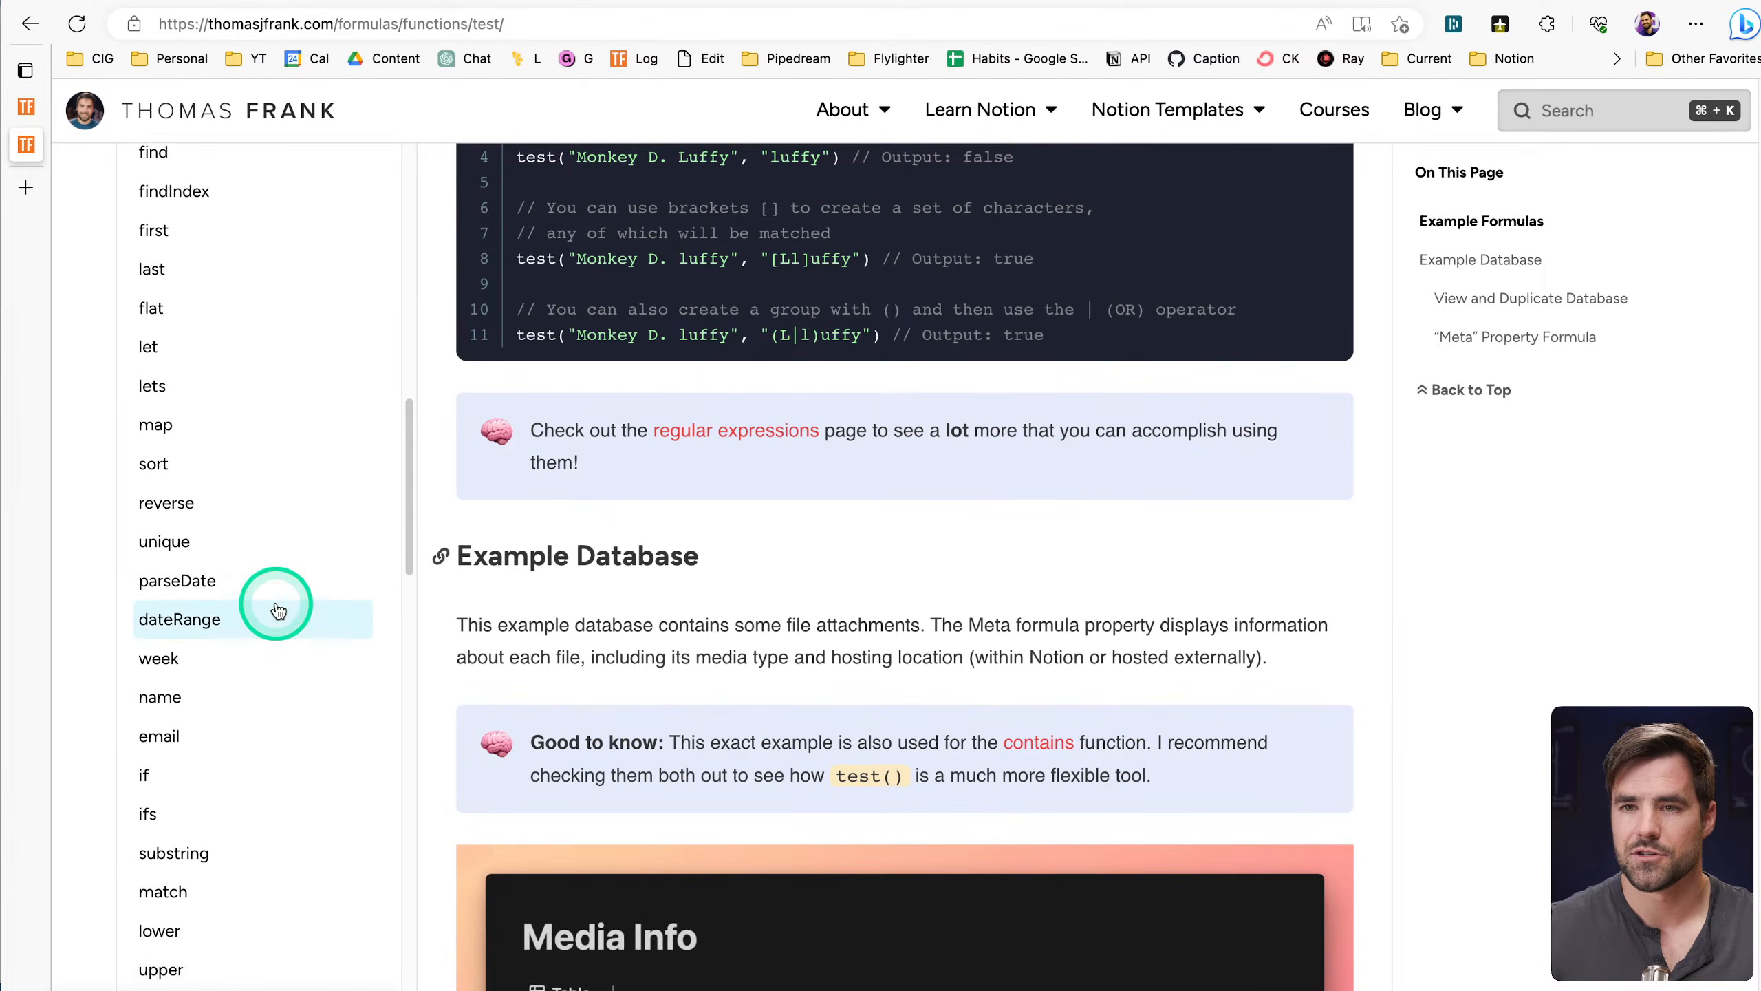
pyautogui.scroll(-2, 274, 630)
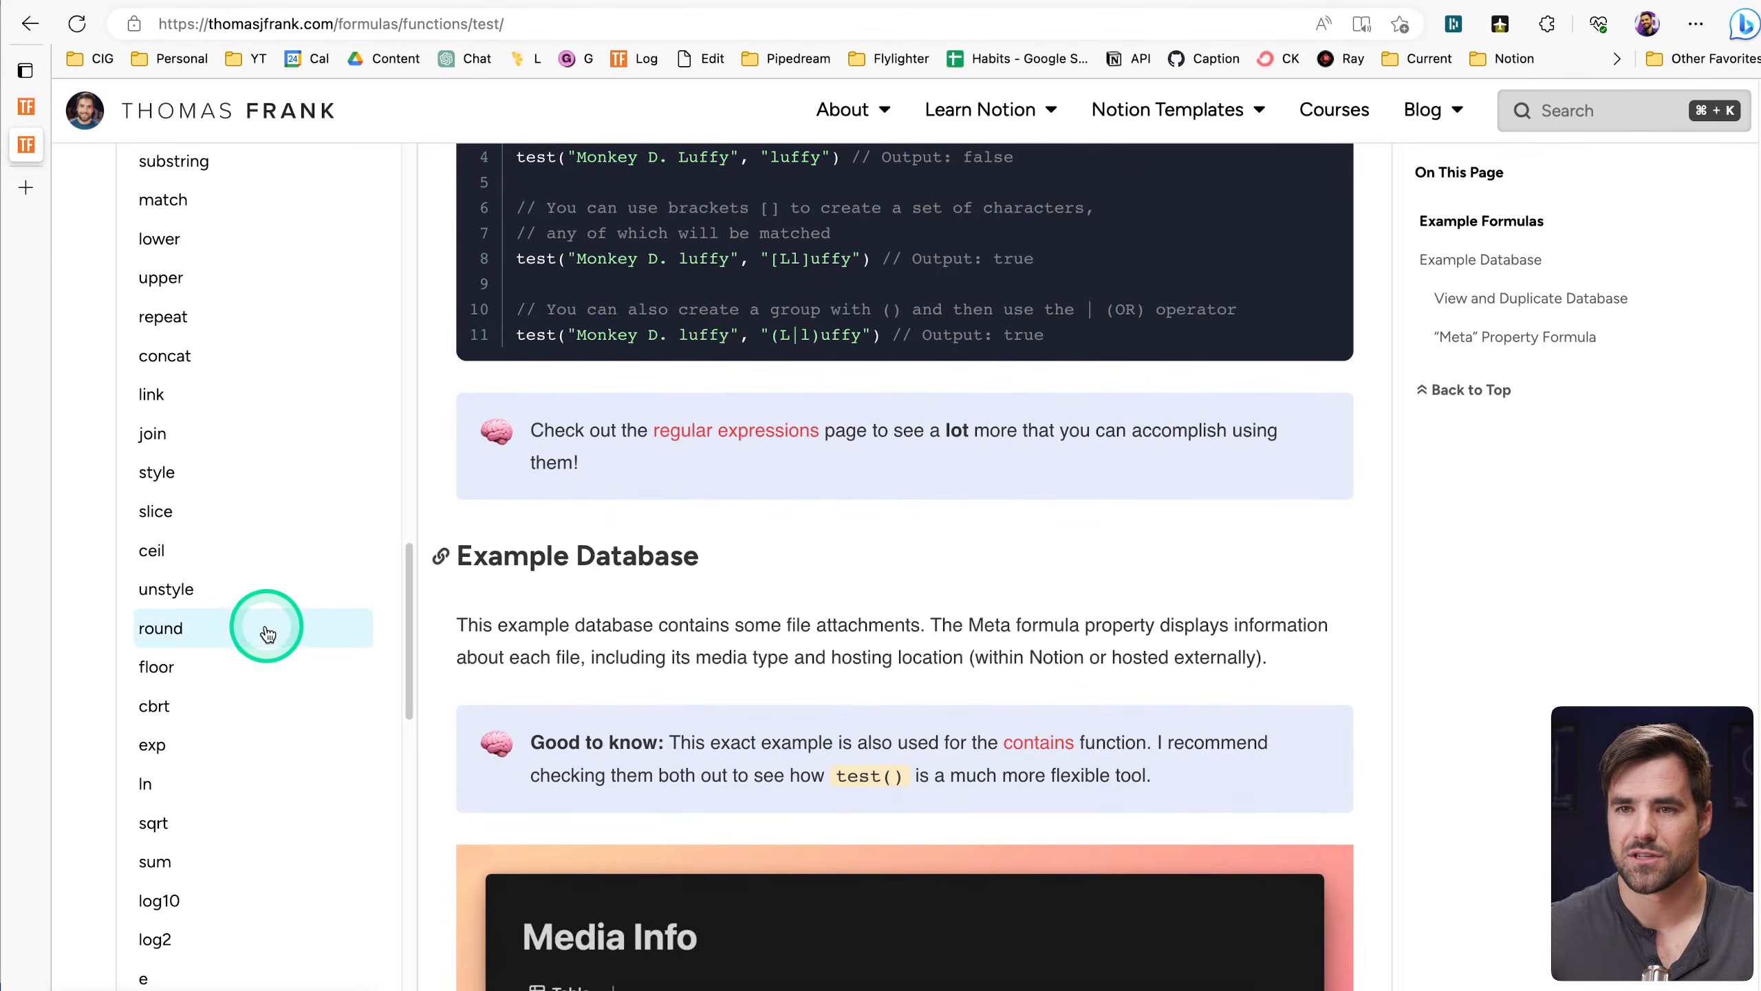
pyautogui.click(260, 626)
pyautogui.scroll(-5, 1187, 735)
pyautogui.scroll(-1, 1189, 734)
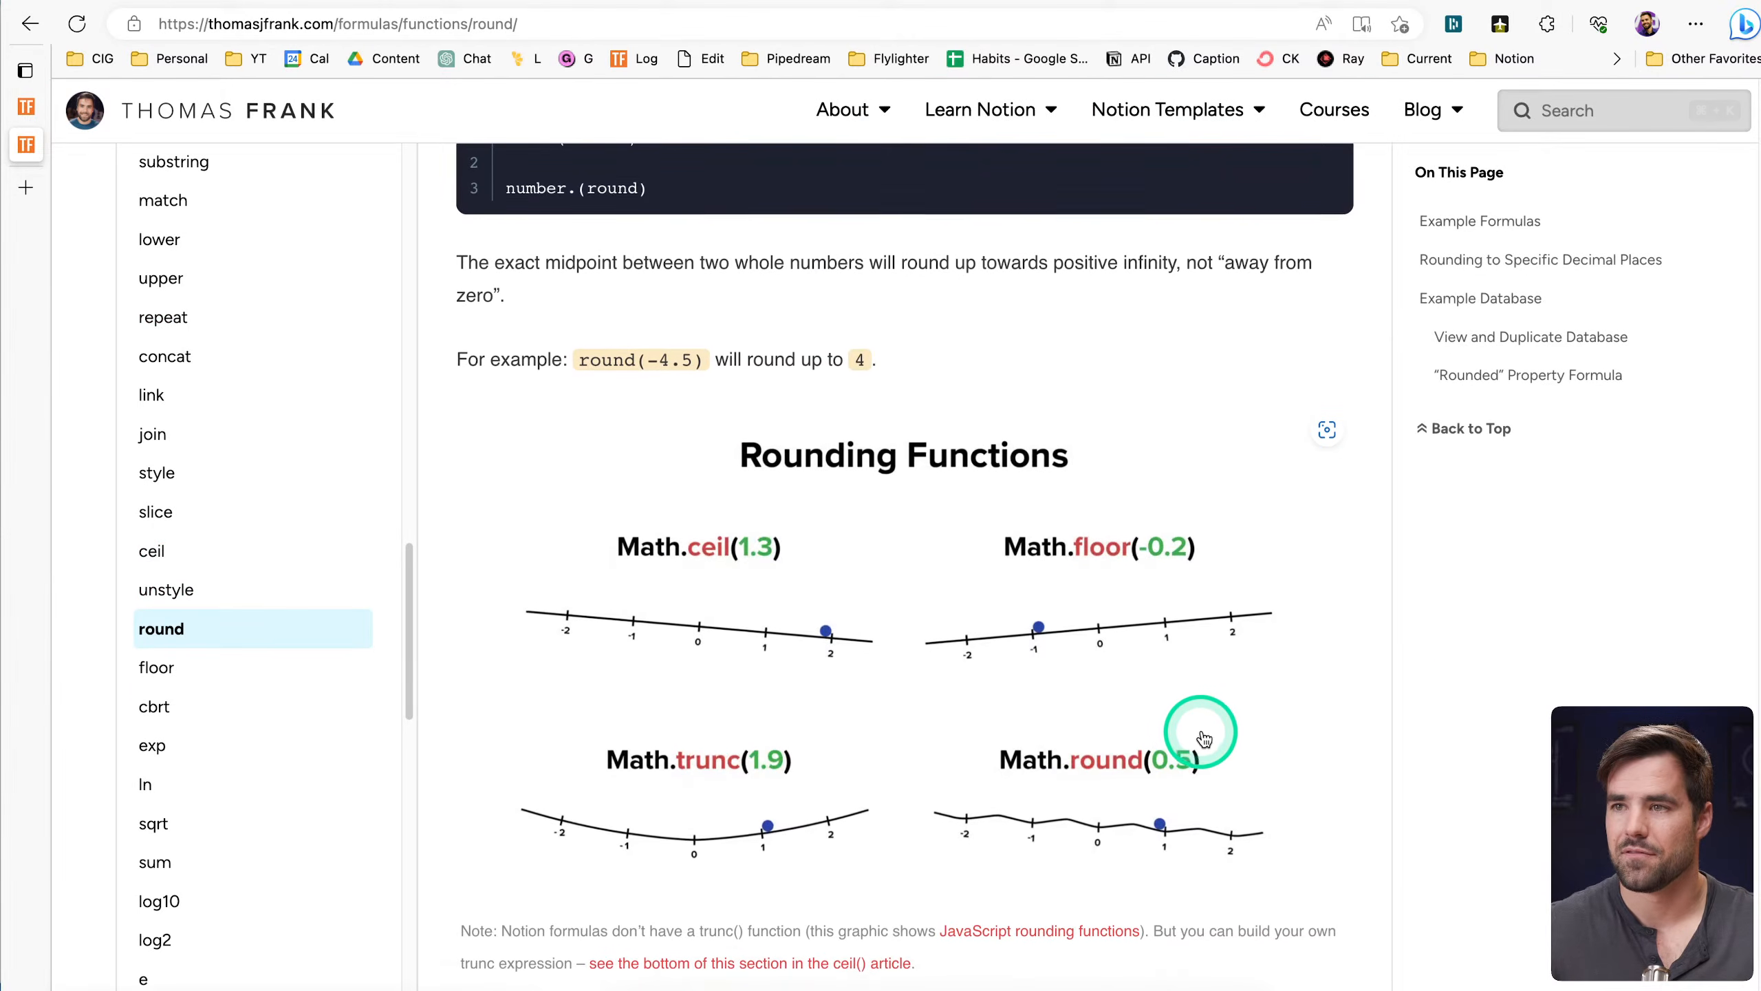
pyautogui.scroll(-3, 1260, 795)
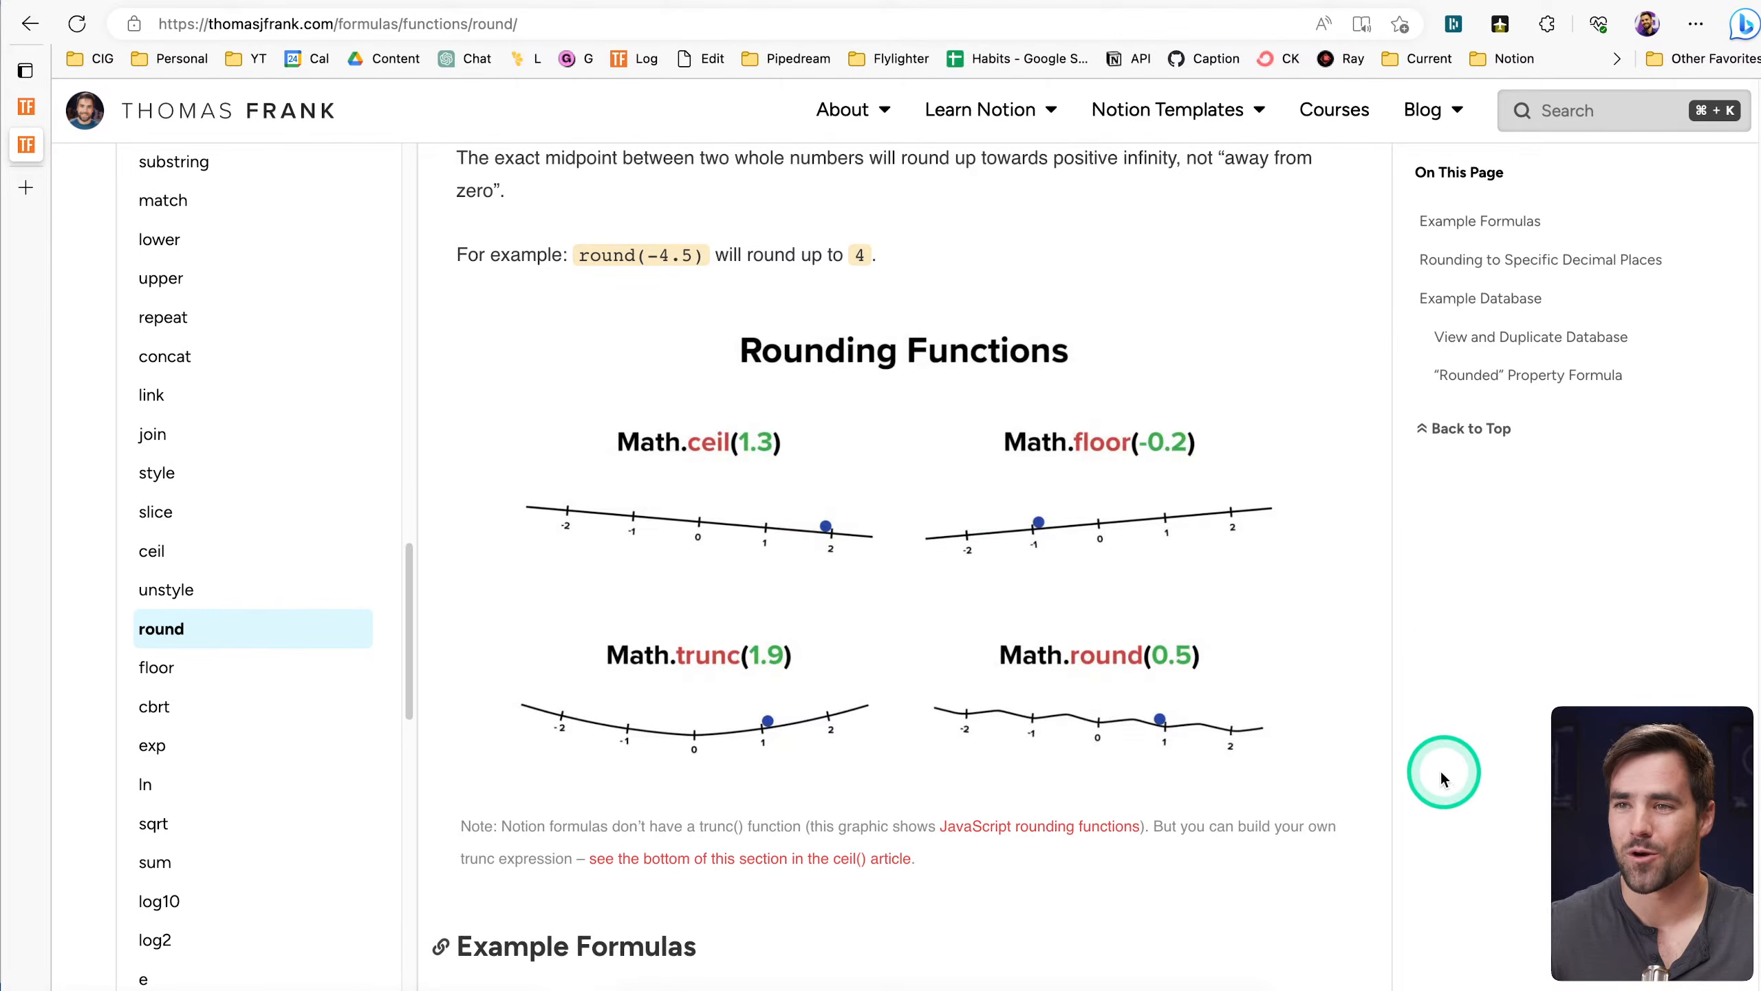
# Find the Rounding to Specific Decimal Places section on the round page and enlarge the page to 150%
pyautogui.scroll(-20, 1128, 712)
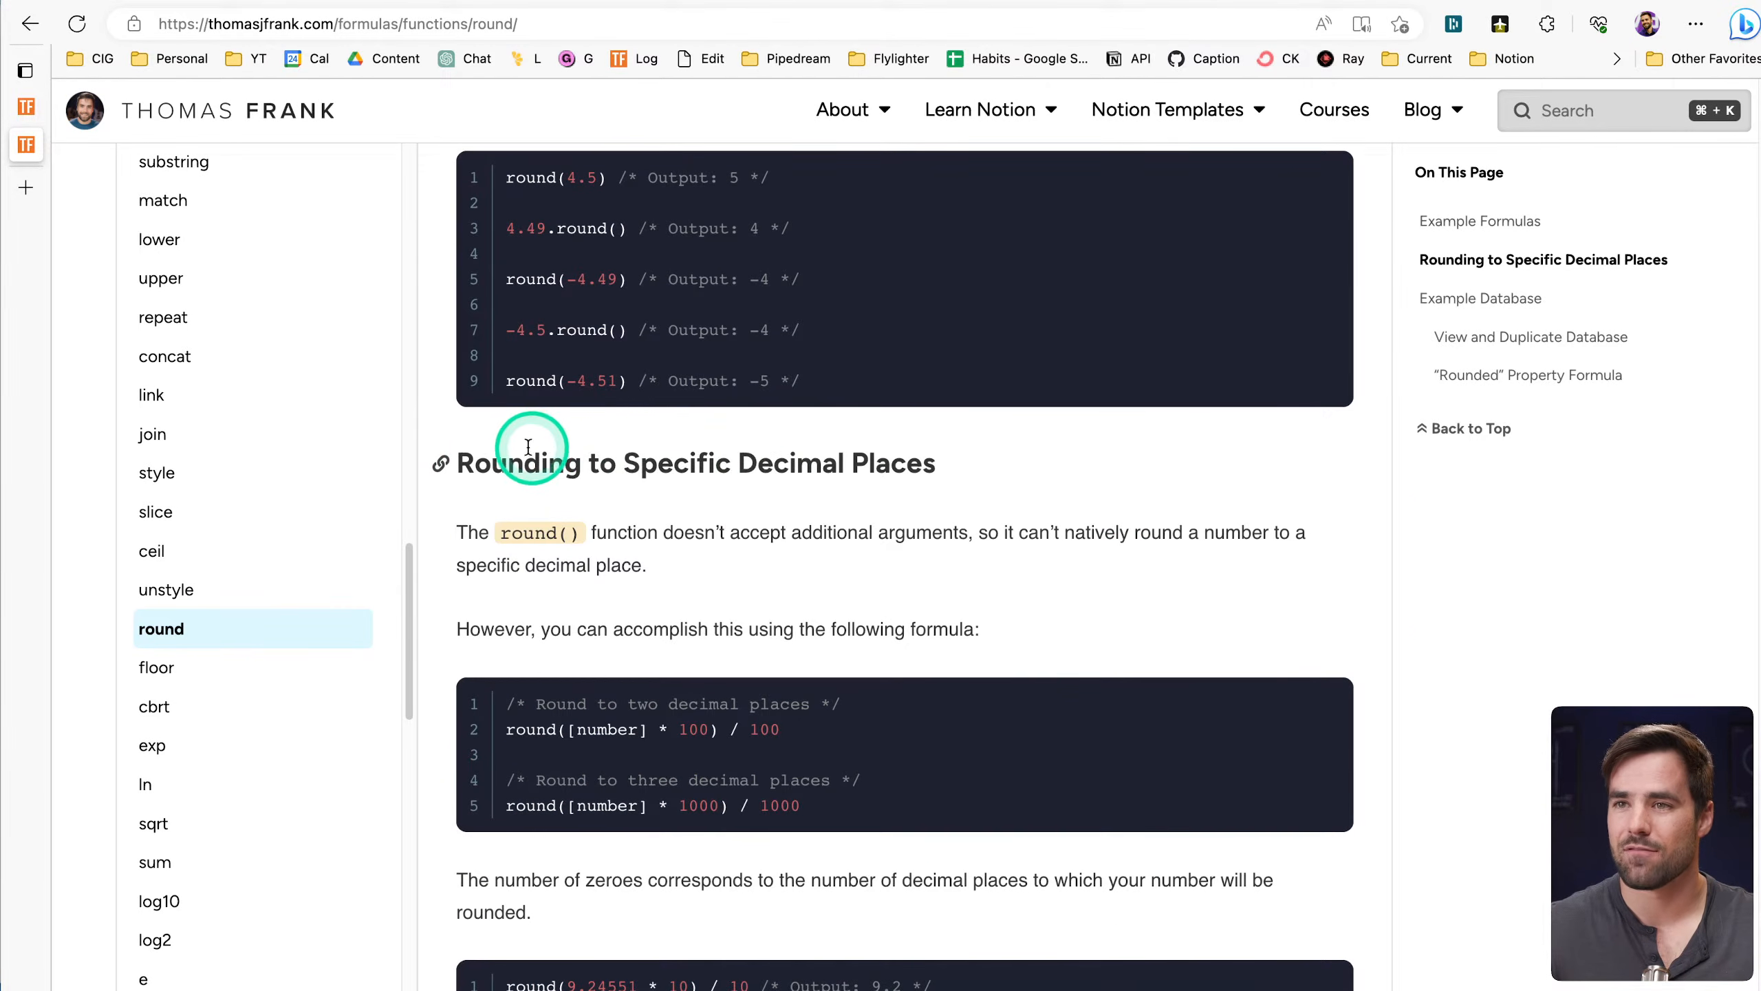
pyautogui.moveTo(529, 446); pyautogui.dragTo(967, 465)
pyautogui.click(967, 464)
pyautogui.scroll(-5, 967, 464)
pyautogui.press('super+equal')
pyautogui.press('super+equal')
pyautogui.press('super+equal')
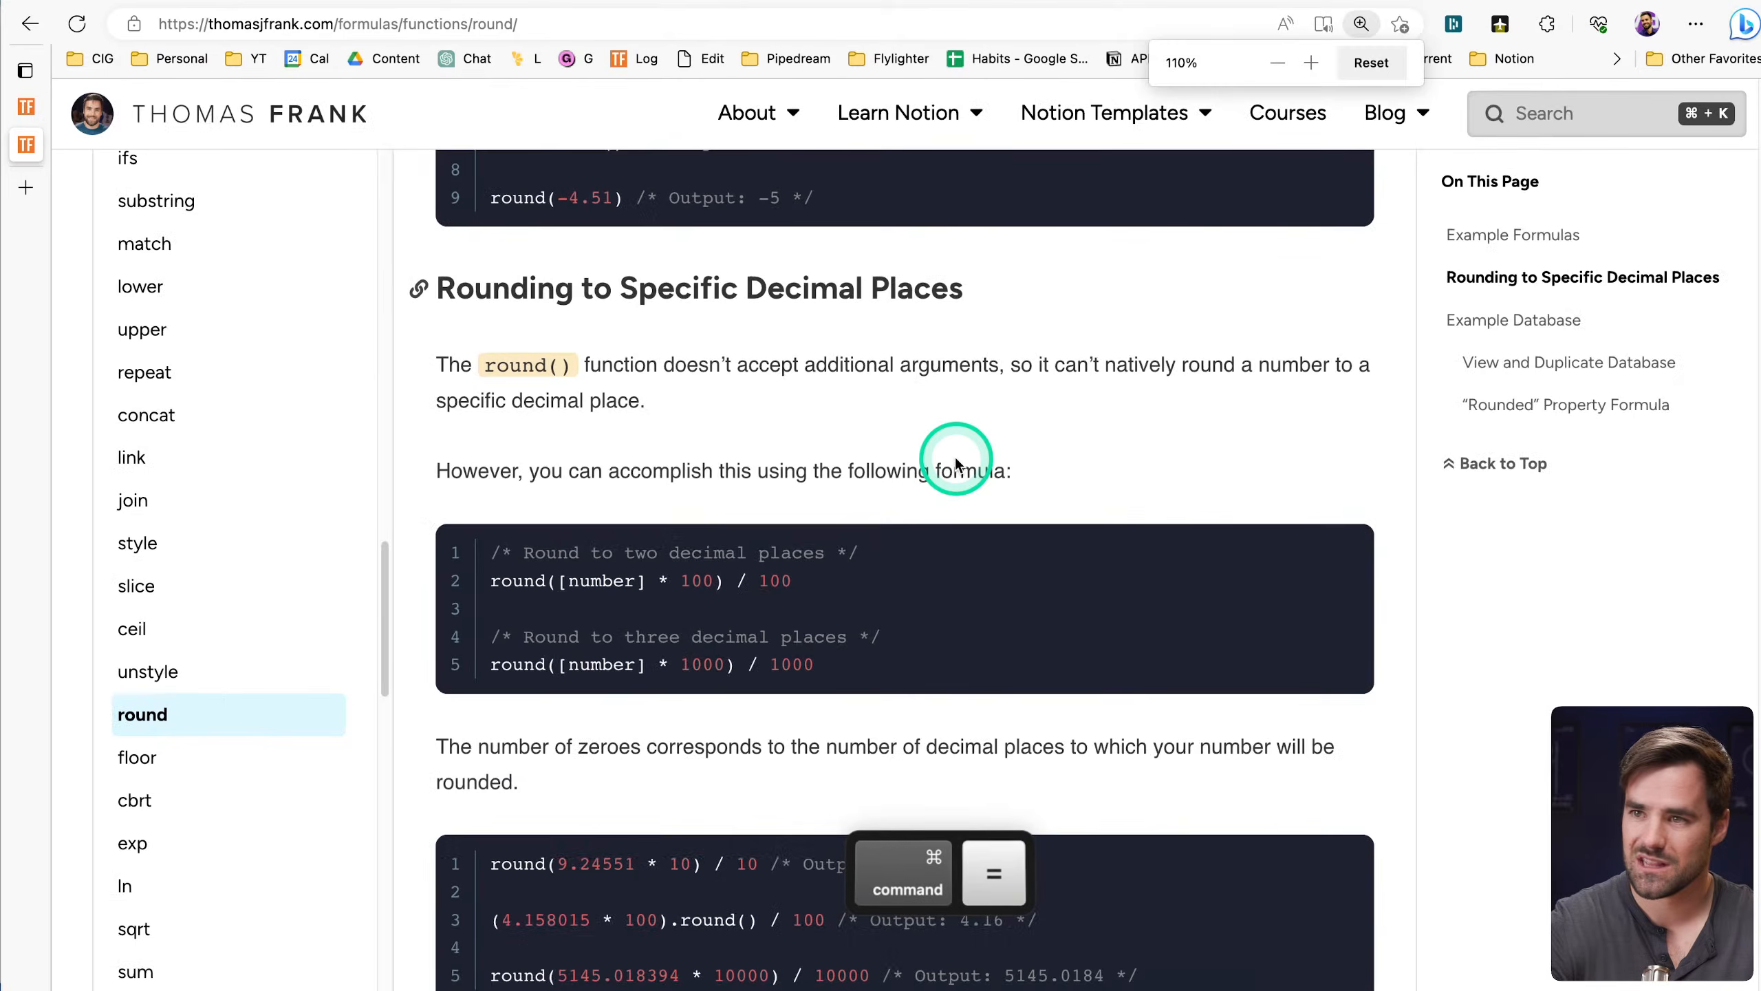
pyautogui.scroll(-1, 956, 458)
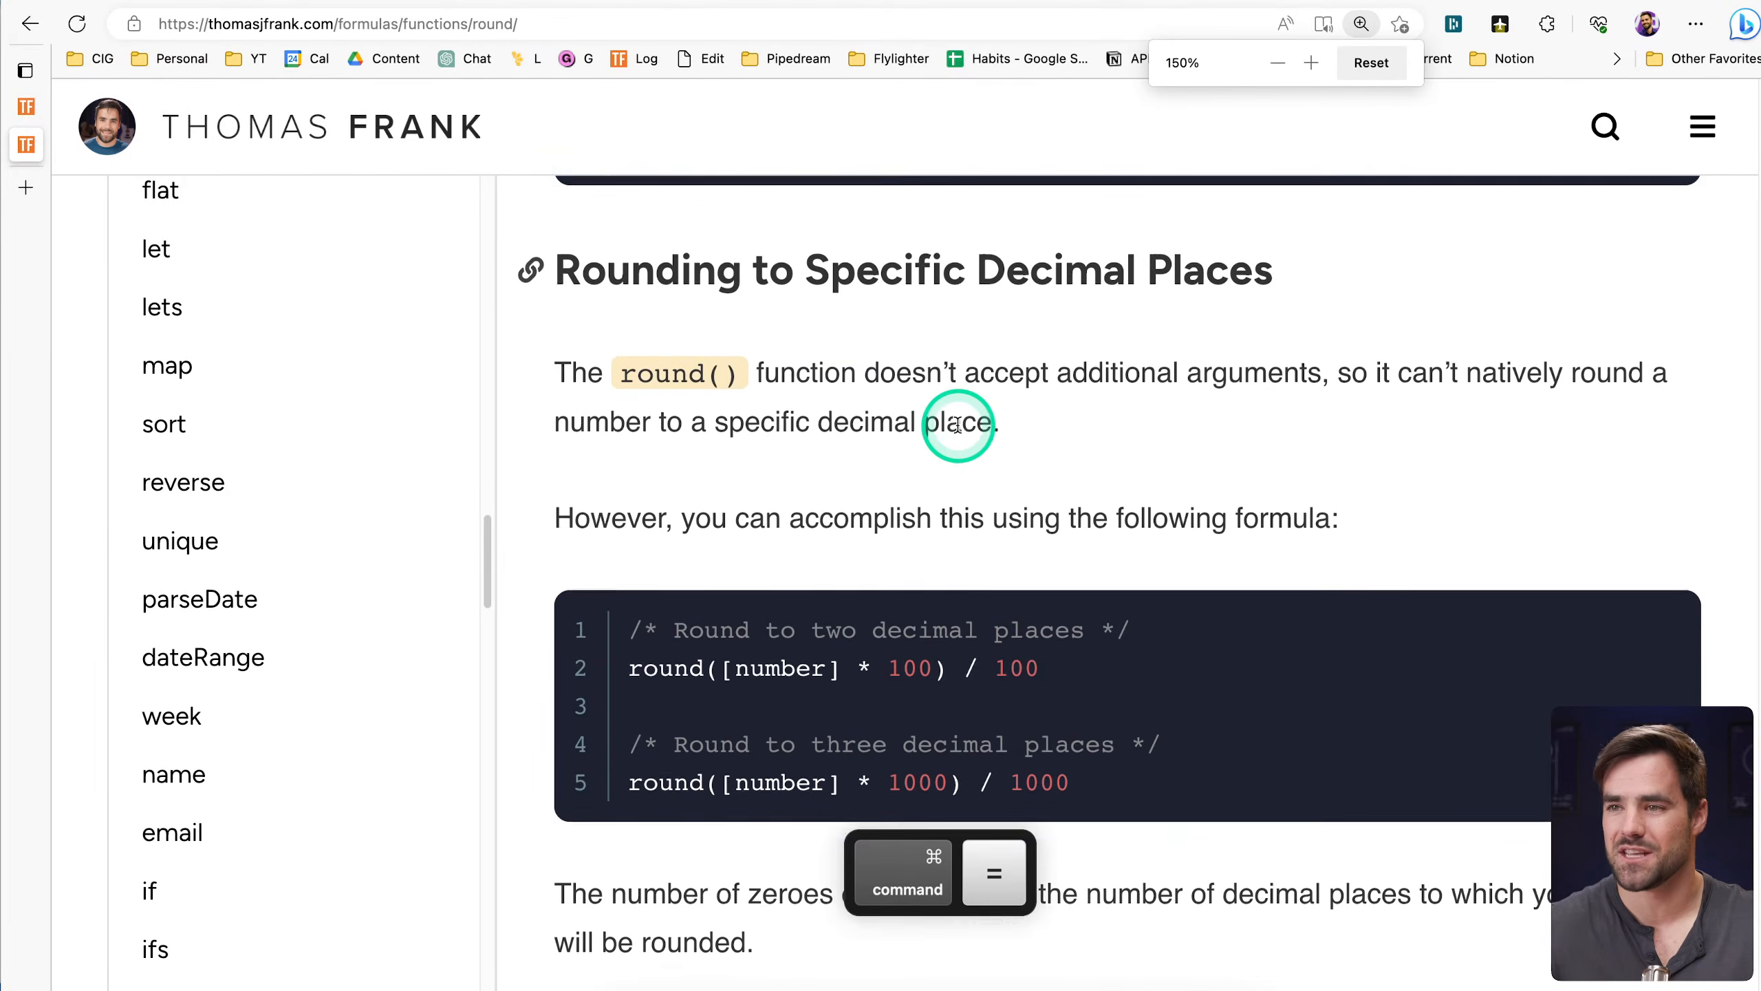
pyautogui.scroll(-2, 1281, 555)
pyautogui.scroll(-3, 1344, 578)
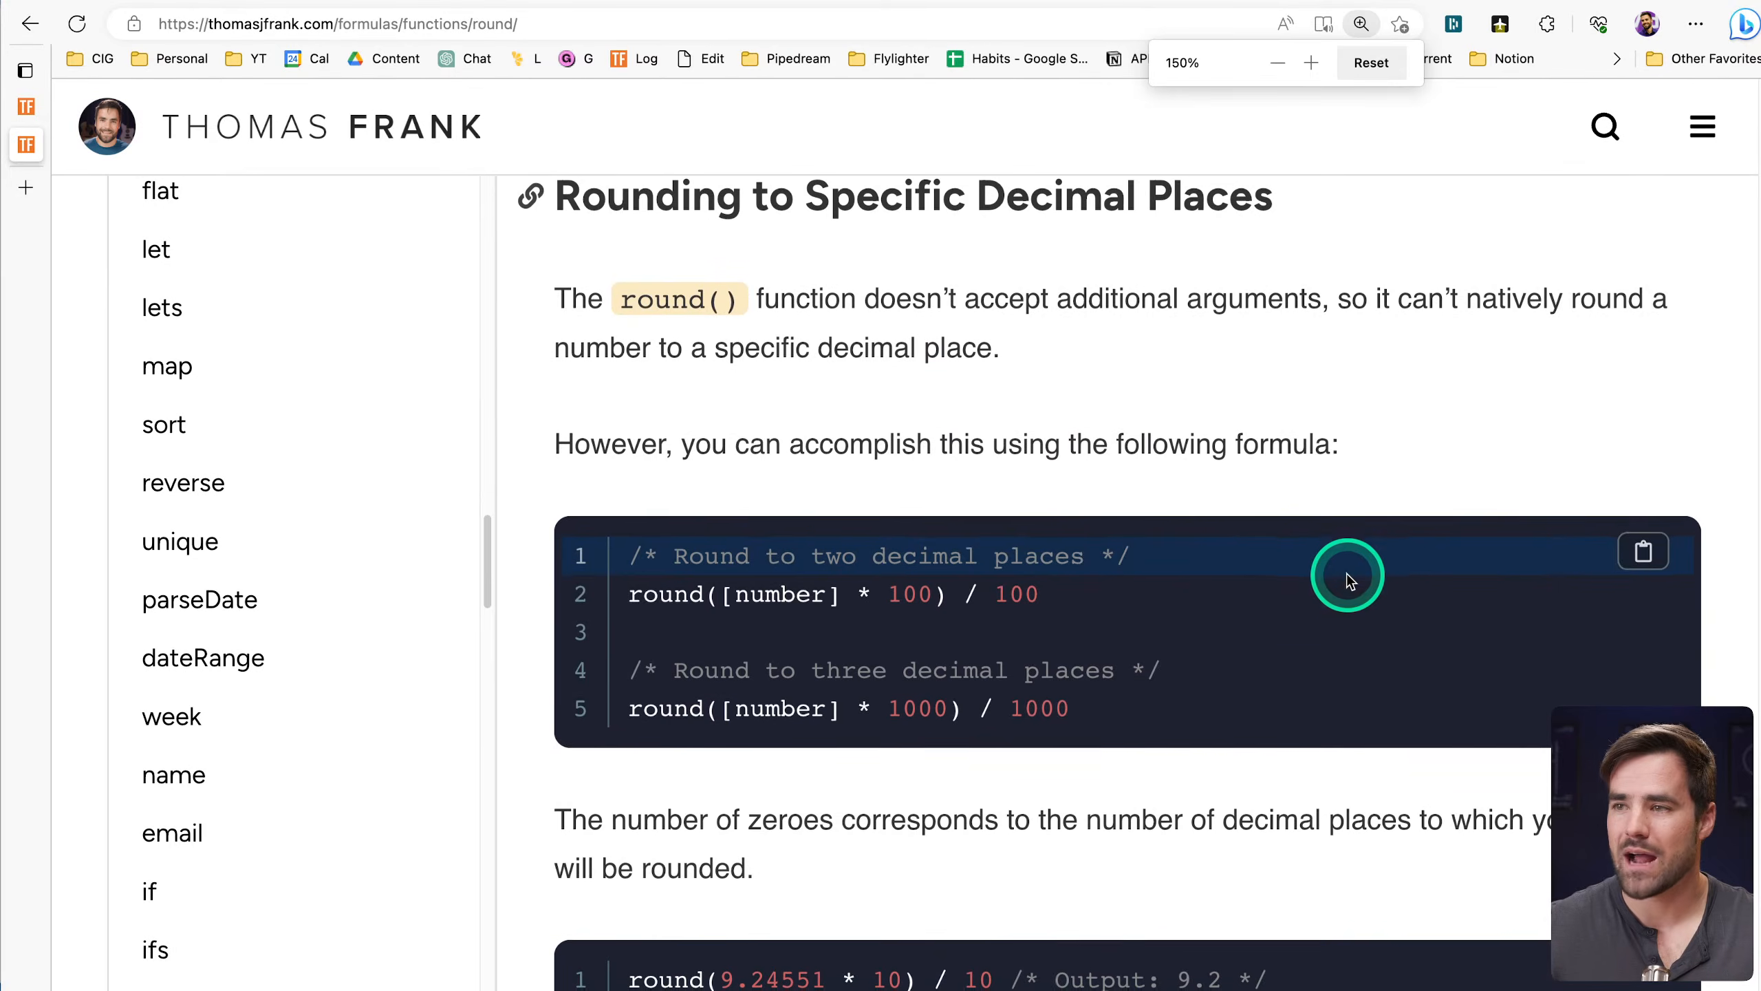
# Examine the example formulas for rounding to two and three decimal places, especially round([number] * 100) / 100
pyautogui.scroll(-1, 1394, 704)
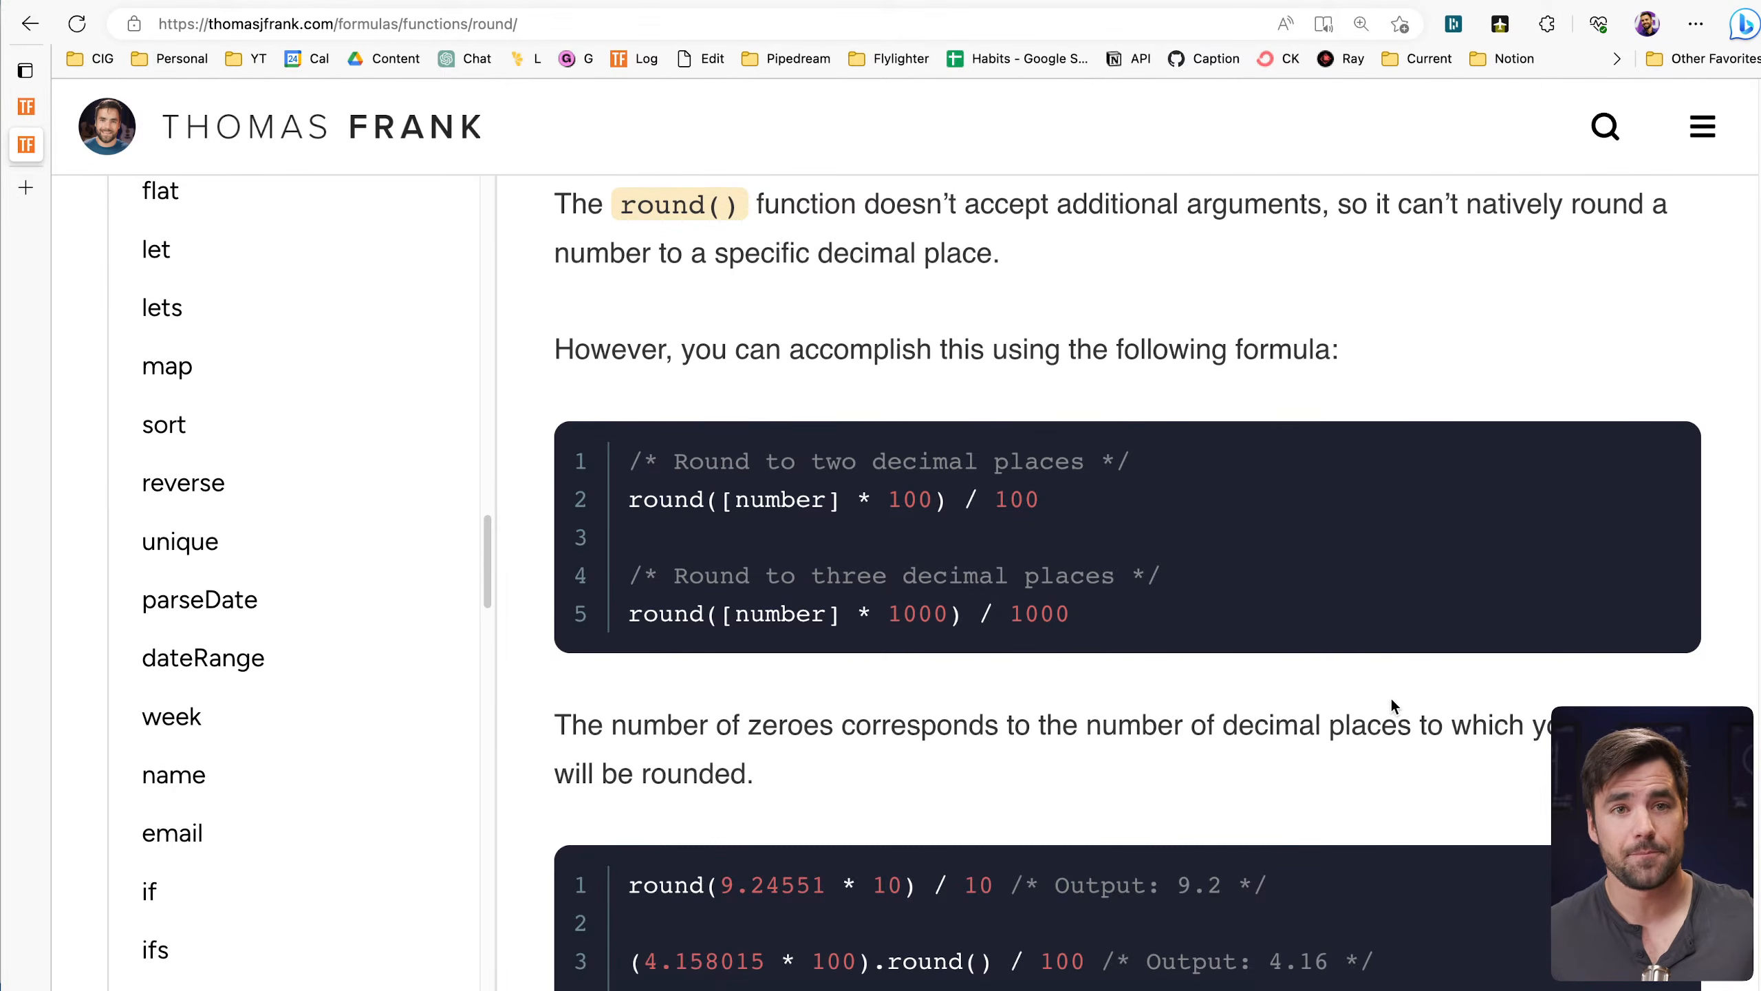
pyautogui.scroll(-1, 1242, 720)
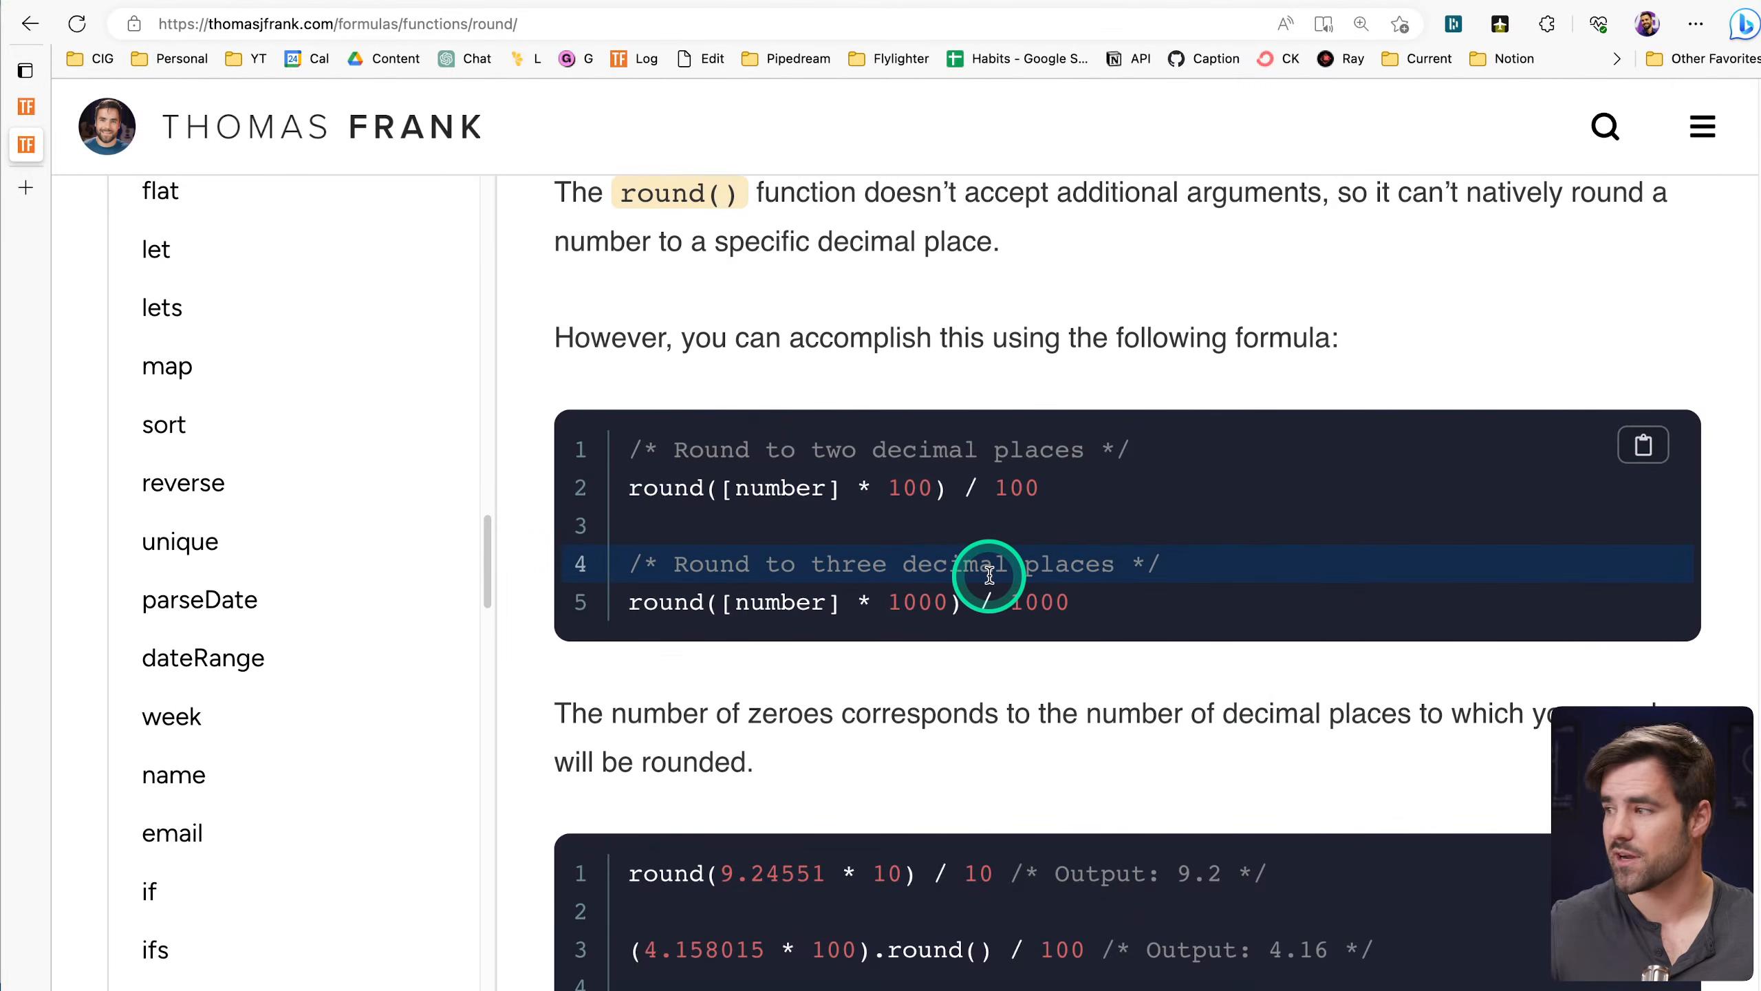
pyautogui.scroll(-1, 978, 576)
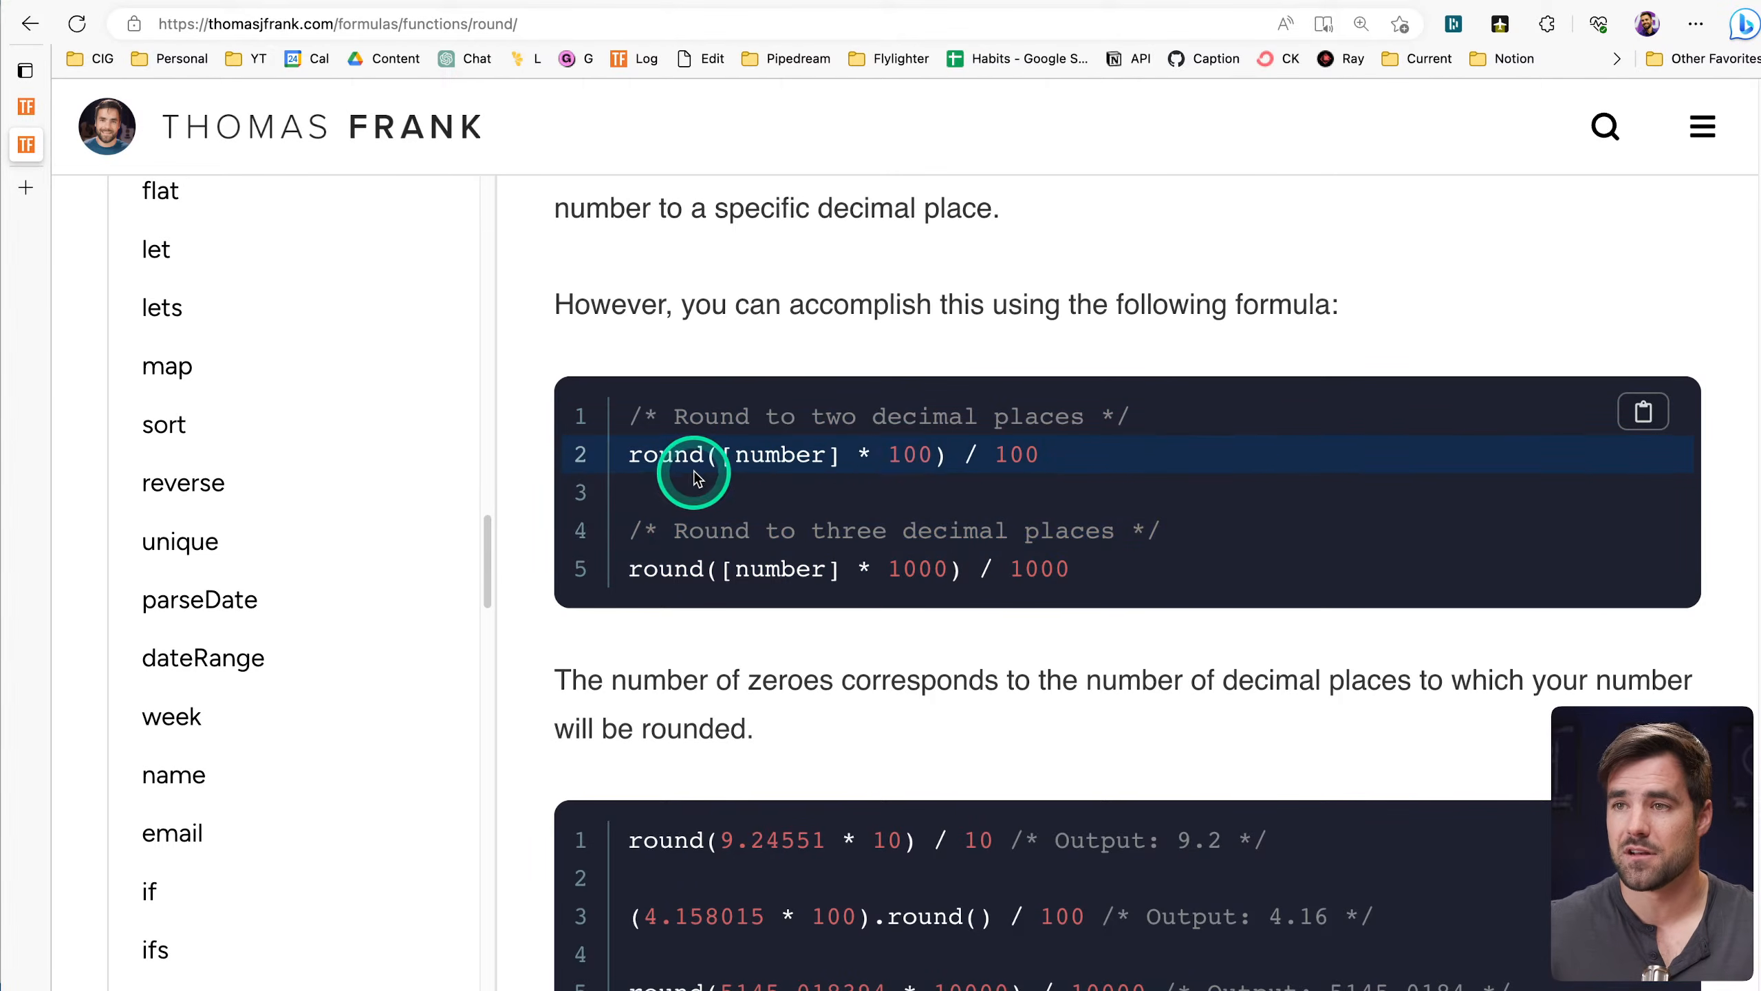
pyautogui.moveTo(946, 455); pyautogui.dragTo(601, 468)
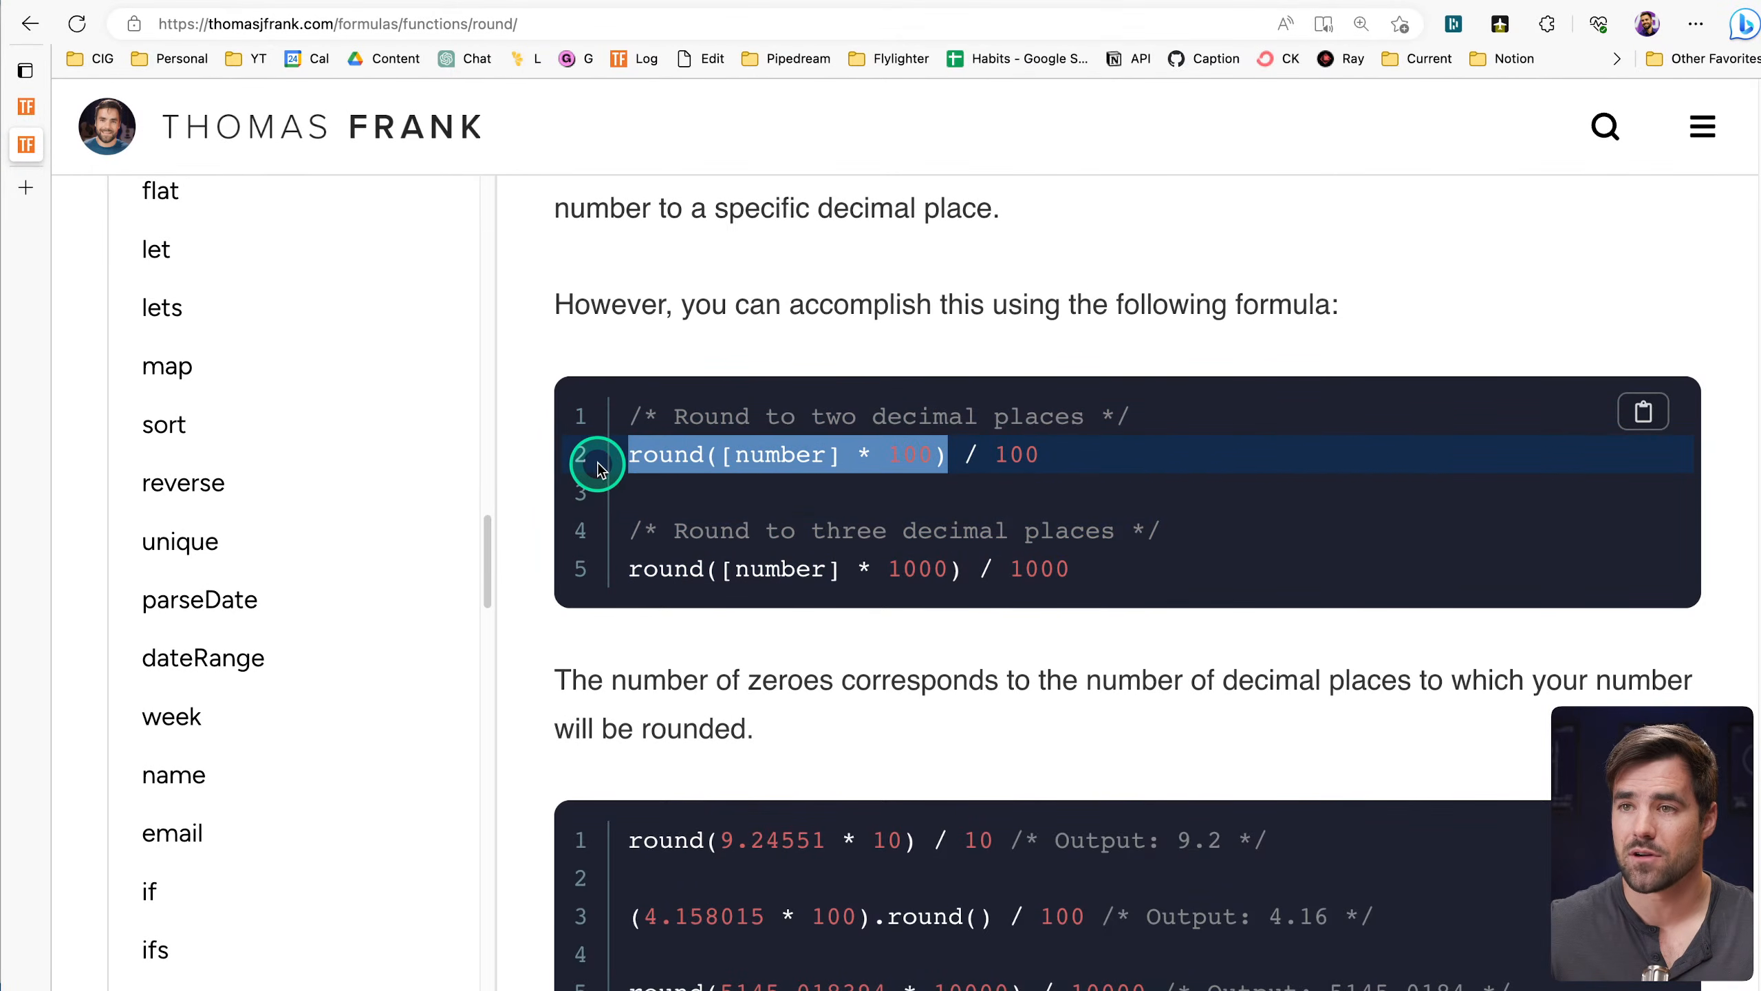
pyautogui.click(960, 457)
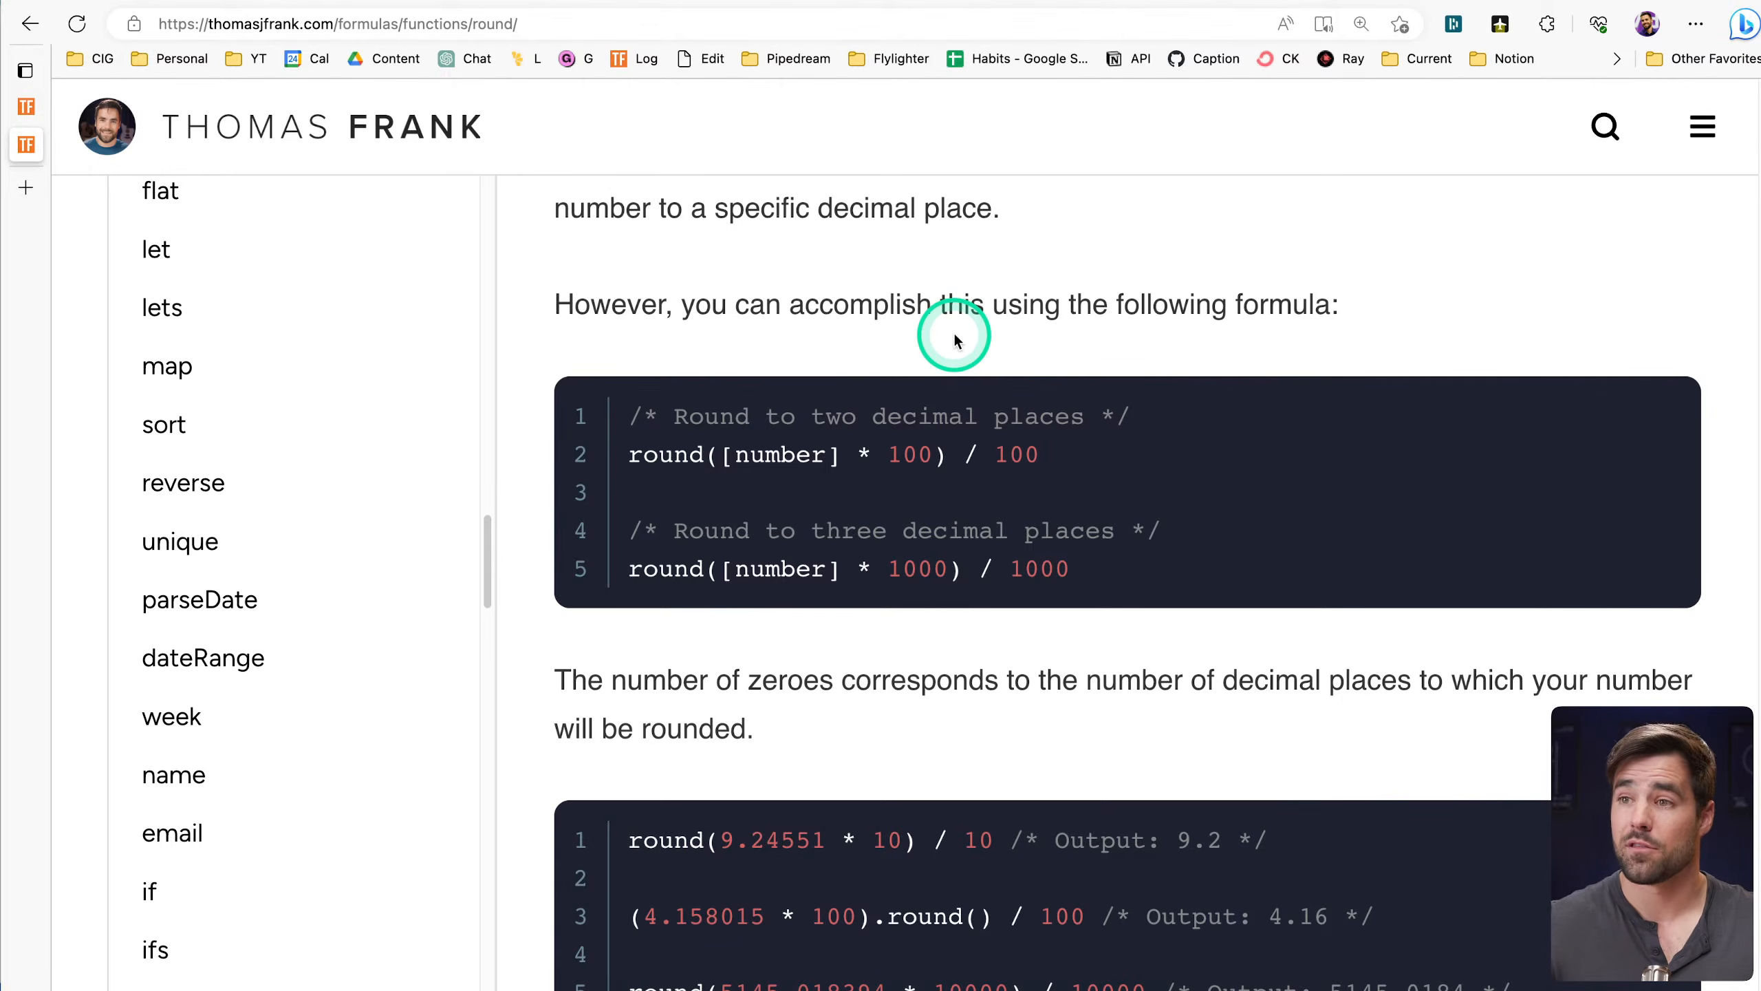
pyautogui.scroll(-1, 954, 339)
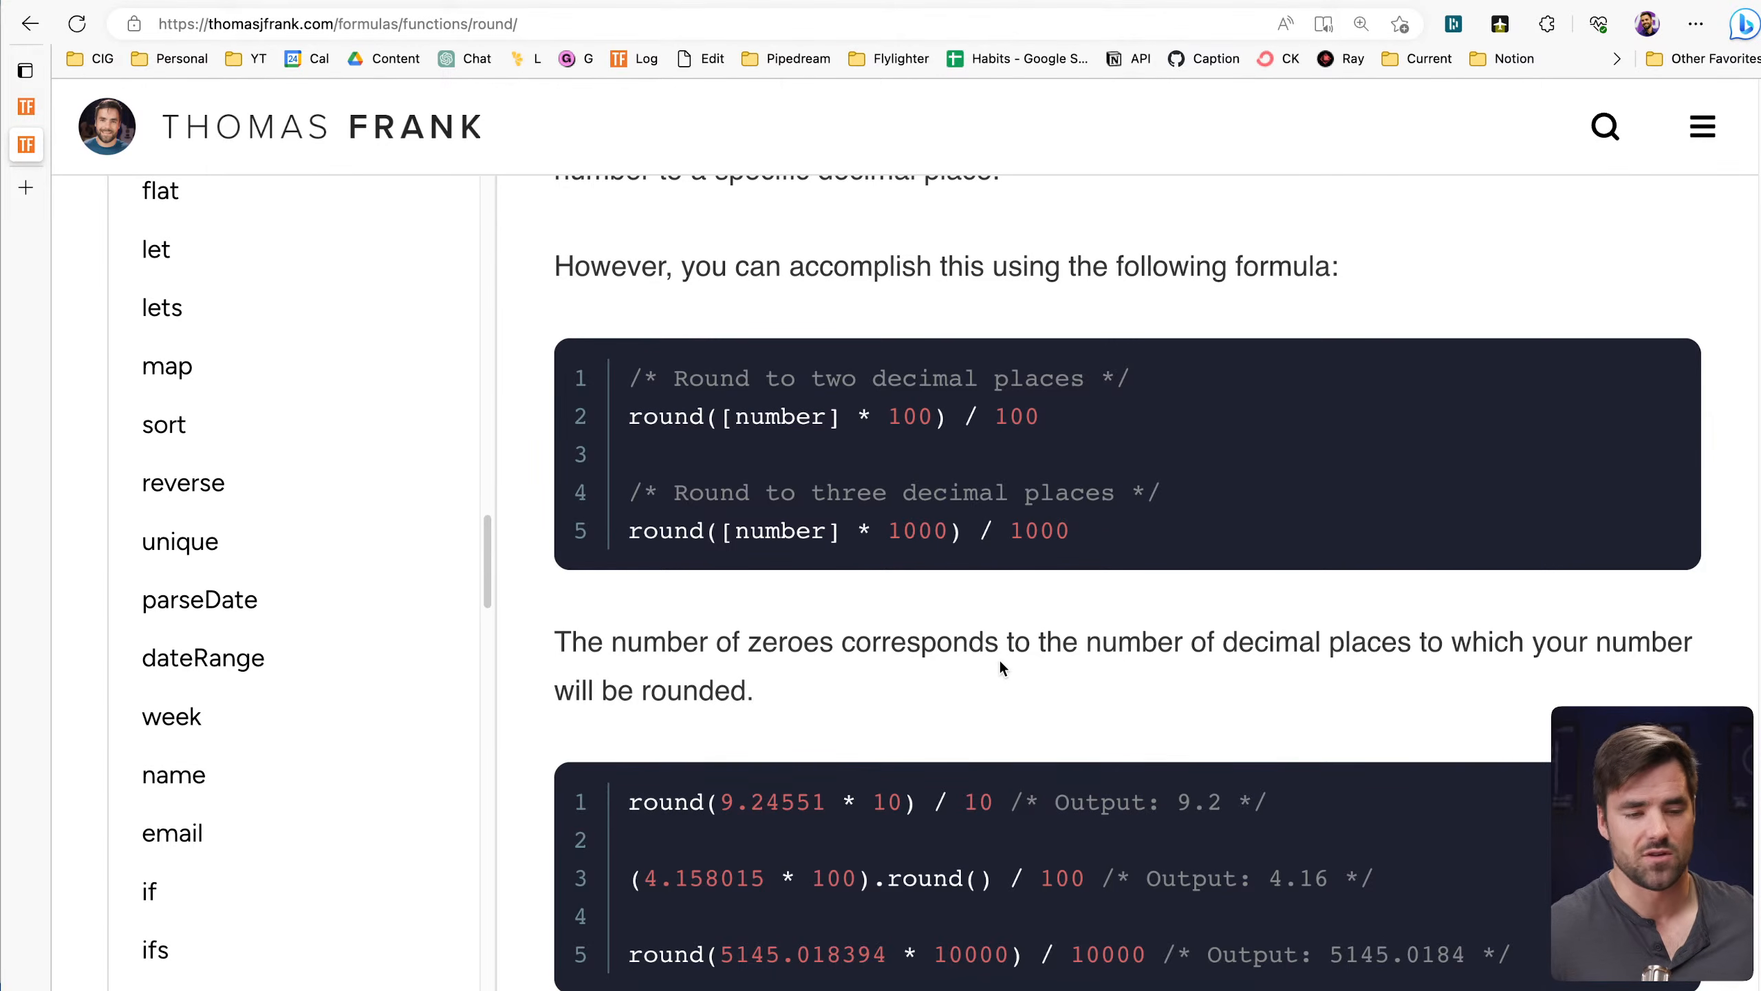
pyautogui.click(1001, 632)
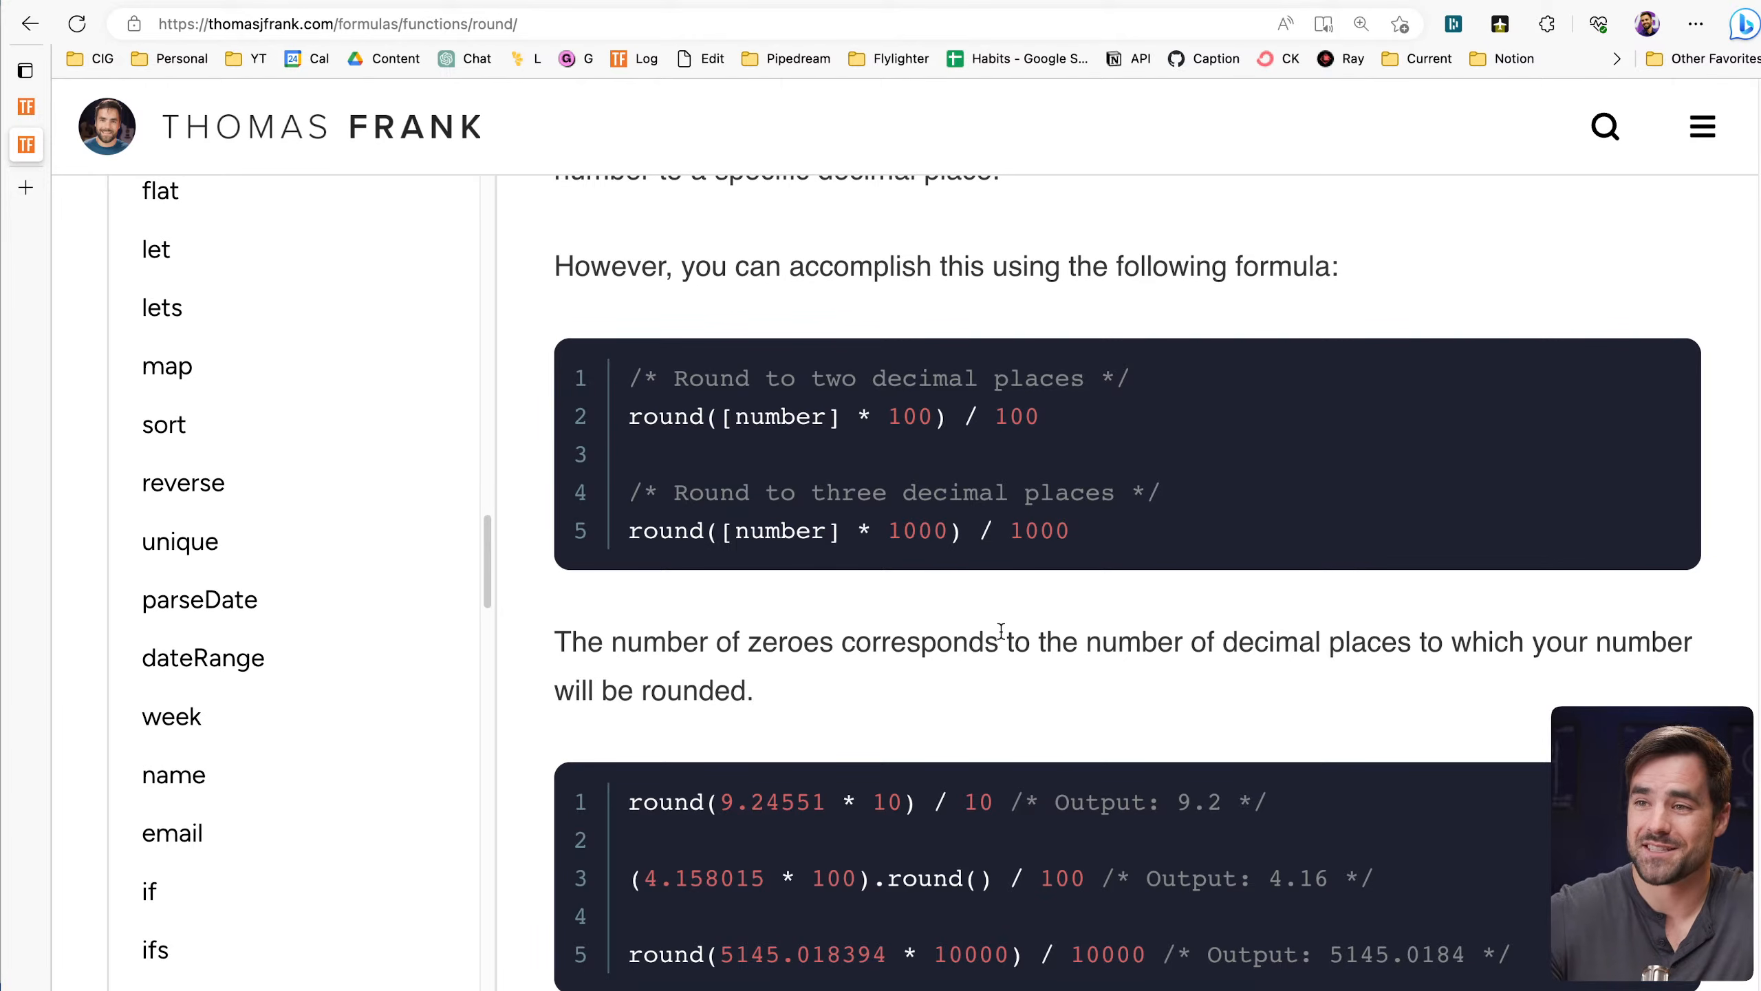
# Switch back to Notion and multiply the if() function's result by 100 in the Estimate formula
pyautogui.click(1044, 648)
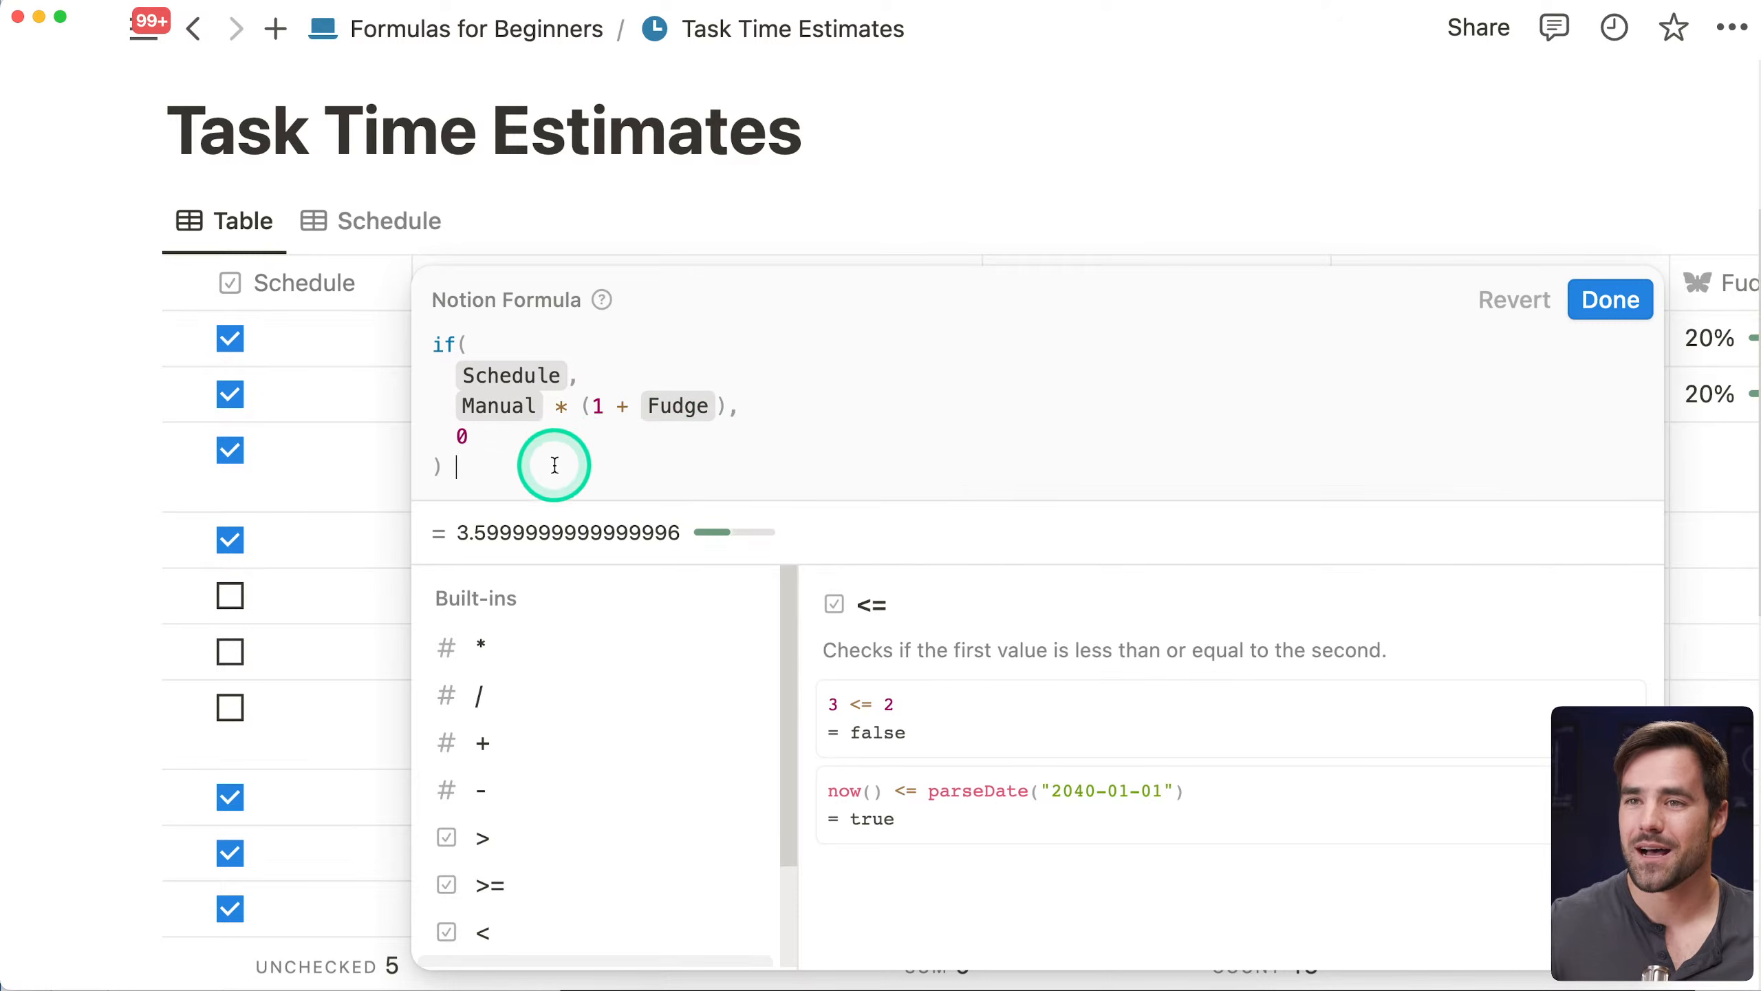
pyautogui.click(496, 466)
pyautogui.press('BackSpace')
pyautogui.write('*')
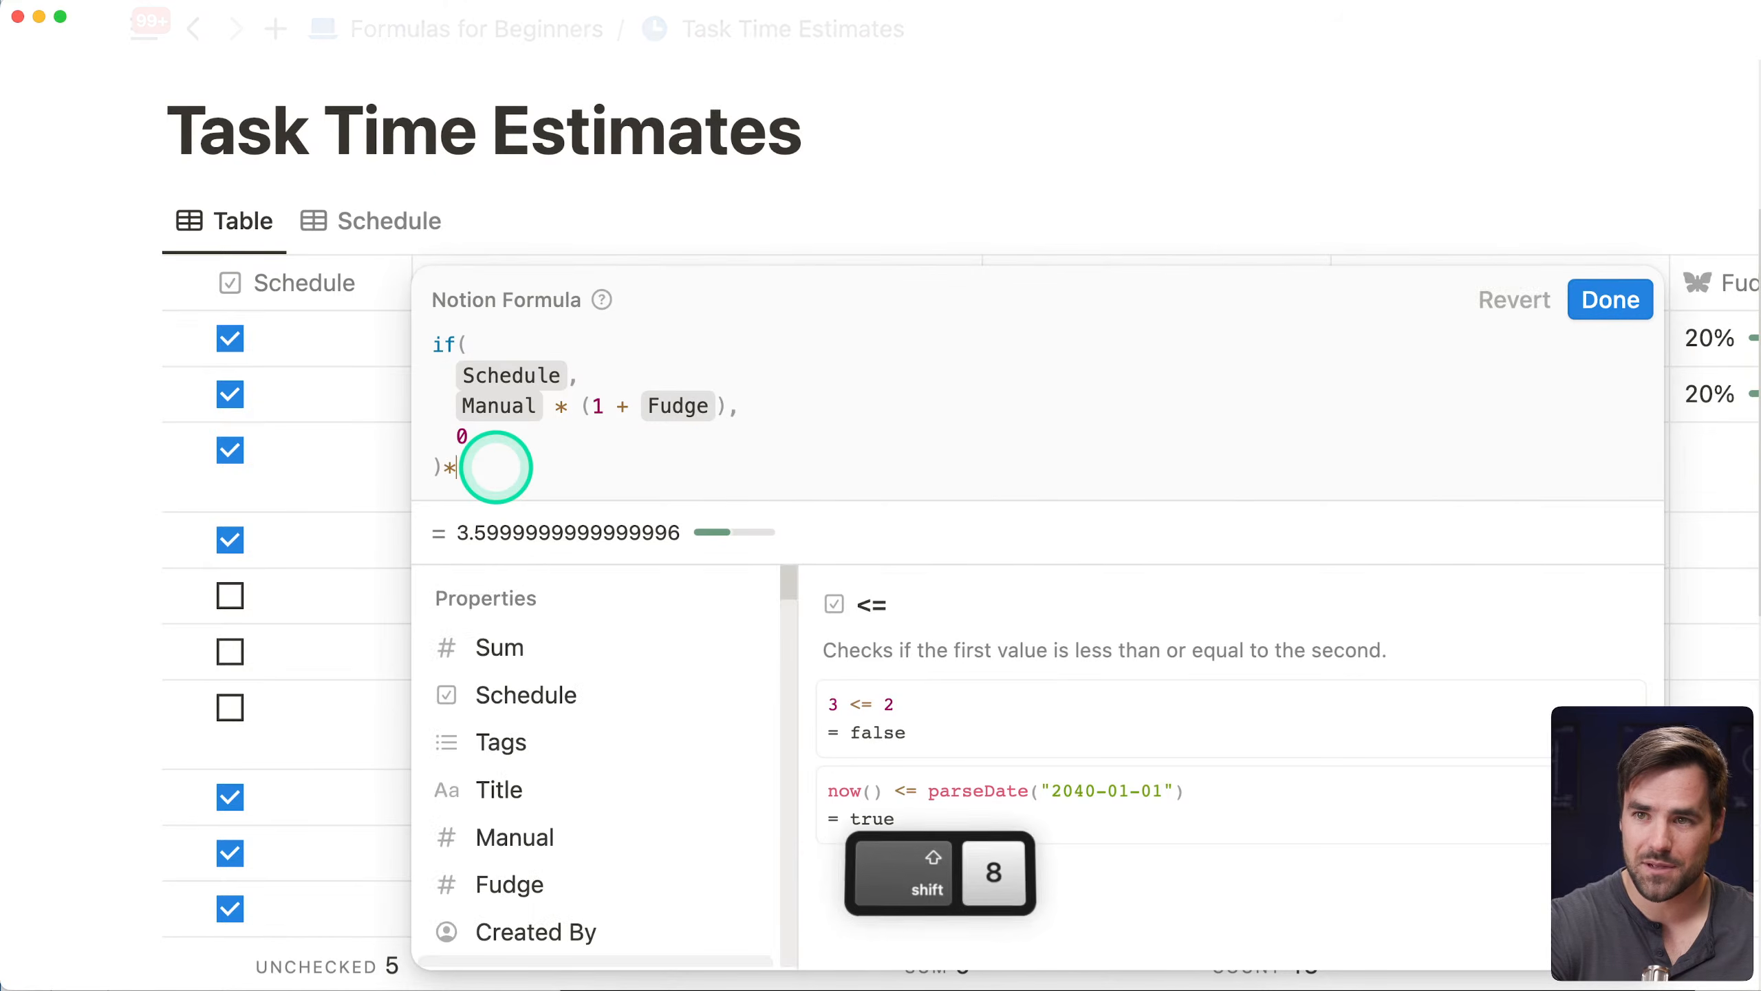
pyautogui.press('BackSpace')
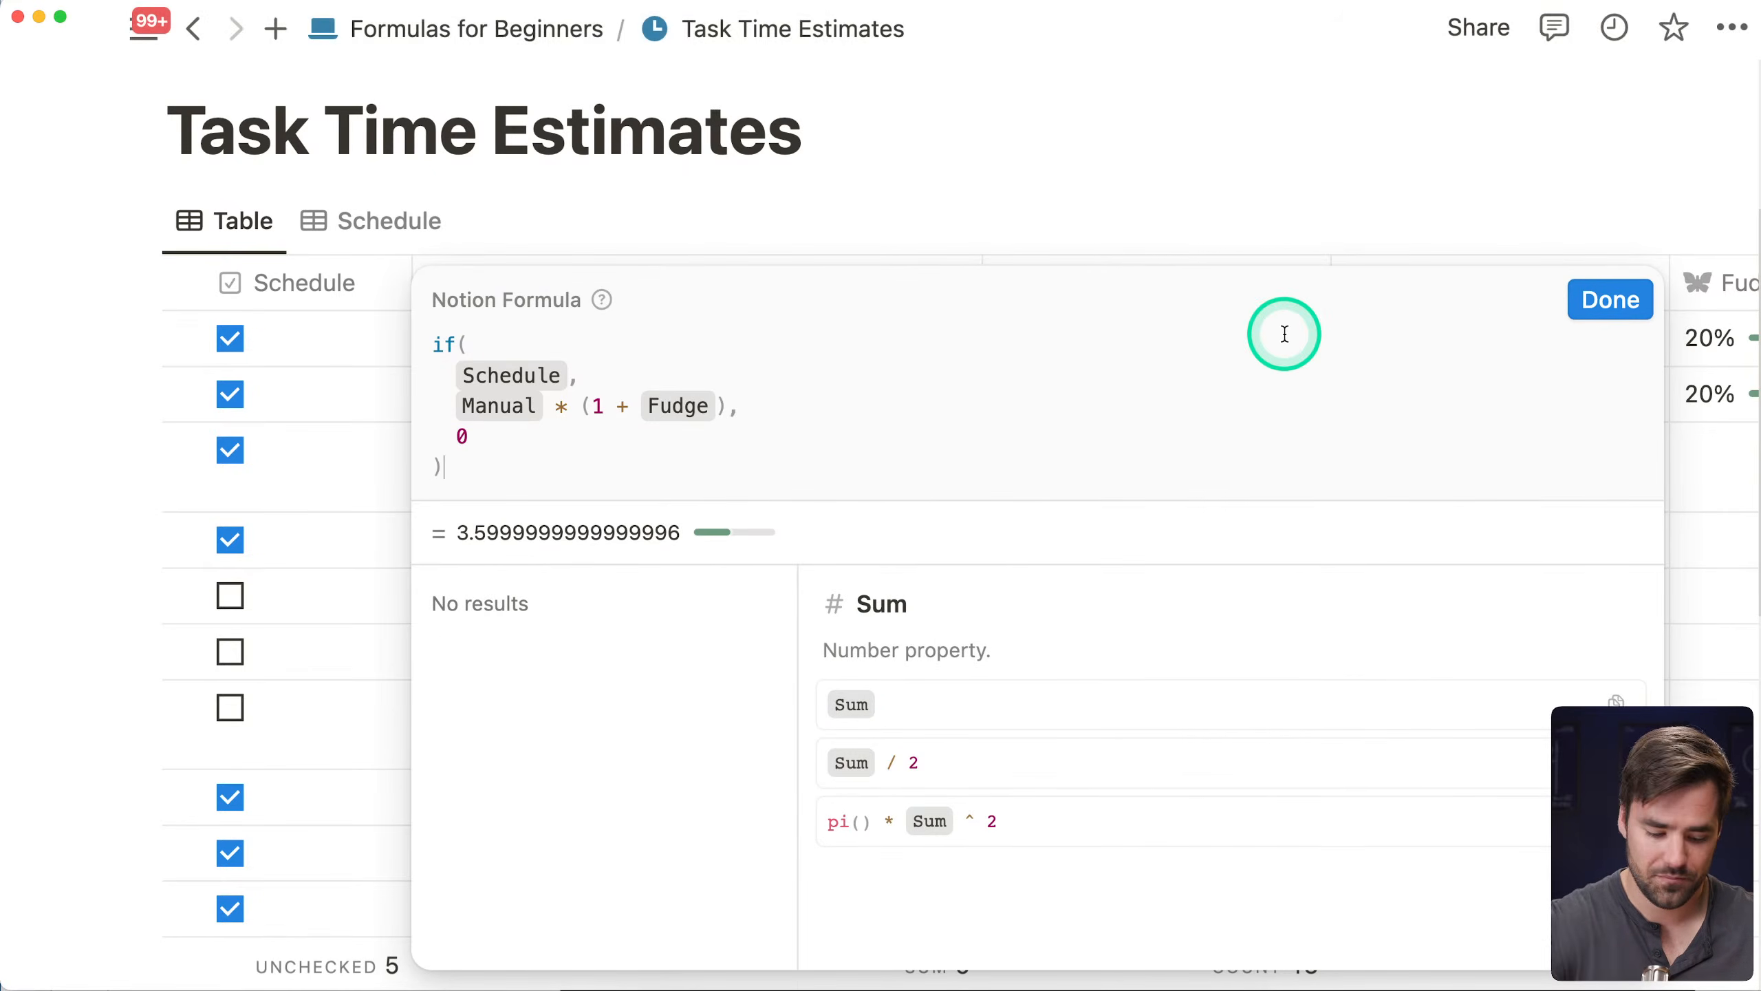
pyautogui.write('* 100')
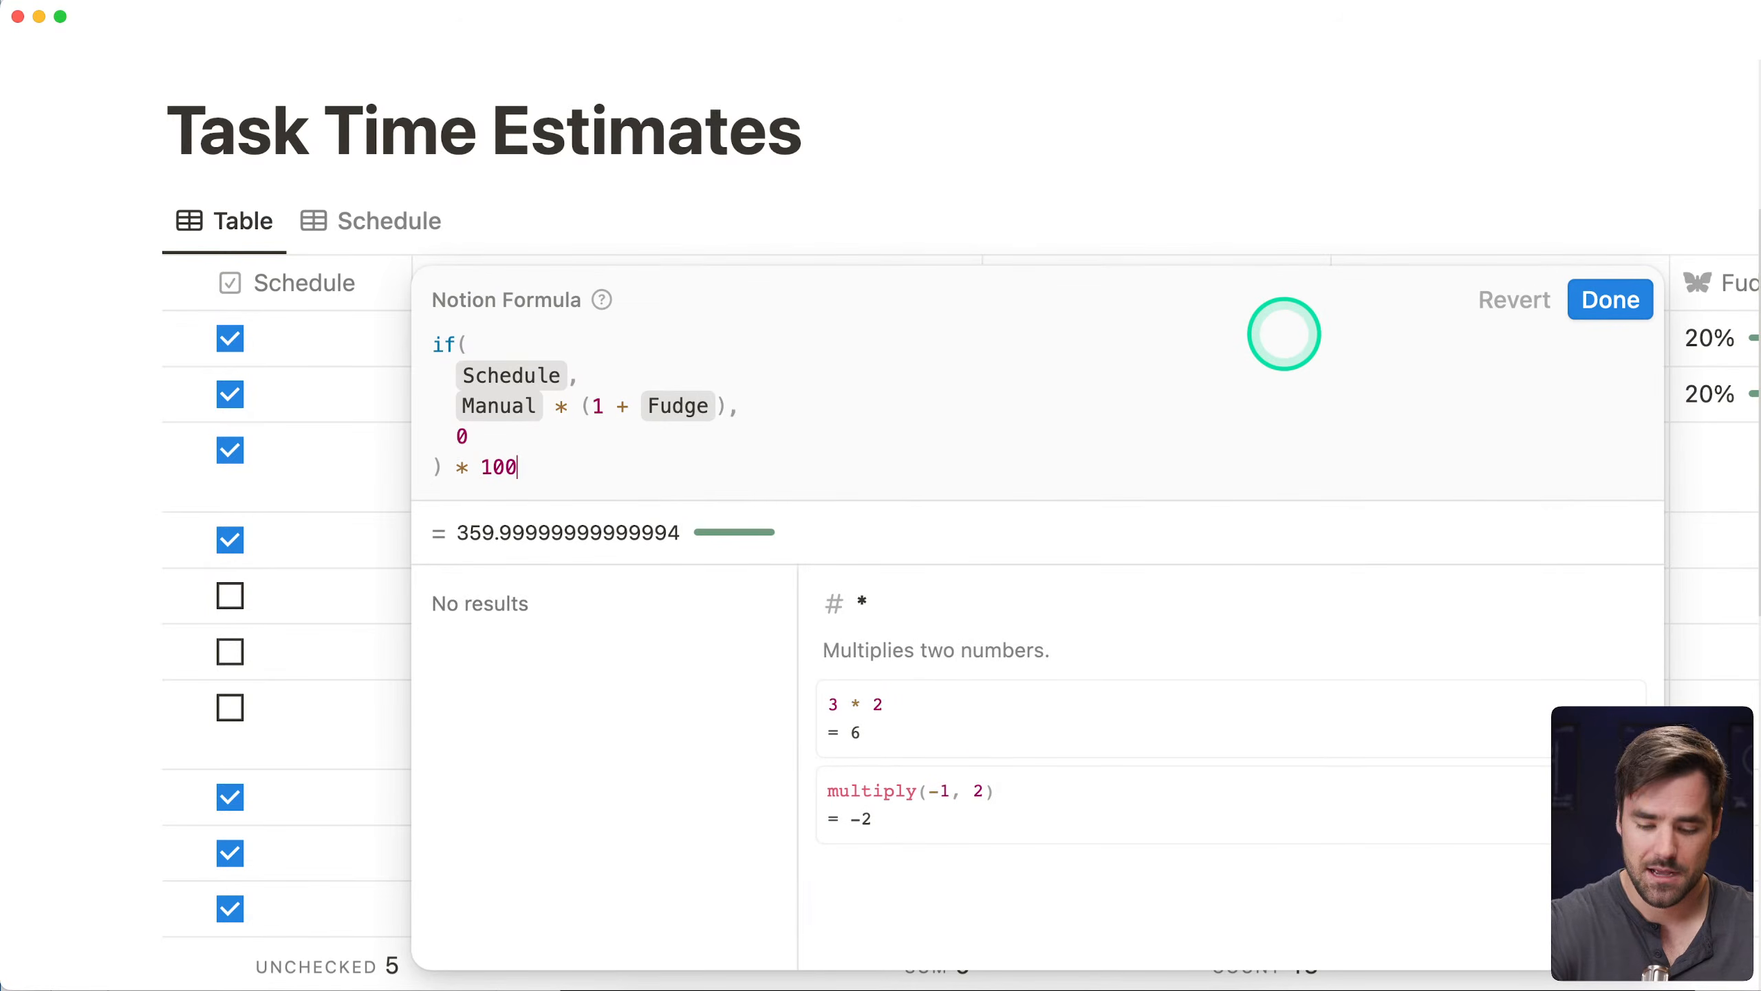
# Wrap the whole if() expression and its * 100 multiplication in parentheses
pyautogui.click(426, 345)
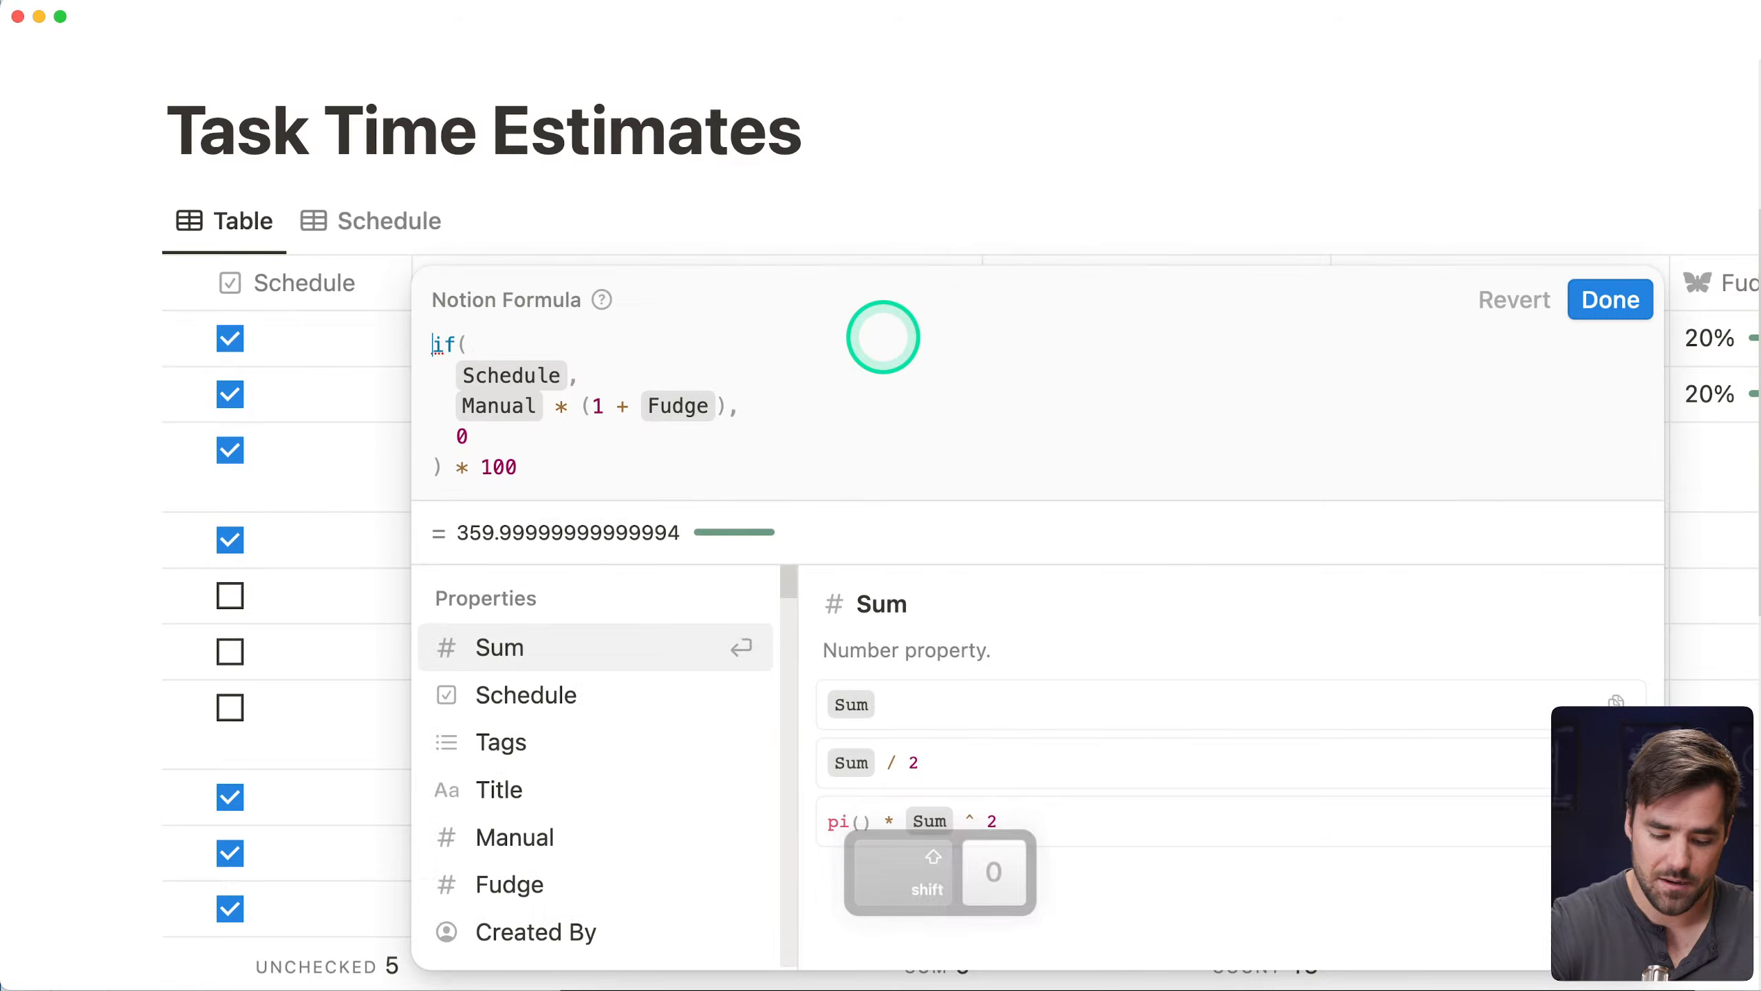
pyautogui.write('(')
pyautogui.click(569, 472)
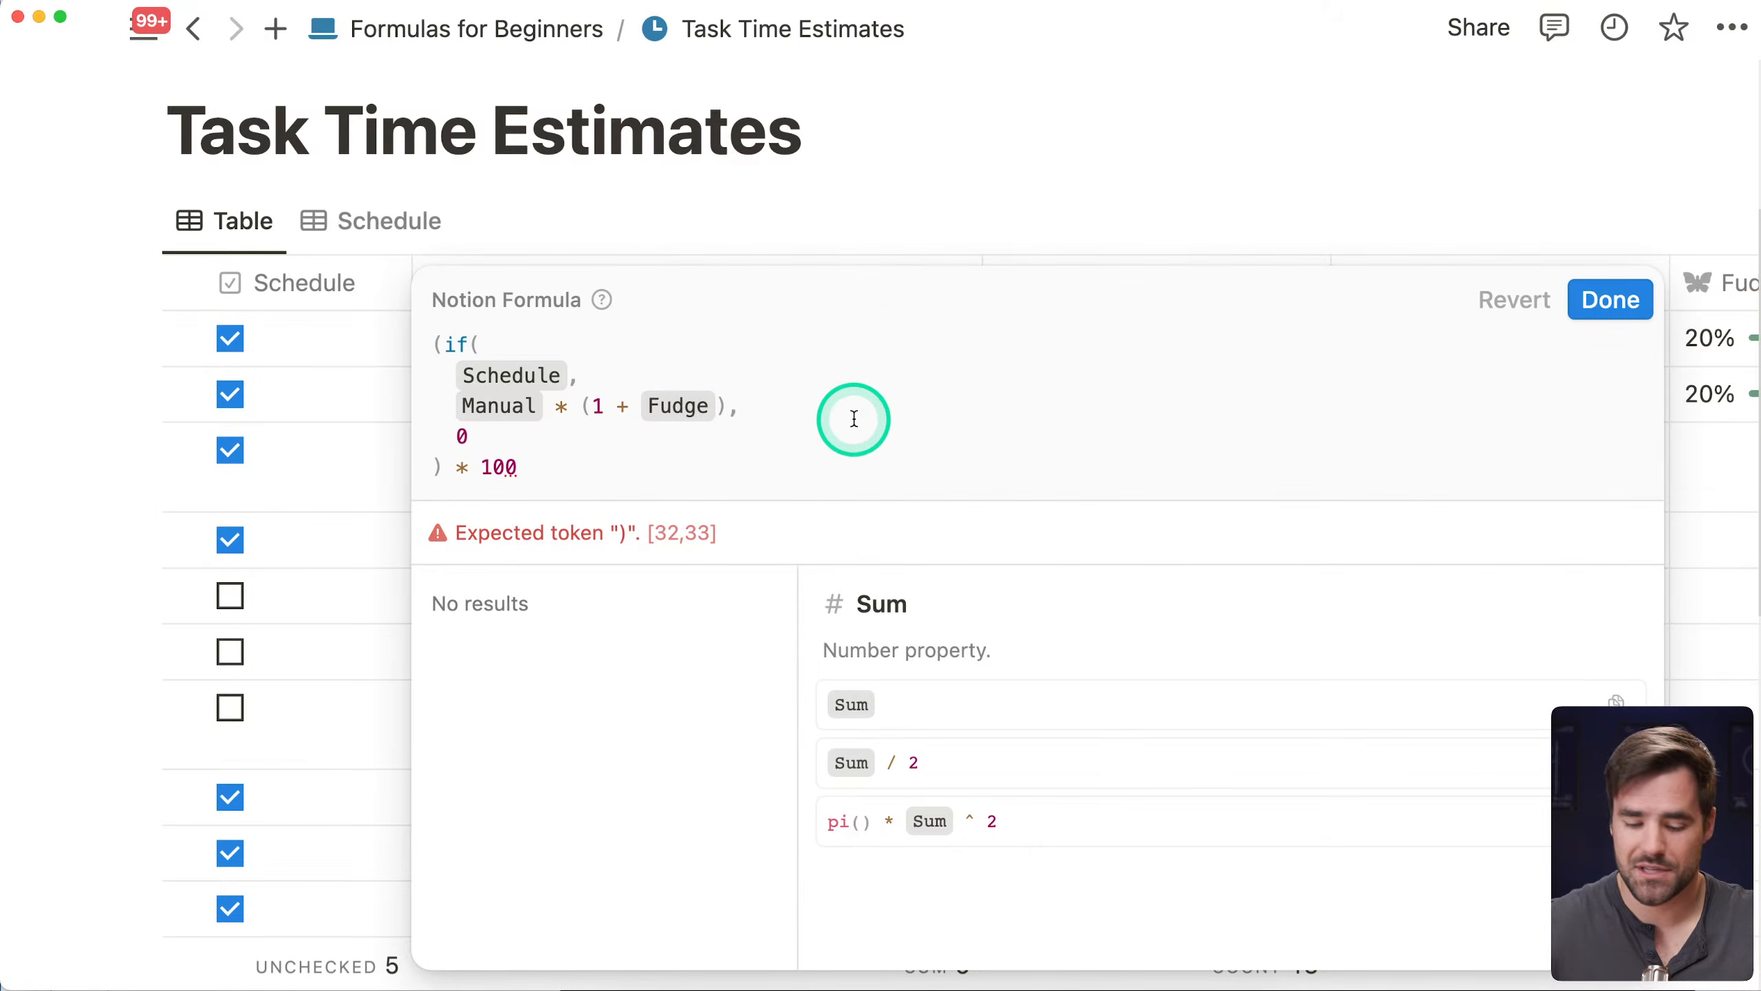
pyautogui.write(')')
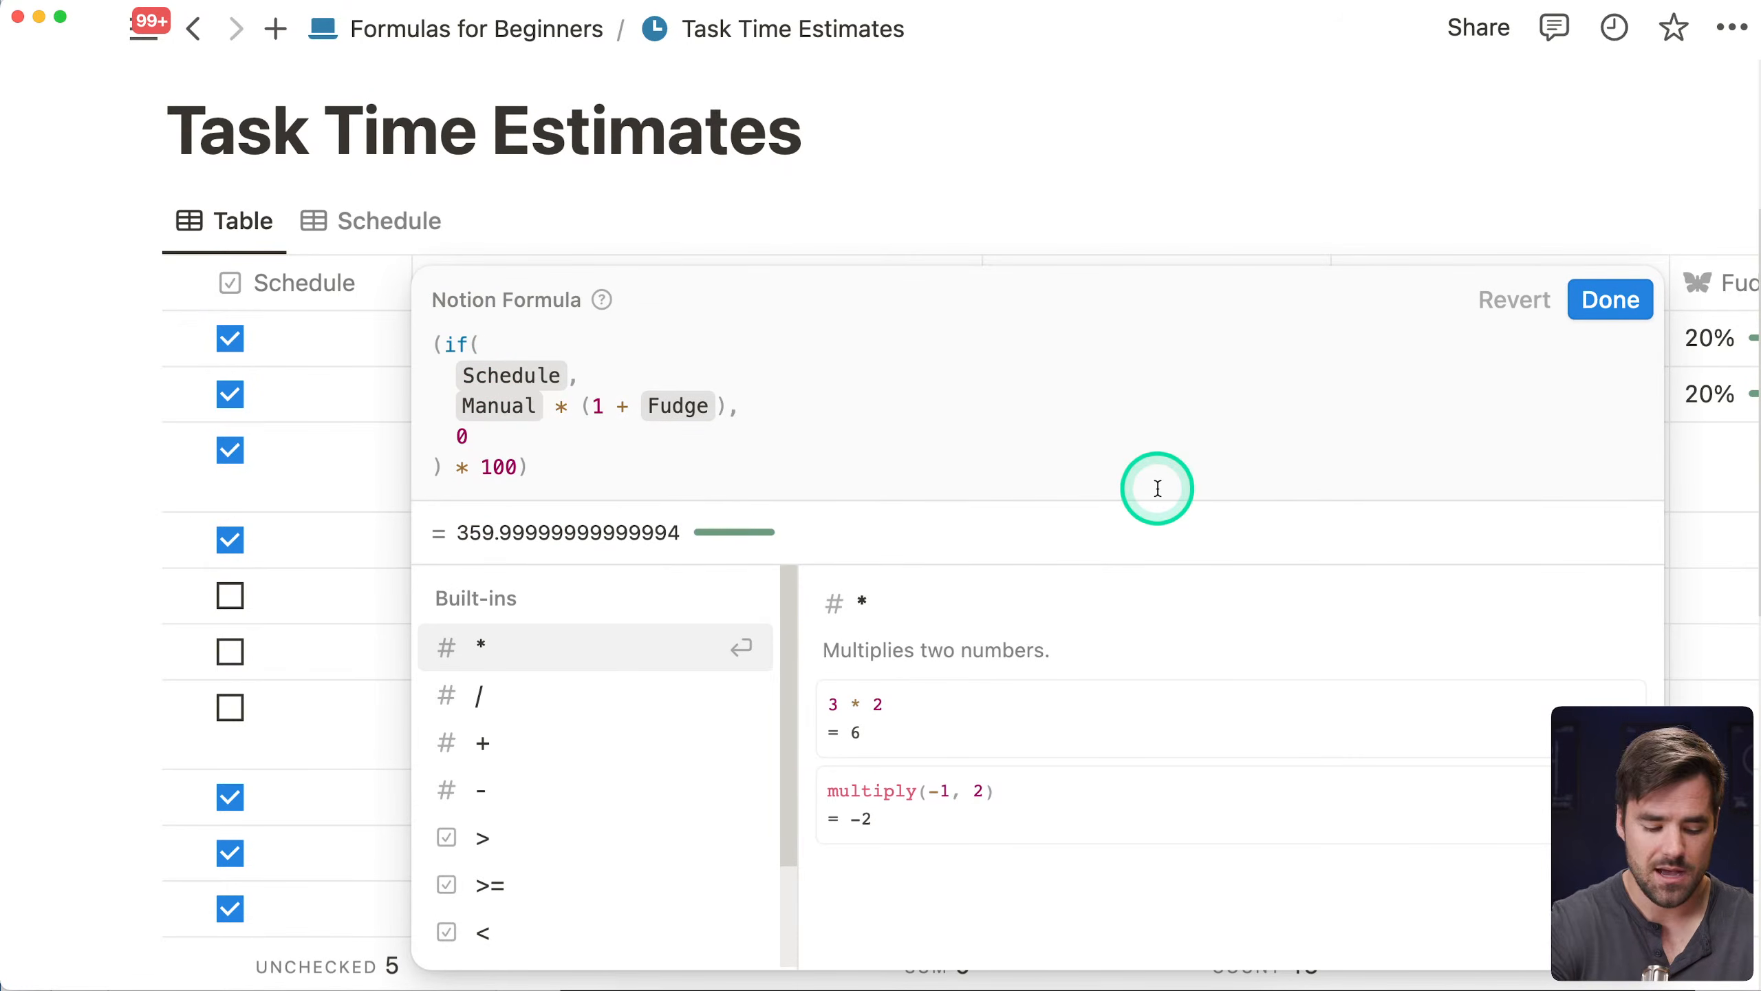
# Append .round() / 100 after the parenthesized expression to round the estimate to two decimal places
pyautogui.write('.round()')
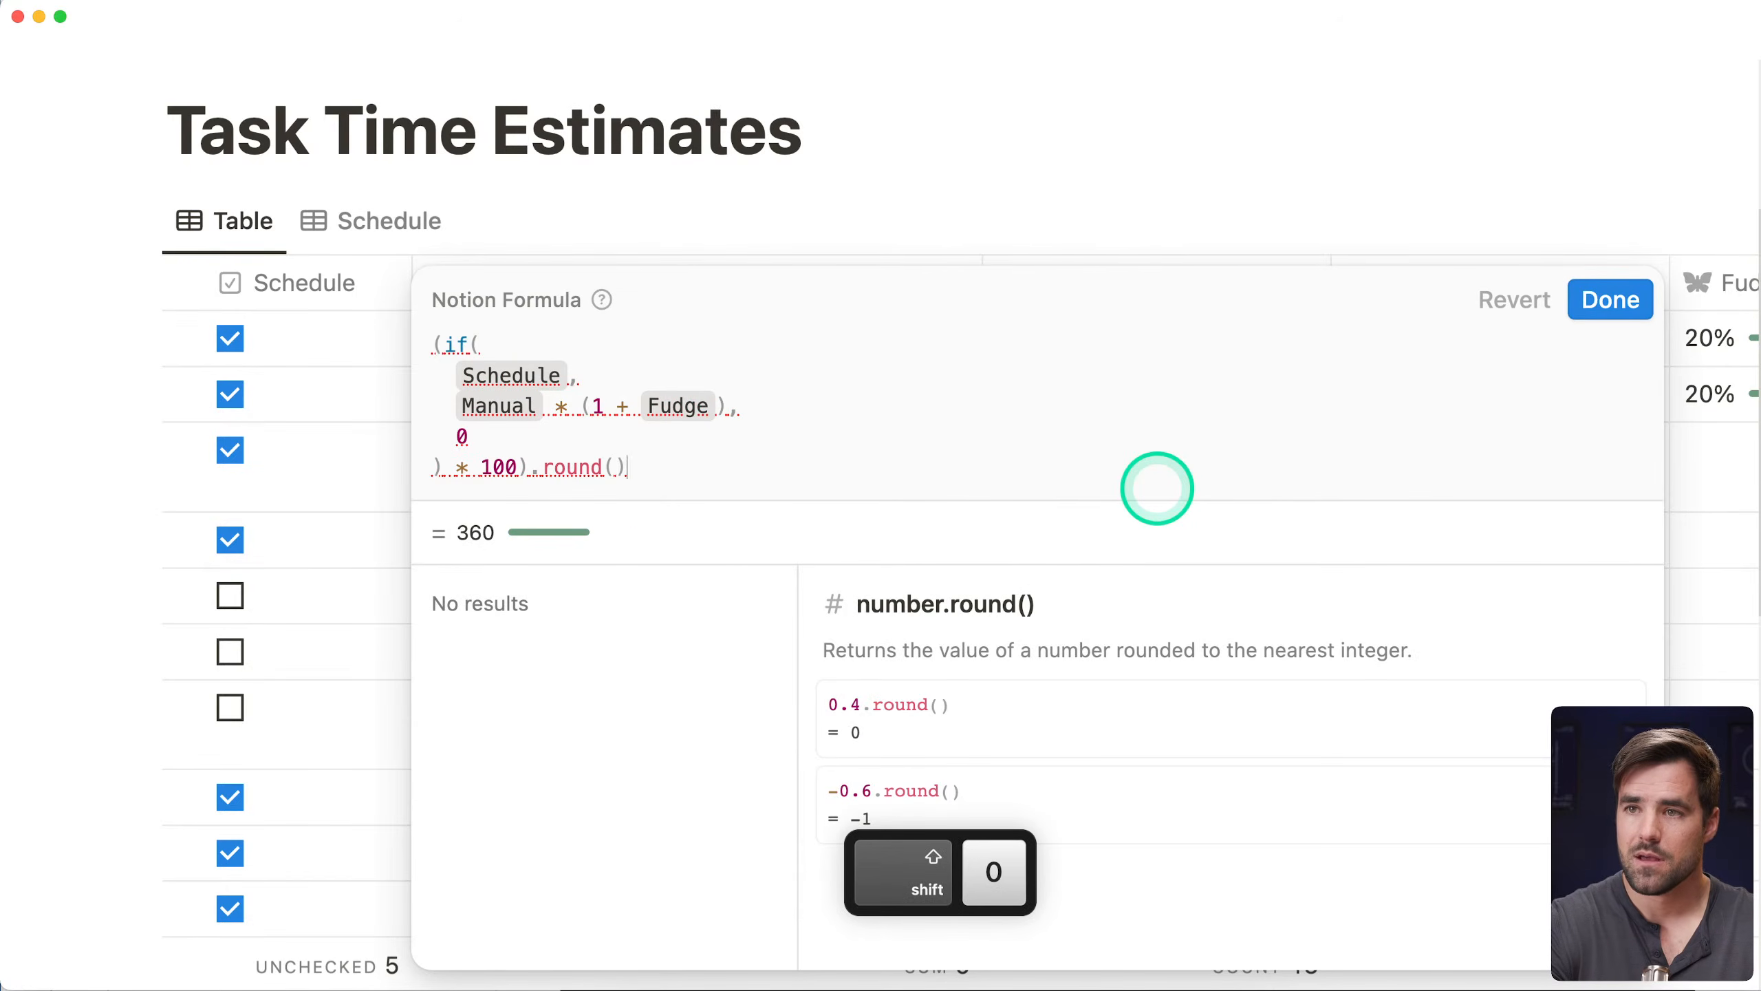
pyautogui.write(' /1')
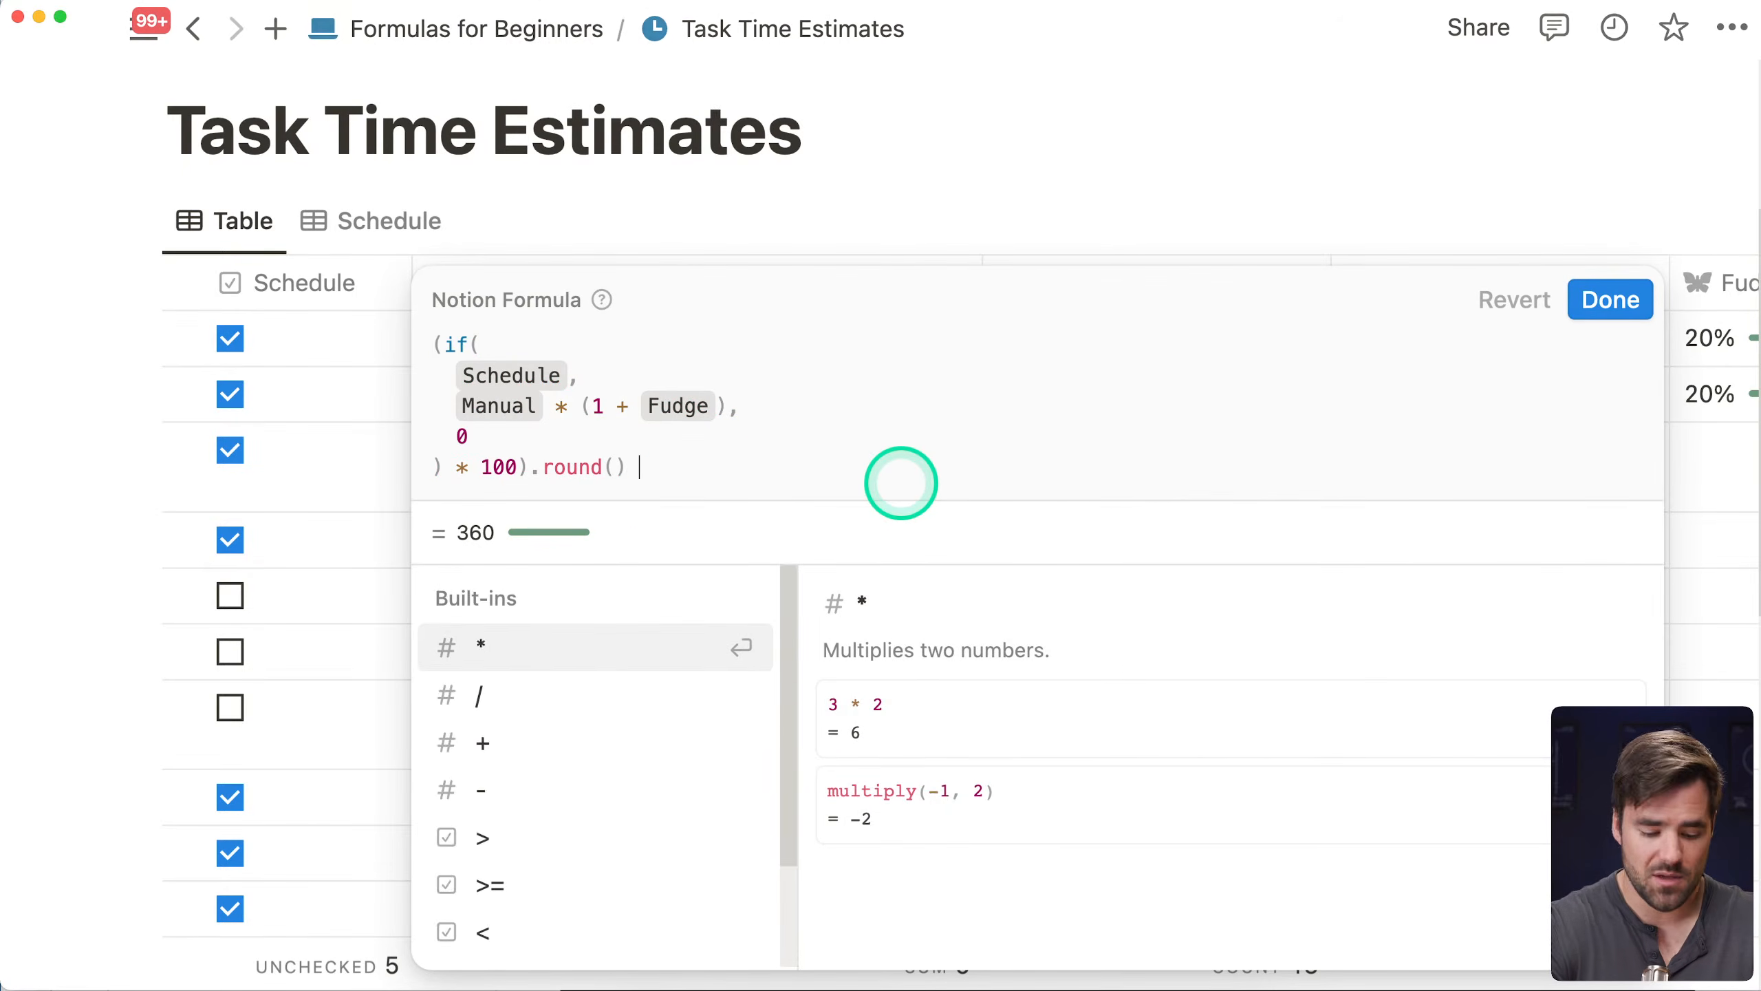
pyautogui.write('00')
pyautogui.press('BackSpace')
pyautogui.press('BackSpace')
pyautogui.write('10')
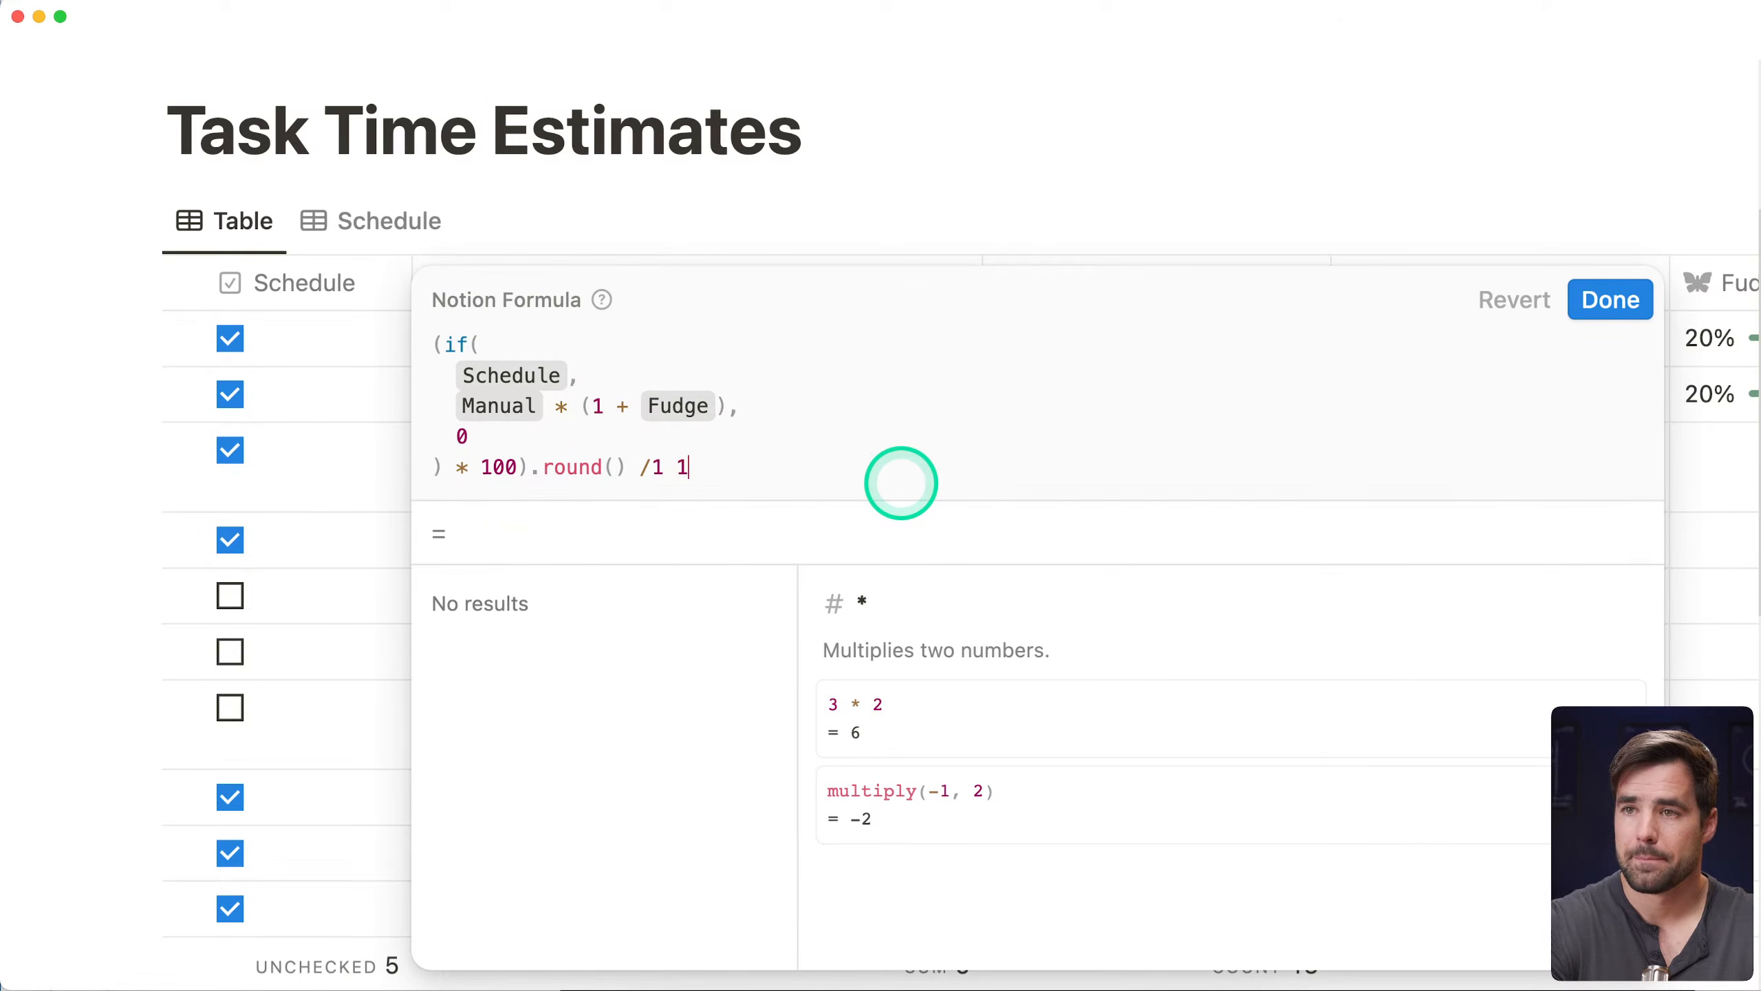
pyautogui.press('BackSpace')
pyautogui.press('BackSpace')
pyautogui.press('BackSpace')
pyautogui.write('100')
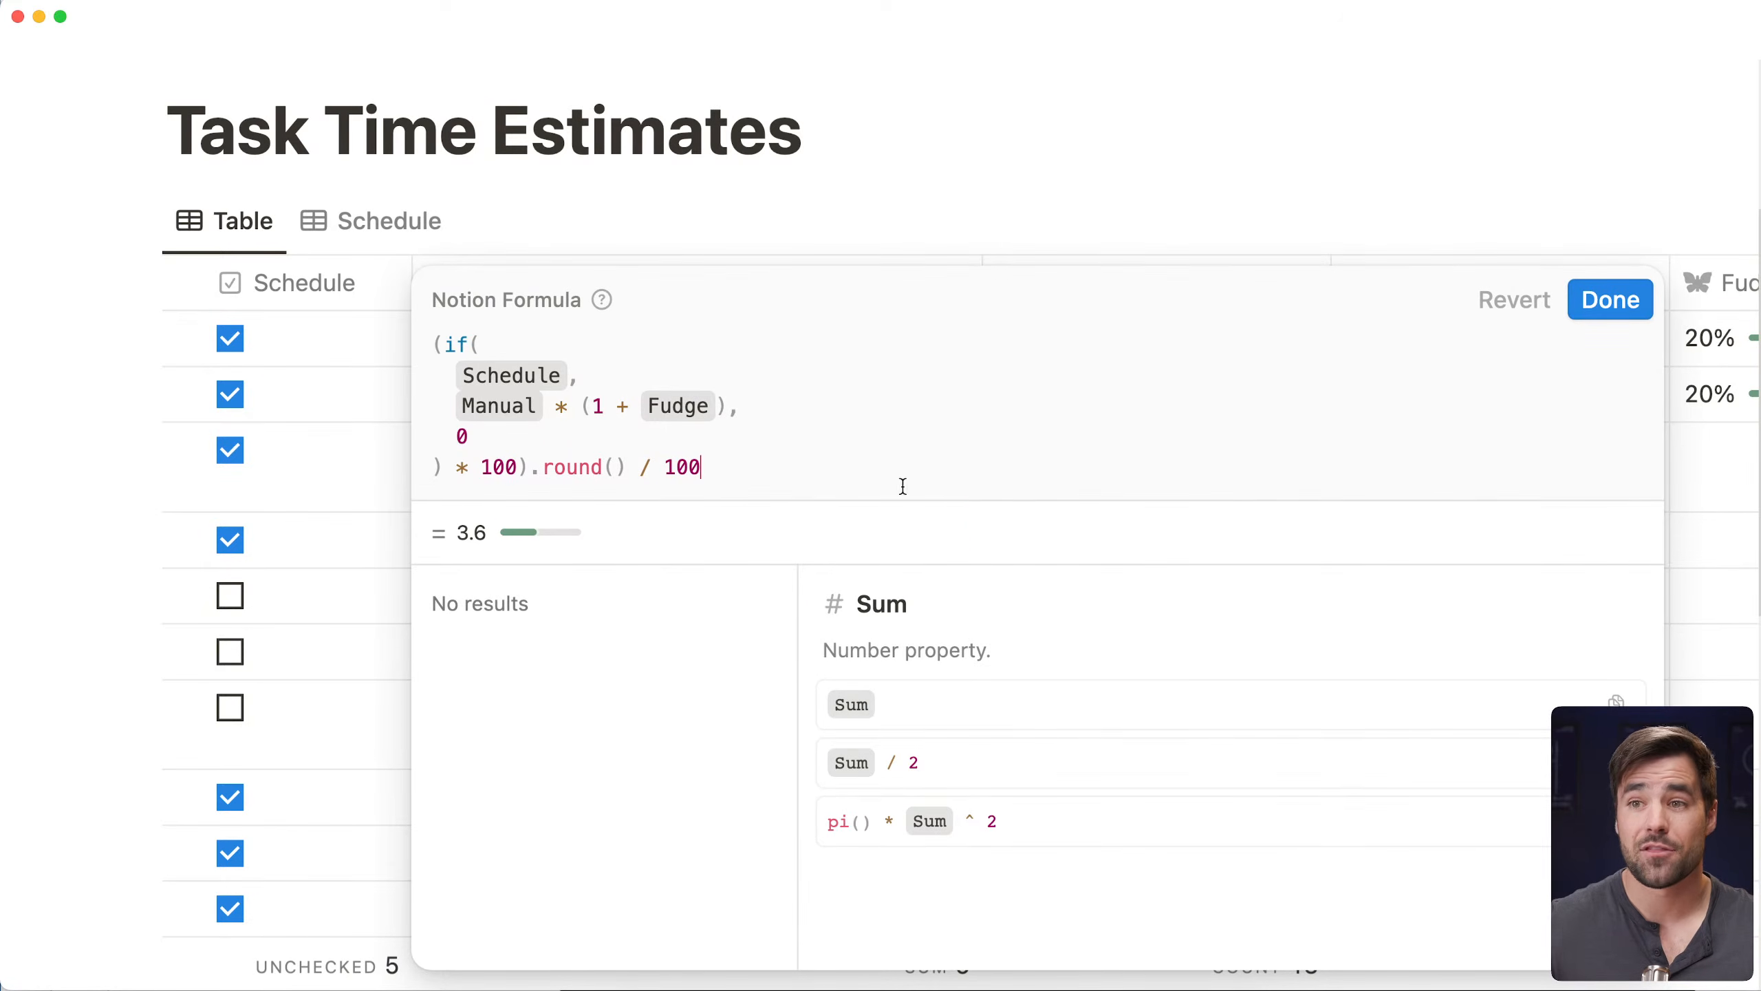
pyautogui.click(972, 517)
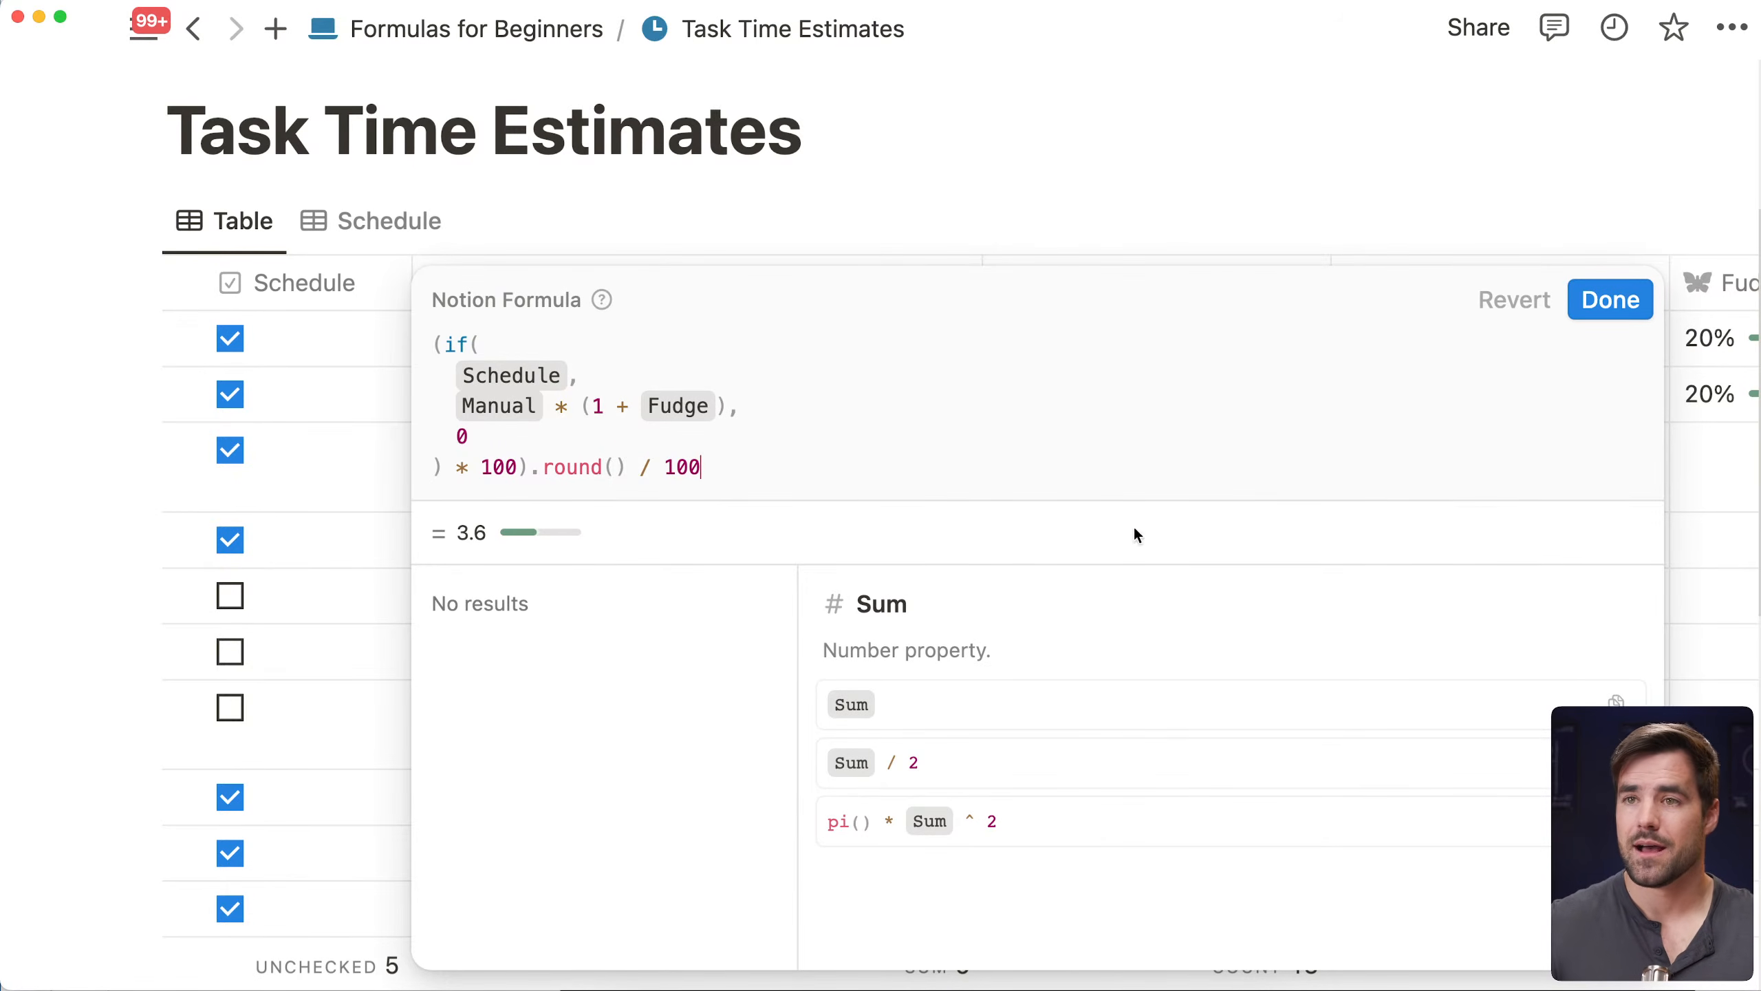
# Save the rounded Estimate formula and test it by clearing Schedule for the Database schema design task
pyautogui.click(1606, 311)
pyautogui.click(826, 441)
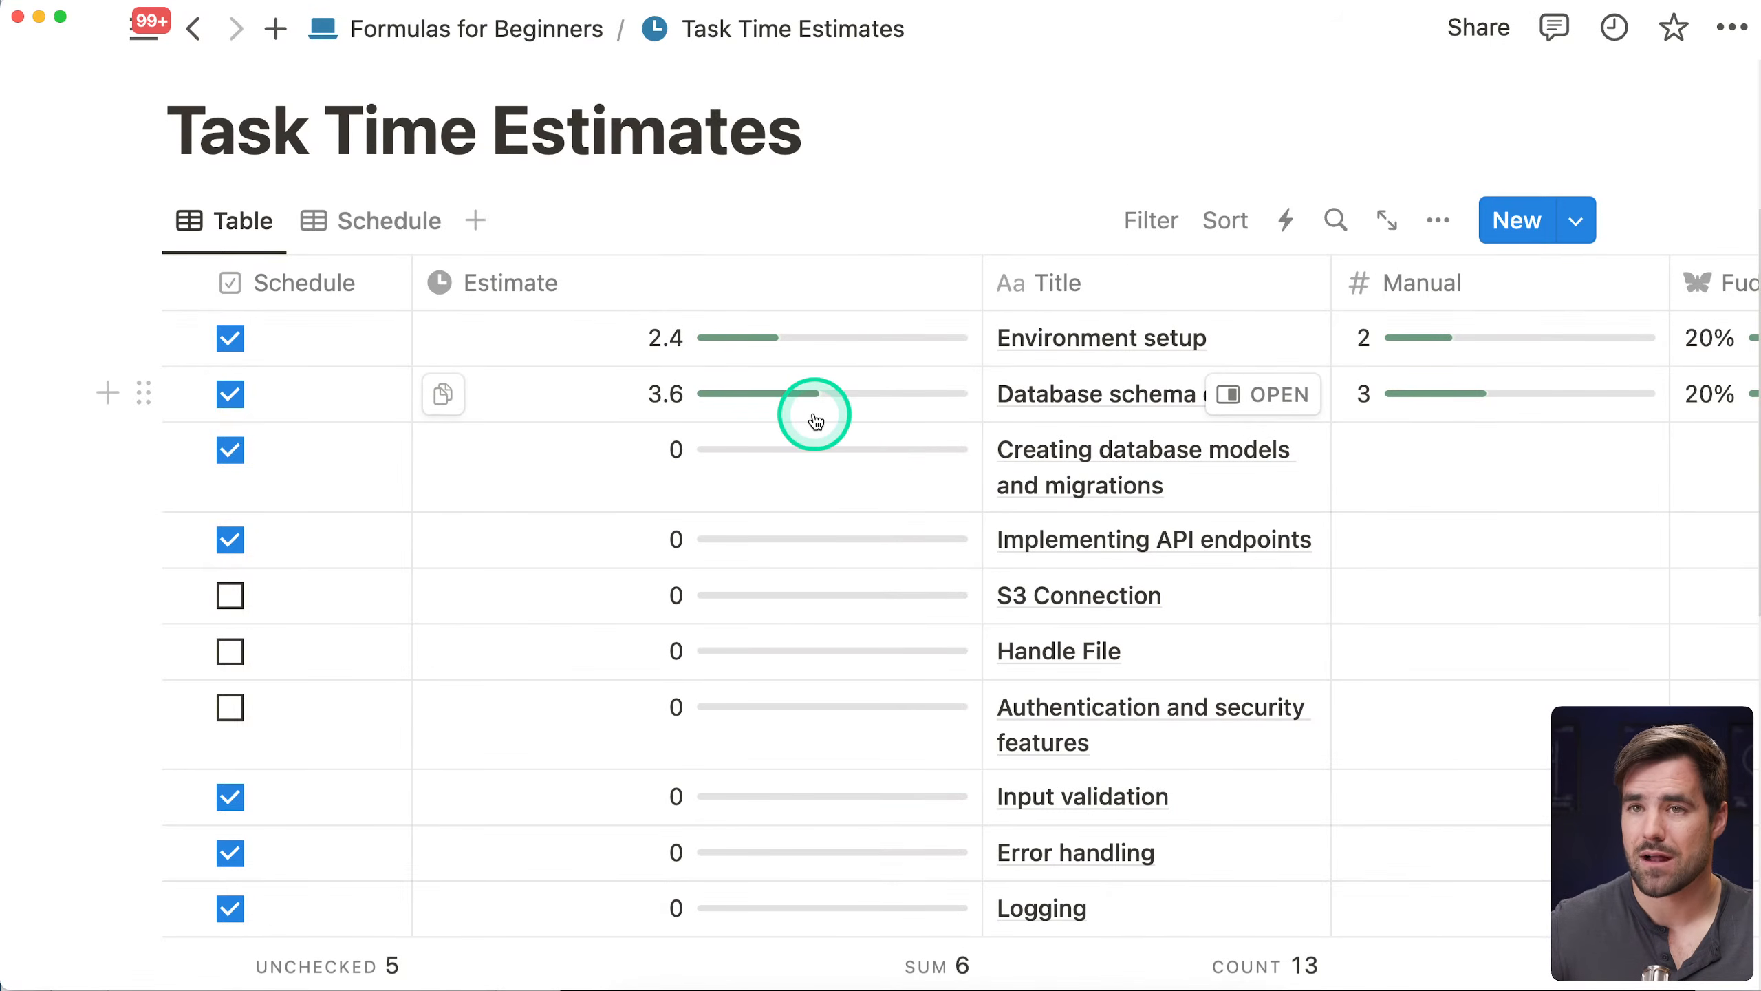
pyautogui.click(230, 395)
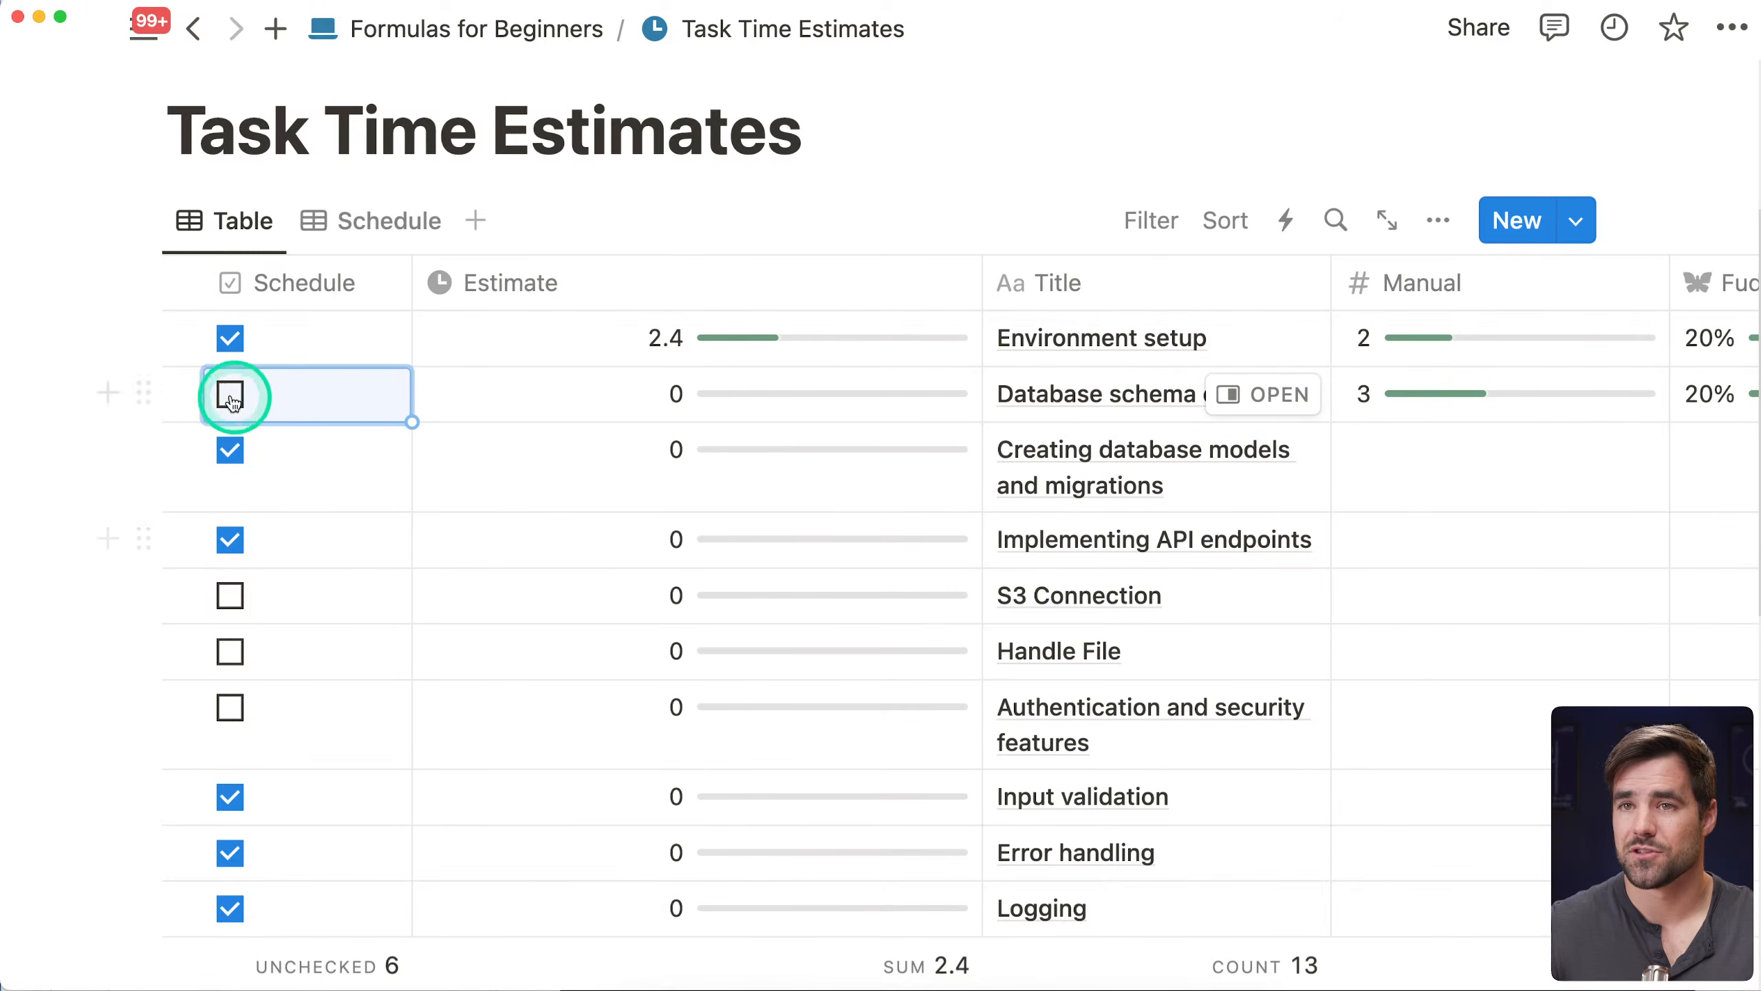
# Turn Schedule back on for the Database schema design task and check the filter applied to the Schedule view
pyautogui.click(231, 394)
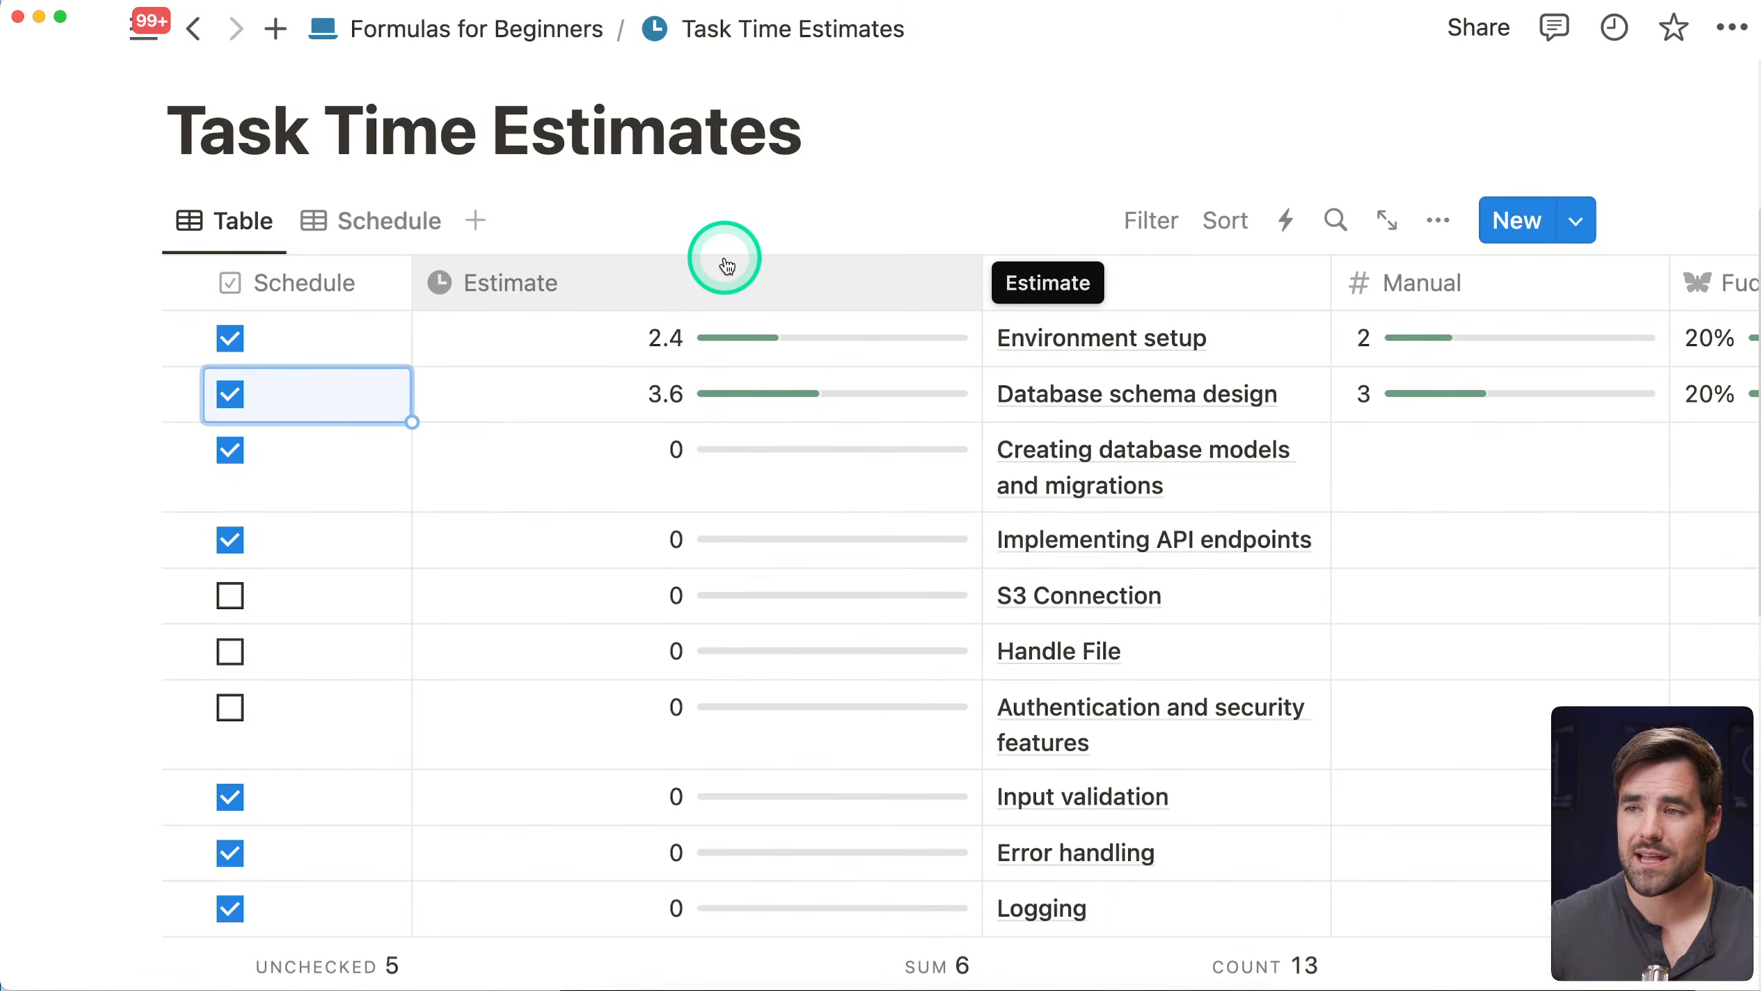
pyautogui.click(388, 226)
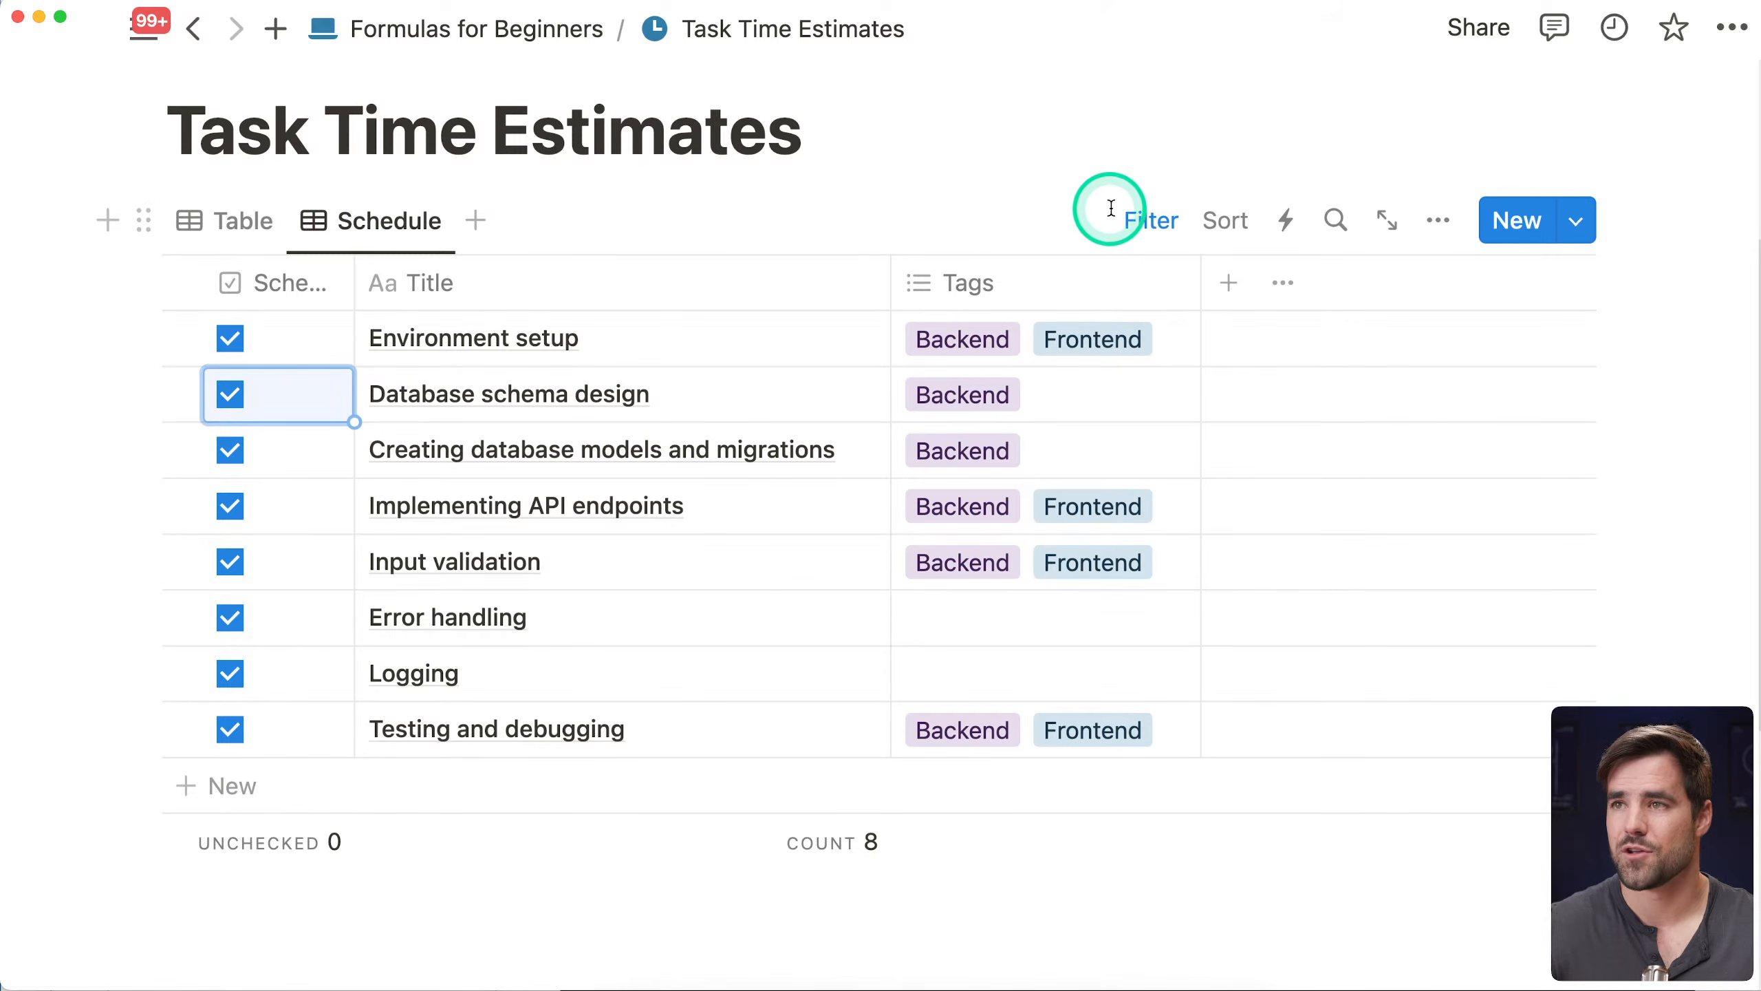
pyautogui.click(1142, 221)
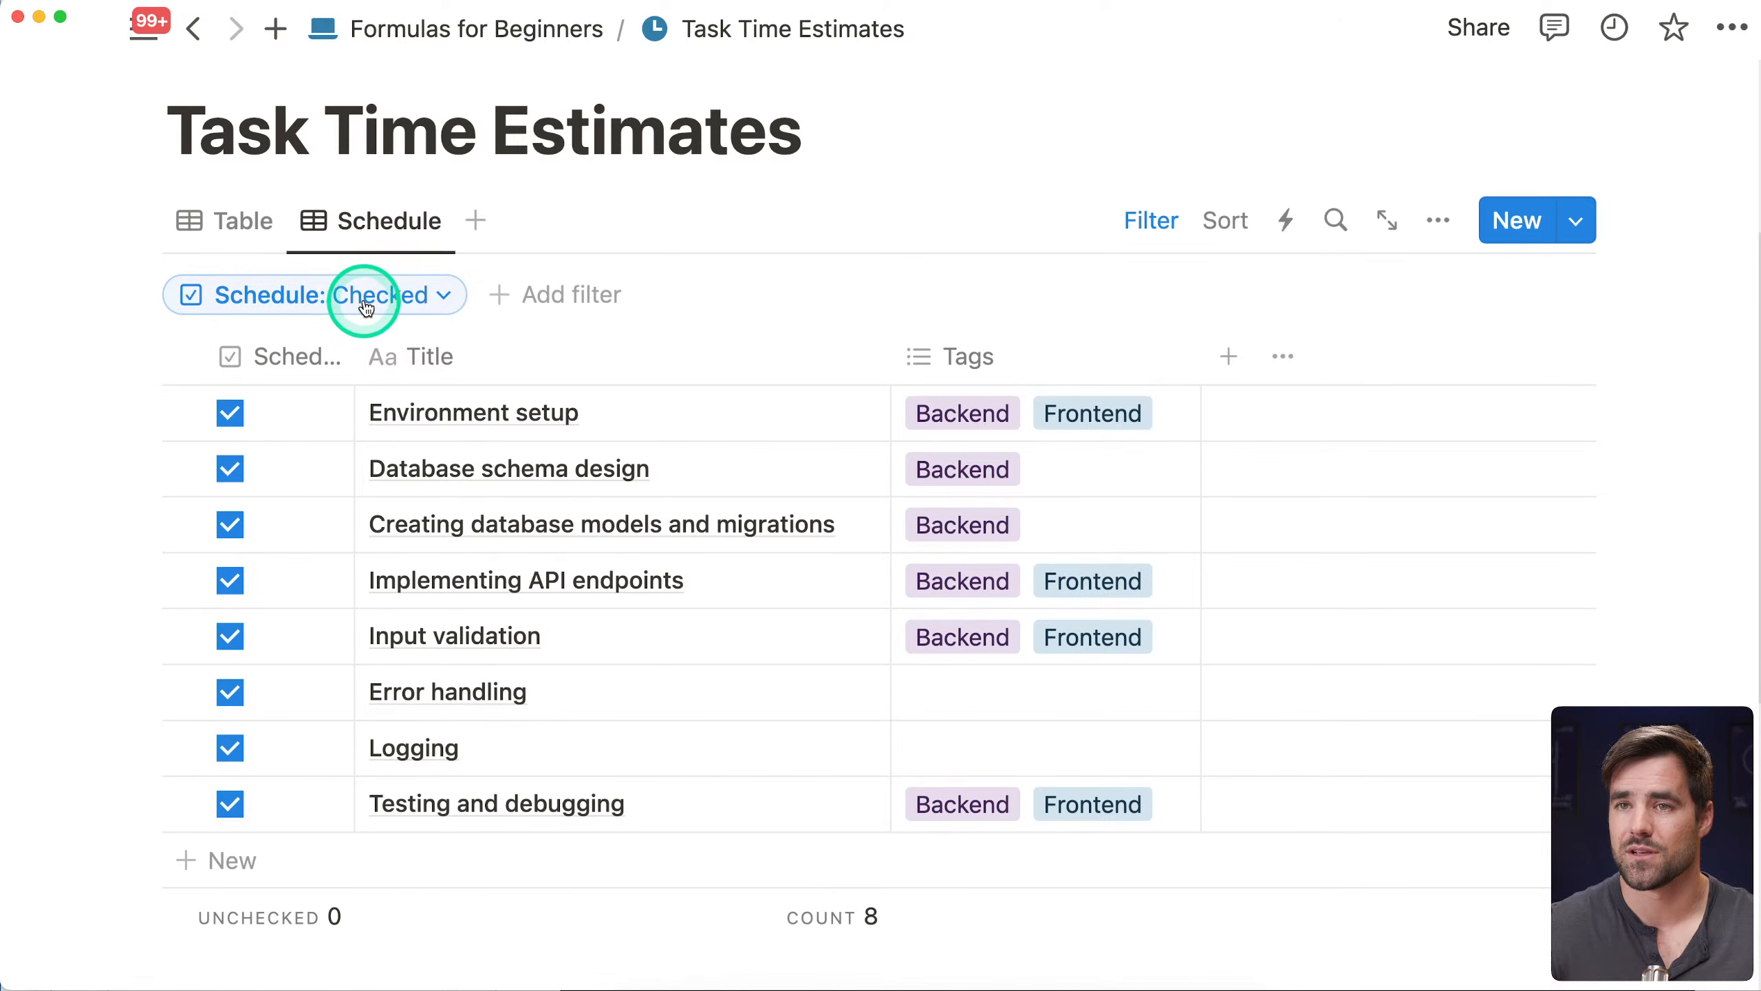
pyautogui.click(1124, 224)
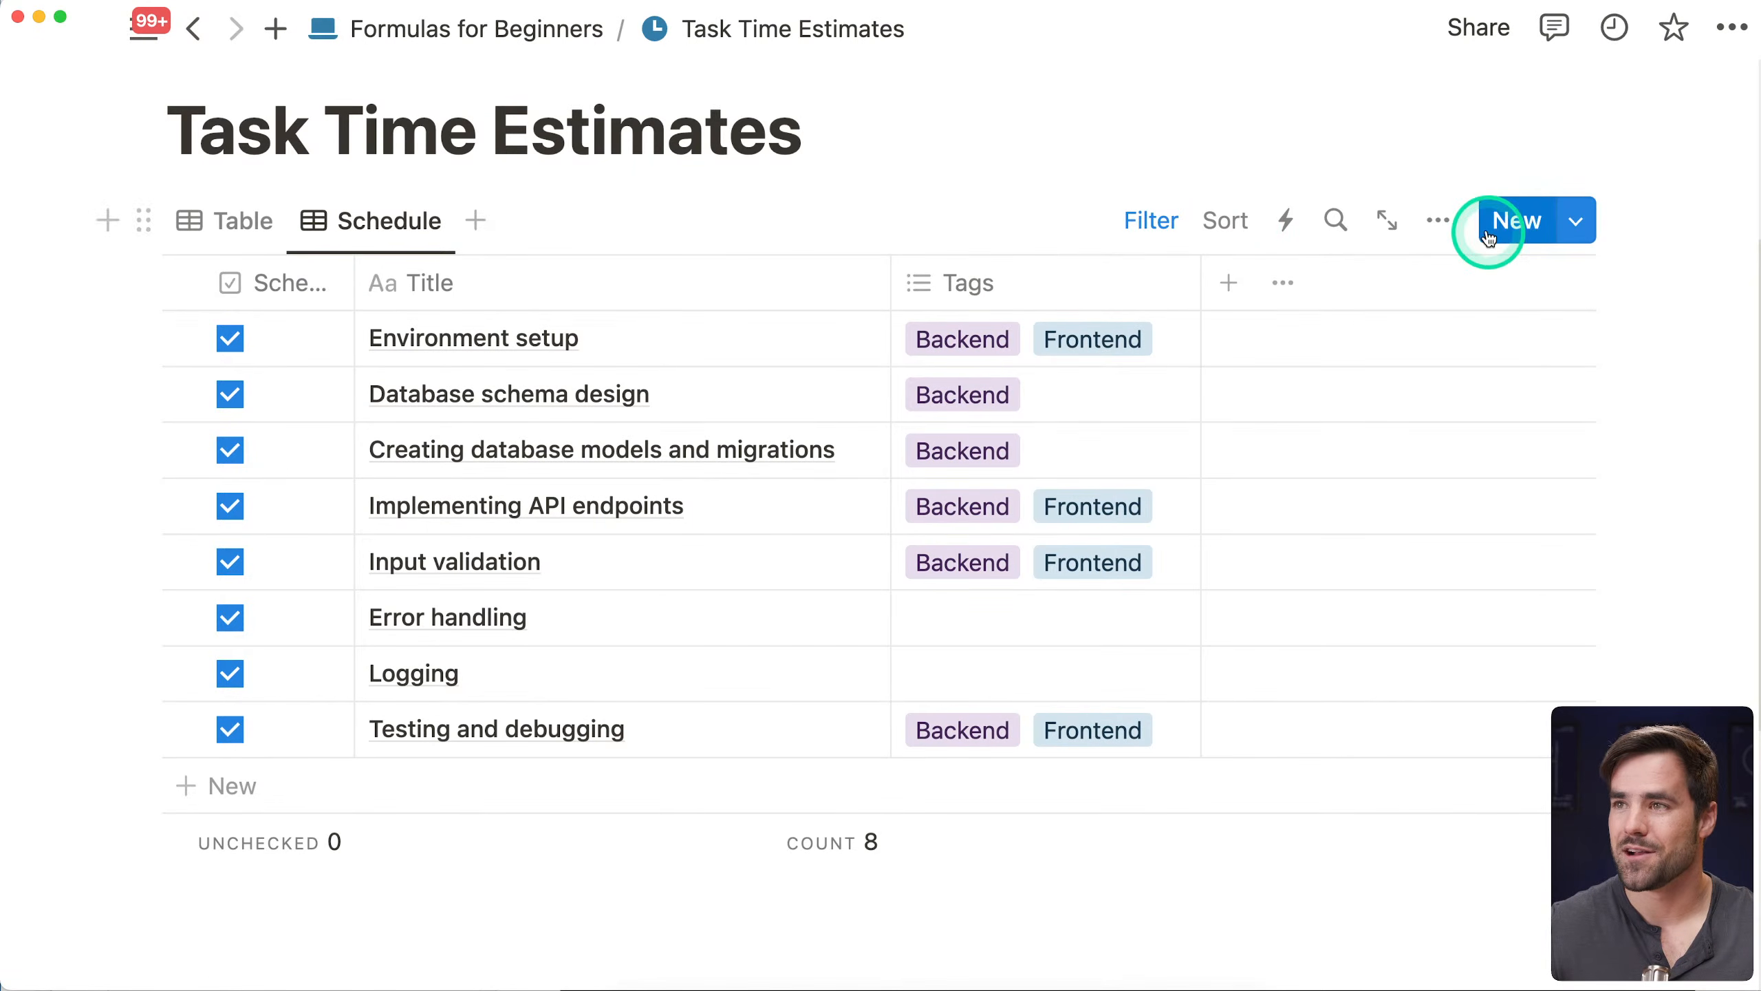
# Make the hidden Estimate property visible in the Schedule view
pyautogui.click(1440, 220)
pyautogui.click(1470, 676)
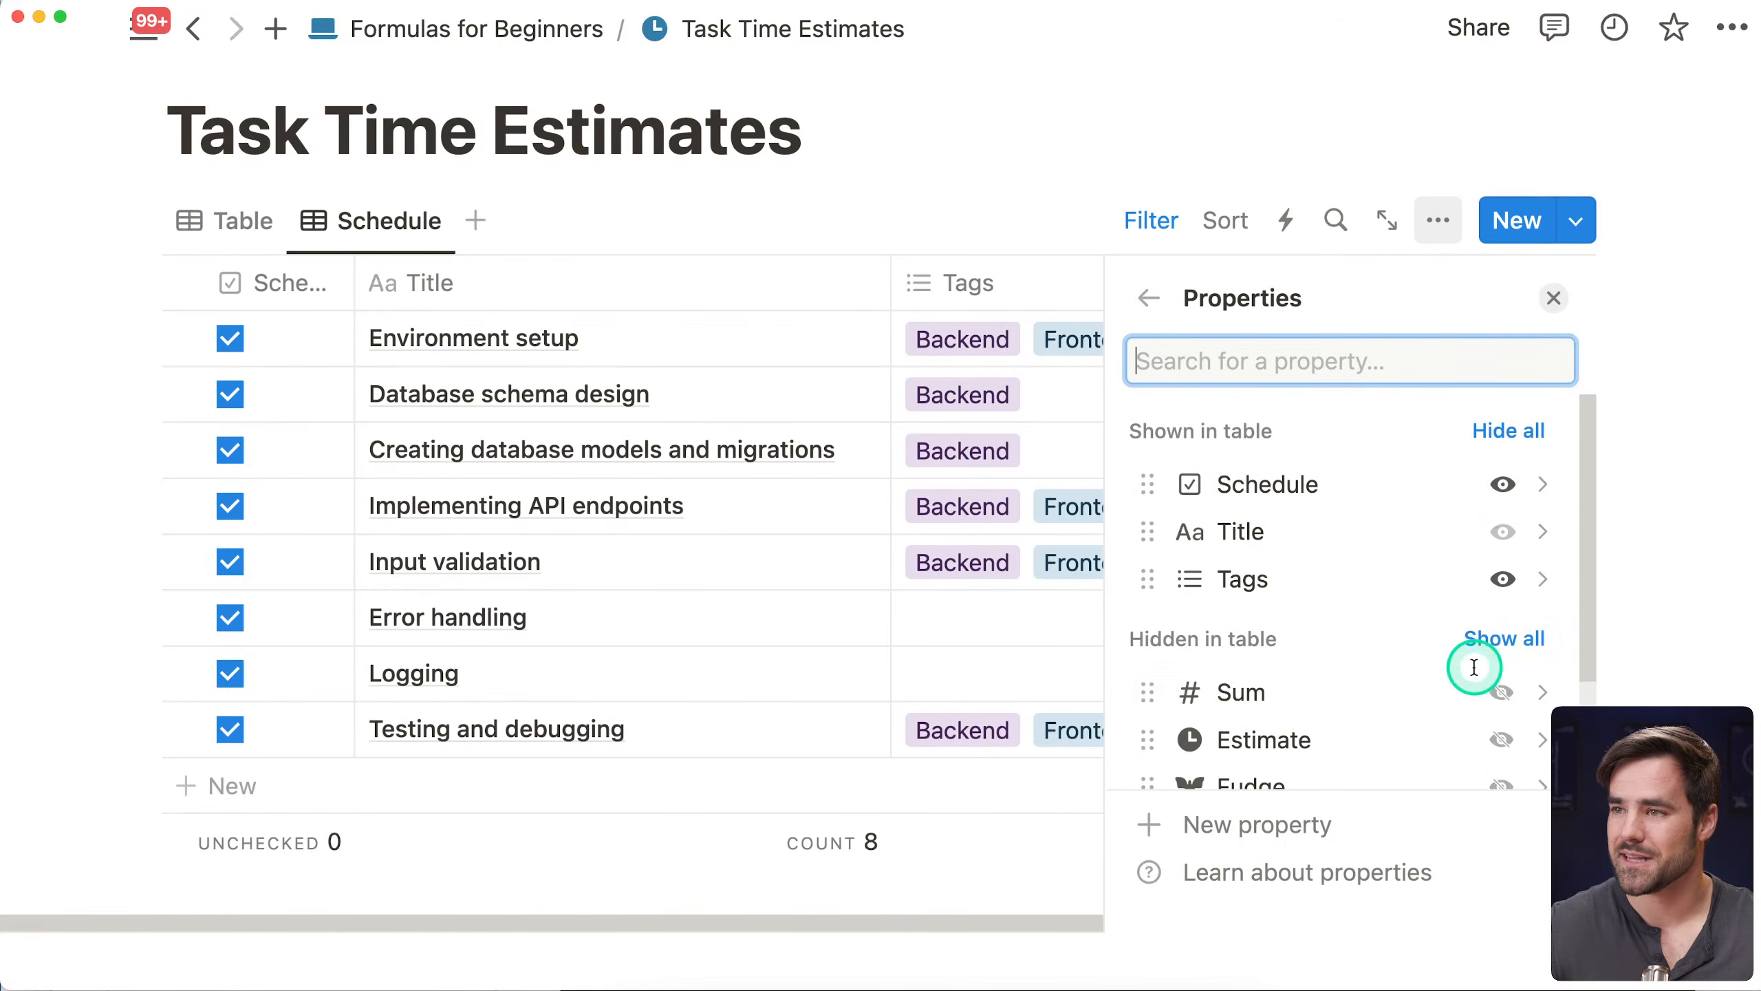
pyautogui.scroll(-3, 1440, 638)
pyautogui.click(1489, 601)
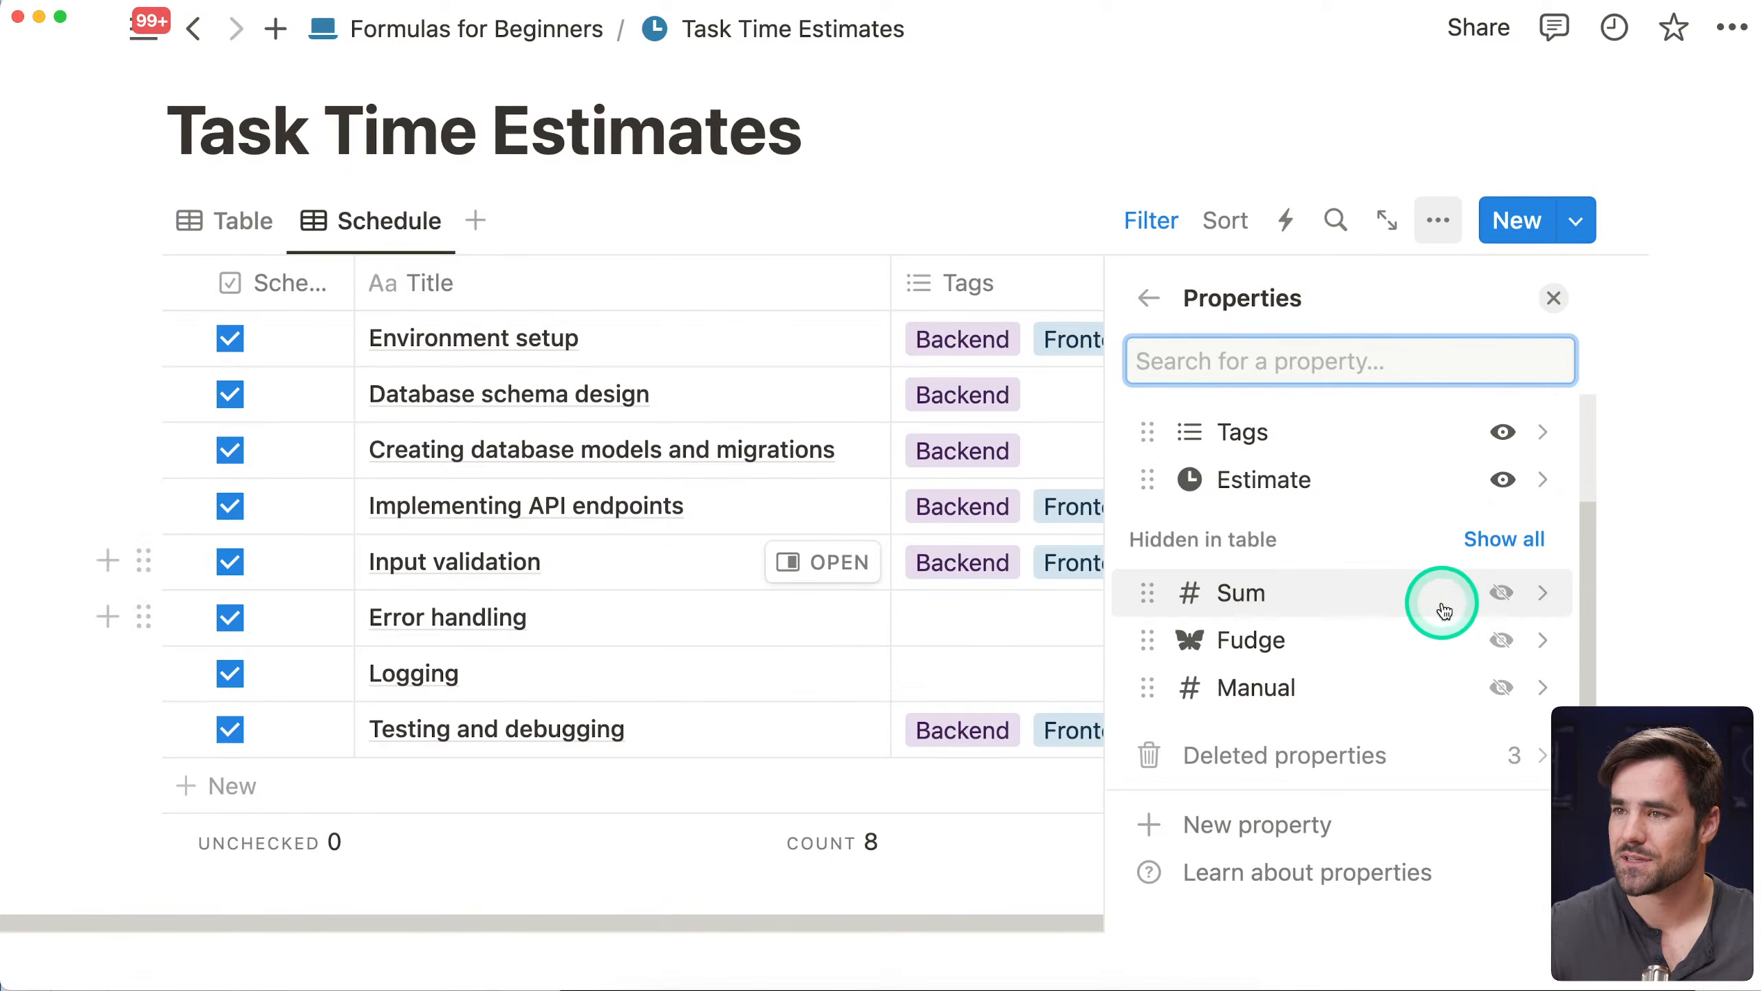
pyautogui.click(1554, 300)
# Move the Estimate column between Title and Tags in the Schedule view and set its calculation to Sum
pyautogui.moveTo(1405, 297); pyautogui.dragTo(1065, 295)
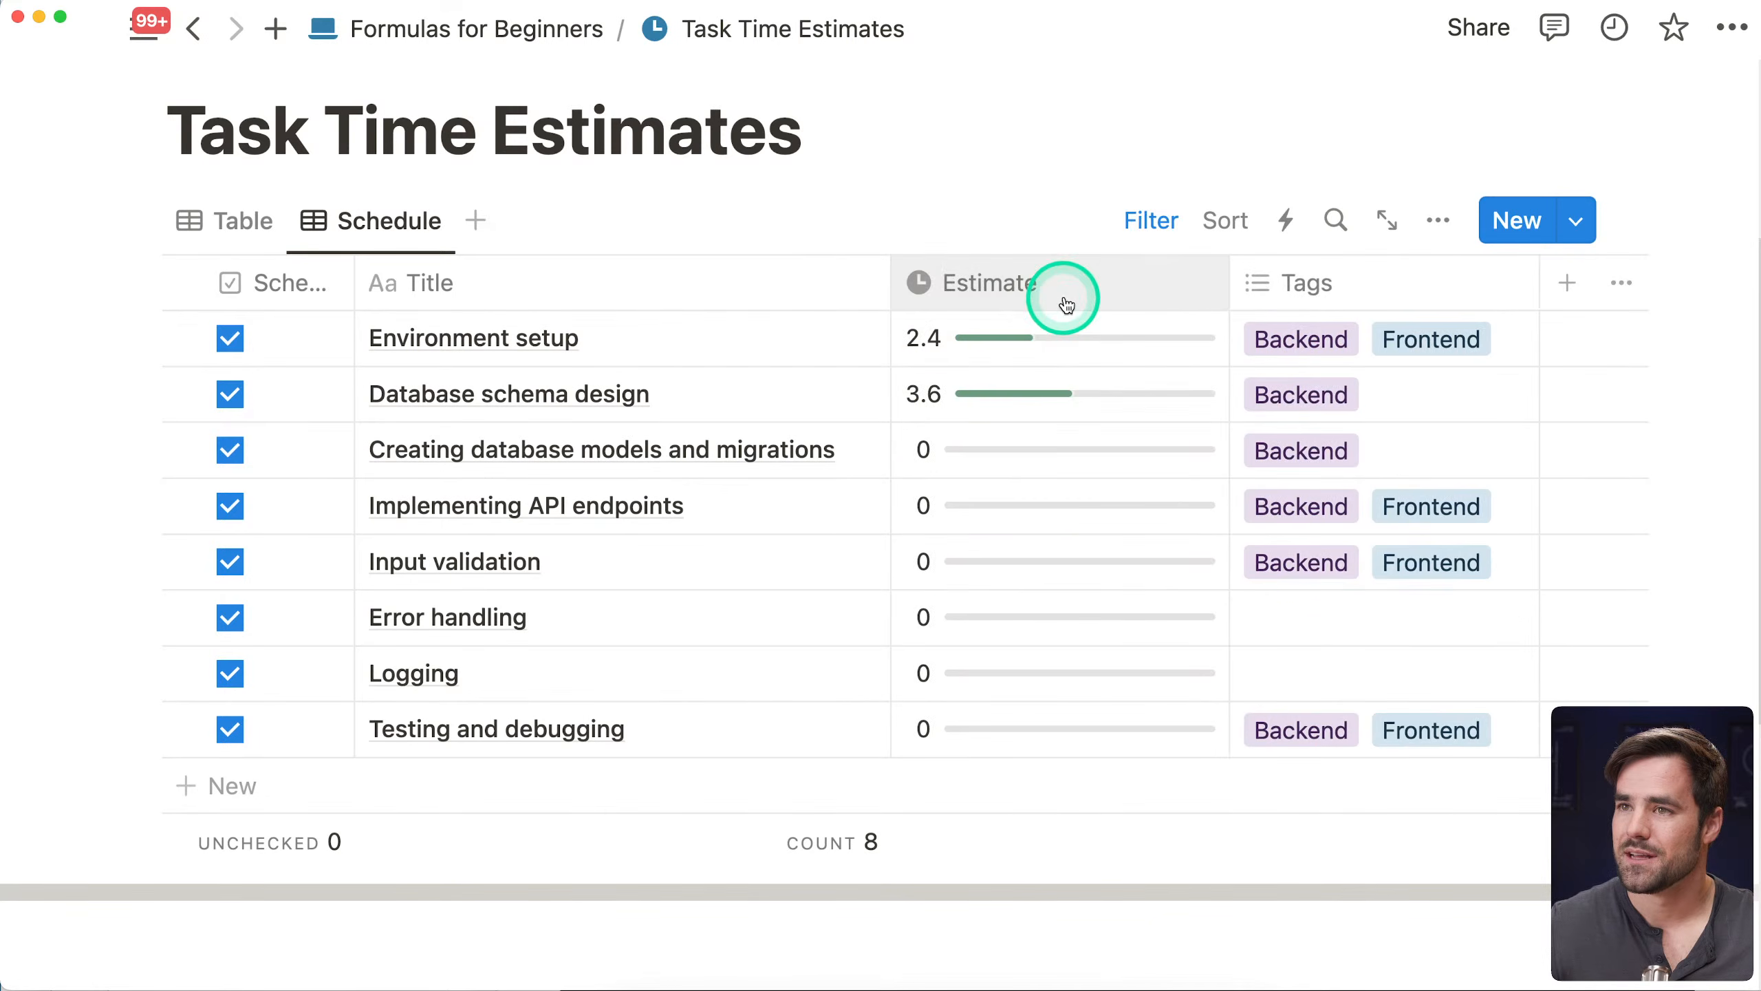
pyautogui.click(1054, 843)
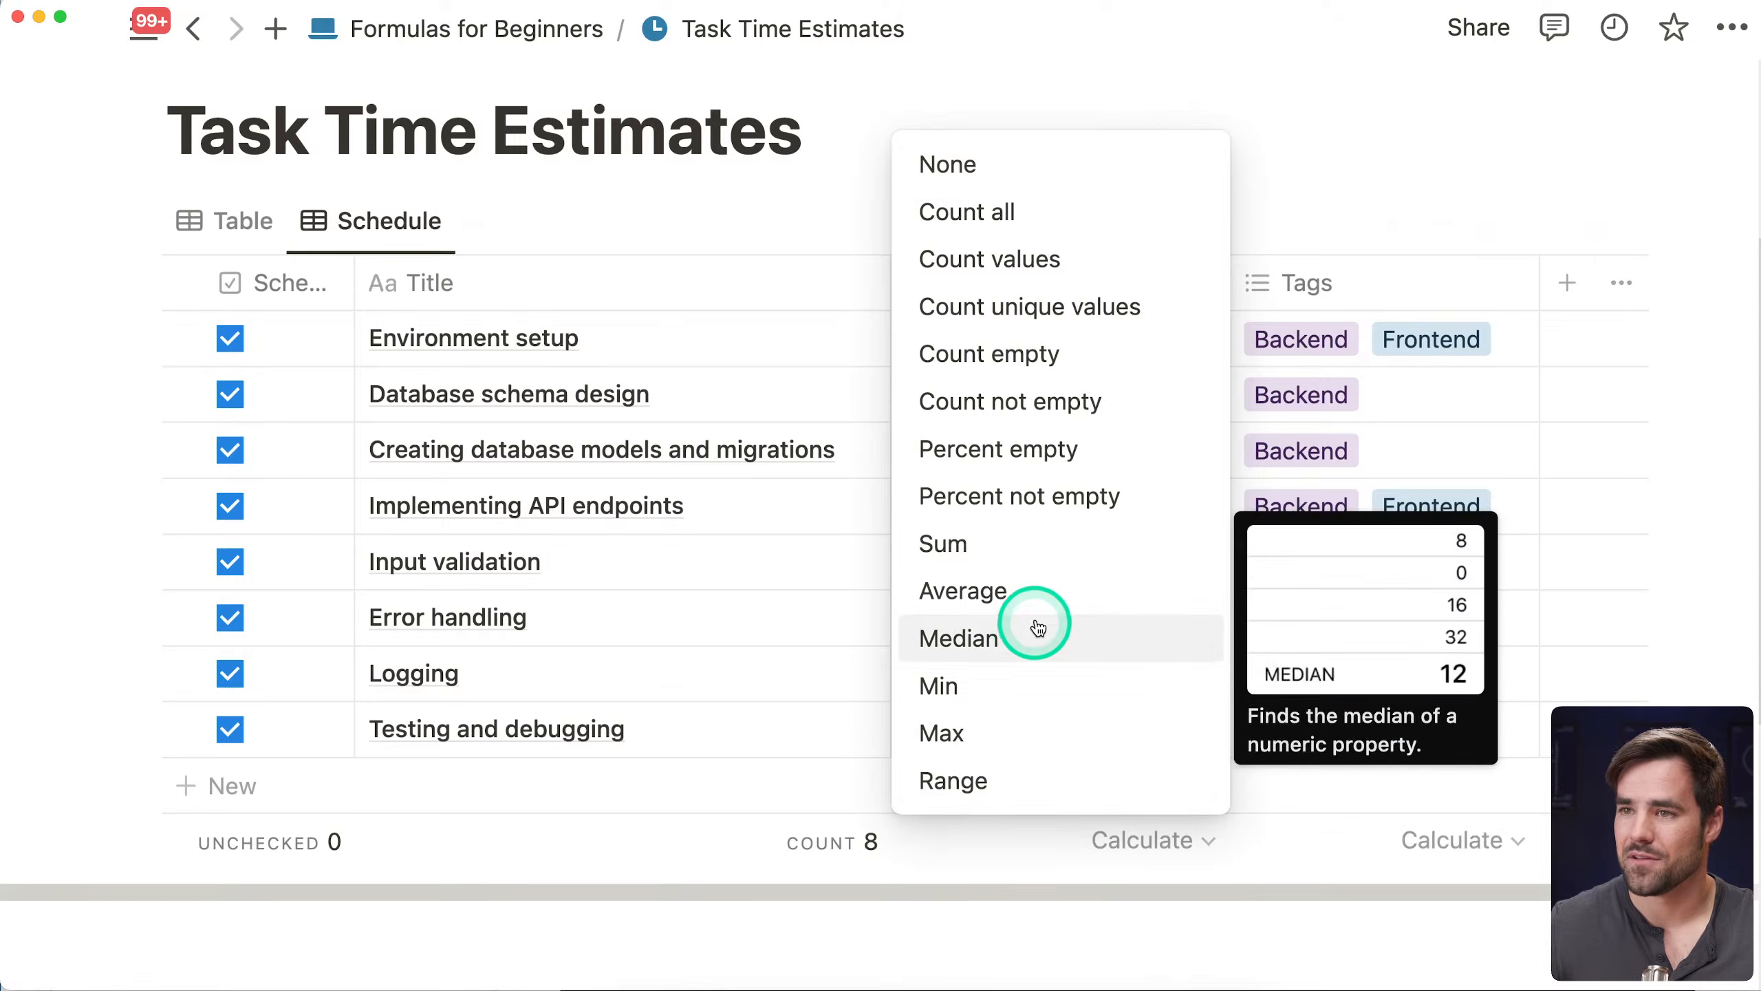
pyautogui.click(1044, 549)
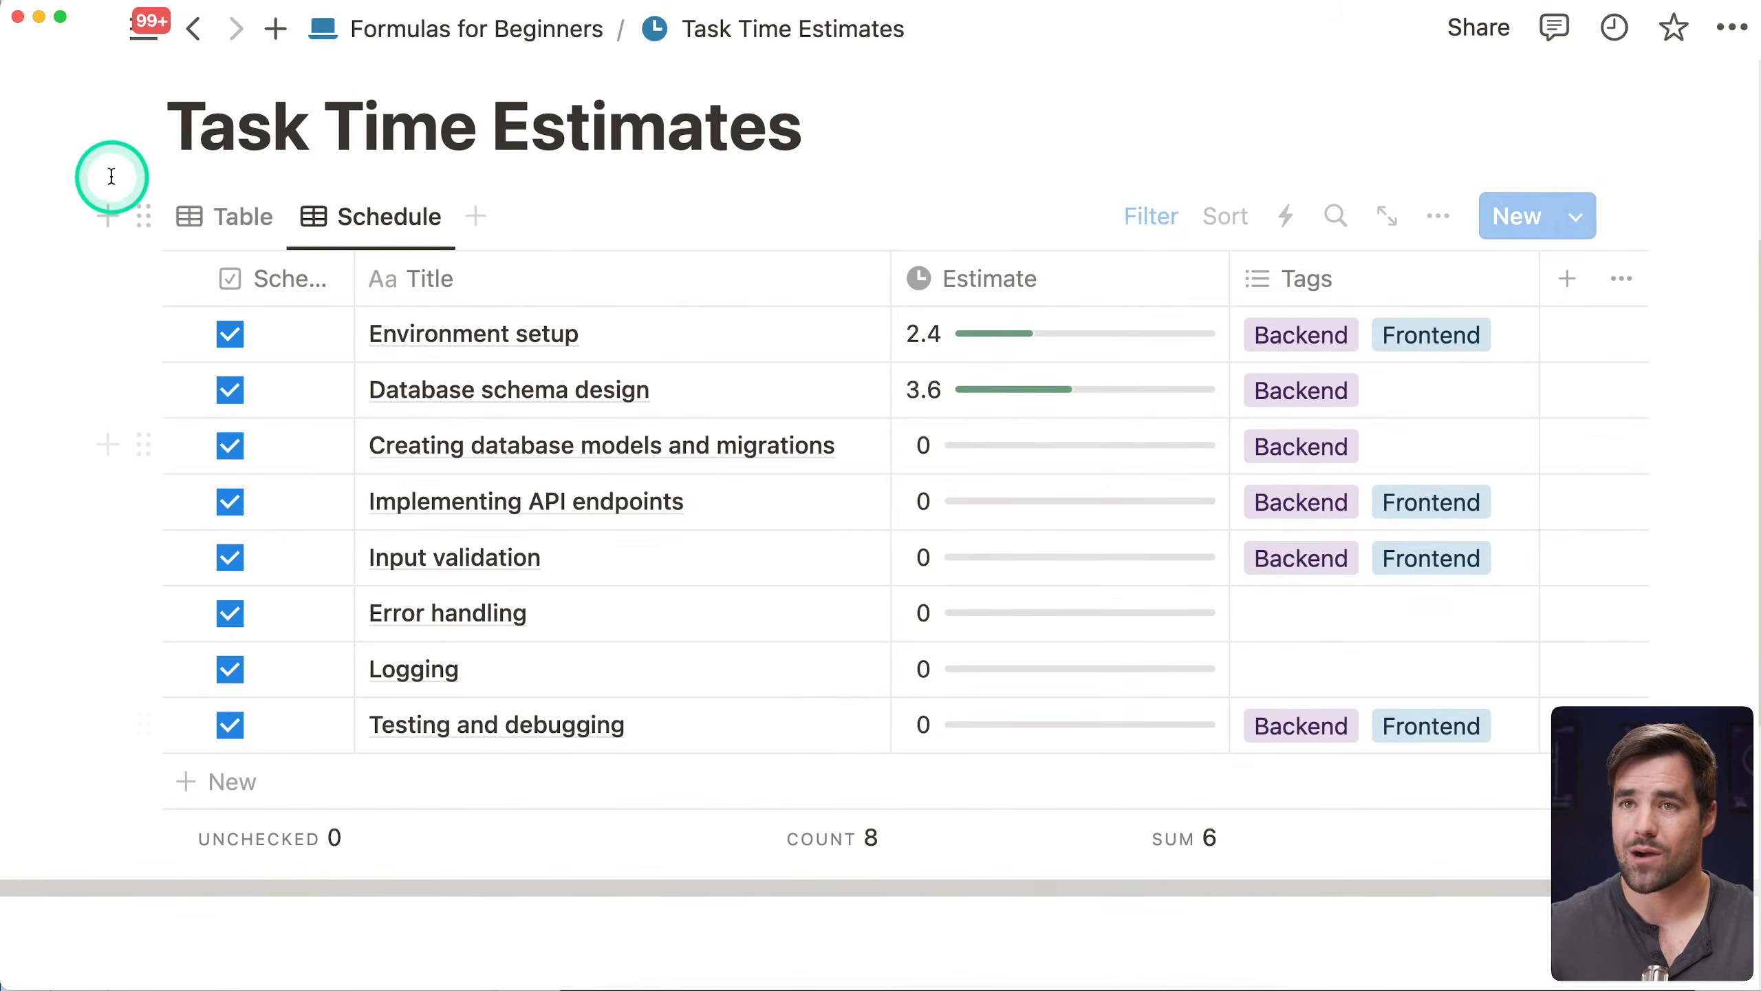
# Return to the Table view and remove .round() / 100 from the end of the Estimate formula
pyautogui.click(201, 217)
pyautogui.click(626, 352)
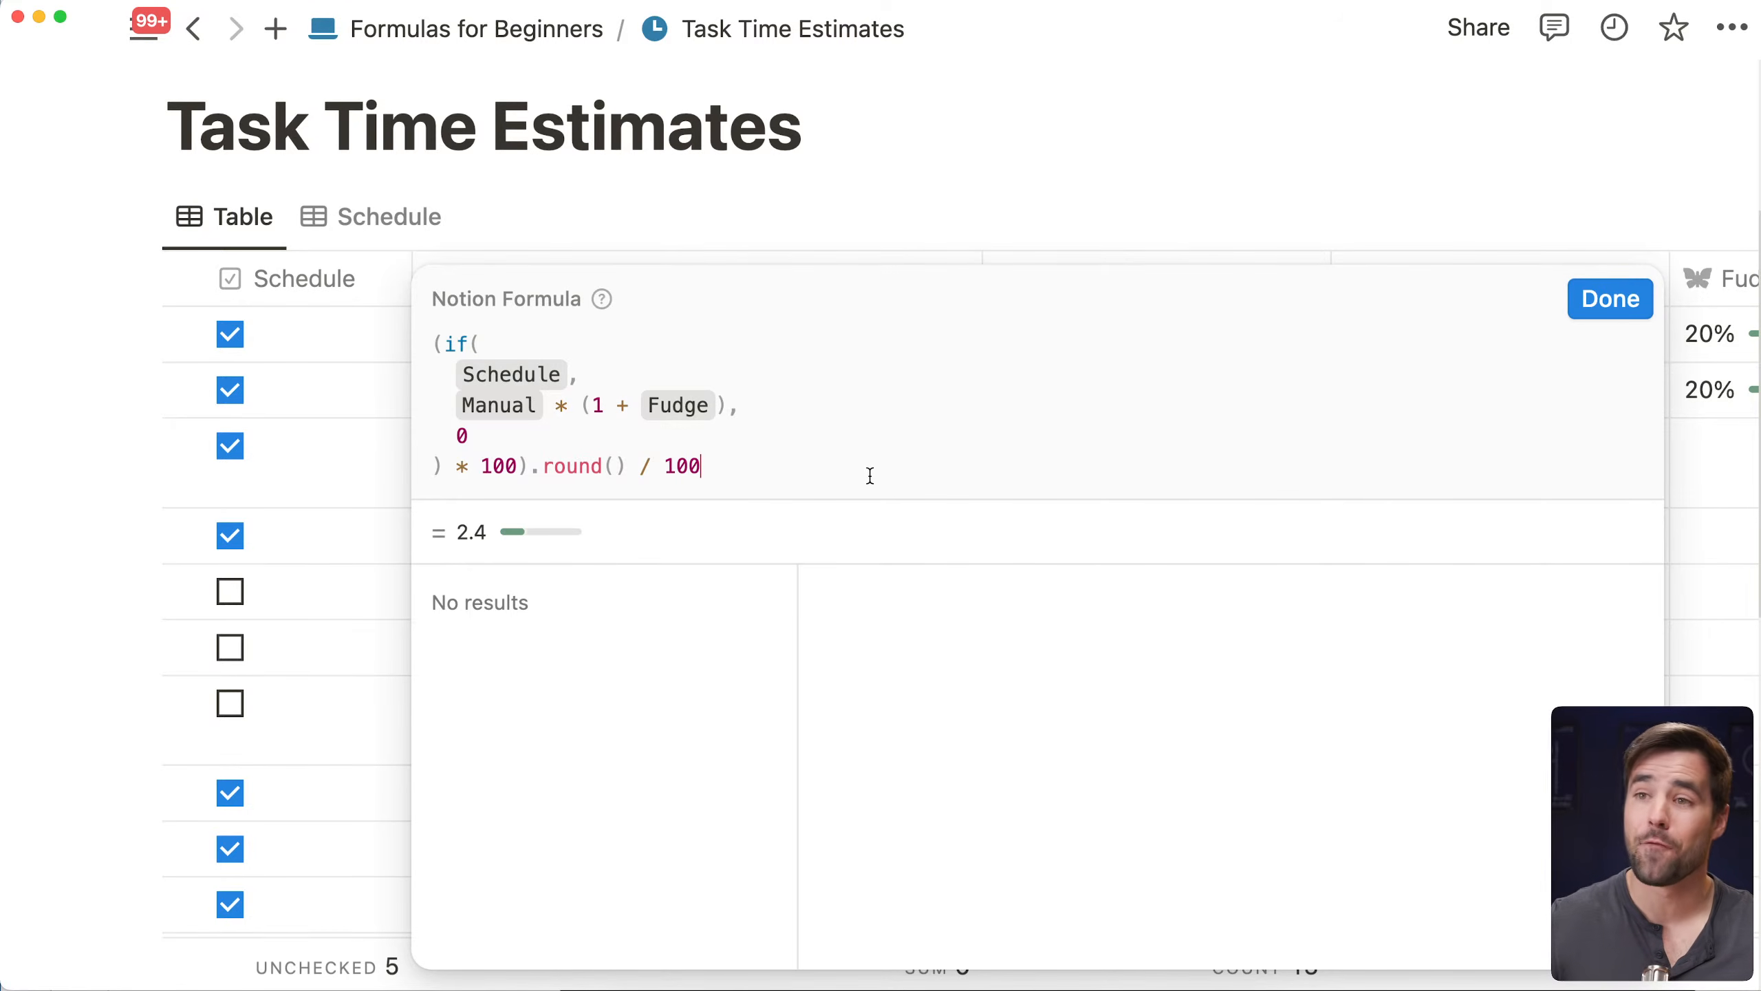
pyautogui.click(444, 348)
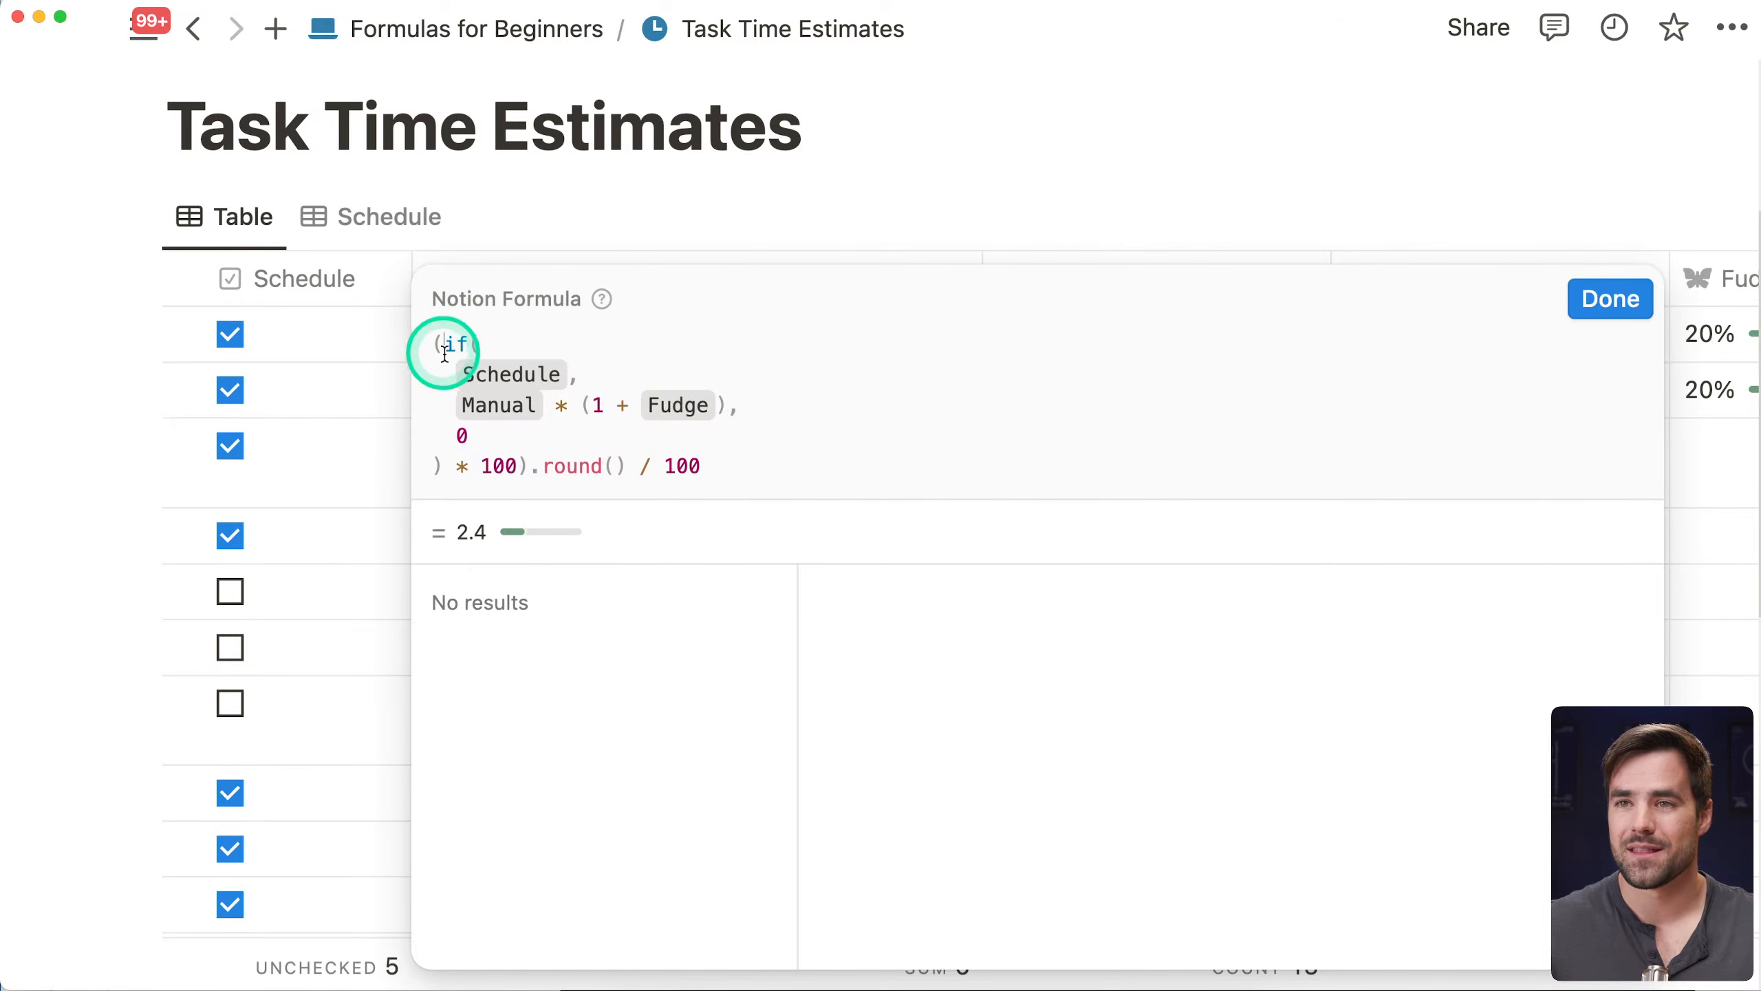
pyautogui.moveTo(533, 475); pyautogui.dragTo(719, 465)
pyautogui.click(714, 466)
pyautogui.press('BackSpace')
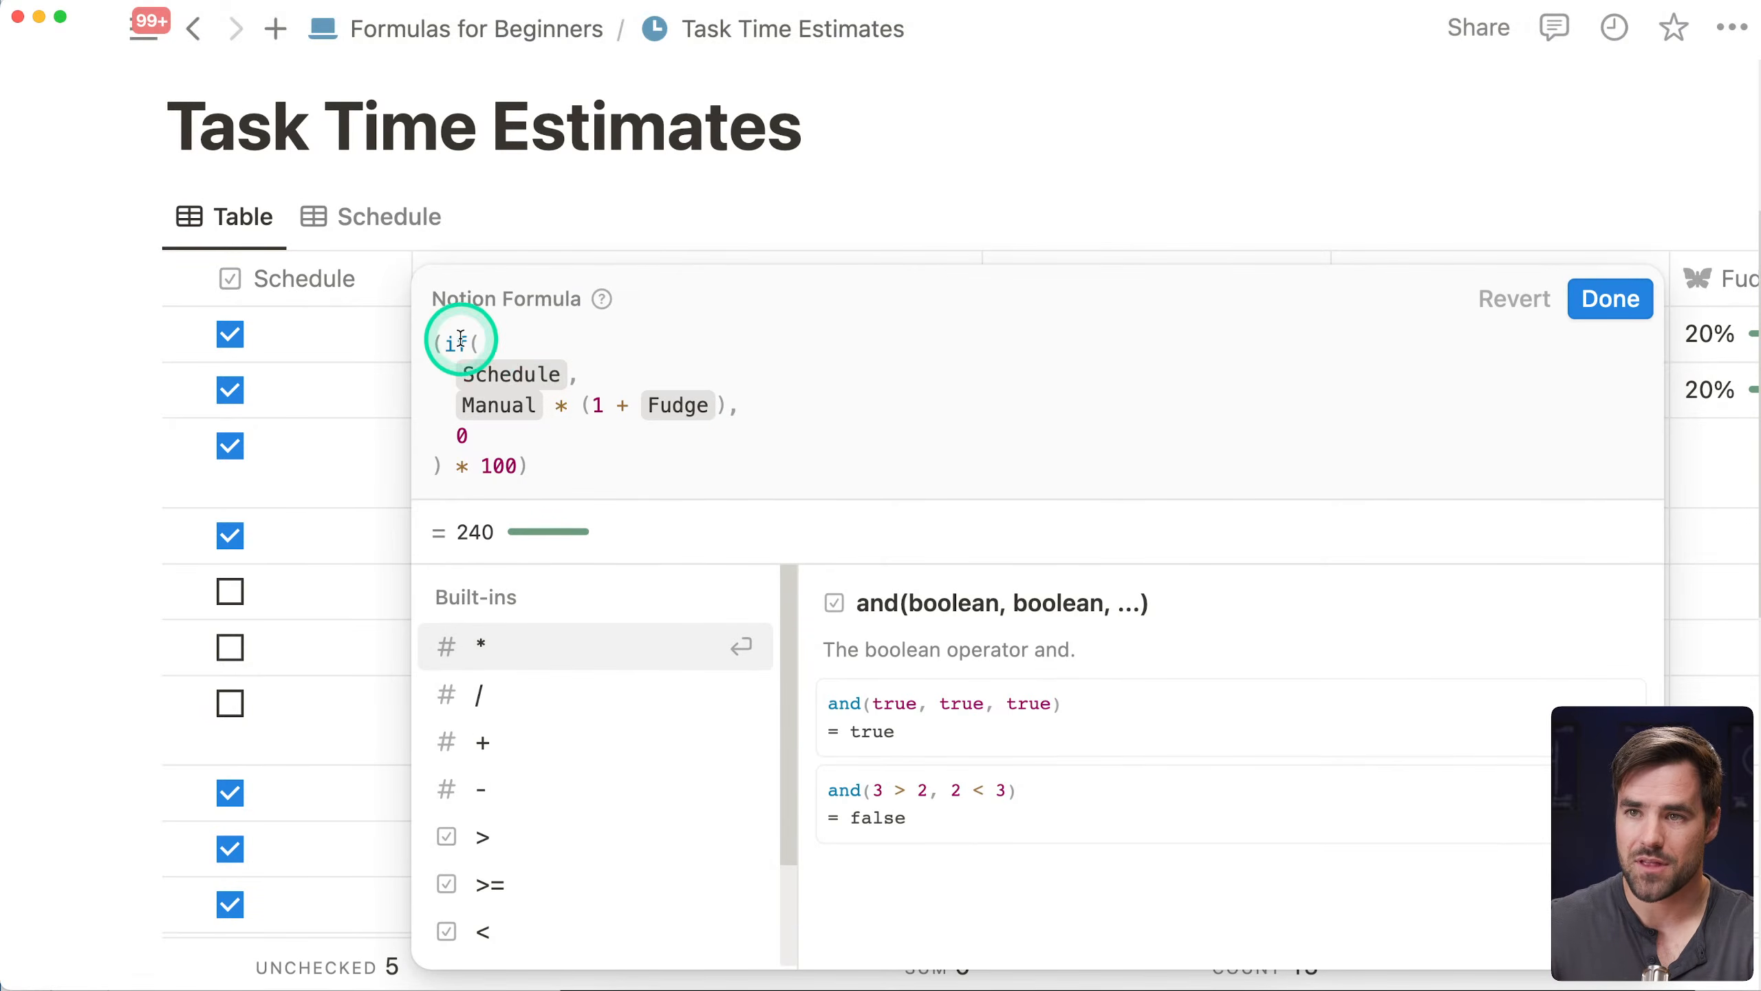
# Put round before the opening parenthesis of the Estimate formula and add / 100 after the closing one
pyautogui.click(434, 344)
pyautogui.write('round')
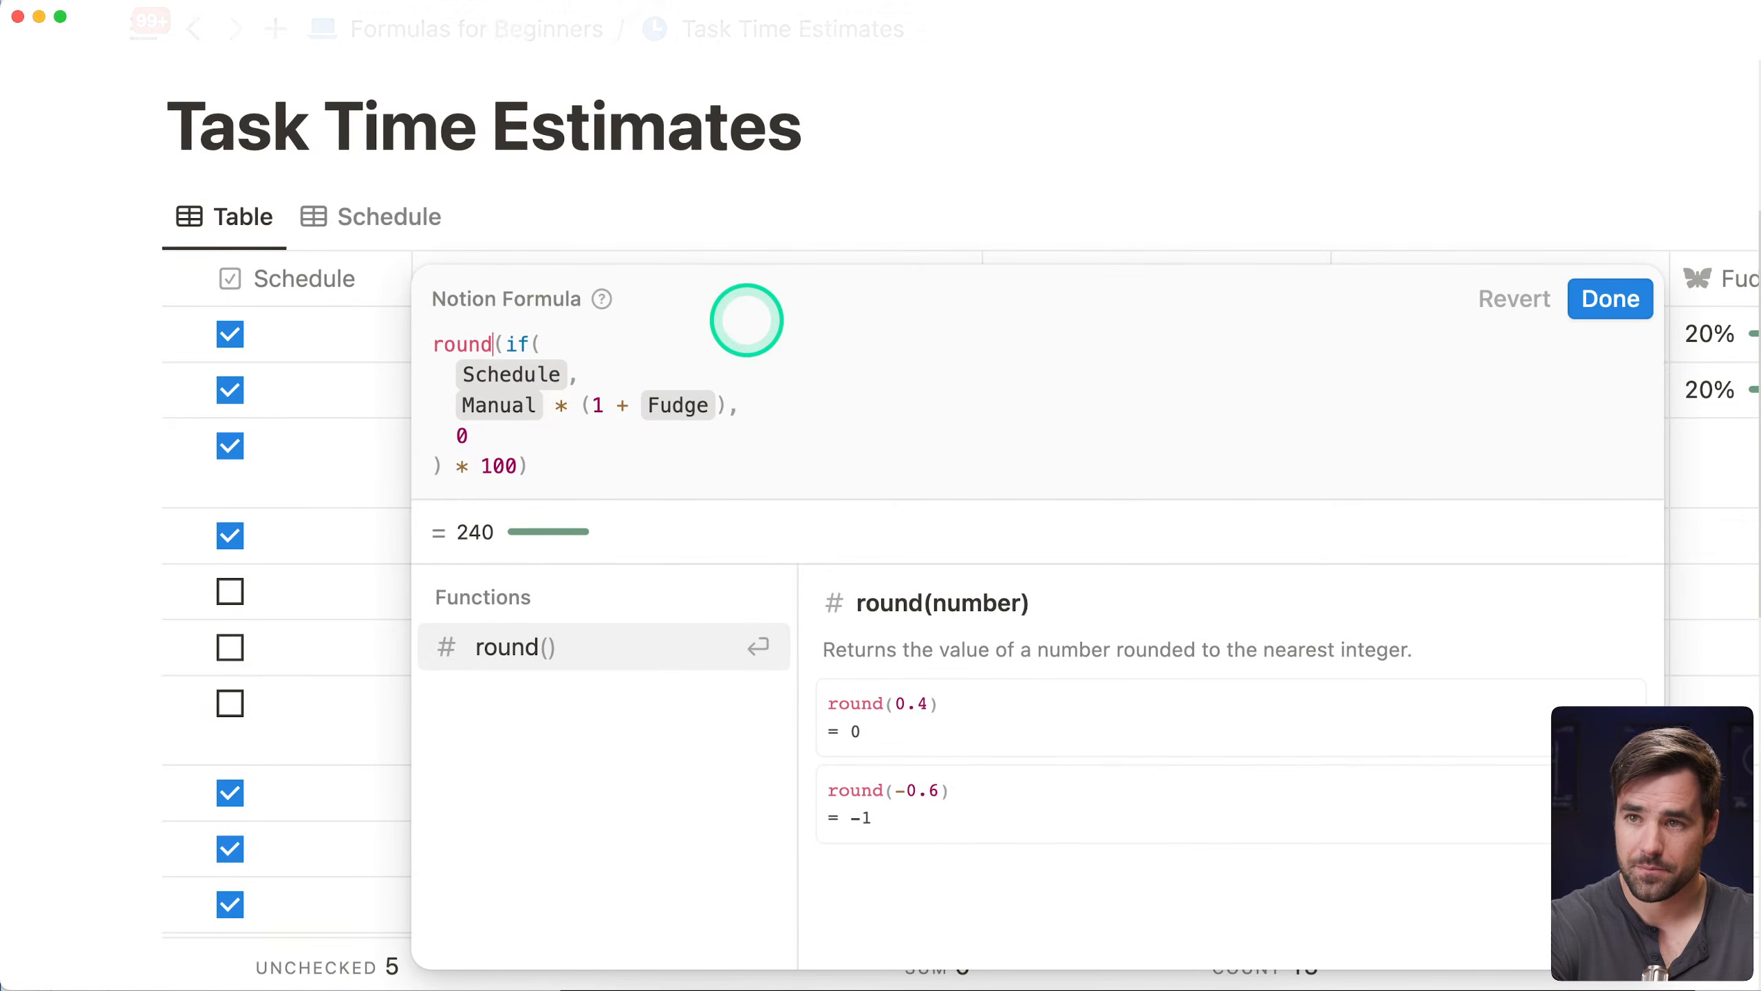
pyautogui.click(579, 463)
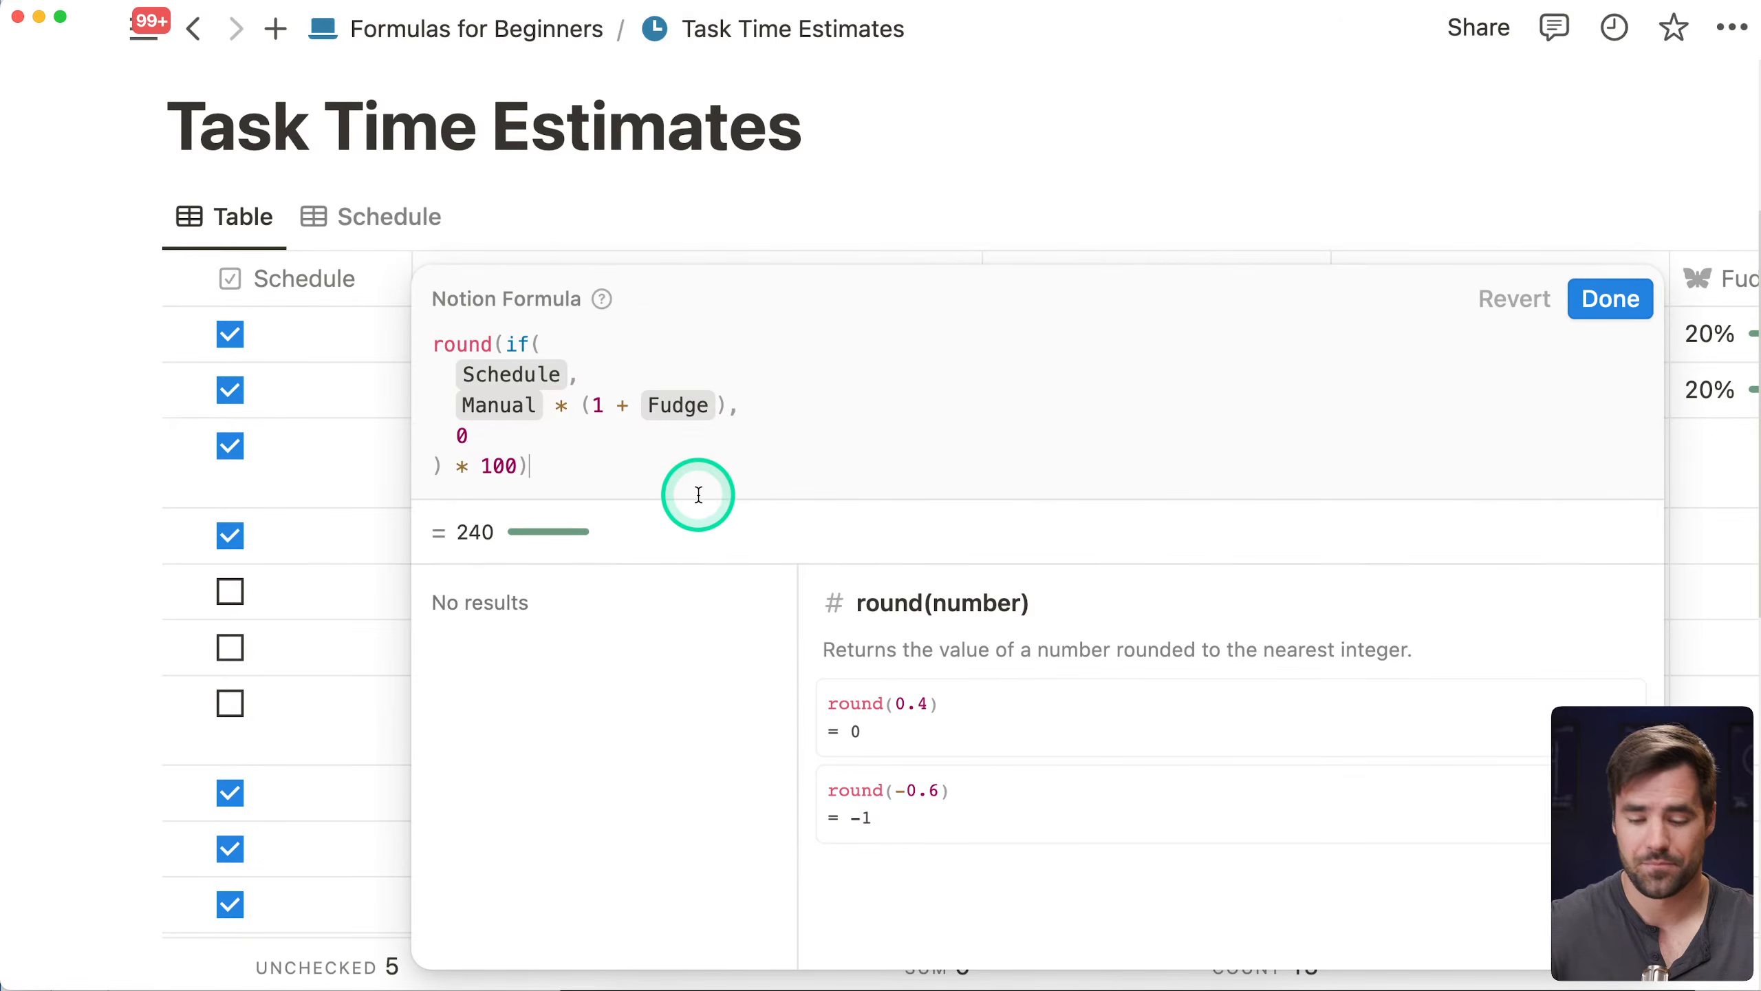
pyautogui.write('/ 100')
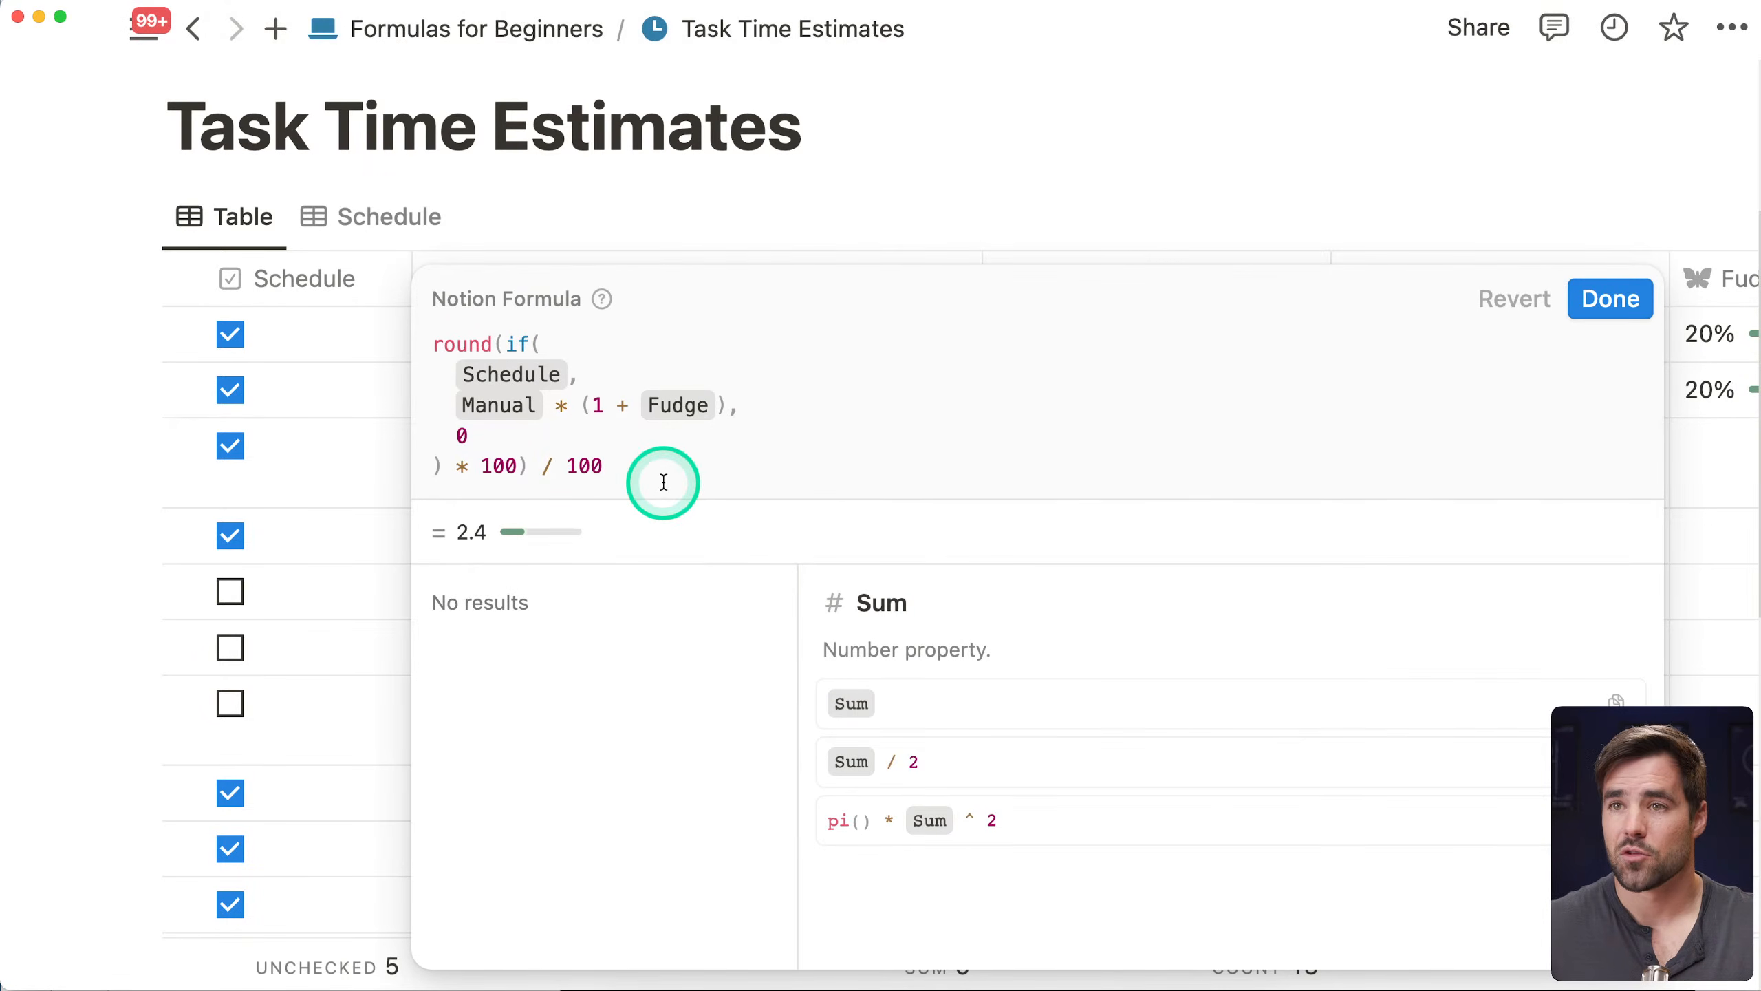
pyautogui.click(456, 342)
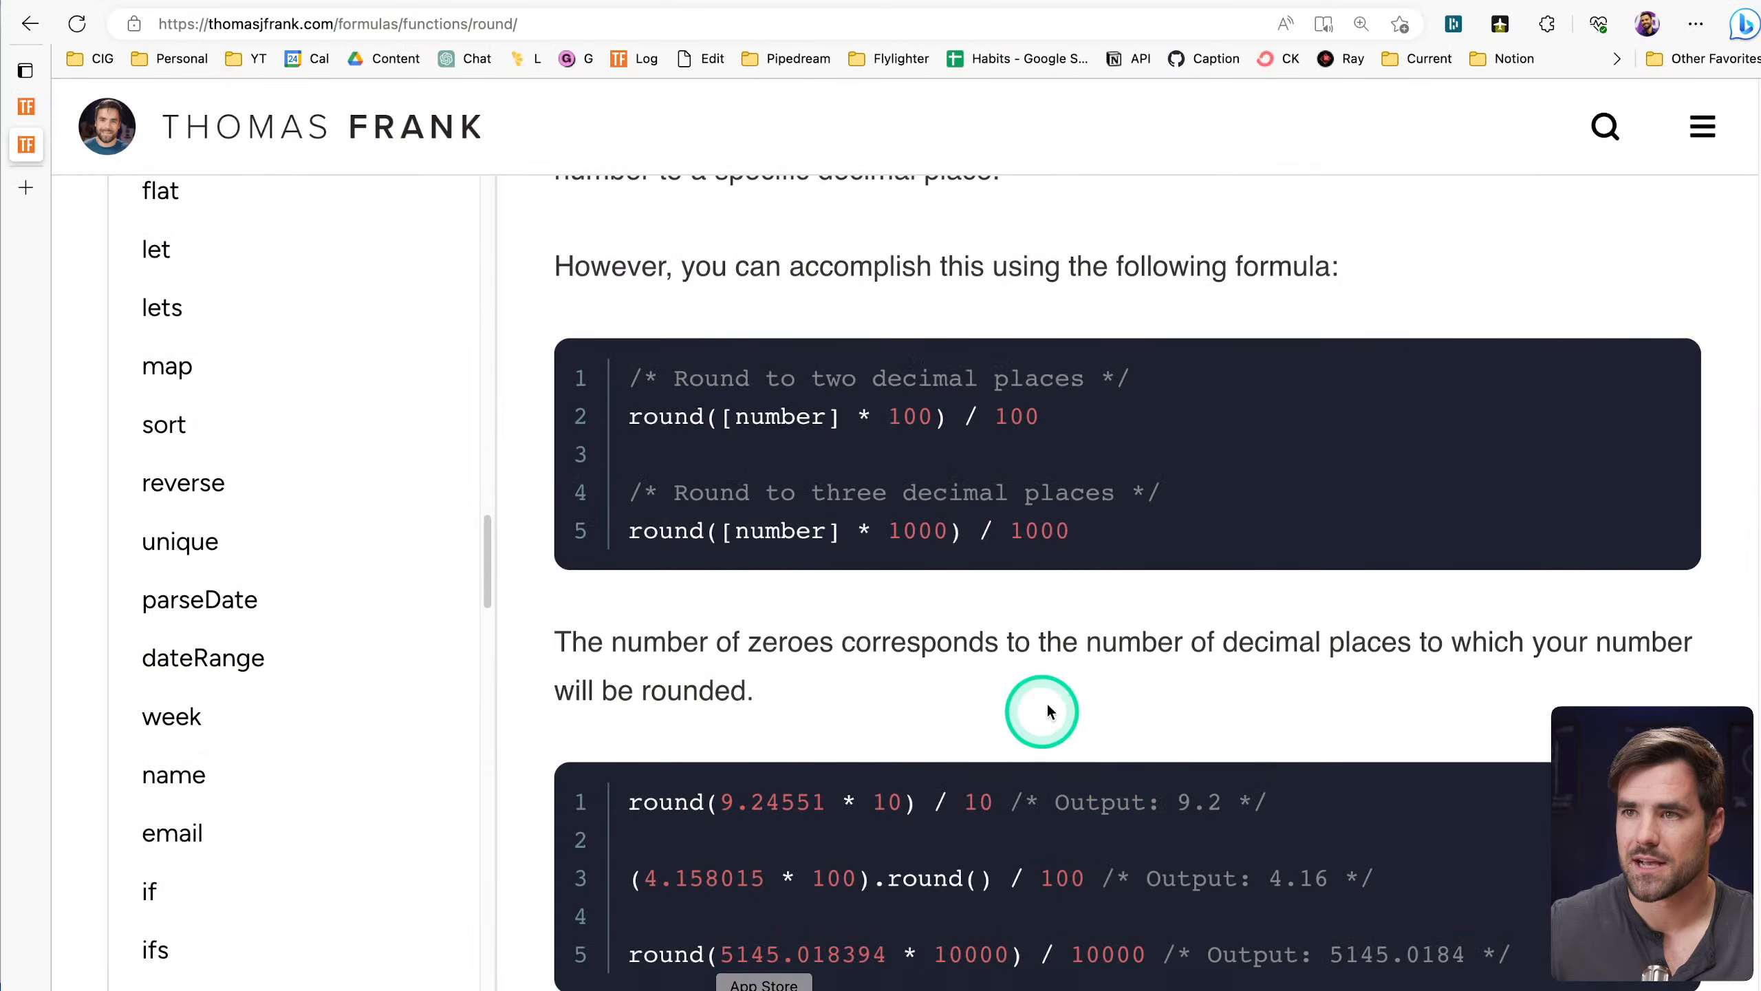
# Examine the decimal-place rounding examples on the round() reference page in the browser
pyautogui.scroll(-3, 1078, 676)
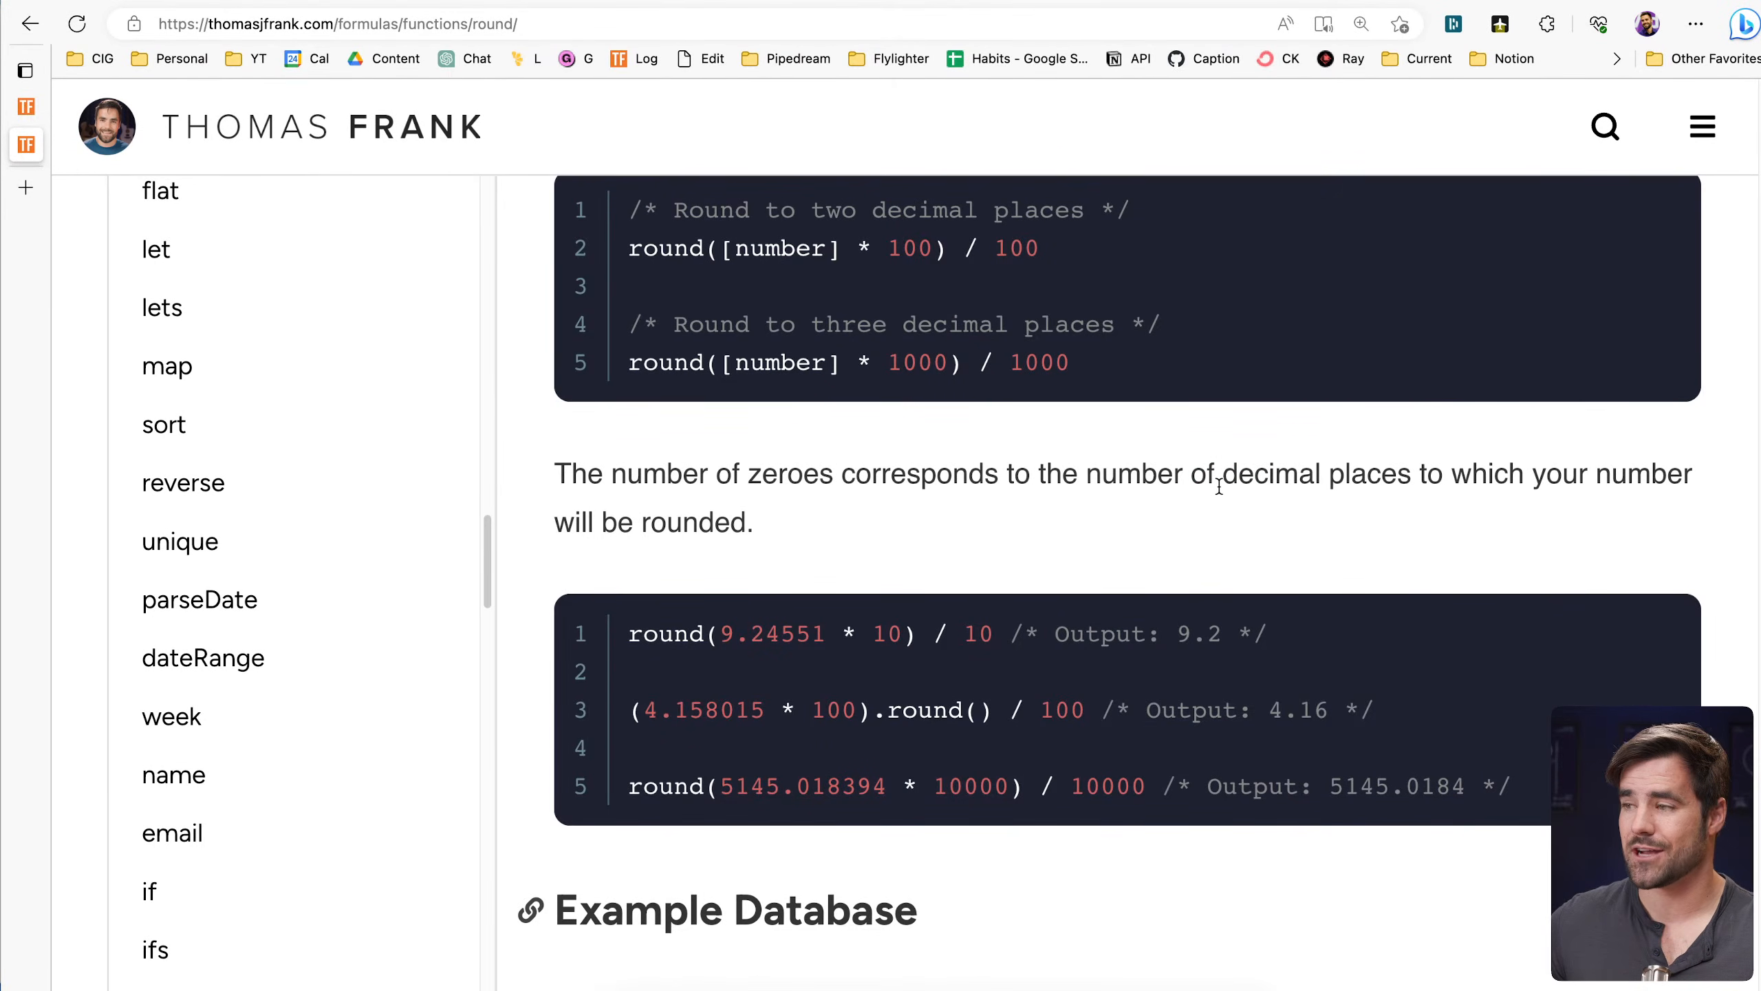
pyautogui.scroll(-1, 1214, 463)
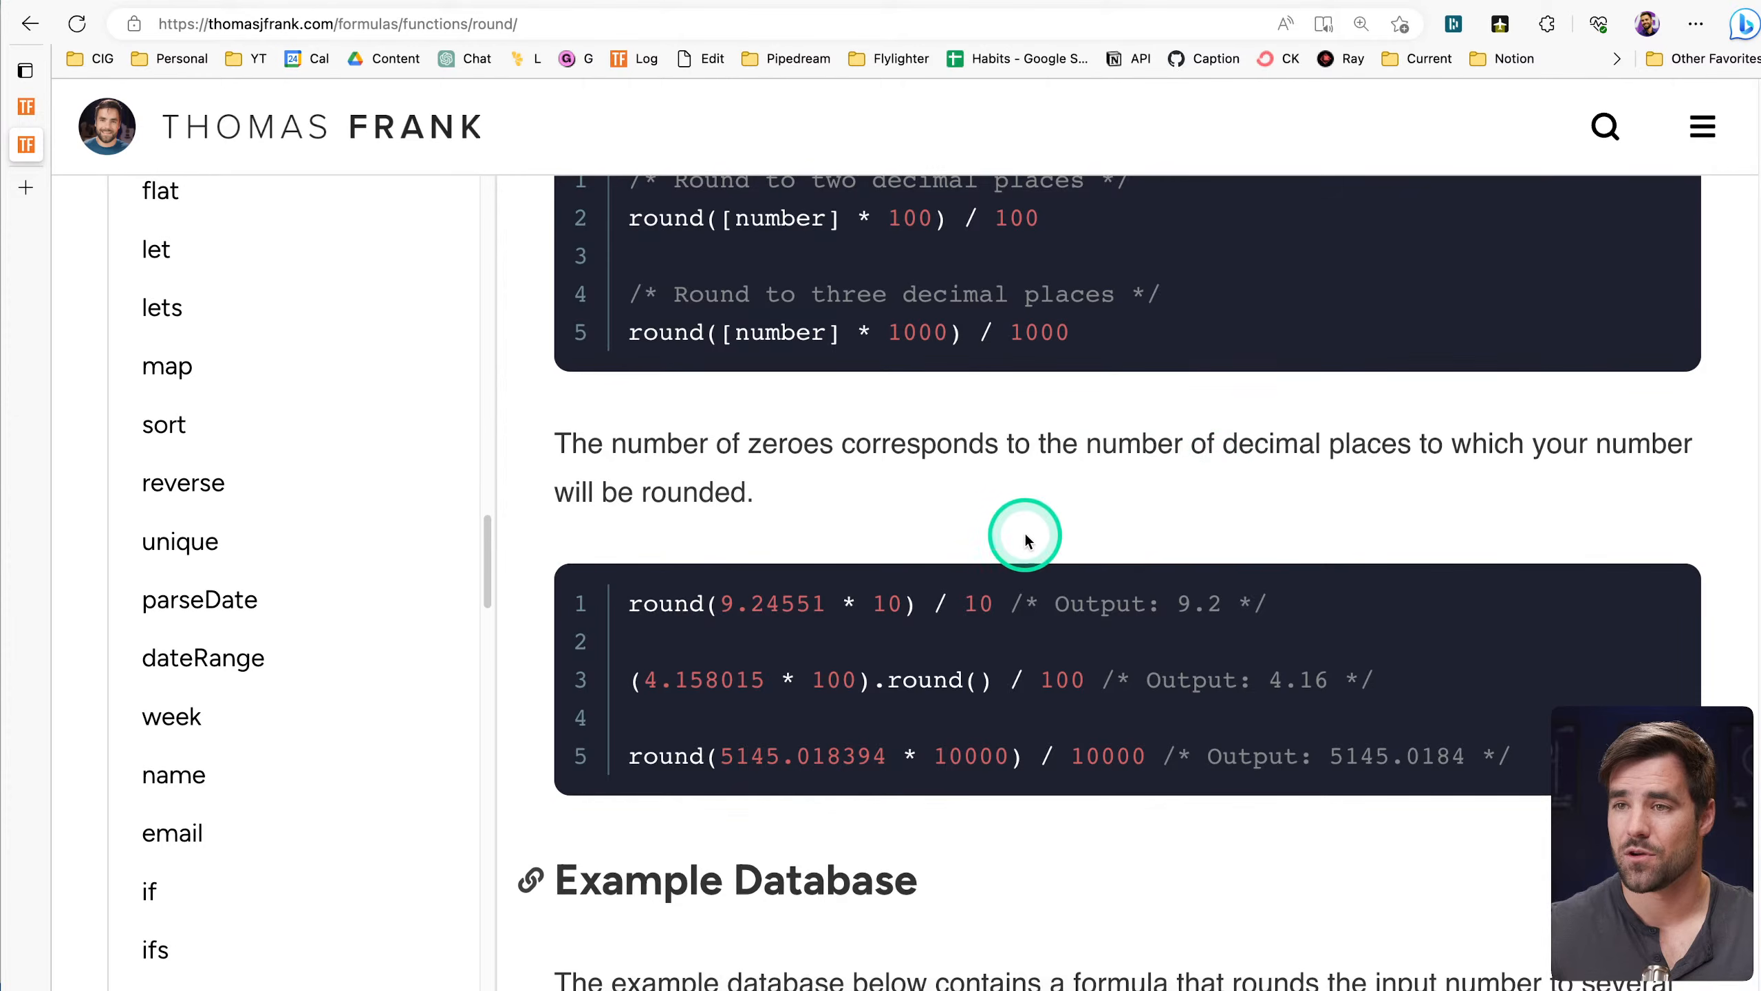
pyautogui.scroll(-1, 1027, 537)
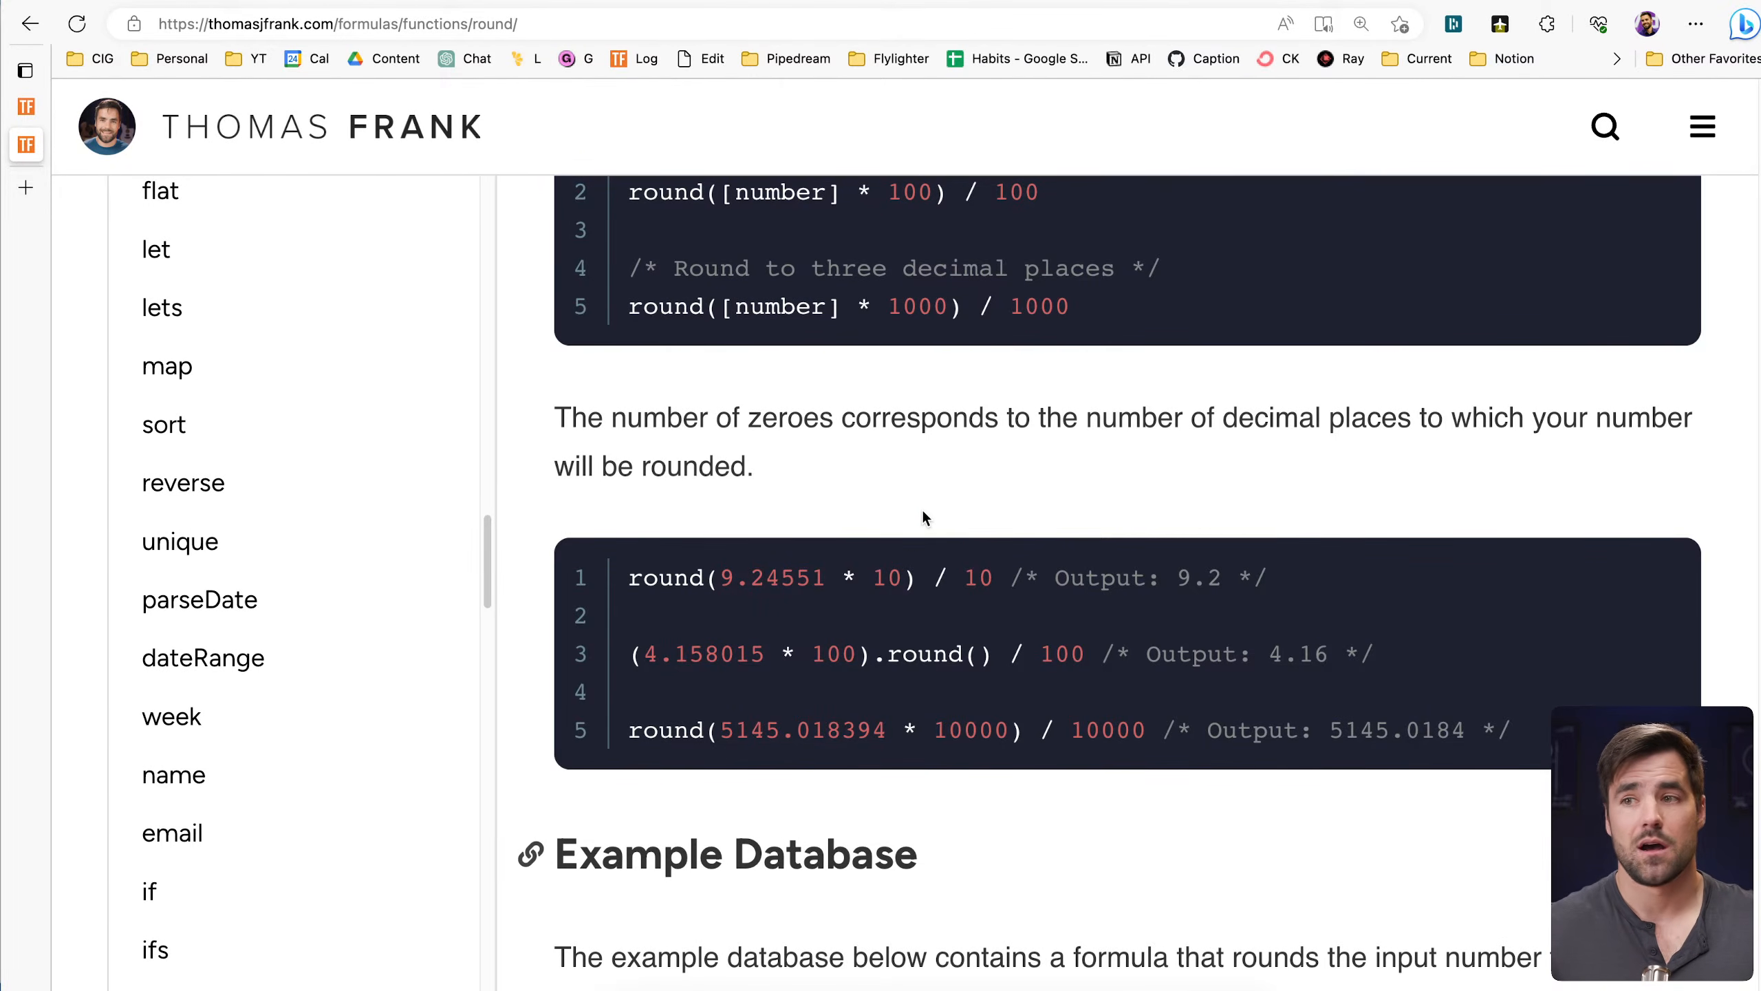
pyautogui.scroll(-1, 922, 517)
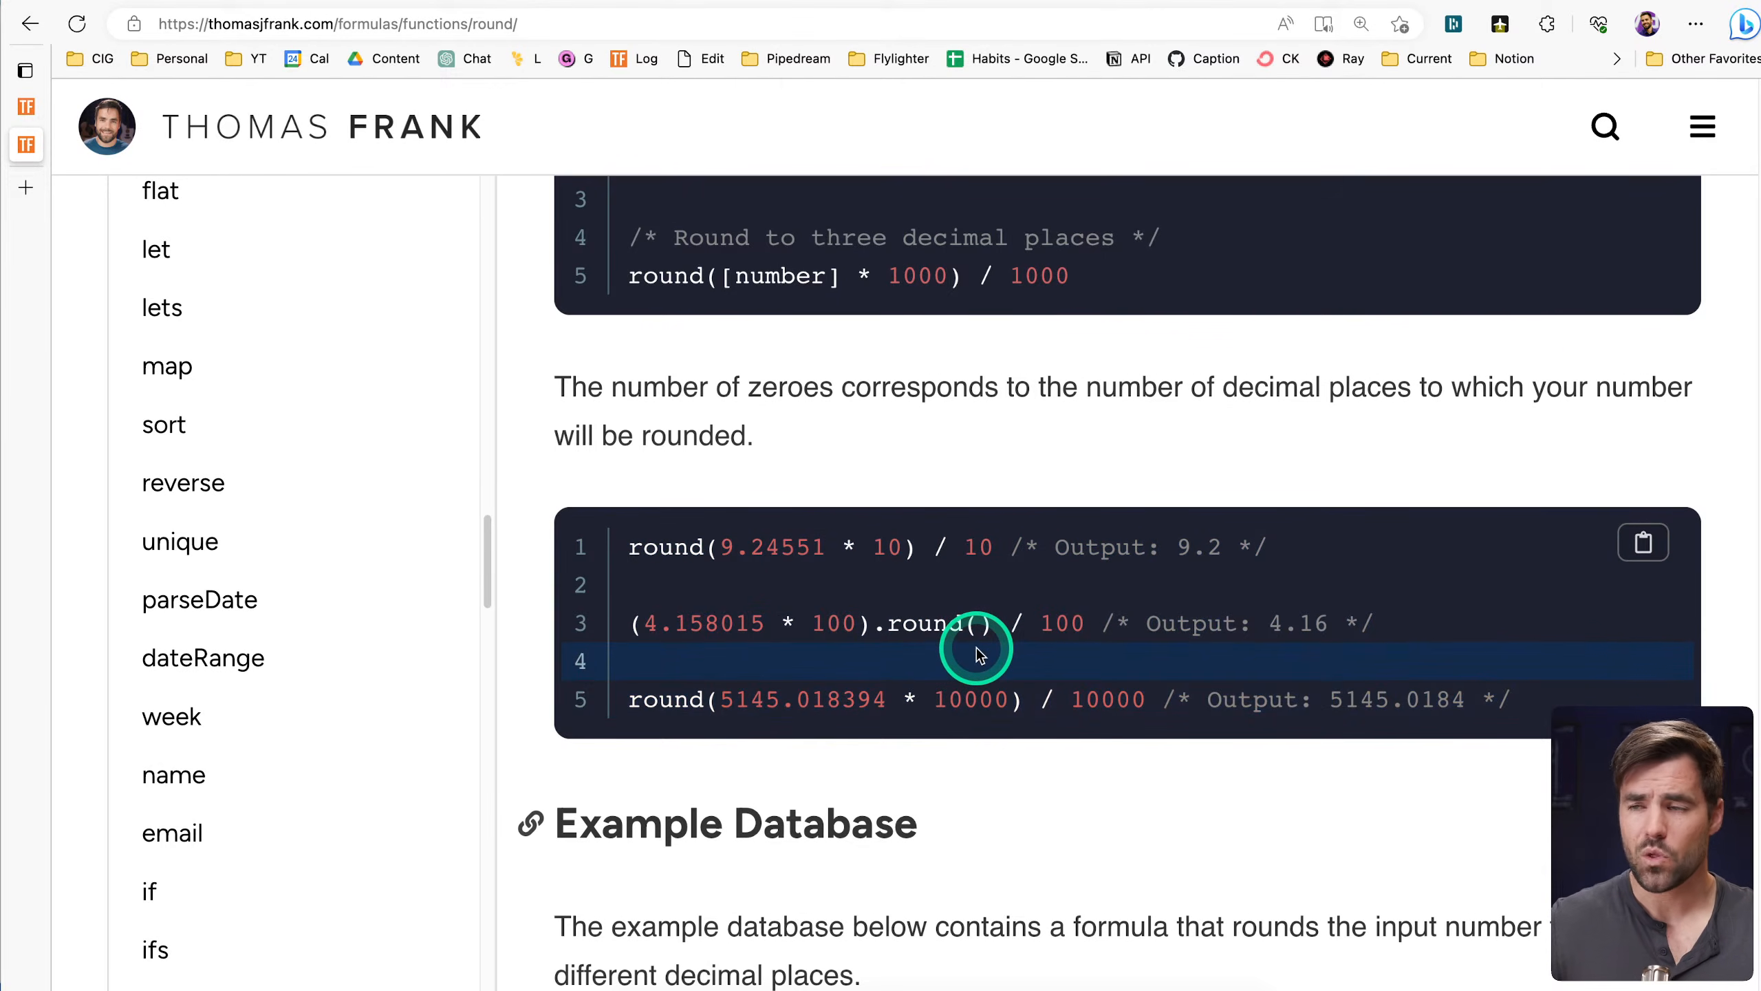
pyautogui.scroll(-1, 983, 651)
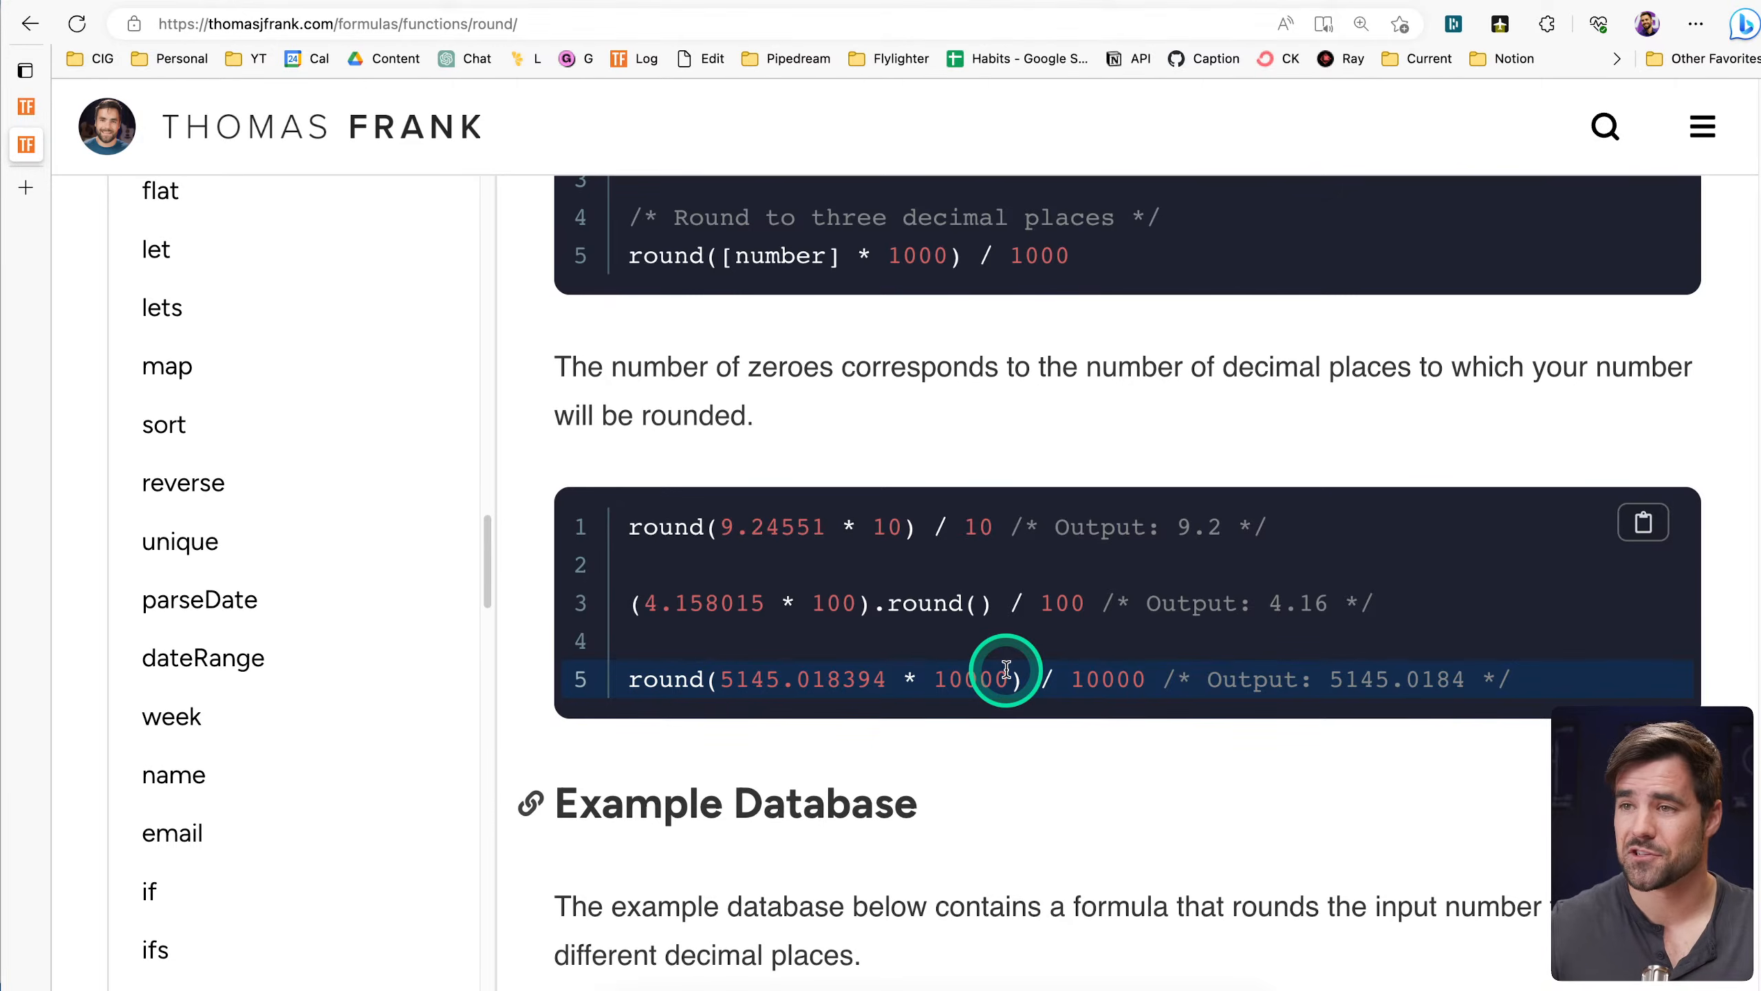
pyautogui.scroll(-1, 1009, 637)
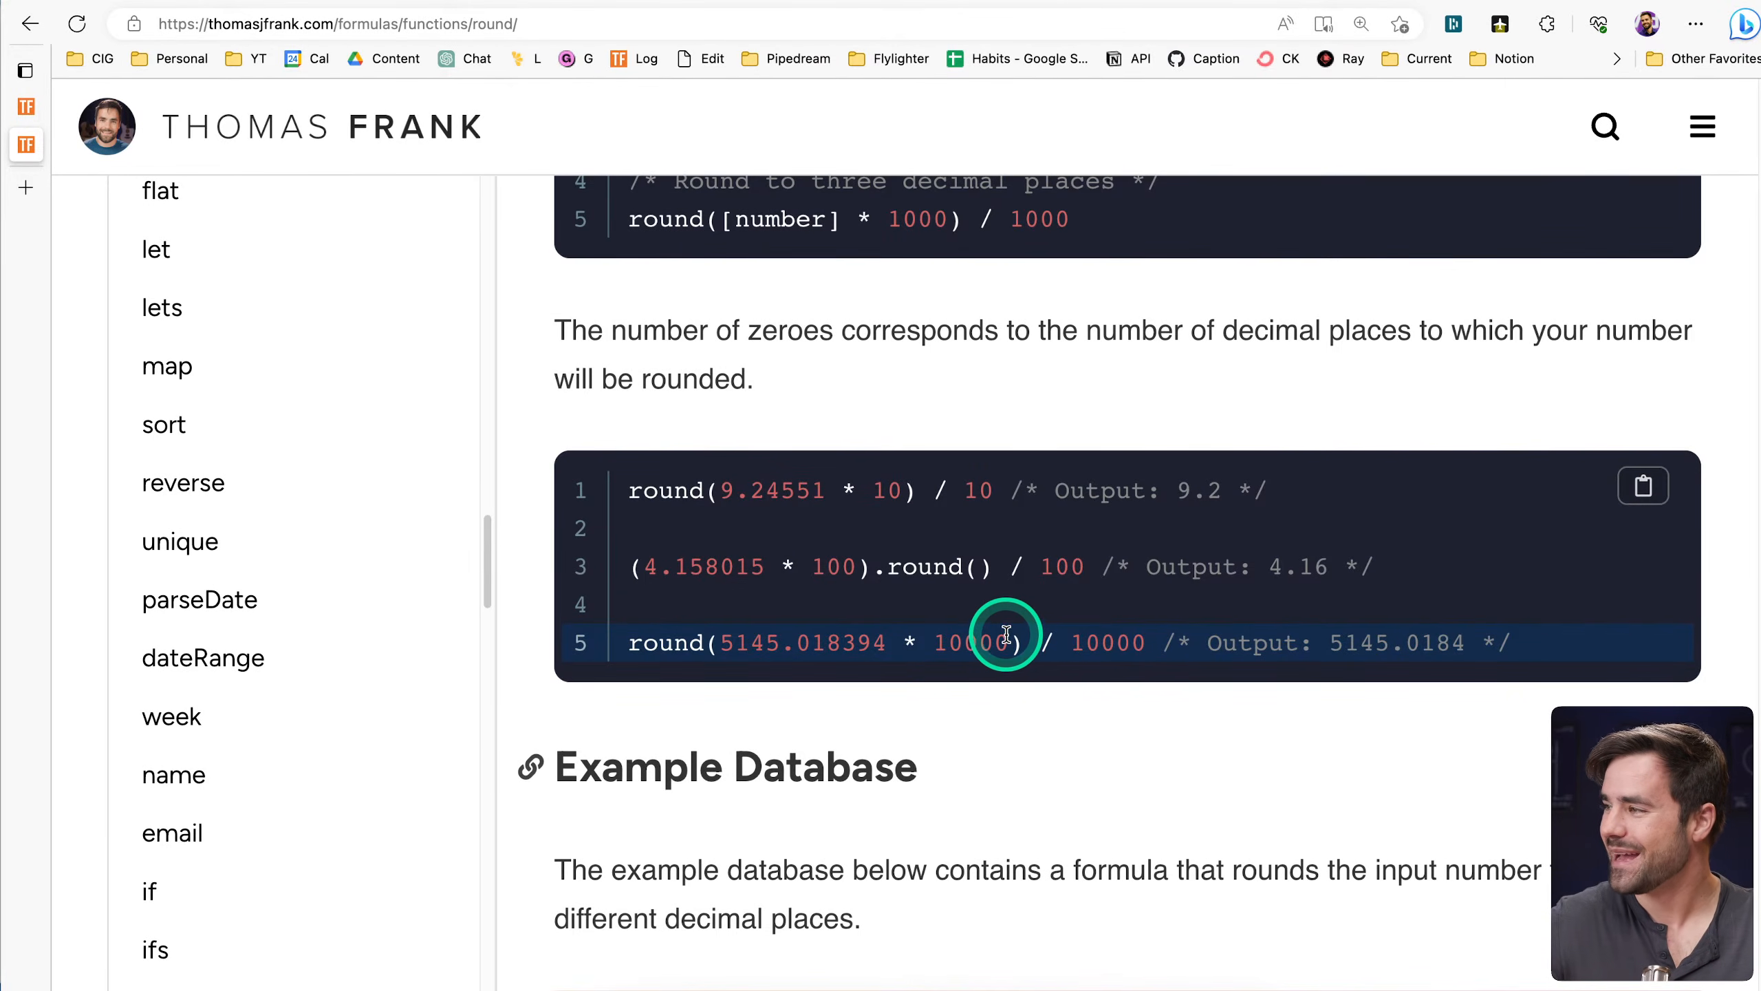
pyautogui.scroll(-1, 1003, 637)
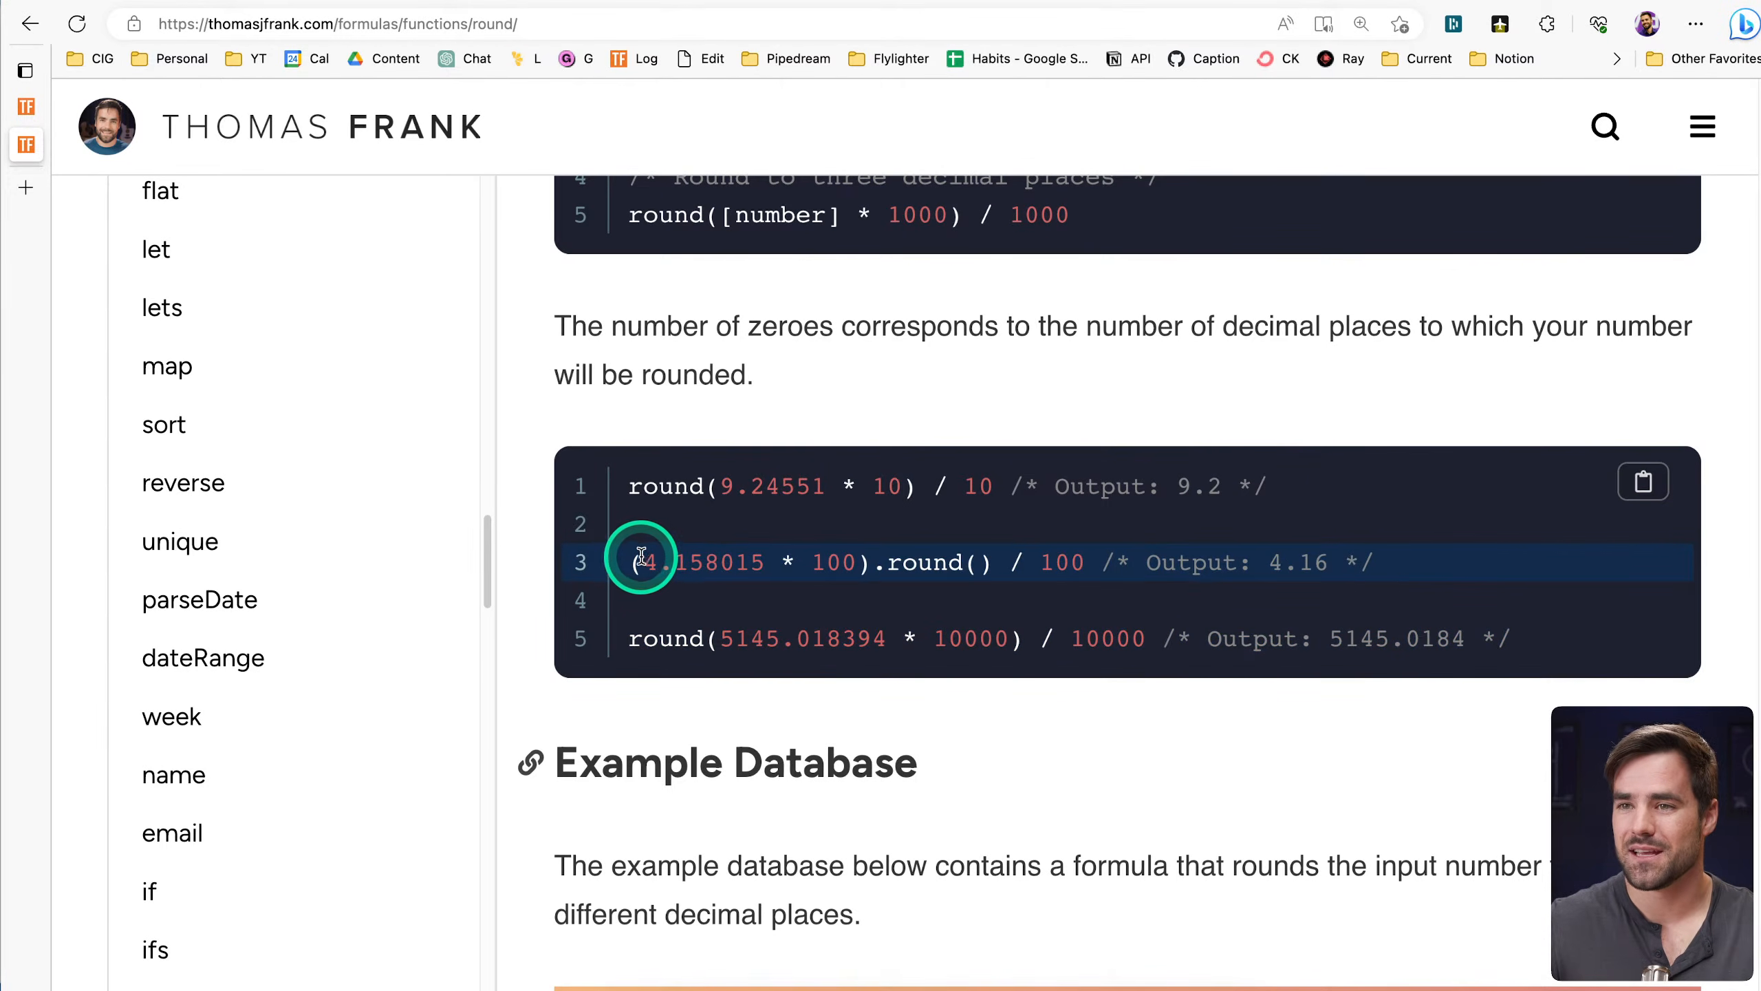
# Compare the example (4.158015 * 100).round() / 100 in dot notation with the example that wraps the number in round()
pyautogui.moveTo(633, 563); pyautogui.dragTo(991, 563)
pyautogui.click(828, 598)
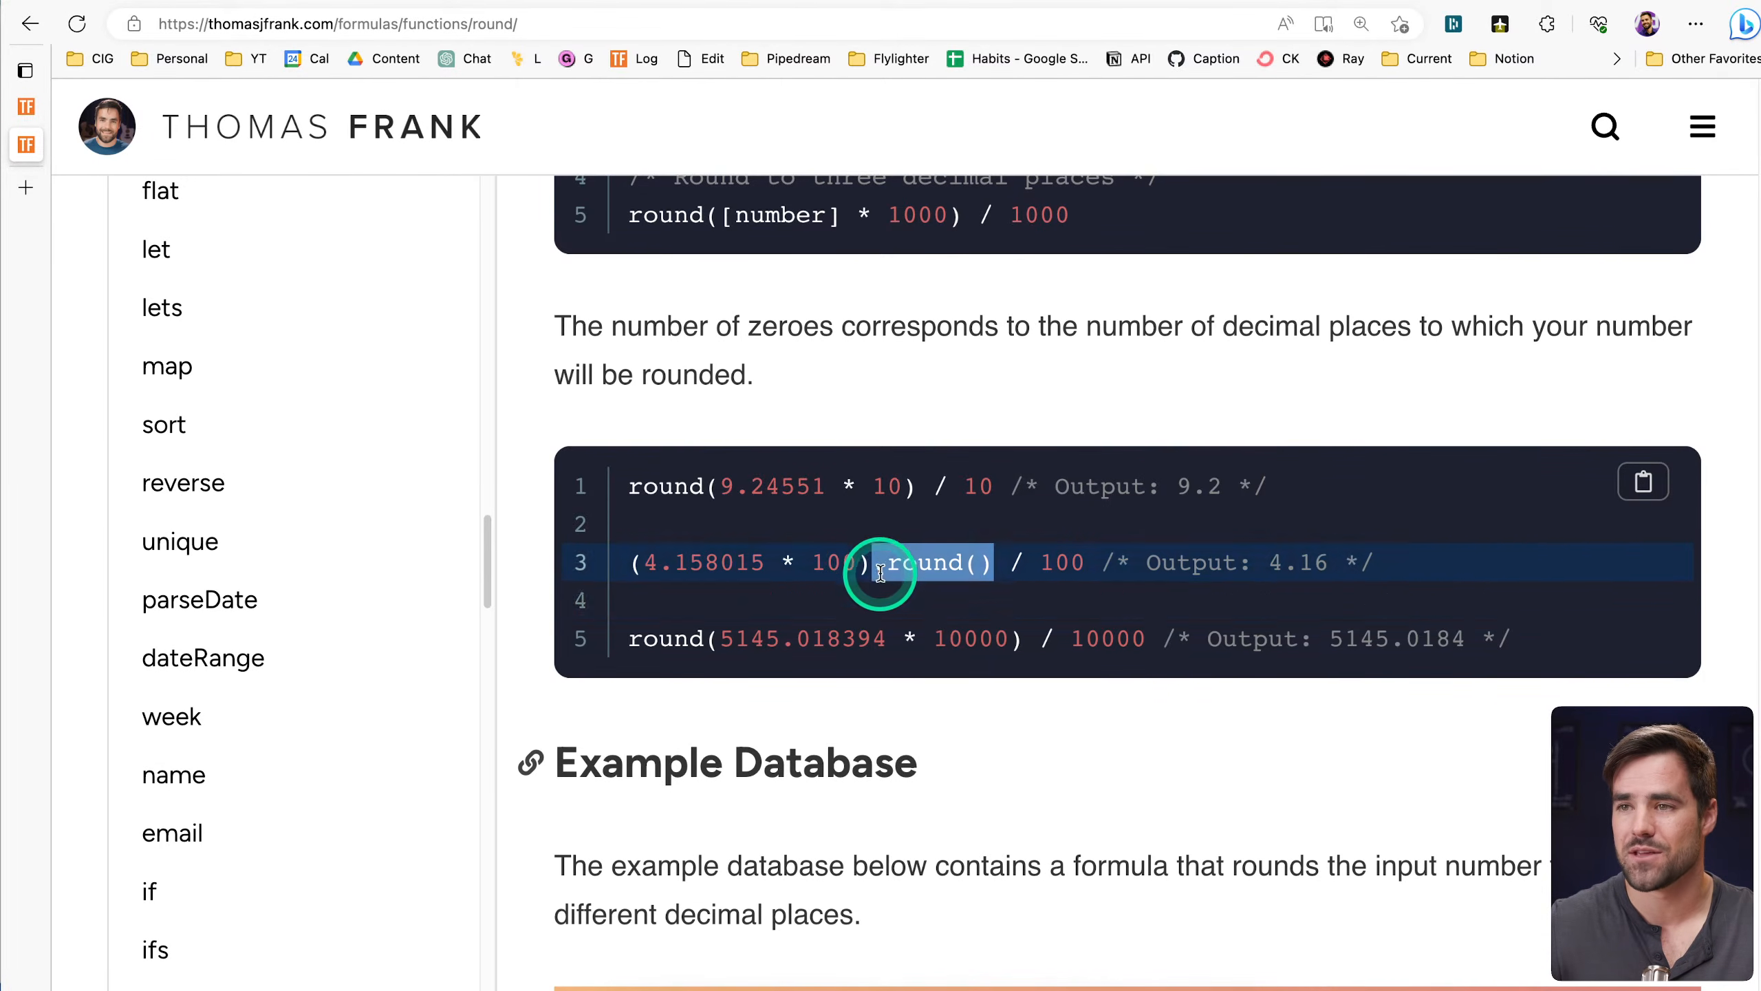
pyautogui.click(999, 572)
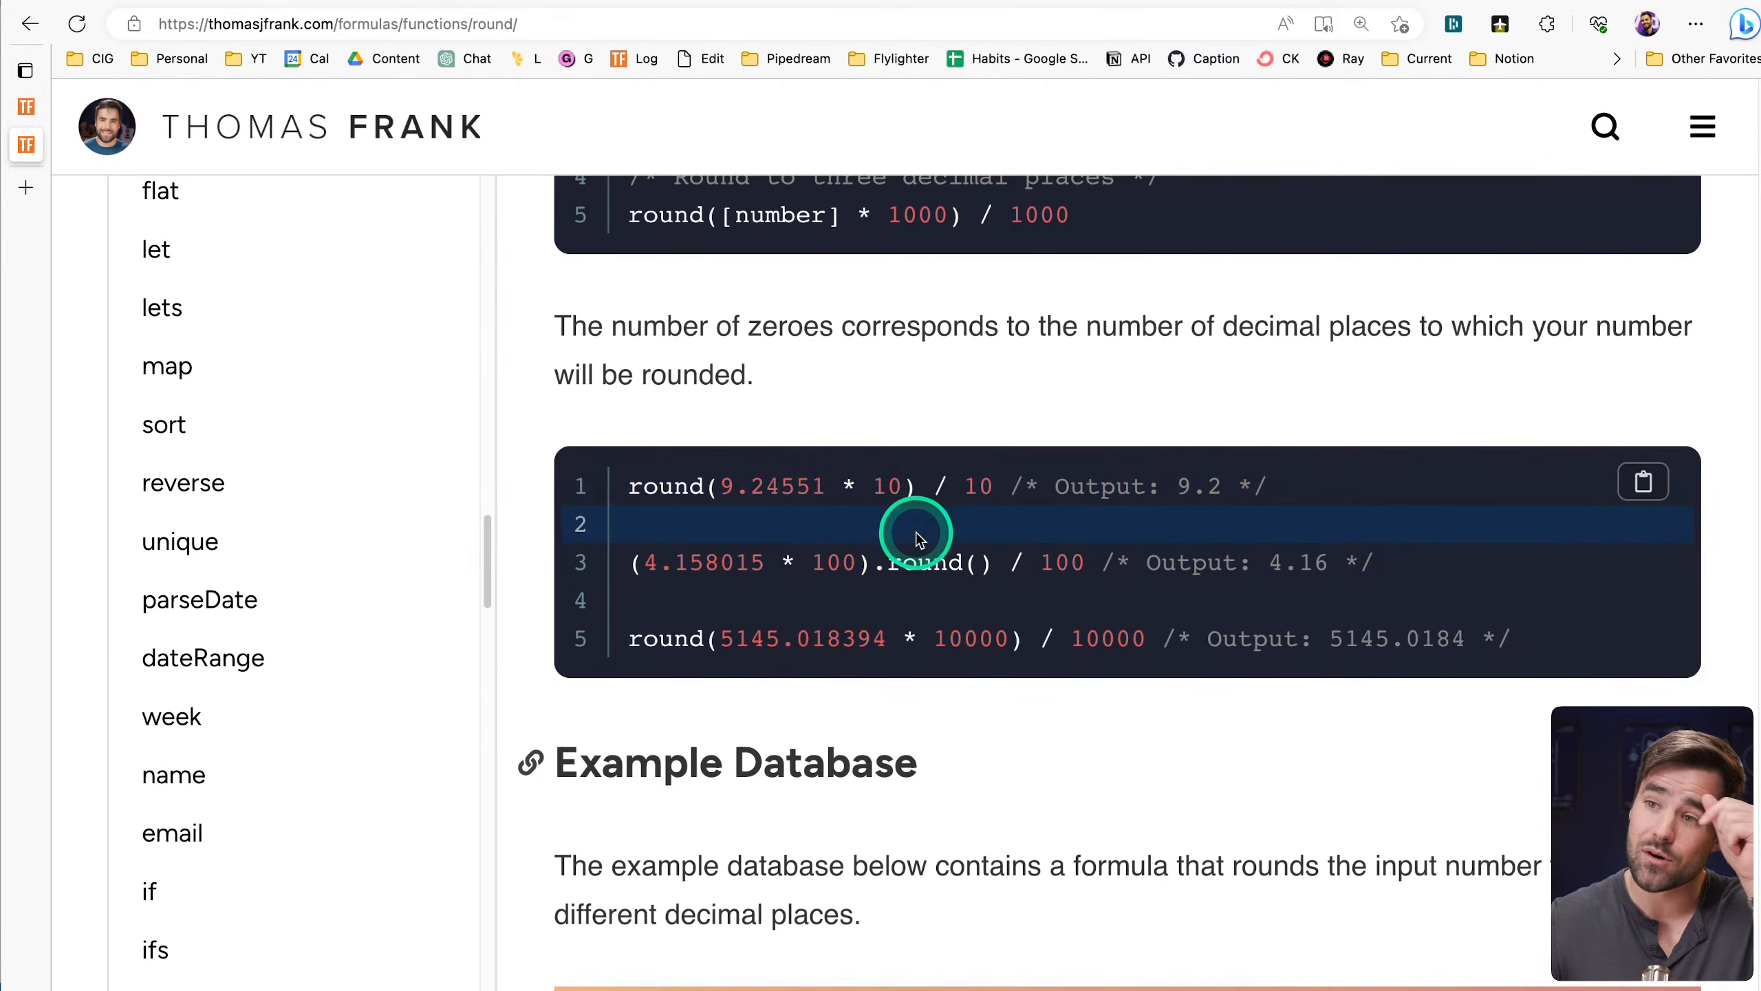
pyautogui.moveTo(888, 563); pyautogui.dragTo(990, 566)
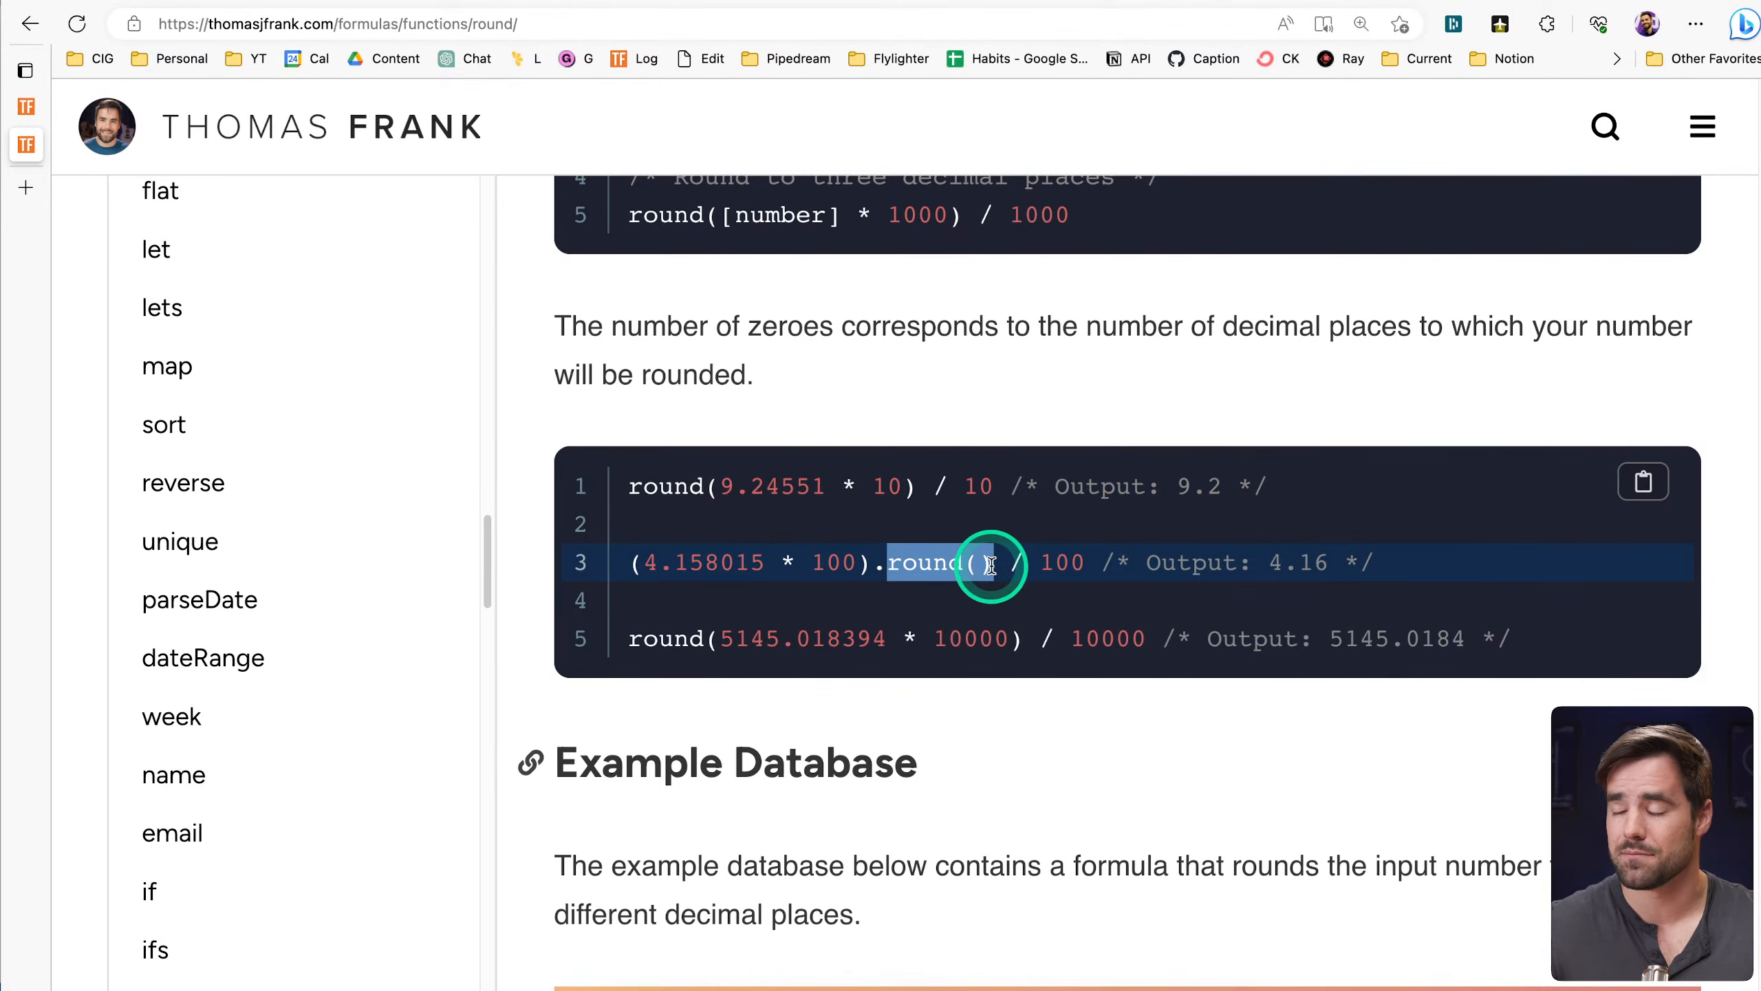
pyautogui.click(991, 567)
pyautogui.click(659, 483)
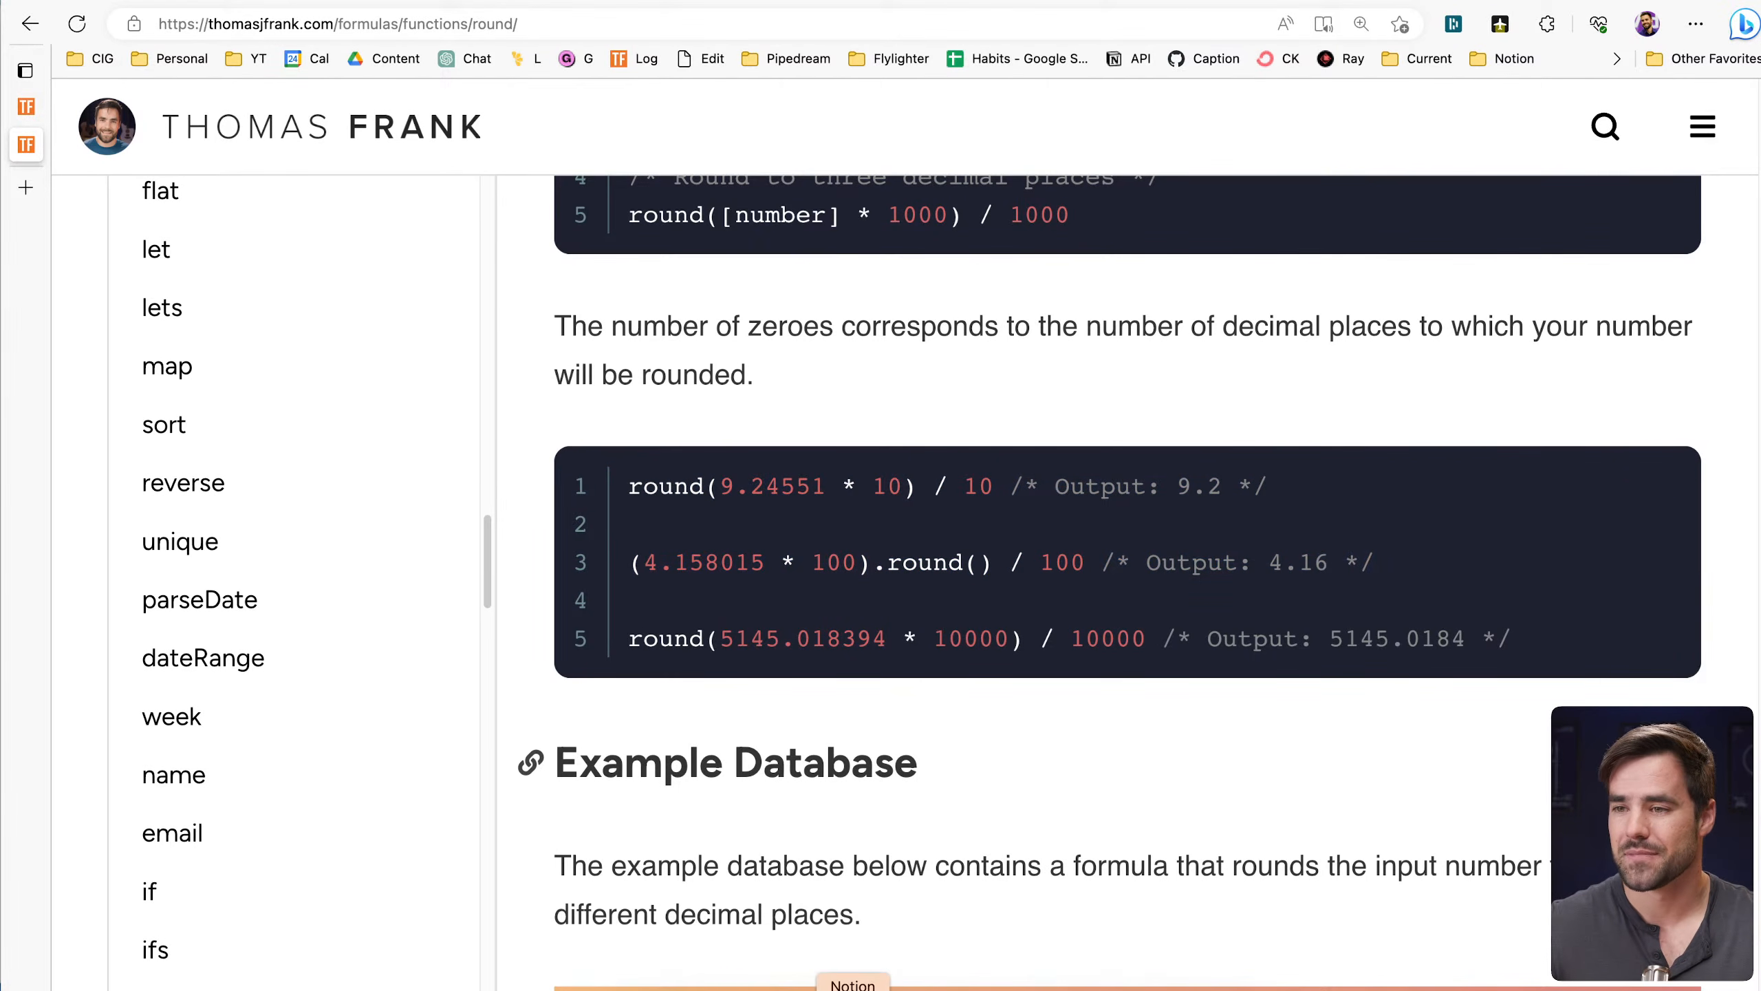
# Switch back to Notion and save the Estimate formula rewritten with the wrapping round() function
pyautogui.click(853, 988)
pyautogui.click(749, 471)
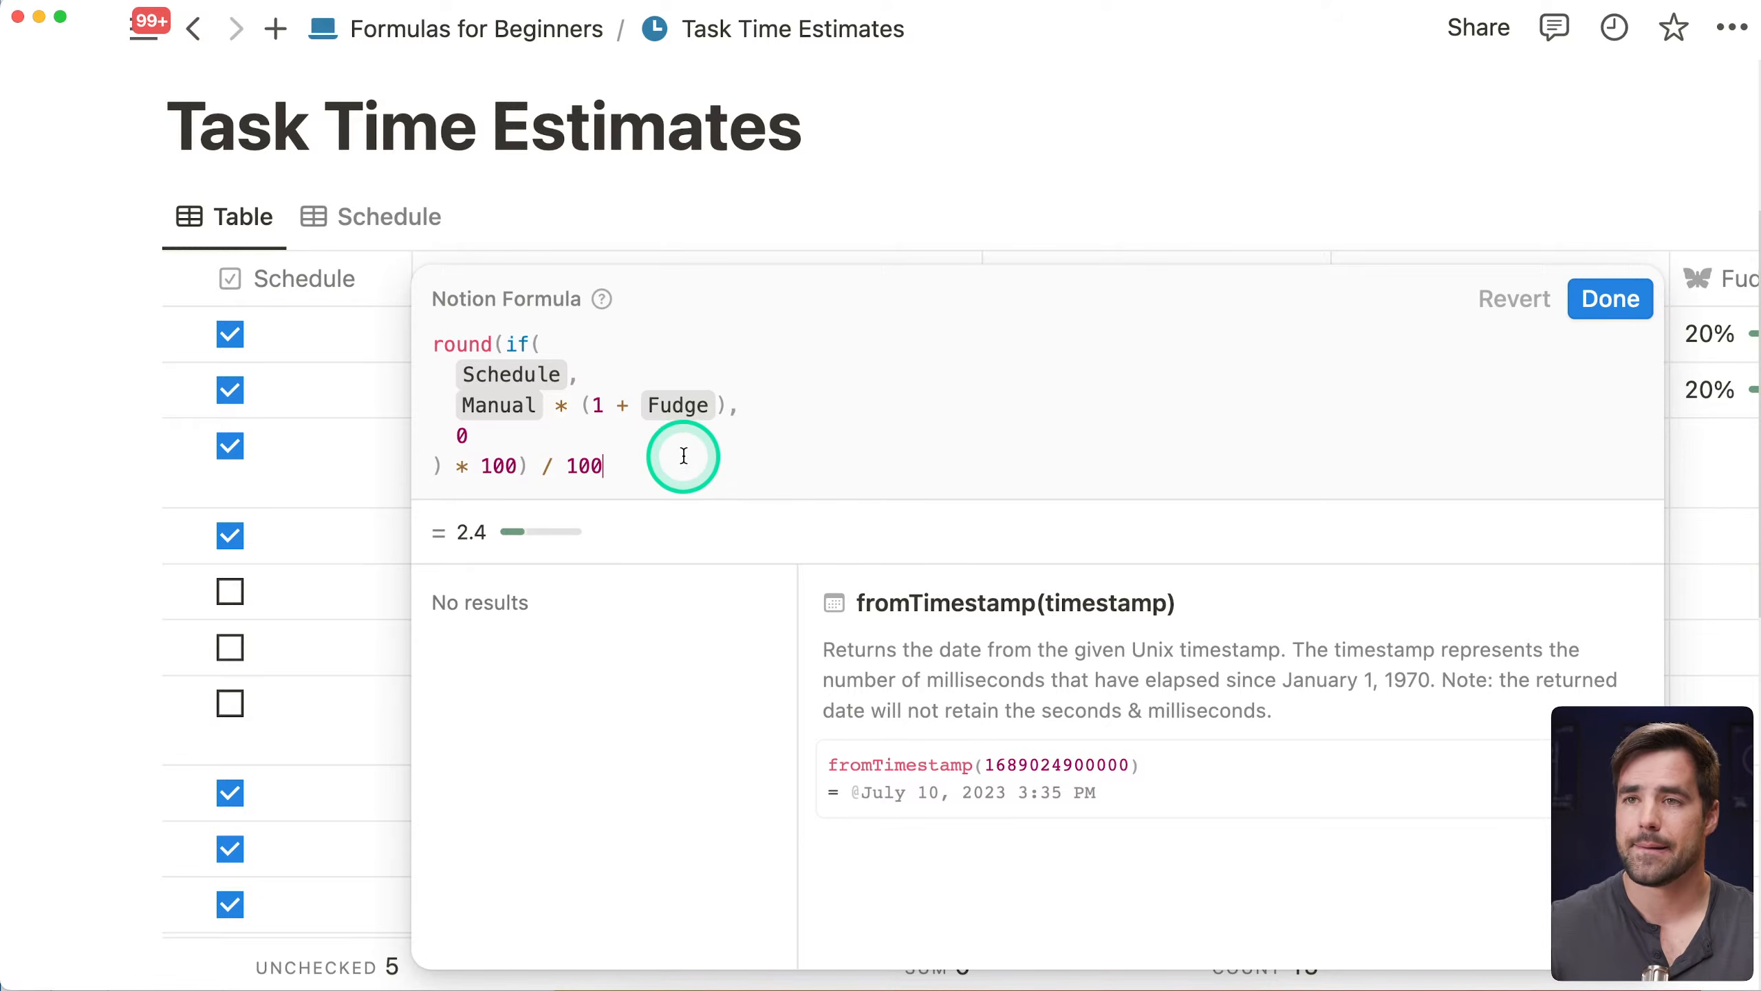
pyautogui.click(1595, 300)
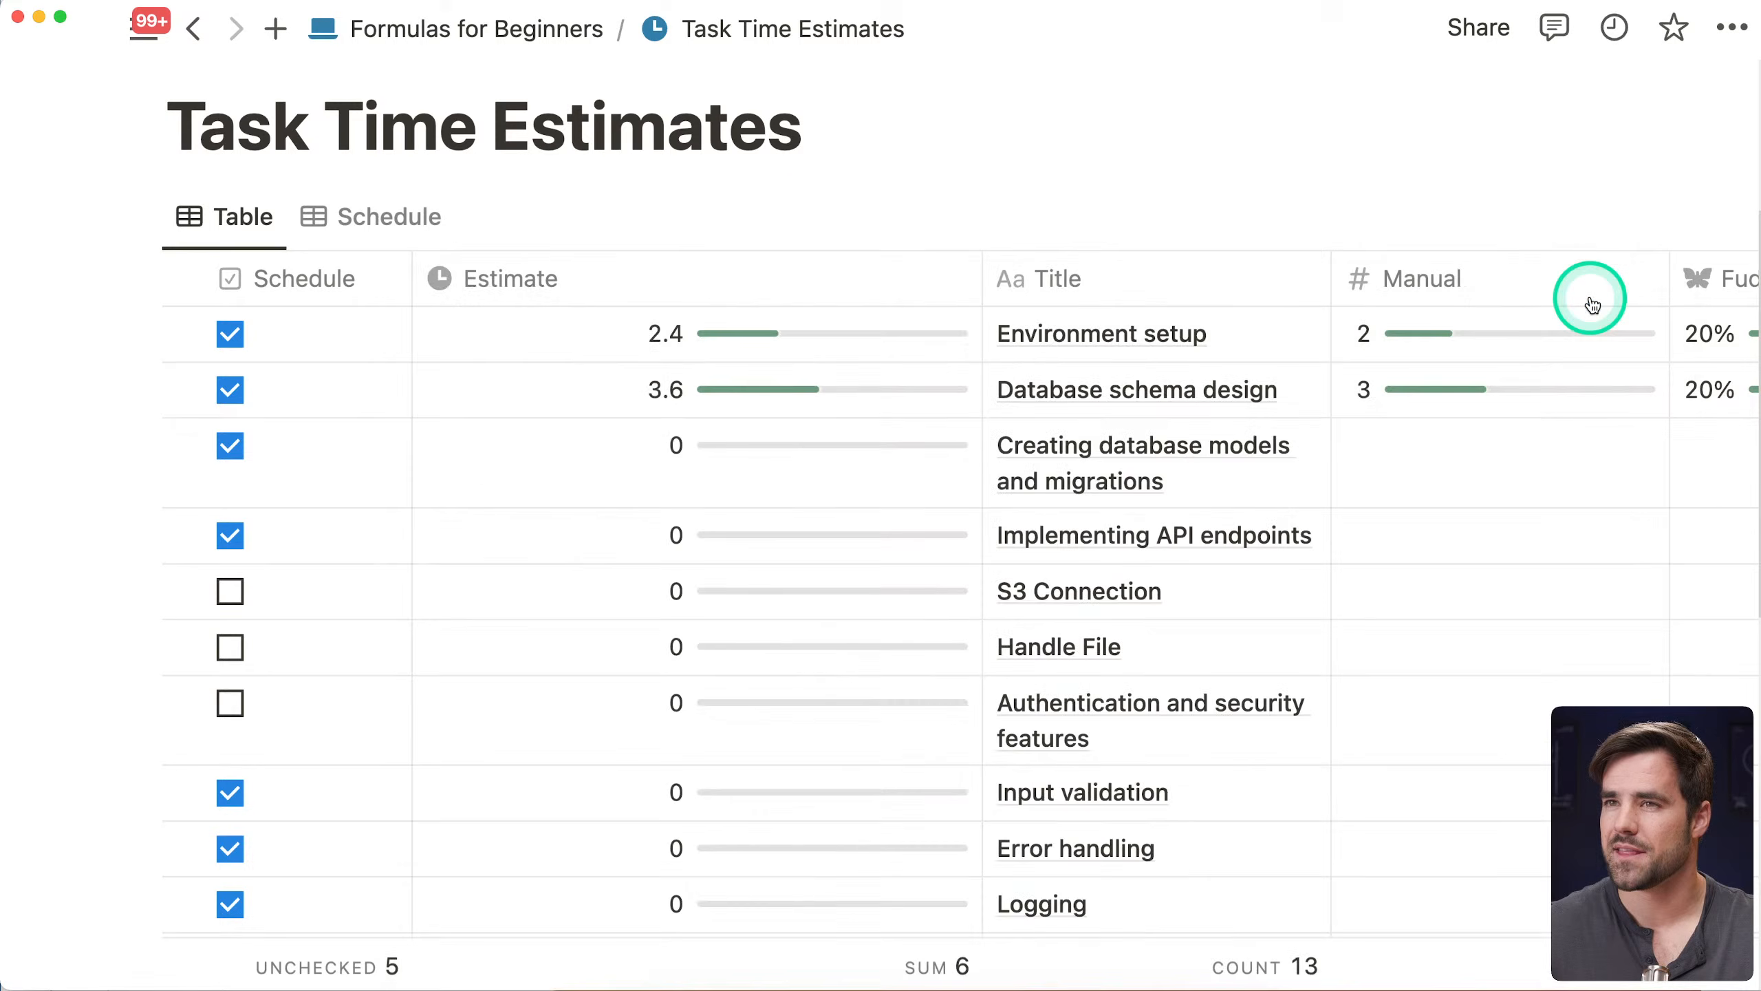
# Duplicate the Estimate property and place the copy between Schedule and the original Estimate column
pyautogui.click(515, 271)
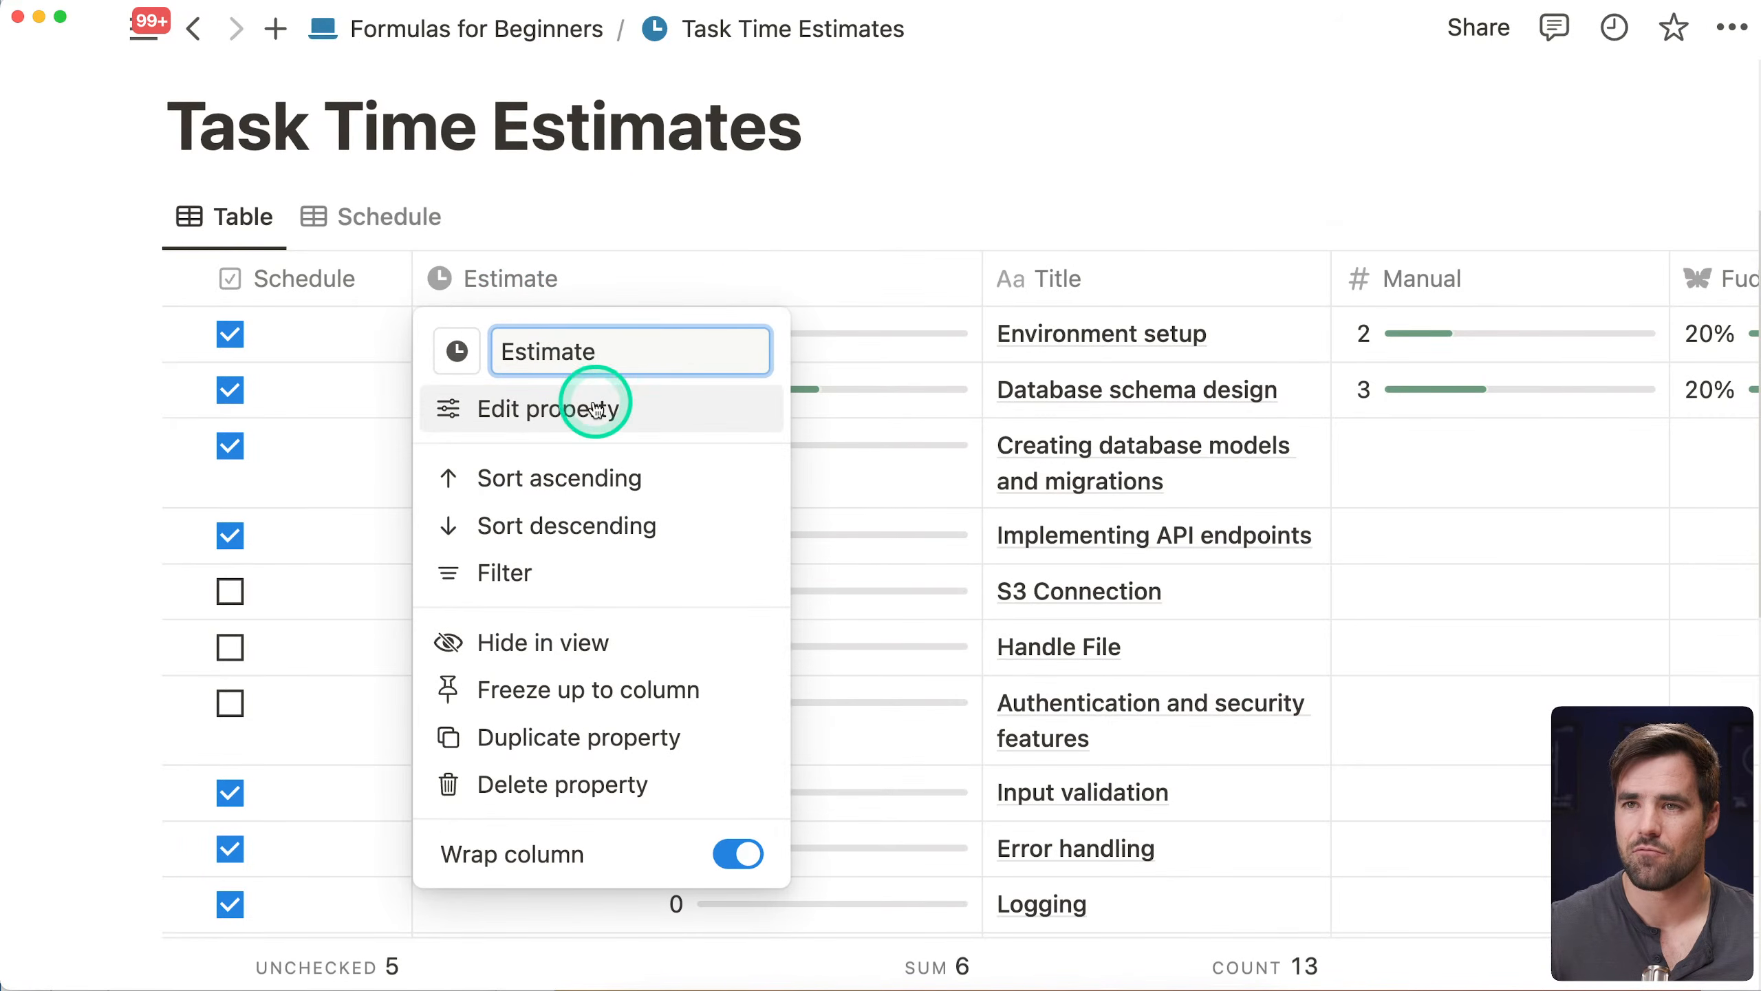
pyautogui.click(590, 736)
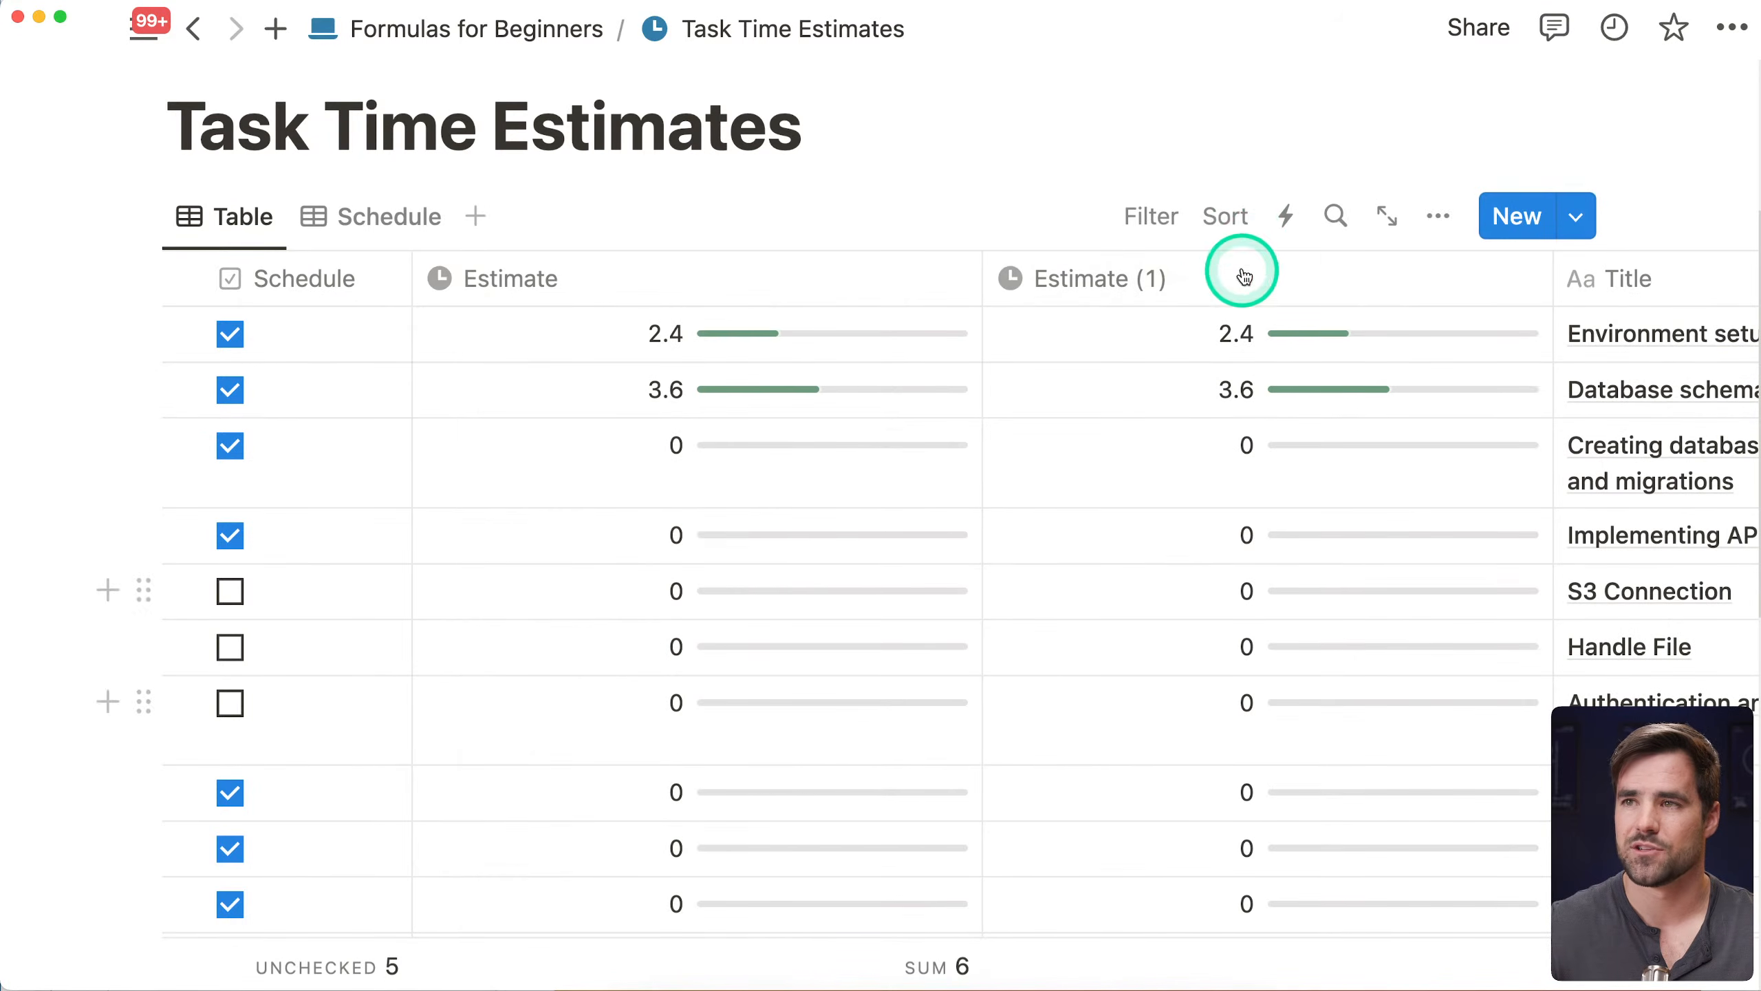
pyautogui.click(1191, 290)
pyautogui.moveTo(1190, 284); pyautogui.dragTo(586, 292)
# Rename the duplicated Estimate property as Ternary
pyautogui.click(587, 292)
pyautogui.press('super+a')
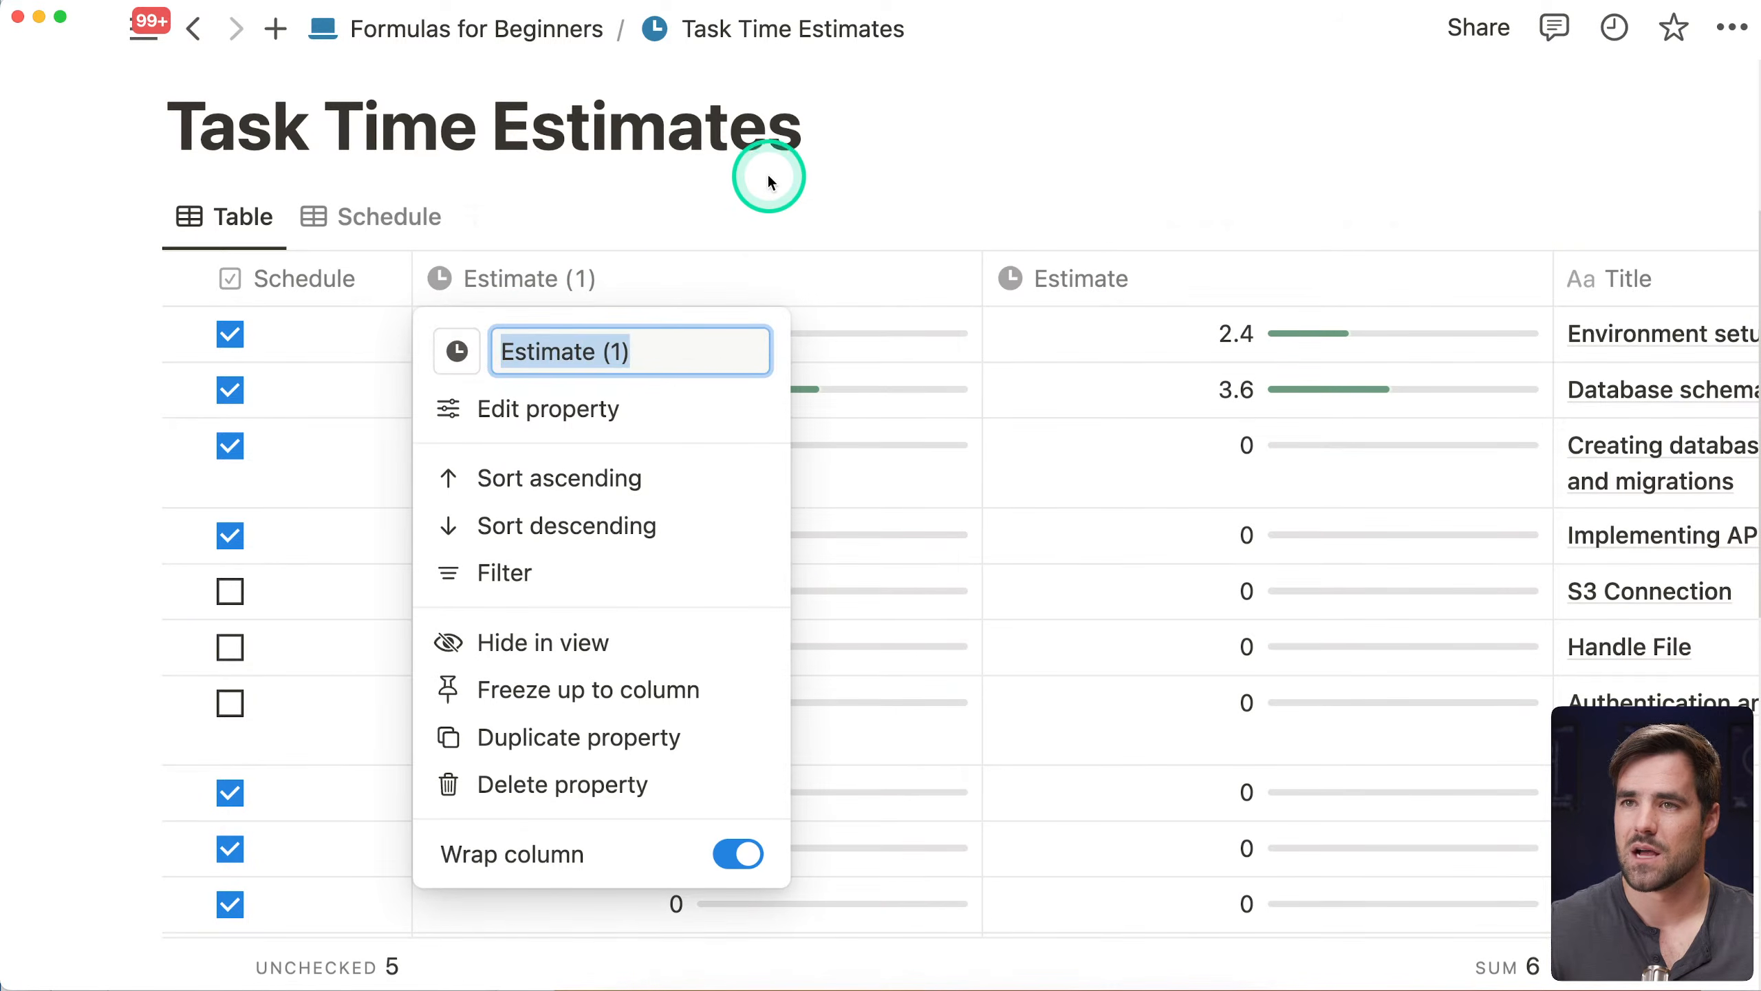
pyautogui.write('Ternary')
pyautogui.press('Return')
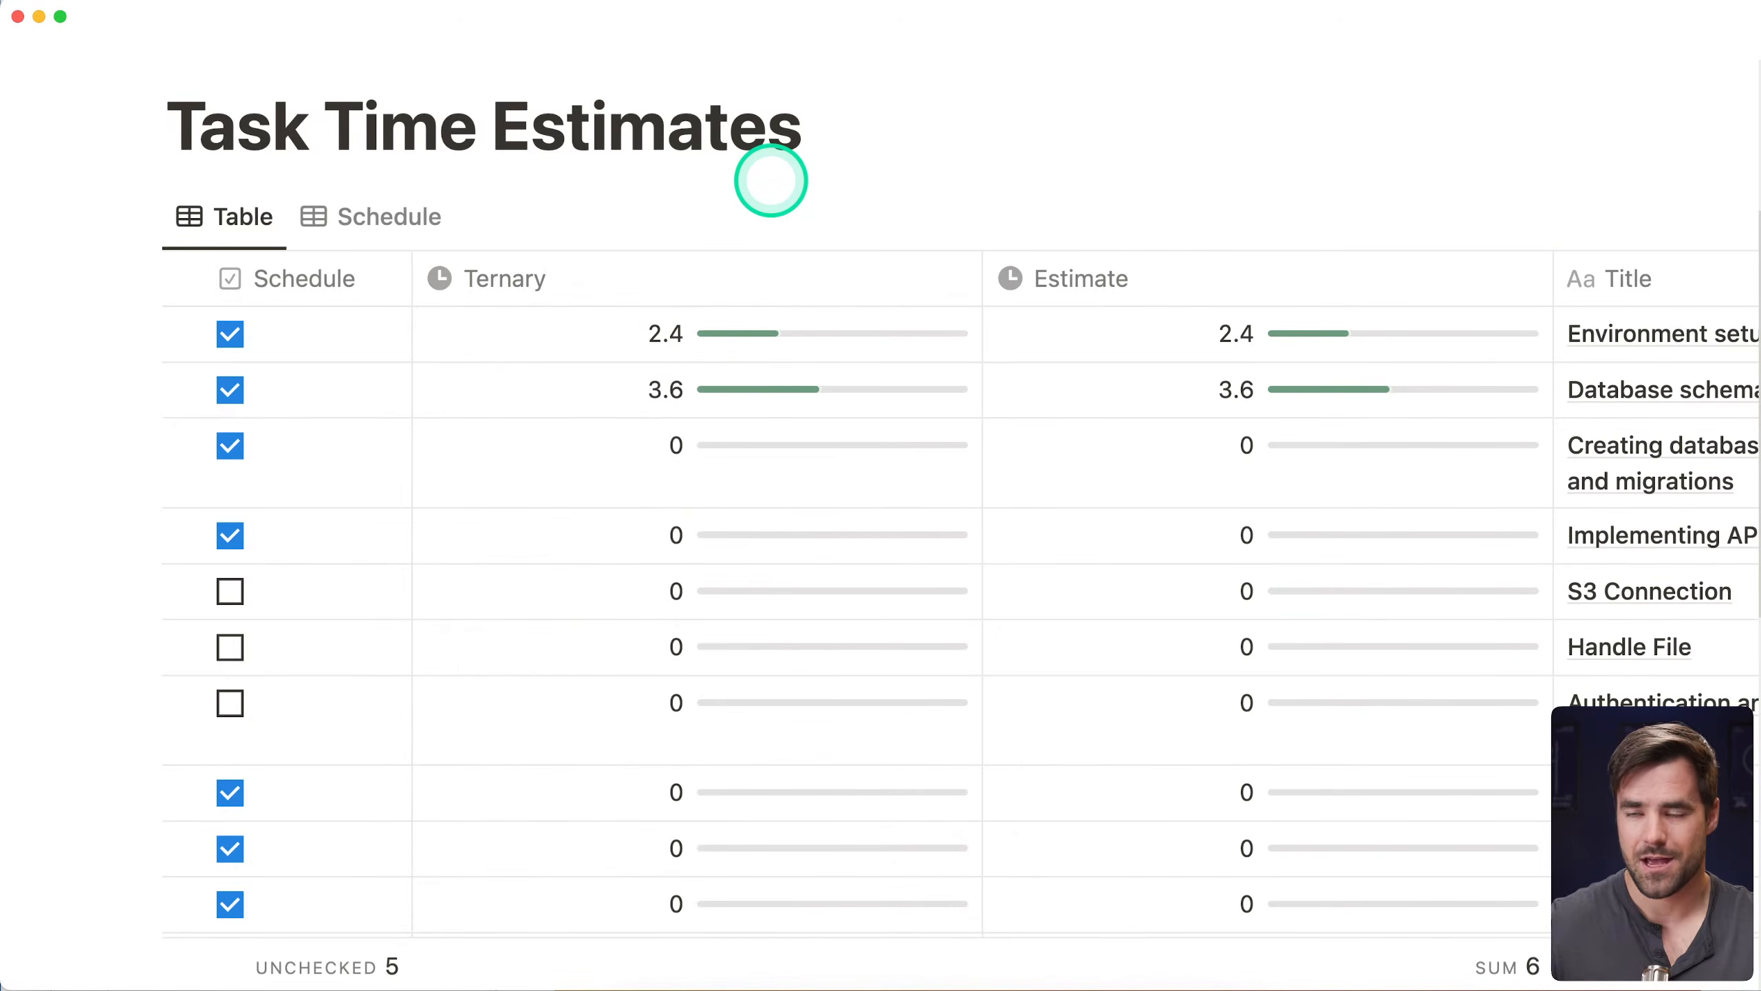
# Clear the formula of the Ternary property and start a new multi-line if() function
pyautogui.click(630, 336)
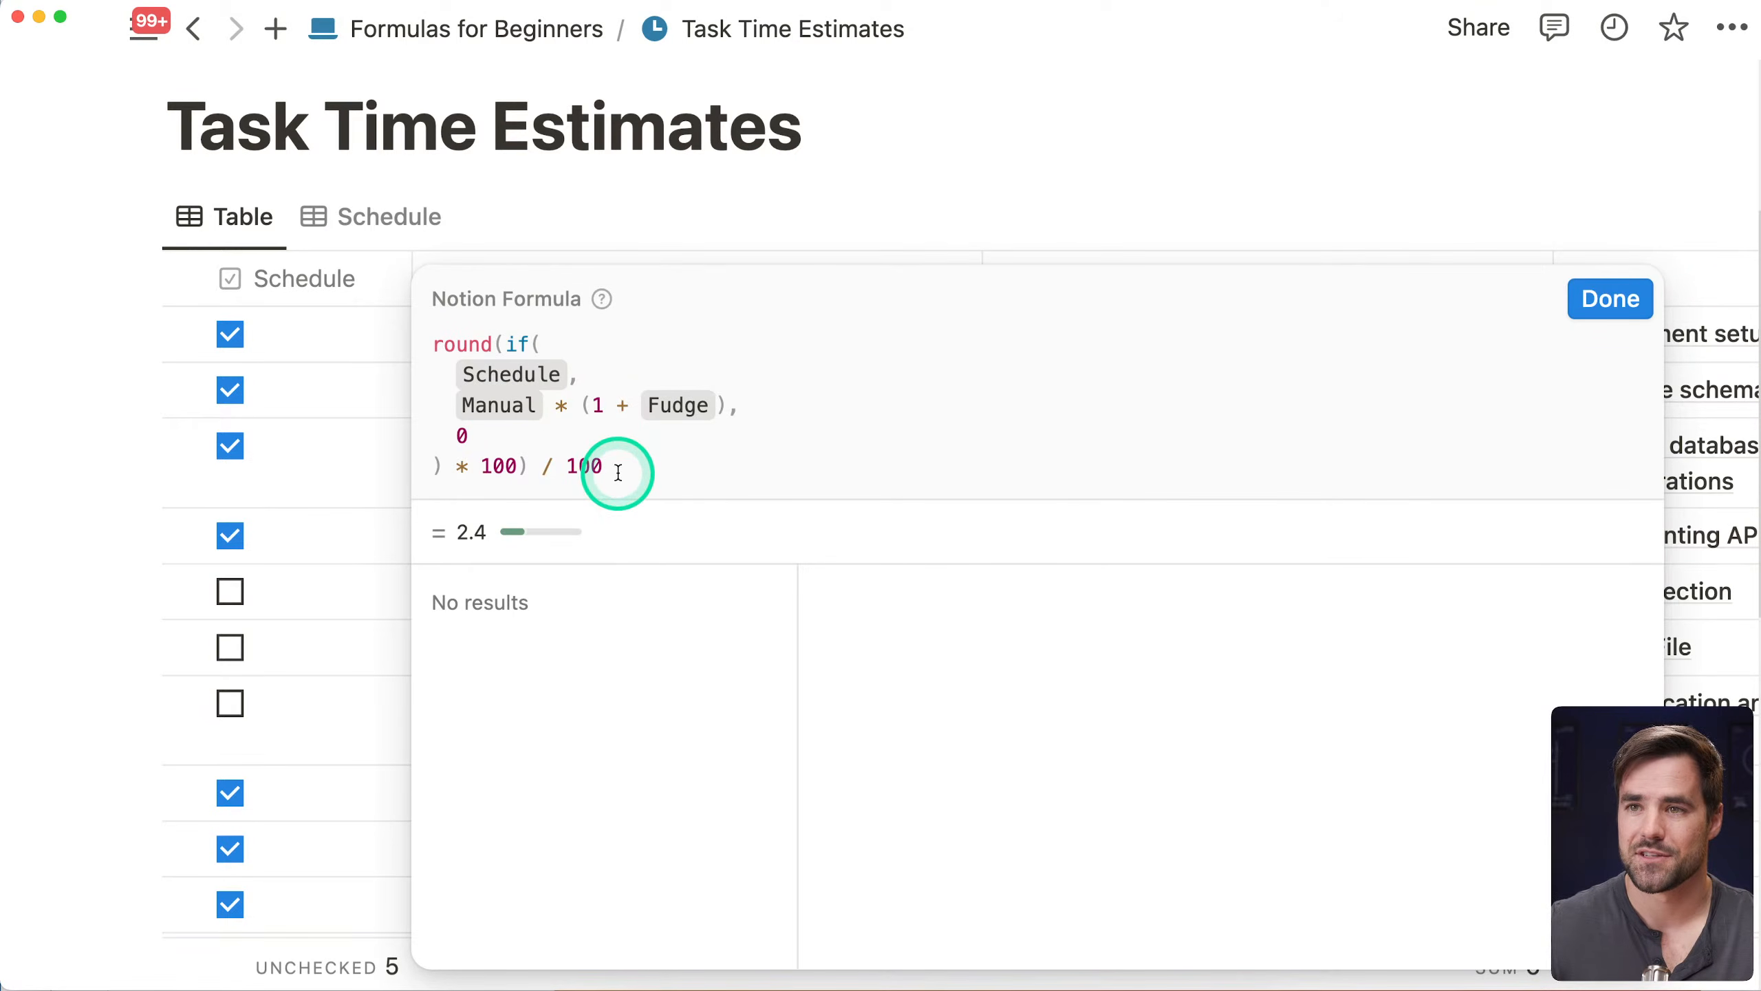
pyautogui.moveTo(617, 465); pyautogui.dragTo(436, 384)
pyautogui.press('super+a')
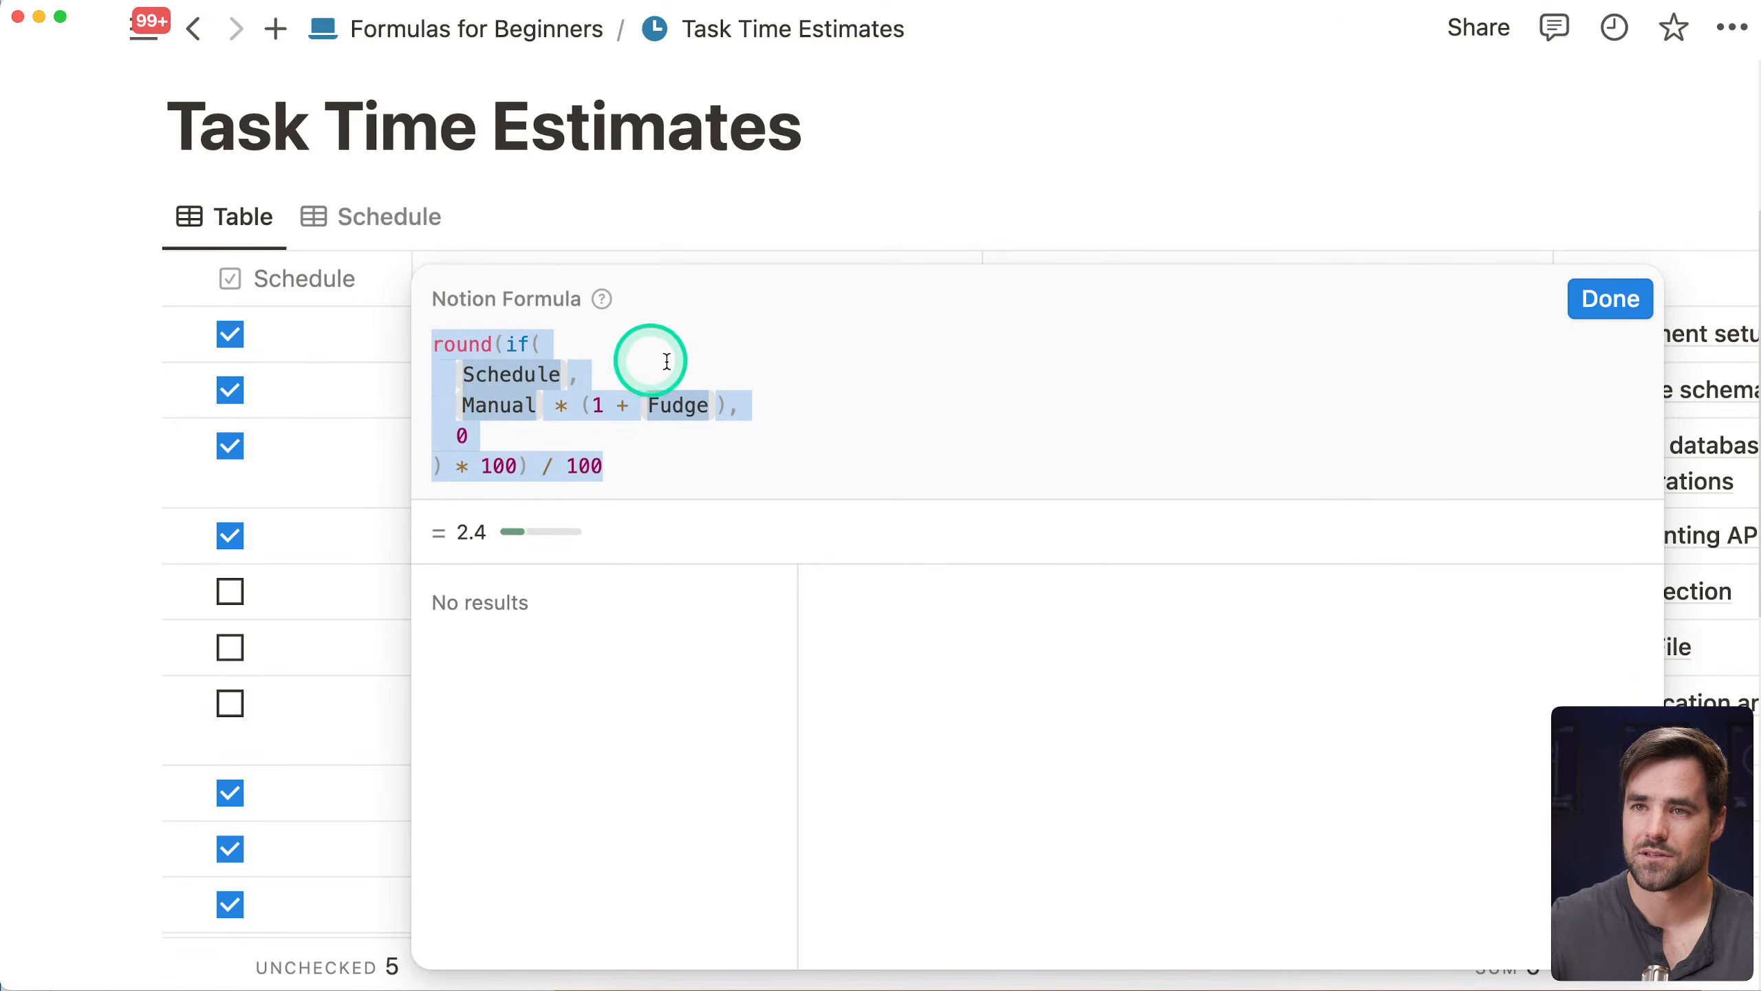
pyautogui.press('BackSpace')
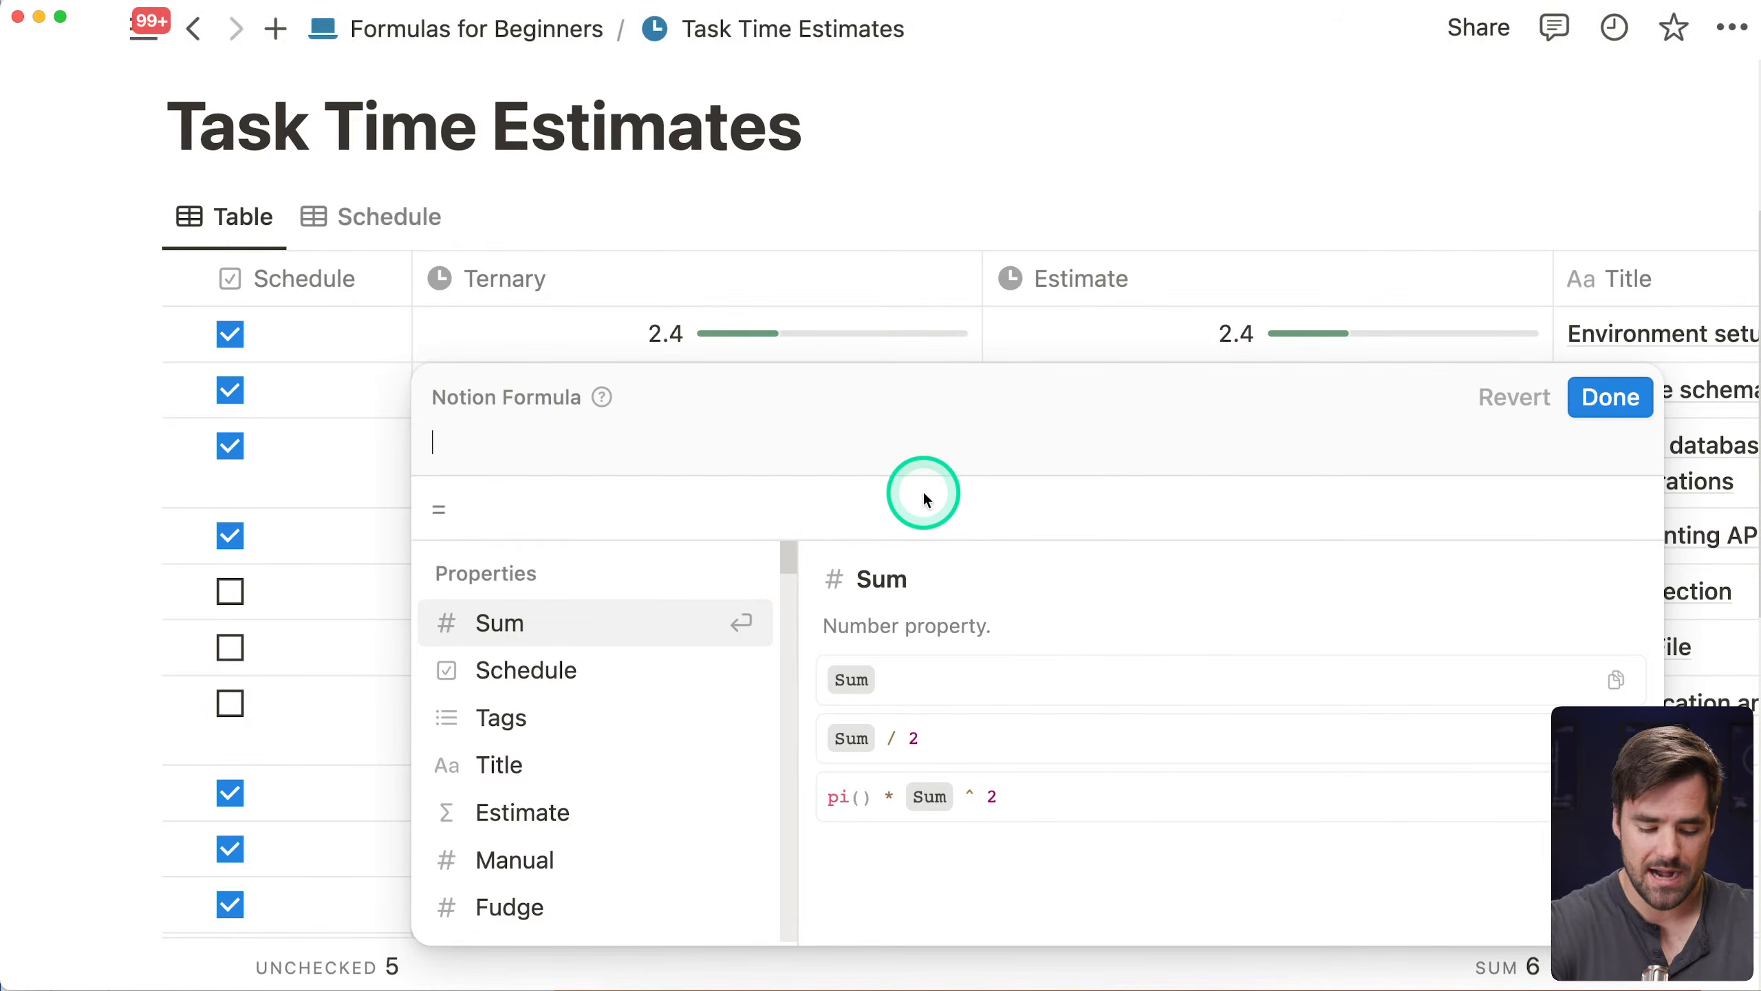
pyautogui.write('if()')
pyautogui.hotkey('shift', 'Return')
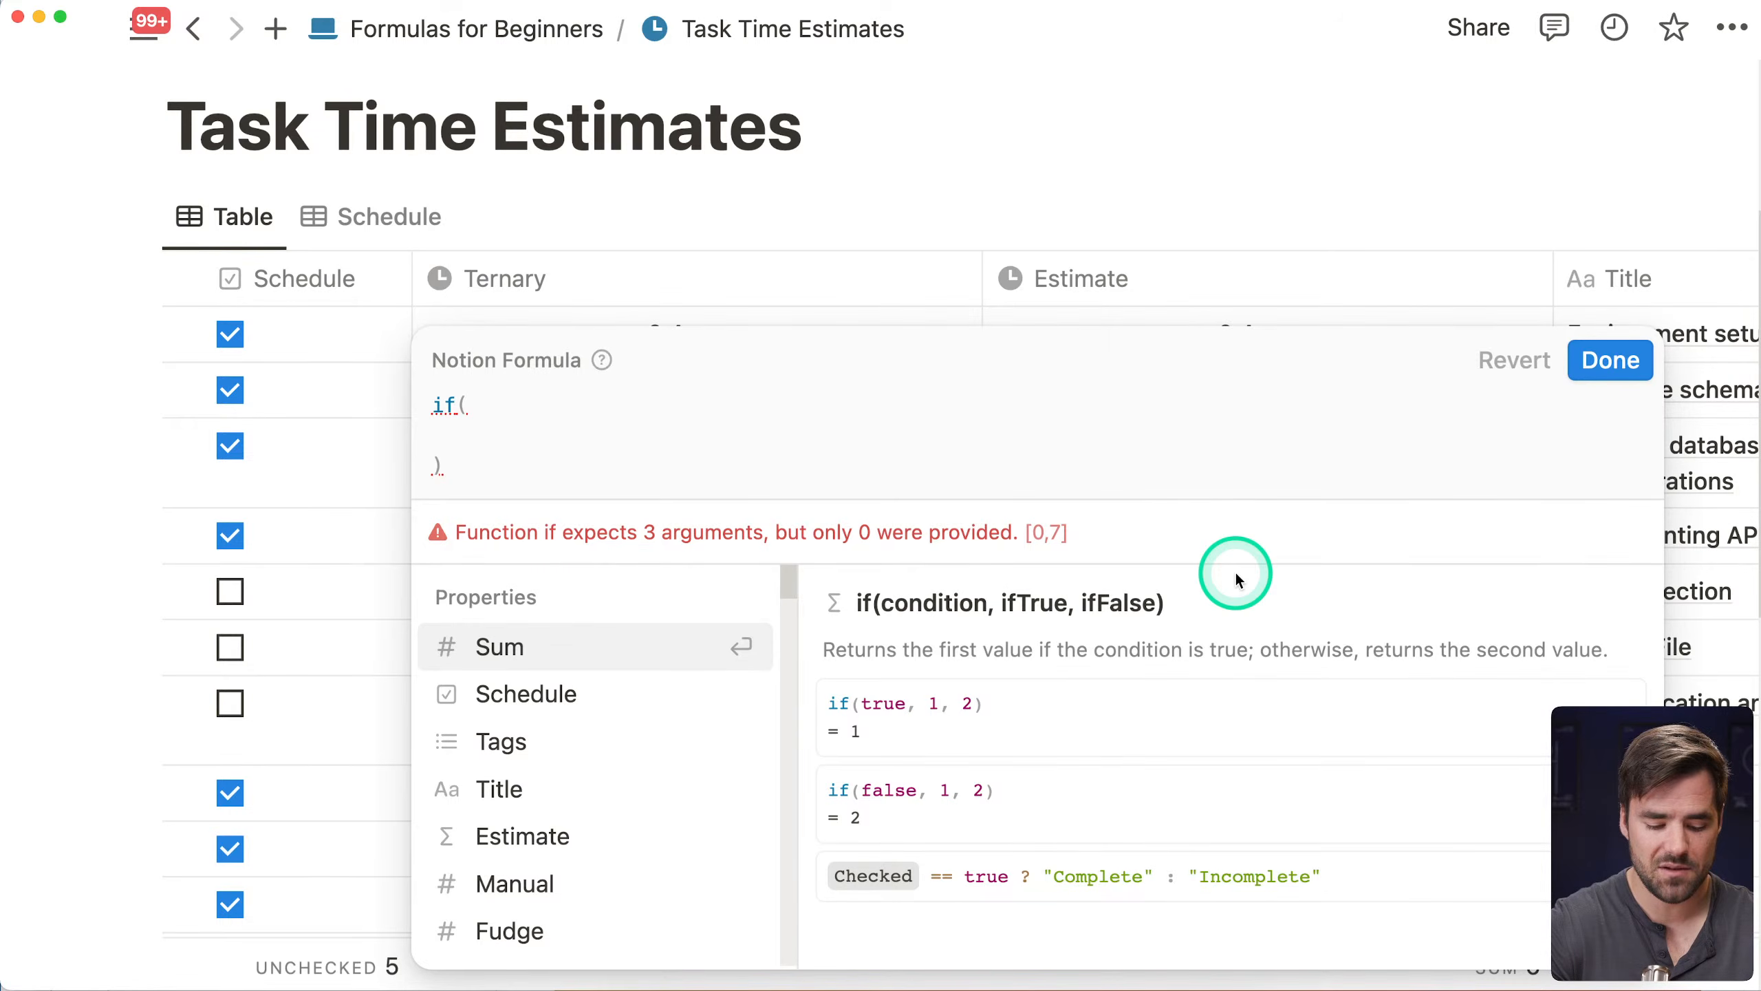
# Enter the Schedule property as the condition of the if() function, followed by a comma and a new line
pyautogui.write('Schedule')
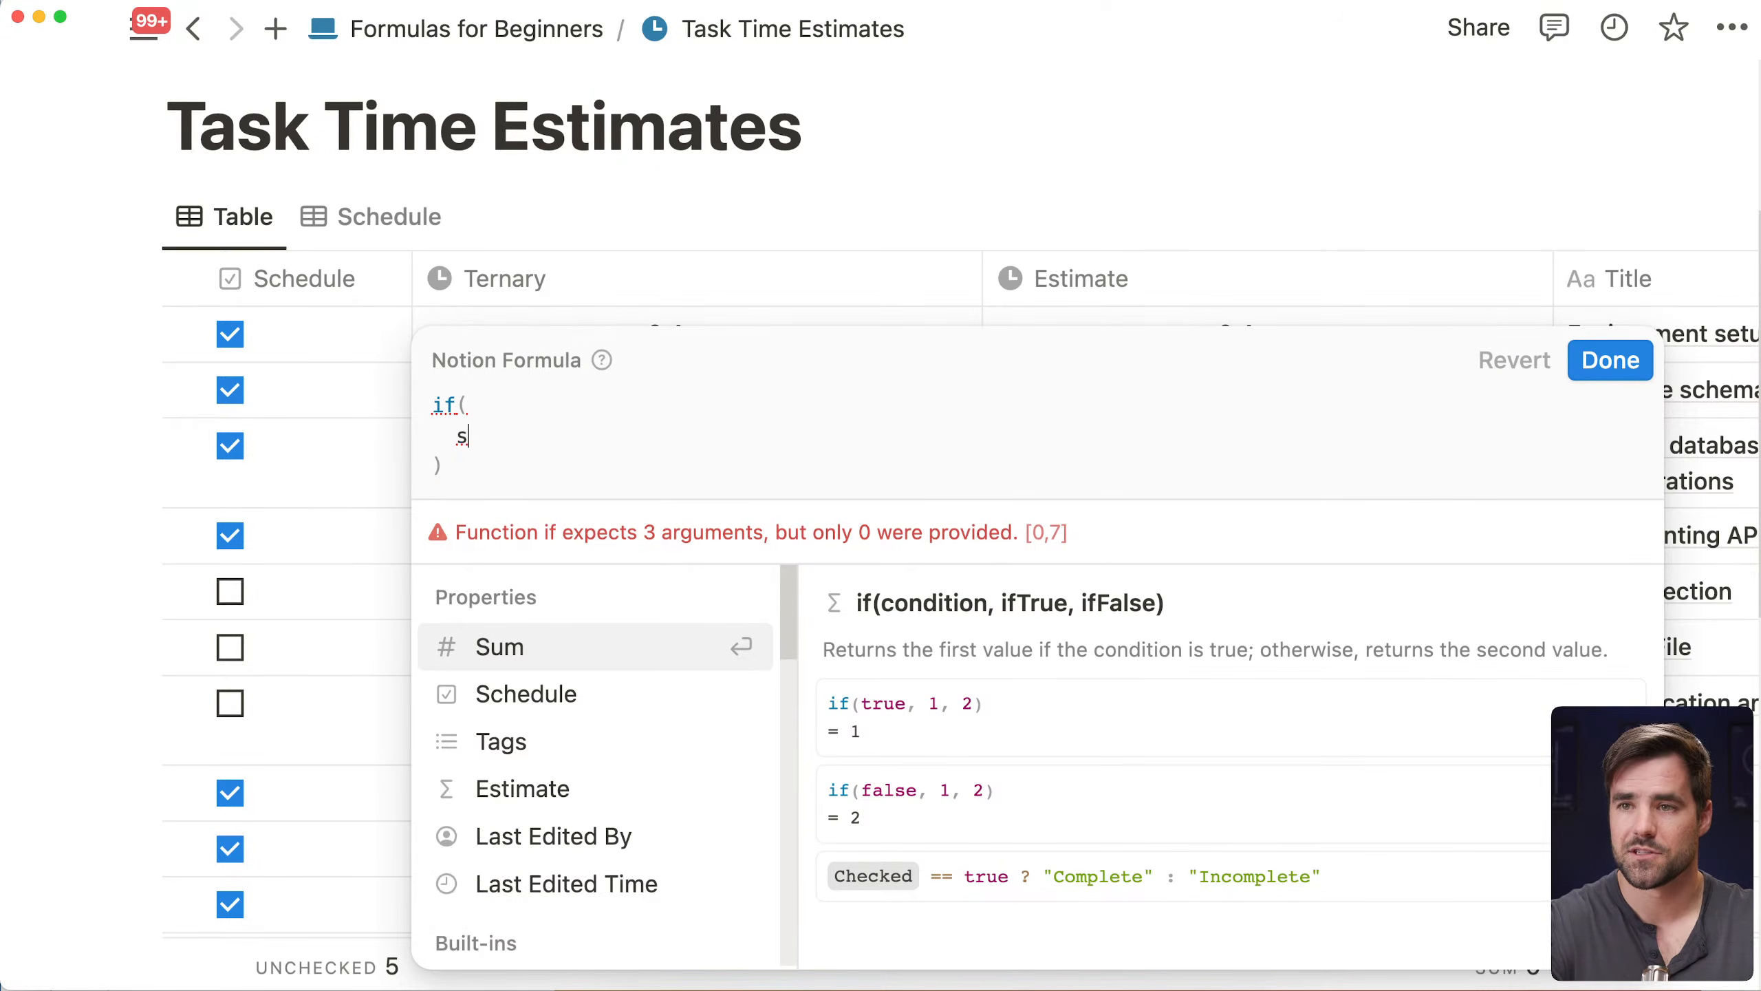
pyautogui.write(',')
pyautogui.press('Return')
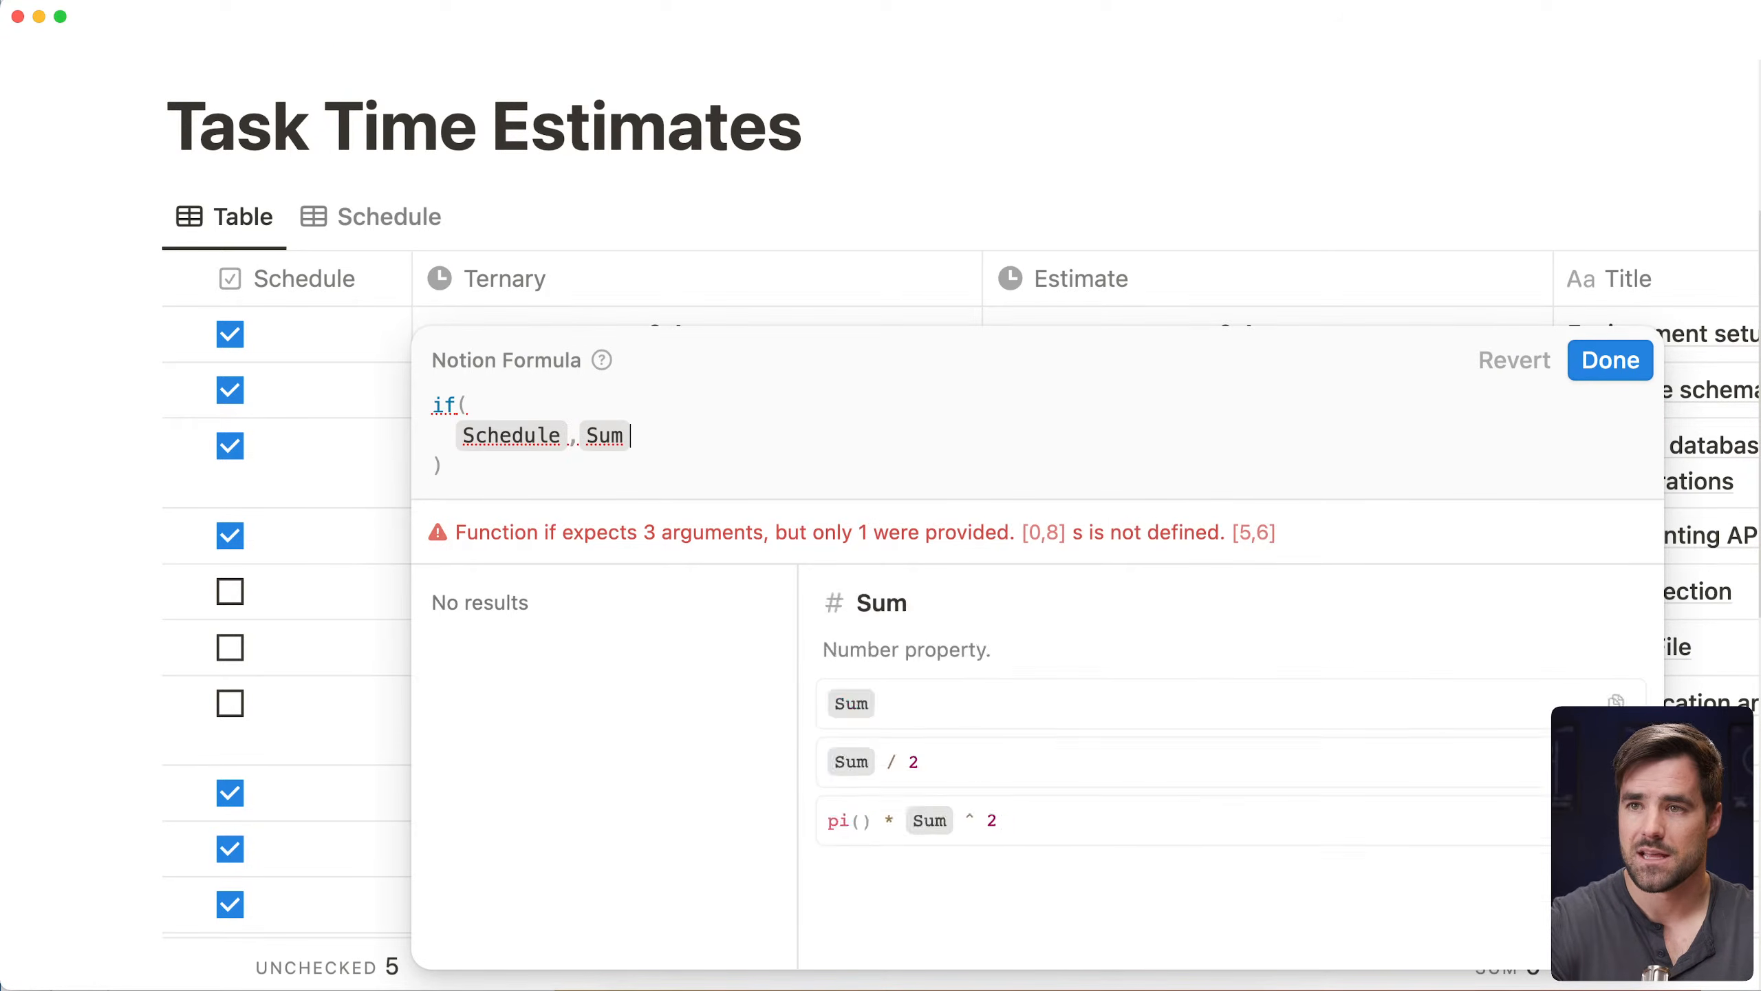
pyautogui.press('BackSpace')
pyautogui.press('BackSpace')
pyautogui.write(',')
pyautogui.hotkey('shift', 'Return')
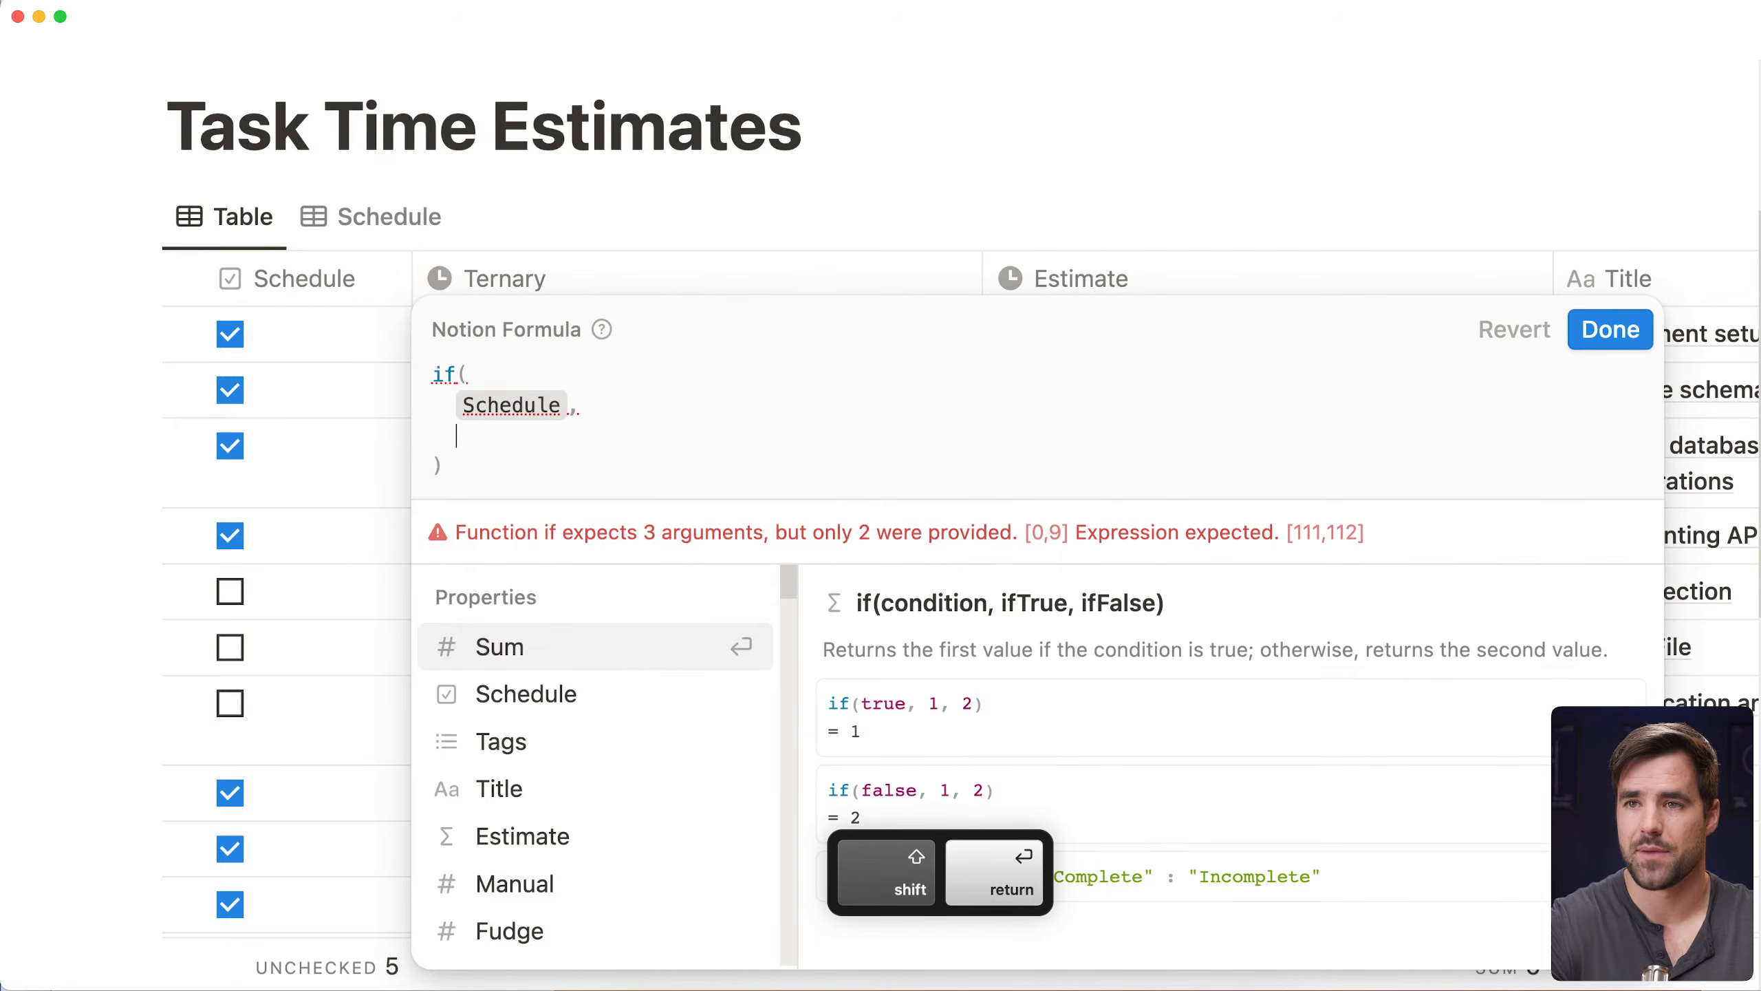
# Set the if() function to return 1 when true and 0 when false, and save the formula
pyautogui.write('1,')
pyautogui.hotkey('shift', 'Return')
pyautogui.write('0')
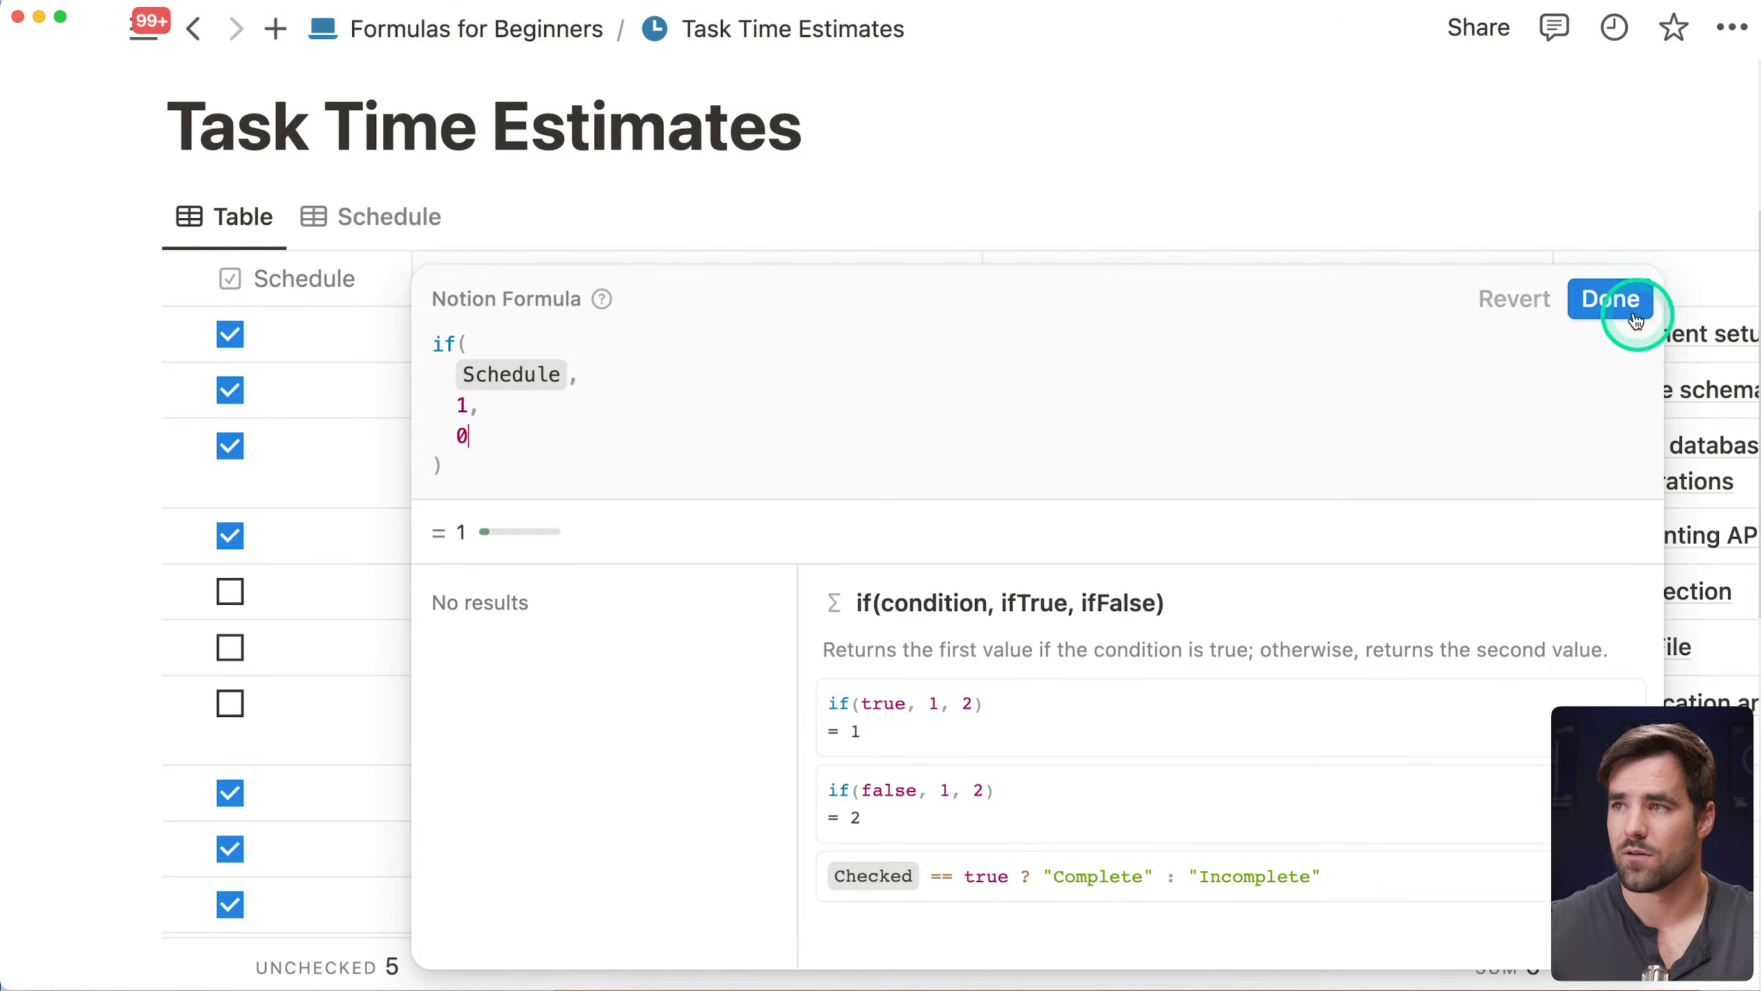
pyautogui.click(1610, 299)
# Reopen the Ternary formula and delete the whole if() expression to leave the editor empty
pyautogui.click(767, 352)
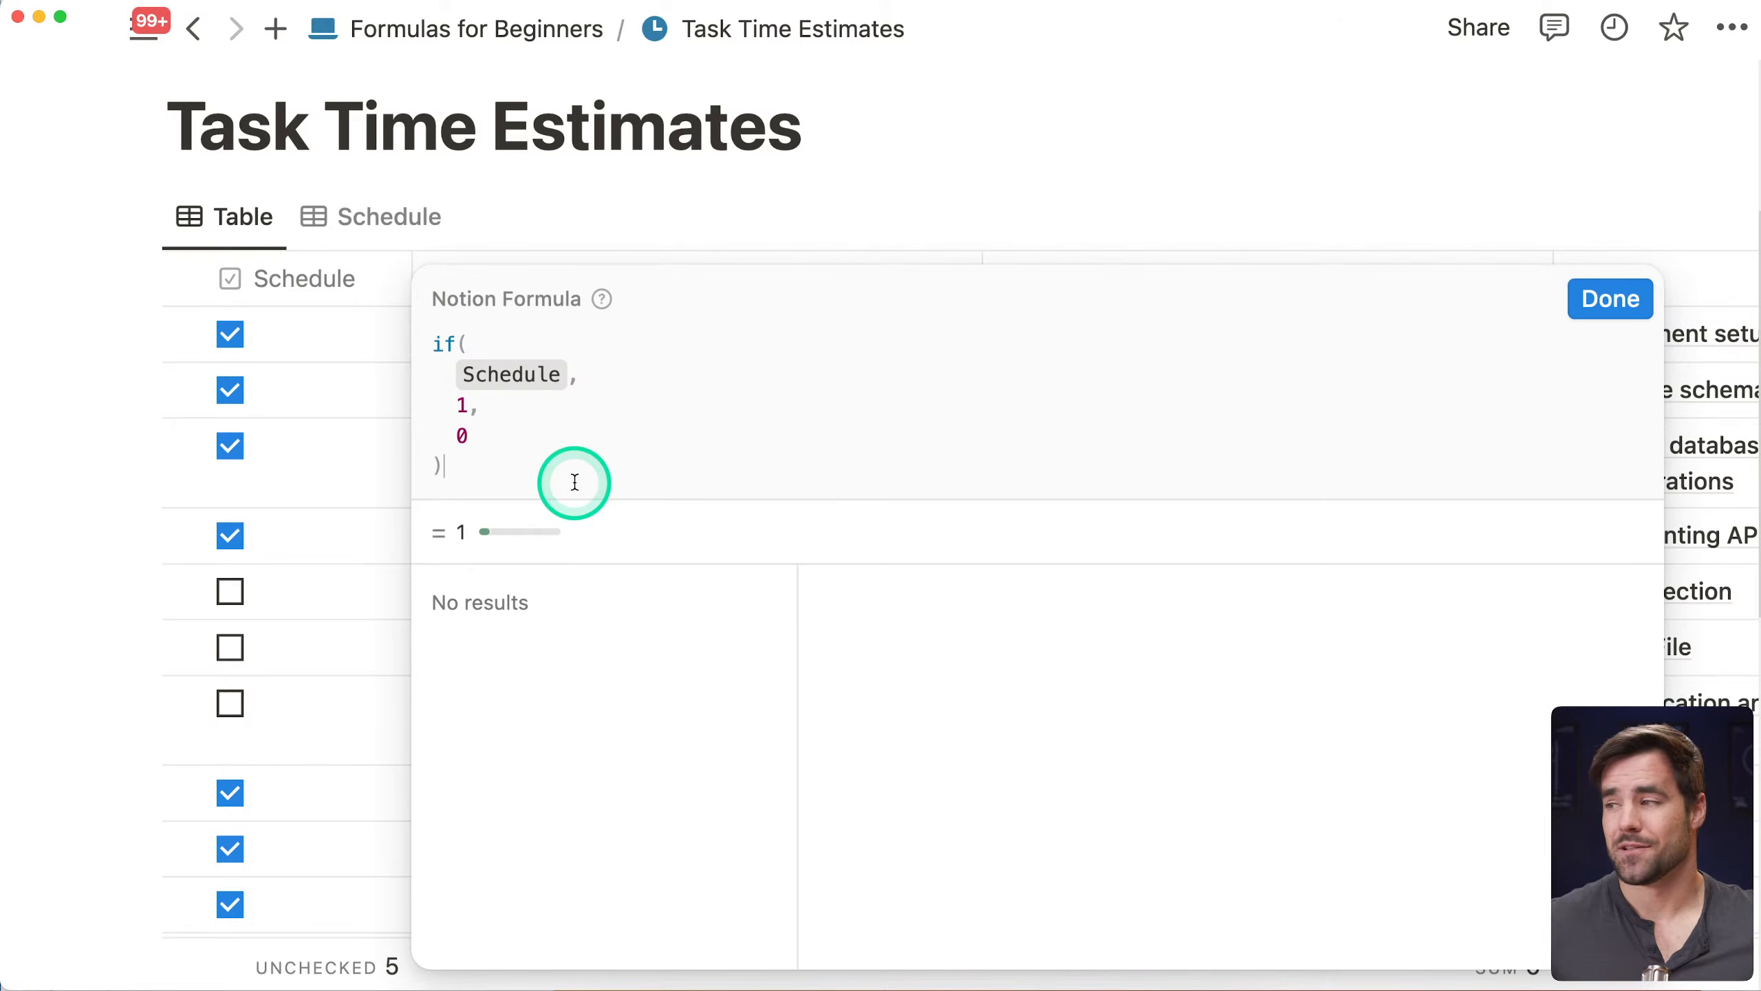
pyautogui.moveTo(471, 476); pyautogui.dragTo(433, 347)
pyautogui.press('BackSpace')
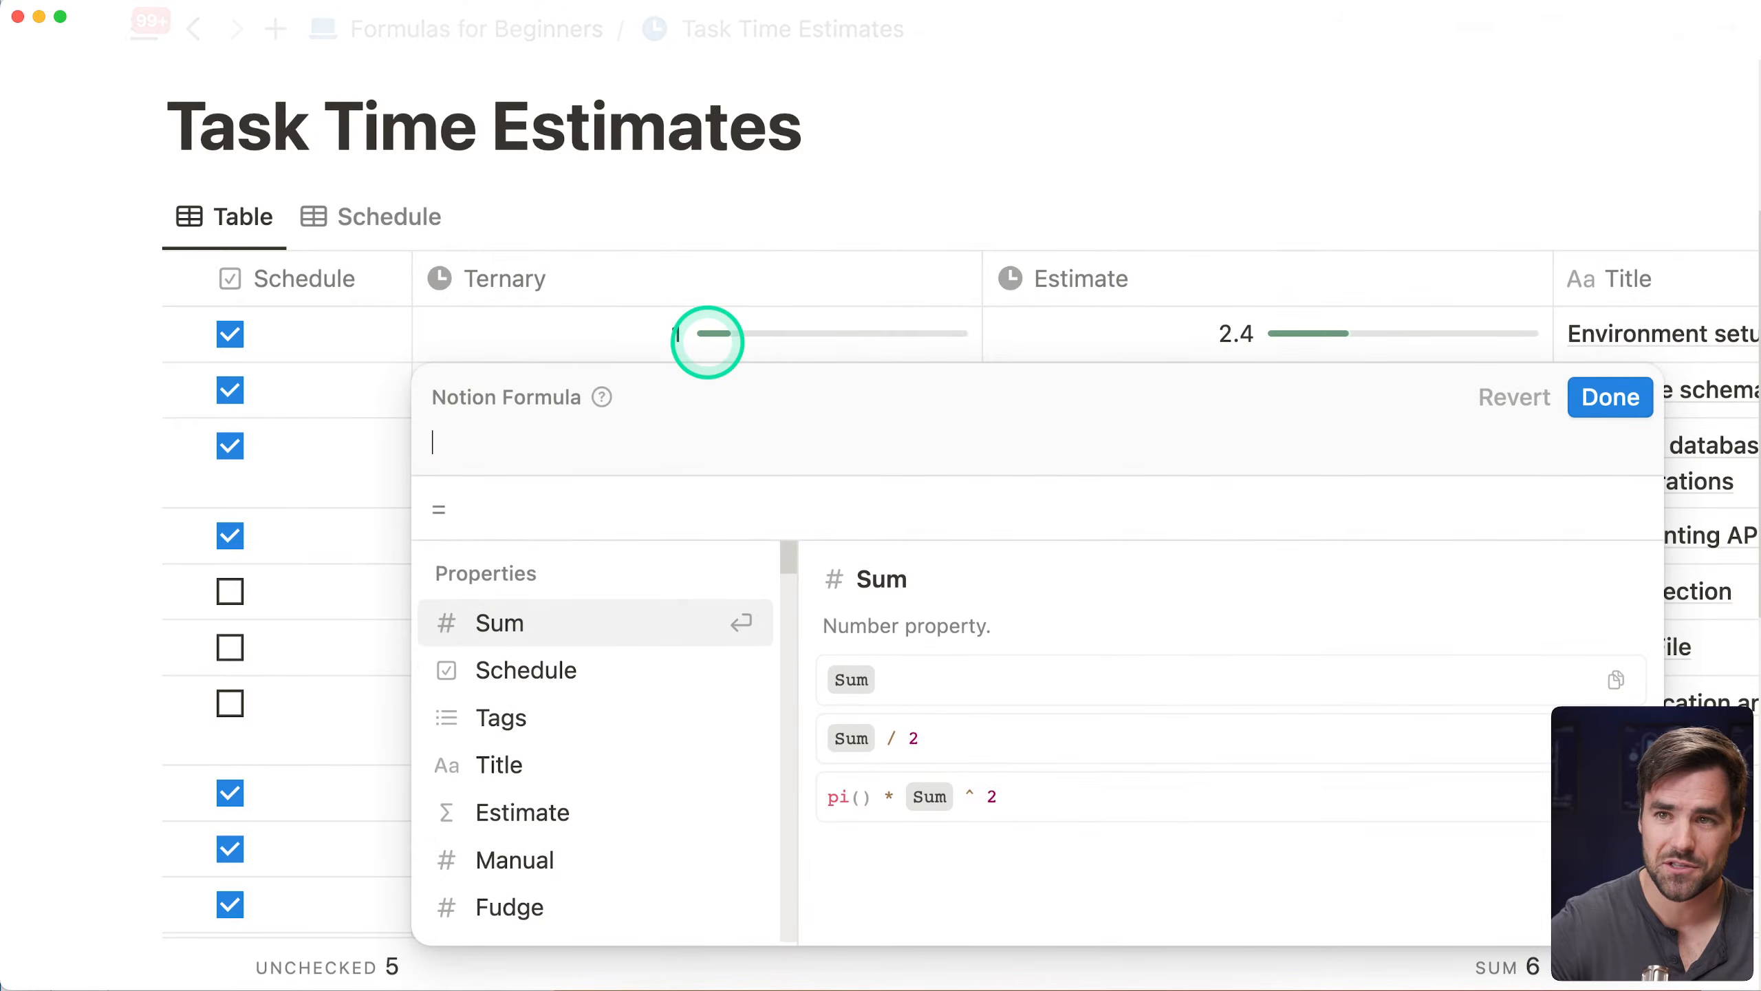
pyautogui.write('?.')
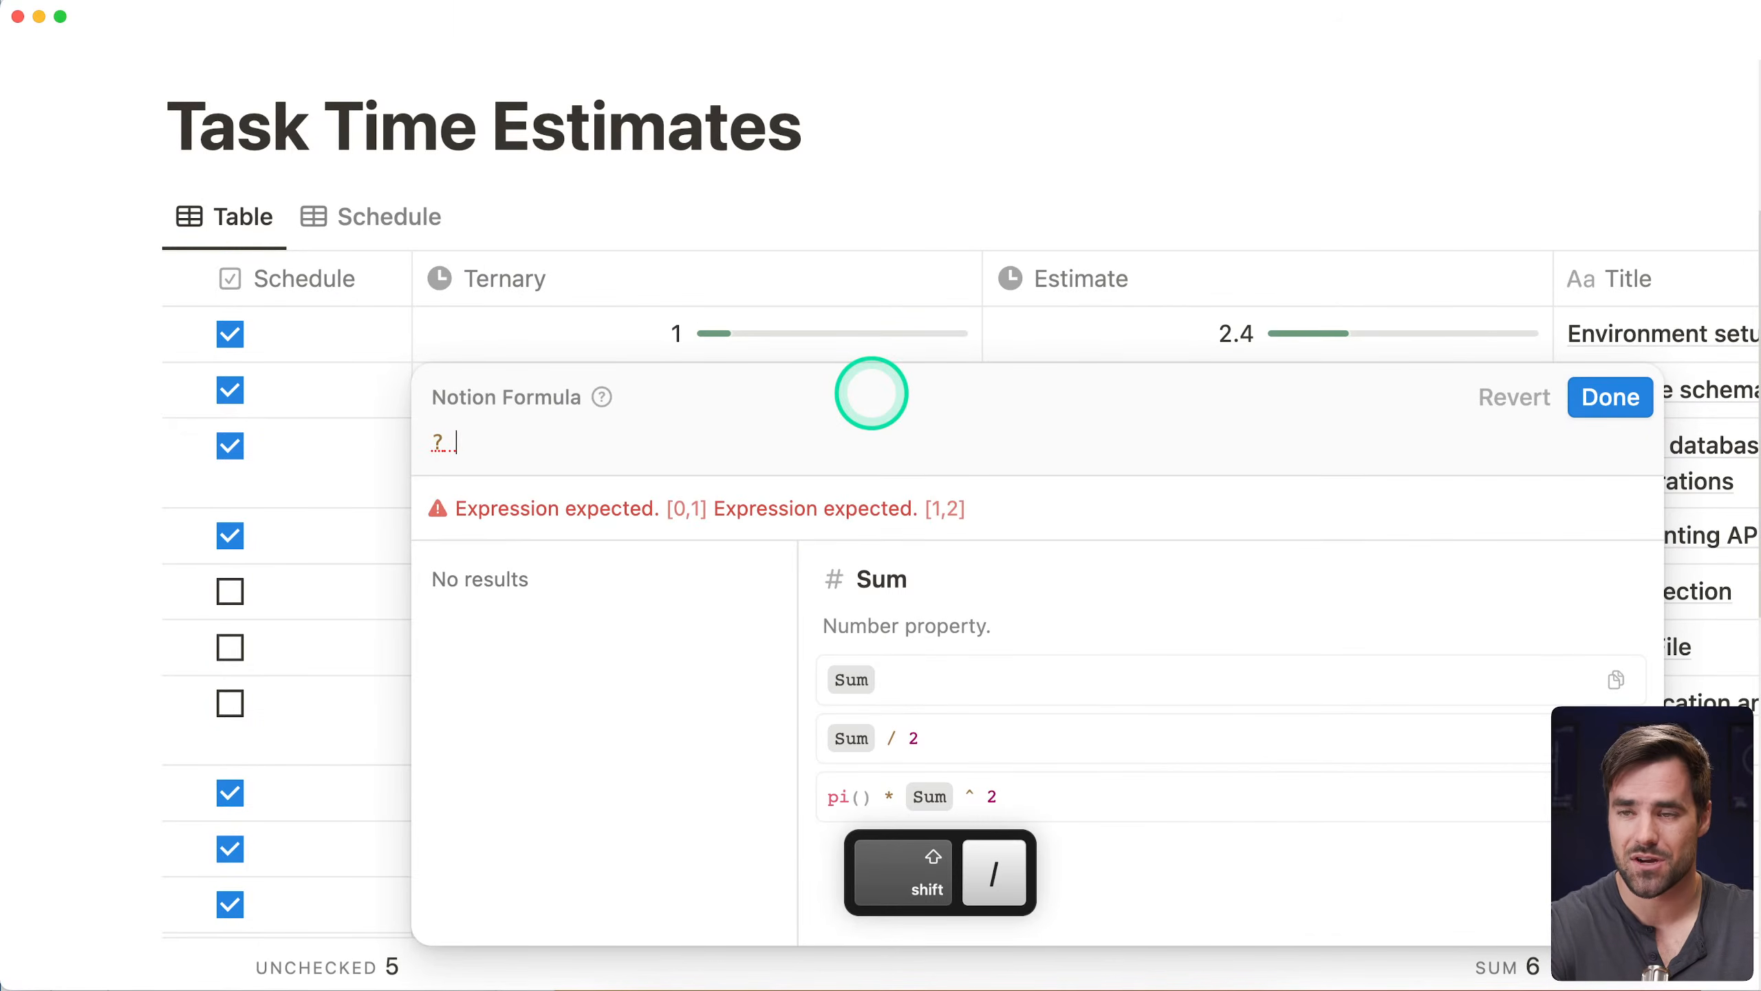
pyautogui.press('BackSpace')
pyautogui.press('BackSpace')
pyautogui.press('BackSpace')
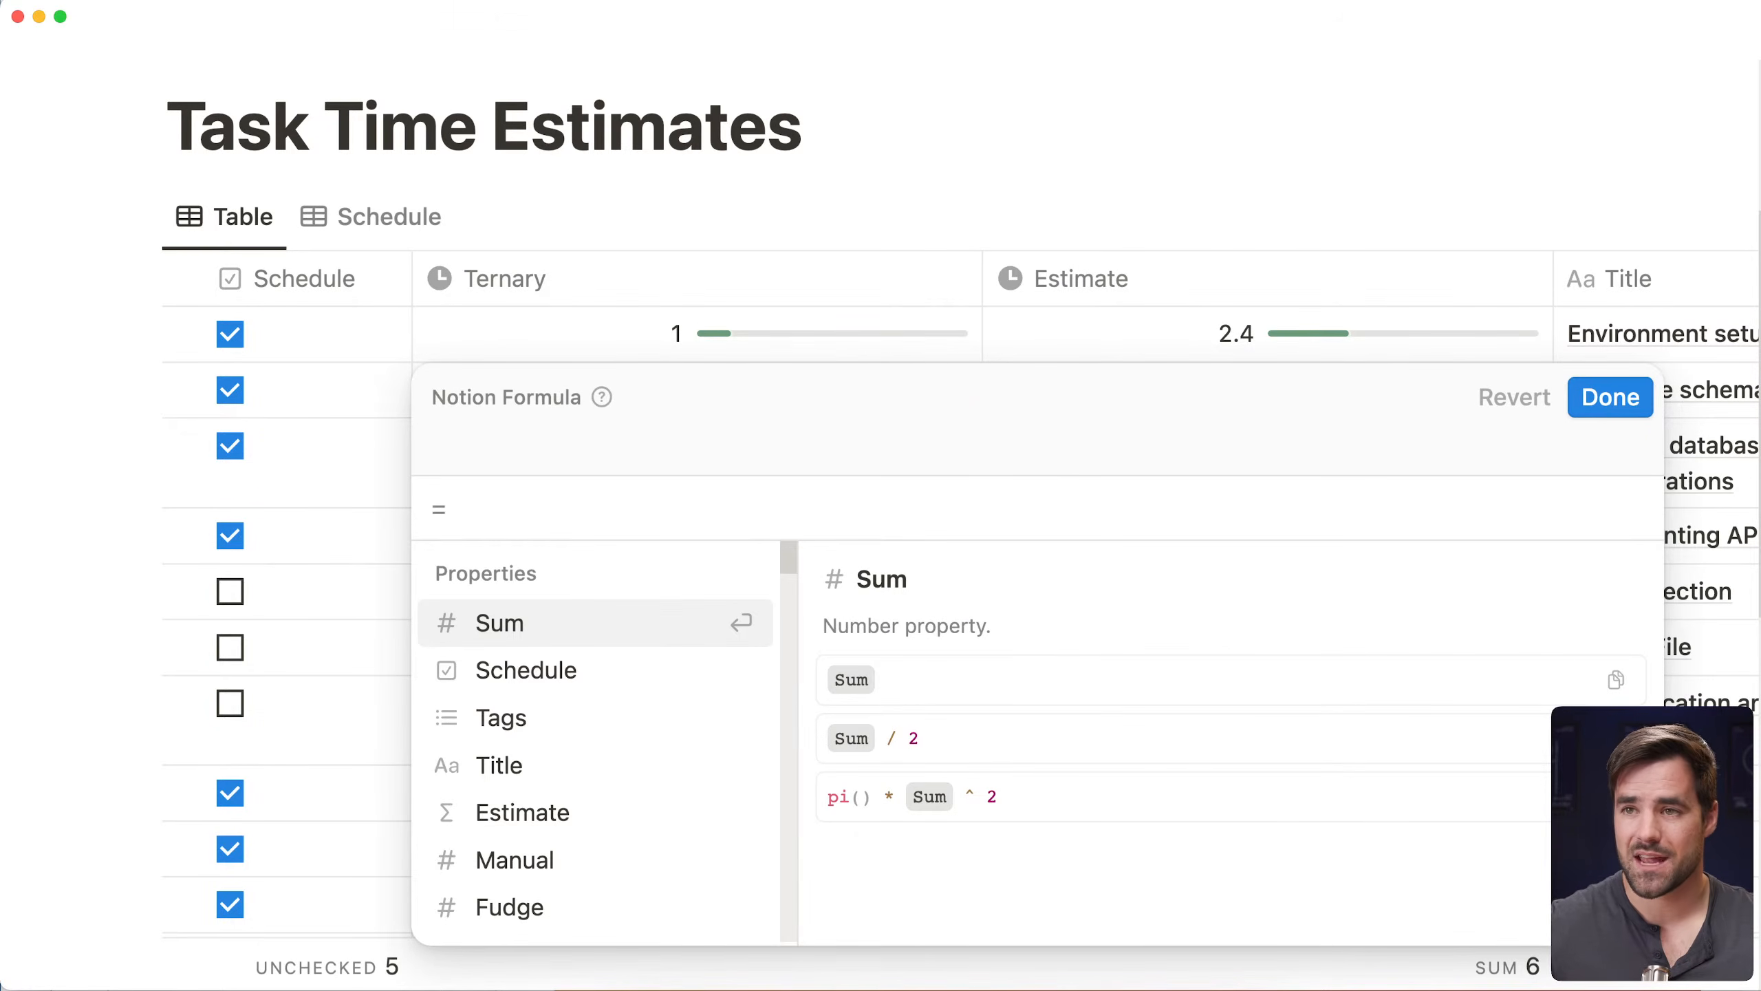
# Write the formula in ternary syntax as Schedule ? 1 : 0 and save it
pyautogui.write('sch')
pyautogui.press('Return')
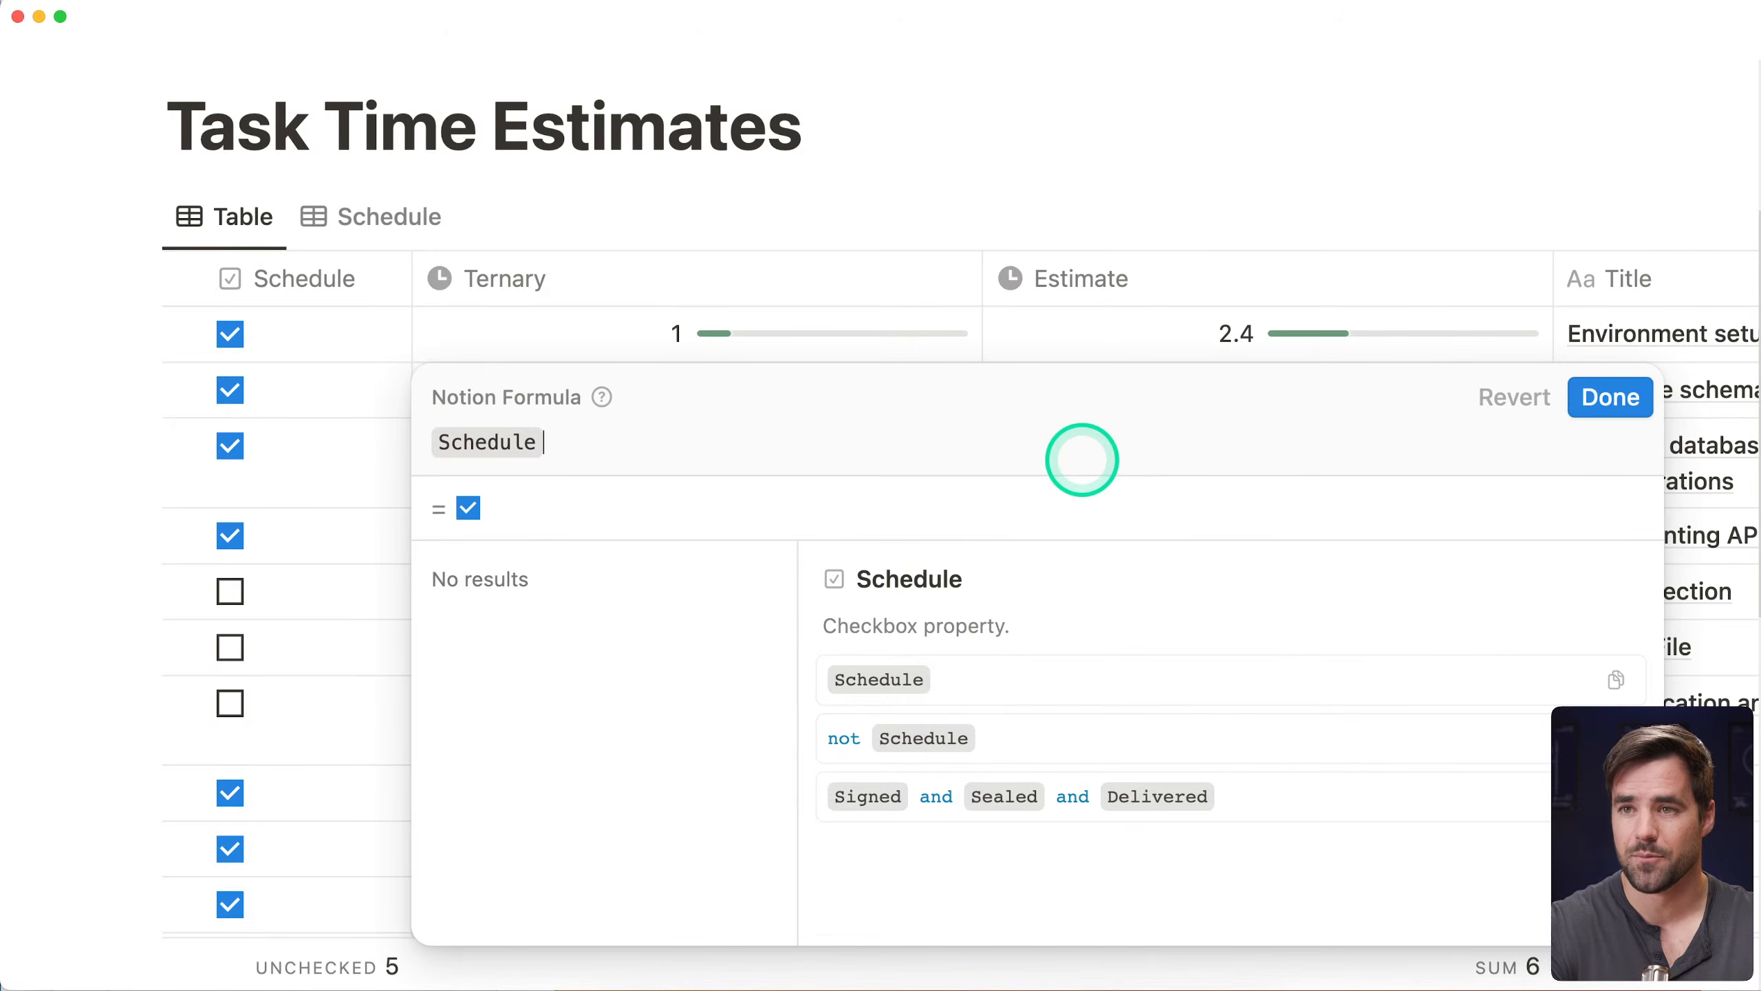
pyautogui.write('?')
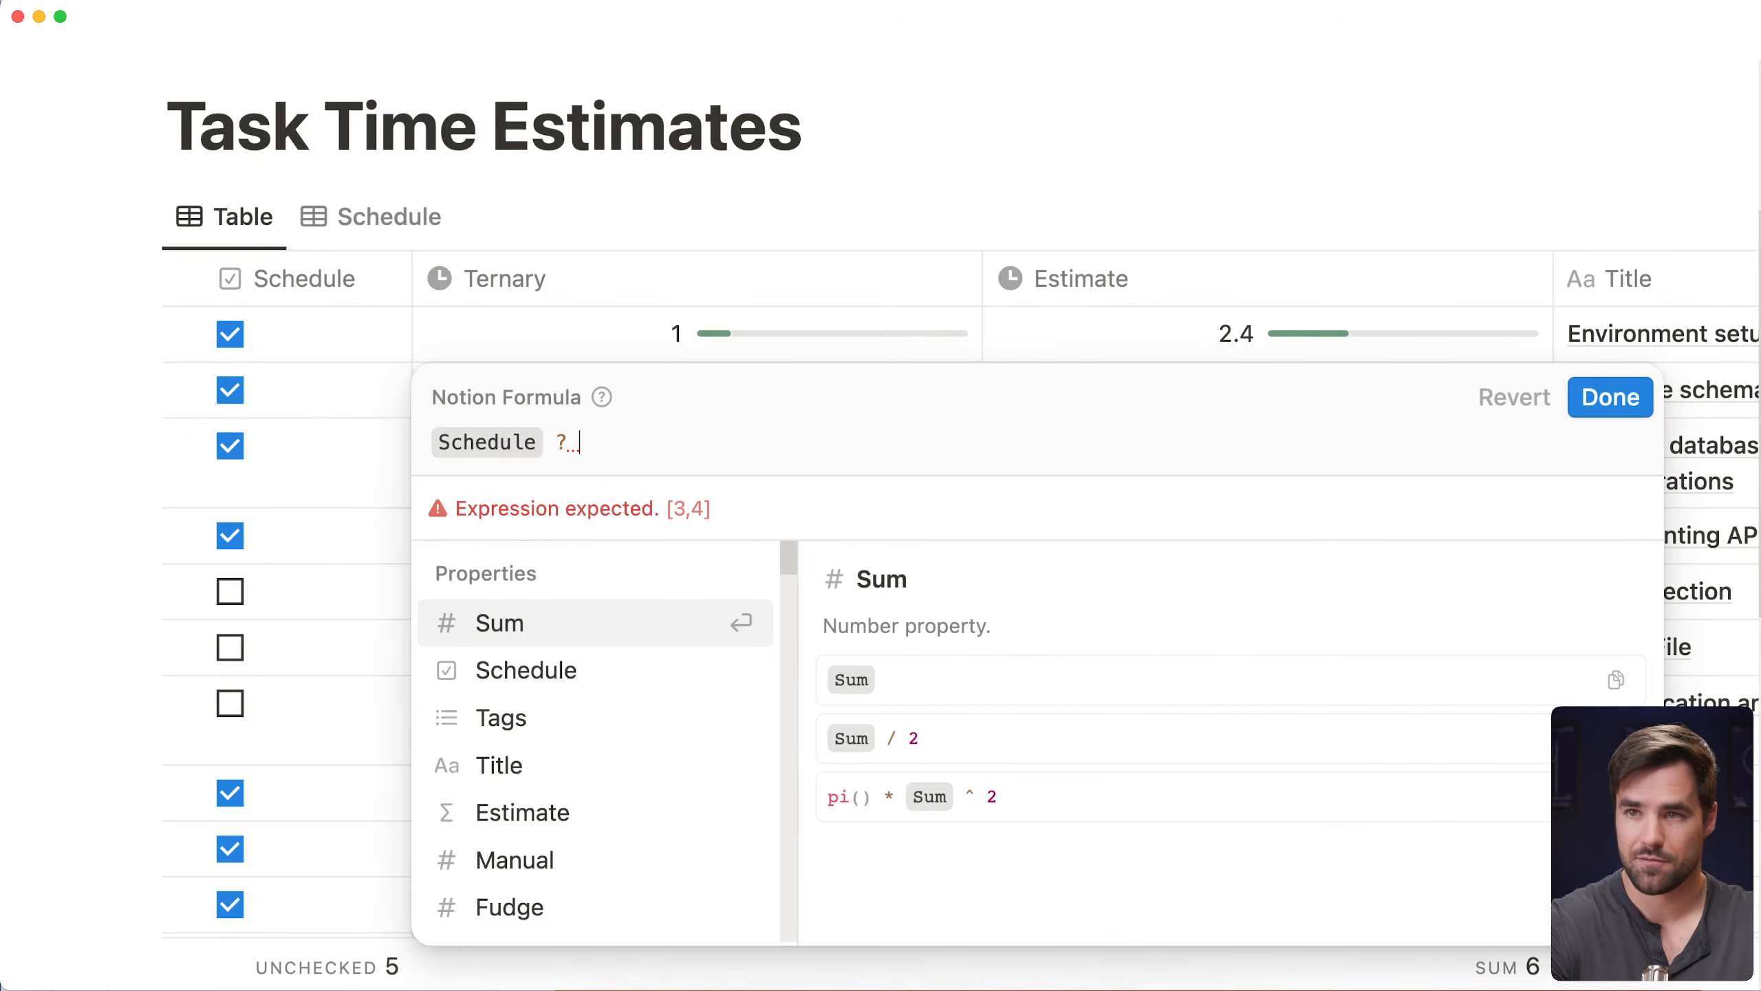
pyautogui.write('1 : ')
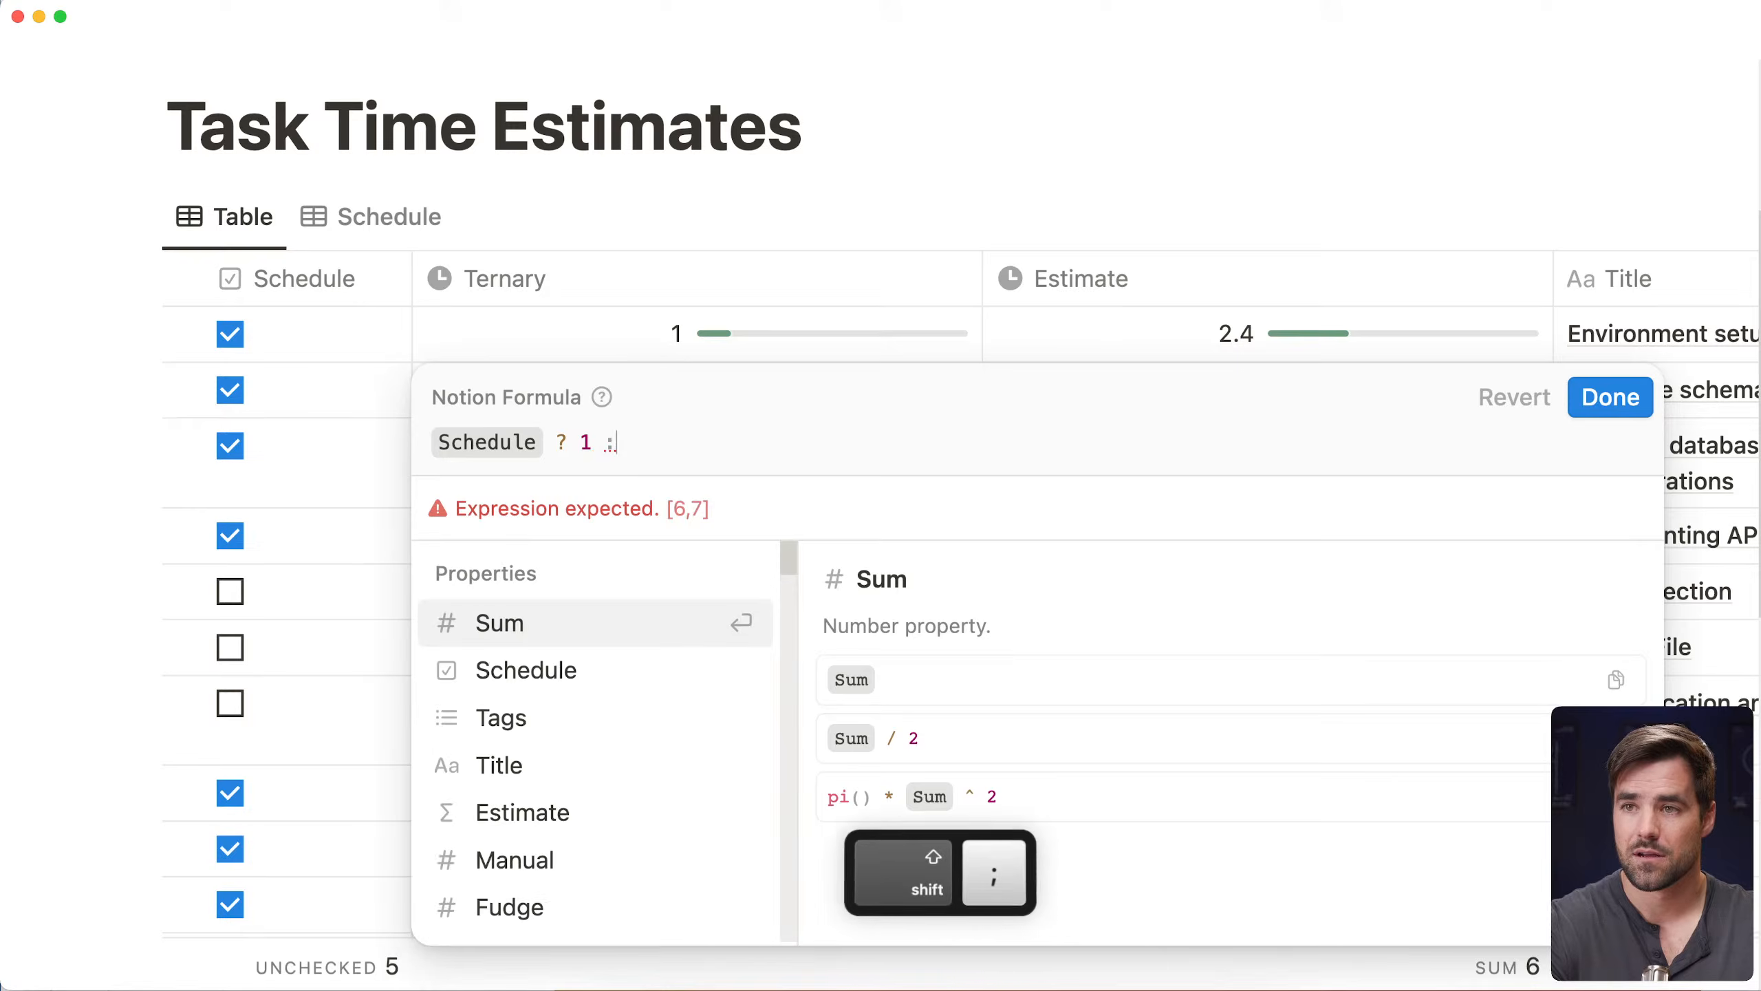
pyautogui.write('0')
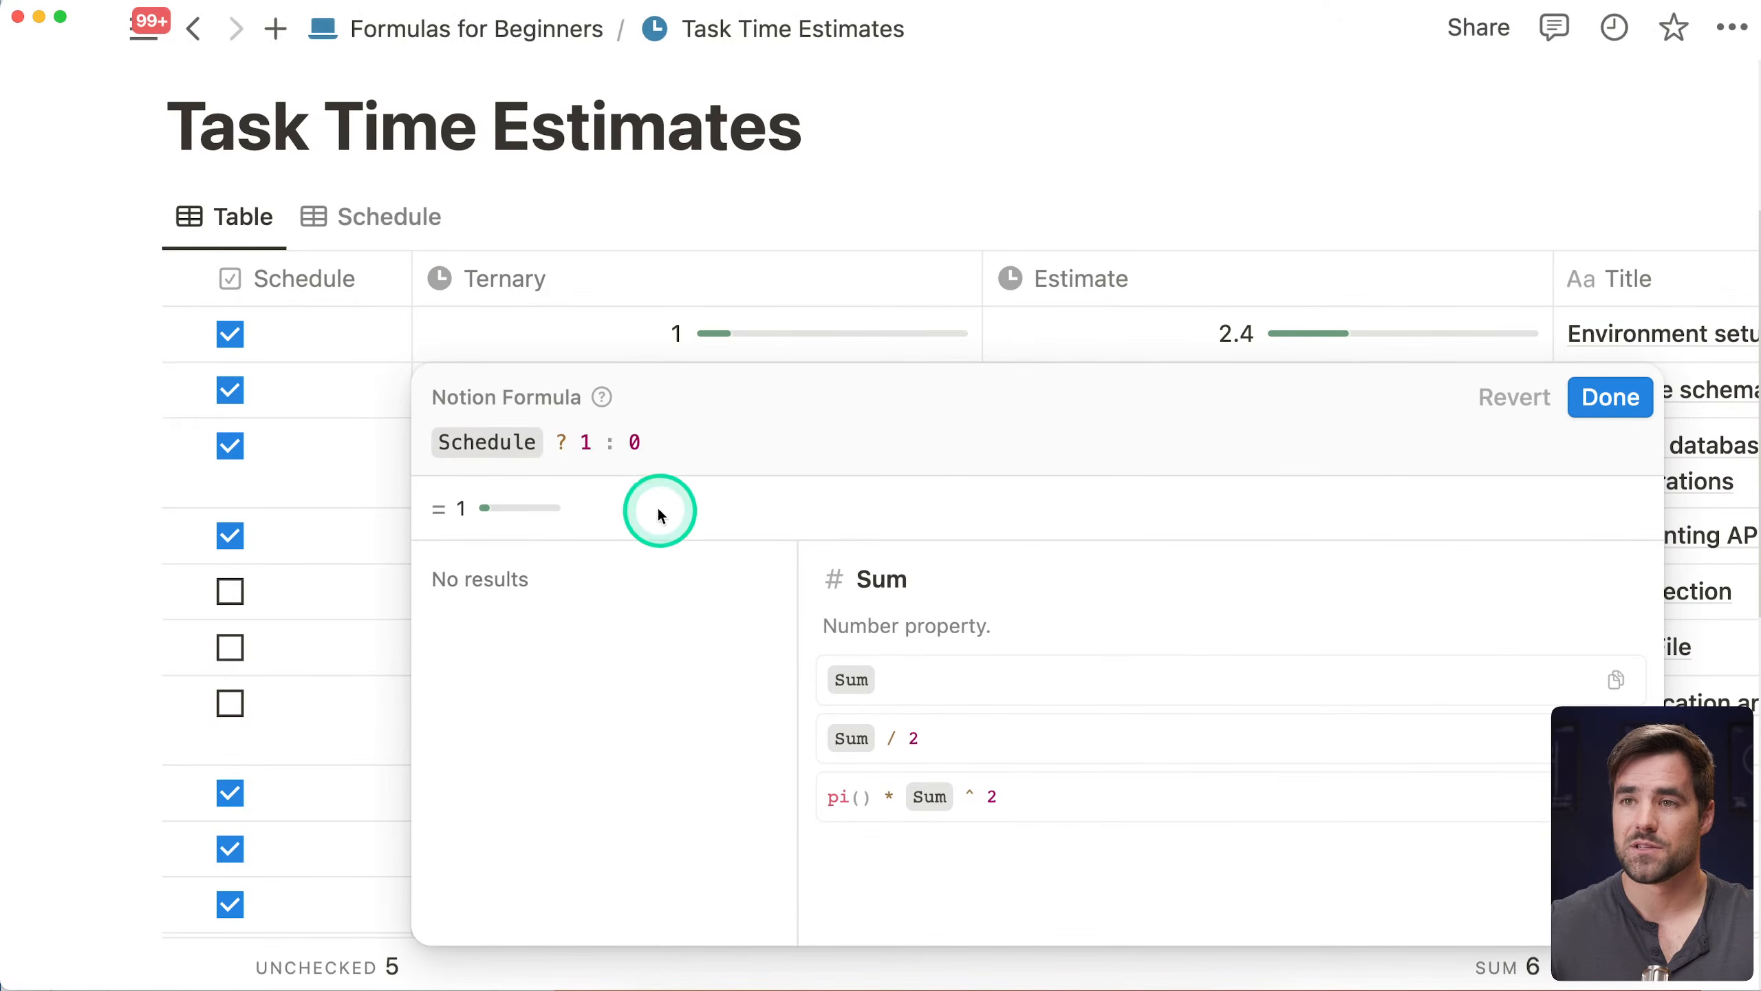
pyautogui.click(1615, 395)
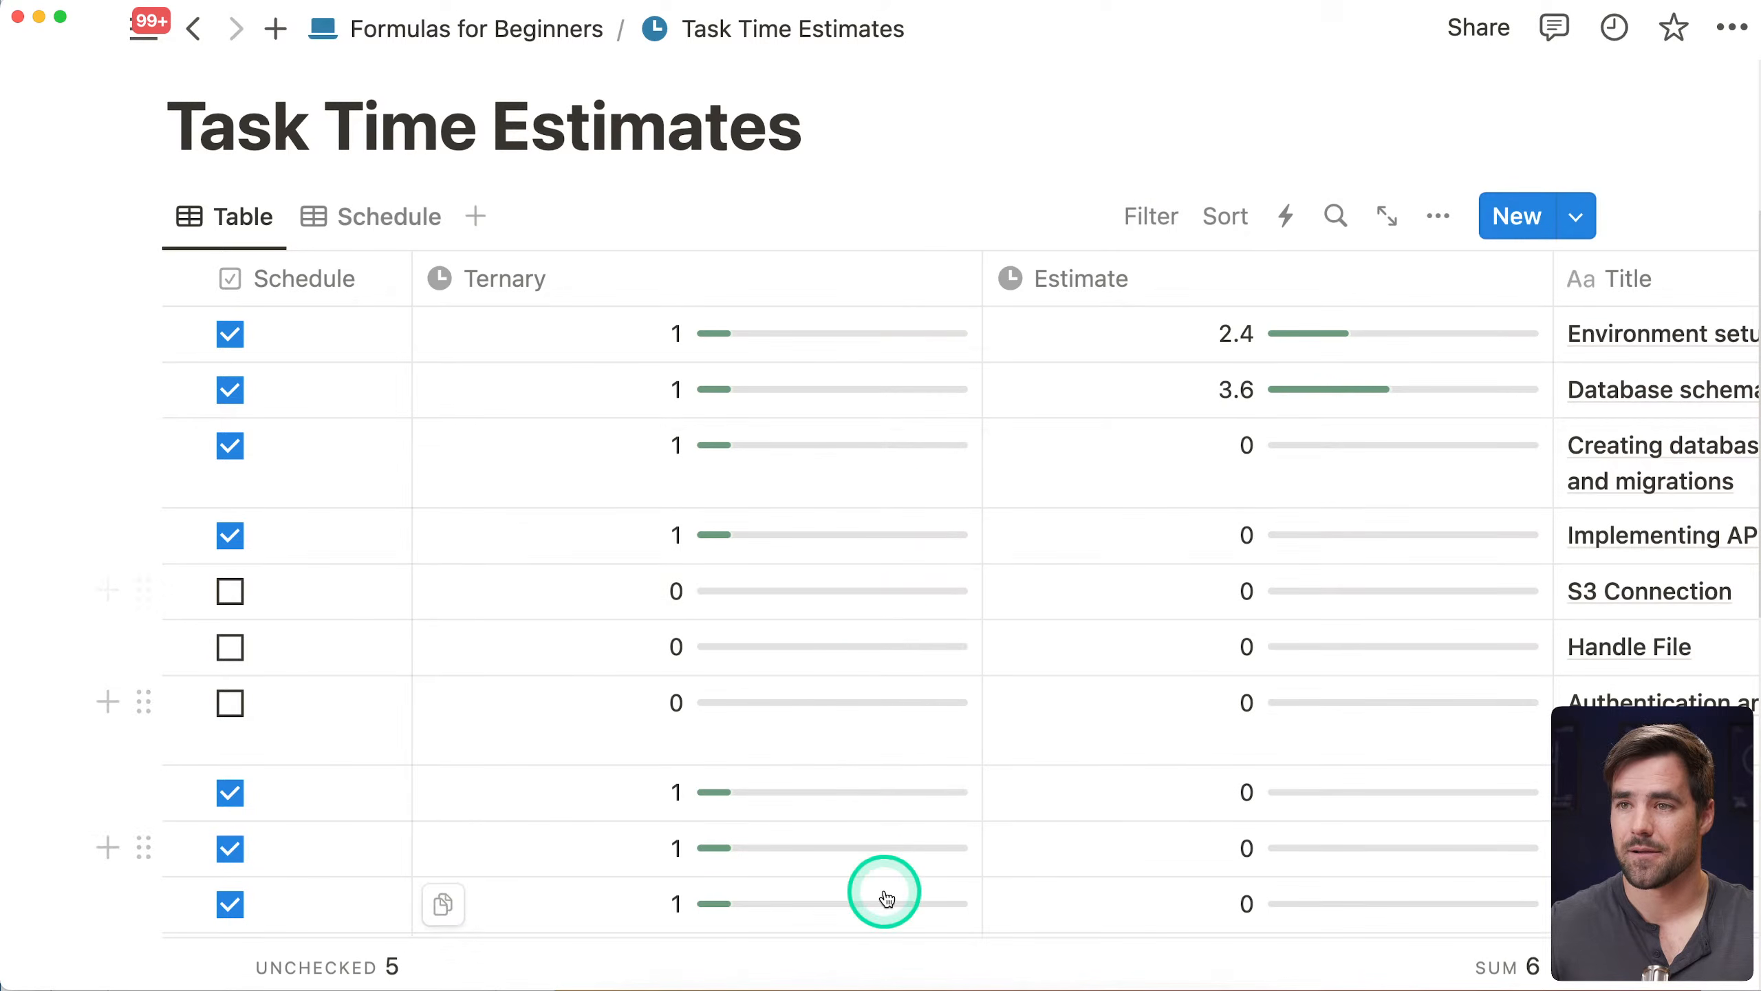
# Reopen the Ternary formula and replace the ternary expression with an empty if() function split over several lines
pyautogui.click(815, 489)
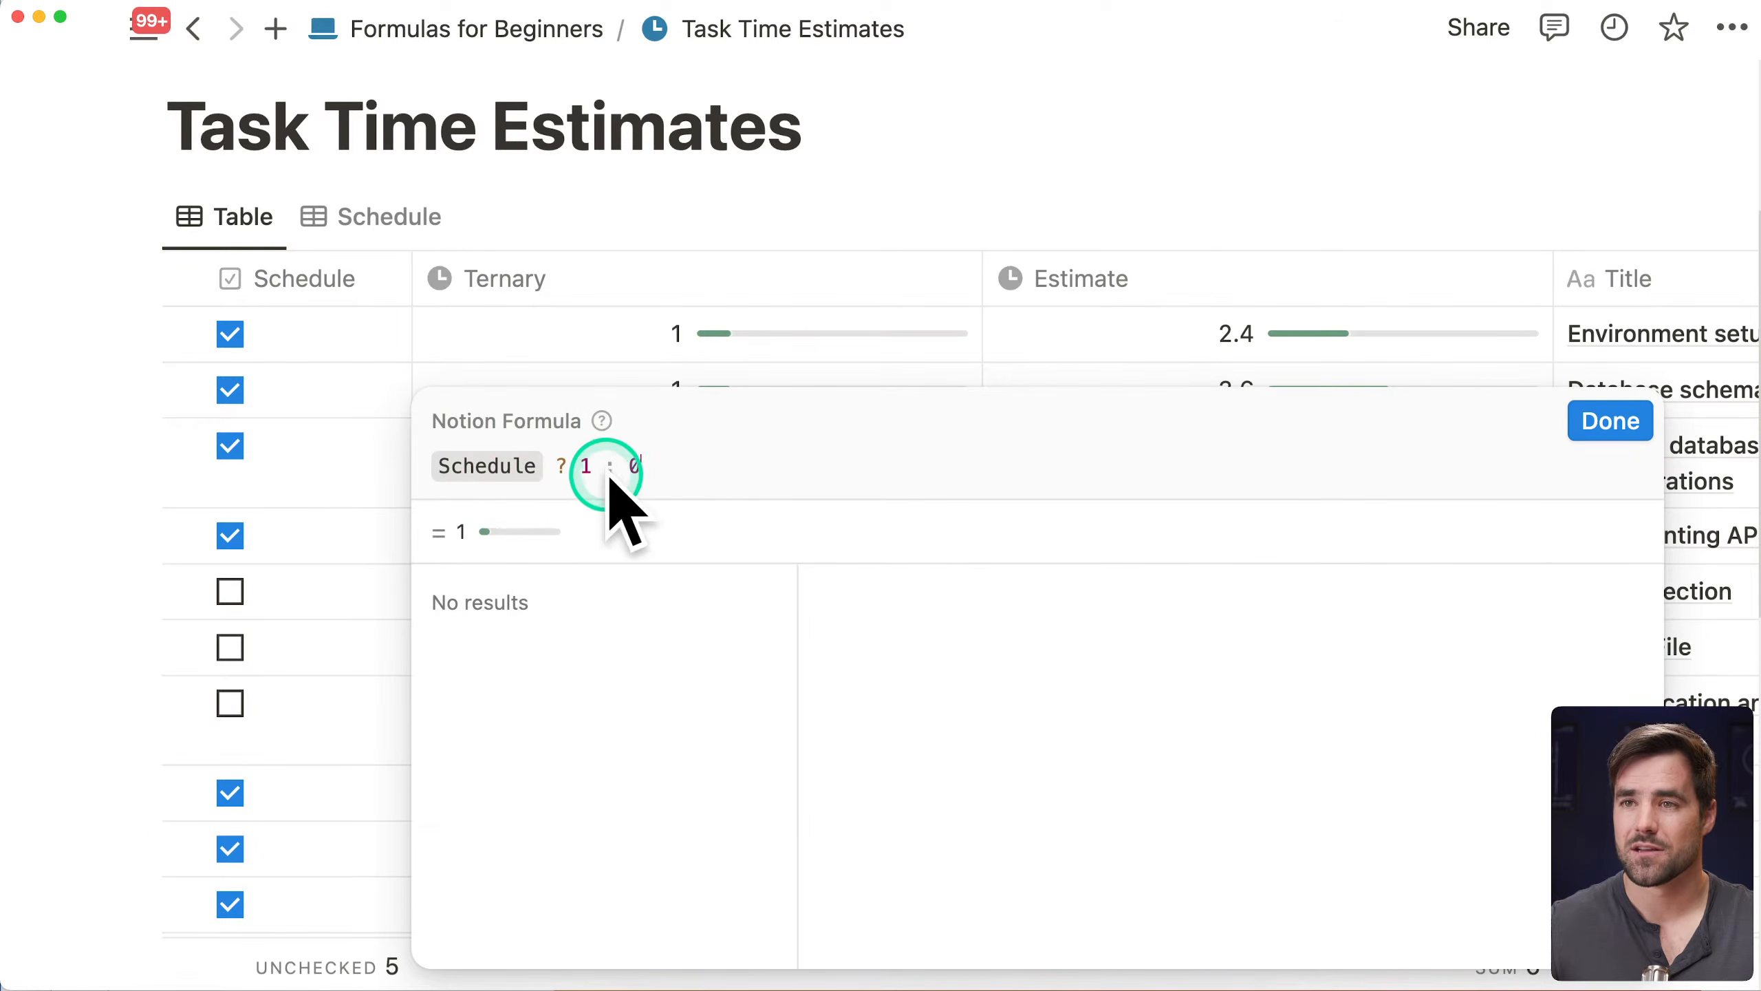
pyautogui.click(691, 464)
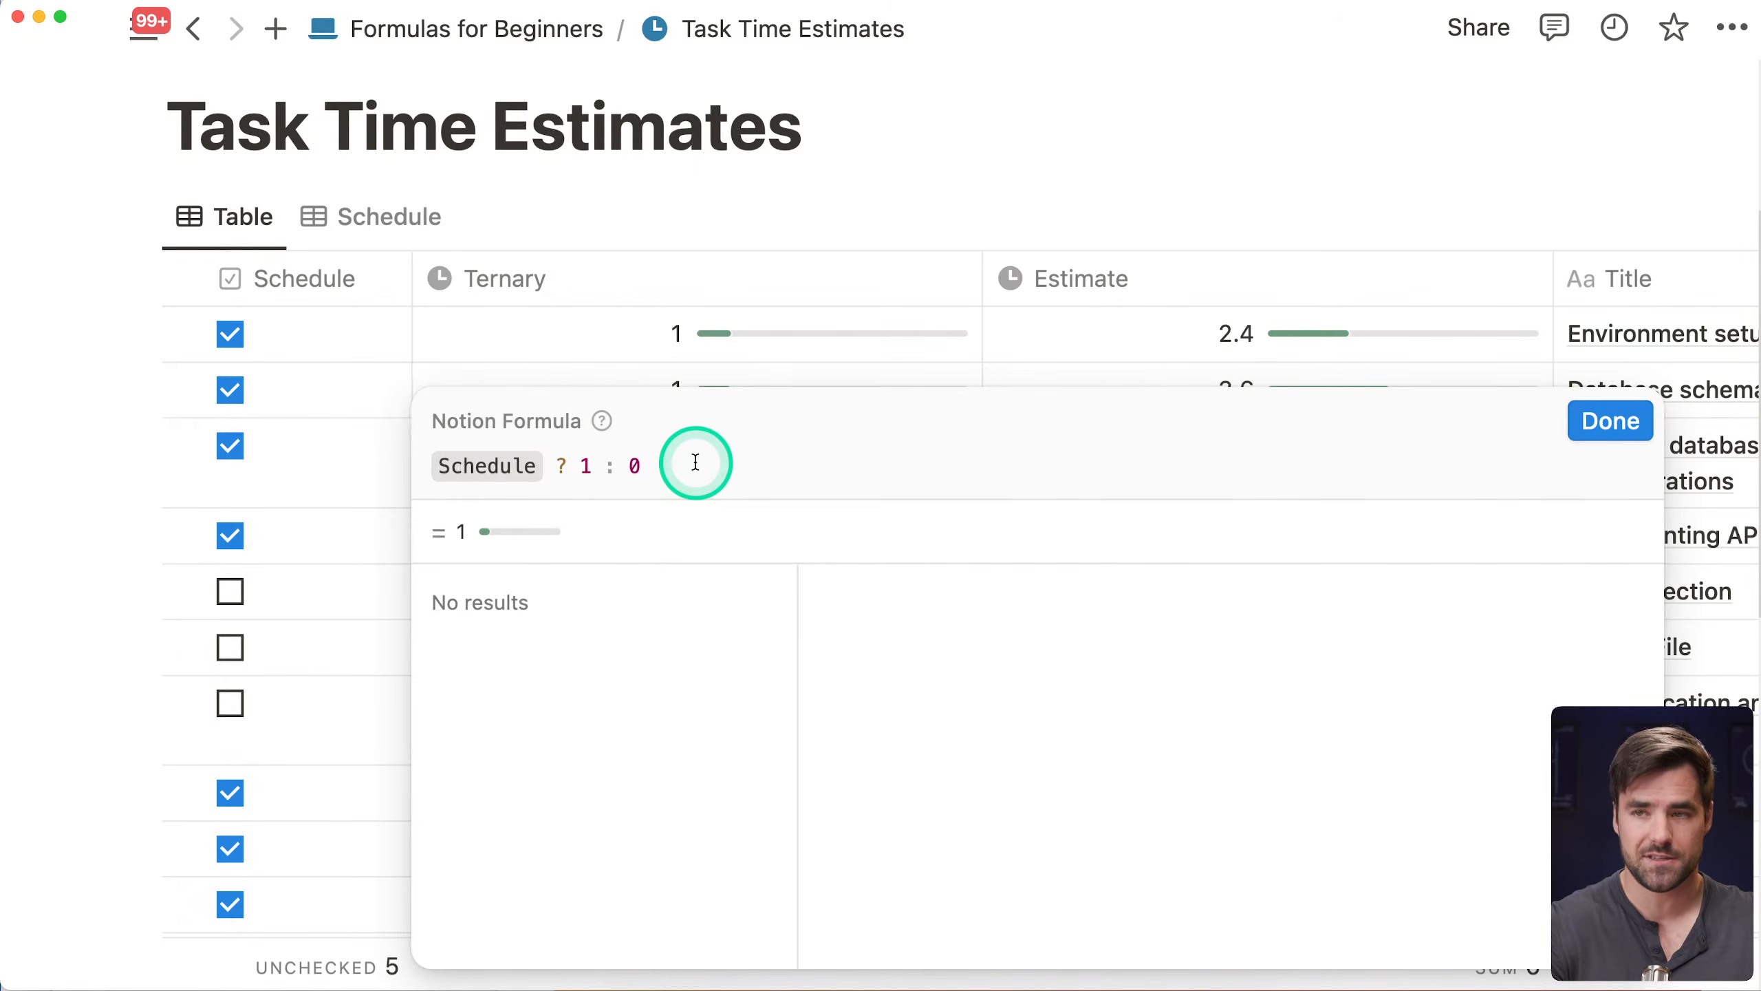
pyautogui.moveTo(688, 470); pyautogui.dragTo(385, 461)
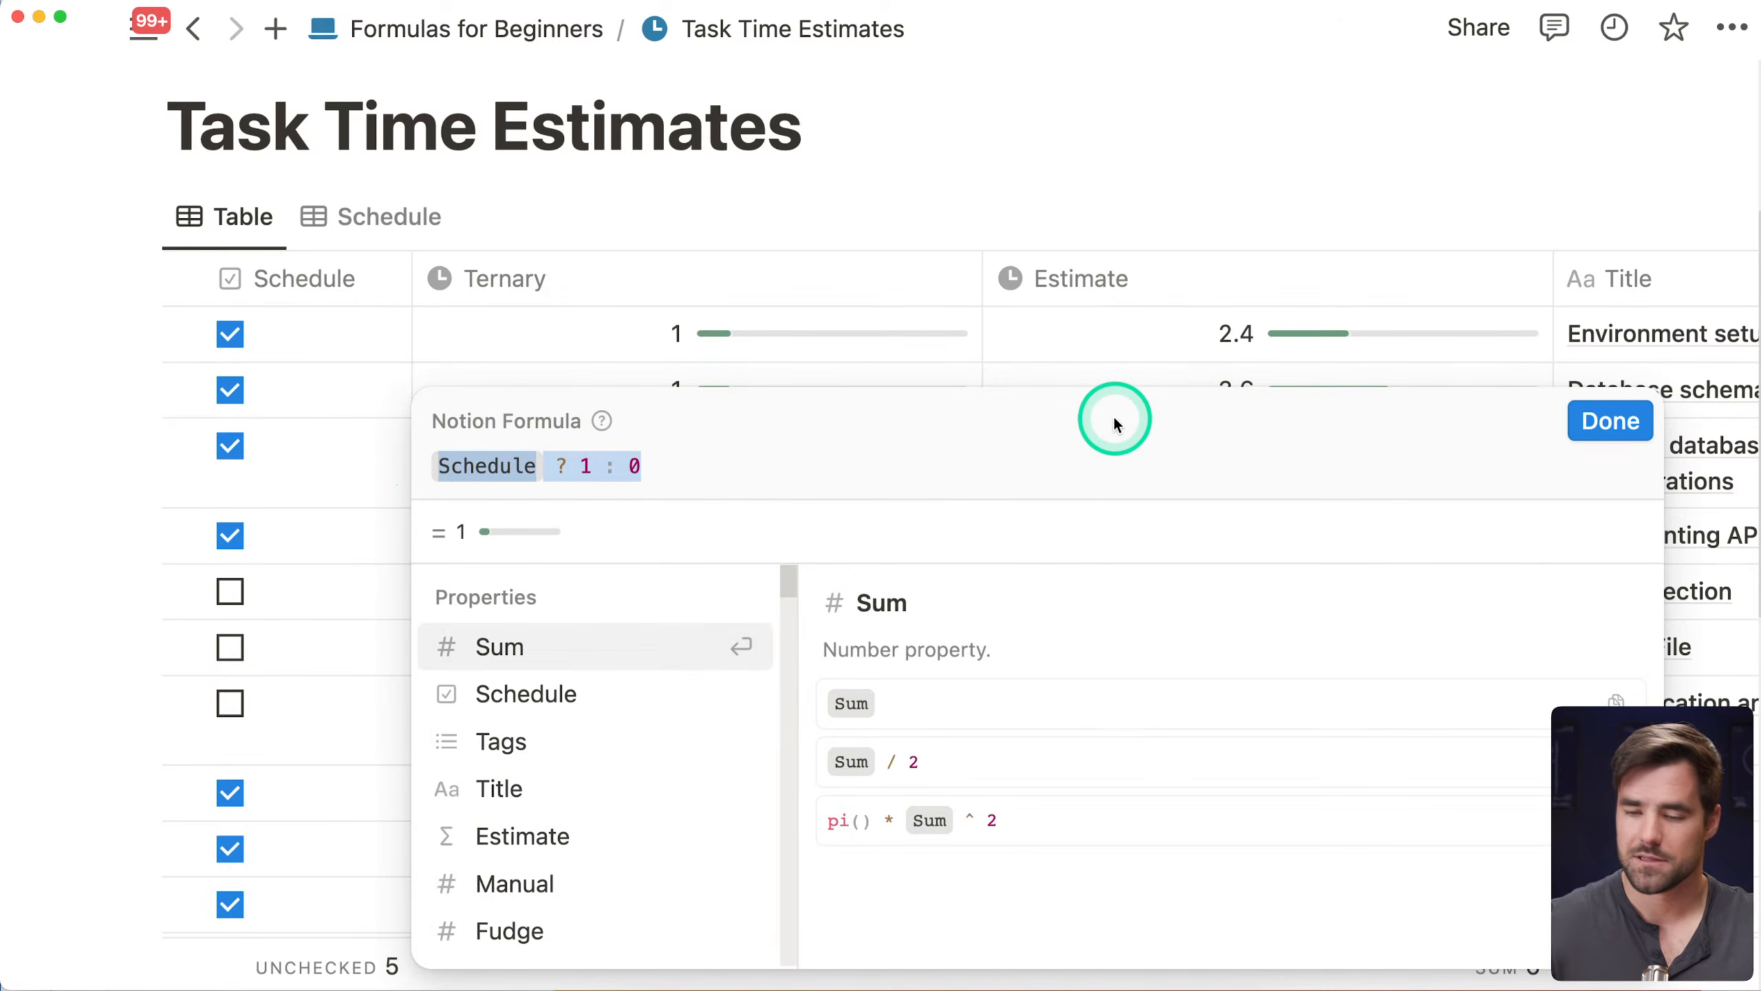
pyautogui.press('BackSpace')
pyautogui.write('if()')
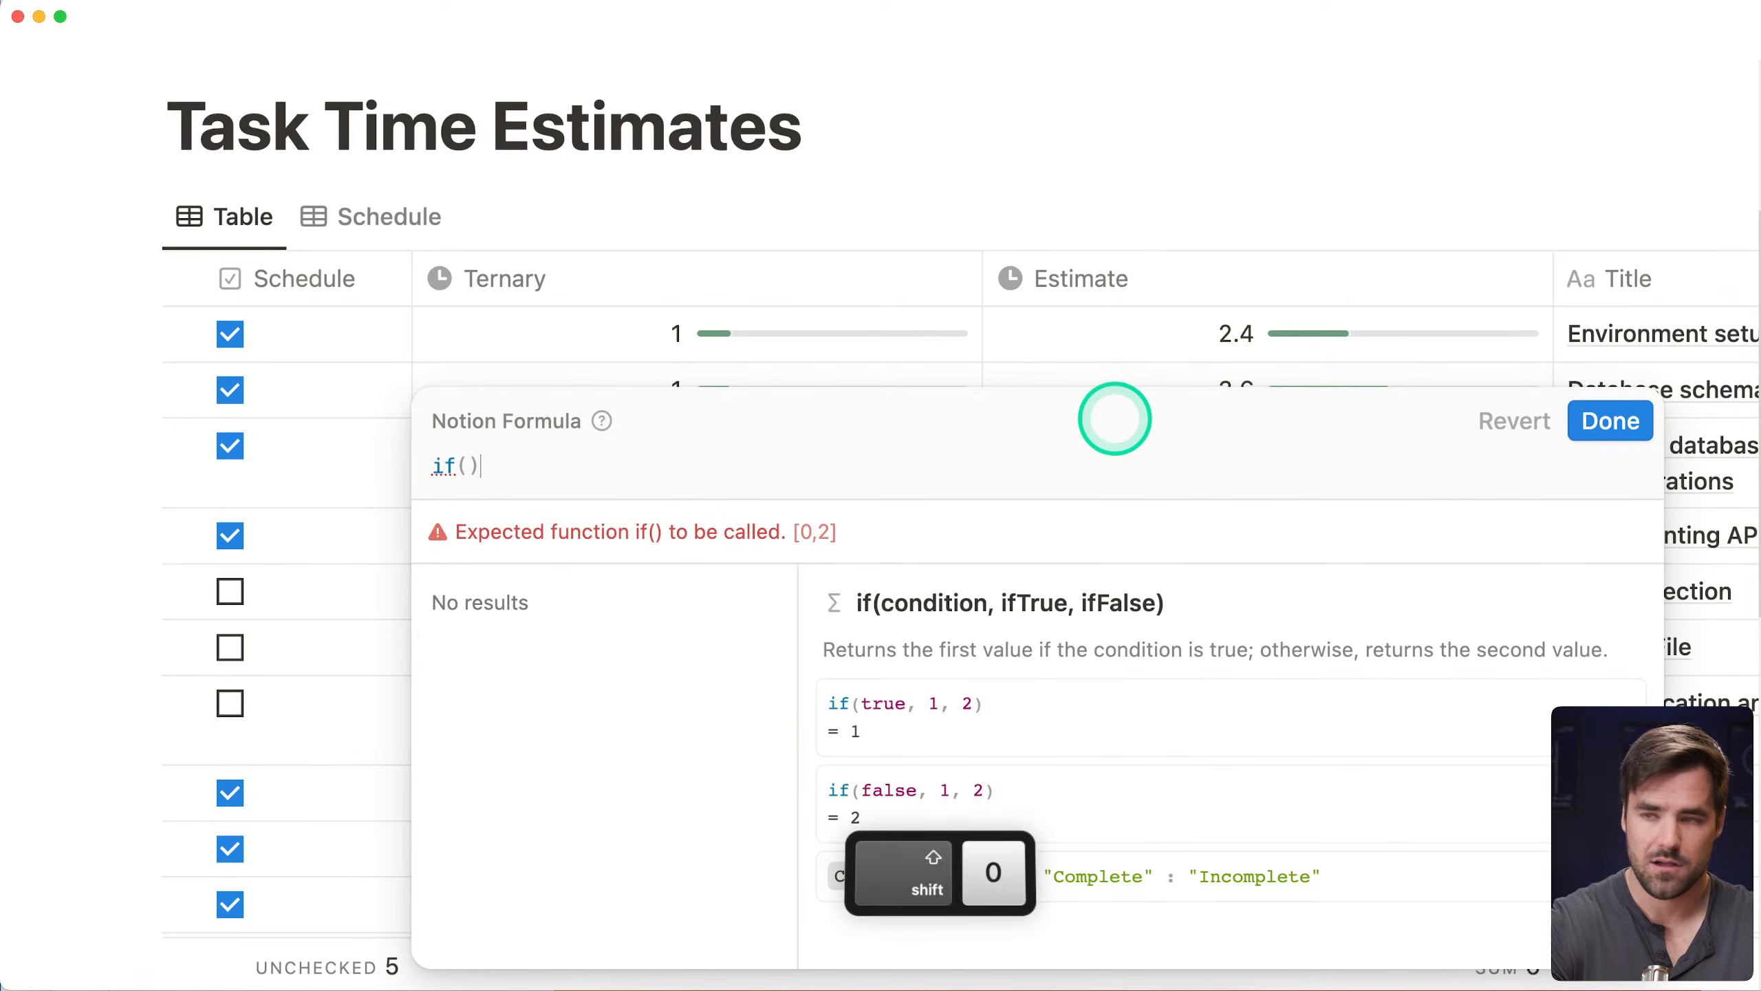
pyautogui.press('Left')
pyautogui.hotkey('shift', 'Return')
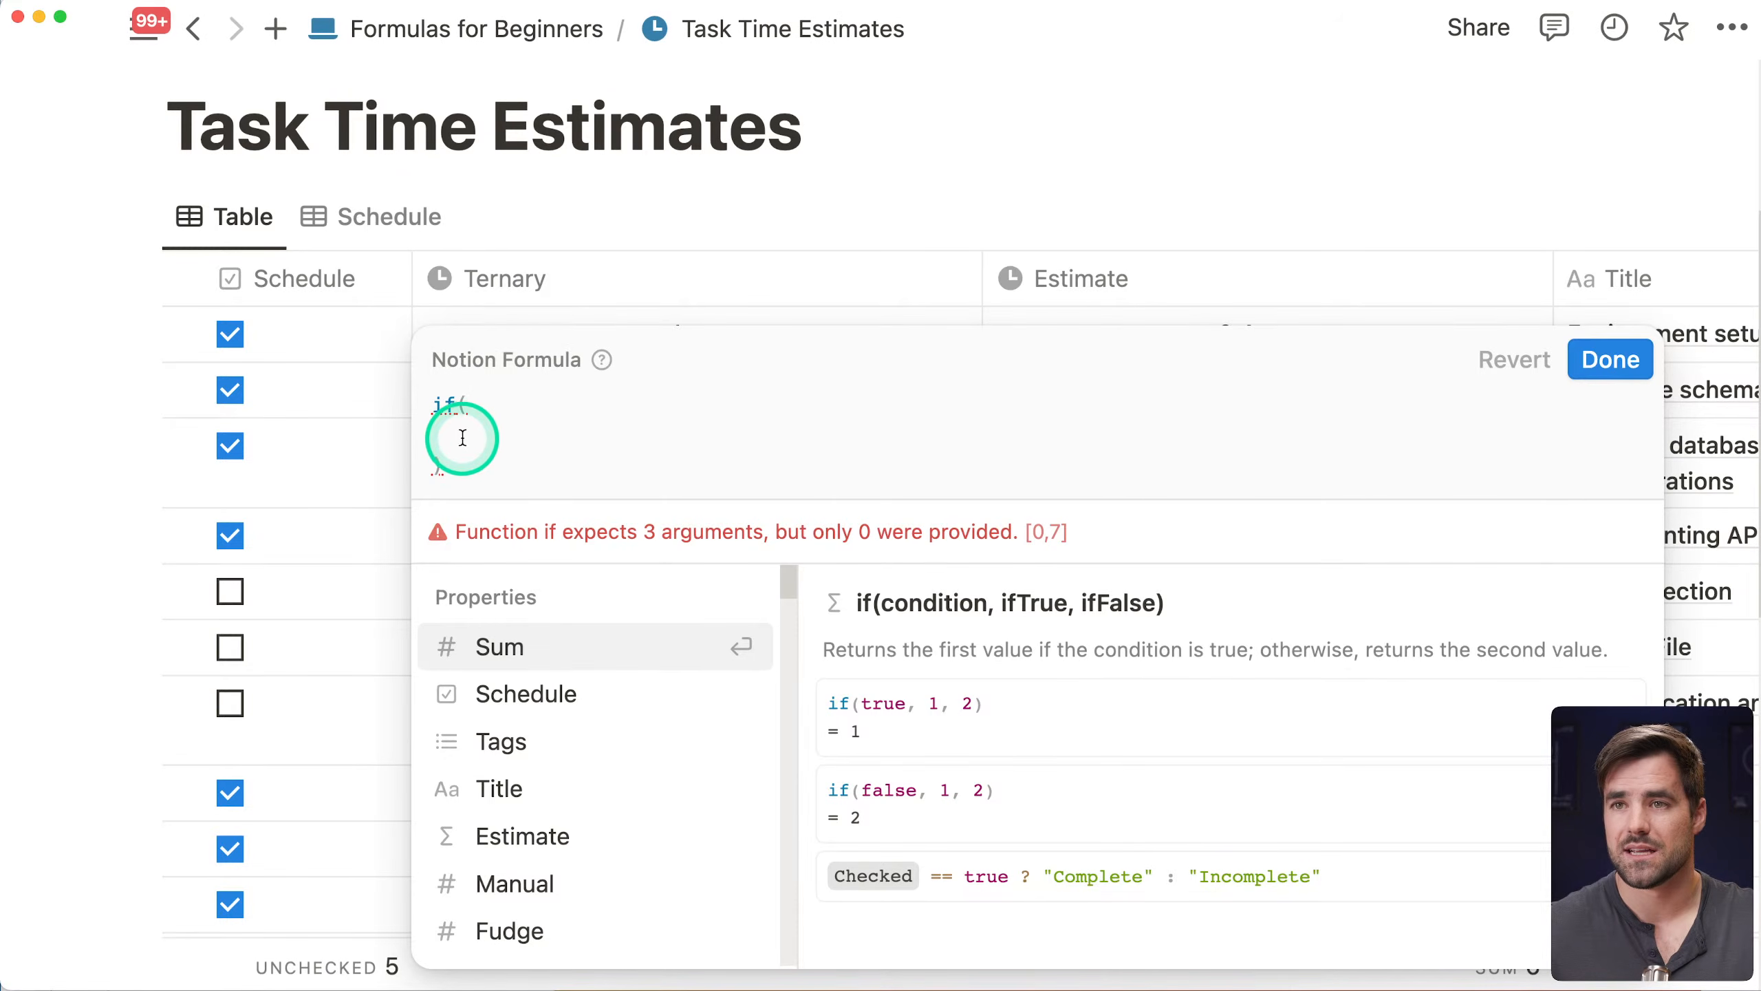
# Enter the Schedule property with a trailing comma as the first argument of the if() function
pyautogui.write('schedu')
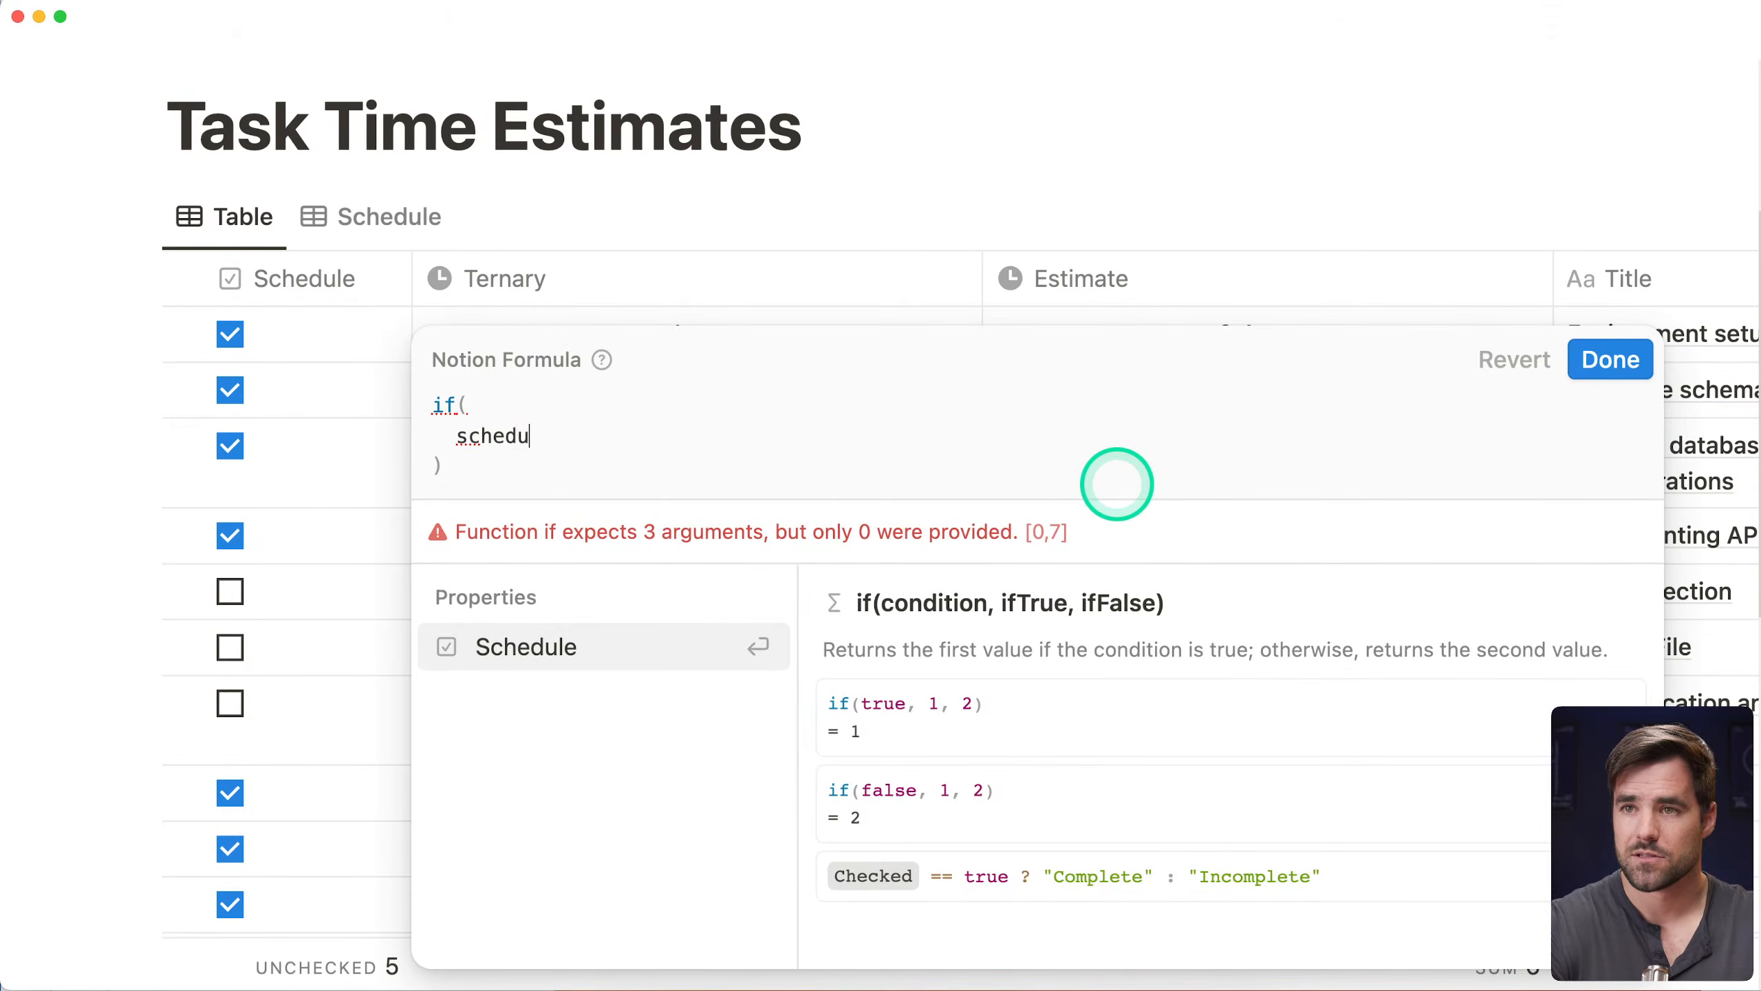
pyautogui.press('Return')
pyautogui.hotkey('shift', 'Return')
pyautogui.press('BackSpace')
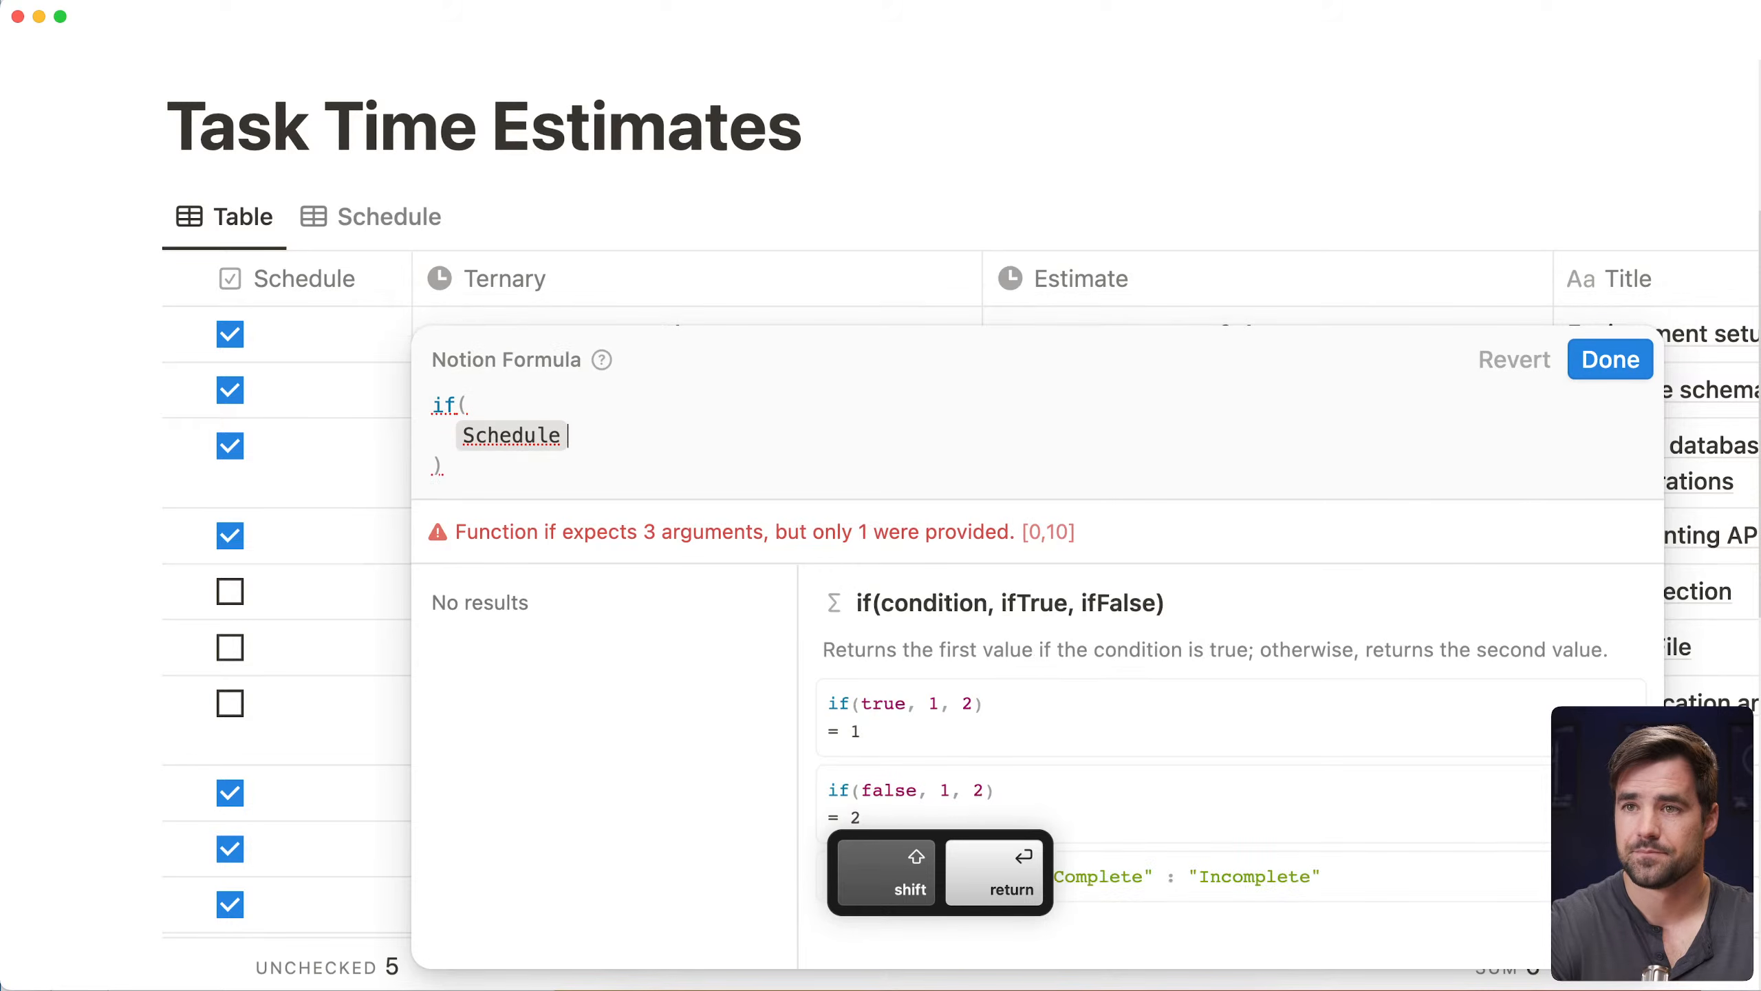
pyautogui.write(',')
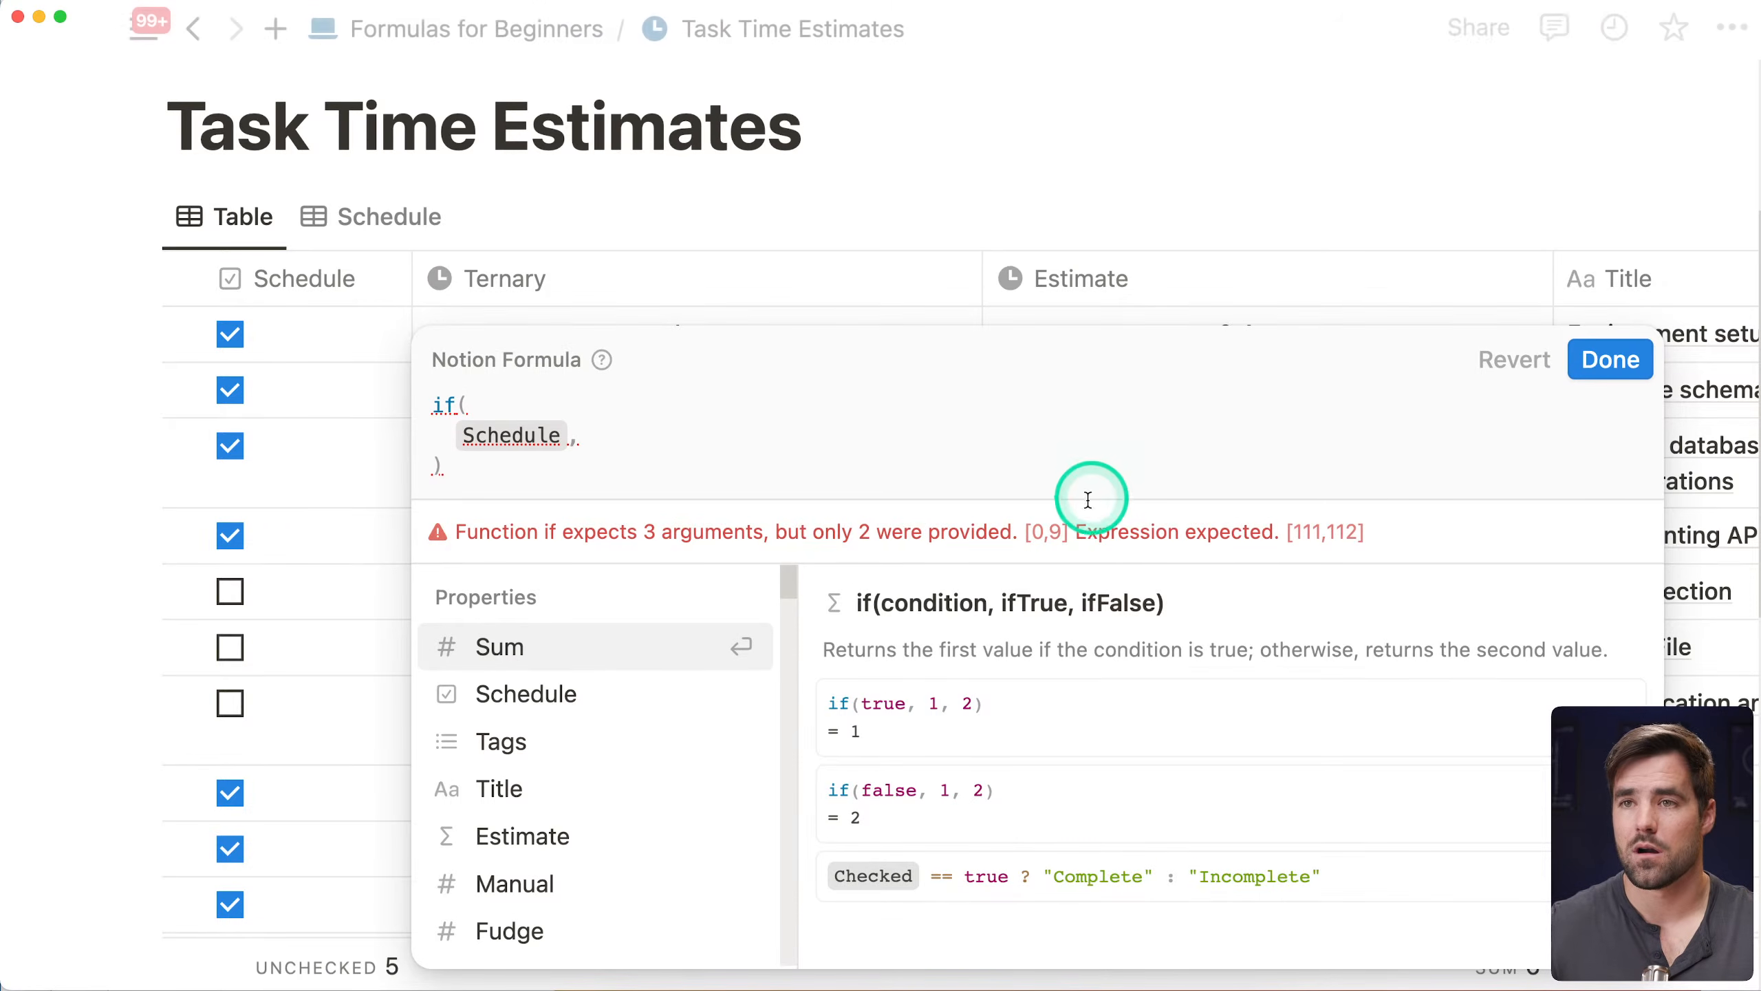
pyautogui.click(444, 406)
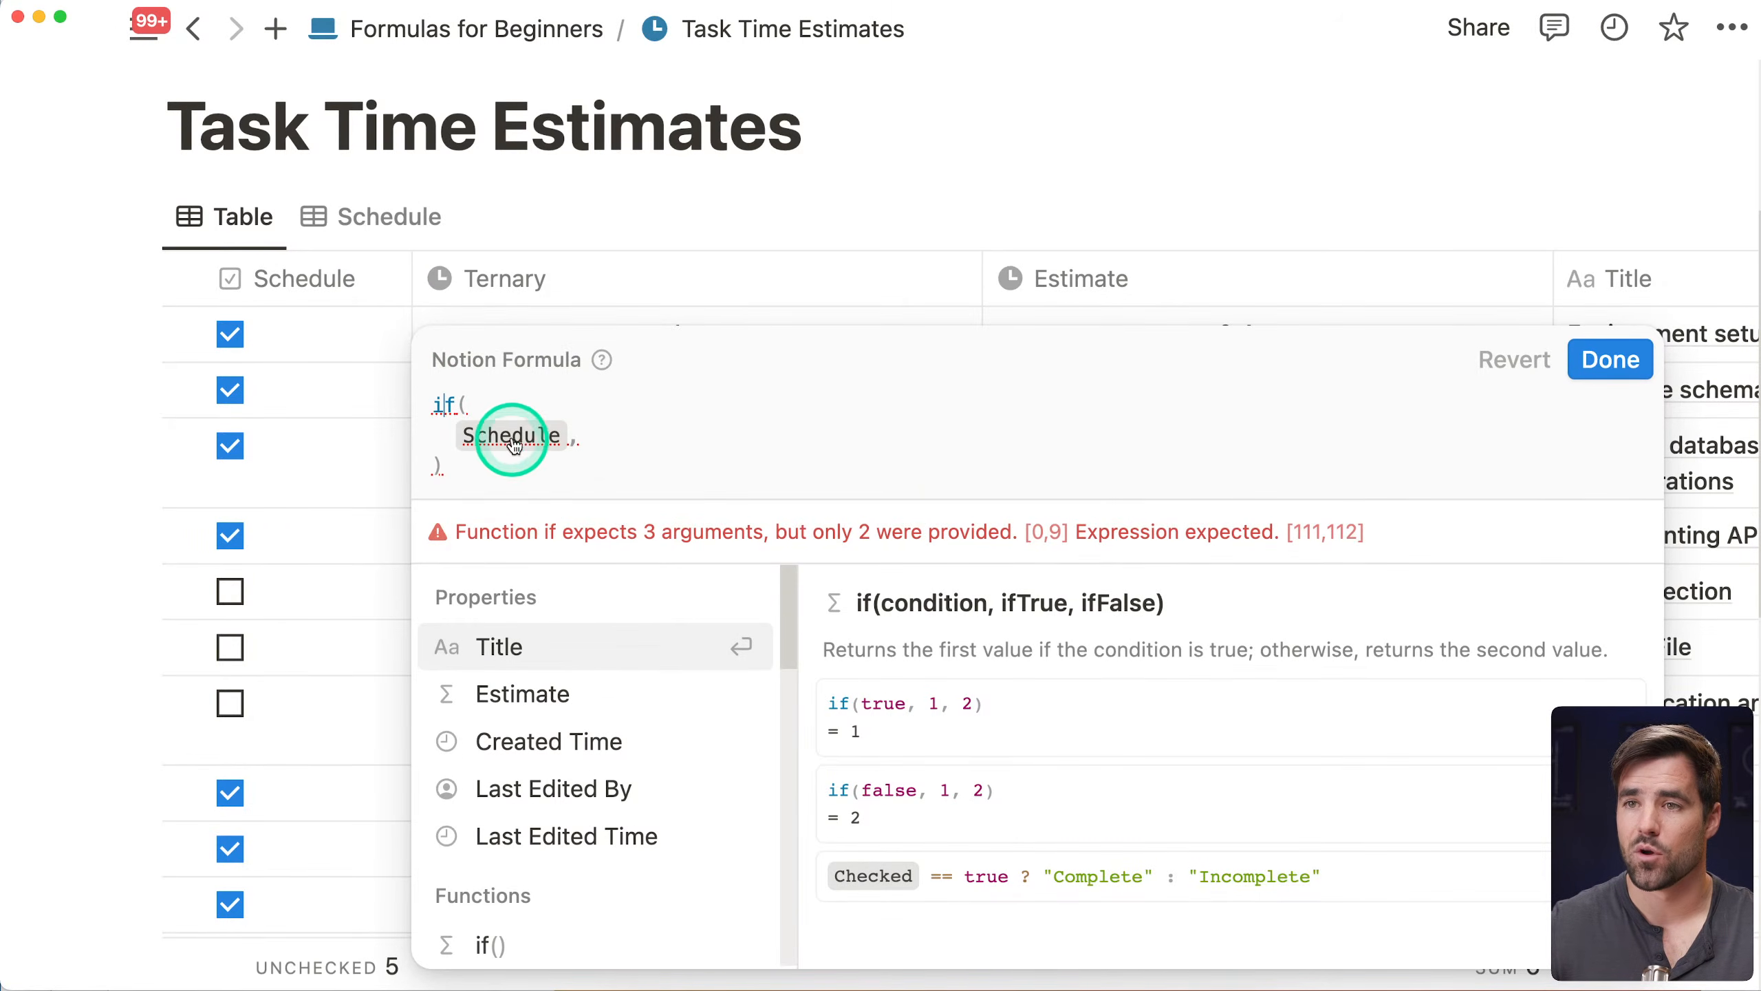
pyautogui.click(647, 434)
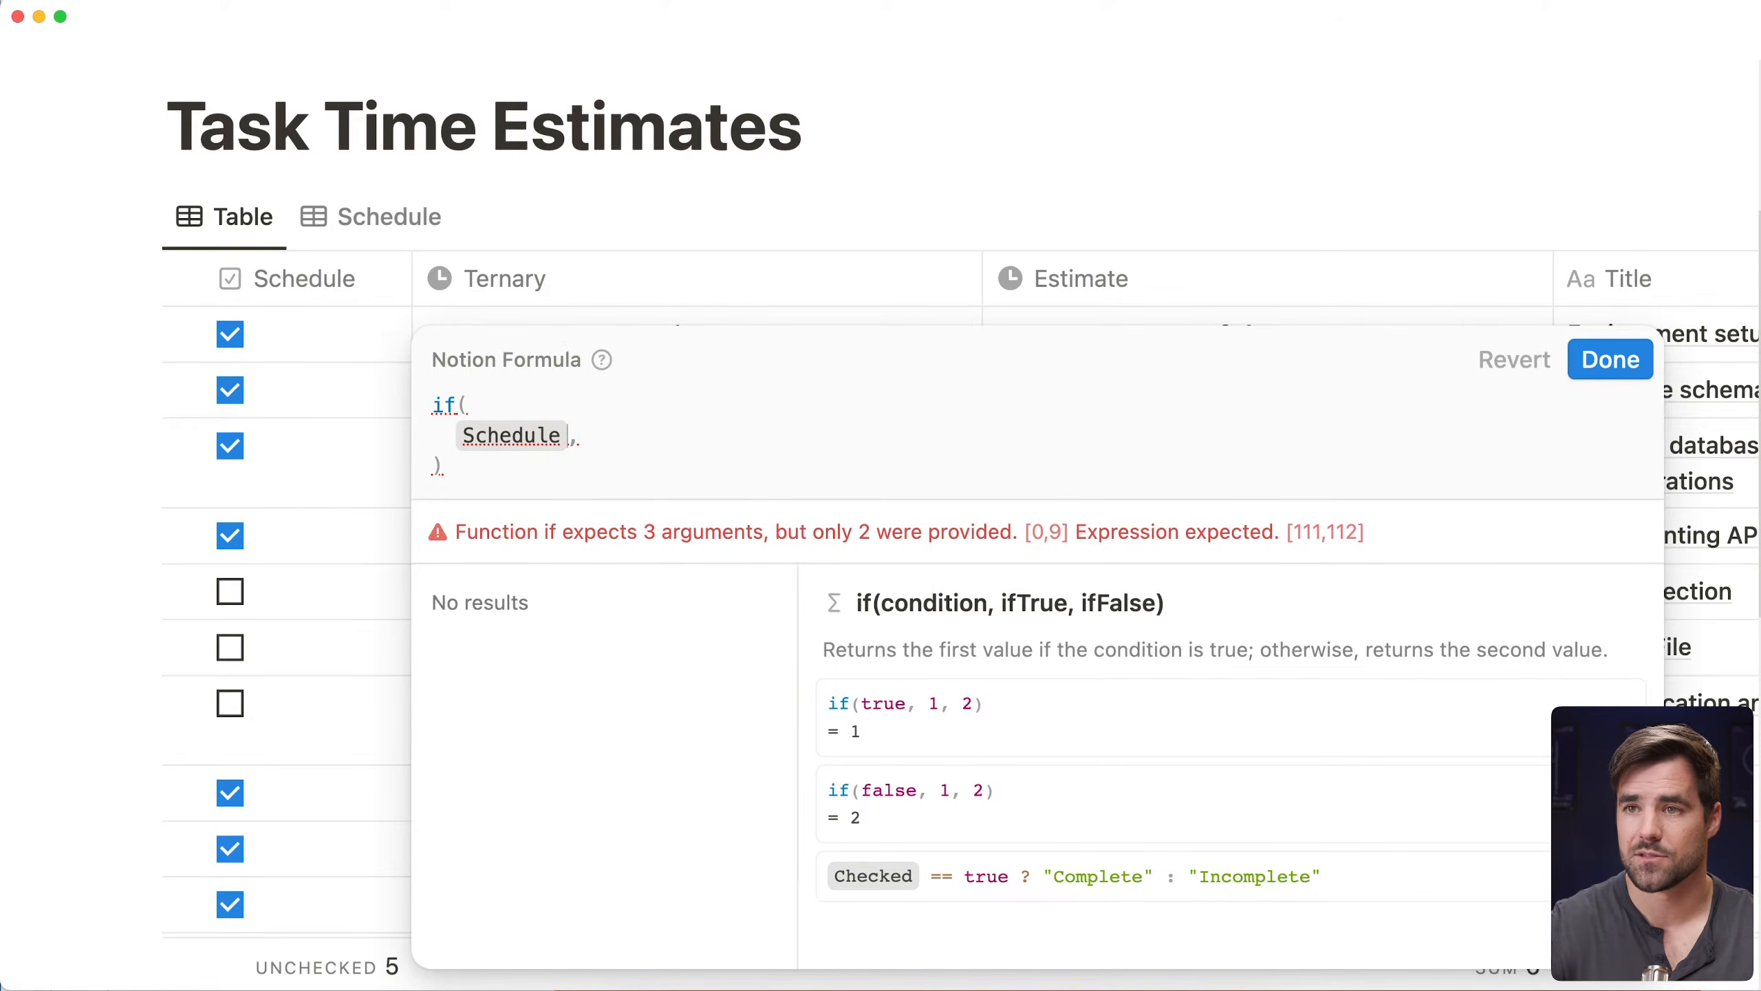
# Add 1 and 0 as the second and third if() arguments on separate lines, and save the formula
pyautogui.hotkey('shift', 'Return')
pyautogui.write('1,')
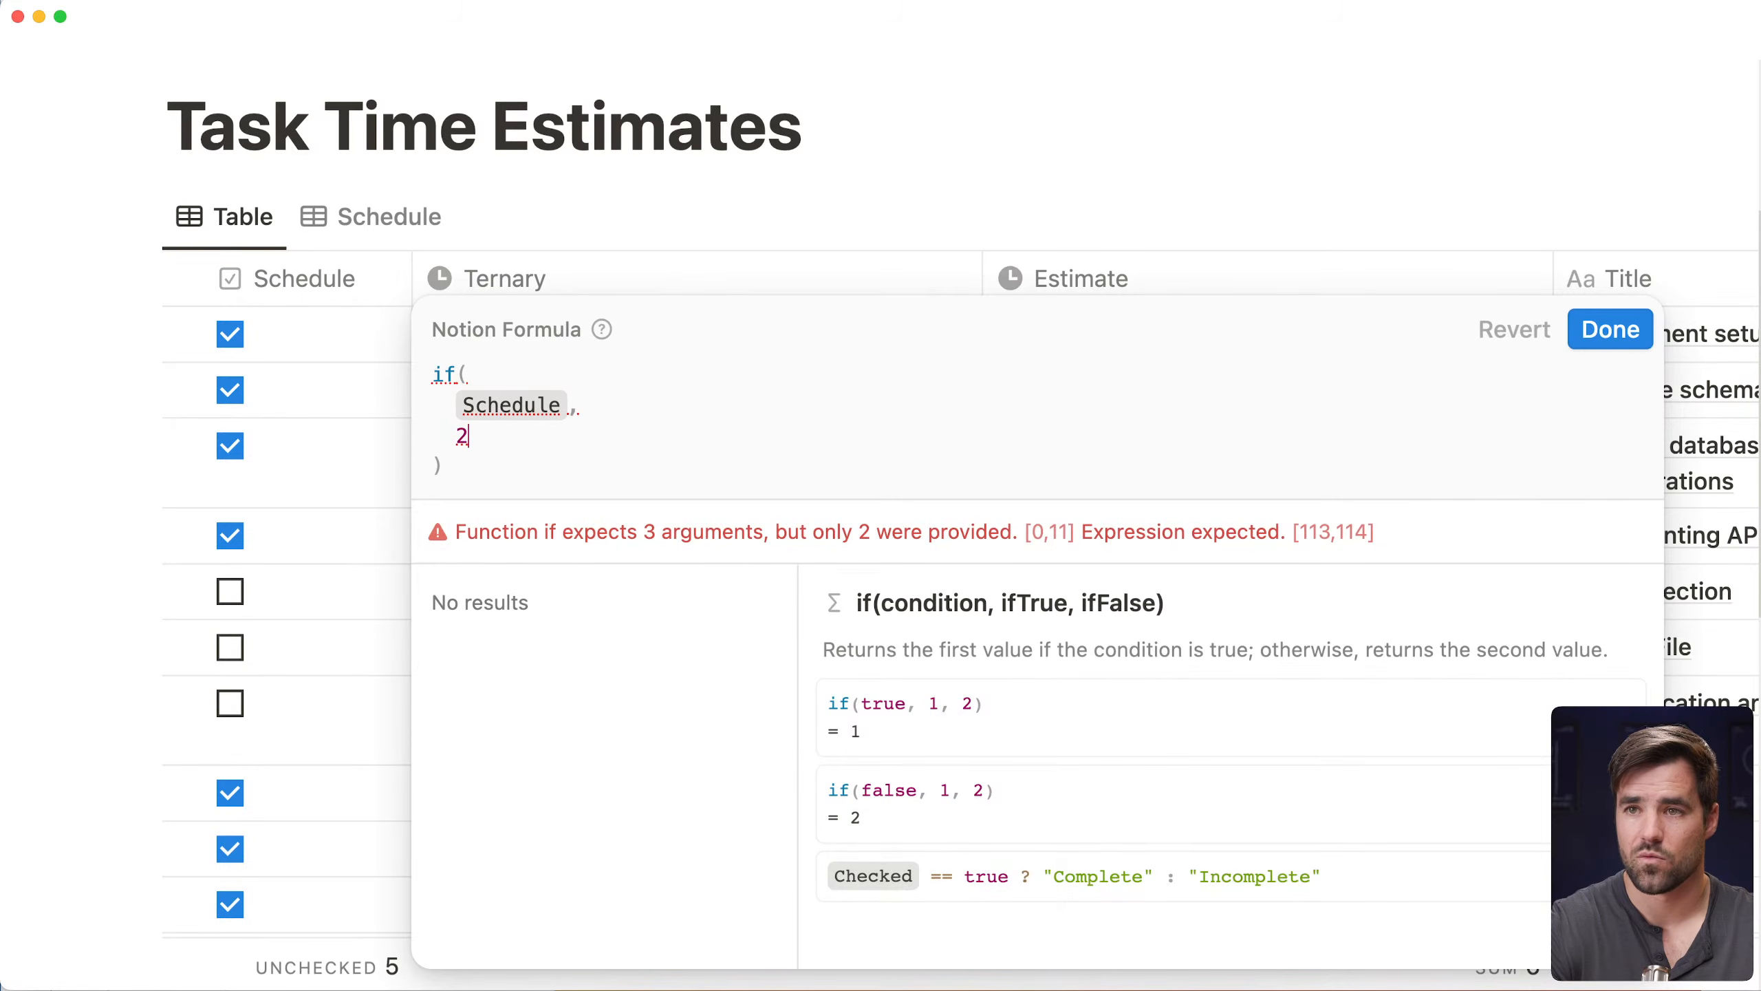
pyautogui.hotkey('shift', 'Return')
pyautogui.write('0')
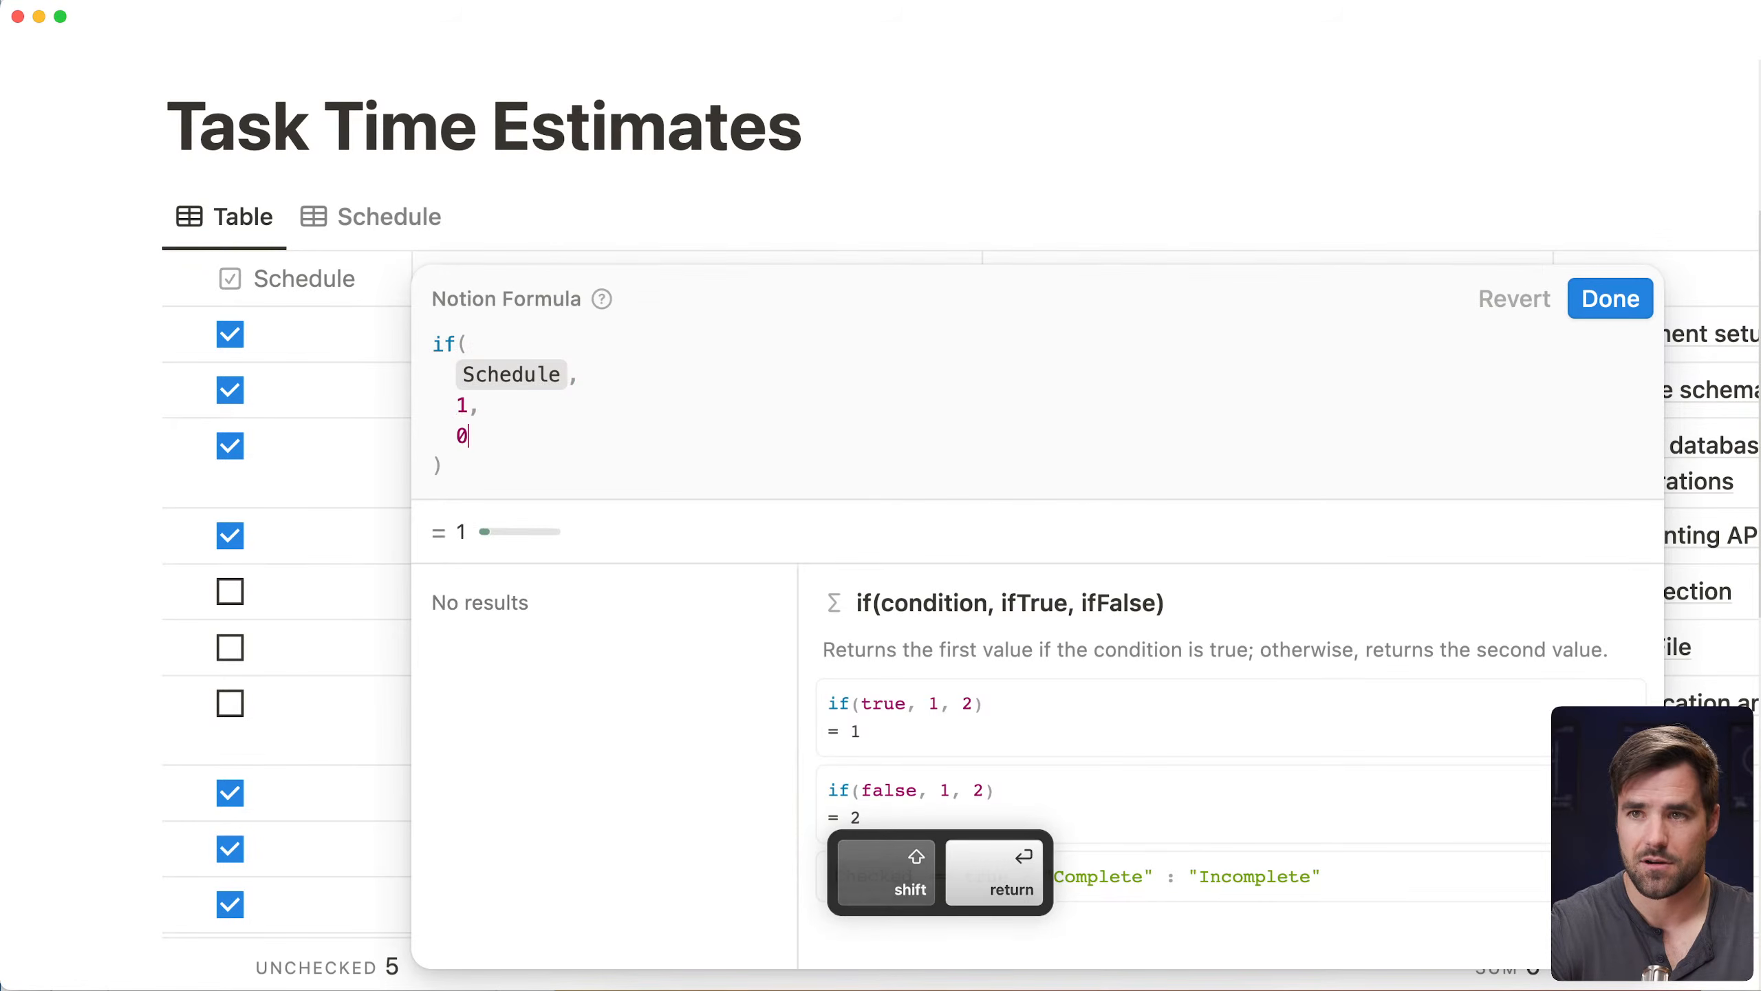
pyautogui.click(1627, 300)
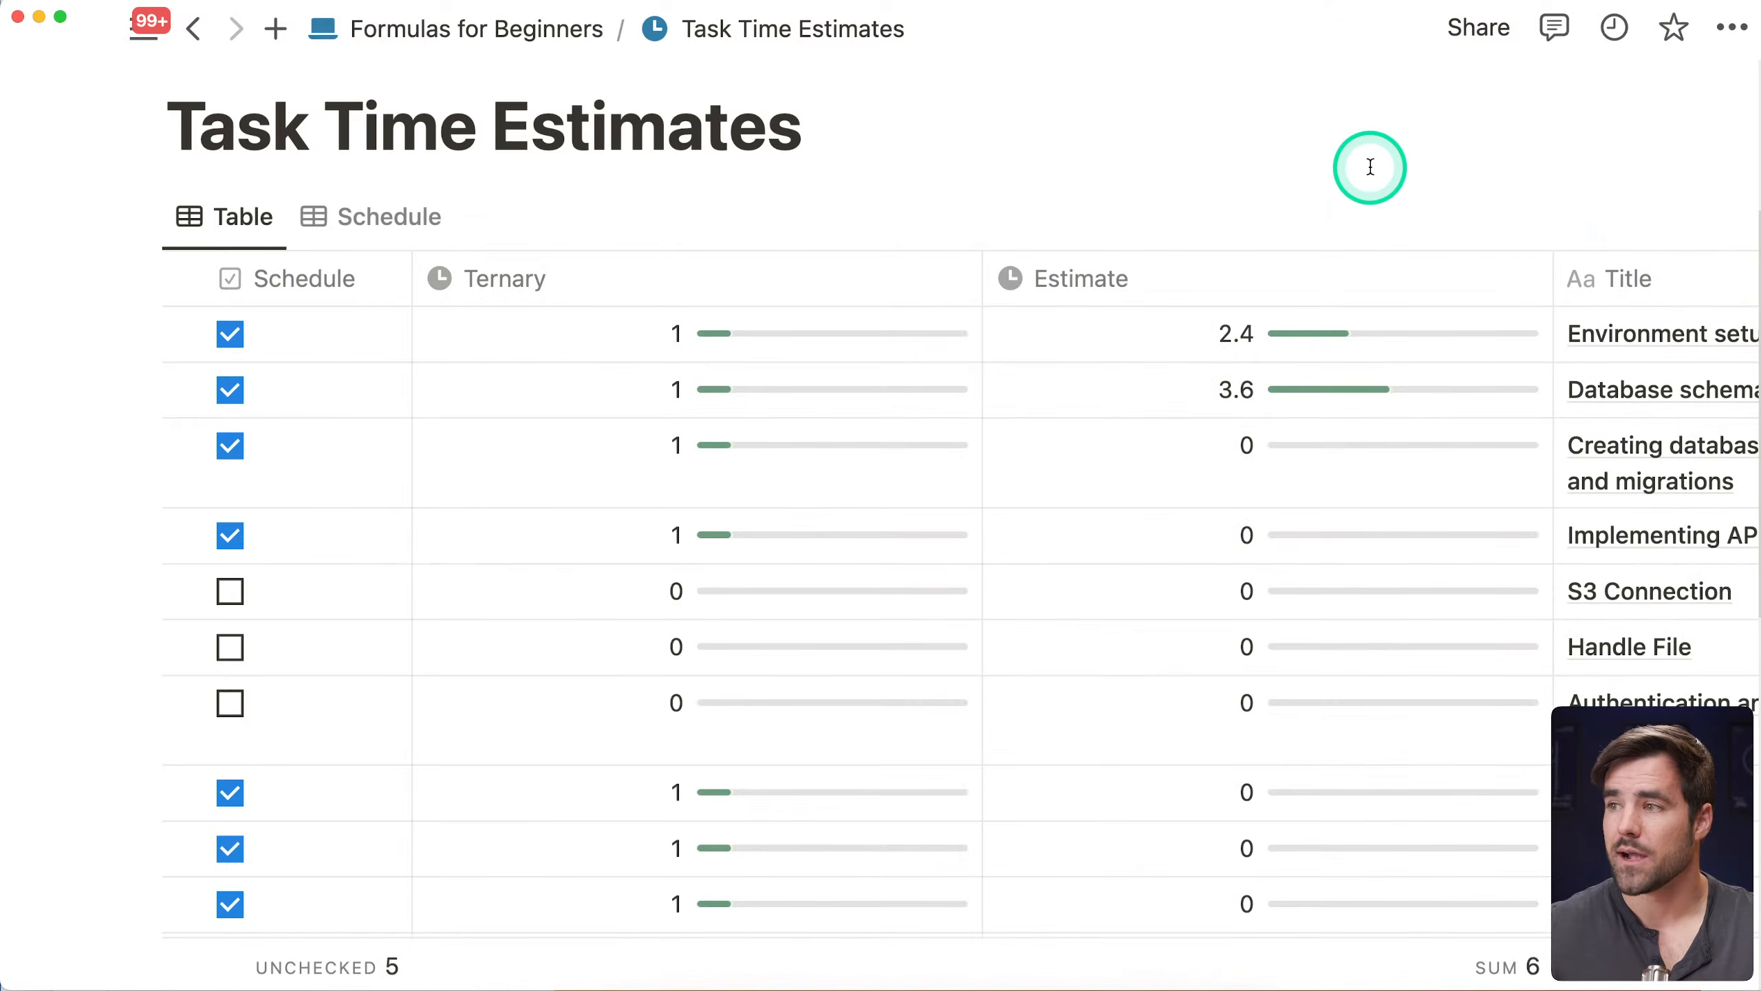
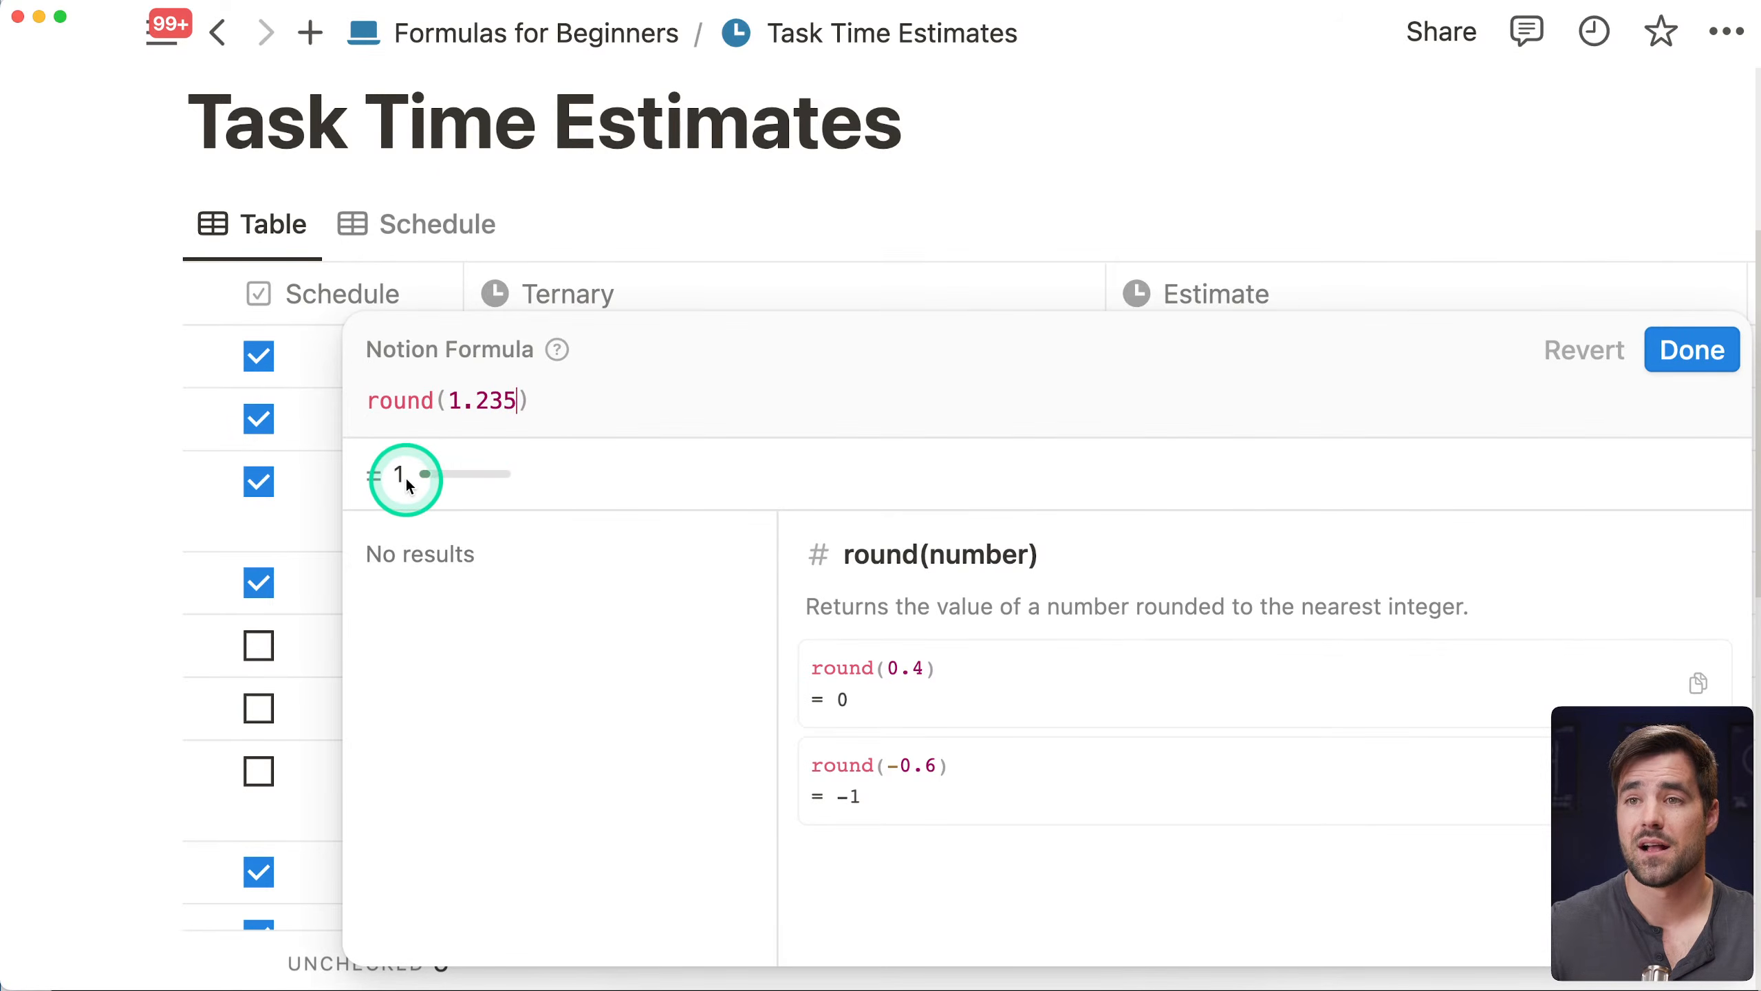
# Extend the Ternary property's rounding example to round(1.235 * 100) / 100 and save it
pyautogui.write('* 100')
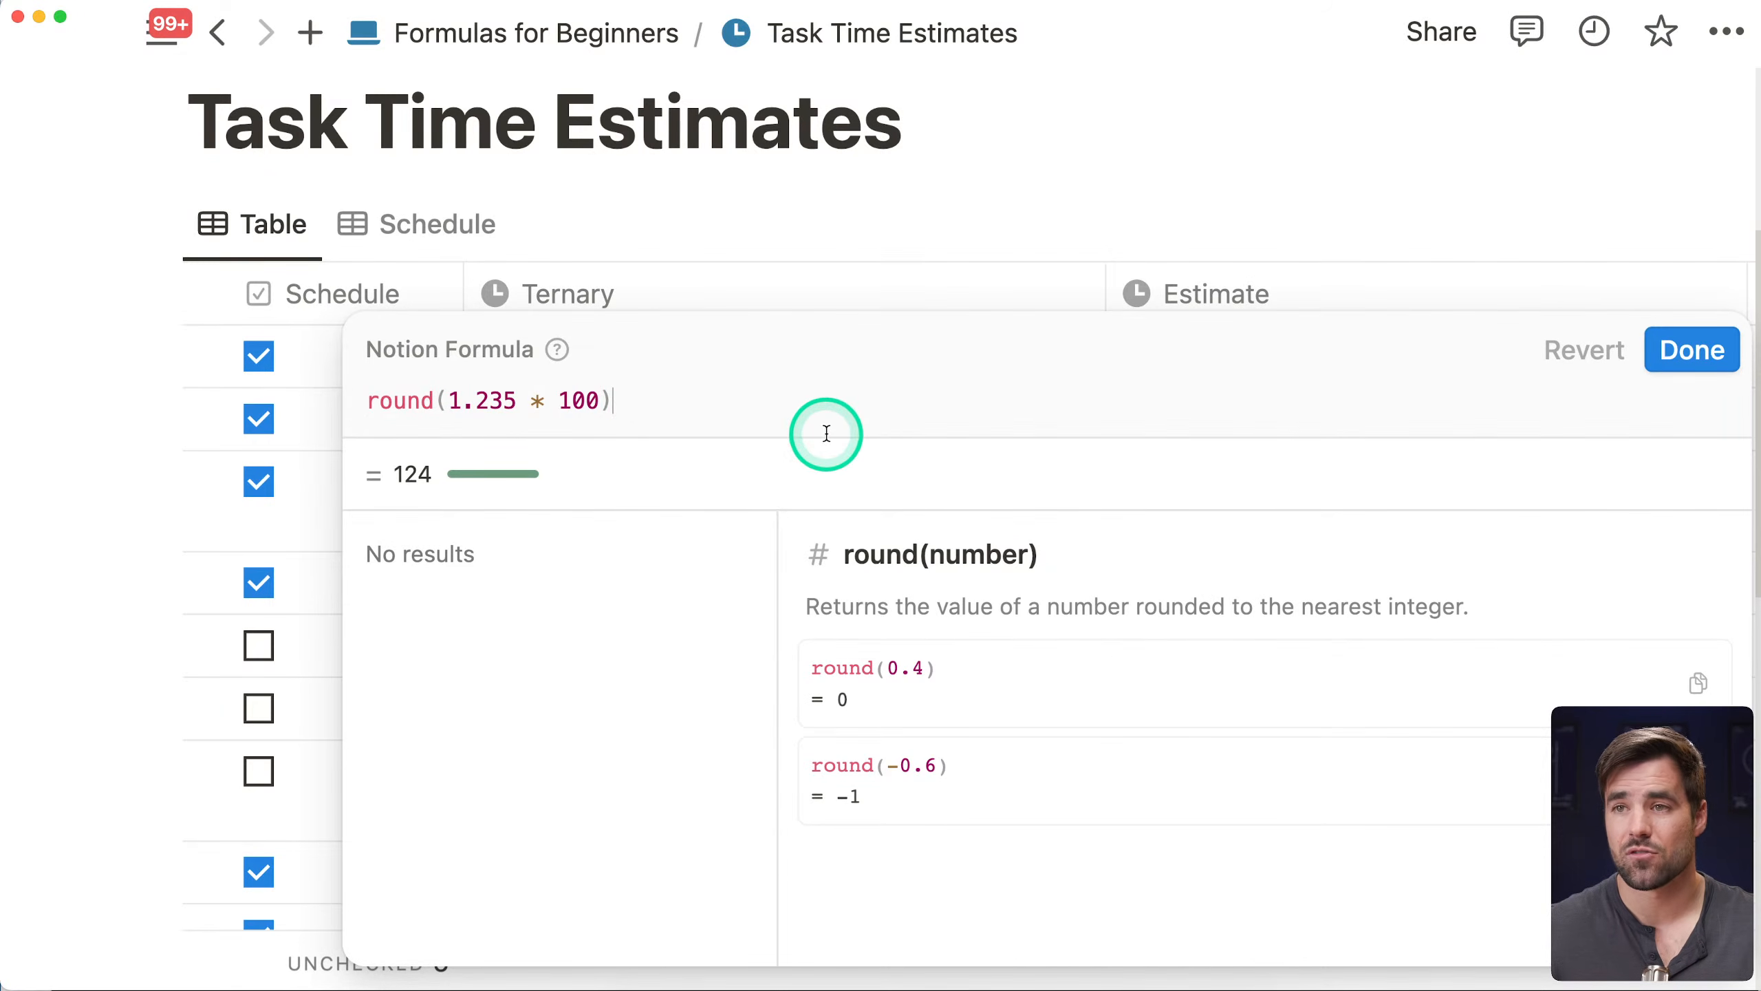
pyautogui.write('/ 100')
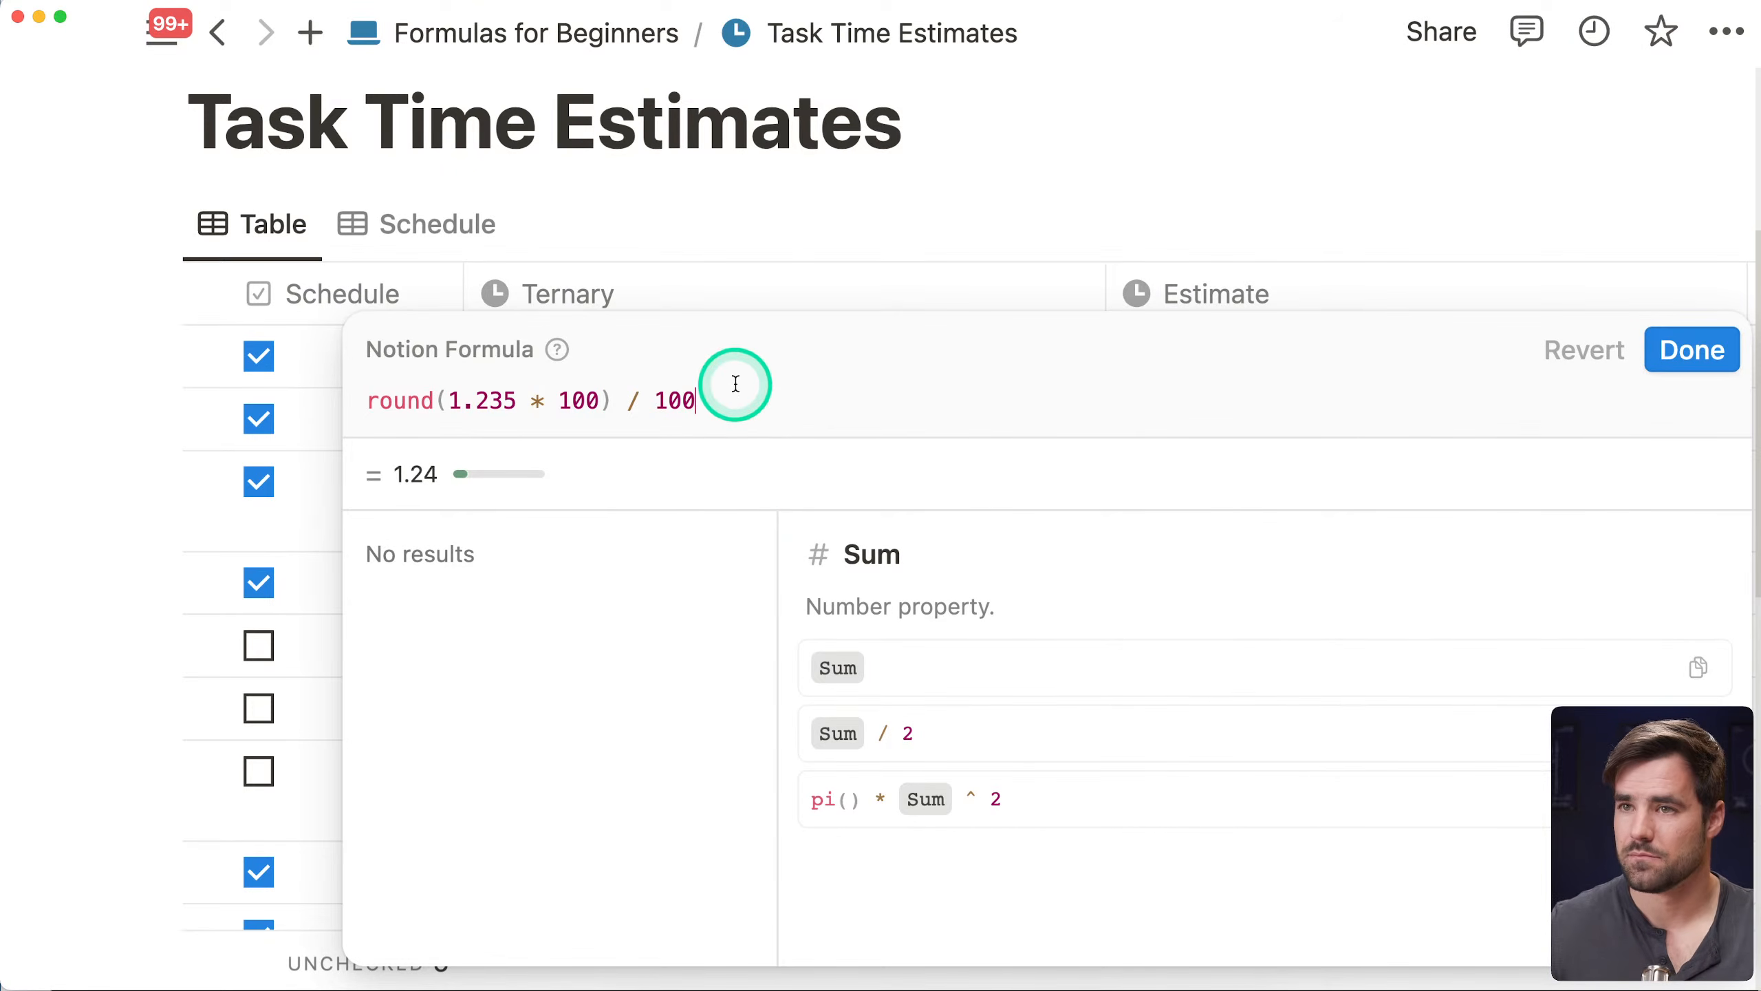
pyautogui.click(1698, 353)
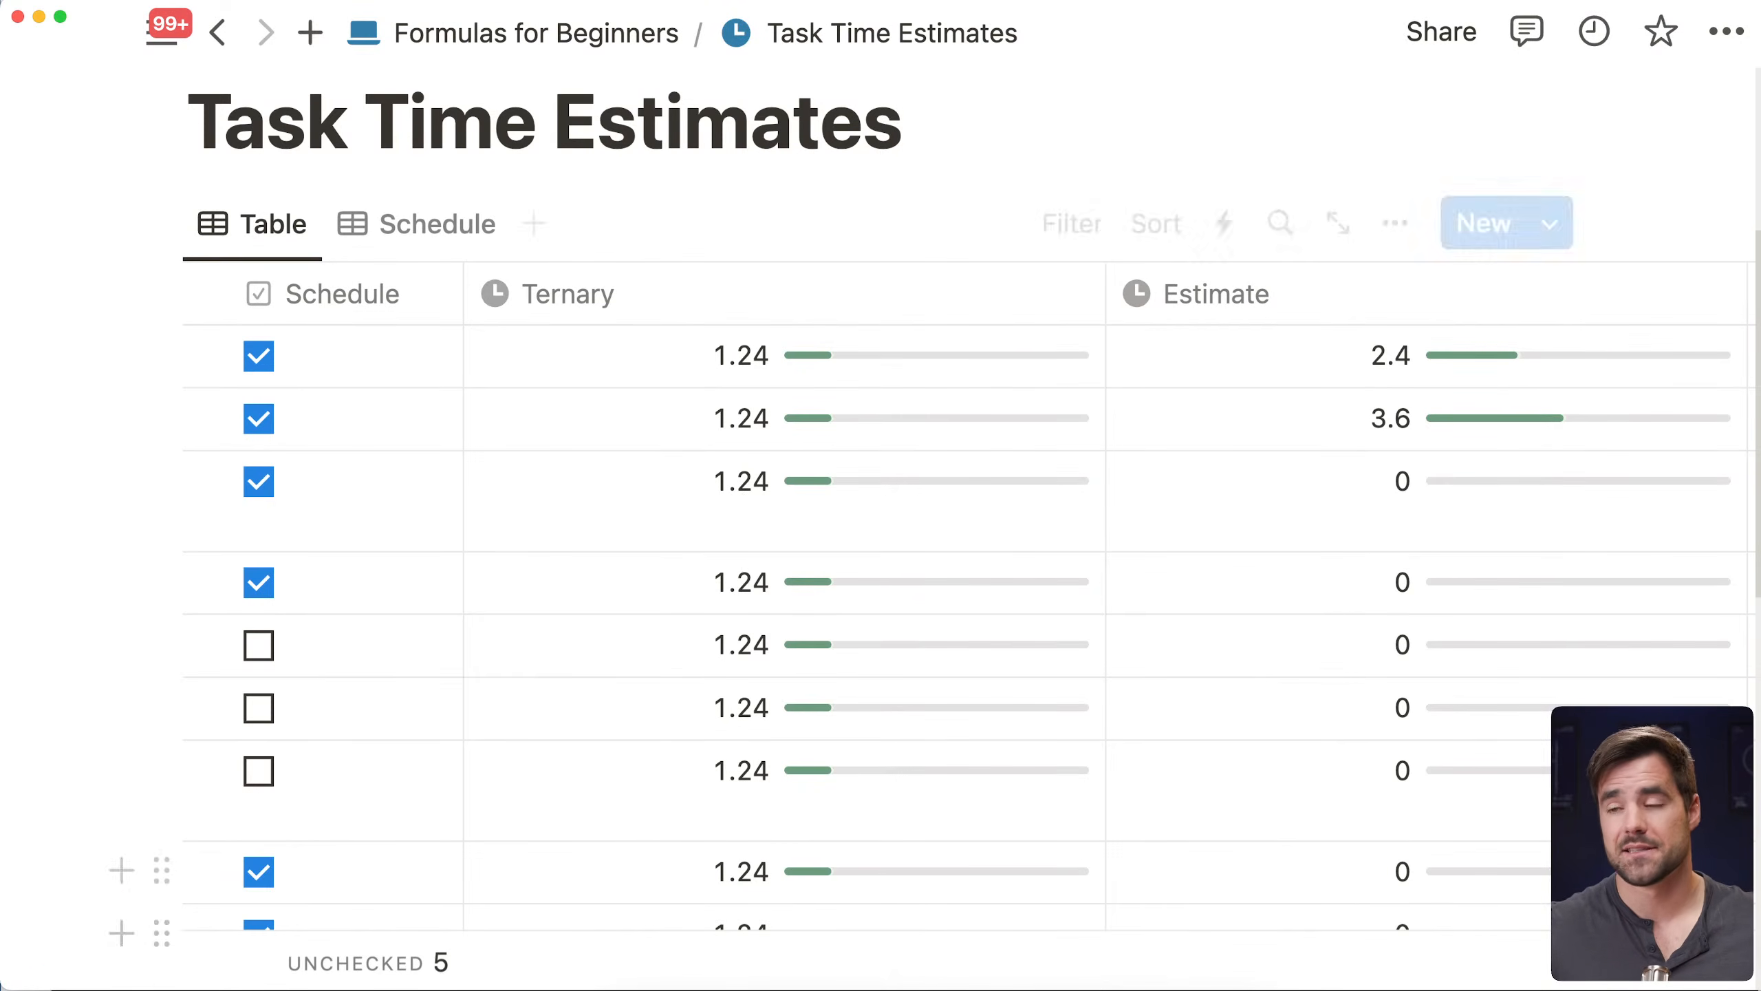
# Switch to the browser to view the Rounding Functions diagram on the round() reference page
pyautogui.click(674, 986)
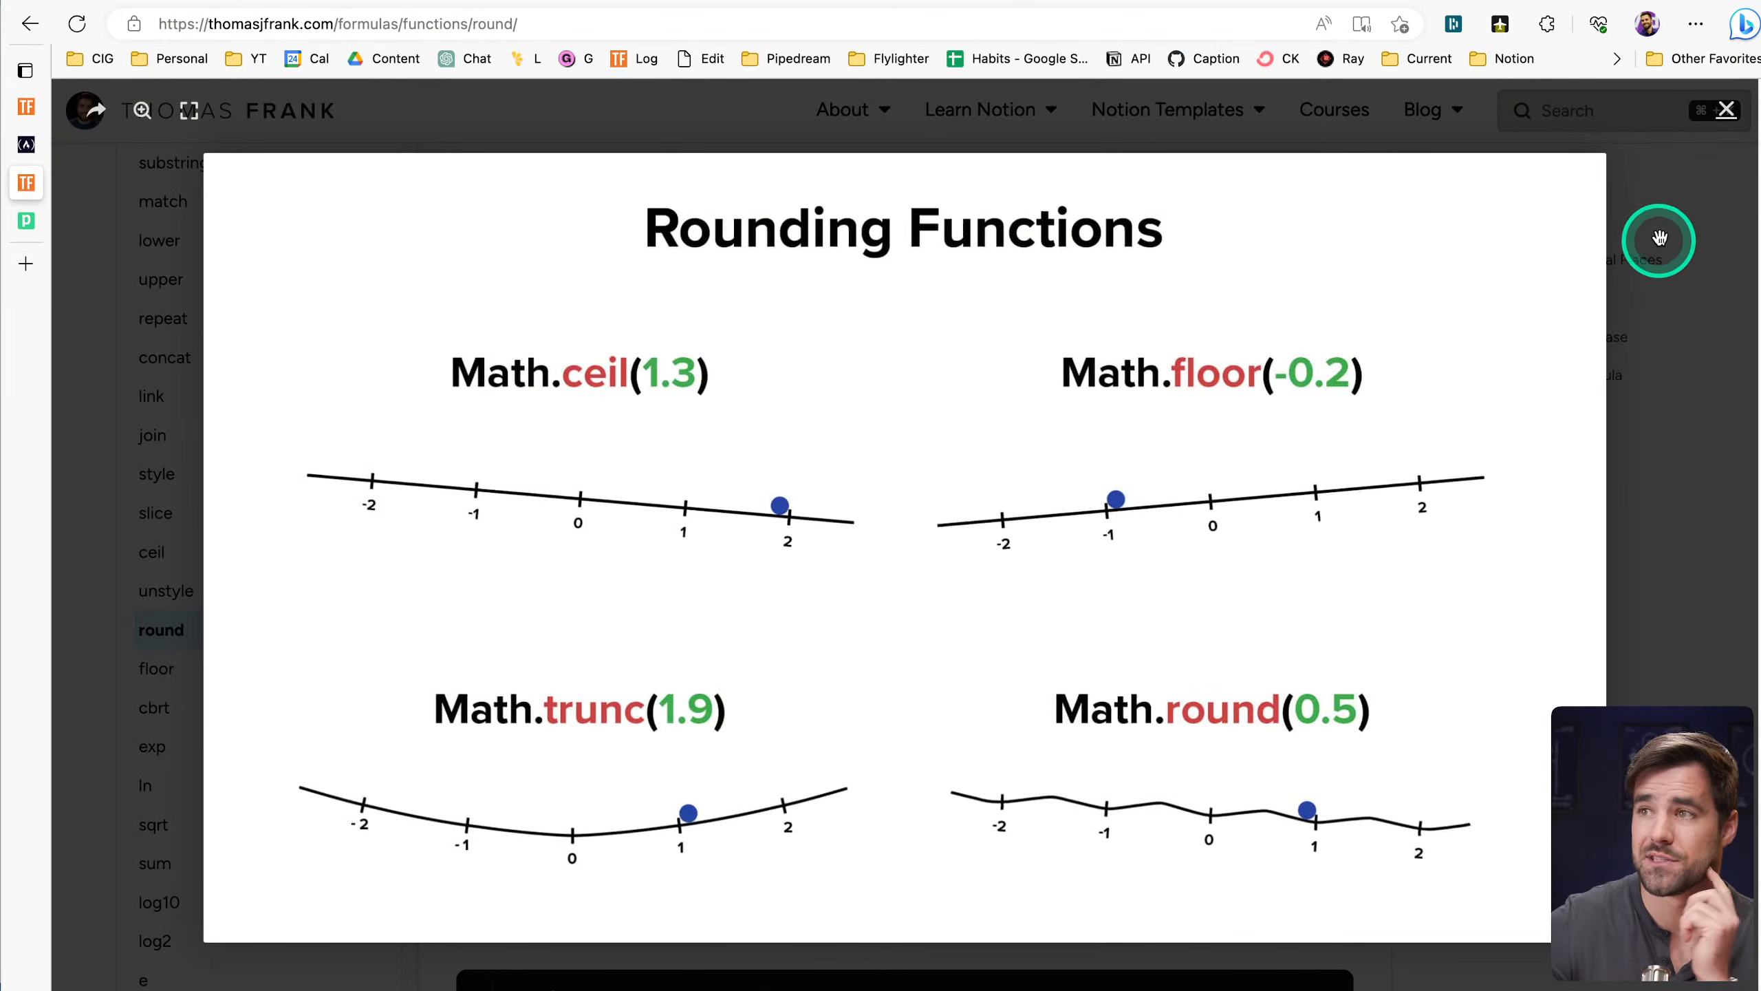
# Close the rounding diagram and open the floor() reference page to examine its "Trunc" Property Formula example
pyautogui.click(1726, 110)
pyautogui.scroll(-8, 1481, 680)
pyautogui.scroll(-10, 1483, 681)
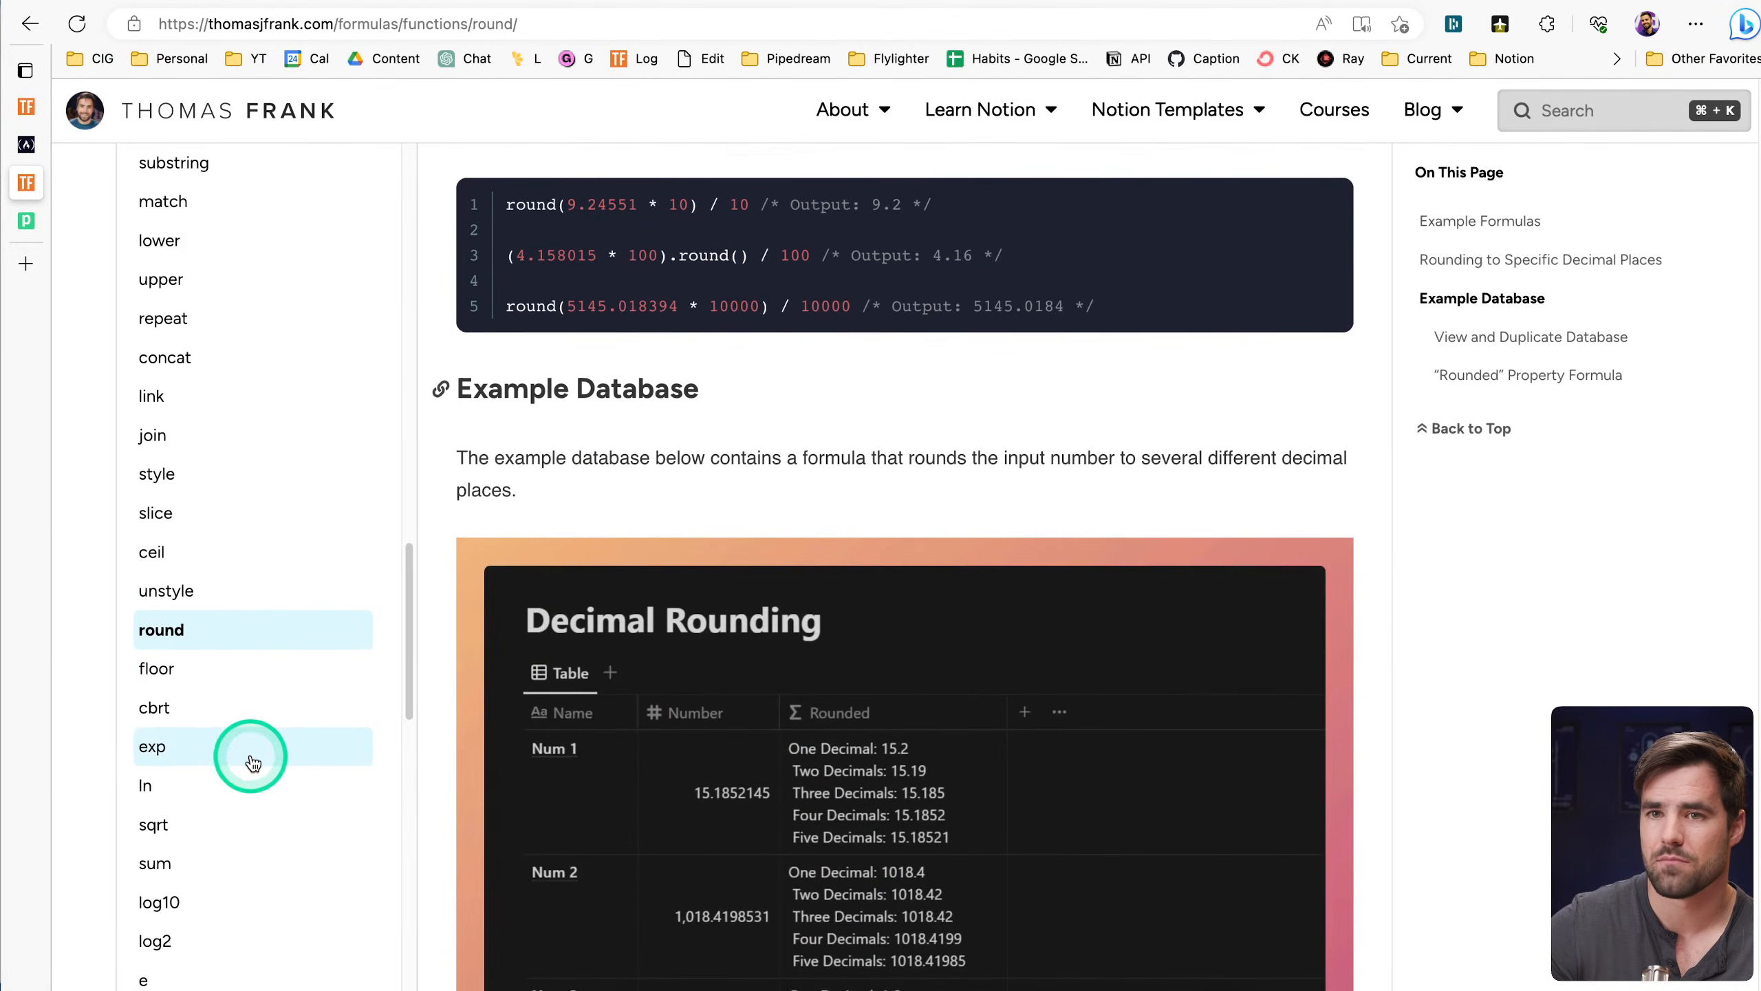
pyautogui.click(186, 671)
pyautogui.scroll(-15, 1203, 730)
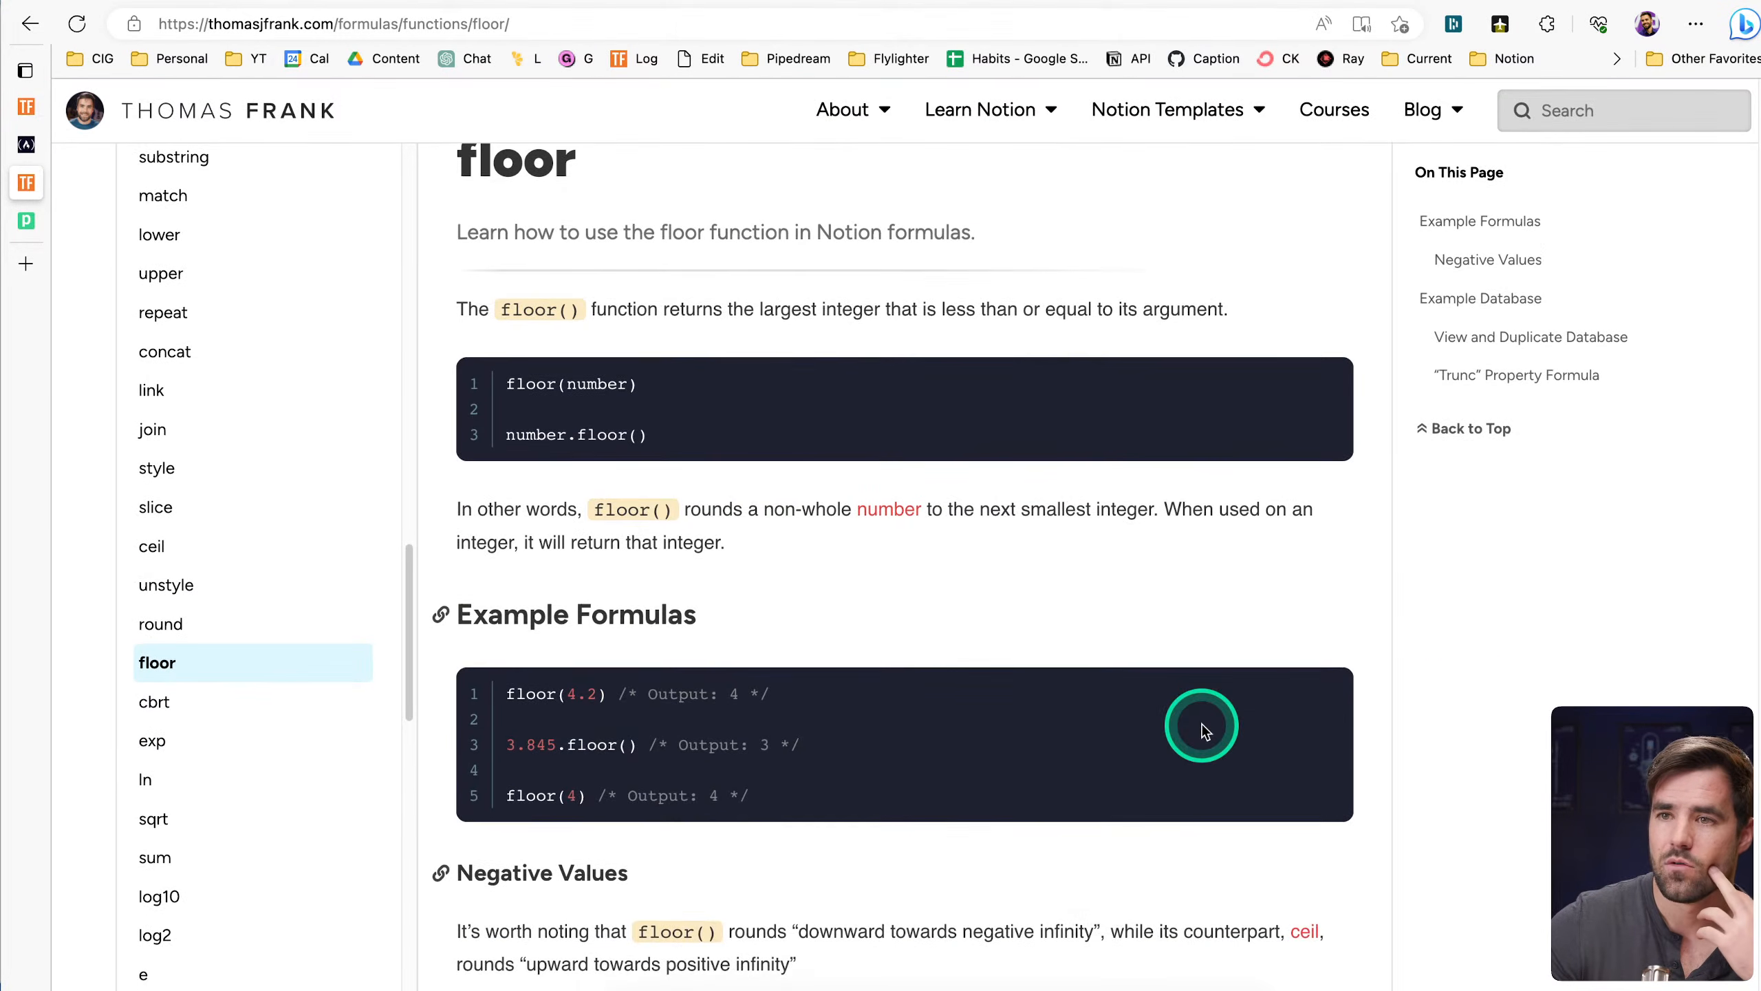
pyautogui.scroll(-20, 1203, 730)
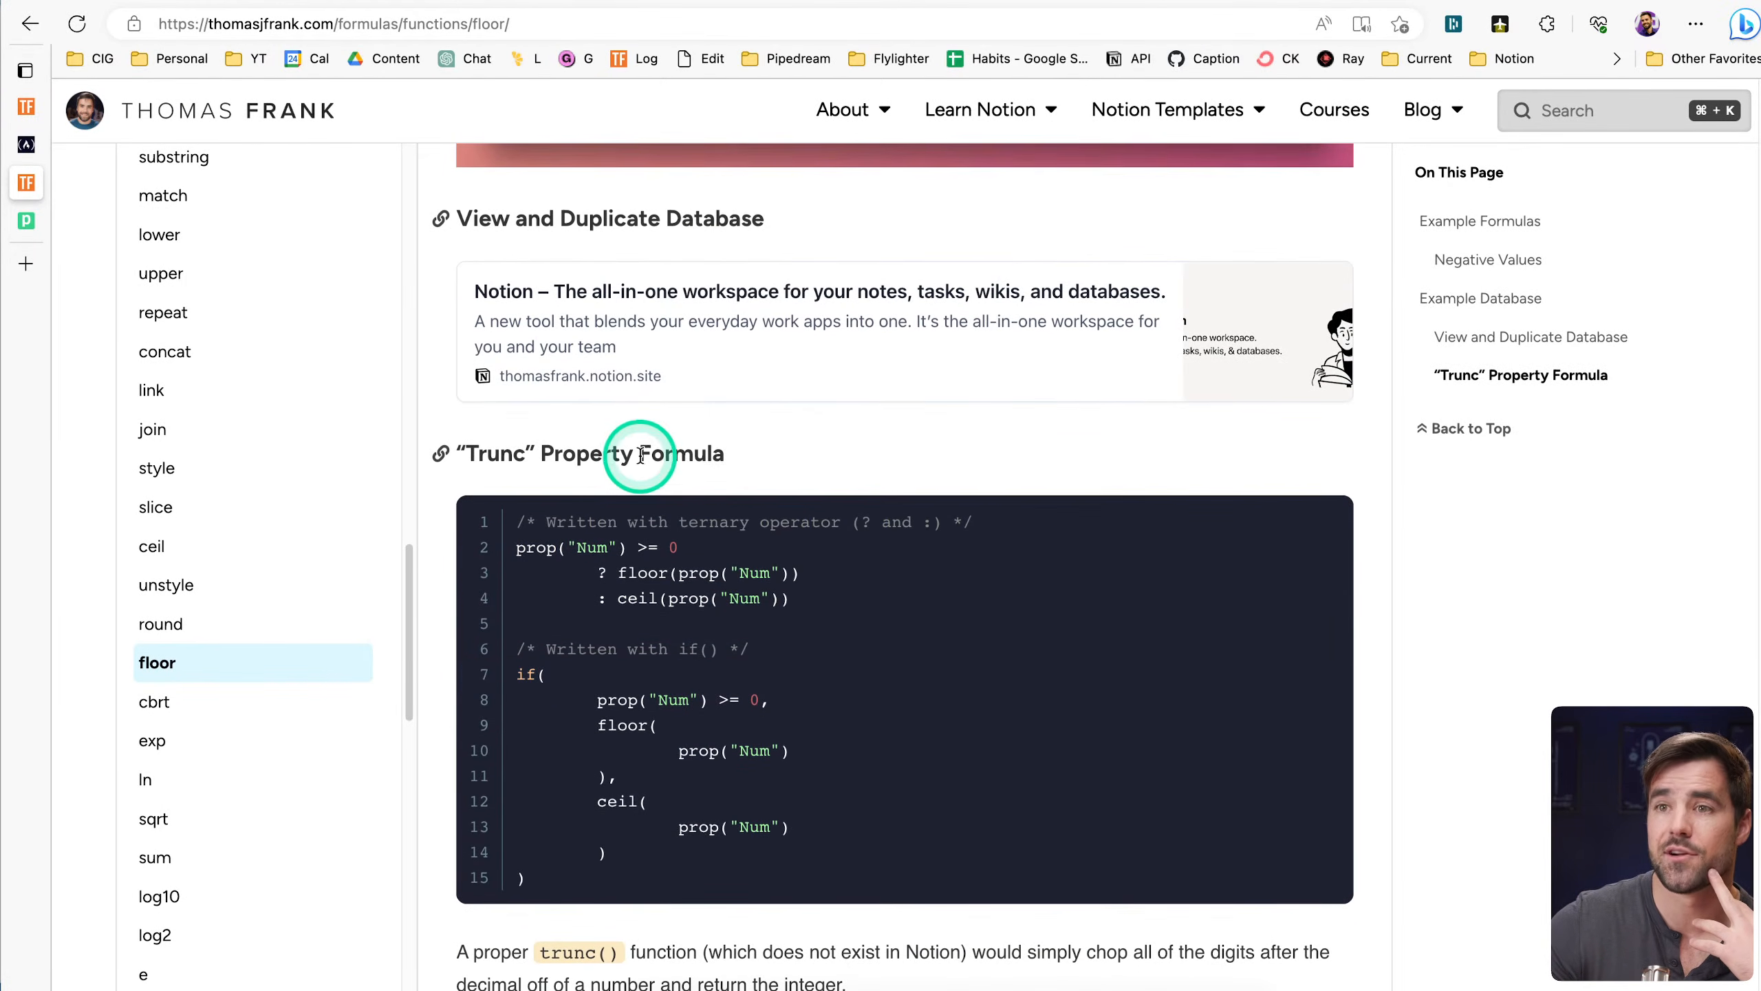
pyautogui.moveTo(763, 456); pyautogui.dragTo(465, 469)
pyautogui.click(758, 455)
pyautogui.scroll(-1, 758, 455)
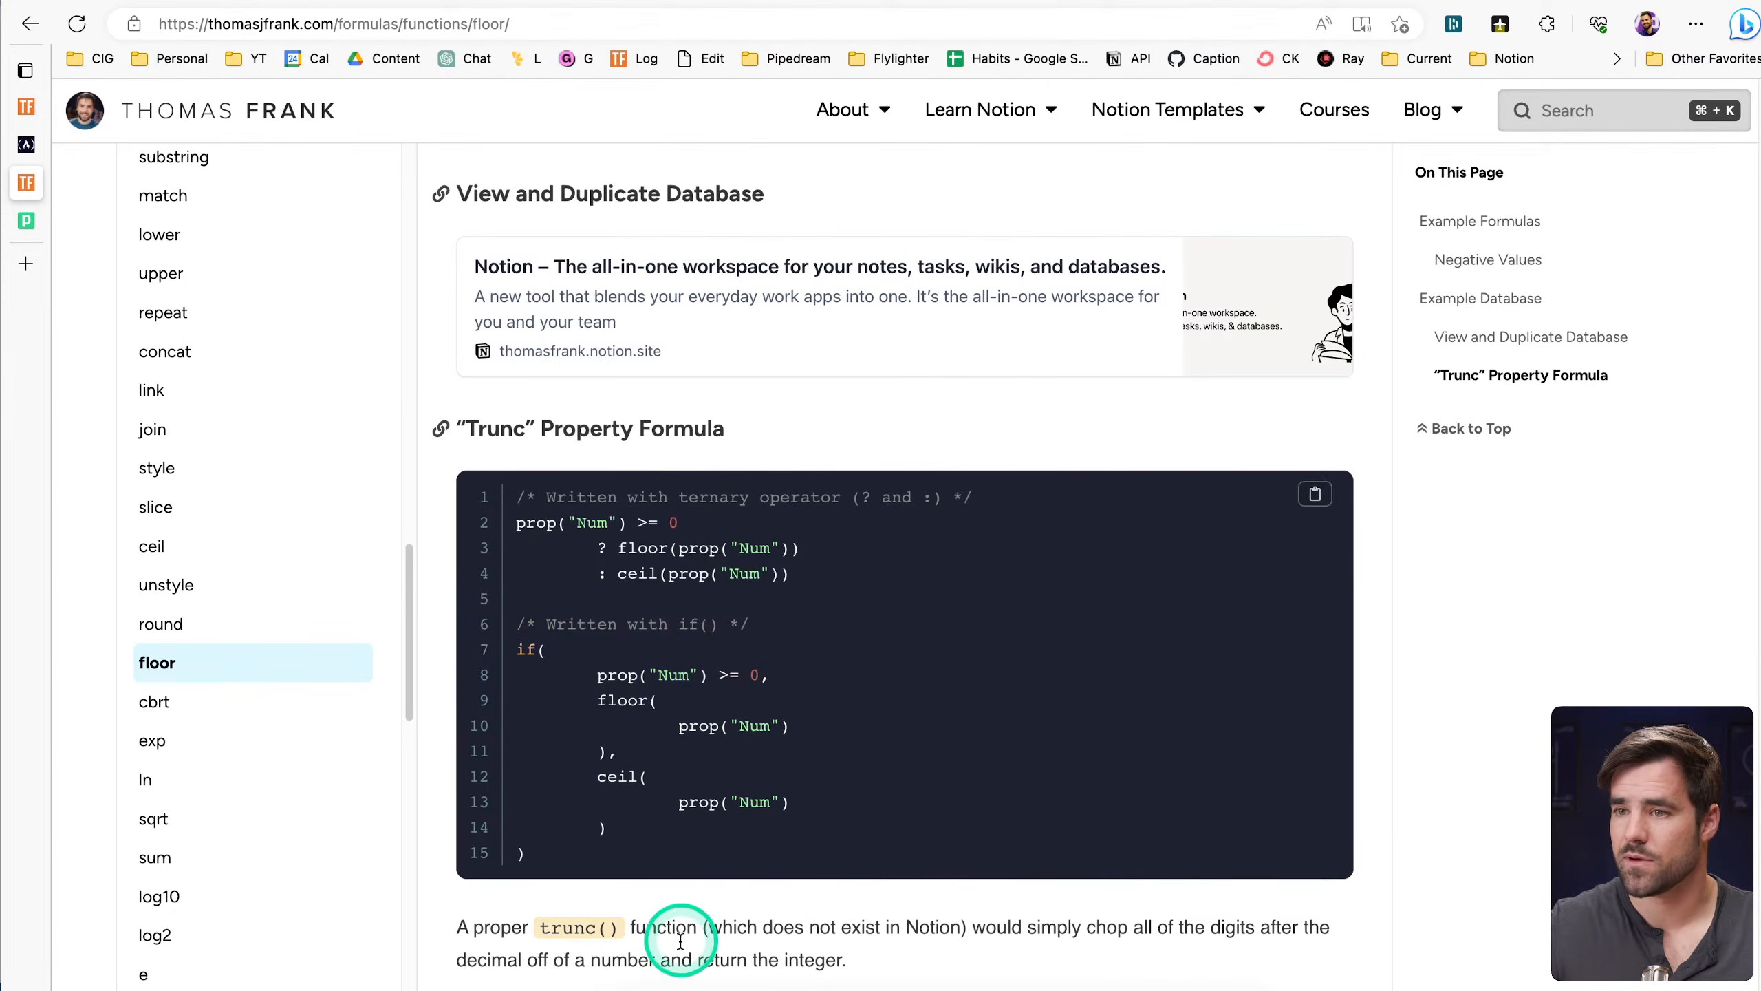
# Switch to Notion and open the Simple Habit Tracker page through the Formulas for Beginners page
pyautogui.click(853, 989)
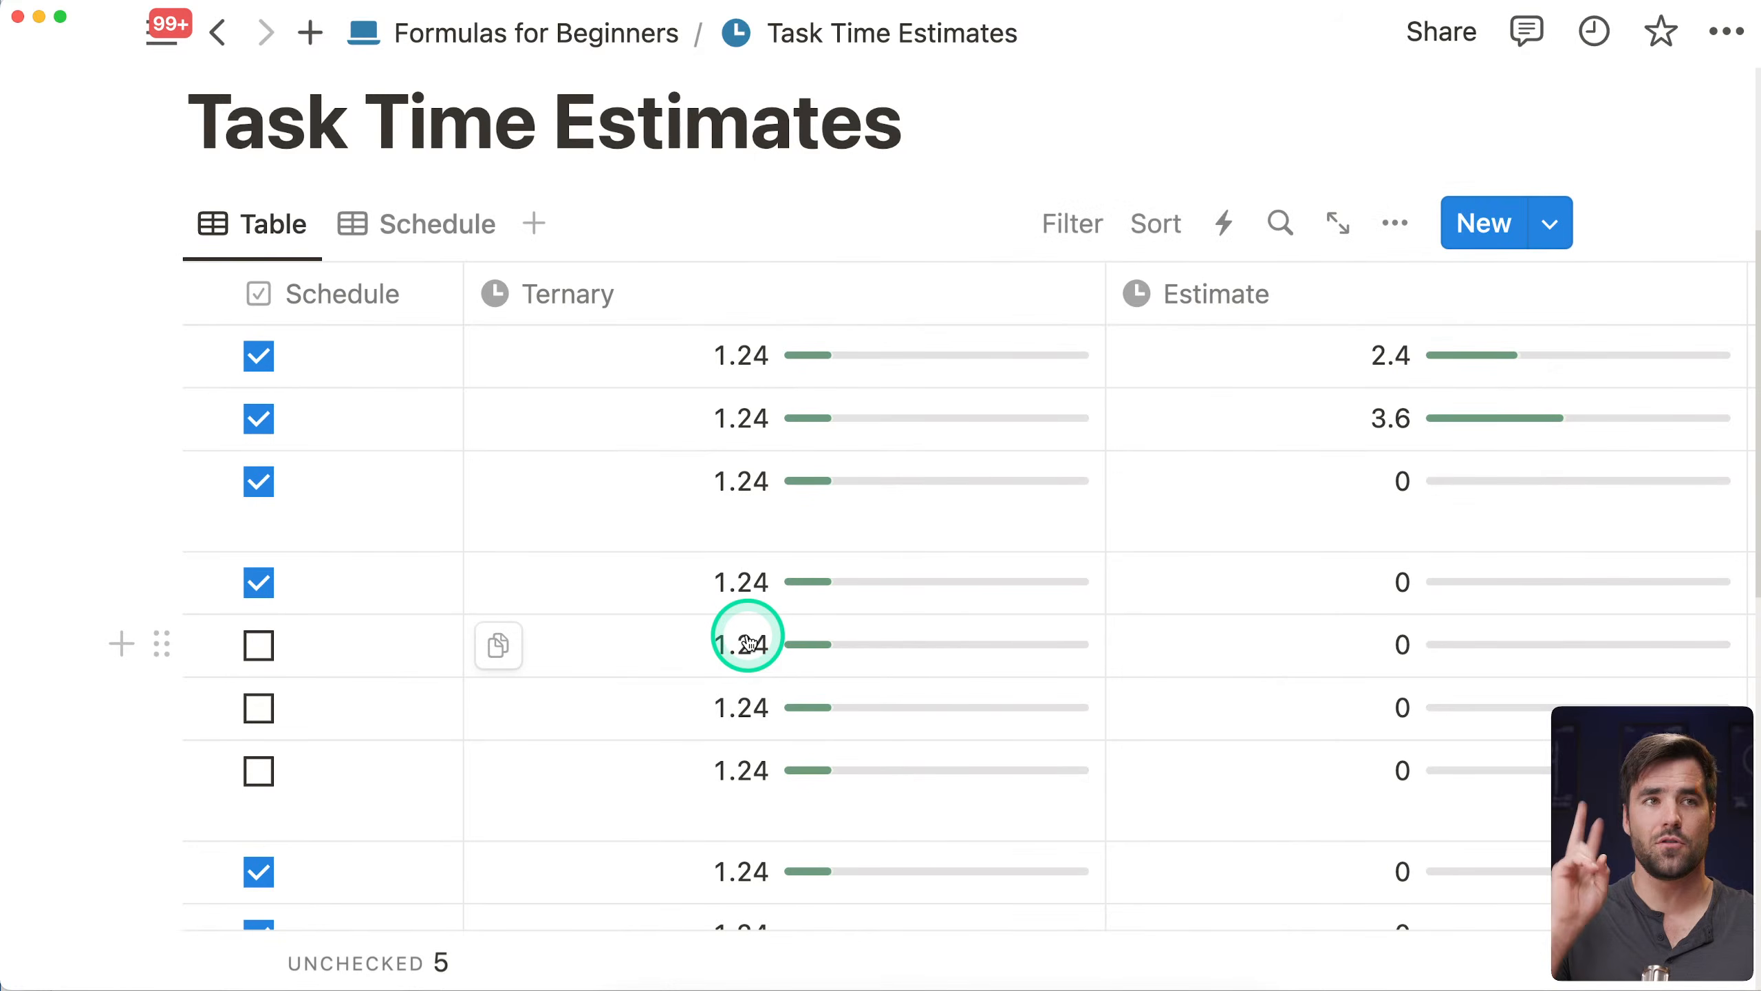
pyautogui.click(534, 50)
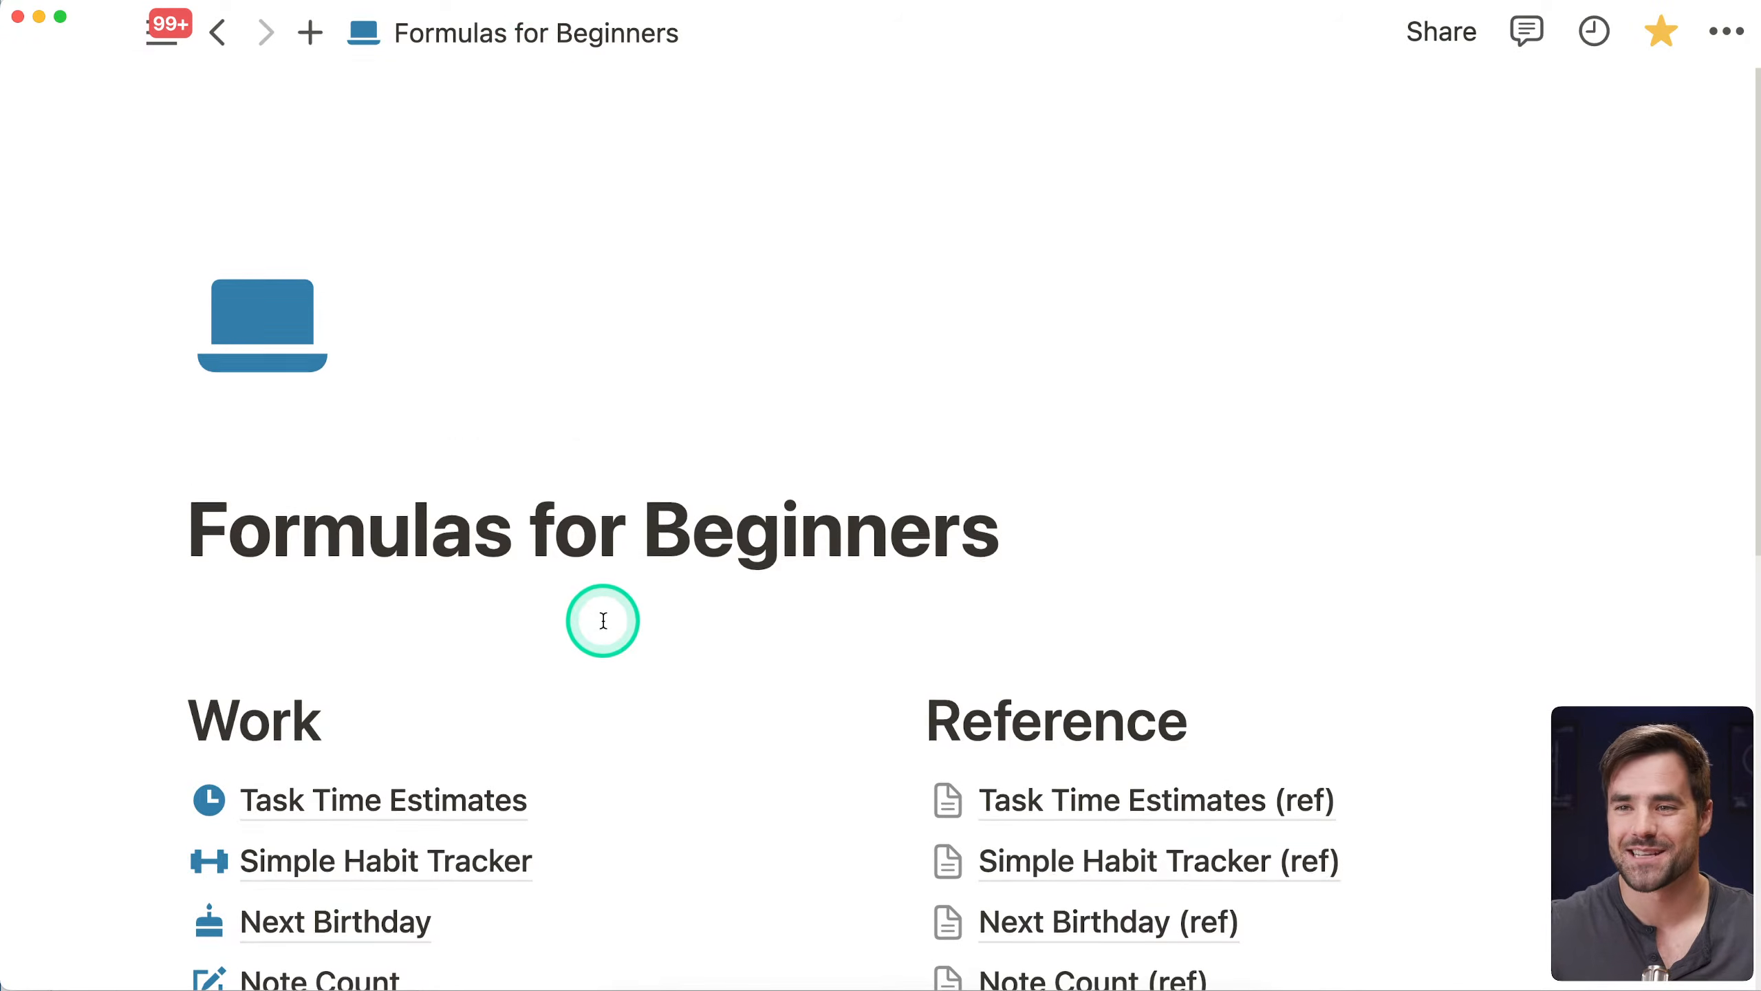
pyautogui.scroll(-5, 486, 583)
pyautogui.click(366, 507)
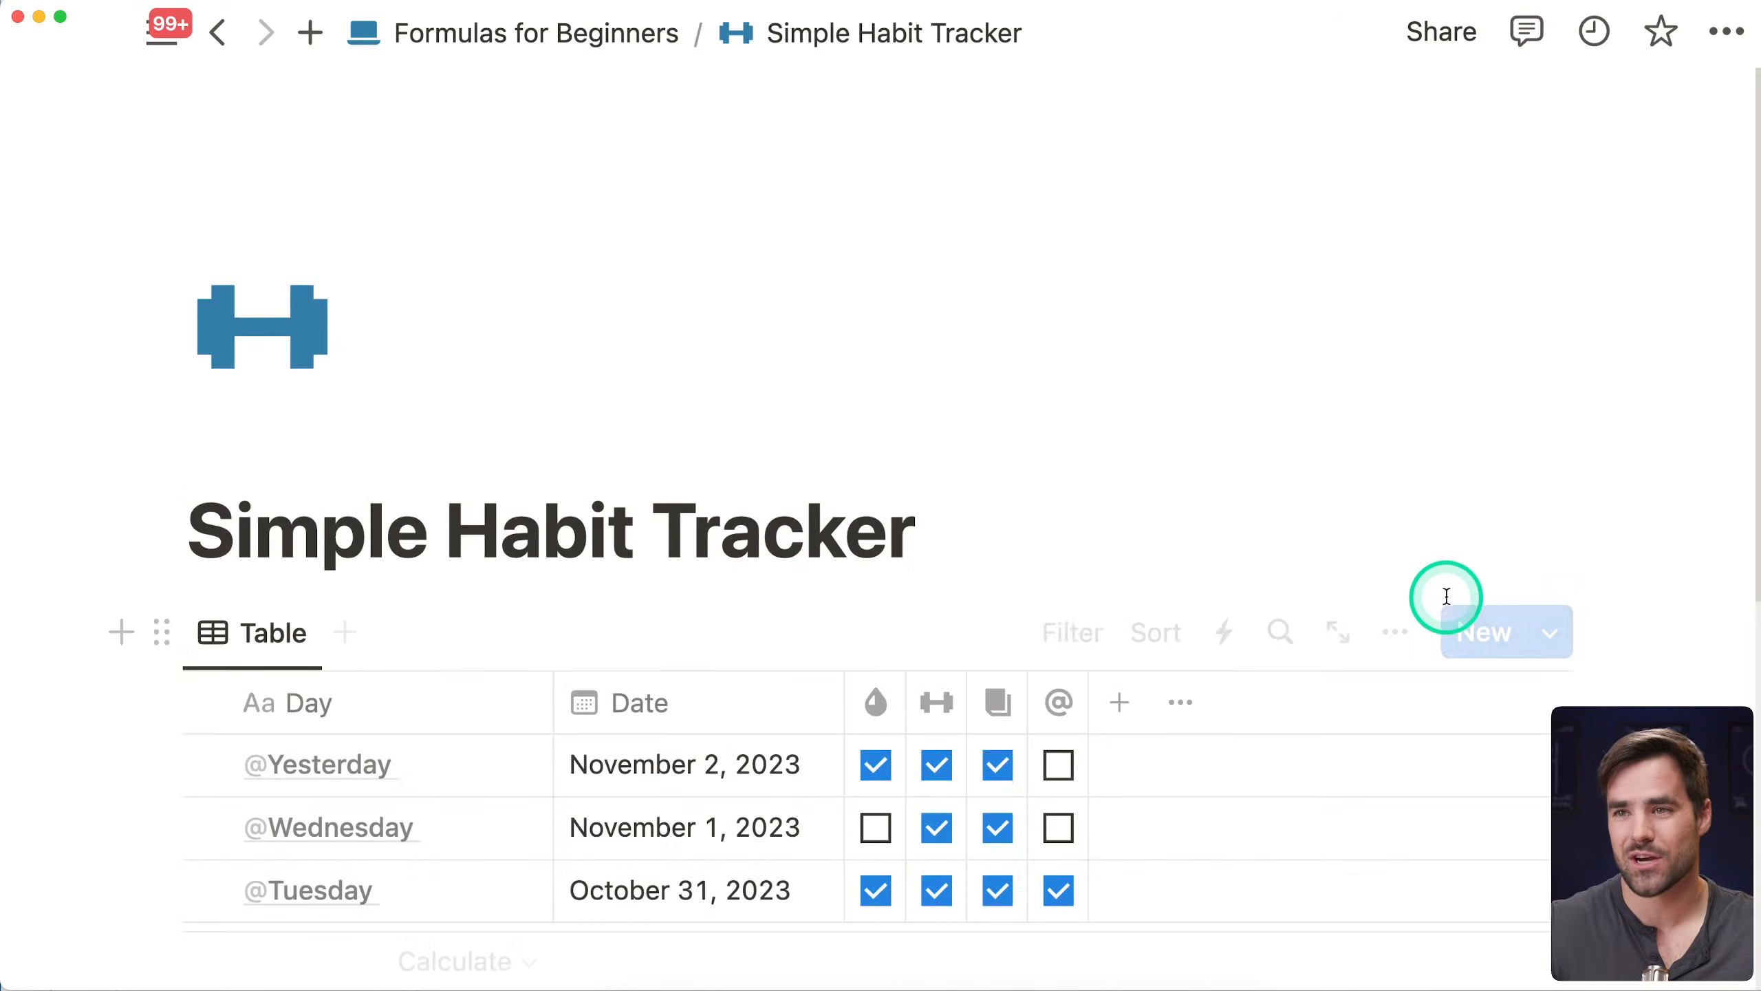
pyautogui.scroll(-4, 1446, 598)
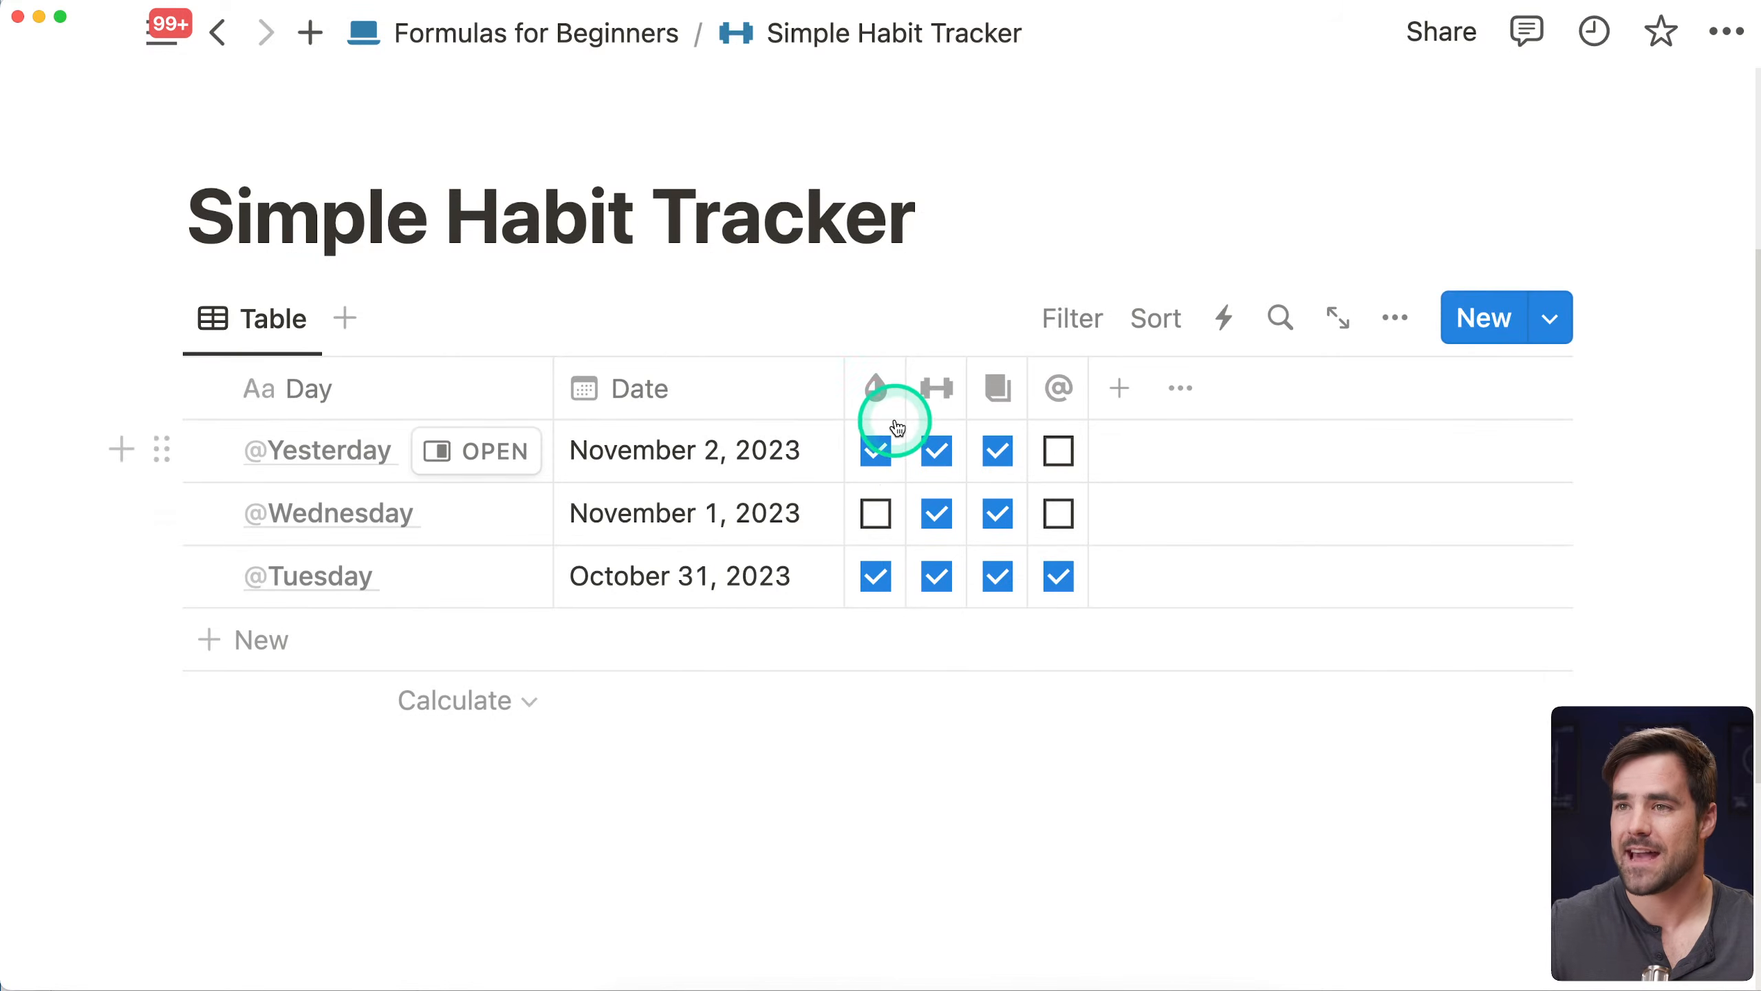
# Widen the Water and Workout columns enough to read their names, and shrink them back to icon width
pyautogui.moveTo(904, 394); pyautogui.dragTo(1208, 394)
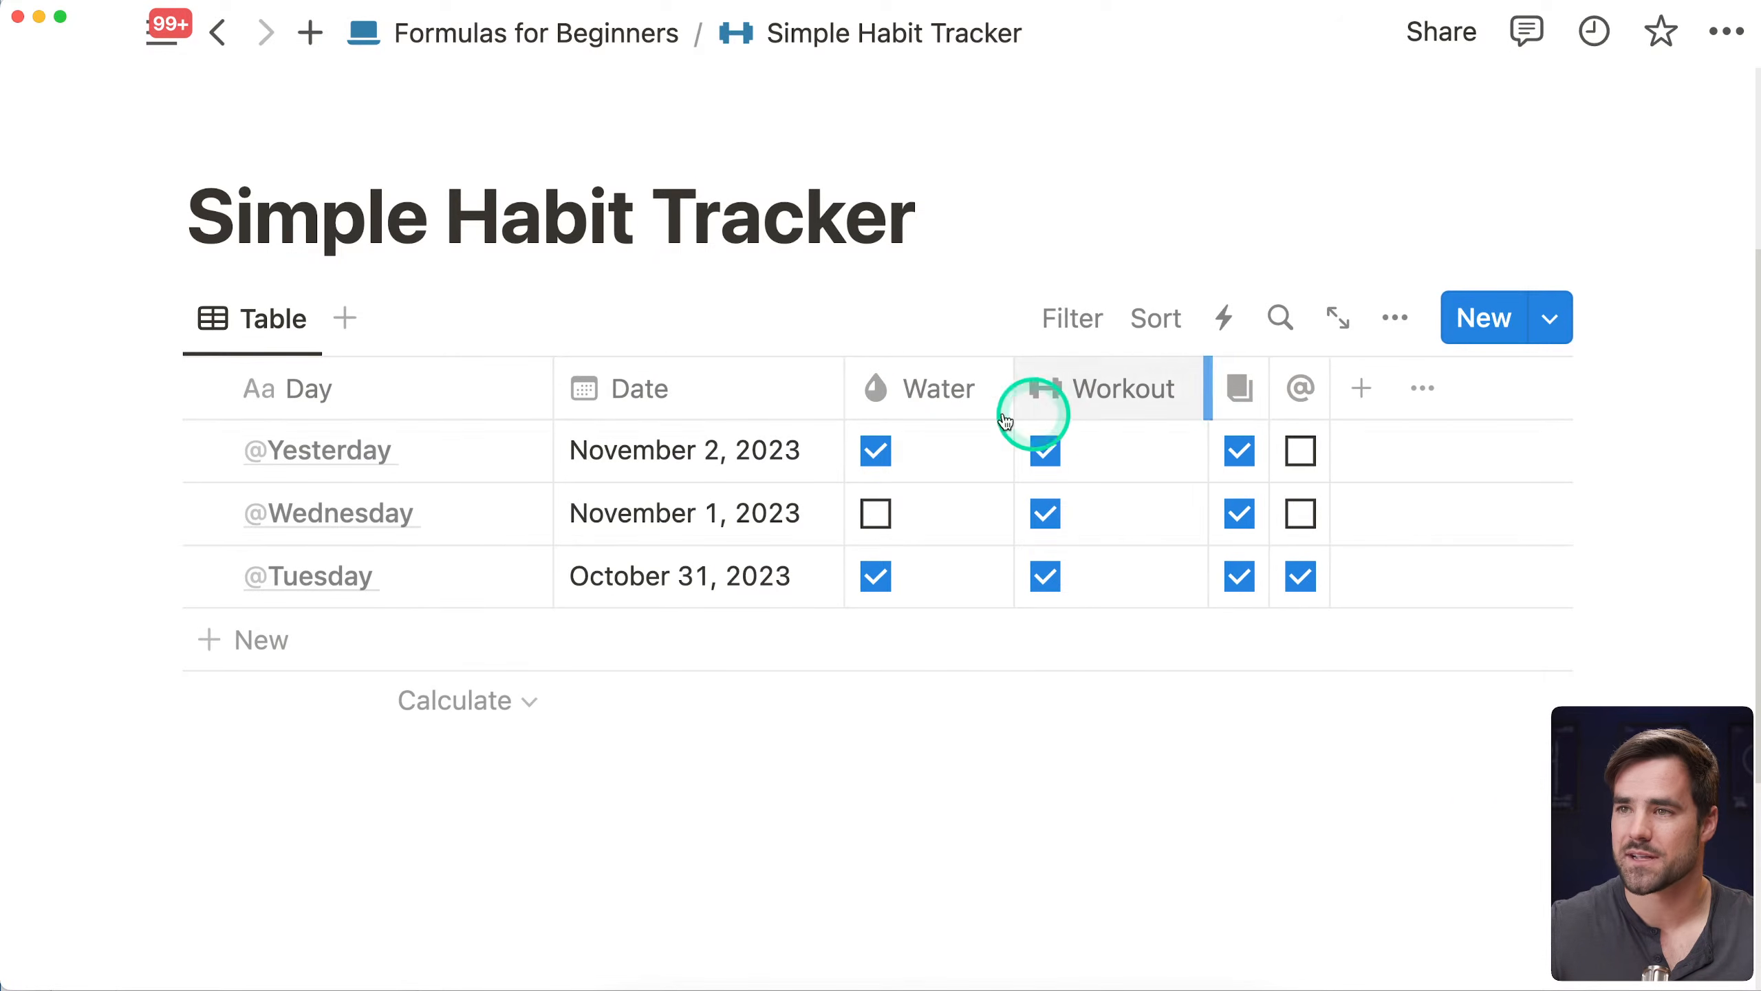
pyautogui.moveTo(1014, 402); pyautogui.dragTo(824, 417)
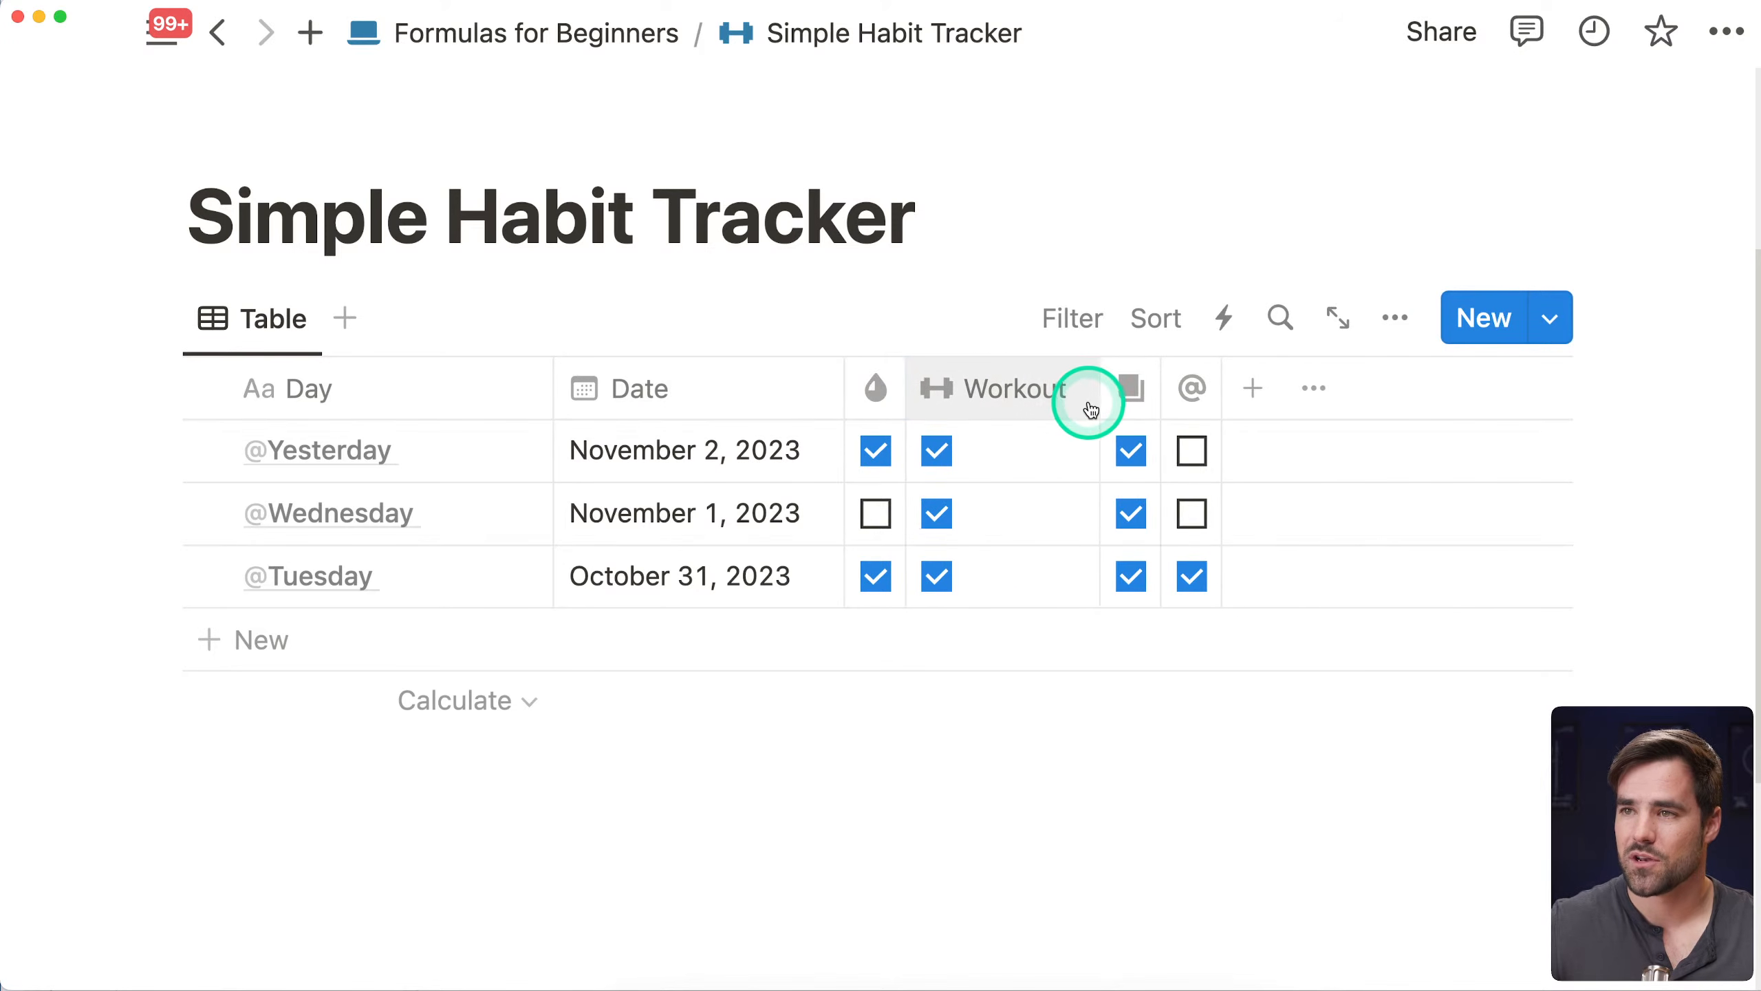
pyautogui.moveTo(1096, 405); pyautogui.dragTo(886, 418)
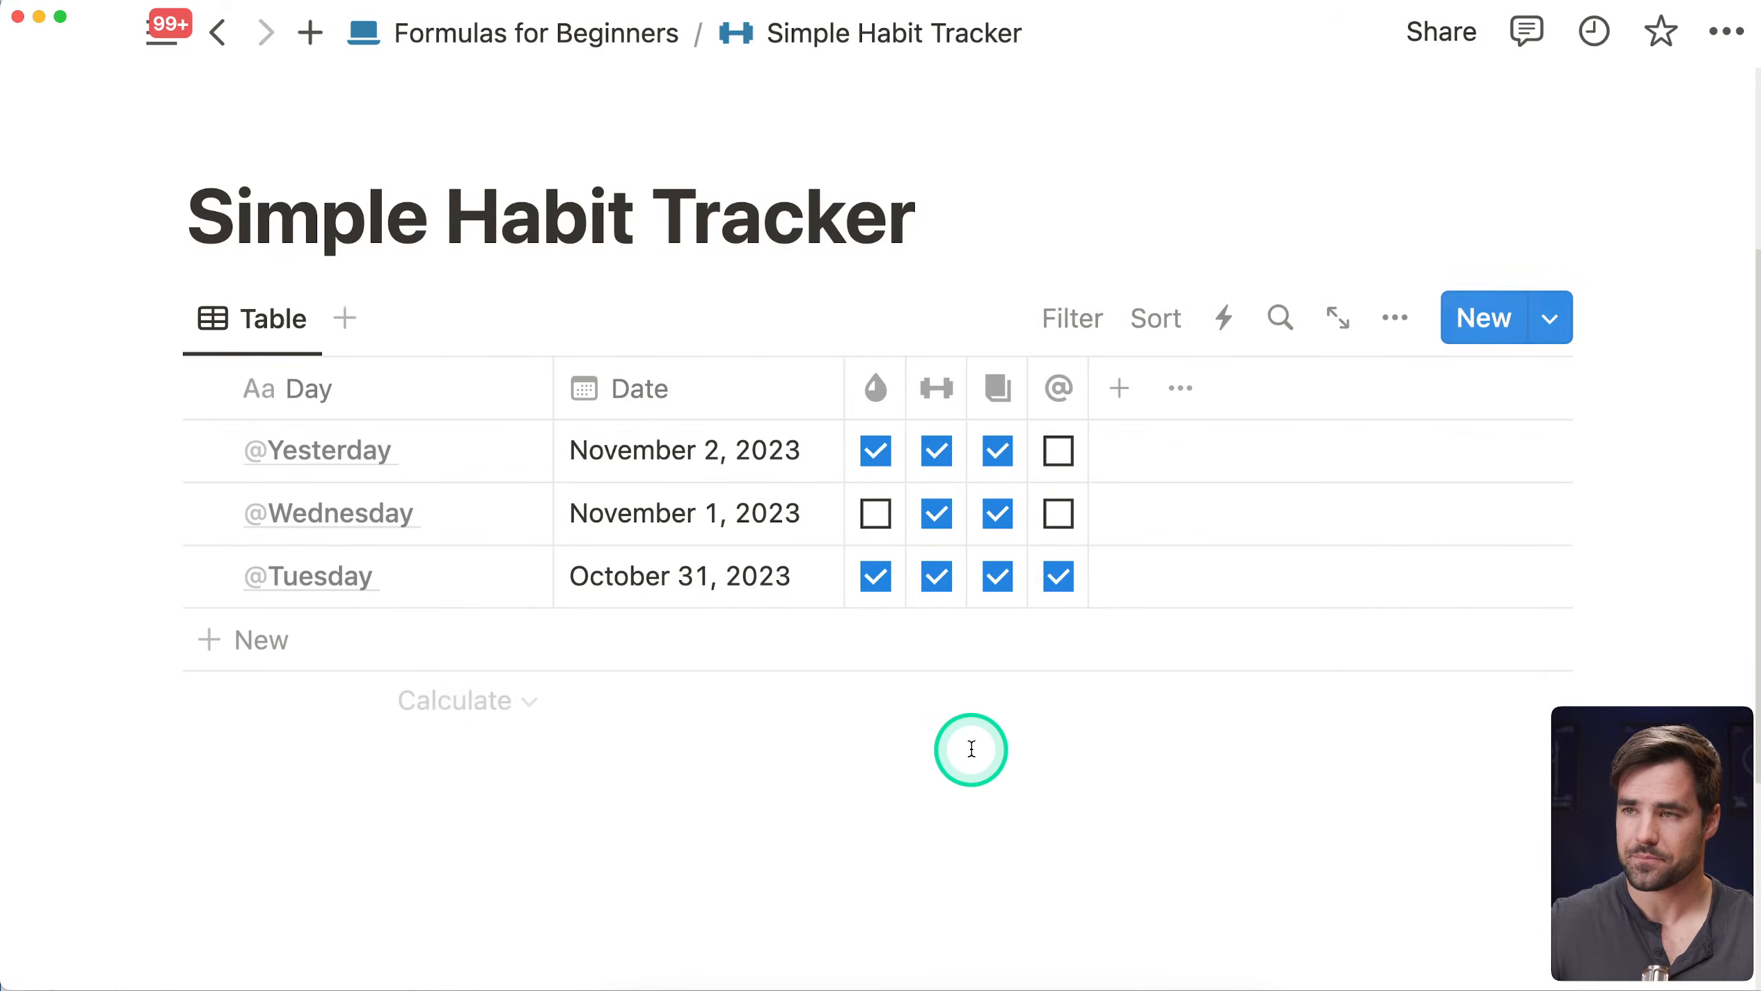
# Examine the finished Habits property in Simple Habit Tracker (ref) and return to the Formulas for Beginners page
pyautogui.click(582, 35)
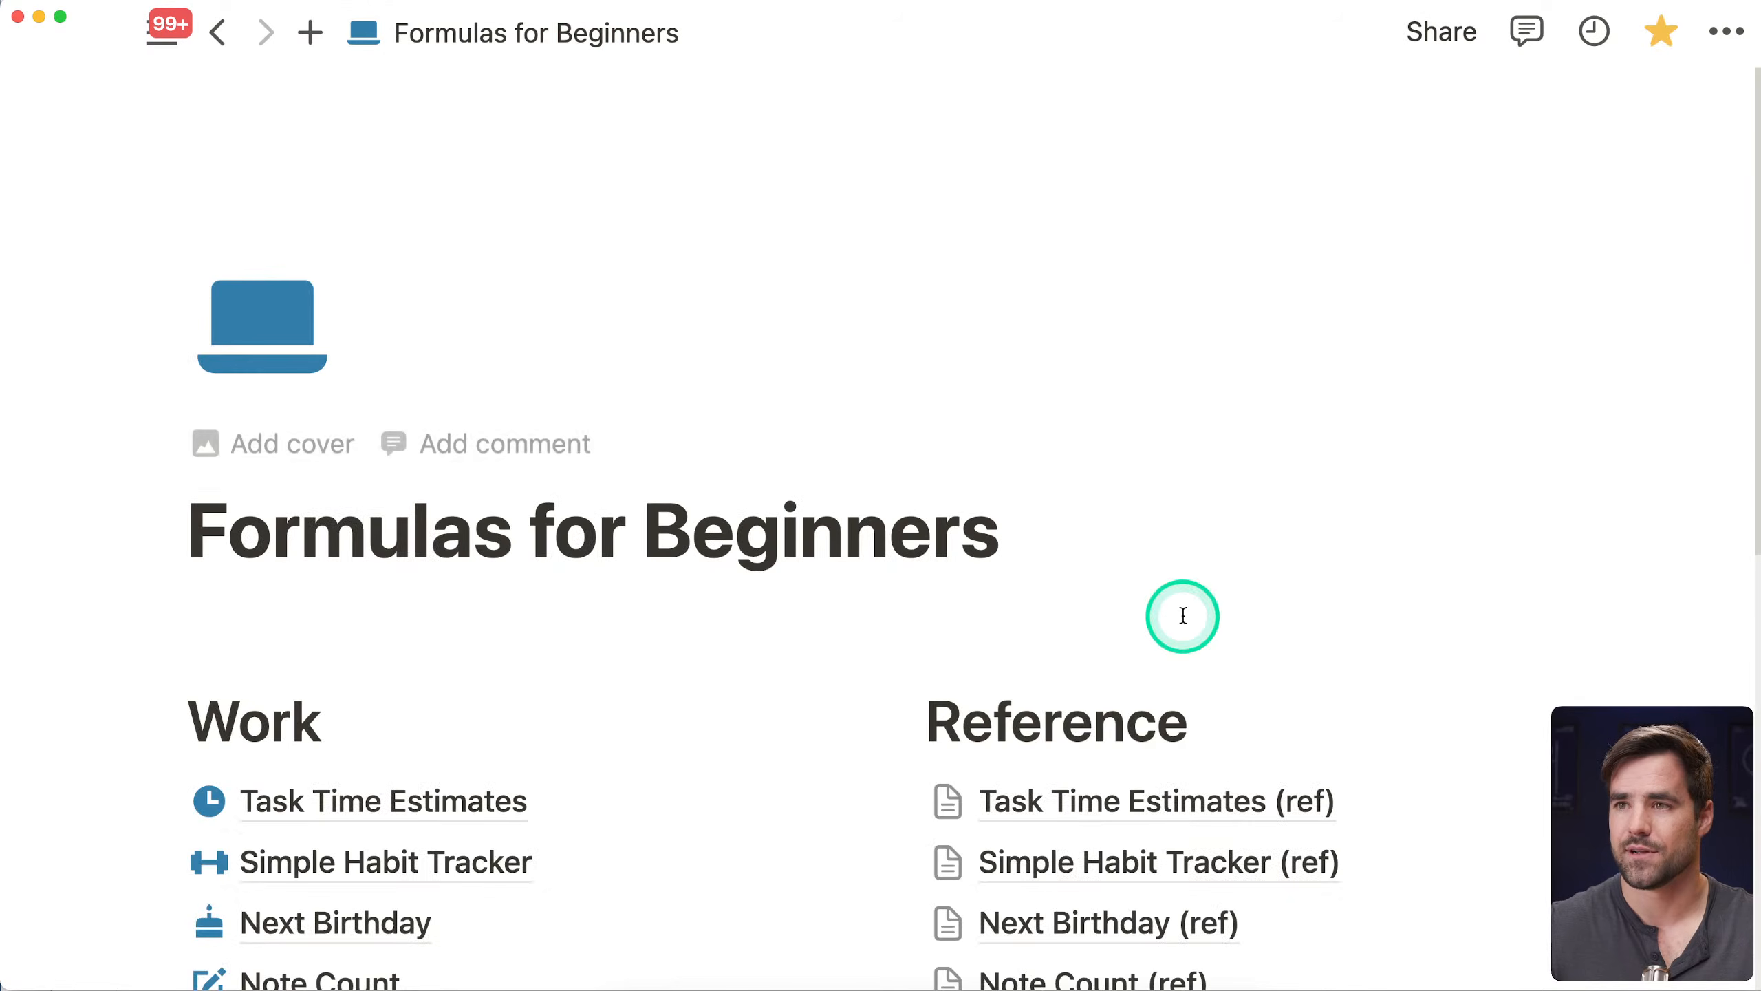
pyautogui.scroll(-3, 1172, 666)
pyautogui.click(1163, 700)
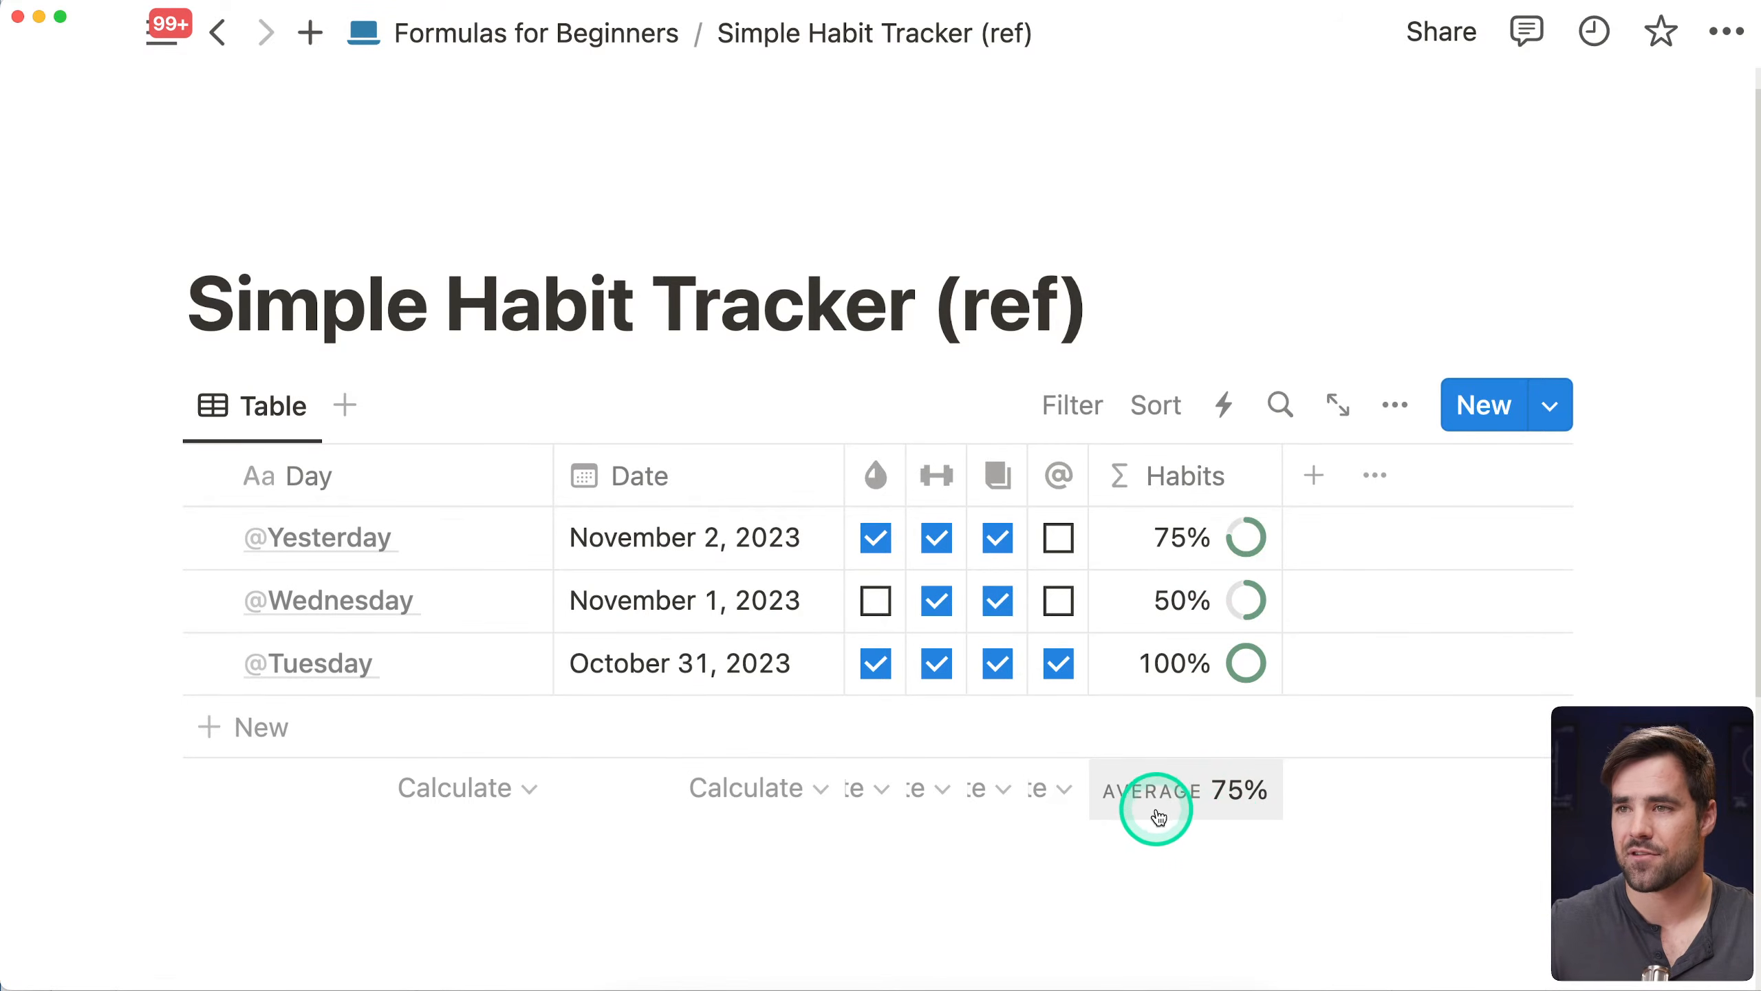
pyautogui.press('super+bracketleft')
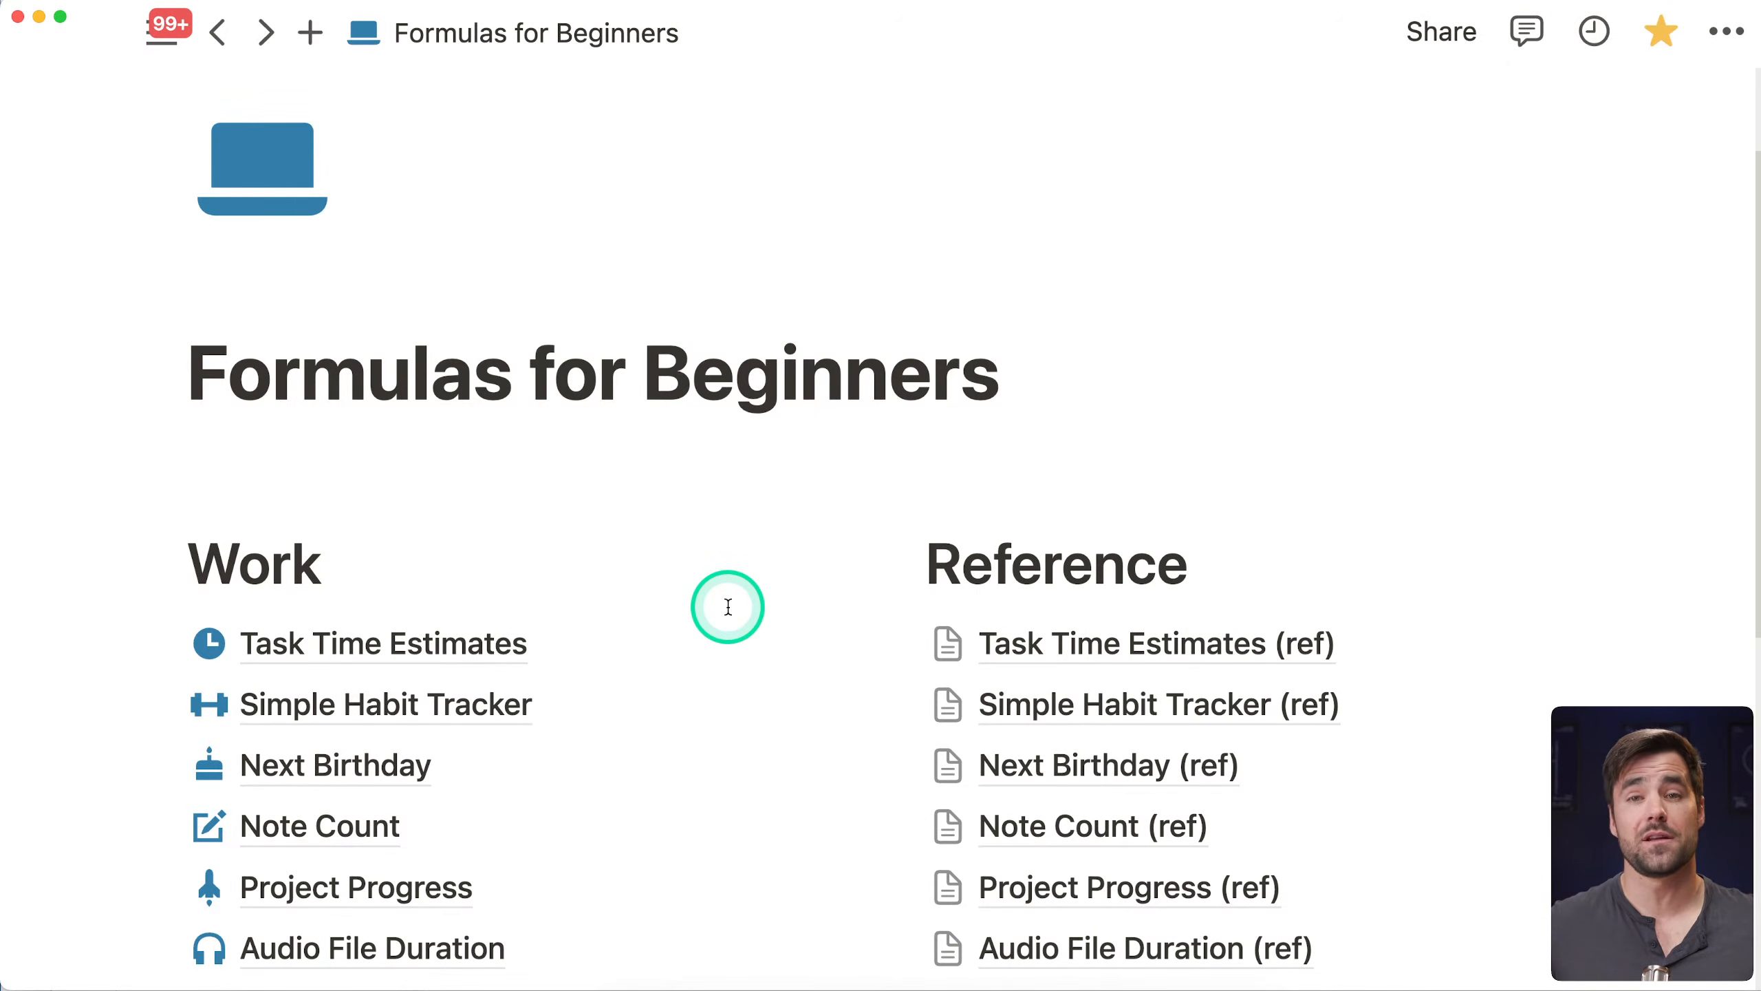
# Open the Simple Habit Tracker page again and add a new Formula property to its table
pyautogui.scroll(-3, 624, 603)
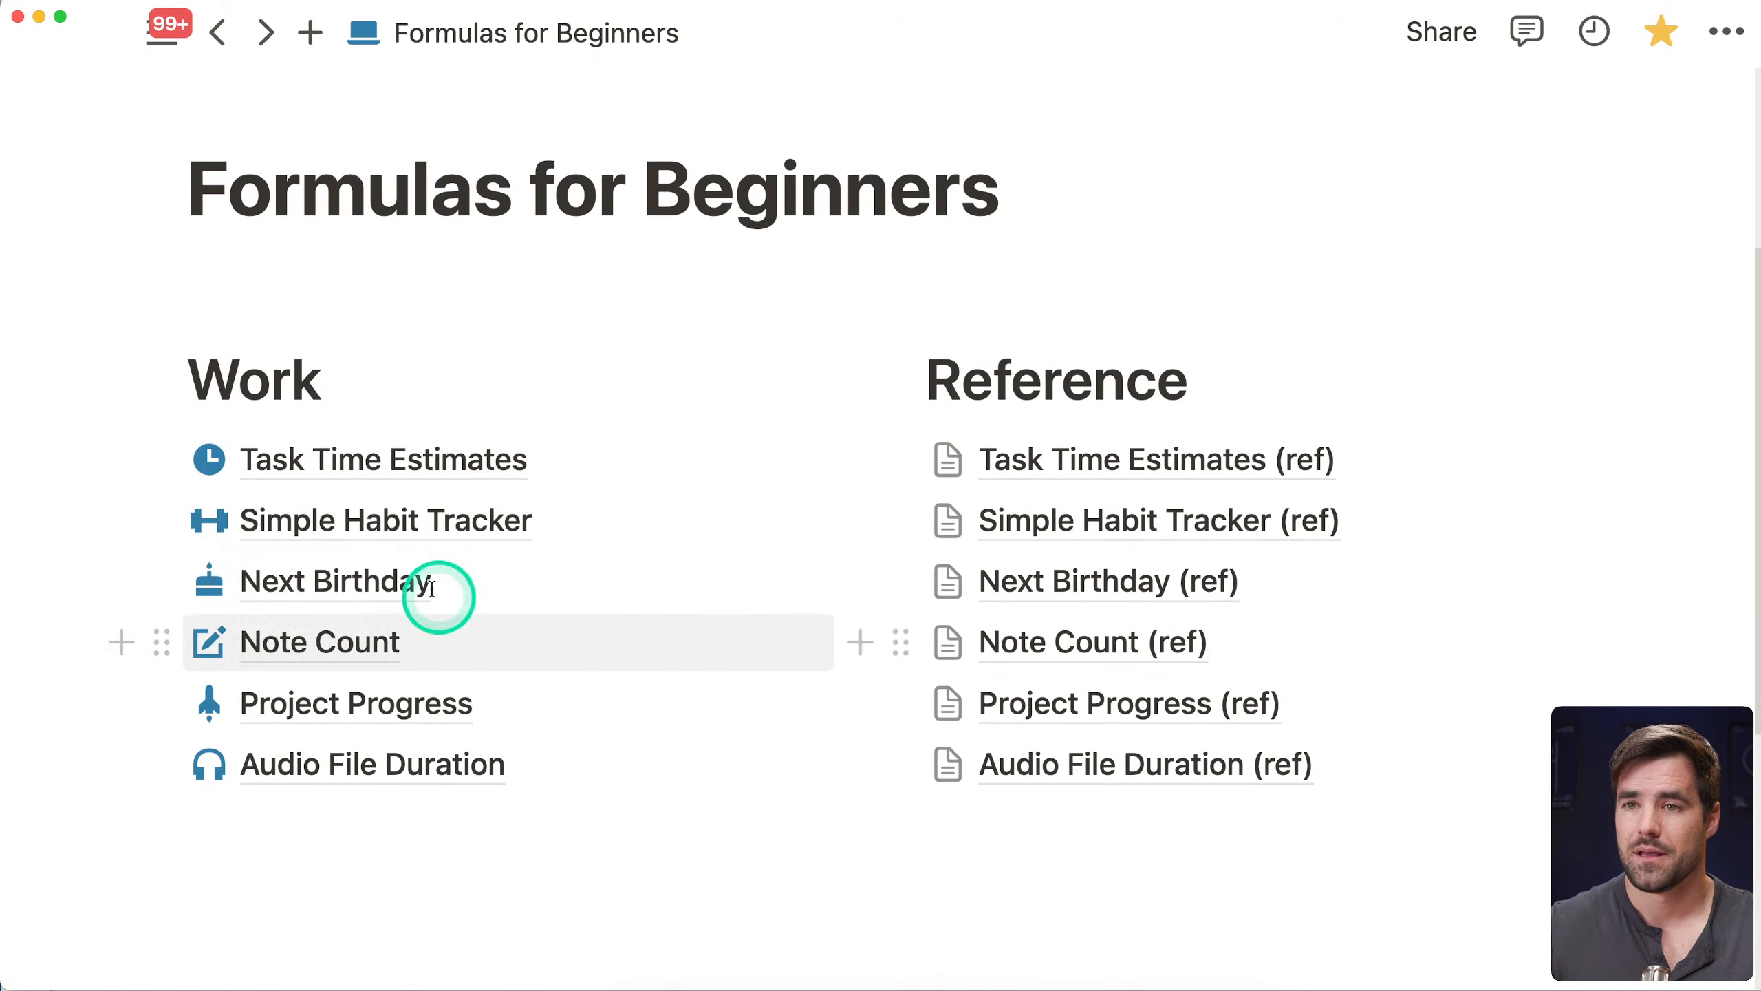
pyautogui.click(277, 520)
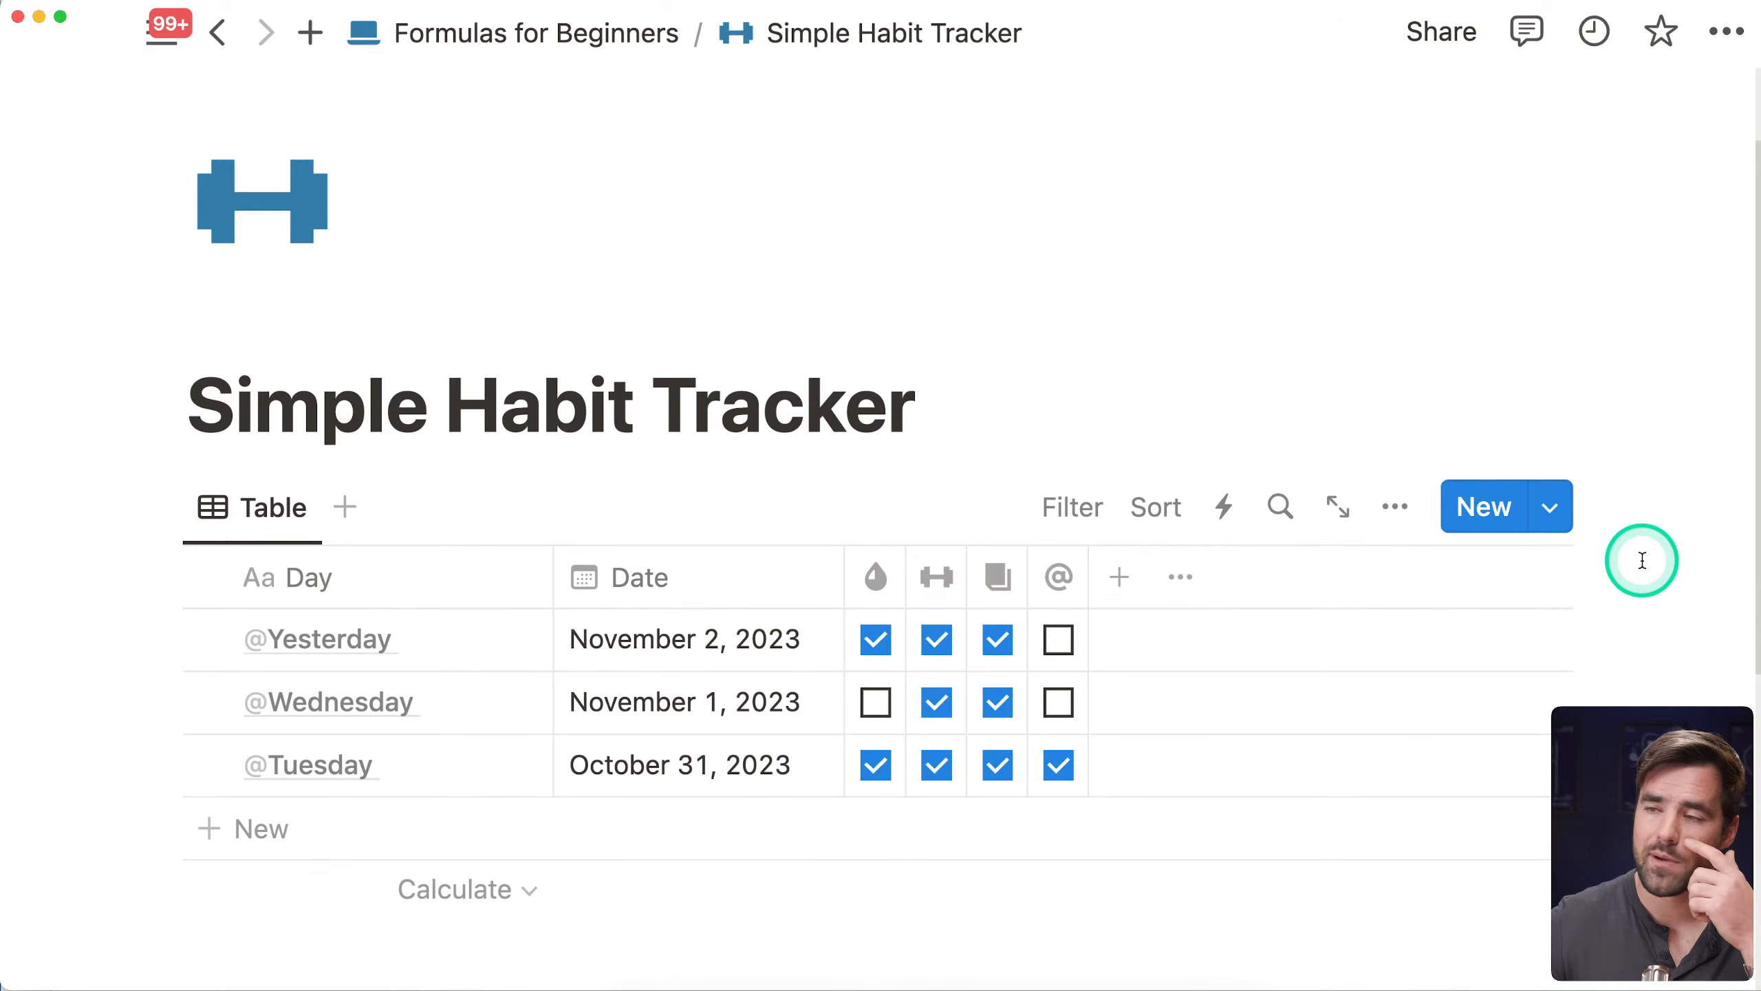
pyautogui.scroll(-1, 1616, 600)
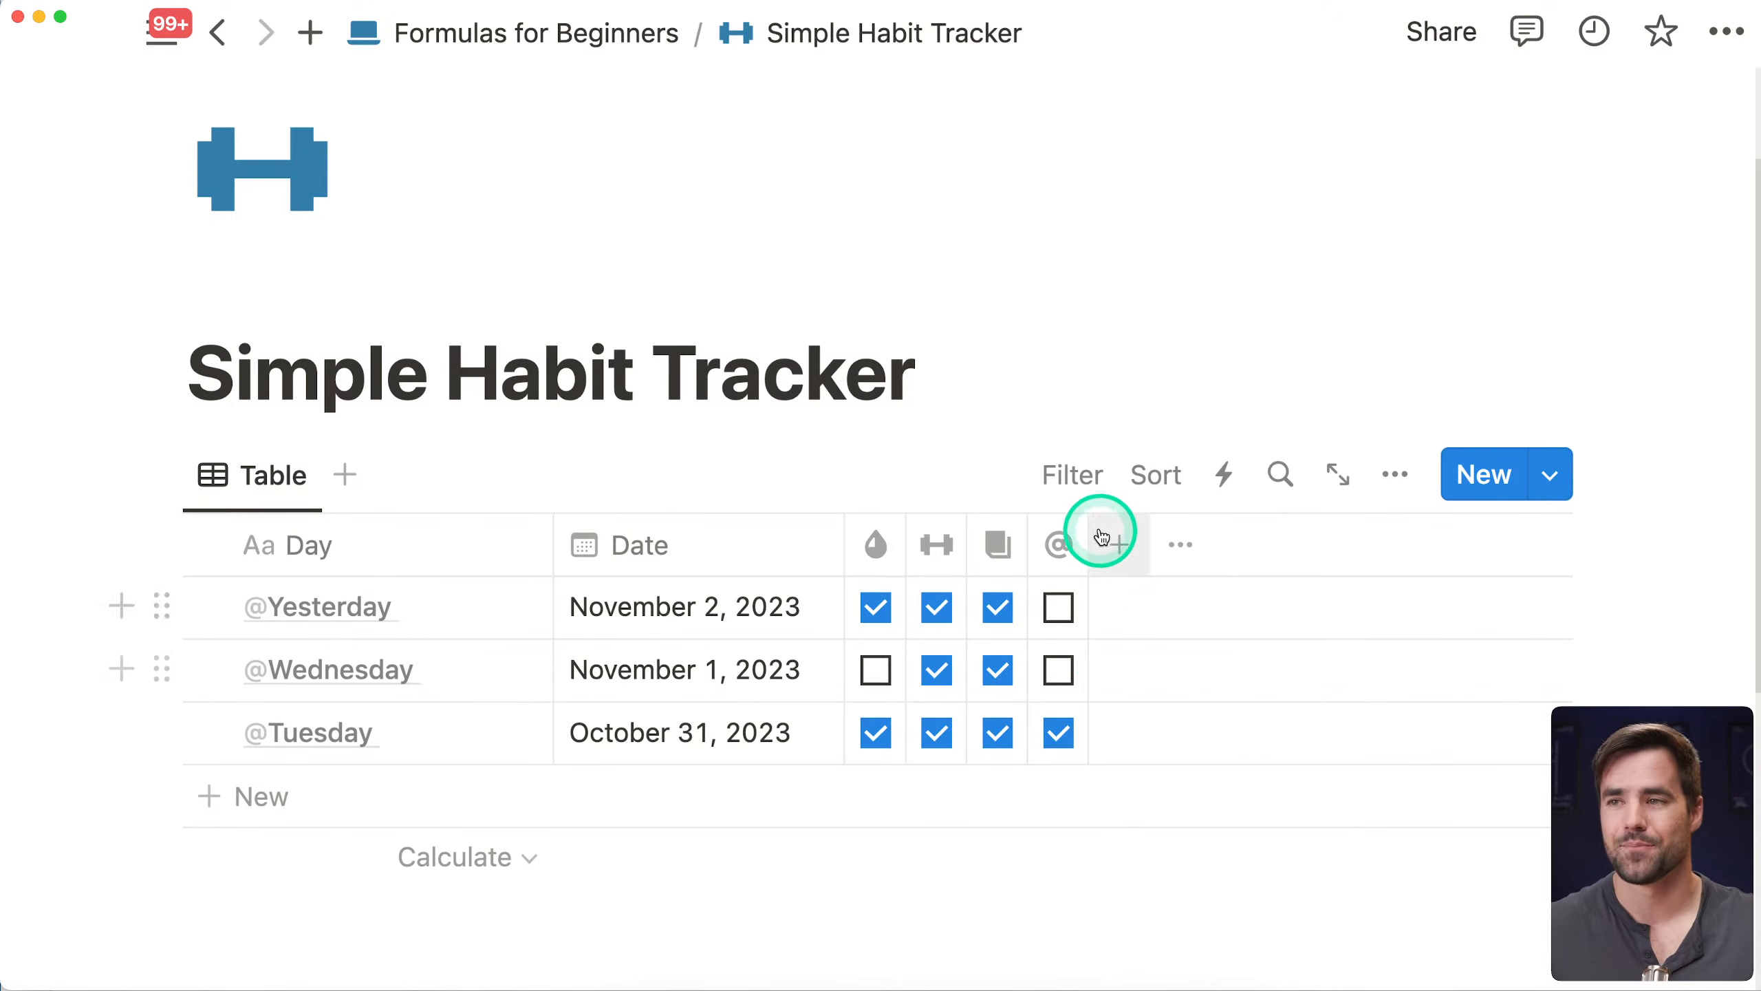
pyautogui.click(1119, 544)
pyautogui.write('form')
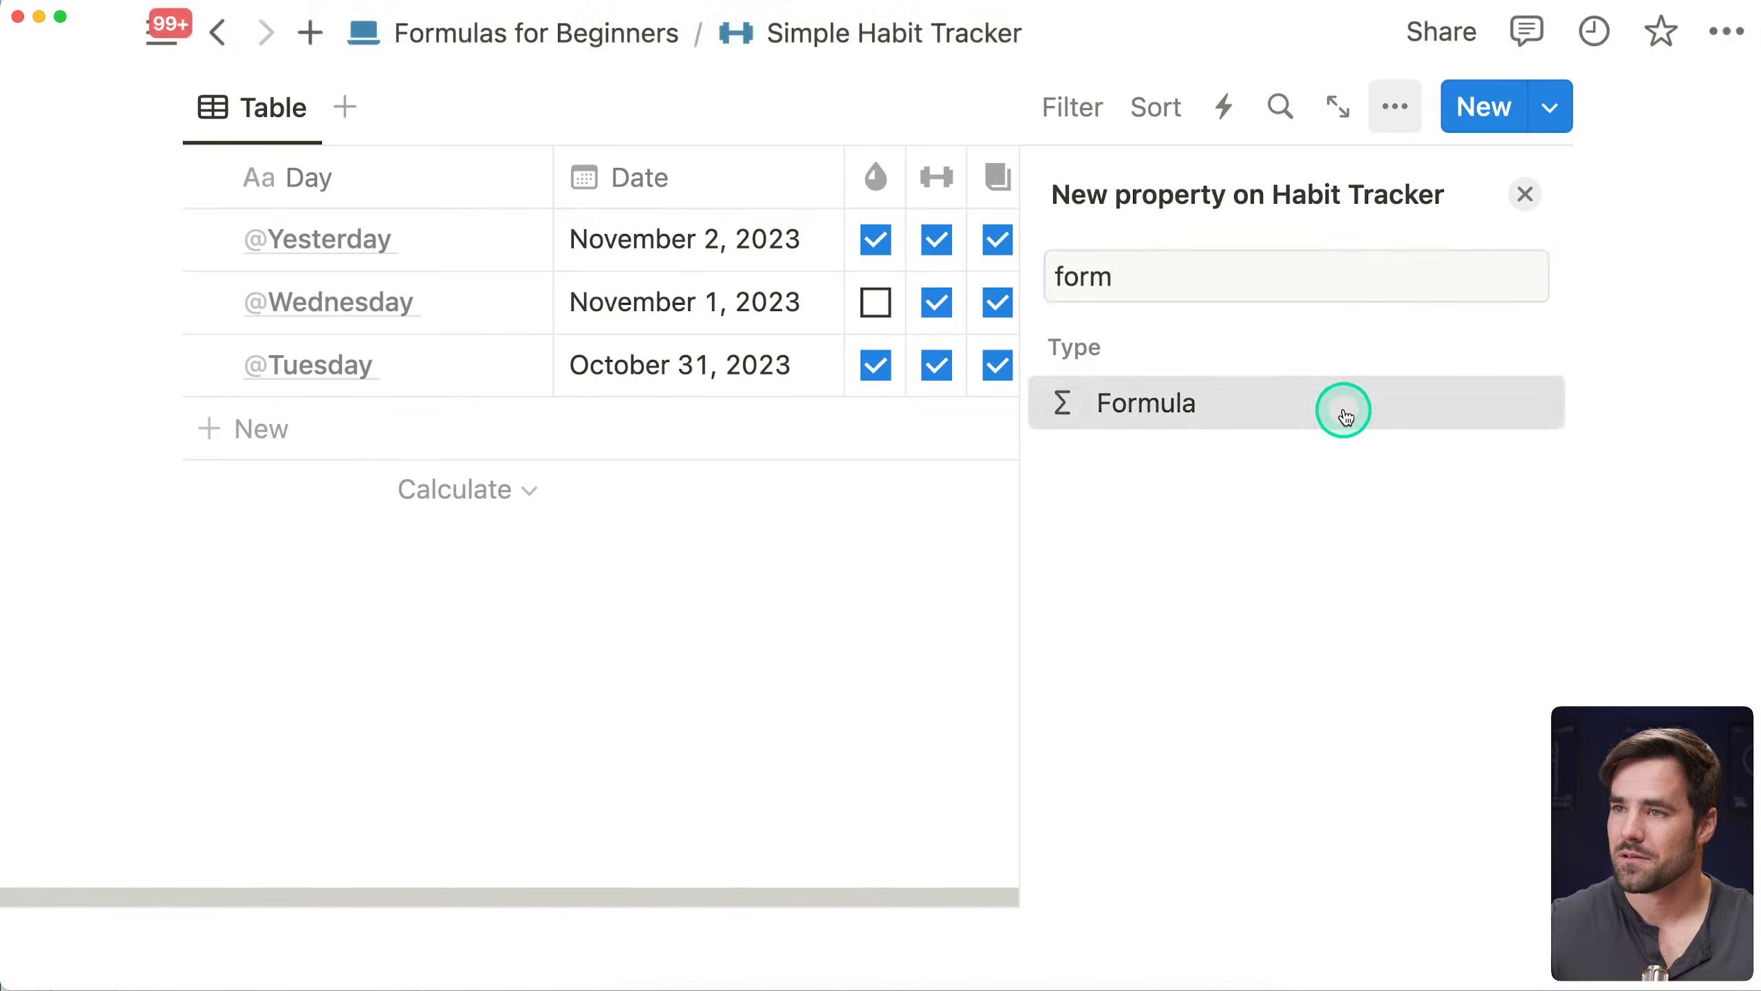
pyautogui.click(1341, 403)
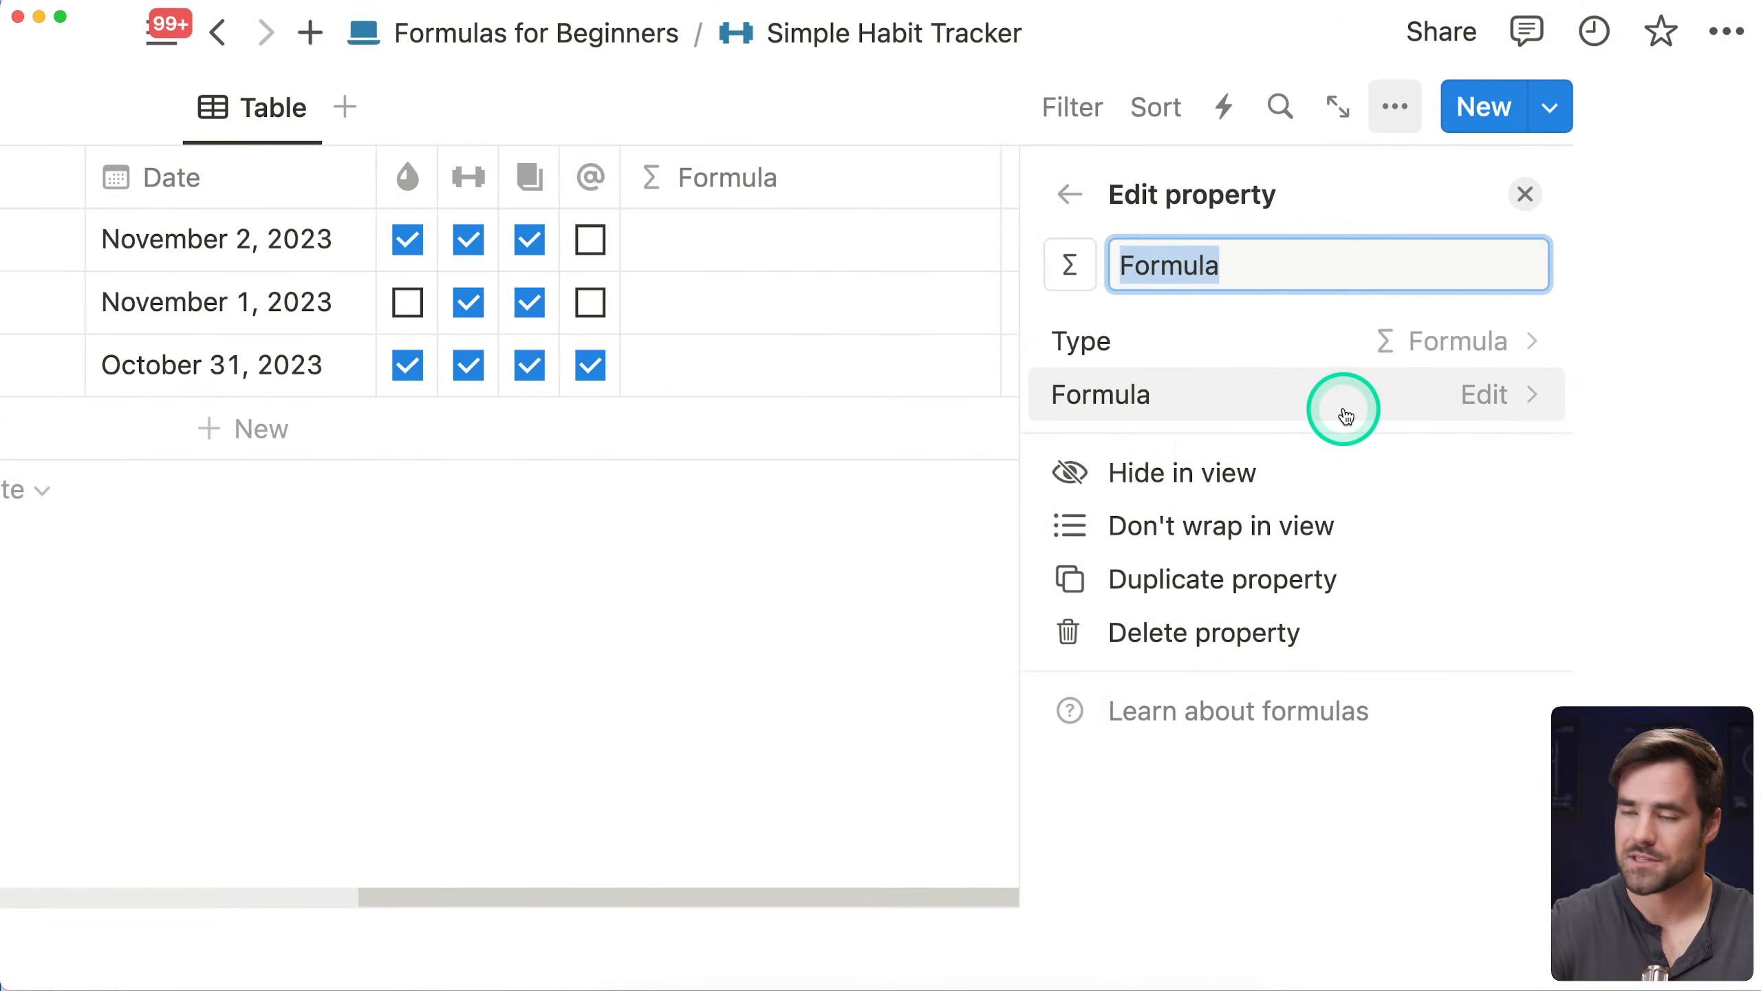
# Name the new formula property Habits and give it the boot icon
pyautogui.write('habit')
pyautogui.press('BackSpace')
pyautogui.press('BackSpace')
pyautogui.press('BackSpace')
pyautogui.press('BackSpace')
pyautogui.press('BackSpace')
pyautogui.write('Habits')
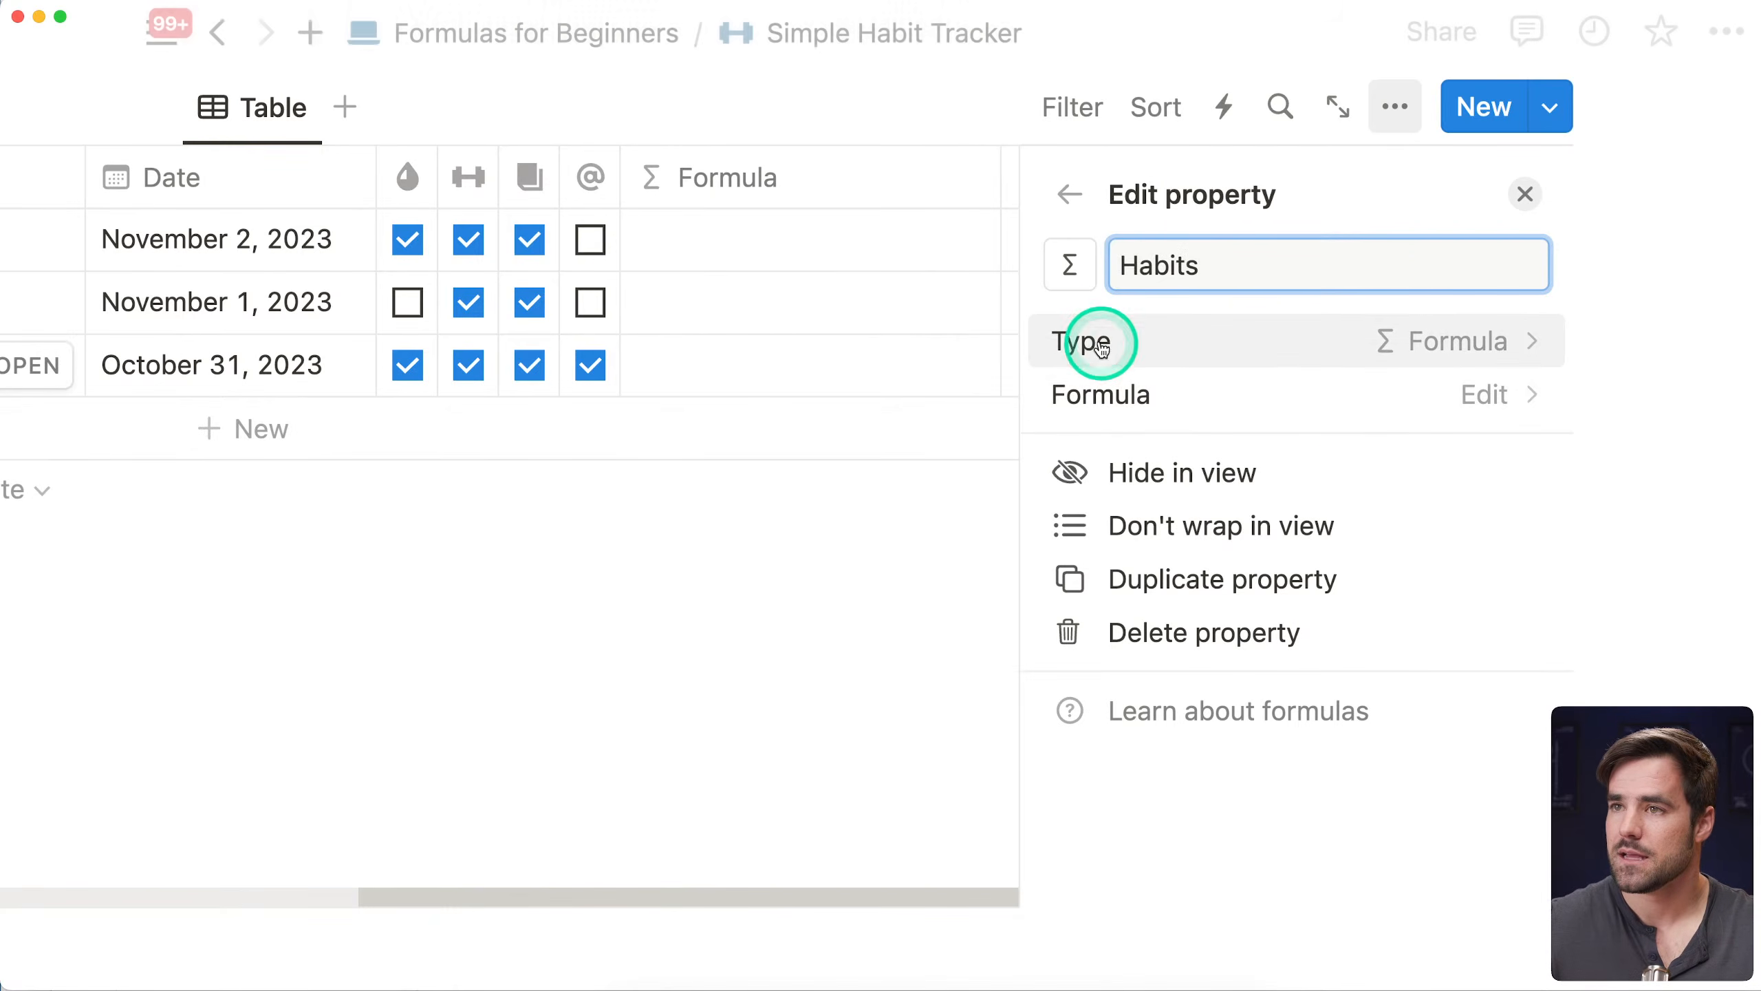
pyautogui.click(1069, 264)
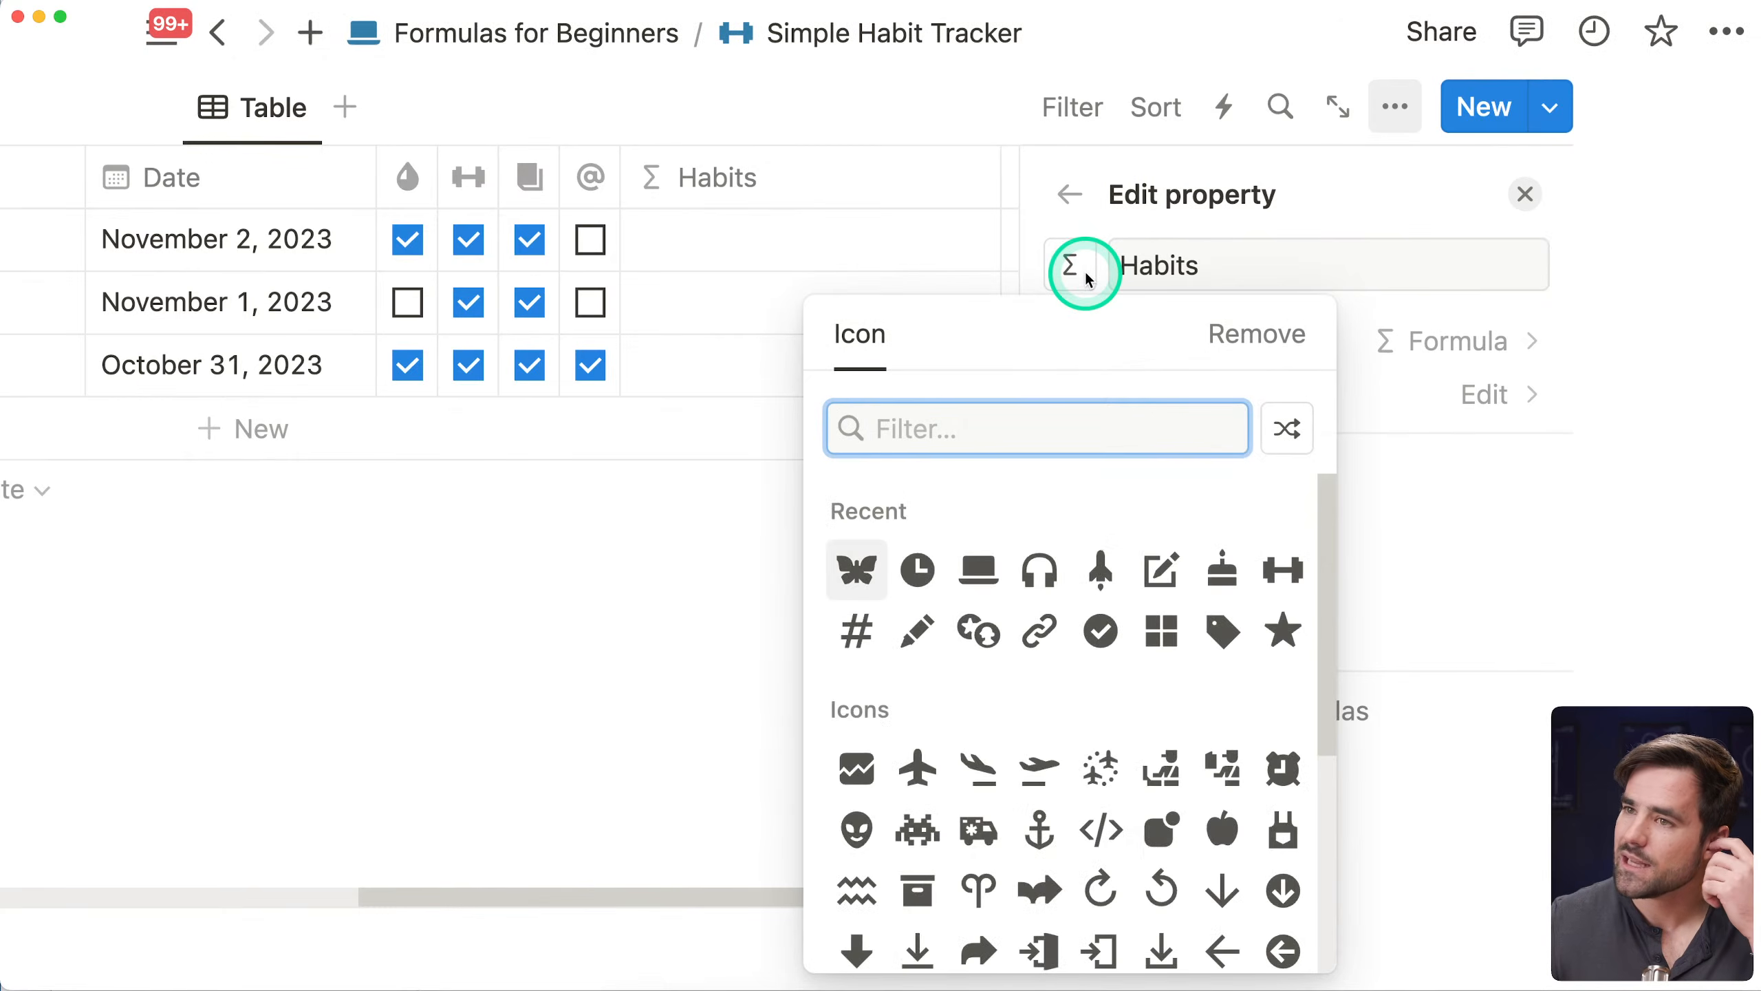
pyautogui.scroll(-15, 1169, 509)
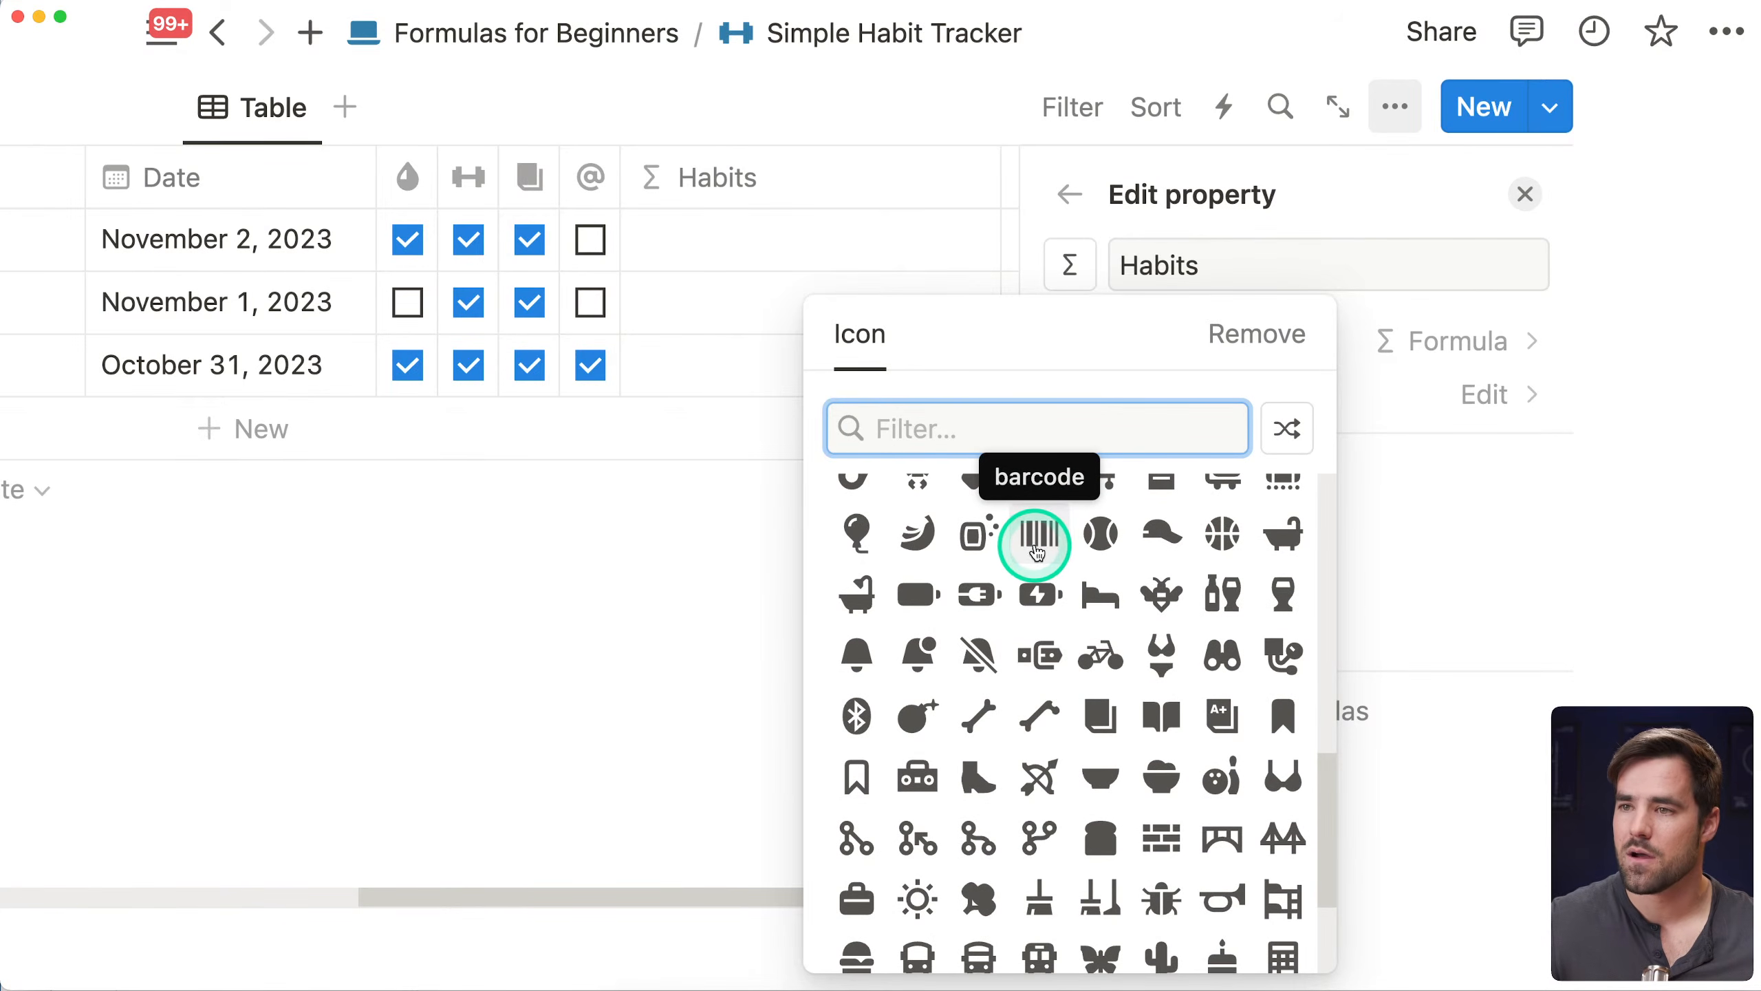
pyautogui.click(977, 764)
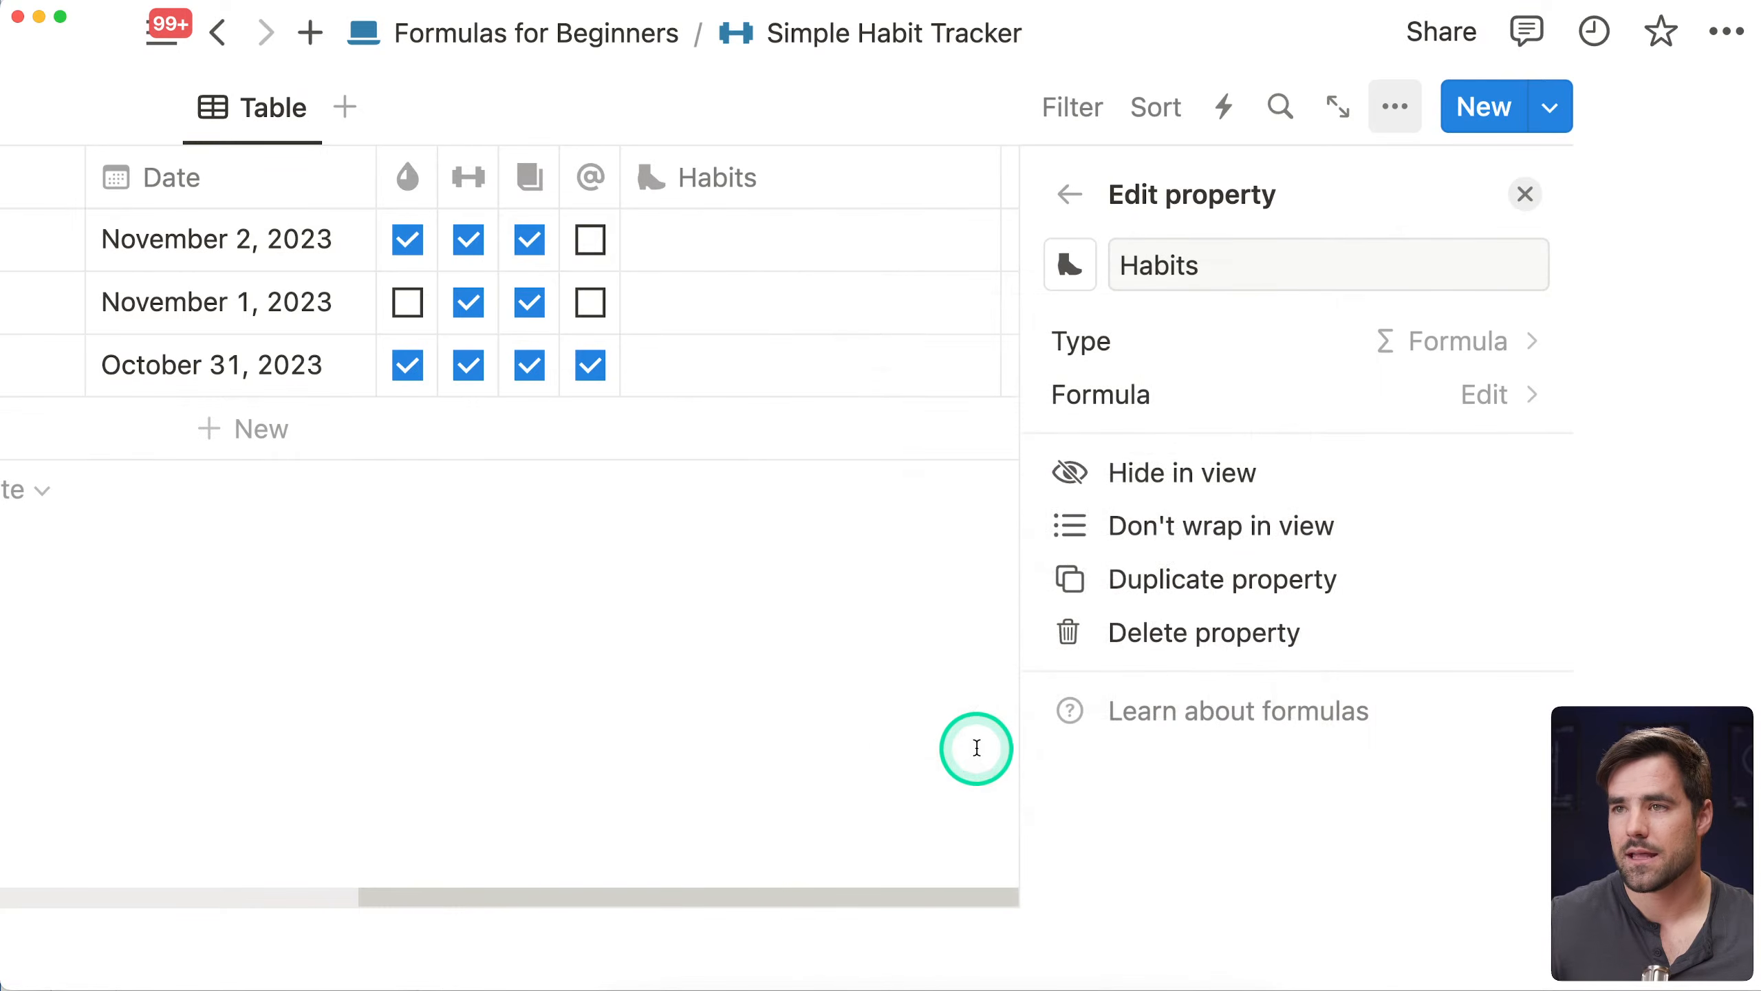
# Close the property settings and move the Habits column between Day and Date
pyautogui.click(1524, 194)
pyautogui.moveTo(1123, 176); pyautogui.dragTo(598, 192)
pyautogui.scroll(1, 617, 334)
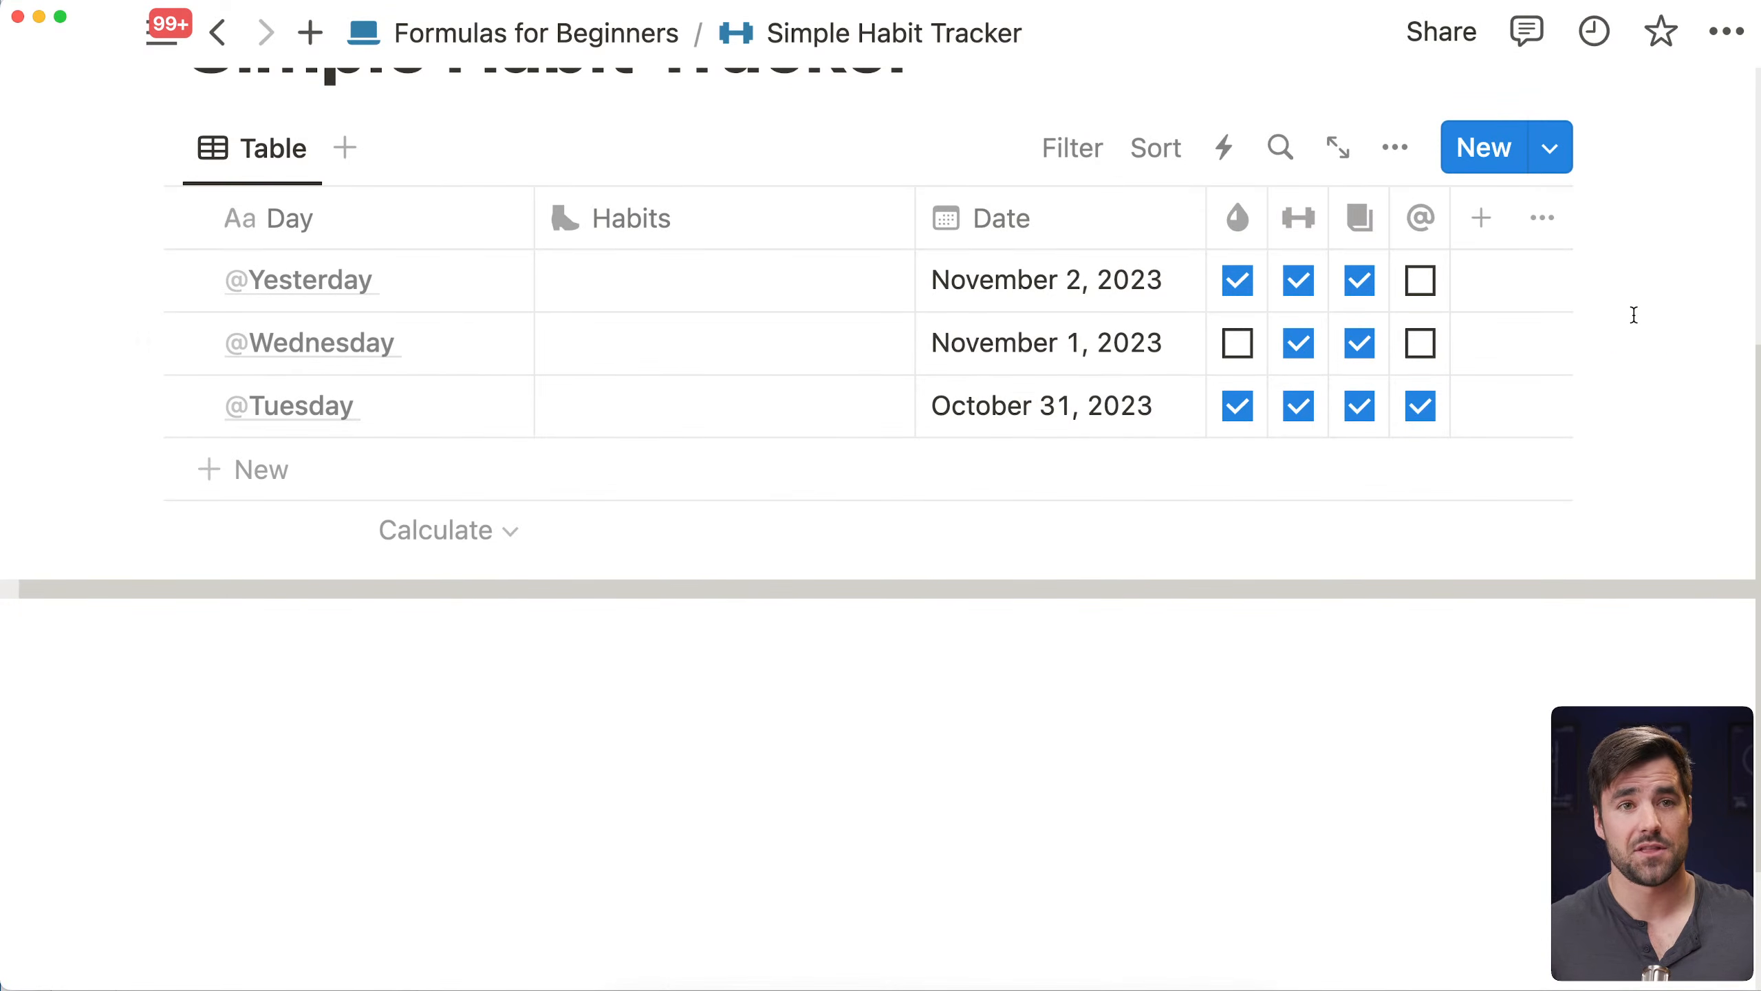
# Enter the formula 3 / 4 in the Habits property and save it
pyautogui.click(703, 285)
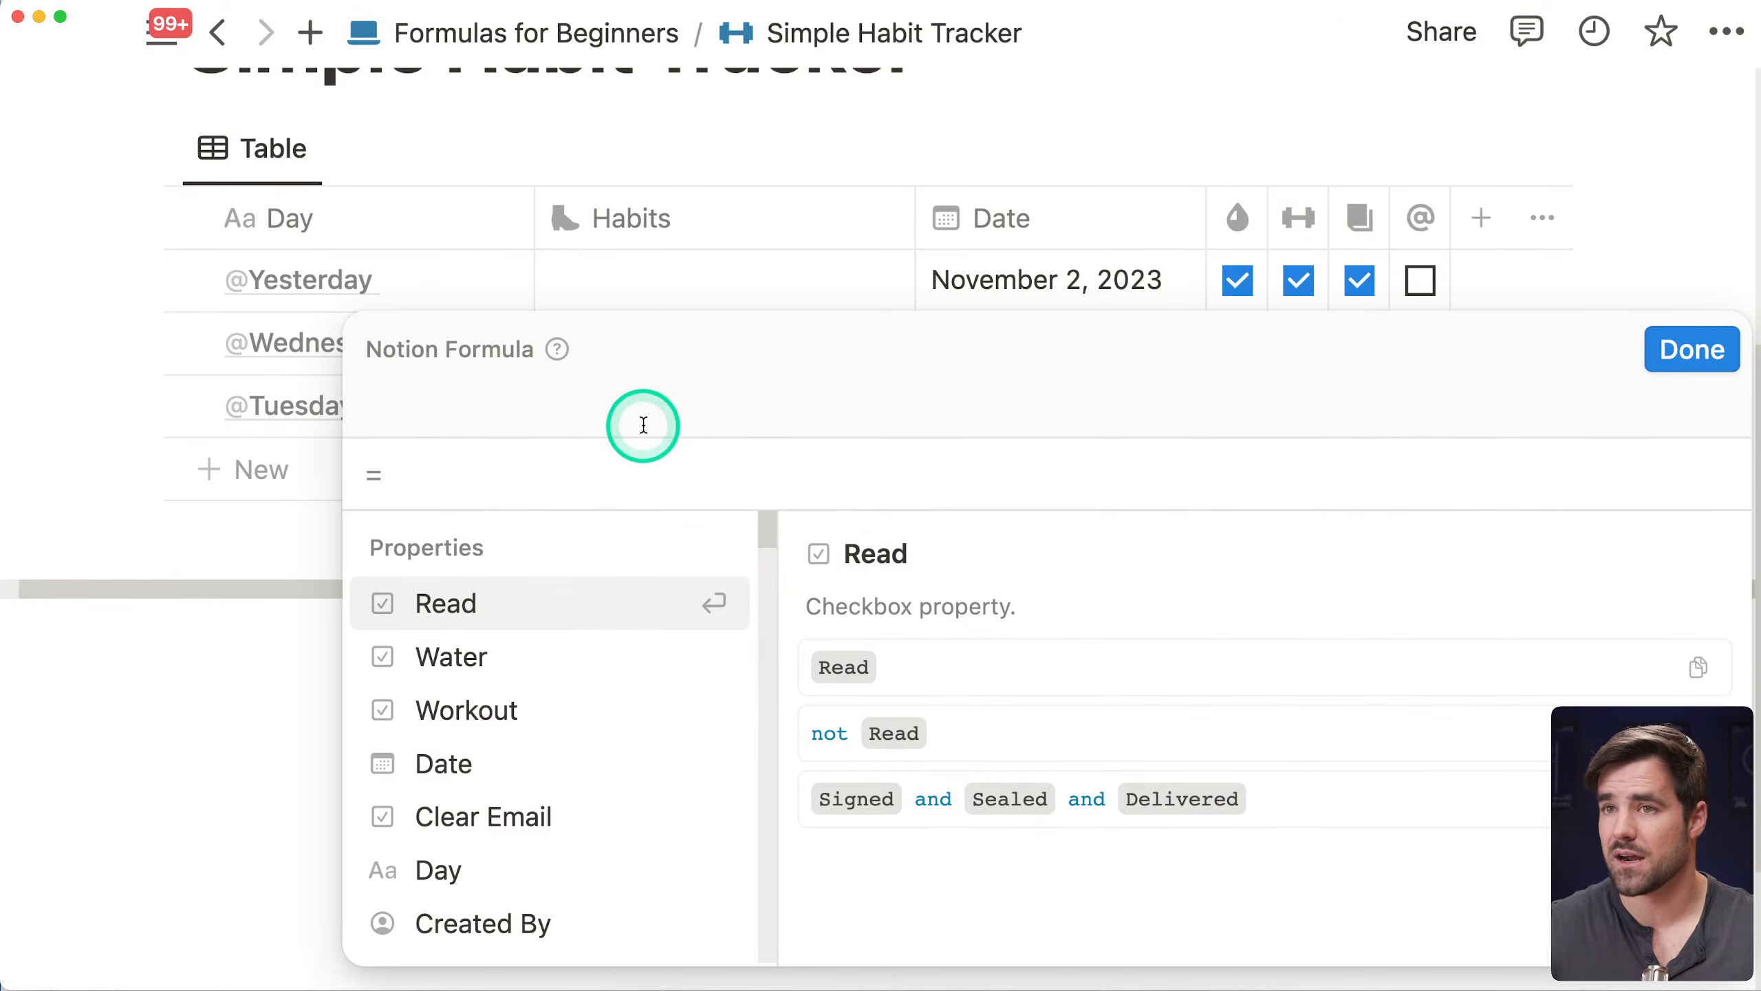
pyautogui.write('3 / ')
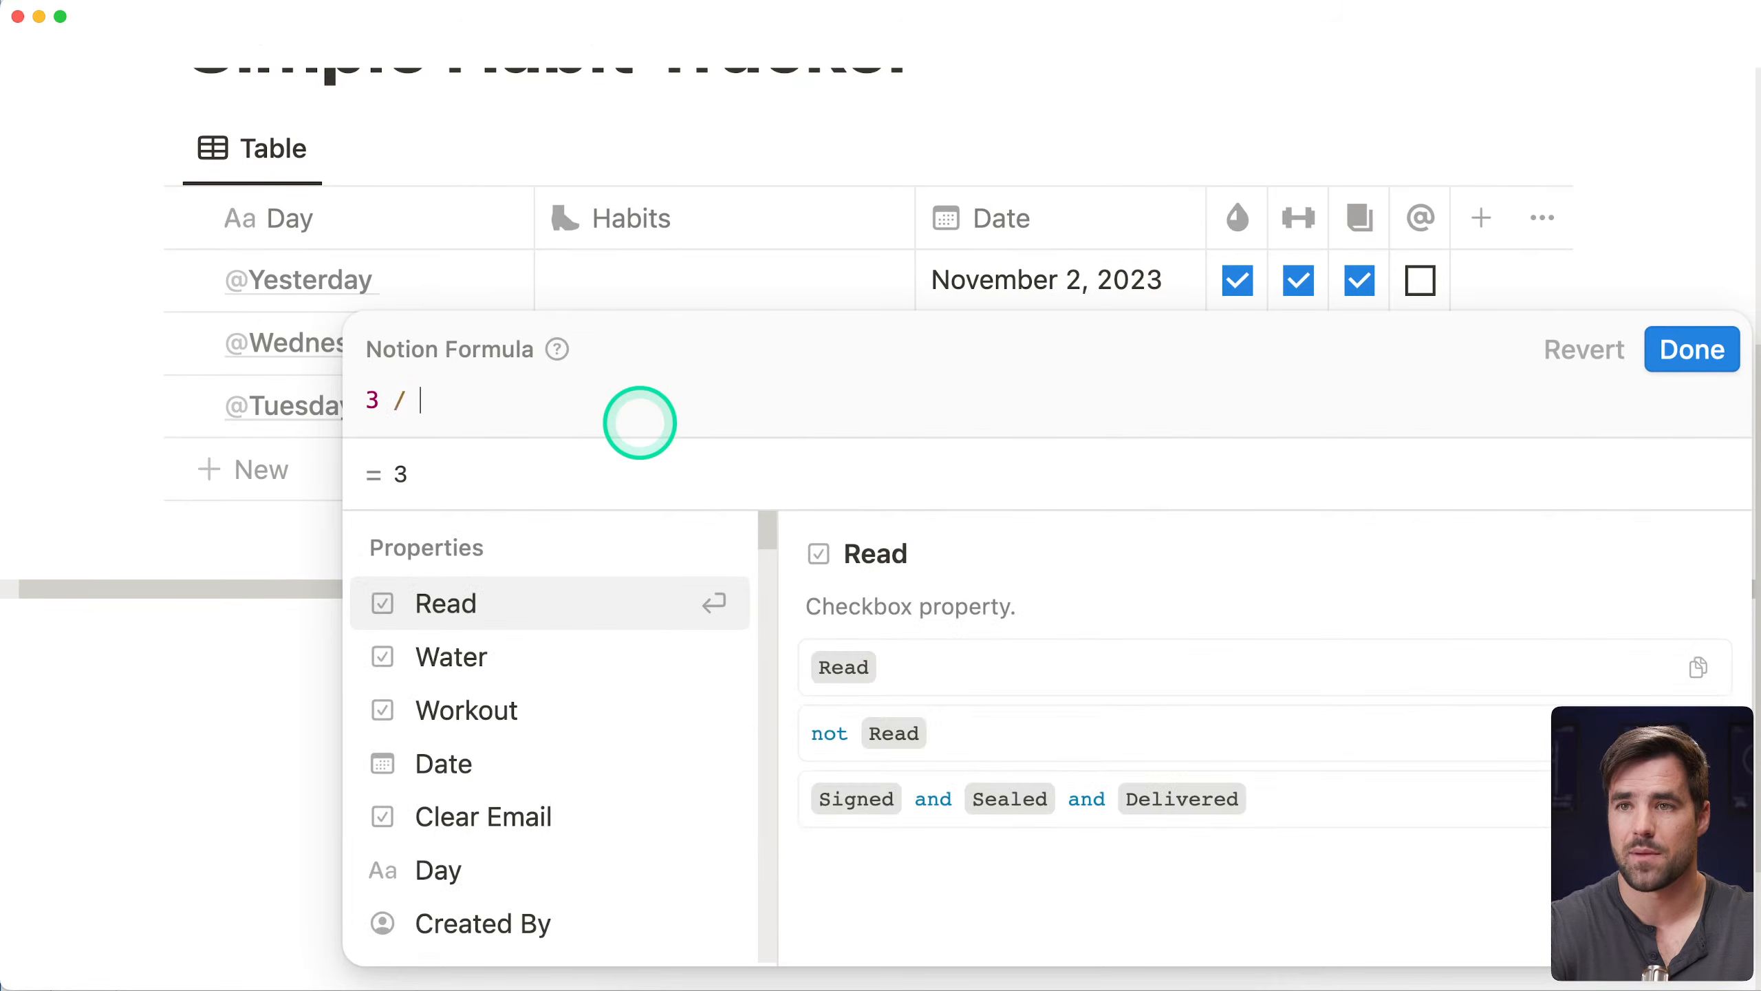
pyautogui.write('4')
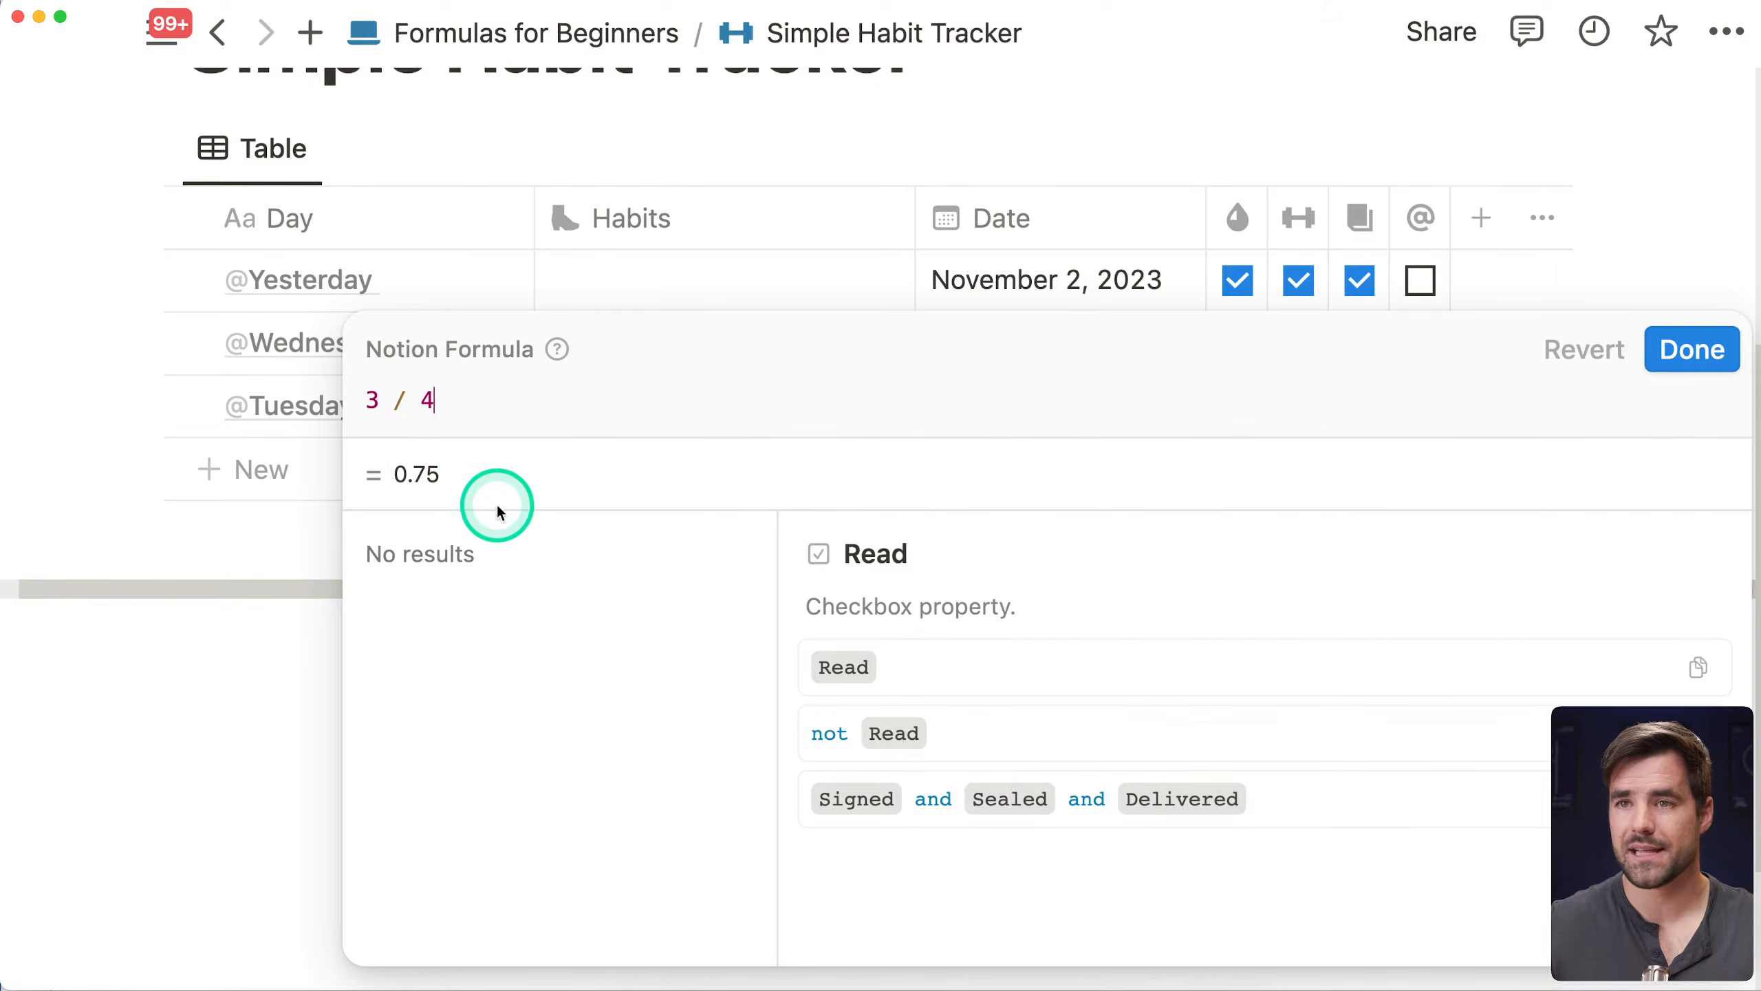
pyautogui.click(1704, 353)
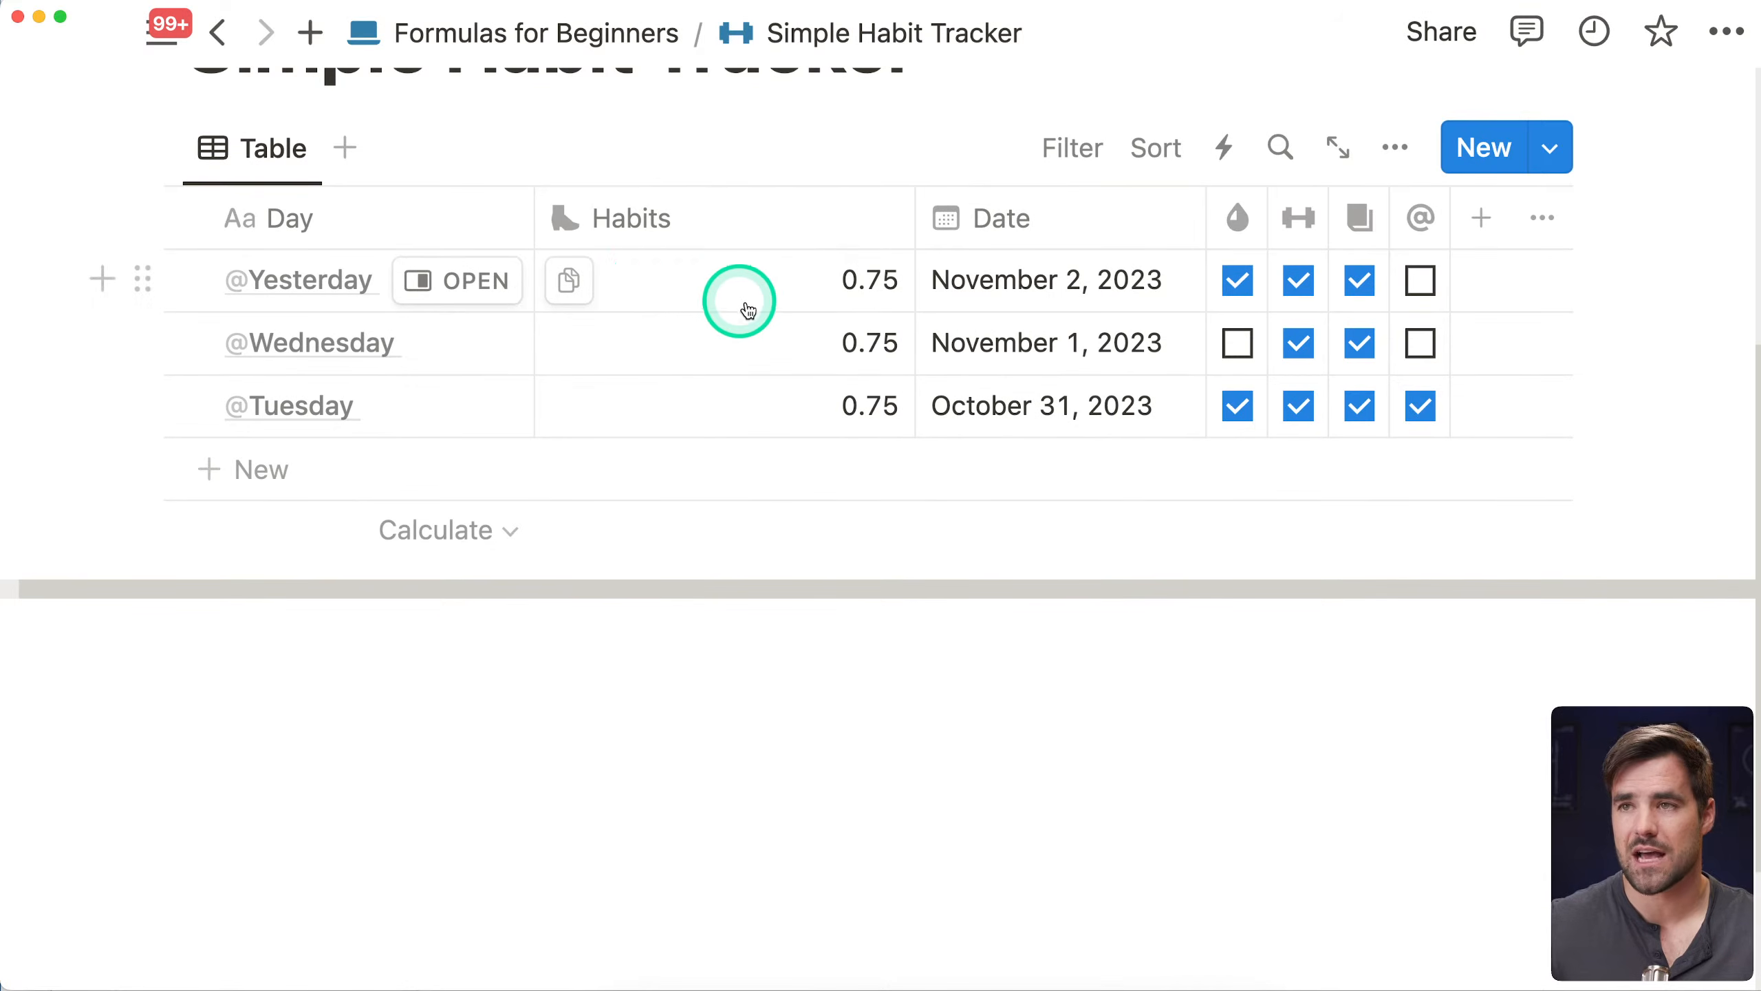
# Display the Habits property as a ring with the Percent number format, and close its settings
pyautogui.click(726, 229)
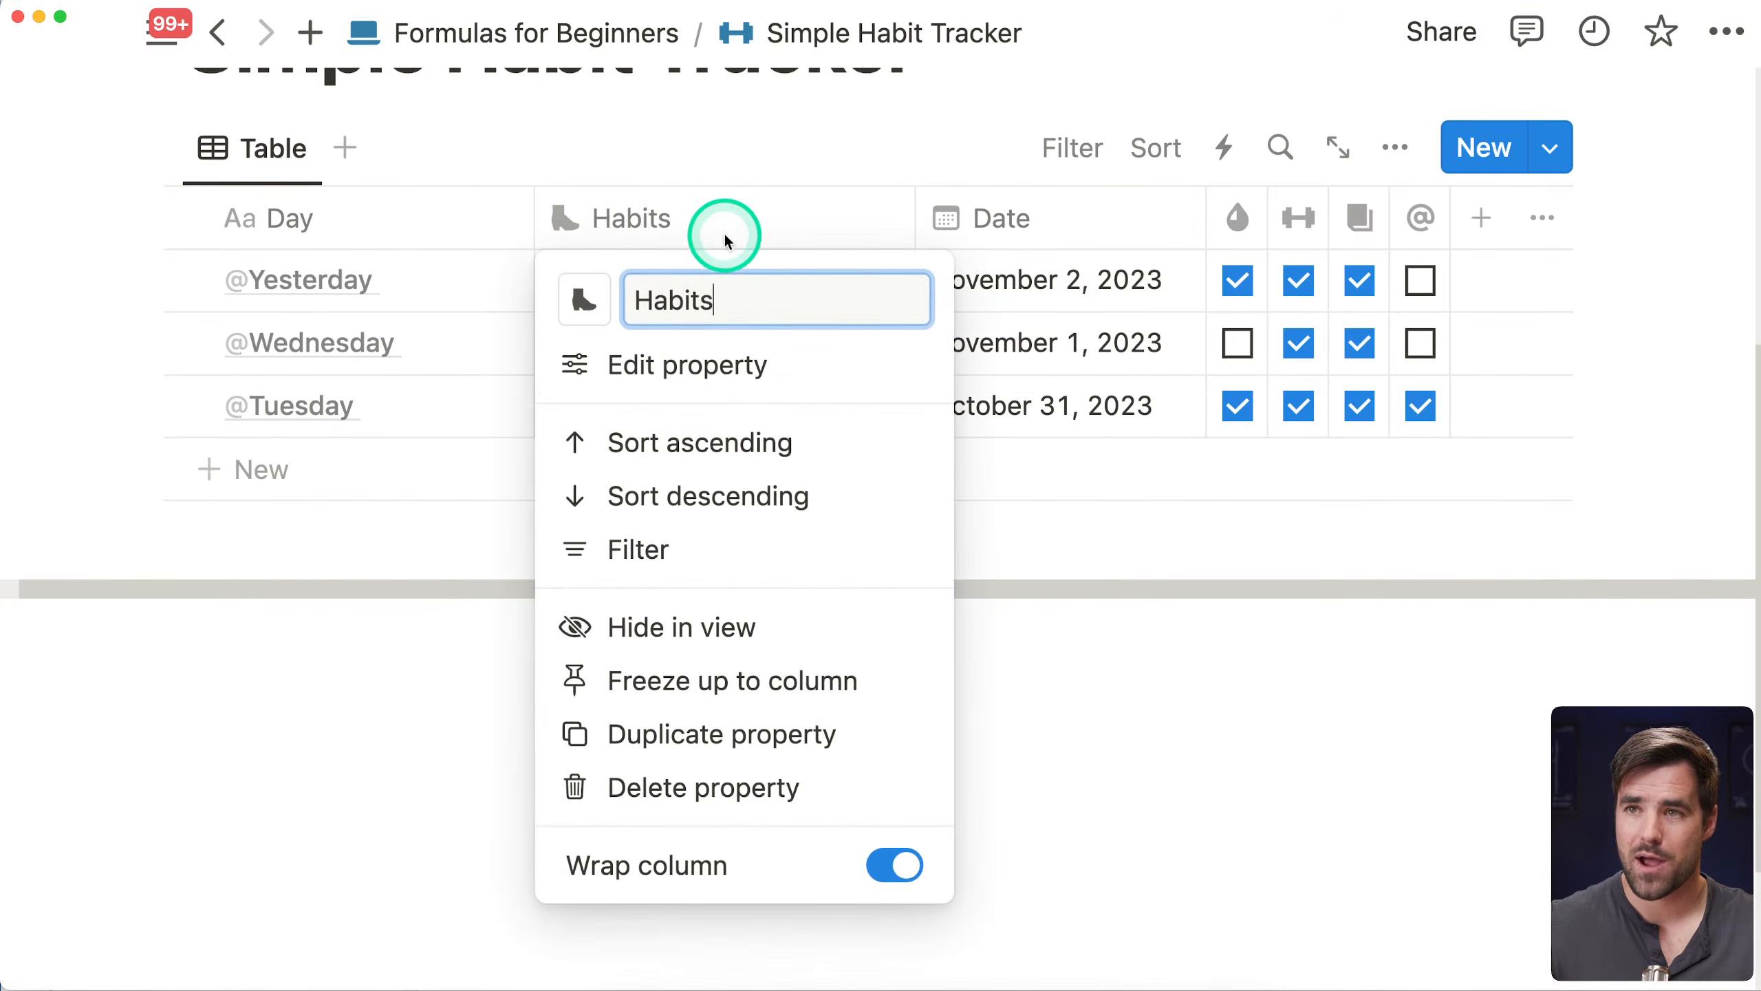
pyautogui.click(786, 365)
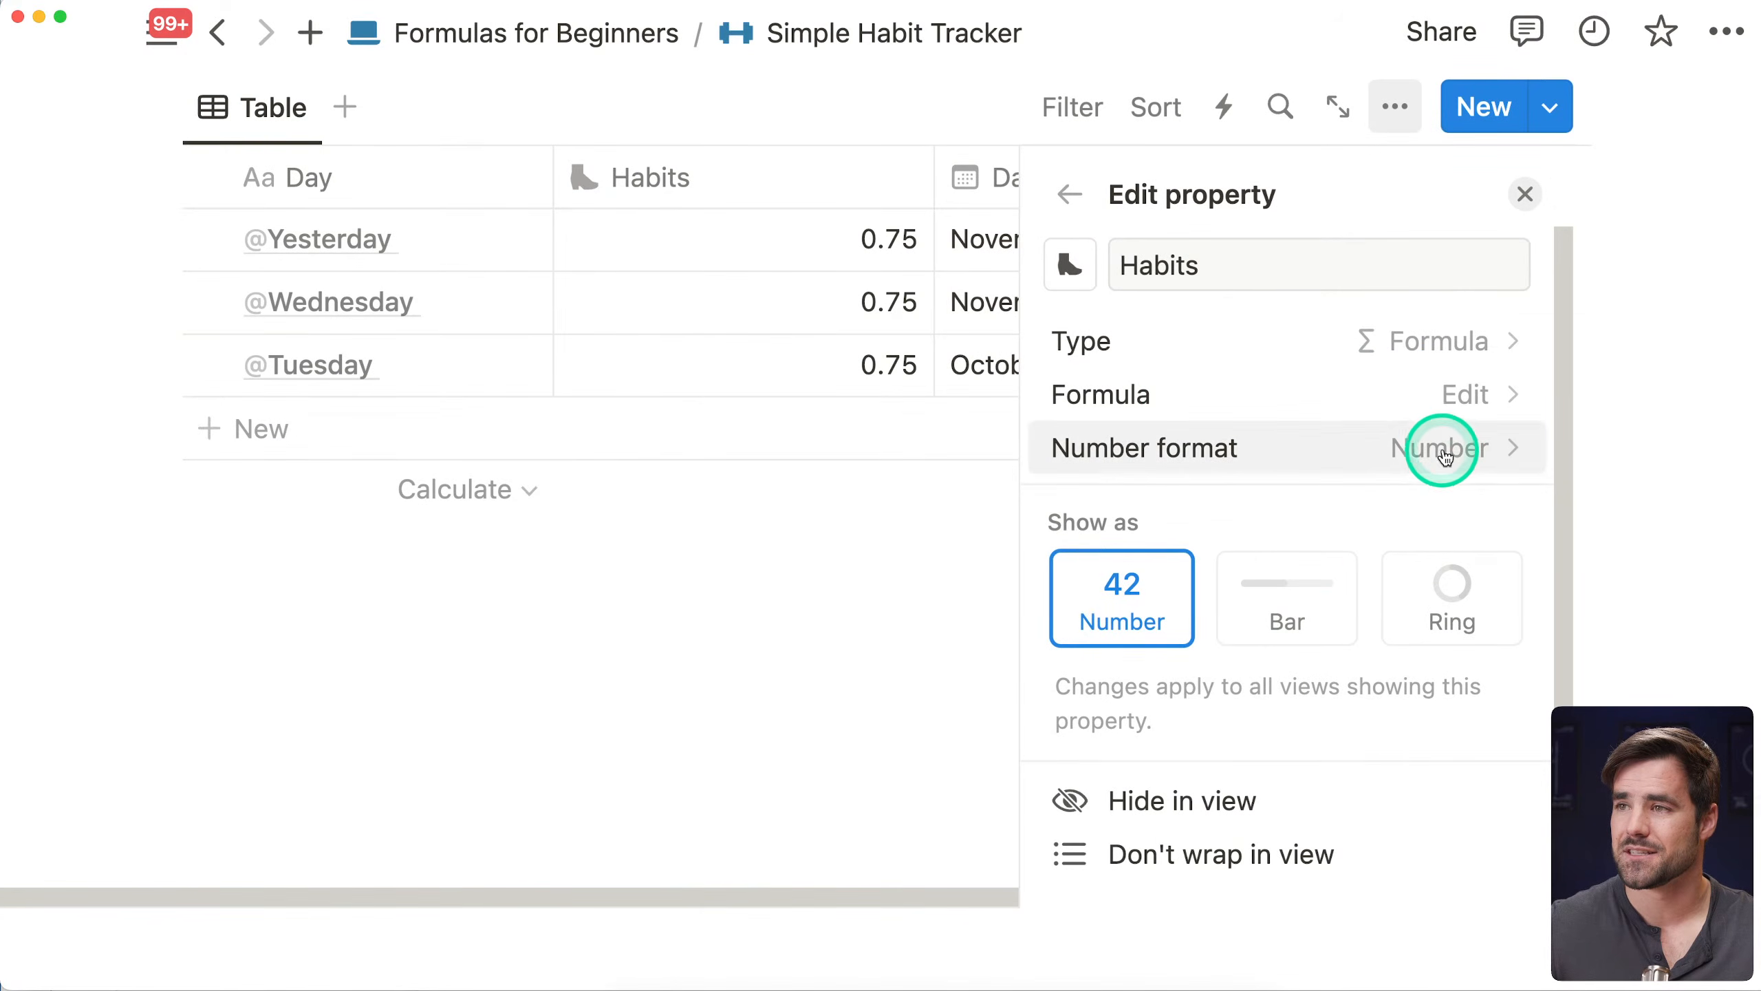
pyautogui.click(1301, 620)
pyautogui.click(1431, 610)
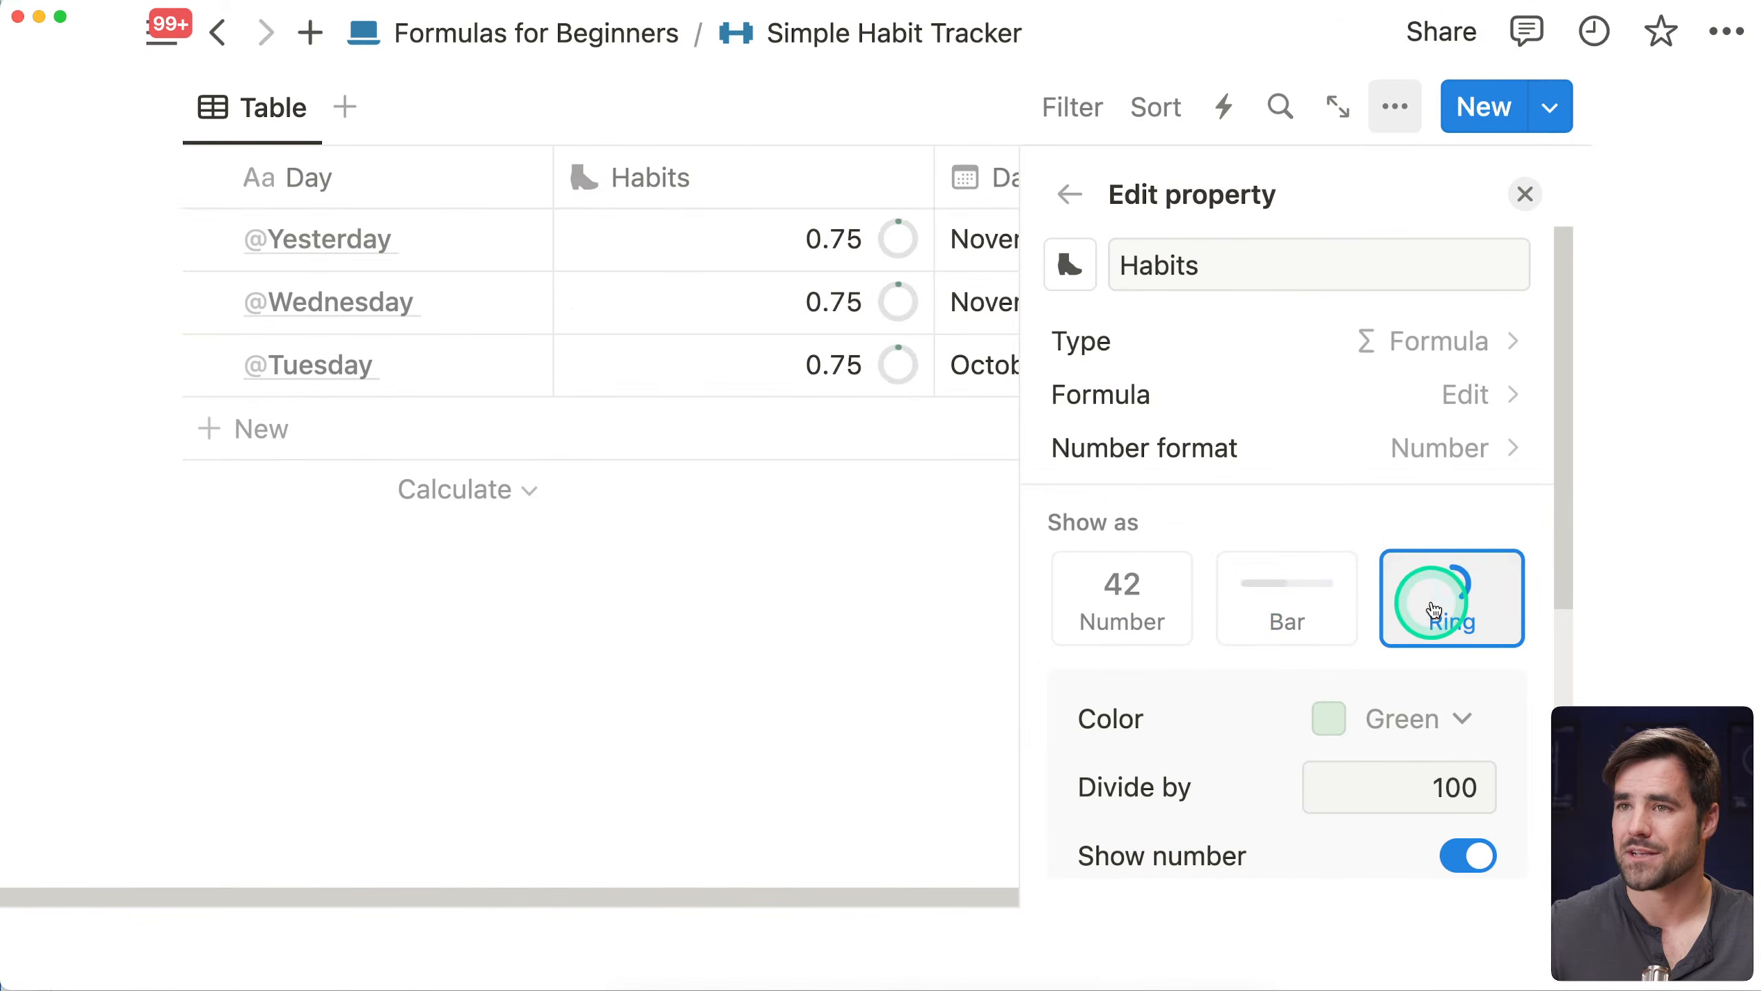
pyautogui.click(1471, 458)
pyautogui.click(1321, 504)
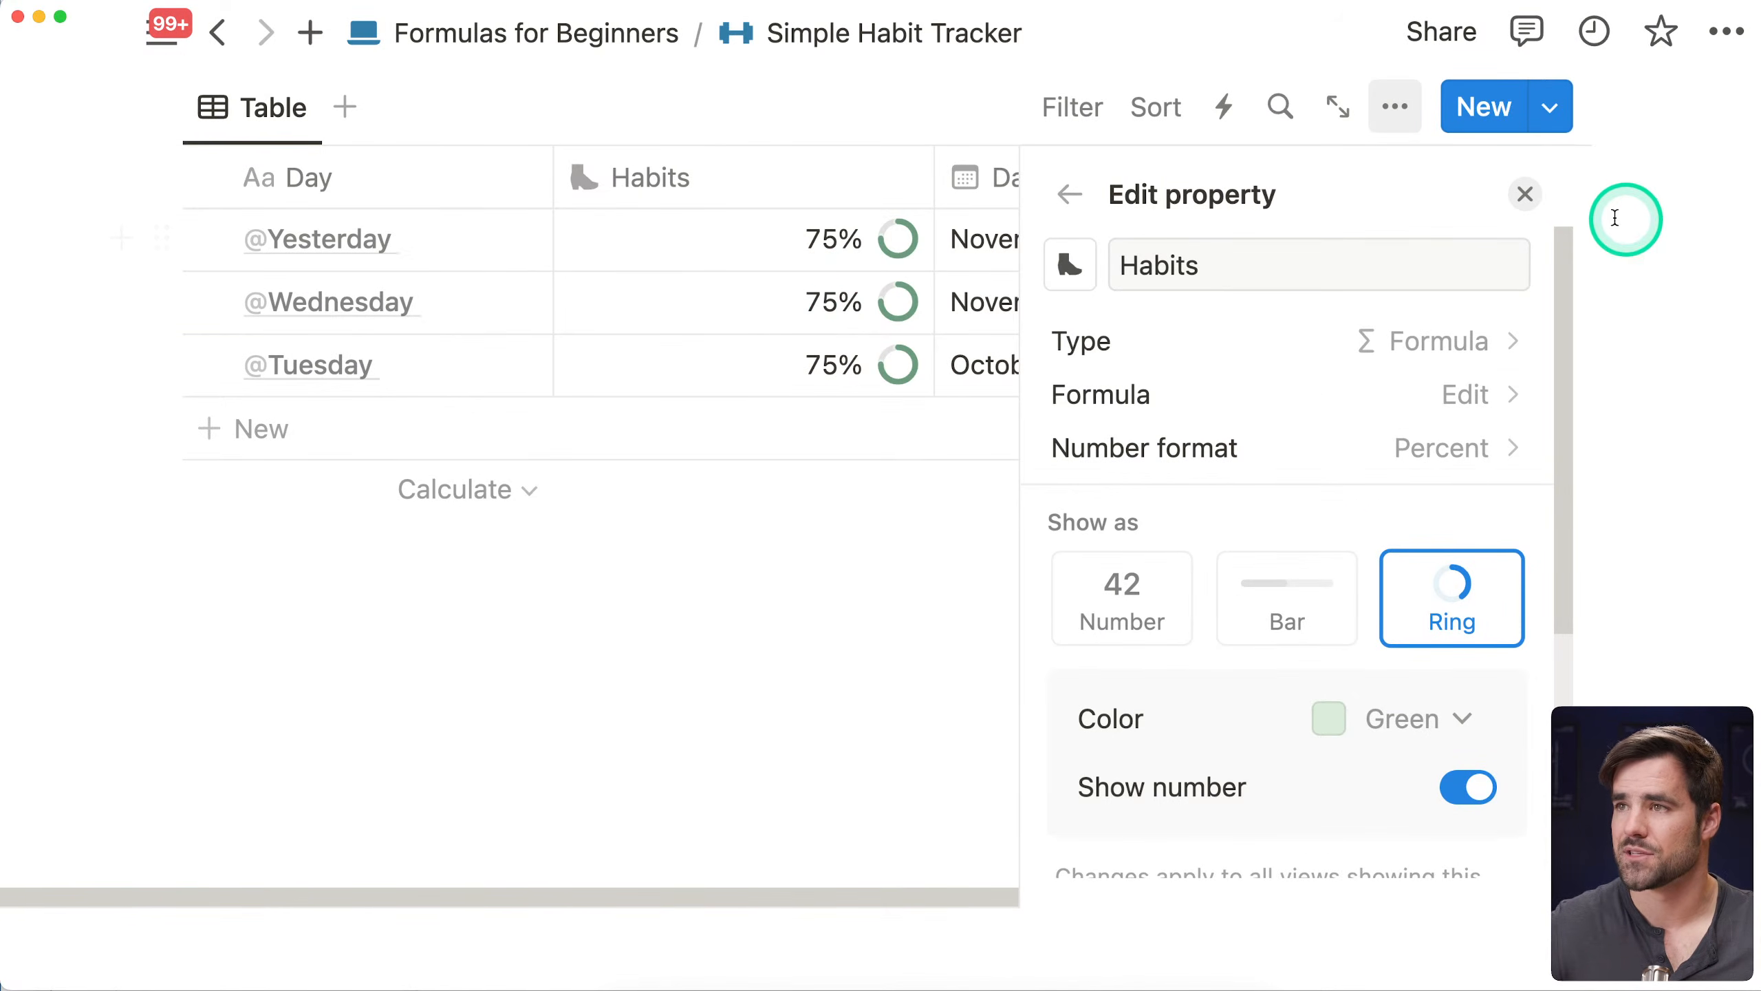
pyautogui.click(1524, 193)
# Open the Habits formula from the Wednesday row and clear its existing expression
pyautogui.click(764, 249)
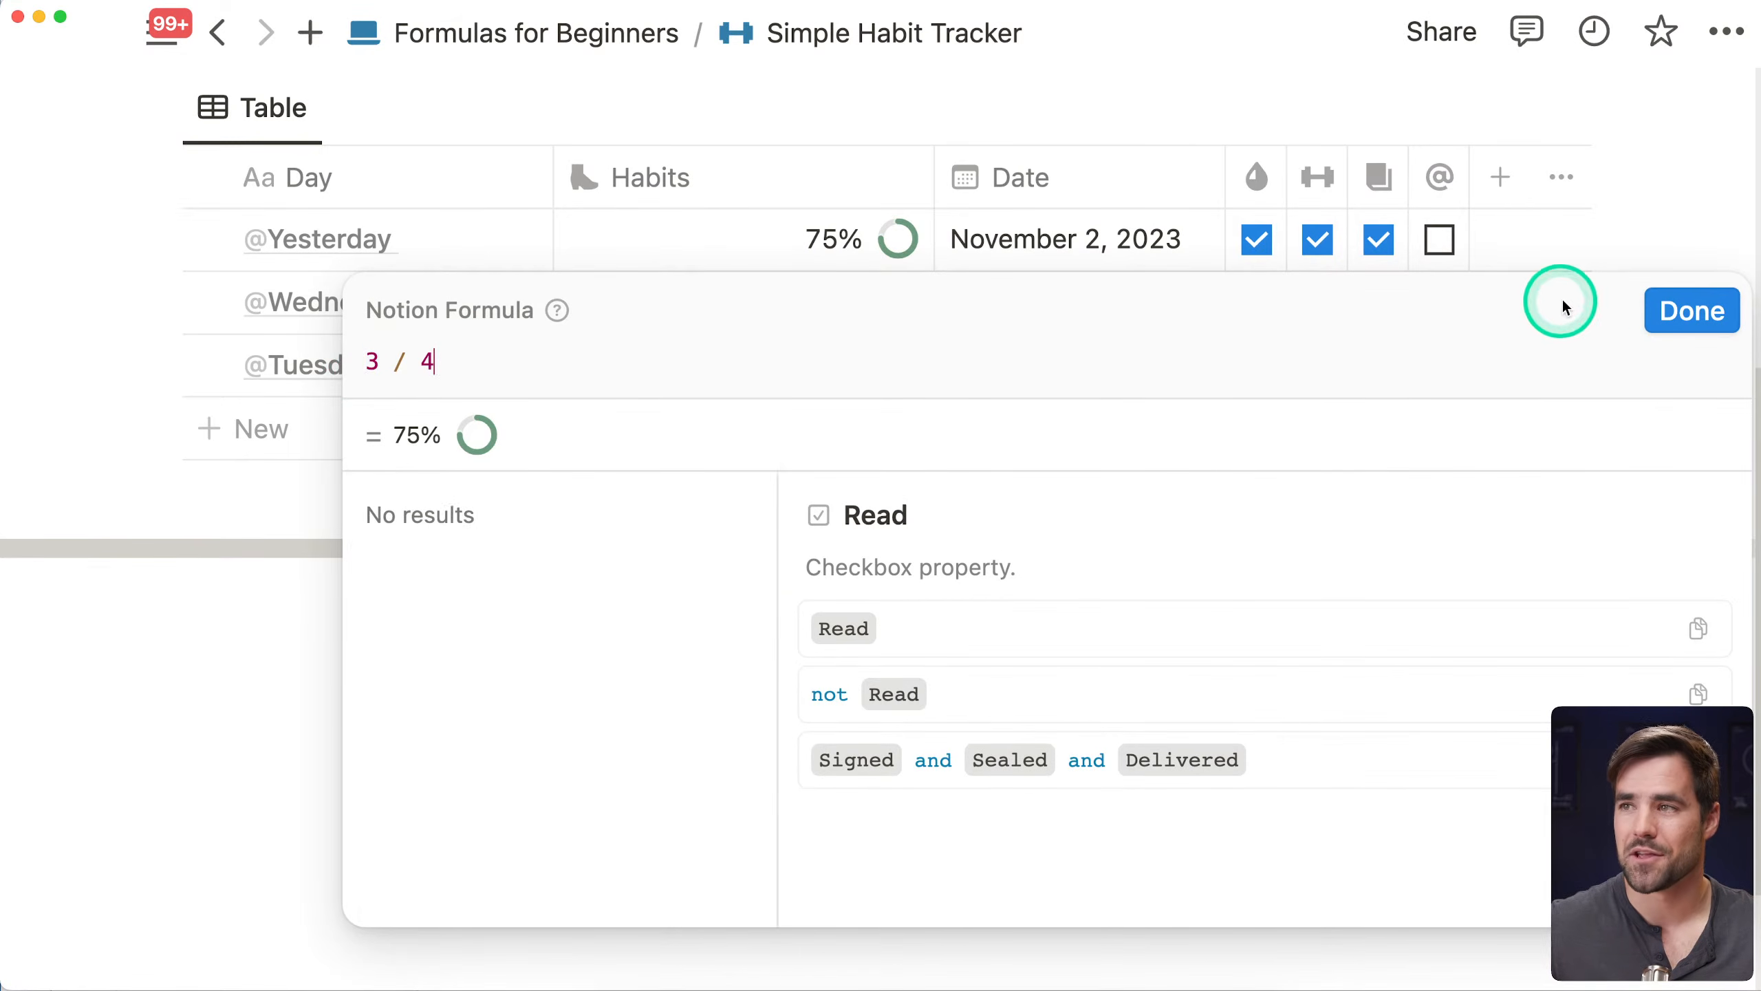
pyautogui.click(1688, 312)
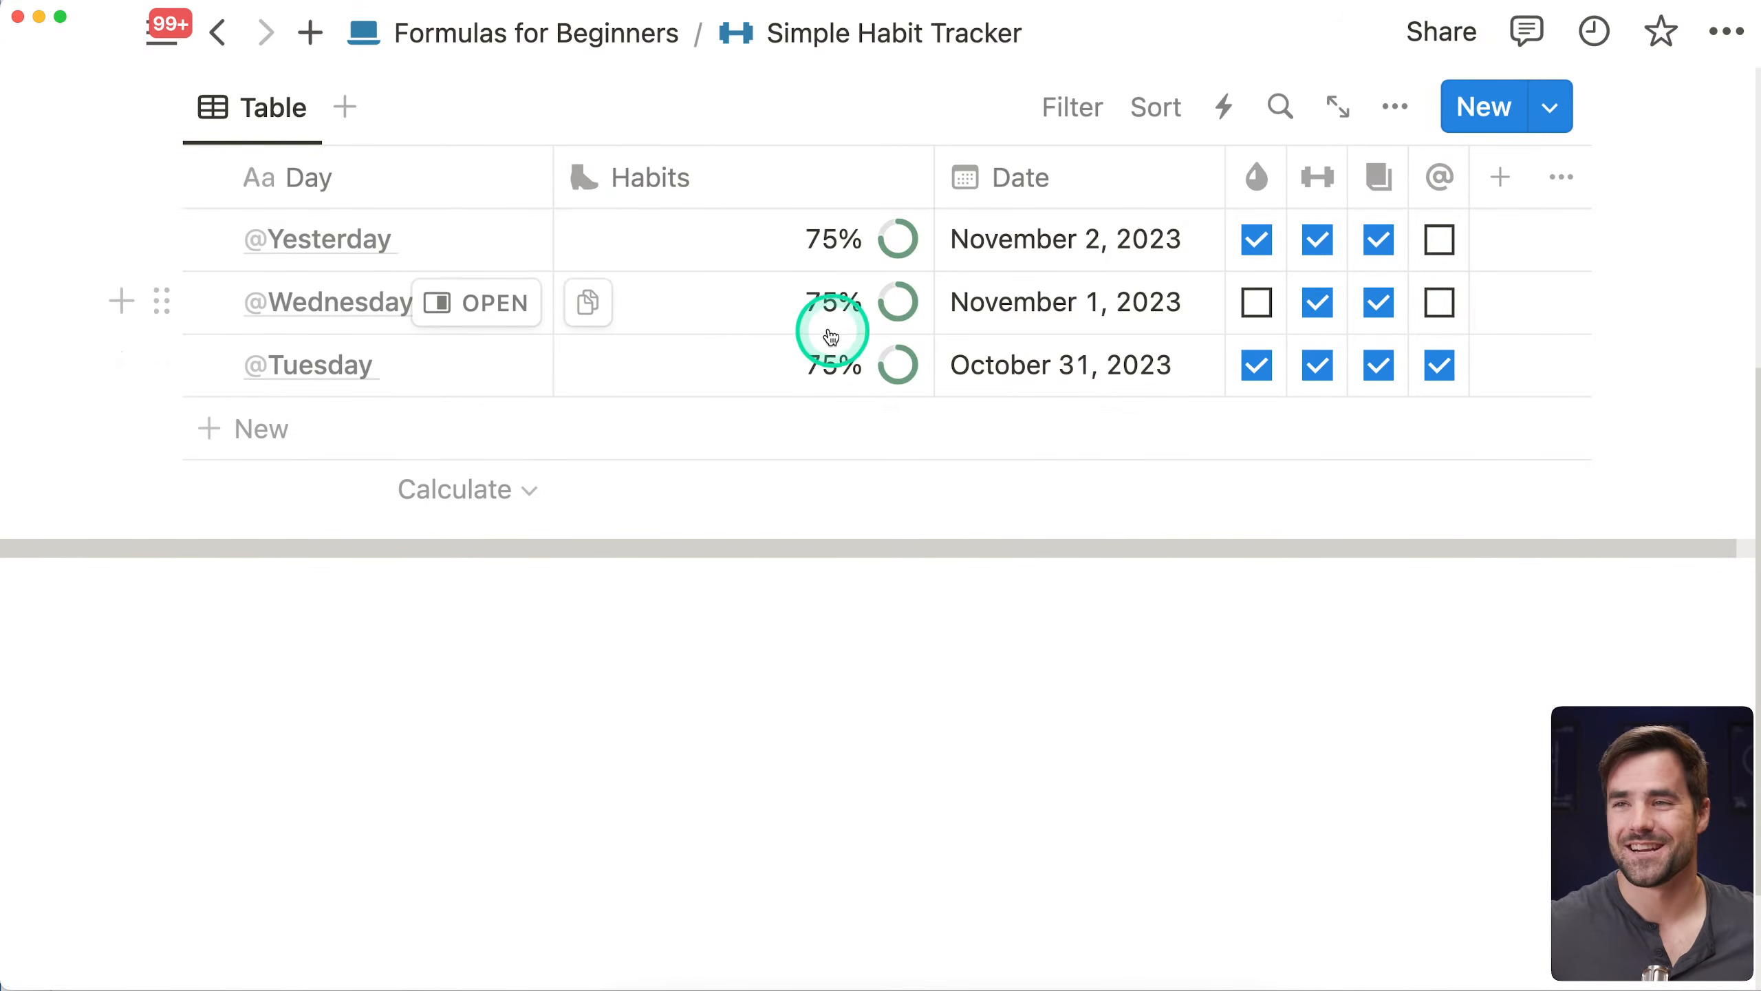
pyautogui.click(746, 298)
pyautogui.doubleClick(373, 400)
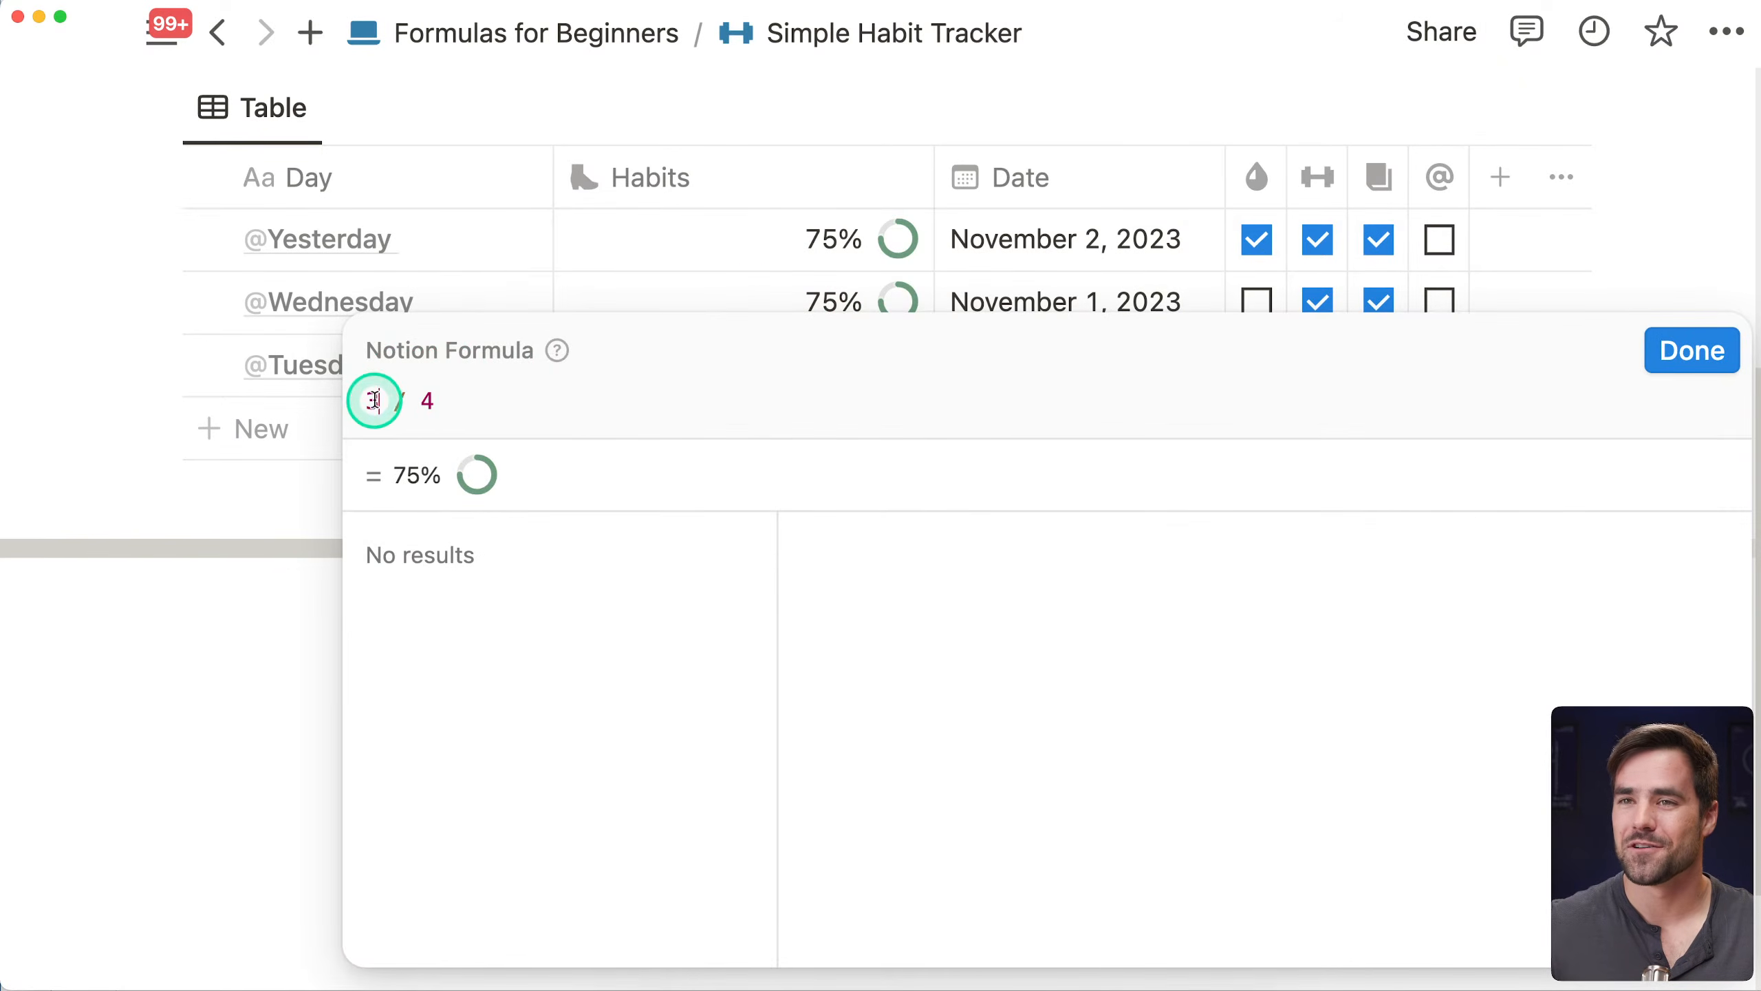
pyautogui.press('BackSpace')
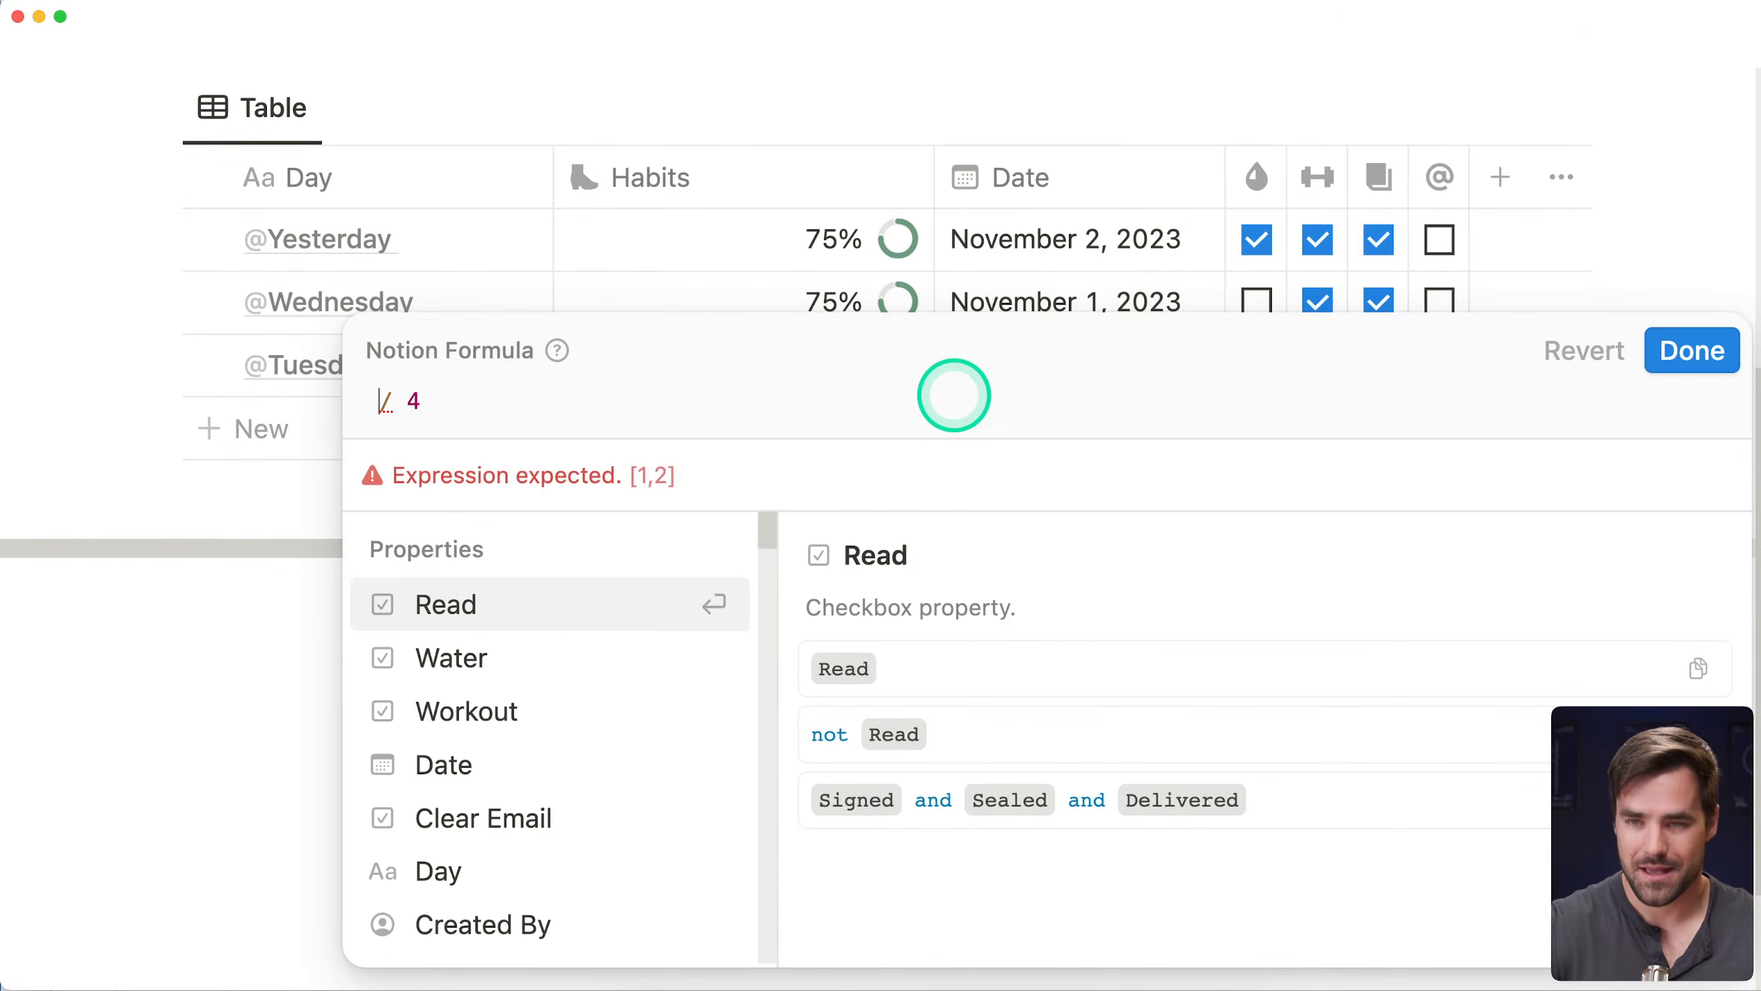
pyautogui.click(954, 396)
pyautogui.press('BackSpace')
pyautogui.press('BackSpace')
pyautogui.press('BackSpace')
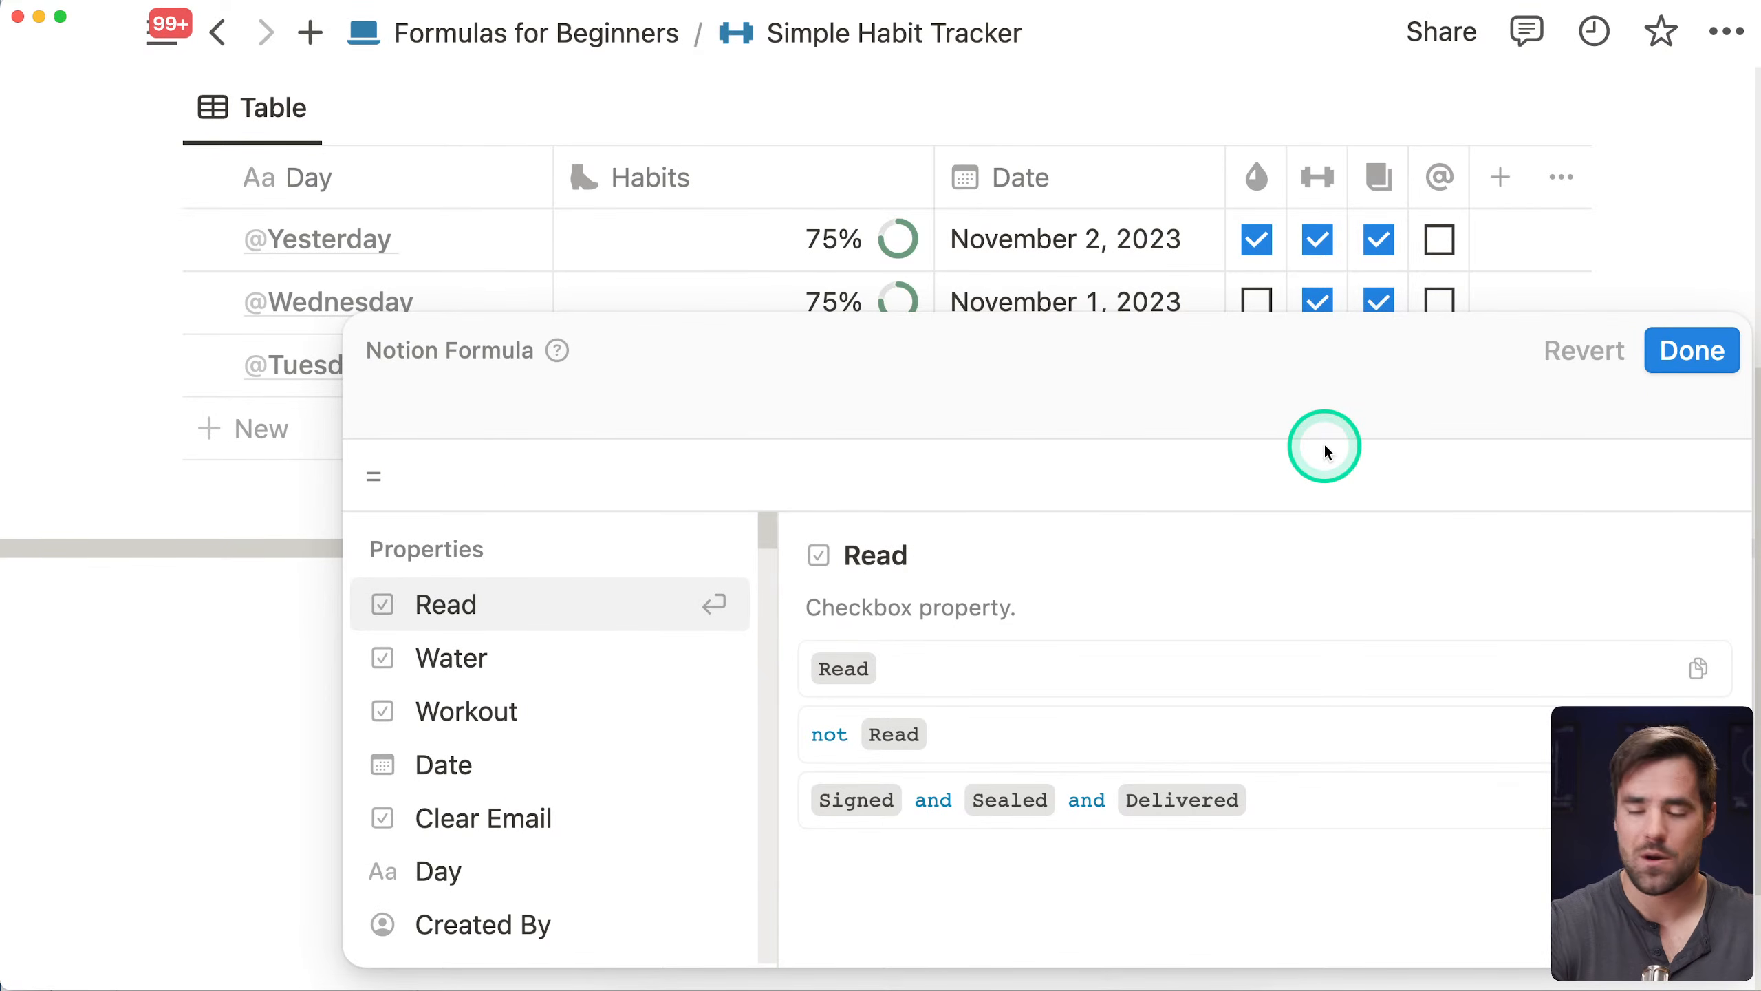
# Enter the Read checkbox property alone as the Habits formula
pyautogui.write('read')
pyautogui.press('Return')
pyautogui.press('BackSpace')
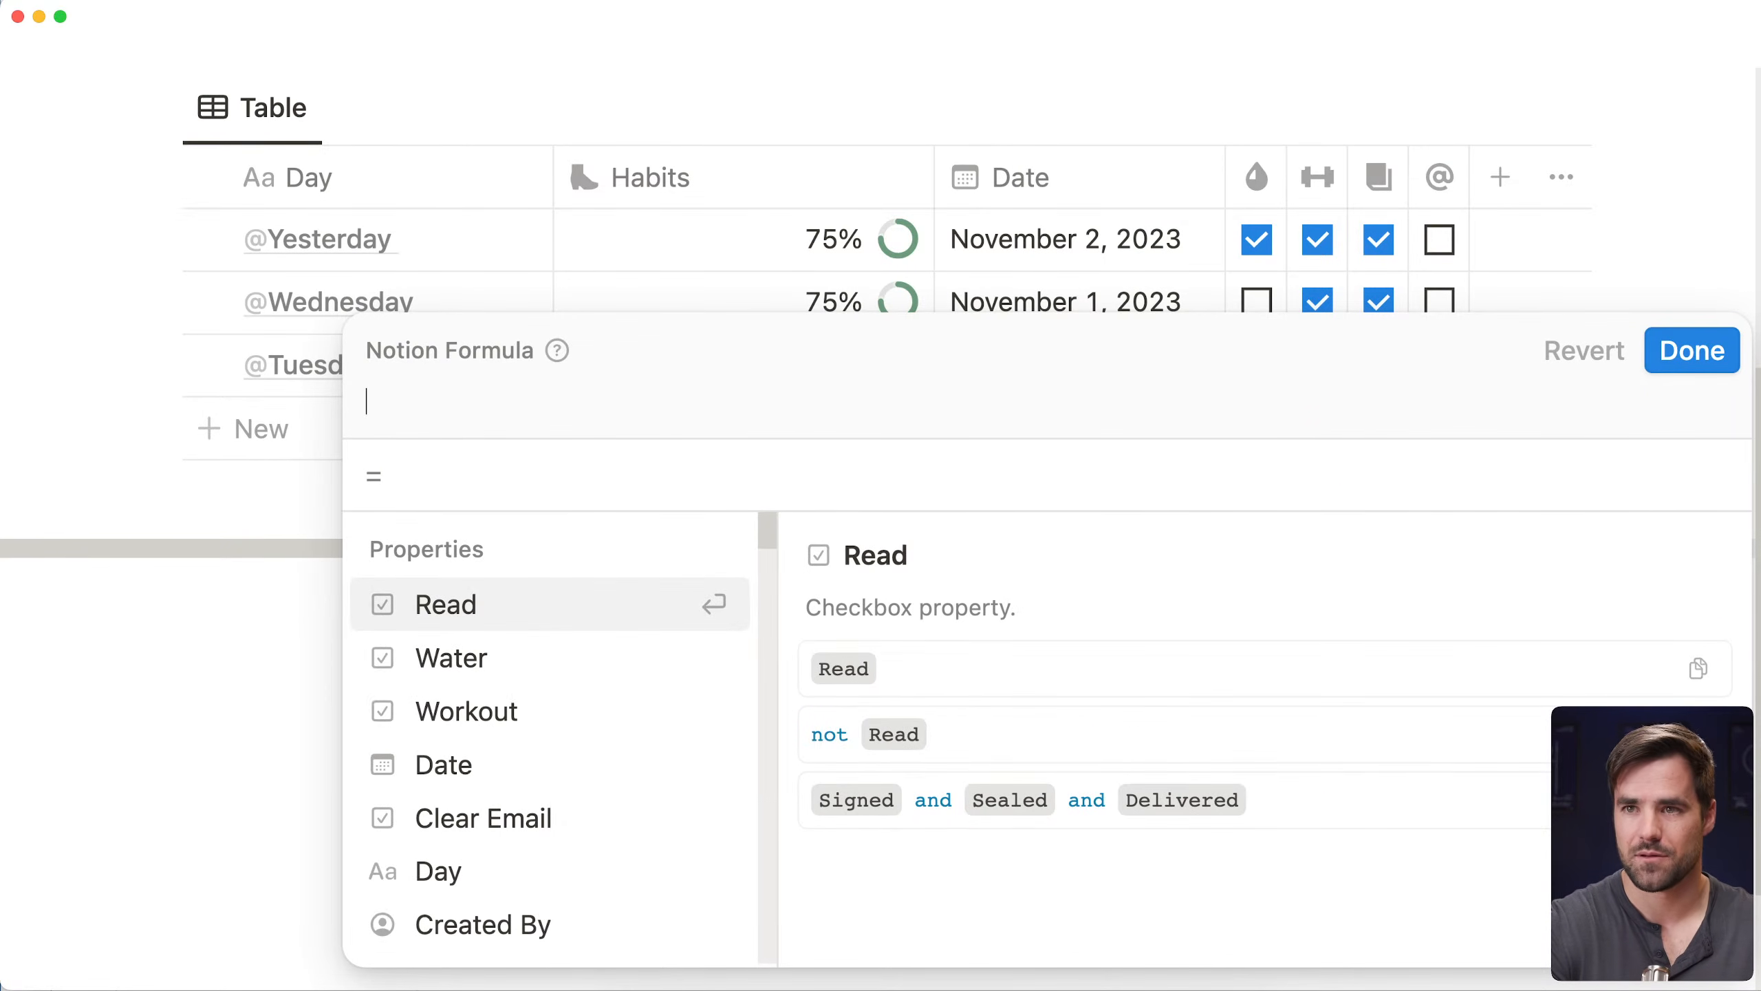
pyautogui.write('read')
pyautogui.press('Return')
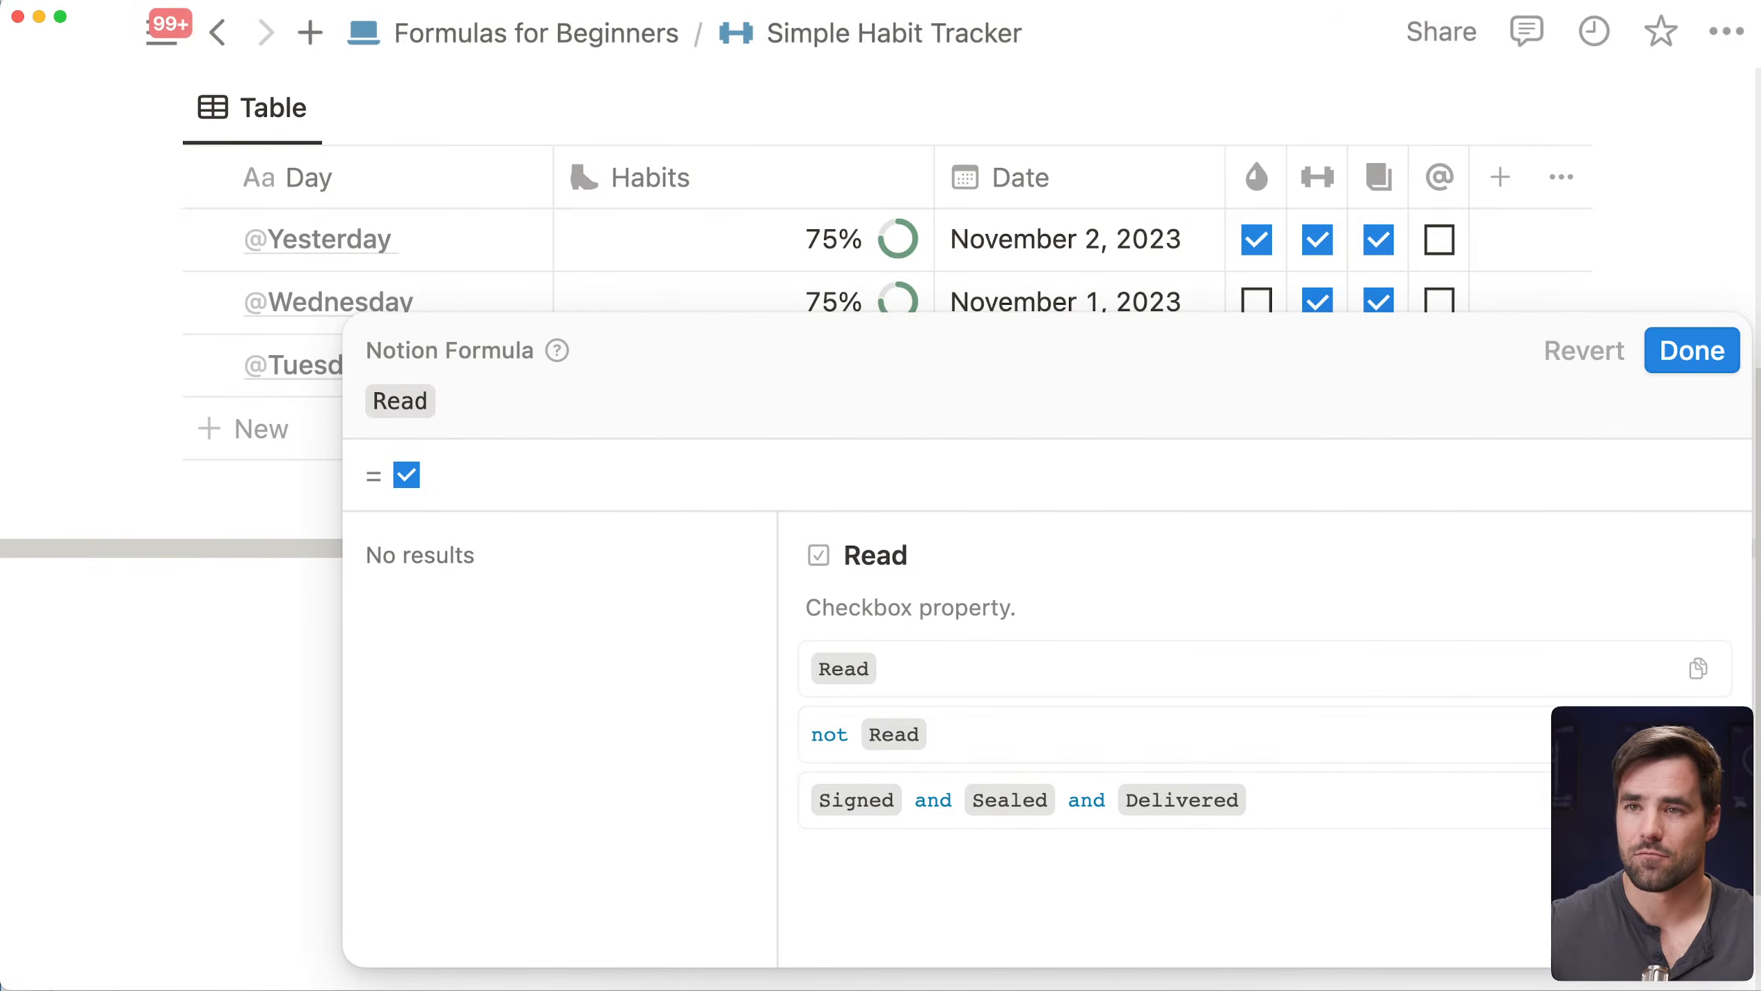
pyautogui.click(357, 547)
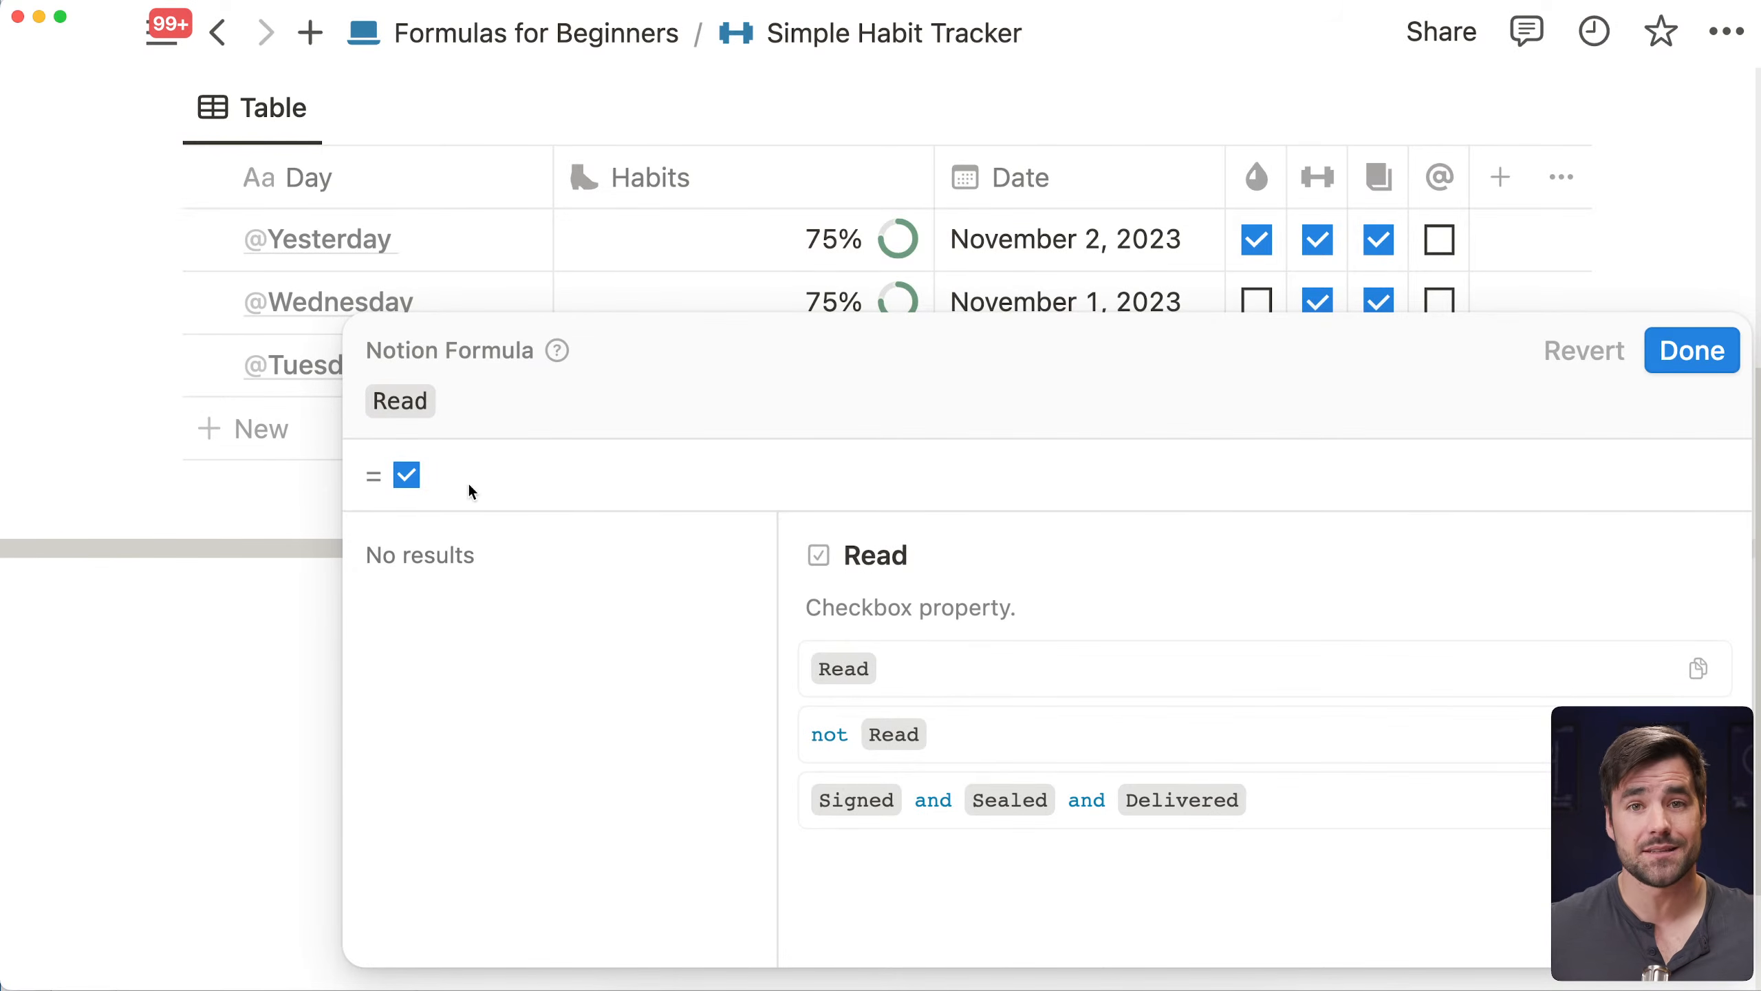
# Try adding the Water property to Read with the + operator, and remove the addition again
pyautogui.write('+')
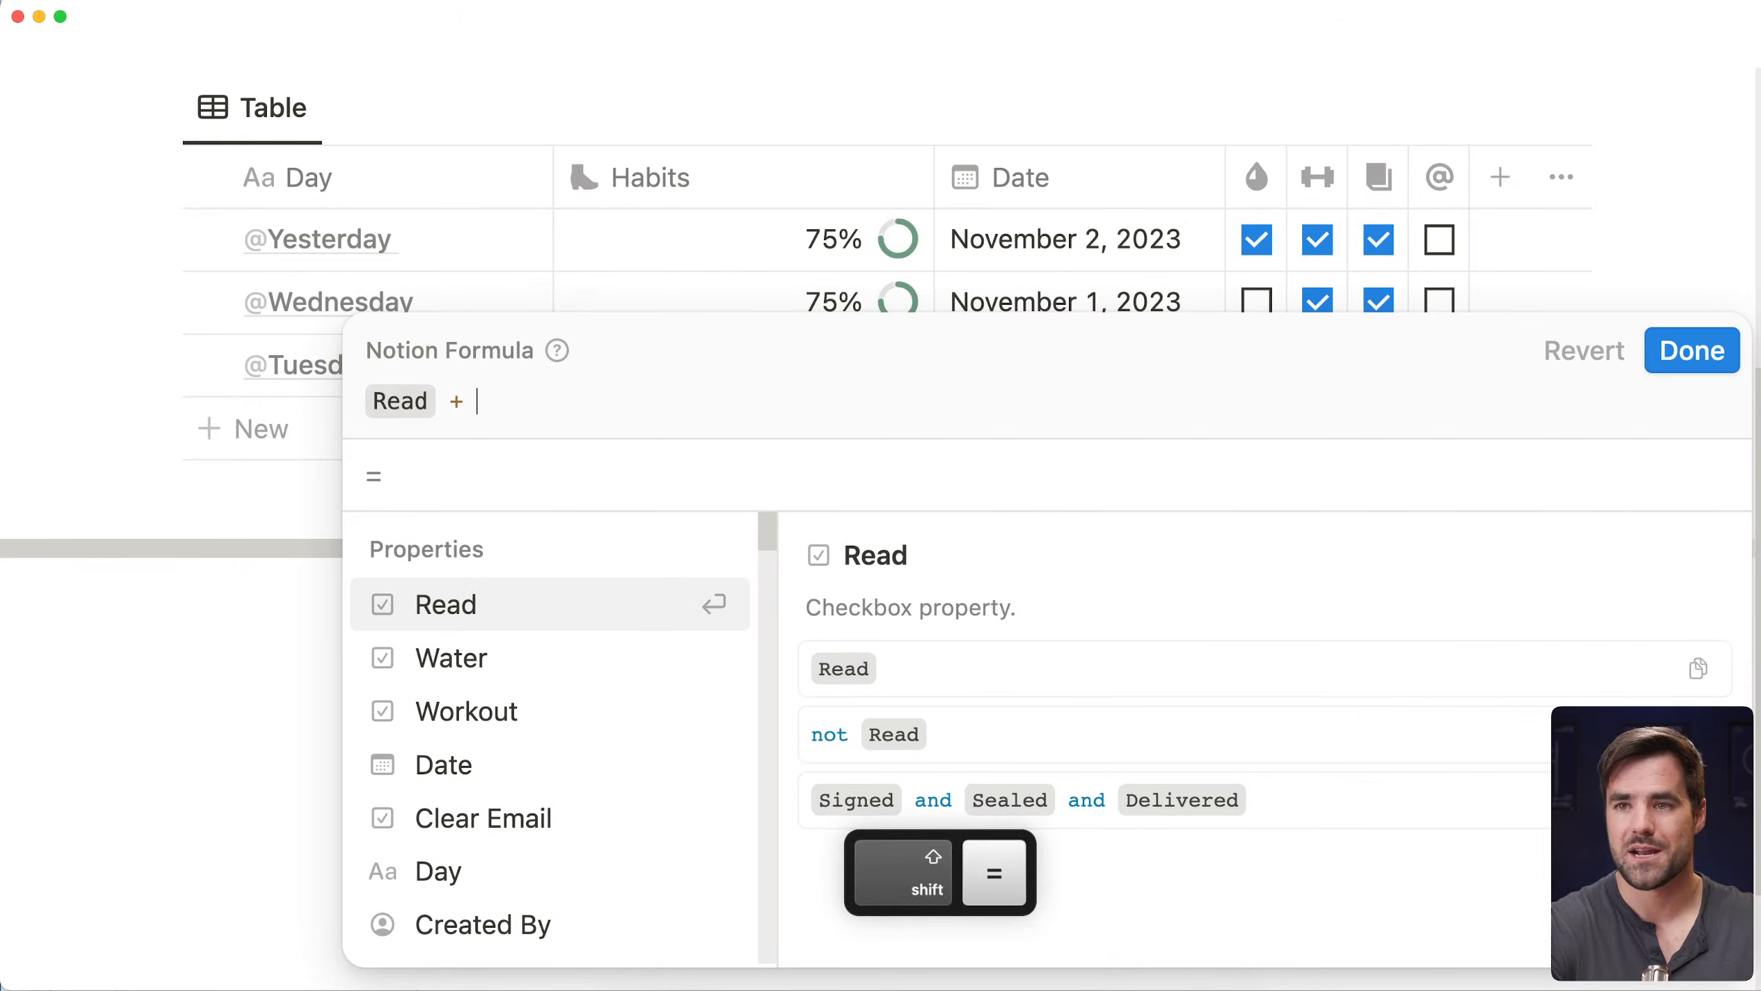
pyautogui.press('Down')
pyautogui.press('Return')
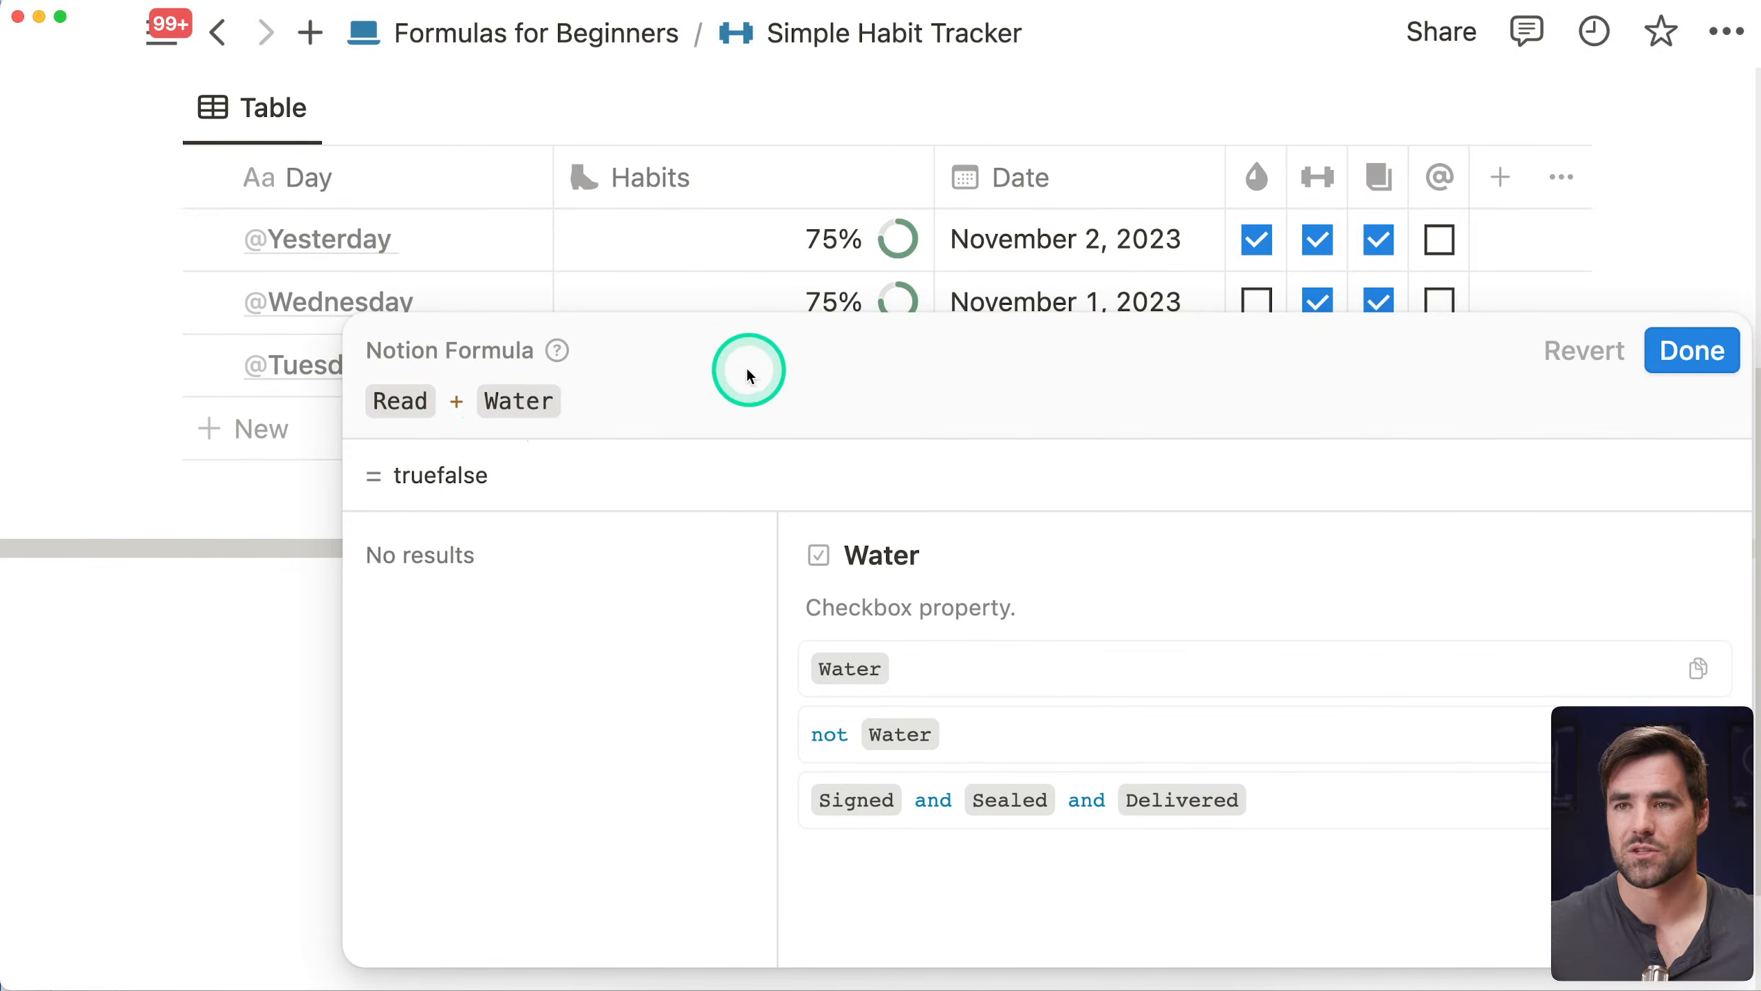
pyautogui.press('BackSpace')
pyautogui.press('BackSpace')
pyautogui.press('BackSpace')
pyautogui.press('BackSpace')
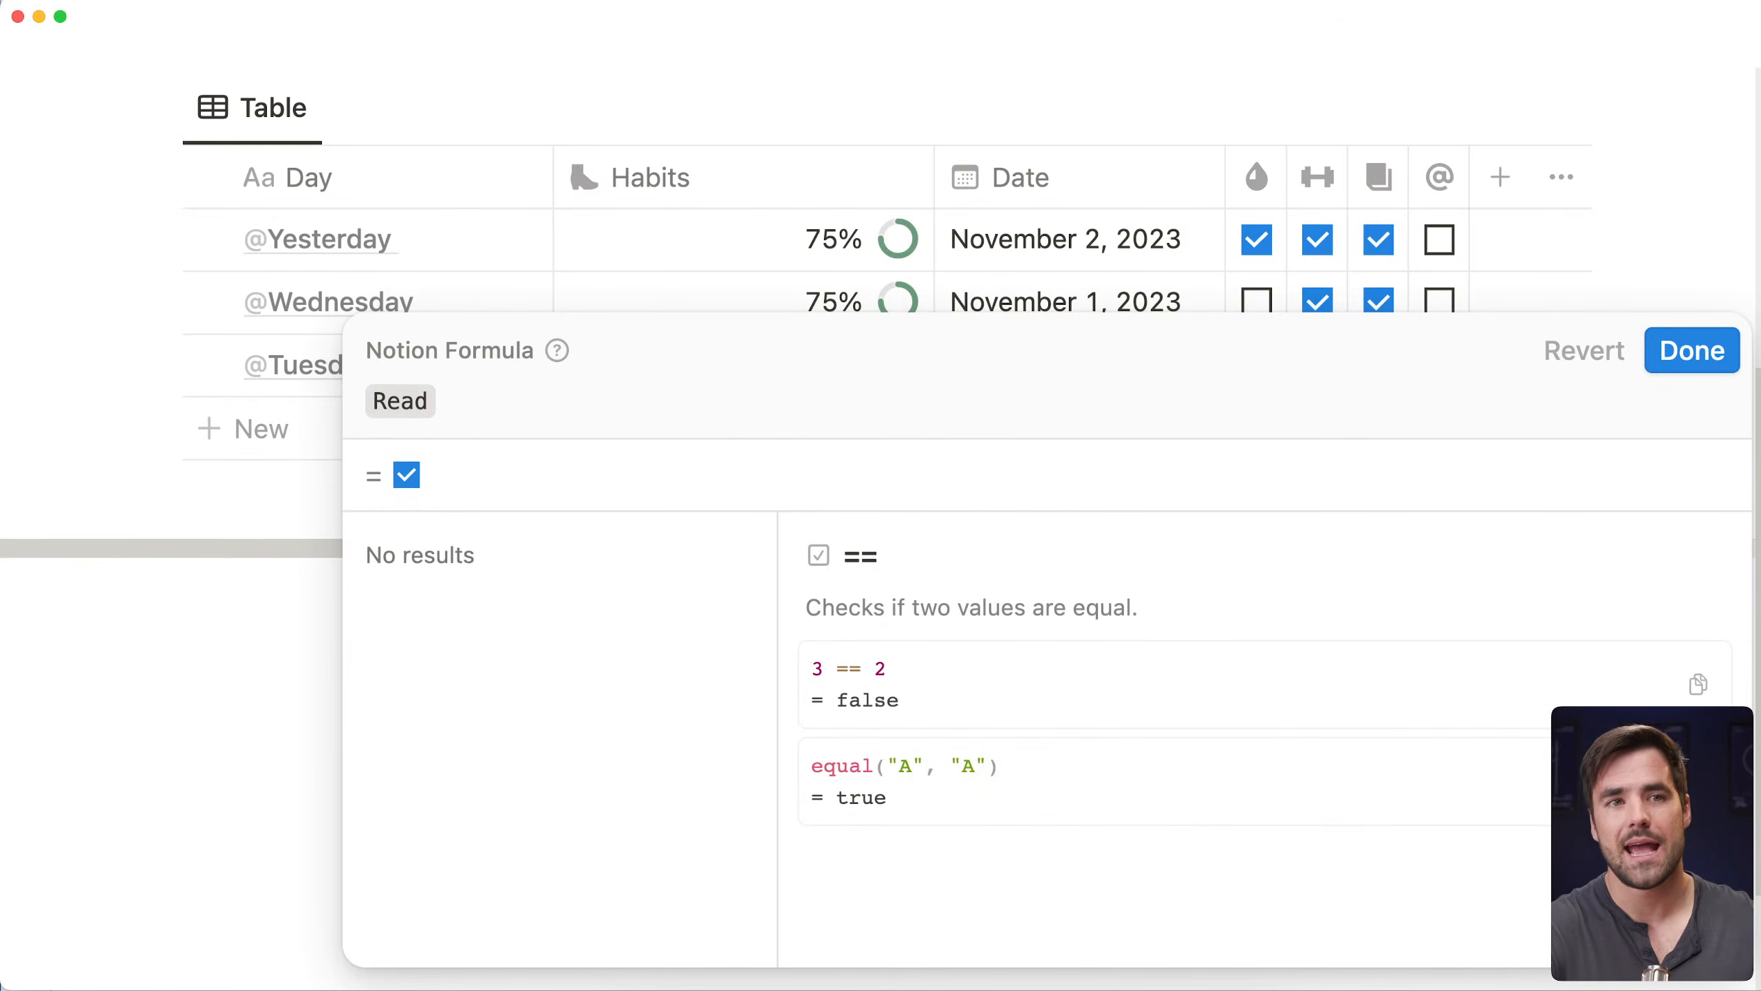
# Apply the toNumber() function to the Read property in the formula
pyautogui.write('.ton')
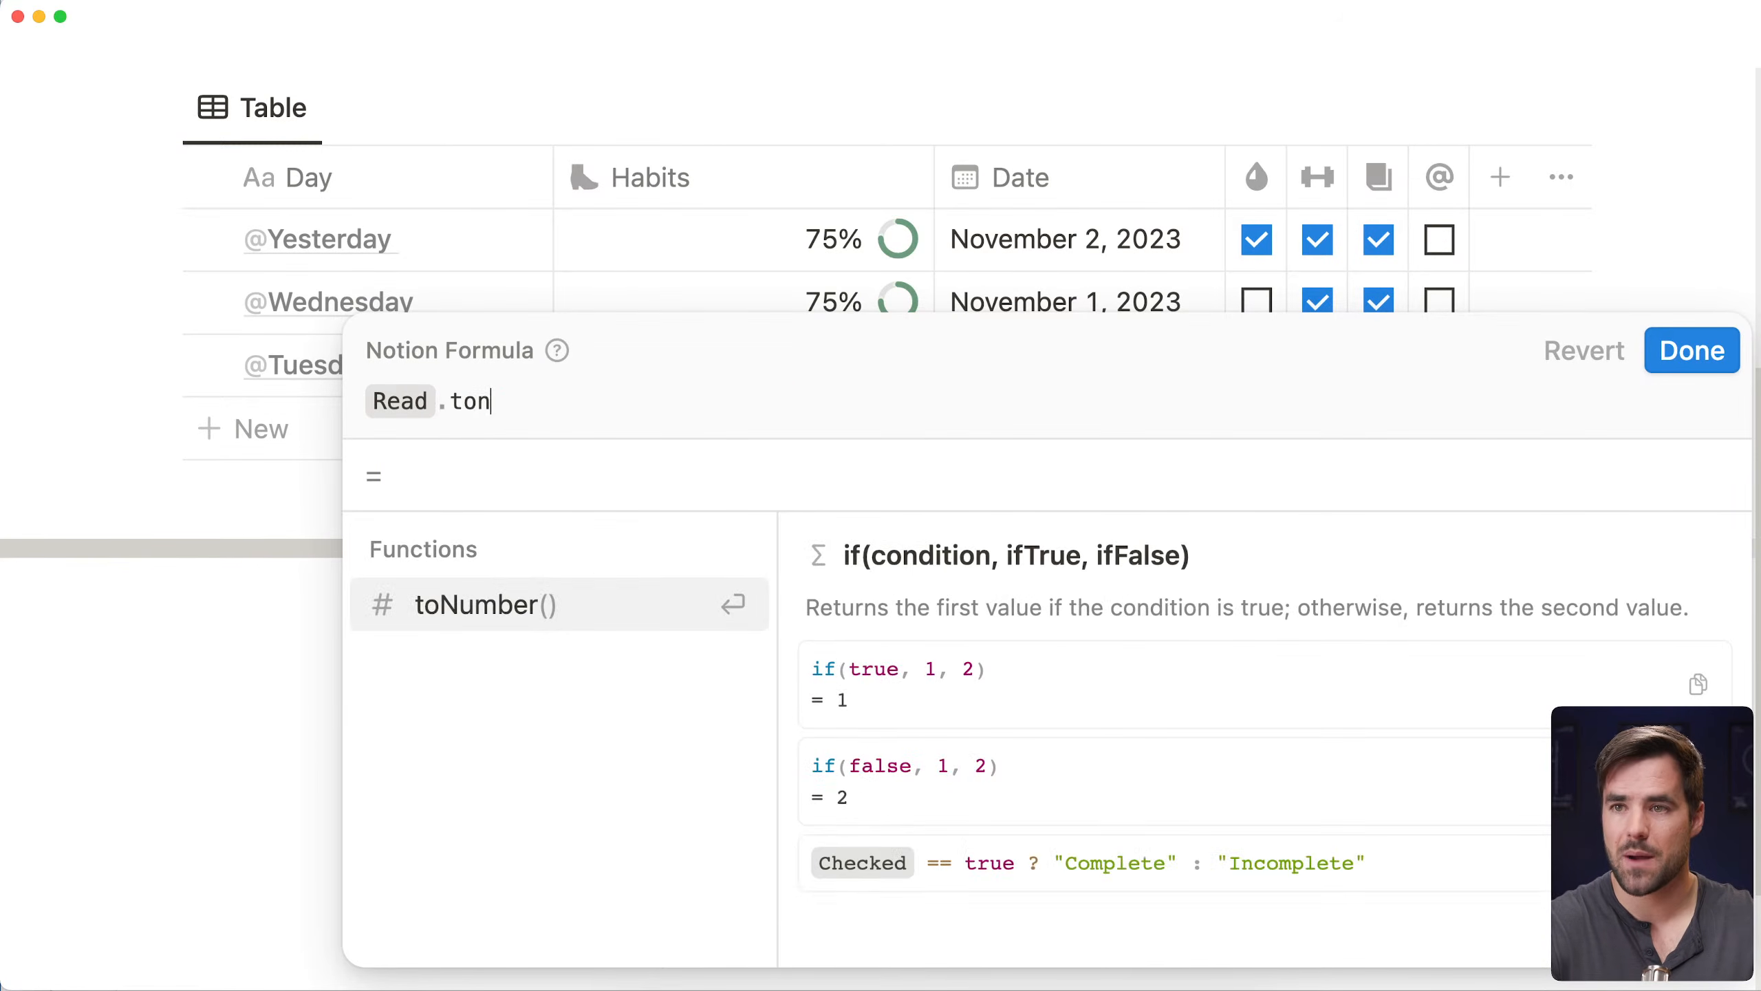
pyautogui.press('Return')
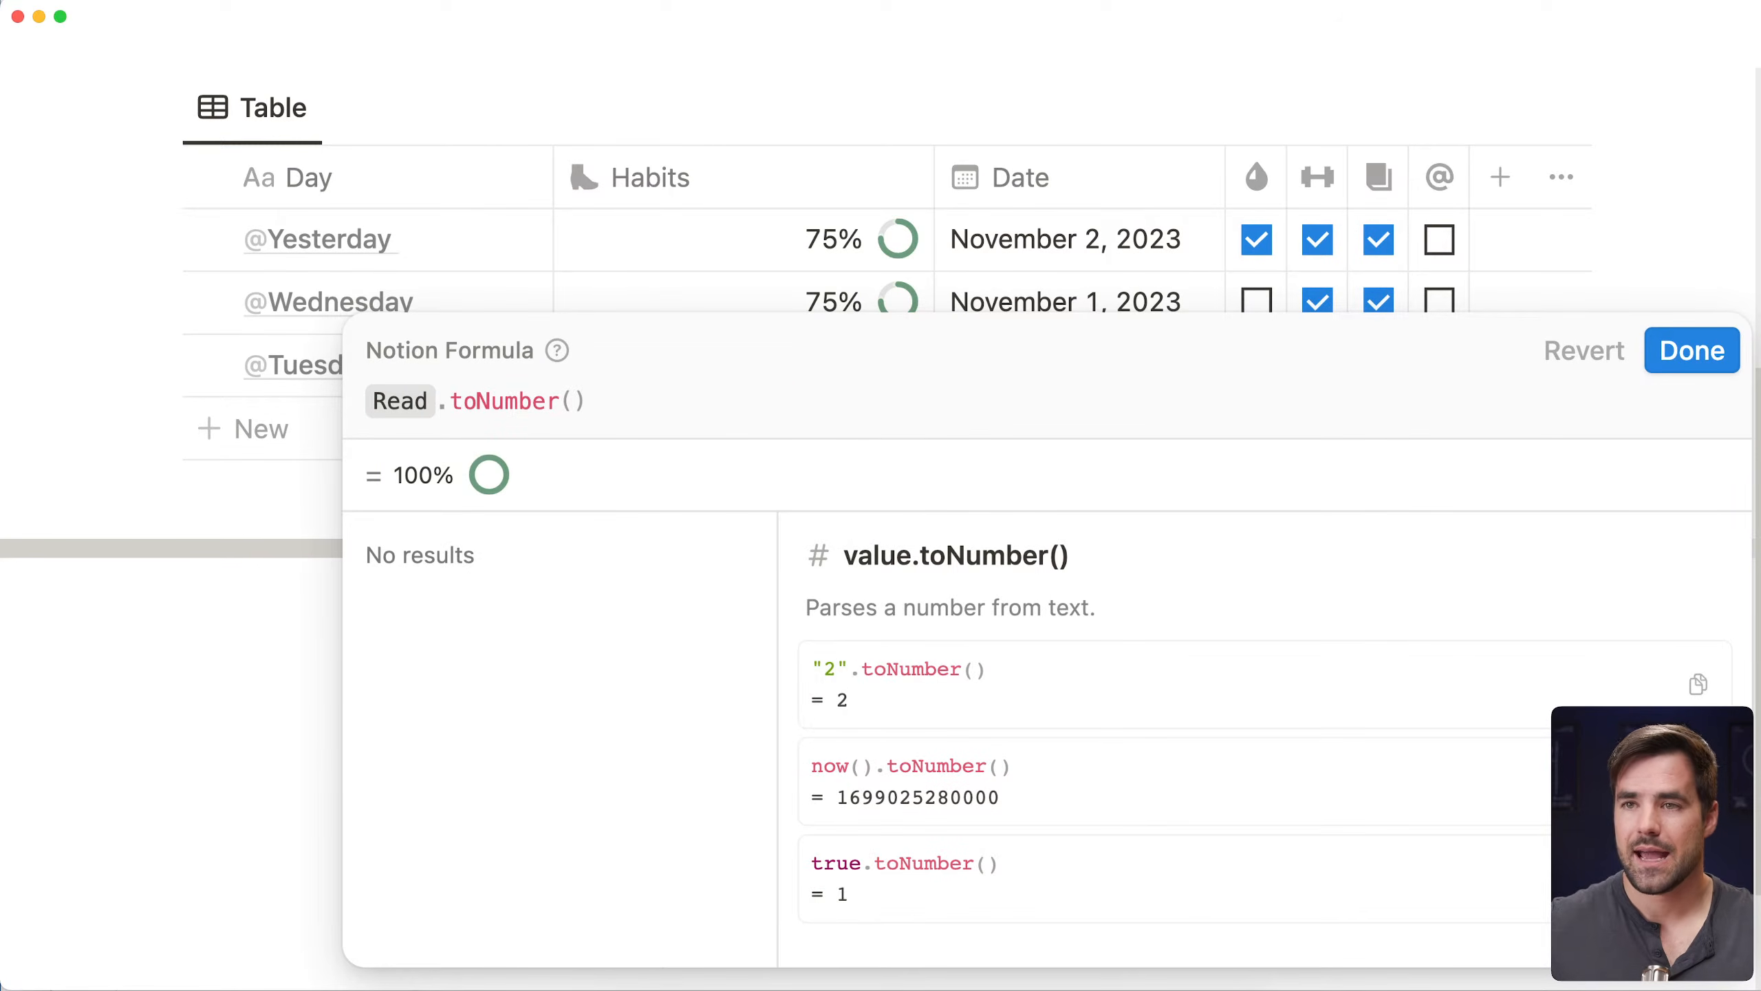
pyautogui.click(549, 393)
pyautogui.click(662, 391)
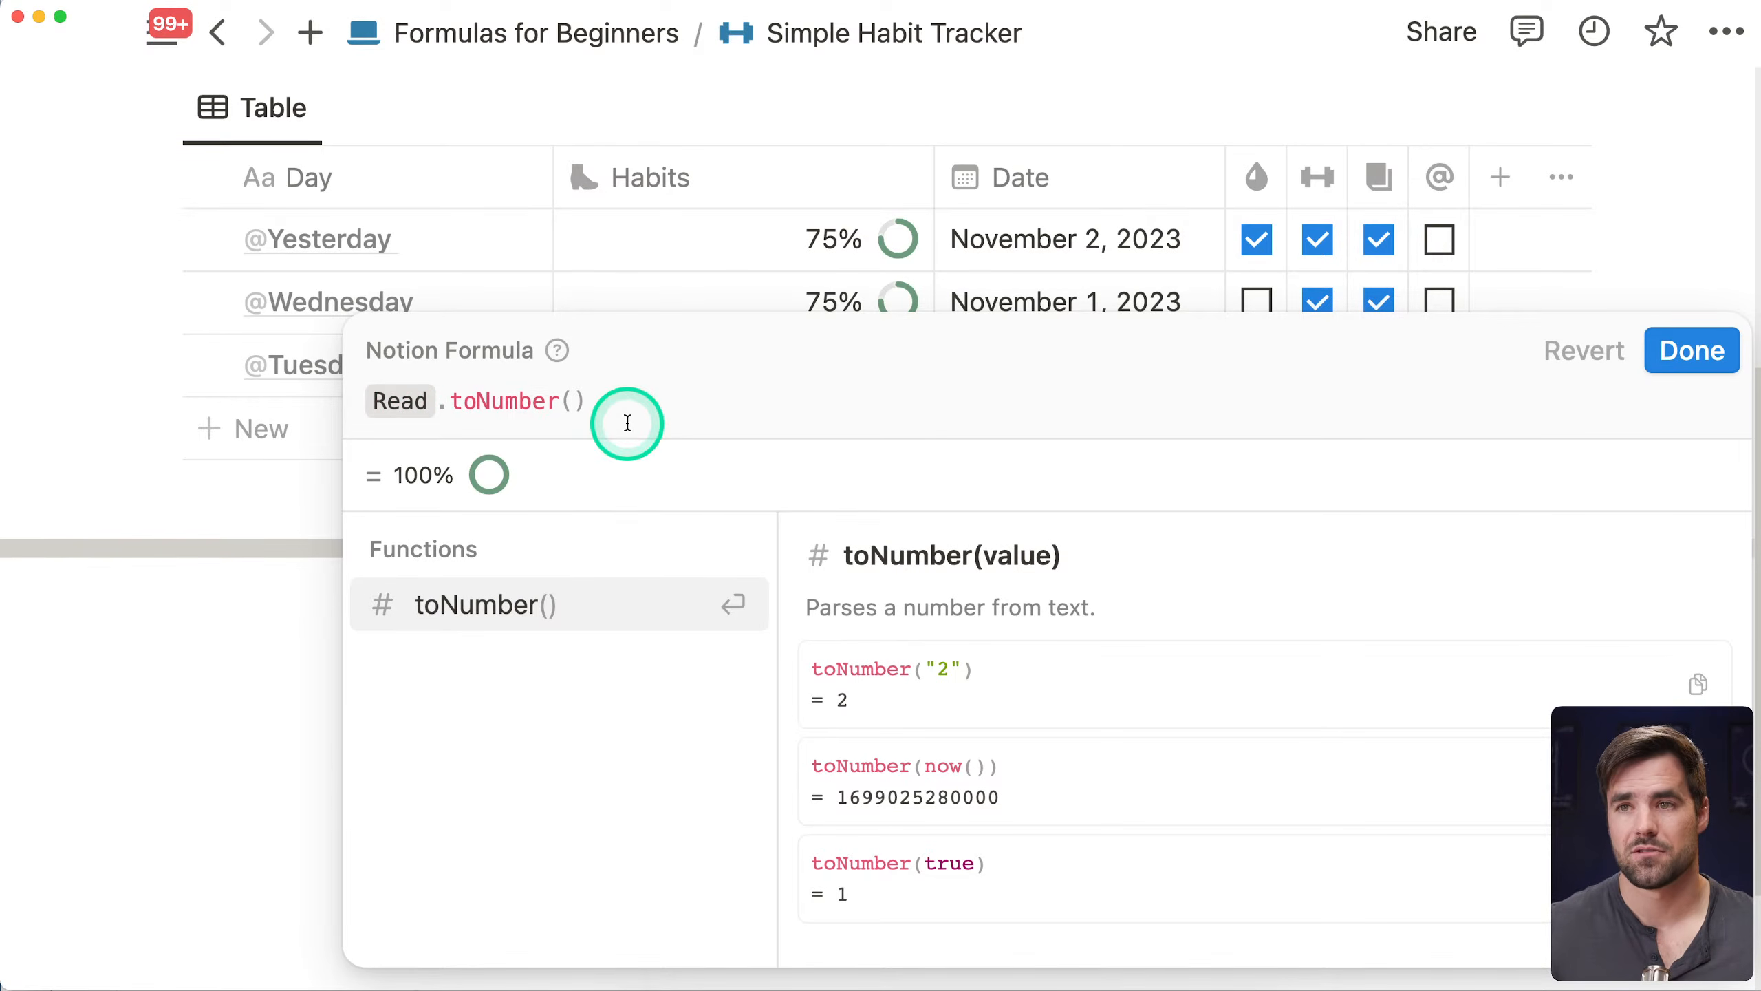
# Replace the whole formula with the text expression "1" + "1"
pyautogui.moveTo(617, 409); pyautogui.dragTo(438, 390)
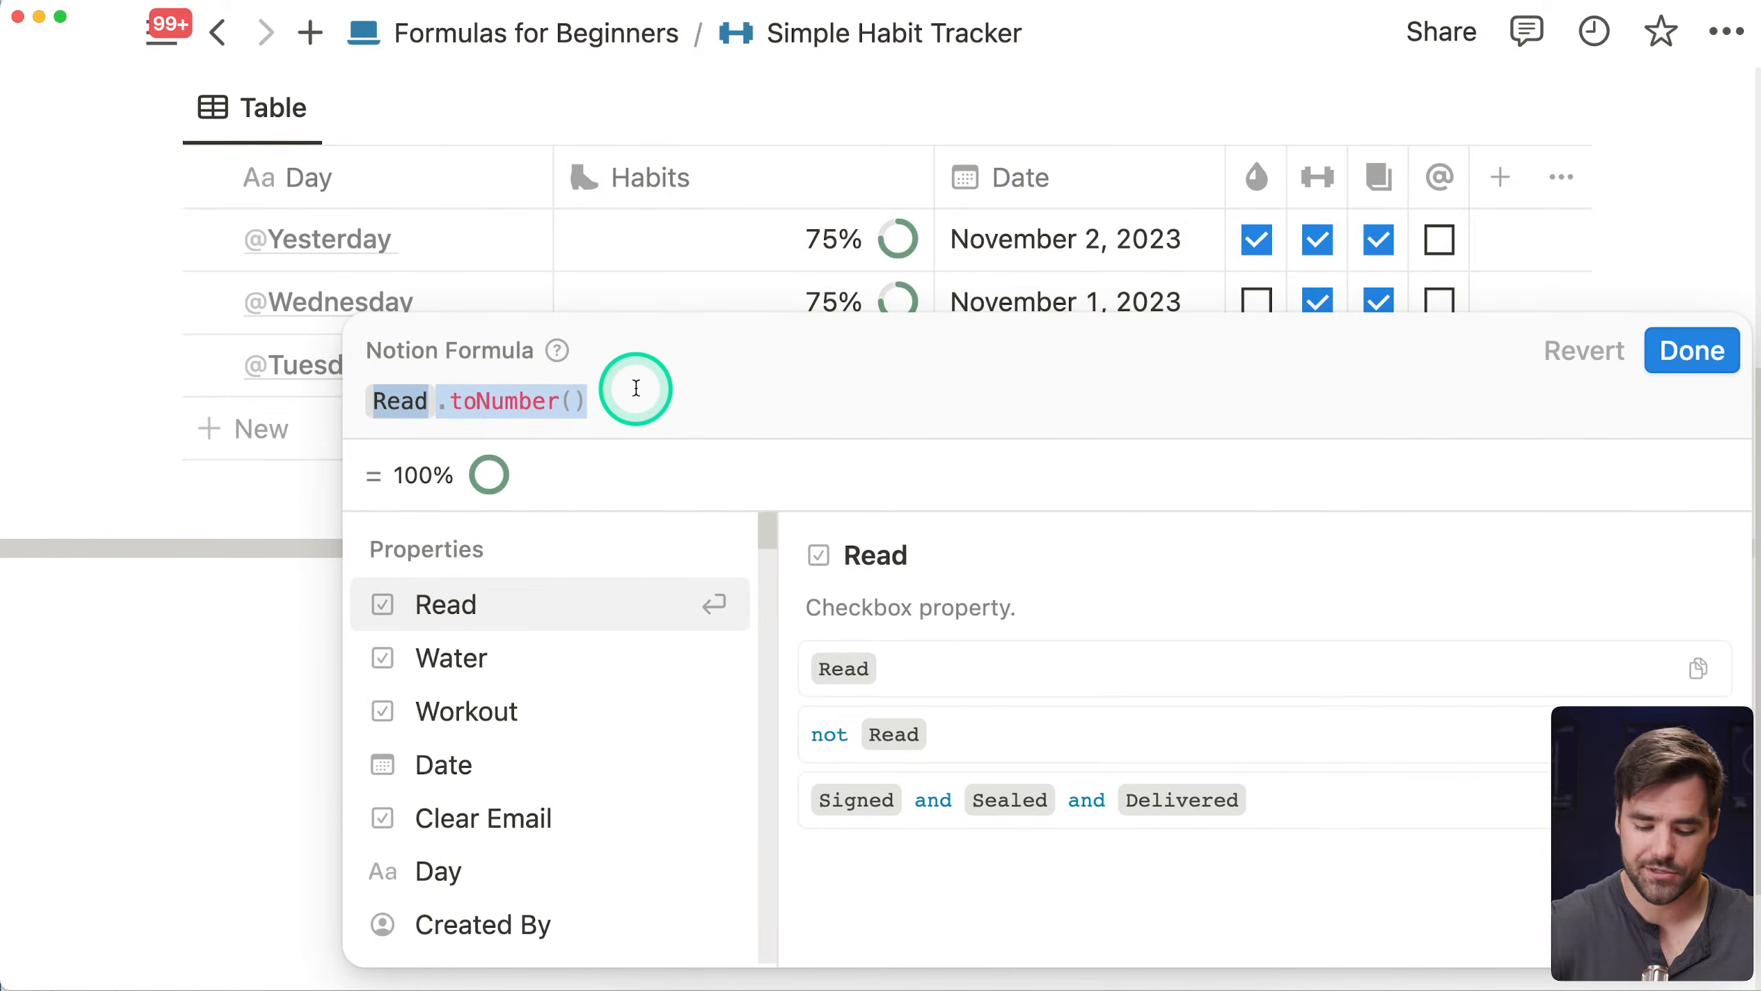
pyautogui.press('BackSpace')
pyautogui.write('"1')
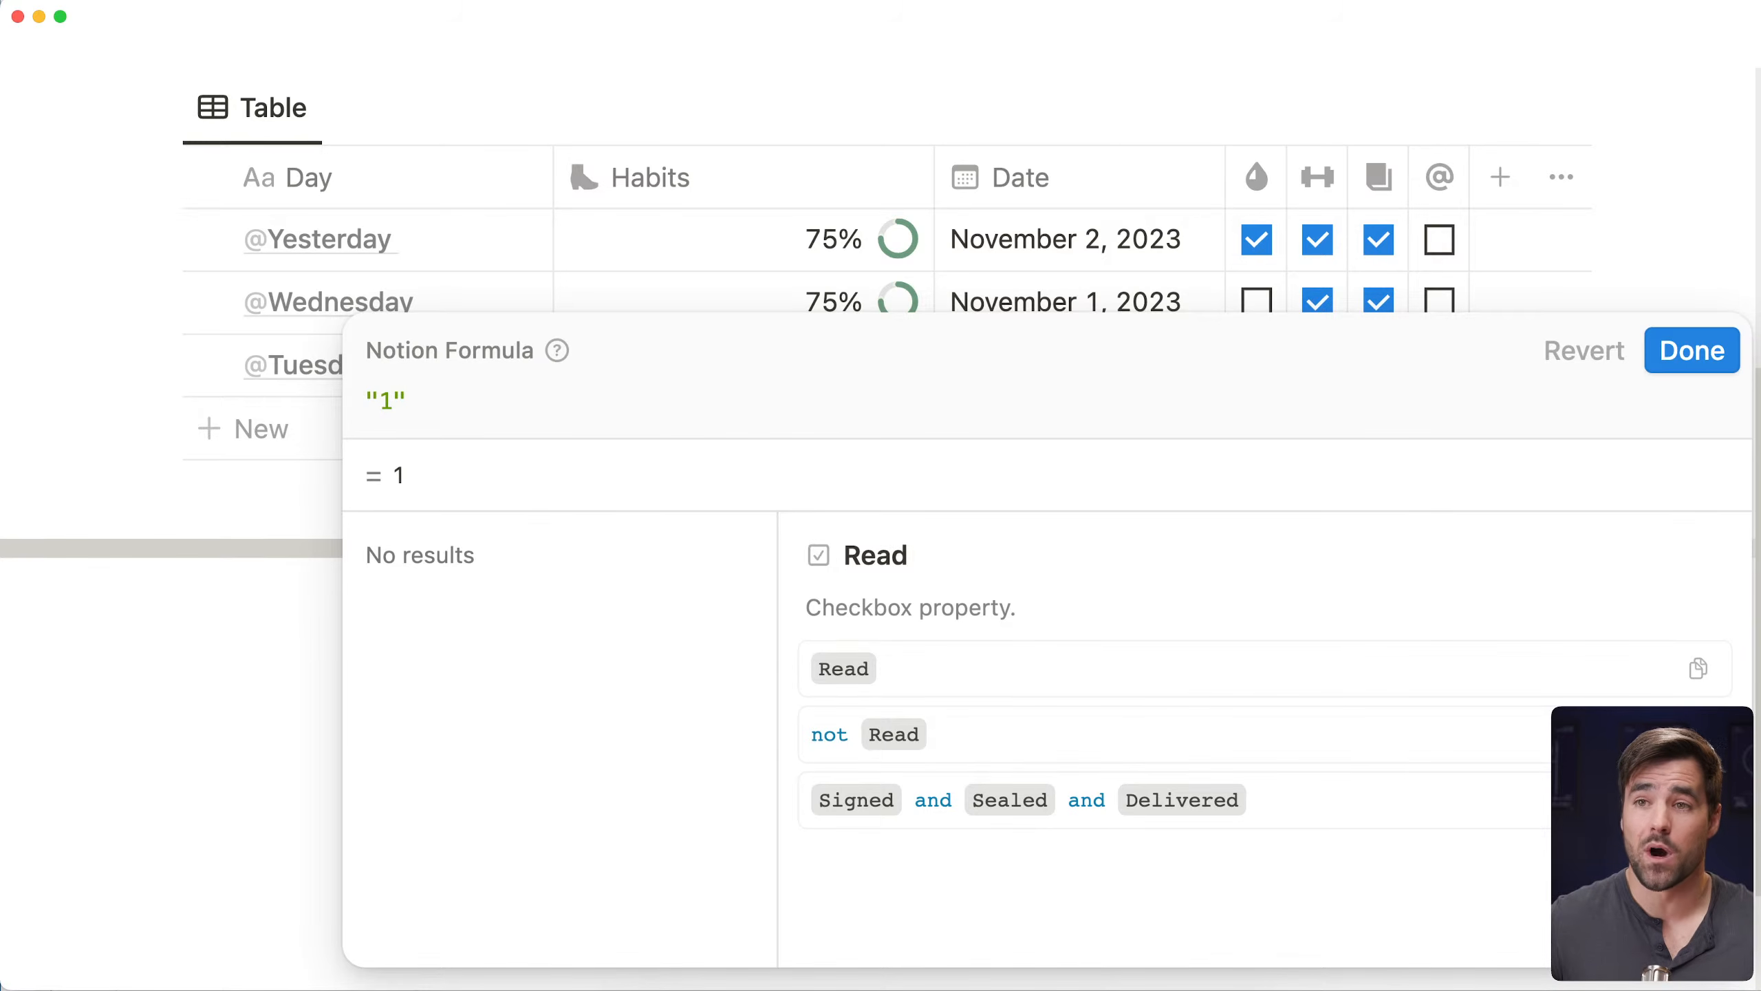
pyautogui.write('+ "1"')
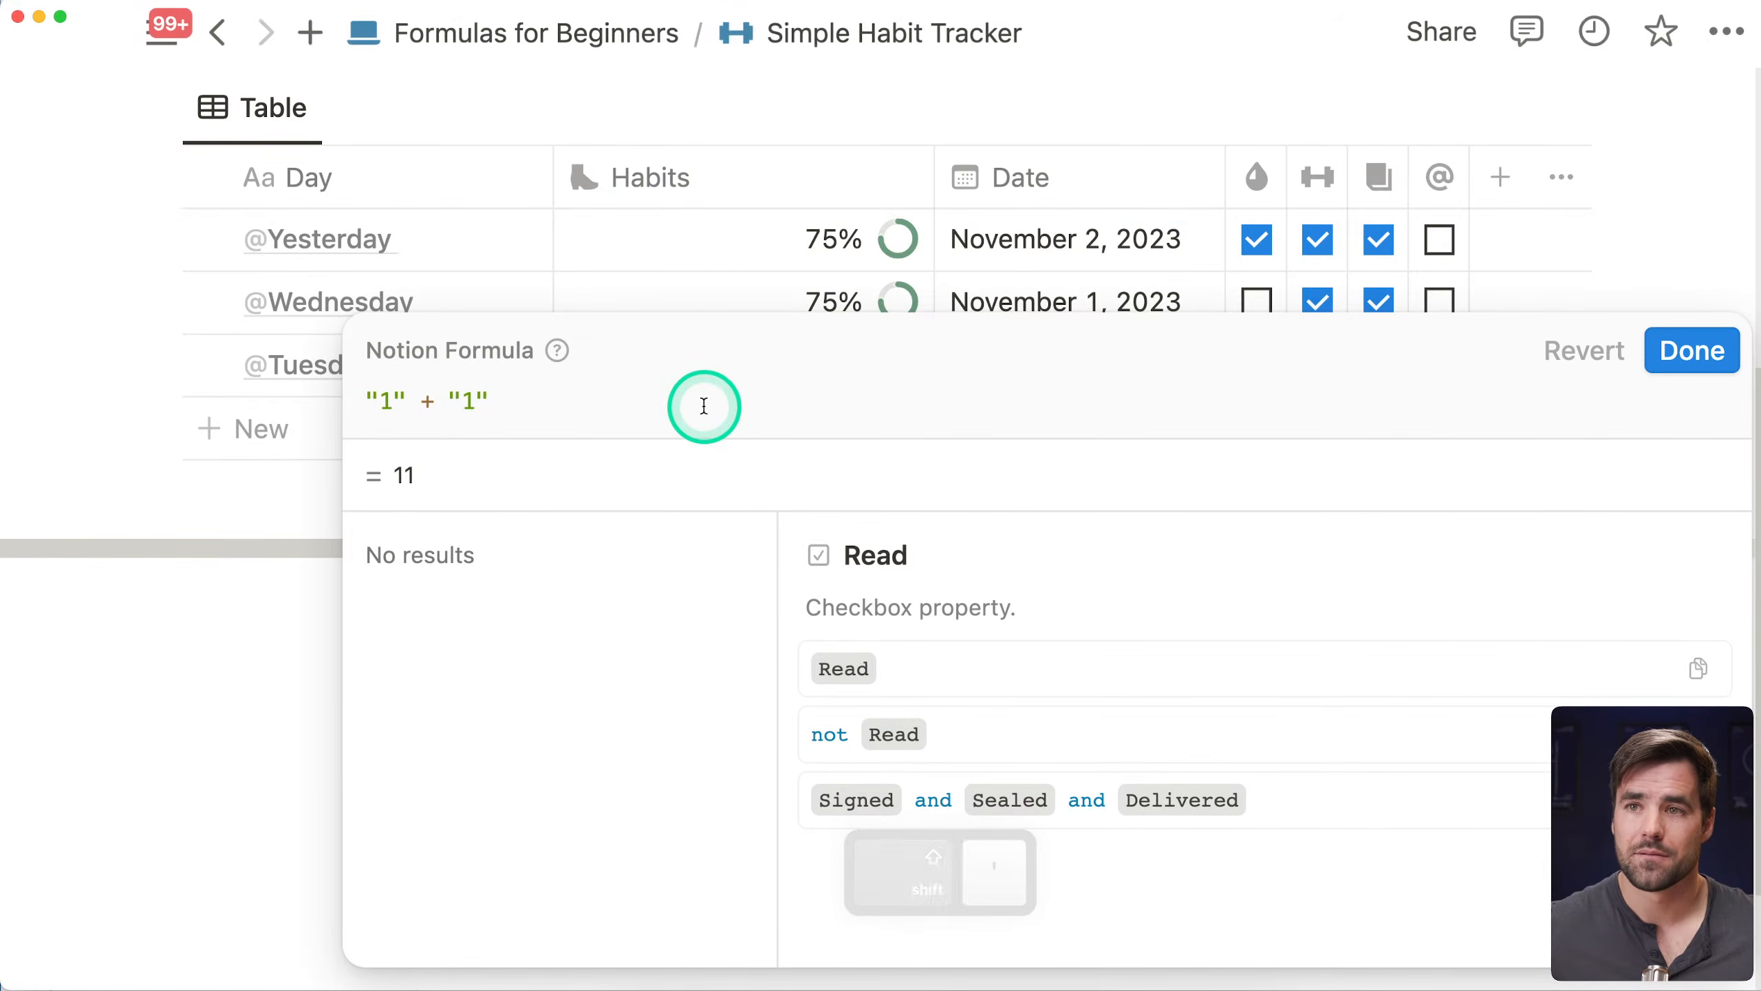
# Replace the text expression with the numeric expression 1 + 1
pyautogui.press('BackSpace')
pyautogui.press('BackSpace')
pyautogui.press('BackSpace')
pyautogui.press('BackSpace')
pyautogui.press('BackSpace')
pyautogui.press('BackSpace')
pyautogui.press('BackSpace')
pyautogui.press('BackSpace')
pyautogui.press('BackSpace')
pyautogui.write('1 + 1')
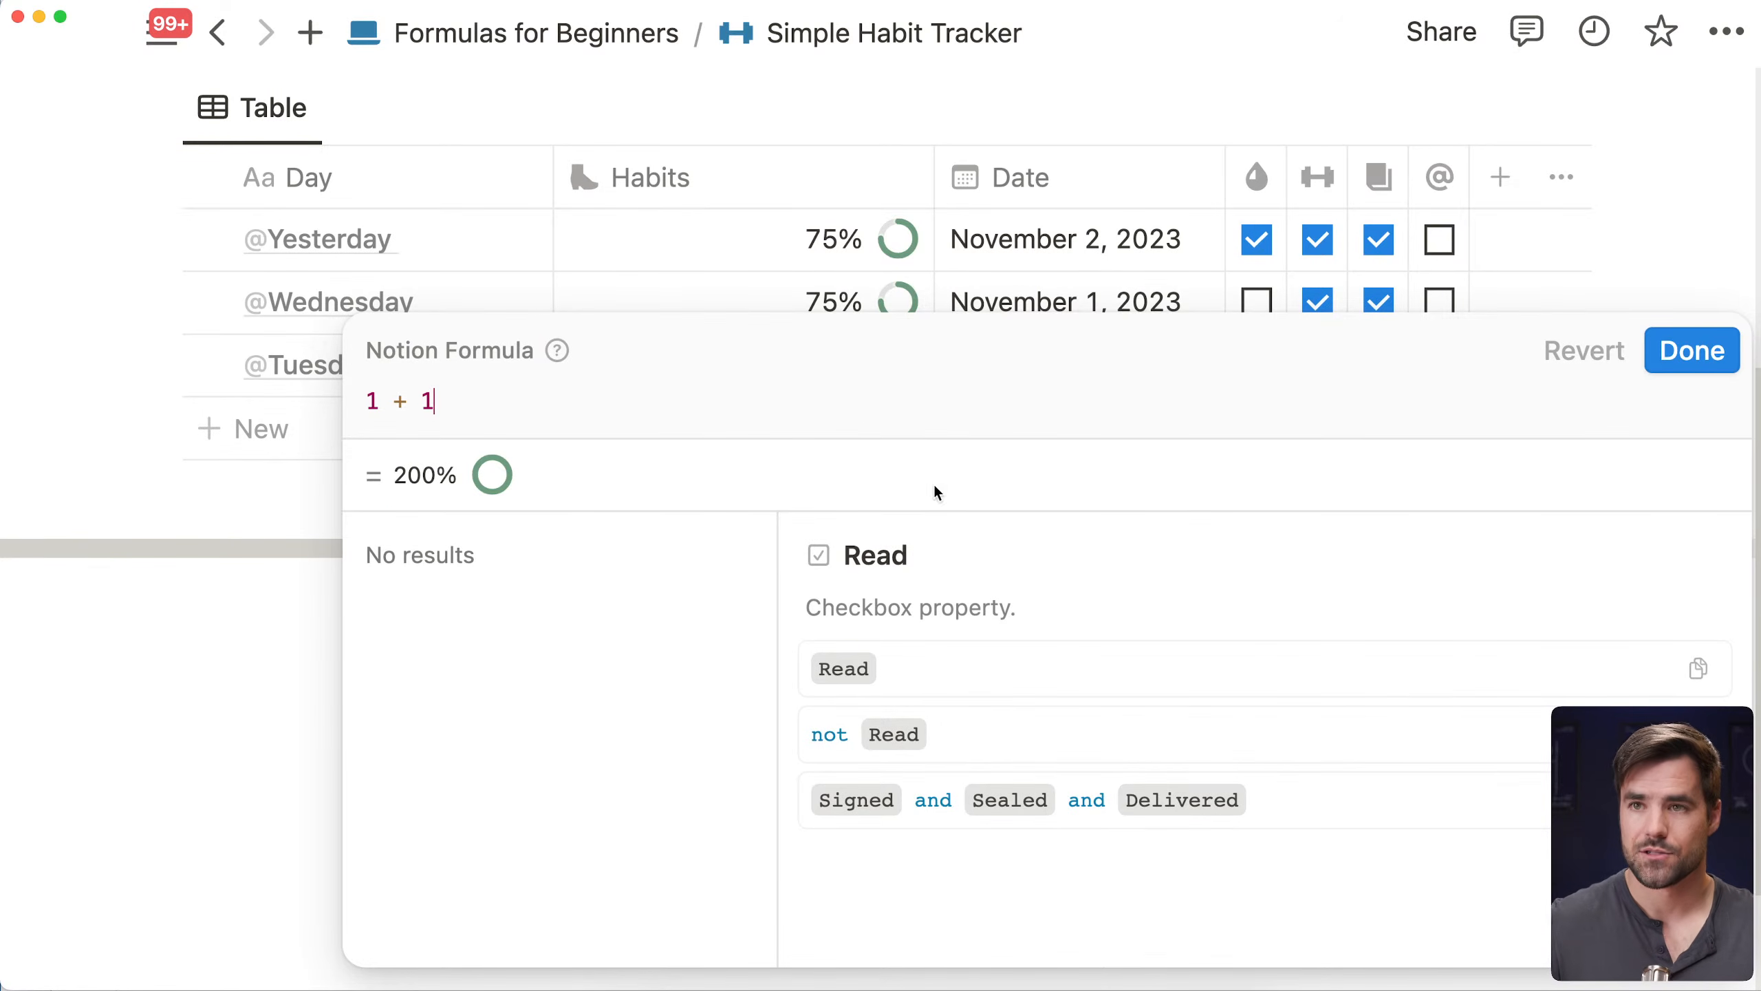
# Replace the numeric expression with Read.toNumber() in the Habits formula
pyautogui.moveTo(438, 403); pyautogui.dragTo(346, 401)
pyautogui.press('BackSpace')
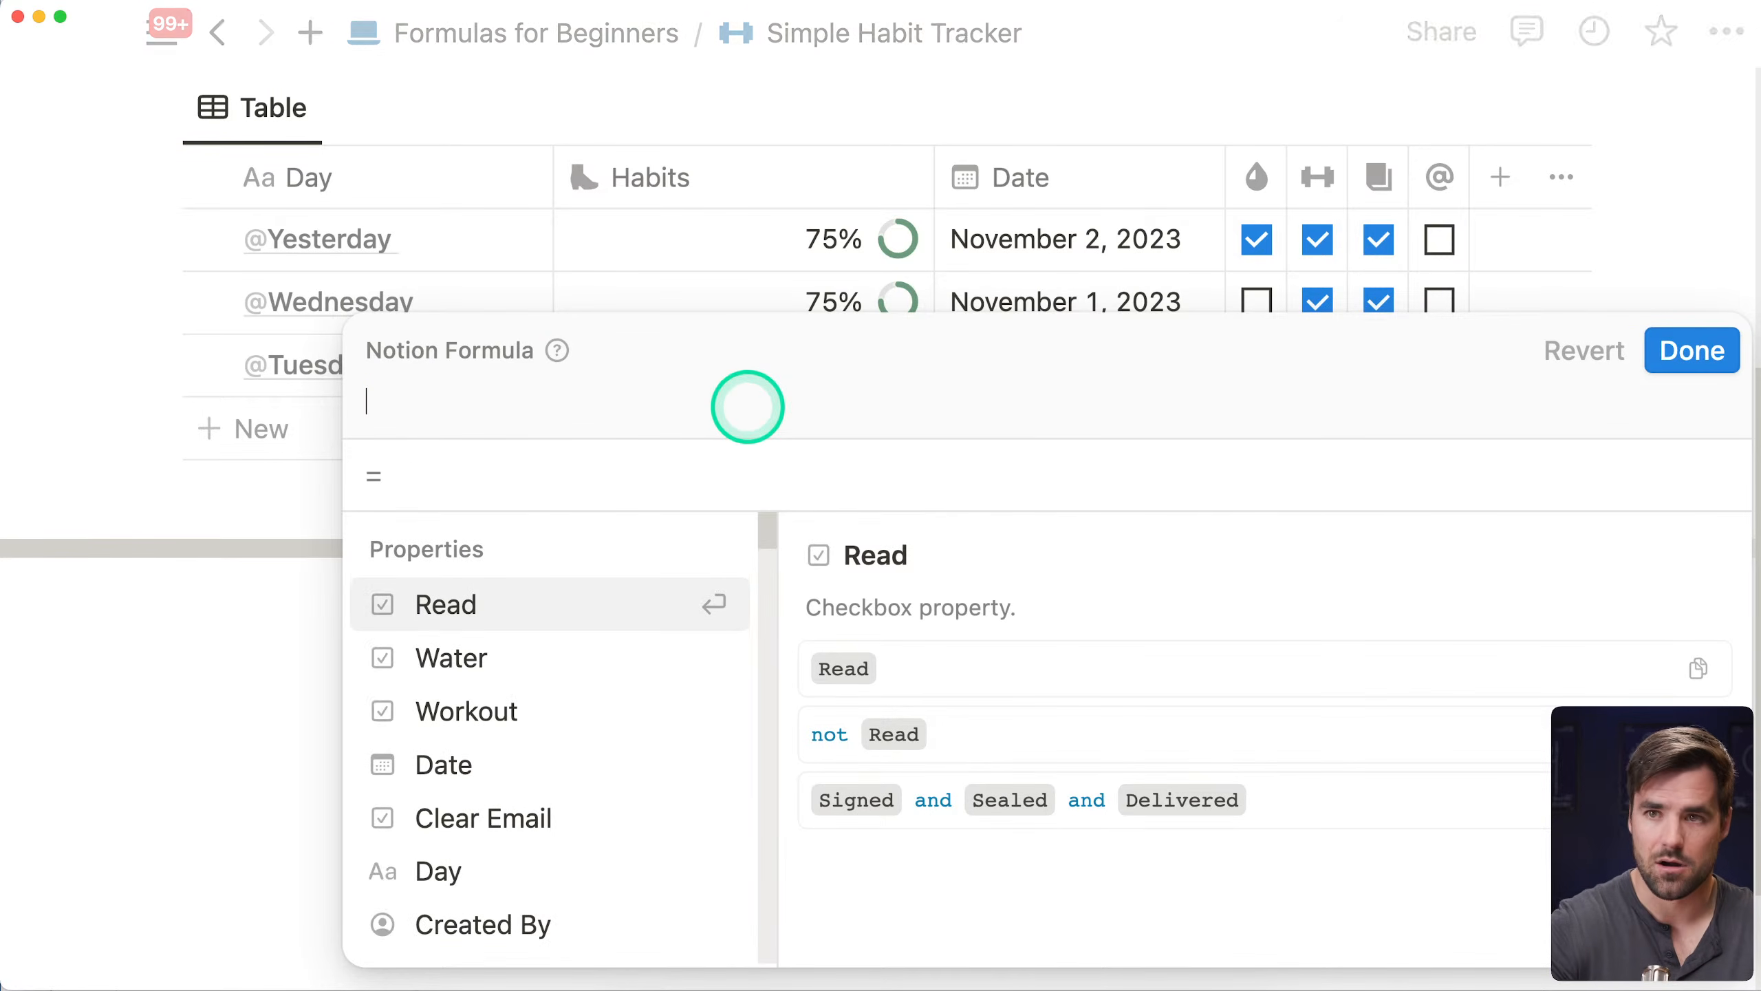
pyautogui.write('read')
pyautogui.press('Return')
pyautogui.write('.to')
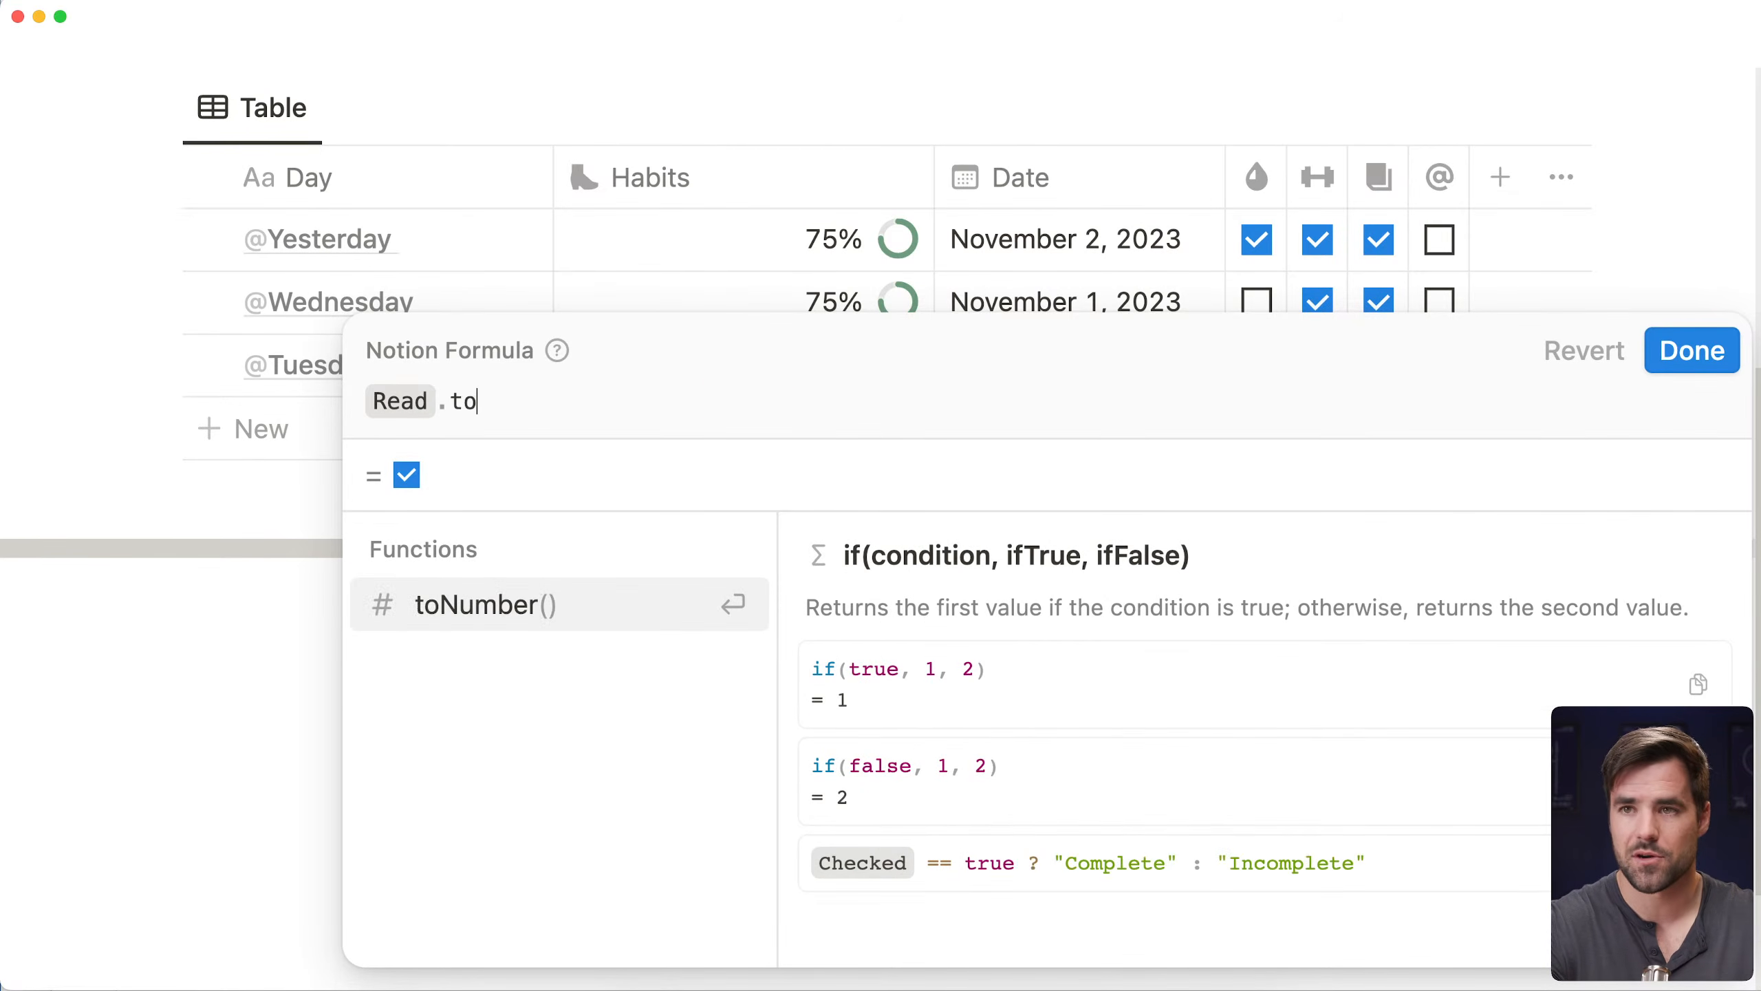
pyautogui.write('n')
pyautogui.press('Return')
pyautogui.click(742, 406)
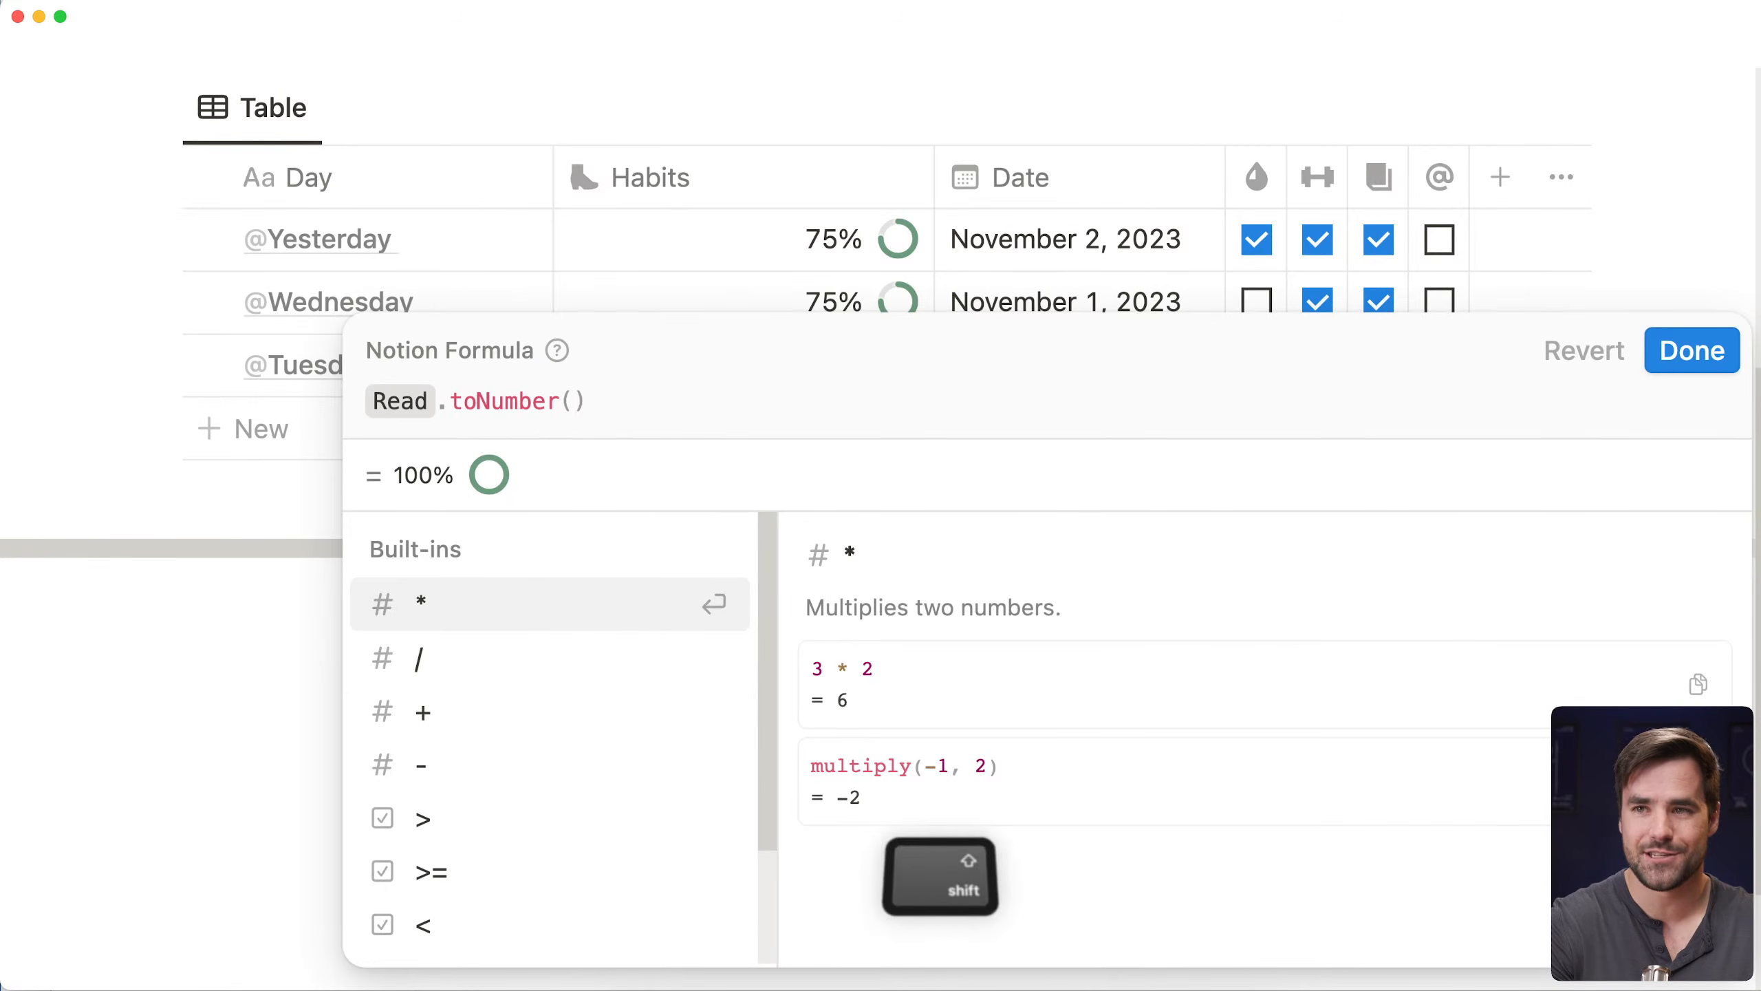
# Extend the formula by adding the Water property converted with toNumber()
pyautogui.write('+')
pyautogui.click(755, 404)
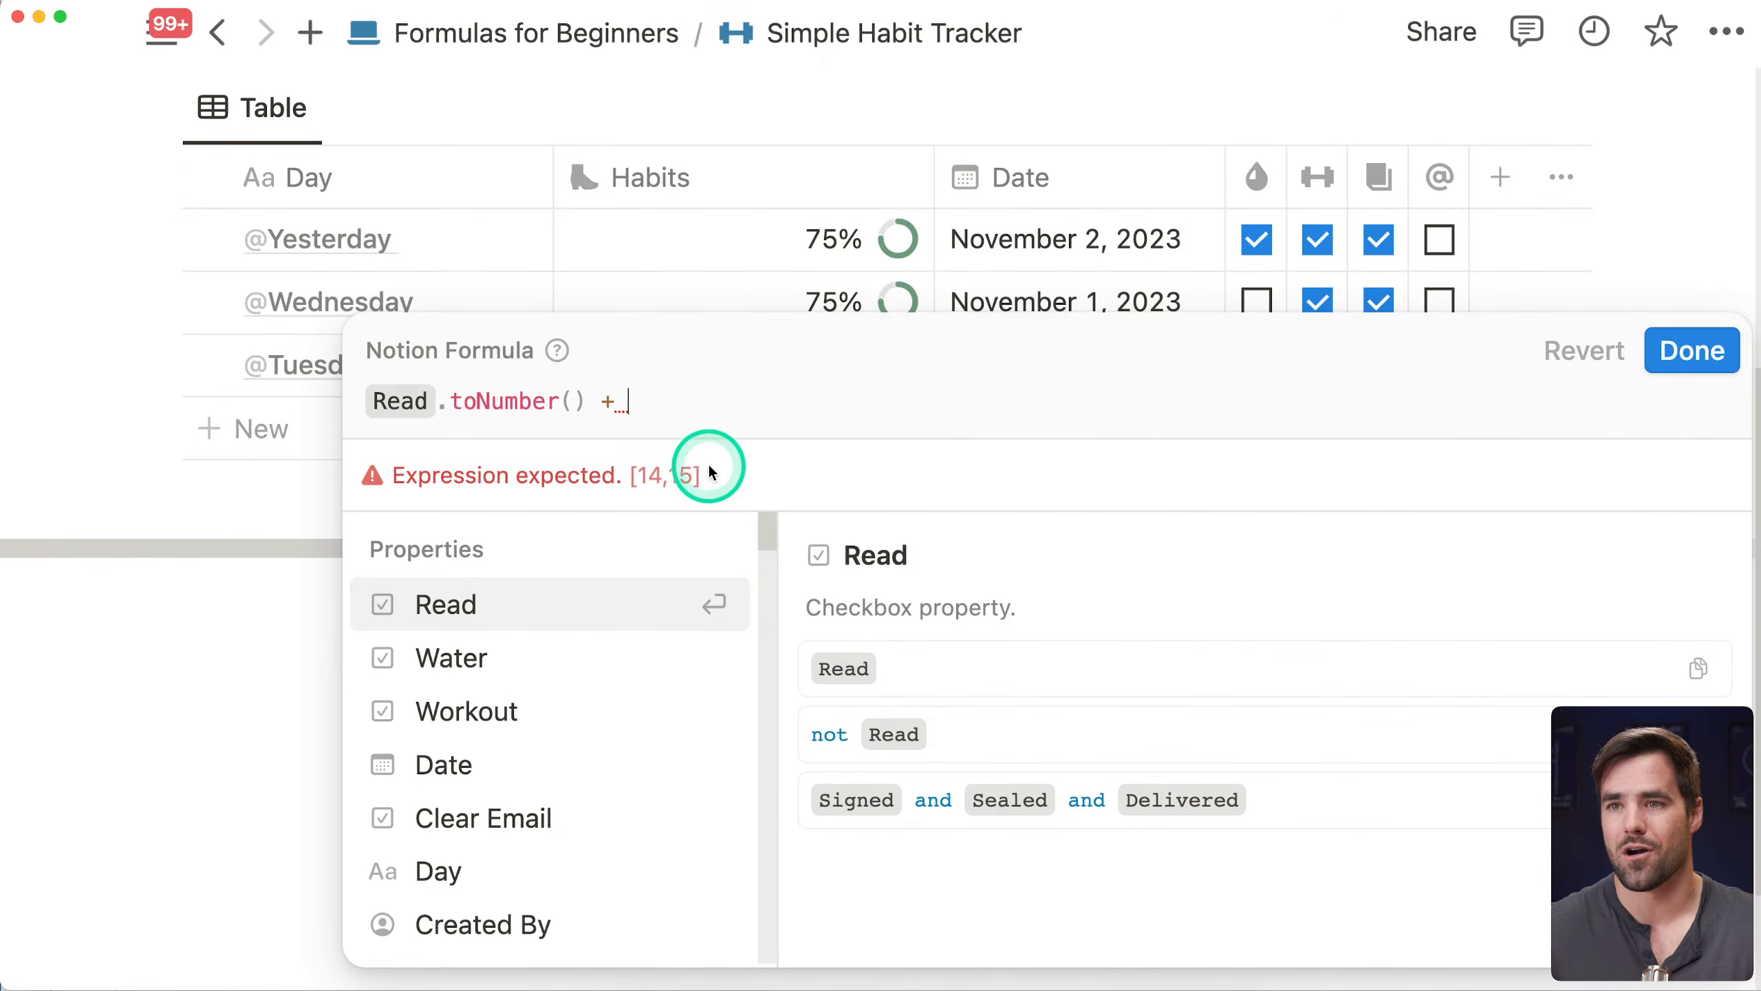
pyautogui.click(504, 657)
pyautogui.write('.toNumber() ')
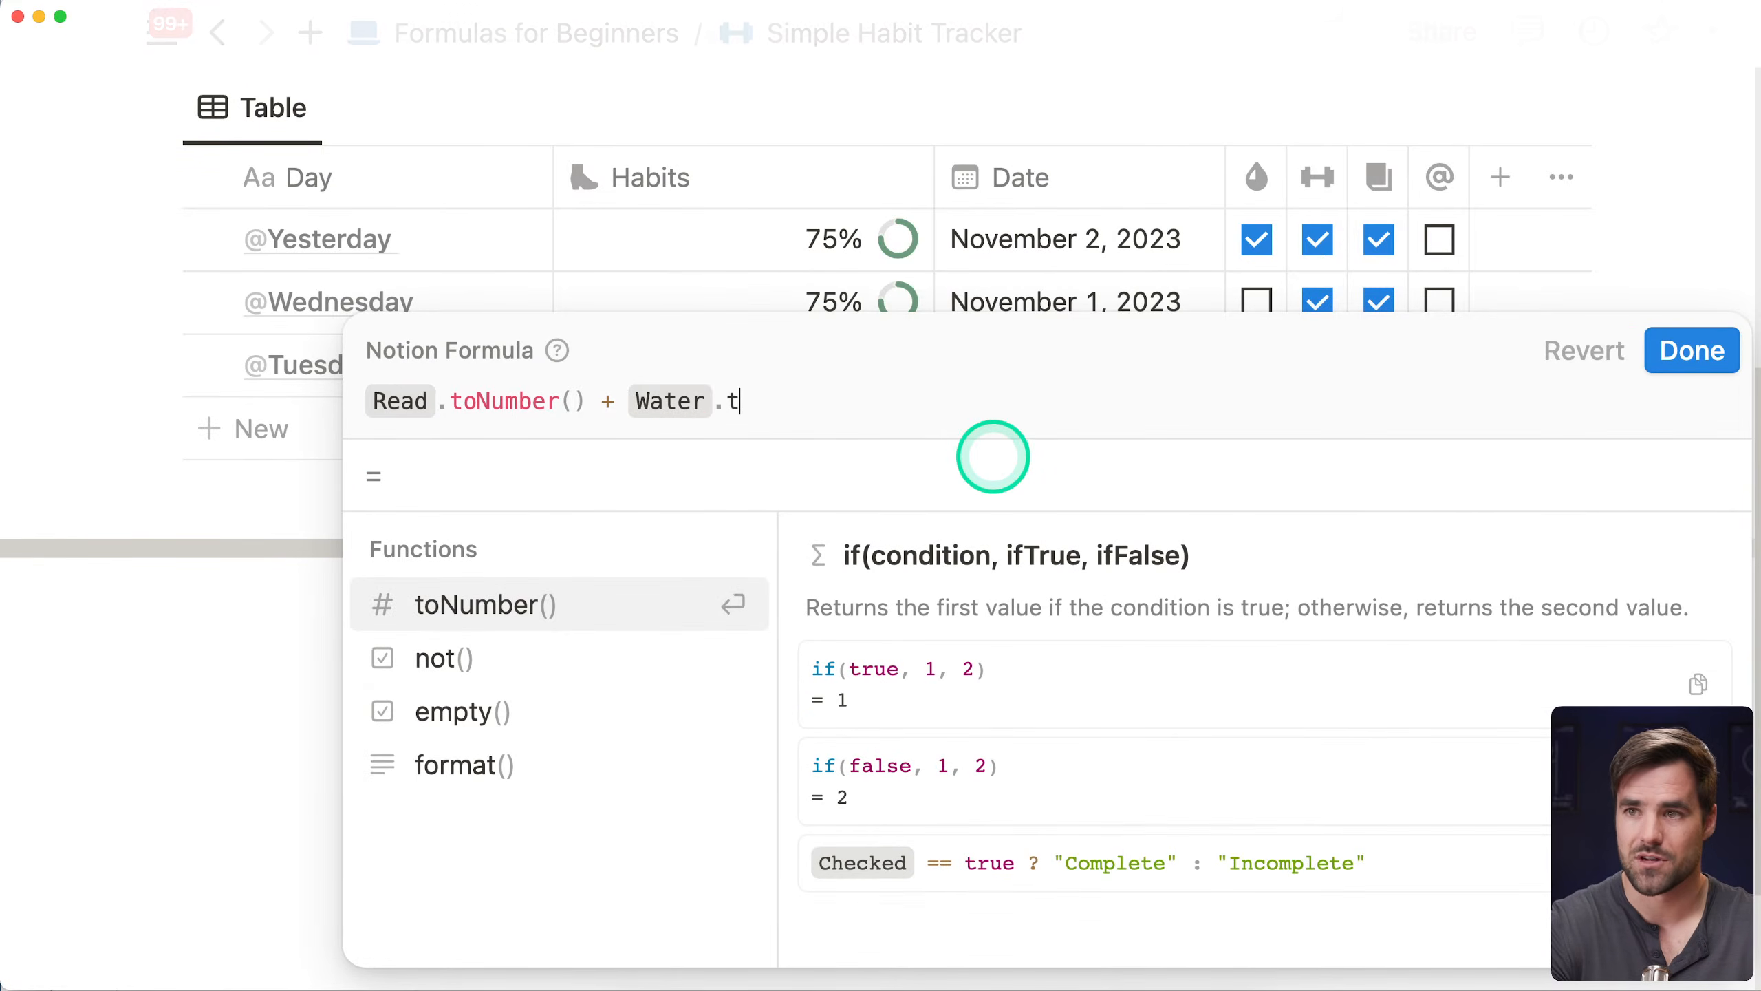
# Extend the Habits formula with + Workout.toNumber() + Clear Email.toNumber() and save it
pyautogui.write('+ wor')
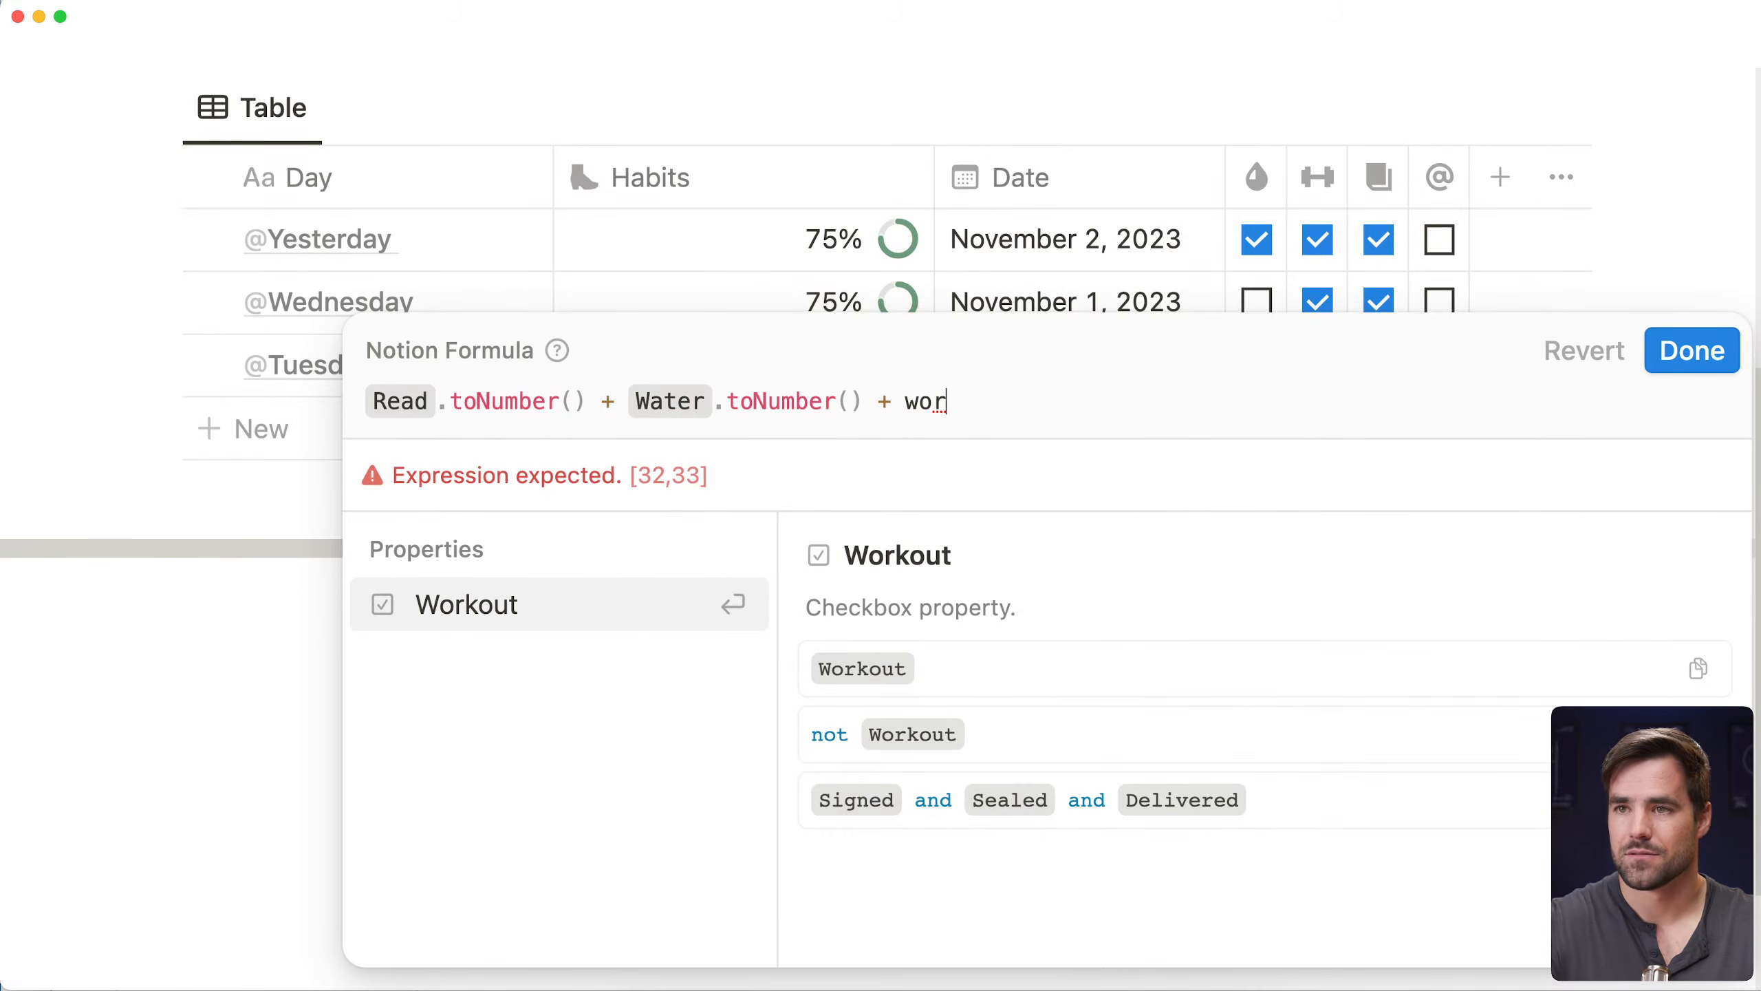
pyautogui.press('Return')
pyautogui.write('.toNumber() ')
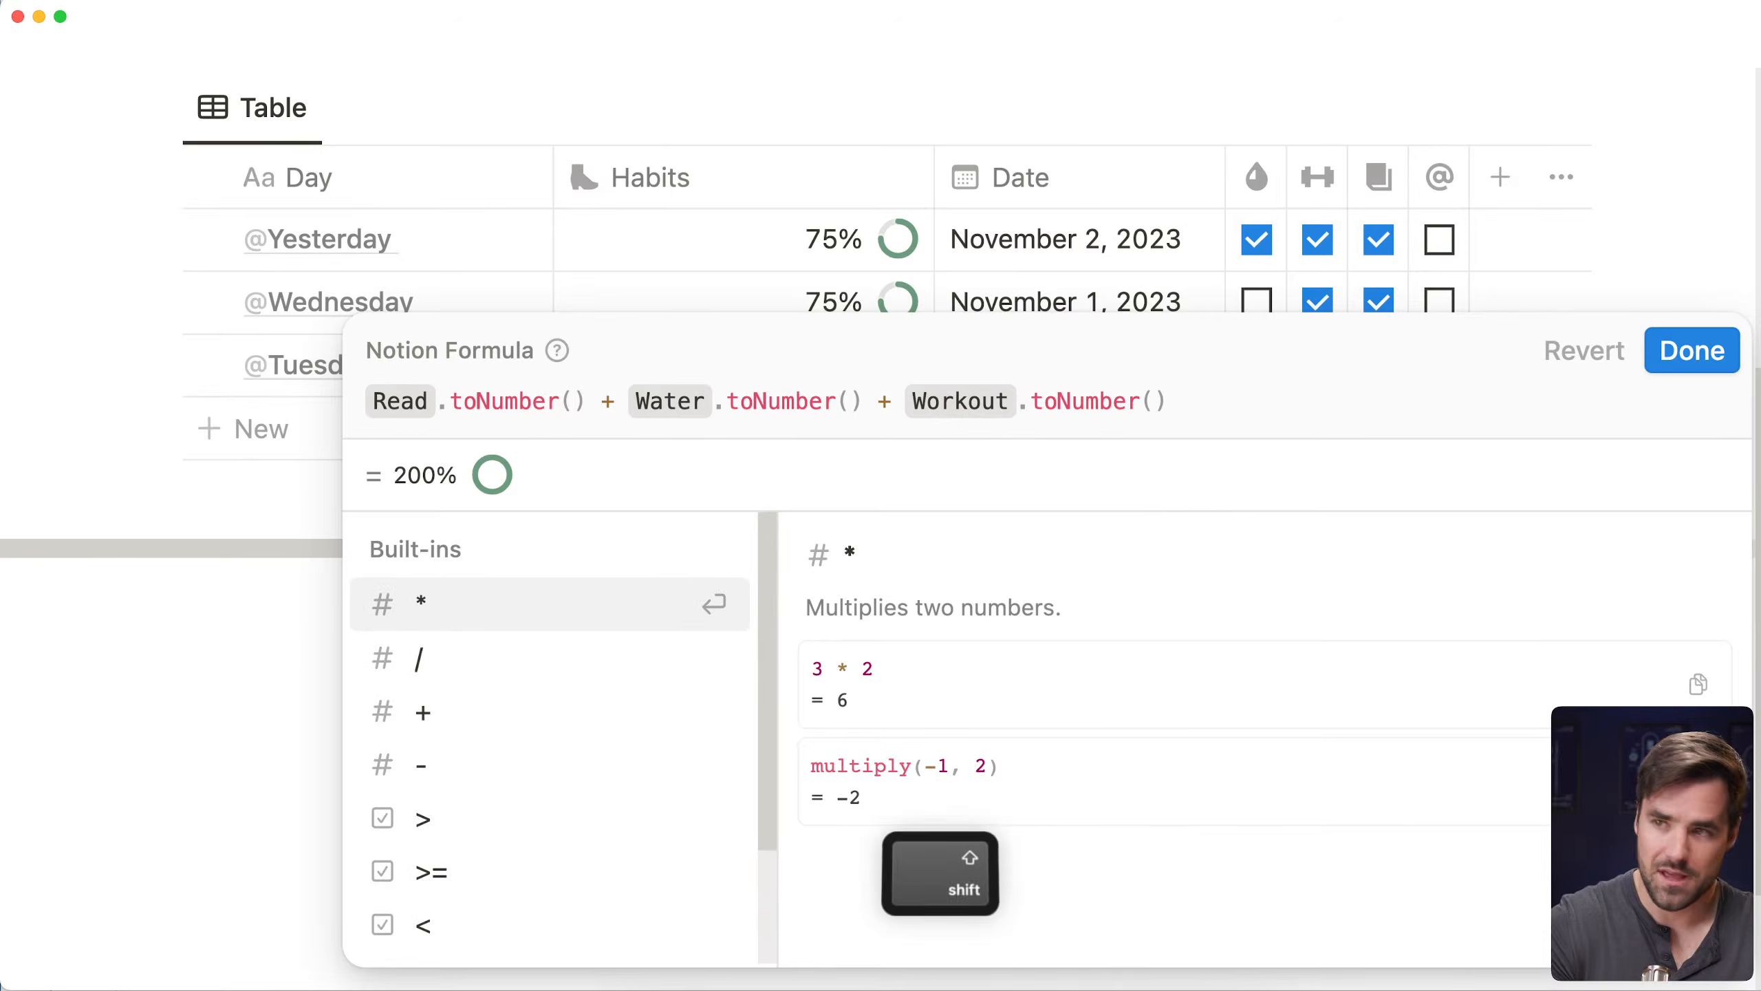
pyautogui.write('+')
pyautogui.write(' clea')
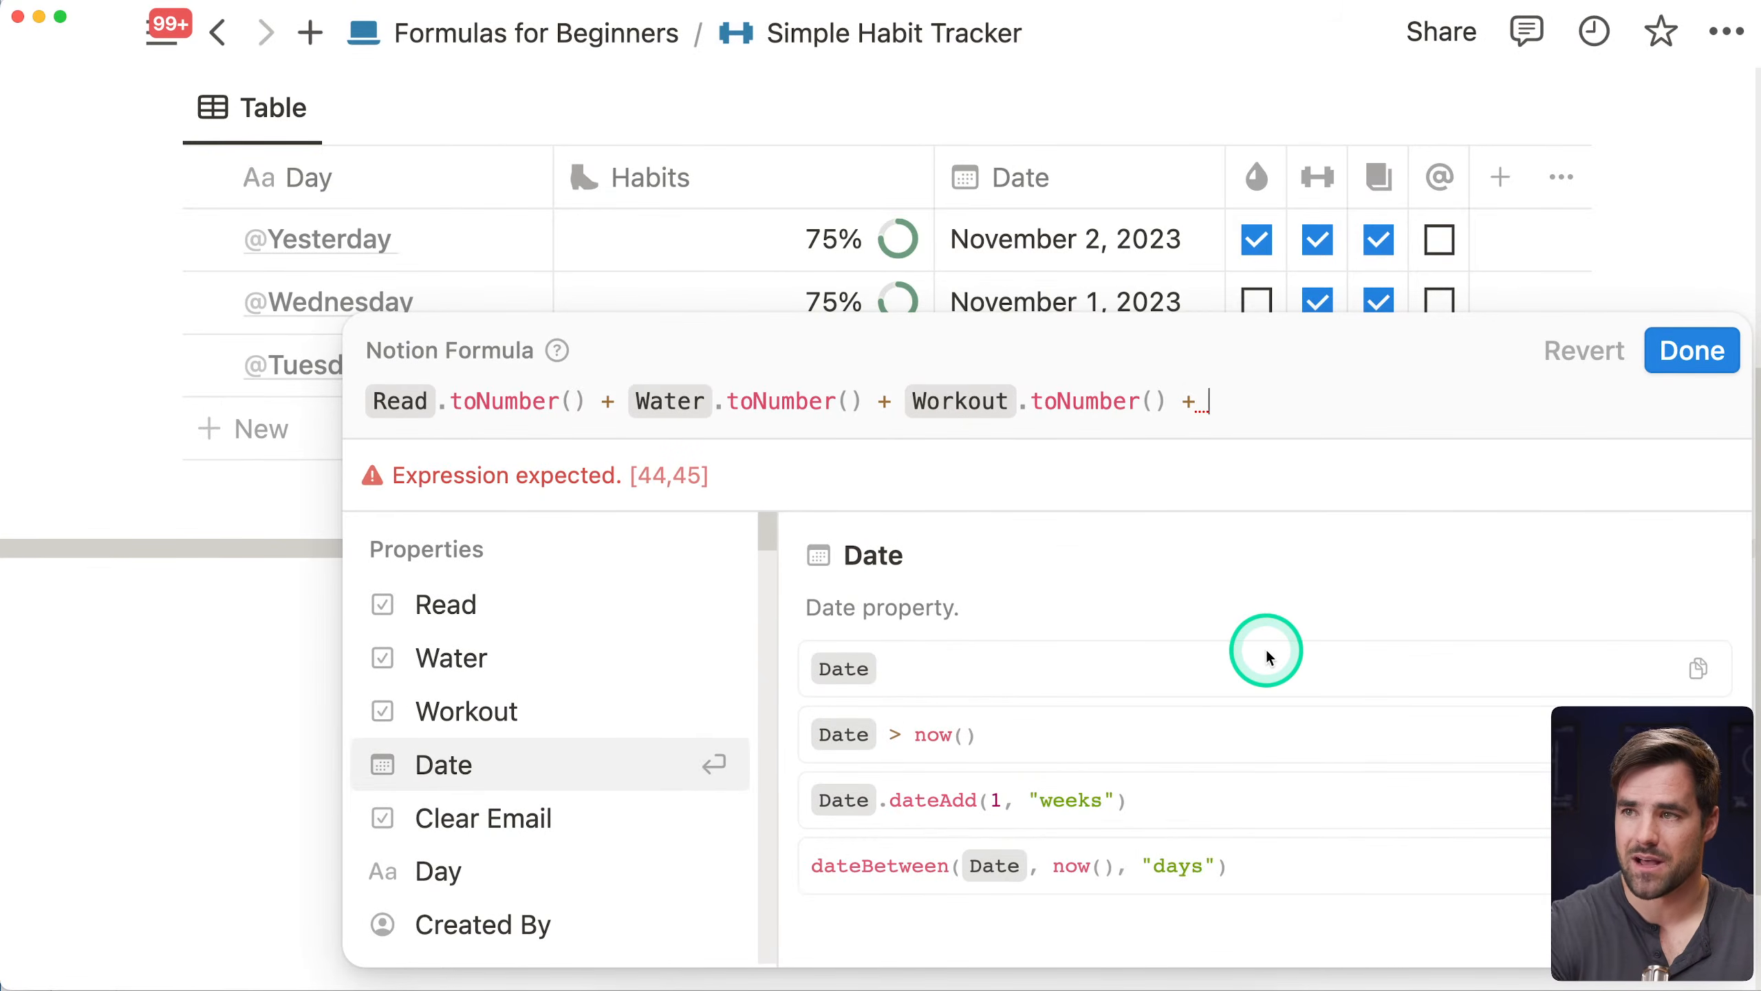
pyautogui.press('Return')
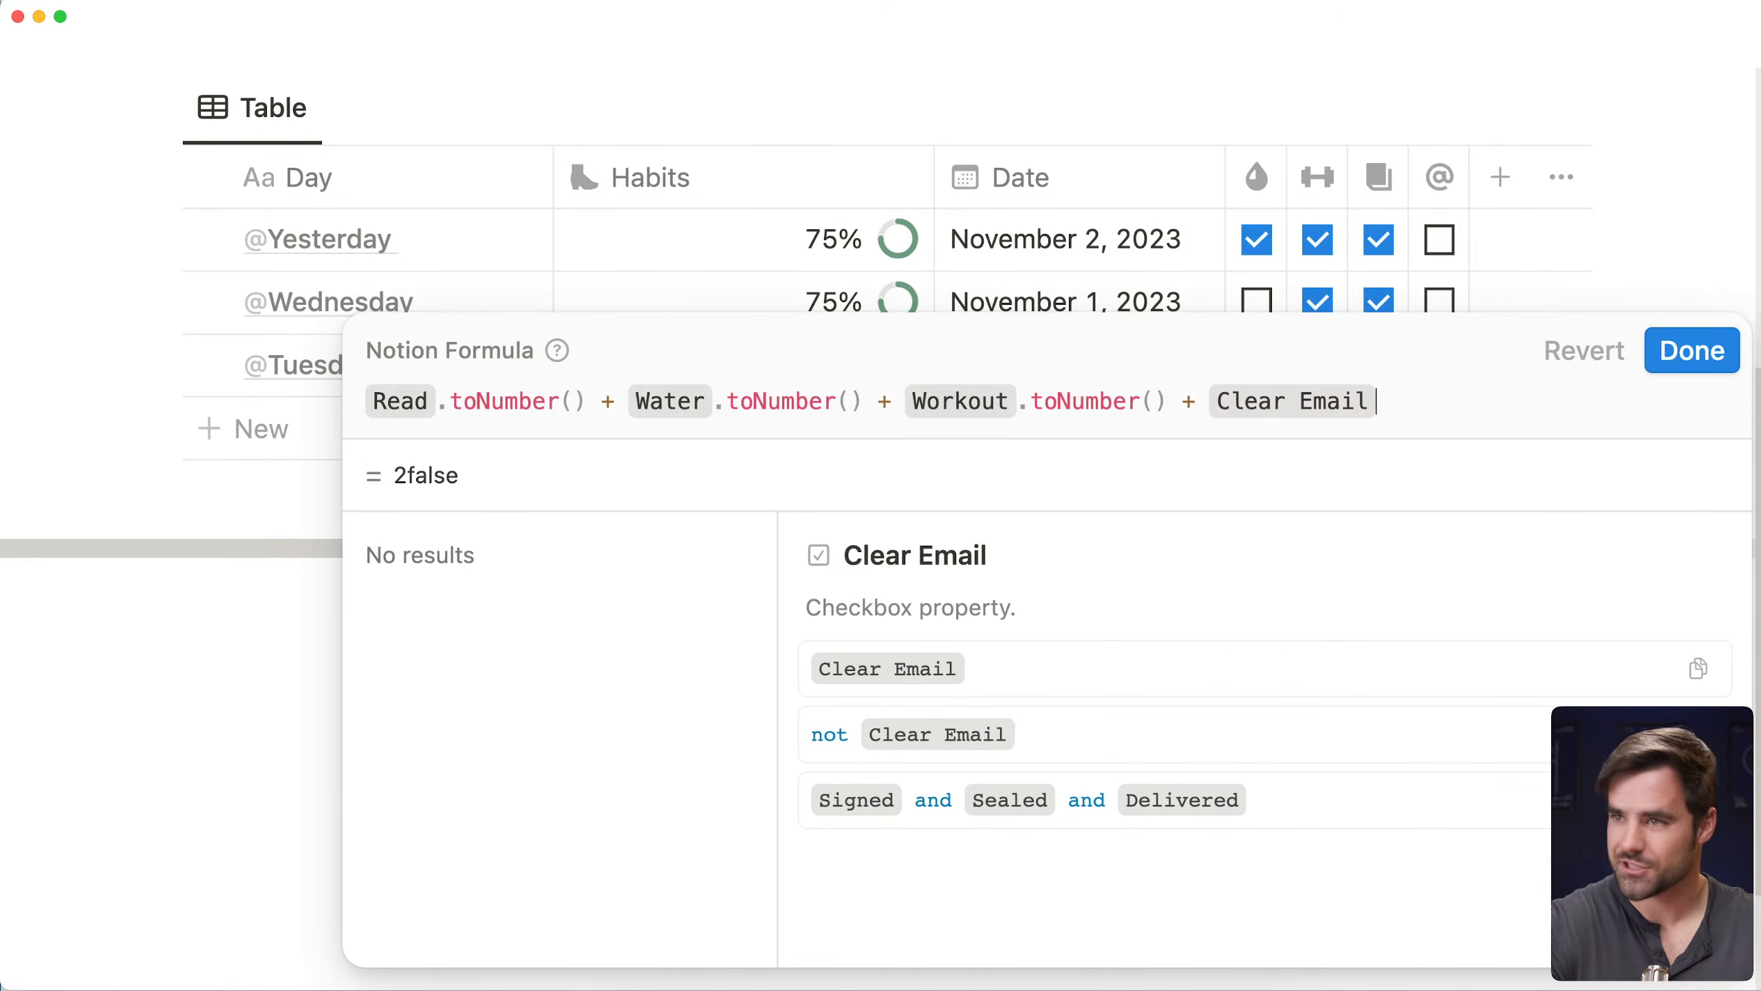
pyautogui.write('.tonum')
pyautogui.press('Return')
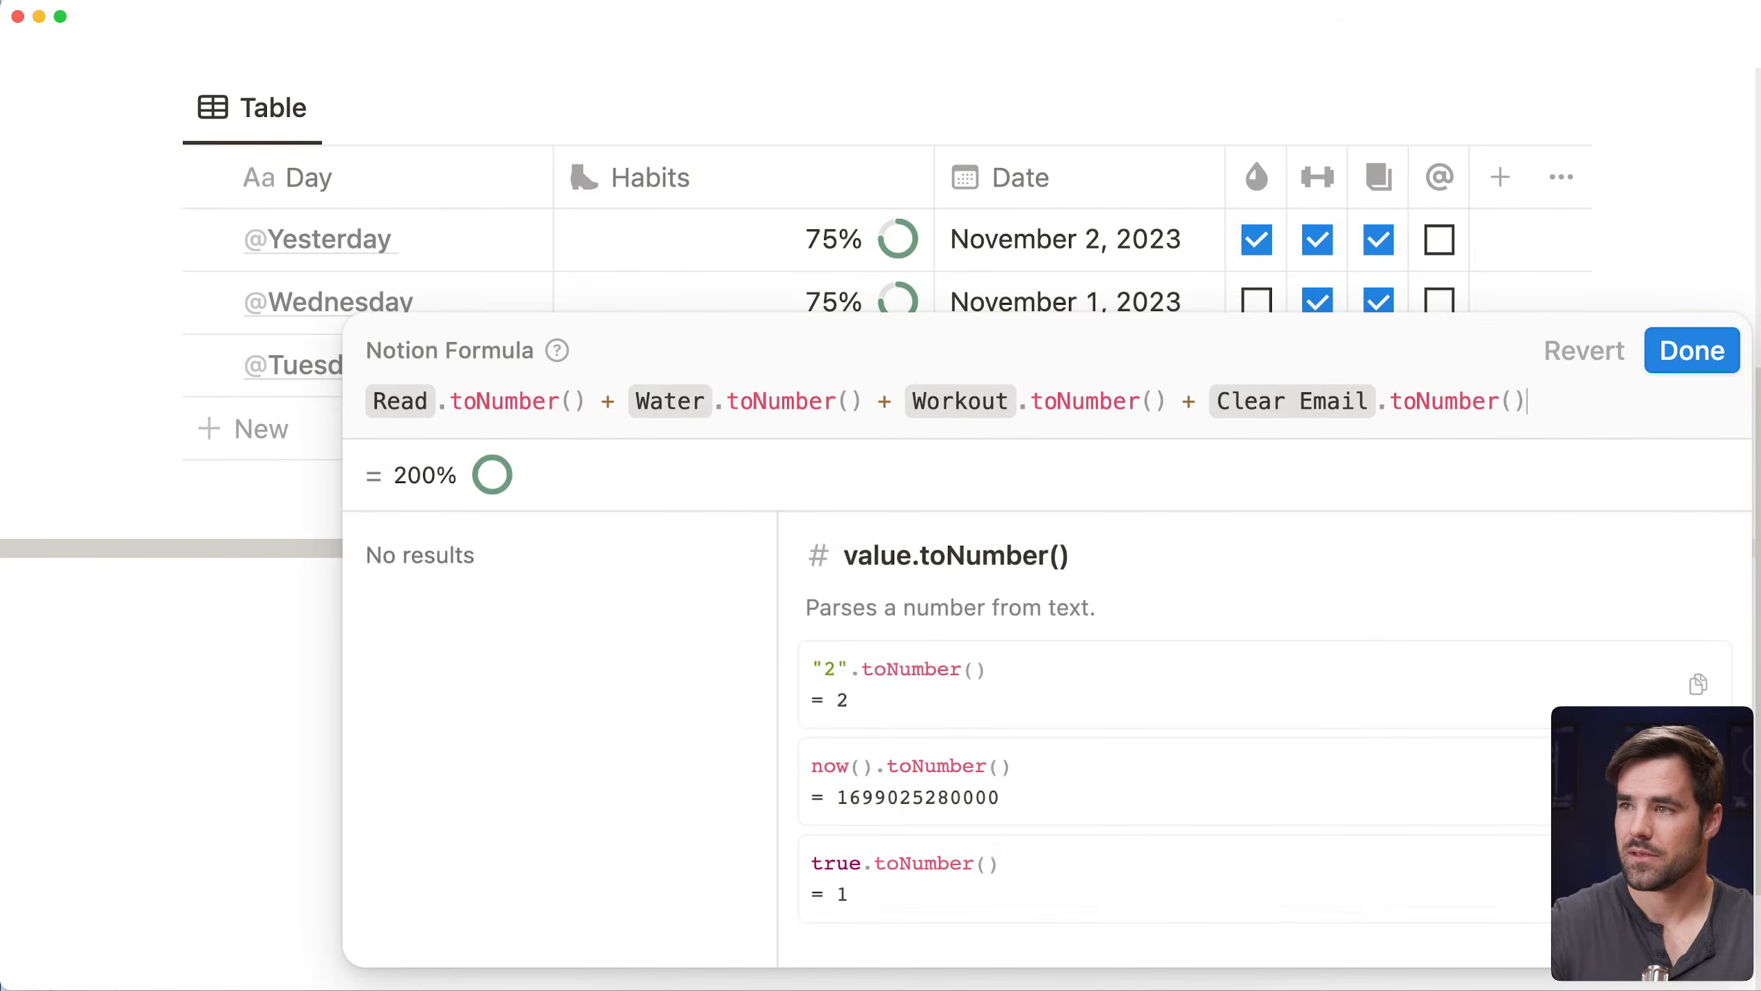
pyautogui.click(1692, 350)
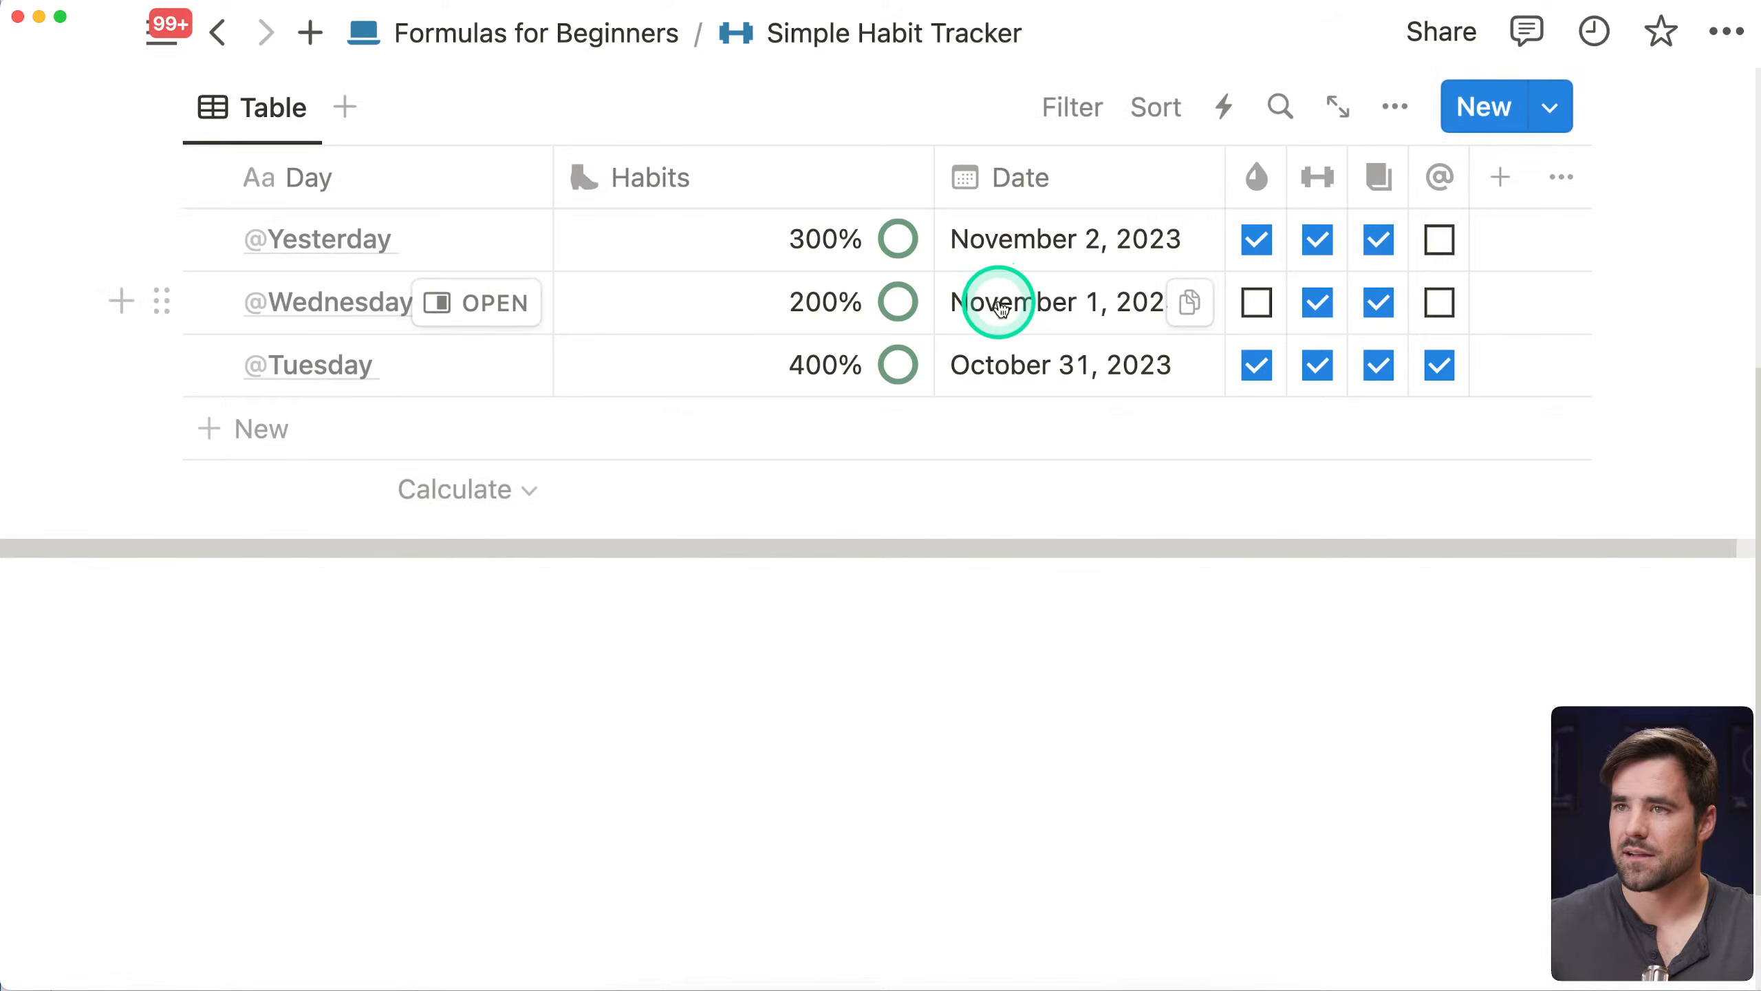
# Add a new Checkbox property to the Habit Tracker table
pyautogui.hscroll(2, 998, 298)
pyautogui.click(1468, 199)
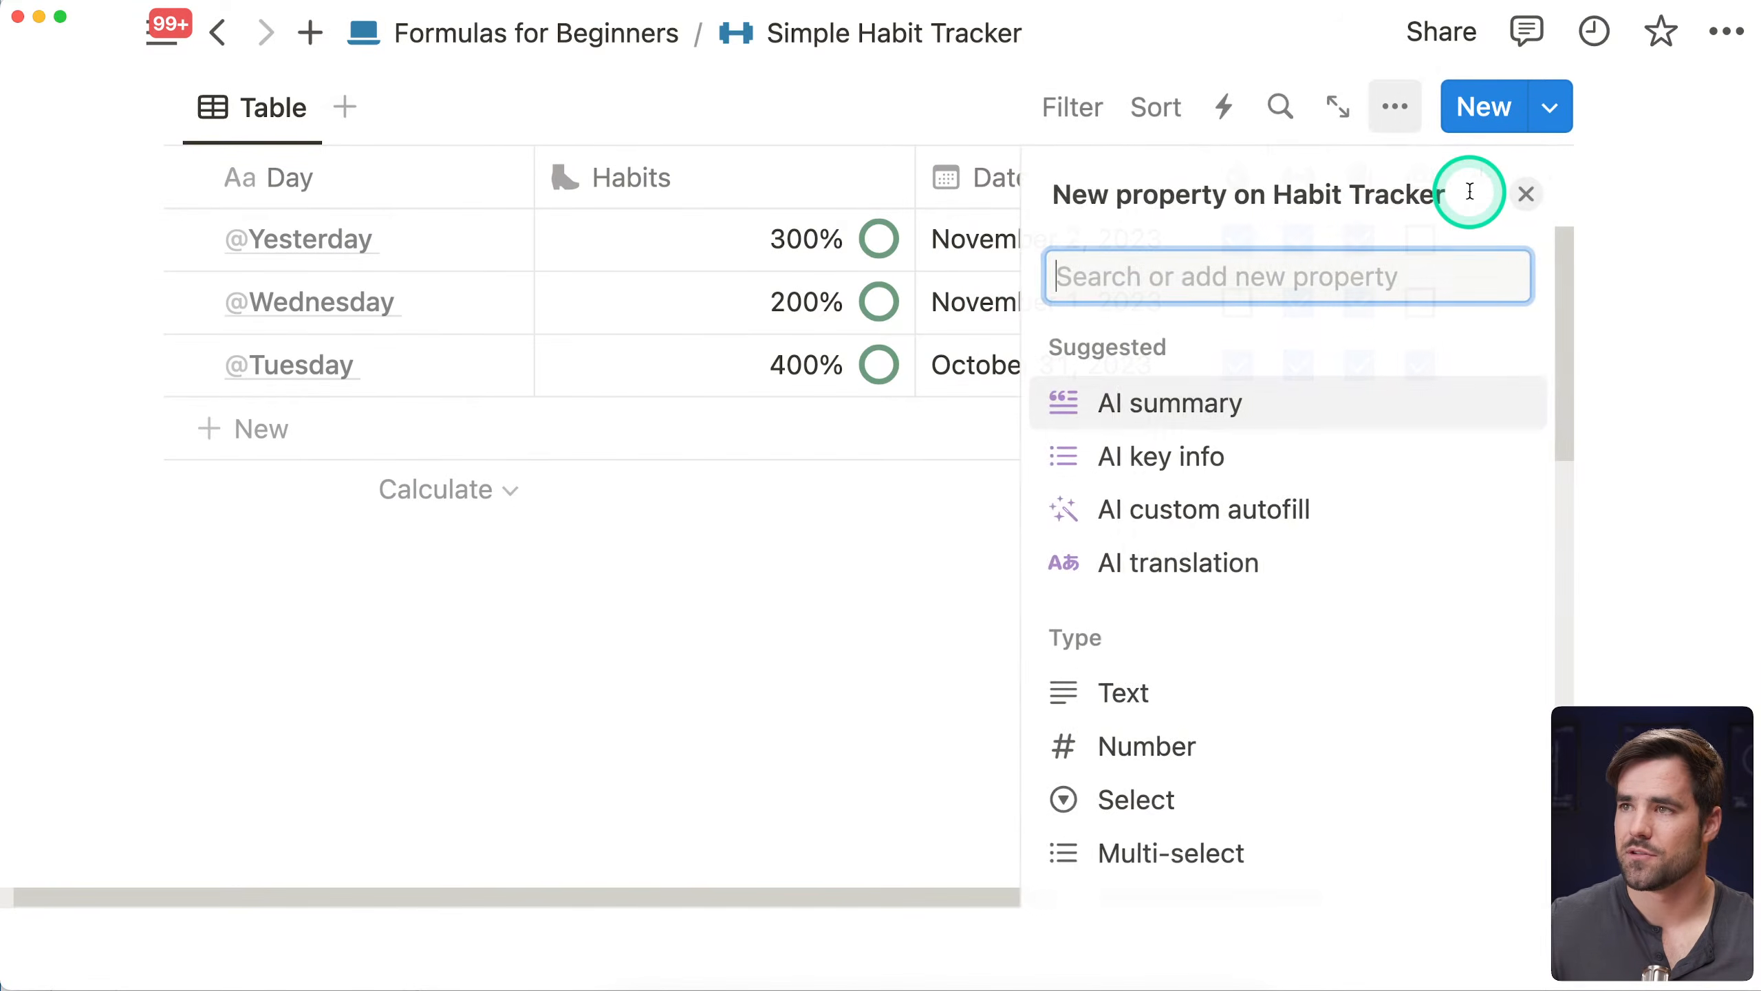
pyautogui.write('check')
pyautogui.press('Return')
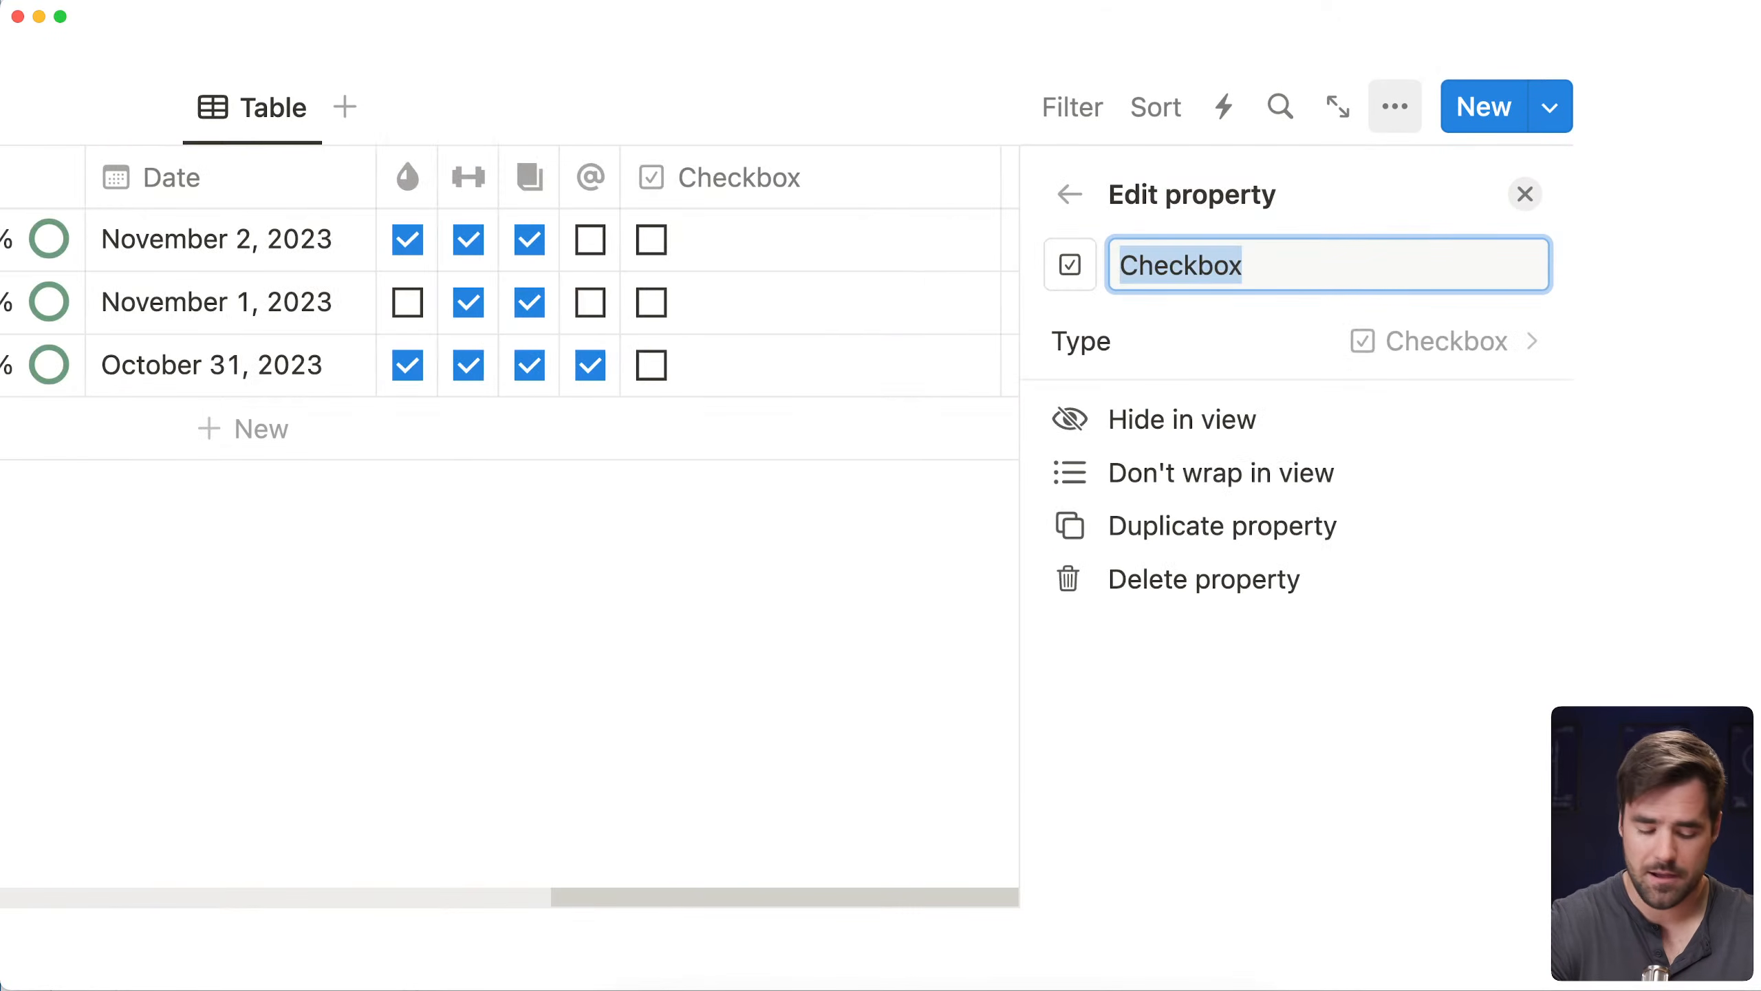
# Name the new checkbox property "Fight Bears in Hand to Hand Combat (and Win)" and close its settings
pyautogui.write('Fight Bears in Hand')
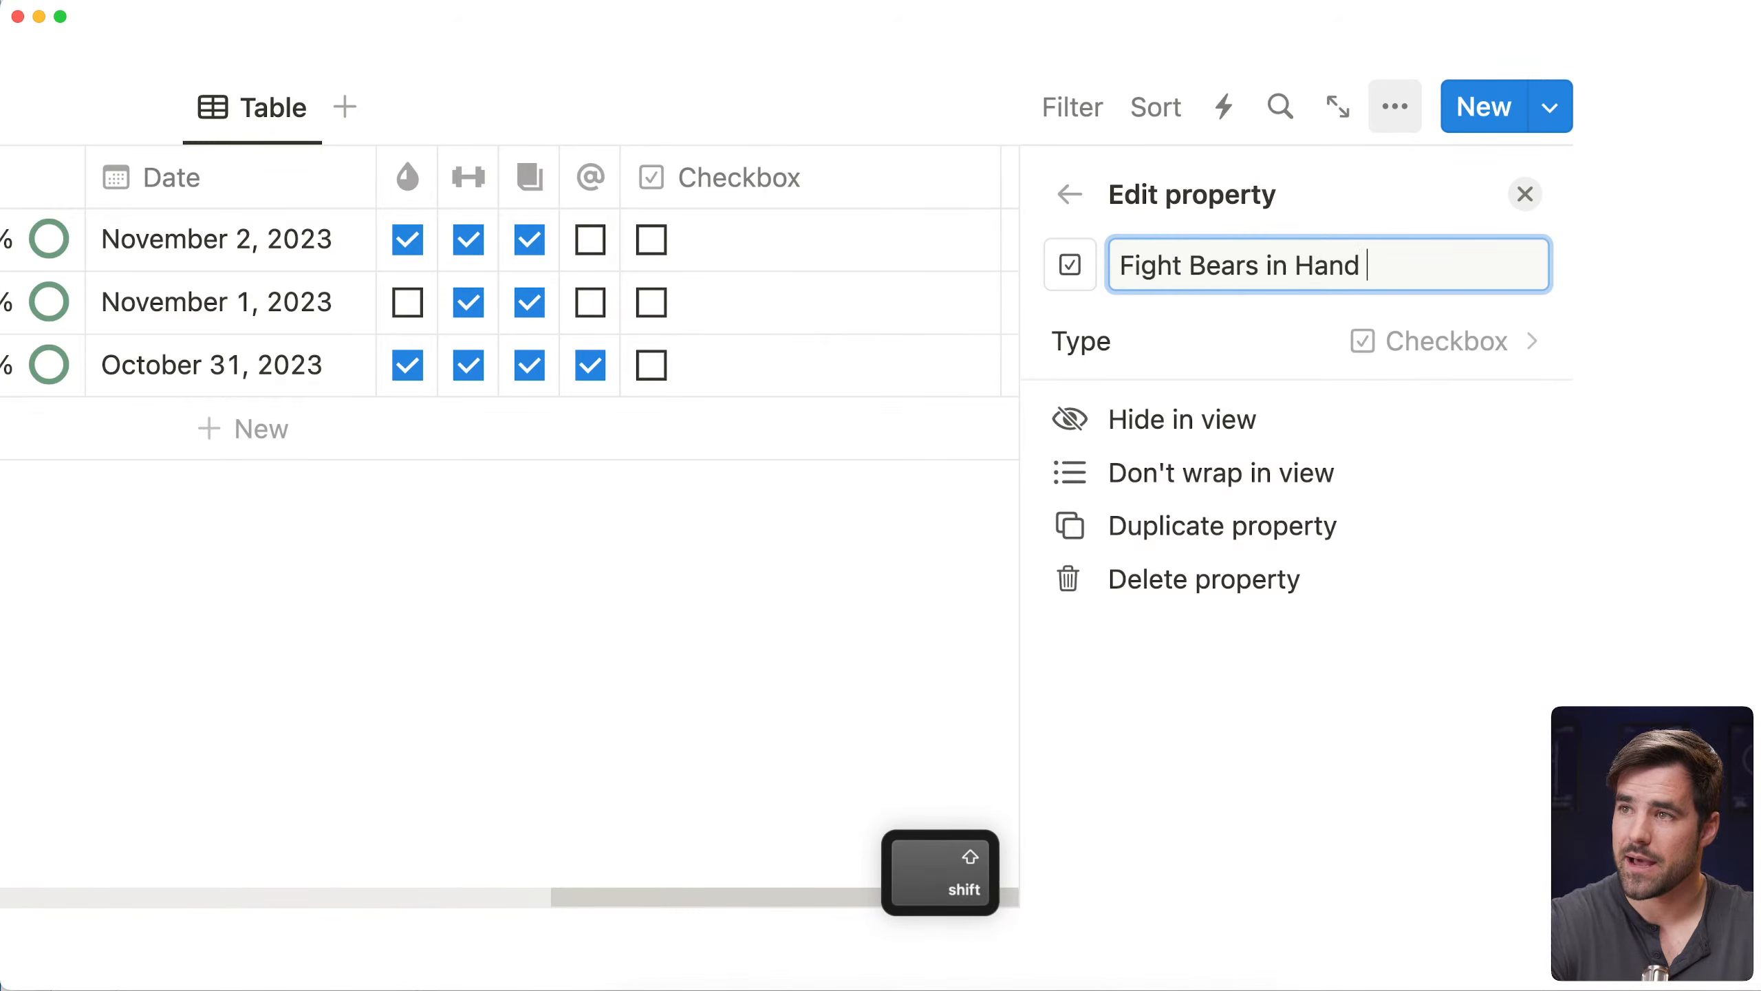
pyautogui.write(' in')
pyautogui.press('BackSpace')
pyautogui.press('BackSpace')
pyautogui.press('BackSpace')
pyautogui.write('to Hand ')
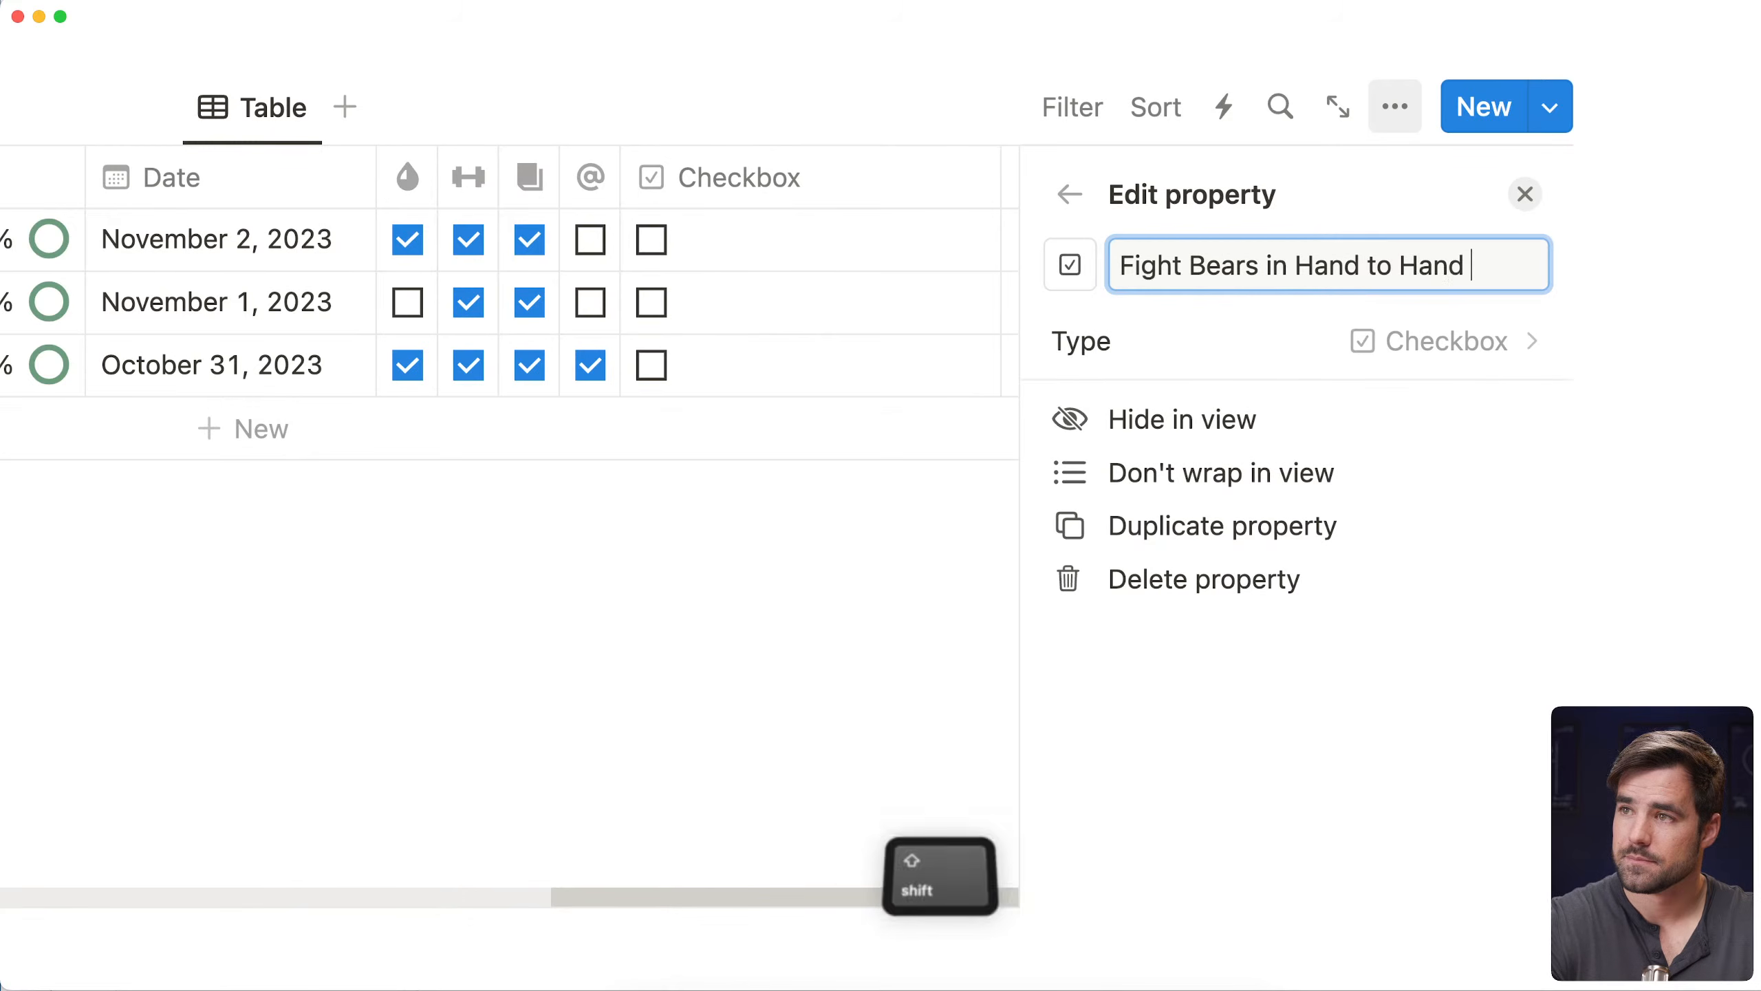
pyautogui.write('Combat (and')
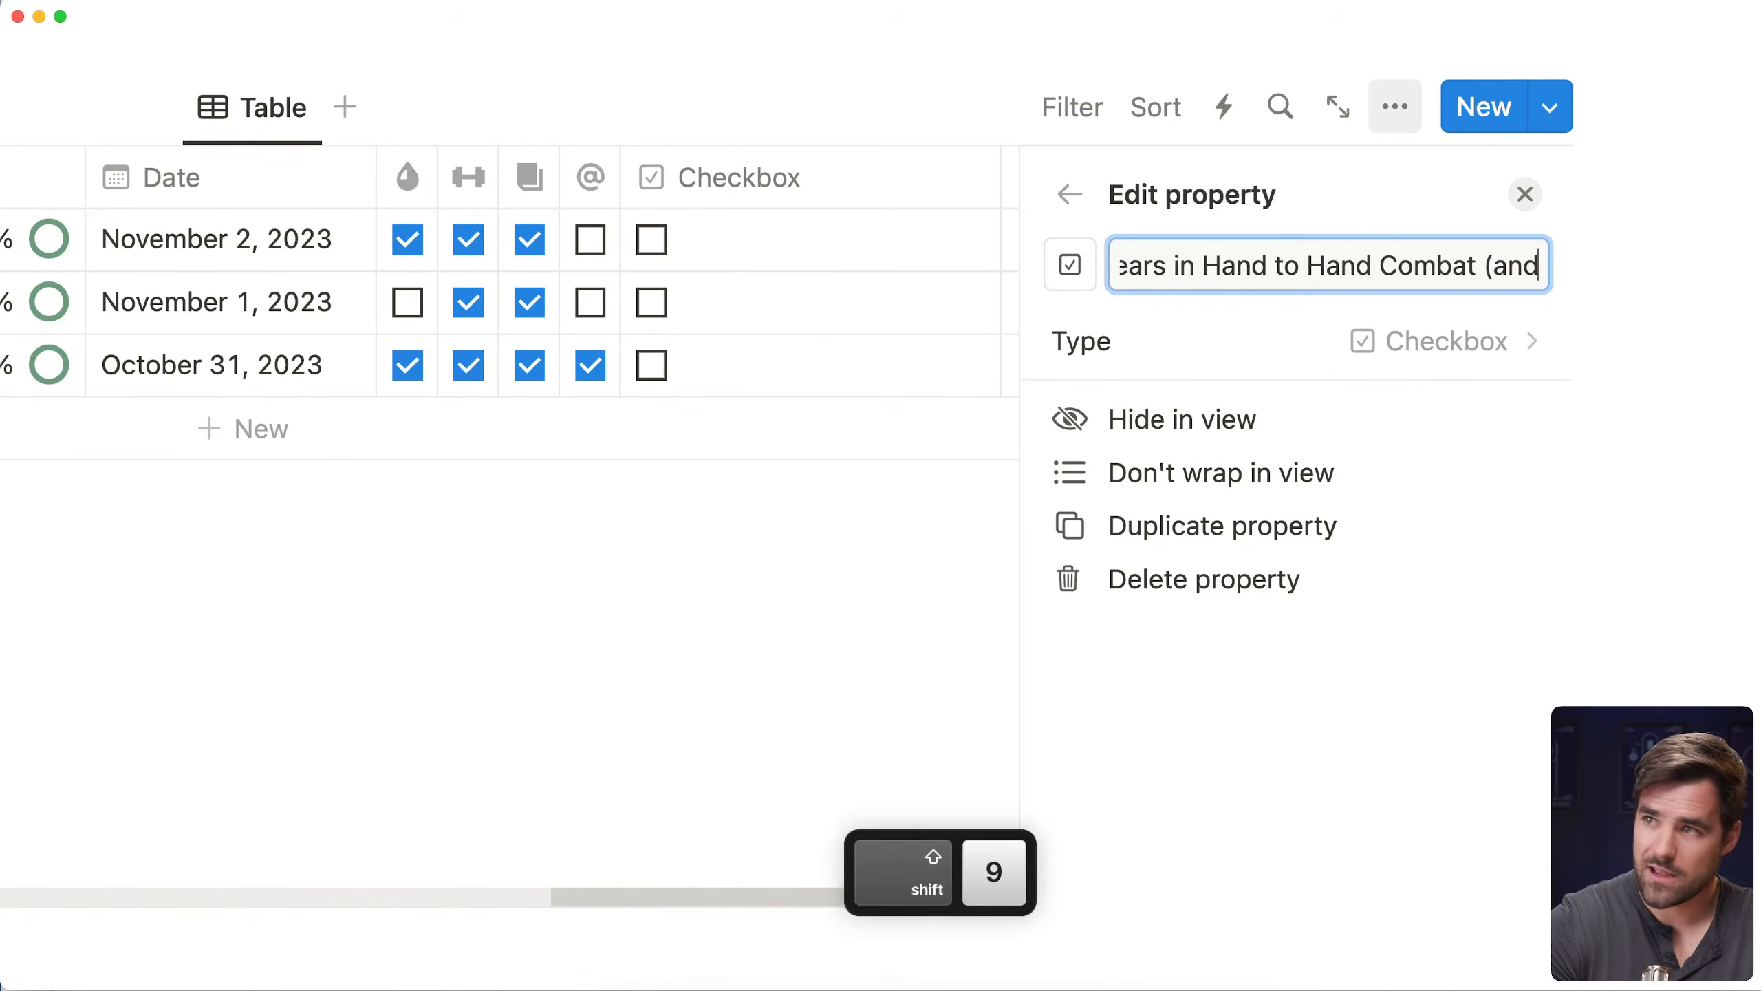
pyautogui.write(' Win)')
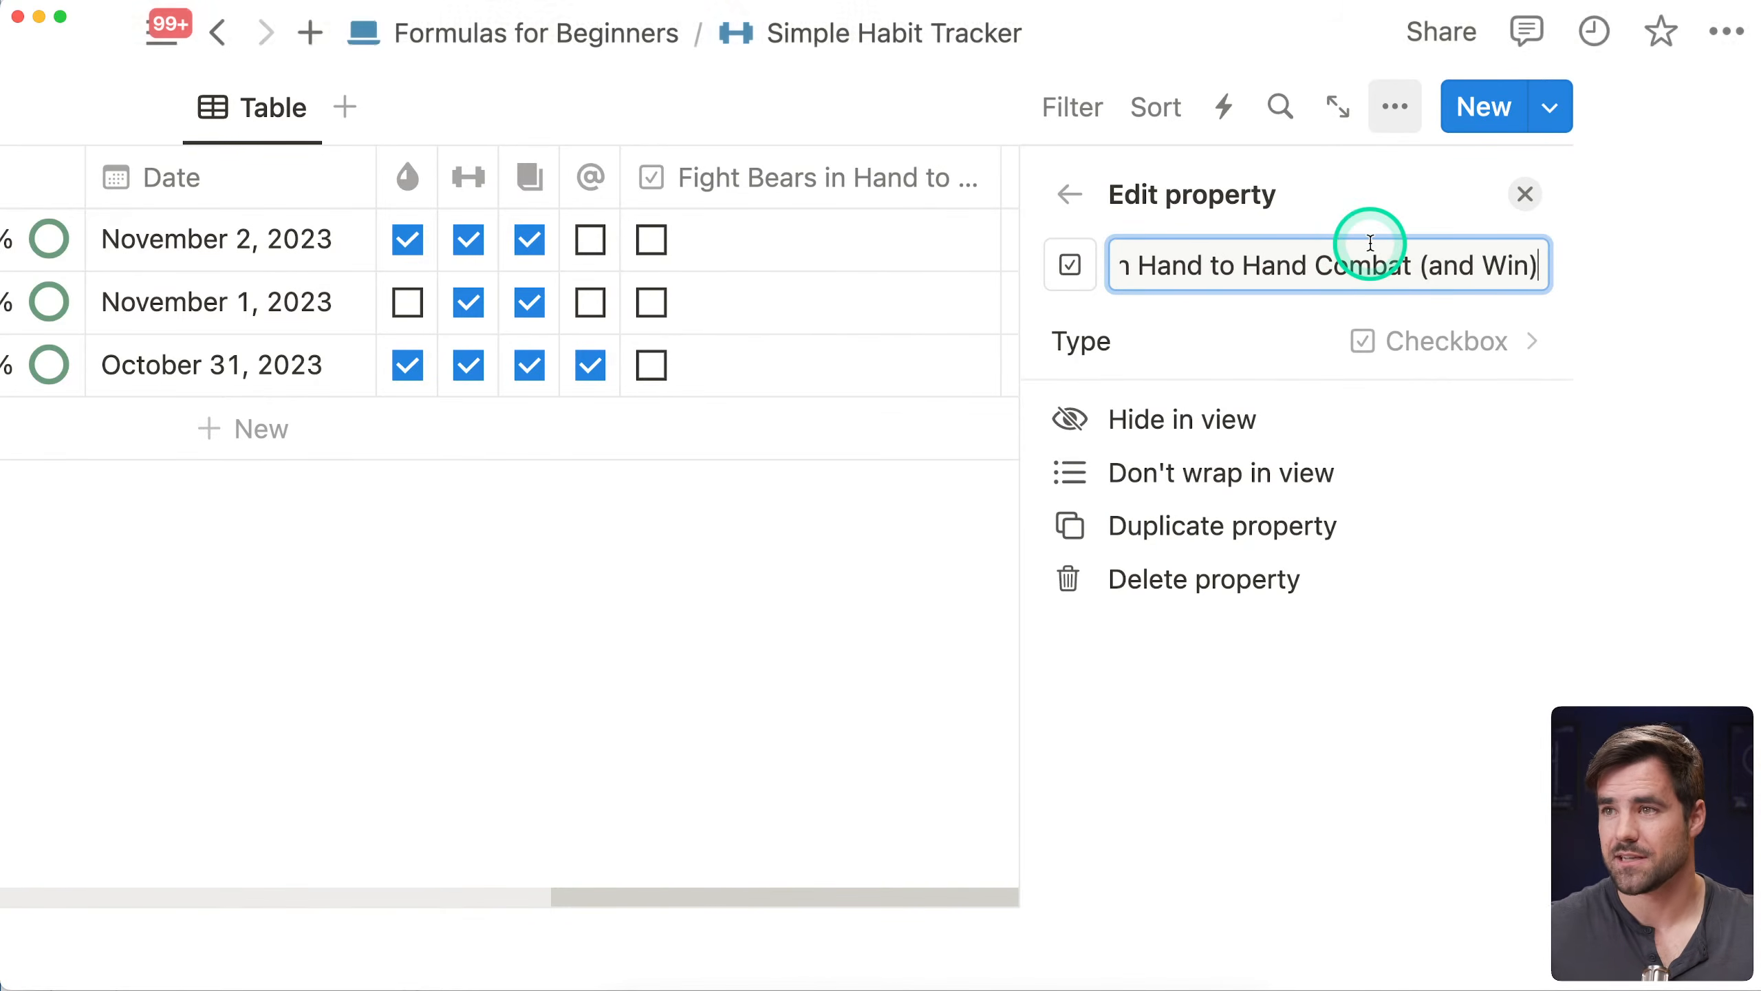
pyautogui.click(1524, 194)
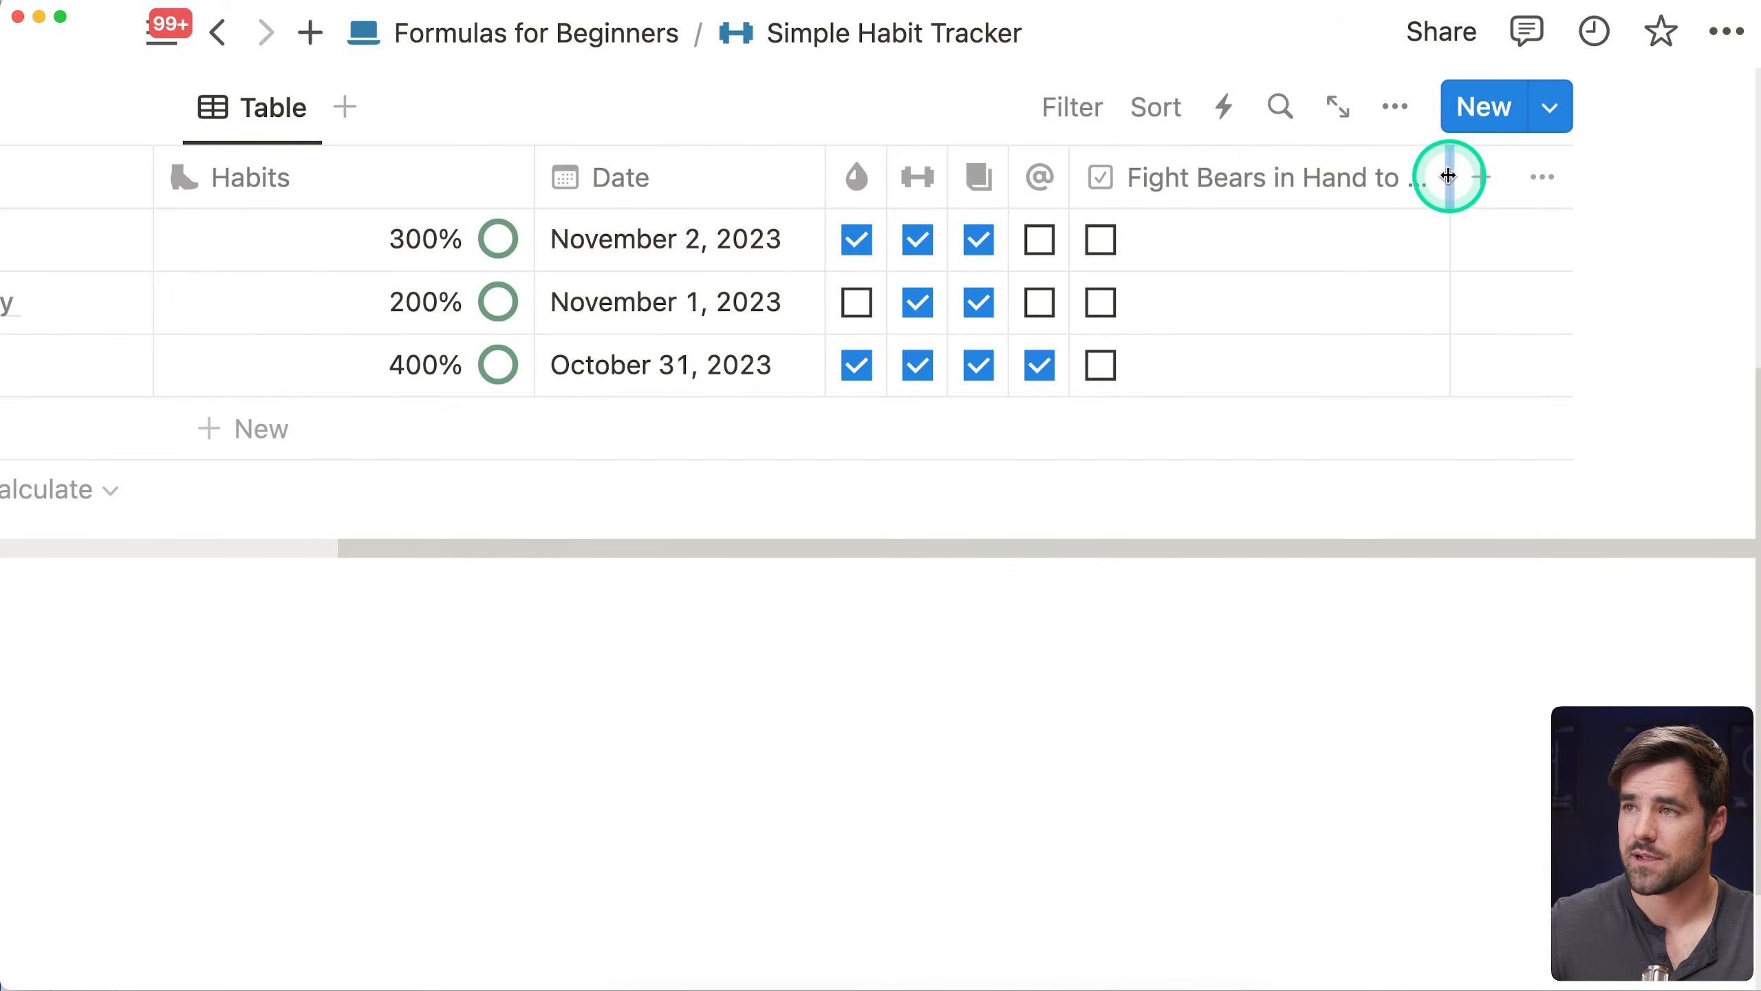
# Shrink the bear-fighting checkbox column to icon width and tick it for Yesterday, Wednesday and Tuesday
pyautogui.moveTo(1446, 177); pyautogui.dragTo(790, 179)
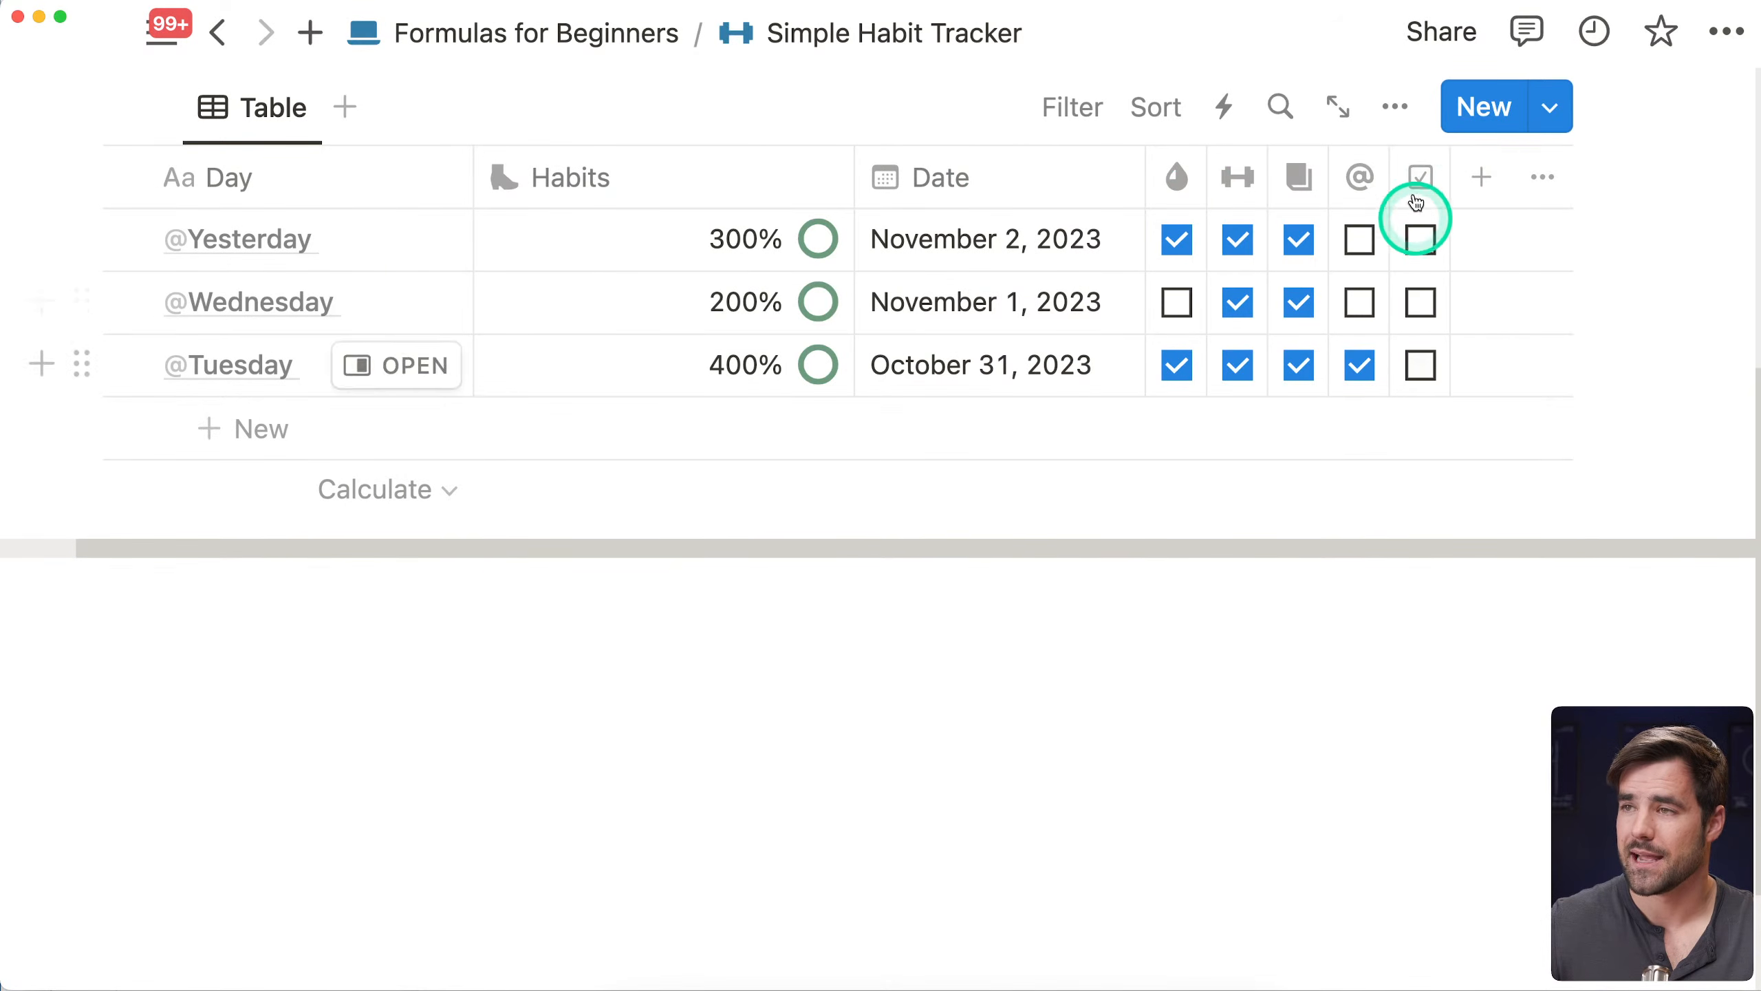
pyautogui.click(1420, 239)
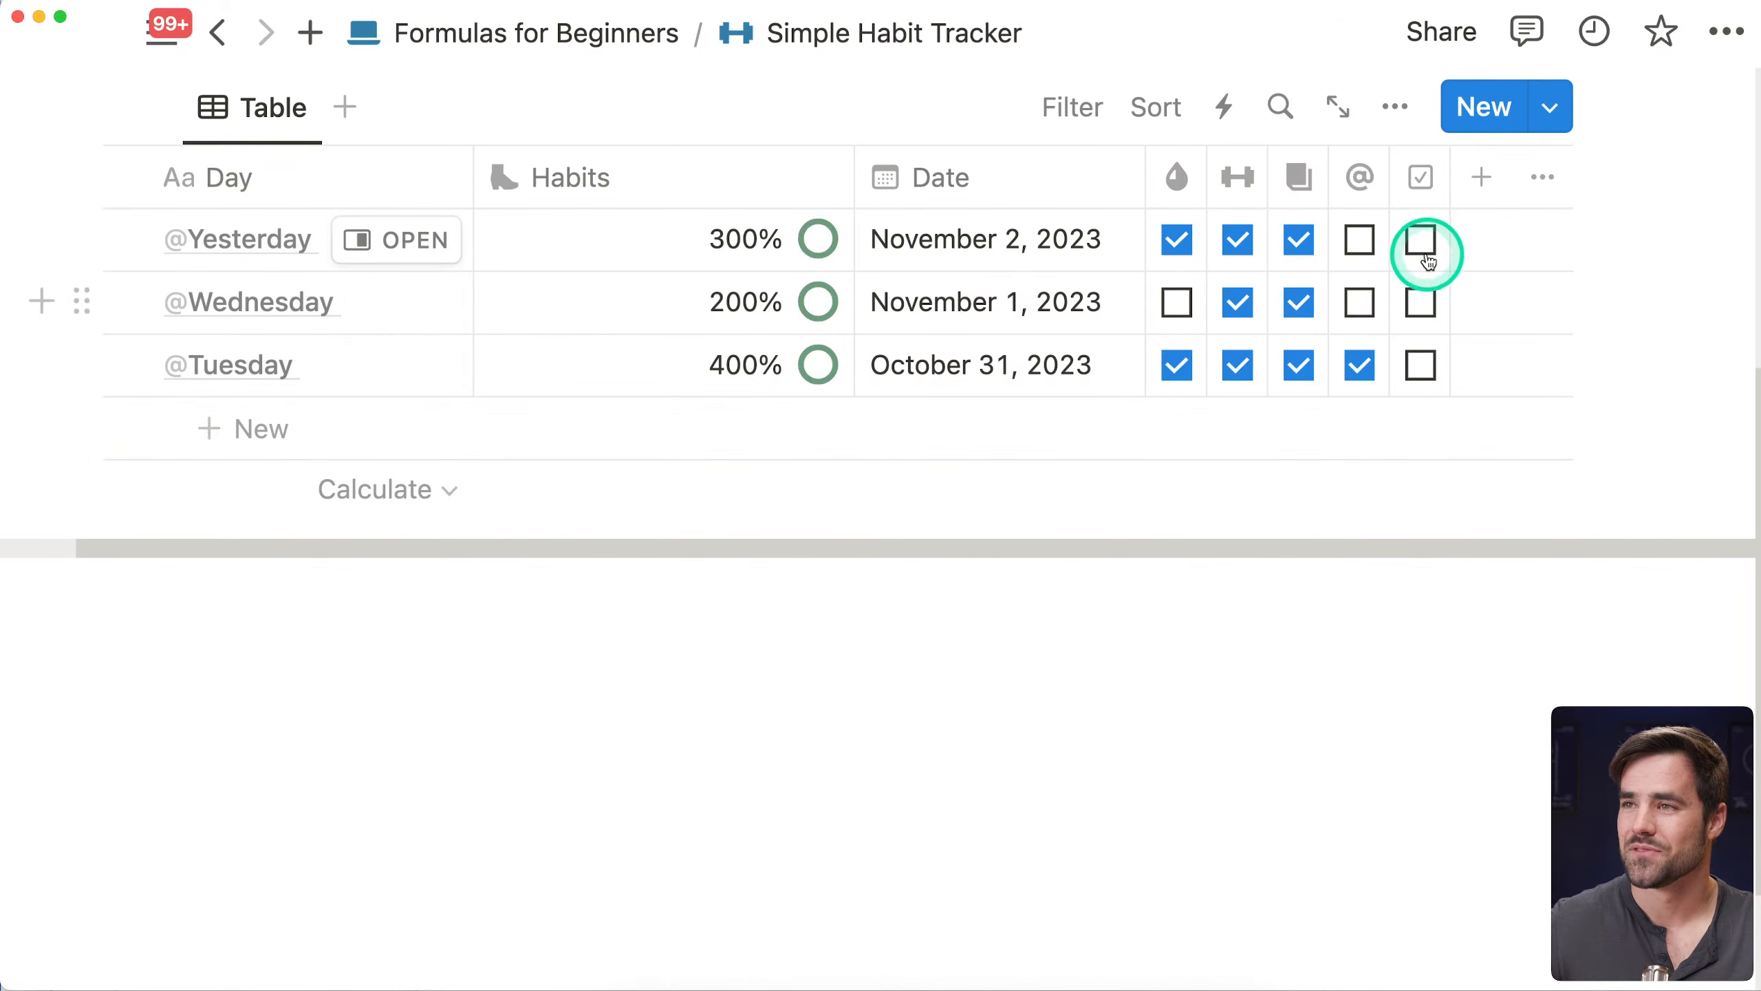
pyautogui.click(1420, 302)
pyautogui.click(1428, 367)
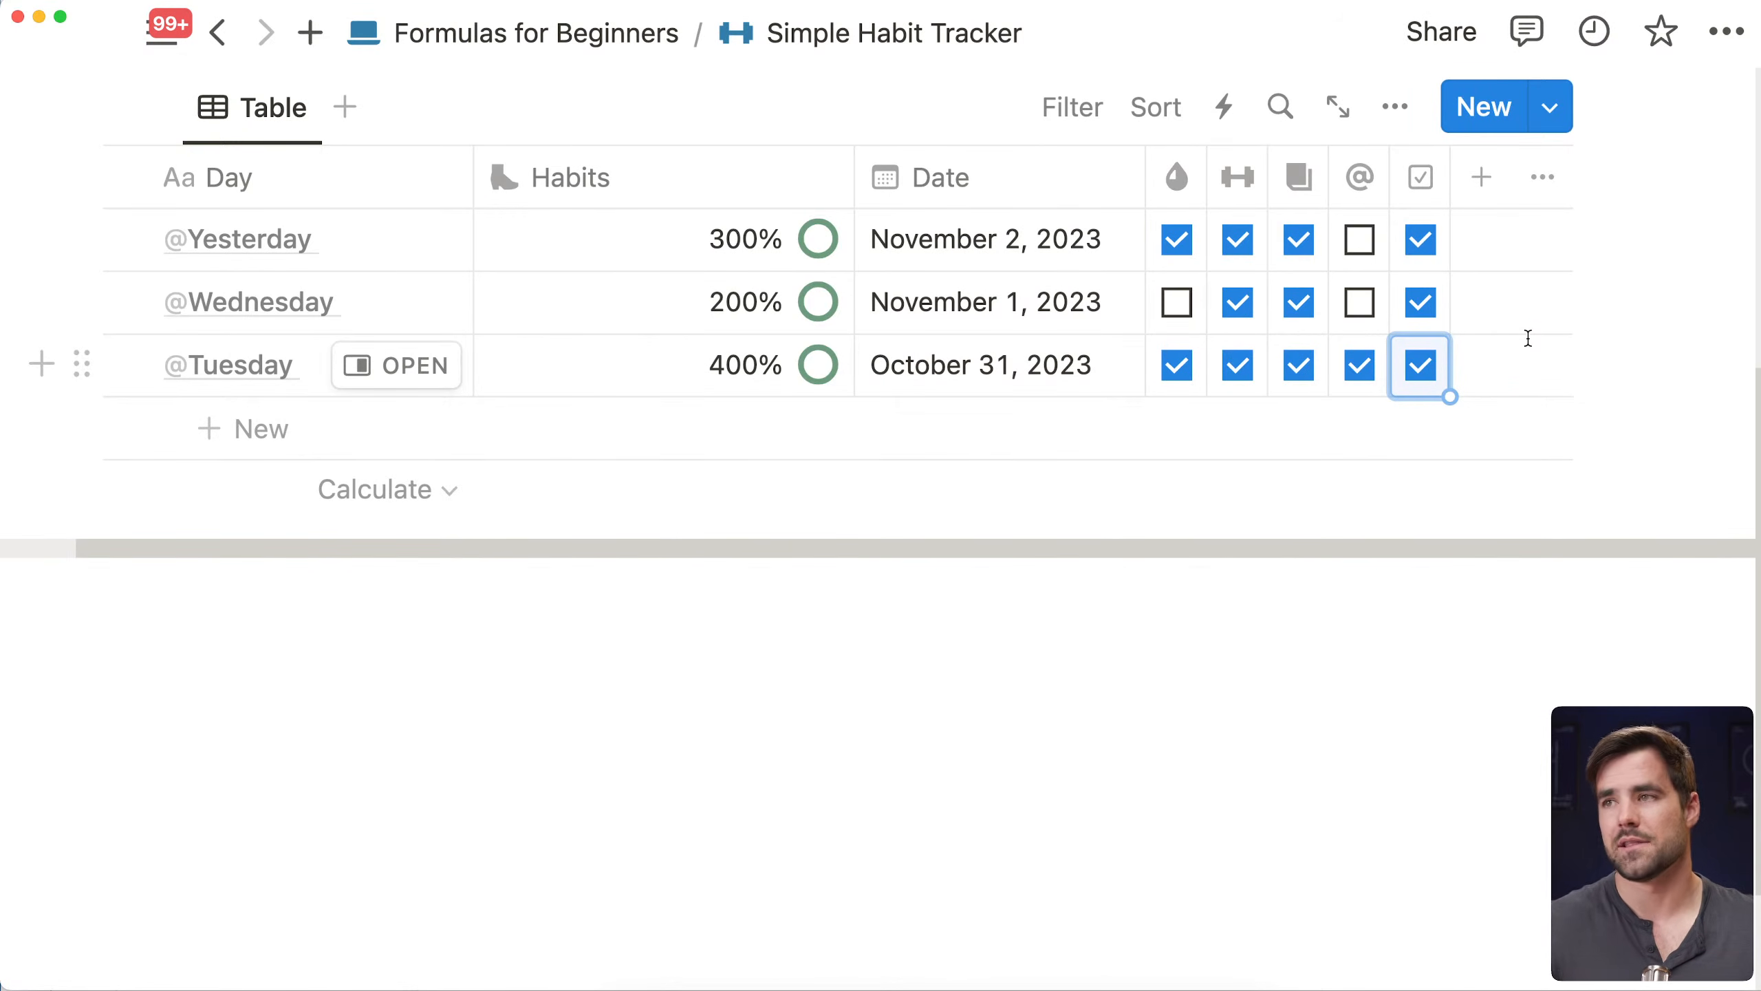
pyautogui.click(1651, 308)
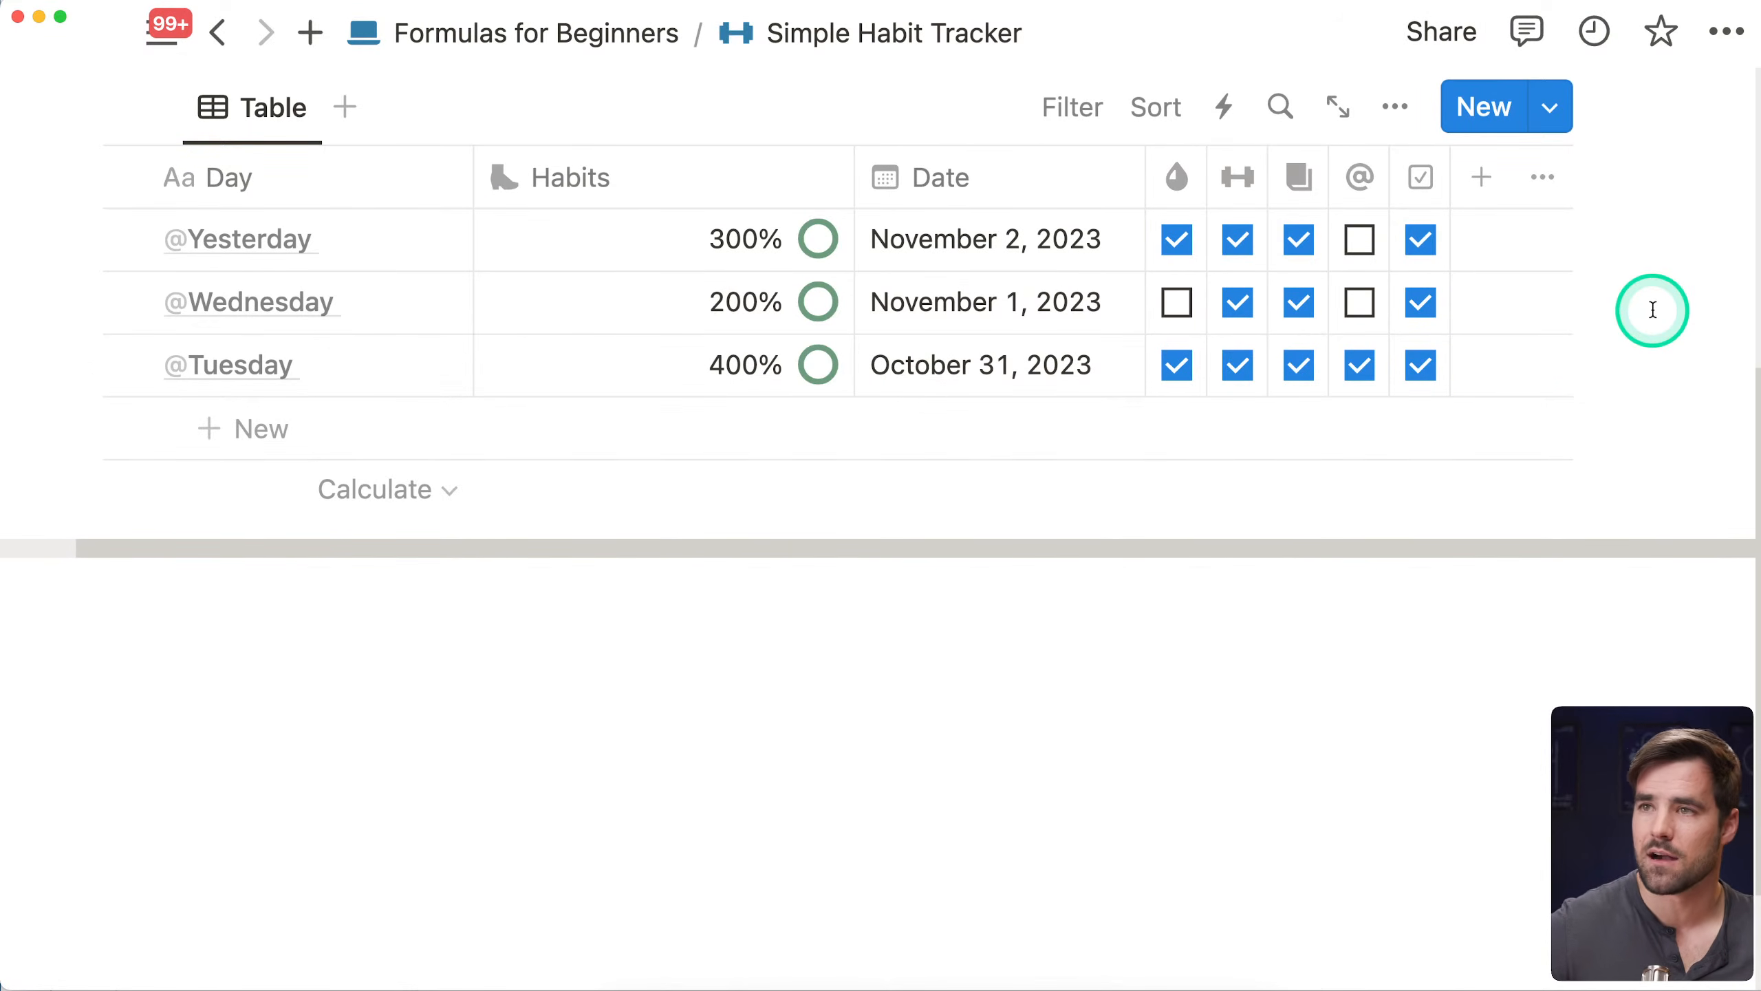
# Append + Fight Bears in Hand to Hand Combat (and Win).toNumber() to the end of the Habits formula
pyautogui.click(637, 243)
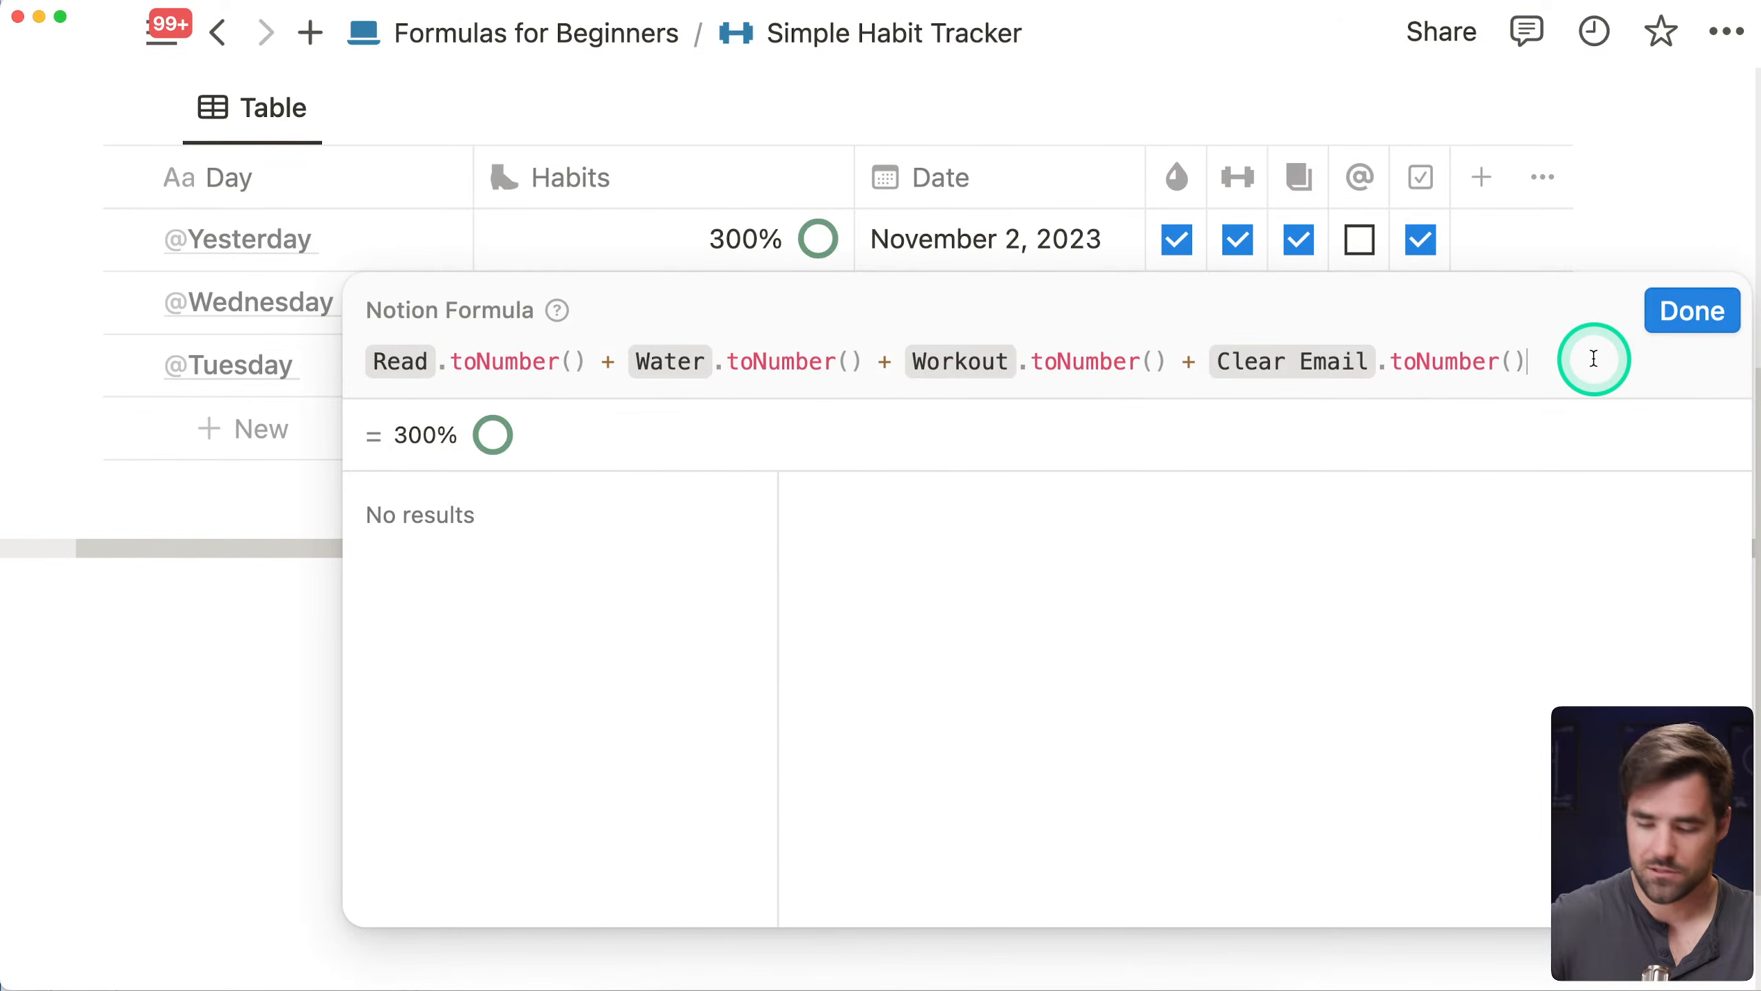
pyautogui.write('+ fig')
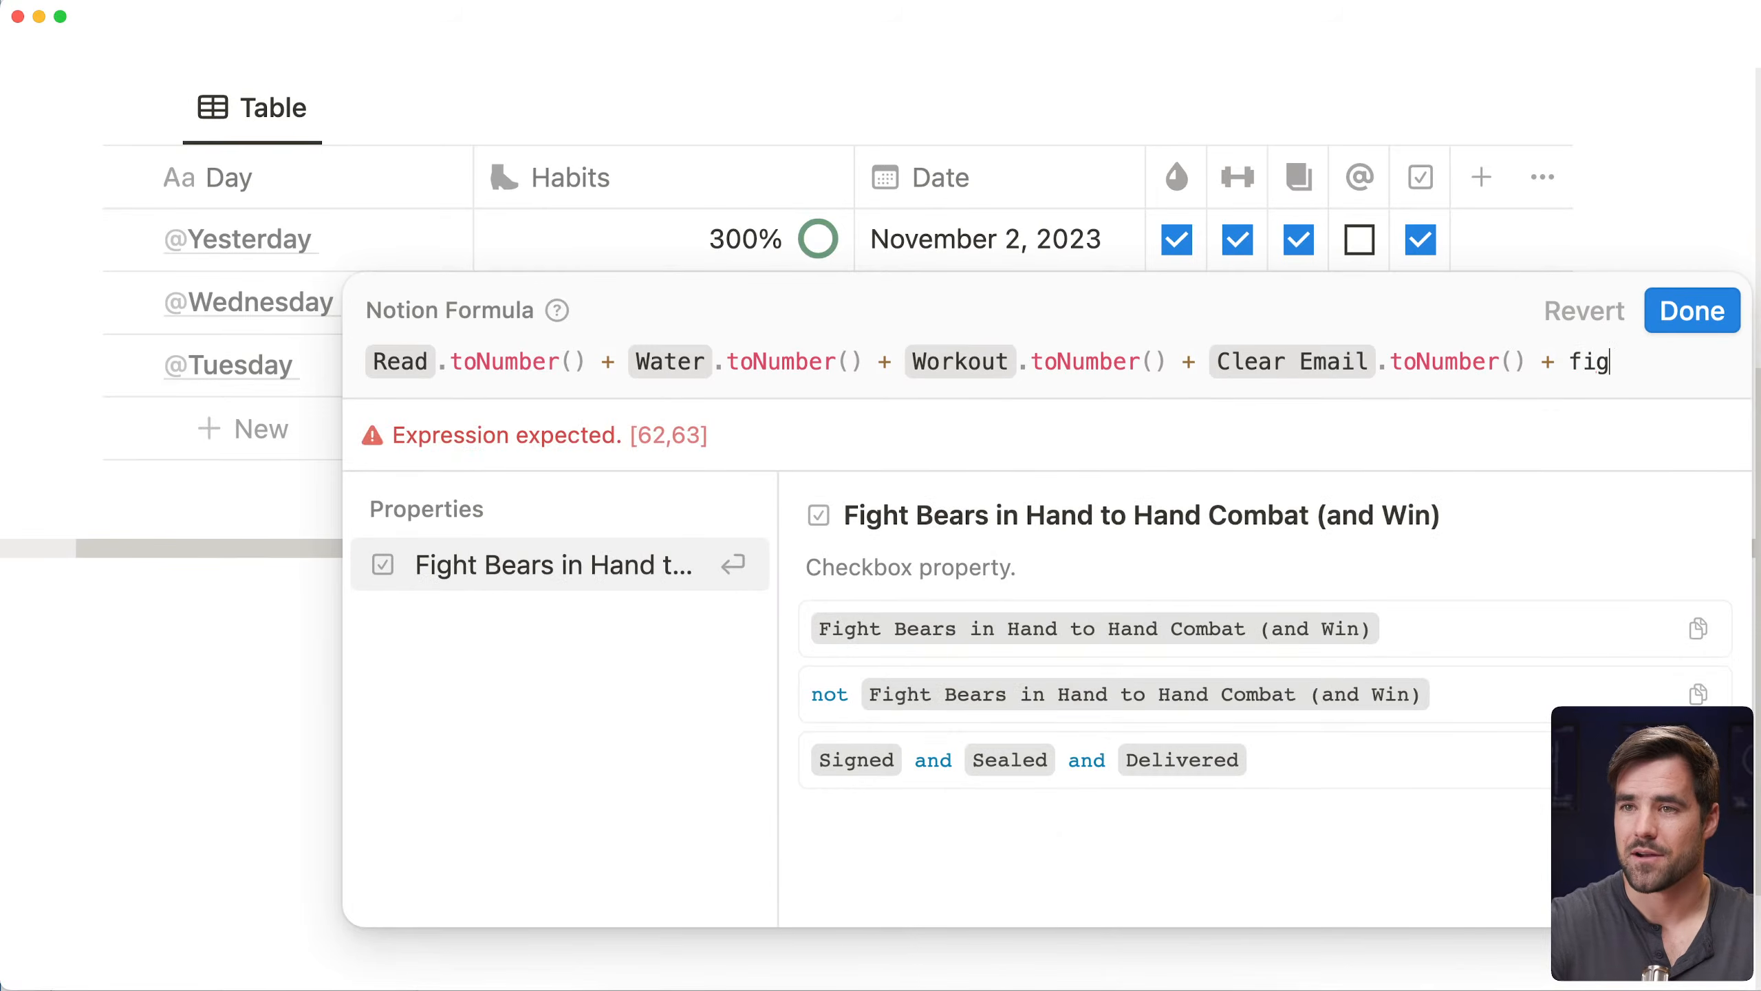
pyautogui.press('Return')
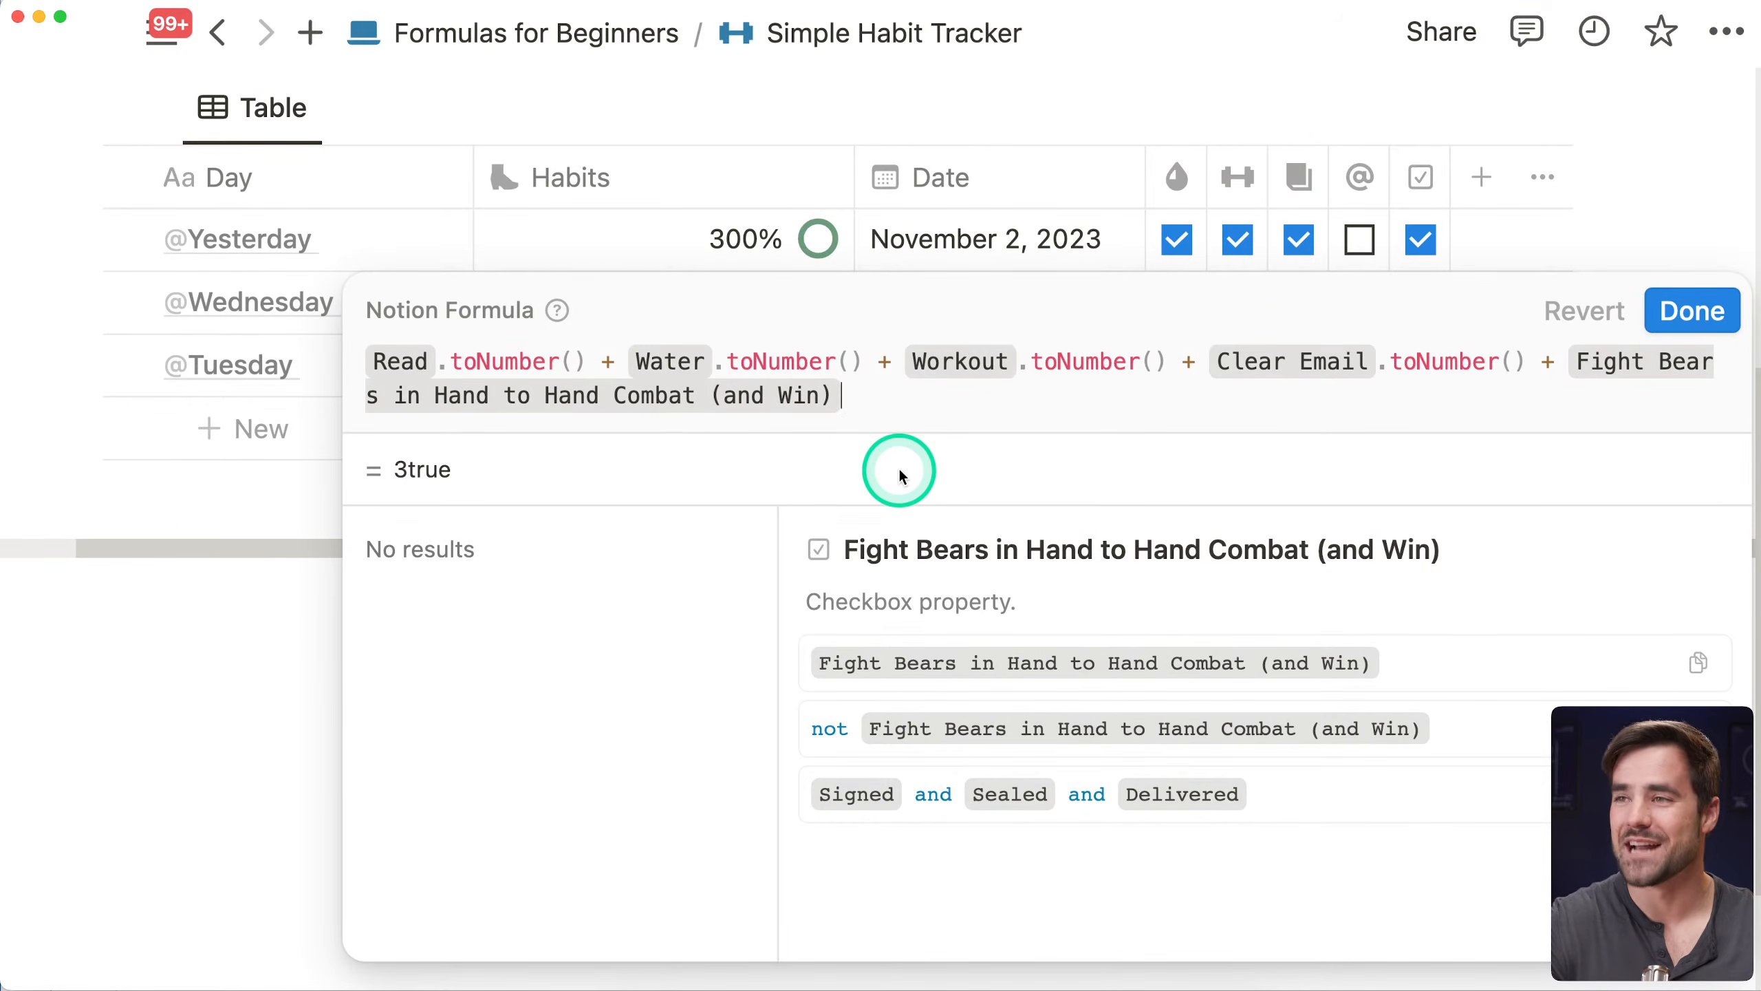
pyautogui.write('.to')
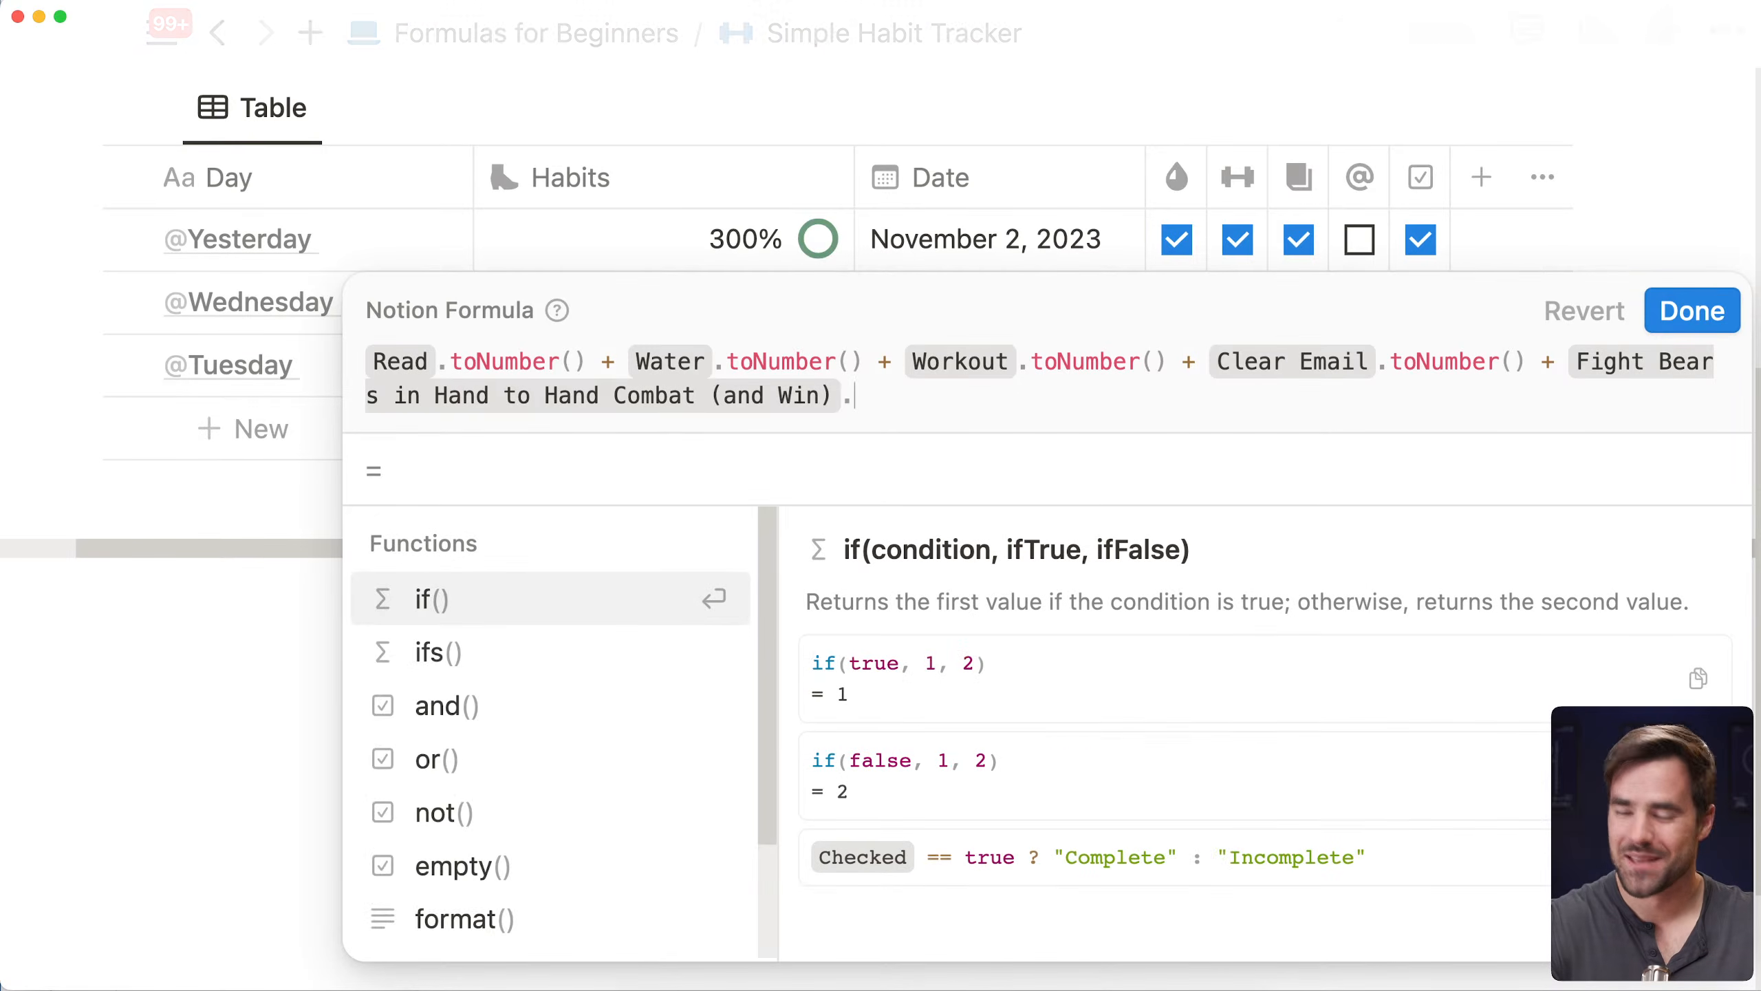
pyautogui.write('nu')
pyautogui.press('Return')
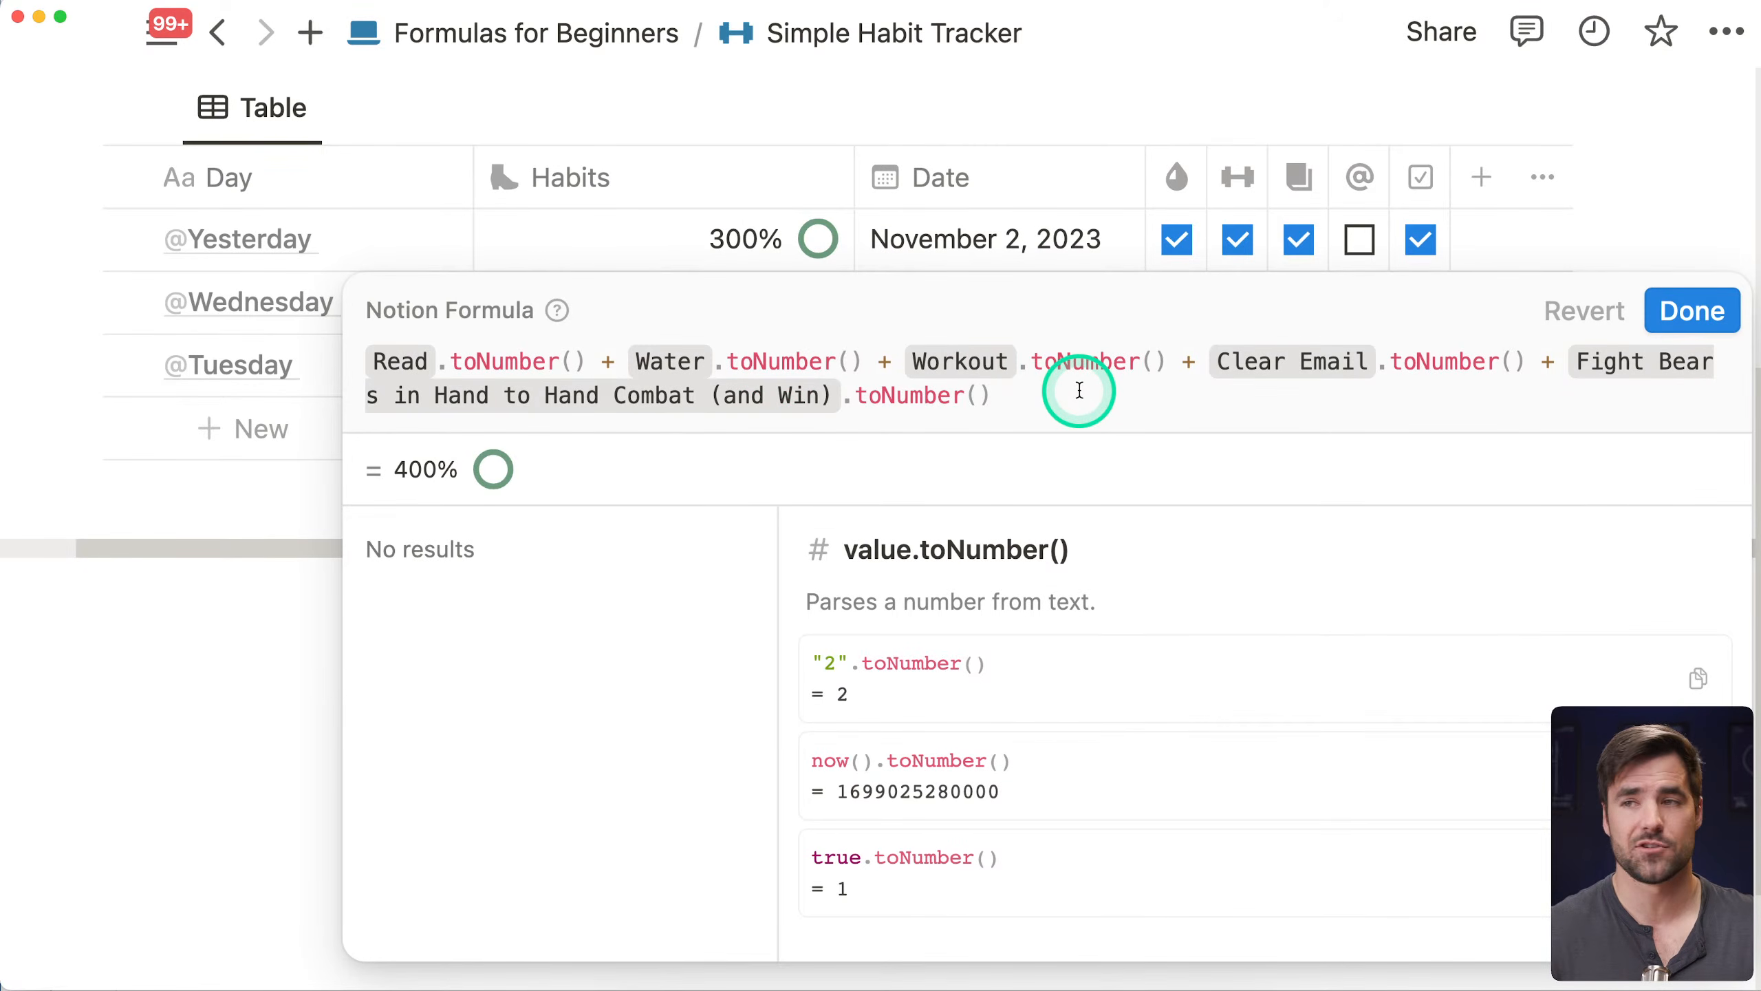
# Enclose the whole sum of habit values in the formula in parentheses
pyautogui.click(374, 367)
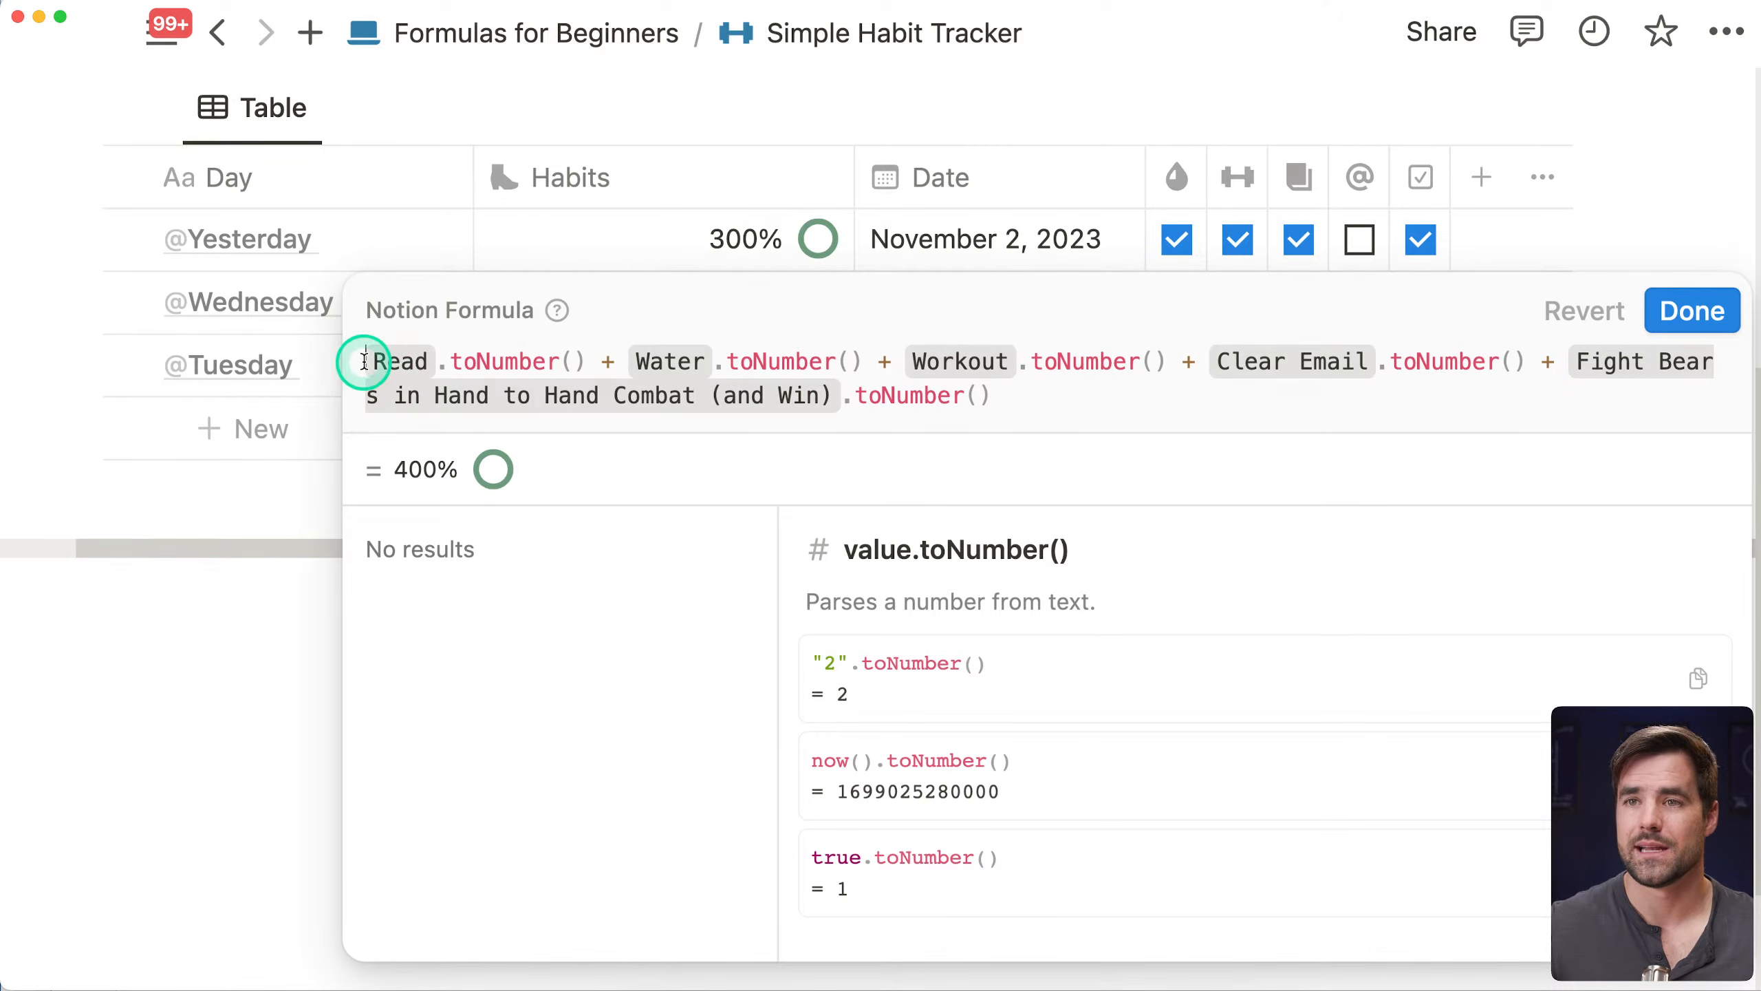
pyautogui.write('(')
pyautogui.click(1137, 406)
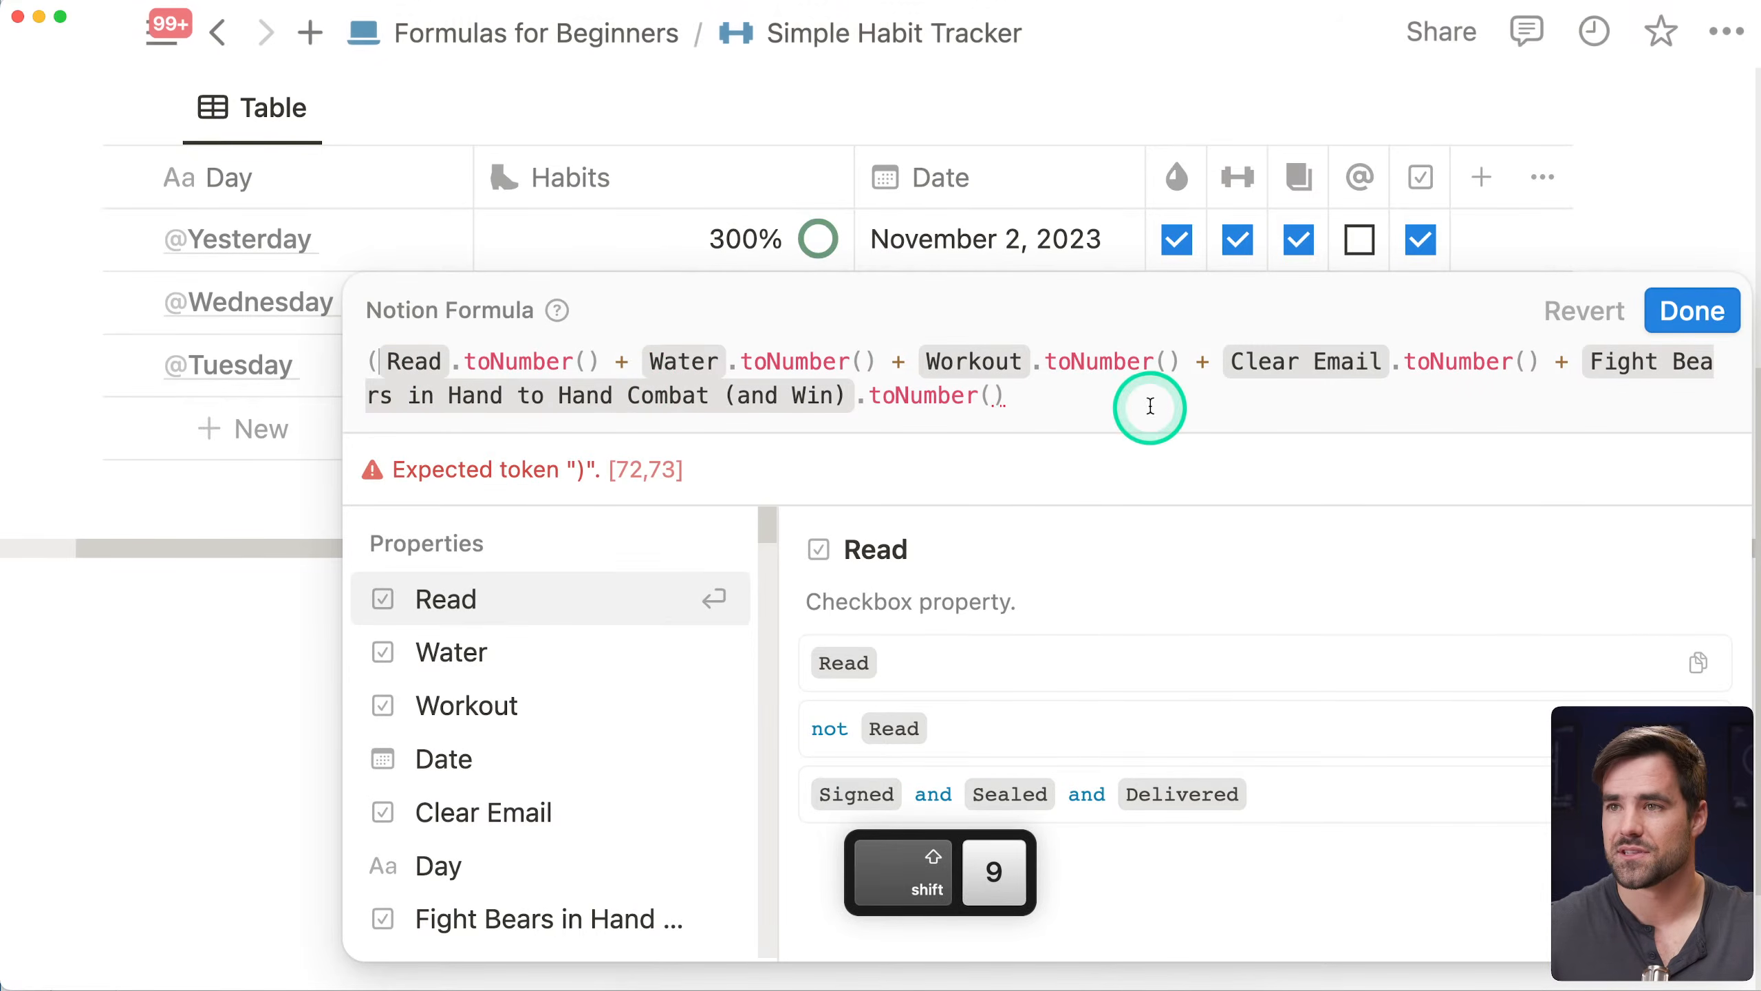
pyautogui.write(')')
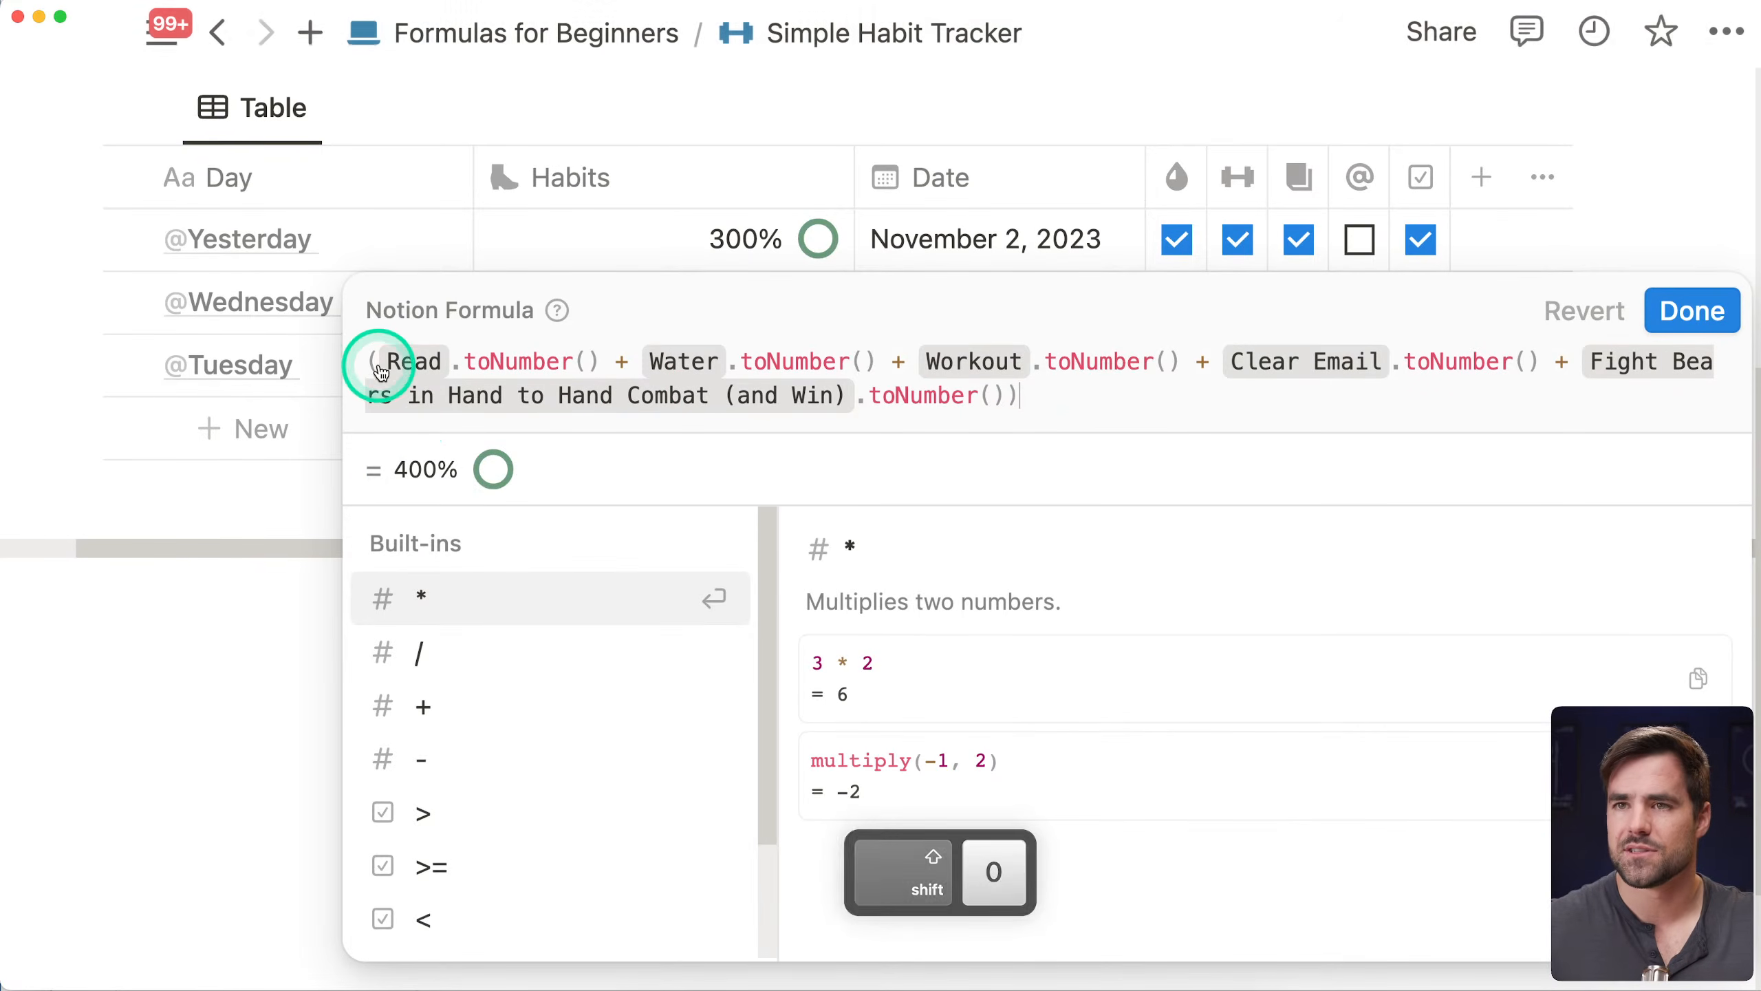
# Put the formula's opening and closing parentheses on separate lines from the sum, with the closing one unindented
pyautogui.click(378, 363)
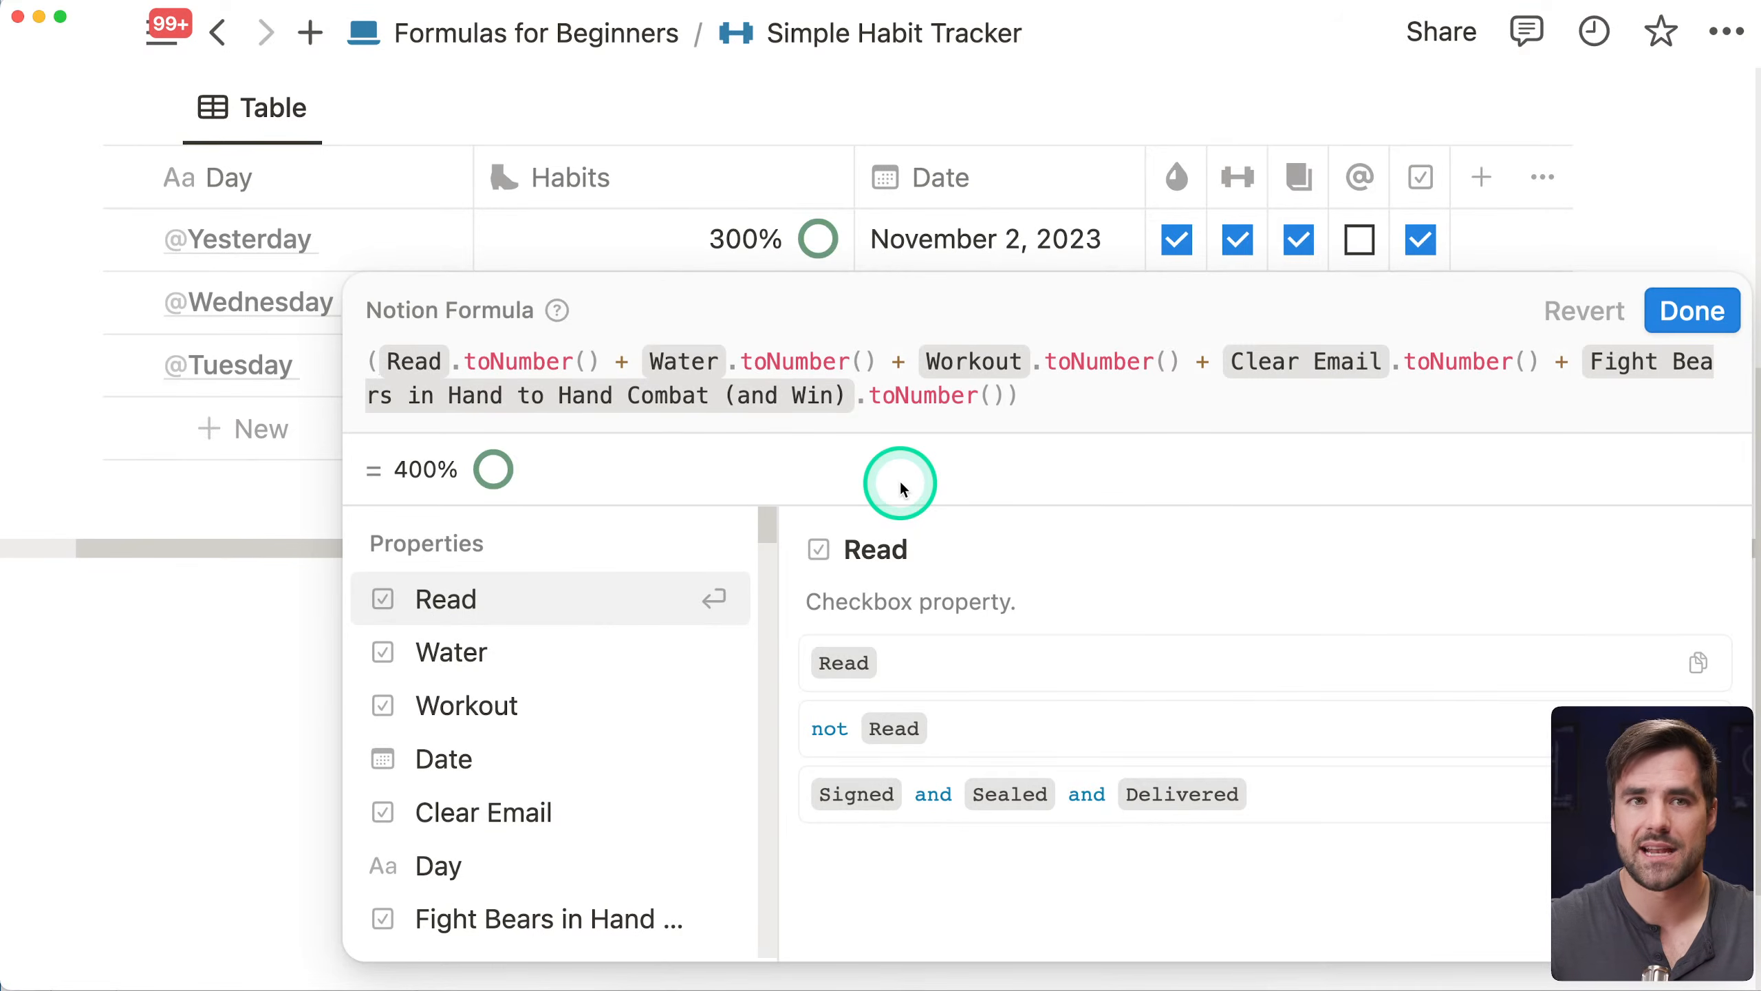
pyautogui.hotkey('shift', 'Return')
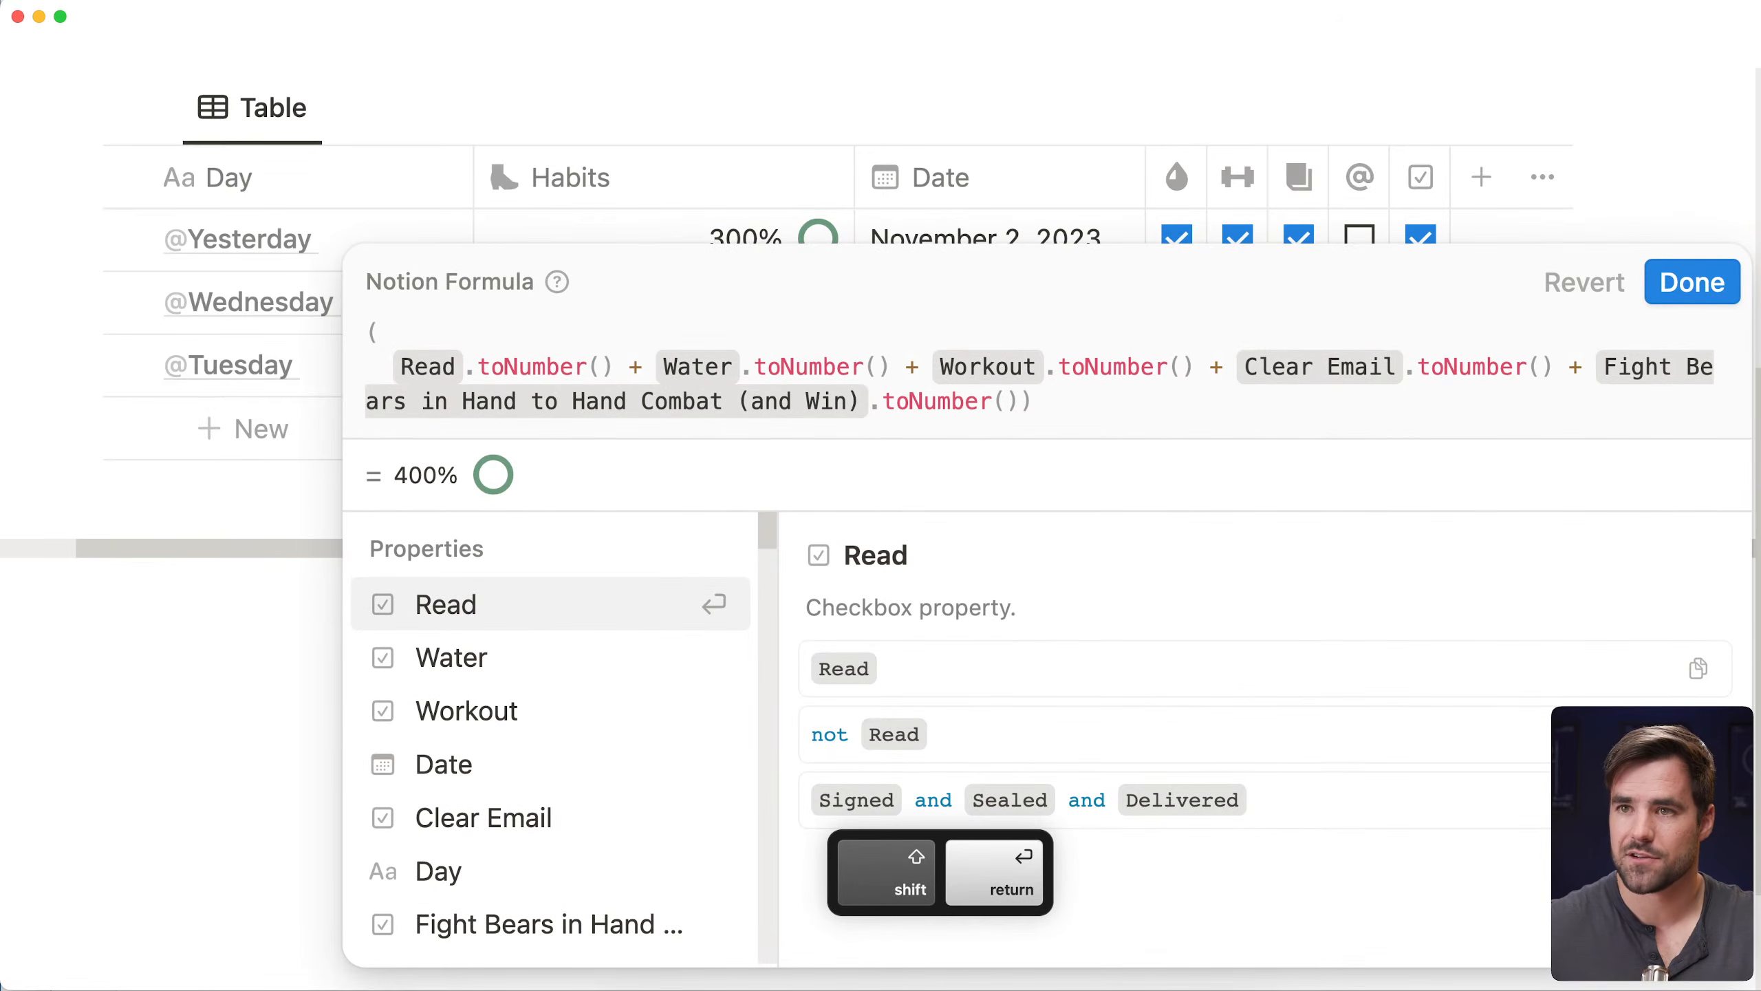
pyautogui.click(1002, 437)
pyautogui.click(1331, 483)
pyautogui.hotkey('shift', 'Return')
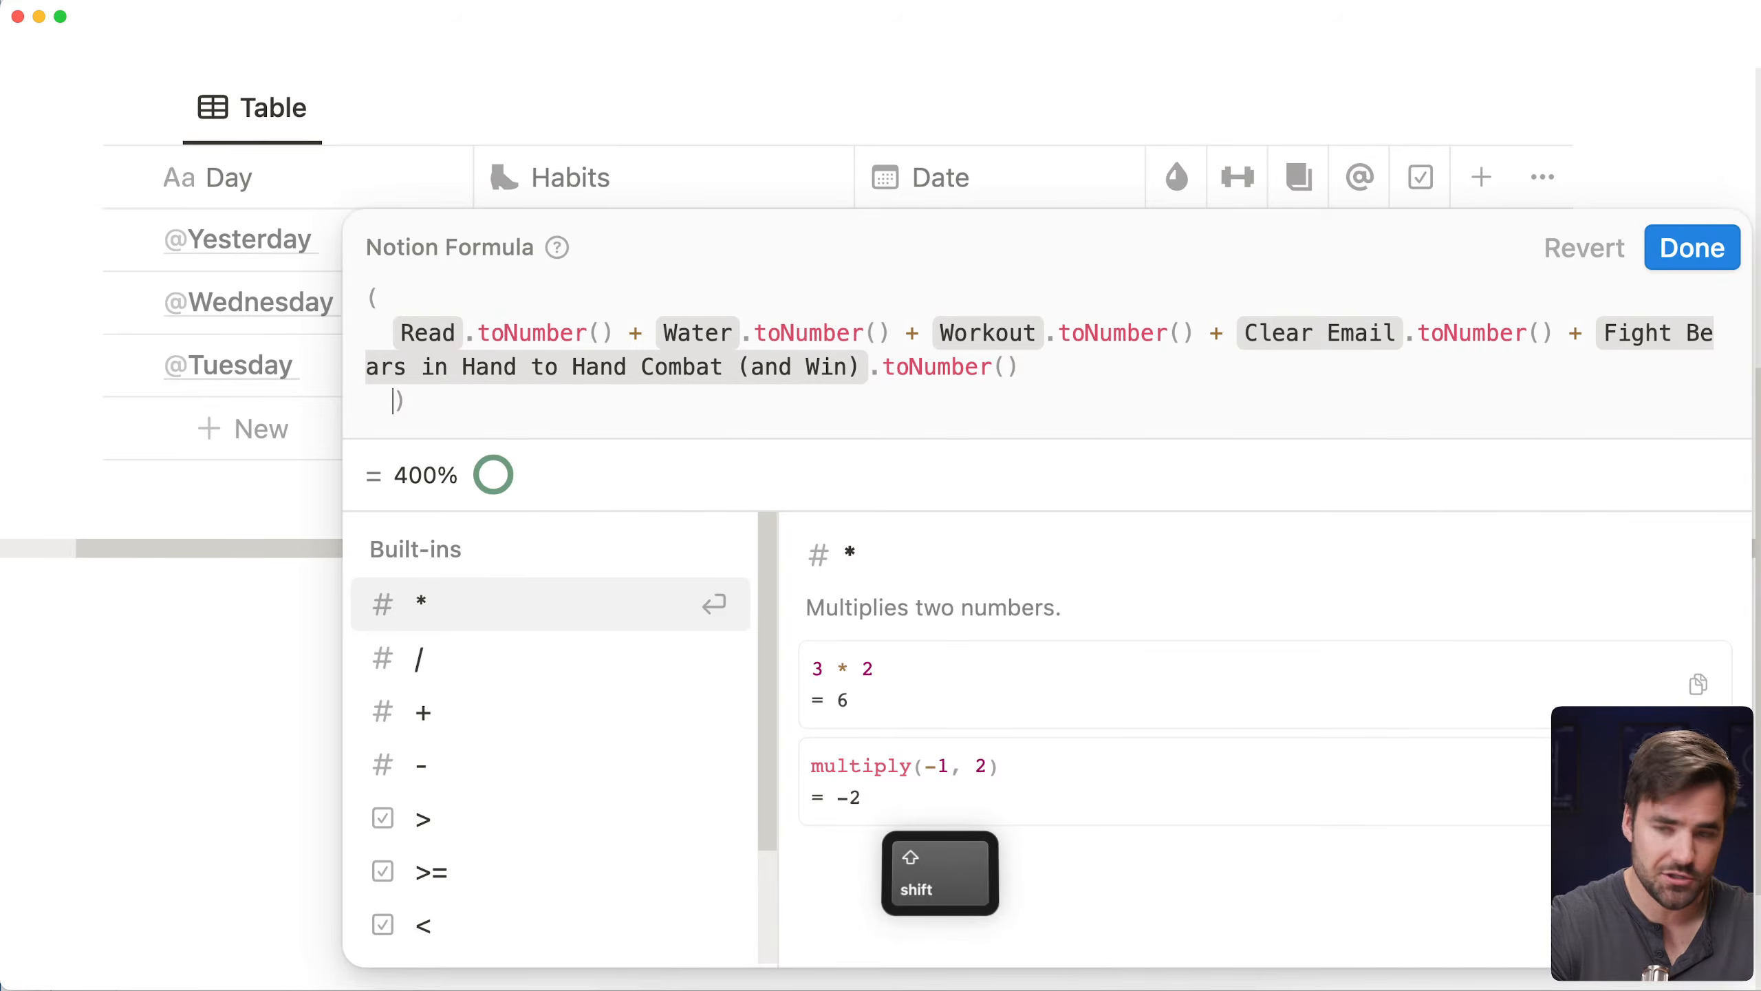
pyautogui.hotkey('shift', 'Tab')
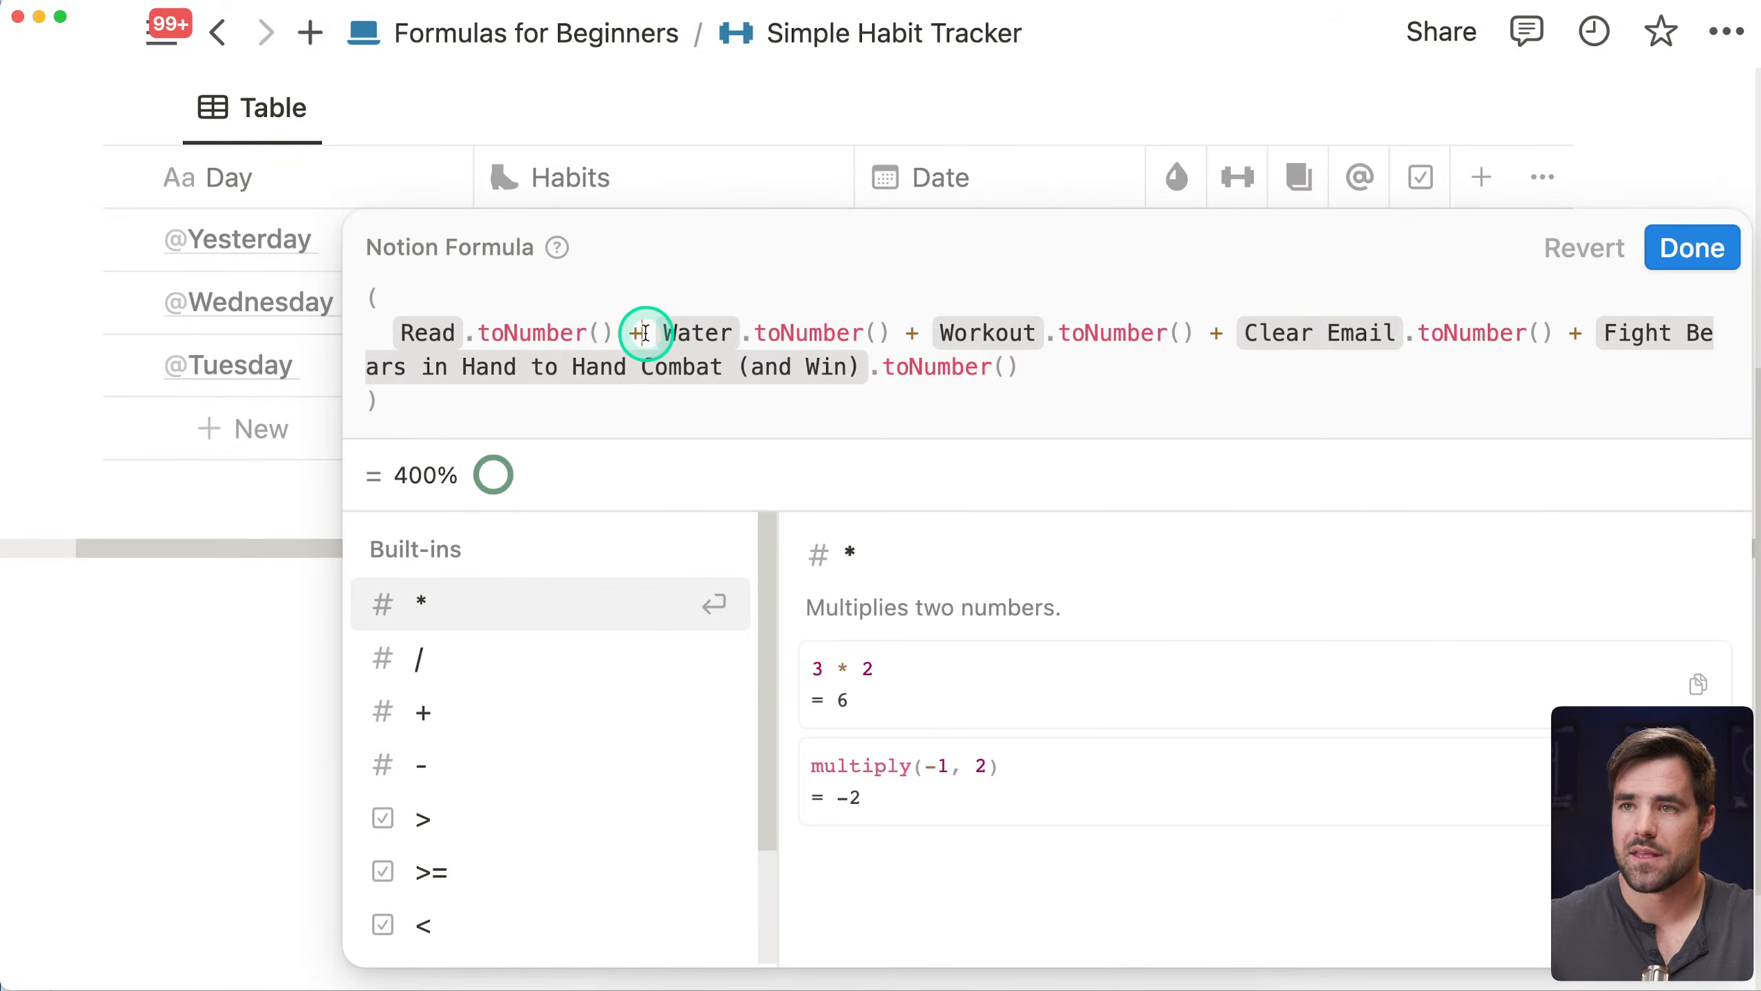
# Break the sum so Read, Water, Workout, Clear Email and Fight Bears each sit on their own line
pyautogui.hotkey('shift', 'Return')
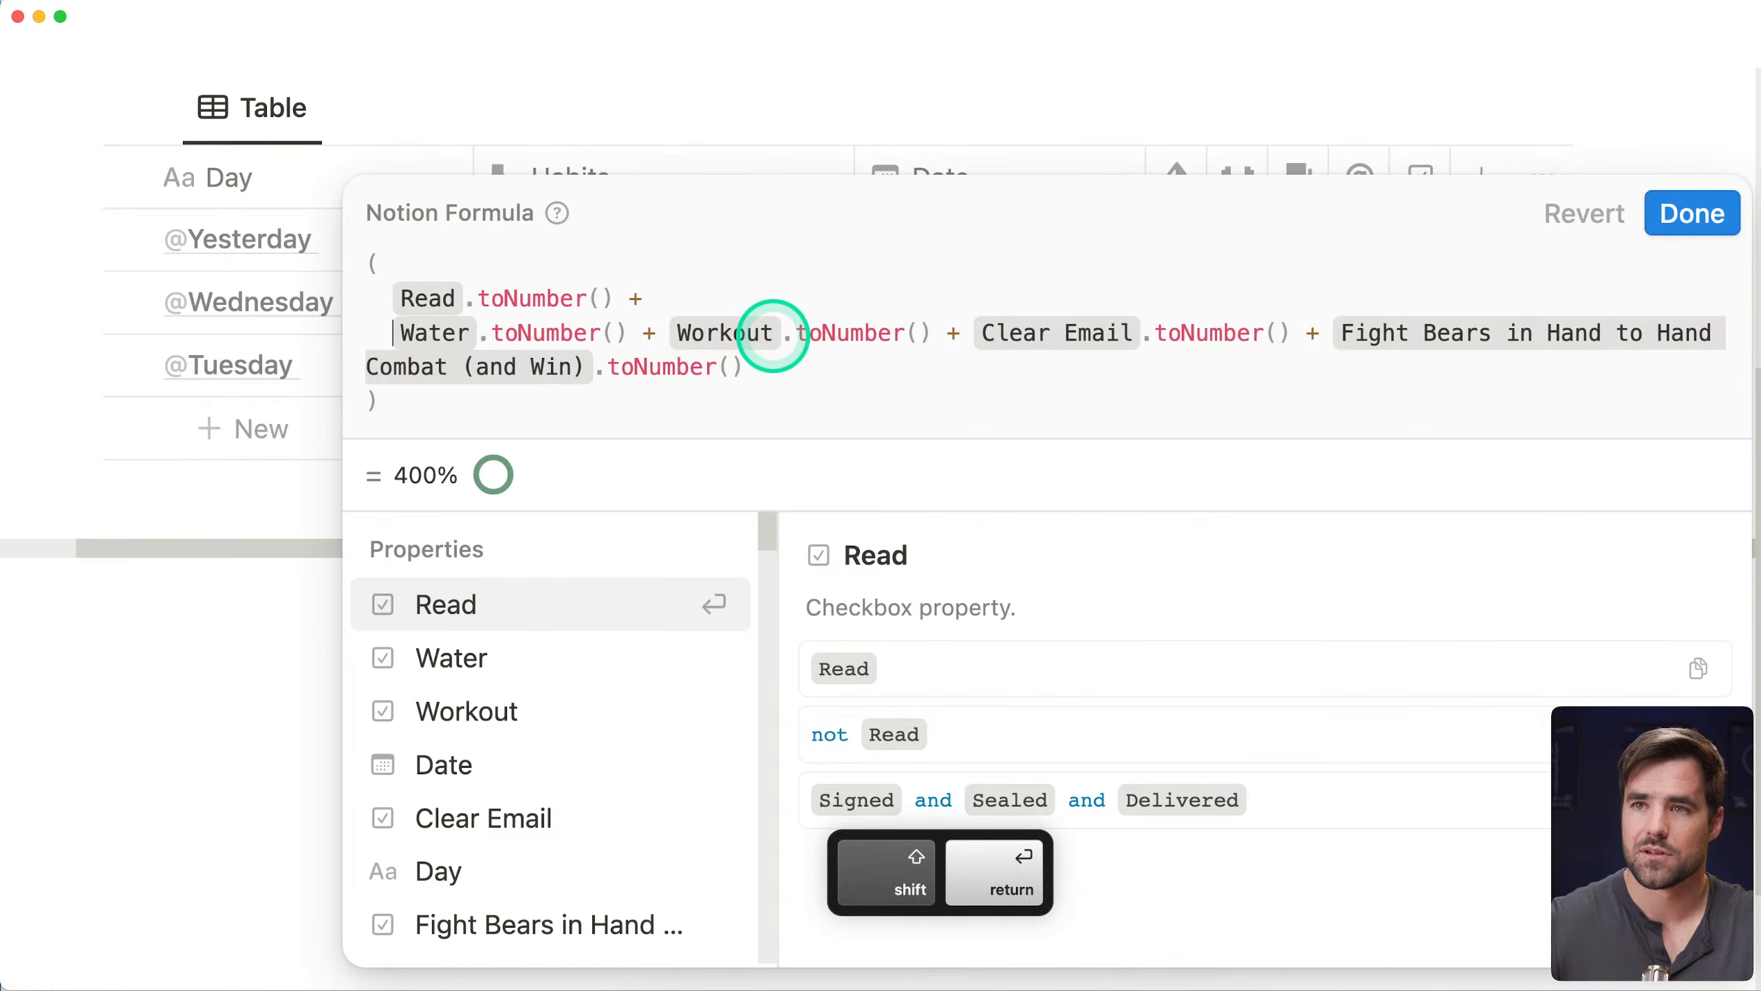
pyautogui.click(677, 329)
pyautogui.hotkey('shift', 'Return')
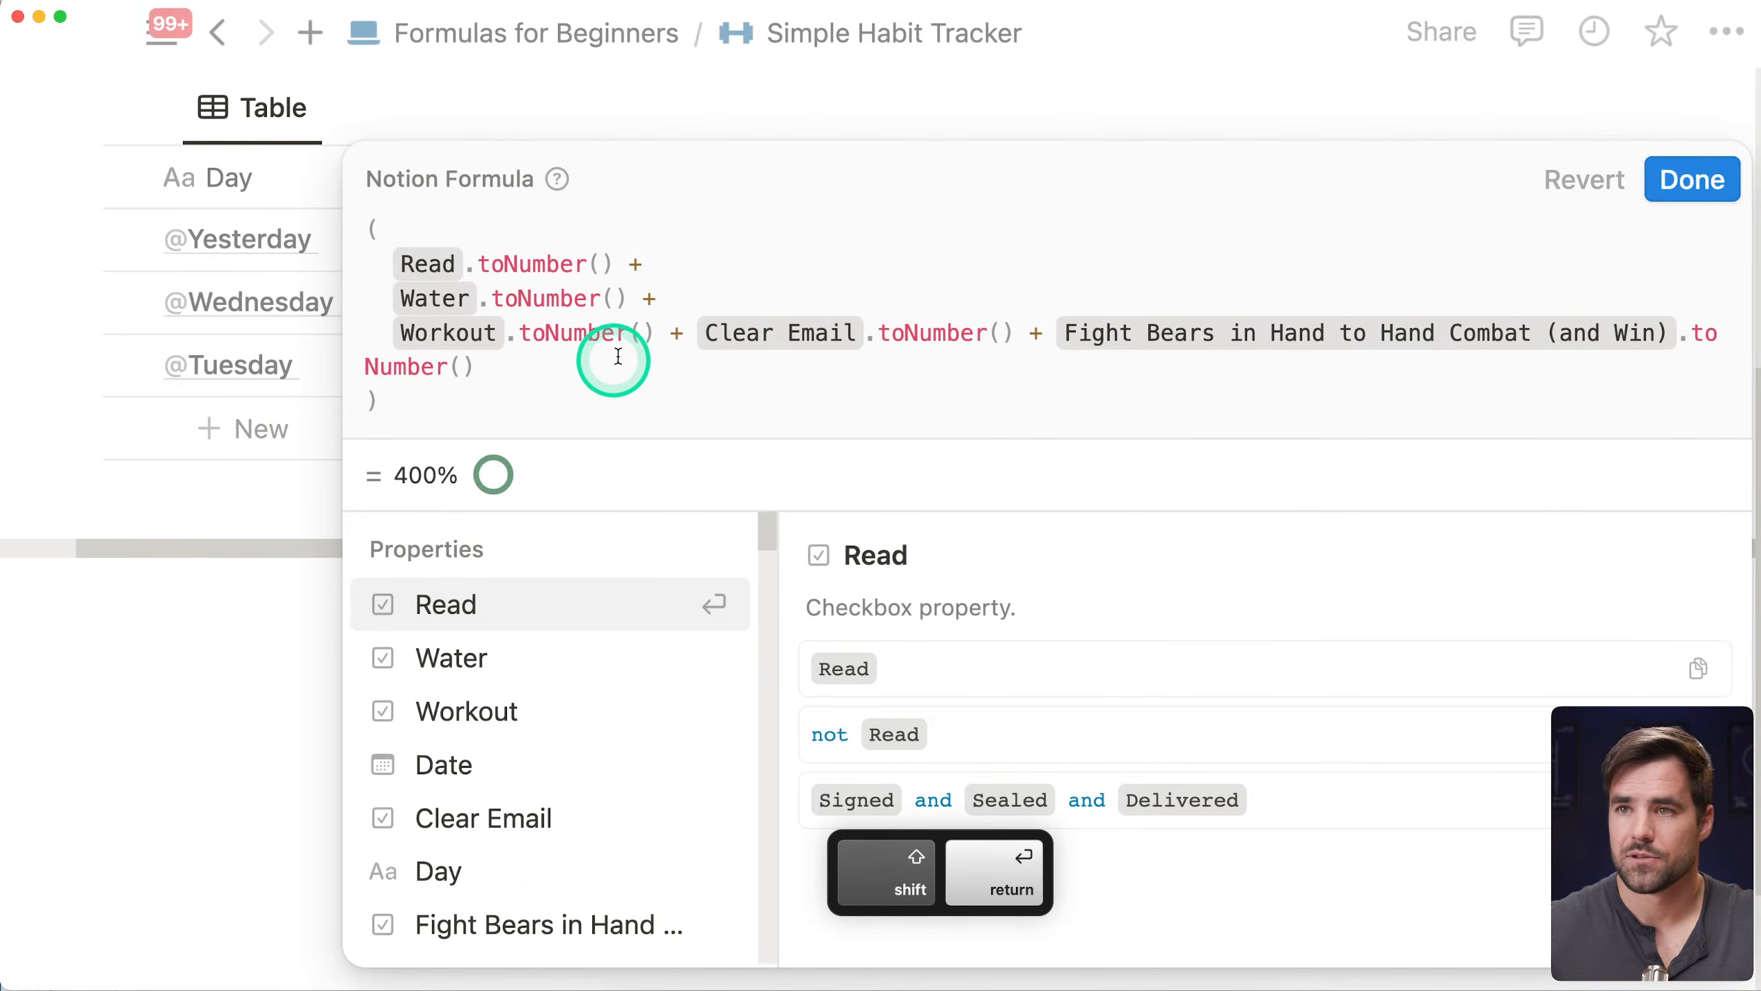
pyautogui.hotkey('shift', 'Return')
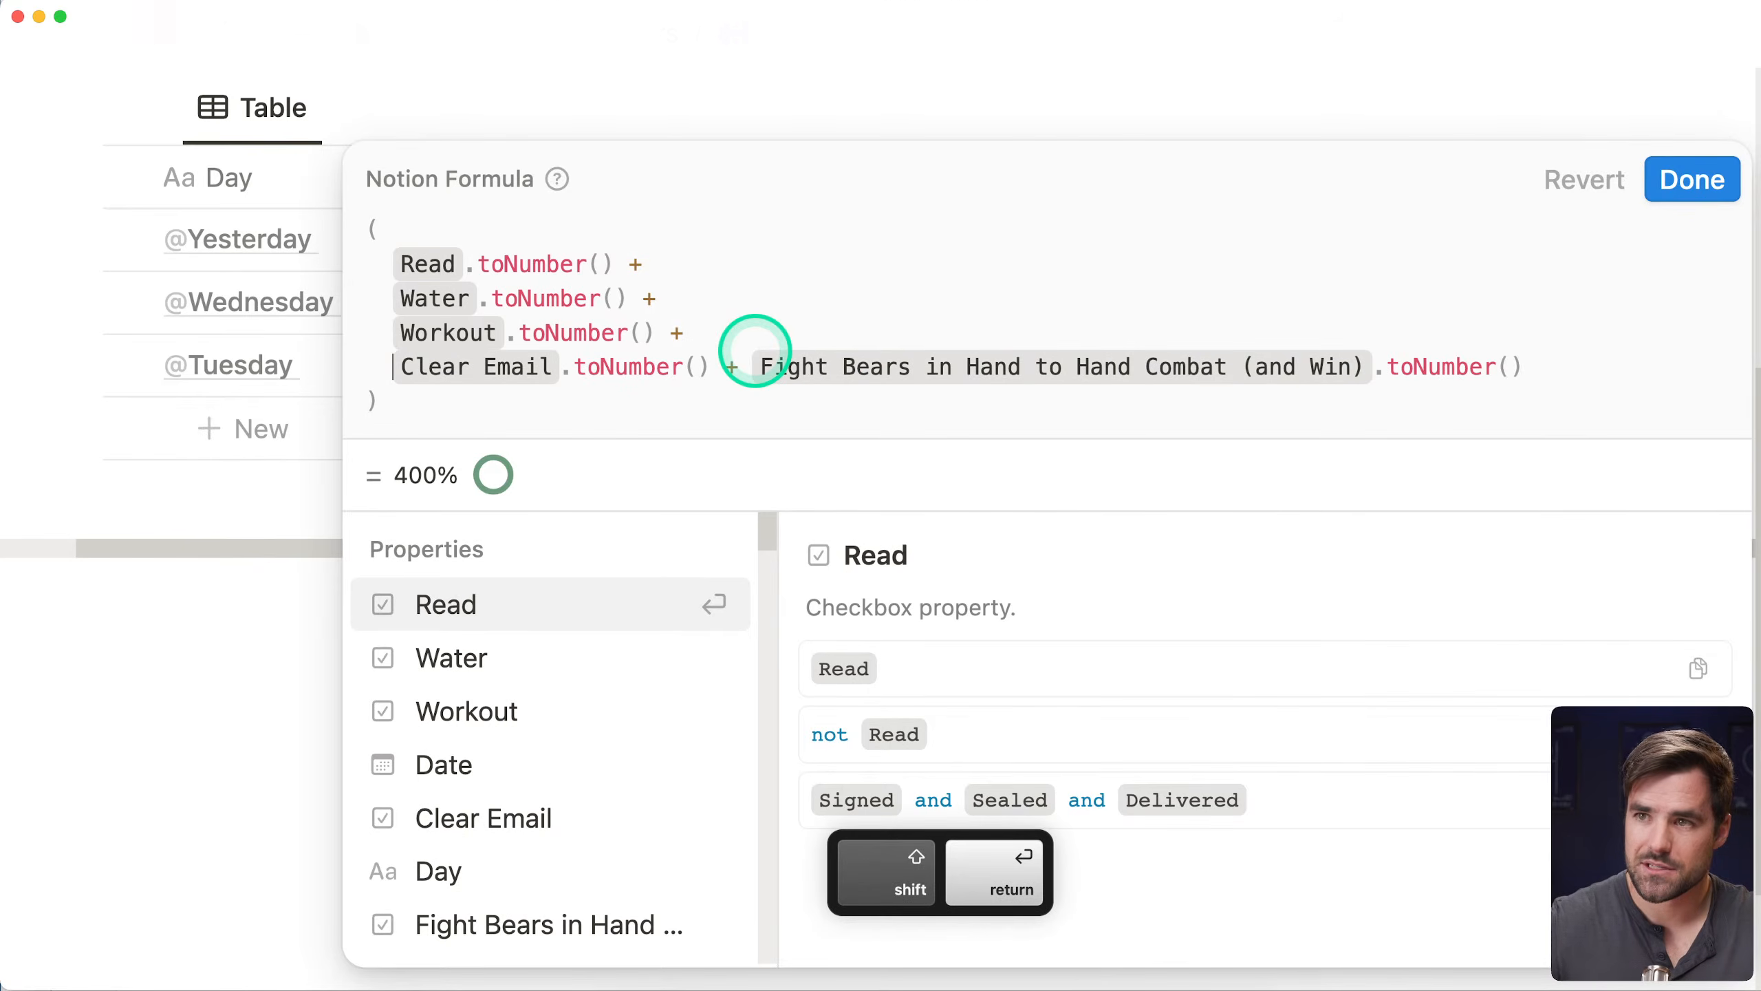
pyautogui.click(759, 367)
pyautogui.hotkey('shift', 'Return')
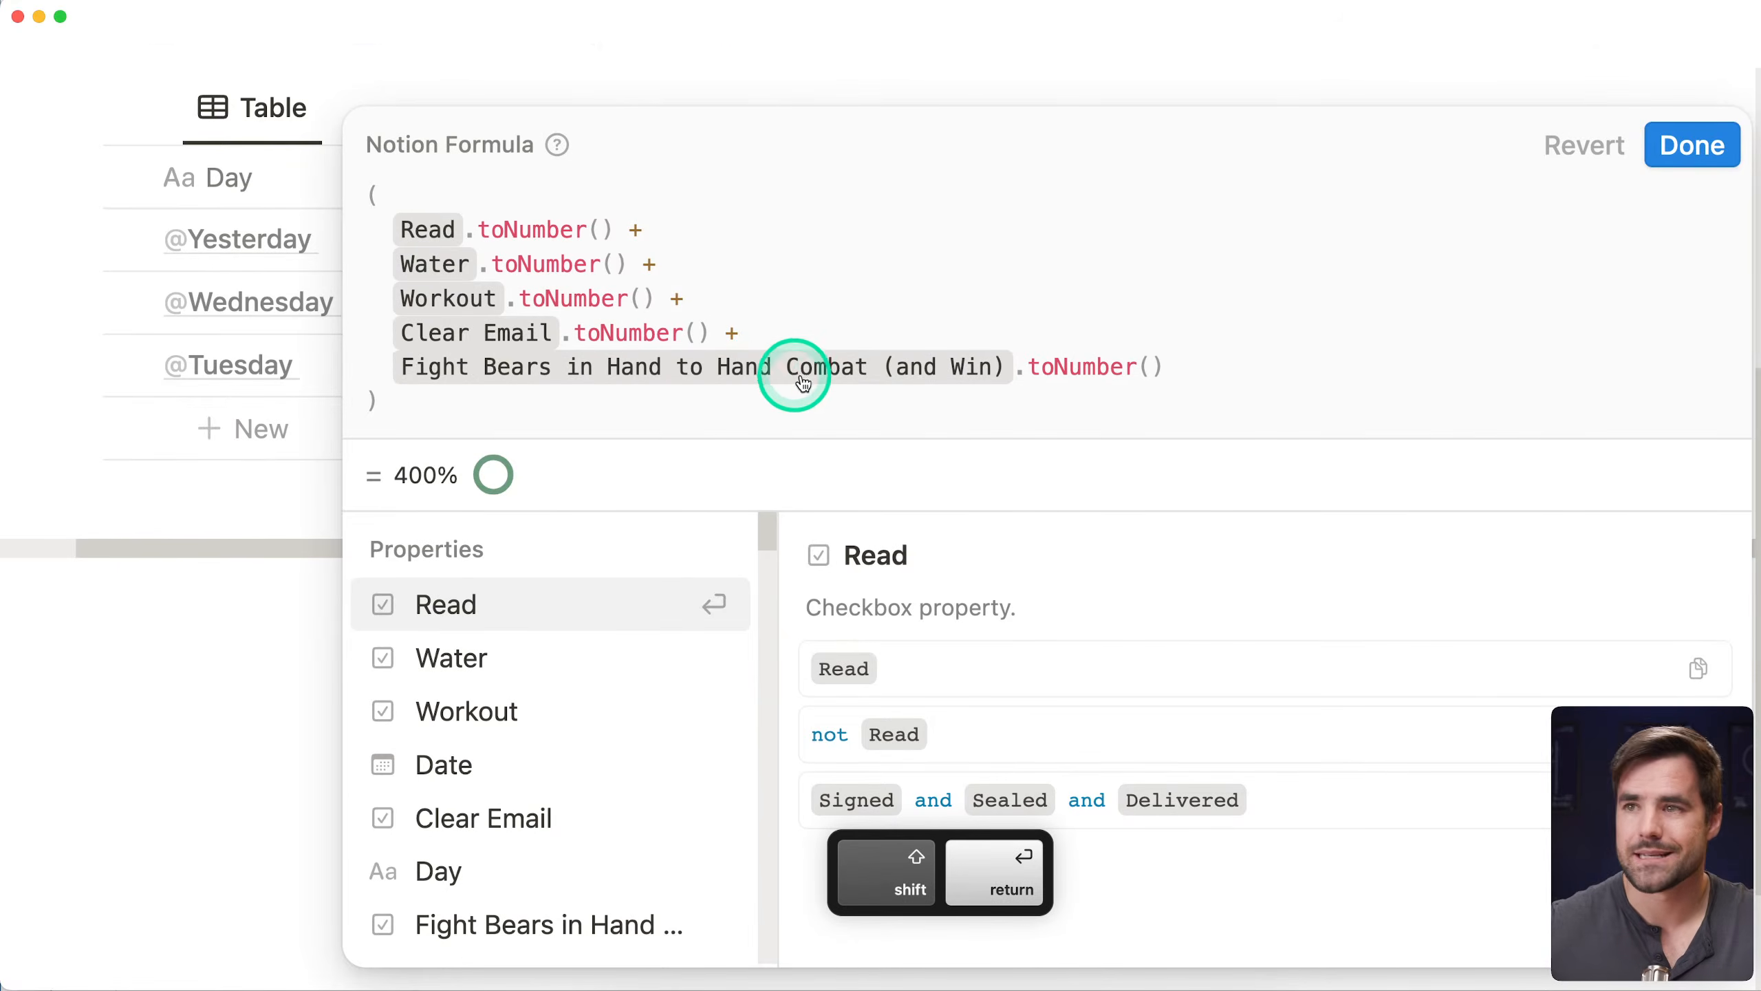
# Divide the parenthesised sum of habit values by 5 and save the Habits formula
pyautogui.click(561, 405)
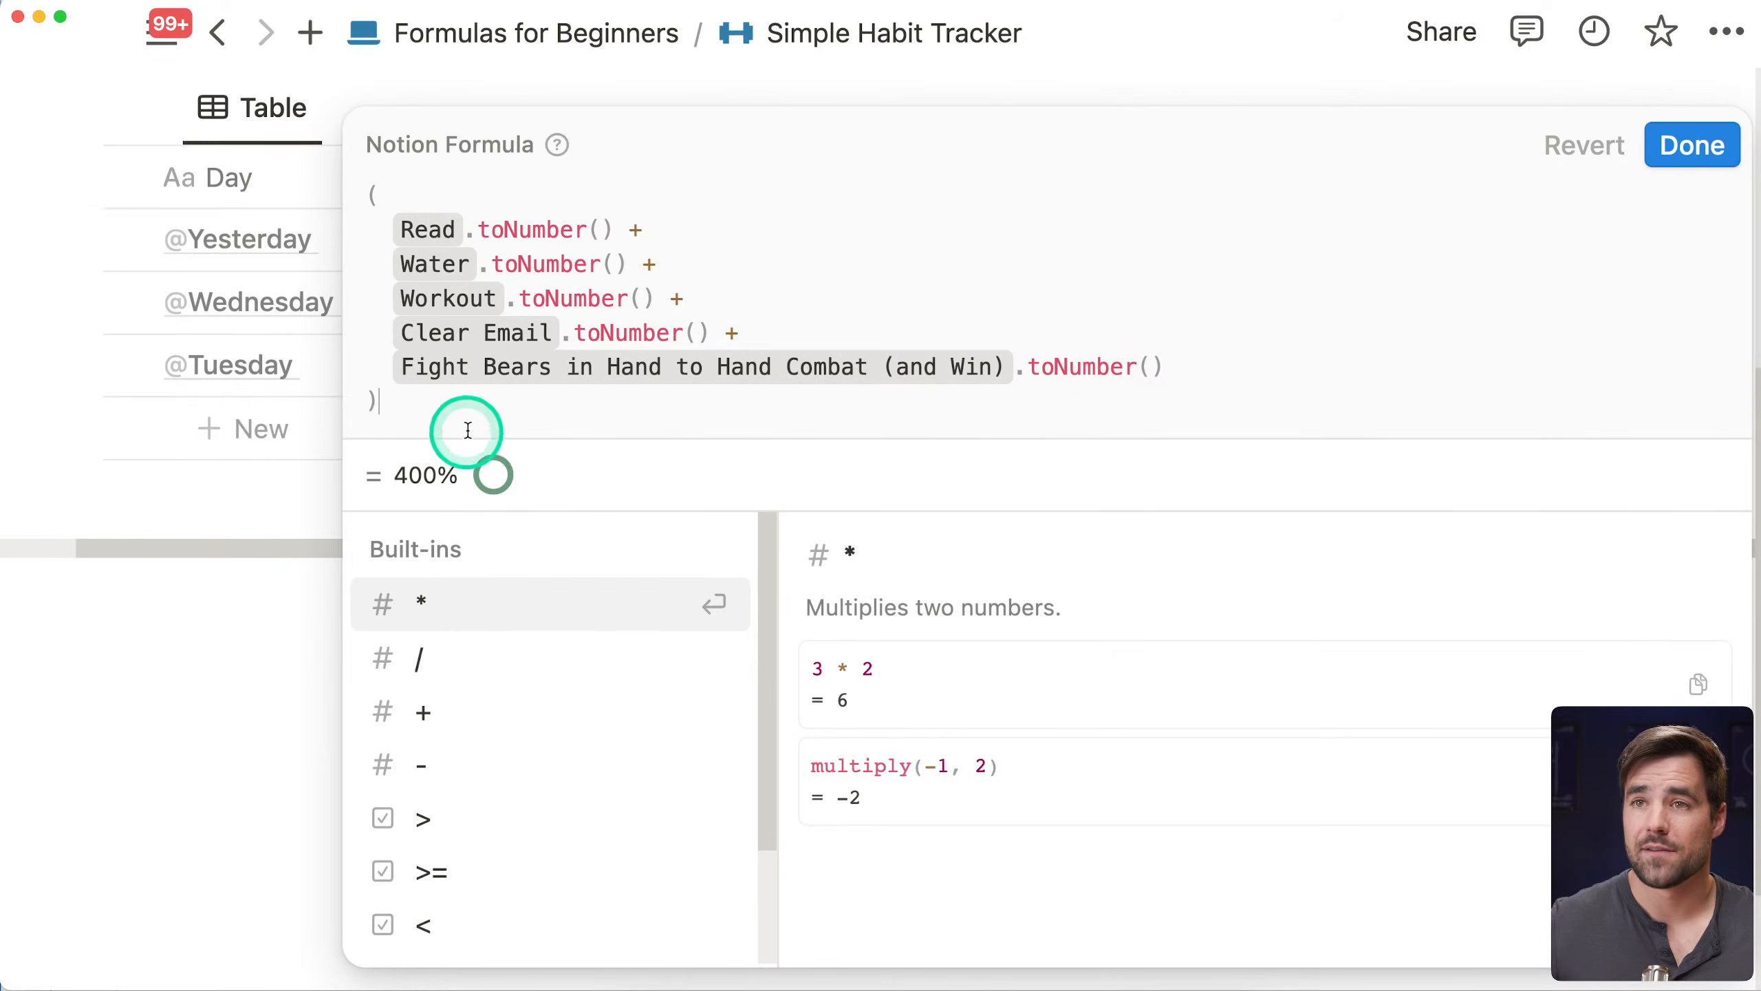
pyautogui.write('/ ')
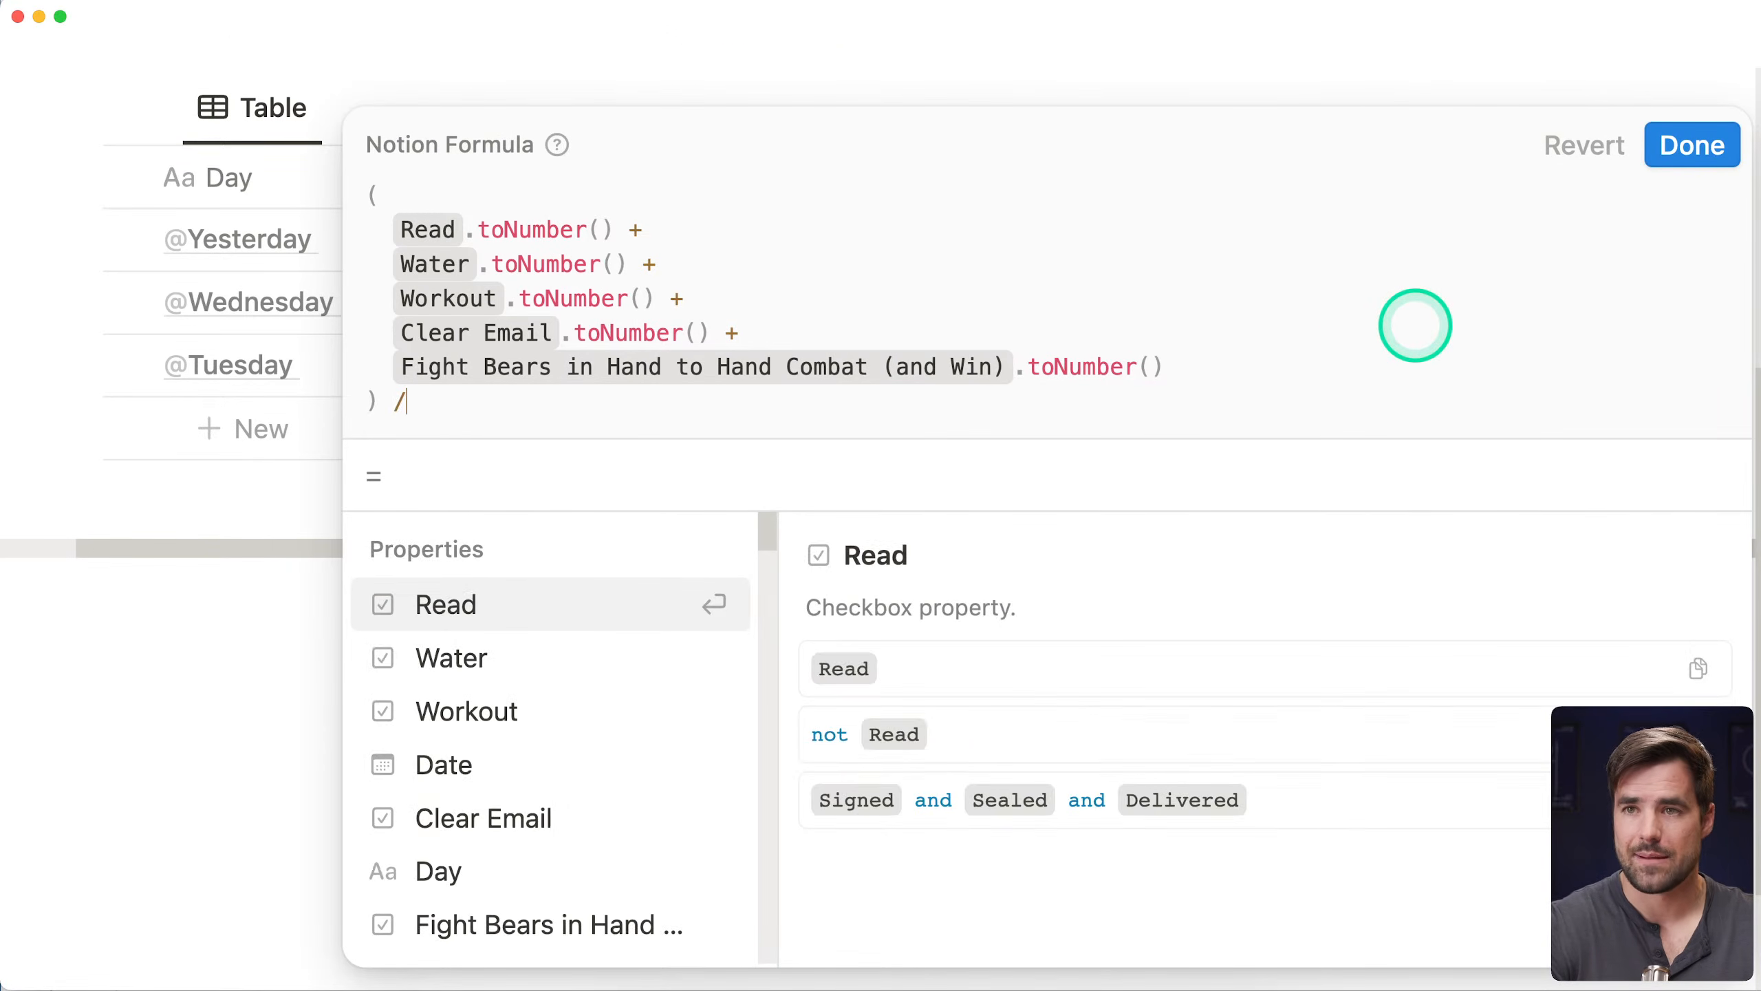
pyautogui.write('5')
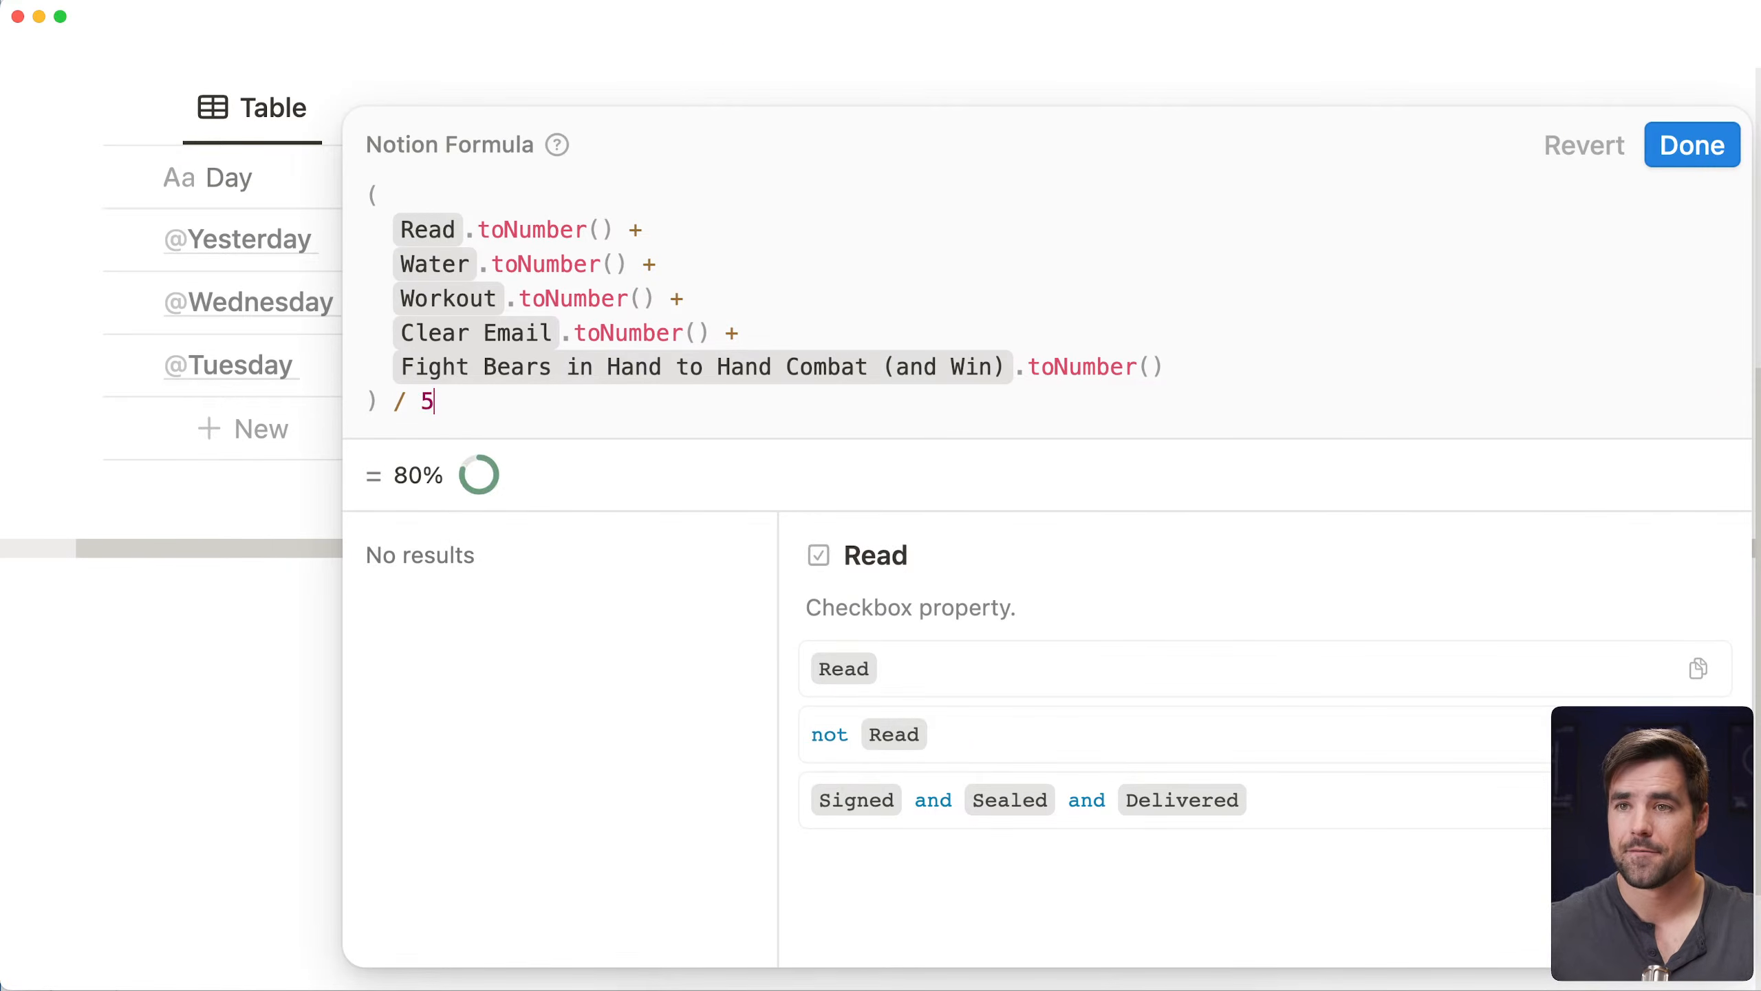
pyautogui.click(1692, 146)
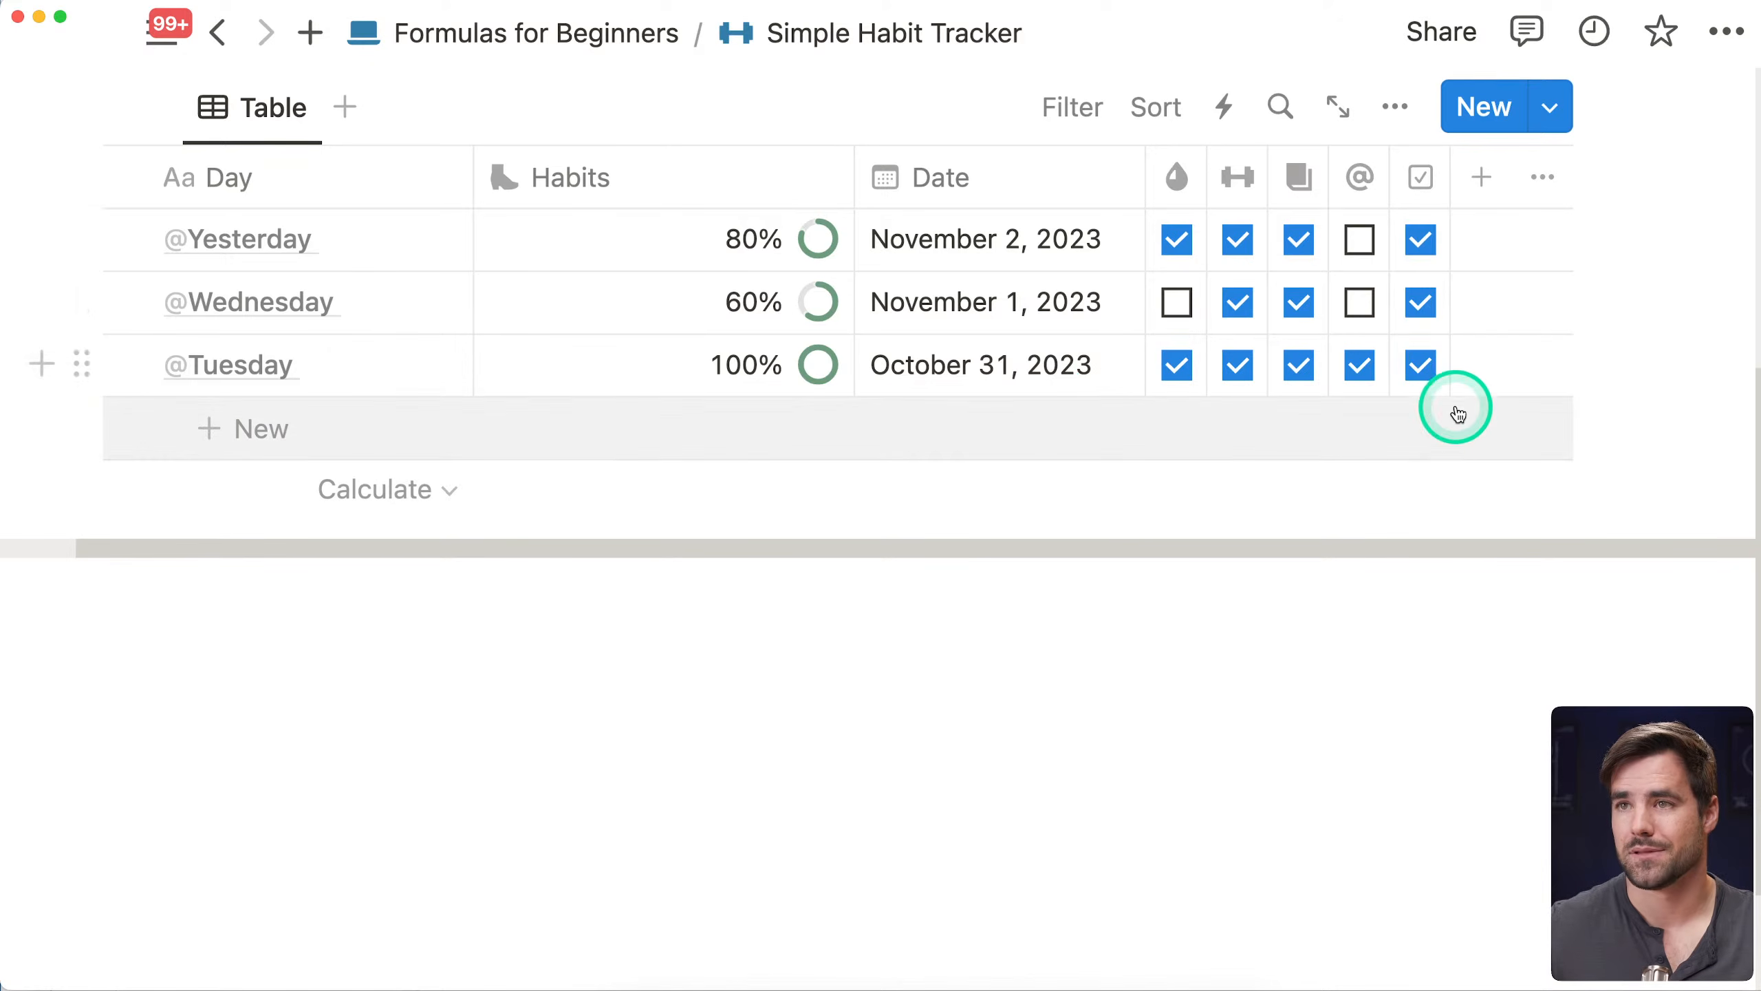
# Review the Habits formula from the Yesterday row and close it again
pyautogui.scroll(3, 1452, 411)
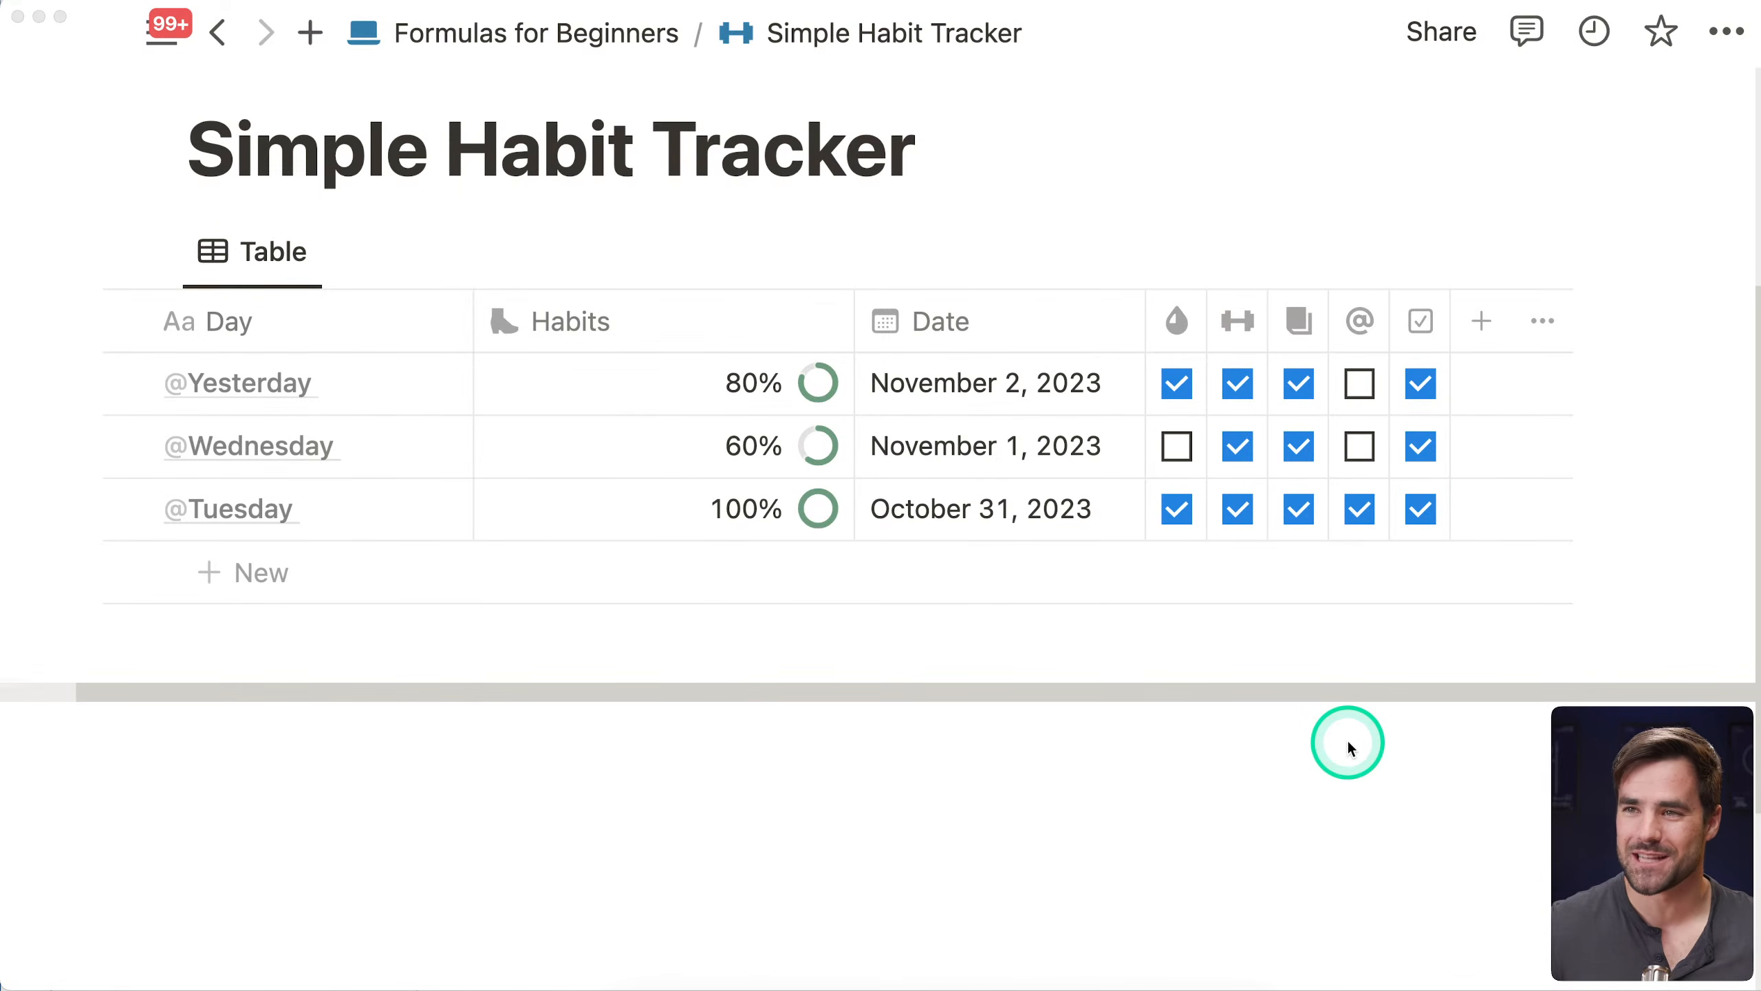
pyautogui.click(656, 383)
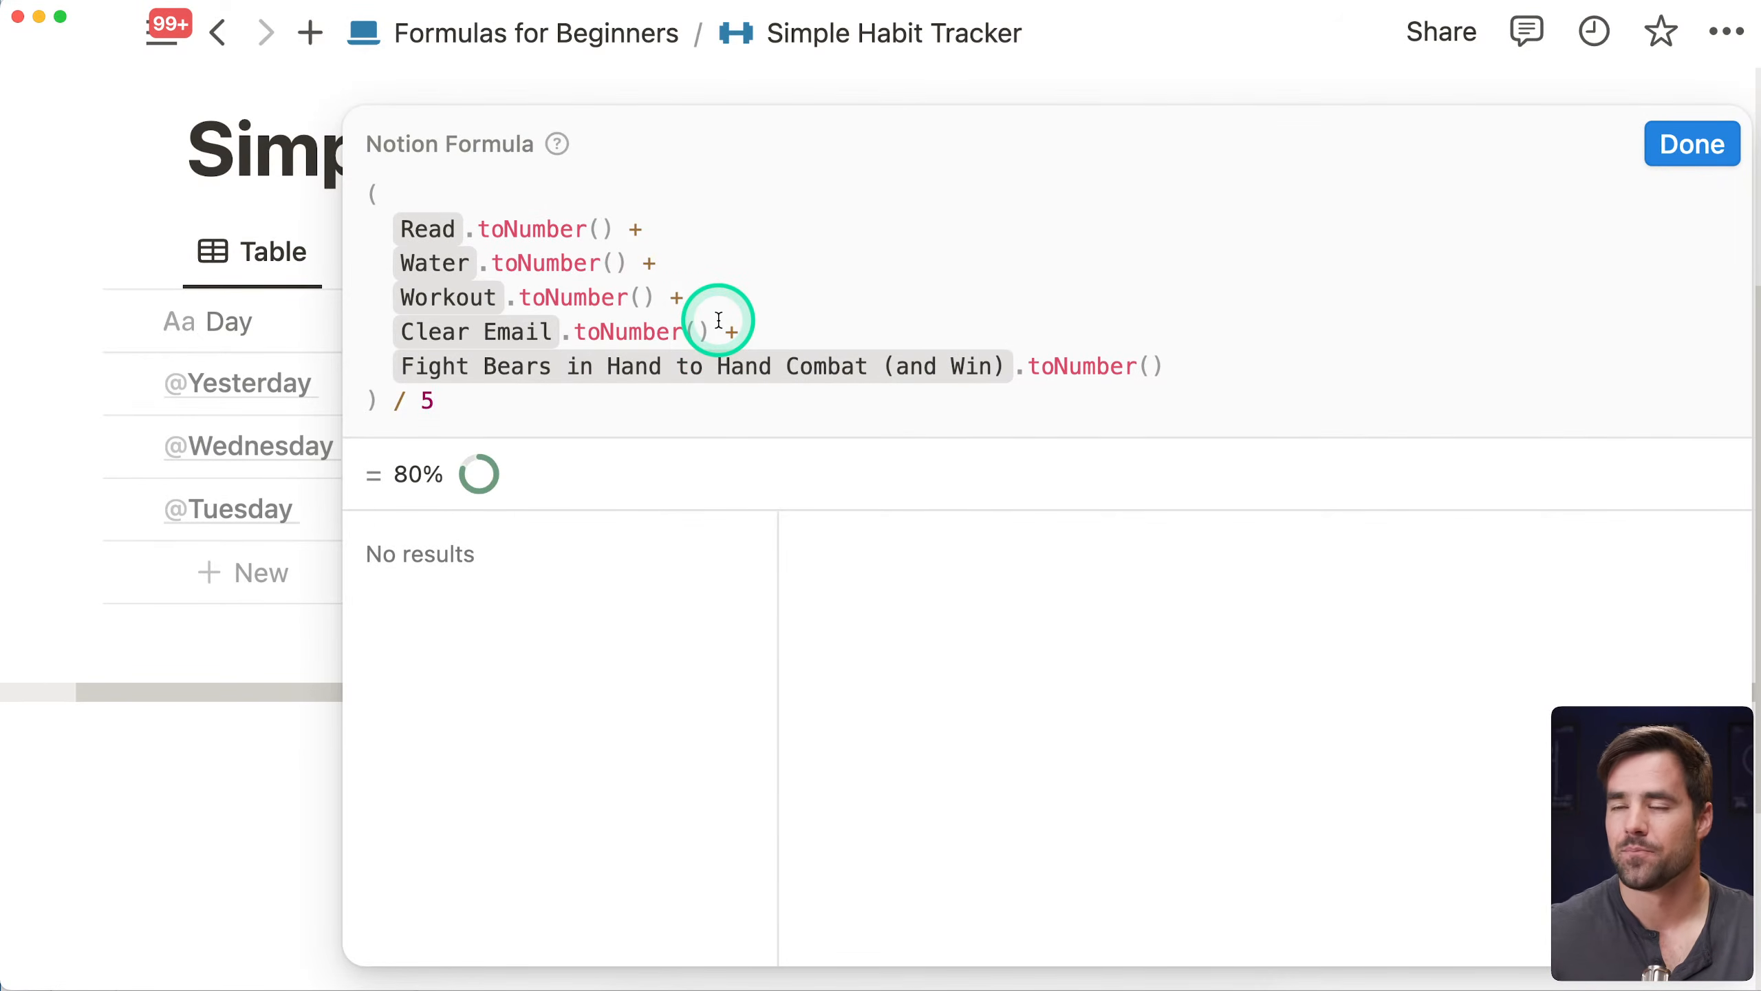
pyautogui.click(1692, 143)
# Examine the Habits formula on the Simple Habit Tracker (ref) page under Formulas for Beginners
pyautogui.click(511, 34)
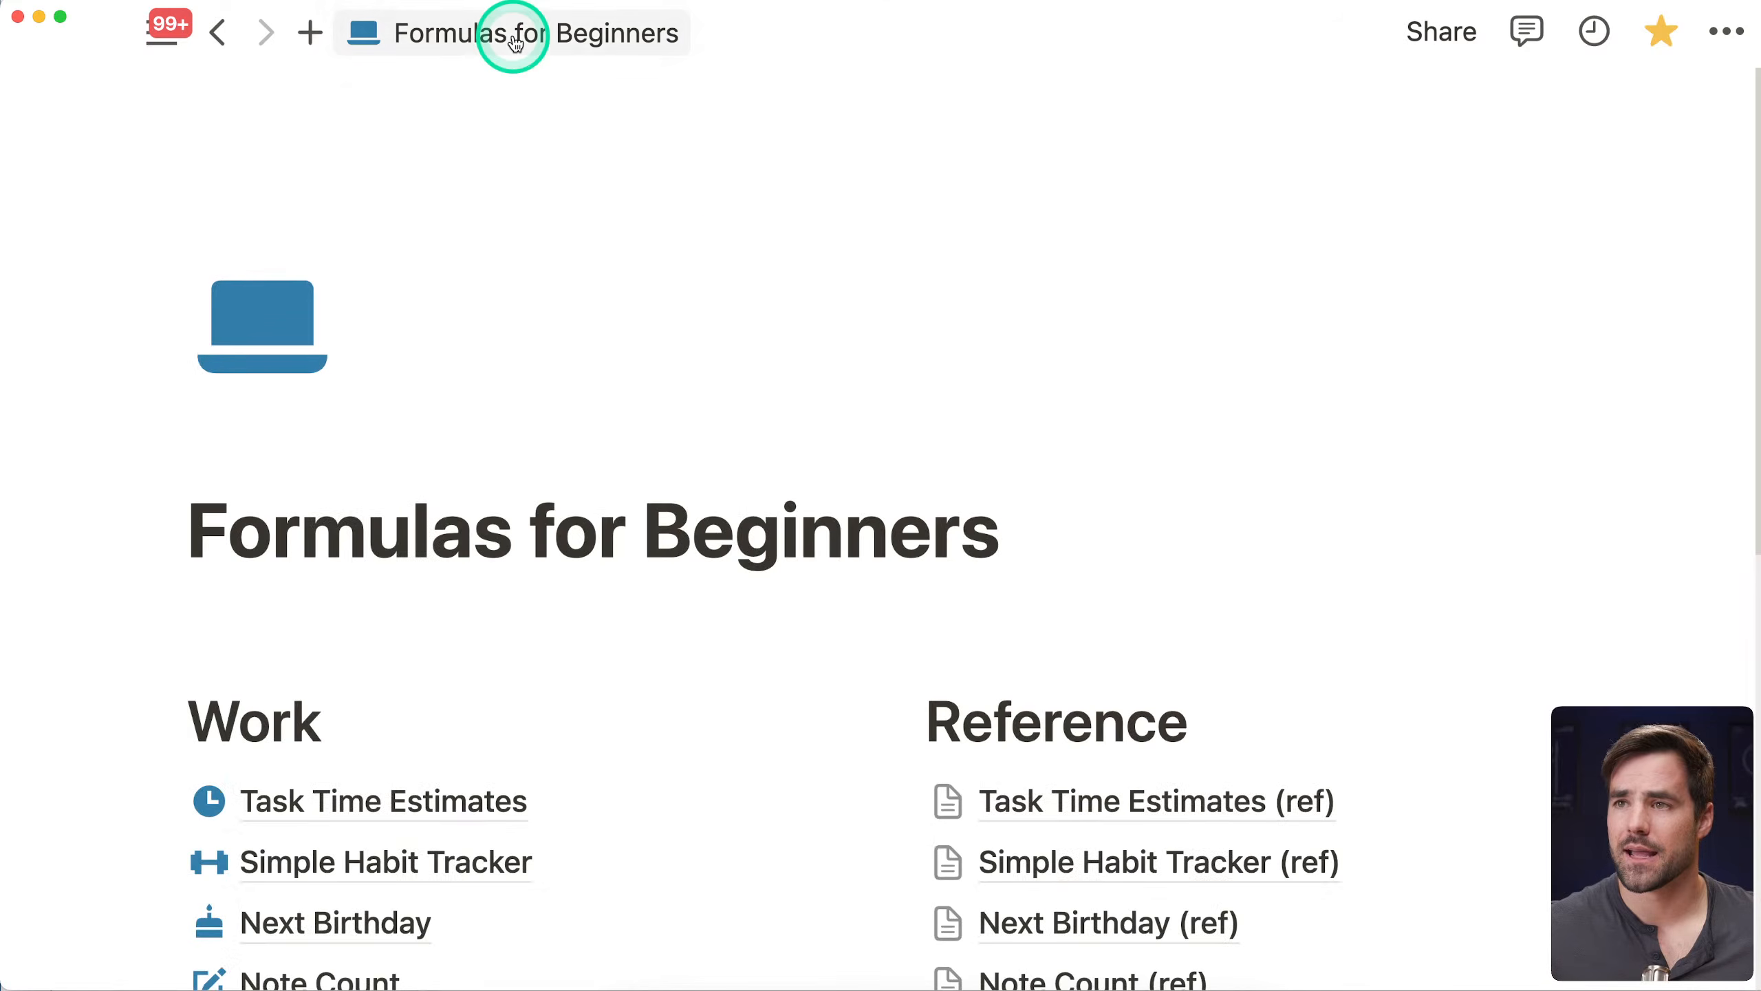
pyautogui.scroll(-2, 1138, 607)
pyautogui.scroll(-2, 1138, 607)
pyautogui.click(1124, 692)
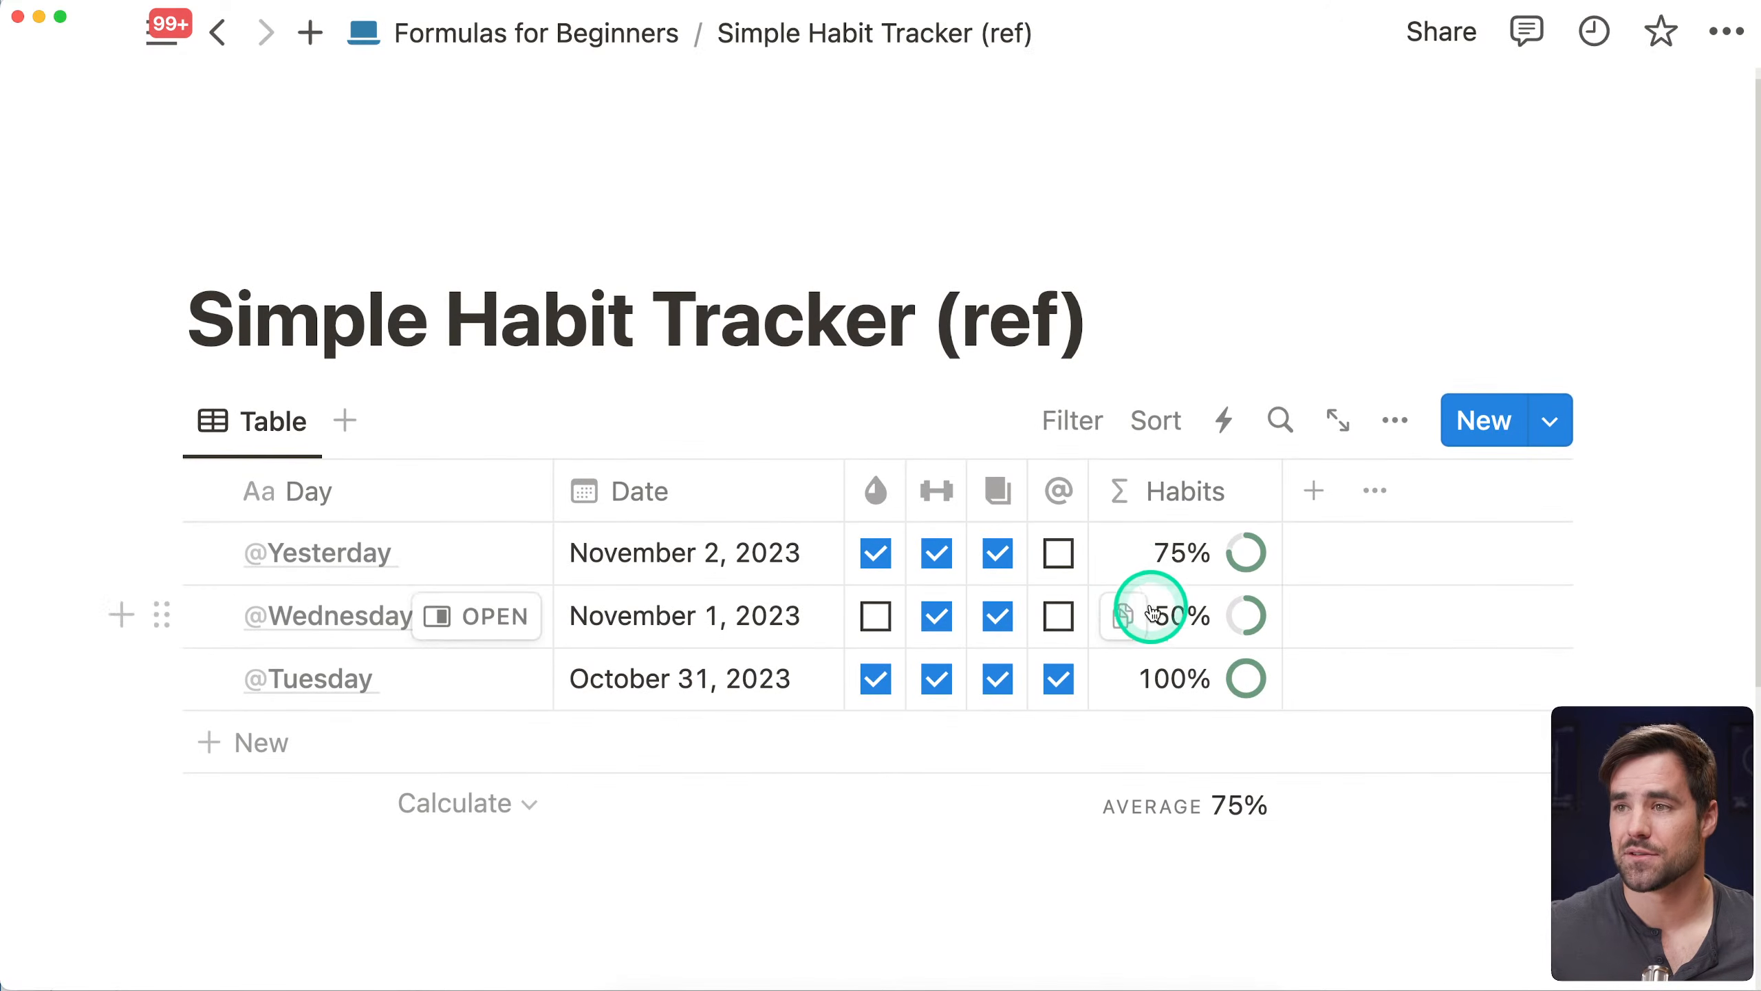
pyautogui.click(1136, 568)
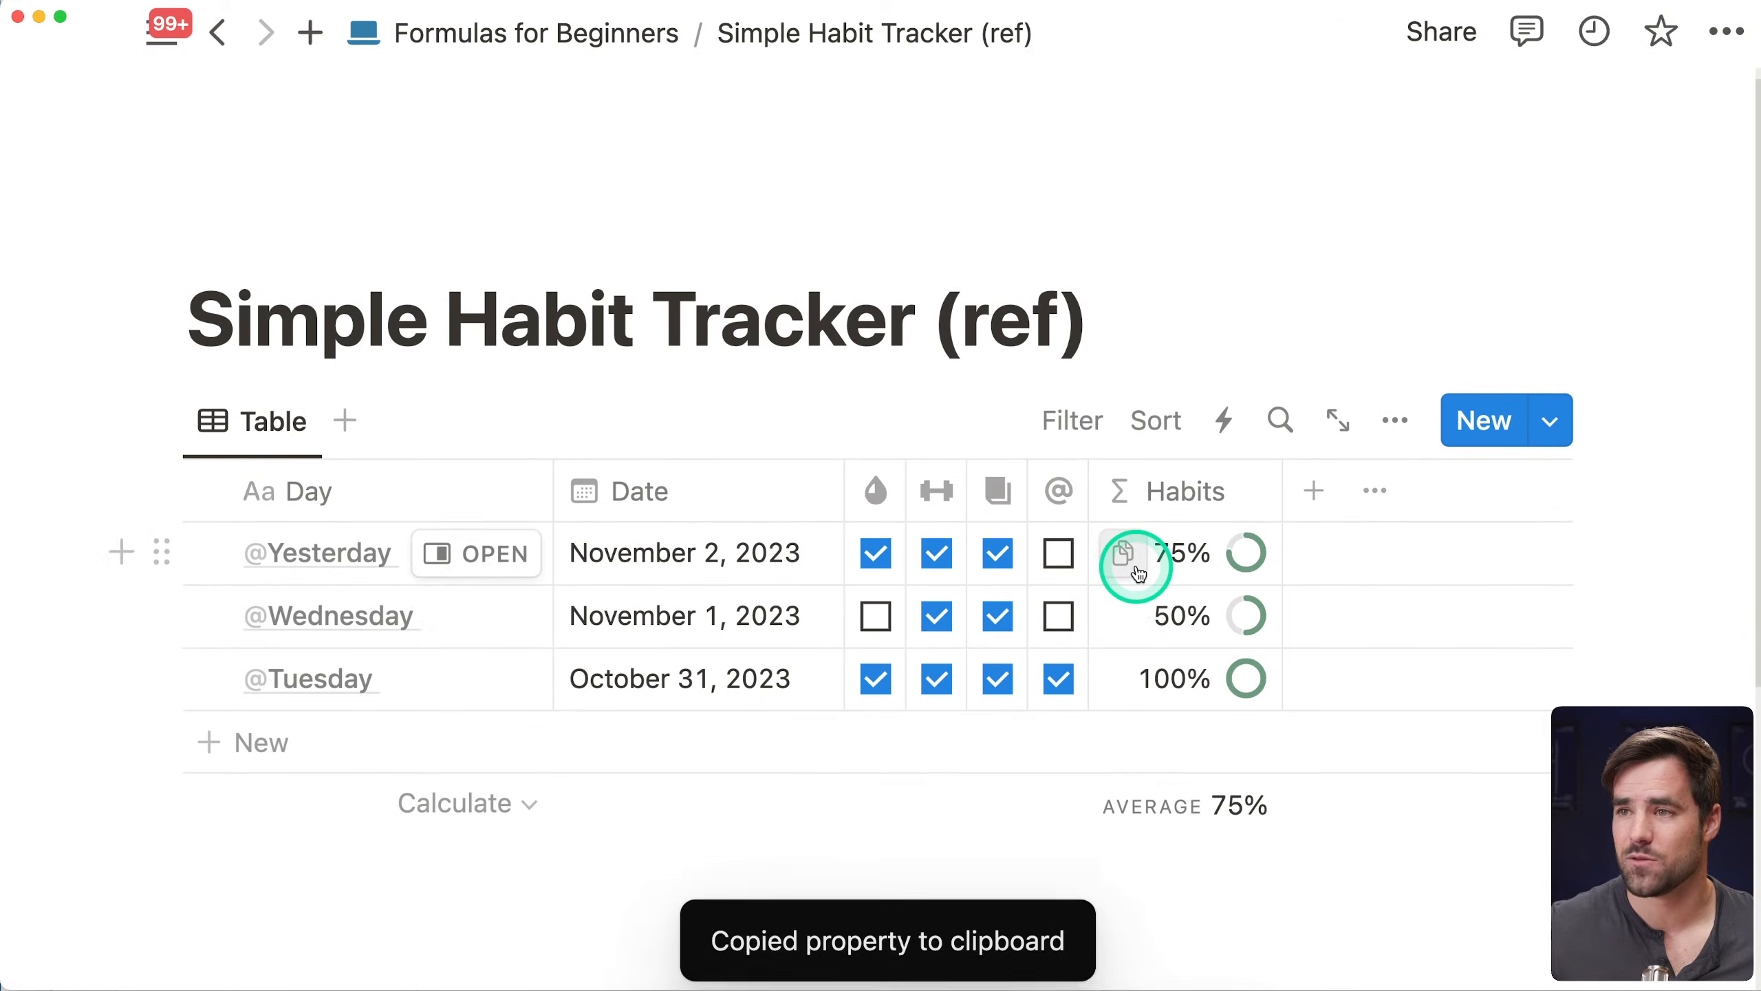
pyautogui.click(1202, 570)
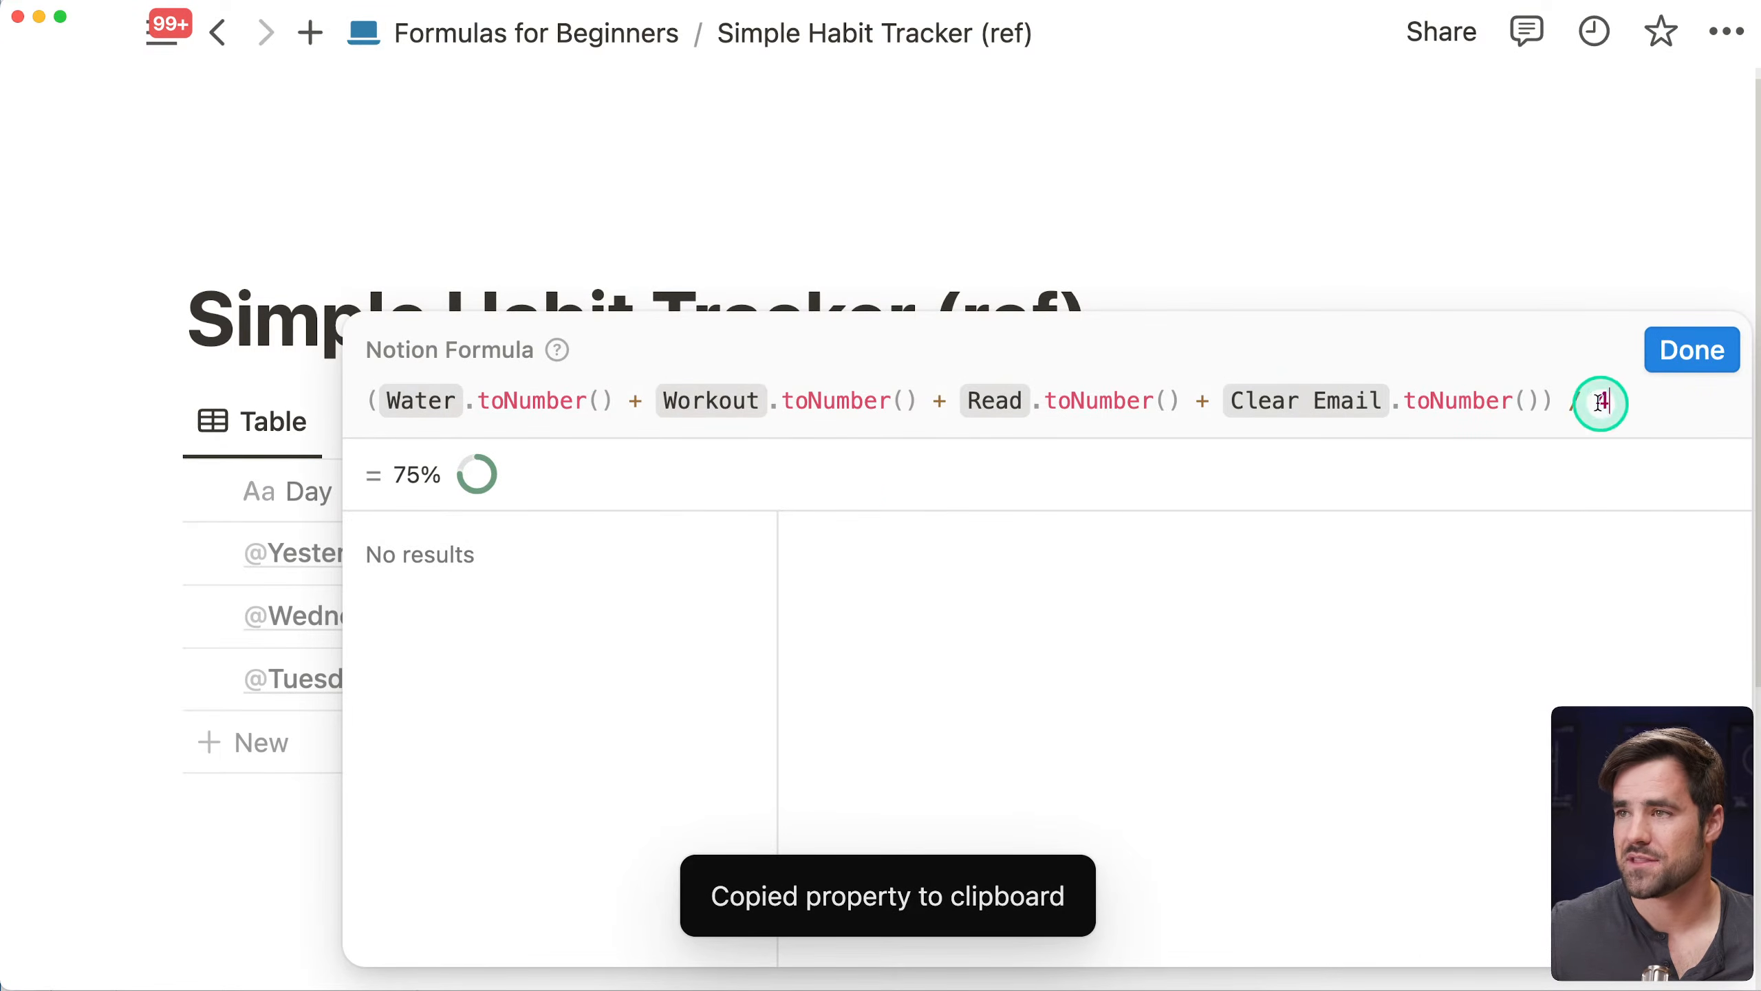
pyautogui.moveTo(1598, 402); pyautogui.dragTo(367, 402)
pyautogui.click(1692, 350)
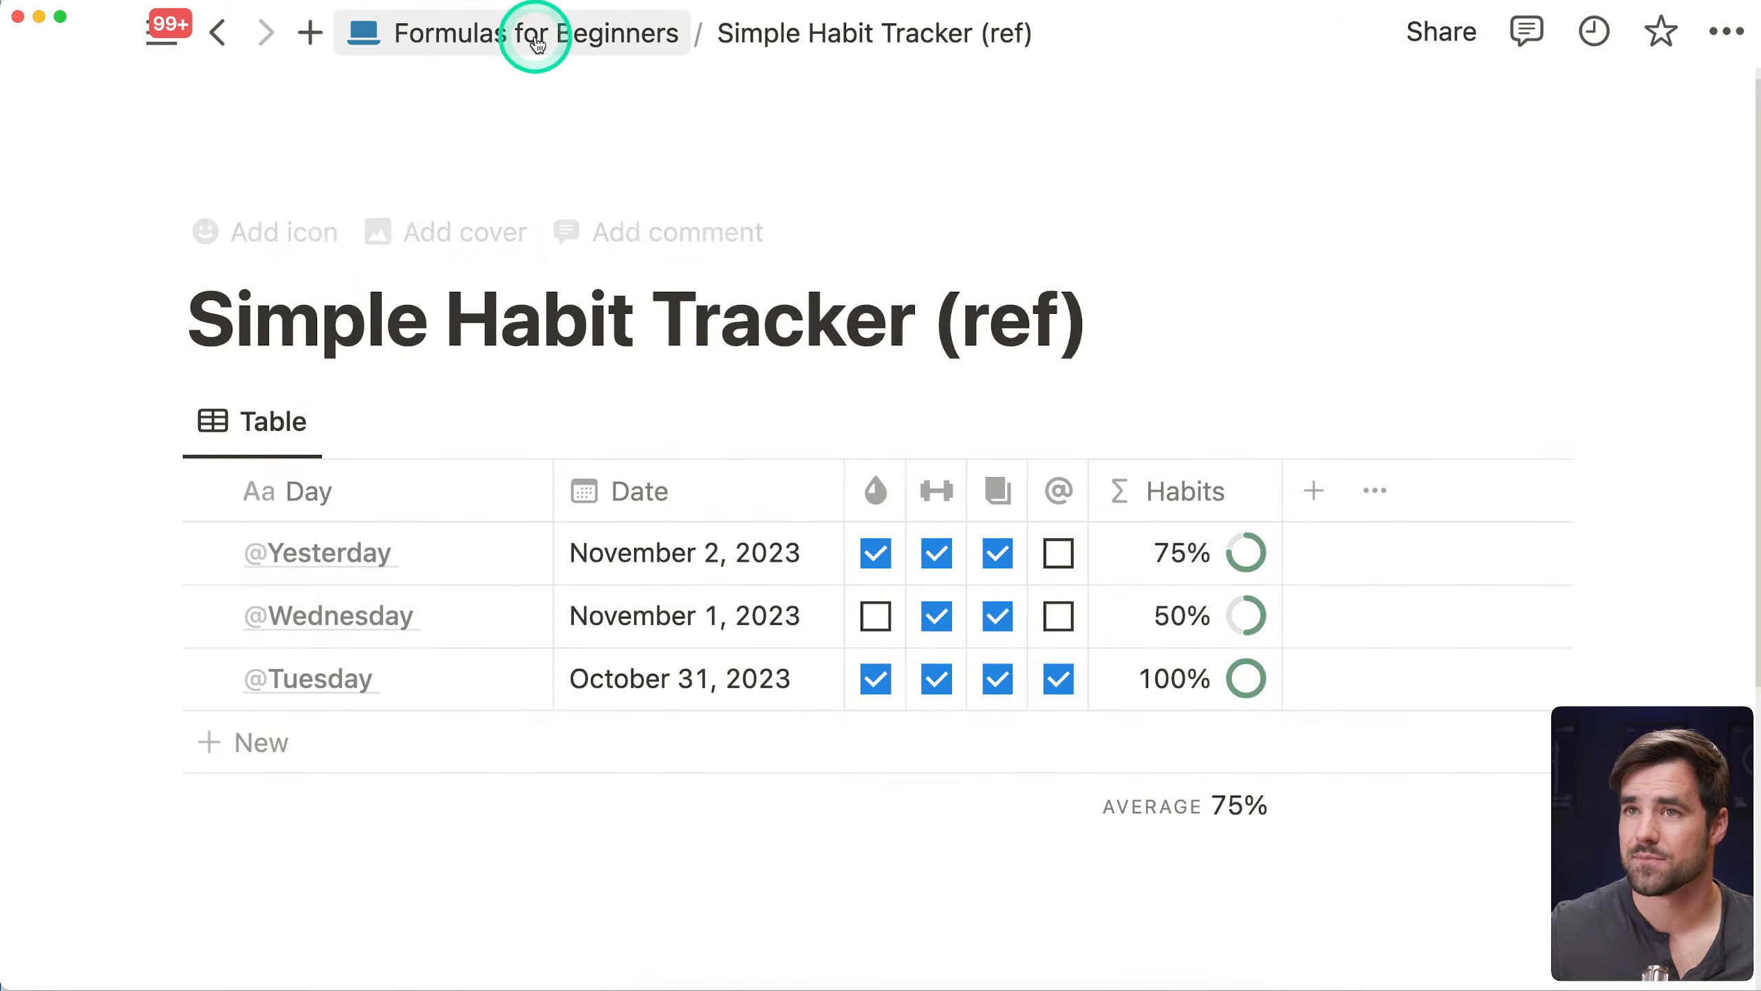
# Return to the working Simple Habit Tracker page and open the Yesterday row's Habits formula for comparison
pyautogui.click(538, 34)
pyautogui.scroll(-5, 656, 271)
pyautogui.click(409, 504)
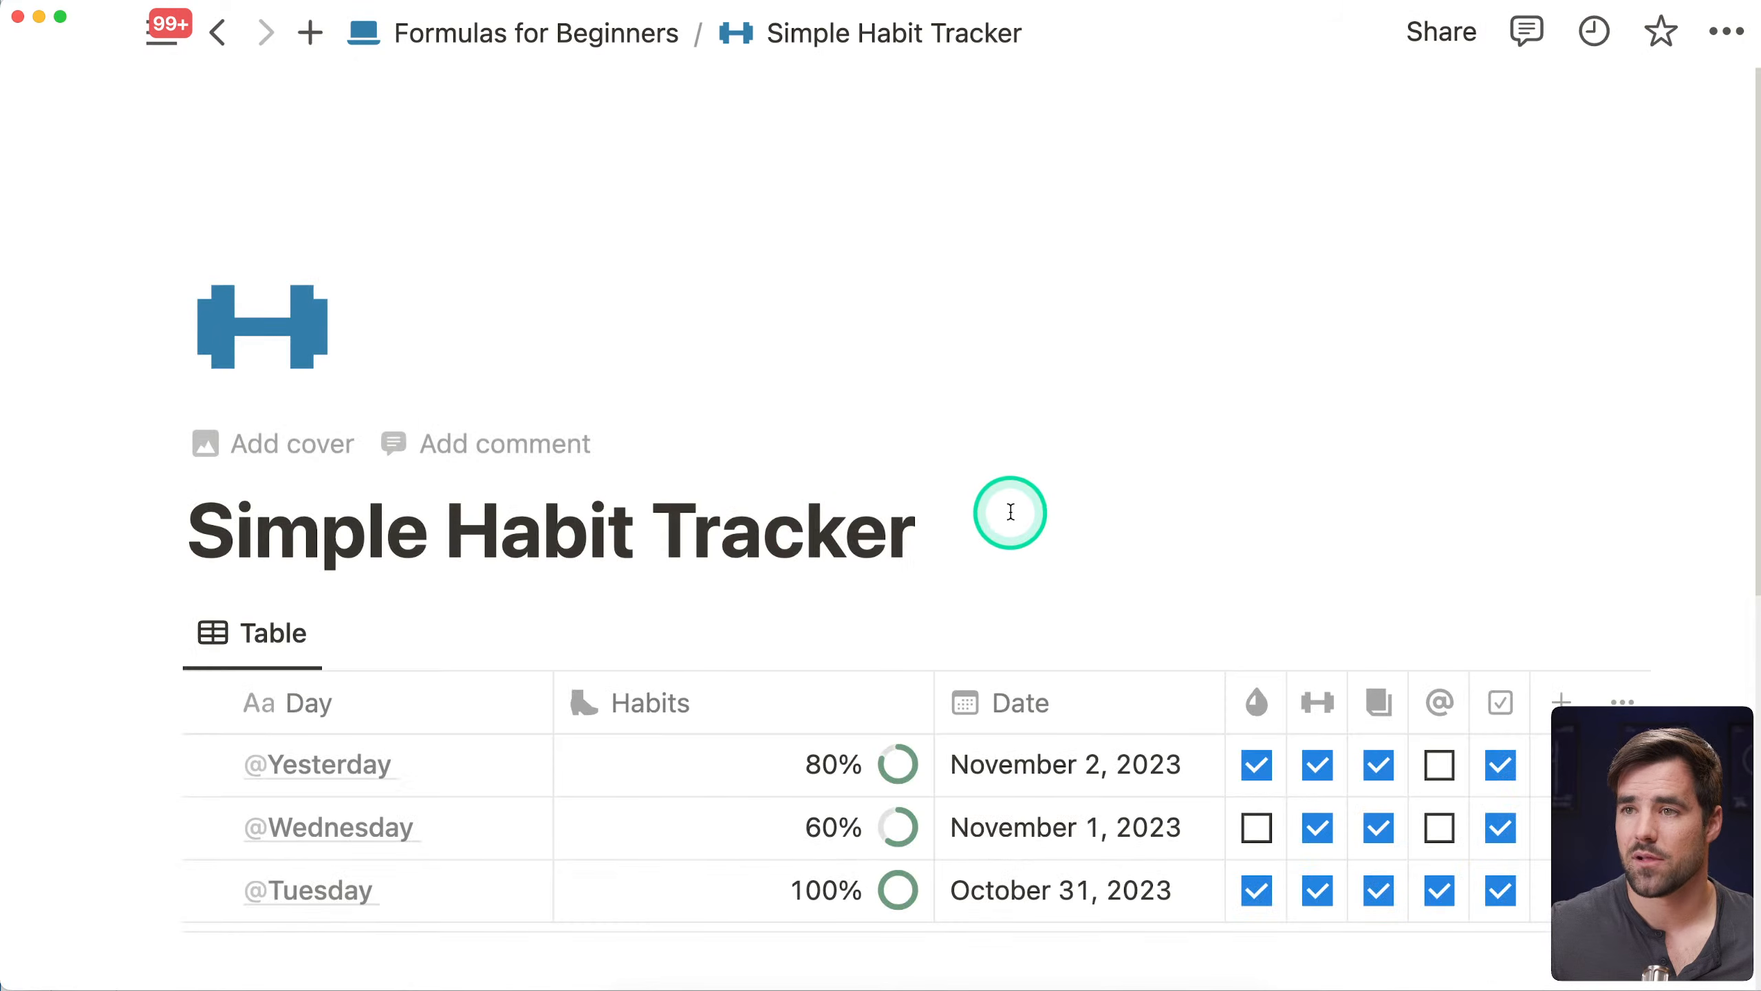
pyautogui.scroll(-3, 1010, 512)
pyautogui.click(712, 582)
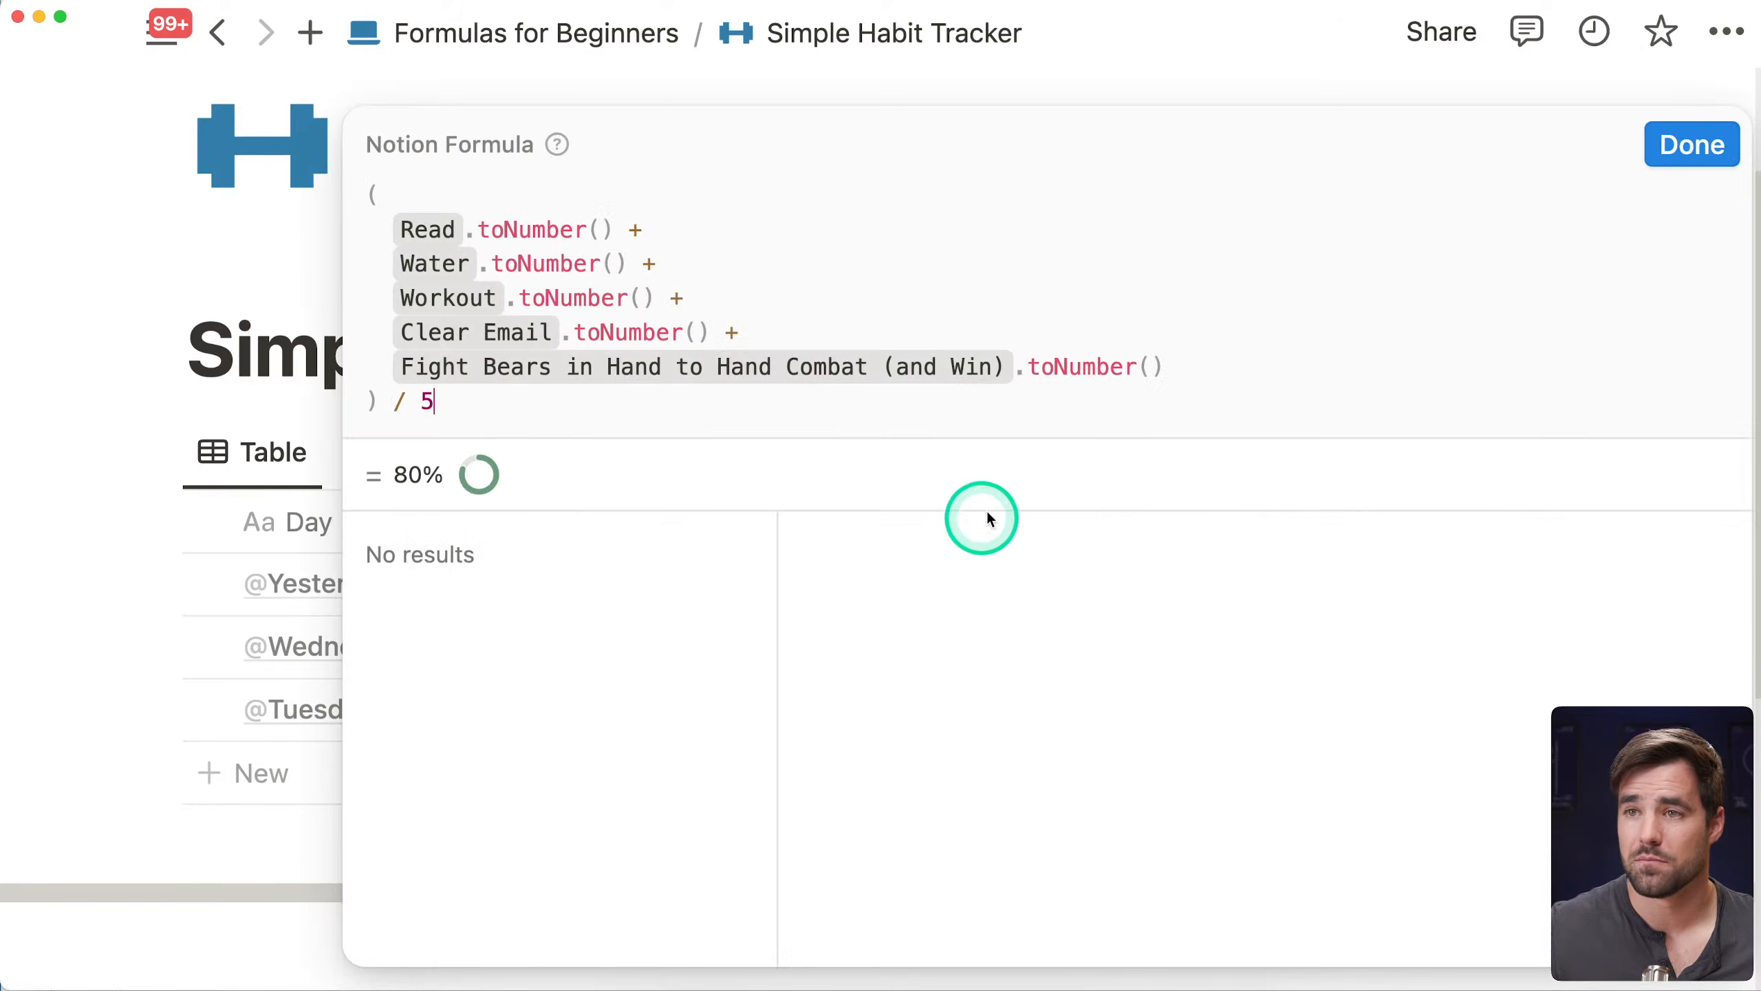
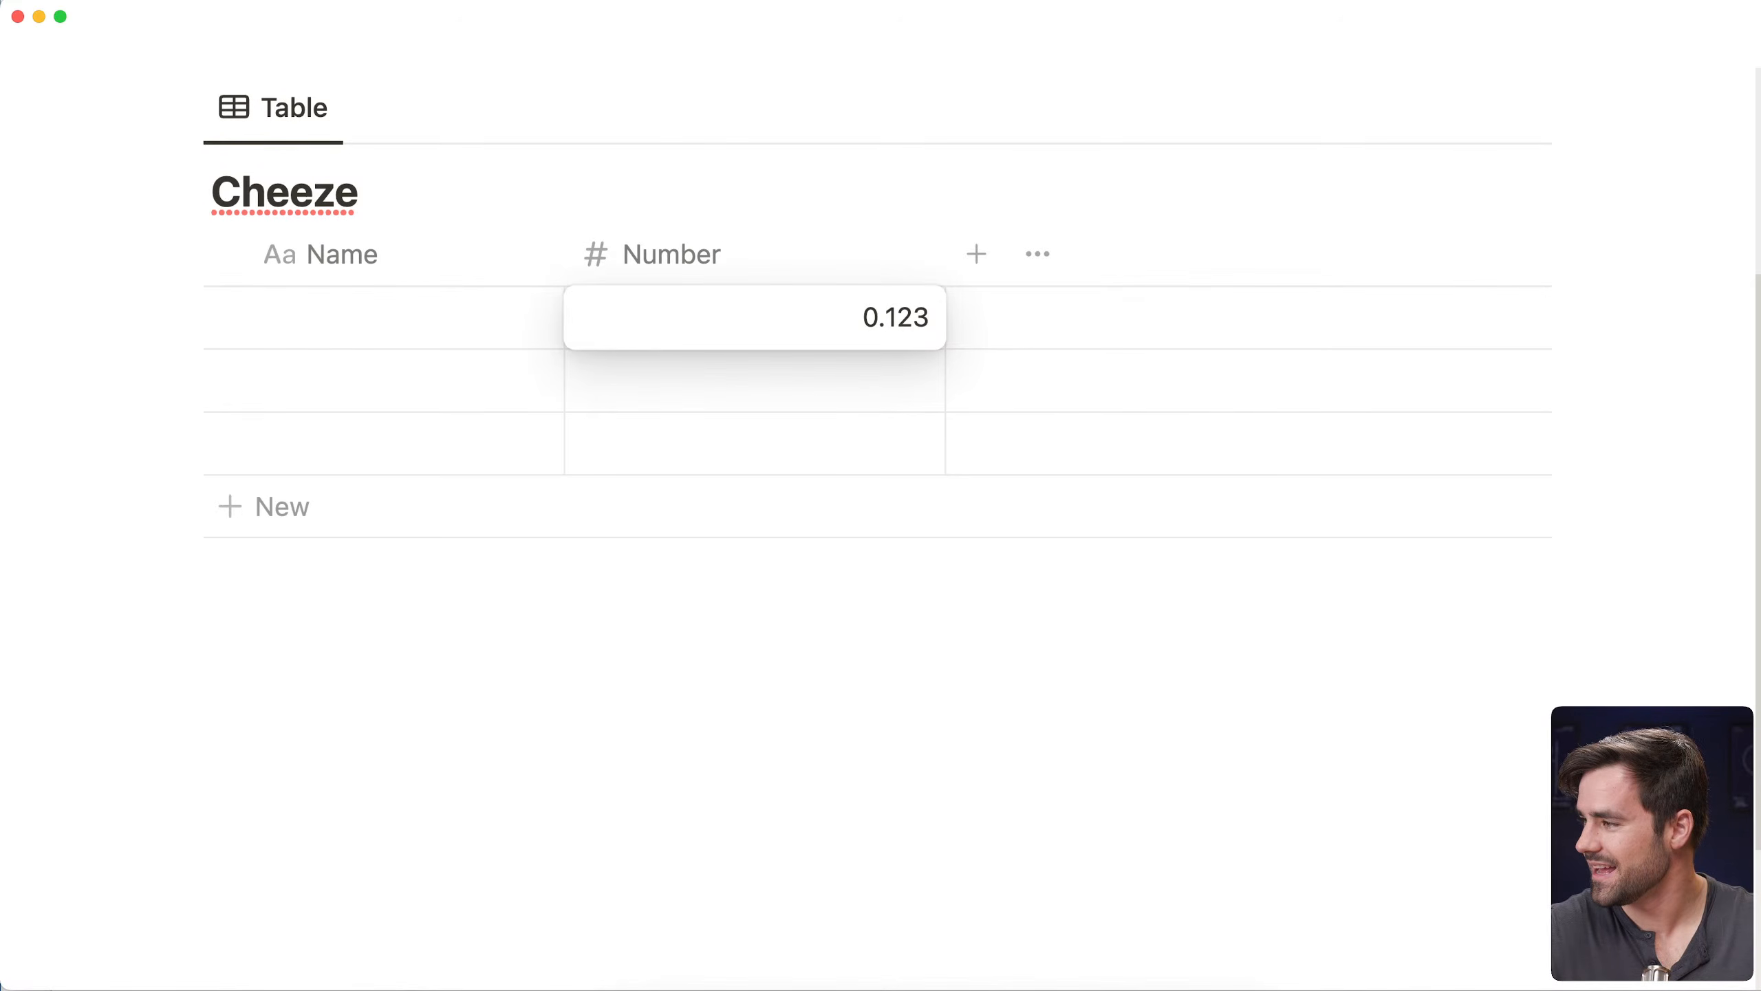
# Complete the first Number value in the Cheeze table as 0.12358 and set the property's number format to Percent
pyautogui.write('58')
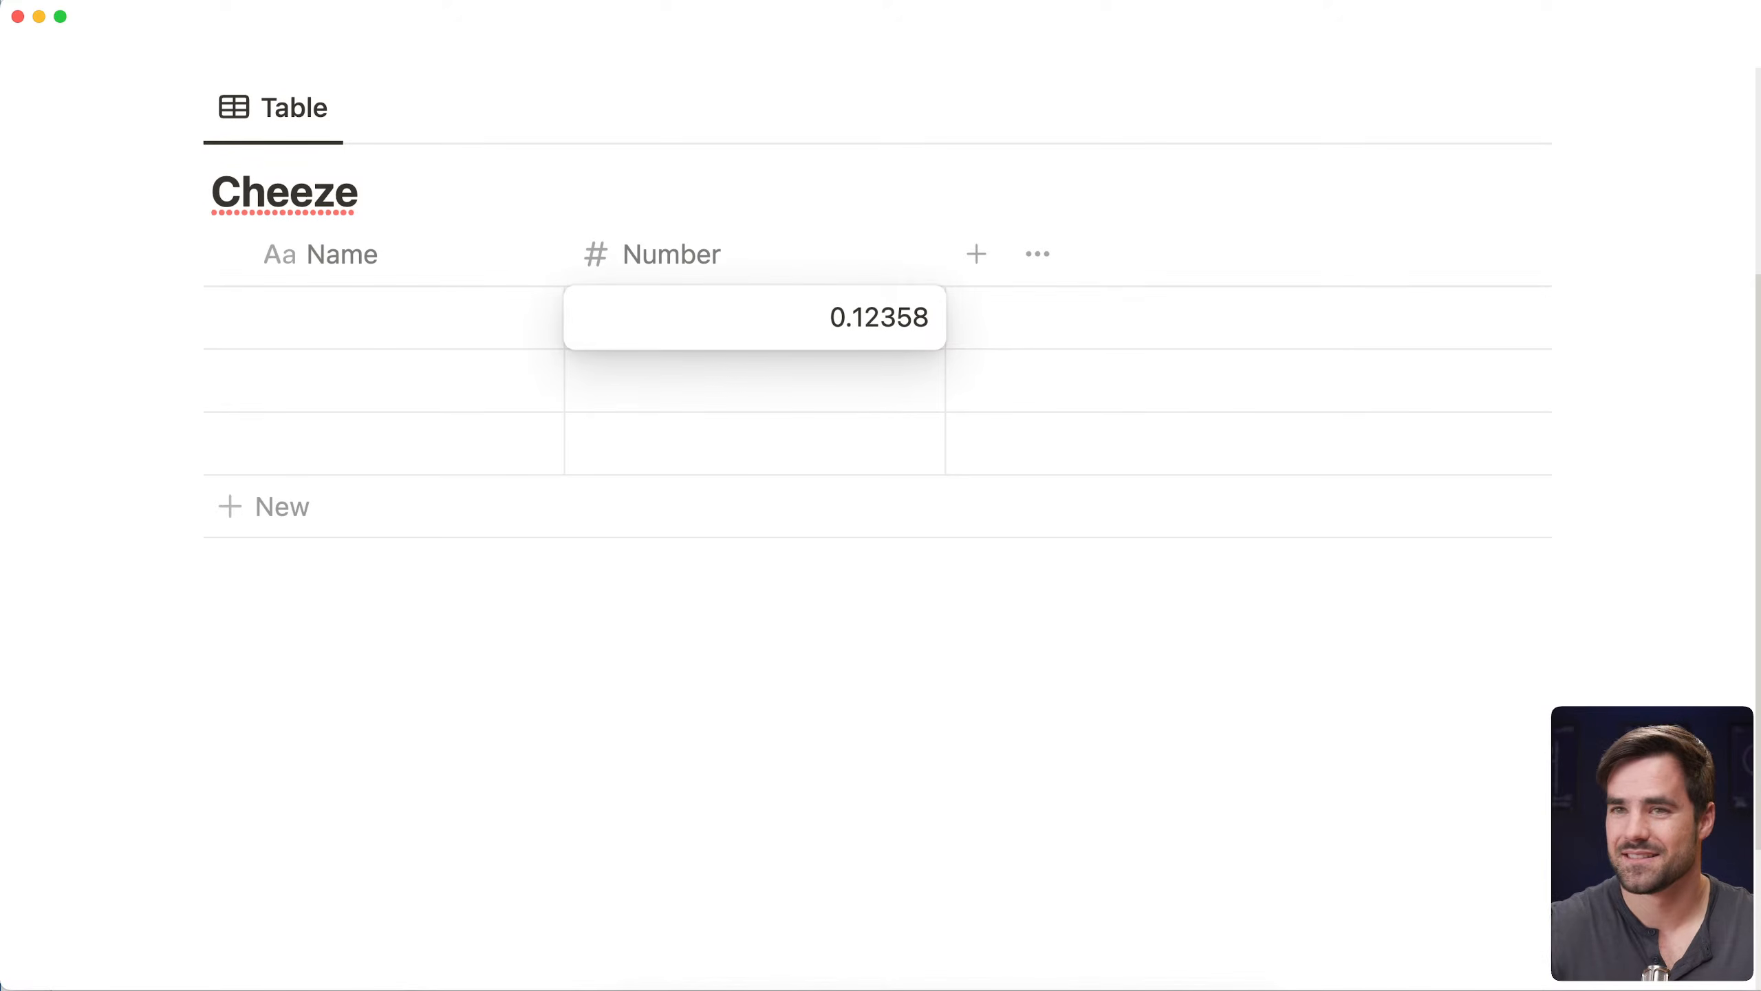
pyautogui.press('Return')
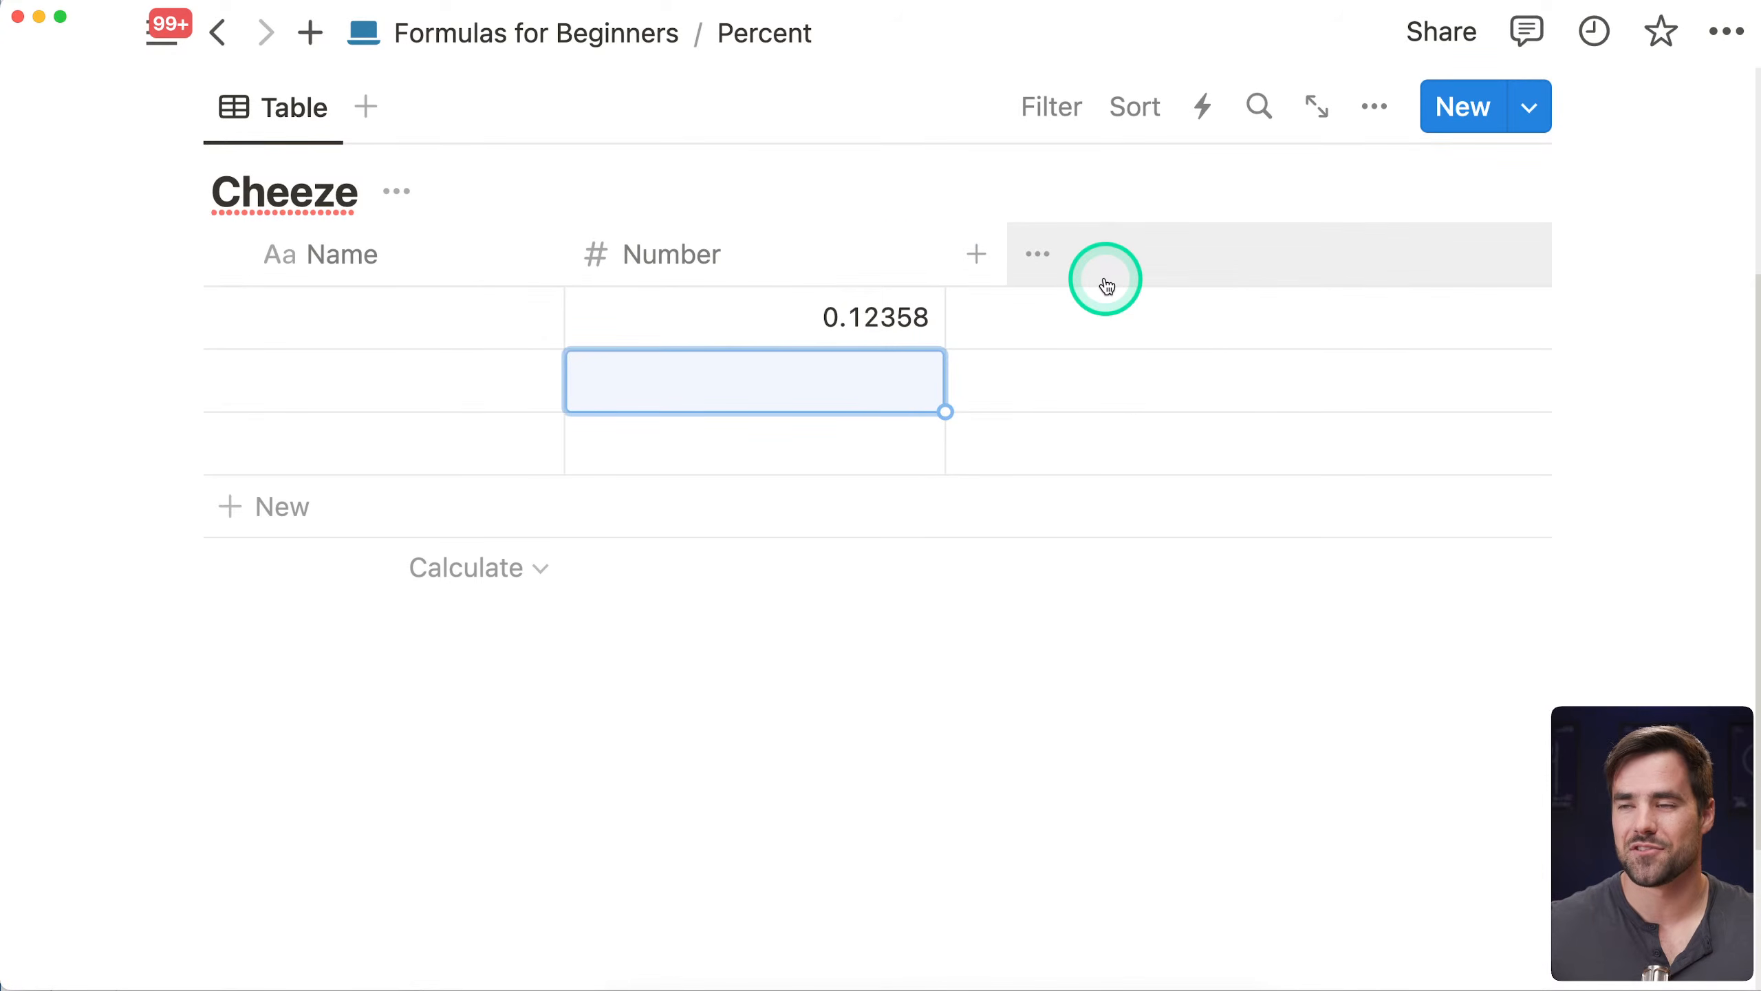
pyautogui.click(817, 269)
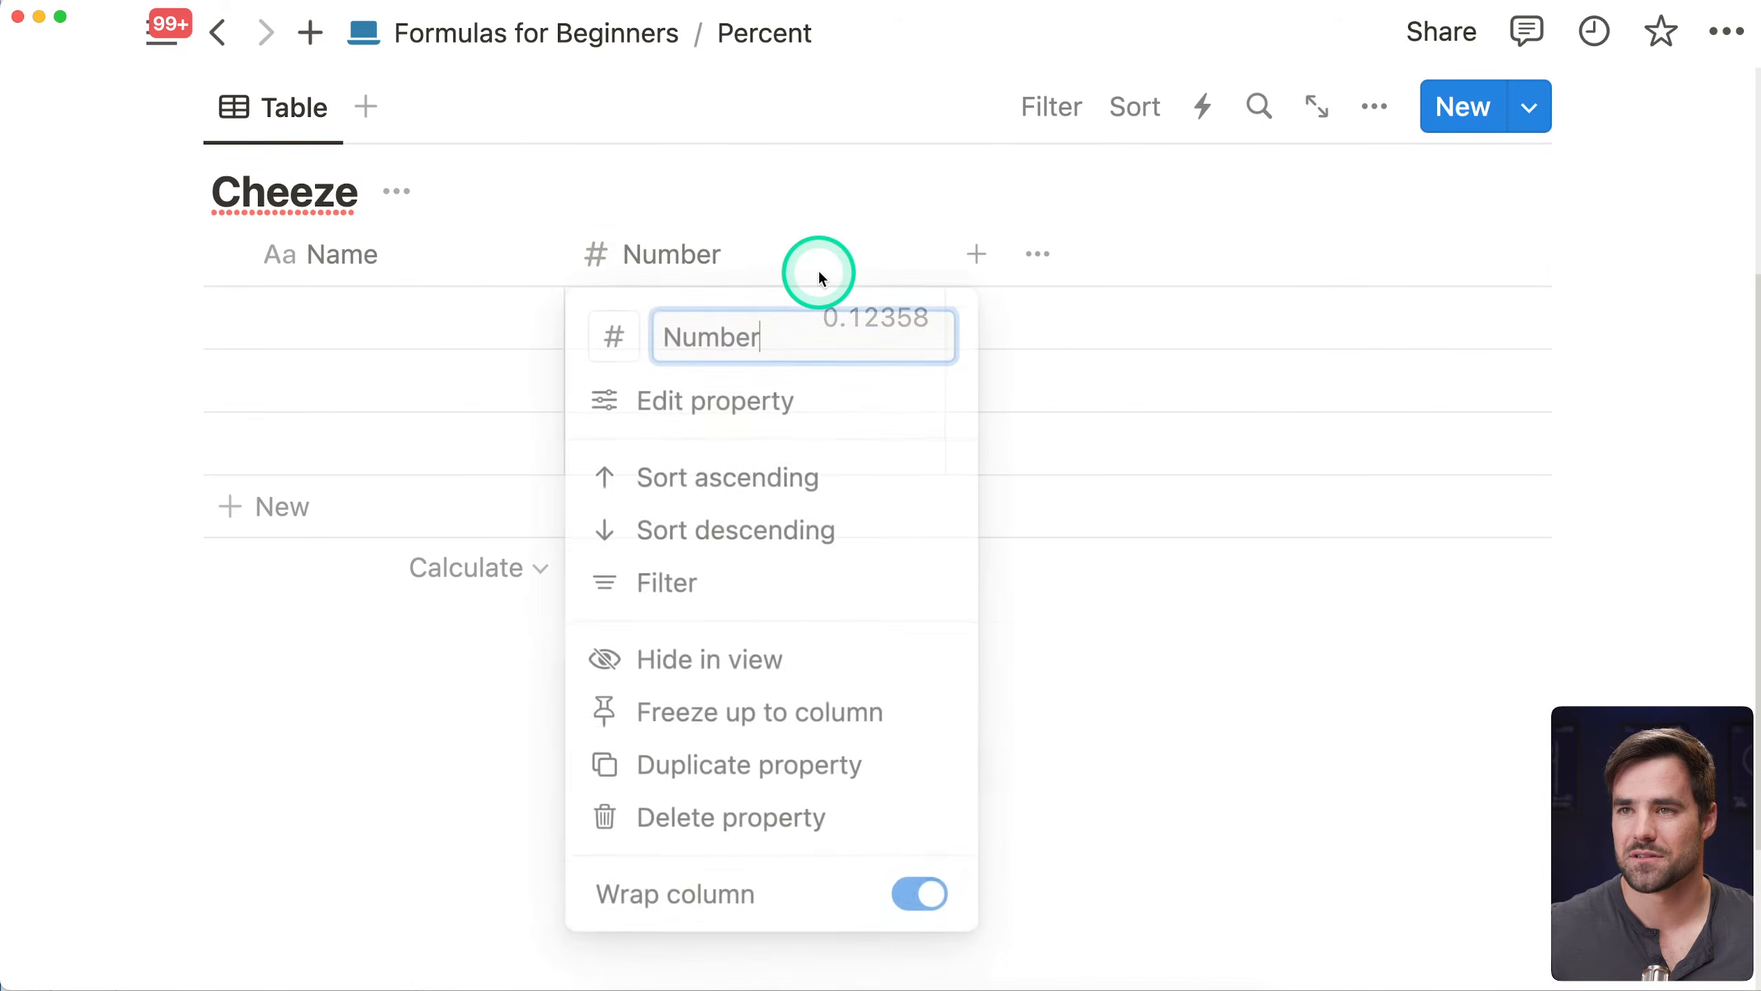
pyautogui.click(790, 399)
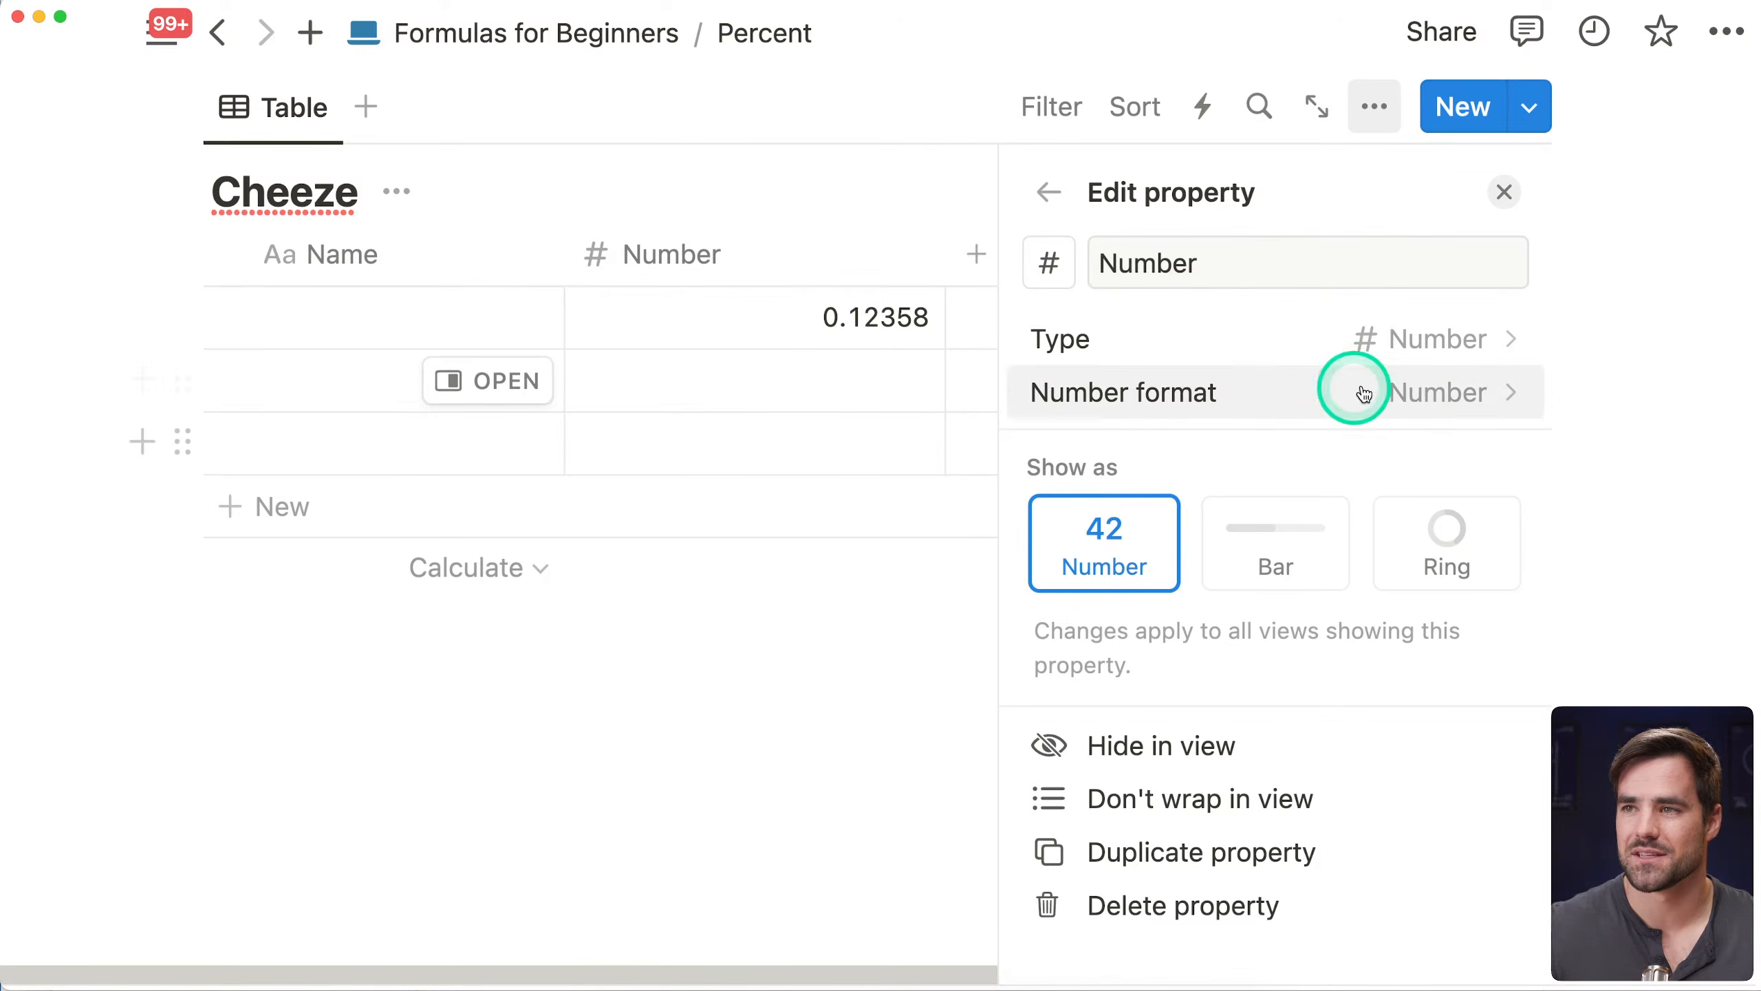
pyautogui.click(1468, 390)
pyautogui.click(1309, 503)
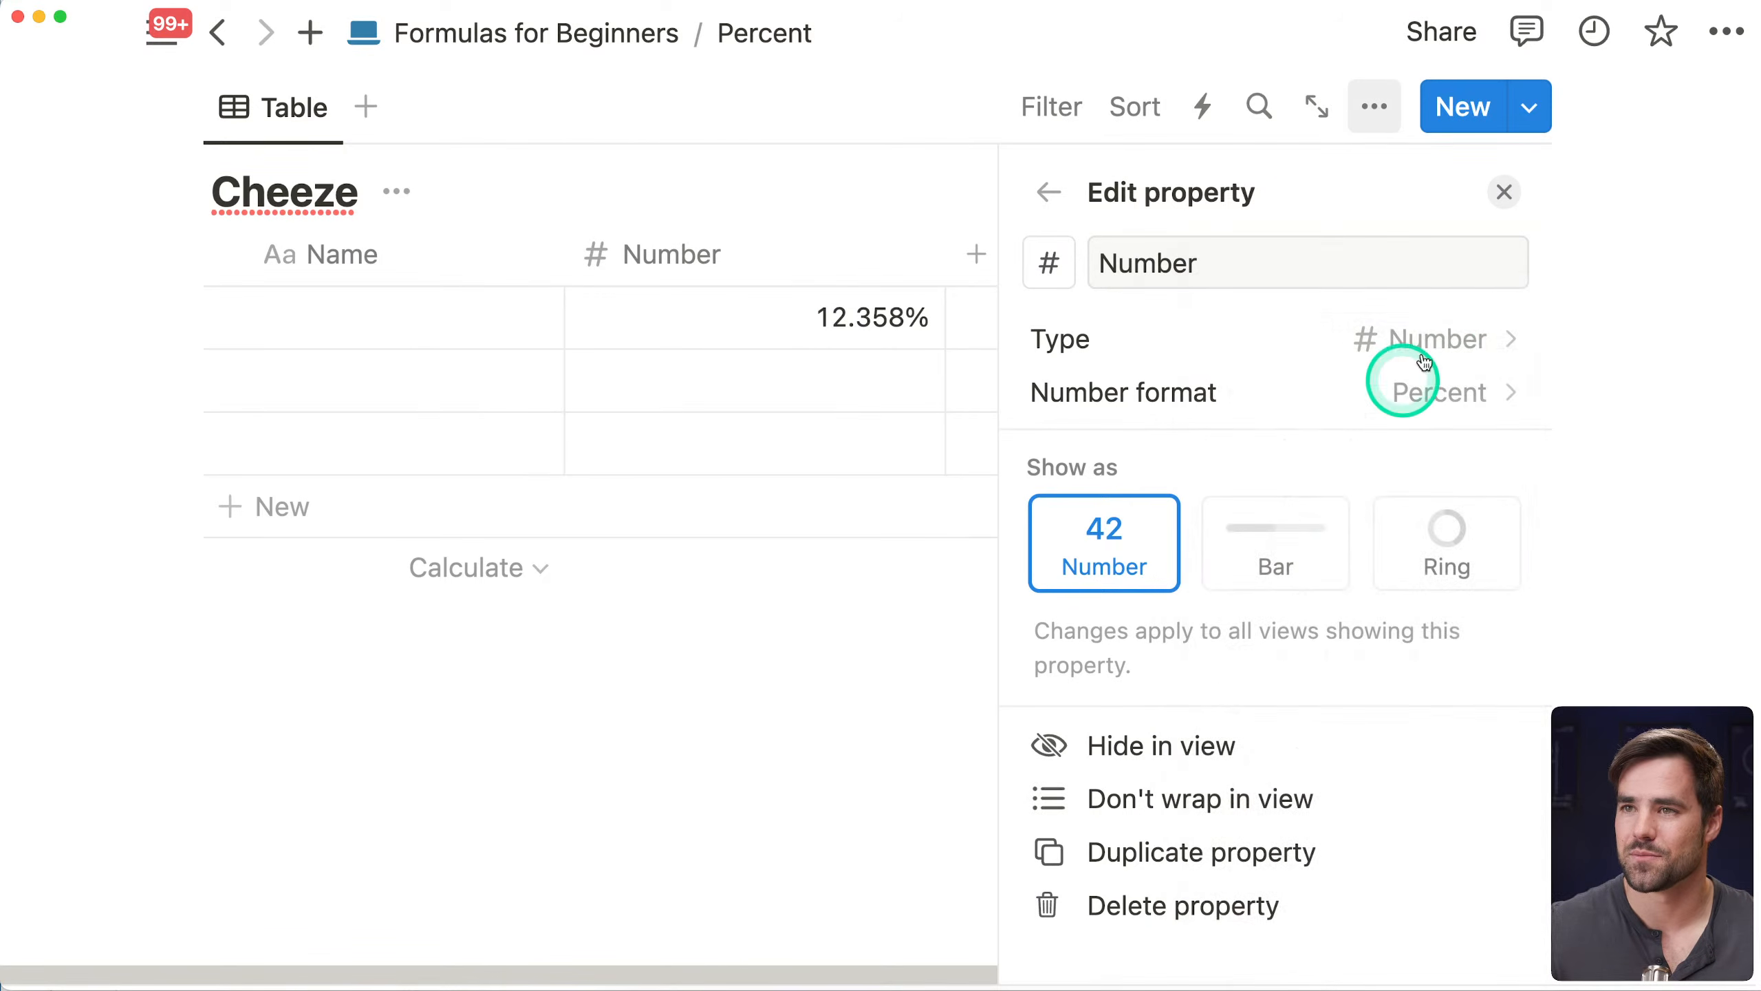
pyautogui.click(1504, 193)
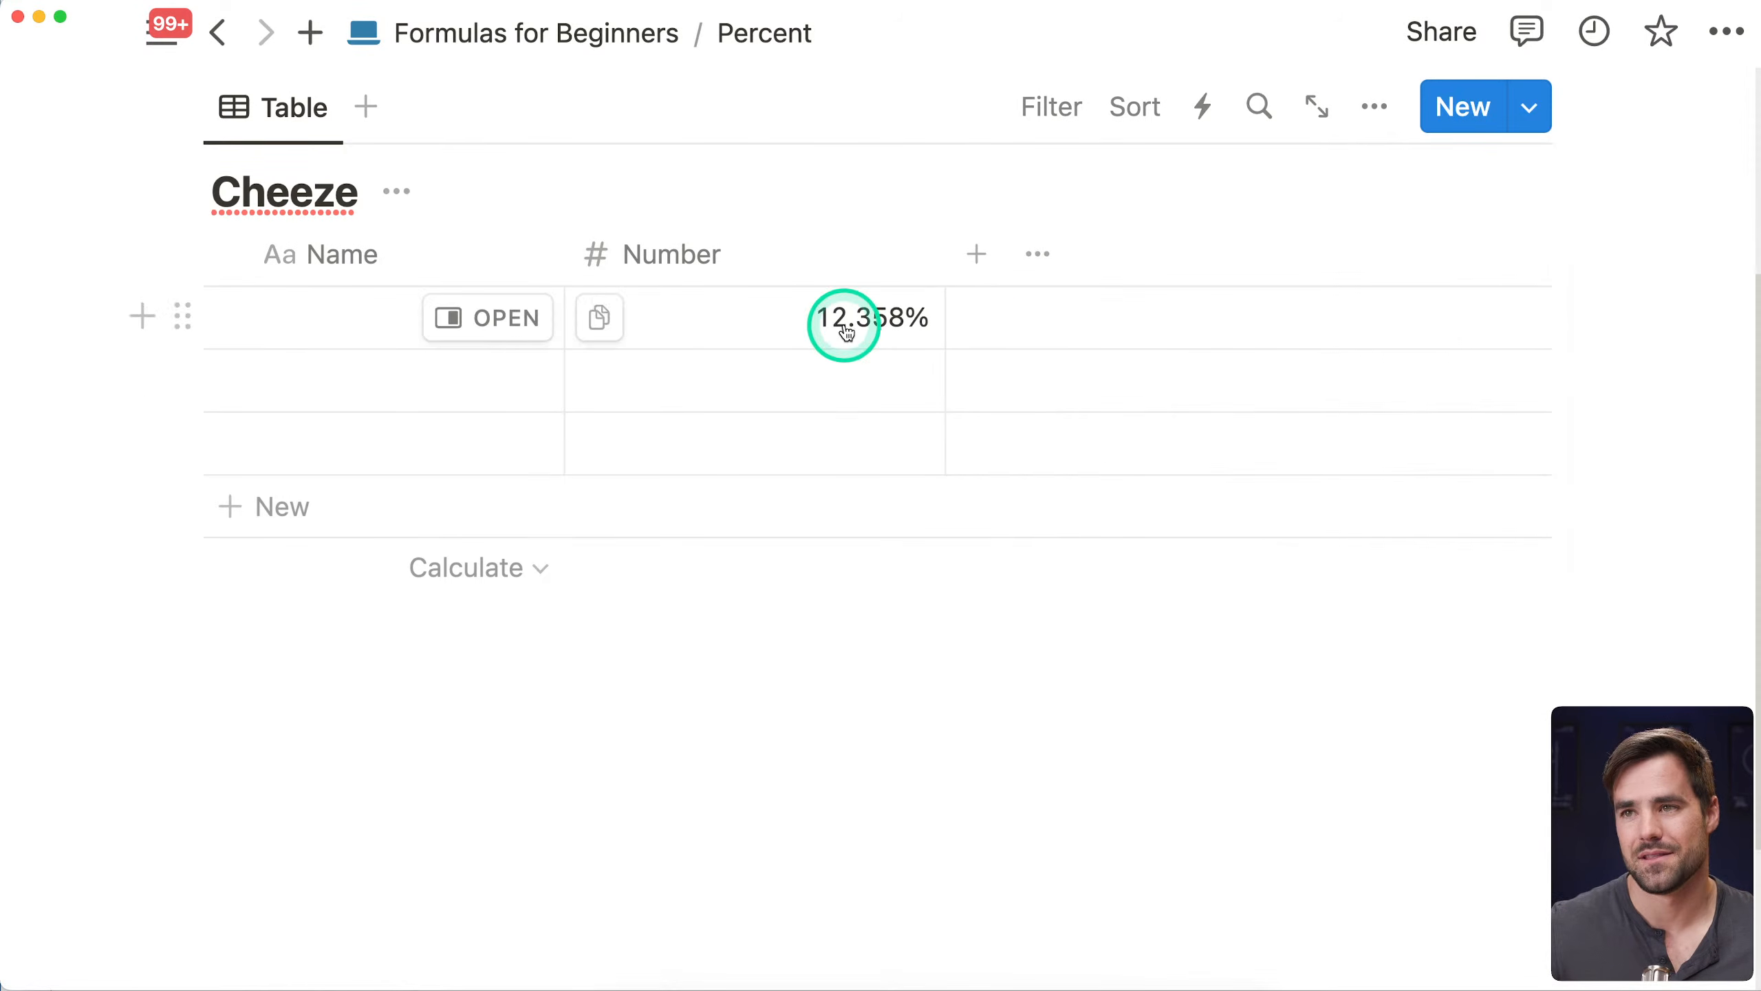
pyautogui.click(895, 239)
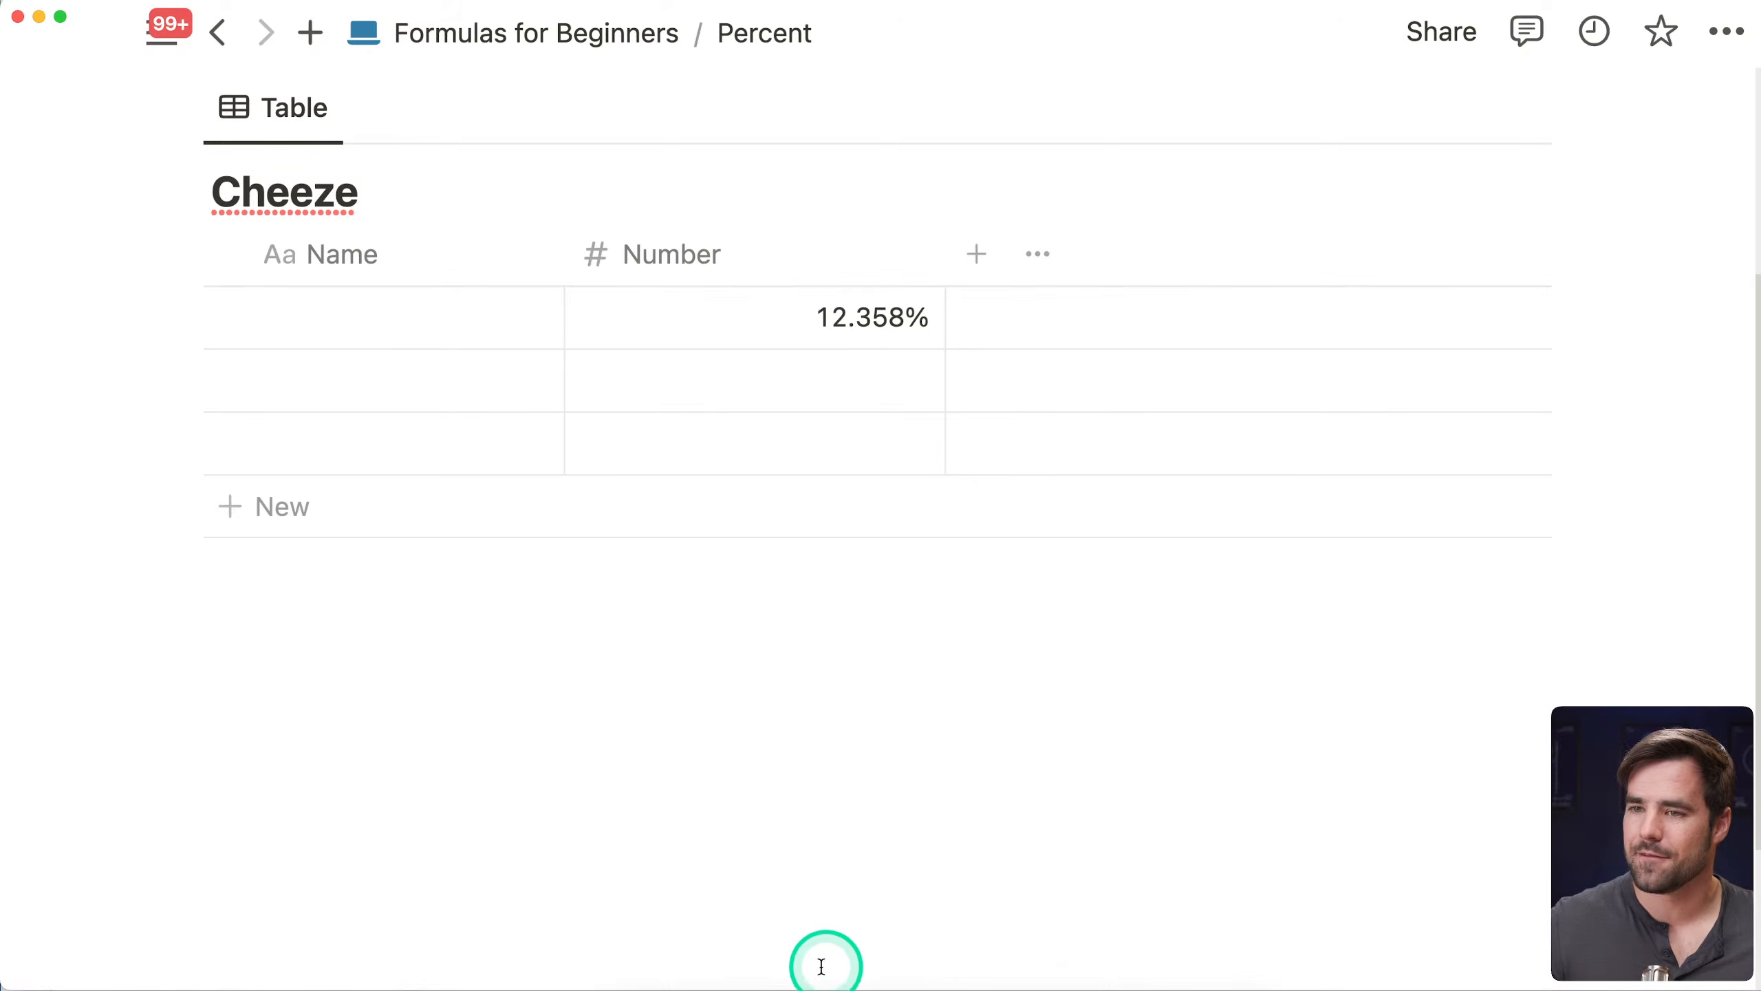
# Switch to the web browser and open YouTube in a new tab
pyautogui.click(677, 985)
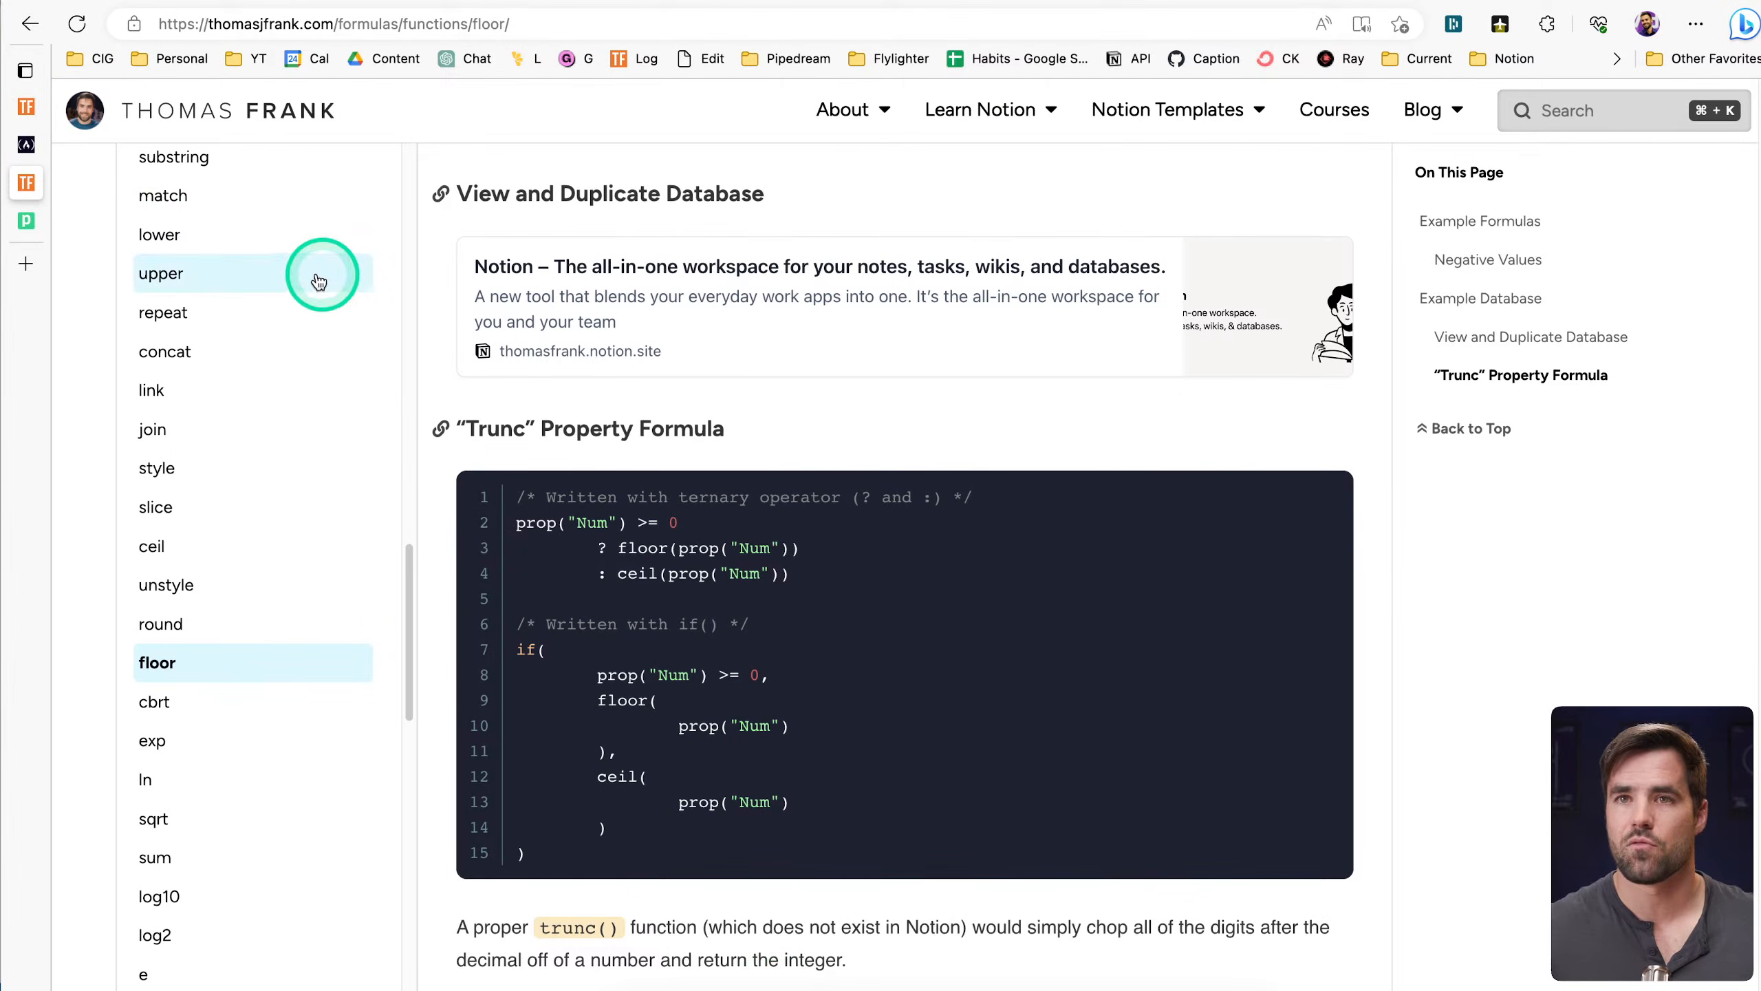
pyautogui.click(8, 265)
pyautogui.write('you')
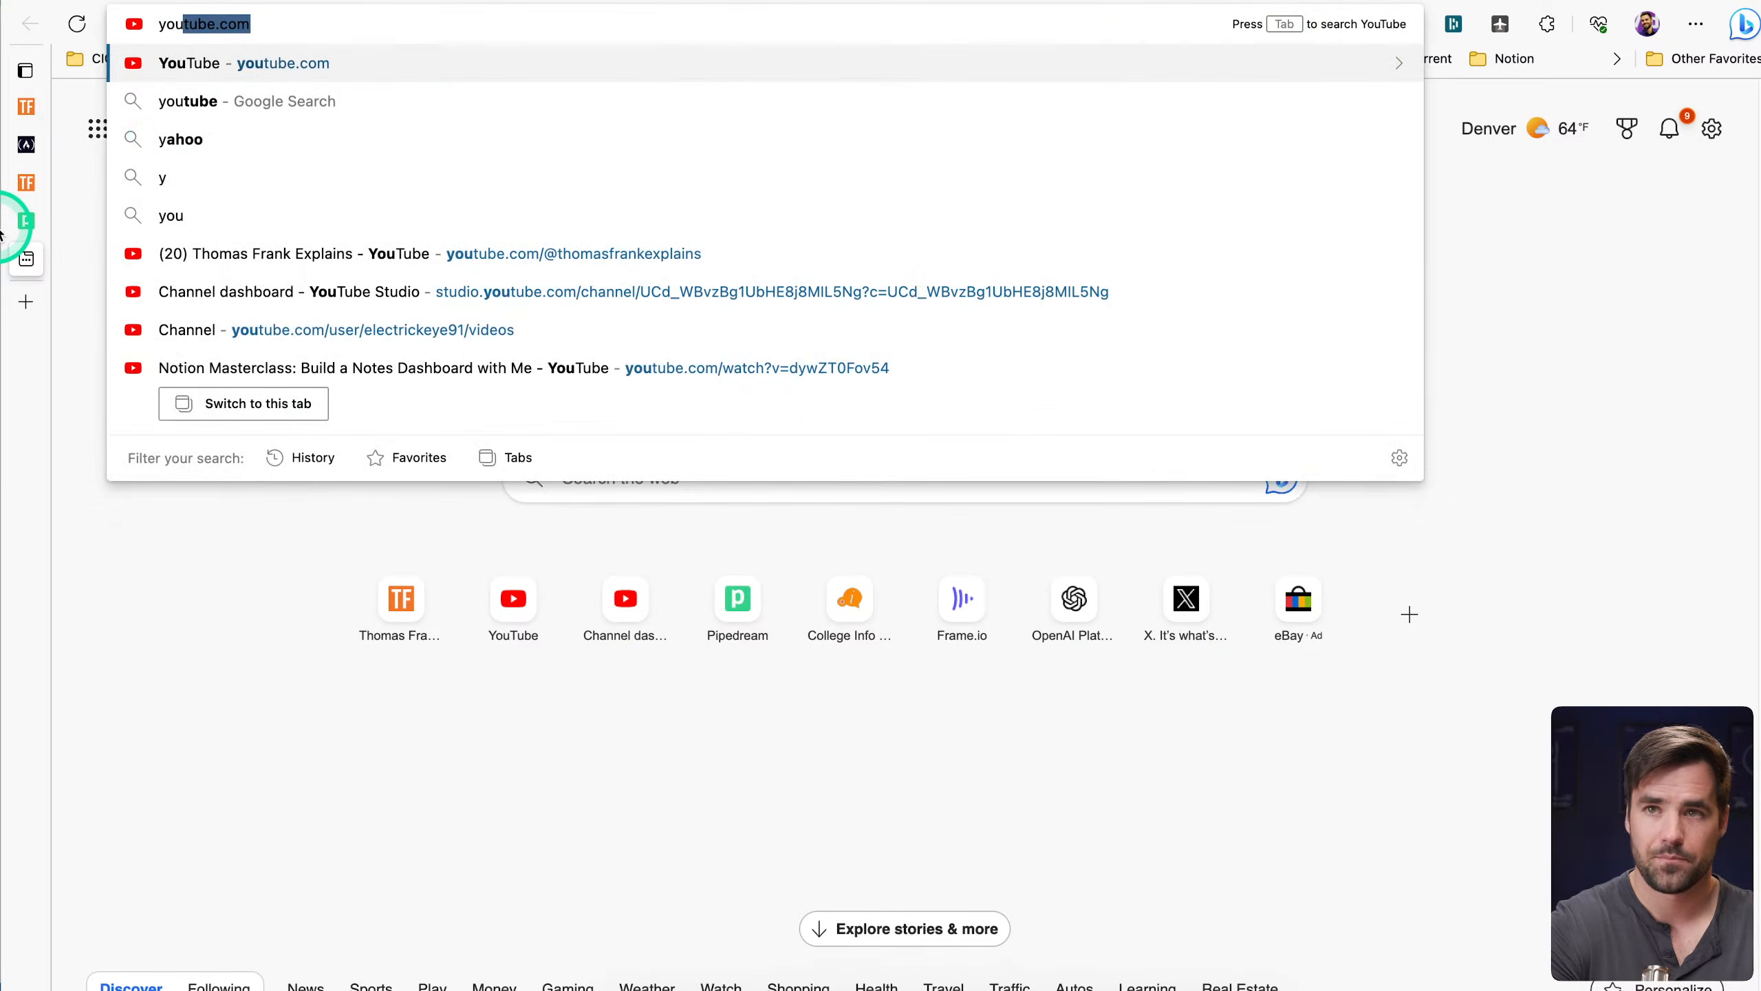
pyautogui.press('Return')
# Search YouTube for "thomas frank explains" and open the Thomas Frank Explains channel
pyautogui.click(819, 127)
pyautogui.write('tho')
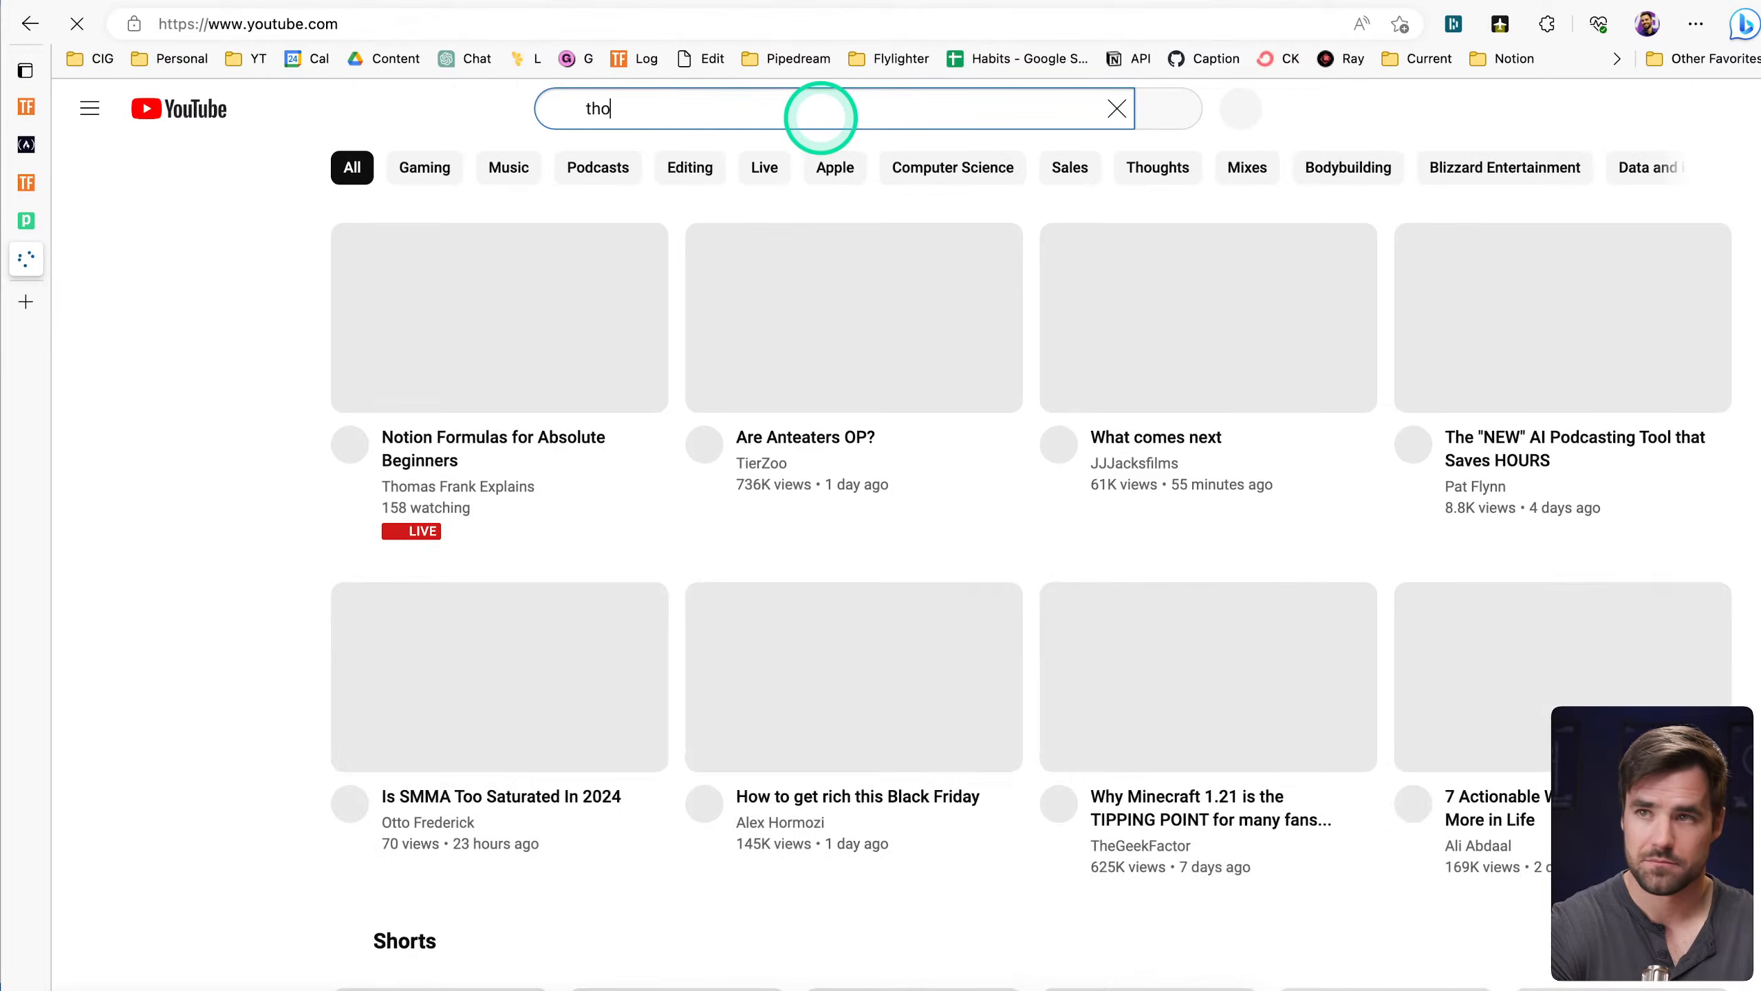
pyautogui.write('mas frank explain')
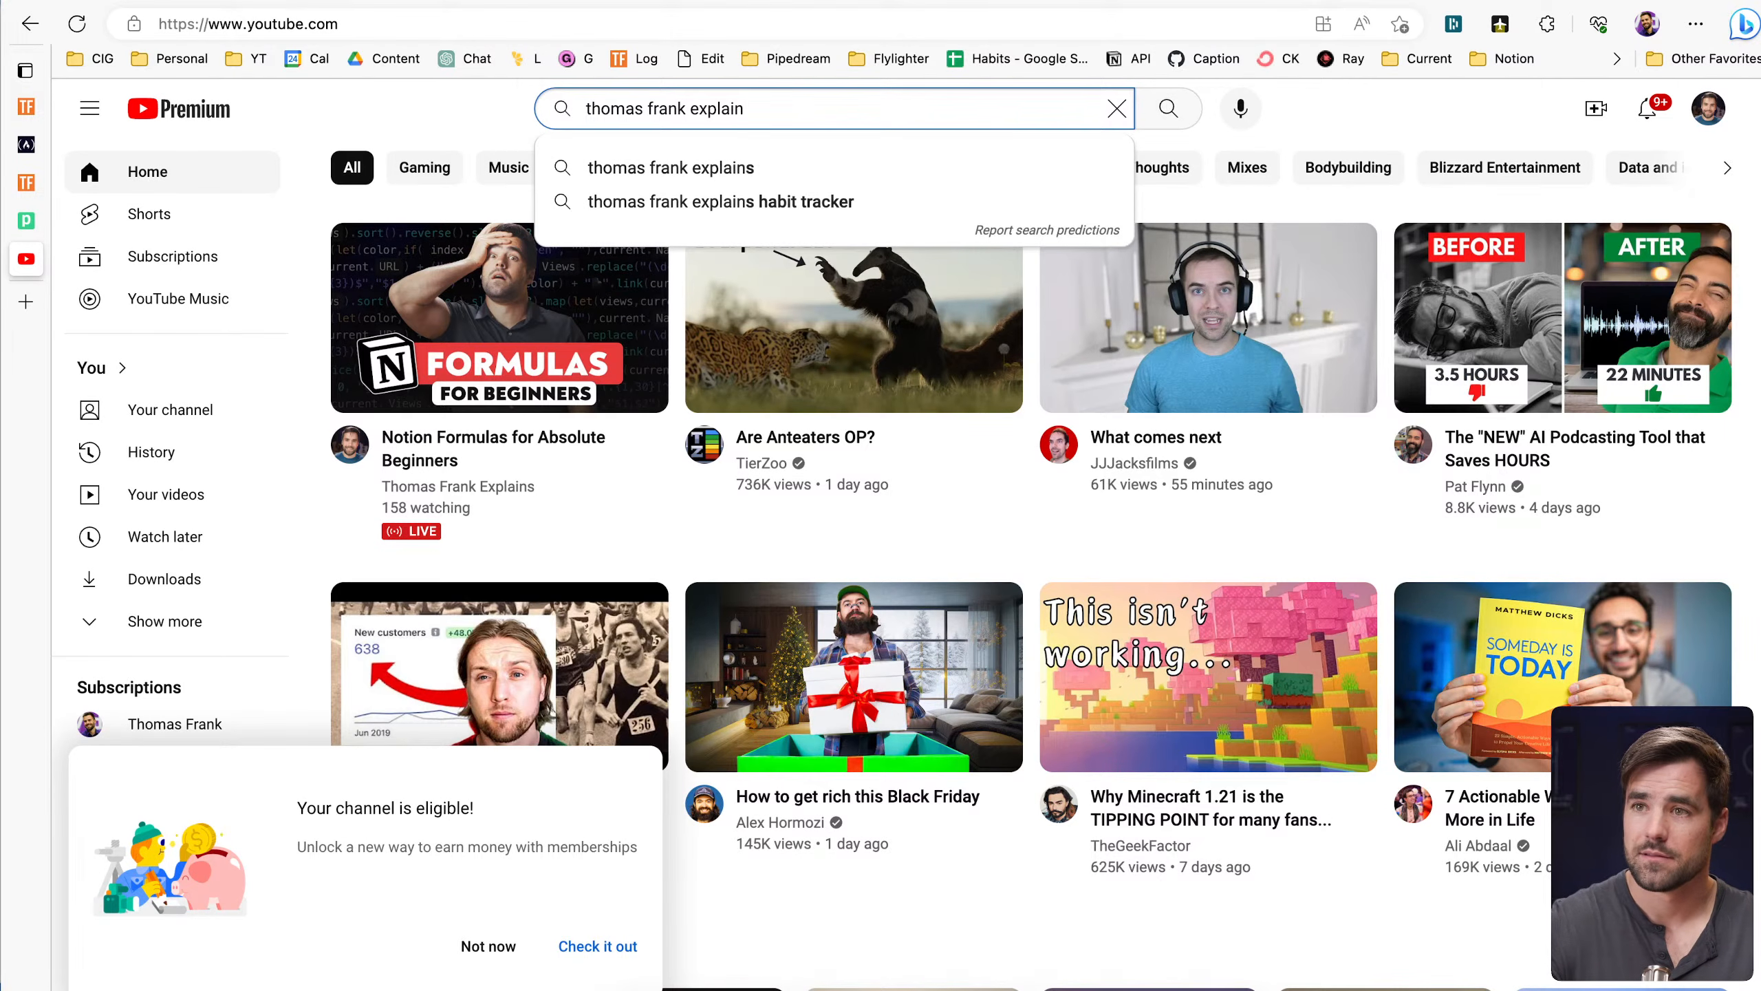
pyautogui.click(714, 168)
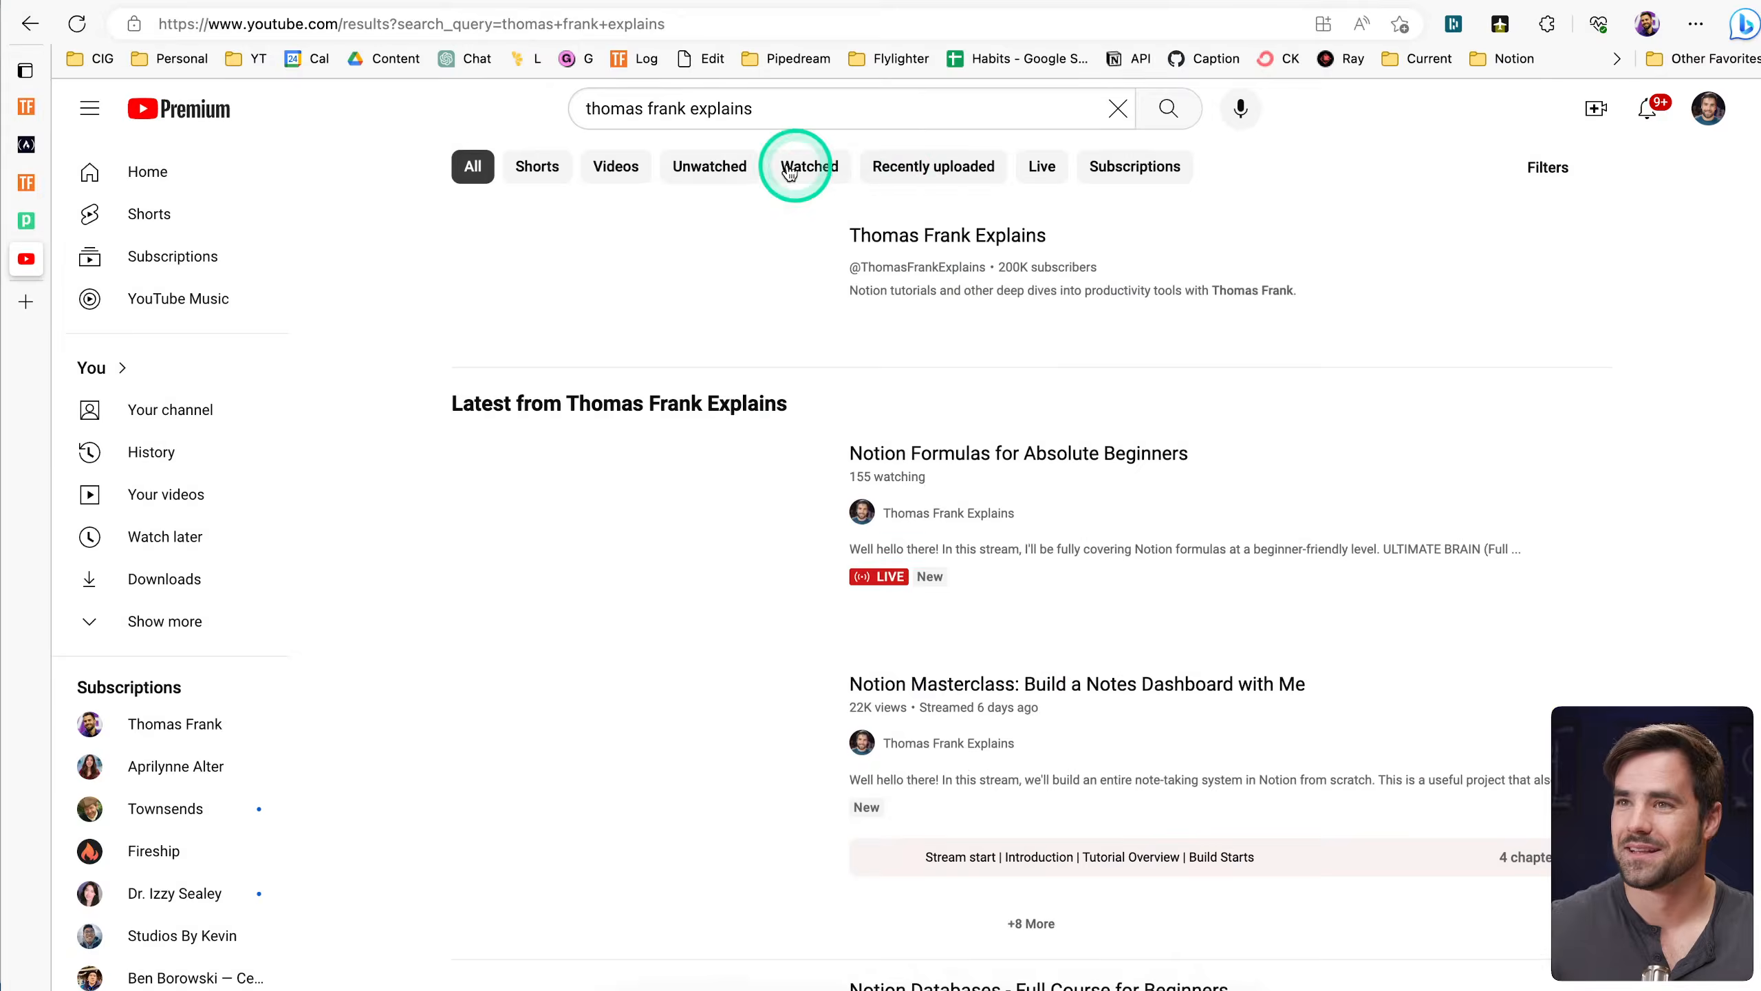
pyautogui.click(652, 291)
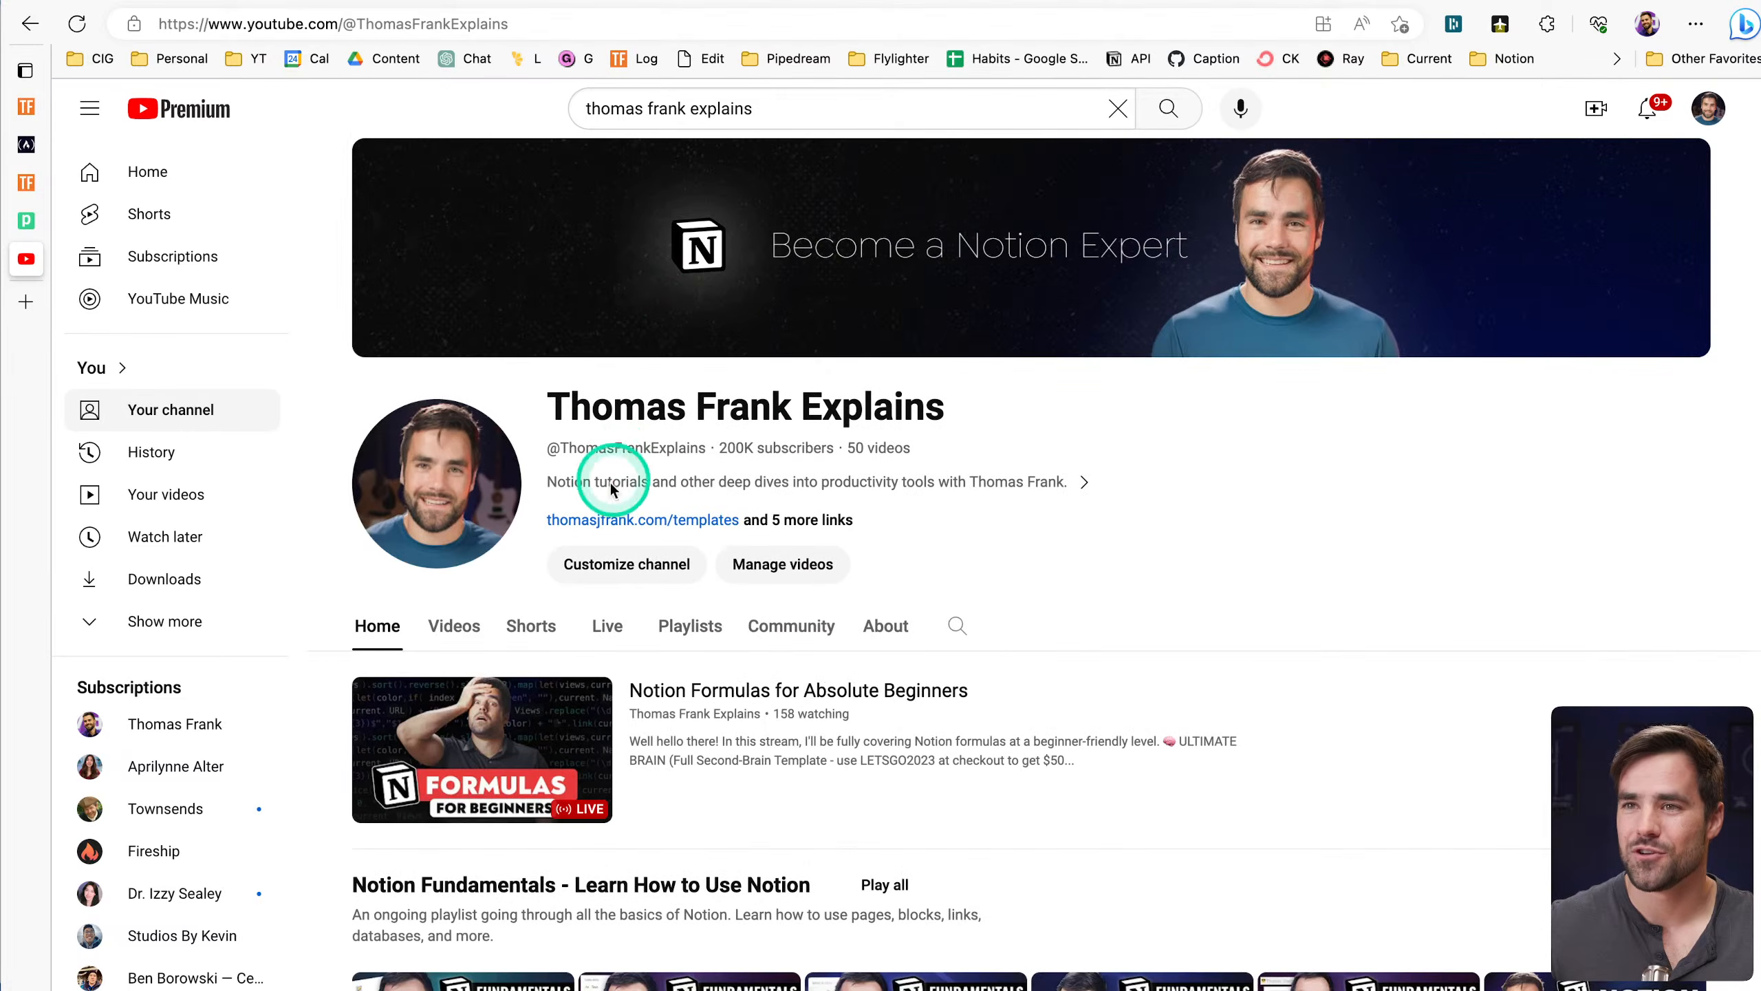
# Browse the channel's latest videos around the Notion Formulas 2.0 – Advanced Masterclass
pyautogui.click(457, 627)
pyautogui.scroll(-2, 1144, 516)
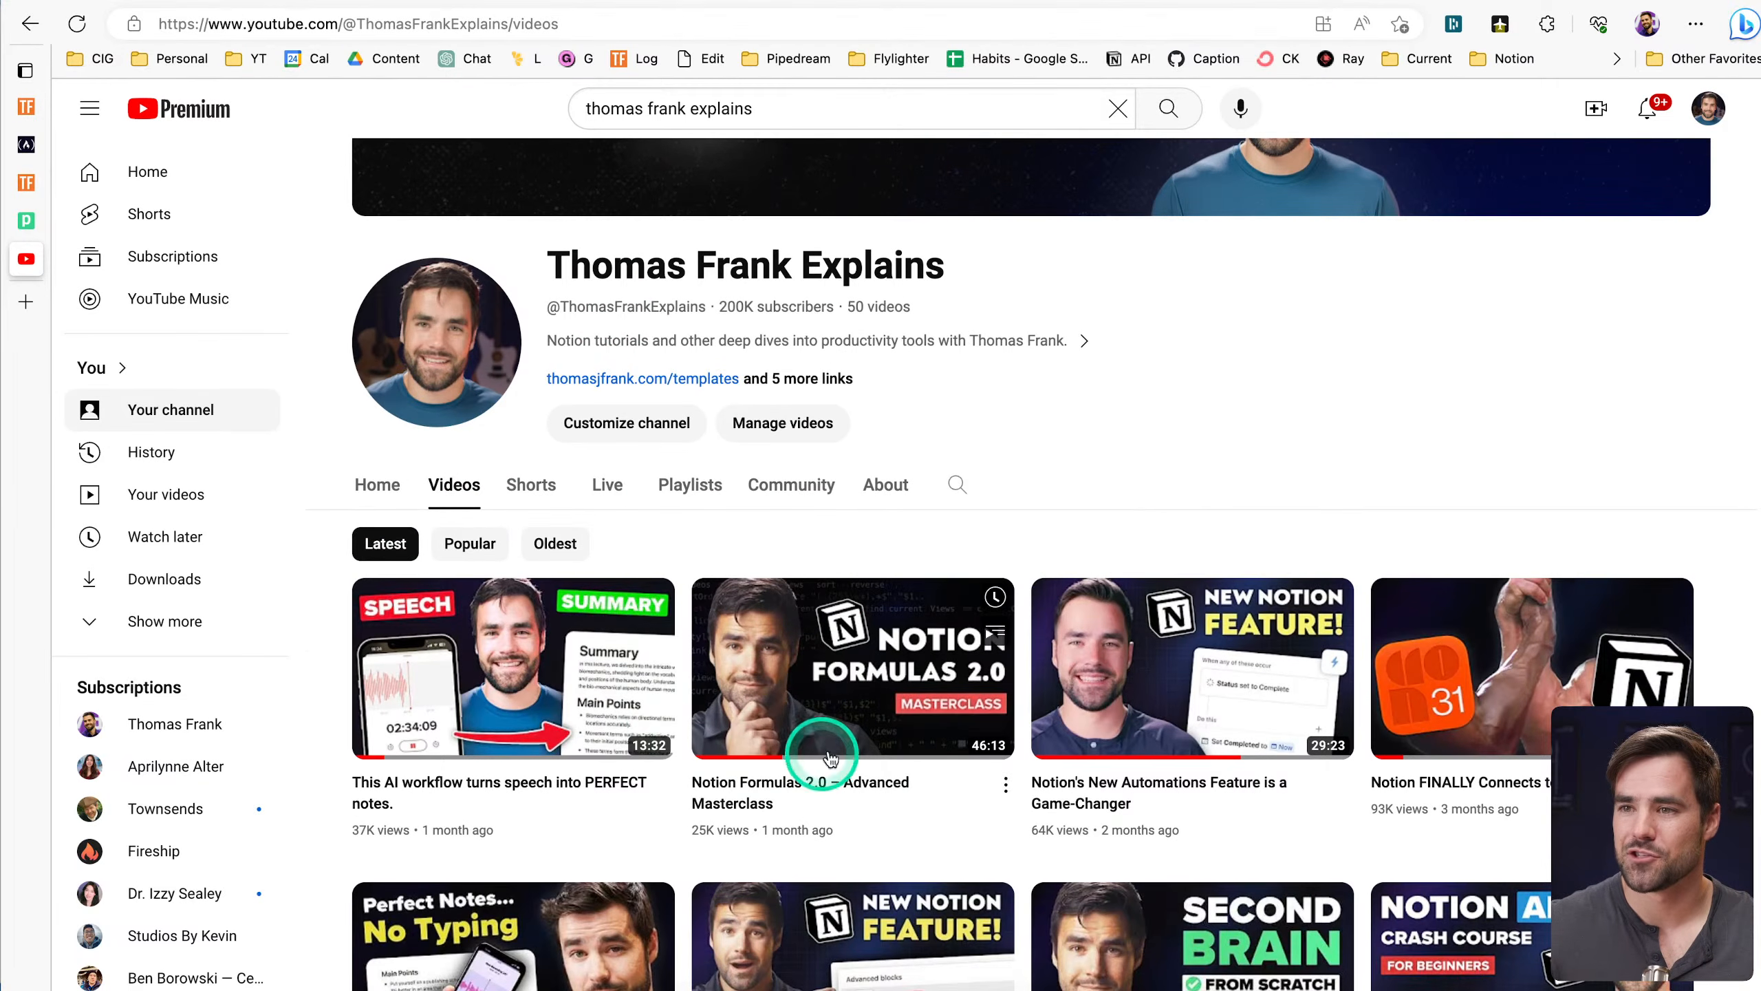
pyautogui.scroll(-1, 1291, 436)
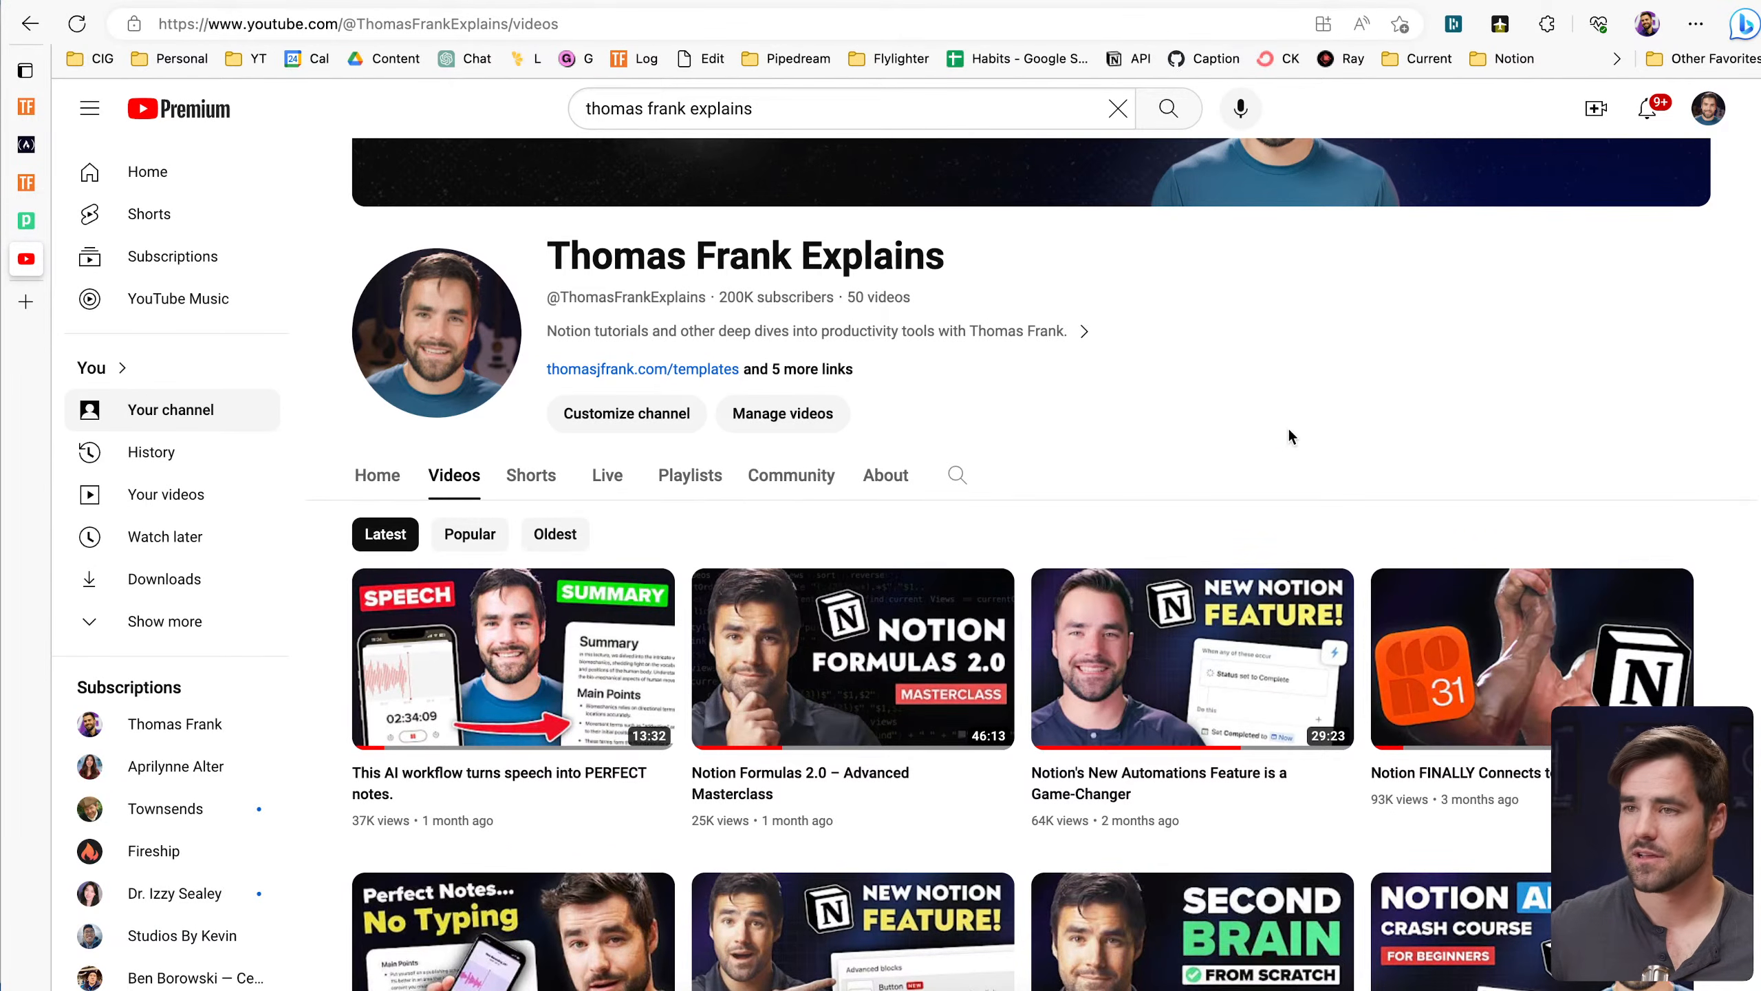
# Switch back to Notion's Percent page with the Cheeze table
pyautogui.click(909, 689)
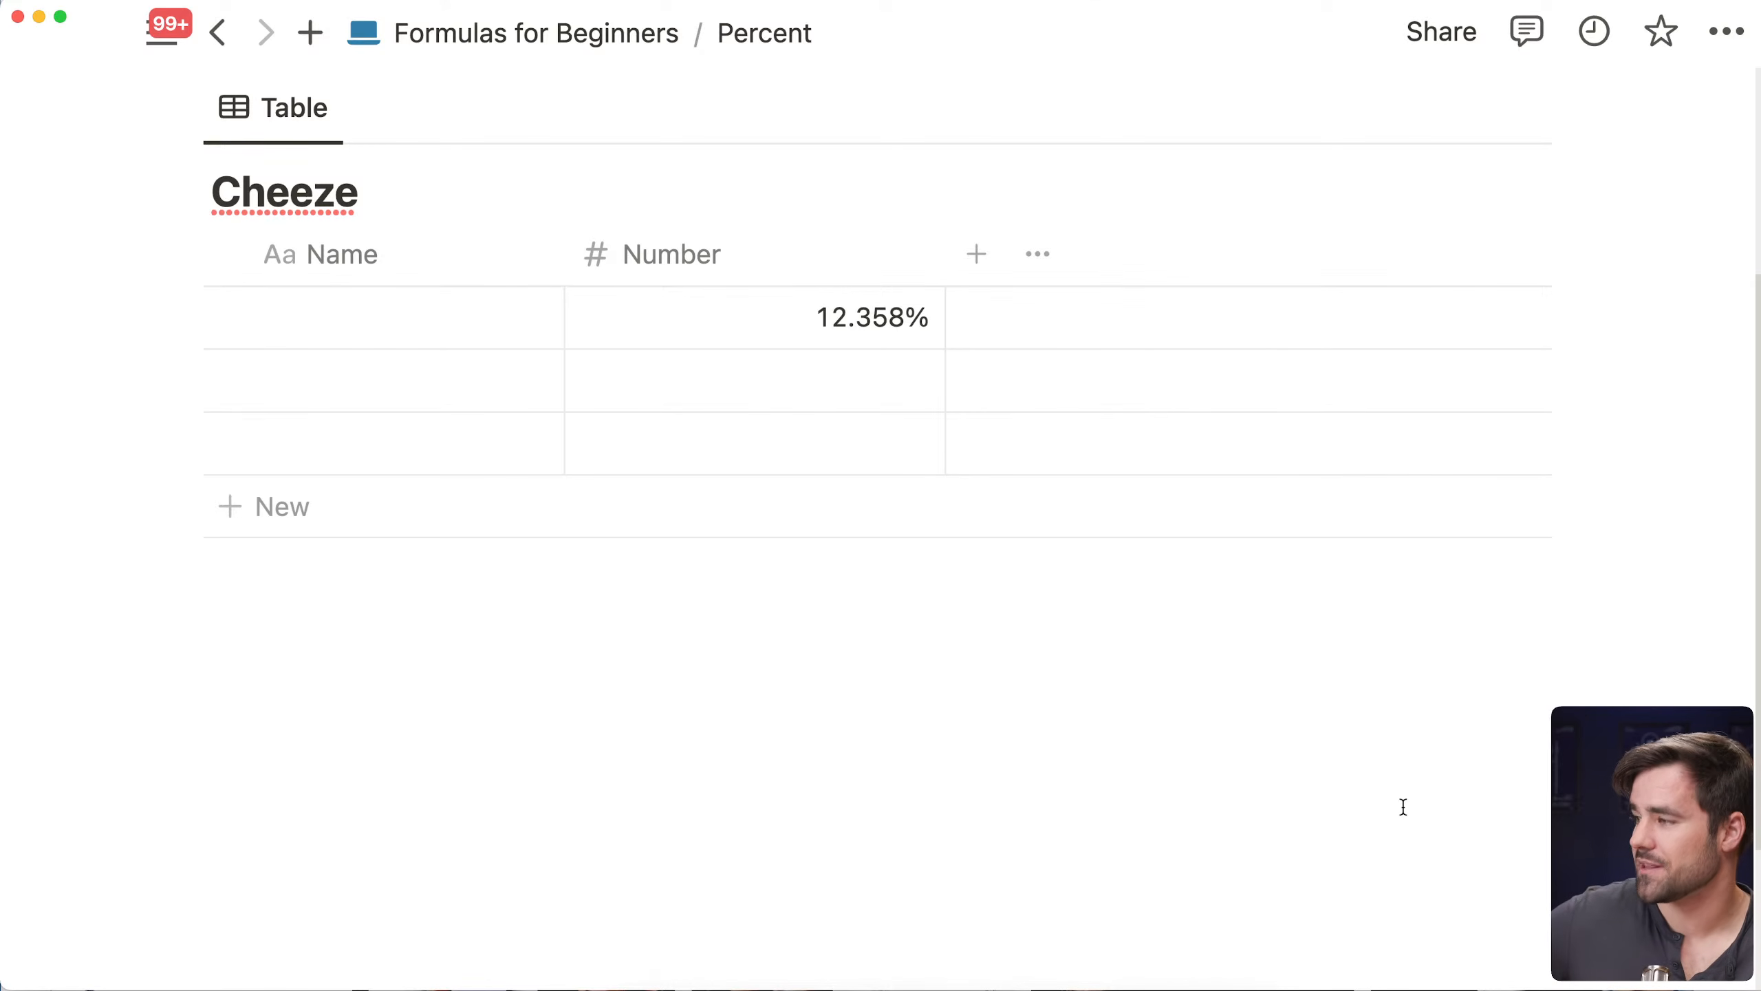
pyautogui.click(1697, 954)
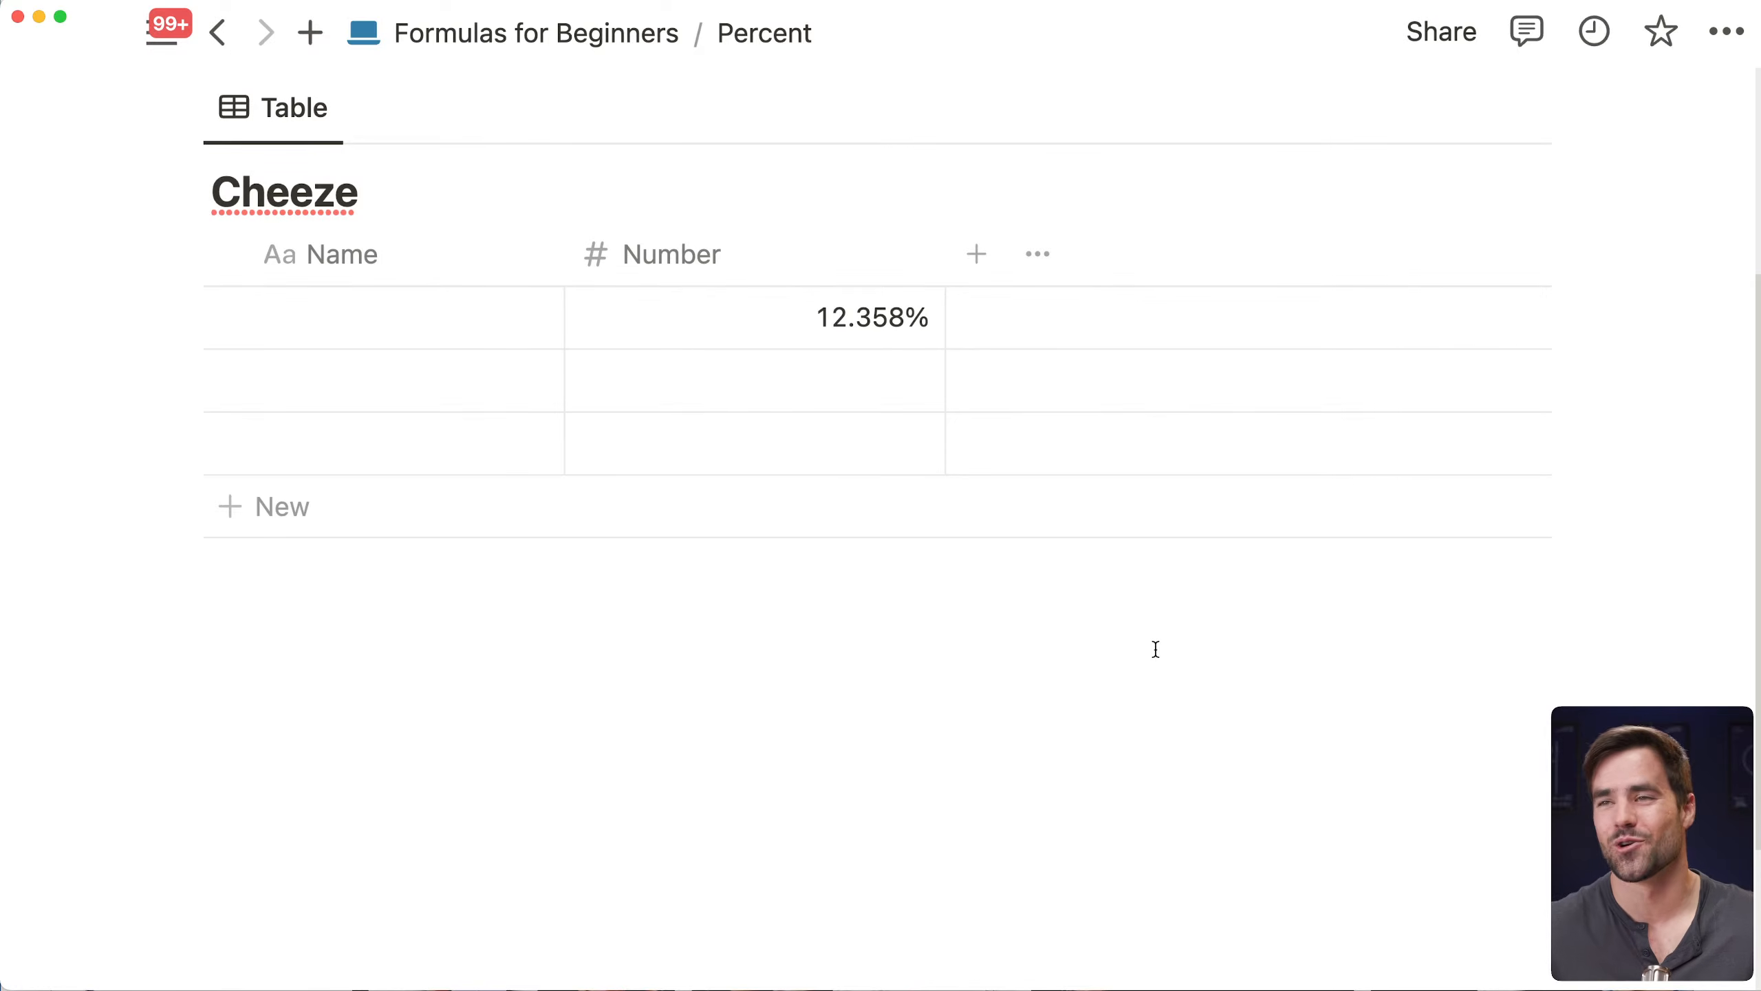
pyautogui.moveTo(888, 549)
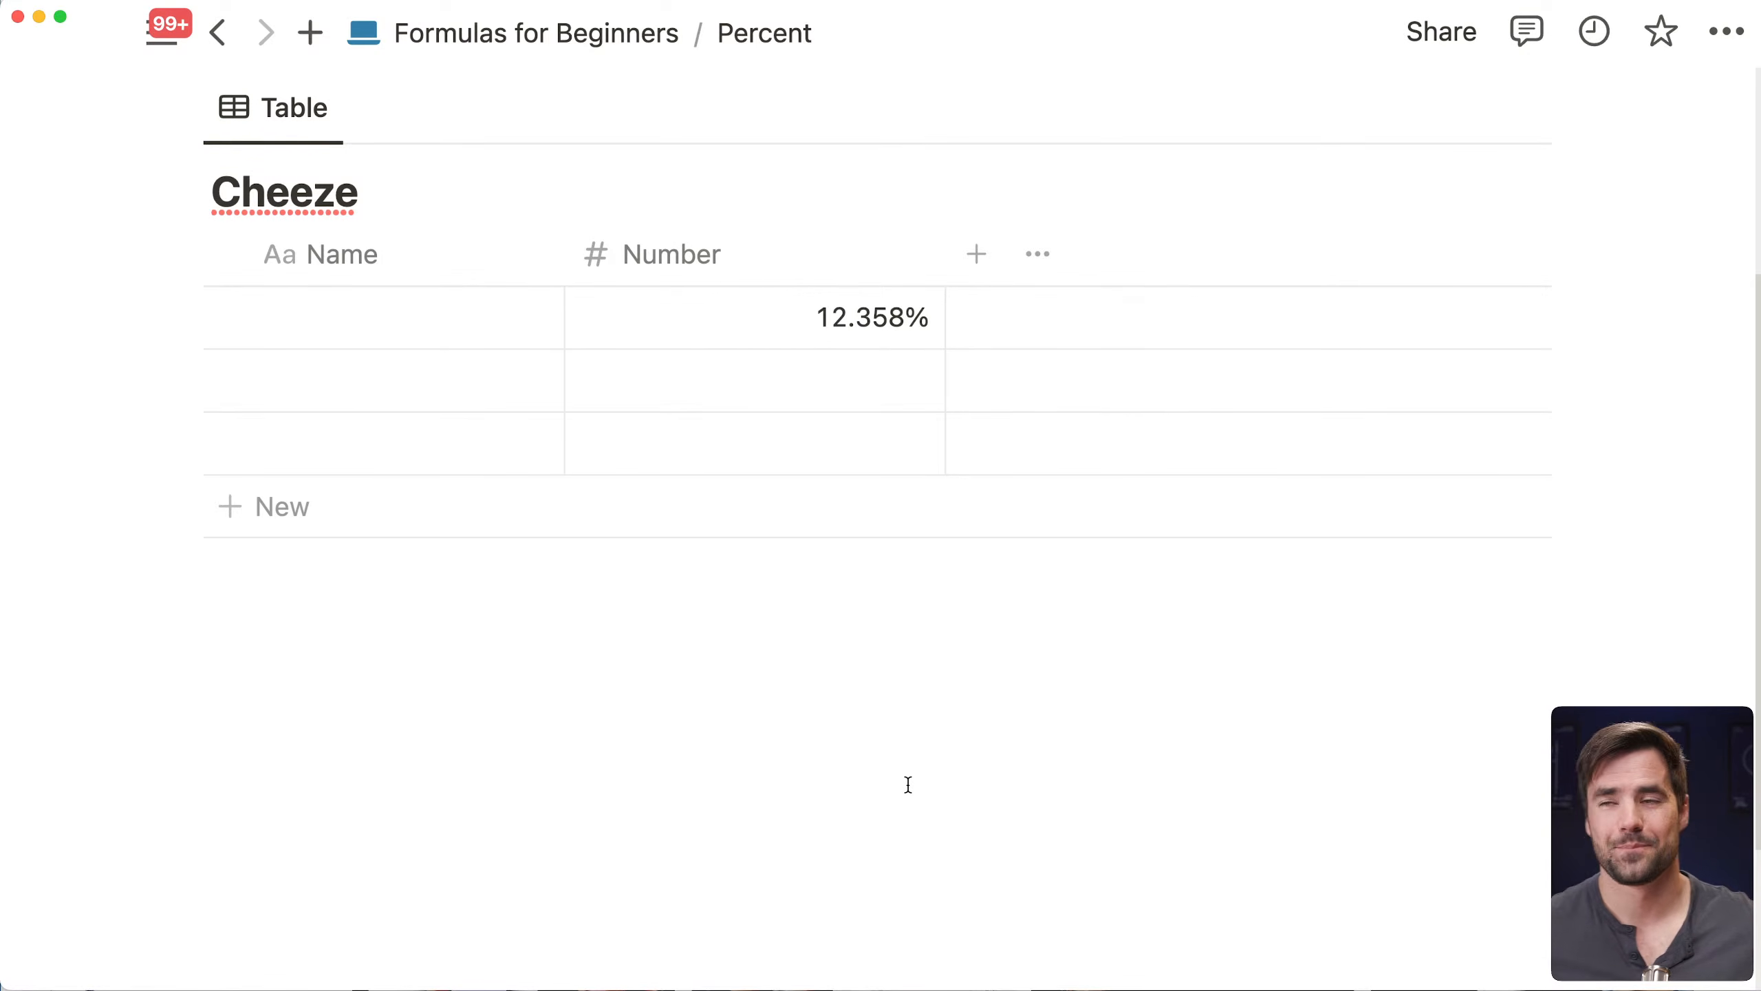
pyautogui.click(831, 590)
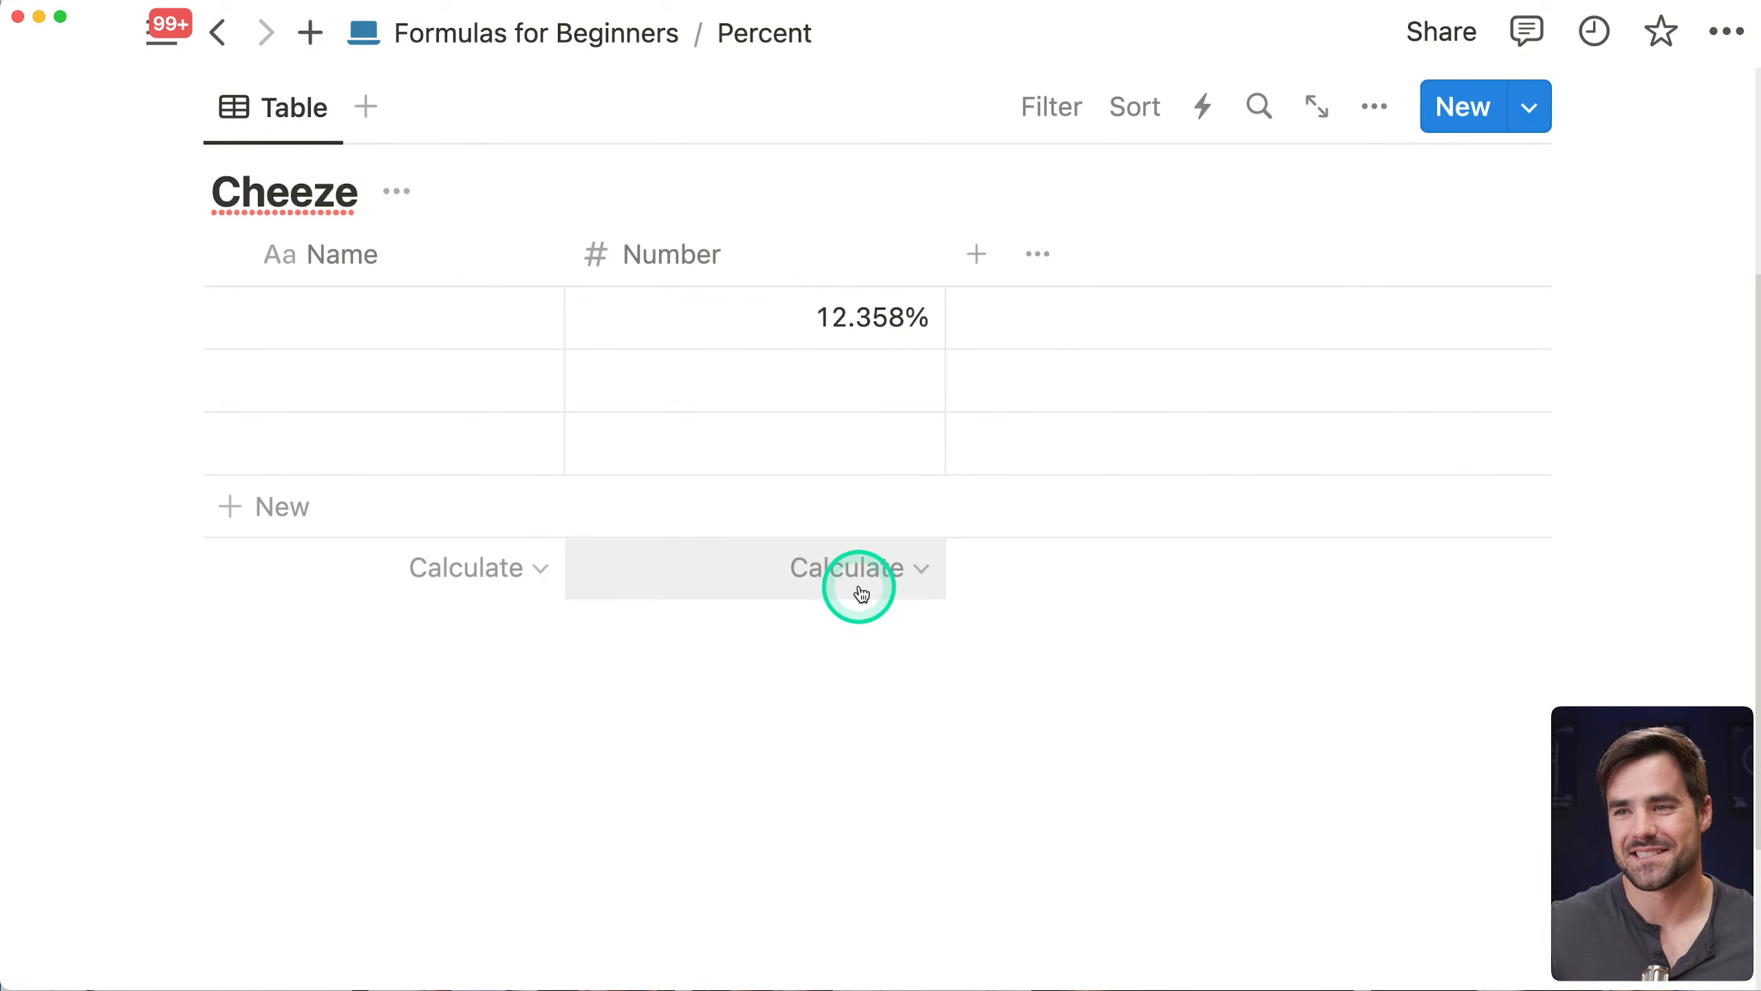
pyautogui.click(1214, 741)
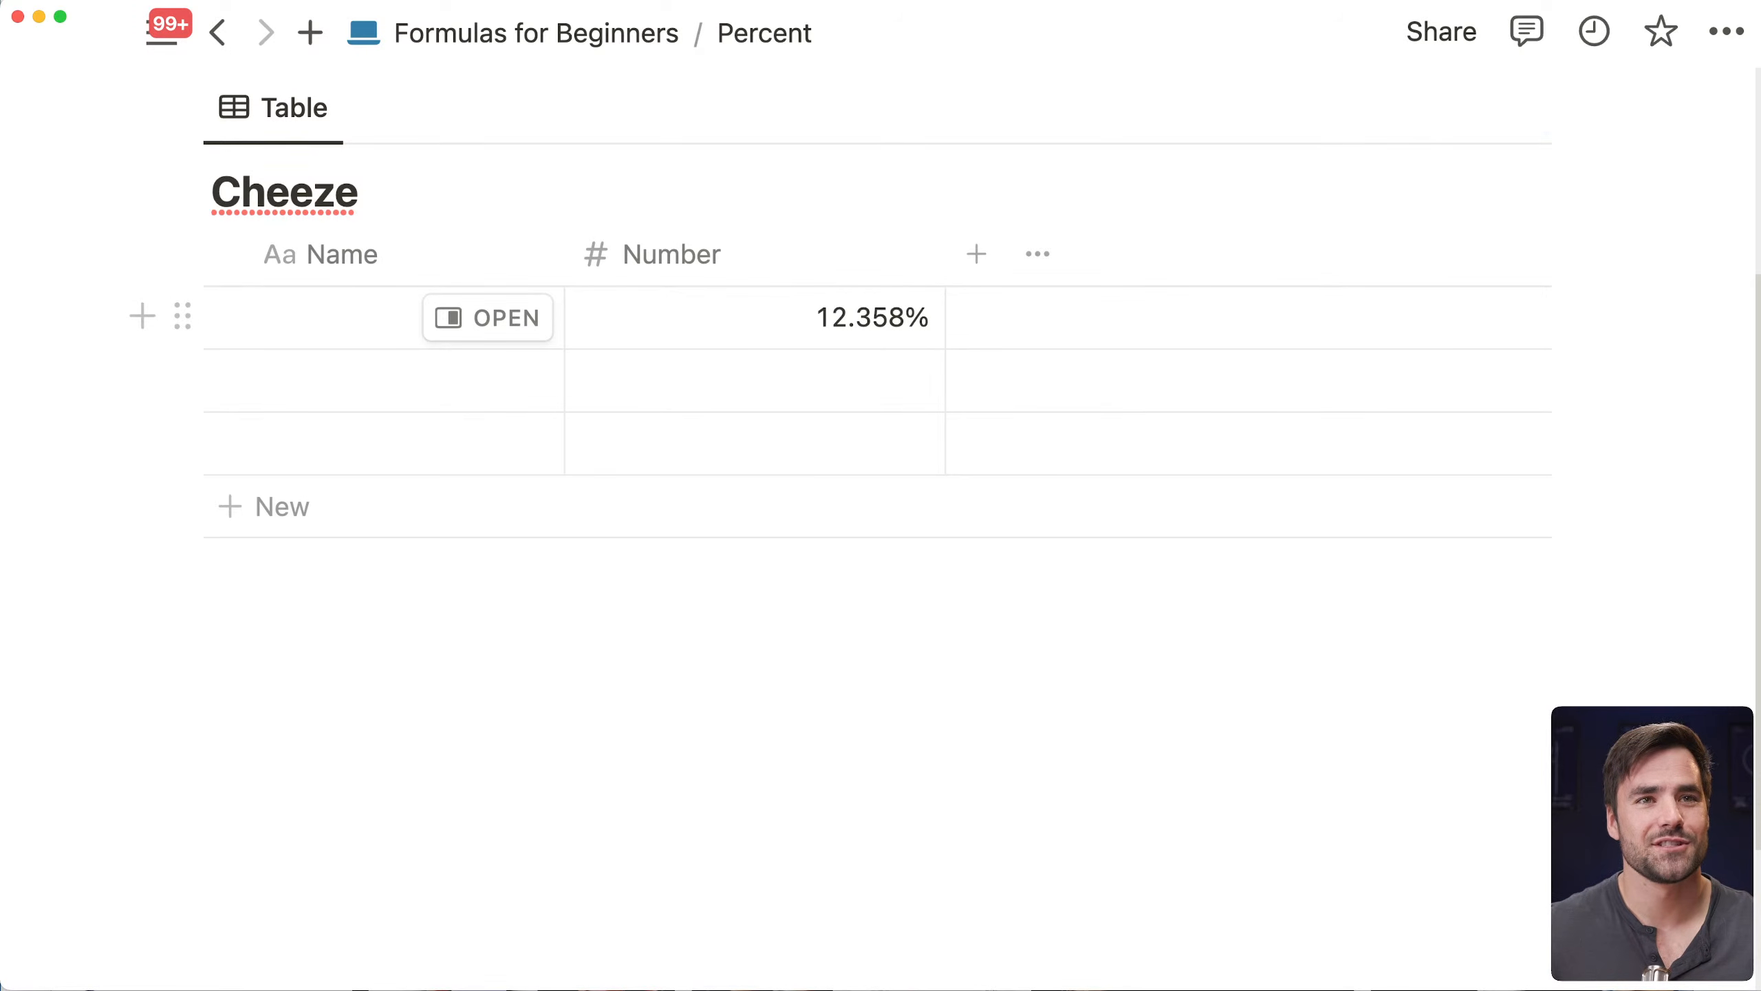
# Return to the Formulas for Beginners page and bring its Work and Reference lists into view
pyautogui.click(588, 29)
pyautogui.scroll(-5, 1506, 743)
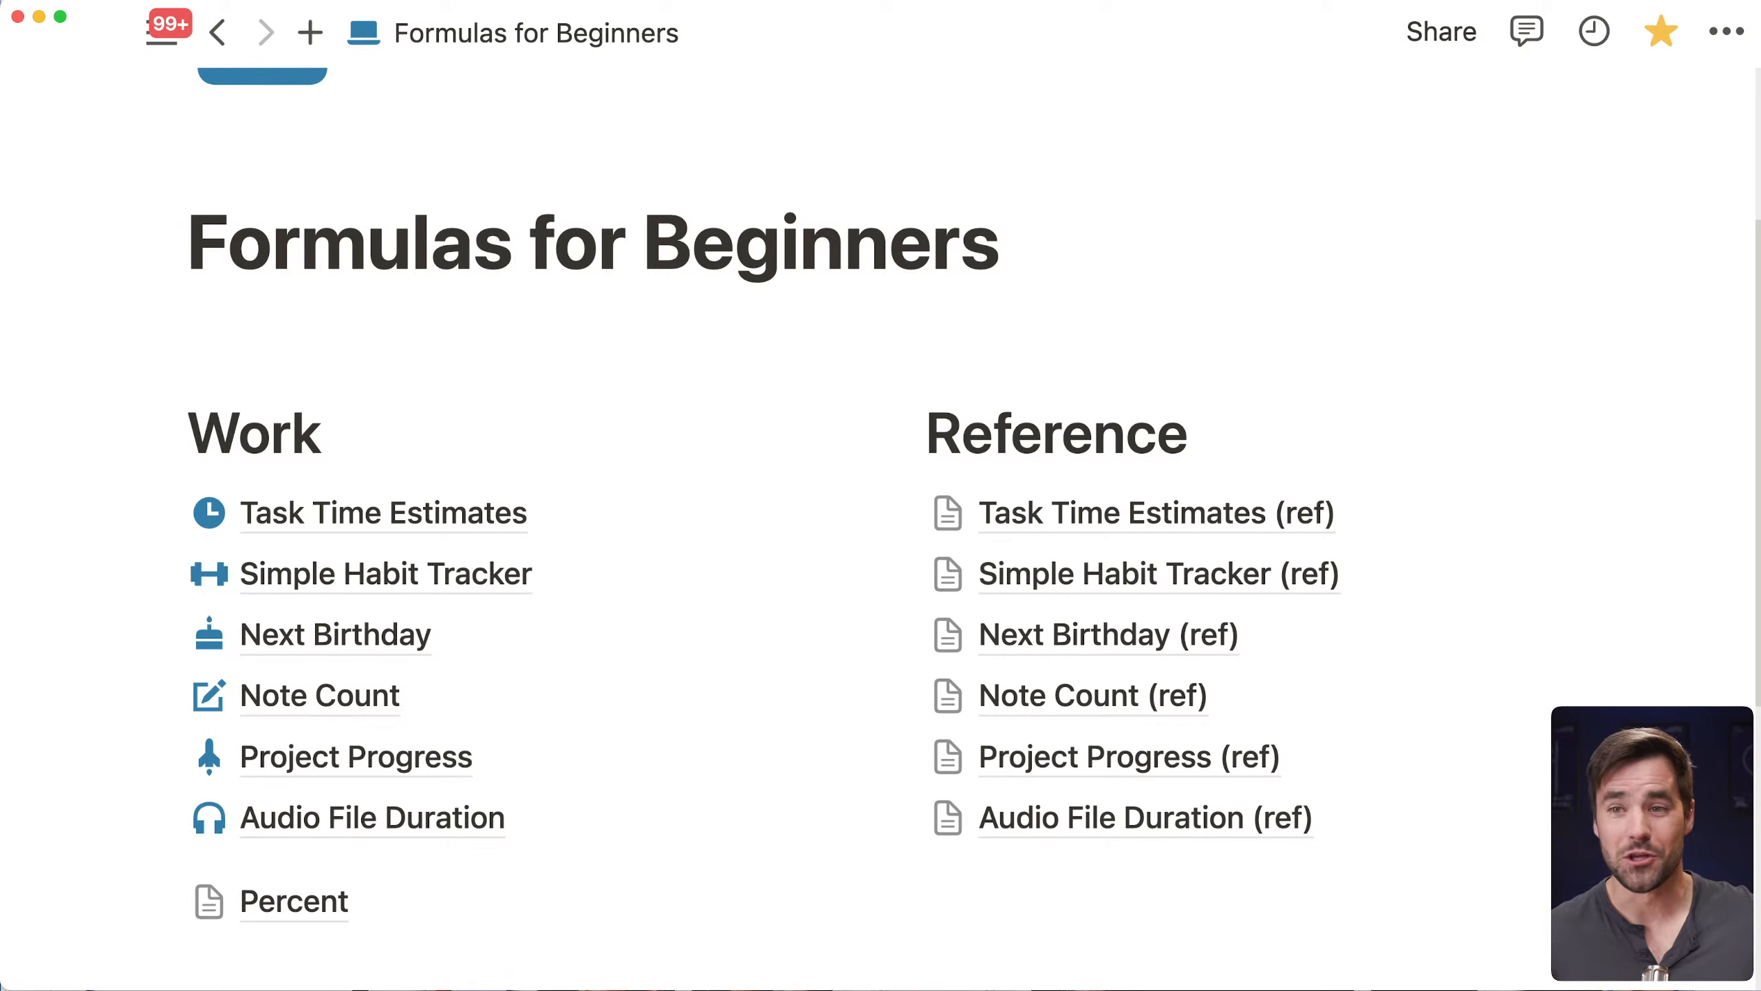
# Open the Next Birthday (ref) page and review the Contacts table's Birthday and Next Birthday columns
pyautogui.click(1092, 633)
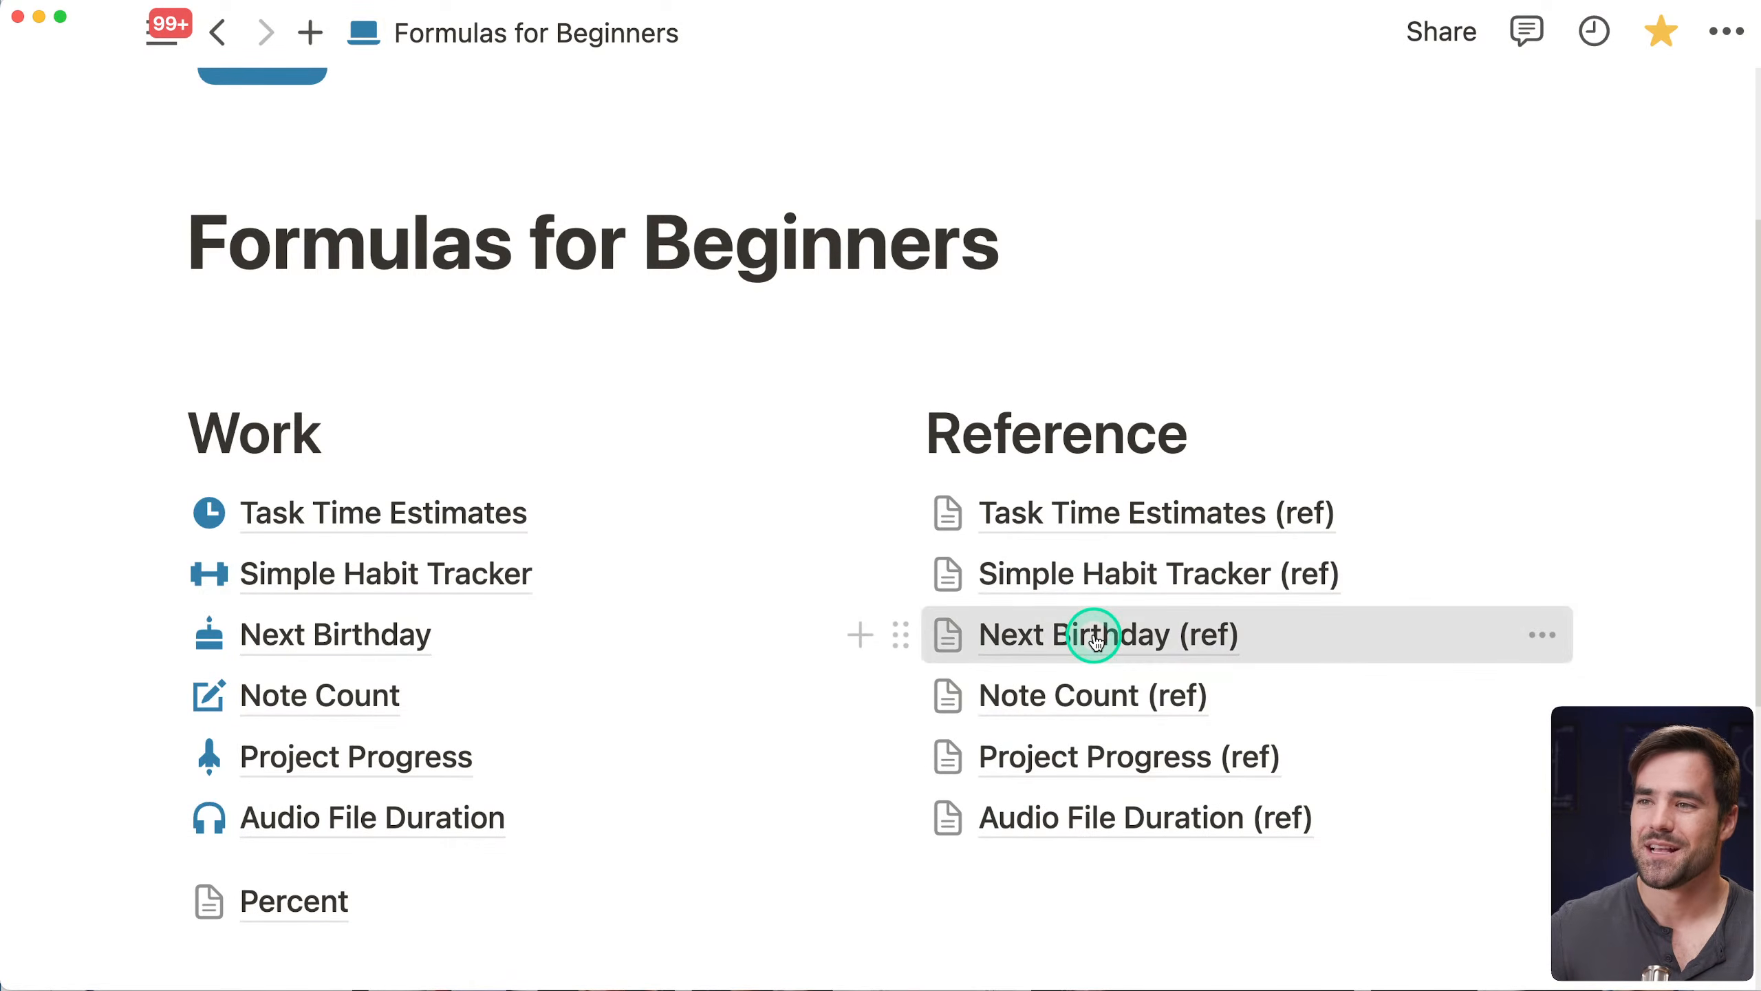
pyautogui.scroll(-5, 1612, 448)
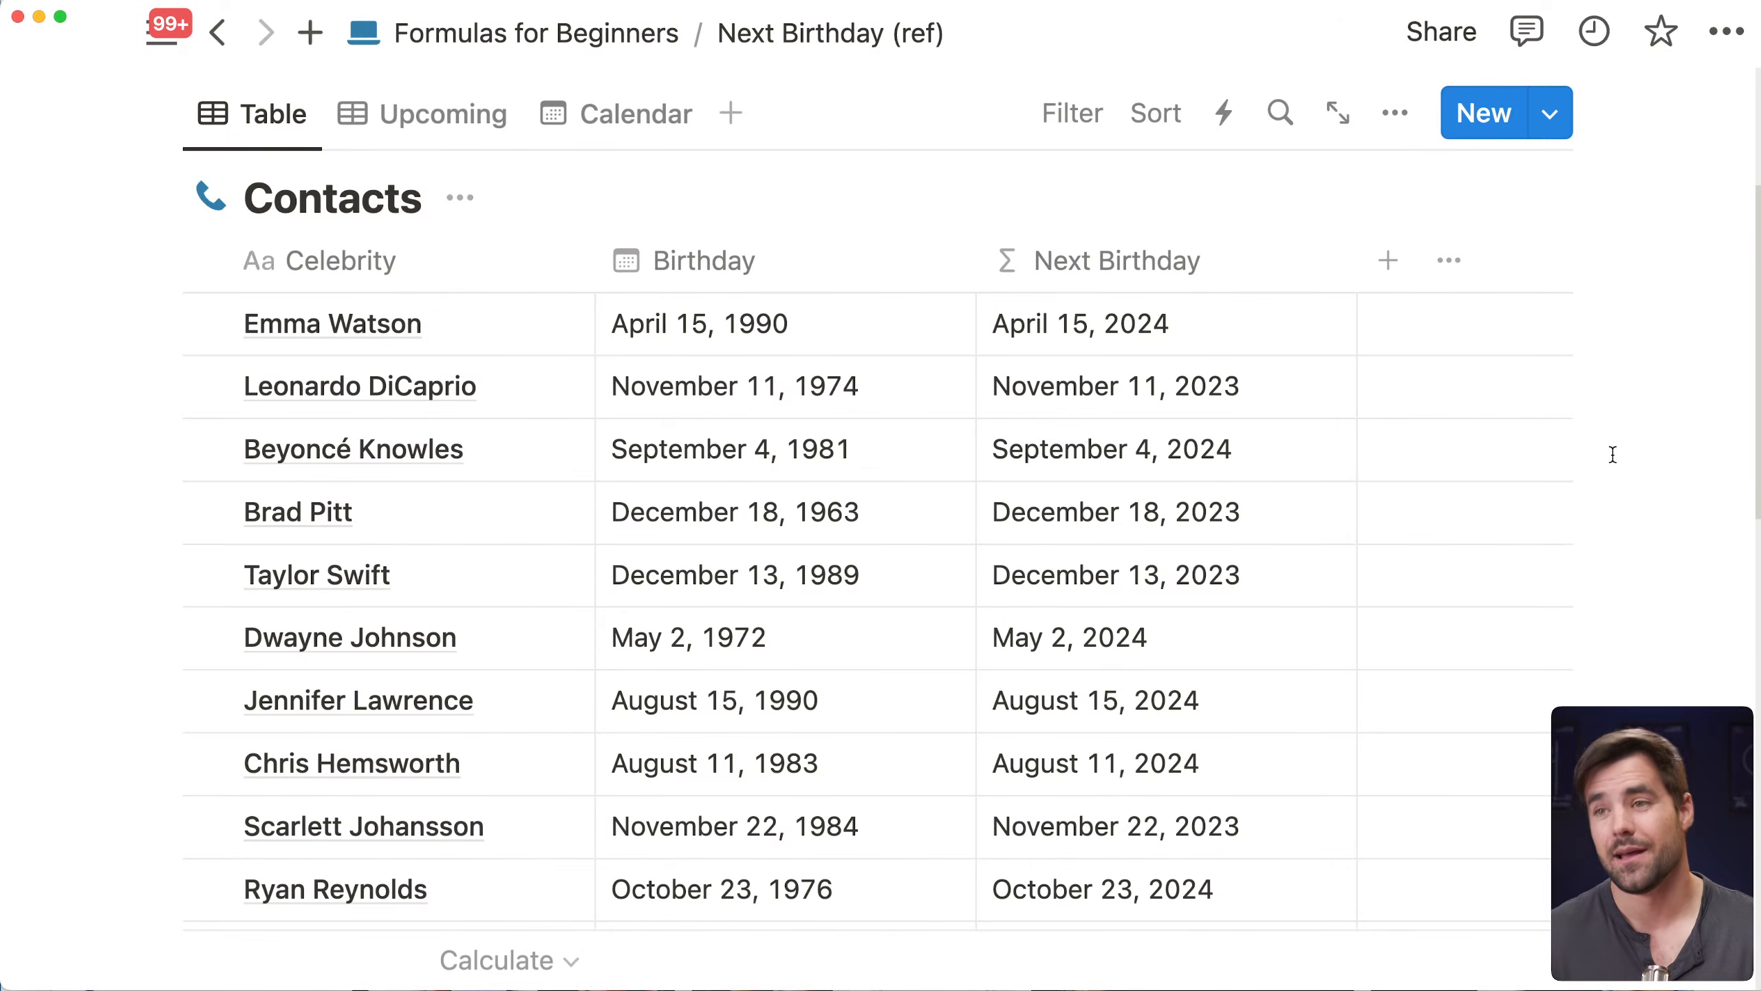
pyautogui.scroll(-6, 614, 447)
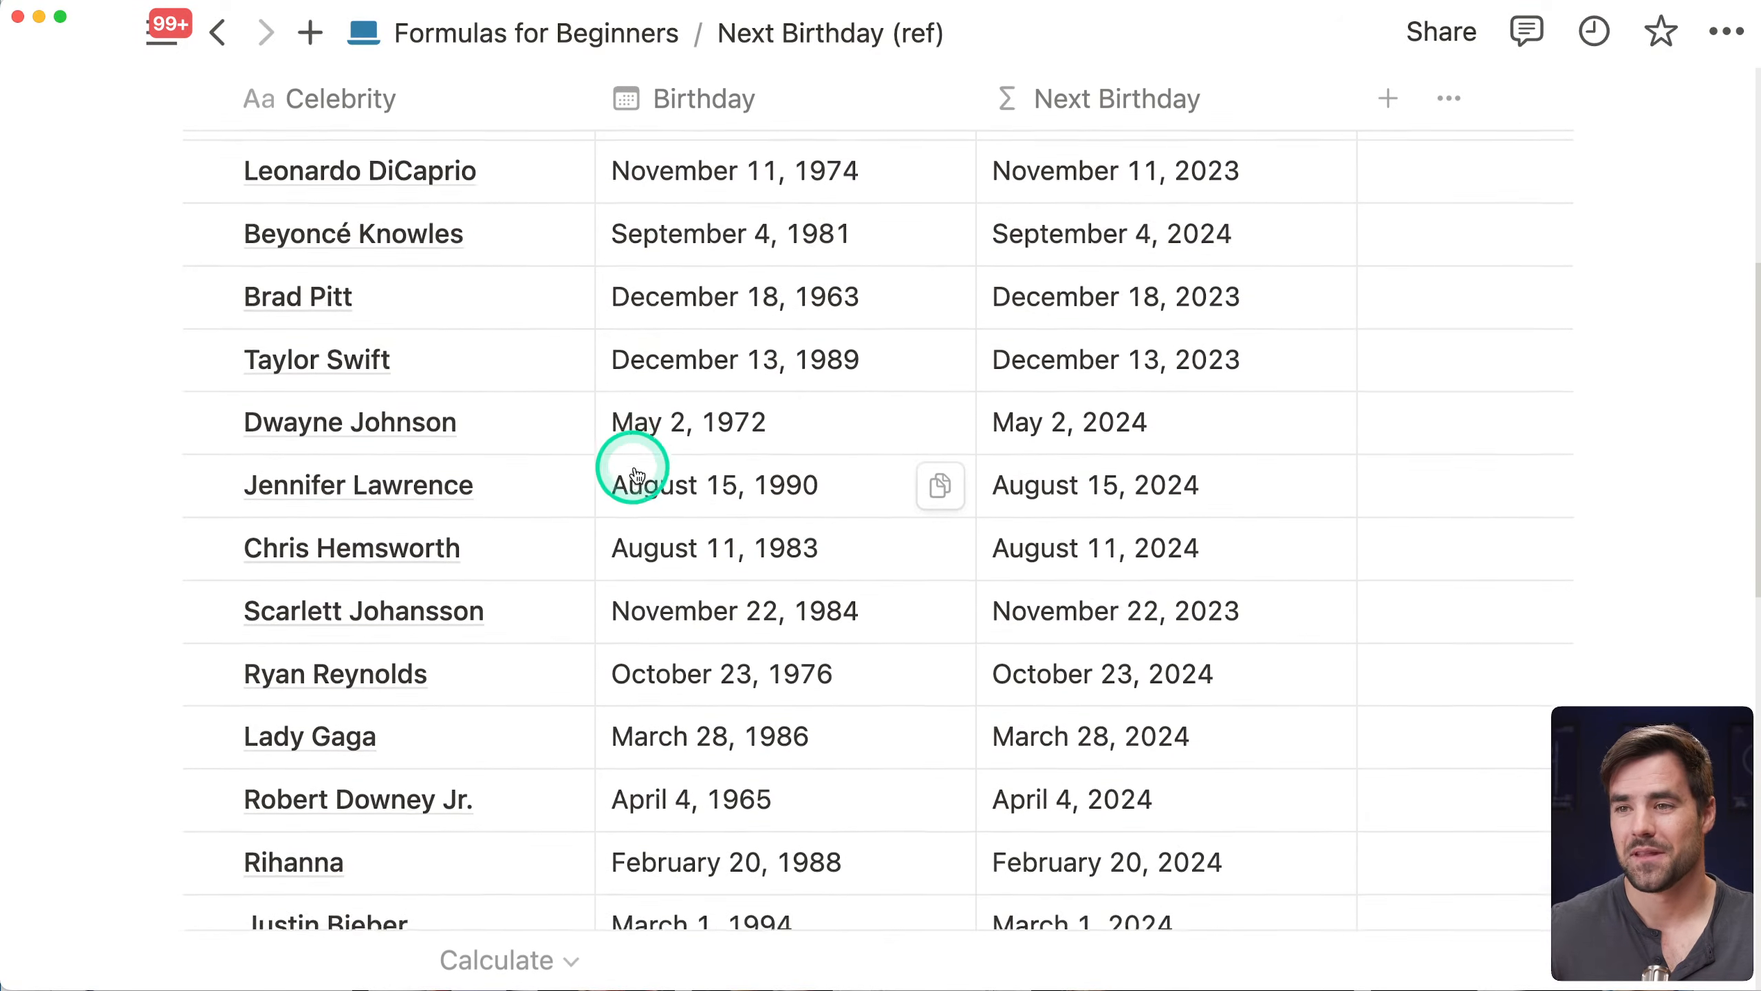
pyautogui.scroll(-5, 693, 513)
pyautogui.scroll(7, 750, 541)
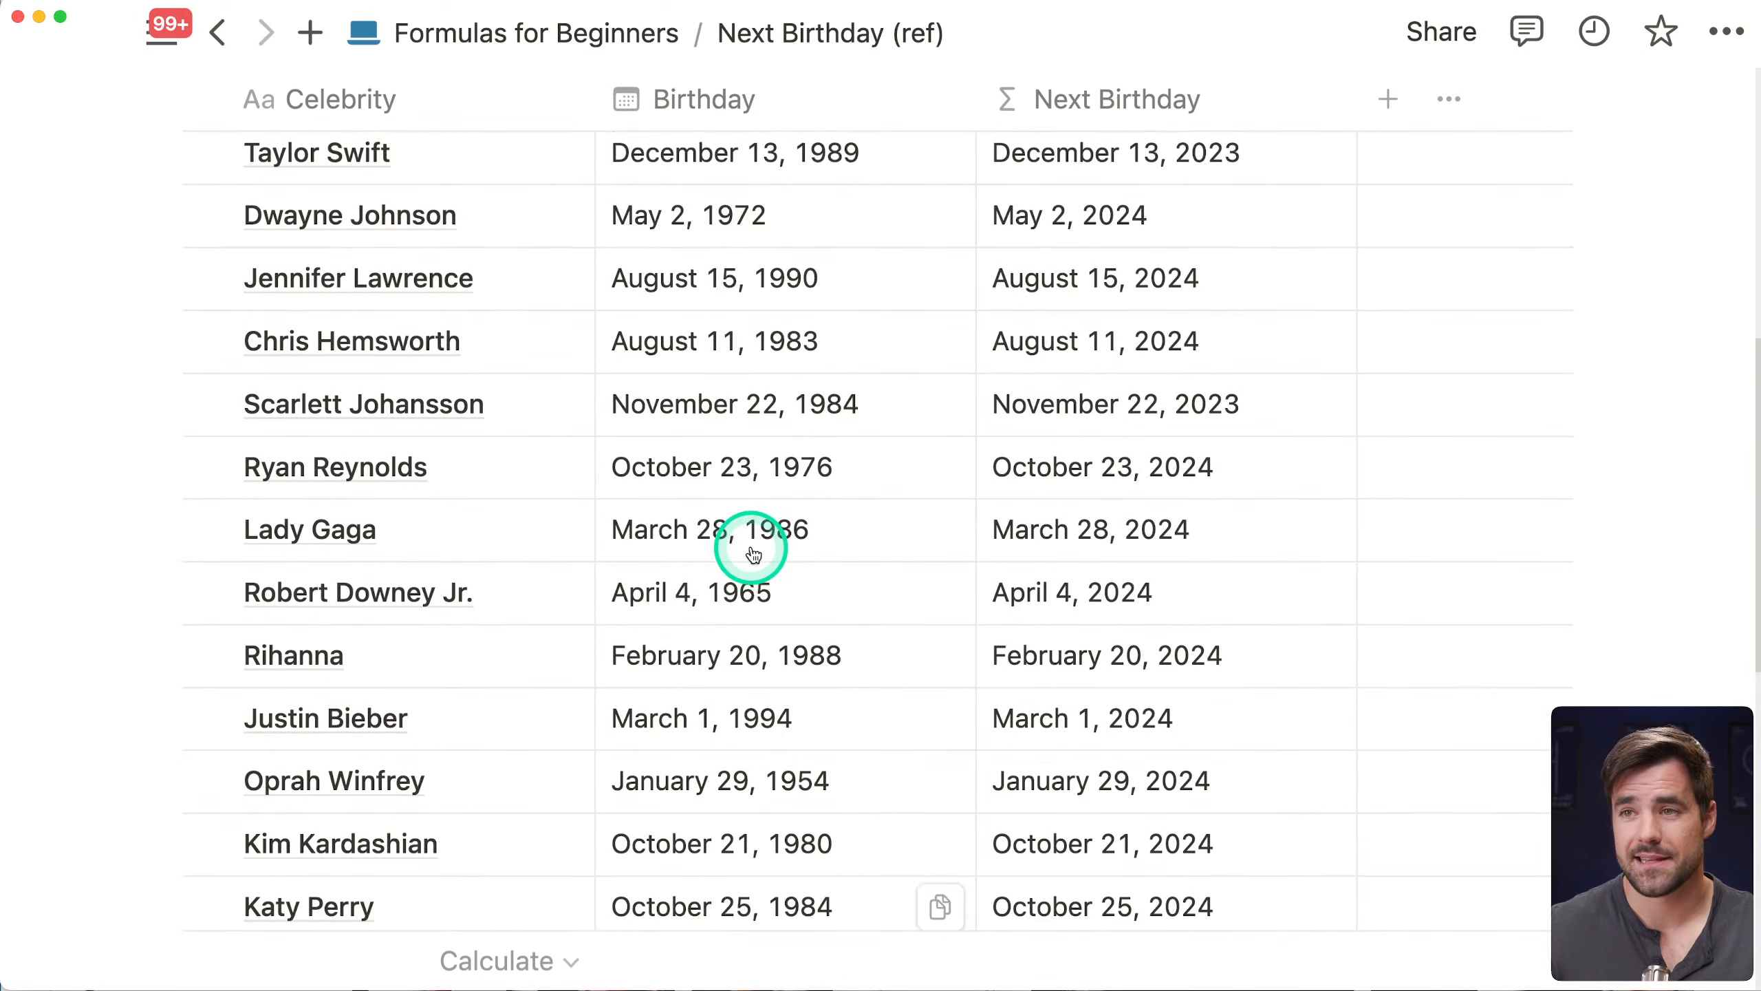
pyautogui.scroll(3, 753, 553)
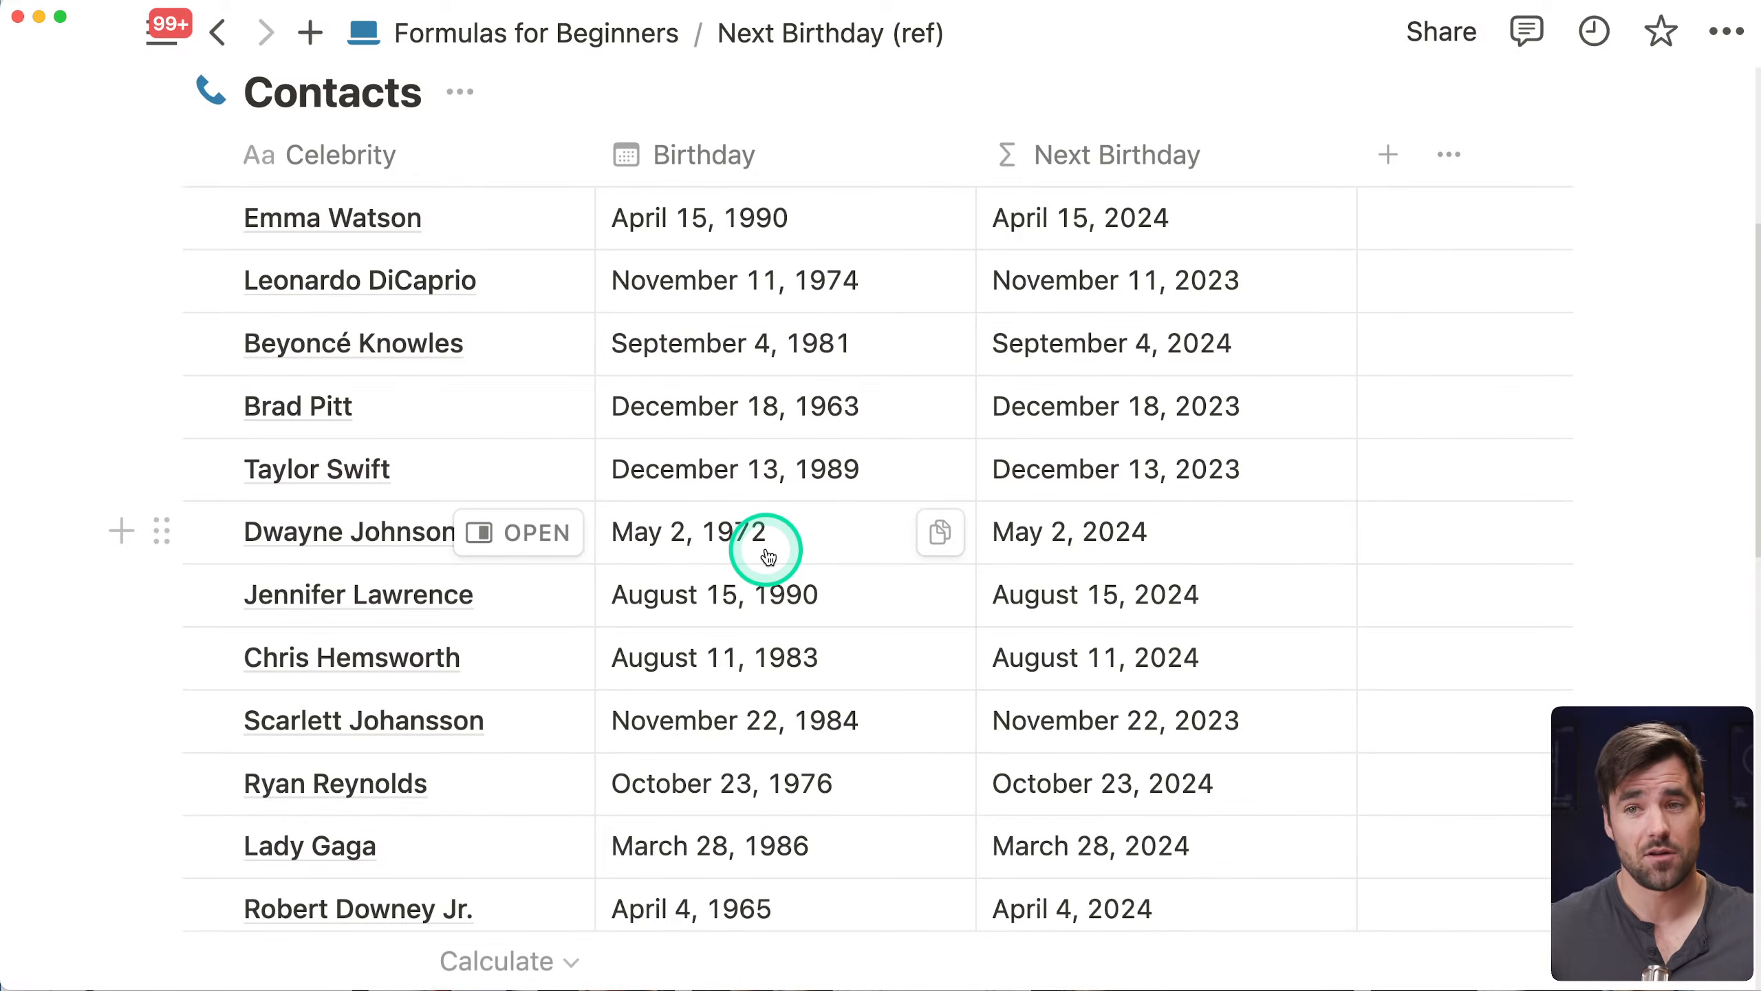
pyautogui.scroll(-2, 769, 556)
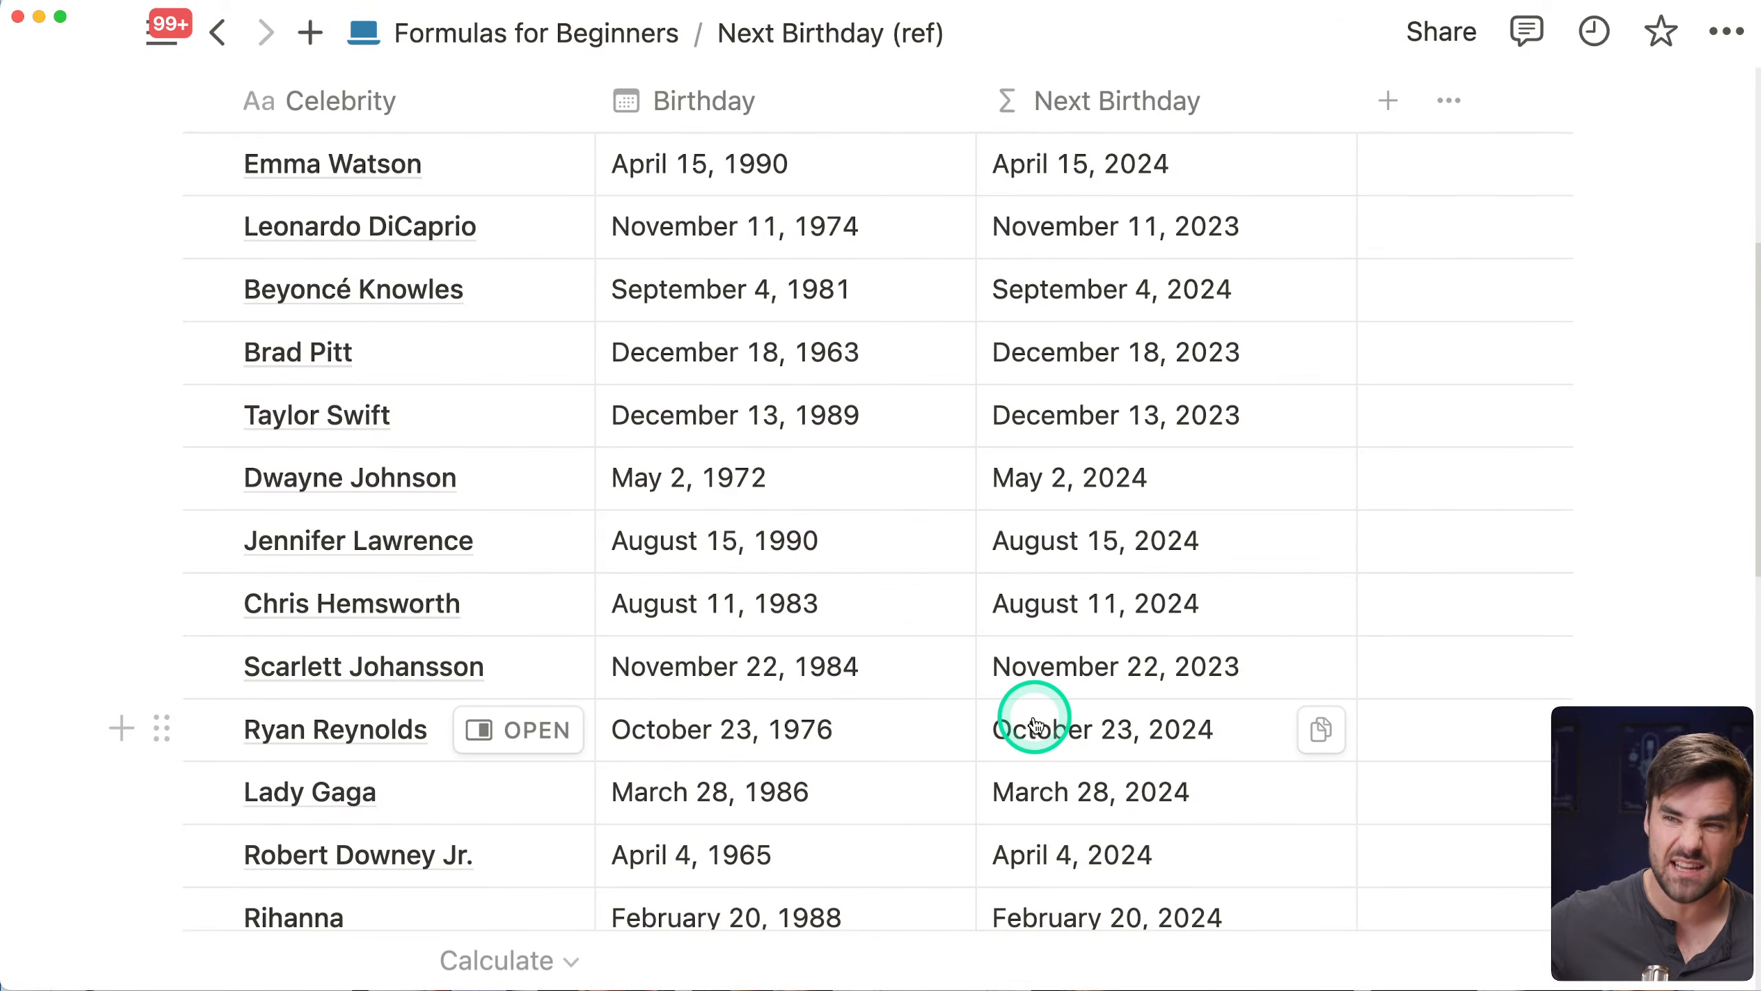
pyautogui.scroll(2, 1033, 726)
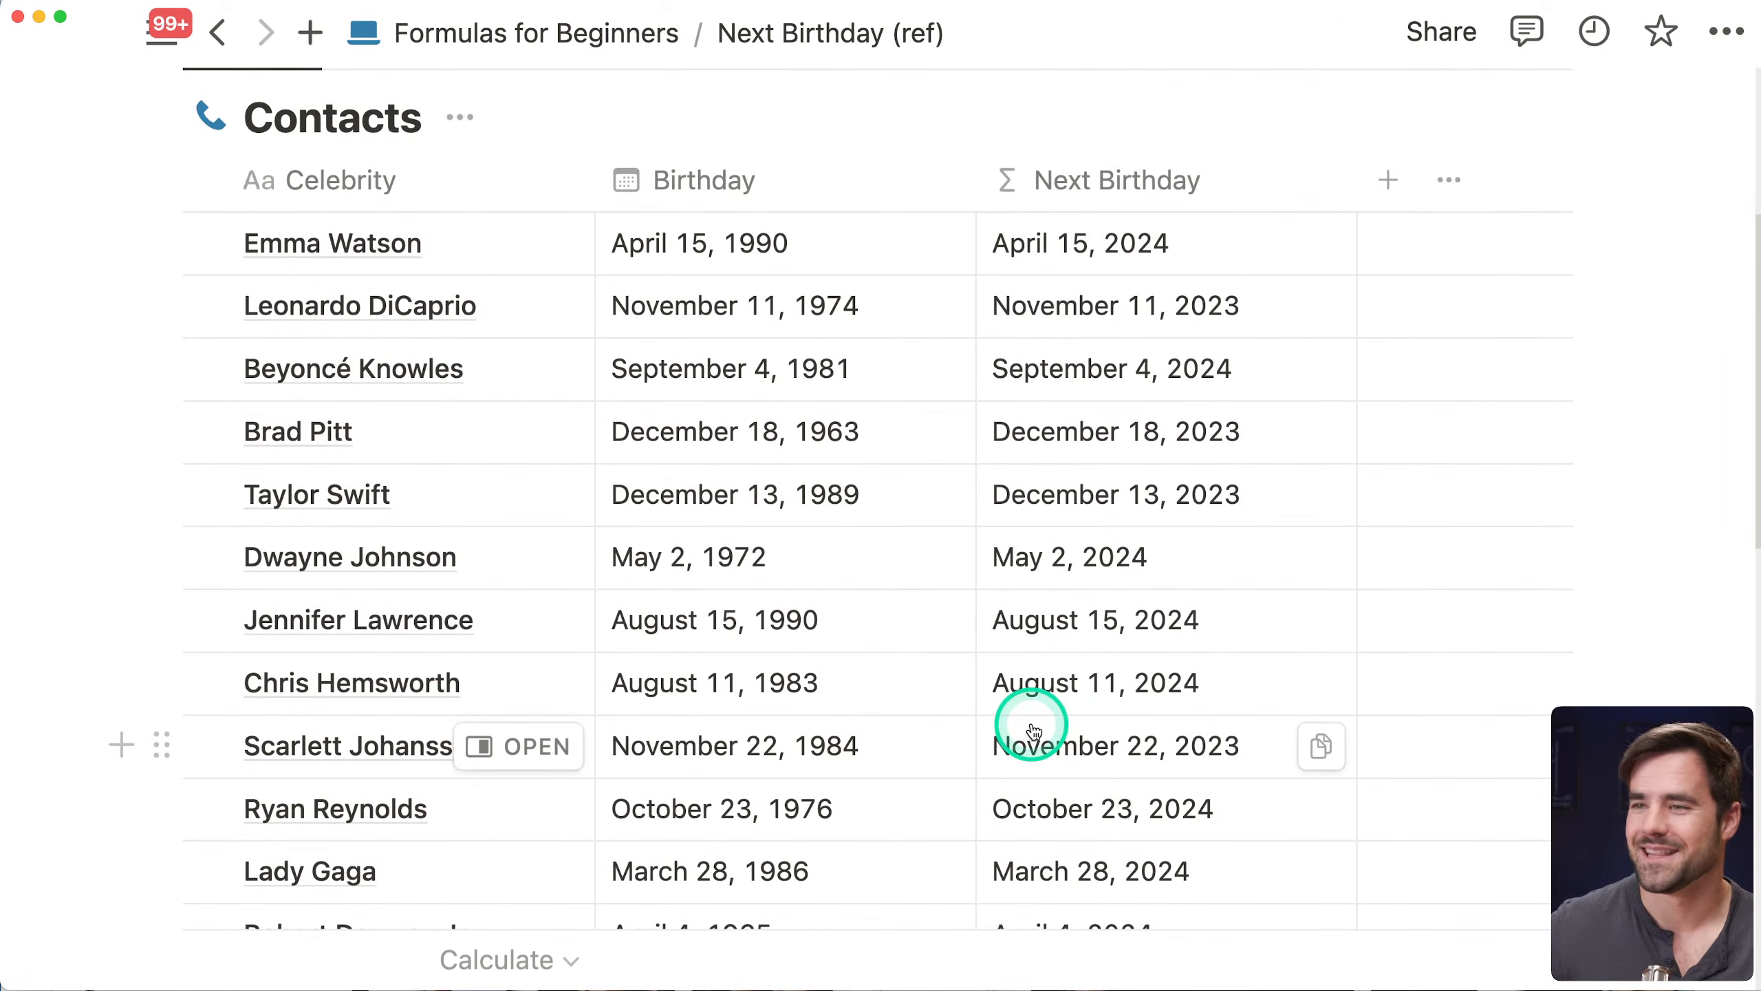
pyautogui.scroll(3, 1066, 736)
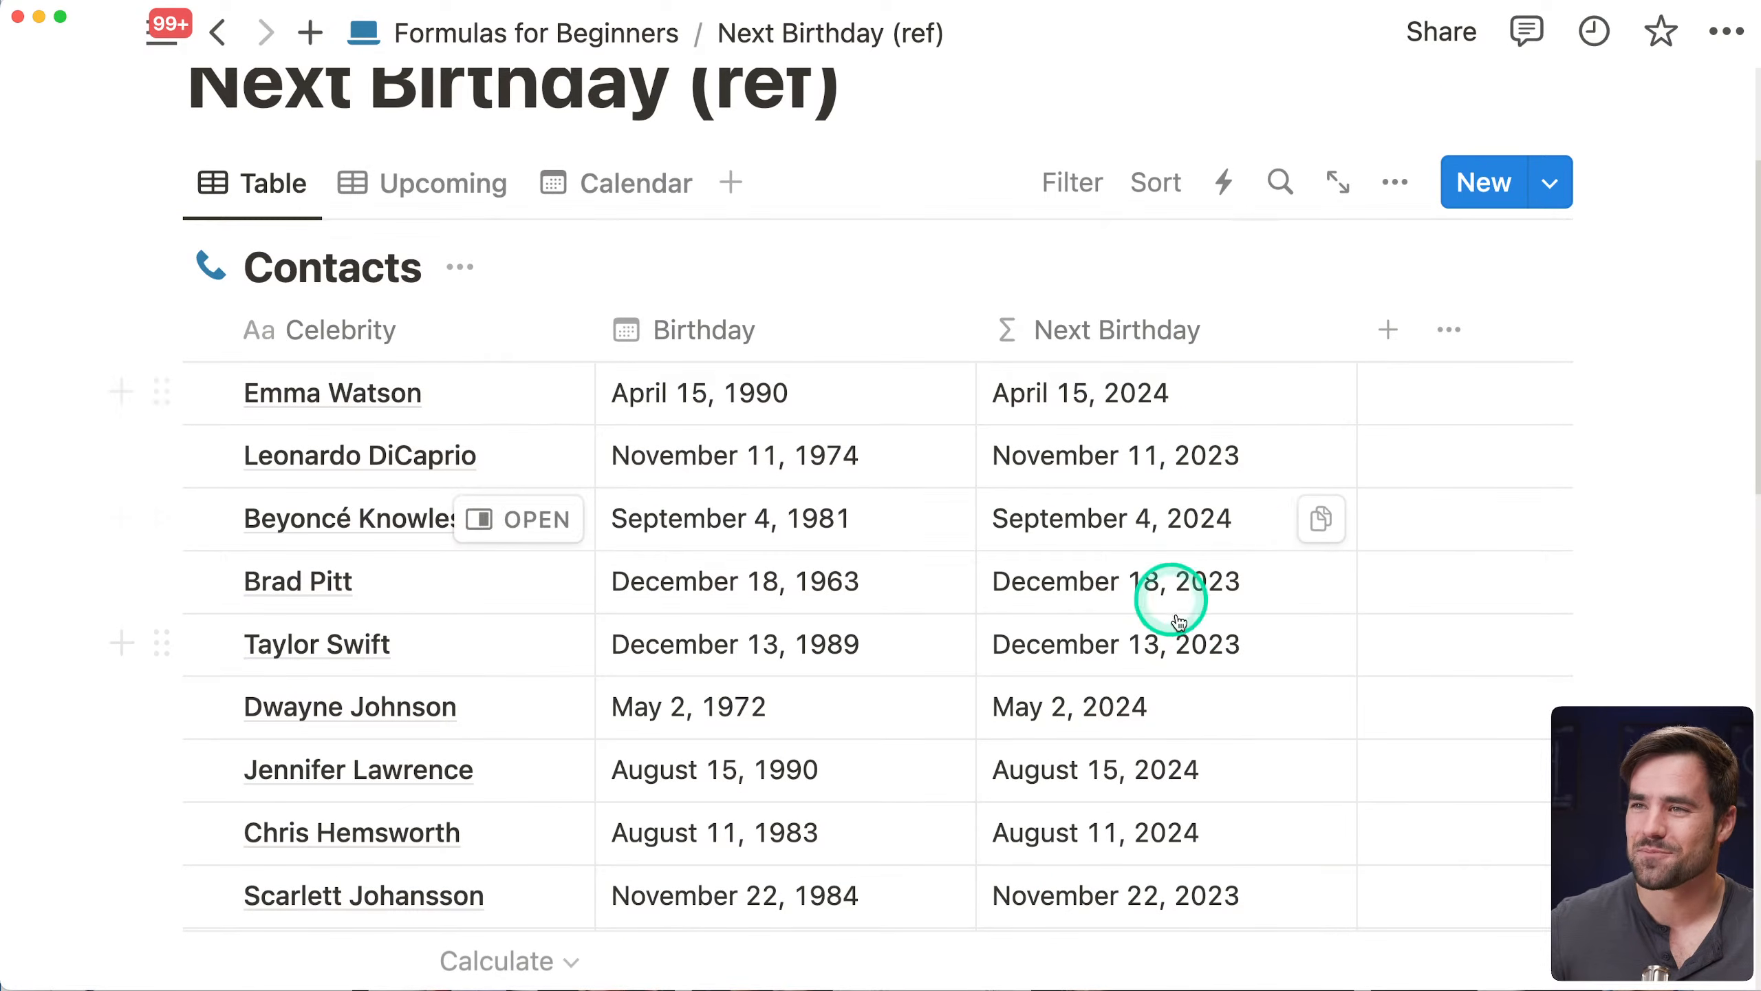
pyautogui.scroll(-3, 1164, 579)
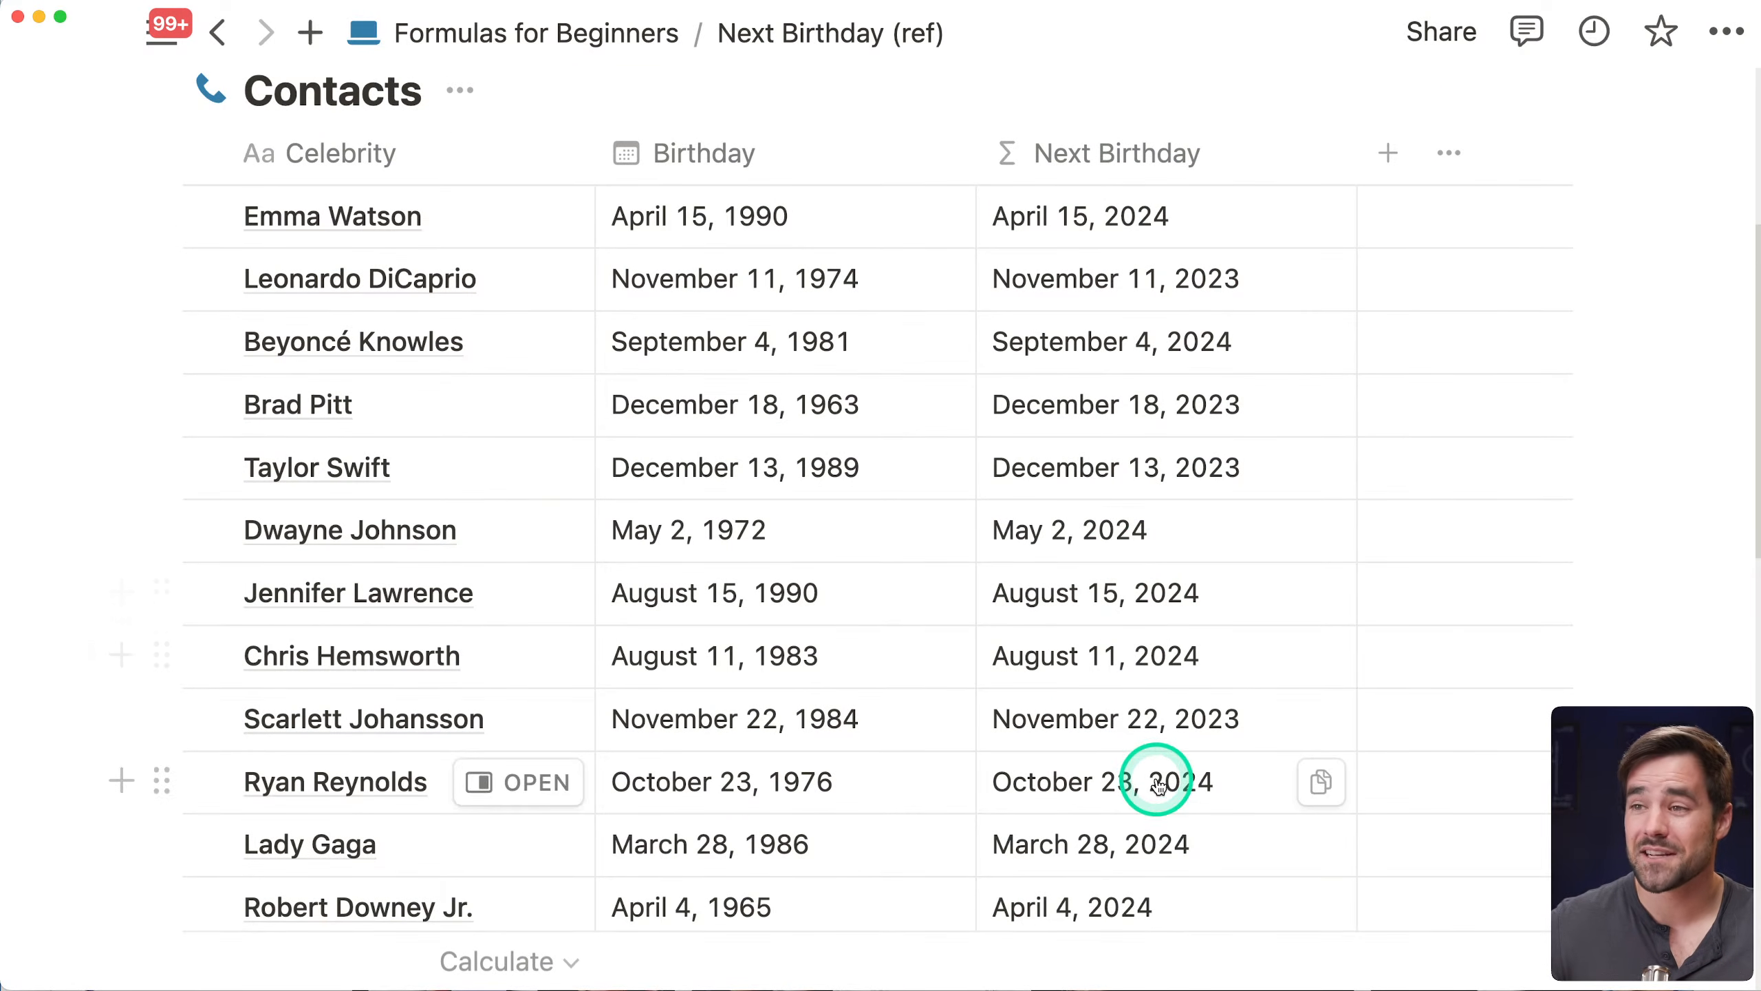
# Show the reference Contacts database as a calendar and look through the birthdays in November 2023
pyautogui.scroll(3, 1026, 680)
pyautogui.click(620, 158)
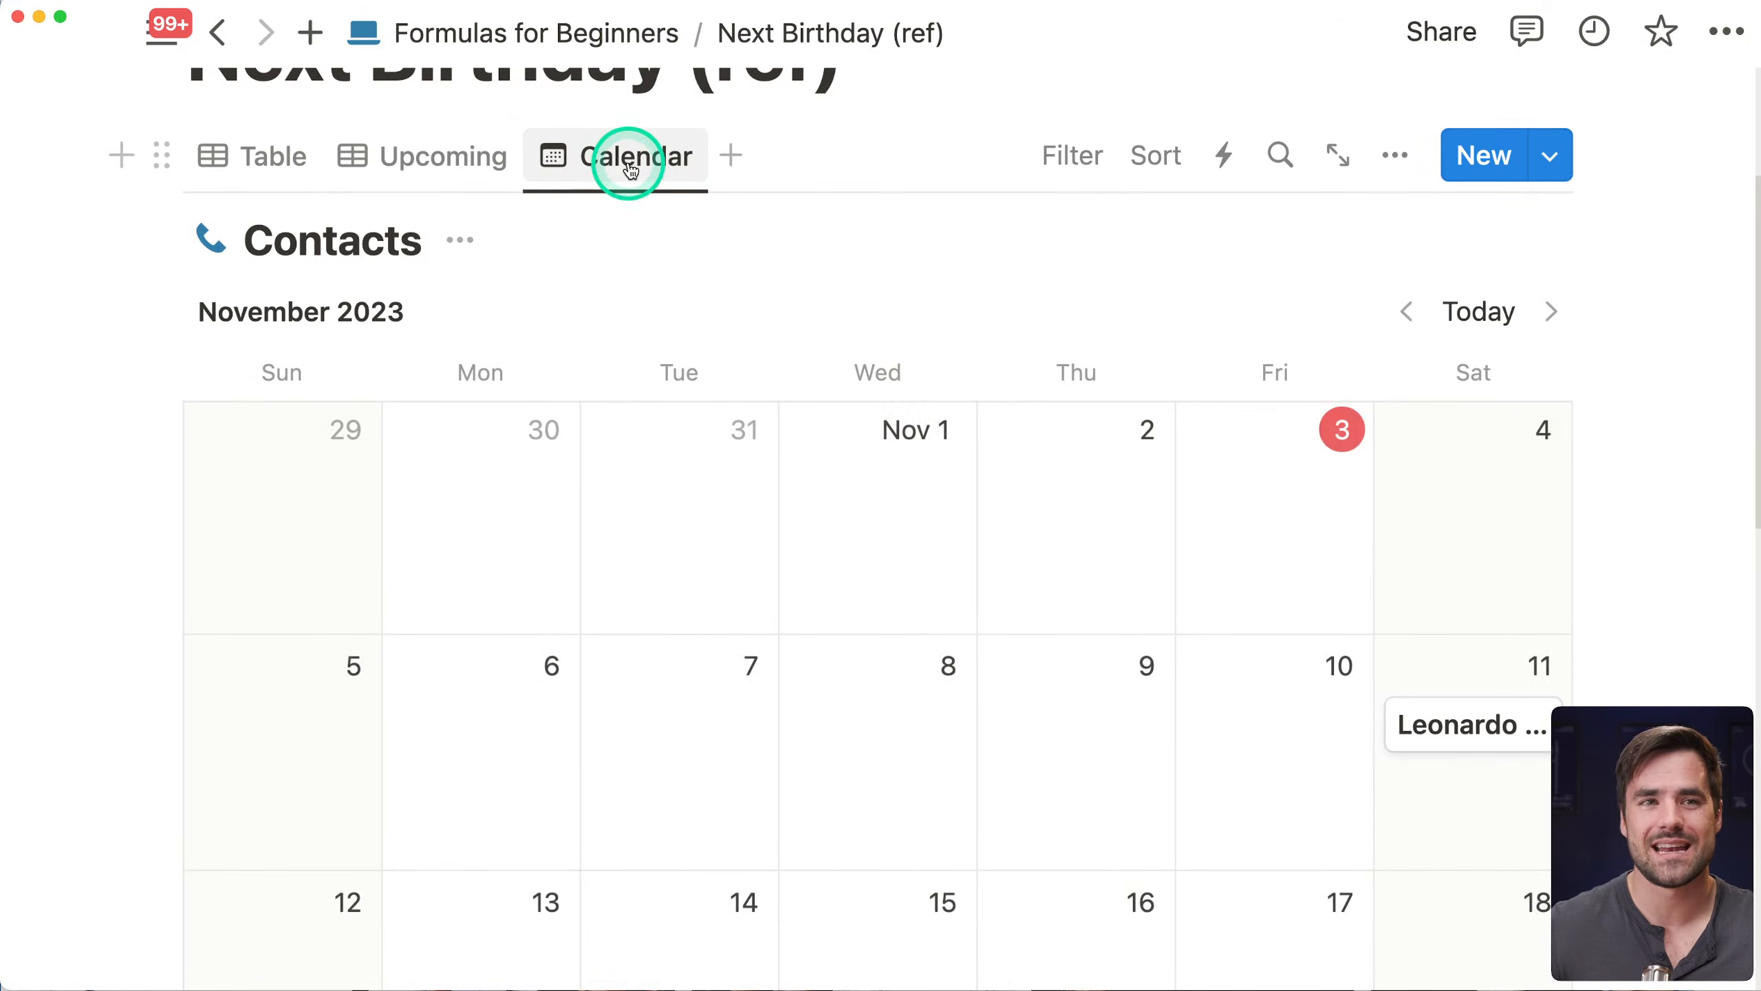
pyautogui.scroll(-3, 916, 549)
pyautogui.scroll(-5, 1321, 420)
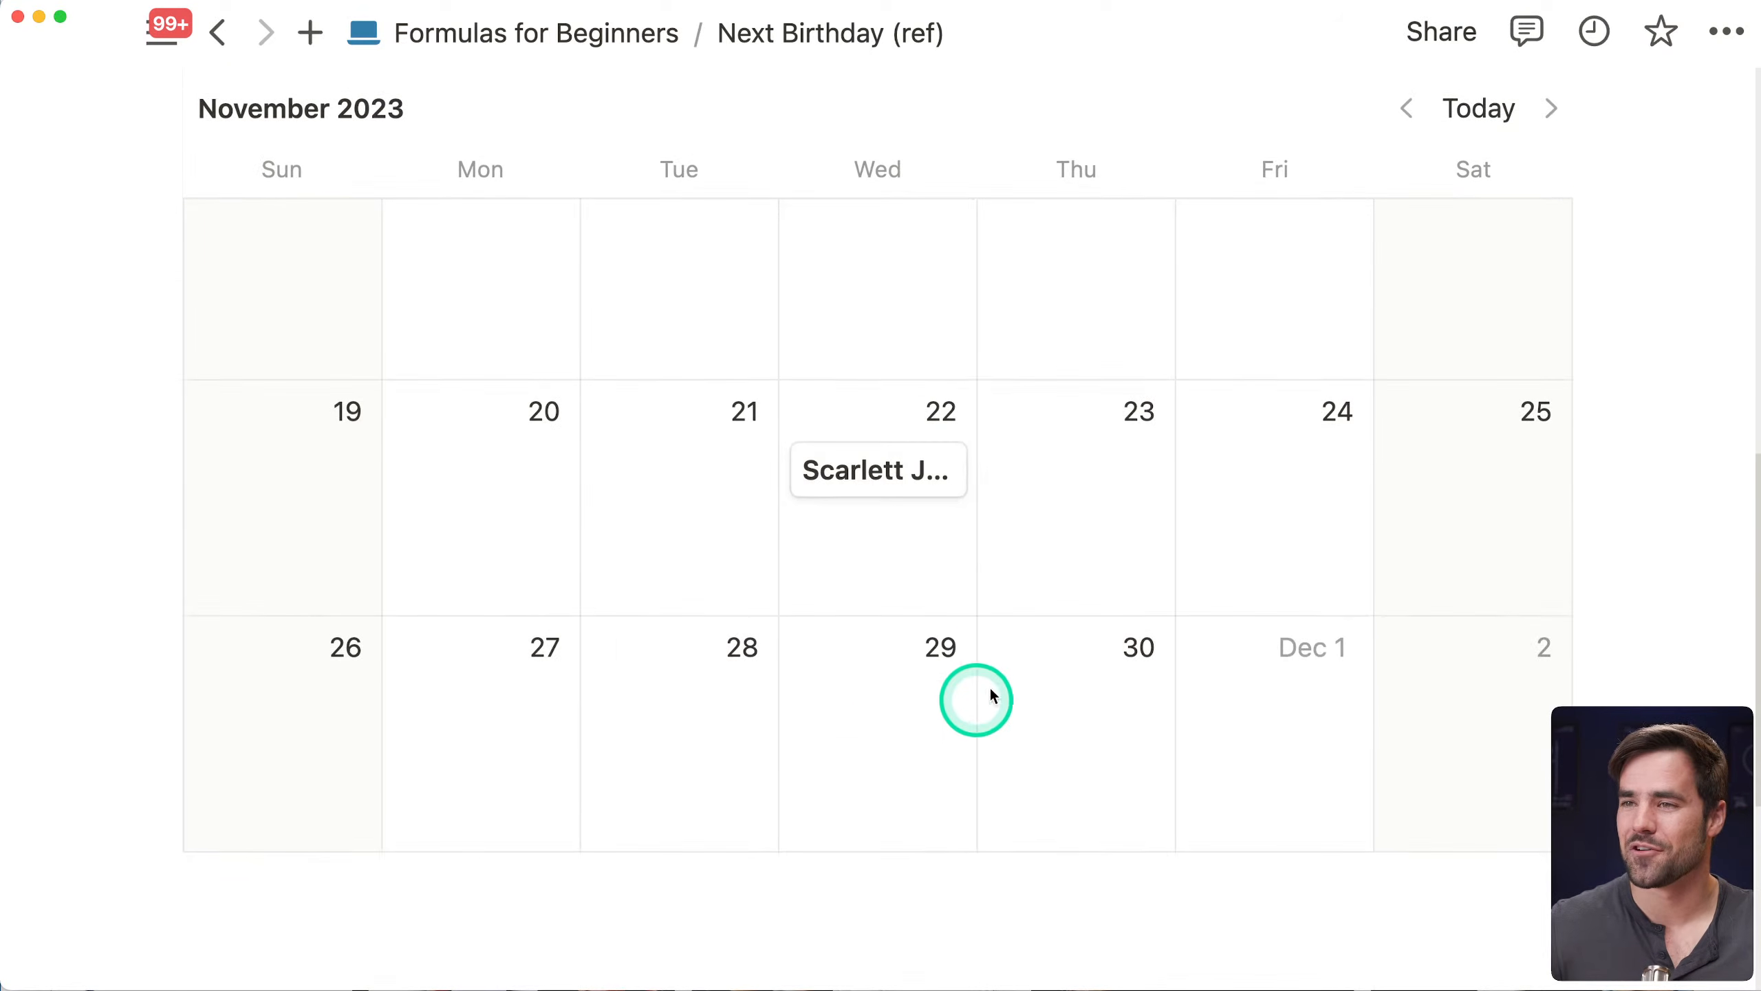
pyautogui.scroll(5, 991, 697)
pyautogui.scroll(3, 1176, 638)
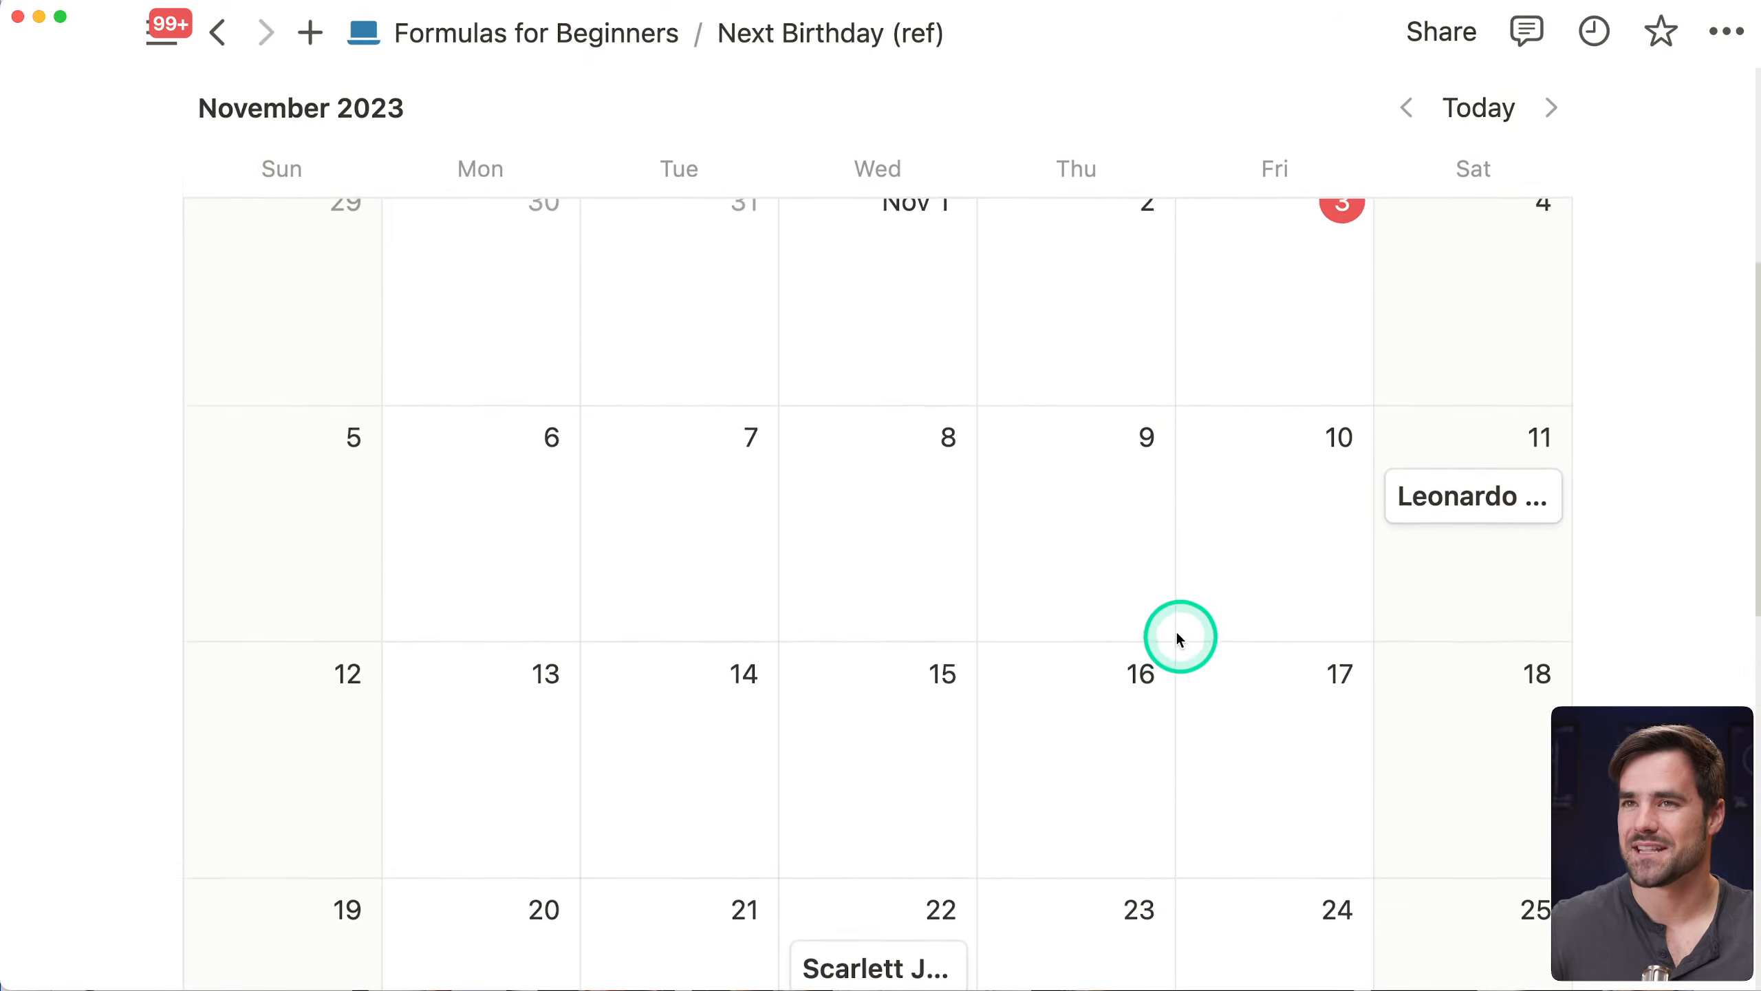
# Return to Formulas for Beginners and open the Next Birthday work page at its Contacts table
pyautogui.click(562, 42)
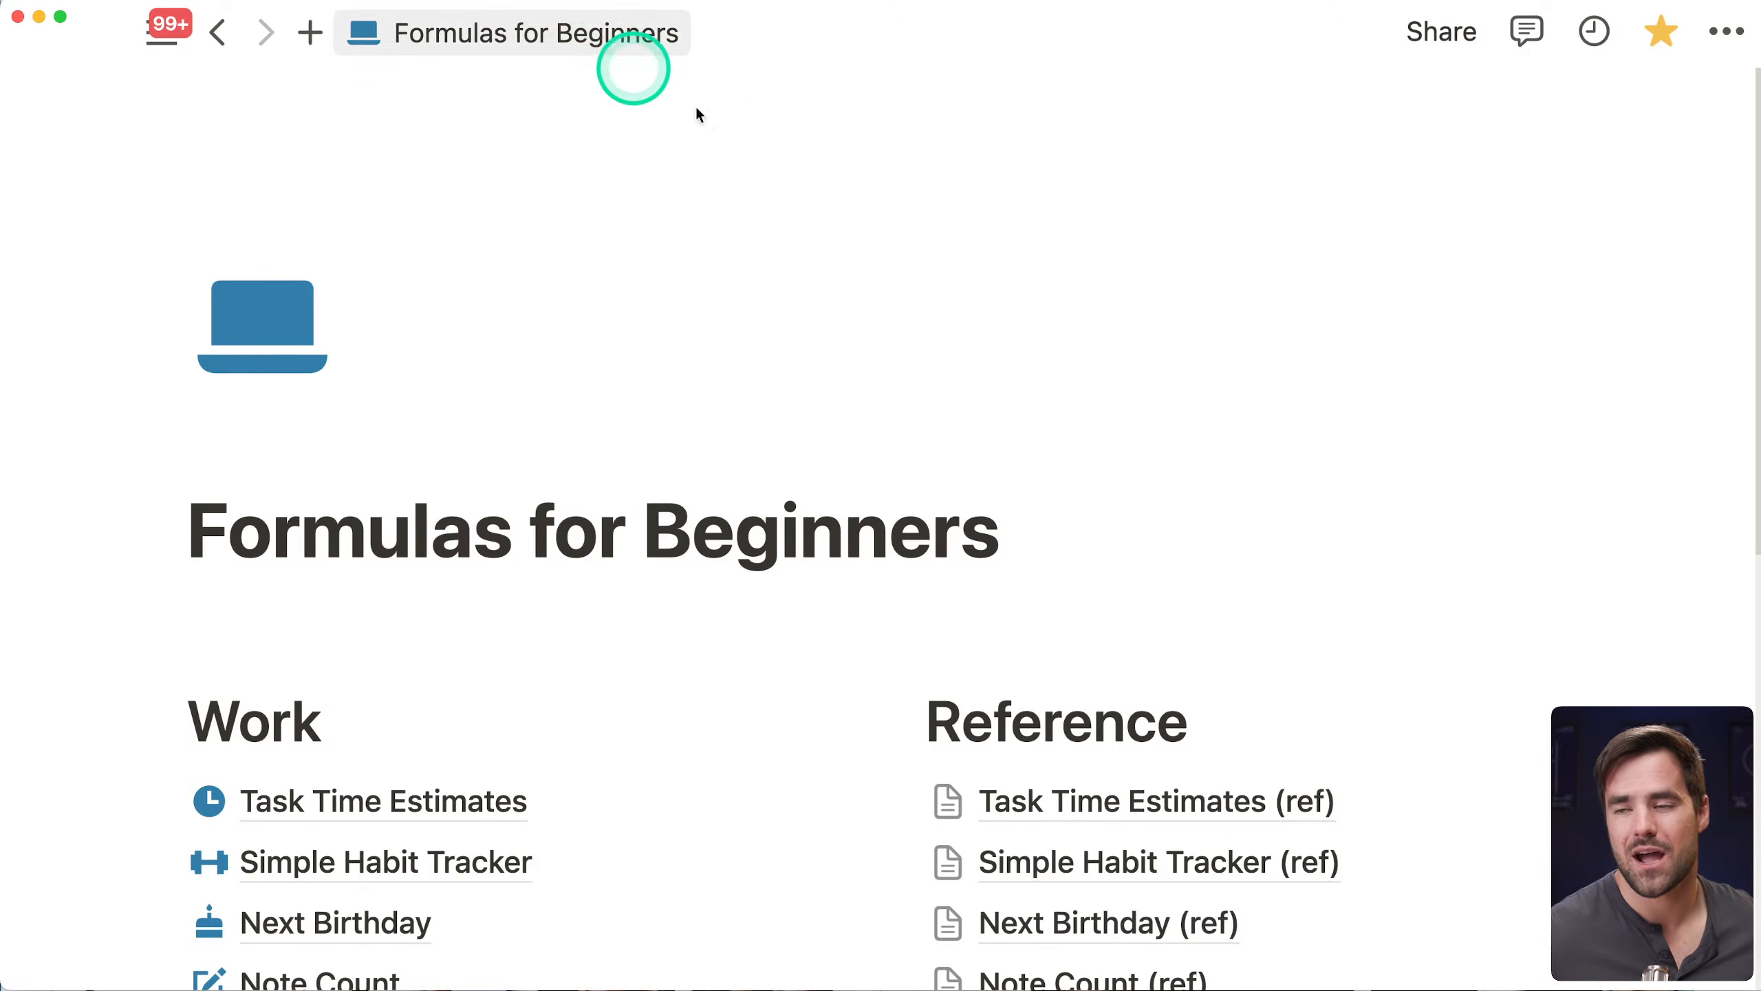
pyautogui.scroll(-5, 1245, 432)
pyautogui.scroll(-1, 1263, 402)
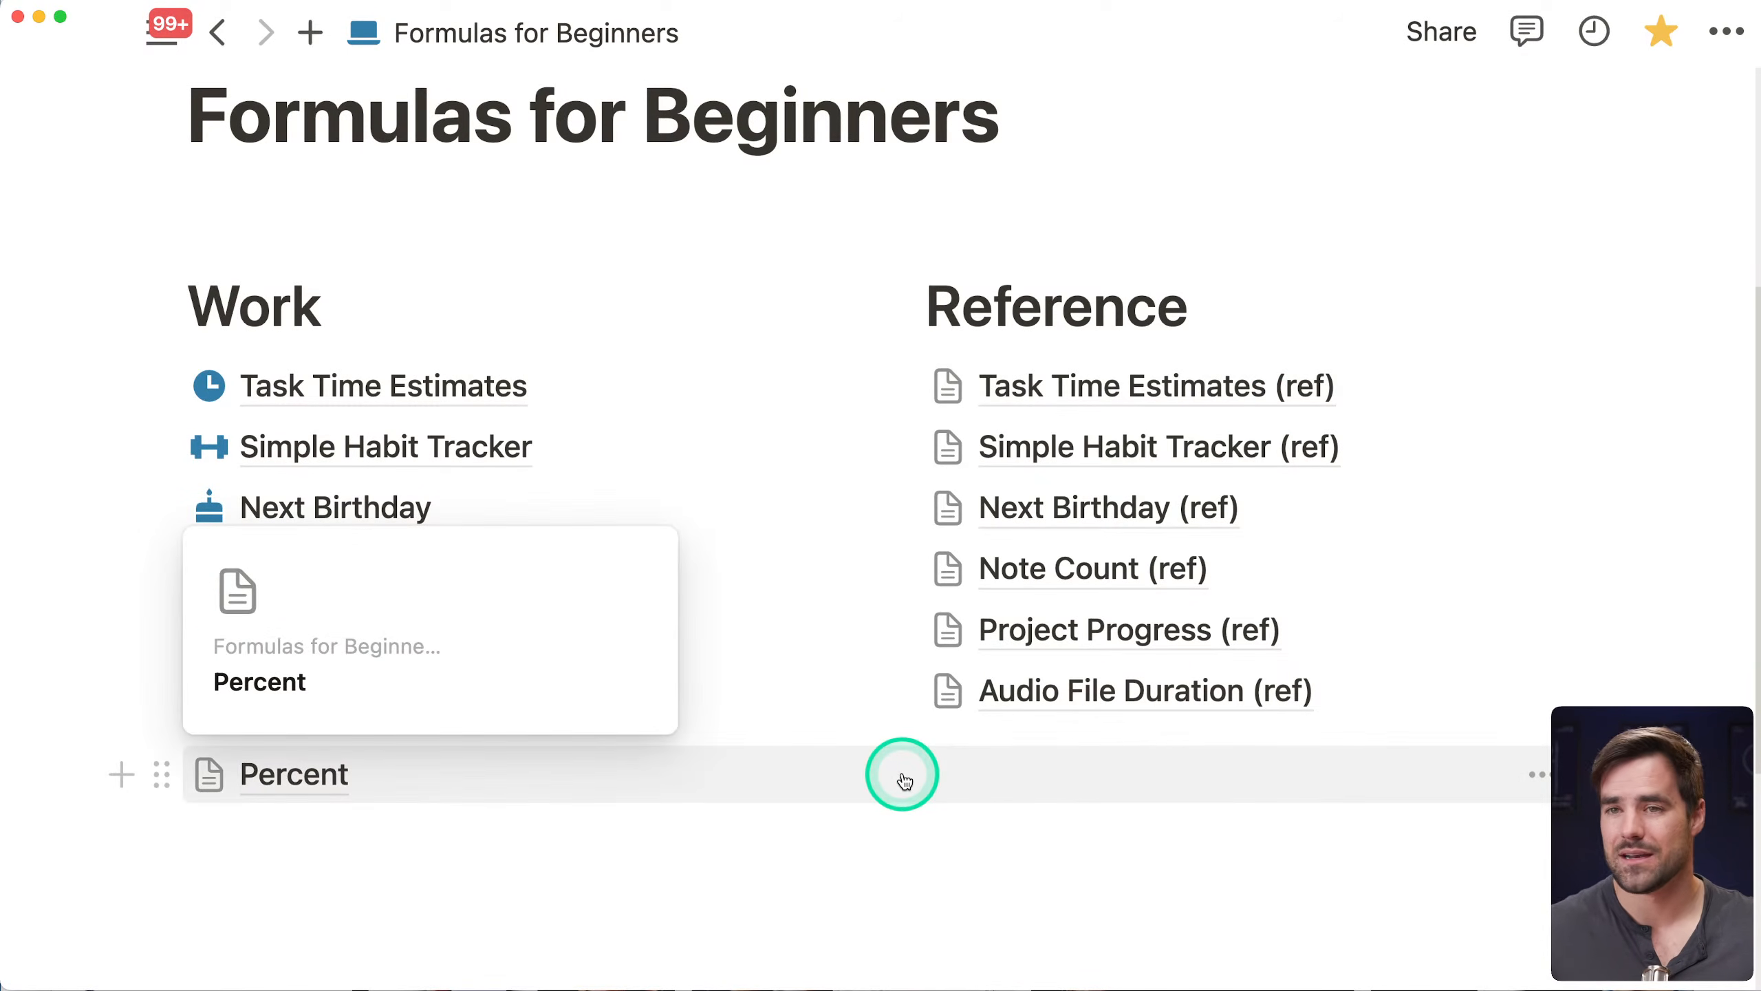
pyautogui.click(298, 507)
pyautogui.scroll(-6, 1468, 681)
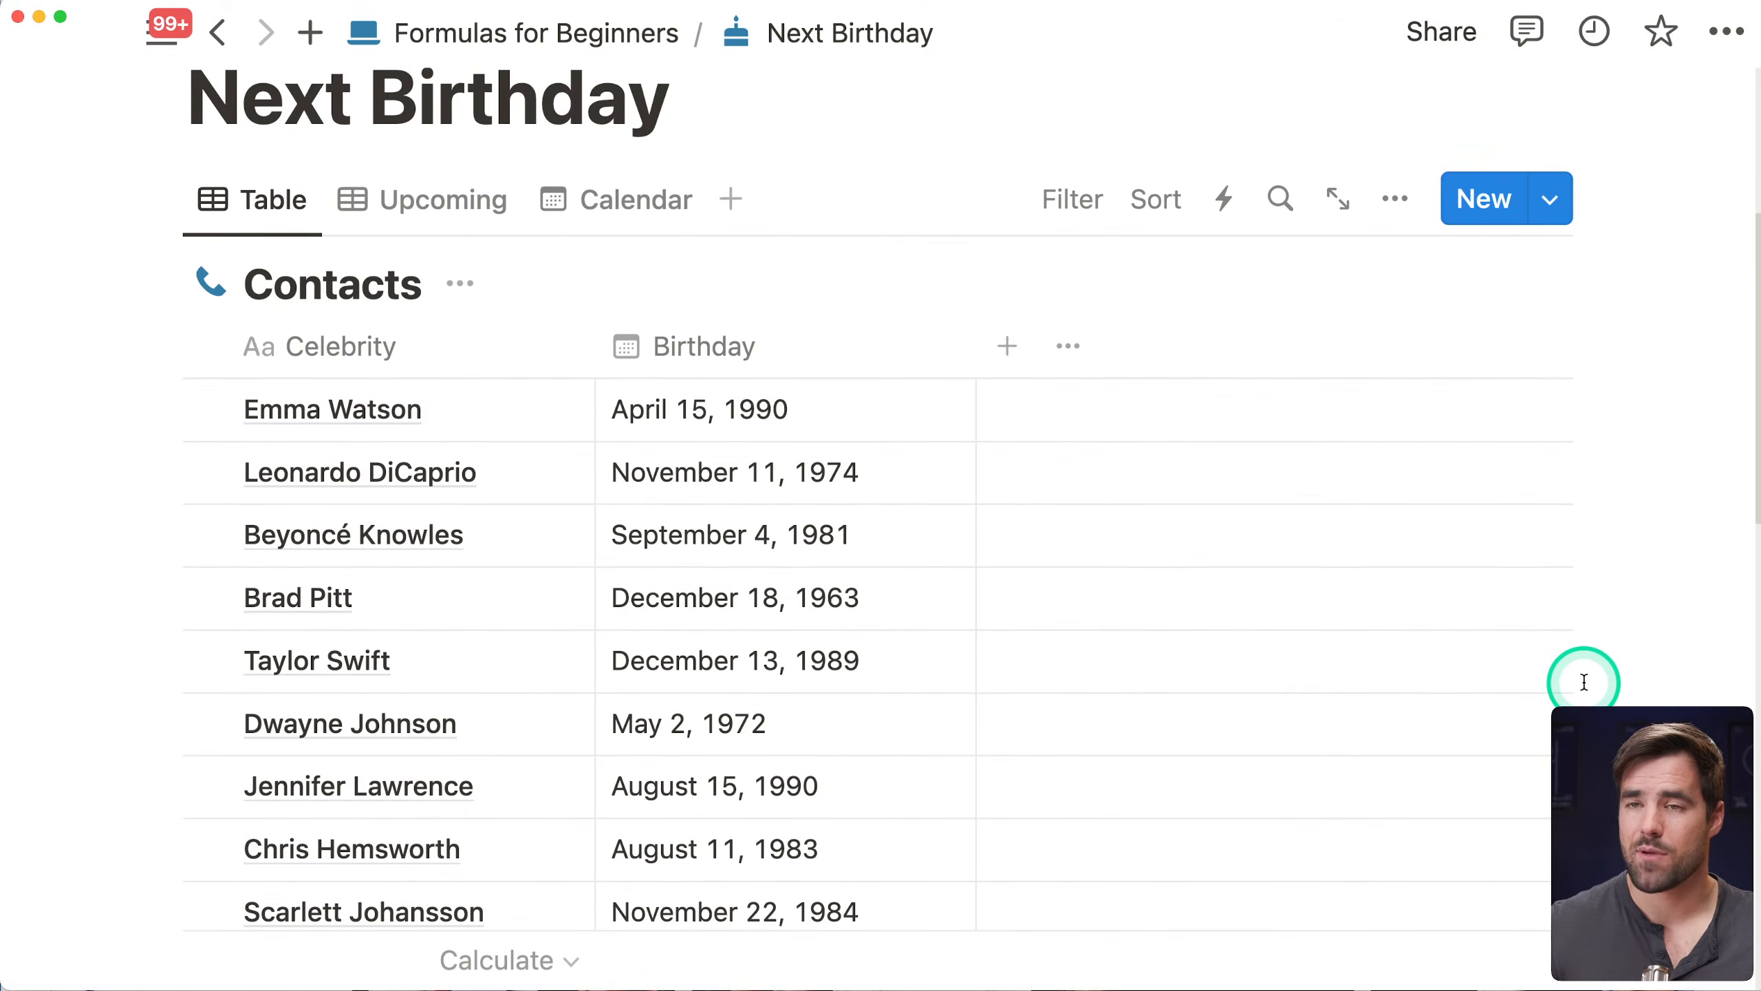
pyautogui.scroll(-3, 383, 425)
pyautogui.scroll(3, 383, 424)
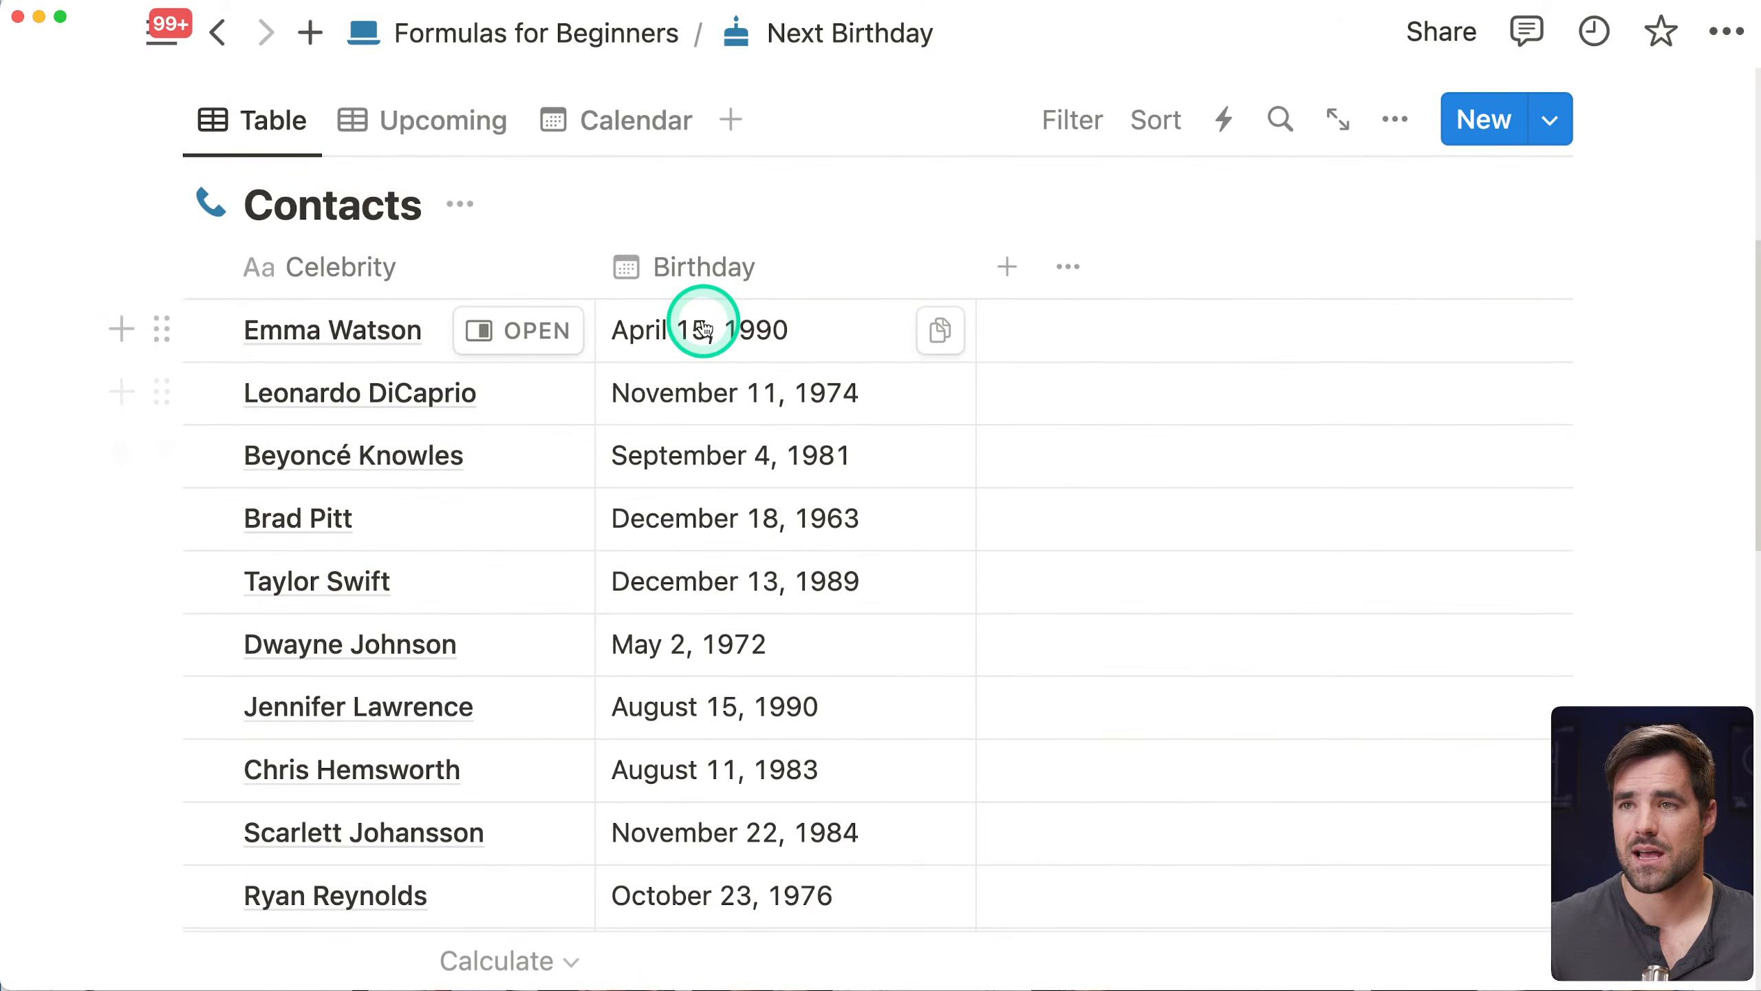
# Add a formula property named "Next Birthday" to the Contacts table
pyautogui.click(999, 268)
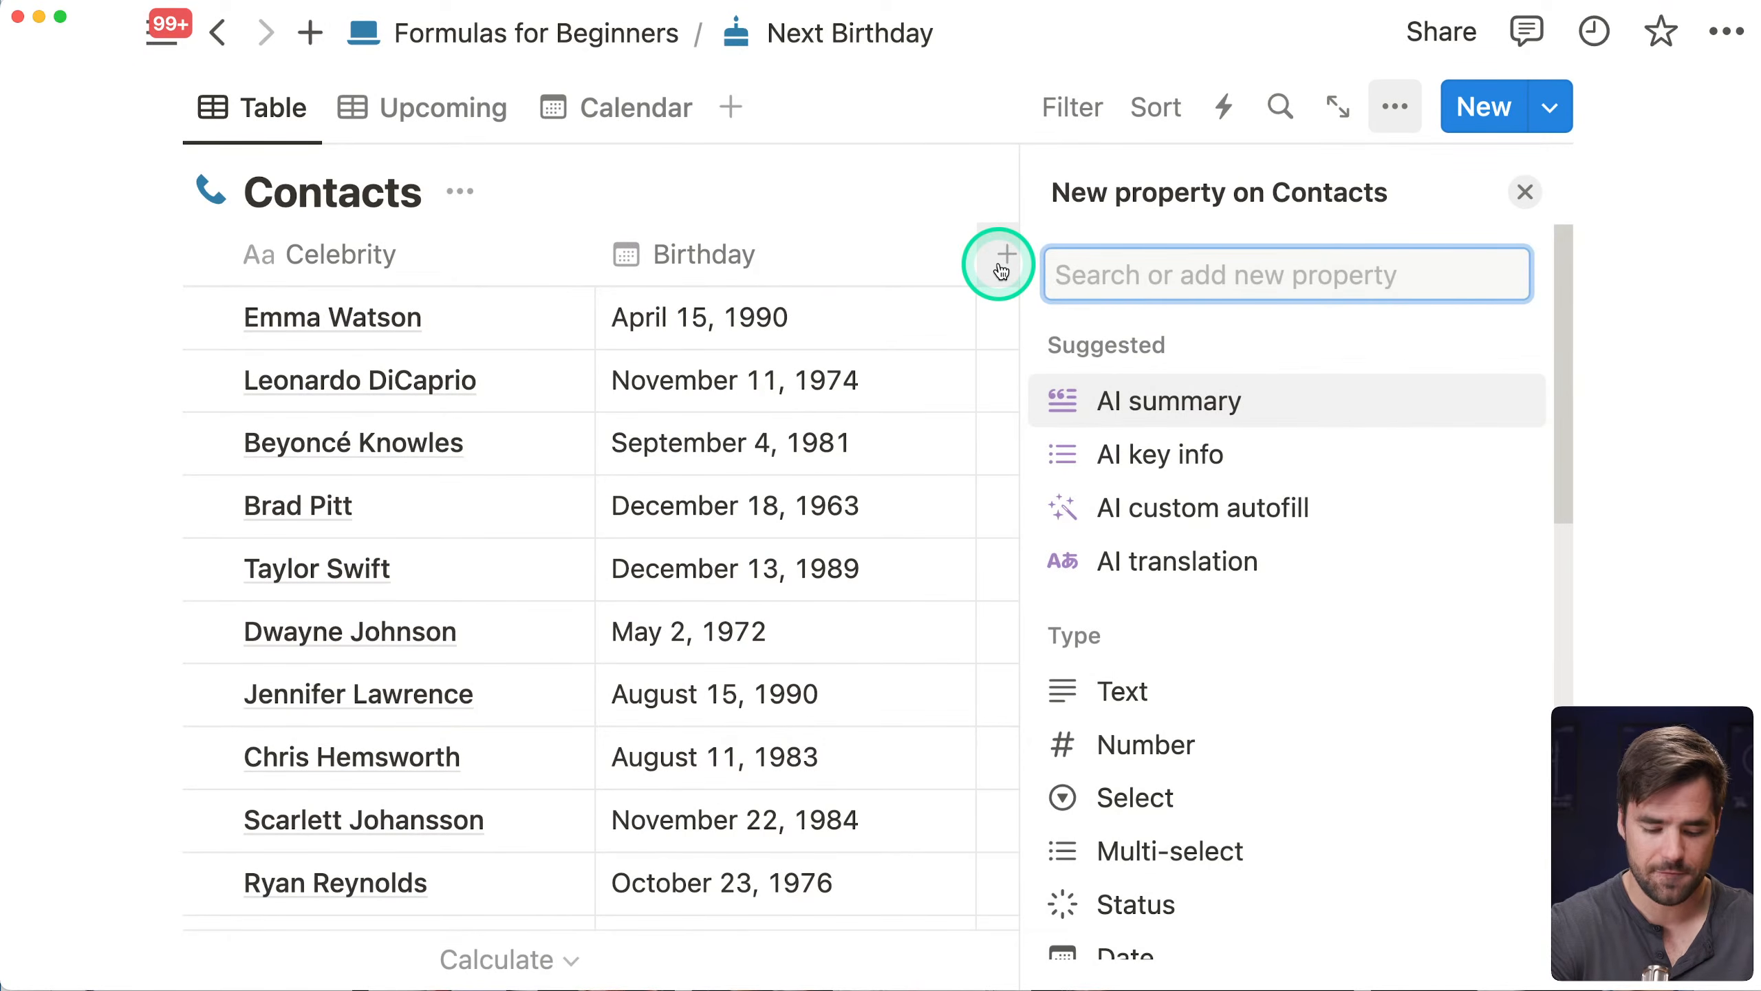
pyautogui.write('form')
pyautogui.press('Return')
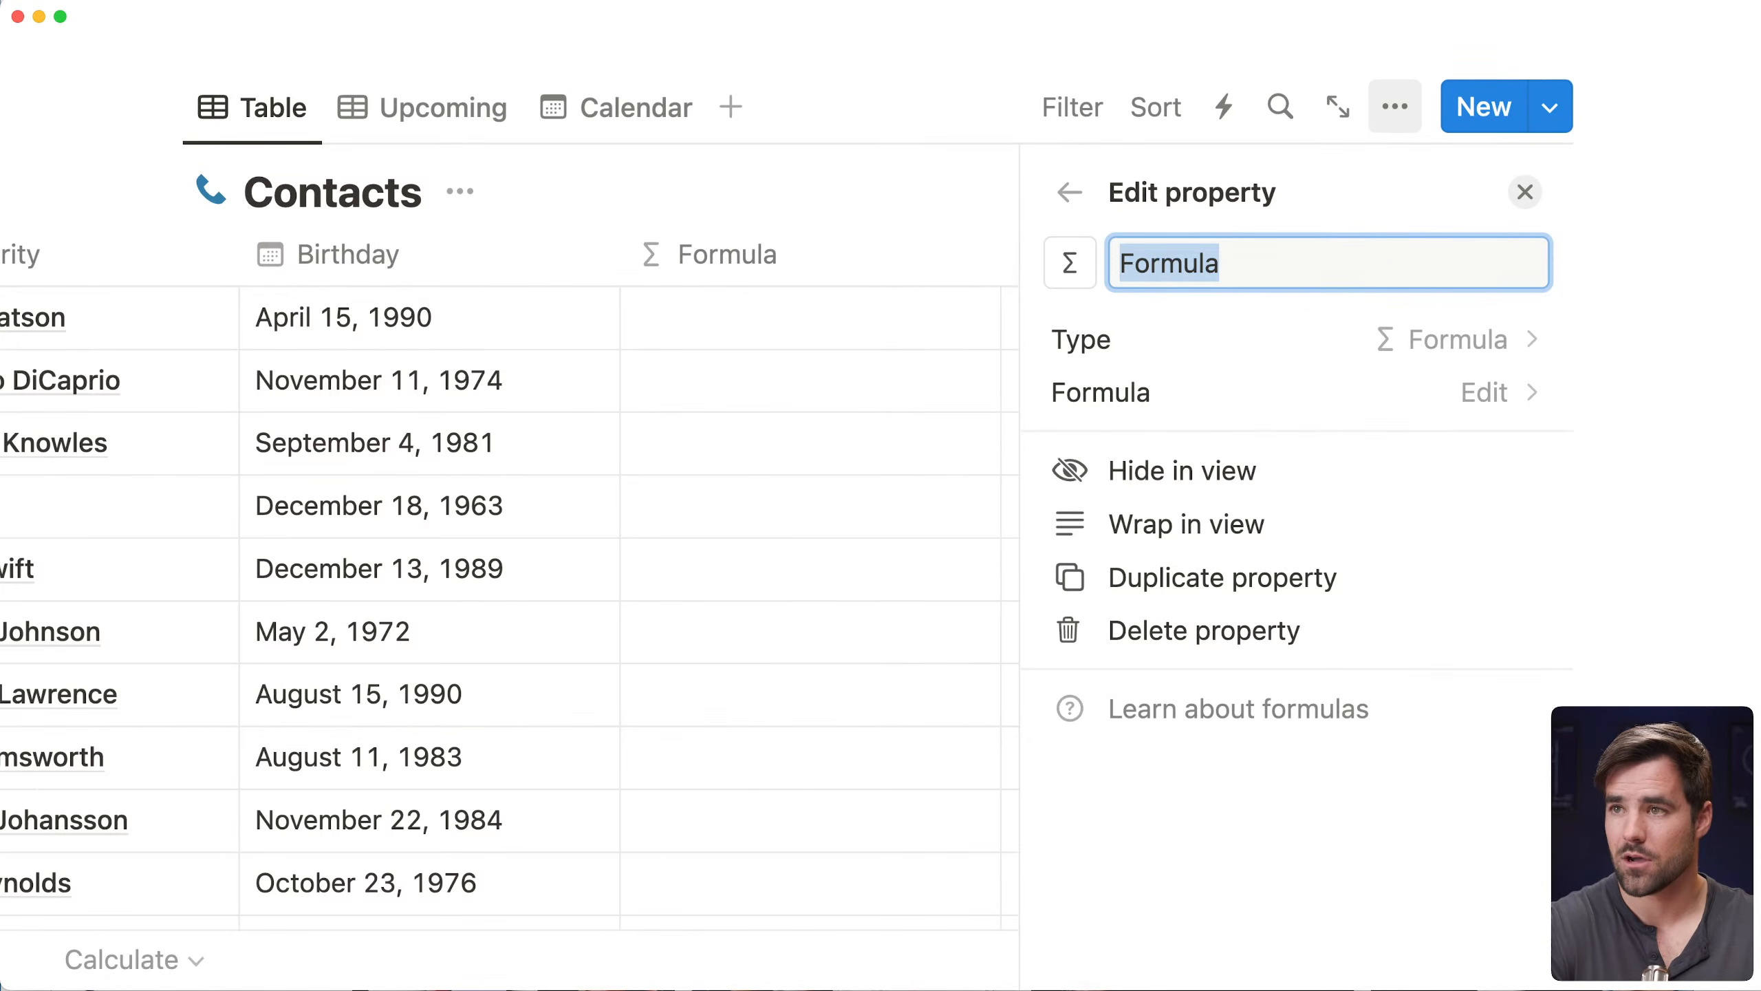
pyautogui.write('nex')
pyautogui.press('BackSpace')
pyautogui.press('BackSpace')
pyautogui.press('BackSpace')
pyautogui.write('Next ')
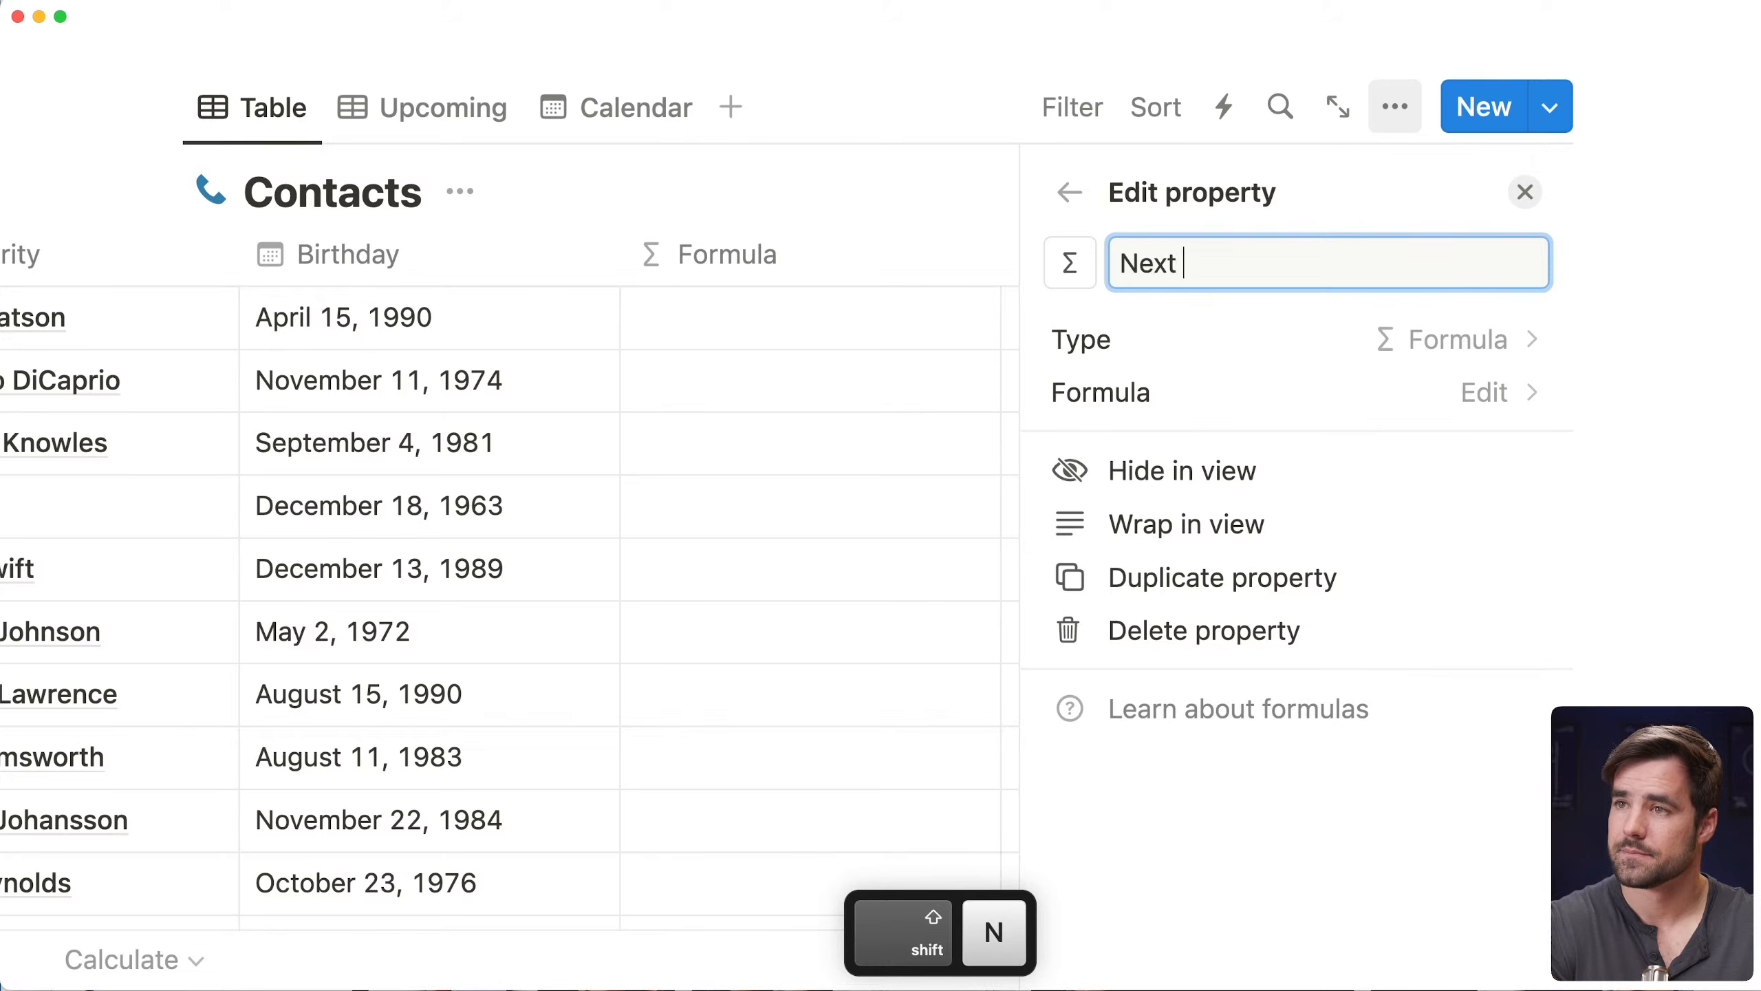
pyautogui.write('Birthday')
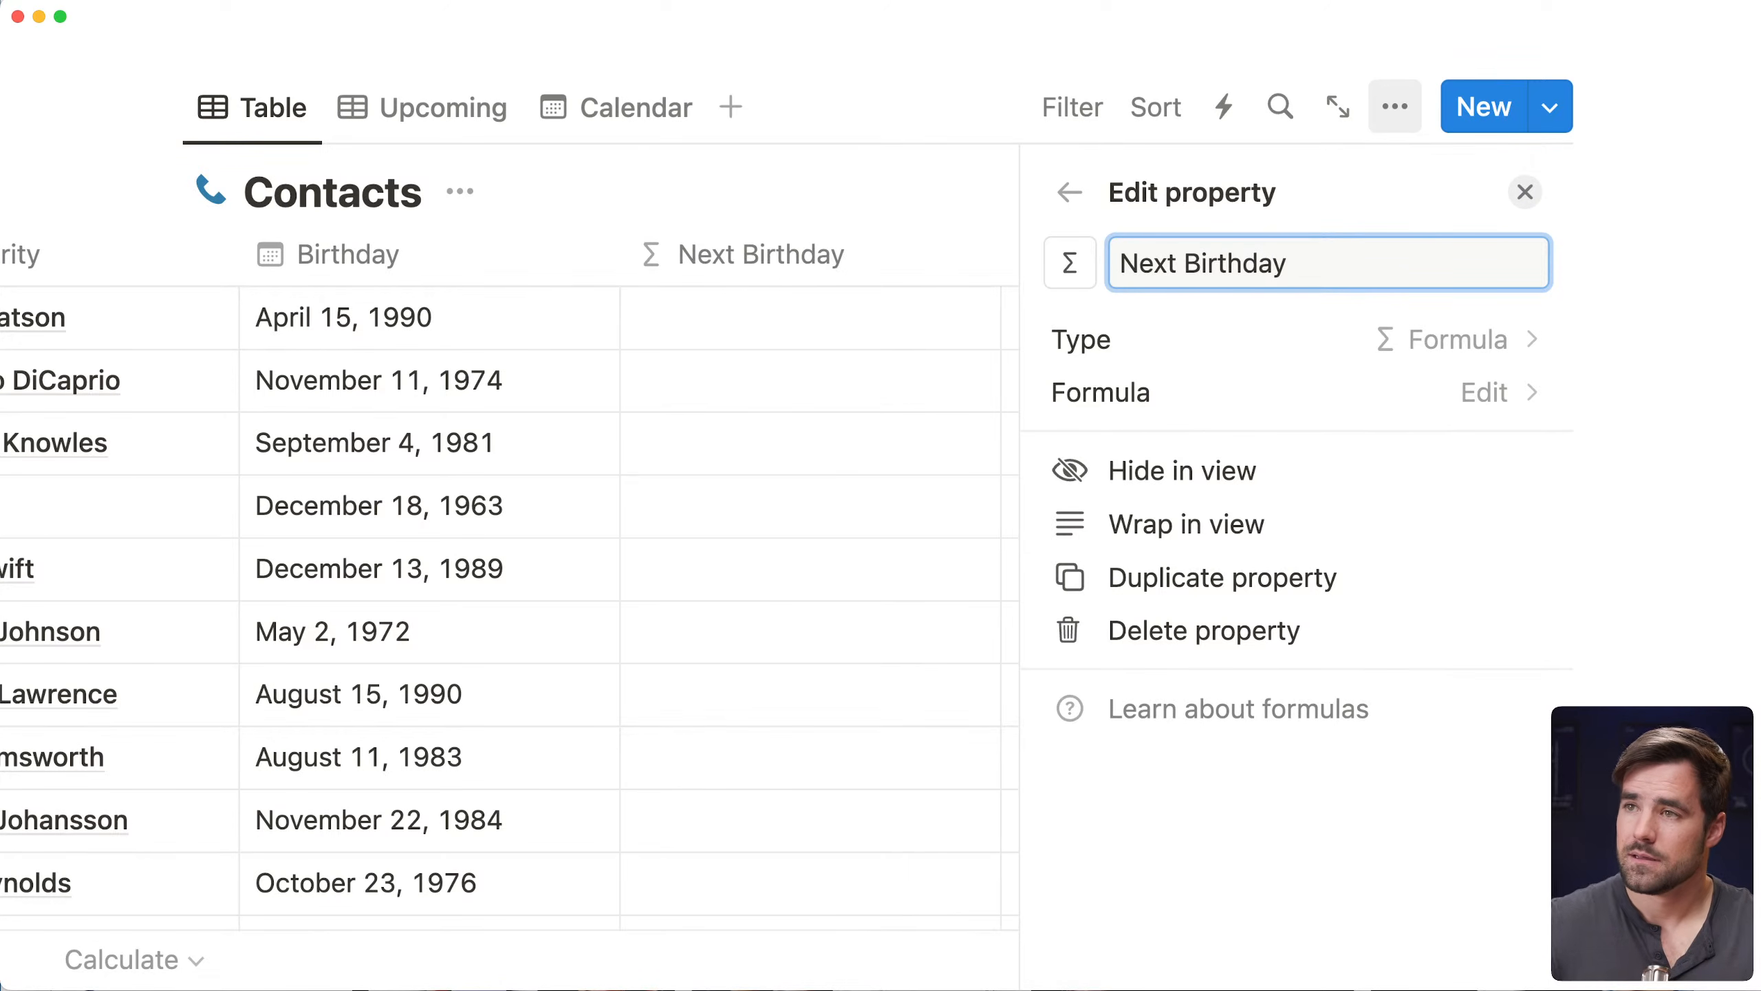
# Give the Next Birthday property the birthday cake icon, searching for "cake", and close its settings
pyautogui.click(1067, 261)
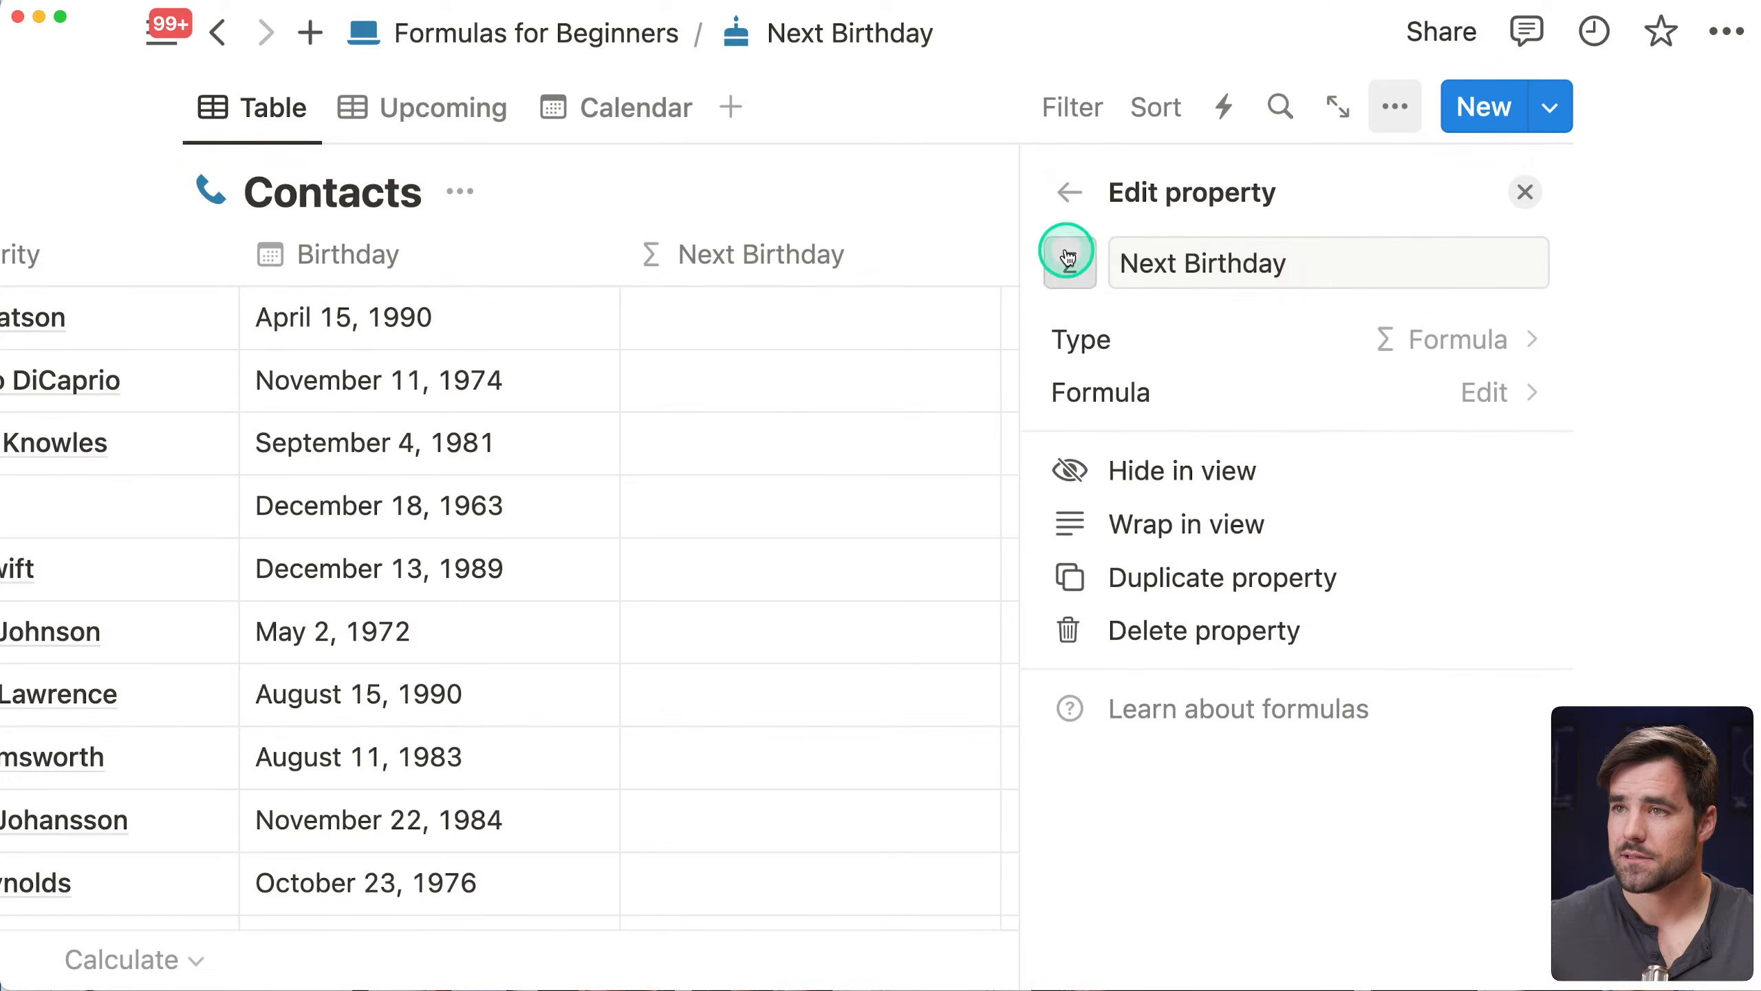
pyautogui.write('cake')
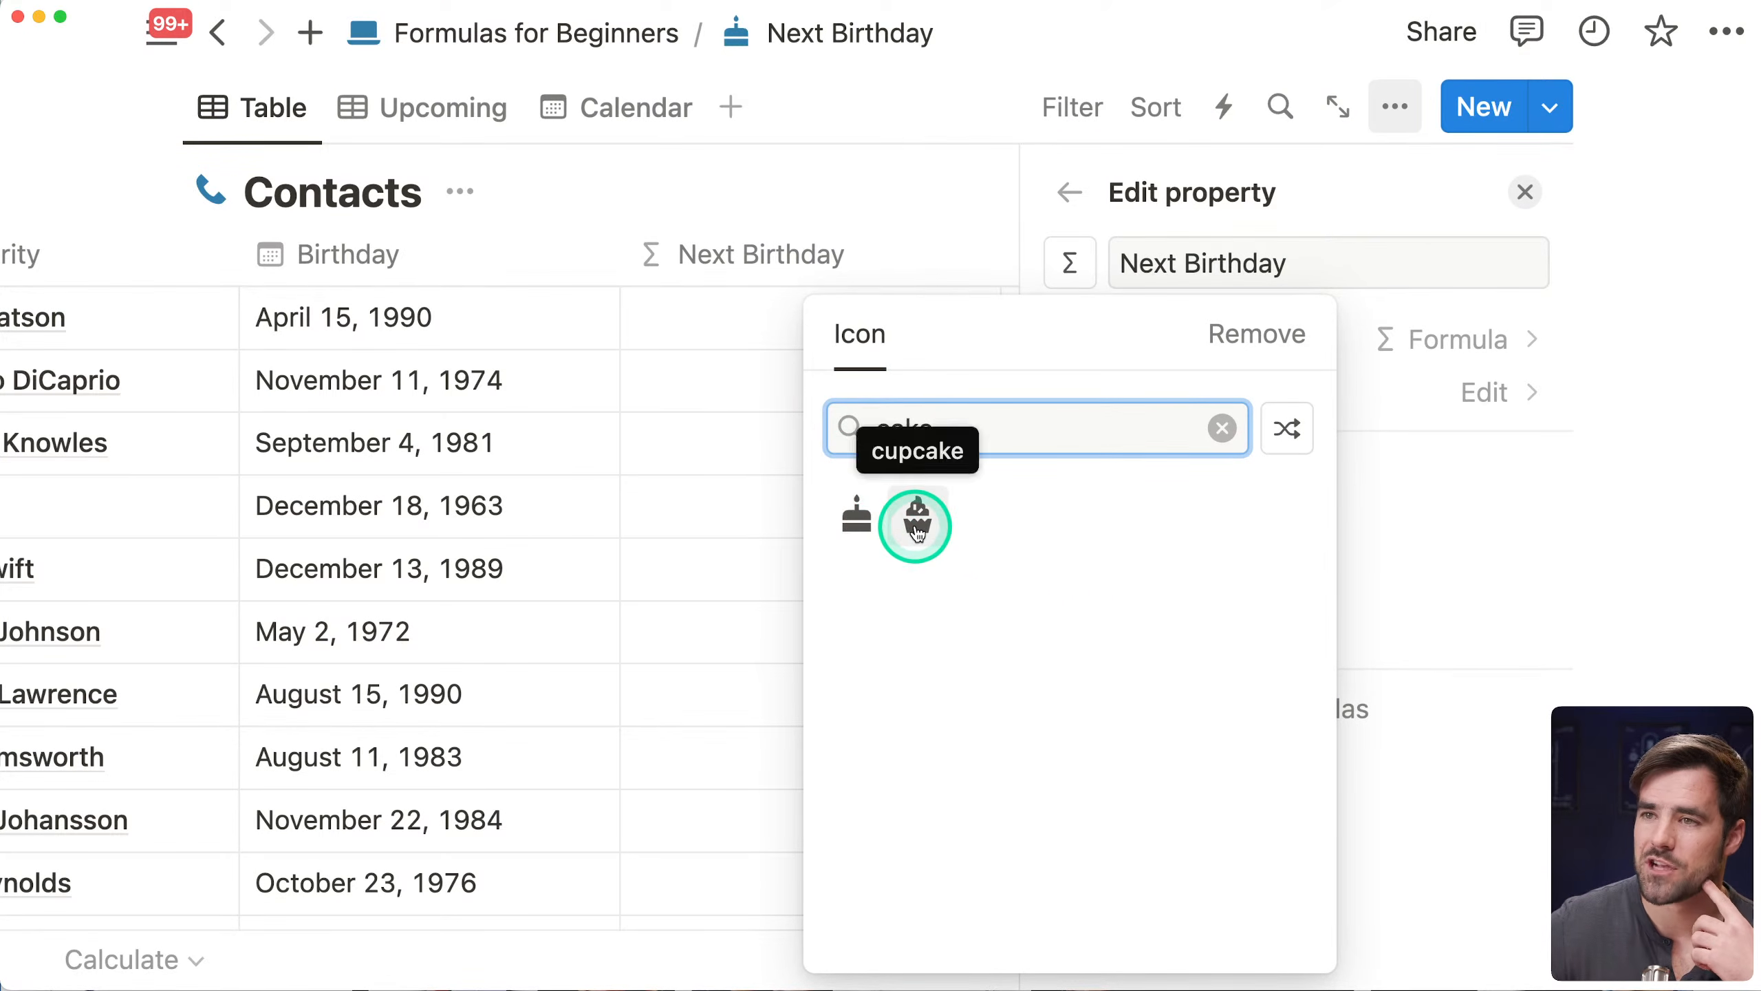
pyautogui.click(865, 527)
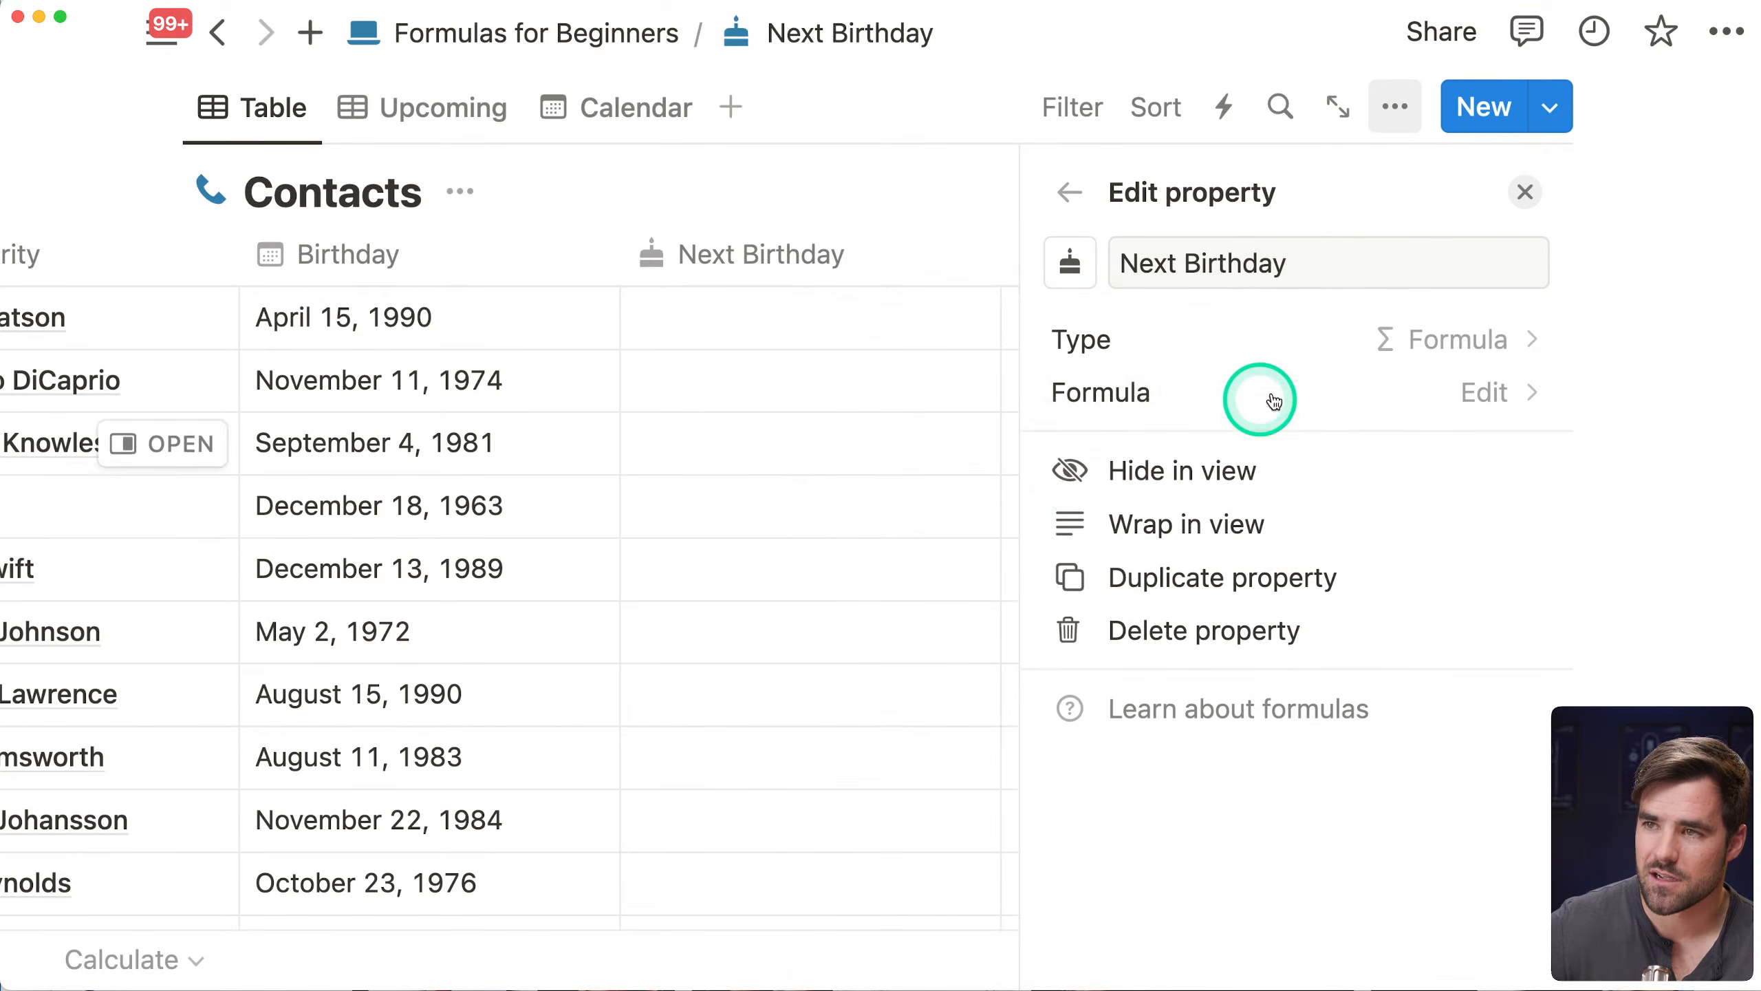
pyautogui.click(1527, 192)
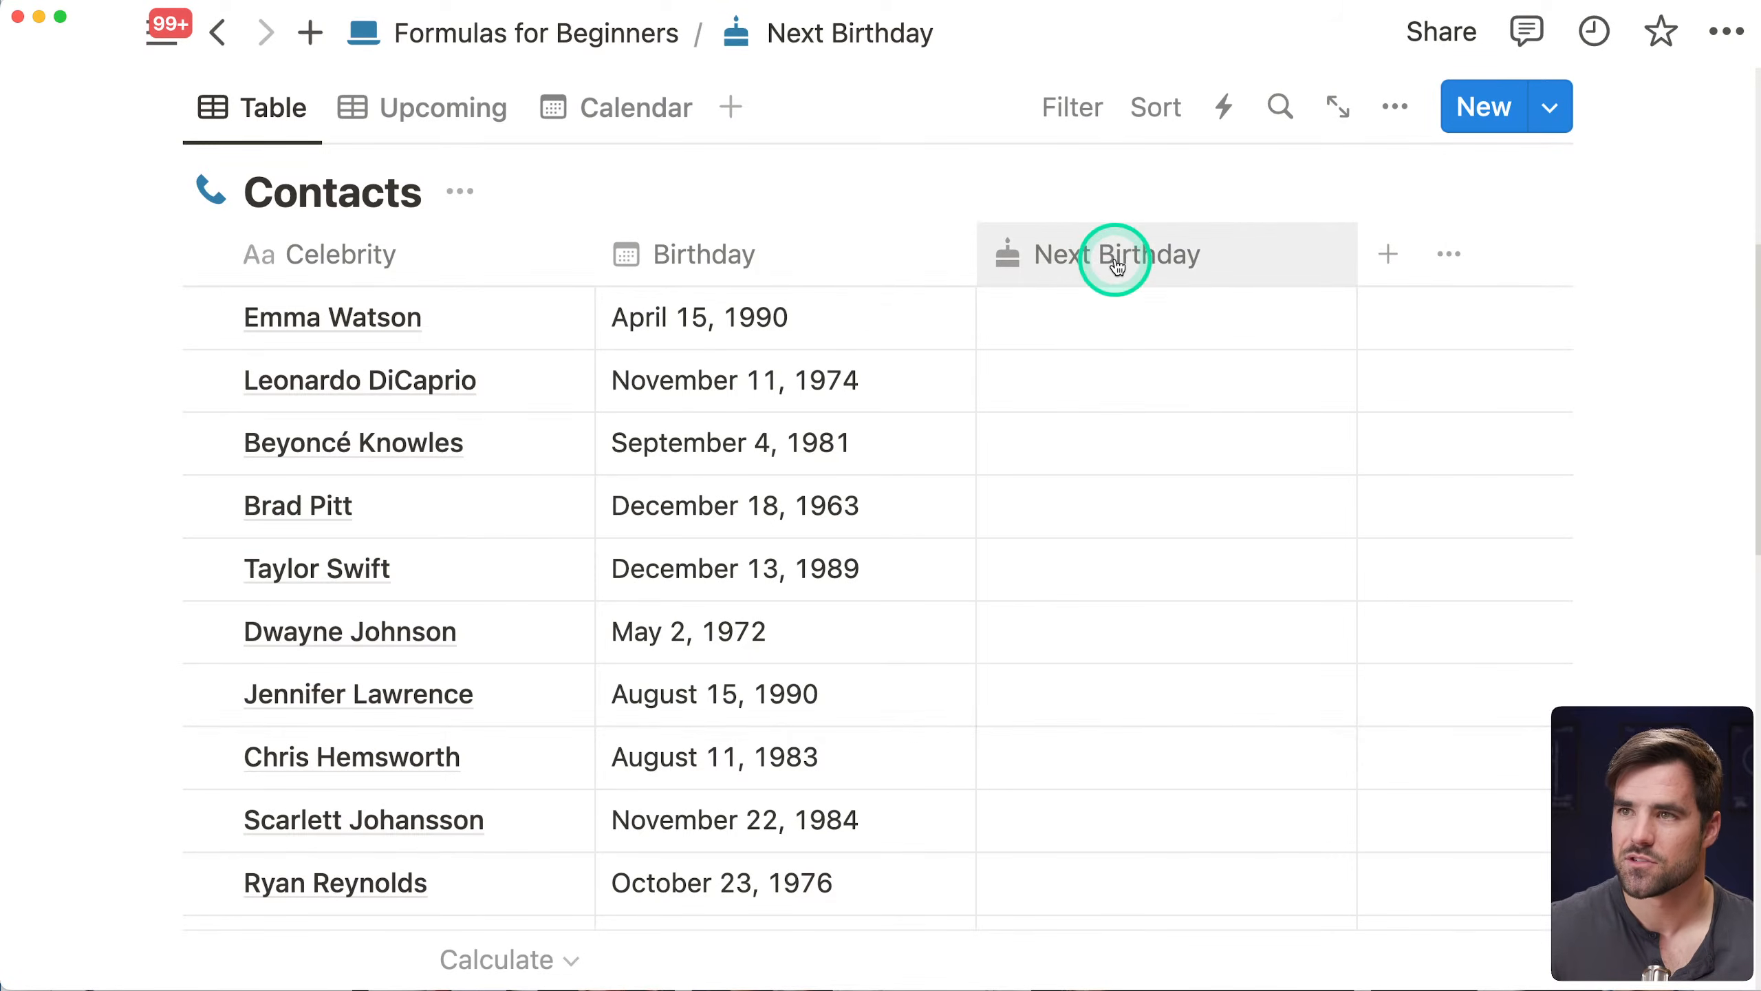
# Move the Next Birthday column between Celebrity and Birthday and enlarge the page display
pyautogui.moveTo(1112, 266); pyautogui.dragTo(777, 280)
pyautogui.press('super+equal')
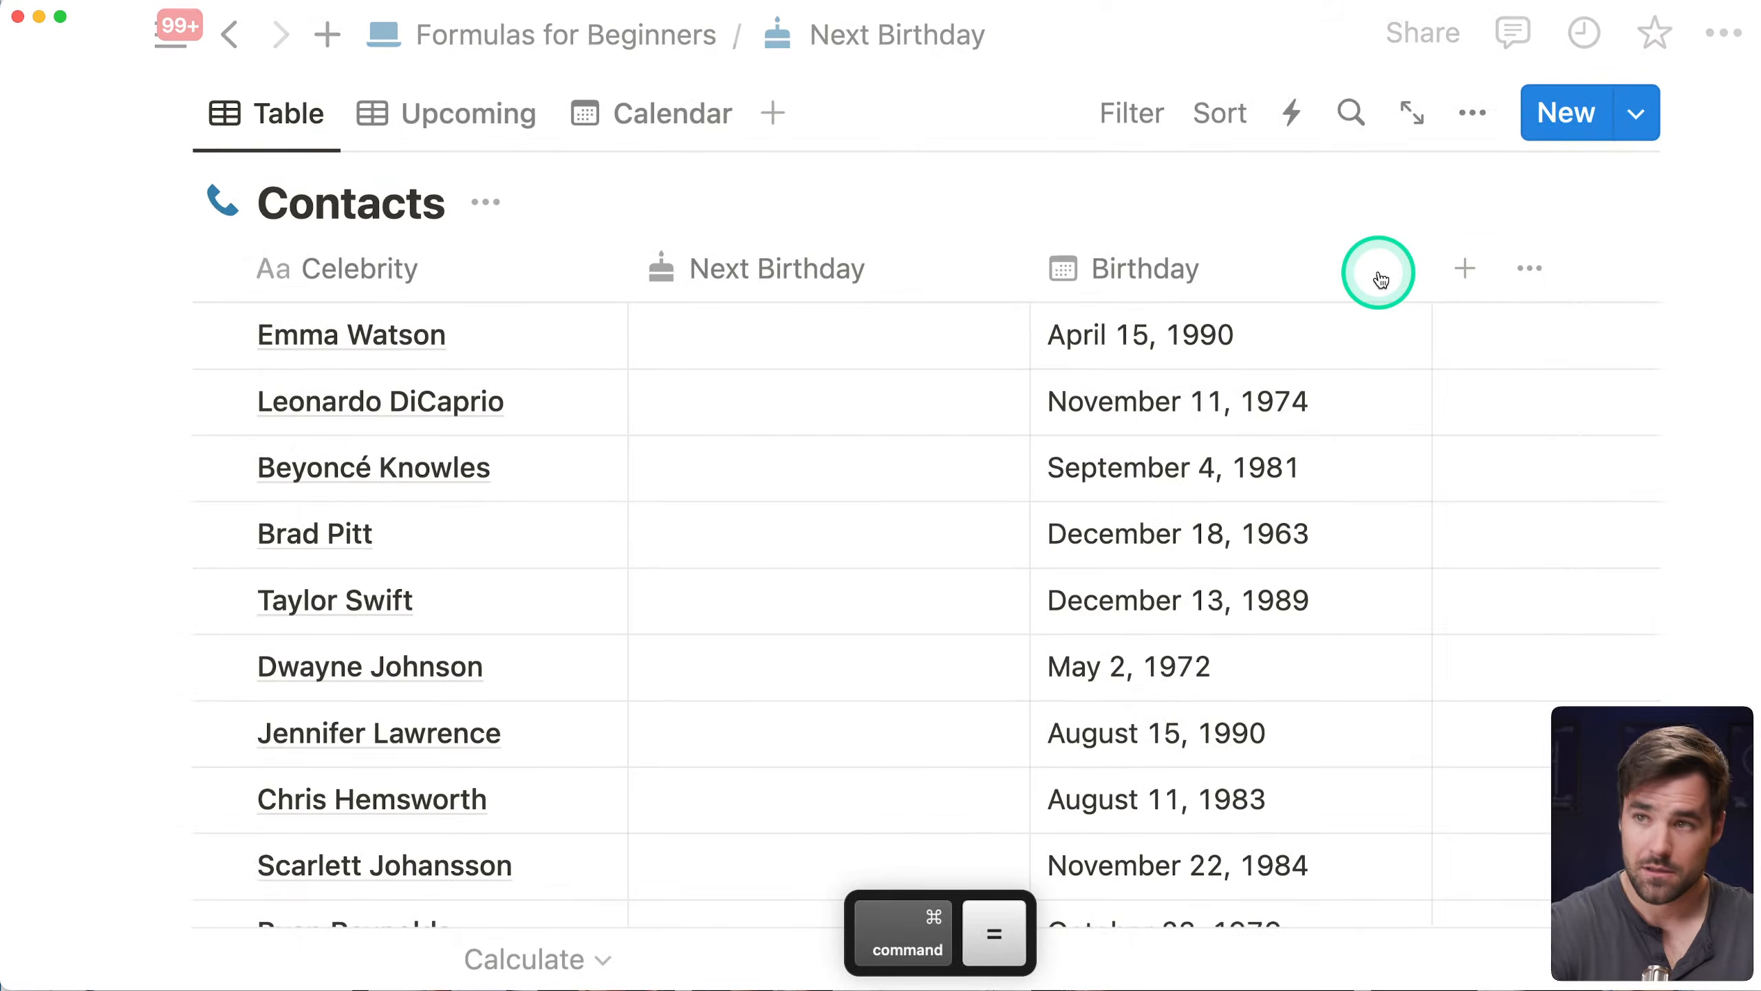
pyautogui.scroll(-1, 1414, 319)
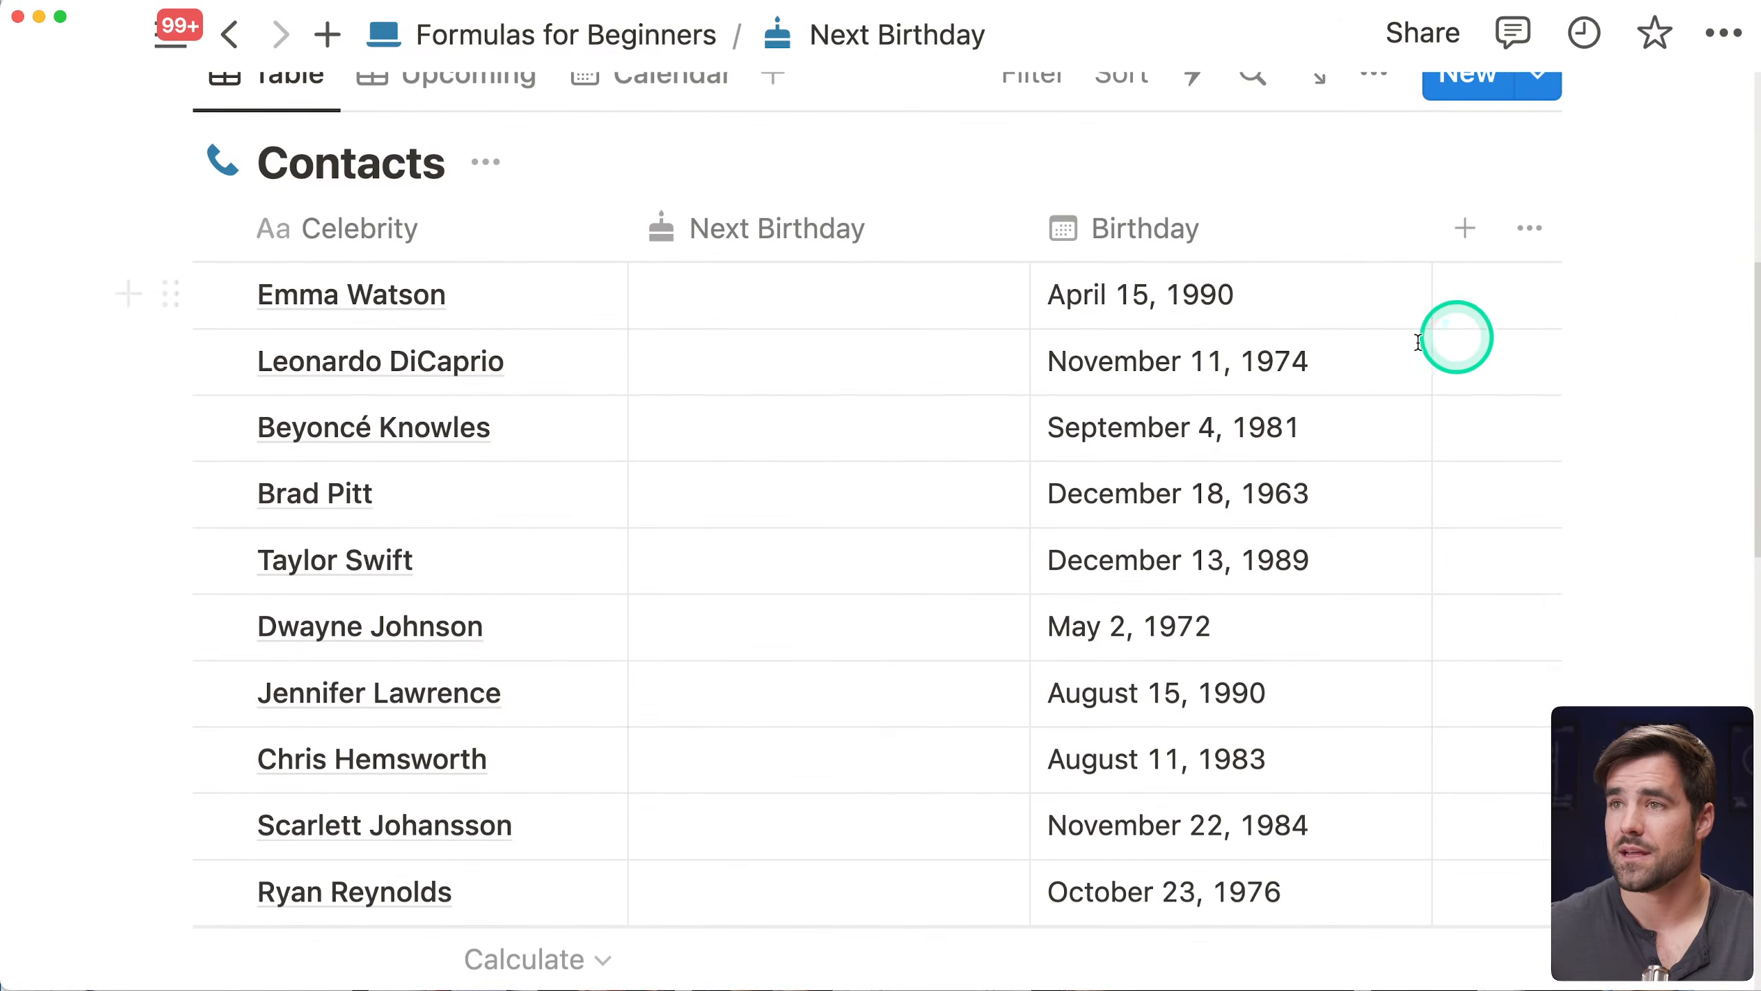
# Start the Next Birthday formula by inserting the parseDate() function
pyautogui.click(669, 346)
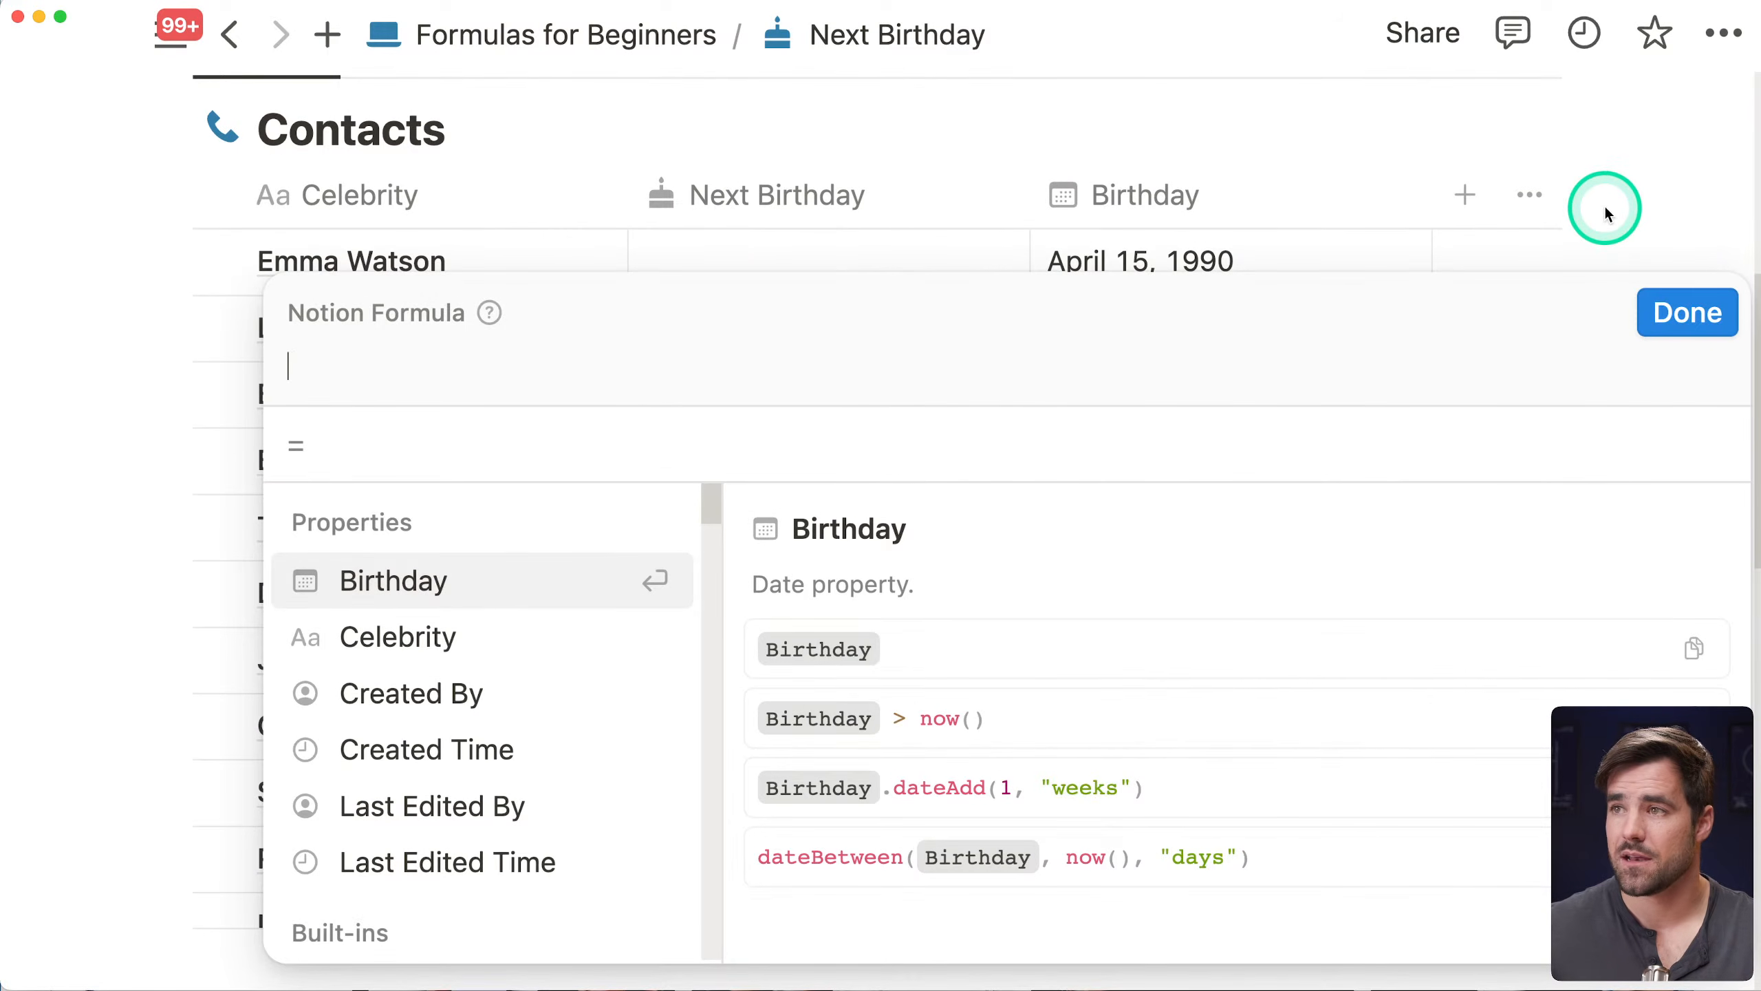
pyautogui.write('parse')
pyautogui.press('Return')
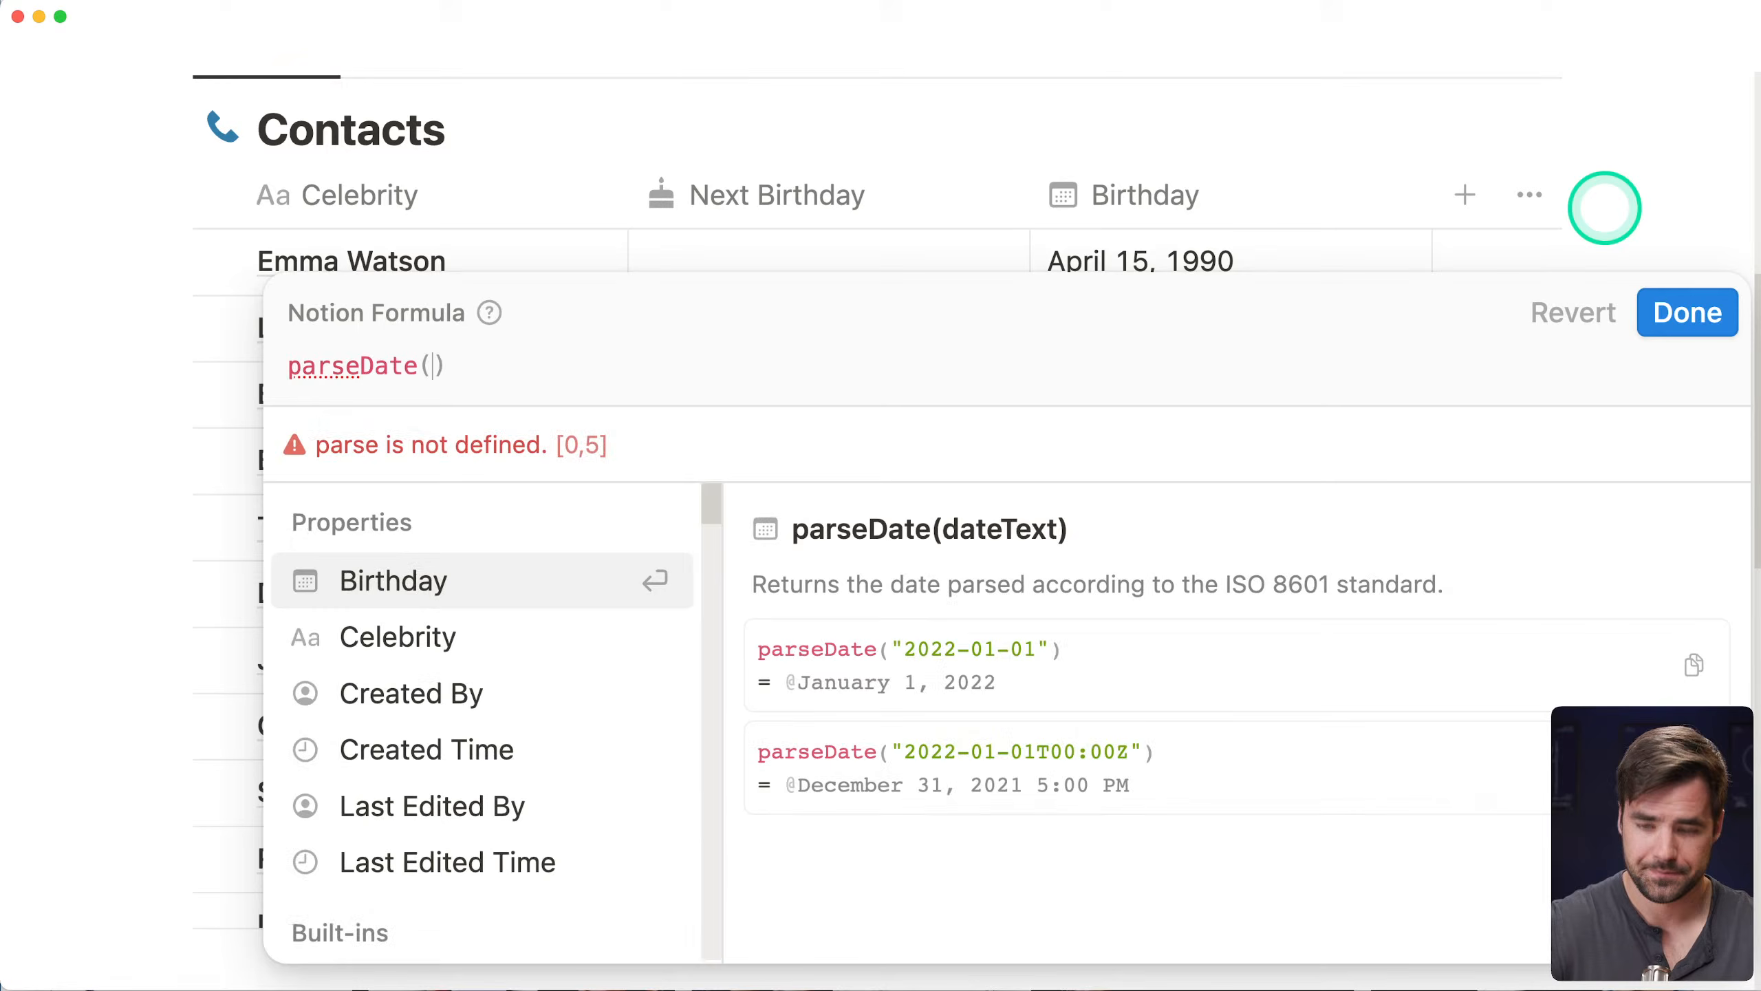
pyautogui.click(387, 365)
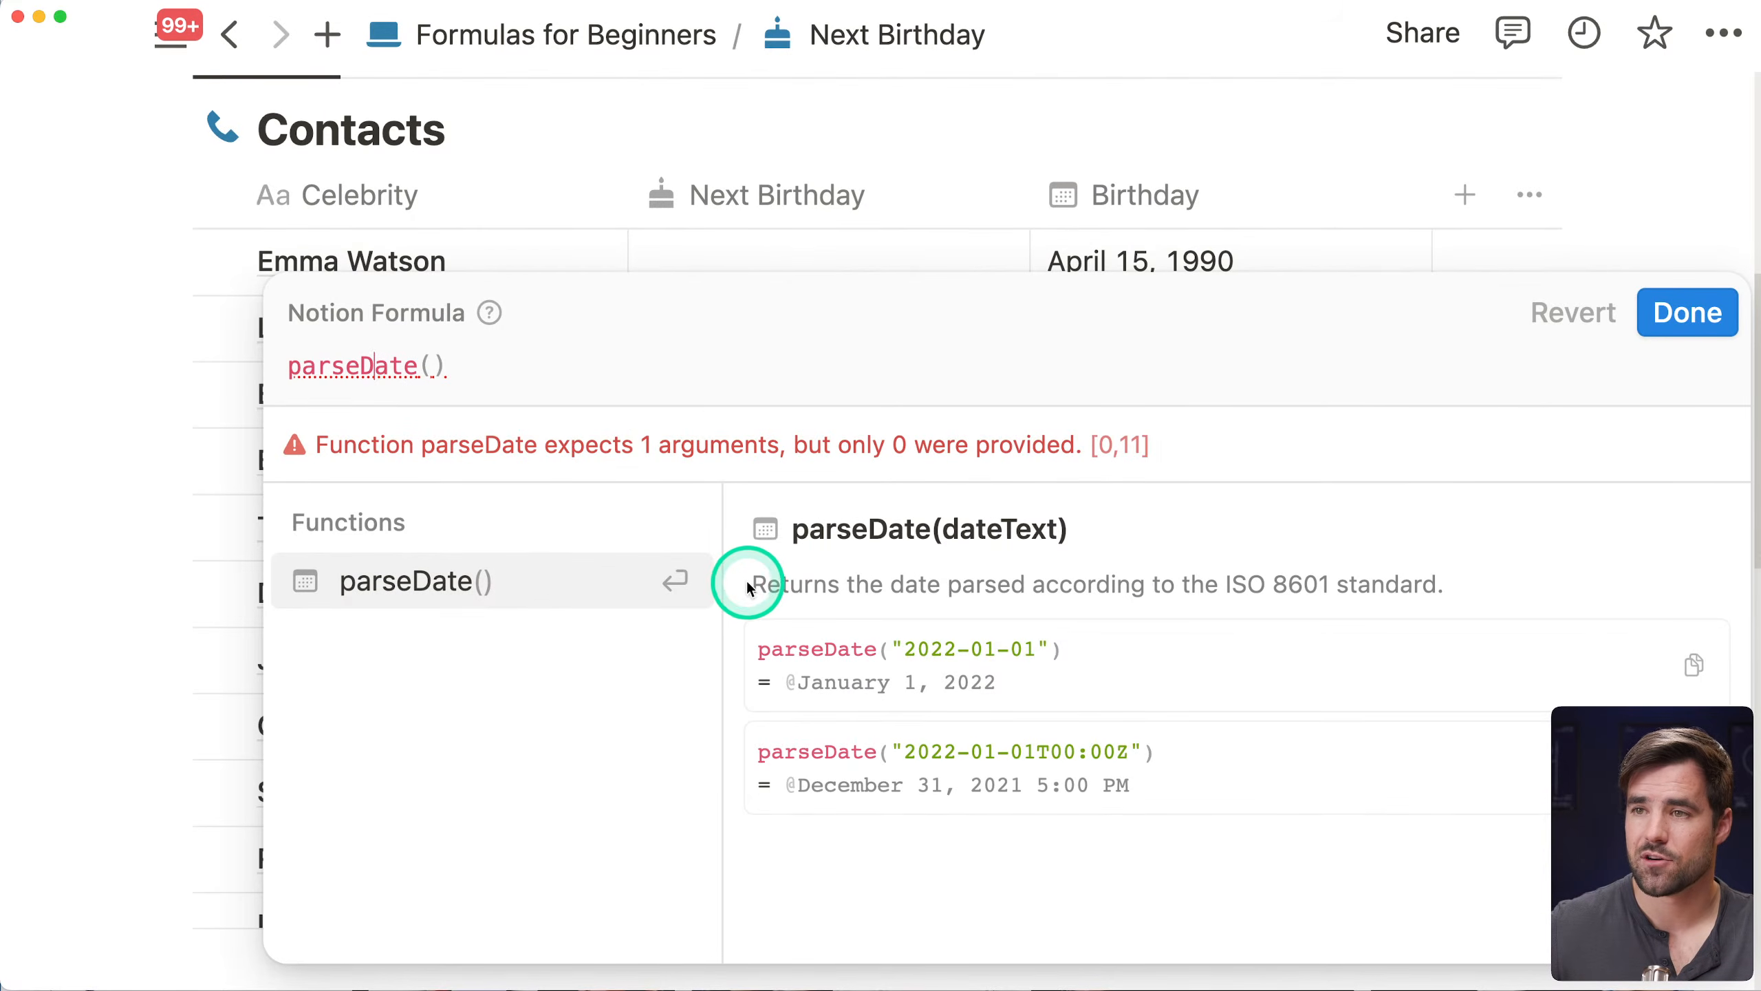
# Examine parseDate's description, its ISO 8601 requirement and the "2022-01-01" example, ending back in the formula text
pyautogui.moveTo(753, 584); pyautogui.dragTo(1445, 595)
pyautogui.moveTo(1220, 582); pyautogui.dragTo(1351, 582)
pyautogui.click(1139, 585)
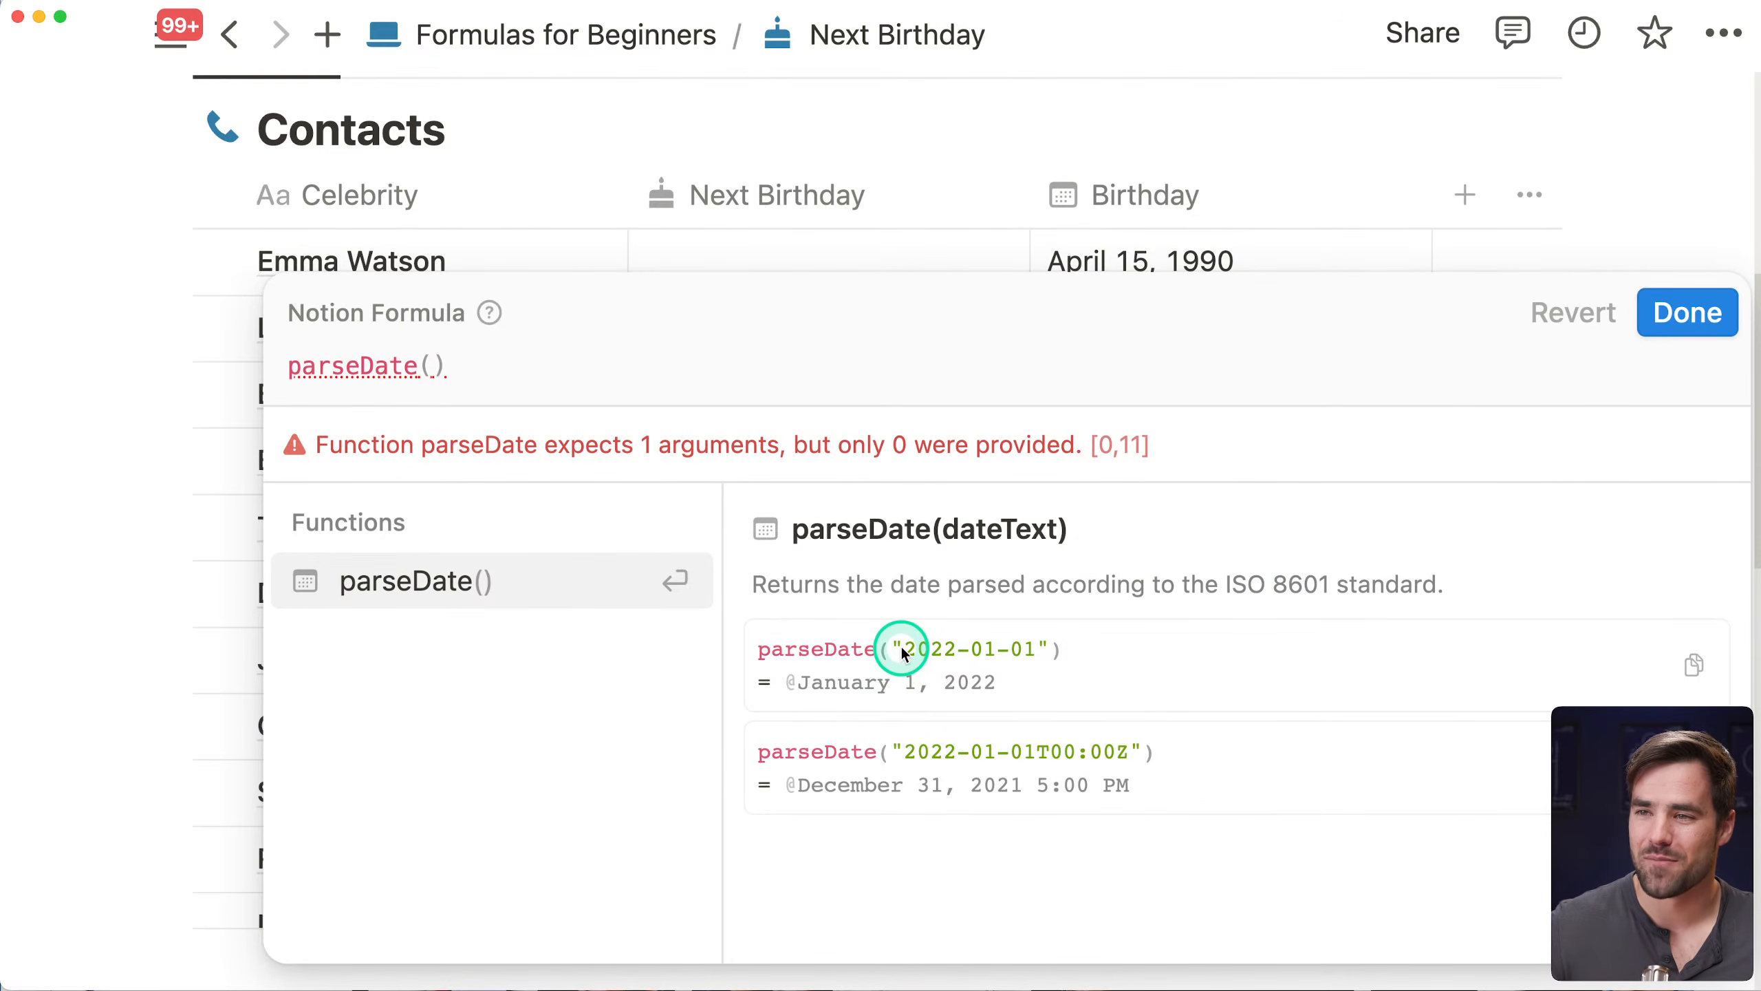
pyautogui.moveTo(904, 656); pyautogui.dragTo(930, 654)
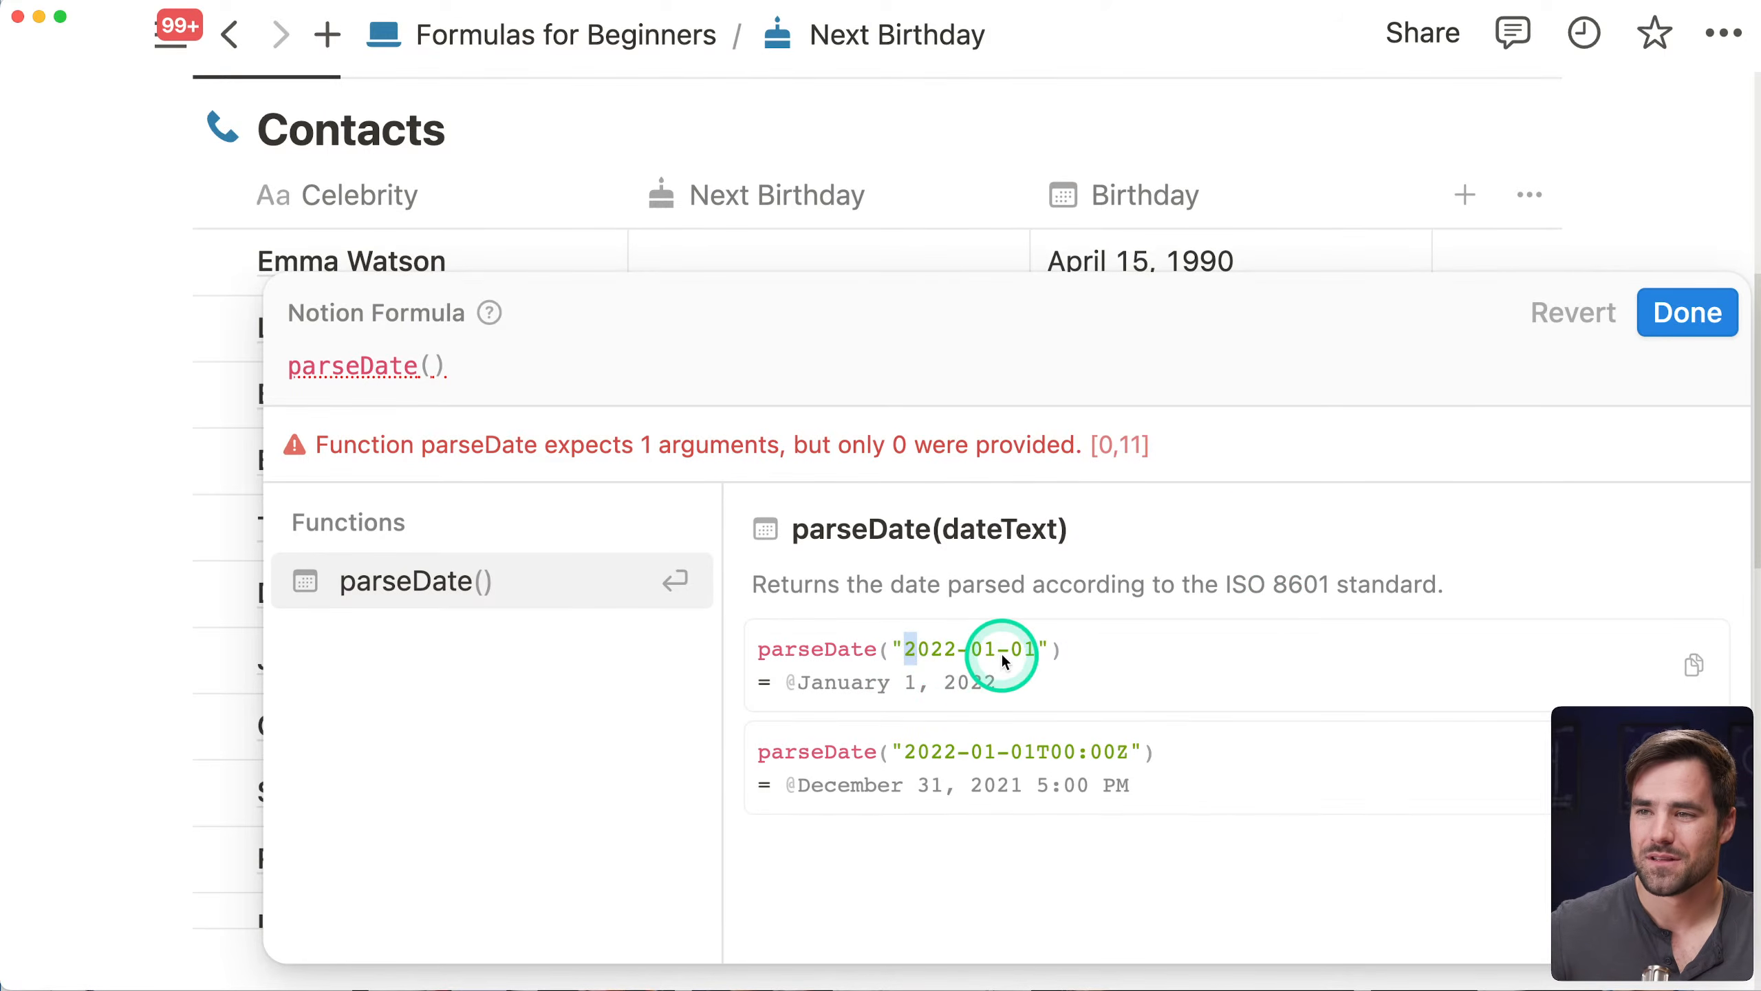
pyautogui.click(1101, 656)
pyautogui.moveTo(900, 657); pyautogui.dragTo(982, 665)
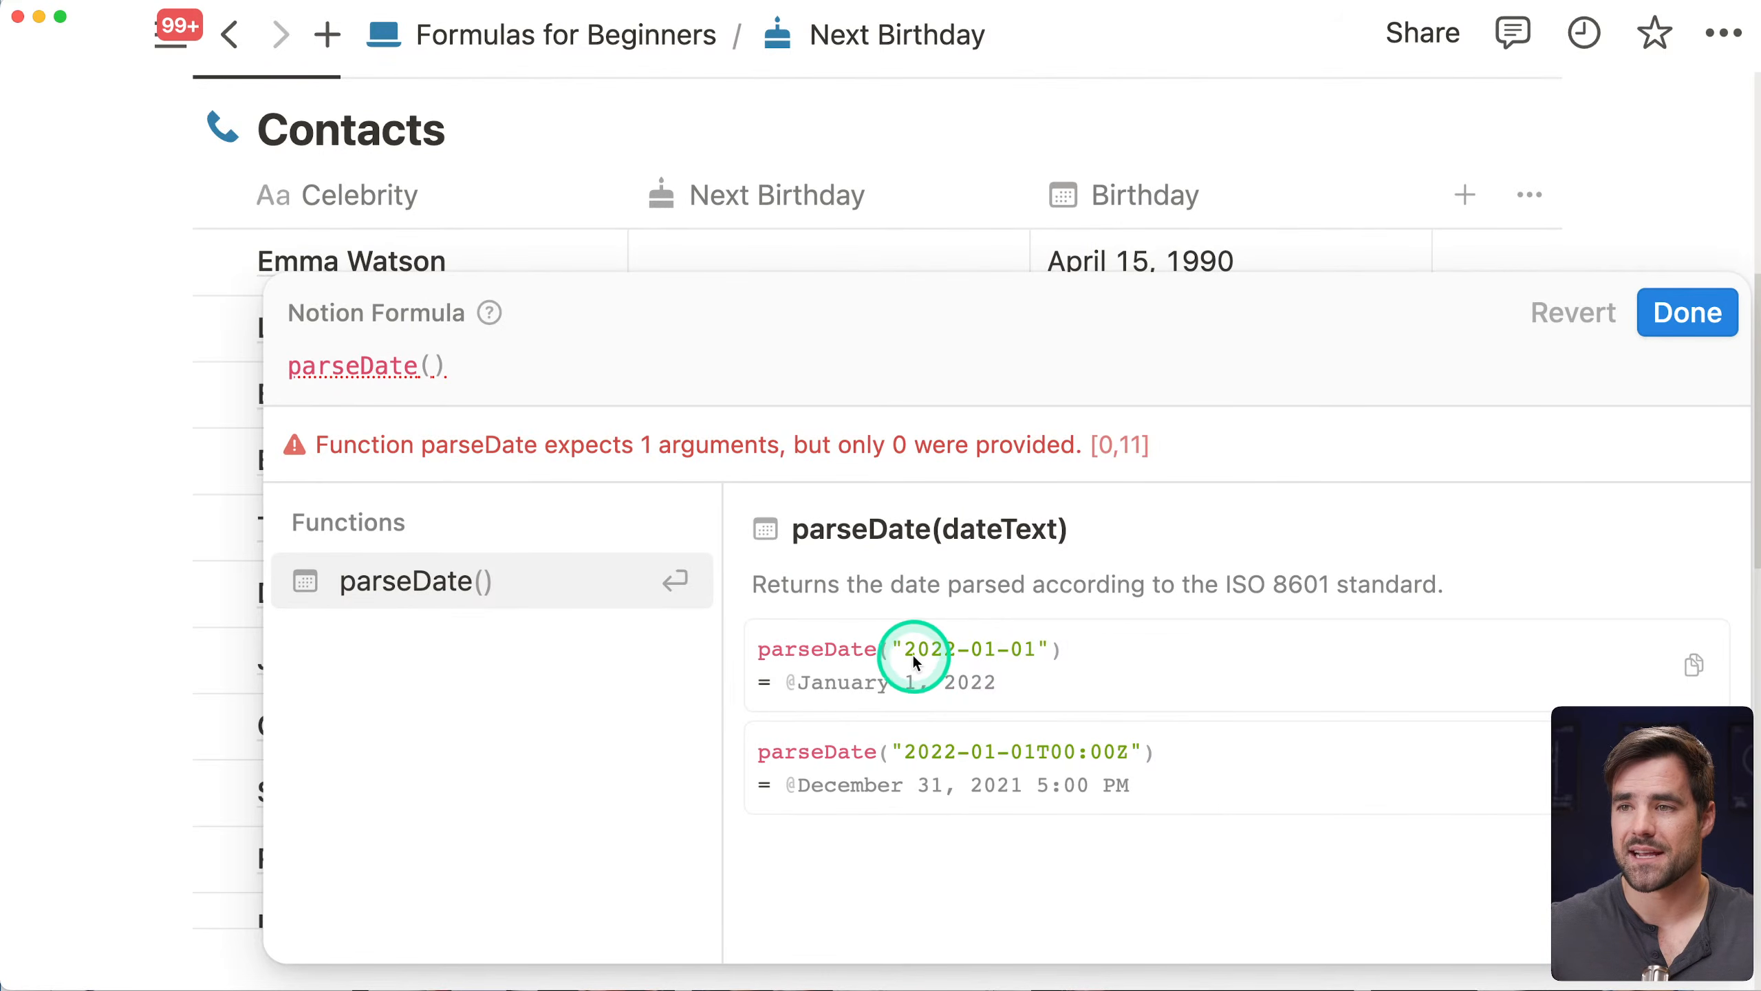
pyautogui.moveTo(901, 651); pyautogui.dragTo(1033, 657)
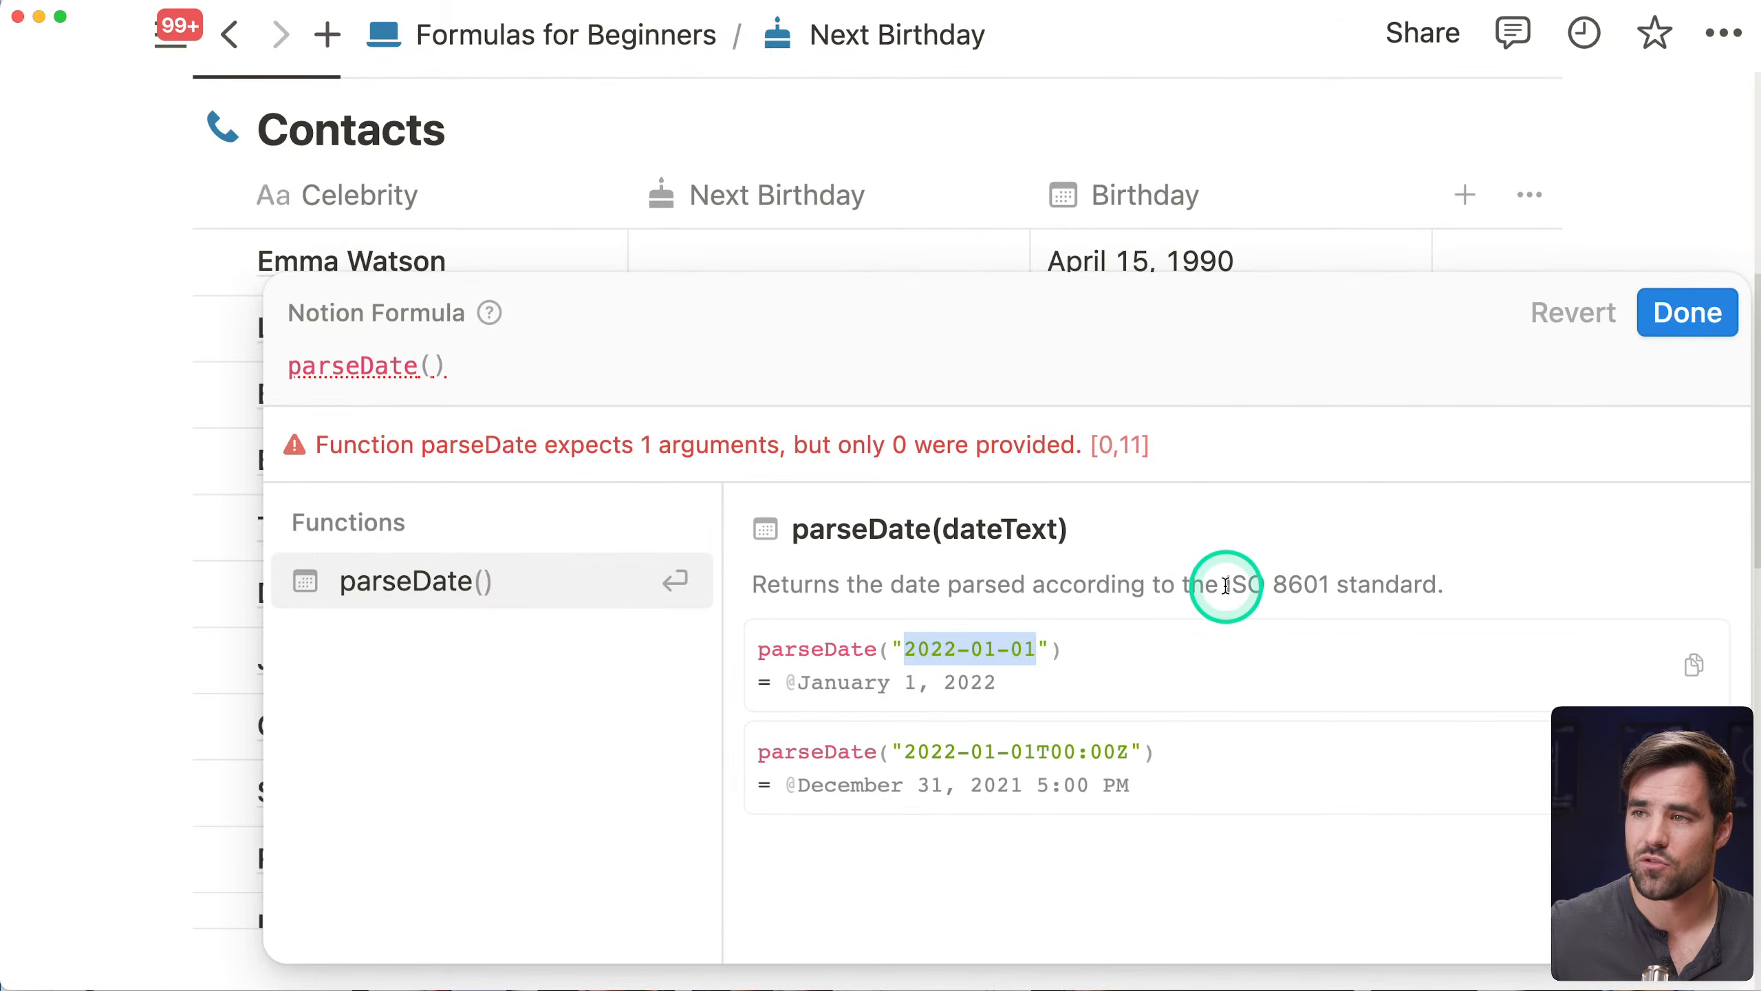
pyautogui.moveTo(1226, 584); pyautogui.dragTo(1328, 584)
pyautogui.click(1416, 590)
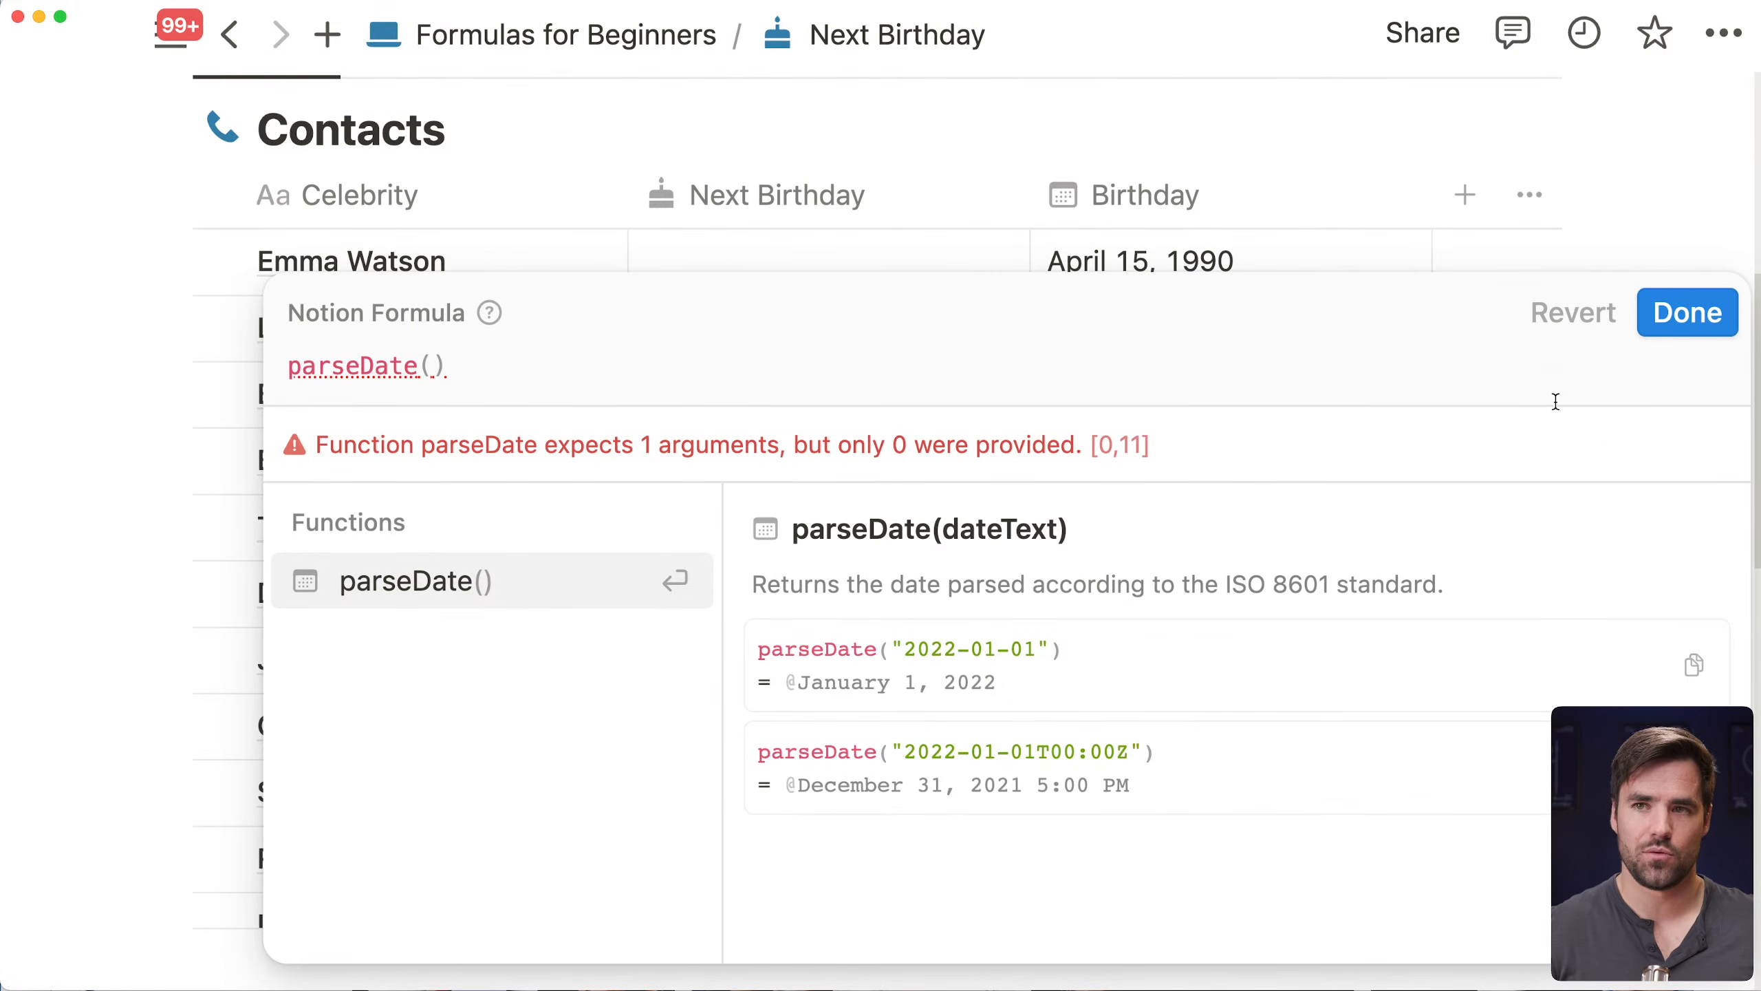
pyautogui.click(432, 381)
pyautogui.click(715, 386)
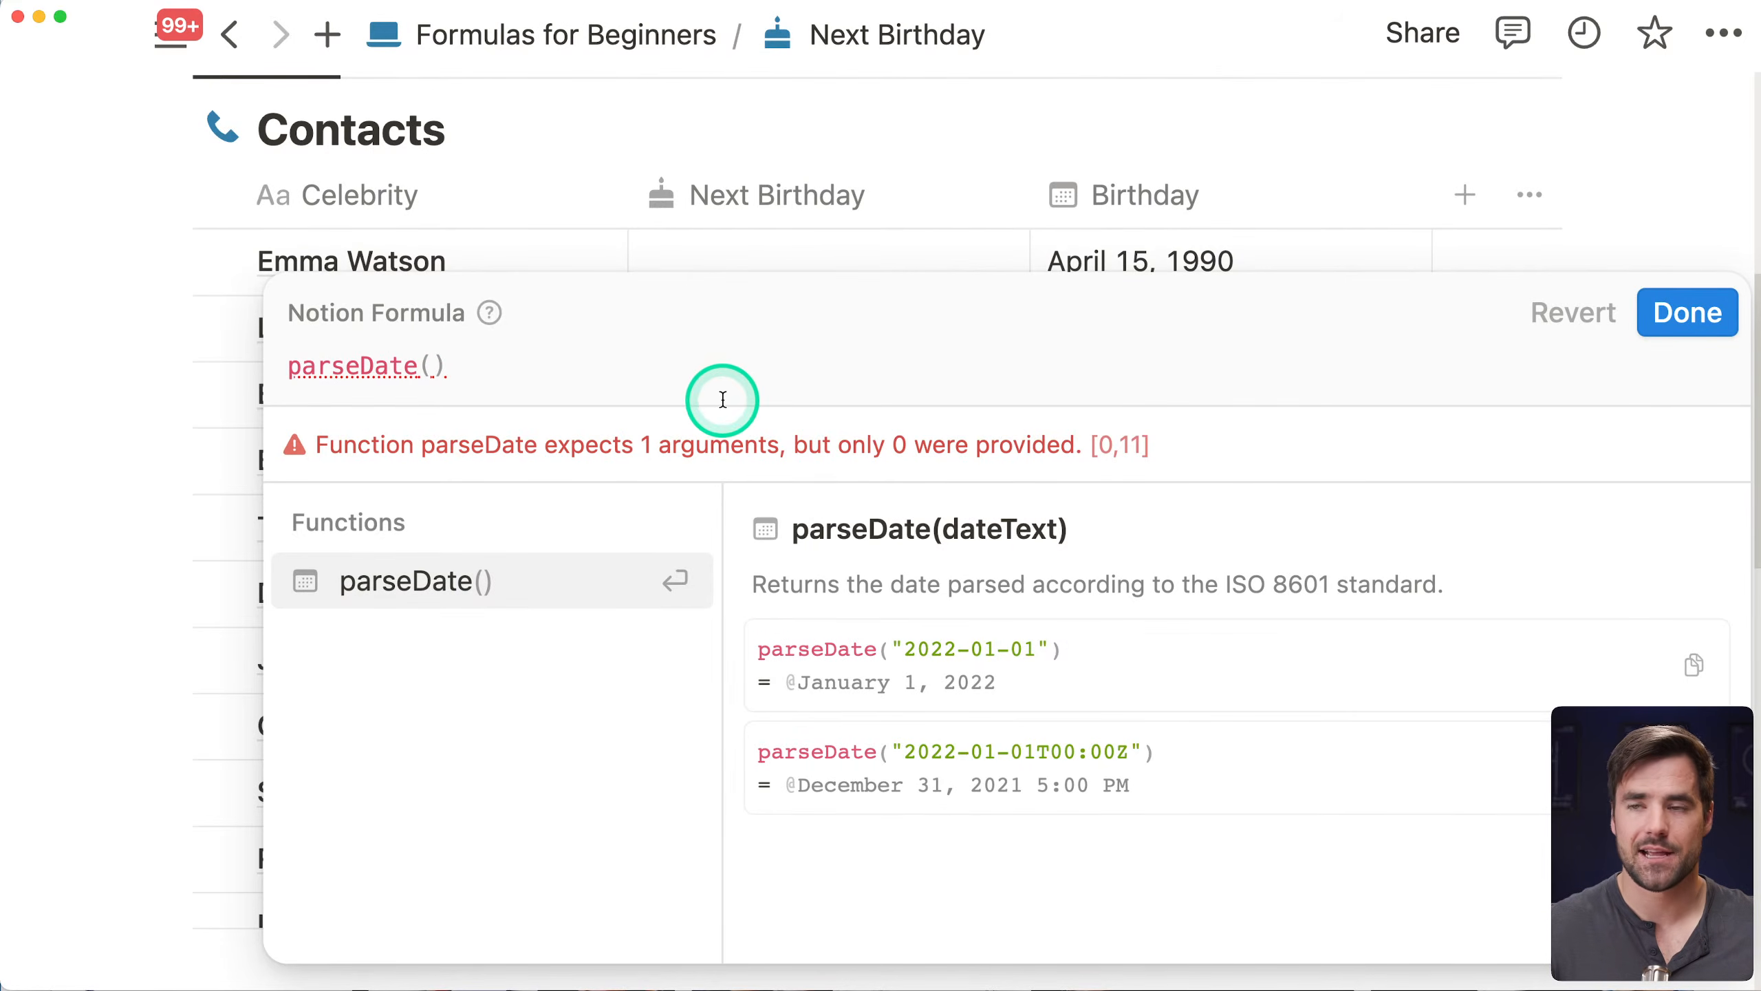
# Replace parseDate() with the Birthday property in the Next Birthday formula, reopening it from the first row
pyautogui.click(1692, 313)
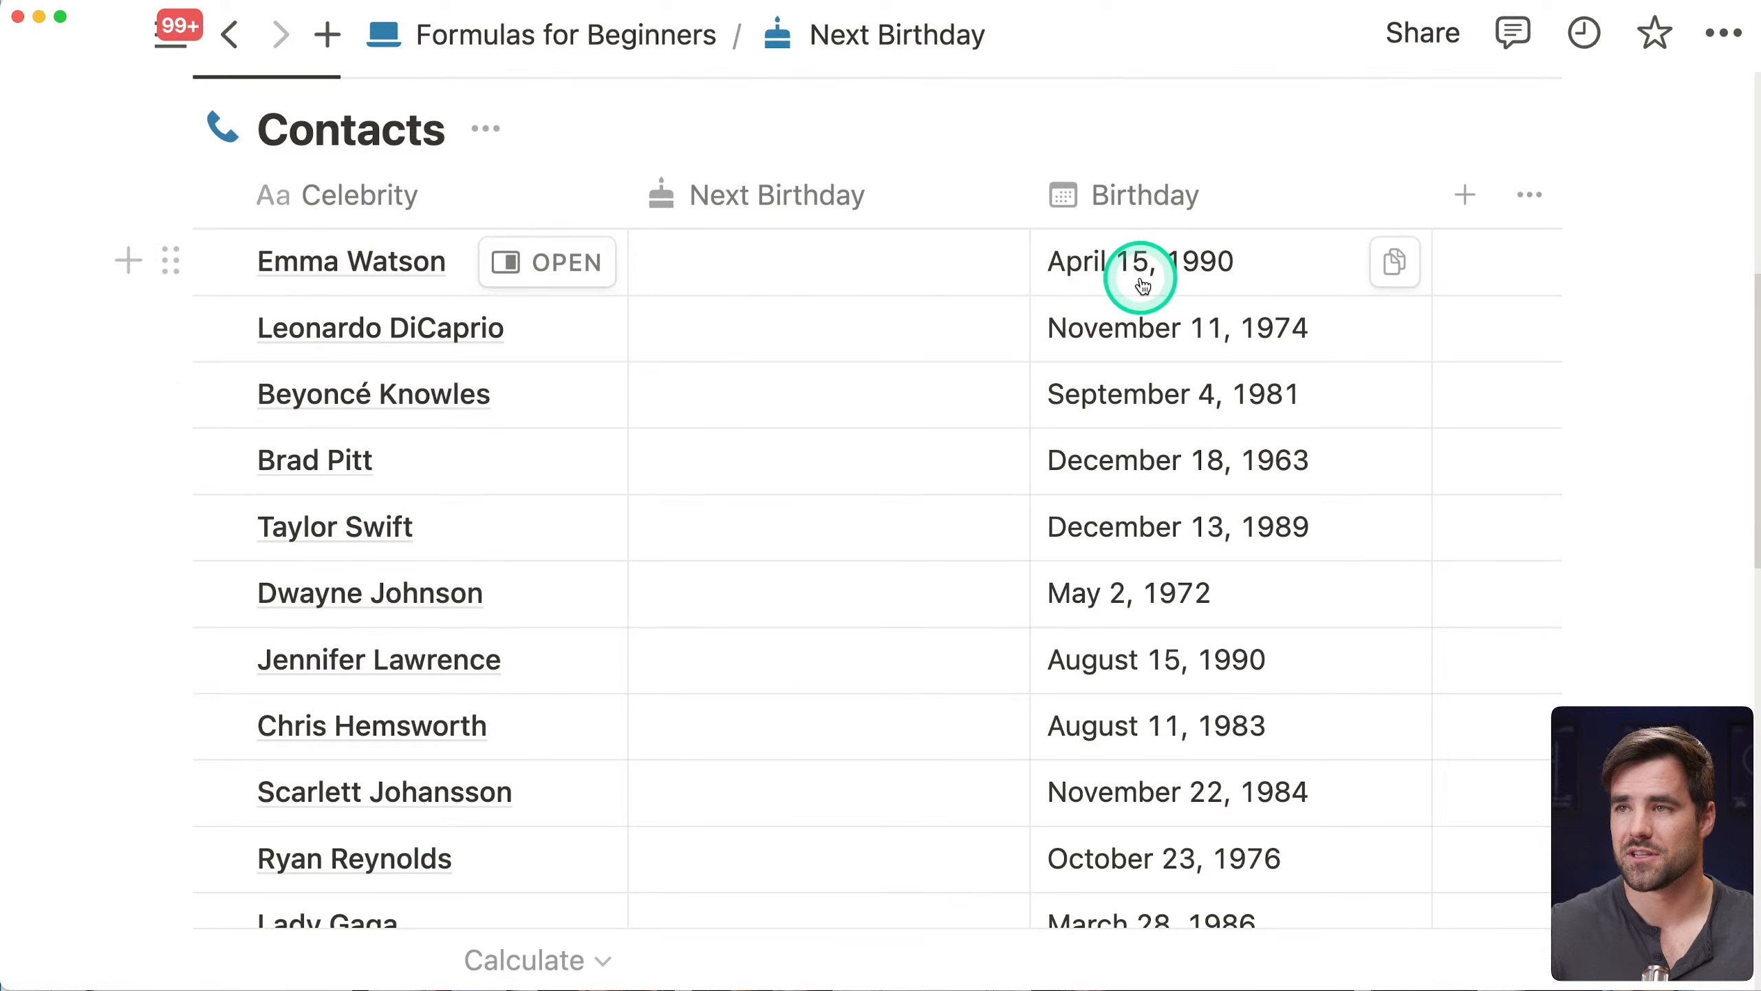
pyautogui.click(1196, 147)
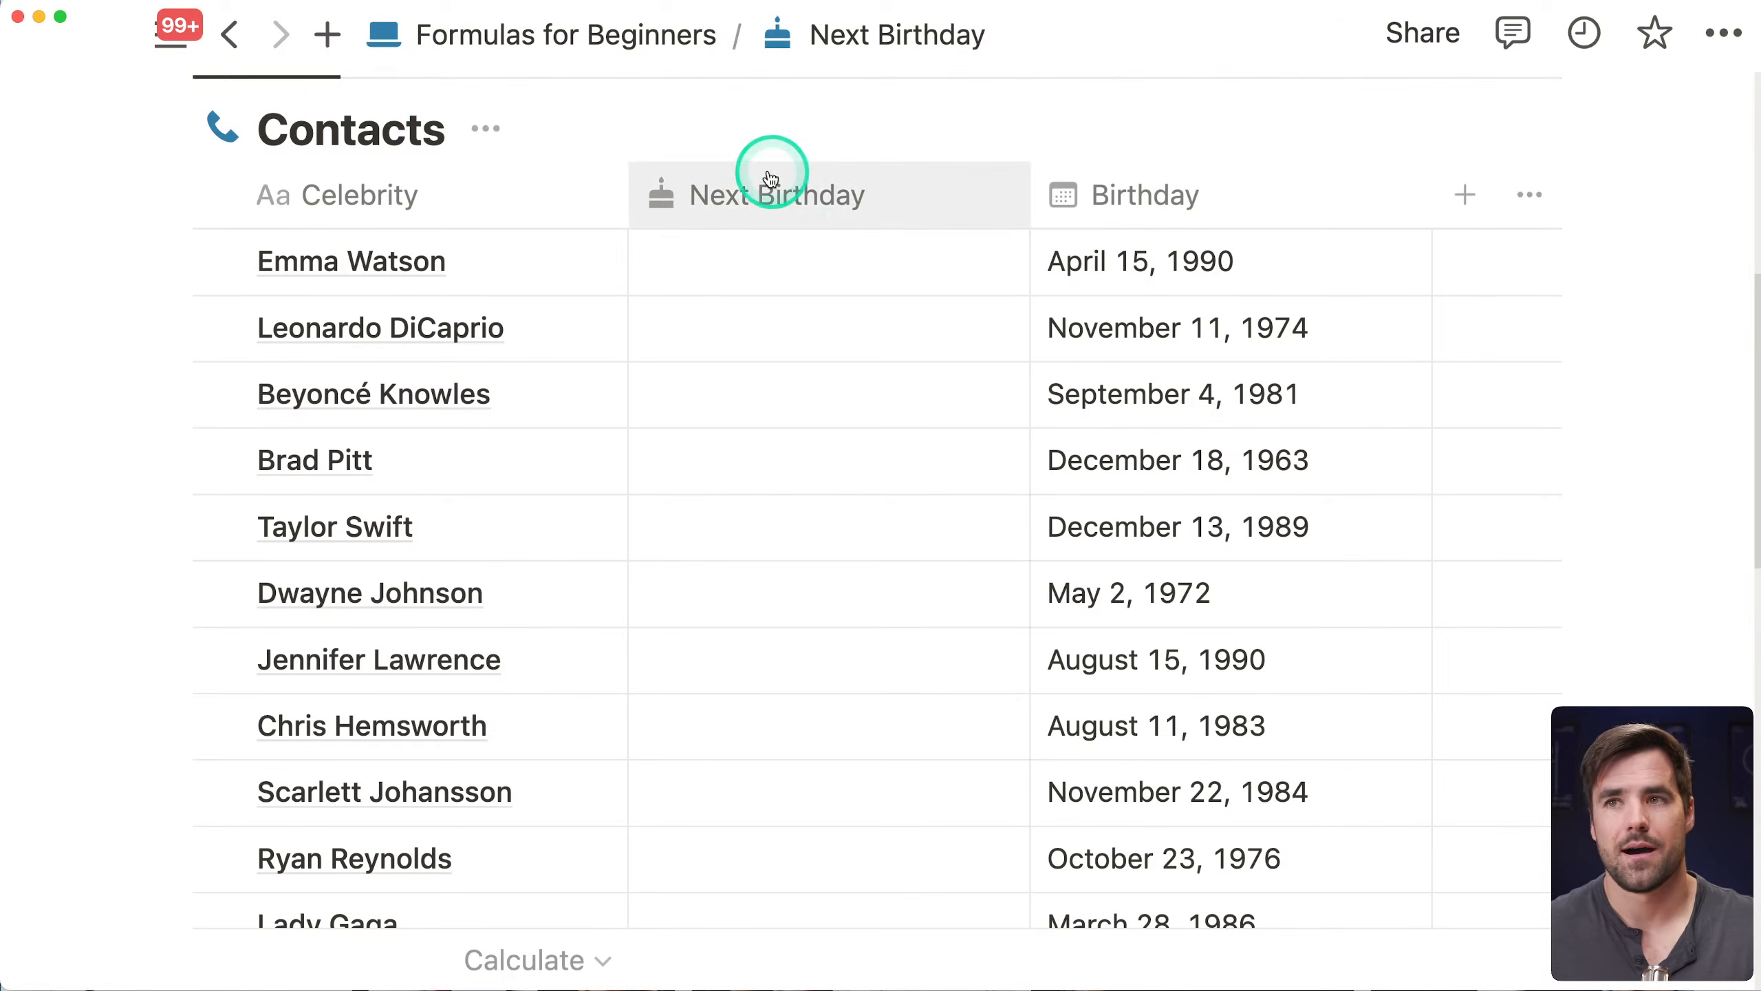
pyautogui.click(682, 262)
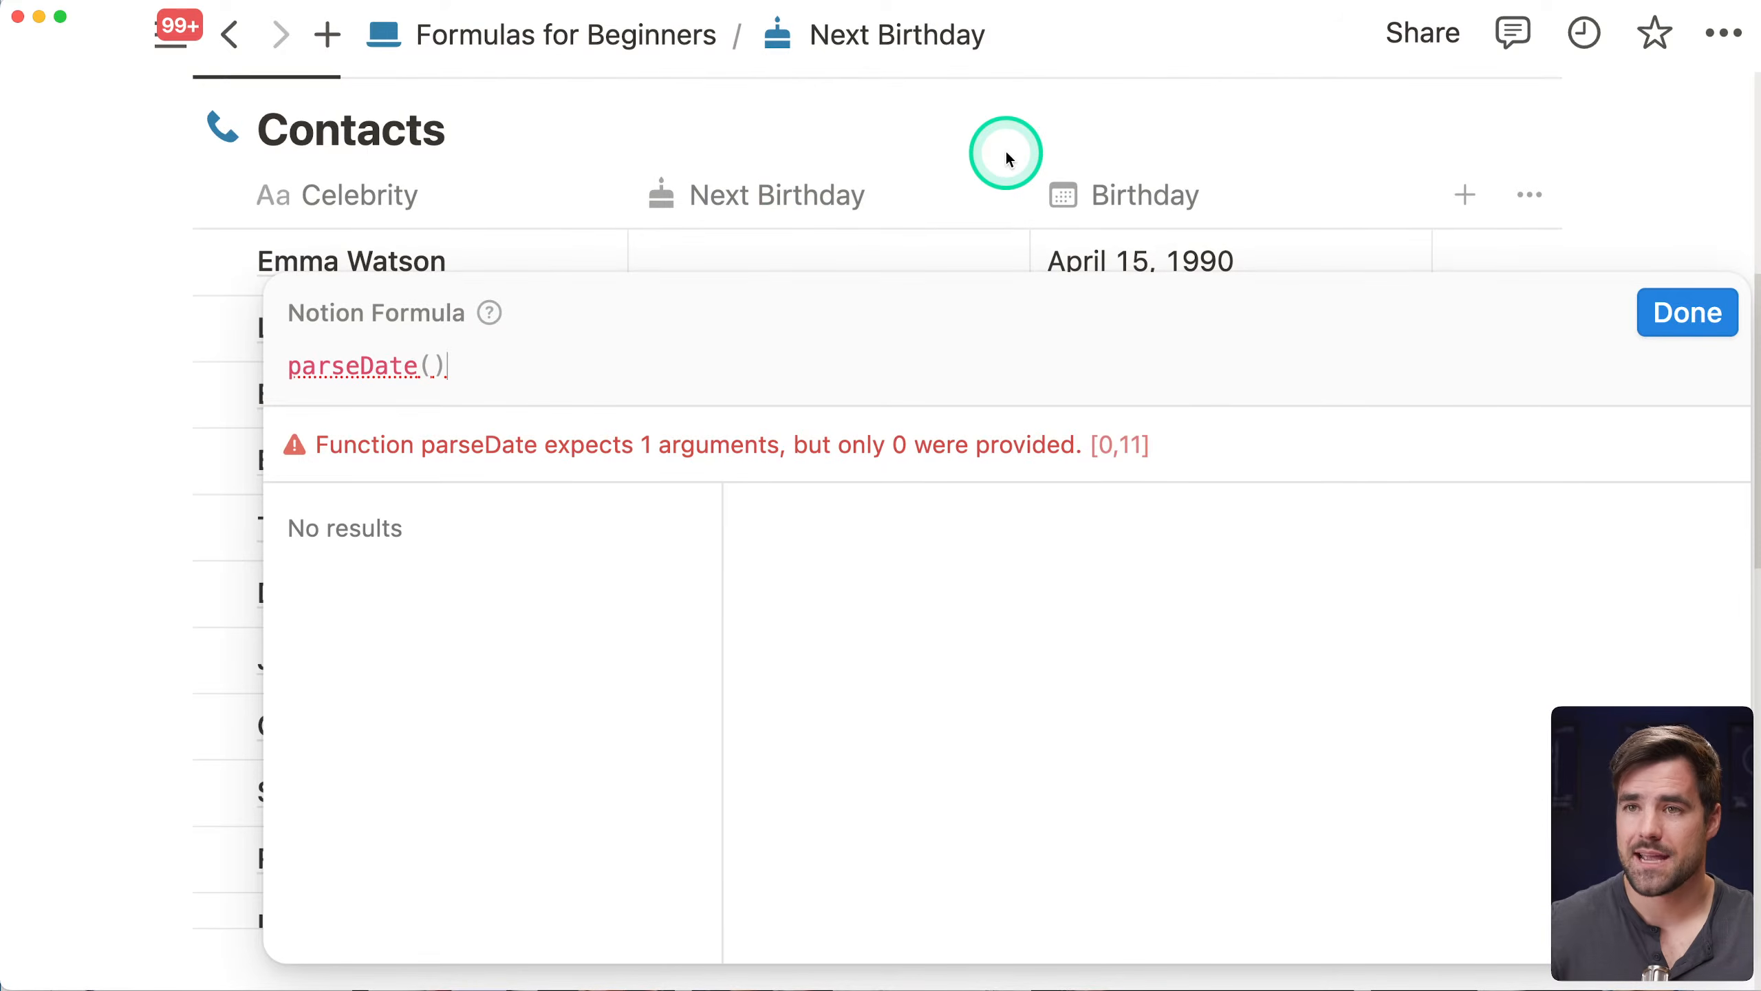
pyautogui.press('BackSpace')
pyautogui.press('BackSpace')
pyautogui.press('BackSpace')
pyautogui.press('BackSpace')
pyautogui.press('BackSpace')
pyautogui.press('BackSpace')
pyautogui.press('BackSpace')
pyautogui.write('bi')
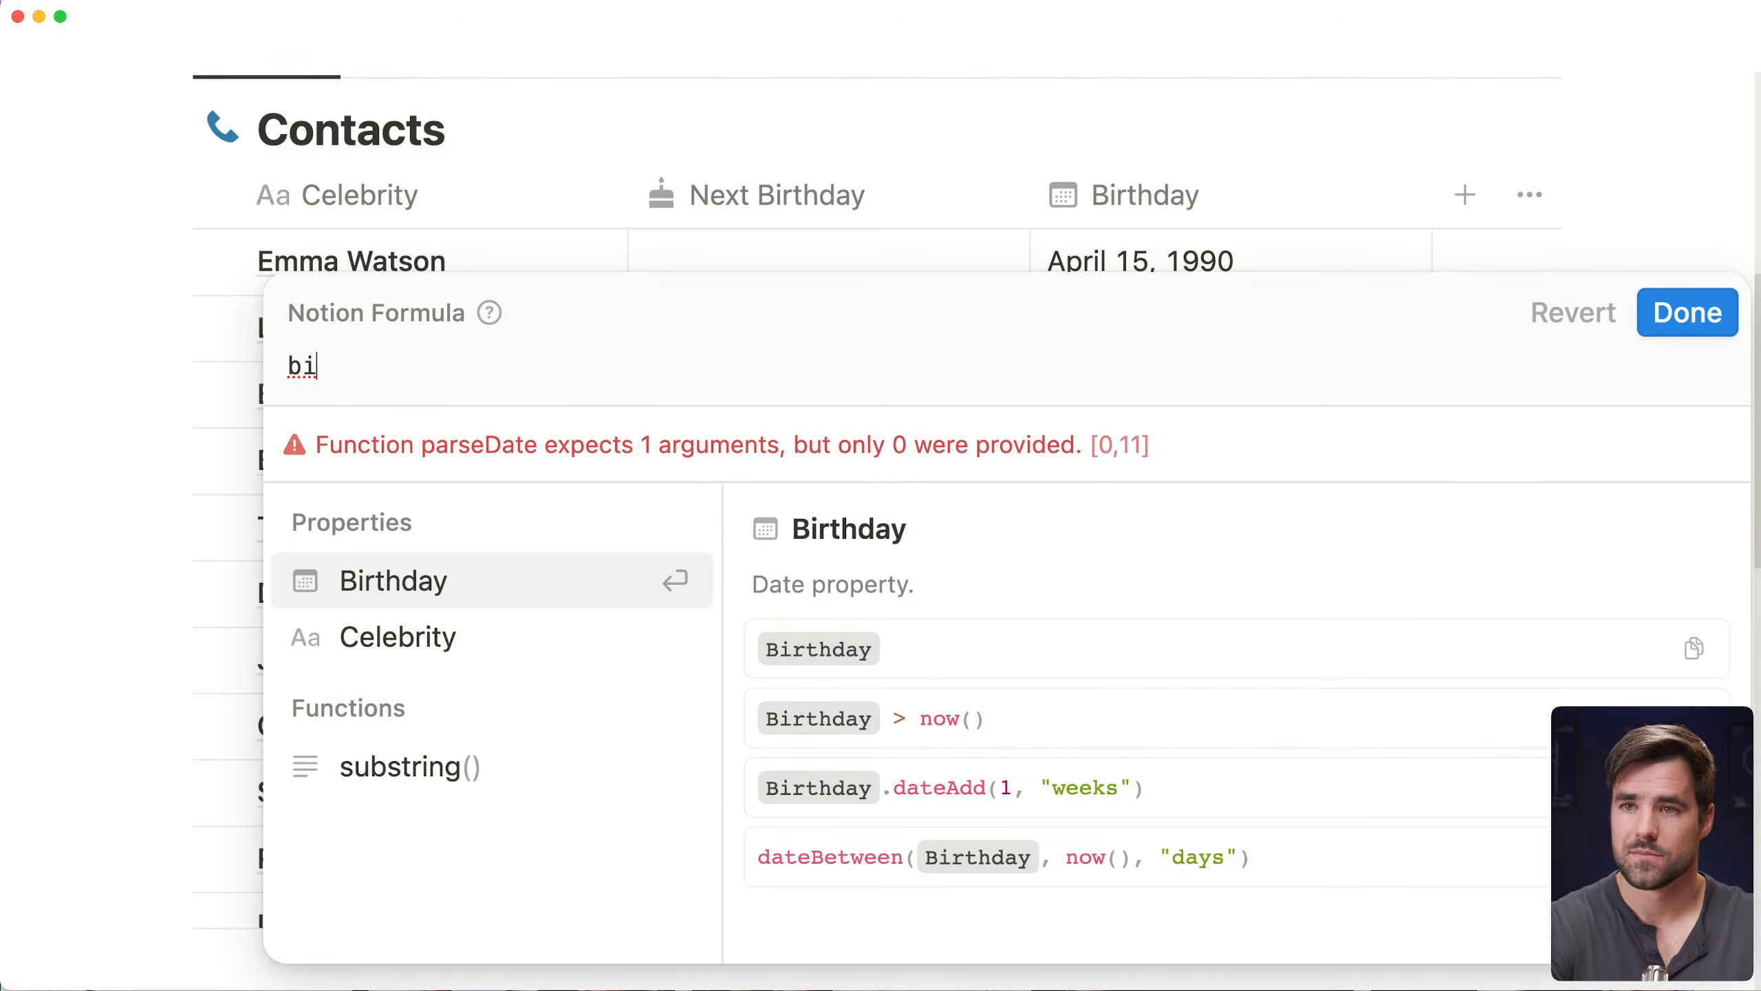
pyautogui.press('Return')
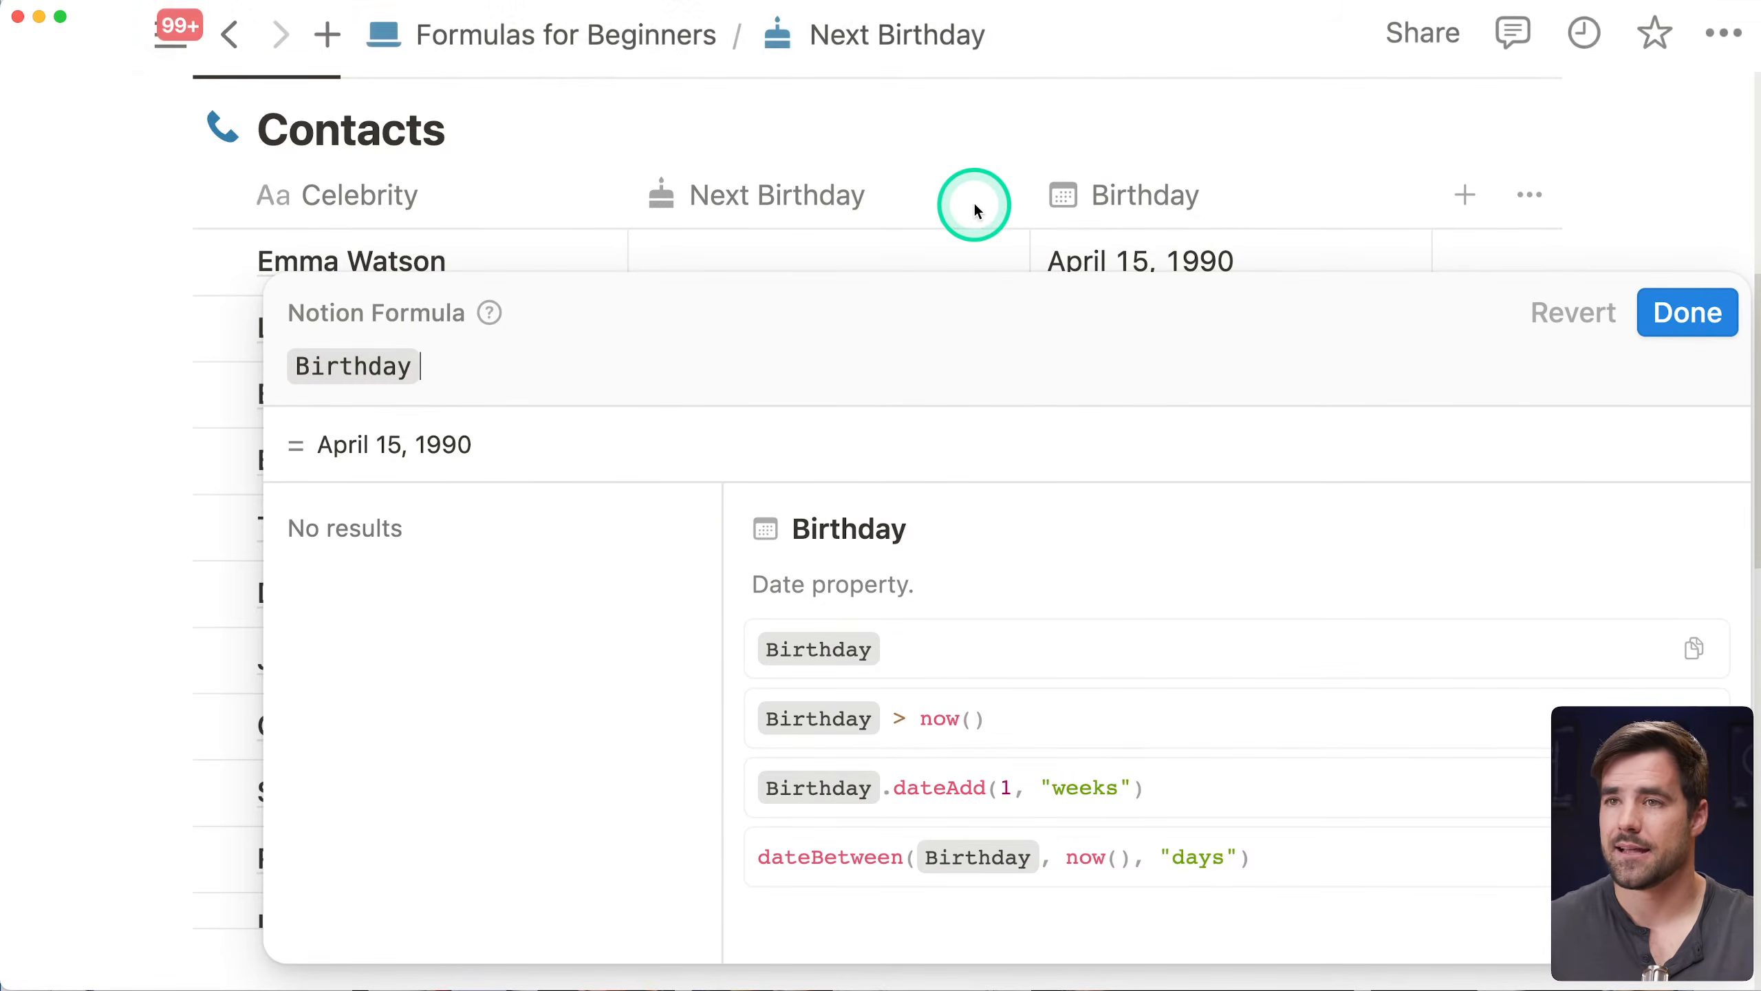
# Append the formatDate() function to the Birthday property in the formula and look over its description
pyautogui.write('.form')
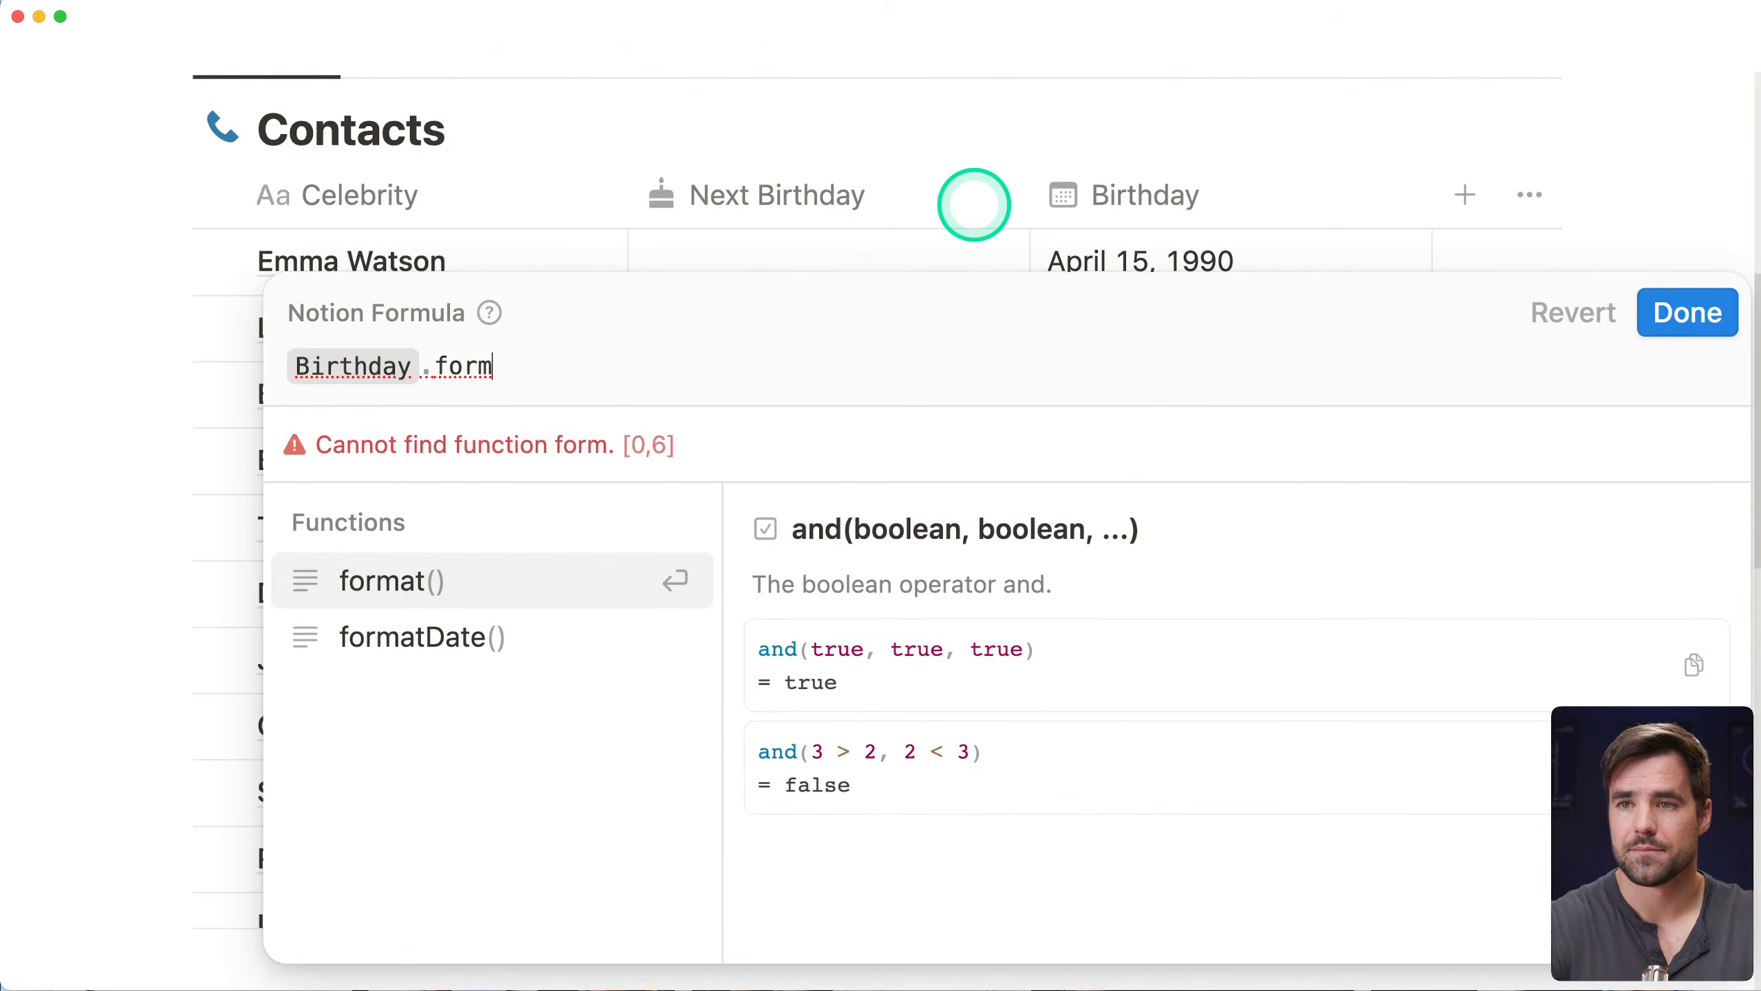
pyautogui.press('Down')
pyautogui.press('Return')
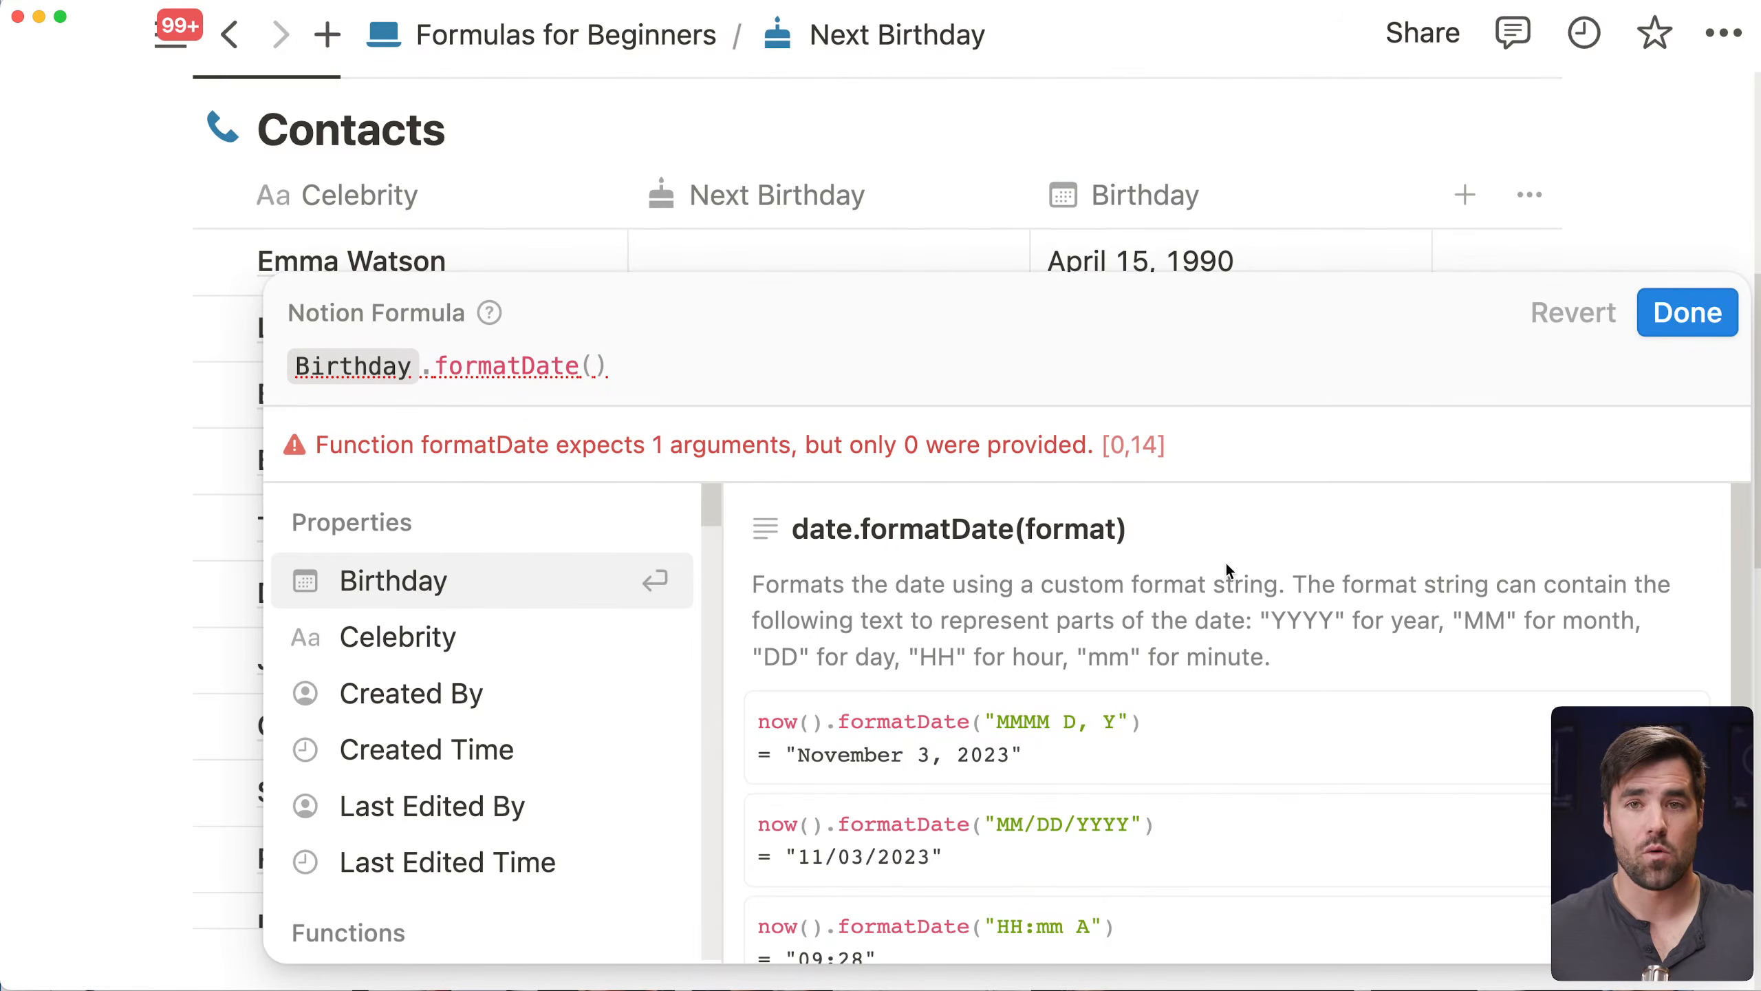
pyautogui.scroll(-2, 1275, 565)
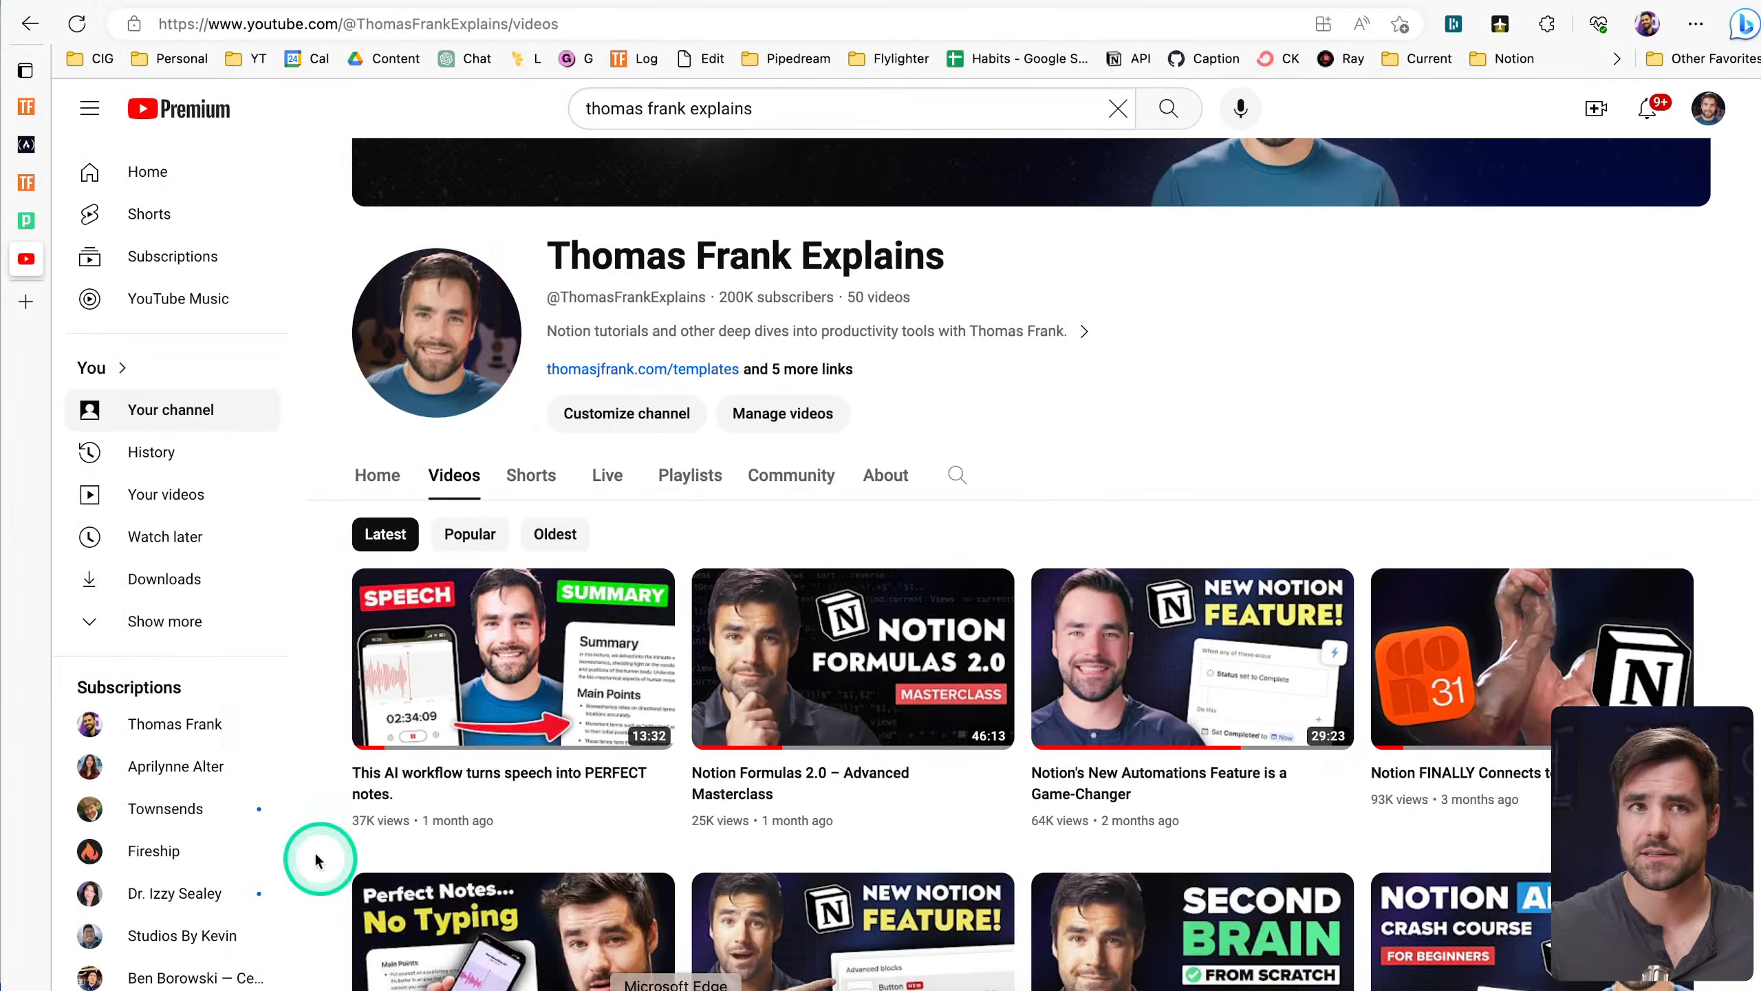
# Switch to Microsoft Edge and open the formatDate reference page in the thomasjfrank.com formula documentation
pyautogui.click(216, 684)
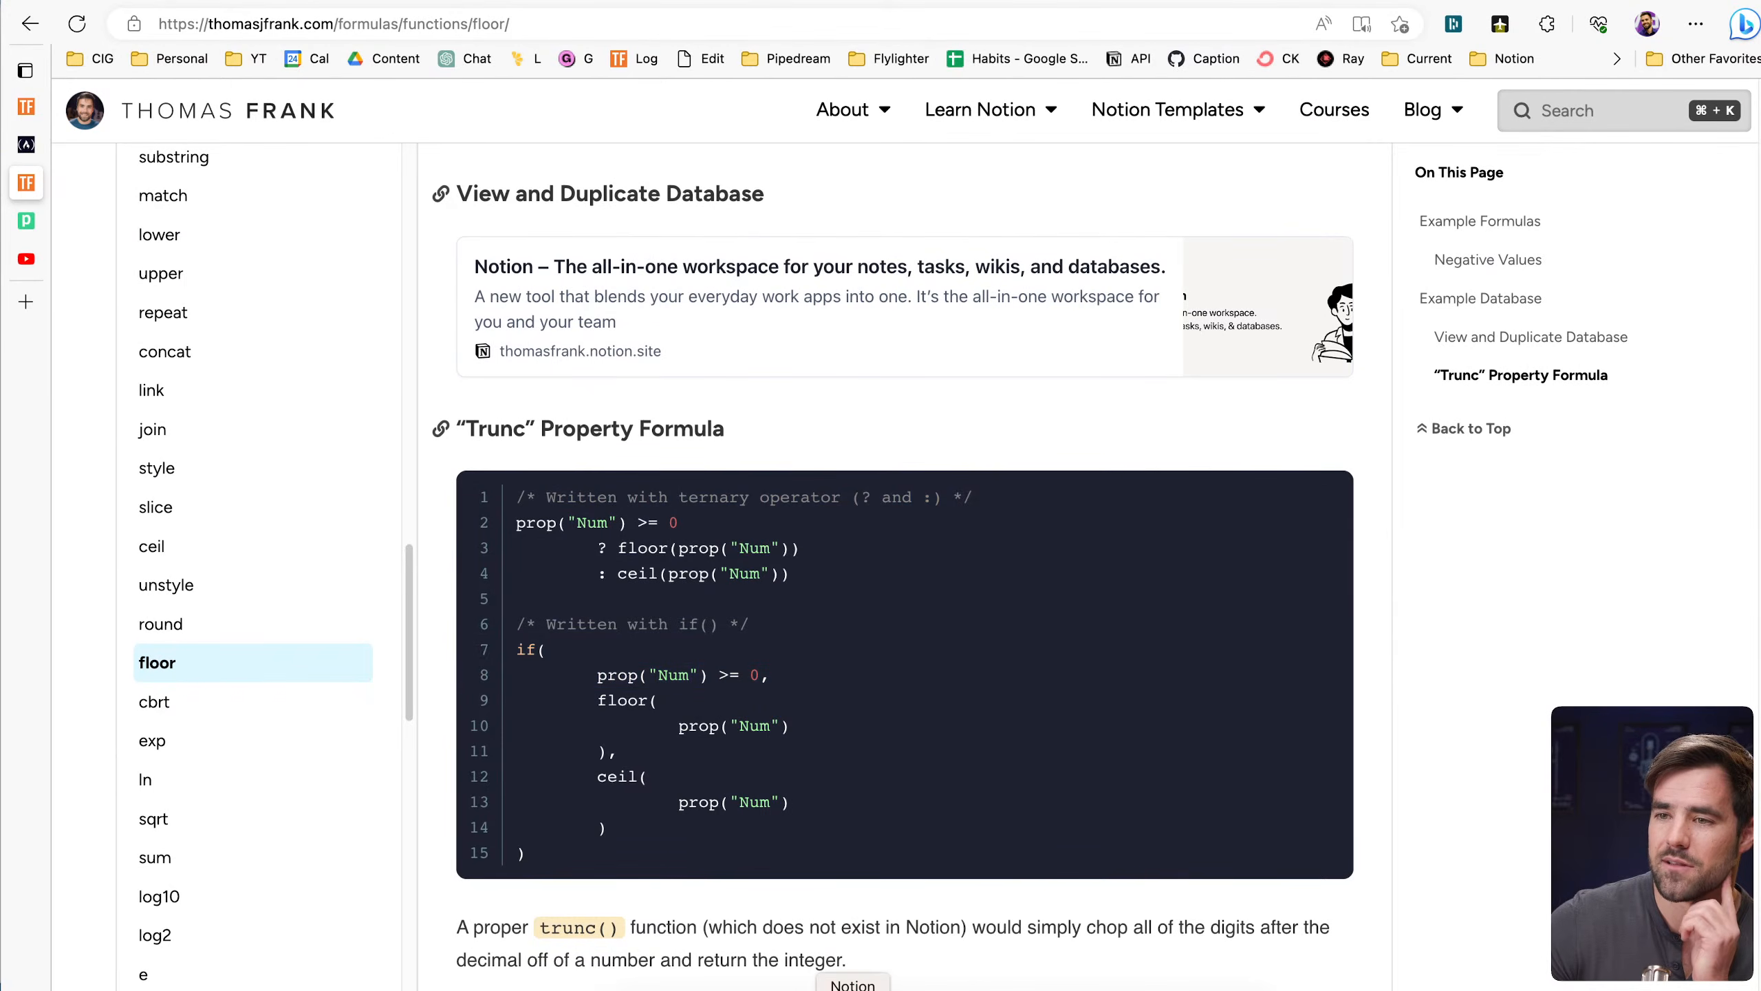
pyautogui.click(843, 978)
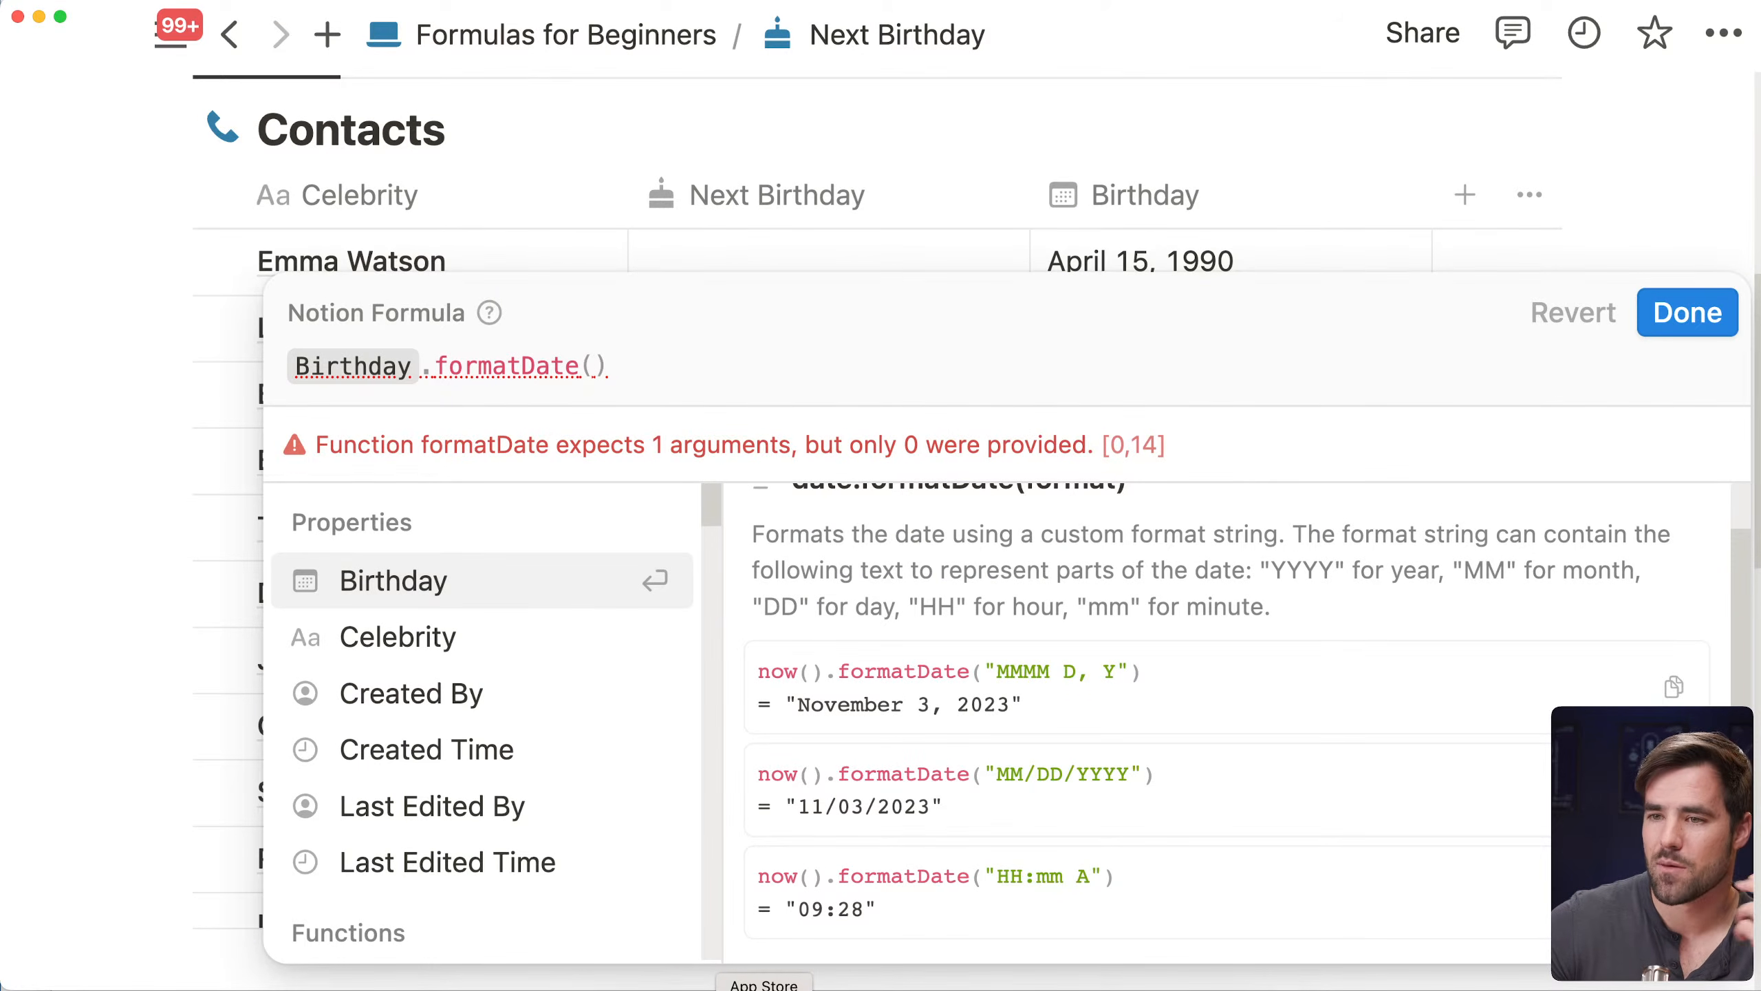
pyautogui.click(676, 987)
pyautogui.scroll(-10, 267, 664)
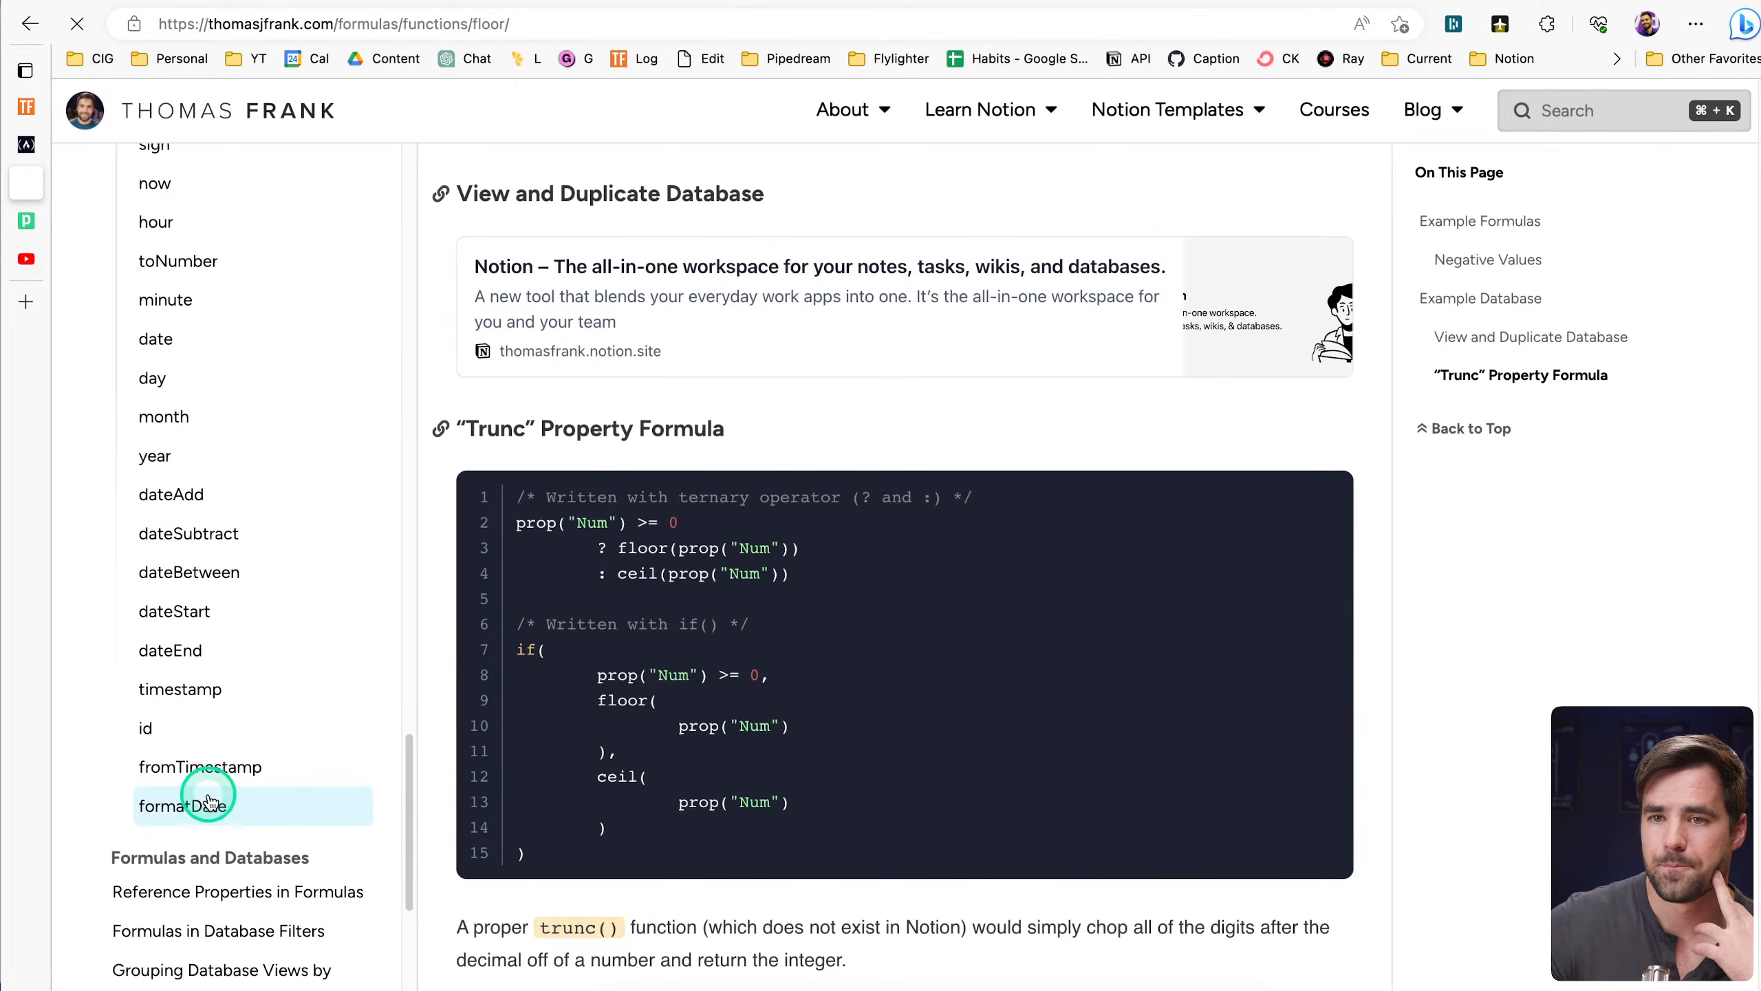
pyautogui.click(207, 807)
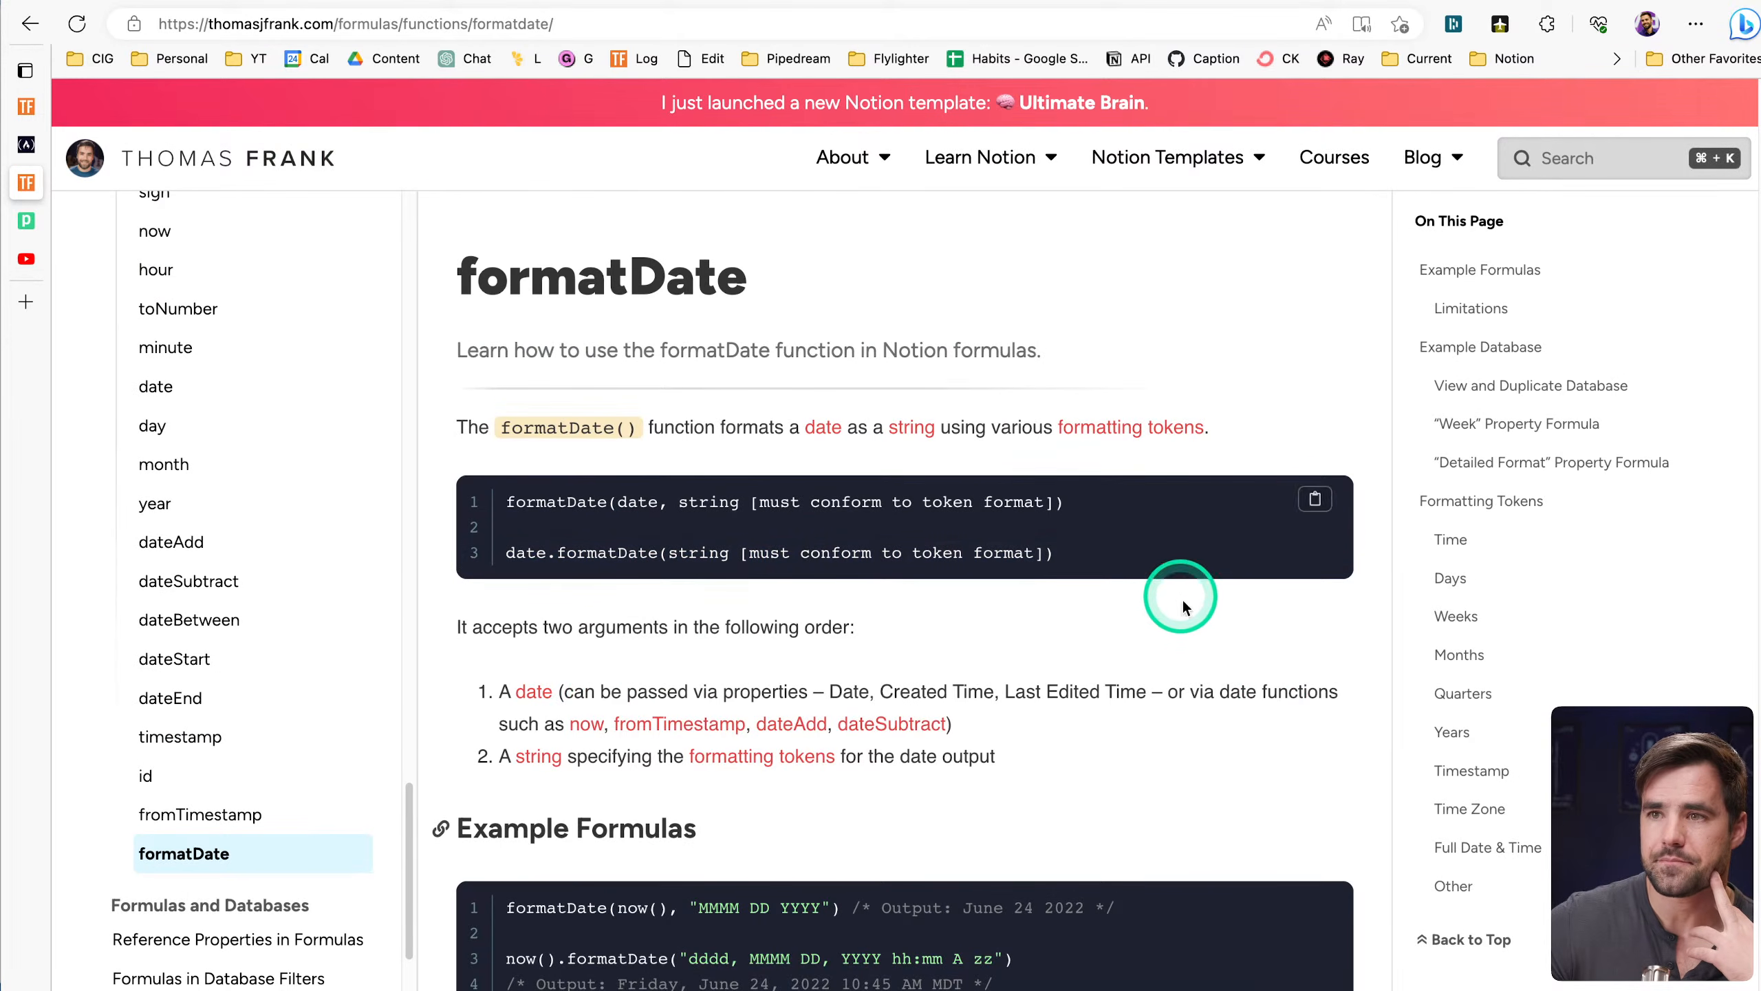
pyautogui.scroll(-2, 1183, 607)
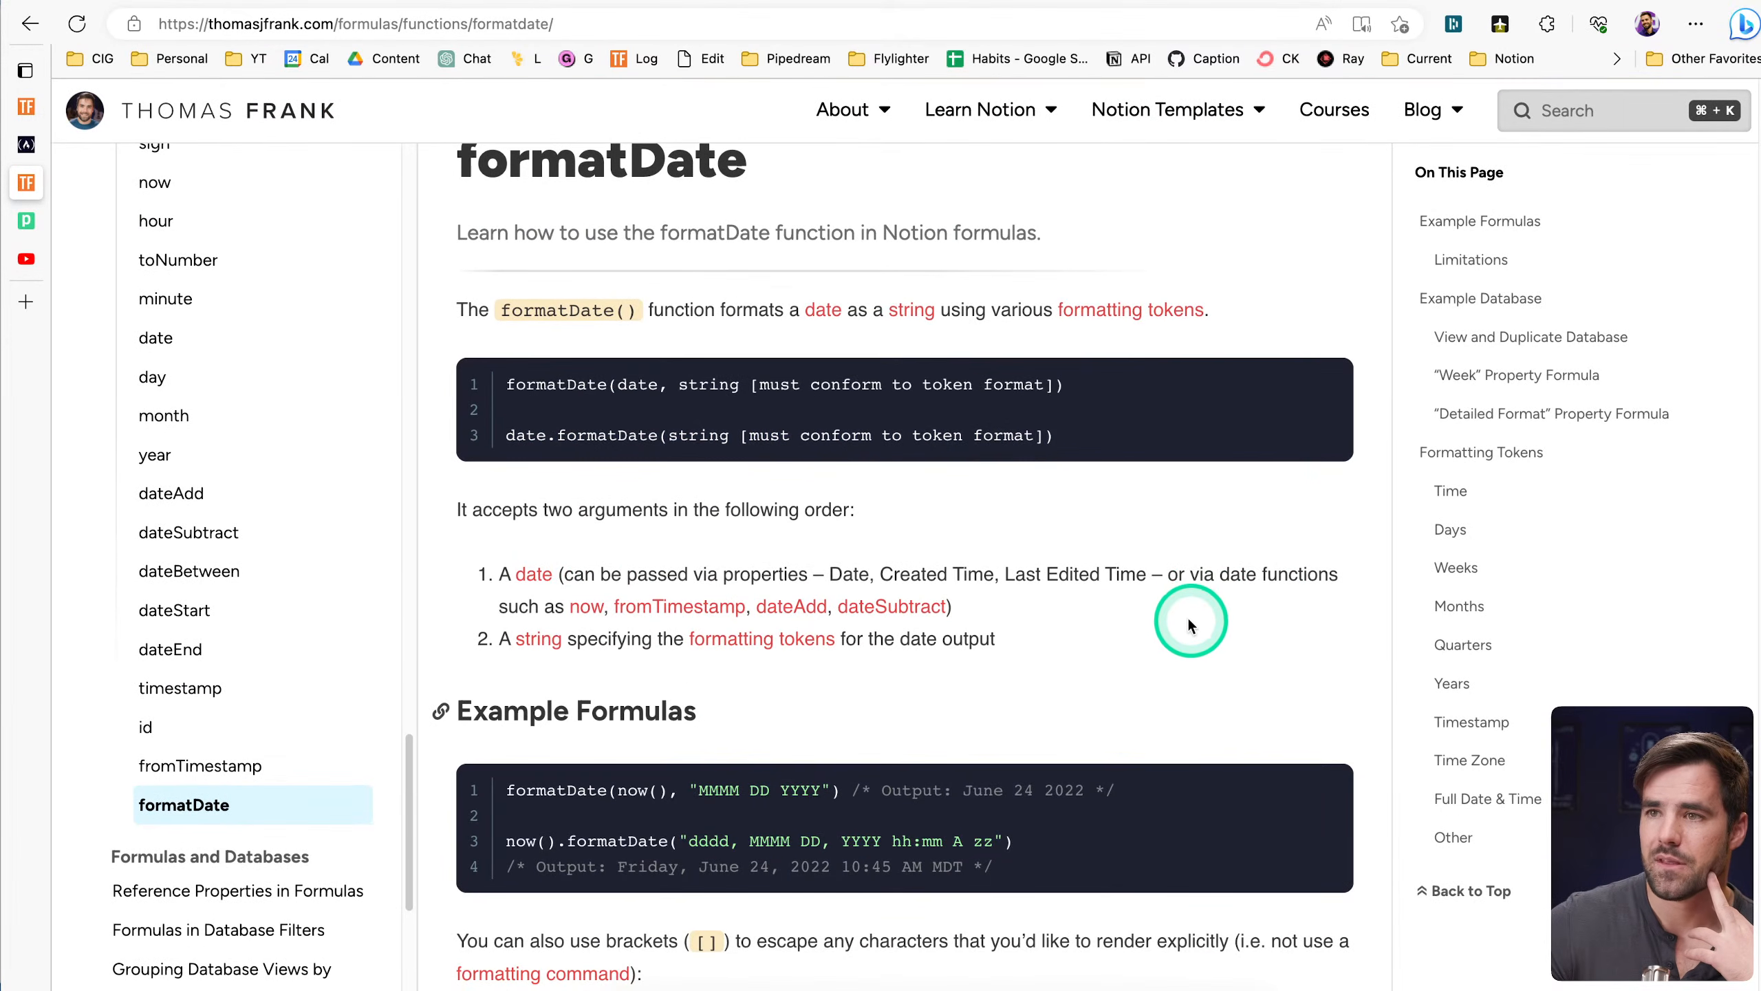
# Examine the formatting tokens reference, from the time and day tokens to the week, month, quarter and year tokens
pyautogui.click(1123, 319)
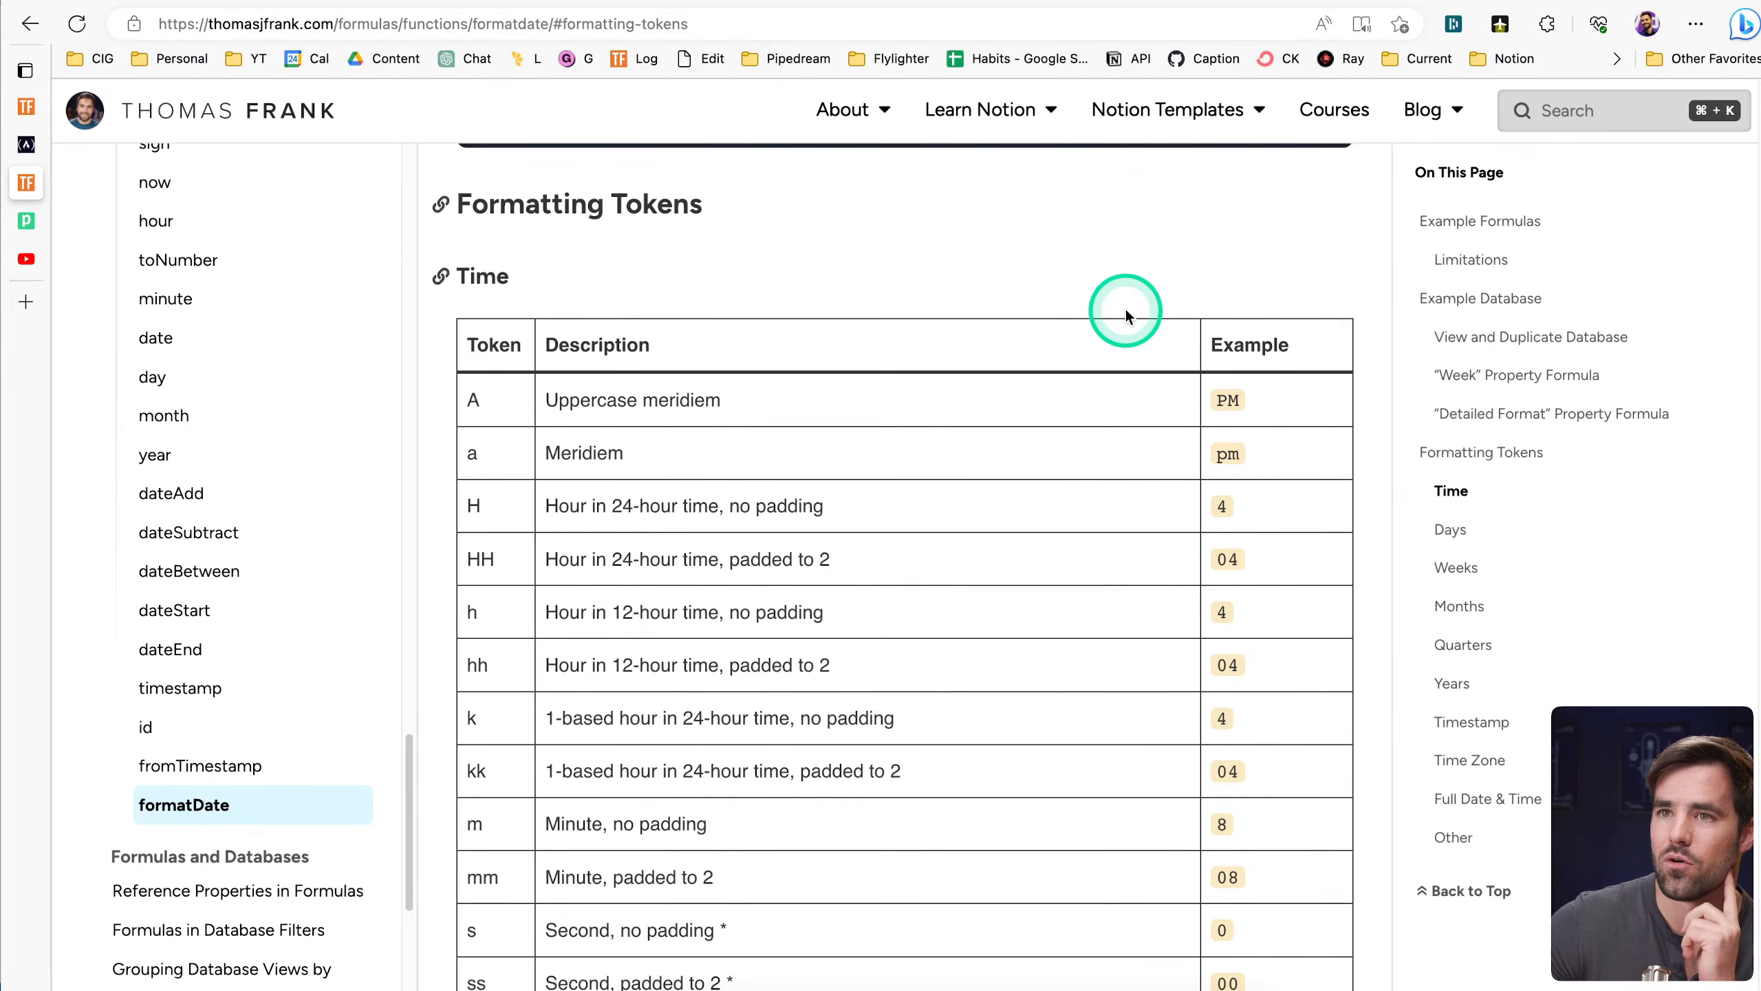
pyautogui.scroll(-2, 1199, 720)
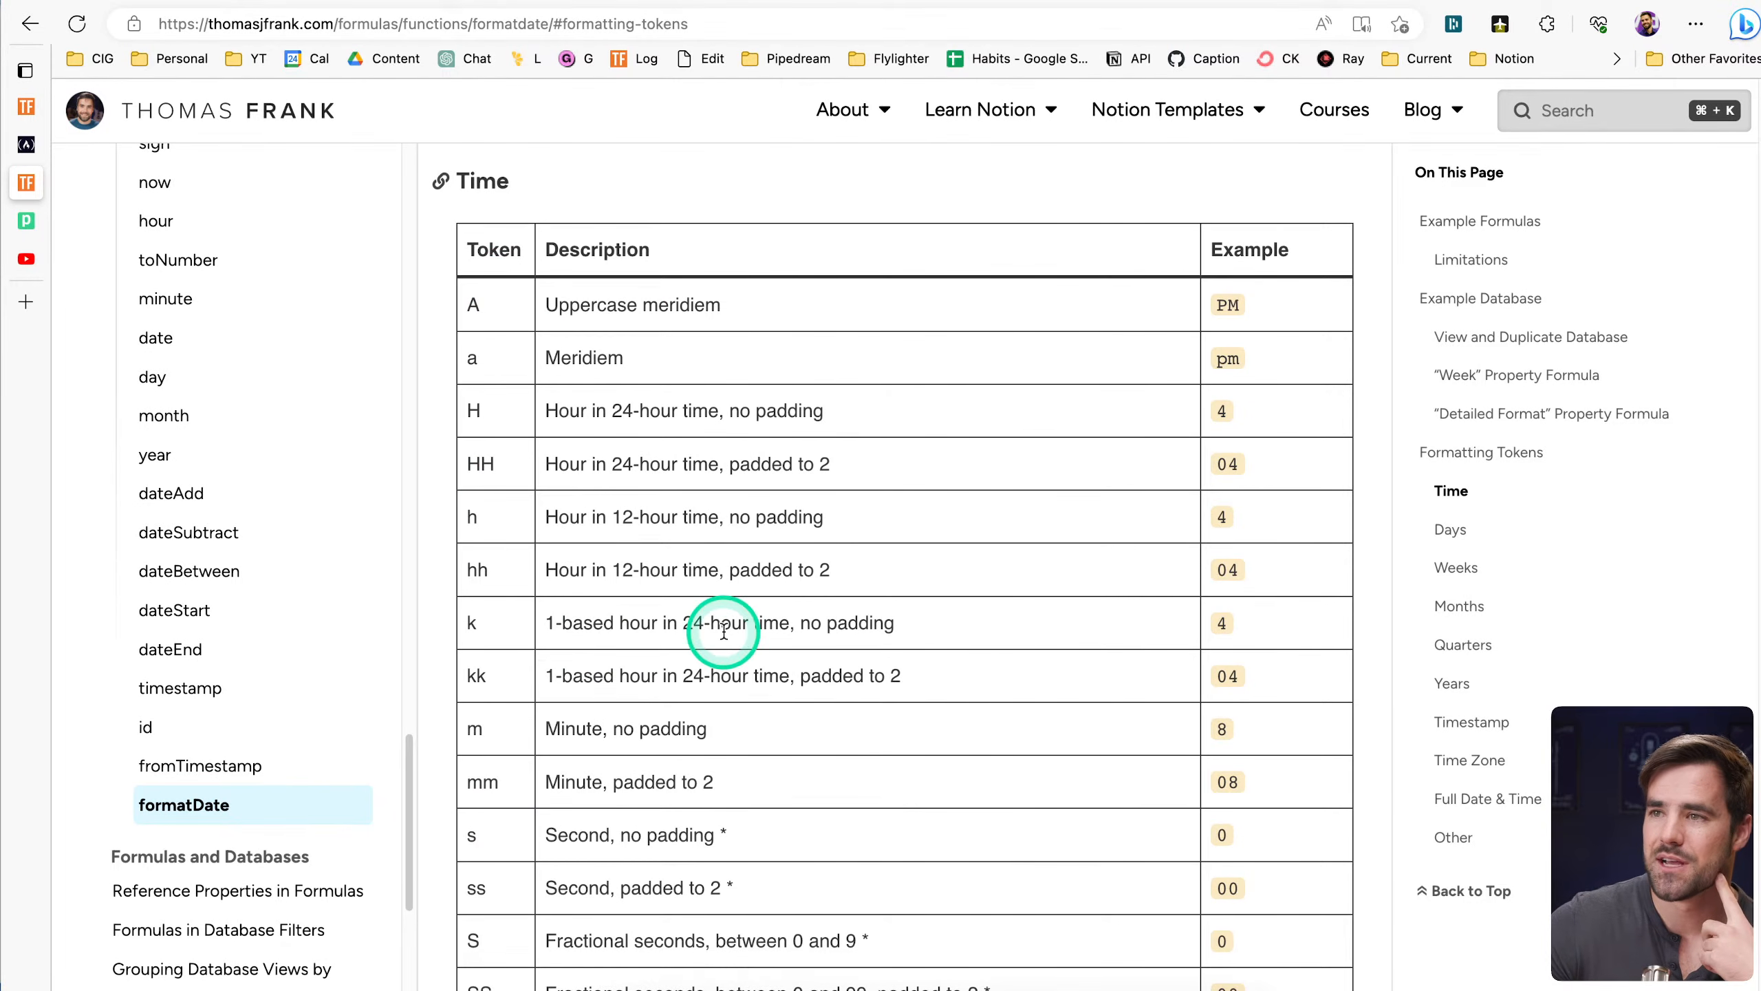
pyautogui.scroll(-1, 693, 499)
pyautogui.scroll(-2, 1005, 499)
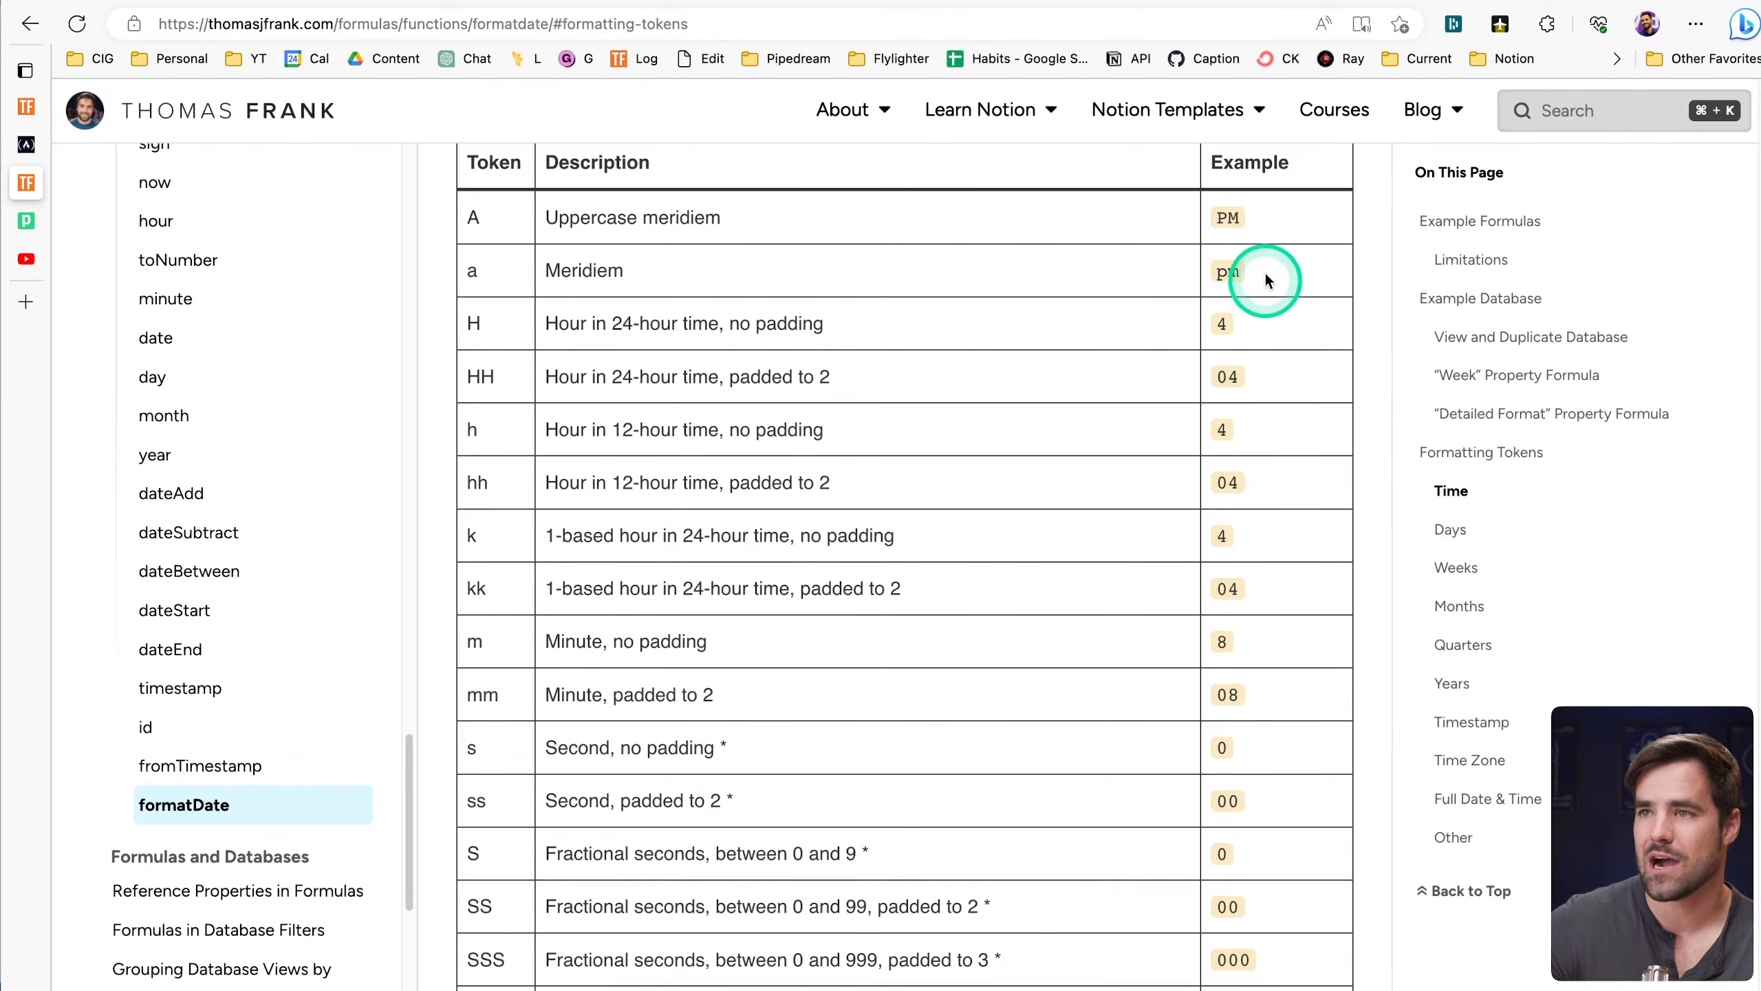
pyautogui.scroll(-2, 1247, 347)
pyautogui.scroll(-10, 1244, 474)
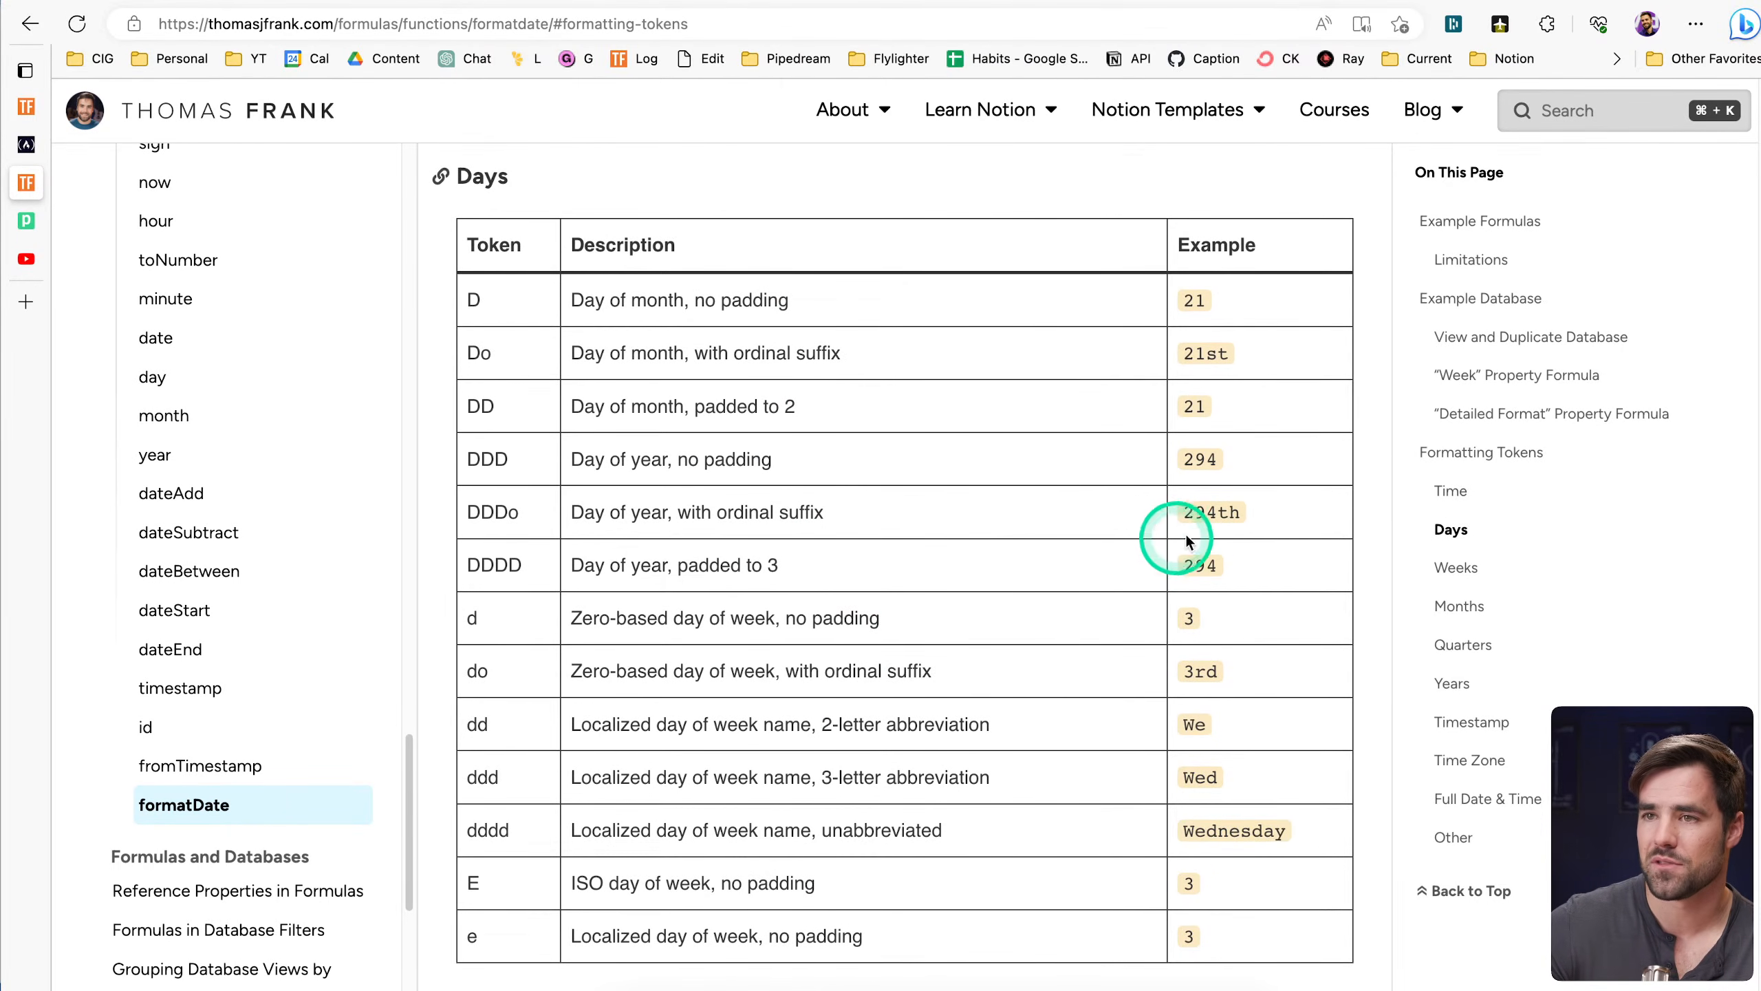
pyautogui.scroll(-5, 1241, 583)
pyautogui.scroll(-15, 1102, 703)
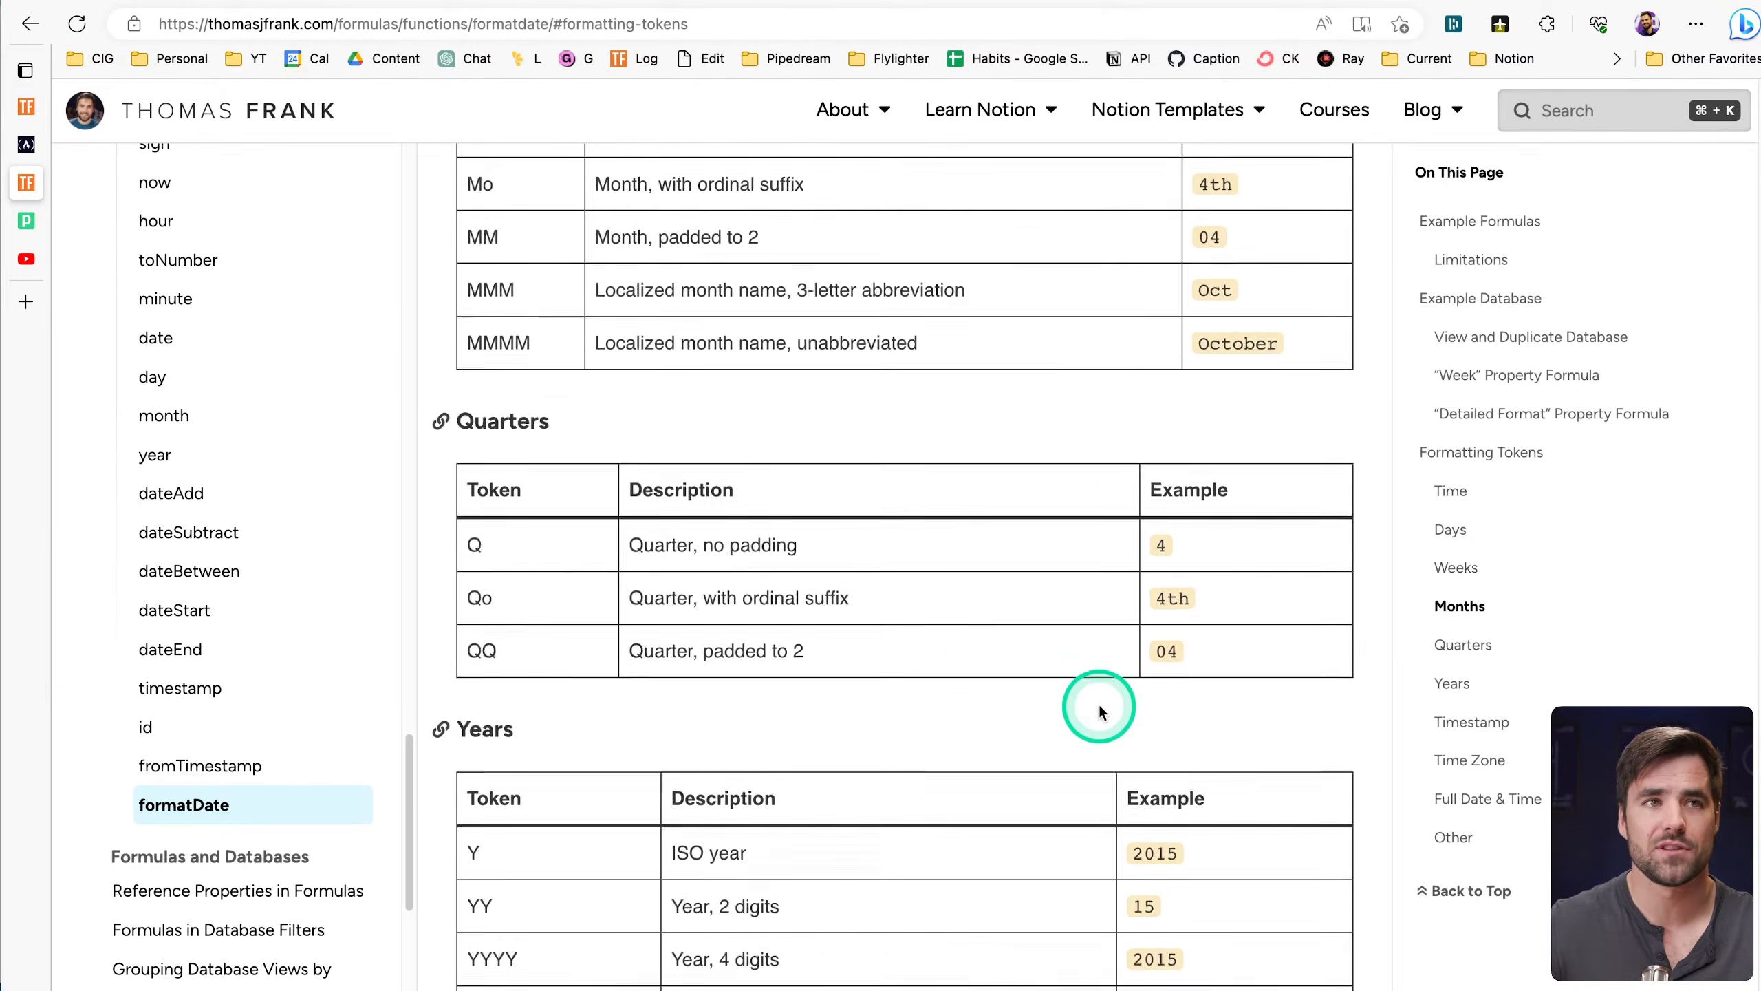
pyautogui.scroll(8, 1101, 704)
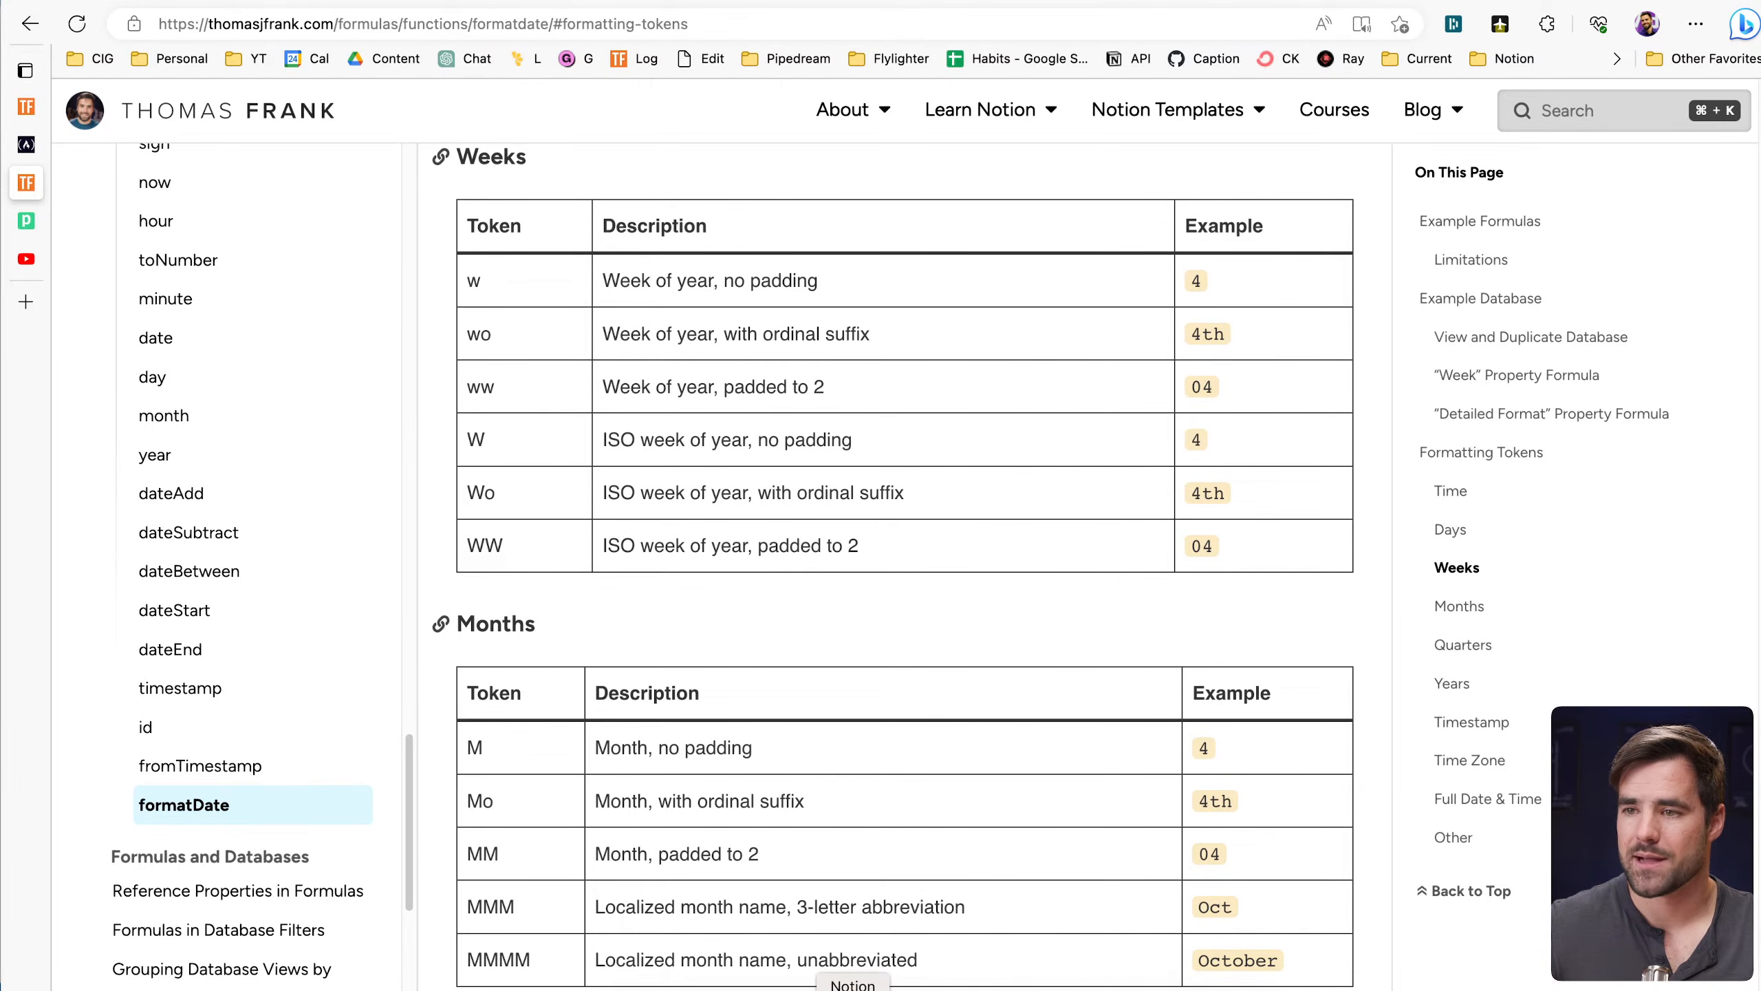
# Switch back to Notion and examine formatDate's help, highlighting the now() and "MMMM D, Y" arguments in the first example
pyautogui.click(853, 986)
pyautogui.write('(')
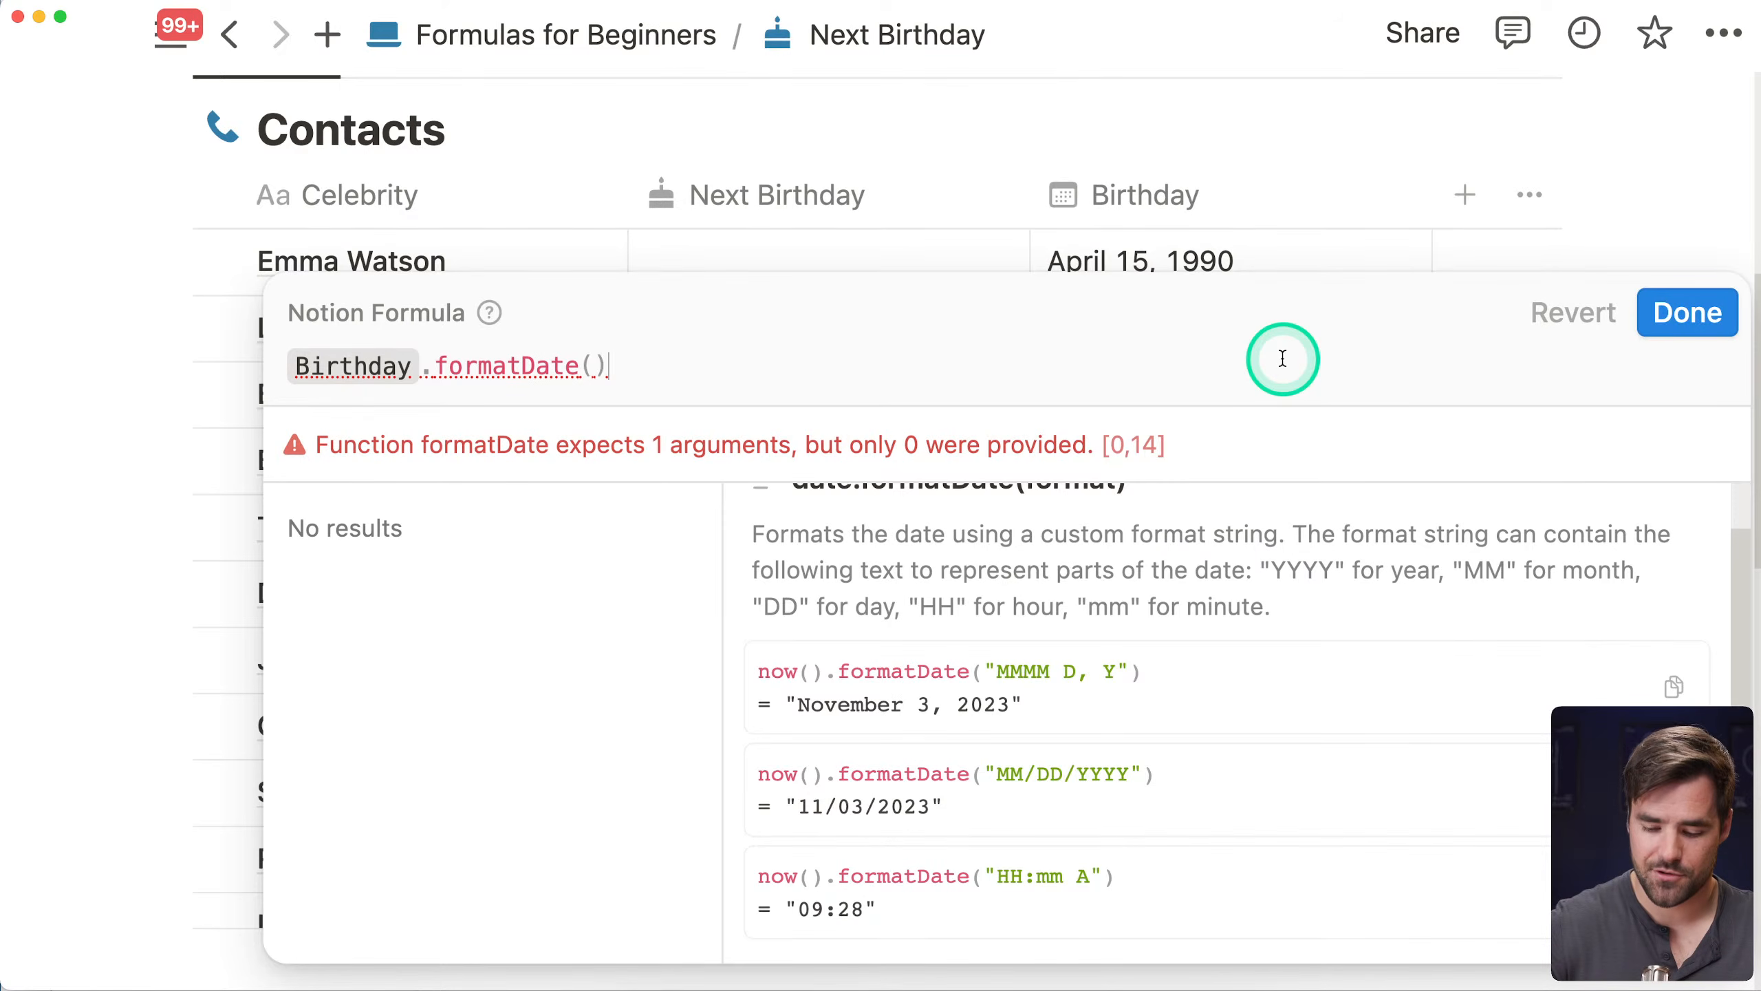
pyautogui.press('Left')
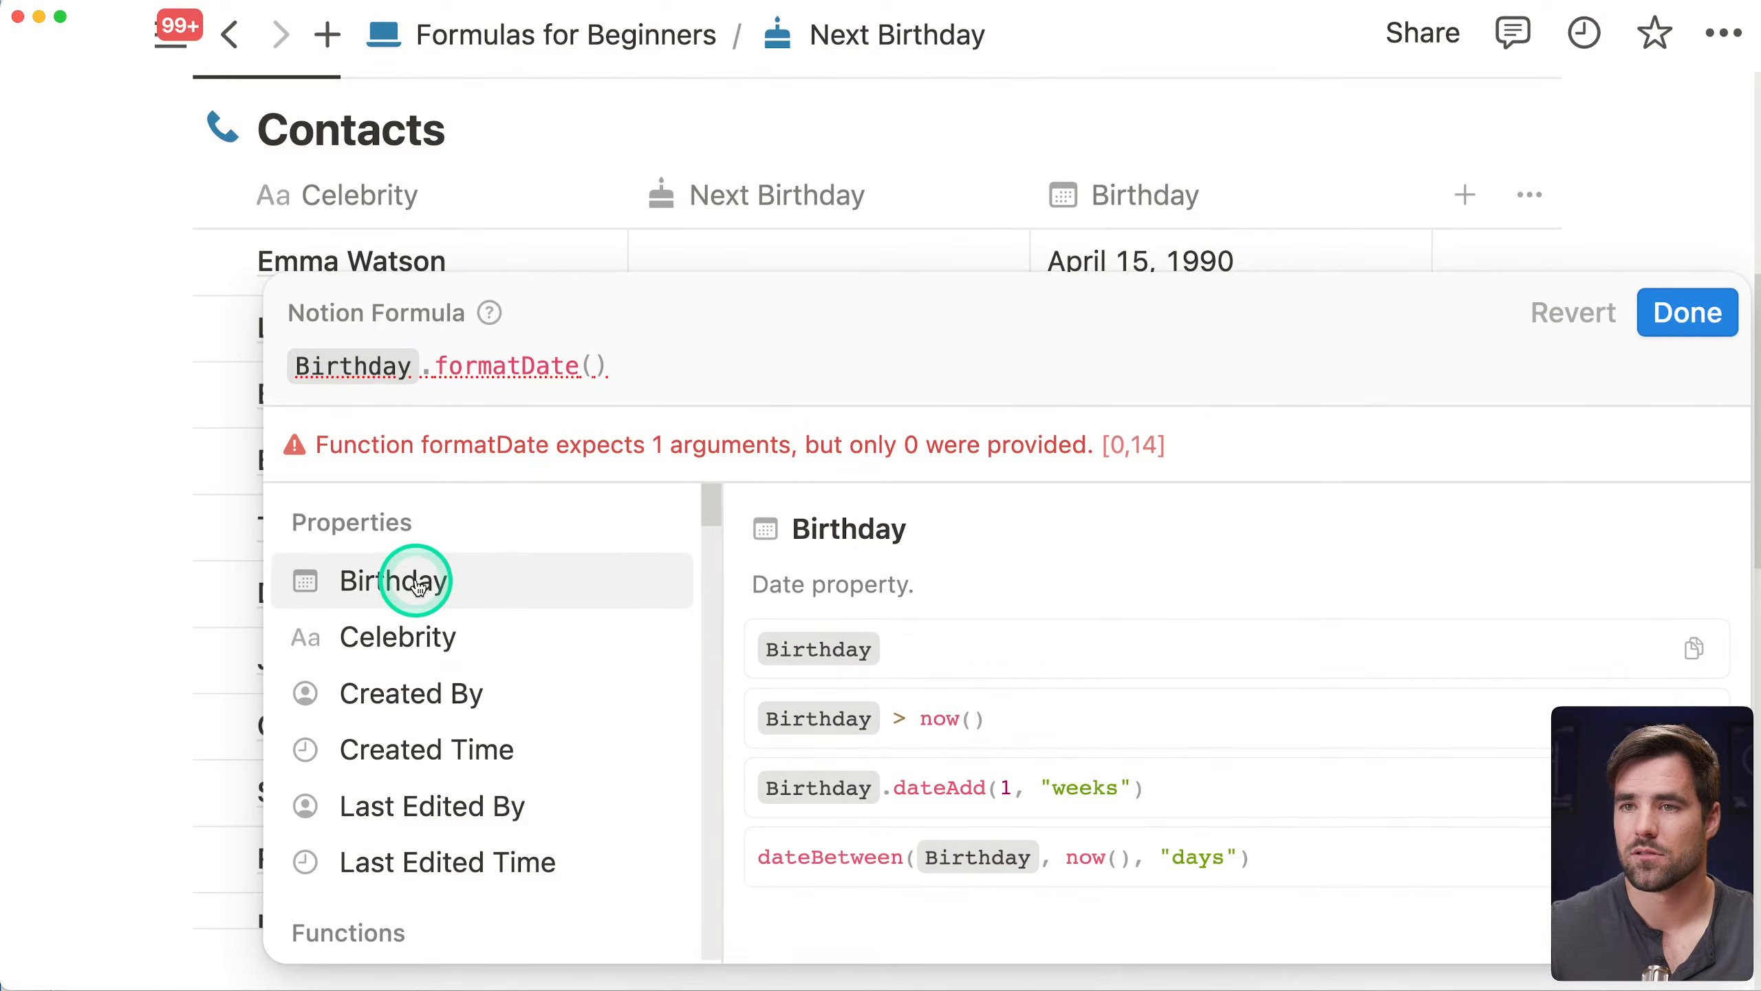
pyautogui.click(483, 361)
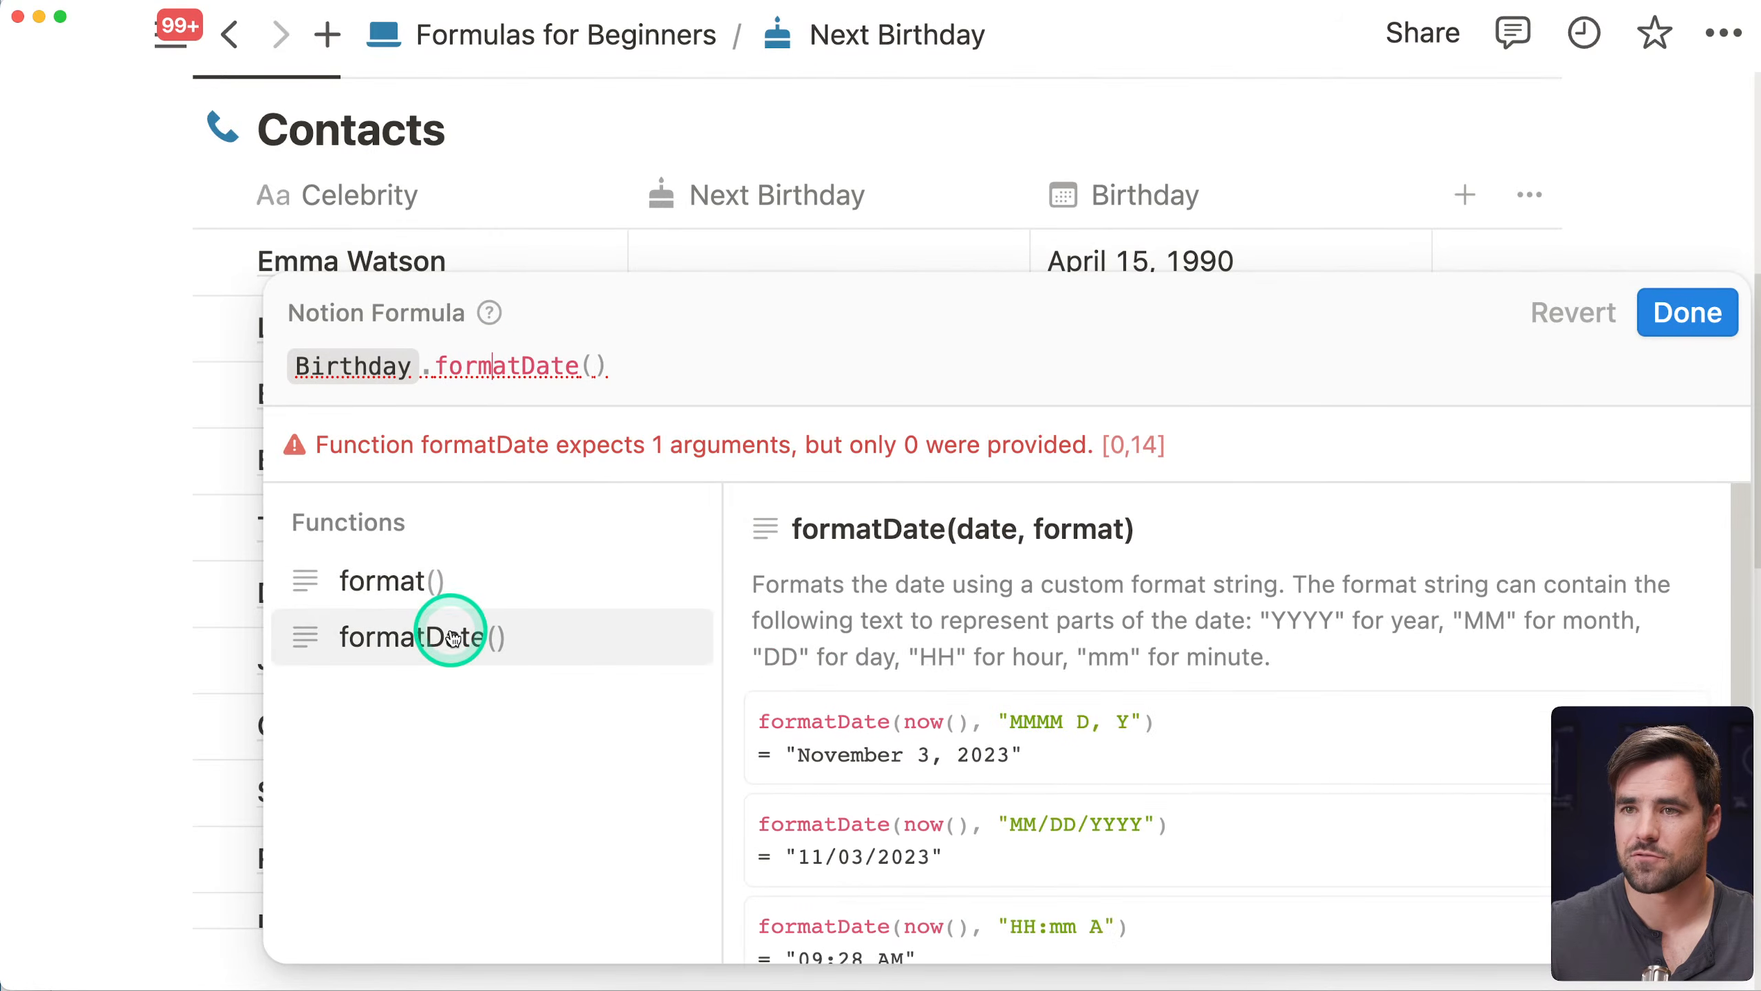
pyautogui.scroll(-2, 1400, 654)
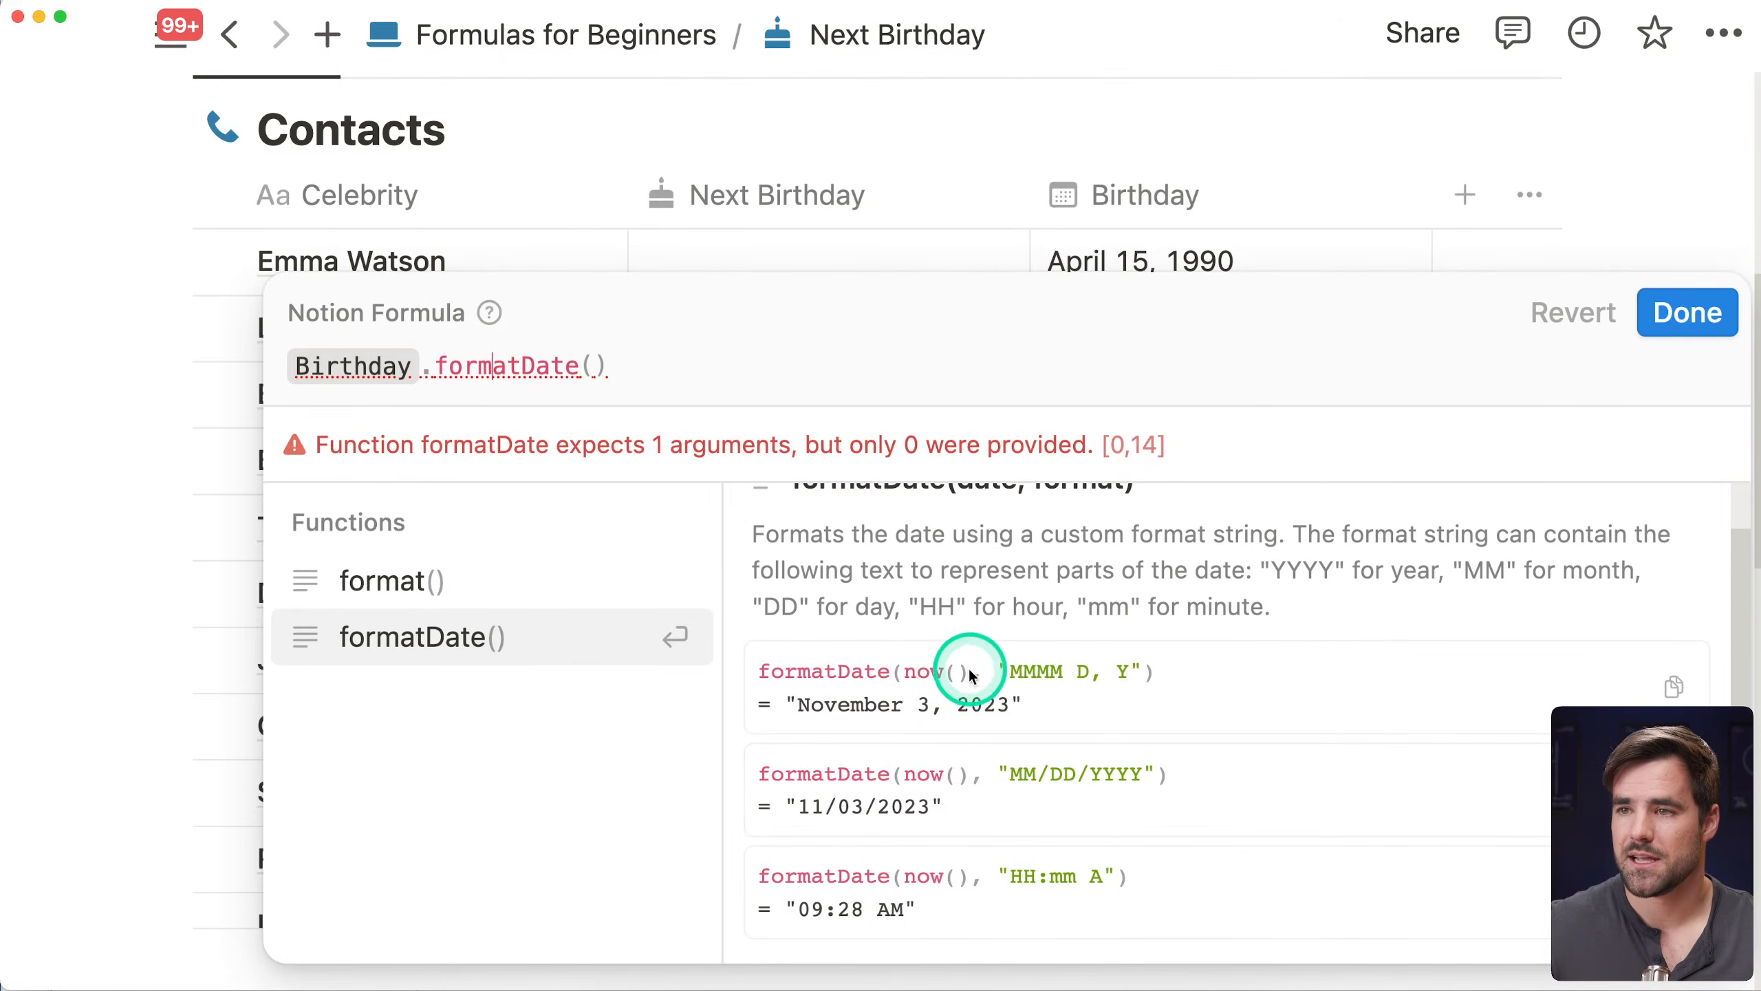
pyautogui.moveTo(967, 676); pyautogui.dragTo(904, 677)
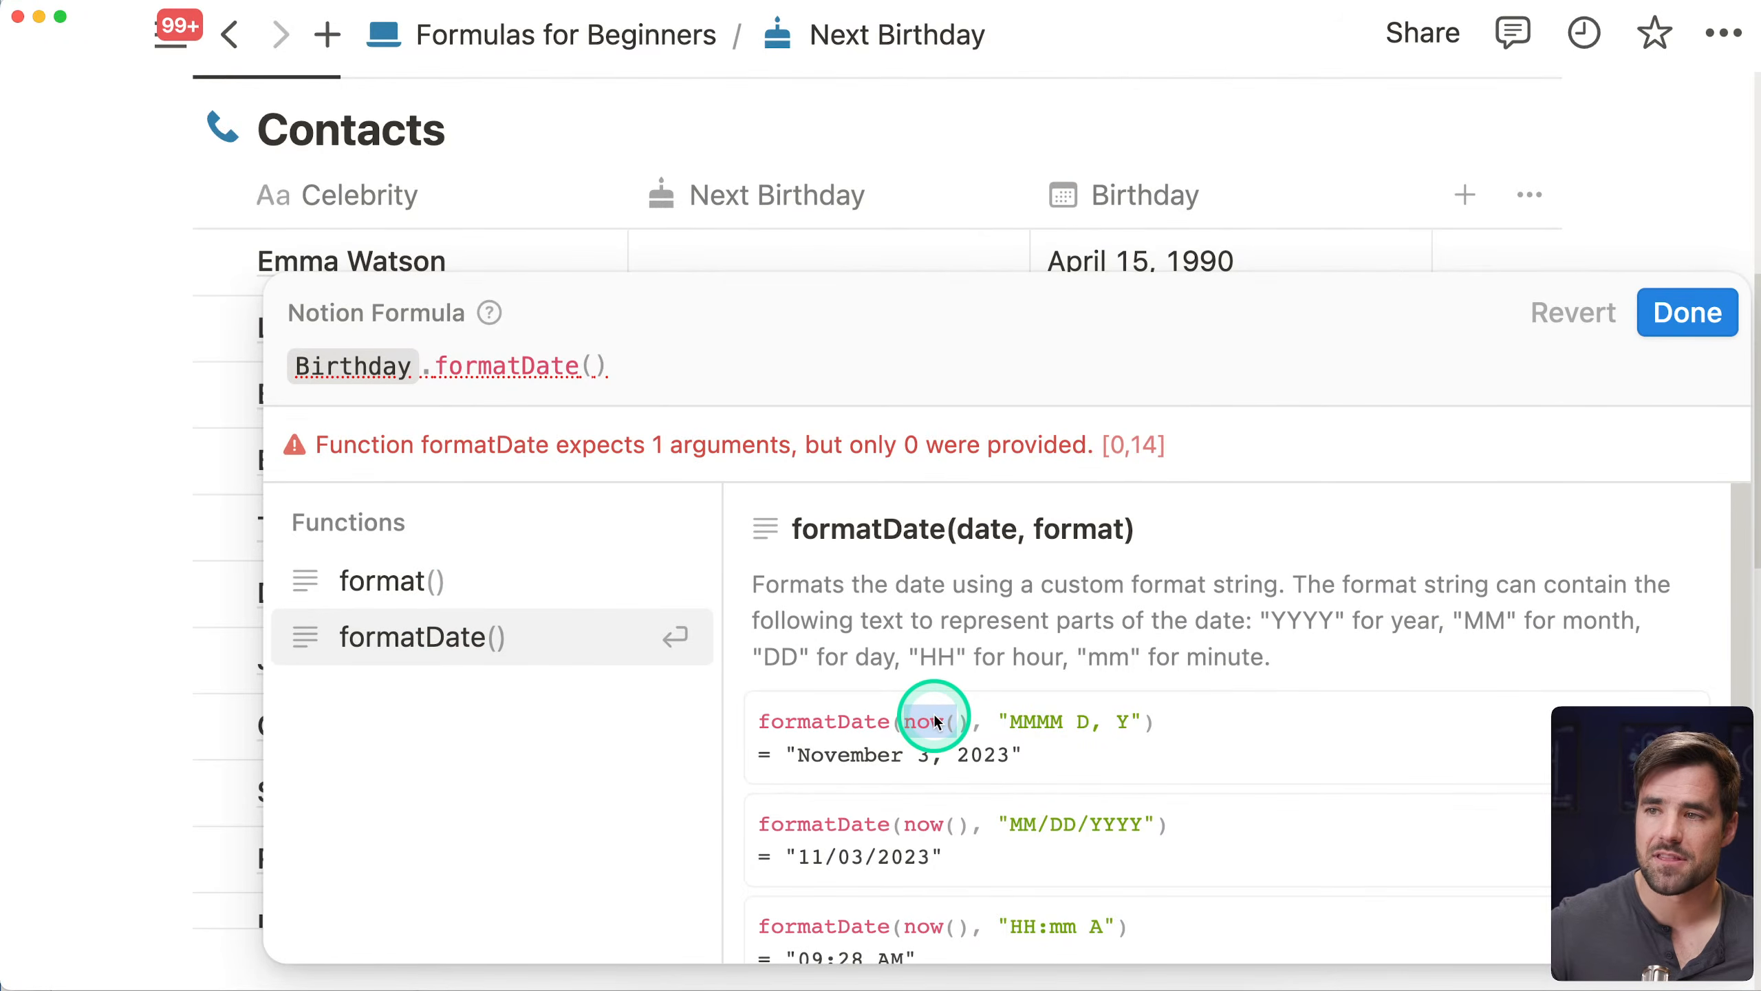
pyautogui.moveTo(996, 716); pyautogui.dragTo(1142, 723)
pyautogui.click(1126, 726)
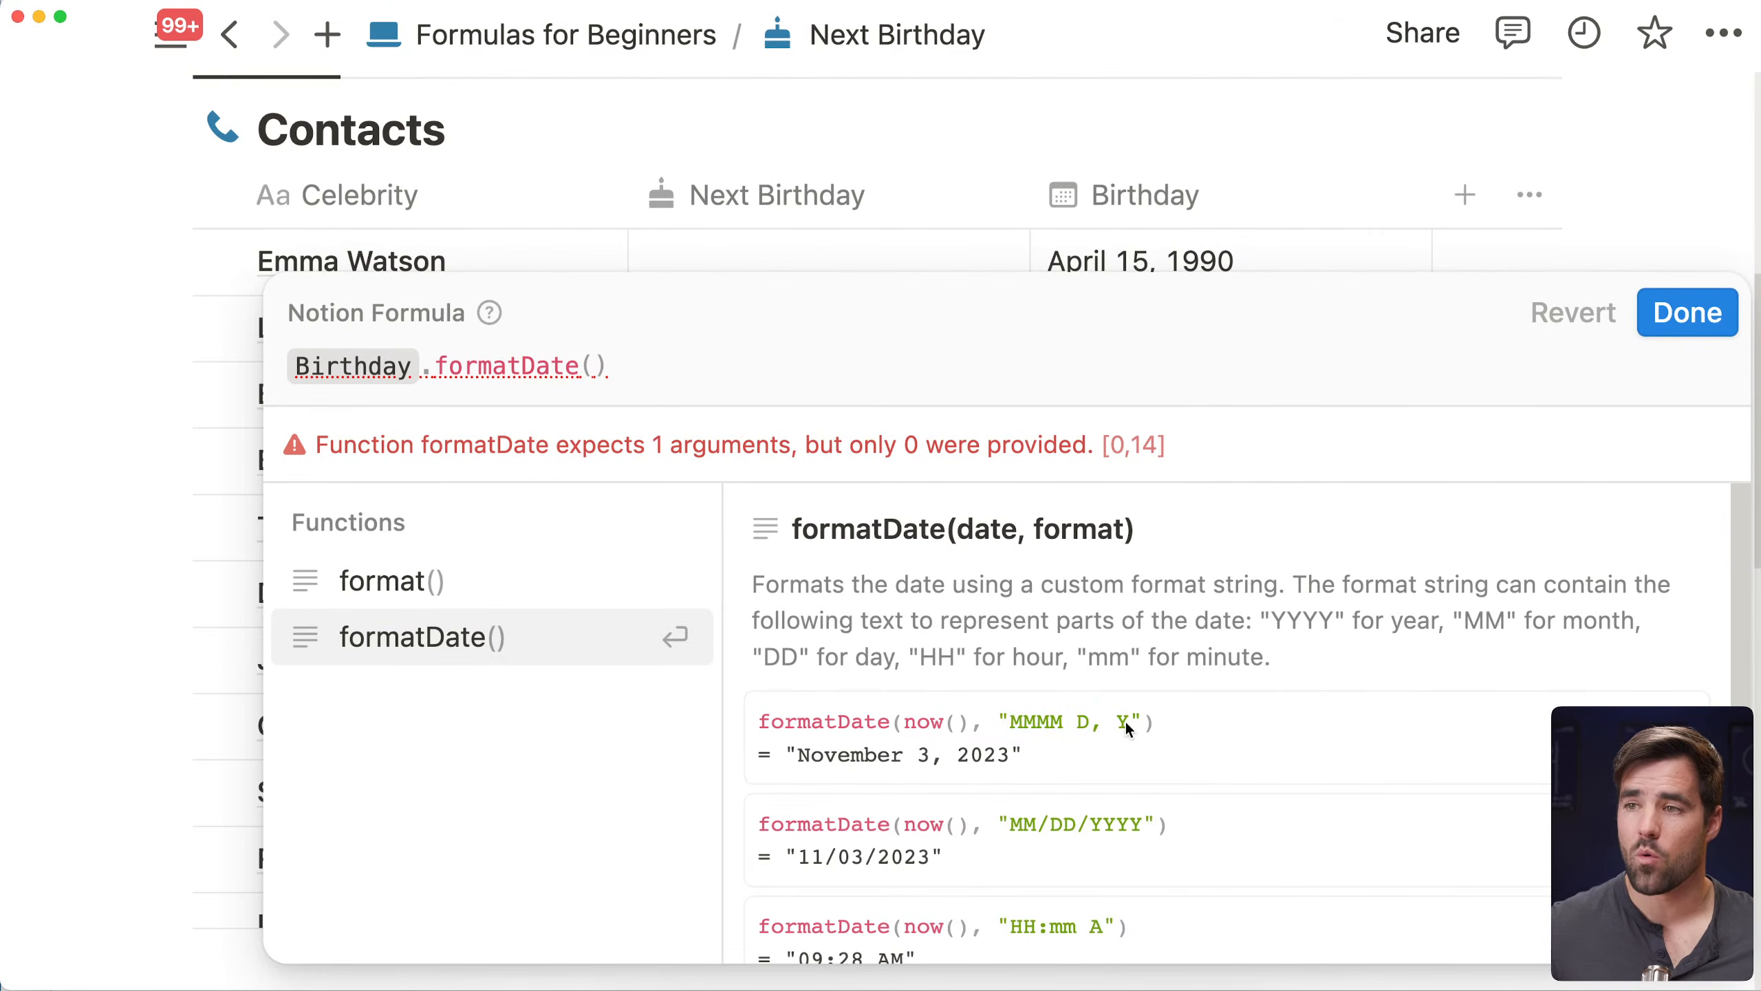
# Give formatDate() the format string "MM-DD" and save the Next Birthday formula
pyautogui.click(595, 365)
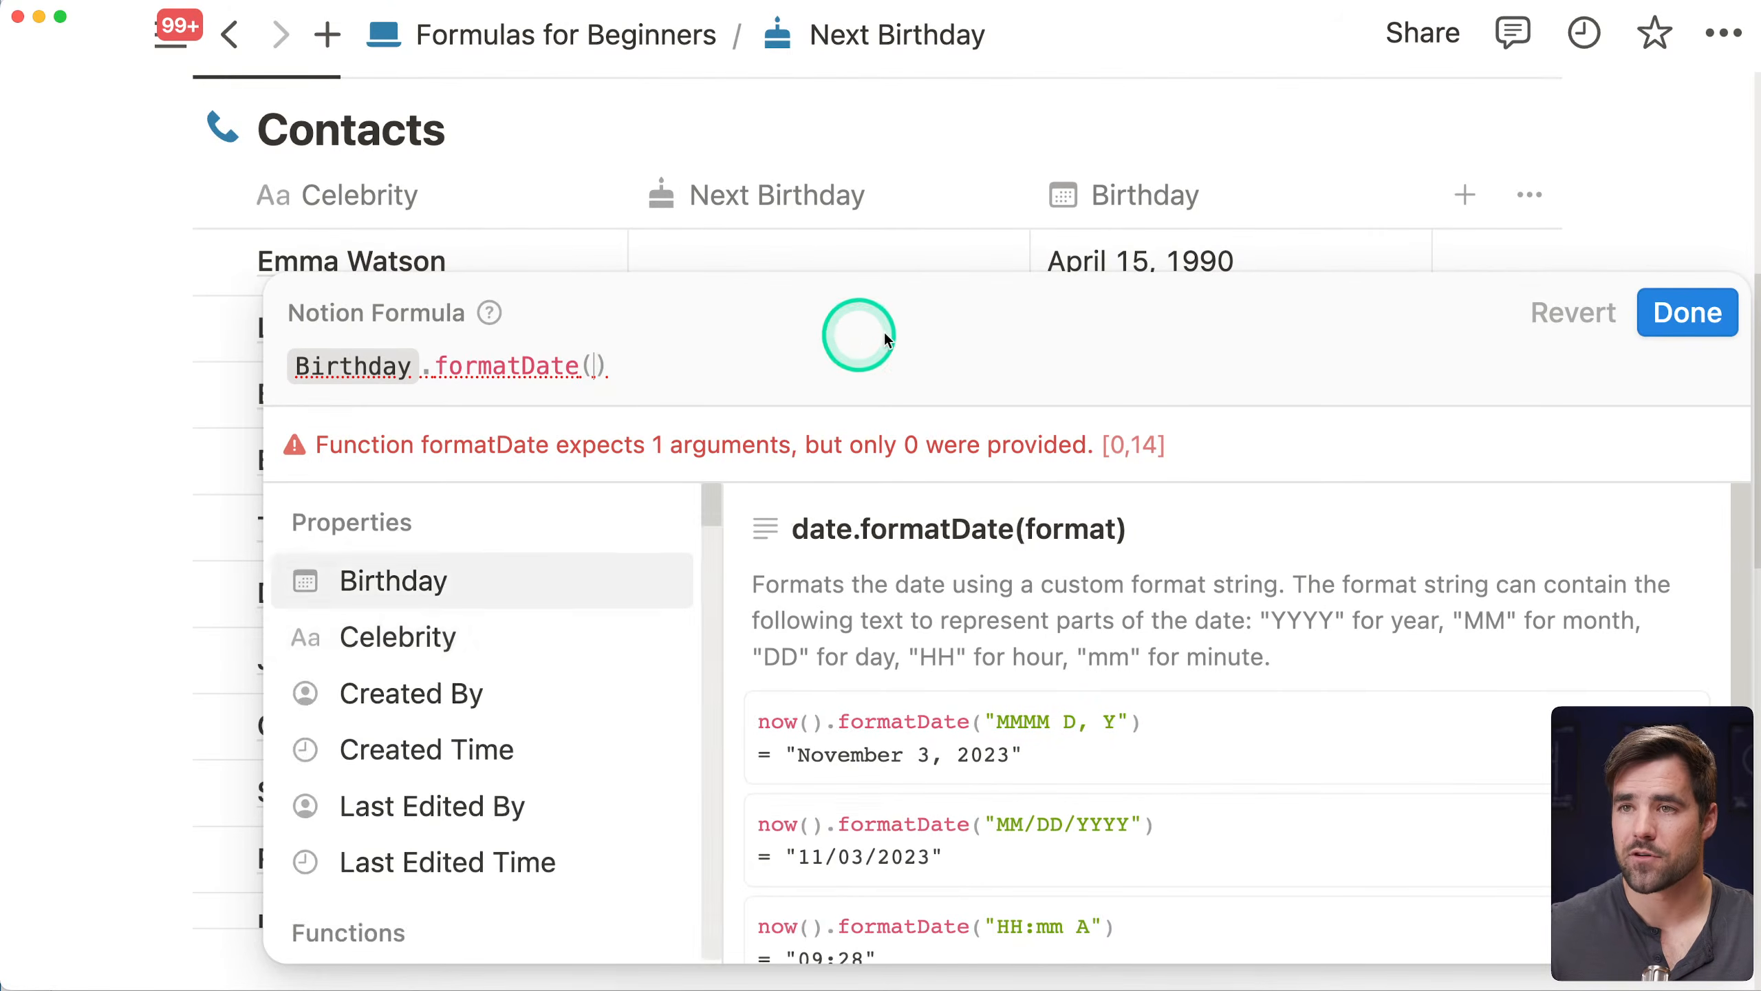
pyautogui.write('"')
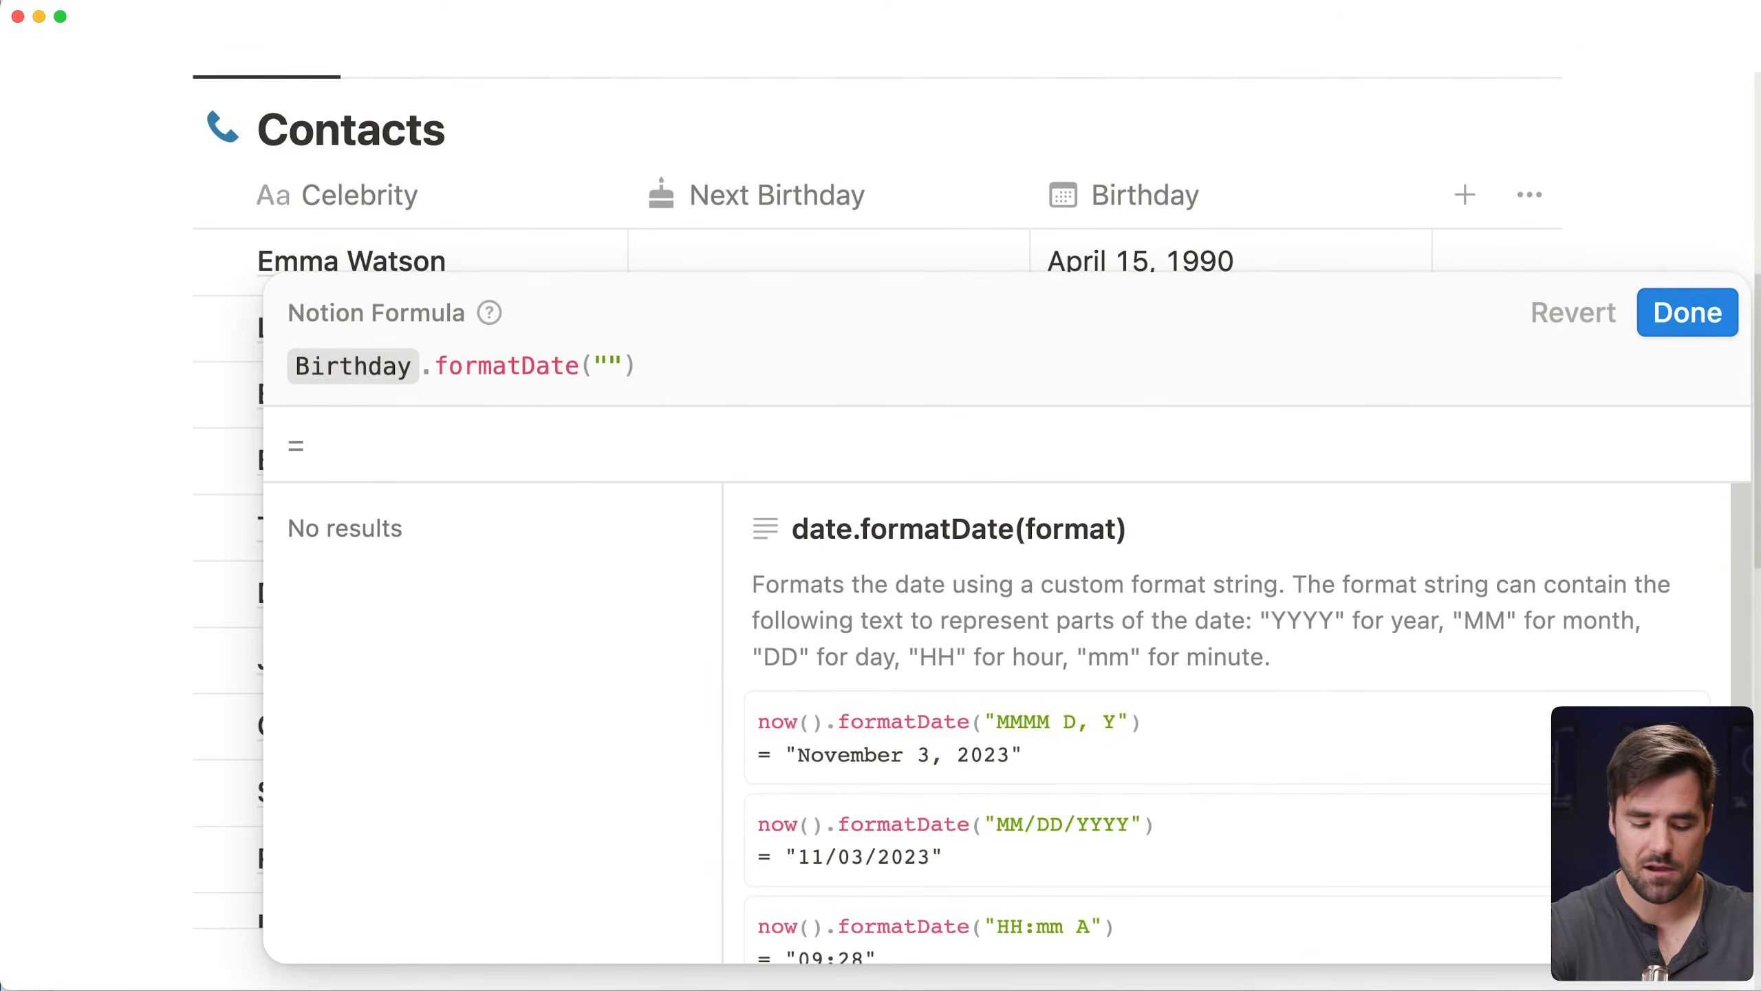
pyautogui.write('MM-DD')
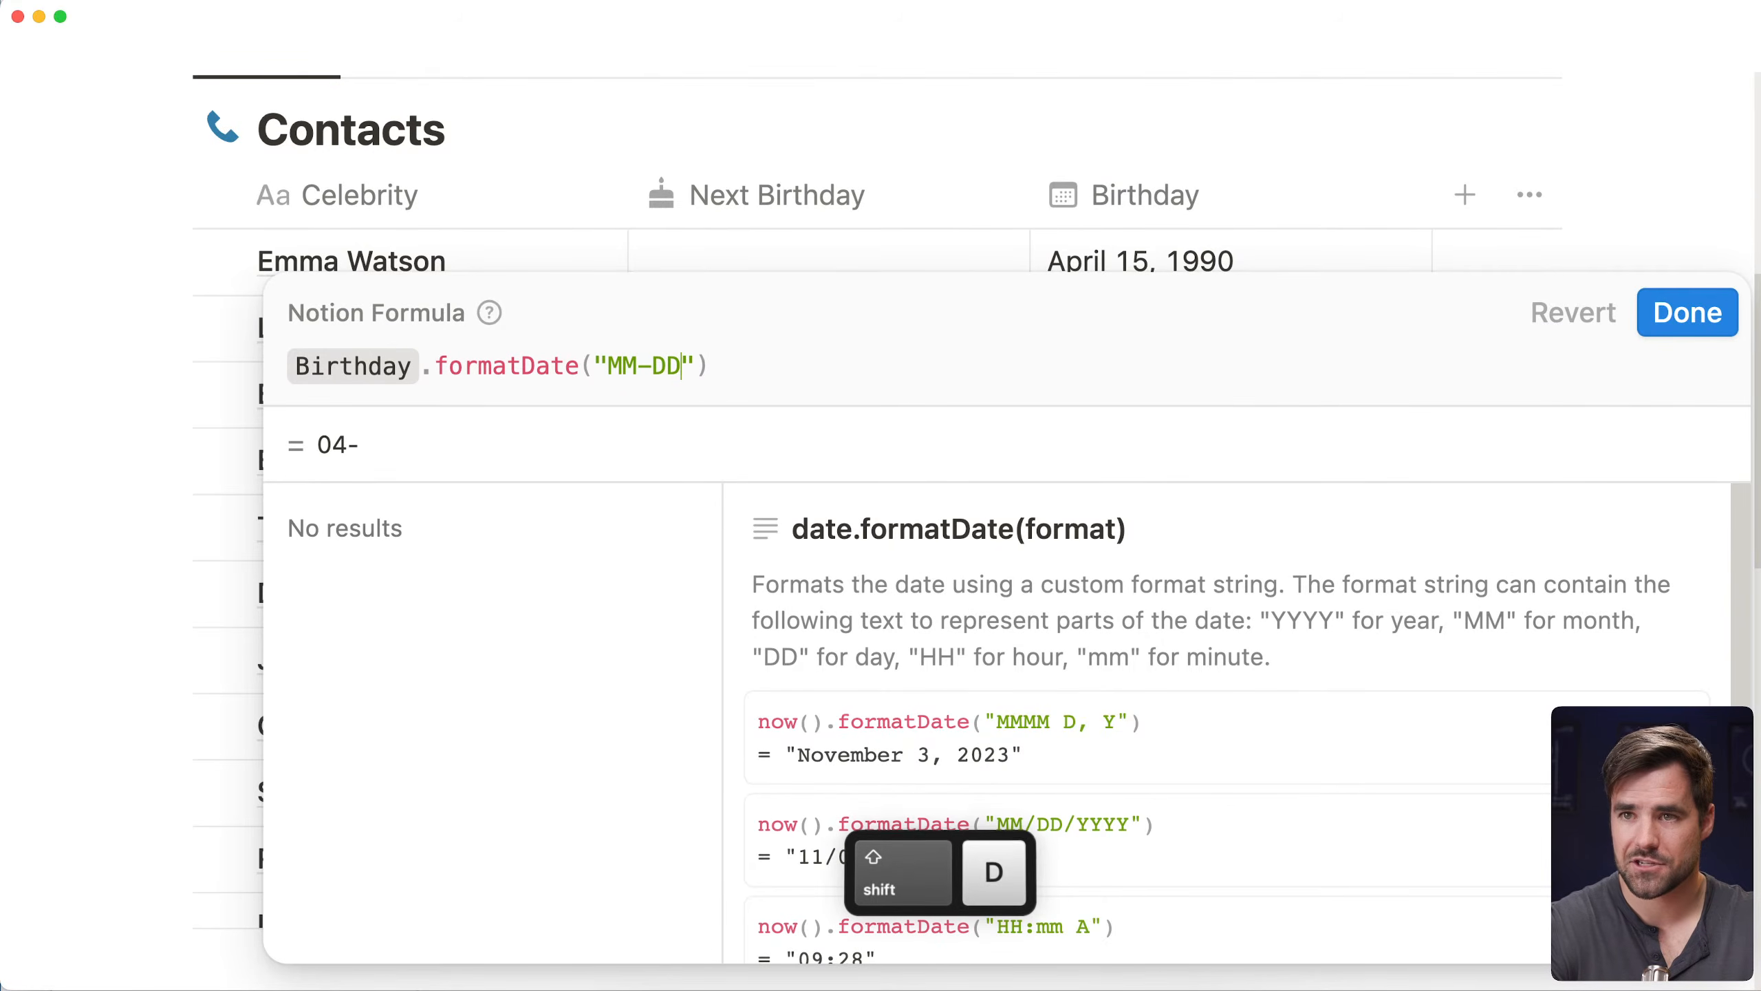
pyautogui.click(1681, 310)
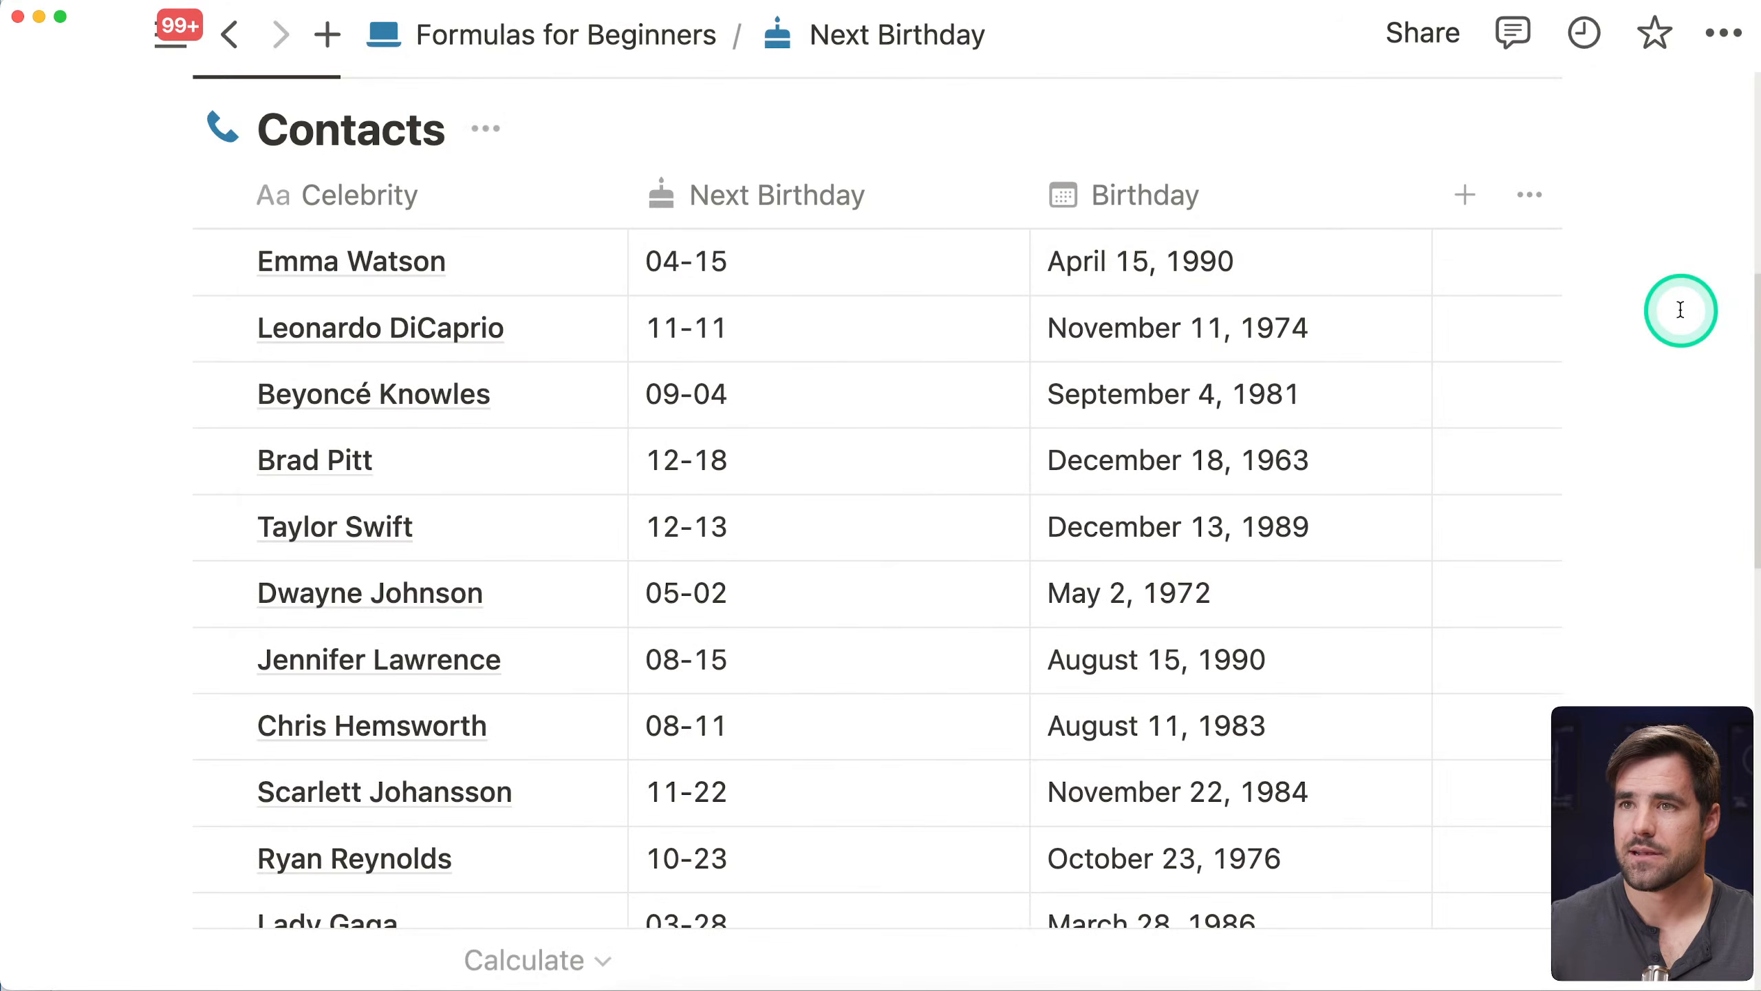
# Reopen the Next Birthday formula and add year(now()) on a new line above Birthday.formatDate("MM-DD")
pyautogui.click(771, 275)
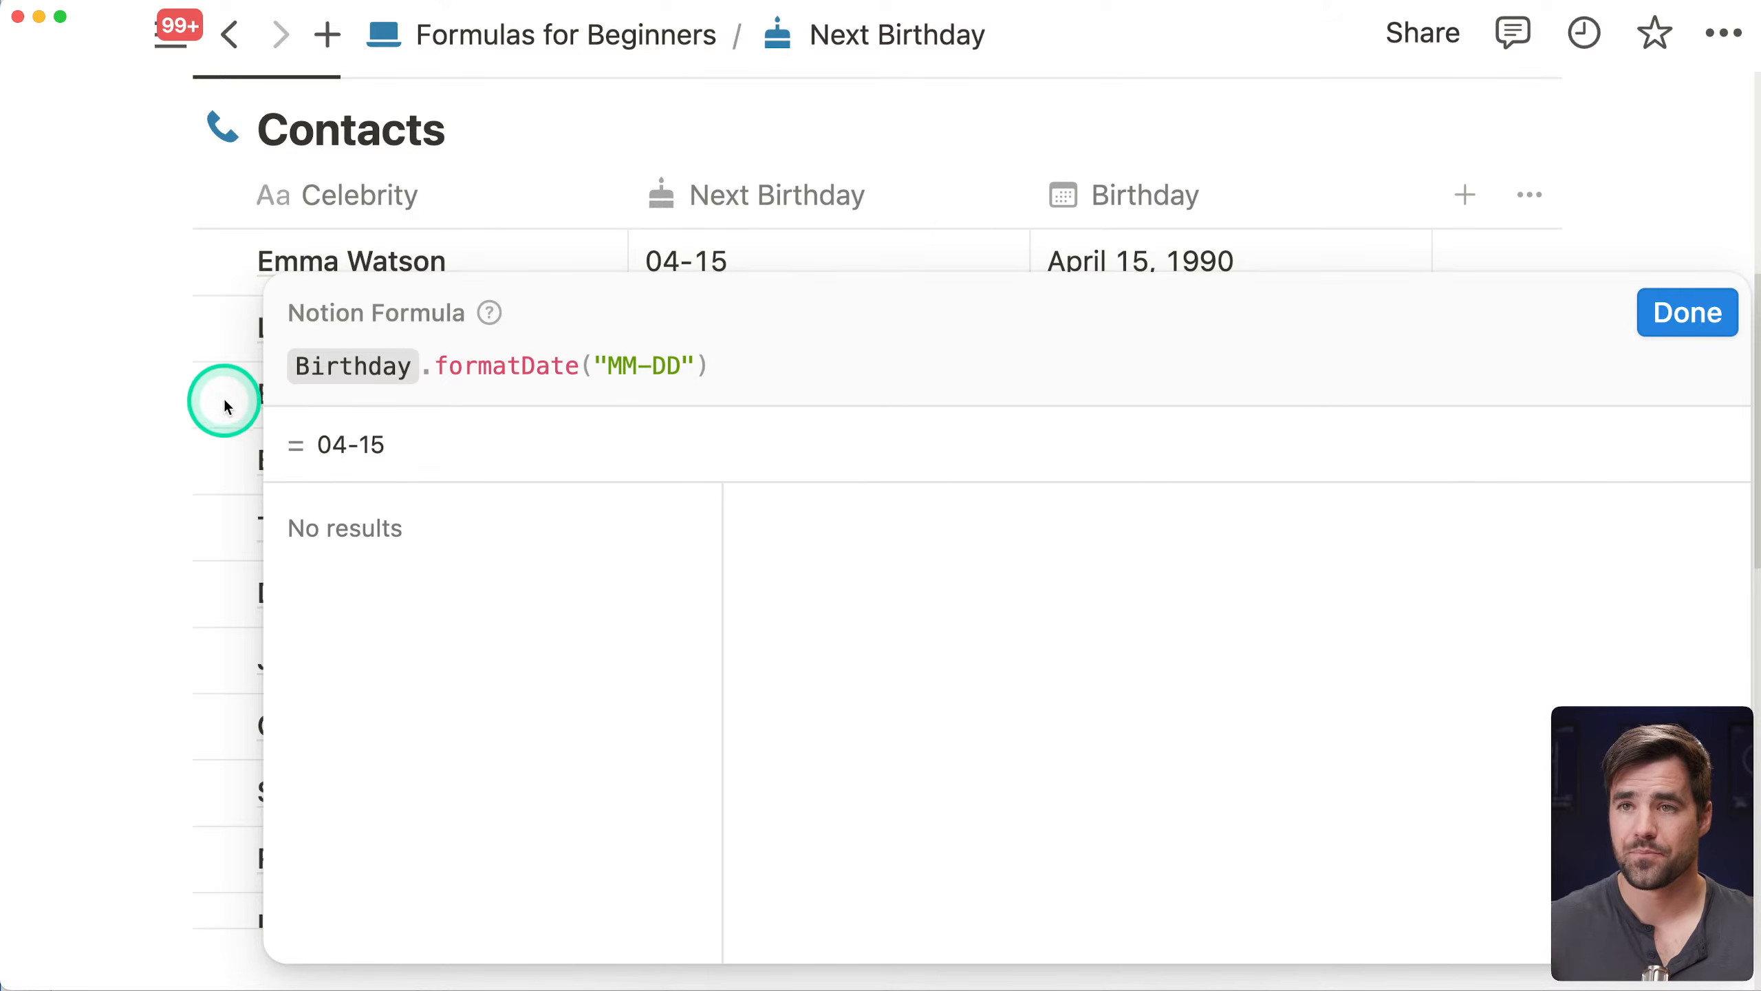
pyautogui.click(285, 363)
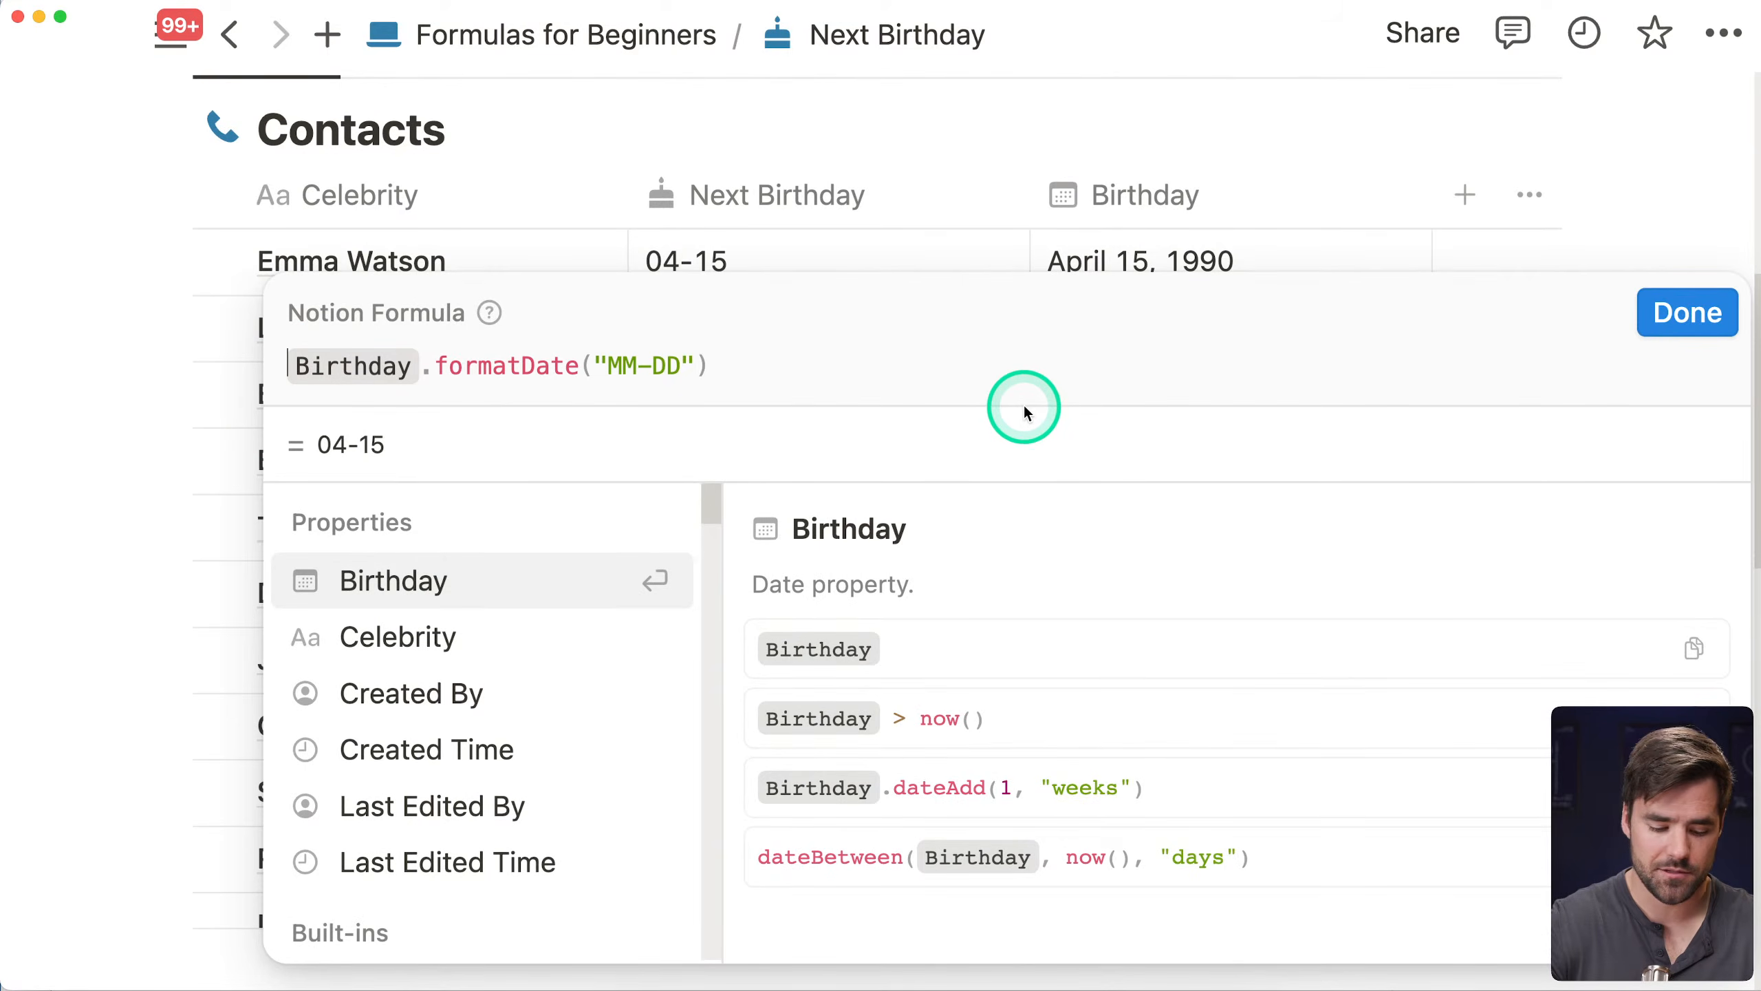
pyautogui.hotkey('shift', 'Return')
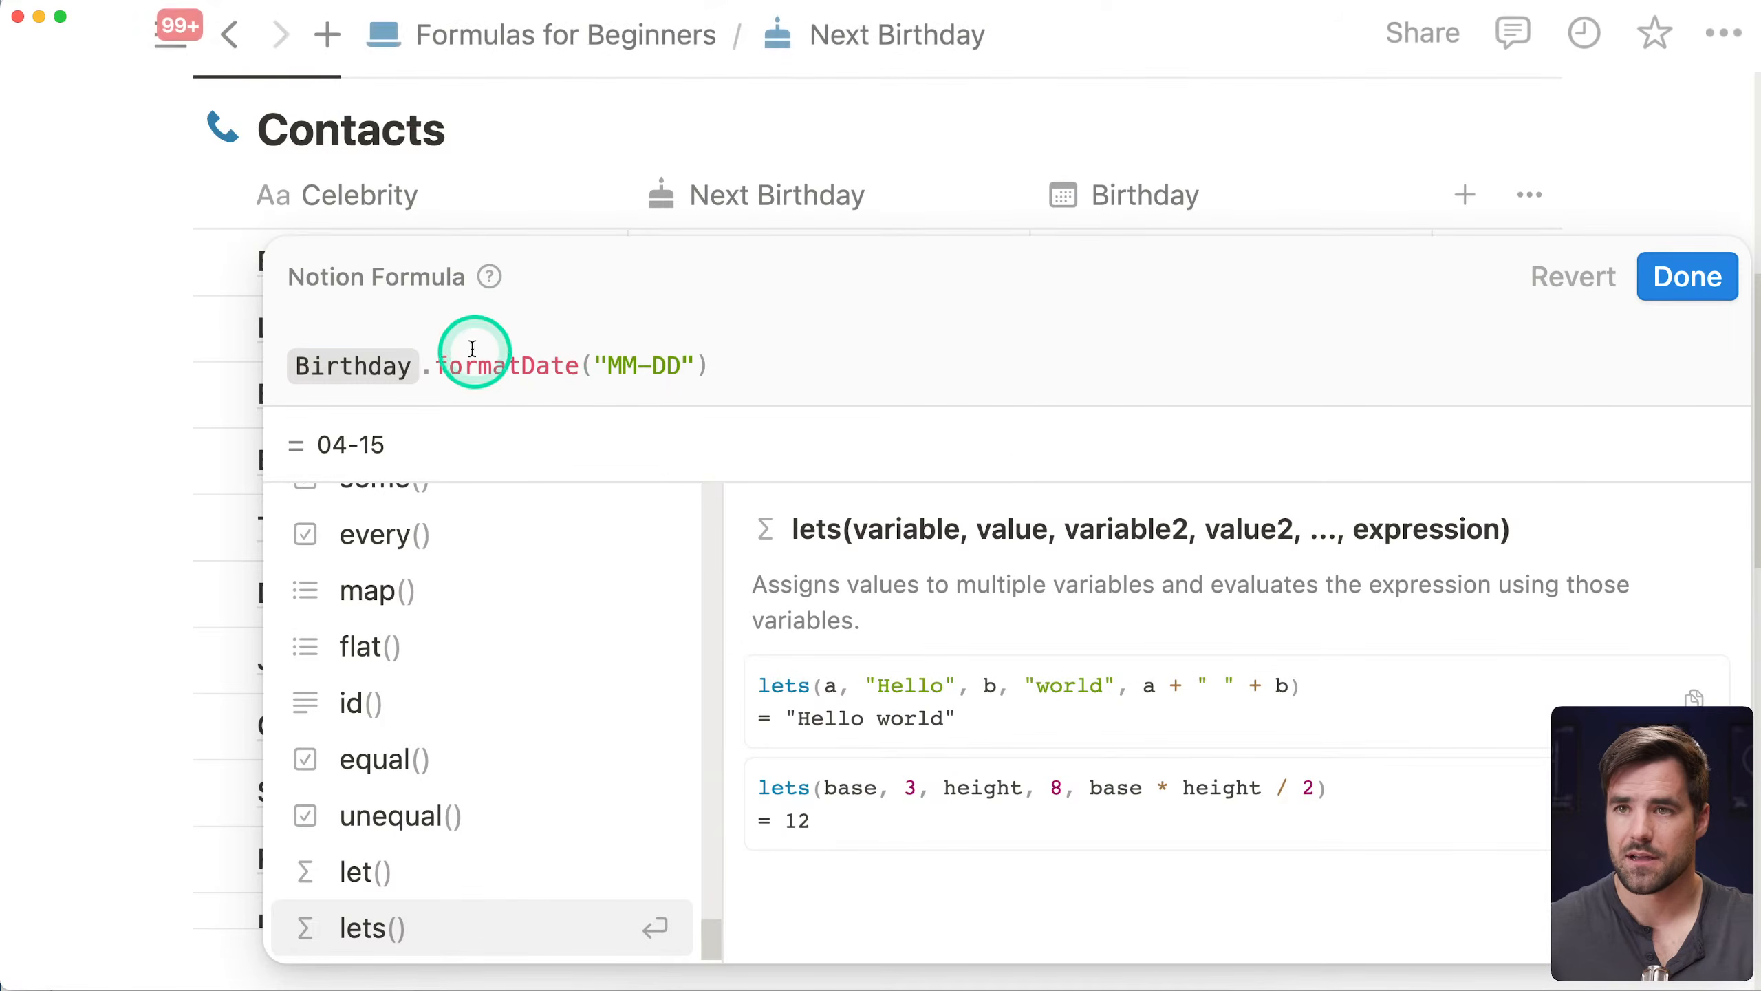
pyautogui.write('year')
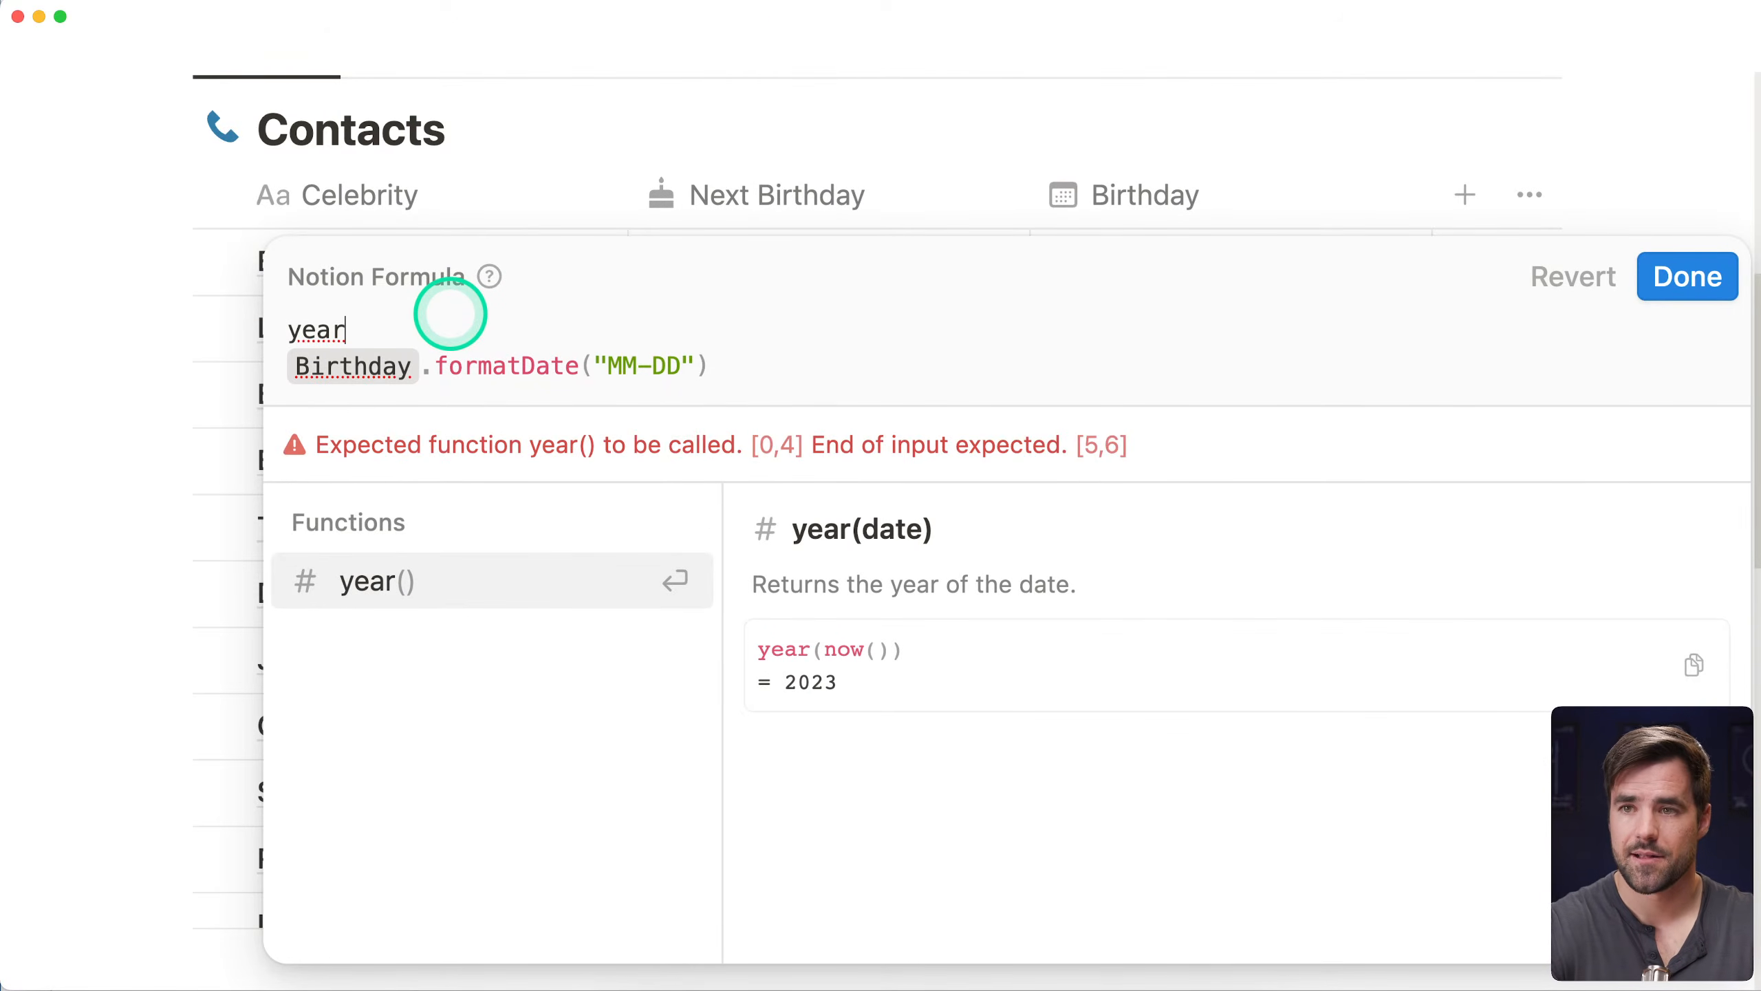
pyautogui.write('(')
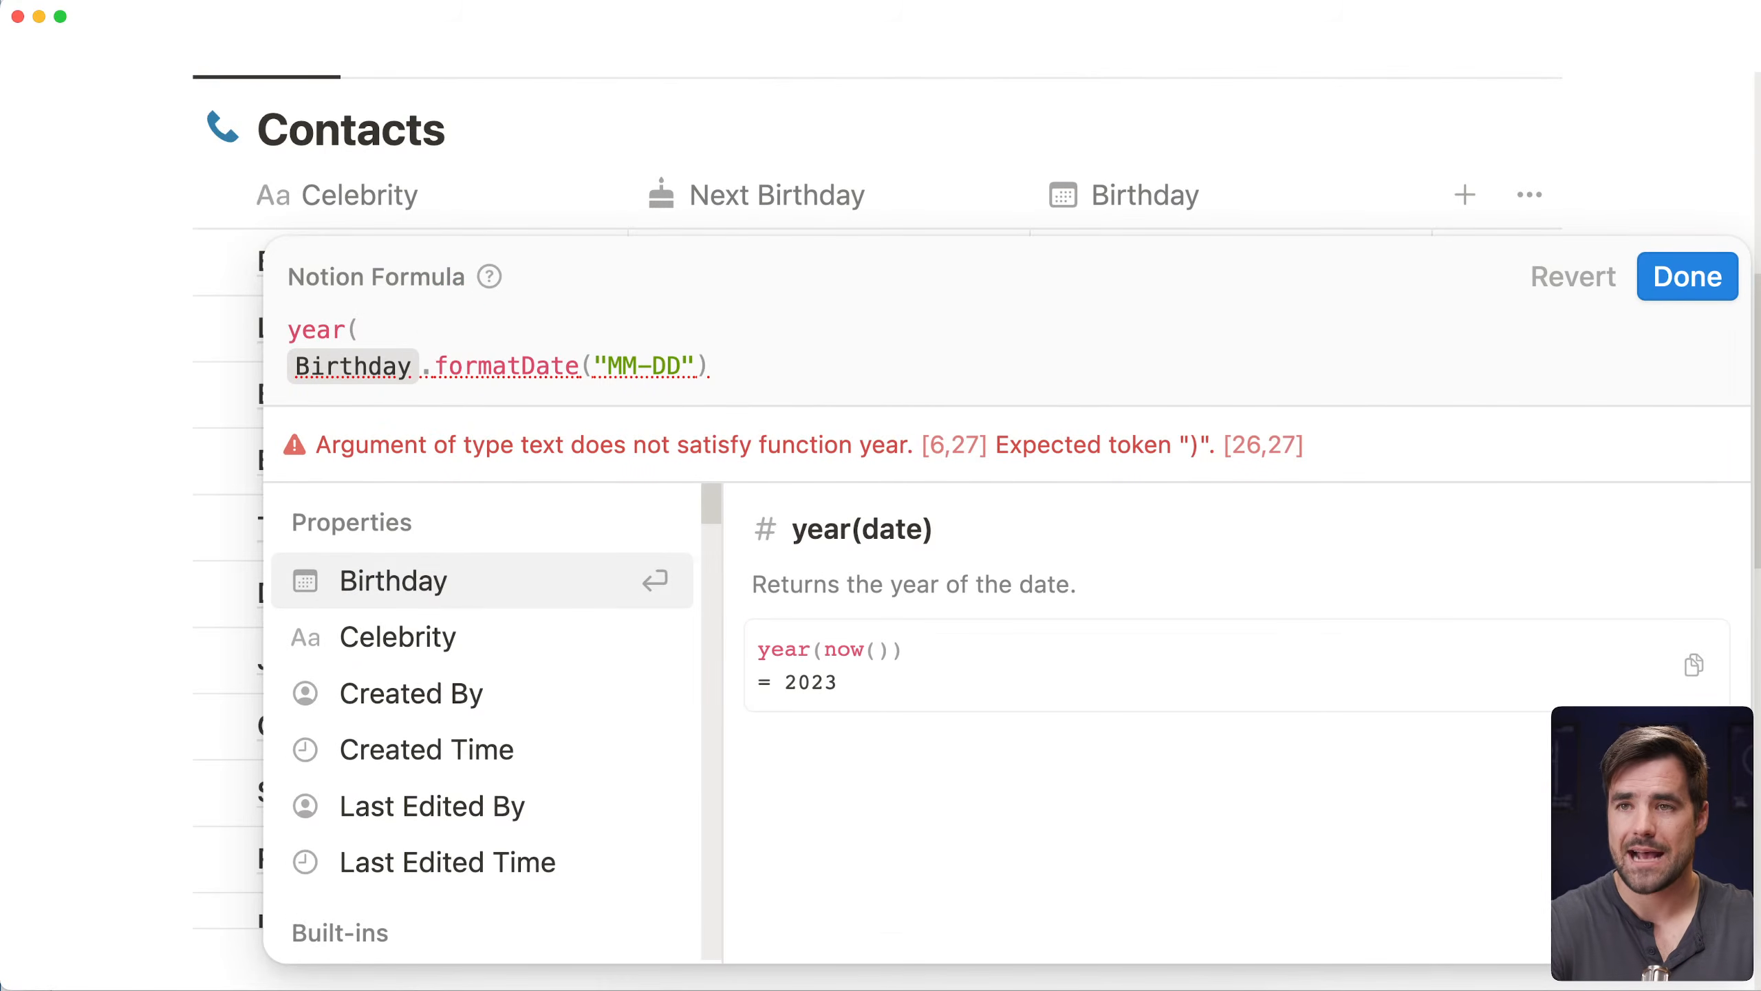
pyautogui.write('now()')
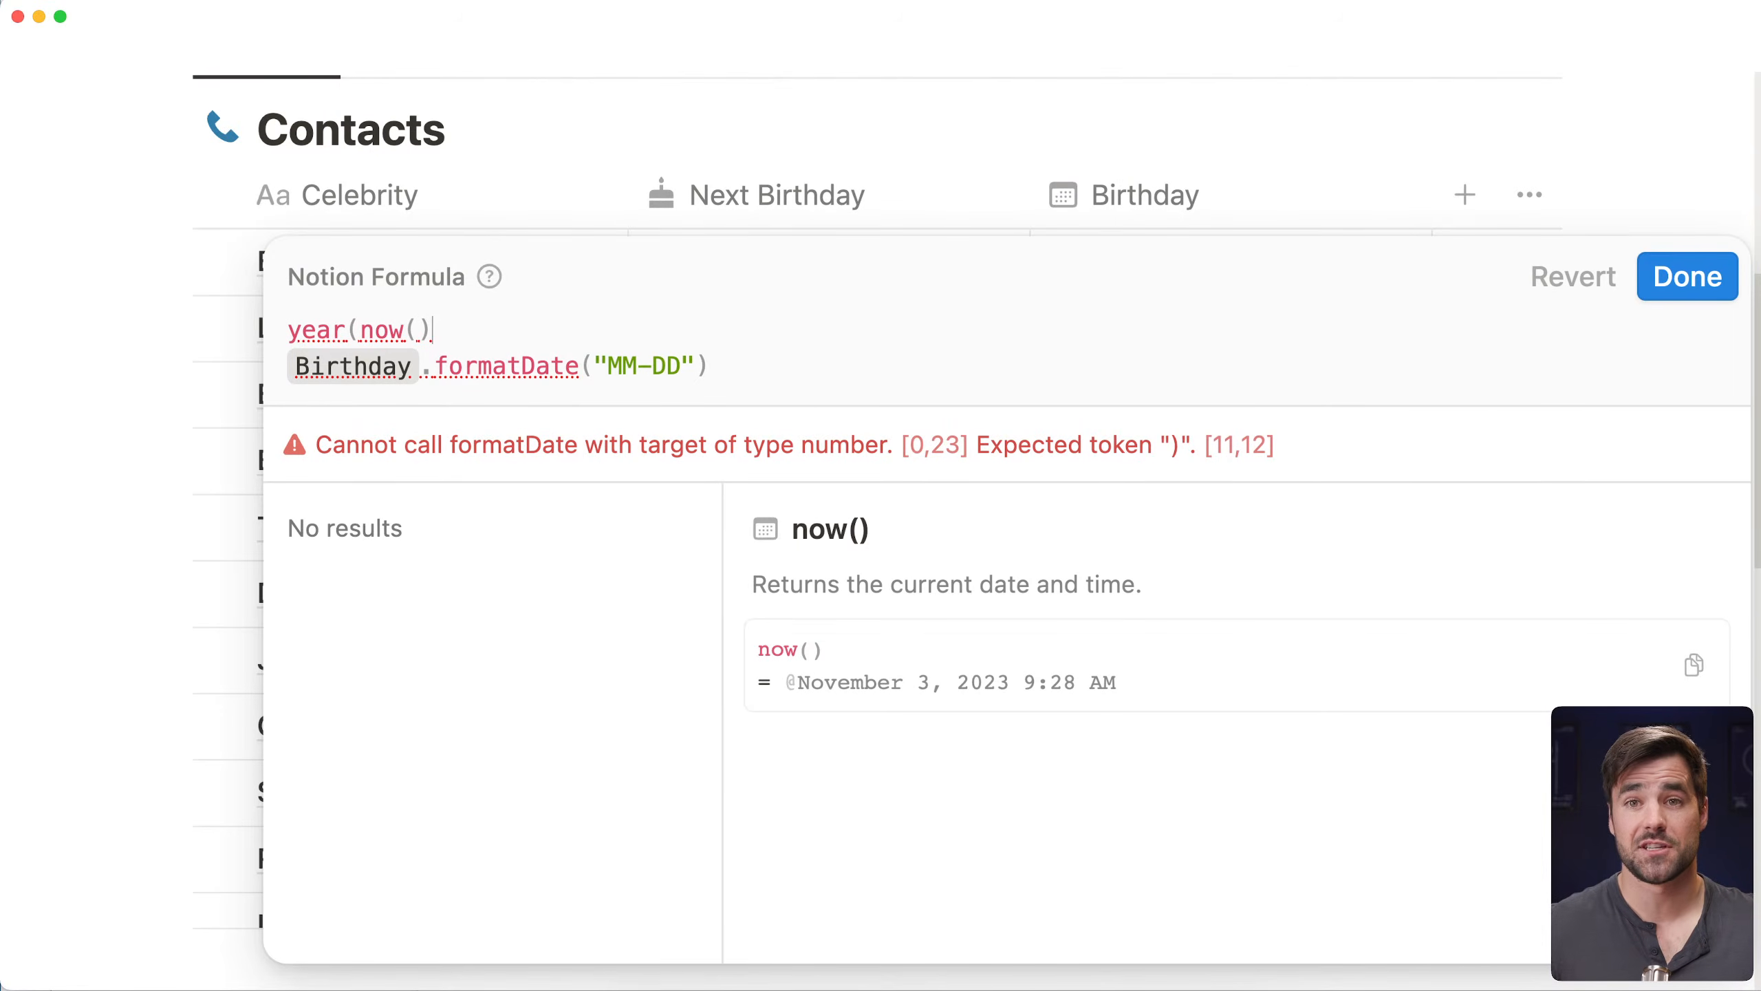
pyautogui.write(') ')
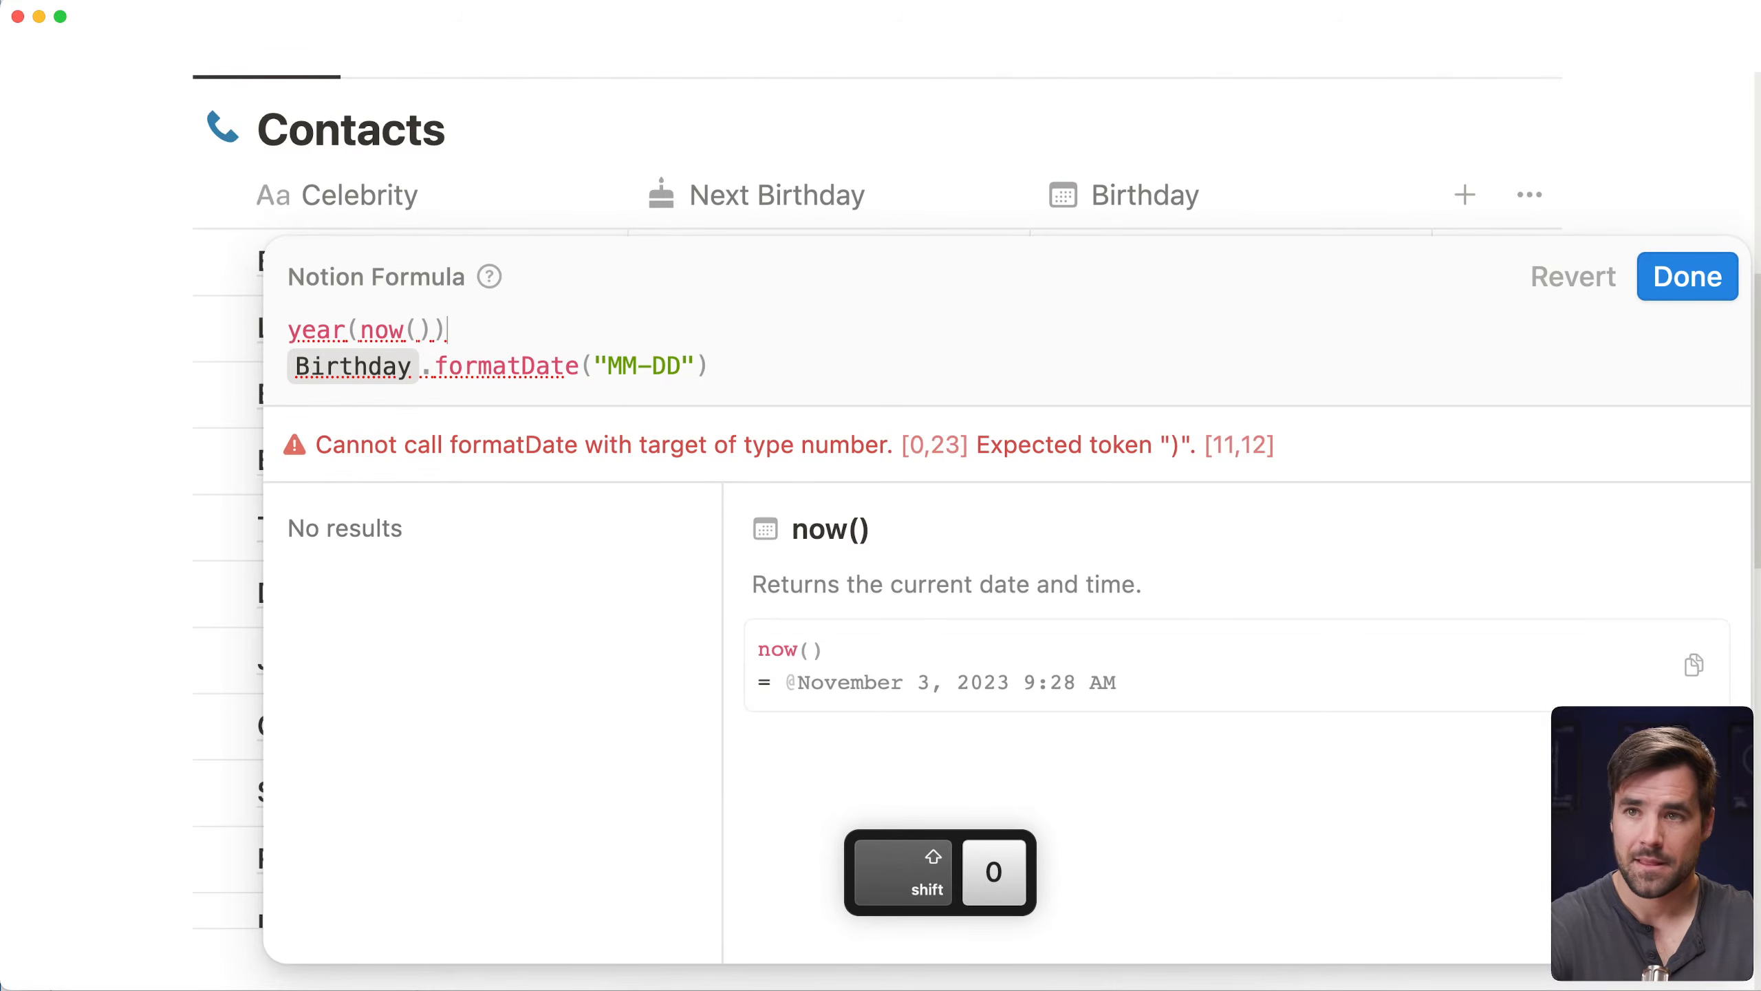
# Concatenate the current year and the formatted birthday with + "-" + so a hyphen separates them
pyautogui.write('+')
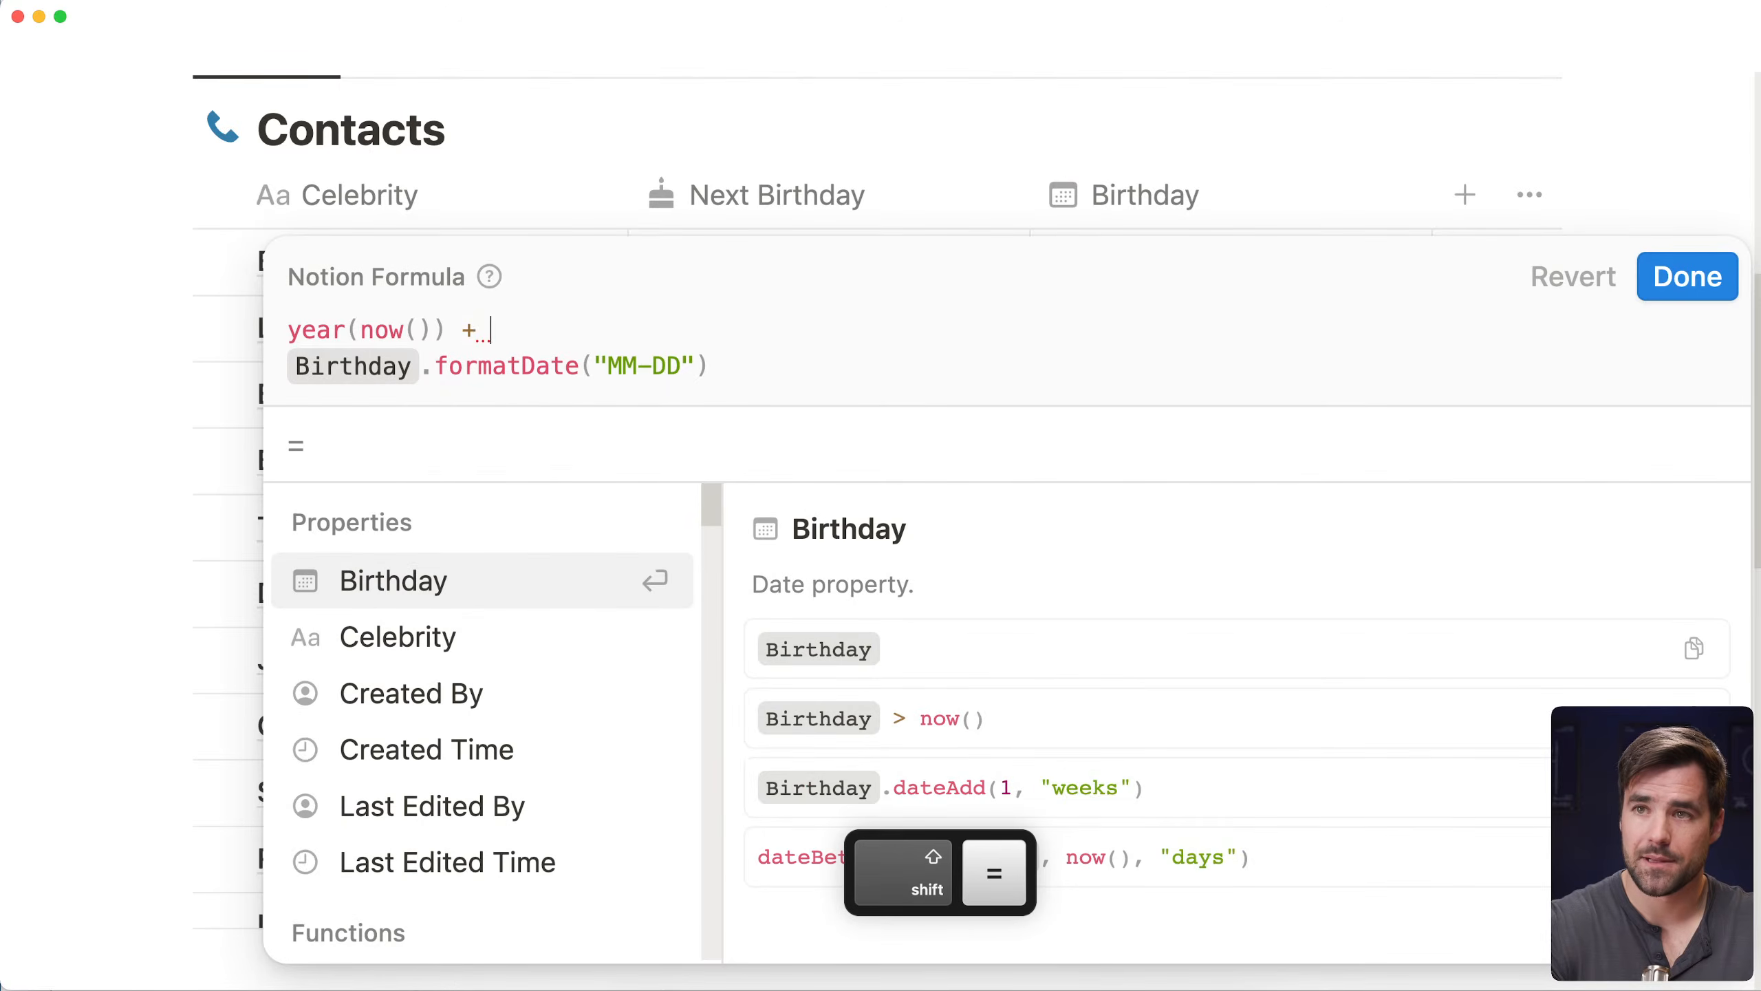
pyautogui.press('BackSpace')
pyautogui.press('BackSpace')
pyautogui.write('+')
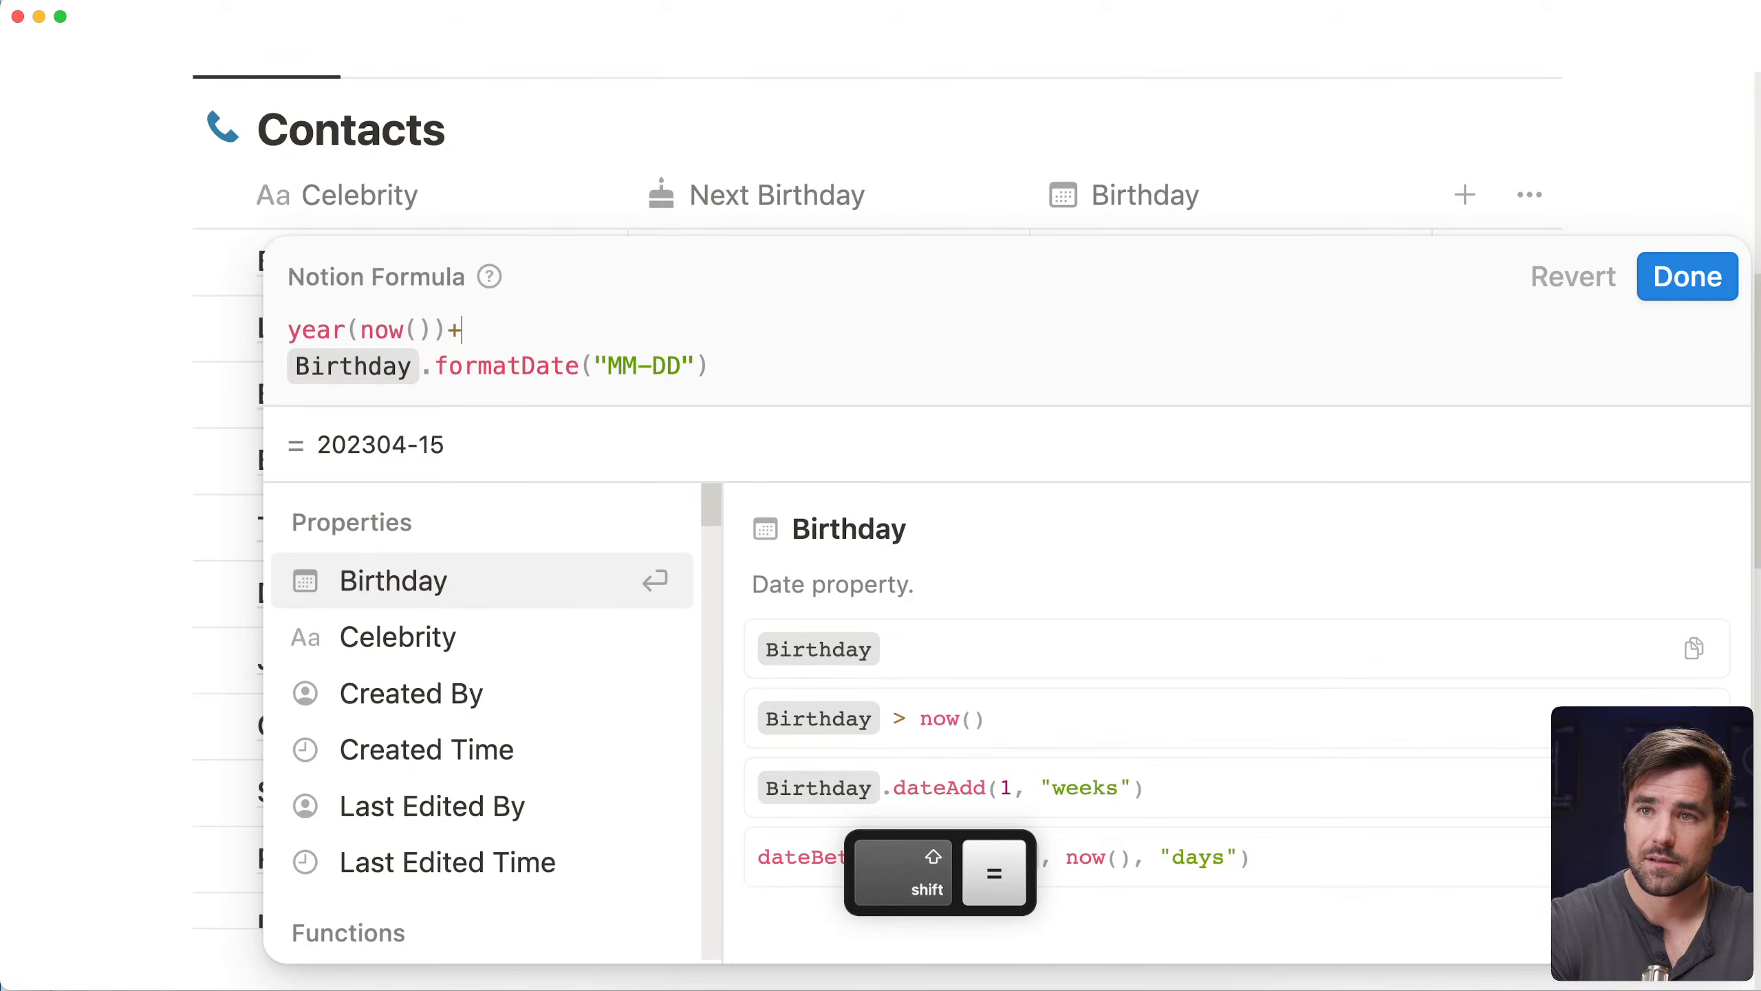
pyautogui.press('BackSpace')
pyautogui.write('+')
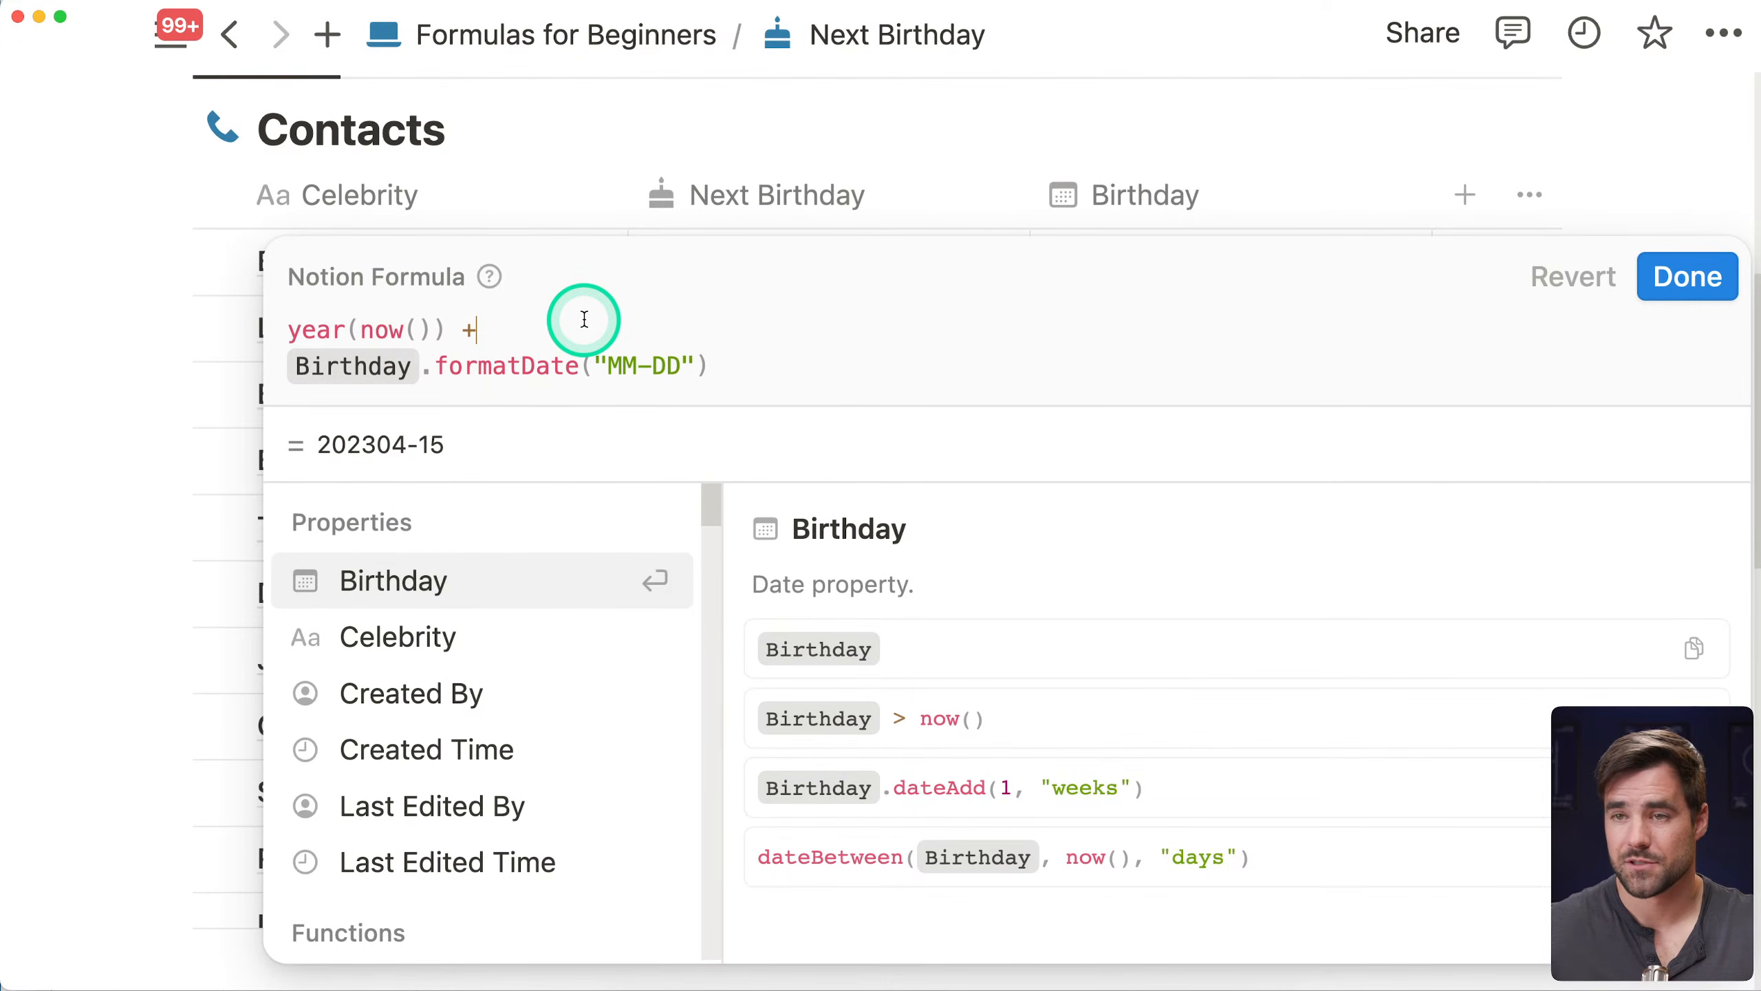
pyautogui.write('j+')
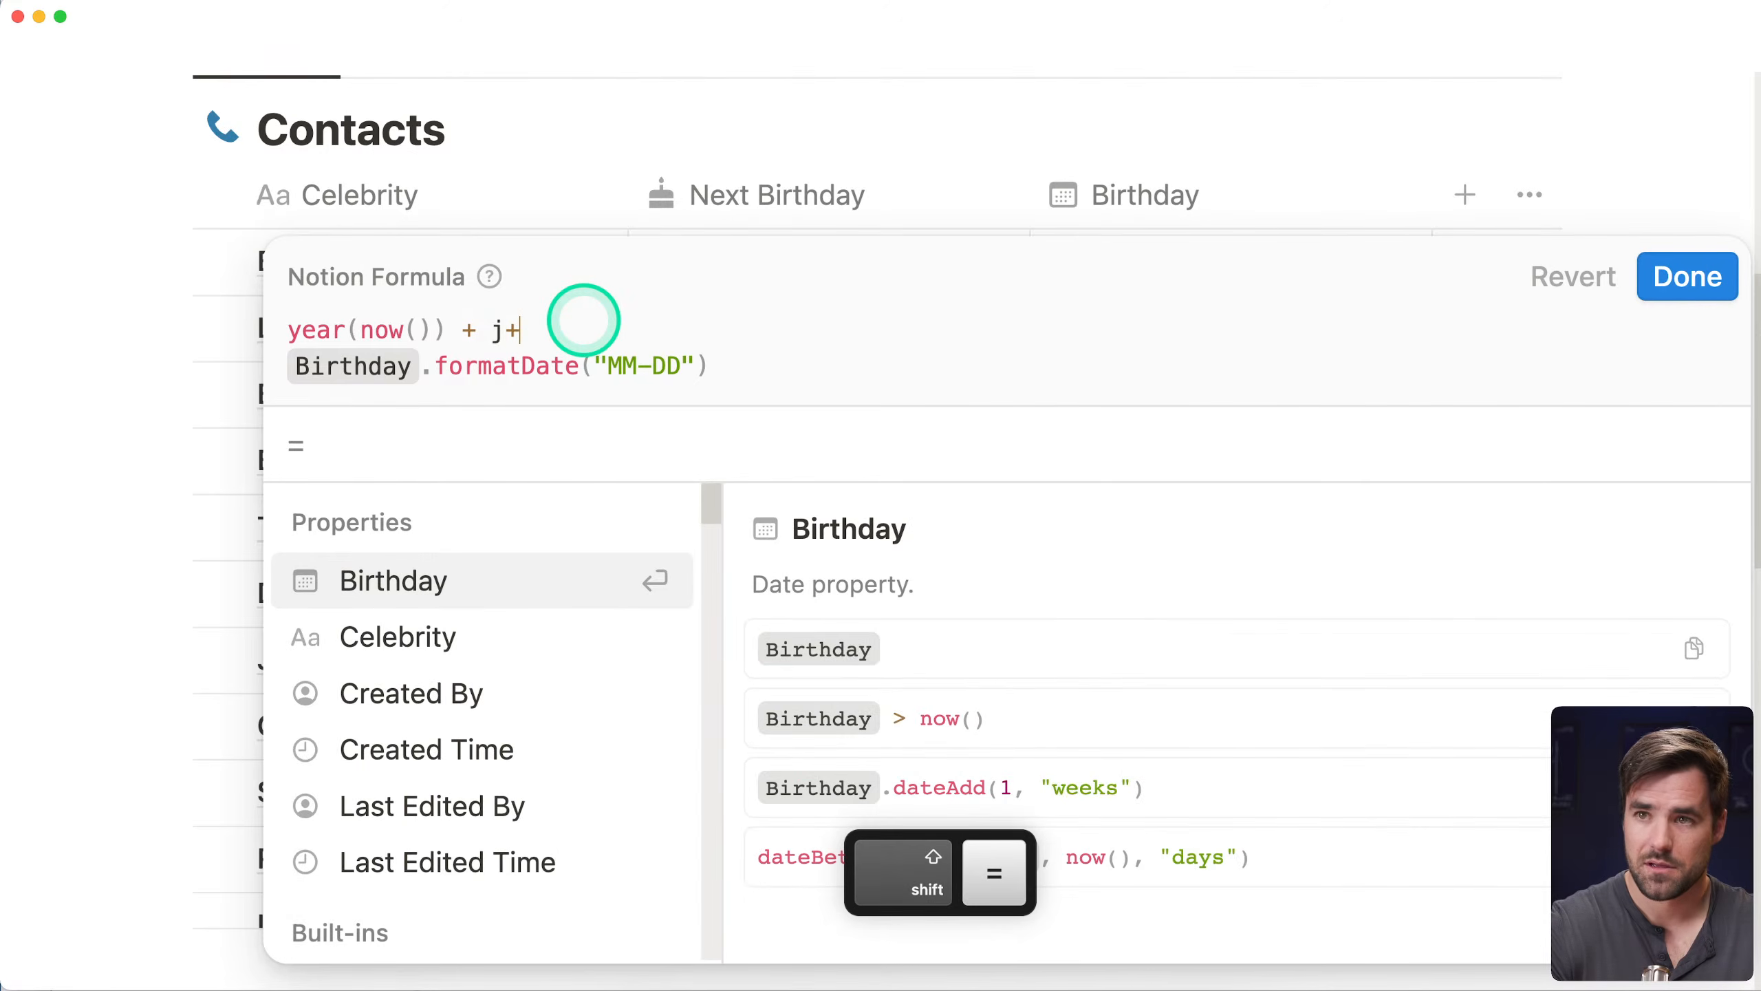
pyautogui.press('BackSpace')
pyautogui.press('BackSpace')
pyautogui.write('"-"')
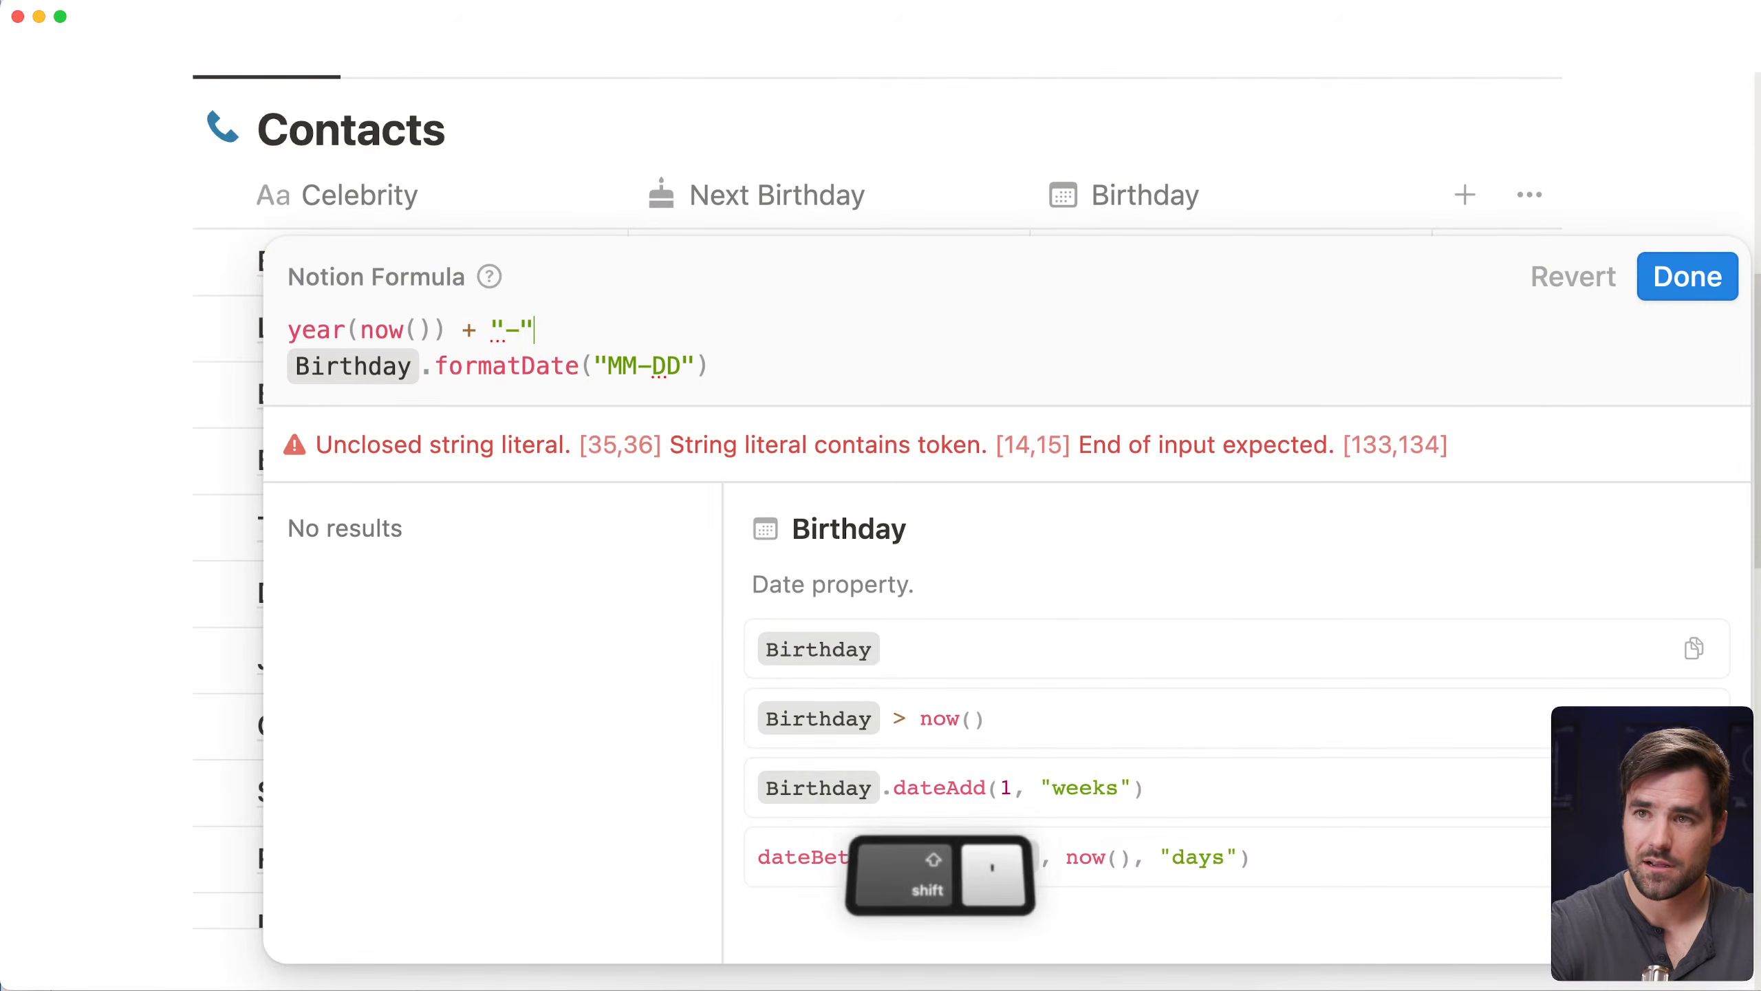
pyautogui.write(' +')
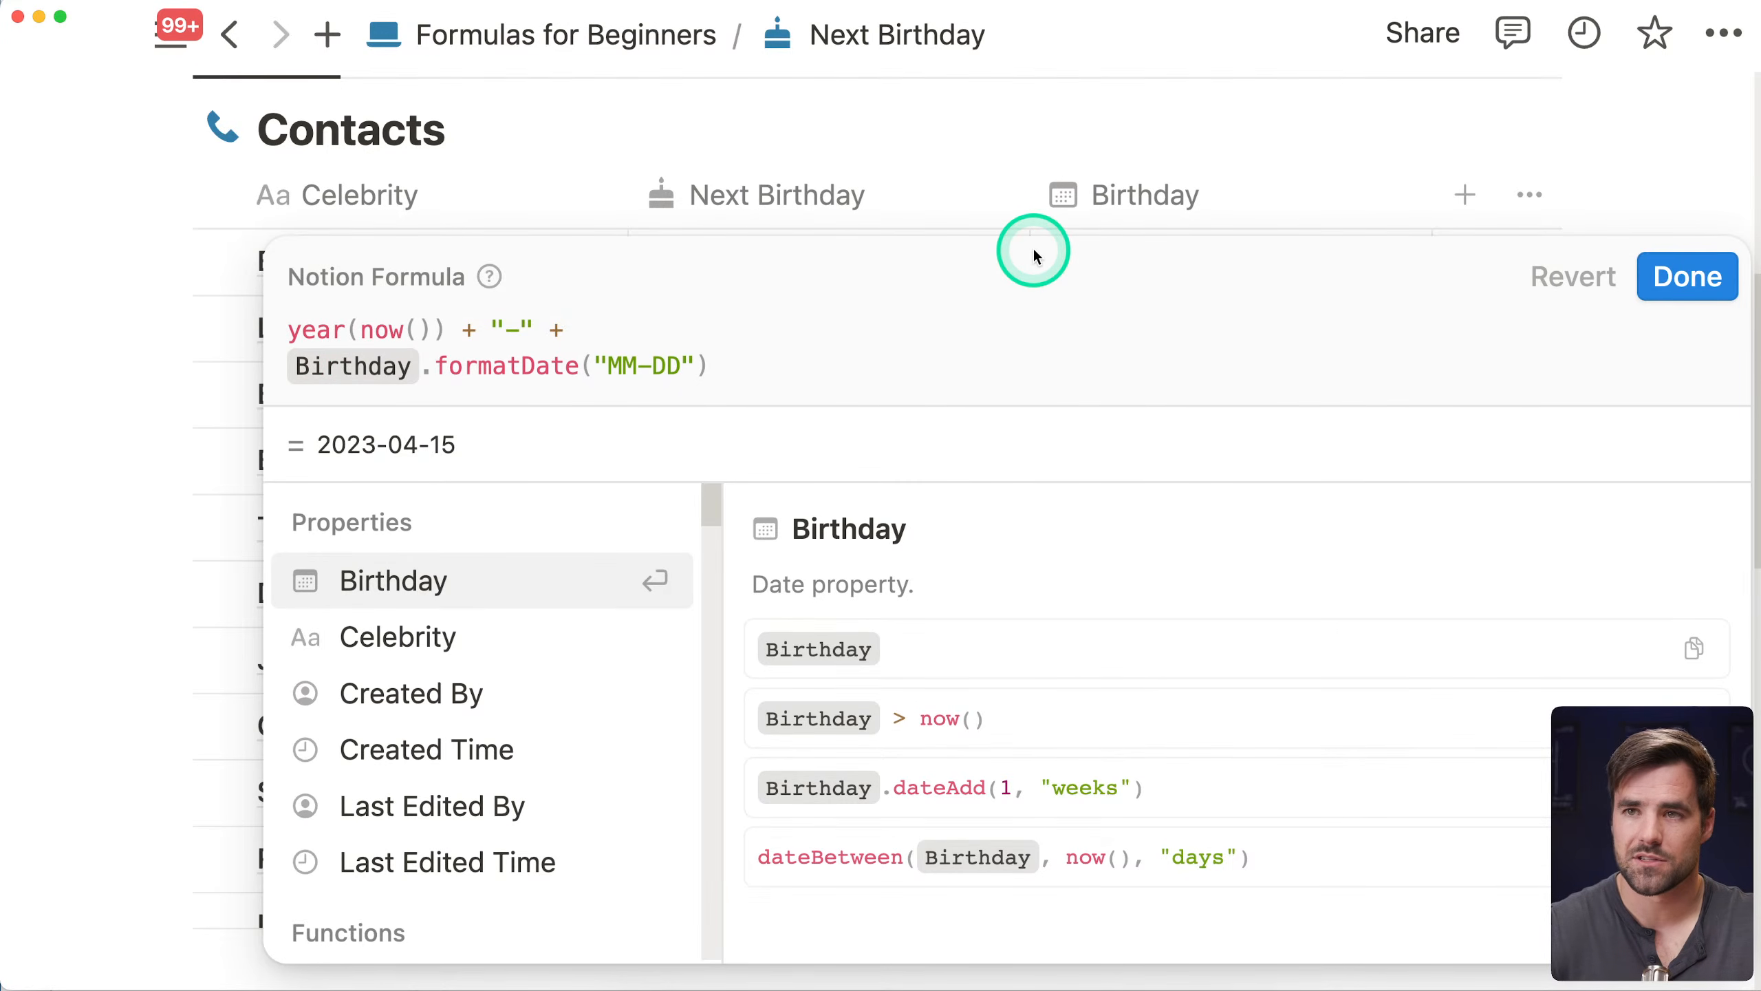
# Put the formula on a single line, re-entering the Birthday property before .formatDate("MM-DD")
pyautogui.click(425, 365)
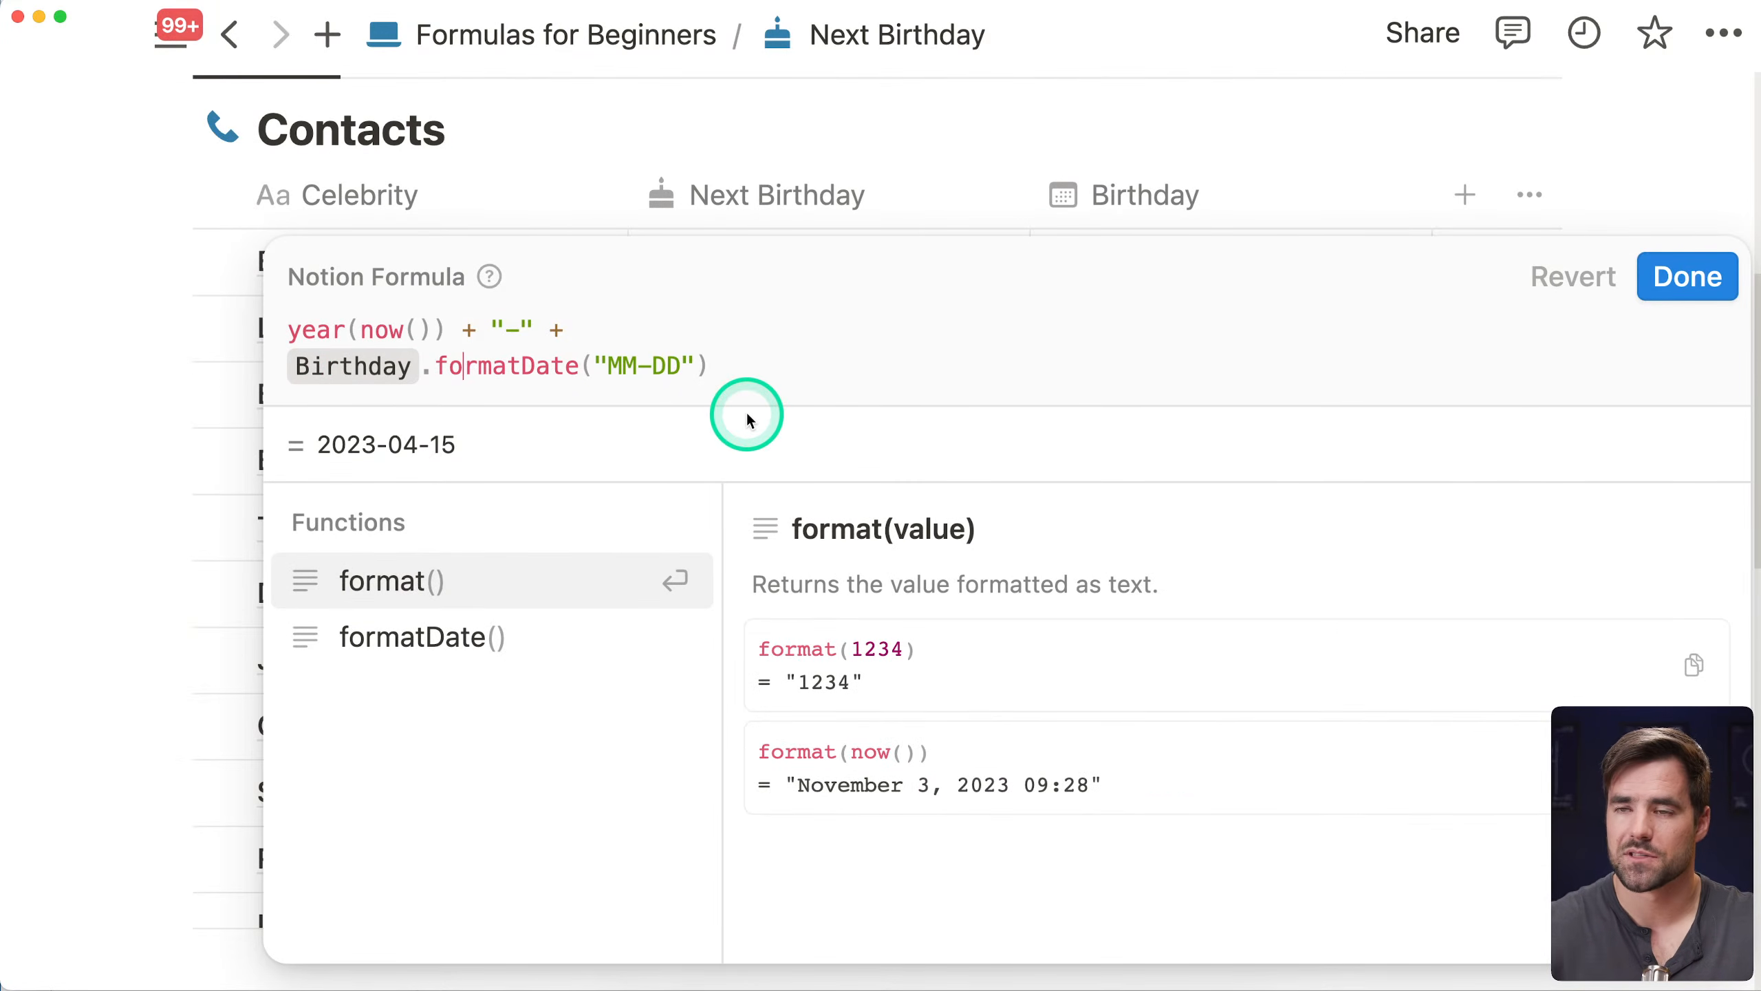
pyautogui.press('Left')
pyautogui.press('Right')
pyautogui.press('Left')
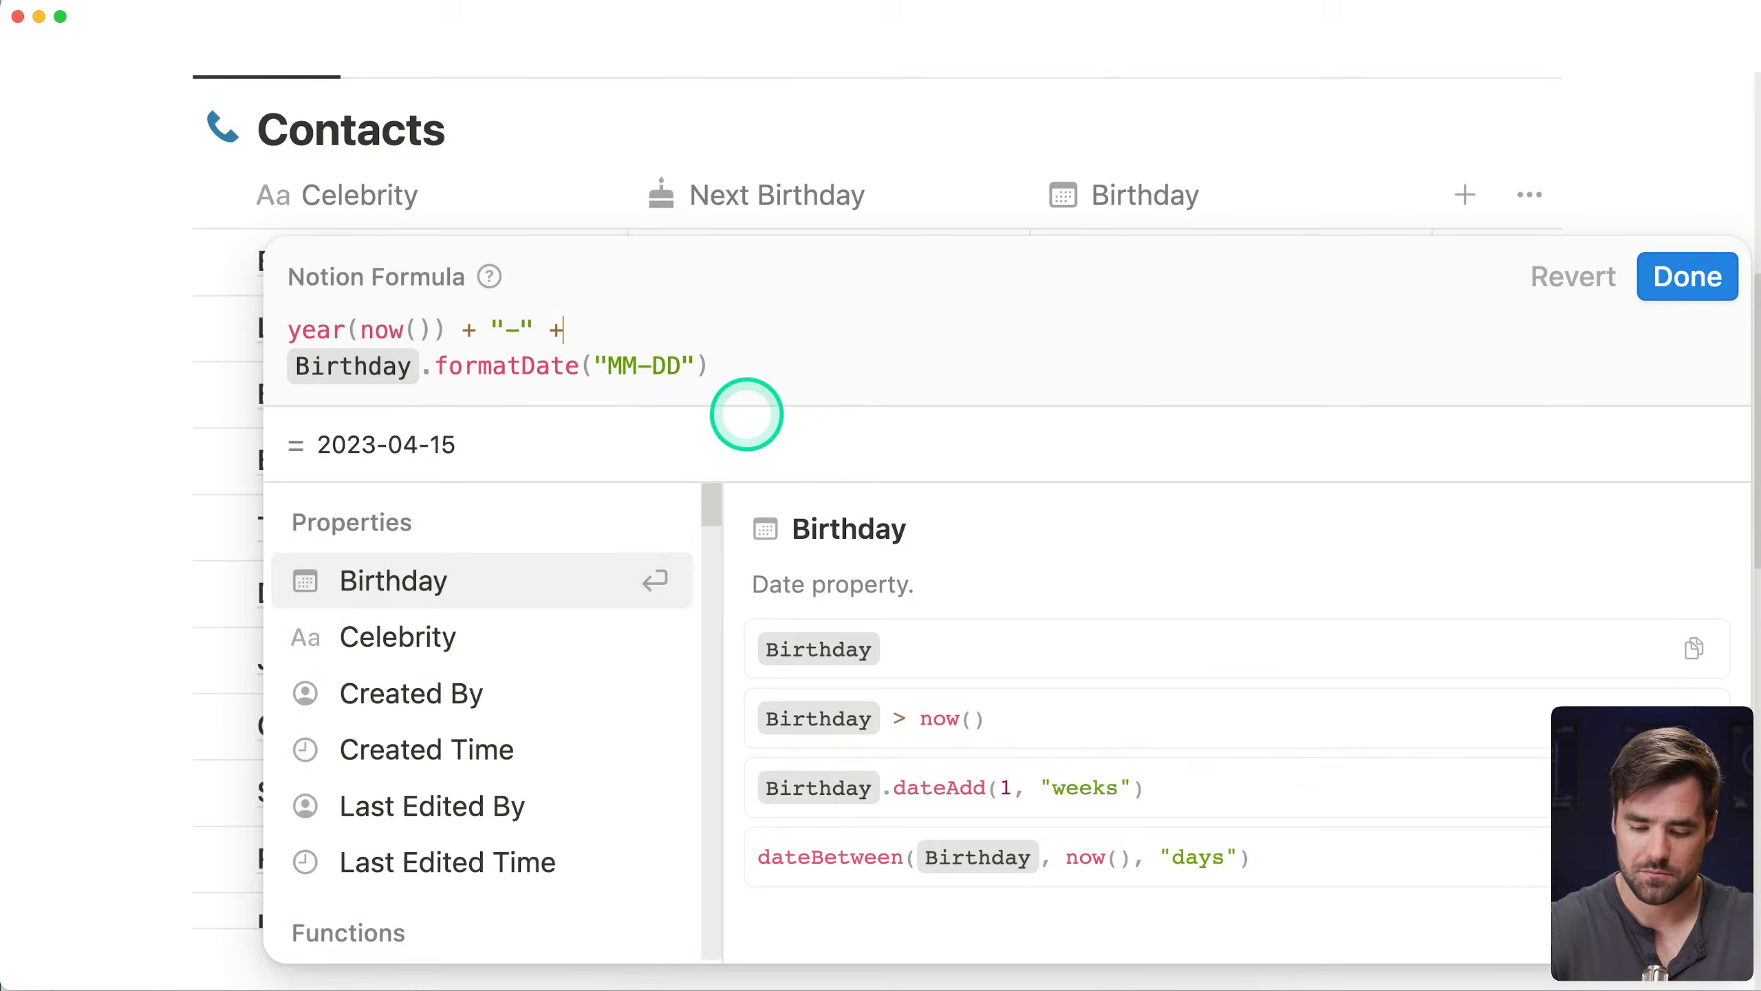
pyautogui.hotkey('shift', 'BackSpace')
pyautogui.write('+')
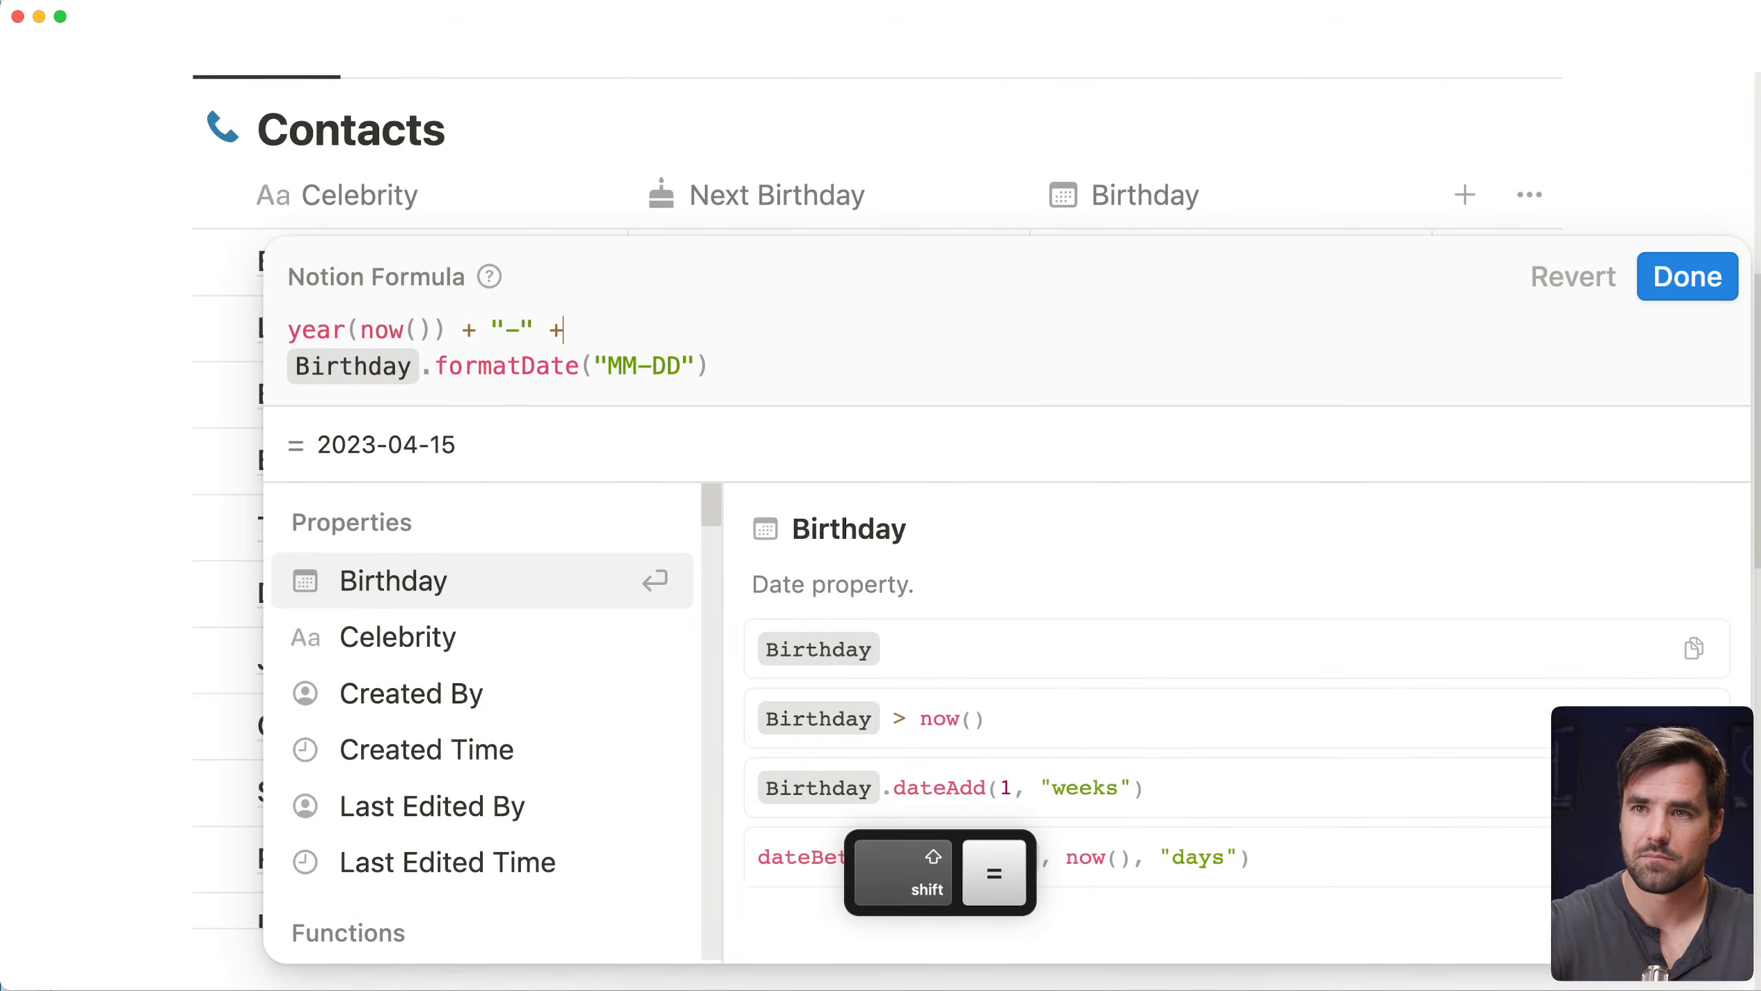
pyautogui.press('Right')
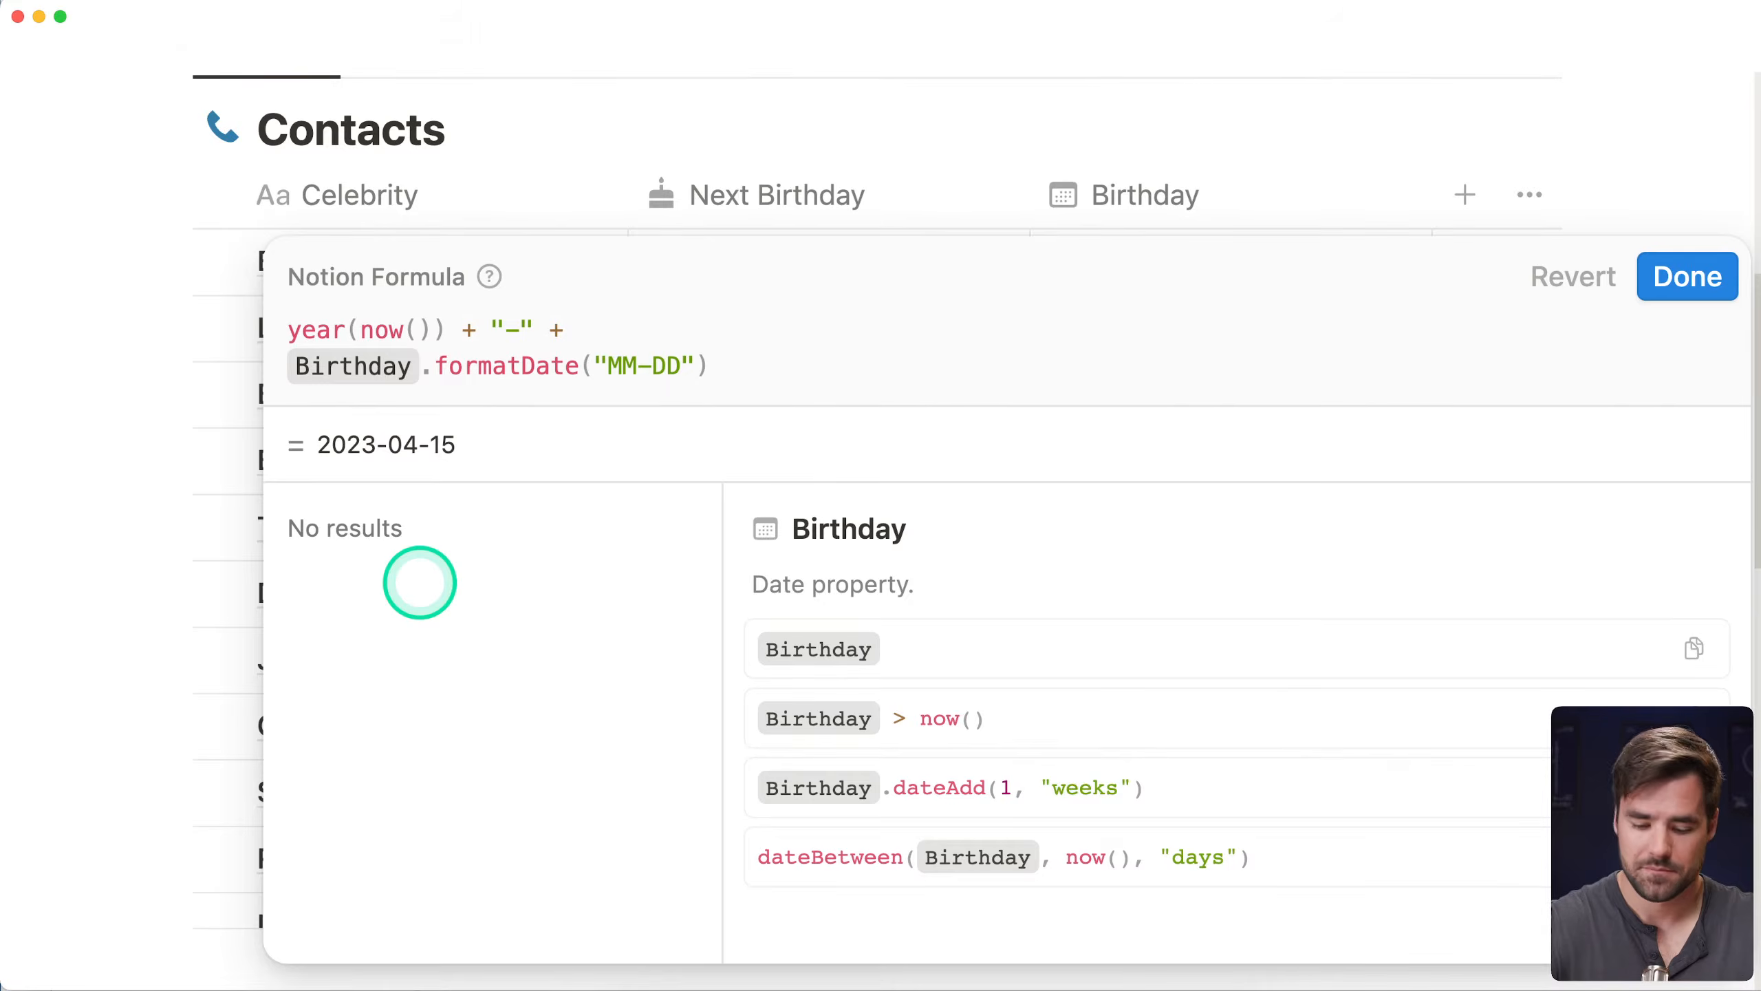
pyautogui.hotkey('shift', 'BackSpace')
pyautogui.hotkey('shift', 'BackSpace')
pyautogui.write('bir')
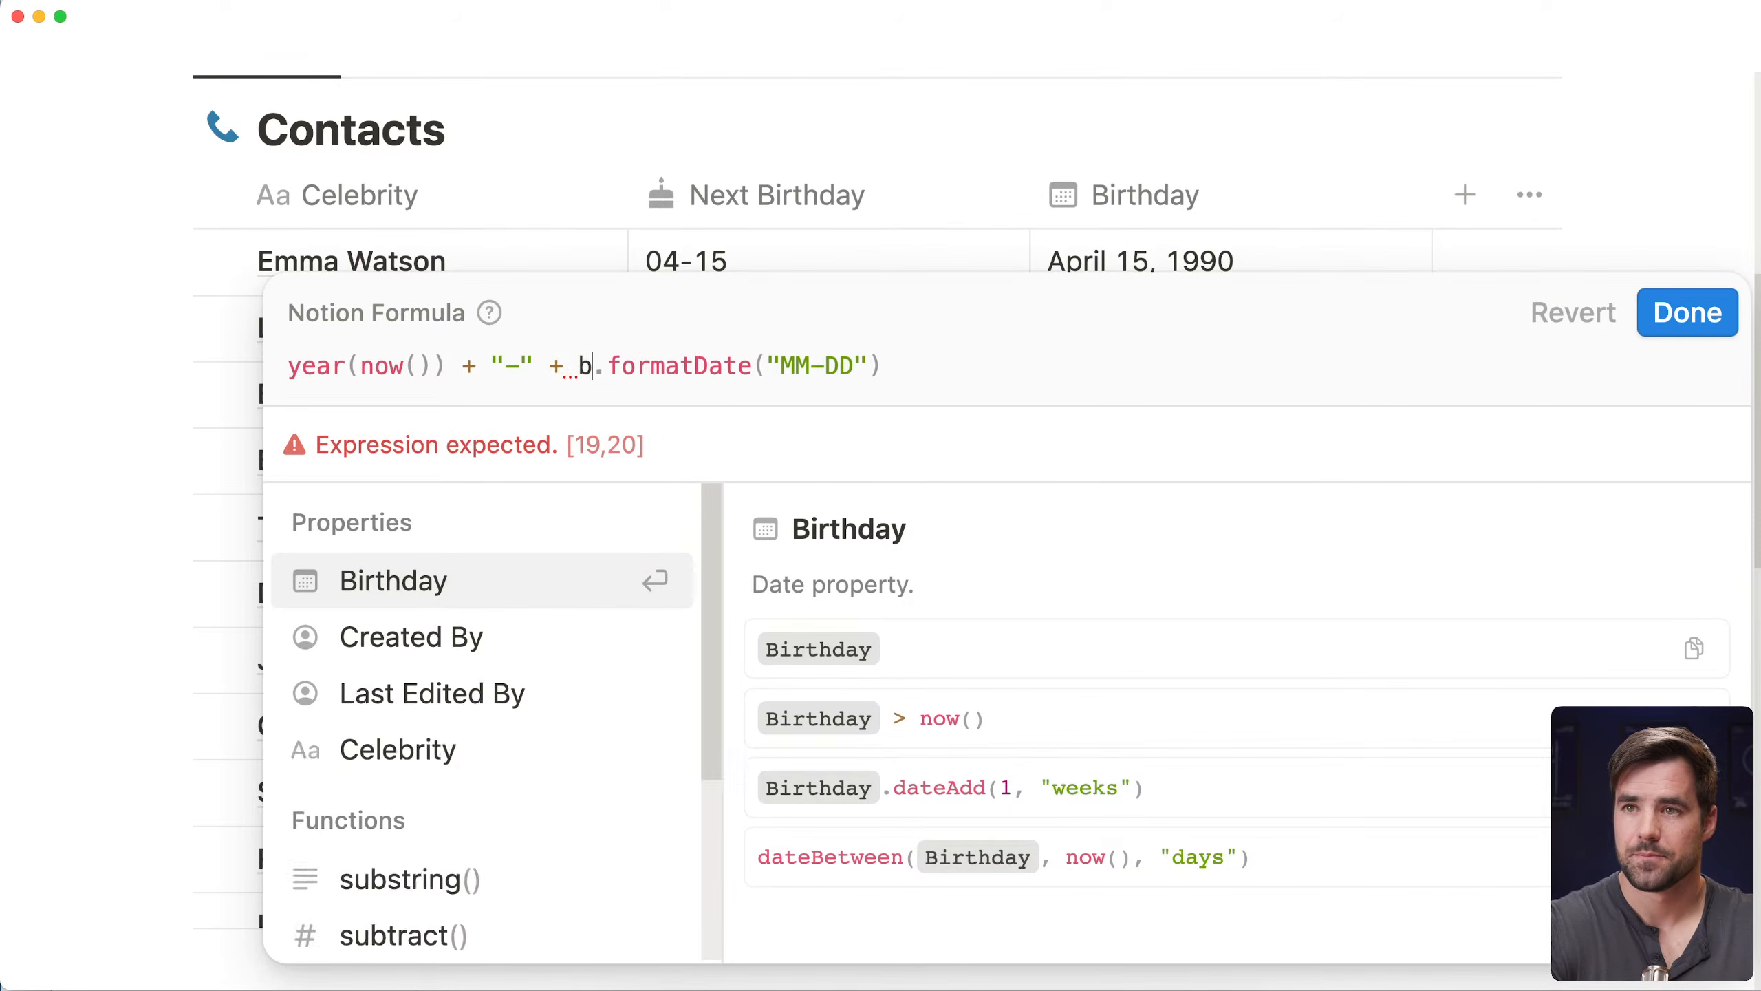
pyautogui.press('Return')
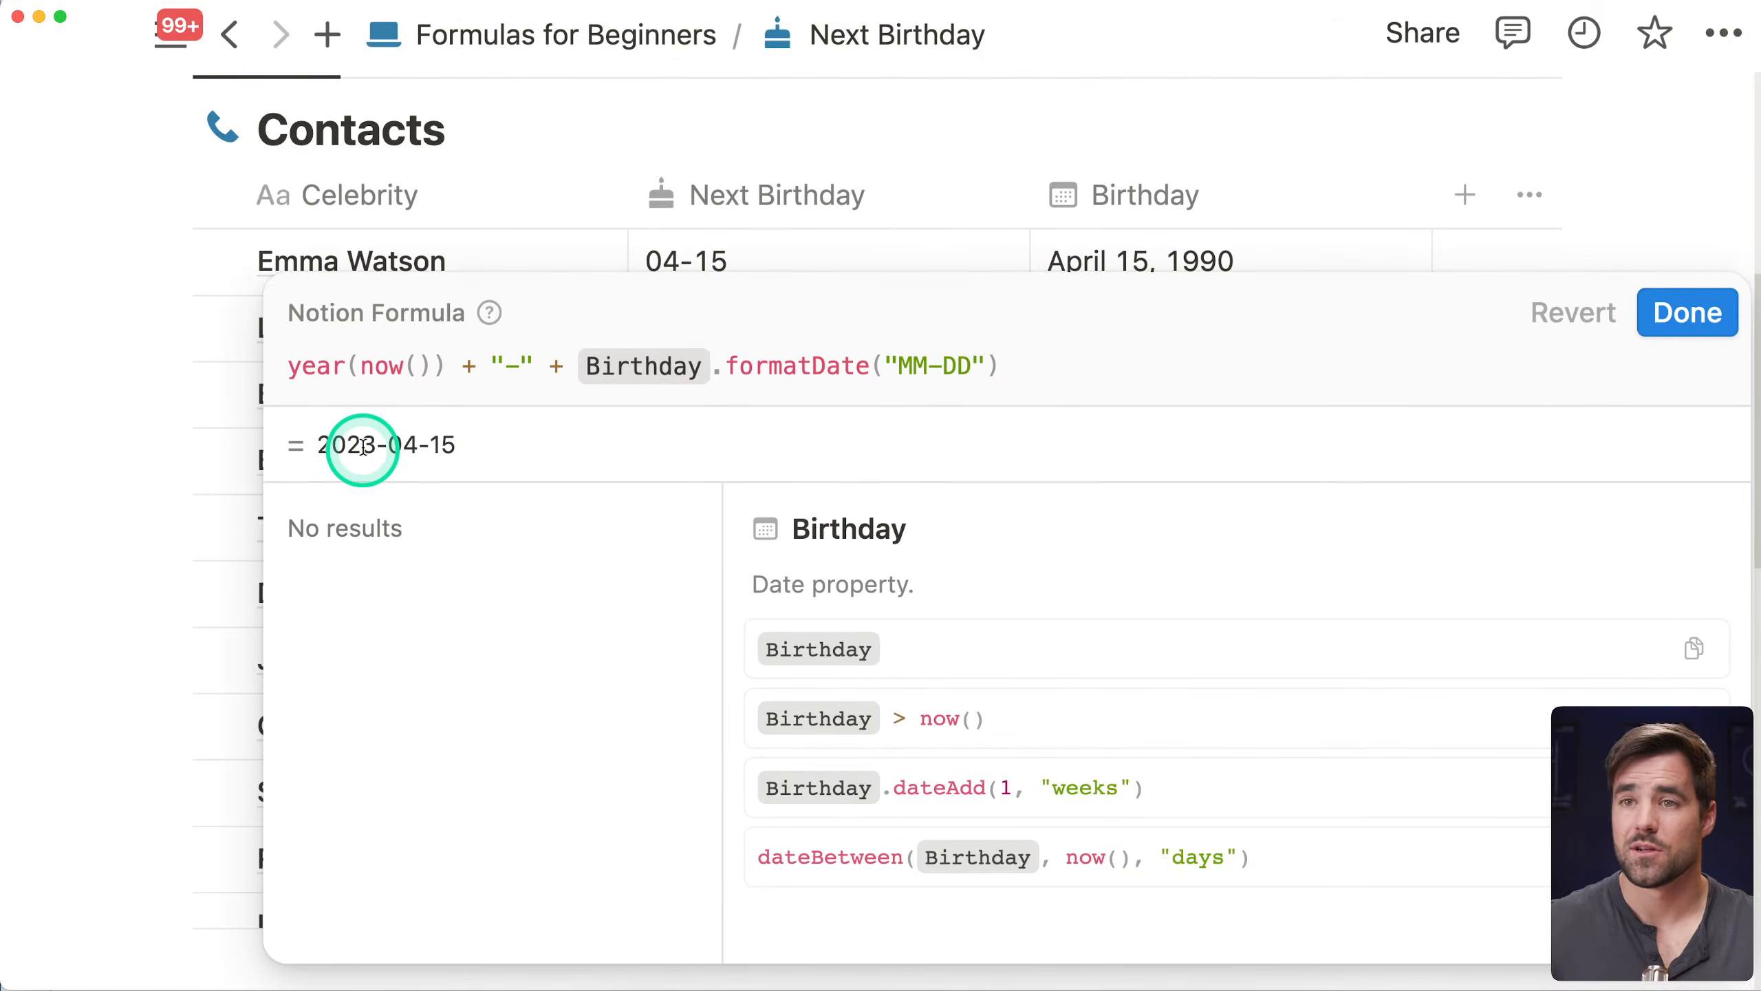
# Highlight the formula's date string in the result preview to examine its format
pyautogui.moveTo(318, 445); pyautogui.dragTo(449, 446)
pyautogui.click(449, 430)
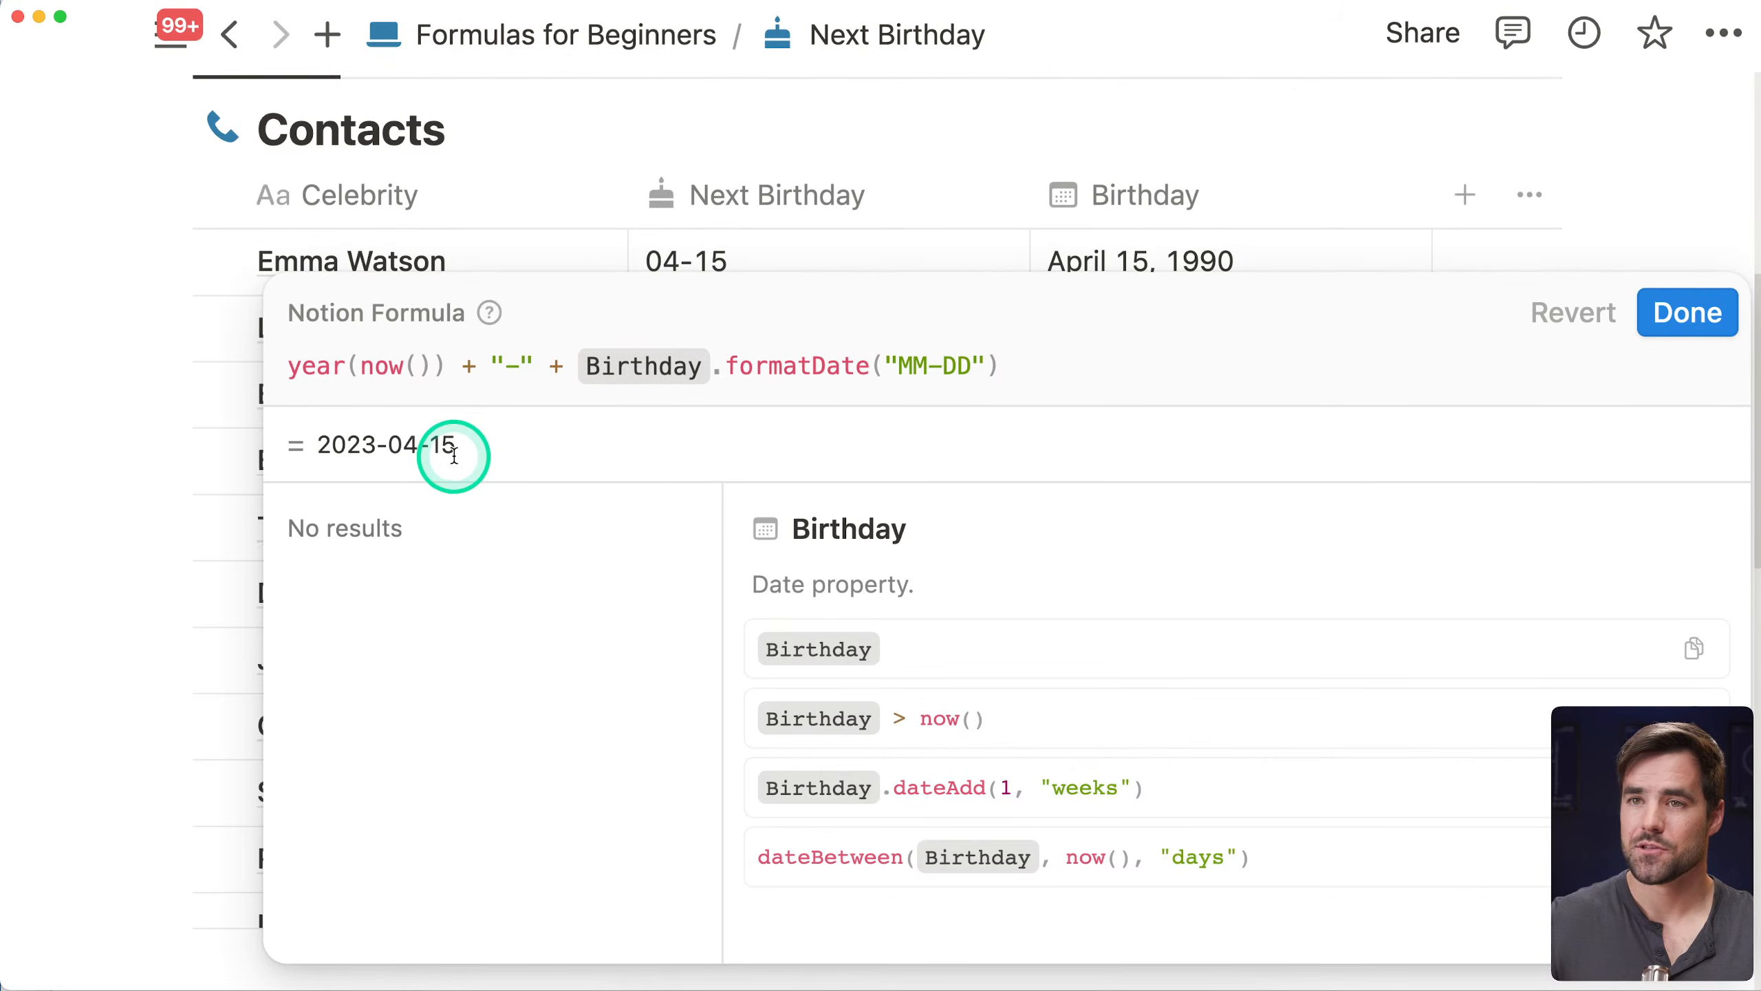
pyautogui.moveTo(461, 452); pyautogui.dragTo(361, 457)
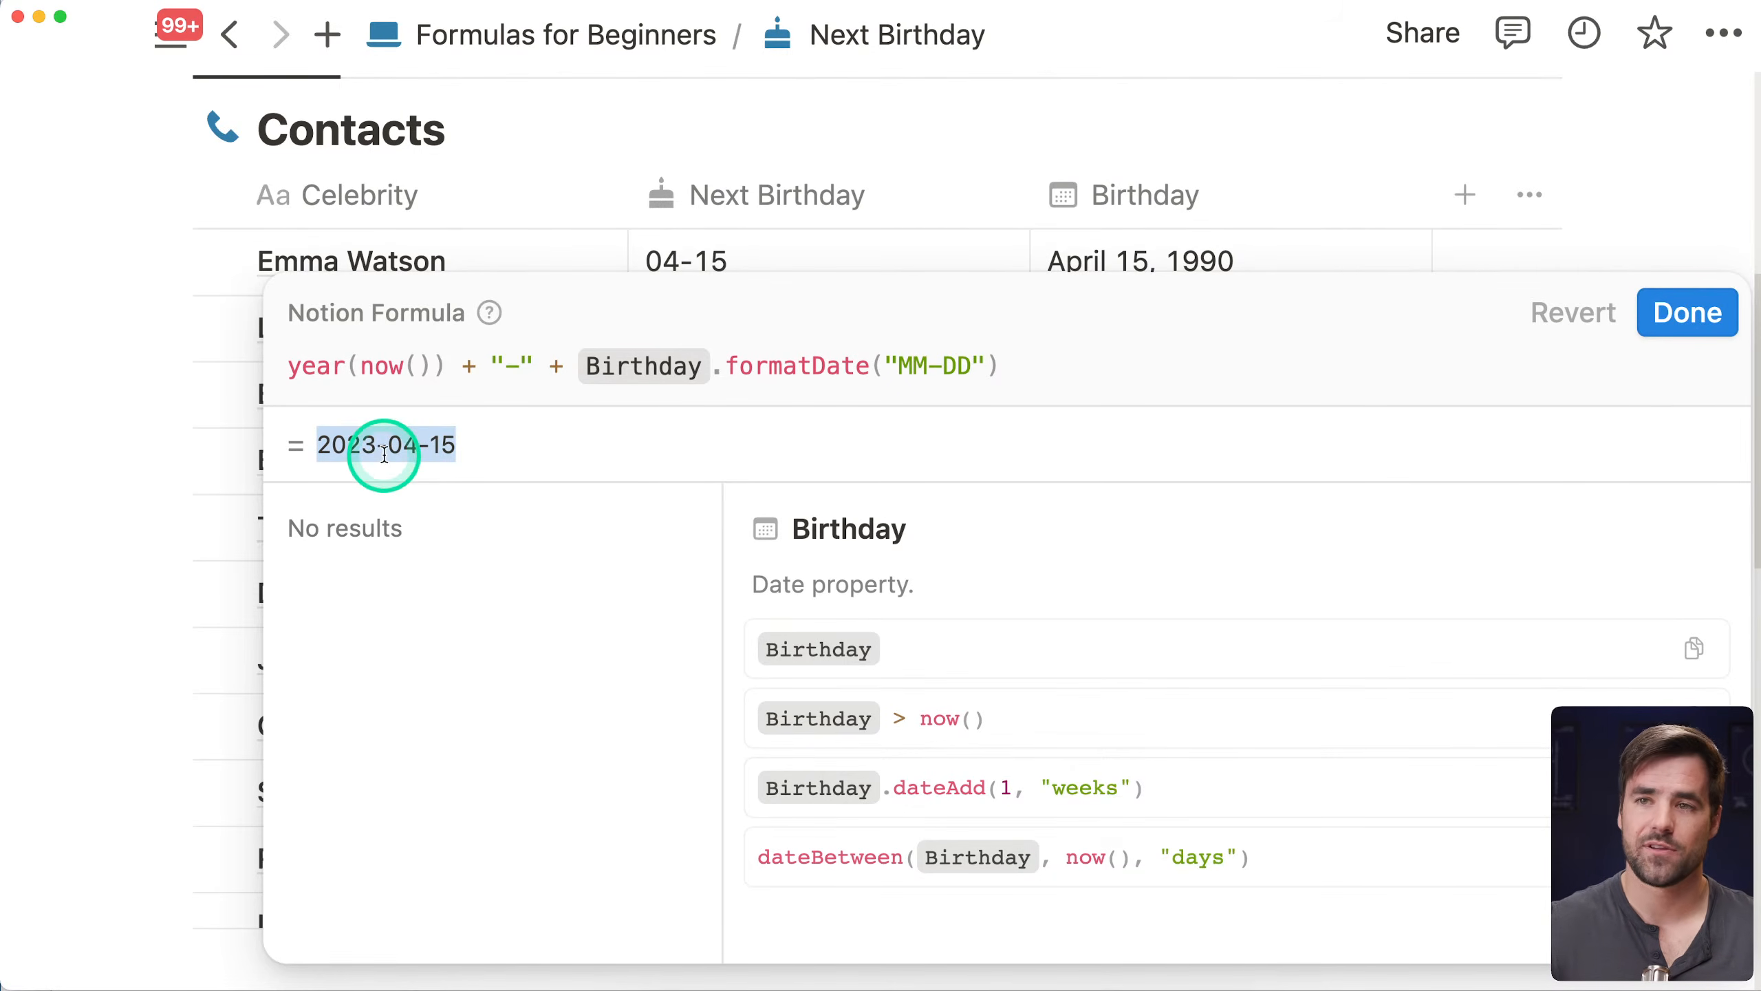
# Wrap the whole year, hyphen and formatDate expression in one pair of parentheses
pyautogui.click(287, 368)
pyautogui.write('(')
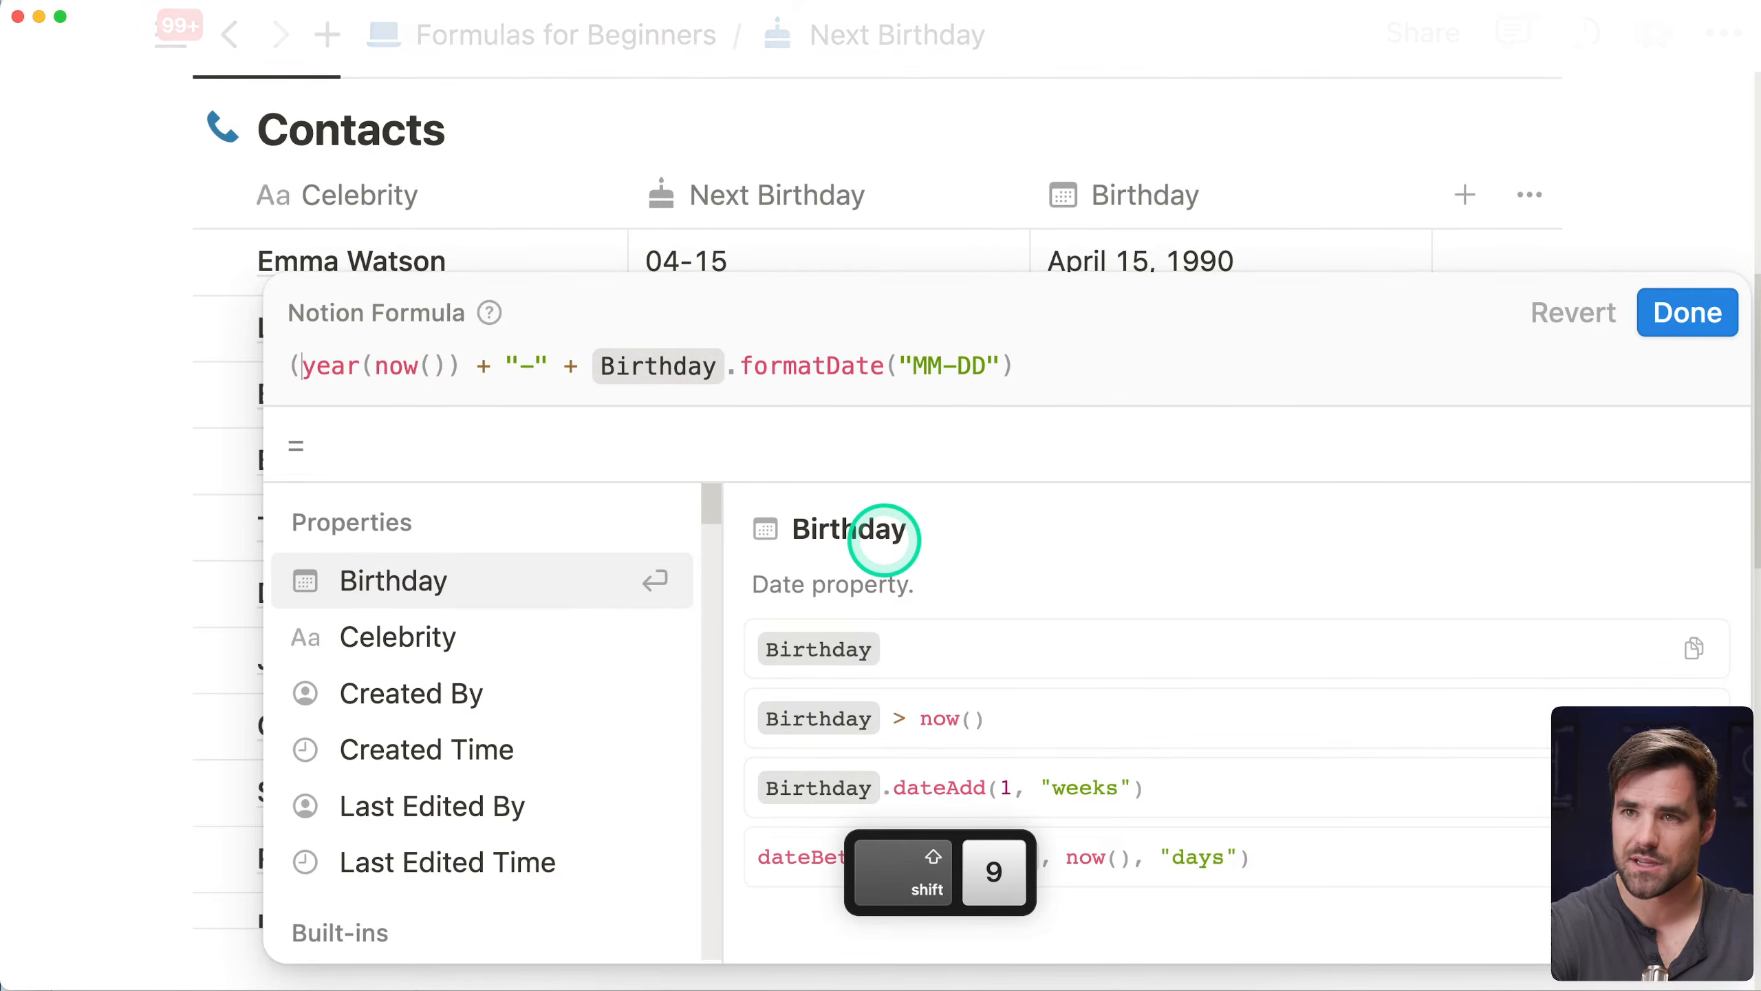
pyautogui.click(1054, 360)
pyautogui.write(')')
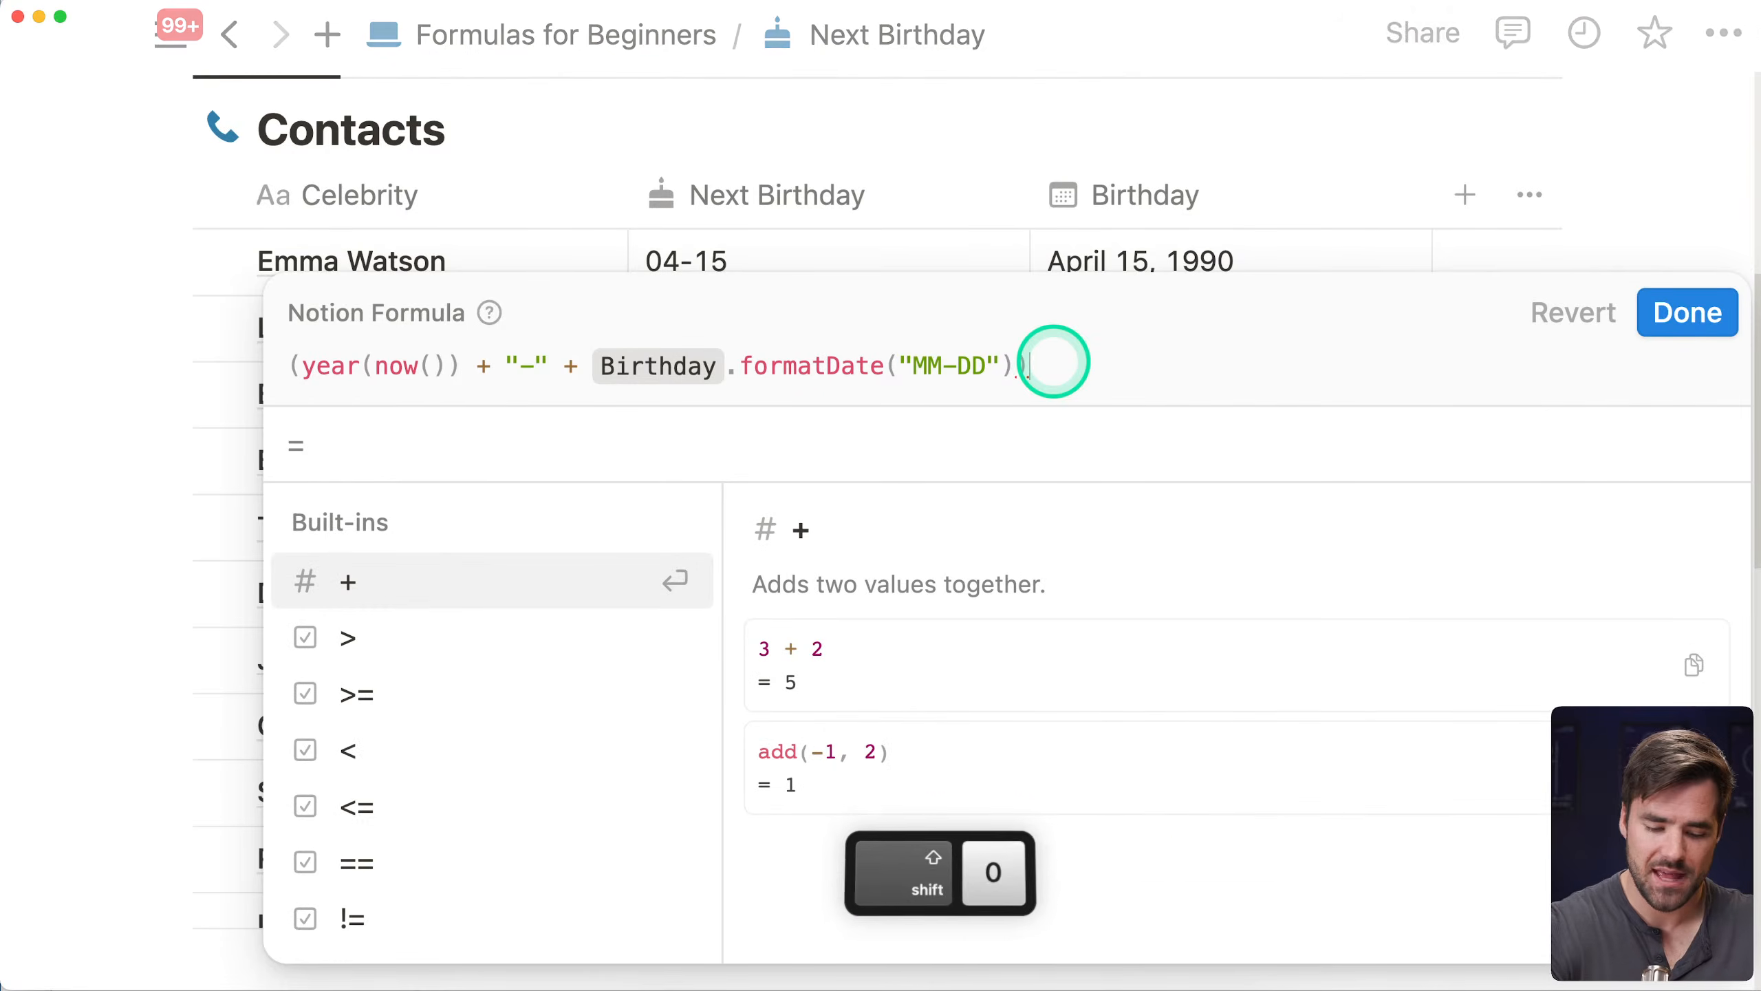
pyautogui.moveTo(1040, 367); pyautogui.dragTo(287, 365)
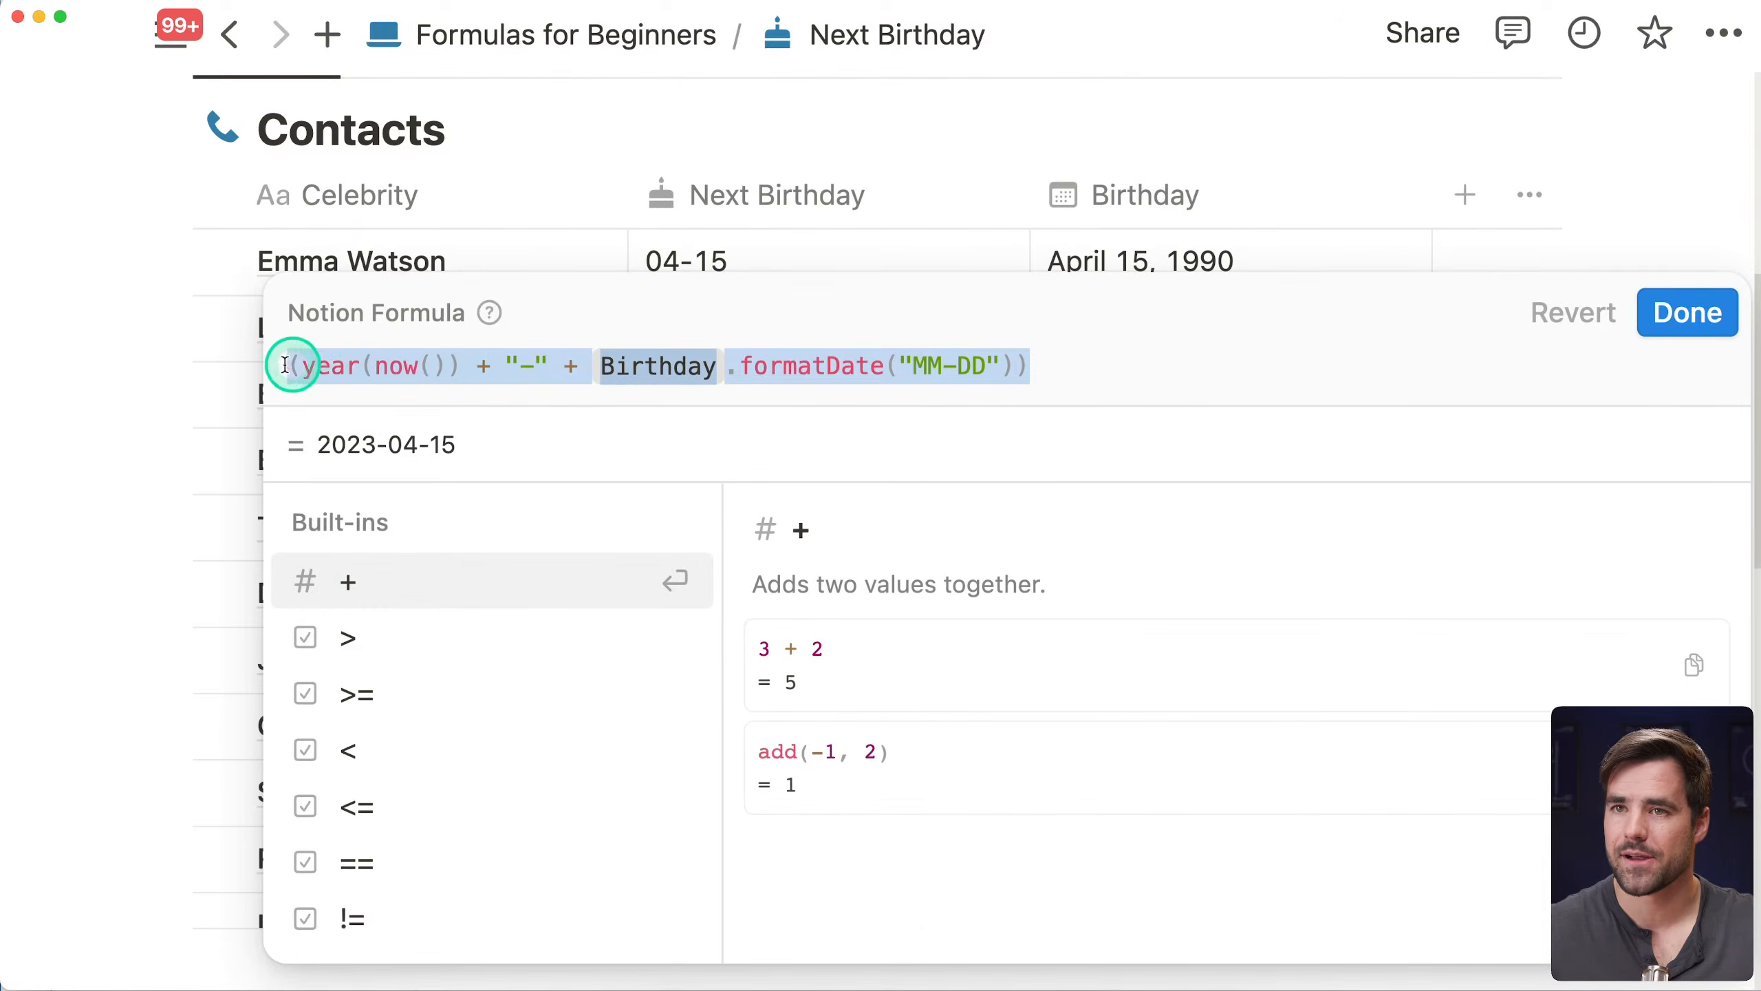
pyautogui.click(1086, 366)
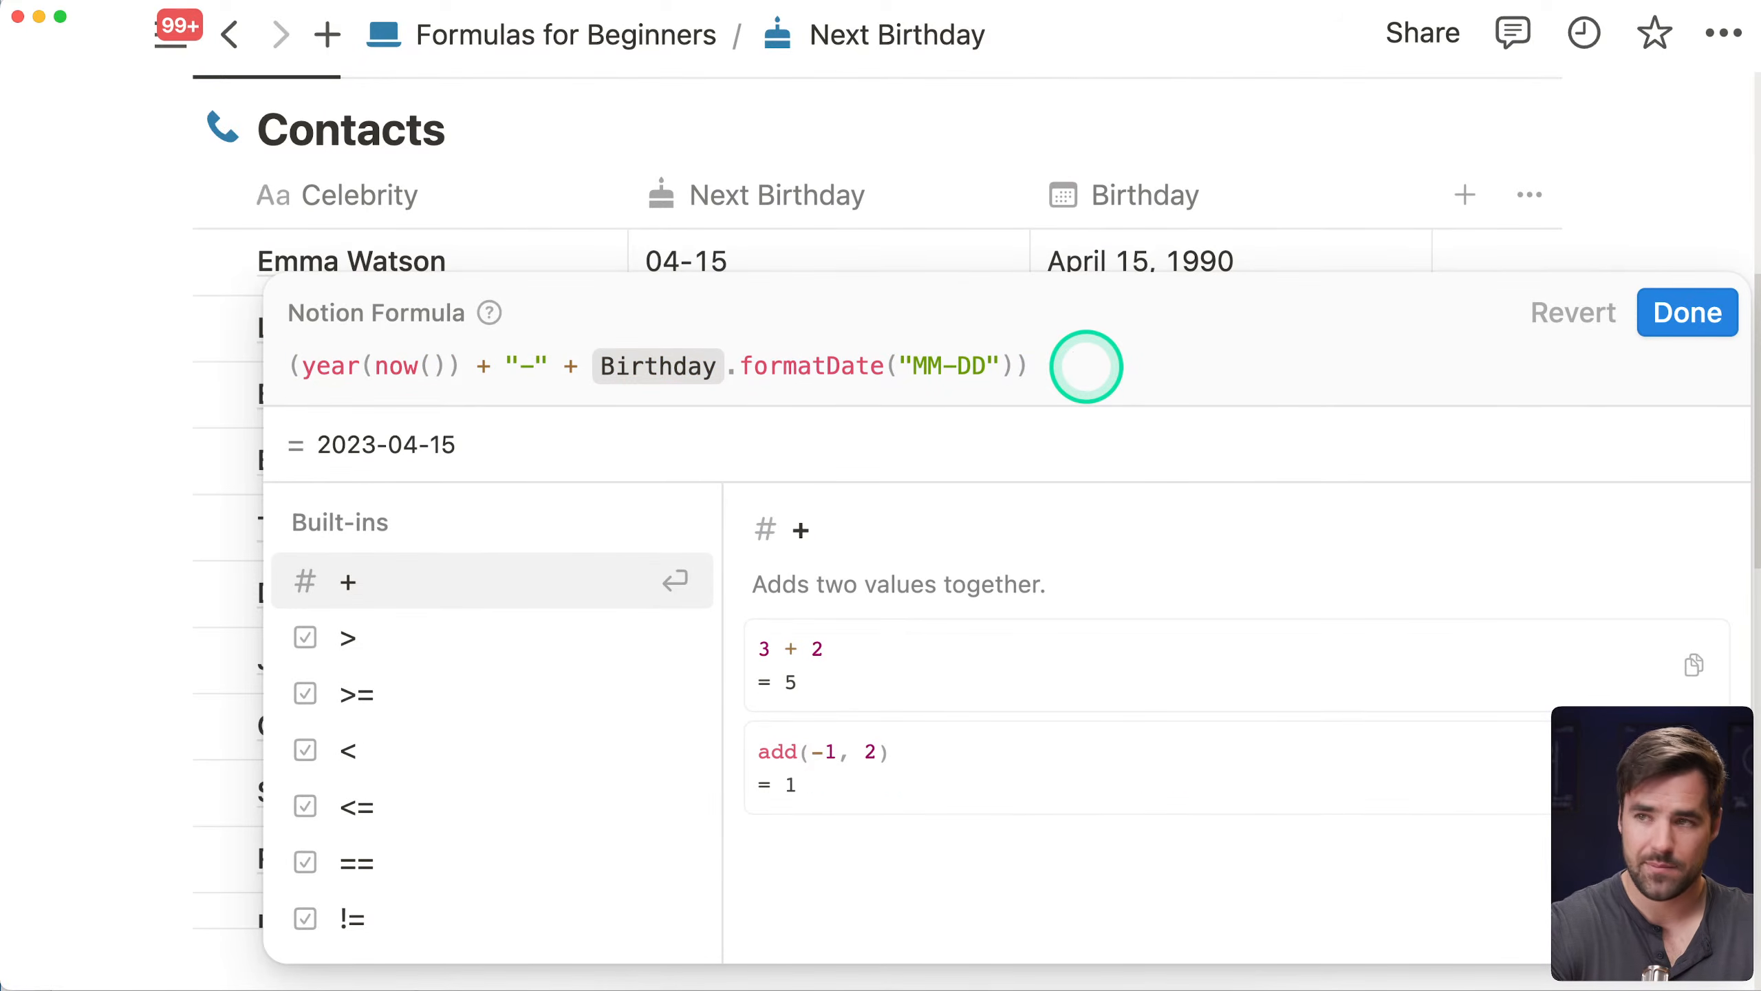
# Append .parseDate() to the parenthesized expression and save the Next Birthday formula
pyautogui.write('.parse')
pyautogui.press('Return')
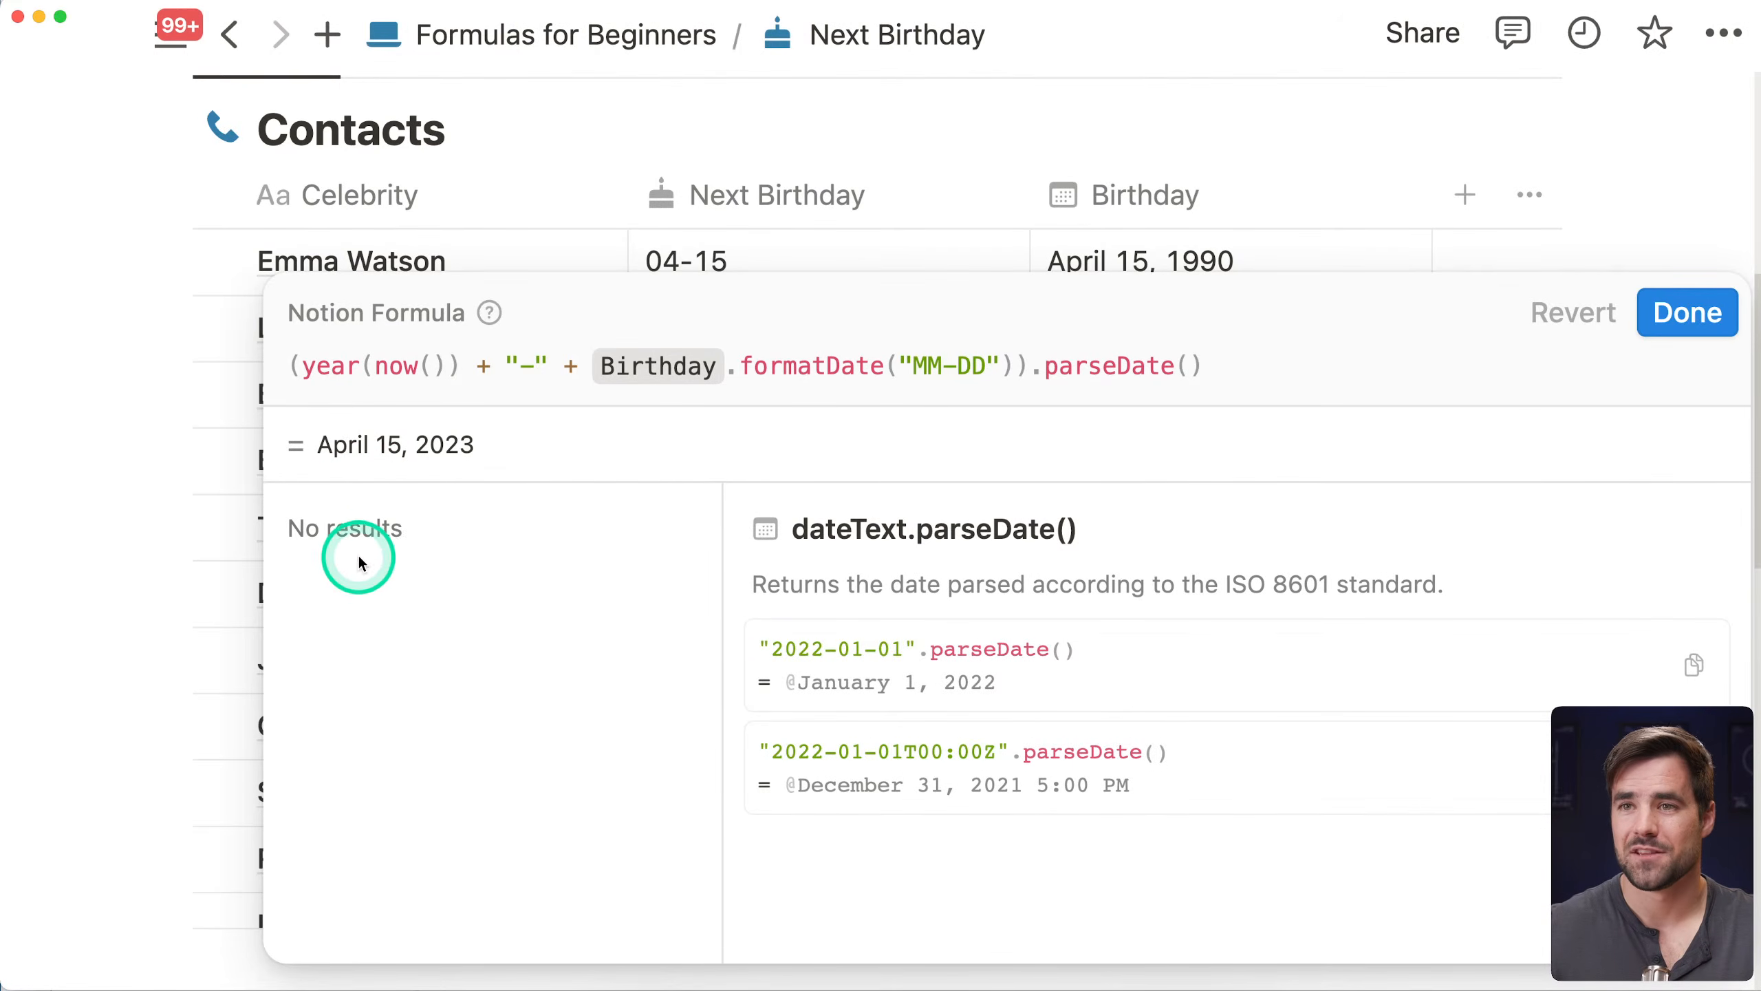
pyautogui.click(1678, 311)
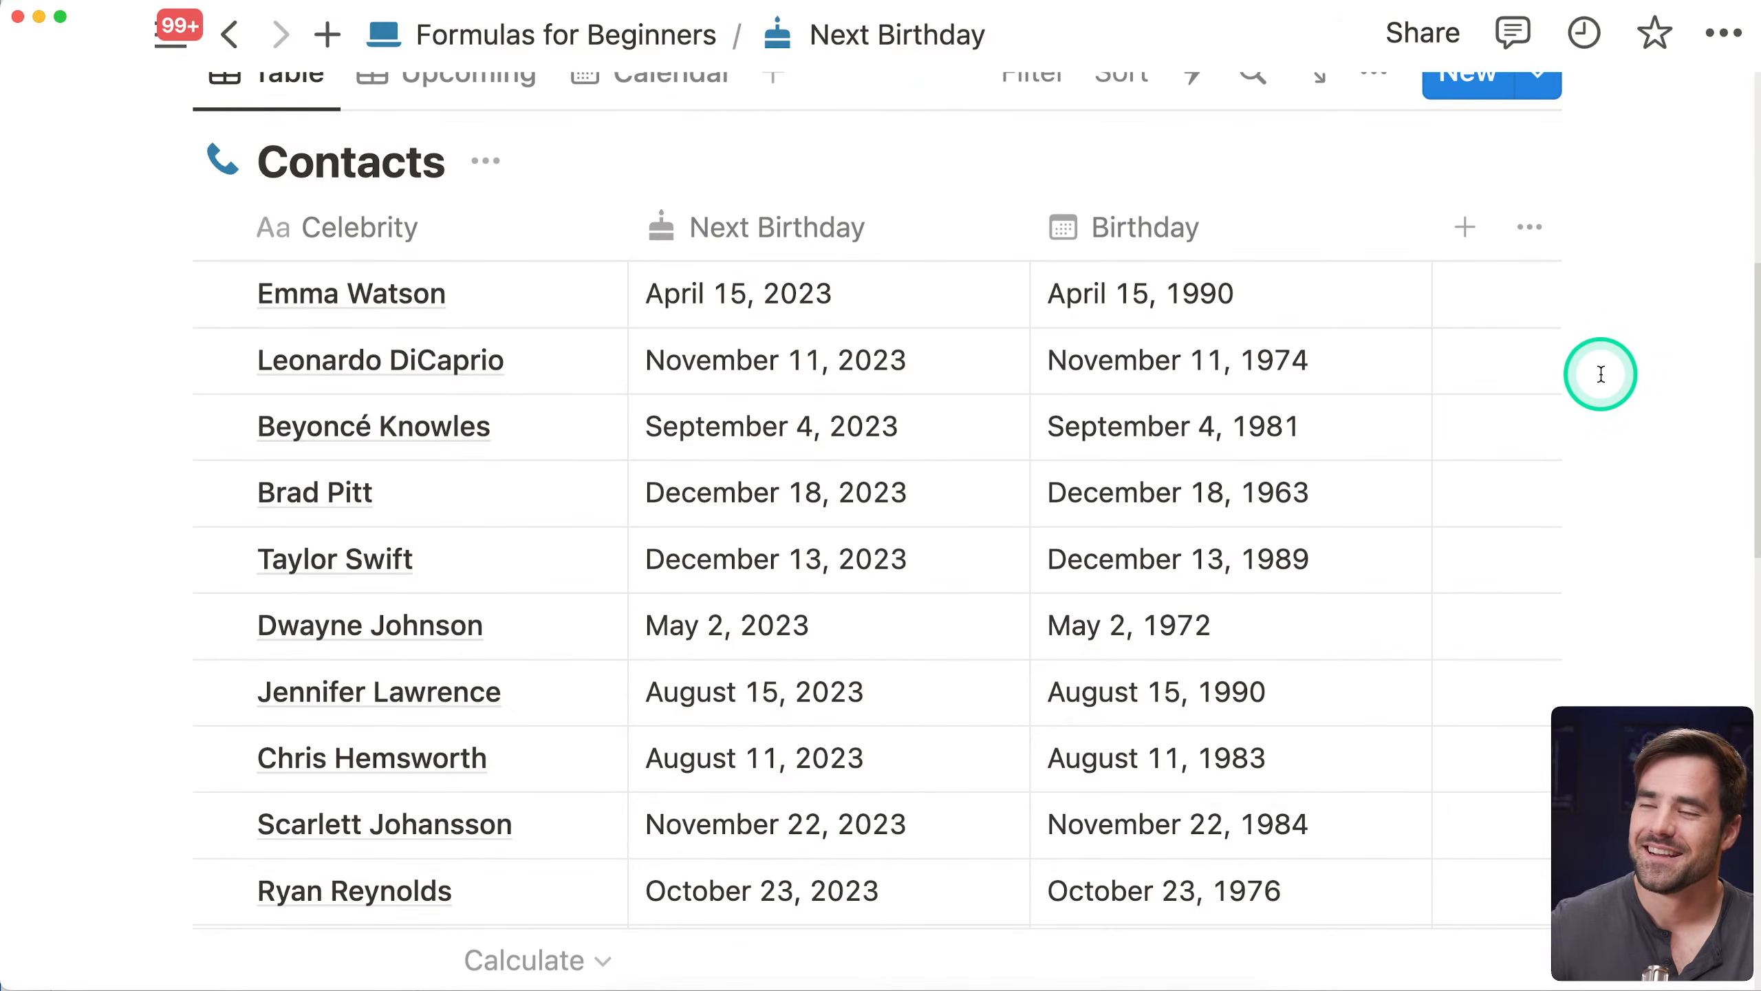
# Reopen the Next Birthday formula and start an if() function with an empty indented line above the existing expression
pyautogui.scroll(2, 1601, 375)
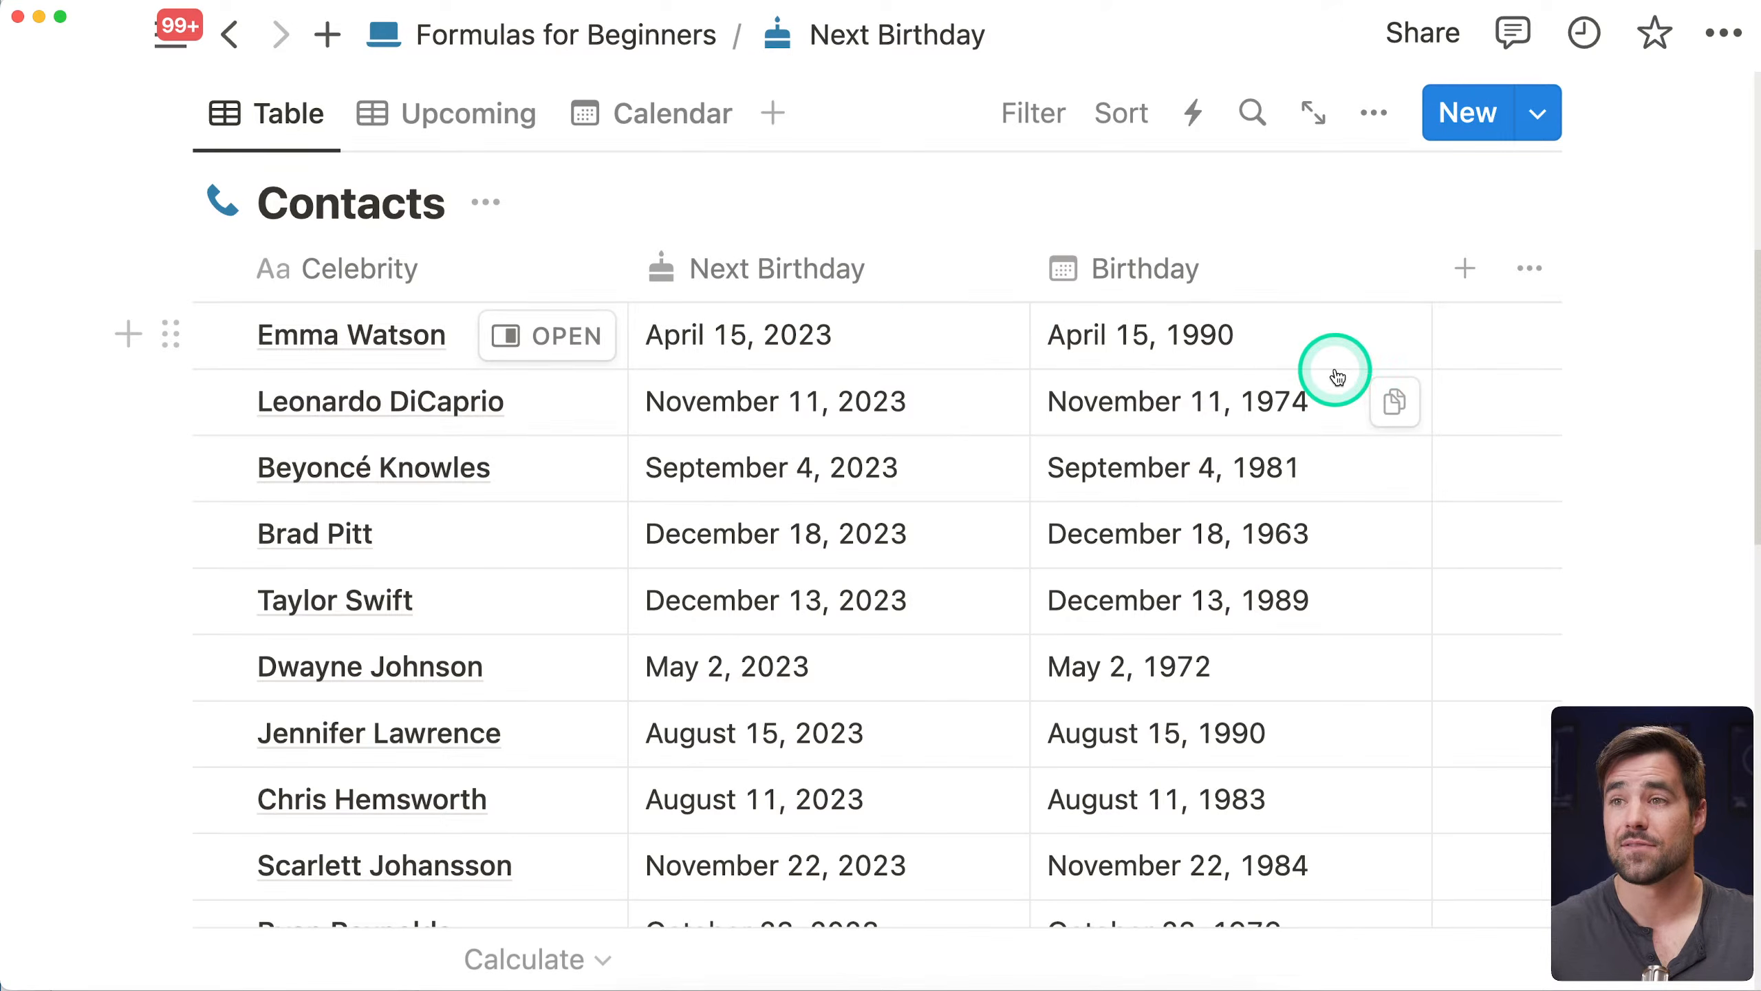
pyautogui.click(797, 316)
pyautogui.click(287, 366)
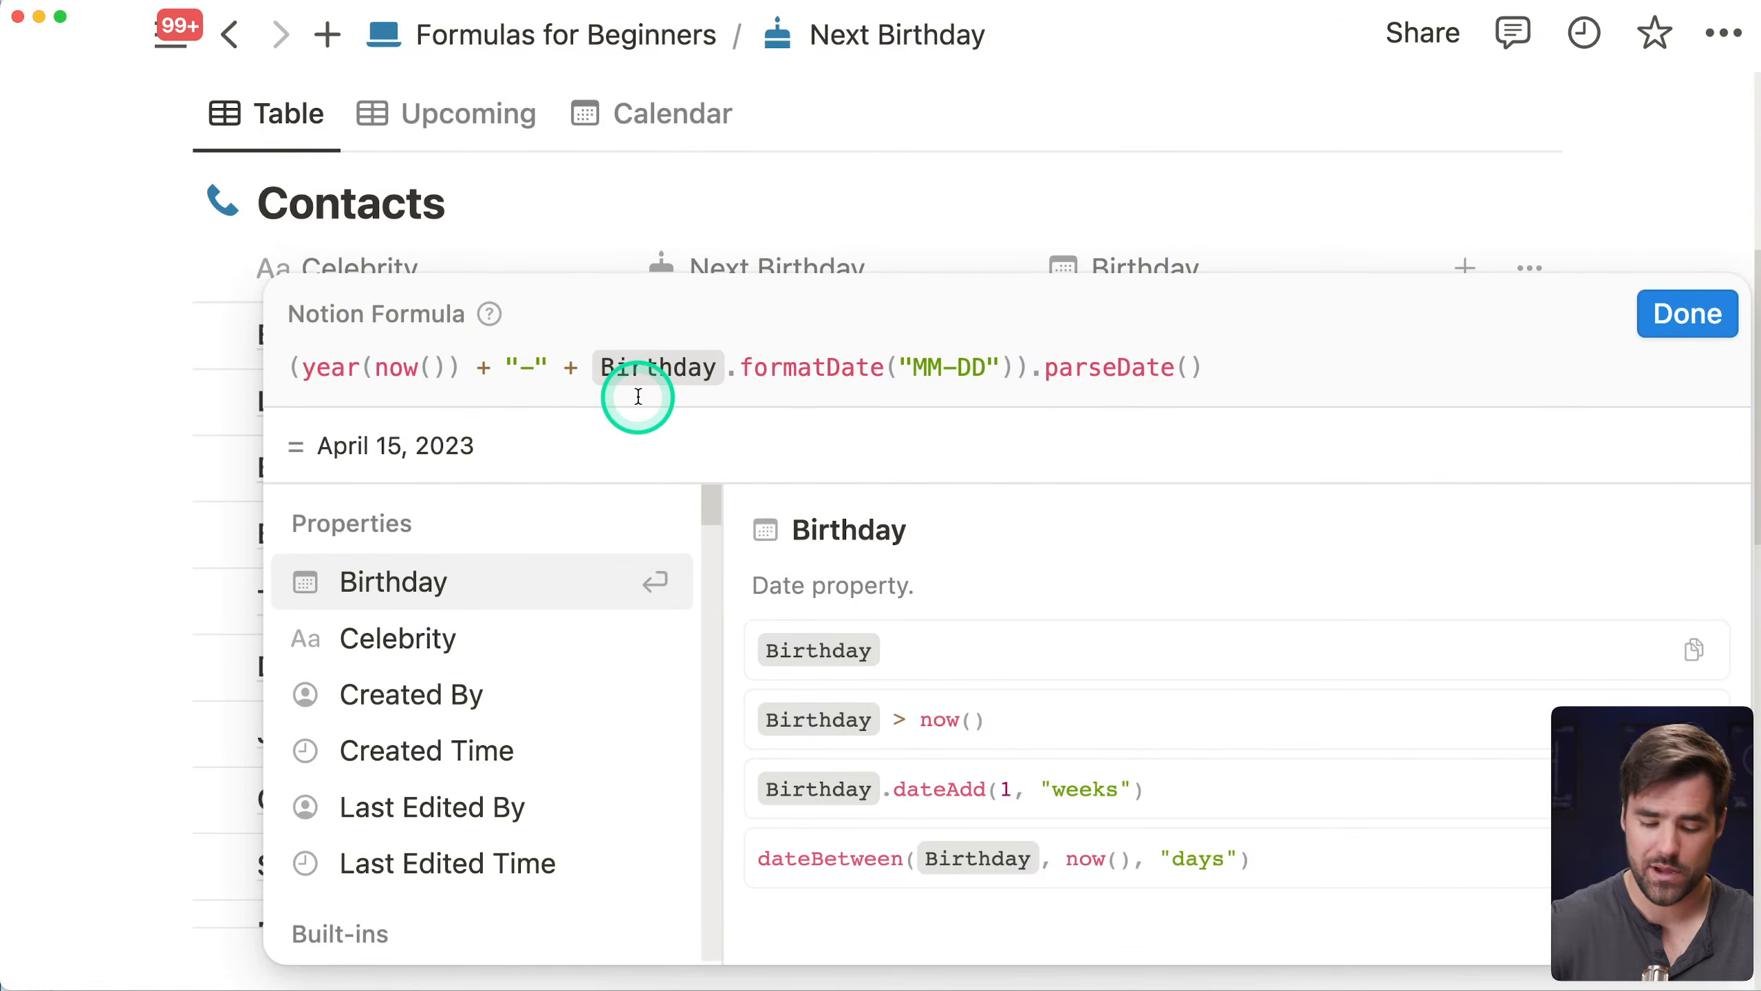
pyautogui.hotkey('shift', 'Return')
pyautogui.click(339, 286)
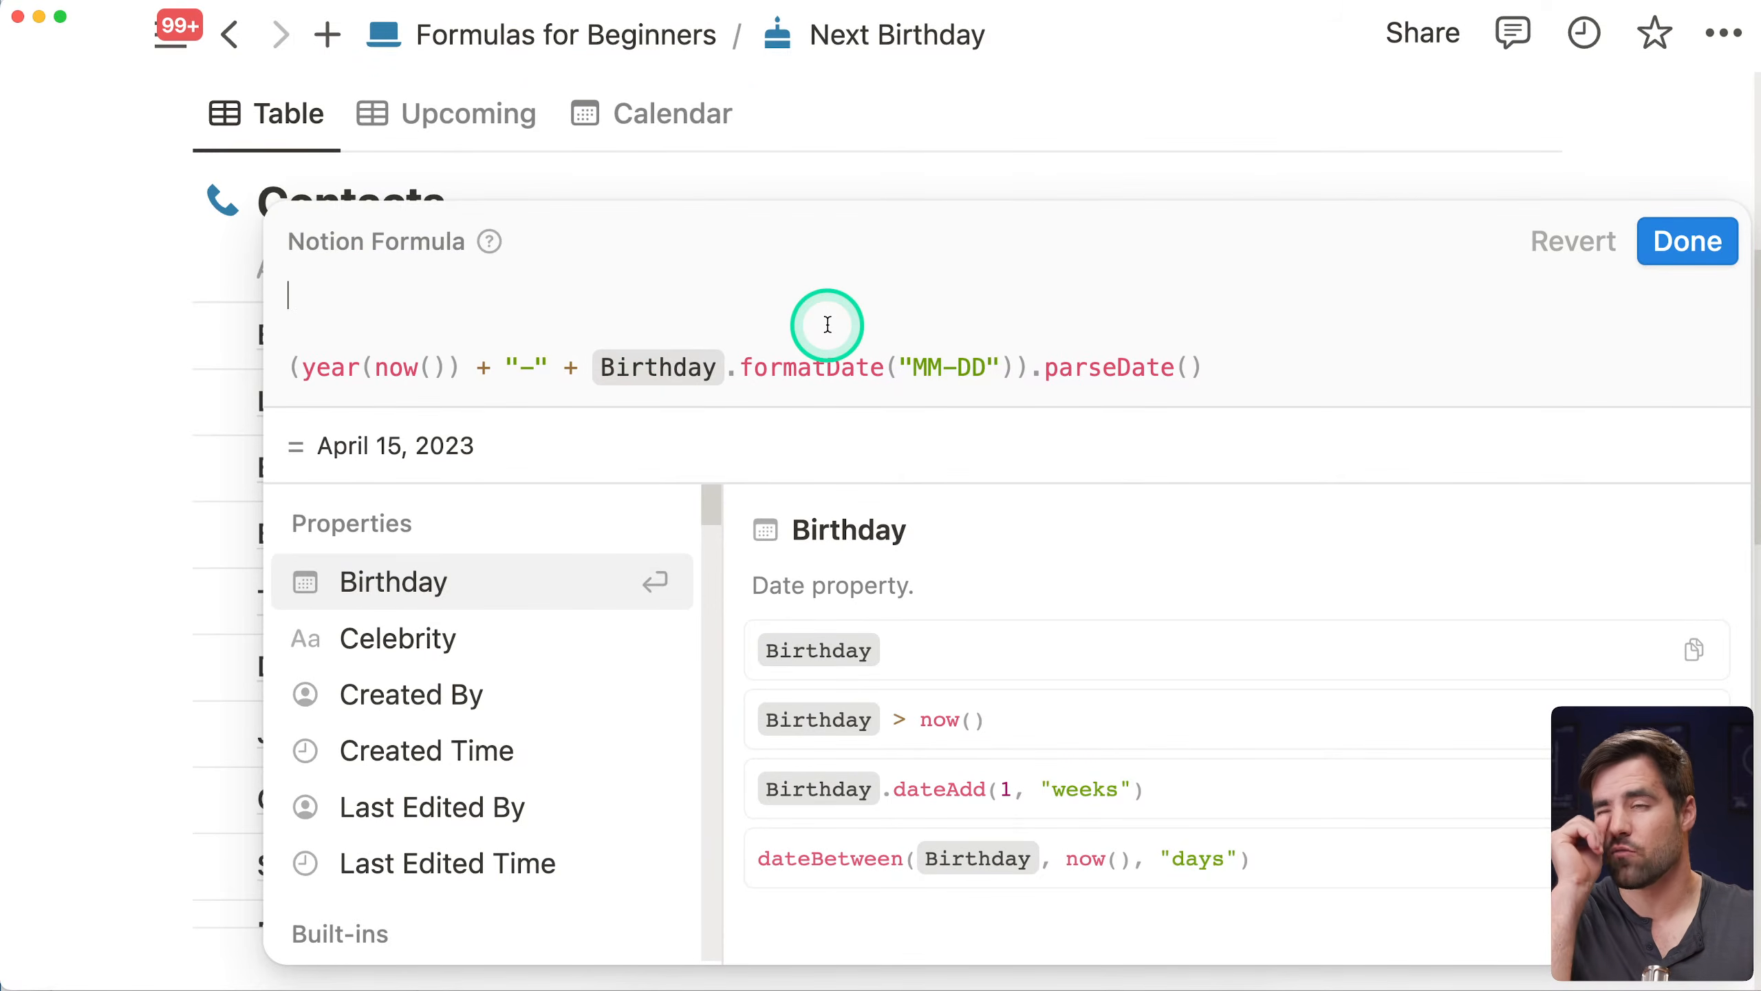
pyautogui.click(835, 324)
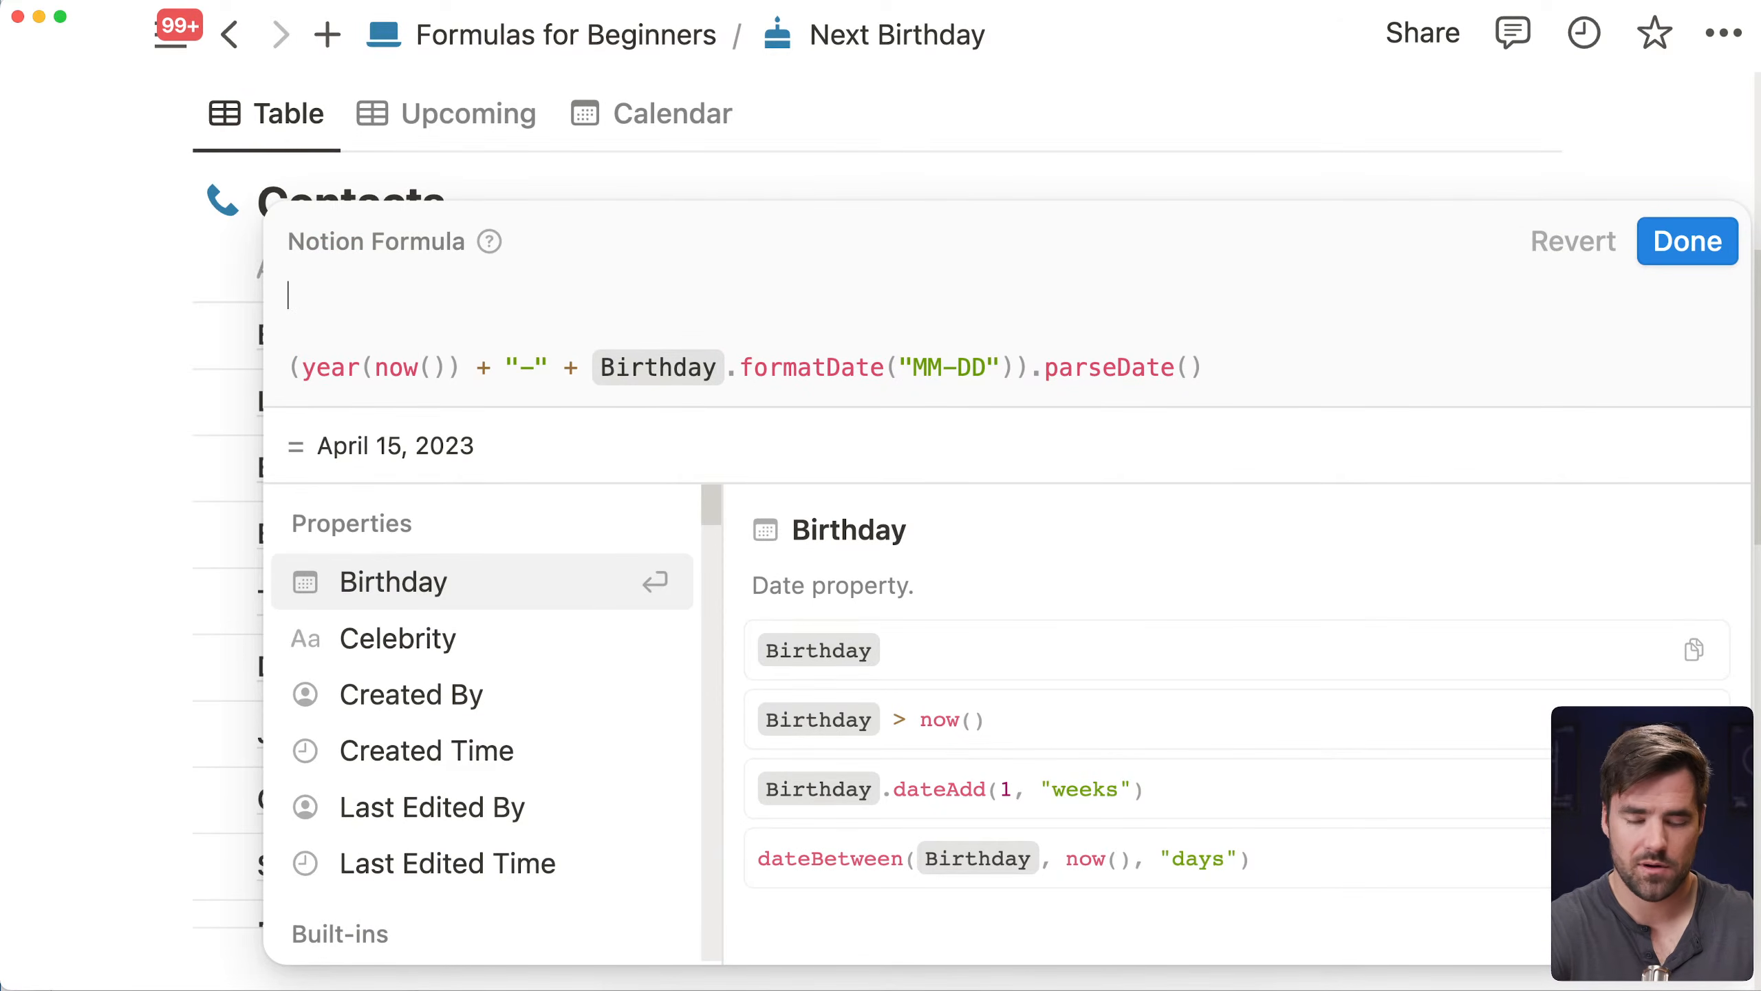
pyautogui.write('if(')
pyautogui.hotkey('shift', 'Return')
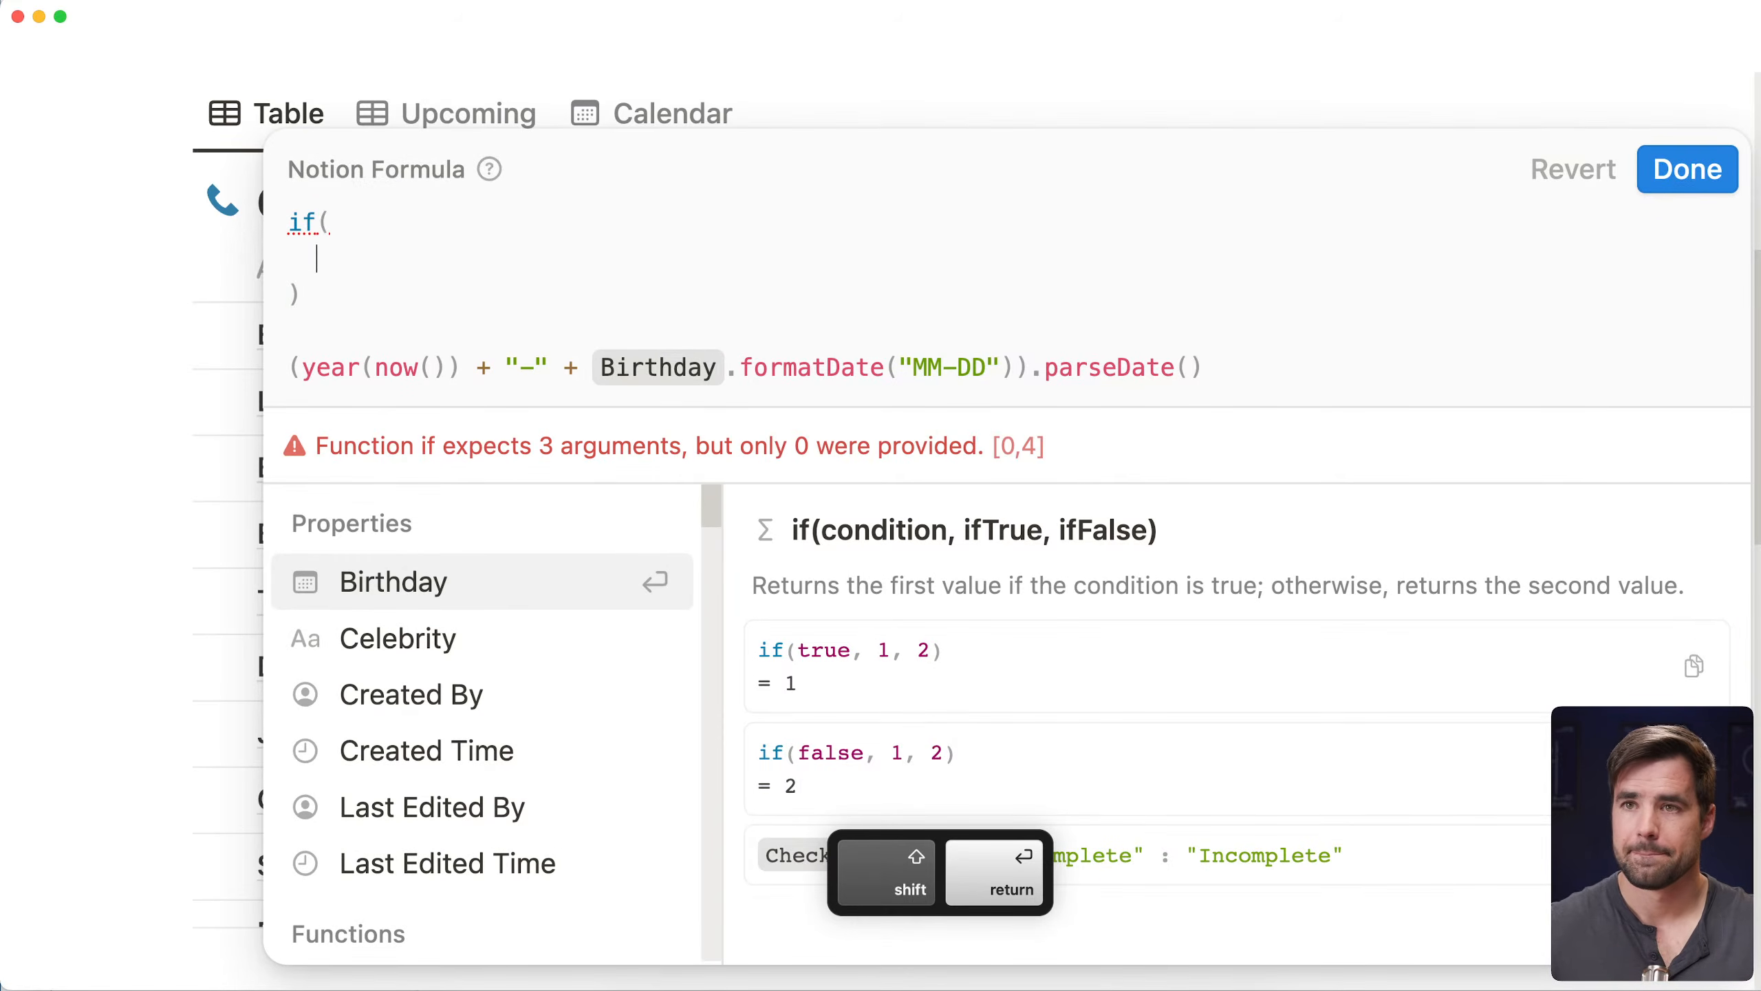
# Cut the parsed date expression from below the if() function and remove the empty lines left behind
pyautogui.click(979, 367)
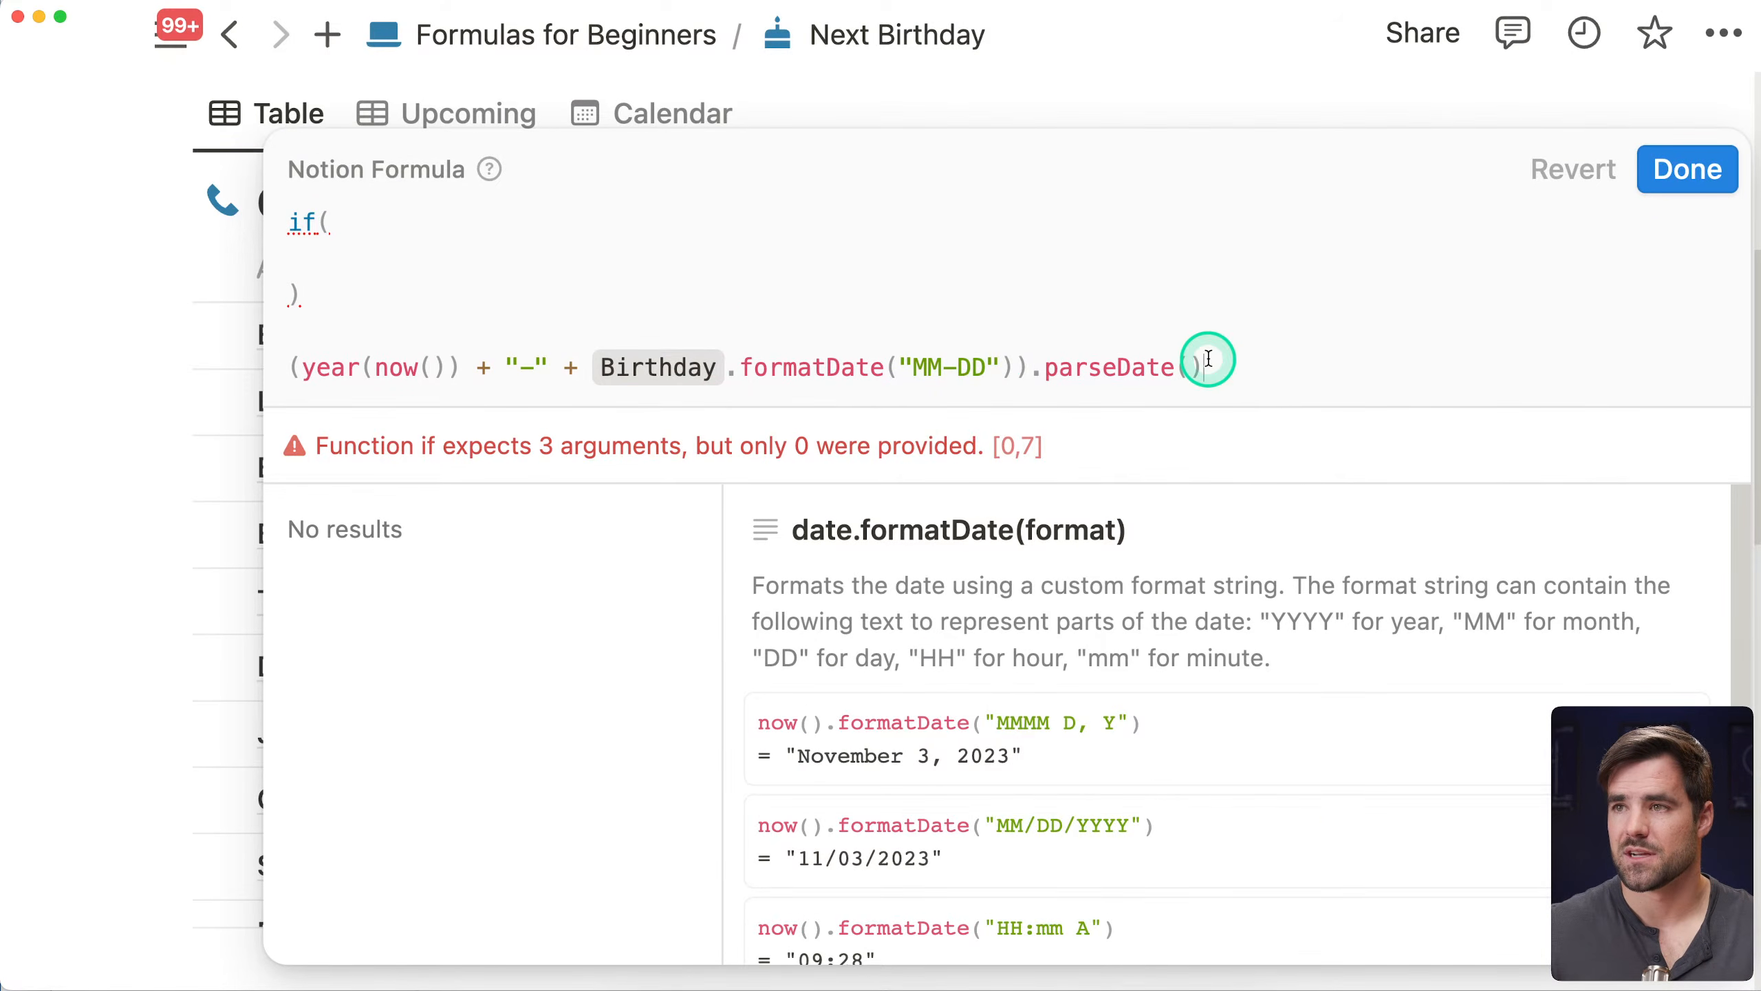
pyautogui.moveTo(1208, 358); pyautogui.dragTo(284, 363)
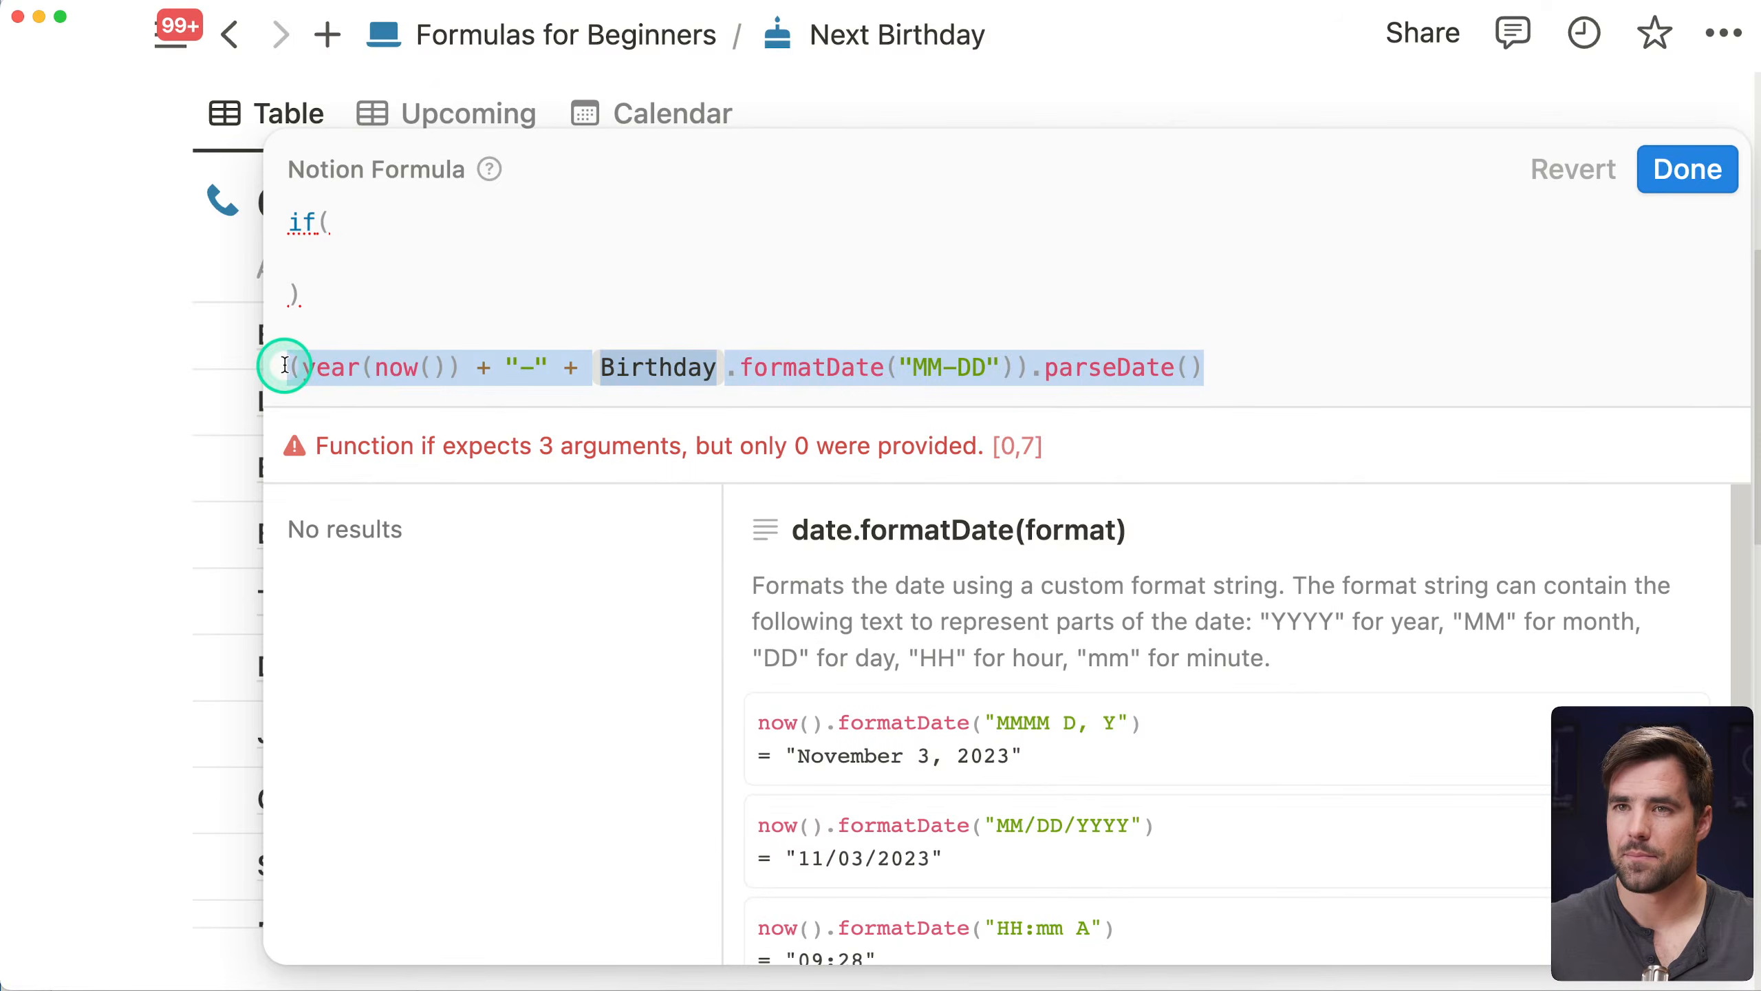
pyautogui.press('super+x')
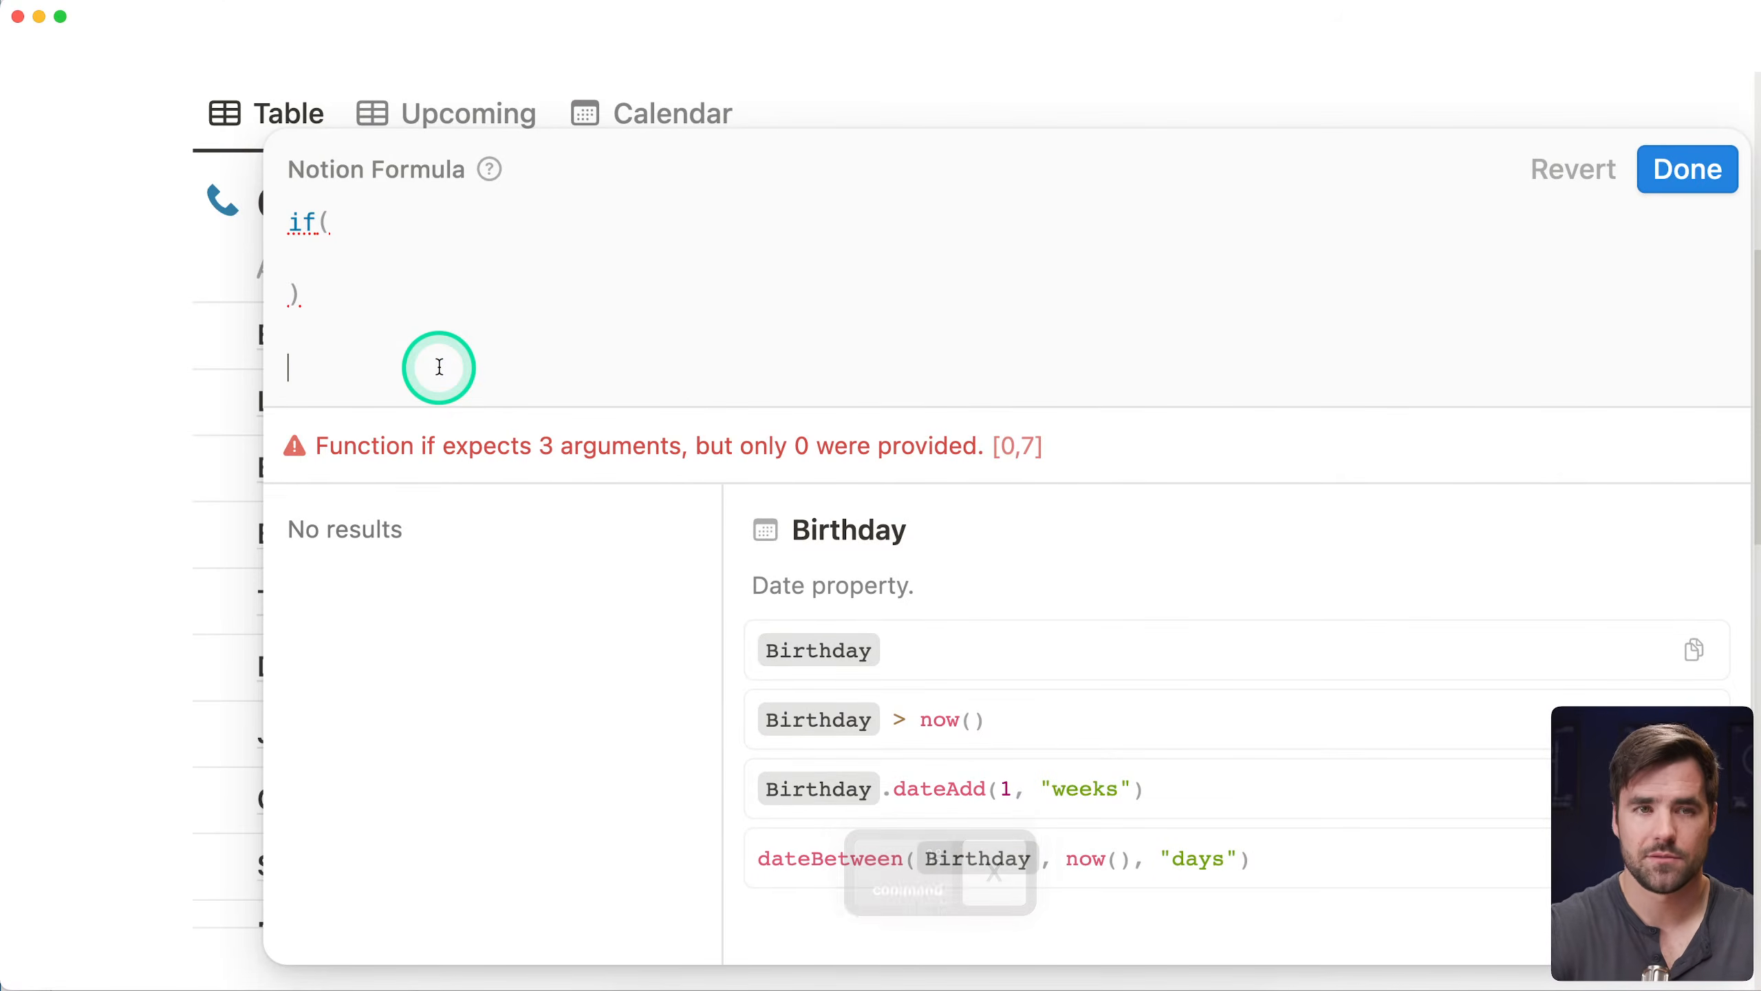
pyautogui.press('BackSpace')
pyautogui.press('BackSpace')
pyautogui.click(414, 331)
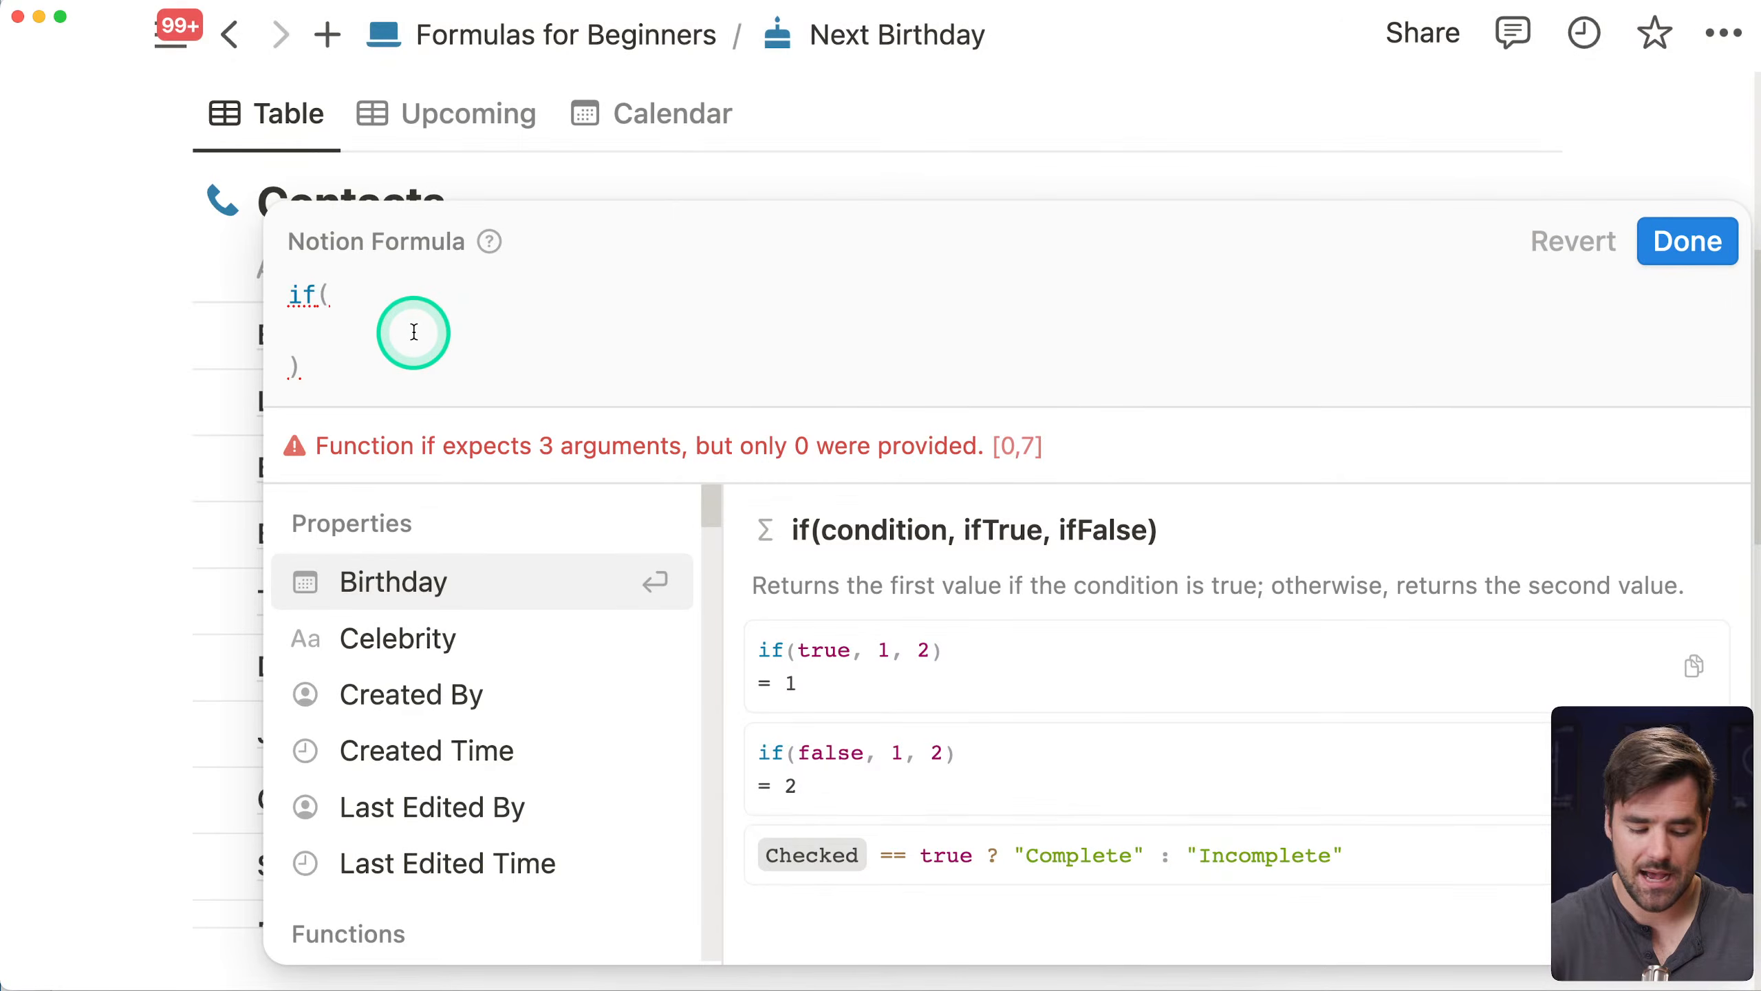
pyautogui.write('adate')
pyautogui.press('BackSpace')
pyautogui.press('BackSpace')
pyautogui.press('BackSpace')
pyautogui.press('BackSpace')
pyautogui.press('BackSpace')
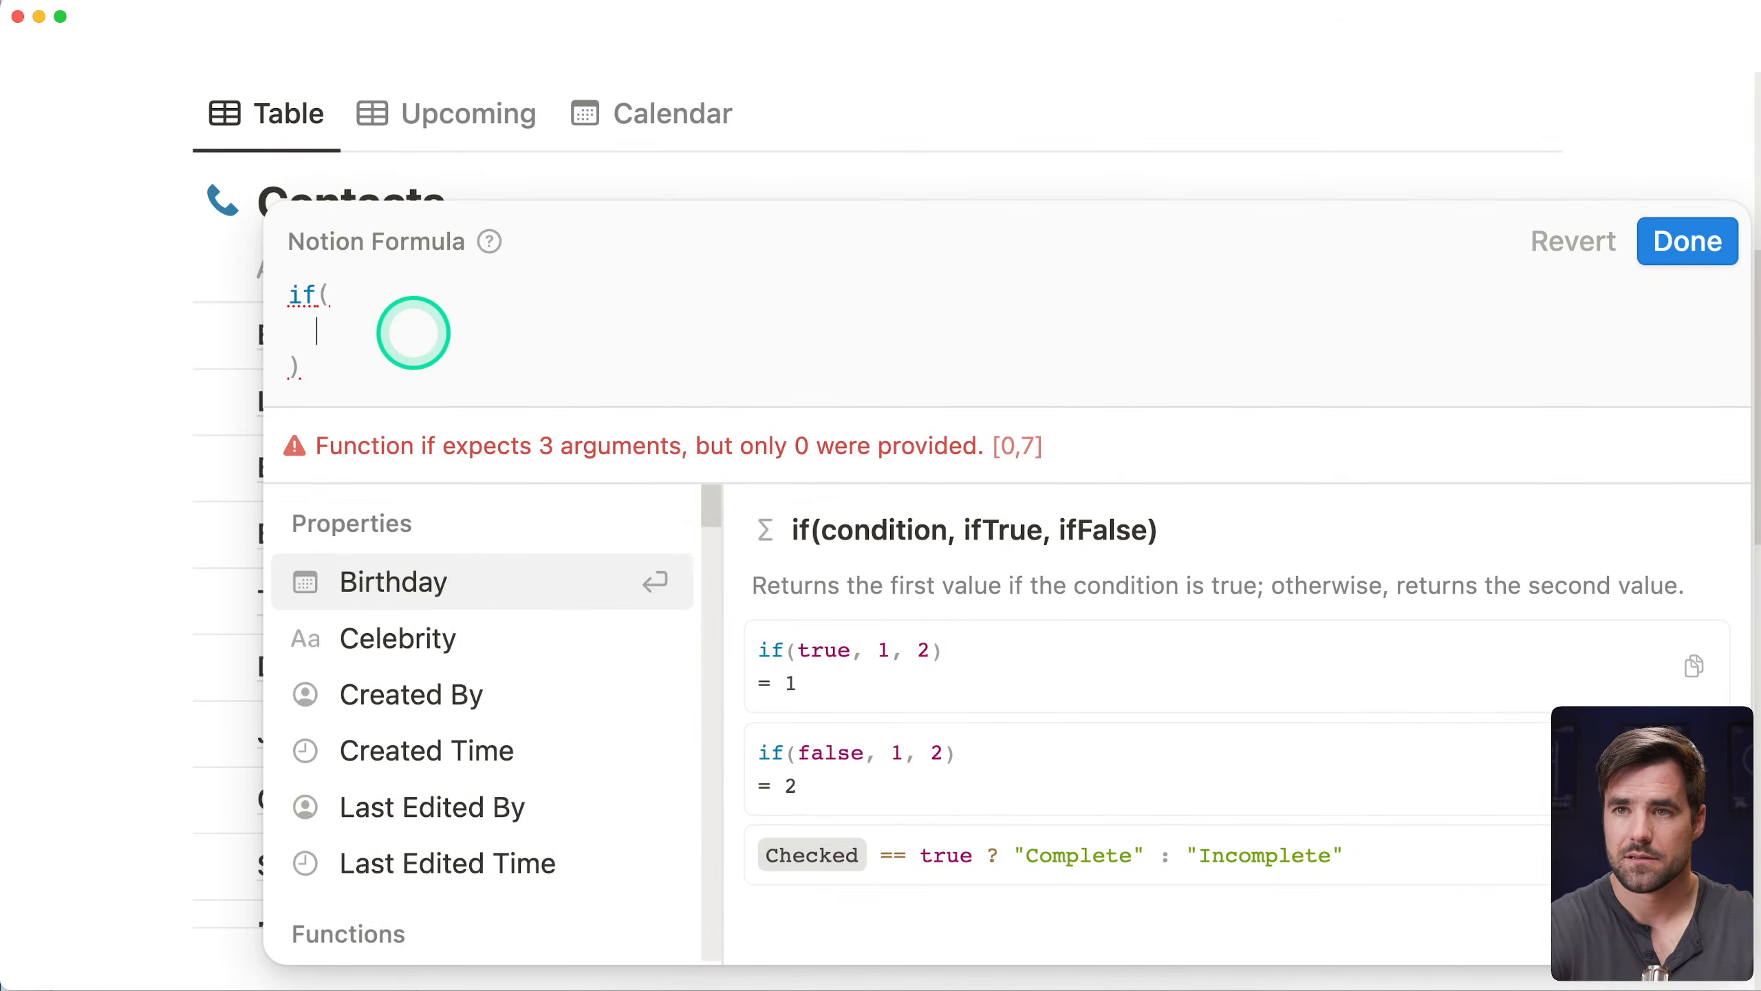
# Insert the dateBetween() function on the indented line inside if() as its condition
pyautogui.write('date')
pyautogui.press('Down')
pyautogui.press('Down')
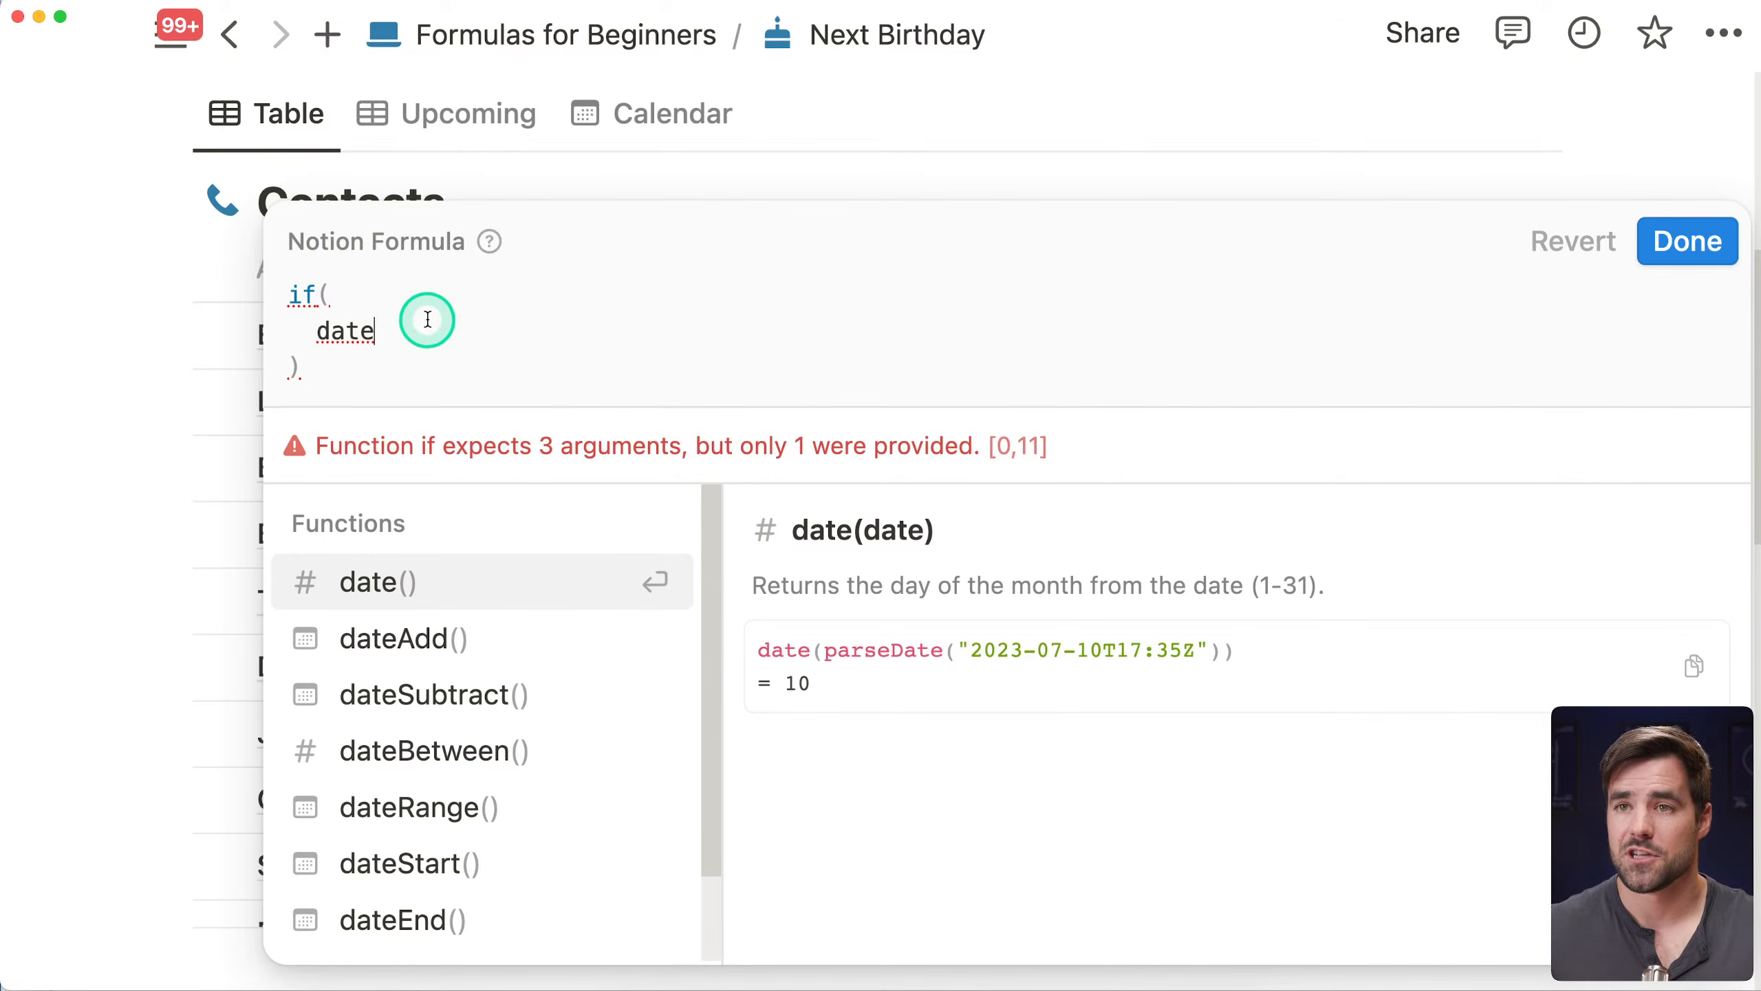
pyautogui.write('b')
pyautogui.press('Return')
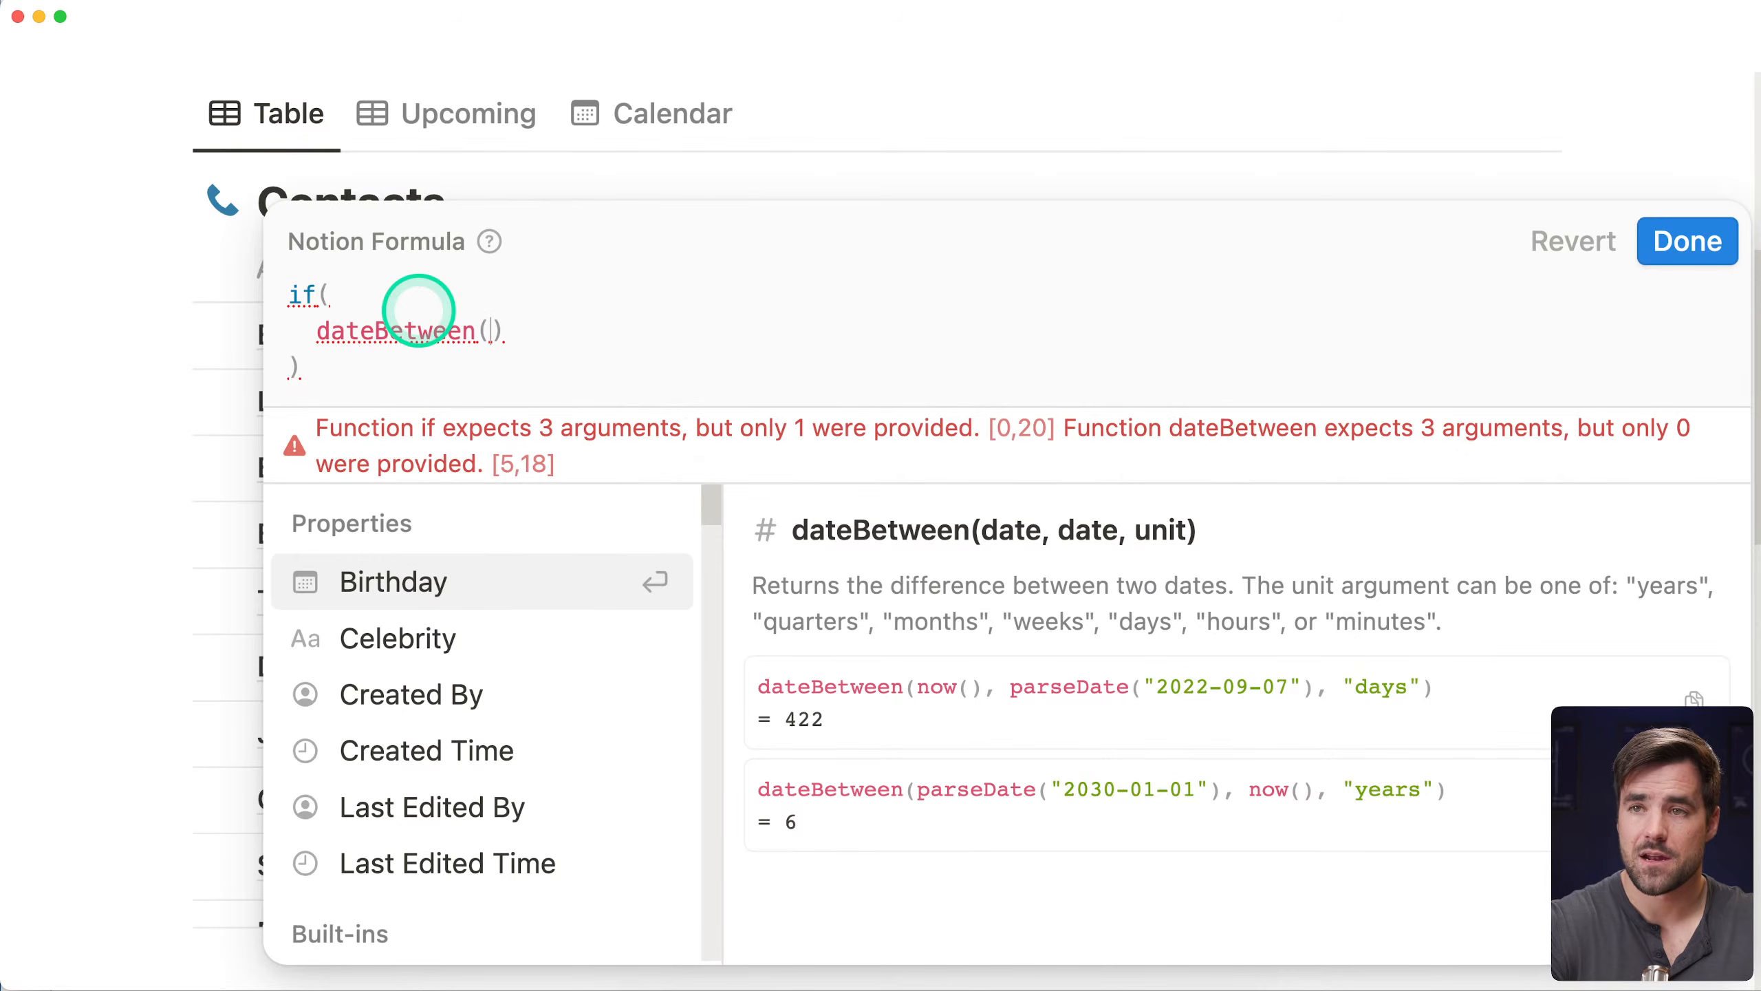
# Enter now() as the first argument of dateBetween() and place it on its own indented line
pyautogui.write('now((')
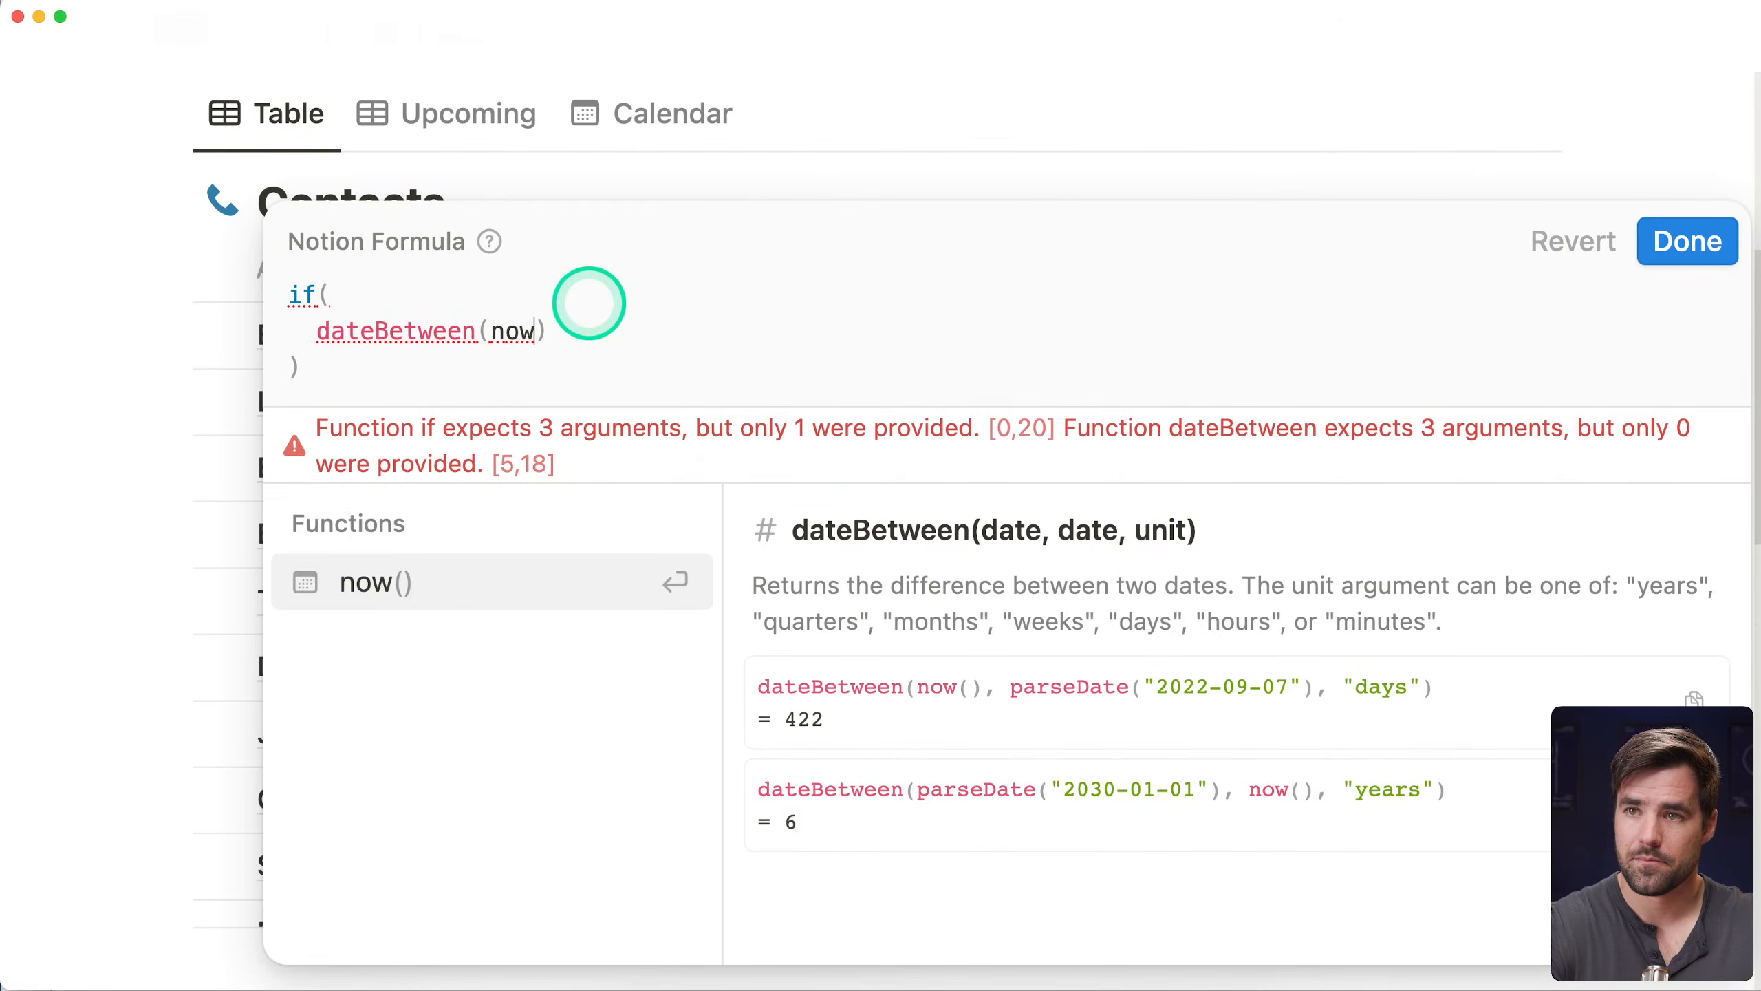
pyautogui.press('BackSpace')
pyautogui.write(')')
pyautogui.press('Left')
pyautogui.press('Left')
pyautogui.press('Left')
pyautogui.press('Left')
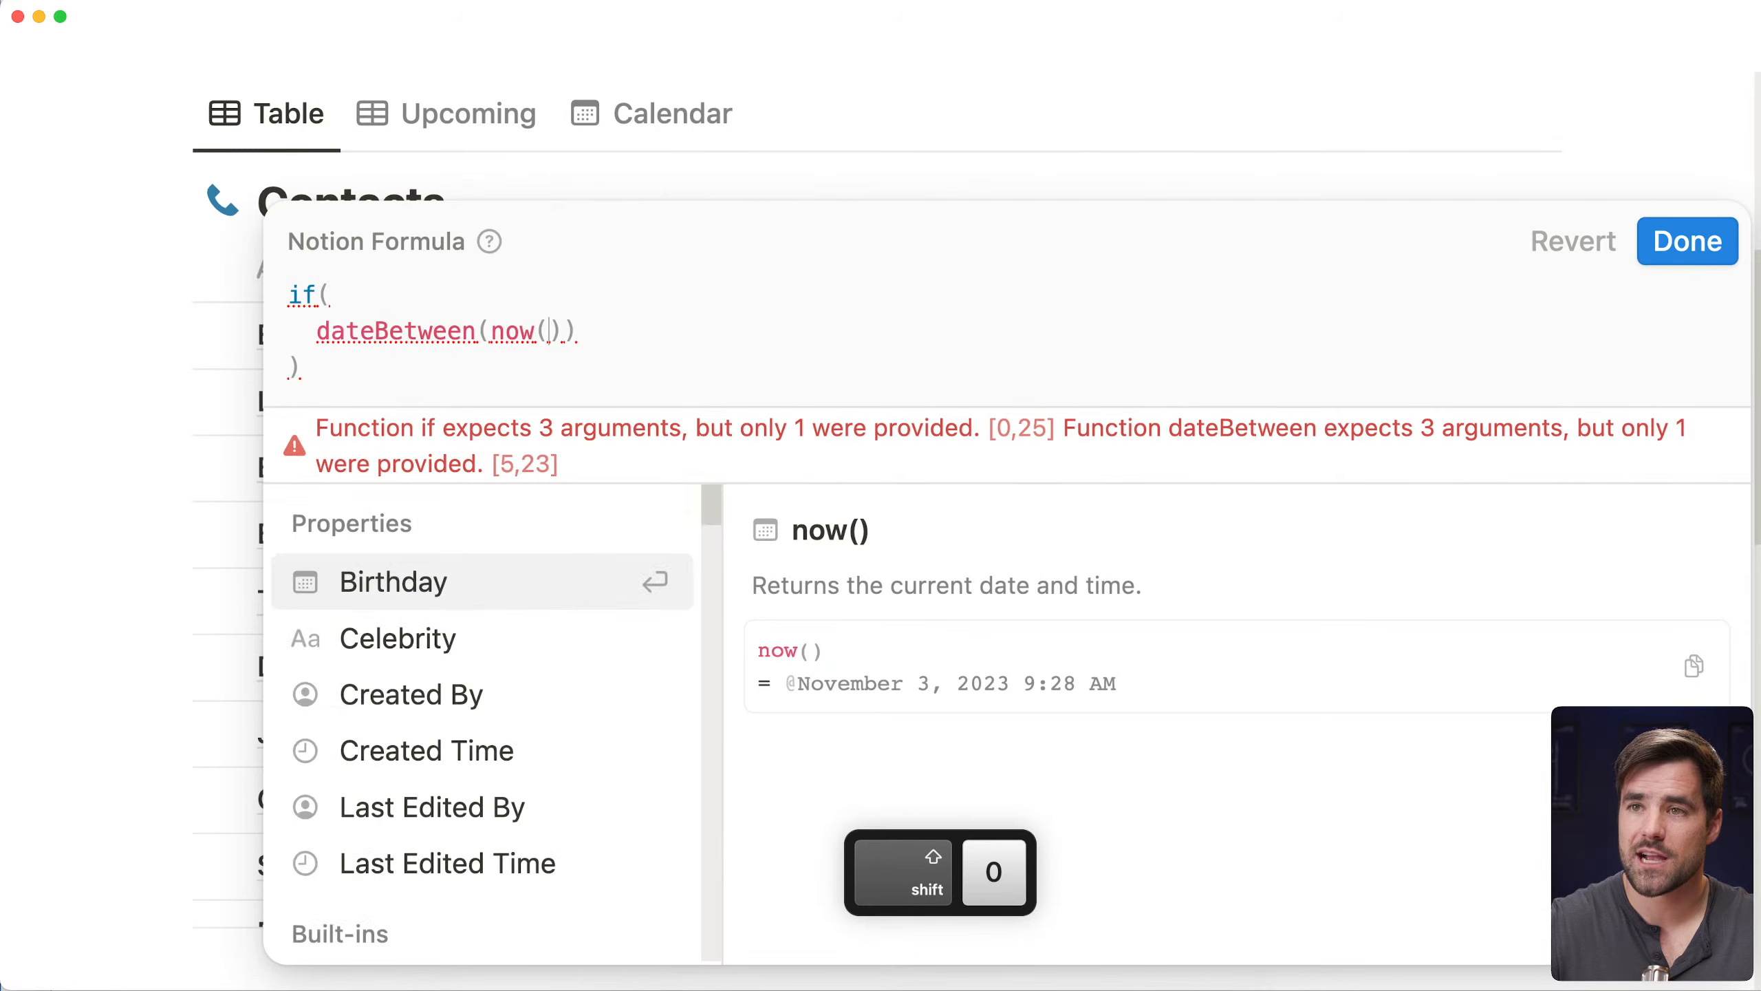
pyautogui.press('Left')
pyautogui.hotkey('shift', 'Return')
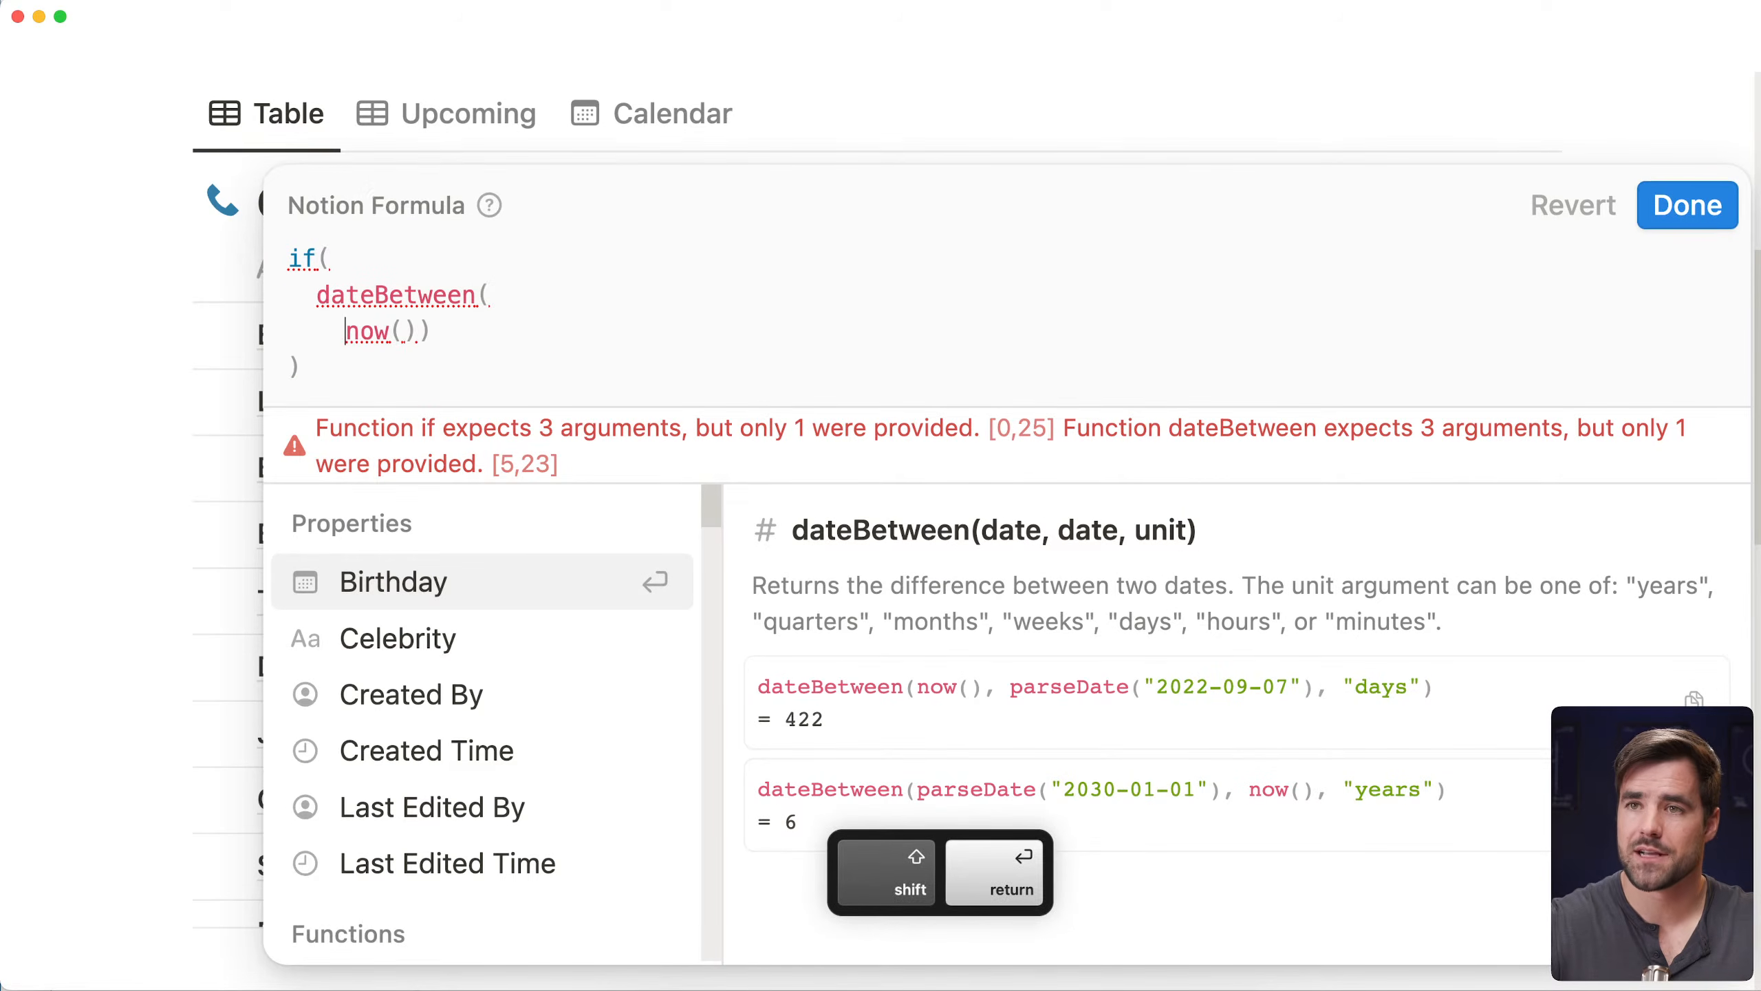
# Move dateBetween()'s closing parenthesis to its own line, indented to match the function name
pyautogui.click(425, 335)
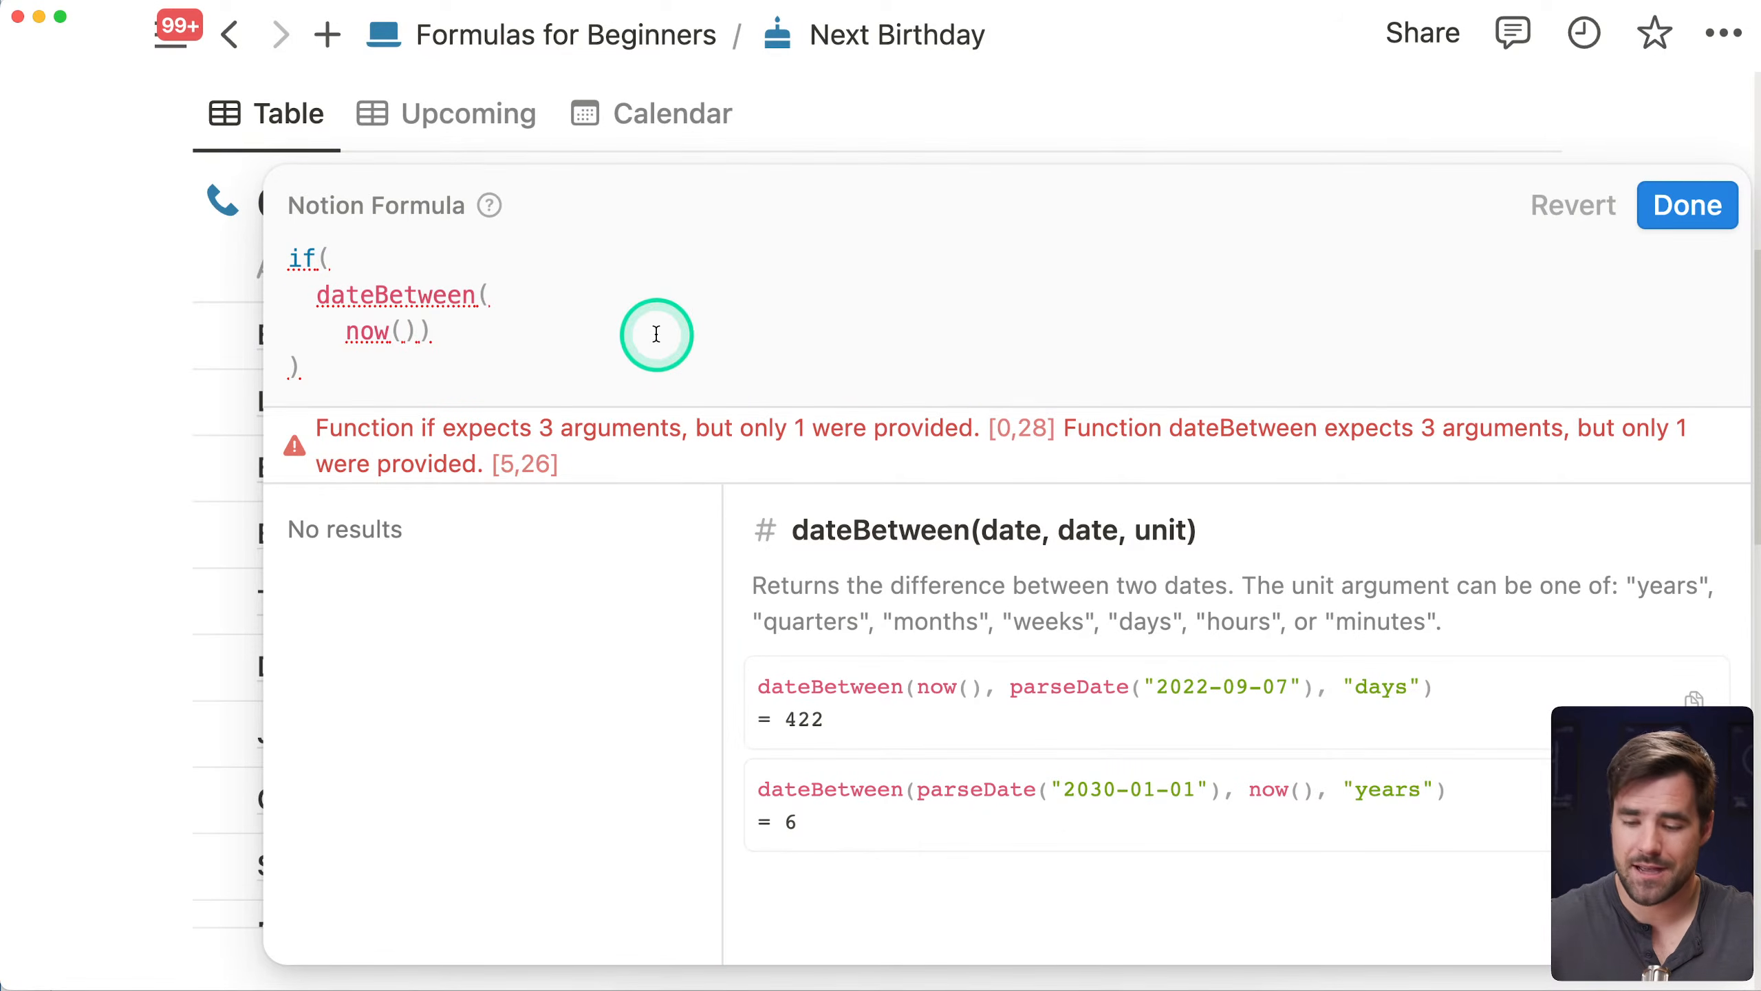
pyautogui.hotkey('shift', 'Return')
pyautogui.hotkey('shift', 'Tab')
pyautogui.hotkey('shift', 'Tab')
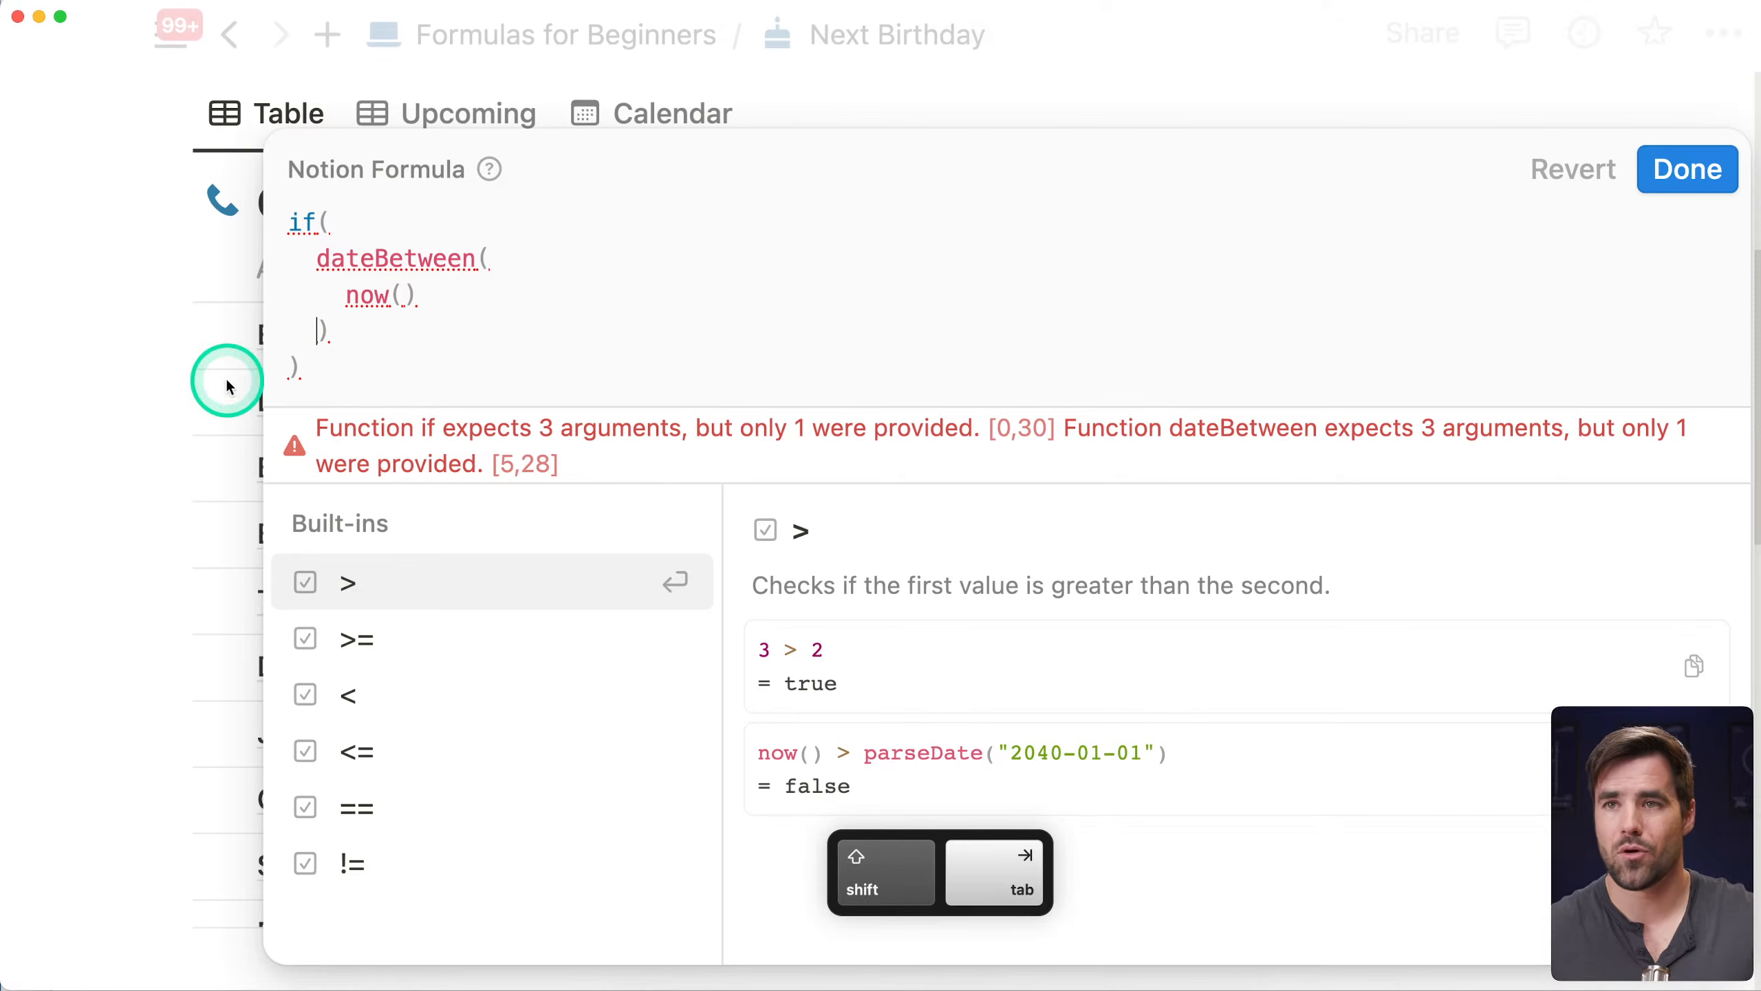
# Add the cut parsed date expression as dateBetween()'s second argument and "days" as the third, each on its own comma-separated line
pyautogui.click(478, 295)
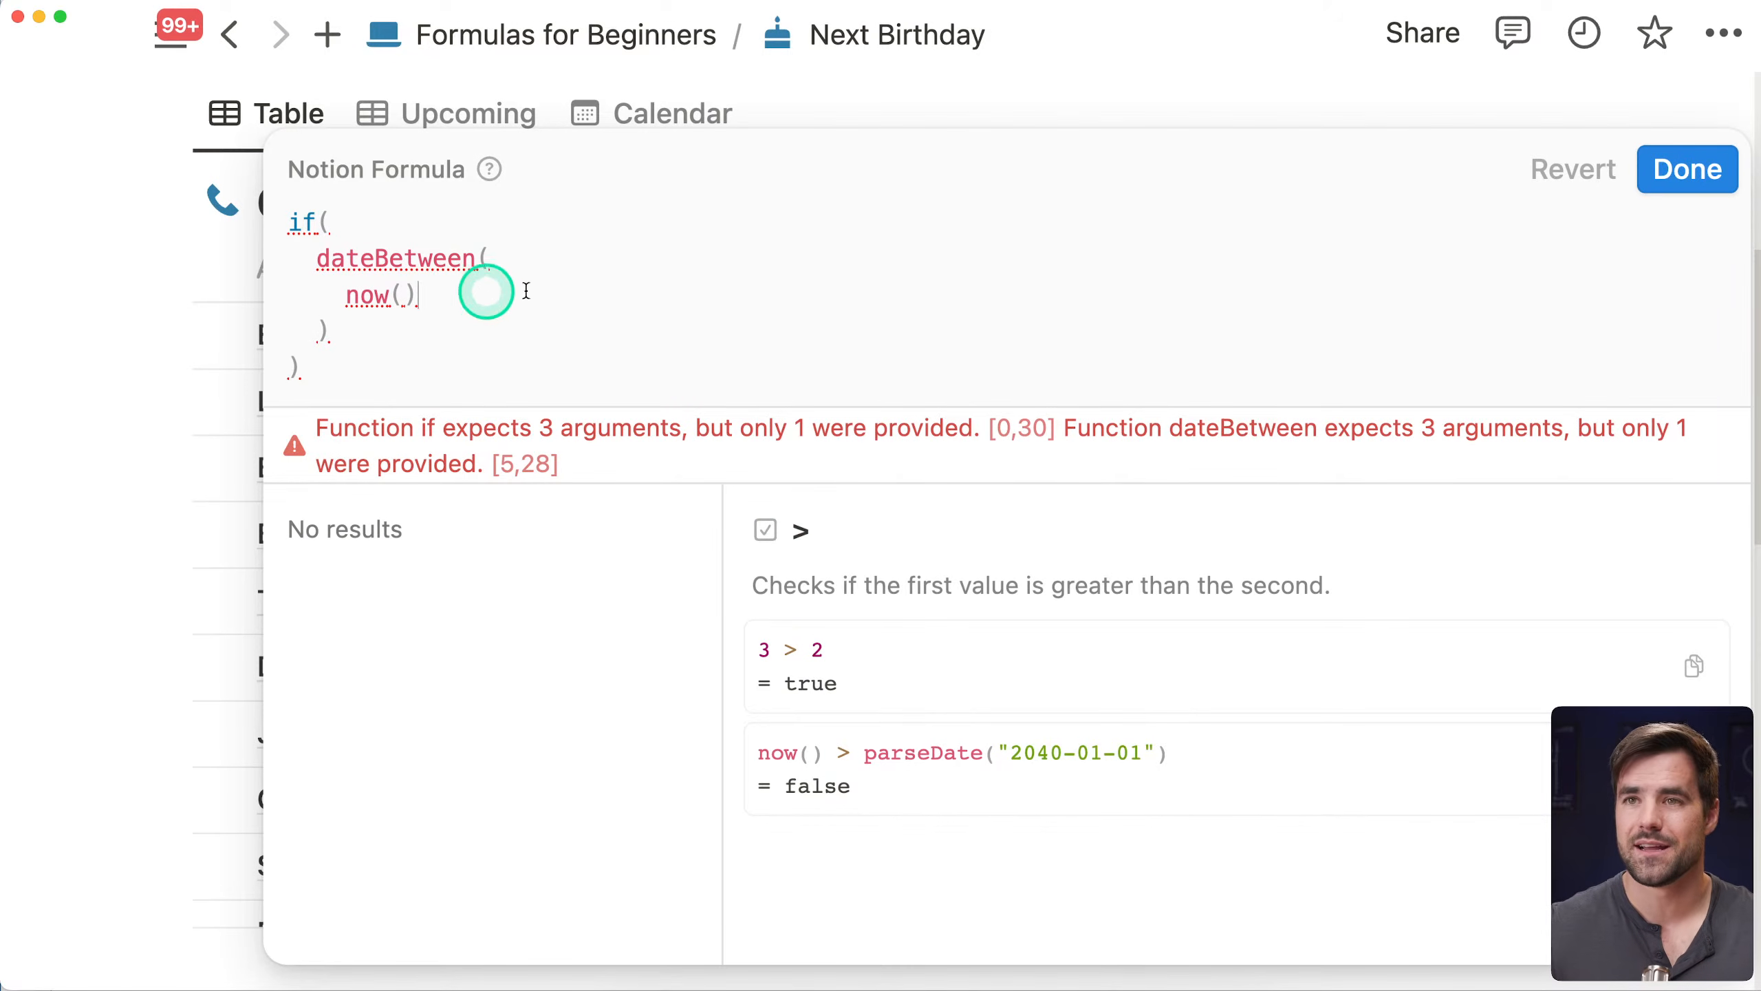
pyautogui.write(',')
pyautogui.hotkey('shift', 'Return')
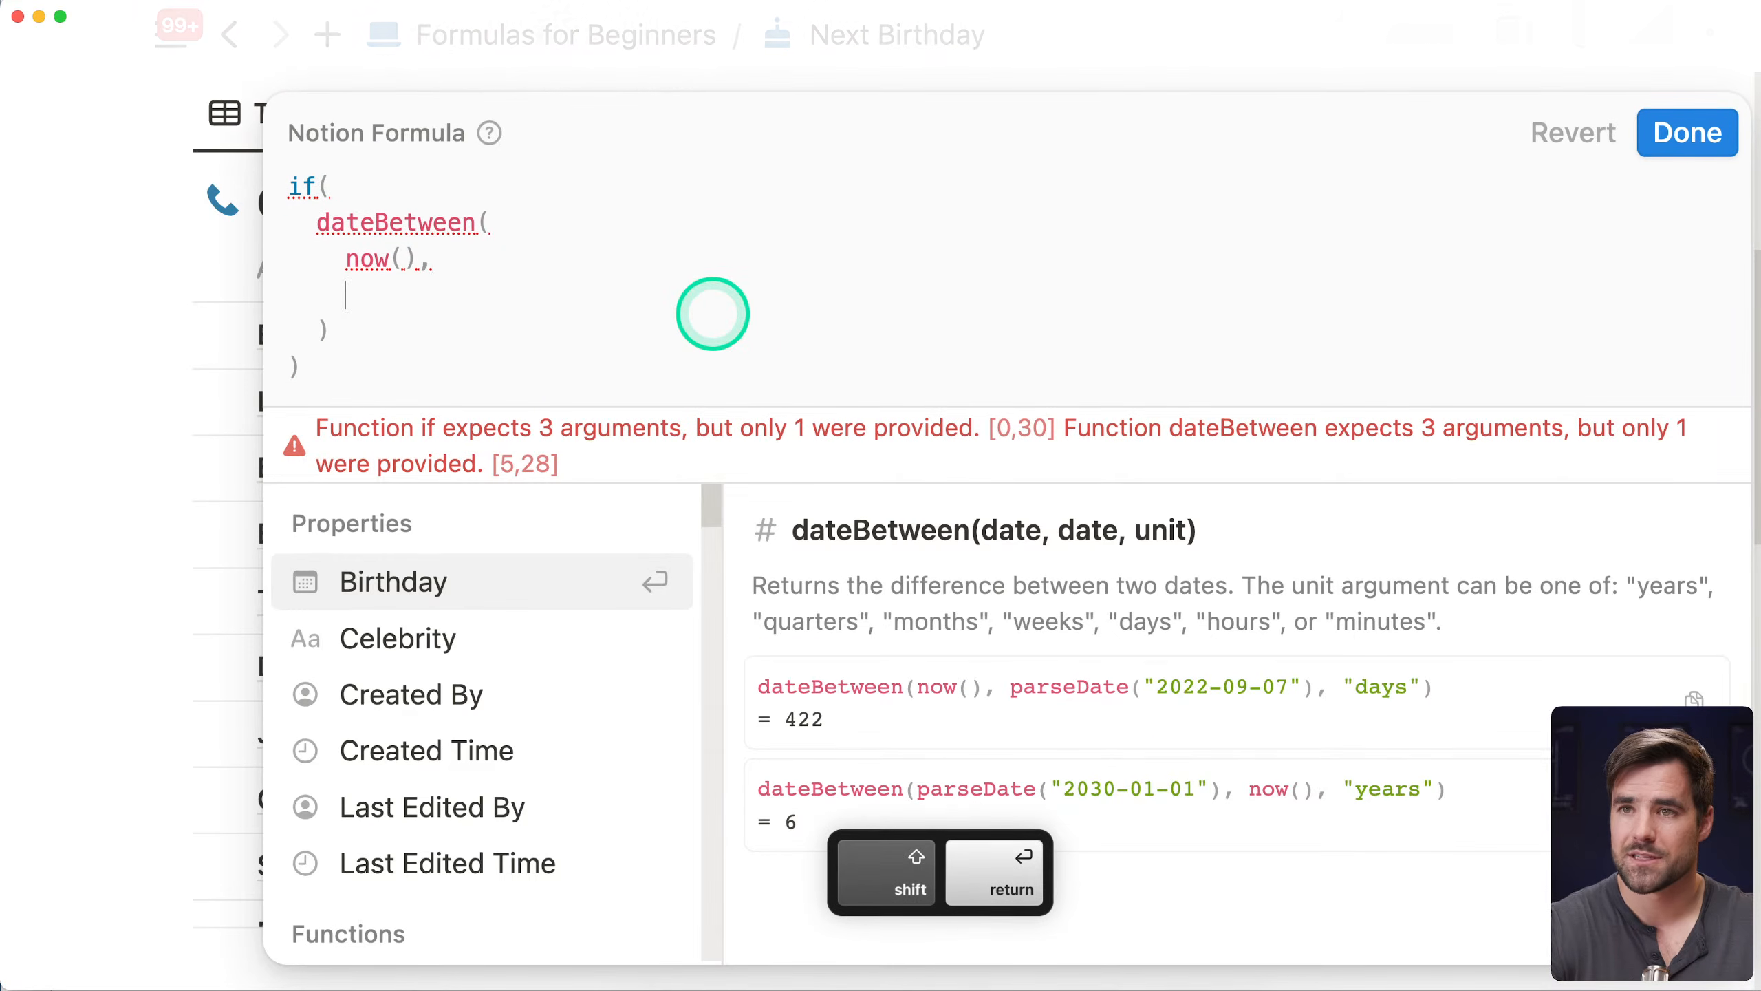
pyautogui.press('super+v')
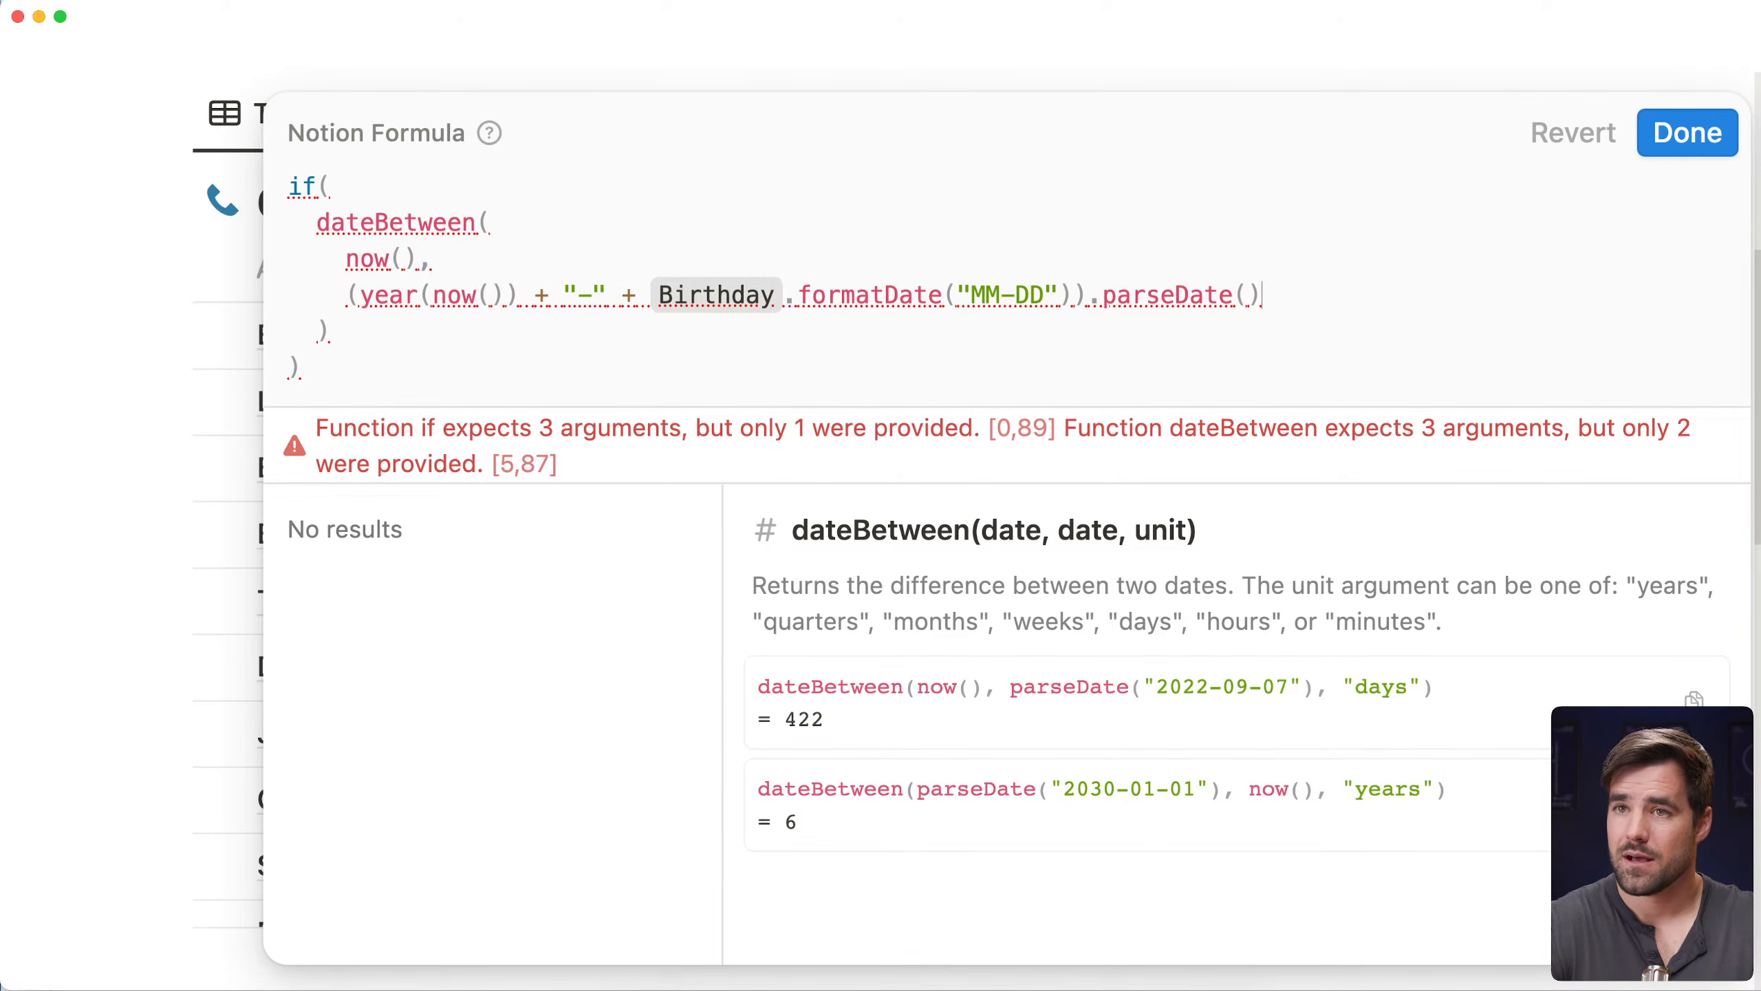
pyautogui.write(',')
pyautogui.hotkey('shift', 'Return')
pyautogui.write('"days"')
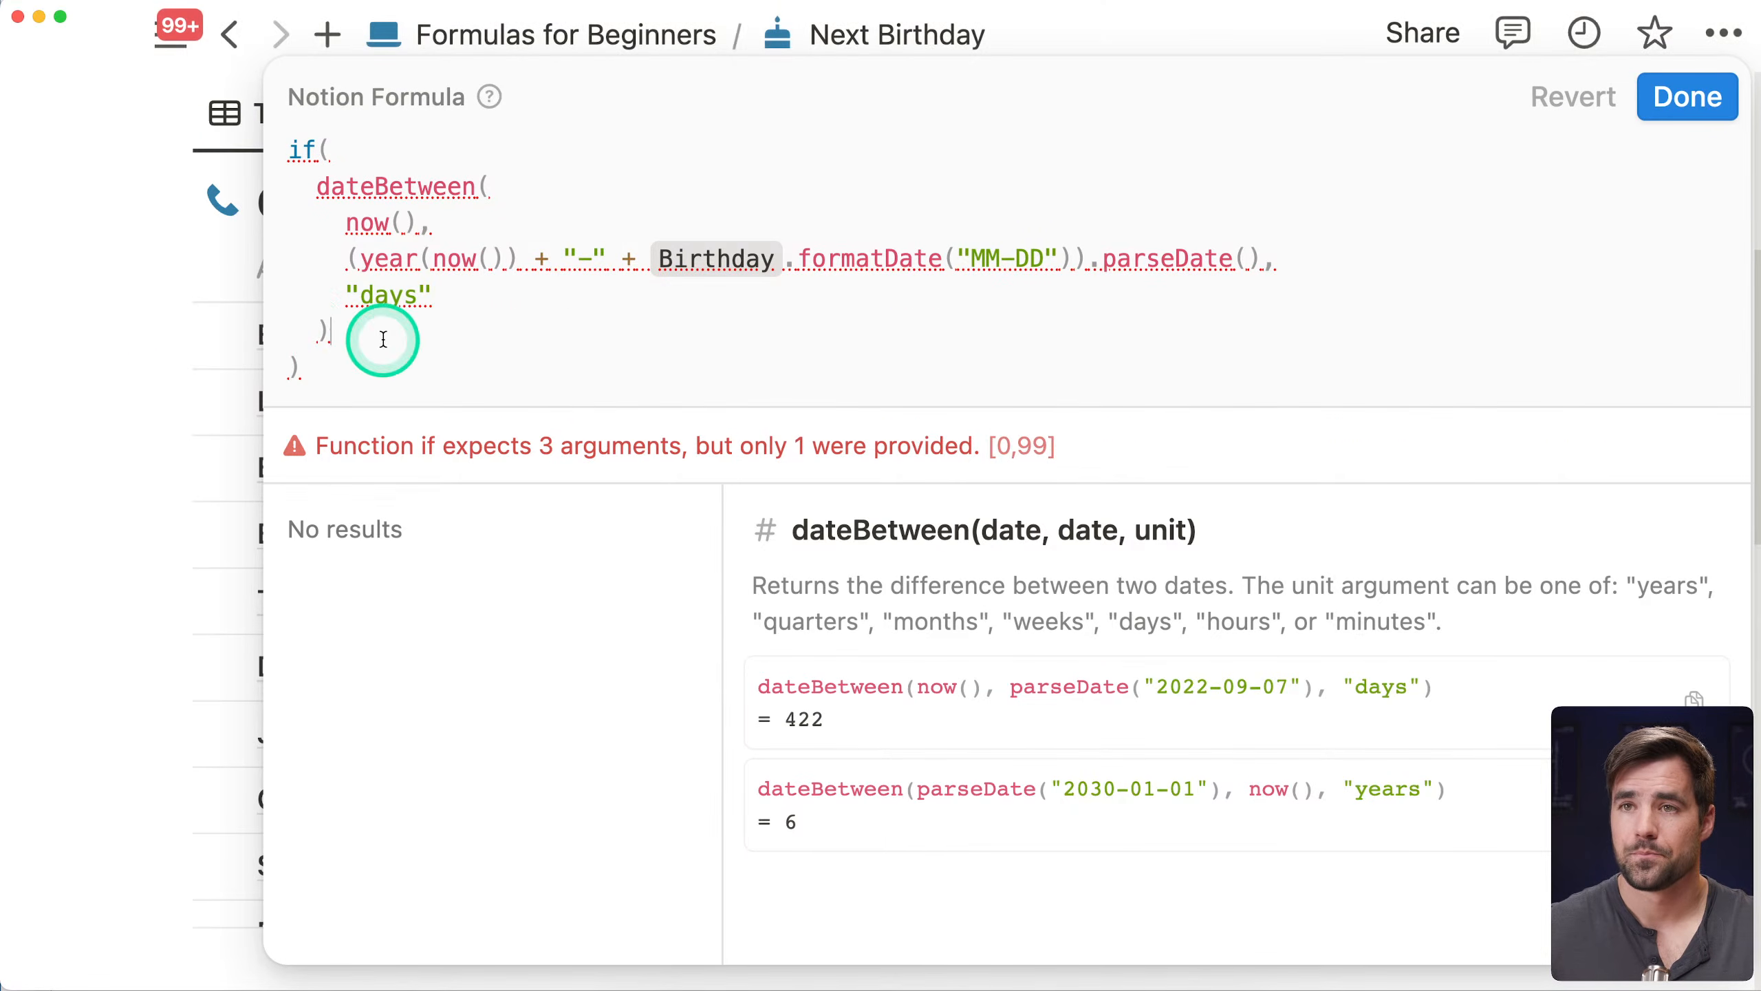
# Remove the if() wrapper around dateBetween() to preview the result of dateBetween() on its own
pyautogui.click(319, 387)
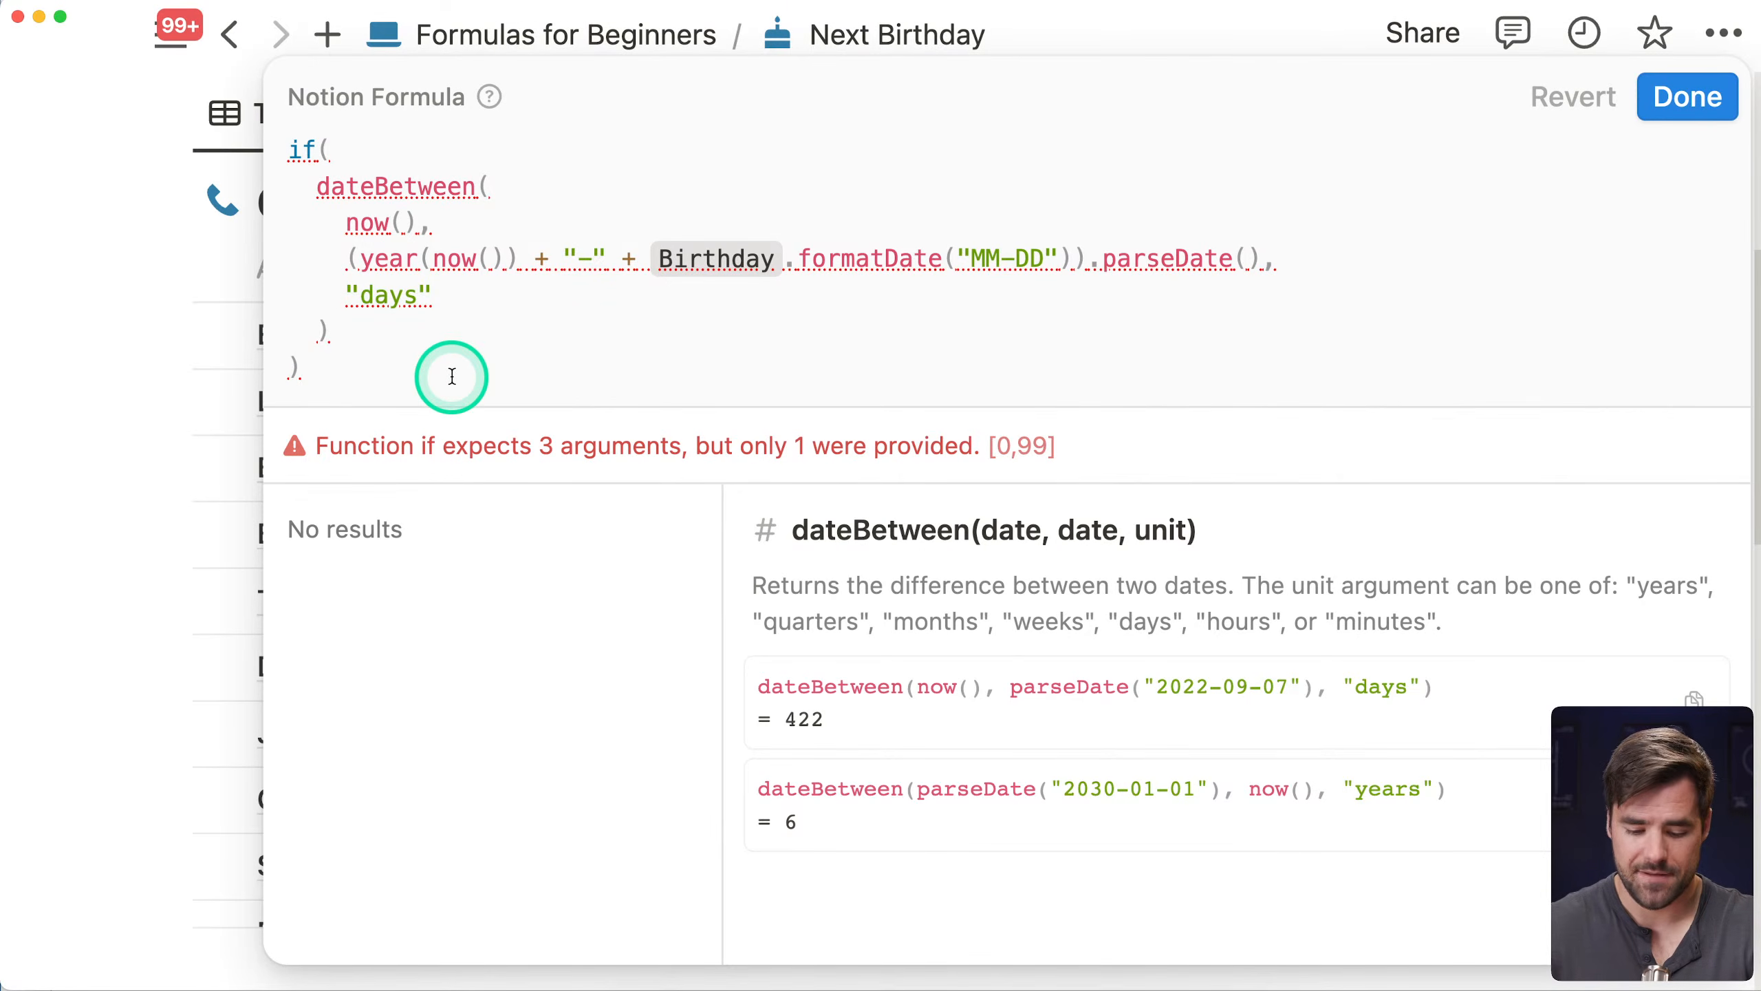
pyautogui.press('BackSpace')
pyautogui.press('BackSpace')
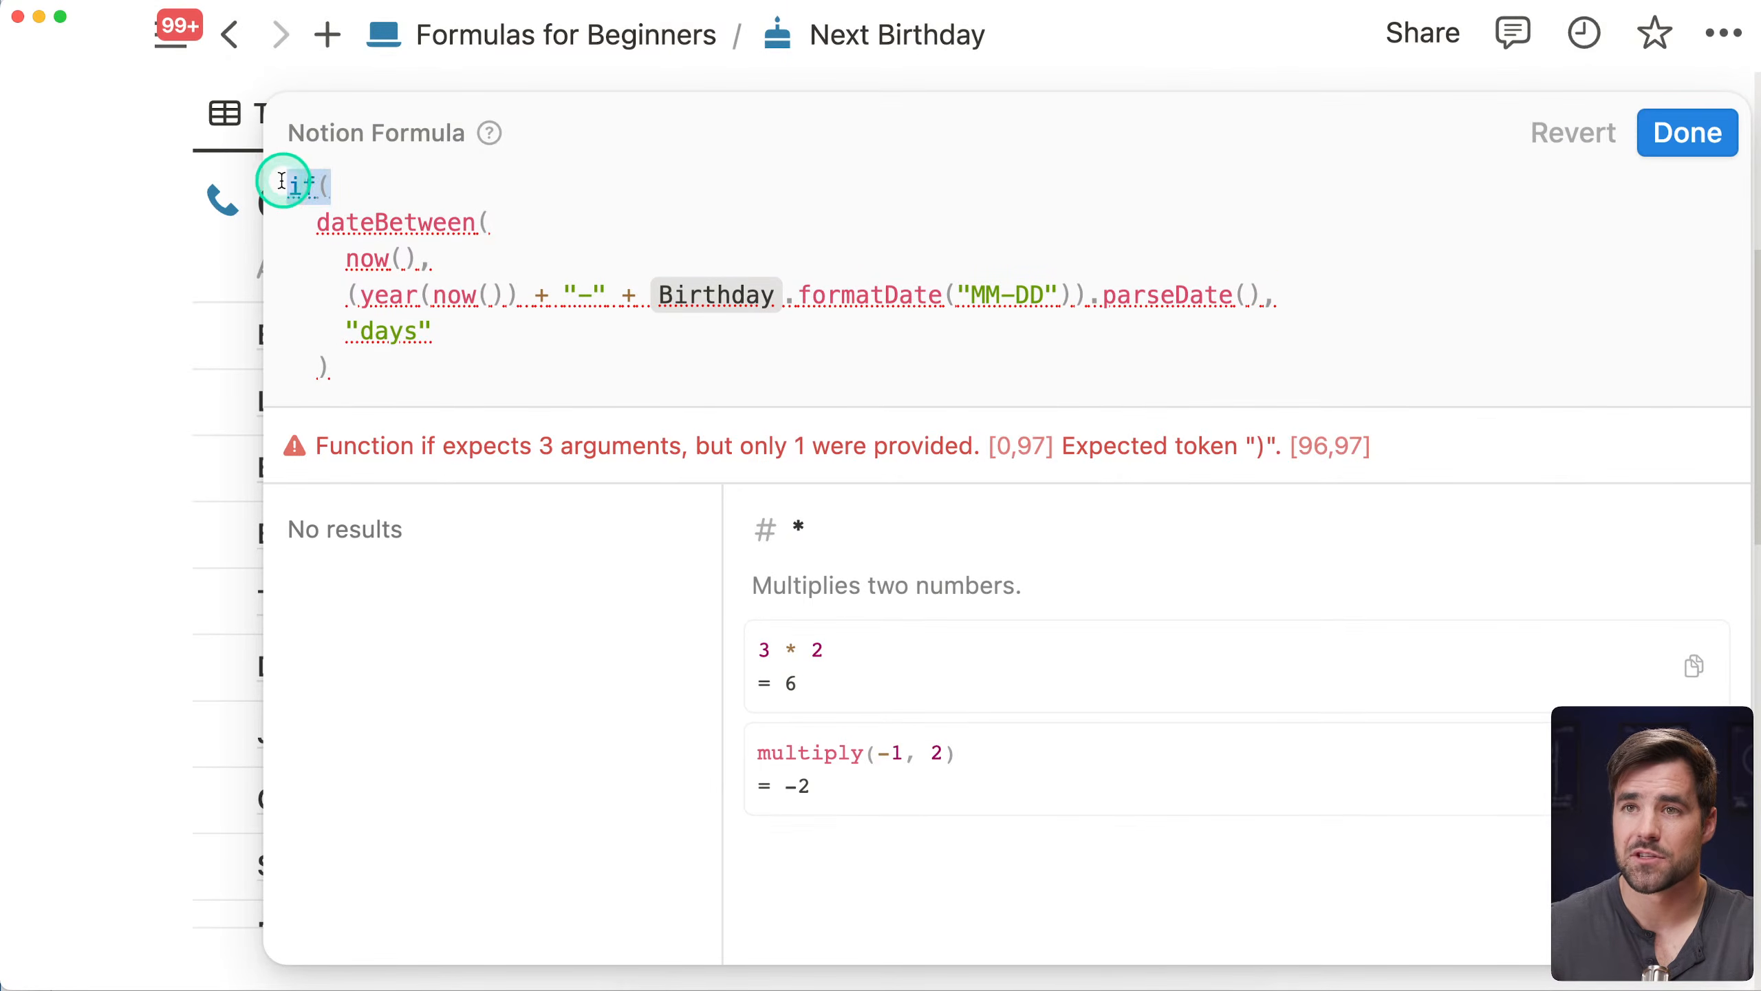
pyautogui.moveTo(287, 182); pyautogui.dragTo(764, 206)
pyautogui.press('BackSpace')
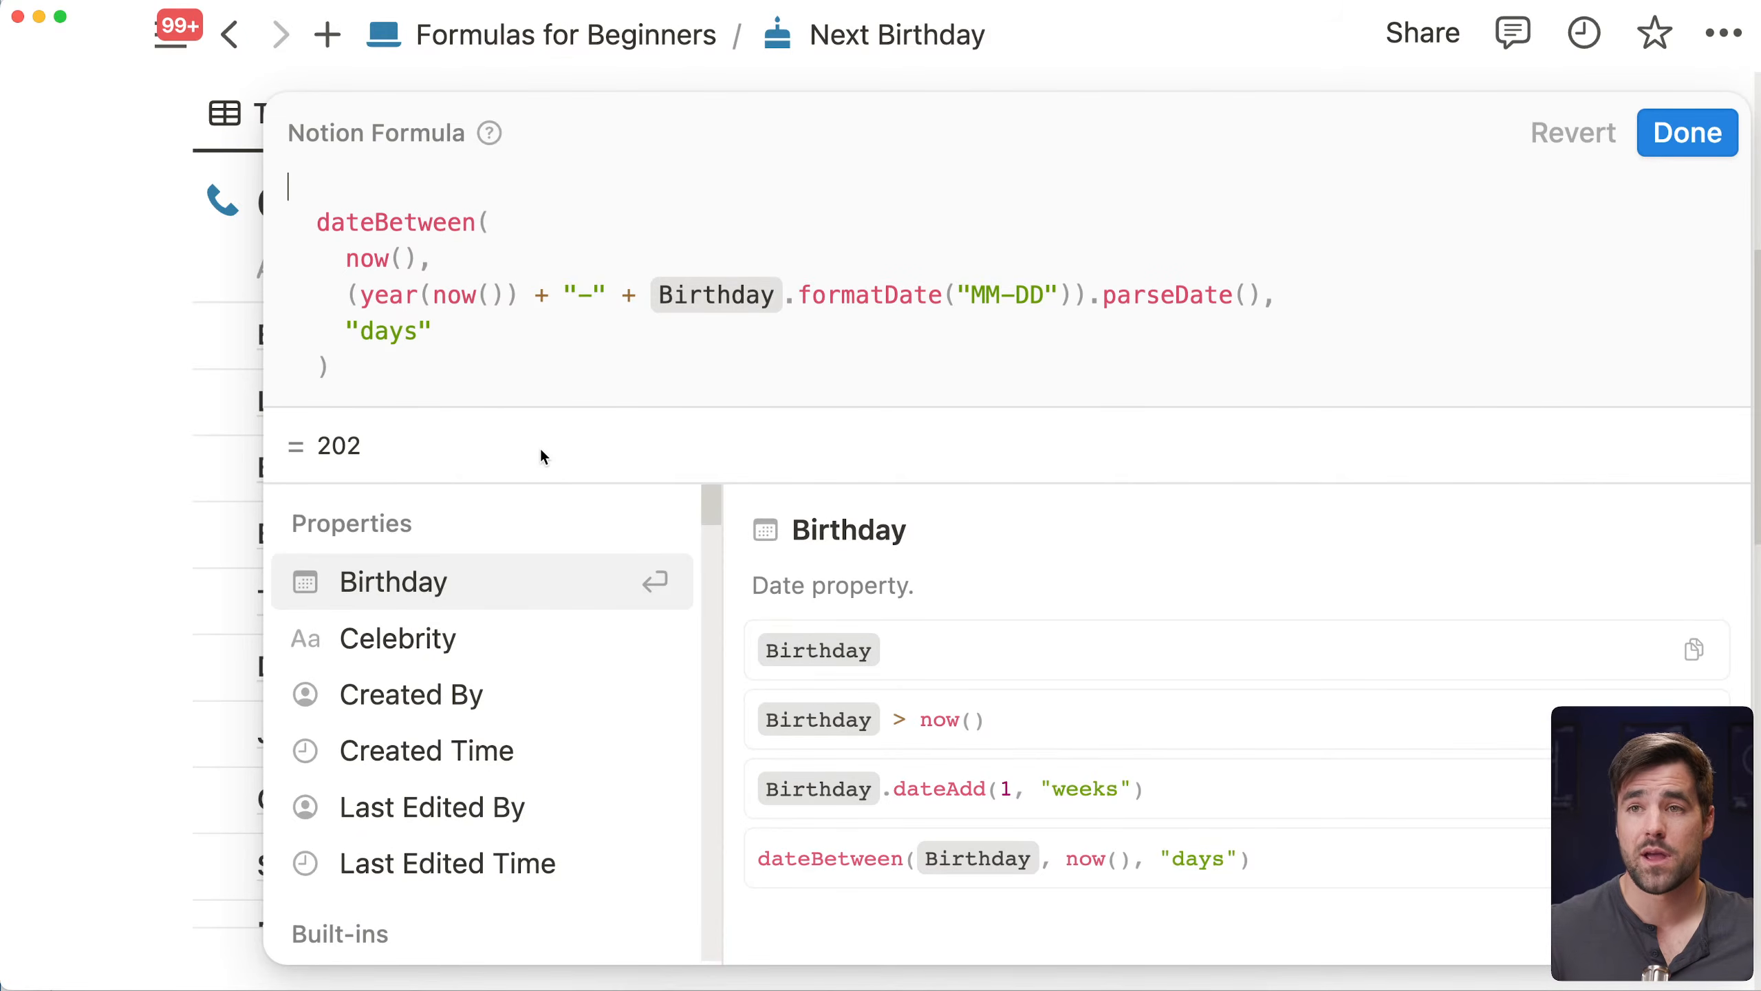
# Wrap dateBetween() in if() again, with the closing parenthesis on its own unindented line
pyautogui.write('If')
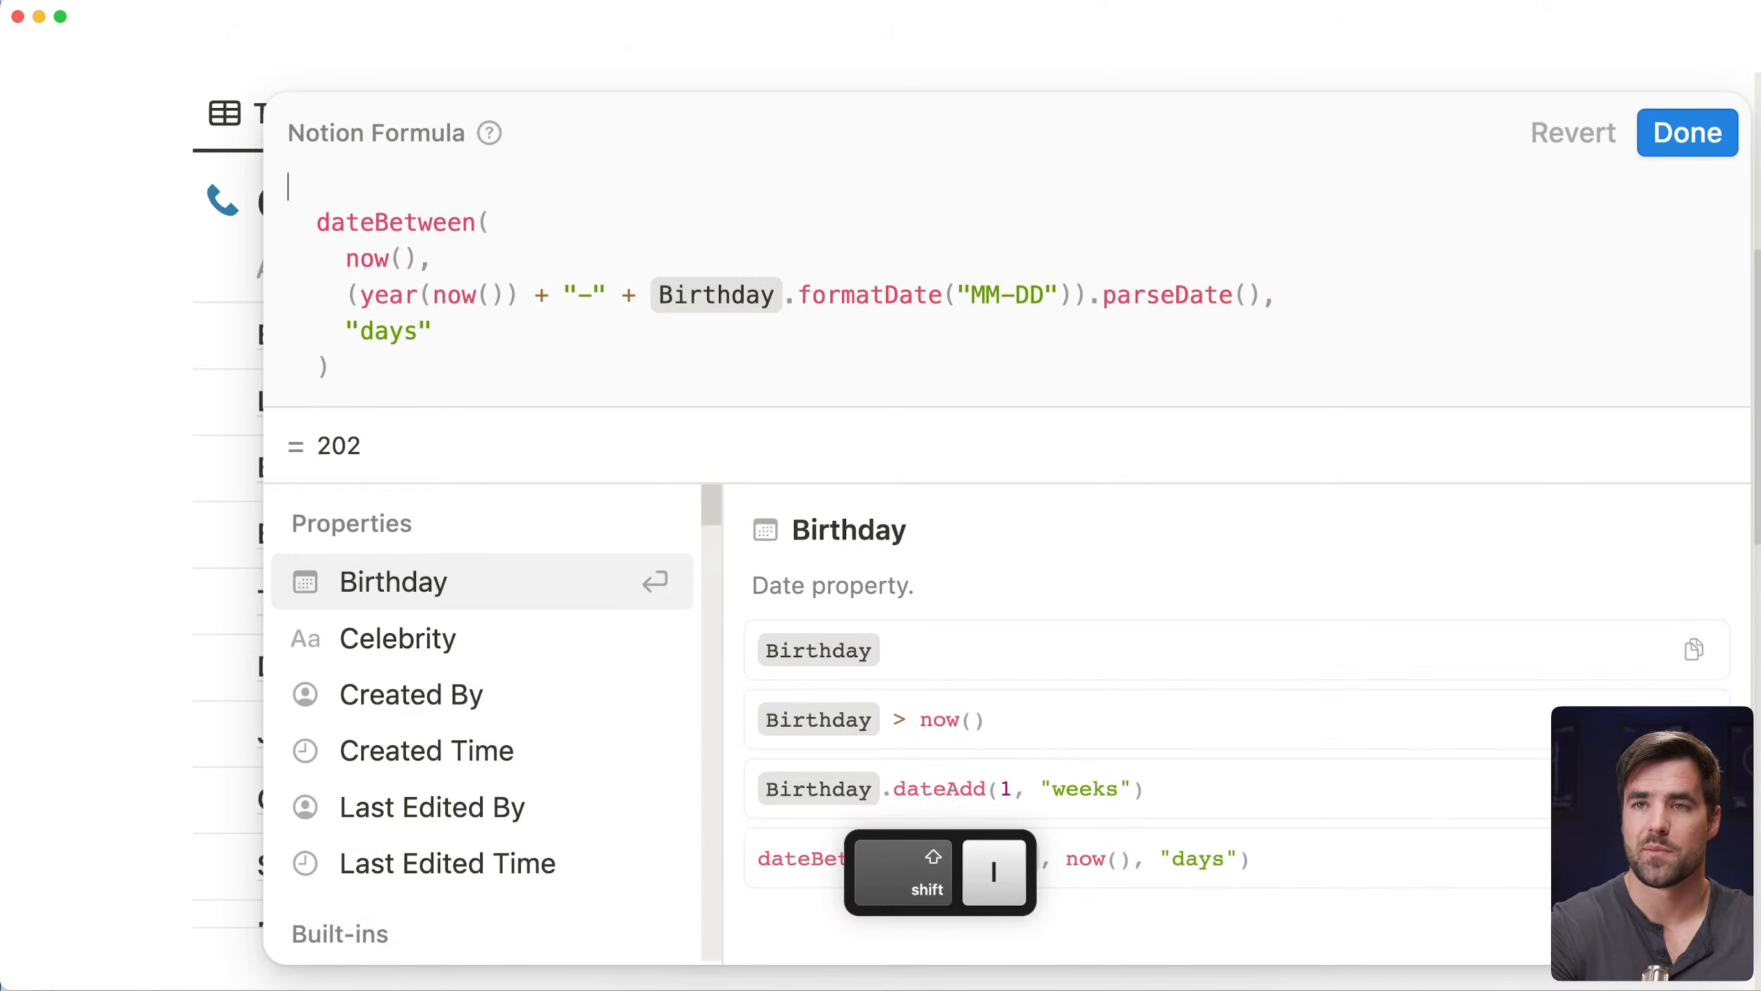
pyautogui.write('if(')
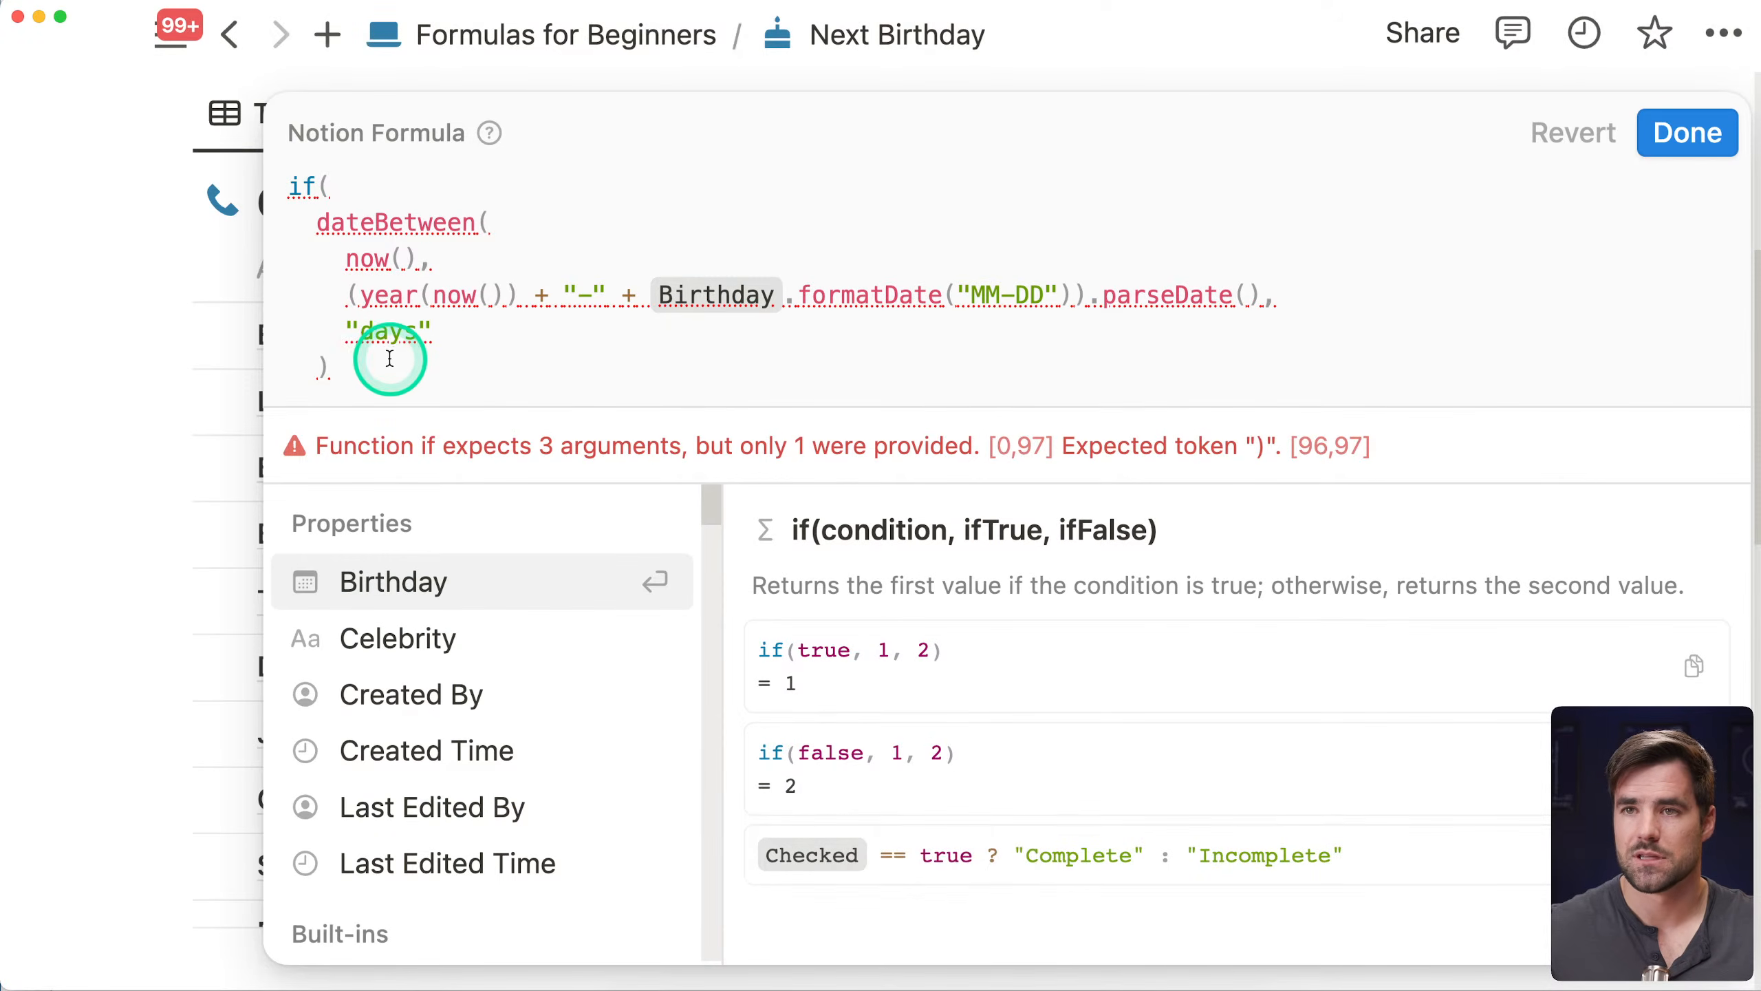
pyautogui.click(390, 358)
pyautogui.hotkey('shift', 'Return')
pyautogui.hotkey('shift', 'Tab')
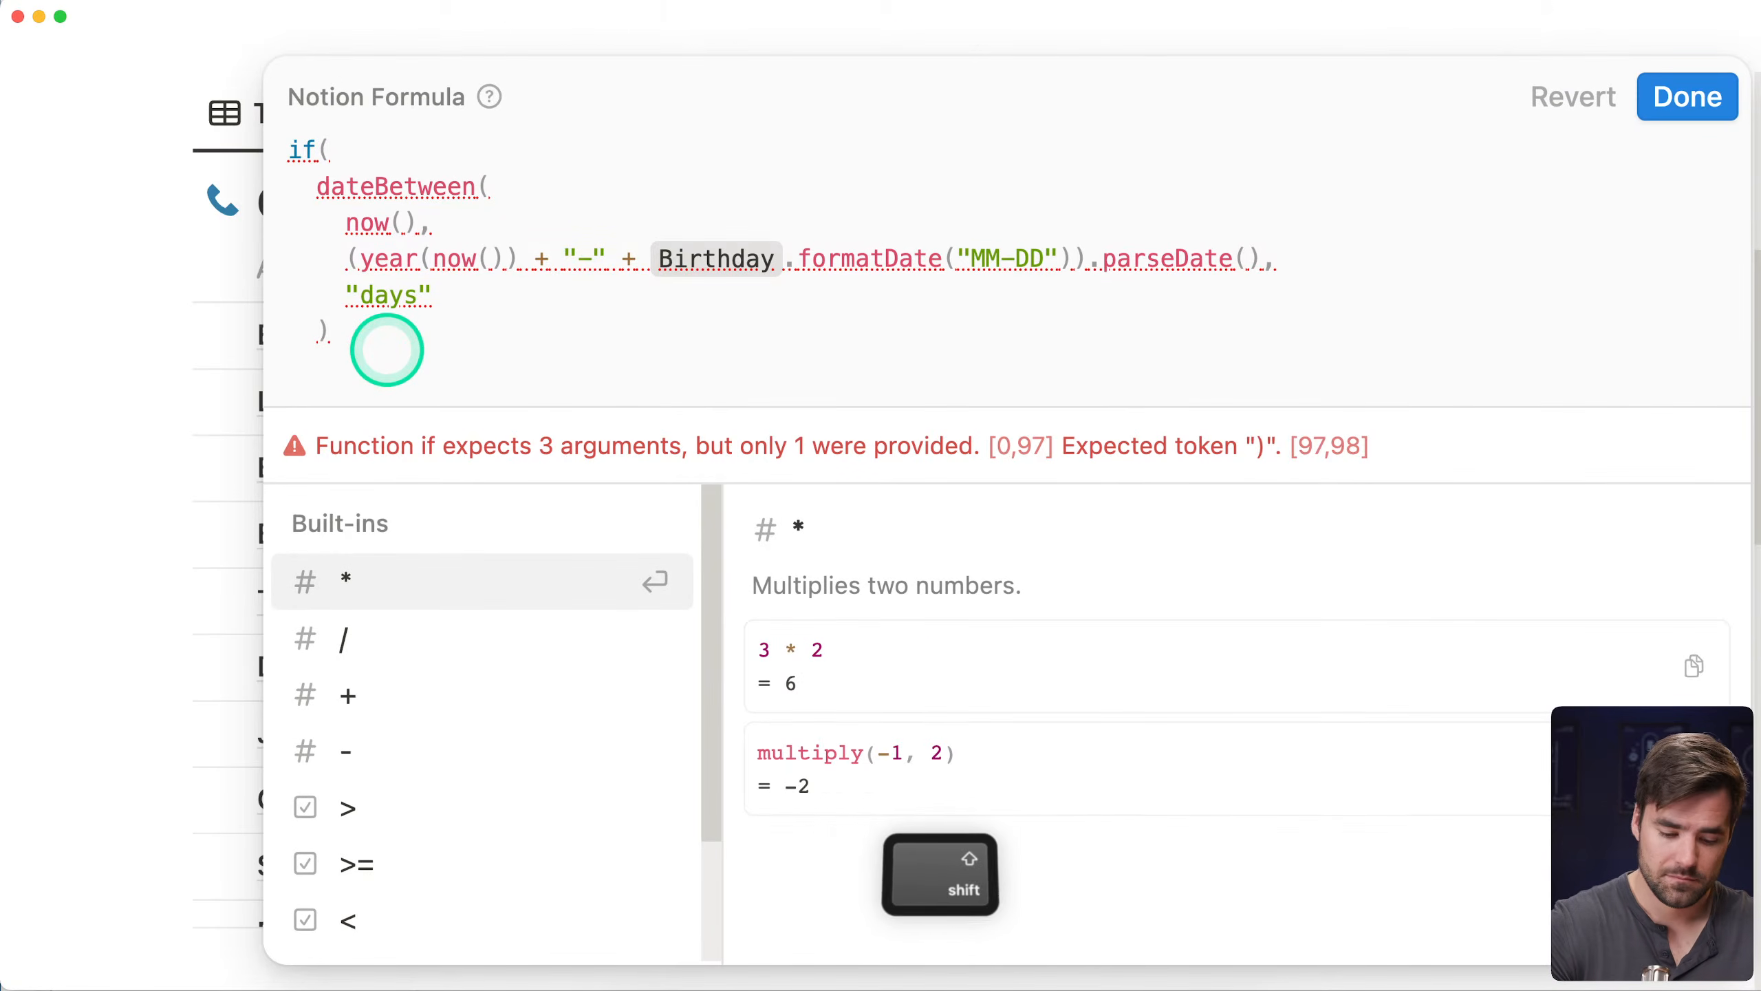
pyautogui.write(')')
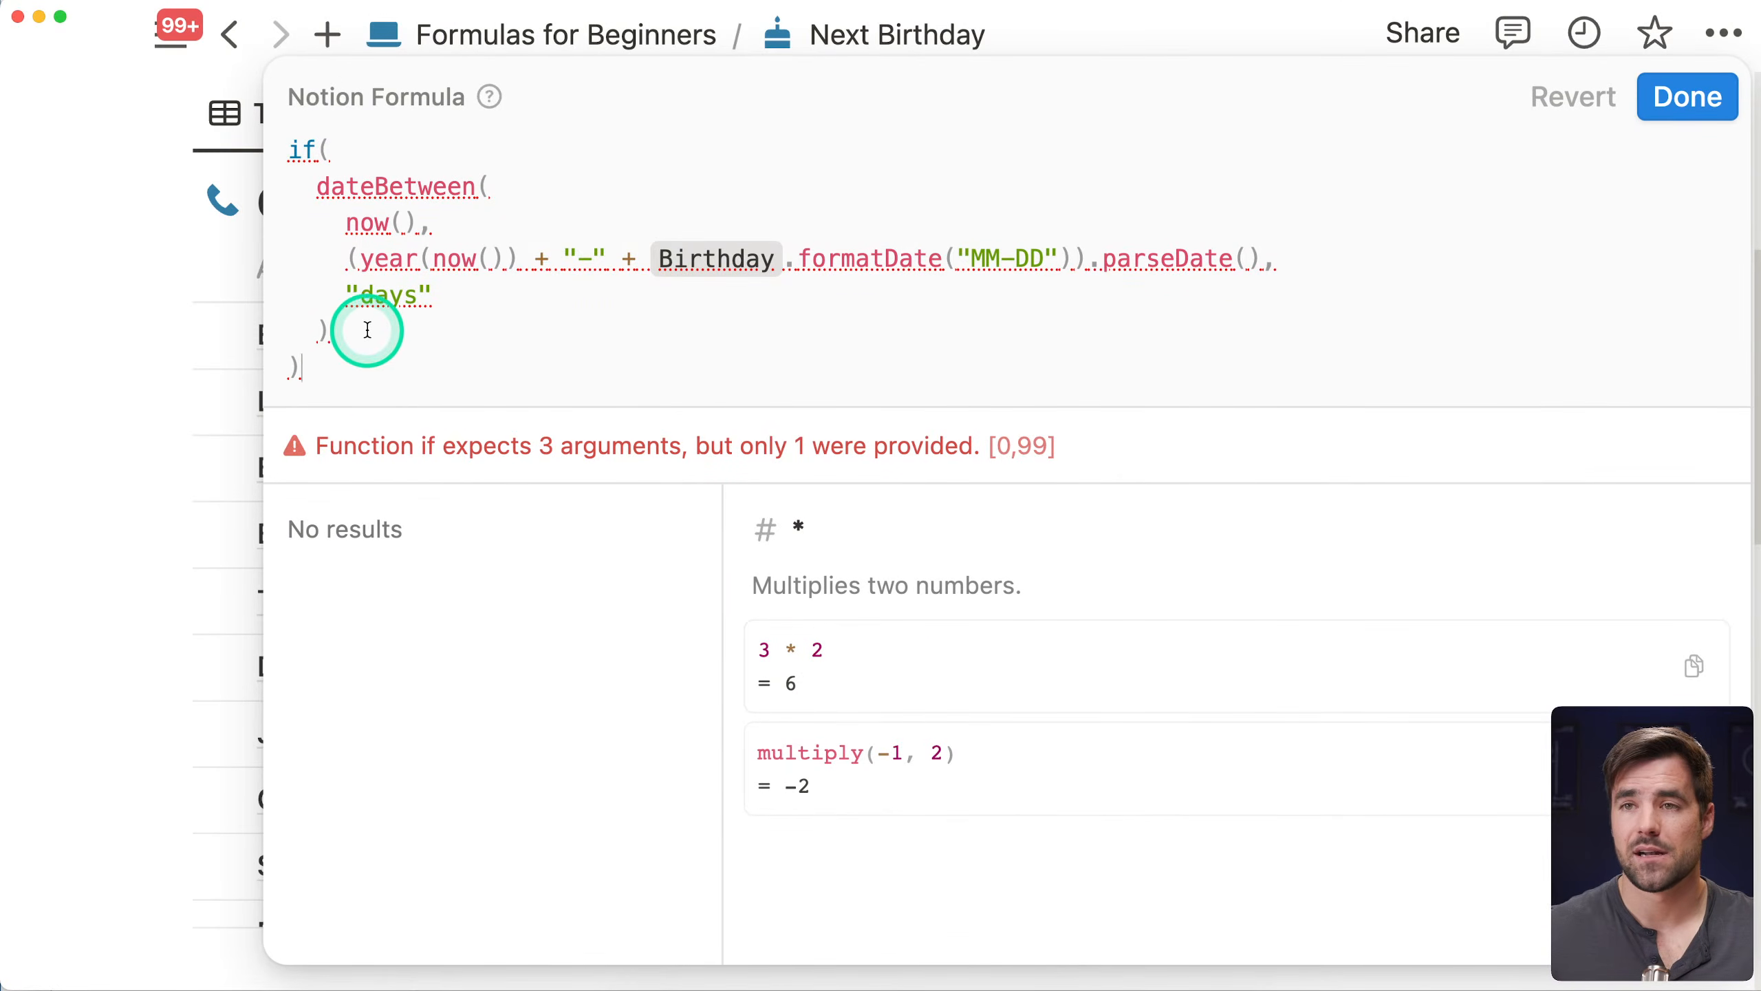
# Add a comma after the dateBetween() call and start an empty indented line for the next if() argument
pyautogui.click(368, 330)
pyautogui.write(',')
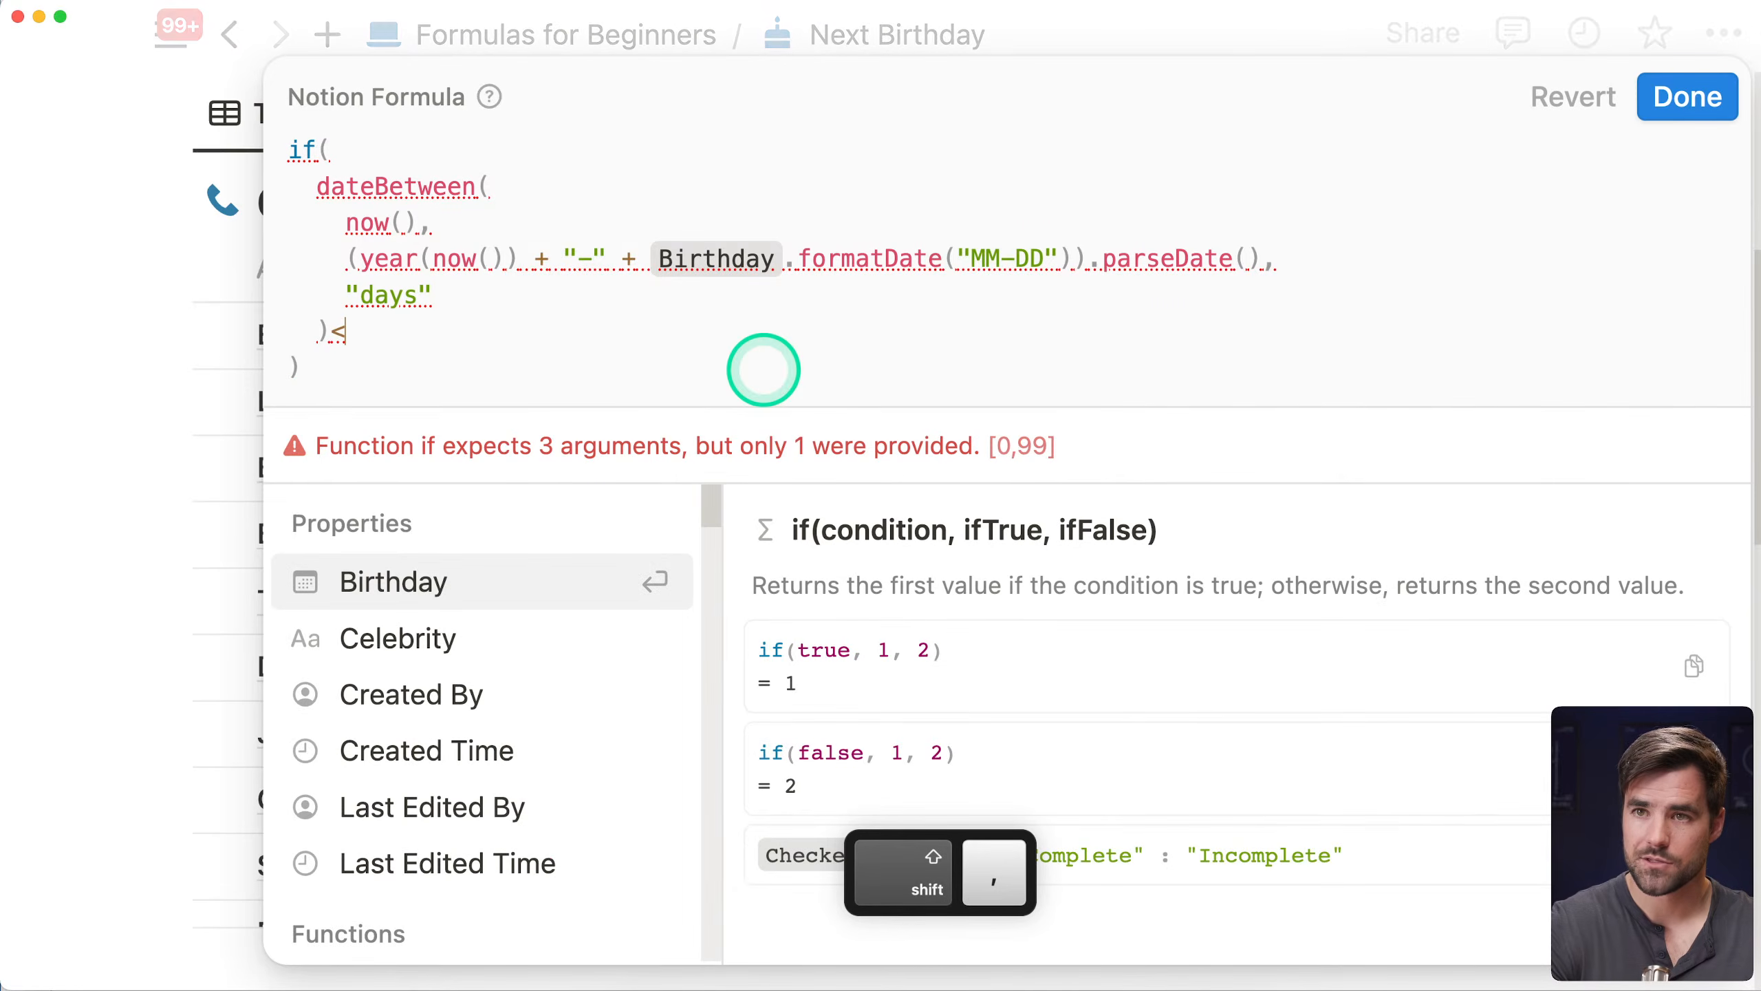
pyautogui.hotkey('shift', 'Return')
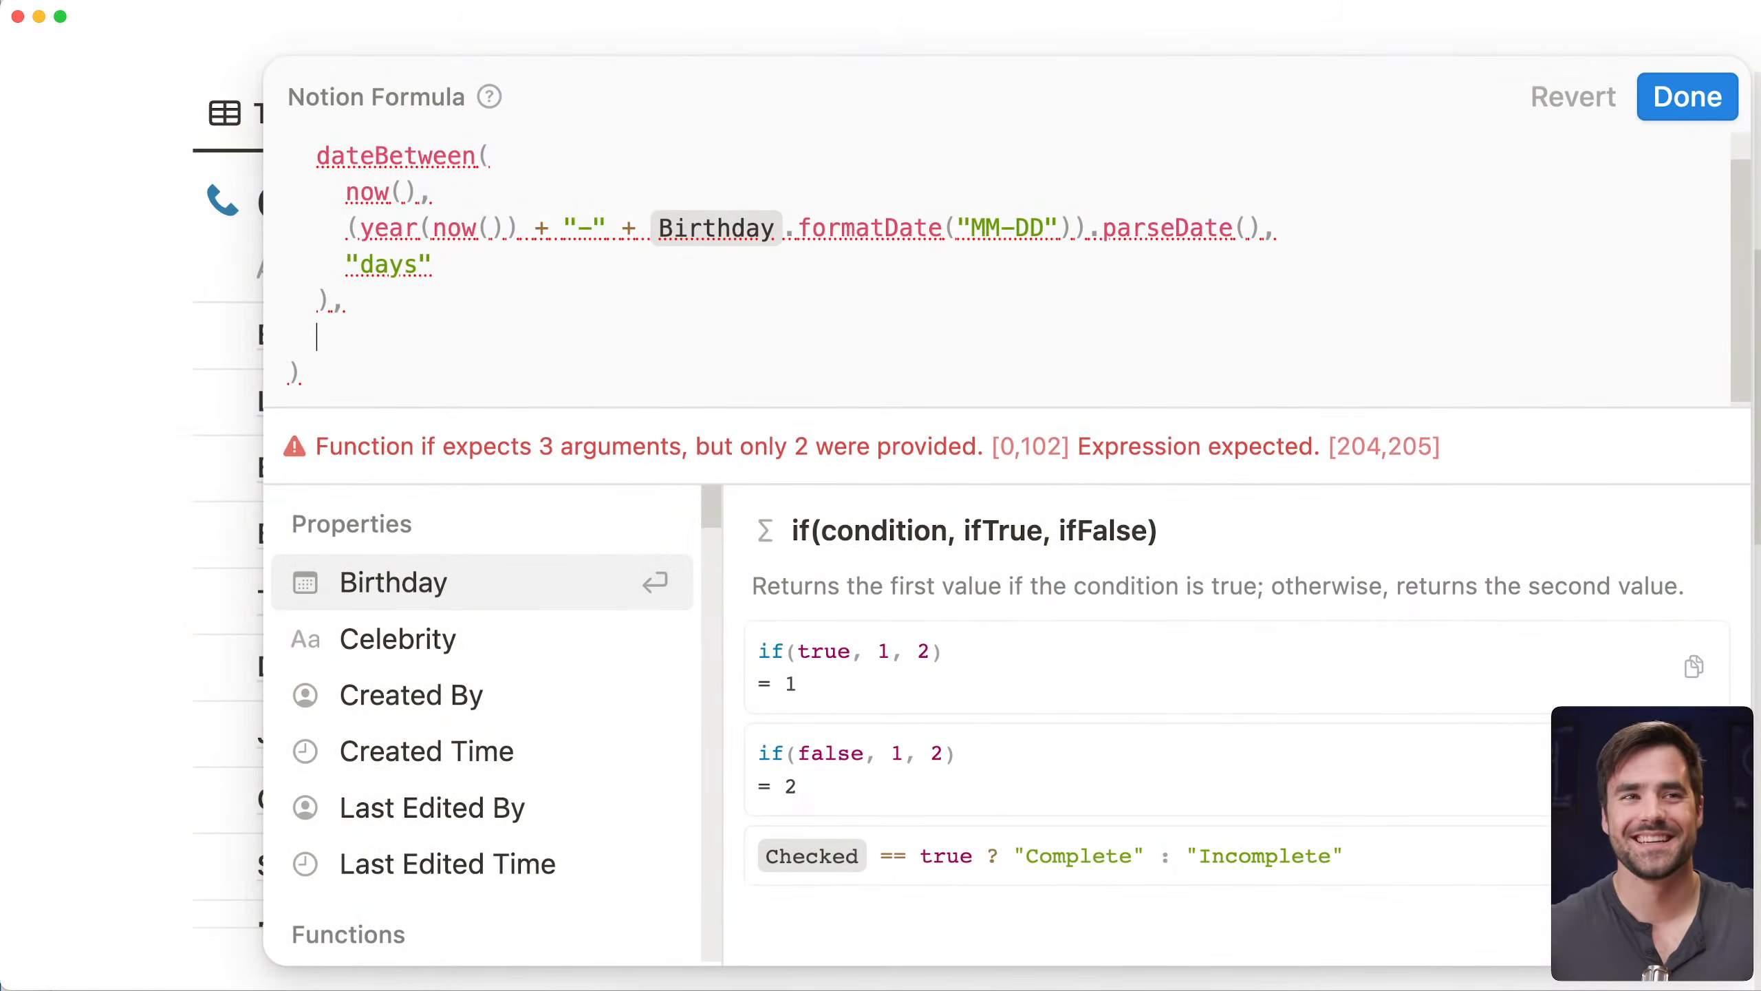
pyautogui.scroll(1, 745, 360)
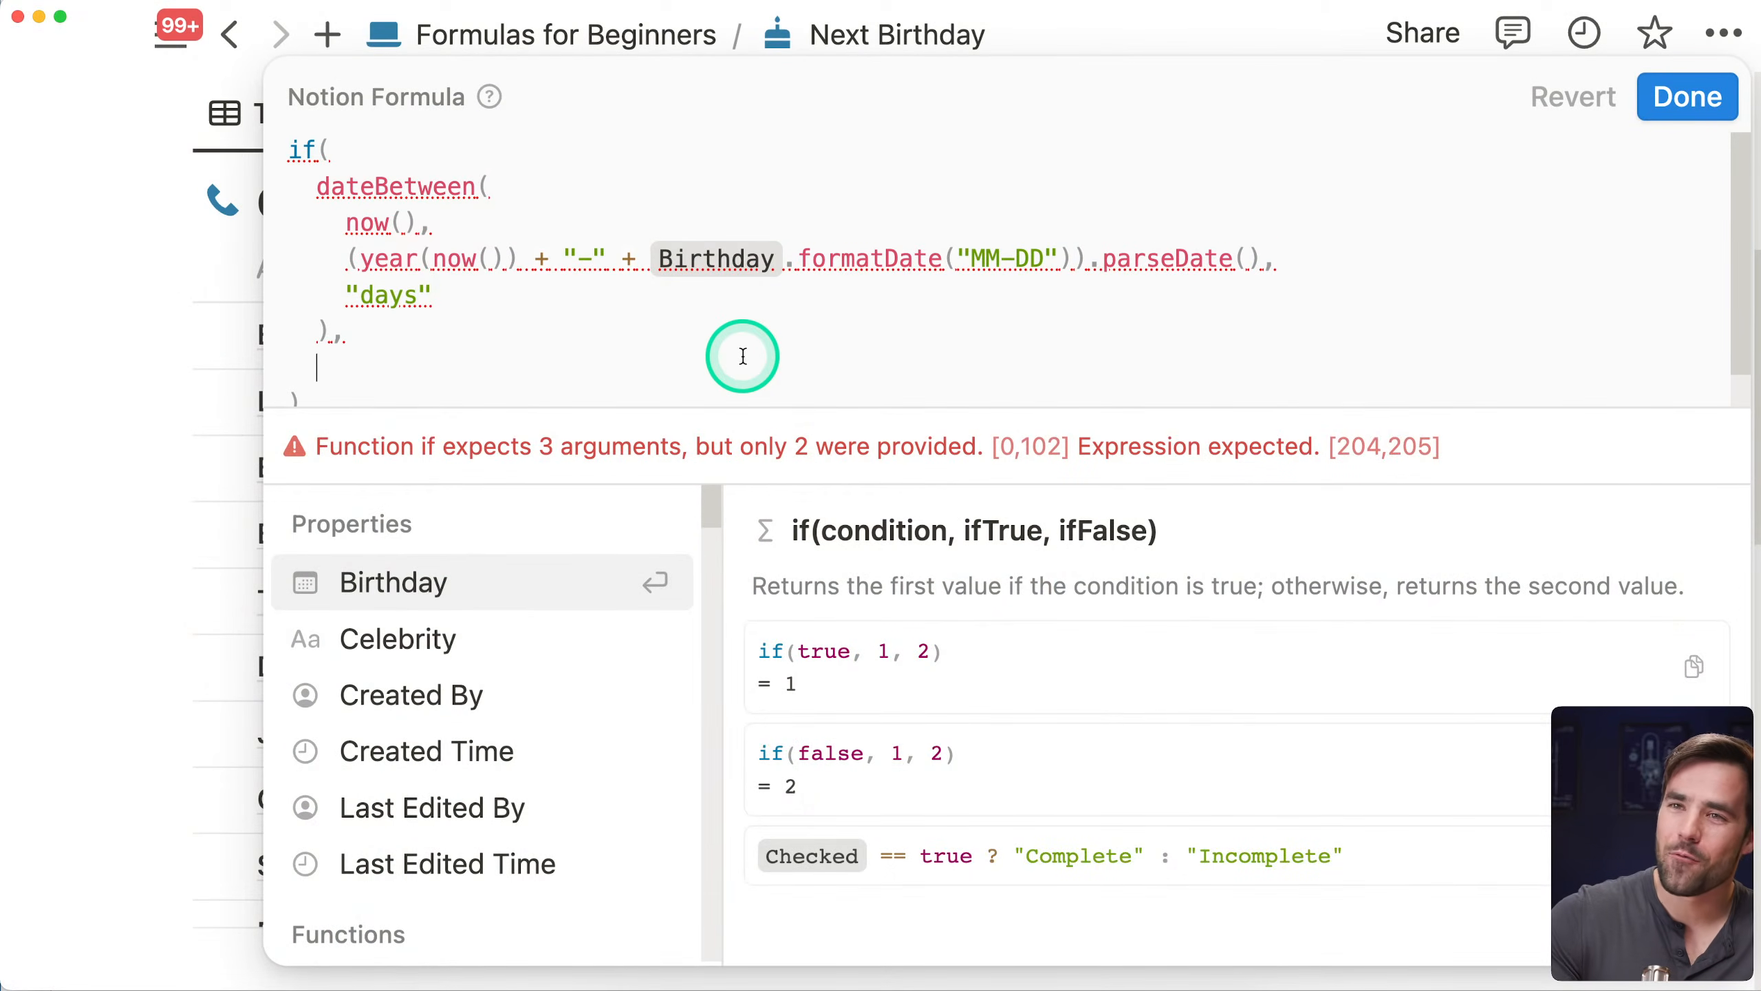
pyautogui.scroll(-1, 790, 378)
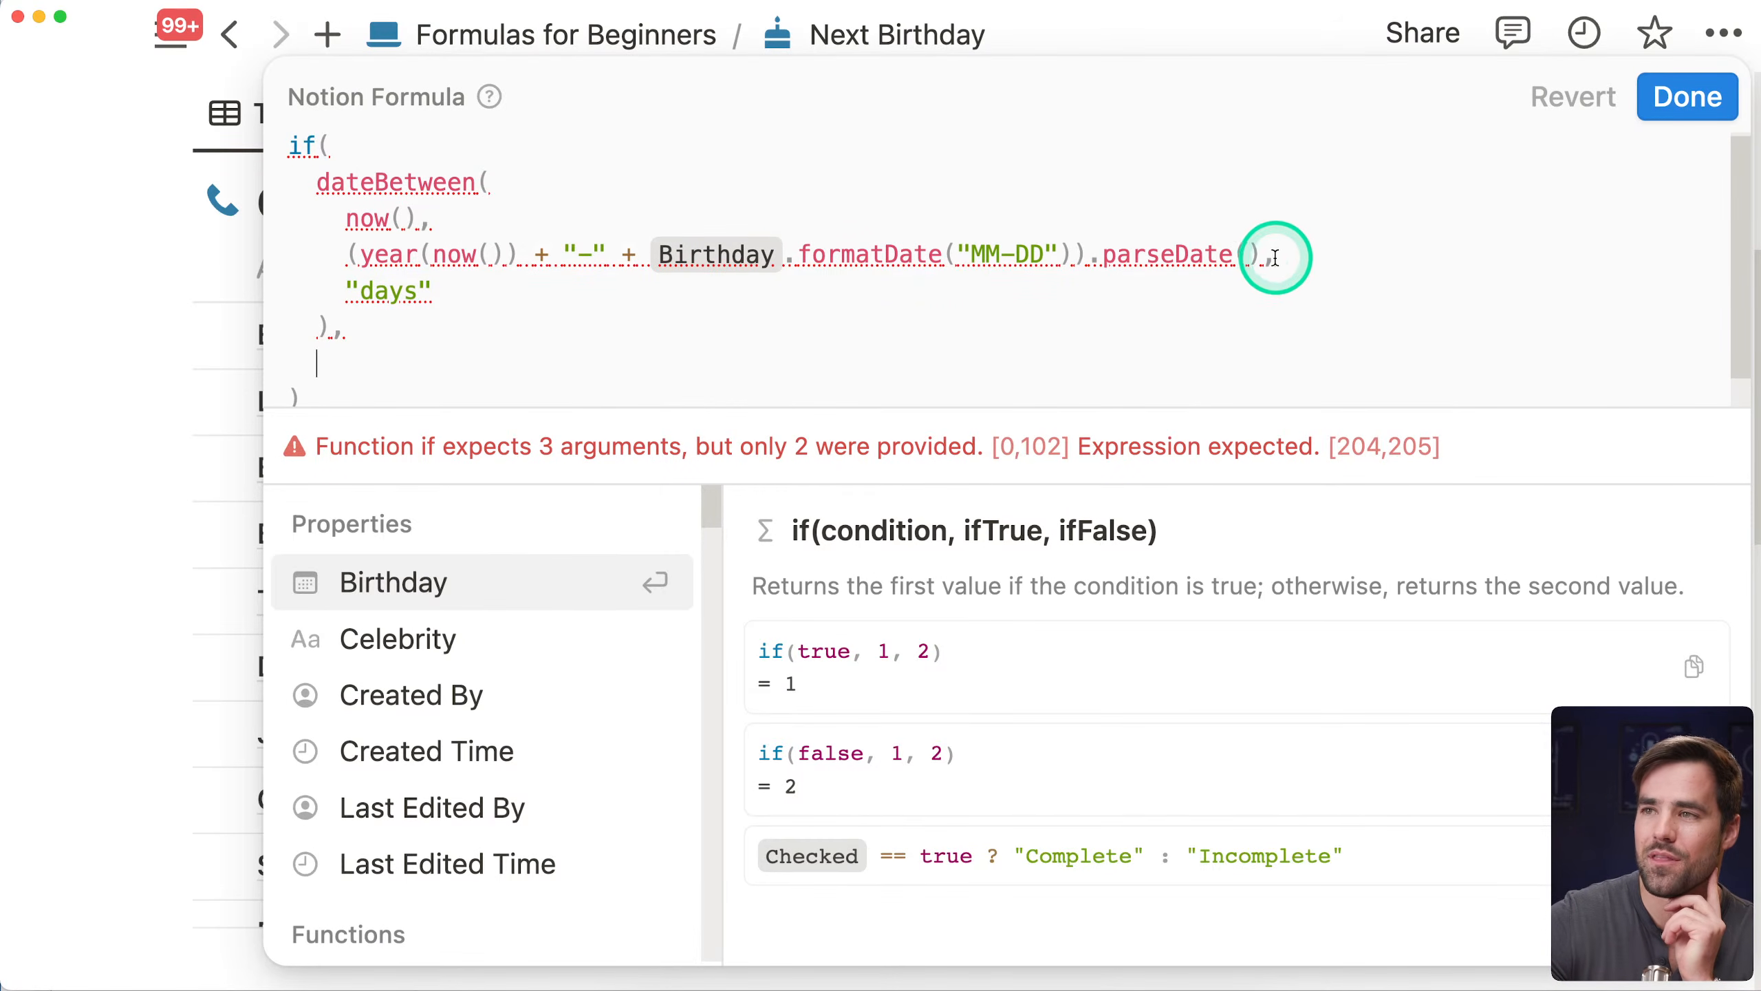
# Copy the parsed date expression from dateBetween() and paste it as both the true and false values of if(), separated by a comma
pyautogui.click(1234, 251)
pyautogui.moveTo(1233, 251); pyautogui.dragTo(349, 260)
pyautogui.press('cmd+c')
pyautogui.scroll(-1, 562, 284)
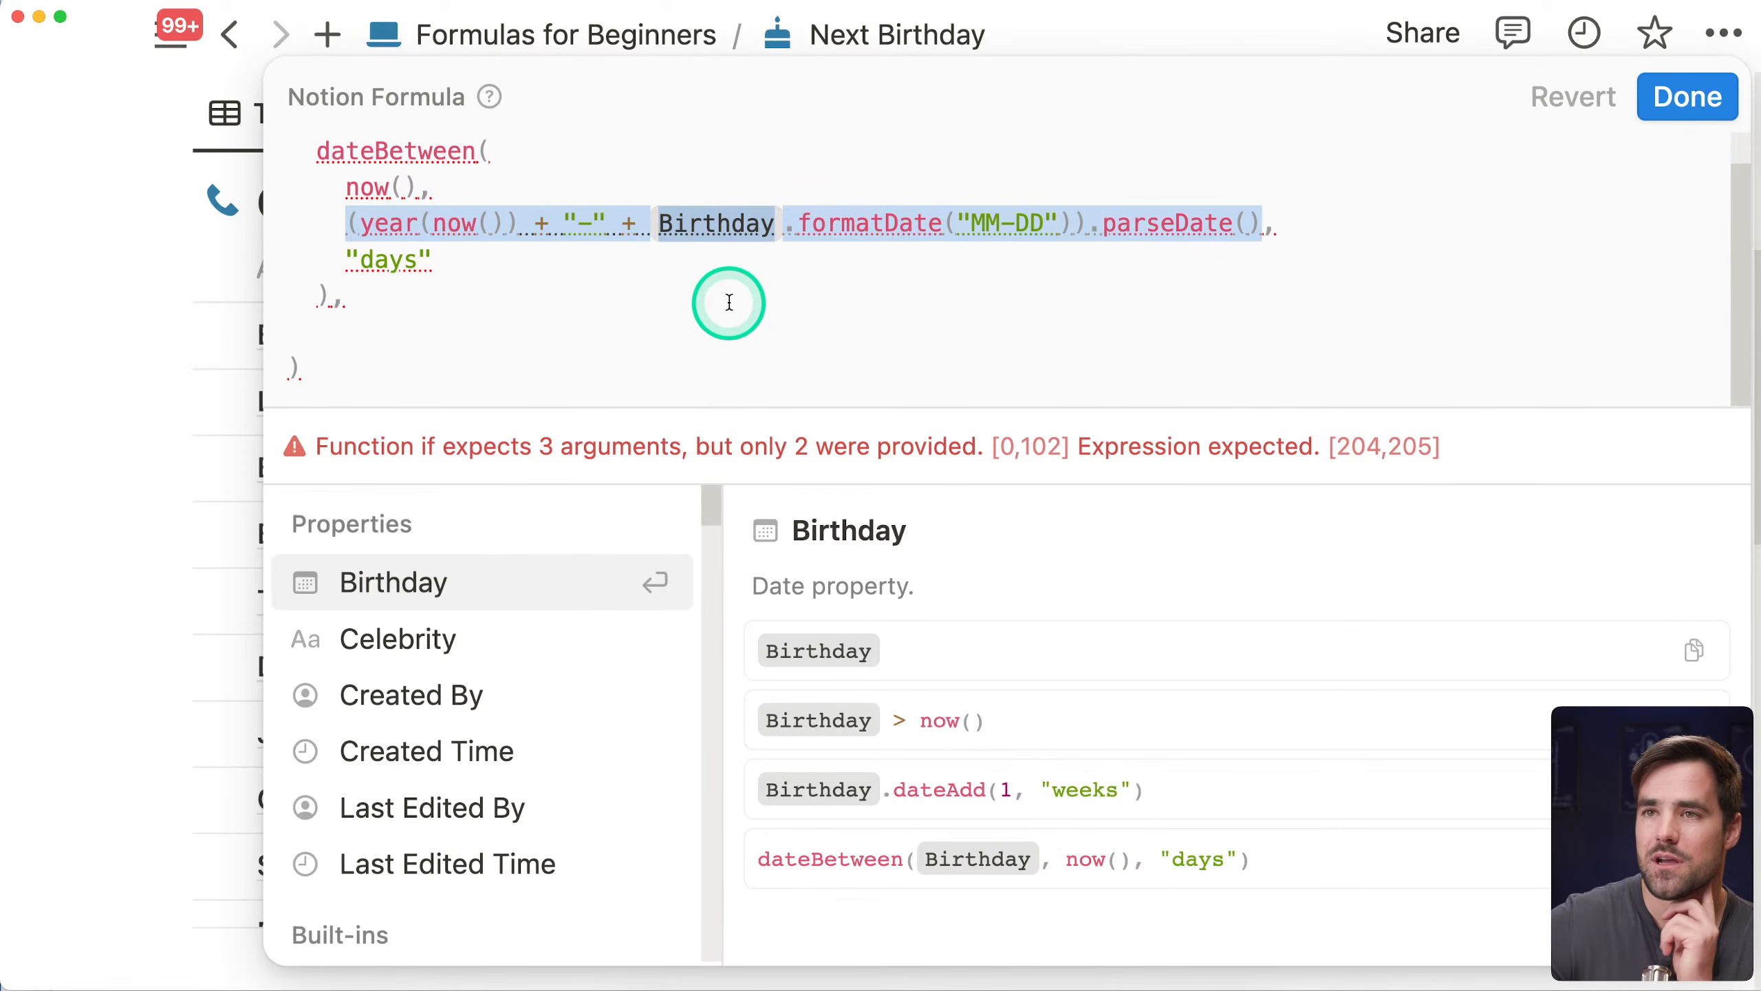
pyautogui.click(417, 337)
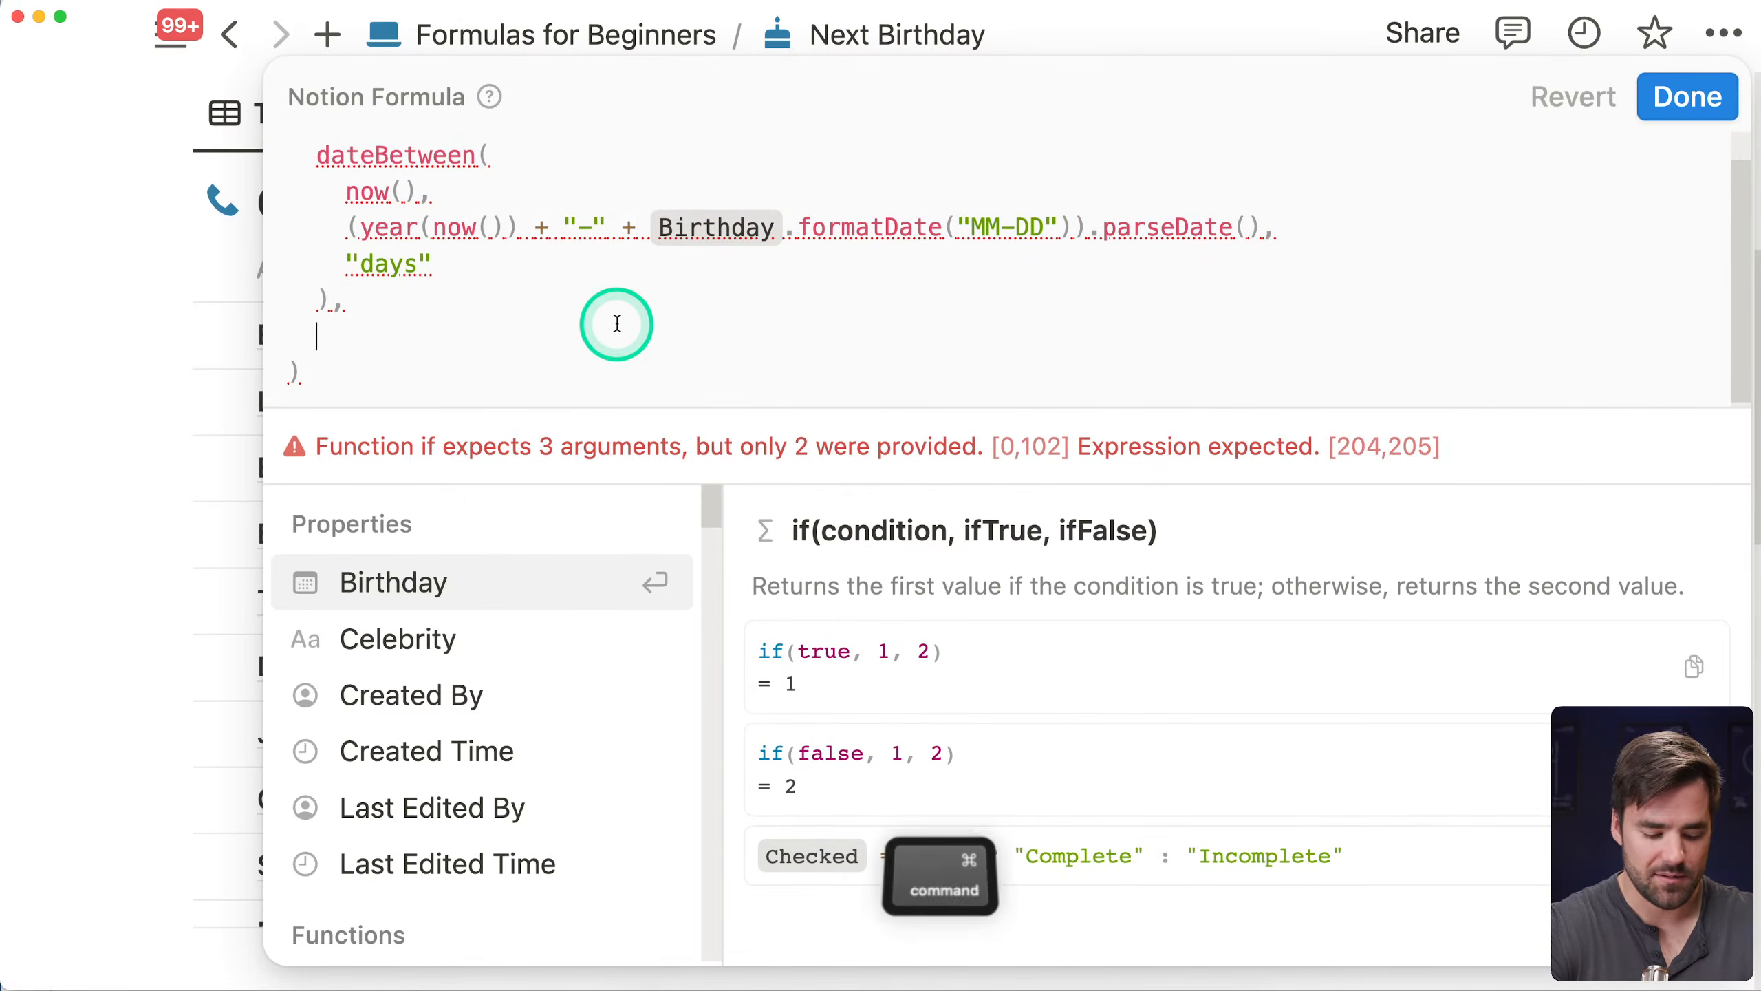
pyautogui.press('cmd+v')
pyautogui.write(',')
pyautogui.hotkey('shift', 'Return')
pyautogui.press('cmd+v')
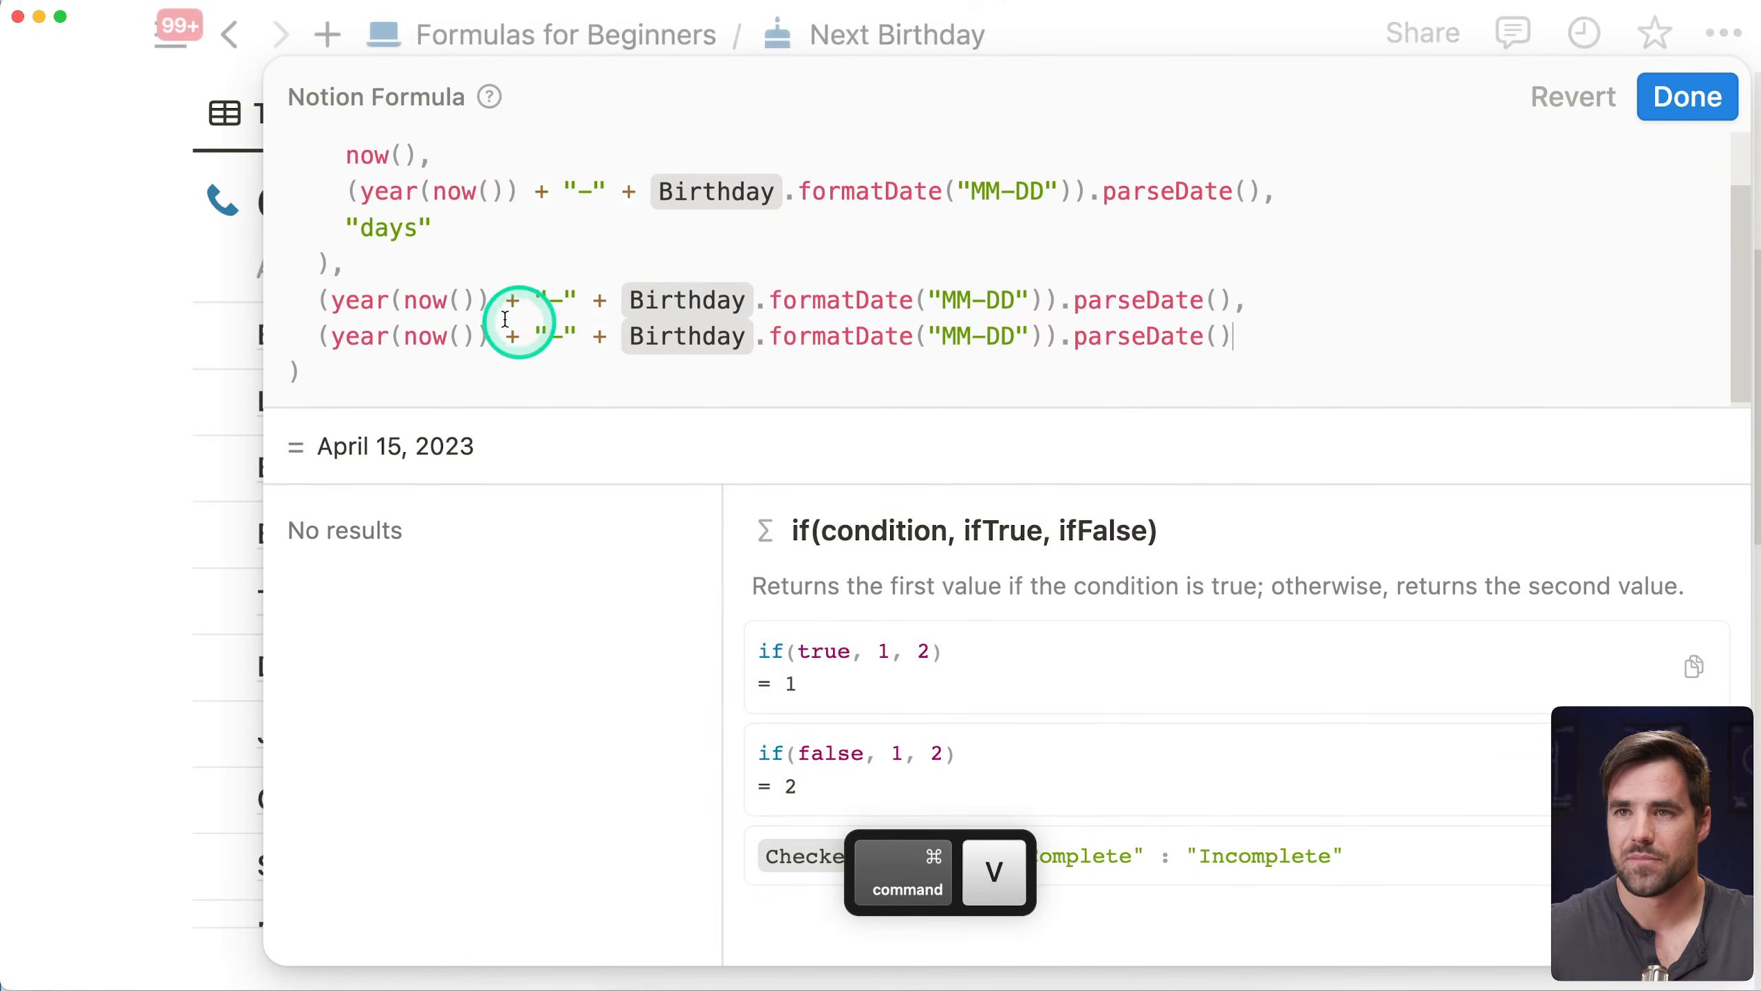
pyautogui.click(491, 302)
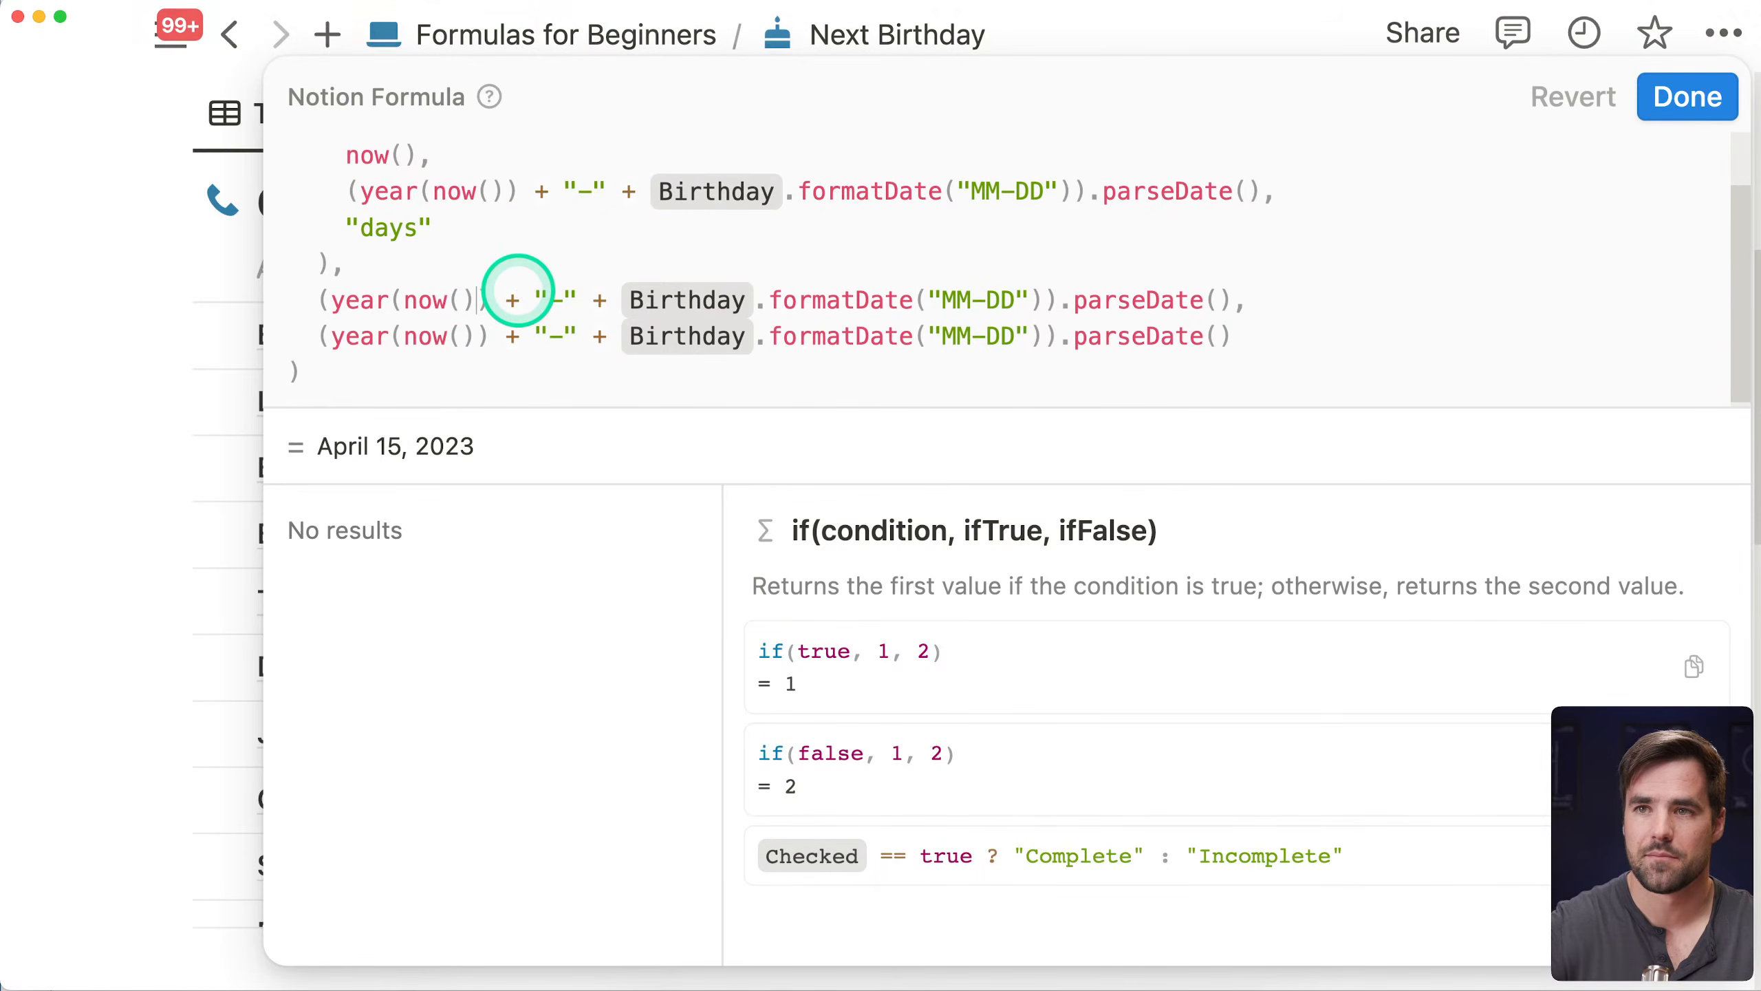
pyautogui.write('_')
pyautogui.press('BackSpace')
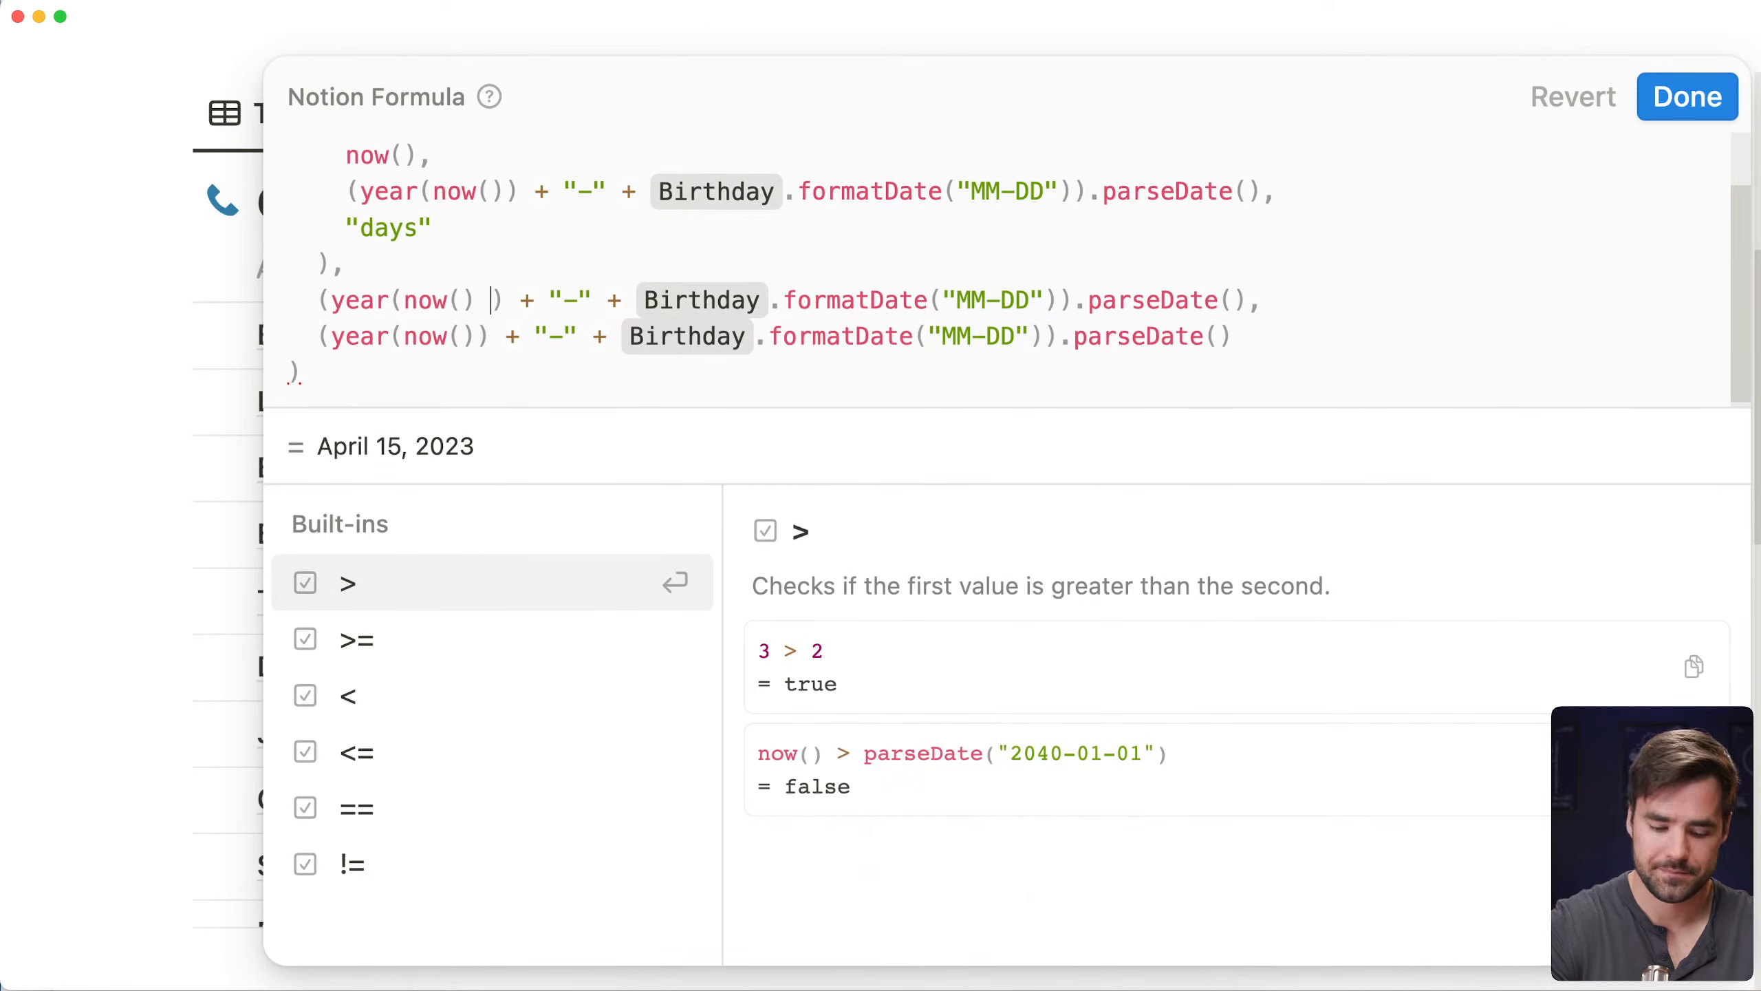
pyautogui.write('+1')
pyautogui.write('1')
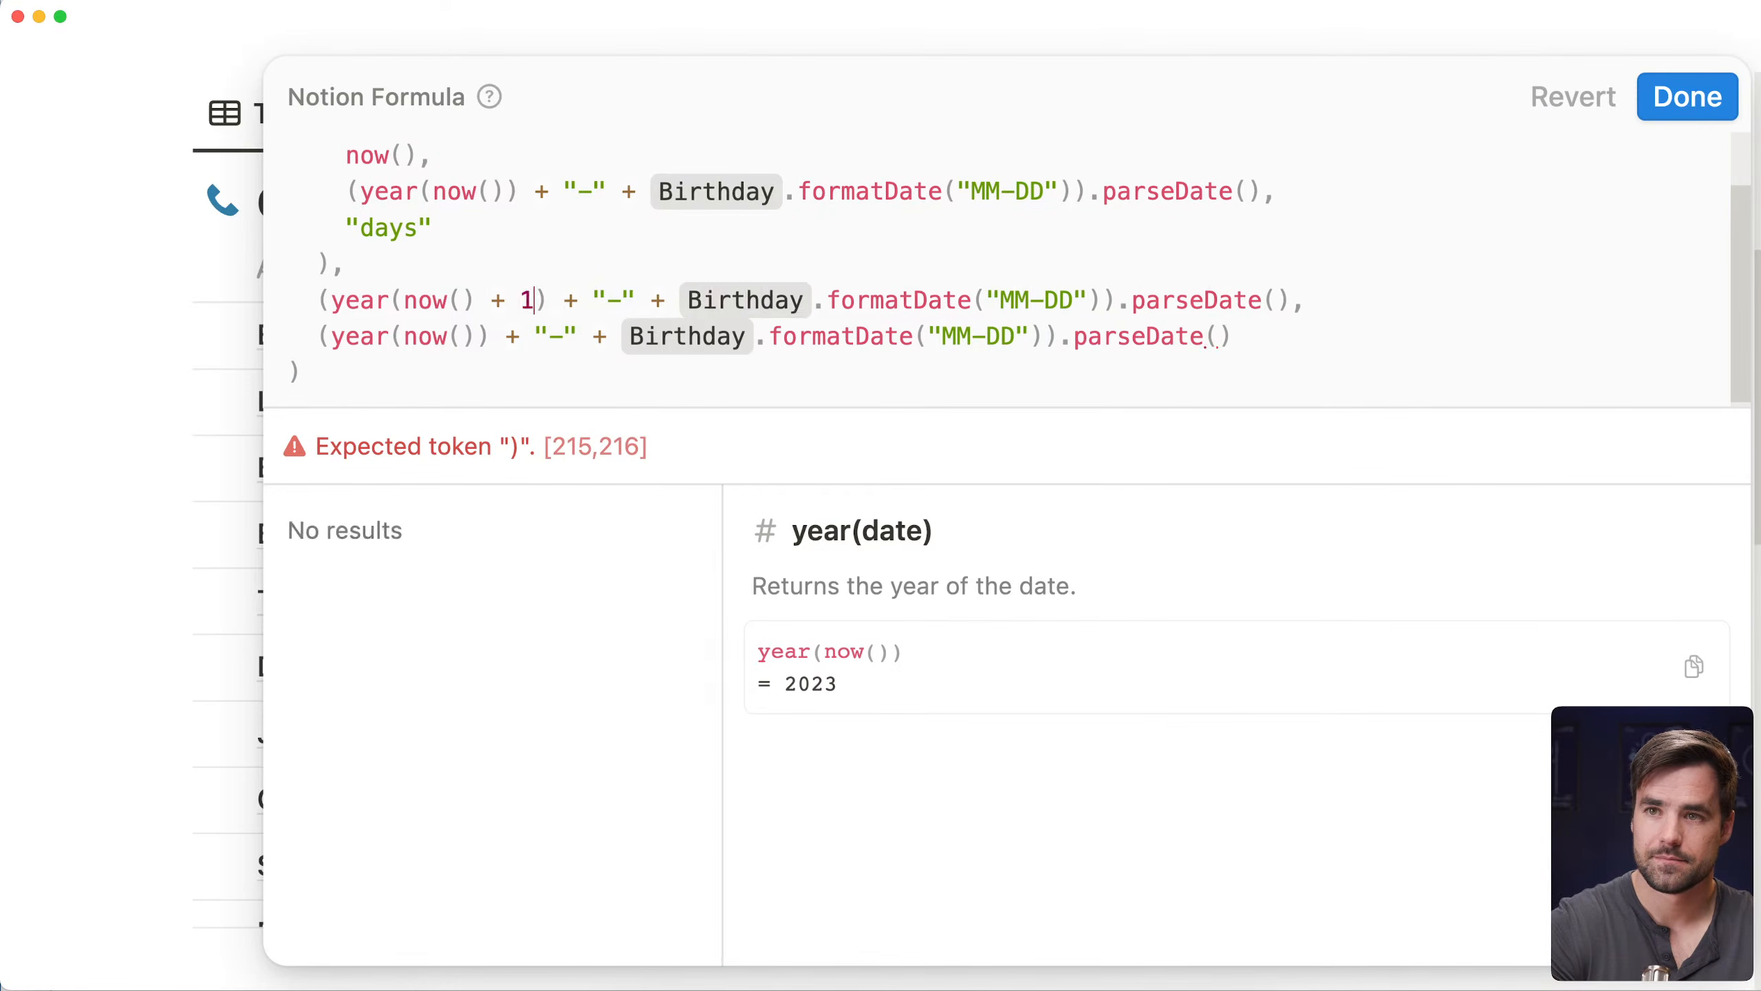
pyautogui.scroll(1, 541, 397)
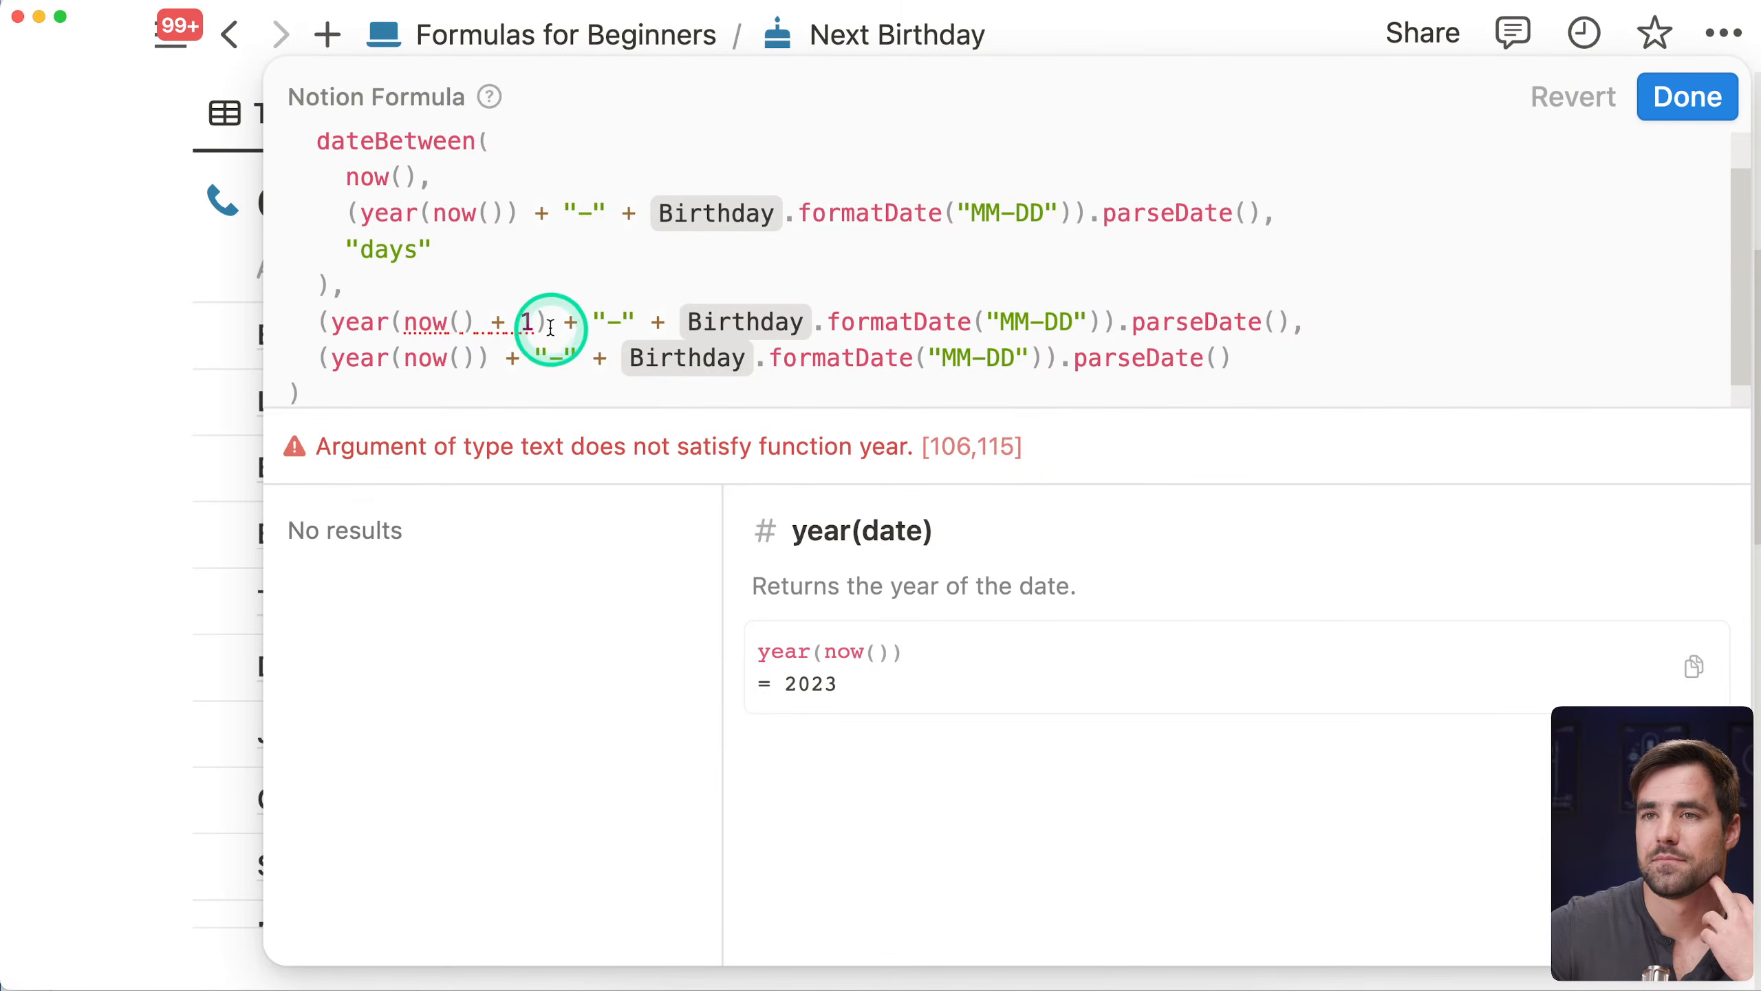
pyautogui.click(446, 322)
pyautogui.click(477, 320)
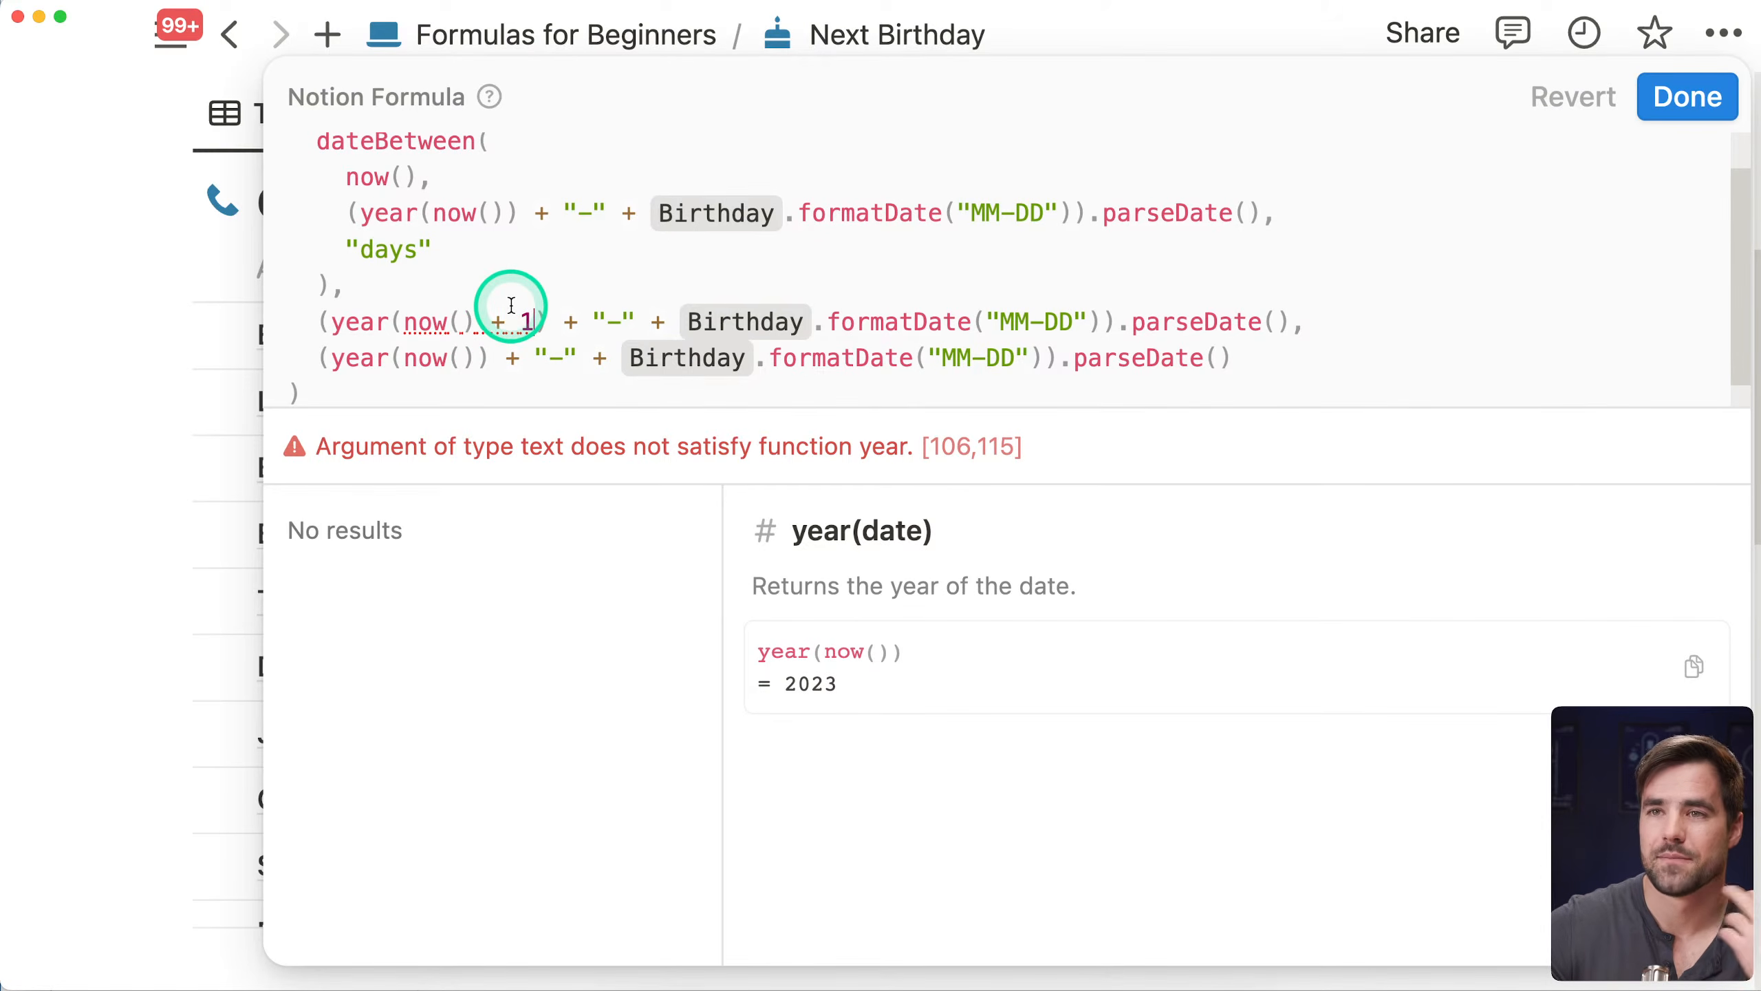
pyautogui.press('BackSpace')
pyautogui.press('BackSpace')
pyautogui.press('BackSpace')
pyautogui.press('BackSpace')
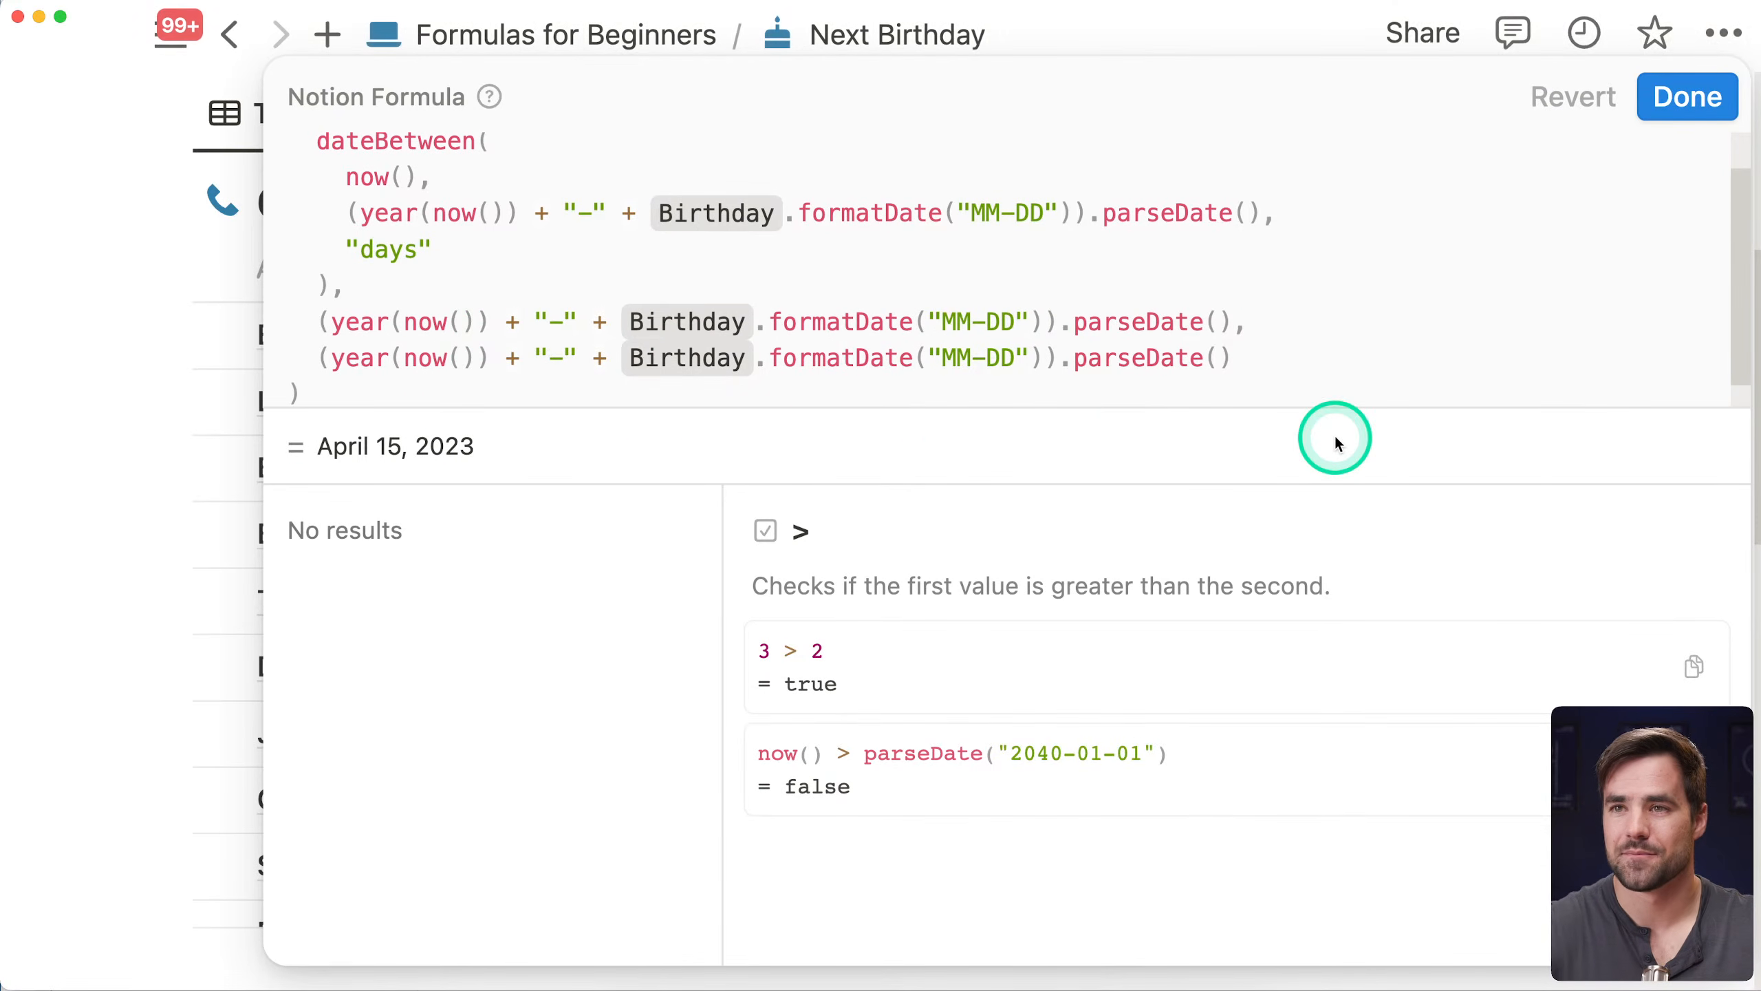
pyautogui.write('1')
pyautogui.press('BackSpace')
# Add "+ 1" directly after year(now()) in the true value of if()
pyautogui.press('Right')
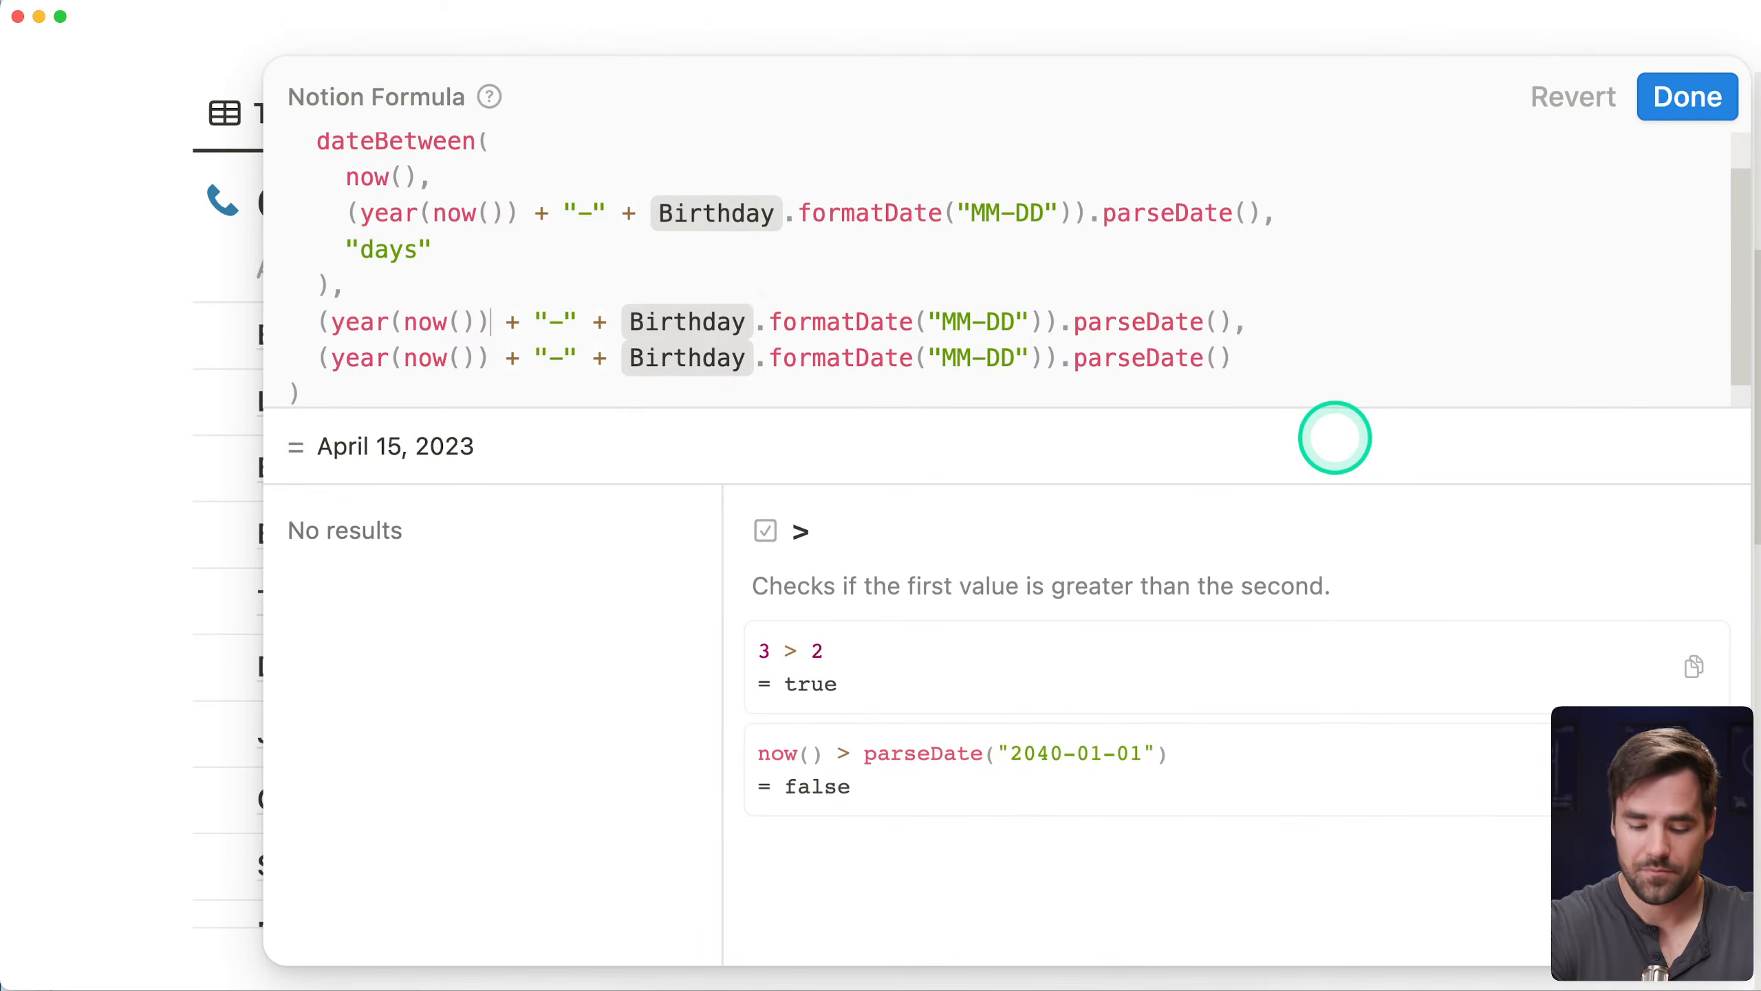
pyautogui.write('+ ')
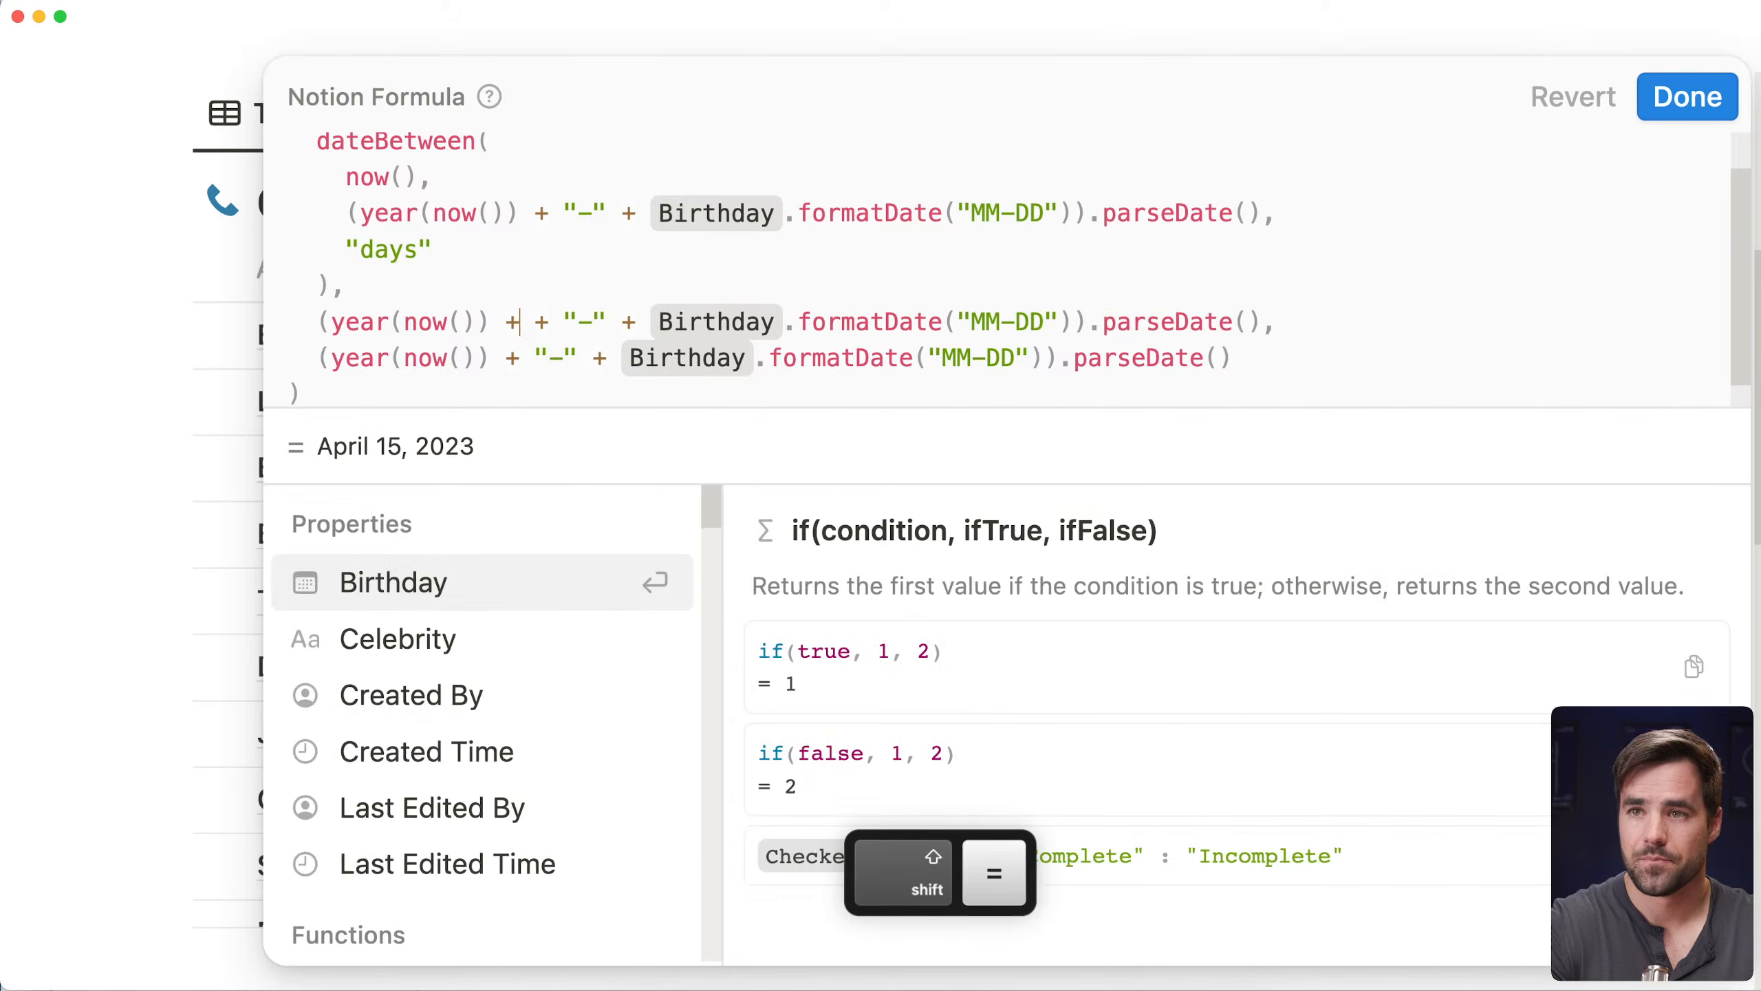
pyautogui.write('1')
pyautogui.press('BackSpace')
pyautogui.write('1')
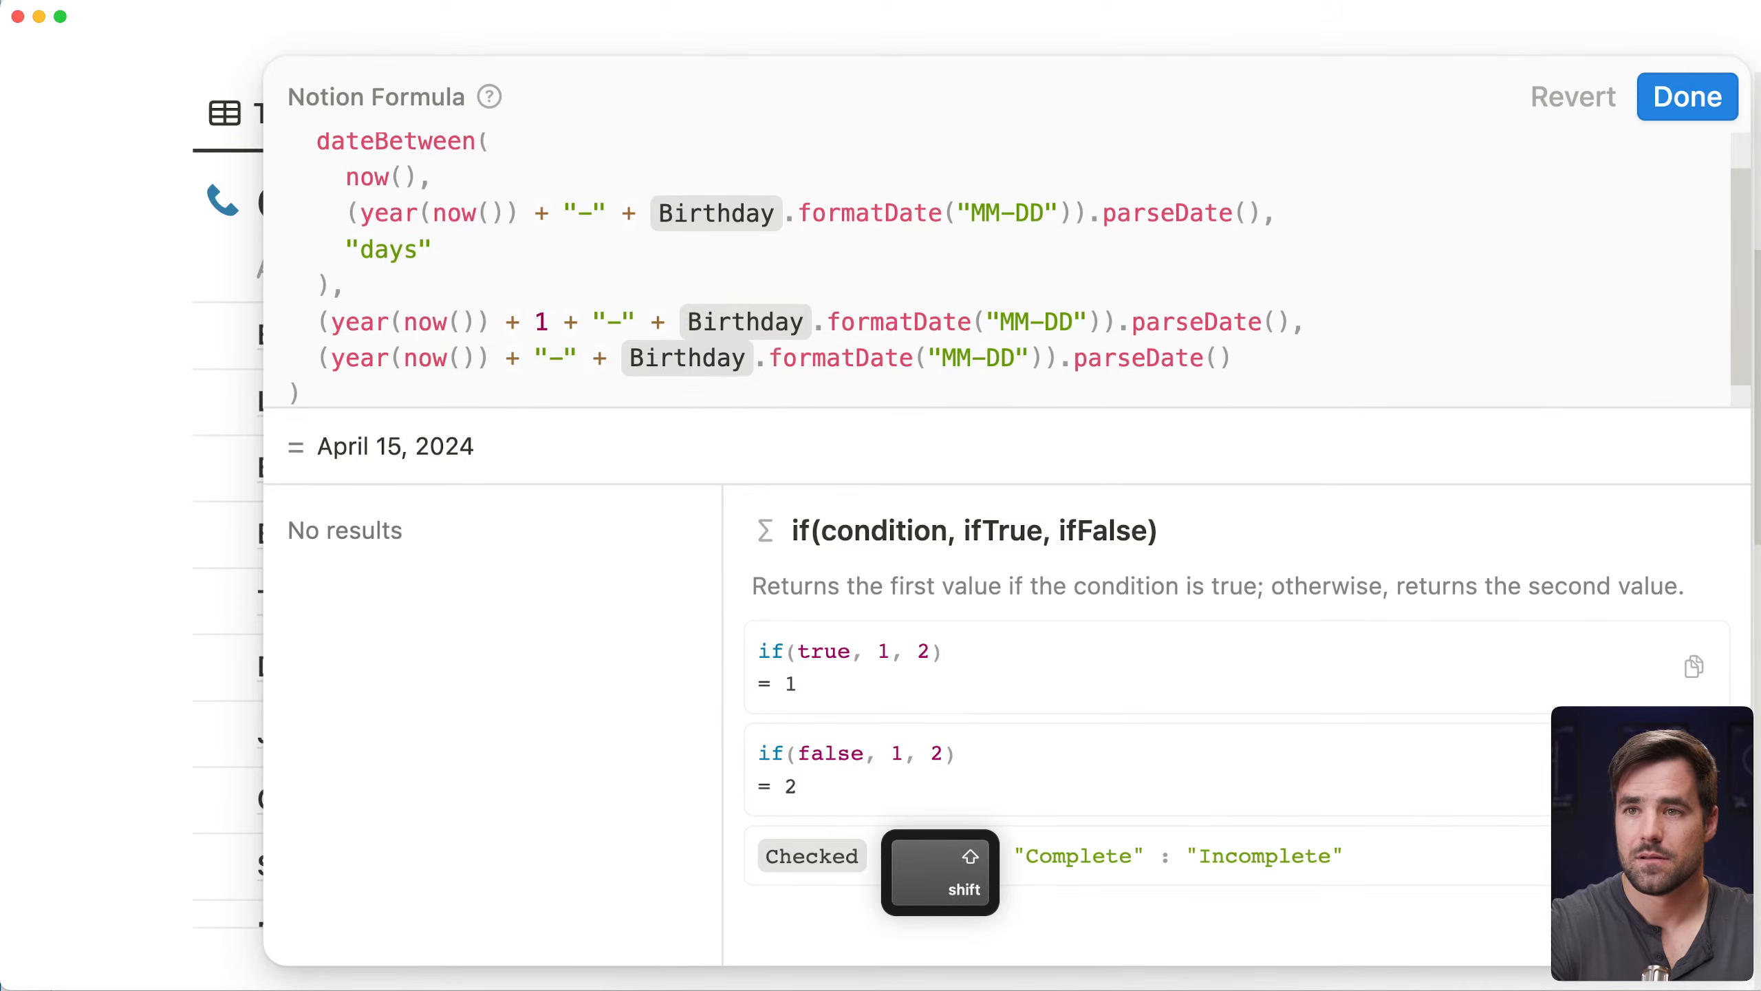
# Wrap year(now()) + 1 in its own parentheses in the true value of if()
pyautogui.click(1324, 441)
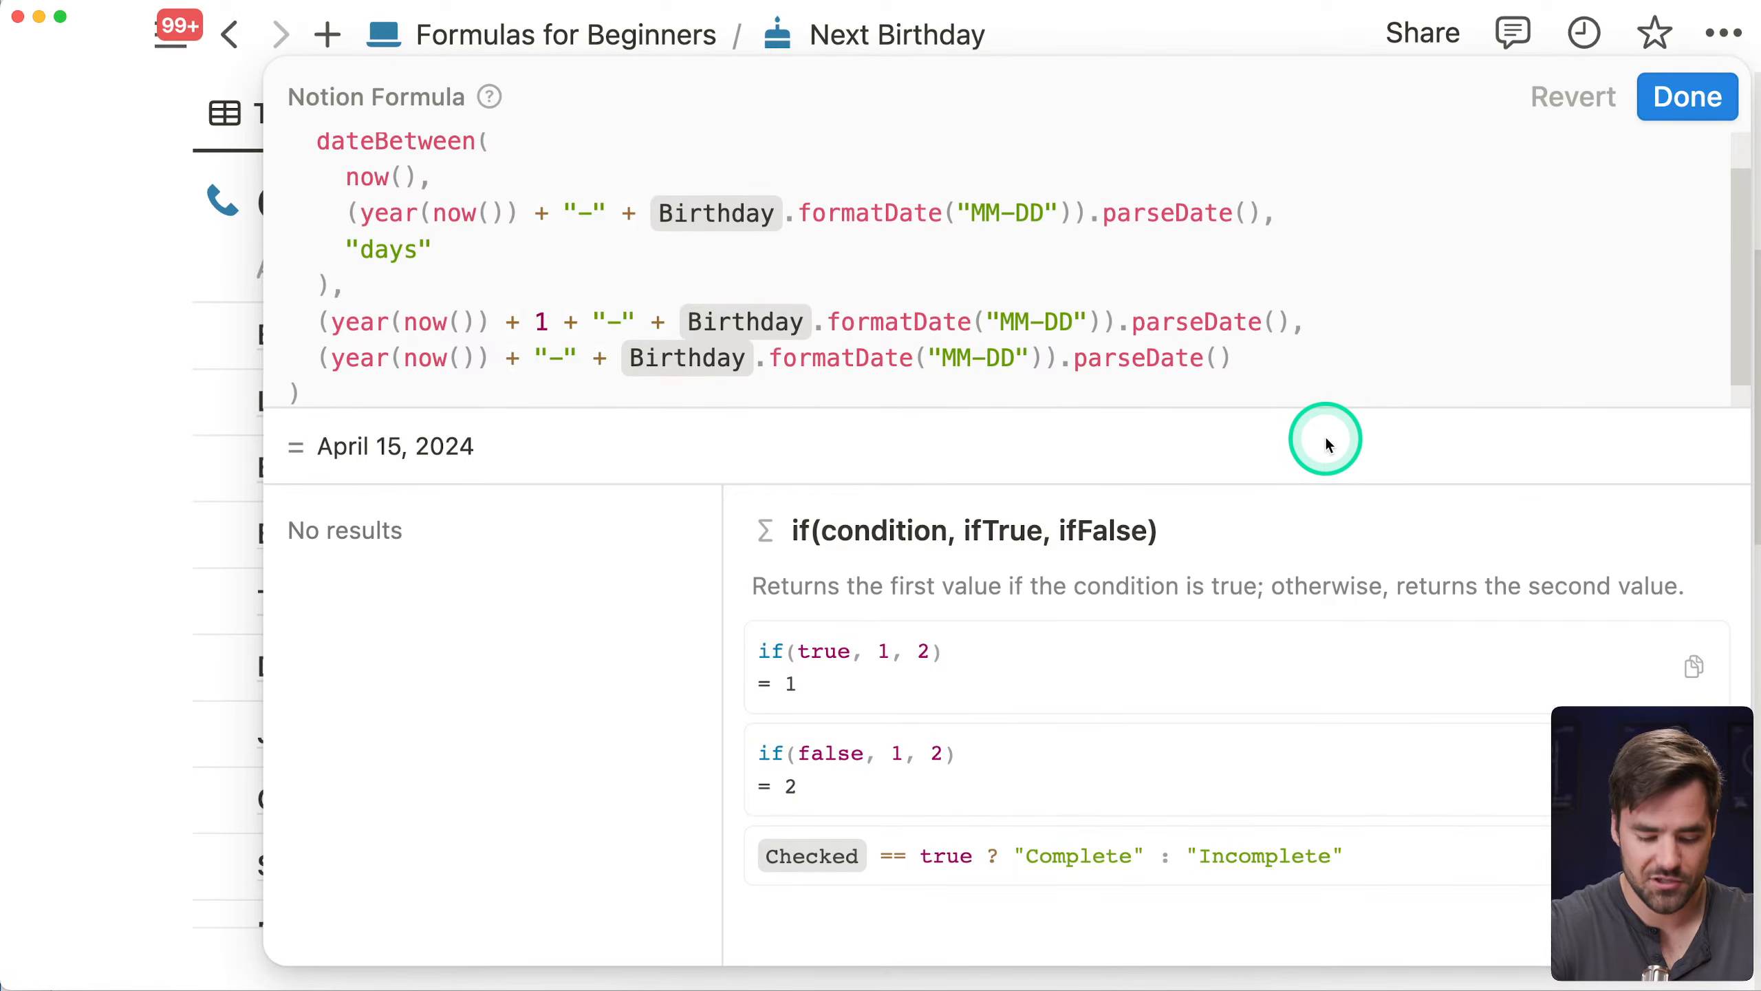
pyautogui.write(')')
pyautogui.click(331, 323)
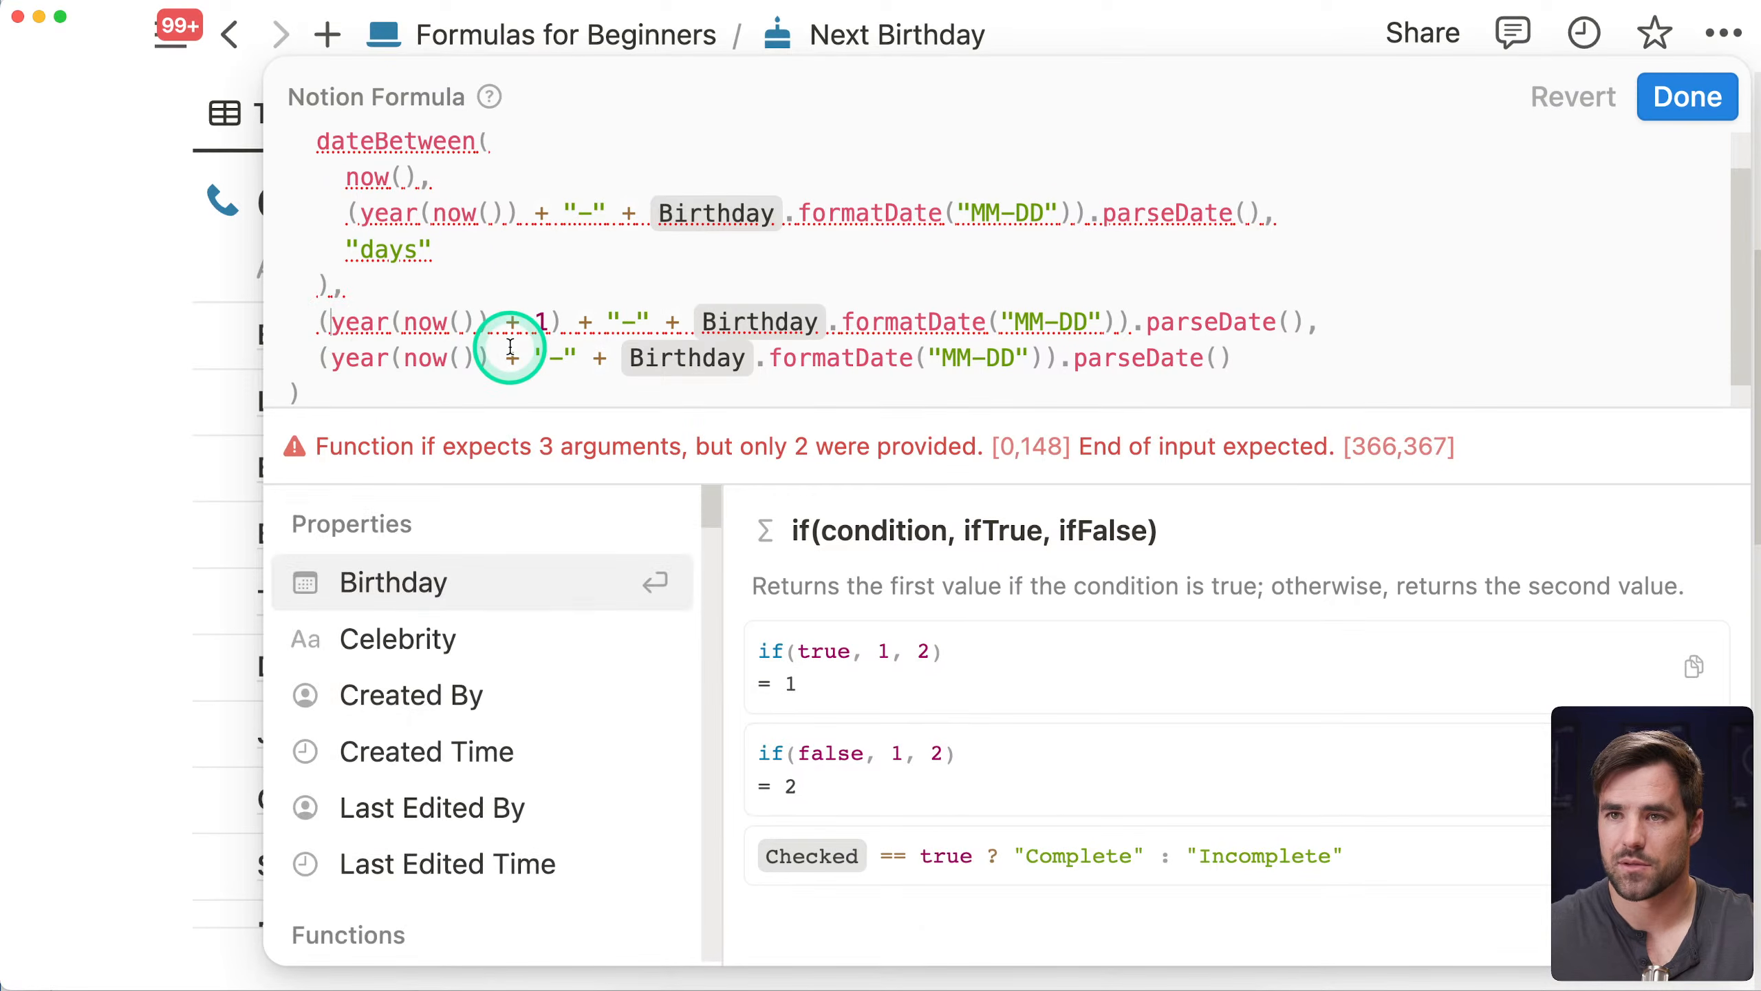
pyautogui.write('(')
pyautogui.click(504, 451)
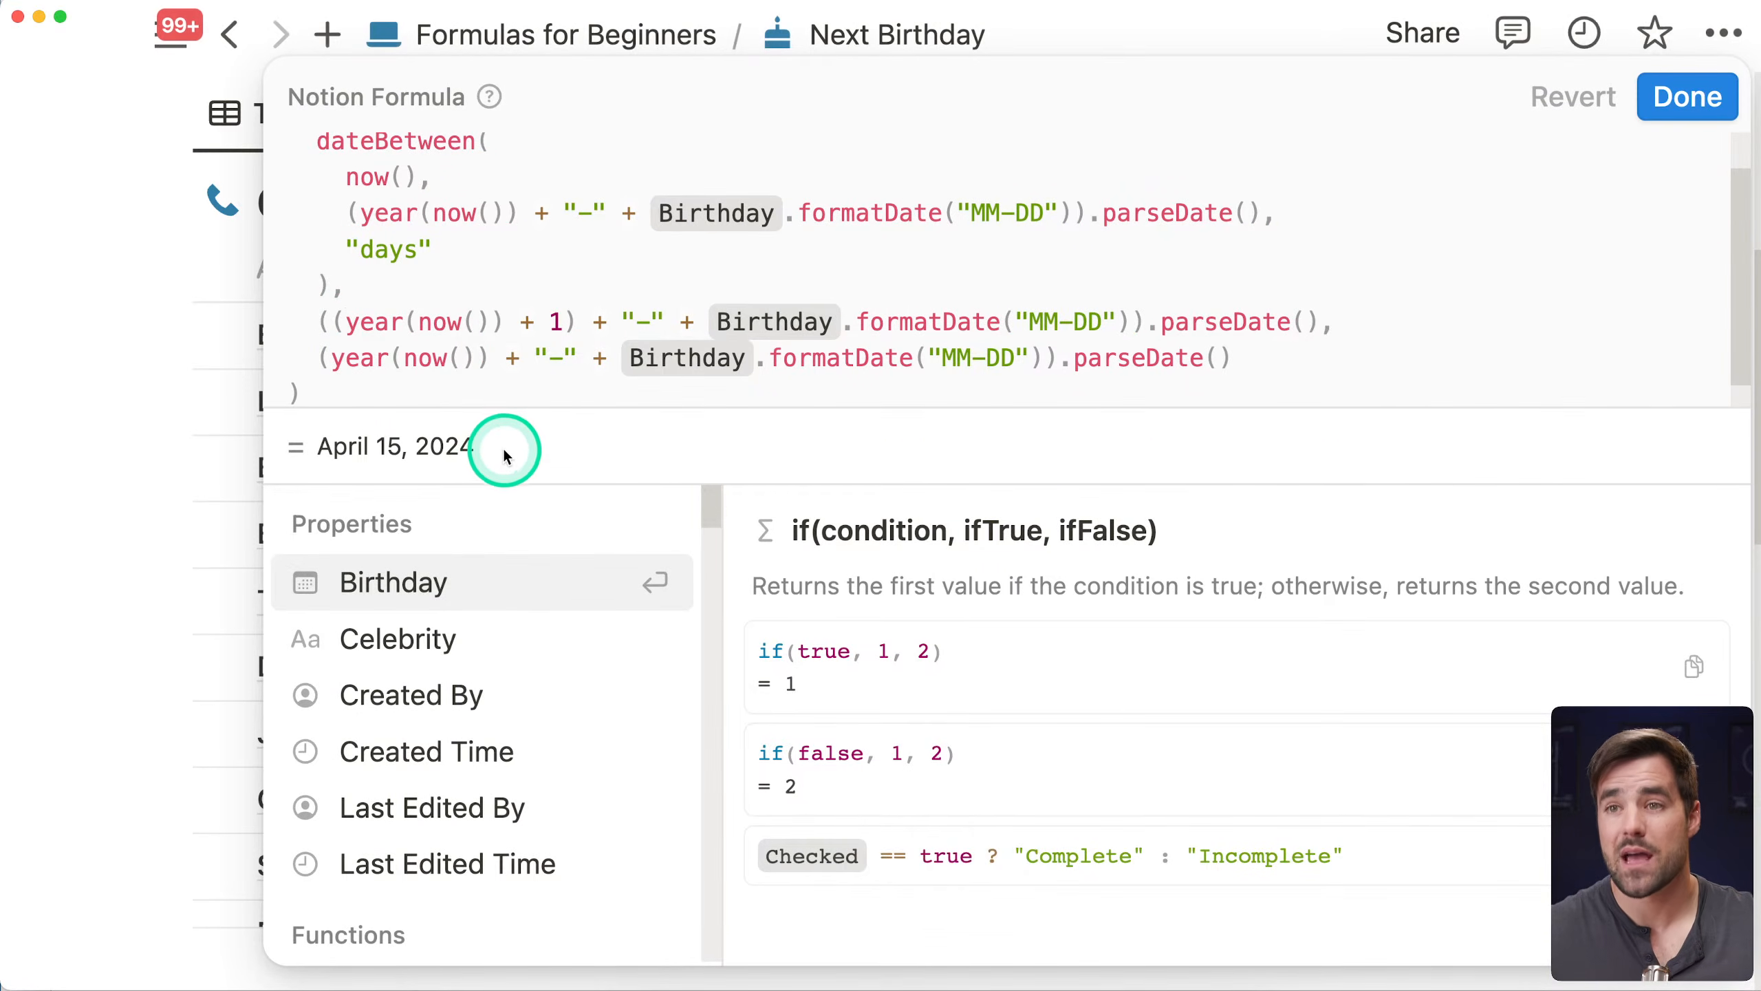
# Examine the date expression inside dateBetween() and compare it with the true and false values of if()
pyautogui.scroll(1, 1042, 389)
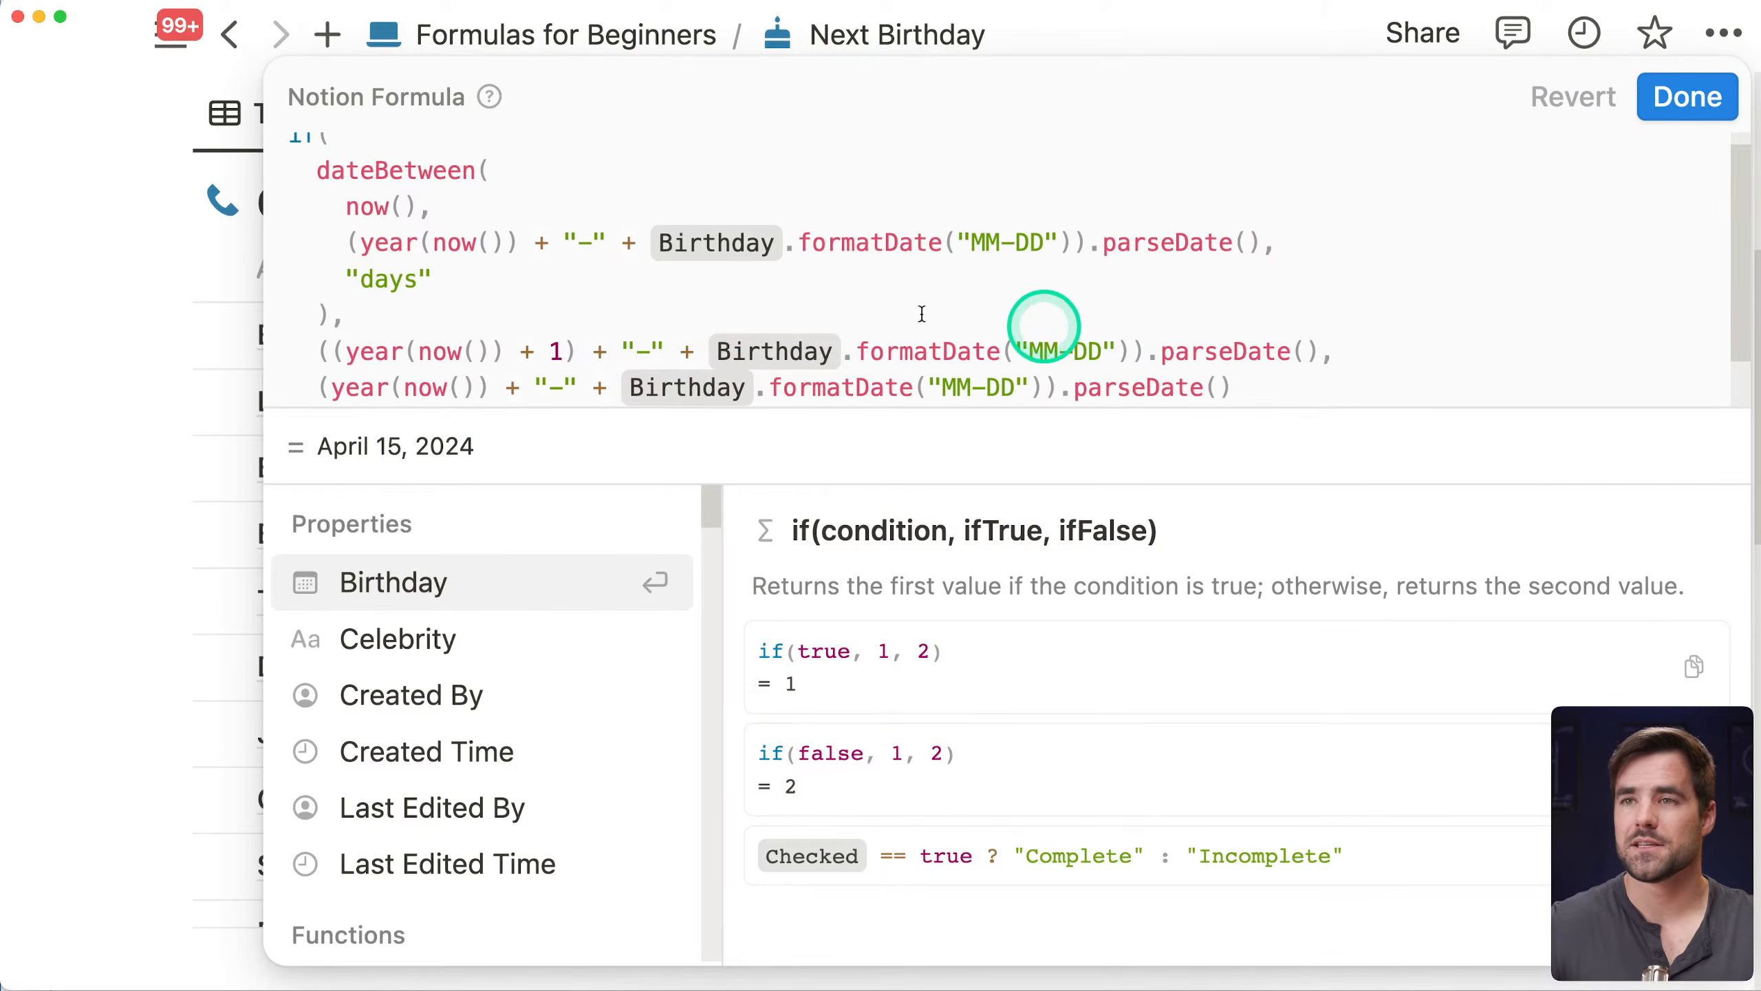
pyautogui.scroll(1, 872, 341)
pyautogui.scroll(-2, 782, 382)
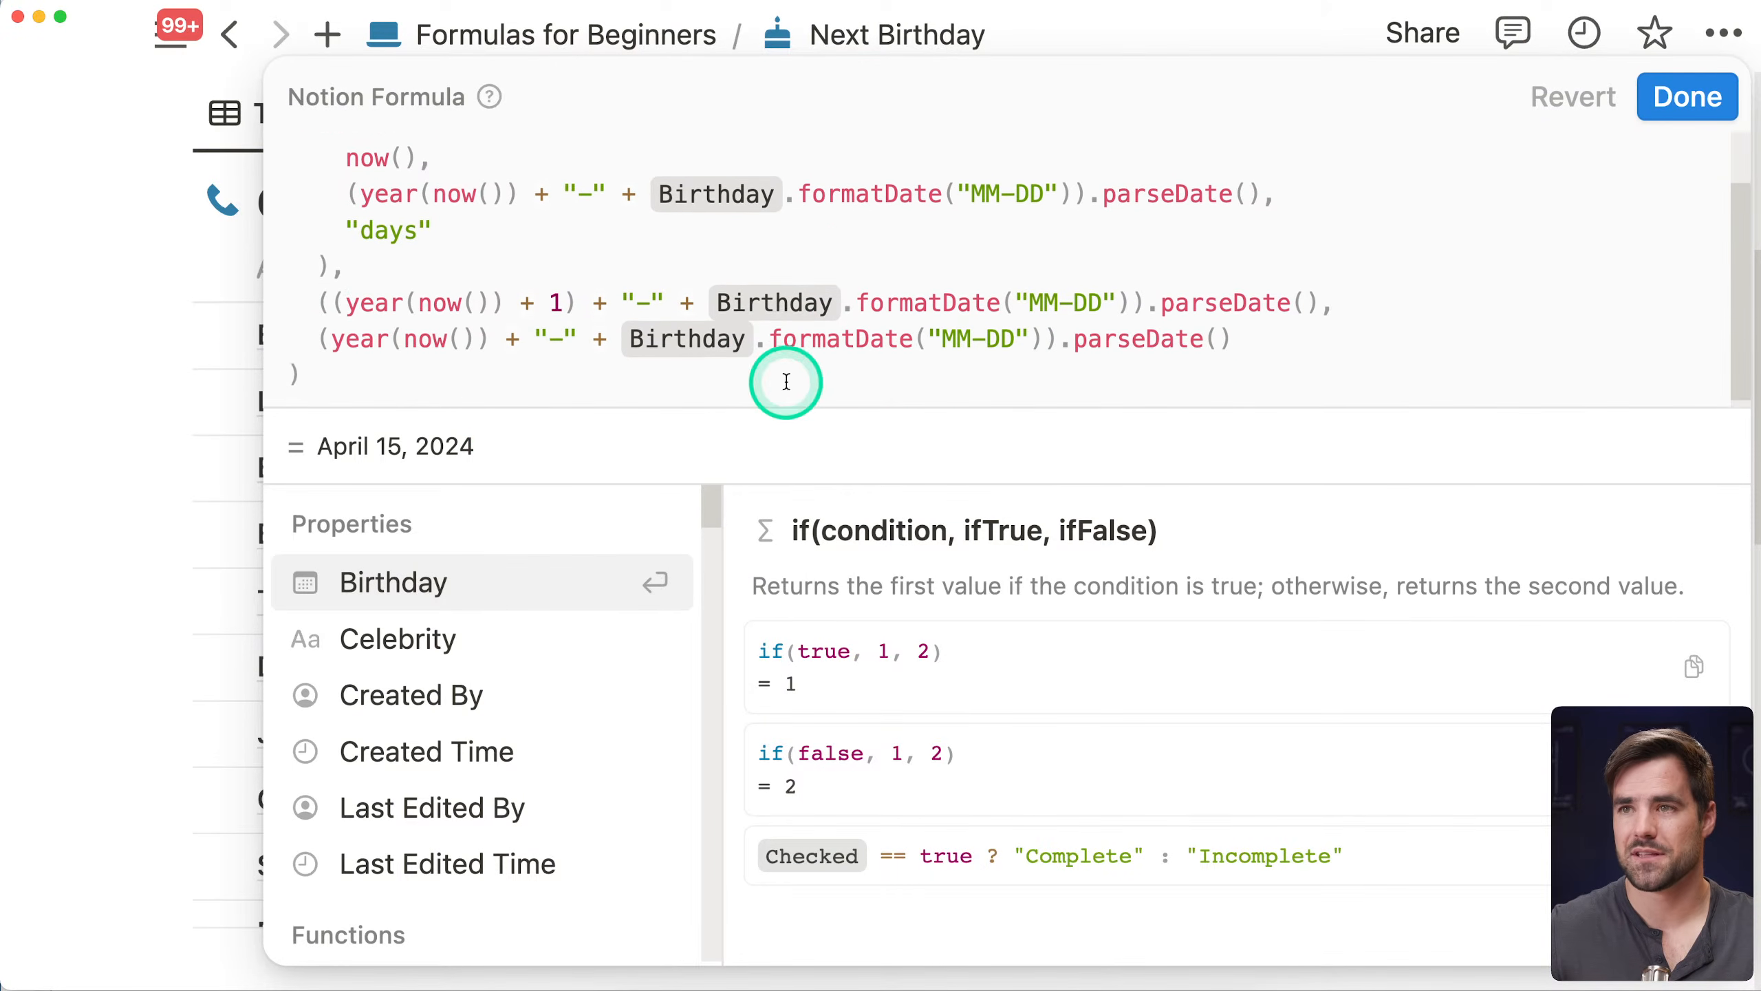
pyautogui.moveTo(361, 187); pyautogui.dragTo(1292, 181)
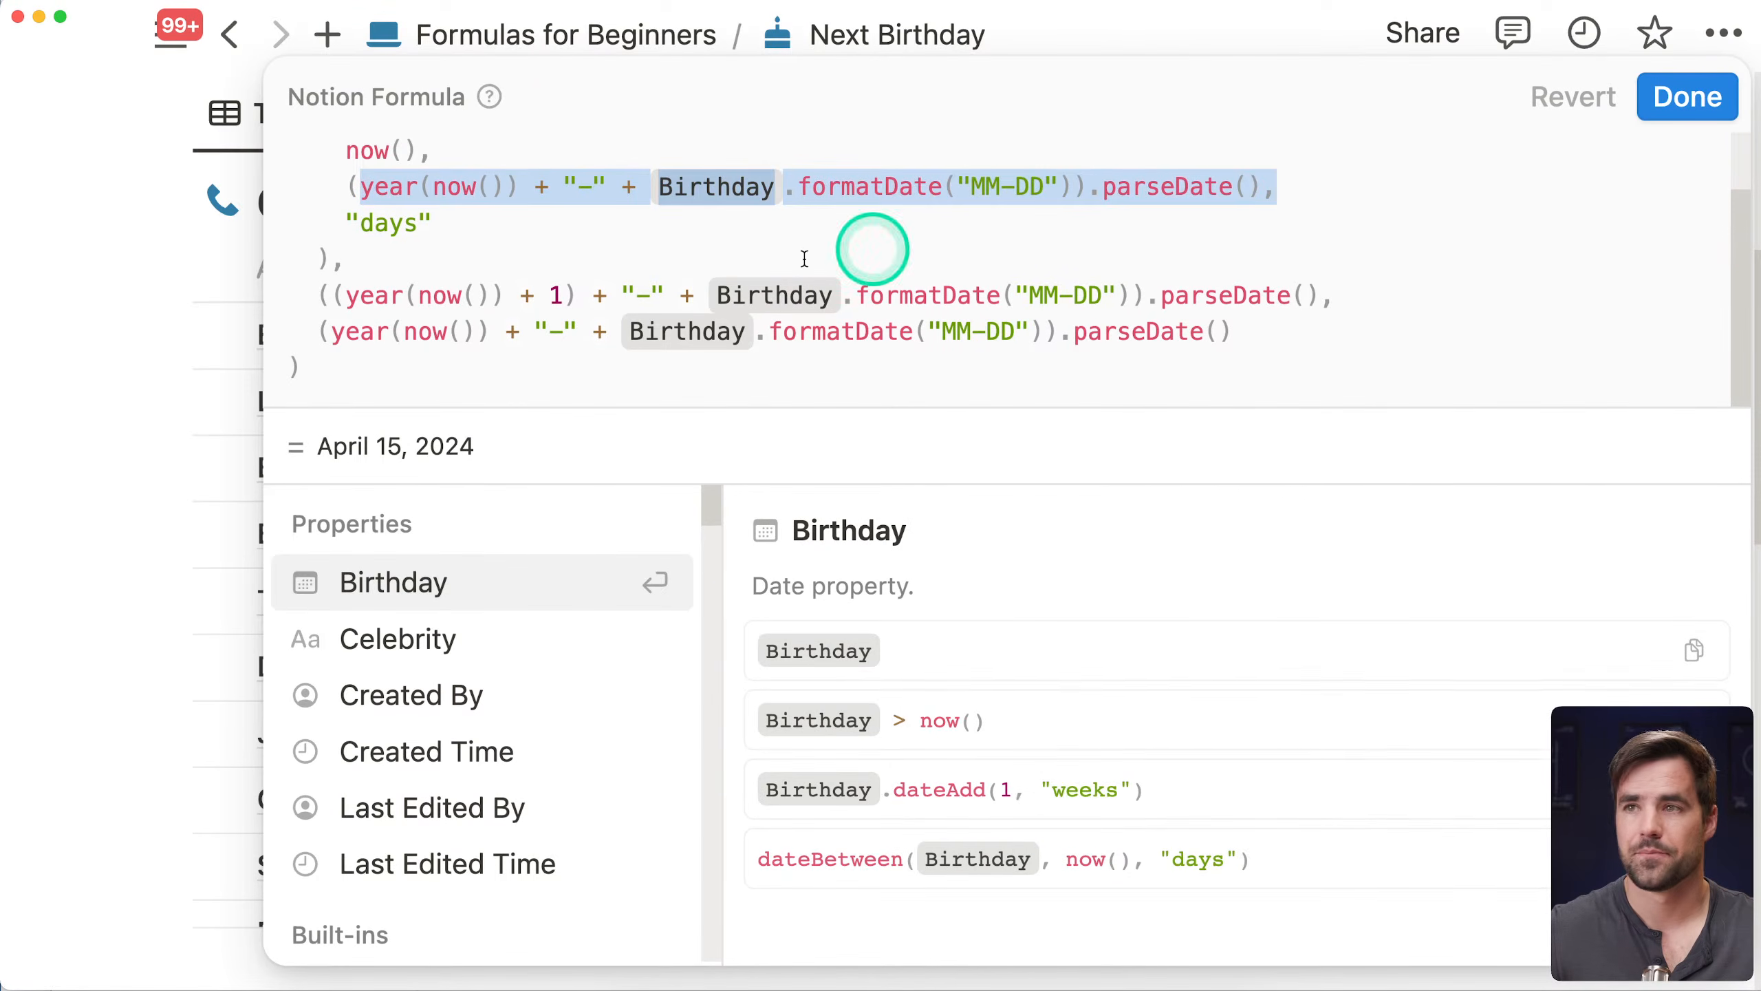
pyautogui.click(389, 302)
pyautogui.moveTo(313, 305); pyautogui.dragTo(1391, 283)
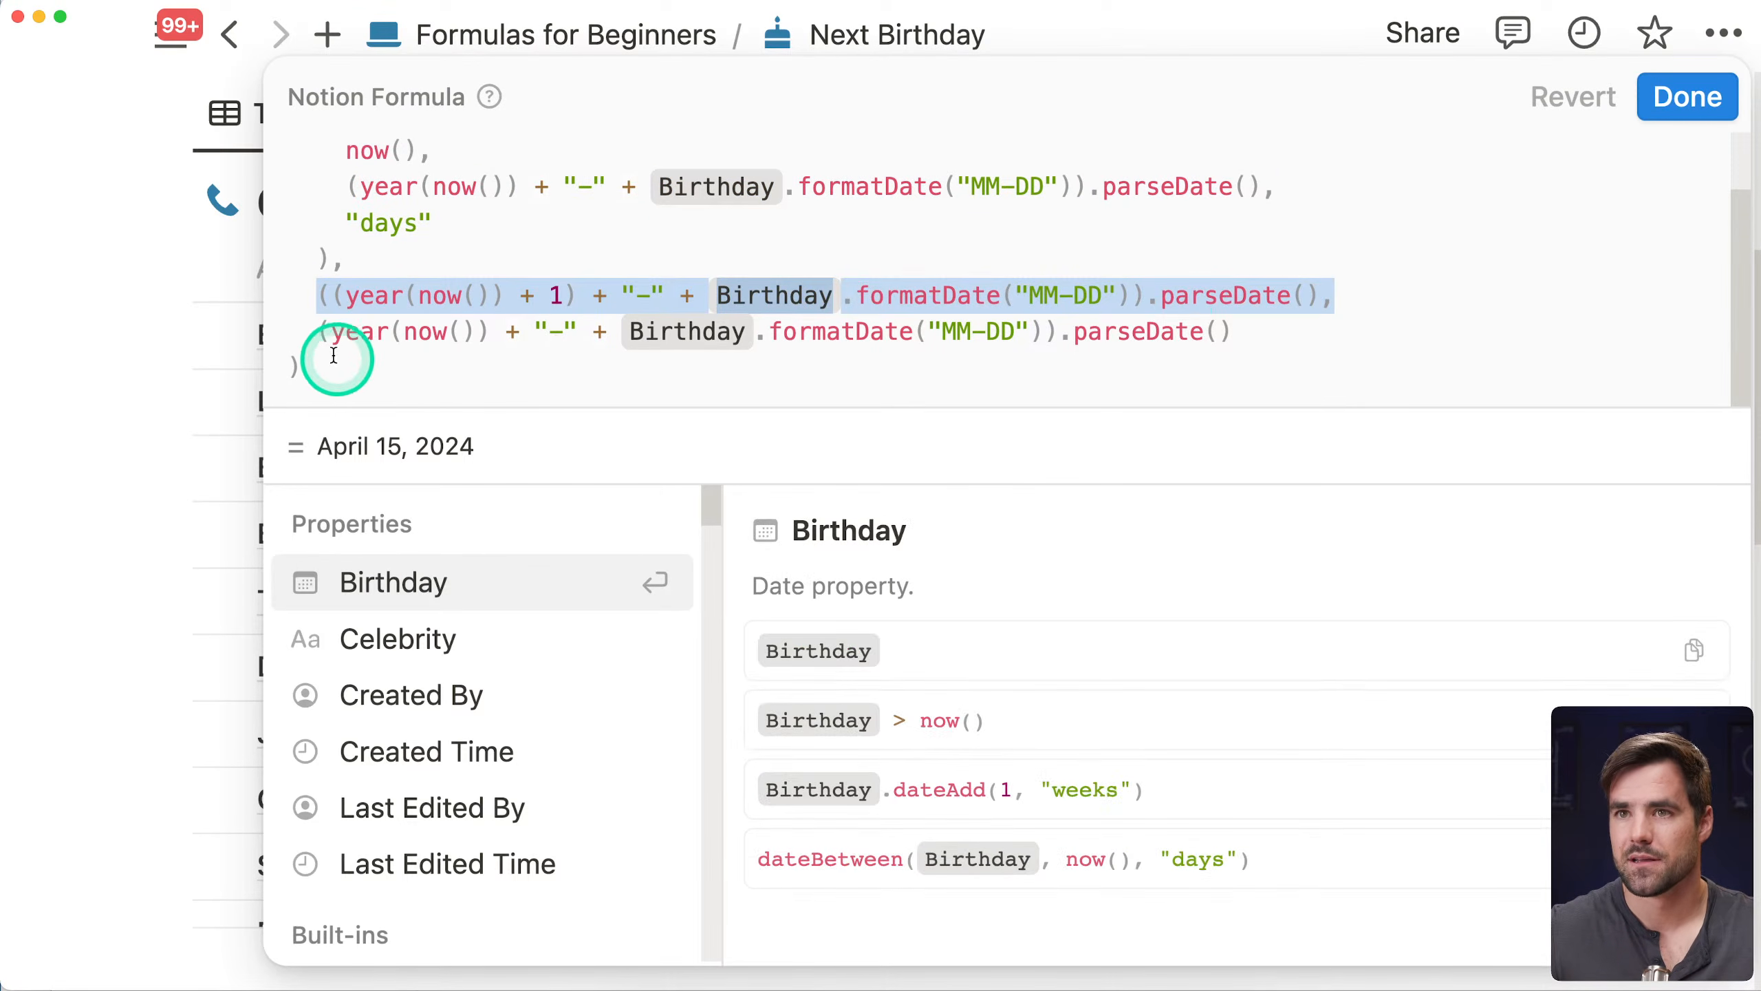
pyautogui.click(326, 333)
pyautogui.moveTo(326, 333); pyautogui.dragTo(1298, 318)
# Save the formula and check the Next Birthday dates down the Contacts table against the Birthday dates
pyautogui.click(1686, 97)
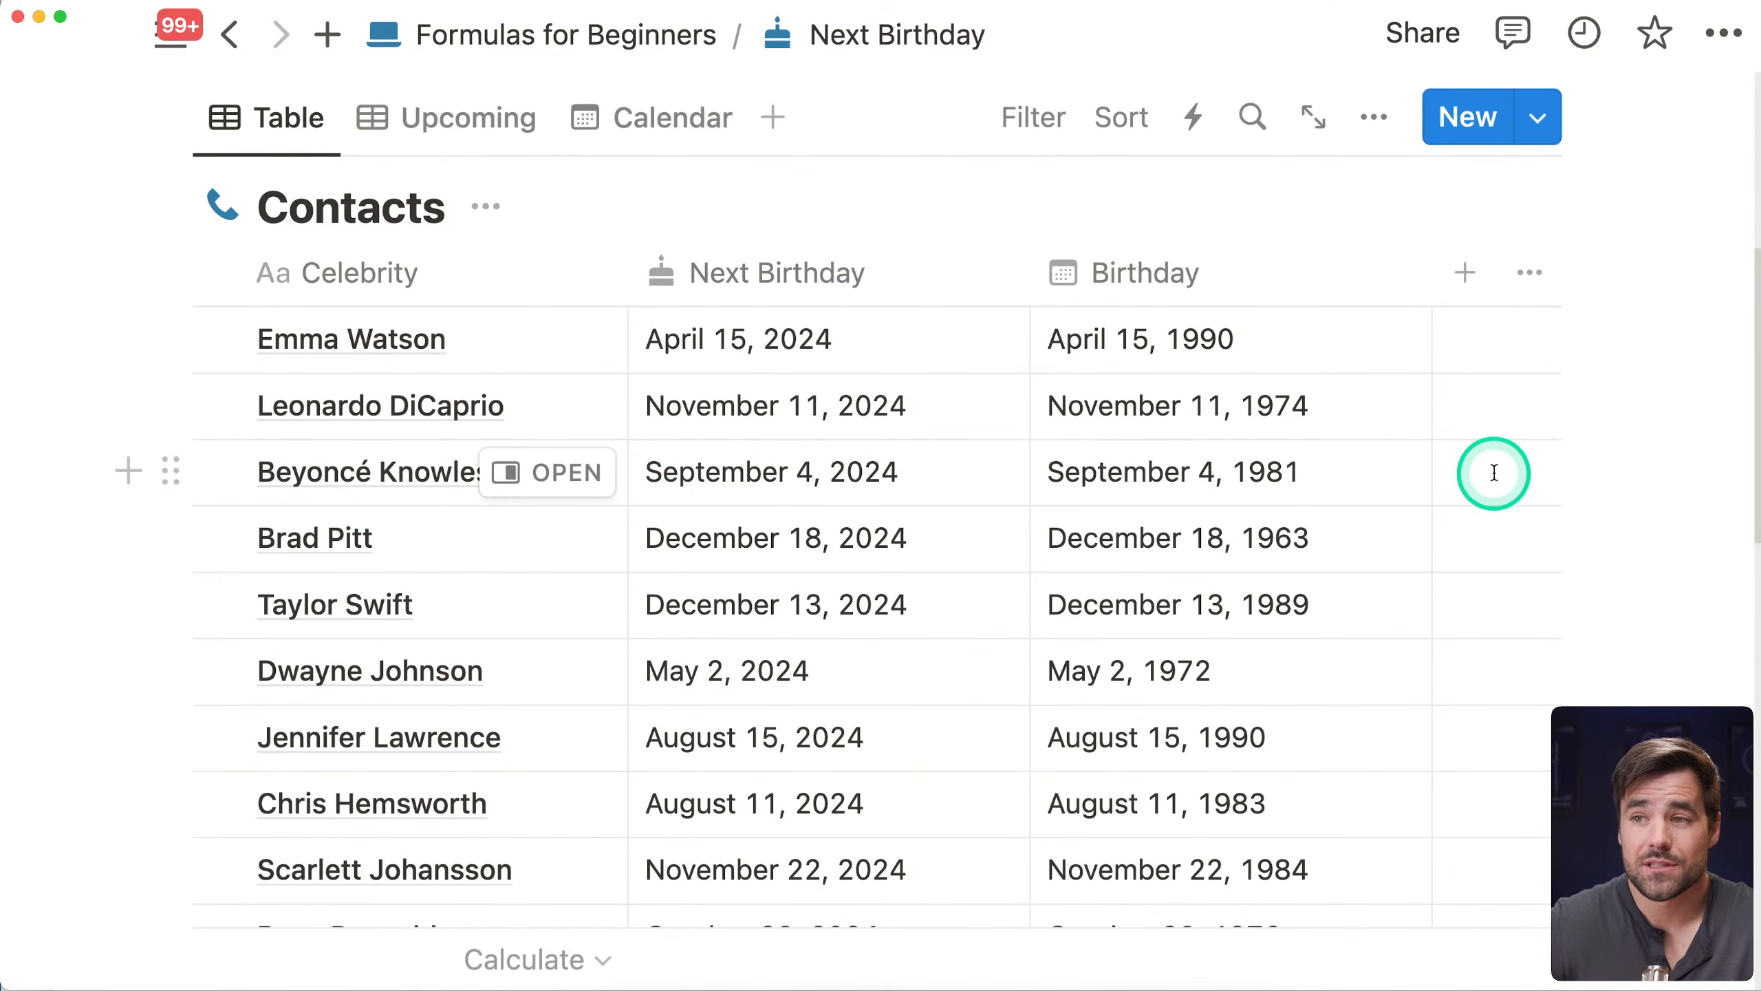
pyautogui.scroll(-1, 1101, 374)
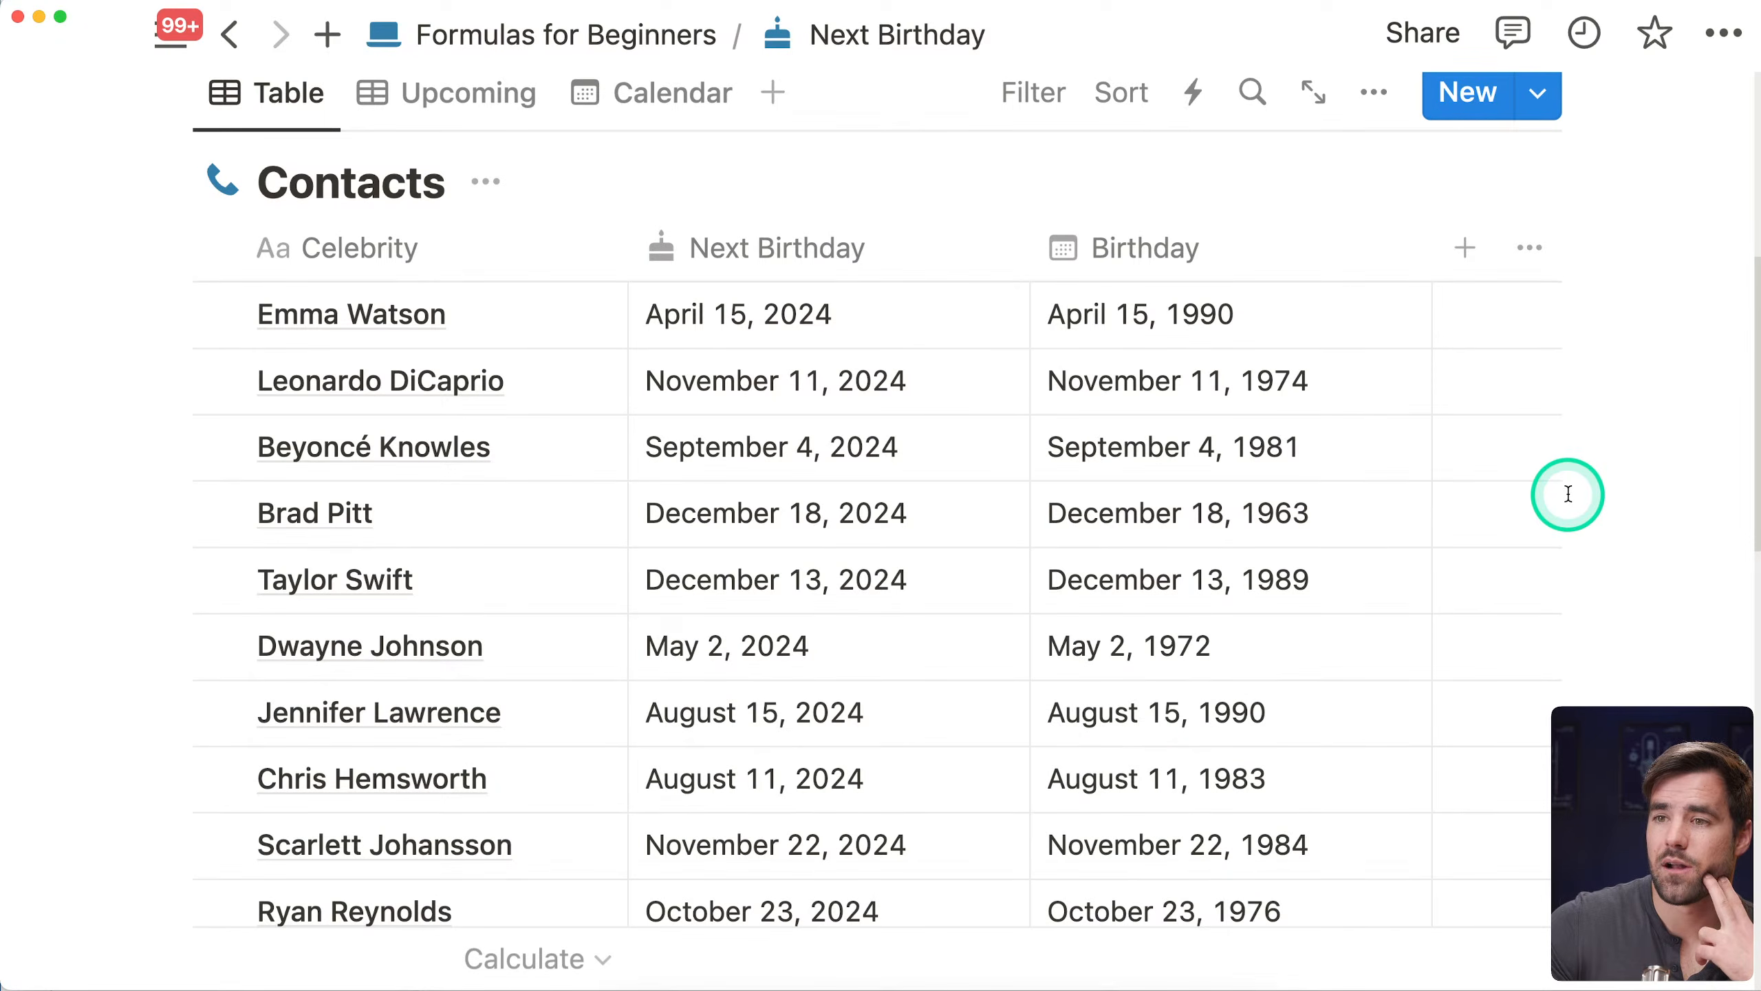
pyautogui.scroll(-1, 1569, 495)
pyautogui.scroll(-5, 1568, 495)
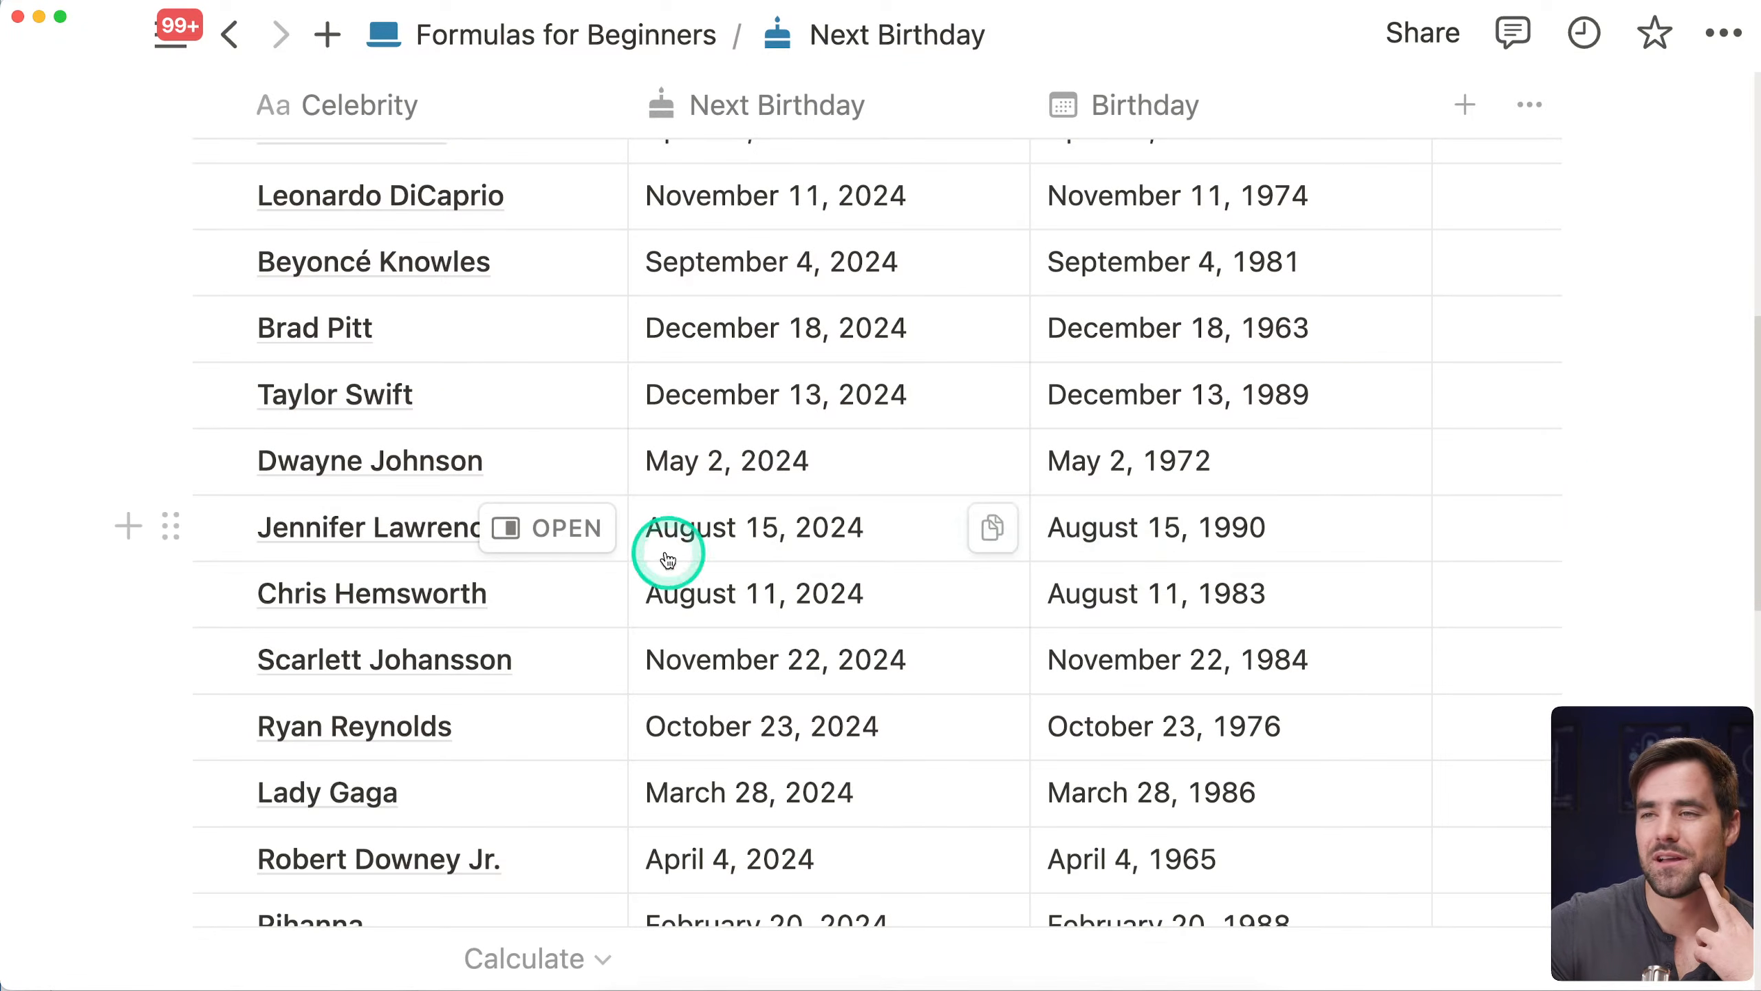
pyautogui.scroll(3, 908, 500)
pyautogui.scroll(1, 947, 545)
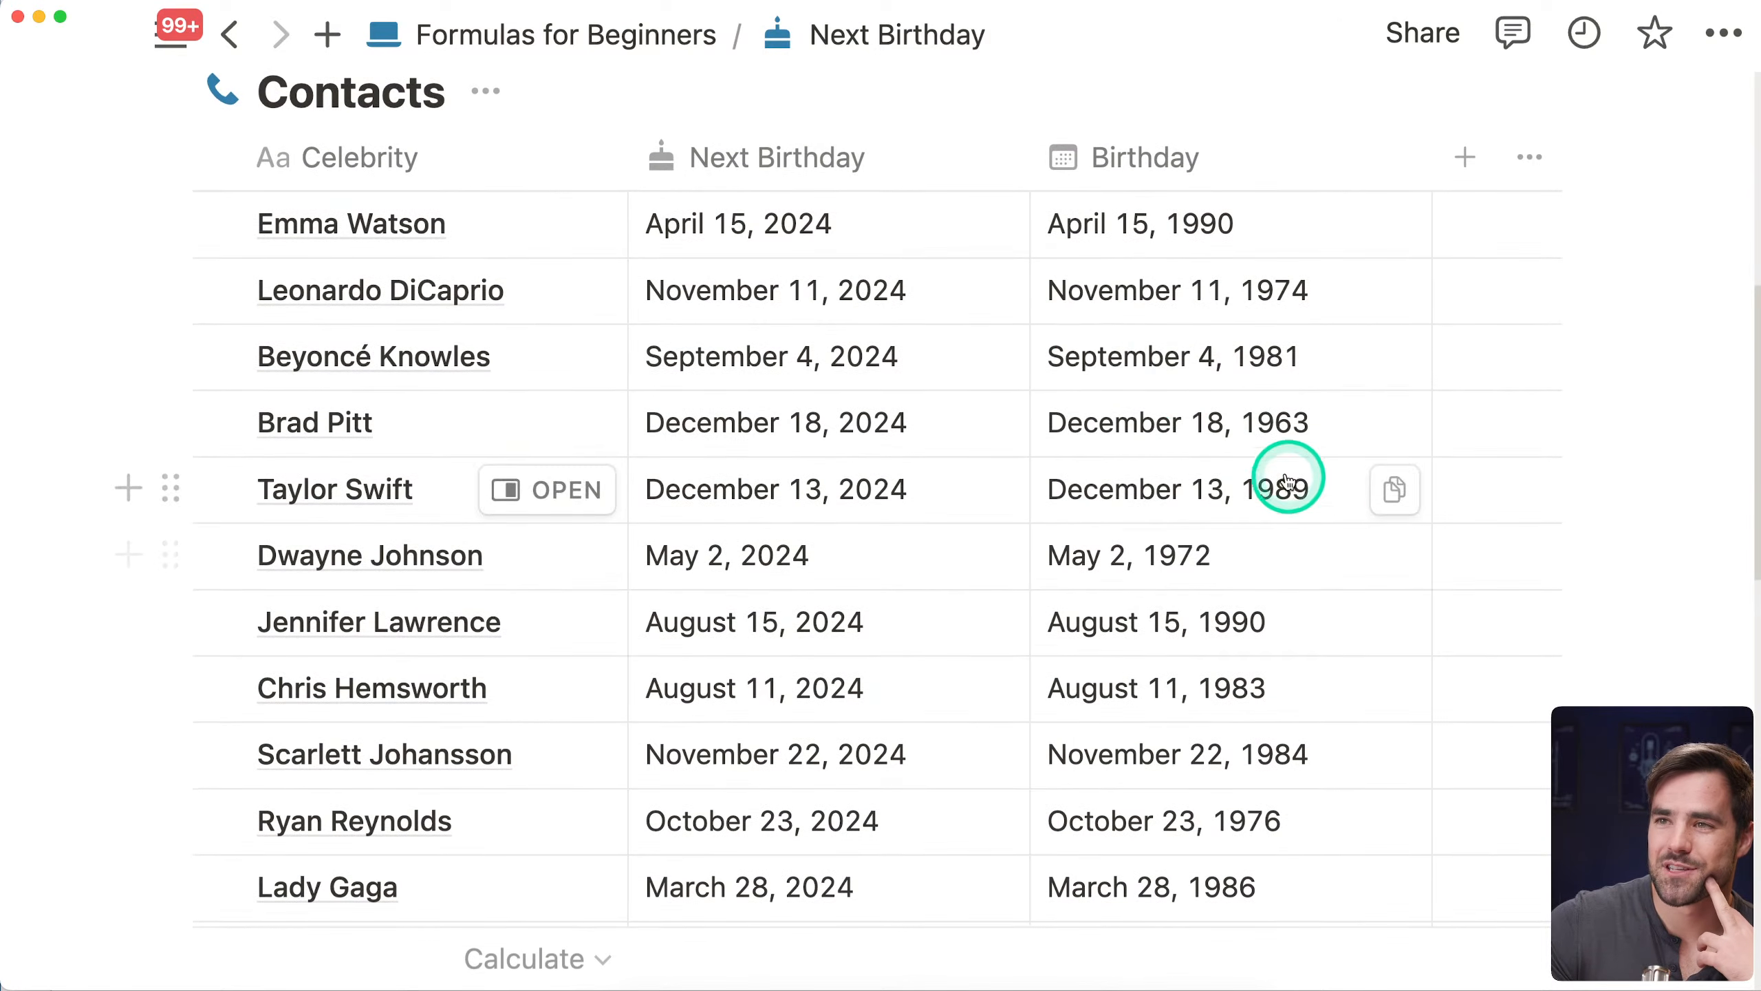
# Reopen the Next Birthday formula, add "> 0" after the closing parenthesis of dateBetween() as the if() condition, and save it
pyautogui.click(806, 293)
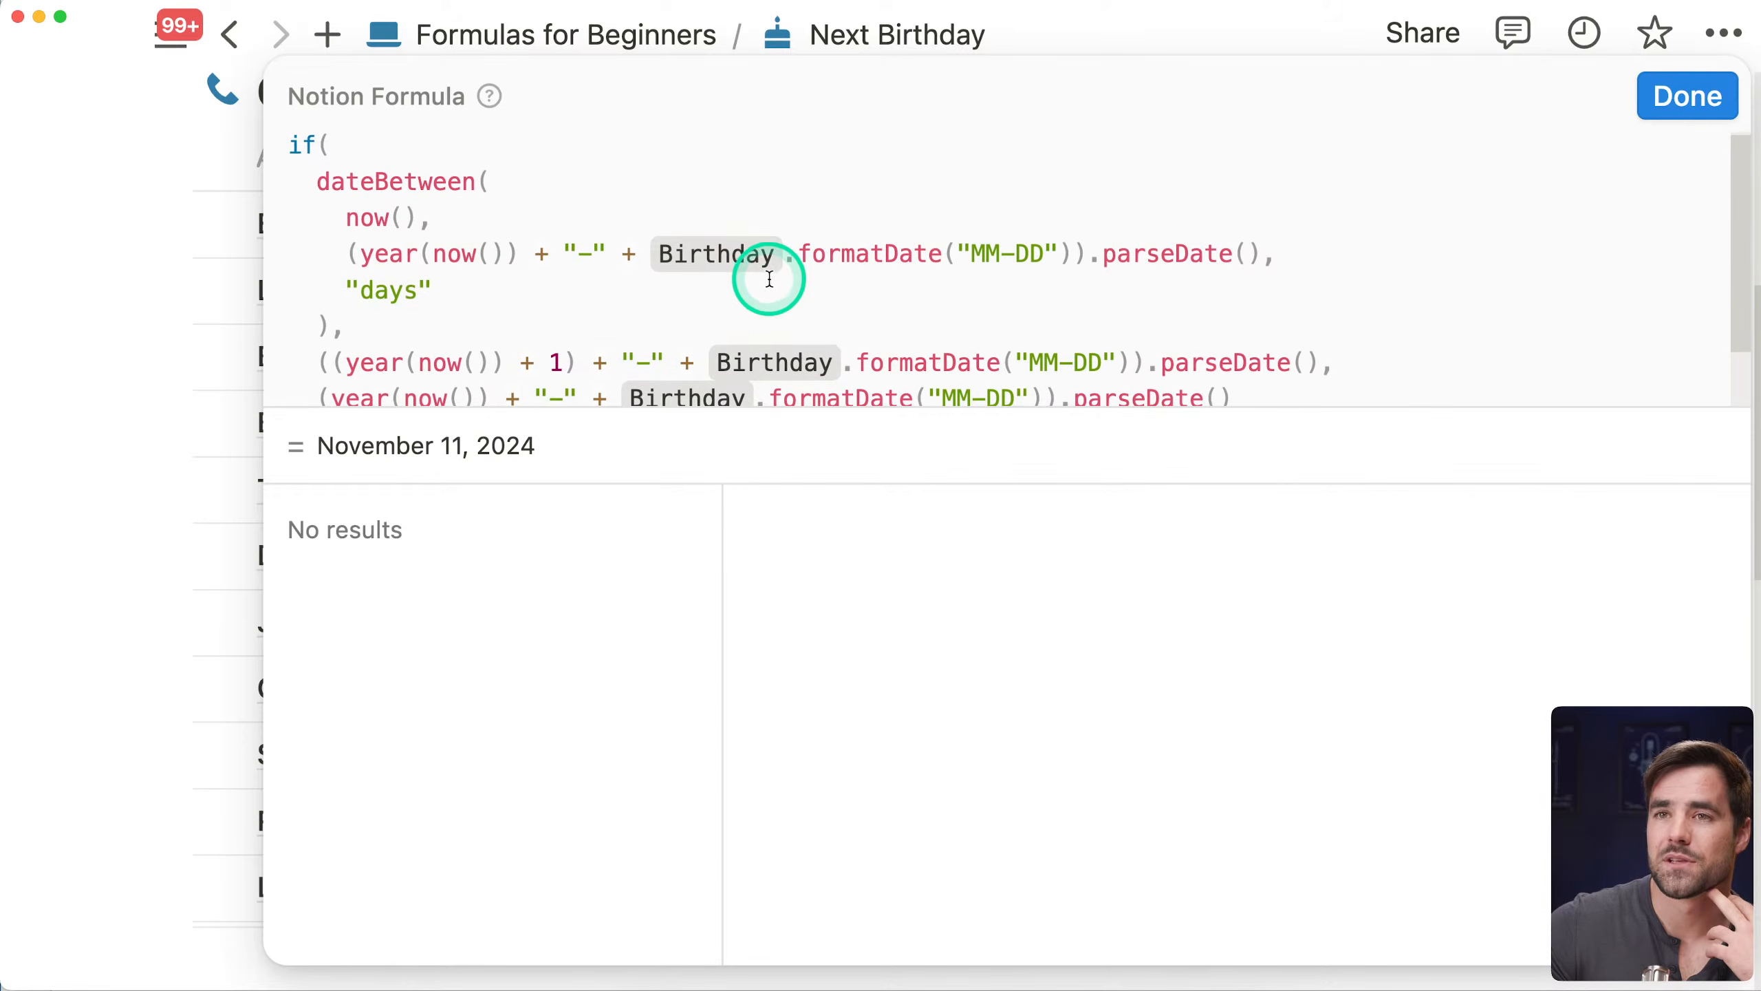
pyautogui.scroll(-1, 782, 286)
pyautogui.scroll(1, 787, 289)
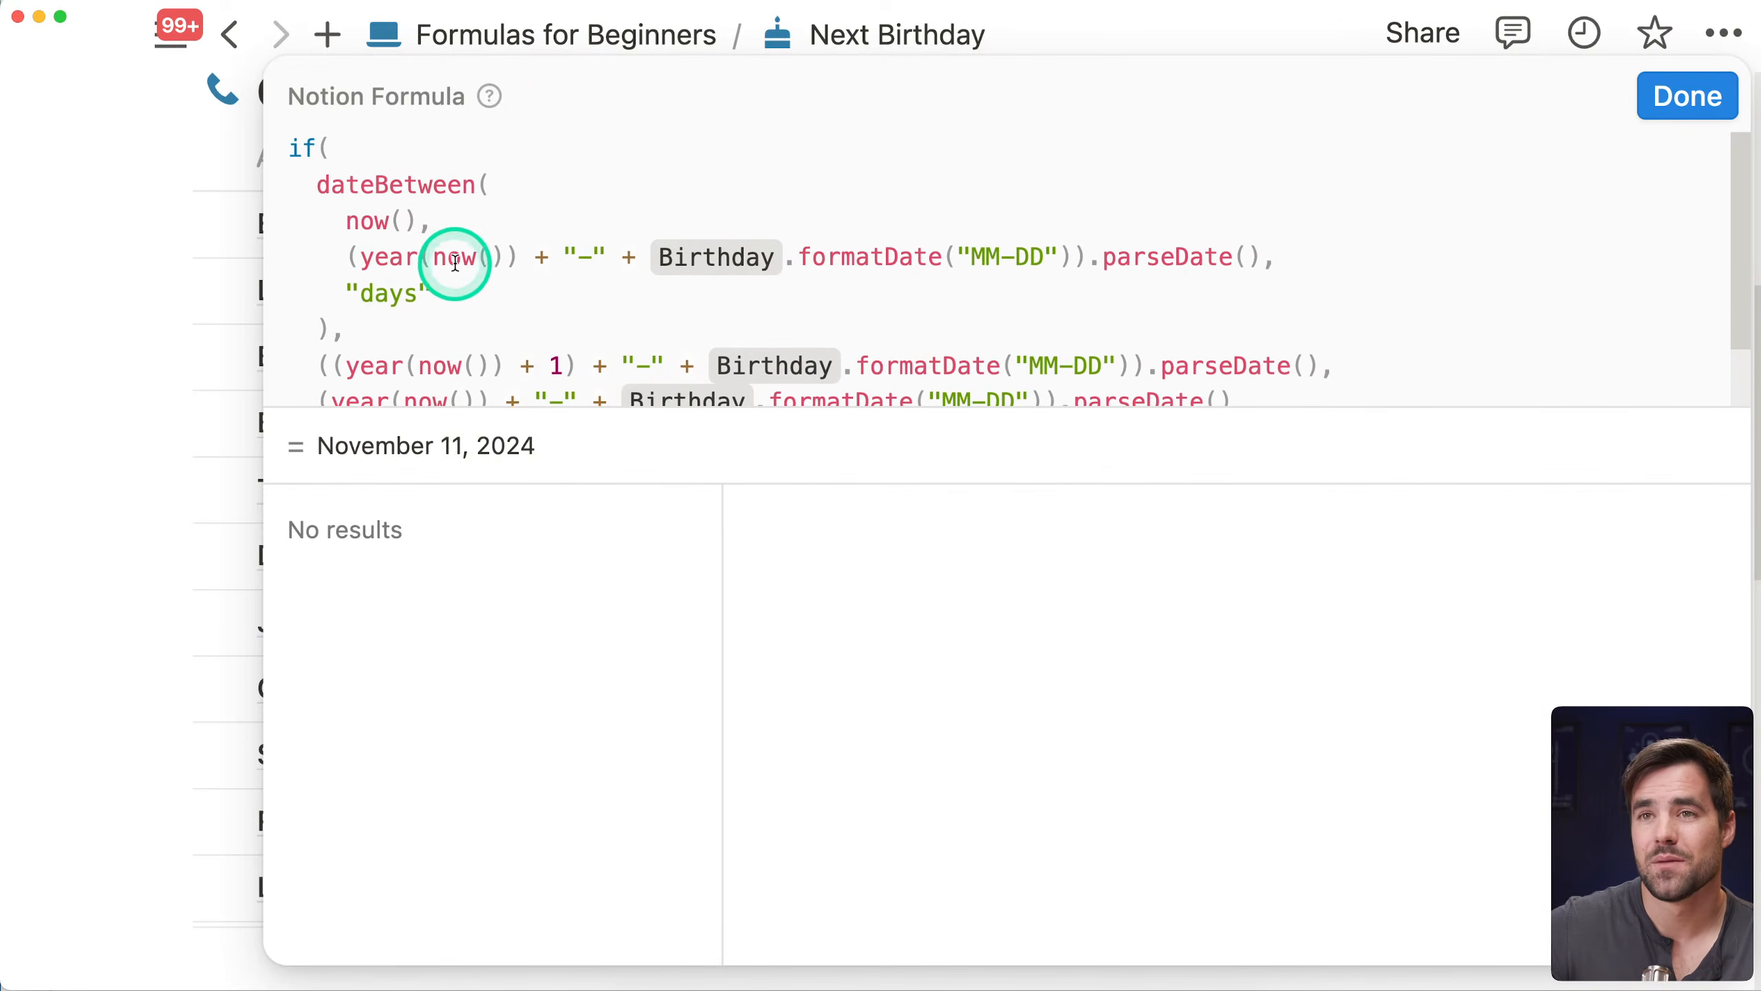
pyautogui.moveTo(331, 327); pyautogui.dragTo(316, 182)
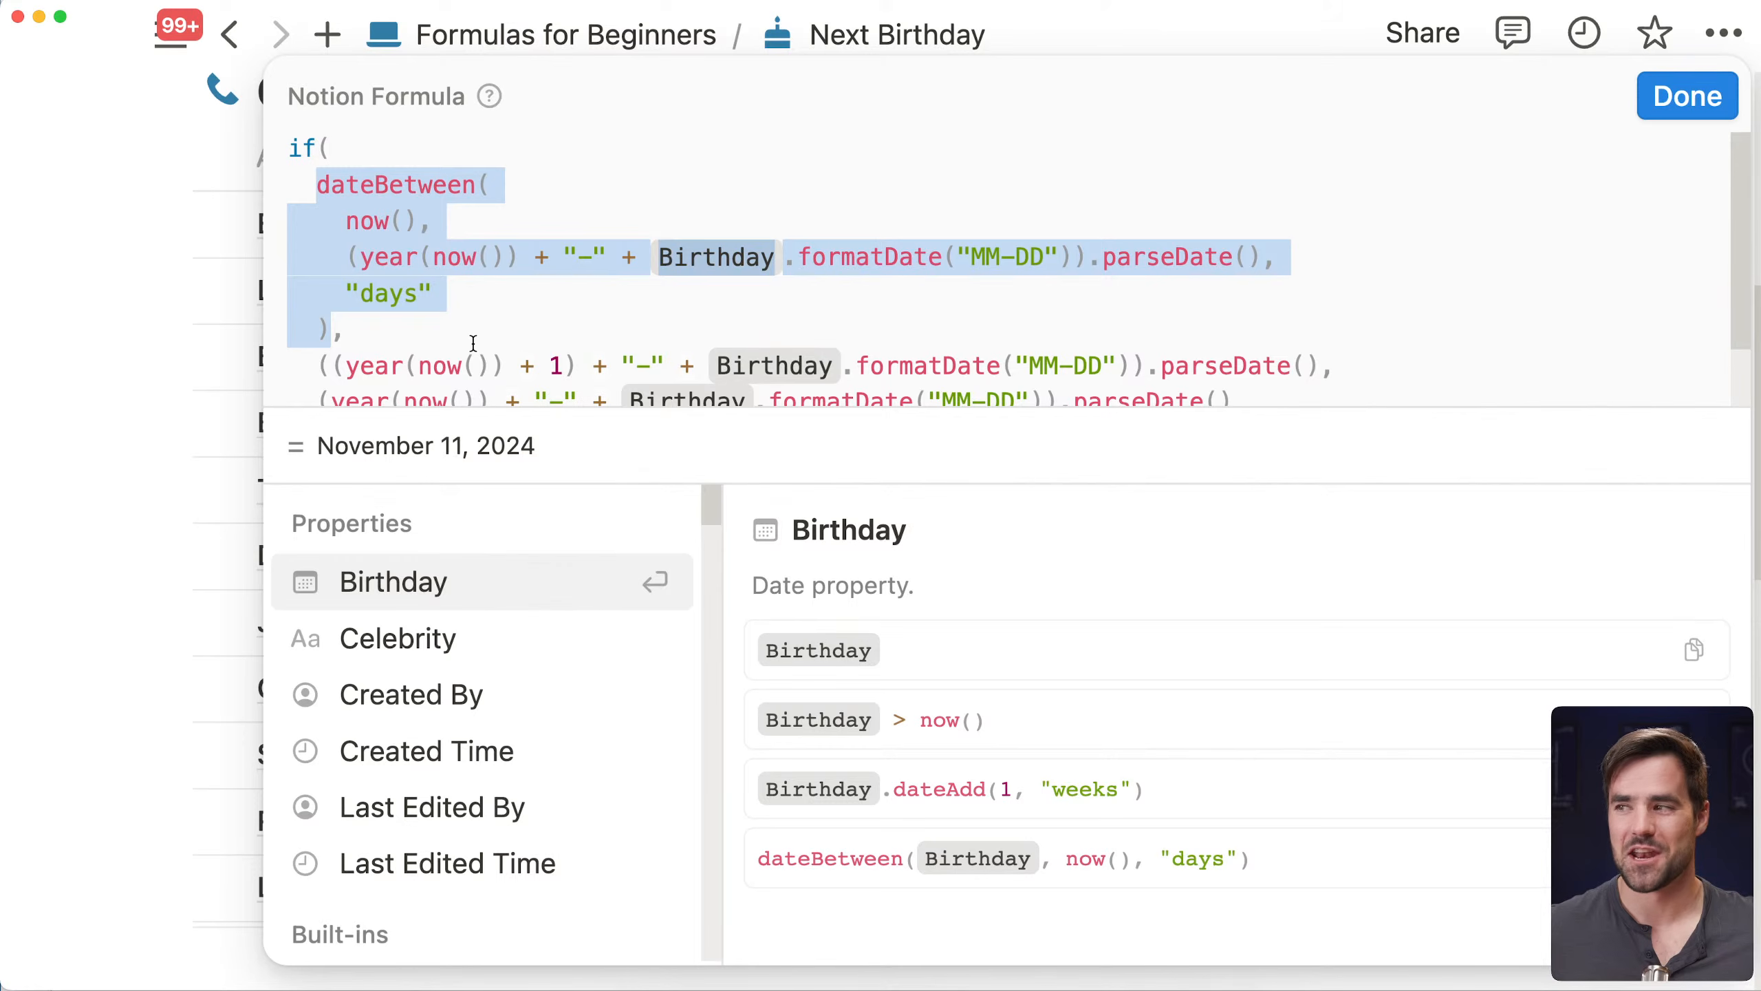
pyautogui.moveTo(422, 348); pyautogui.dragTo(413, 344)
pyautogui.click(334, 324)
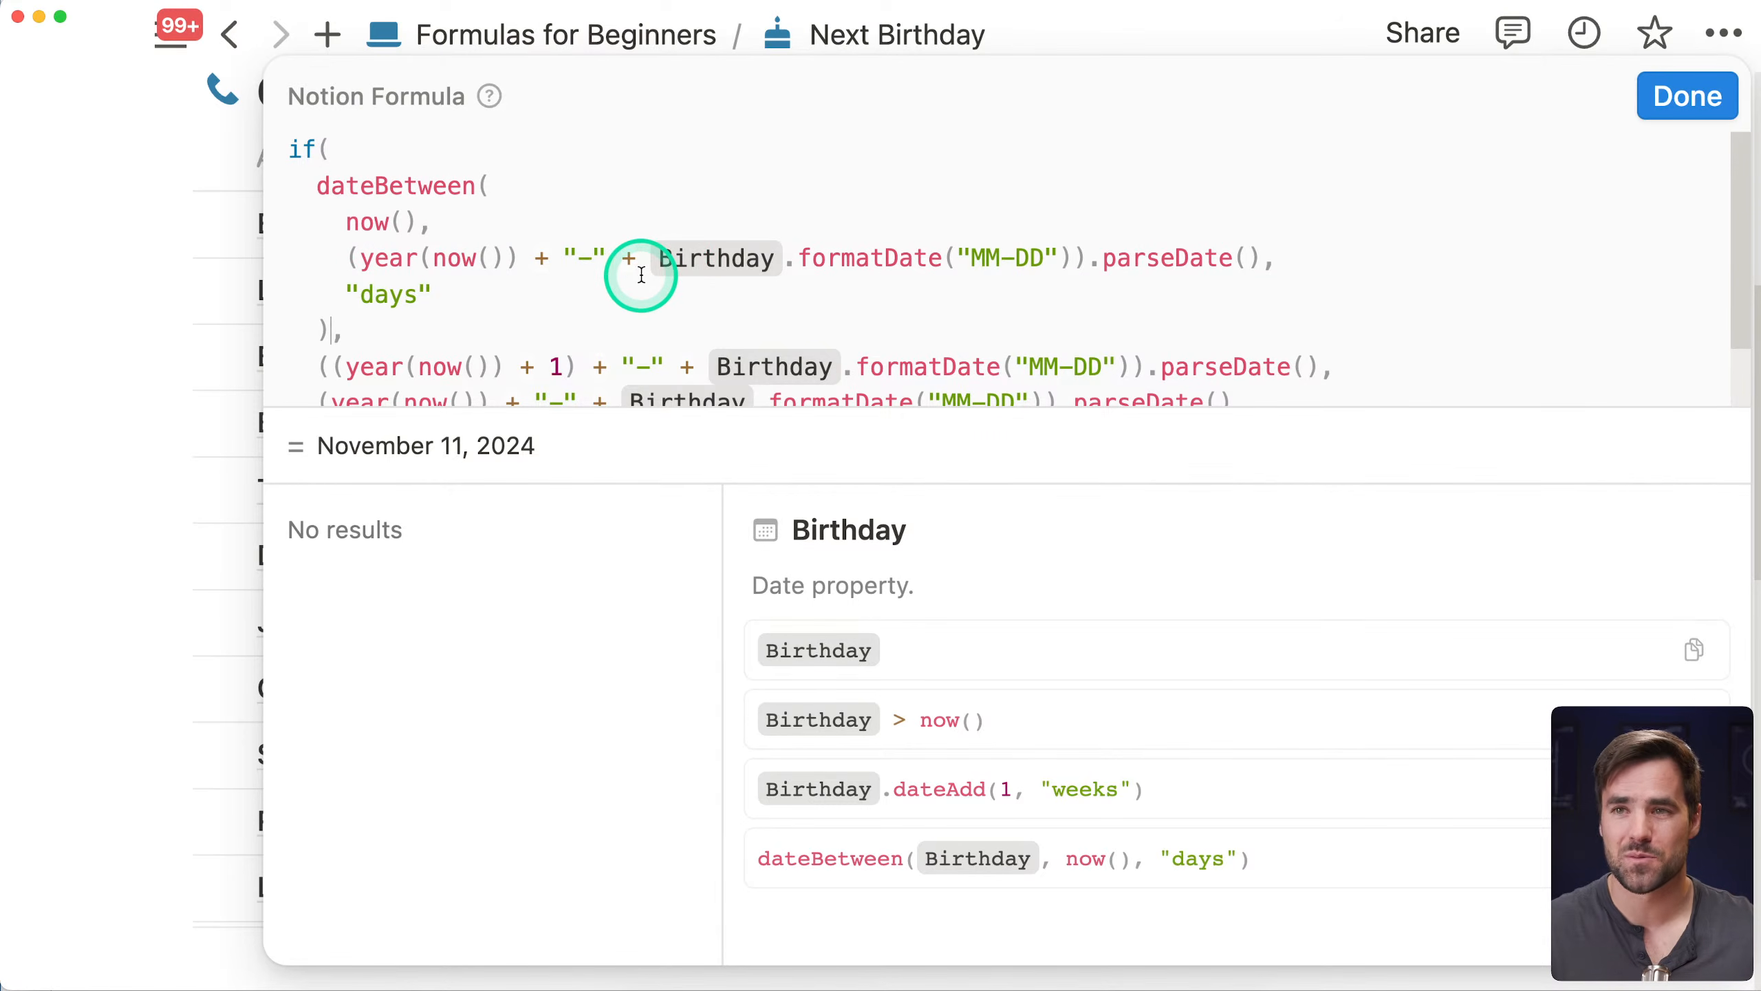
pyautogui.write('> ')
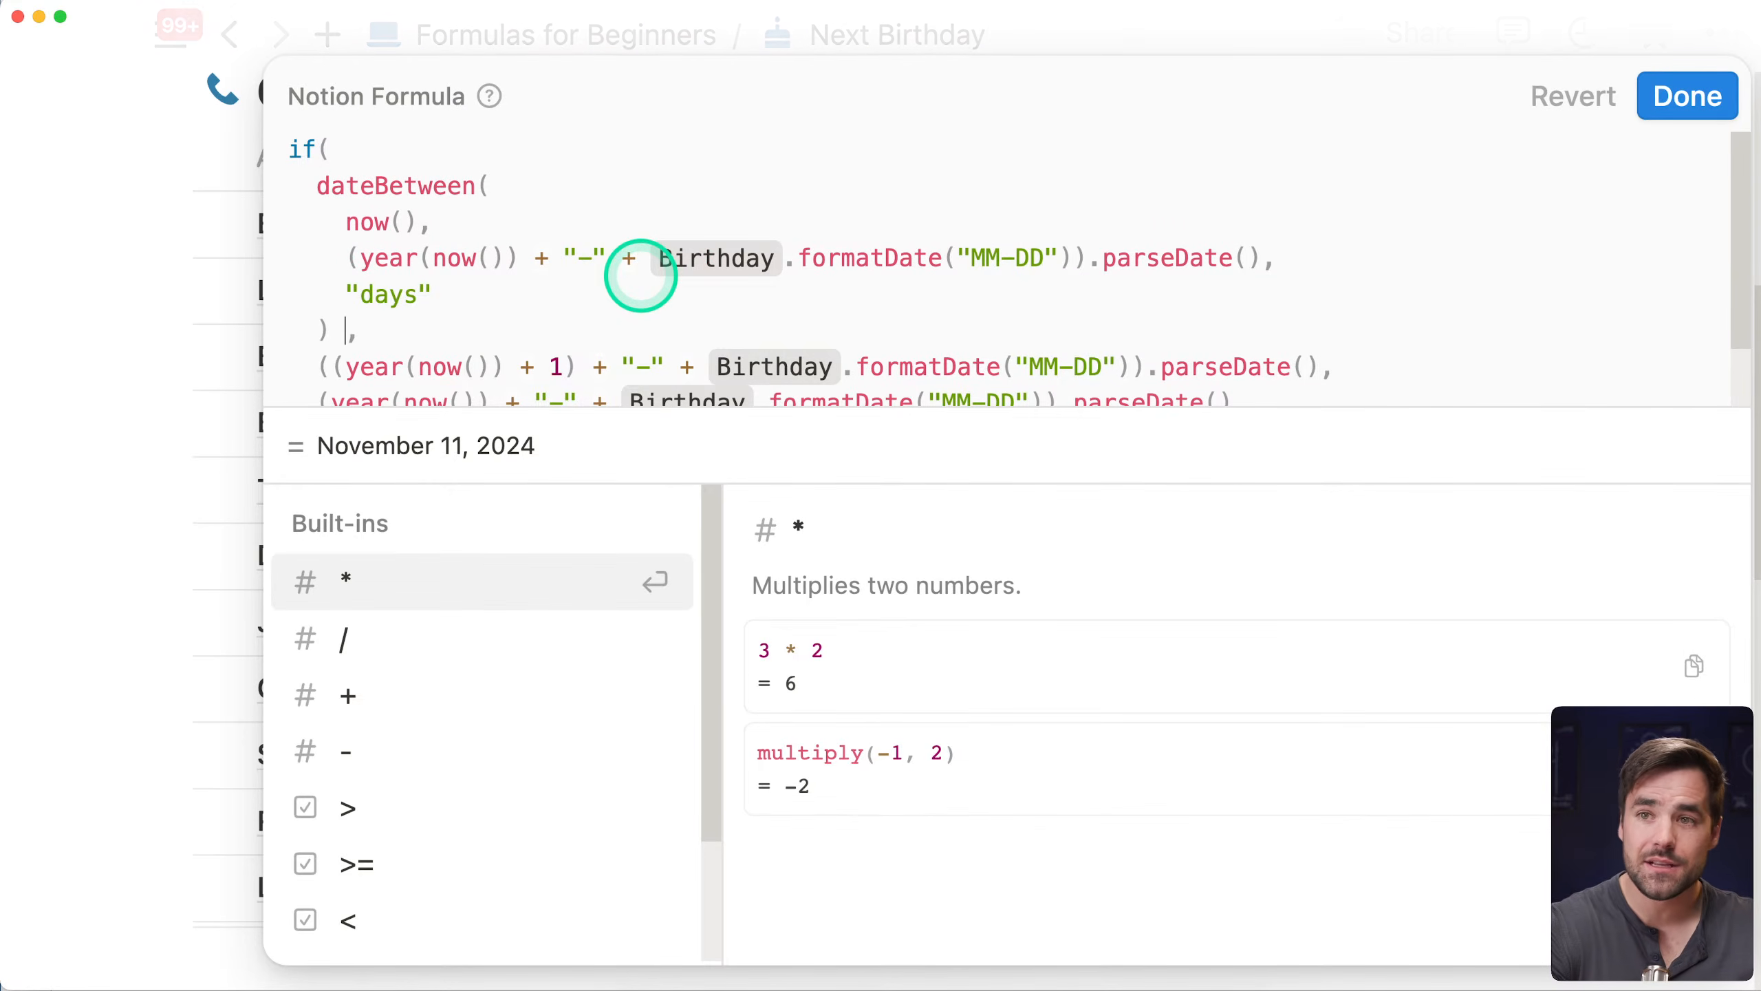
pyautogui.write('0')
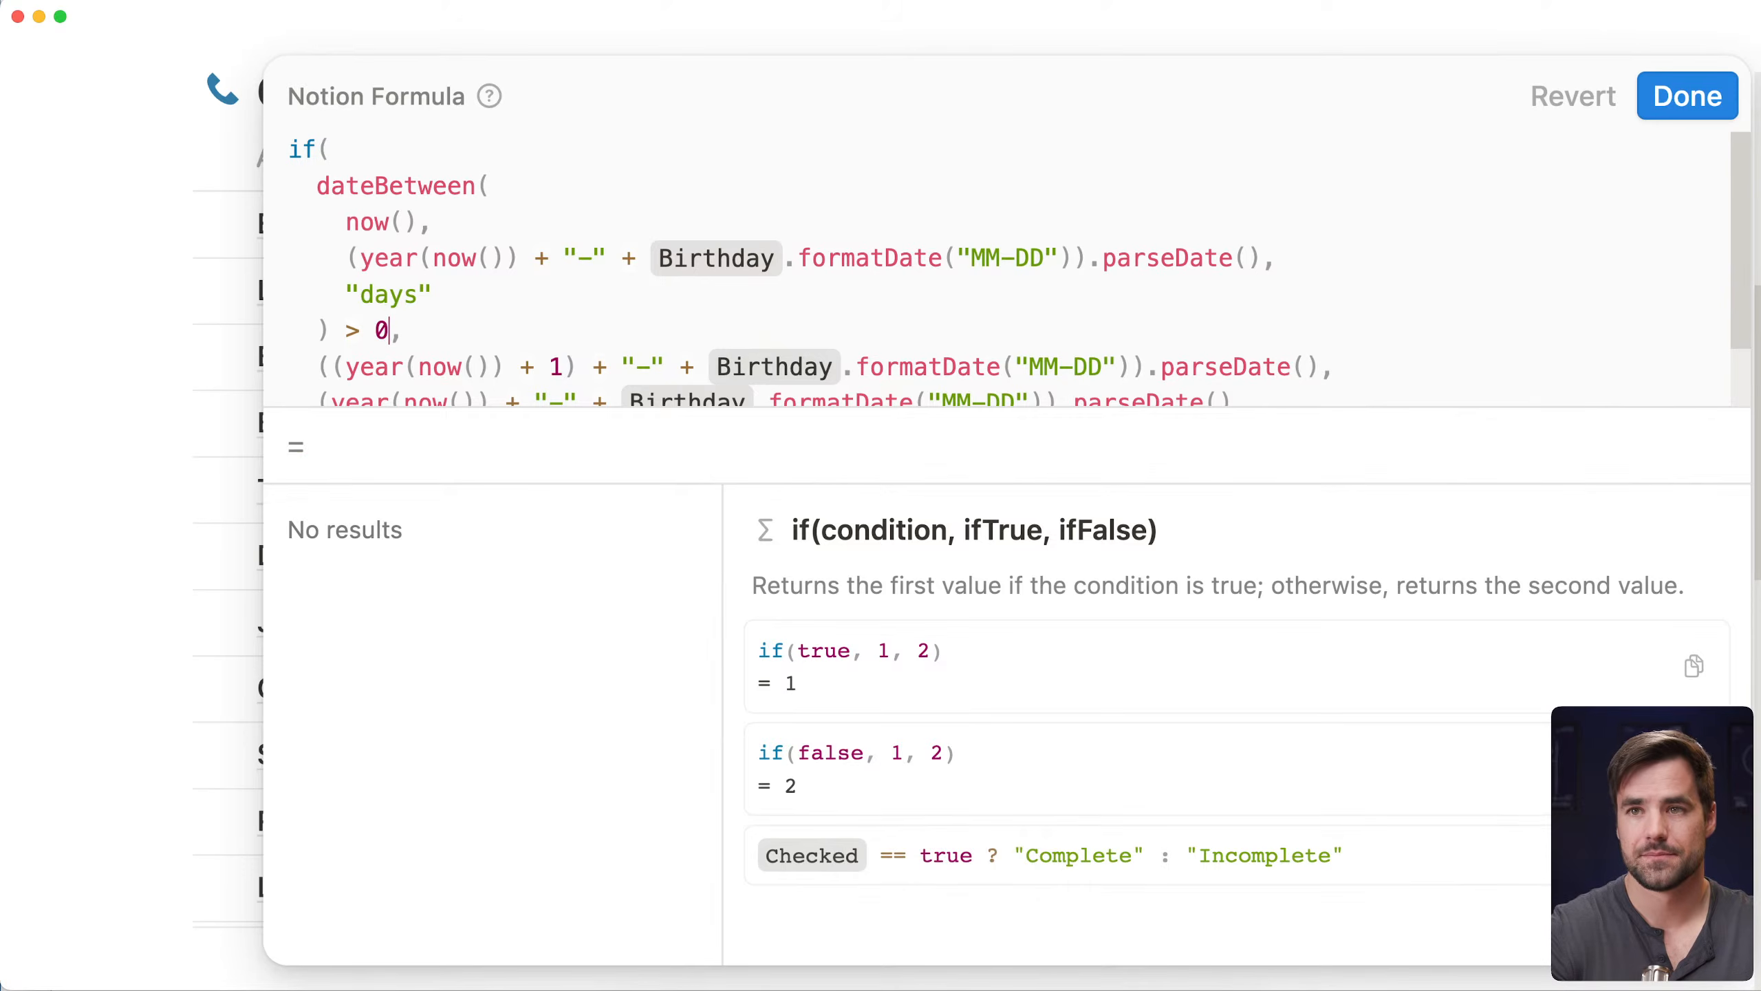
pyautogui.click(1687, 96)
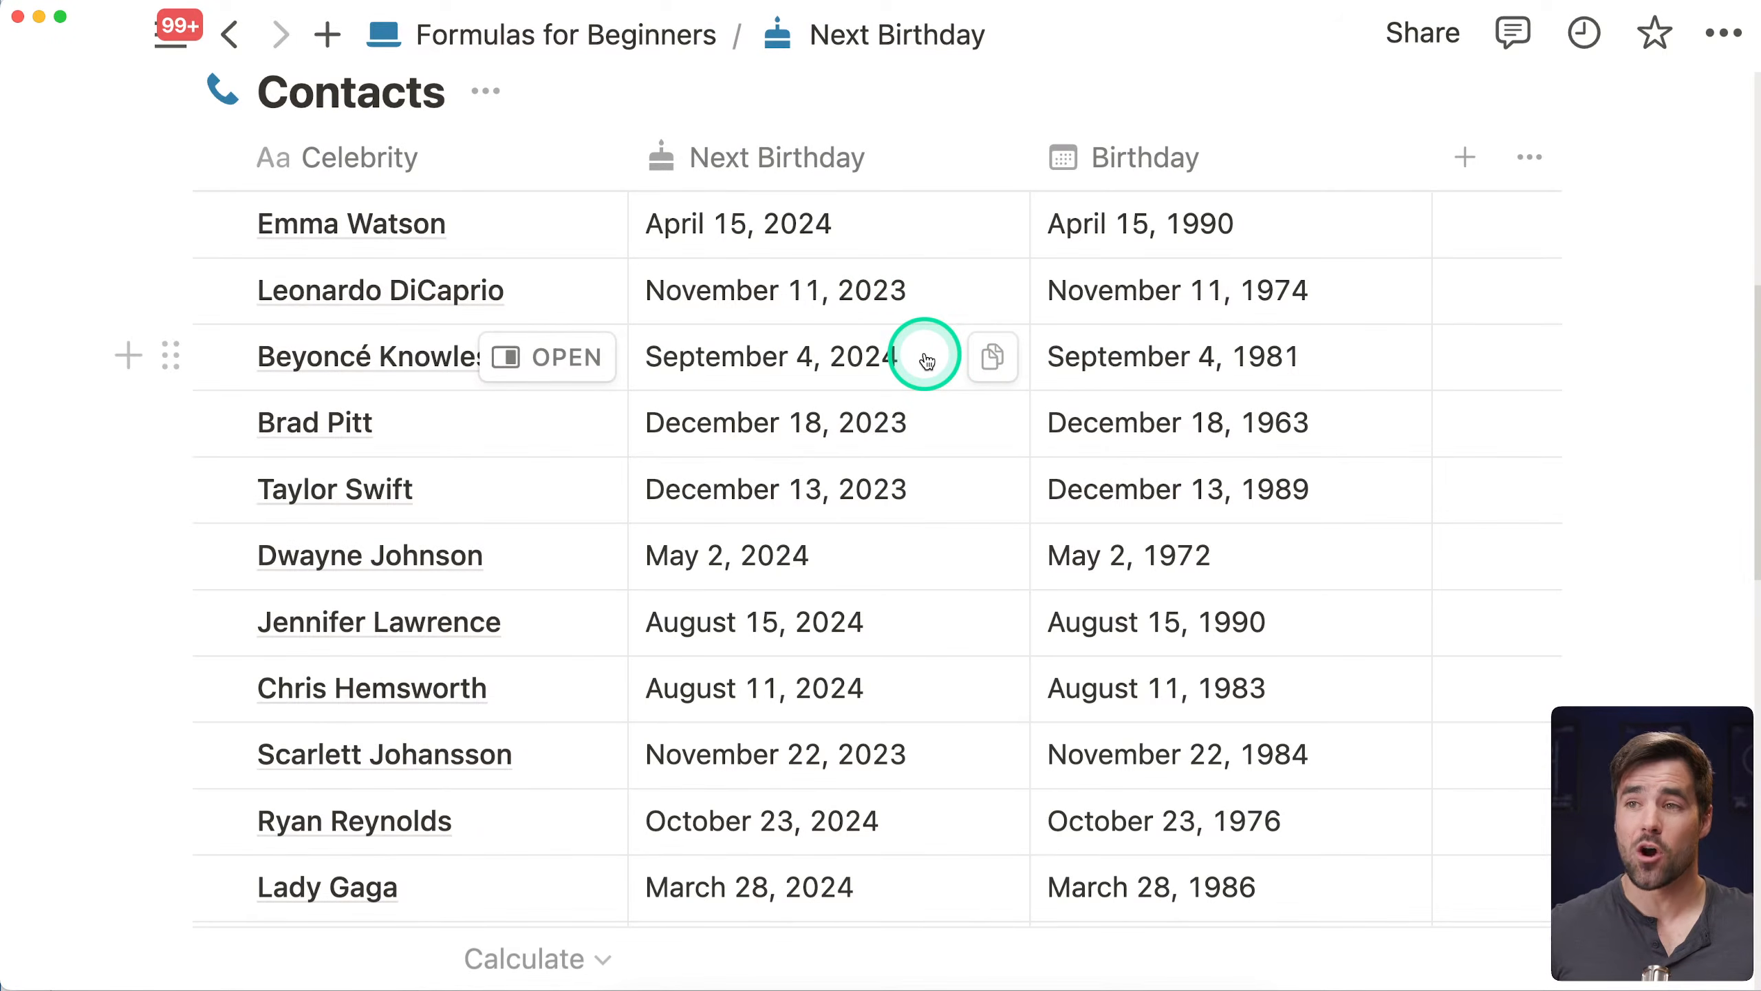
# Review the whole Next Birthday formula from the first row, then close it without editing
pyautogui.click(858, 221)
pyautogui.scroll(-2, 963, 244)
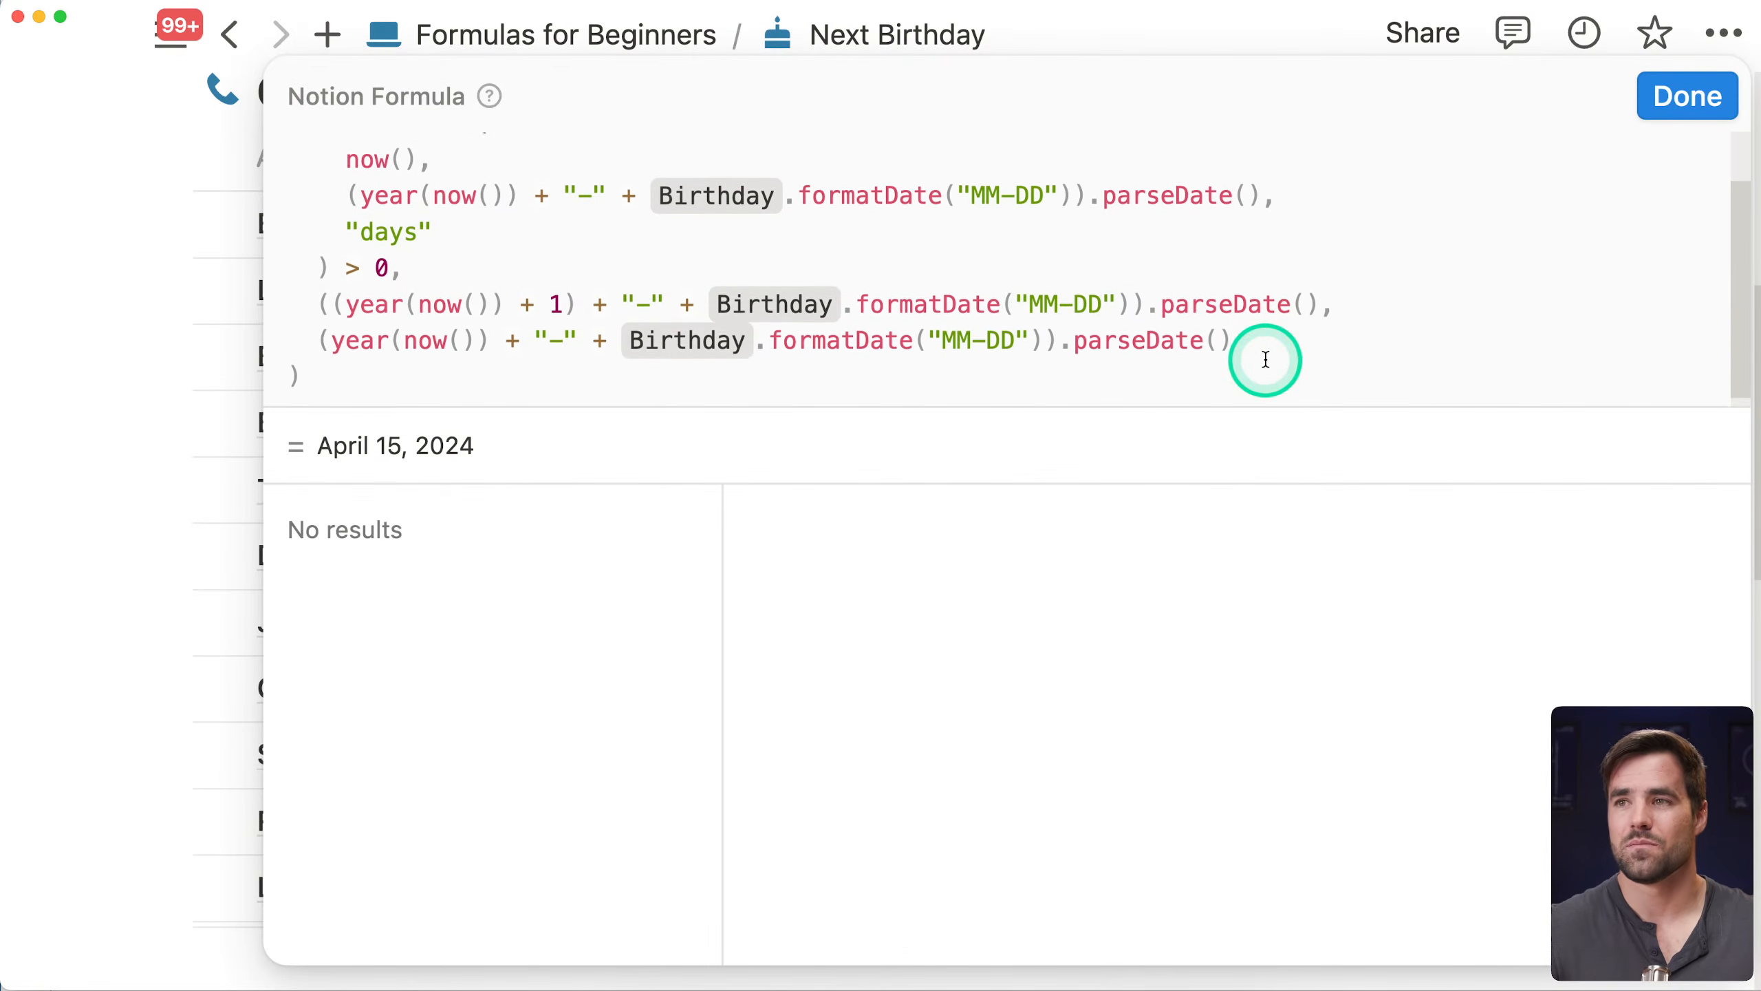
pyautogui.scroll(1, 1270, 342)
pyautogui.scroll(-1, 1274, 382)
pyautogui.scroll(2, 1280, 360)
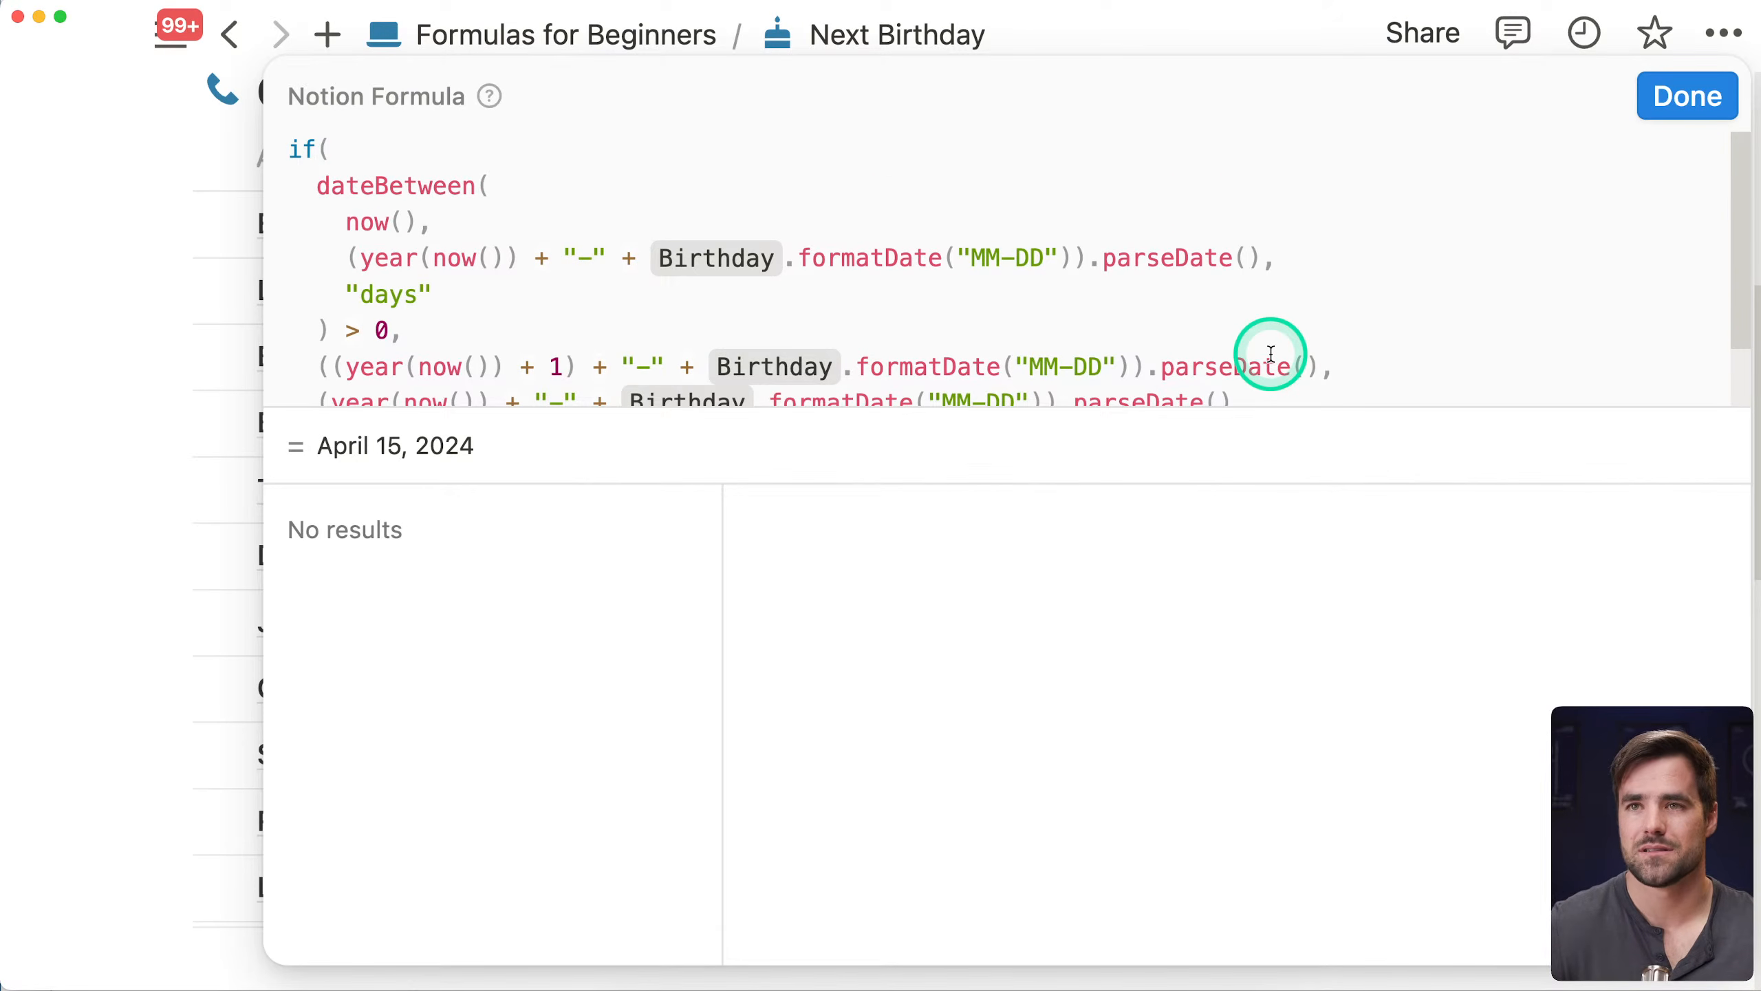
pyautogui.click(1686, 87)
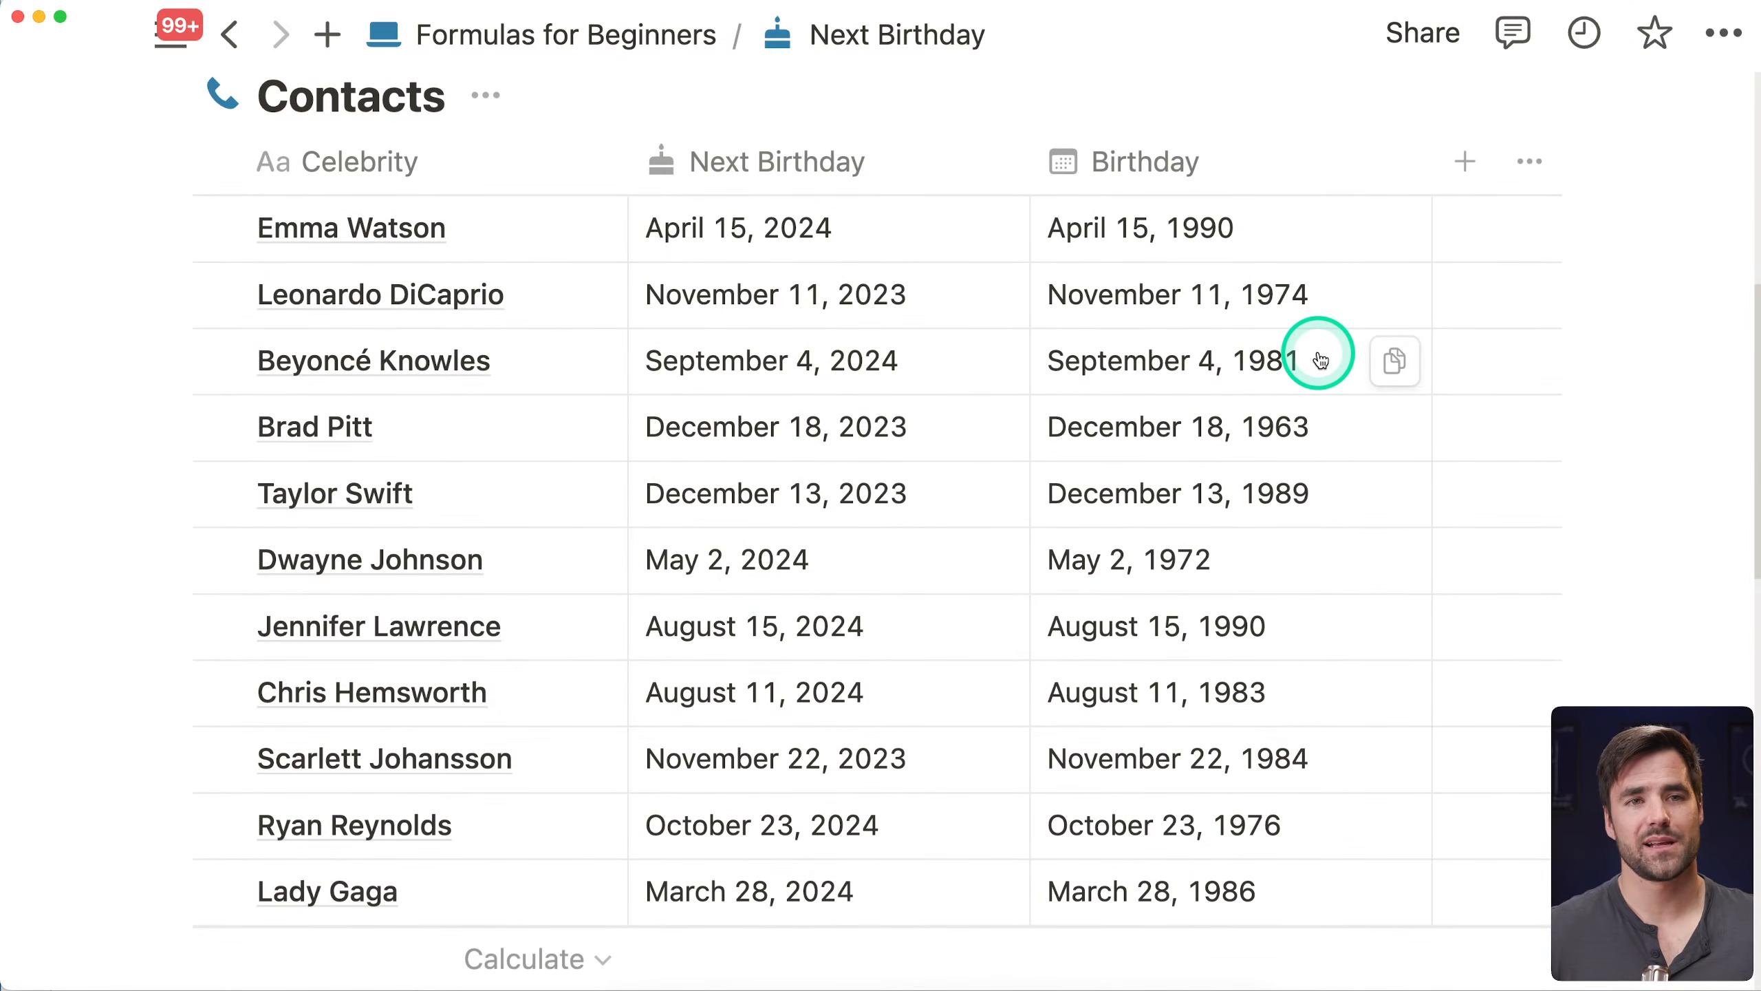
# Reopen the first row's formula and highlight the parsed date expression in dateBetween() to compare it with the if() values
pyautogui.click(806, 233)
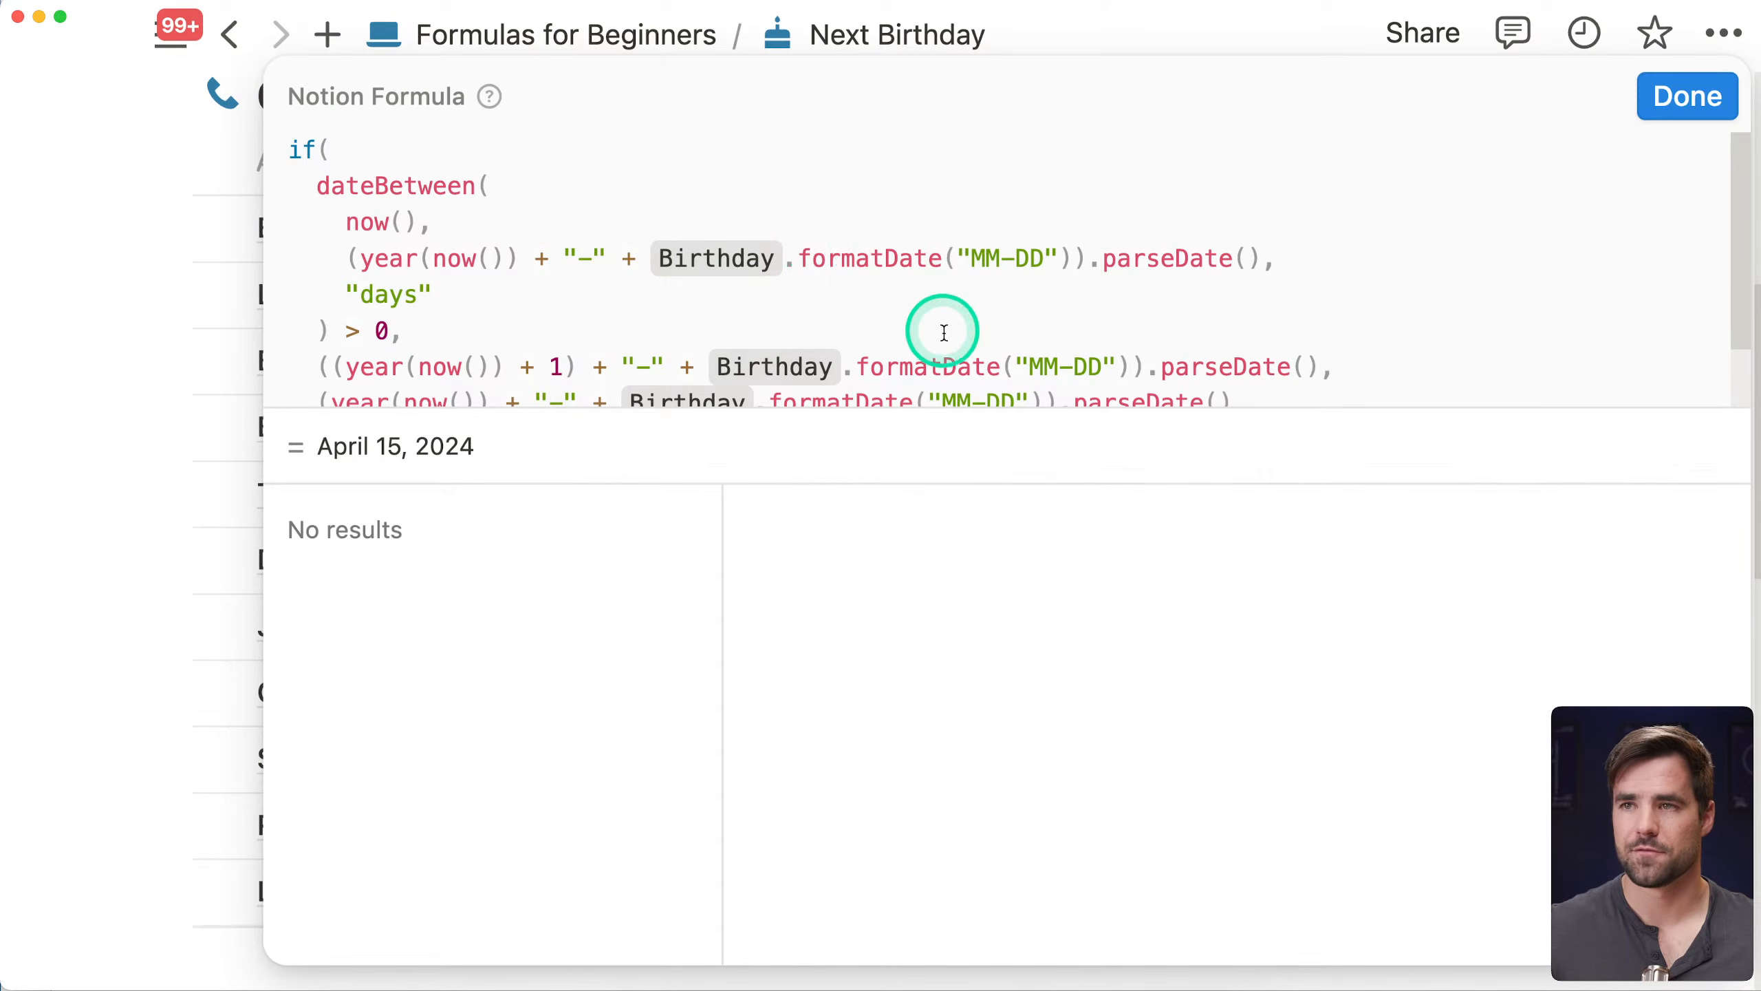
pyautogui.scroll(-1, 943, 336)
pyautogui.scroll(1, 936, 334)
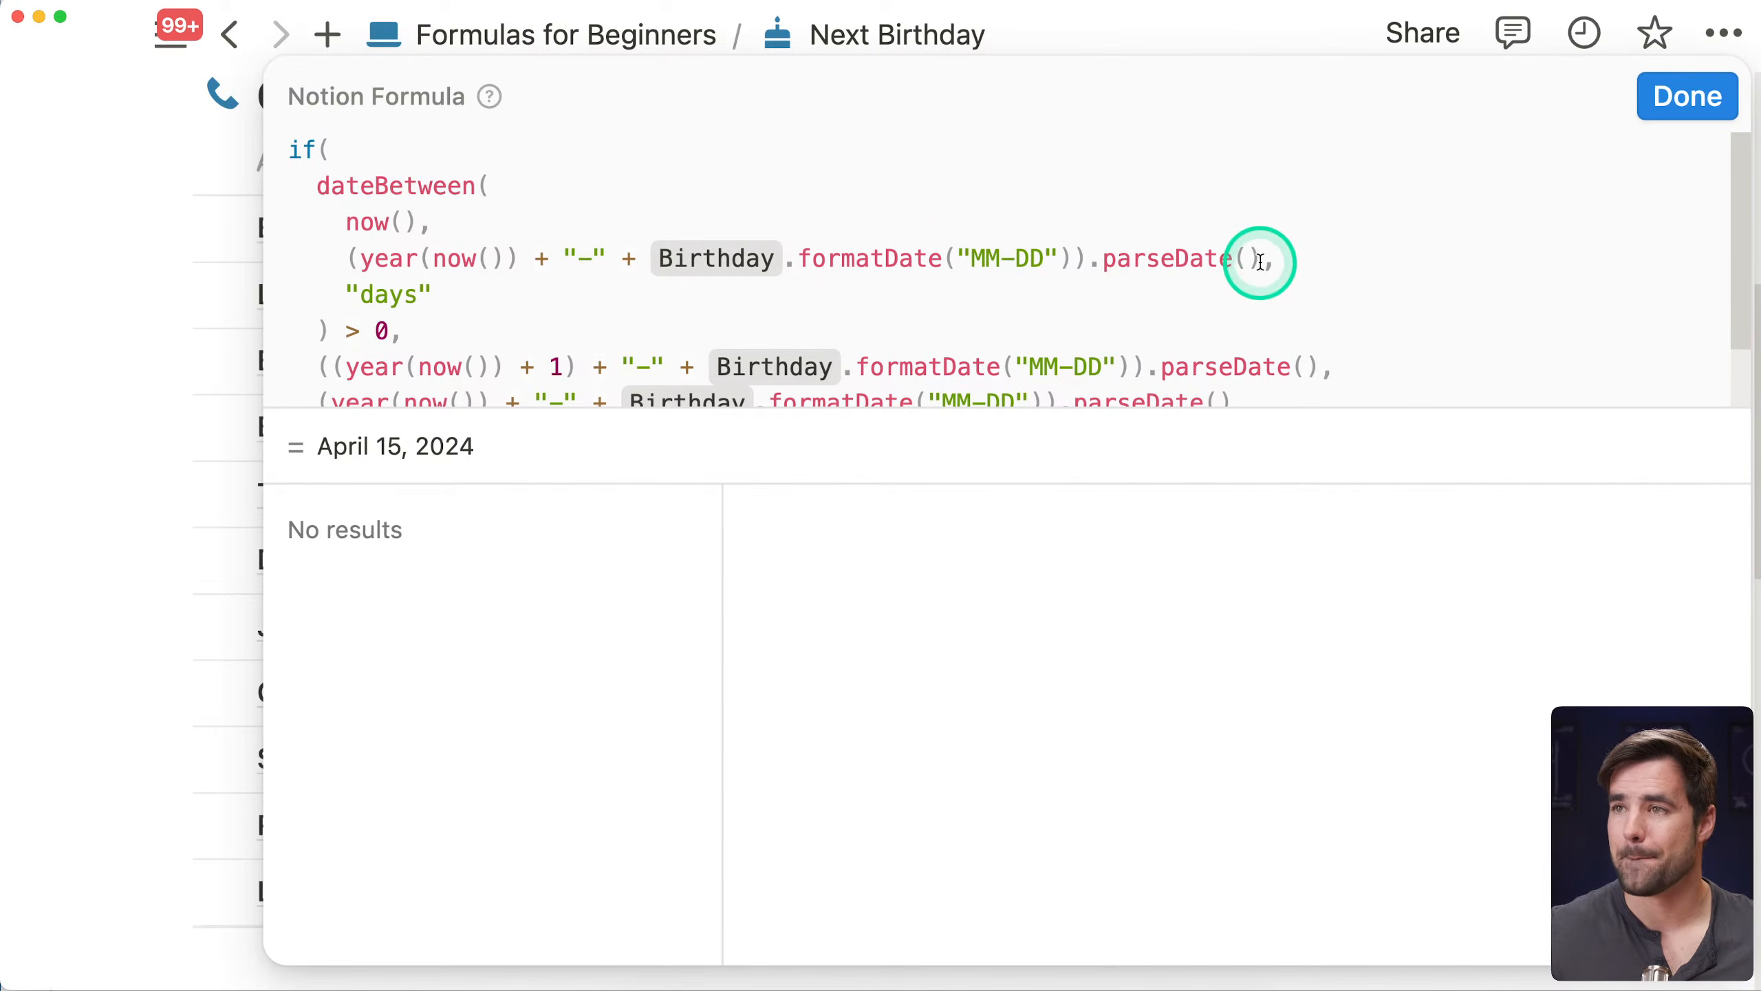
pyautogui.moveTo(1260, 259); pyautogui.dragTo(346, 264)
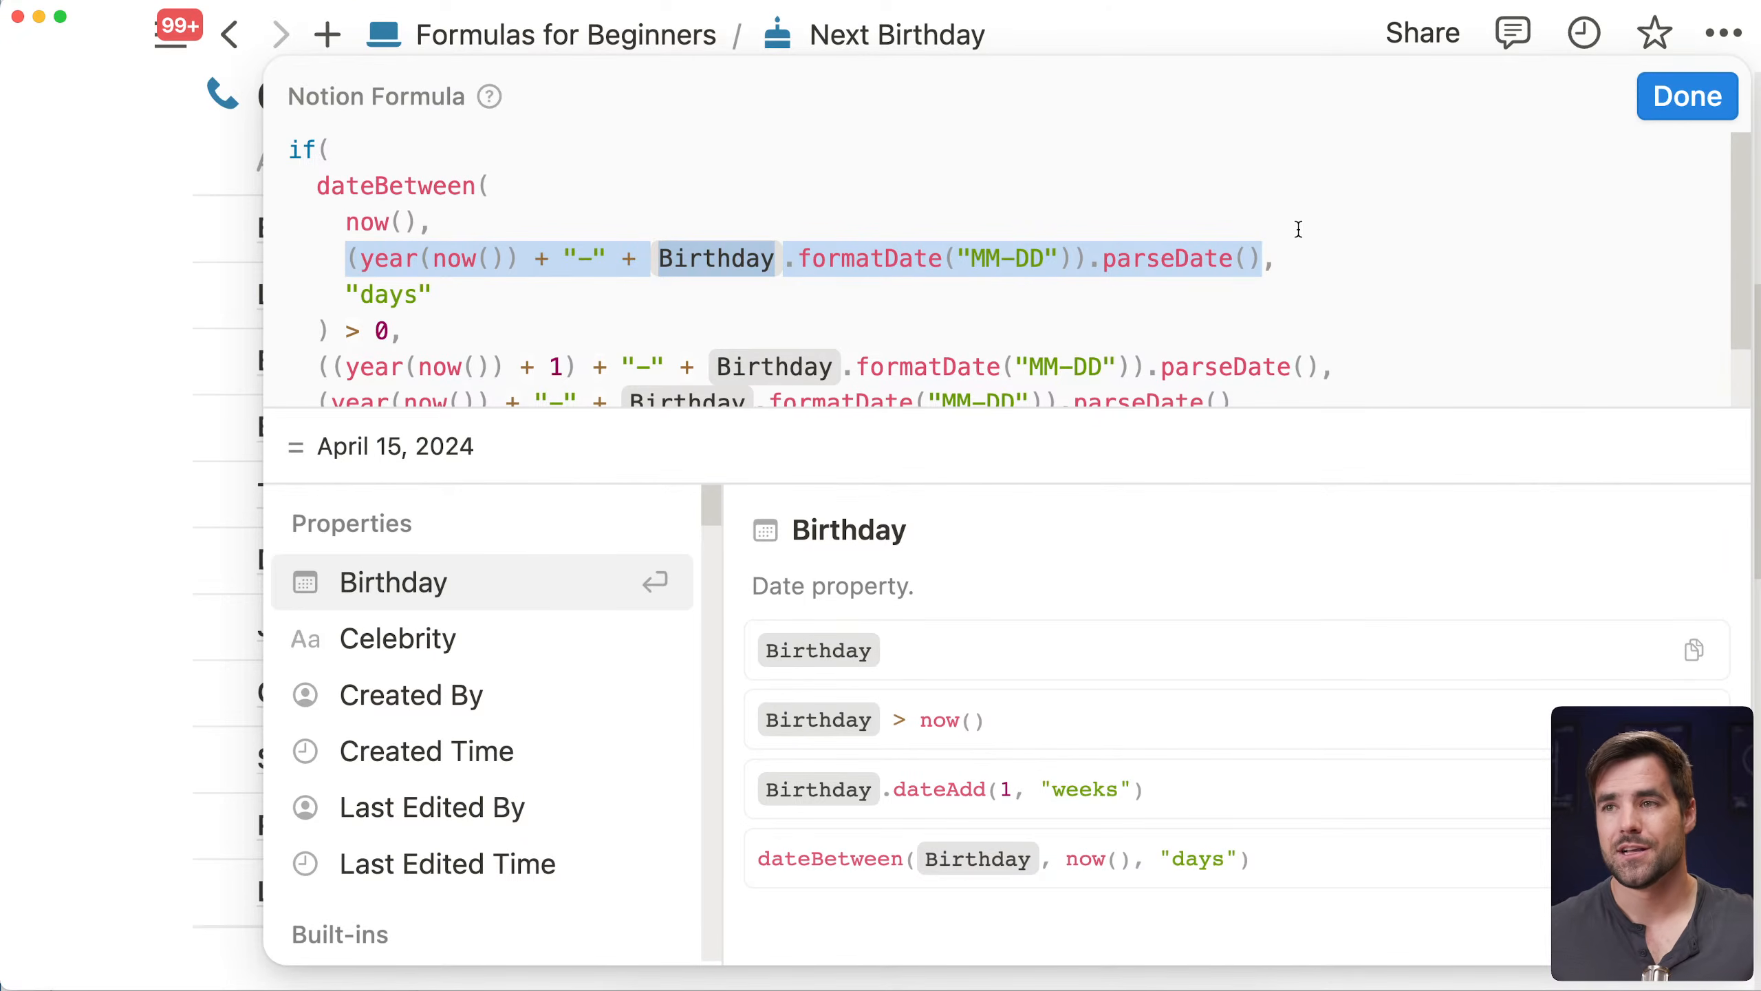
pyautogui.scroll(-1, 1294, 281)
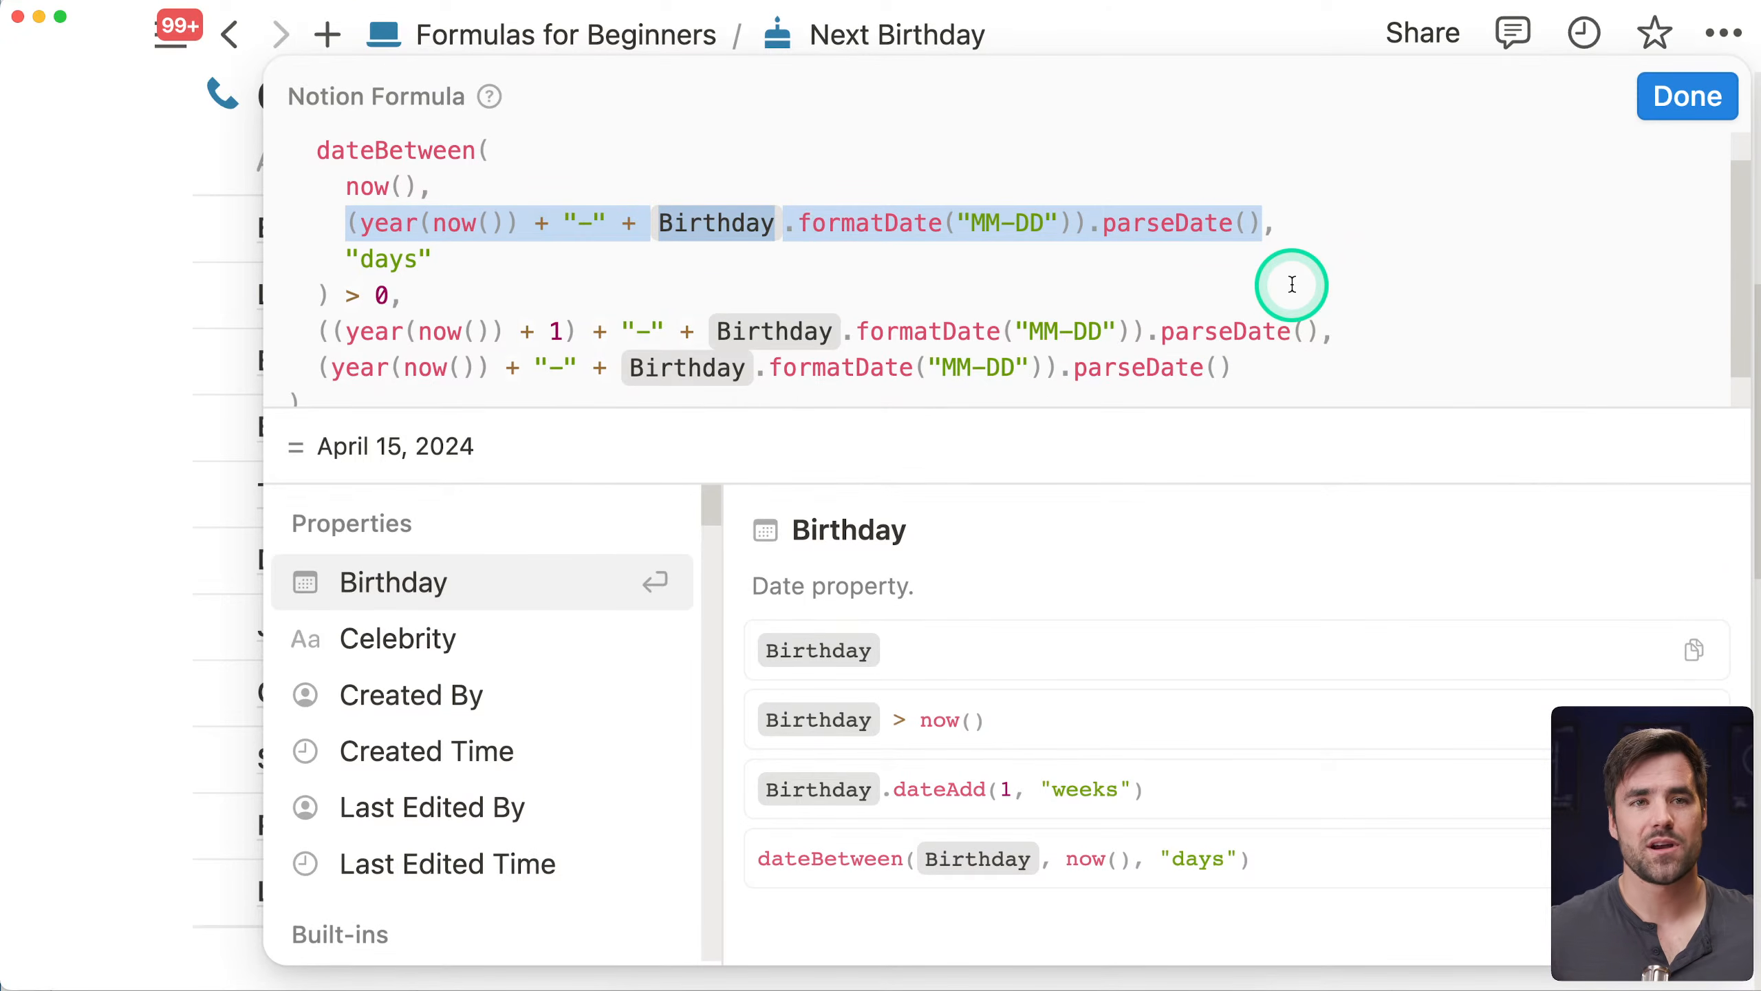
pyautogui.scroll(-1, 1292, 284)
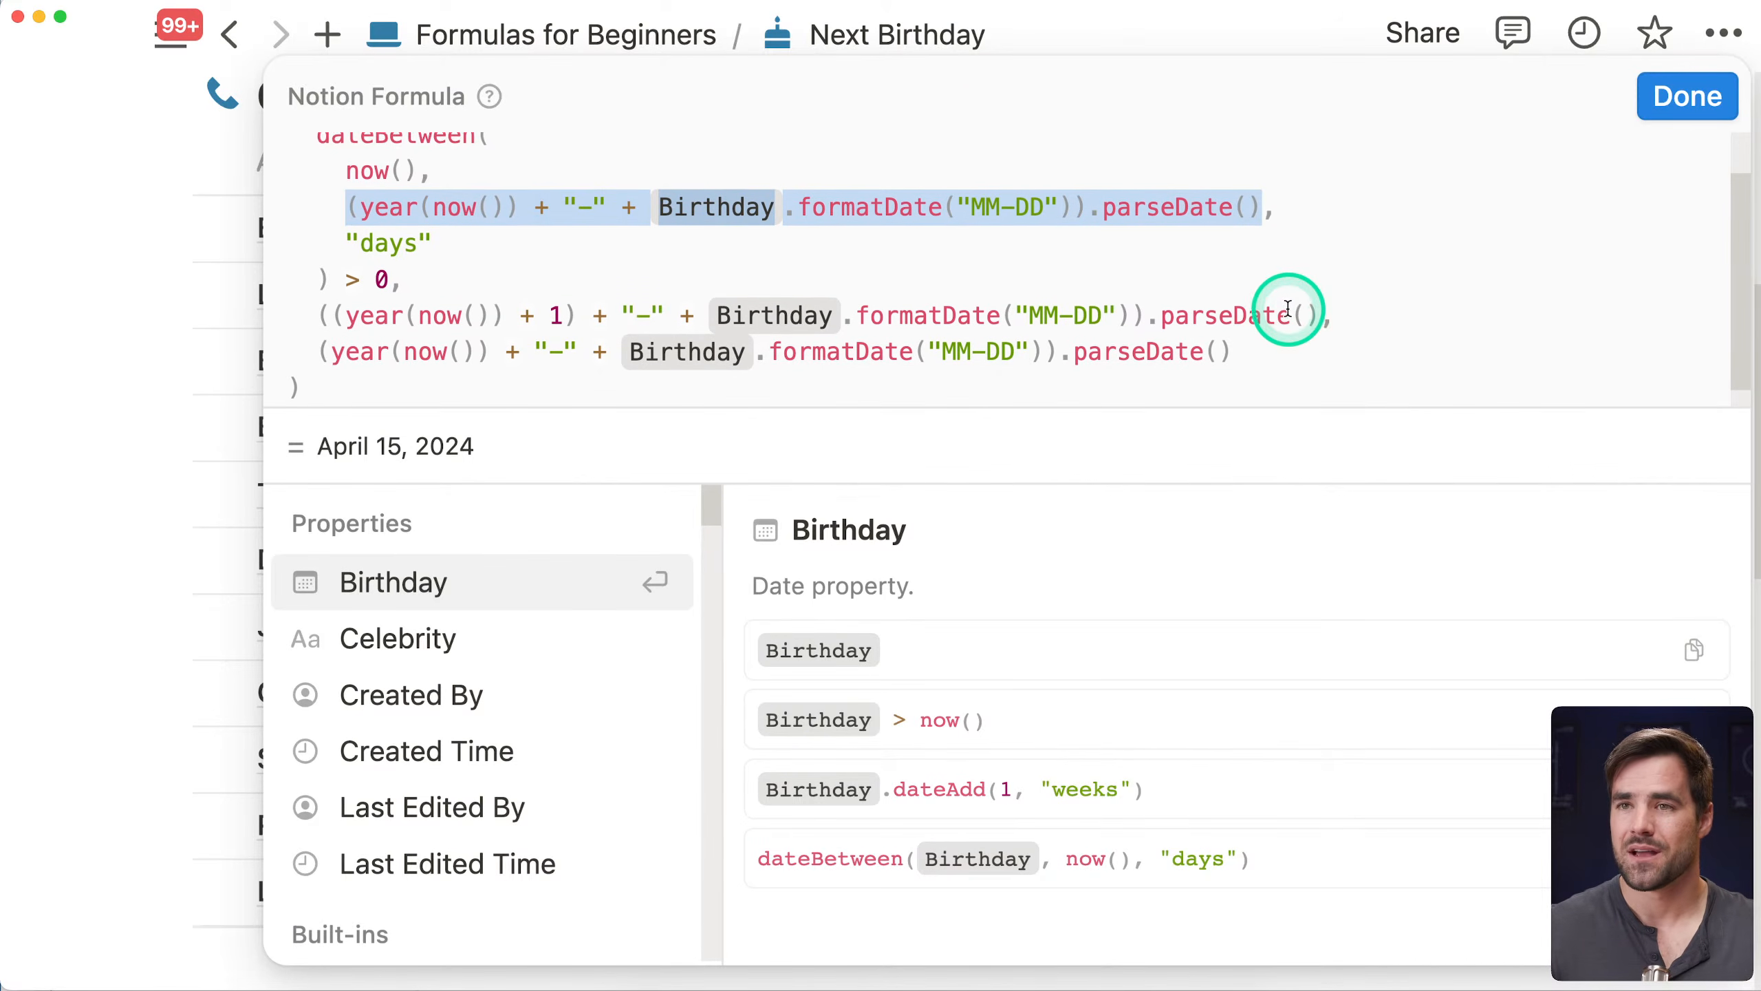
# Review the whole if() formula, highlighting the "-" separator in the dateBetween() date expression and comparing that expression with the repeated ones
pyautogui.scroll(1, 1290, 307)
pyautogui.scroll(-1, 1290, 307)
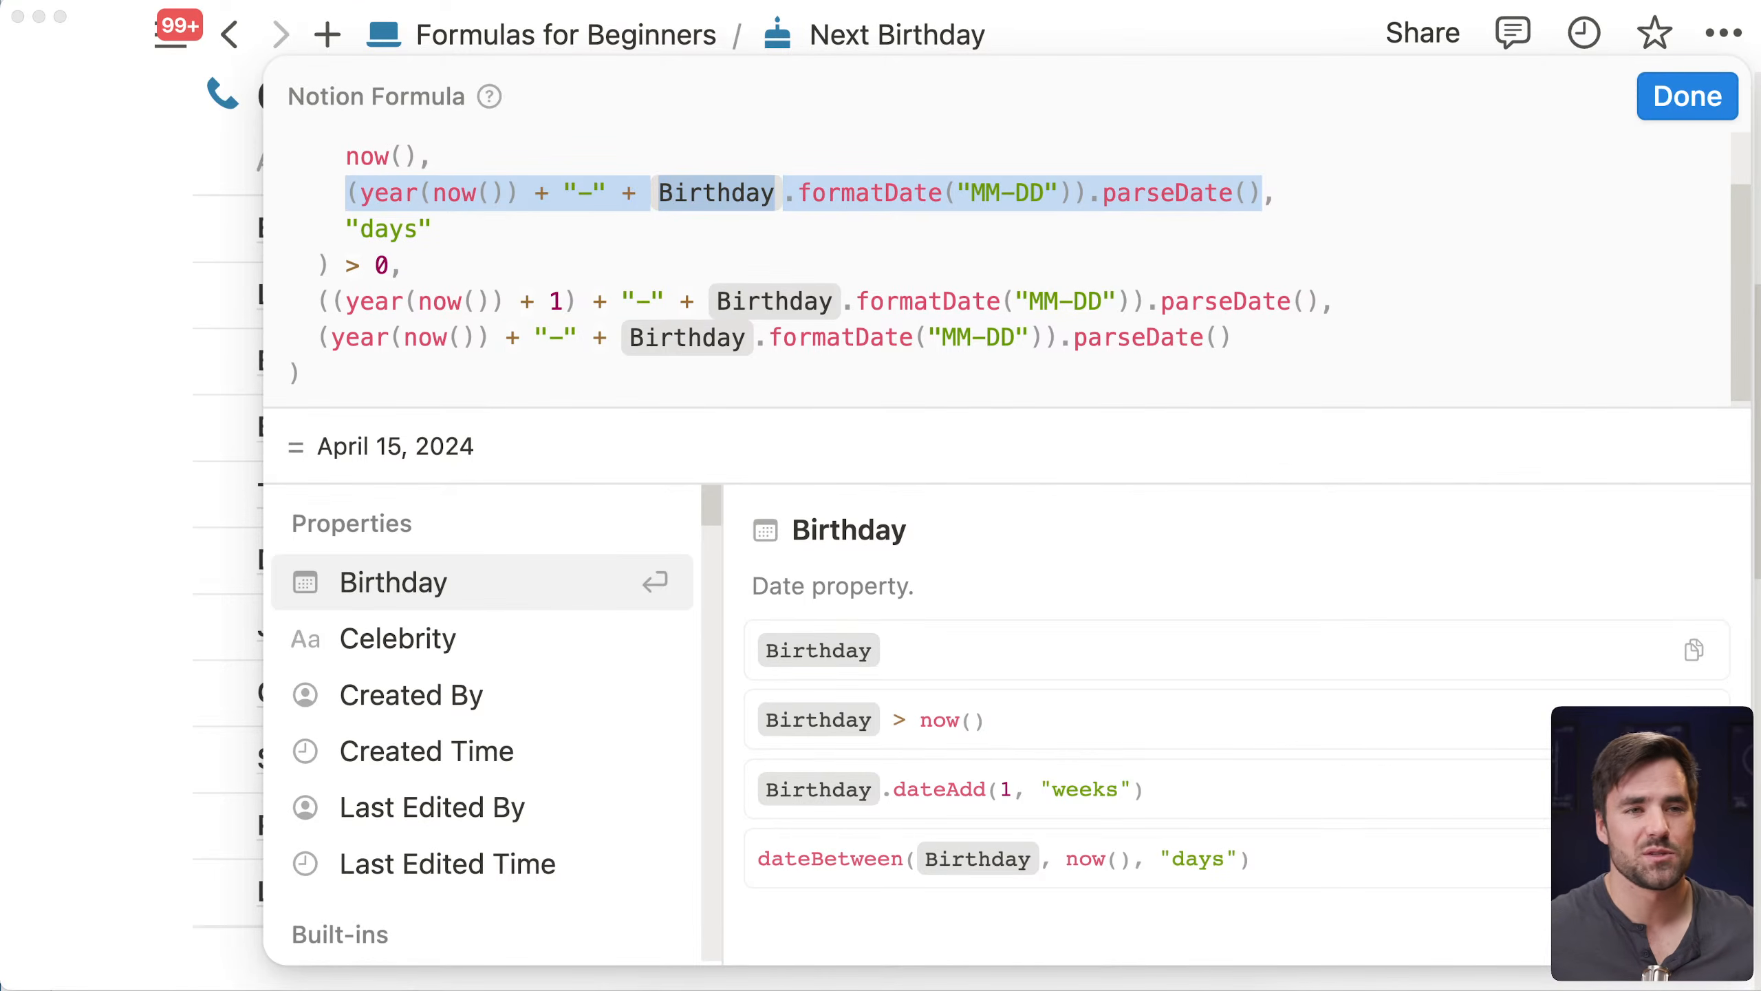
pyautogui.click(608, 197)
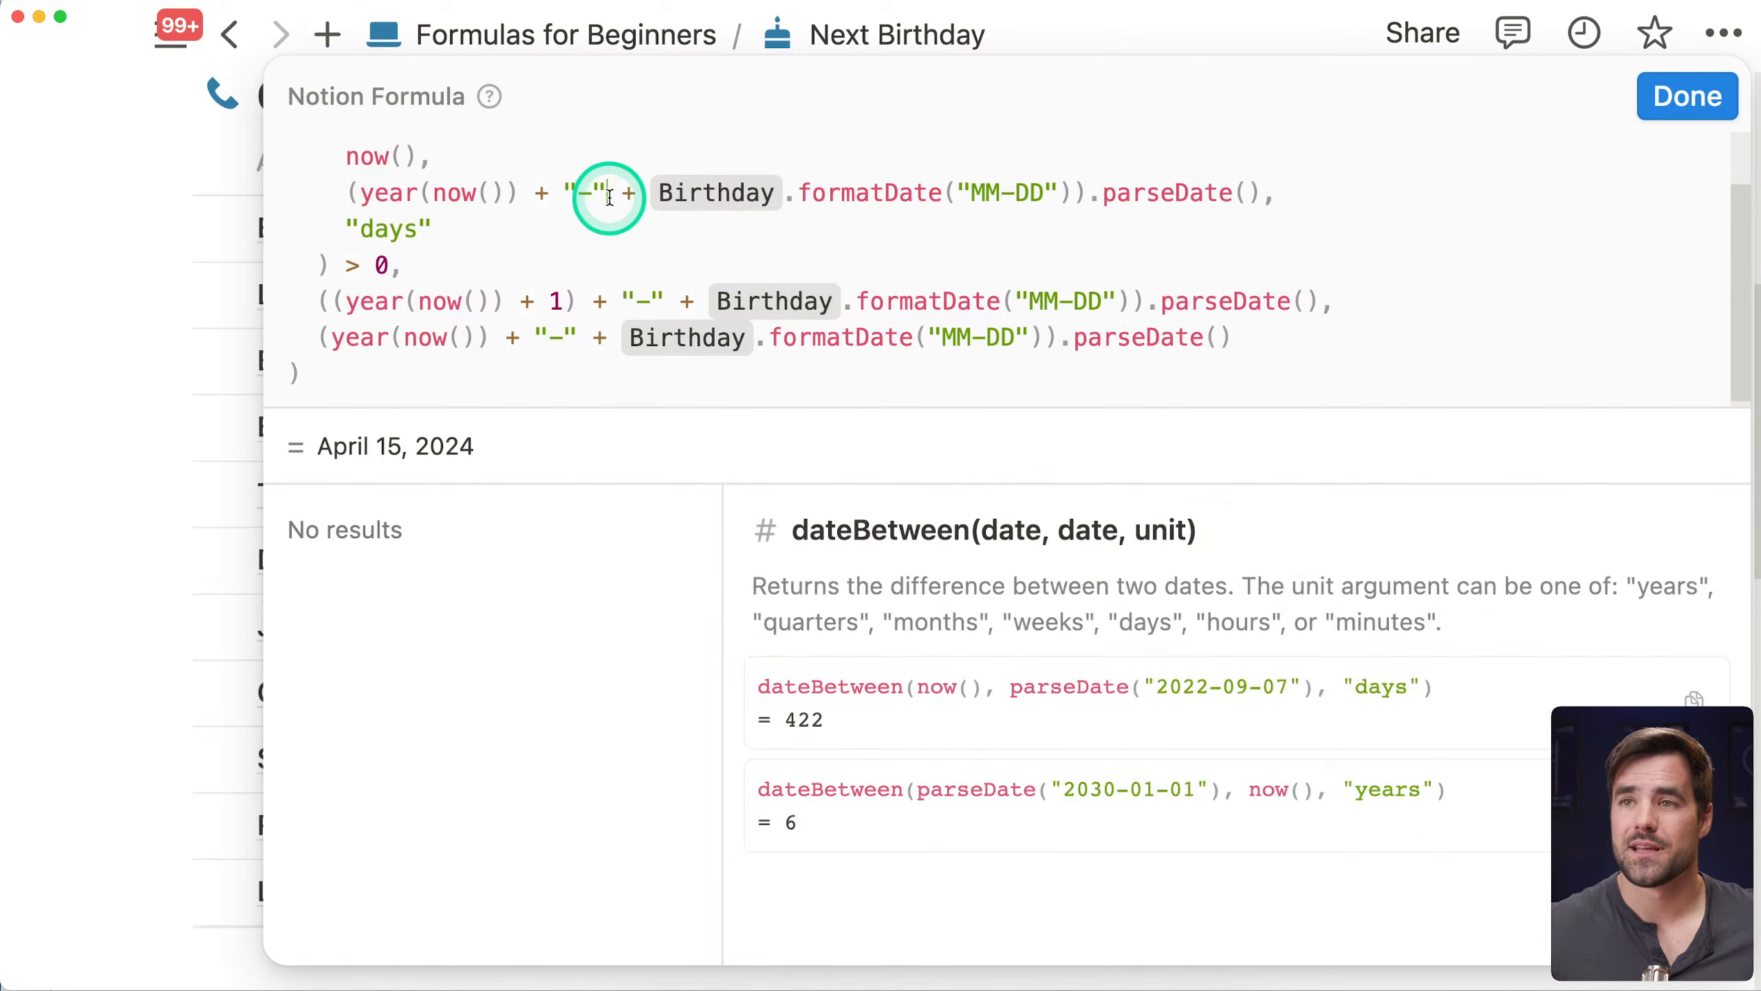
pyautogui.scroll(2, 1010, 307)
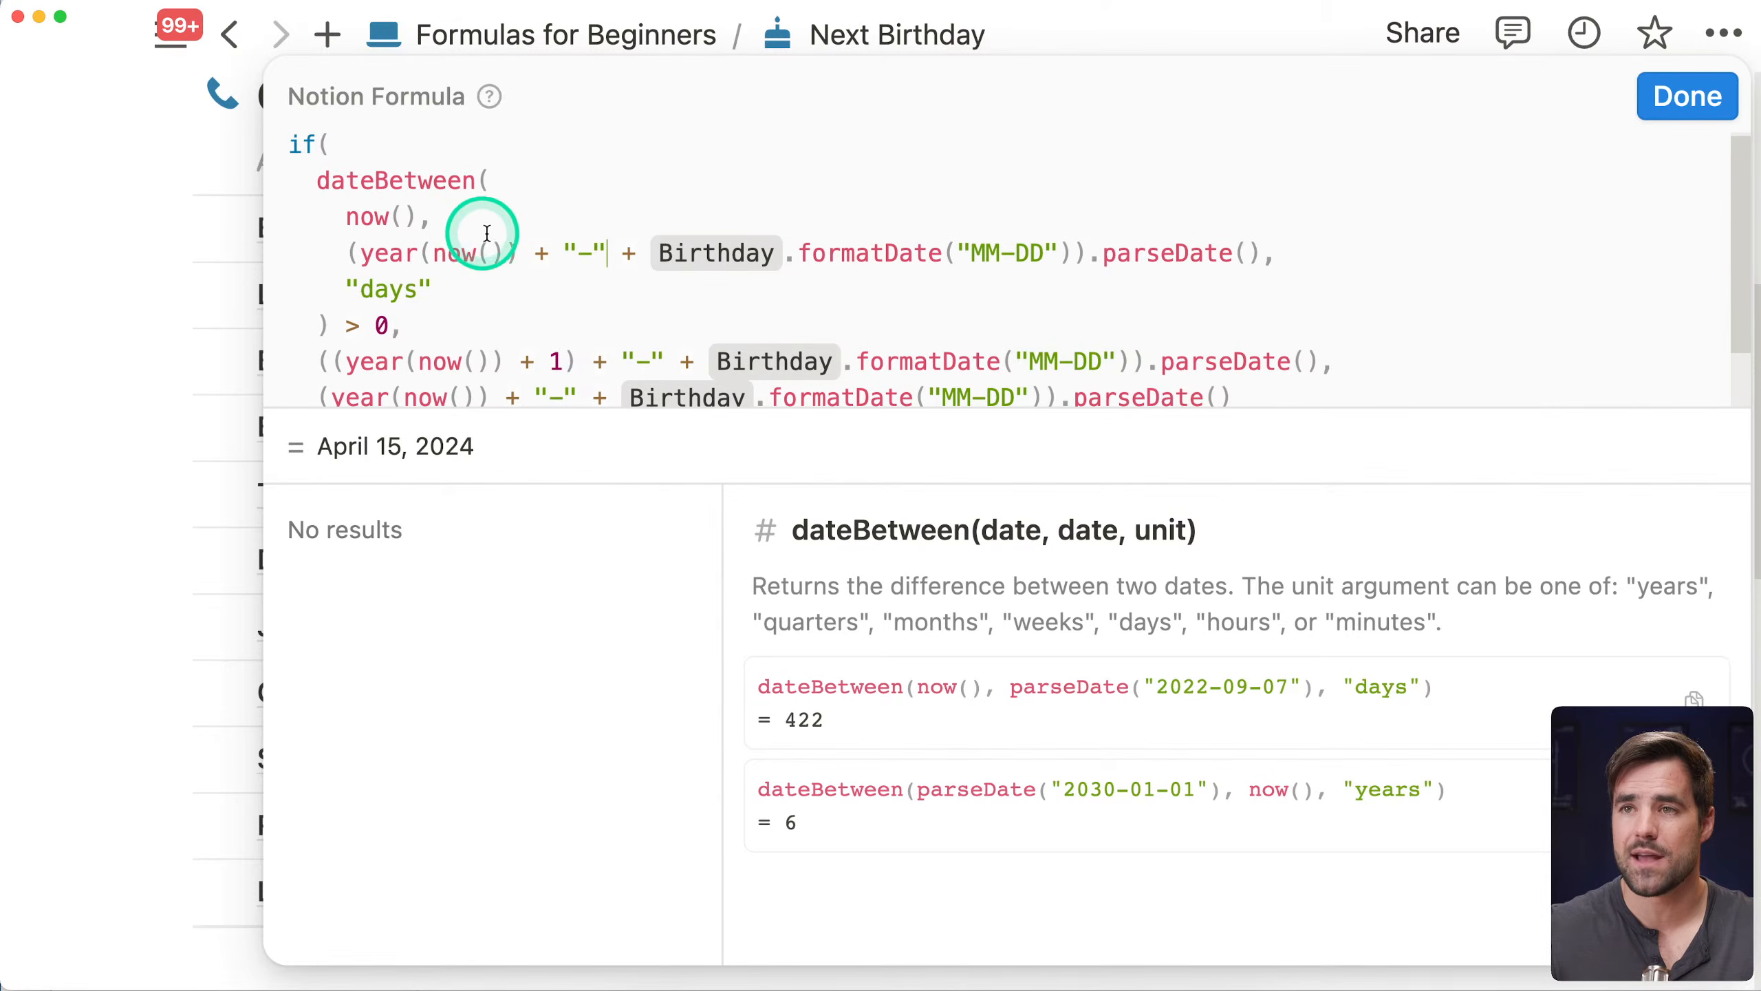
pyautogui.moveTo(566, 258); pyautogui.dragTo(609, 258)
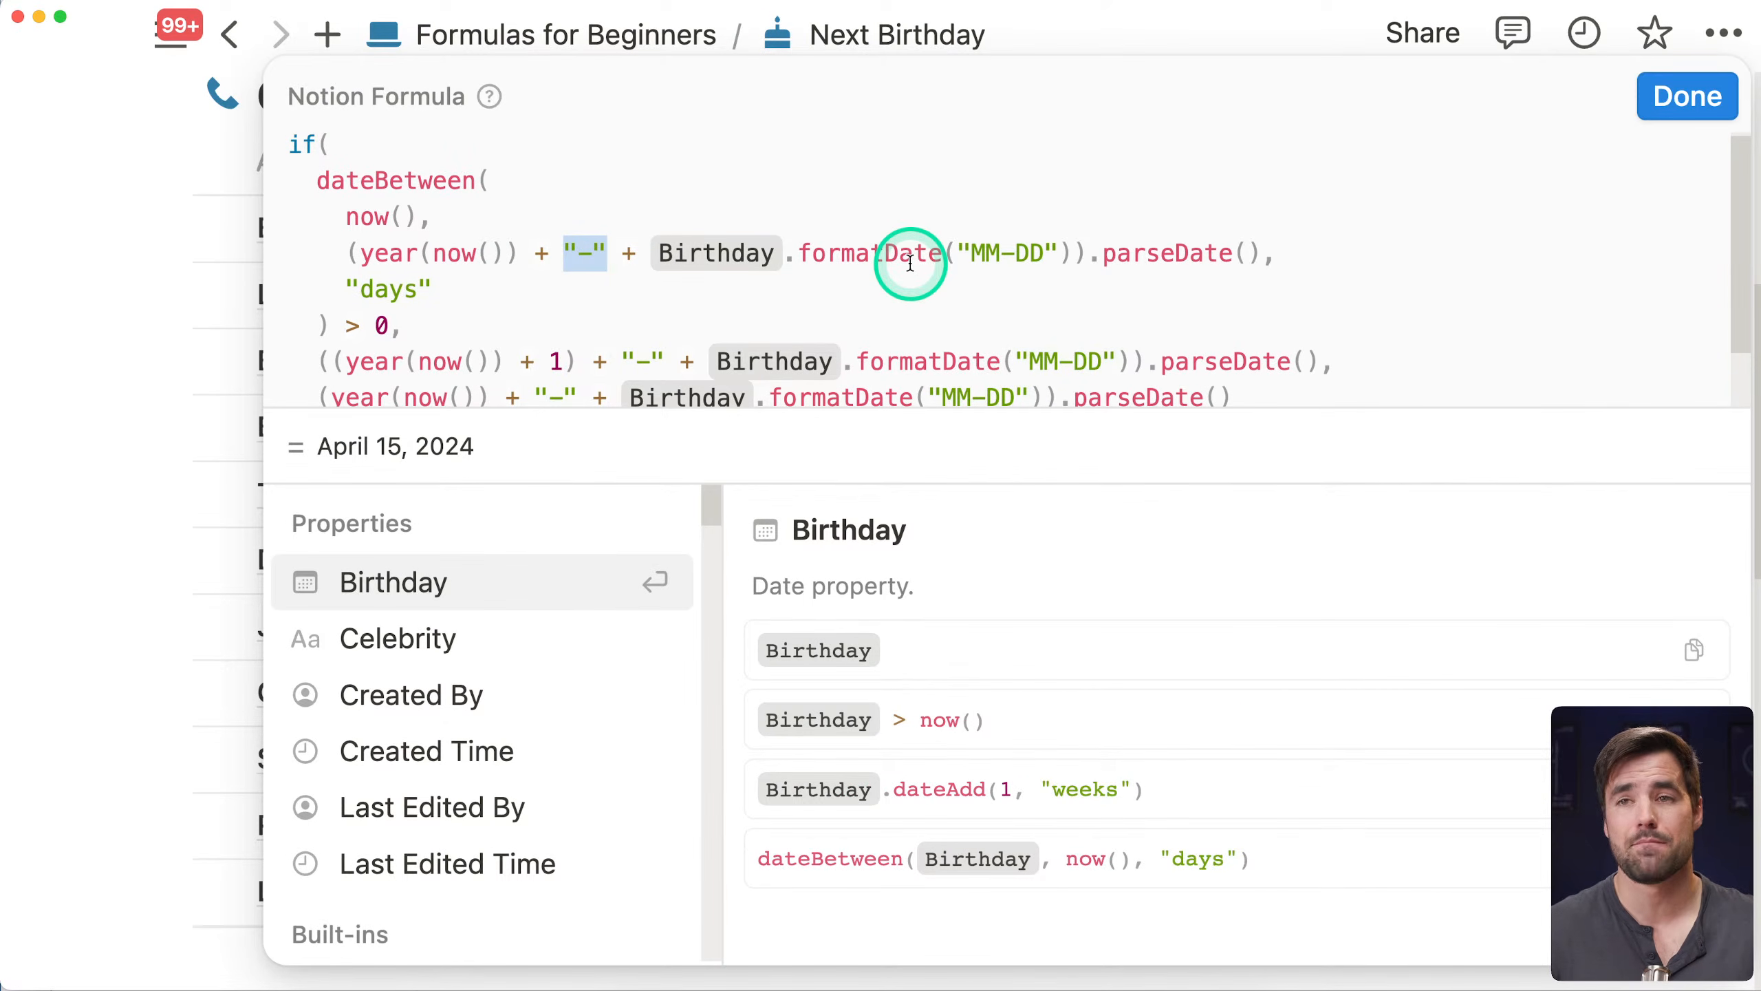
pyautogui.click(792, 190)
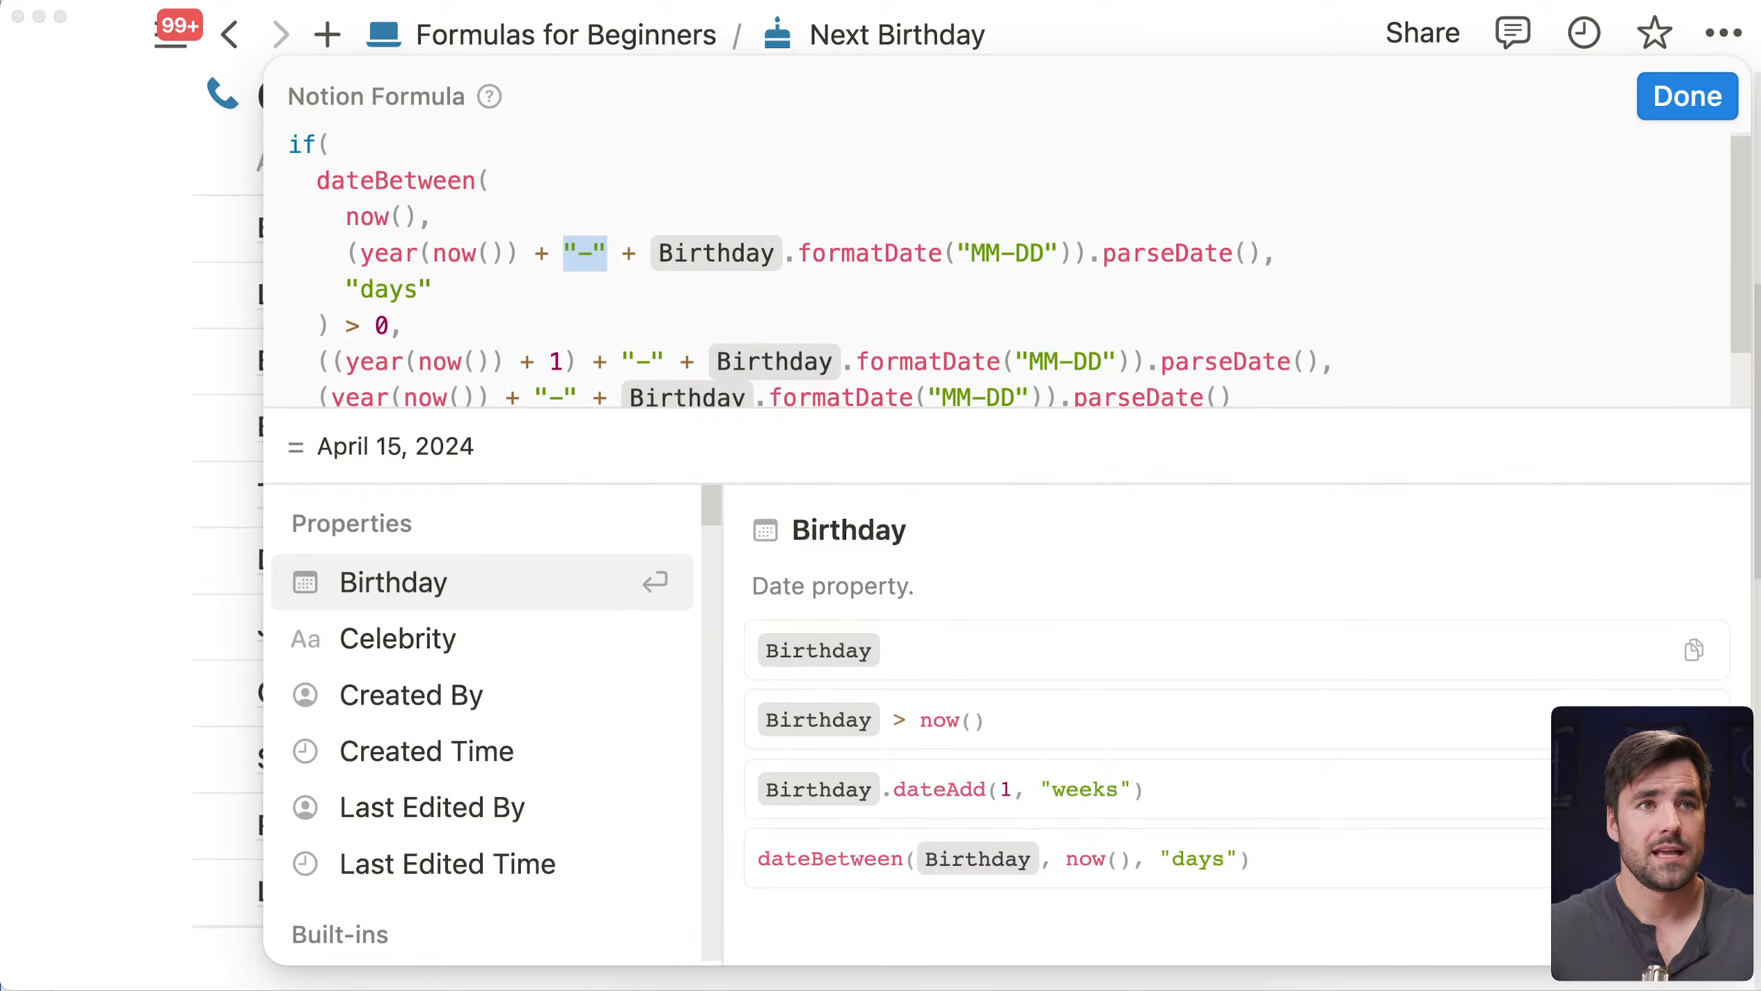
pyautogui.click(590, 256)
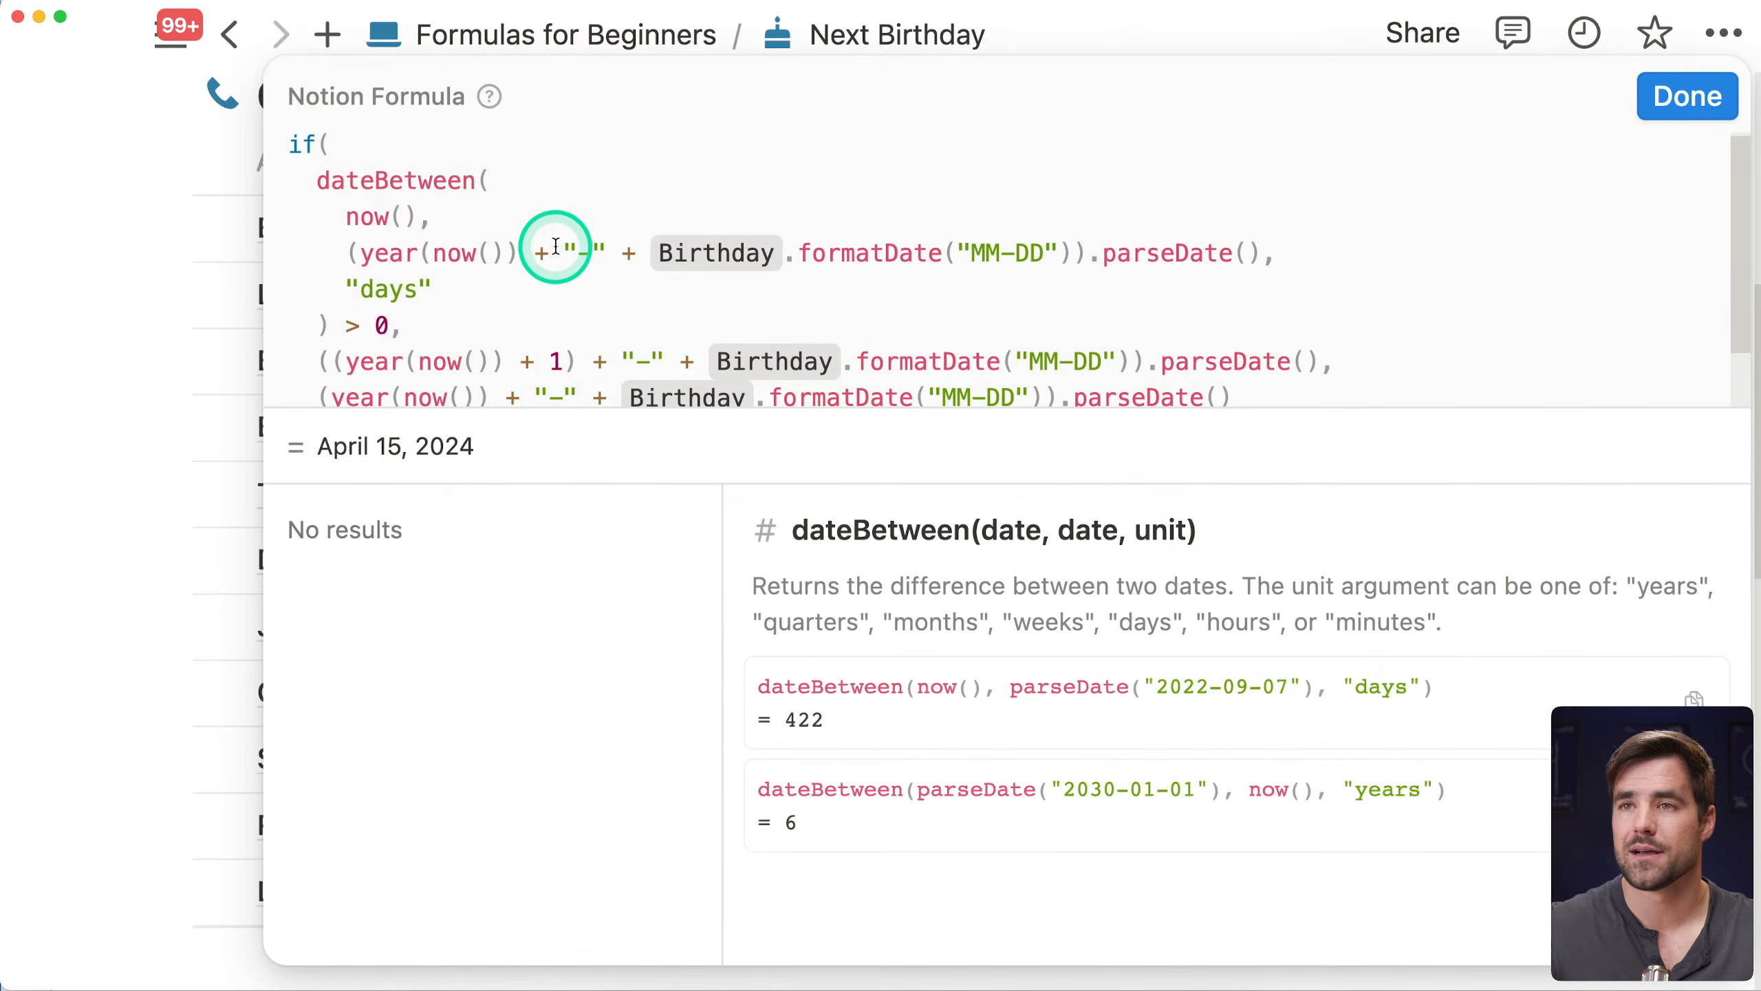
pyautogui.moveTo(563, 251); pyautogui.dragTo(605, 252)
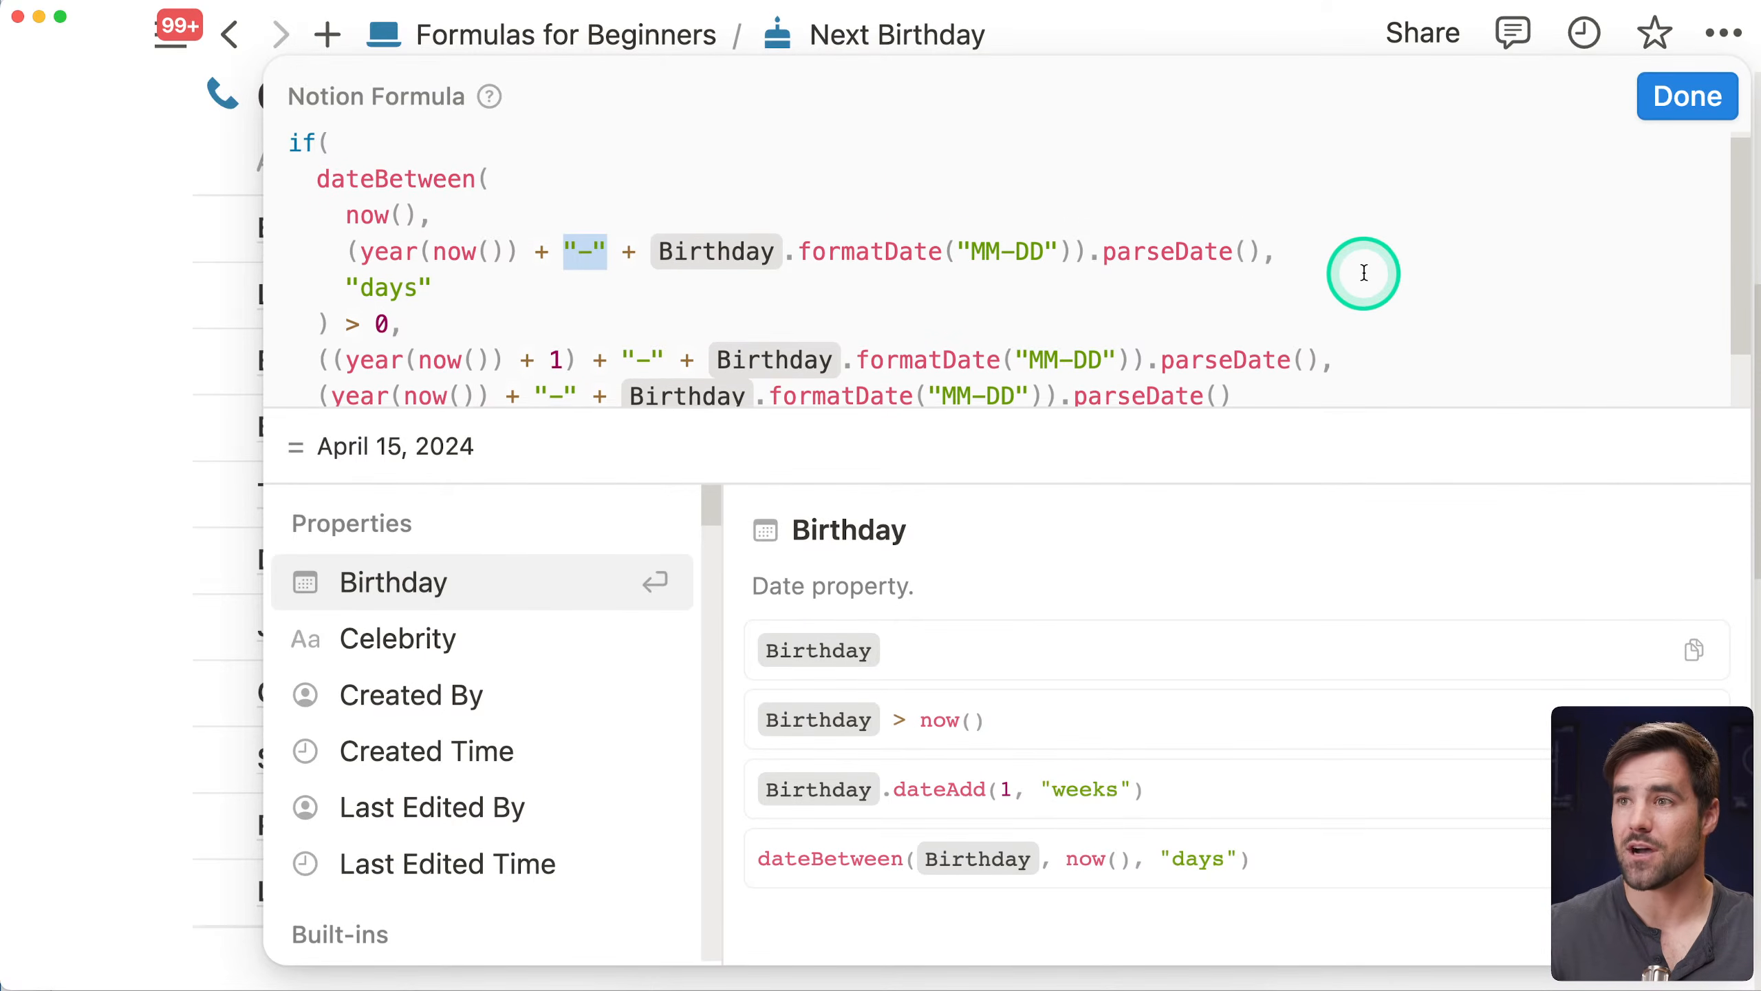
pyautogui.scroll(-2, 1349, 272)
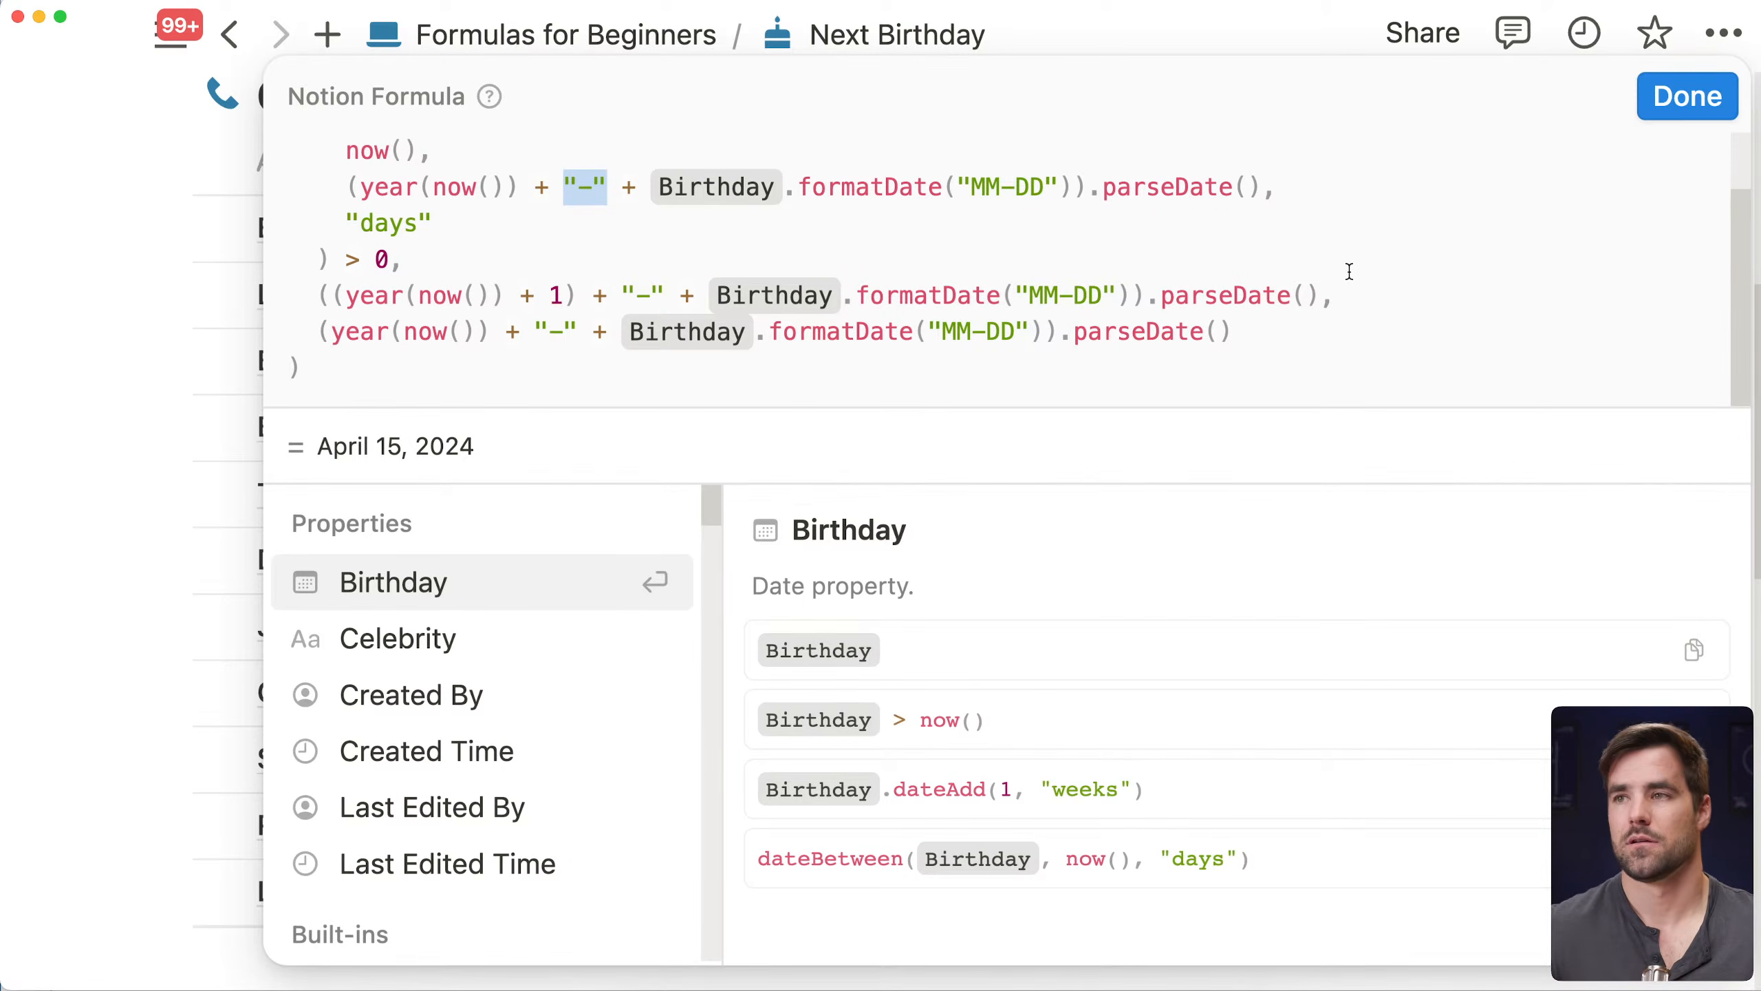
pyautogui.scroll(1, 1349, 271)
pyautogui.scroll(1, 587, 174)
pyautogui.scroll(-1, 811, 301)
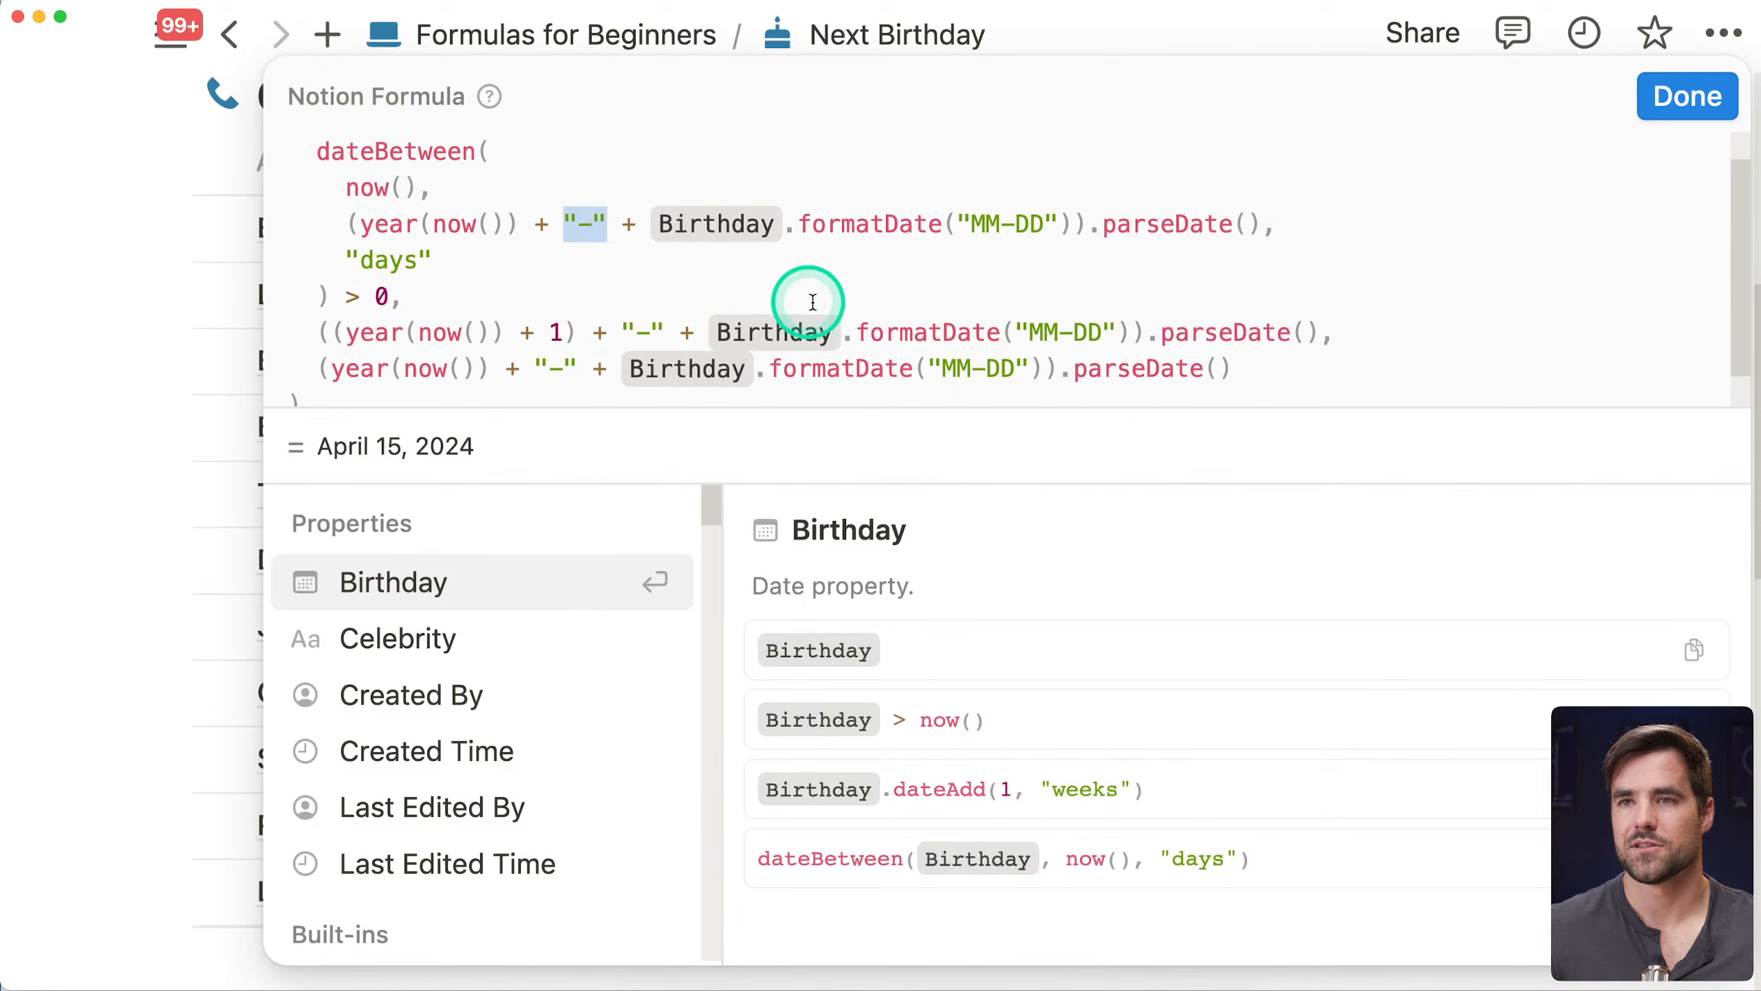
# Delete both result values of the if() function, the this-year and next-year birthday expressions, keeping only the dateBetween() > 0 condition
pyautogui.moveTo(1231, 370); pyautogui.dragTo(333, 368)
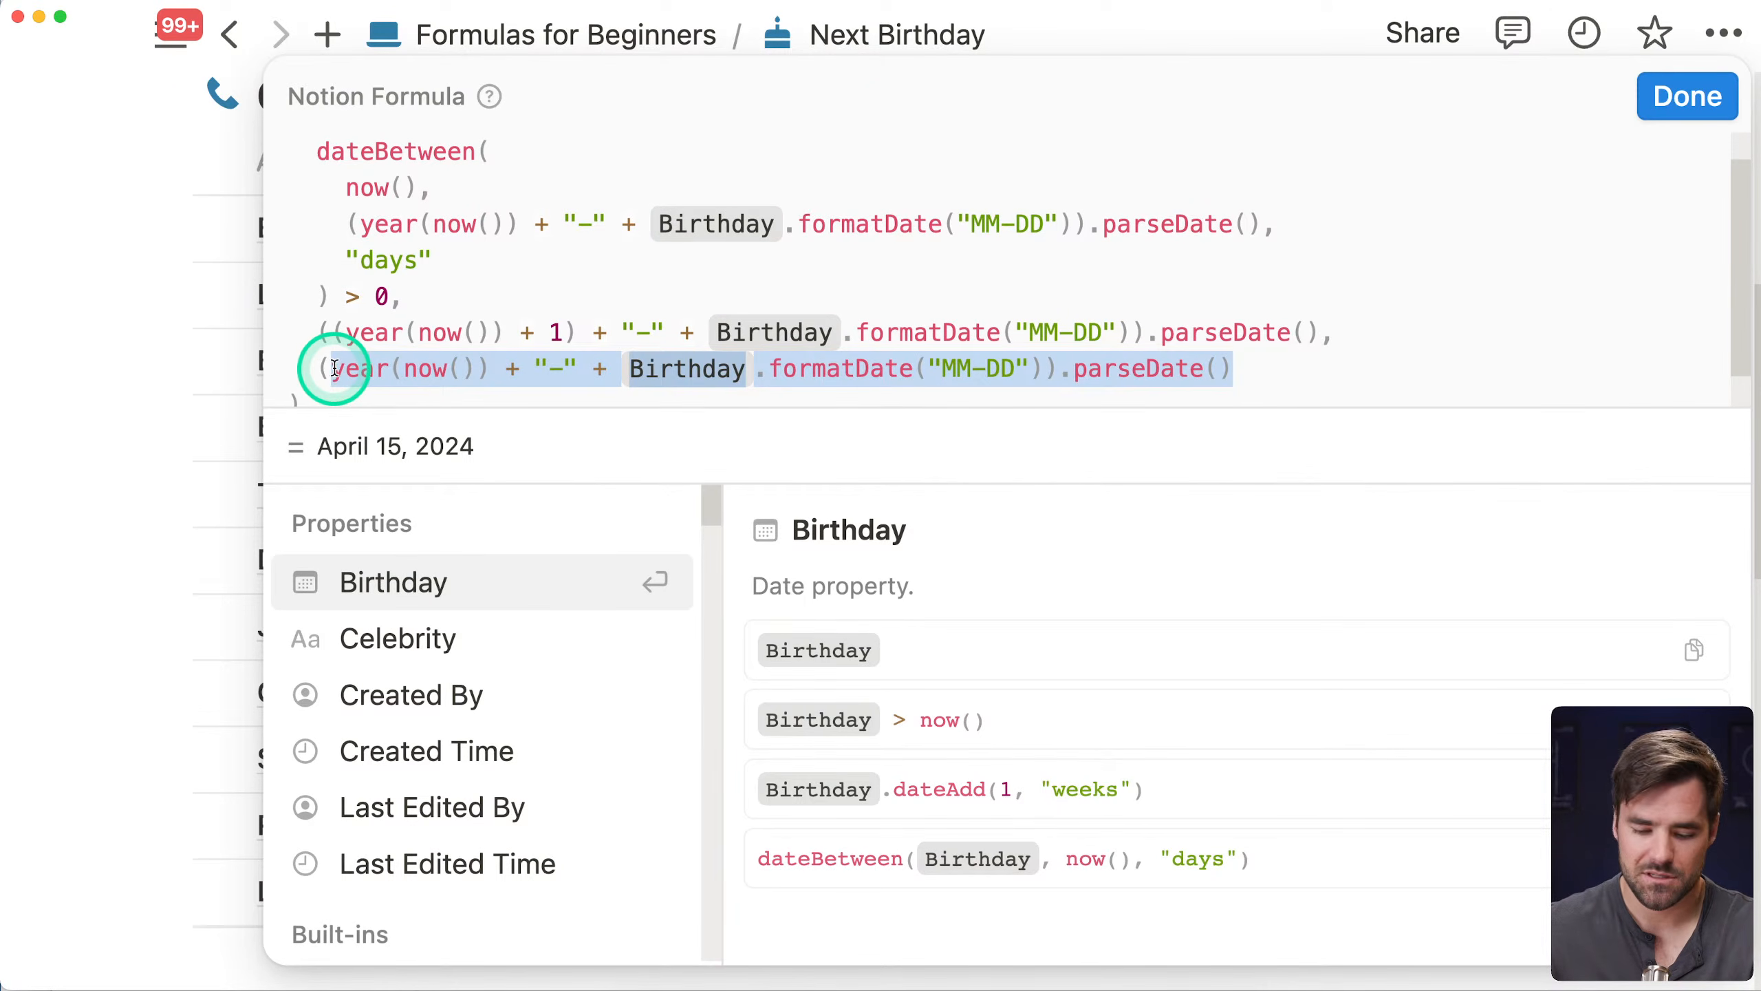
pyautogui.press('BackSpace')
pyautogui.press('BackSpace')
pyautogui.press('BackSpace')
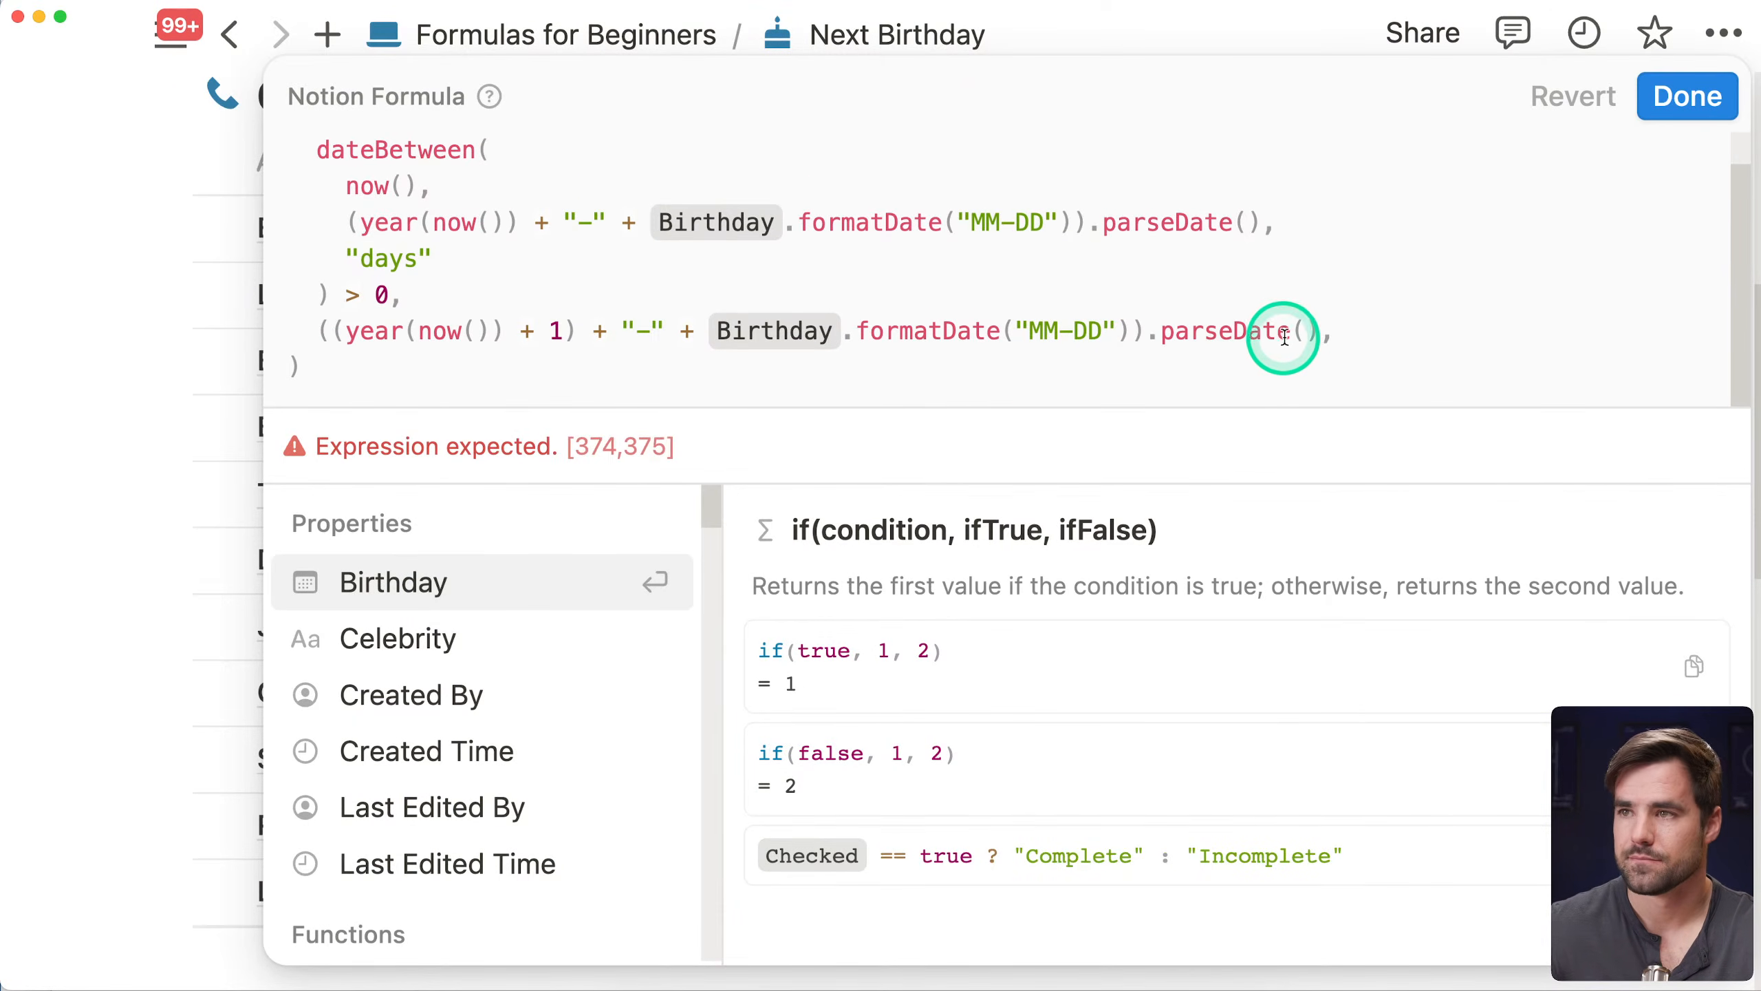
pyautogui.moveTo(1337, 337); pyautogui.dragTo(334, 331)
pyautogui.press('BackSpace')
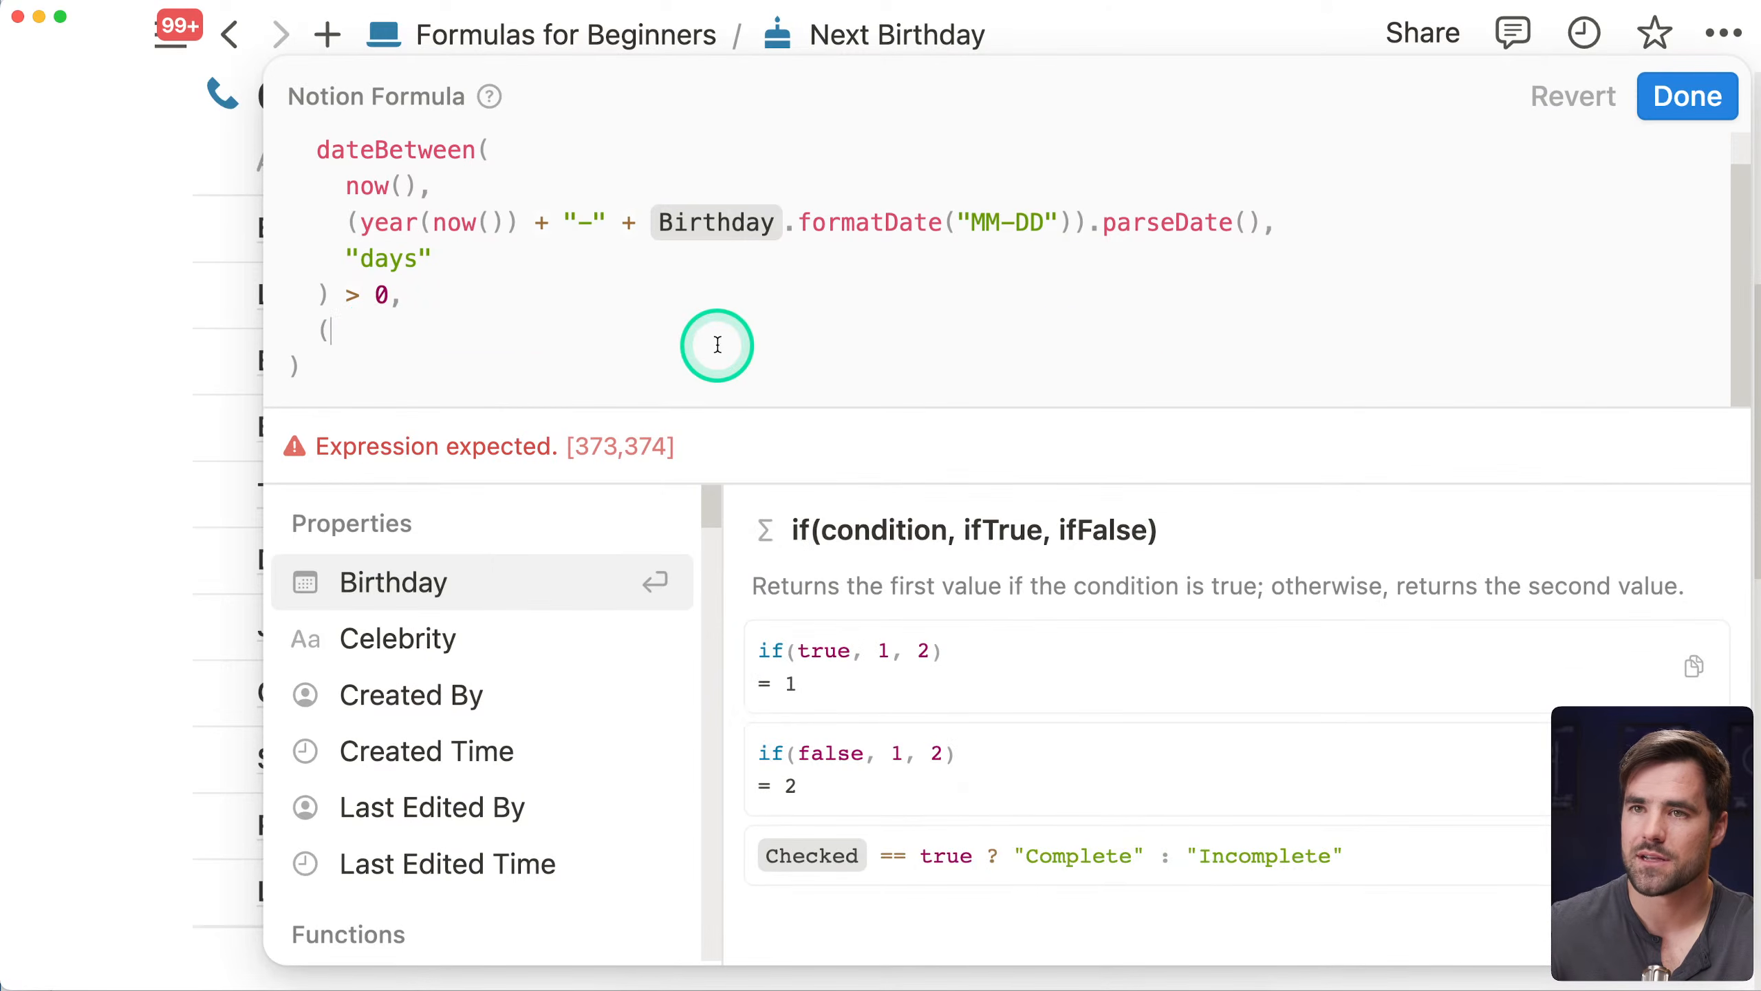
pyautogui.press('BackSpace')
pyautogui.press('BackSpace')
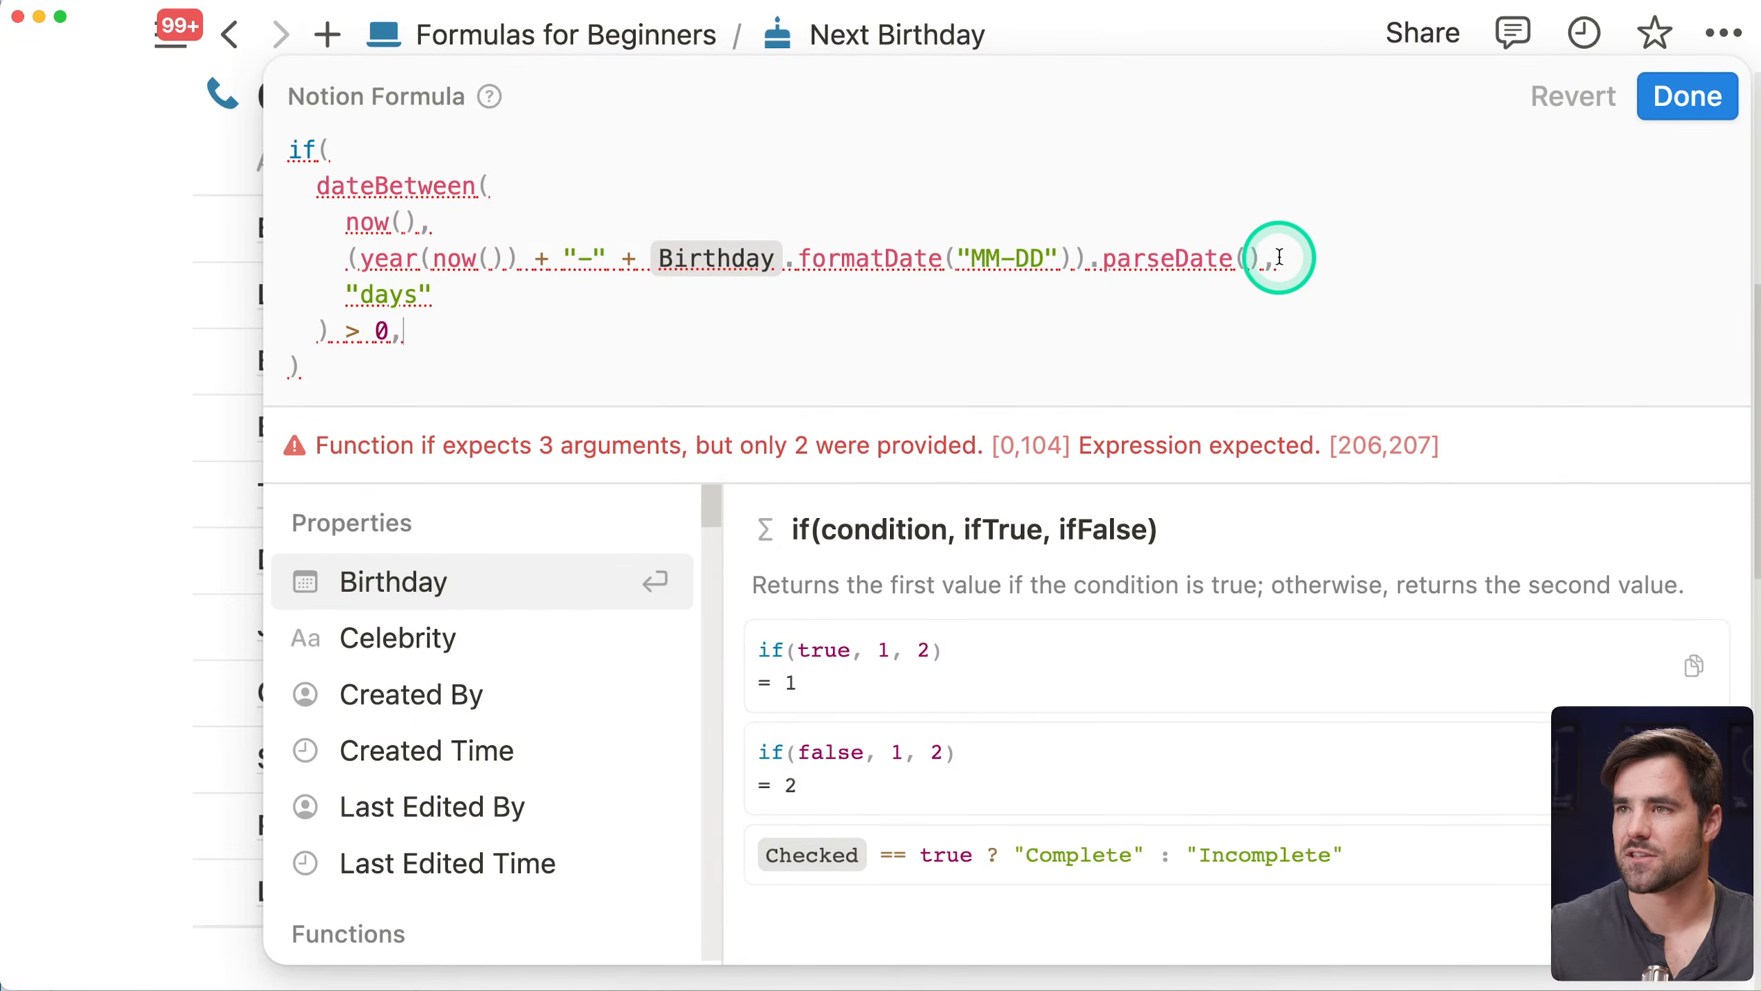
# Cut the parsed date expression out of dateBetween(), clear the remaining formula, and paste the expression back as the whole formula
pyautogui.moveTo(1260, 258); pyautogui.dragTo(344, 257)
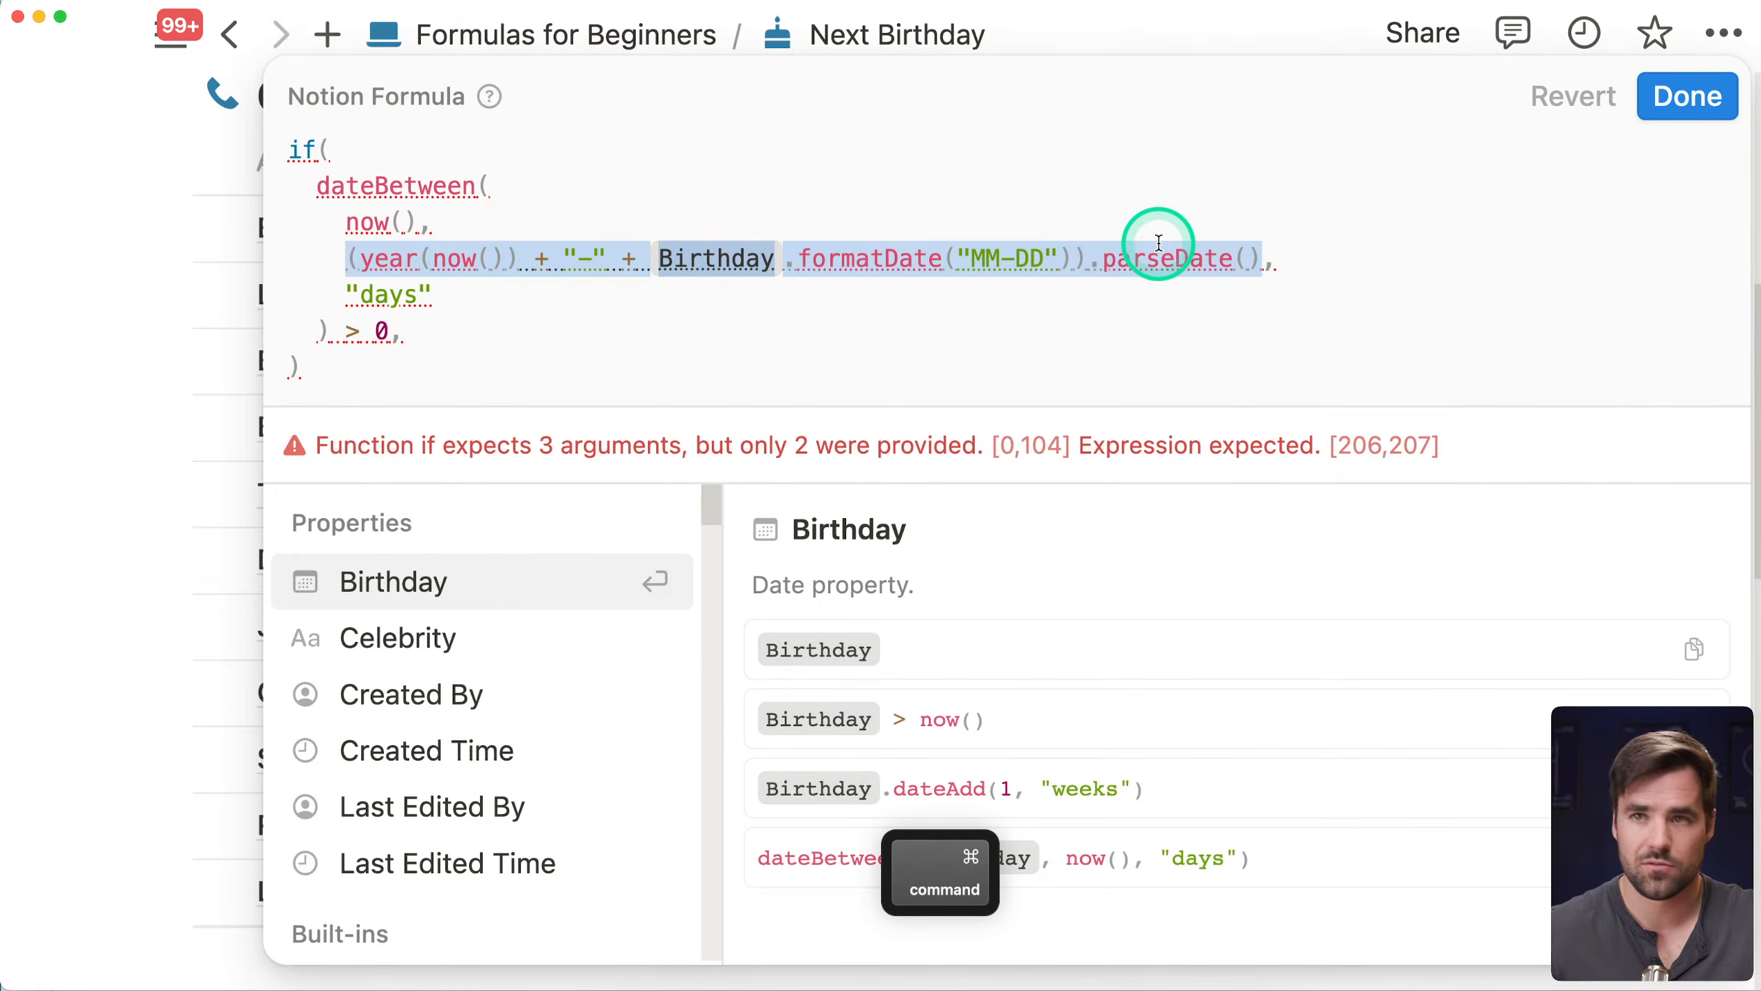
pyautogui.hotkey('ctrl', 'x')
pyautogui.click(669, 300)
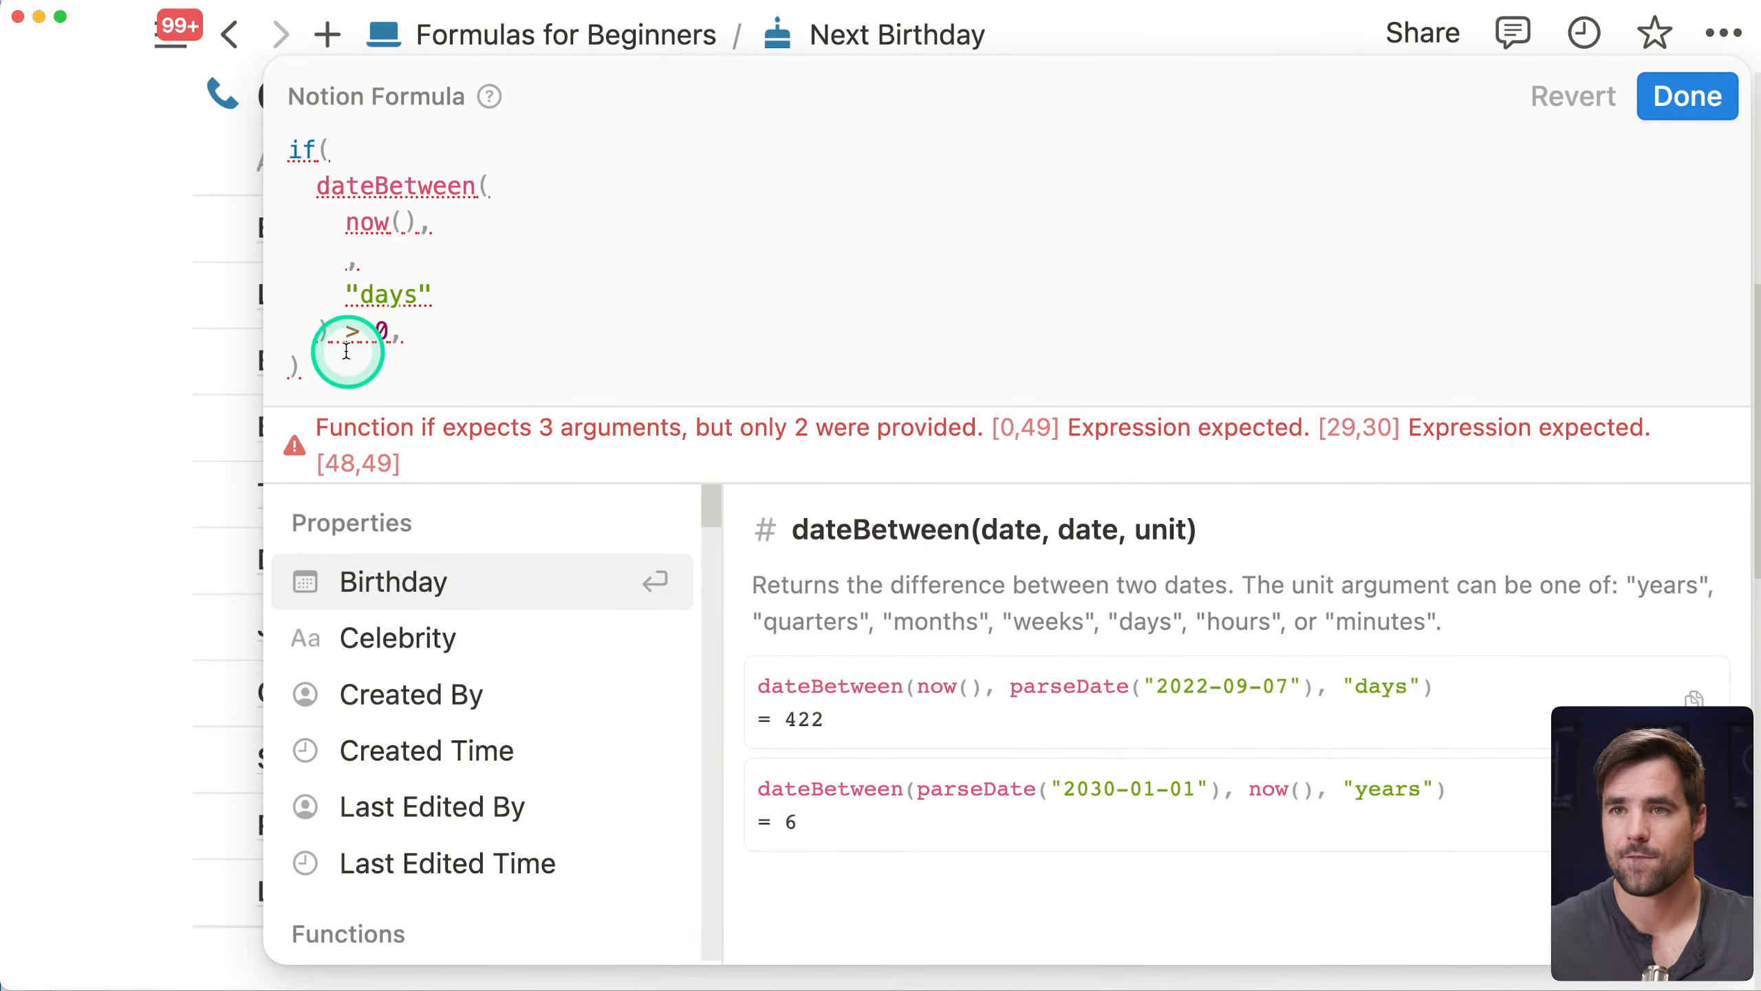
pyautogui.moveTo(302, 367); pyautogui.dragTo(255, 107)
pyautogui.press('BackSpace')
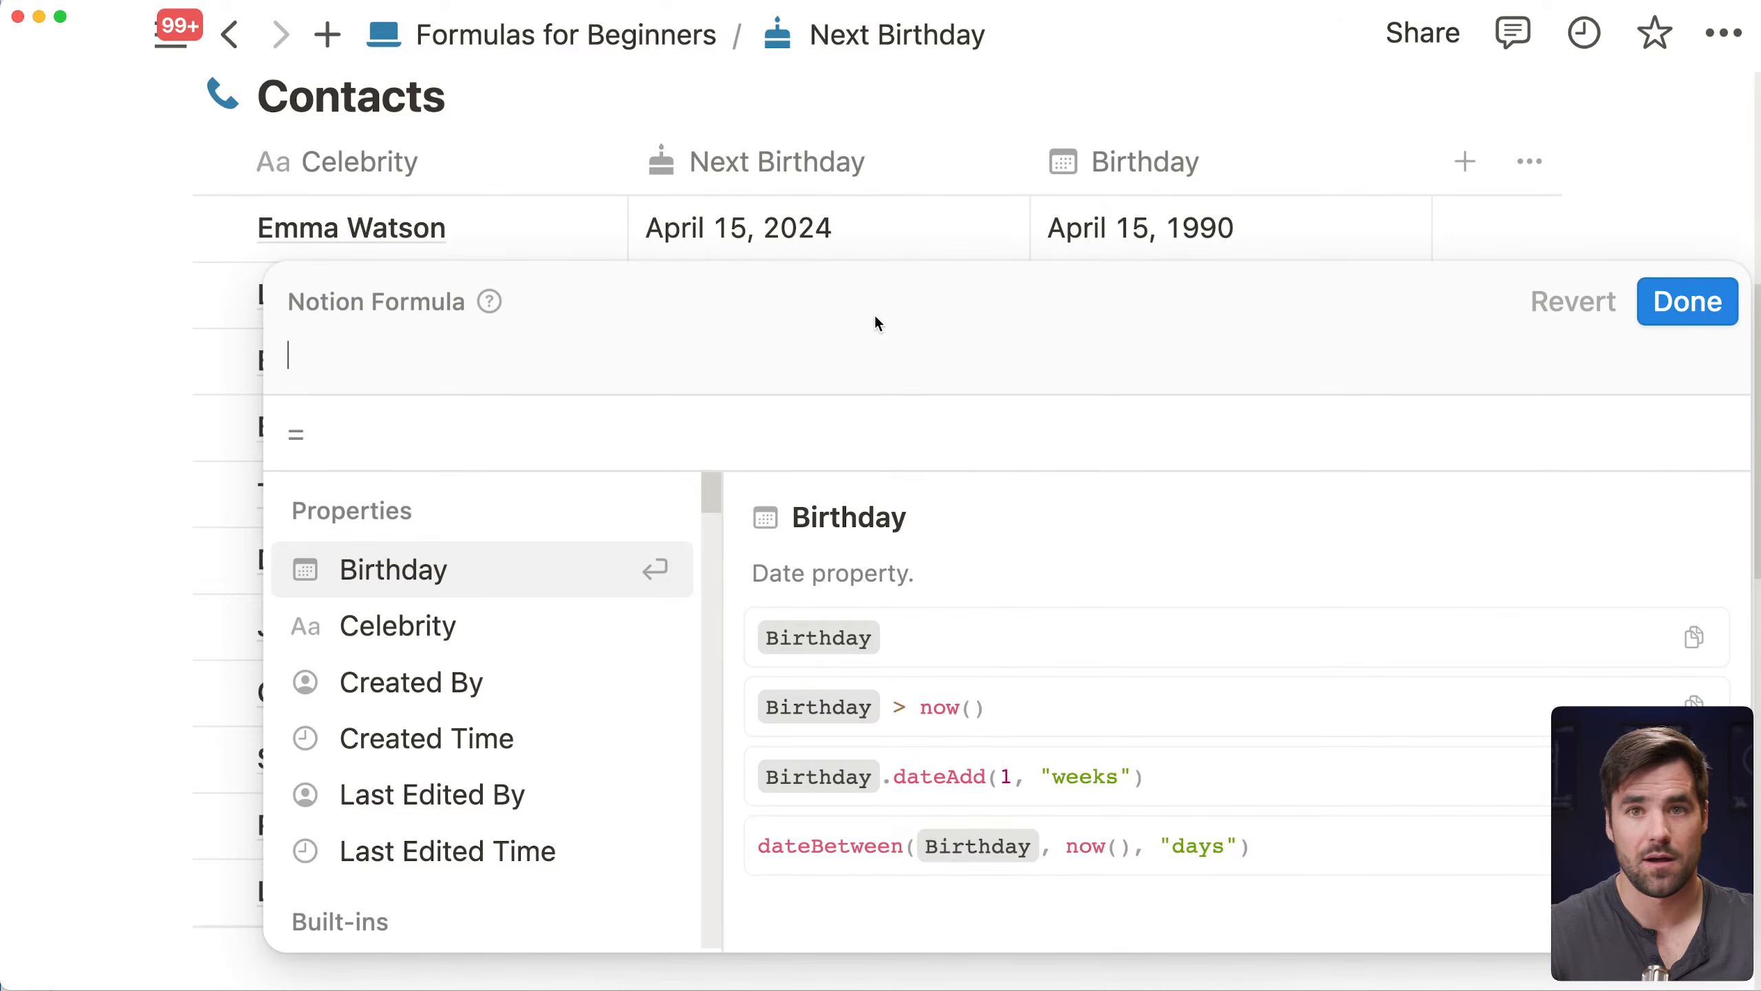
pyautogui.press('super+v')
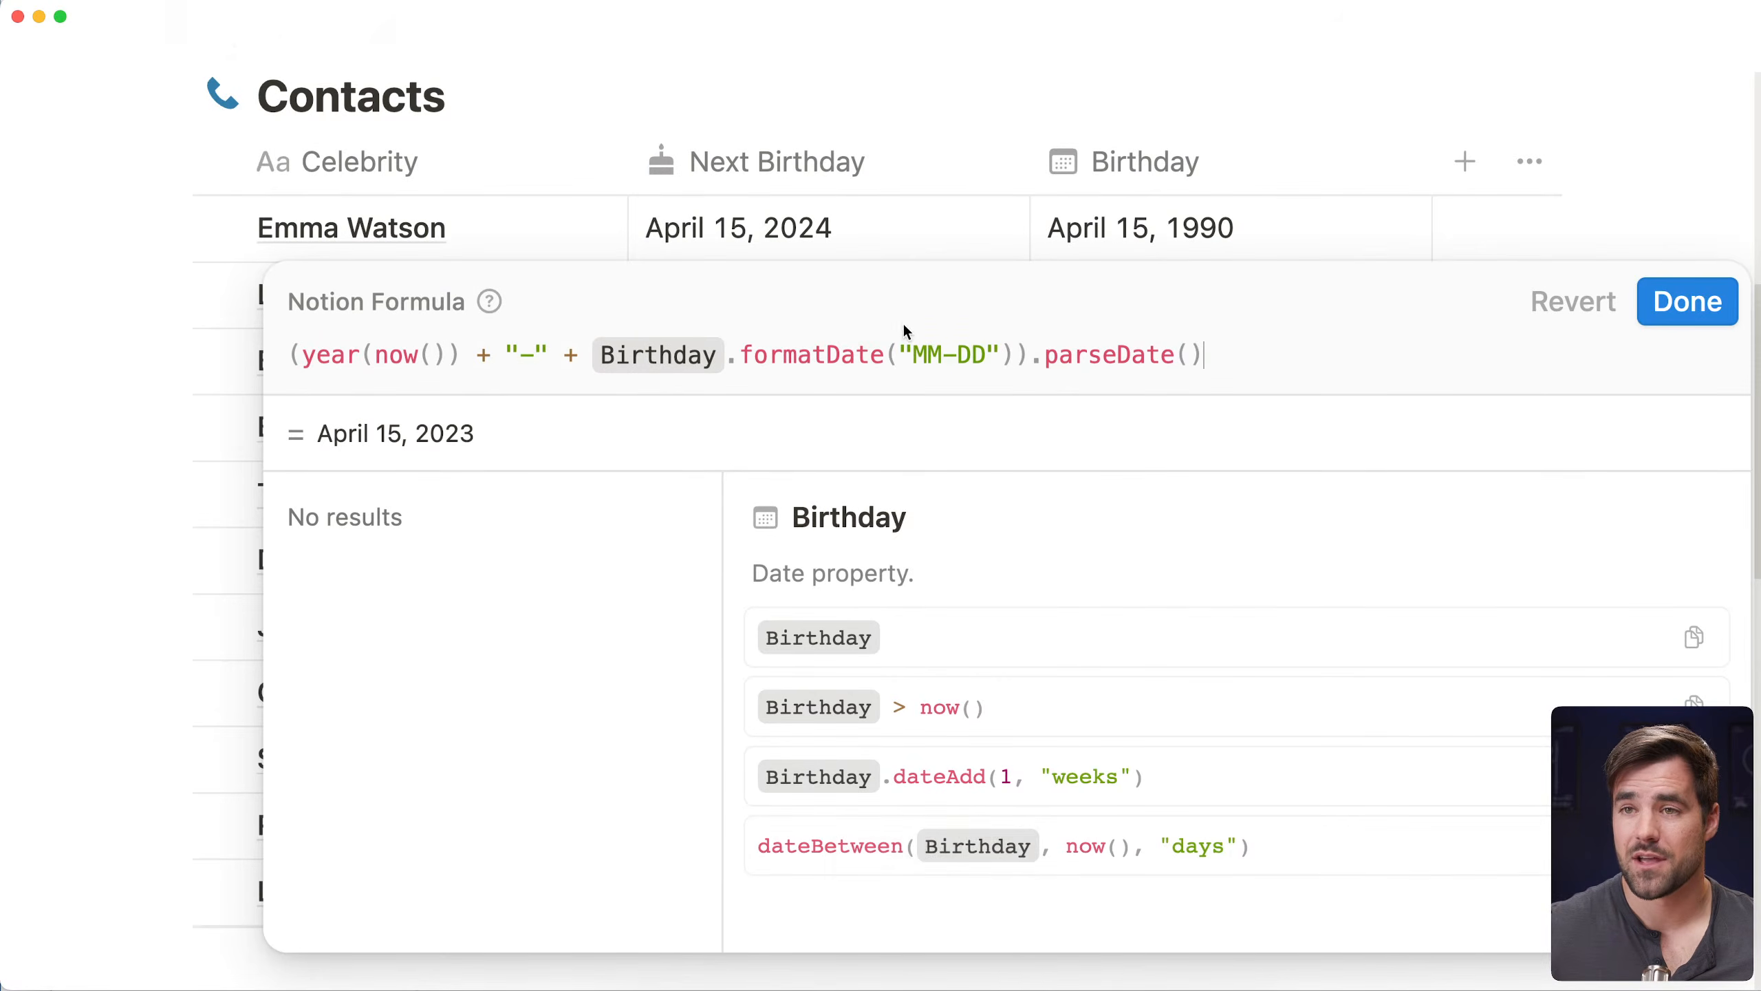
# Remove .parseDate() from the end of the expression to inspect the plain text date, and add .parseDate() back
pyautogui.click(442, 412)
pyautogui.moveTo(1201, 352); pyautogui.dragTo(1072, 349)
pyautogui.press('BackSpace')
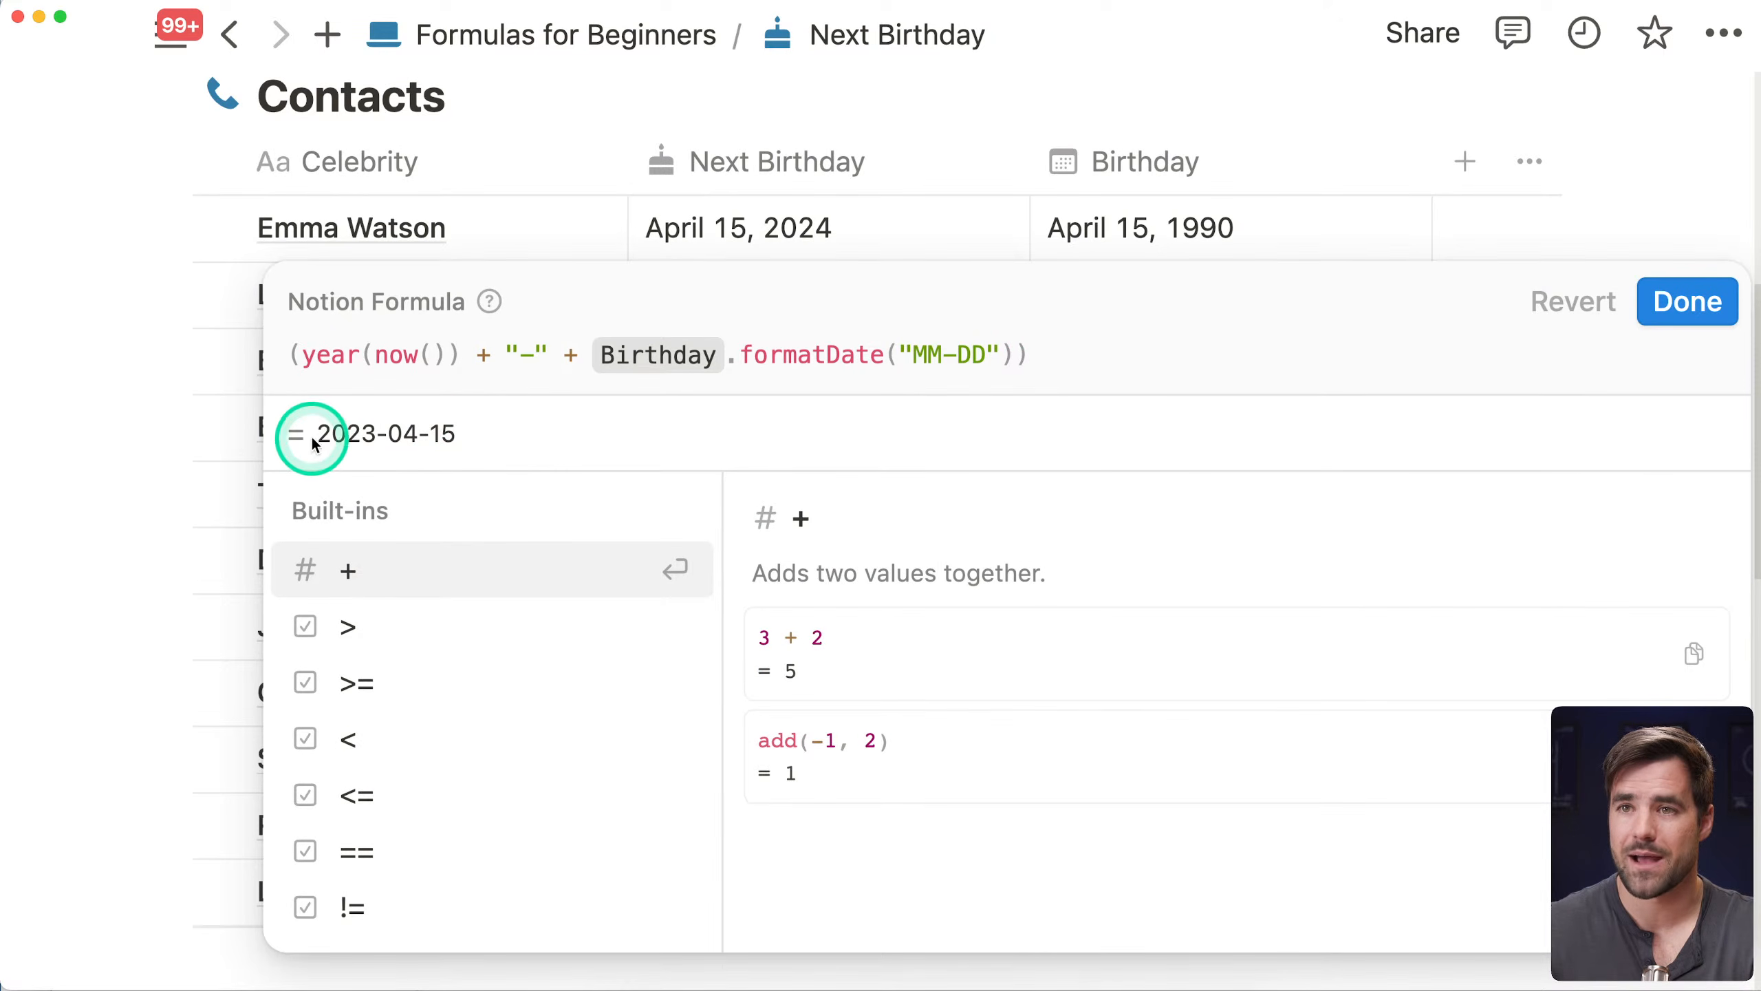
pyautogui.moveTo(314, 437); pyautogui.dragTo(421, 422)
pyautogui.click(1071, 327)
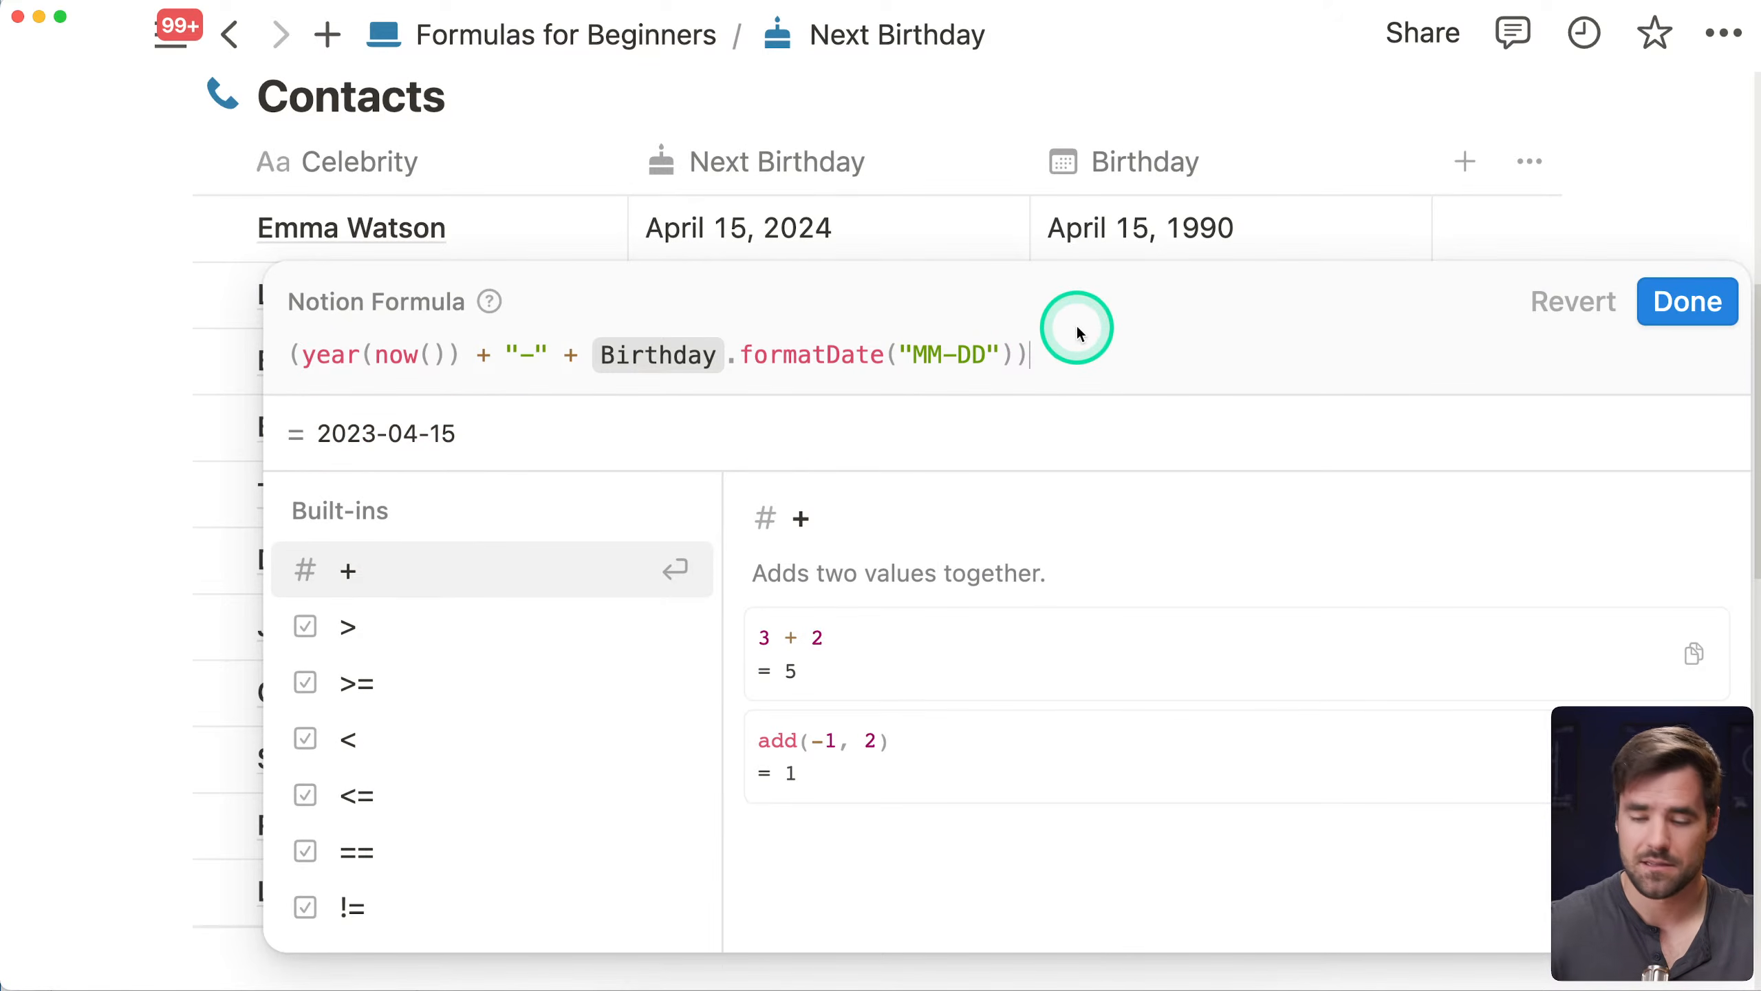
pyautogui.write('.passeDate(')
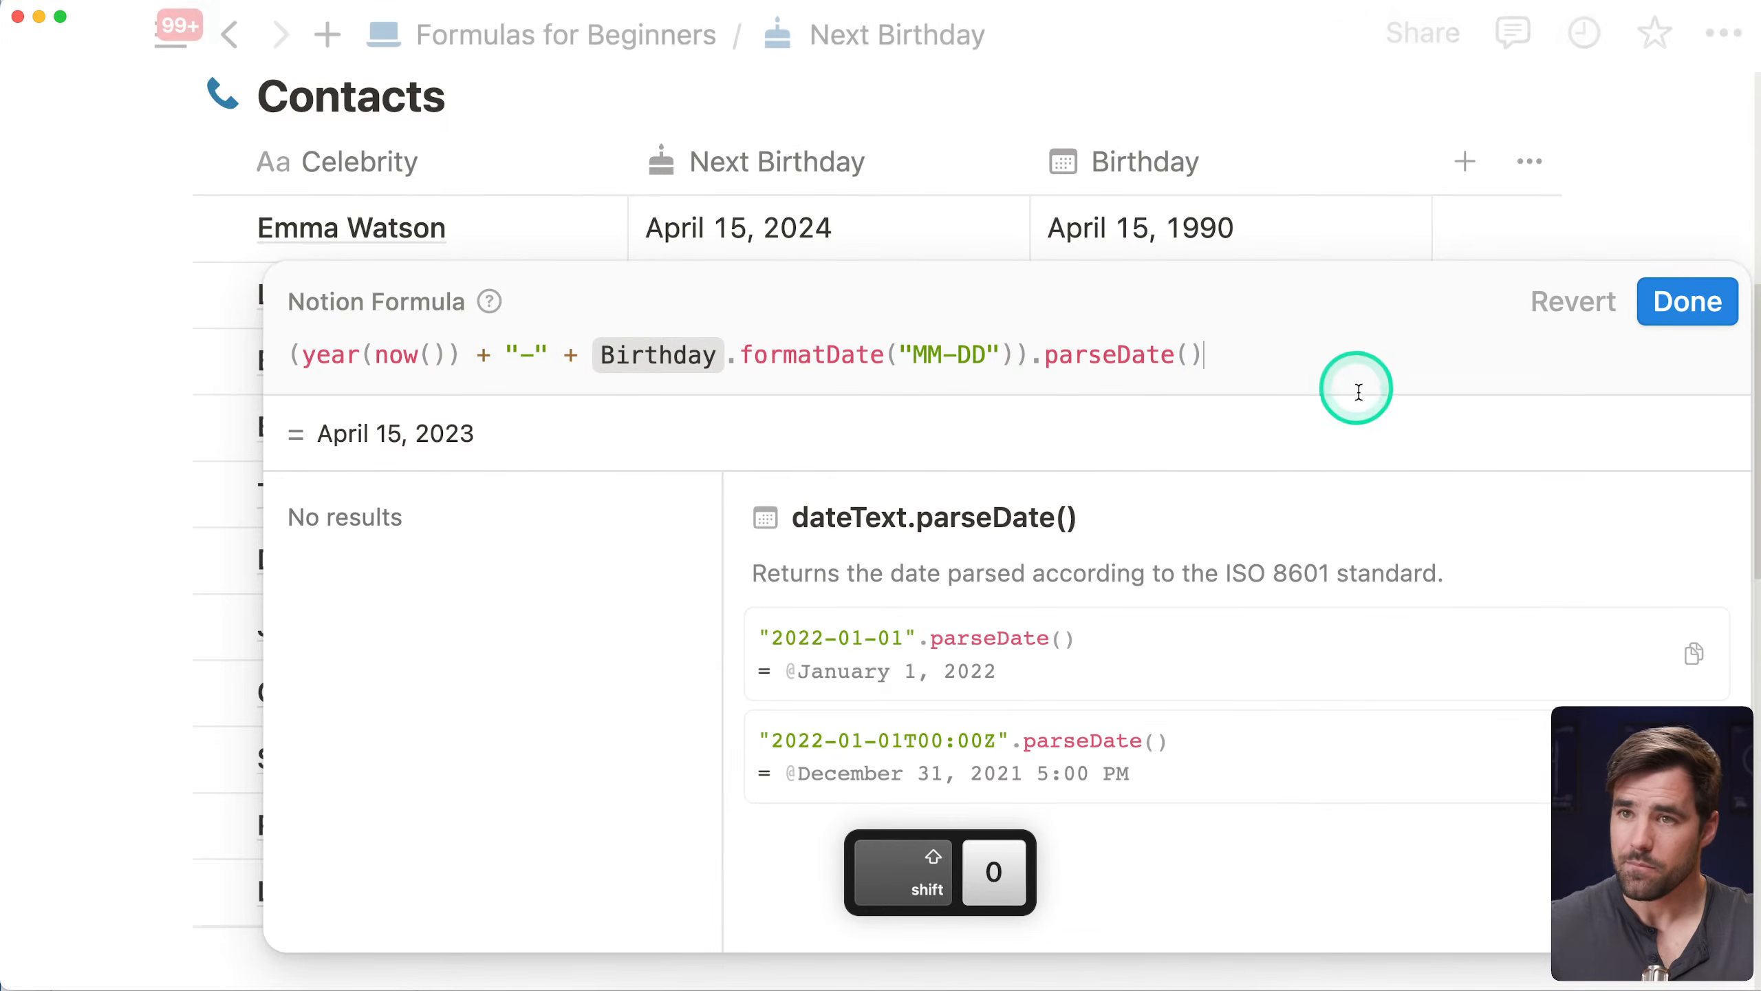
# Cut the whole date expression and enter a let() function in its place, with an empty line inside its parentheses
pyautogui.moveTo(1352, 390); pyautogui.dragTo(229, 371)
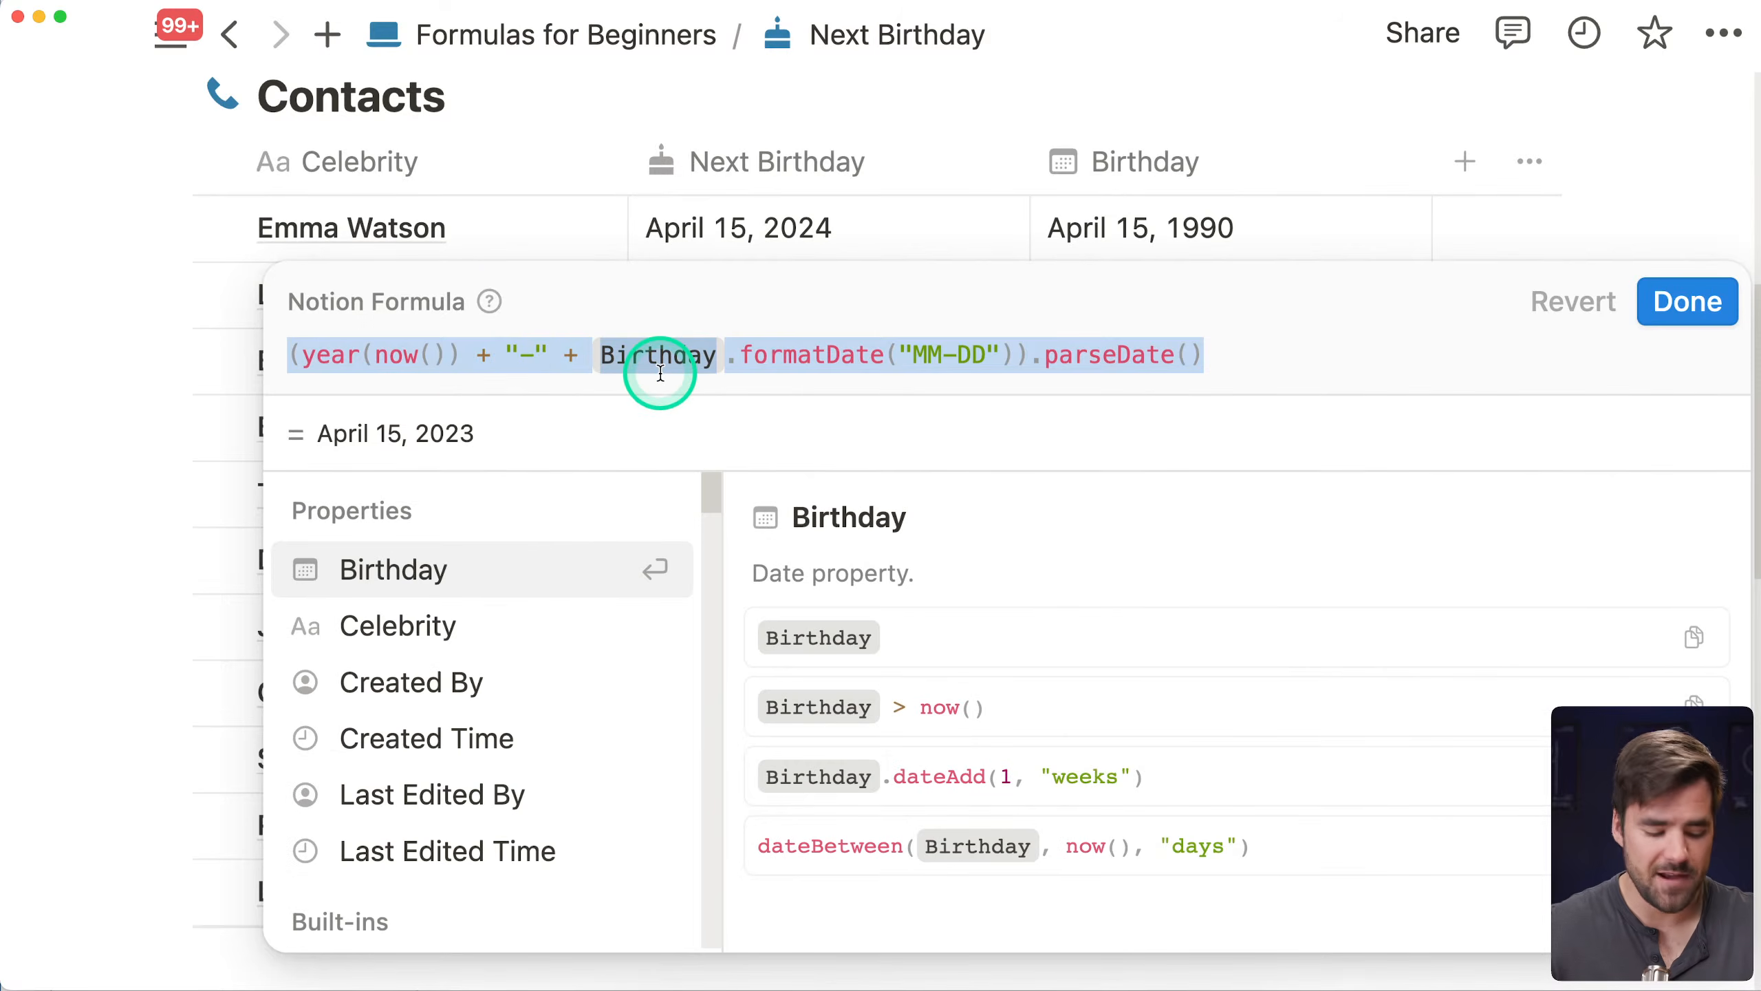
pyautogui.press('super+x')
pyautogui.write('let()')
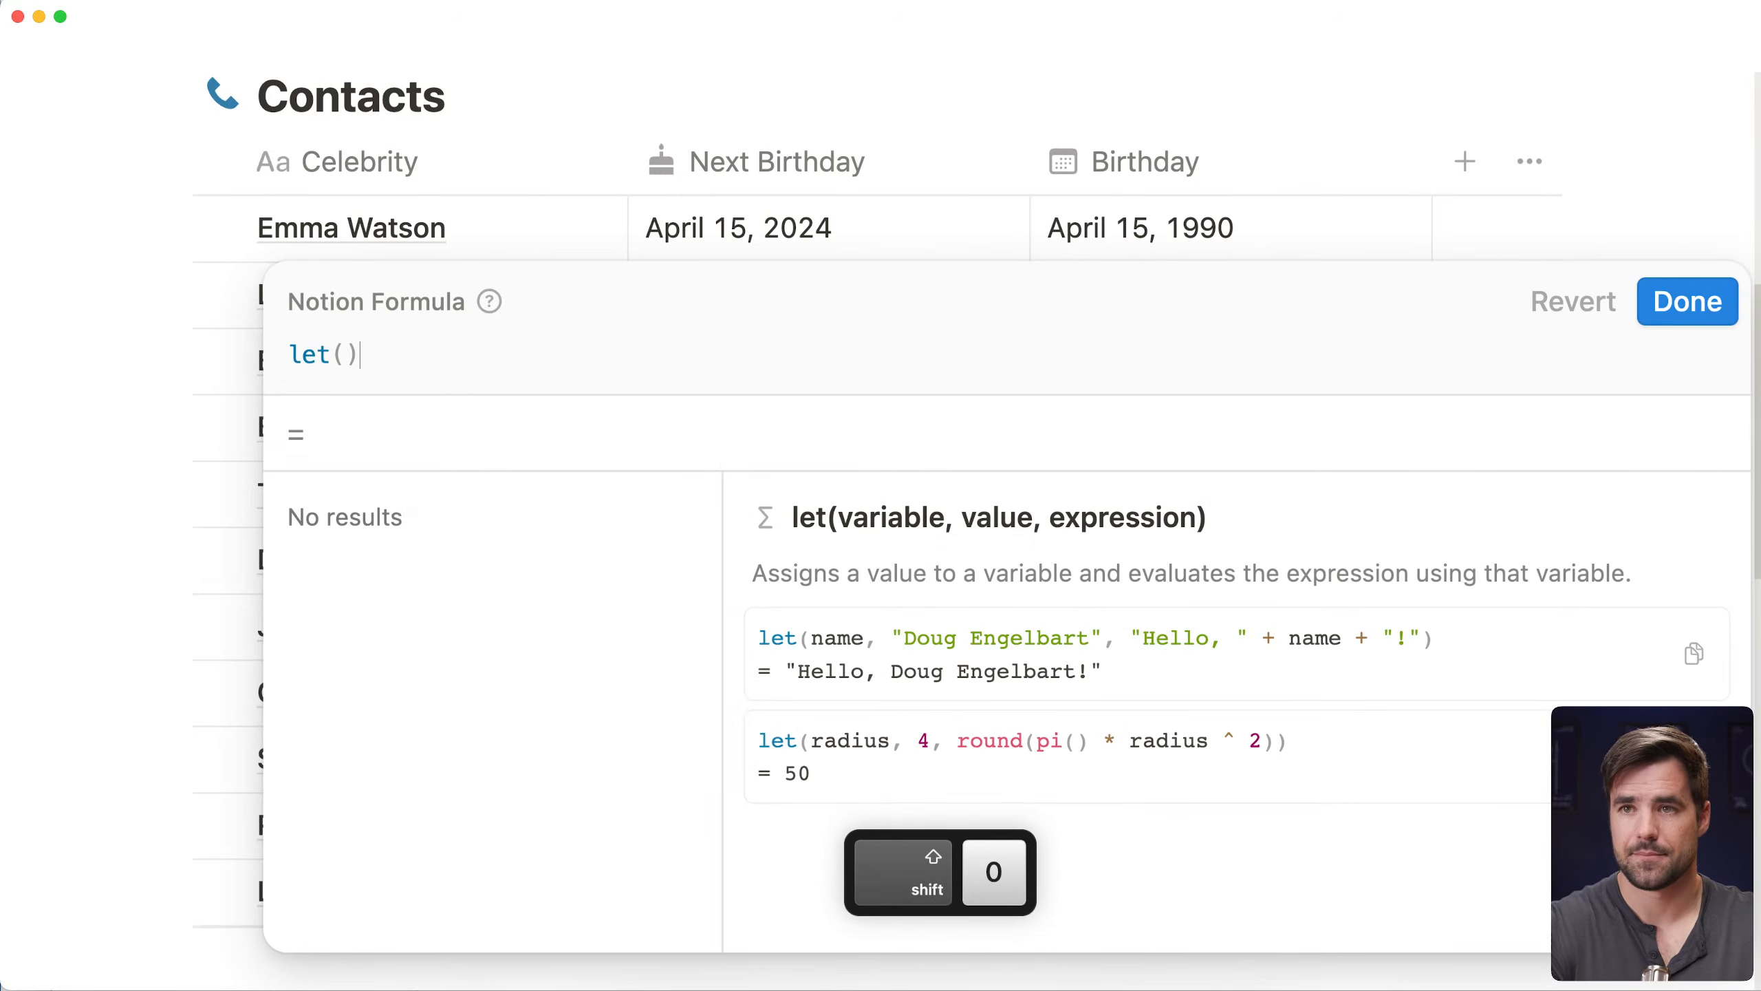
pyautogui.press('Left')
pyautogui.hotkey('shift', 'Return')
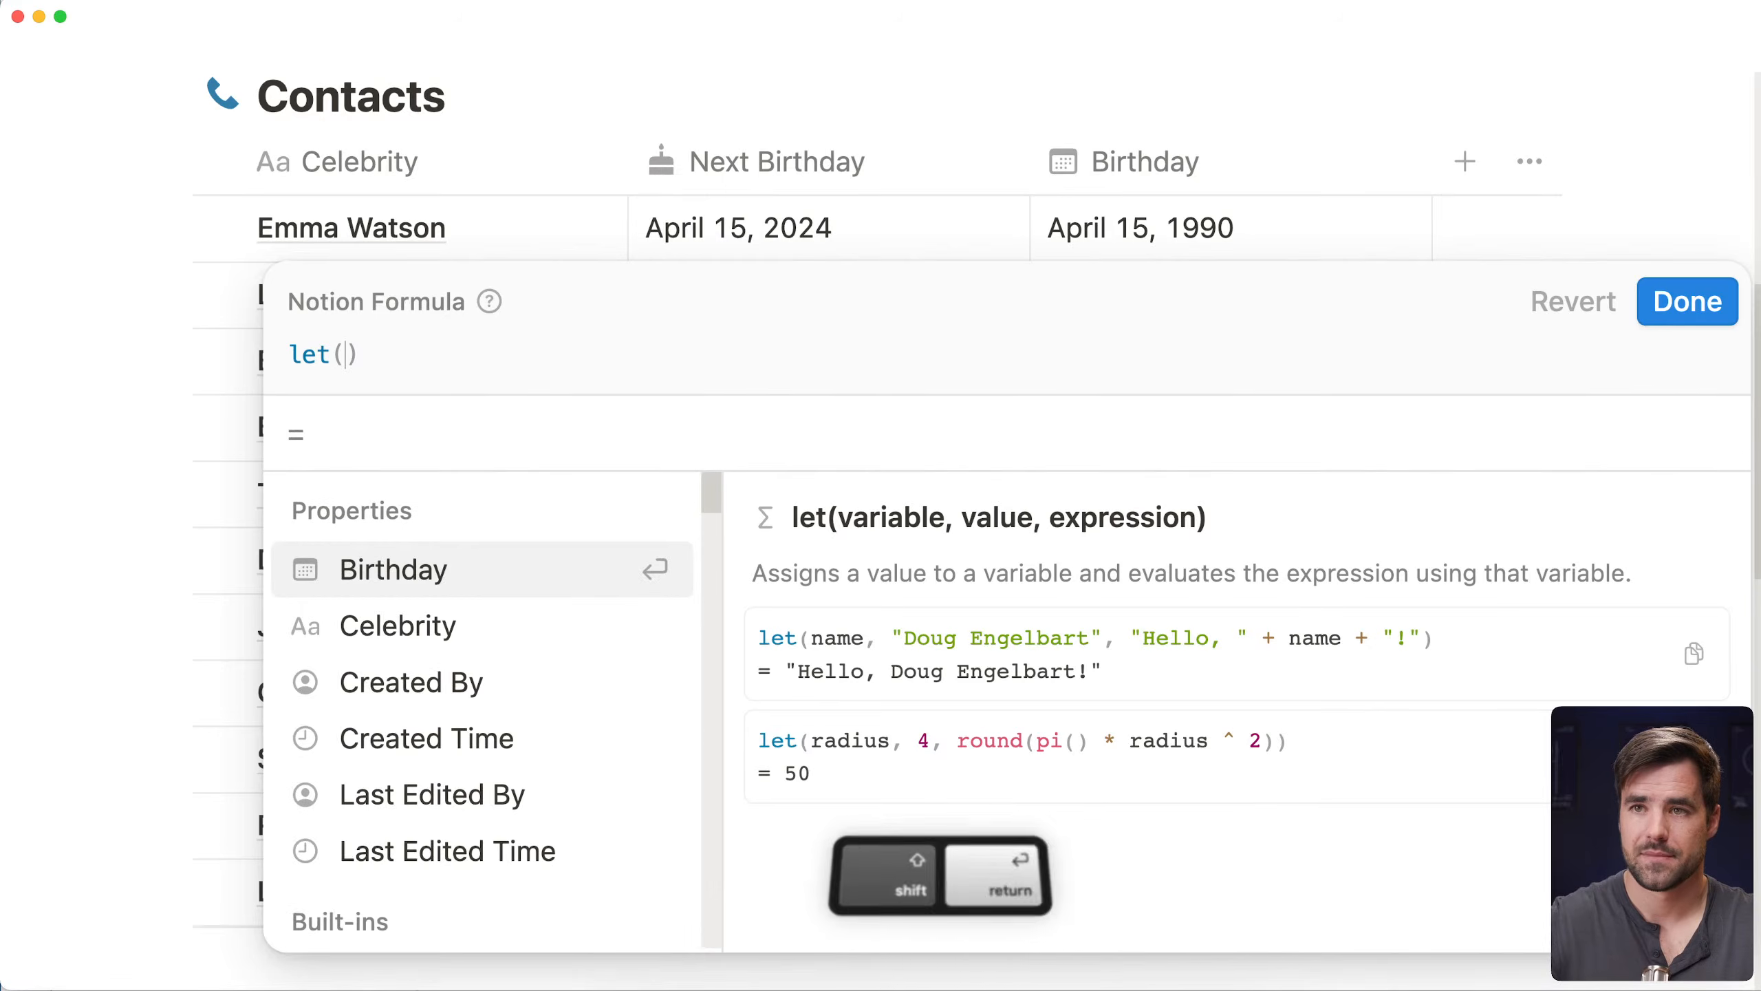
# Examine the structure of the empty let() function, highlighting it from its name to its closing parenthesis
pyautogui.click(319, 293)
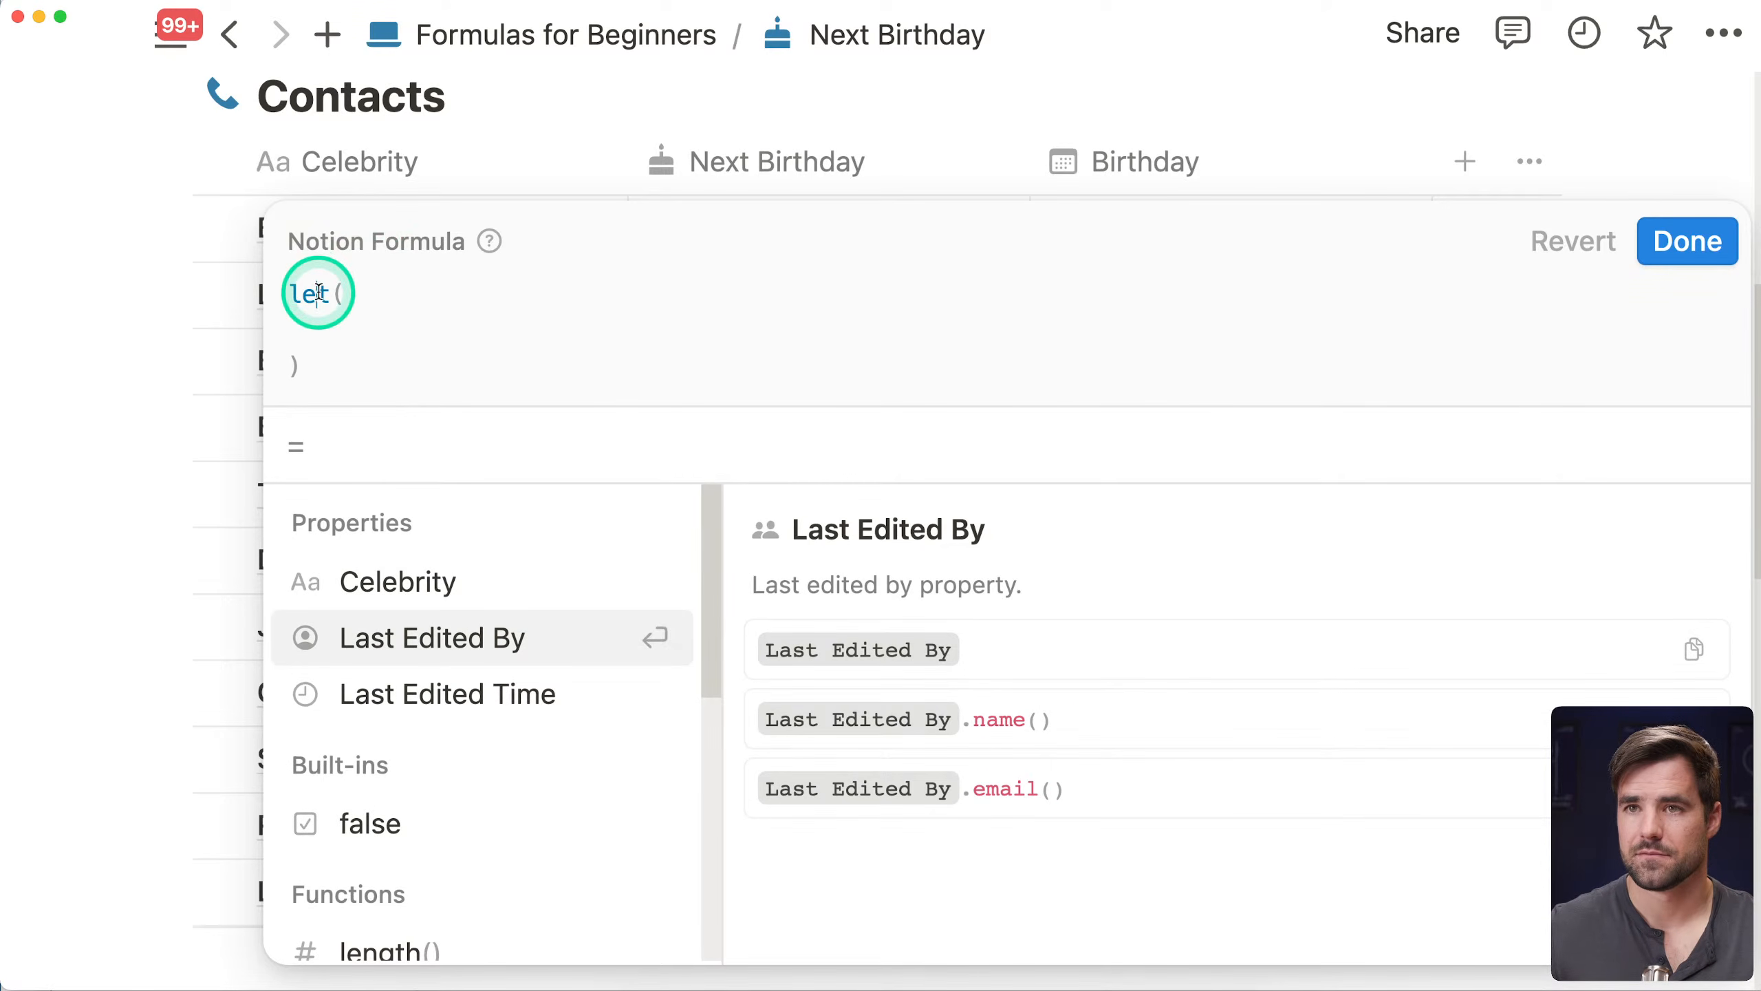
pyautogui.scroll(-5, 460, 666)
pyautogui.click(324, 323)
pyautogui.click(318, 297)
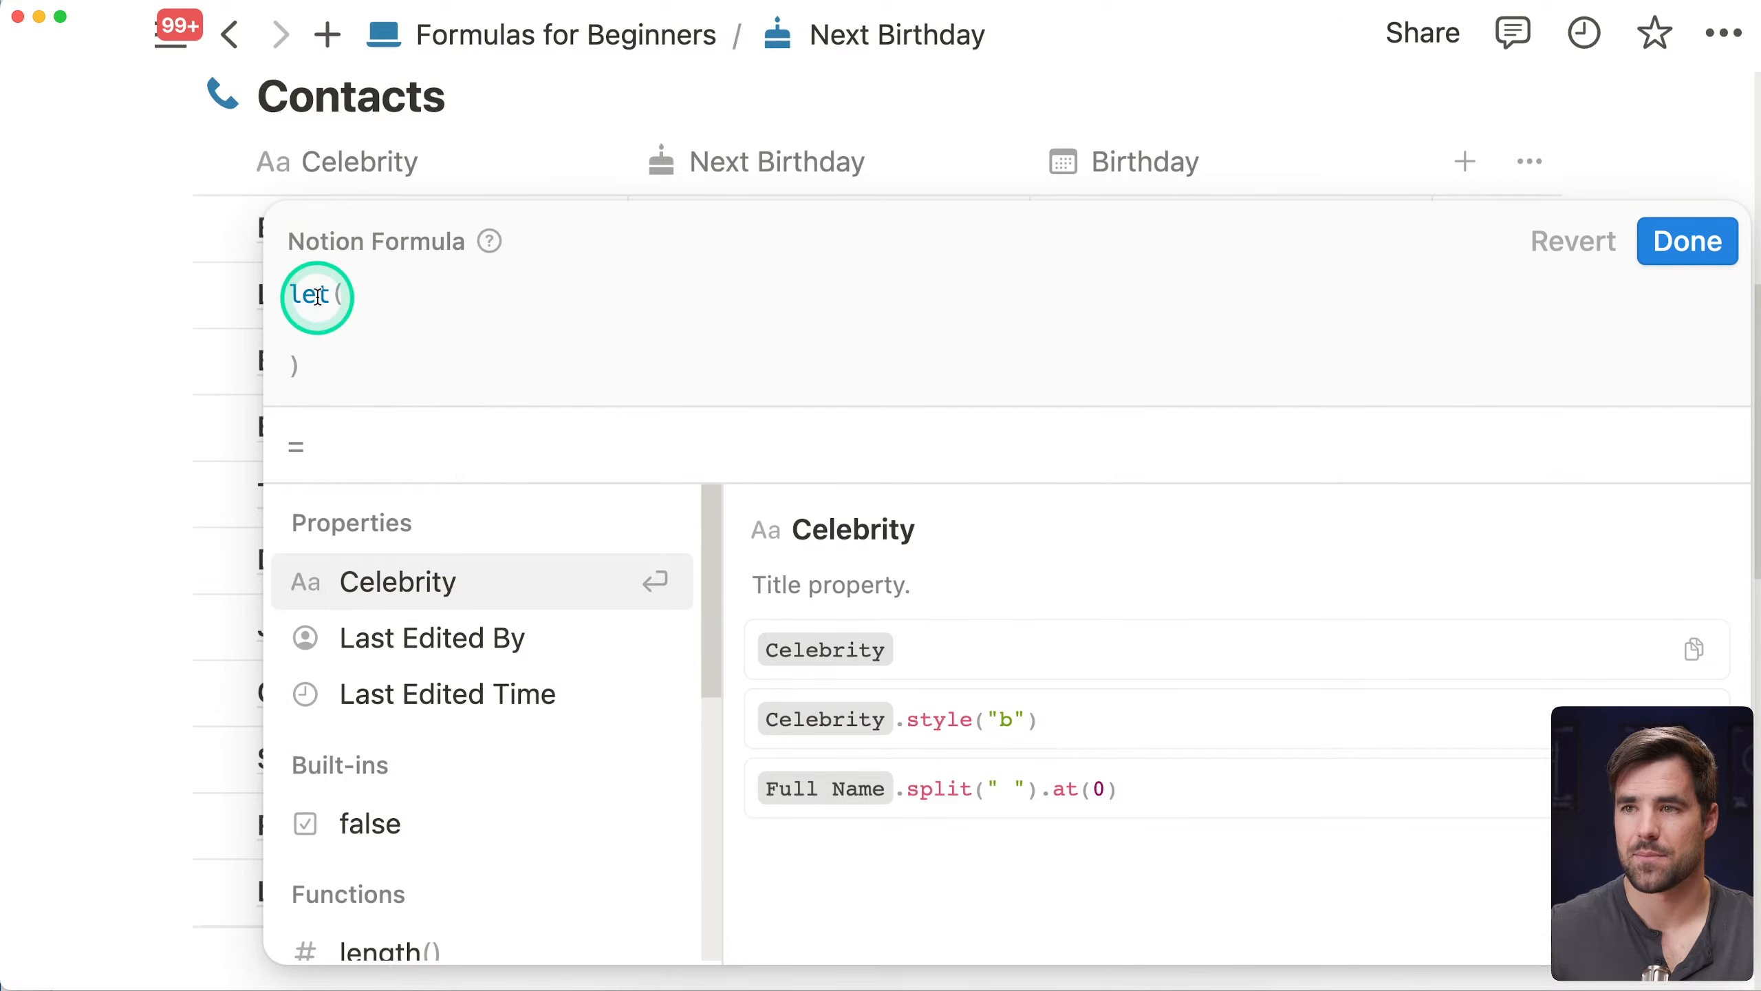
pyautogui.click(313, 293)
pyautogui.moveTo(310, 380); pyautogui.dragTo(284, 296)
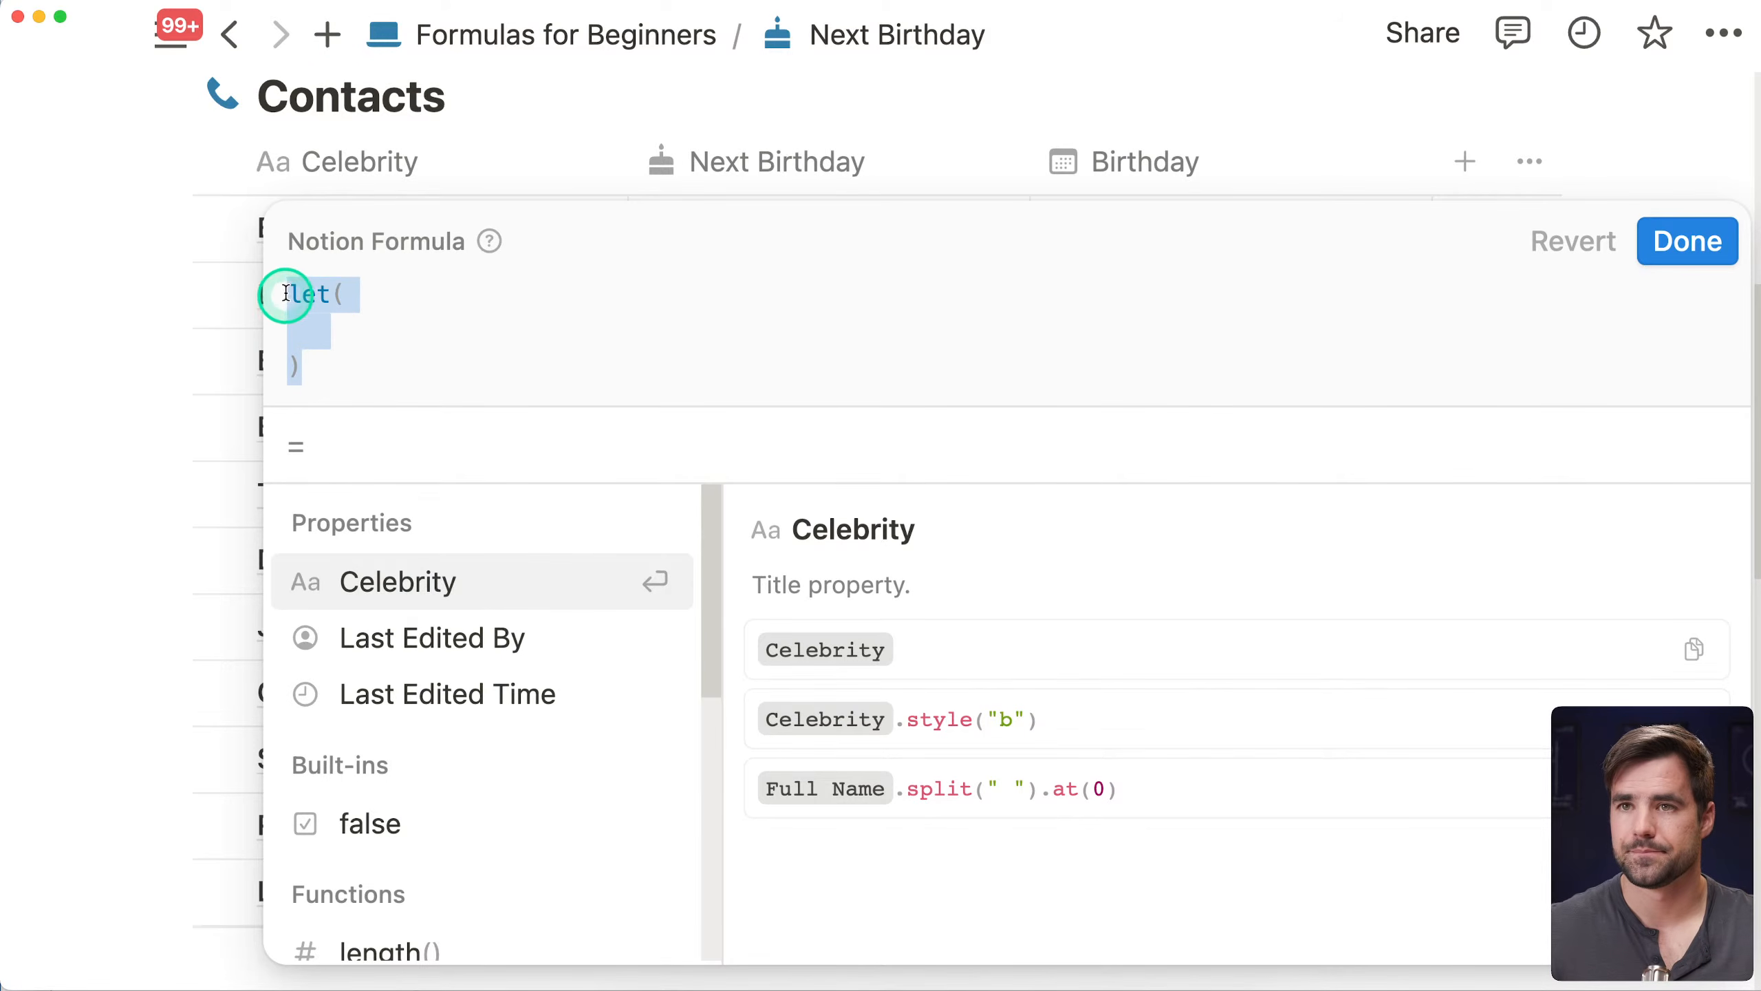
pyautogui.click(409, 326)
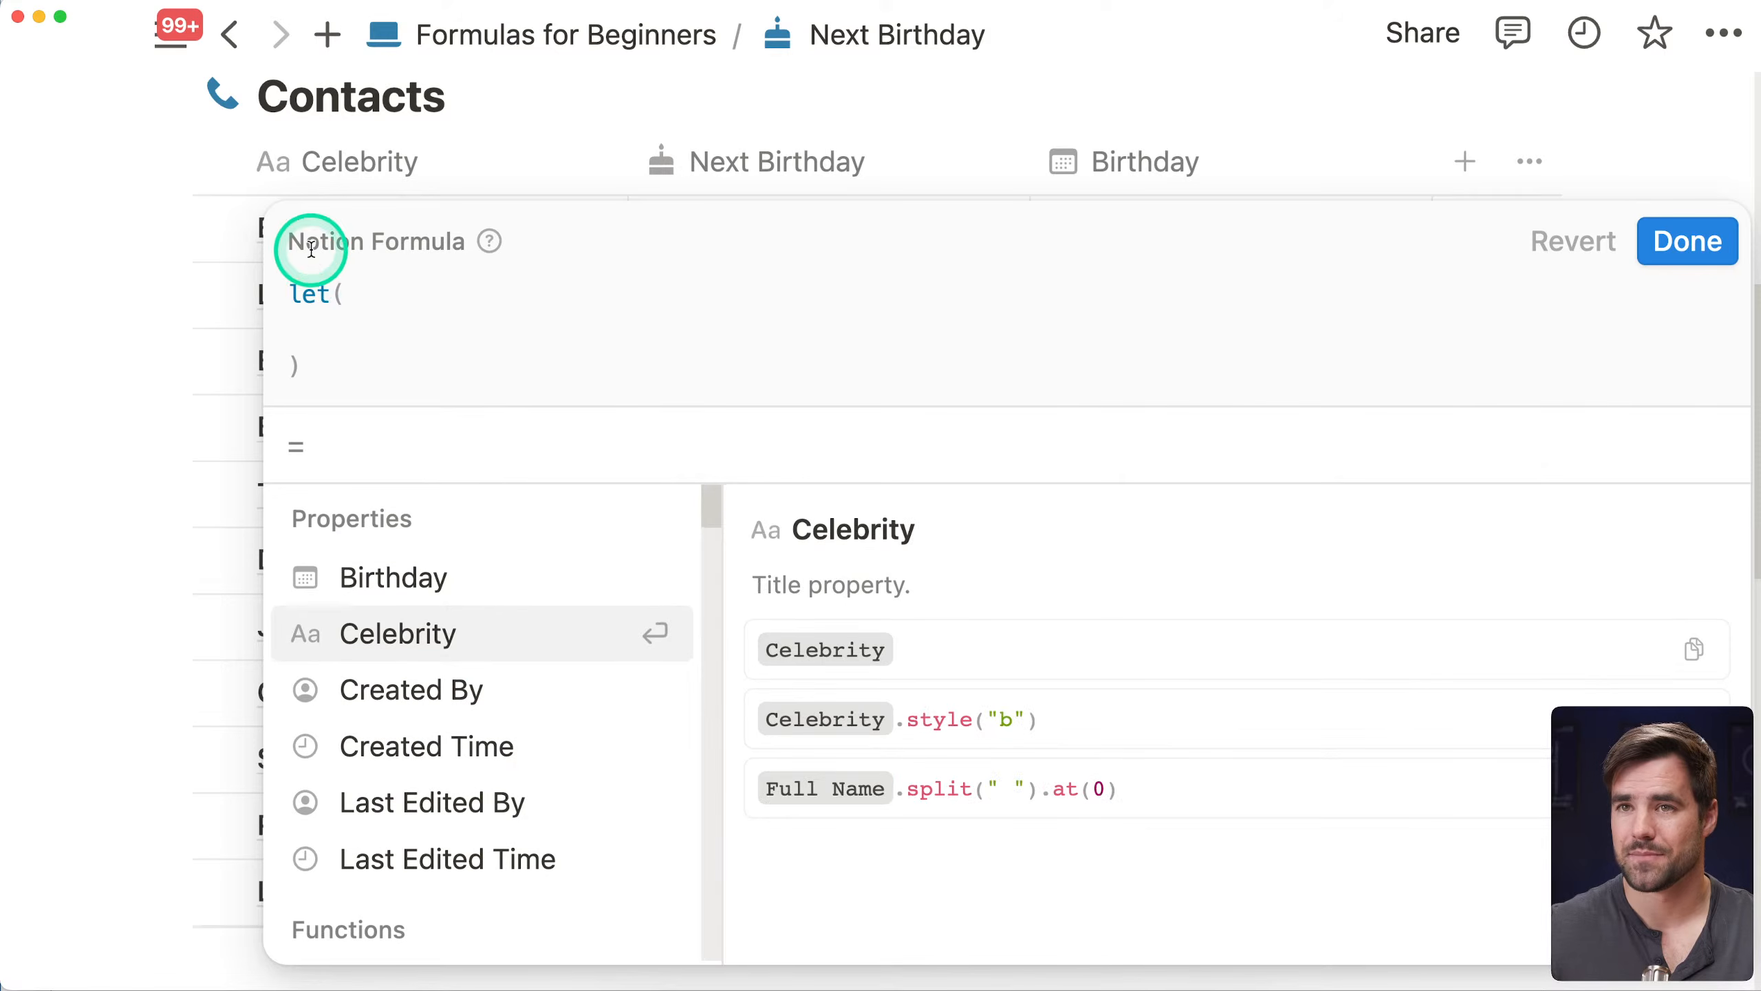
pyautogui.click(321, 297)
pyautogui.click(336, 298)
# Inside let(), define the variable birthday with the cut date expression as its value, and enter birthday as the returned expression, each on its own line
pyautogui.click(344, 326)
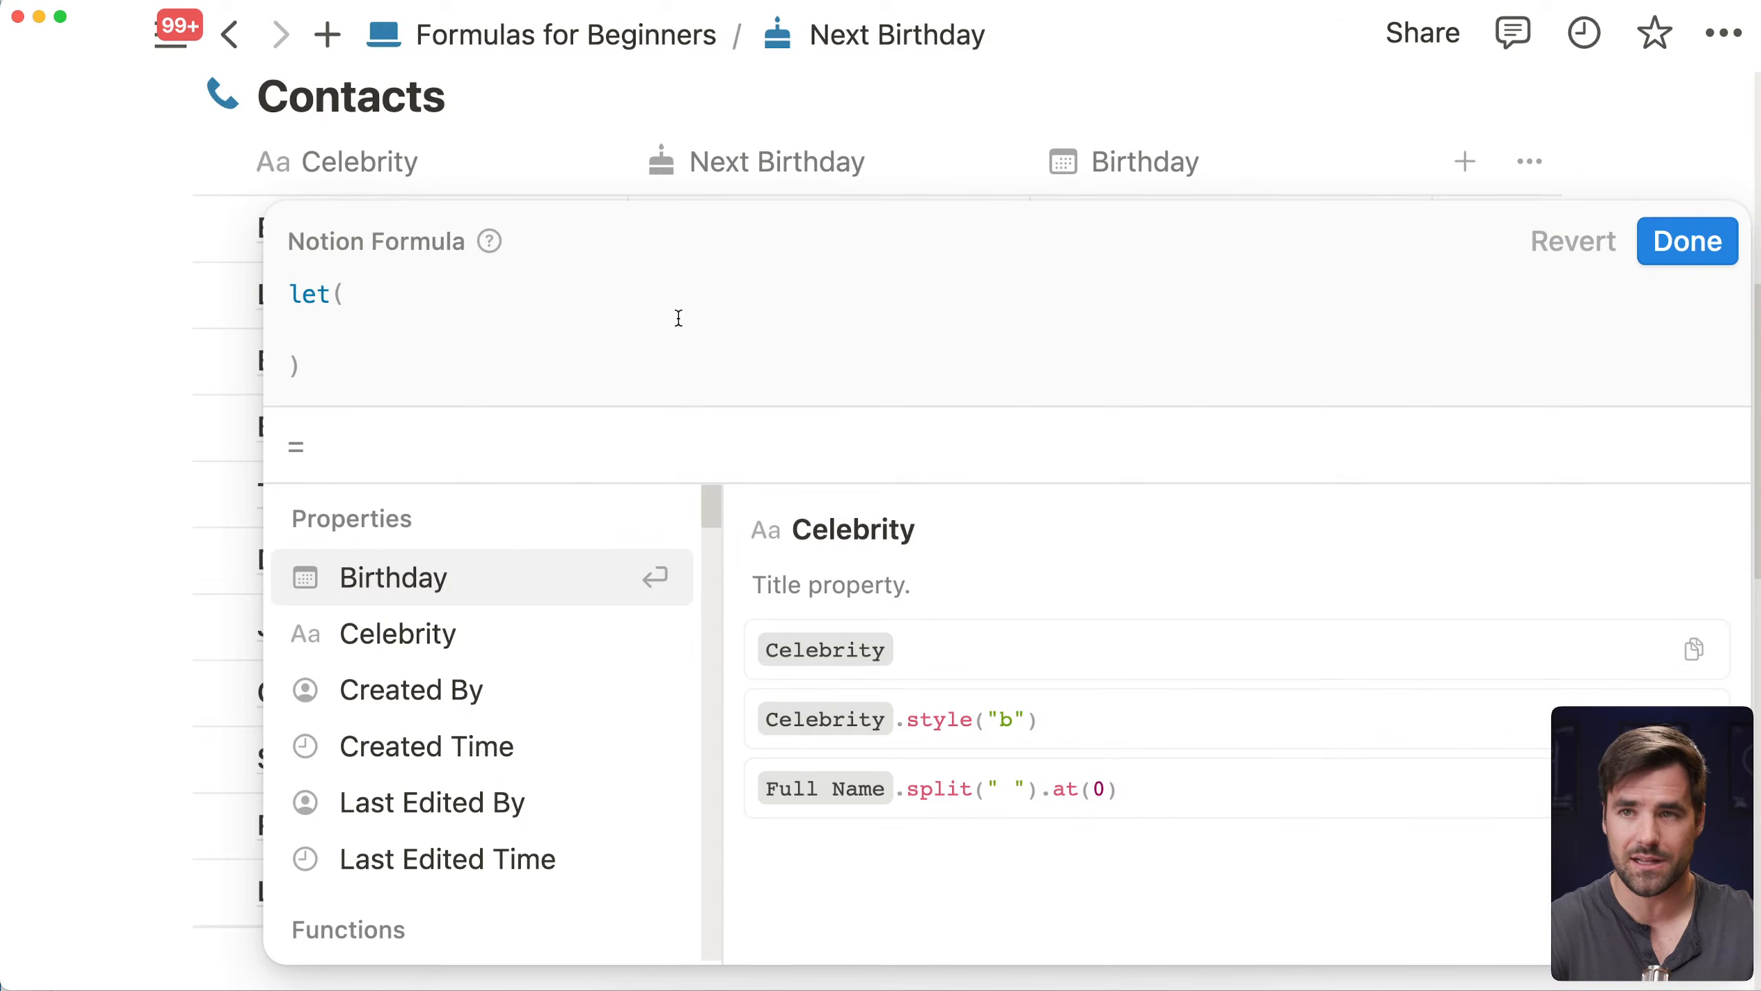
pyautogui.write('birthday,')
pyautogui.hotkey('shift', 'Return')
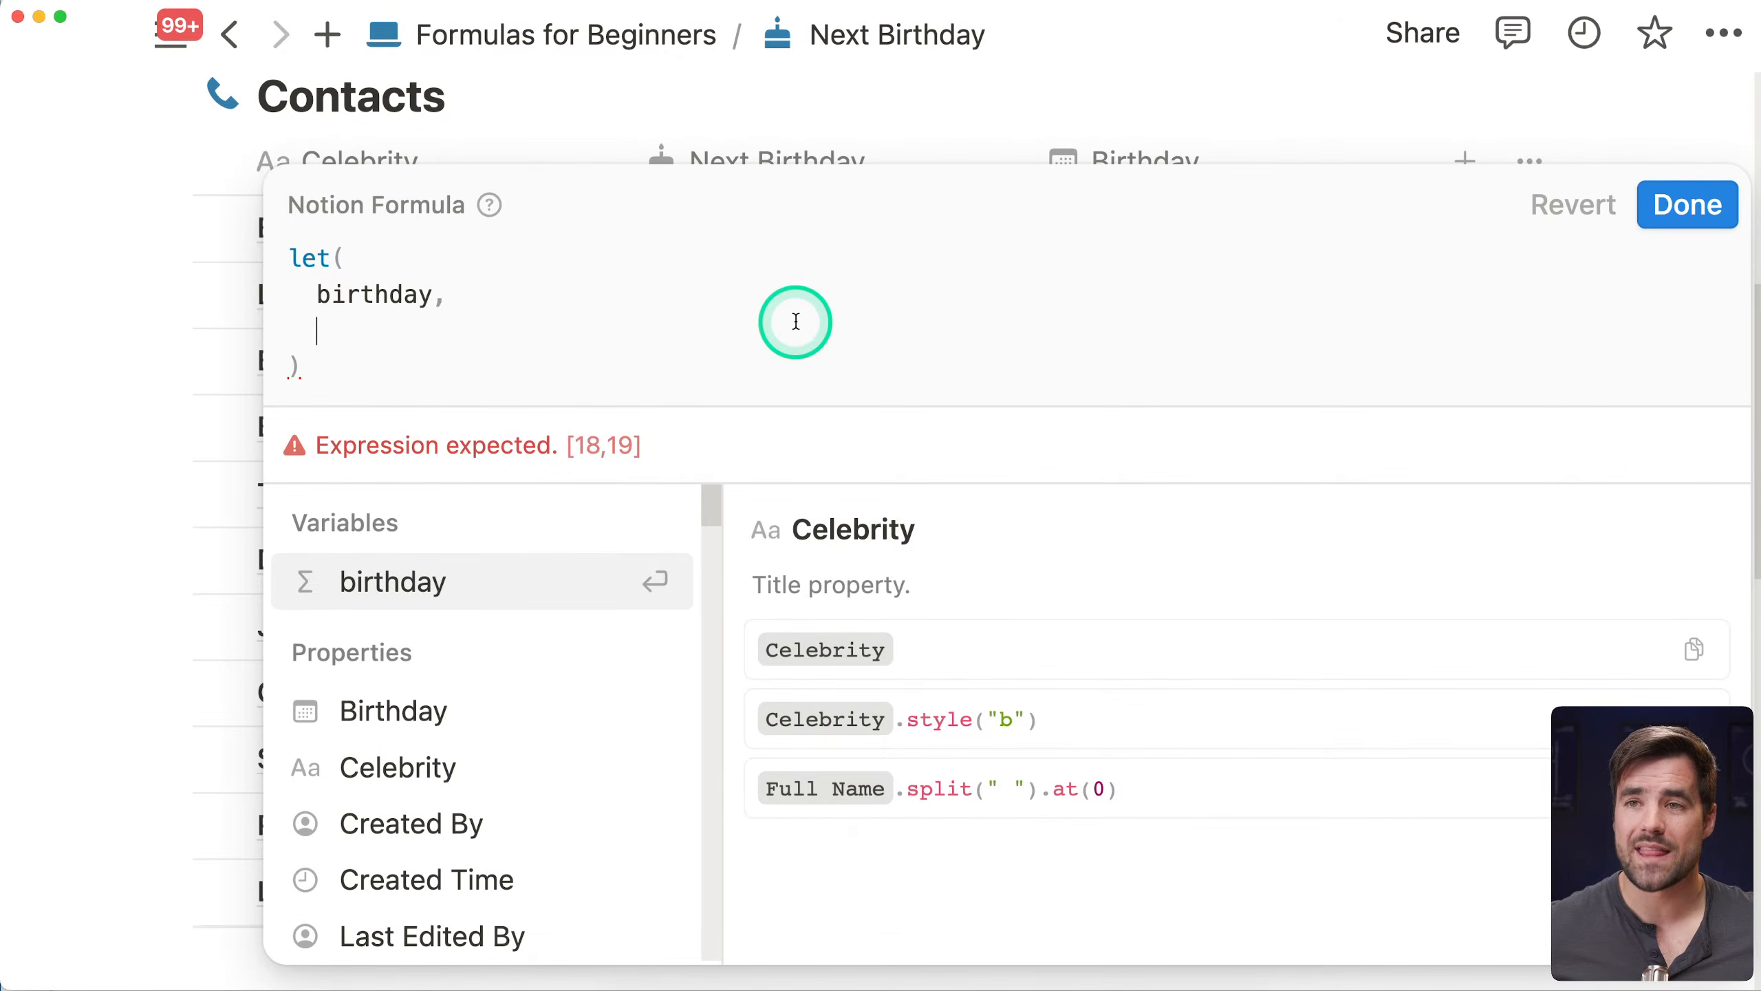
pyautogui.press('super+v')
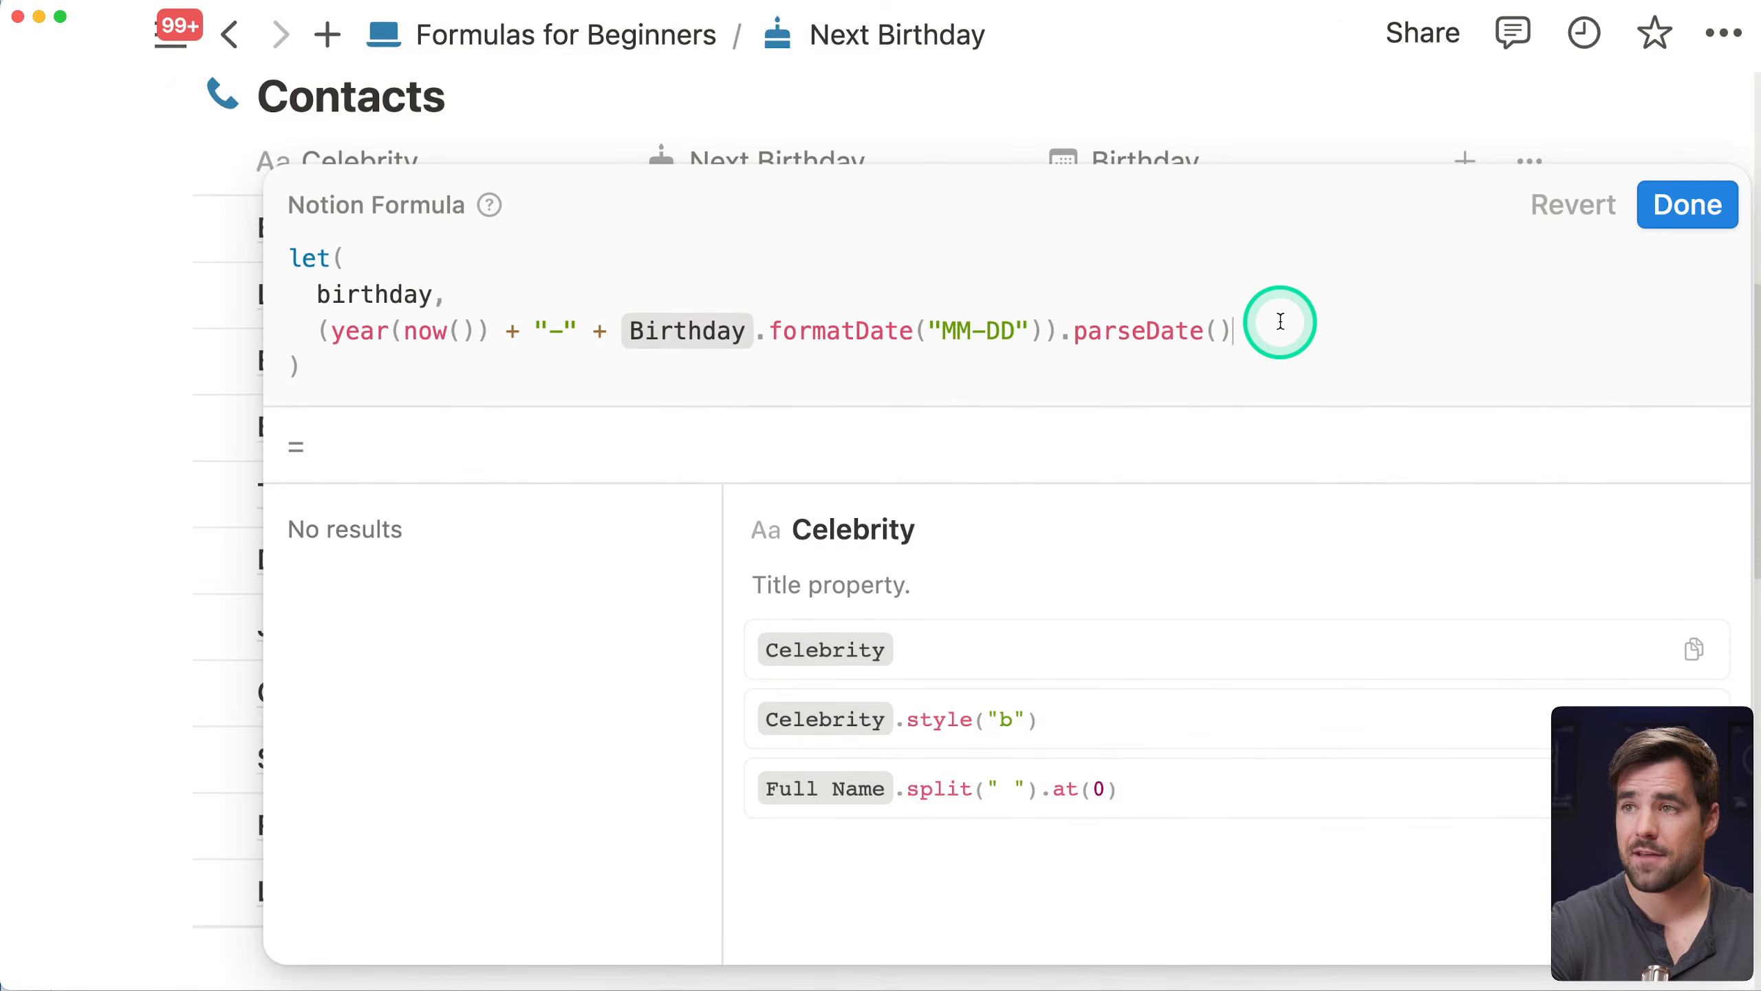
pyautogui.write(',')
pyautogui.hotkey('shift', 'Return')
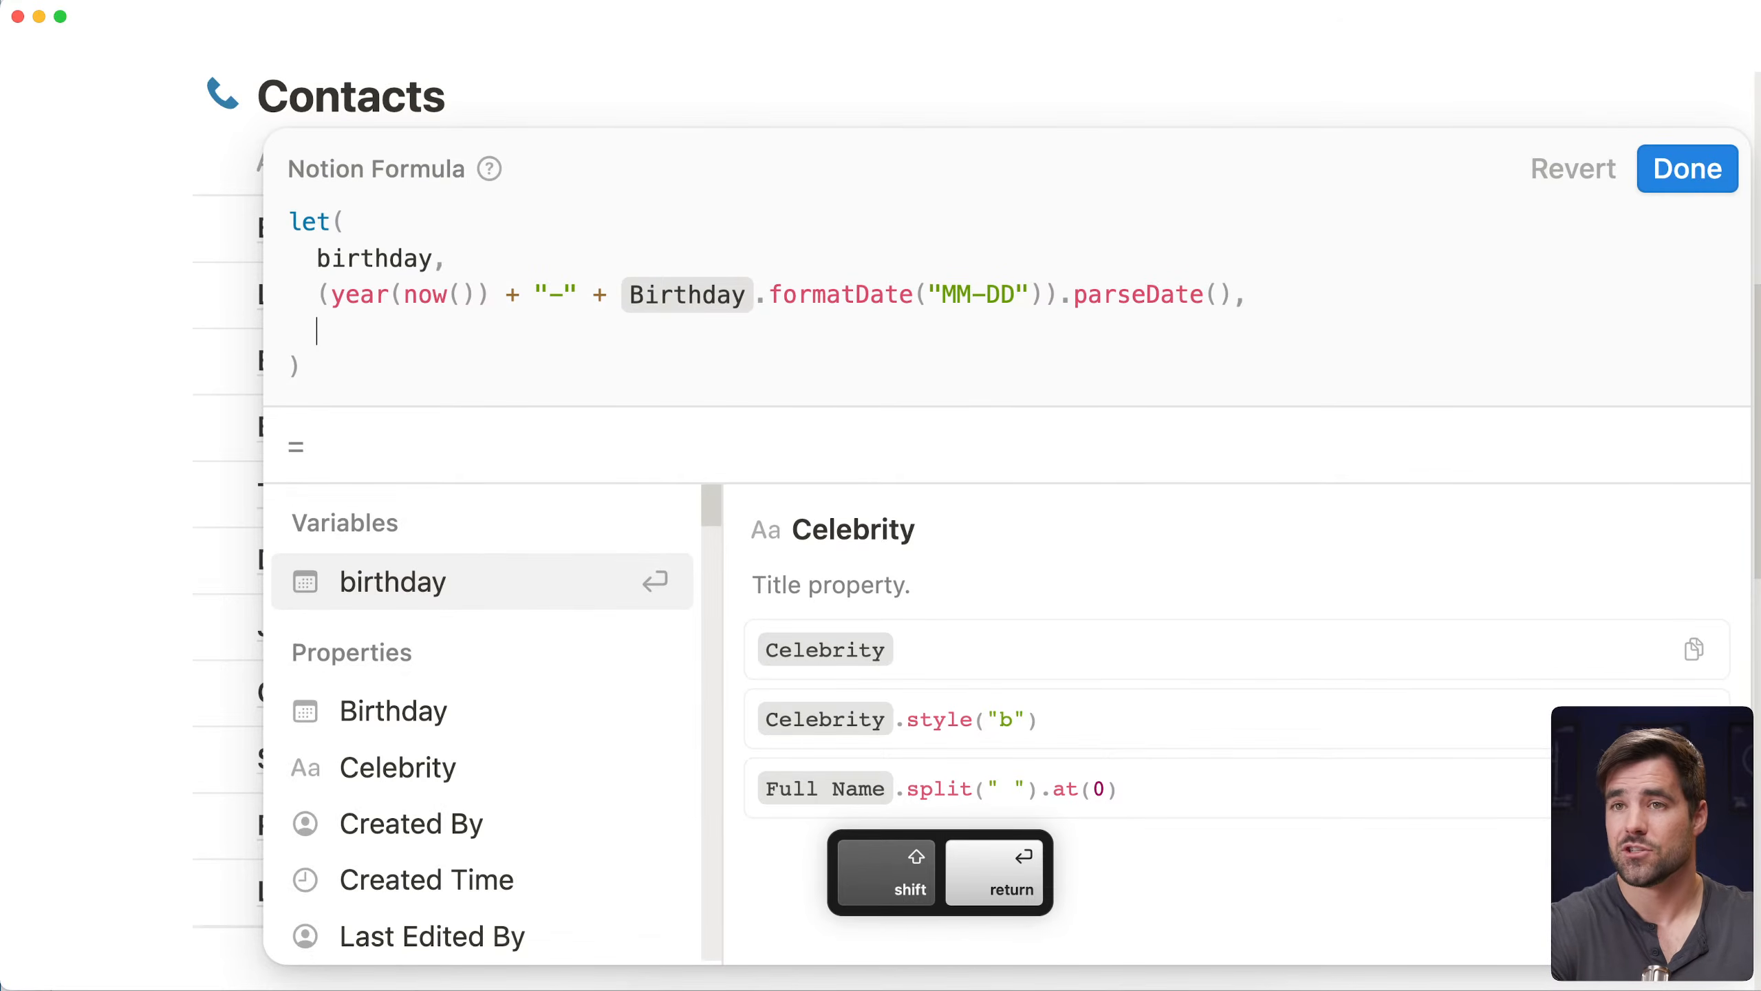
pyautogui.write('birthday')
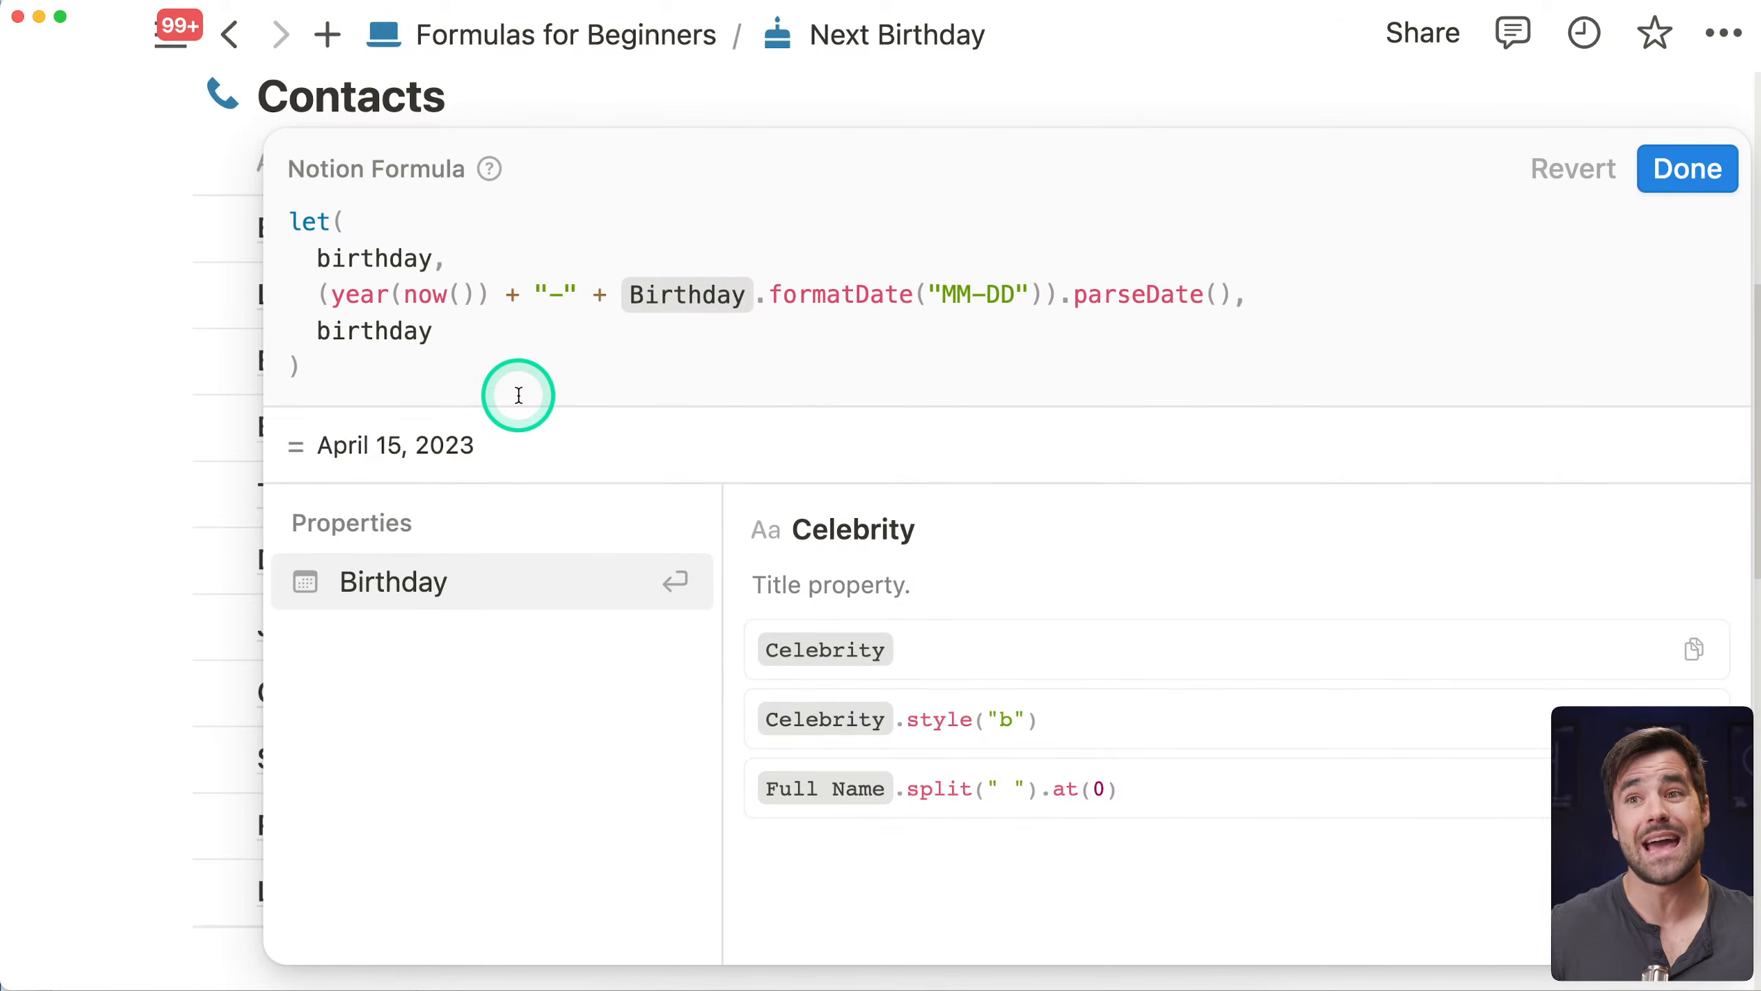
# Replace the returned birthday expression in let() with an if() function opened onto an empty line for its arguments
pyautogui.click(445, 332)
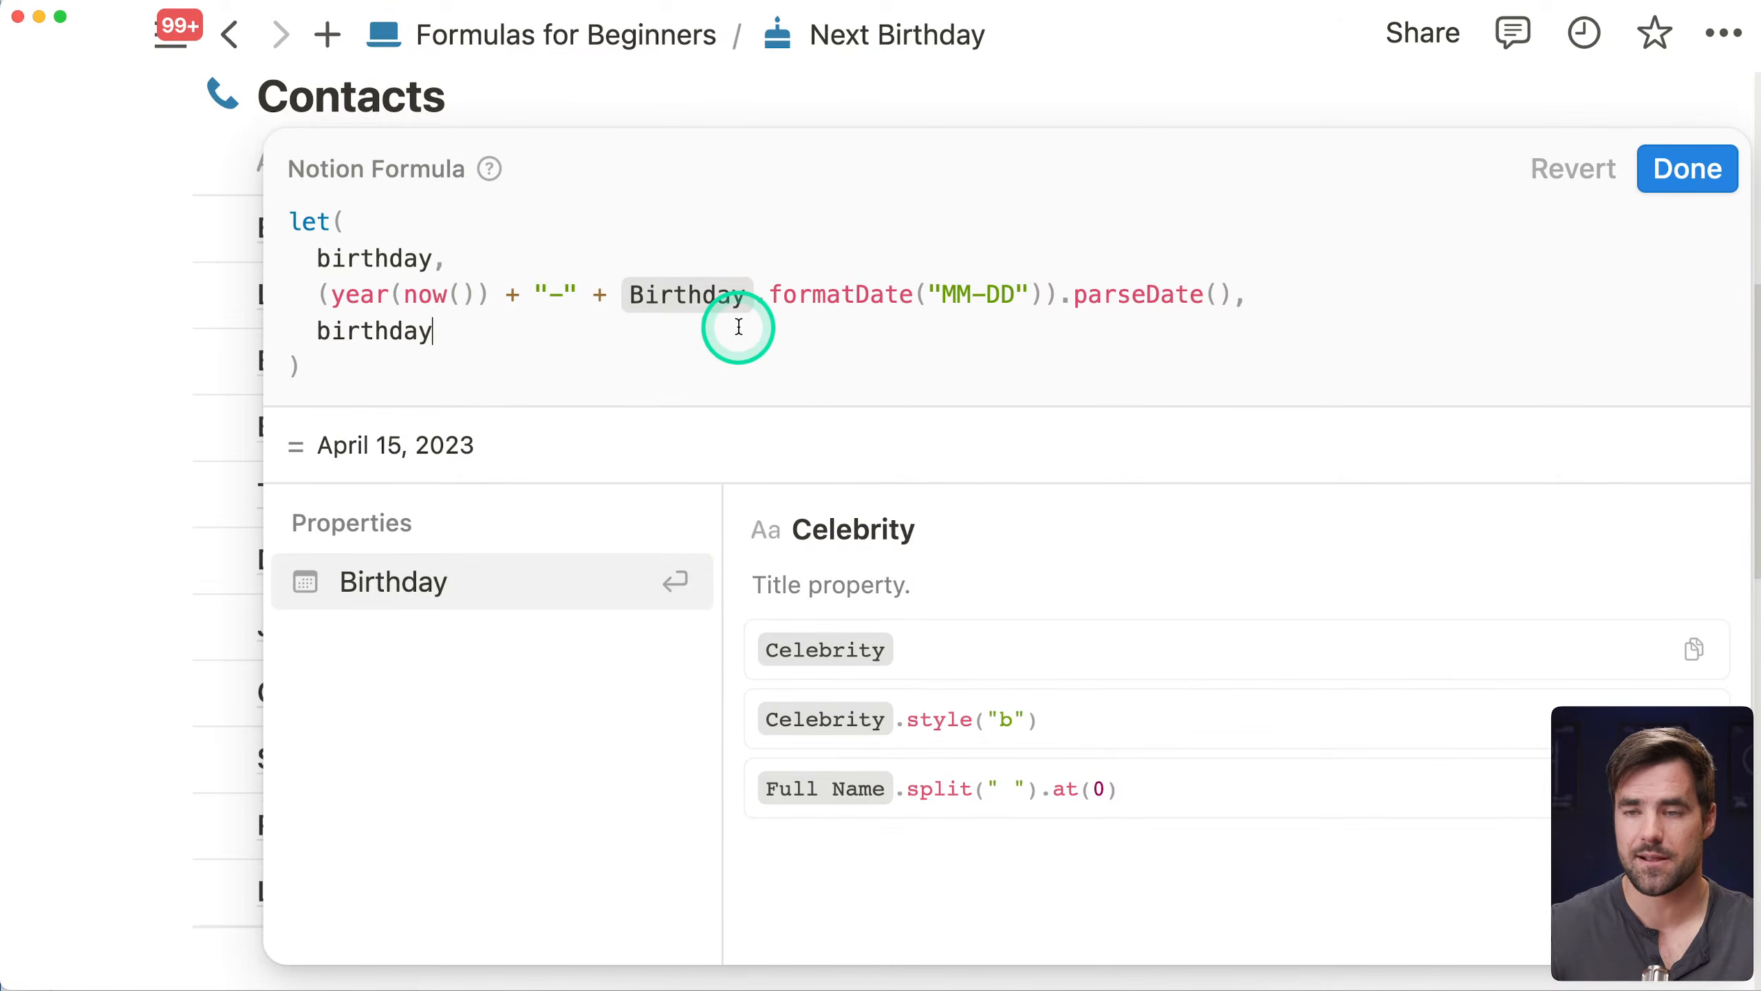
pyautogui.press('BackSpace')
pyautogui.press('BackSpace')
pyautogui.press('BackSpace')
pyautogui.press('BackSpace')
pyautogui.press('BackSpace')
pyautogui.press('BackSpace')
pyautogui.press('BackSpace')
pyautogui.press('BackSpace')
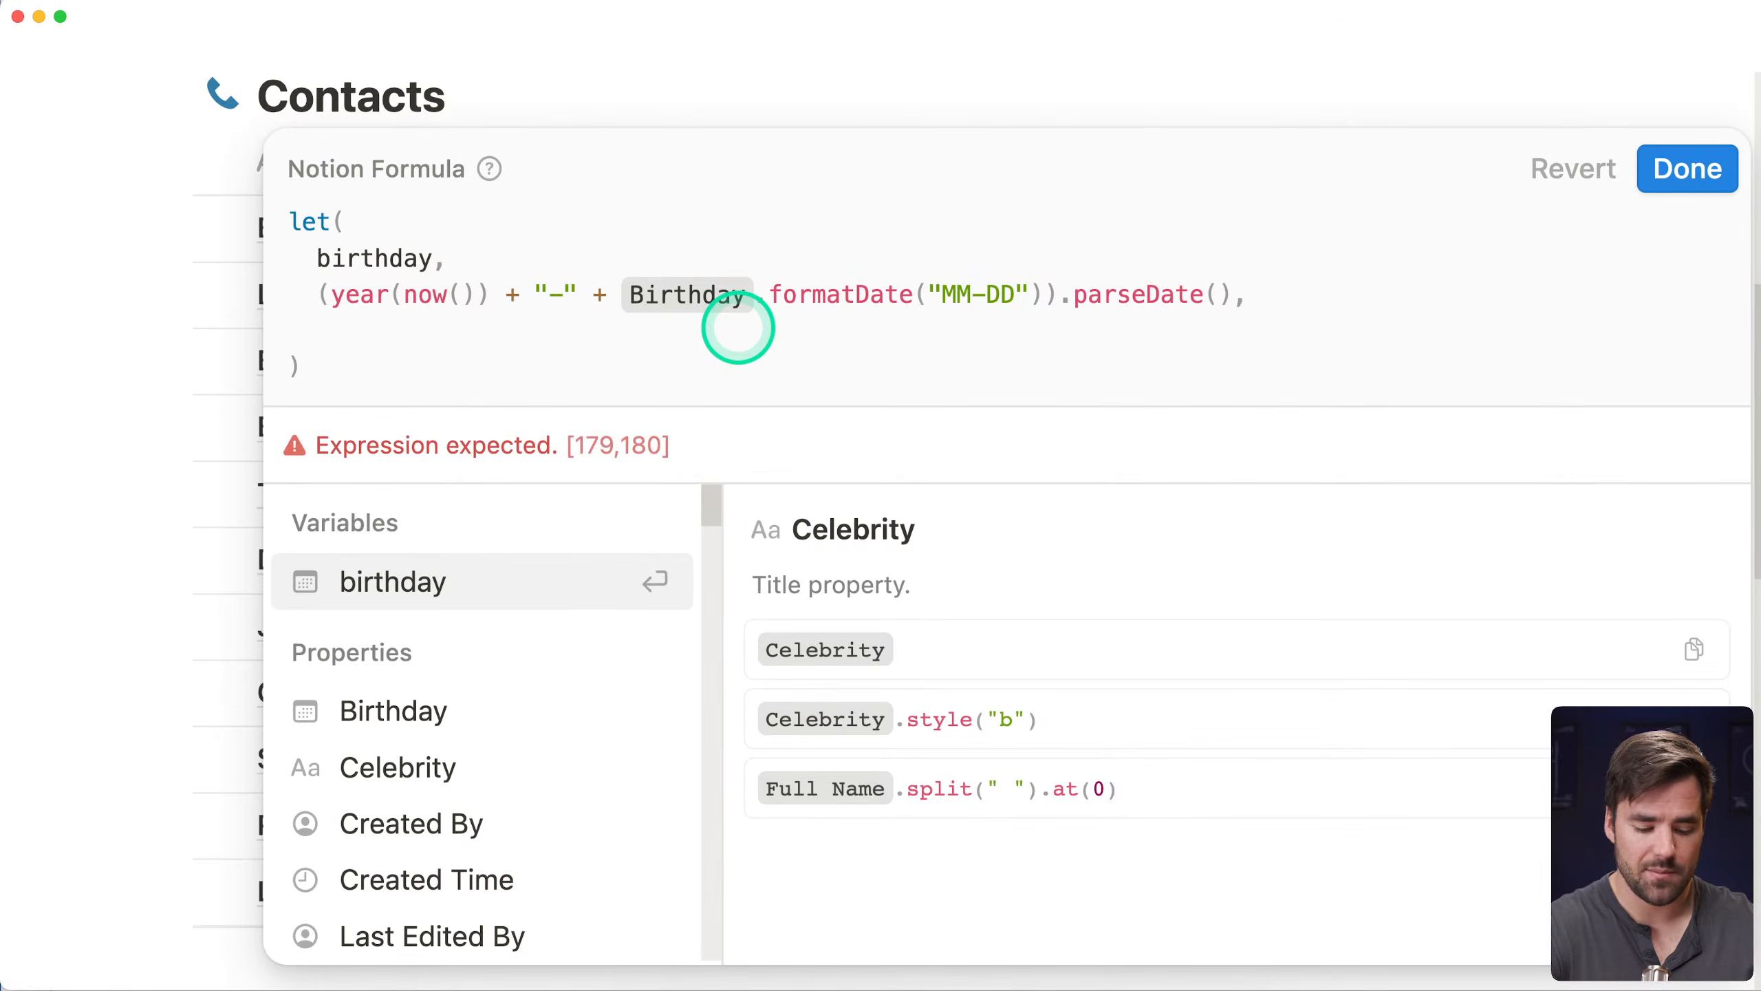
pyautogui.write('if()')
pyautogui.hotkey('shift', 'Return')
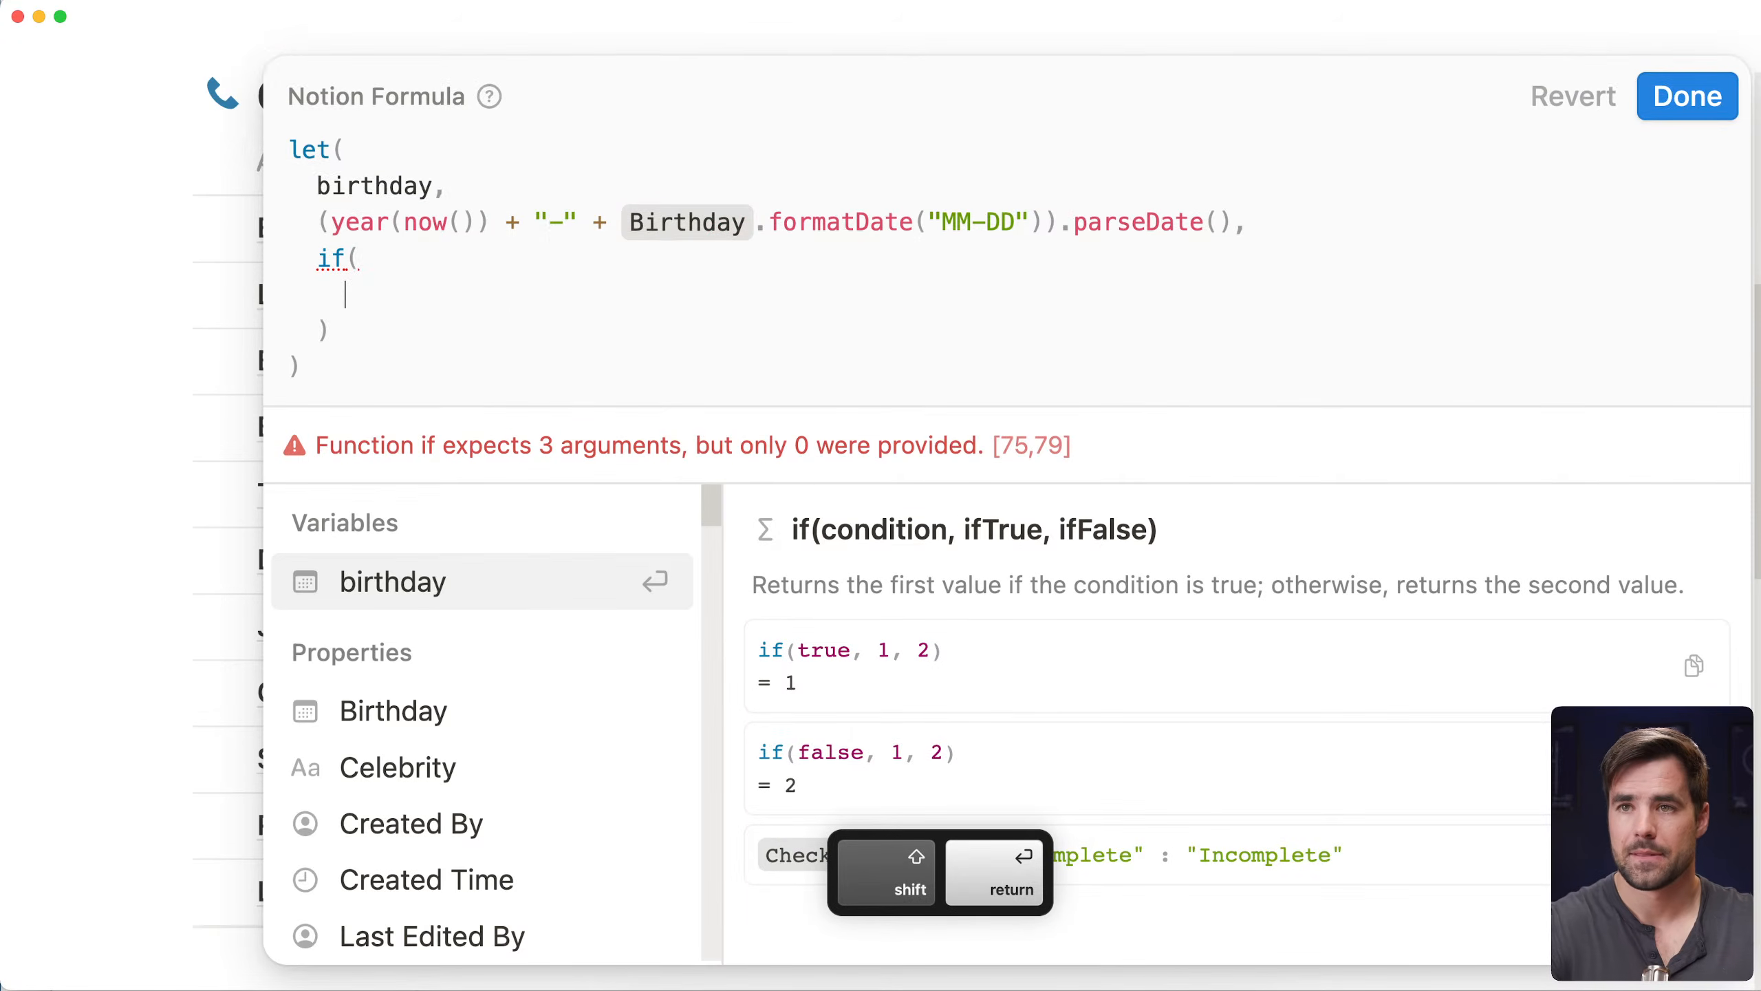
pyautogui.write('birth')
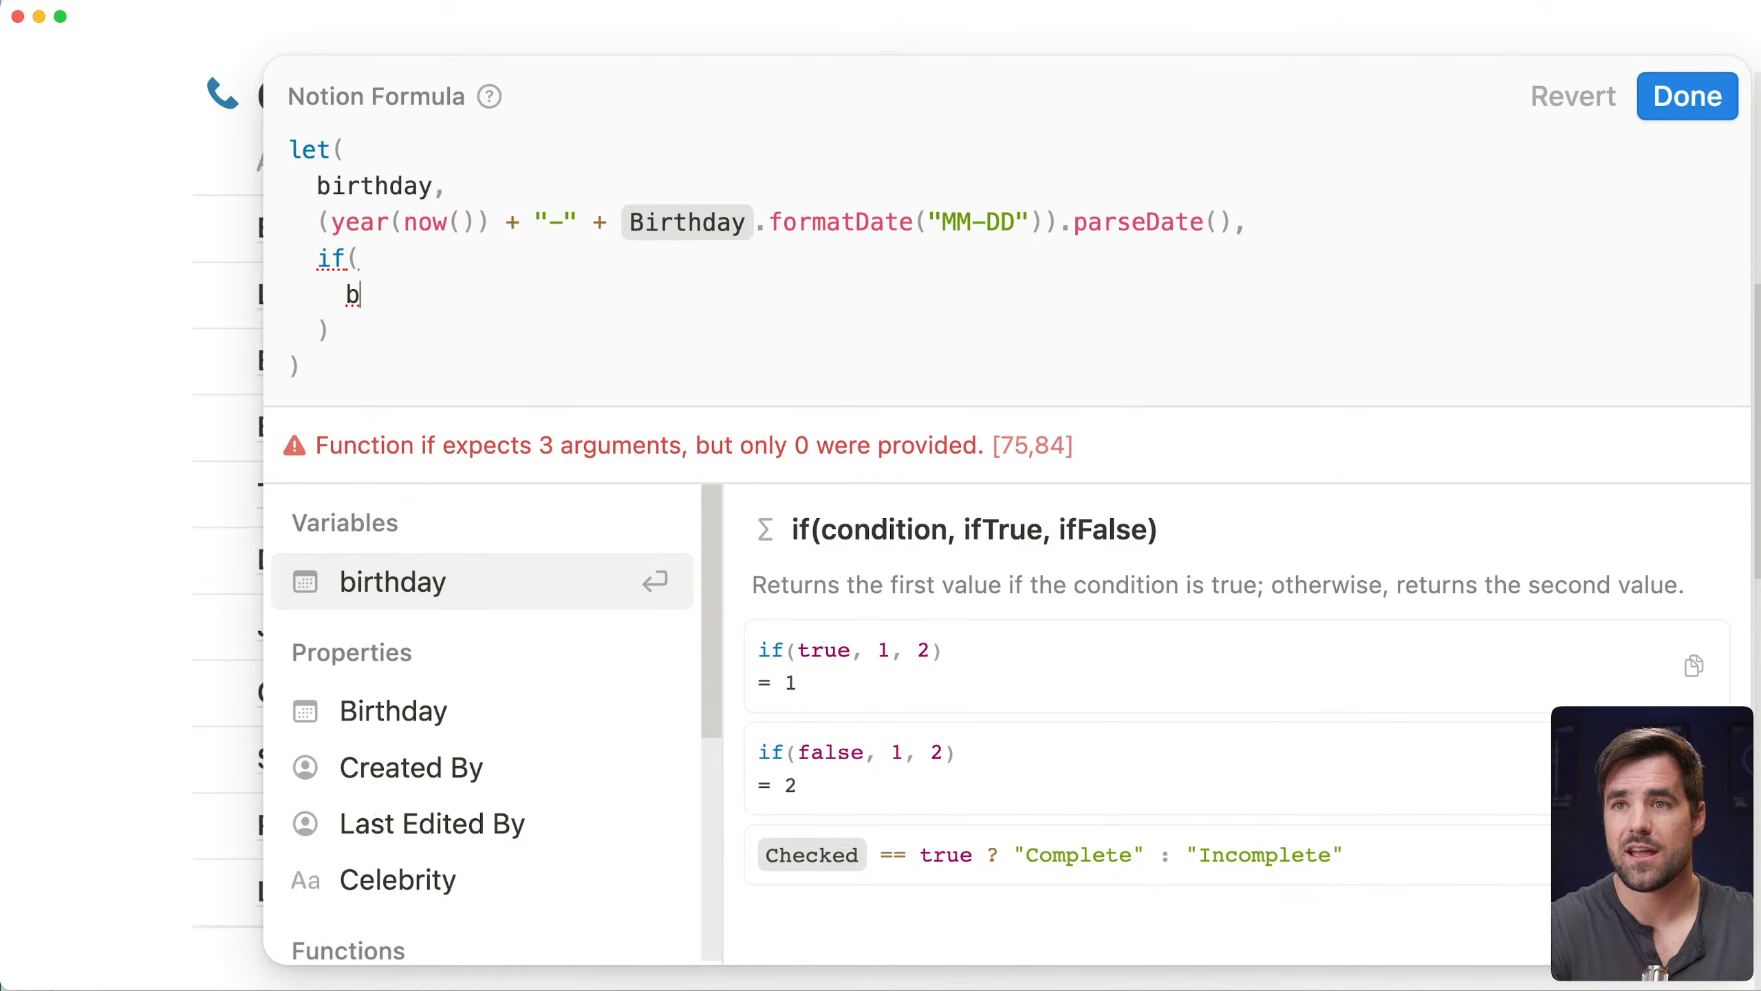
pyautogui.press('BackSpace')
pyautogui.press('BackSpace')
pyautogui.press('BackSpace')
pyautogui.press('BackSpace')
pyautogui.press('BackSpace')
# Insert a dateBetween() function as the first argument of if(), opened onto an empty line inside its parentheses
pyautogui.write('date')
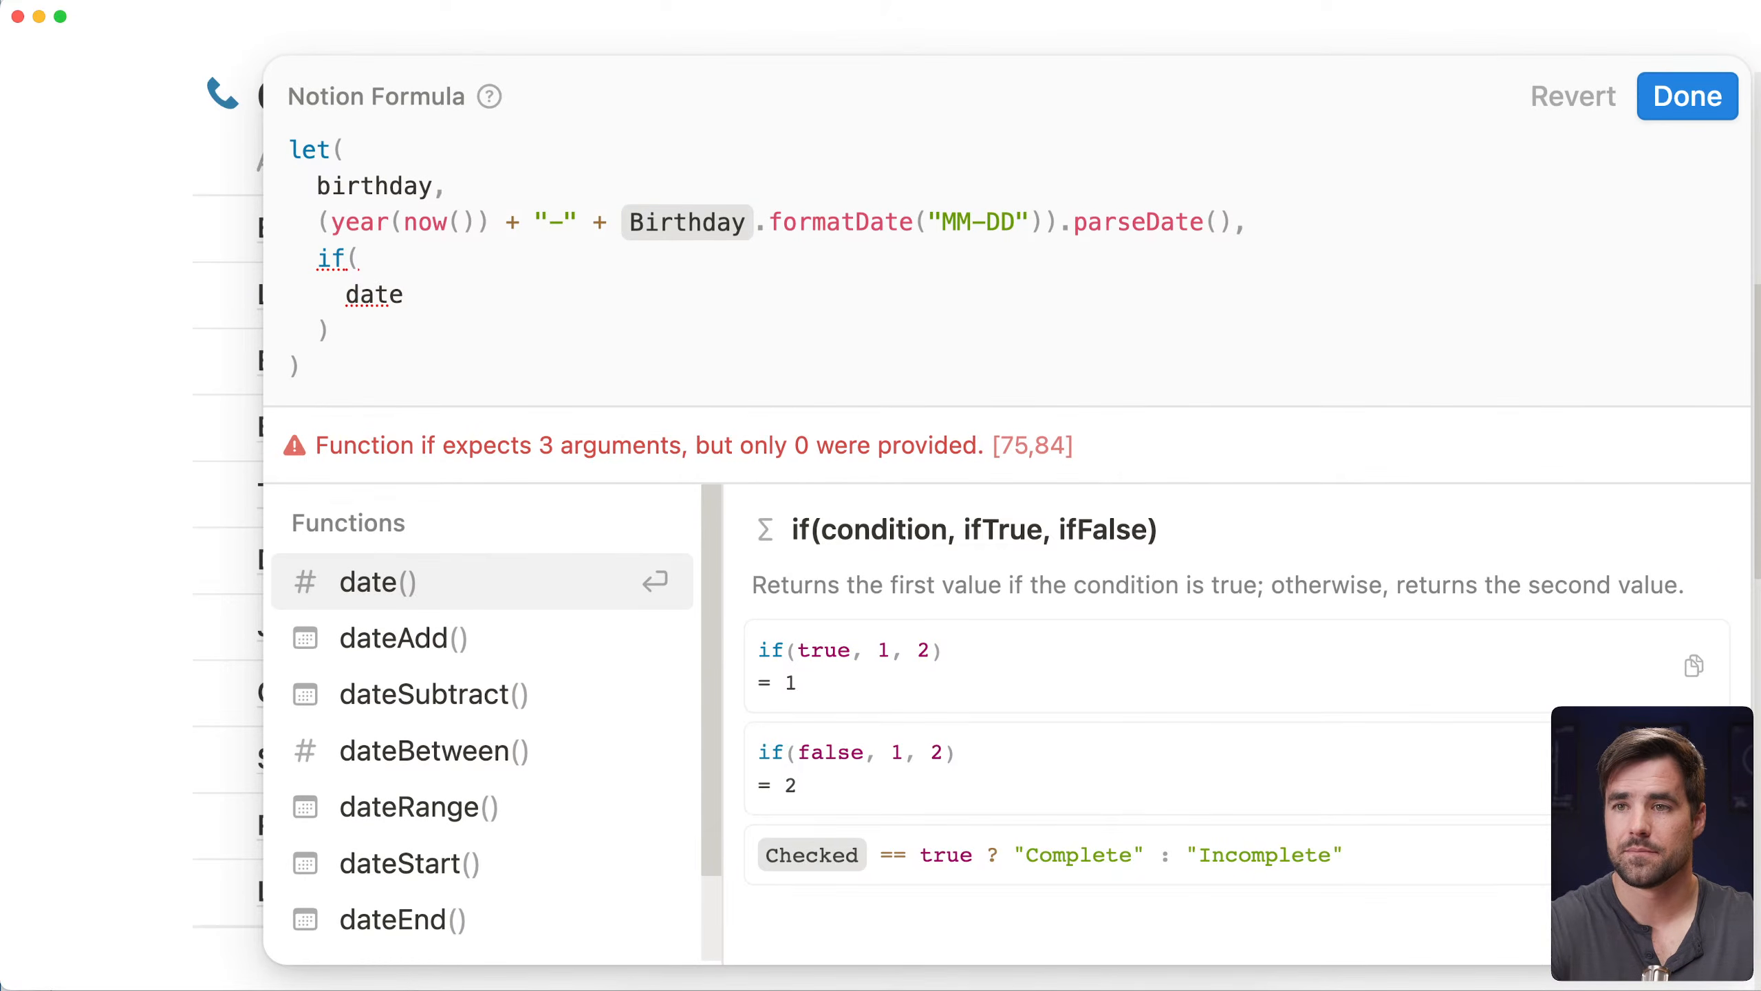
pyautogui.press('Down')
pyautogui.press('Down')
pyautogui.press('Down')
pyautogui.press('Return')
pyautogui.hotkey('shift', 'Return')
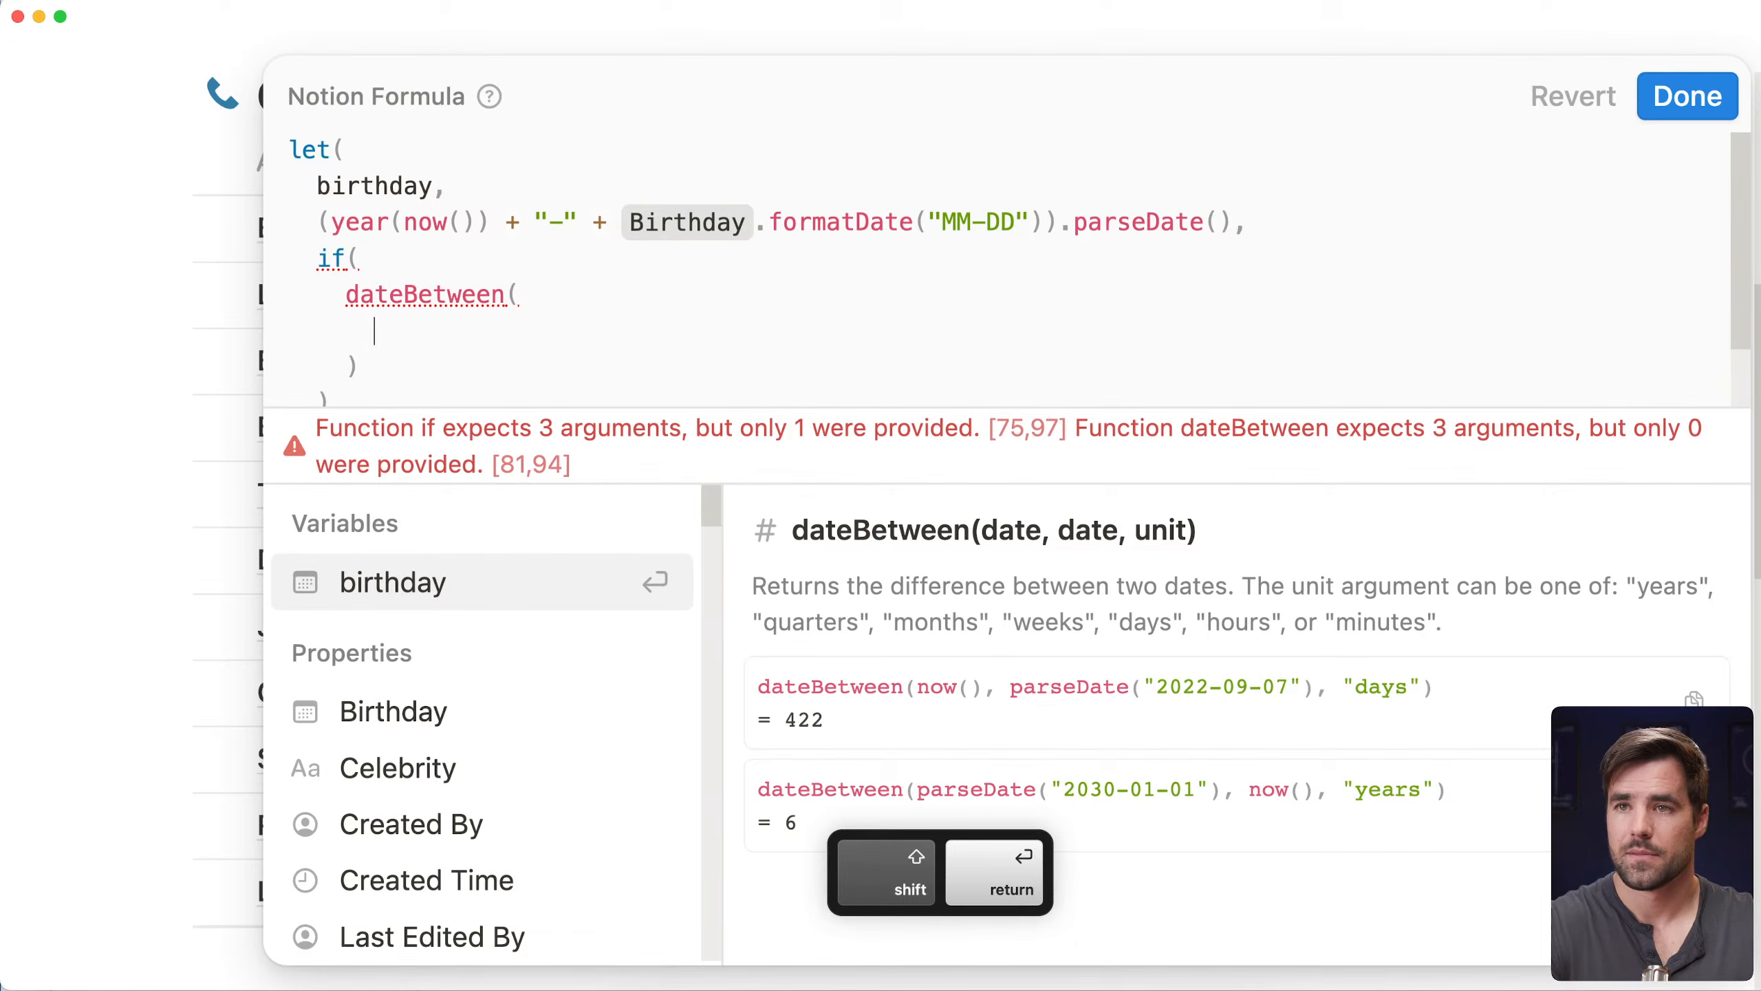
# Fill dateBetween() with the arguments now(), birthday and "days", each on its own line
pyautogui.write('now(),')
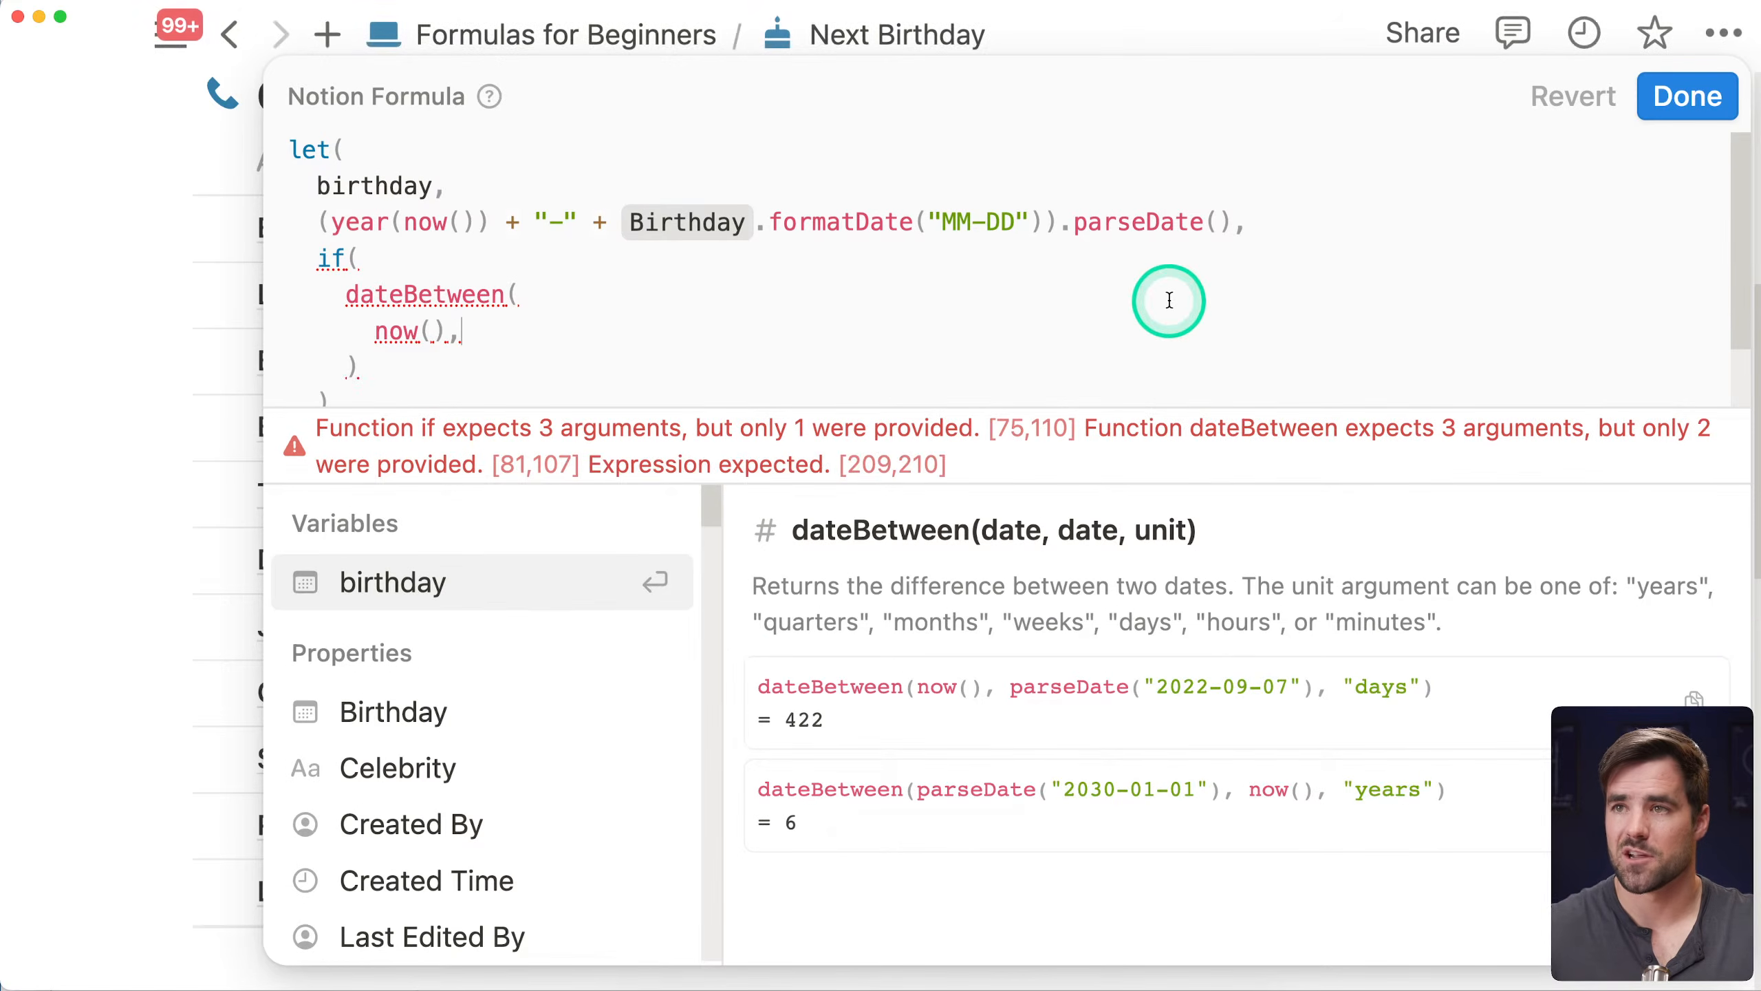
pyautogui.scroll(-1, 1169, 300)
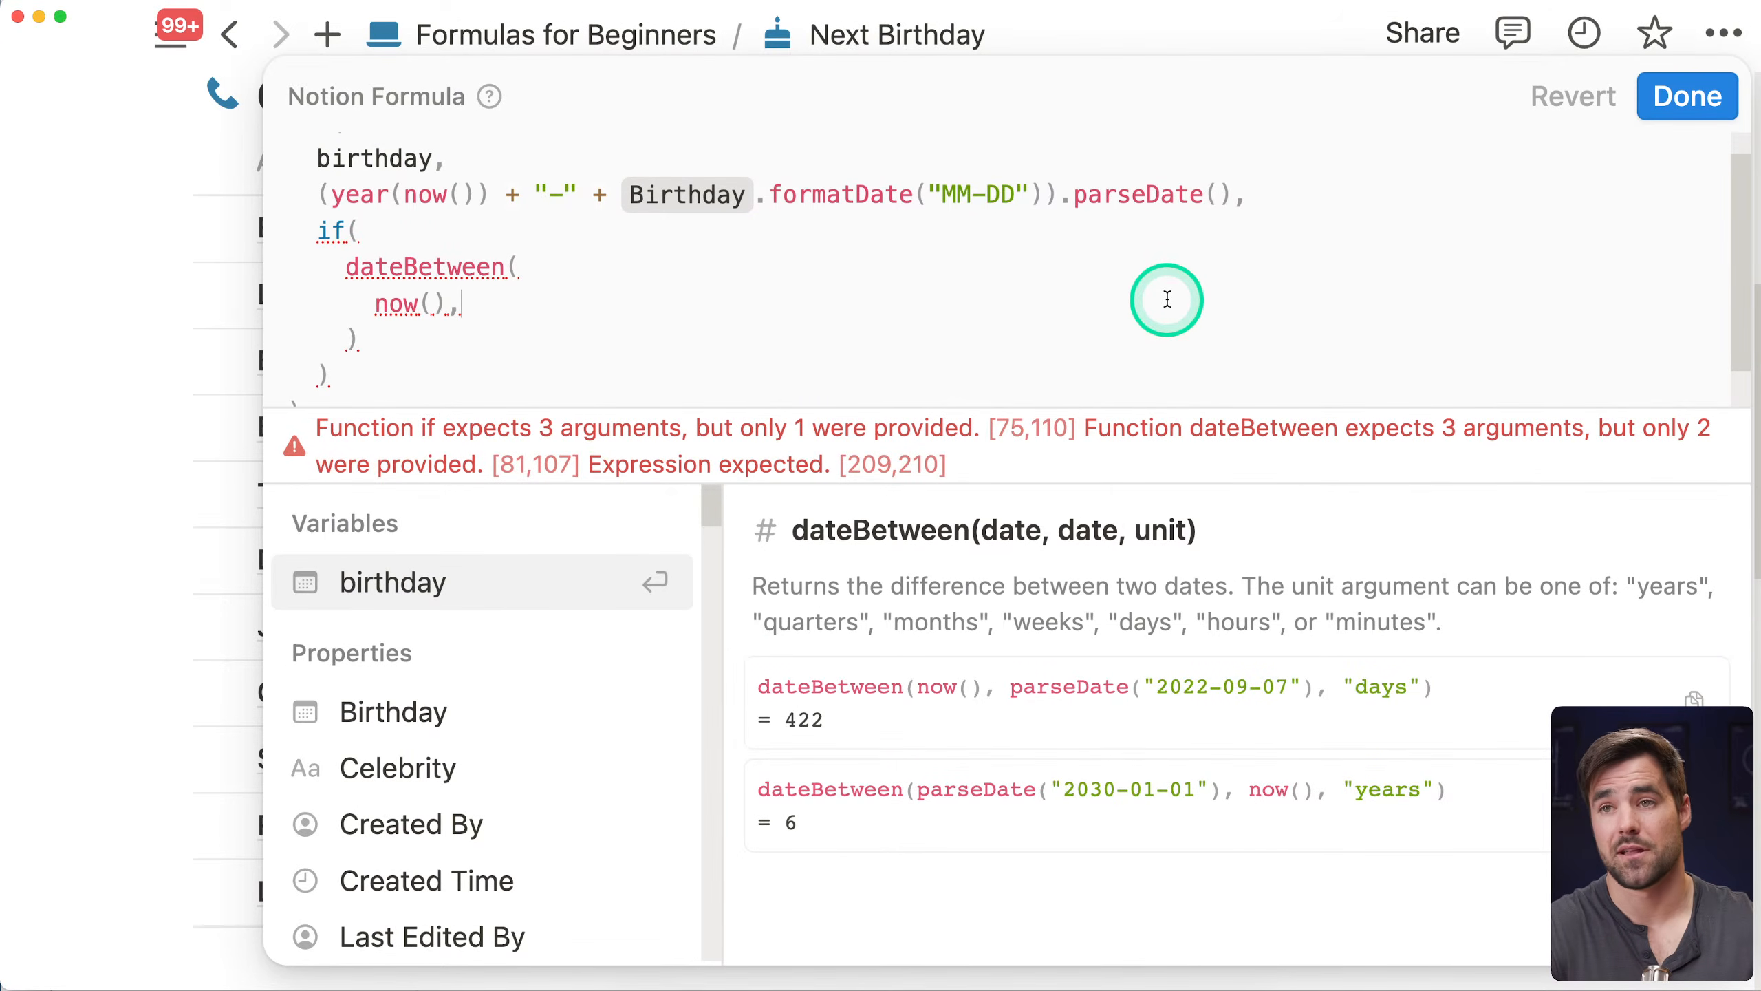
pyautogui.hotkey('shift', 'Return')
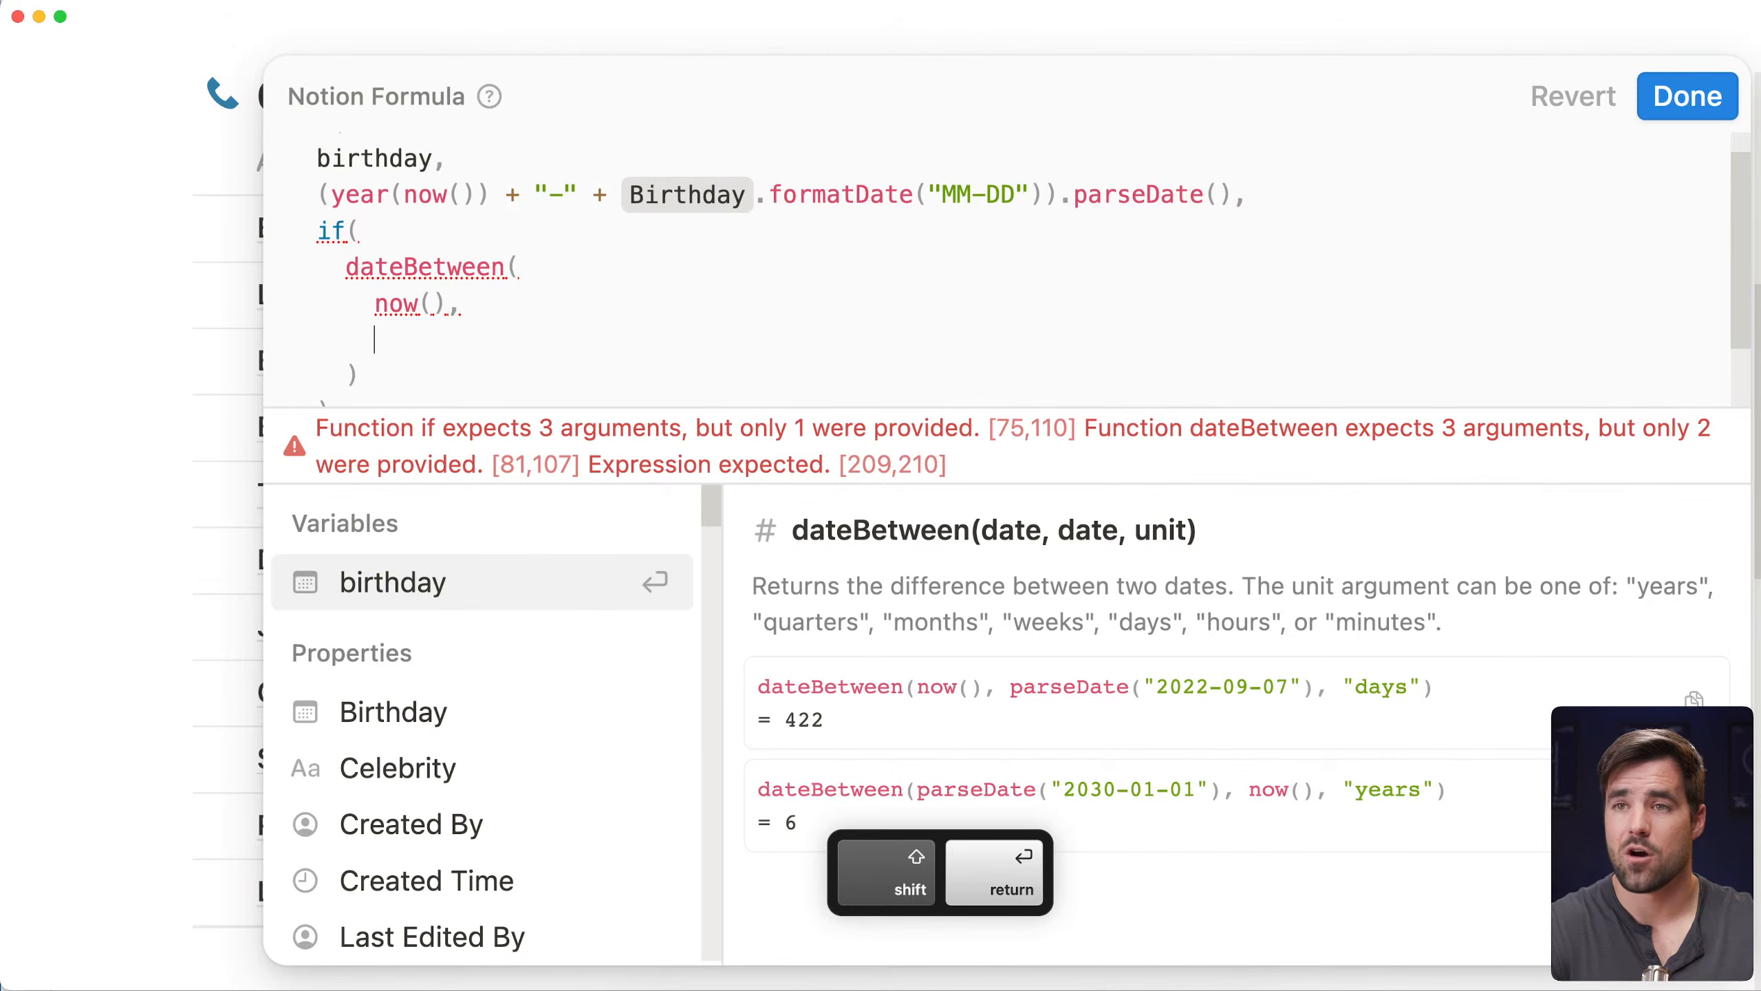
pyautogui.click(1188, 307)
pyautogui.write('birthday,')
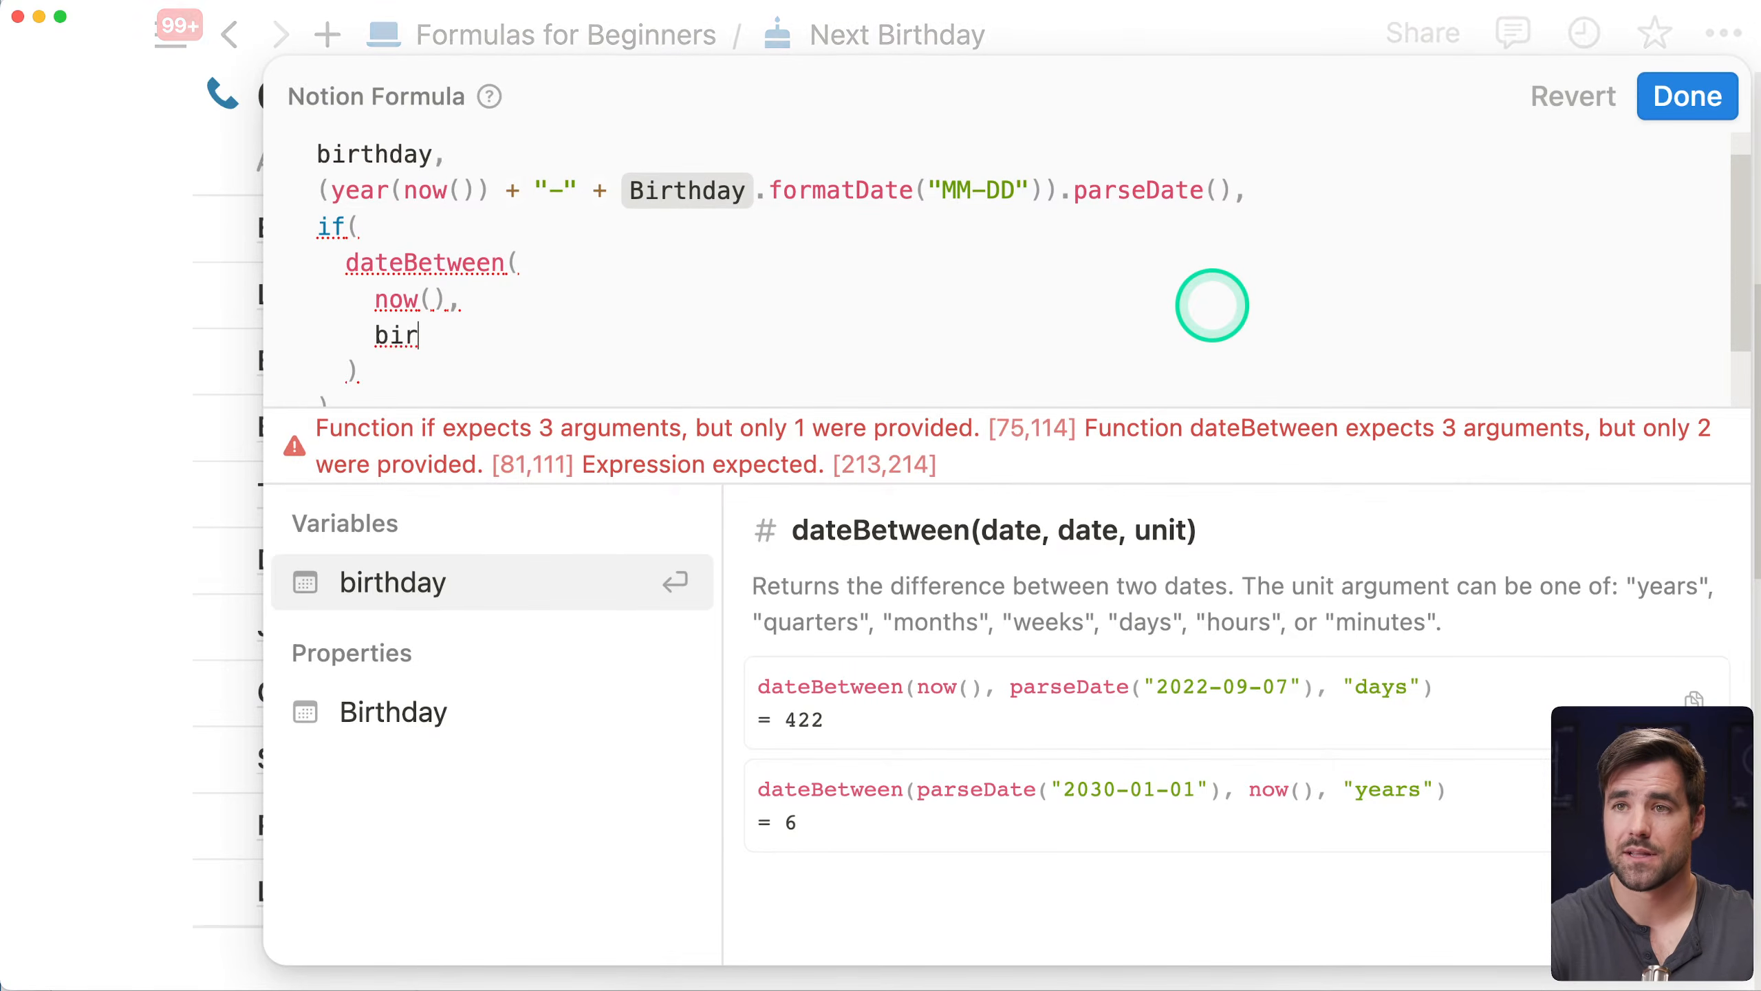
pyautogui.hotkey('shift', 'Return')
pyautogui.write('"days"')
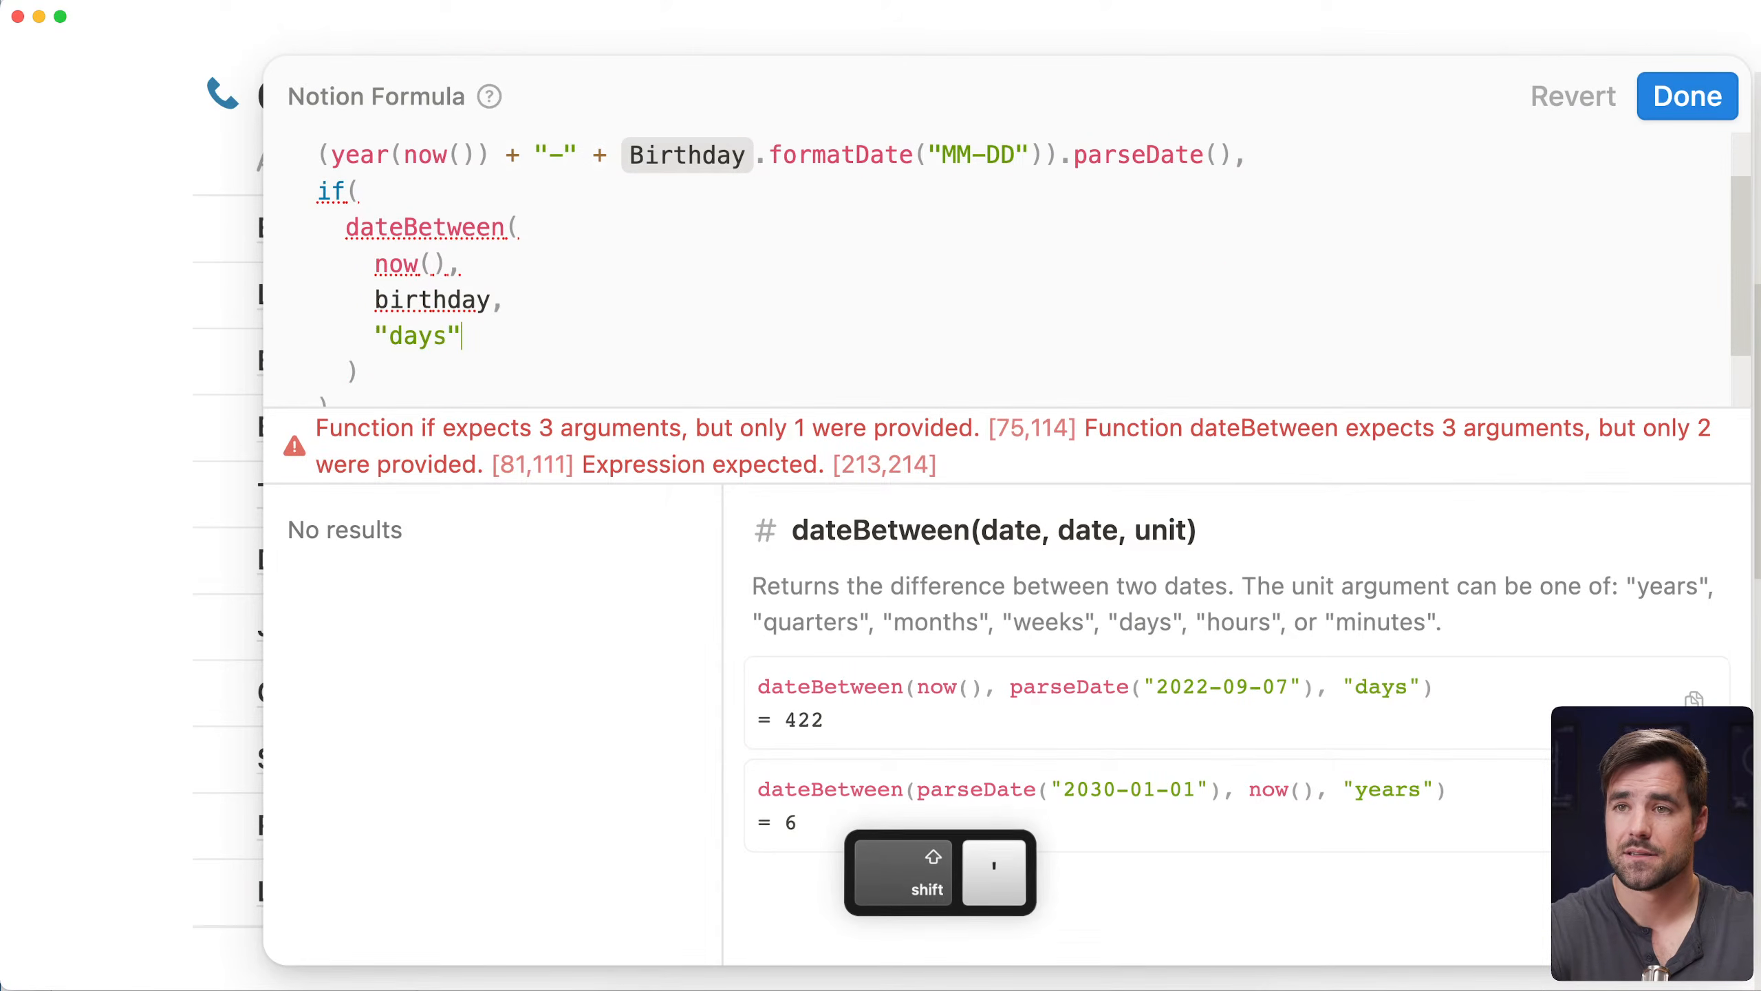
# Complete the if() condition by comparing the dateBetween() function with > 0, followed by a comma
pyautogui.press('Down')
pyautogui.write('> ')
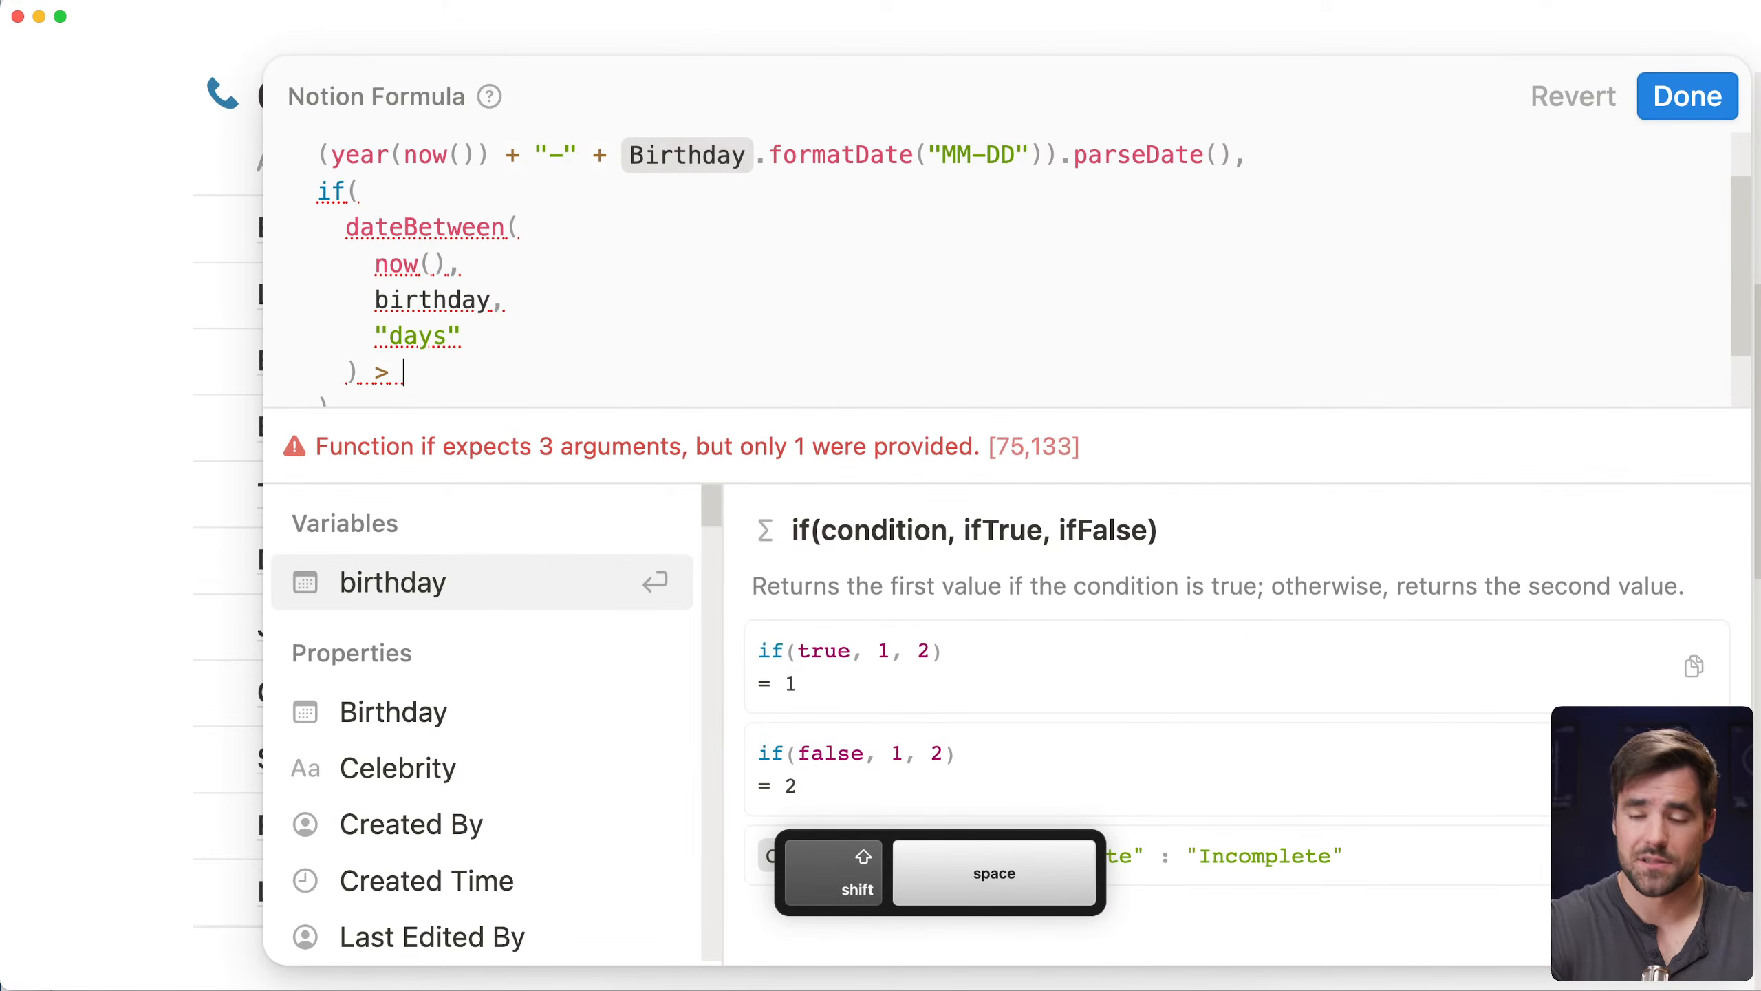
pyautogui.write('0')
pyautogui.scroll(-1, 1288, 309)
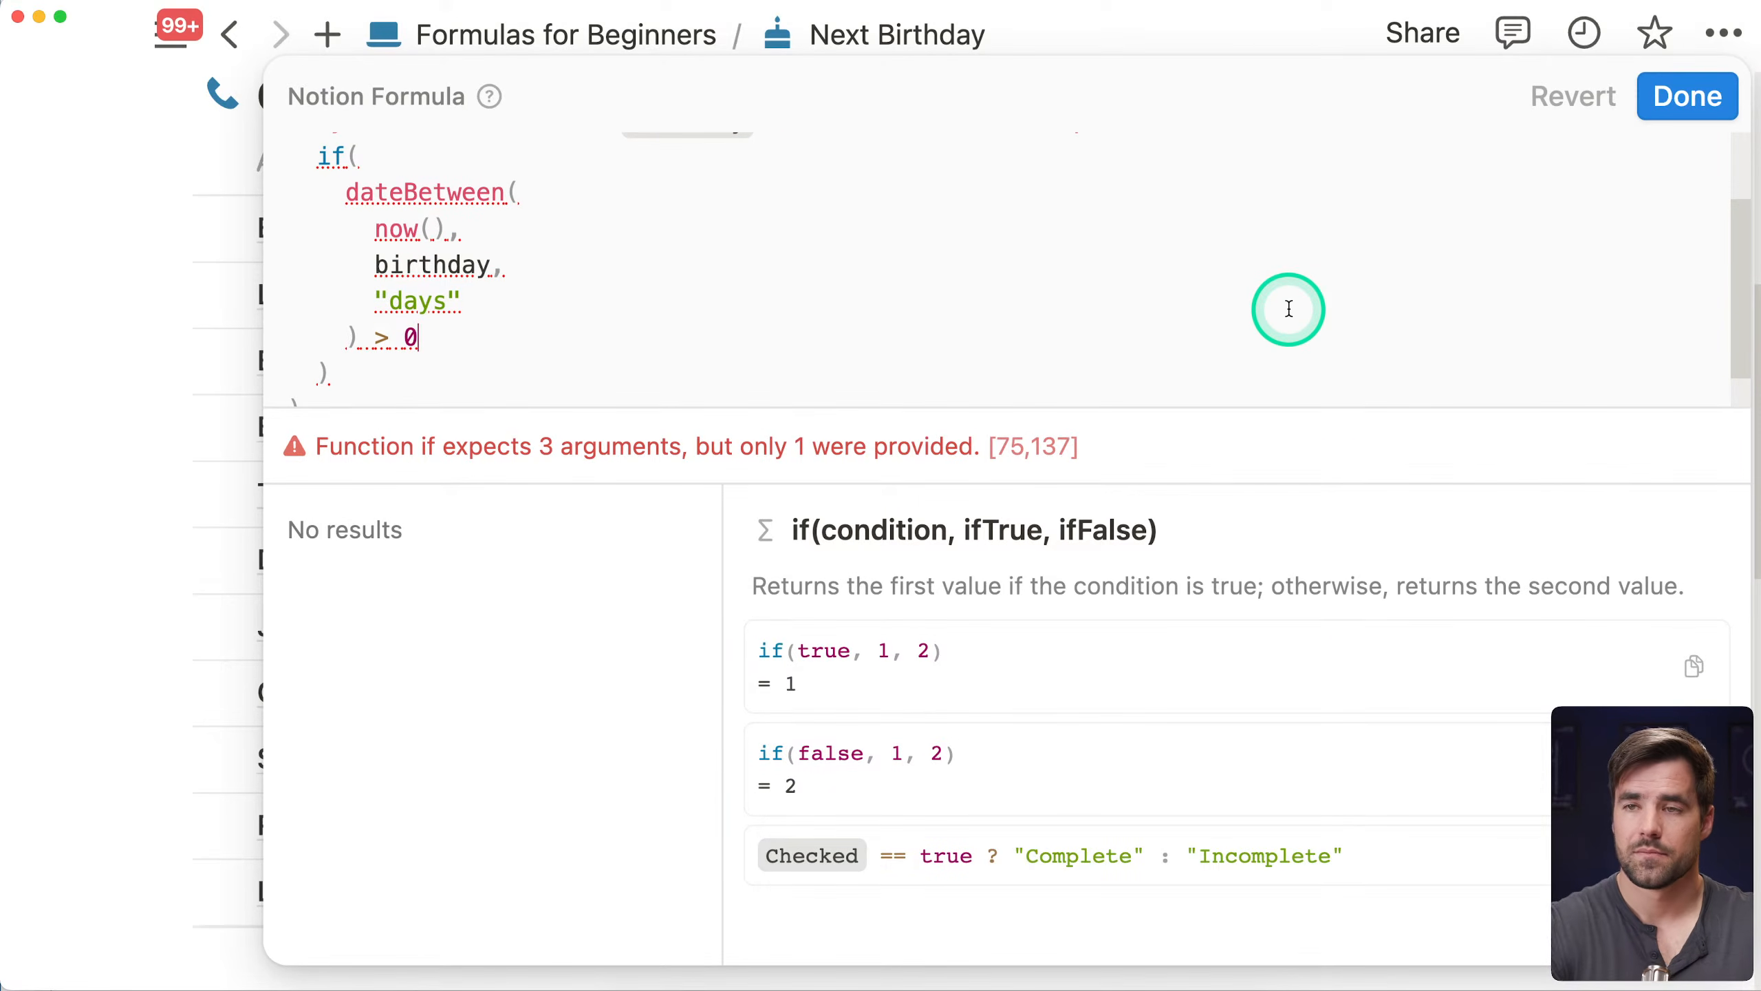
pyautogui.write(',')
# Enter "Yes" and "No" on separate lines as the true and false results of if(), and save the formula
pyautogui.hotkey('shift', 'Return')
pyautogui.write('"')
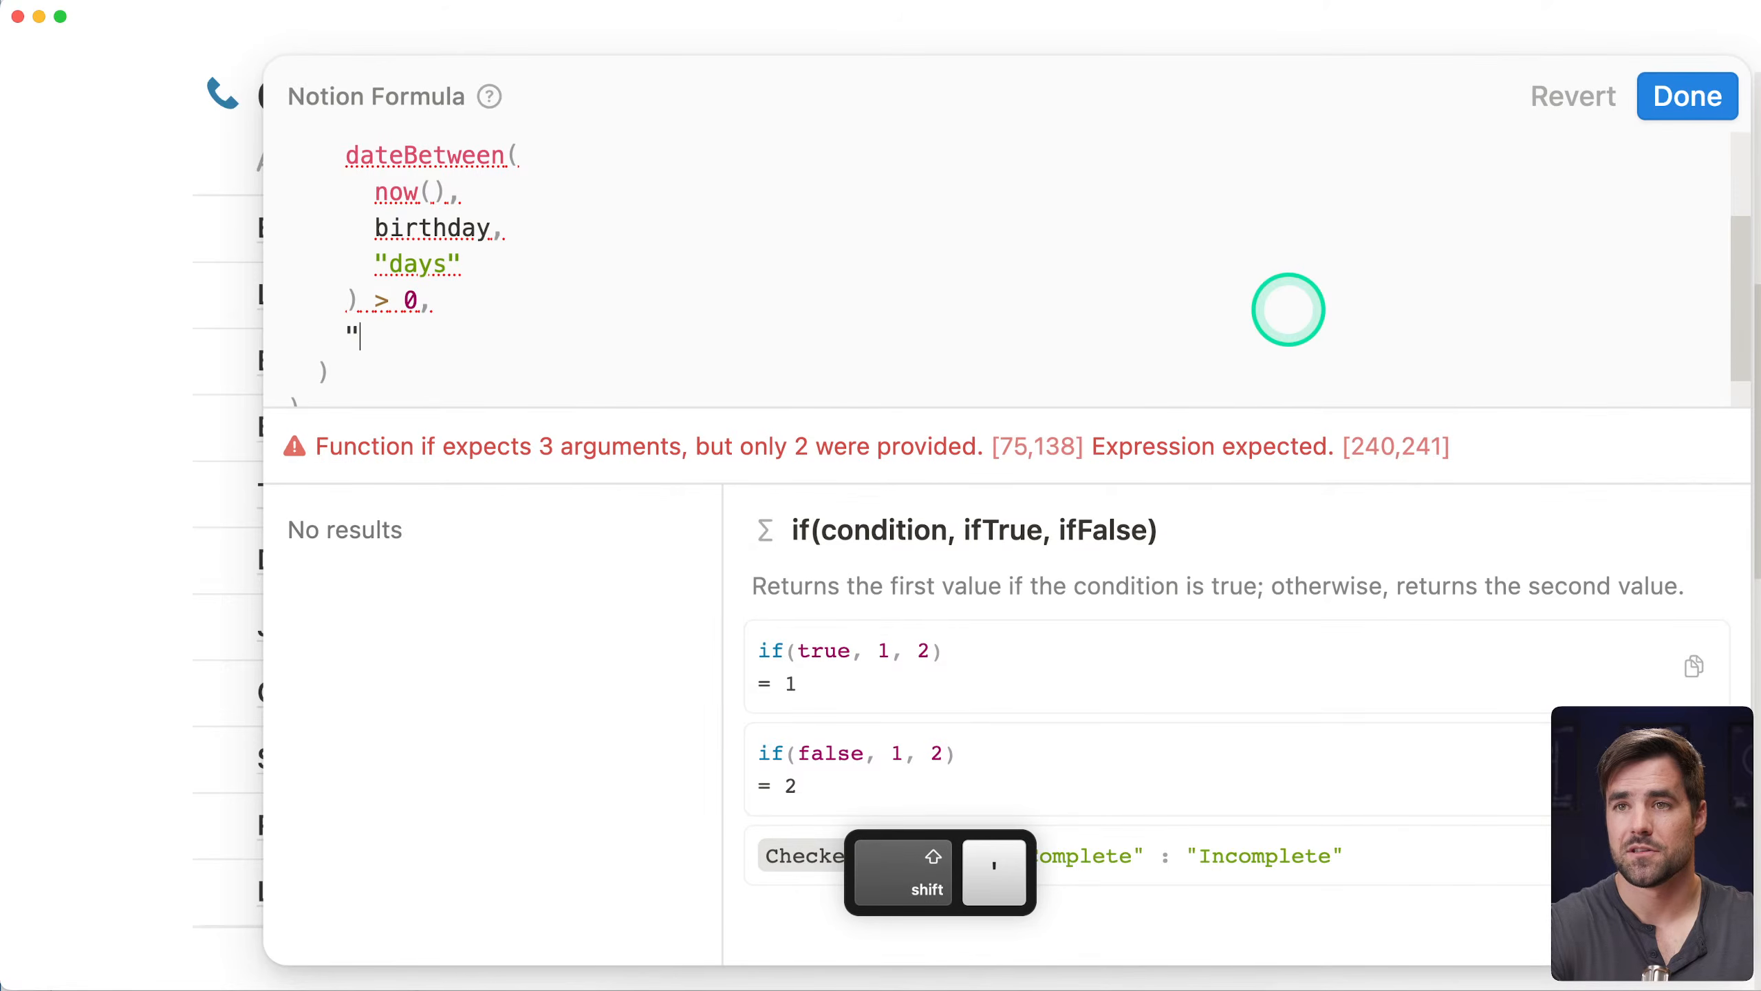
pyautogui.write('Yes",')
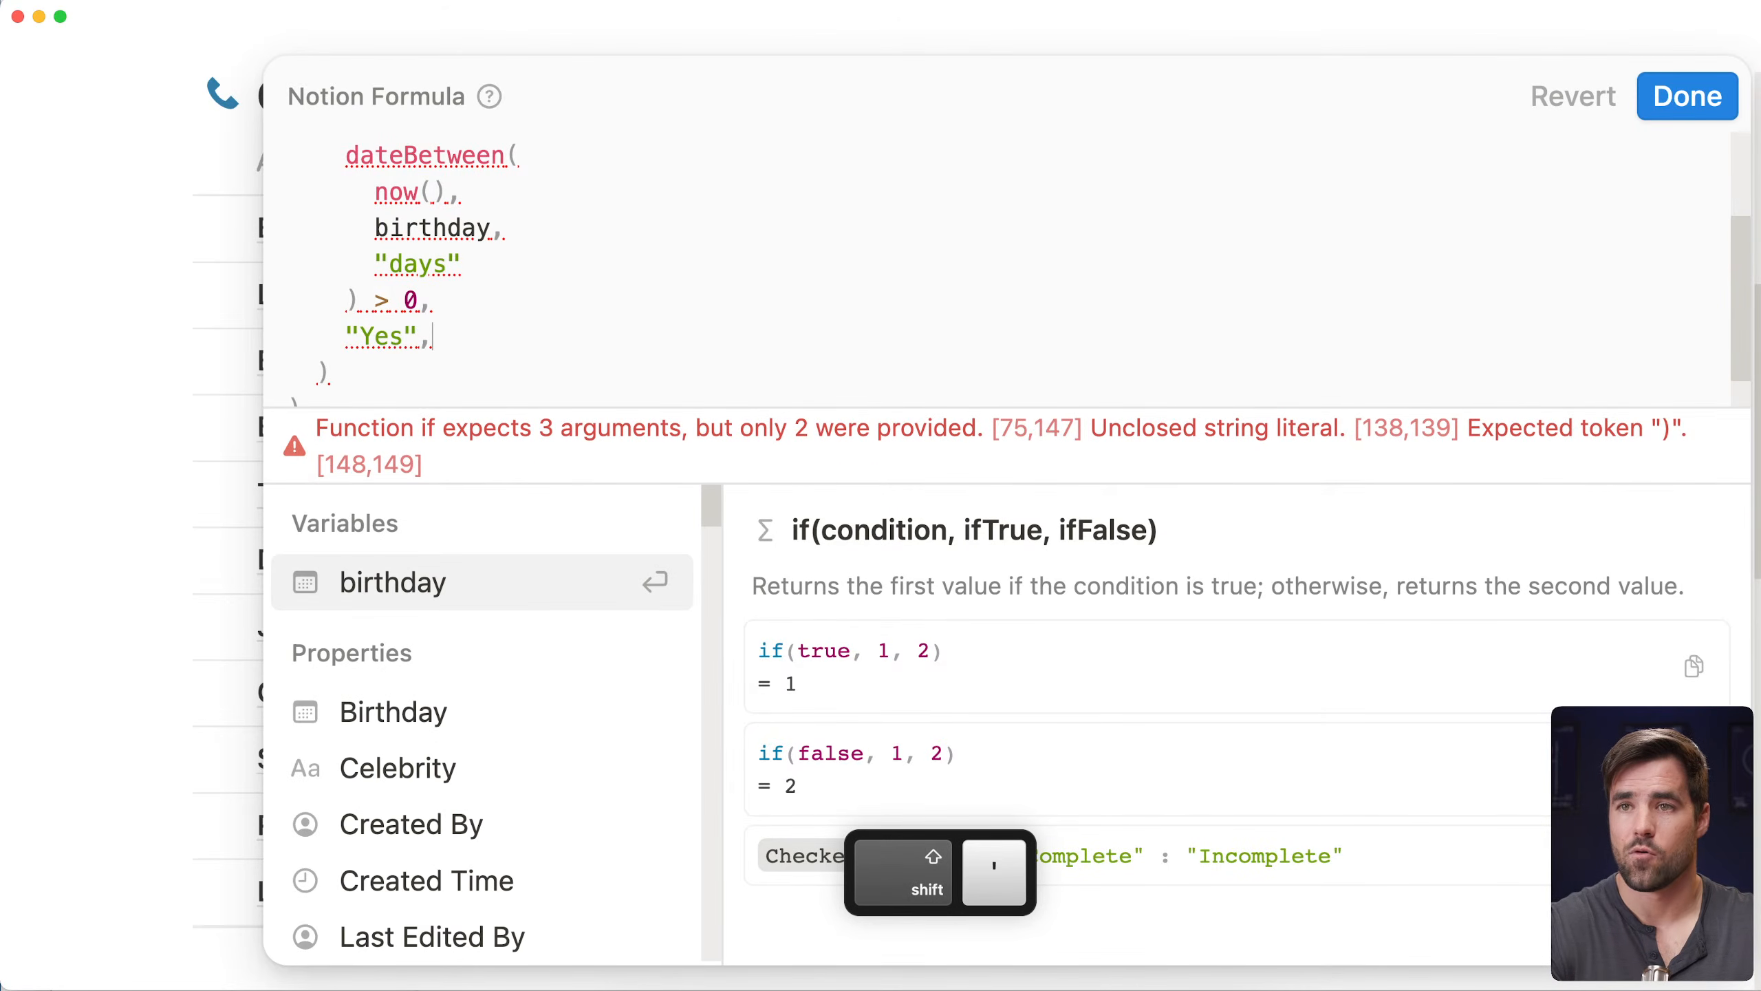
pyautogui.hotkey('shift', 'Return')
pyautogui.write('"No')
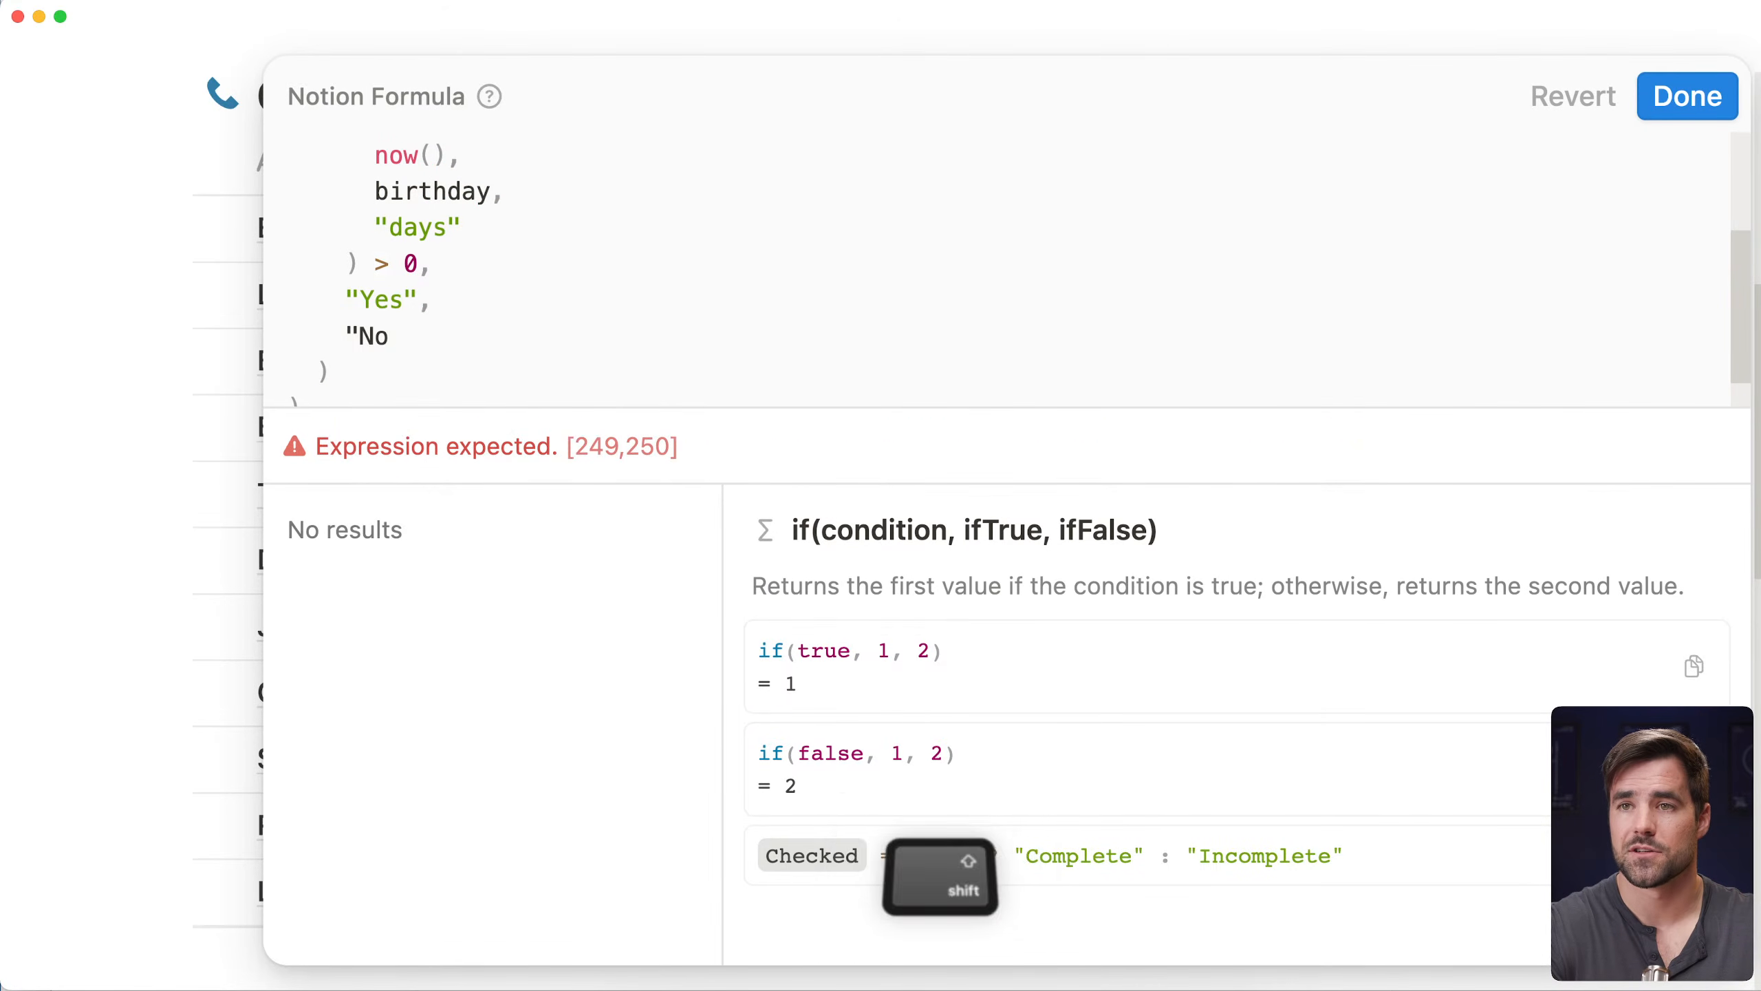
pyautogui.write('"')
pyautogui.click(1636, 90)
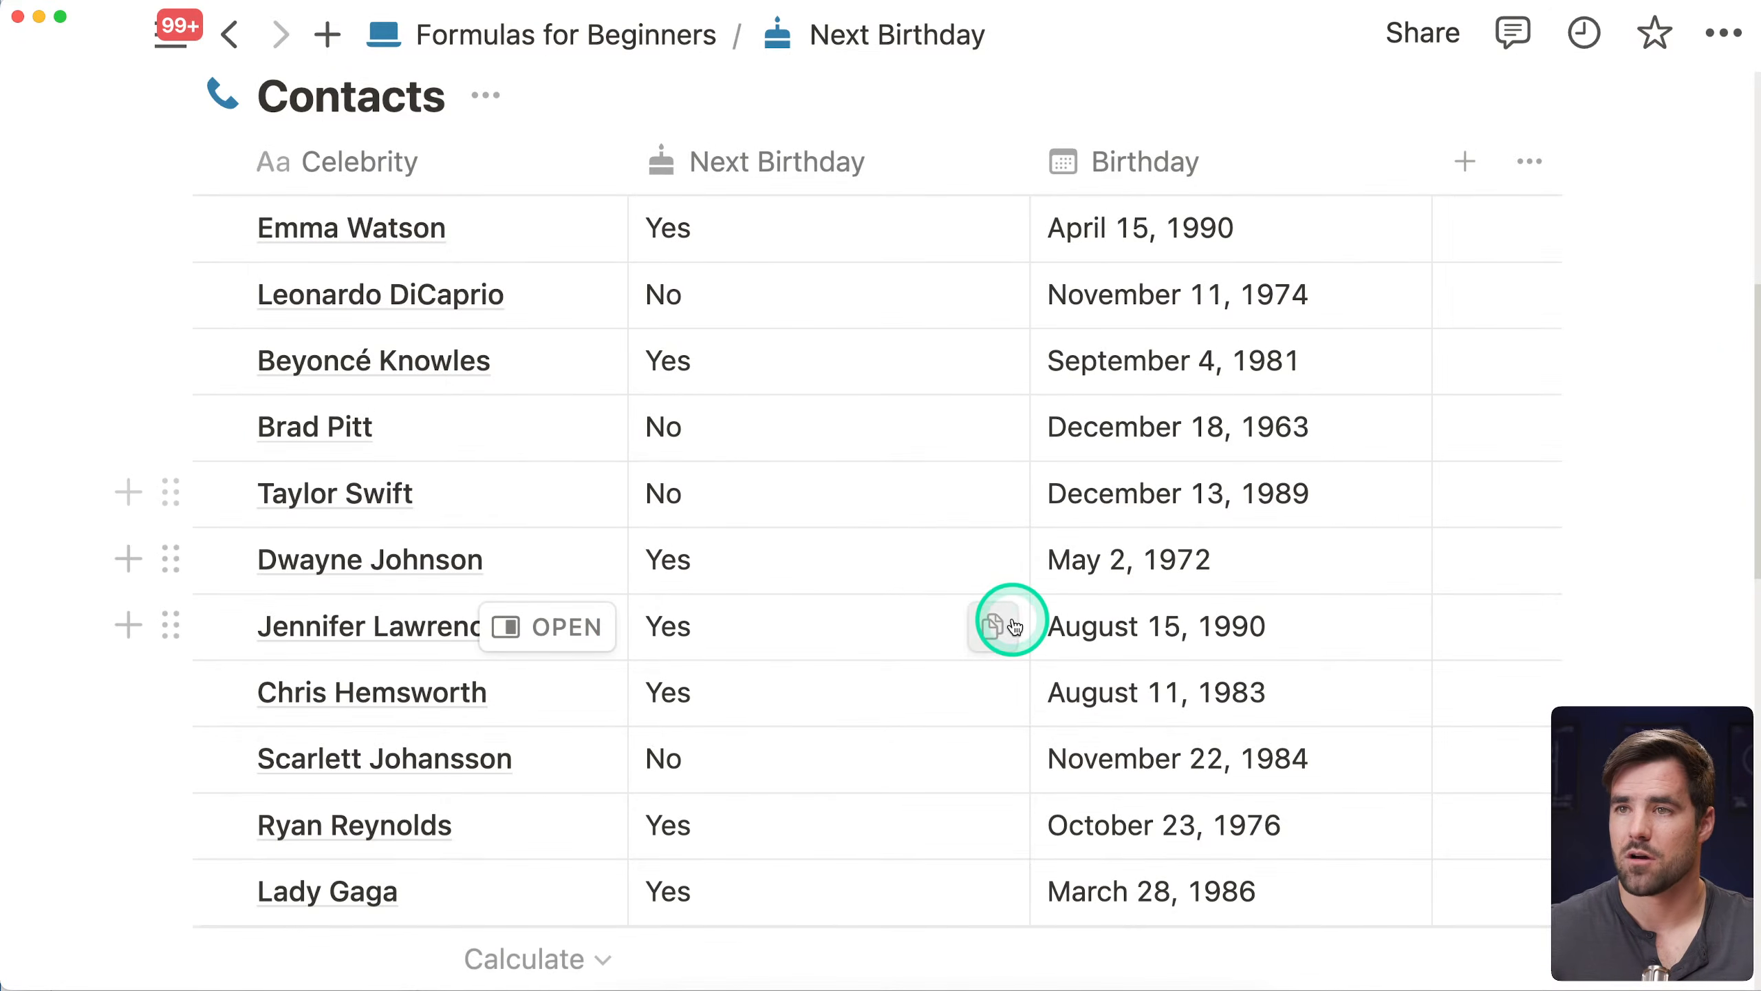
# Reopen the Next Birthday formula and examine the birthday variable's date expression and the if() function that uses the variable
pyautogui.click(780, 244)
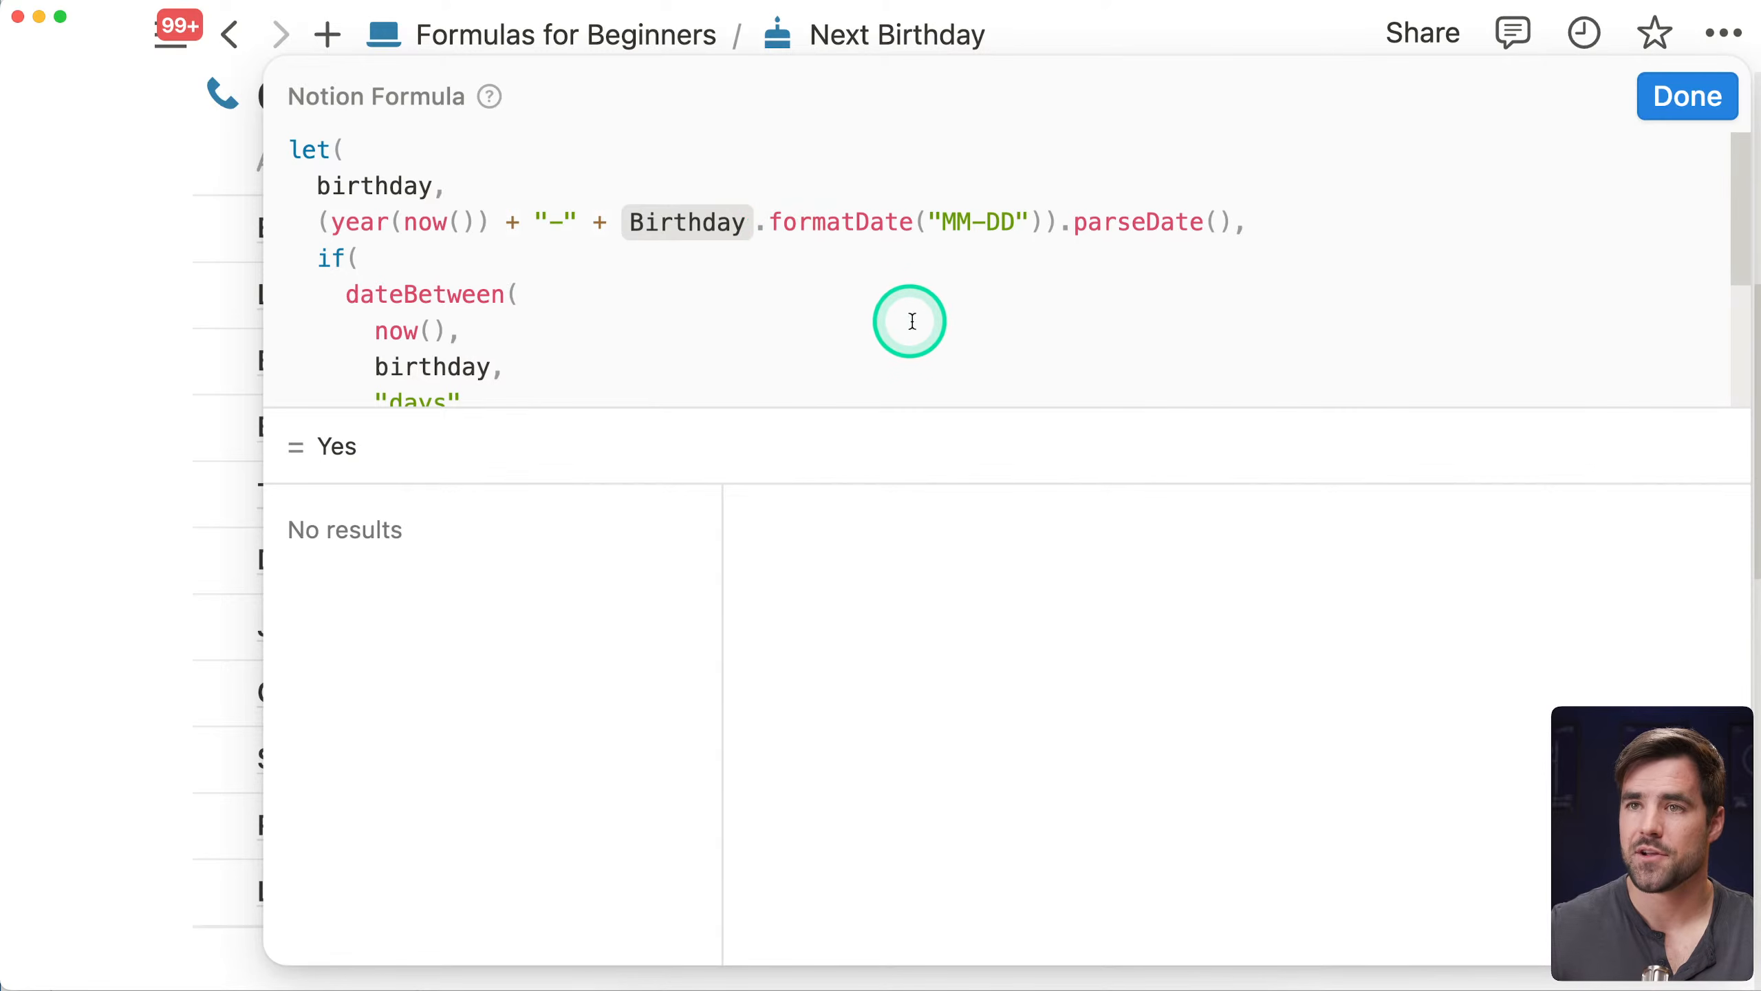
pyautogui.moveTo(321, 223); pyautogui.dragTo(1215, 221)
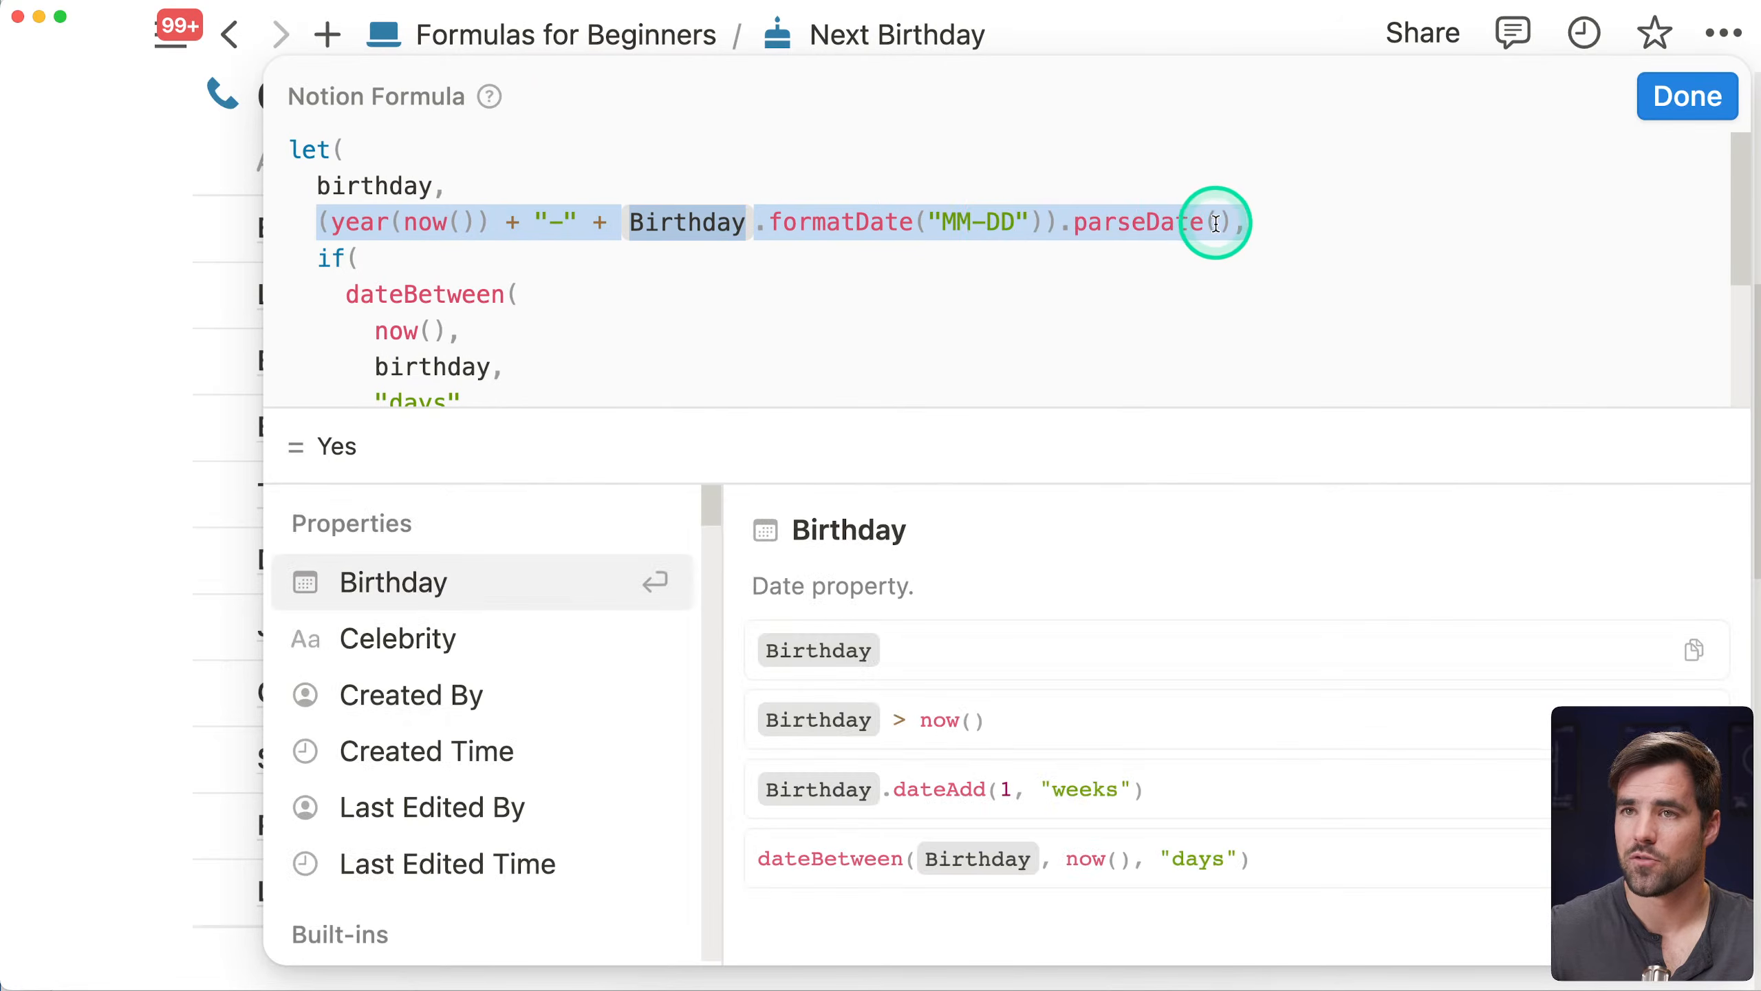
pyautogui.click(1290, 218)
pyautogui.scroll(-2, 624, 305)
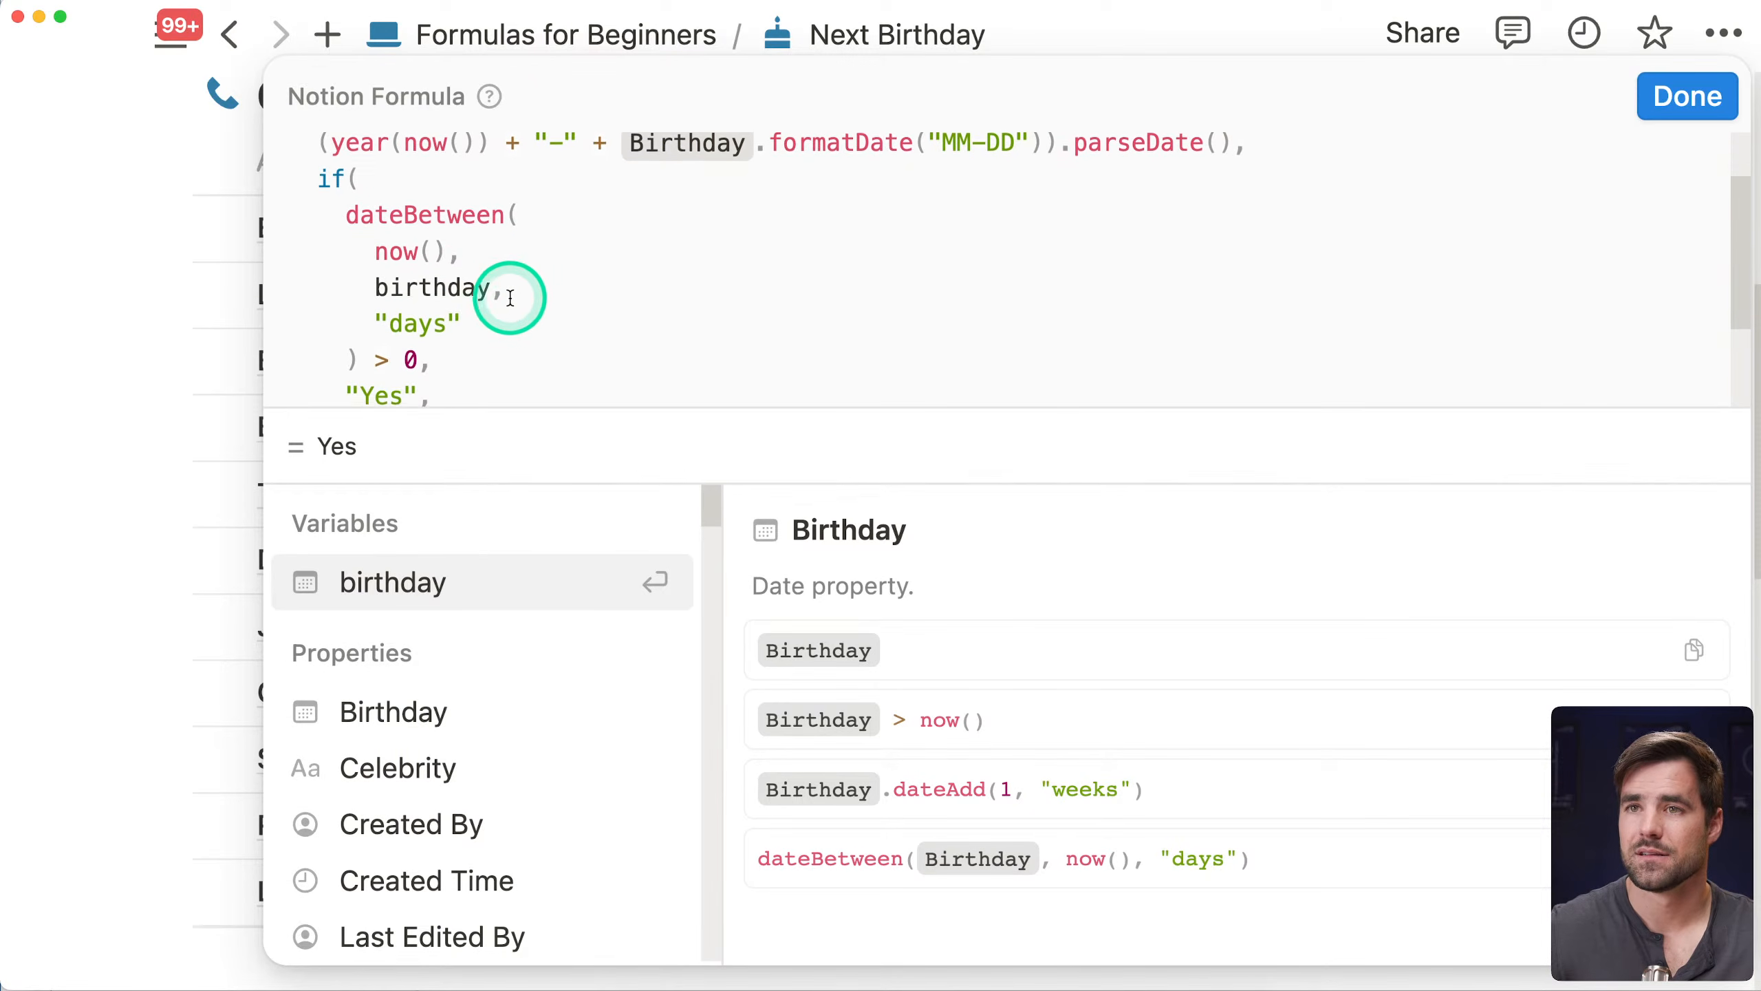
pyautogui.scroll(1, 417, 281)
pyautogui.scroll(-3, 511, 303)
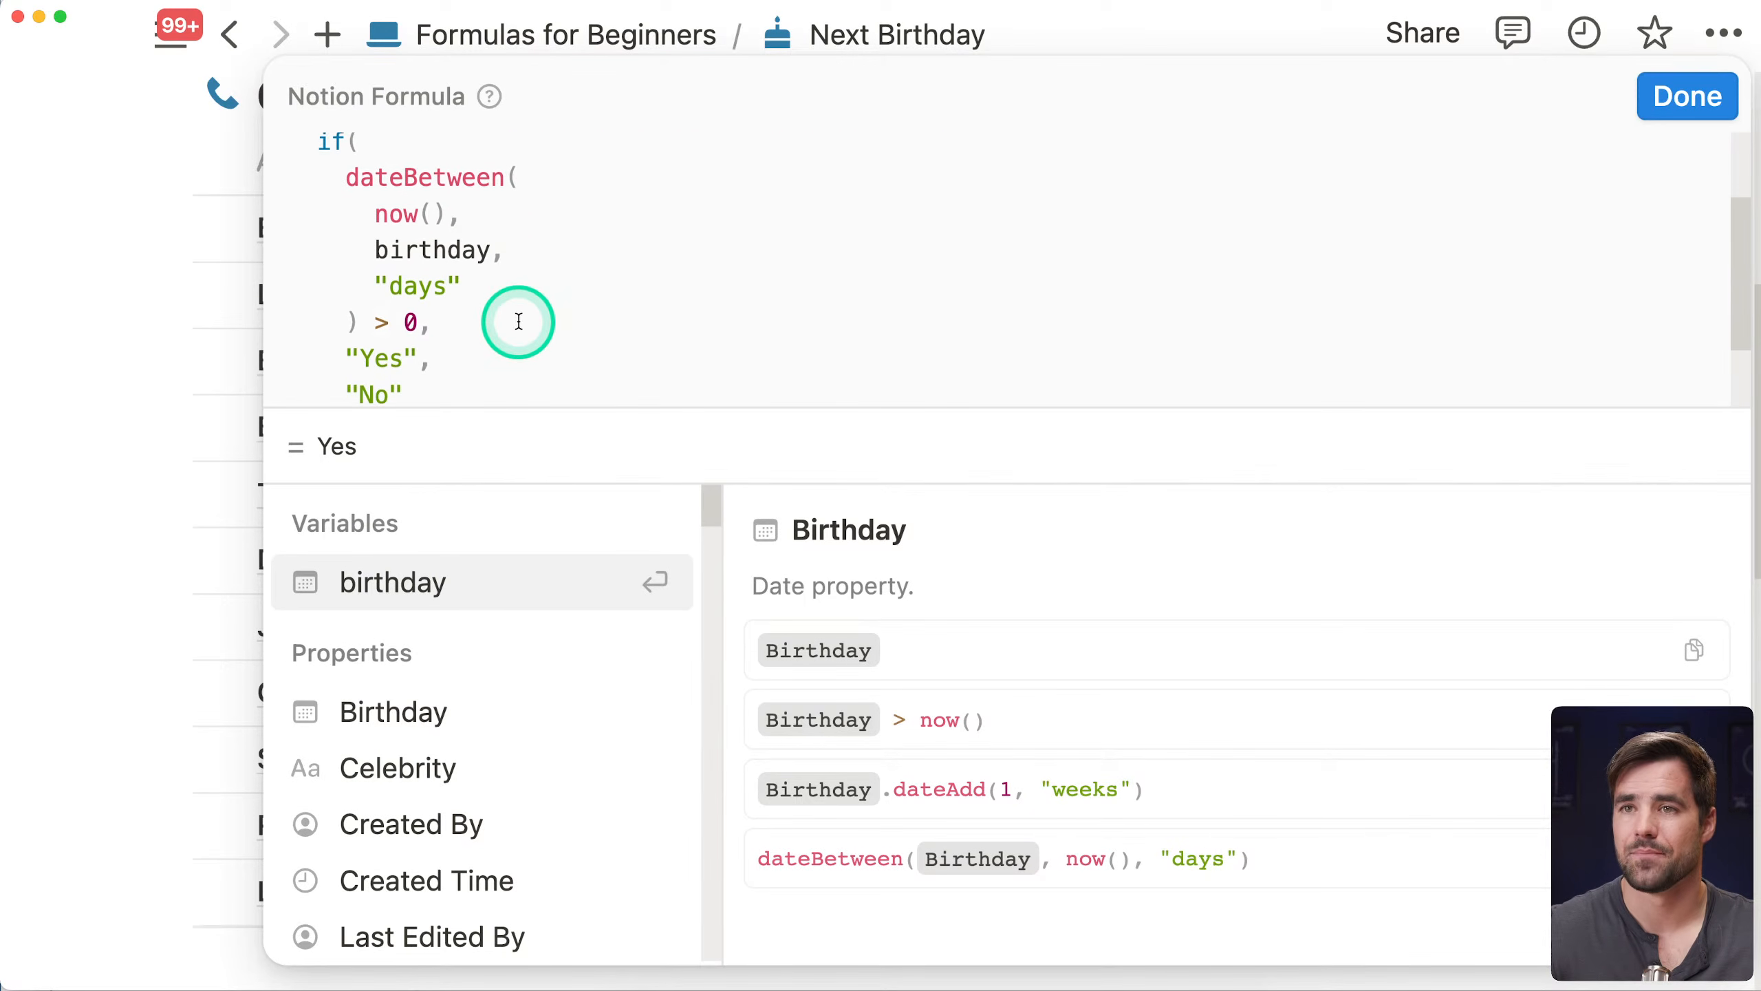
pyautogui.scroll(-2, 540, 316)
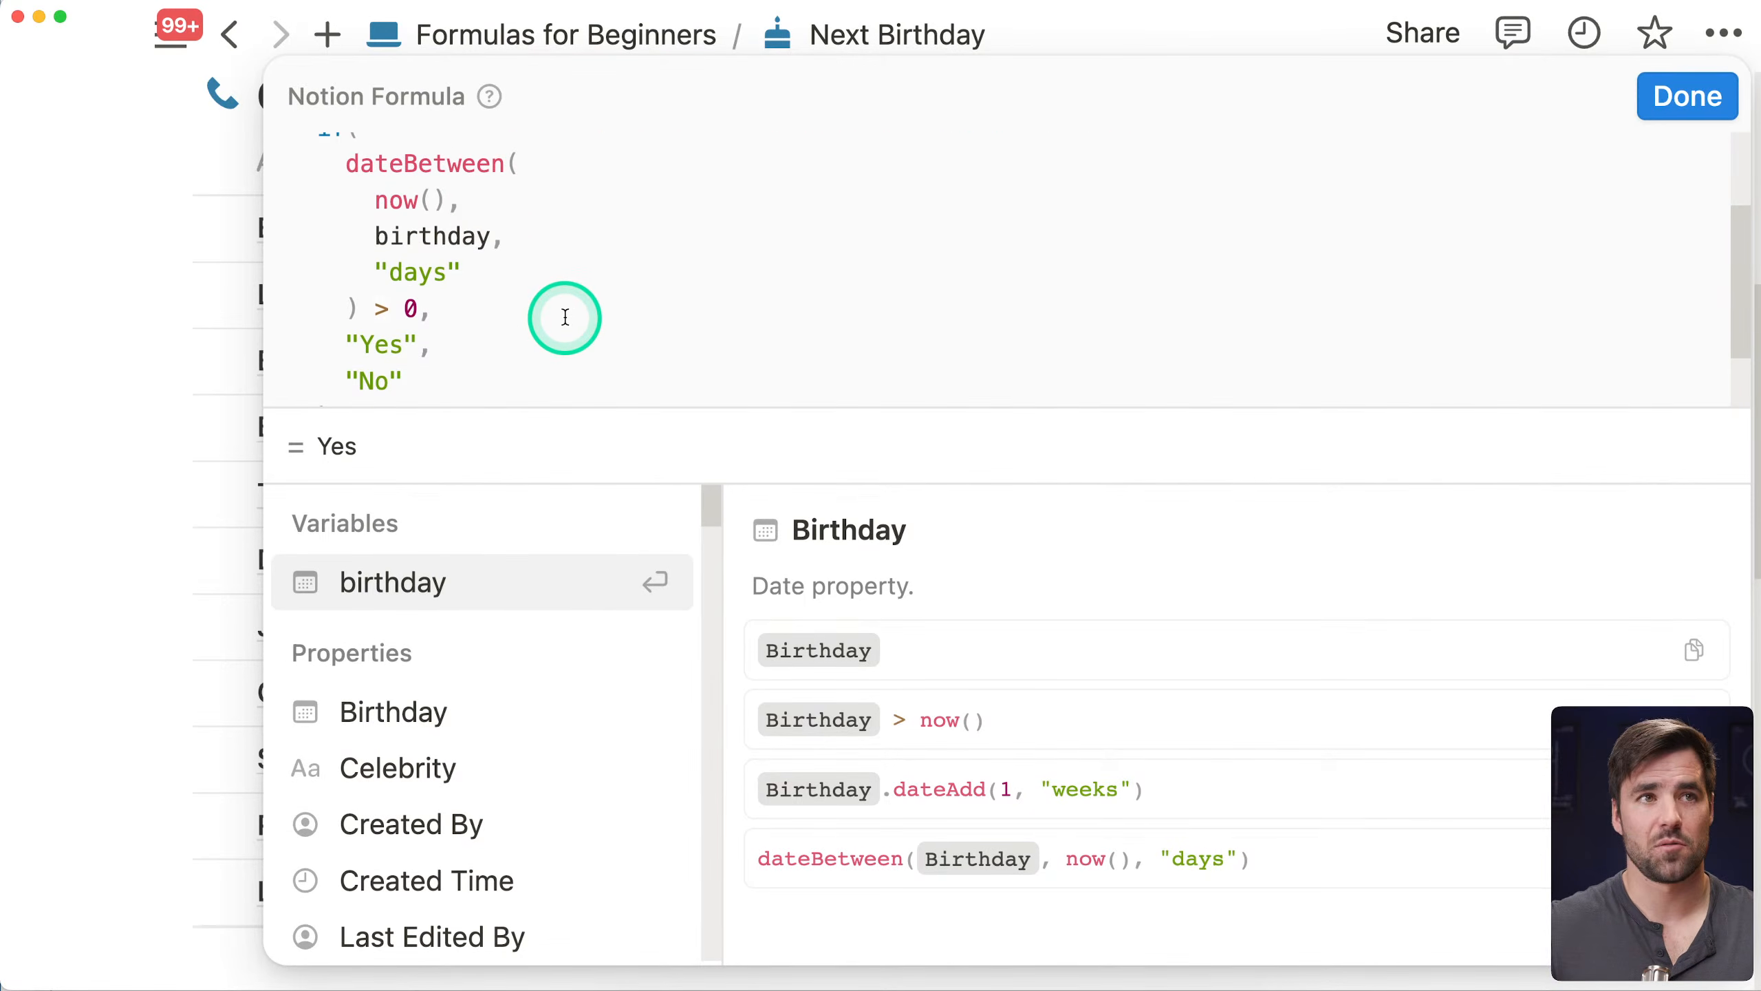
# Delete the "No" and "Yes" results and the comma between them from if(), leaving their lines empty
pyautogui.click(456, 361)
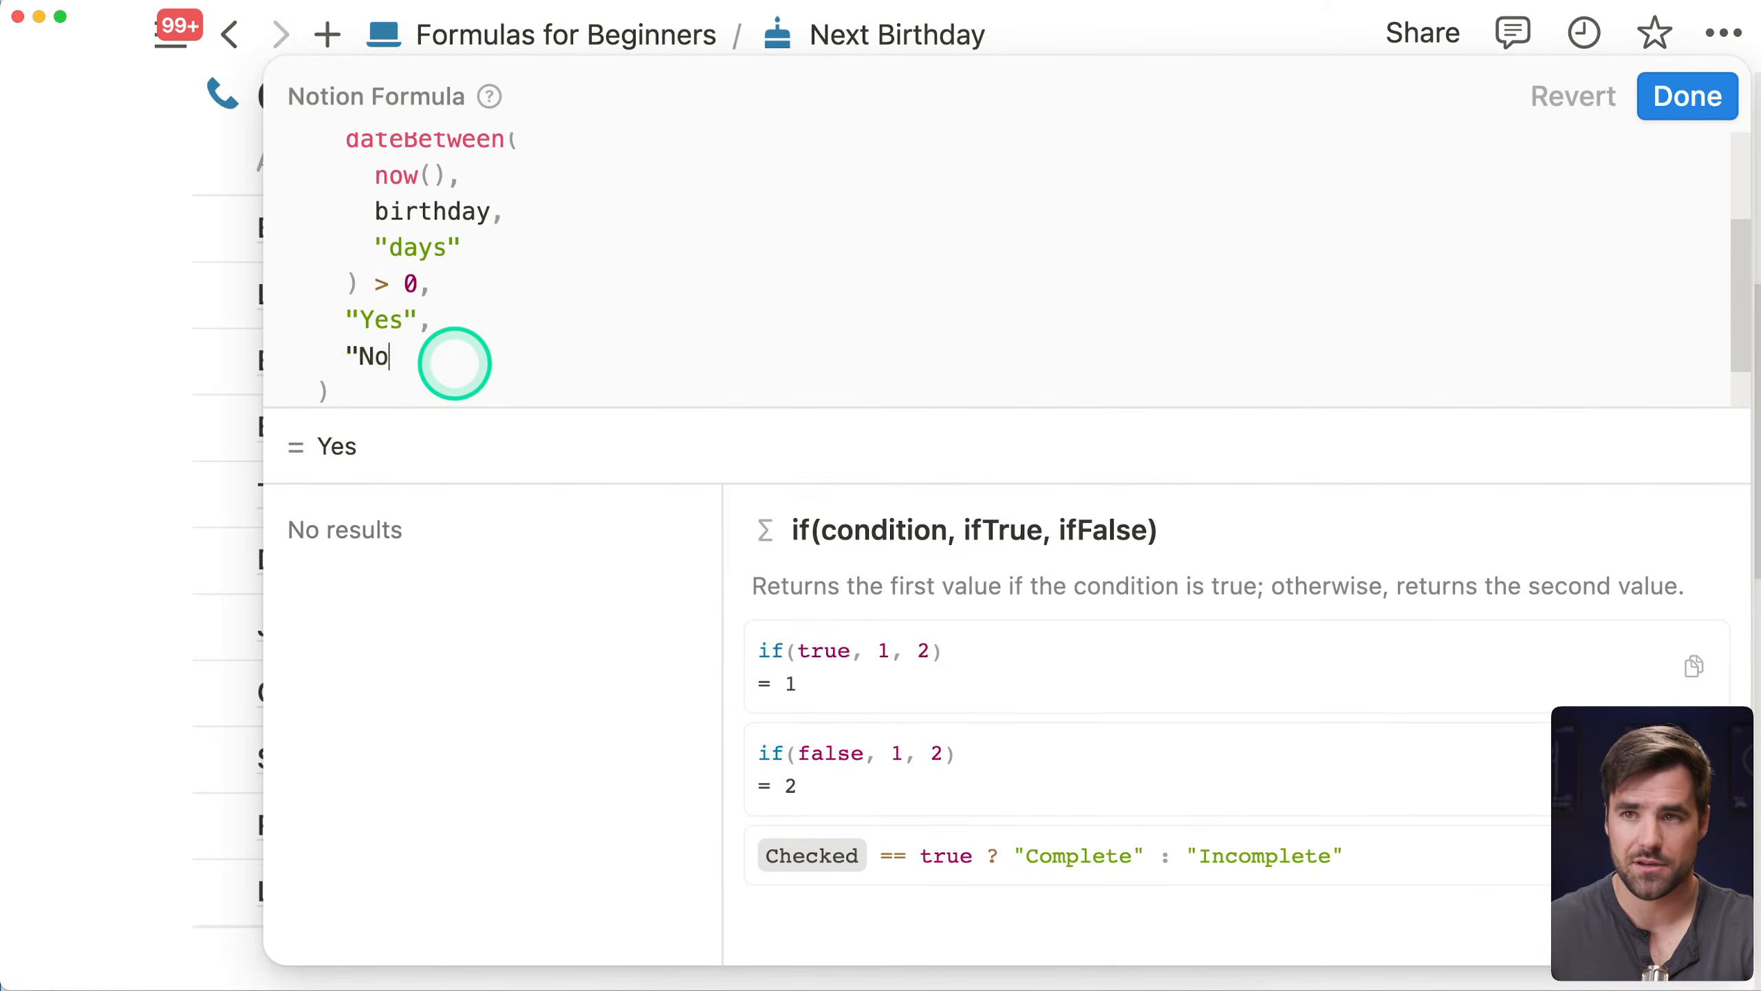
pyautogui.press('BackSpace')
pyautogui.press('BackSpace')
pyautogui.press('BackSpace')
pyautogui.moveTo(433, 326); pyautogui.dragTo(368, 321)
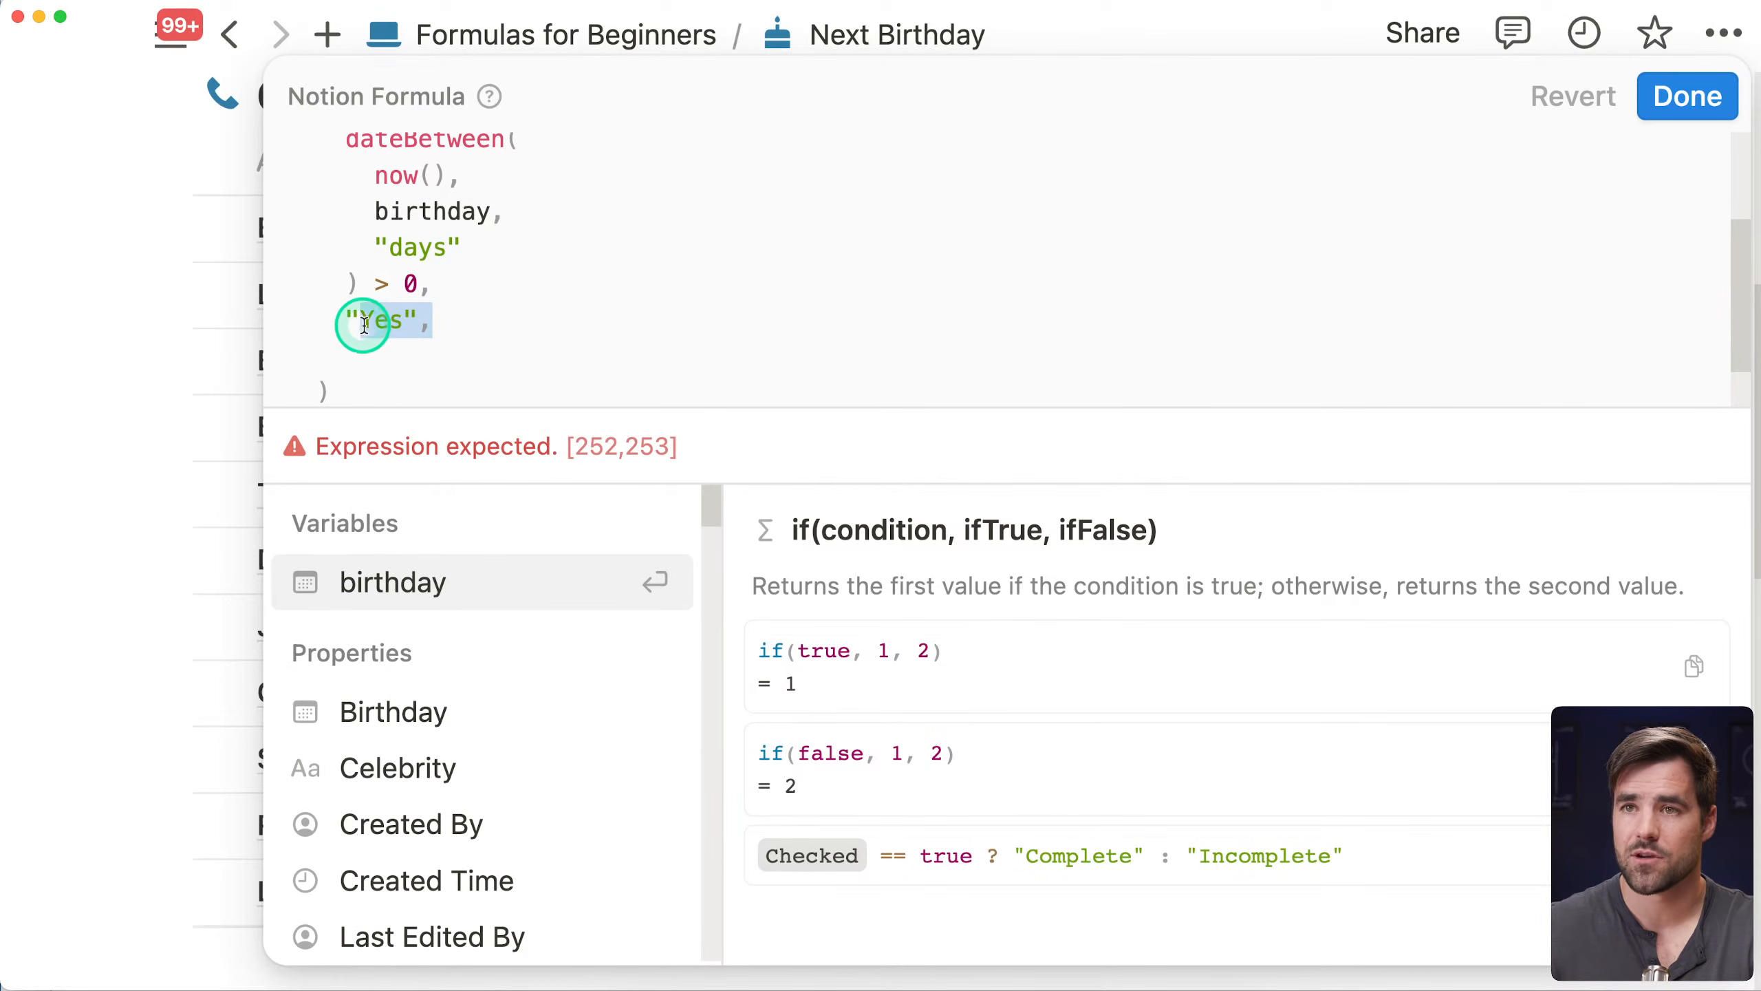
pyautogui.press('BackSpace')
pyautogui.press('BackSpace')
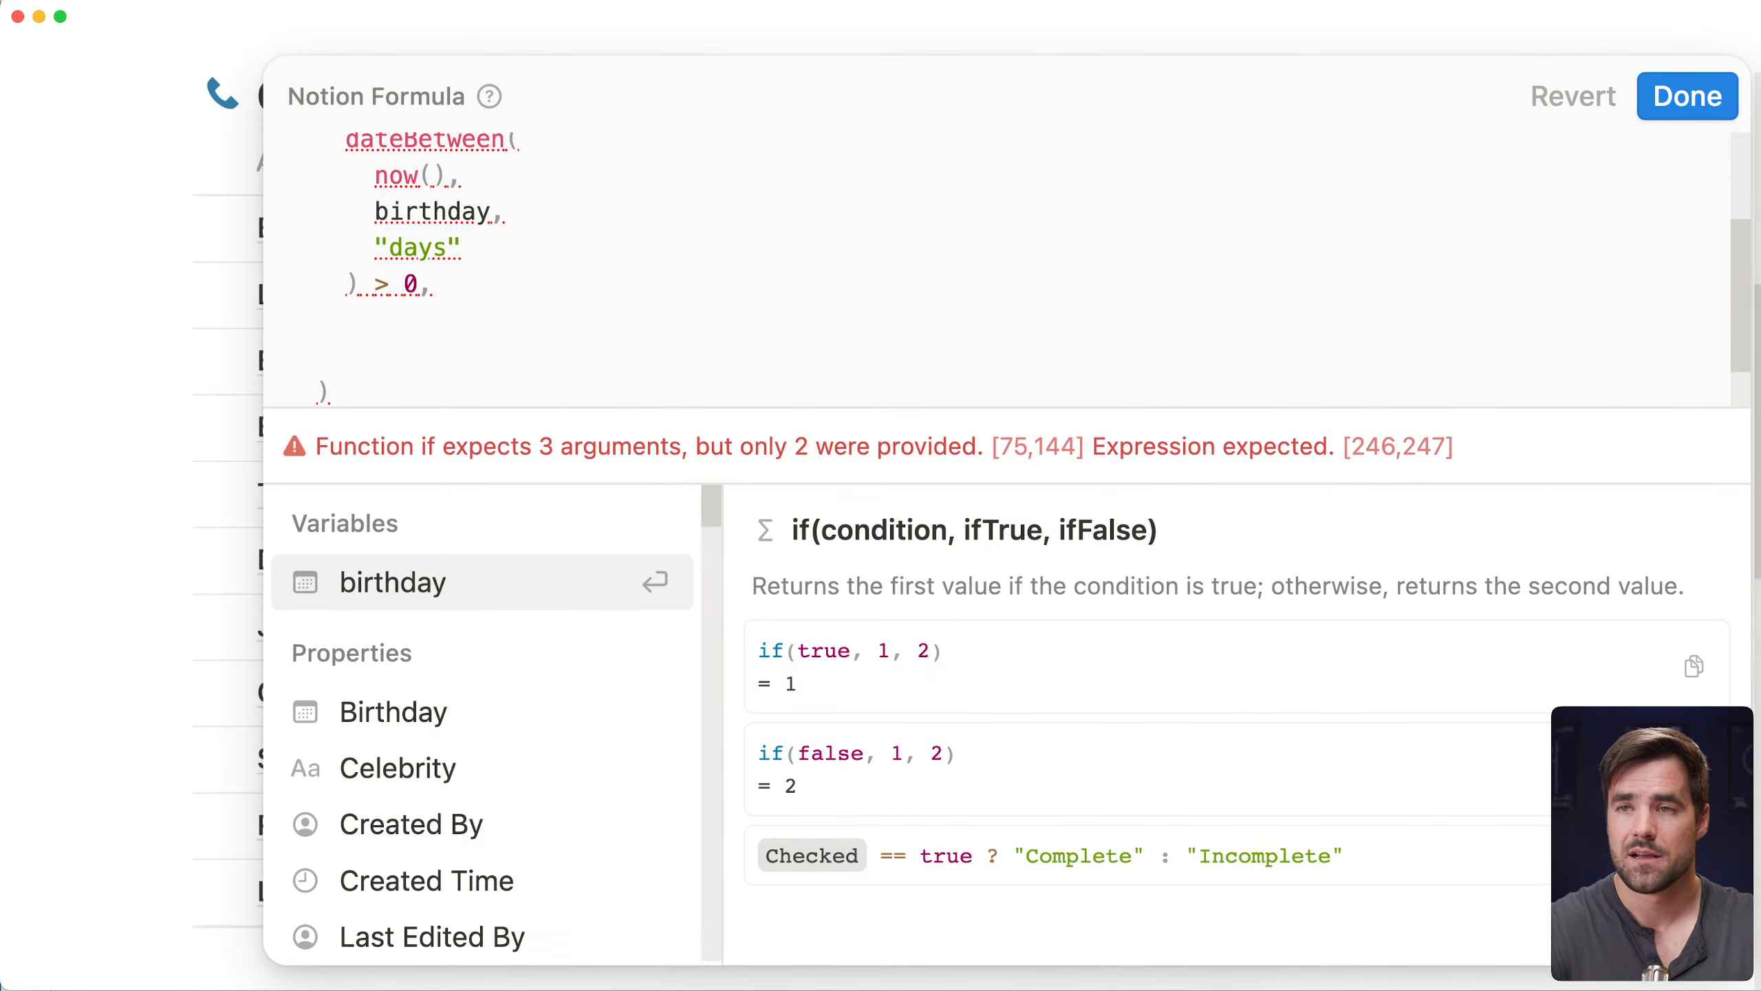
# Enter birthday.dateAdd(1, "years") as the true result of if(), checking the dateAdd() reference for its arguments
pyautogui.write('birthday.')
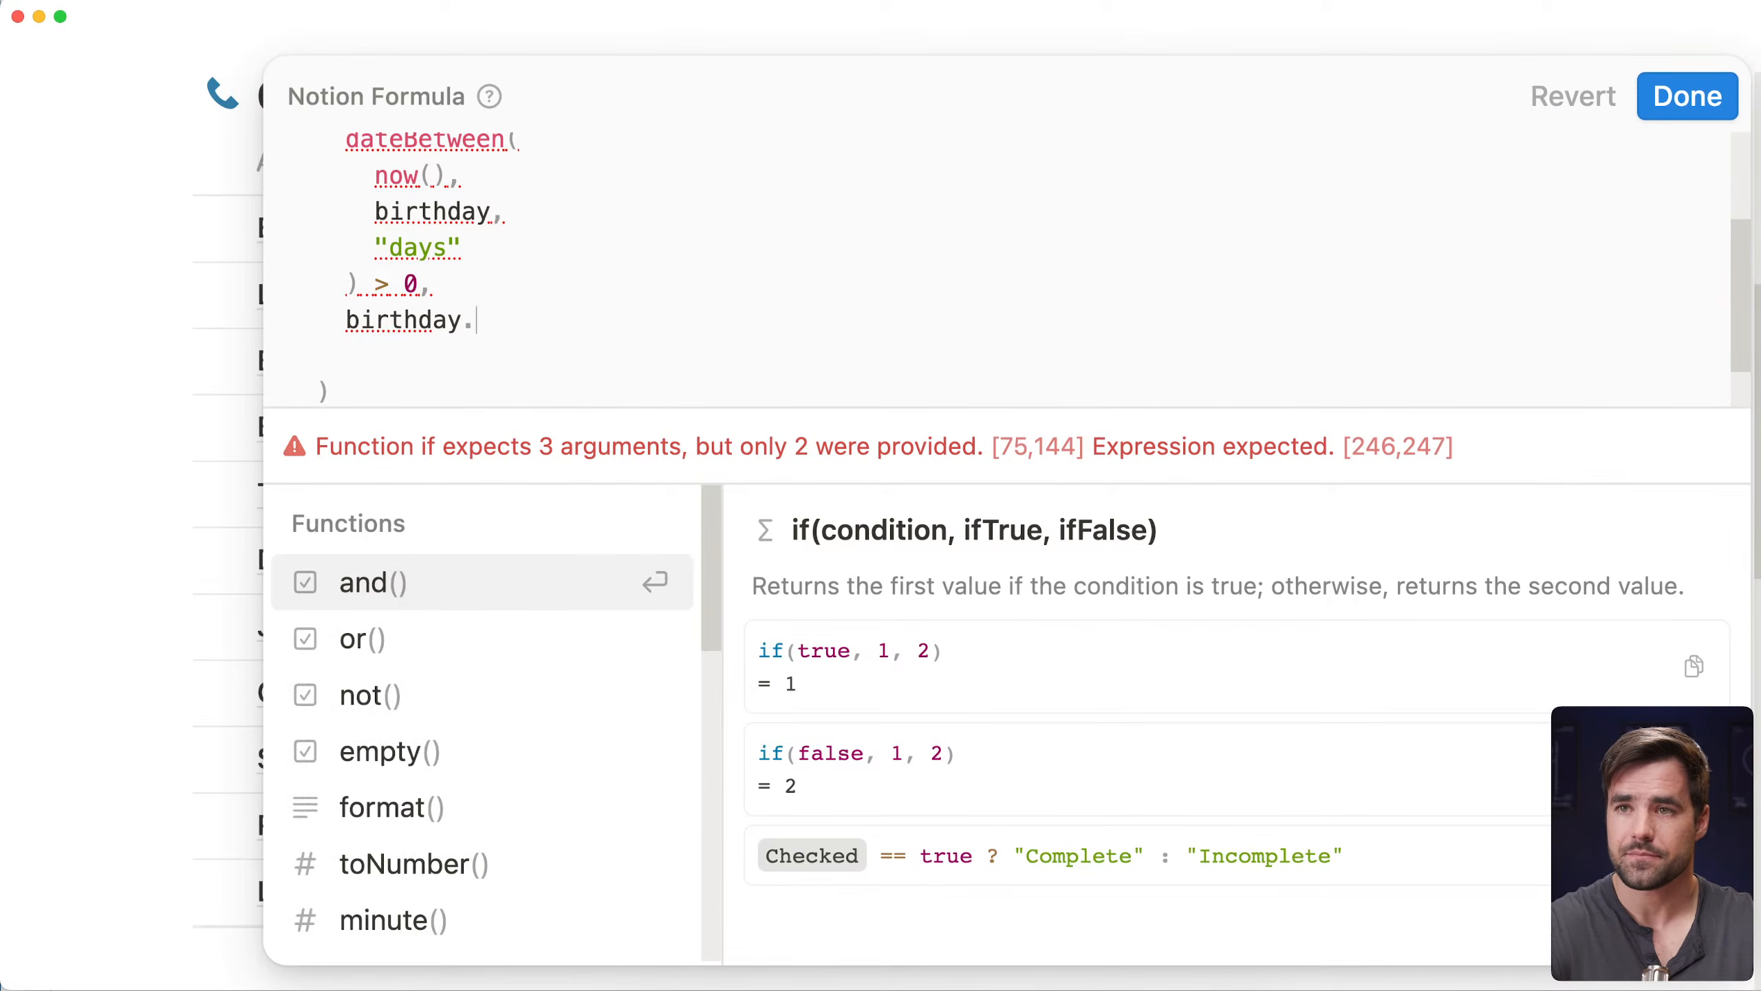
pyautogui.write('date')
pyautogui.press('Down')
pyautogui.press('Return')
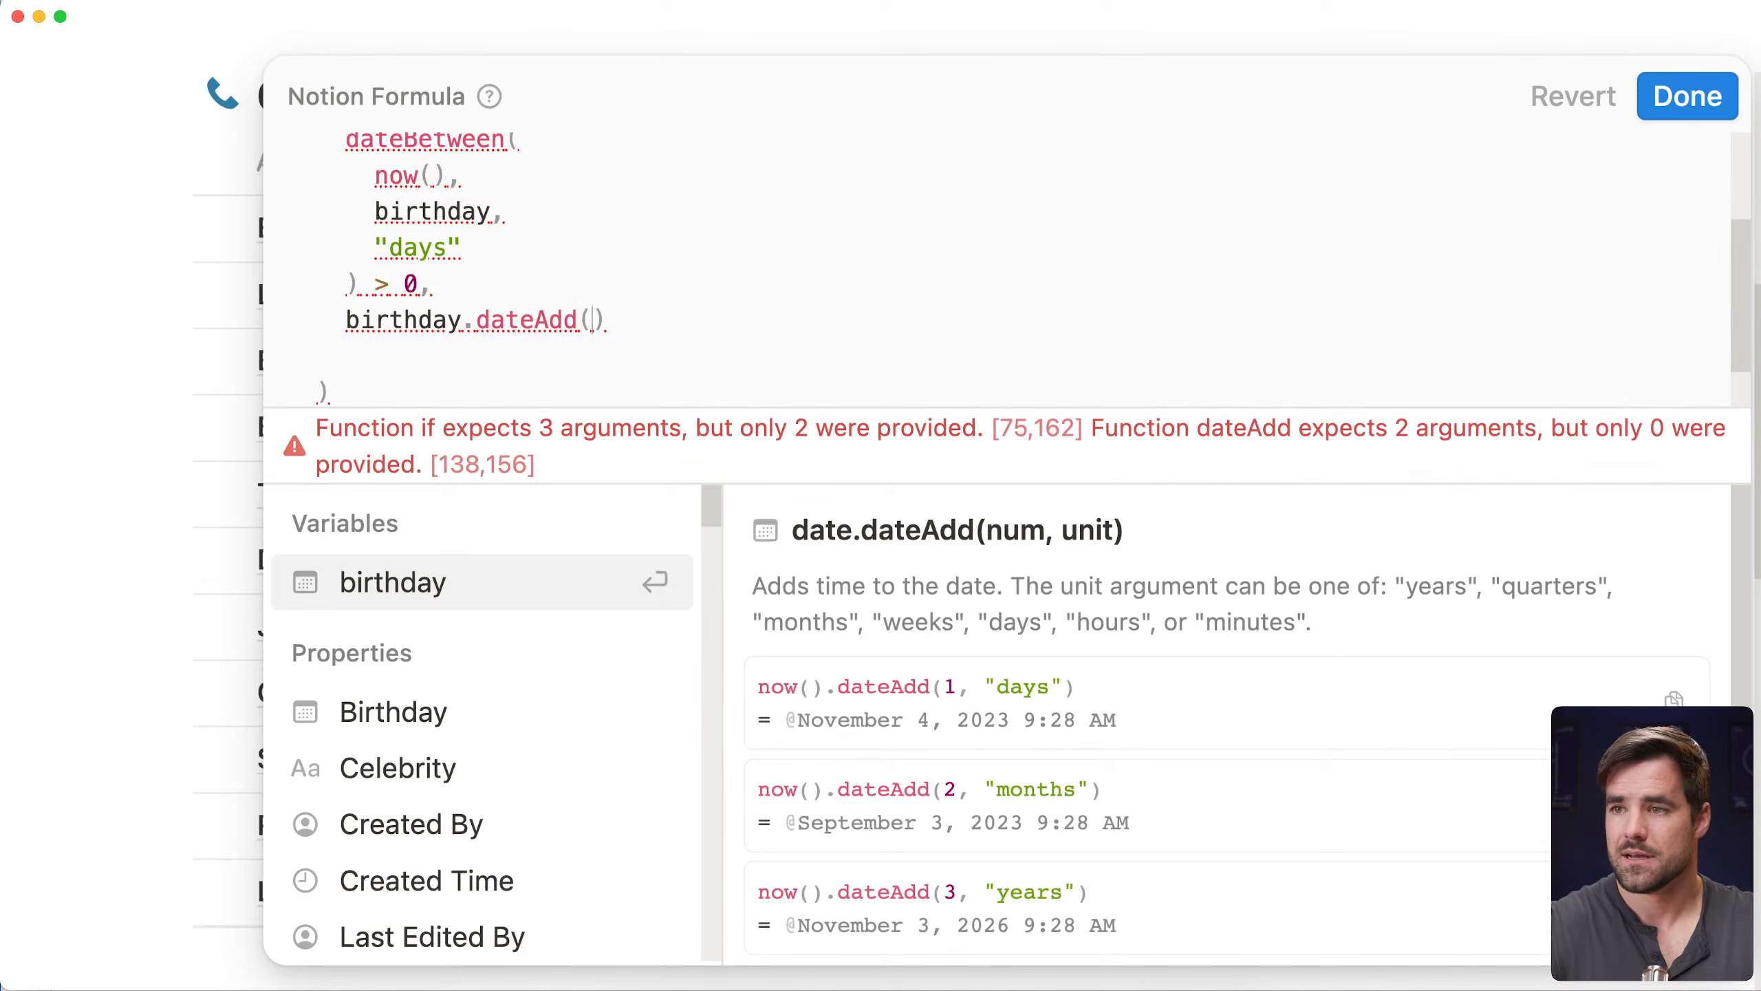
pyautogui.click(535, 322)
pyautogui.click(387, 641)
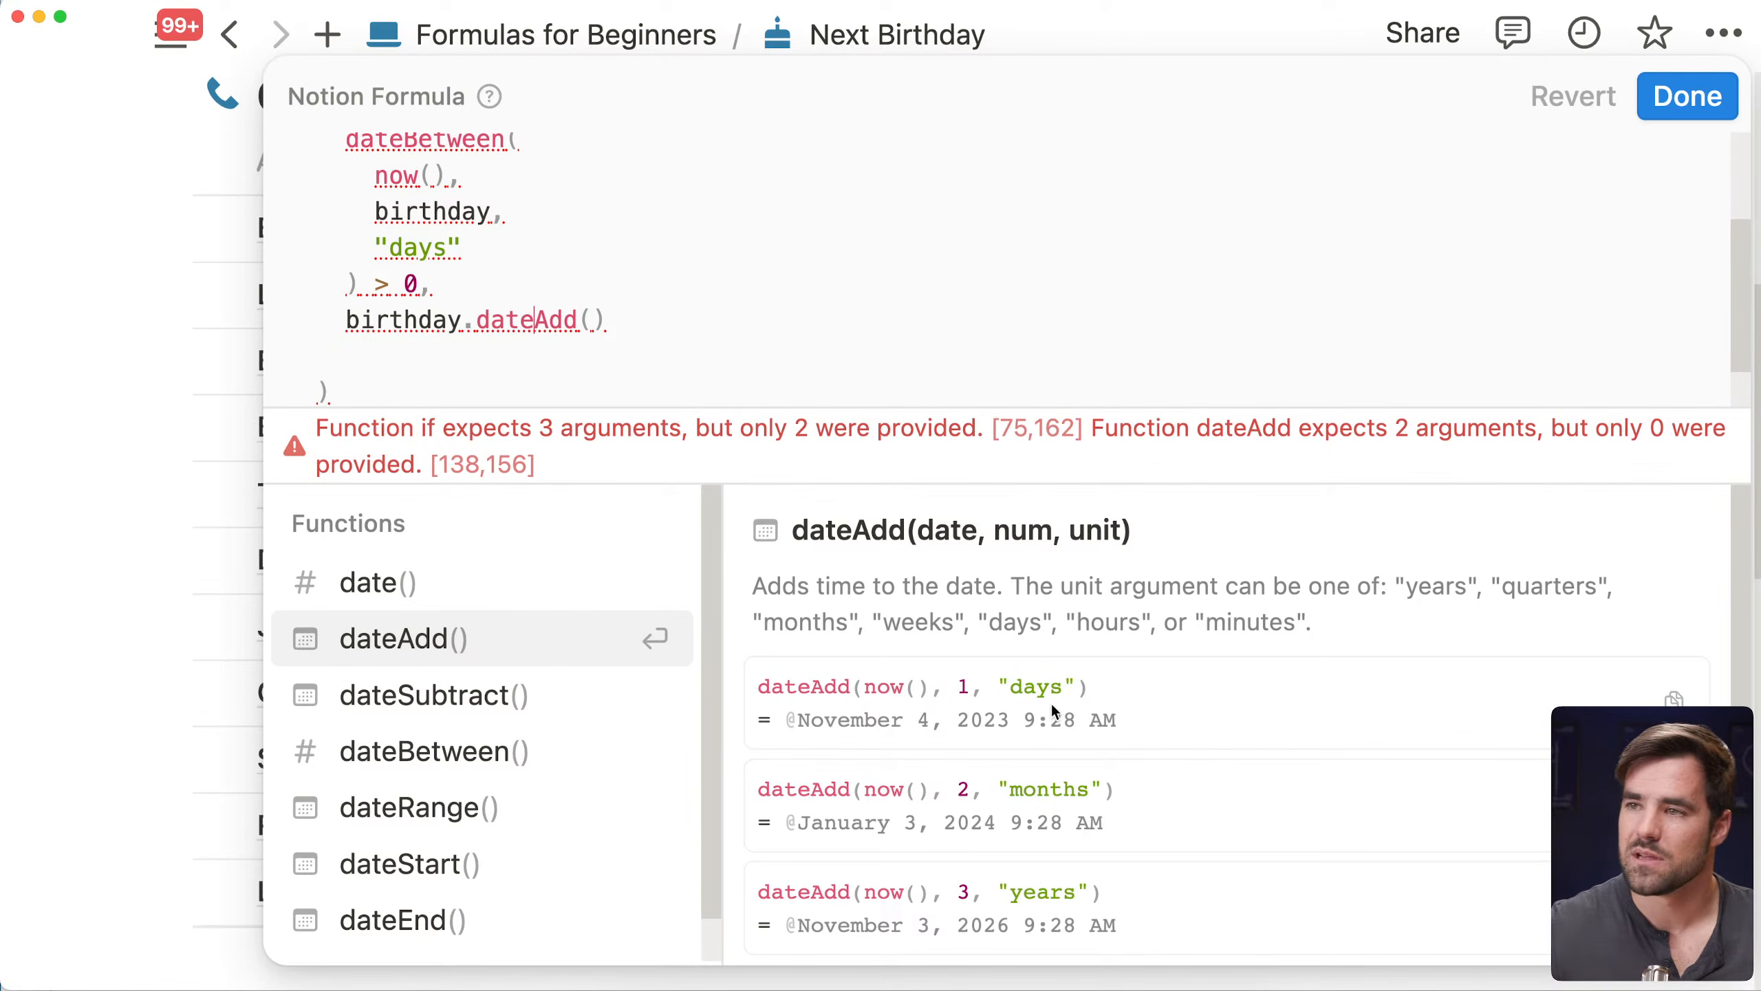
pyautogui.click(588, 318)
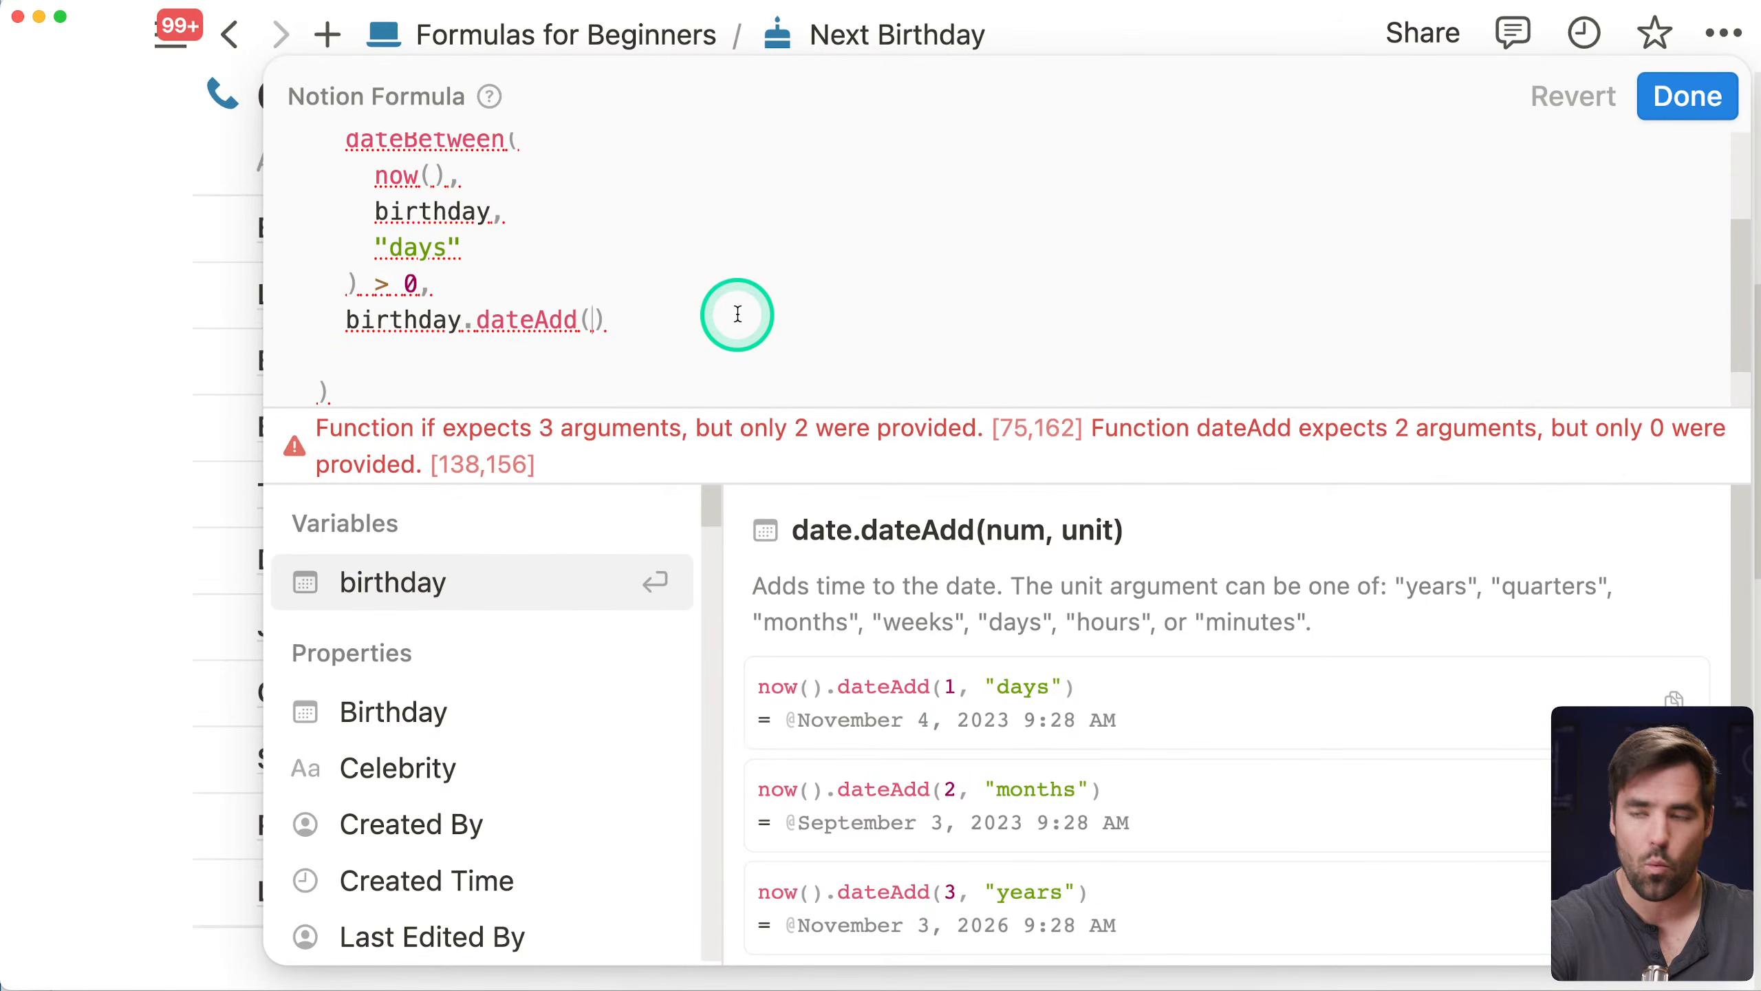
pyautogui.write('1, "year')
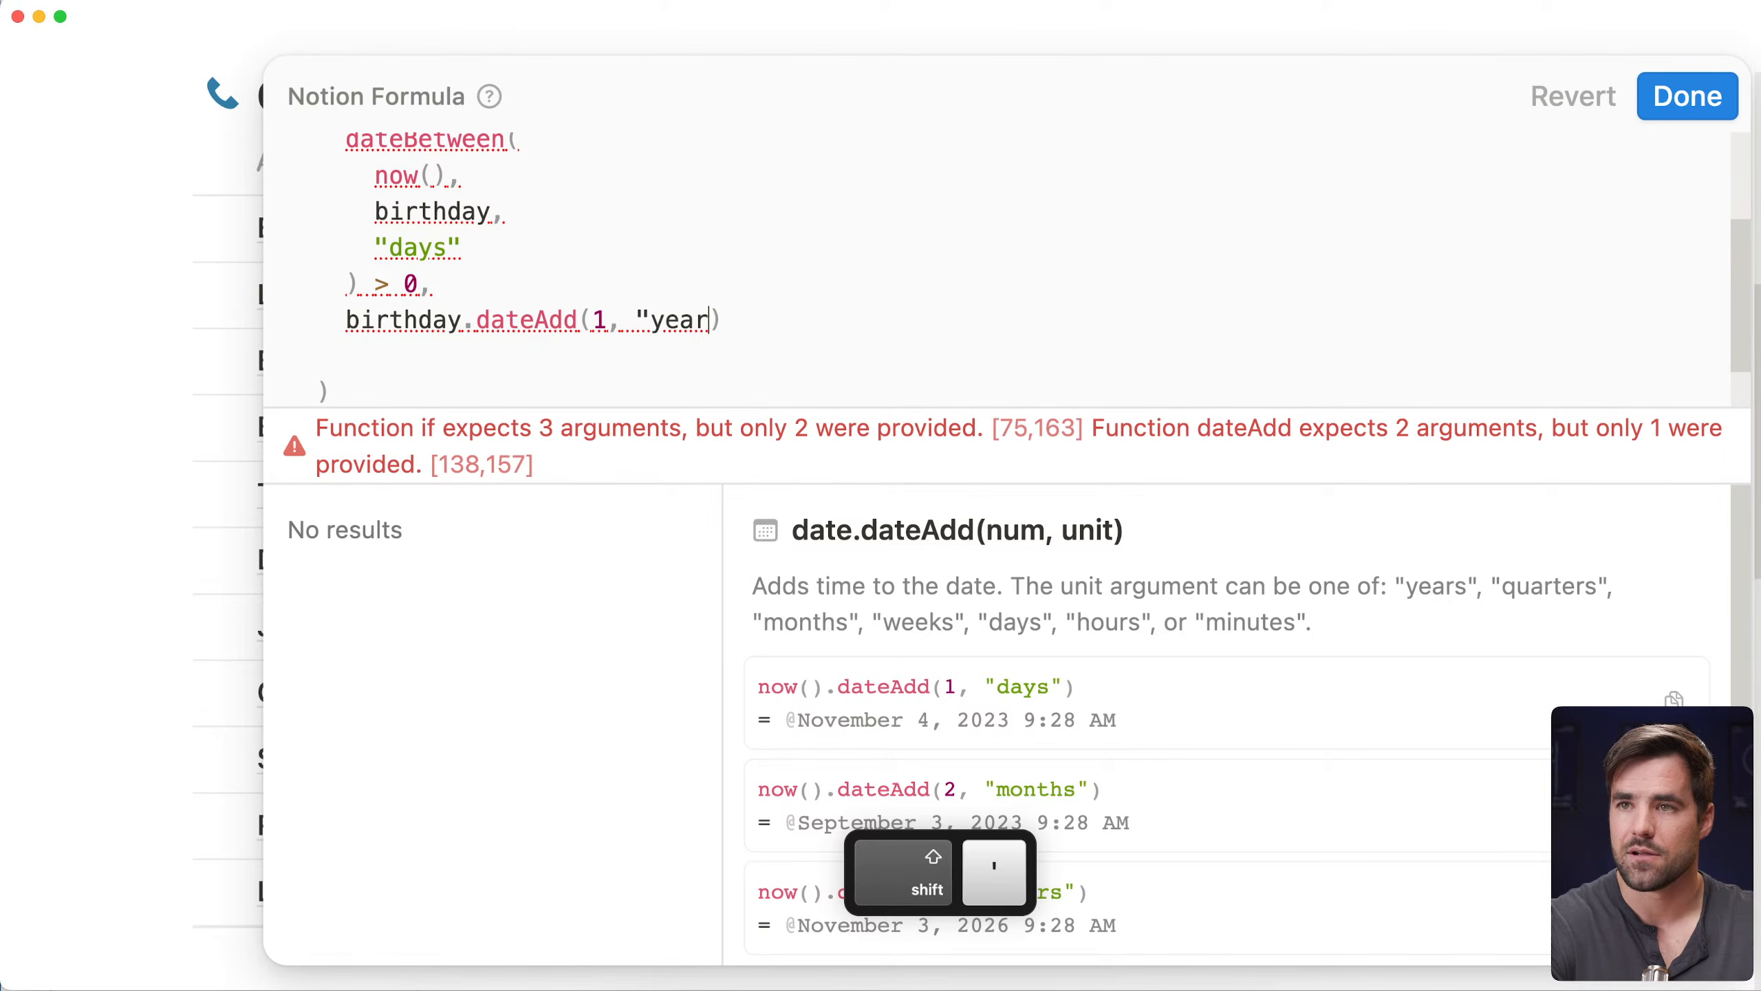
pyautogui.write('s")')
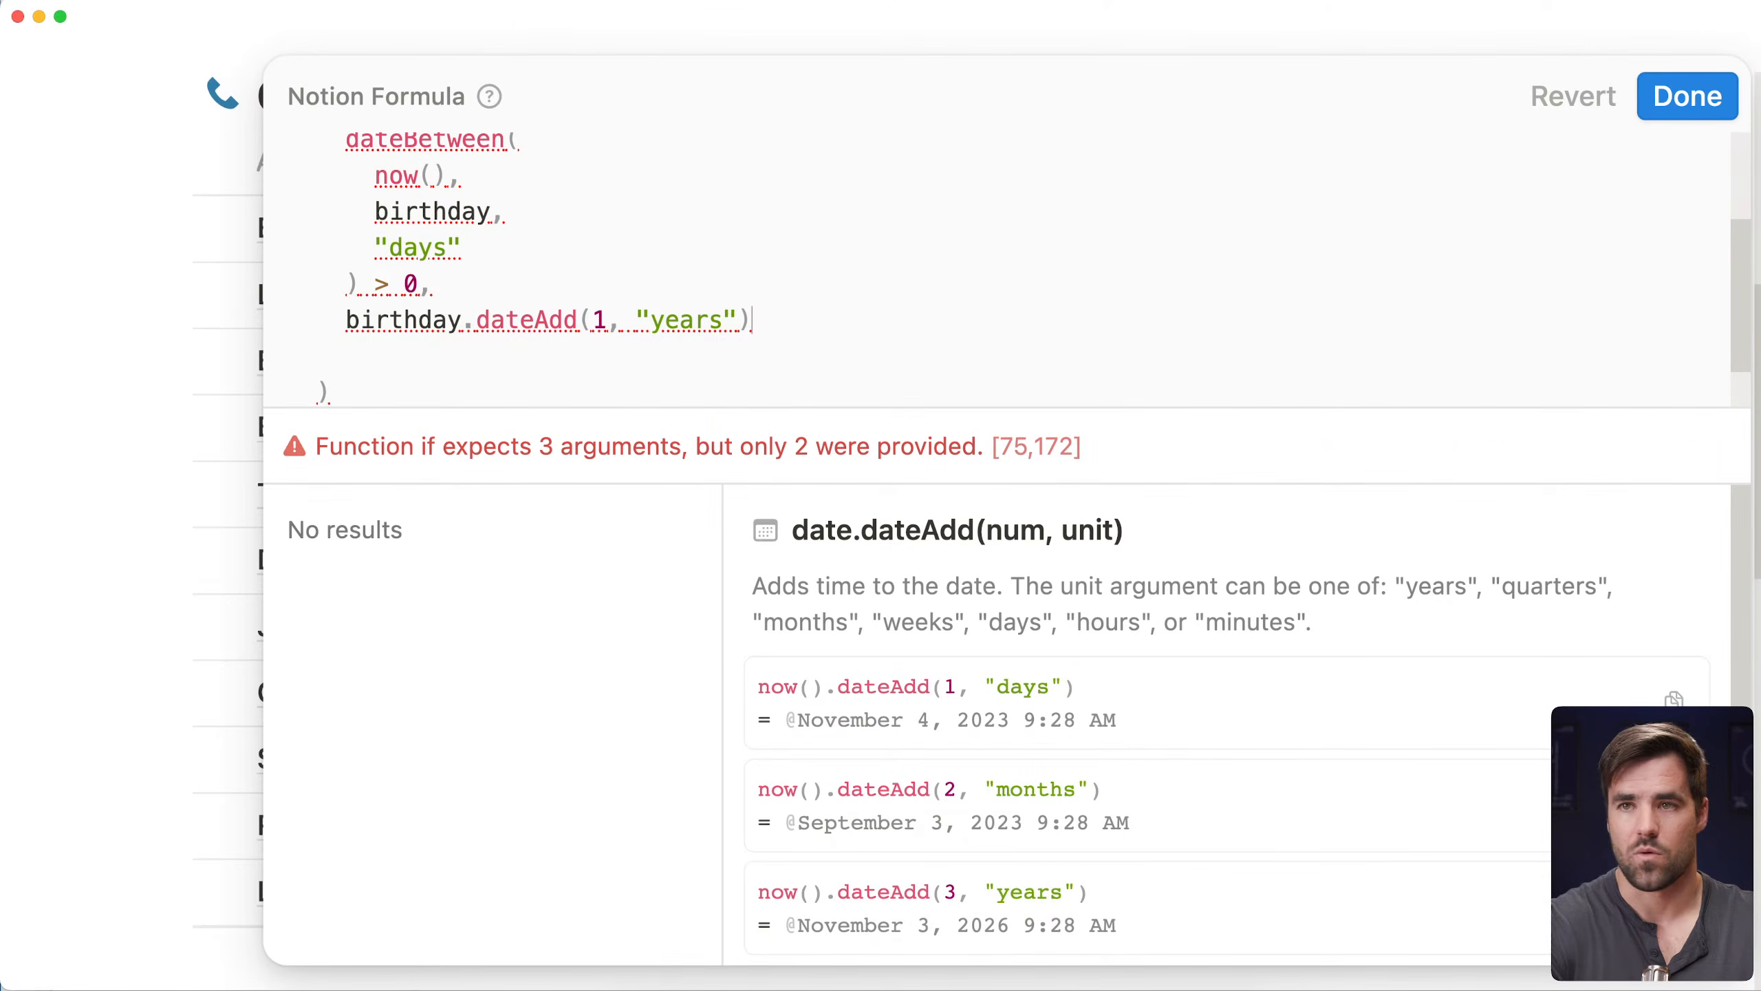
# Add birthday as the false result of if() with no empty line below it, and save the formula
pyautogui.write(',')
pyautogui.hotkey('shift', 'Return')
pyautogui.write('birthday')
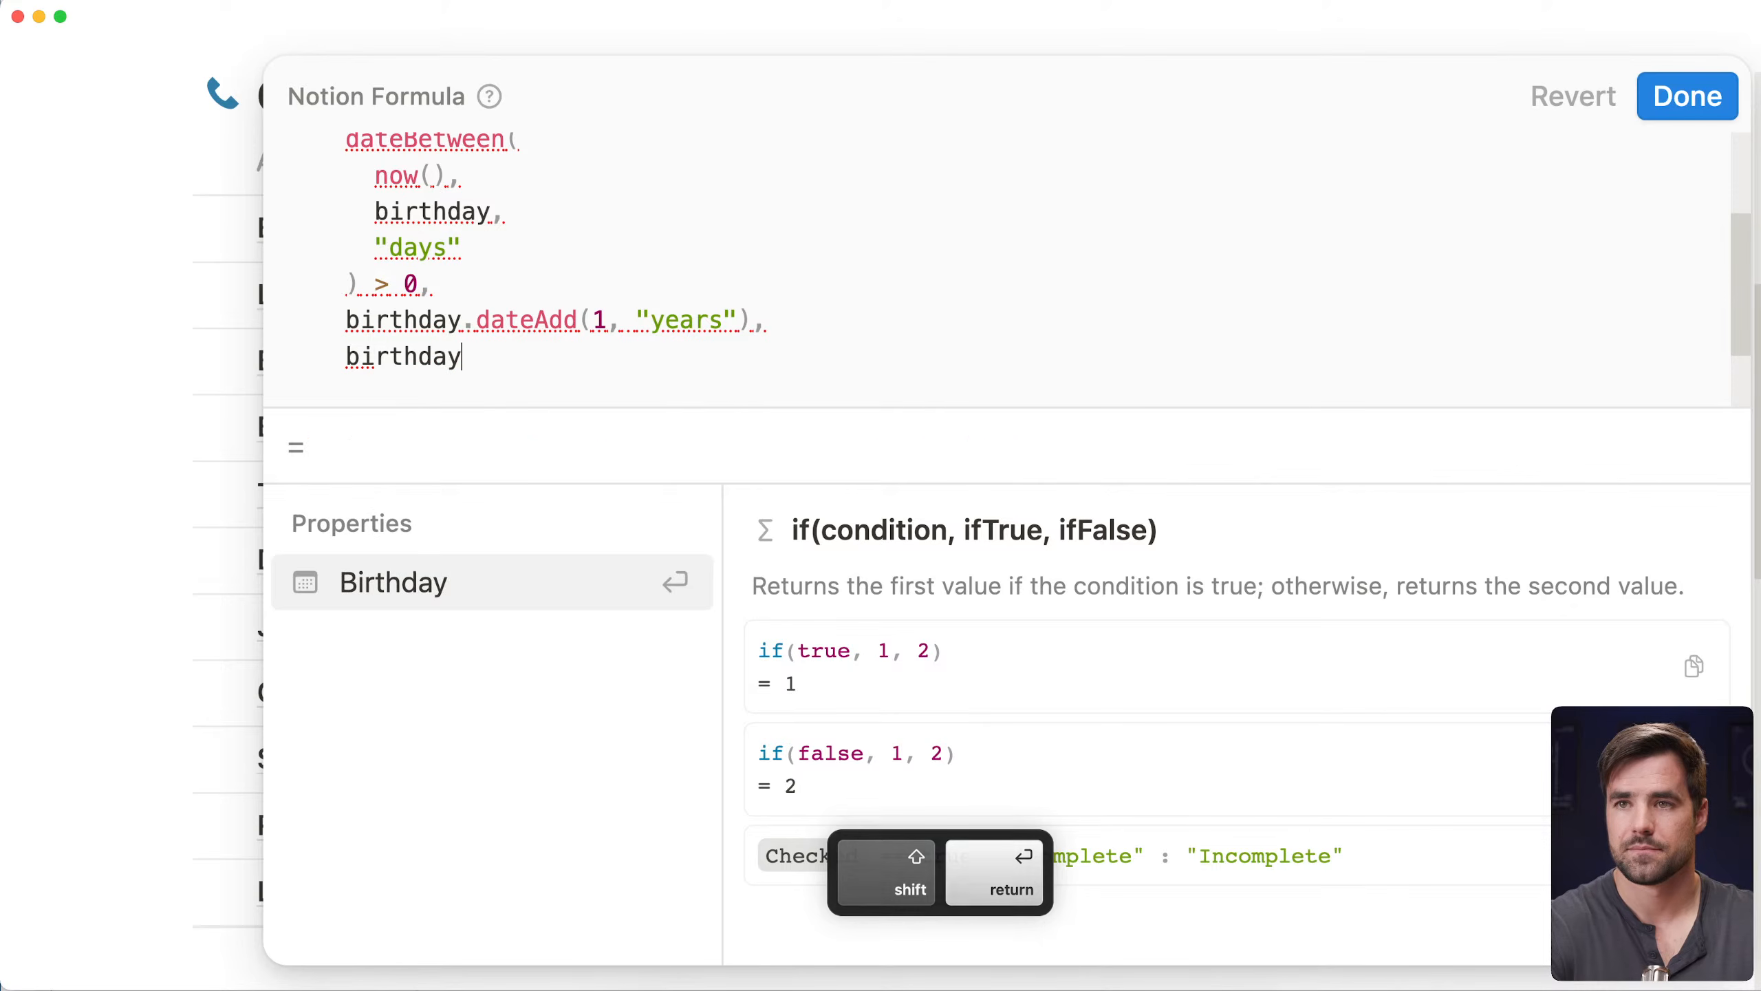
pyautogui.scroll(-1, 624, 333)
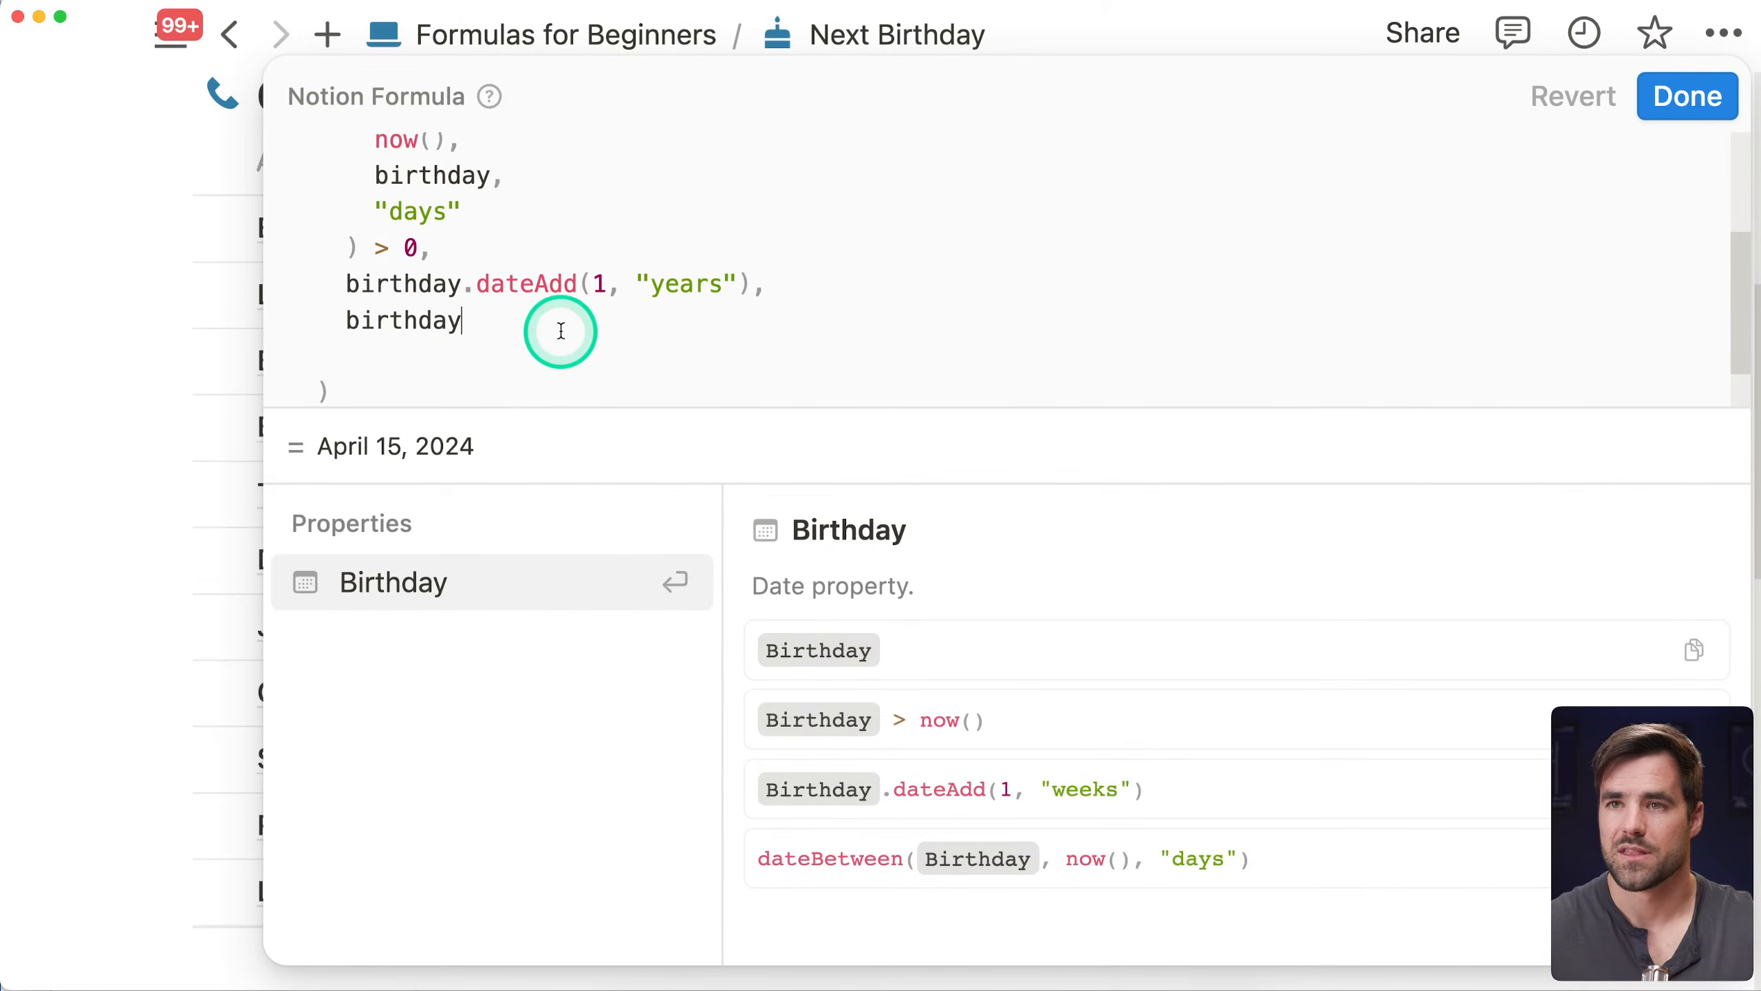
pyautogui.click(453, 359)
pyautogui.press('BackSpace')
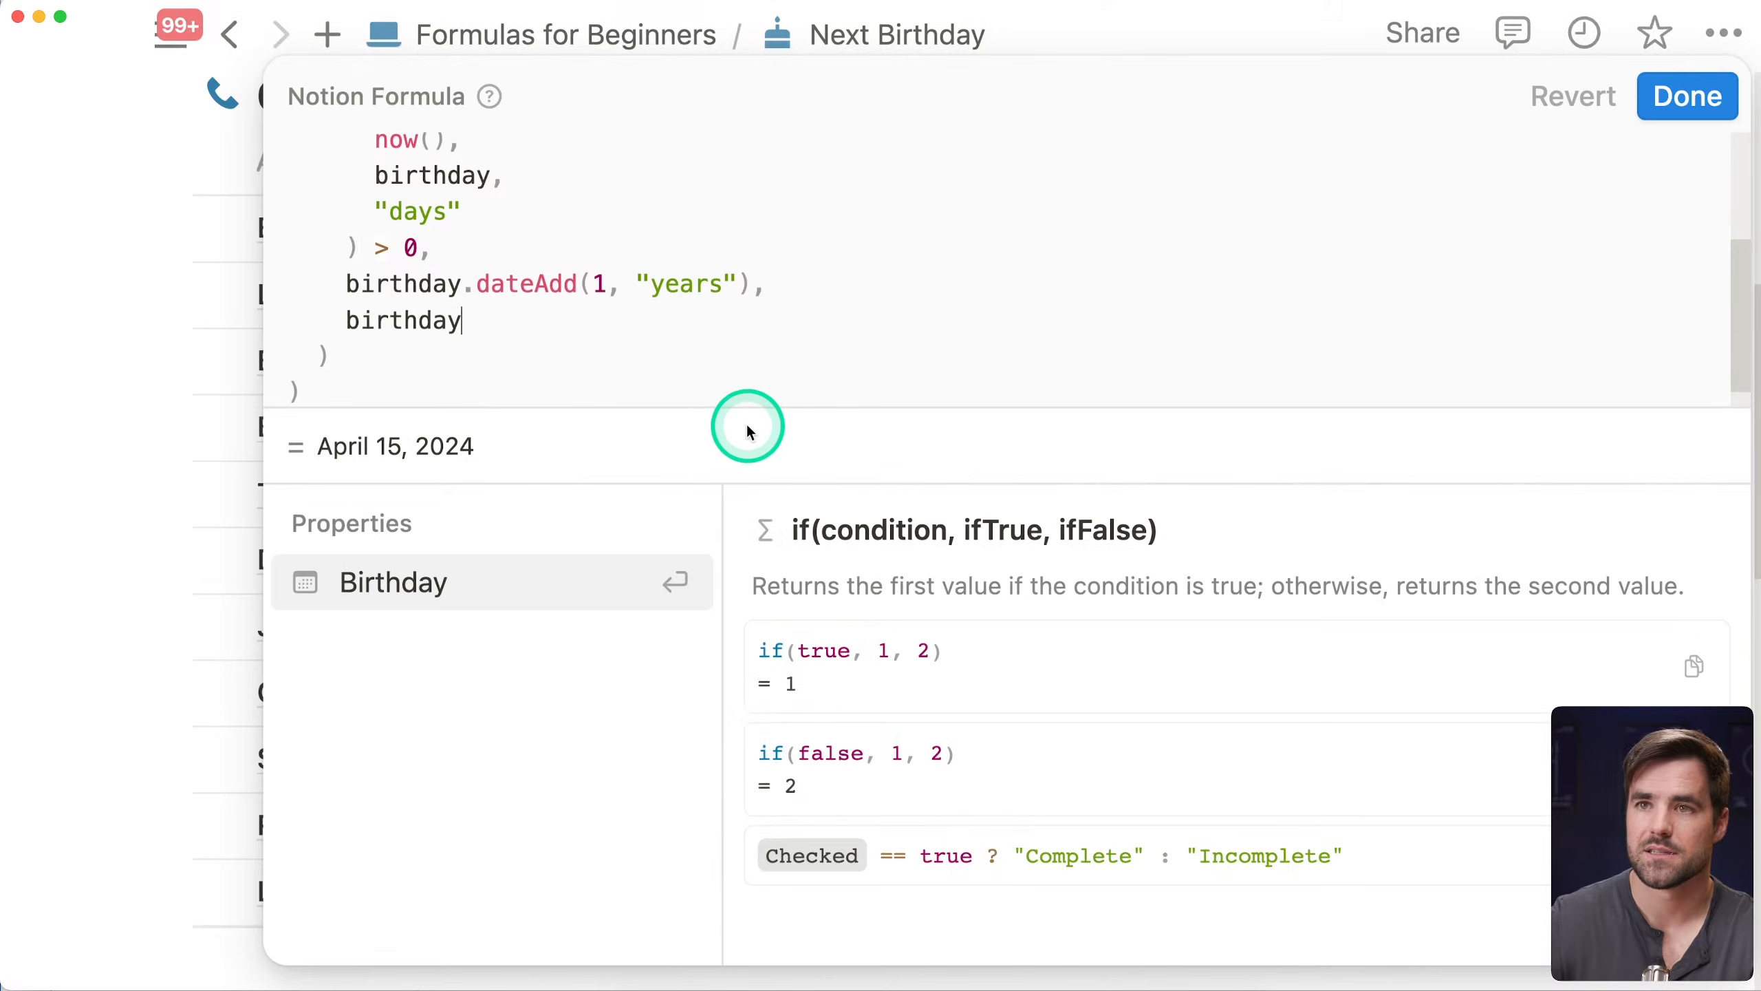
pyautogui.scroll(-1, 589, 321)
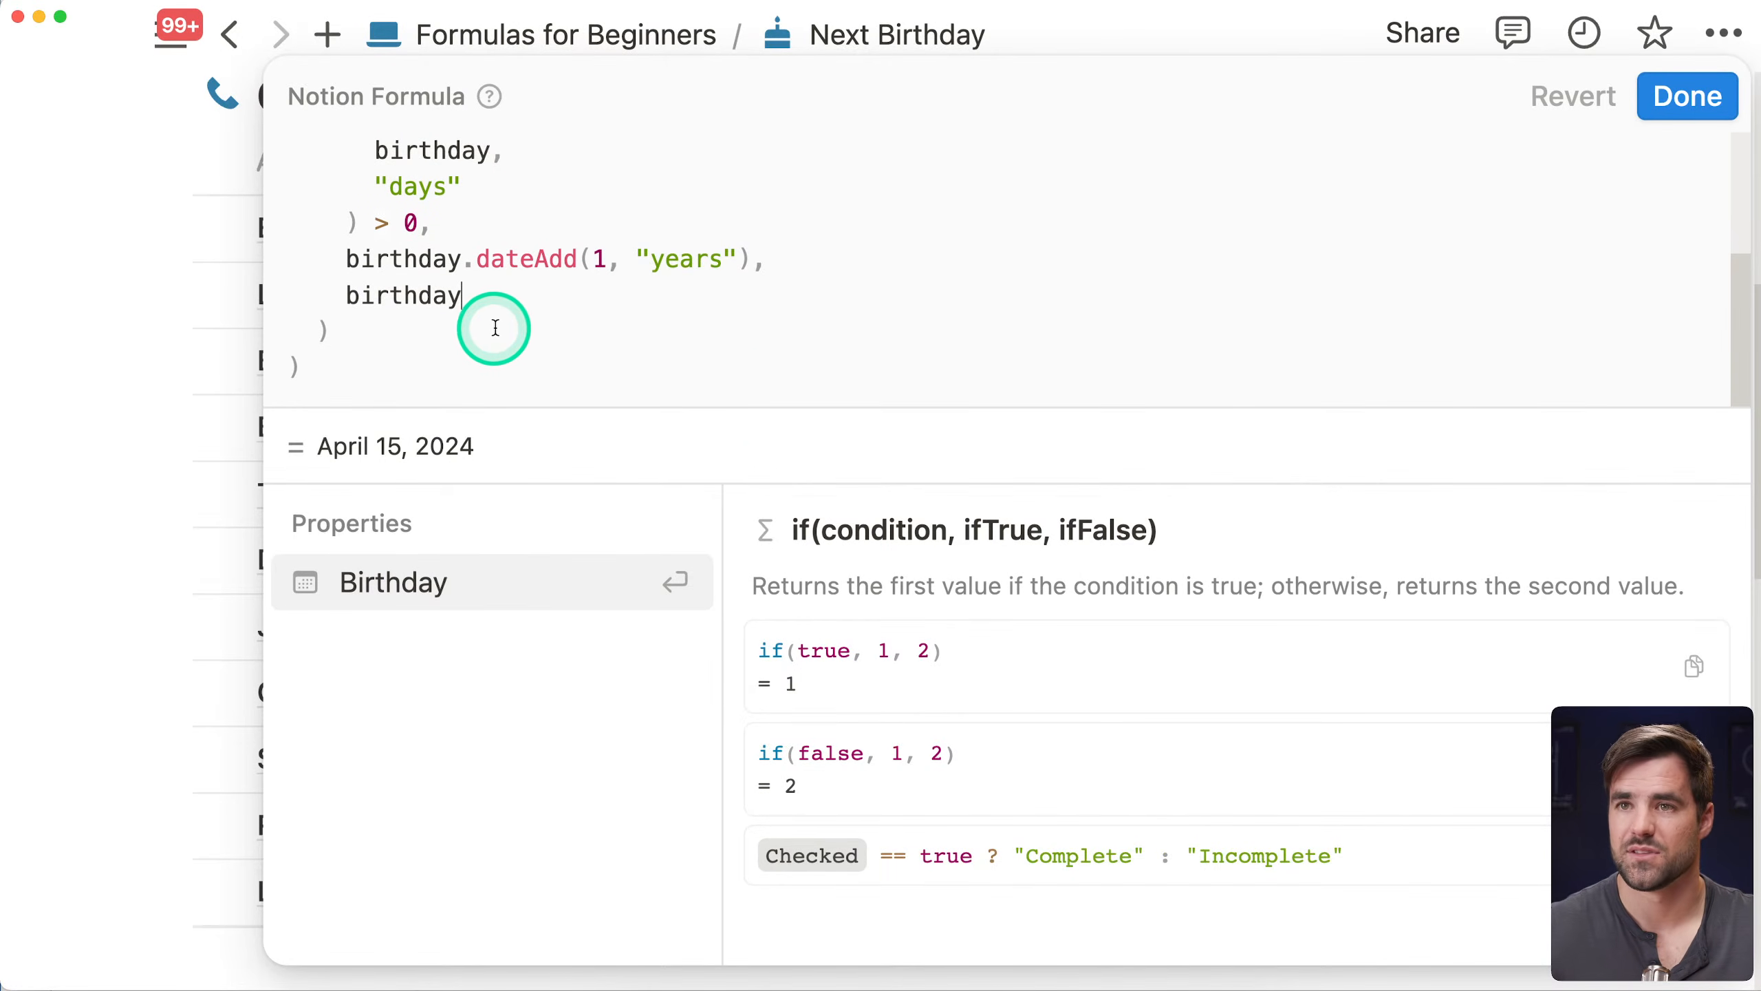
pyautogui.scroll(4, 513, 333)
pyautogui.click(1679, 98)
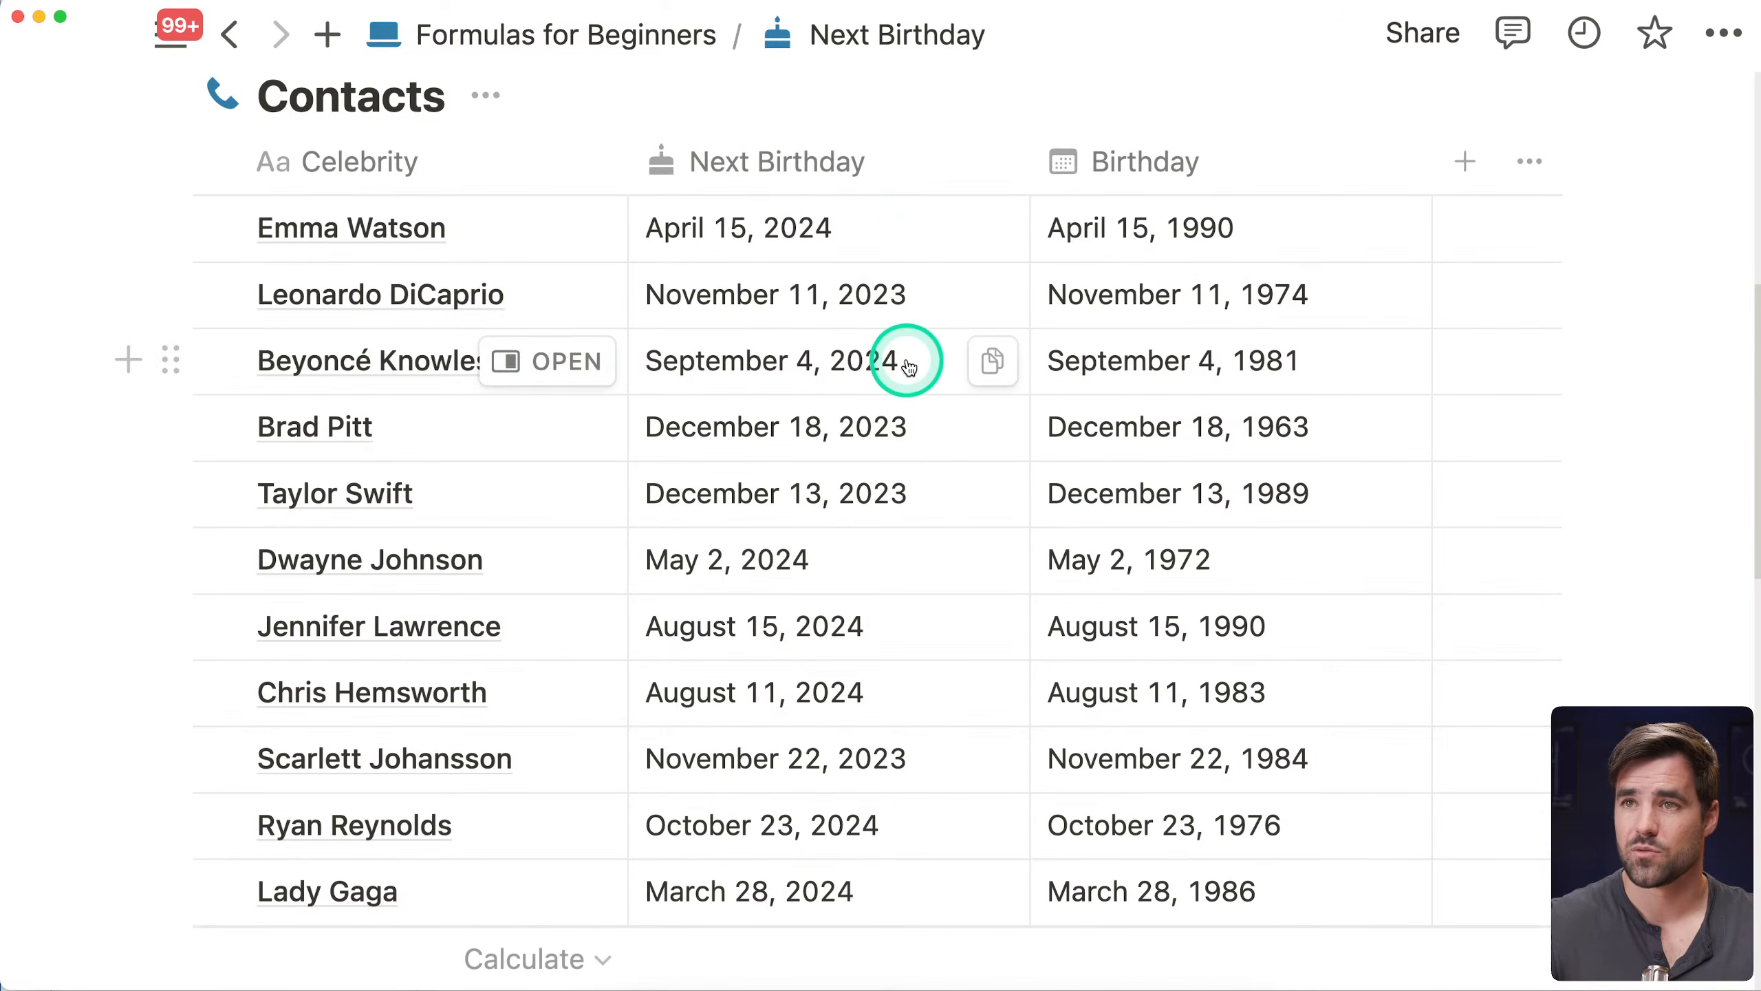
# Switch the Contacts database to its Calendar view and look through the November 2023 birthdays
pyautogui.scroll(3, 908, 366)
pyautogui.click(662, 208)
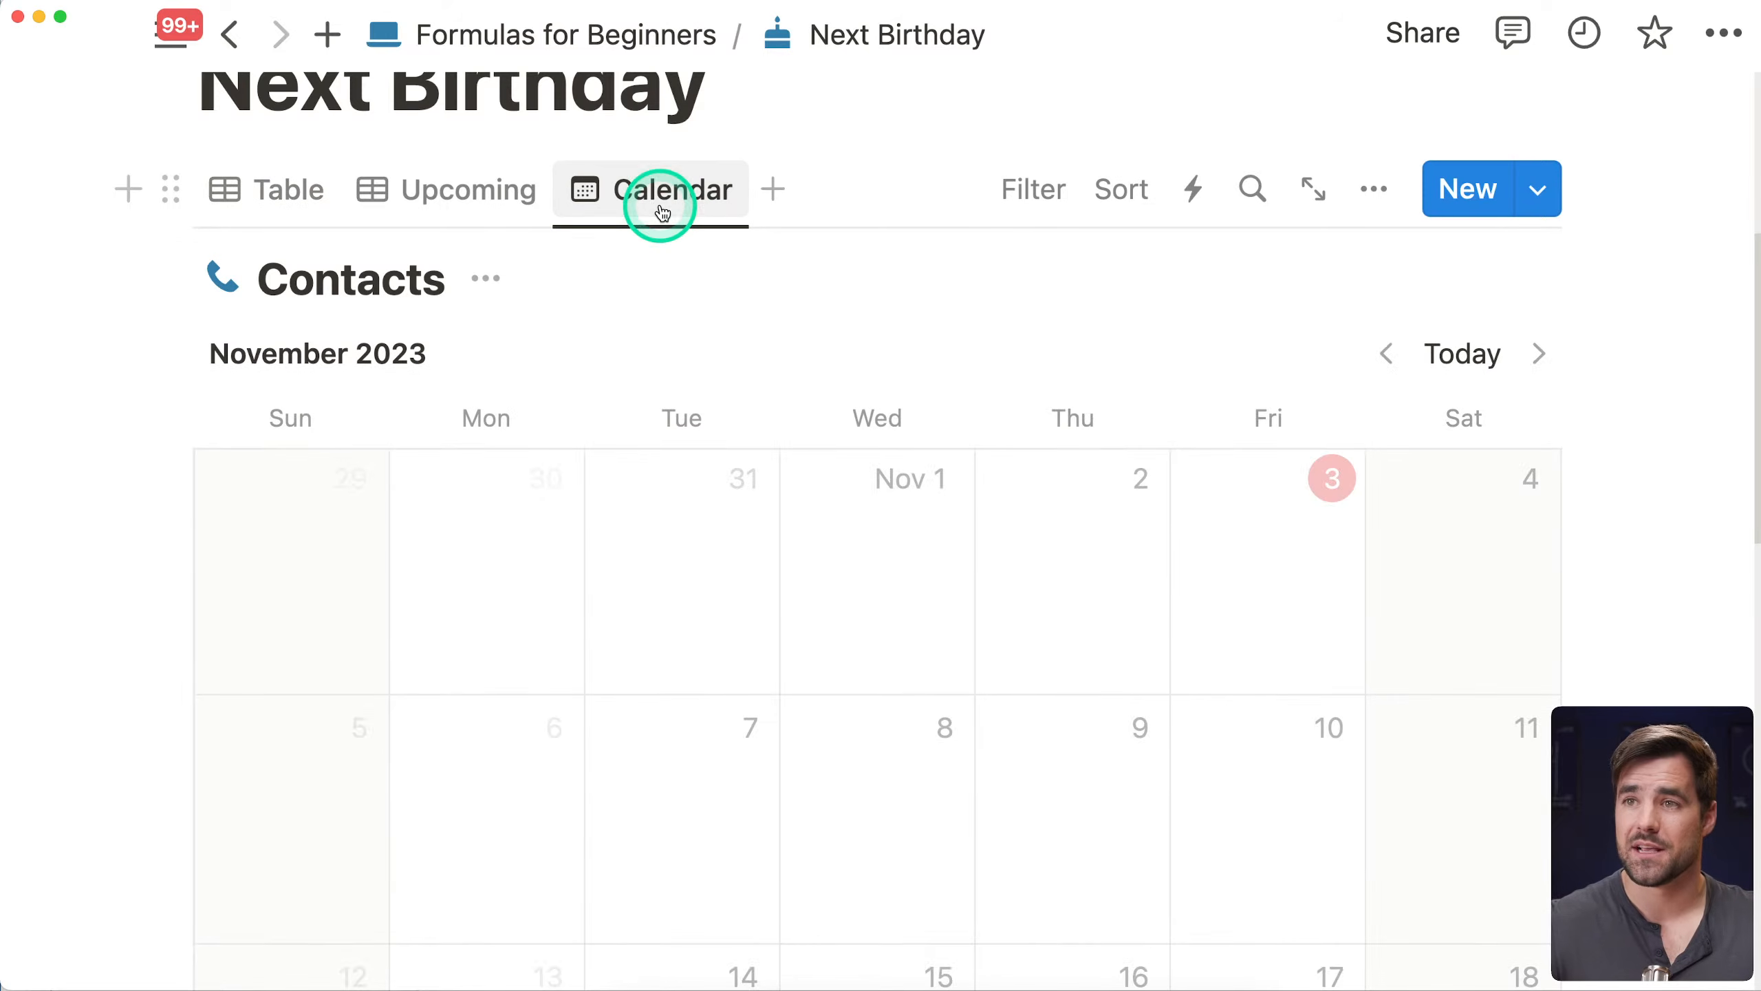
pyautogui.scroll(-8, 802, 350)
pyautogui.scroll(7, 1018, 634)
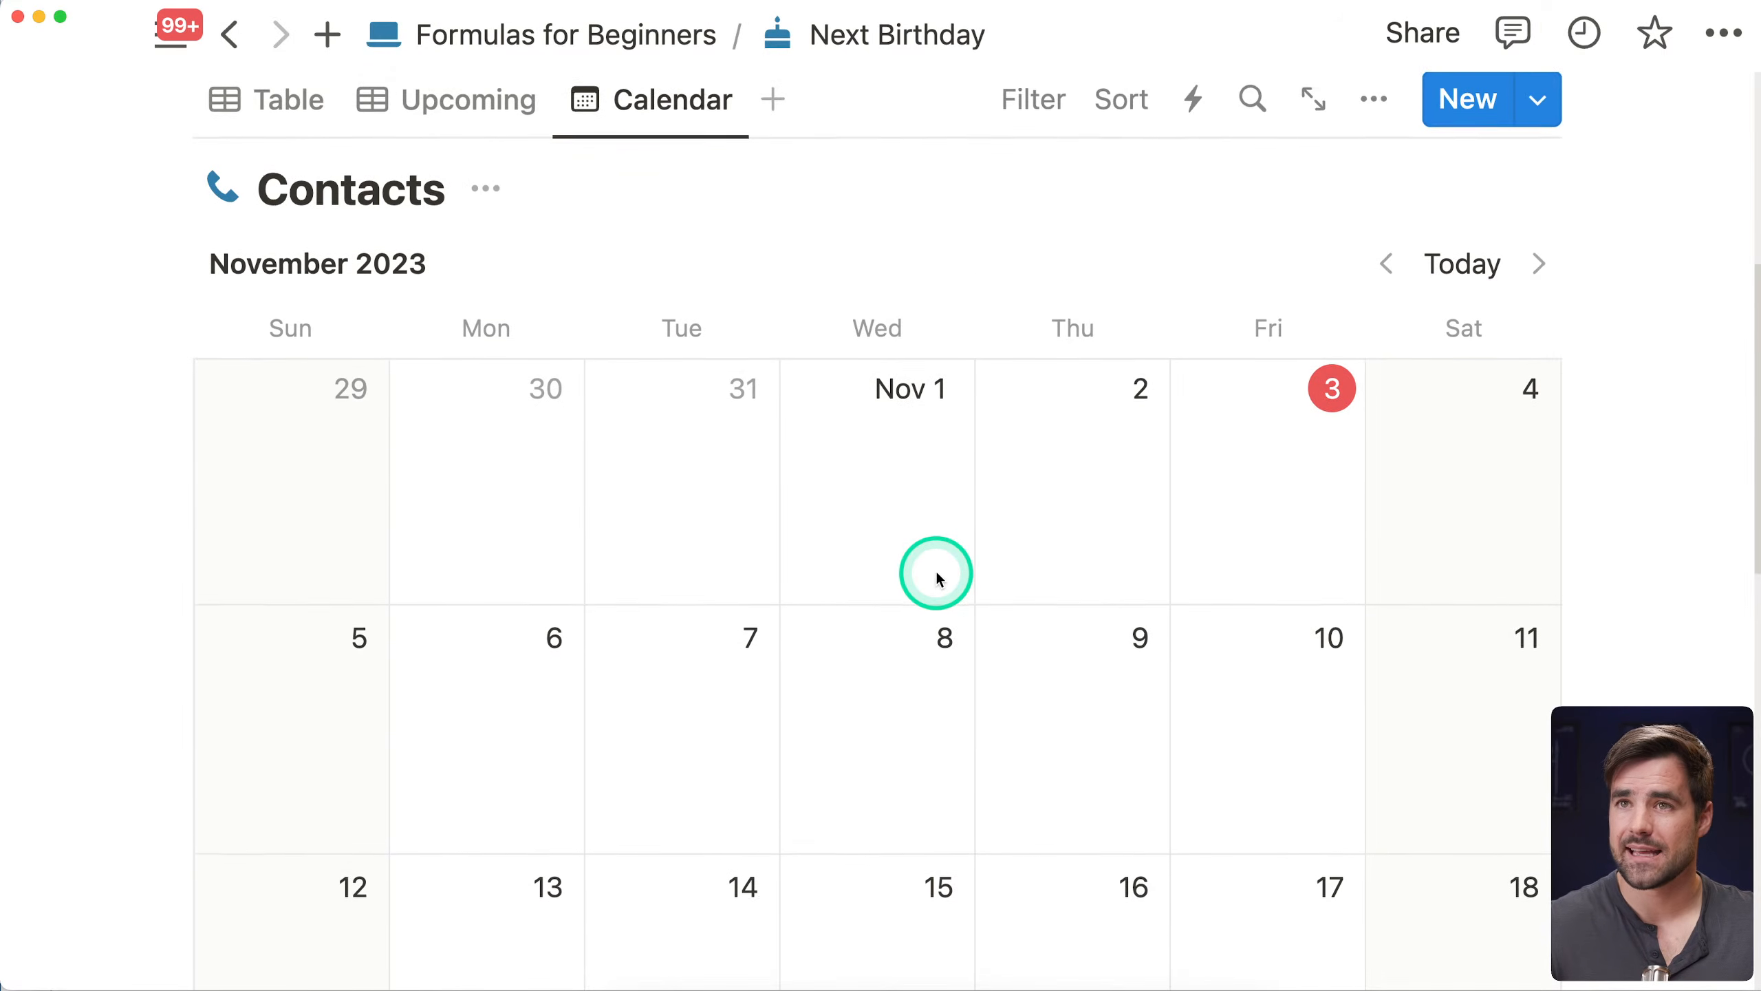
# Set the Contacts calendar layout to show entries by the Next Birthday property instead of Birthday, and close the view options
pyautogui.press('super+minus')
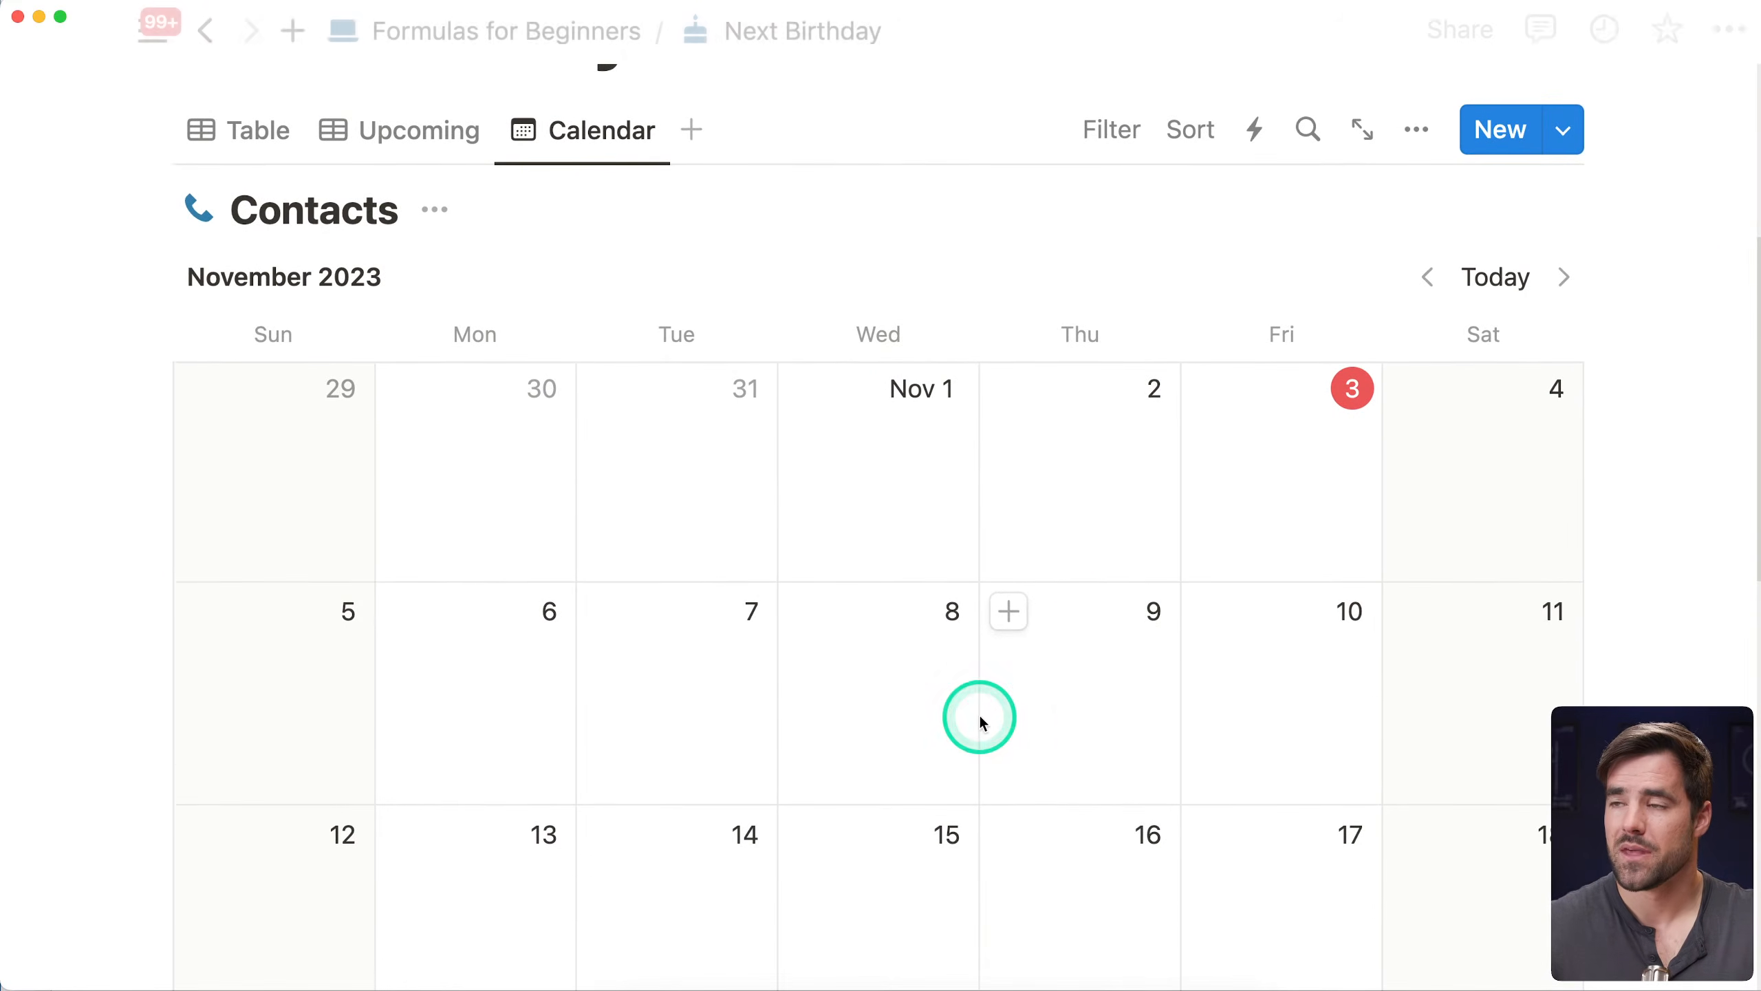
pyautogui.click(1415, 130)
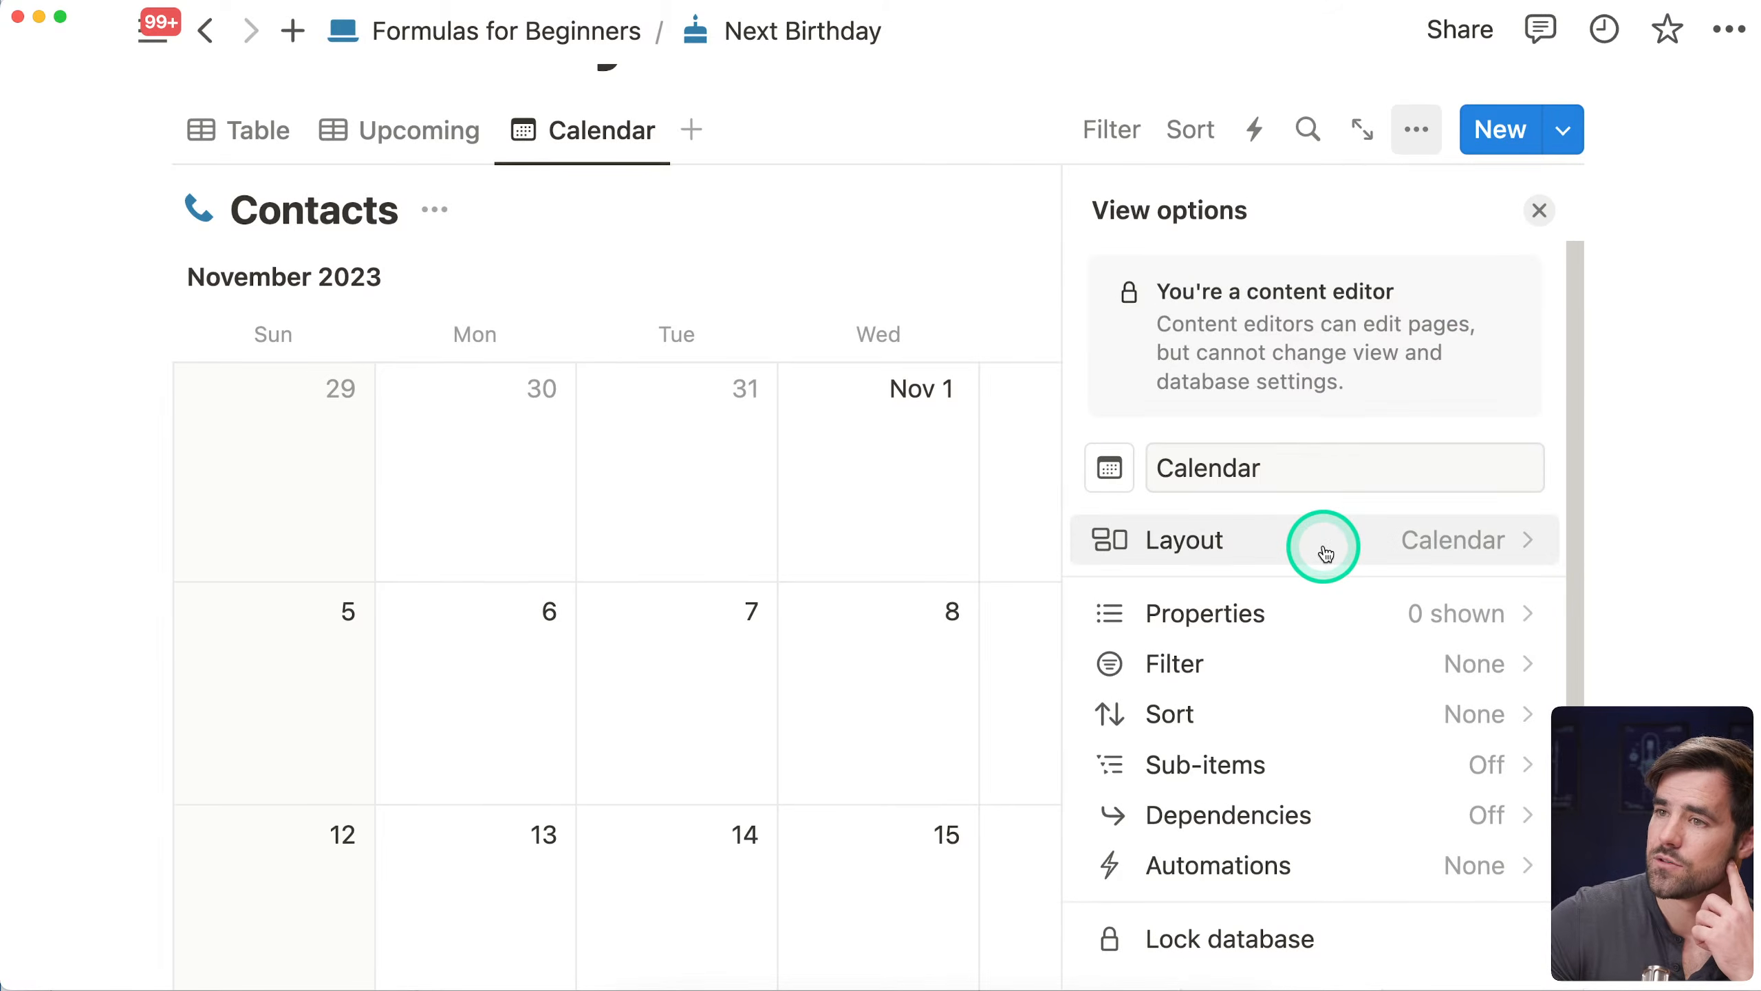
pyautogui.click(1348, 548)
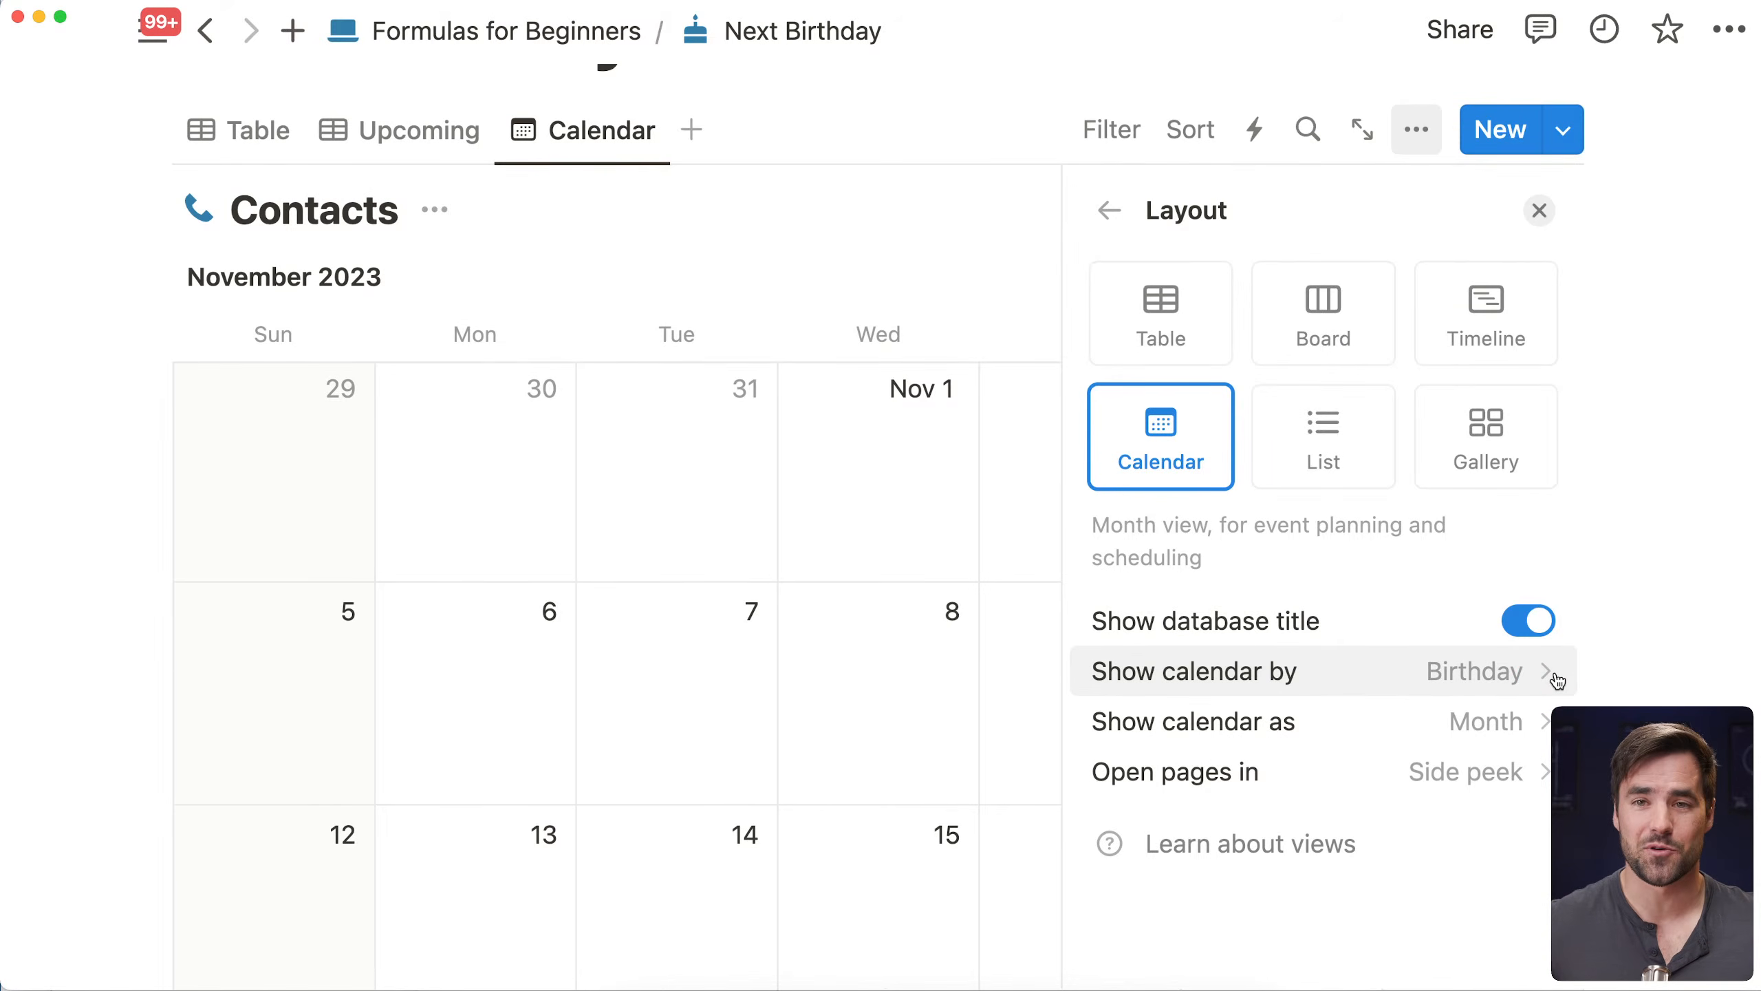
pyautogui.click(1525, 675)
pyautogui.click(1217, 851)
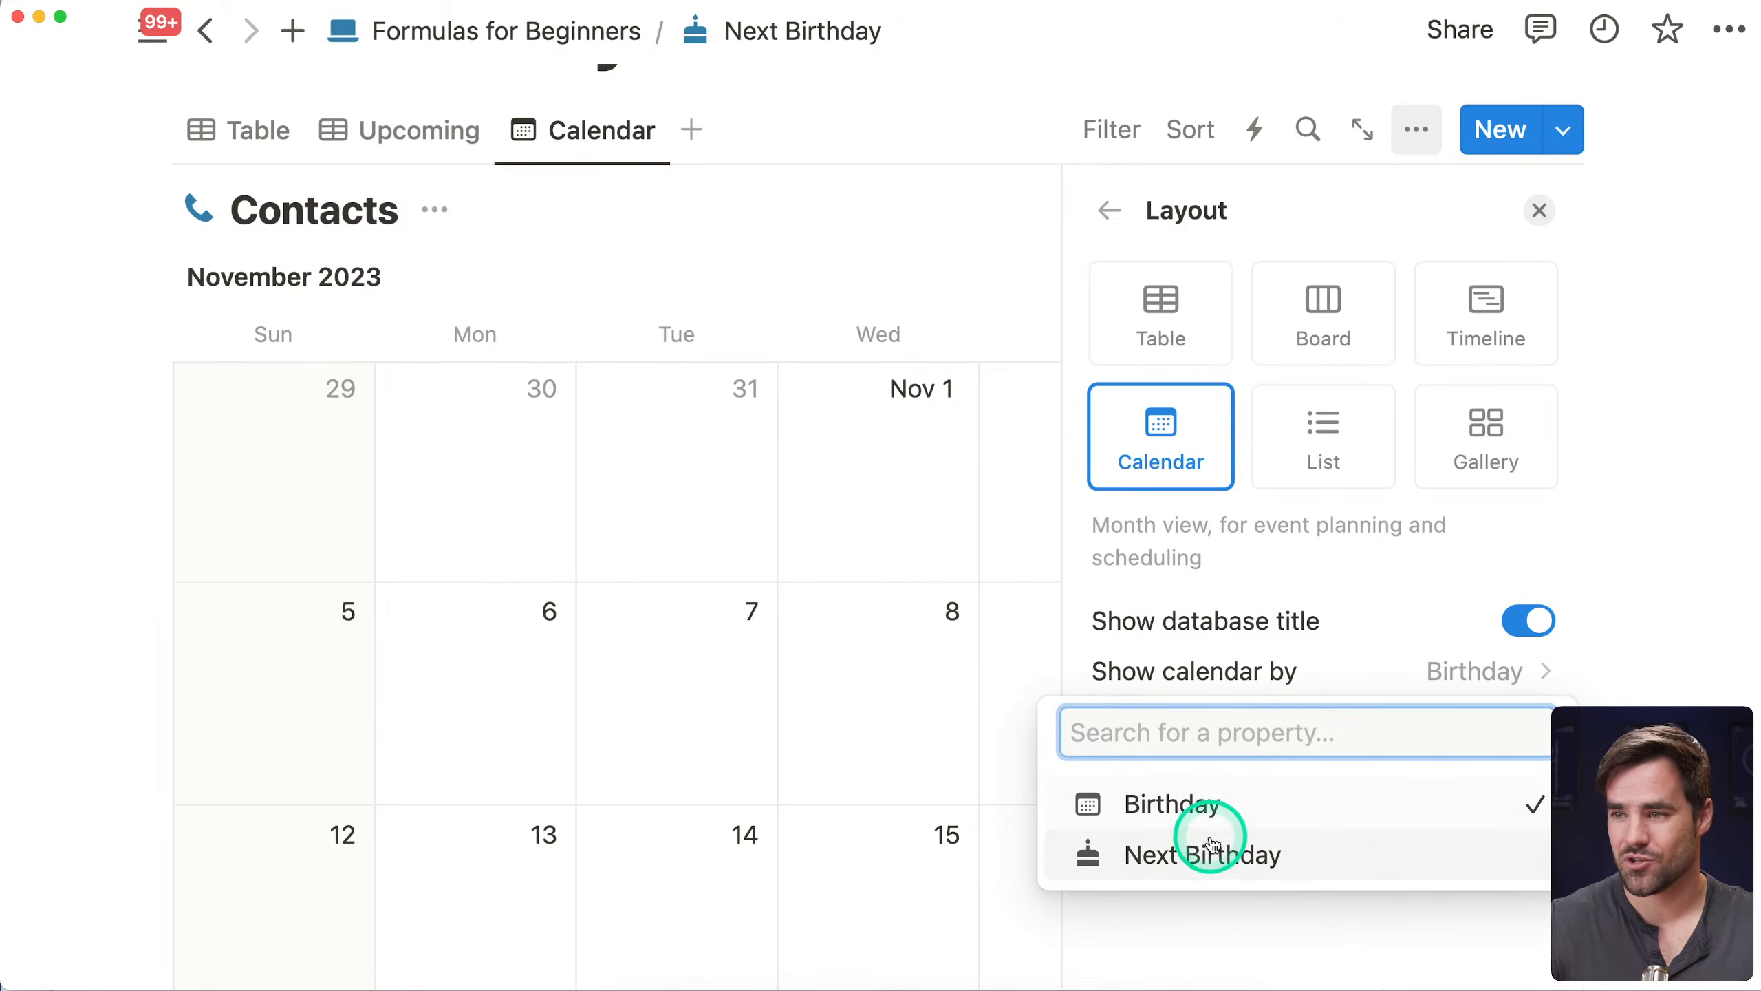
pyautogui.click(1539, 211)
# Look through the upcoming birthdays in the November 2023 calendar and in the December 2023 calendar
pyautogui.scroll(-3, 1528, 350)
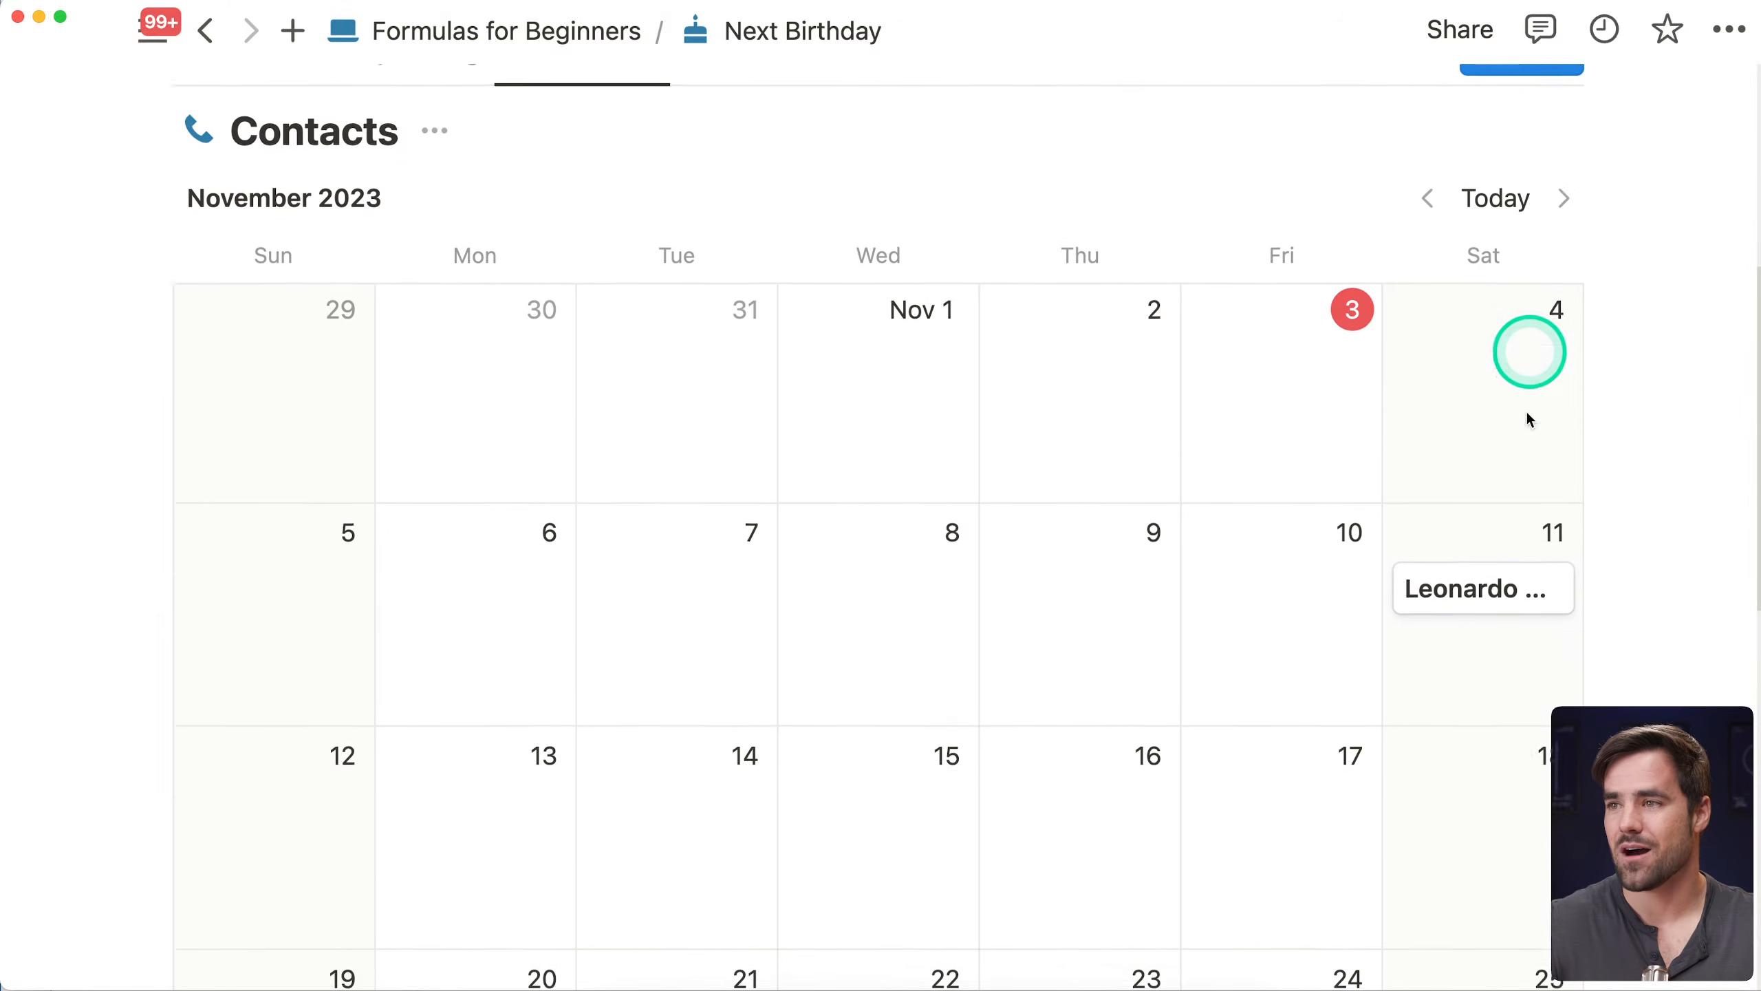
pyautogui.scroll(-5, 1460, 584)
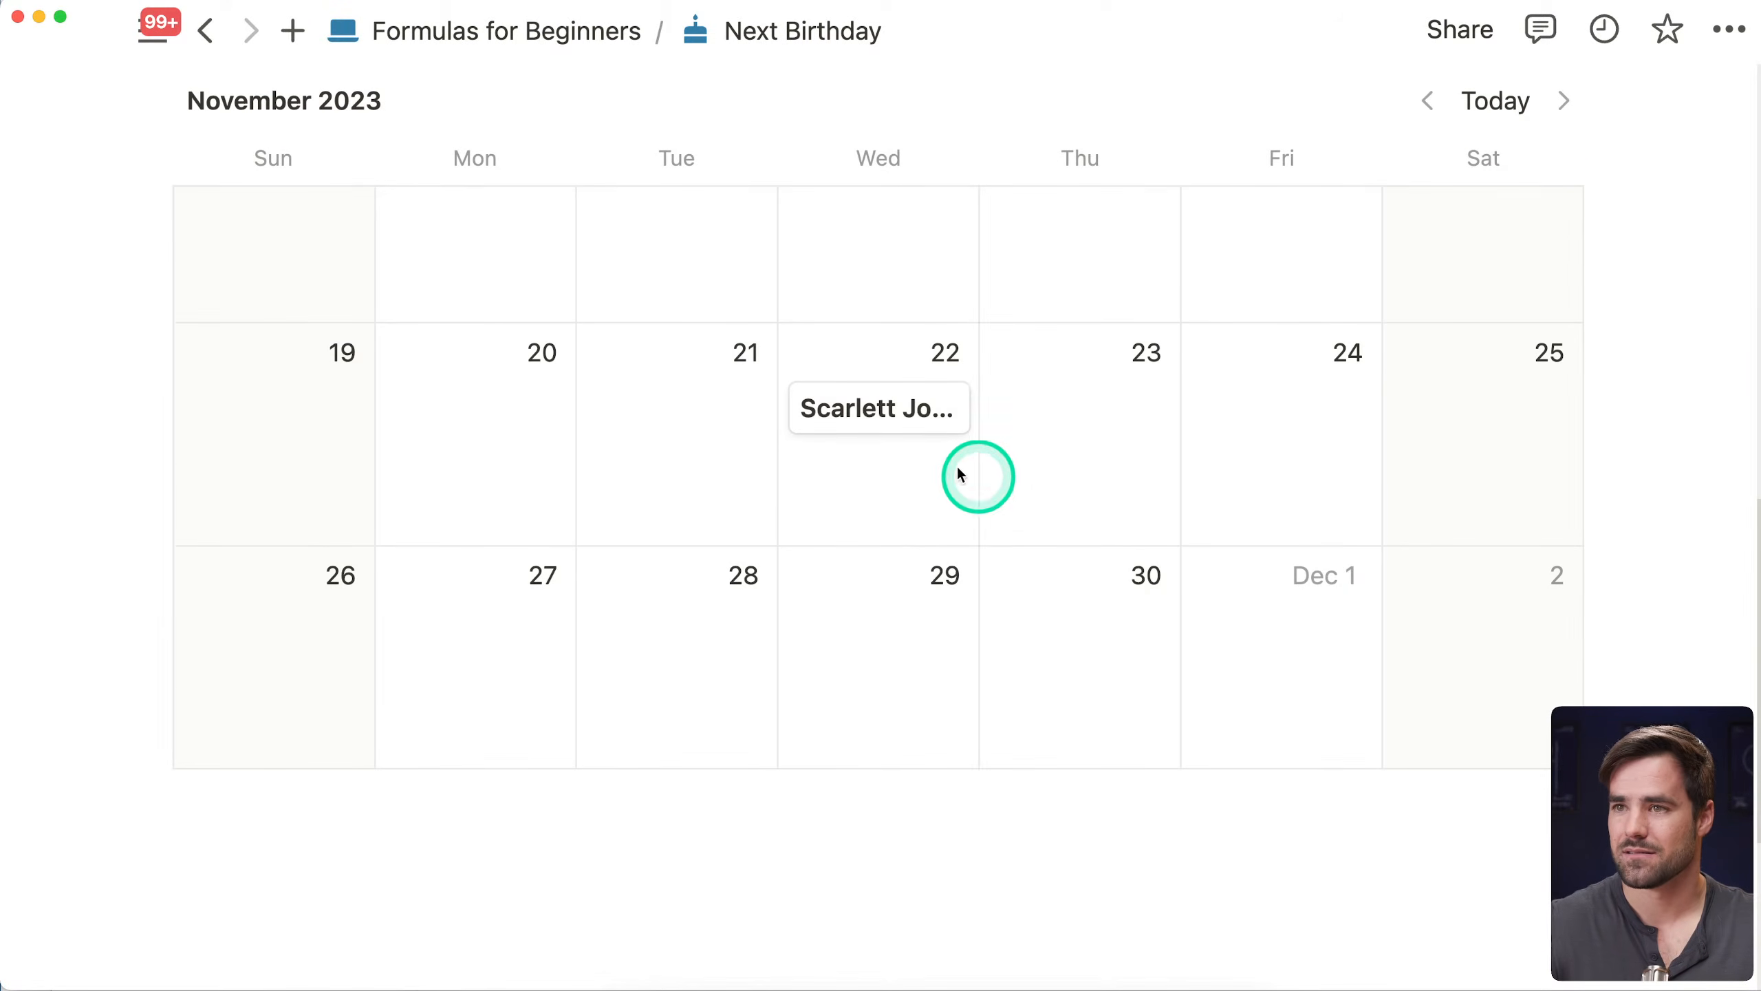
pyautogui.click(1564, 100)
pyautogui.scroll(3, 928, 436)
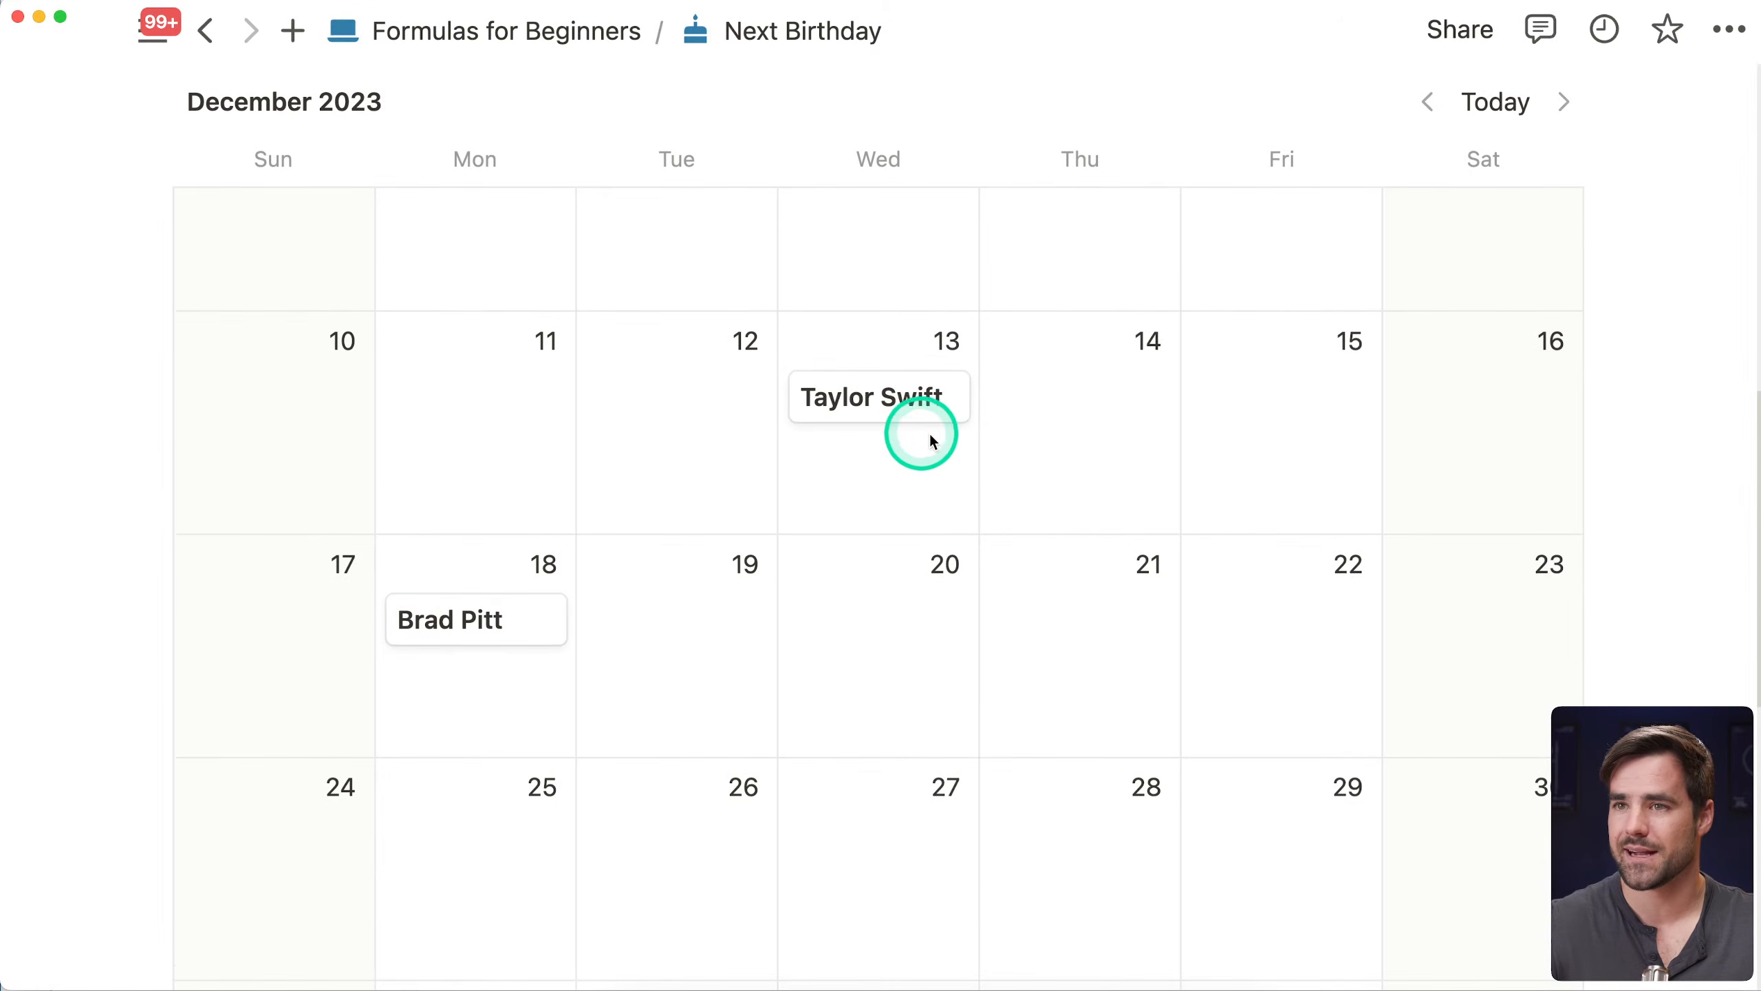
pyautogui.scroll(6, 908, 439)
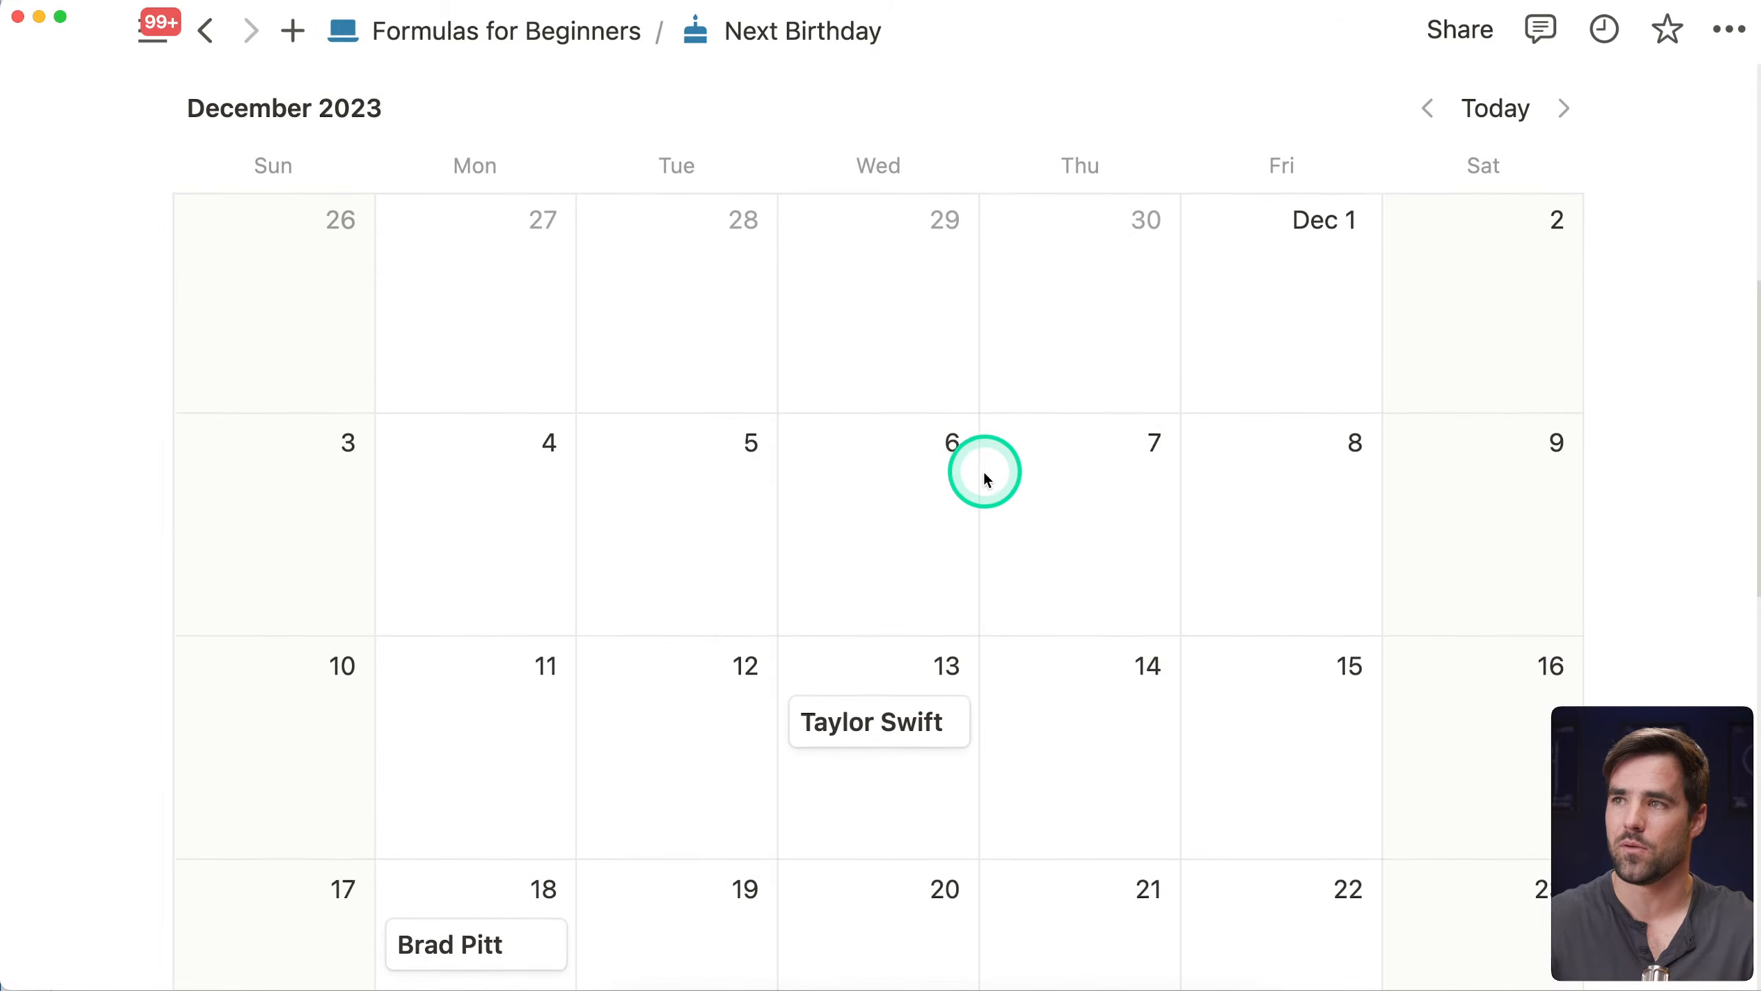
# Switch the Contacts database to its Table view and review the full Next Birthday formula in the first row, closing the editor
pyautogui.click(268, 264)
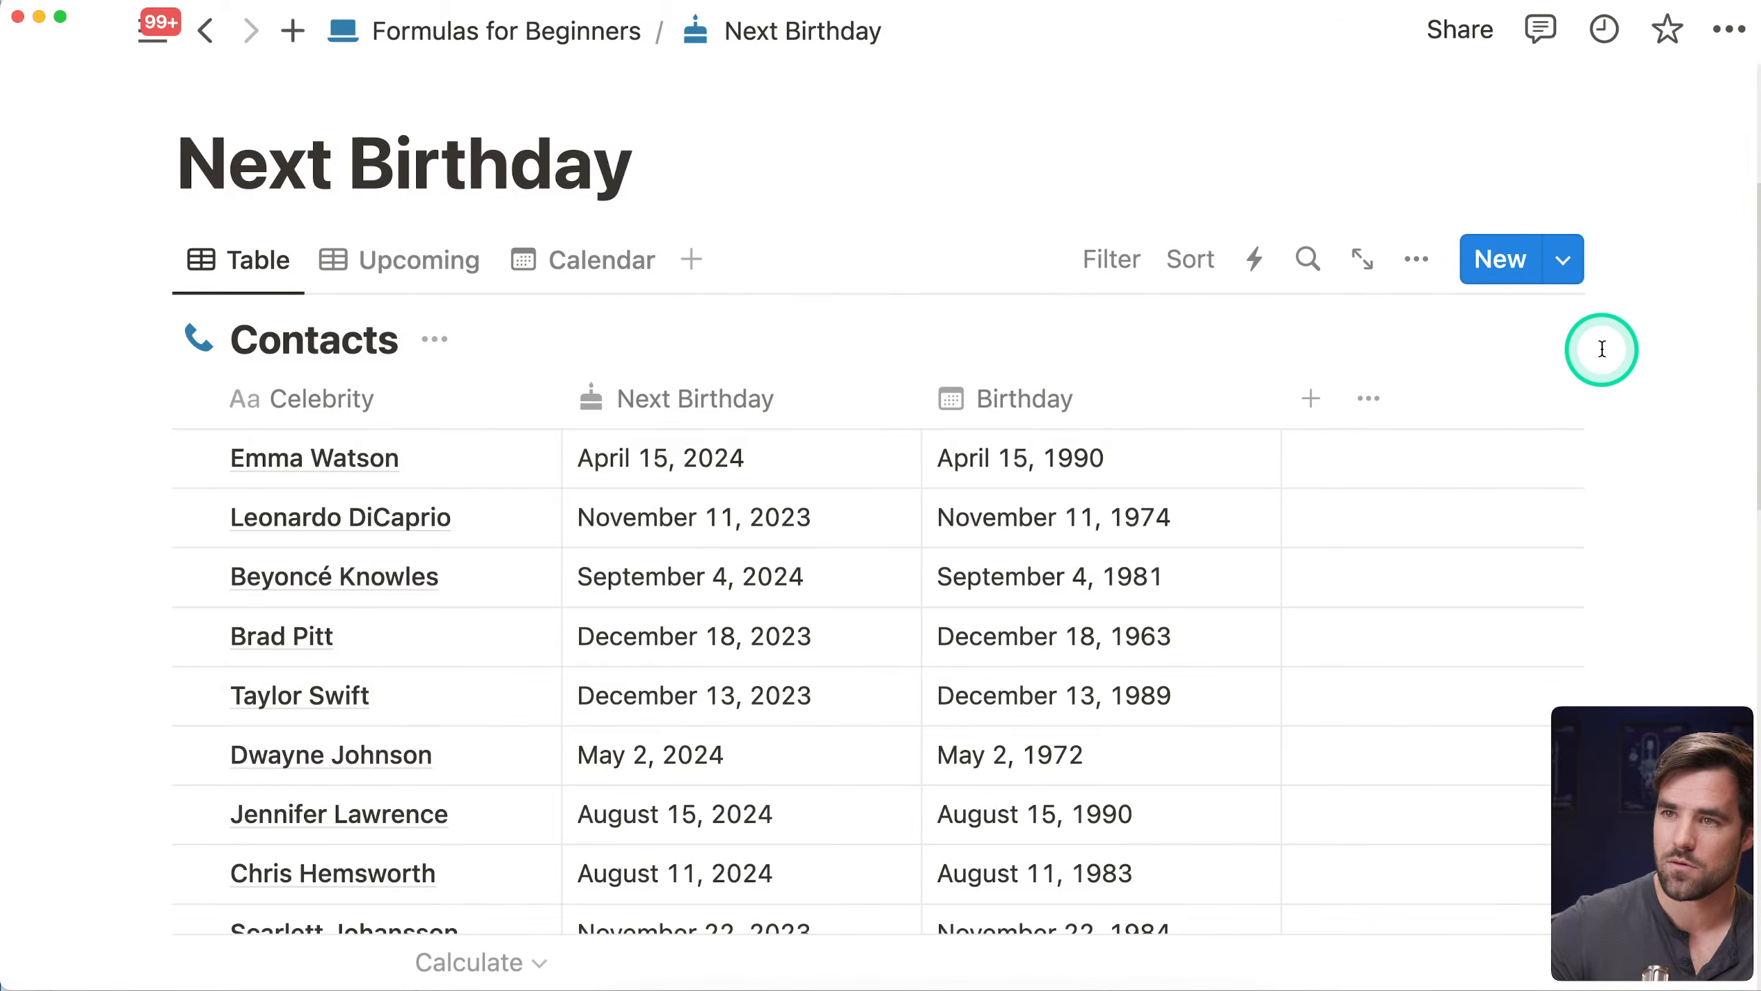
pyautogui.scroll(-1, 1599, 339)
pyautogui.scroll(-1, 1603, 359)
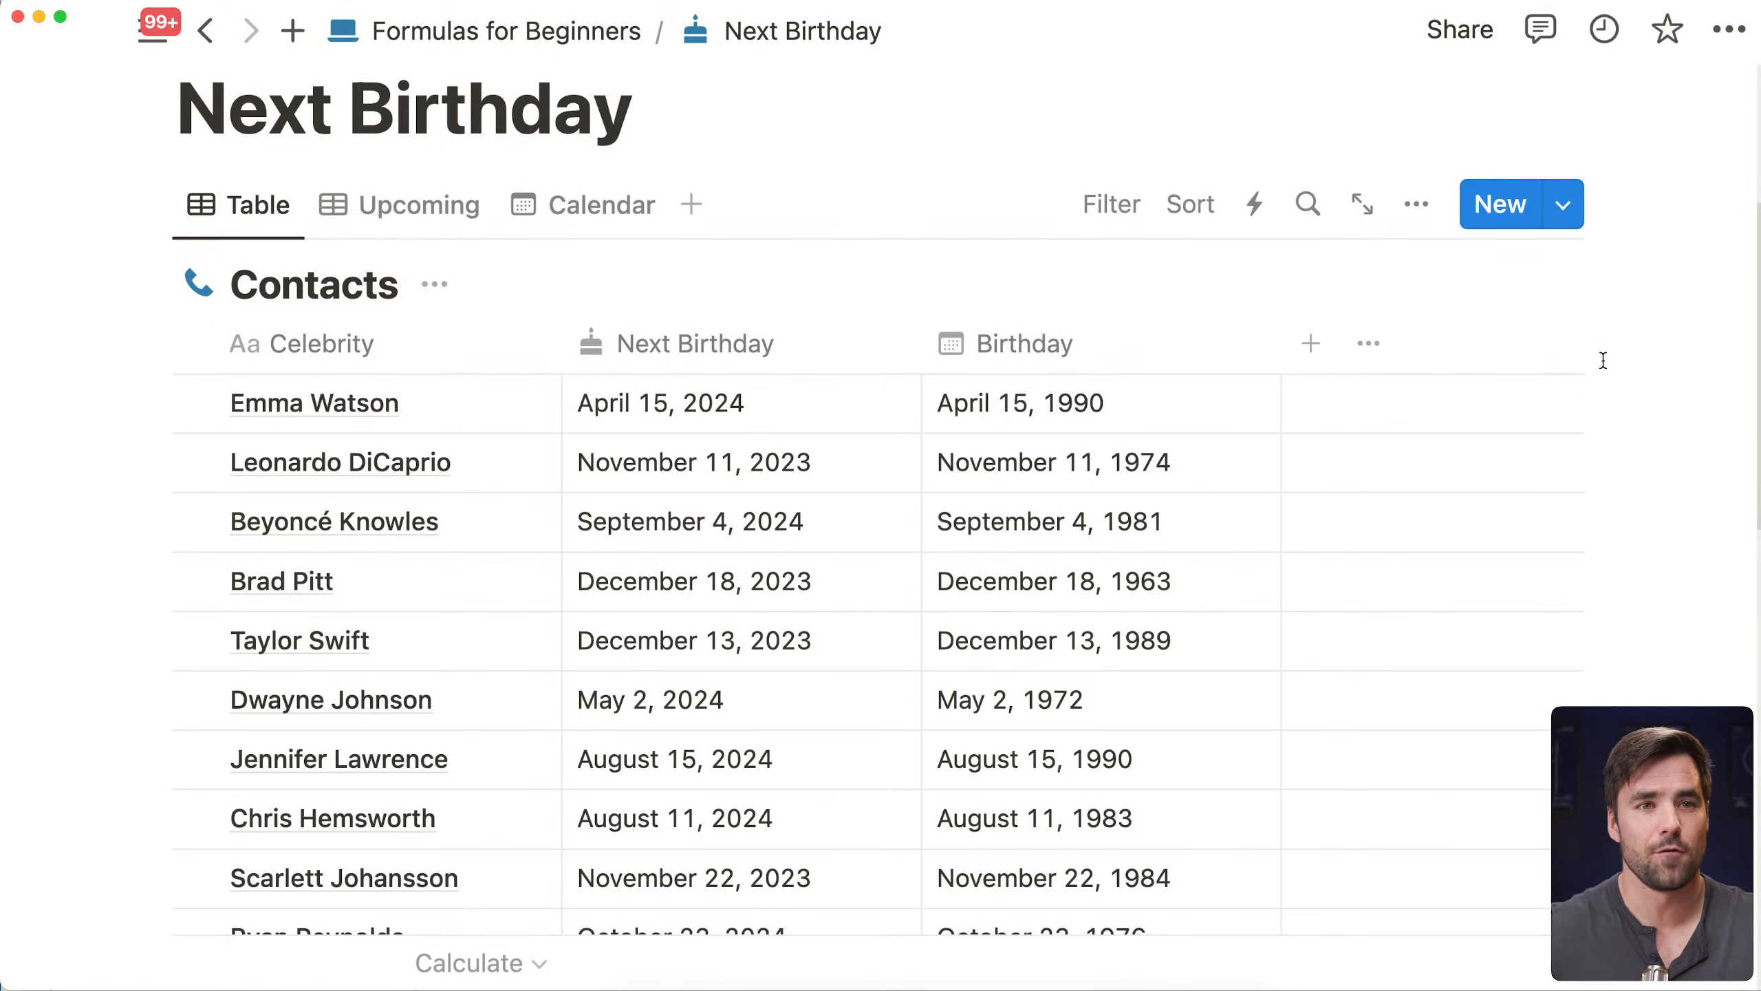
pyautogui.click(700, 404)
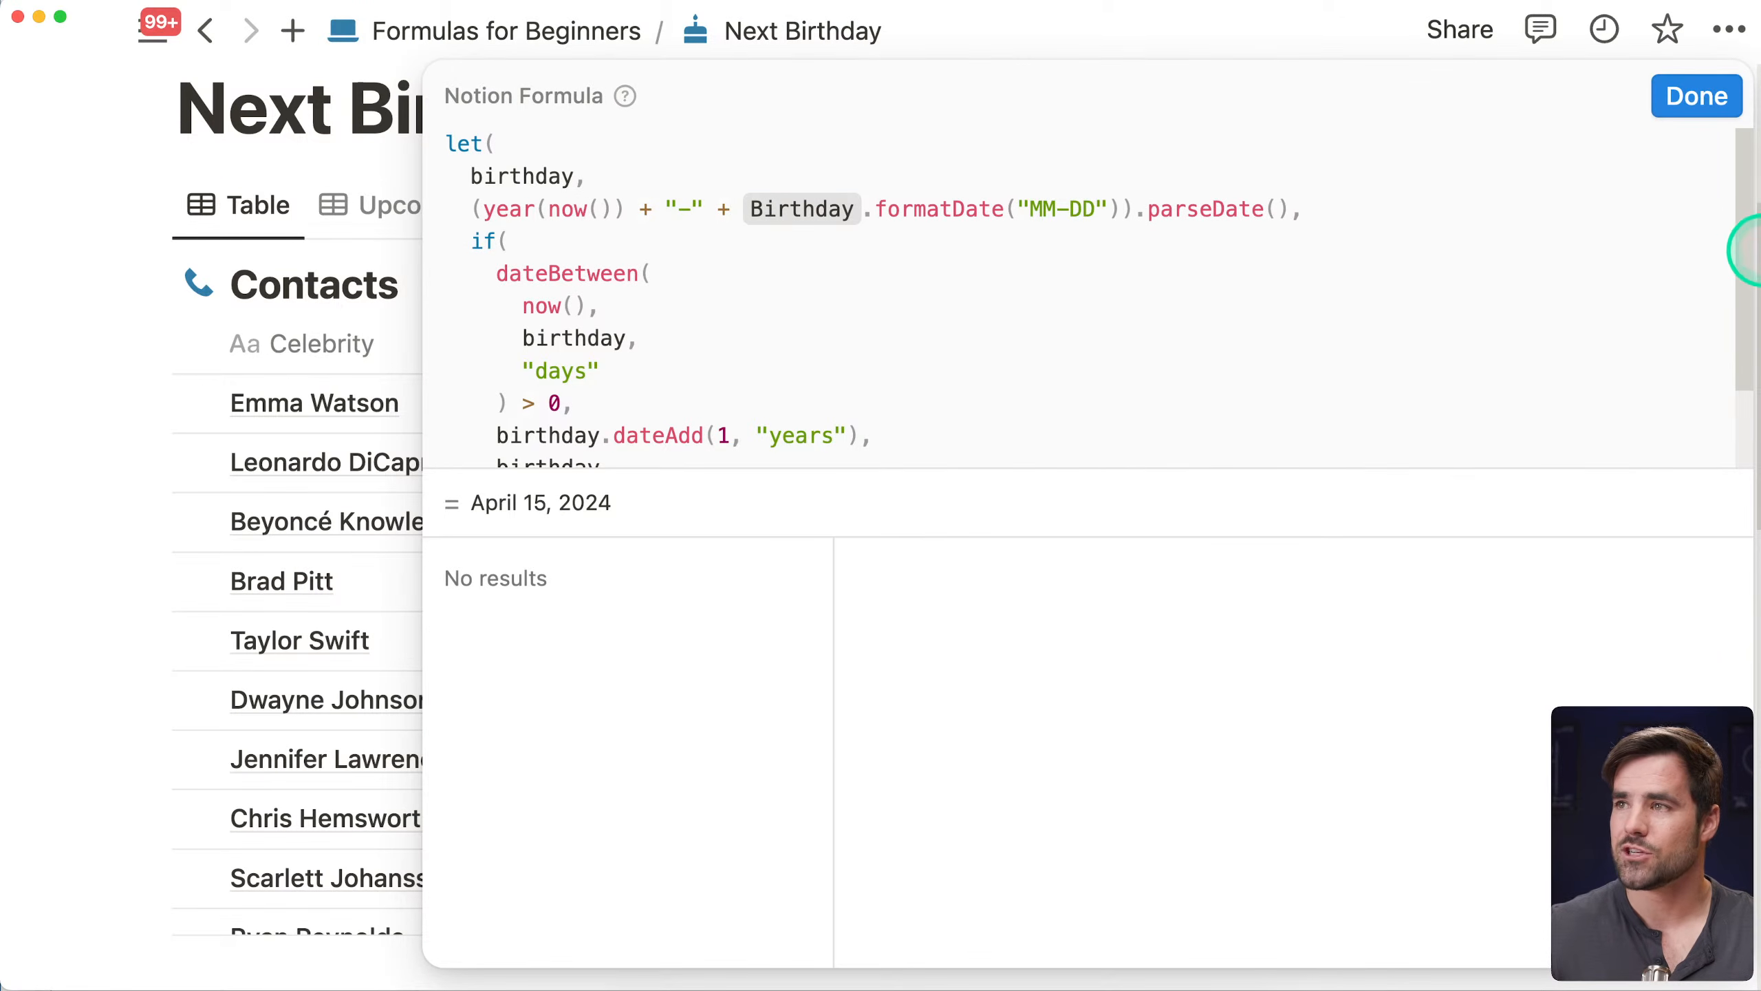
pyautogui.scroll(-2, 1734, 271)
pyautogui.scroll(2, 1727, 208)
pyautogui.click(1705, 97)
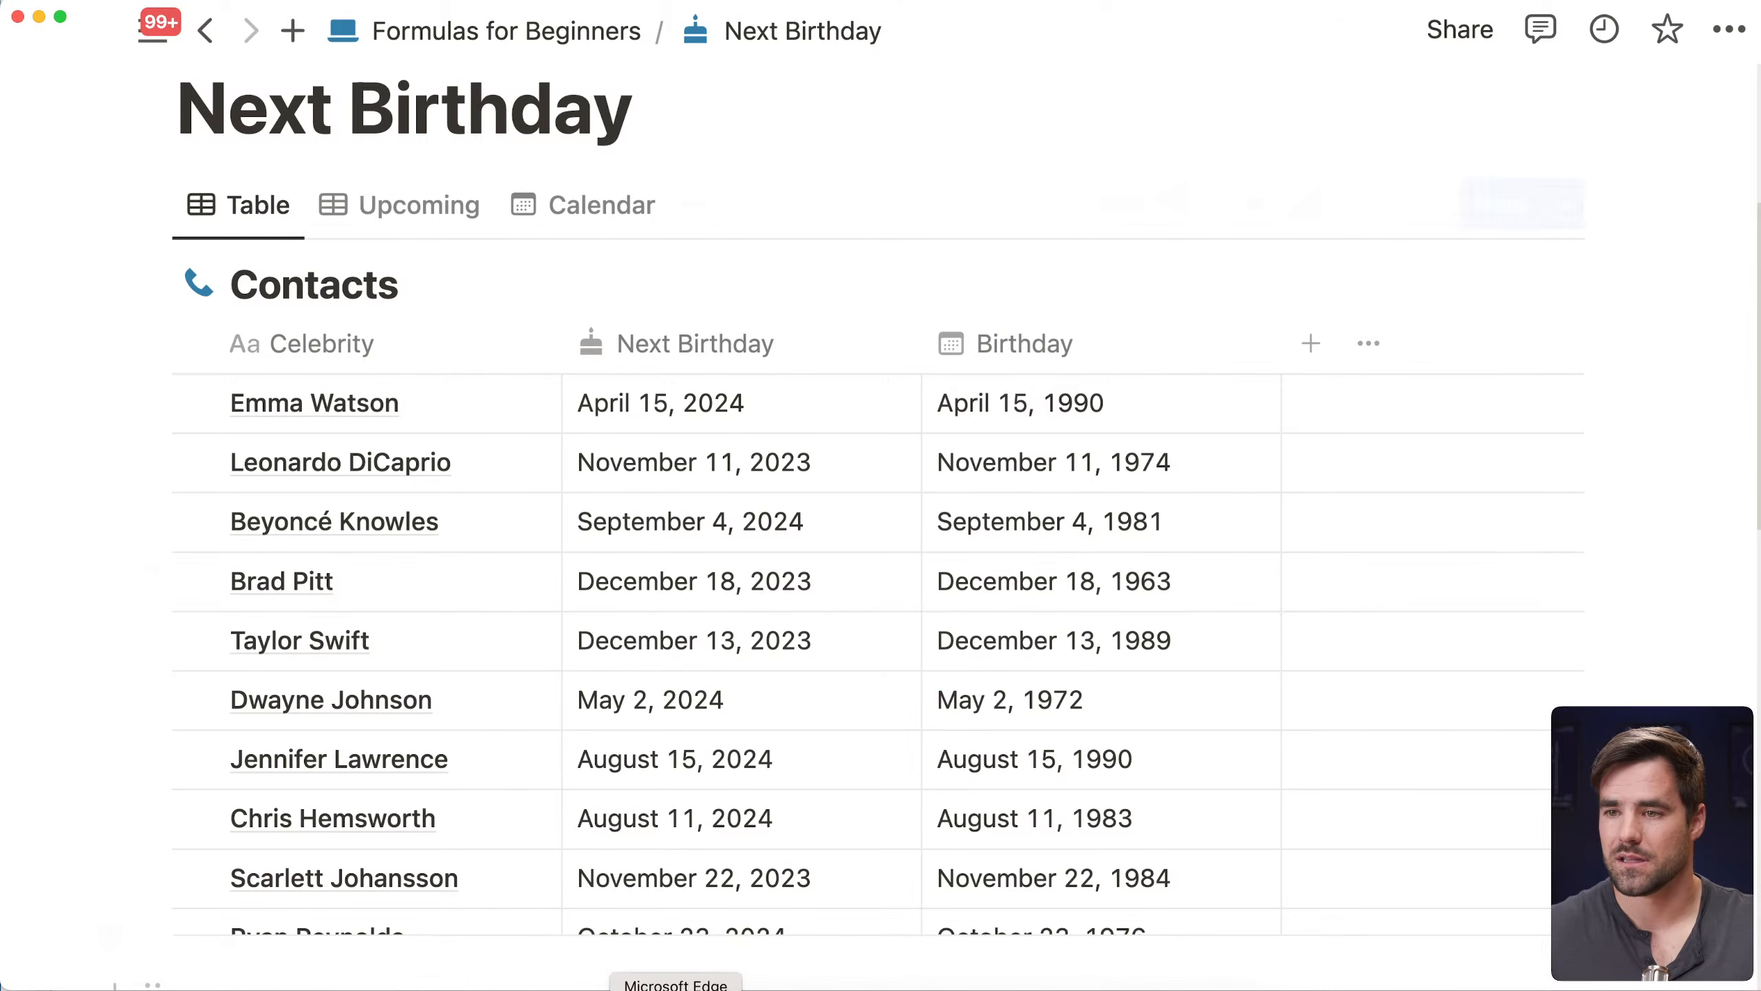
# Switch to Microsoft Edge, search the web for "online ide" in a new tab, and open the online-ide.com code editor
pyautogui.click(677, 988)
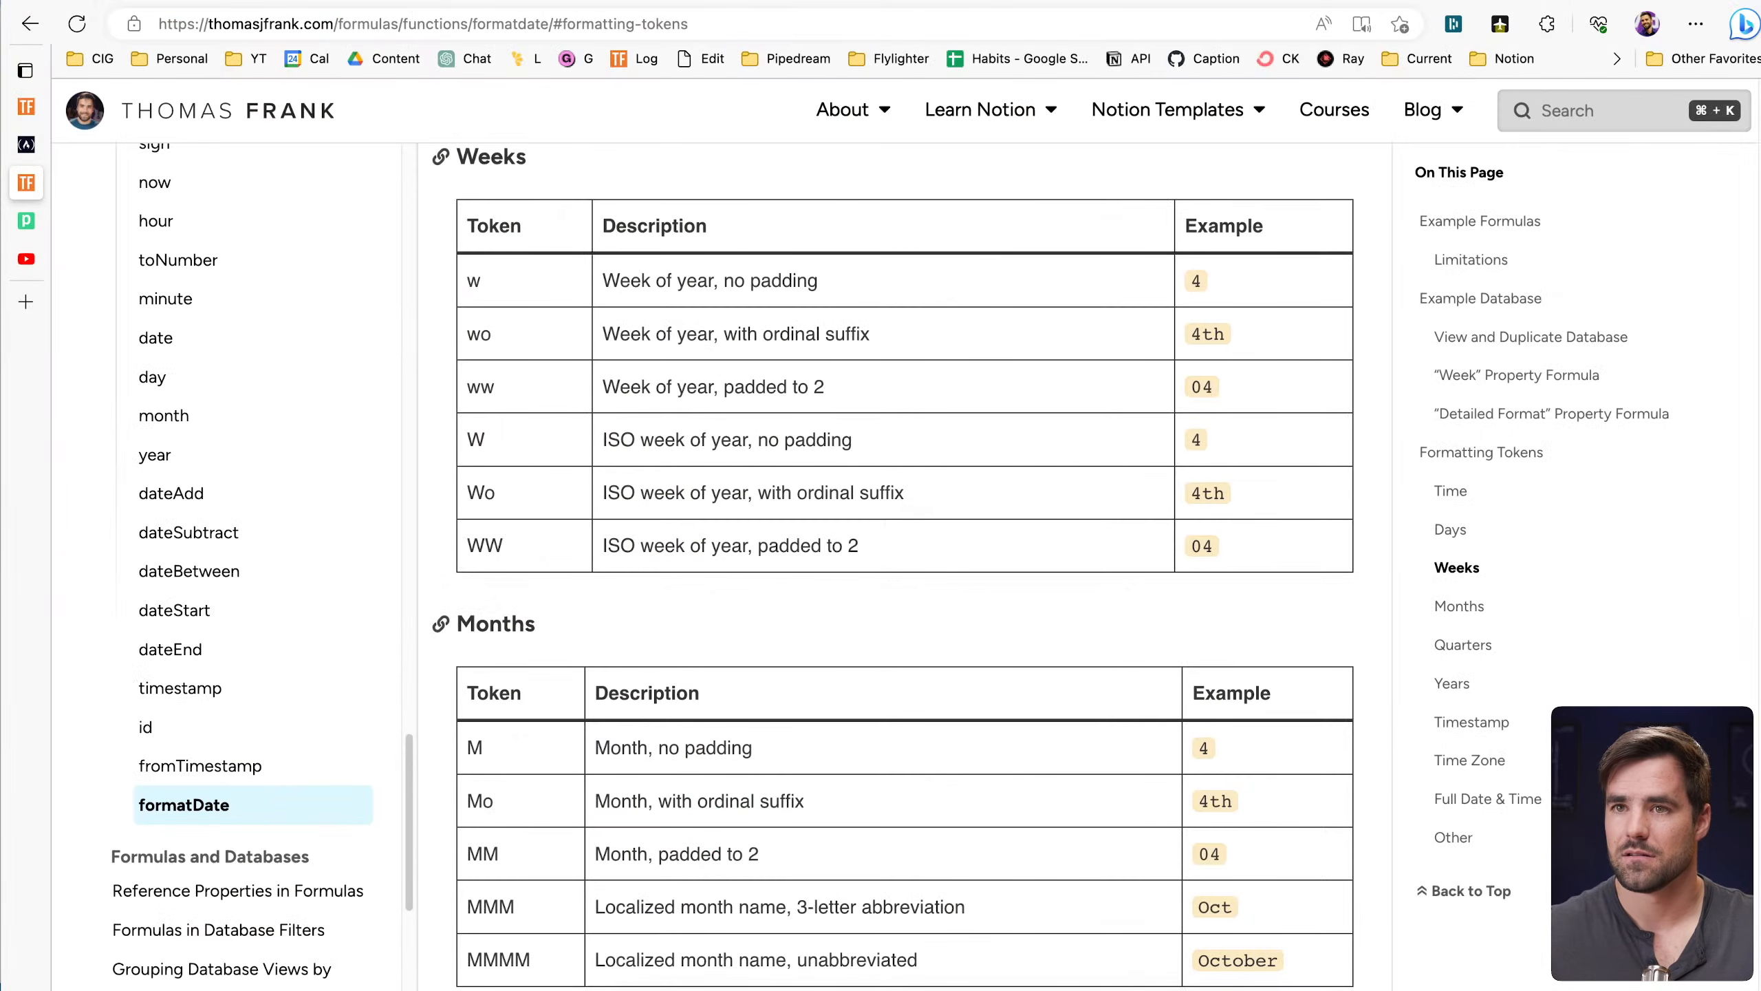
pyautogui.click(21, 300)
pyautogui.write('onl')
pyautogui.press('BackSpace')
pyautogui.press('BackSpace')
pyautogui.press('BackSpace')
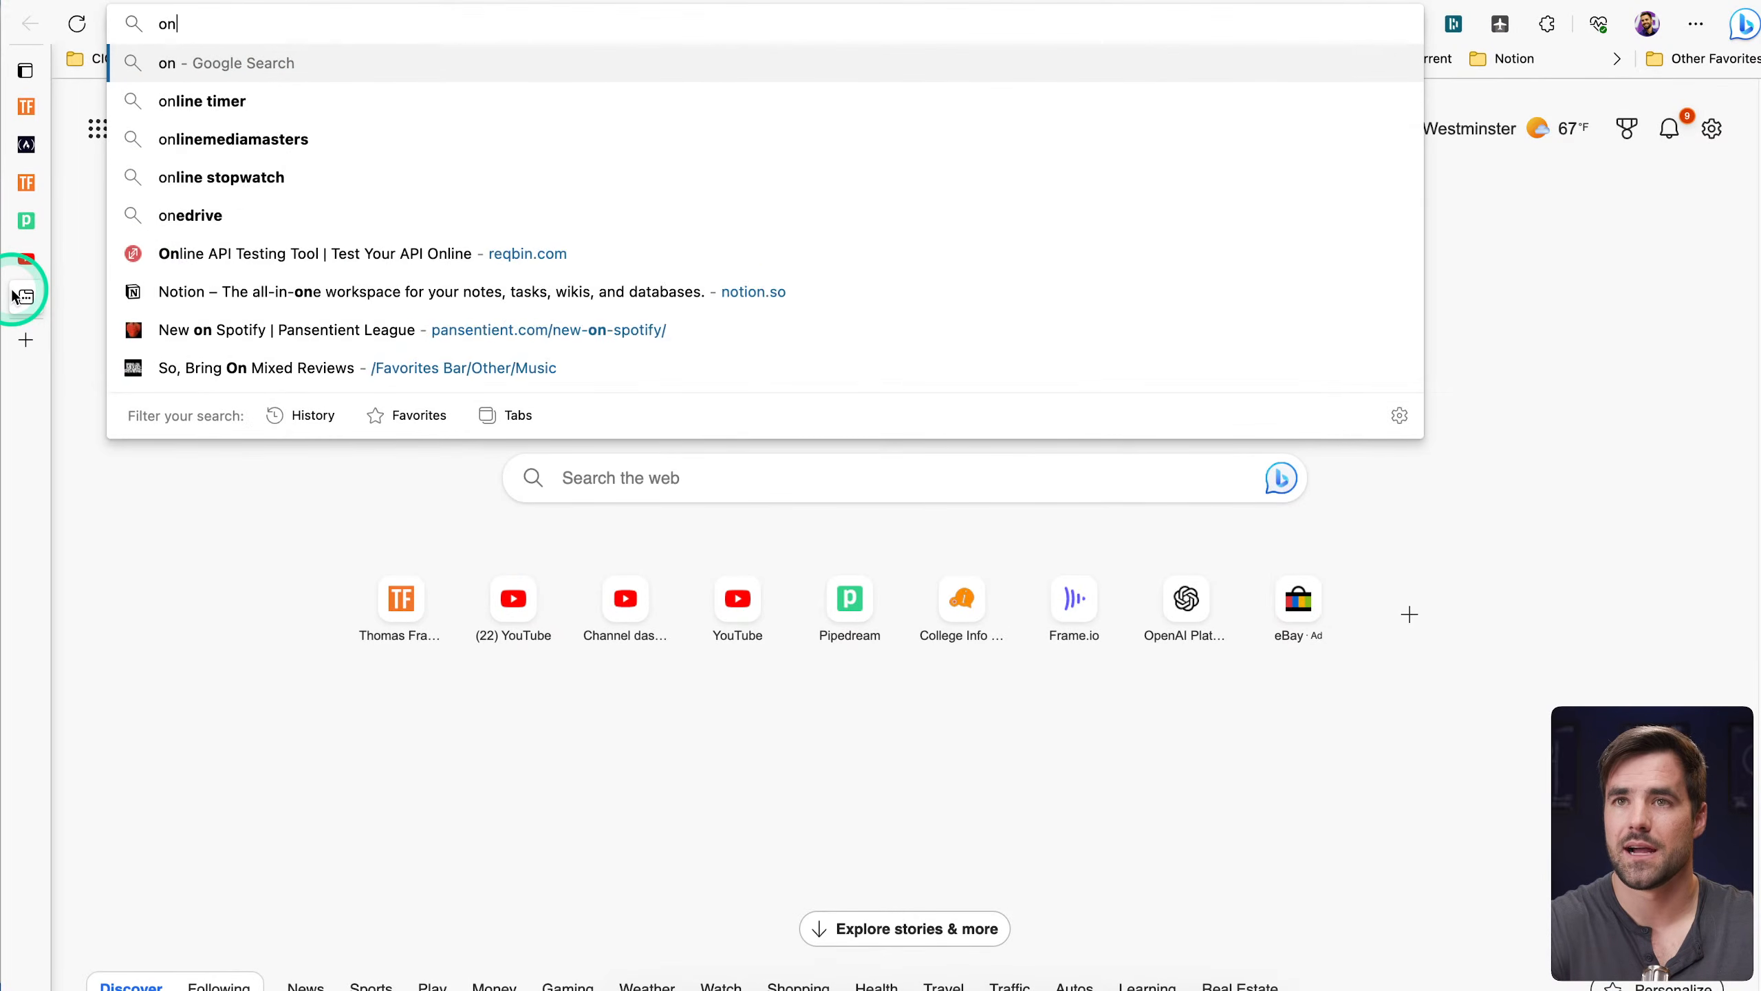
pyautogui.write('online ide')
pyautogui.press('Return')
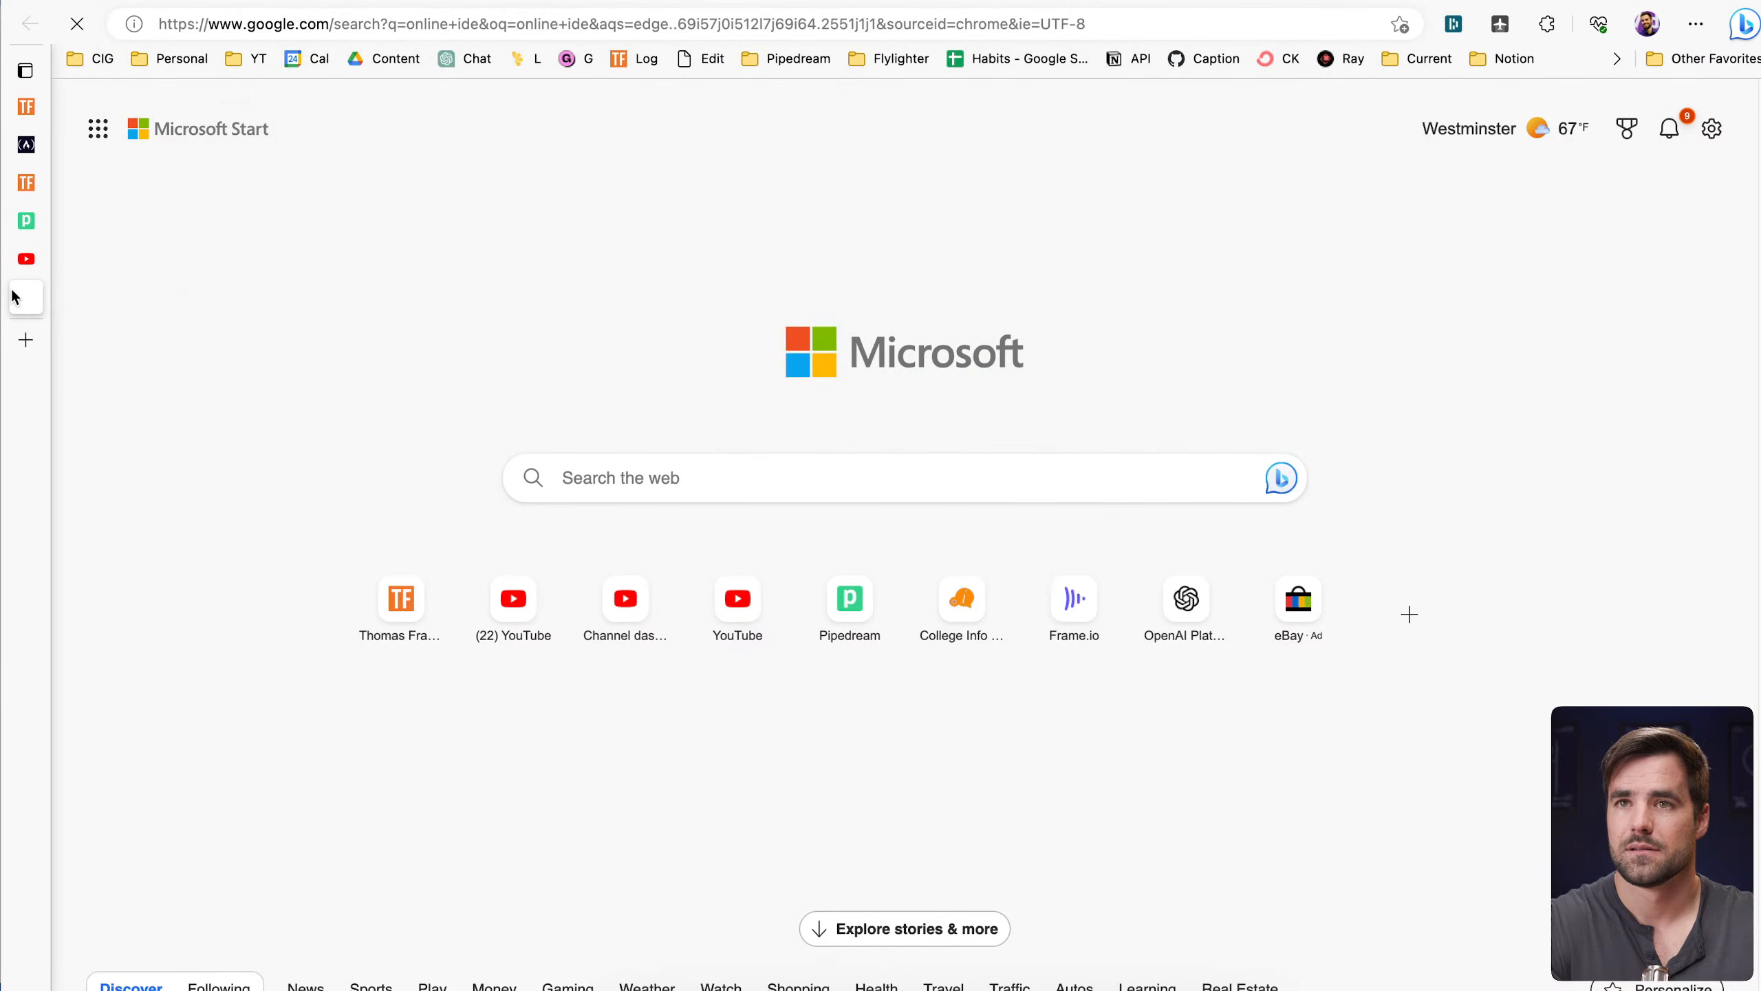
pyautogui.click(60, 319)
pyautogui.click(523, 343)
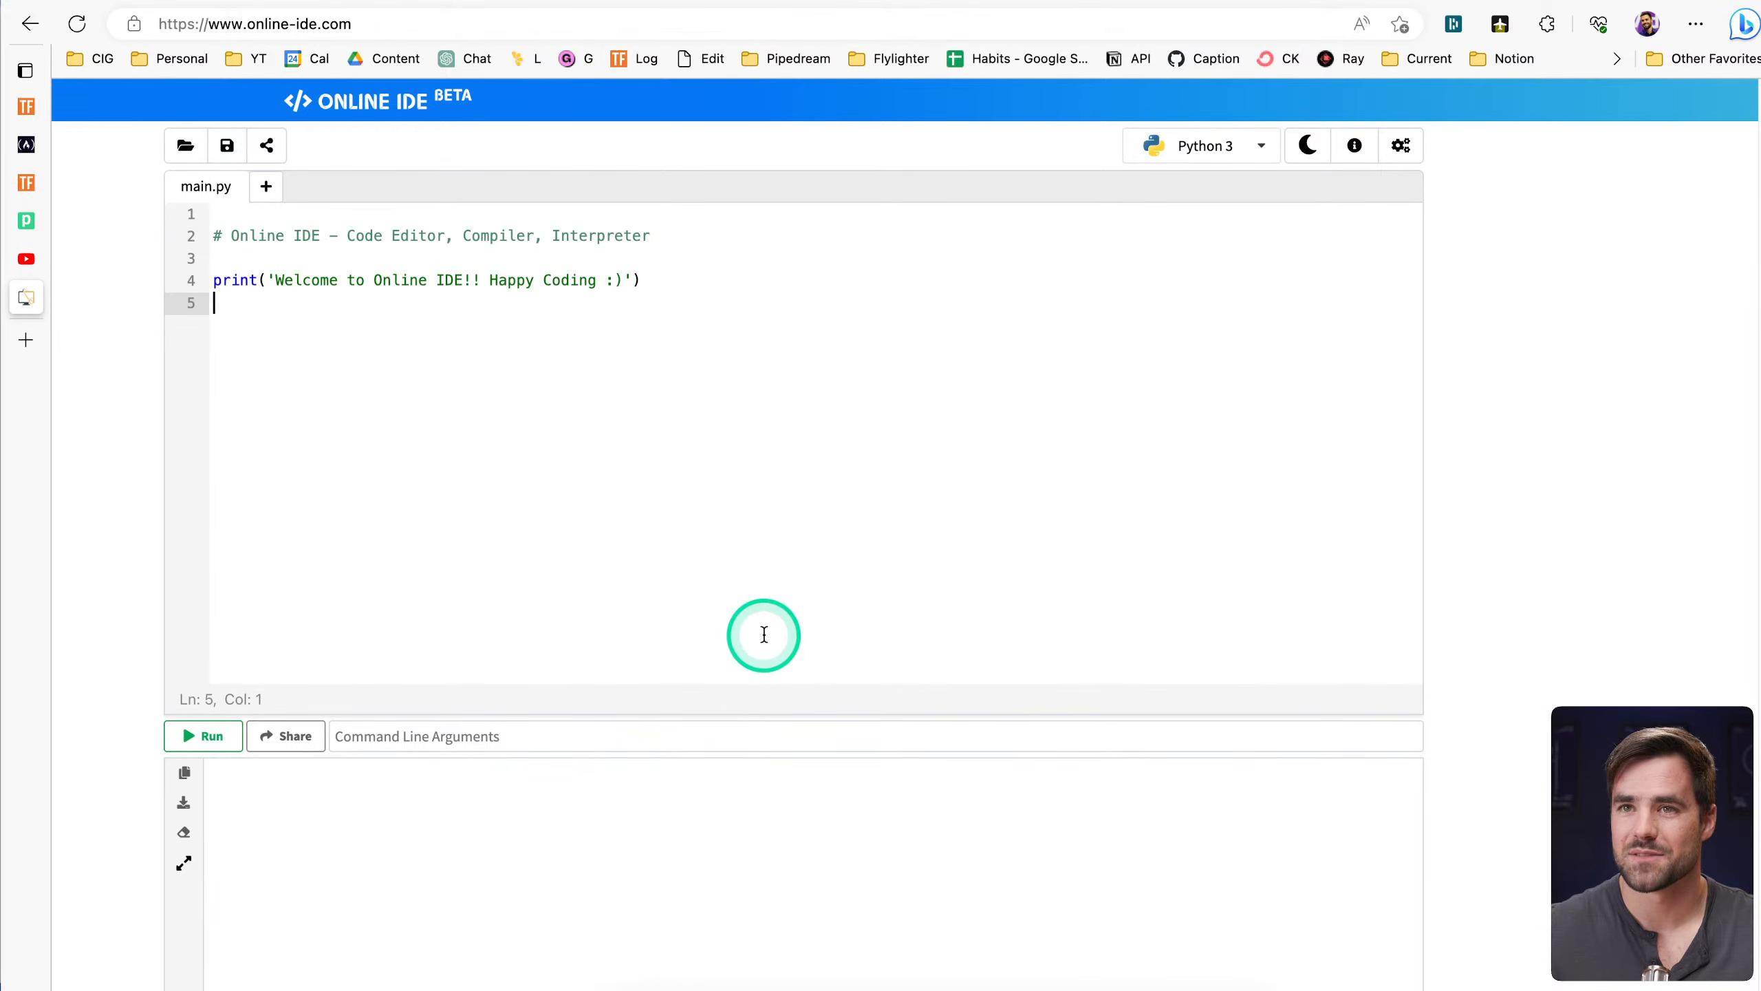
# Enlarge the online editor page to 175% and delete the sample Python code from main.py
pyautogui.press('super+equal')
pyautogui.press('super+equal')
pyautogui.press('super+equal')
pyautogui.press('super+equal')
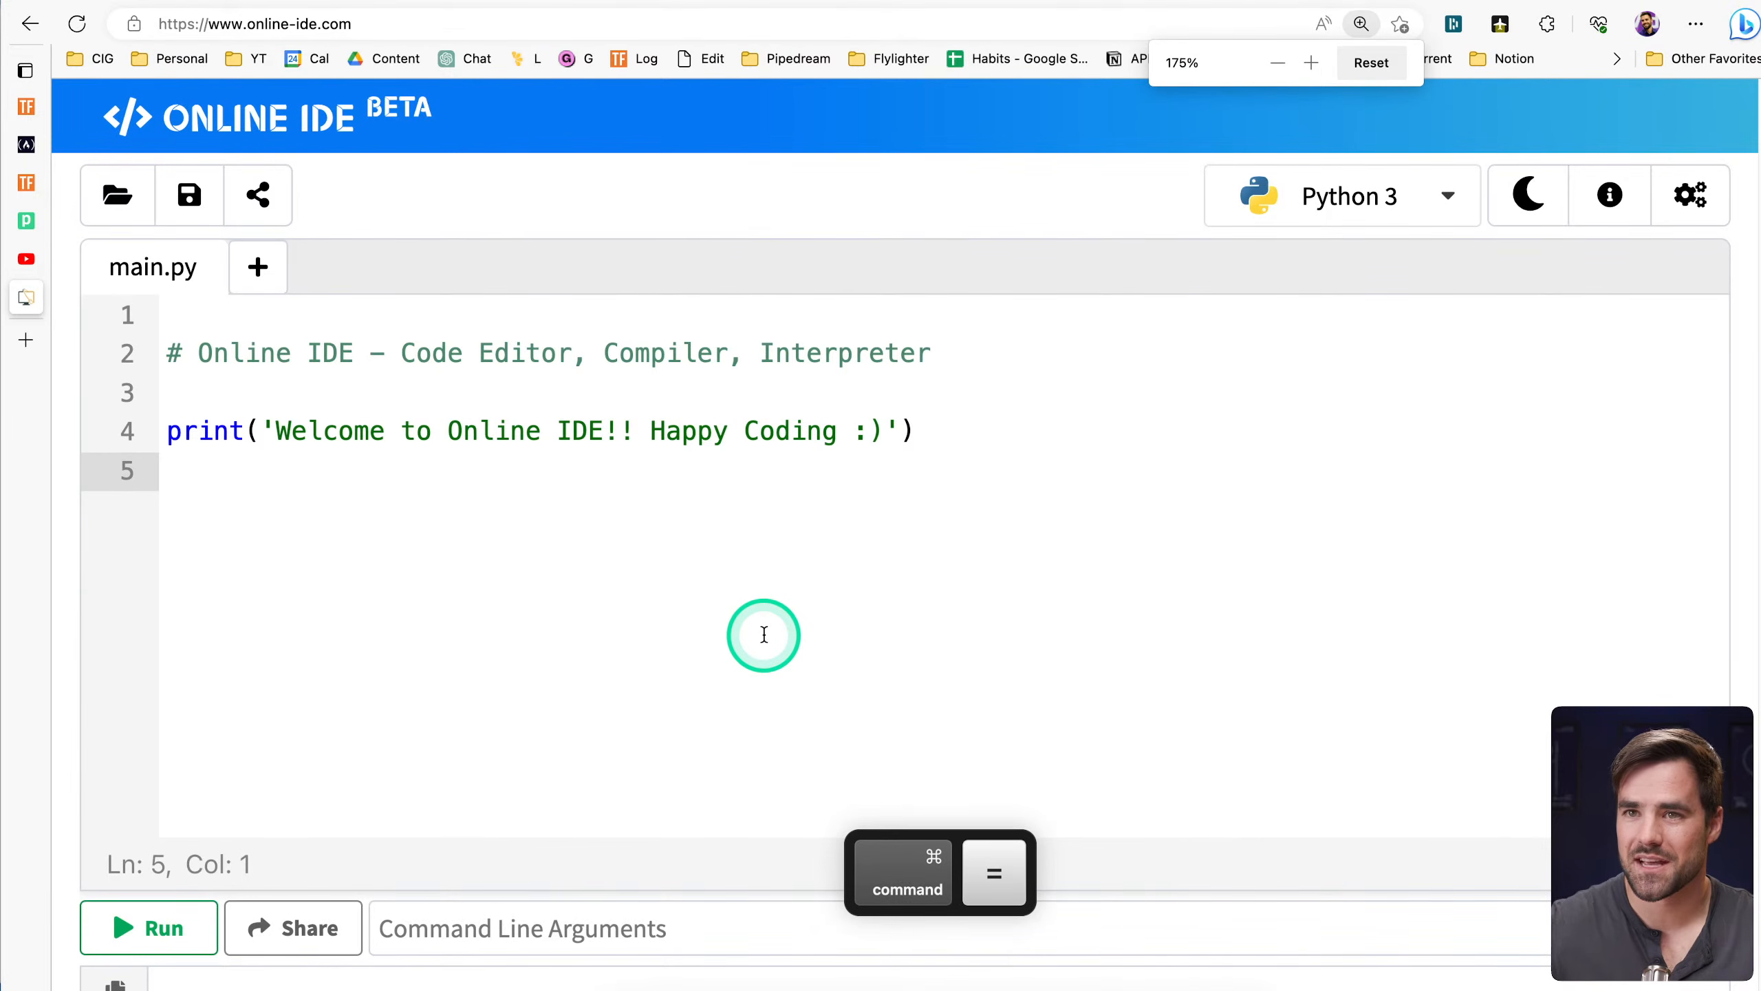
pyautogui.moveTo(884, 457); pyautogui.dragTo(158, 316)
pyautogui.press('BackSpace')
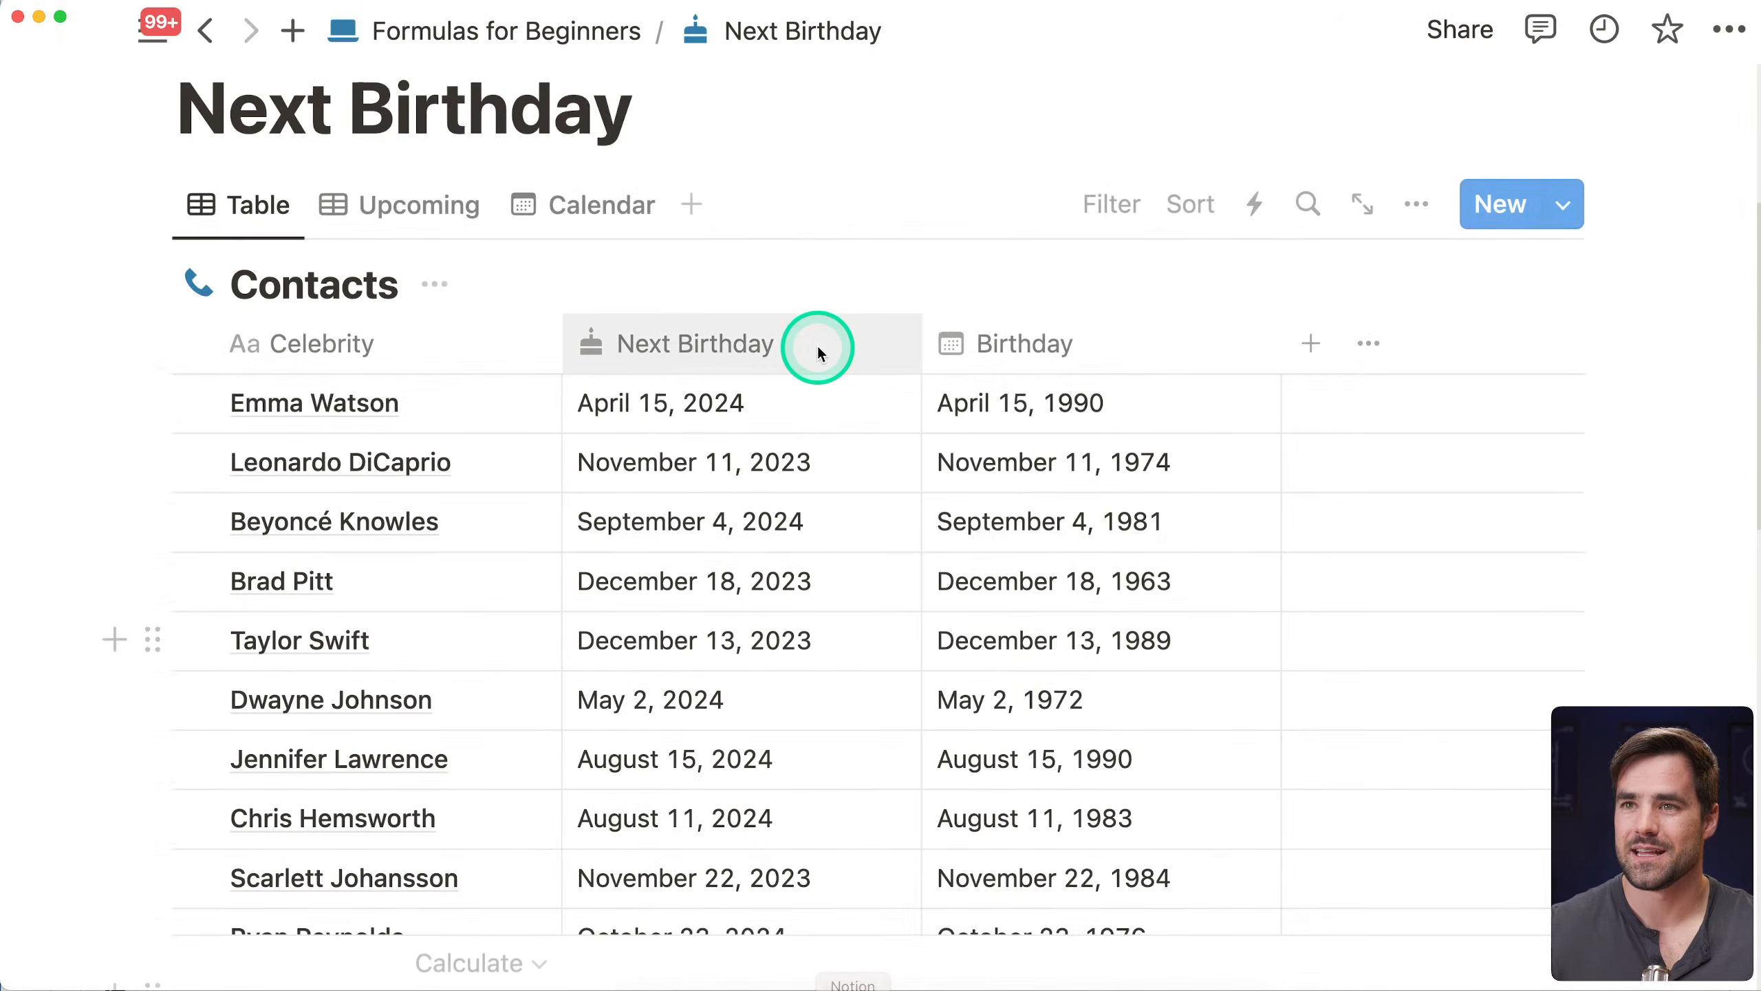
# Copy the entire Next Birthday formula from Notion and paste it into the main.py file in the online editor in Edge
pyautogui.click(767, 405)
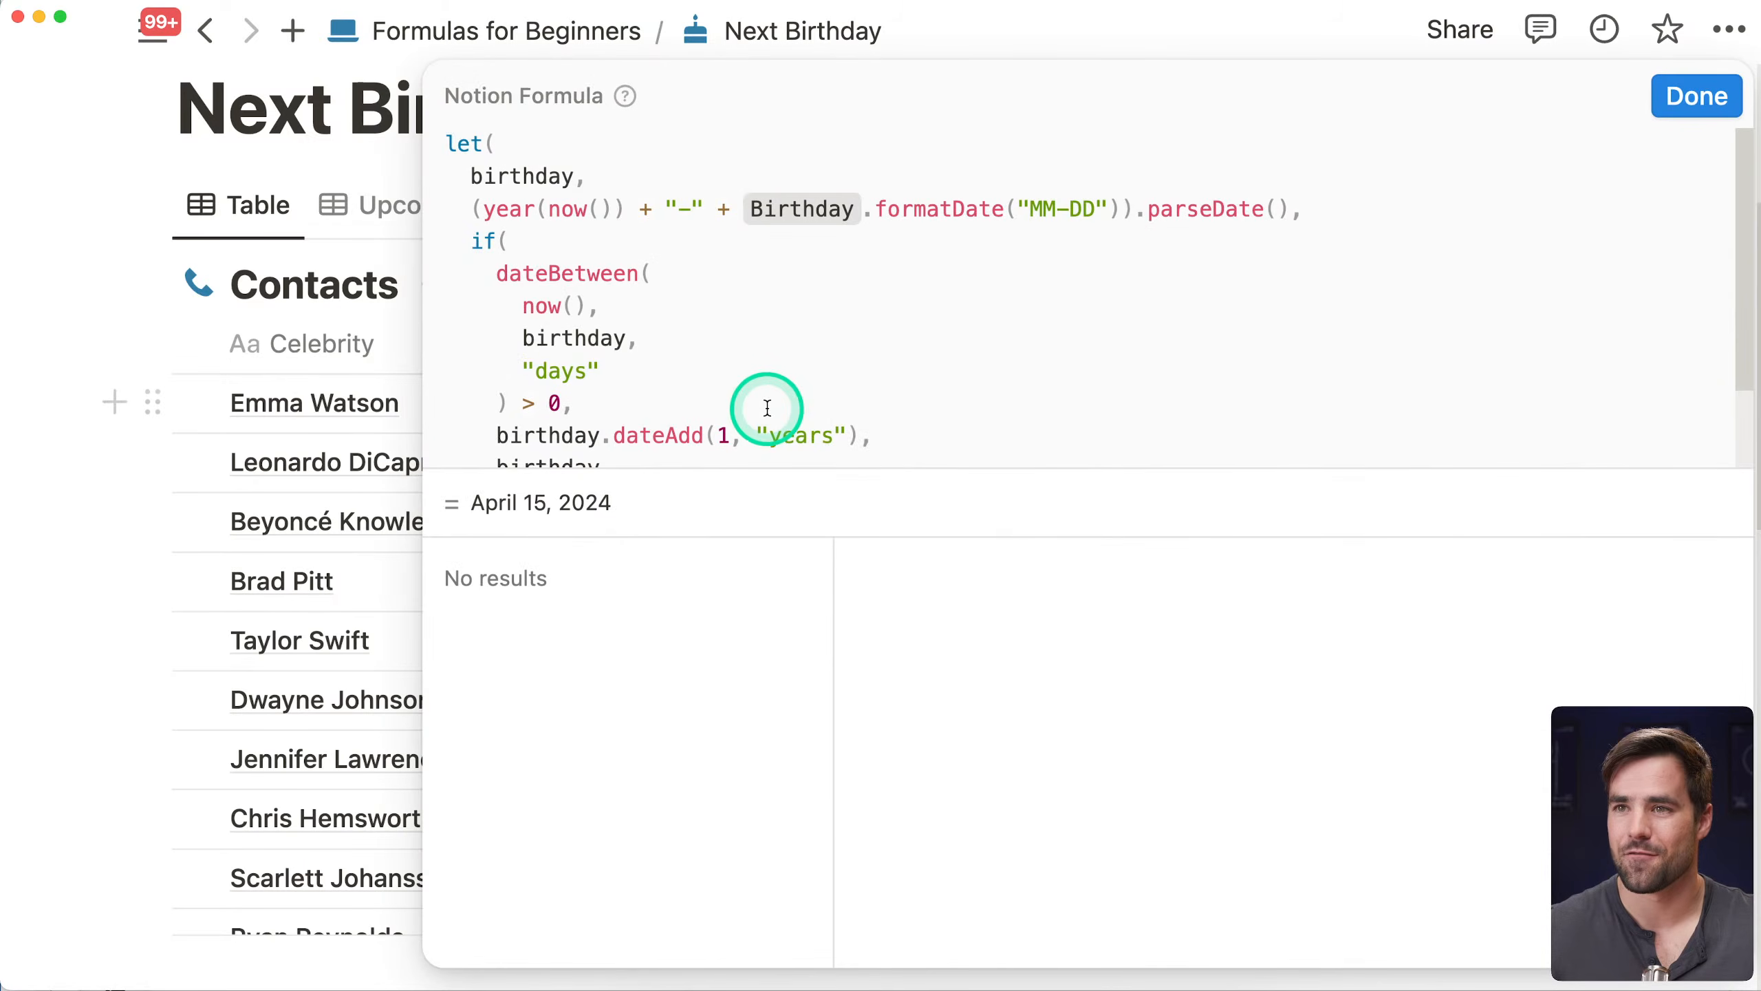
pyautogui.click(764, 337)
pyautogui.press('super+a')
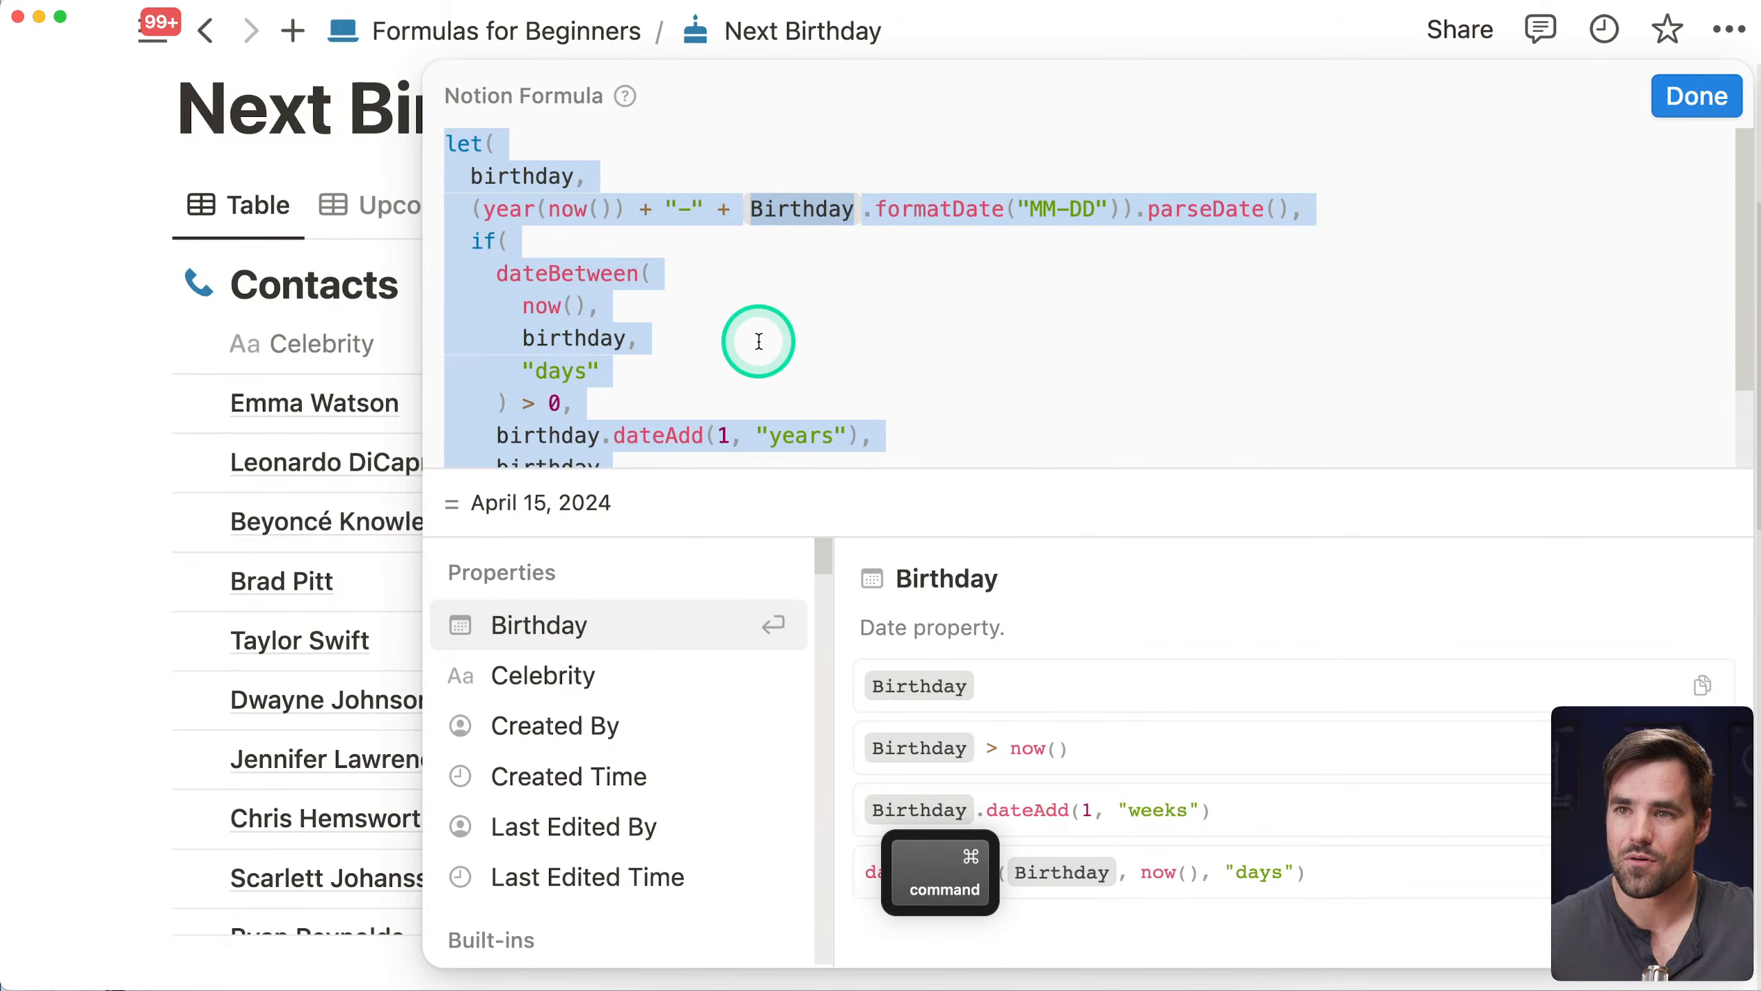
pyautogui.press('super+c')
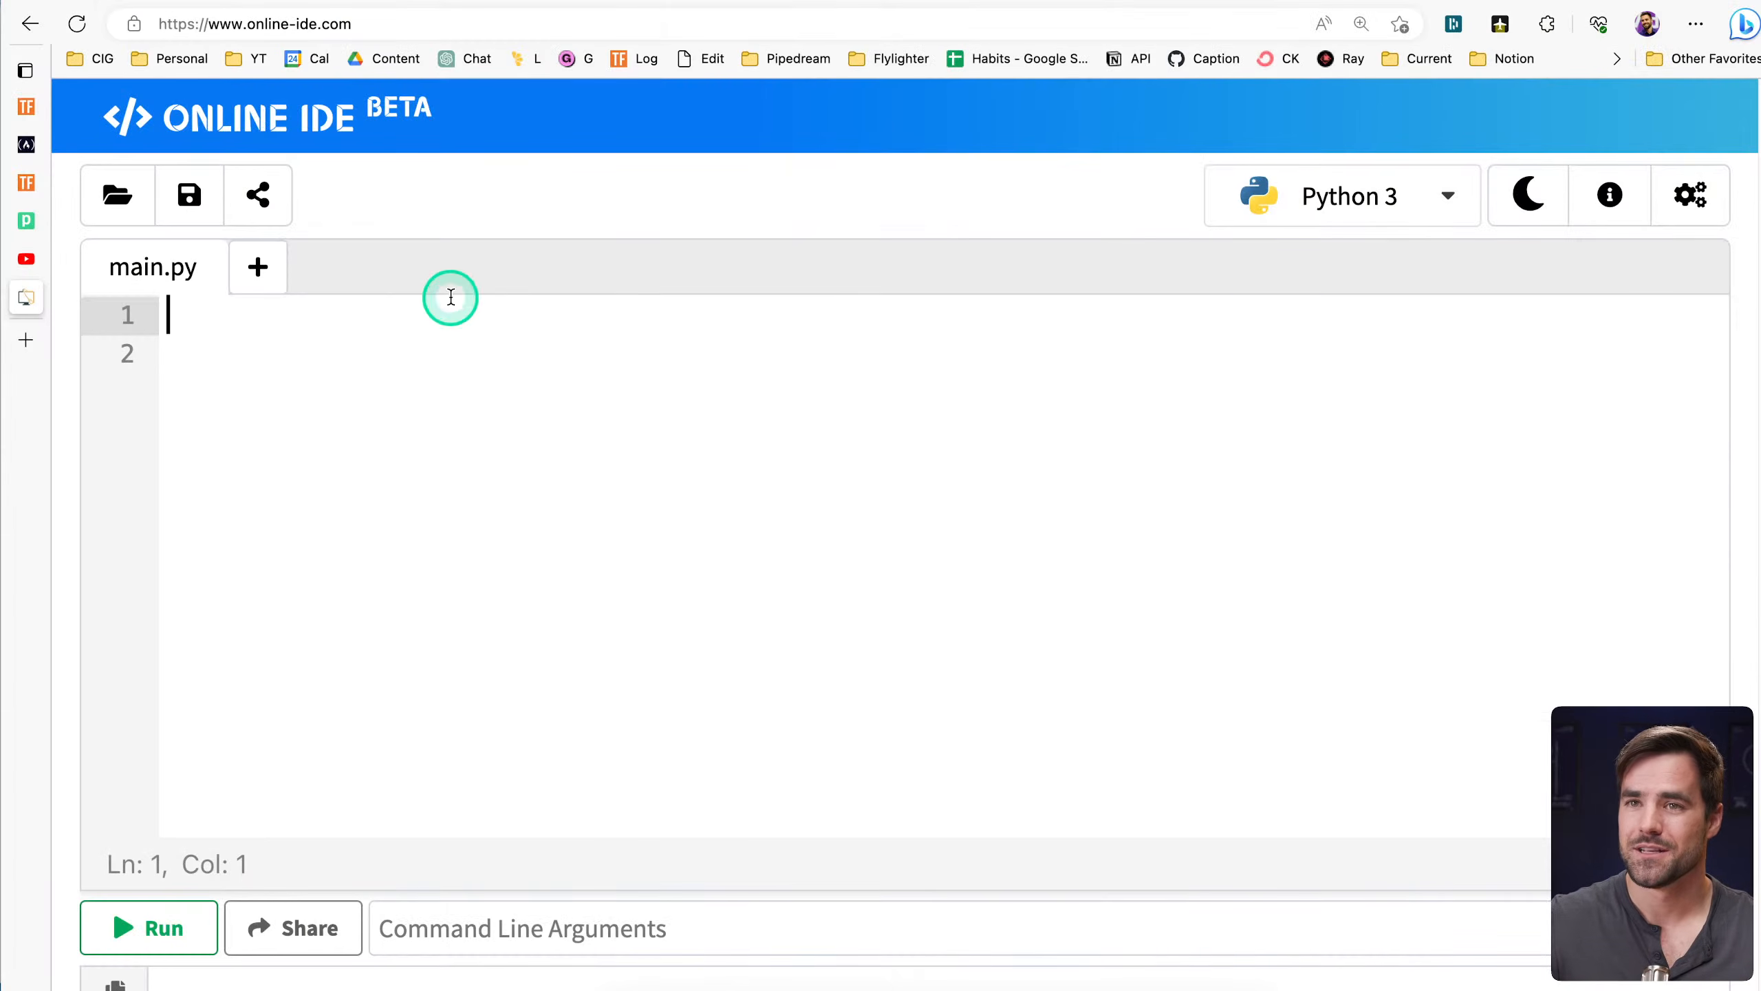
pyautogui.click(459, 375)
pyautogui.press('super+v')
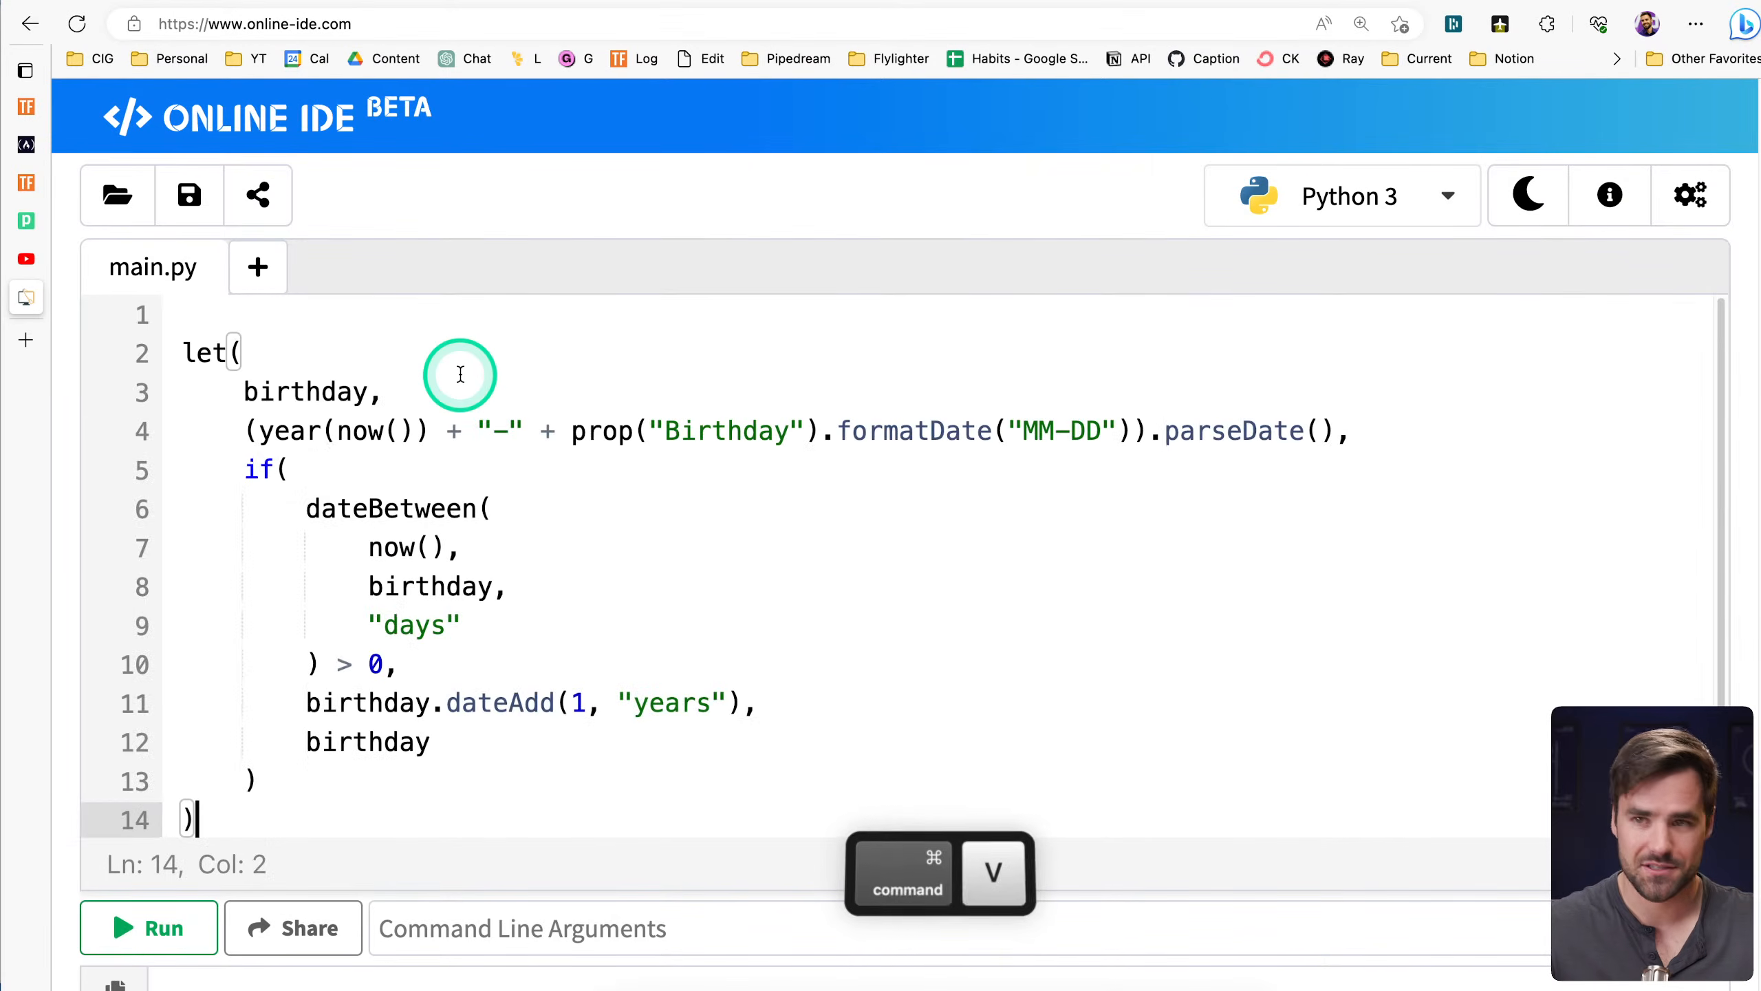
pyautogui.scroll(-5, 1109, 669)
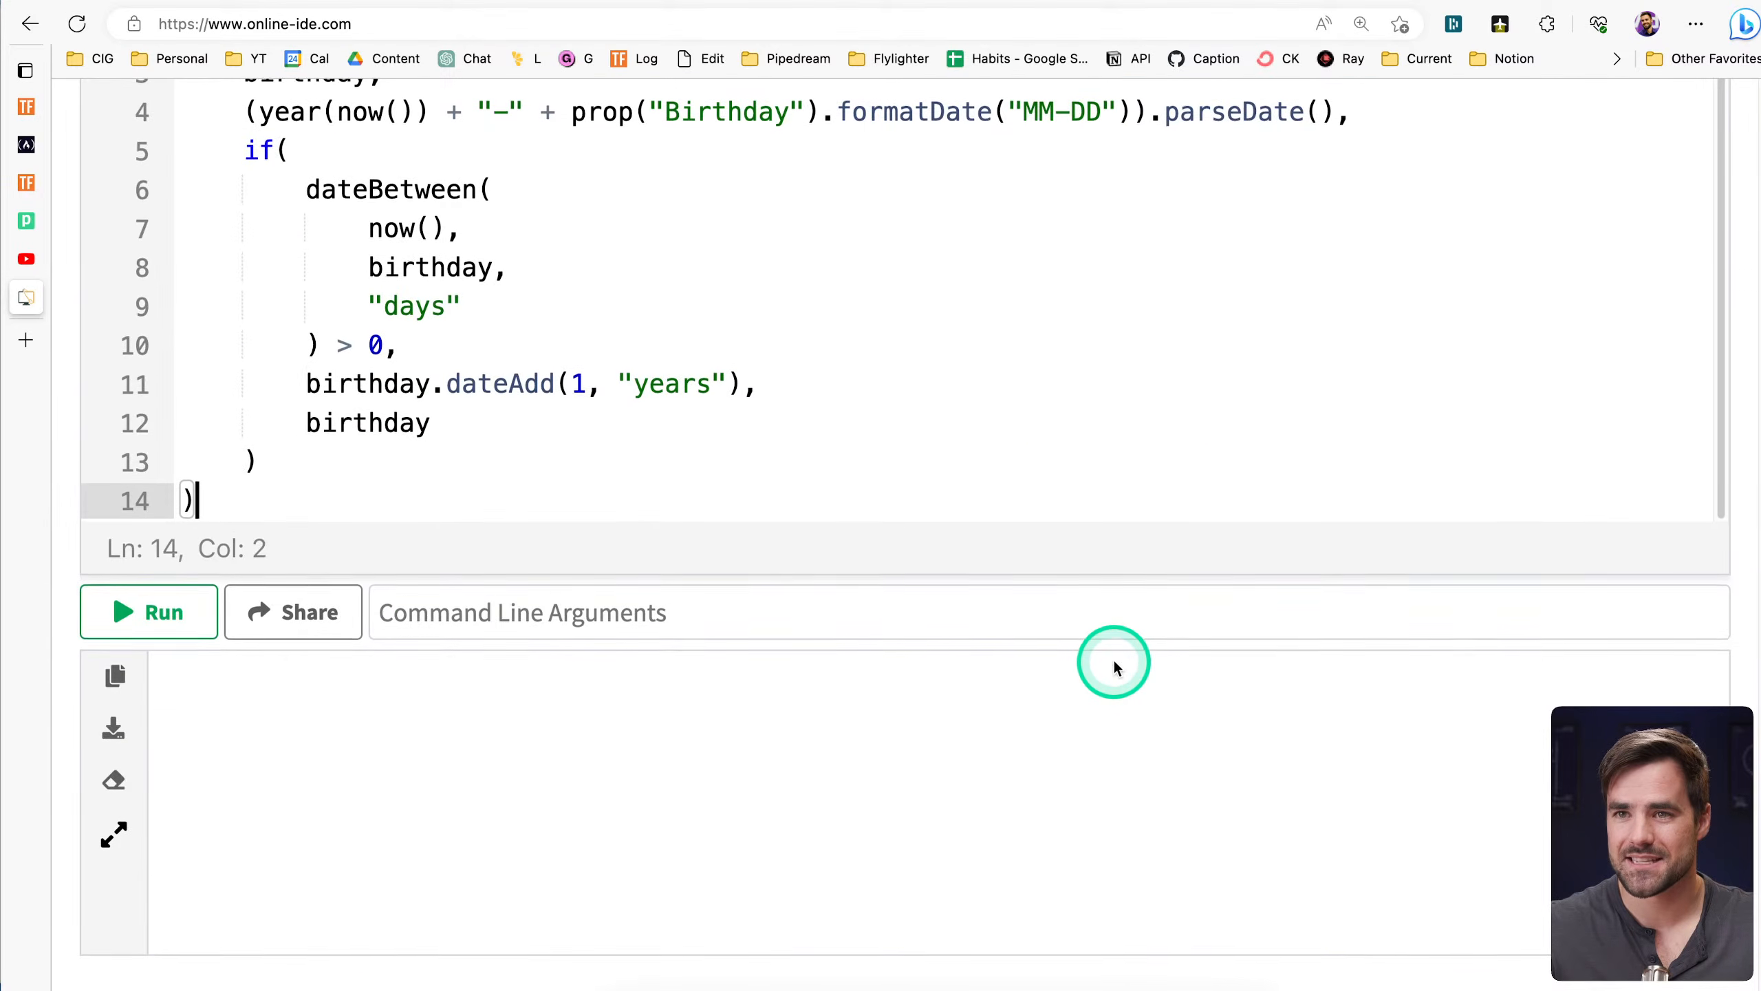
pyautogui.scroll(5, 1114, 667)
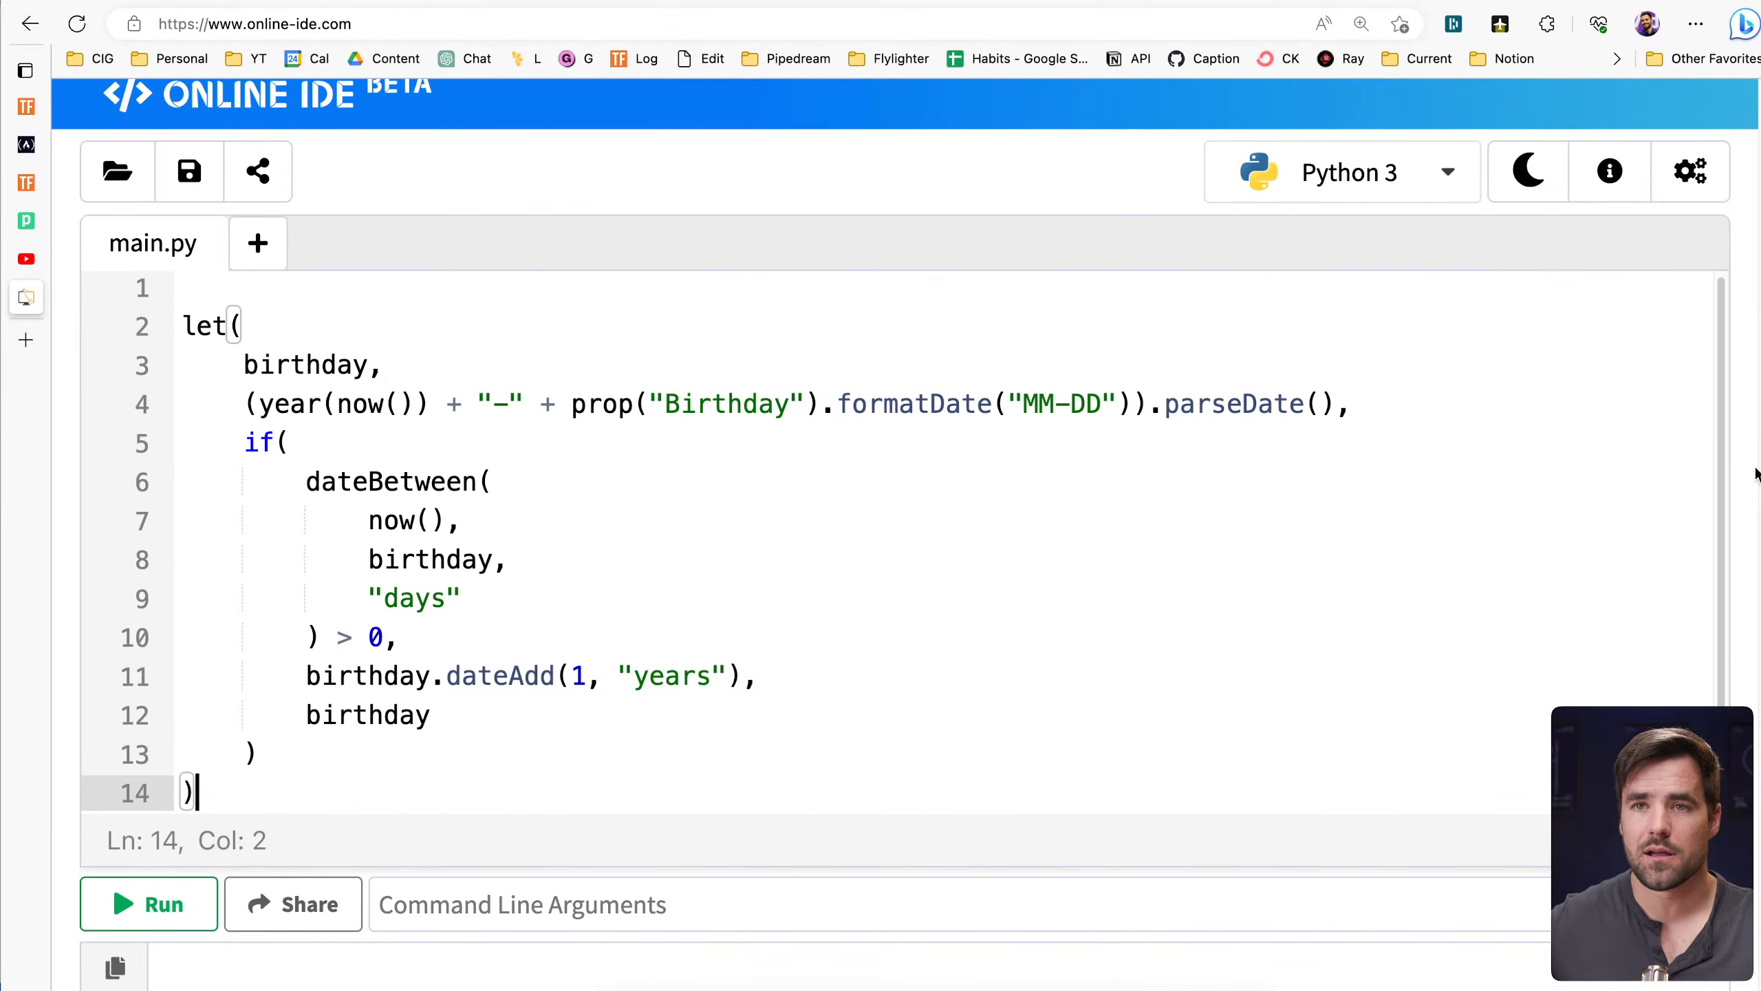
# Open the flylighter.com website in a new browser tab and look down the page to its demo video
pyautogui.click(27, 340)
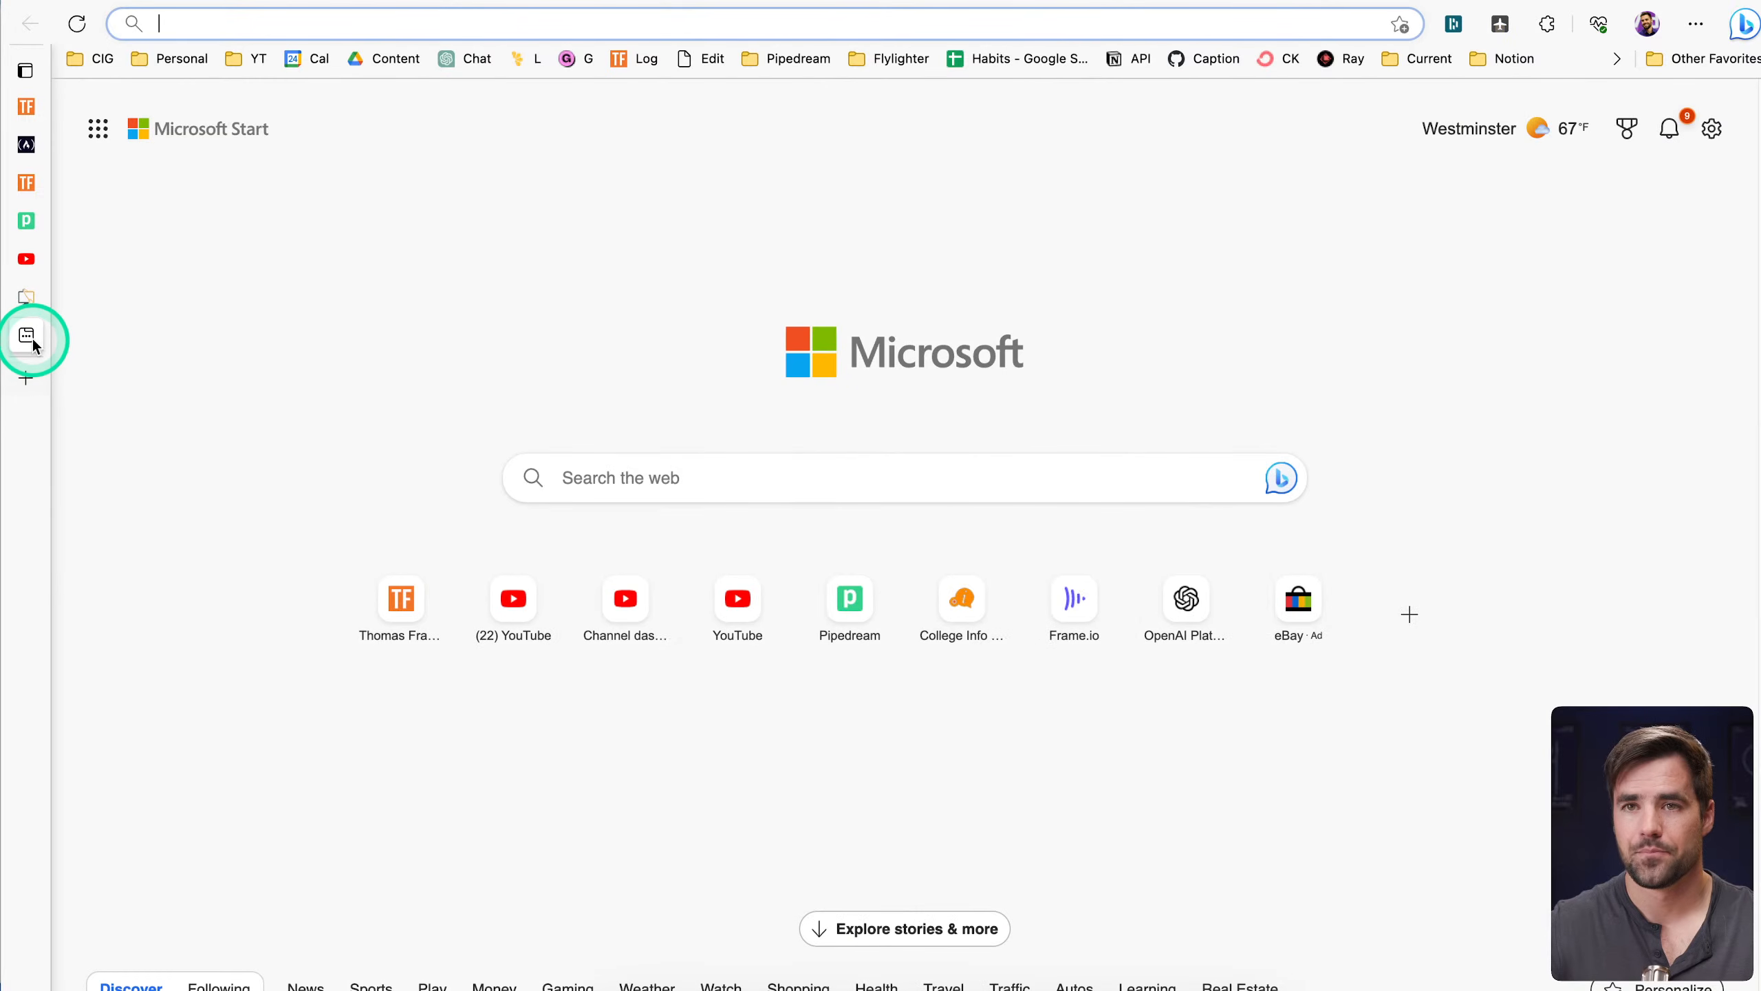
pyautogui.write('flyli')
pyautogui.press('Return')
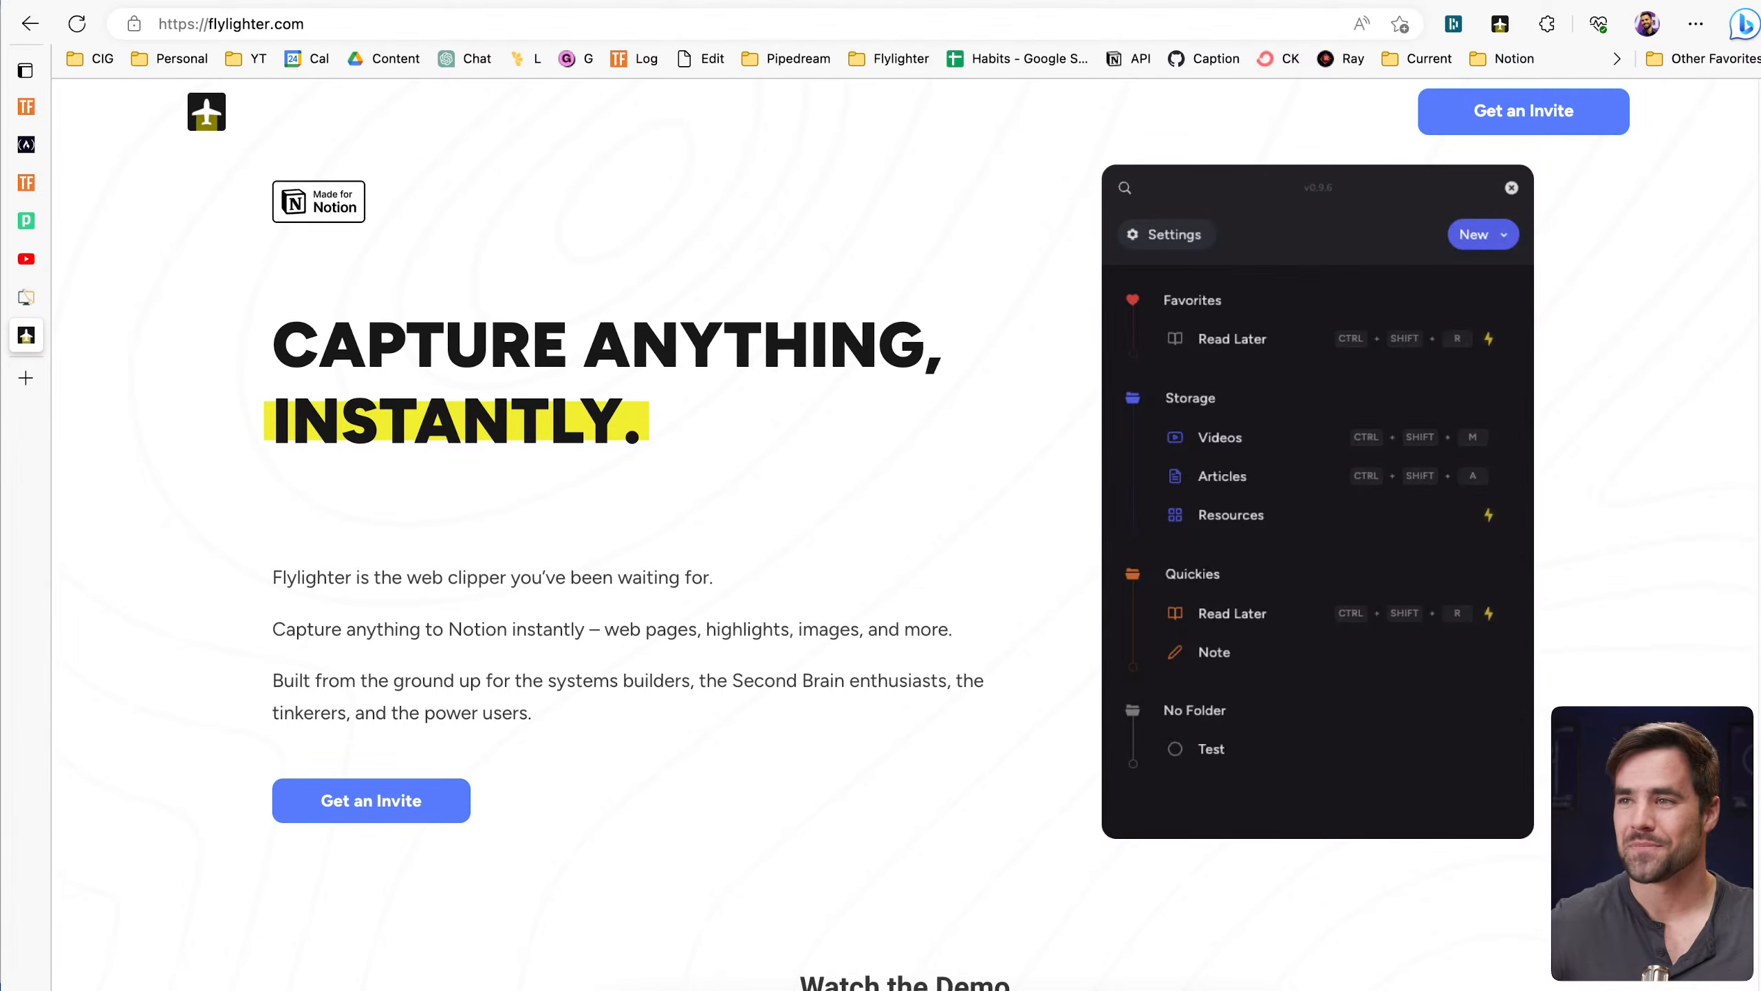
pyautogui.scroll(-10, 1619, 472)
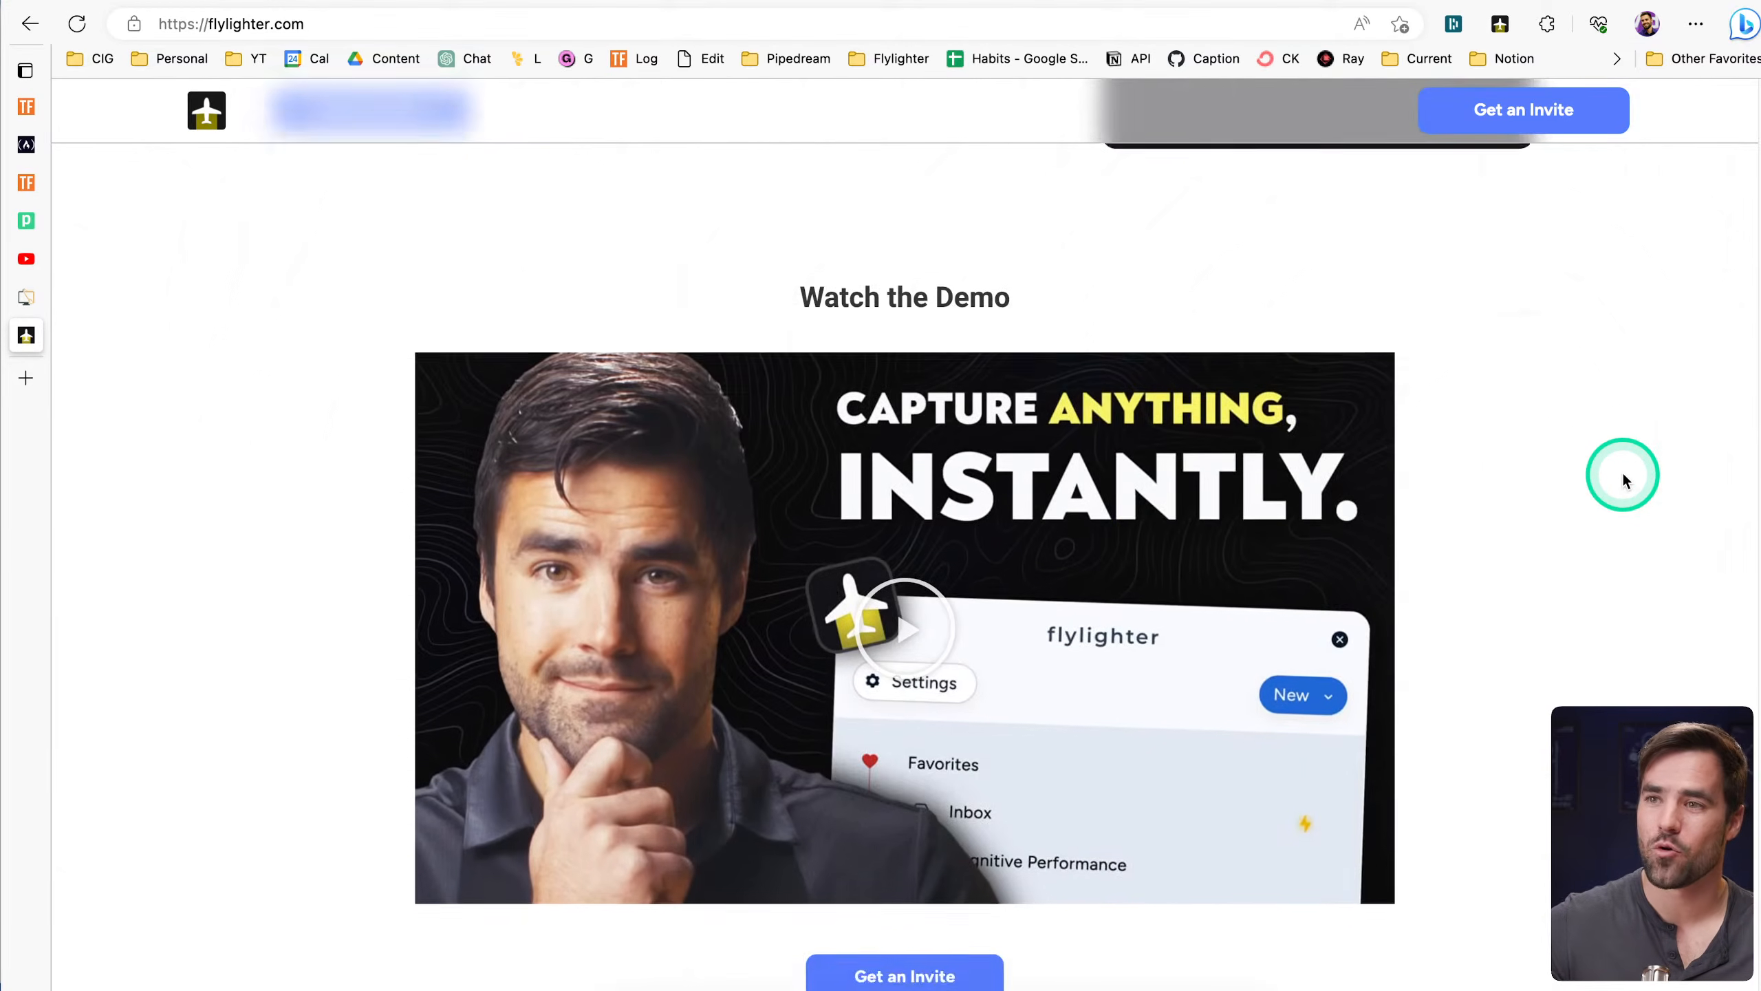
# Leave the Flylighter page and online IDE, switch to Notion, and save the open formula on the Next Birthday page
pyautogui.scroll(-15, 1534, 527)
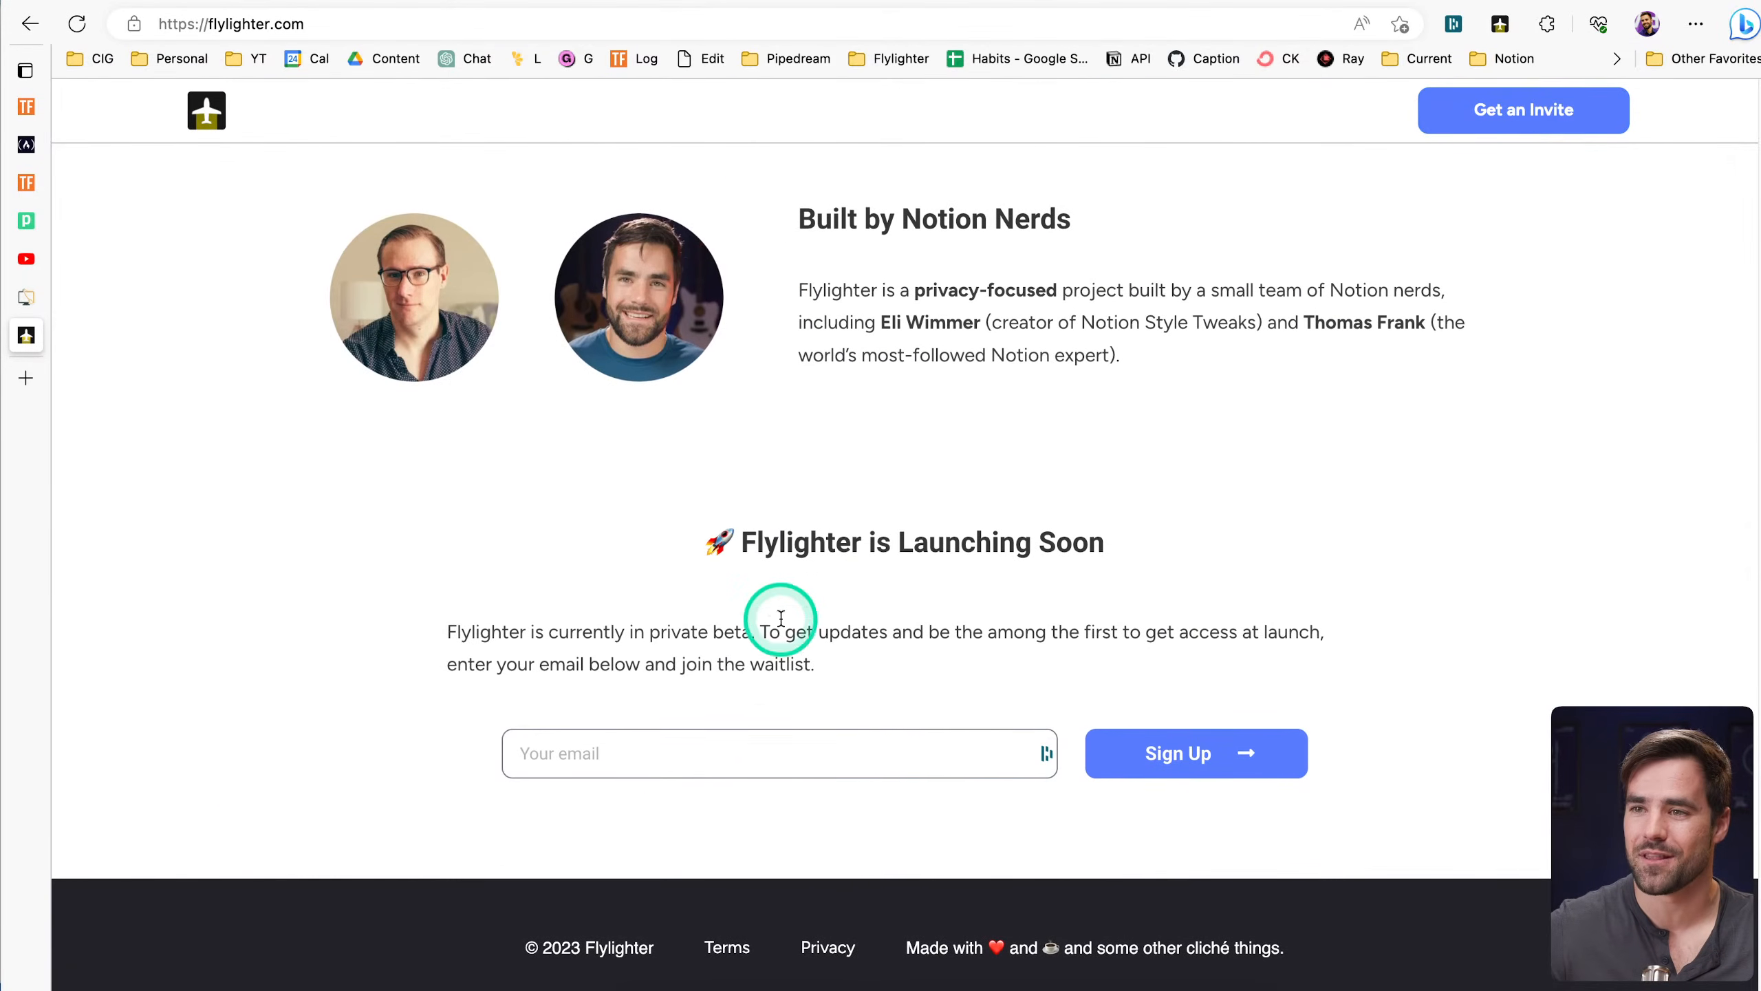
pyautogui.click(25, 297)
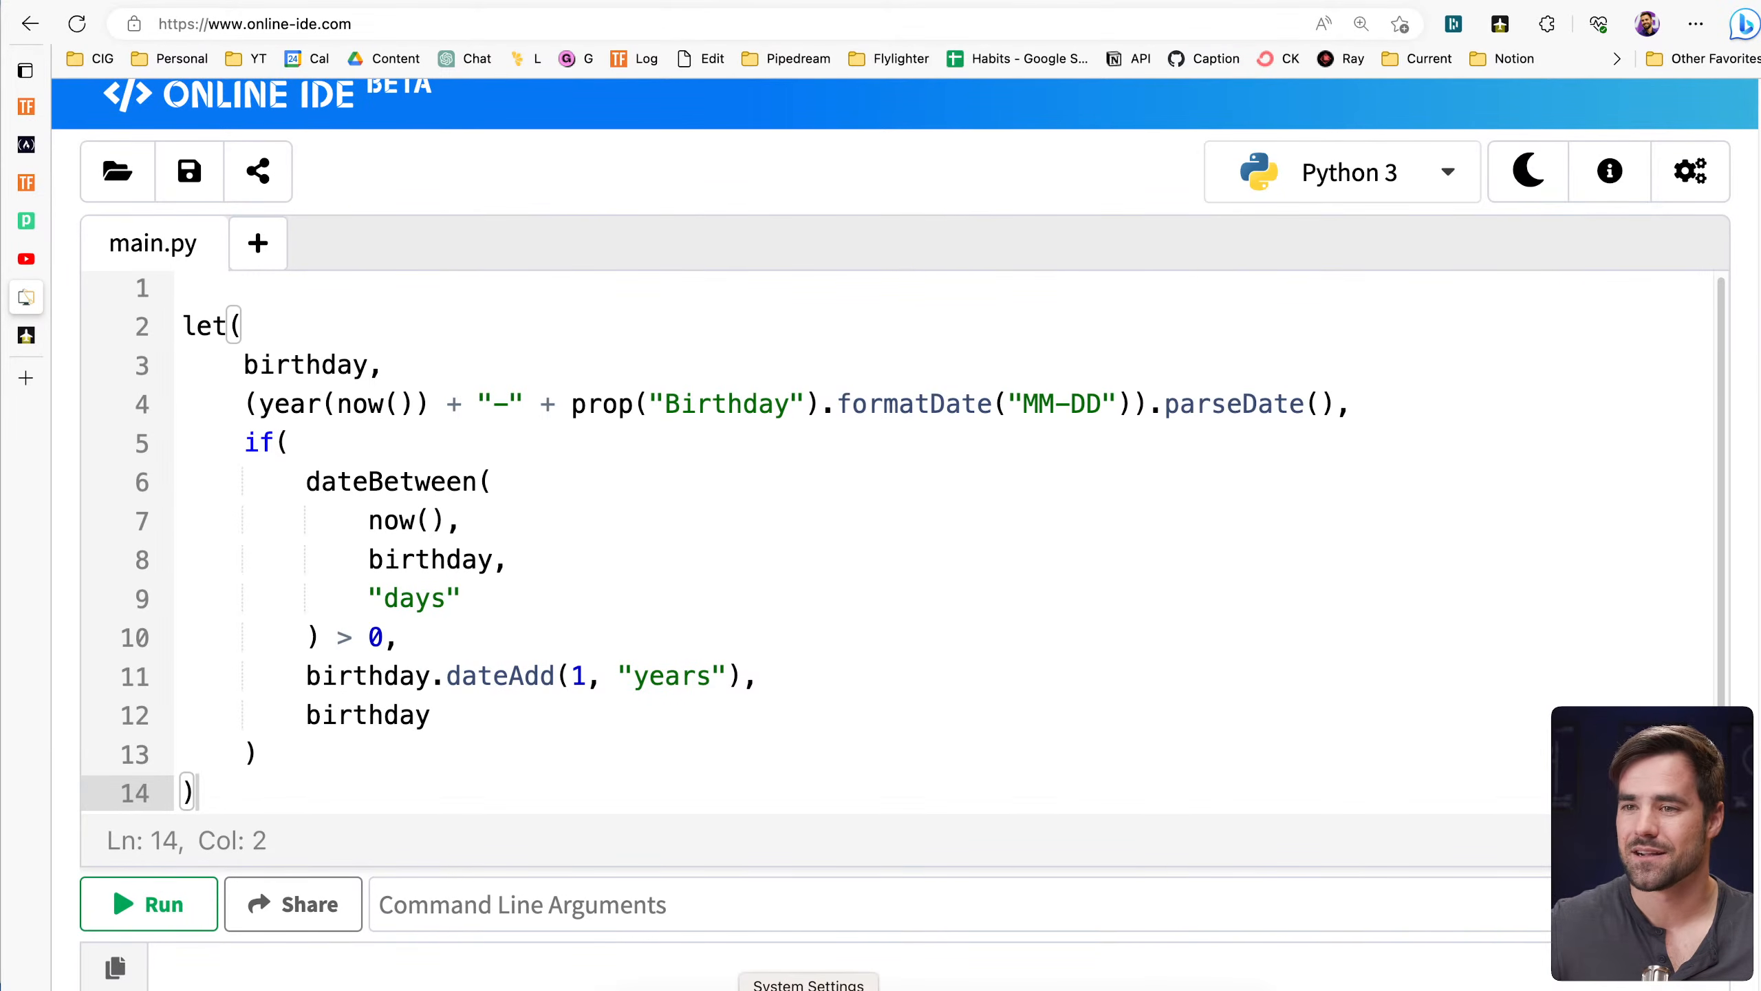
pyautogui.click(853, 988)
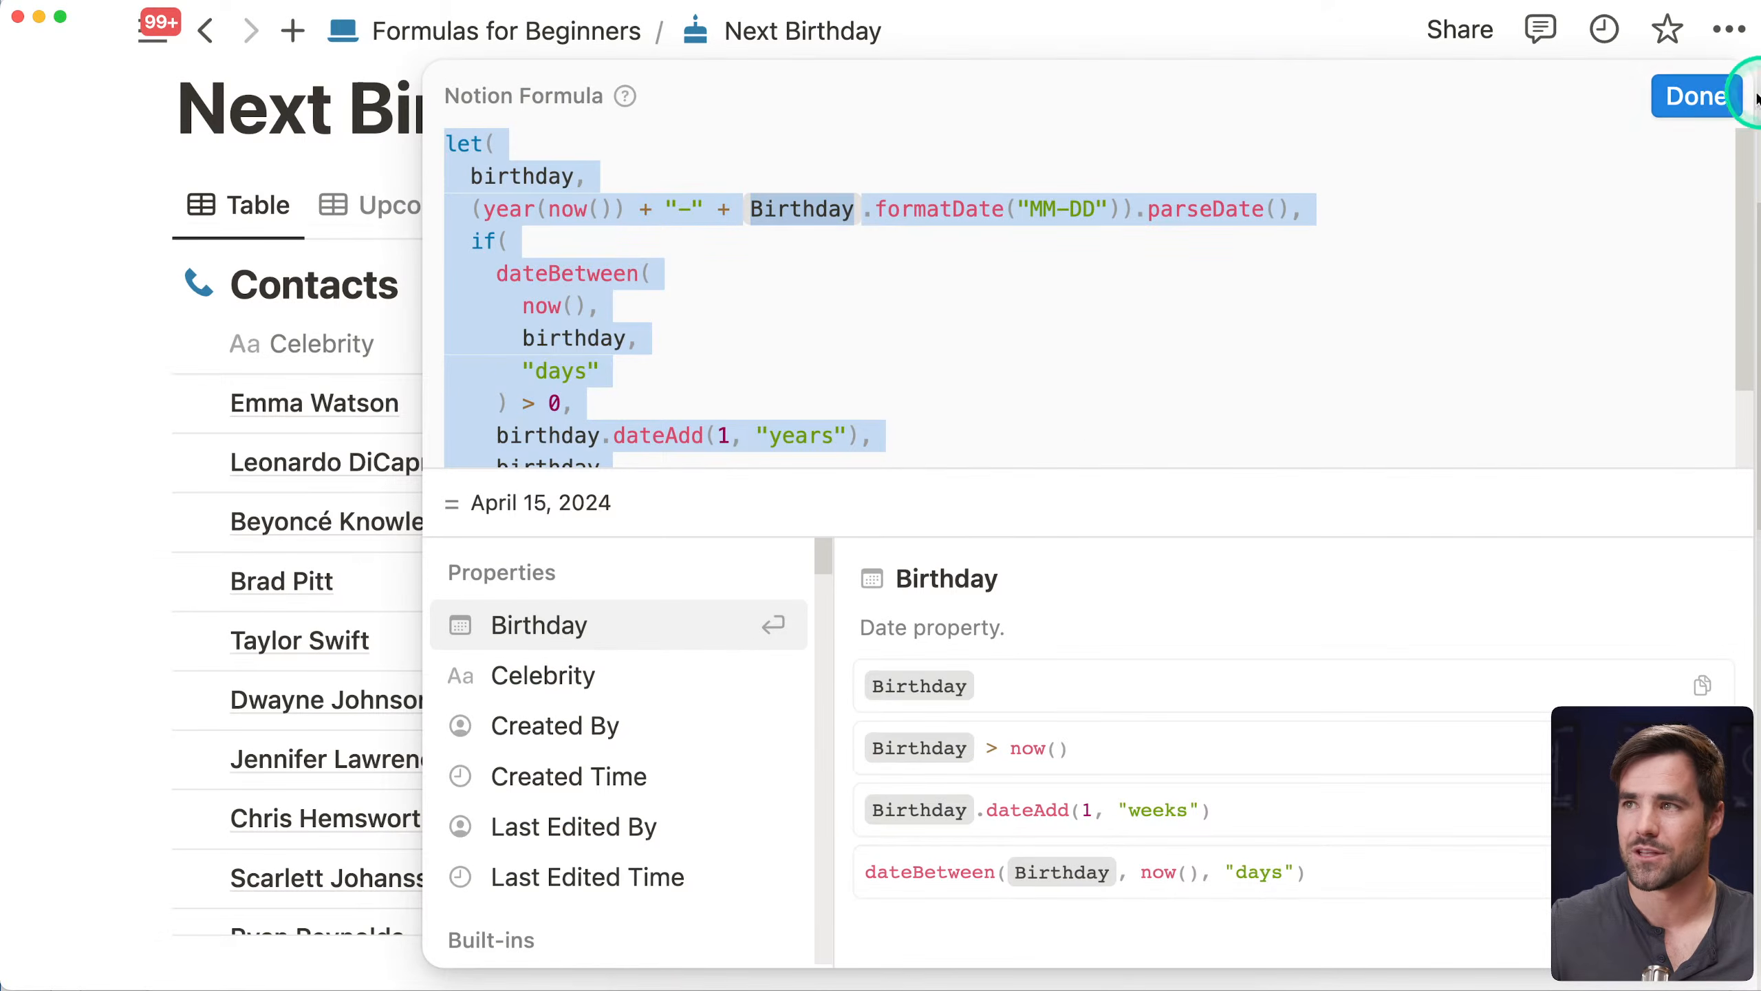
pyautogui.click(1691, 95)
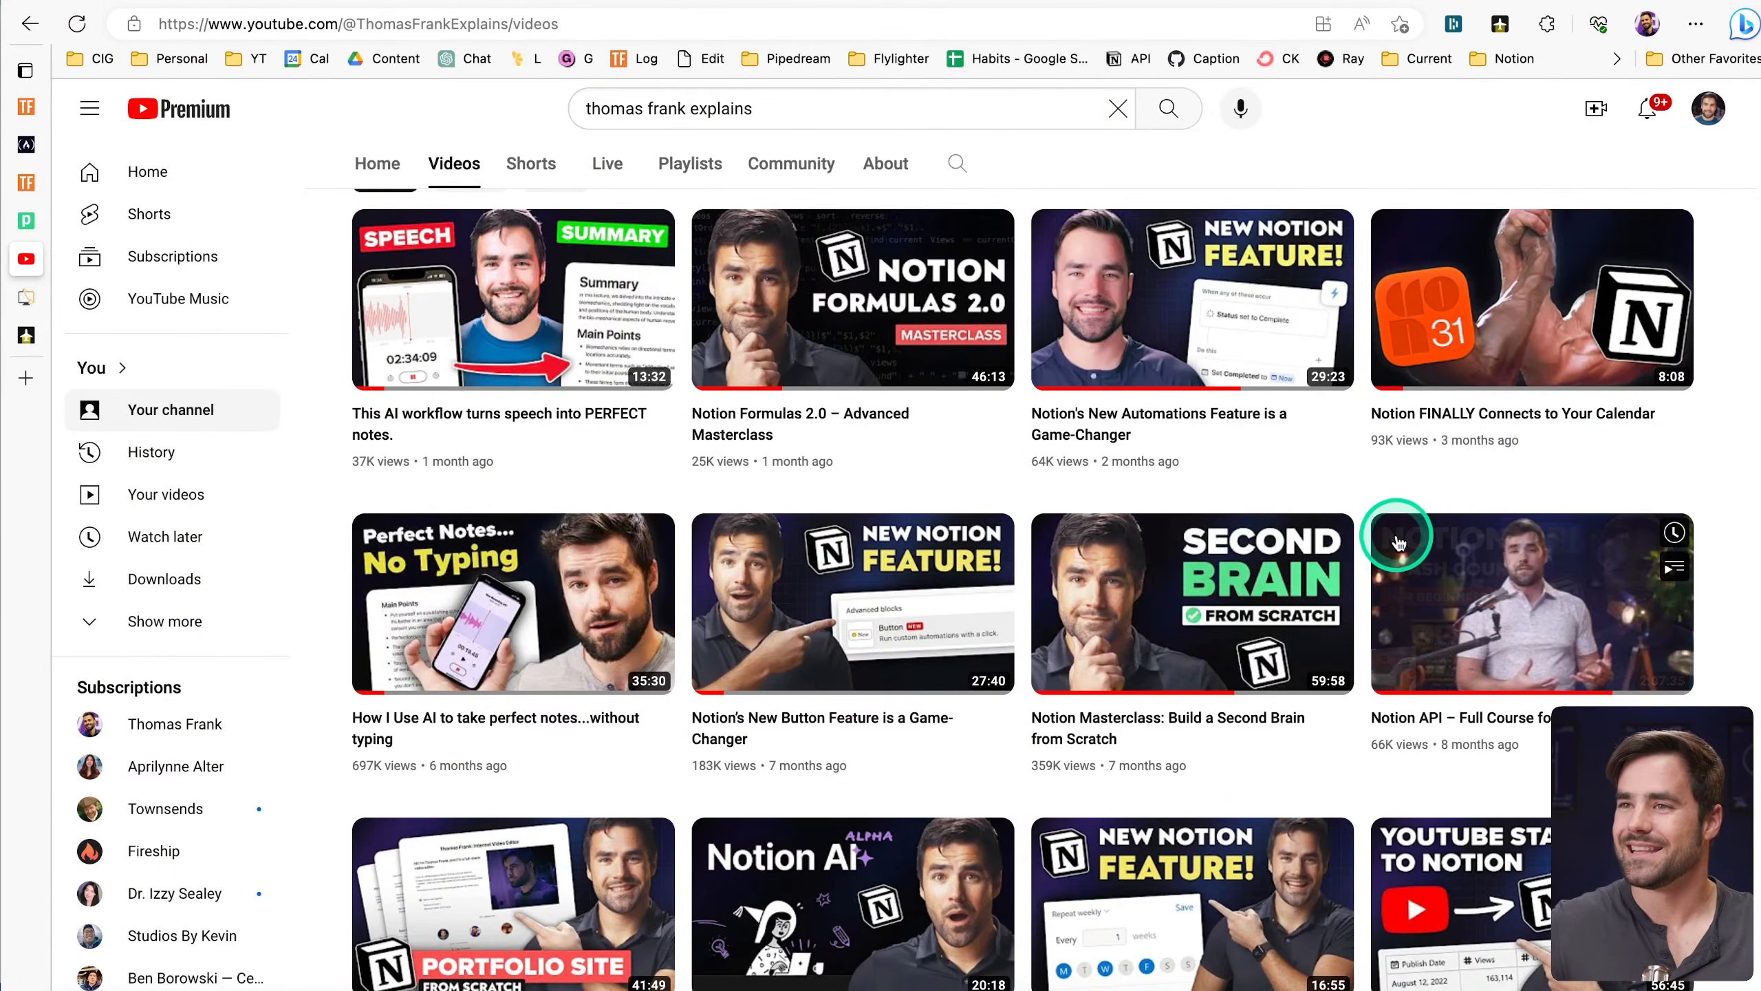
pyautogui.scroll(1, 1380, 513)
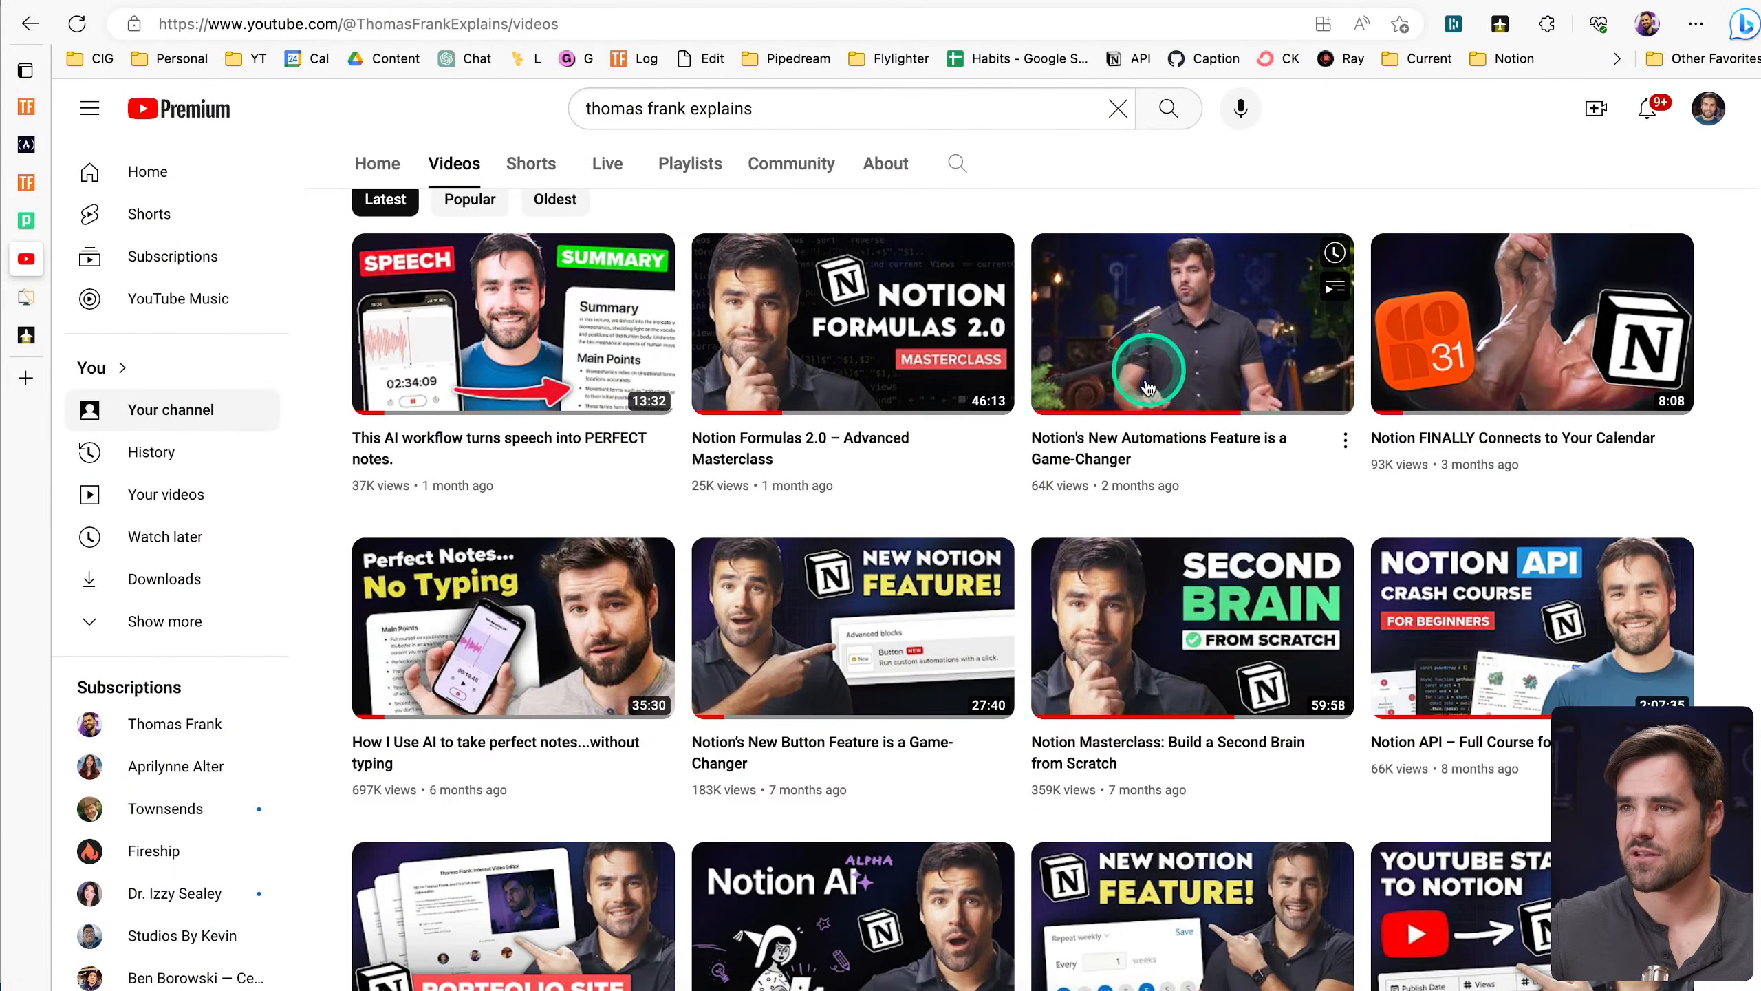
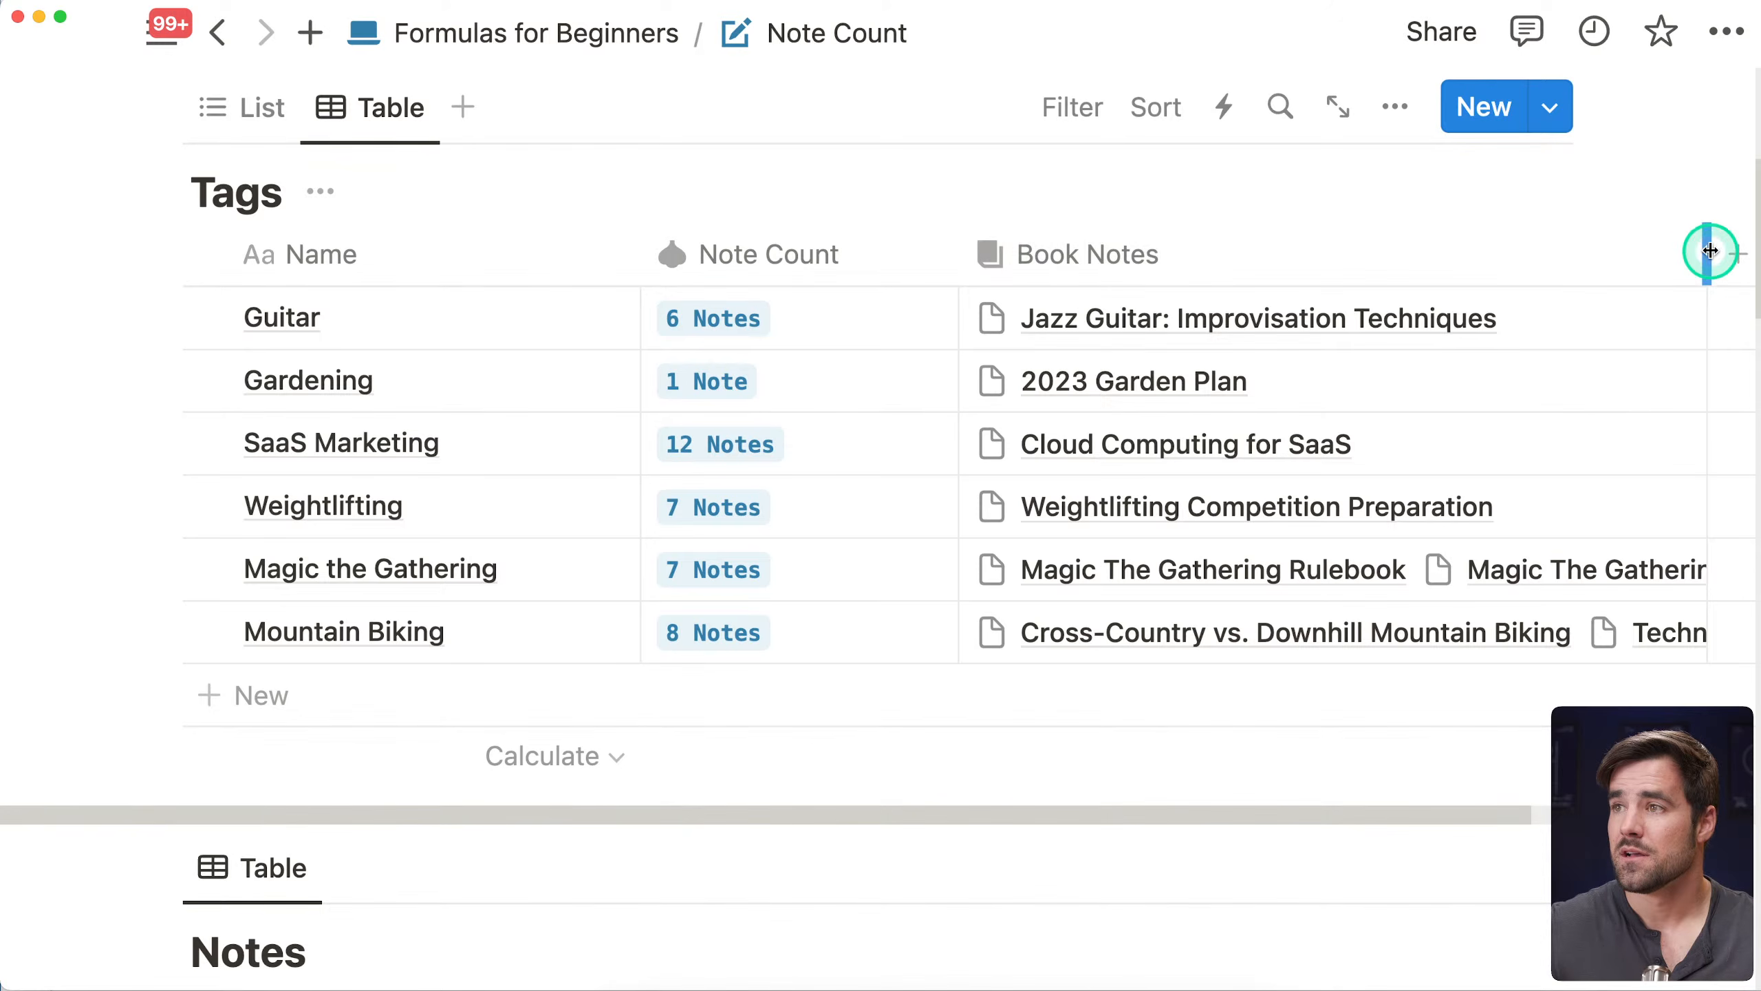
# Narrow the Book Notes column in the Tags table and append .length() to its formula
pyautogui.moveTo(1709, 251); pyautogui.dragTo(1462, 259)
pyautogui.click(1252, 350)
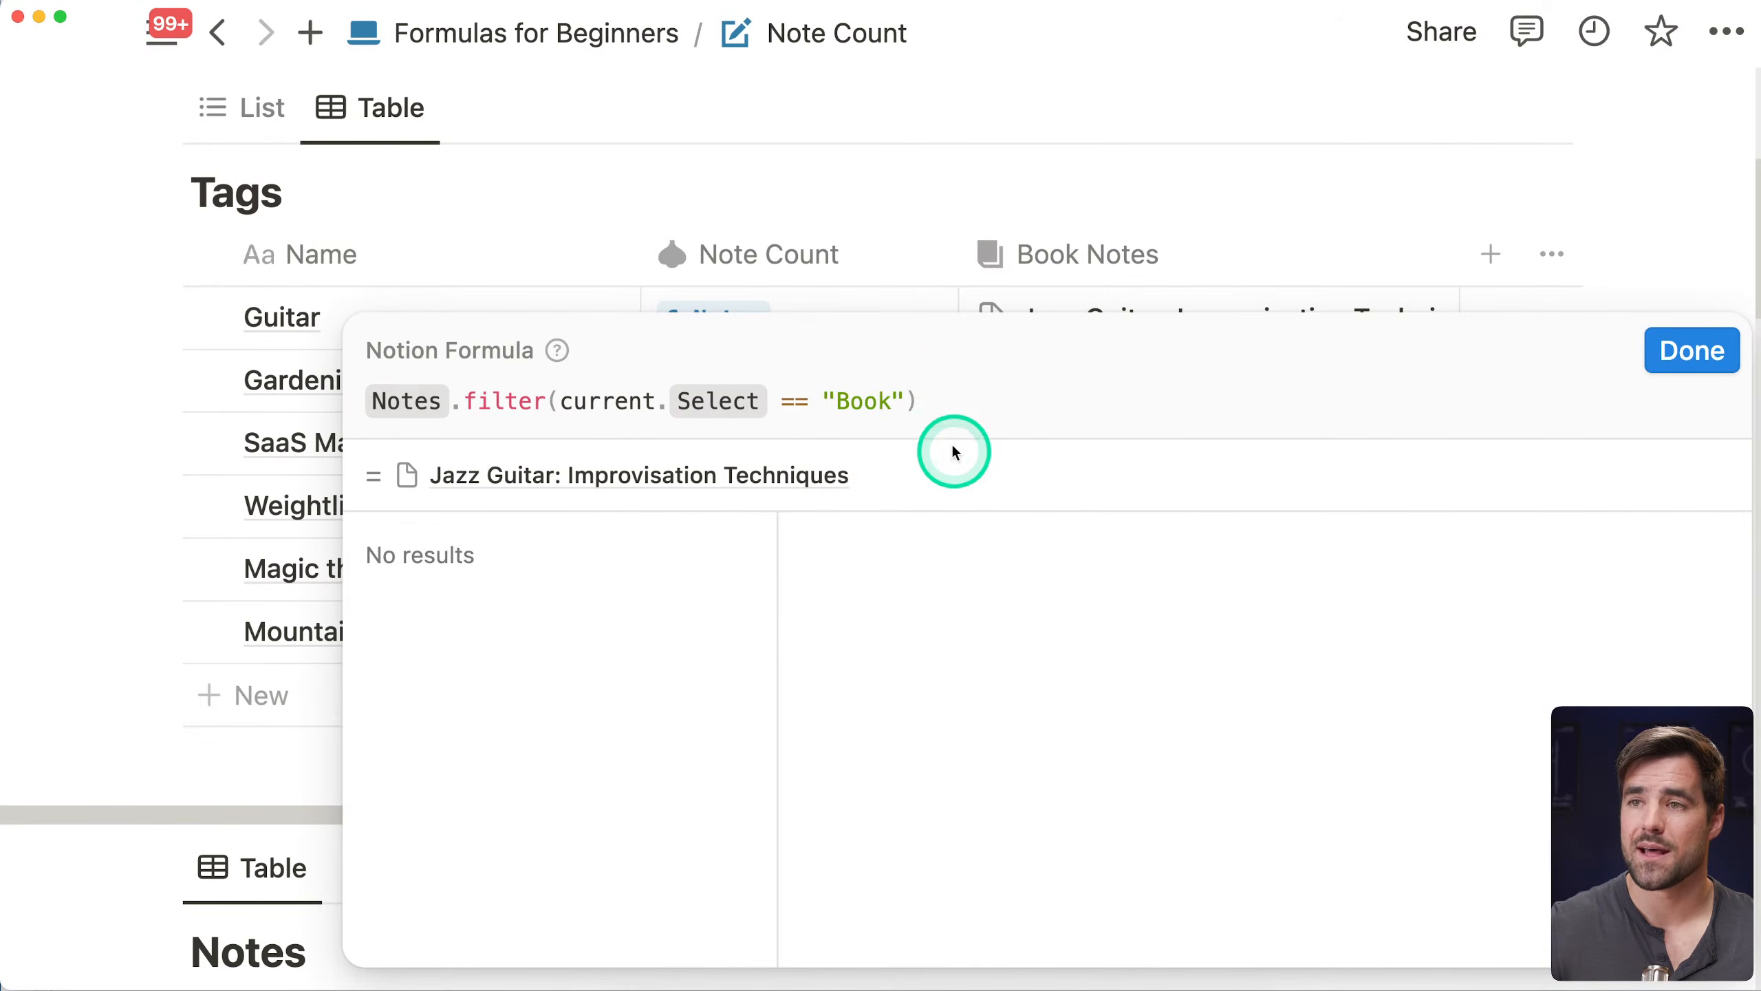
pyautogui.write('.length()')
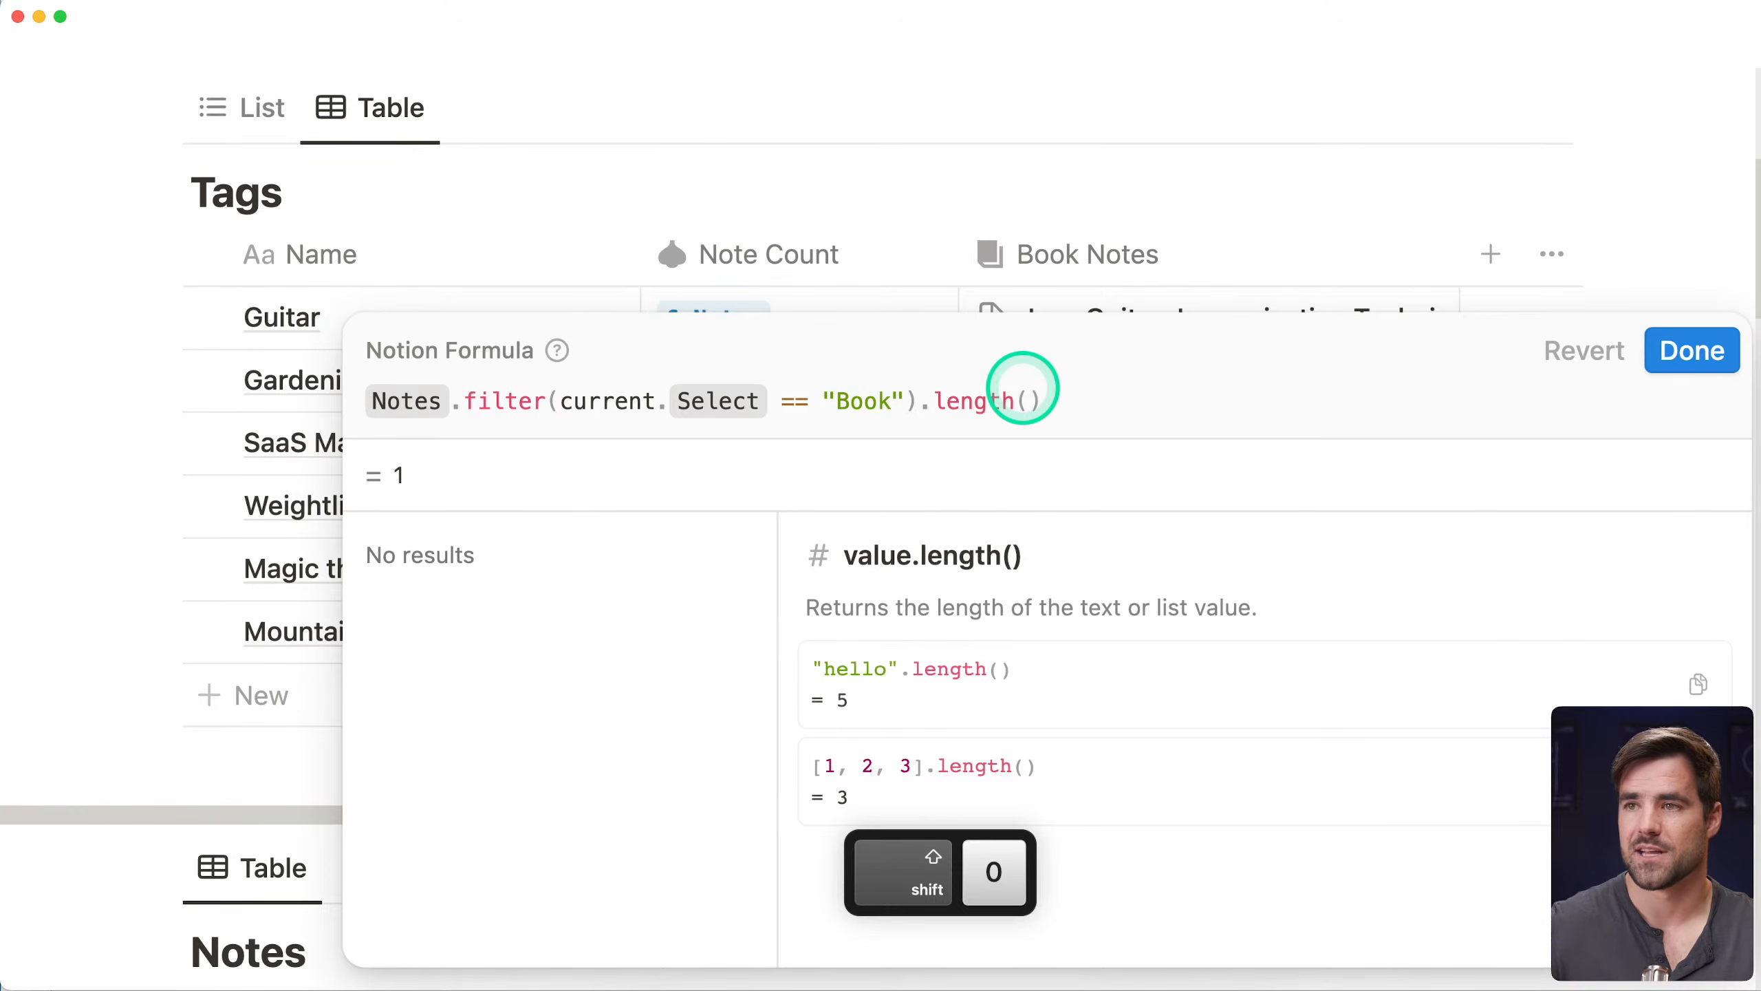
# Insert a multi-line let() call on its own line above the Notes filter expression
pyautogui.click(362, 402)
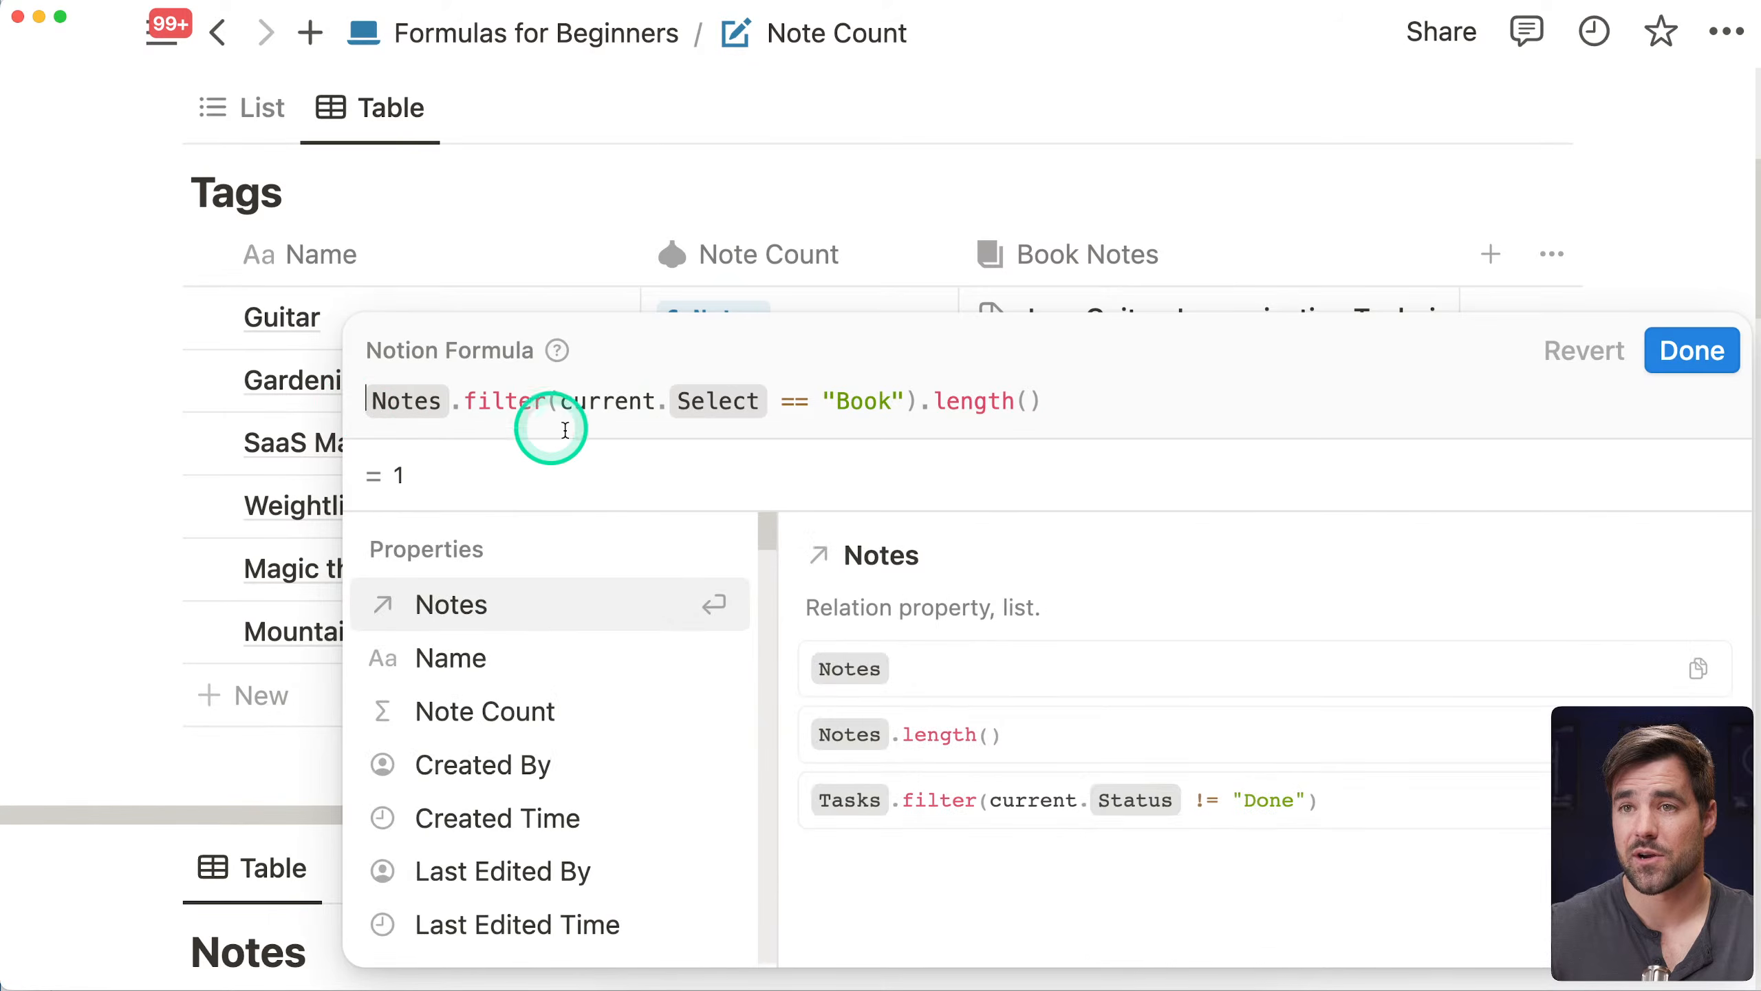
pyautogui.hotkey('shift', 'Return')
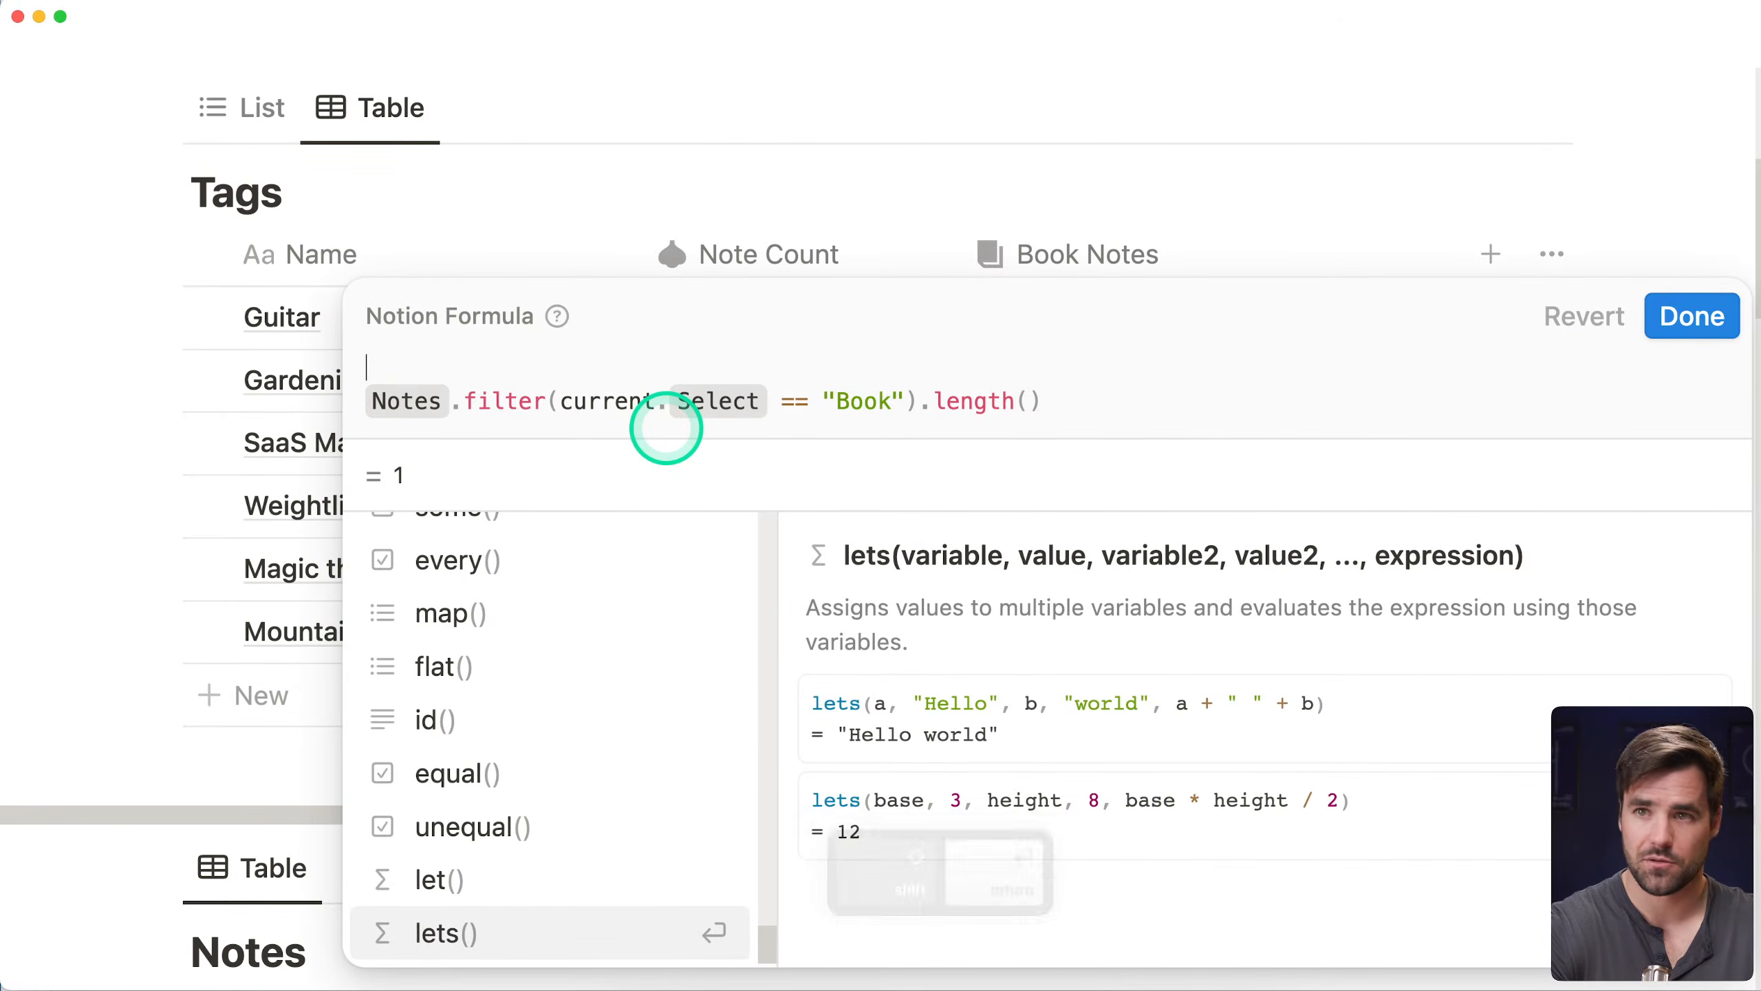
pyautogui.write('let()')
pyautogui.press('Left')
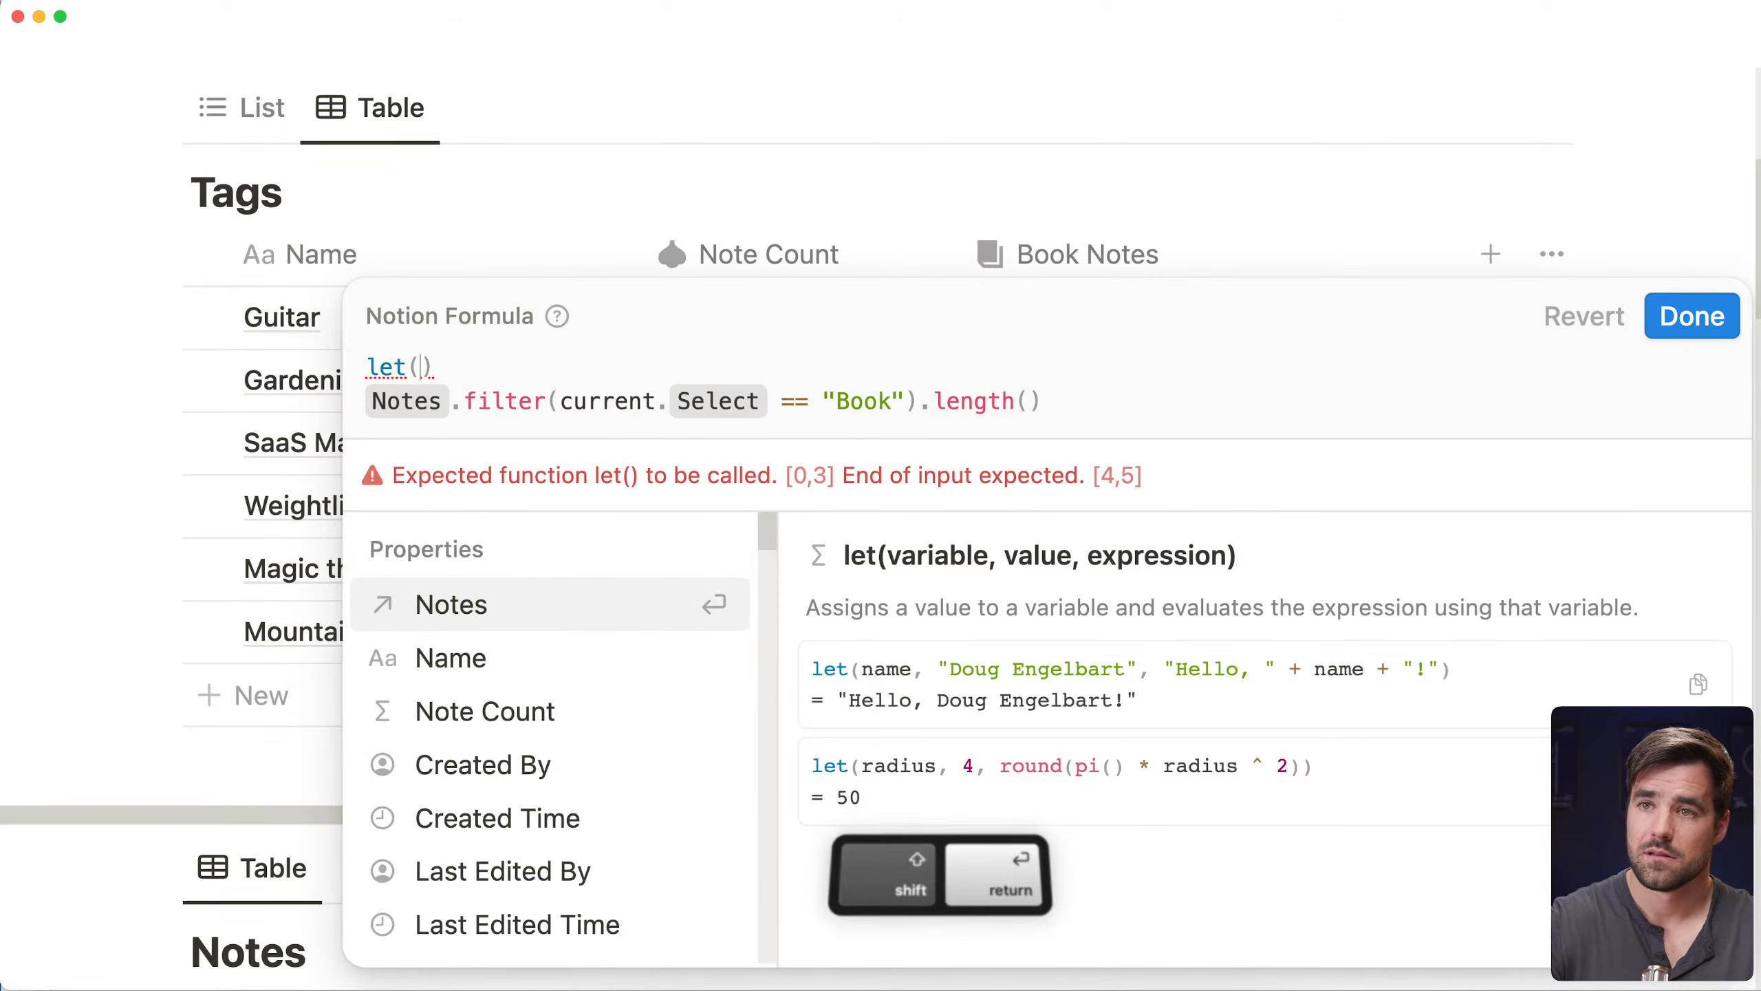
pyautogui.hotkey('shift', 'Return')
# Move the Notes.filter(current.Select == "Book").length() expression inside let() as the value of a variable named count, followed by a comma
pyautogui.moveTo(1041, 403); pyautogui.dragTo(339, 408)
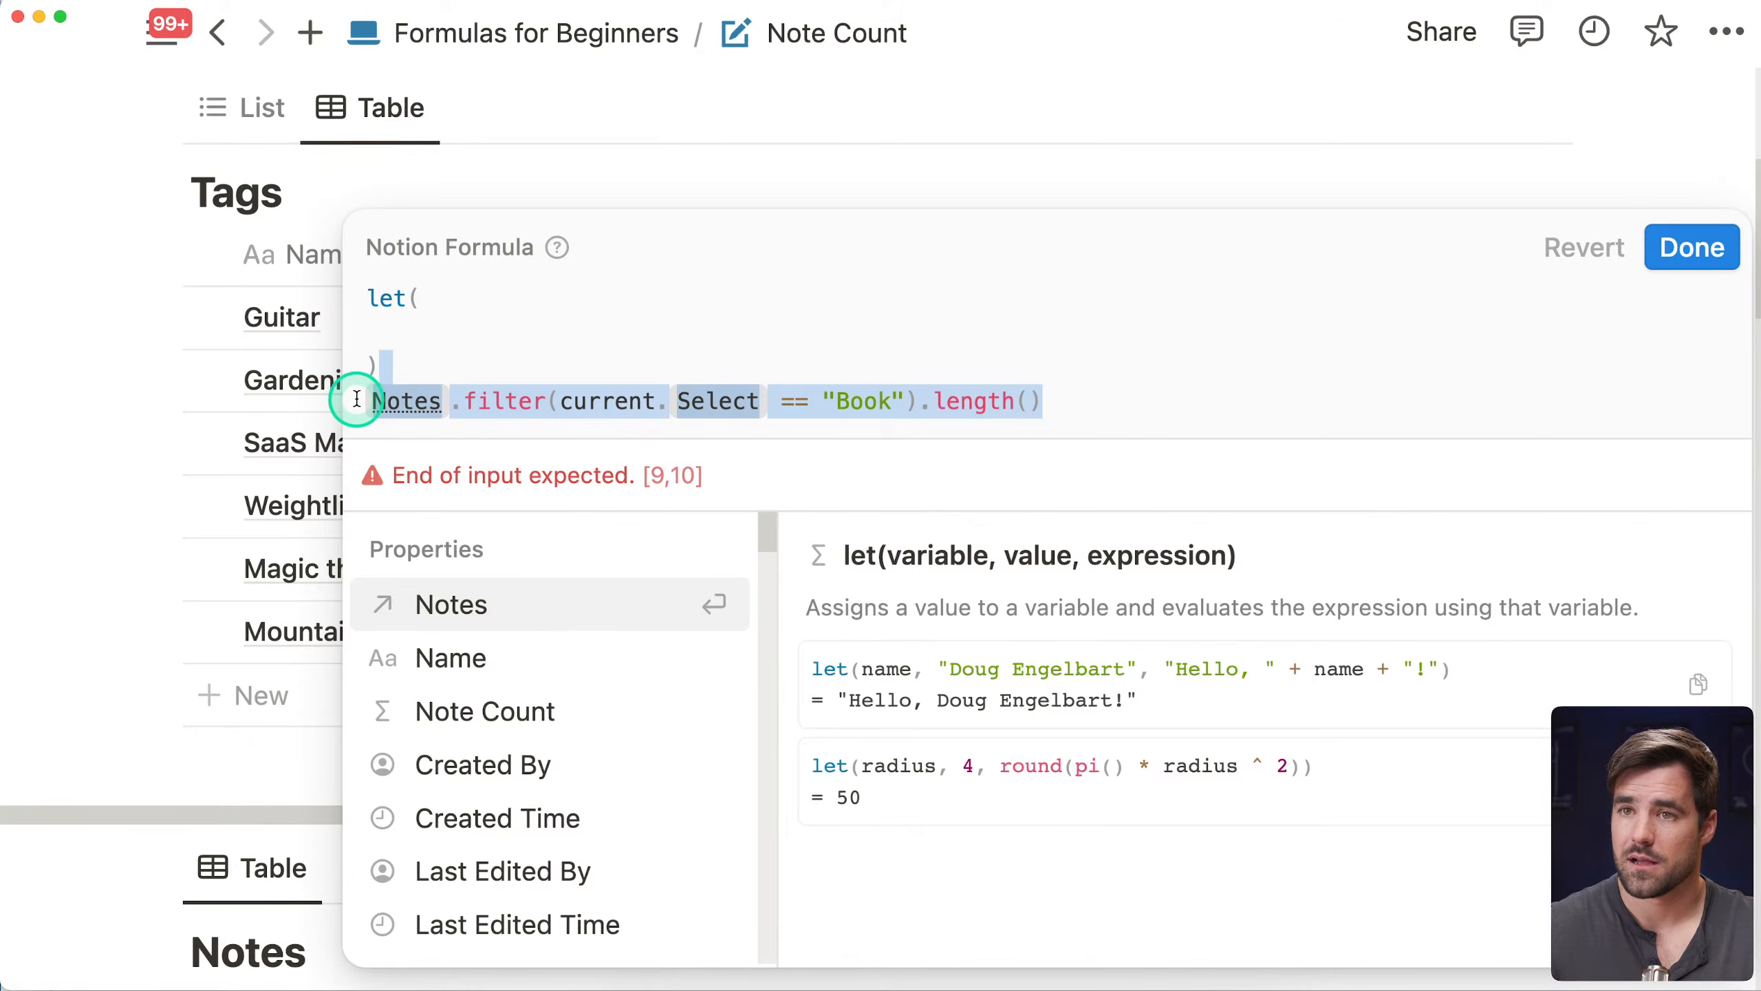
pyautogui.press('super+c')
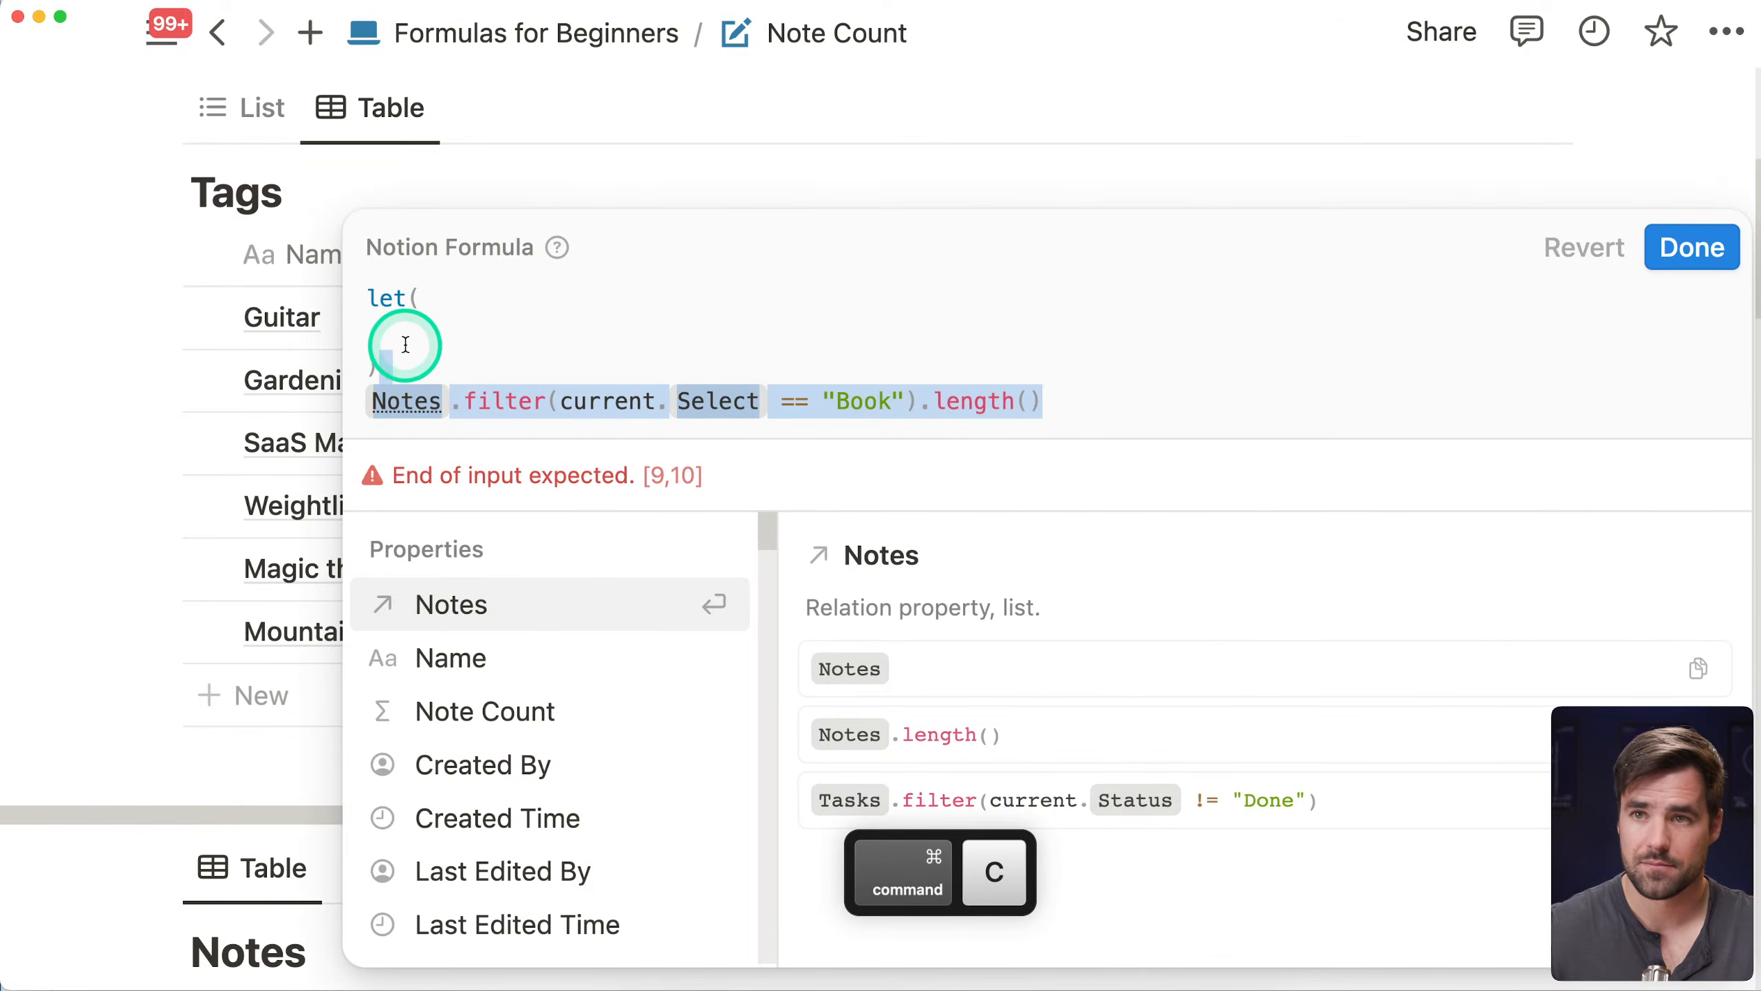
pyautogui.press('super+x')
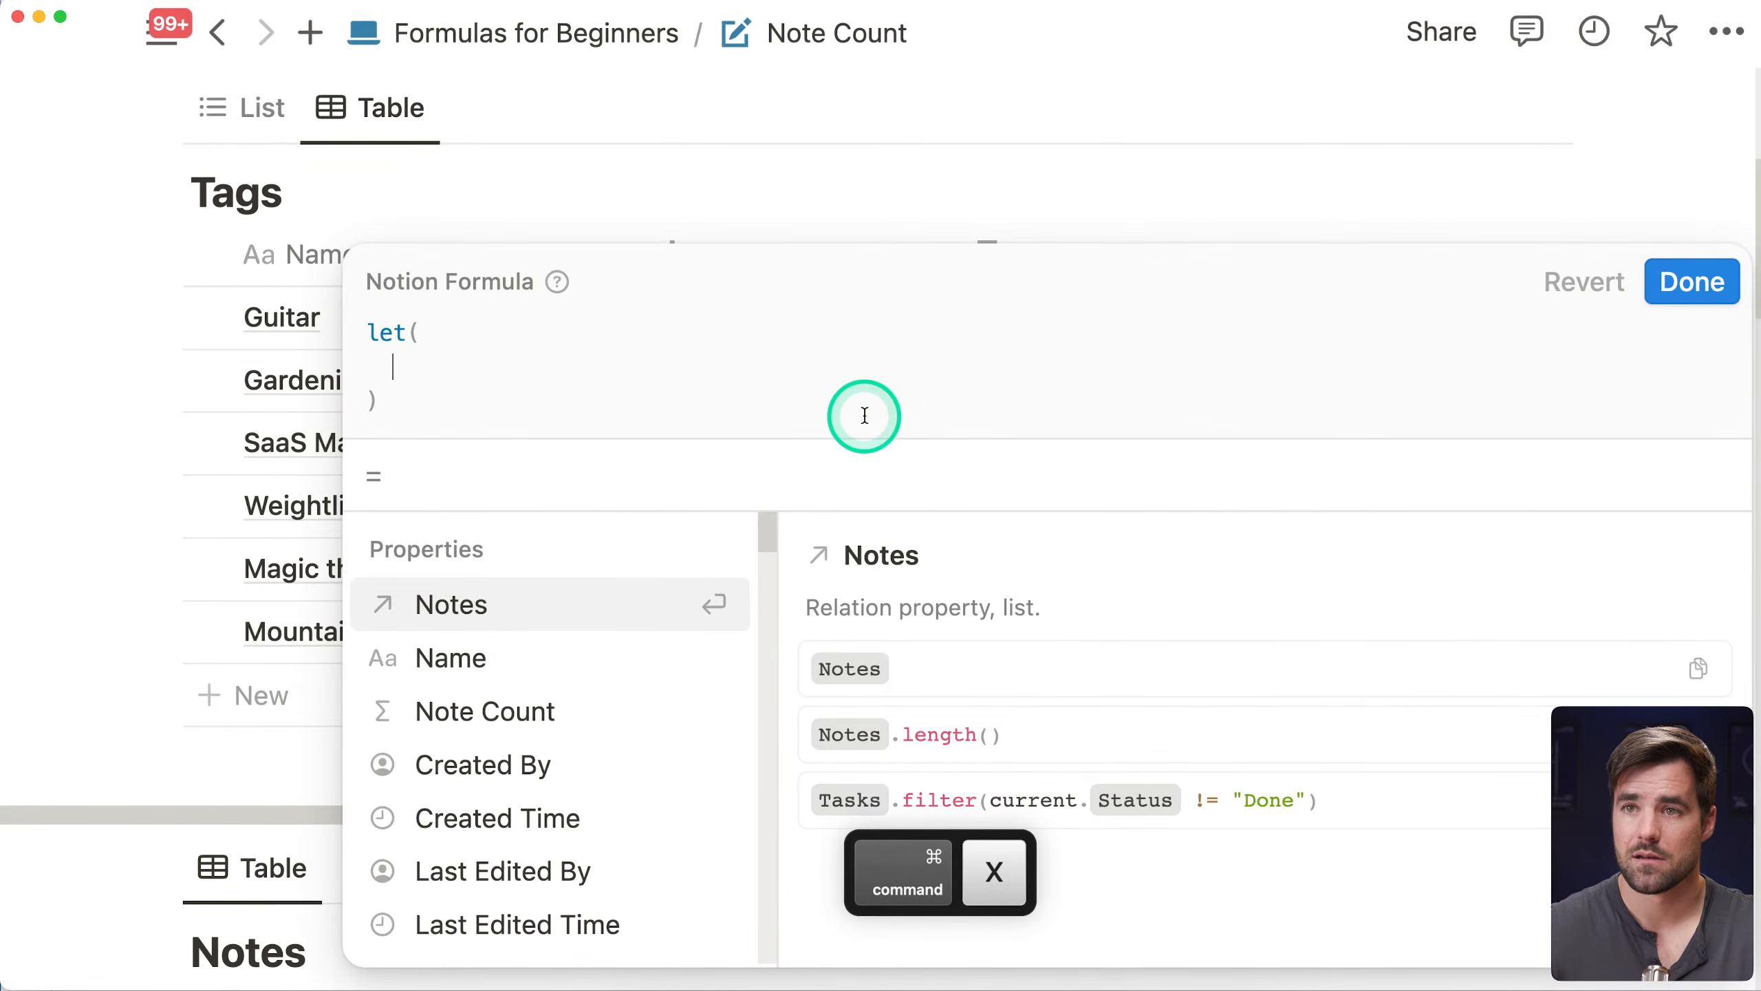
pyautogui.write('count,')
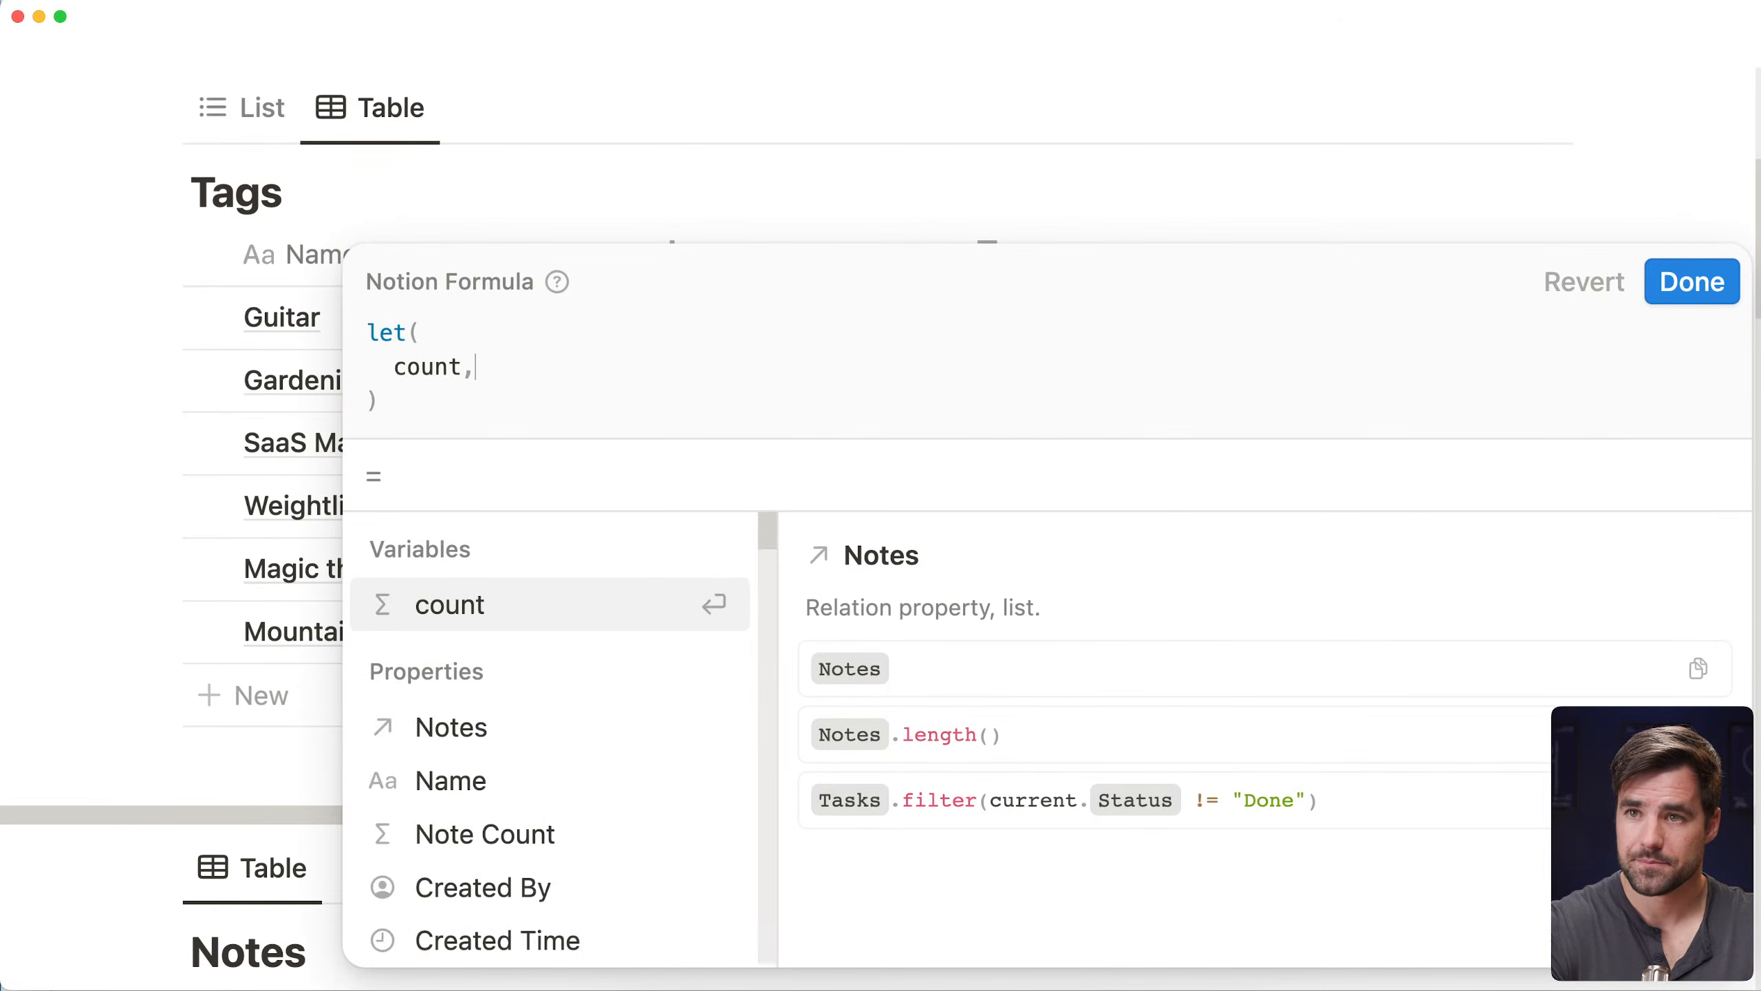
pyautogui.hotkey('shift', 'Return')
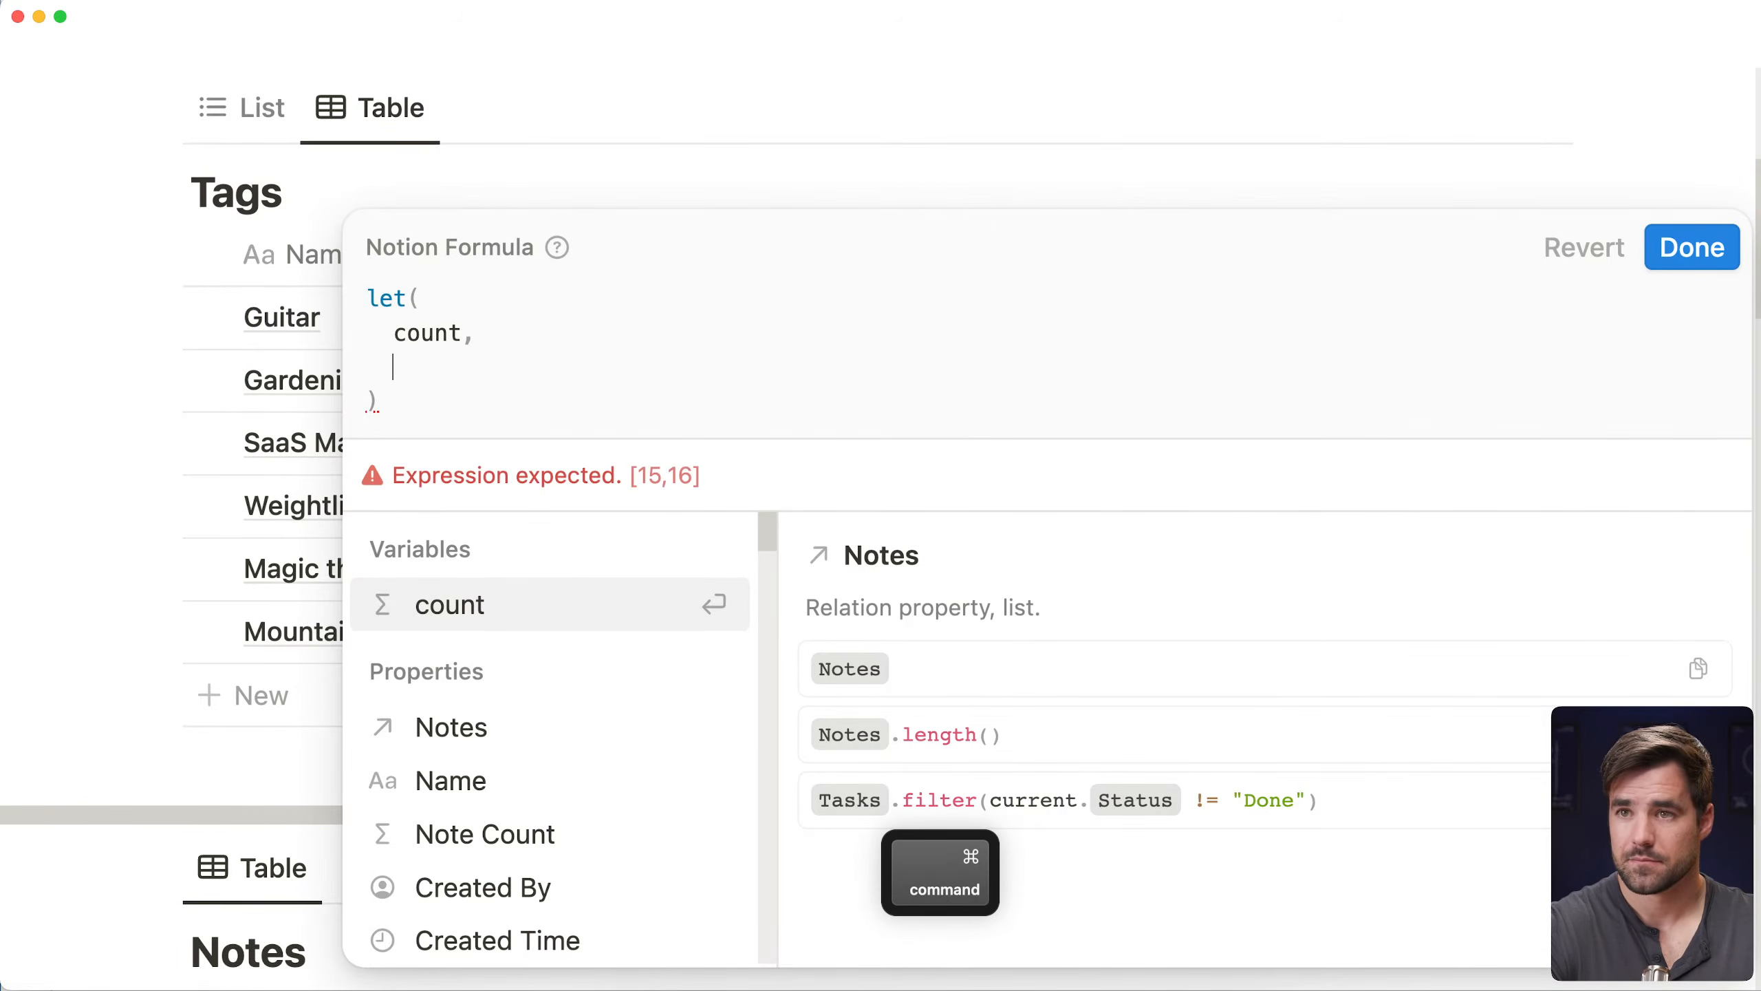
pyautogui.press('super+v')
pyautogui.click(1307, 423)
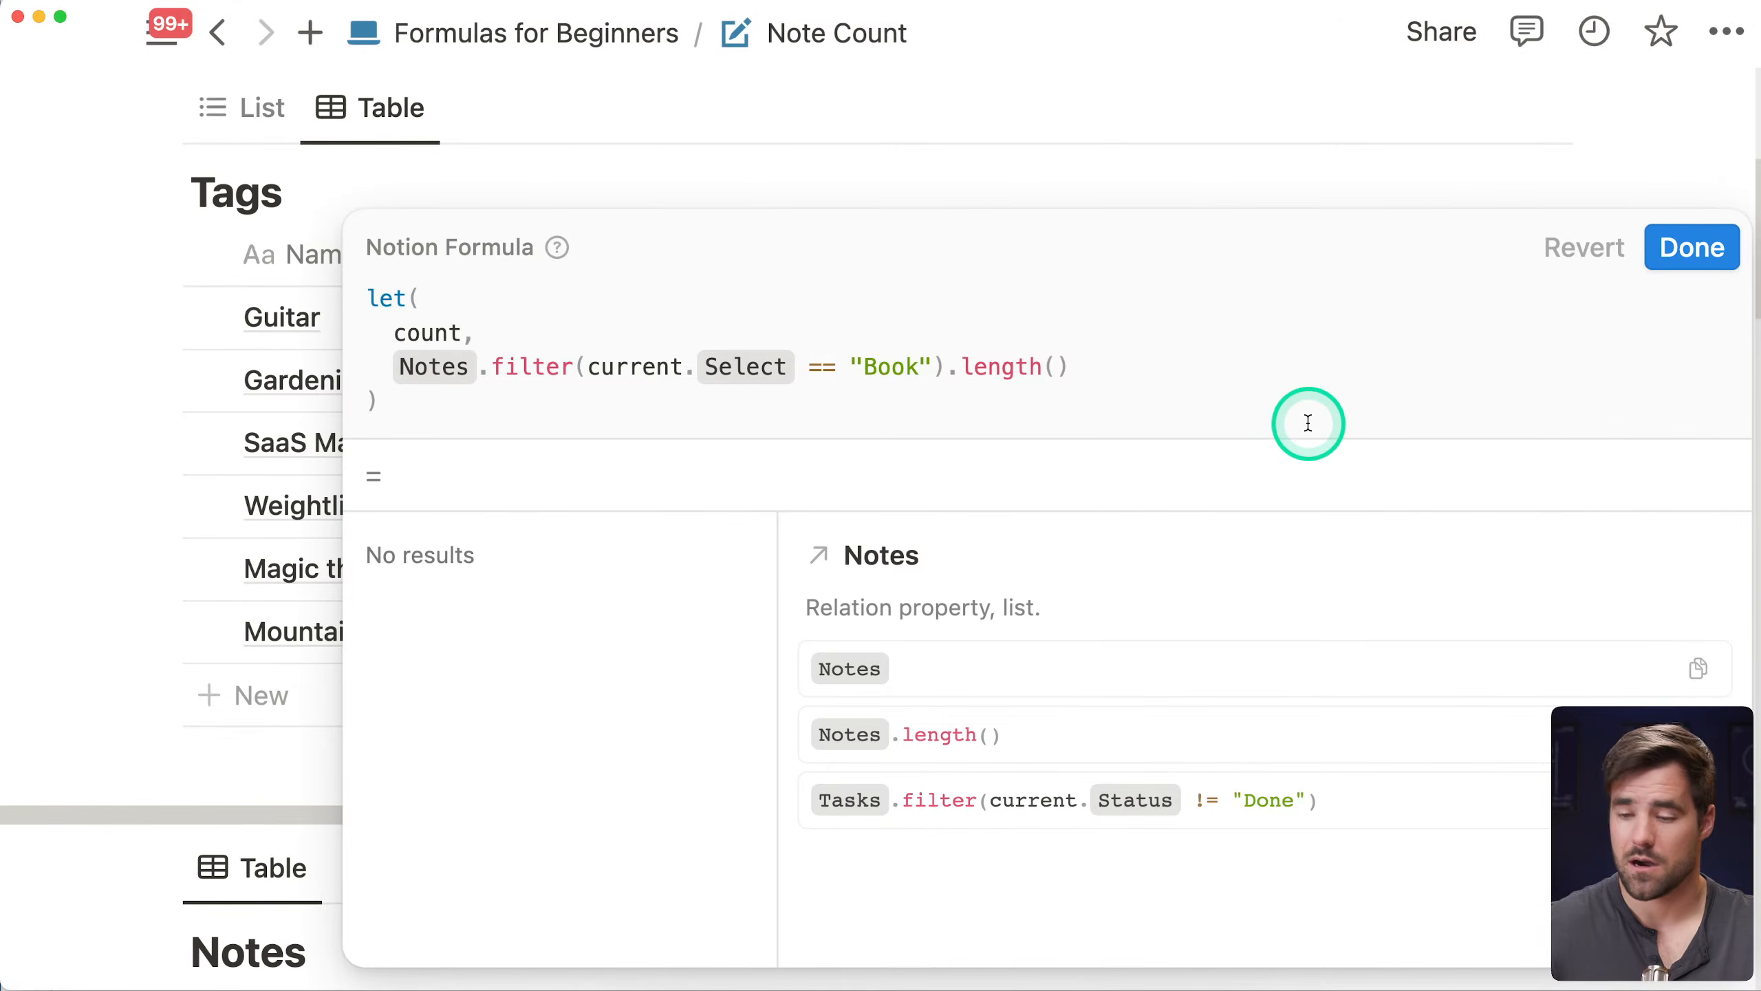
pyautogui.write(',')
pyautogui.hotkey('shift', 'Return')
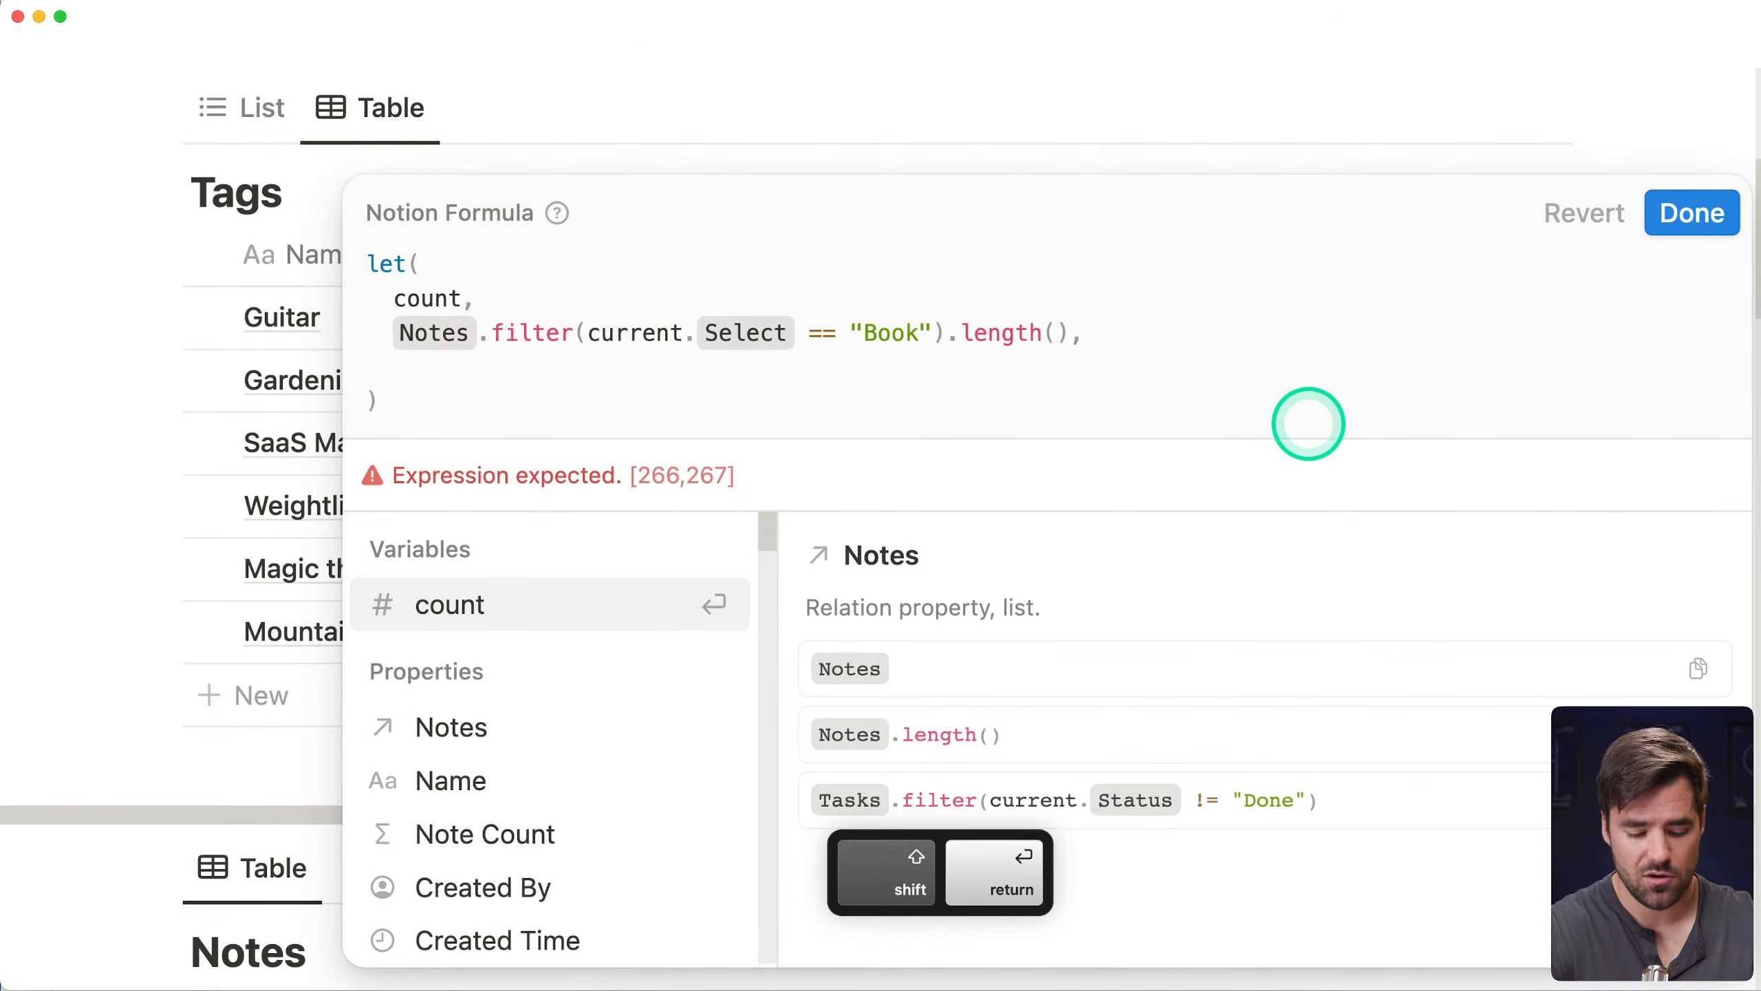
# Add an if() inside let() with the condition count == 1 and the true result count + " Note"
pyautogui.write('if(')
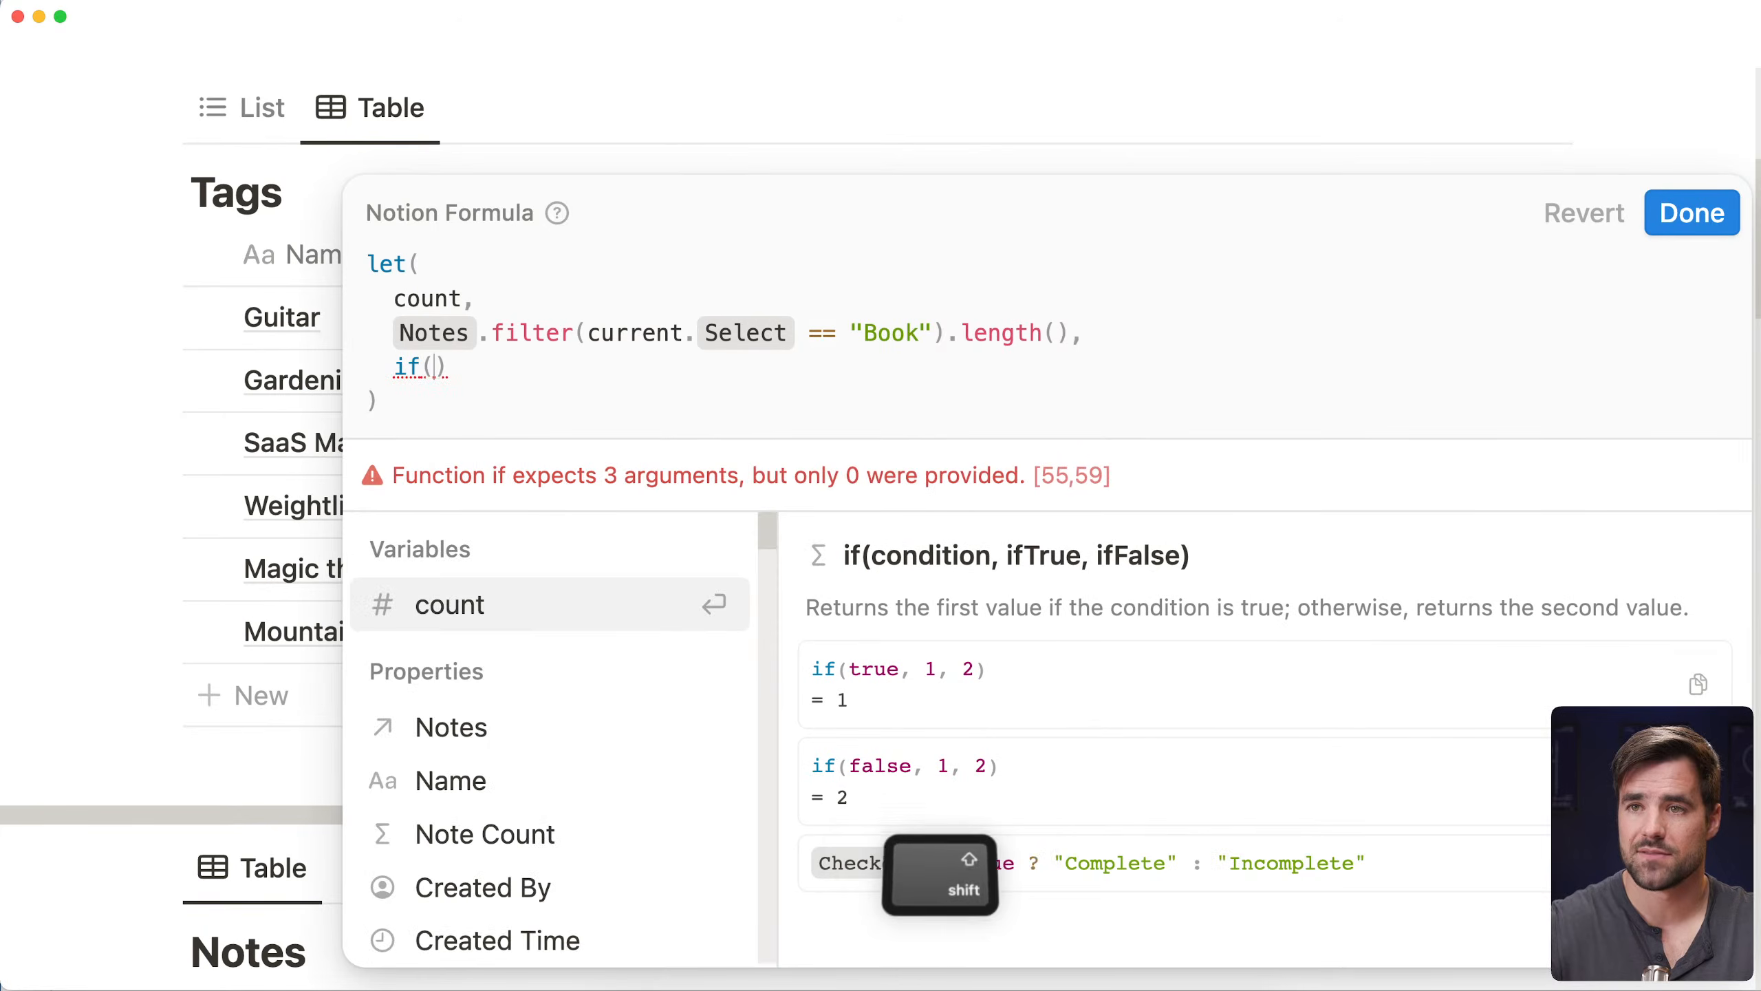
pyautogui.hotkey('shift', 'Return')
pyautogui.write('c')
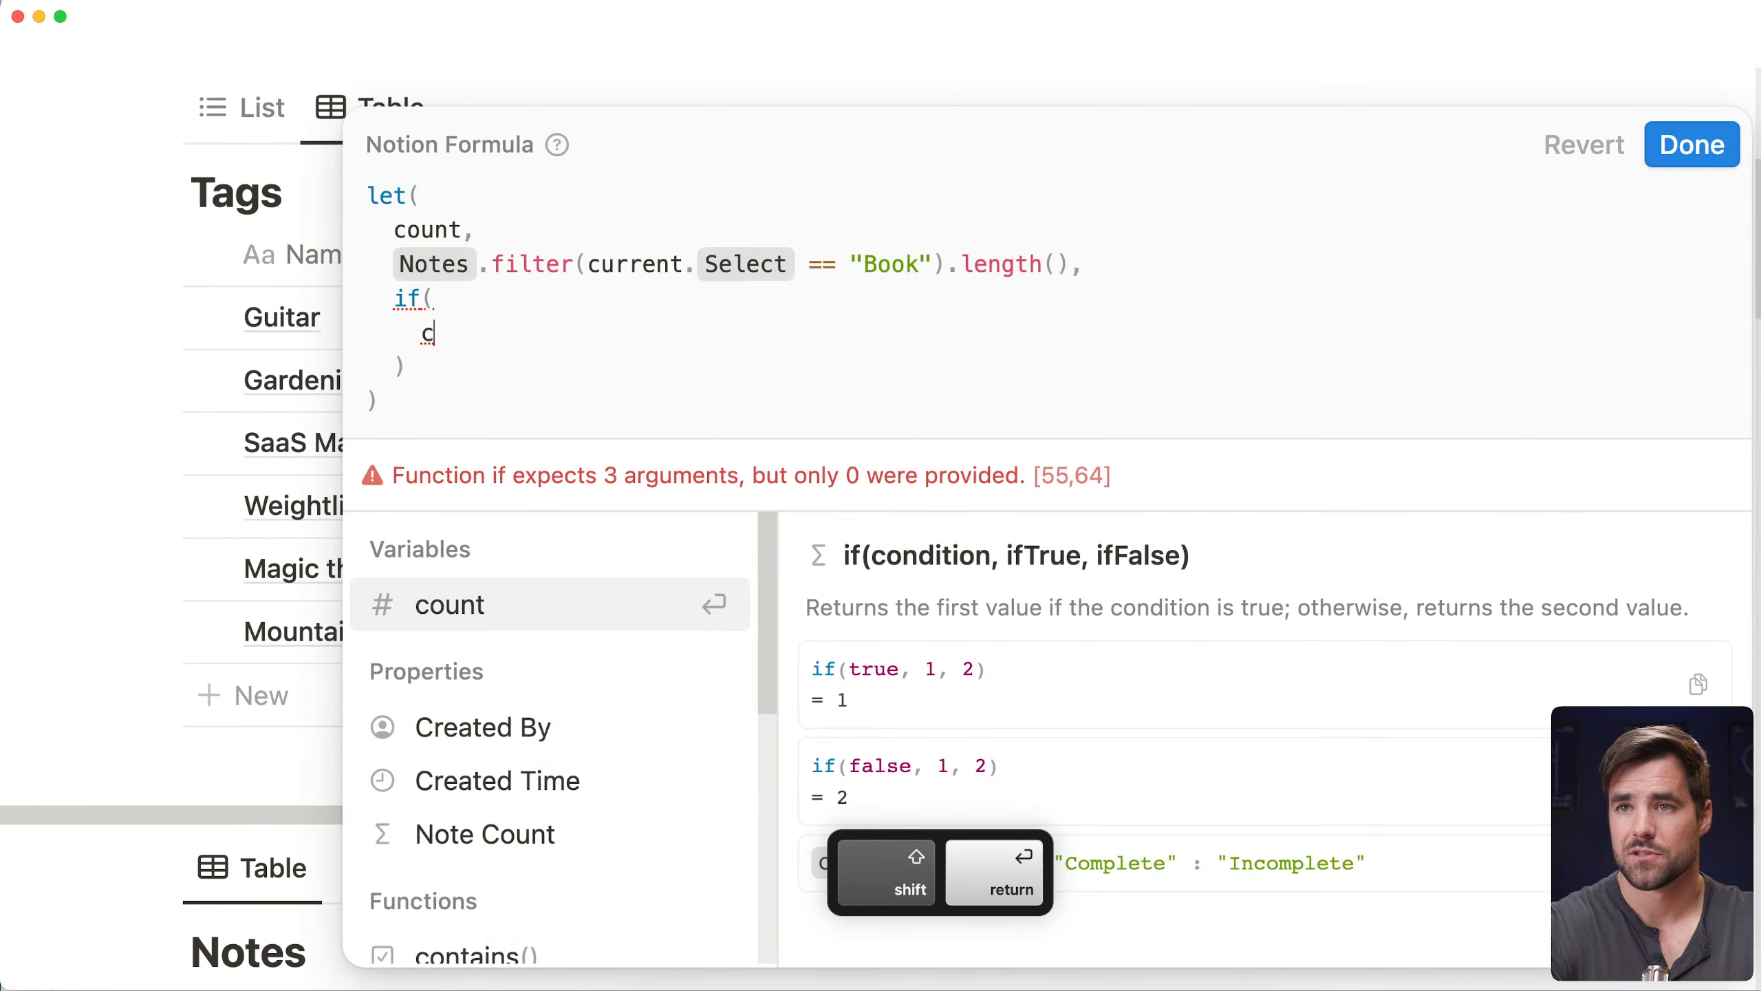
pyautogui.write('ount == 1')
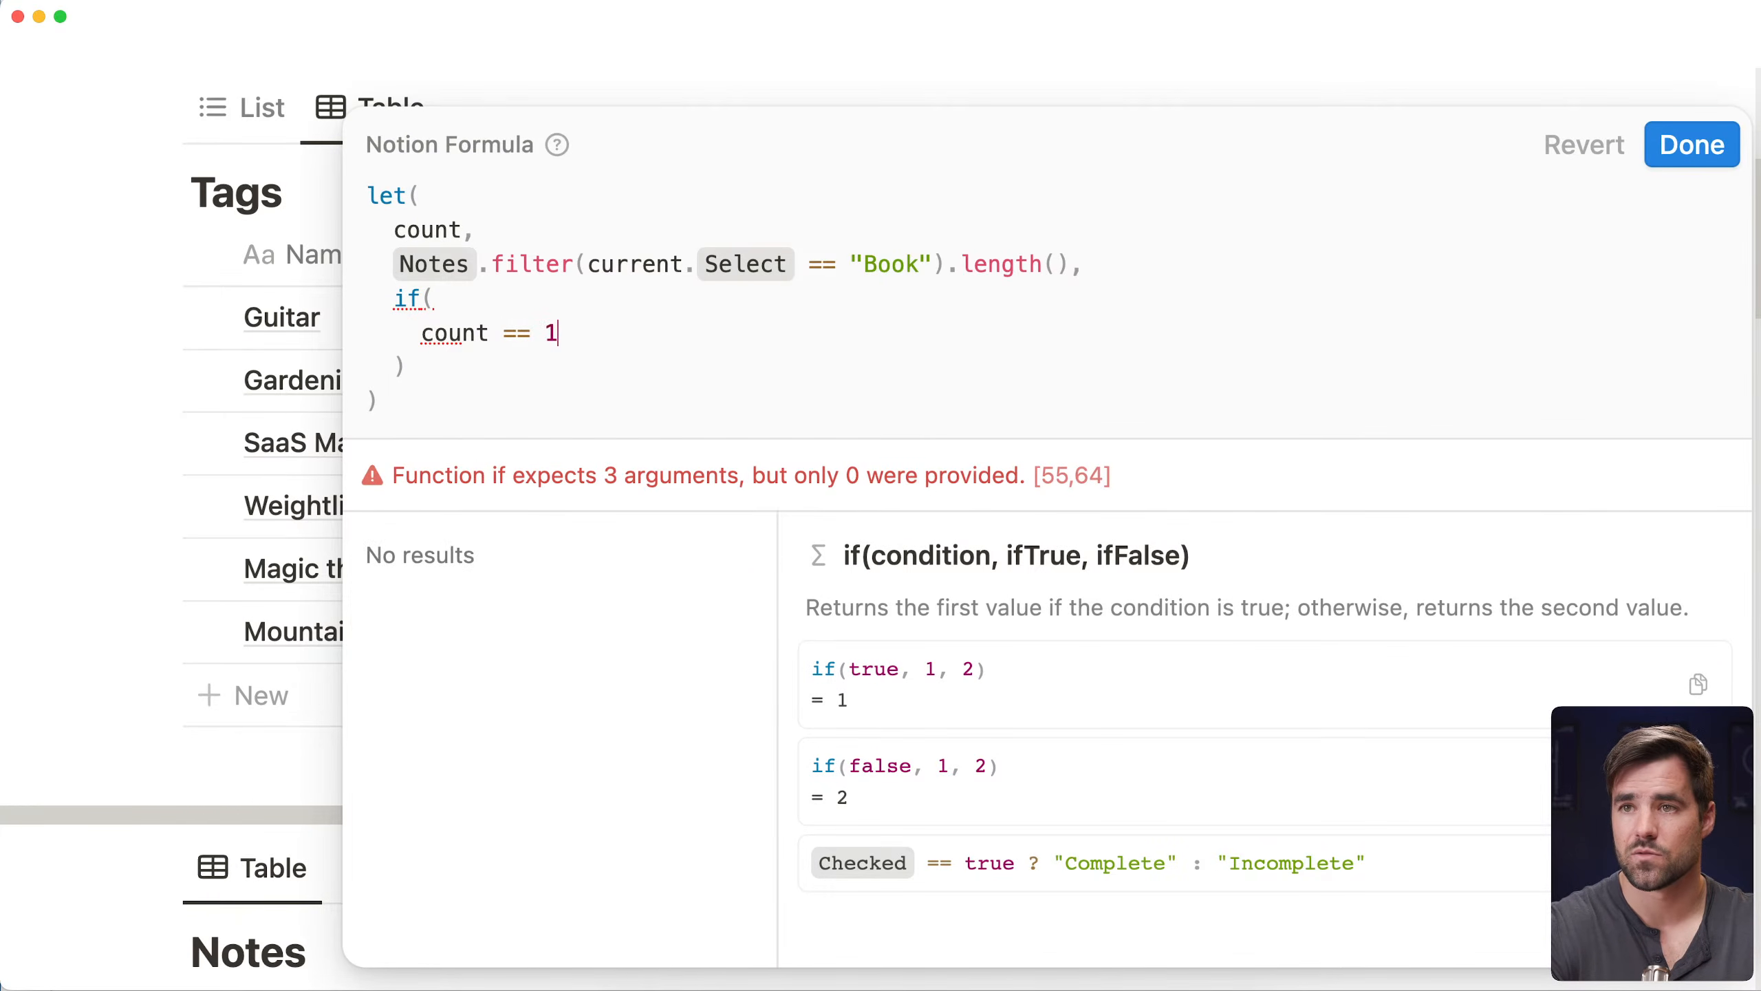
pyautogui.write(',')
pyautogui.hotkey('shift', 'Return')
pyautogui.write('count ')
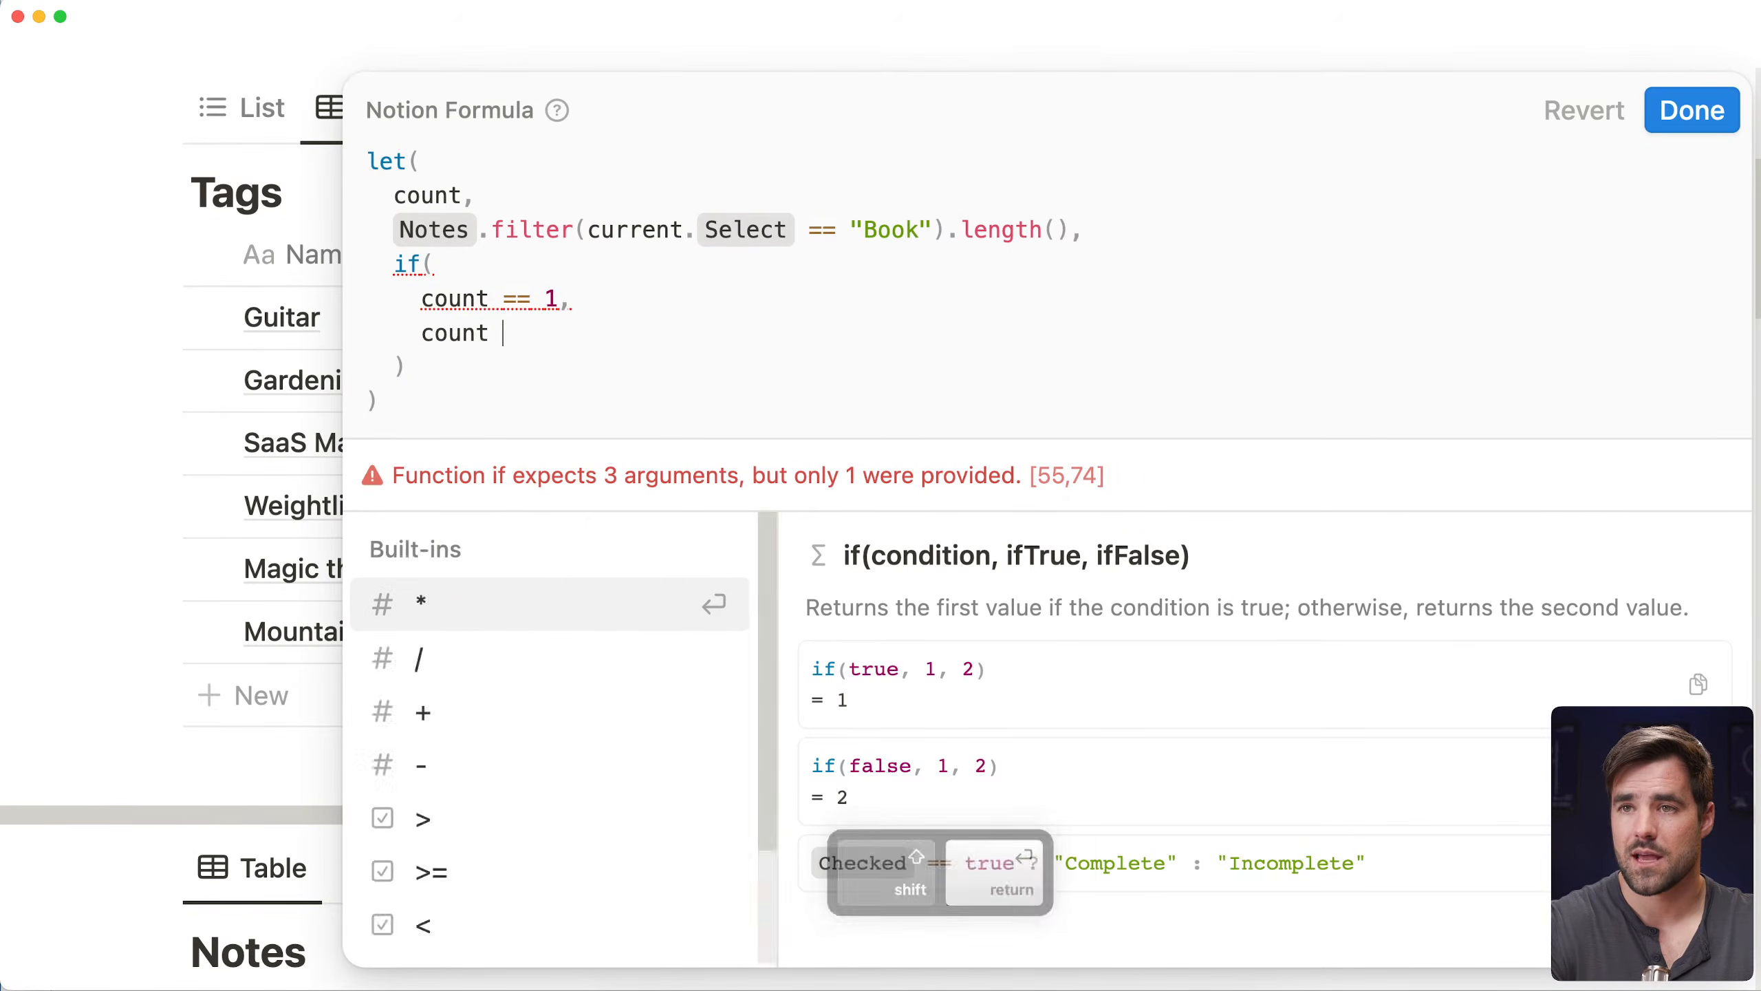
pyautogui.write('+ " Note')
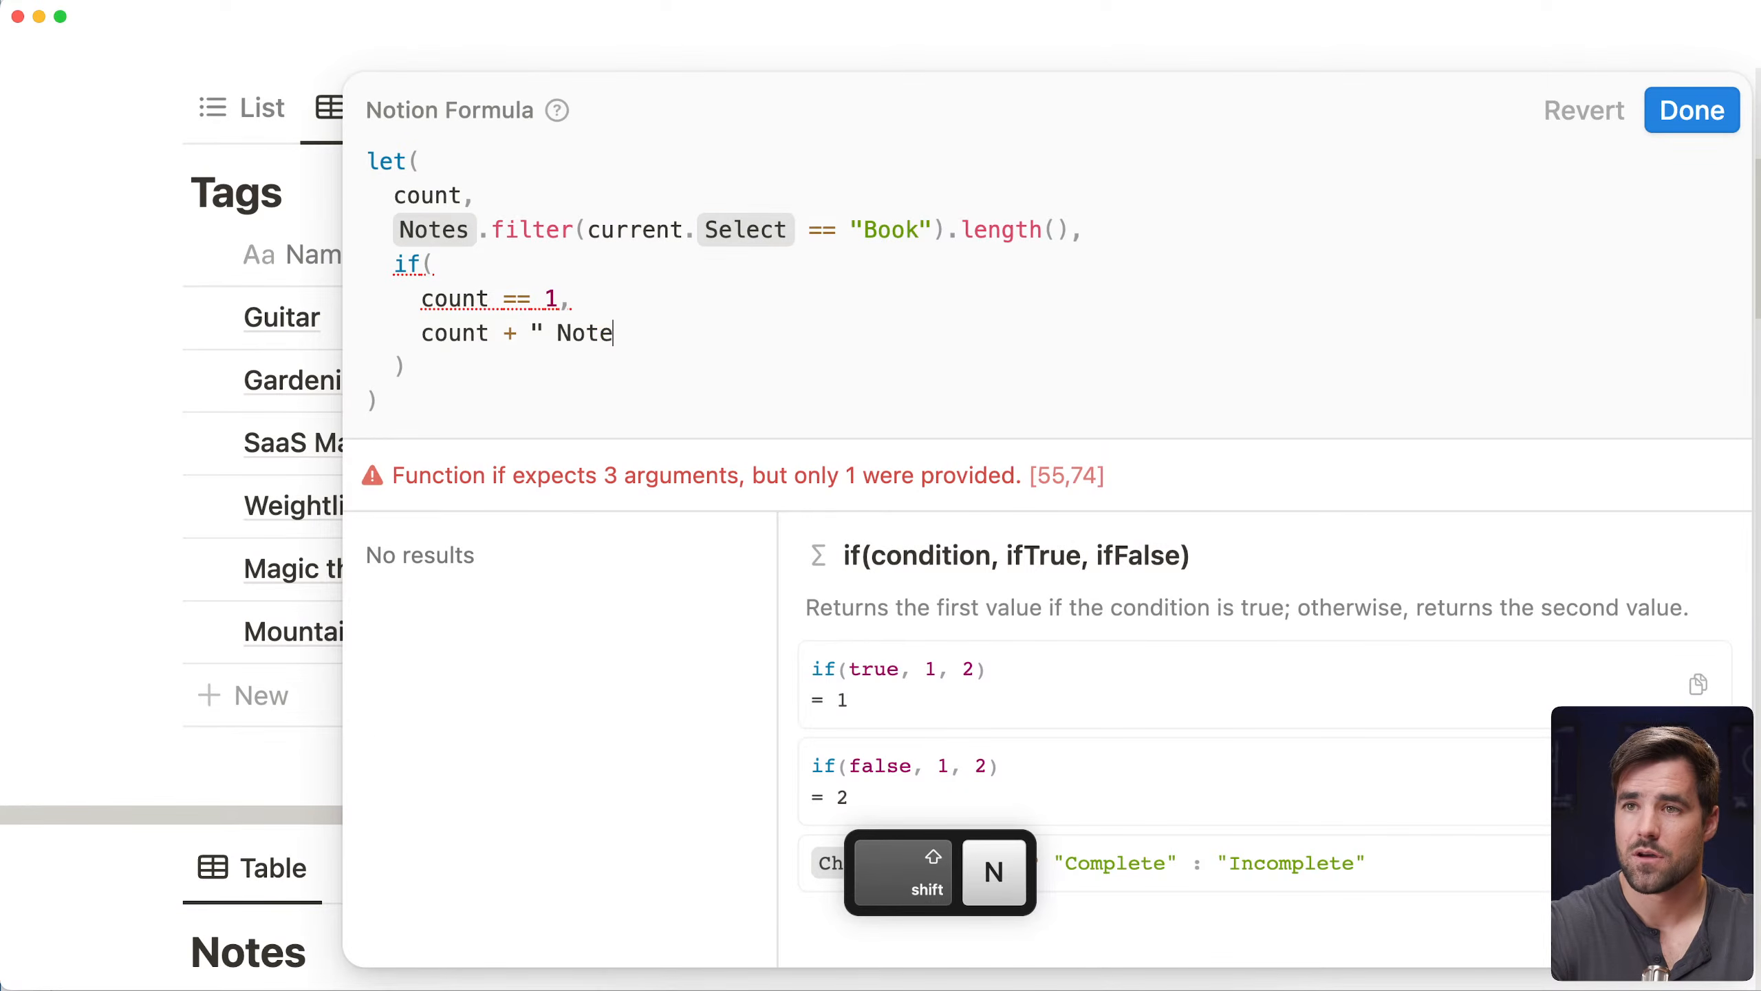
pyautogui.write('",')
# Add count + " Notes" as the false result of the if() and save the Book Notes formula
pyautogui.hotkey('shift', 'Return')
pyautogui.write('count -')
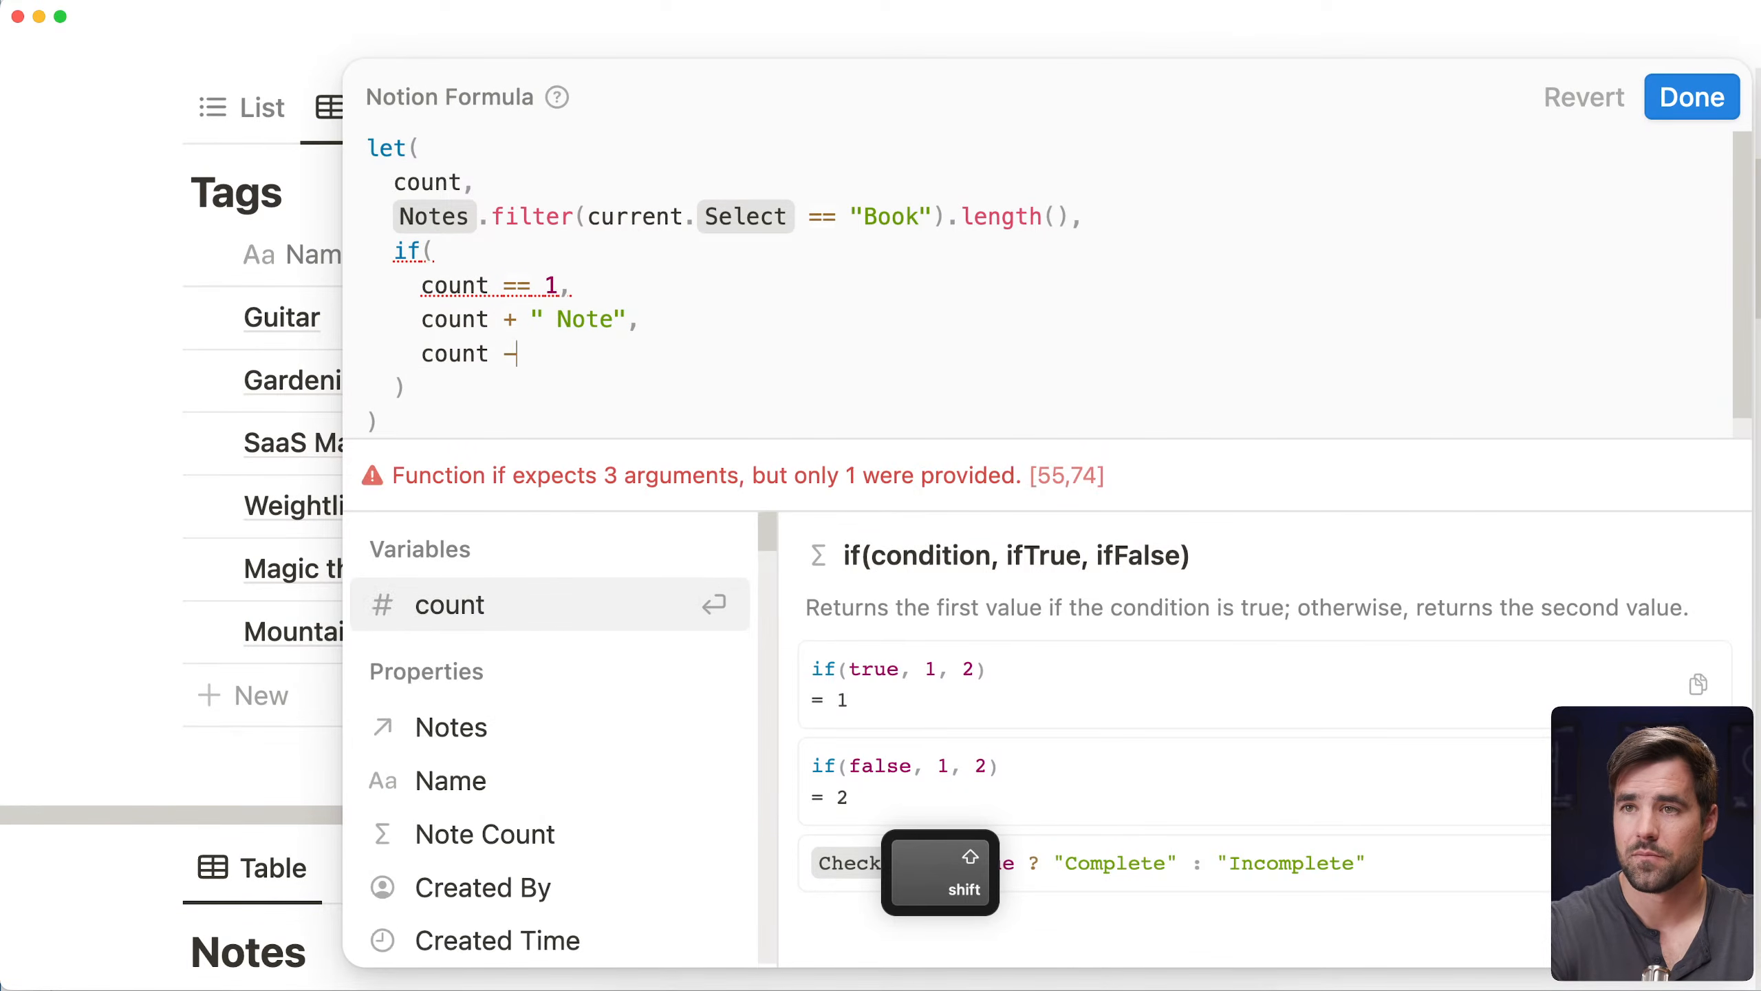
pyautogui.press('BackSpace')
pyautogui.write('-')
pyautogui.press('BackSpace')
pyautogui.write('_ "')
pyautogui.press('BackSpace')
pyautogui.press('BackSpace')
pyautogui.press('BackSpace')
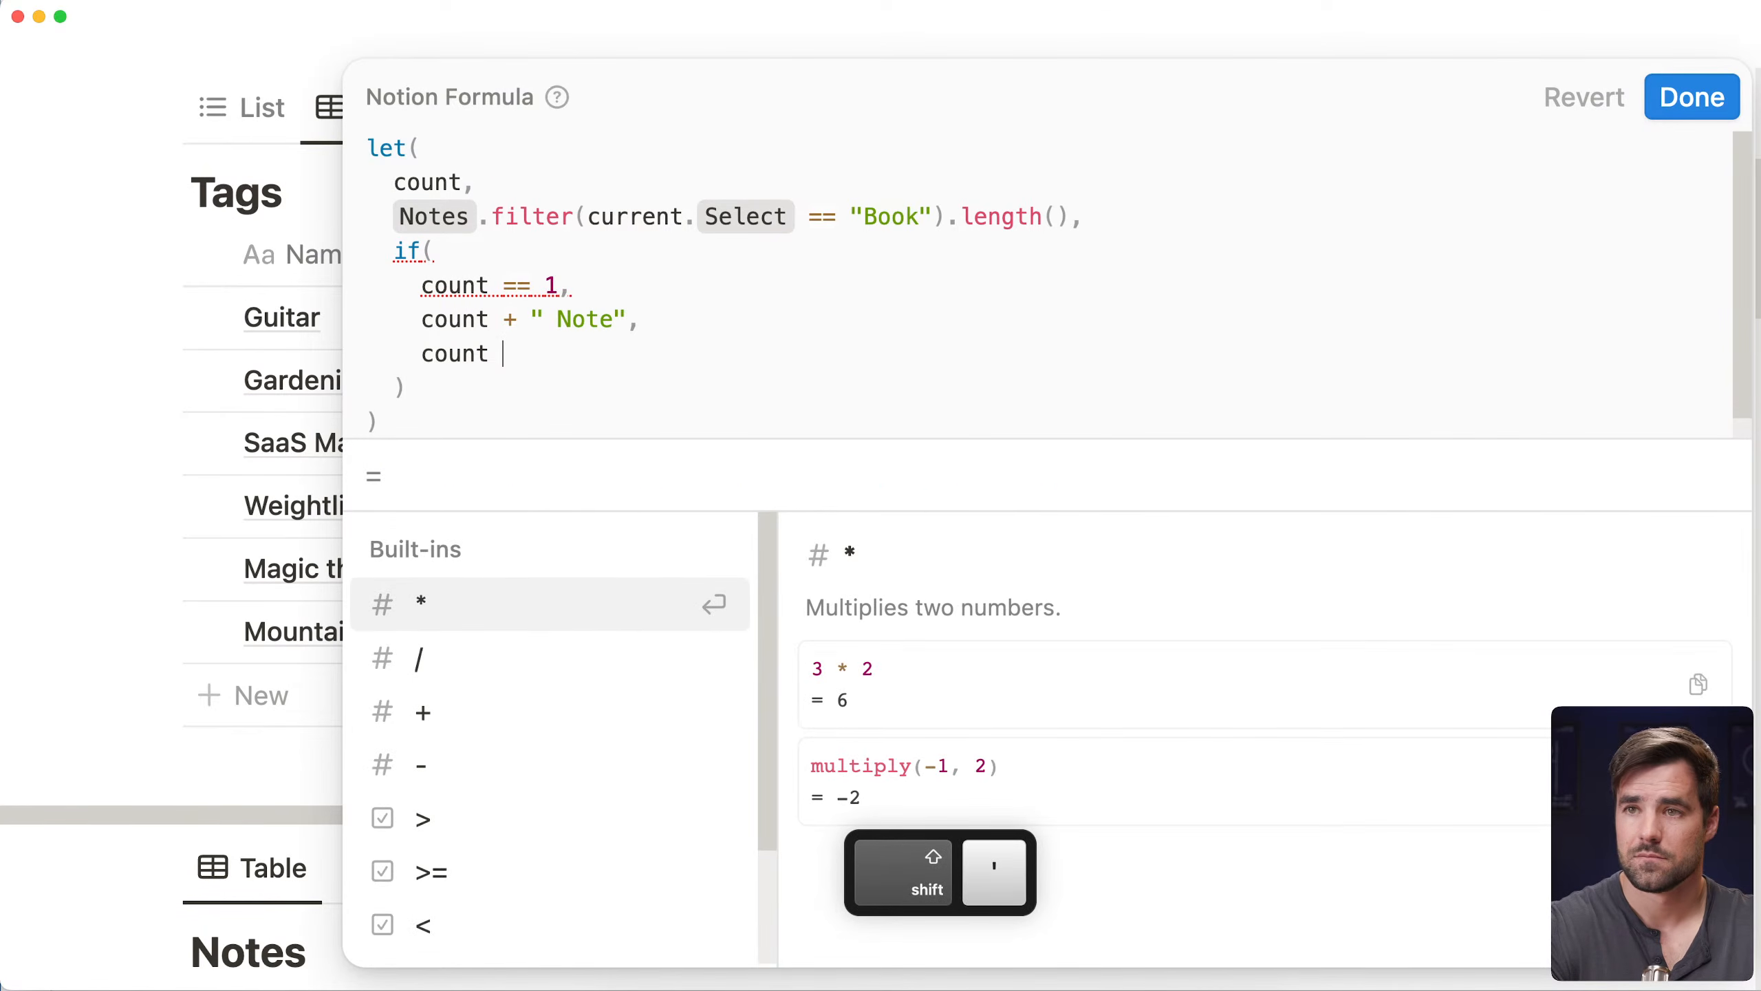
pyautogui.write('+ " Notes')
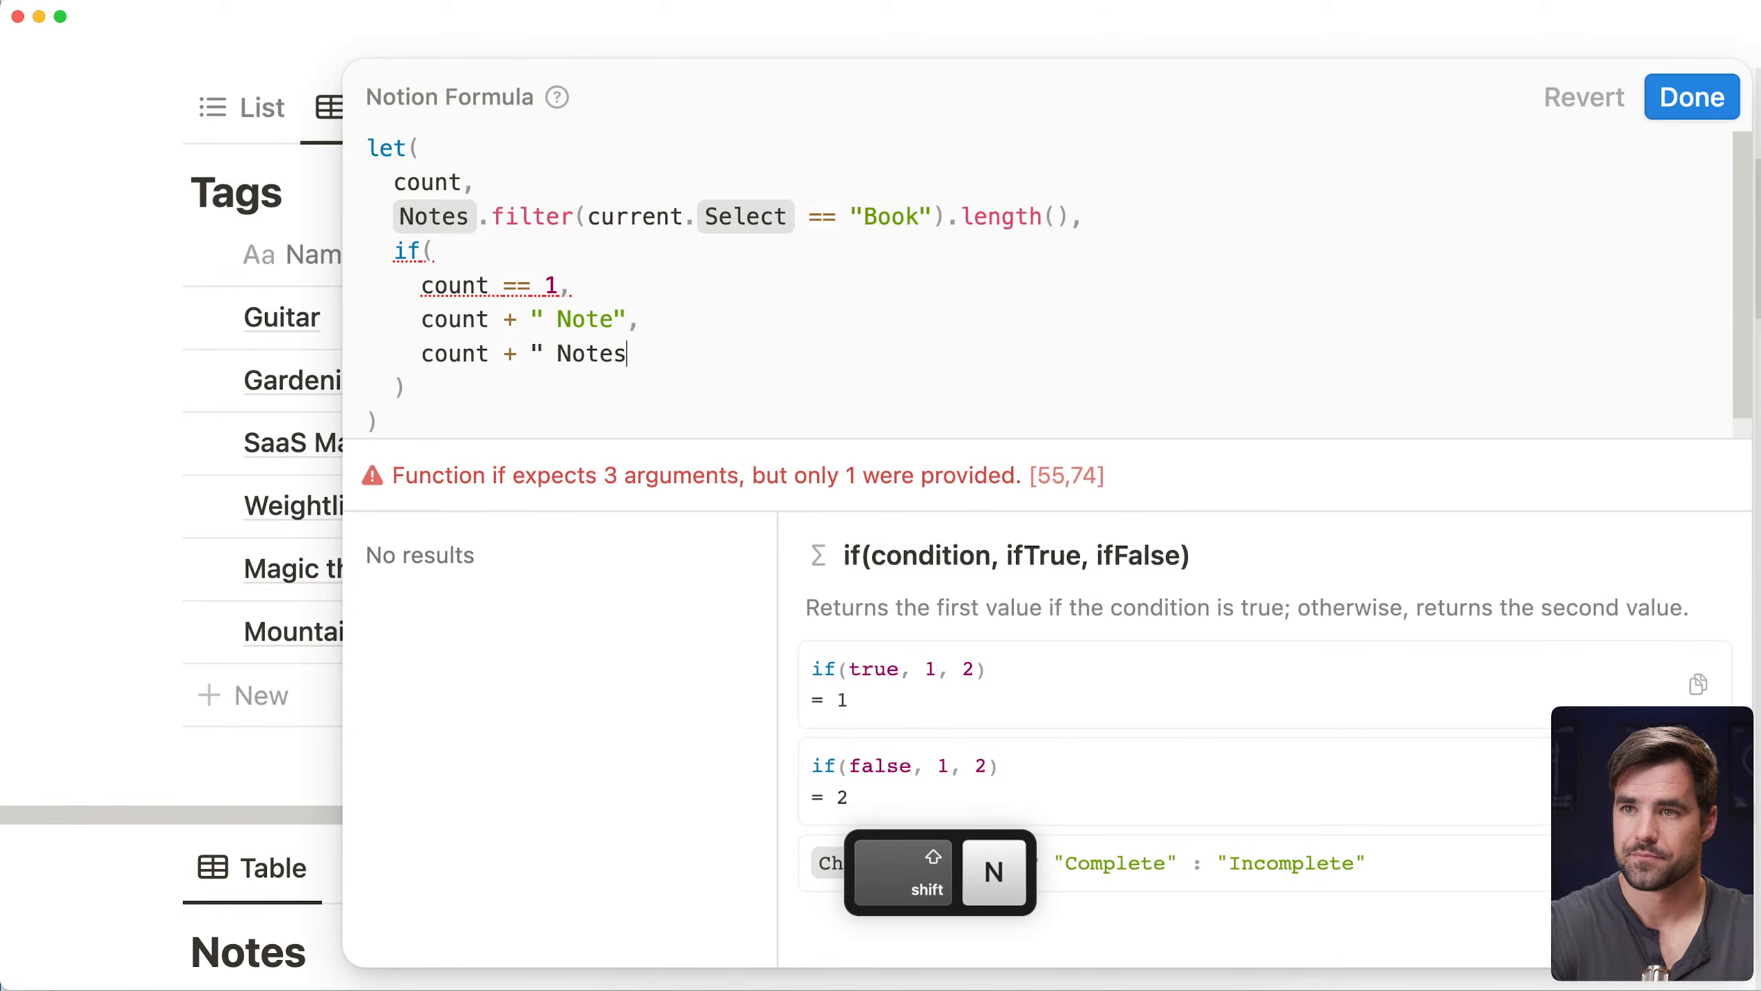
pyautogui.write('"')
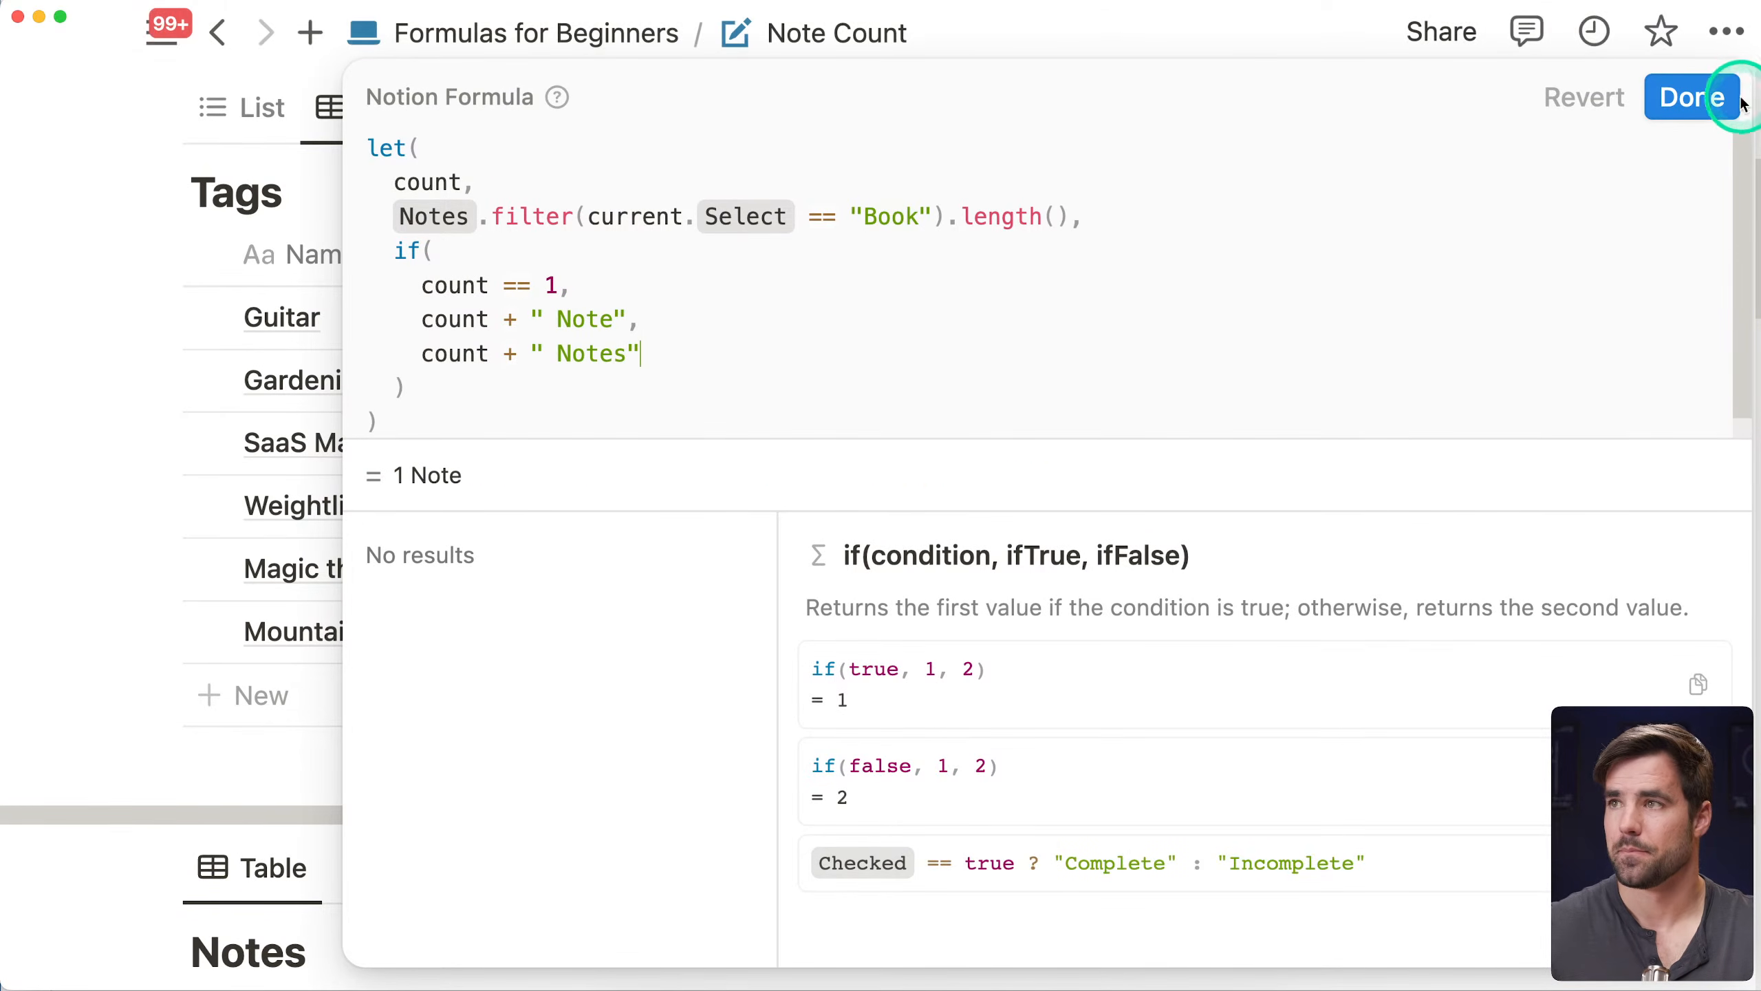
pyautogui.click(1695, 97)
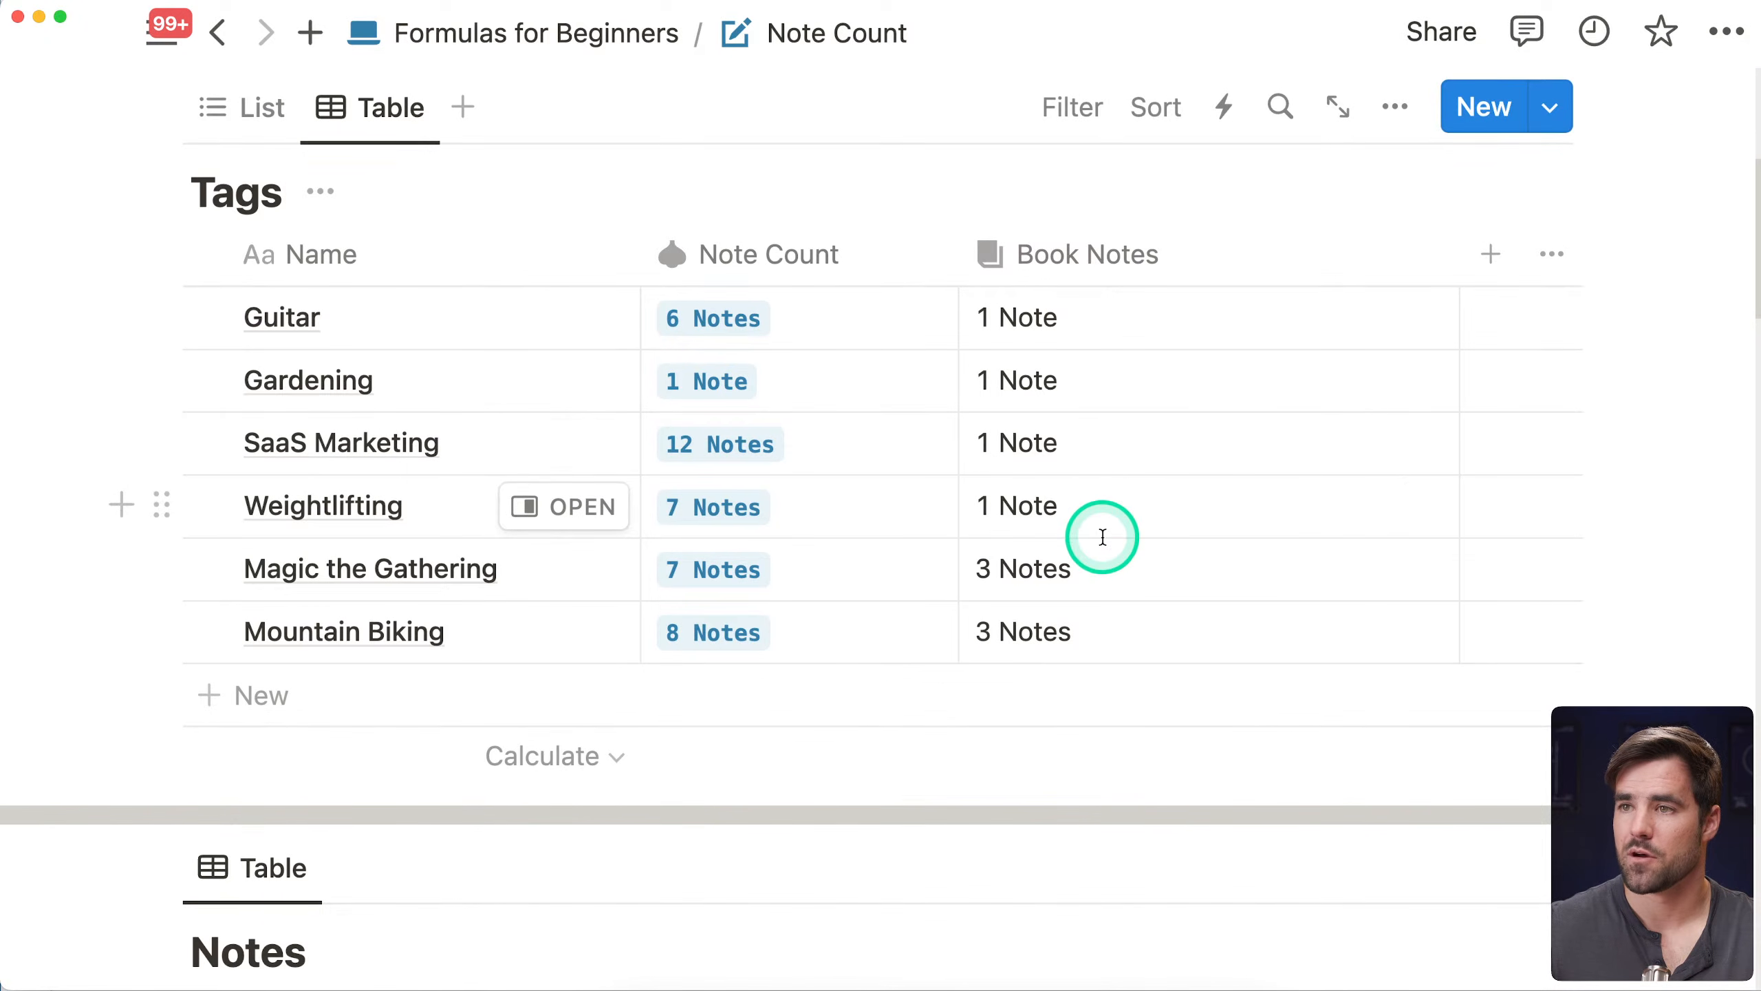
# Copy the style() call with "c", "b", "blue" and "blue_background" from the Note Count formula and close that formula
pyautogui.click(763, 337)
pyautogui.moveTo(368, 411); pyautogui.dragTo(386, 244)
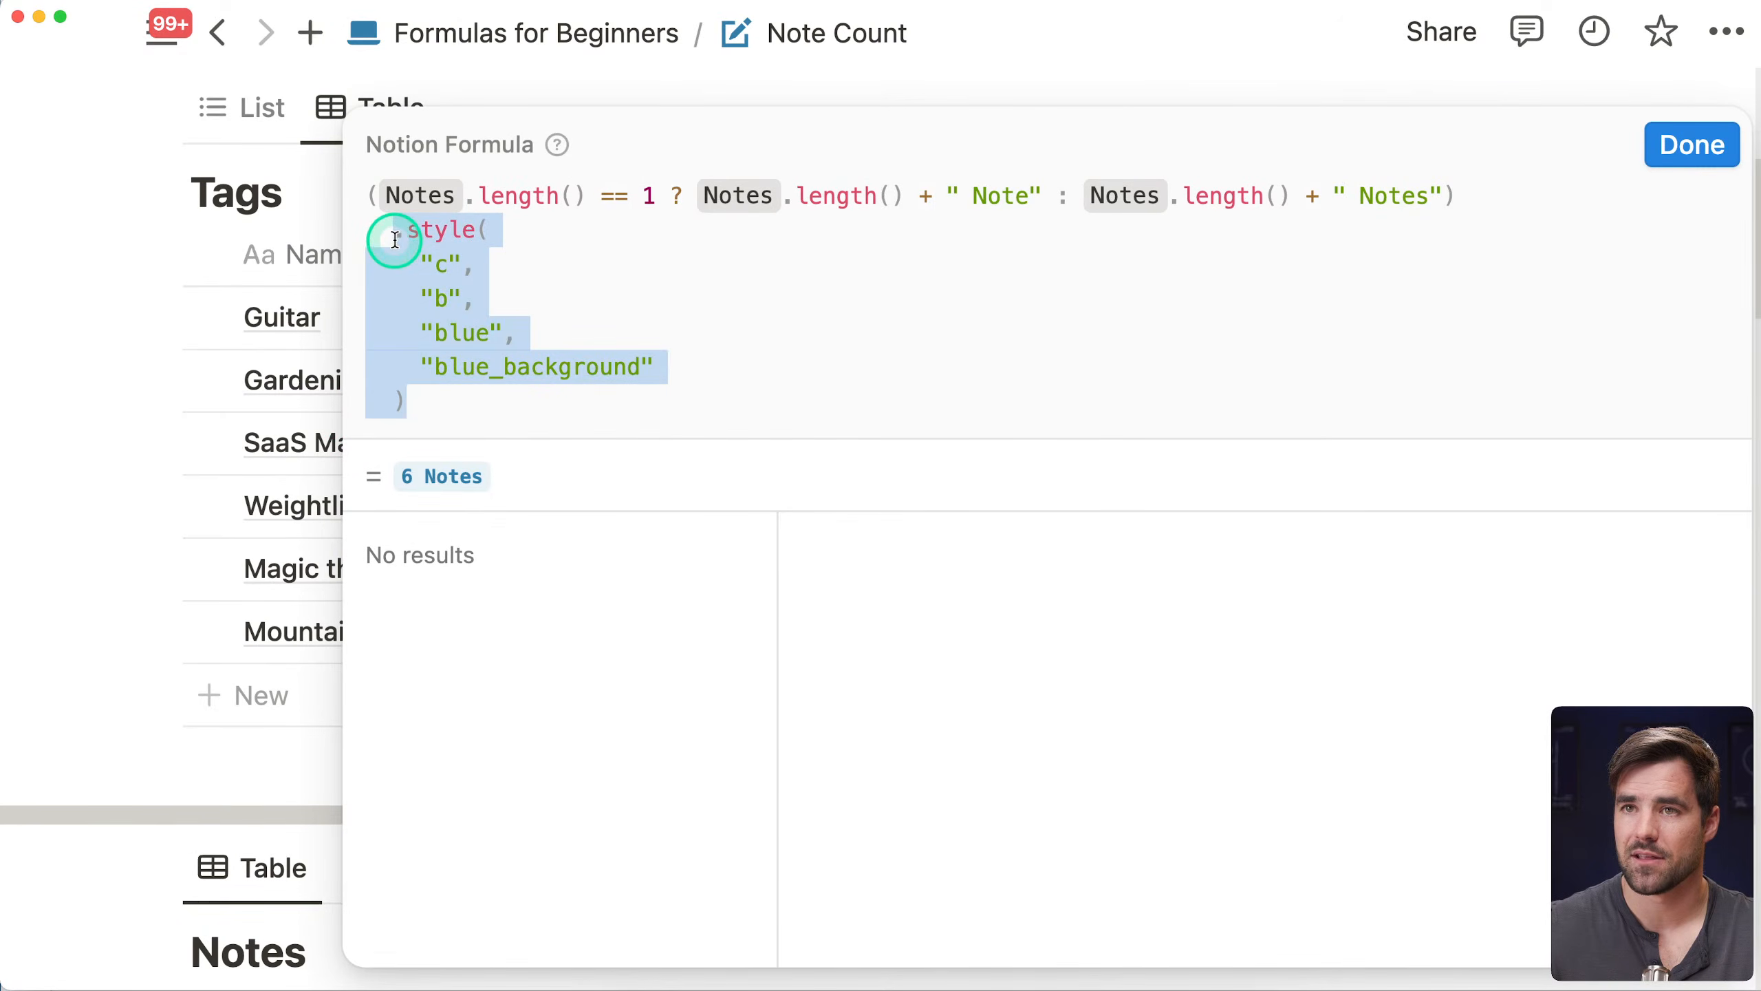
pyautogui.press('super+c')
pyautogui.click(1685, 144)
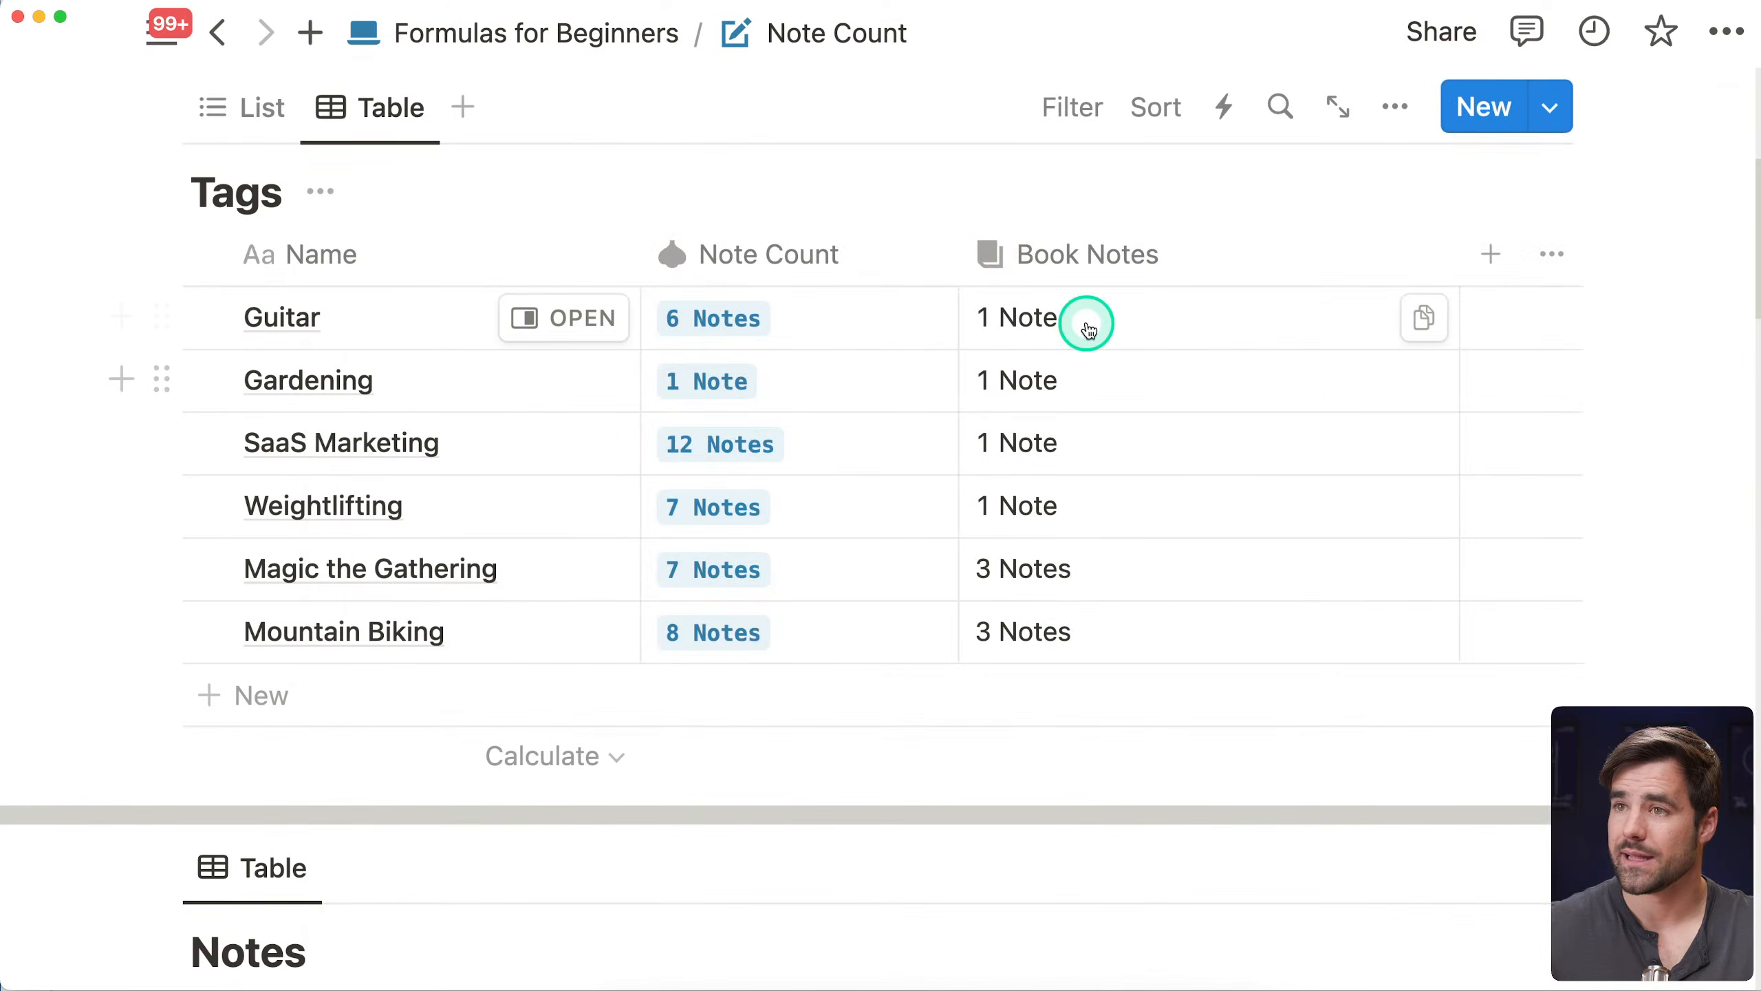
# Paste the copied style() call after the closing parenthesis of the Book Notes formula and save it
pyautogui.click(1085, 323)
pyautogui.click(545, 406)
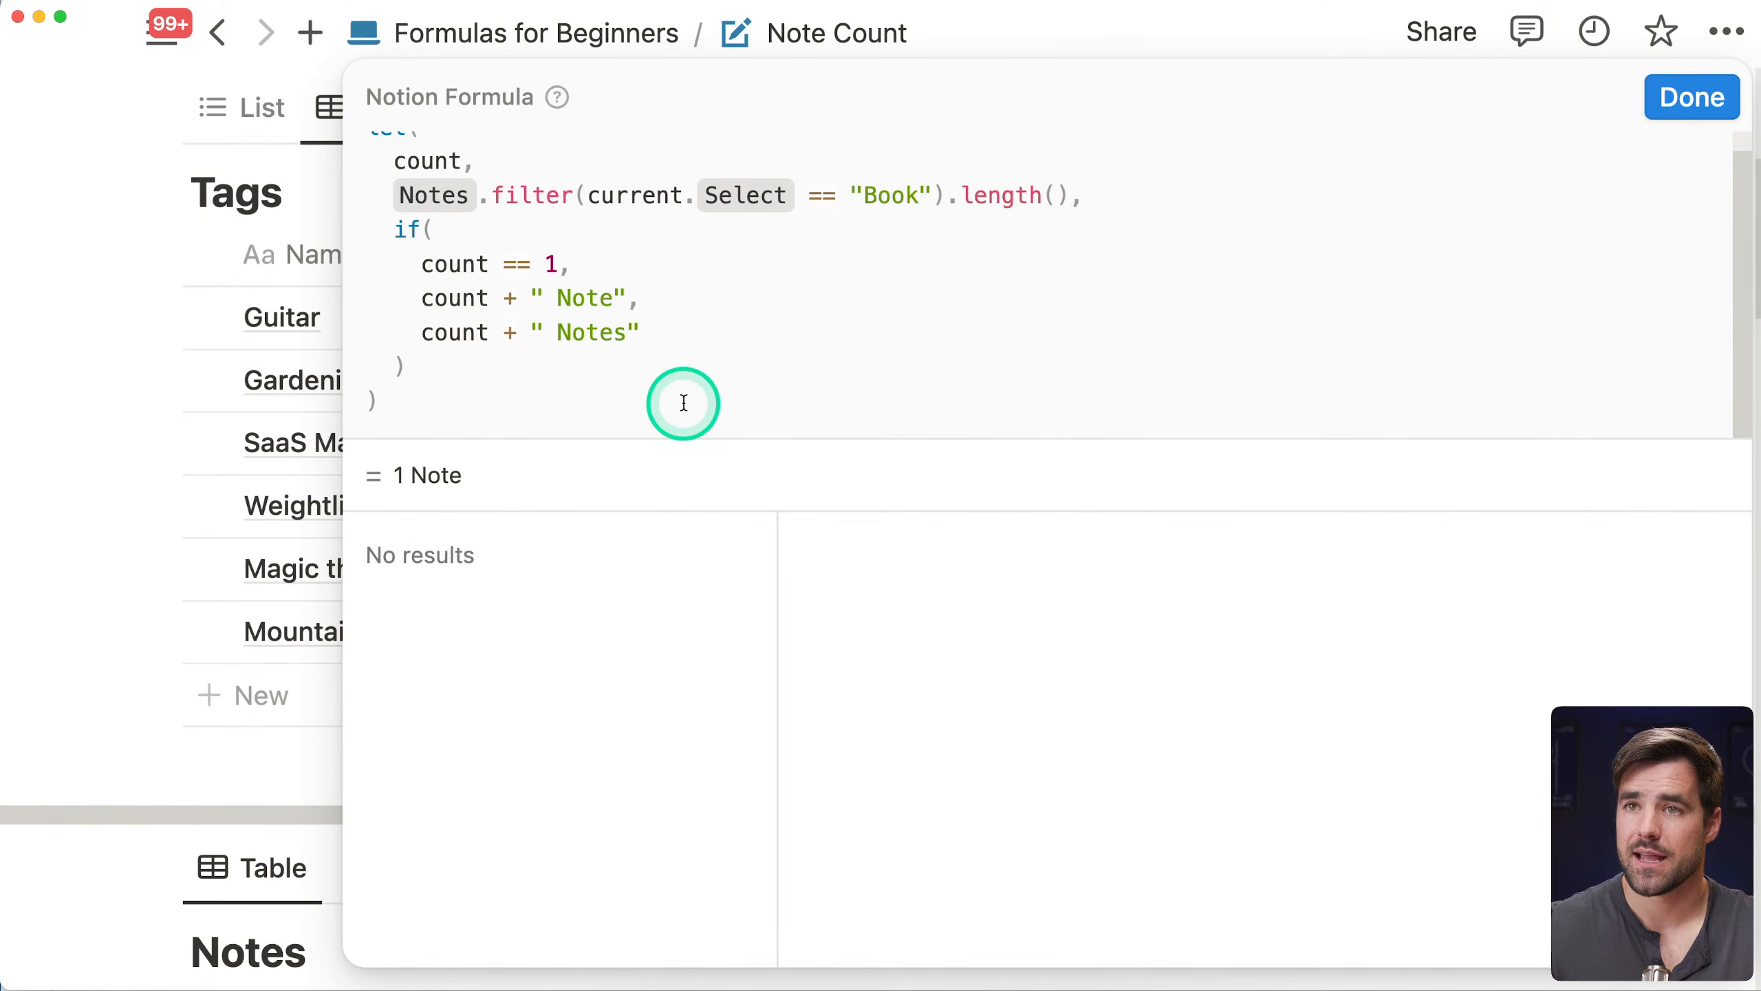
pyautogui.press('super+v')
pyautogui.click(1688, 93)
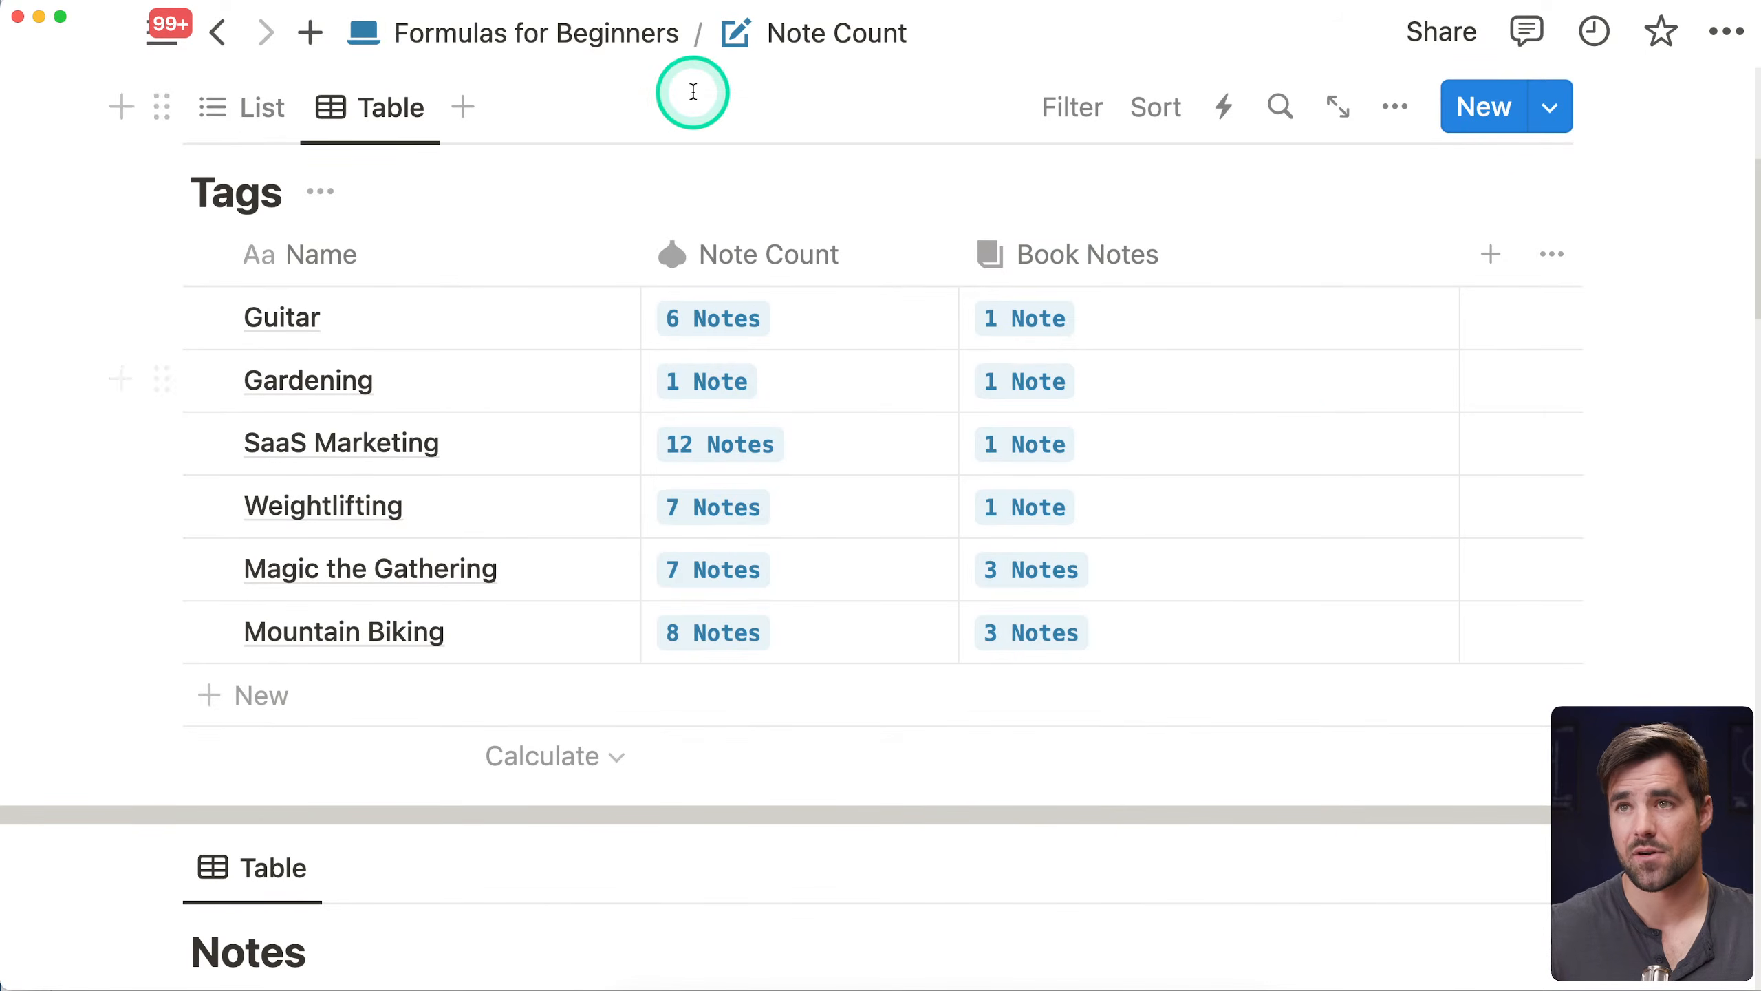
# Go back to the Formulas for Beginners page and look over its list of work and reference pages
pyautogui.click(533, 33)
pyautogui.scroll(-5, 582, 622)
pyautogui.scroll(5, 1119, 689)
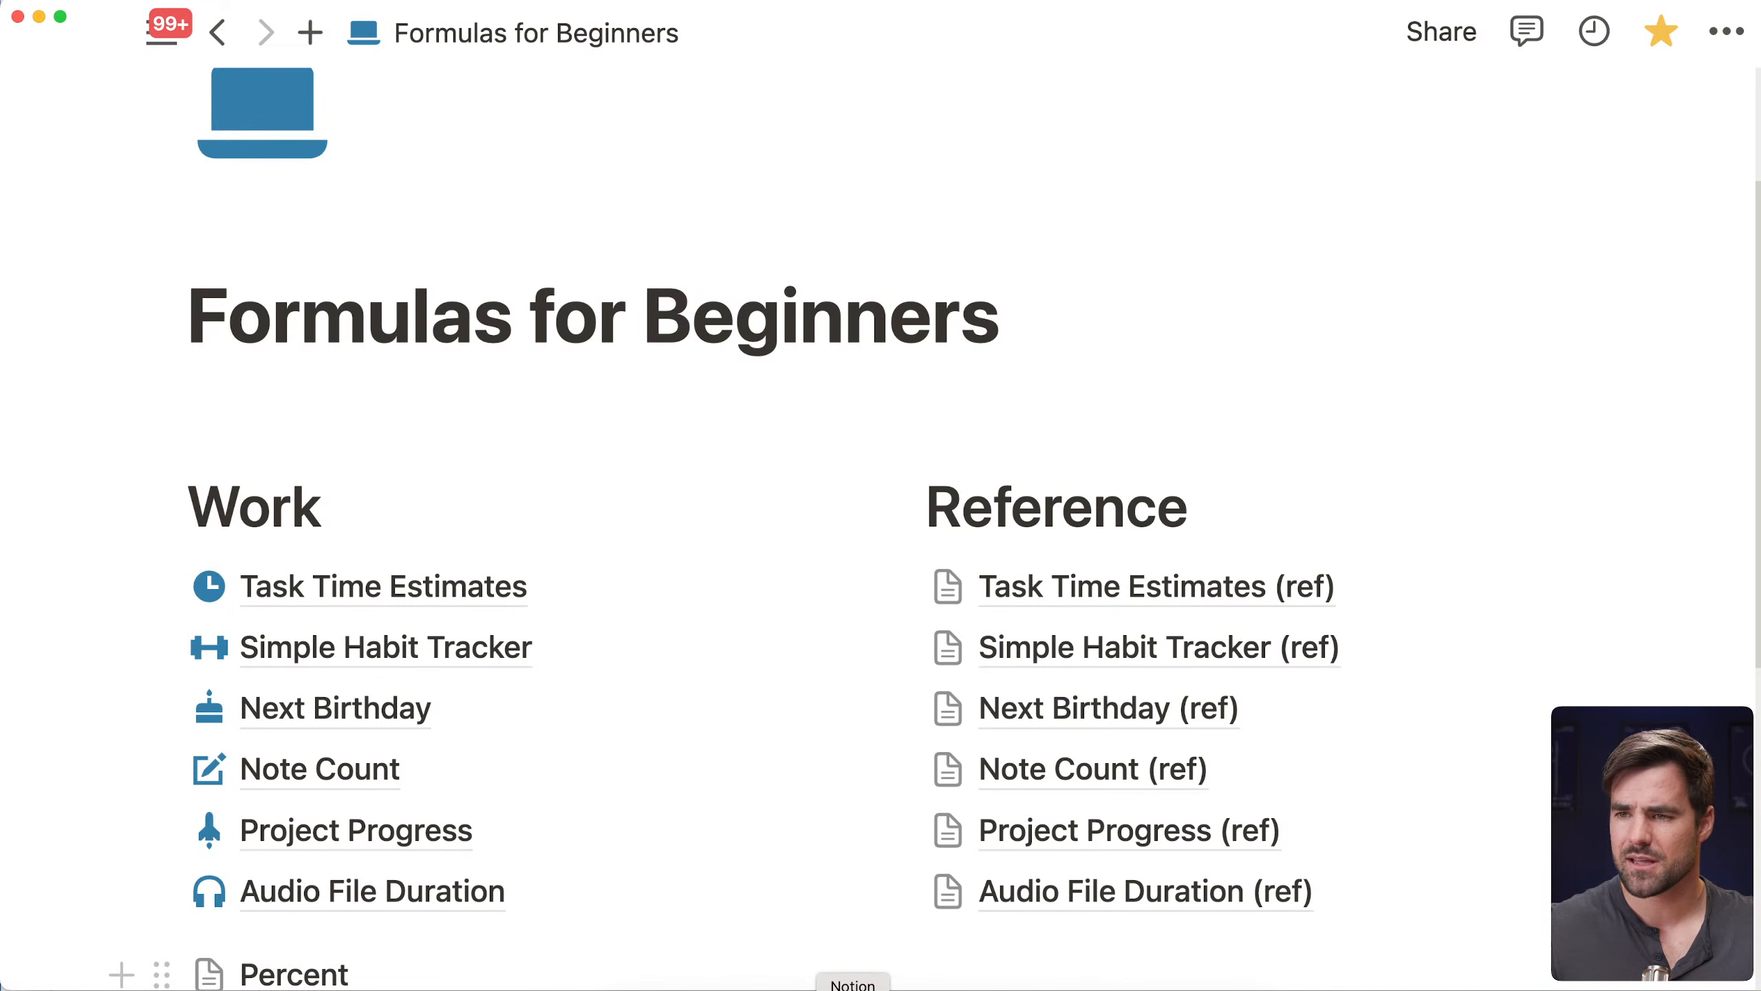
# Switch to the browser and bring up the YouTube channel's video list
pyautogui.click(668, 987)
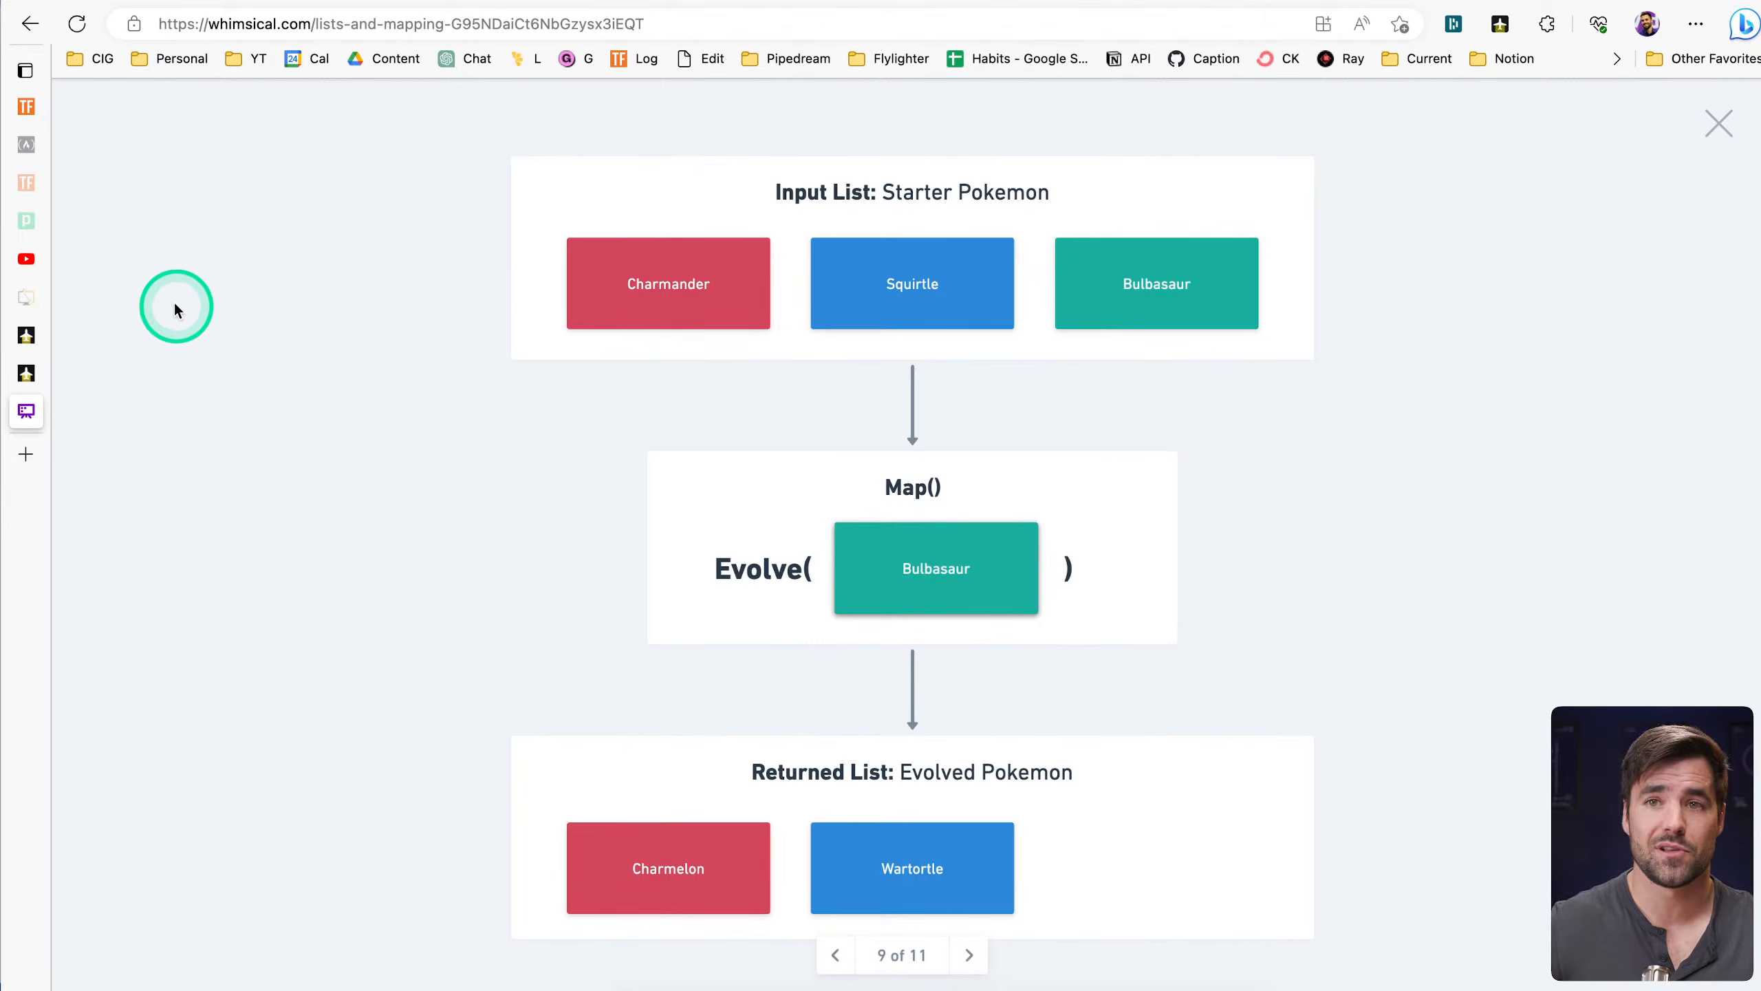
pyautogui.click(26, 260)
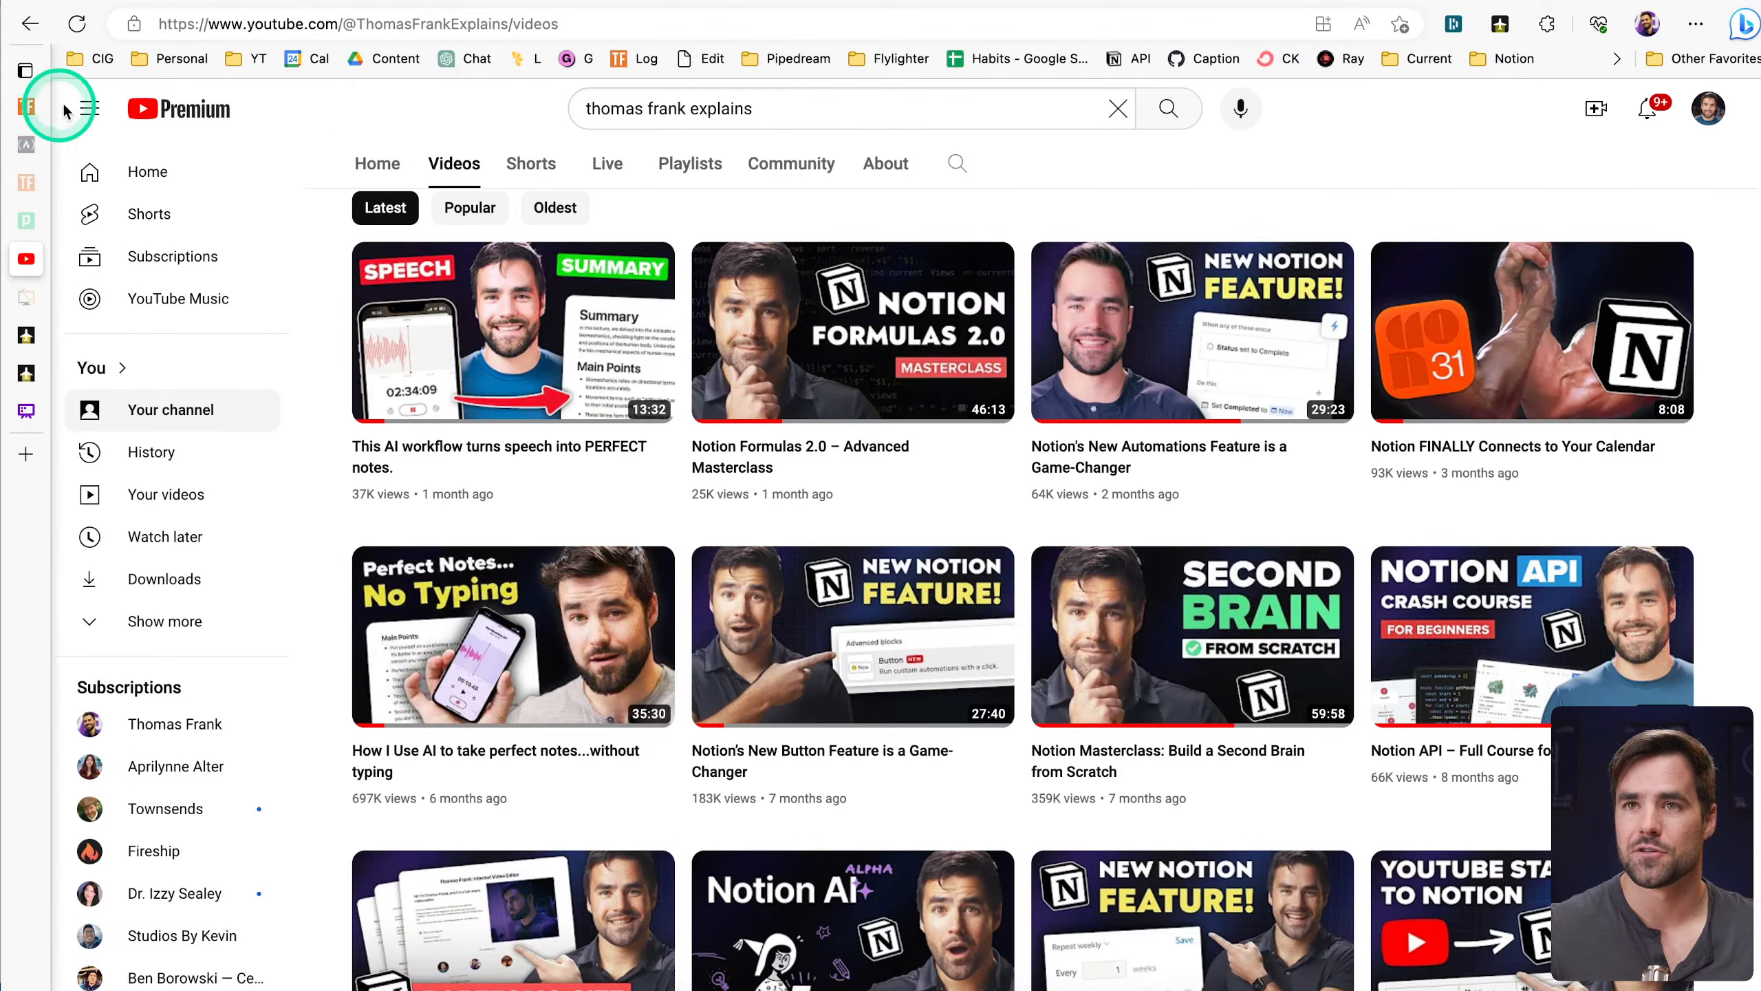
# Bring up the Notion tutorials website in the browser and open its Notion Formulas reference
pyautogui.click(27, 106)
pyautogui.scroll(10, 857, 295)
pyautogui.moveTo(978, 121)
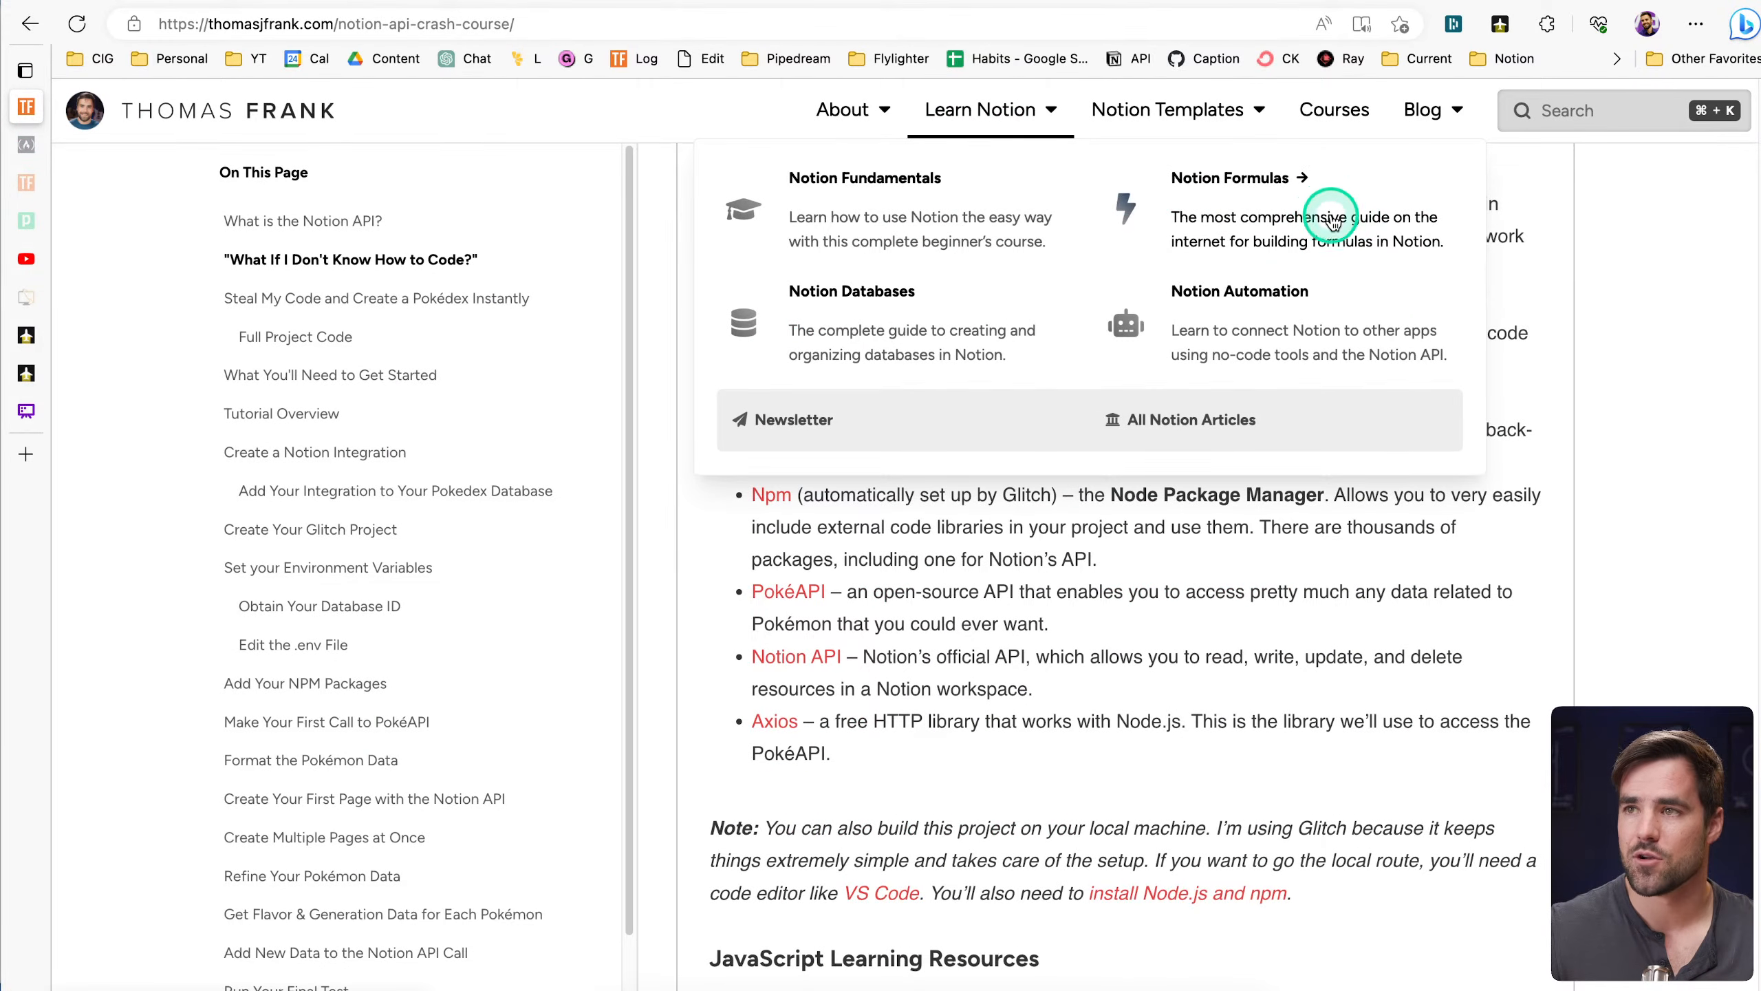
pyautogui.click(1333, 221)
pyautogui.scroll(-5, 291, 527)
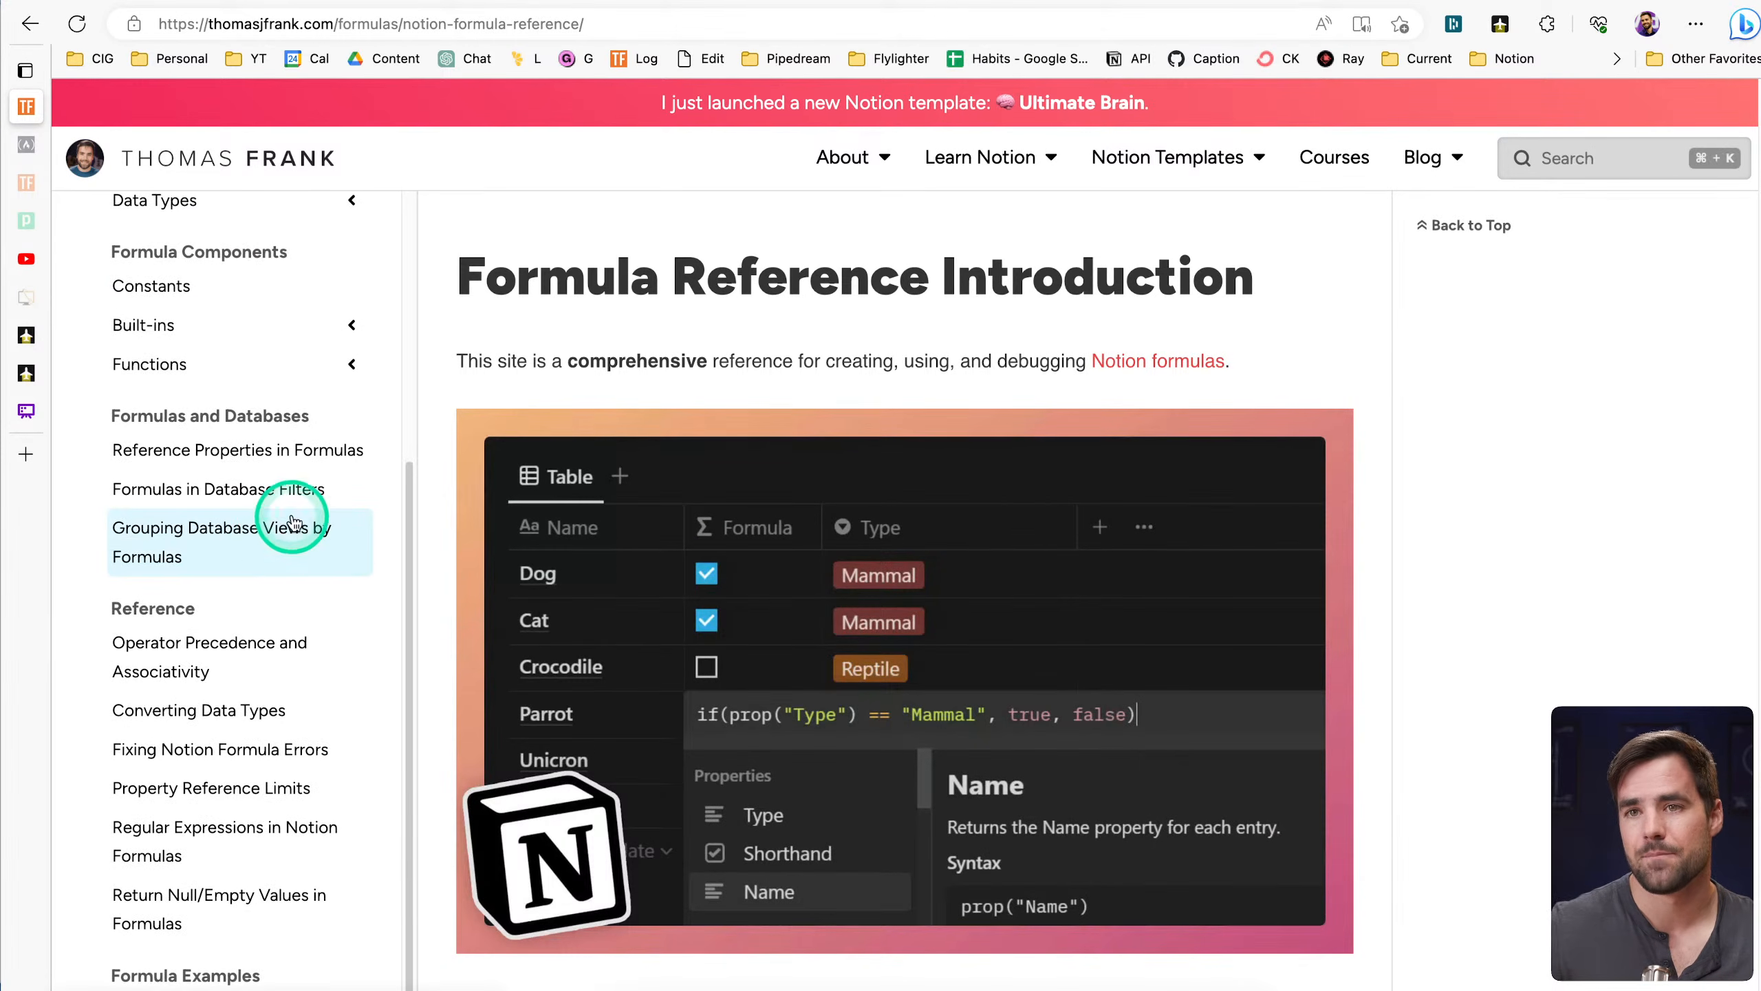
# Find the join function in the reference's Functions list and look over its explanation and example formulas
pyautogui.click(351, 363)
pyautogui.scroll(-20, 243, 589)
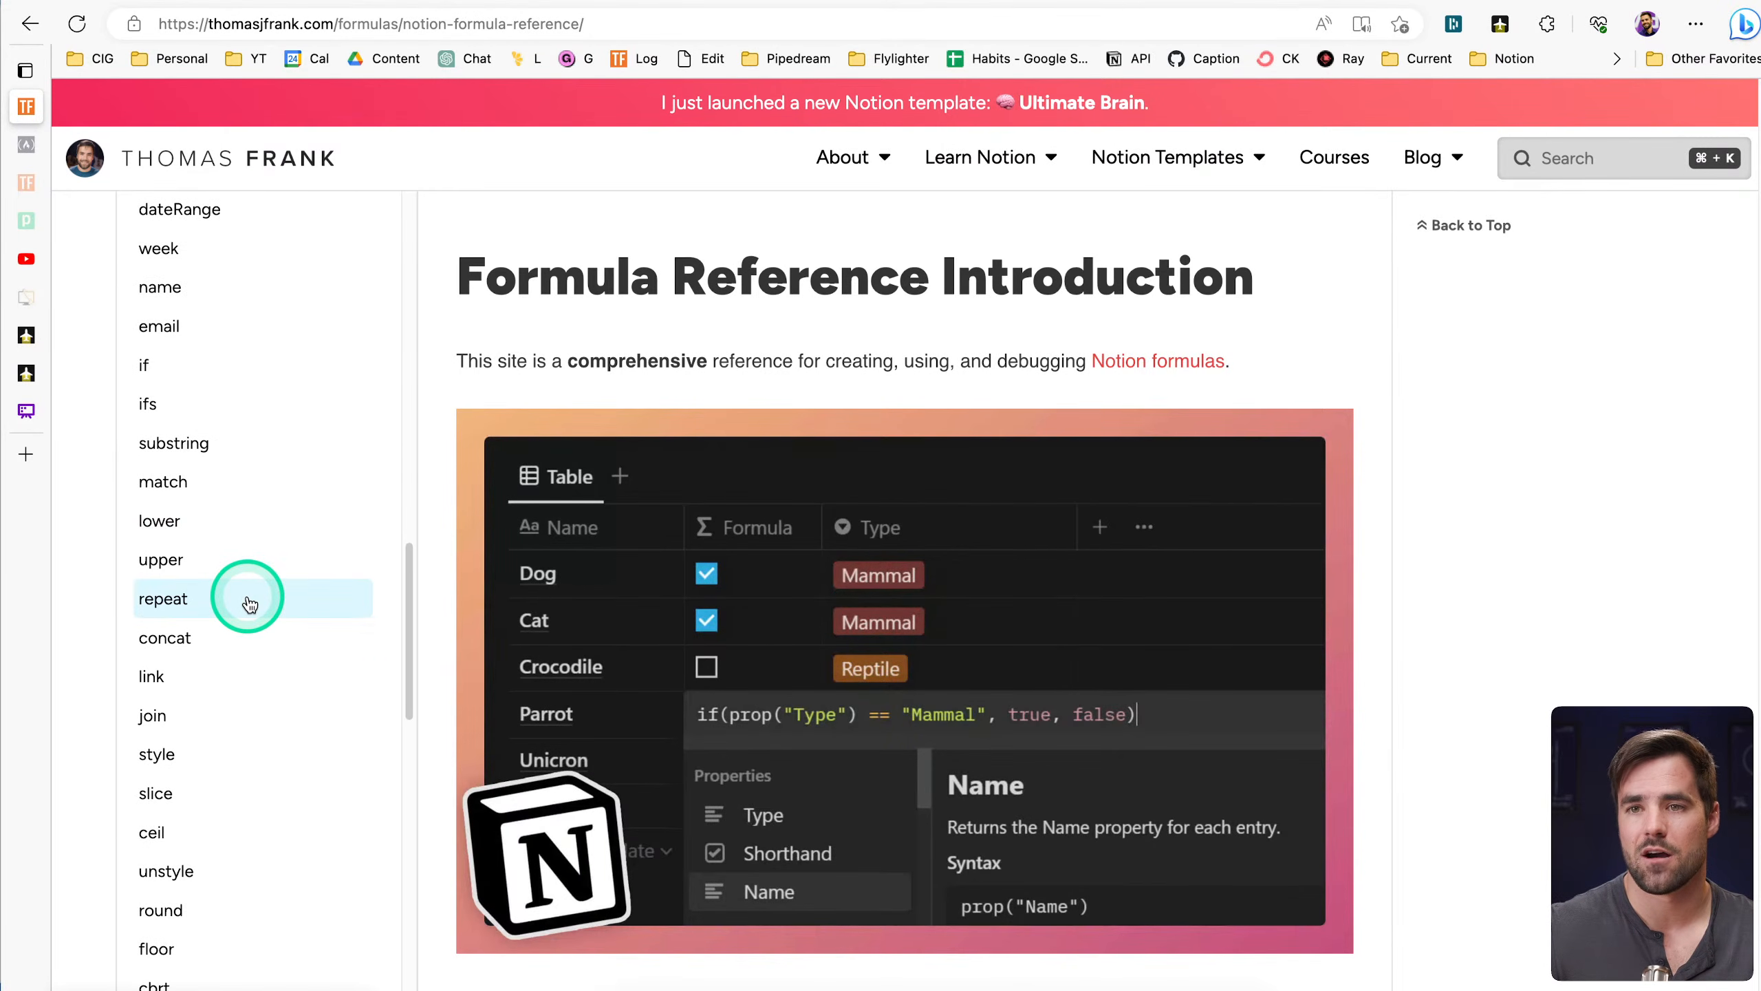
pyautogui.scroll(-2, 244, 610)
pyautogui.click(229, 602)
pyautogui.scroll(-6, 796, 649)
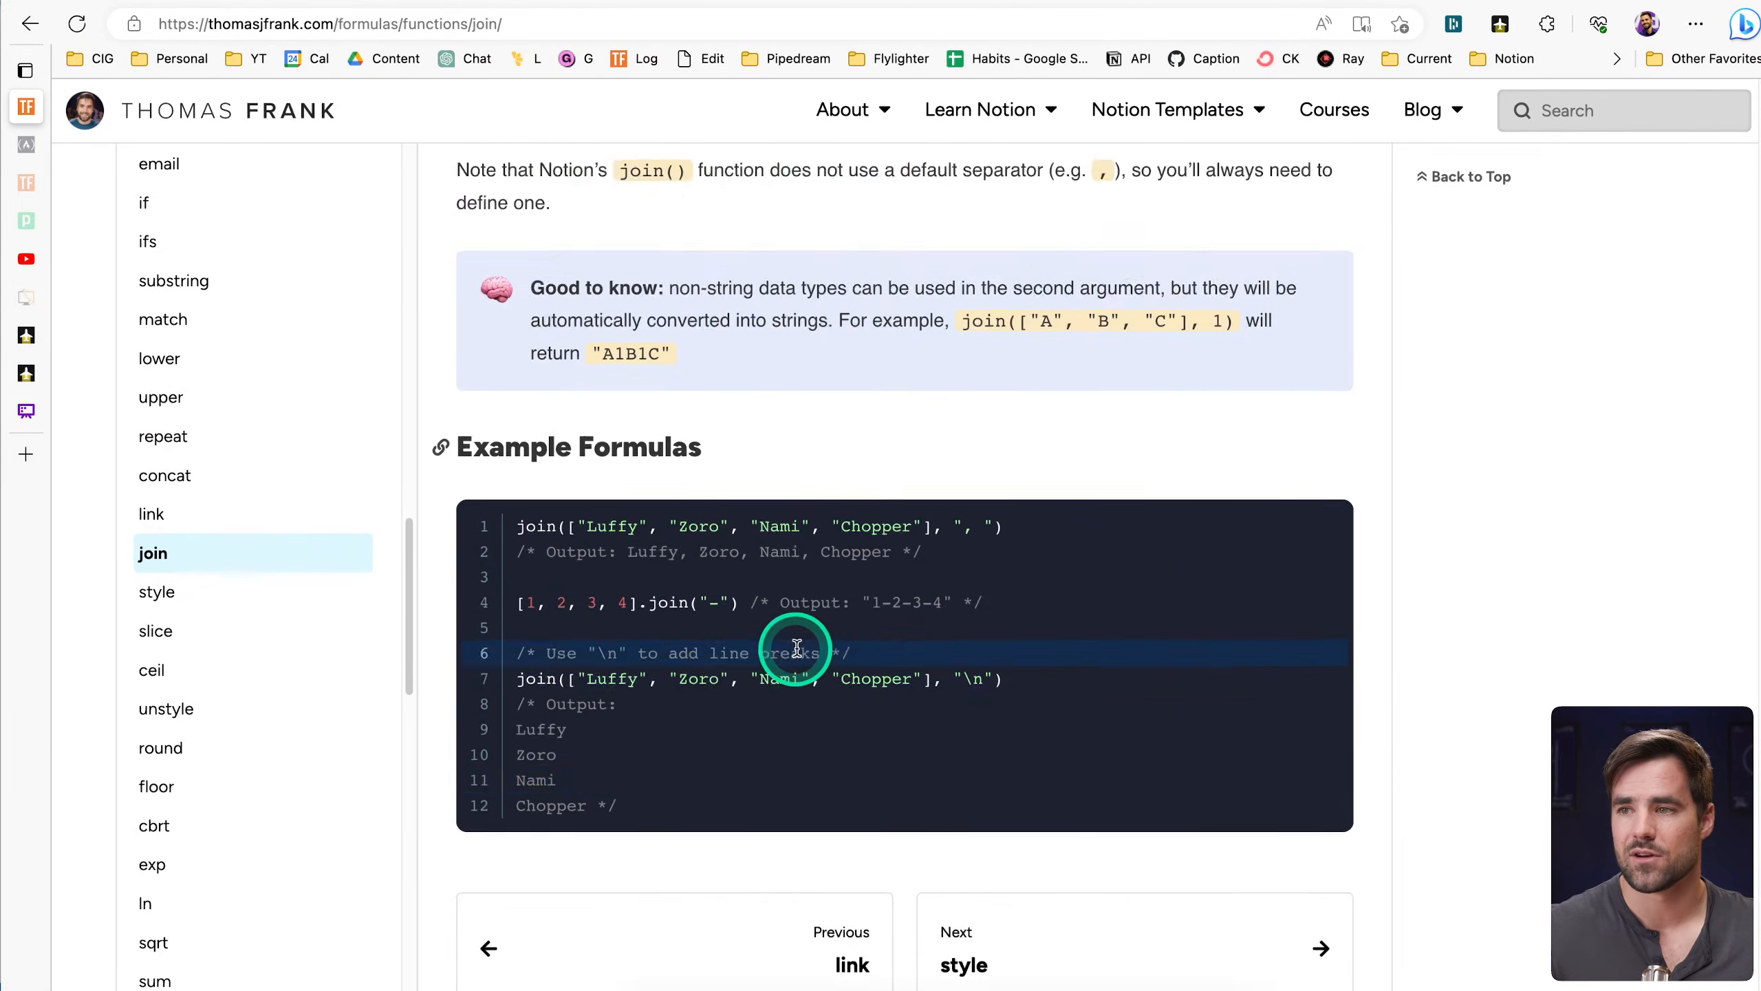
pyautogui.scroll(-3, 797, 649)
pyautogui.scroll(10, 802, 638)
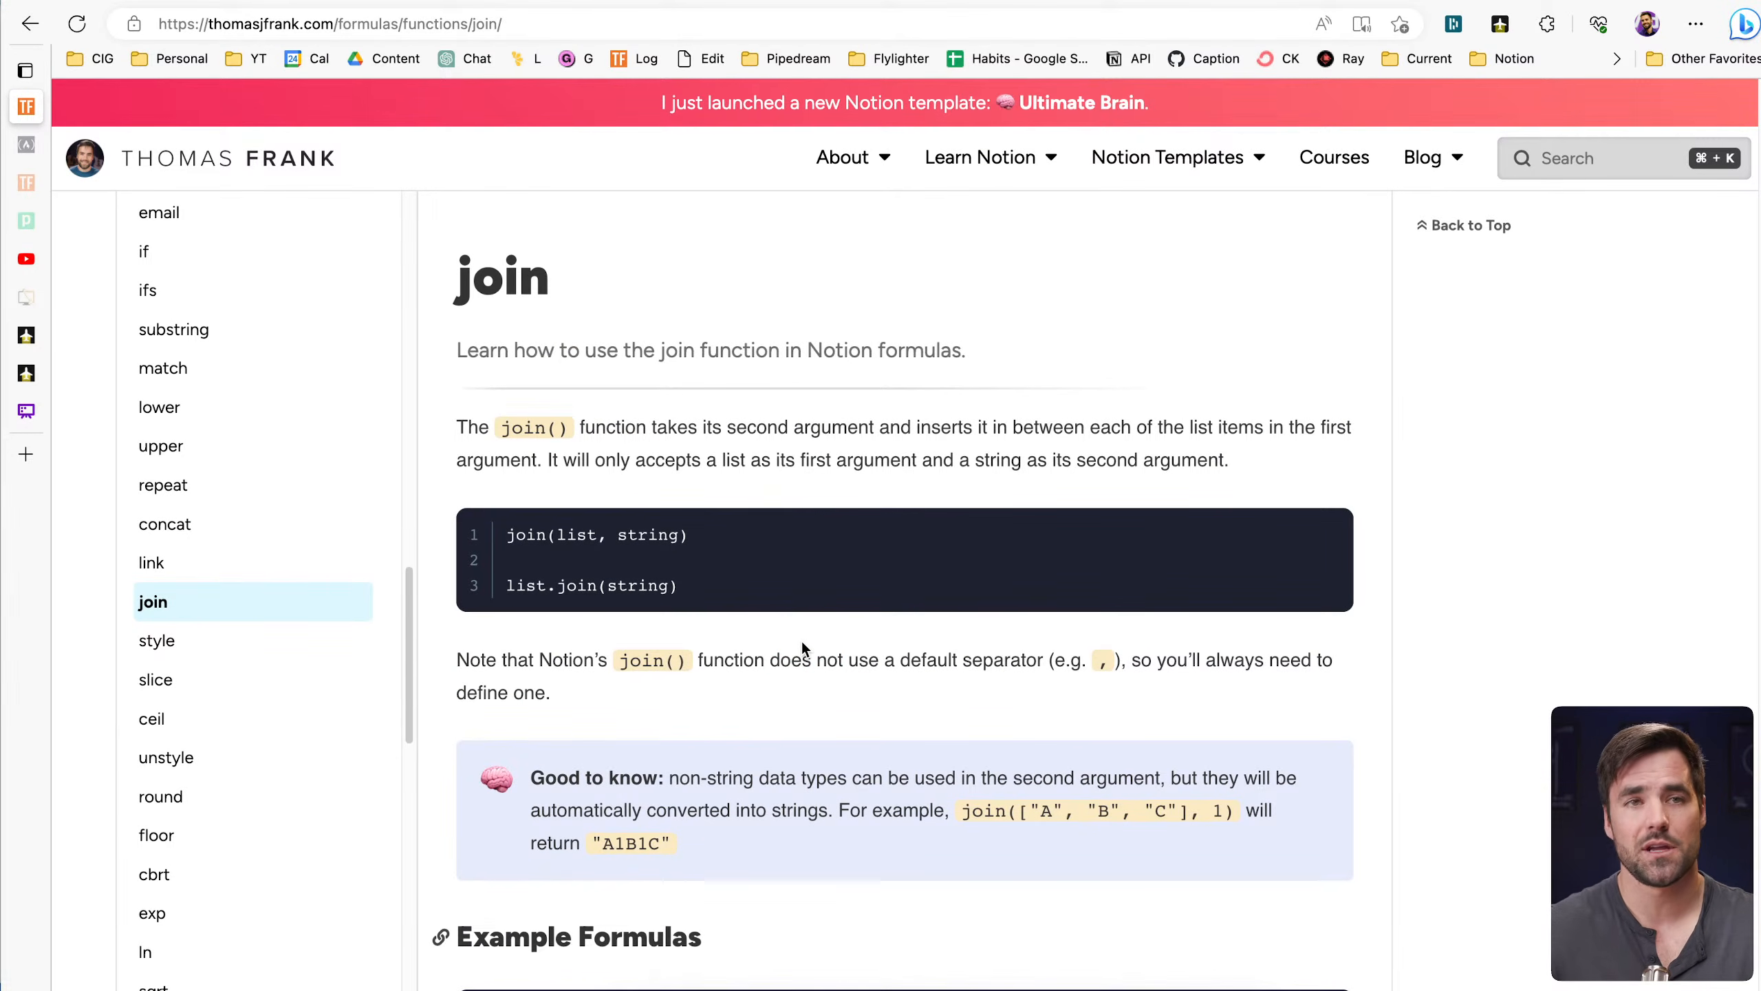
# Switch to Notion's Percent page, add a Formula property to the Cheeze table and open its formula editor
pyautogui.click(845, 981)
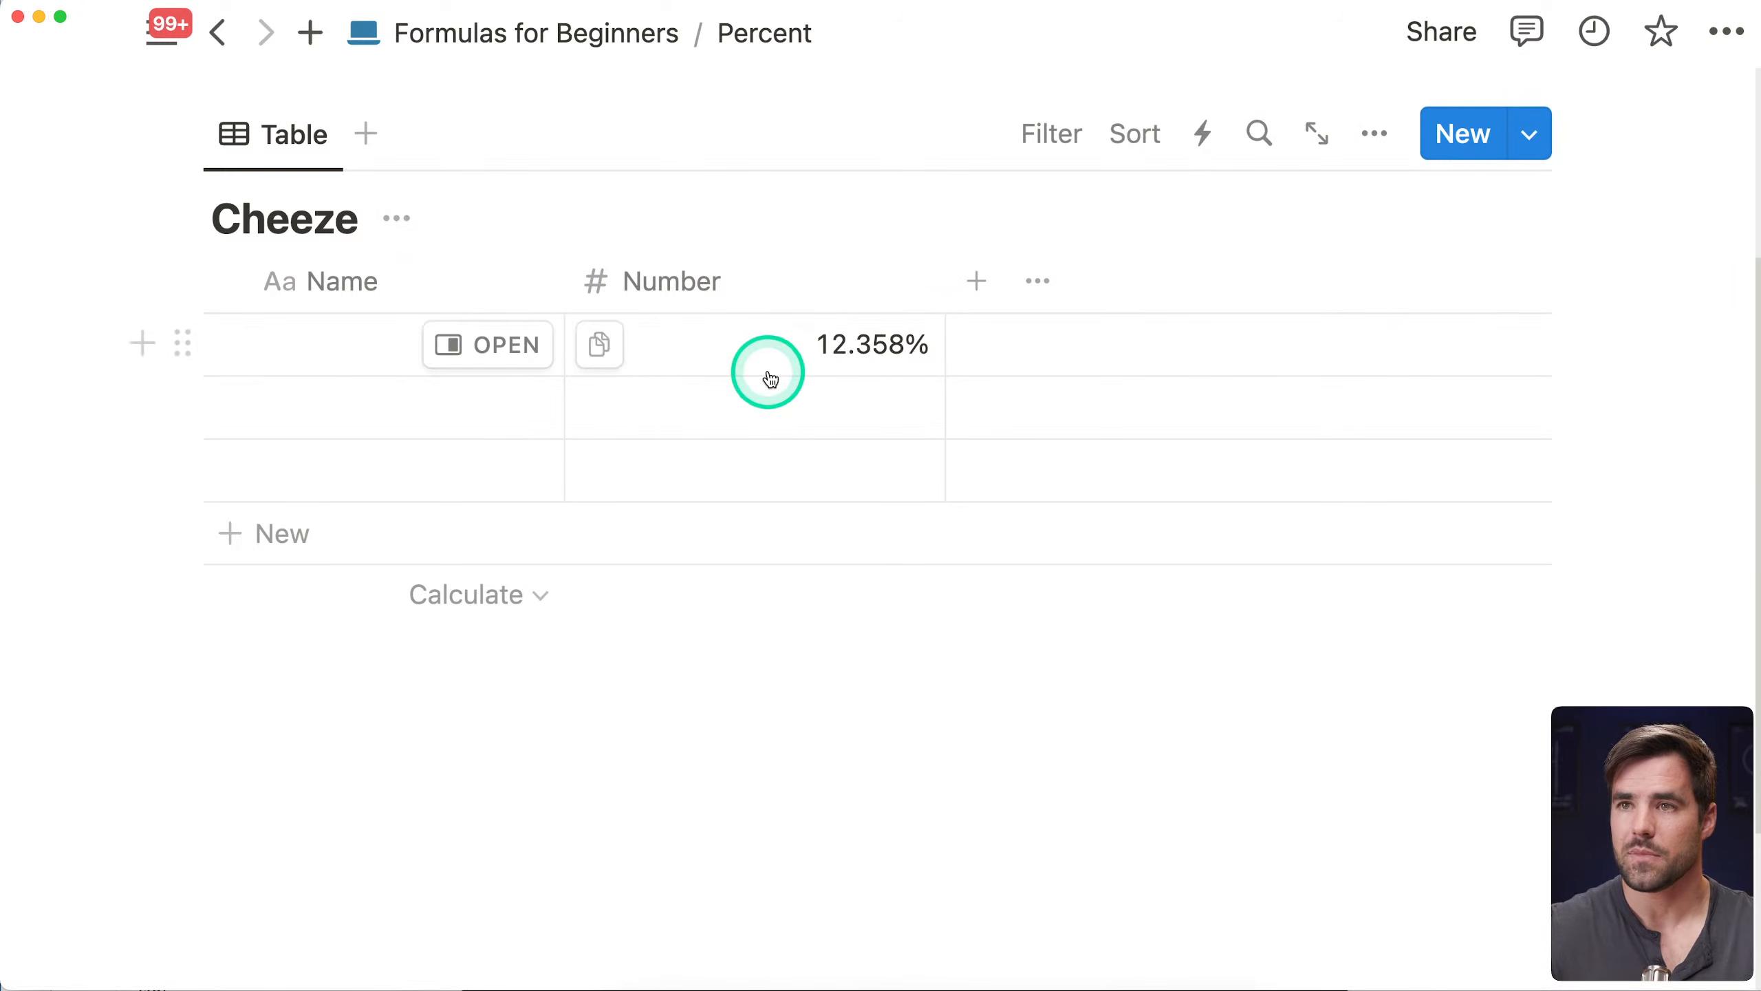
pyautogui.click(979, 284)
pyautogui.write('form')
pyautogui.press('Return')
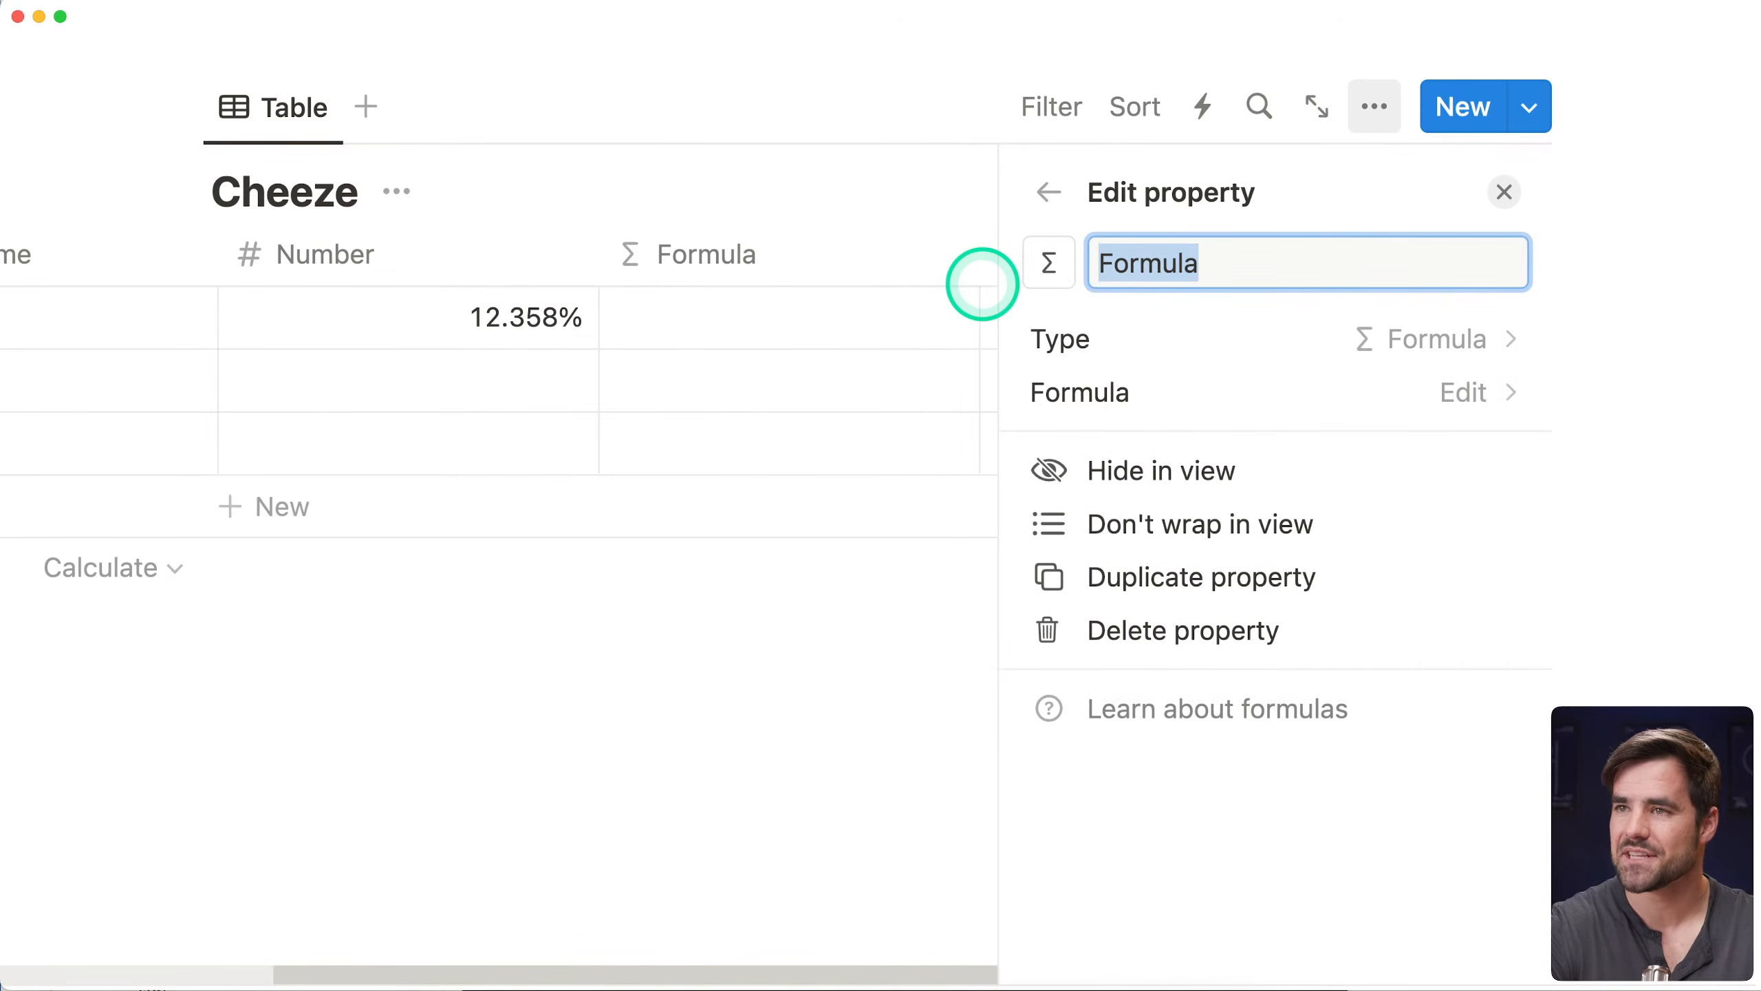
pyautogui.click(1501, 190)
pyautogui.click(964, 315)
pyautogui.click(1140, 314)
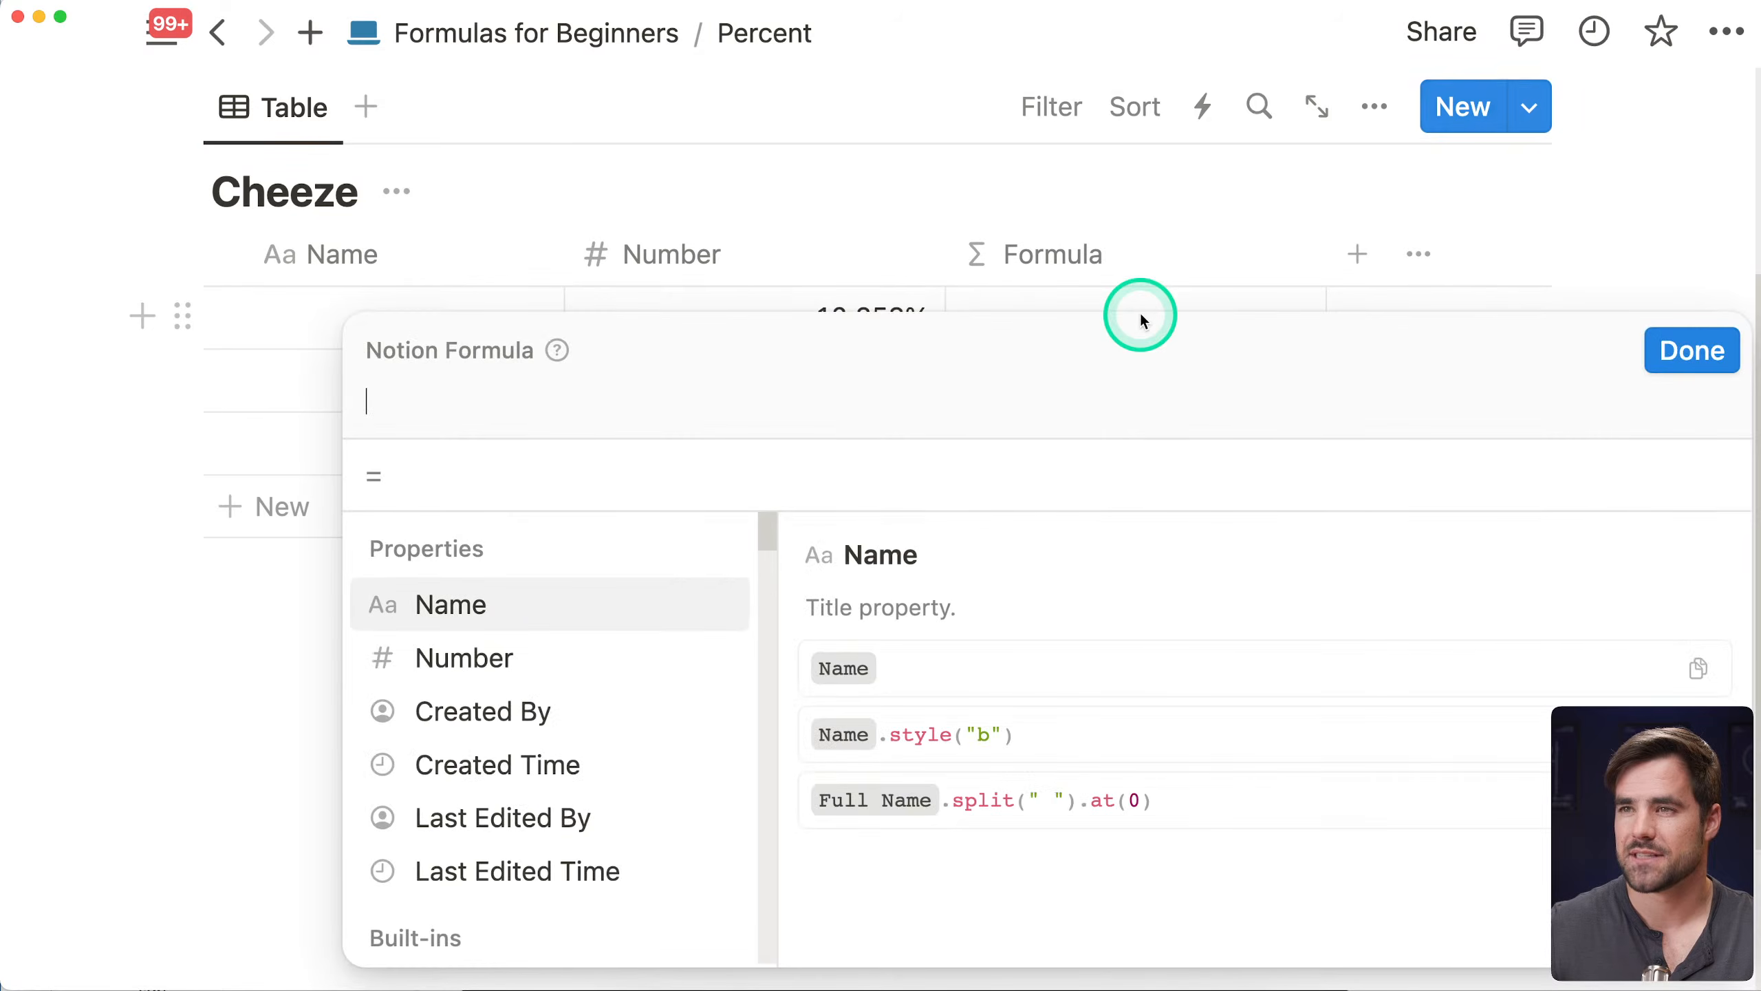
pyautogui.write('rand')
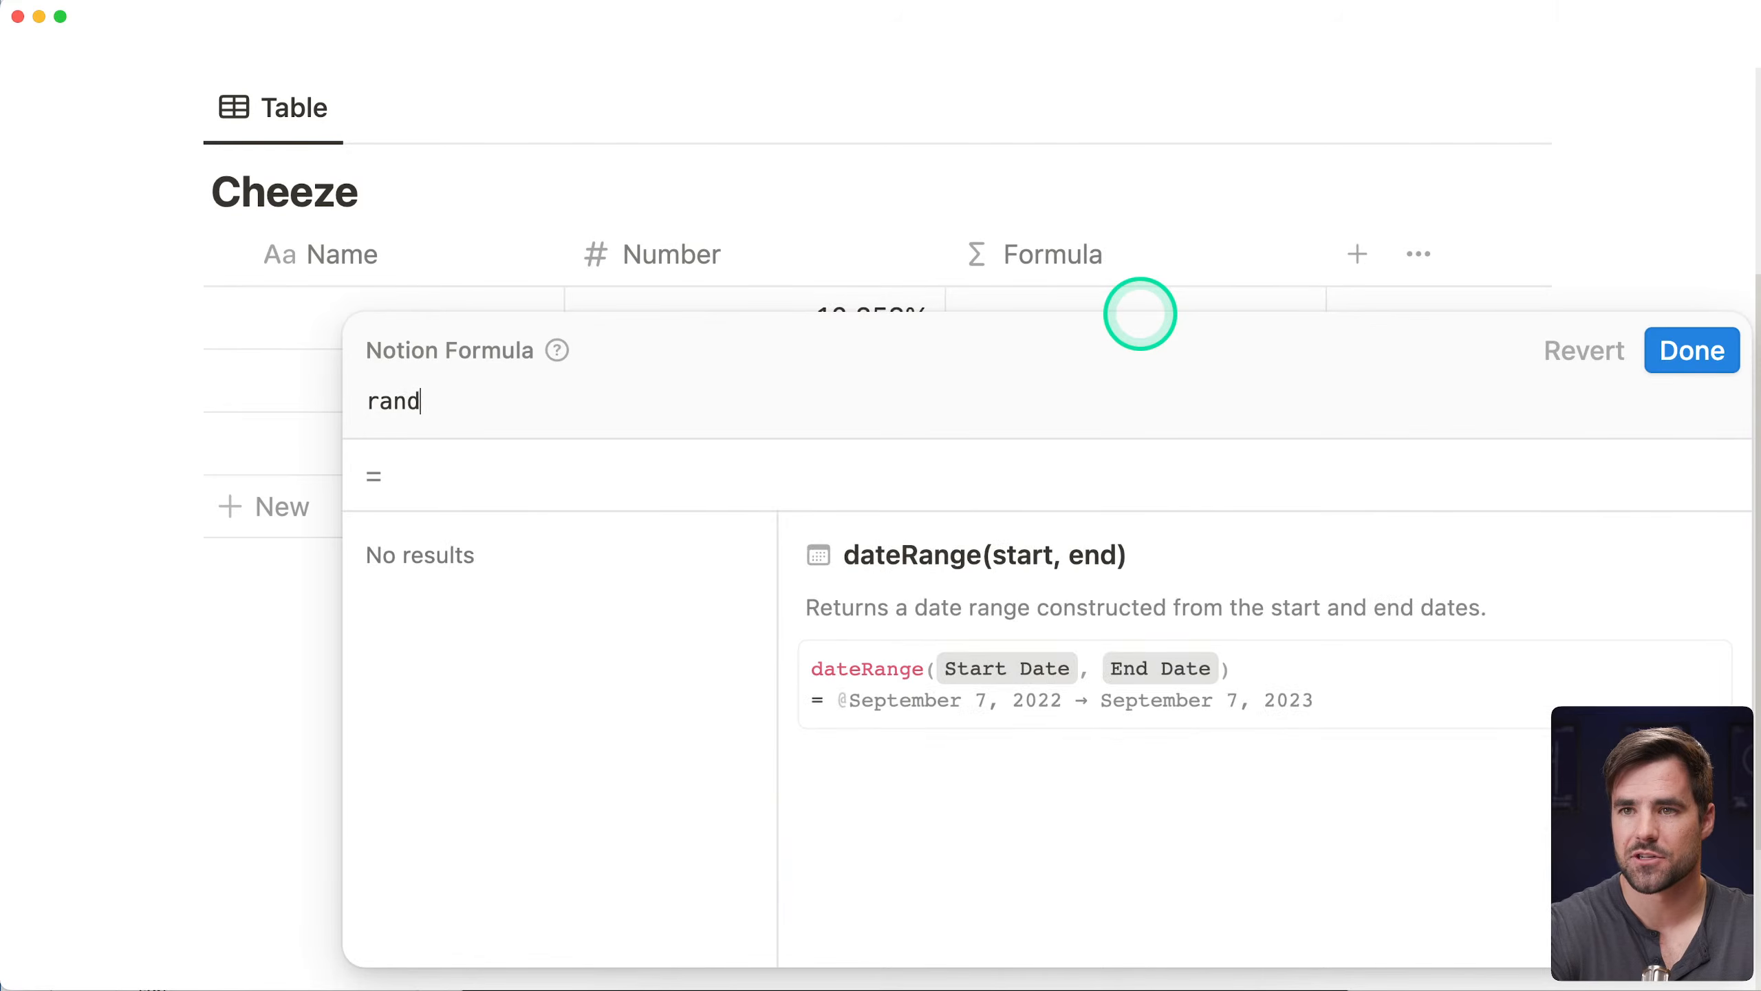
pyautogui.press('BackSpace')
pyautogui.press('BackSpace')
pyautogui.press('BackSpace')
pyautogui.press('BackSpace')
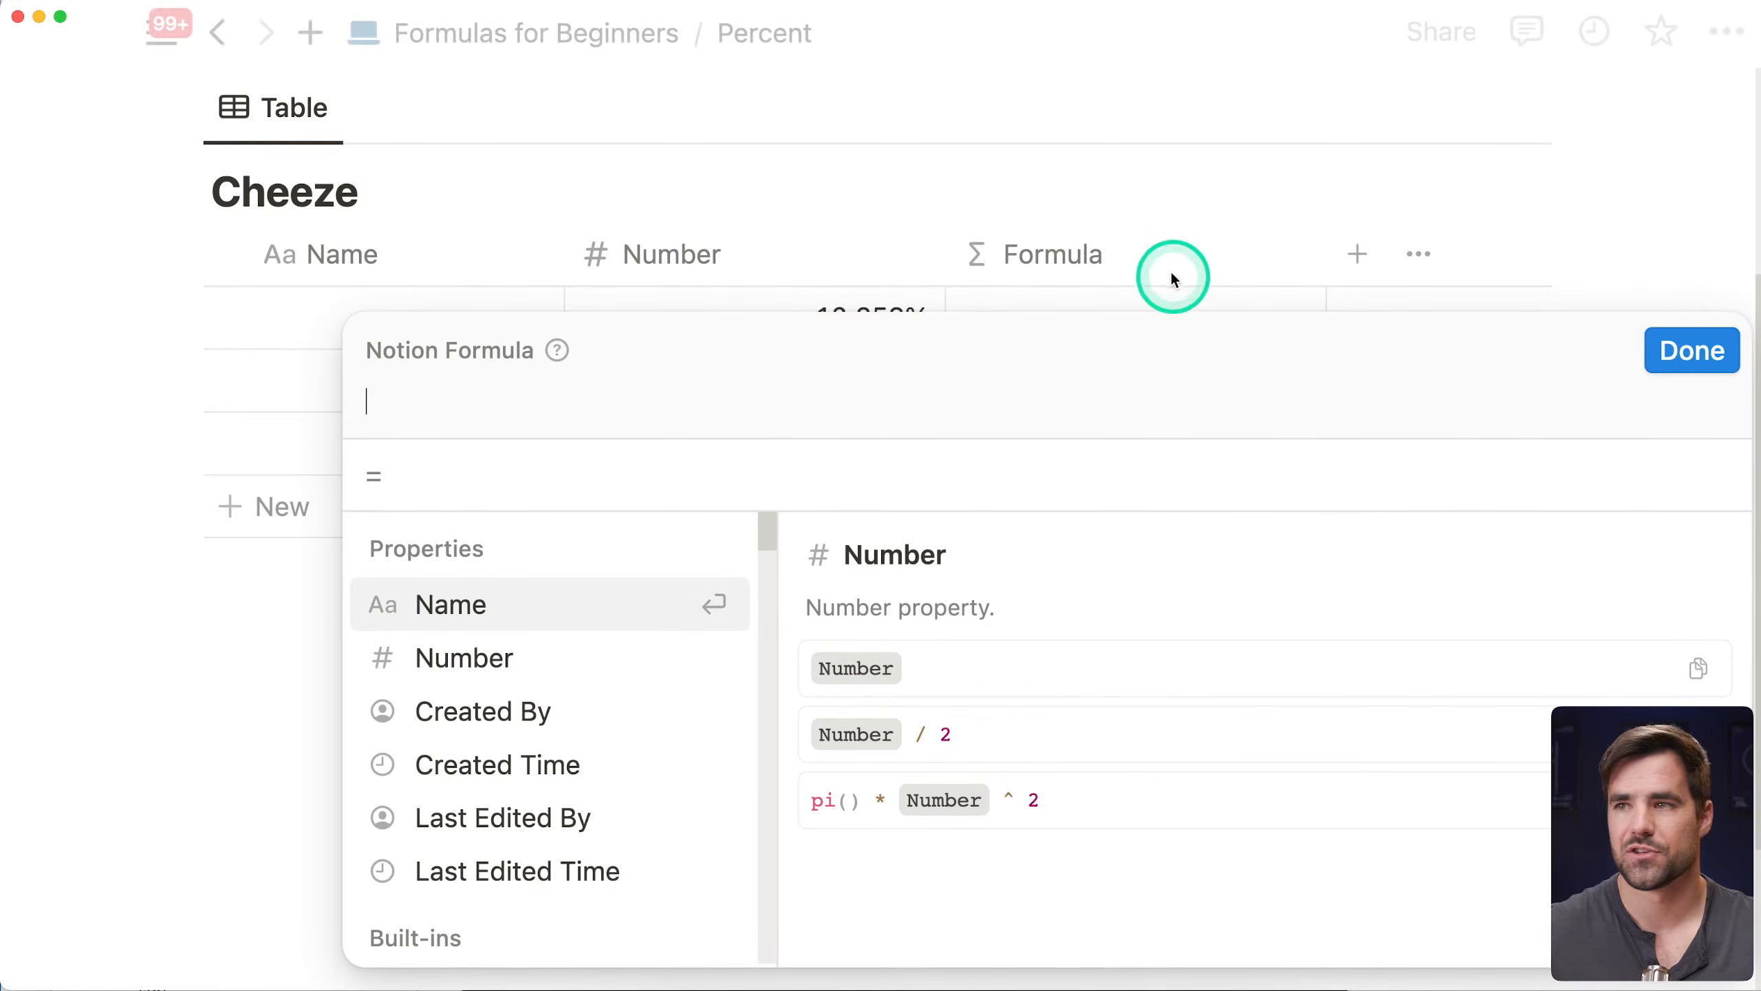
pyautogui.click(1690, 350)
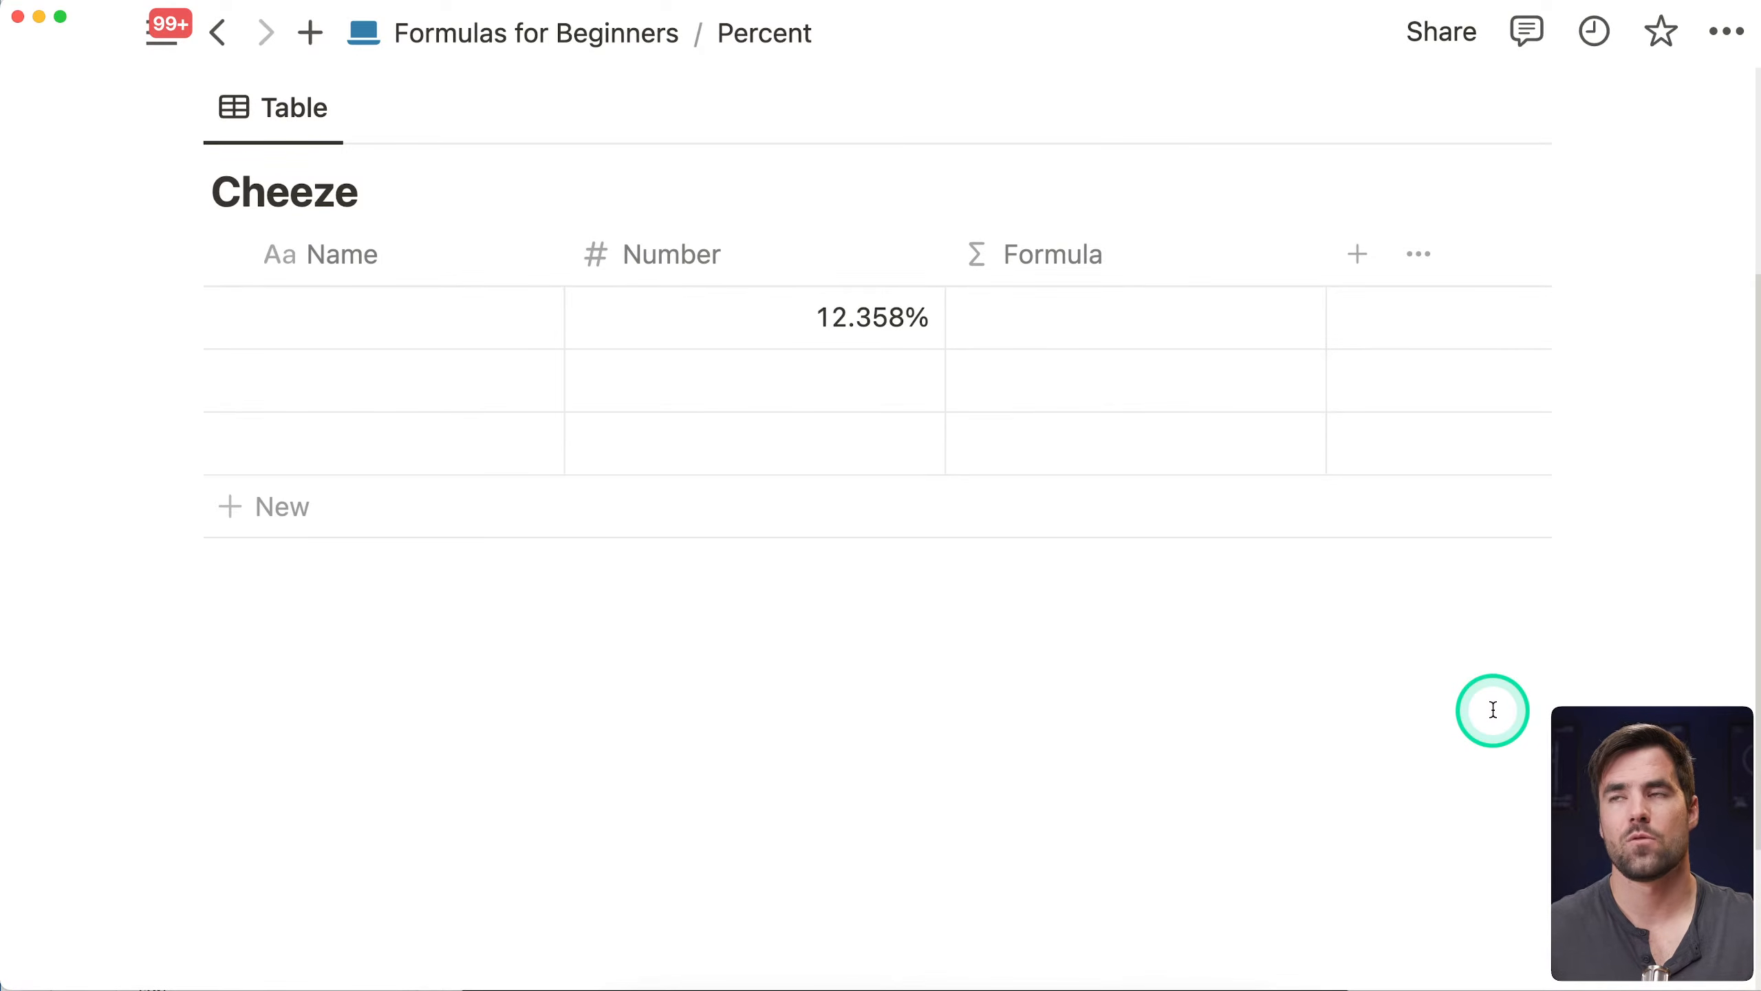
pyautogui.click(1057, 309)
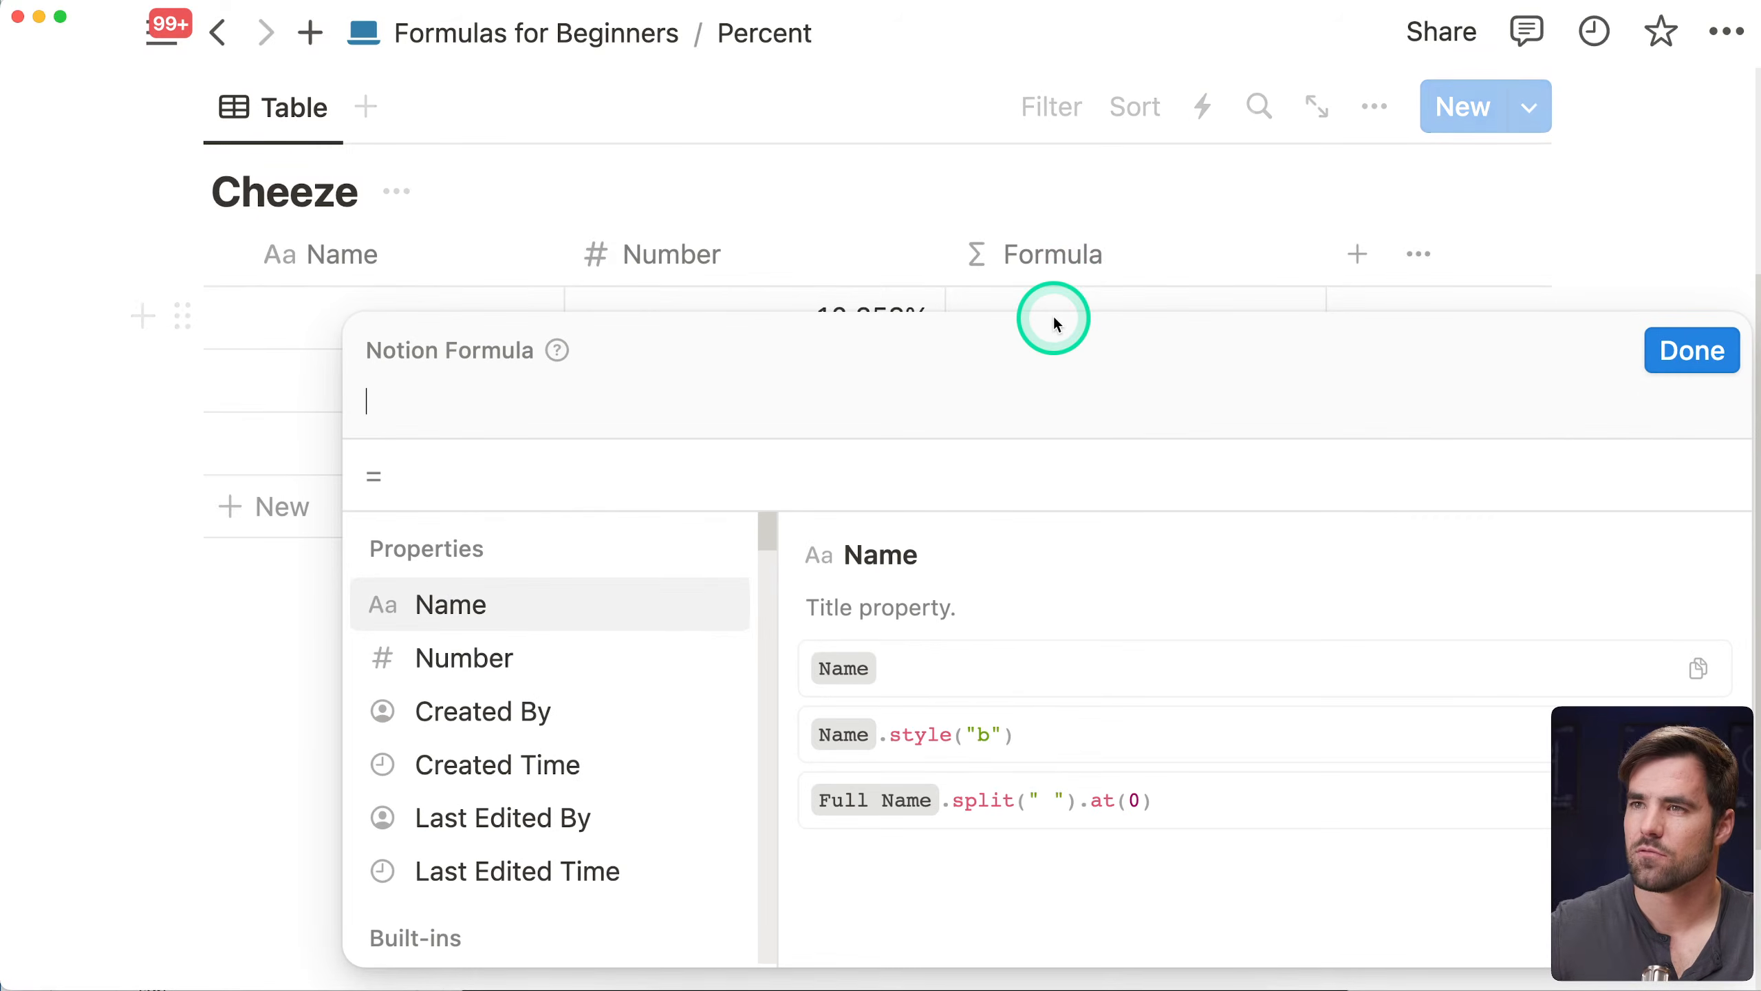
pyautogui.write('filter')
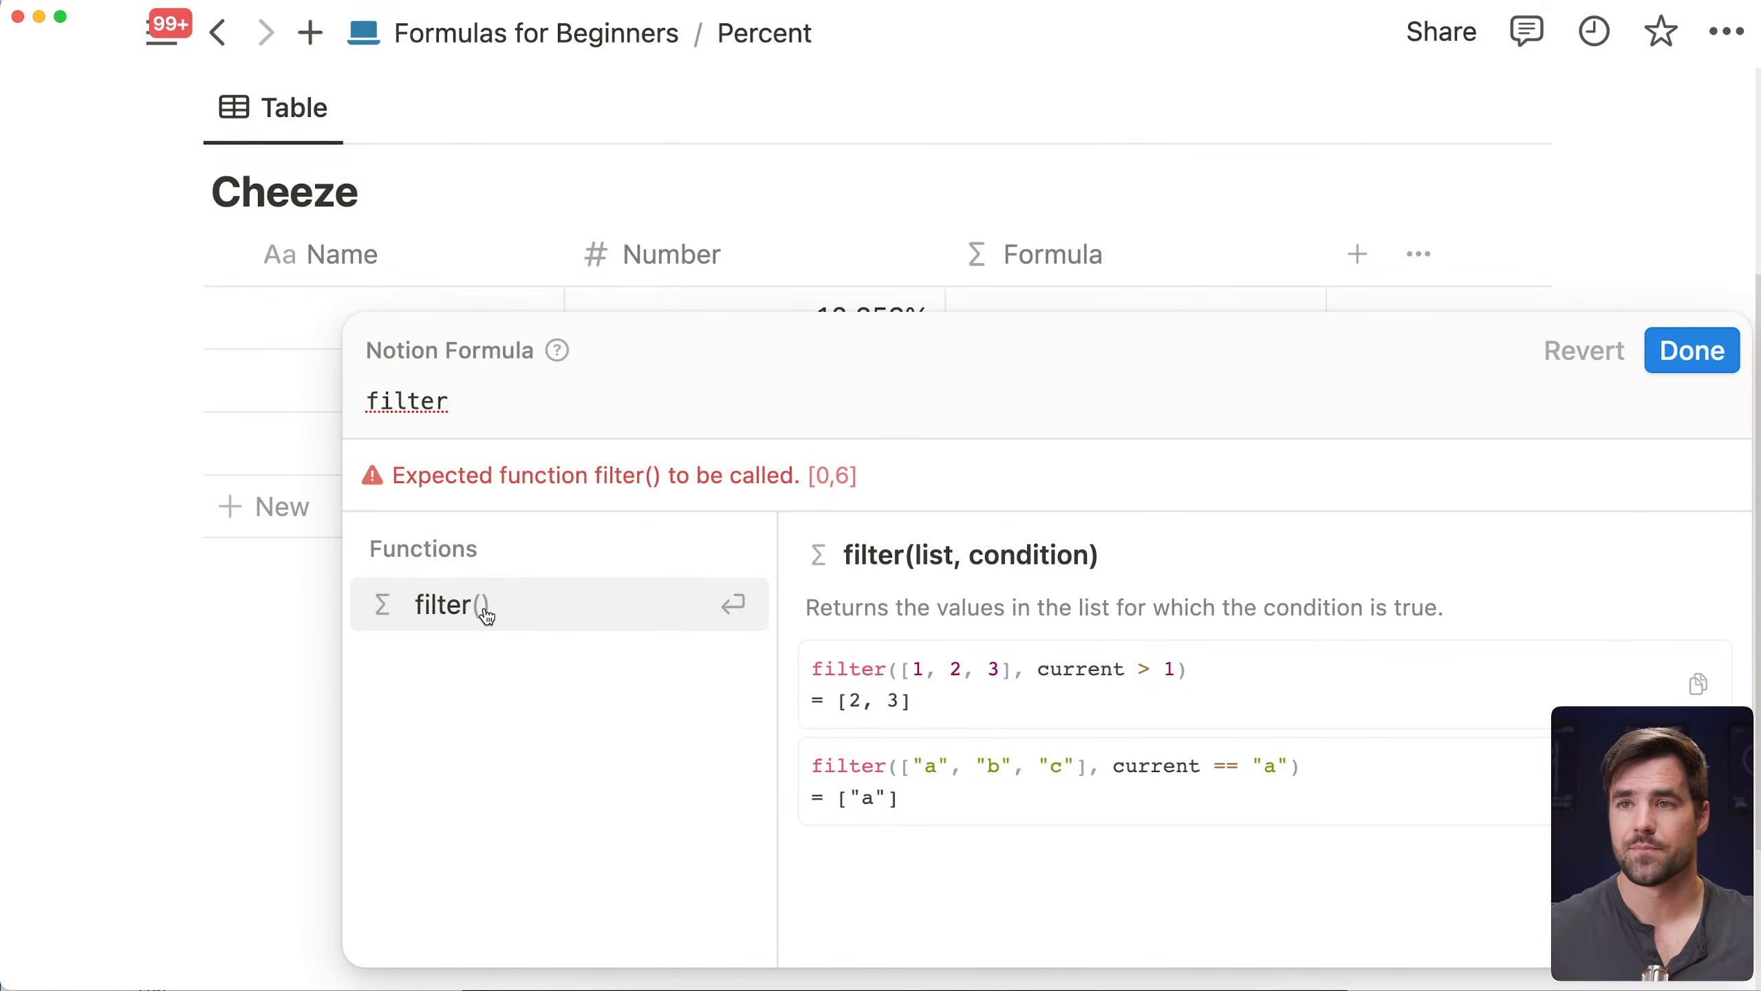
pyautogui.doubleClick(447, 386)
pyautogui.press('BackSpace')
# Start a multi-line list in square brackets in the formula, with "Luffy" and "Nami" as its first items
pyautogui.write('[')
pyautogui.hotkey('shift', 'Return')
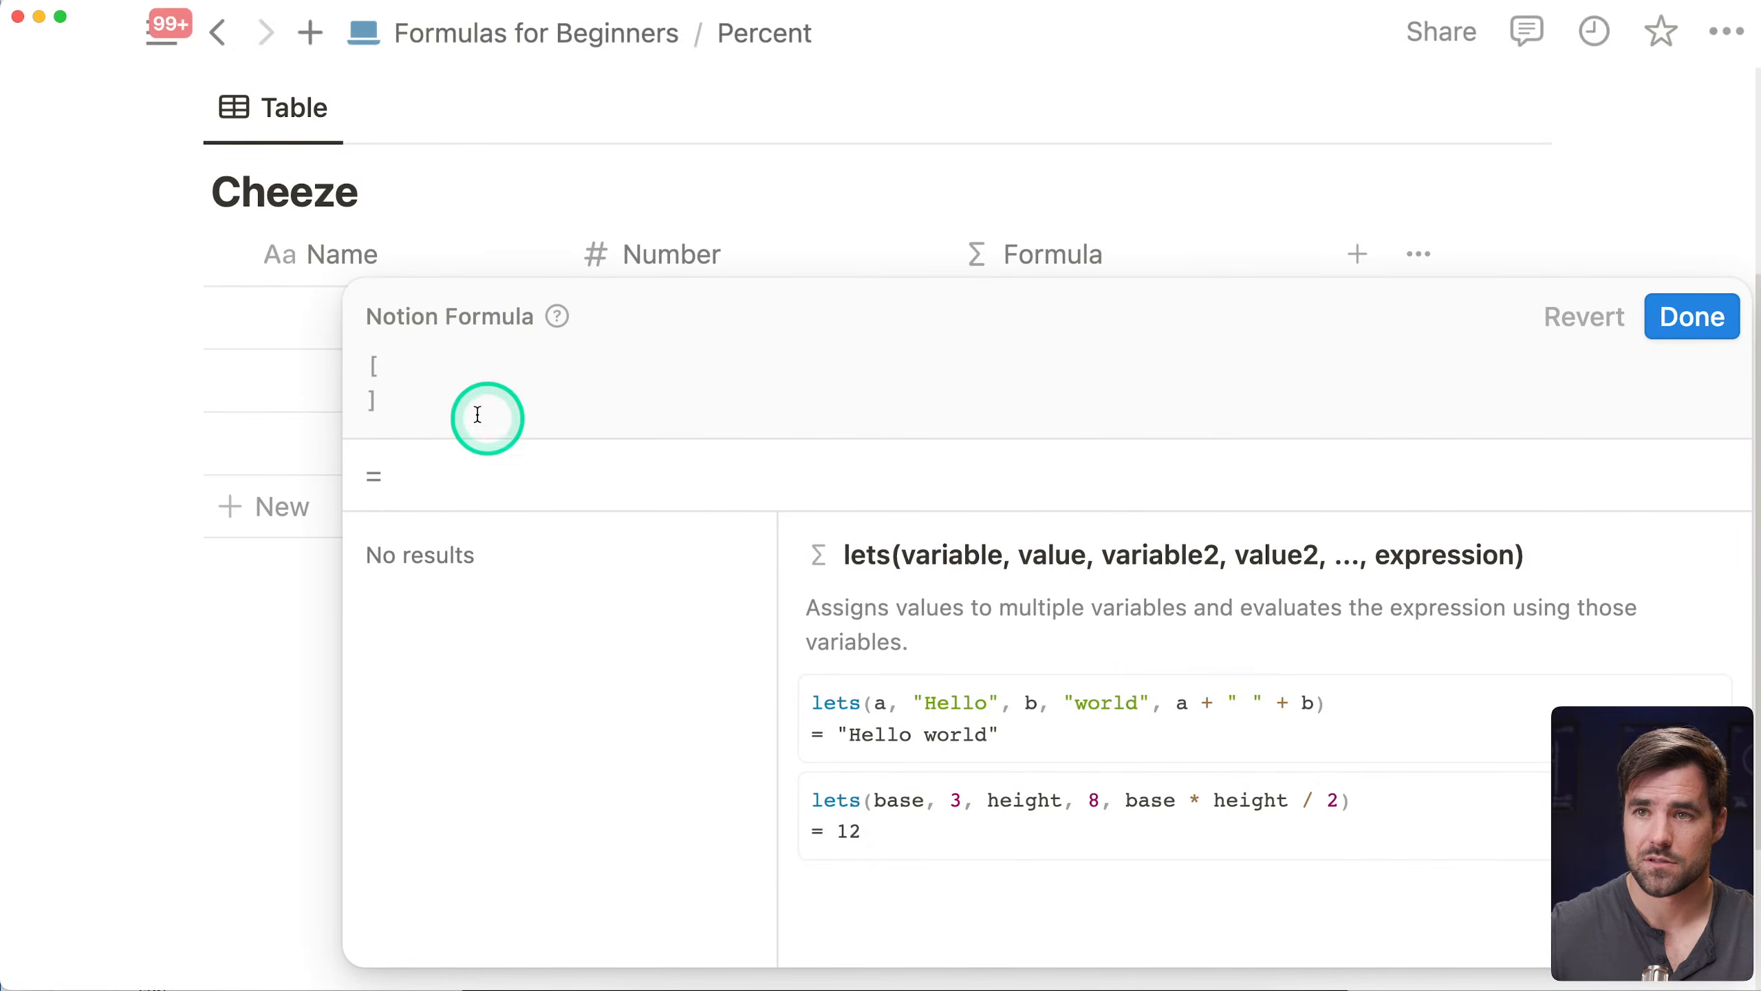
pyautogui.click(421, 357)
pyautogui.hotkey('shift', 'Return')
pyautogui.write('"')
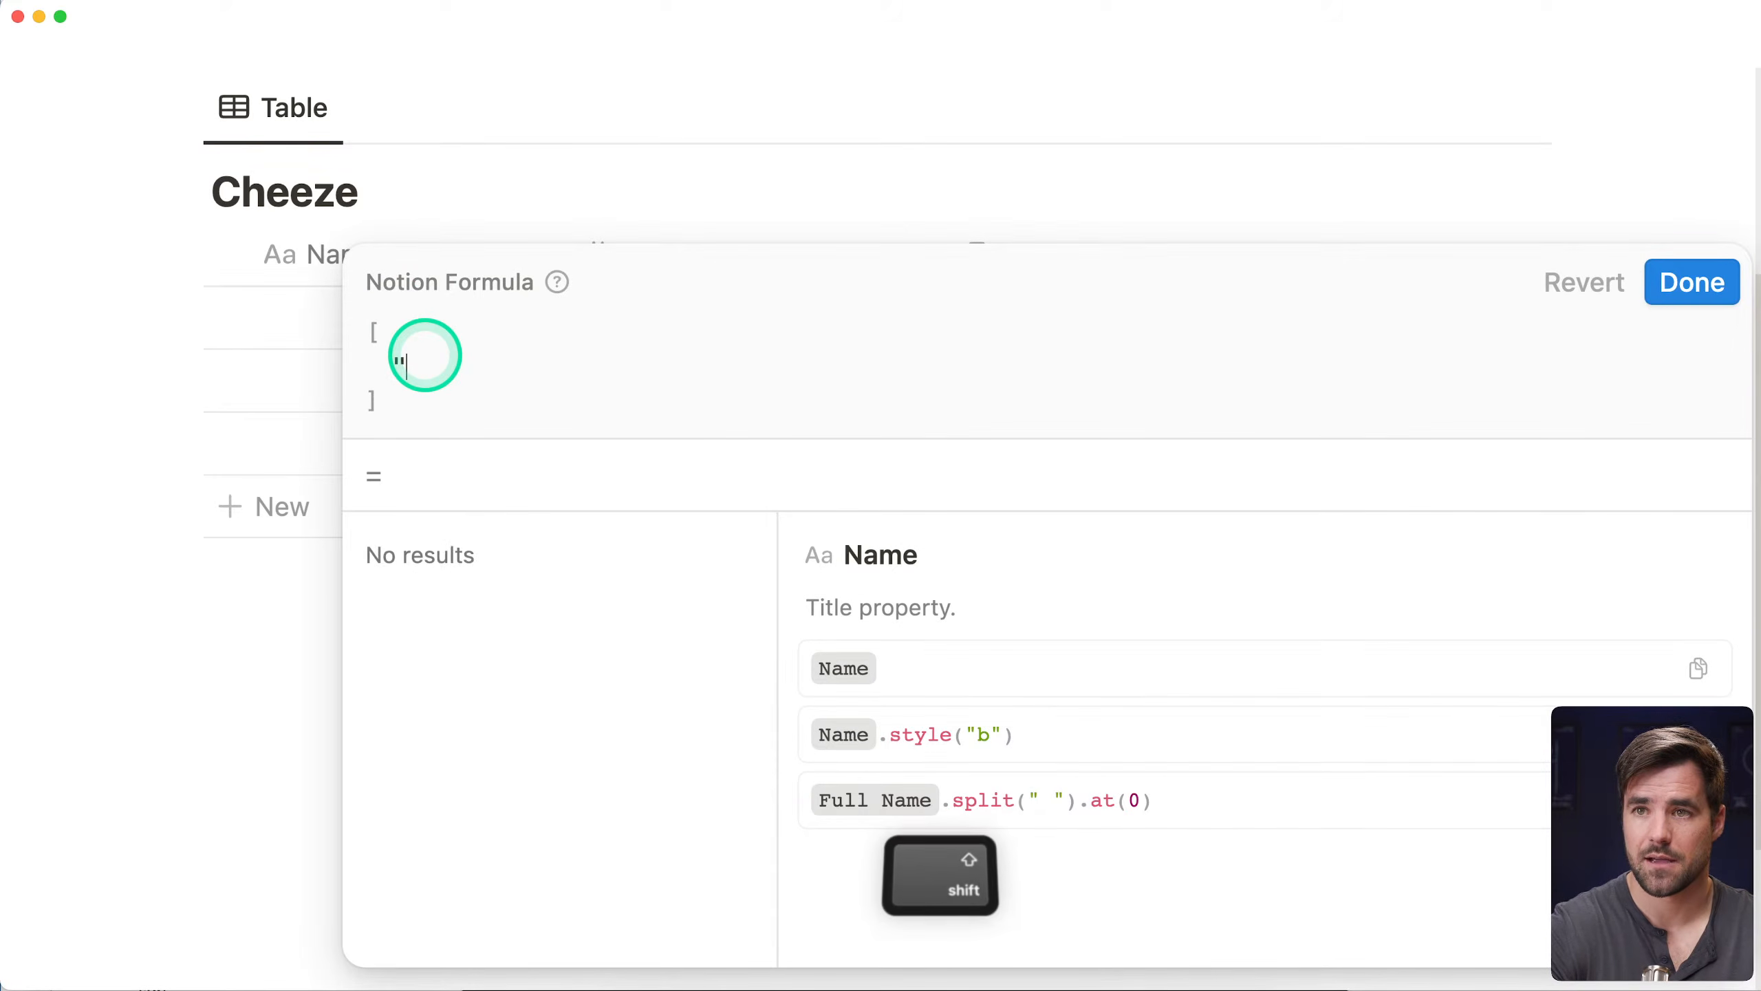
pyautogui.write('Luffy",')
pyautogui.hotkey('shift', 'Return')
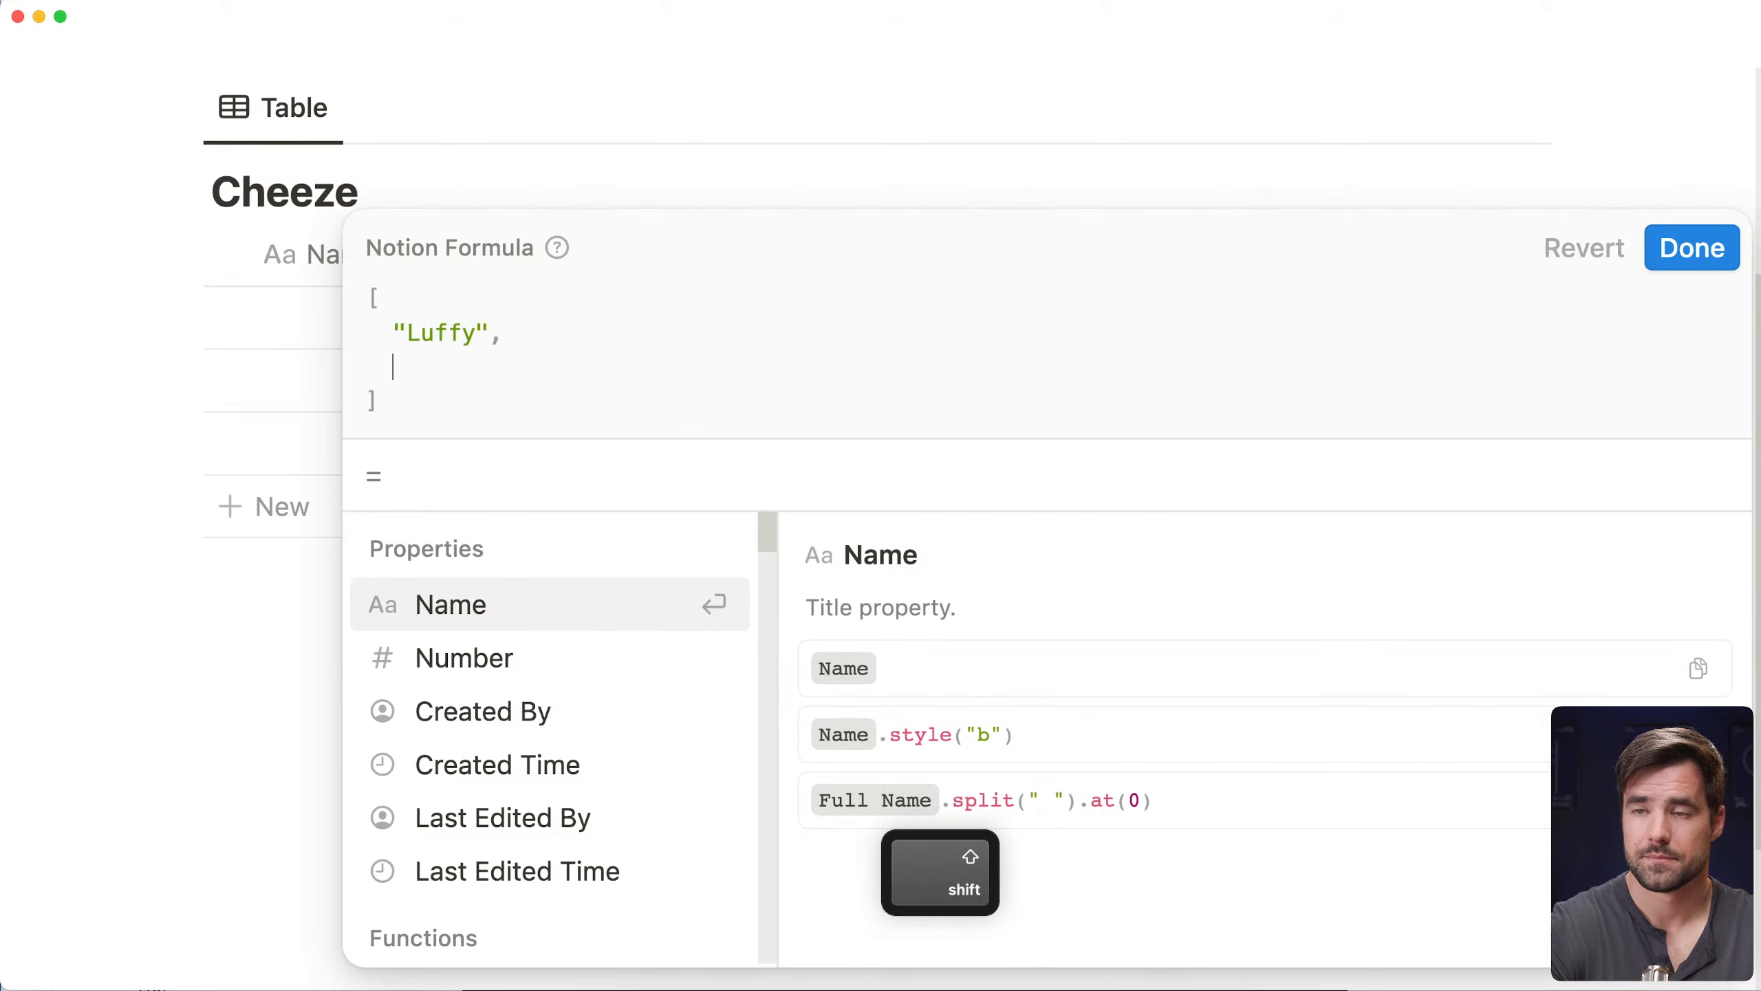
pyautogui.write('"Namei')
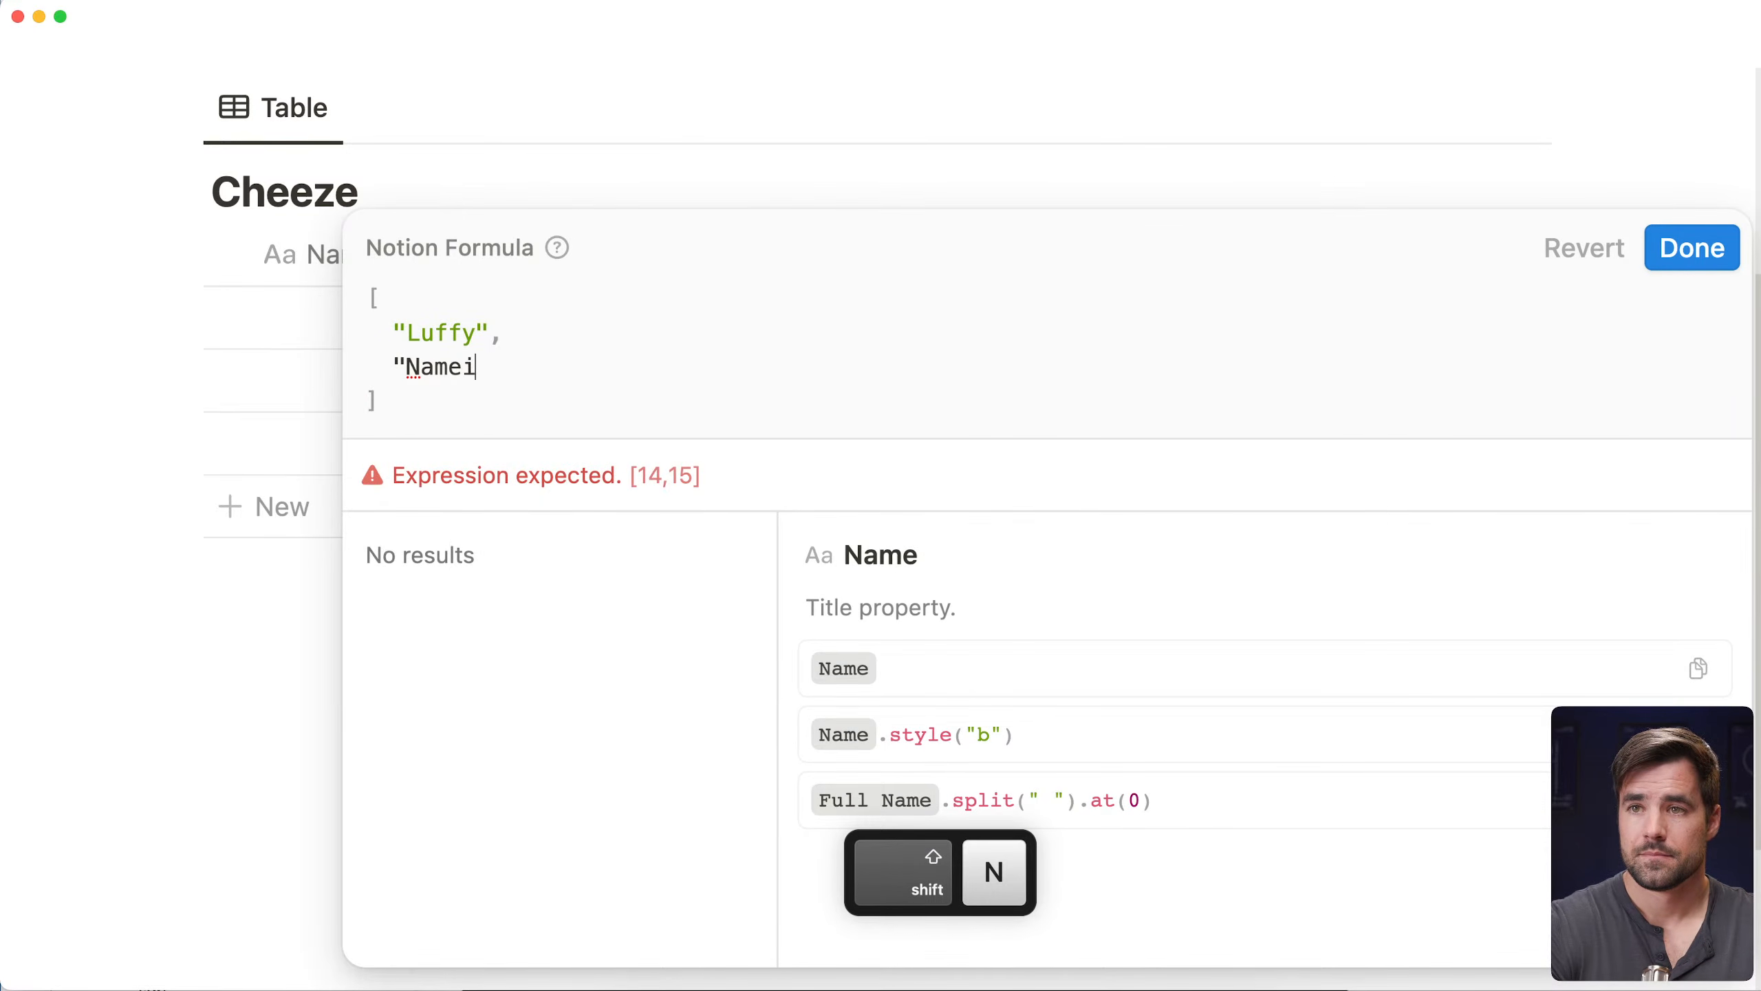
pyautogui.press('BackSpace')
pyautogui.press('BackSpace')
pyautogui.write('i",')
pyautogui.hotkey('shift', 'Return')
# Add "Chopper" and "Brooke" on their own lines as the list's last two items
pyautogui.write('"')
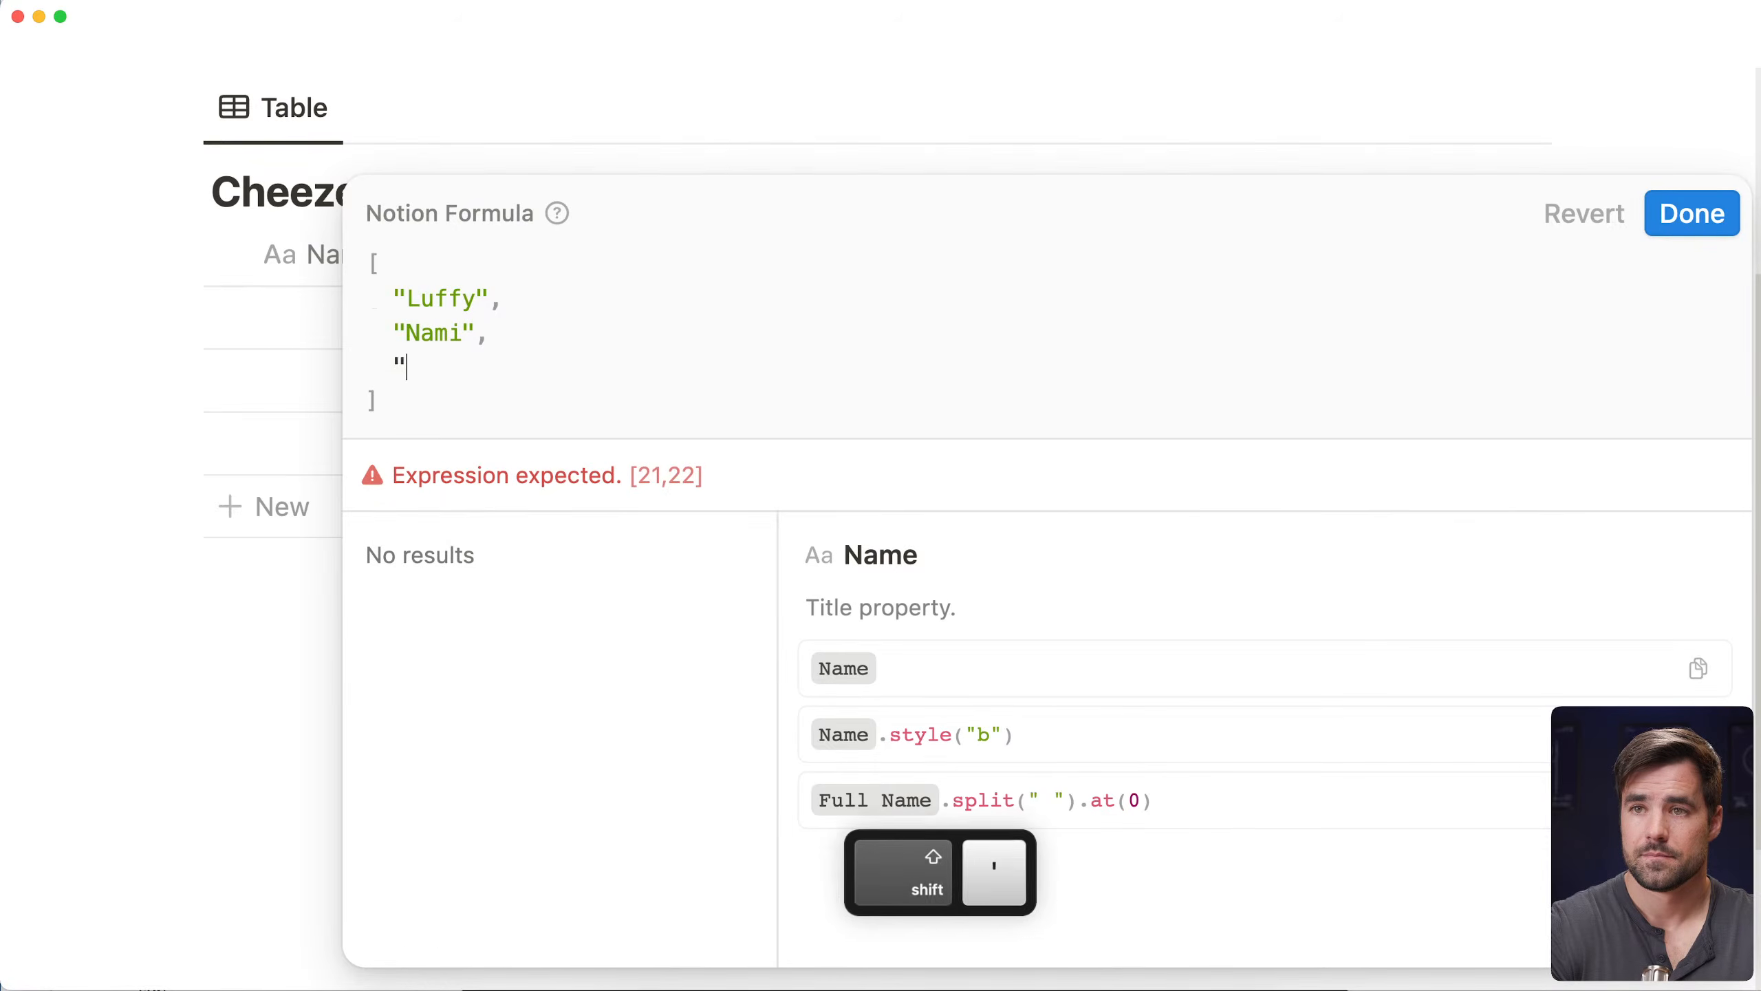
pyautogui.write('Chopper')
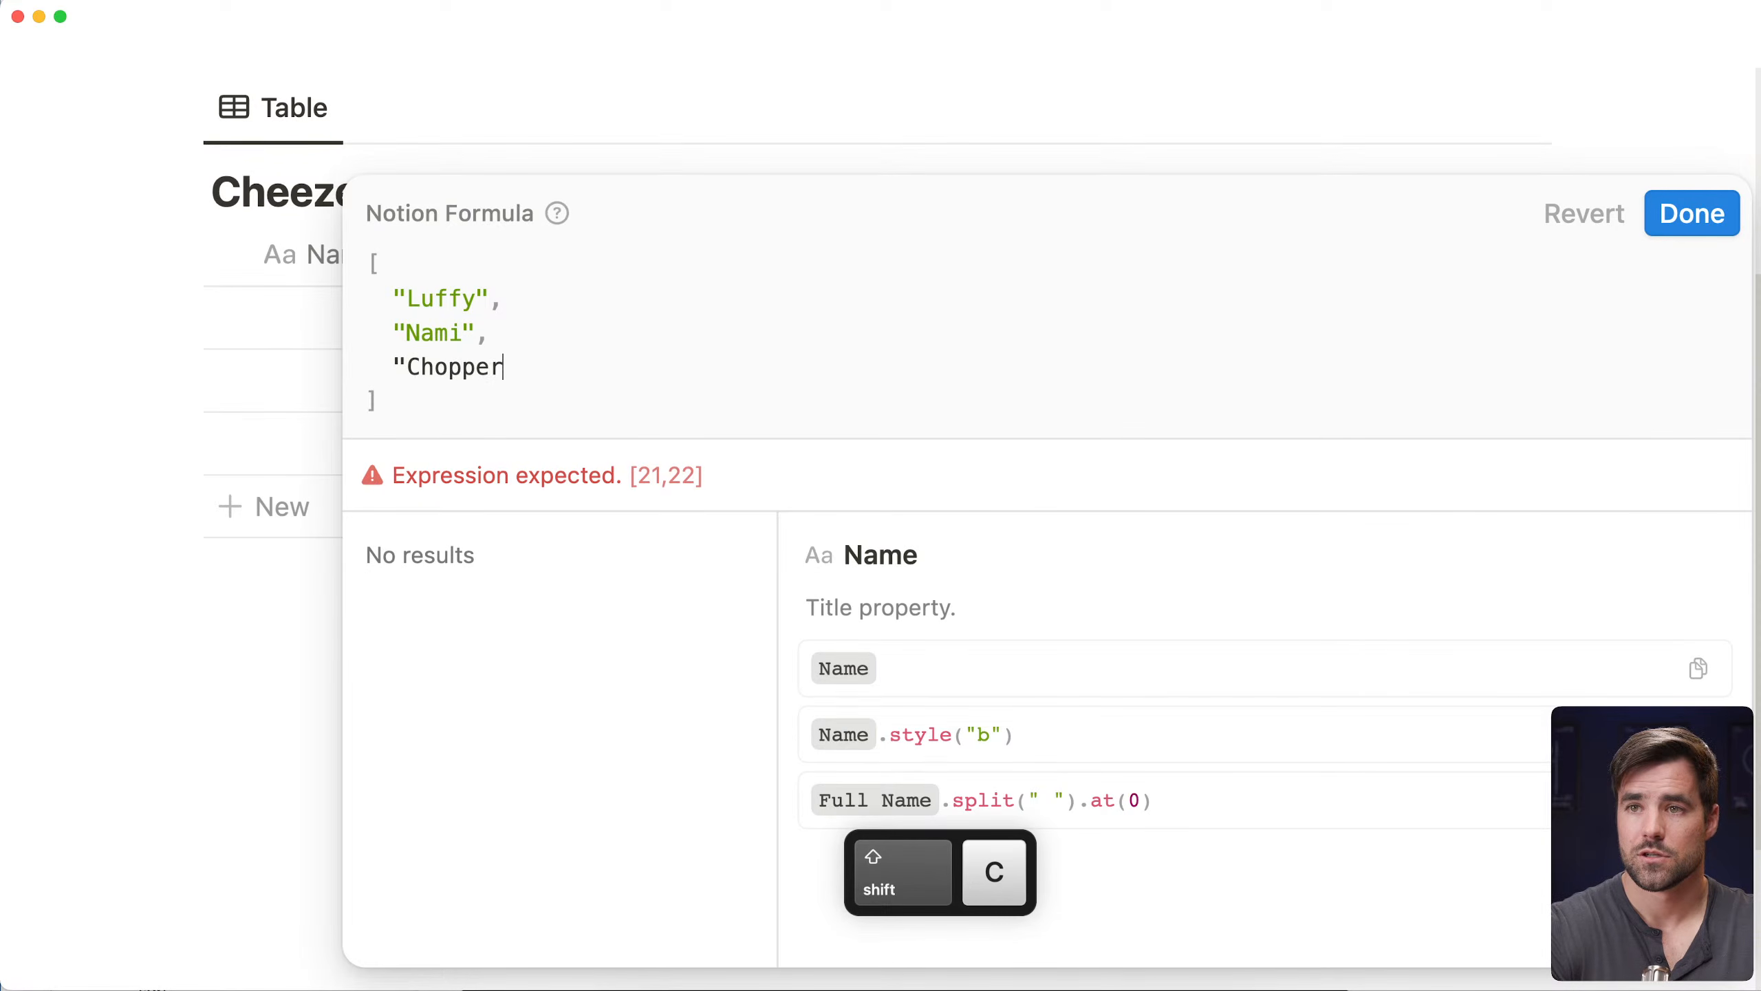
pyautogui.write('",')
pyautogui.hotkey('shift', 'Return')
pyautogui.write('"B')
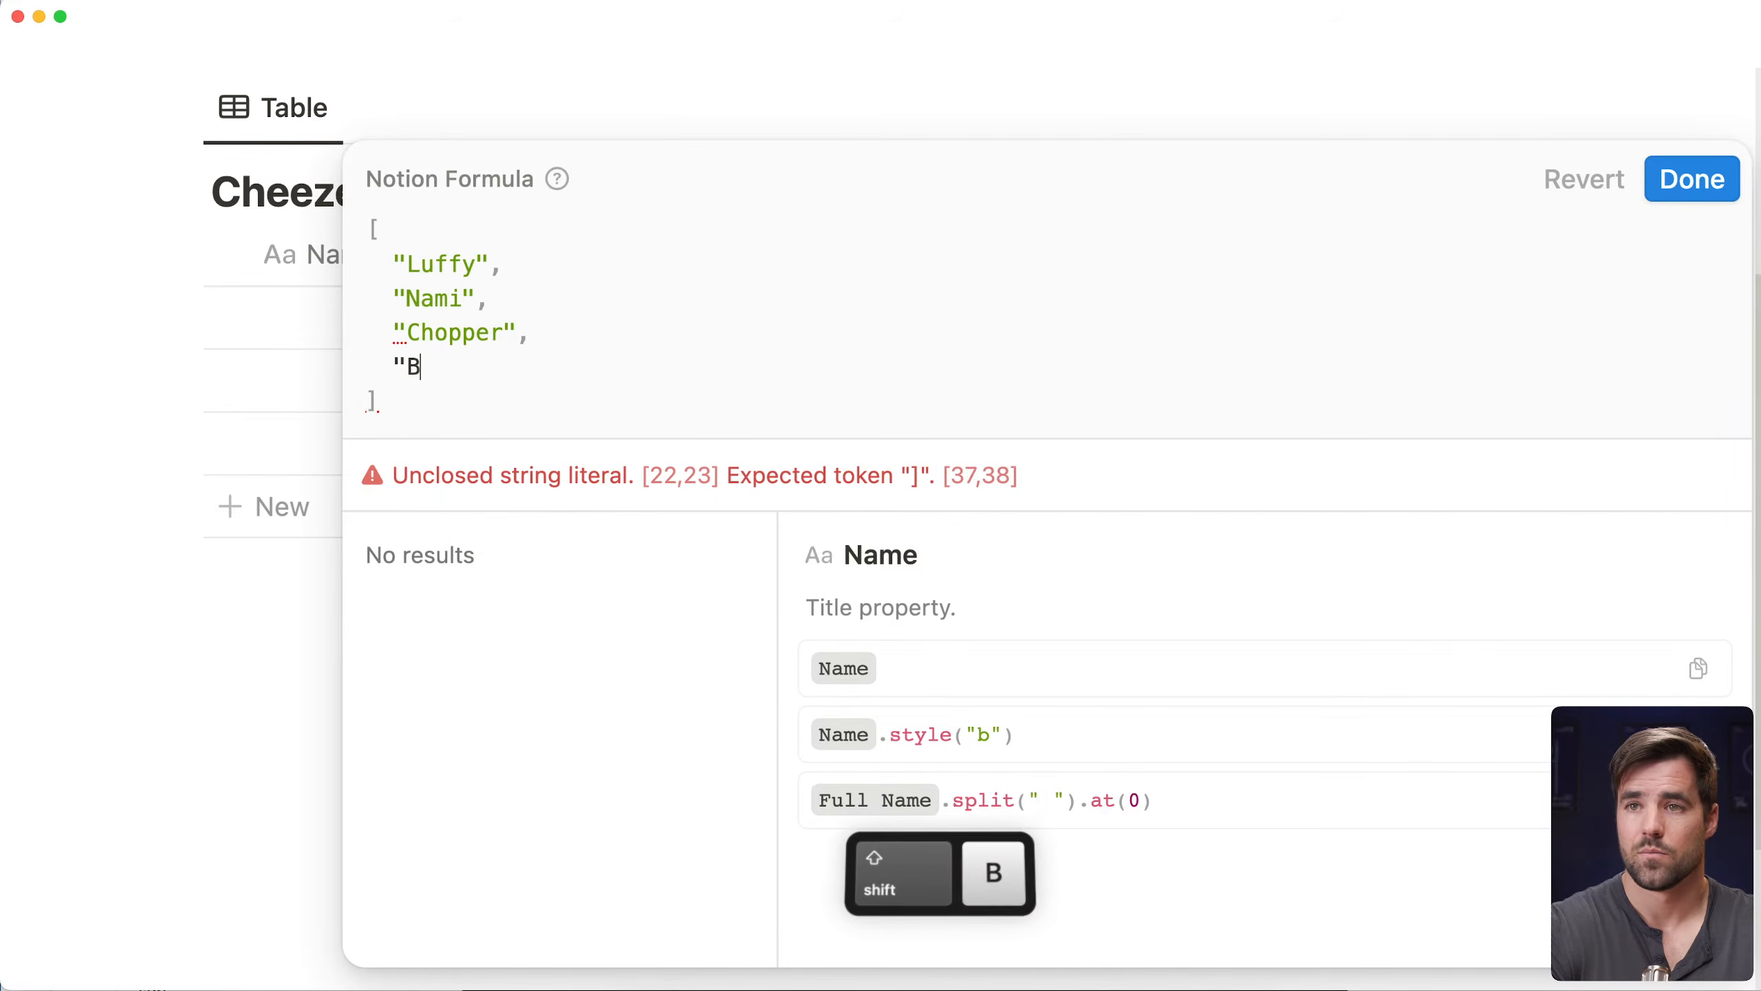
pyautogui.write('e"')
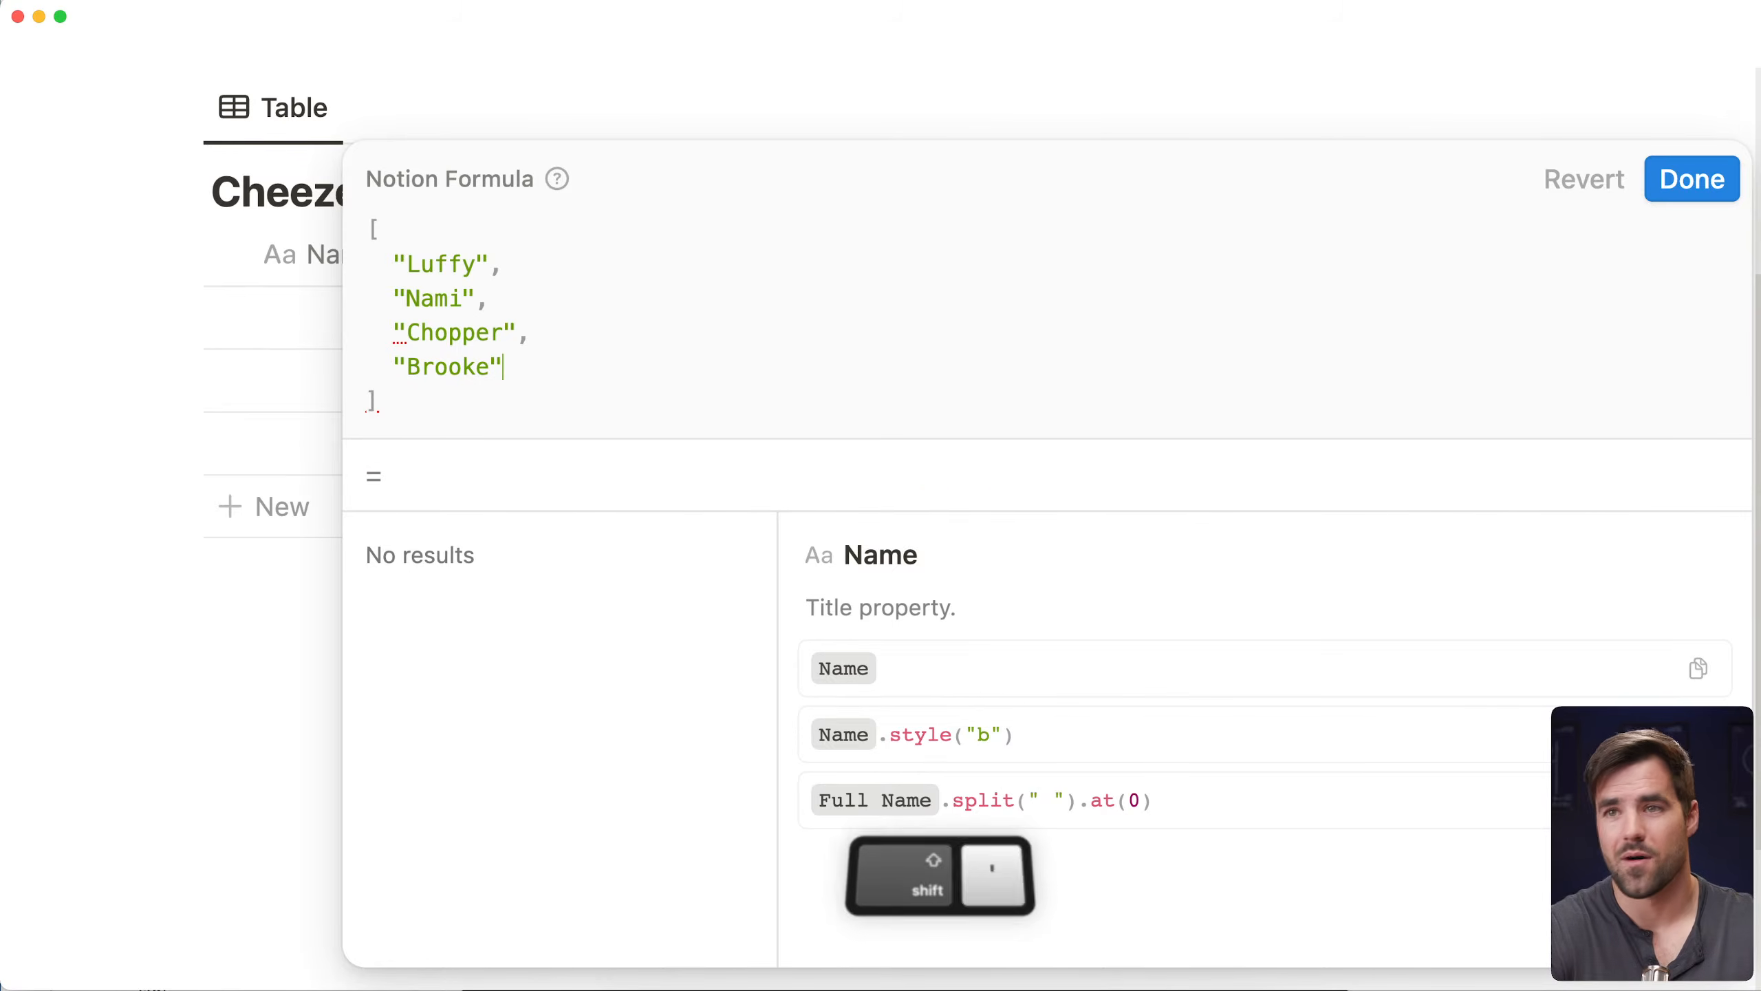
pyautogui.press('Down')
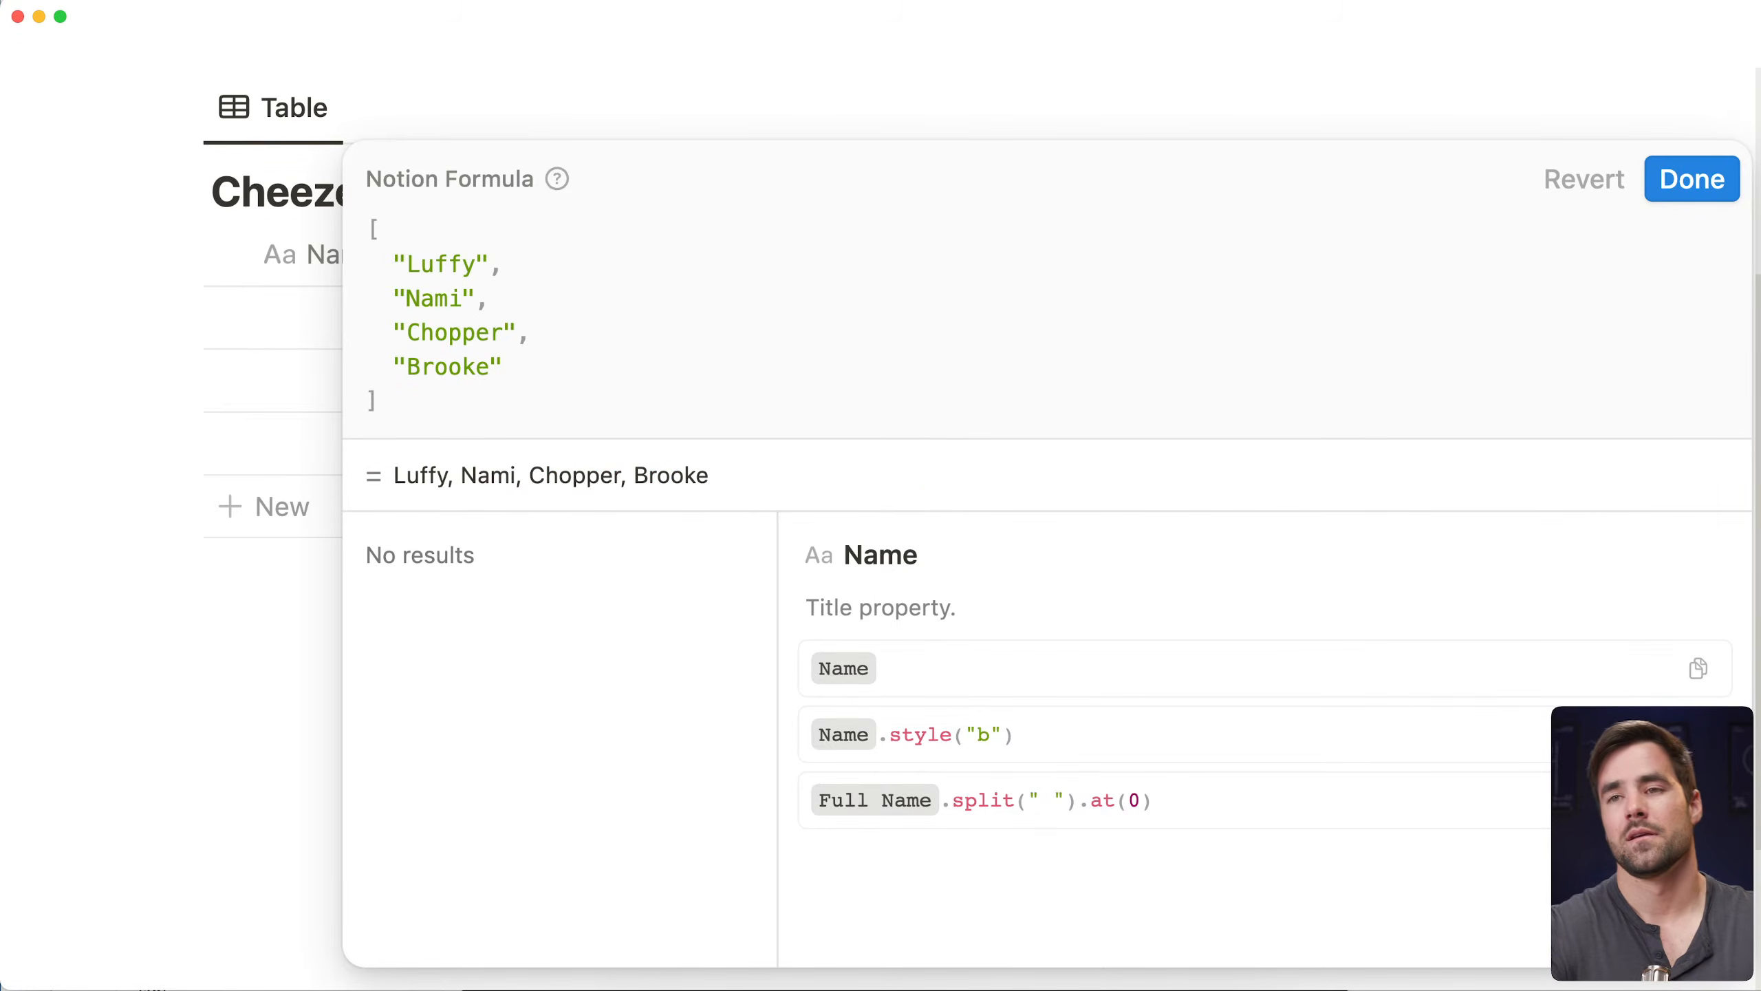
# Append .filter(current.length()) after the list's closing bracket
pyautogui.write('.filter(current')
pyautogui.write(')')
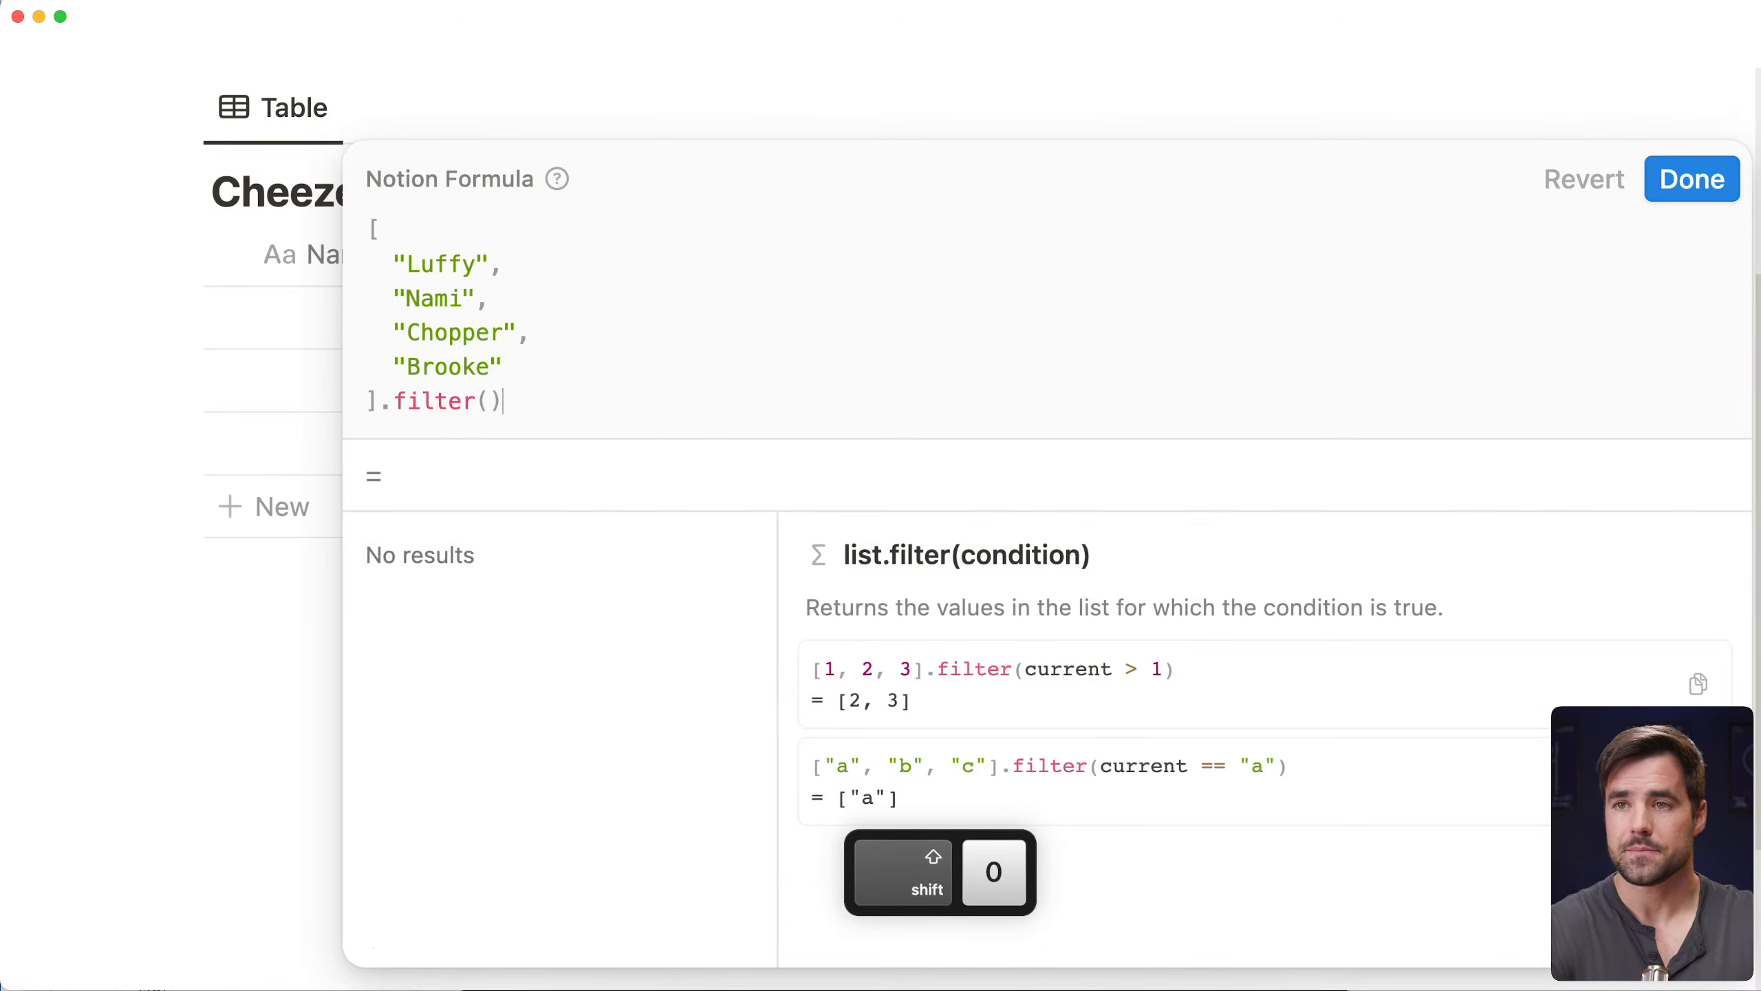
pyautogui.press('Left')
pyautogui.write('current')
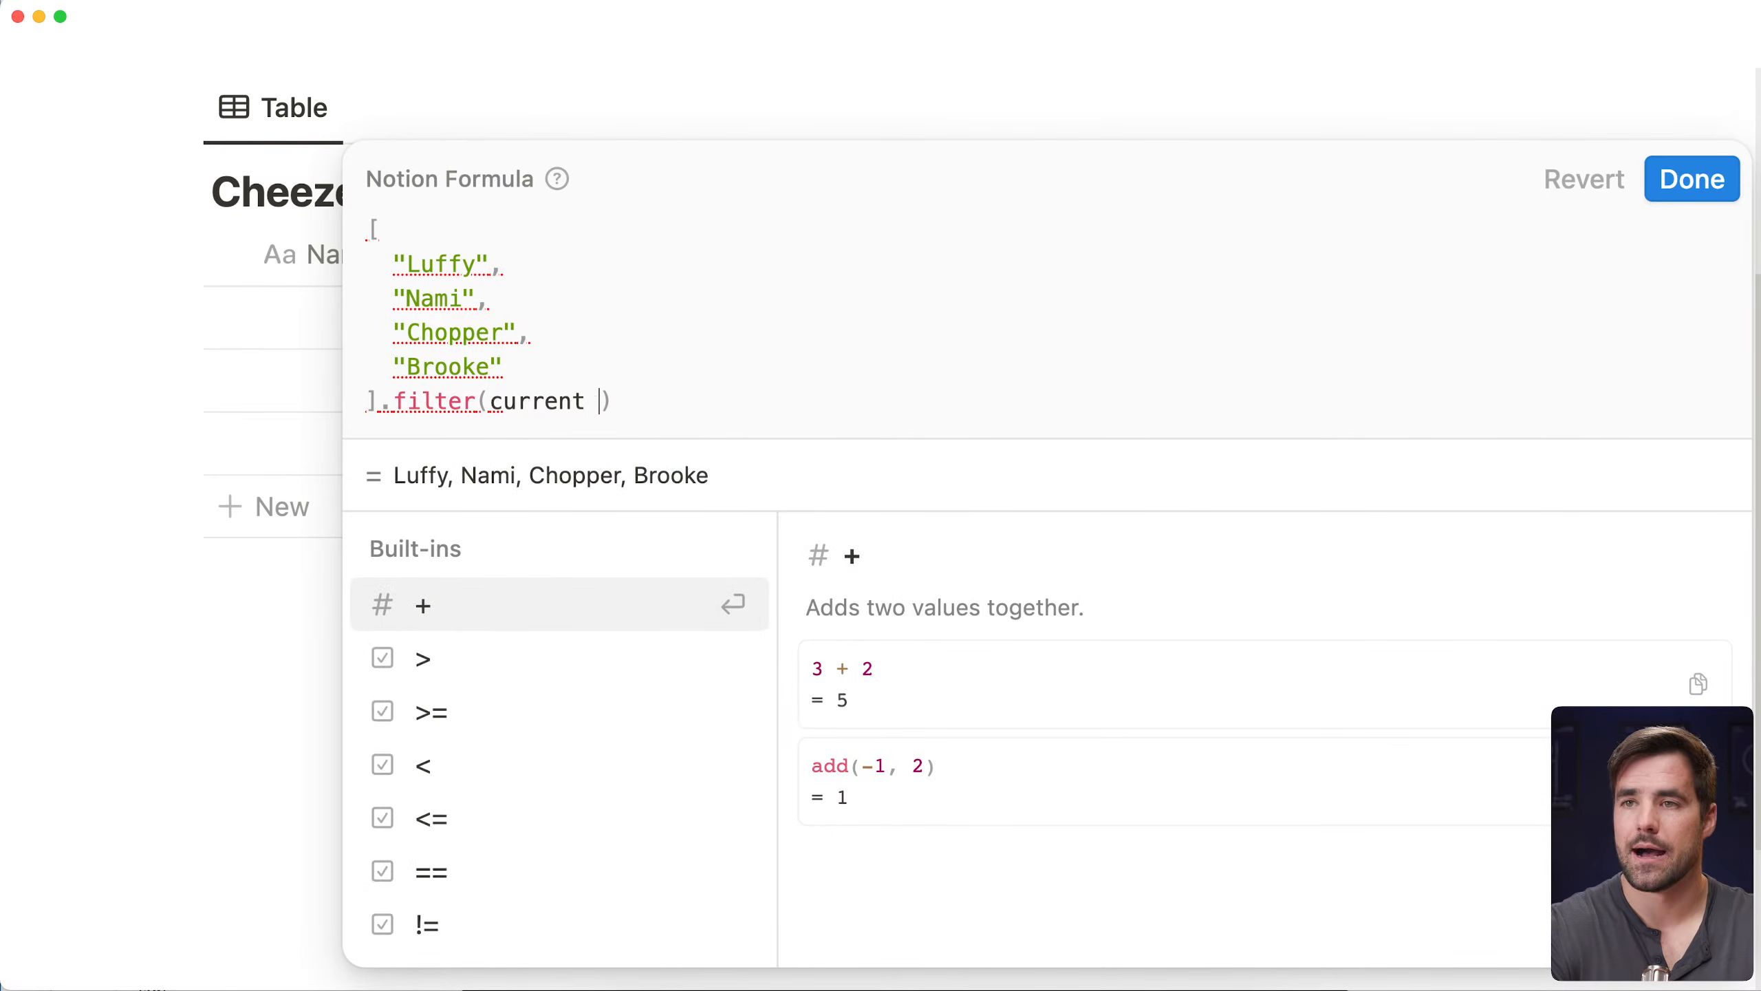
pyautogui.write('.lenght()')
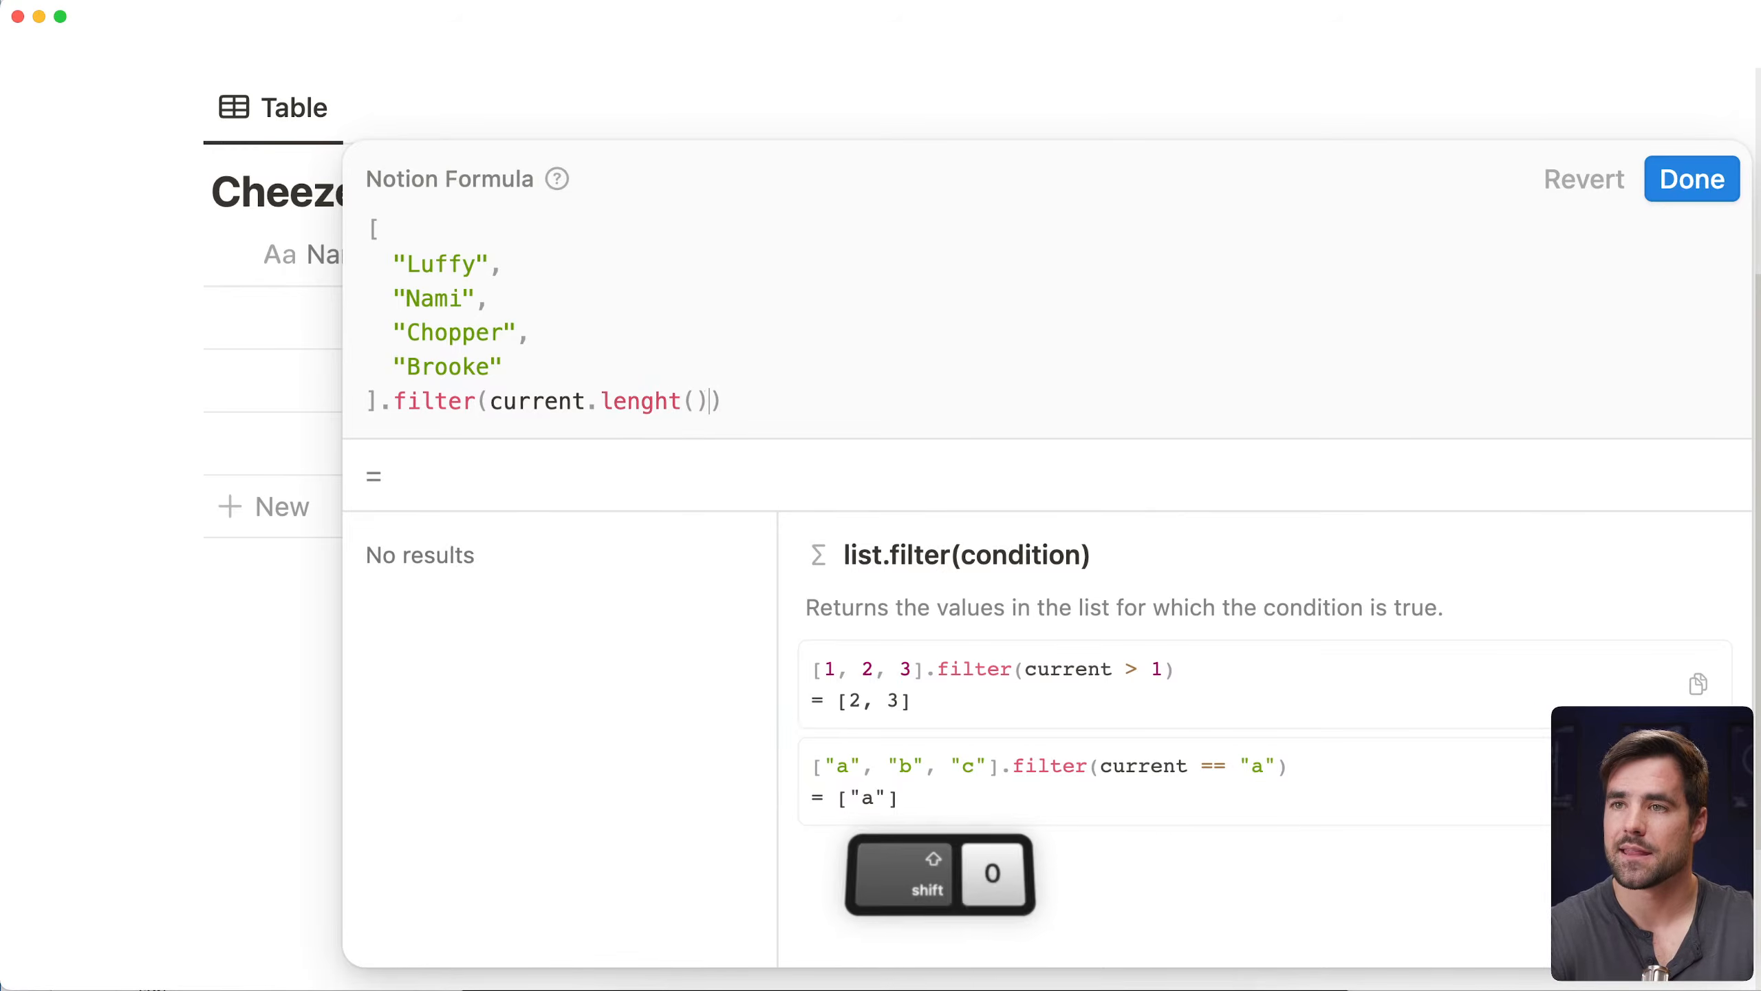
pyautogui.press('BackSpace')
pyautogui.press('BackSpace')
pyautogui.press('BackSpace')
pyautogui.press('BackSpace')
pyautogui.write('th()')
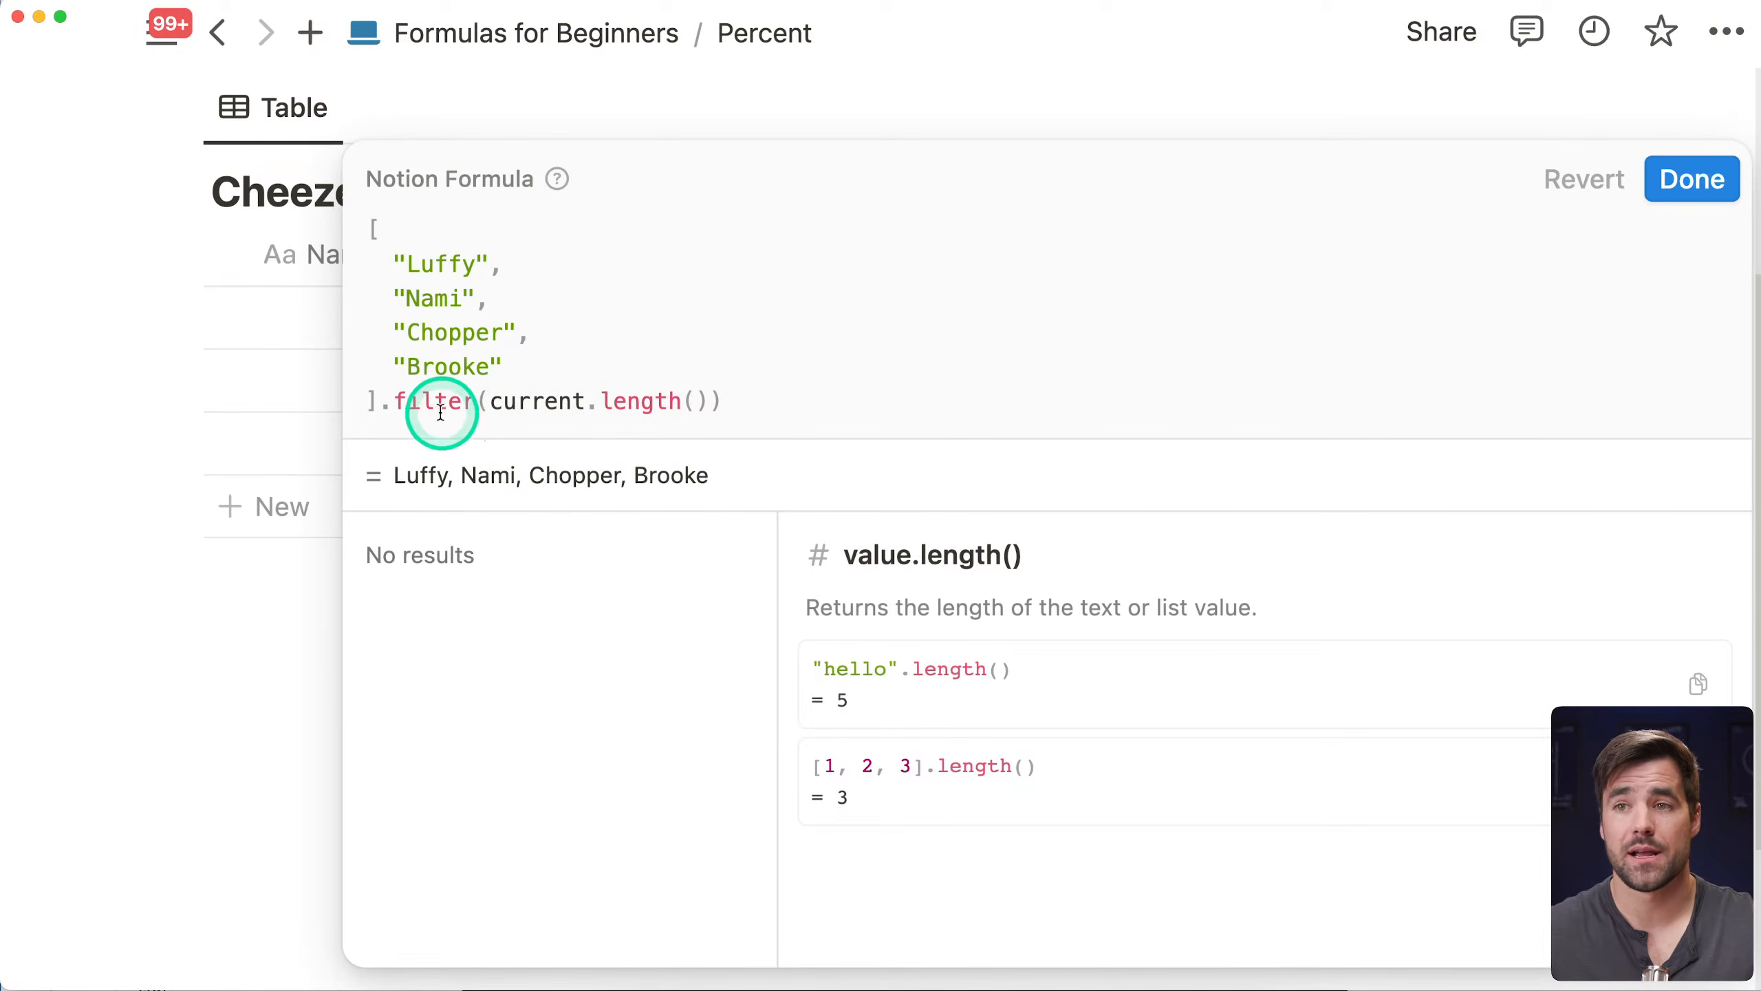
# Complete the filter condition as current.length() > 5 and save the formula
pyautogui.click(551, 400)
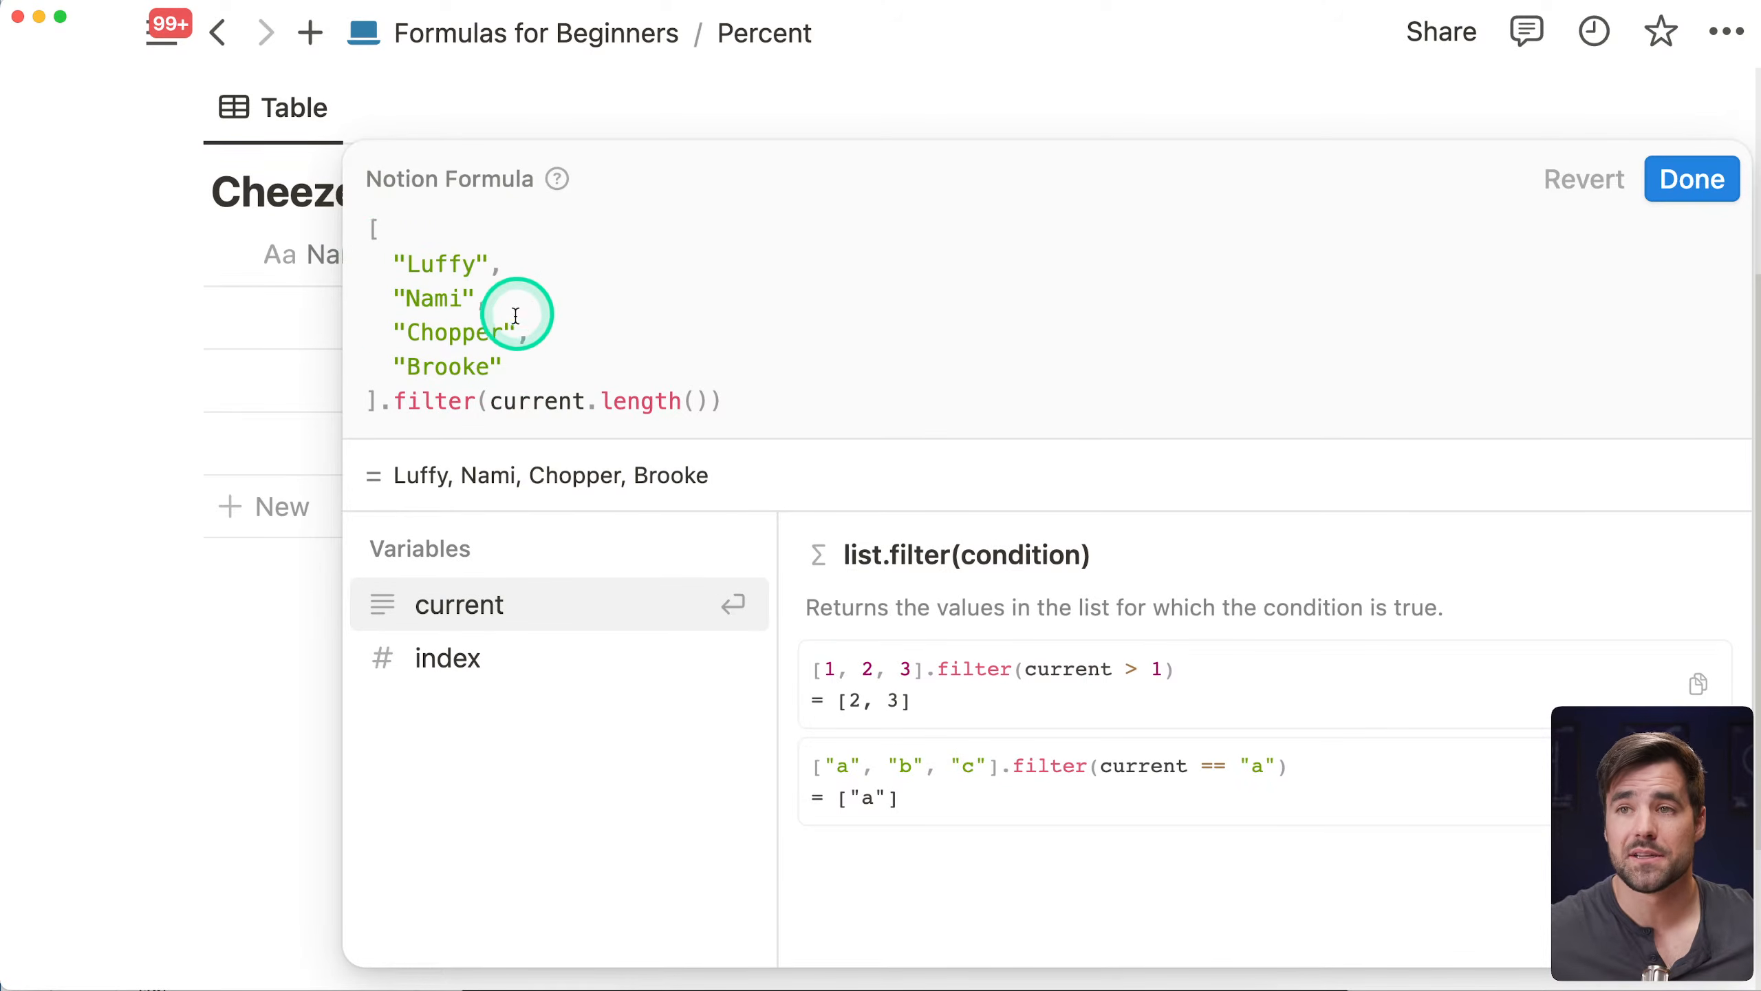
pyautogui.click(733, 407)
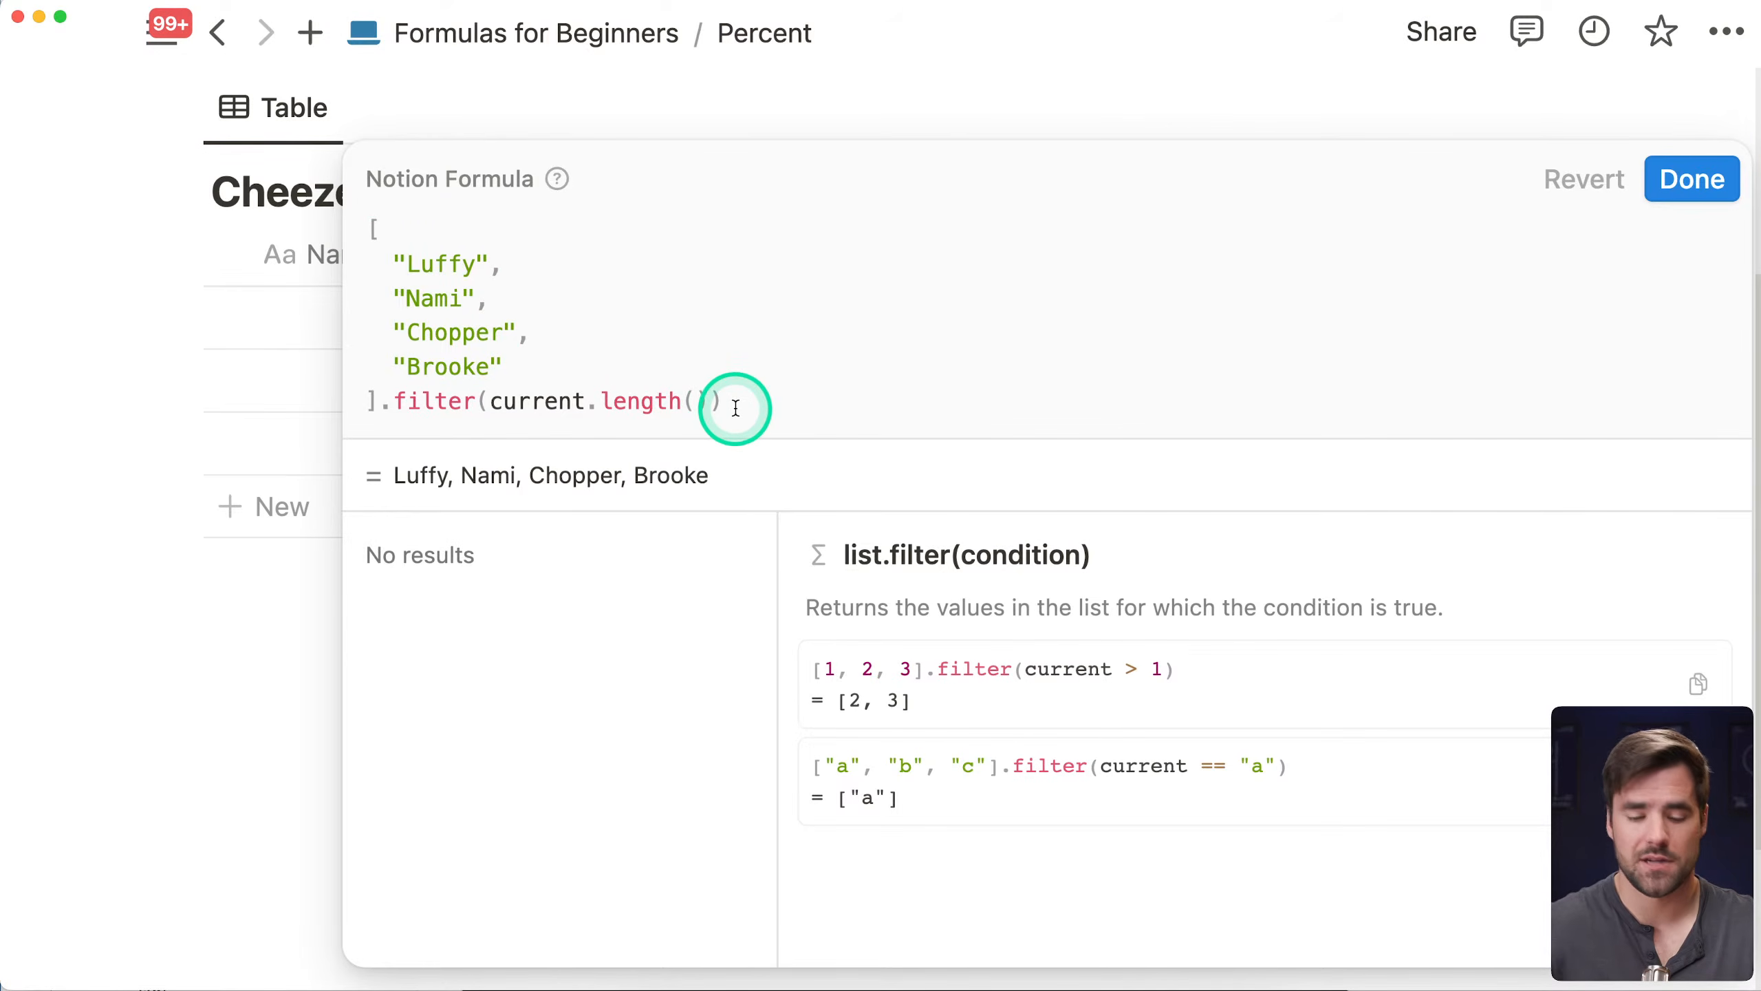
pyautogui.write('> 5')
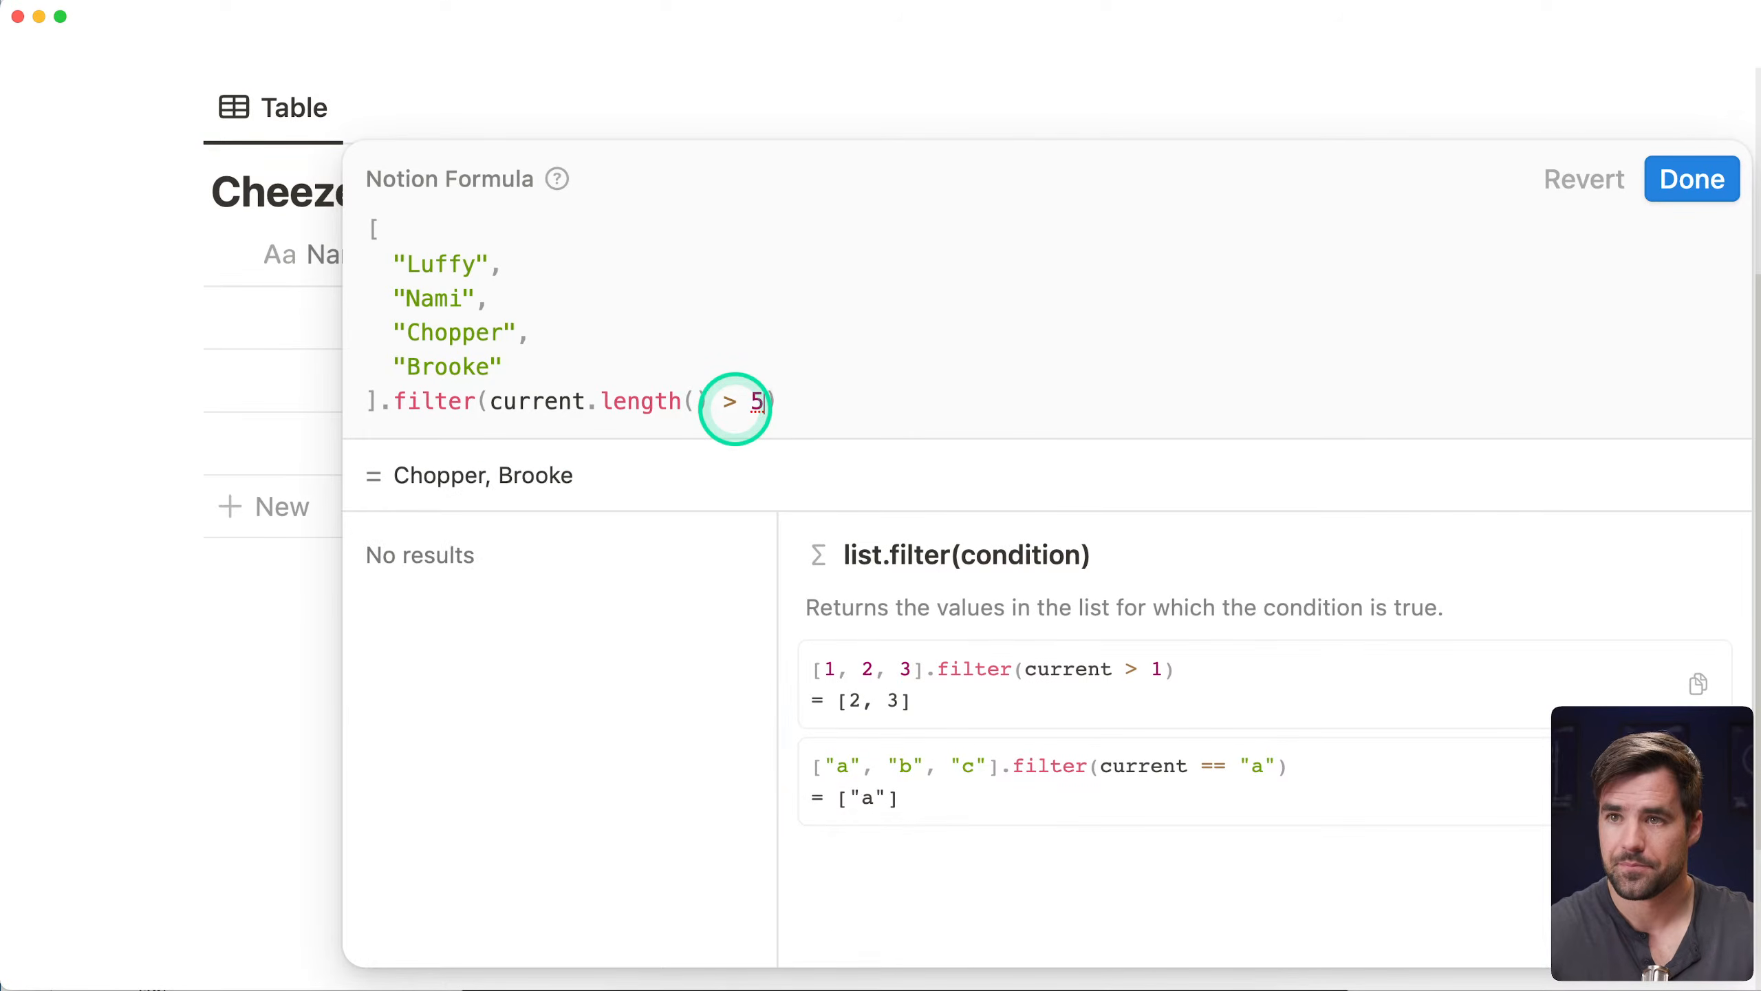
pyautogui.click(1660, 181)
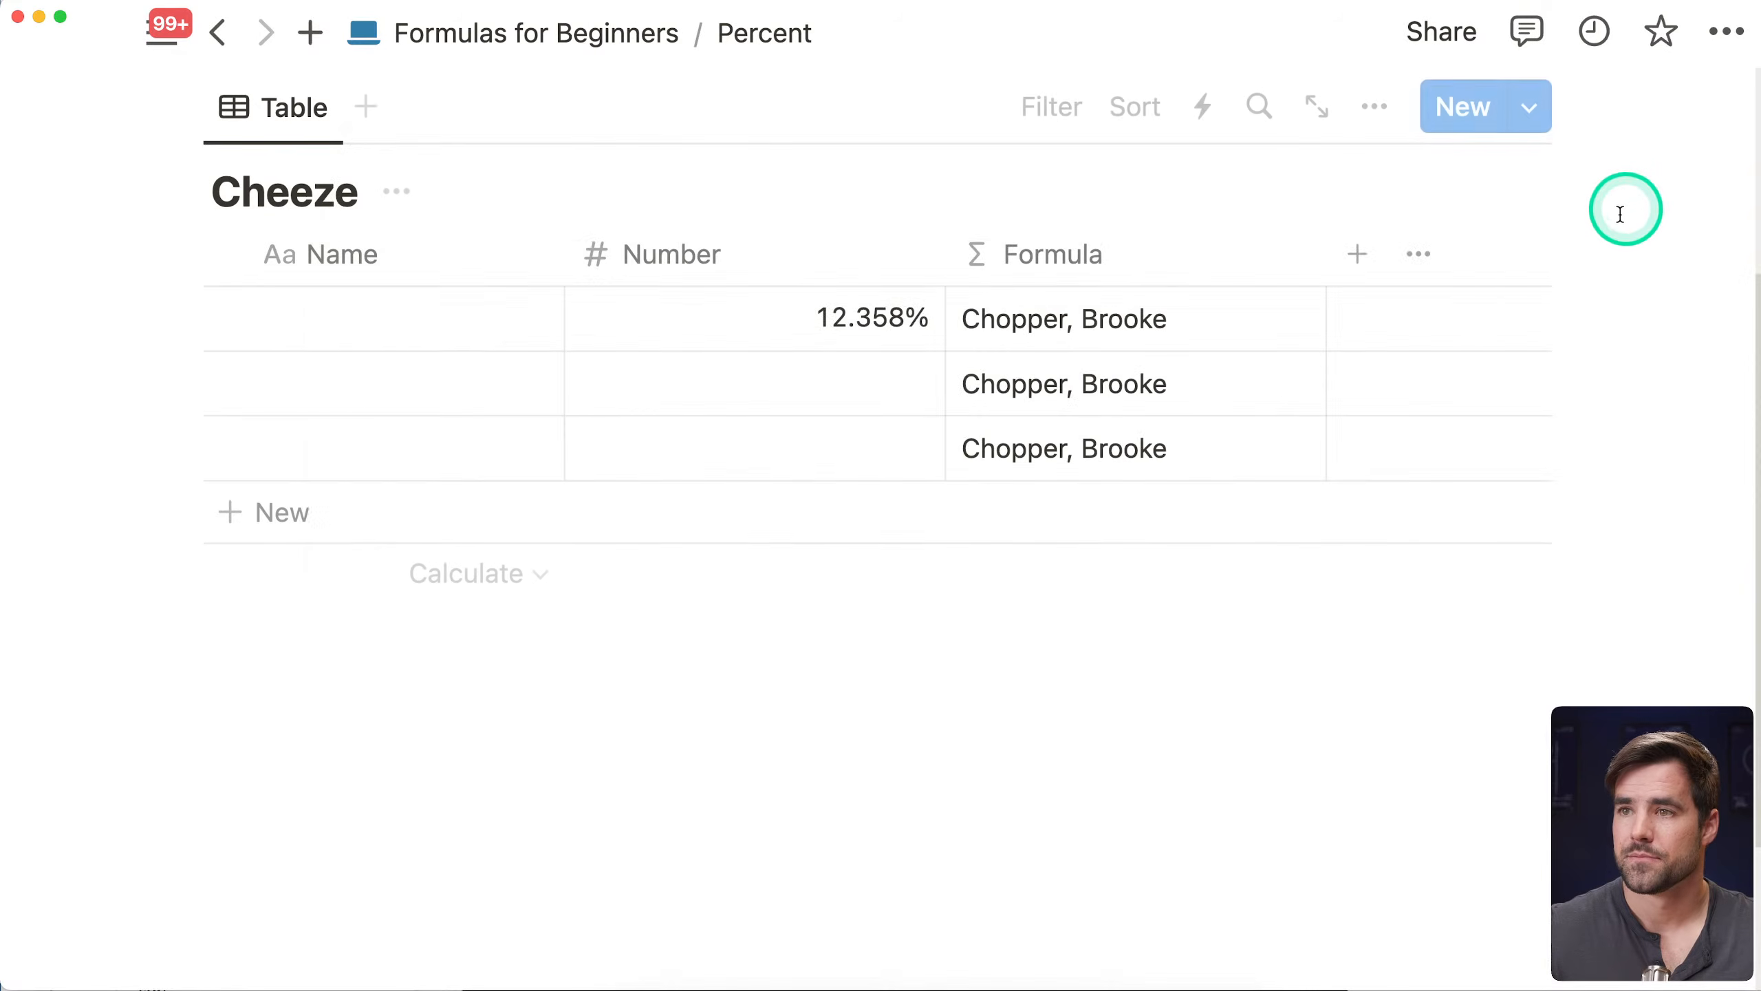
# Reopen the filter formula in the Formula column and review its list and condition
pyautogui.click(1057, 333)
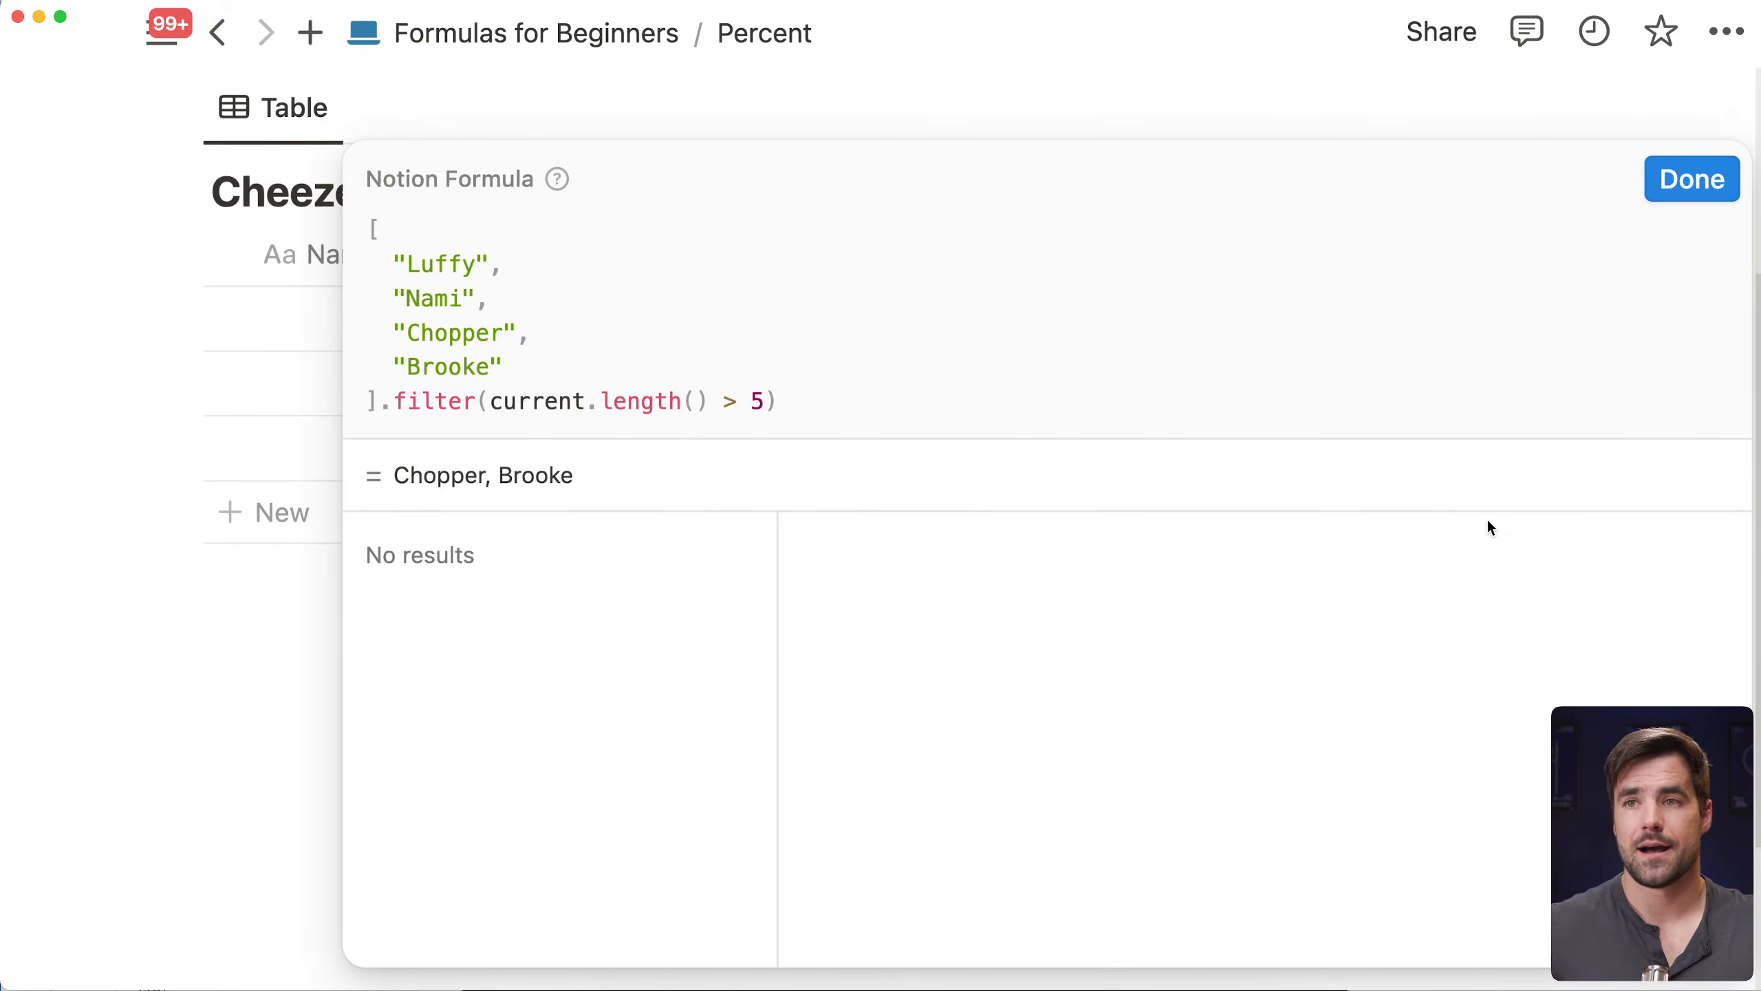
pyautogui.click(923, 380)
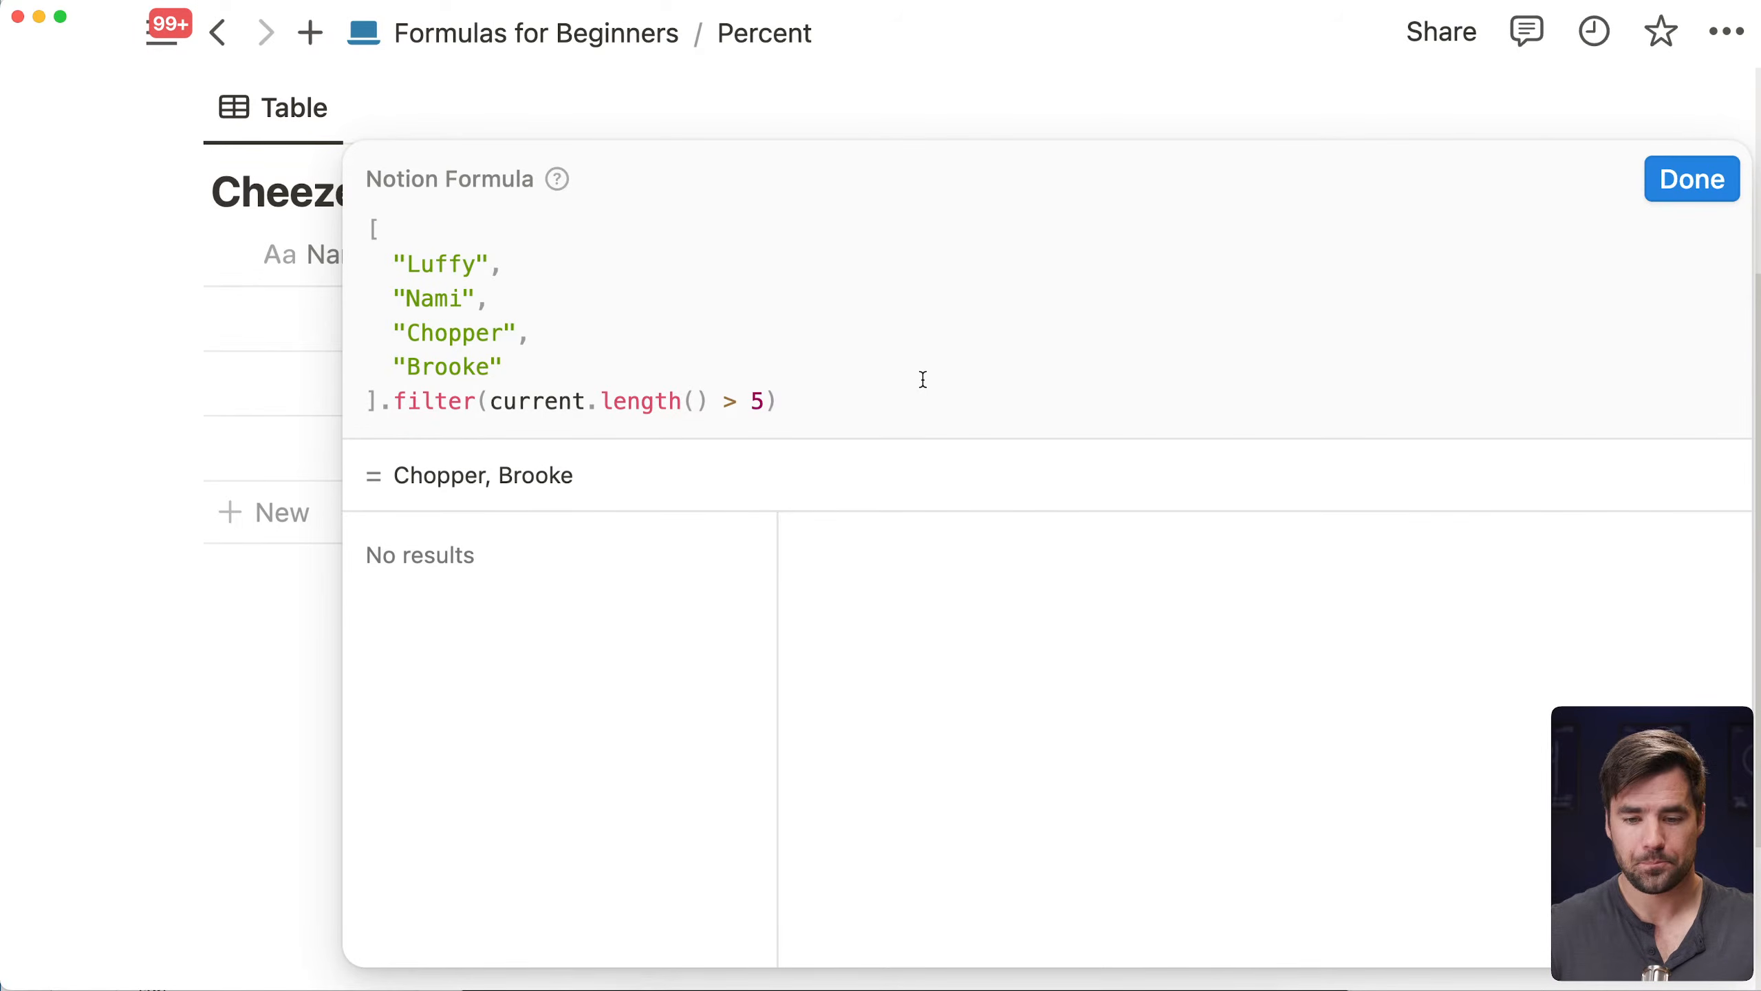
pyautogui.click(1043, 426)
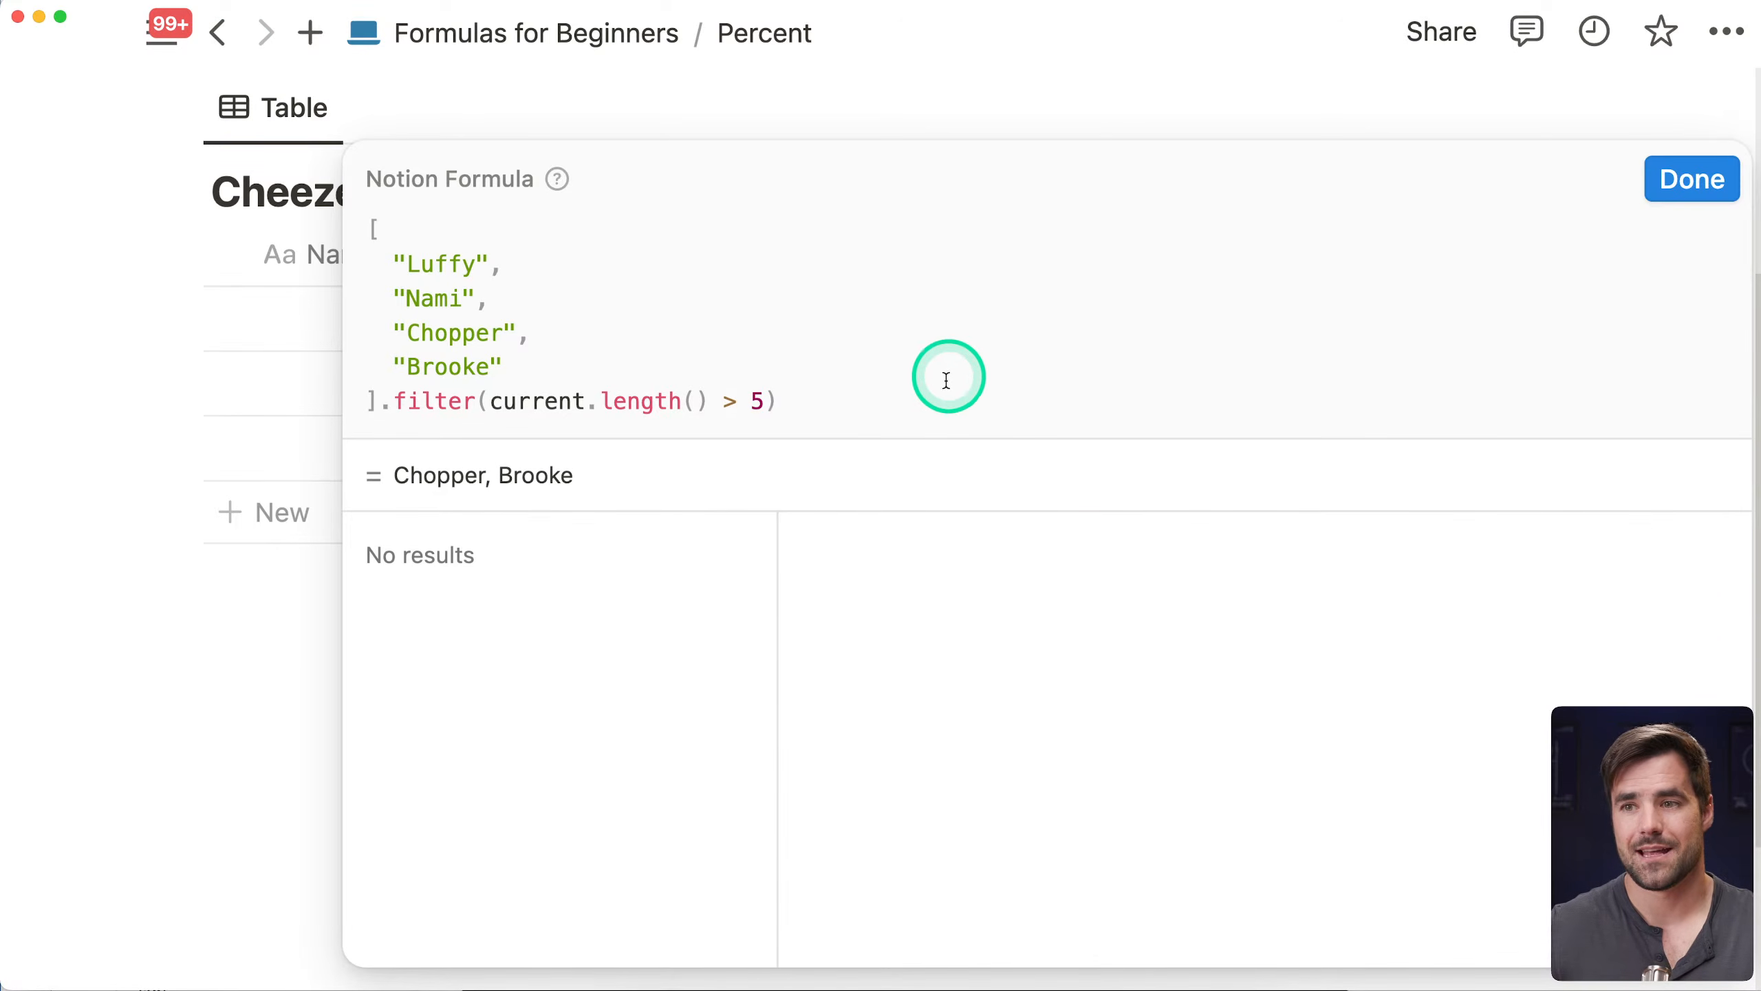
# Switch to the Edge browser and search the web for "cursor pro" from the blank tab
pyautogui.click(676, 988)
pyautogui.click(27, 452)
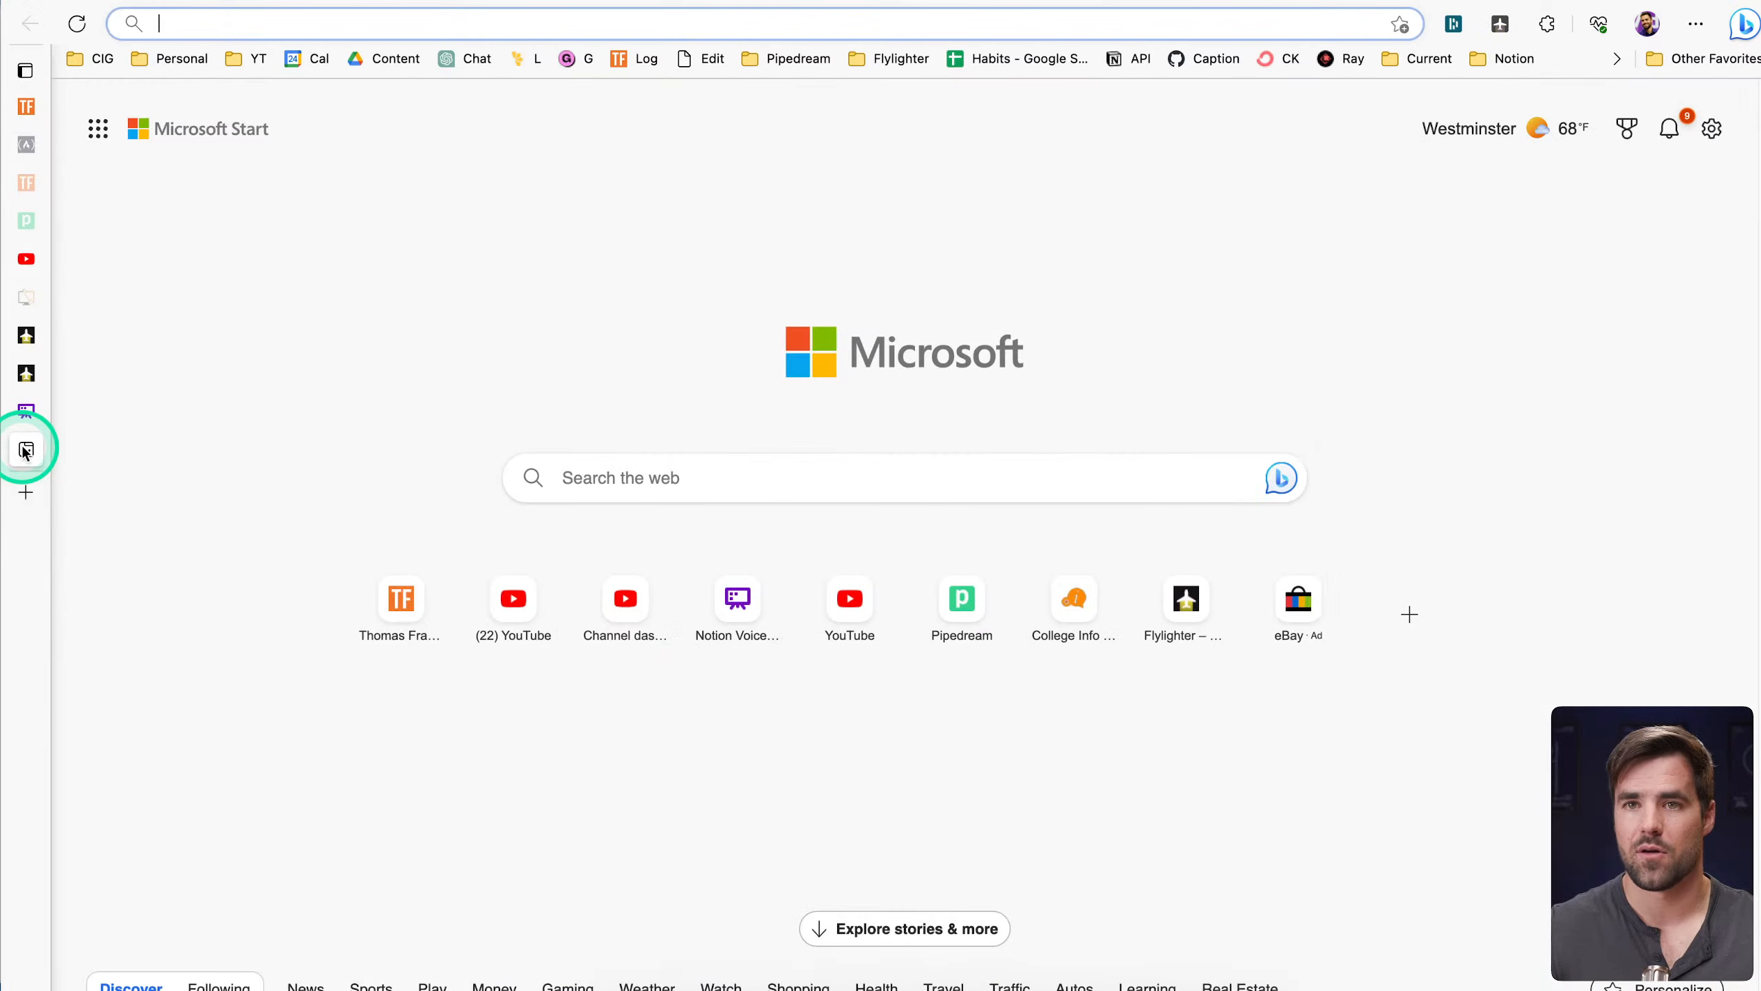
pyautogui.write('cursoe')
pyautogui.press('BackSpace')
pyautogui.press('BackSpace')
pyautogui.write('r pro')
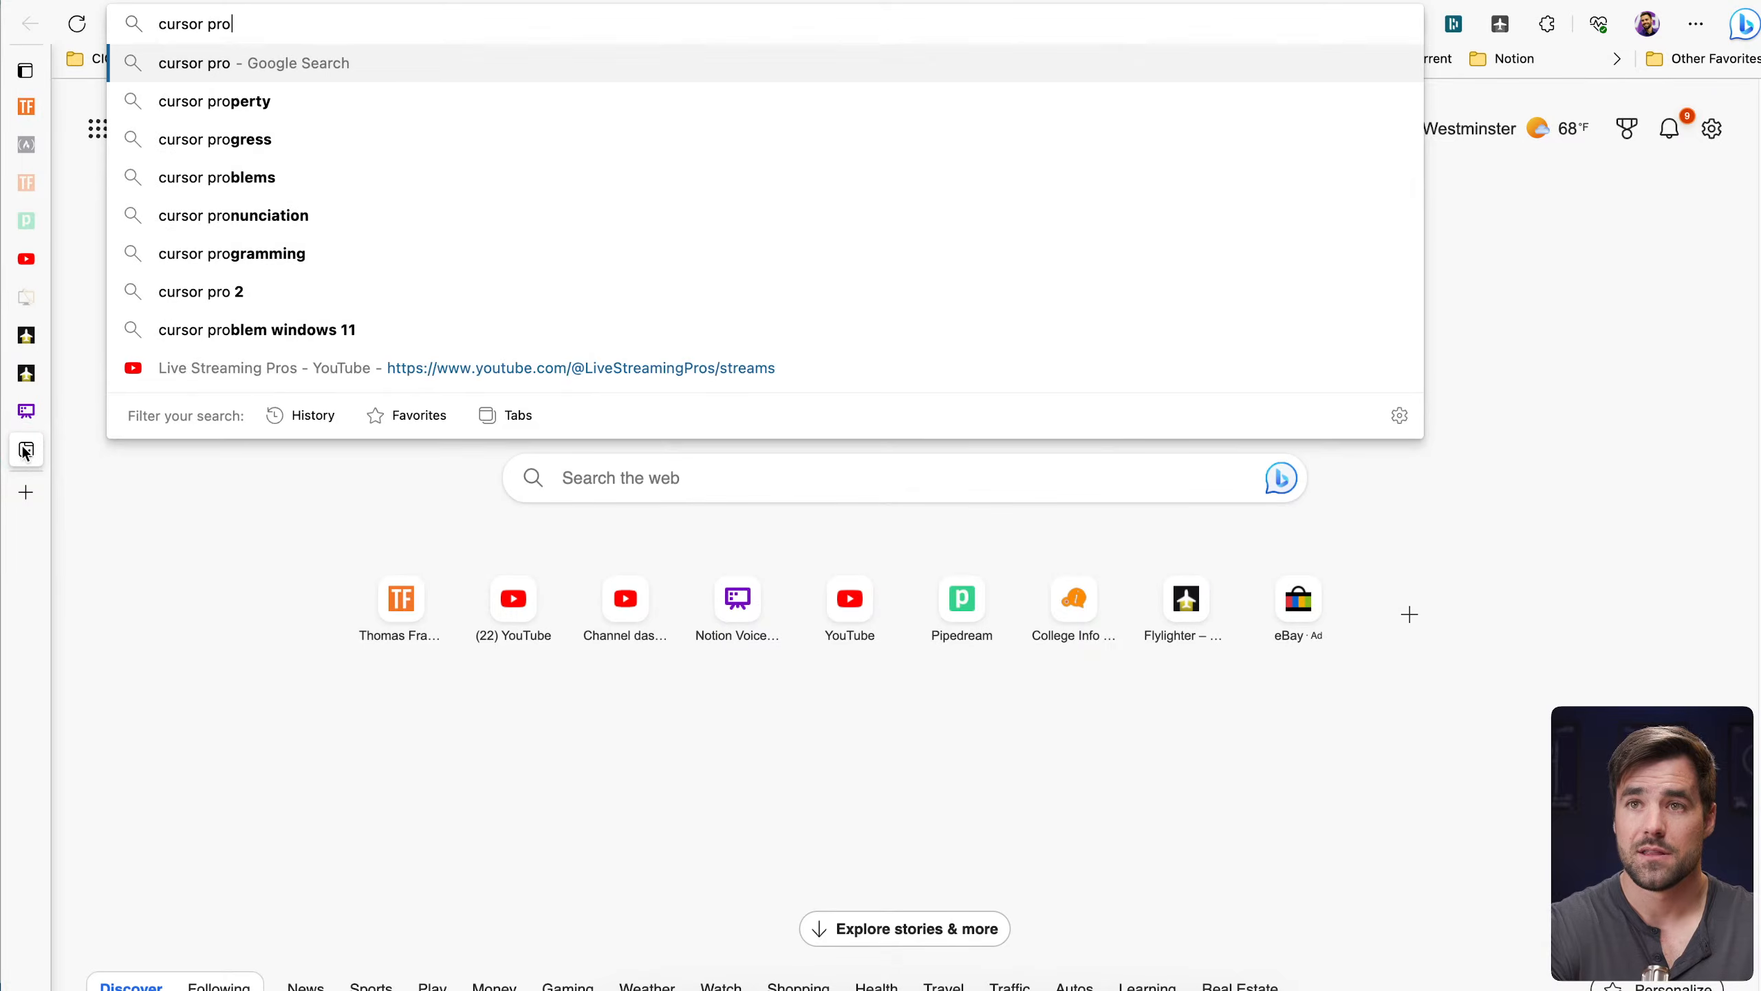
pyautogui.press('Return')
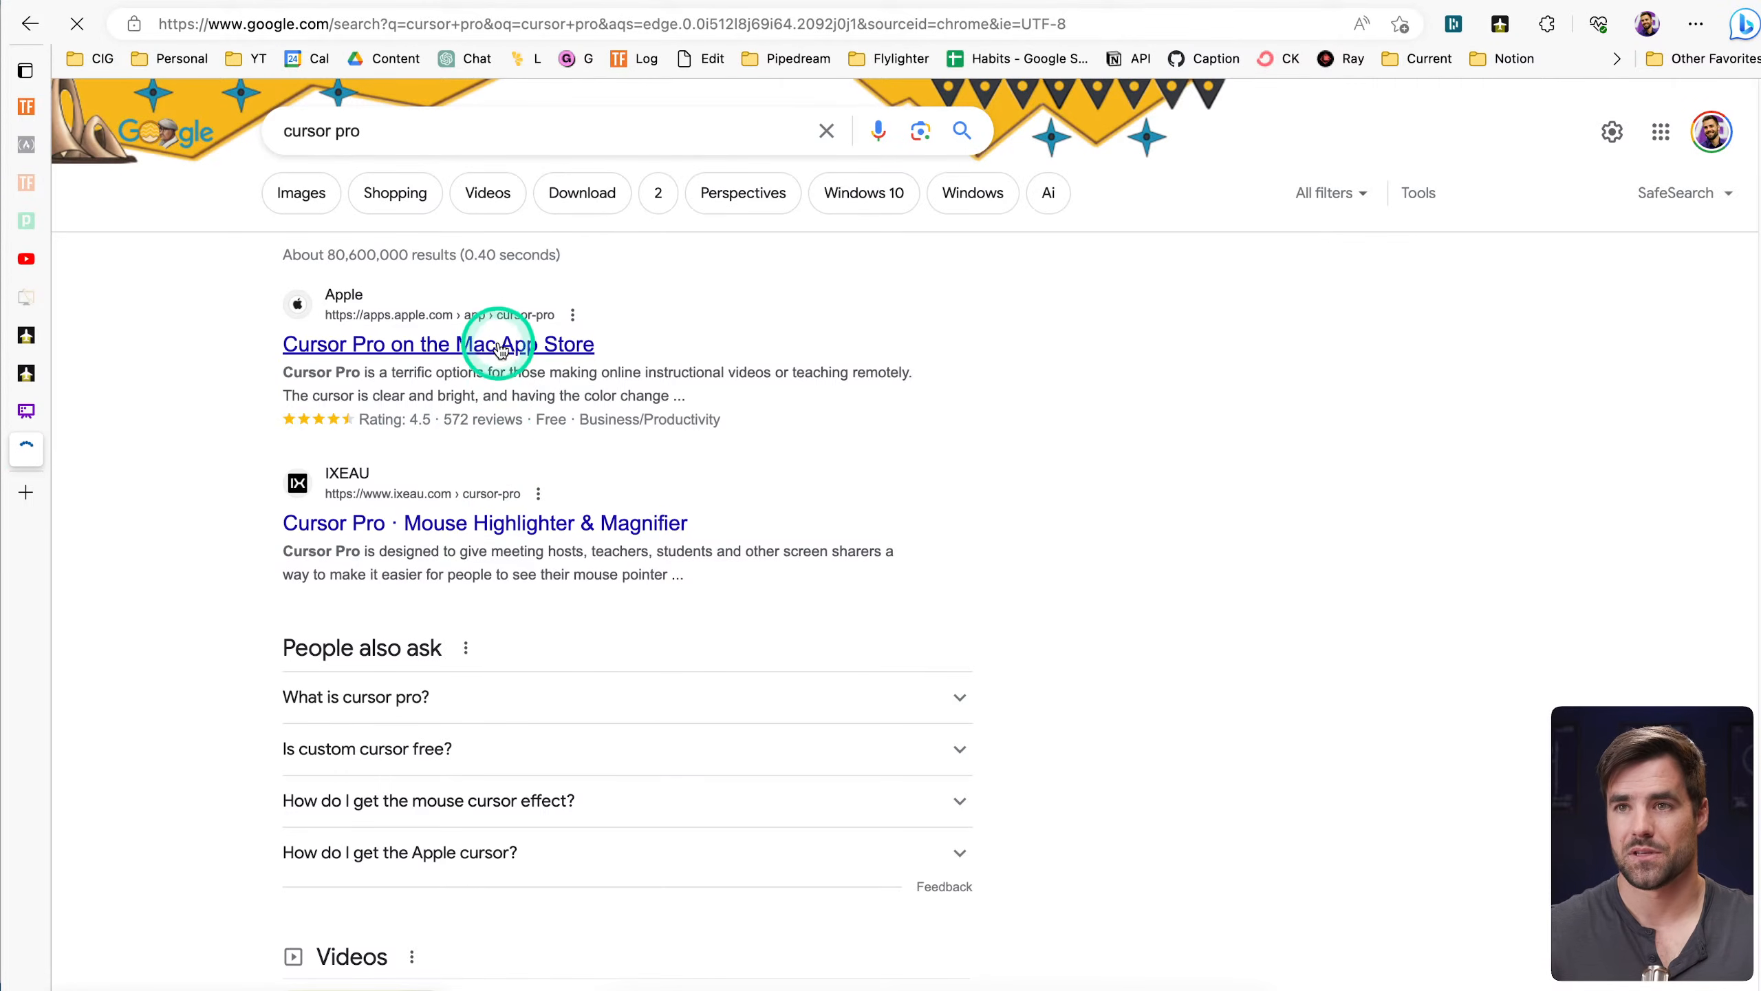
# Open the Cursor Pro listing on the Mac App Store website and decline launching the App Store
pyautogui.click(492, 343)
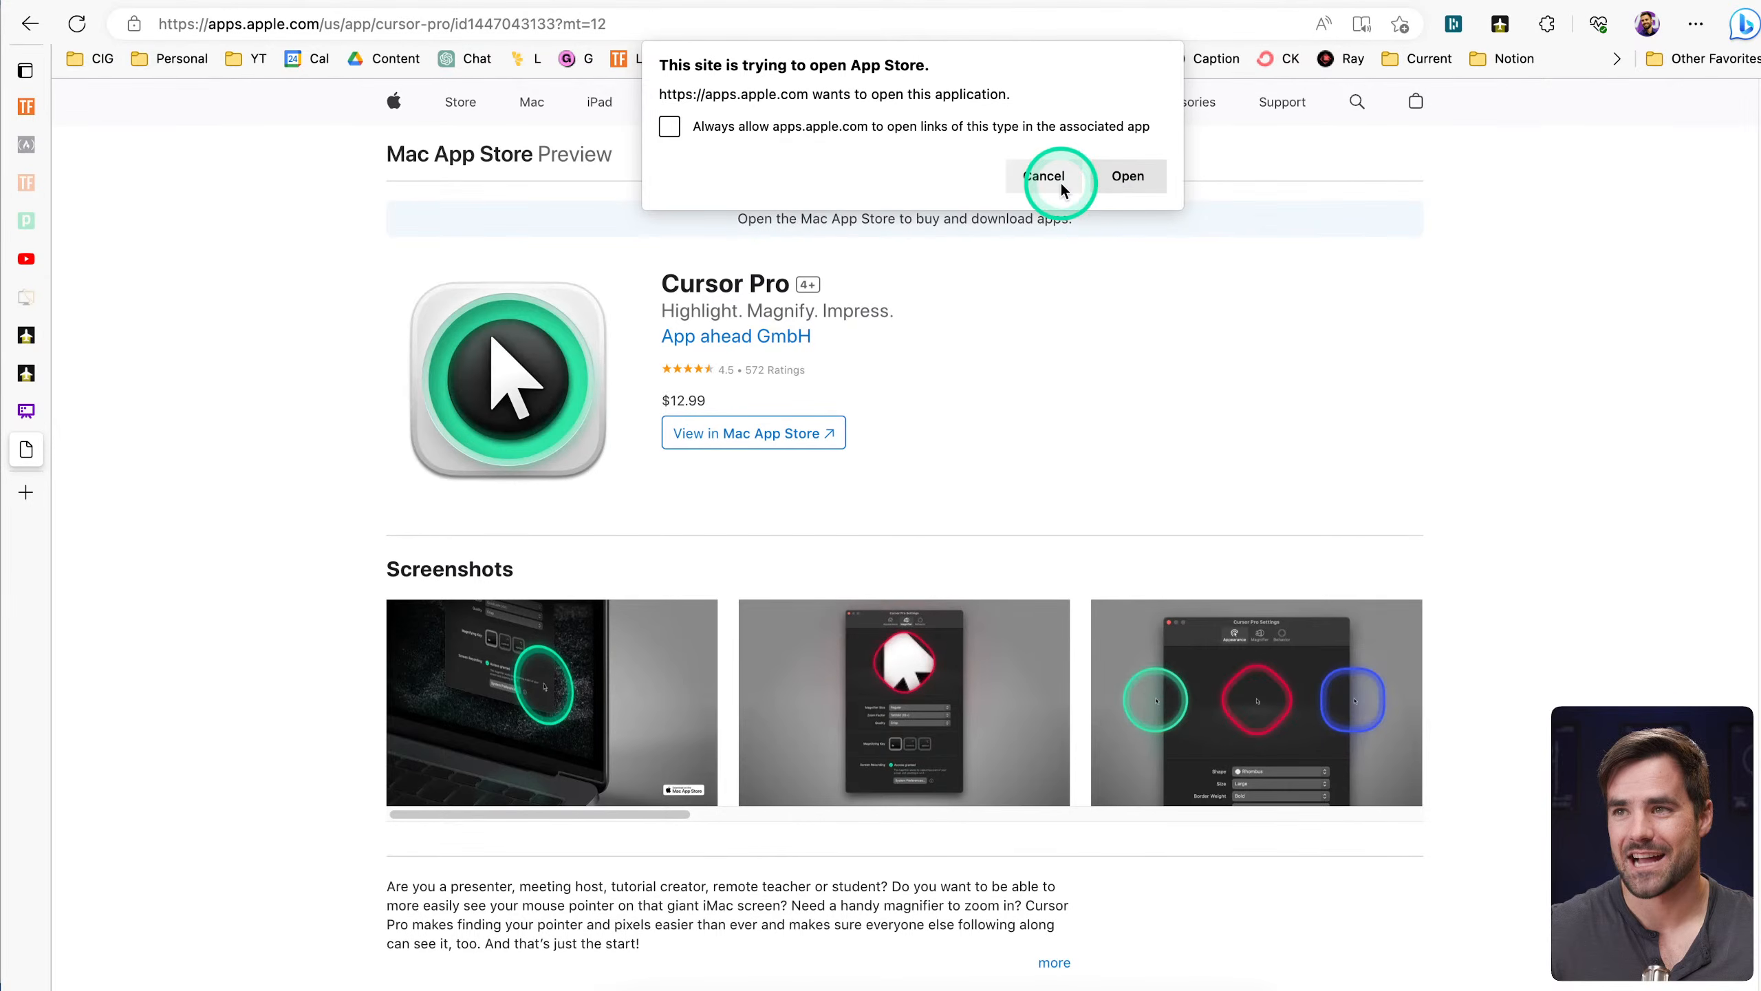
pyautogui.click(1043, 173)
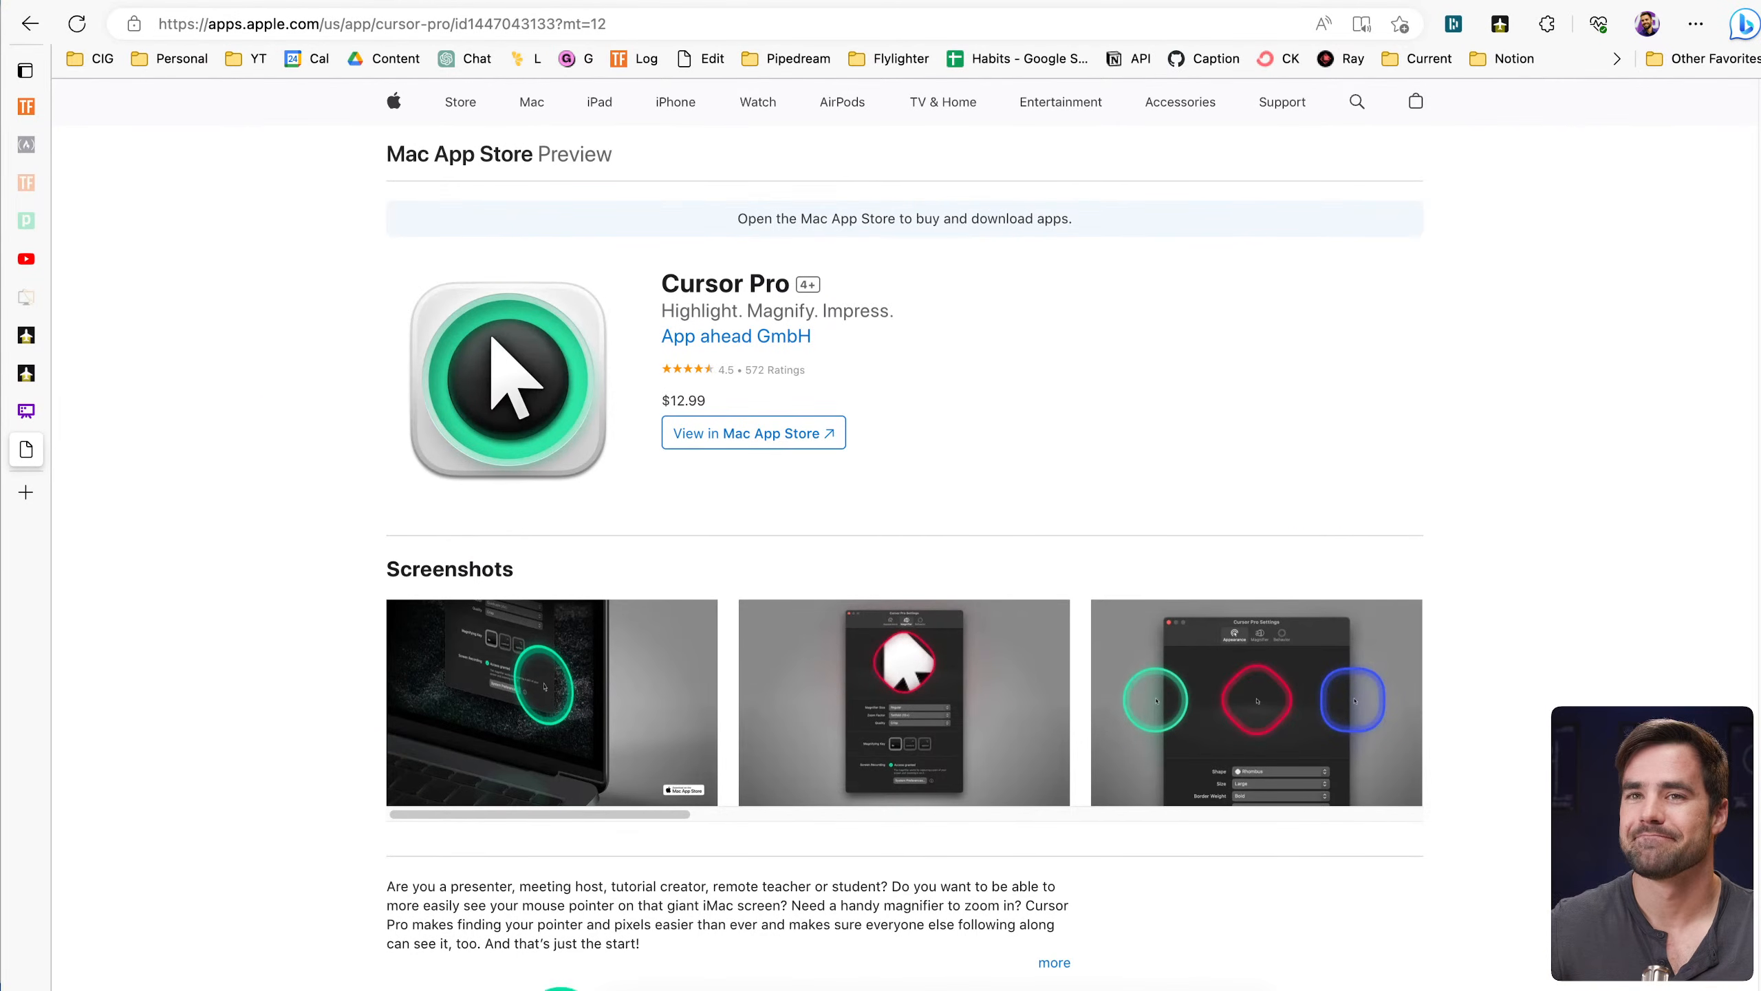
# Switch back to Notion and close the list filter formula editor, keeping the formula
pyautogui.click(853, 988)
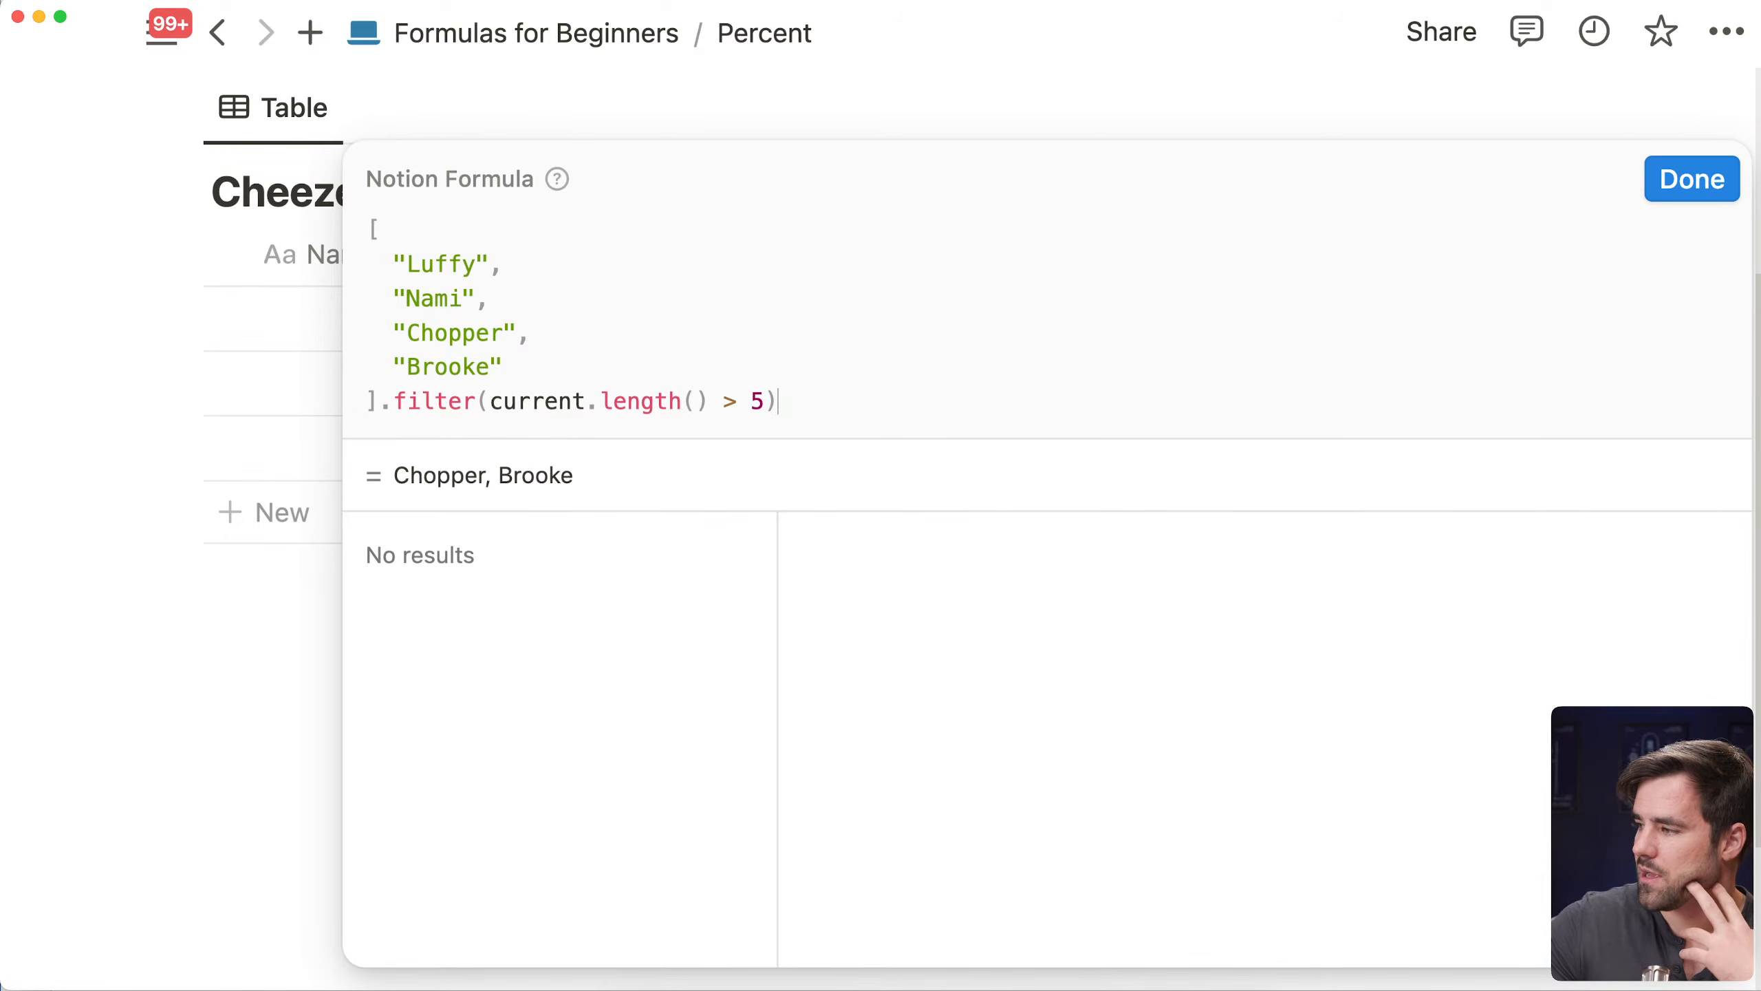
pyautogui.press('super+Tab')
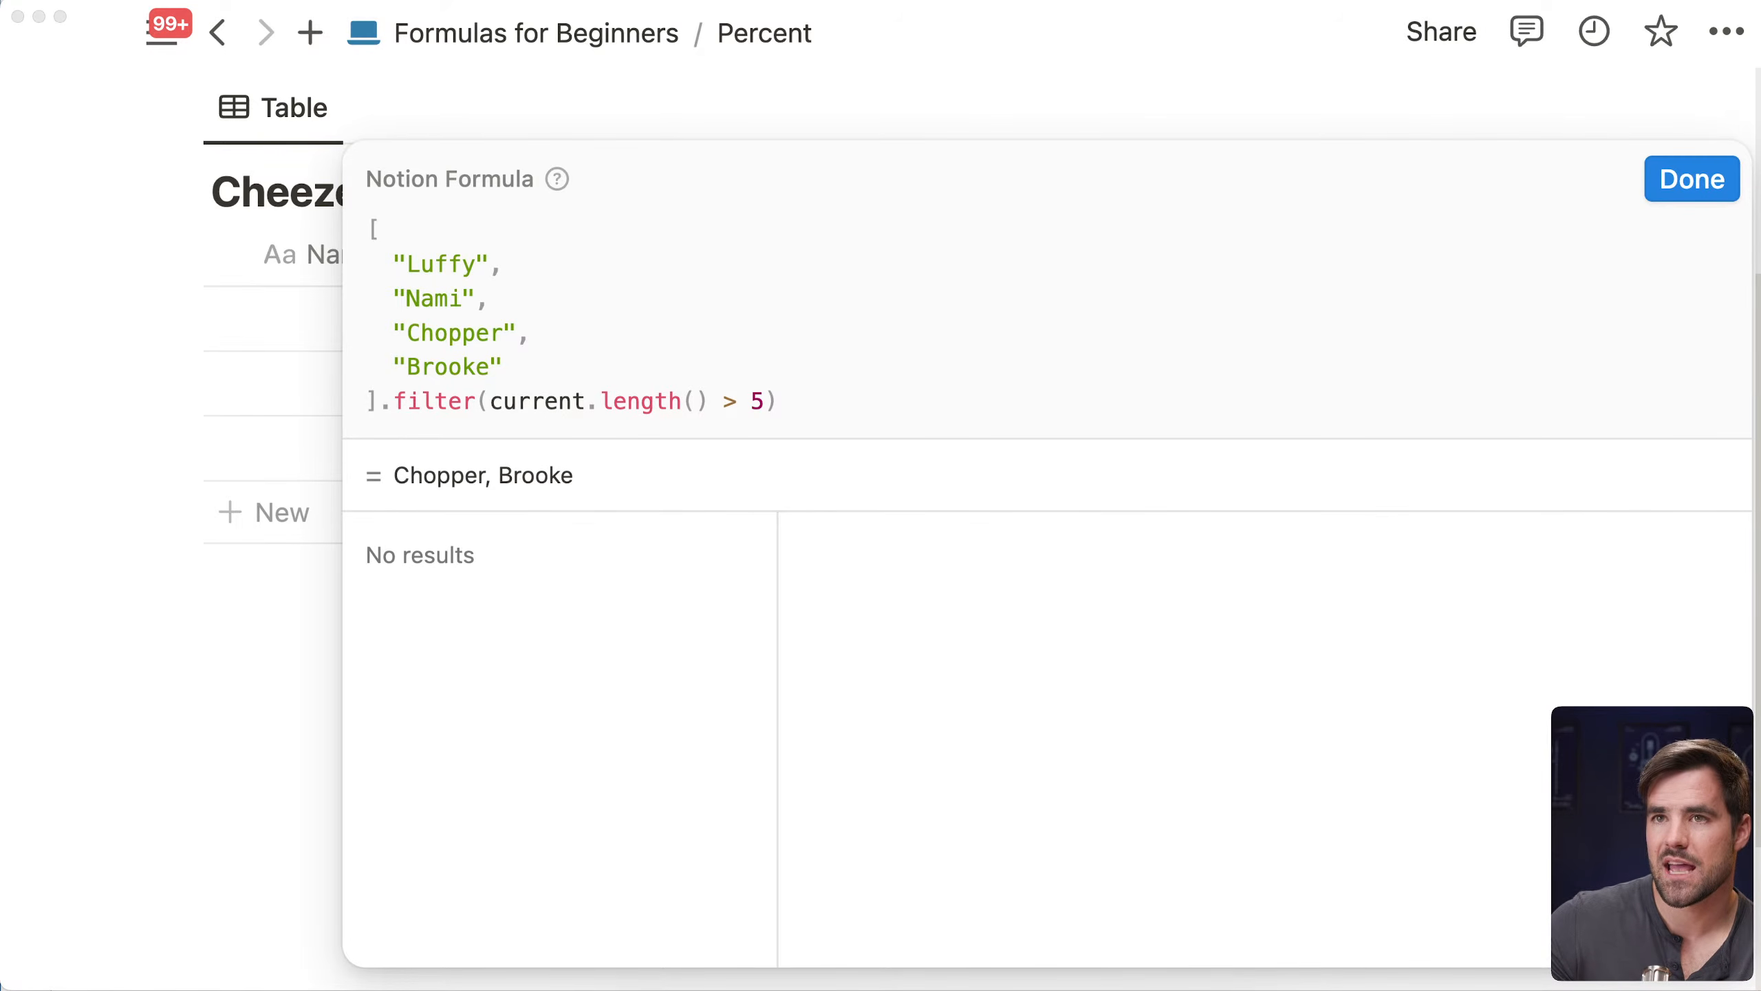
pyautogui.click(1697, 187)
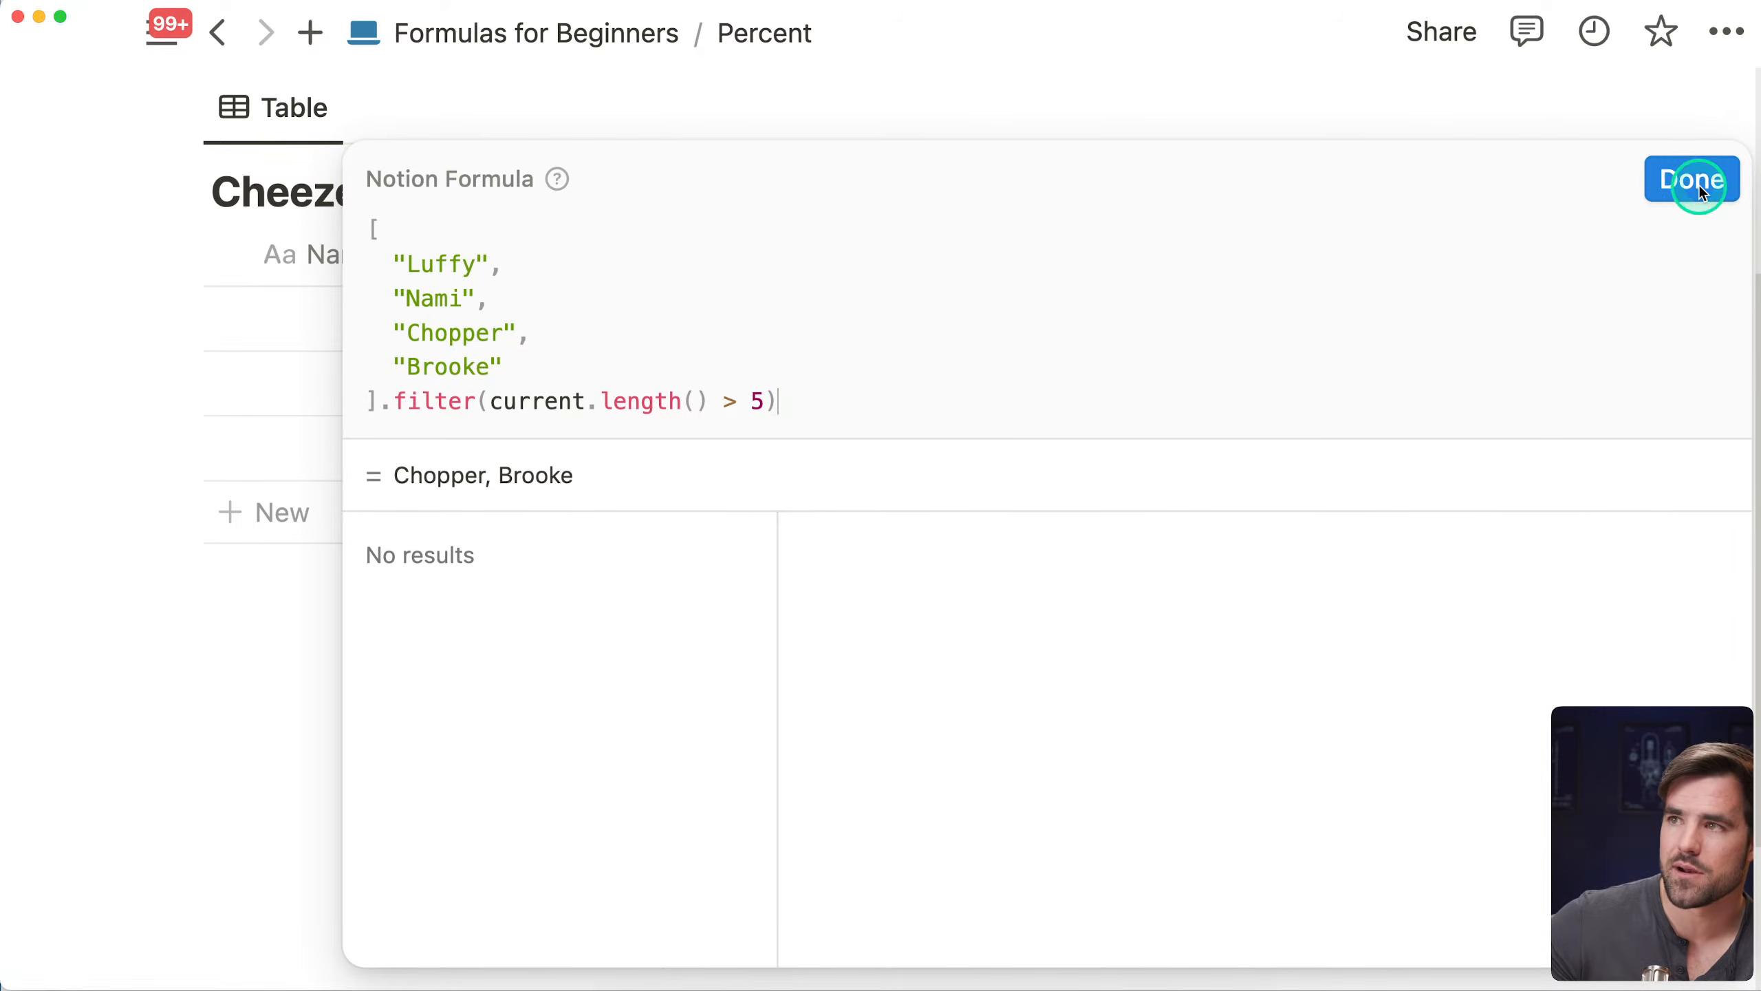
pyautogui.click(1692, 182)
# Open the Note Count page from Formulas for Beginners and examine its Tags and Notes tables
pyautogui.click(488, 34)
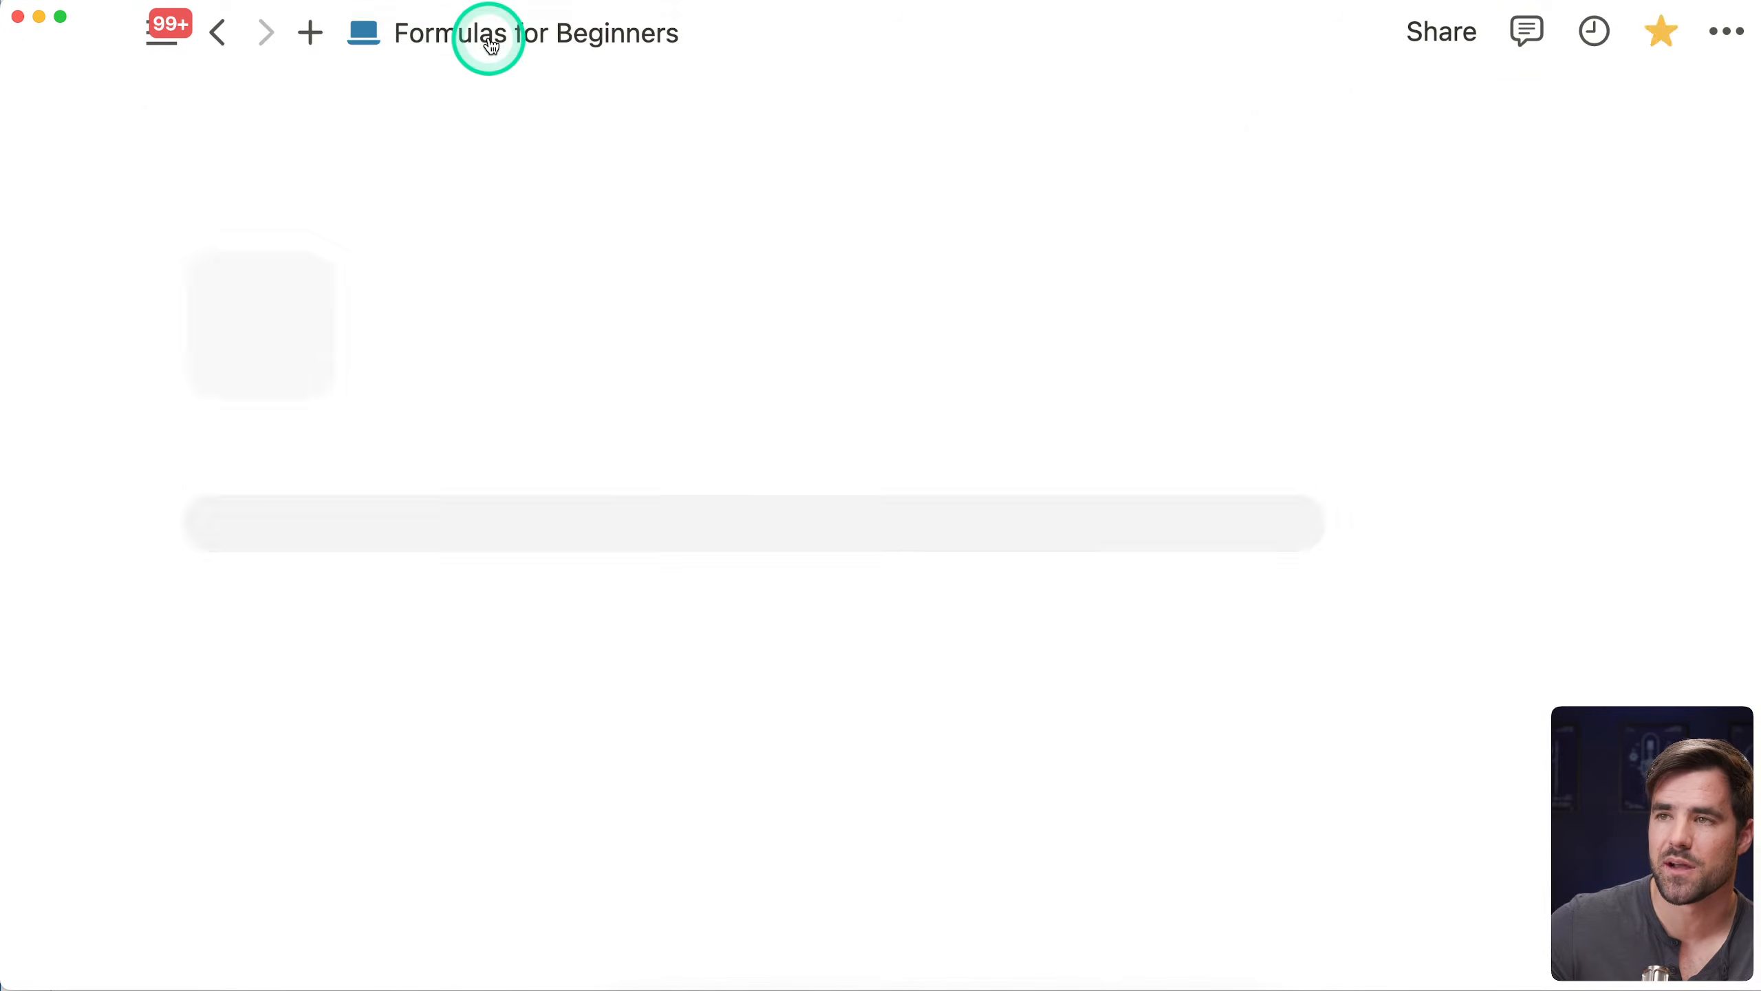
pyautogui.scroll(-6, 684, 664)
pyautogui.click(361, 570)
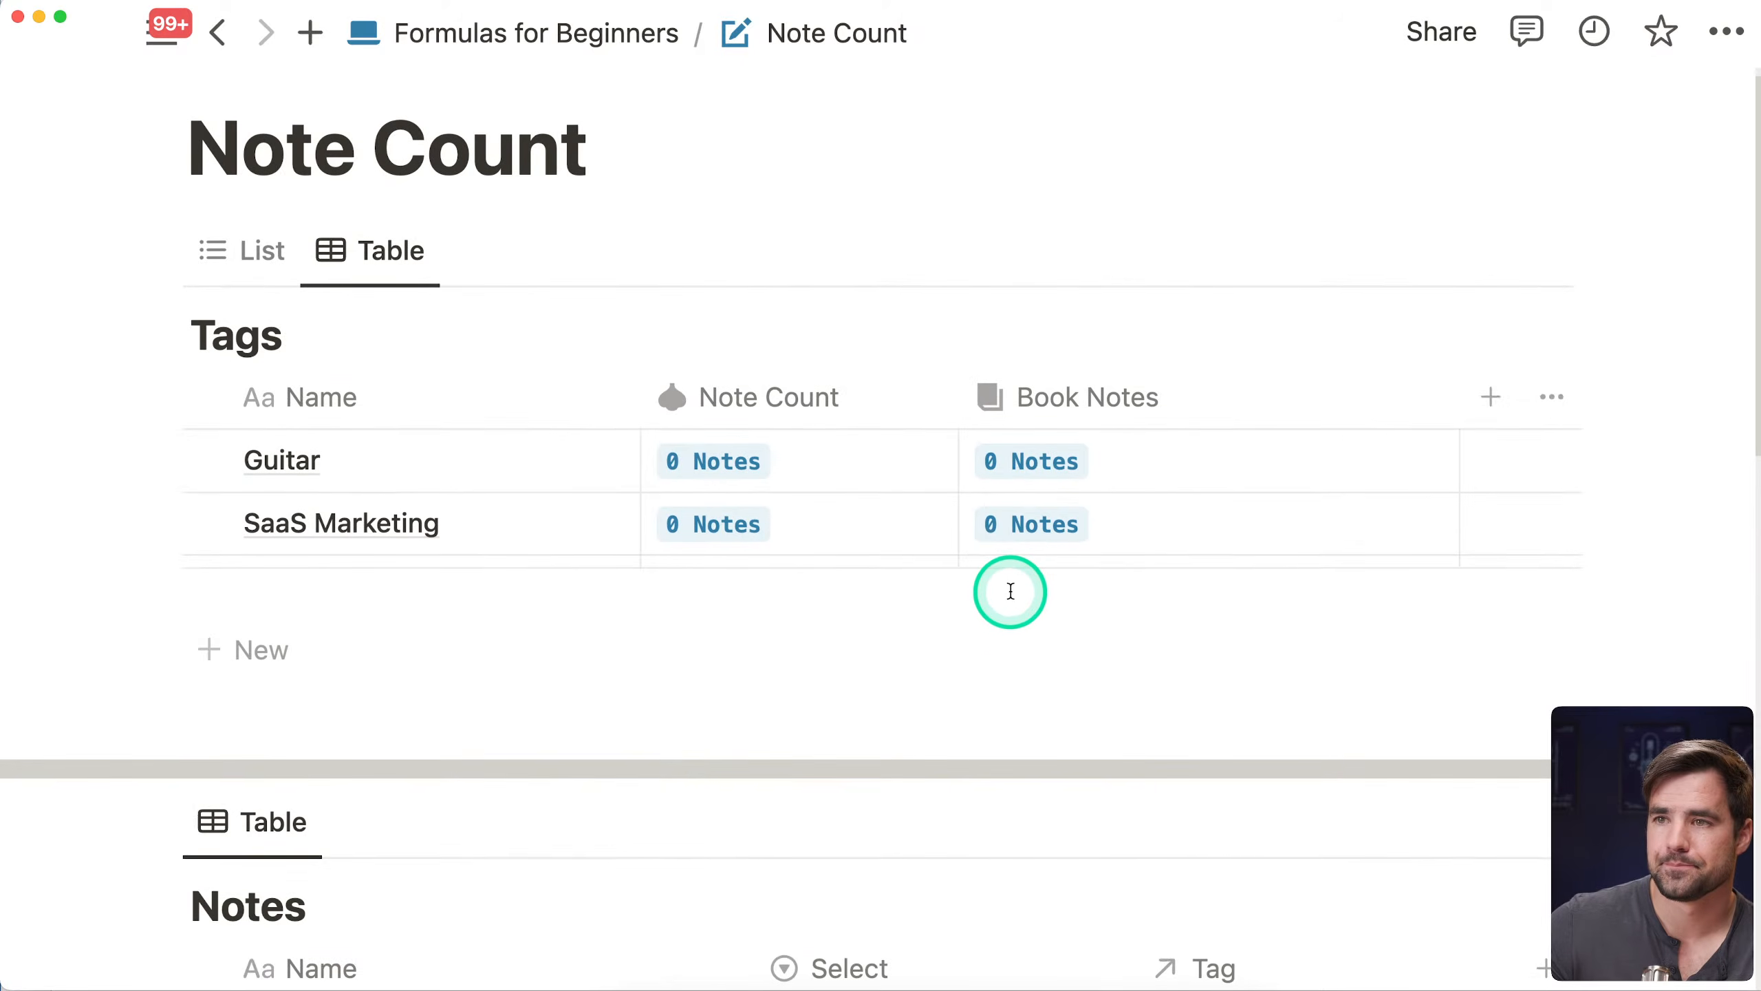
pyautogui.scroll(-3, 1010, 590)
pyautogui.scroll(-8, 1033, 598)
pyautogui.scroll(6, 480, 354)
pyautogui.scroll(-5, 504, 394)
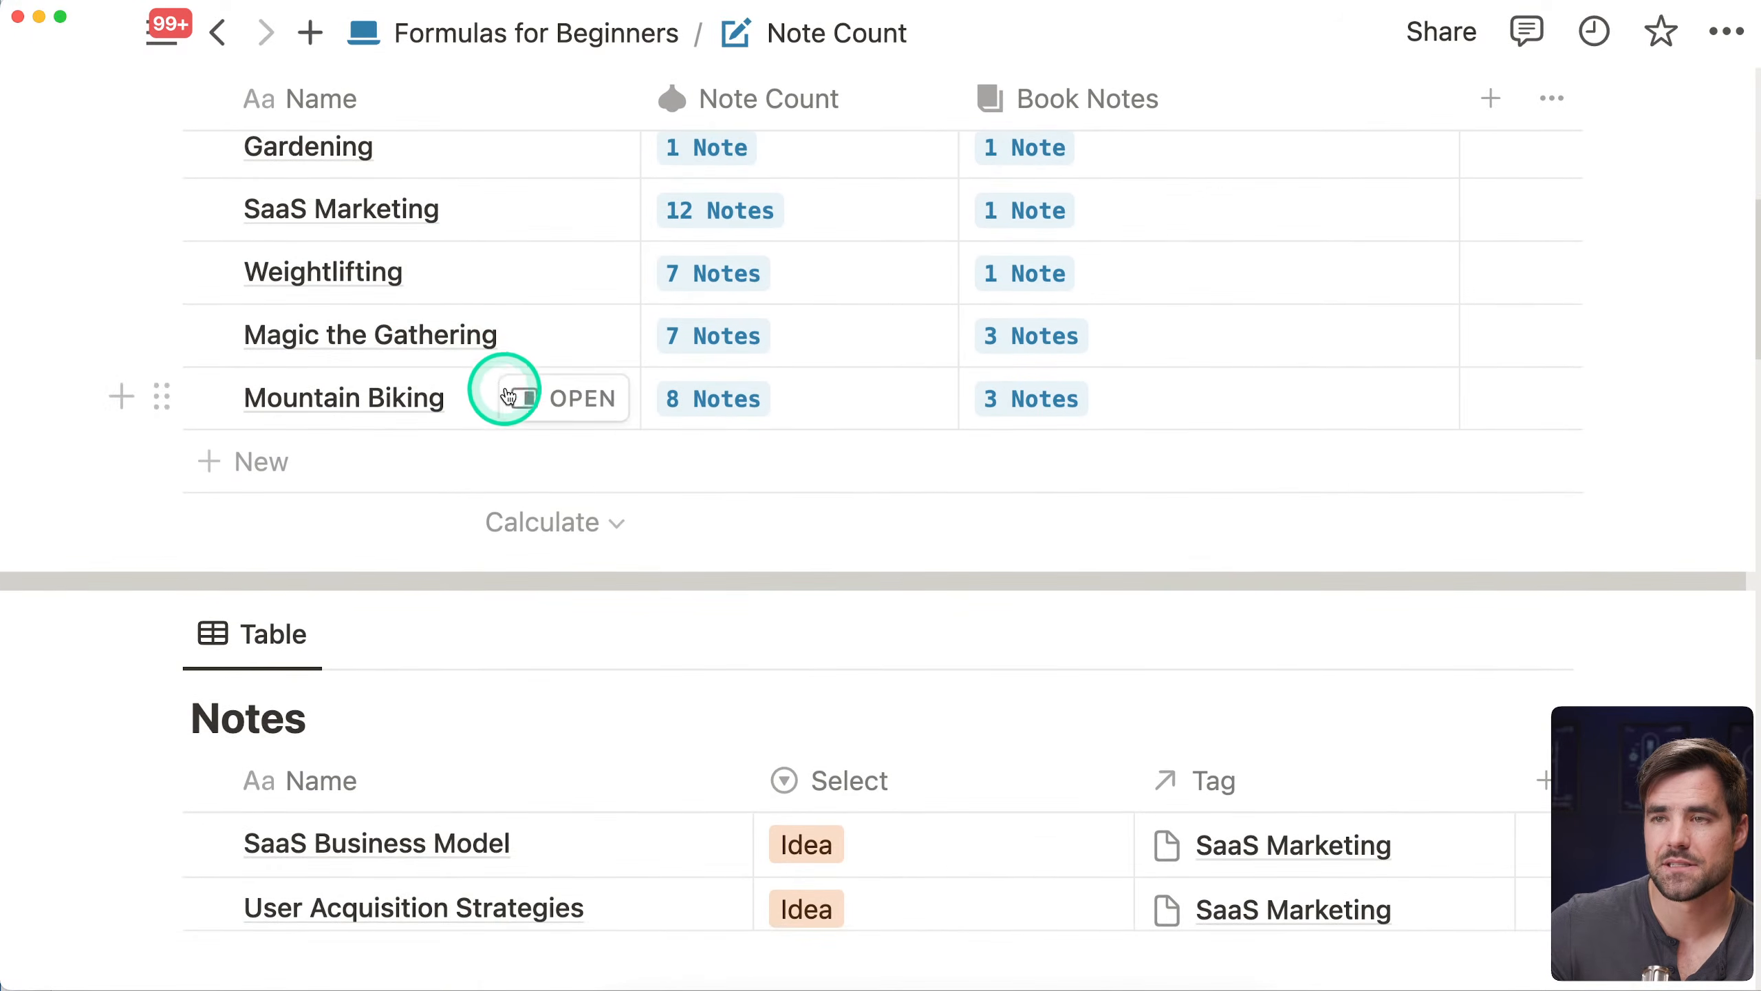
pyautogui.scroll(-3, 574, 423)
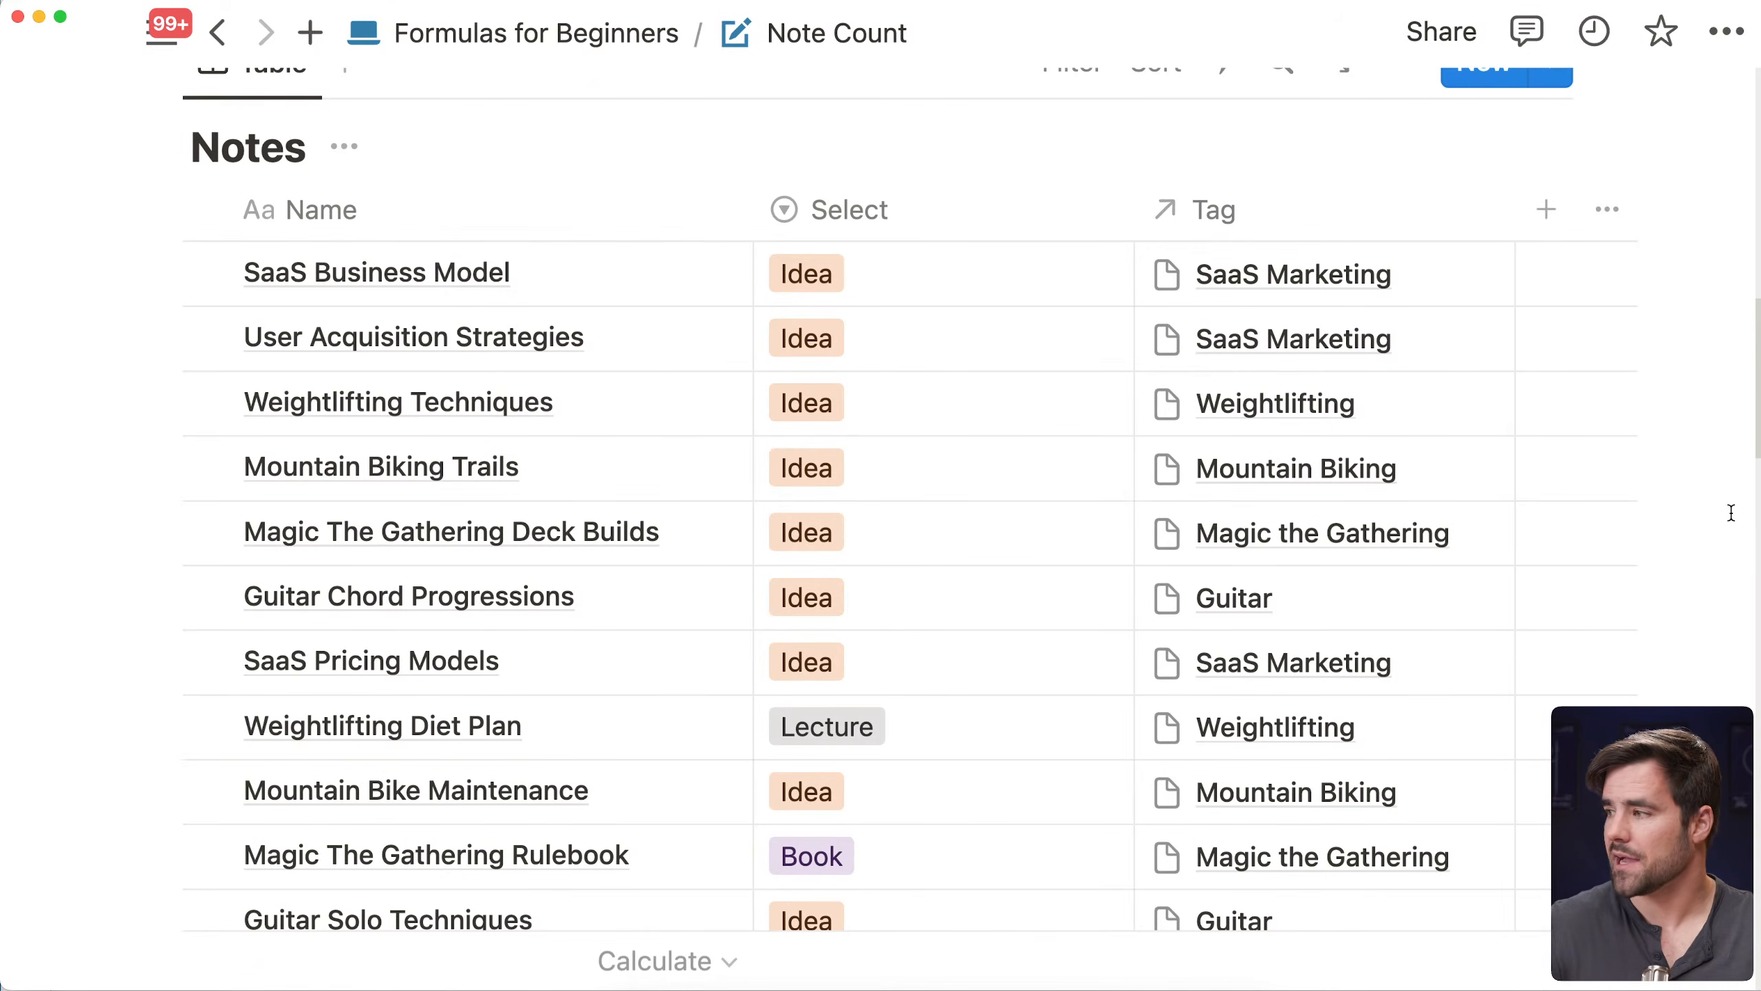
pyautogui.click(1671, 413)
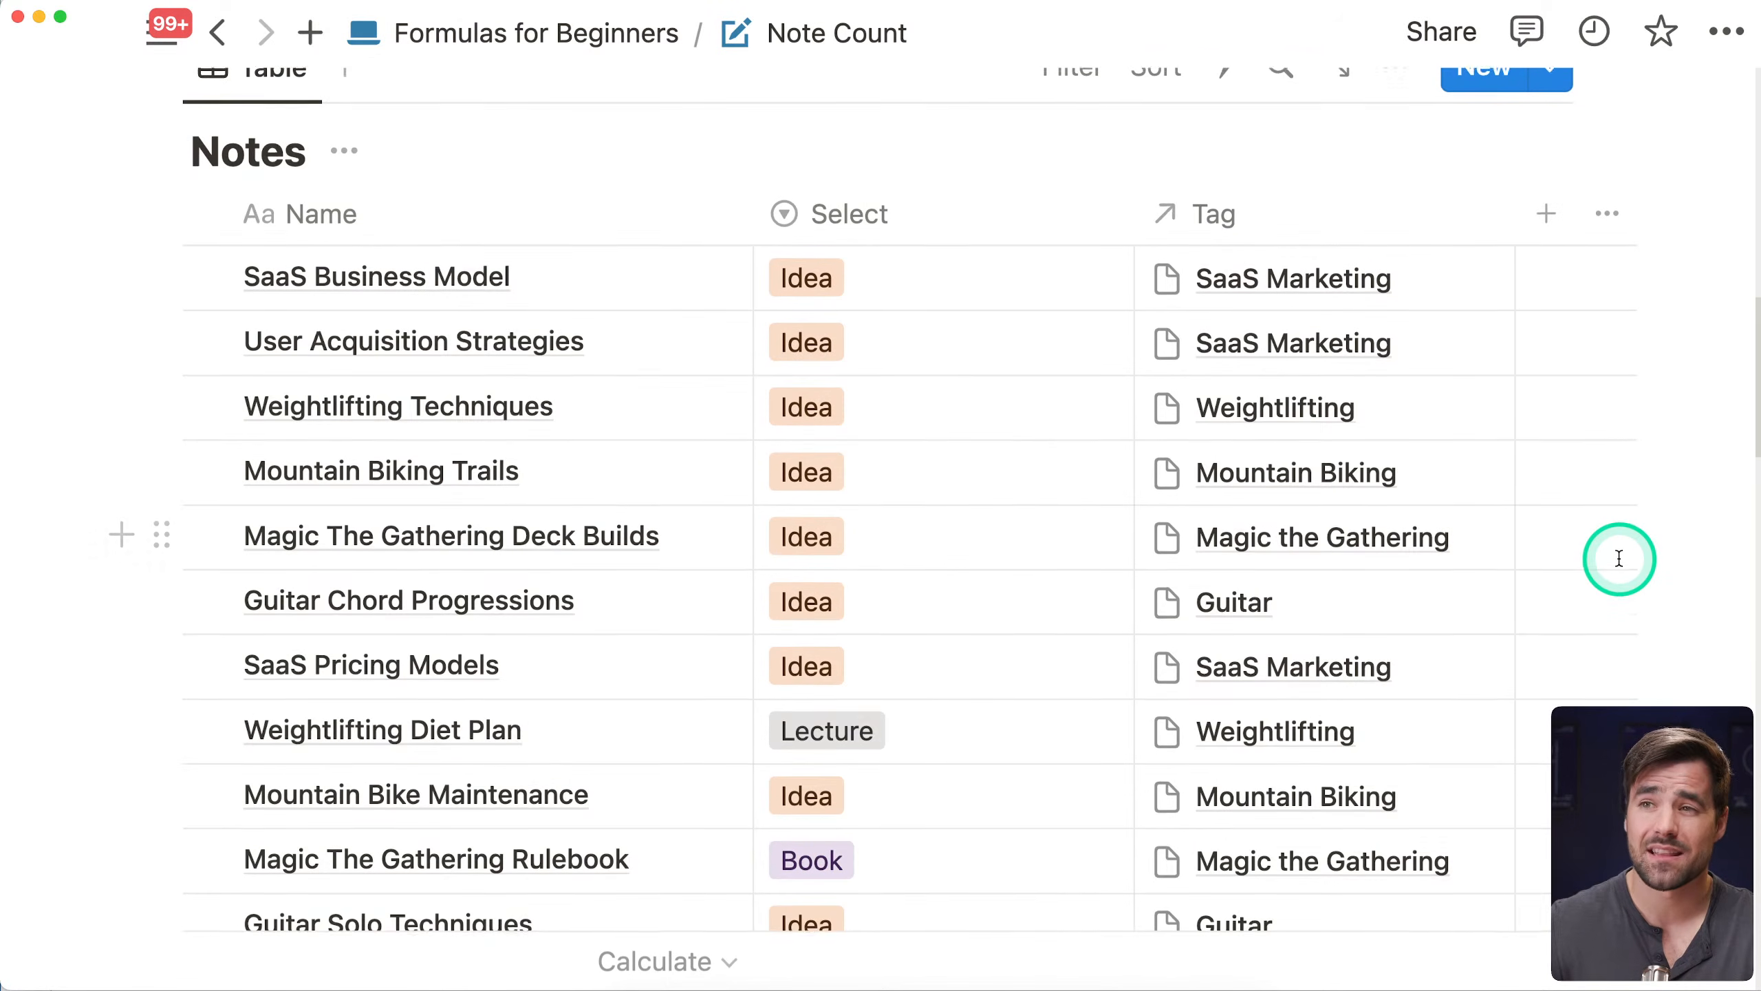
pyautogui.scroll(2, 1618, 559)
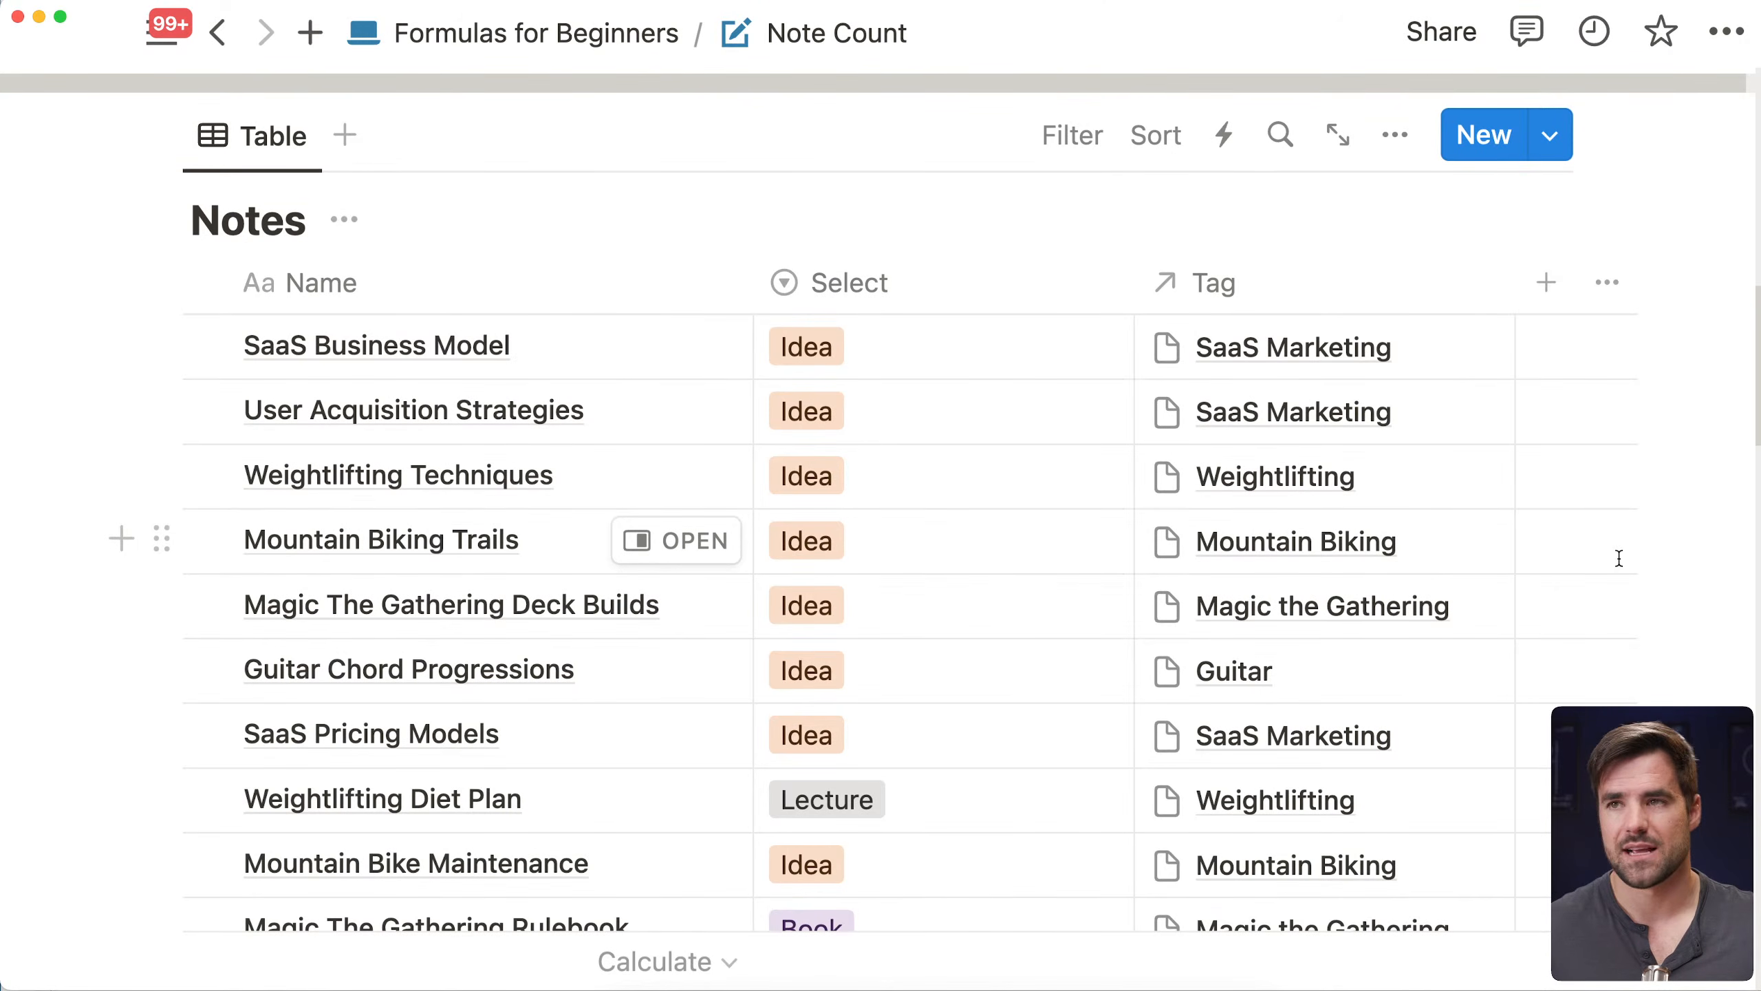
# Open the Project Progress work page and examine its Projects table and the Garage Cleanout tasks
pyautogui.press('super+bracketleft')
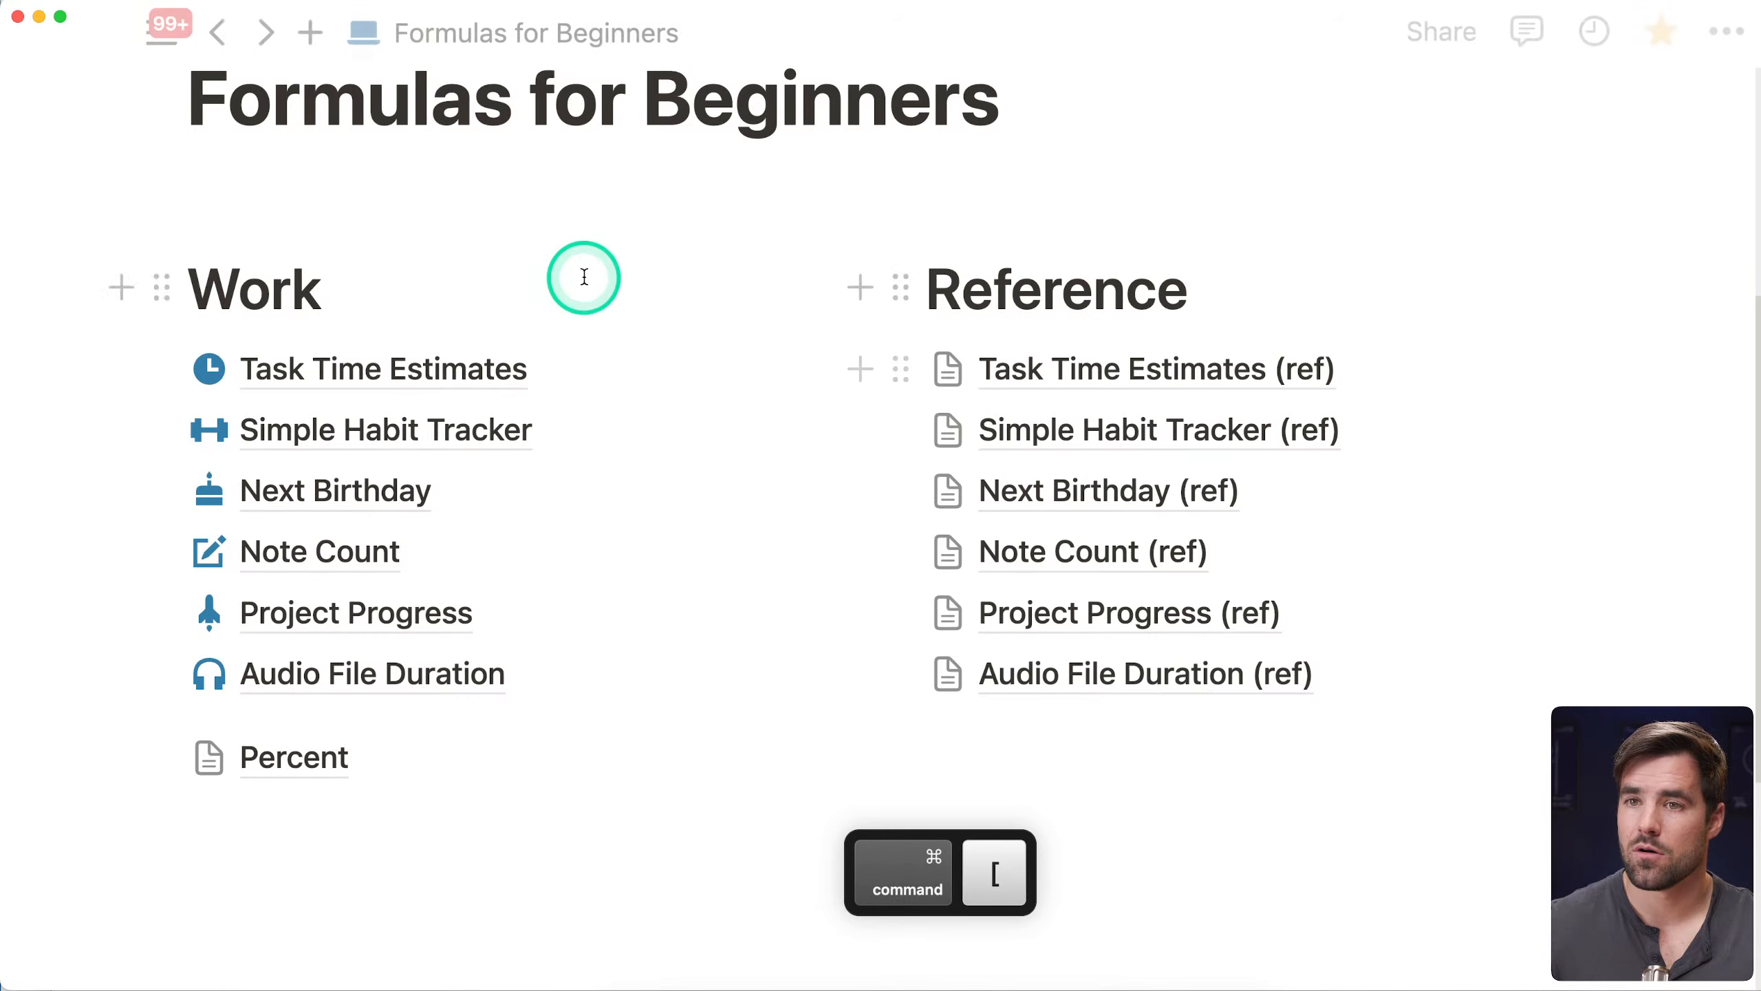
pyautogui.click(353, 609)
pyautogui.scroll(-5, 943, 513)
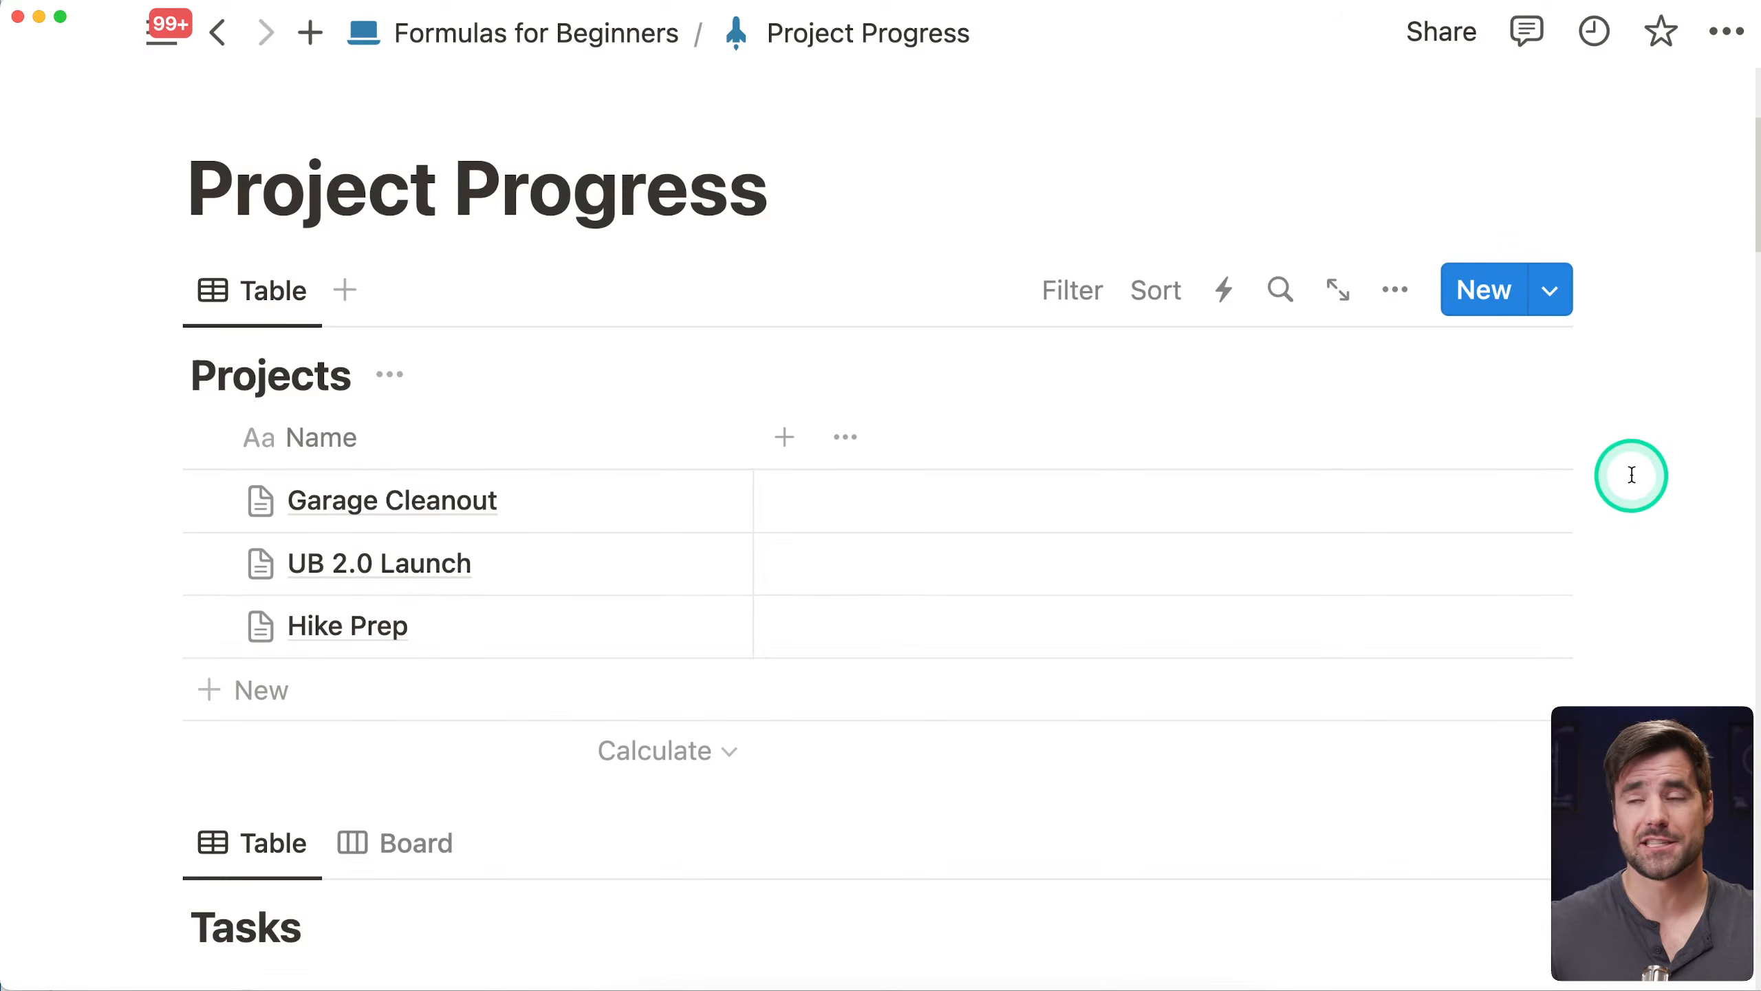
pyautogui.scroll(-2, 1648, 505)
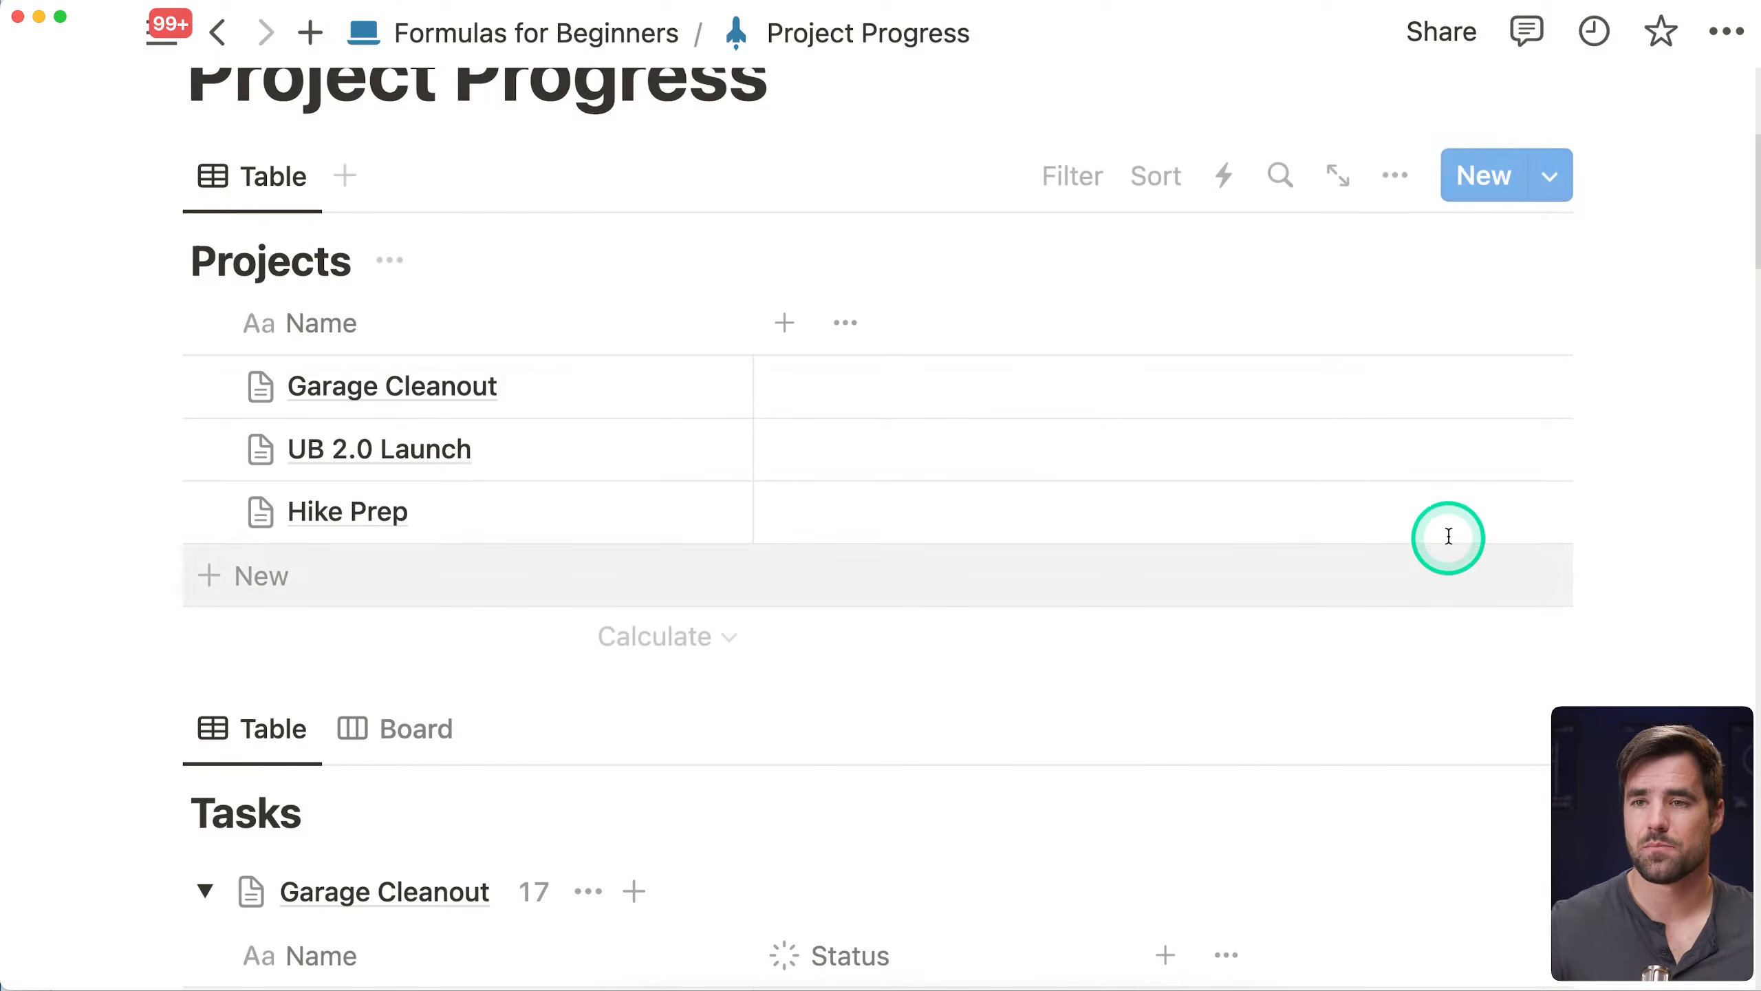
pyautogui.scroll(-12, 1446, 531)
pyautogui.scroll(-6, 978, 464)
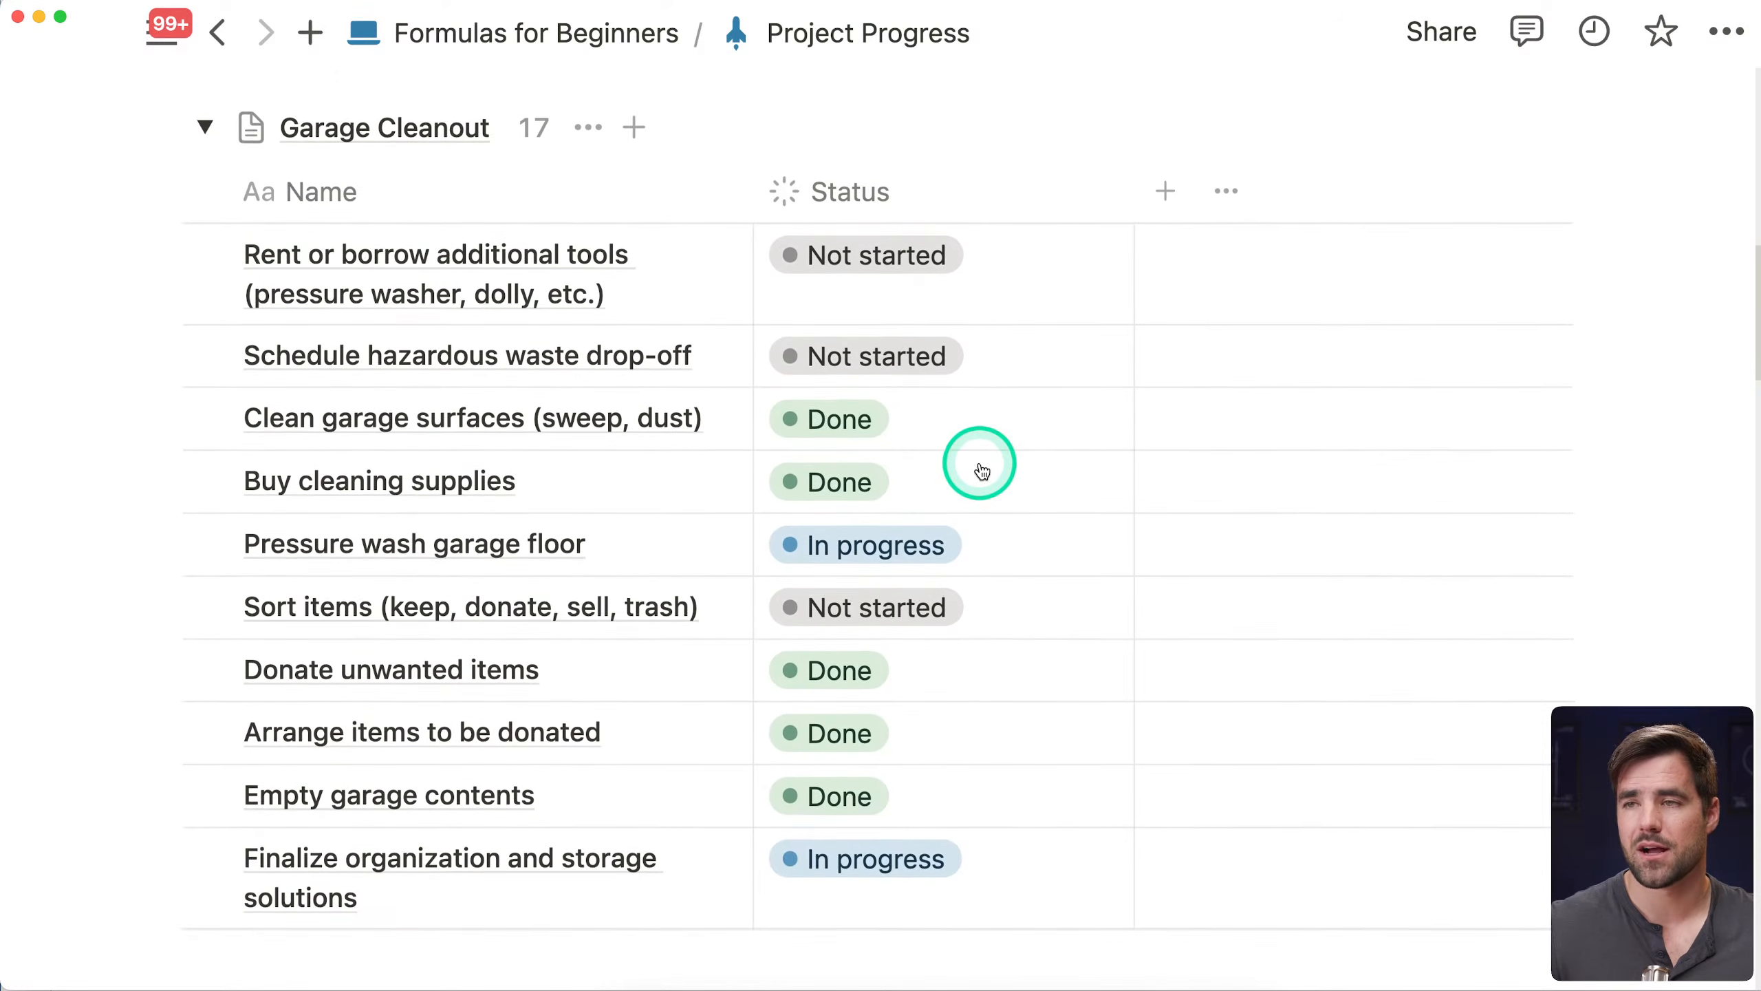
pyautogui.scroll(3, 943, 443)
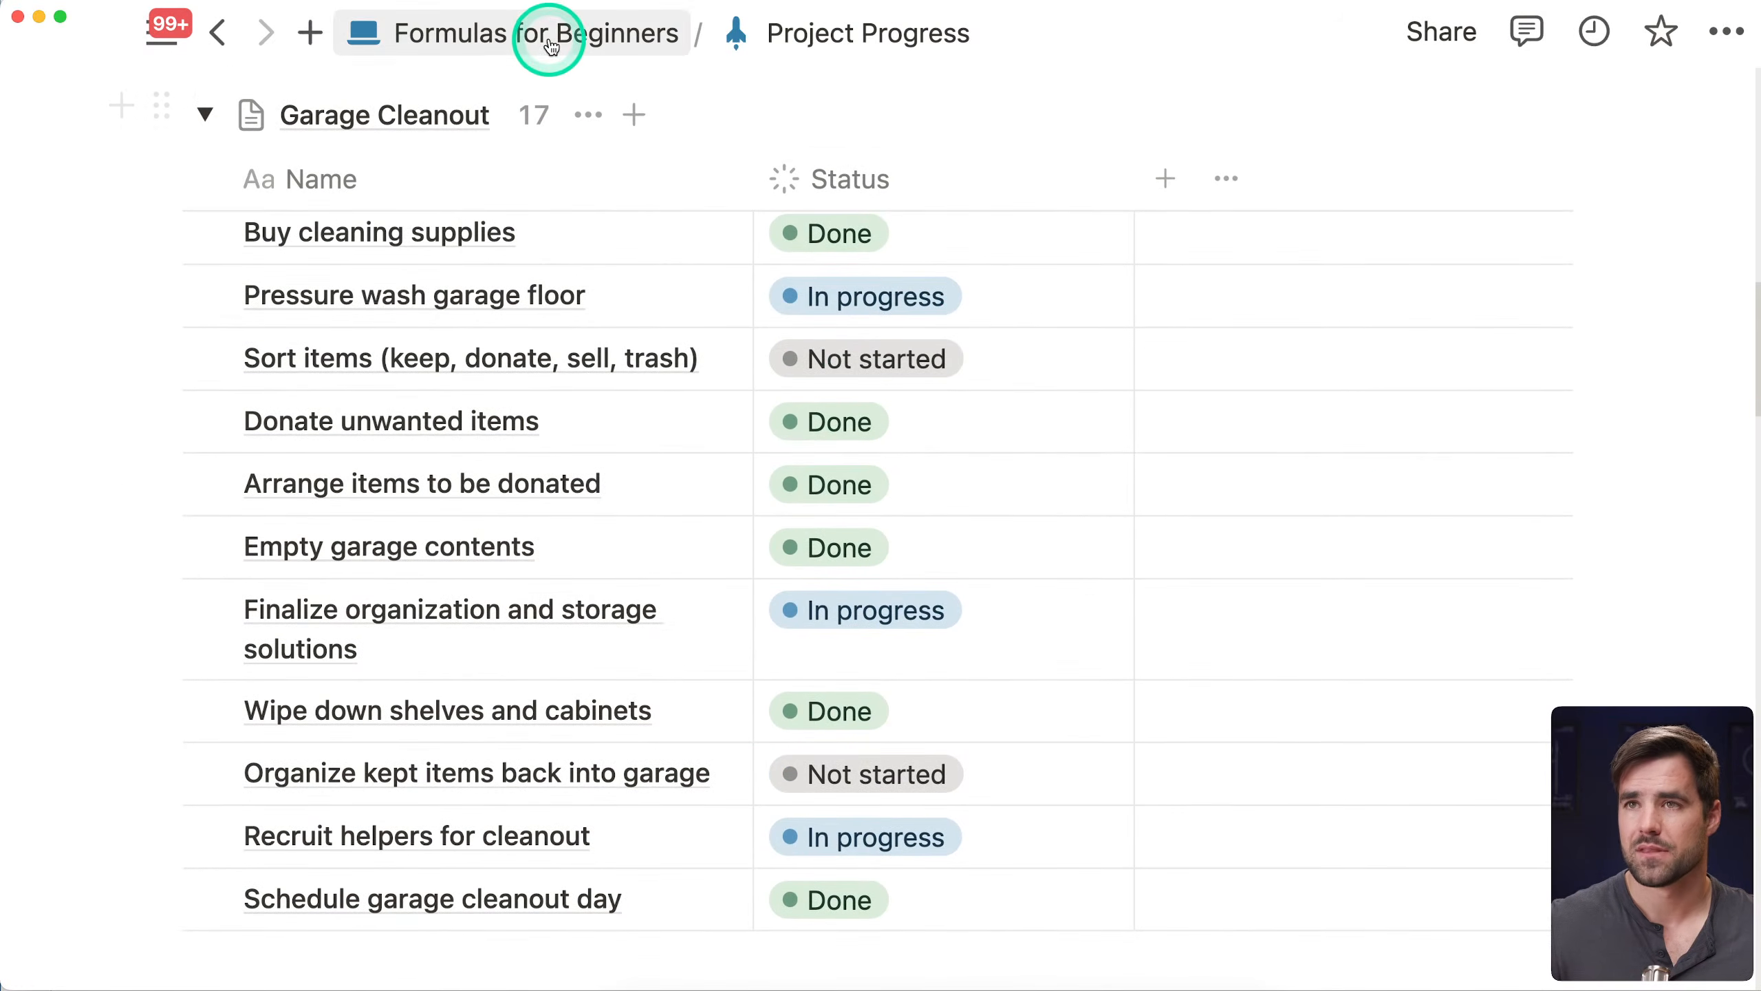
# Open the Project Progress (ref) page from Formulas for Beginners and examine the Progress column of its projects
pyautogui.click(544, 38)
pyautogui.scroll(-3, 1124, 696)
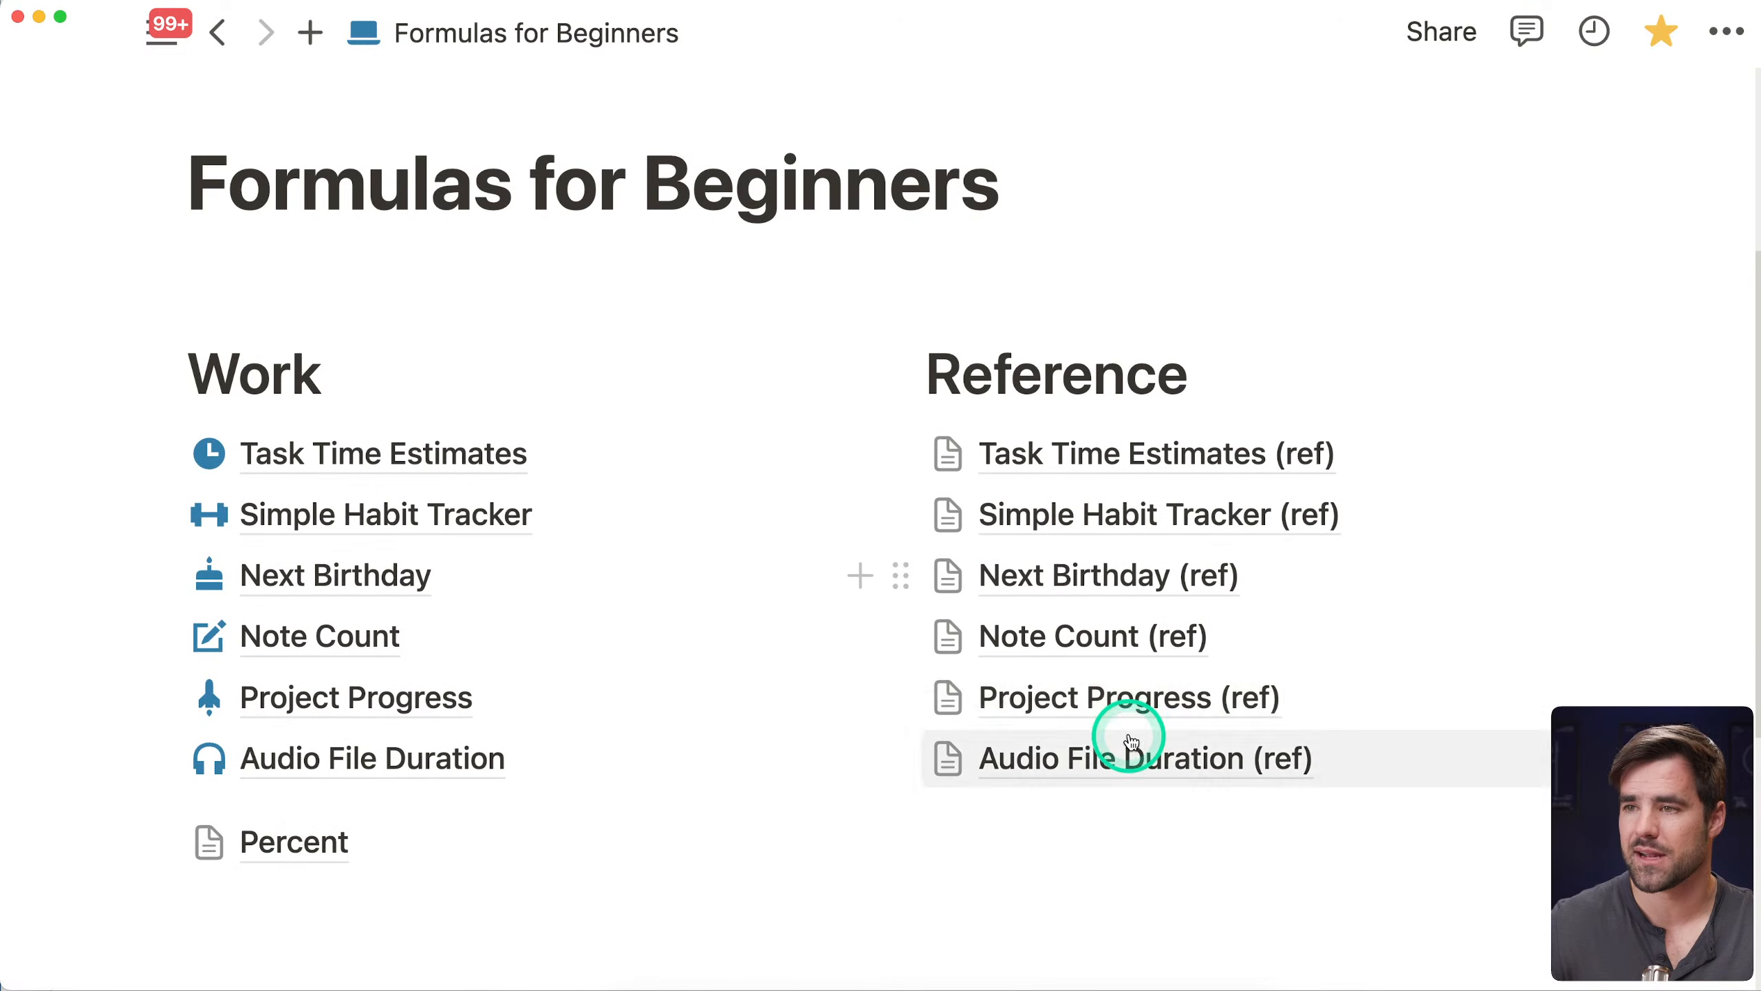
pyautogui.click(1124, 701)
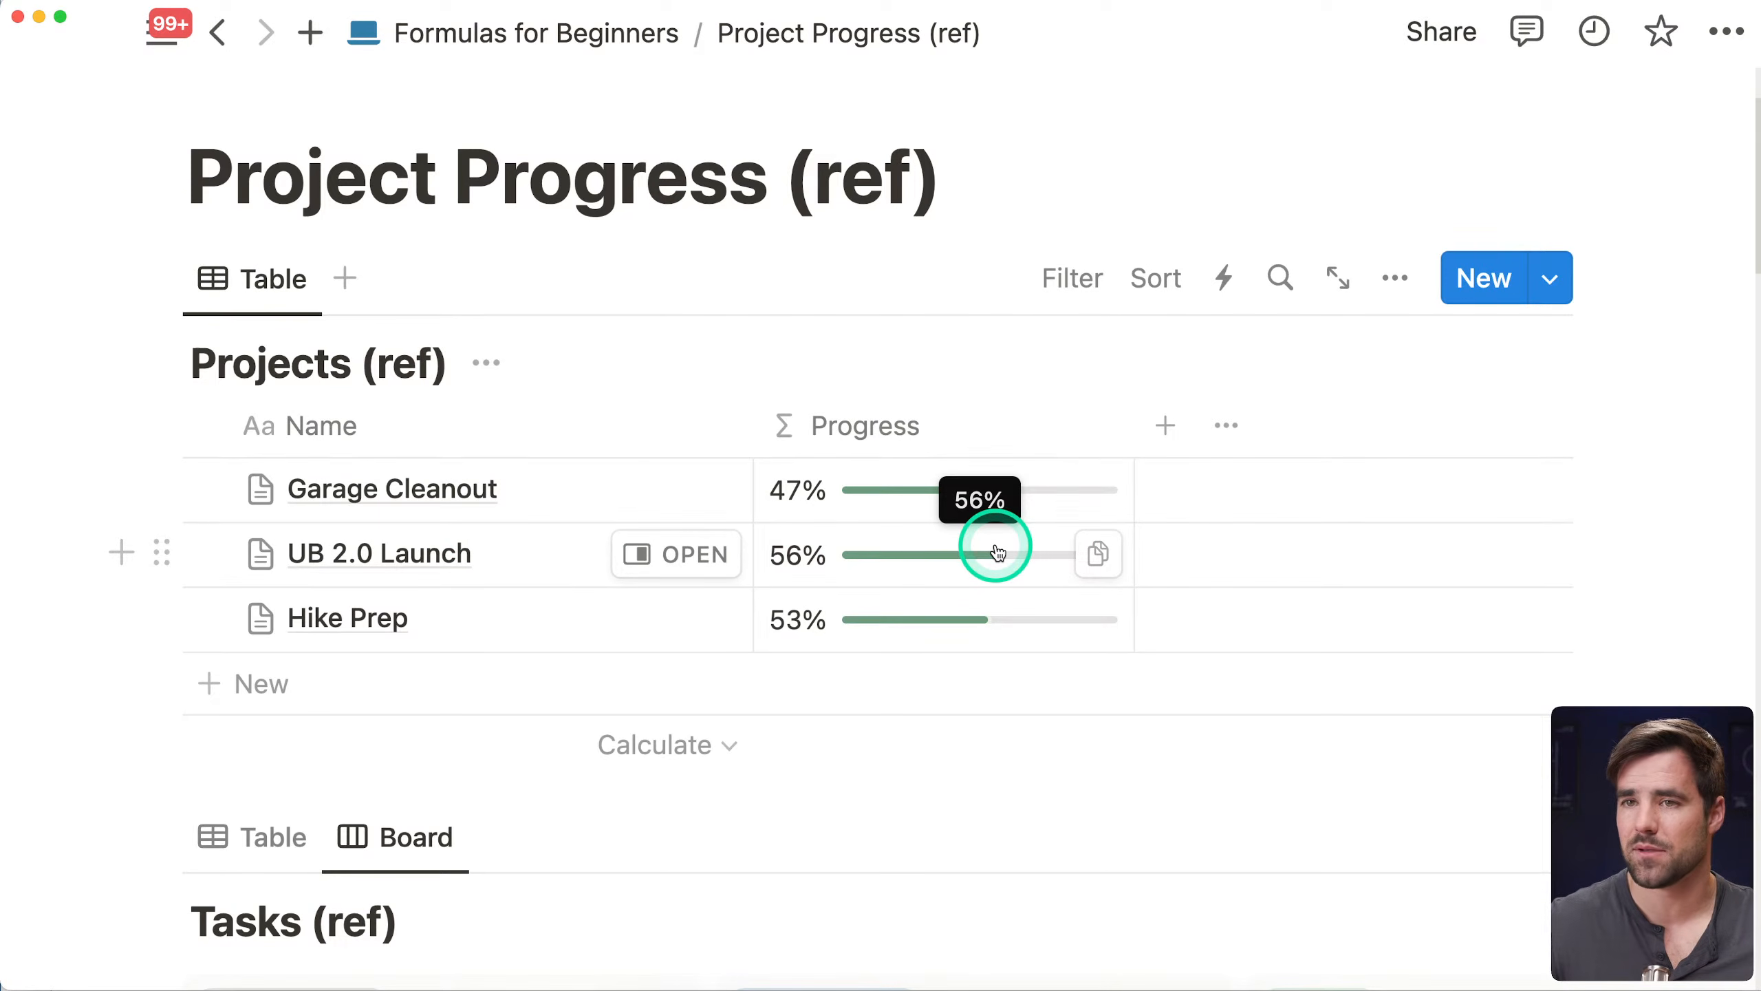
pyautogui.scroll(-3, 1403, 516)
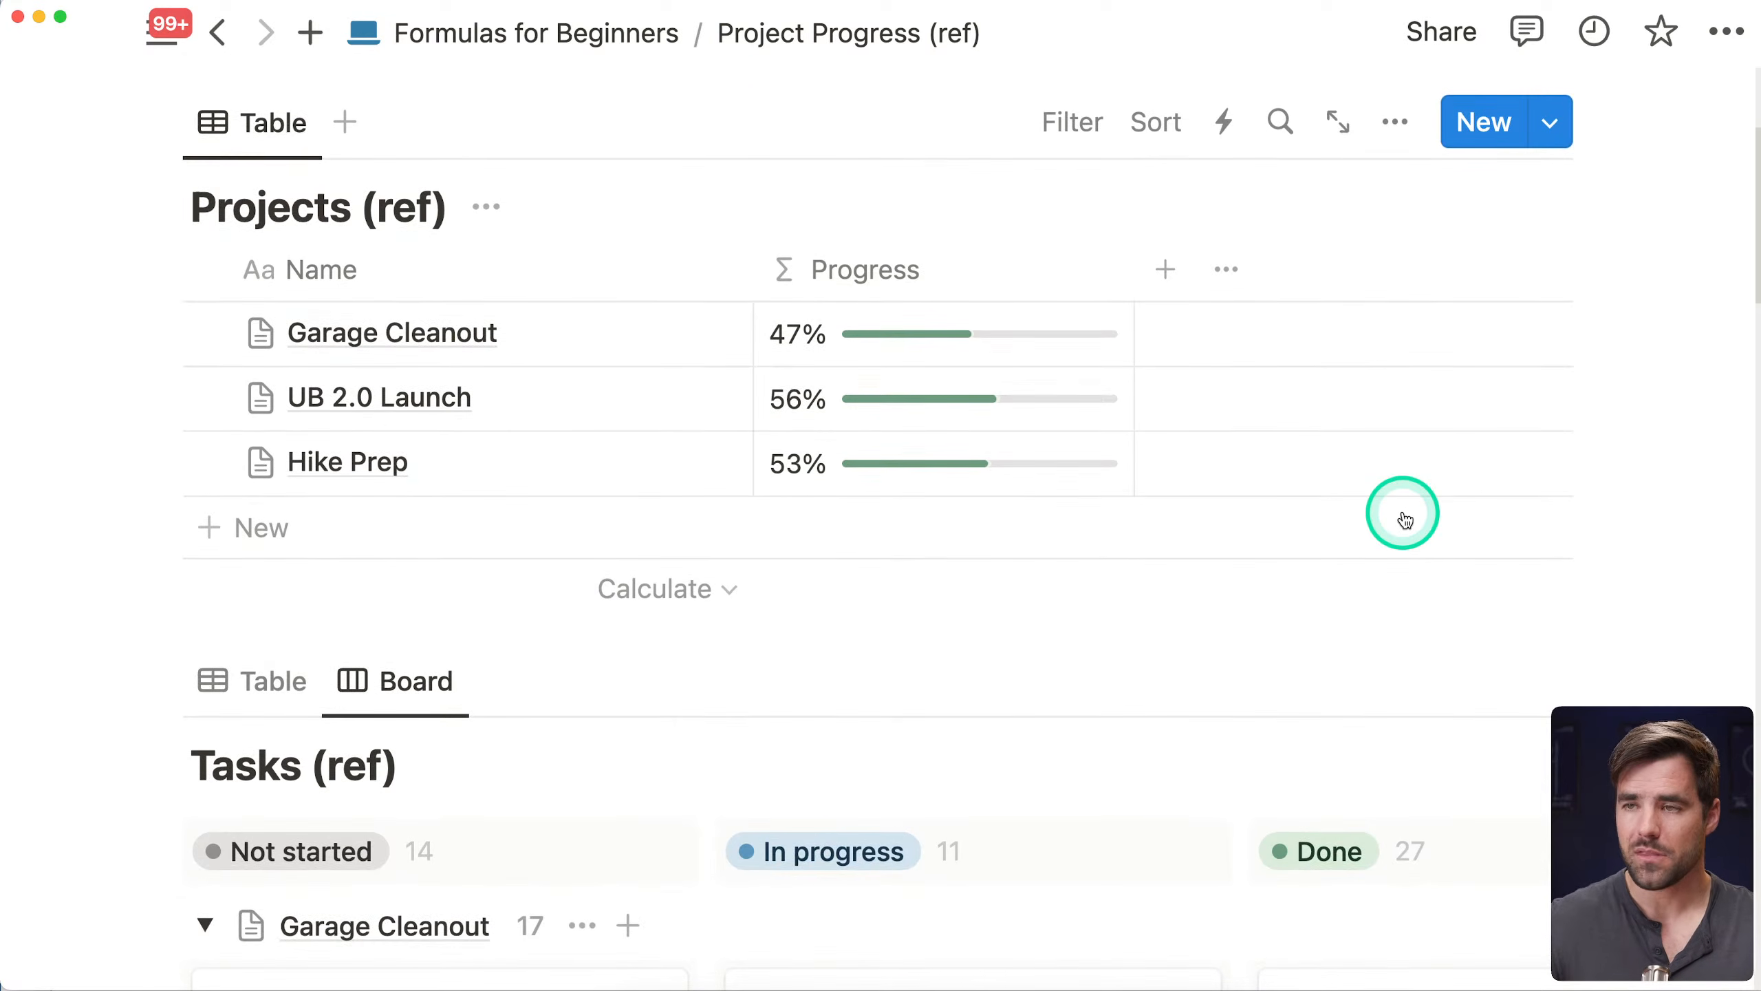
# Return to the Project Progress work page and view the Projects table without a progress property
pyautogui.press('super+bracketleft')
pyautogui.scroll(-3, 1360, 551)
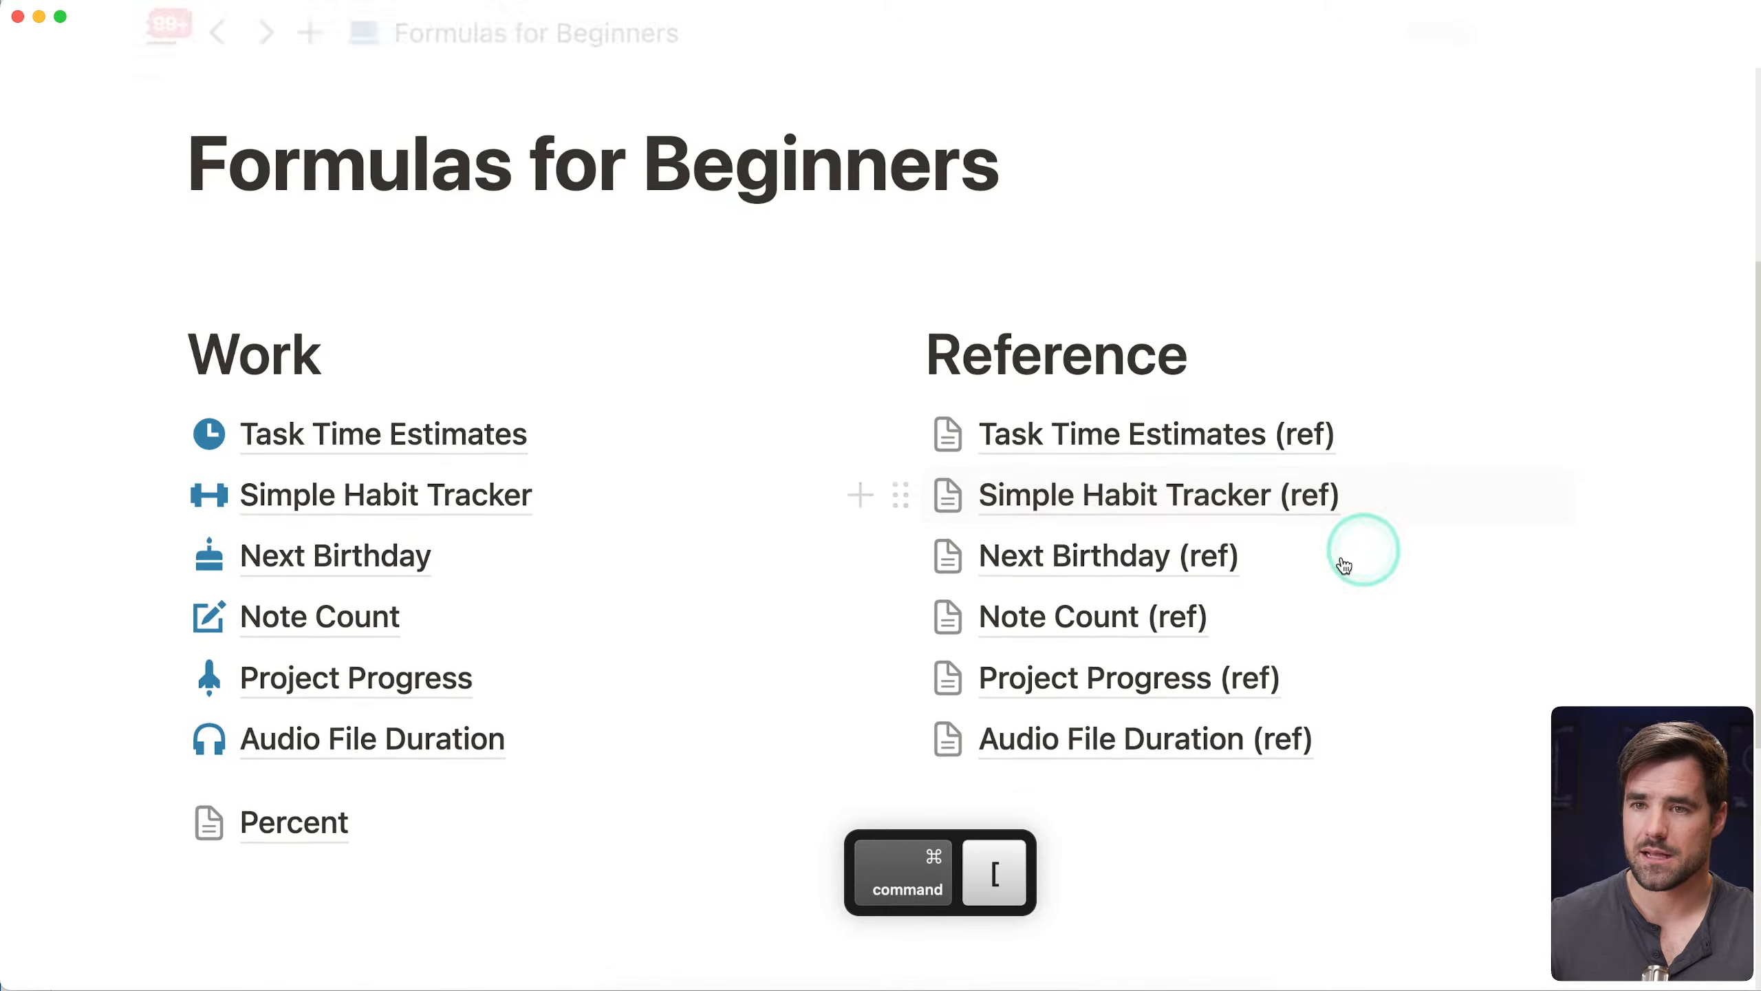
pyautogui.click(377, 559)
pyautogui.scroll(-5, 1485, 488)
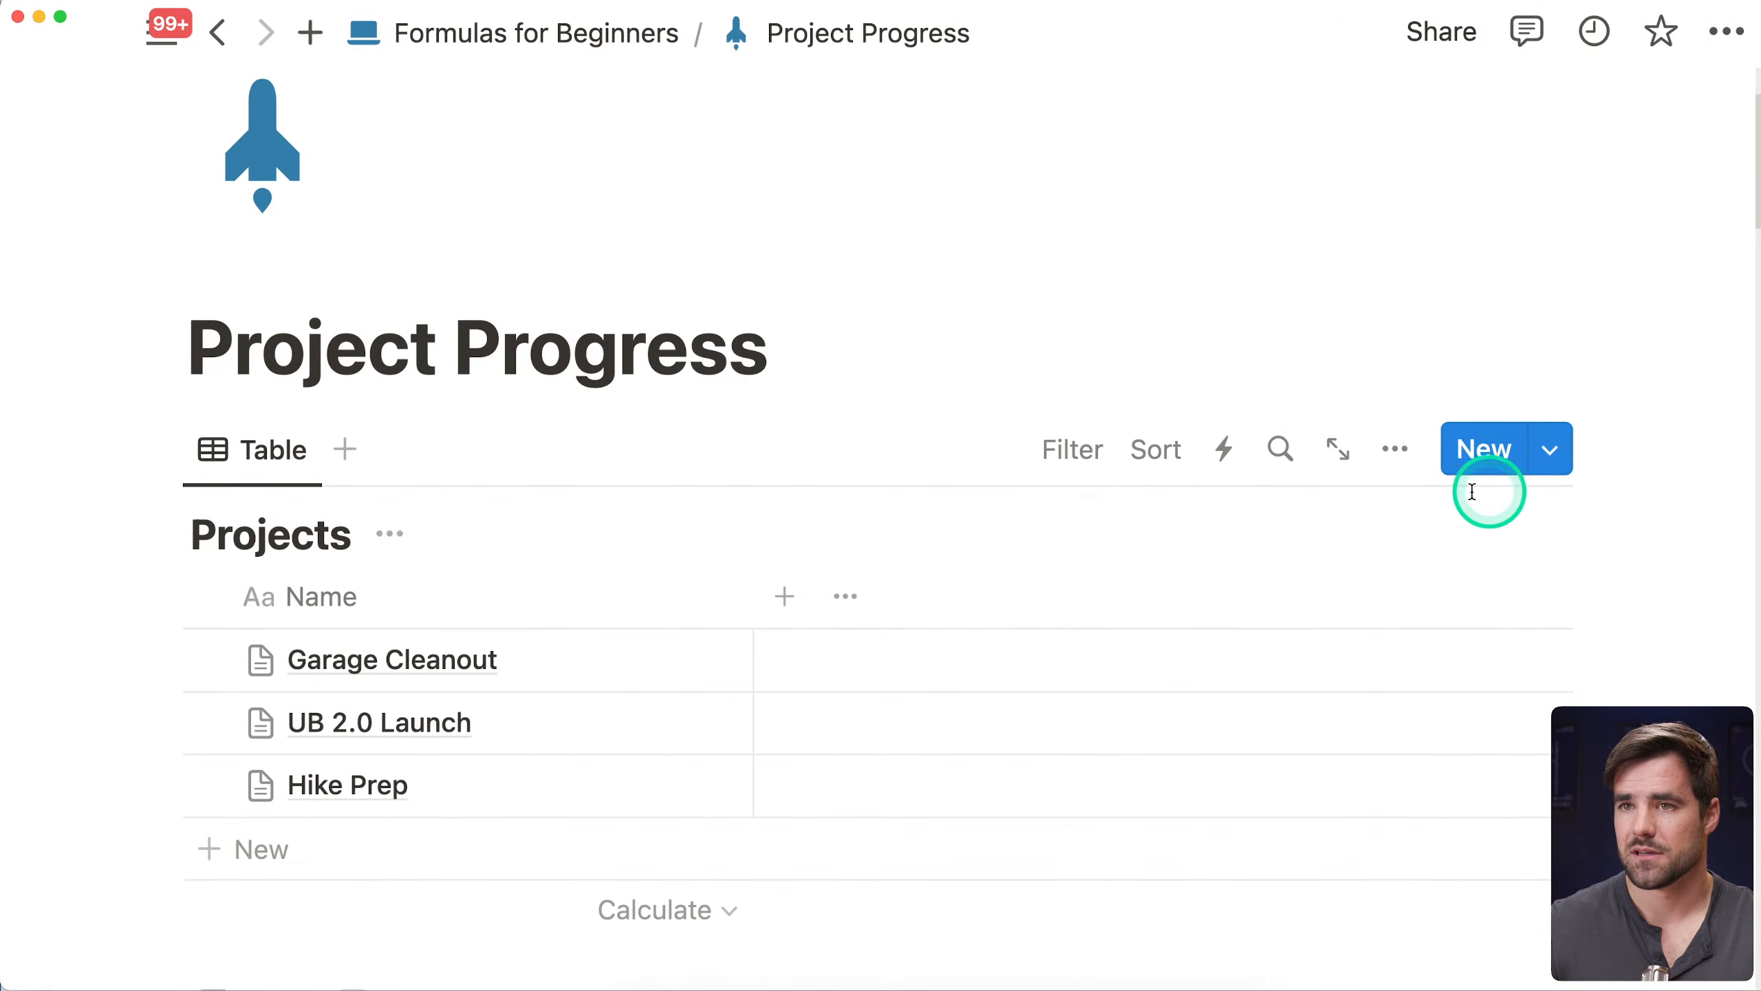
pyautogui.scroll(-3, 1664, 504)
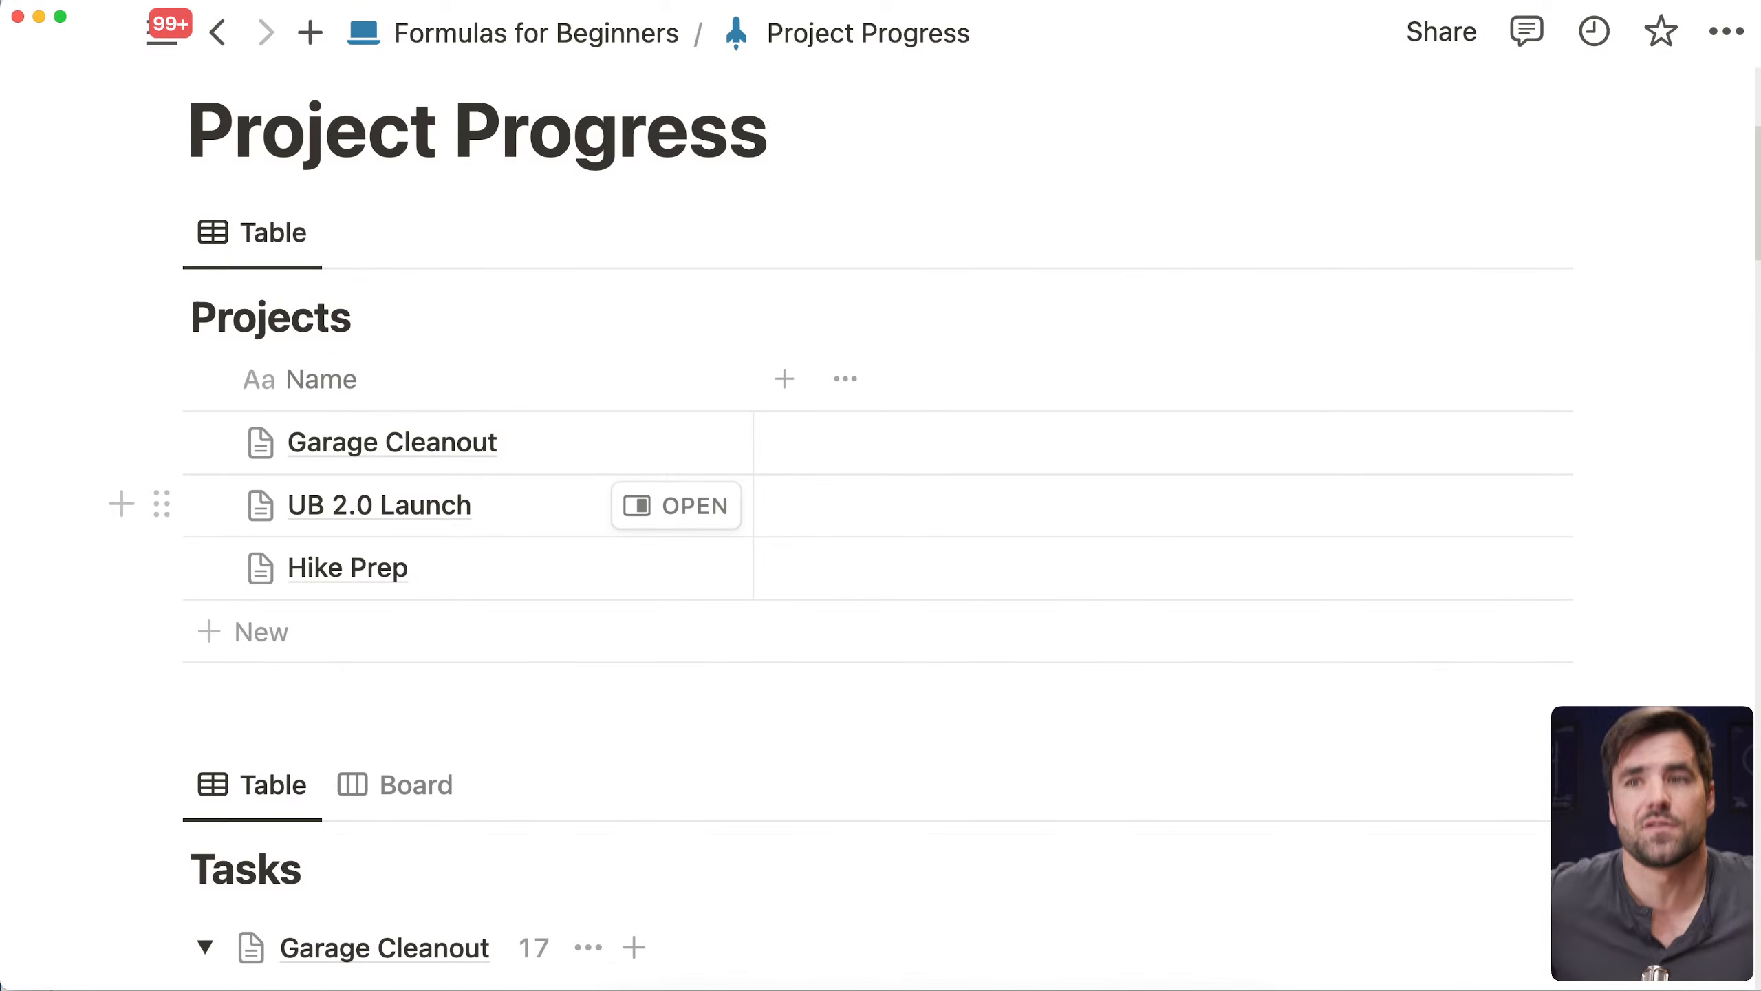
pyautogui.click(178, 659)
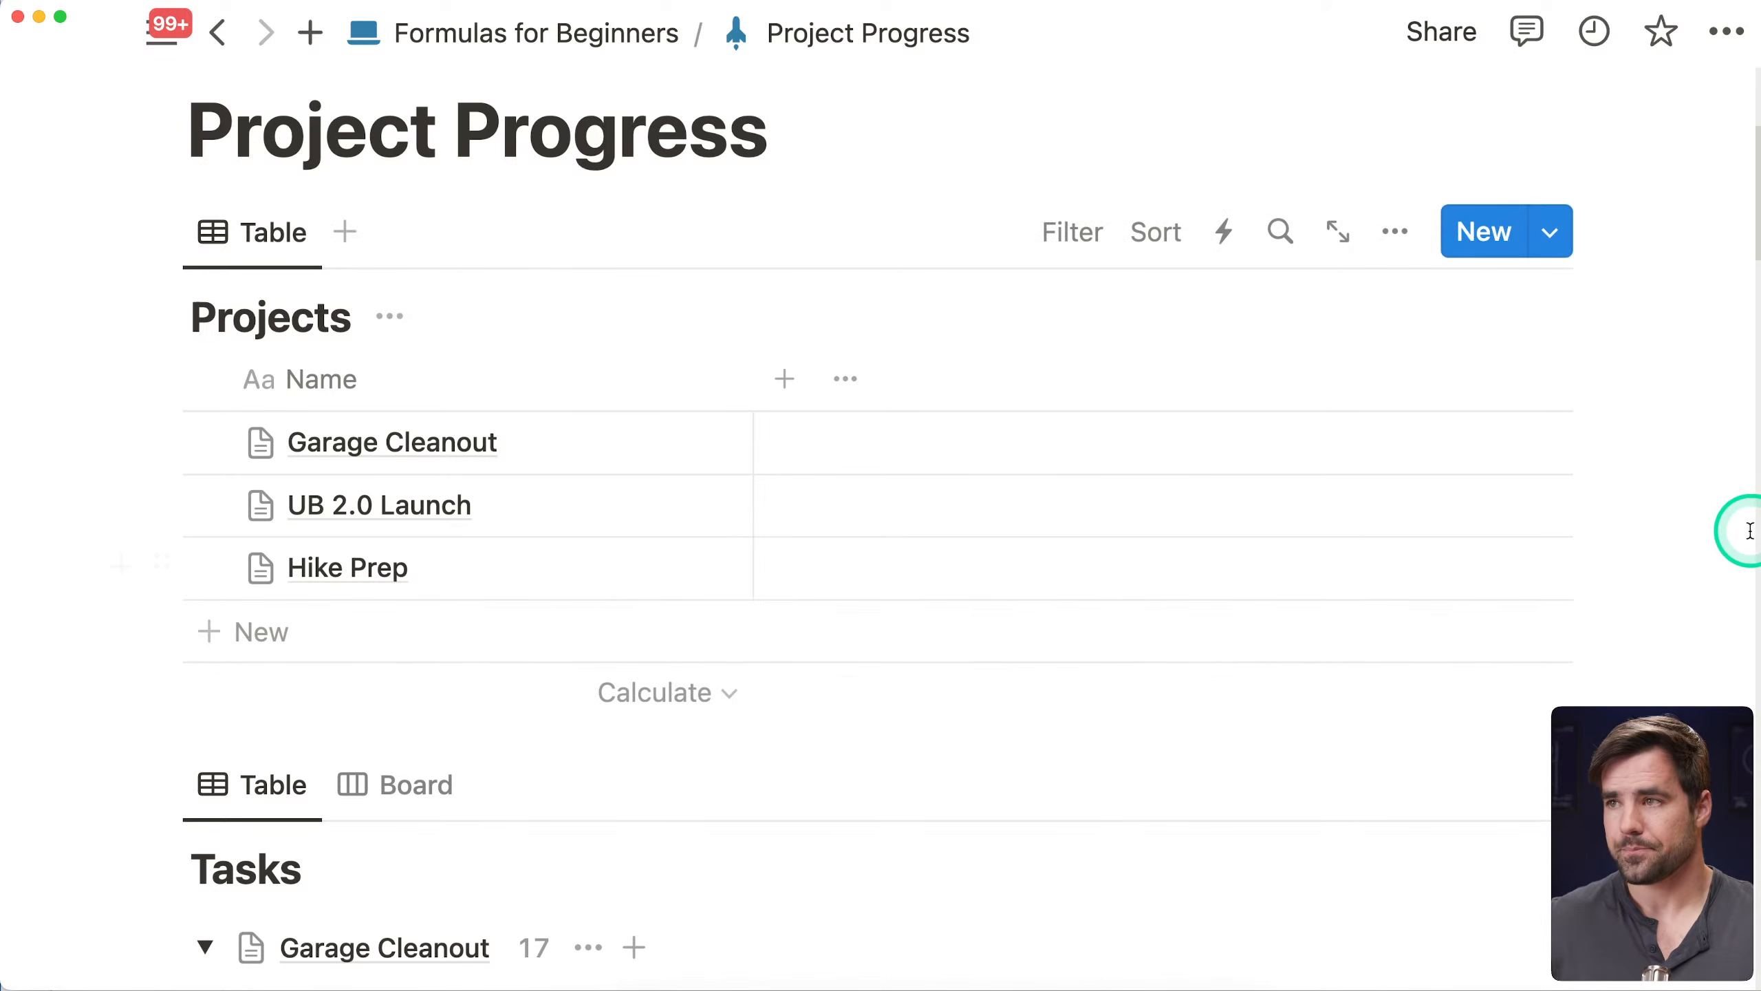
# Examine the Status values in the Garage Cleanout task group, then open and close its first task
pyautogui.scroll(-15, 1726, 534)
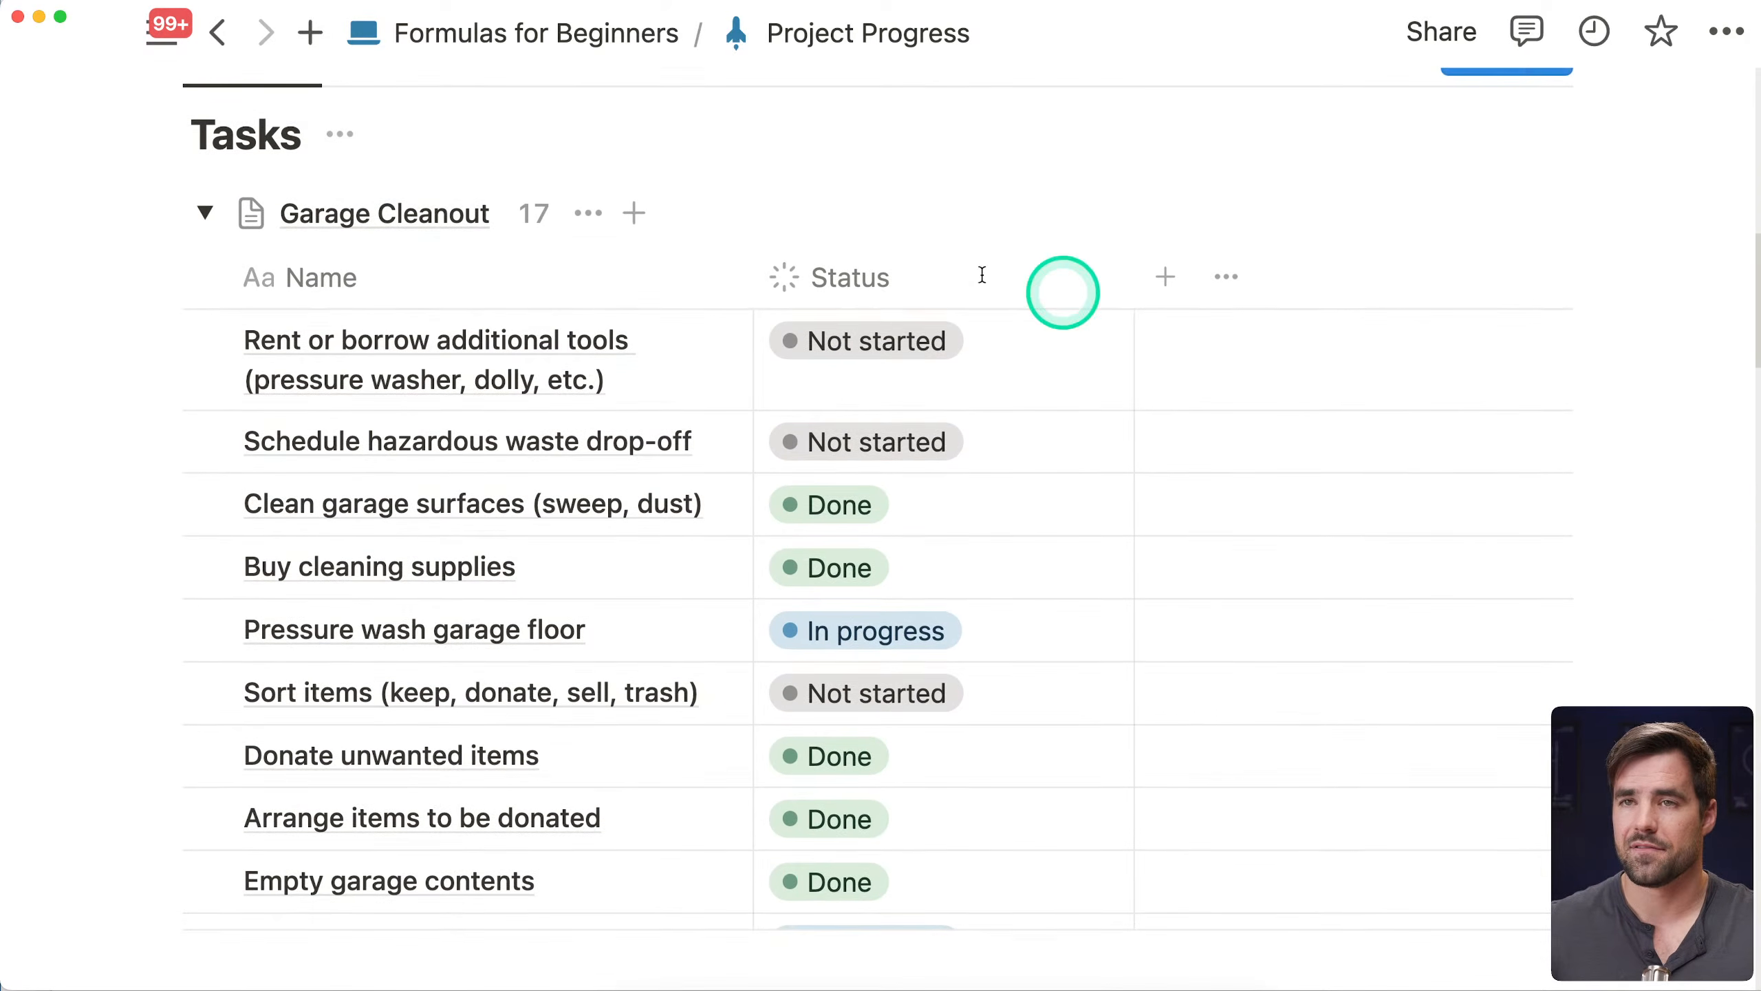
pyautogui.scroll(-1, 1120, 731)
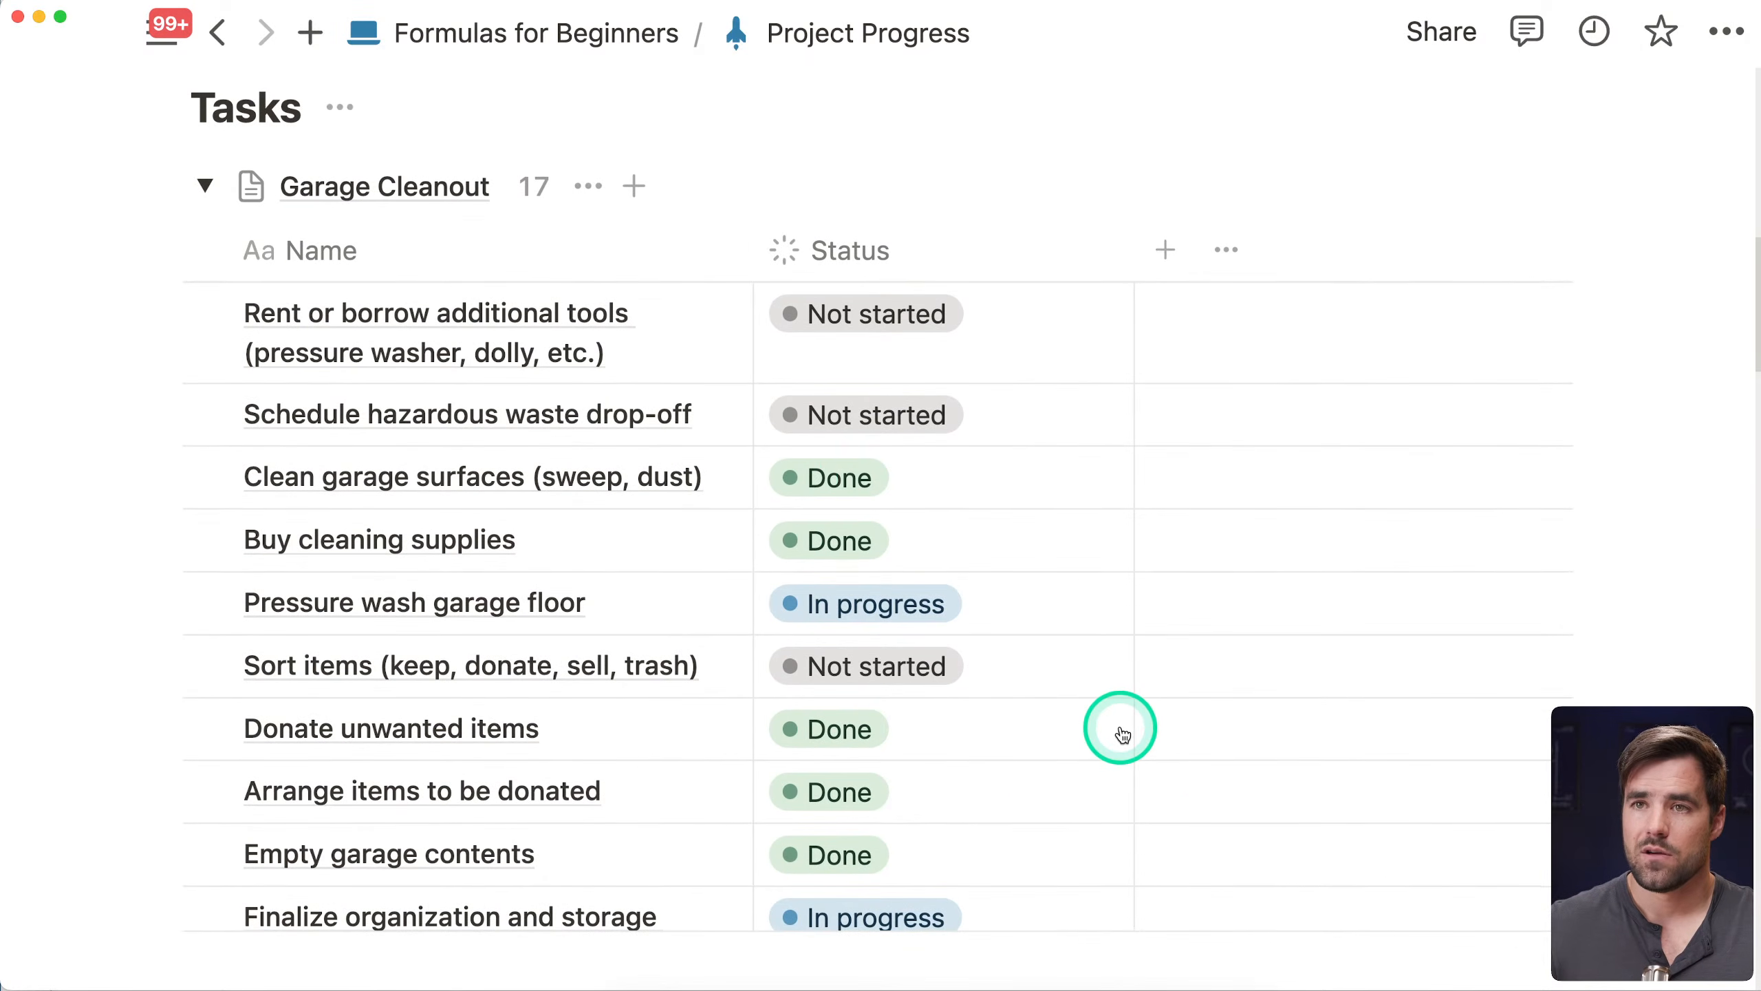
pyautogui.scroll(-3, 557, 504)
pyautogui.scroll(3, 828, 491)
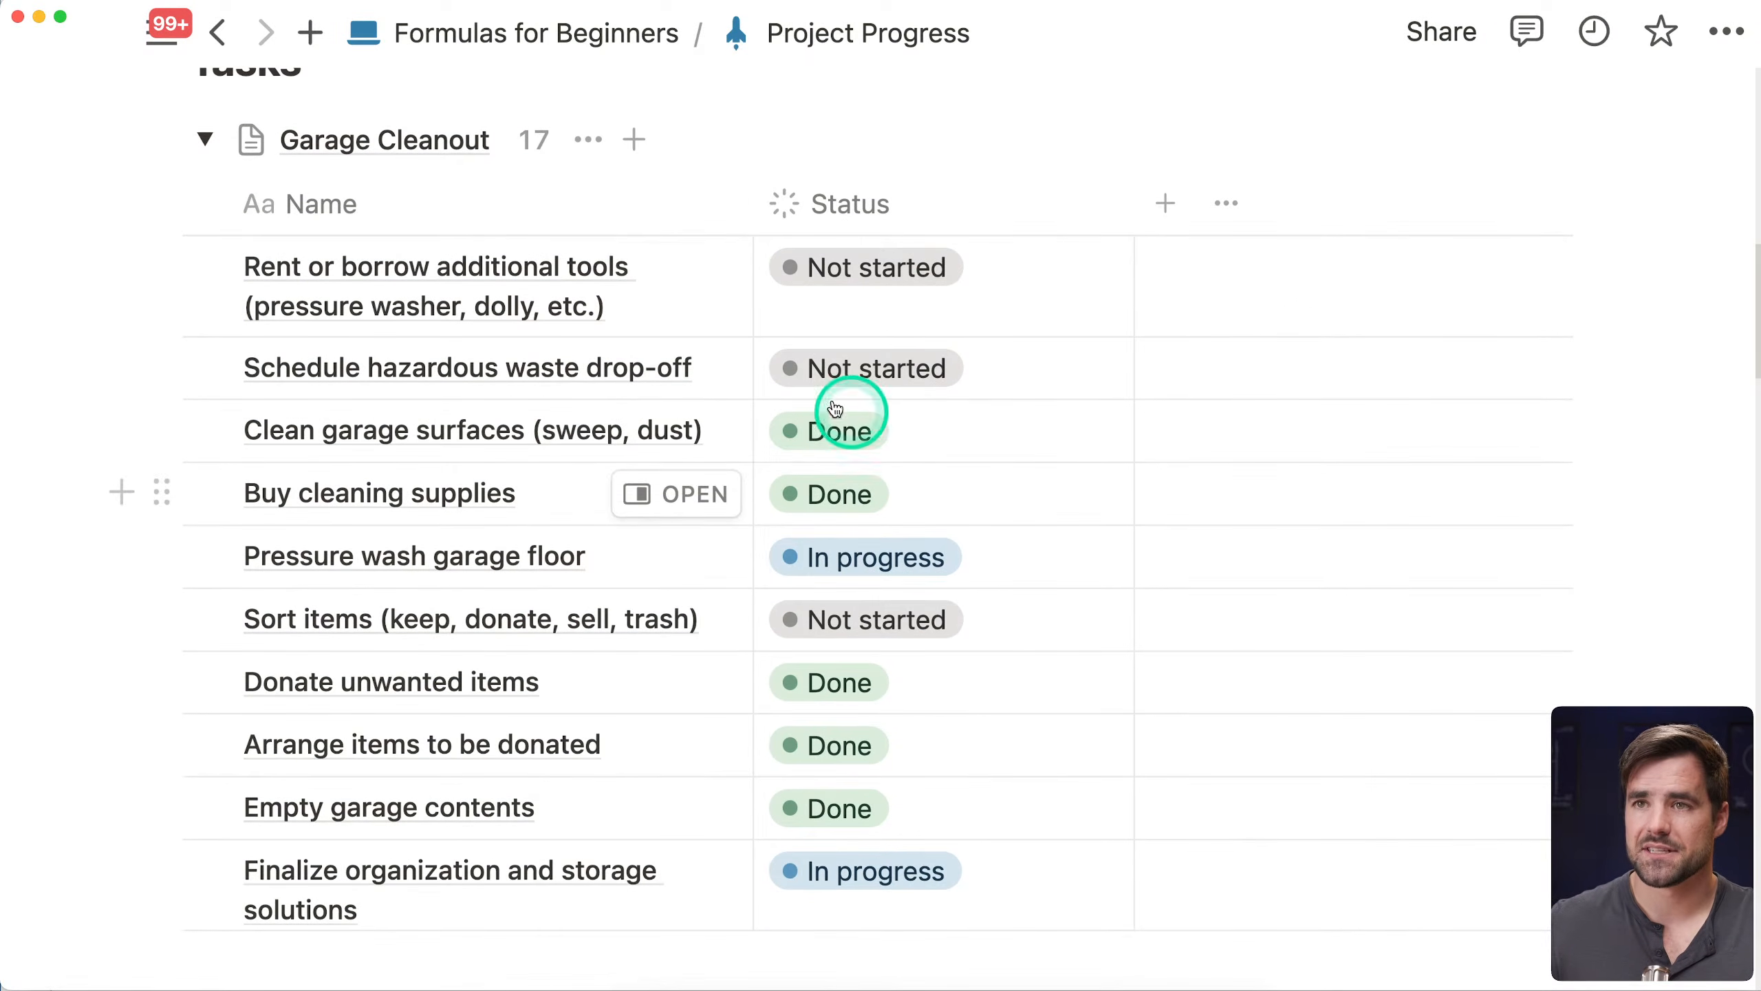
pyautogui.click(725, 274)
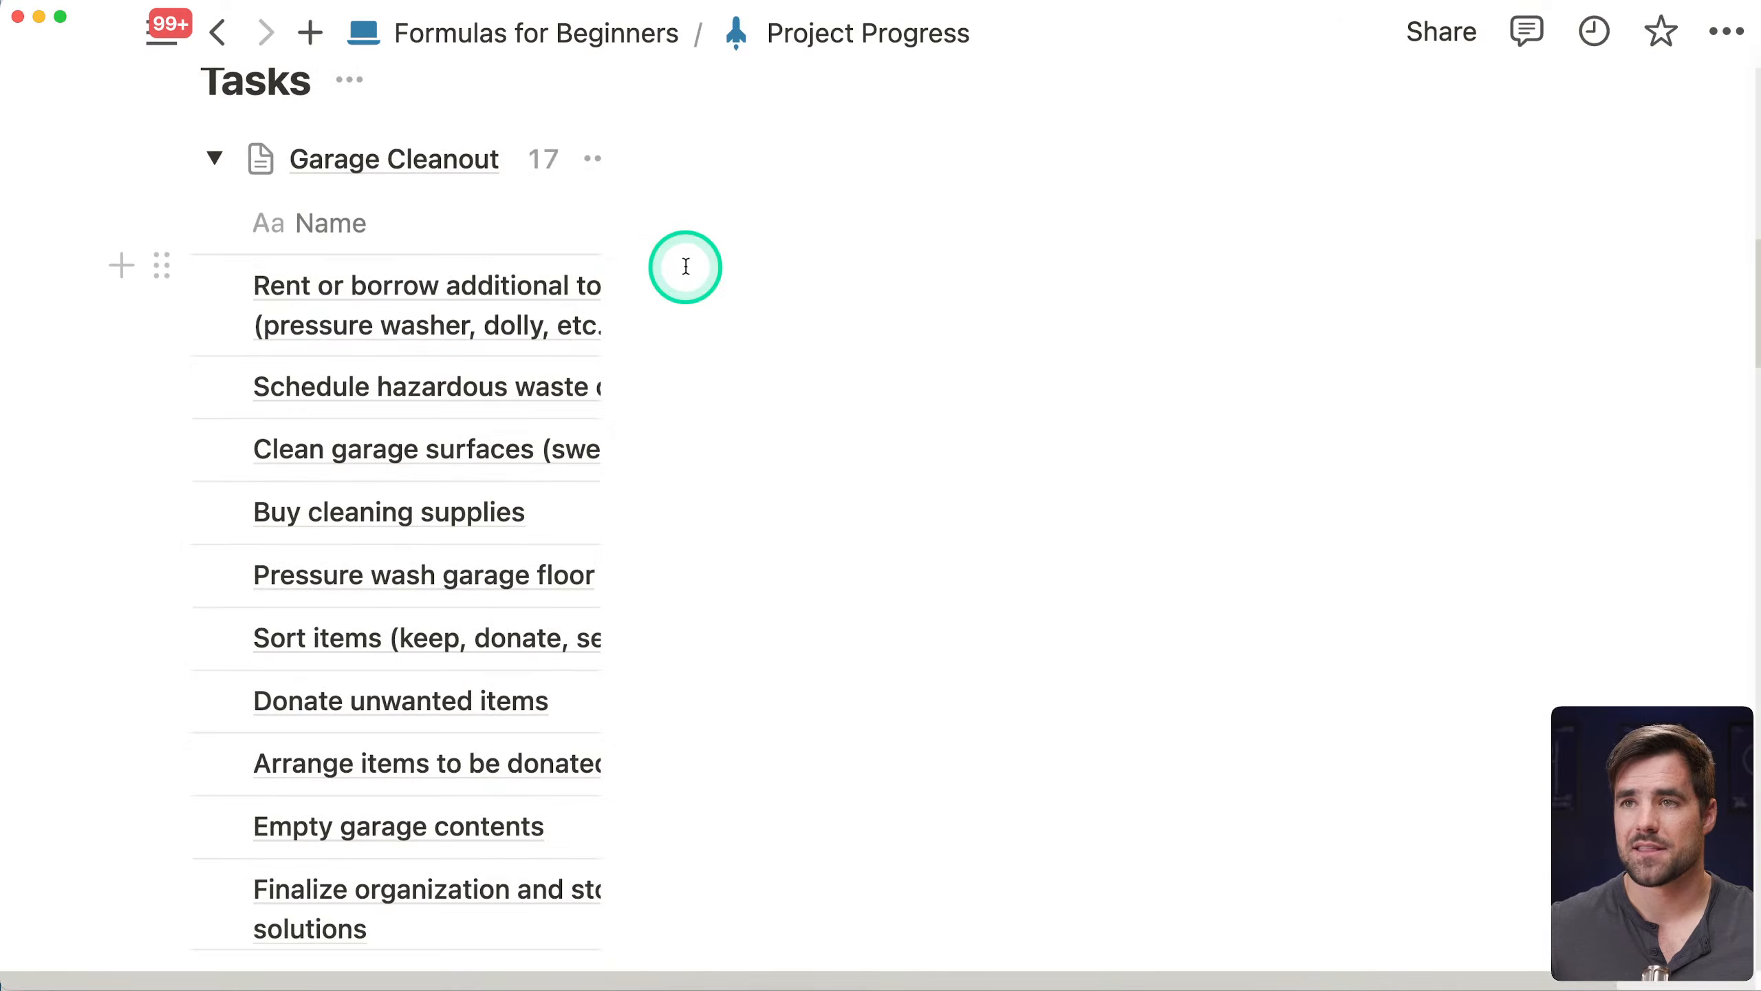
pyautogui.press('Escape')
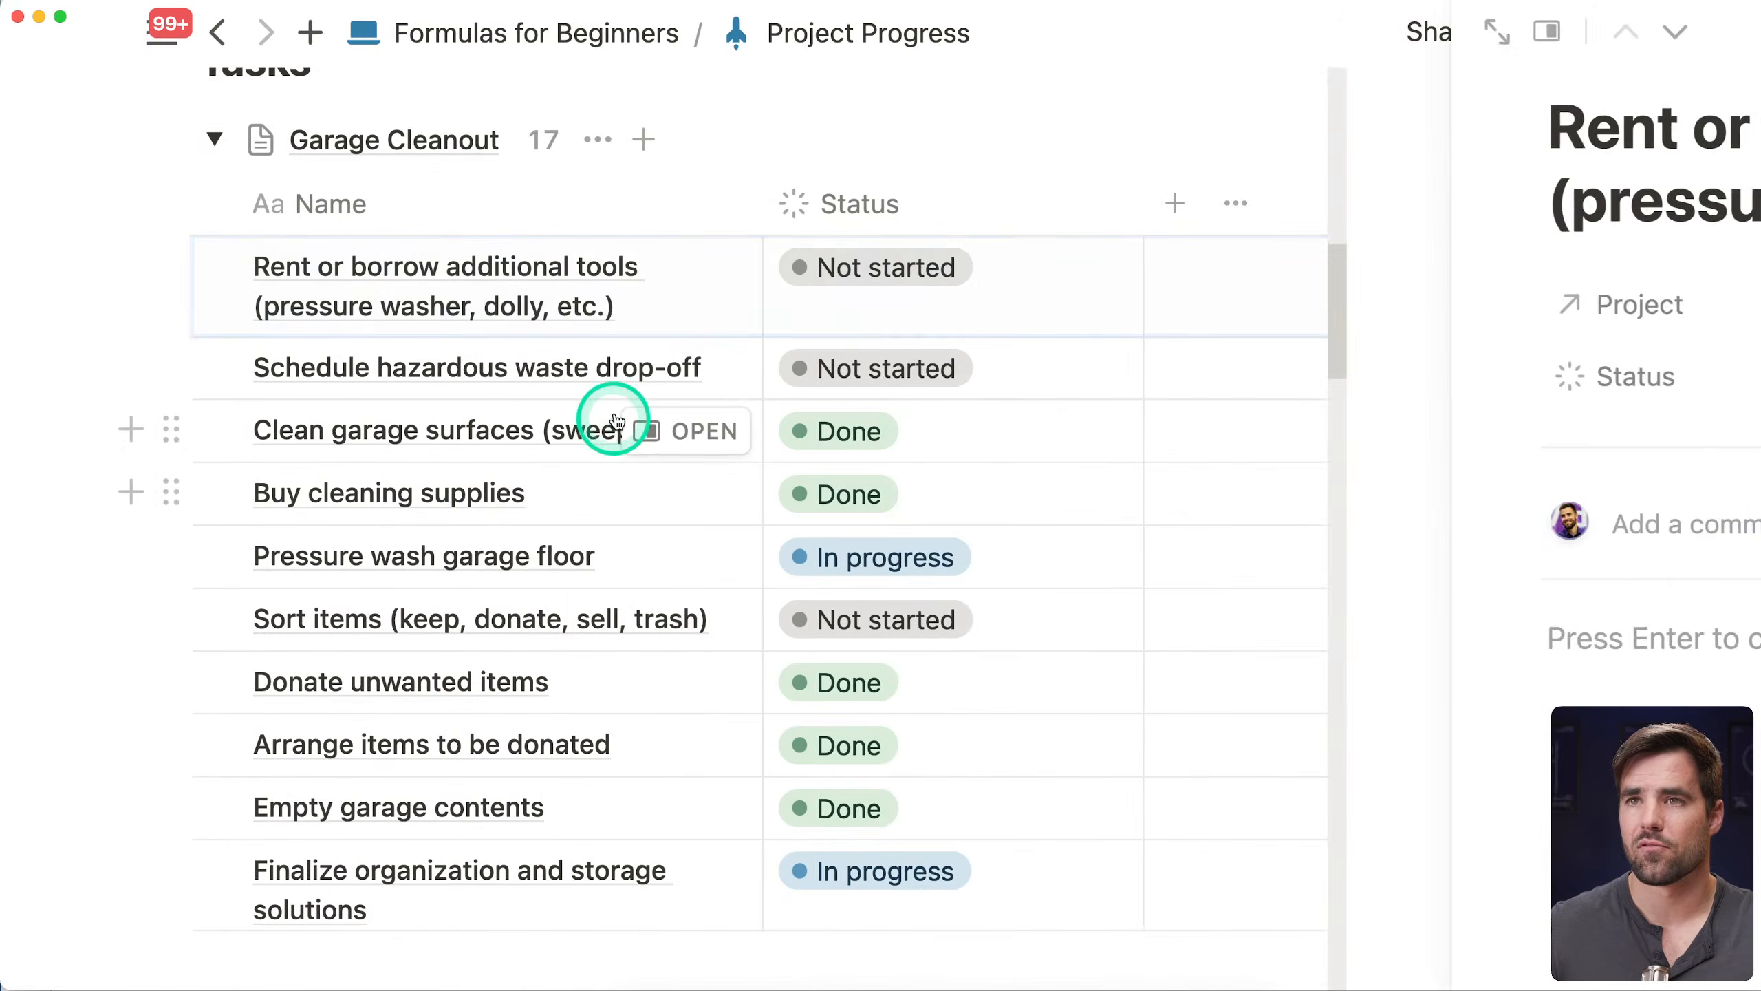
# Open the Garage Cleanout project in side peek and examine its Progress, related Tasks and status-grouped task table
pyautogui.scroll(10, 624, 416)
pyautogui.click(679, 474)
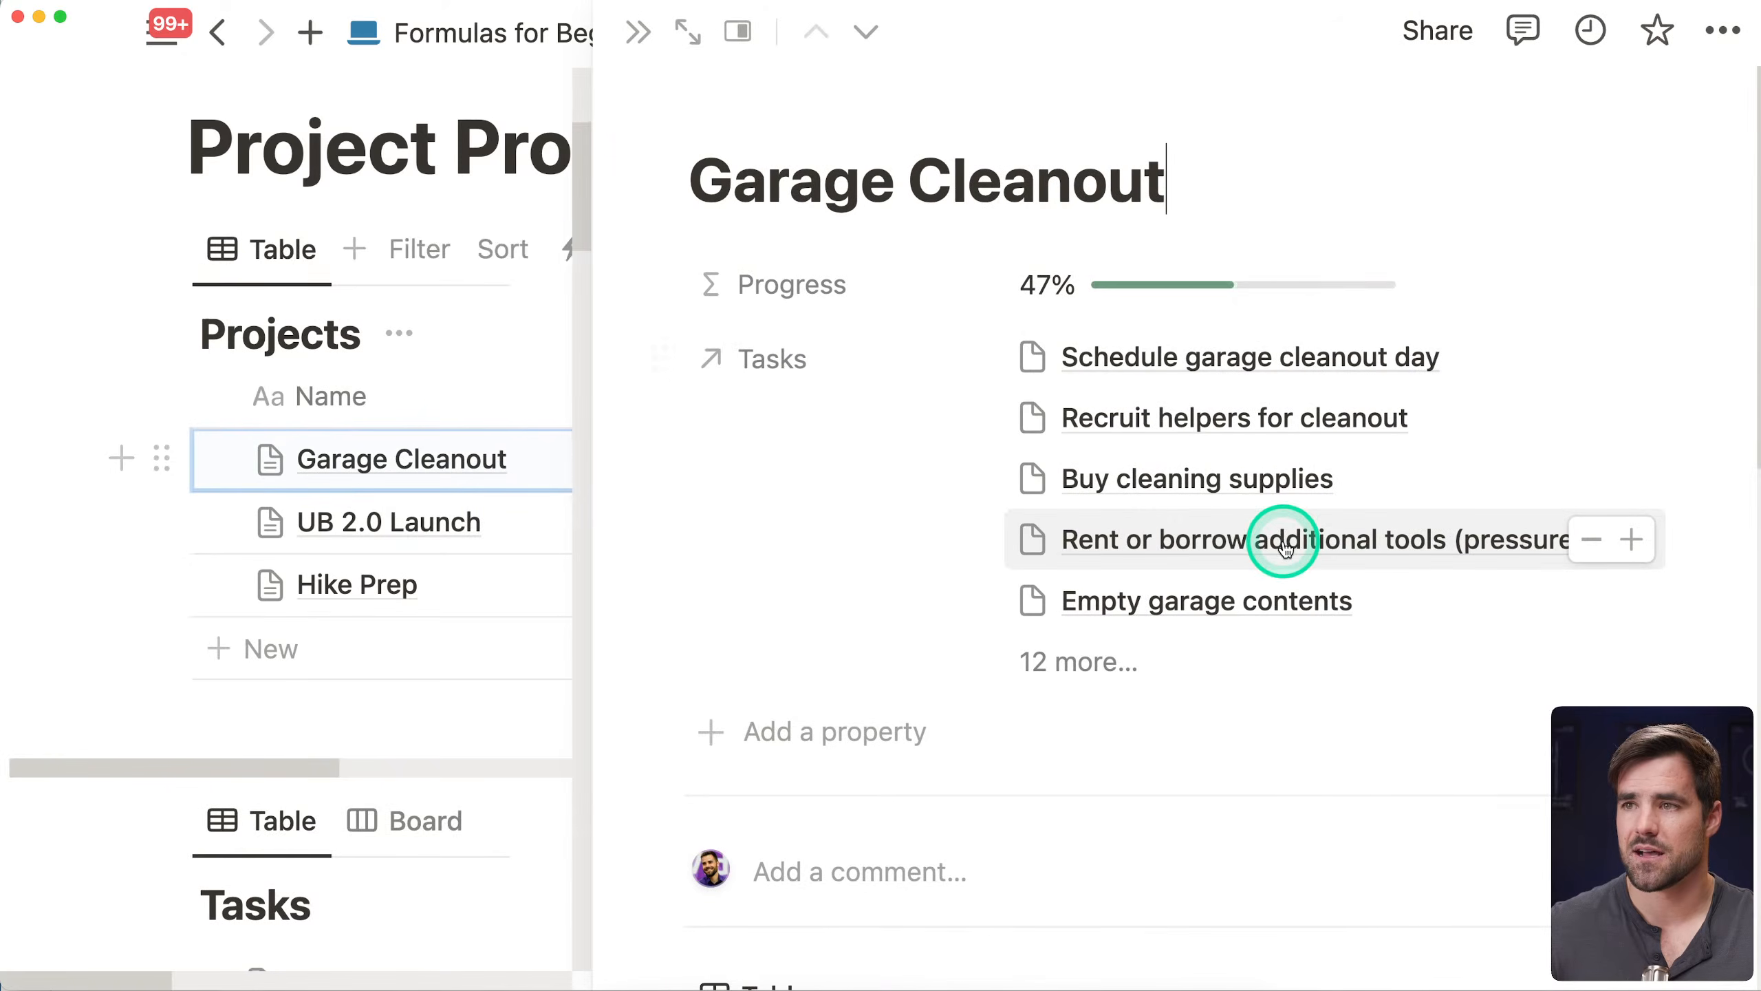
pyautogui.scroll(-10, 1281, 539)
pyautogui.scroll(-10, 1095, 416)
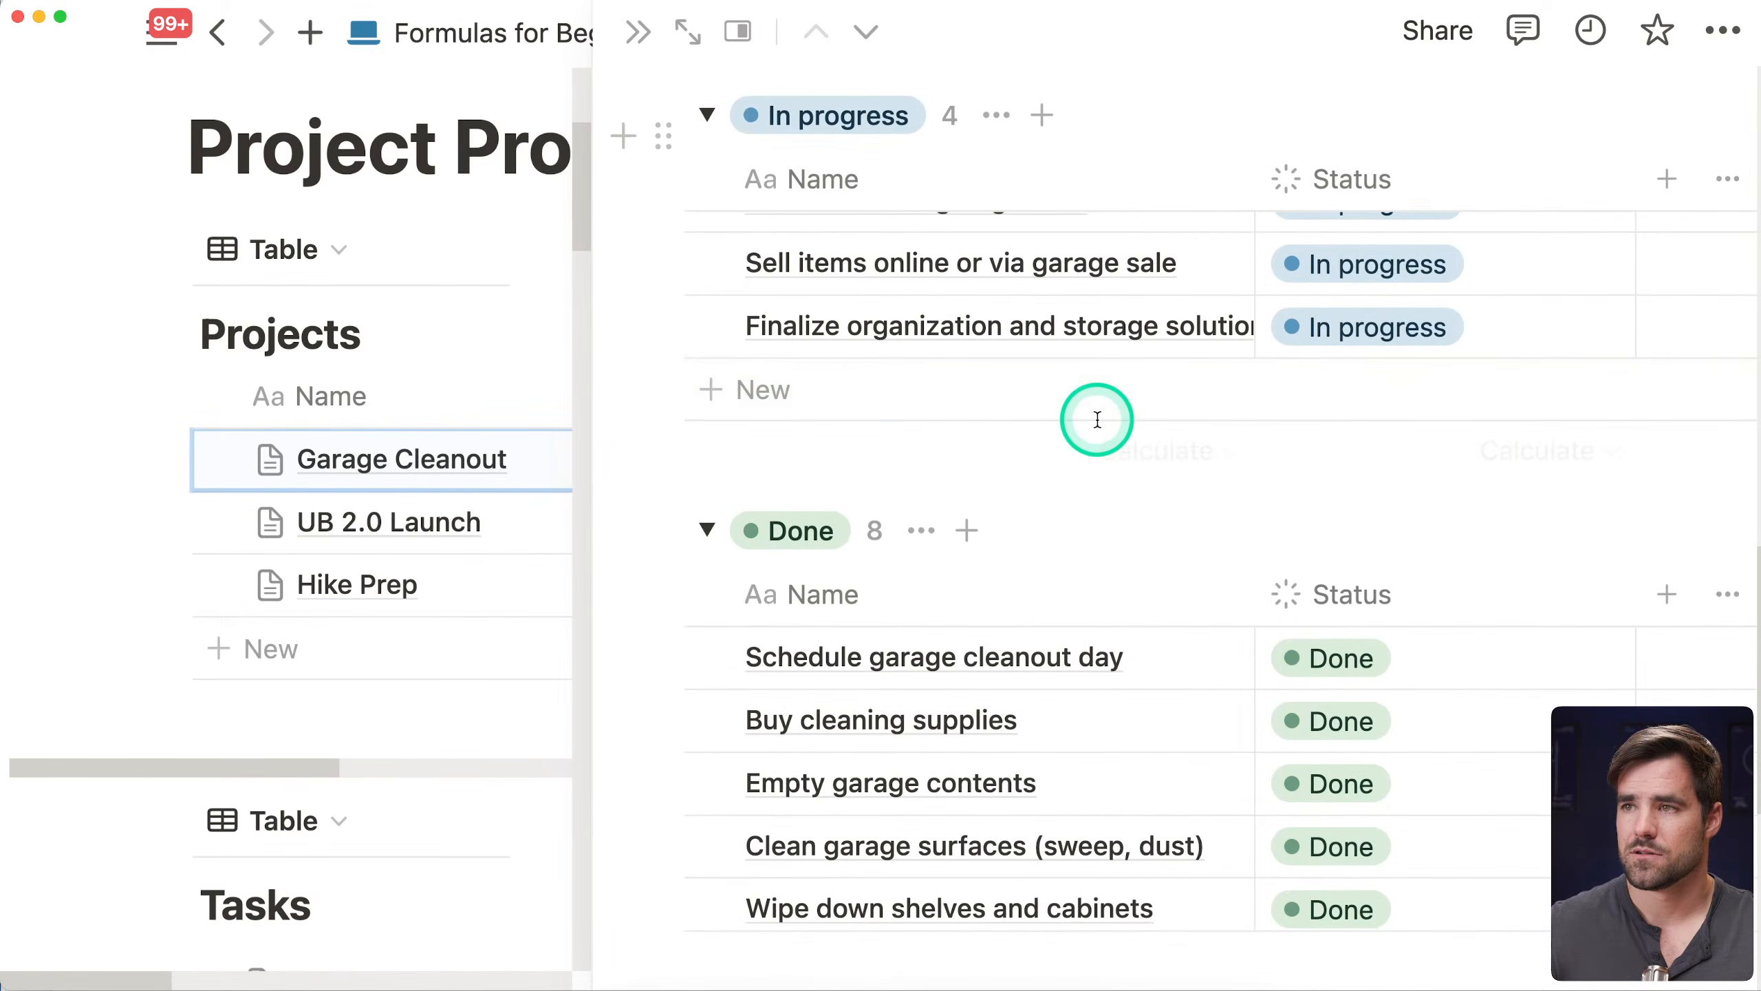
pyautogui.scroll(15, 1148, 610)
pyautogui.scroll(5, 1148, 588)
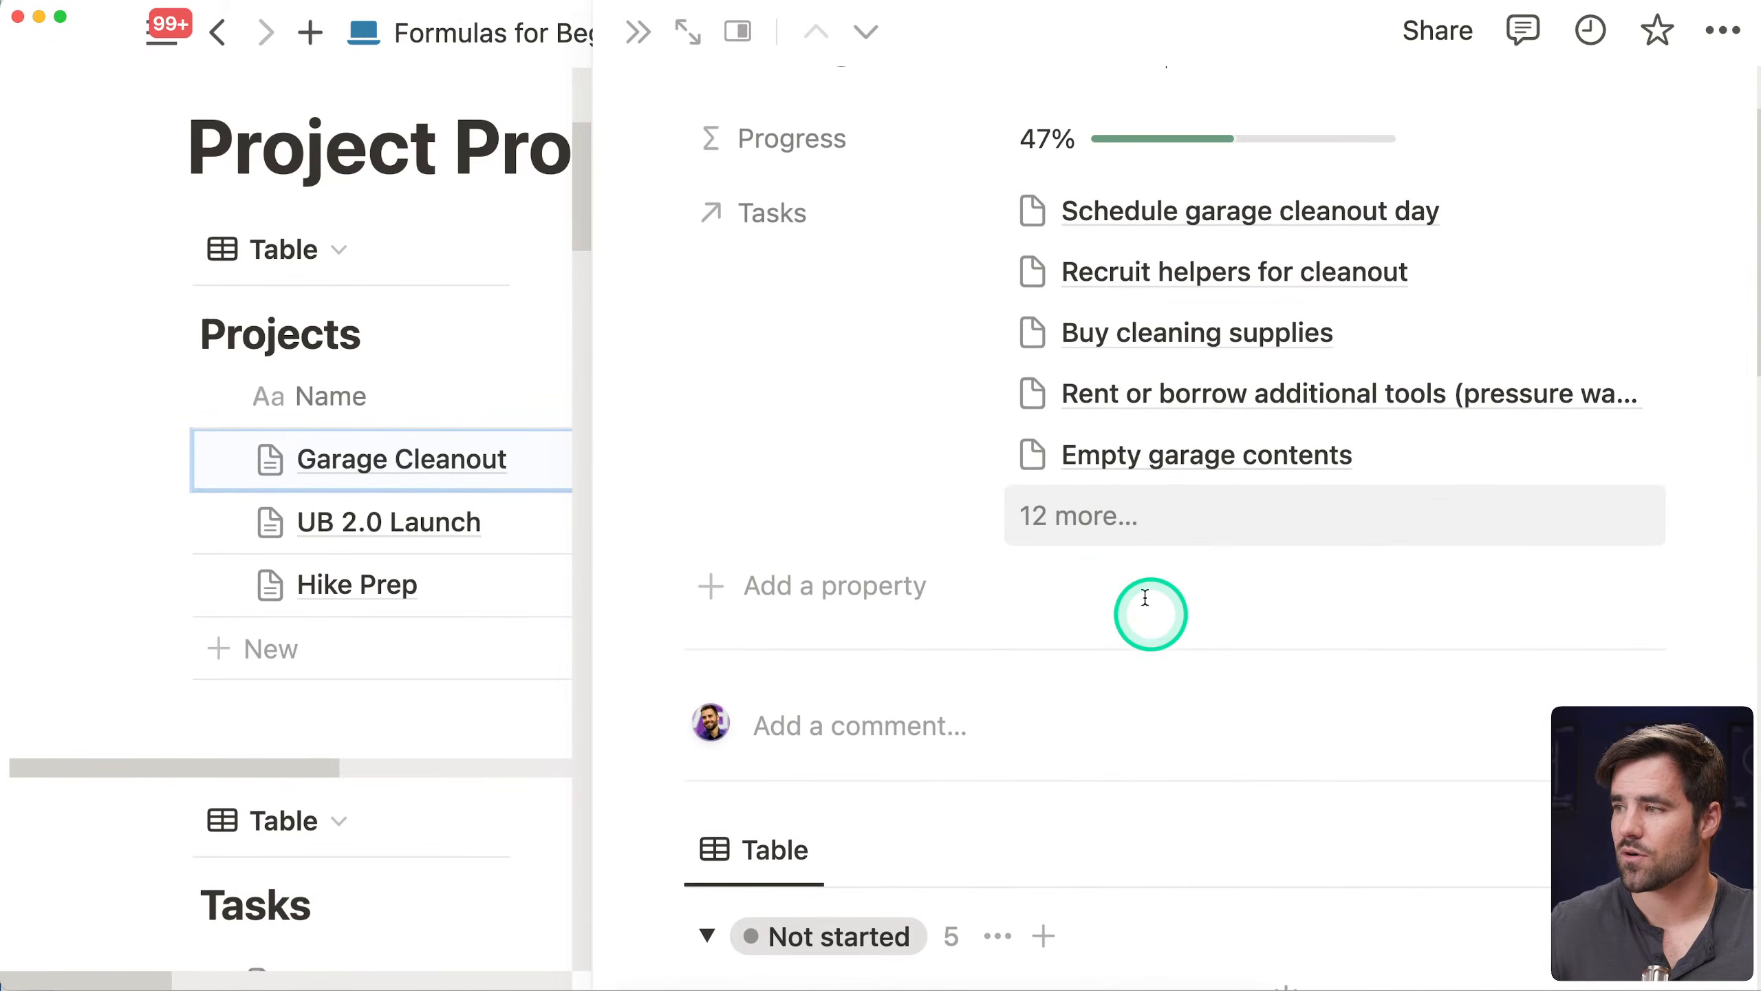
pyautogui.scroll(1, 1082, 194)
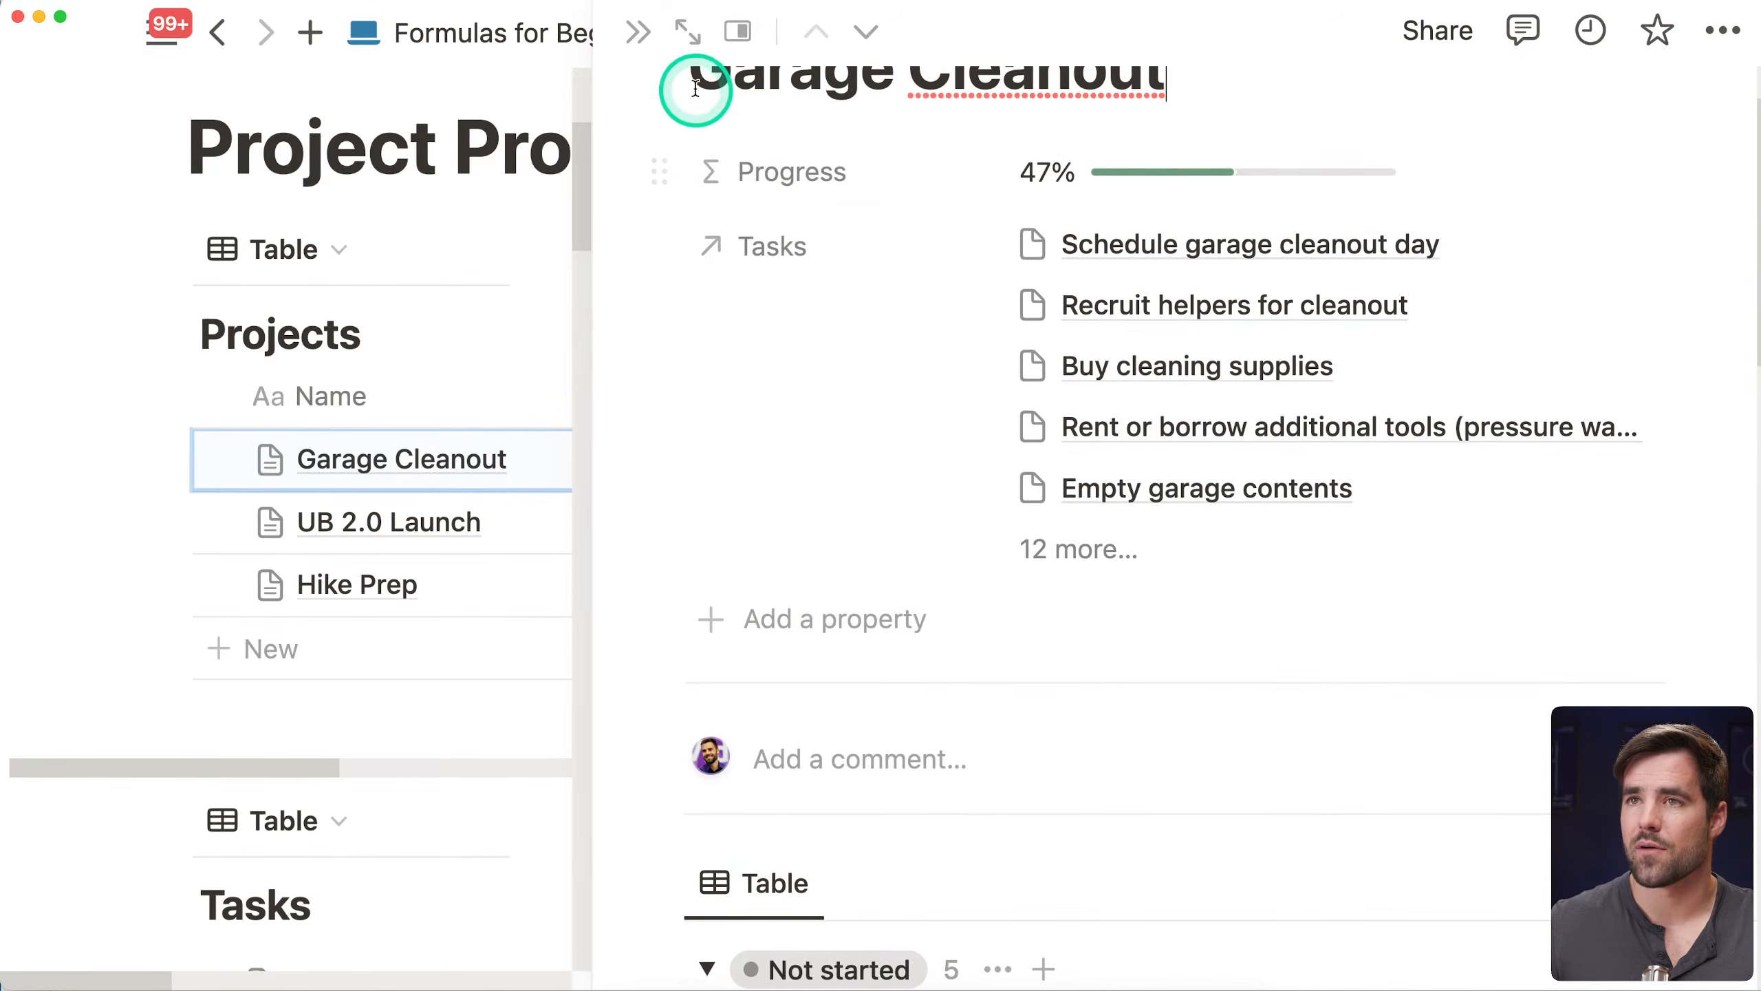
# Close the Garage Cleanout side peek and reopen the Project Progress work page from Formulas for Beginners
pyautogui.click(637, 31)
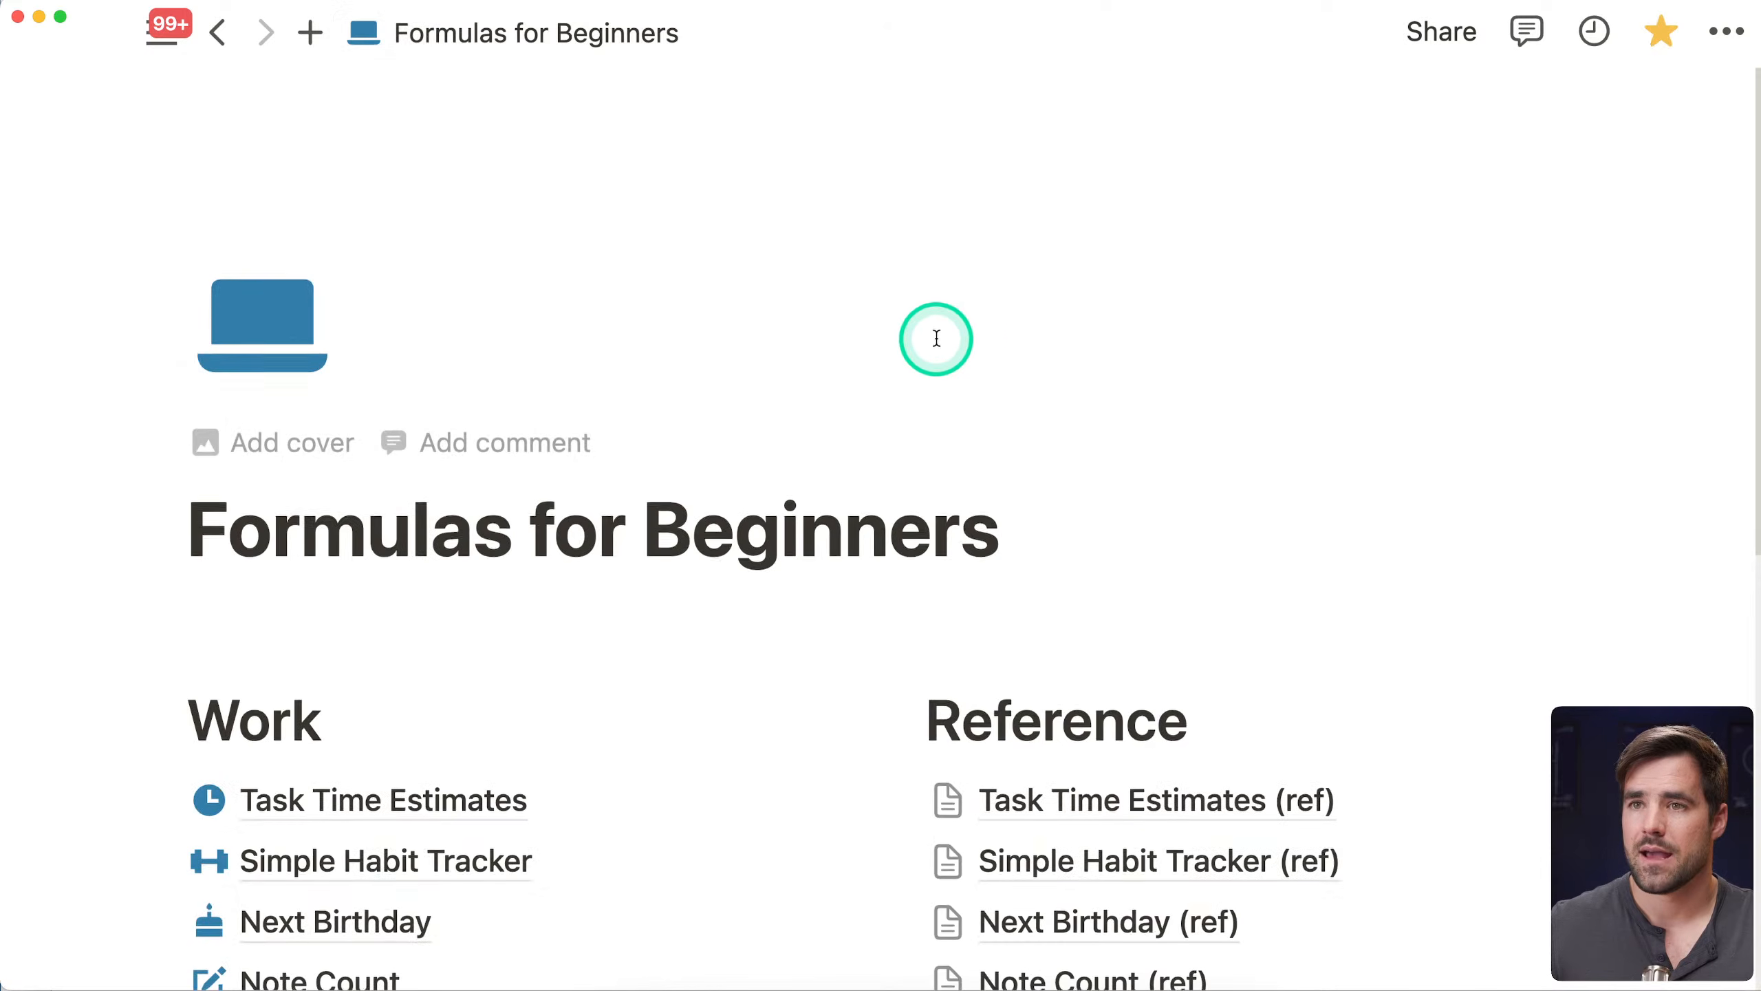
pyautogui.scroll(-5, 707, 389)
pyautogui.click(459, 414)
pyautogui.scroll(-5, 1487, 478)
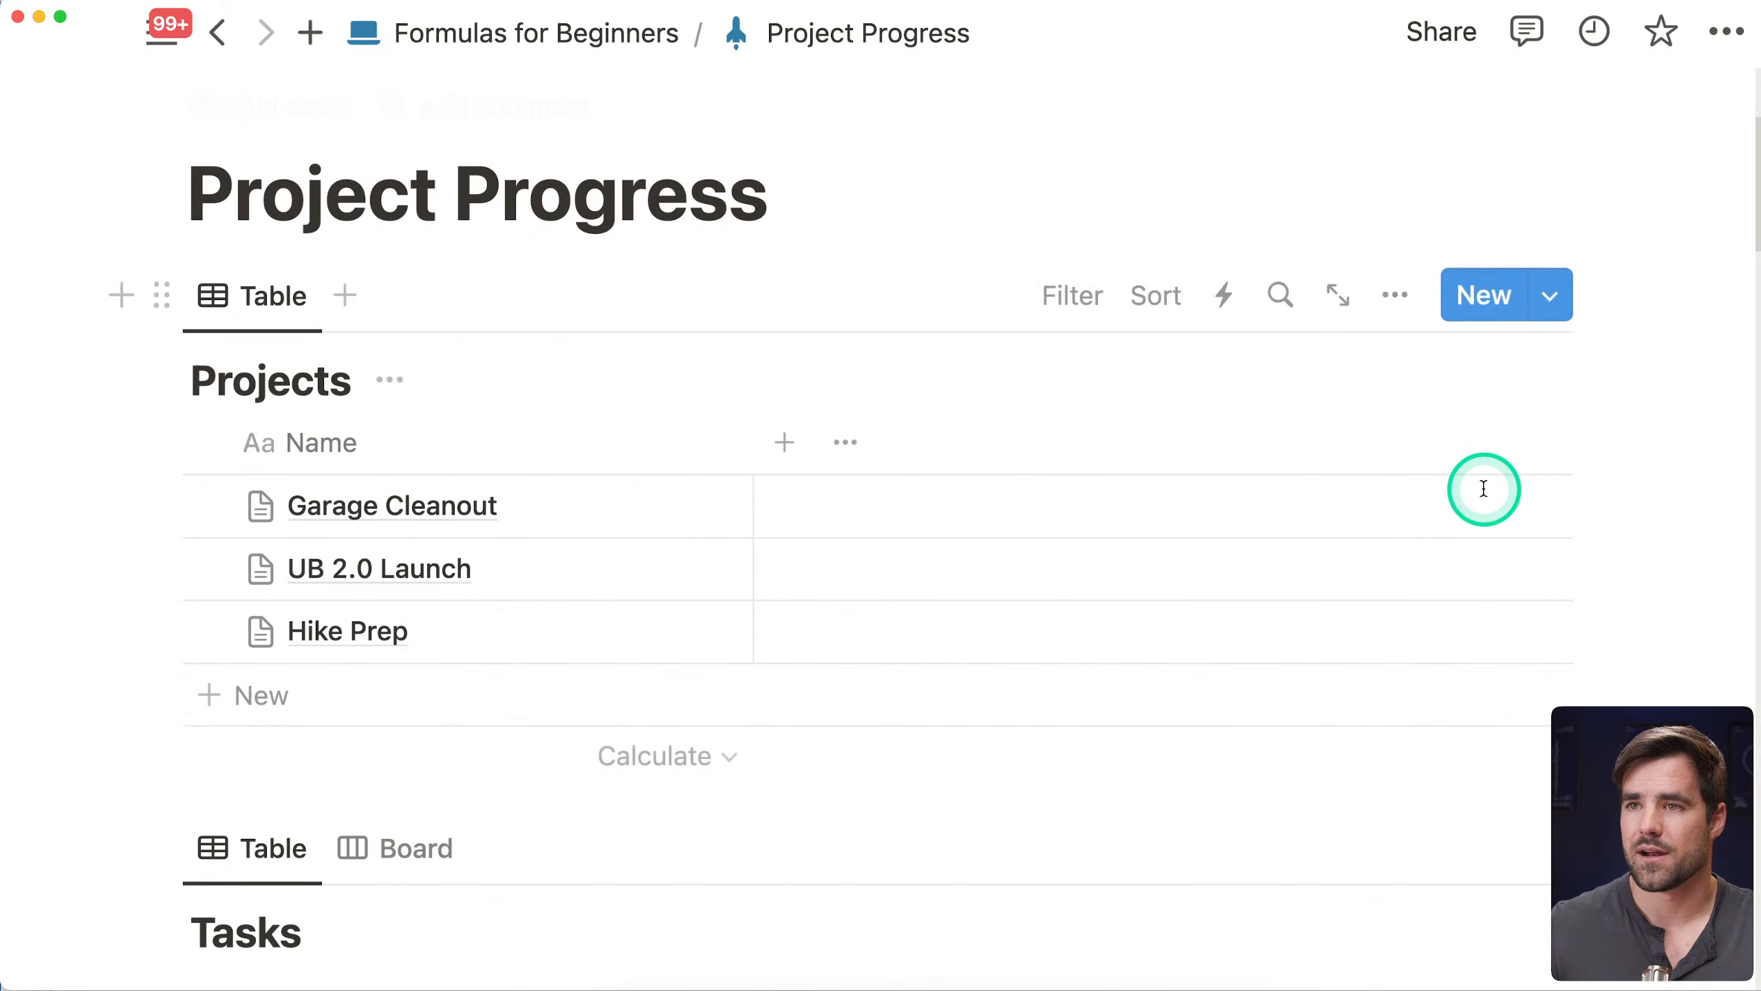
# Open the Garage Cleanout project in side peek, delete its Progress property and close the peek
pyautogui.click(691, 507)
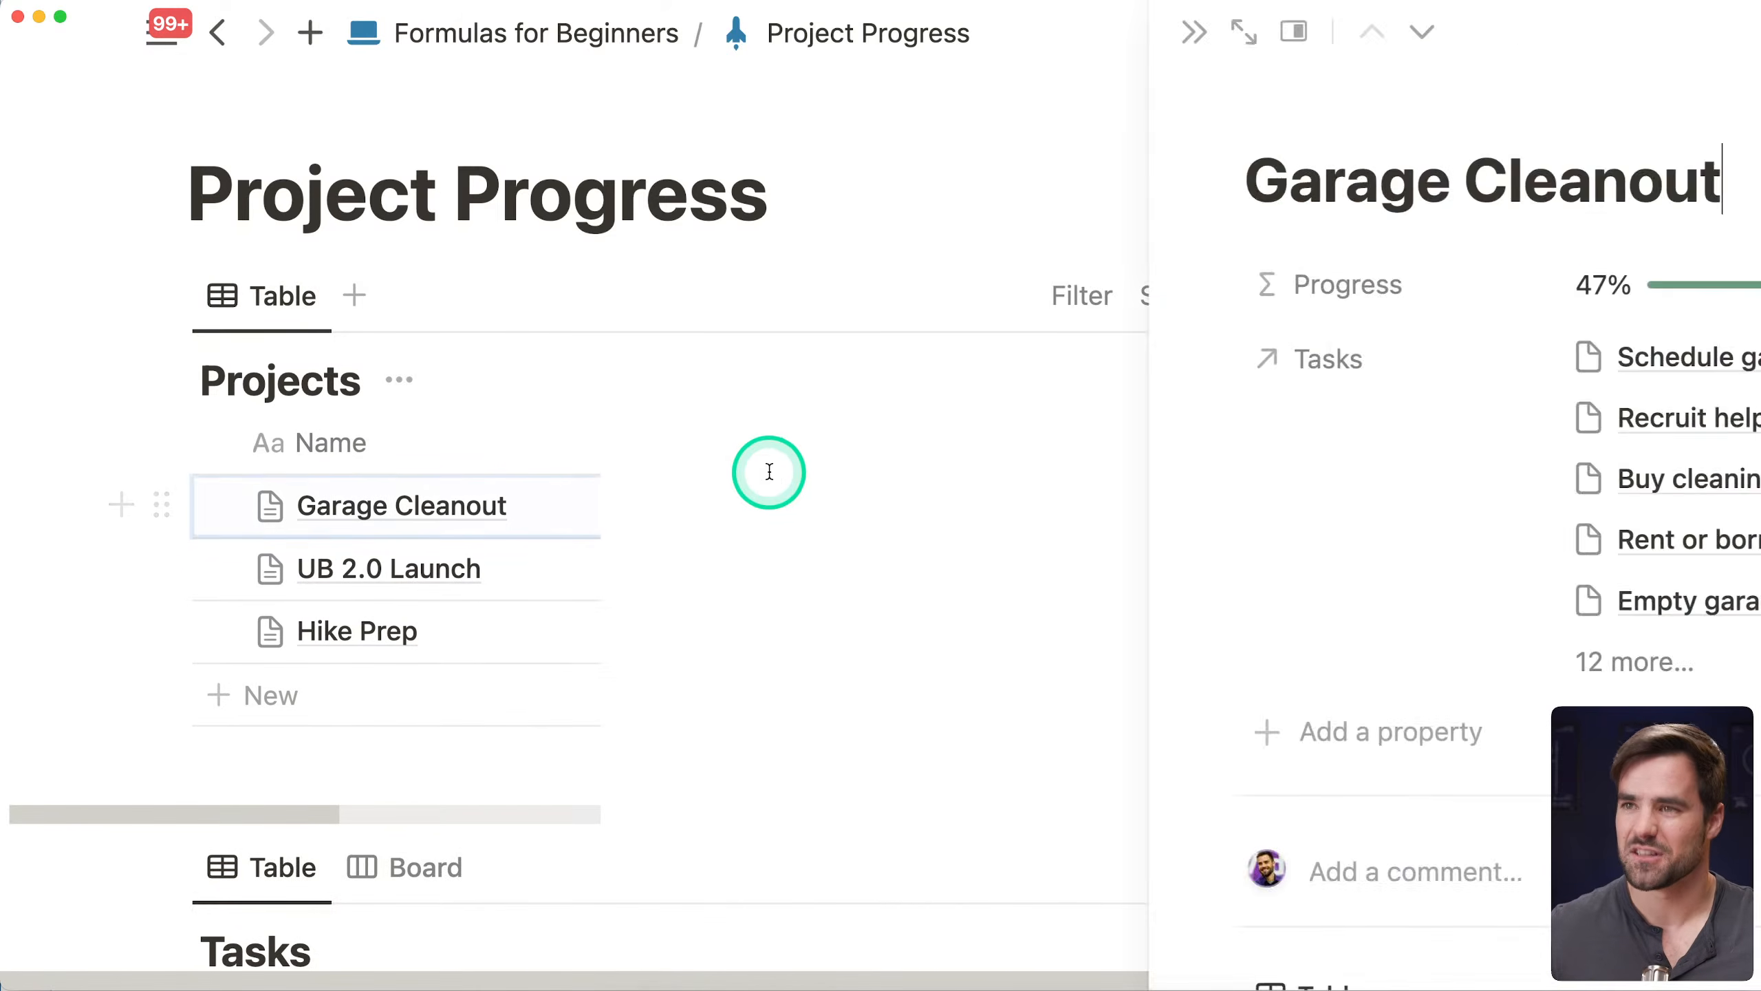
pyautogui.click(658, 284)
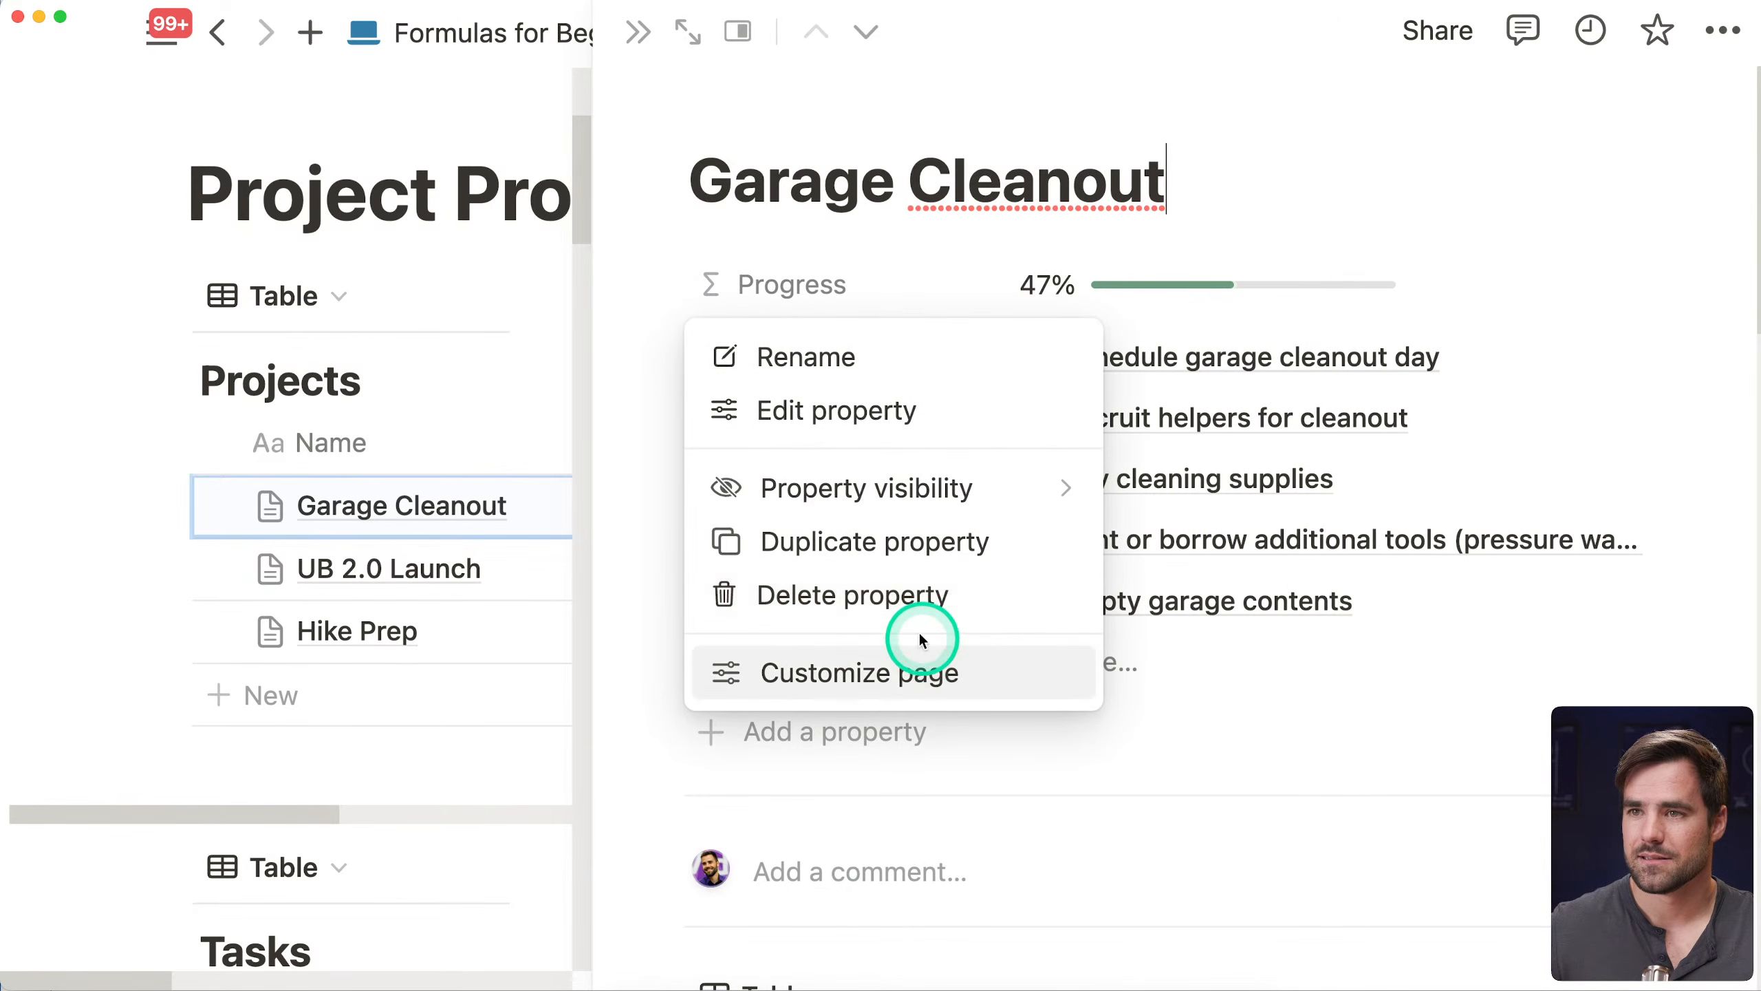
pyautogui.click(853, 594)
pyautogui.click(963, 527)
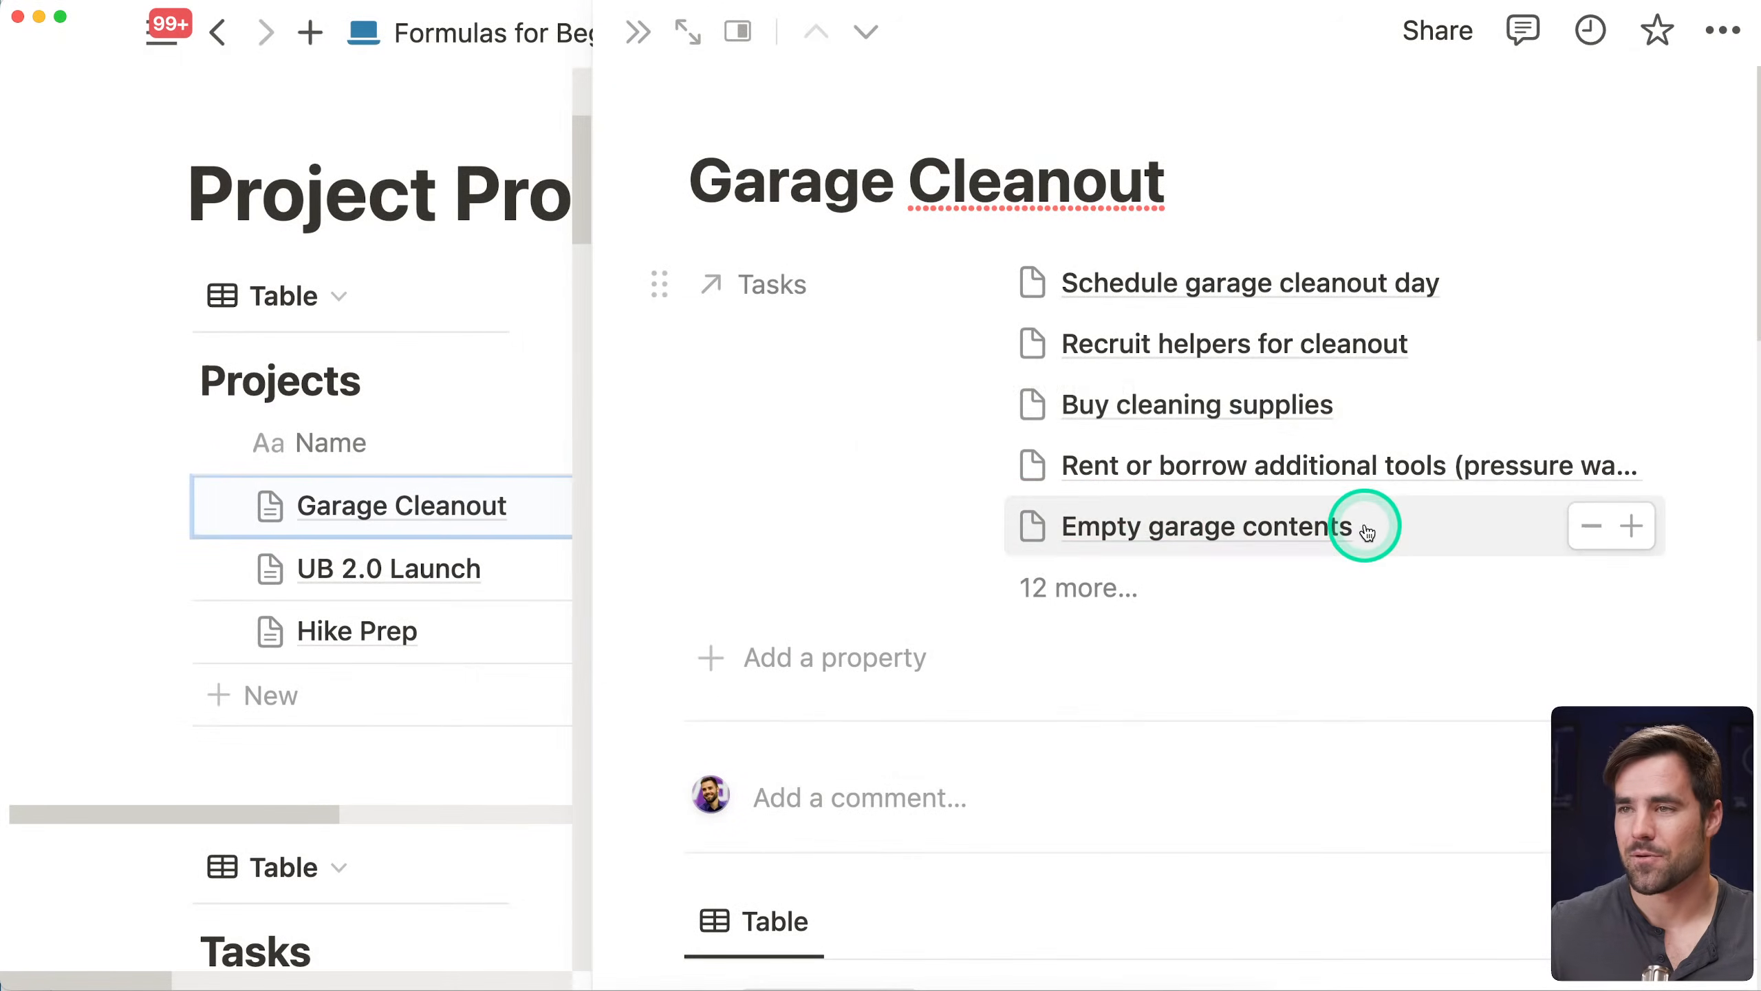
pyautogui.click(638, 32)
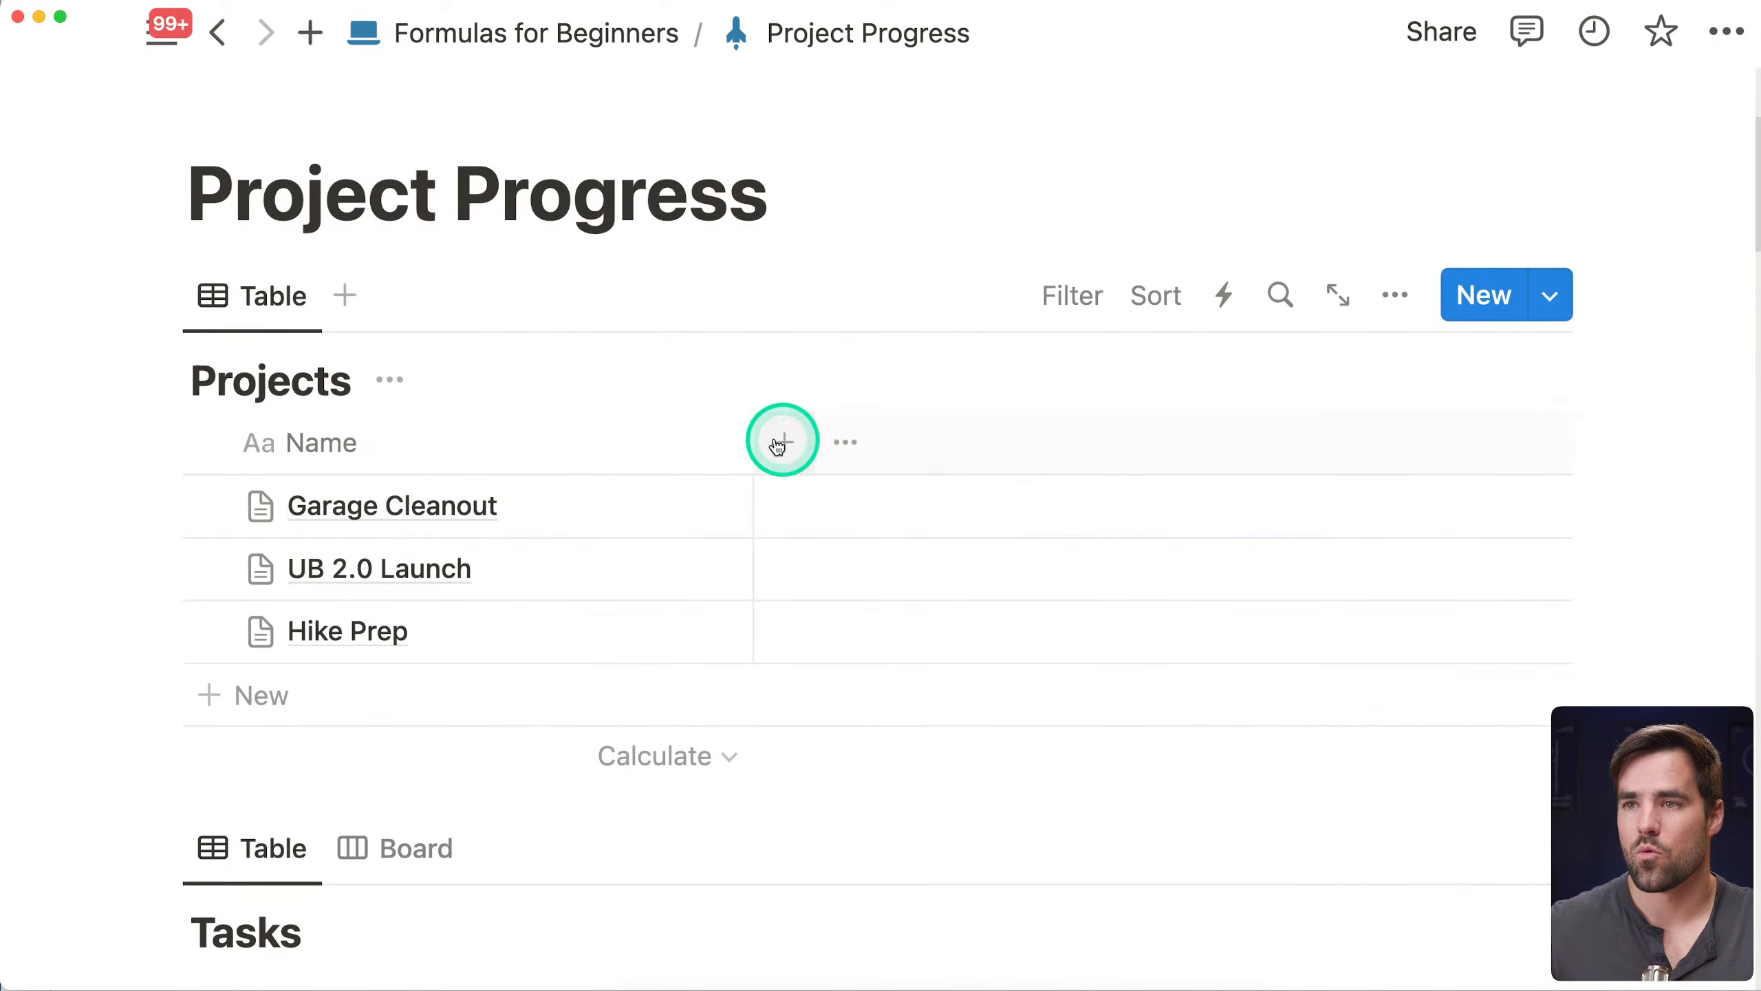
# Add a formula property named Progress to the Projects table
pyautogui.click(782, 436)
pyautogui.write('form')
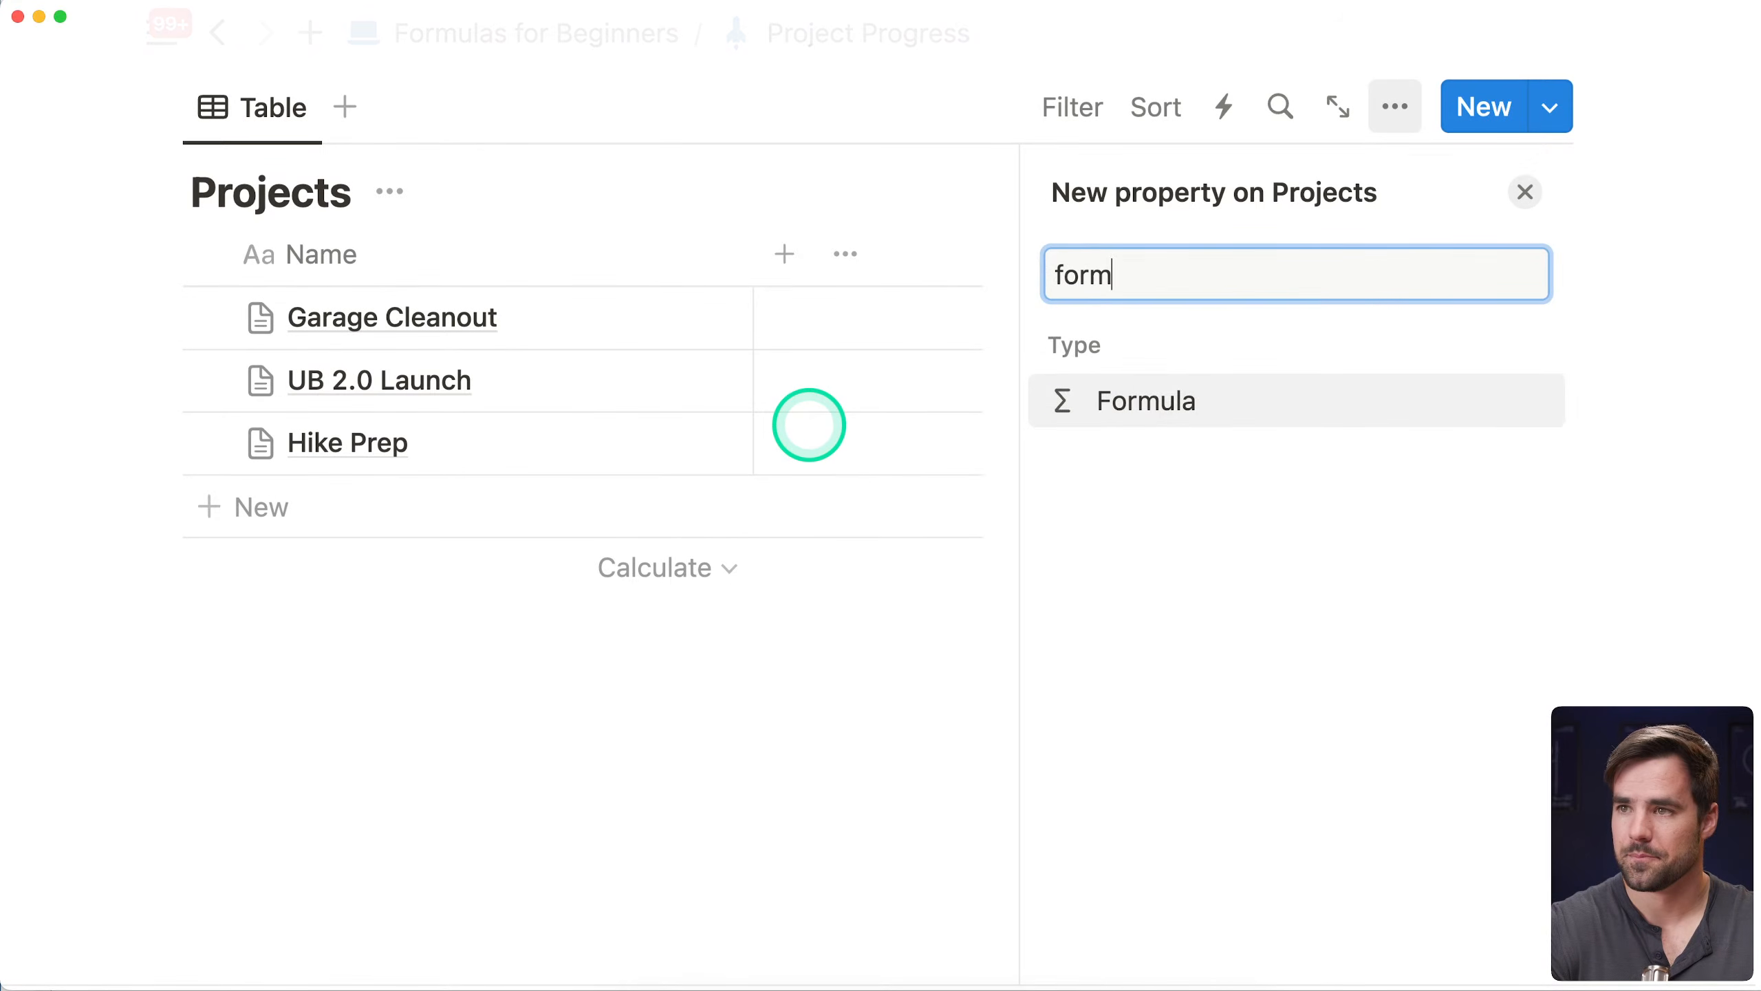
pyautogui.press('Return')
pyautogui.write('Project')
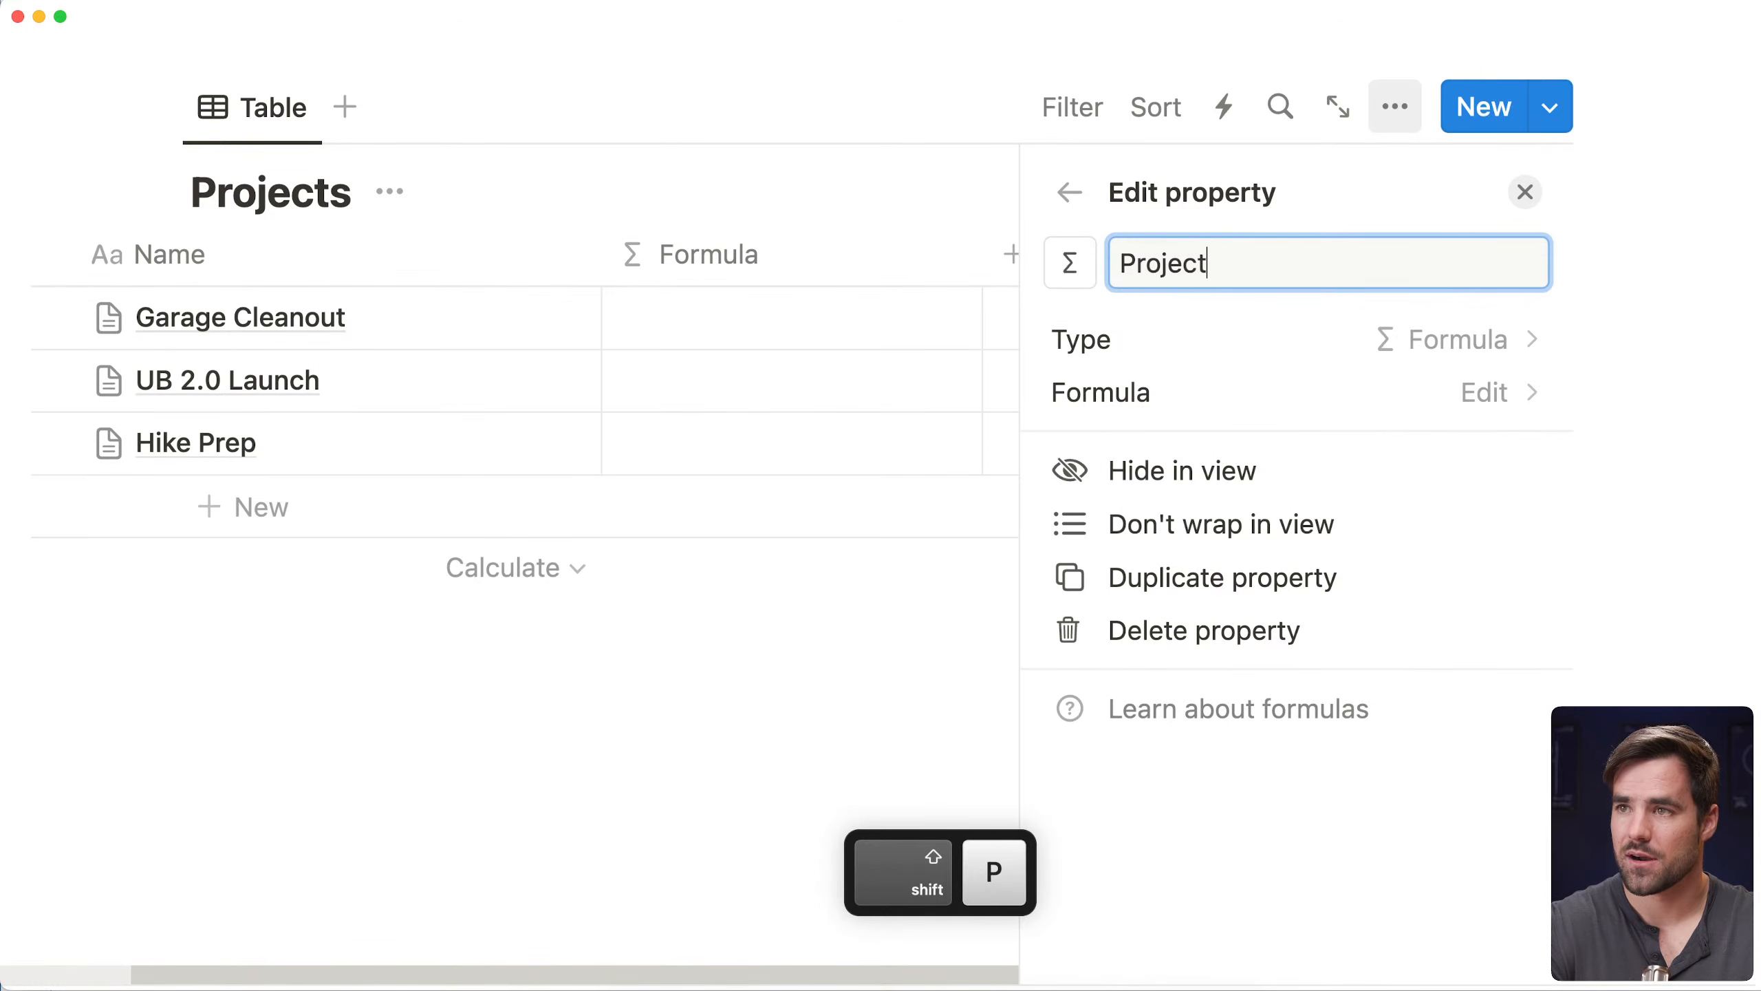
pyautogui.press('BackSpace')
pyautogui.press('BackSpace')
pyautogui.press('BackSpace')
pyautogui.press('BackSpace')
pyautogui.press('BackSpace')
pyautogui.write('ogress')
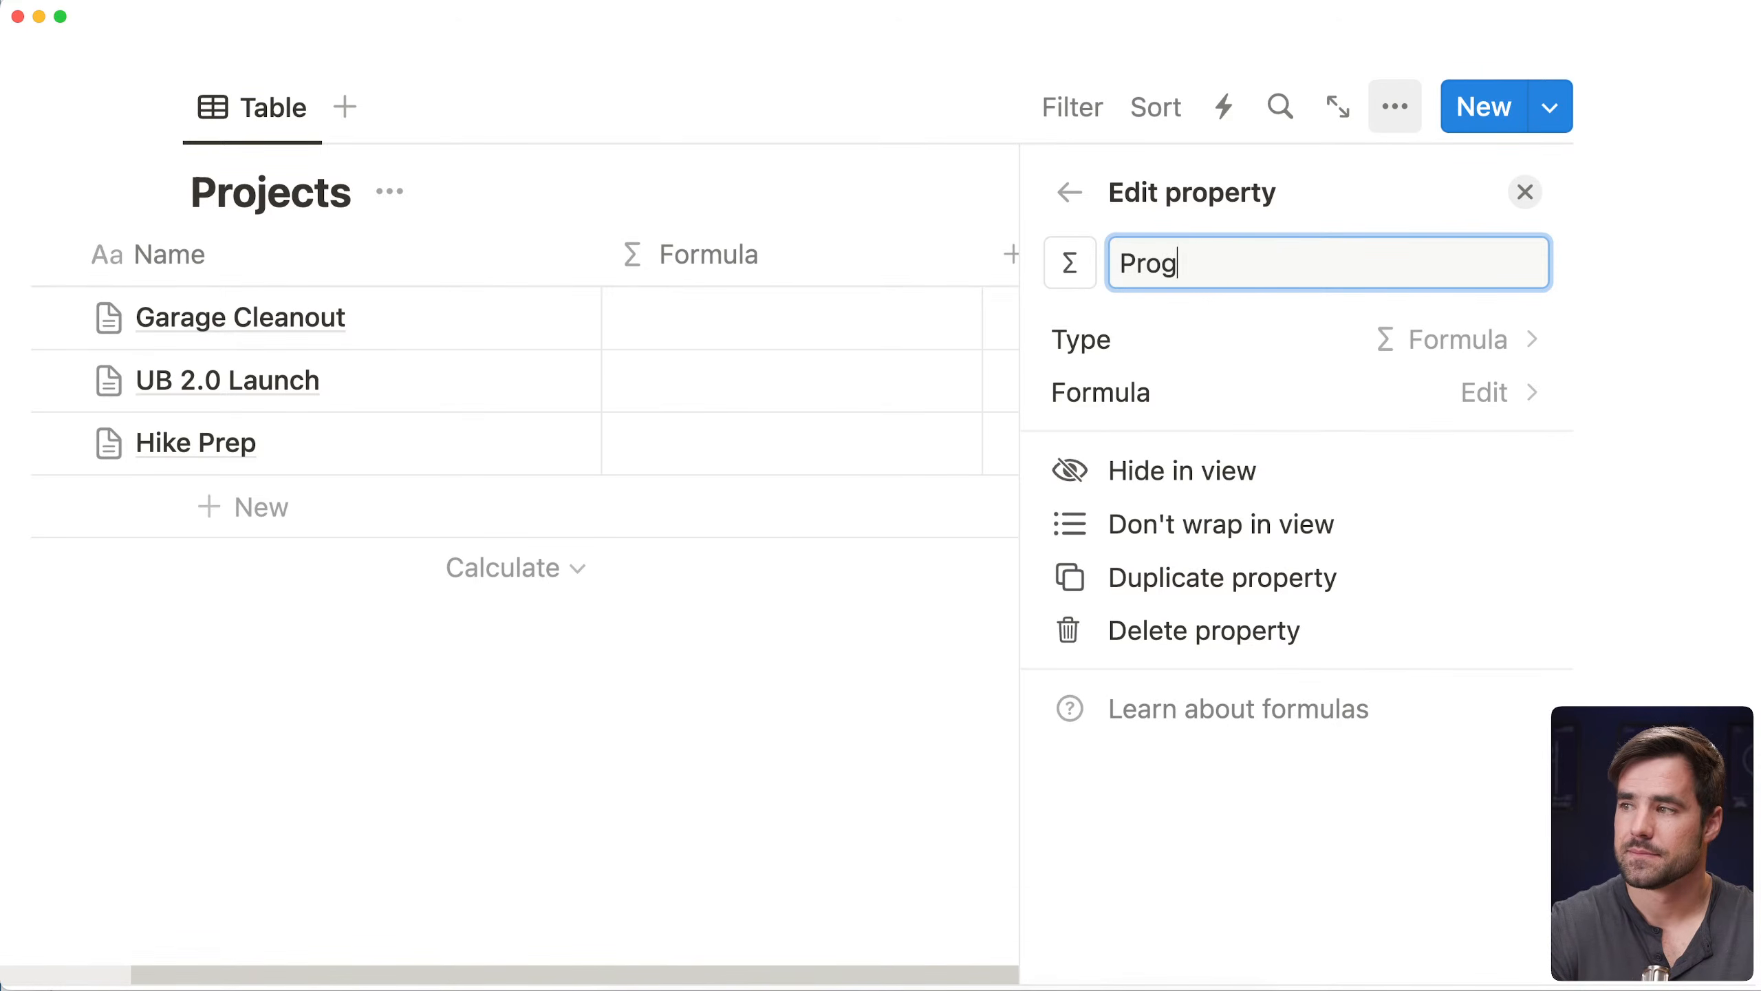
# Give the Progress property a rocket icon and close the property settings
pyautogui.click(1069, 262)
pyautogui.write('rock')
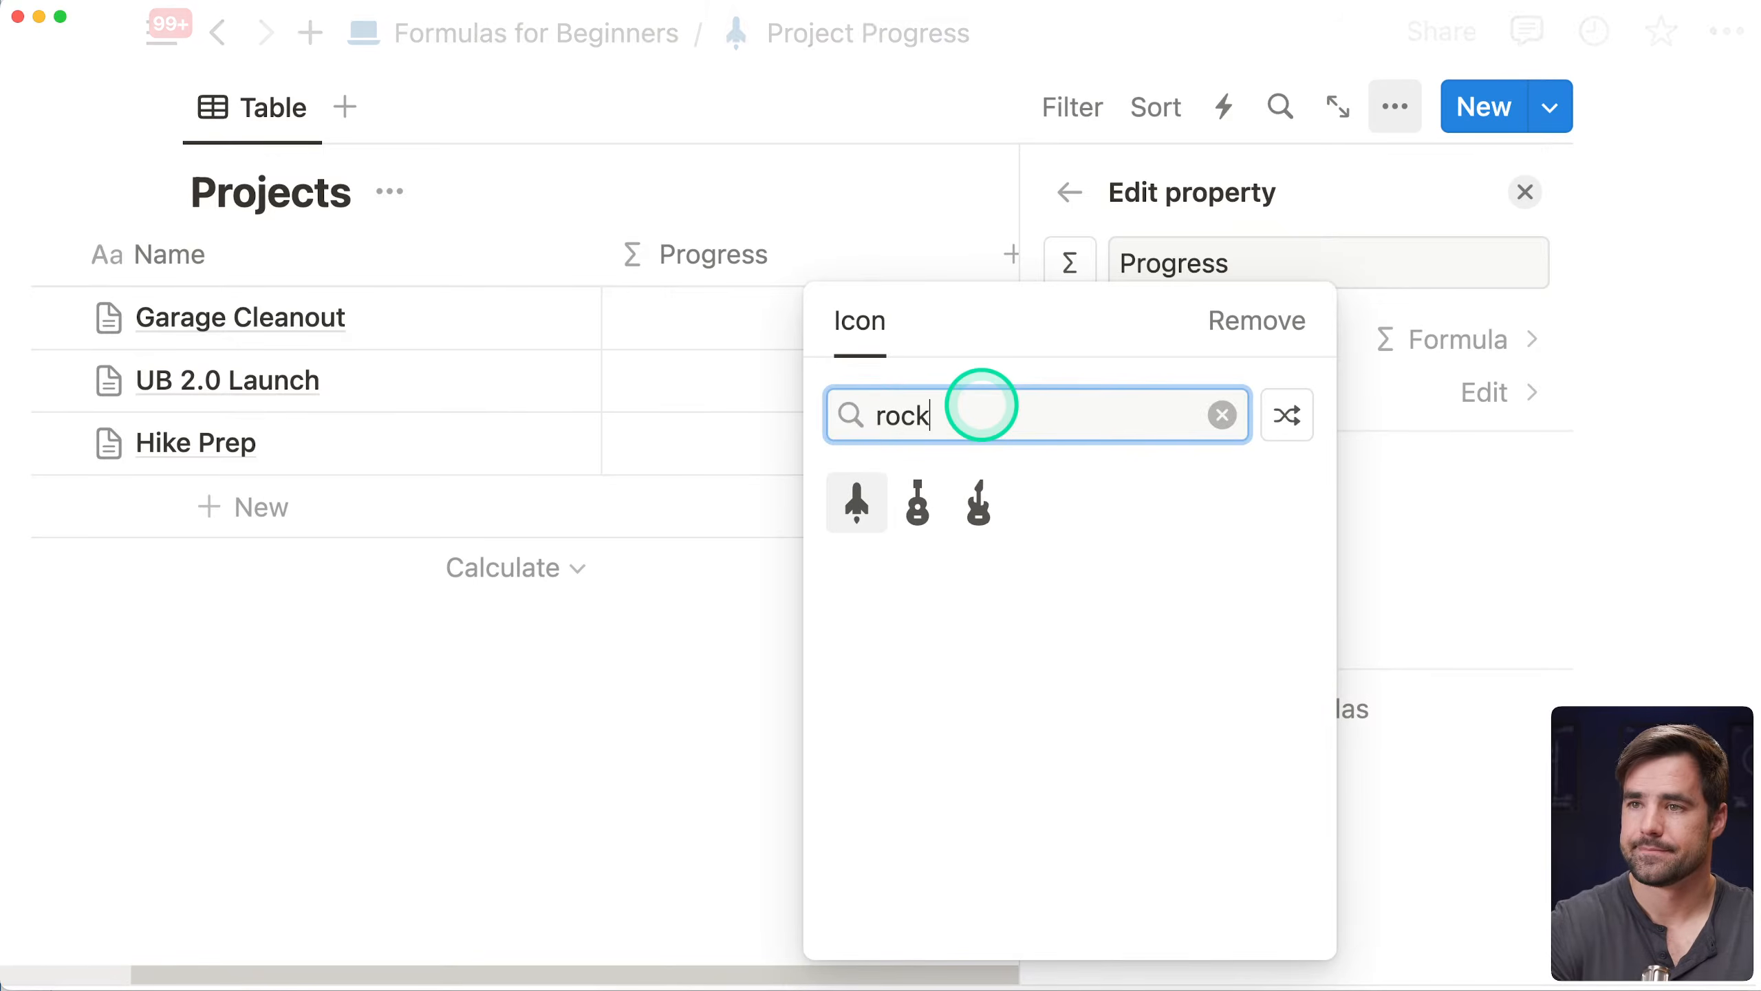
pyautogui.click(853, 500)
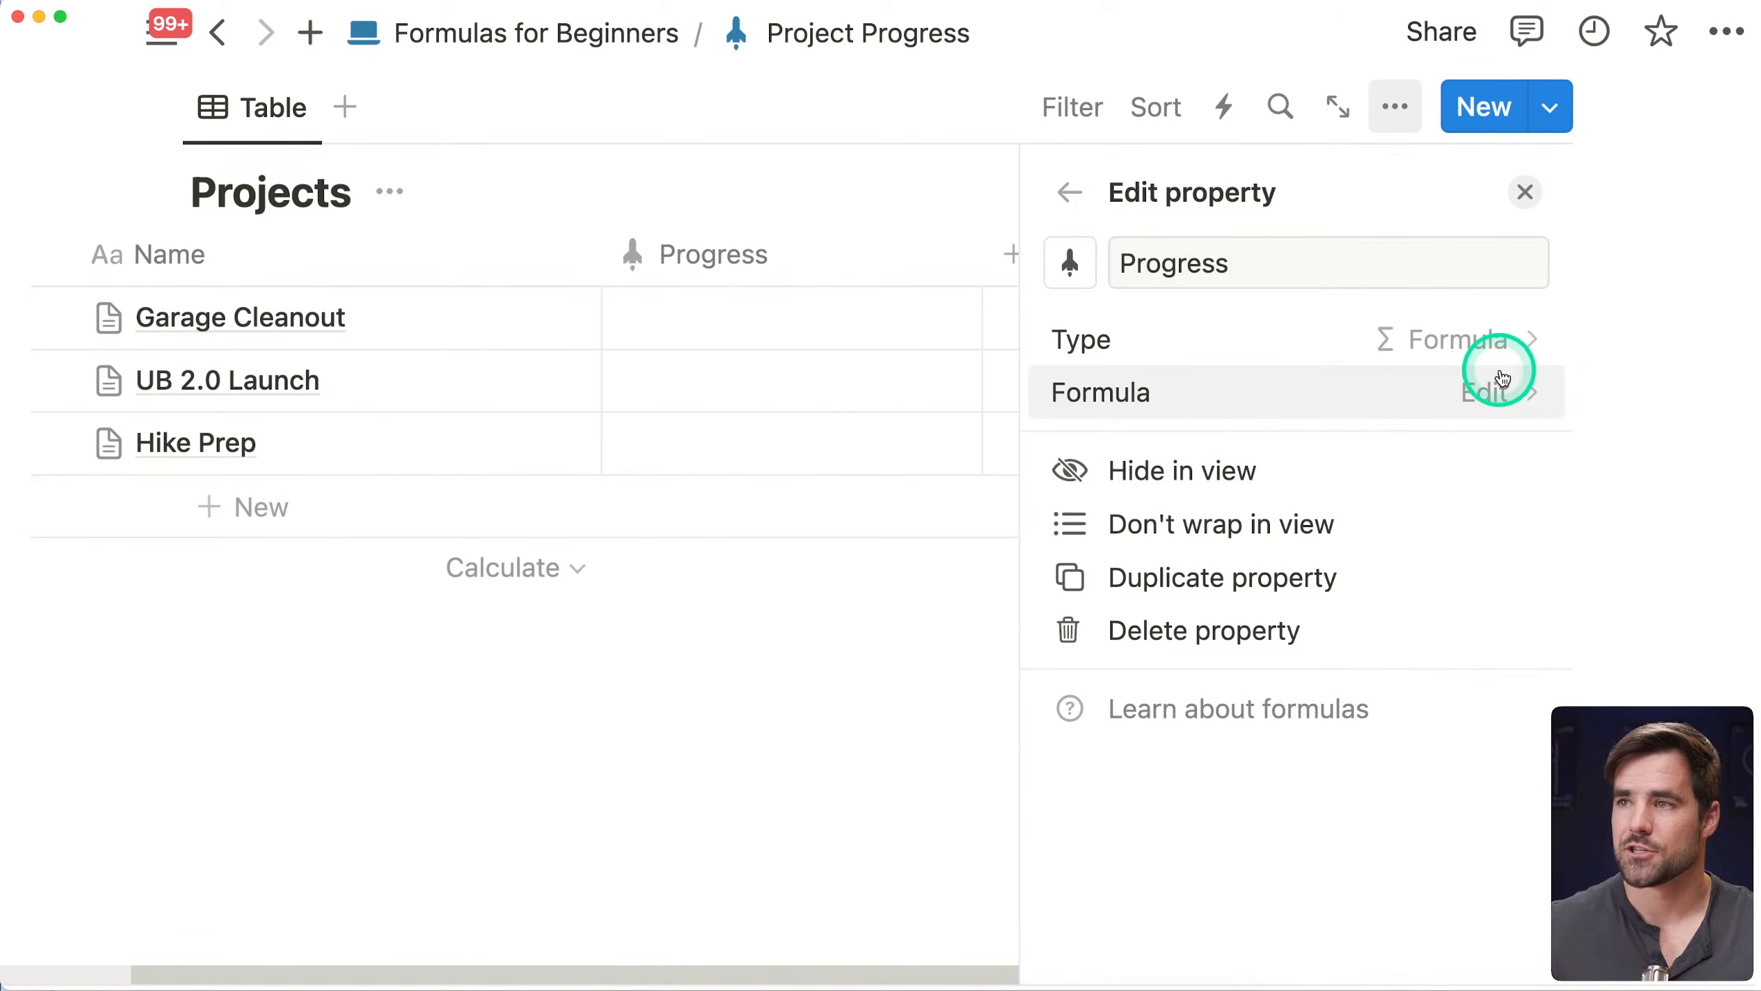
pyautogui.click(1525, 192)
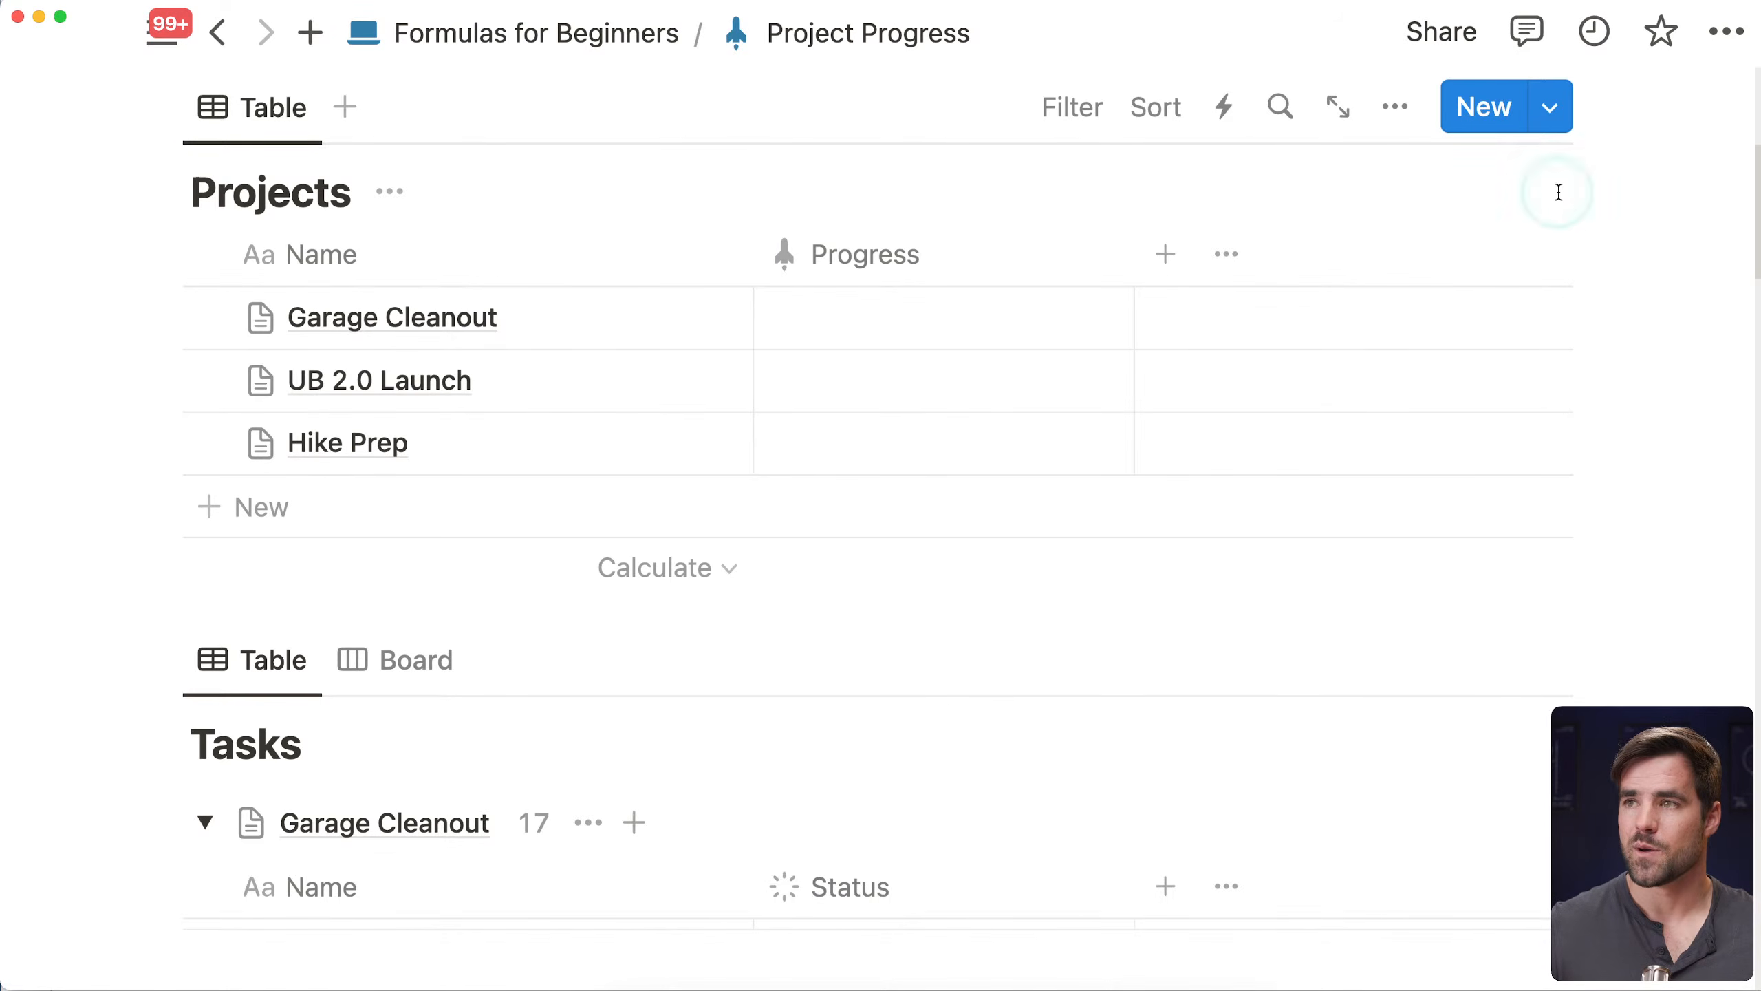
# Examine the Status values of the tasks in the Garage Cleanout group of the Tasks table
pyautogui.scroll(-5, 1667, 496)
pyautogui.scroll(-10, 1676, 491)
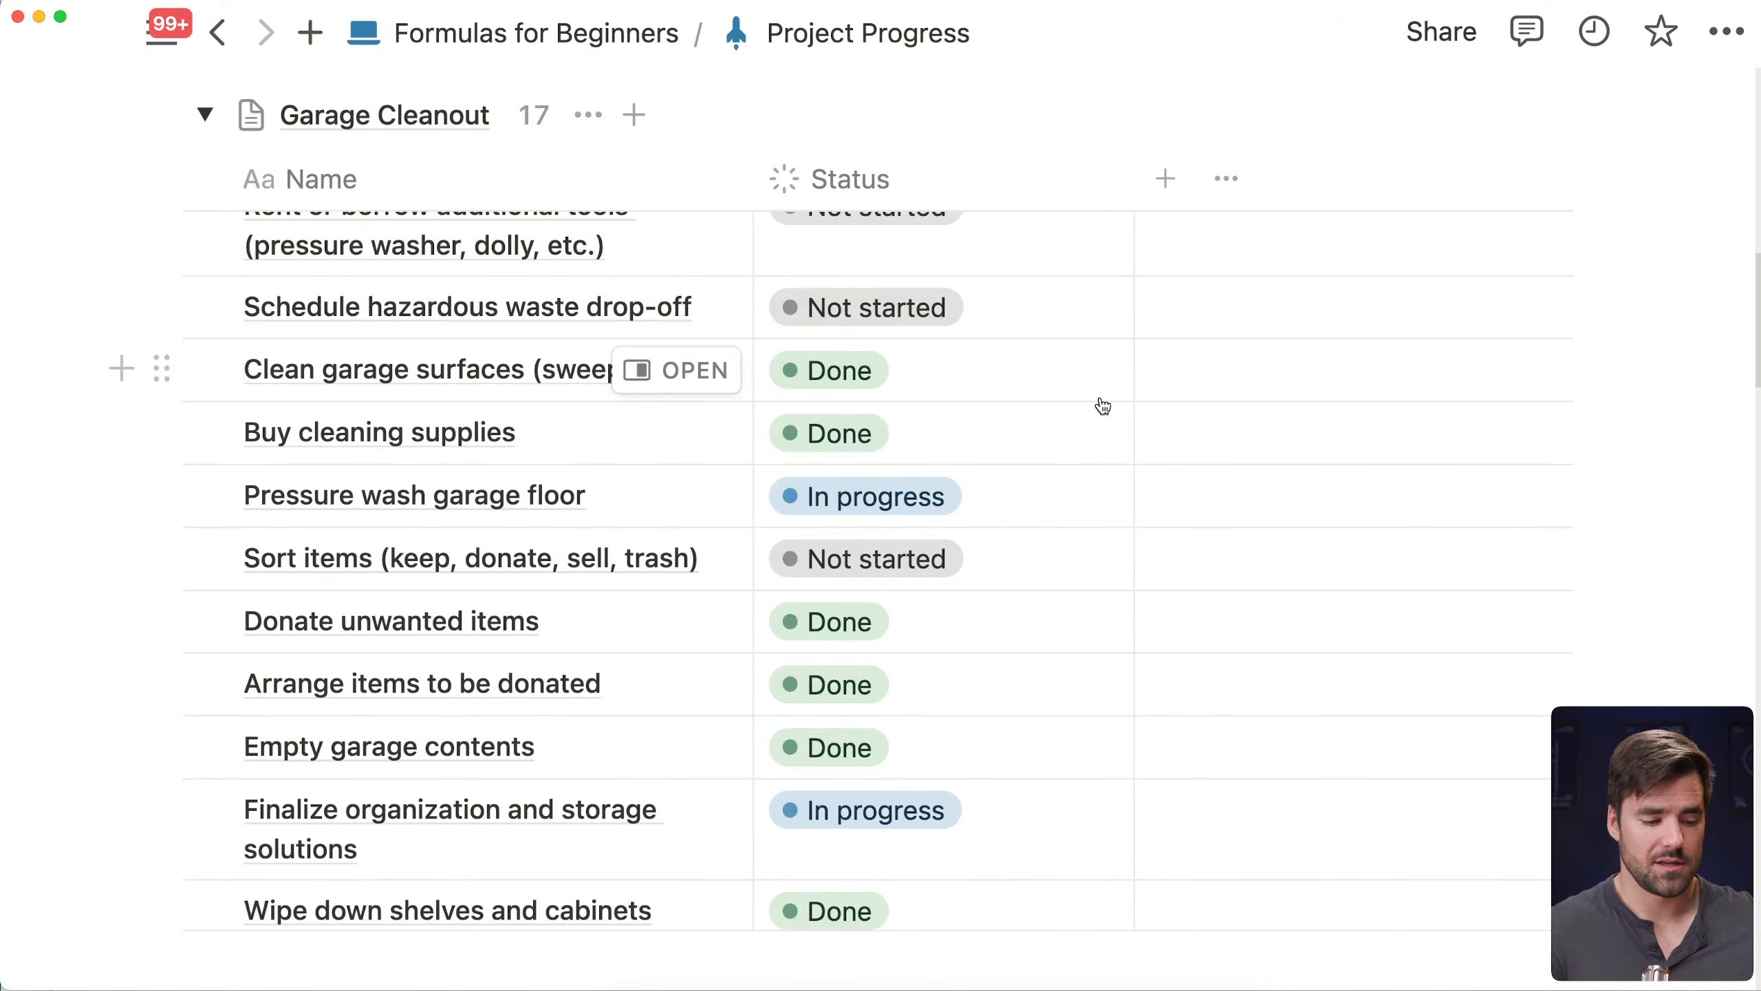
pyautogui.click(1152, 480)
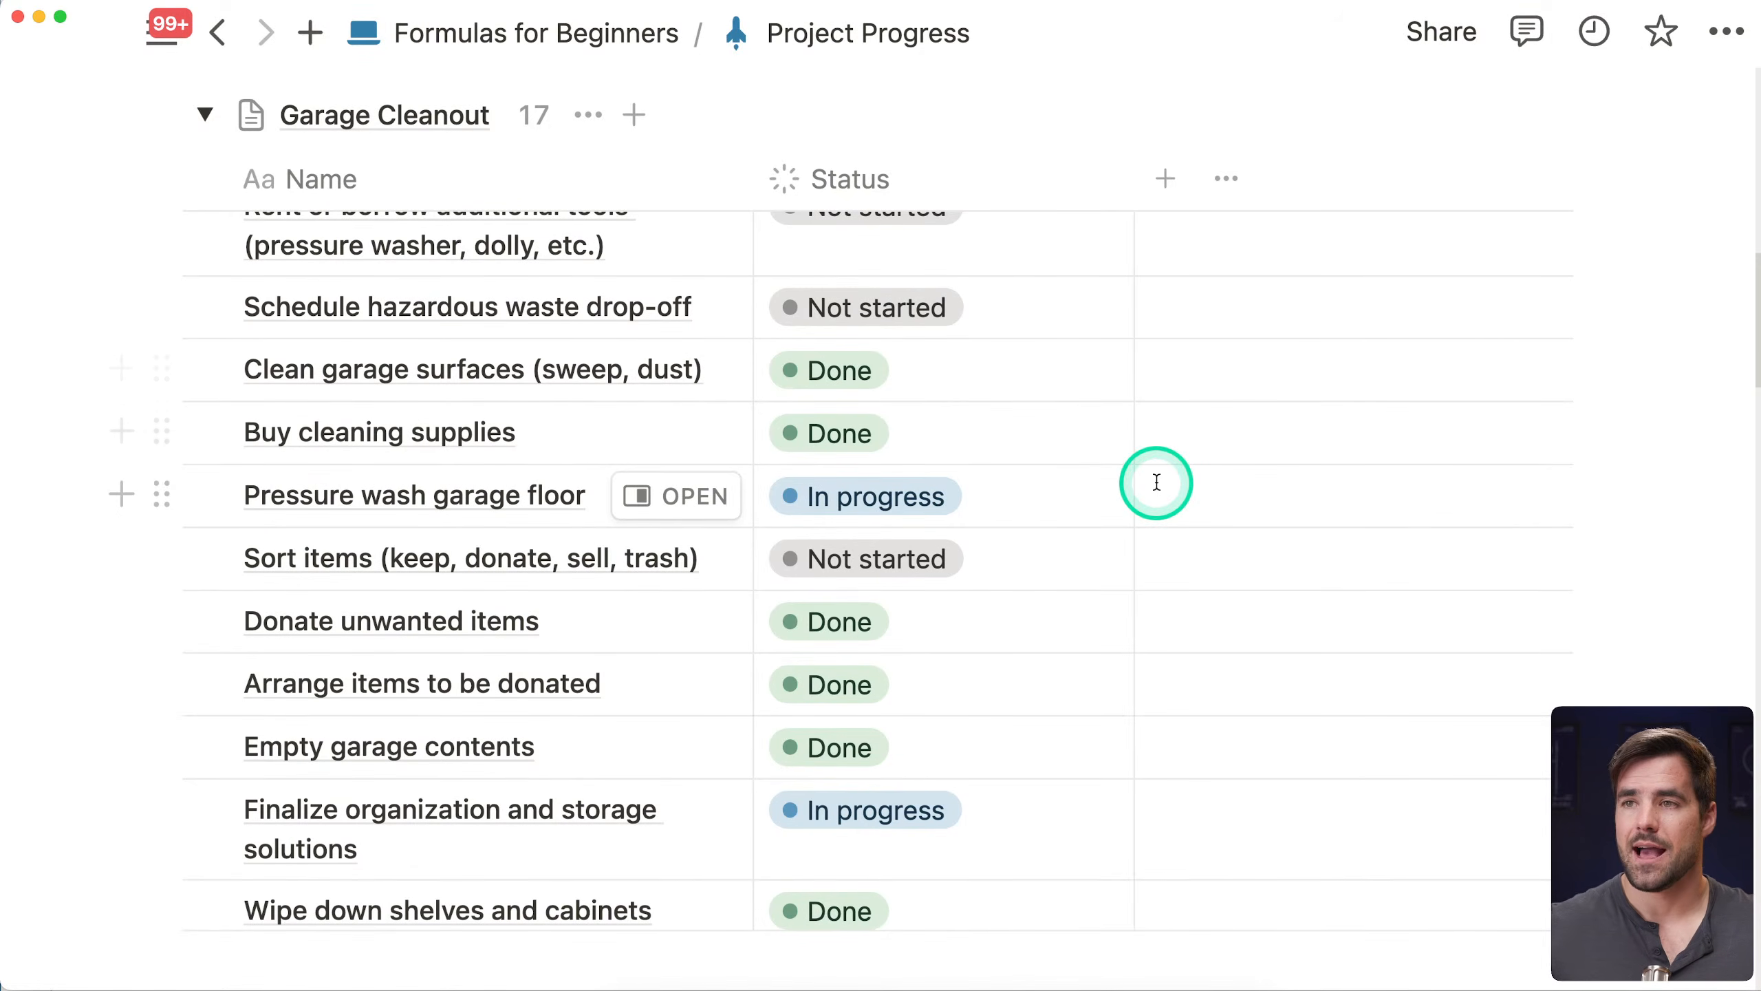
pyautogui.scroll(1, 1152, 480)
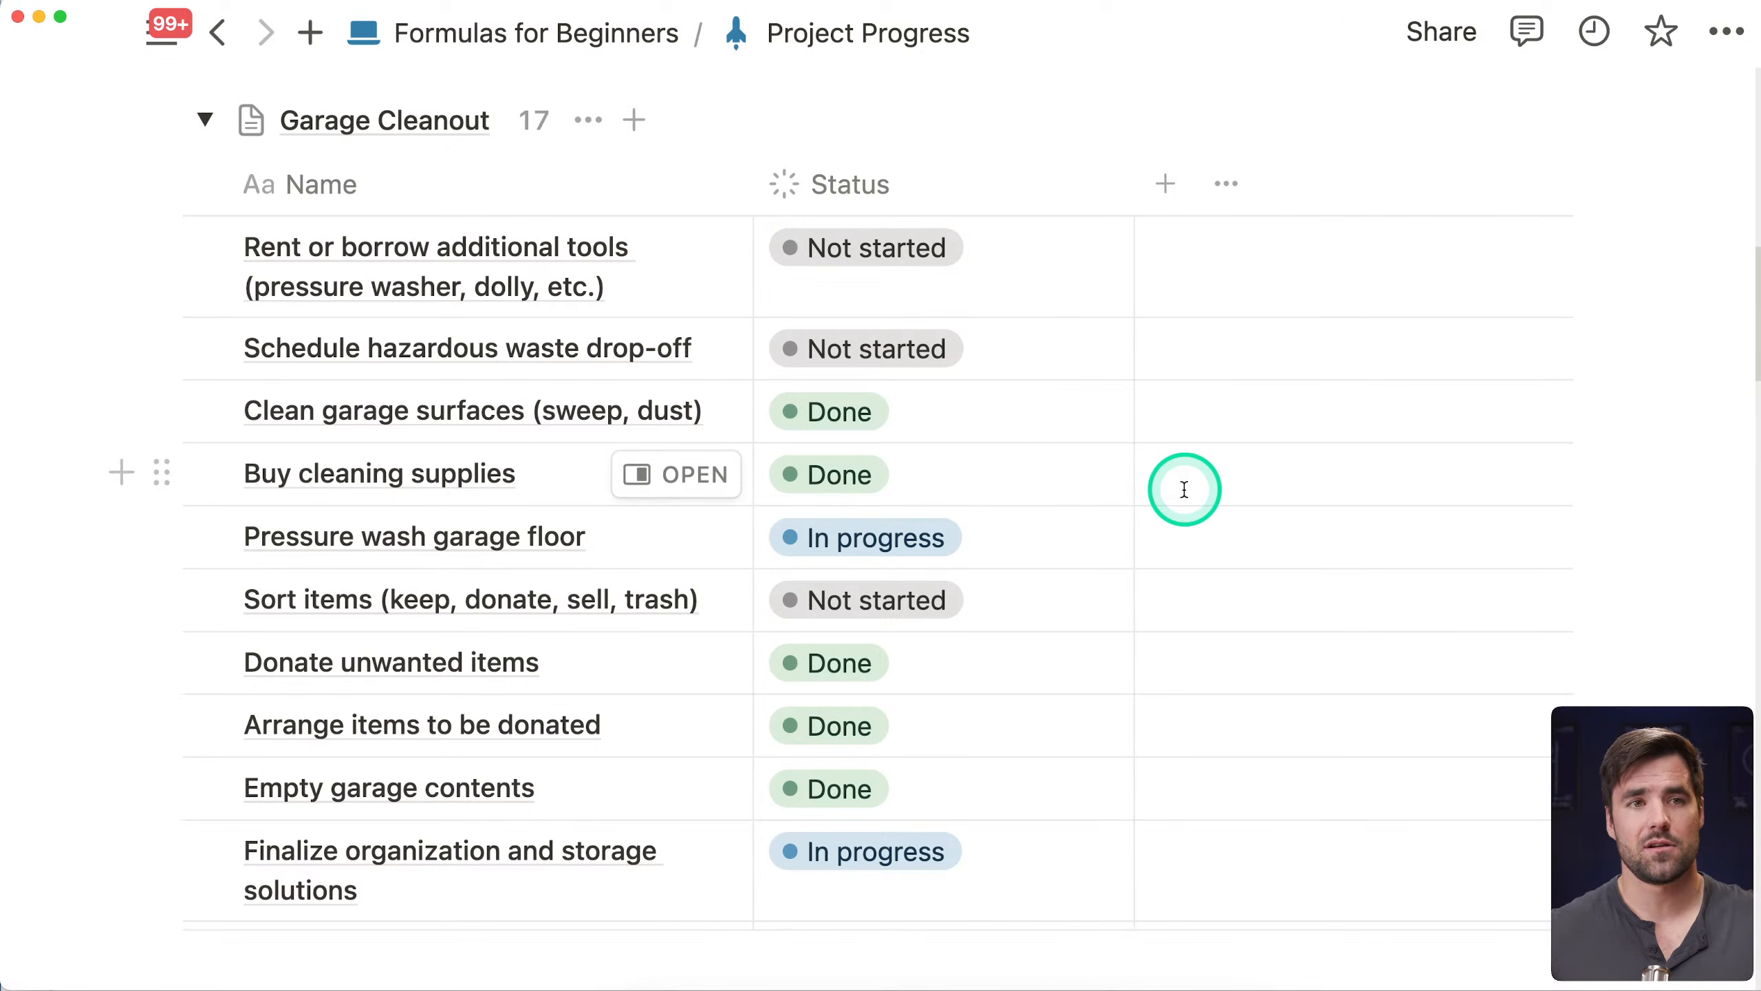
pyautogui.scroll(5, 1184, 489)
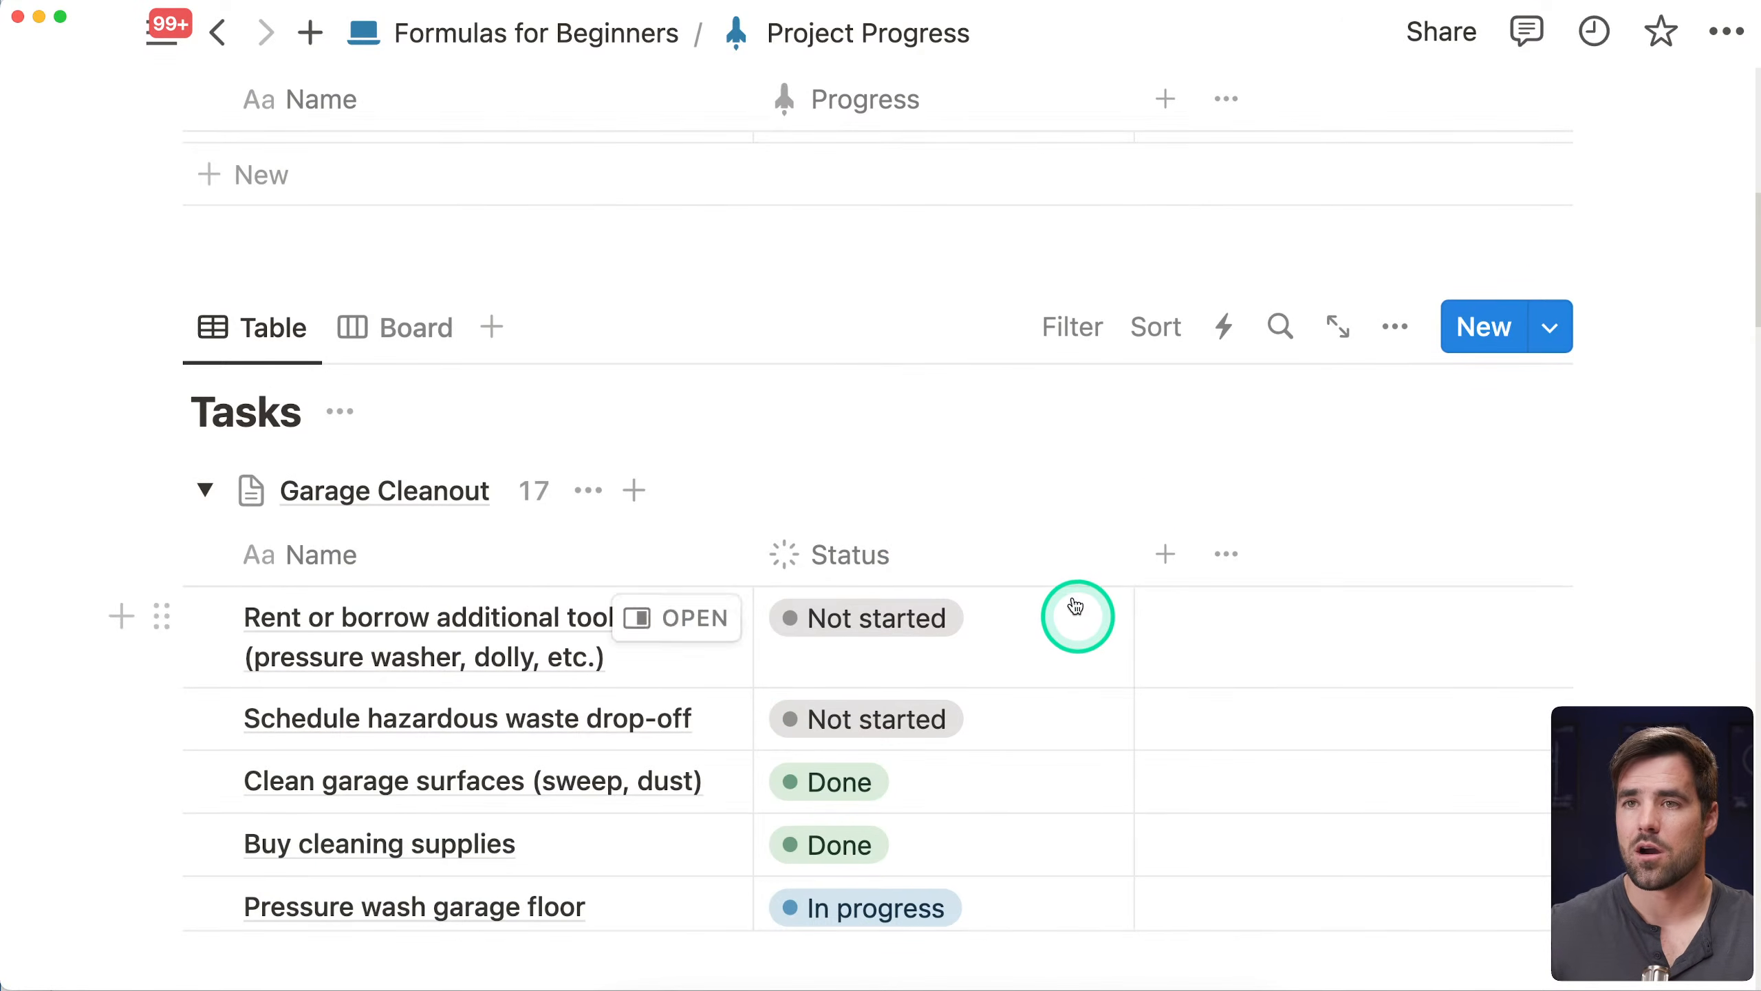
pyautogui.scroll(-5, 915, 708)
pyautogui.scroll(10, 888, 511)
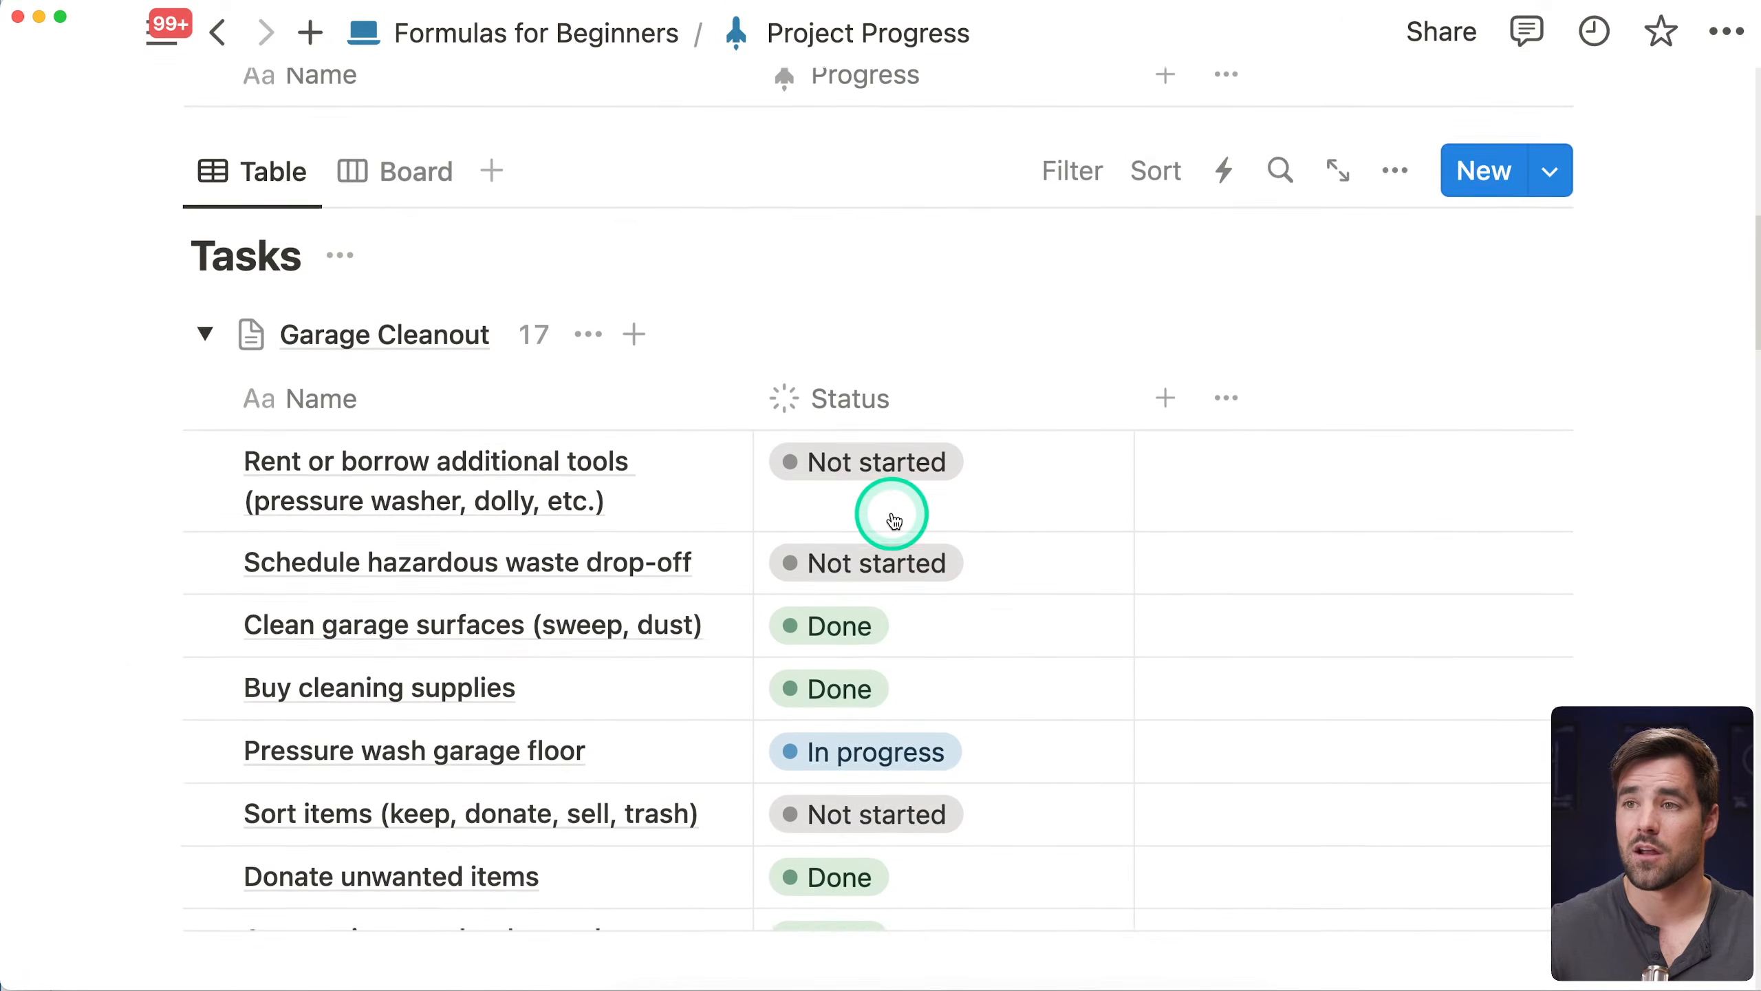
# Open the Progress formula from the Garage Cleanout row and enter Tasks.filter() using the Tasks relation property
pyautogui.click(828, 336)
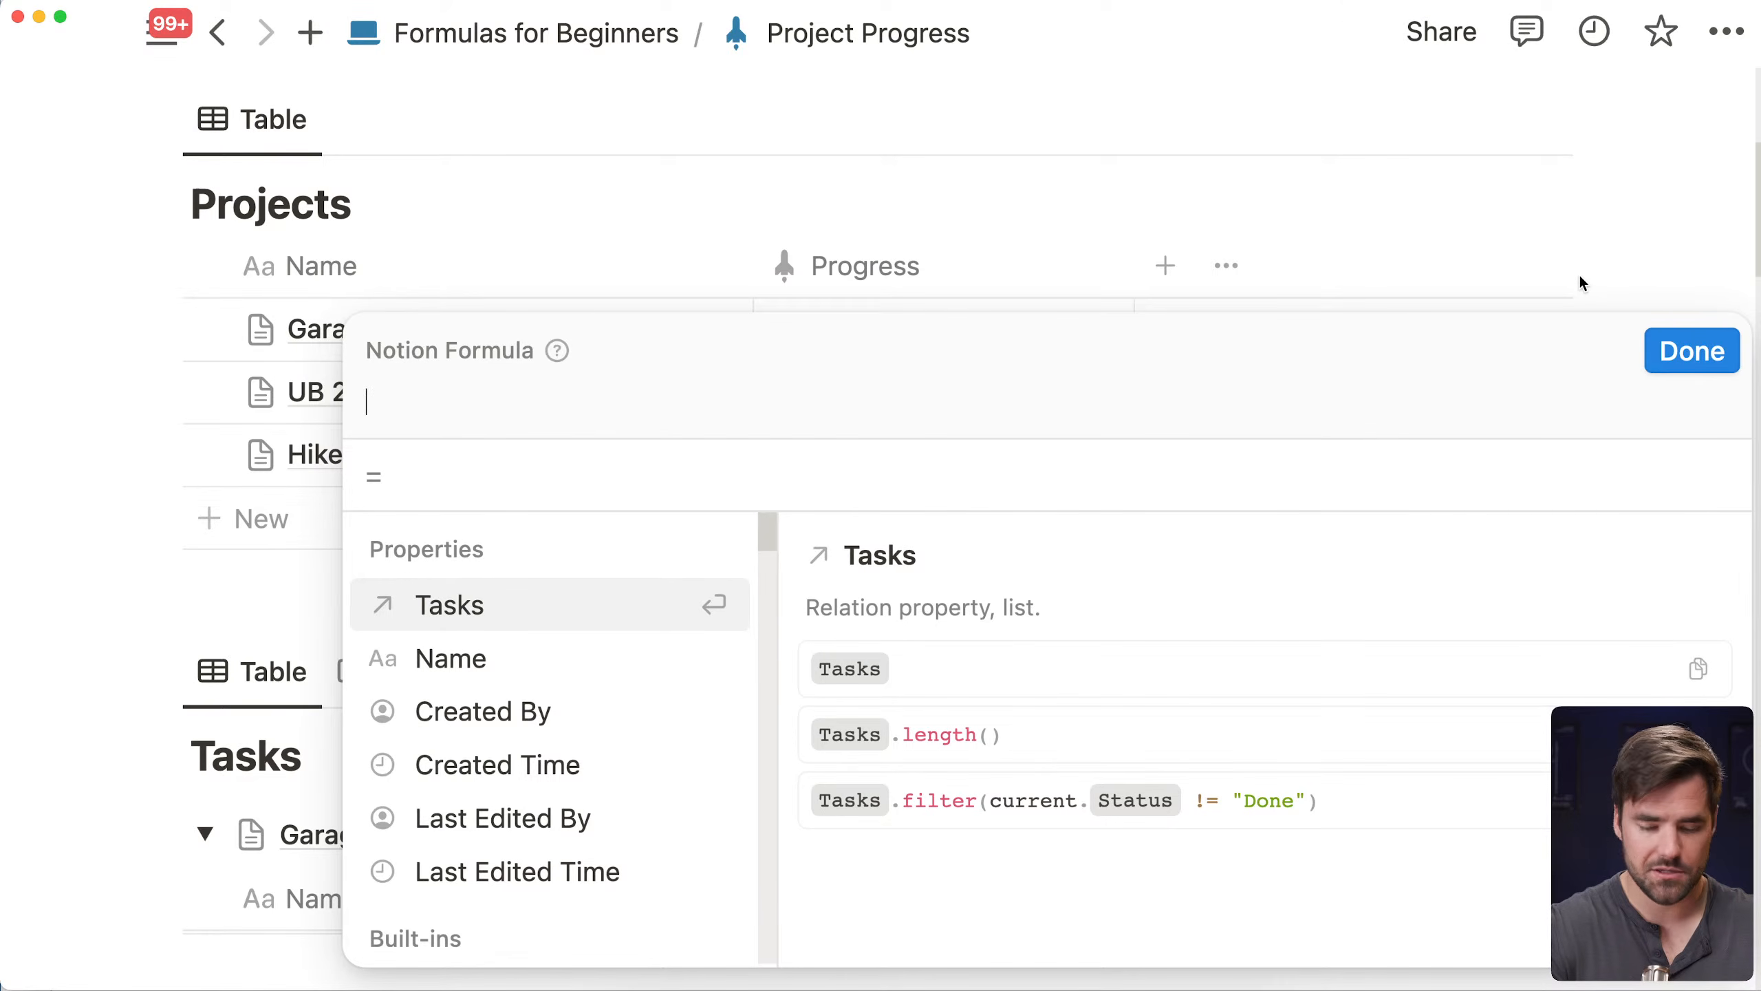
pyautogui.write('task.')
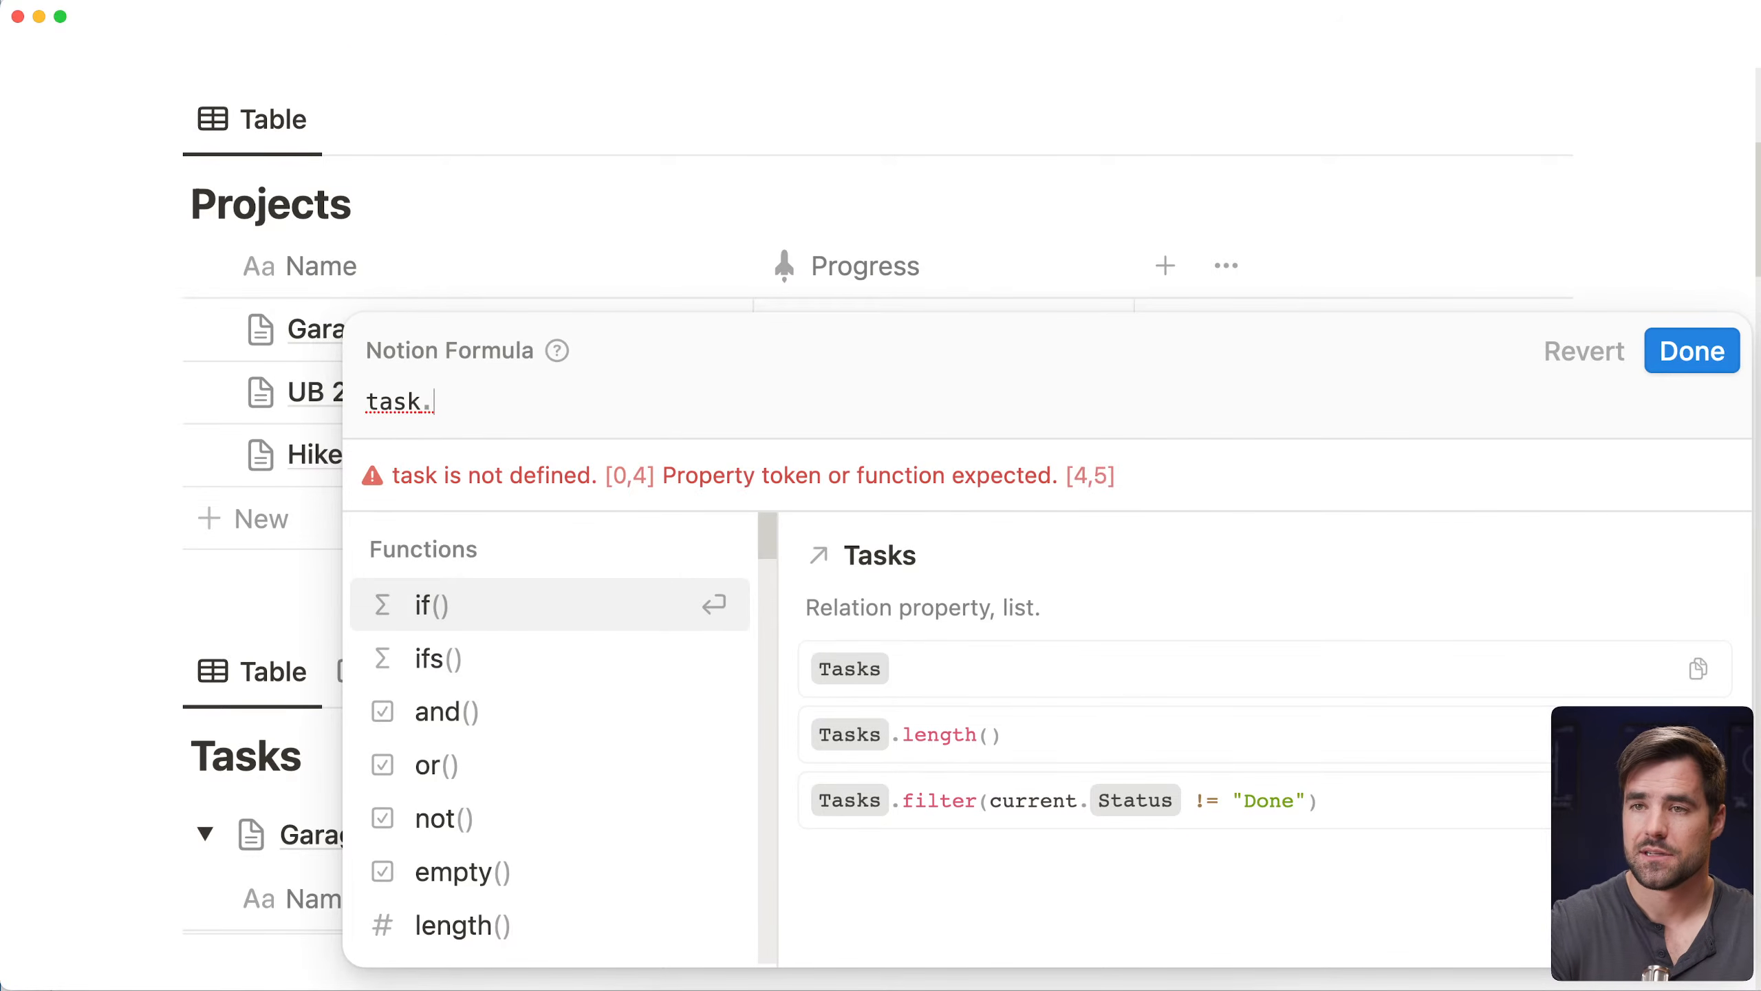
pyautogui.press('BackSpace')
pyautogui.write('s')
pyautogui.press('Return')
pyautogui.write('.filter()')
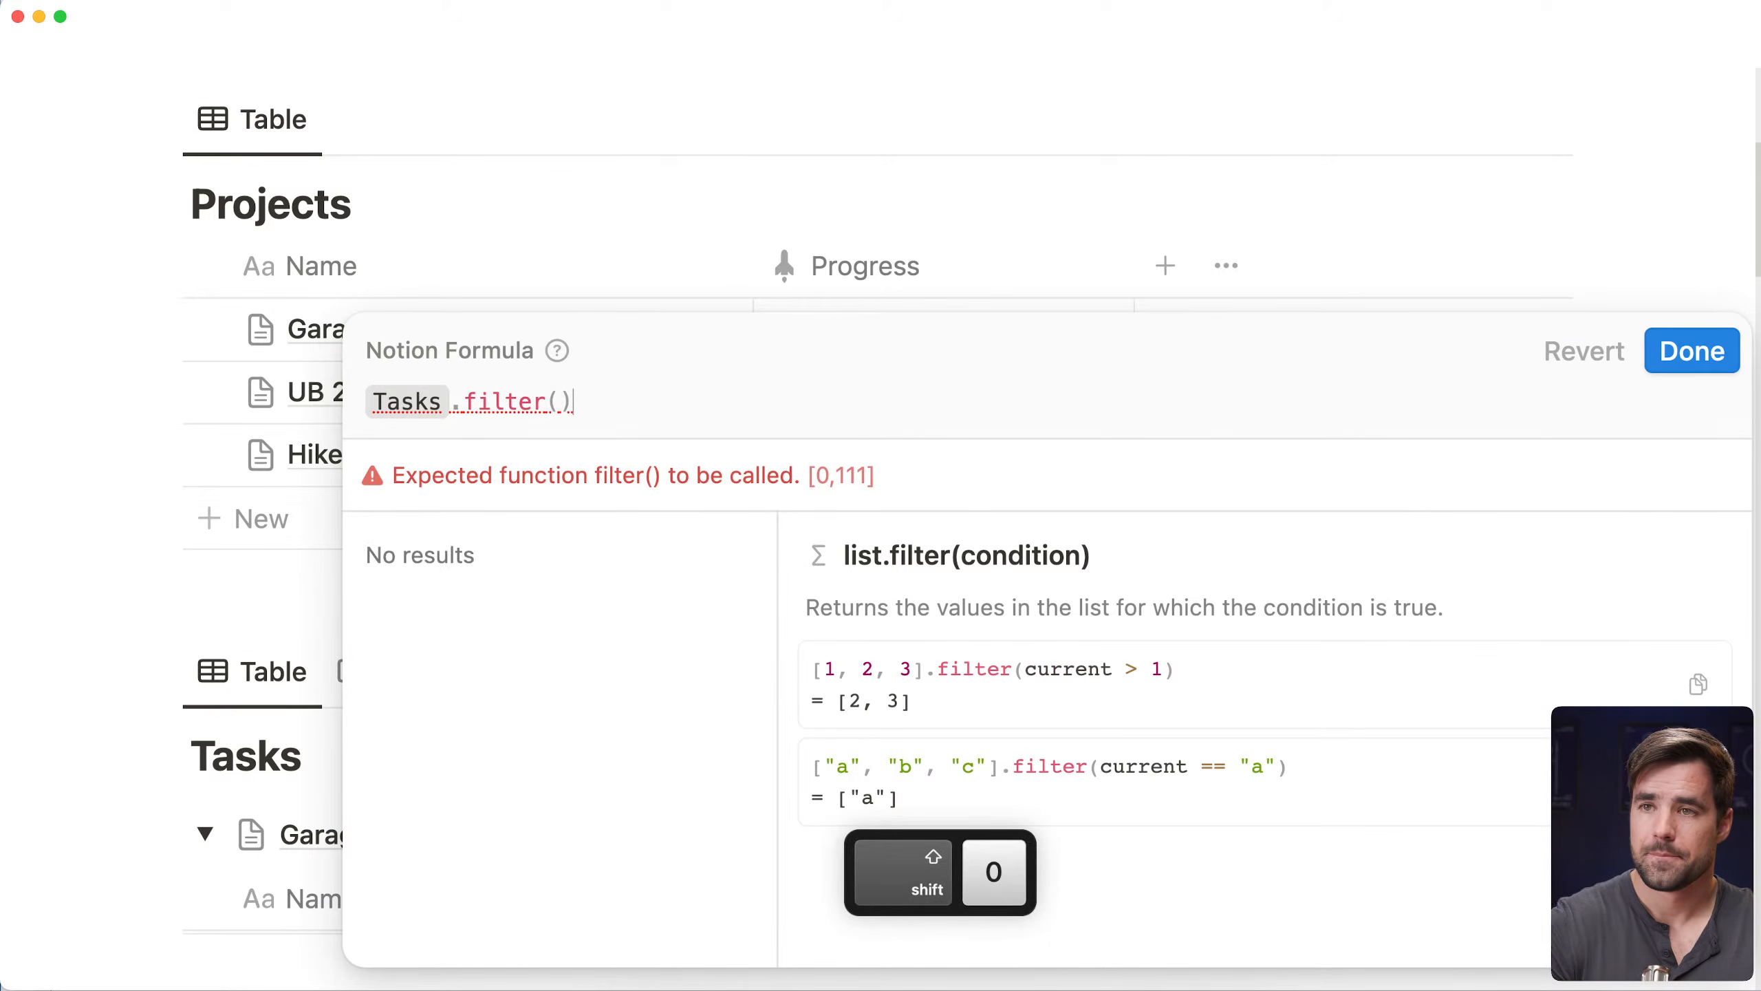
# Inside the filter function, enter the condition current.Status == "Done" on its own line
pyautogui.press('Left')
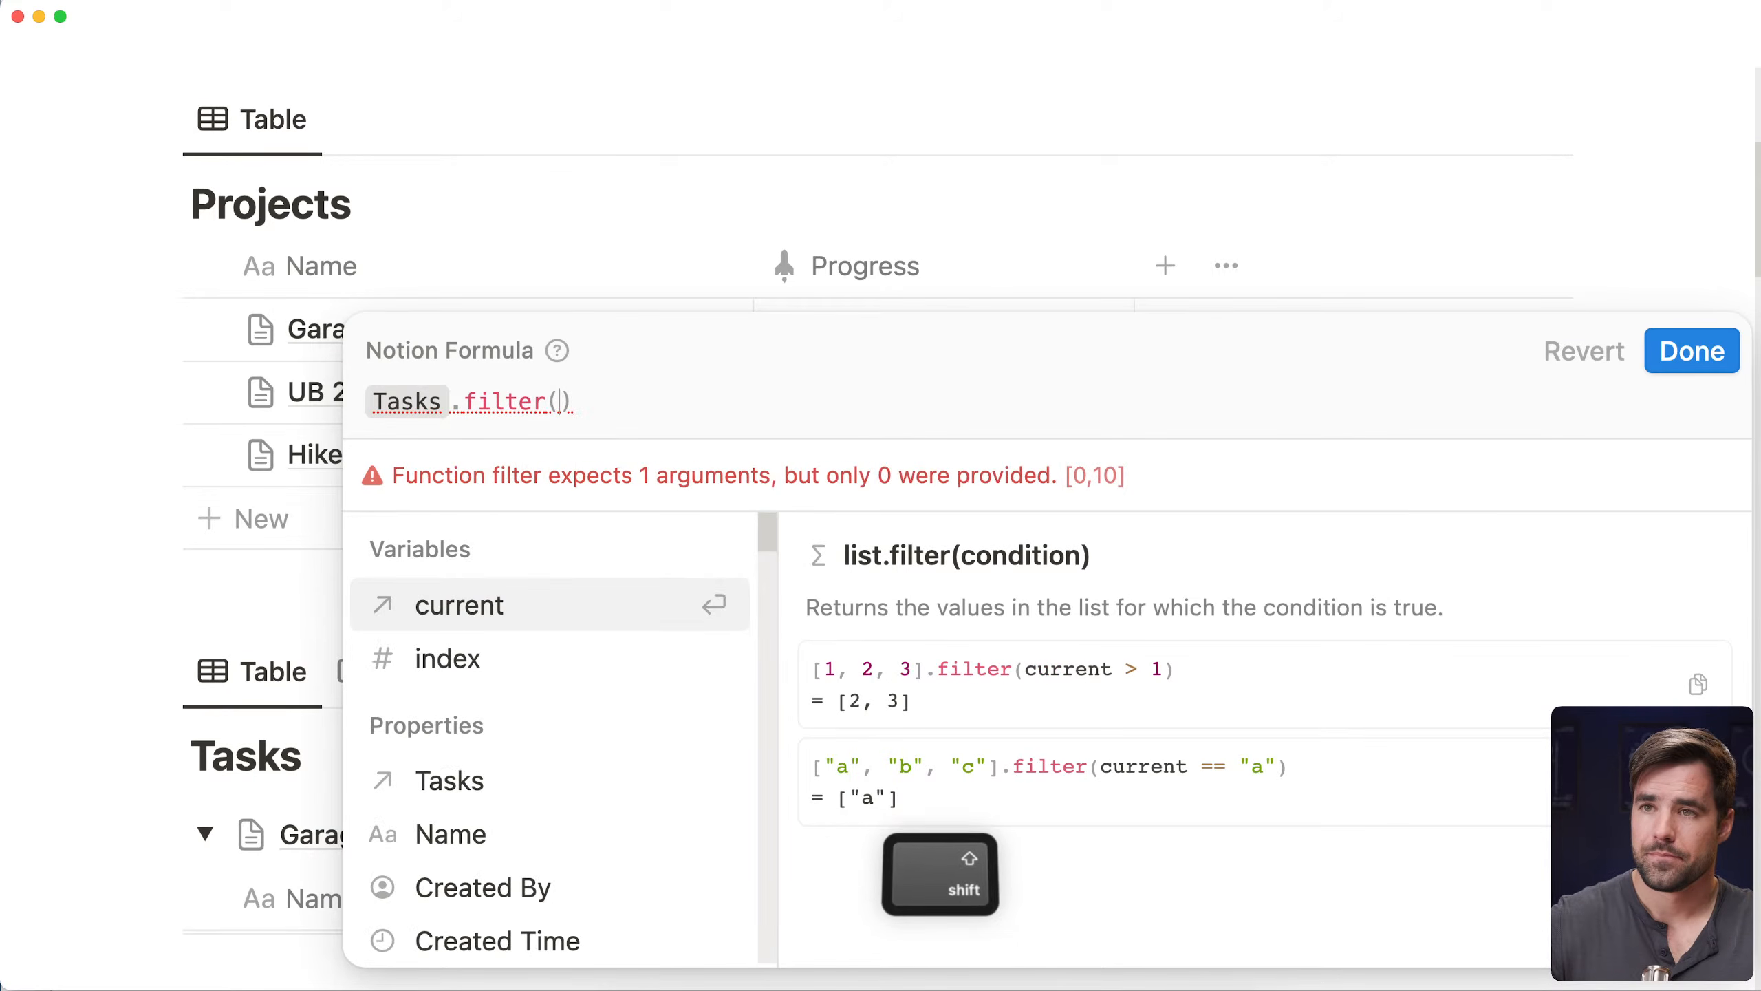
pyautogui.hotkey('shift', 'Return')
pyautogui.write('curre')
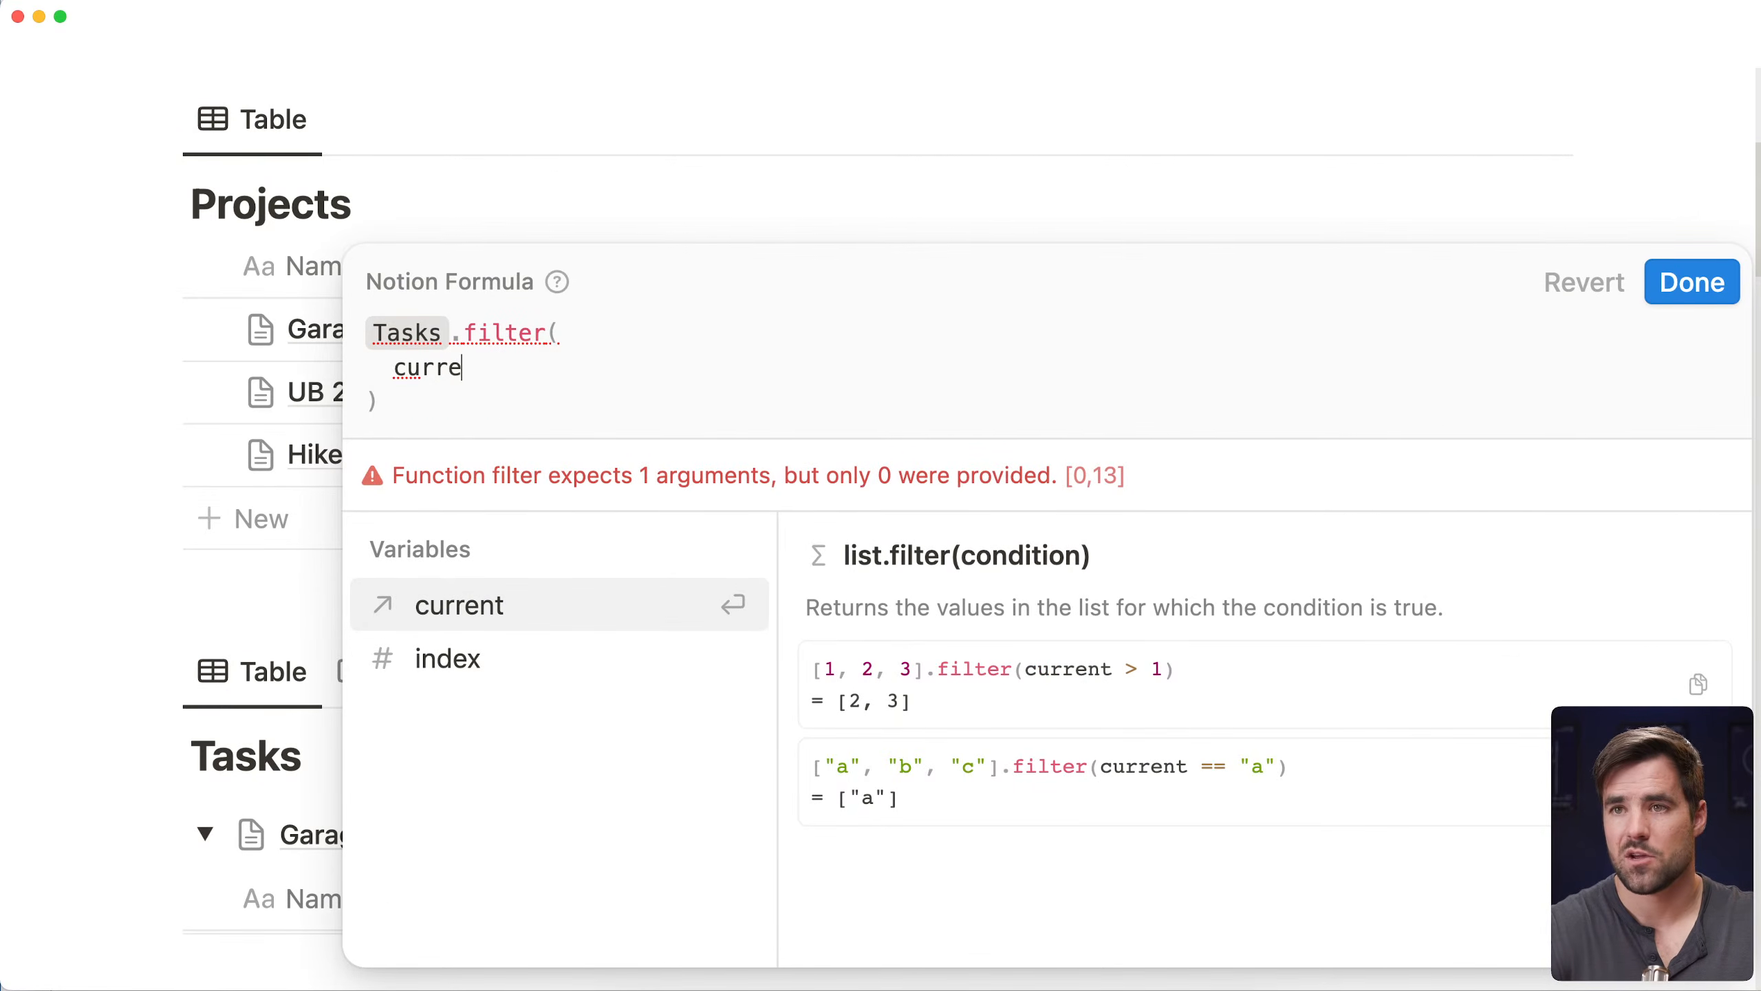
pyautogui.write('nt')
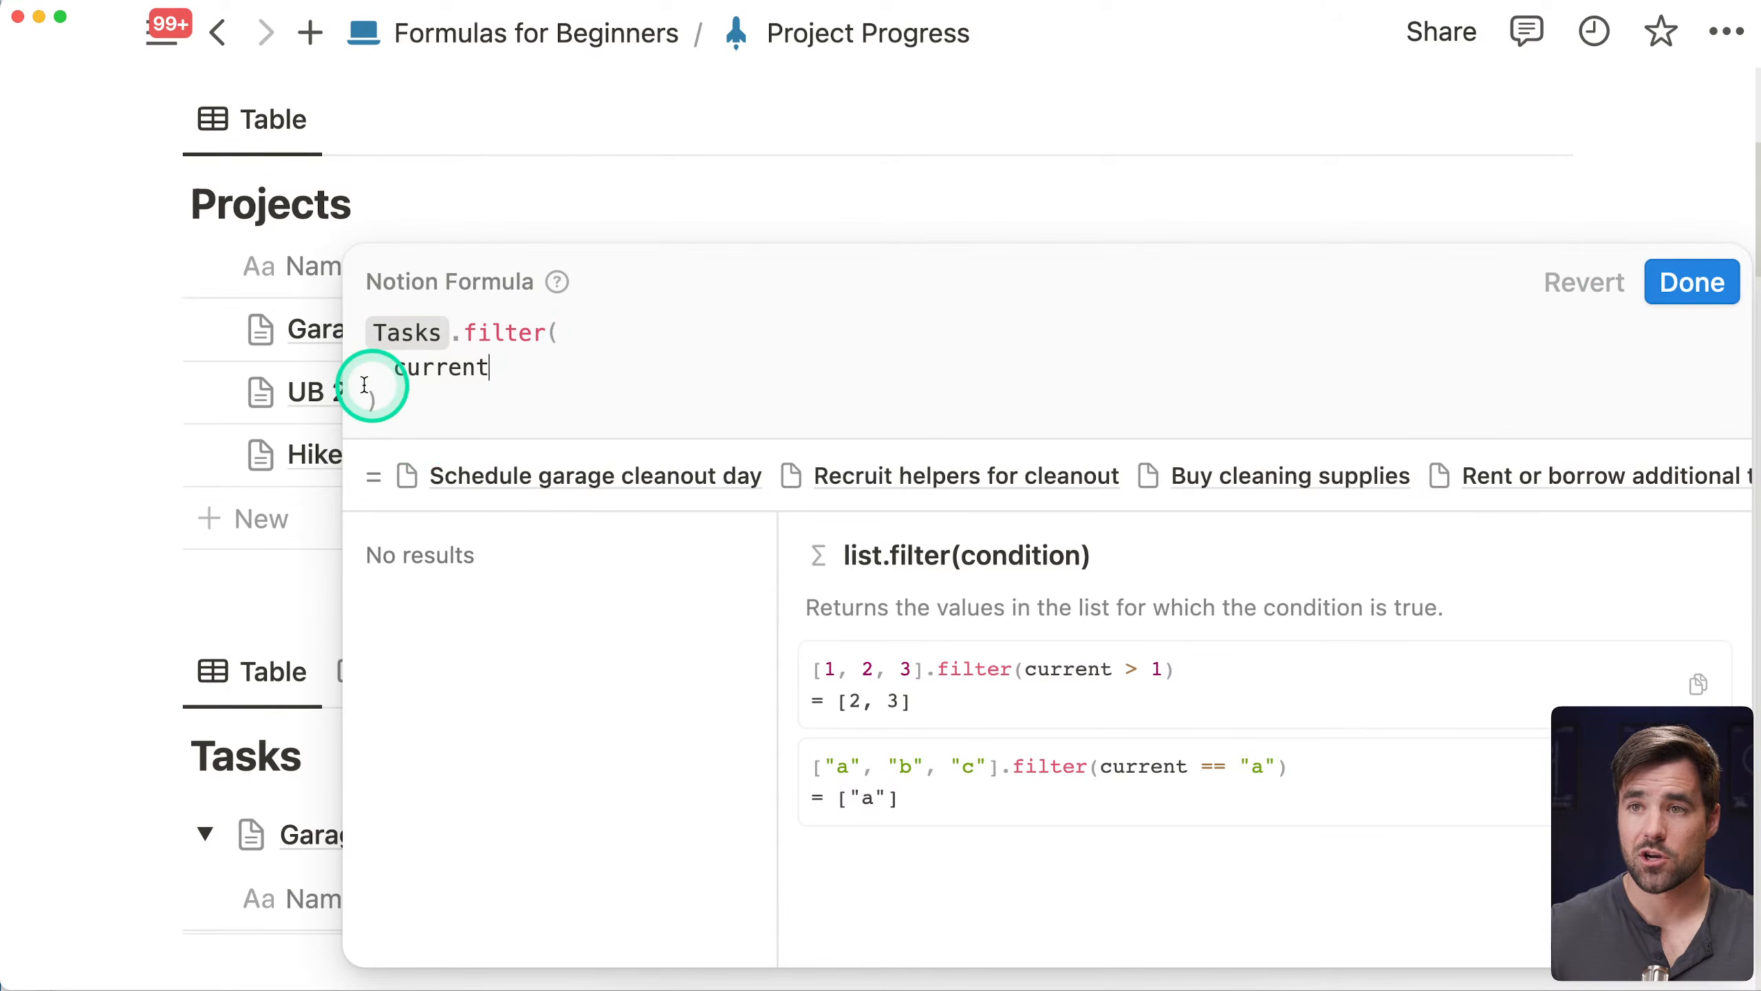
pyautogui.click(428, 365)
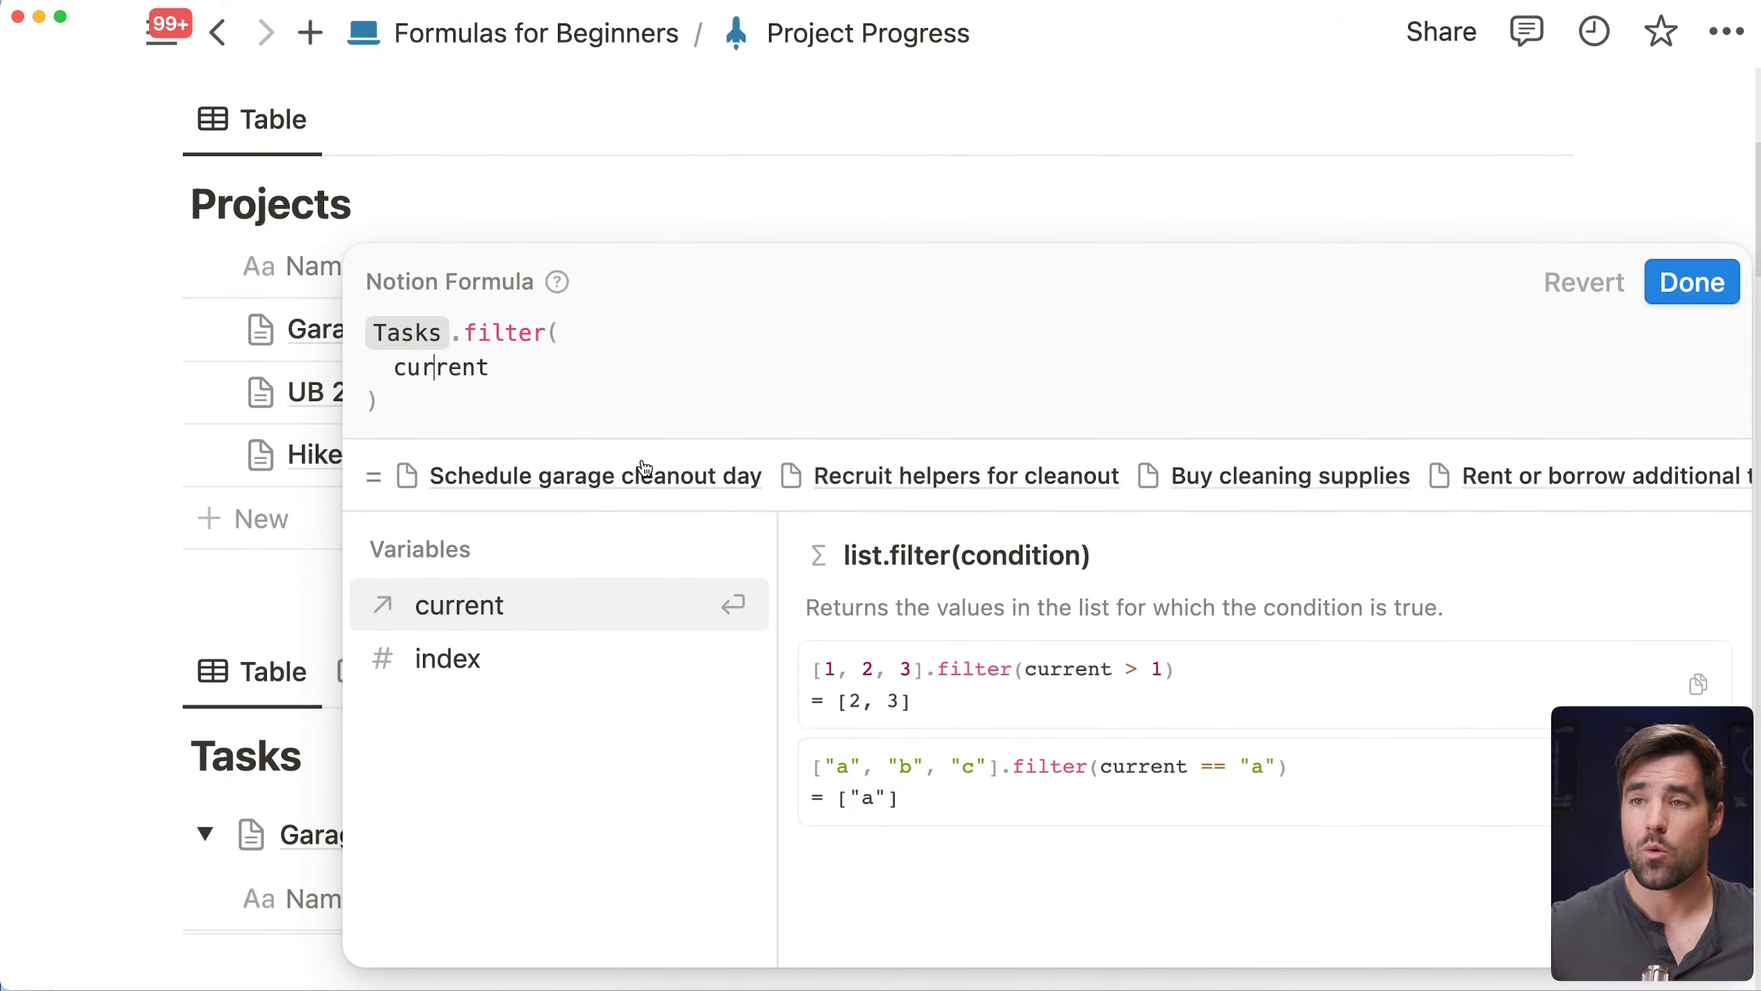
pyautogui.click(568, 376)
pyautogui.write('.')
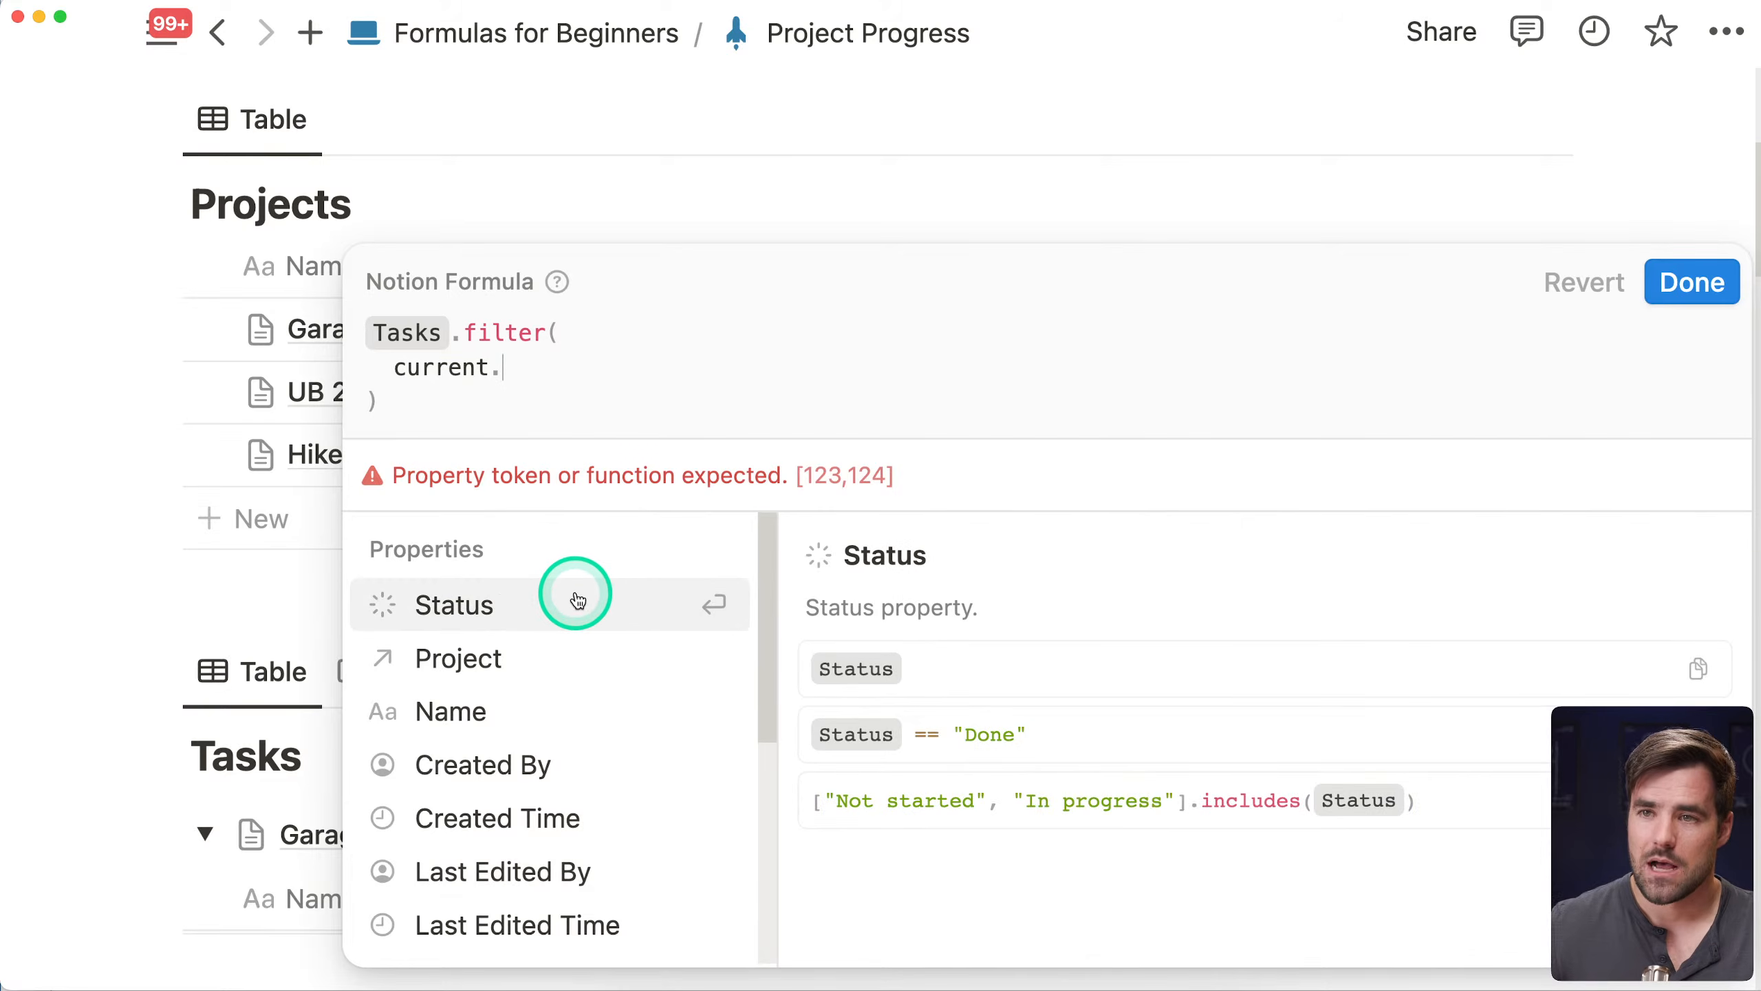
pyautogui.write('stat')
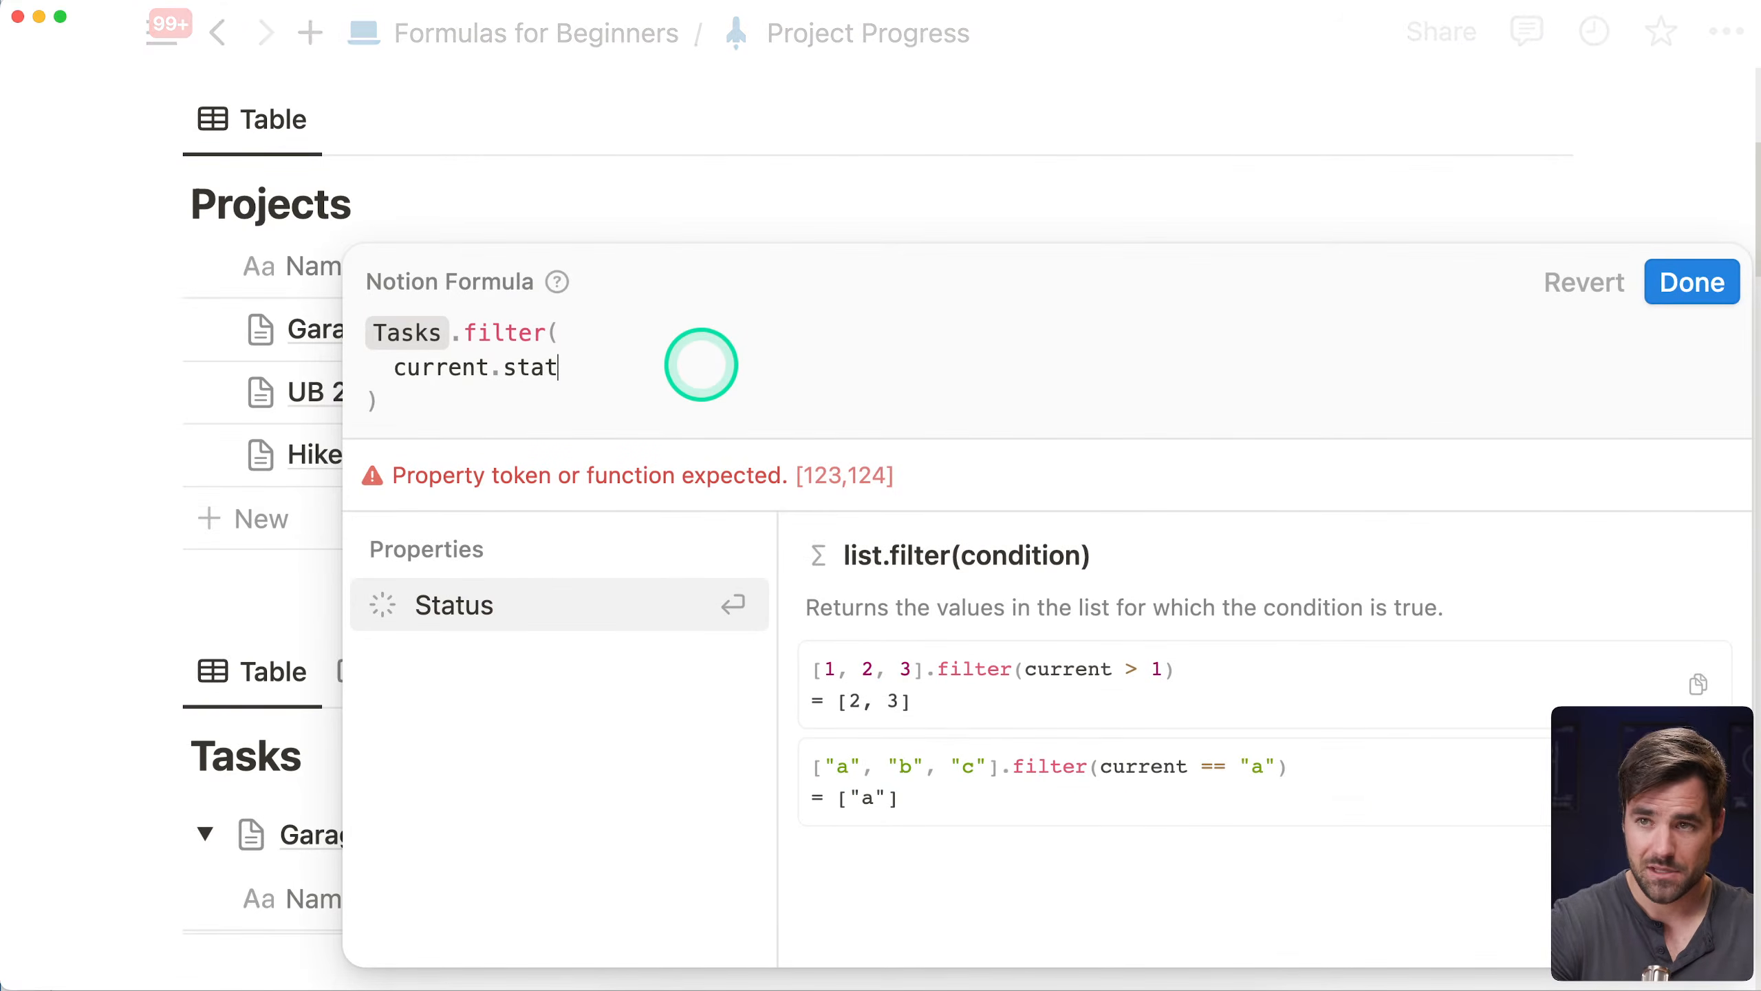
pyautogui.press('Return')
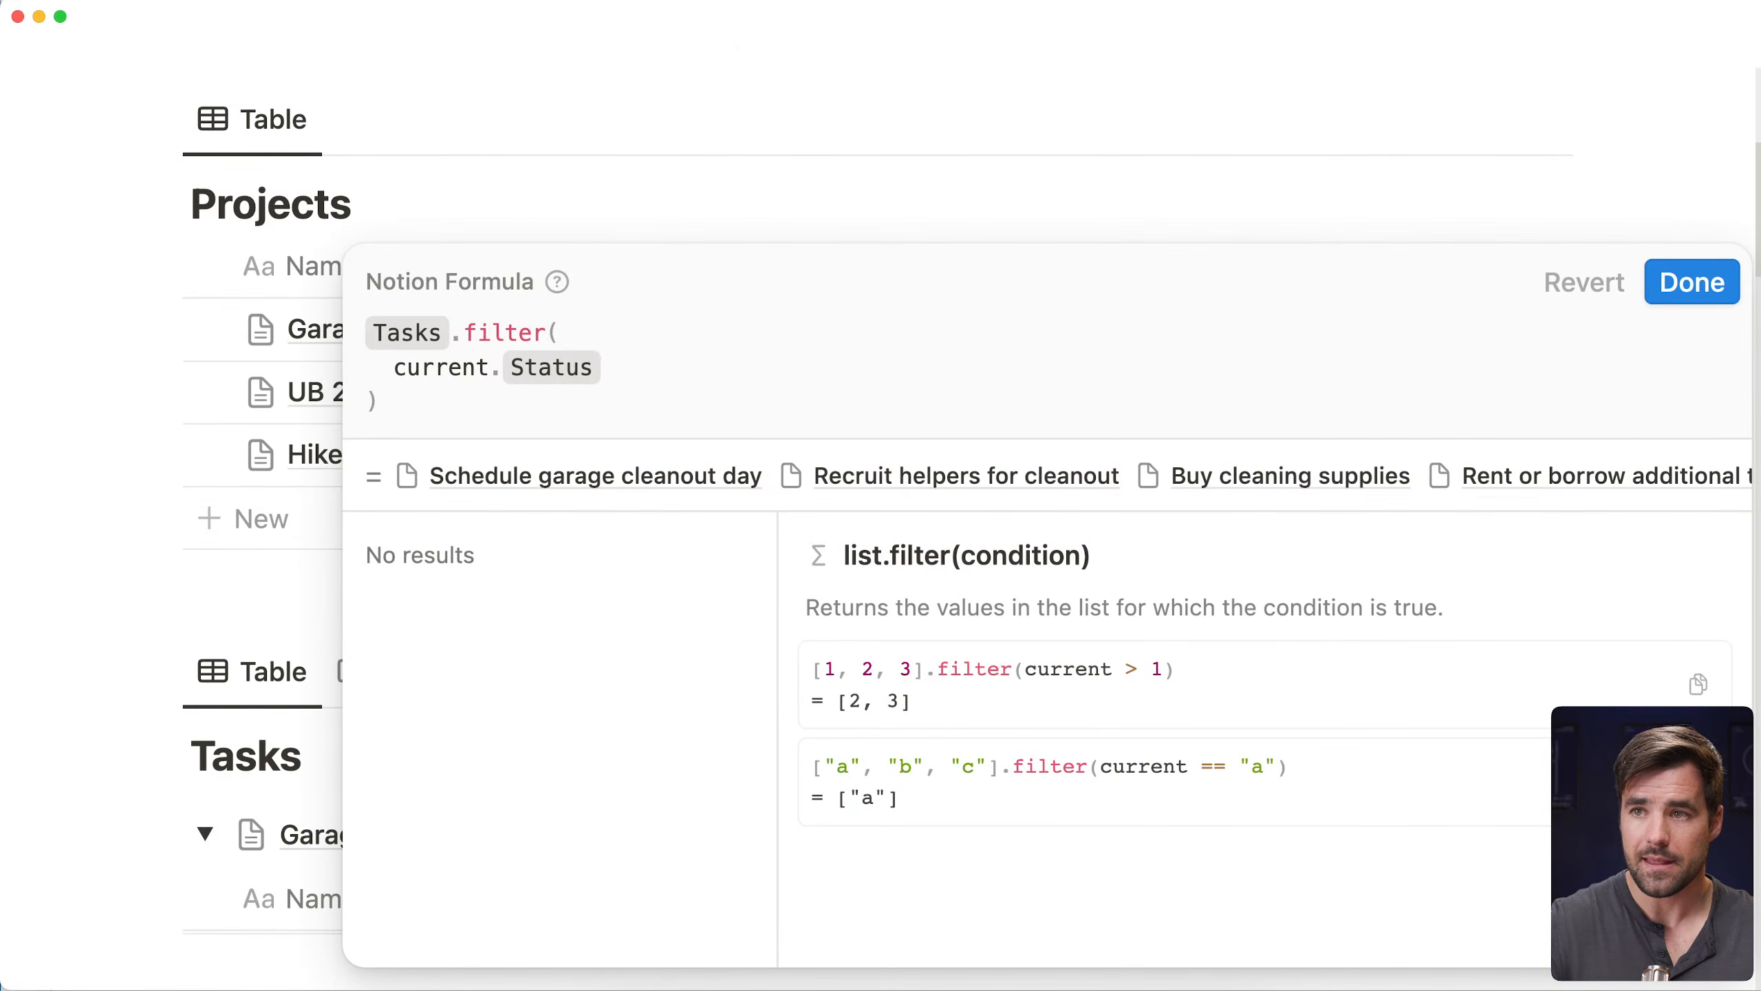
pyautogui.click(999, 385)
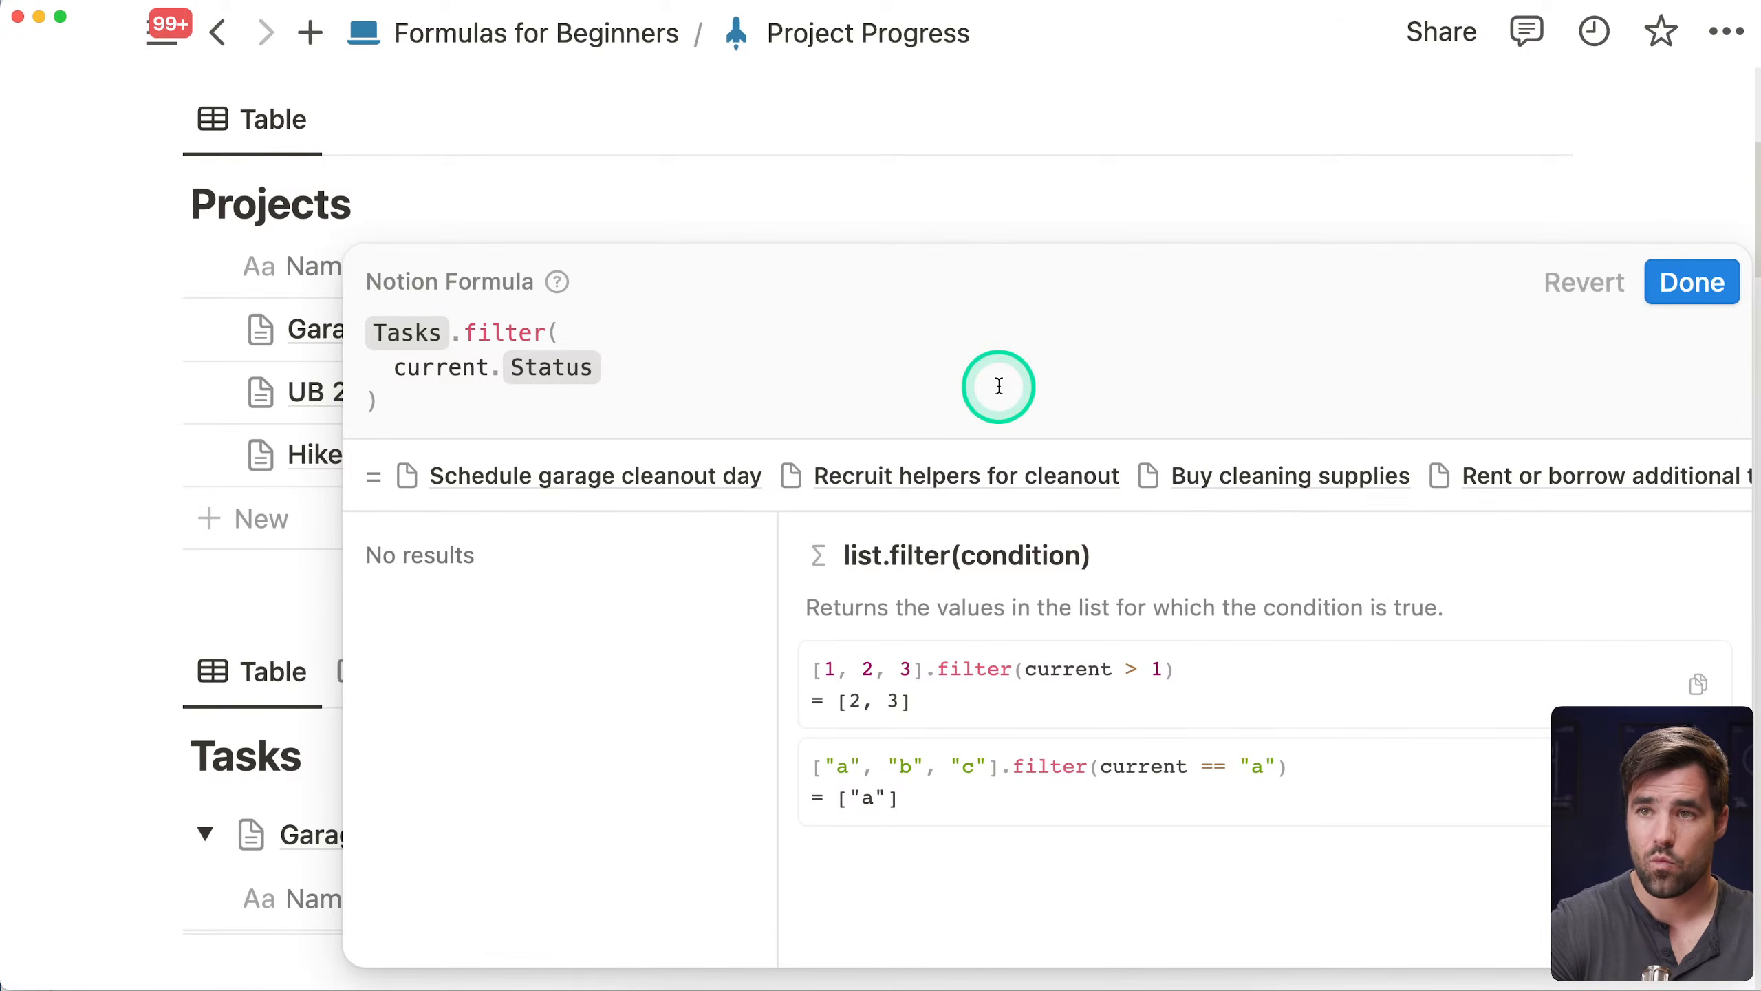
pyautogui.write('== "Done"')
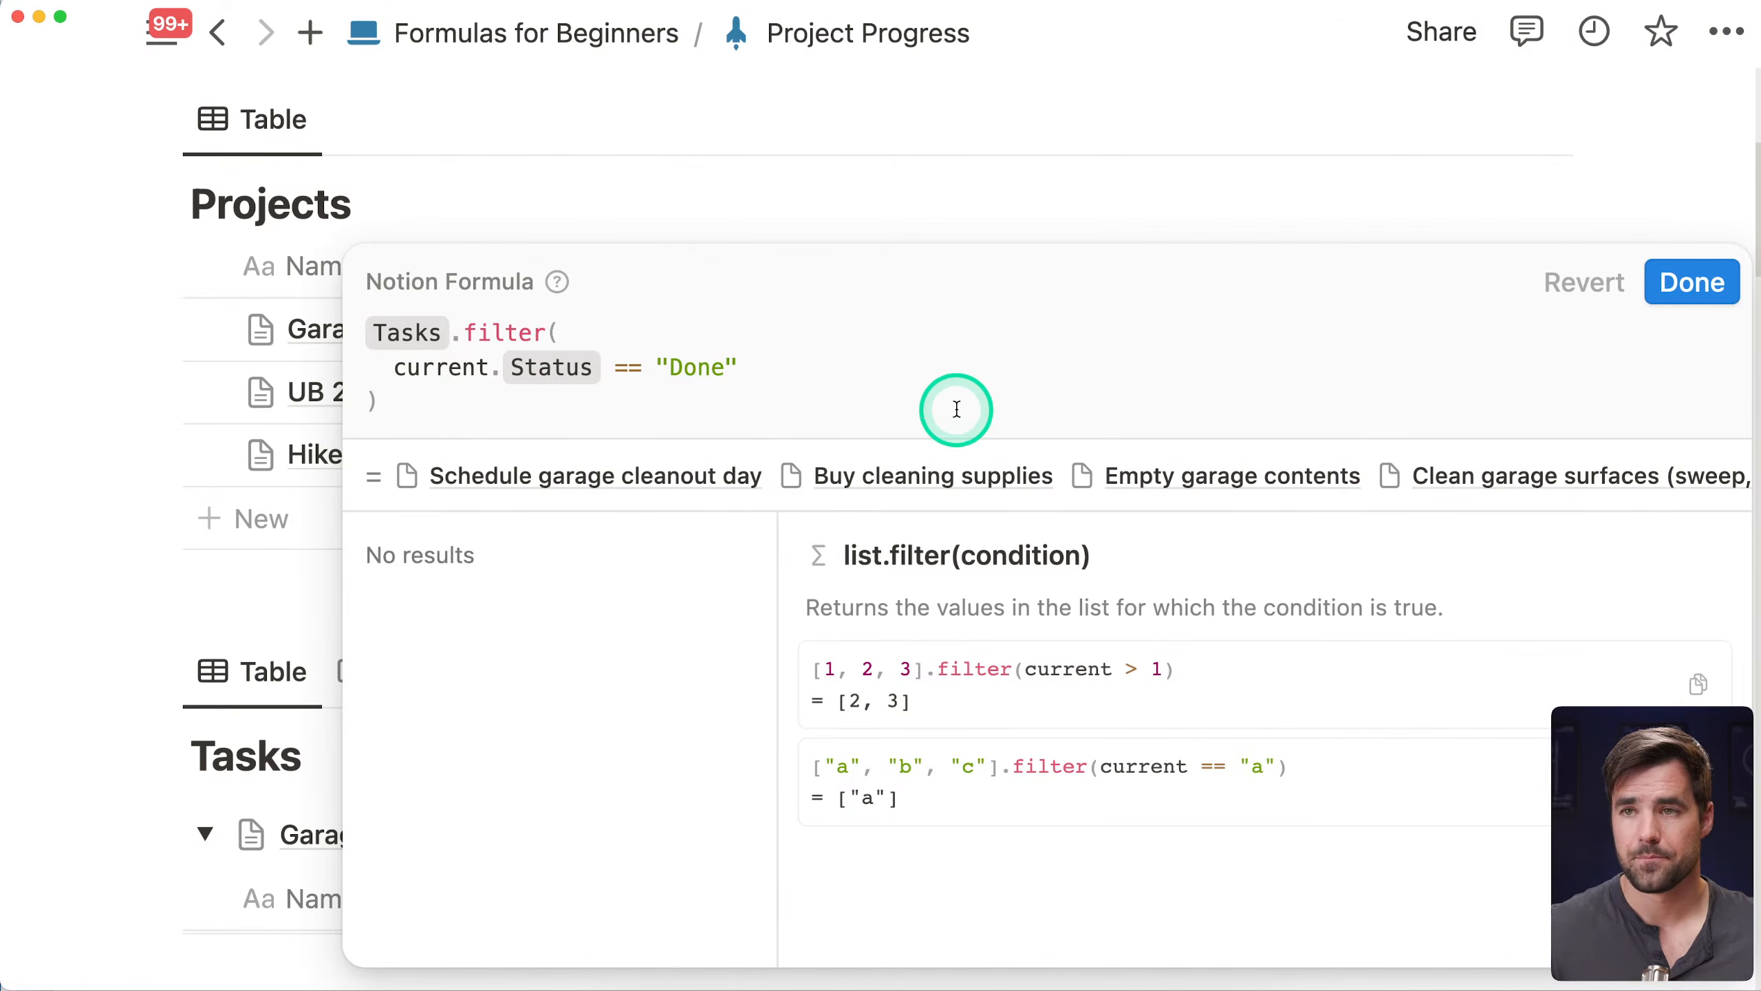
# Append .length() to the filtered task list to count the done tasks, and save the Progress formula
pyautogui.write('.lenght')
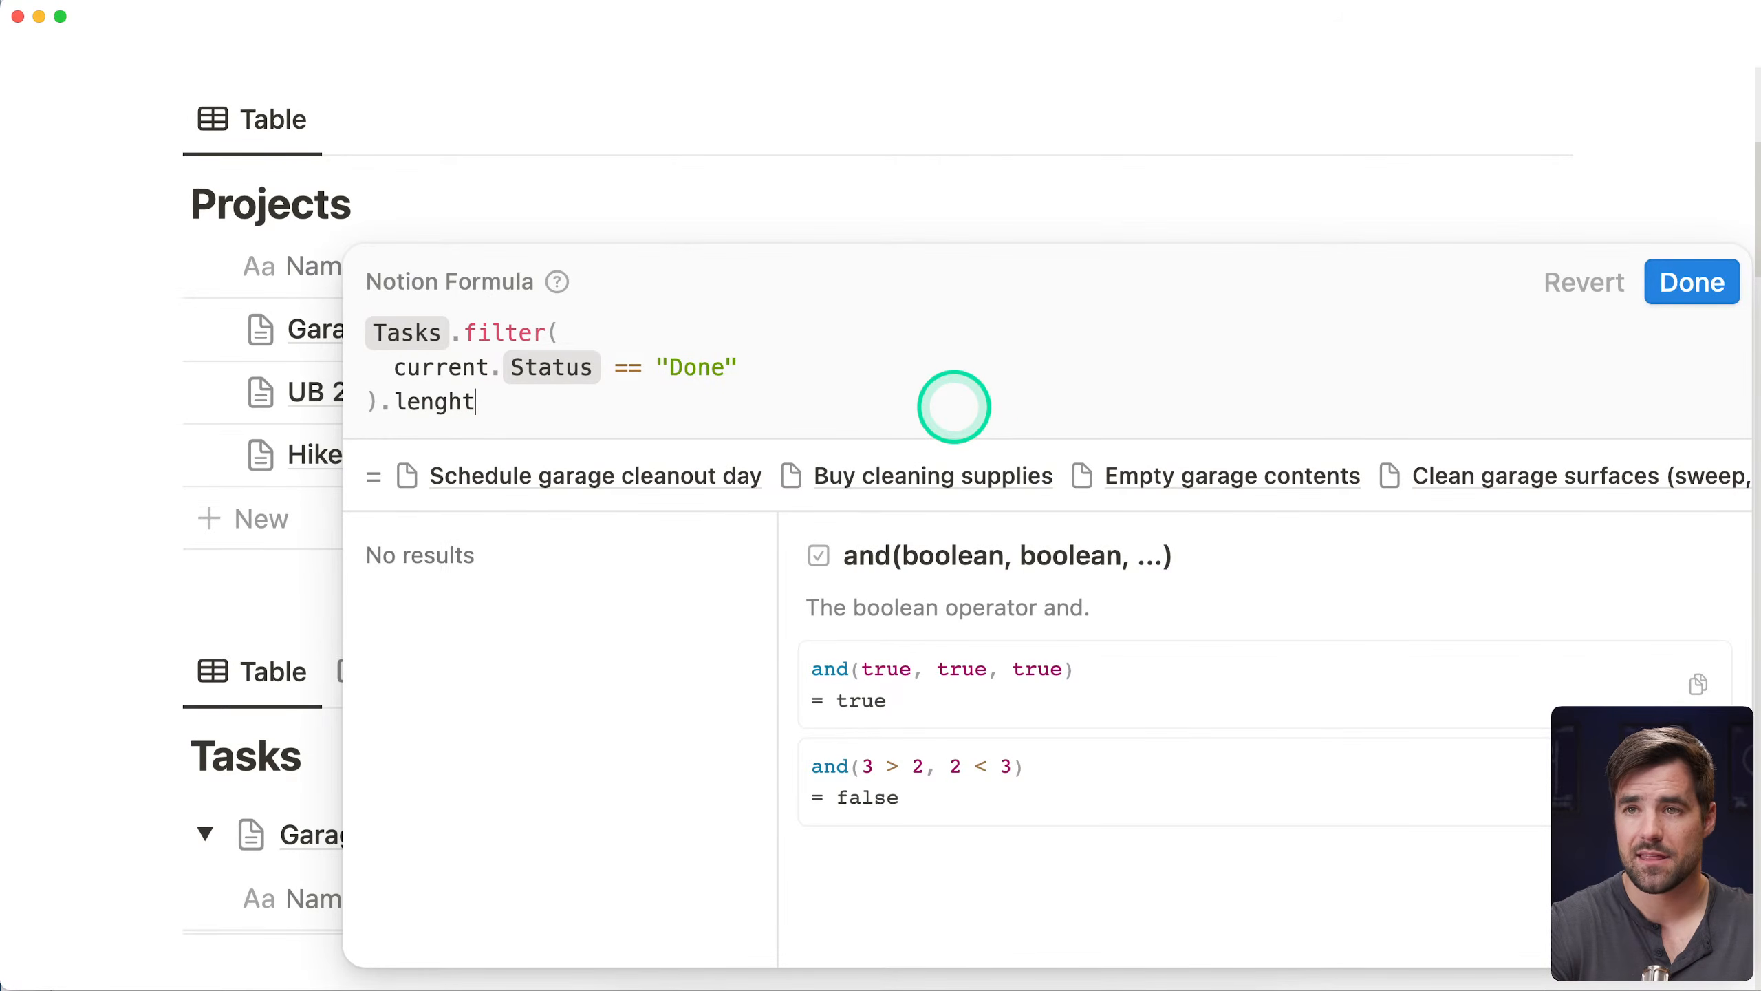
pyautogui.press('BackSpace')
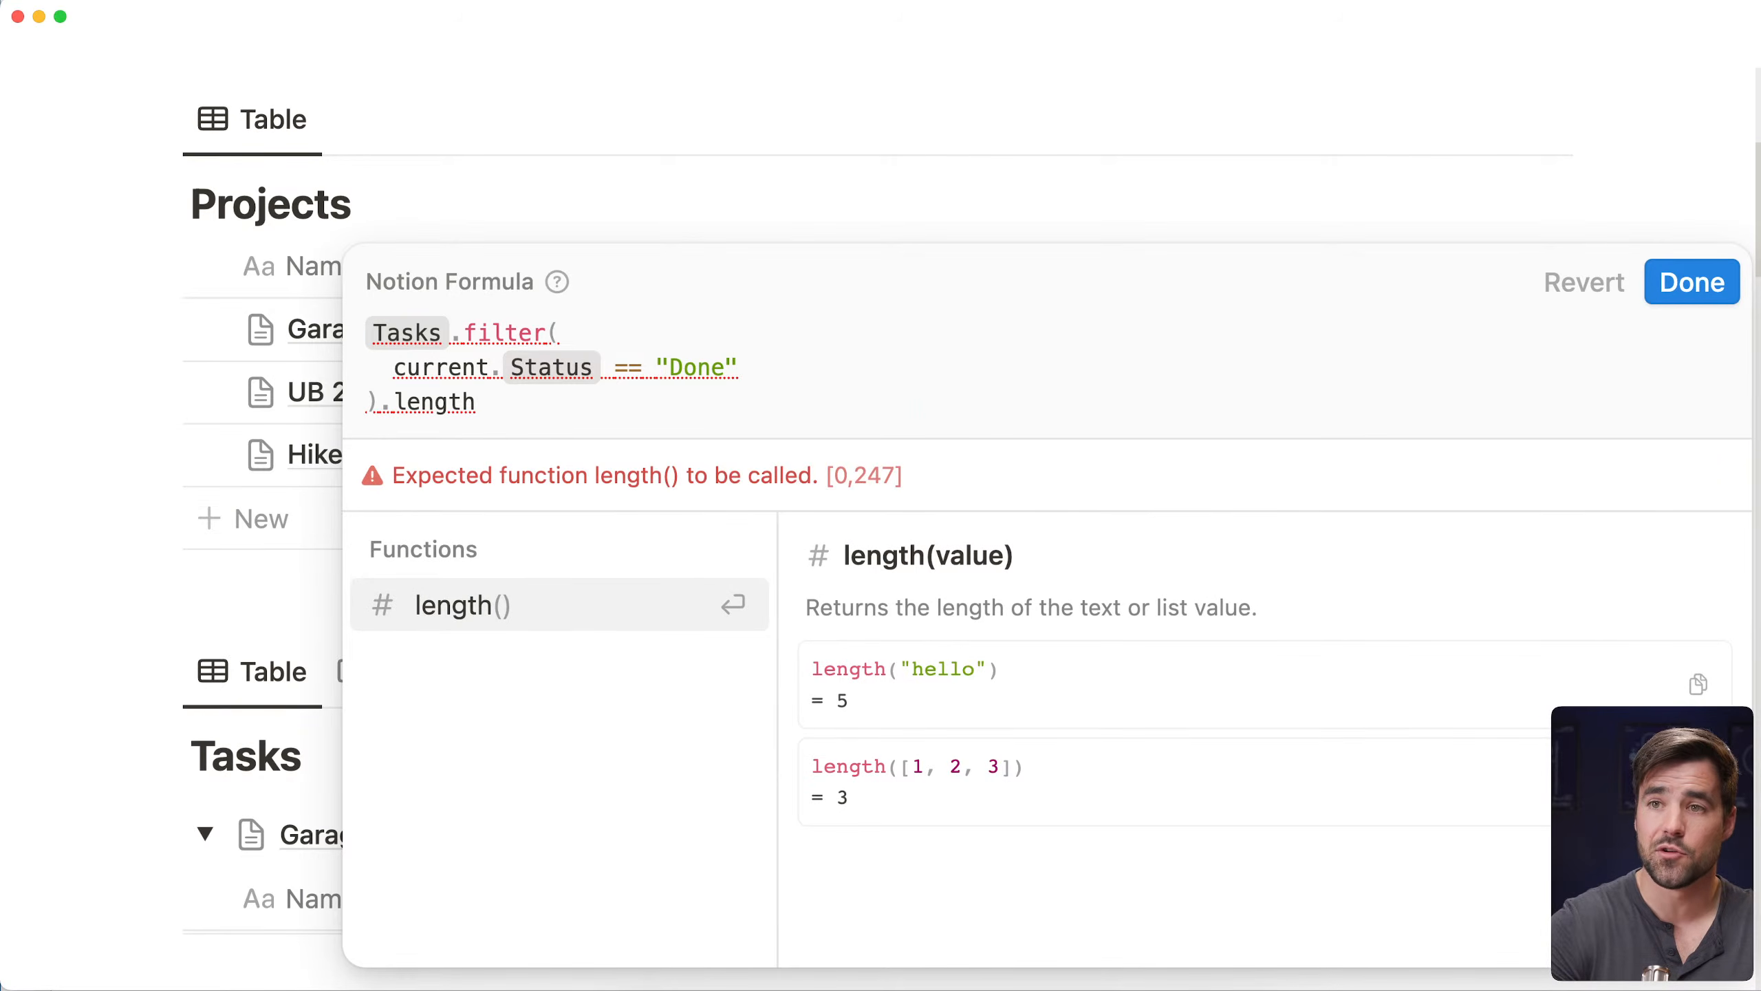
pyautogui.write('()')
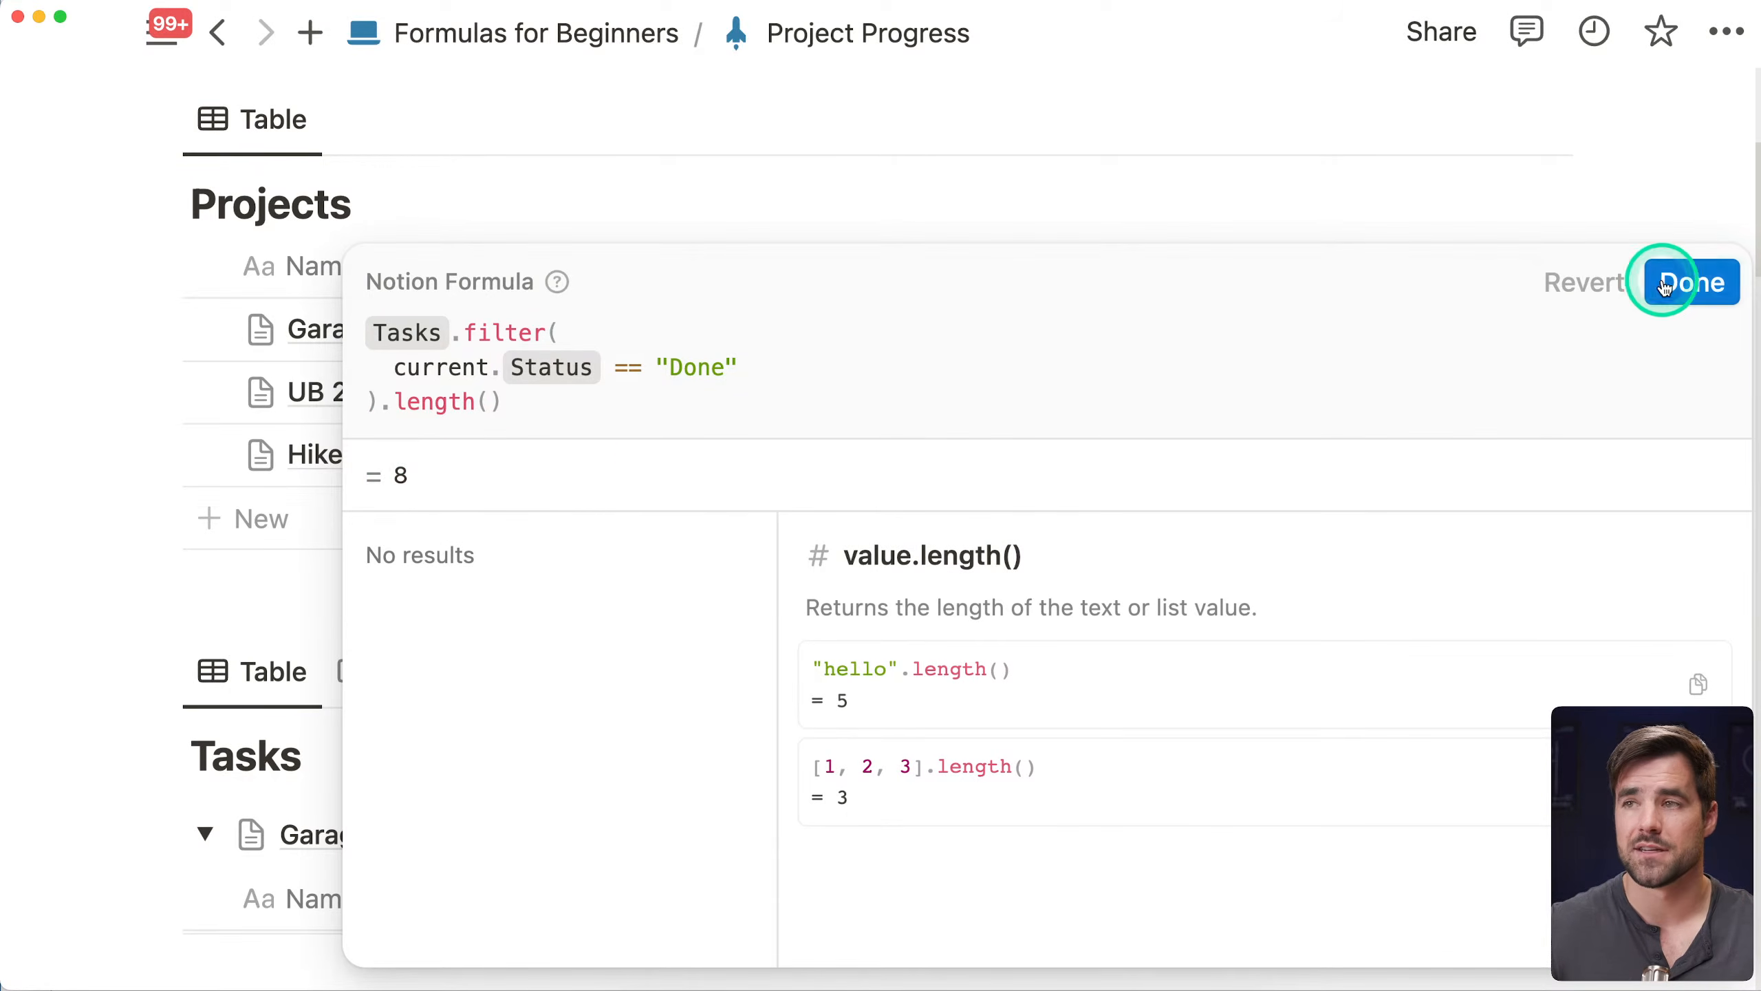
pyautogui.click(1687, 281)
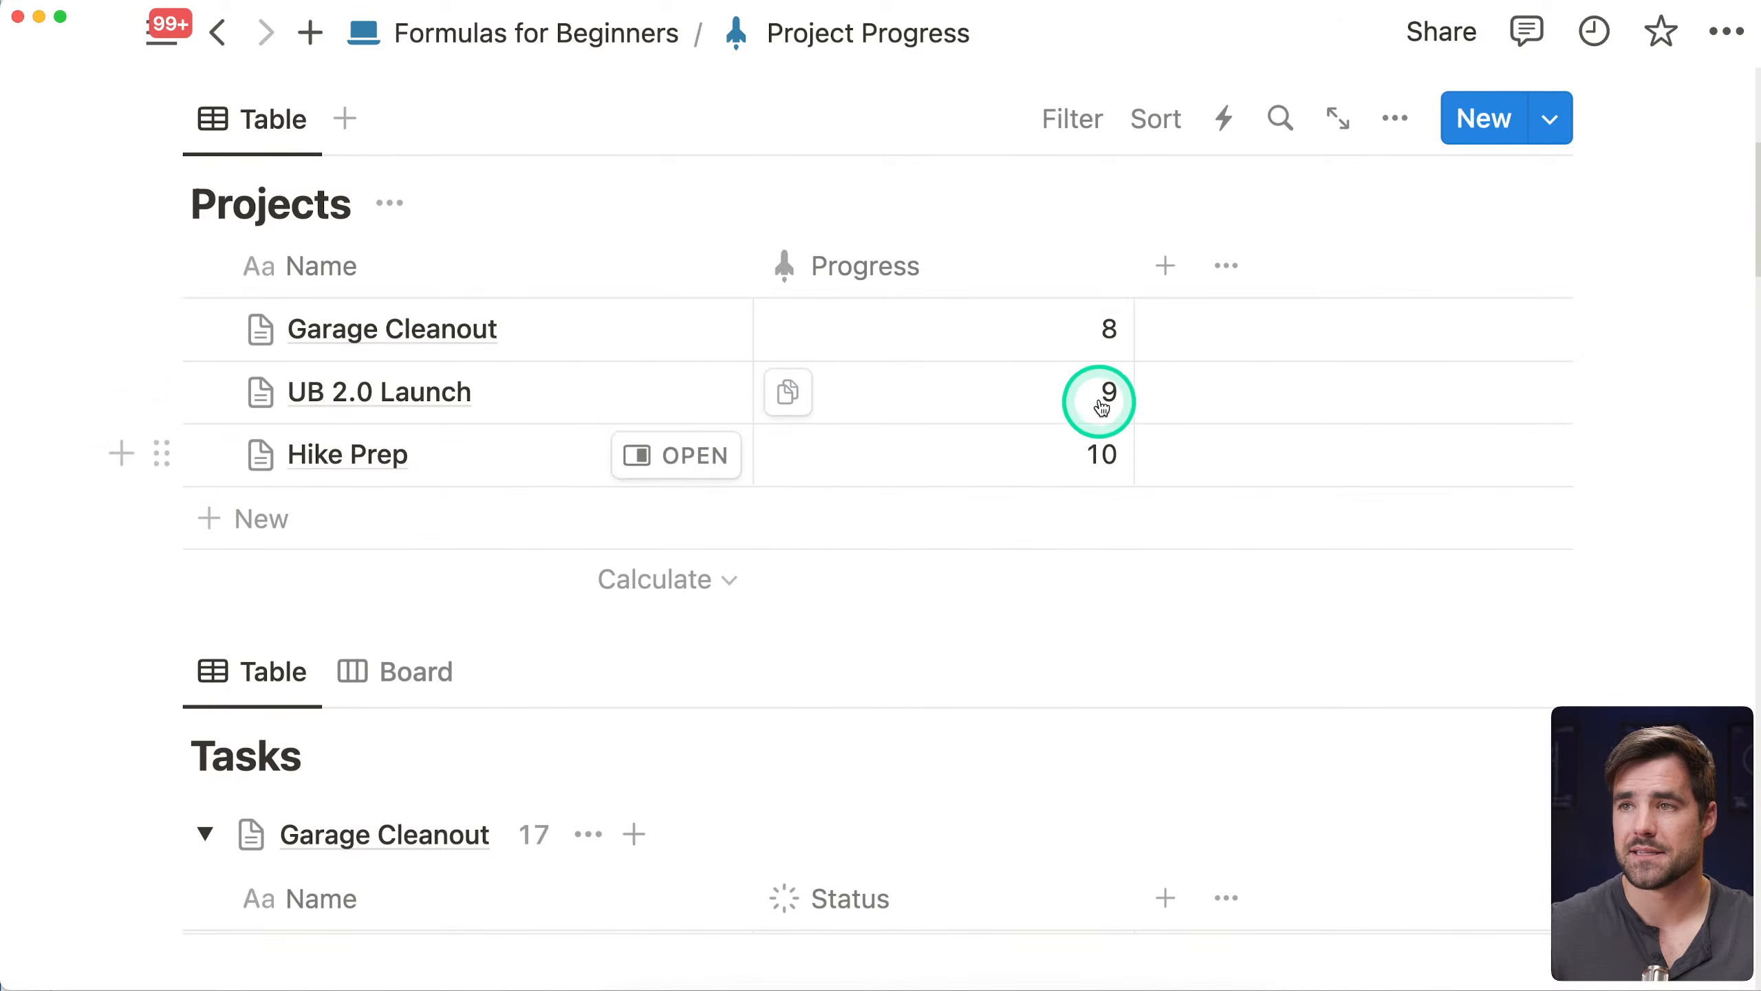
# Open the Progress formula from the Garage Cleanout row and wrap the whole done-task count expression in parentheses
pyautogui.click(1069, 330)
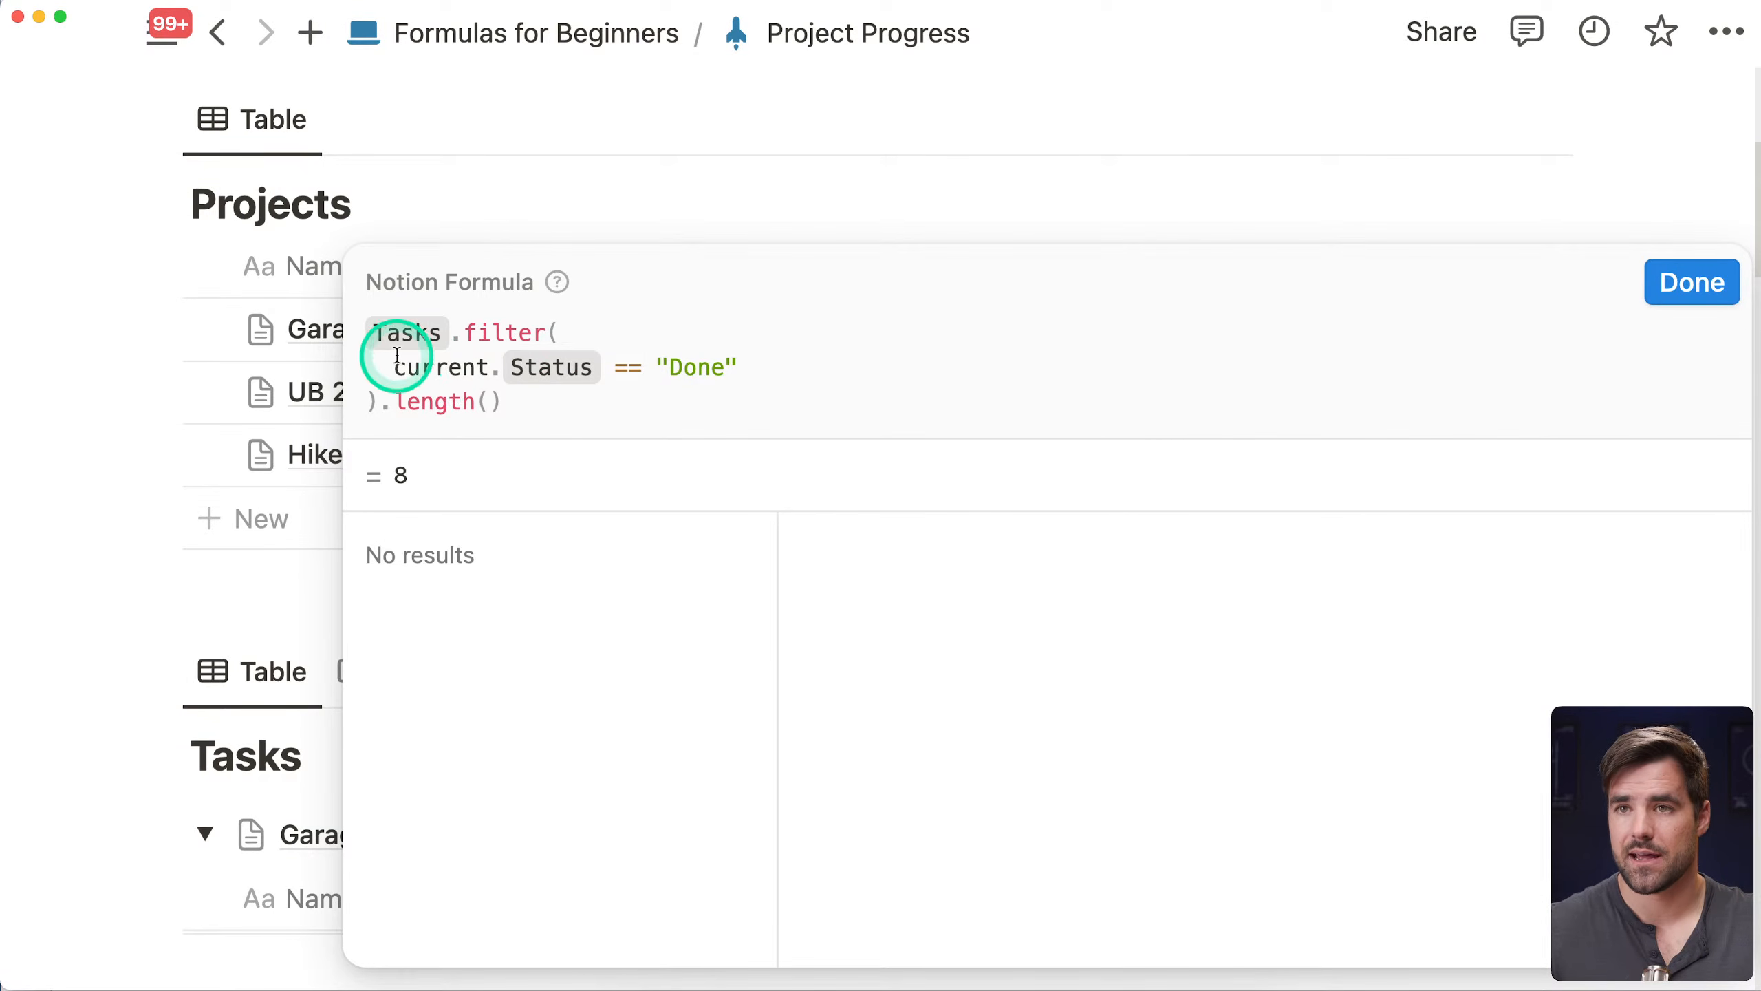
pyautogui.click(371, 332)
pyautogui.write('(')
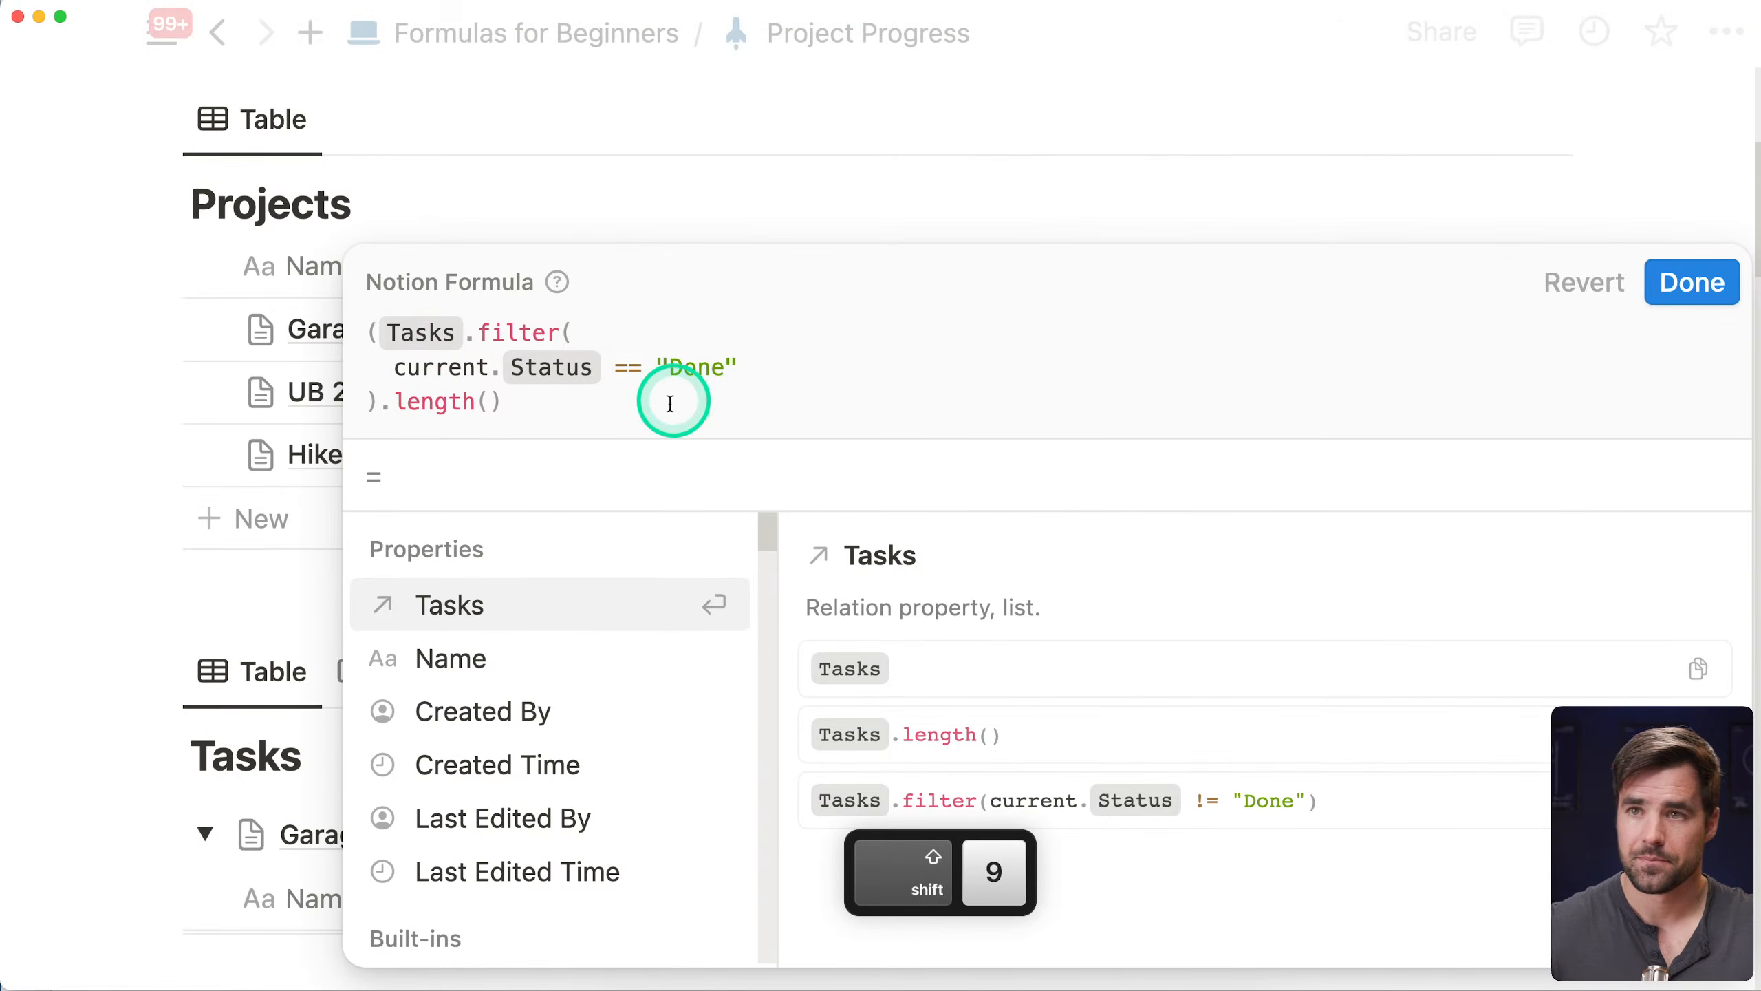
pyautogui.click(550, 405)
pyautogui.write(')')
# Put the outer parentheses on their own lines and indent the Tasks.filter() expression one level inside them
pyautogui.click(375, 330)
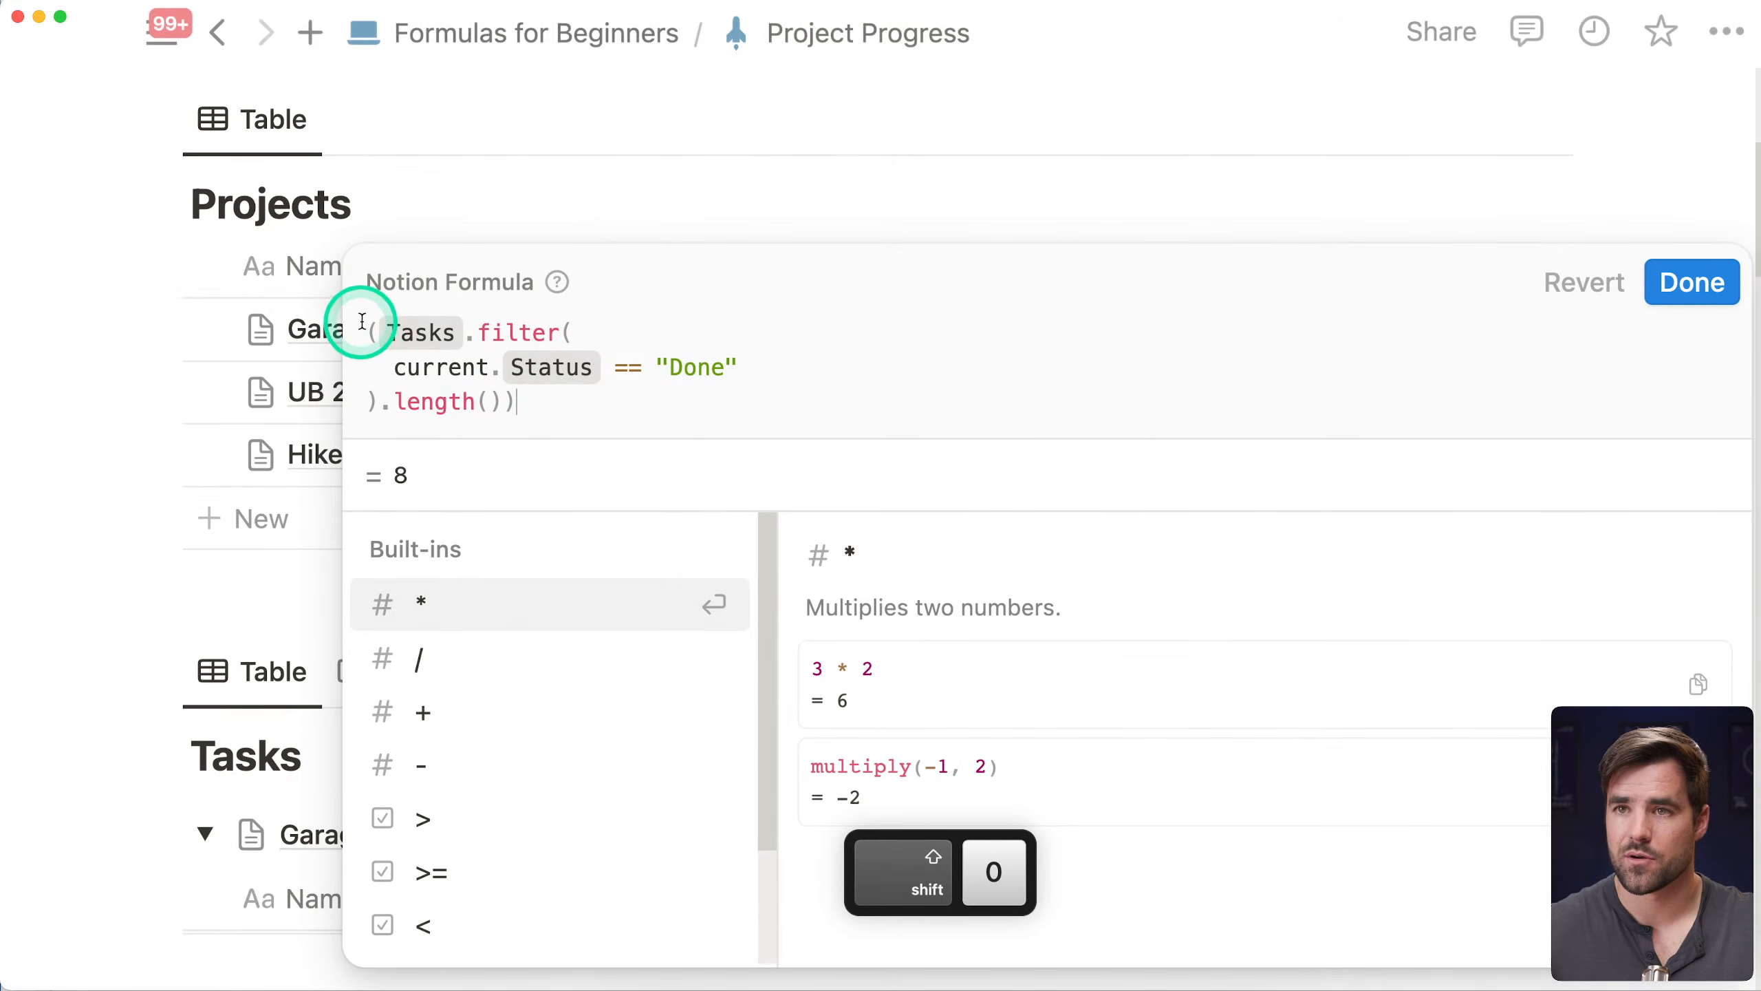
pyautogui.hotkey('shift', 'Return')
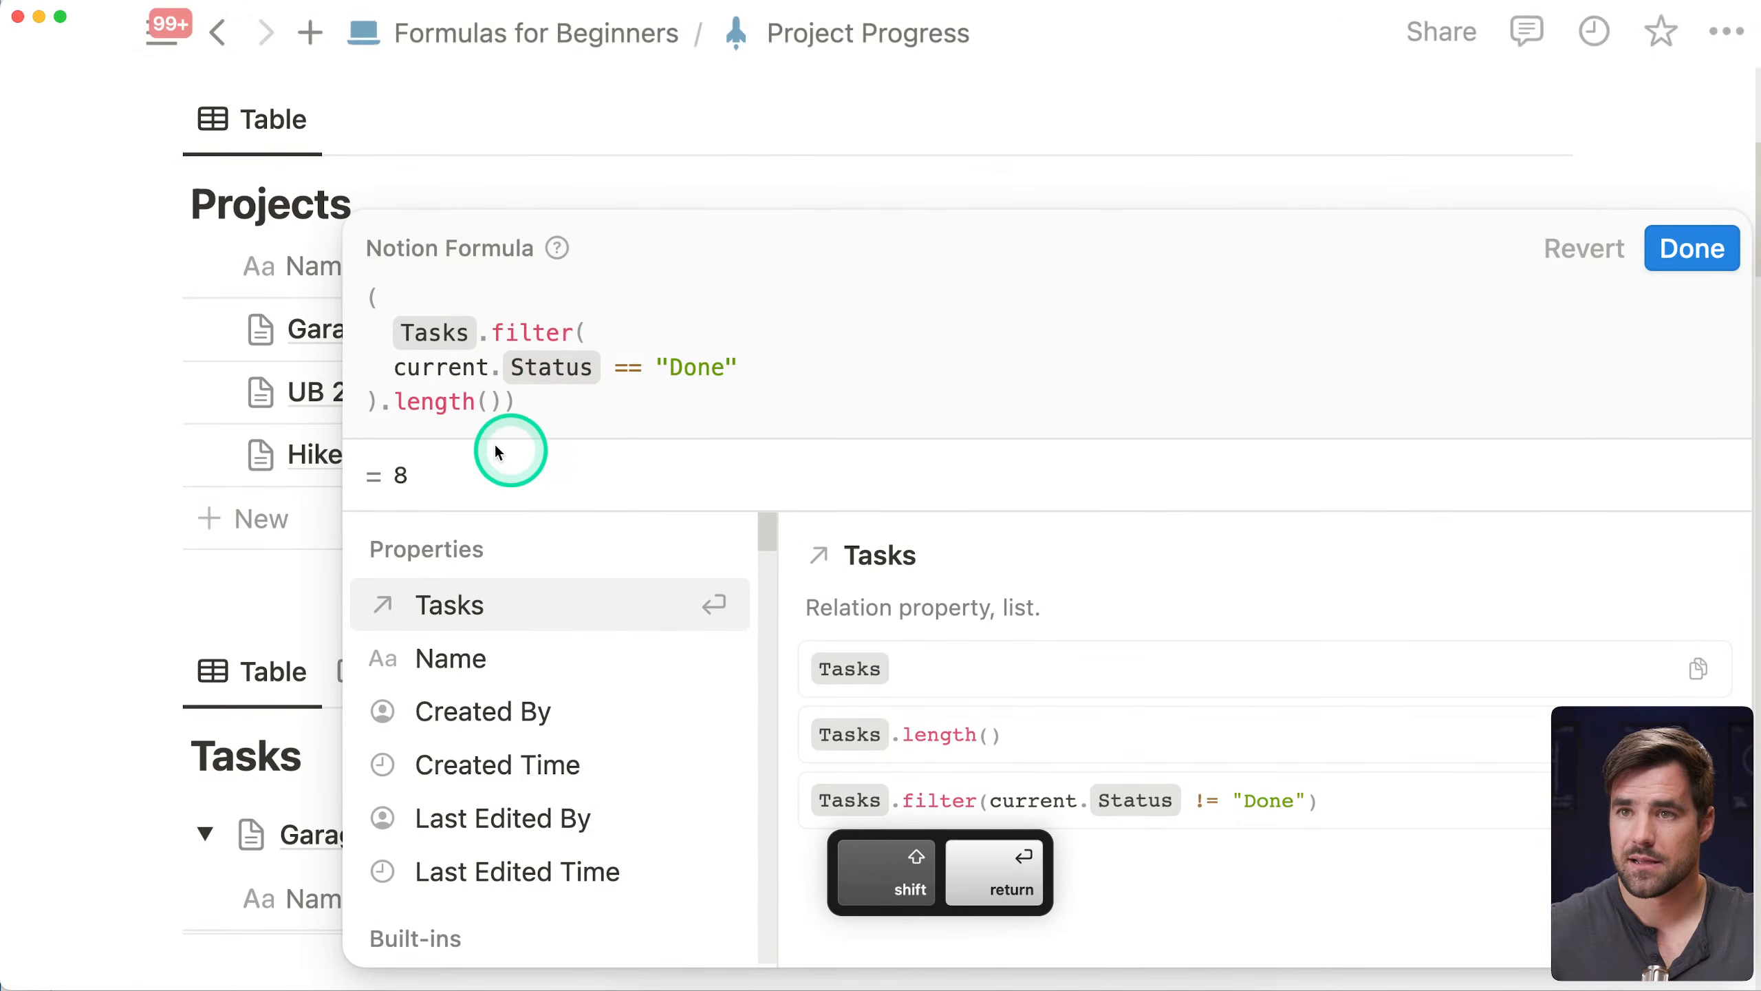
pyautogui.click(367, 401)
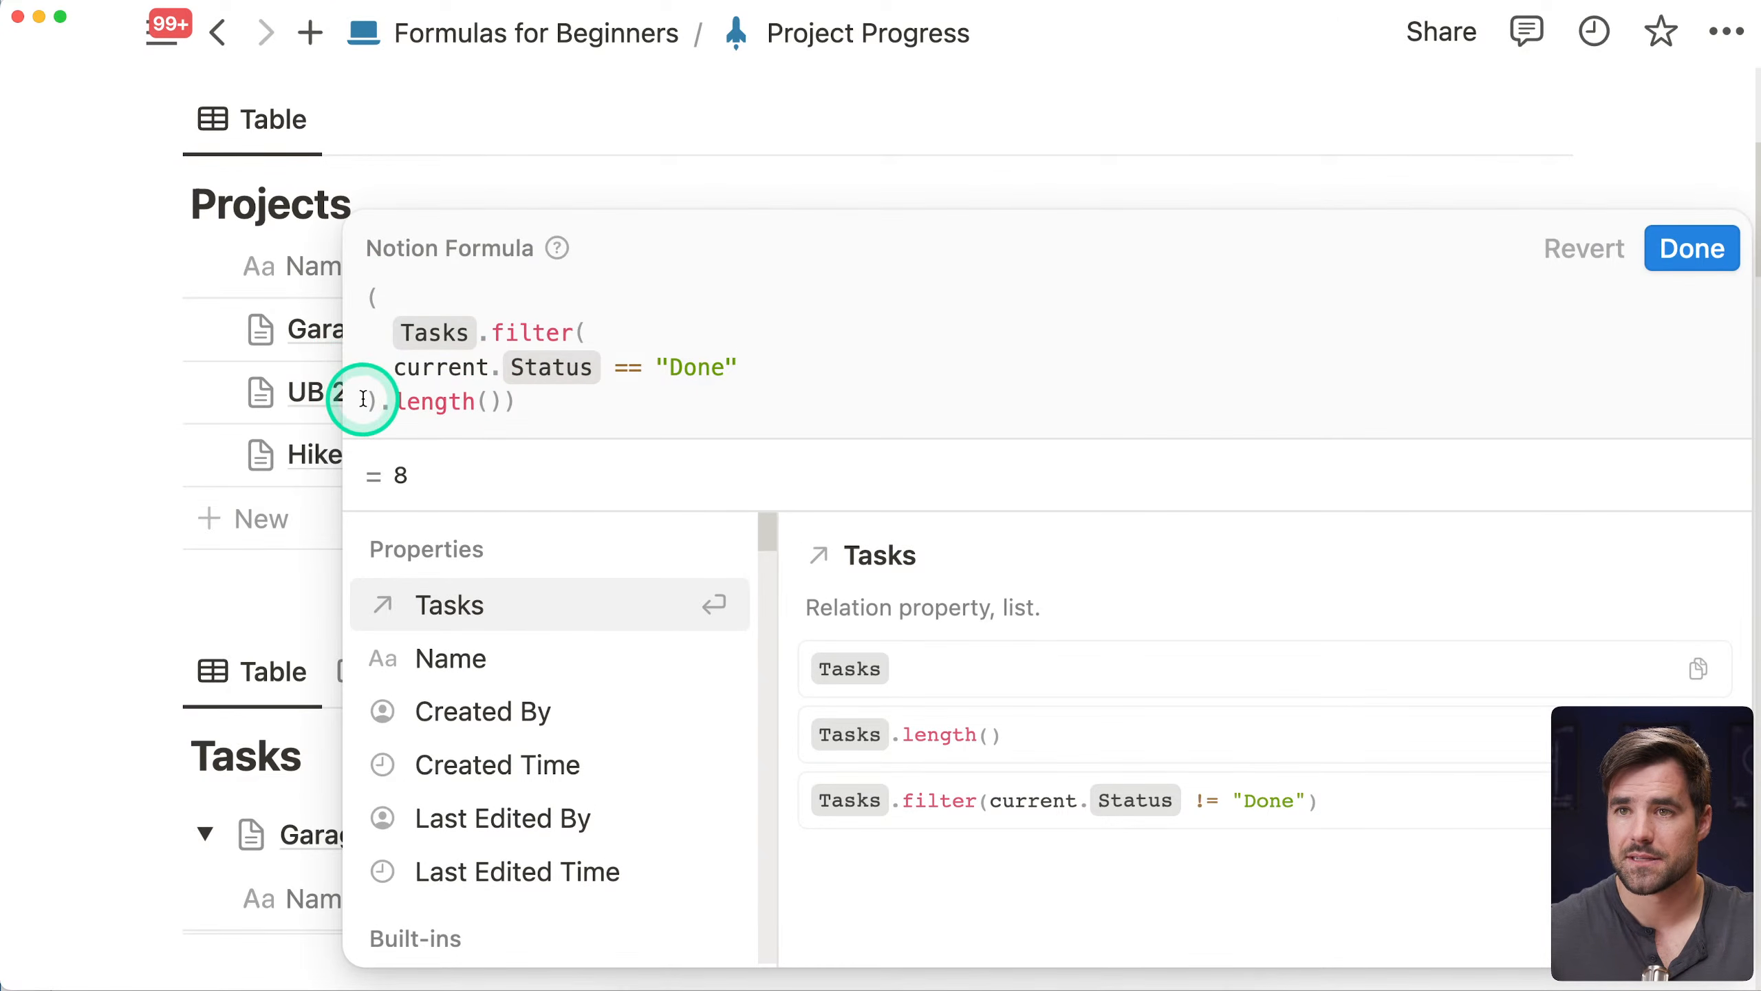
pyautogui.click(385, 366)
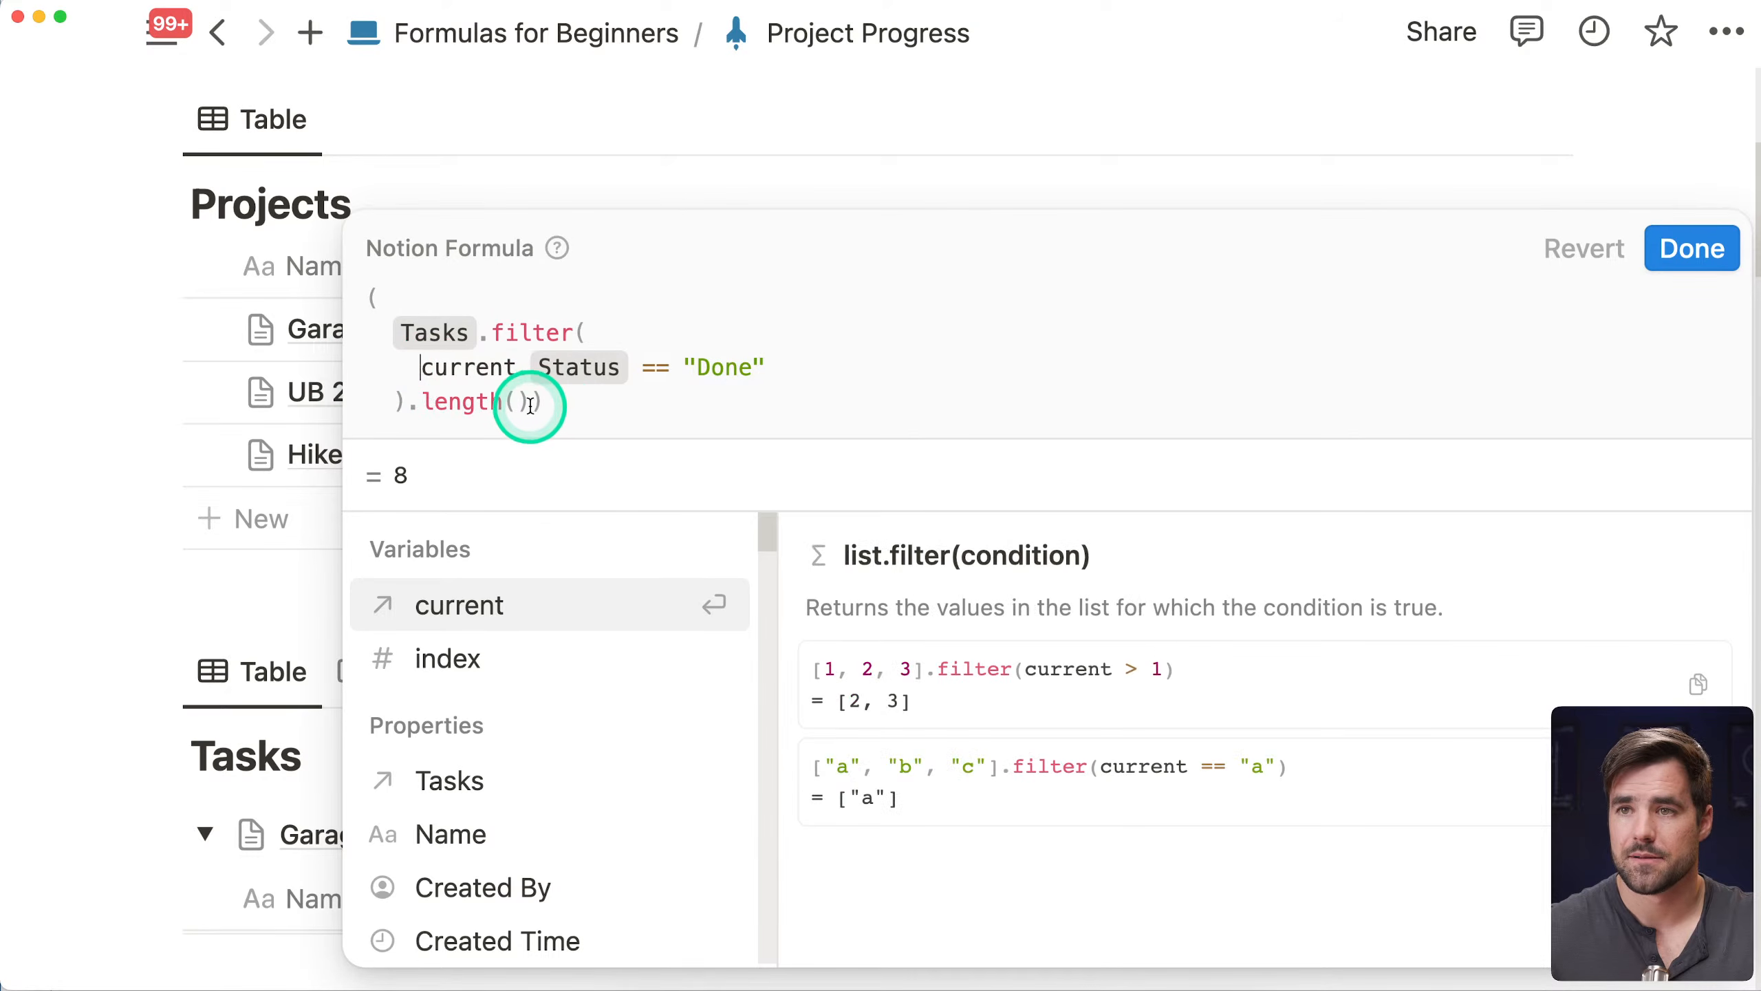
pyautogui.click(598, 401)
pyautogui.hotkey('shift', 'Return')
pyautogui.hotkey('shift', 'Tab')
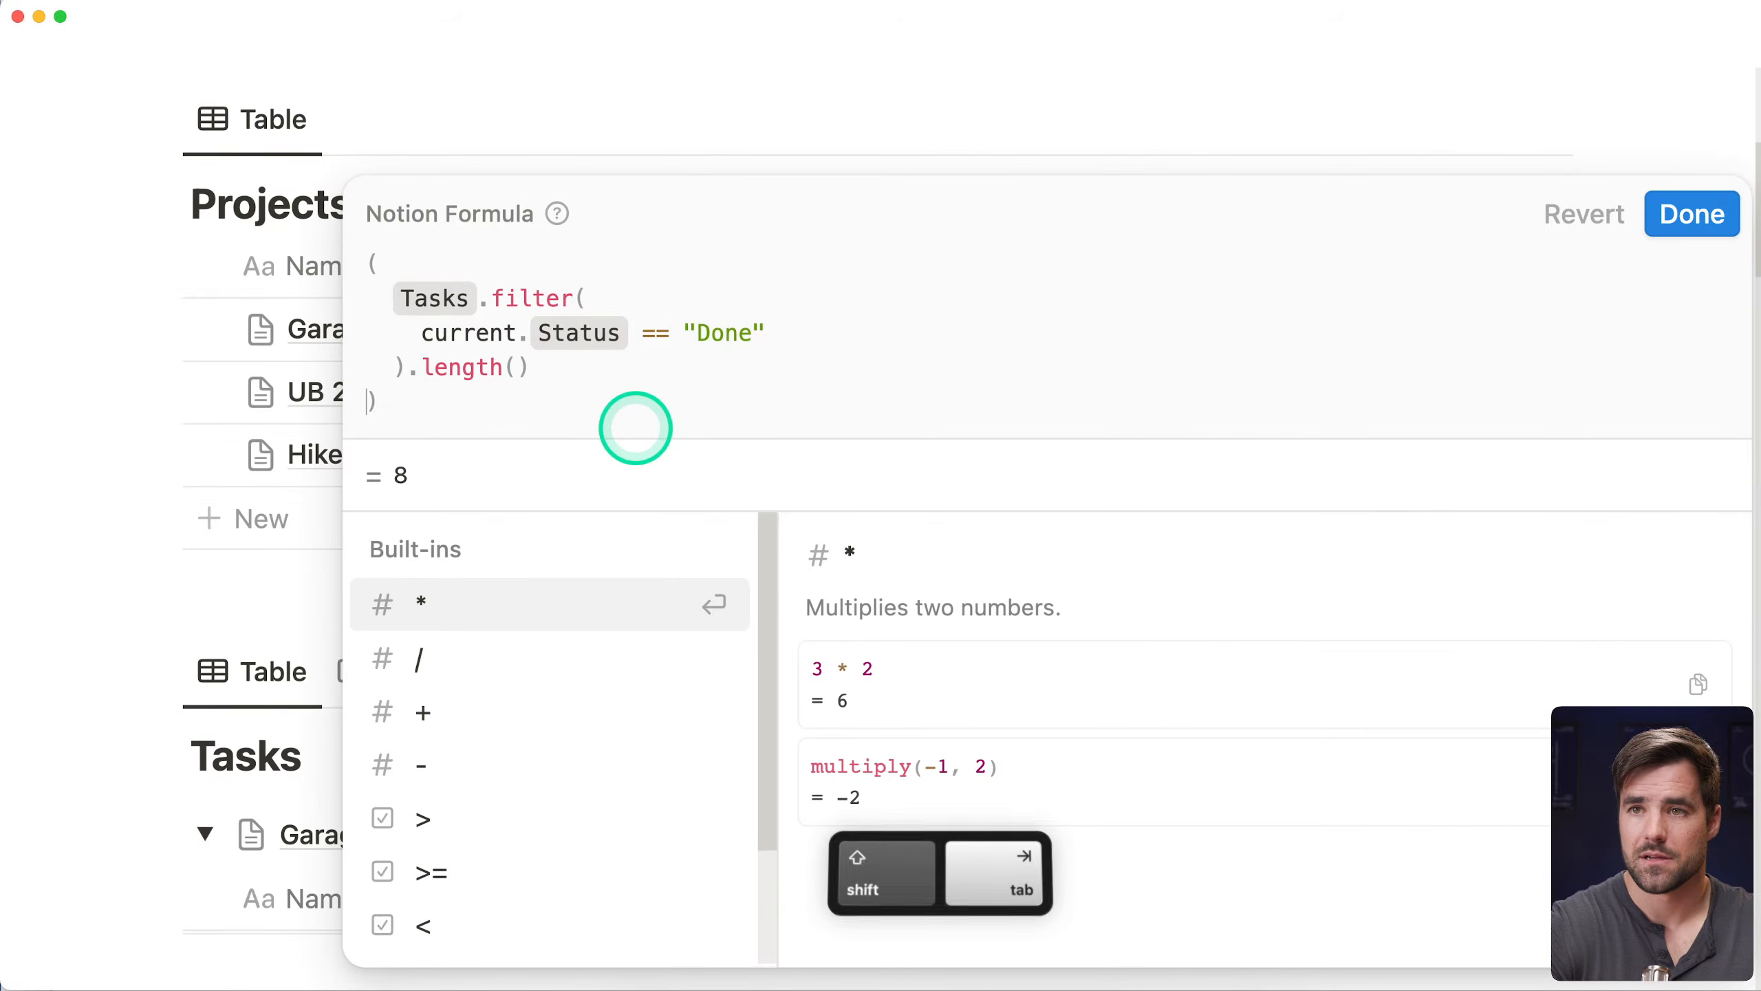
# Divide the parenthesized done-task count by Tasks.length() and save the Progress formula
pyautogui.click(421, 403)
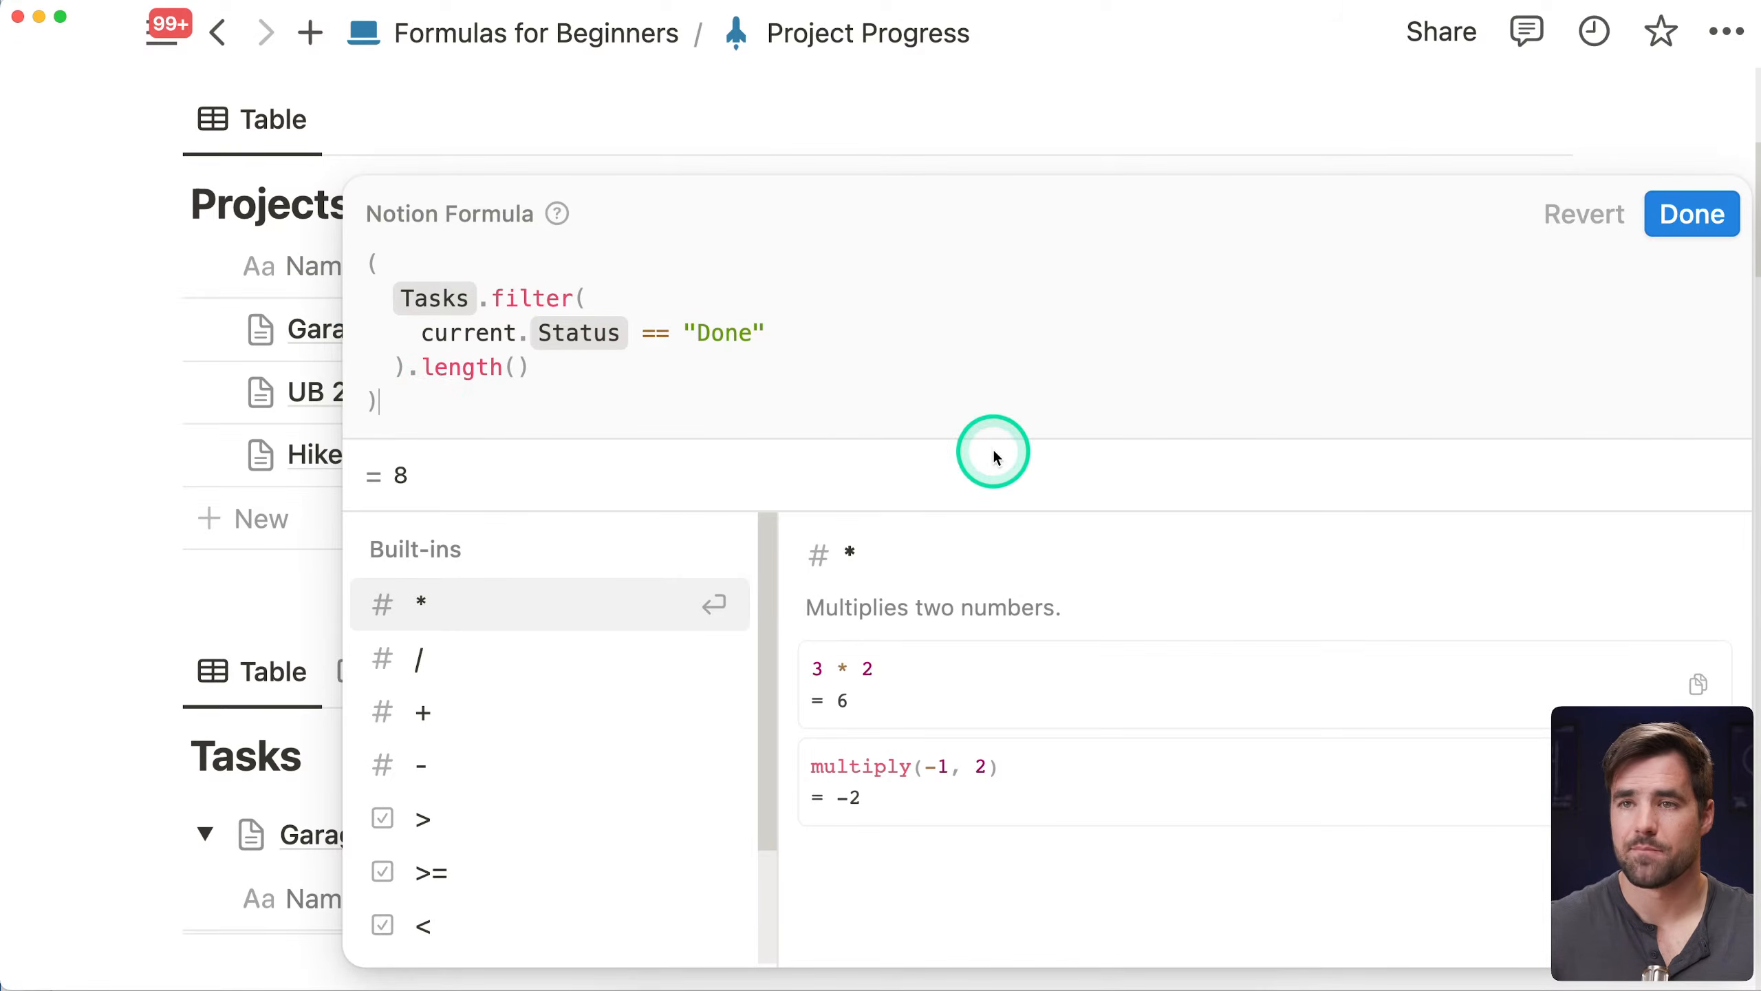
pyautogui.write('/ ')
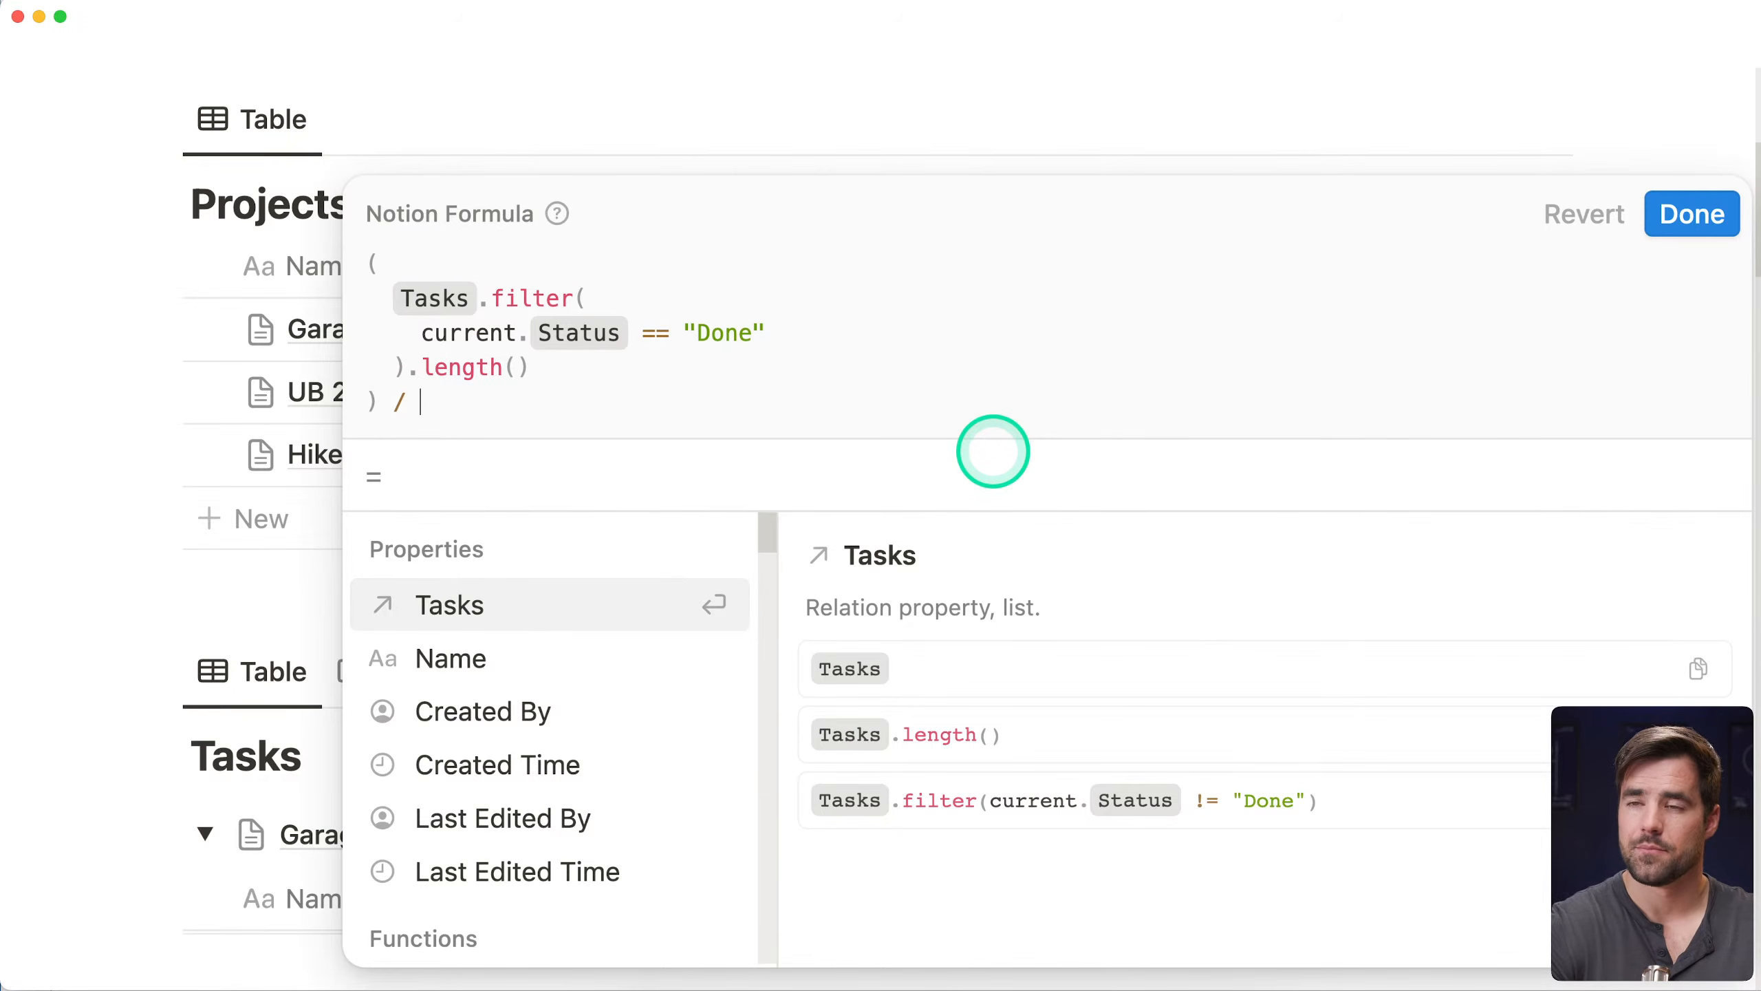
pyautogui.write('task')
pyautogui.press('Return')
pyautogui.write('.lengh')
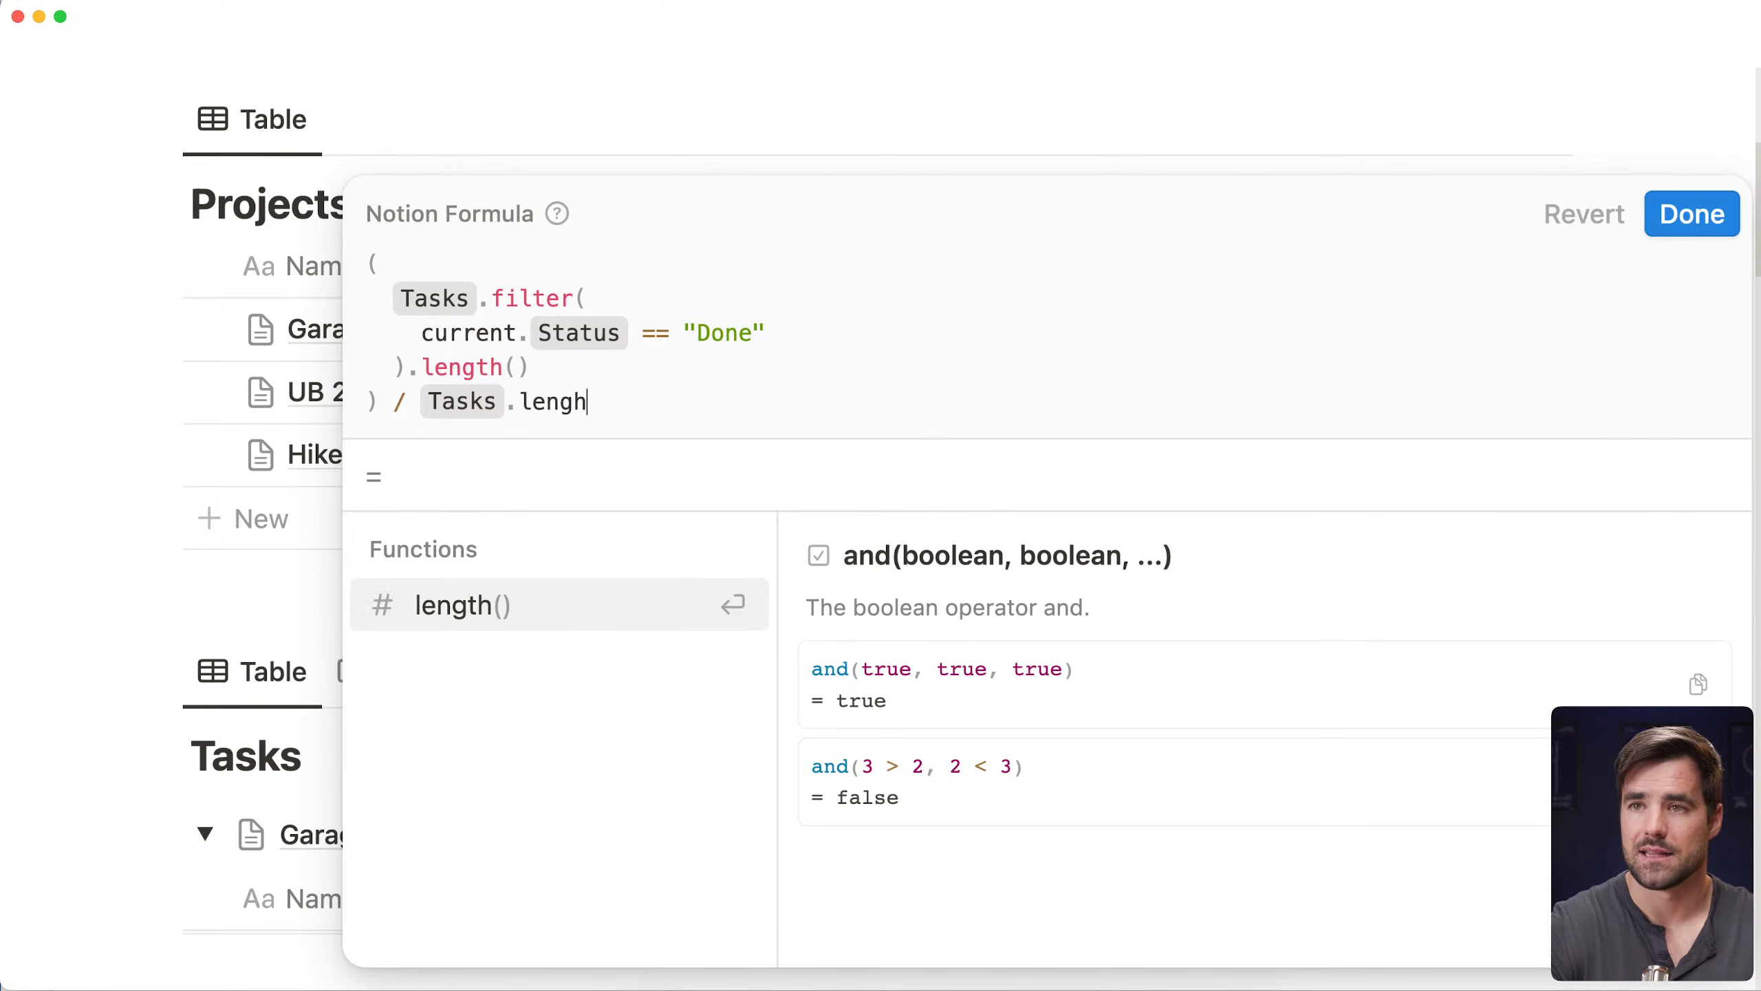
pyautogui.write('t')
pyautogui.press('BackSpace')
pyautogui.press('BackSpace')
pyautogui.write('th()')
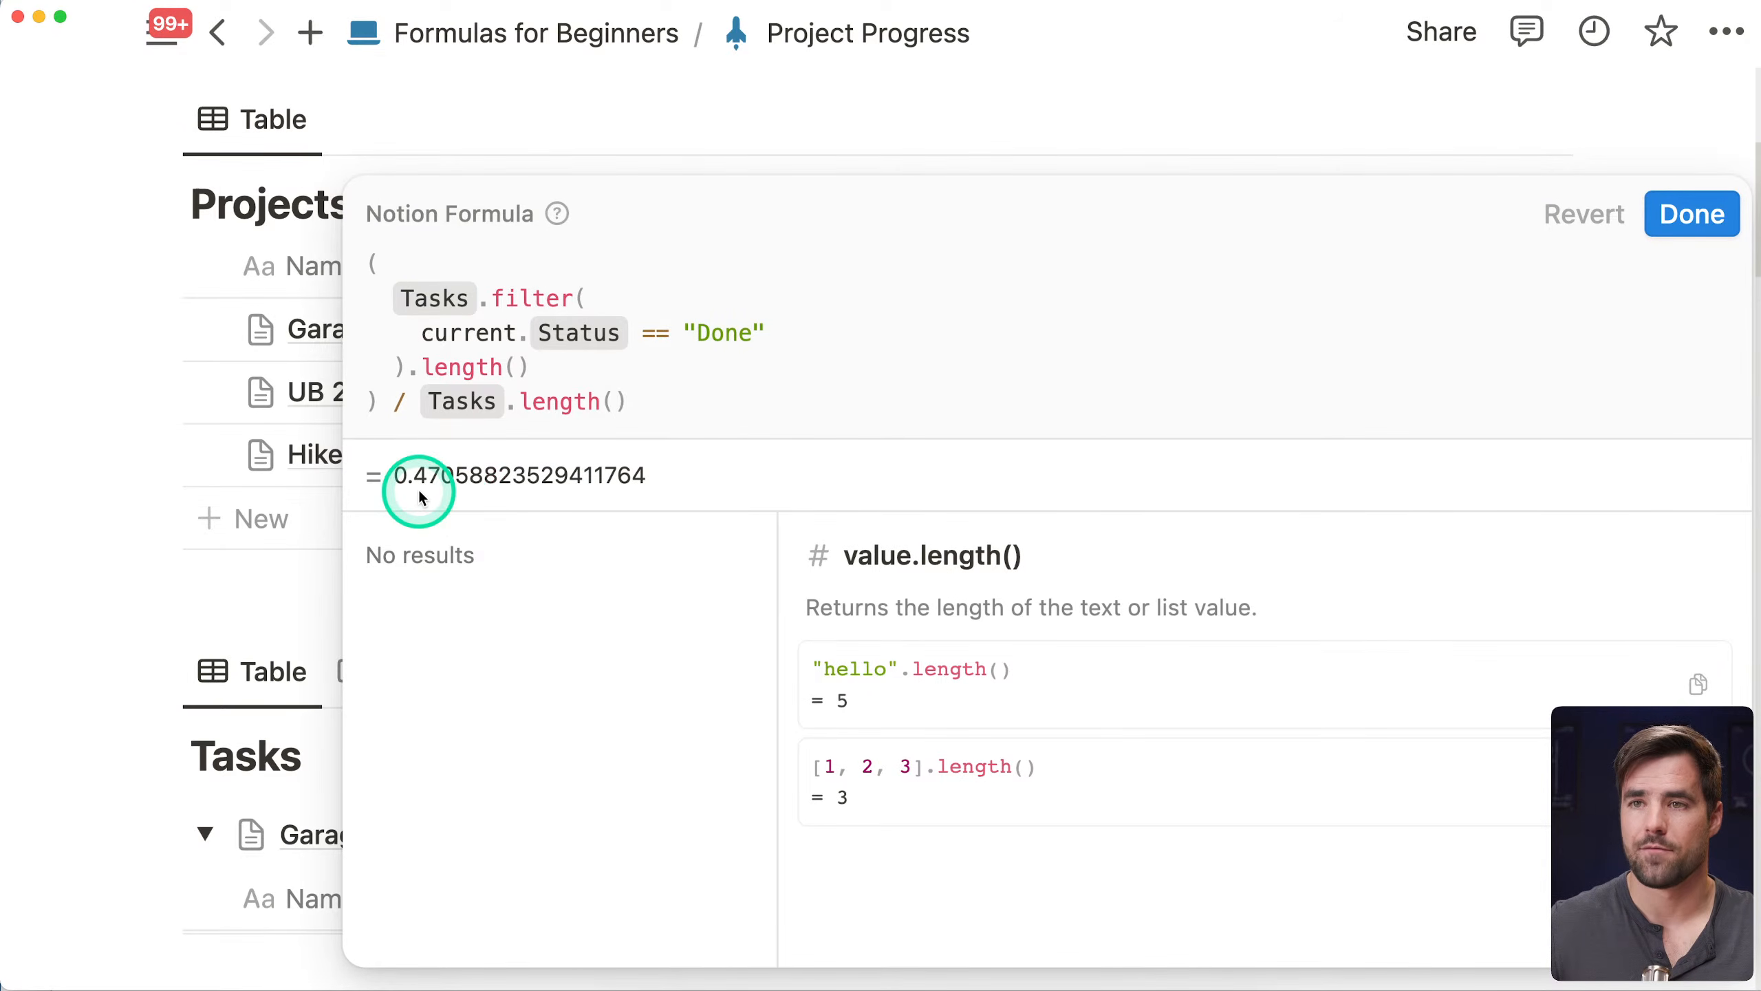
pyautogui.click(1683, 220)
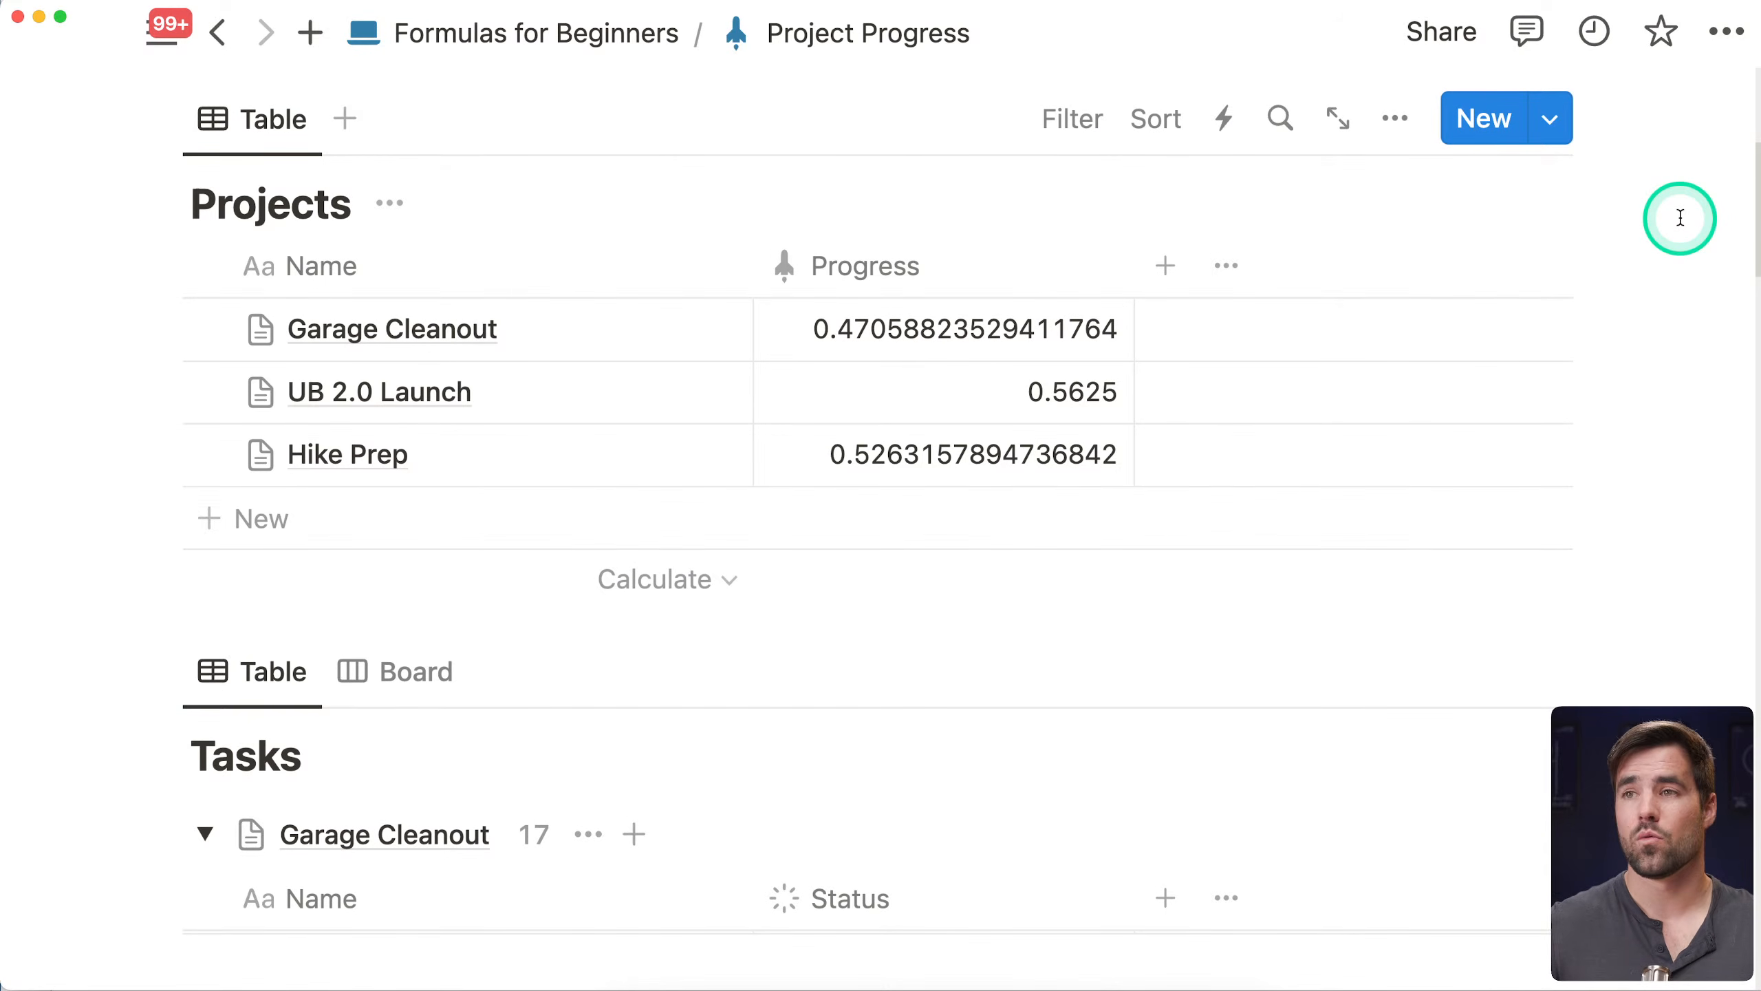
# Show the Progress property as a bar with the Percent number format, and widen its column in the Projects table
pyautogui.click(927, 262)
pyautogui.click(935, 410)
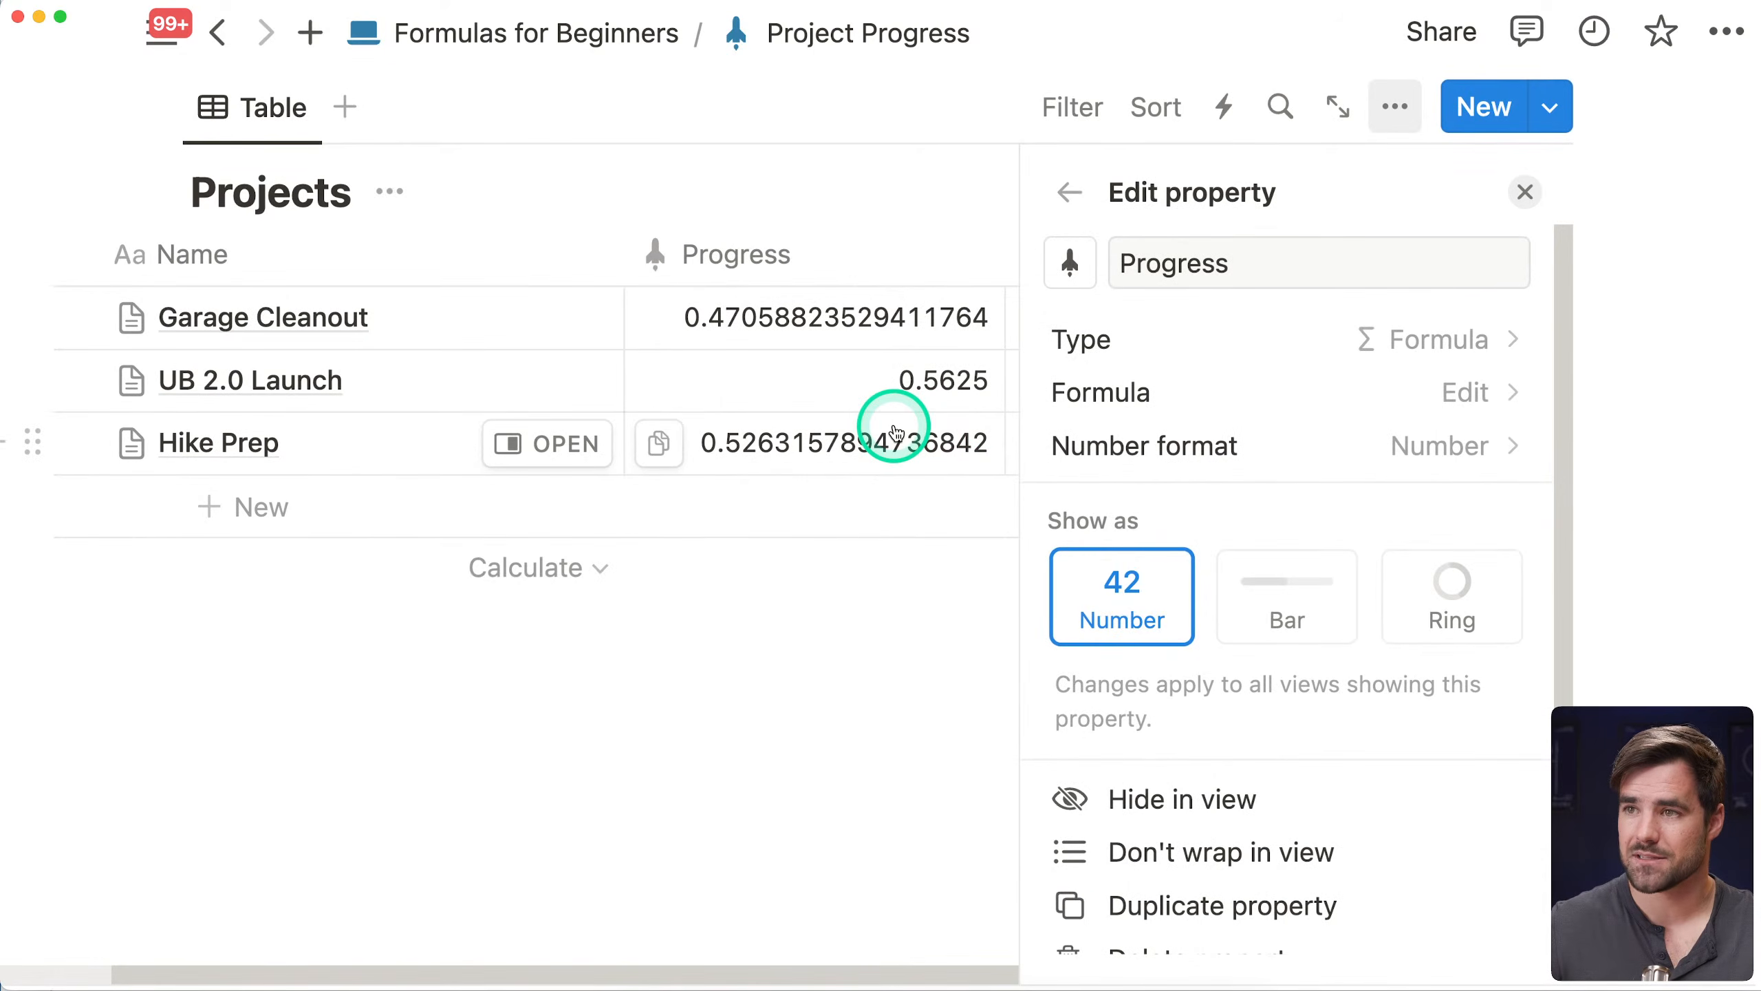
pyautogui.click(1283, 609)
pyautogui.click(1451, 454)
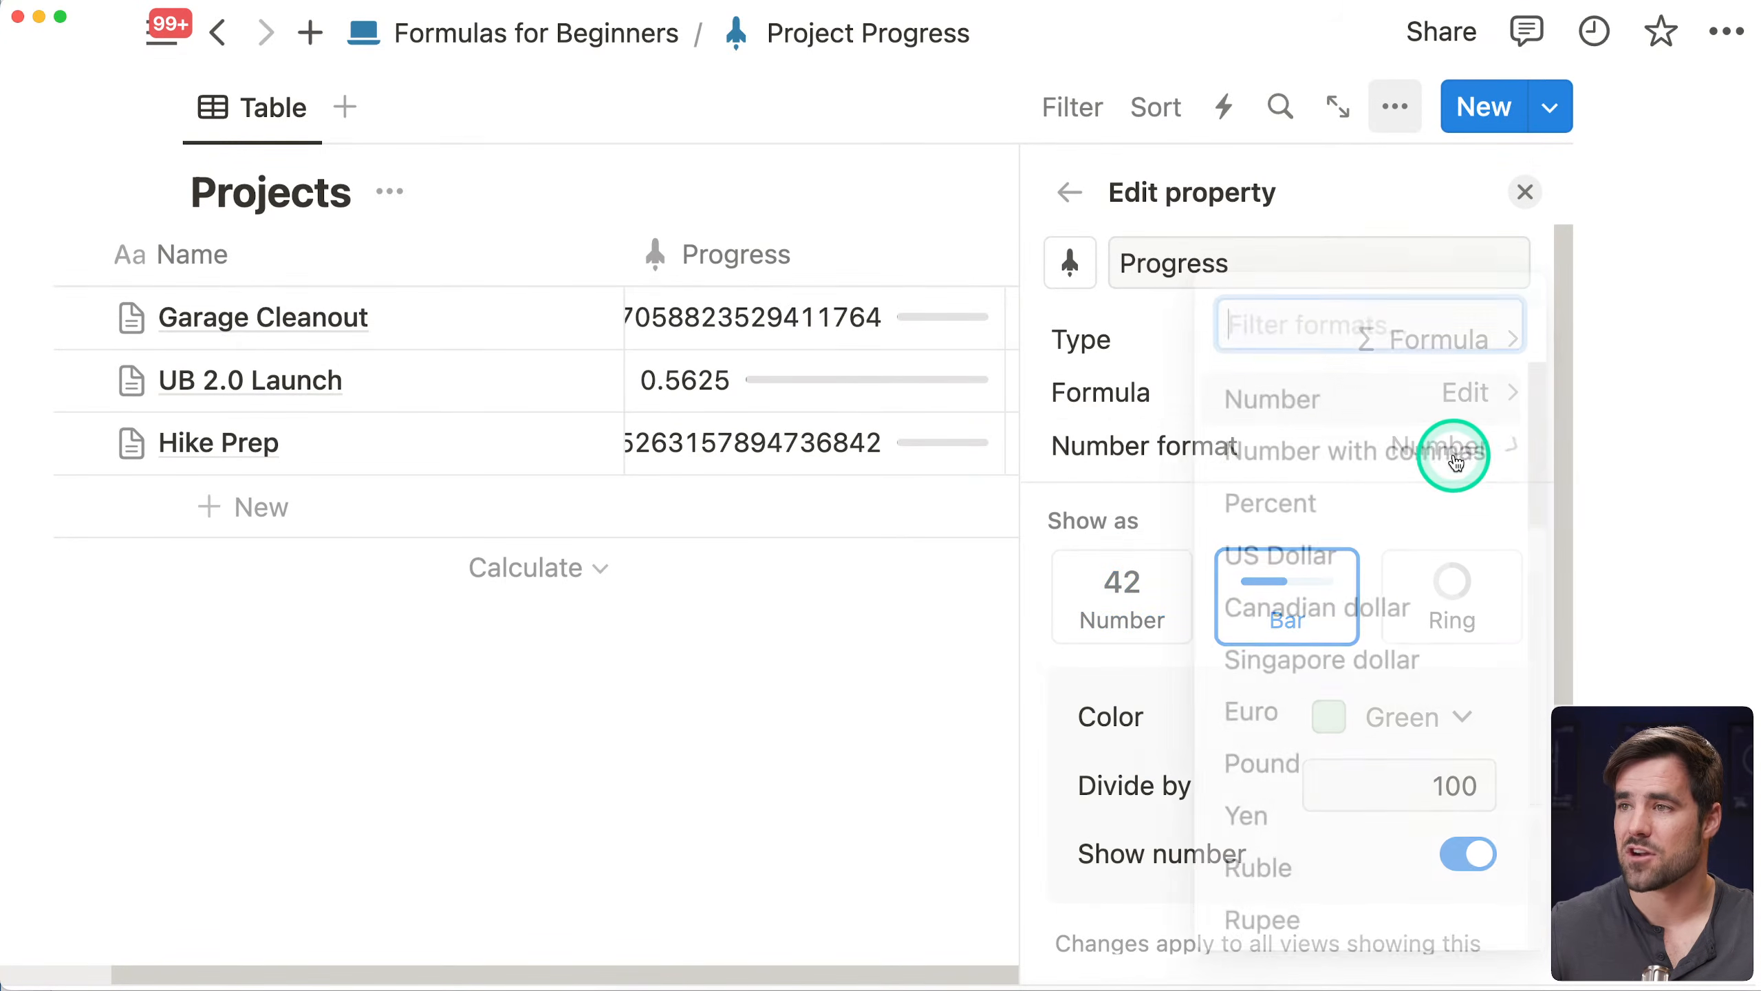
pyautogui.click(1309, 510)
pyautogui.click(1524, 191)
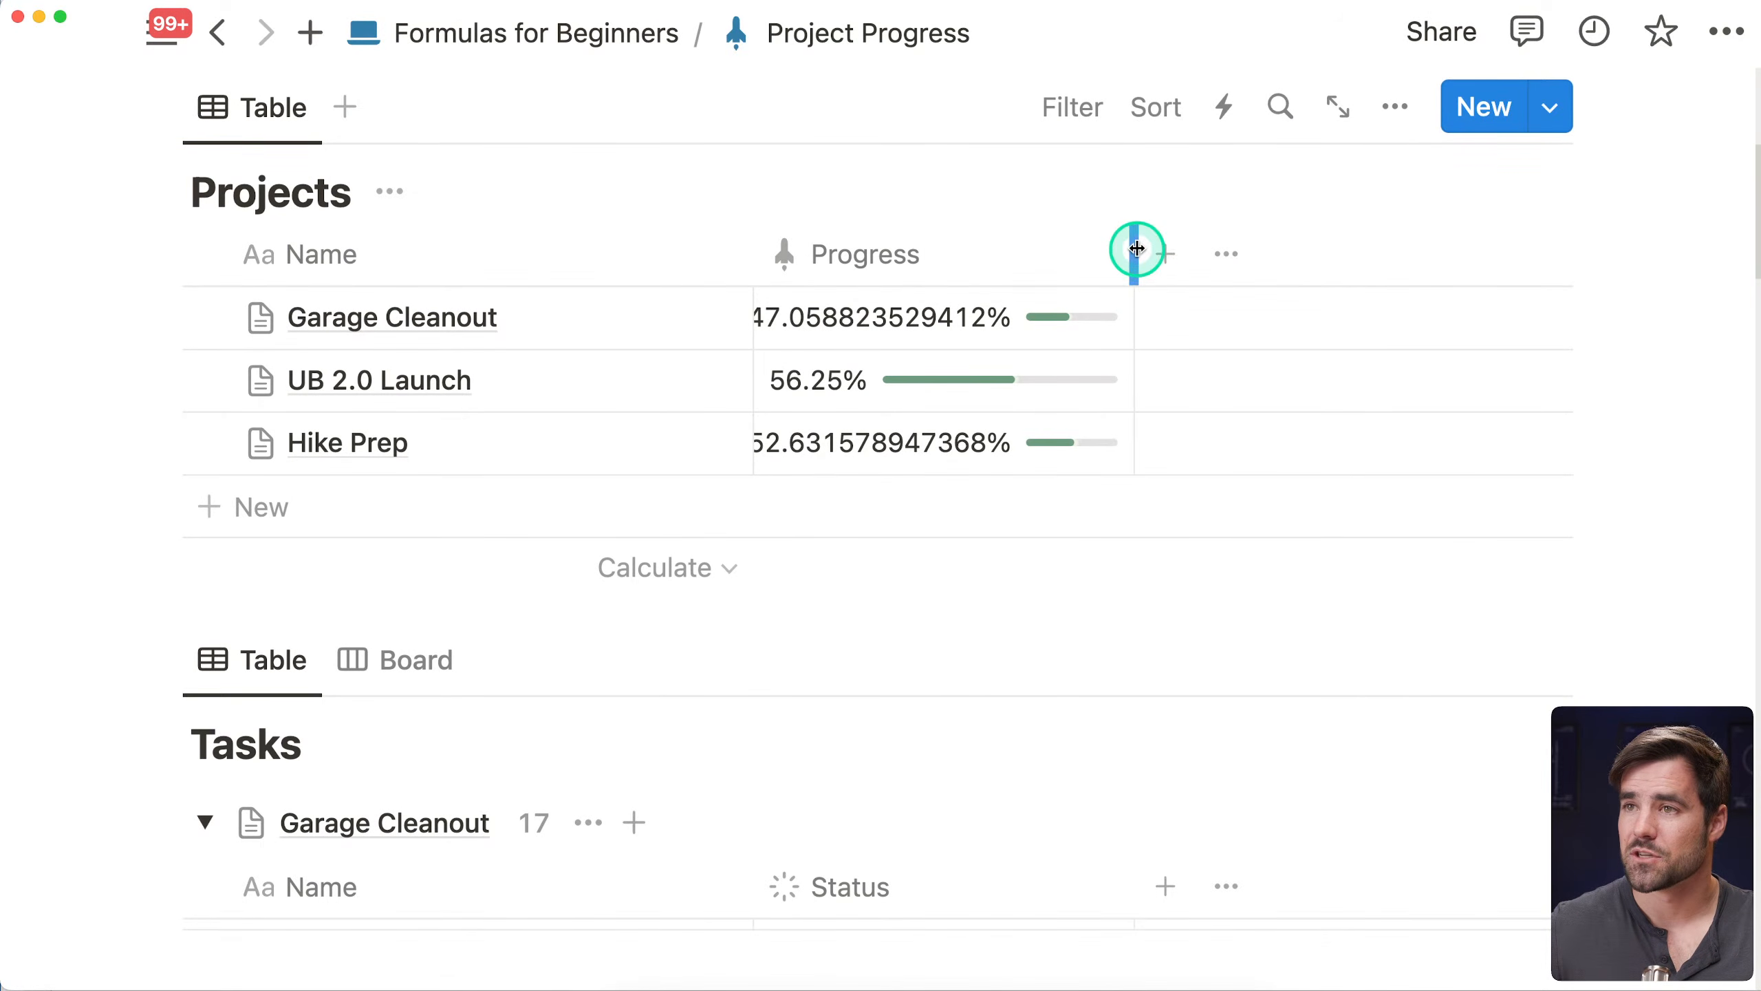
pyautogui.moveTo(1136, 252); pyautogui.dragTo(1361, 255)
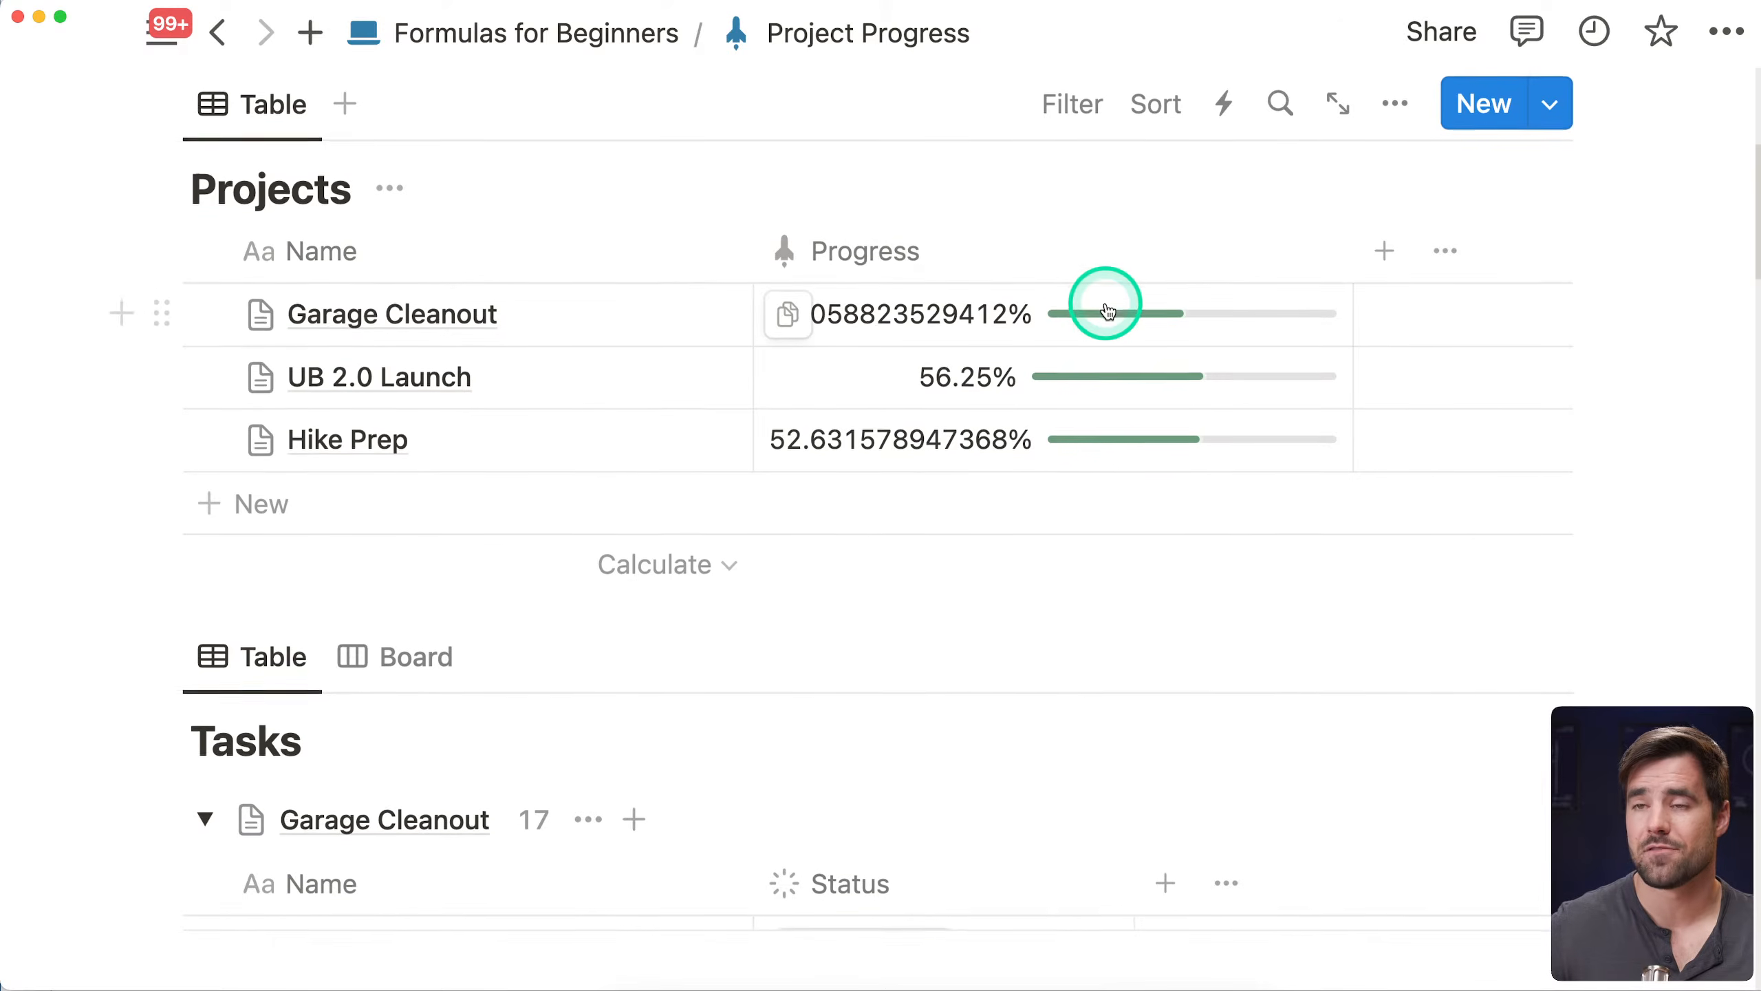
# Add a project named Ninja Training to the Projects table and check the Progress formula preview for that row
pyautogui.scroll(-2, 1178, 382)
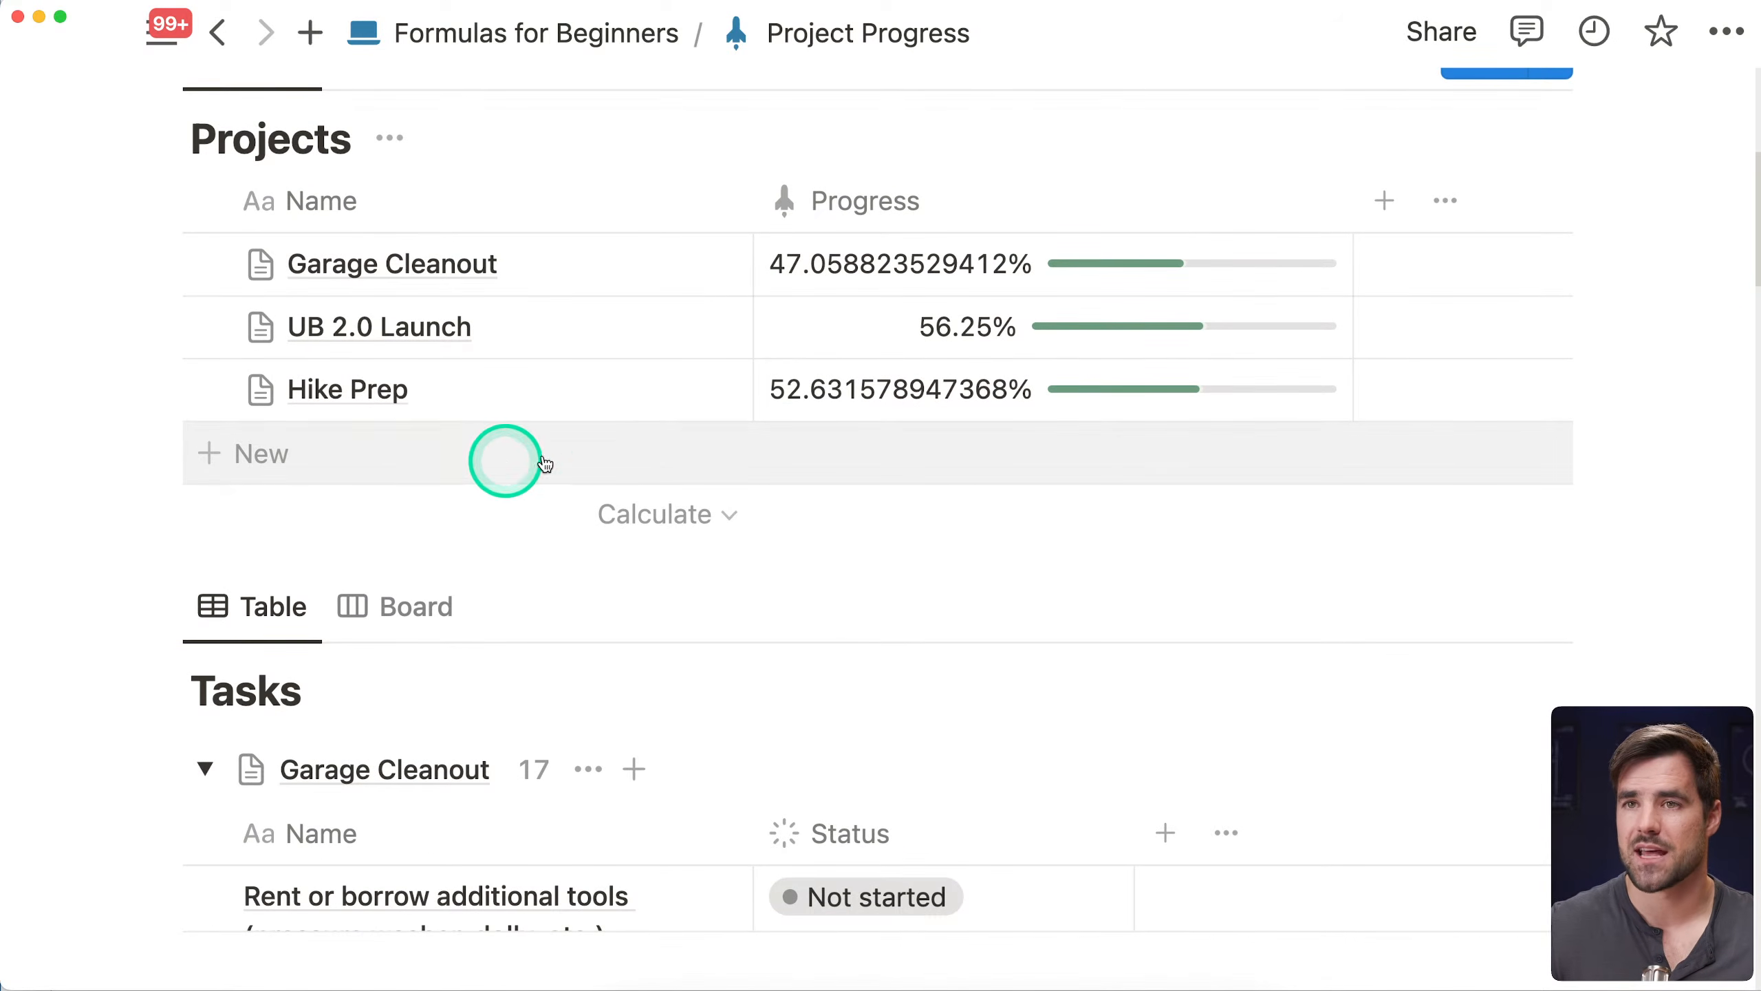
pyautogui.click(503, 444)
pyautogui.press('super+a')
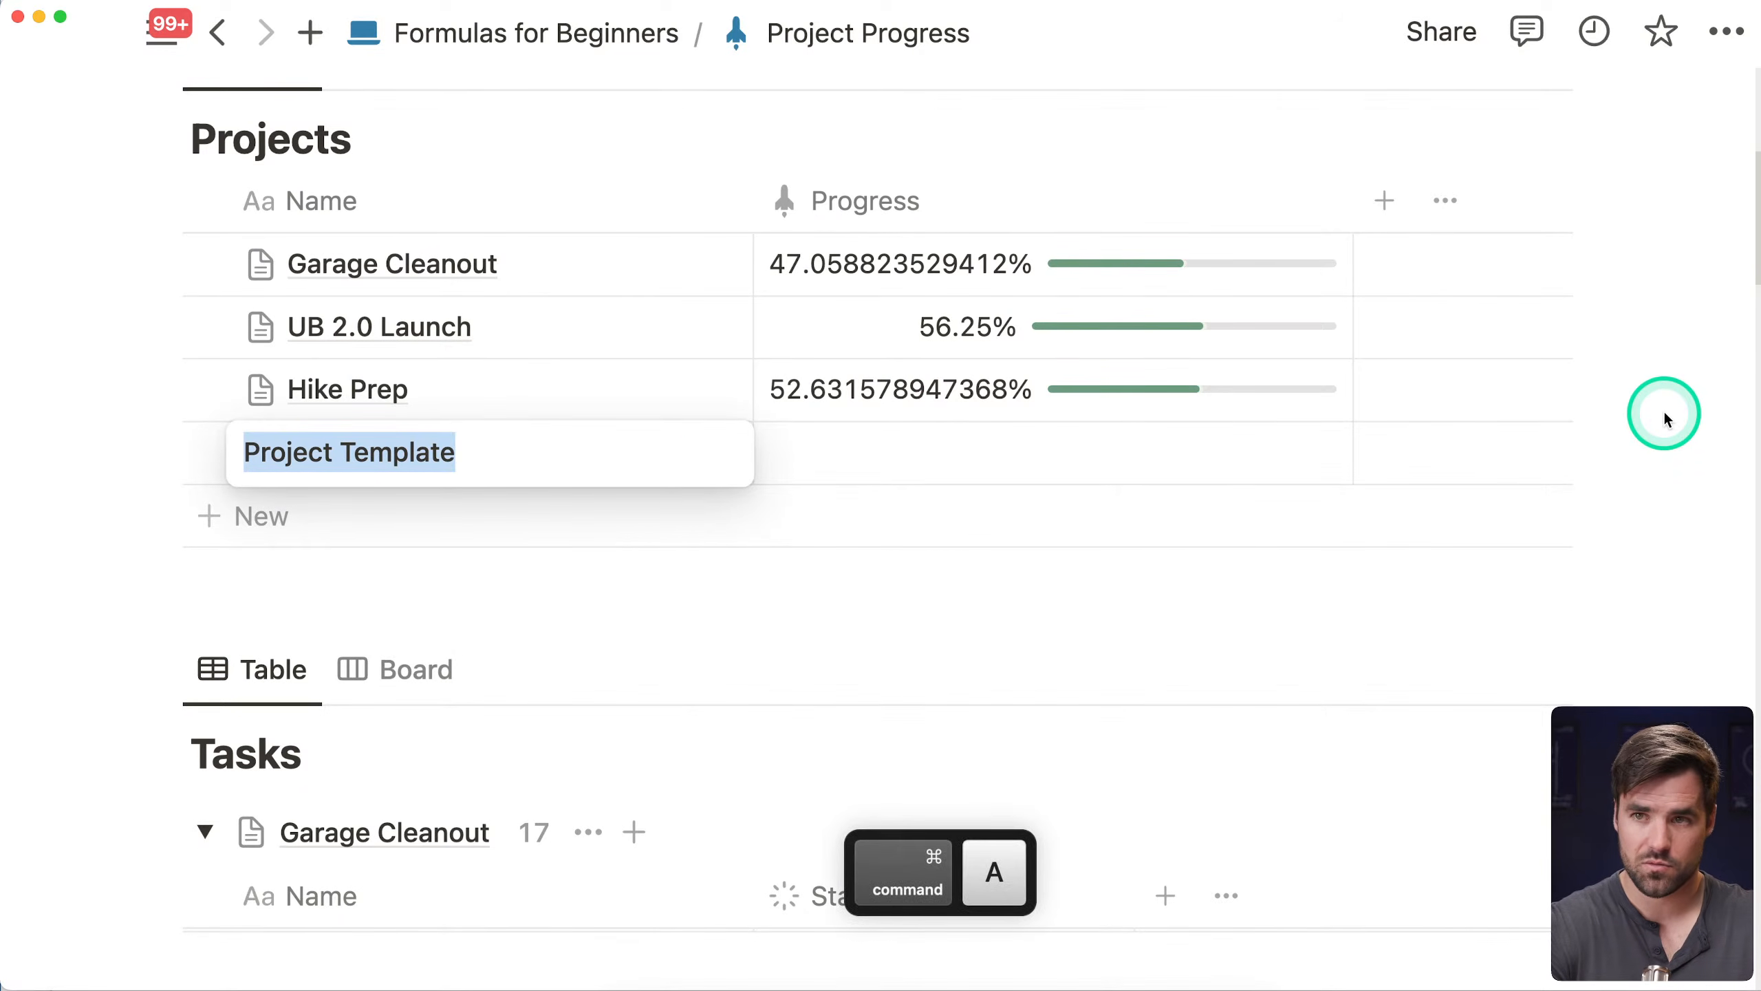
pyautogui.write('Ninja Trai')
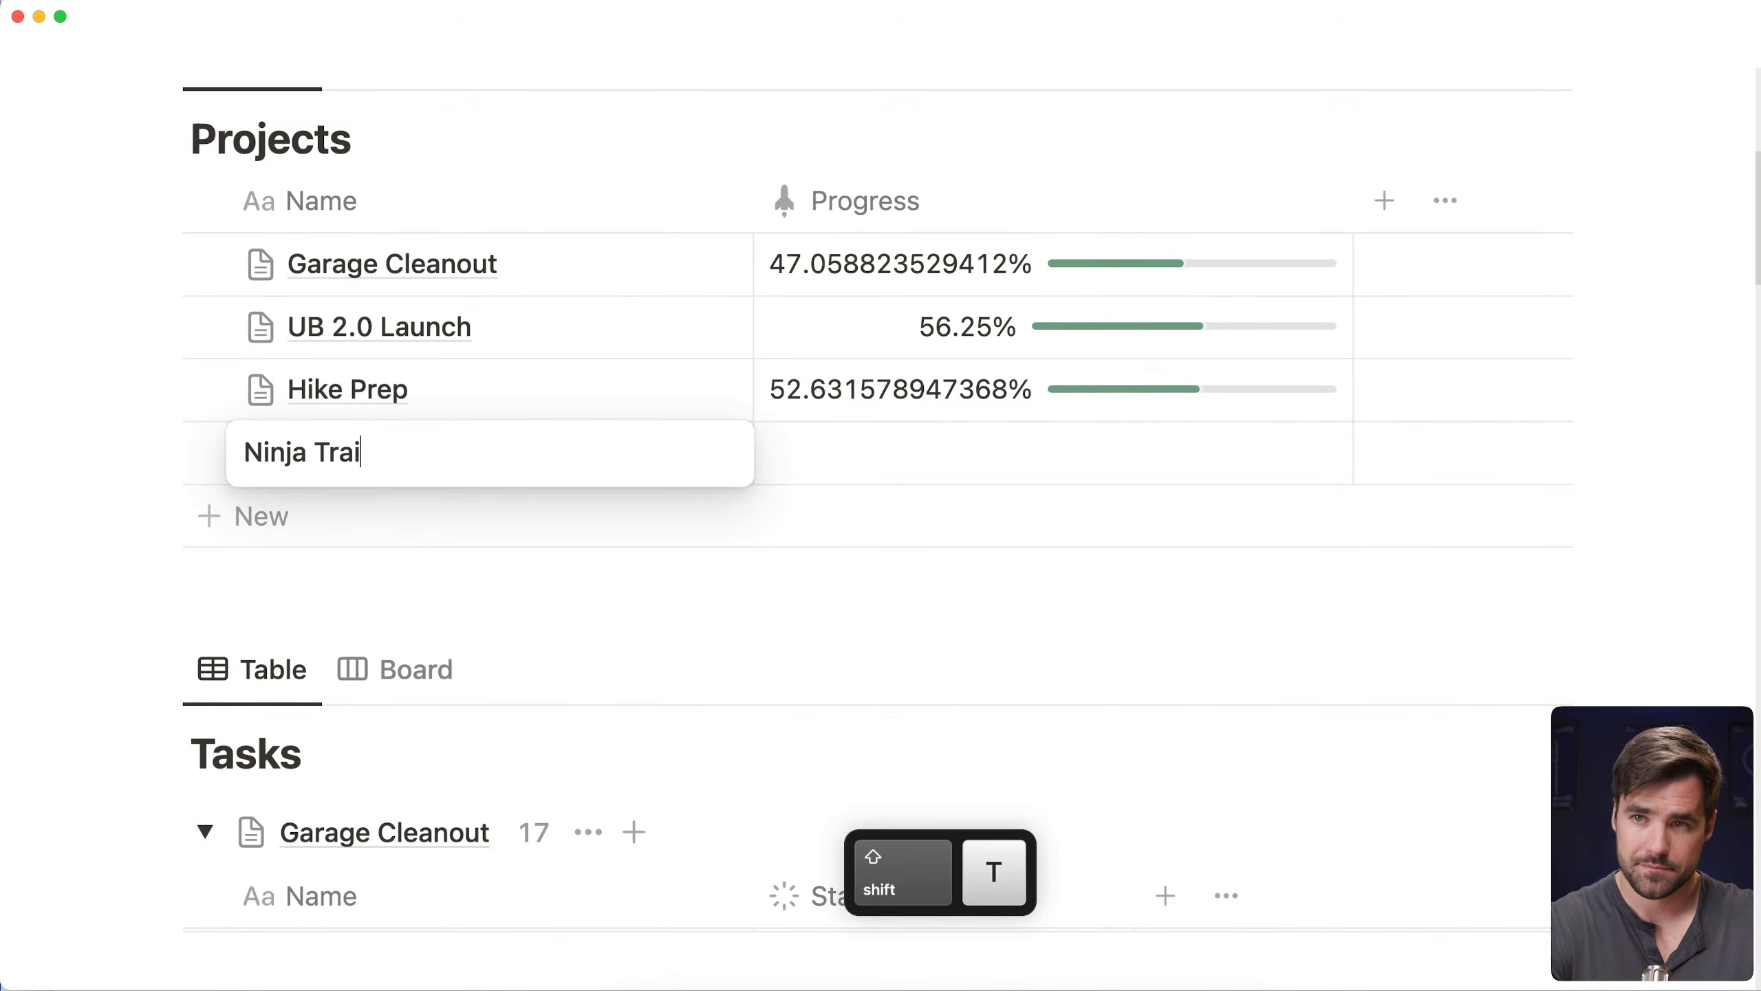
pyautogui.write('ning')
pyautogui.press('Escape')
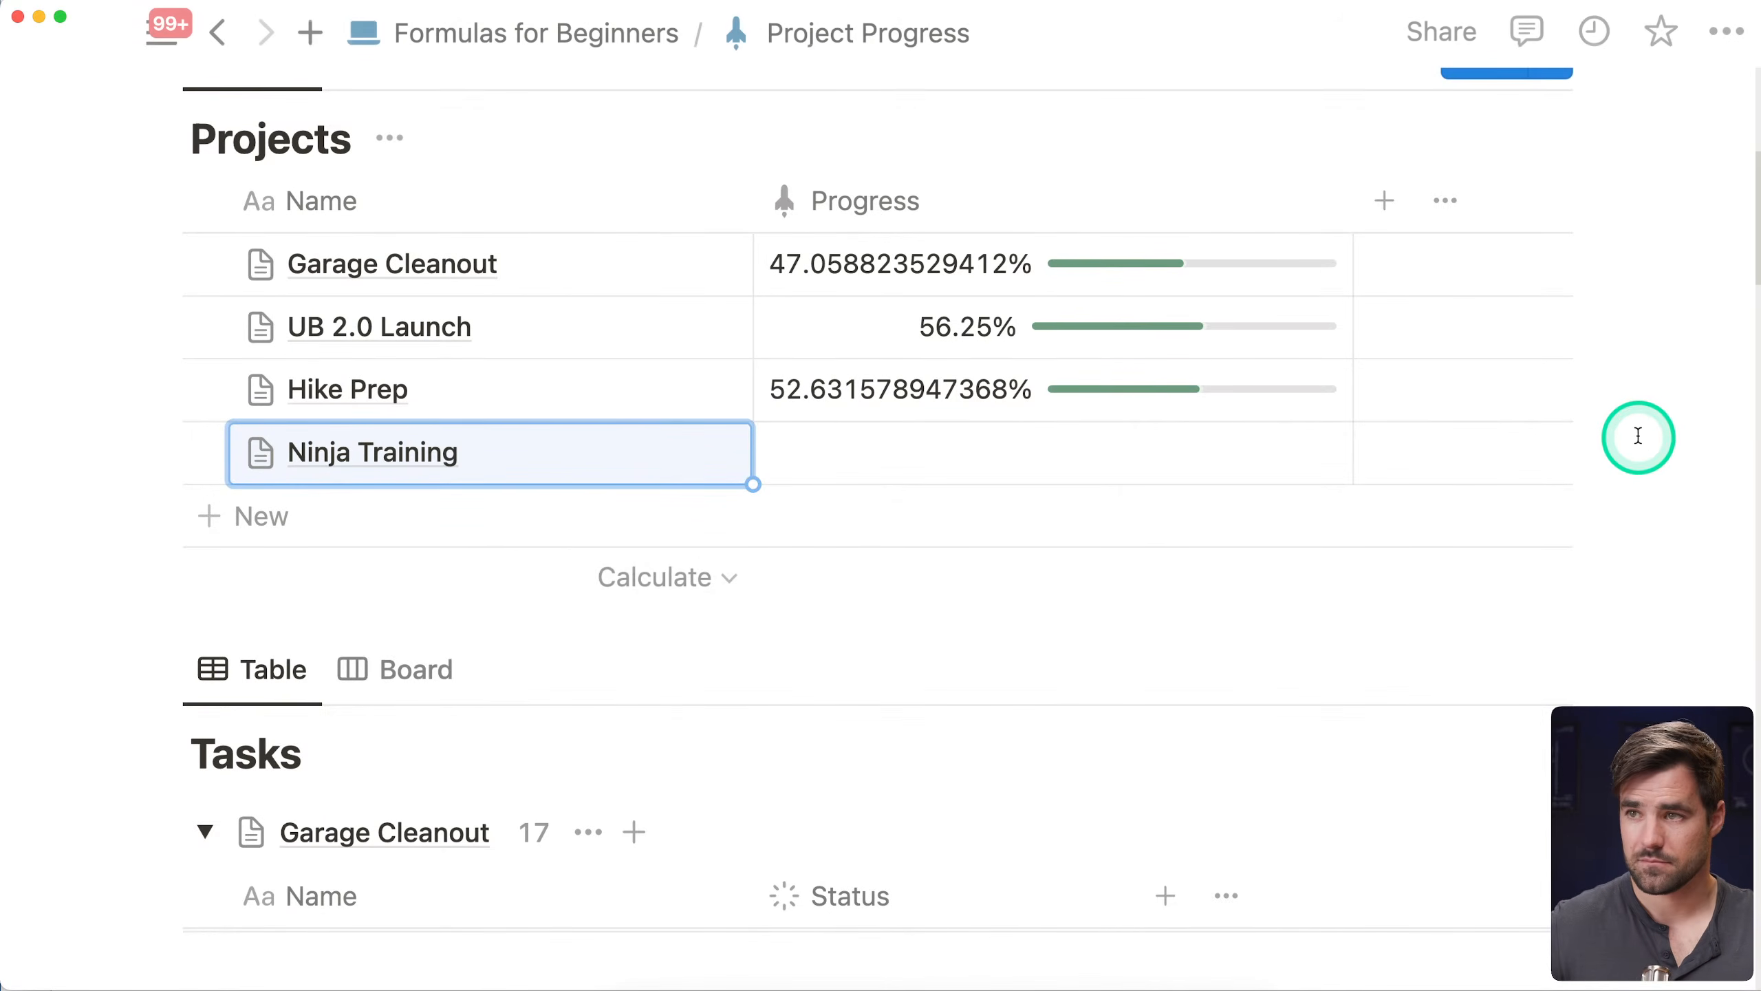
pyautogui.click(1025, 464)
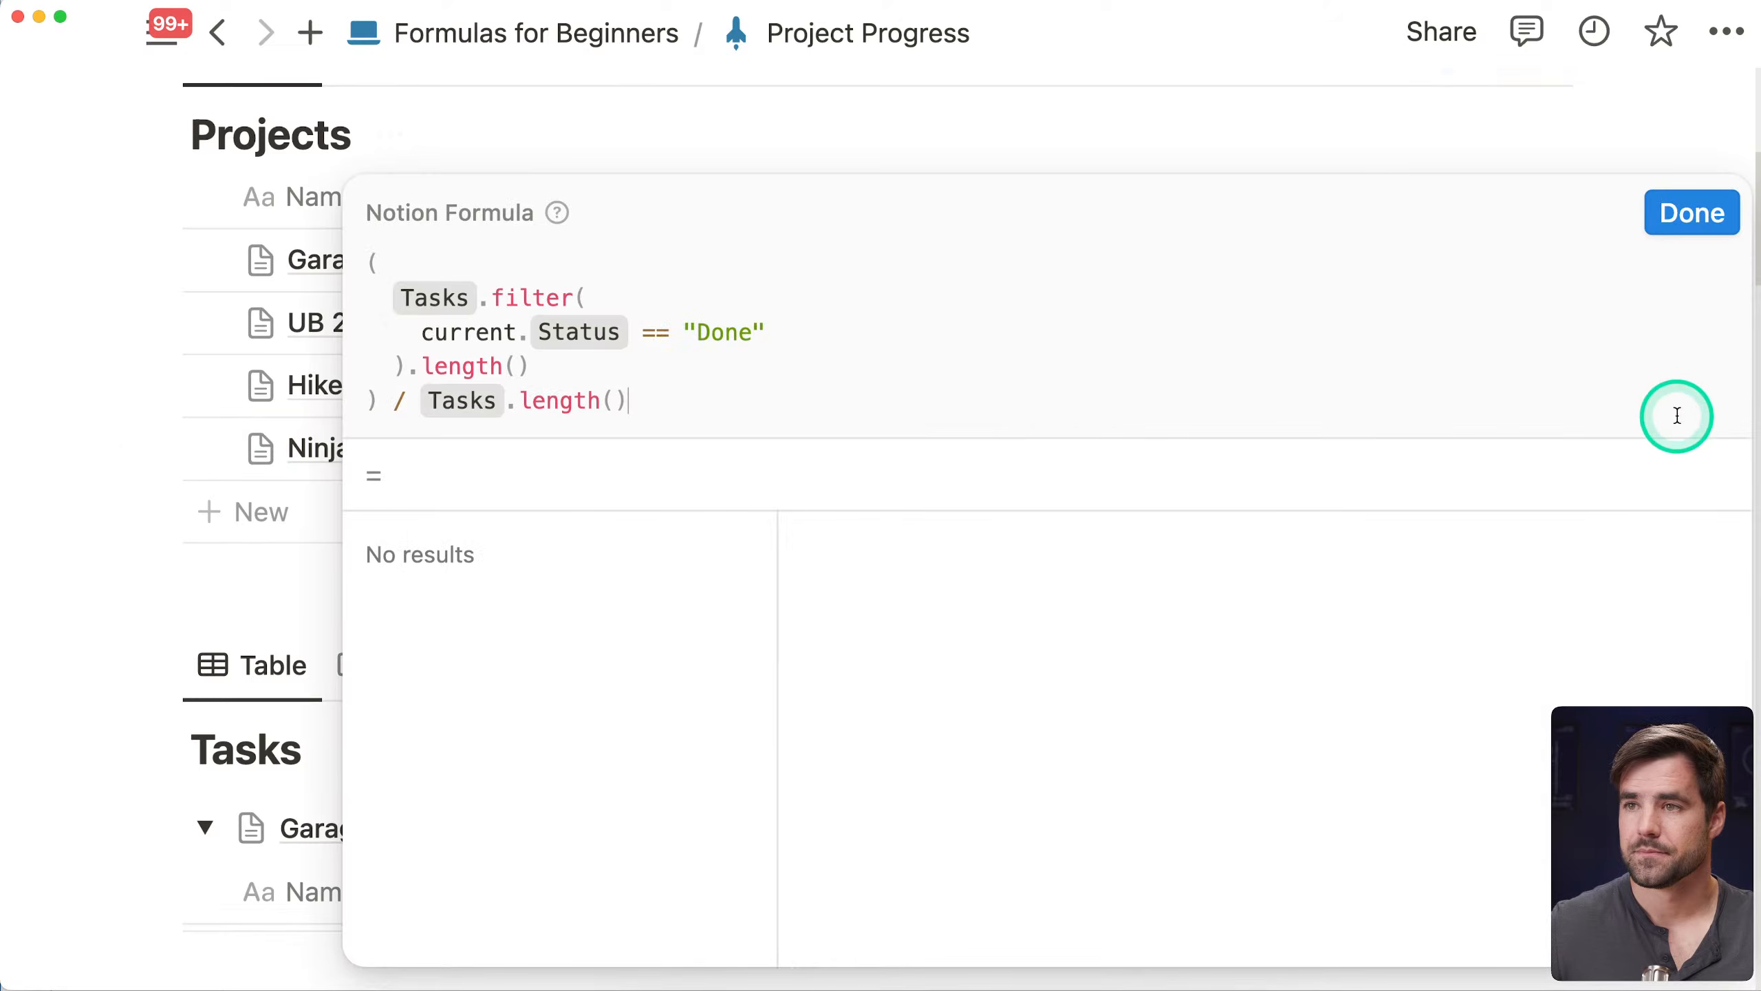
pyautogui.click(1691, 214)
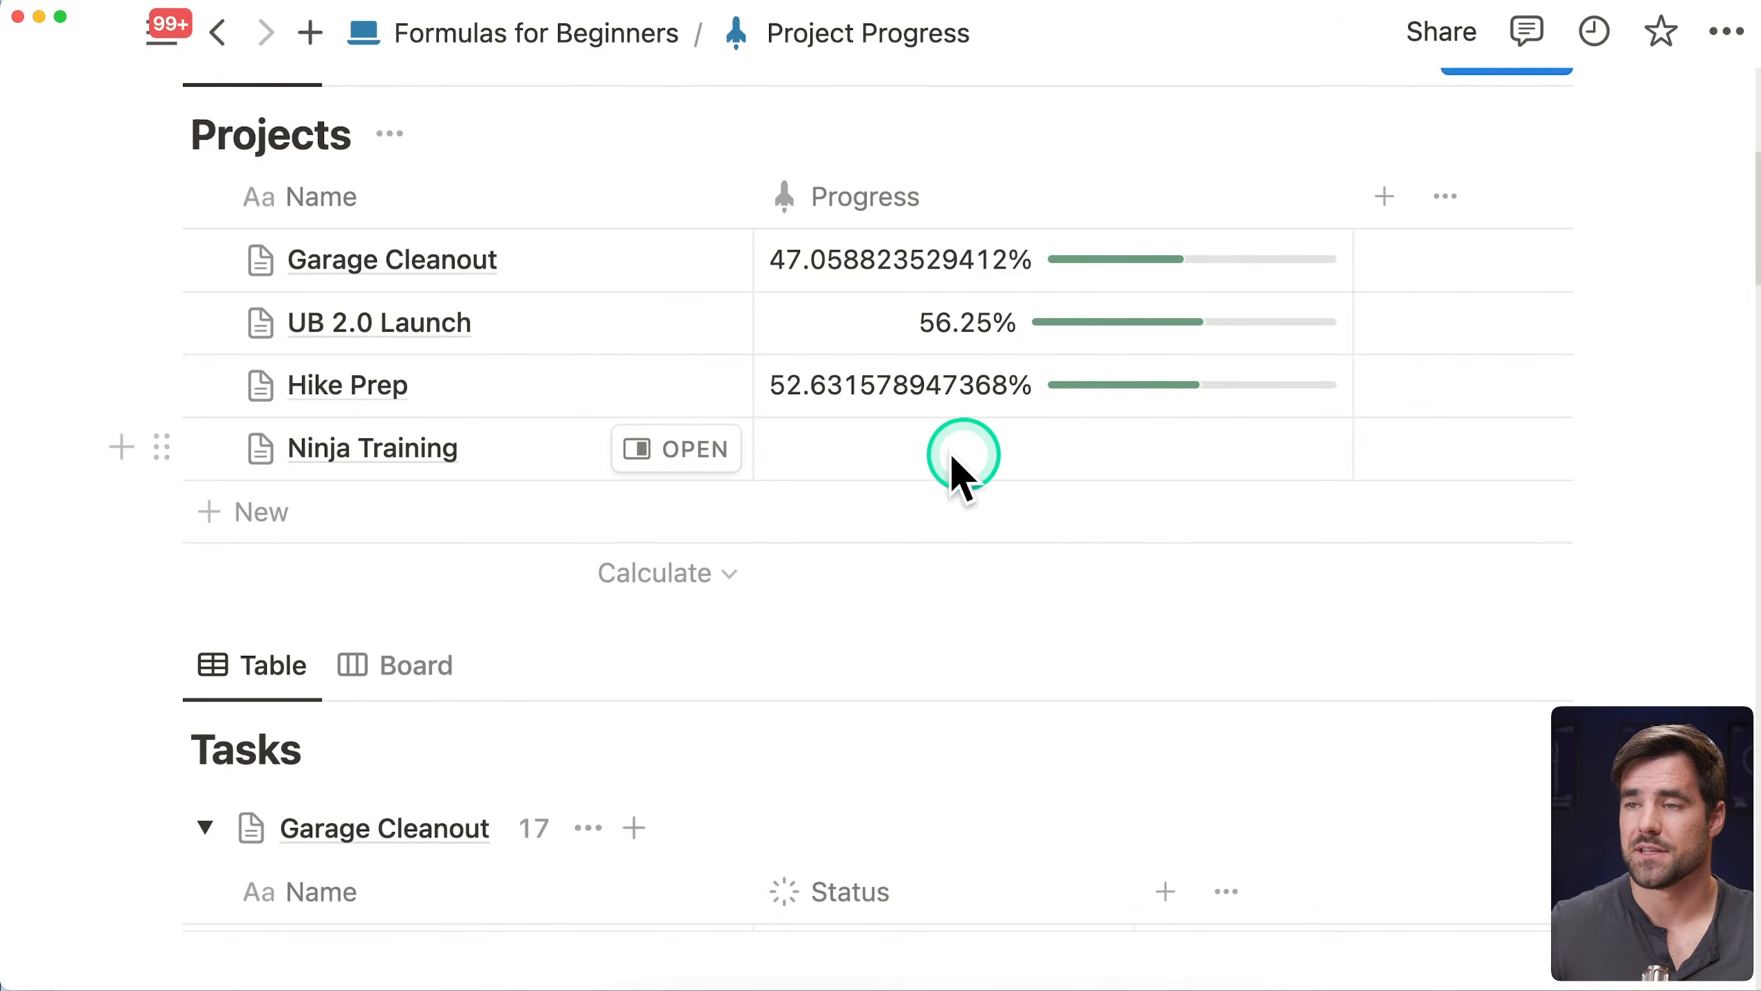
# Open the Progress formula from the Hike Prep row, wrap the entire division in parentheses and append .round()
pyautogui.click(940, 396)
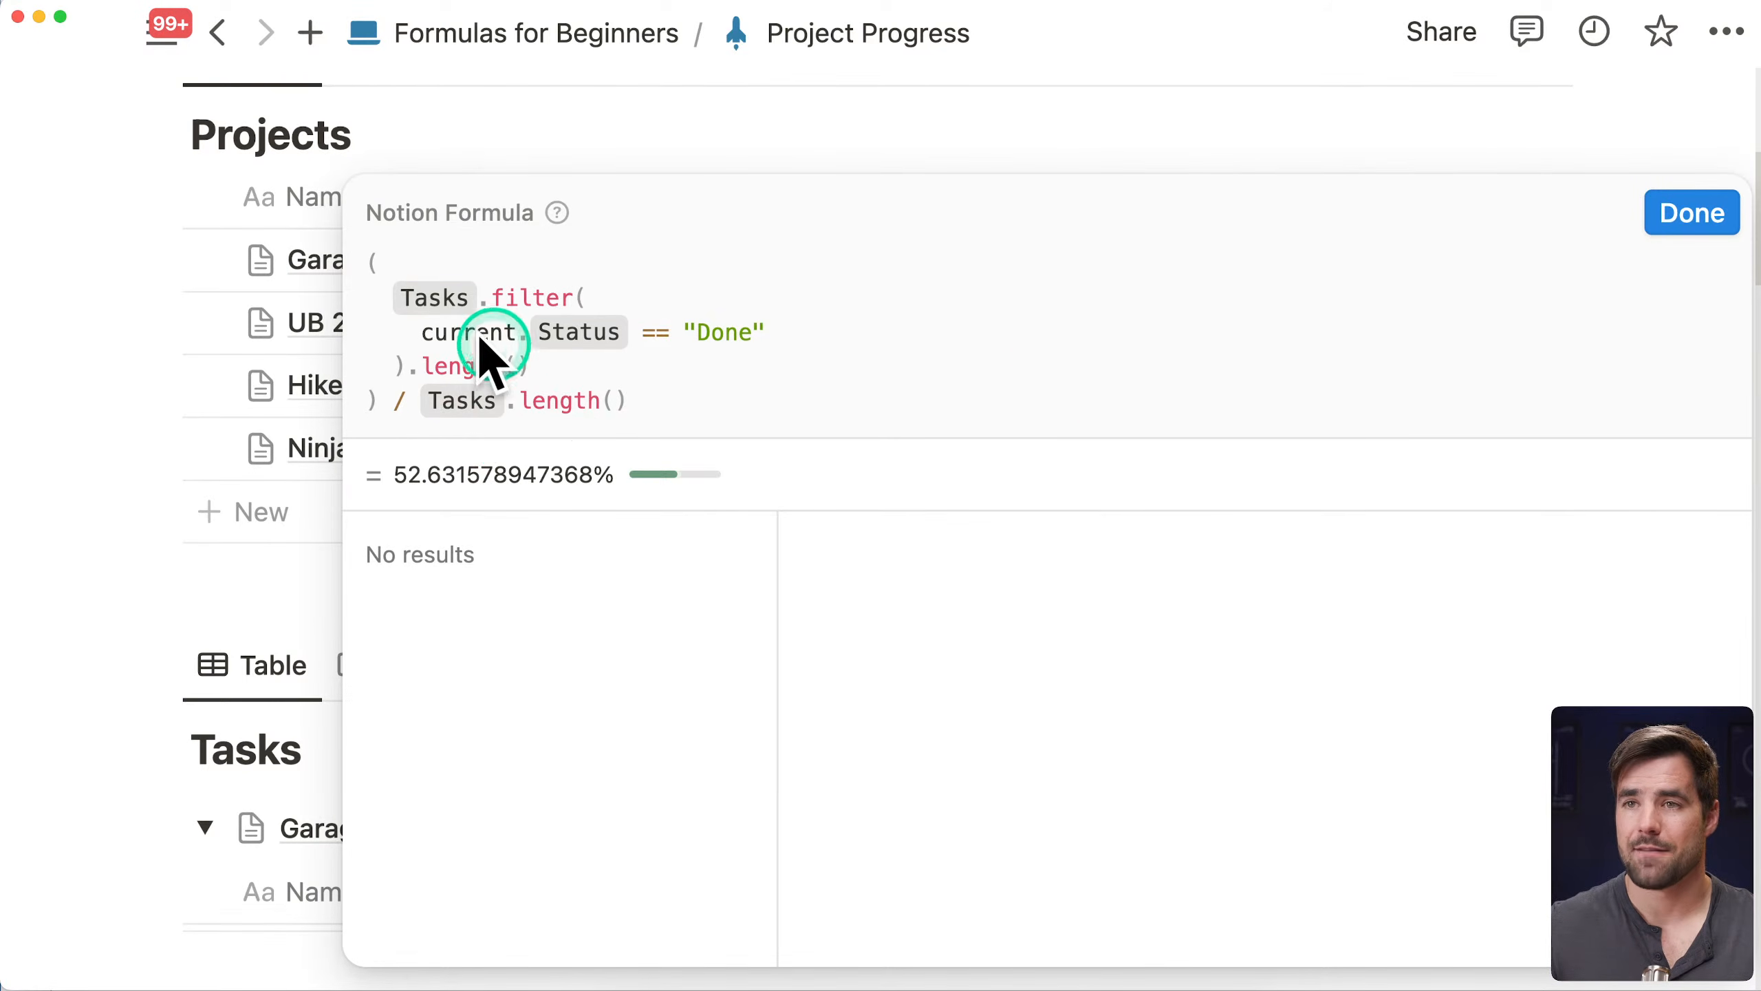
pyautogui.click(369, 263)
pyautogui.write('(')
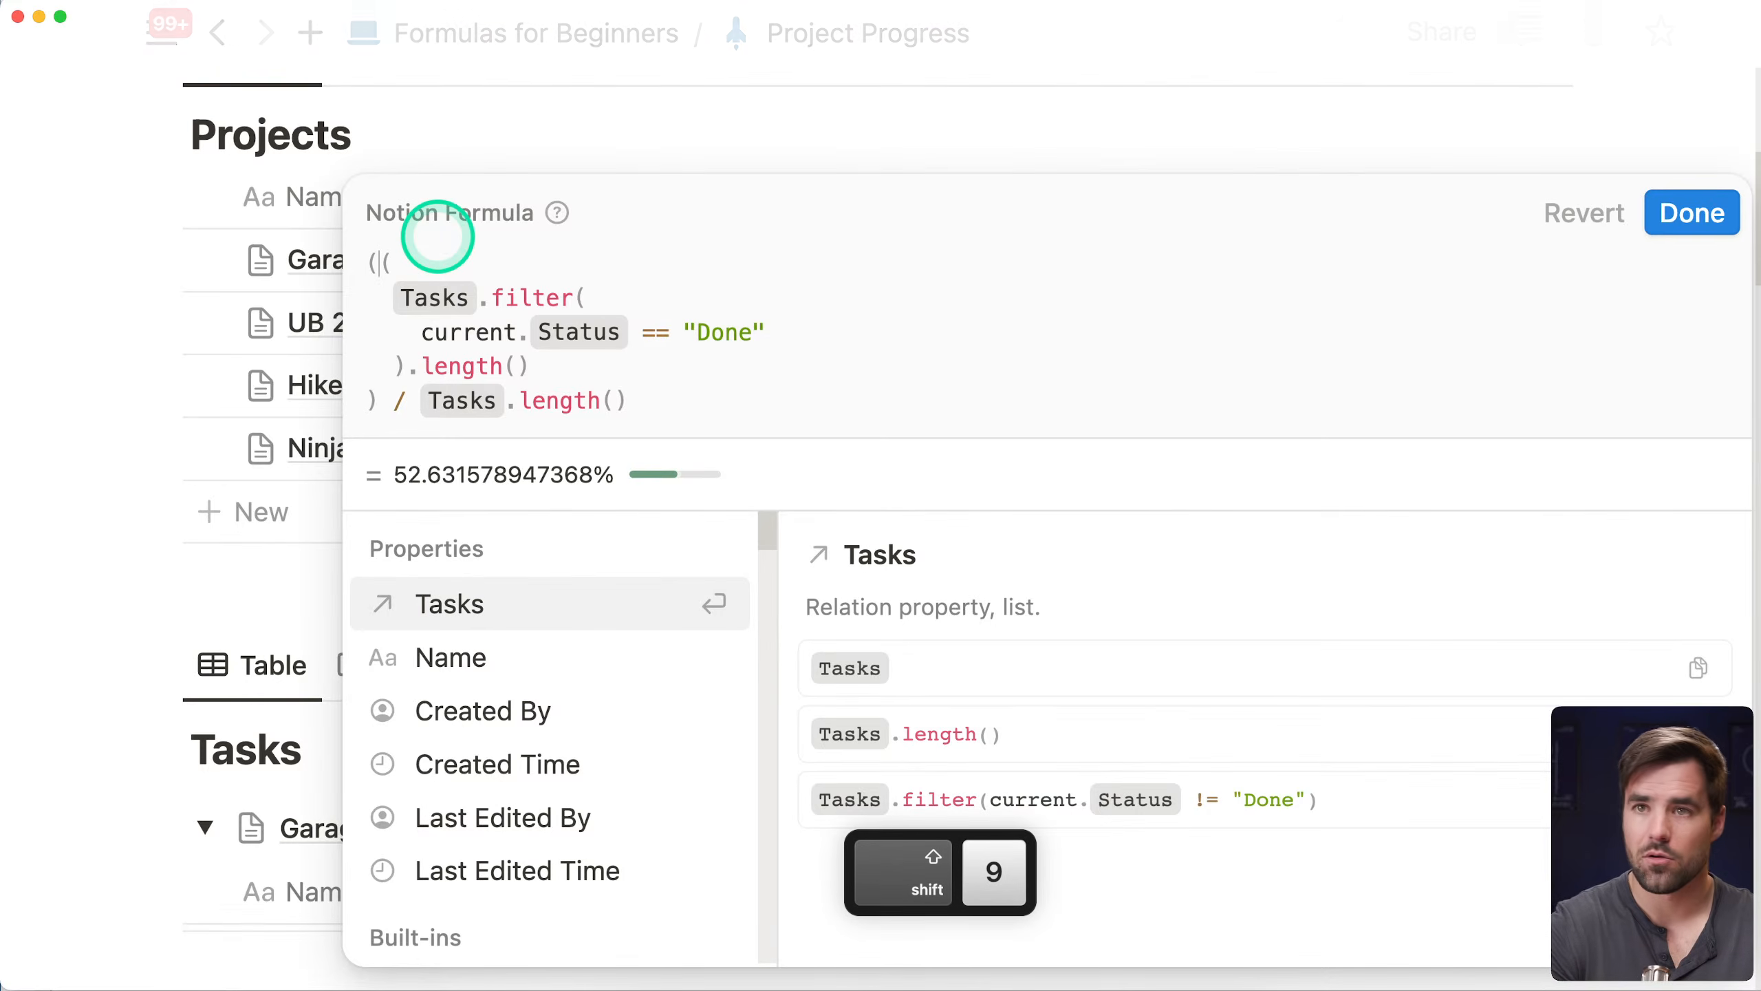
pyautogui.click(653, 402)
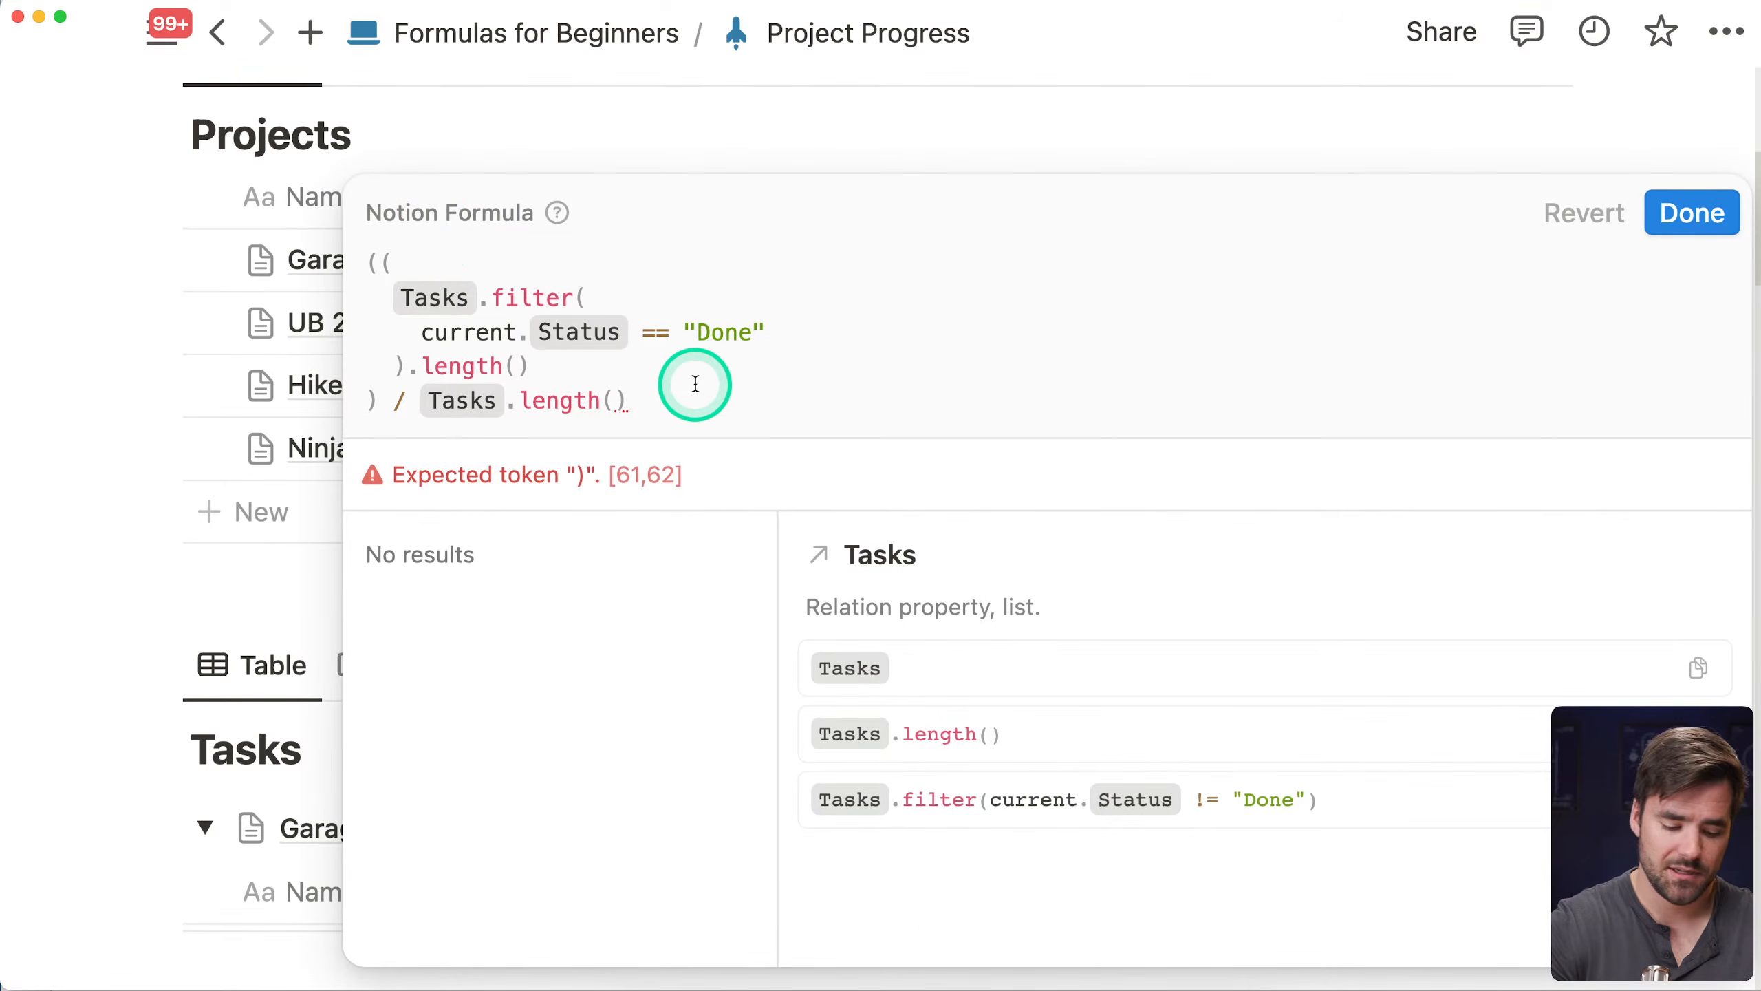
pyautogui.write(')')
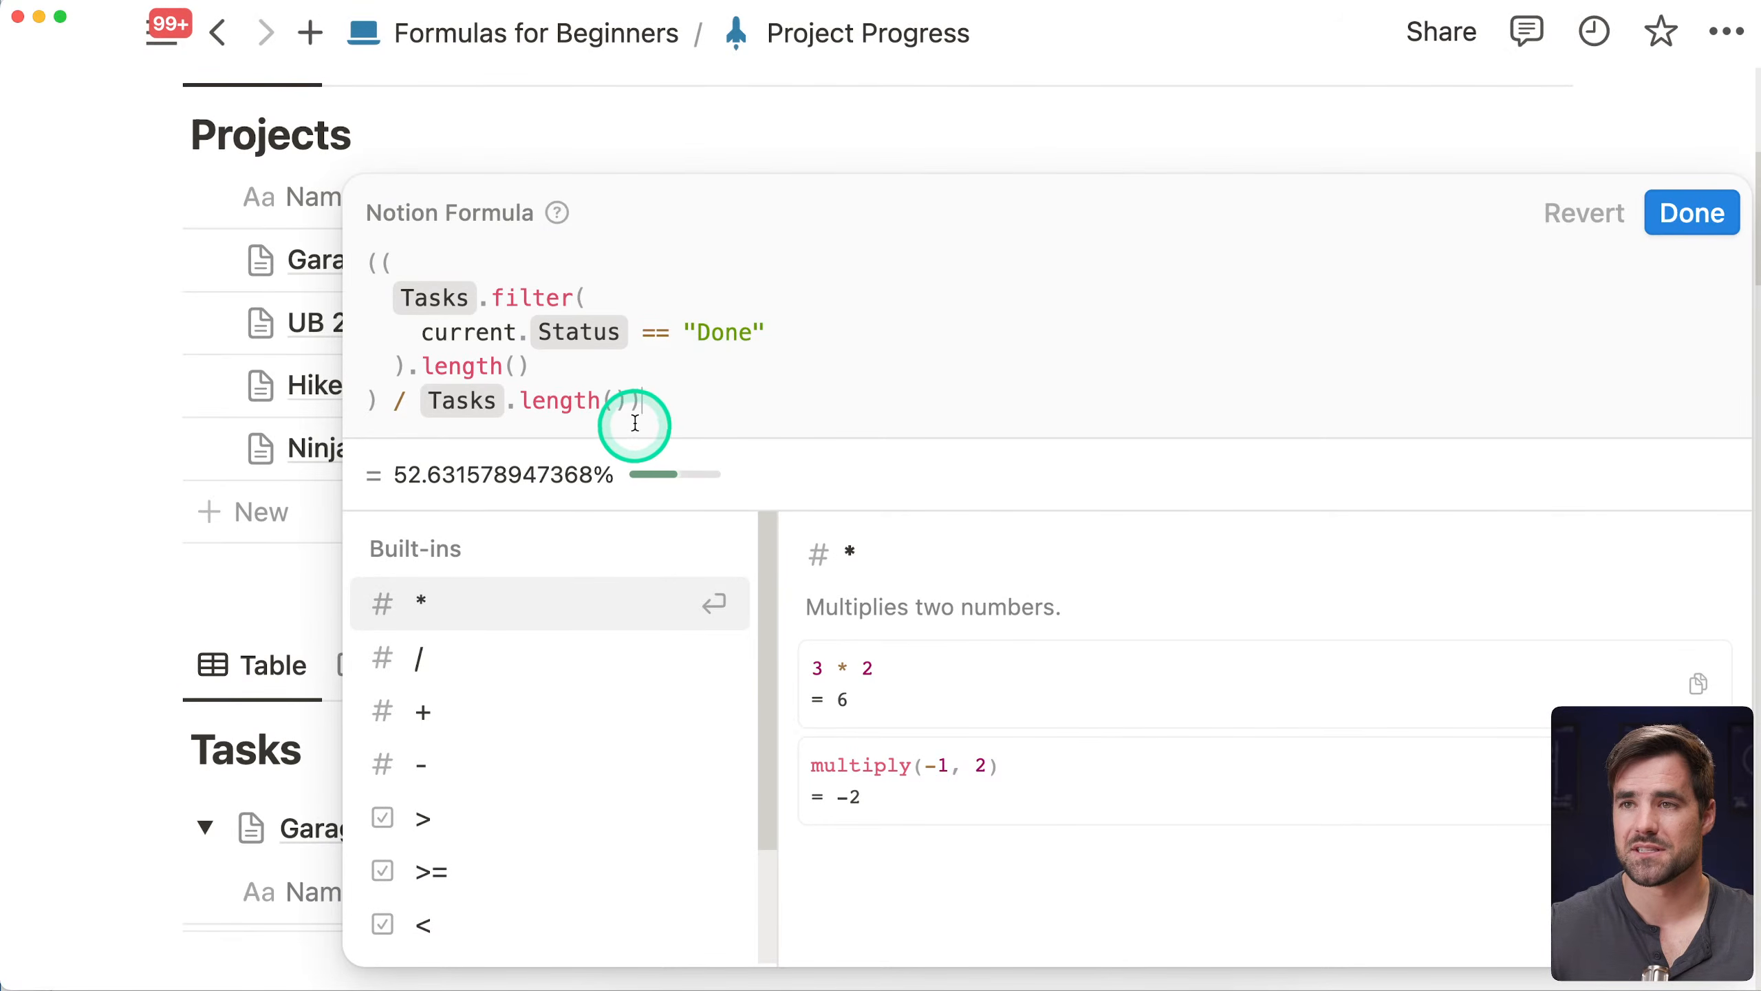
pyautogui.write('.round()')
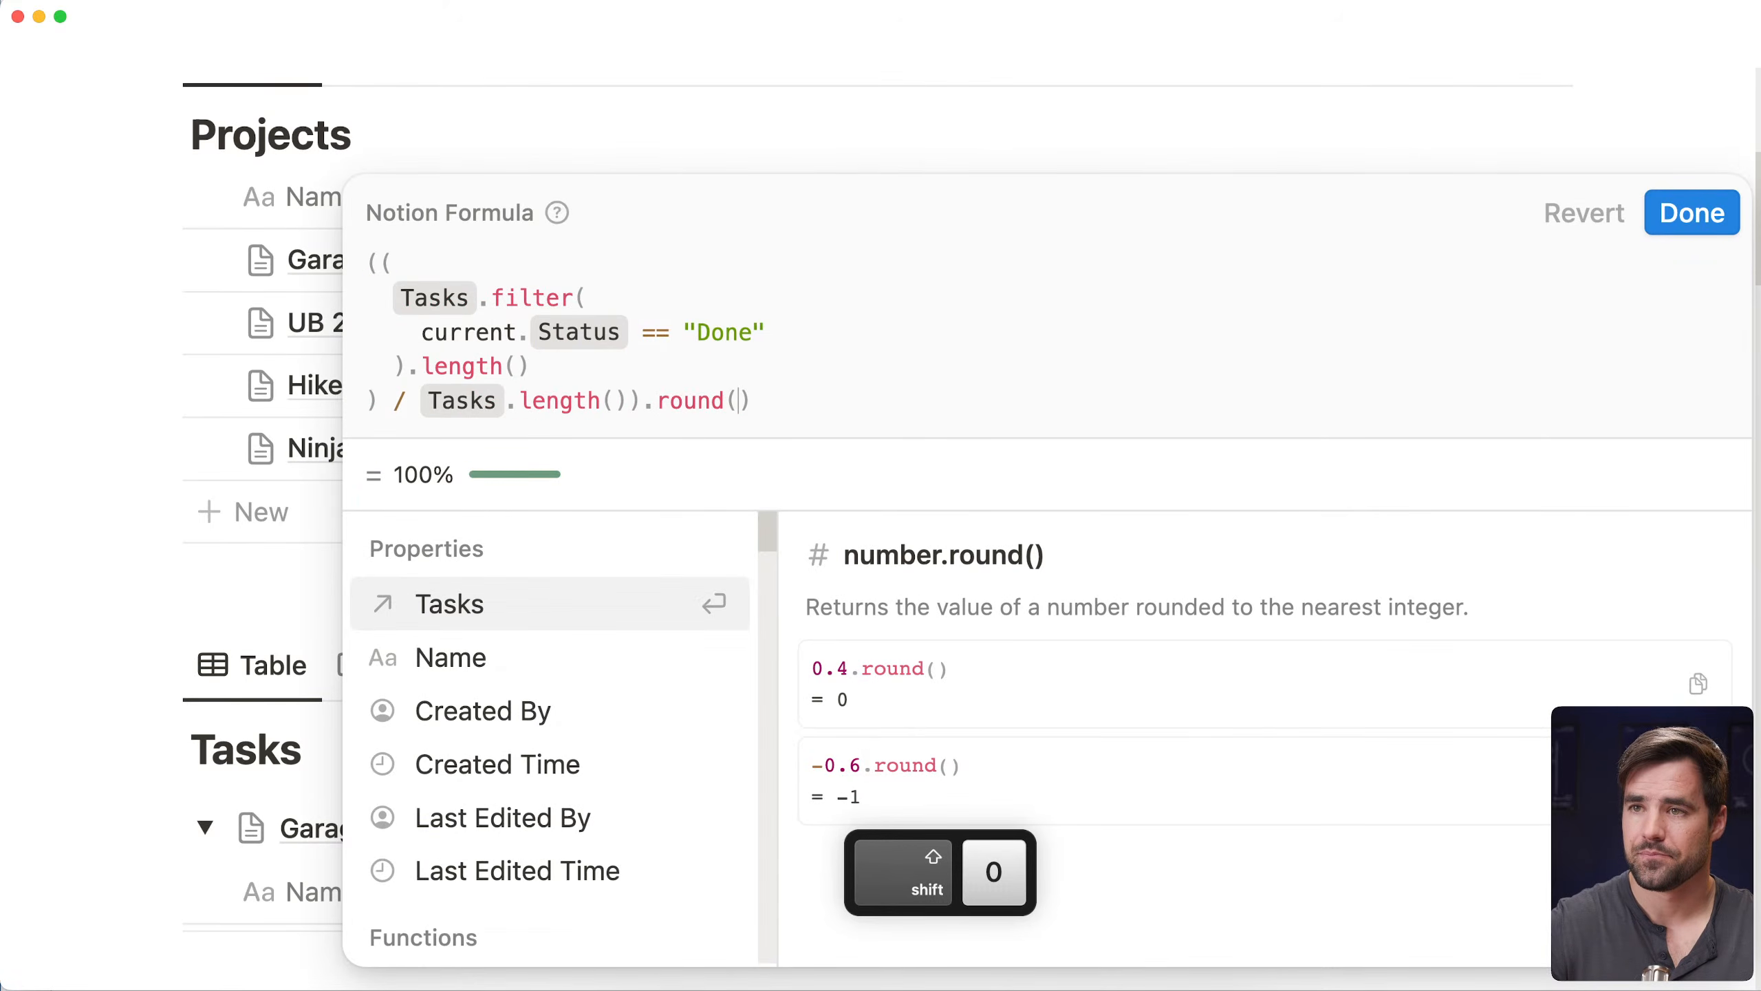
# Multiply the ratio by 100 inside the rounded parentheses, divide the rounded result by 100, and save the Progress formula
pyautogui.click(628, 401)
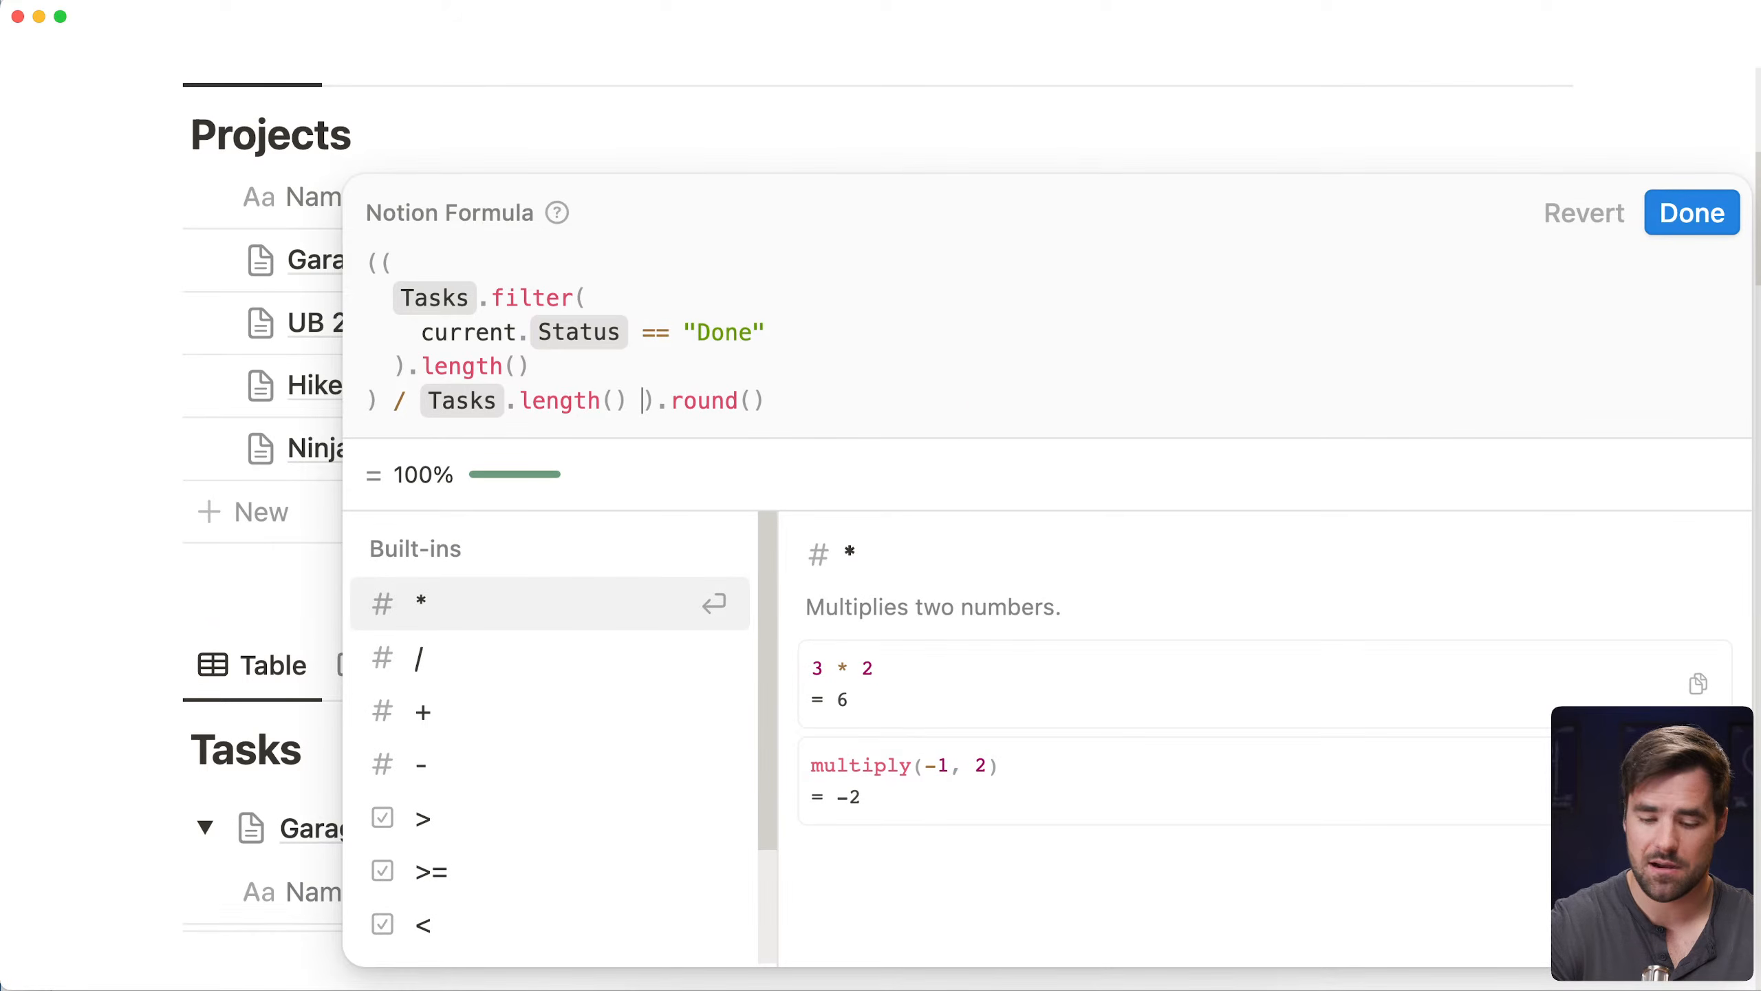
pyautogui.write('* 100')
pyautogui.press('BackSpace')
pyautogui.click(1129, 377)
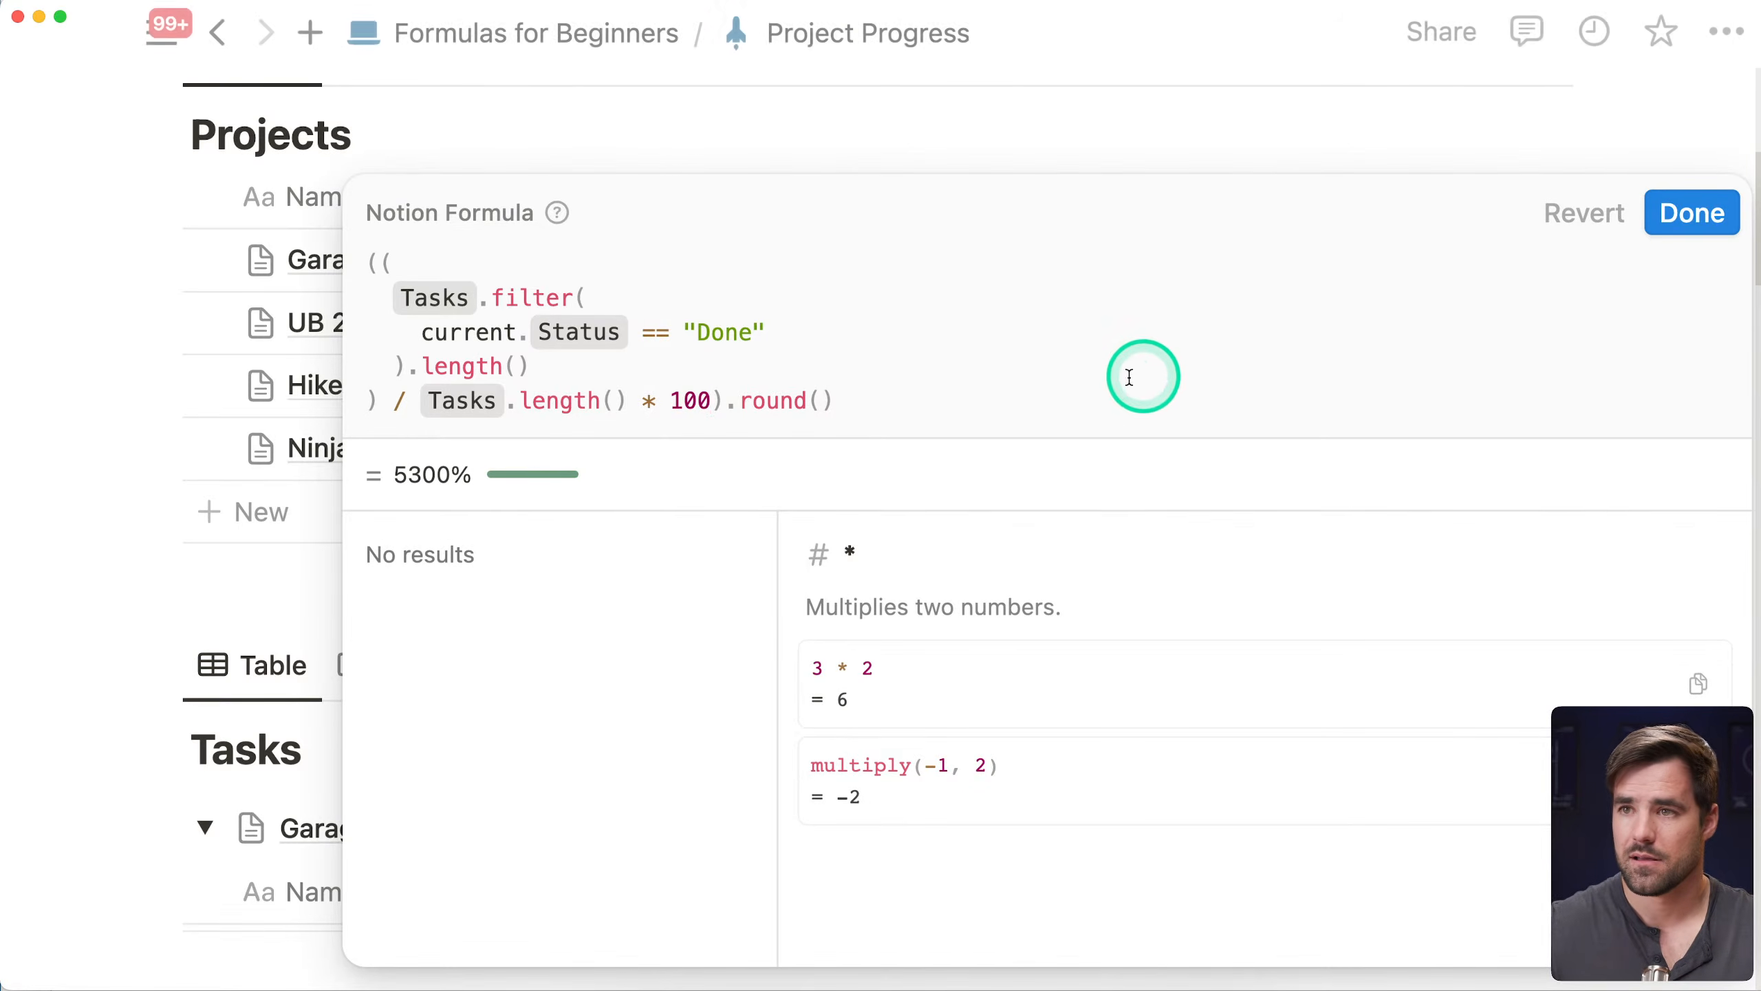
pyautogui.click(1030, 416)
pyautogui.write('/ 100')
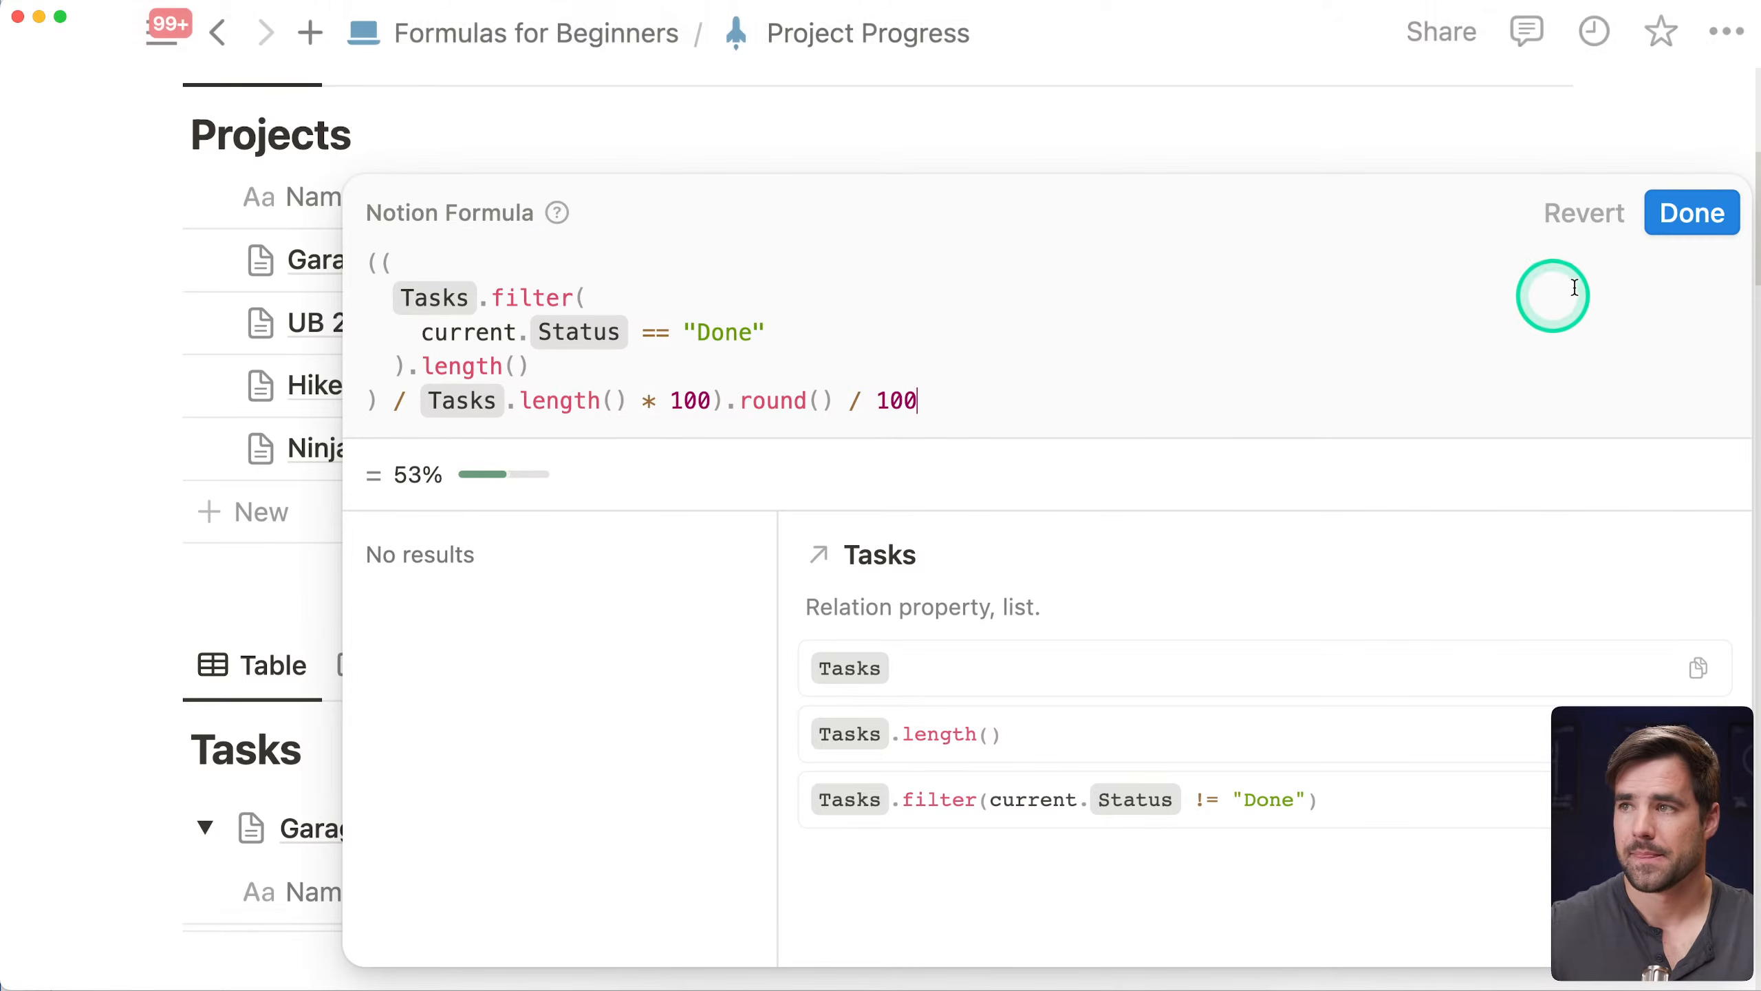
pyautogui.click(1692, 216)
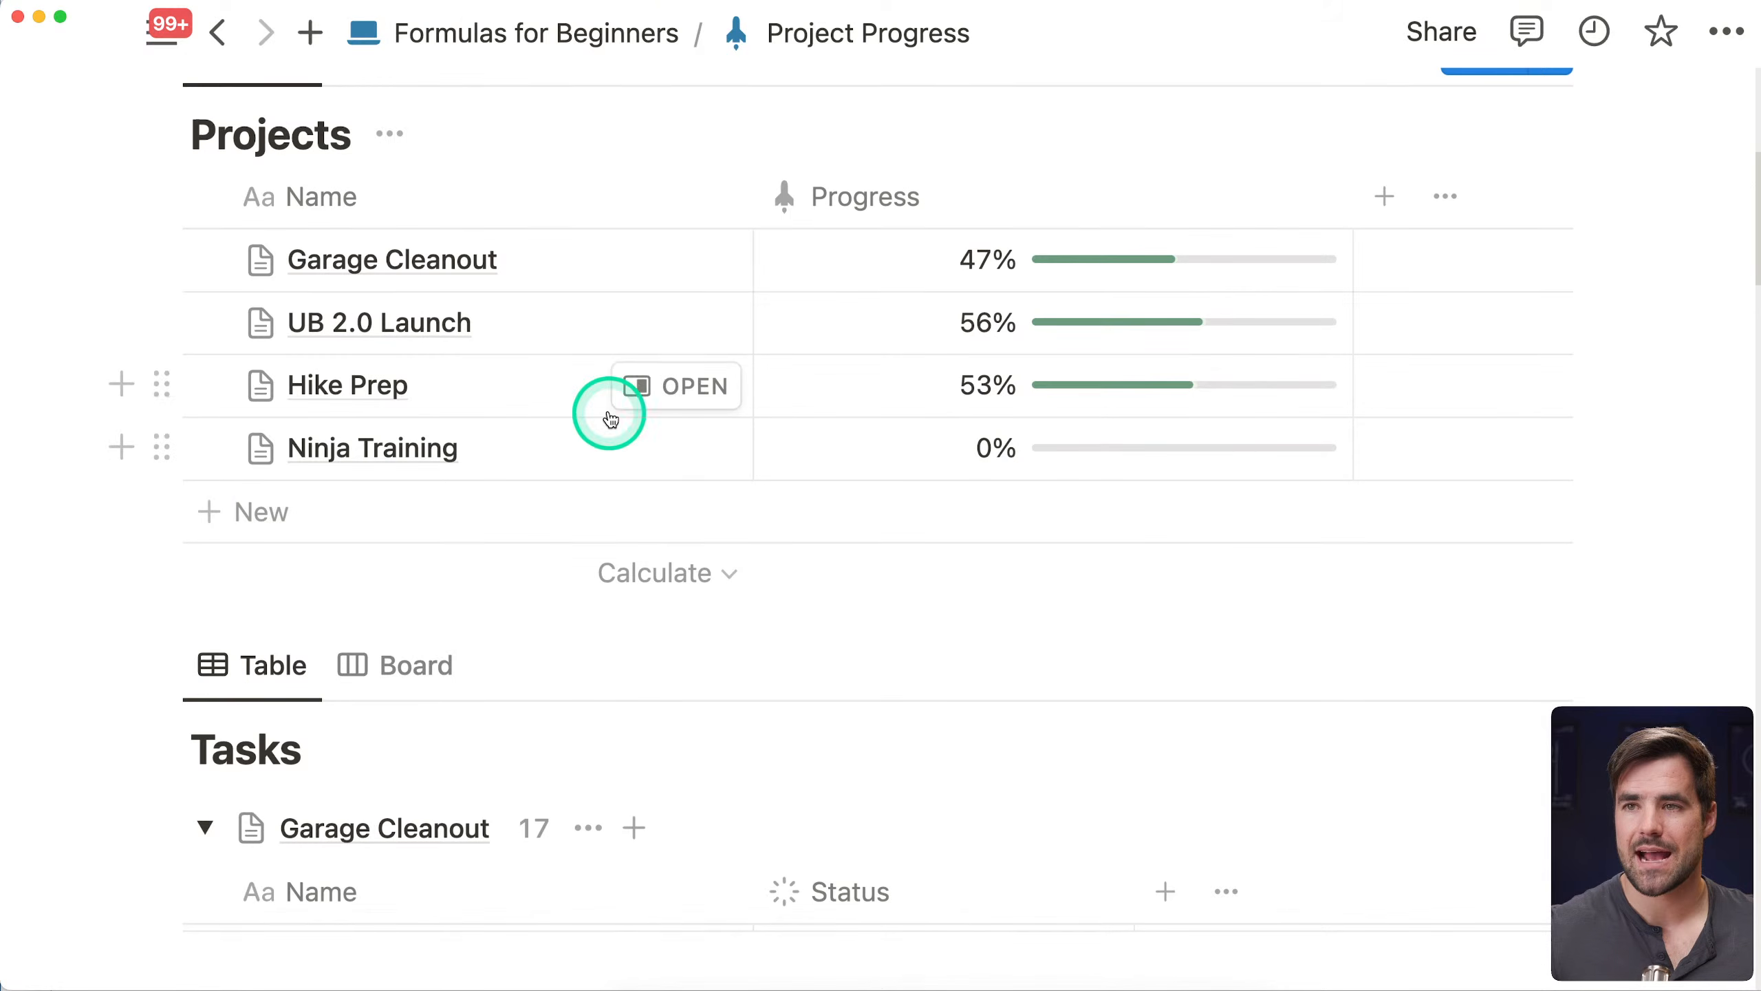
# Open the Ninja Training project page, examine its Progress value, Tasks relation and task groups, and close it
pyautogui.click(700, 445)
pyautogui.scroll(-5, 1376, 705)
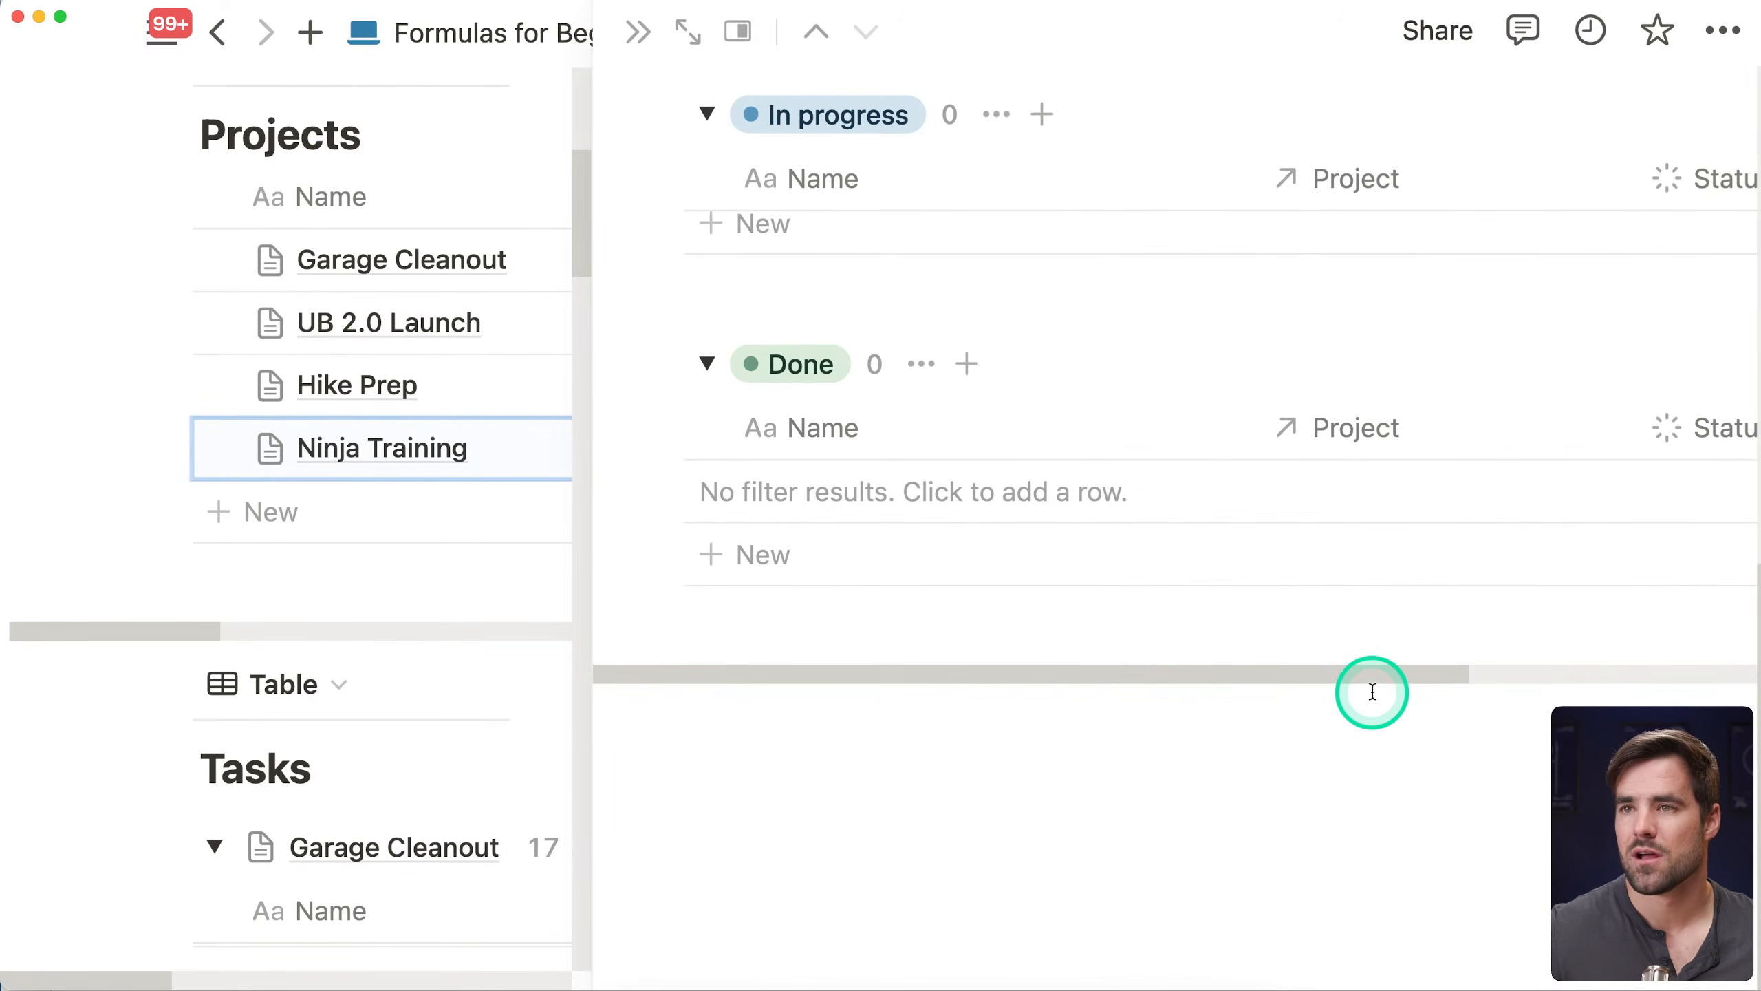
pyautogui.scroll(10, 1377, 693)
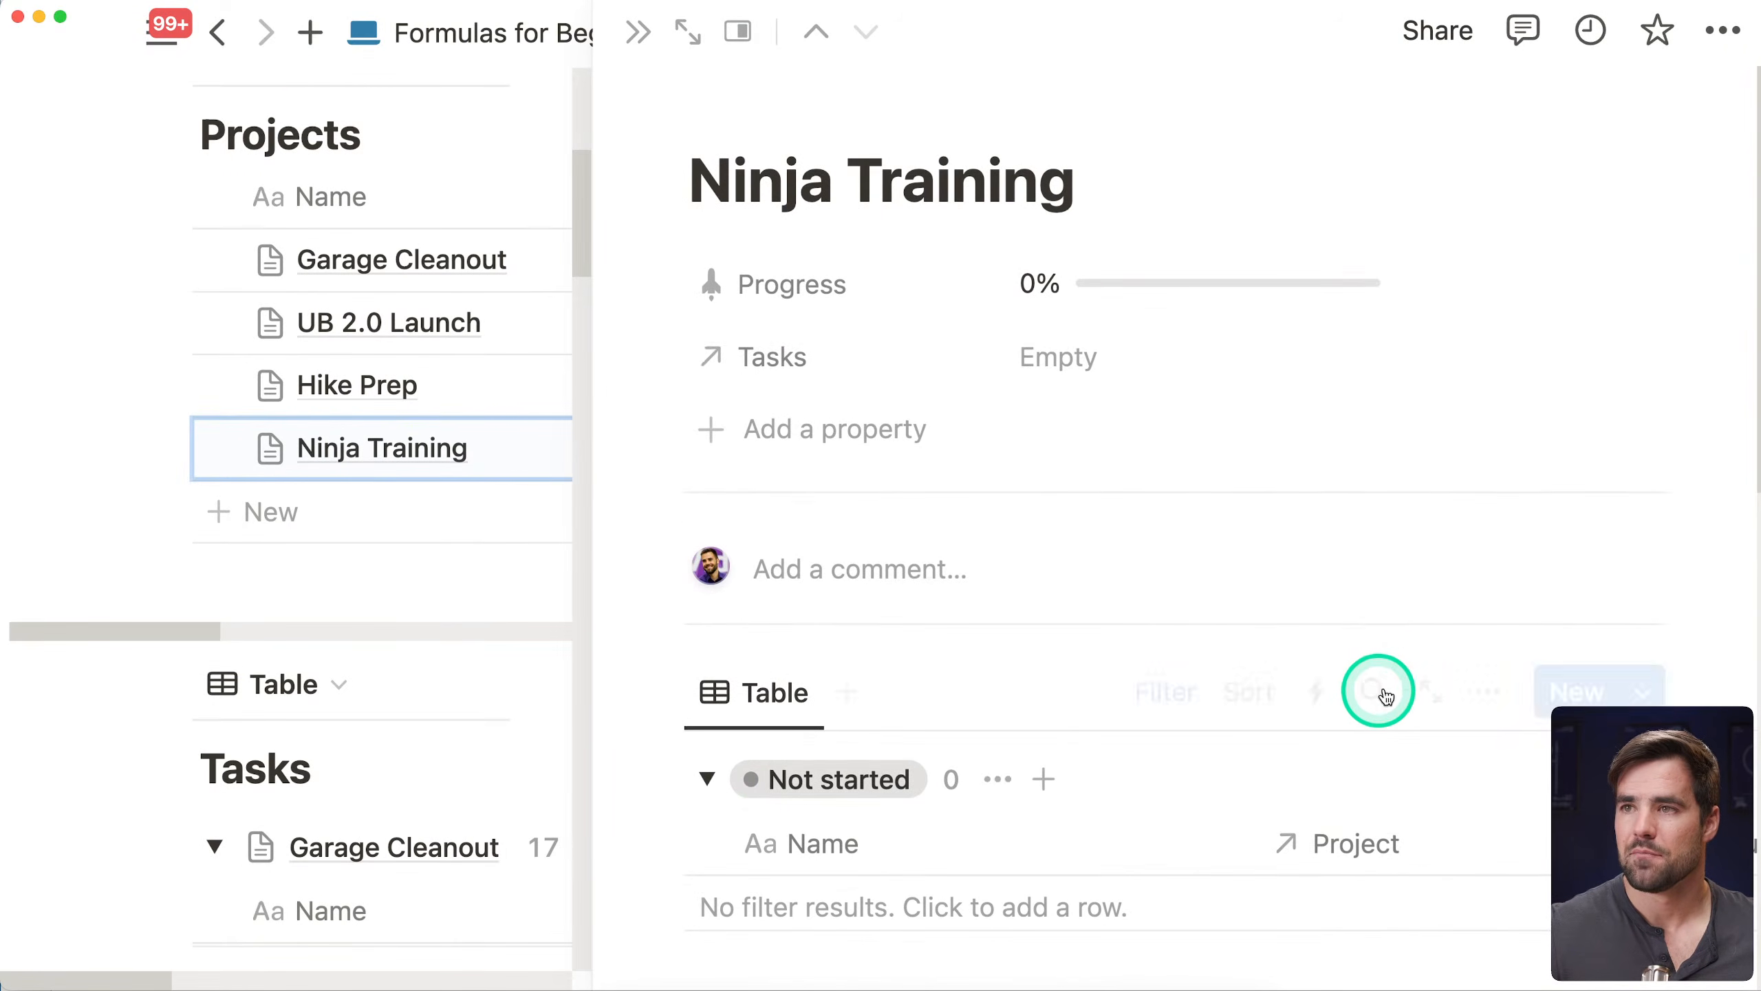
pyautogui.click(632, 35)
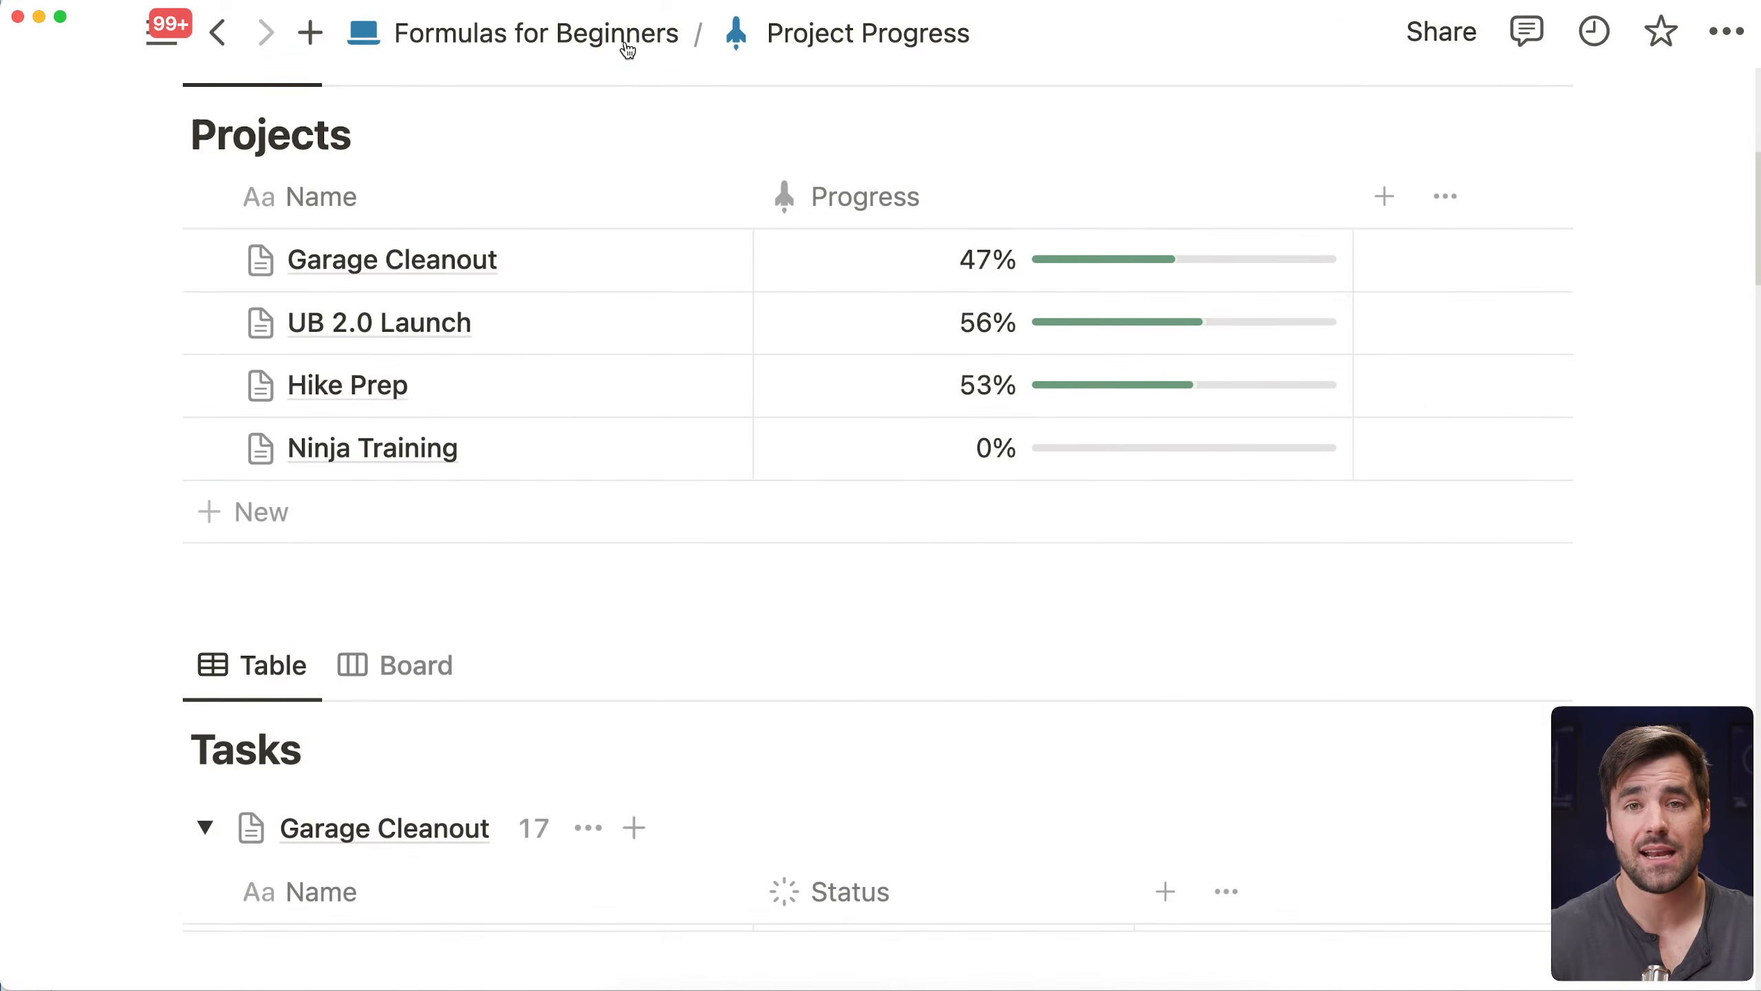
# Add the condition Tasks.empty() ? "" : on a new line above the existing expression in the Projects table's Progress formula, and save it
pyautogui.click(912, 458)
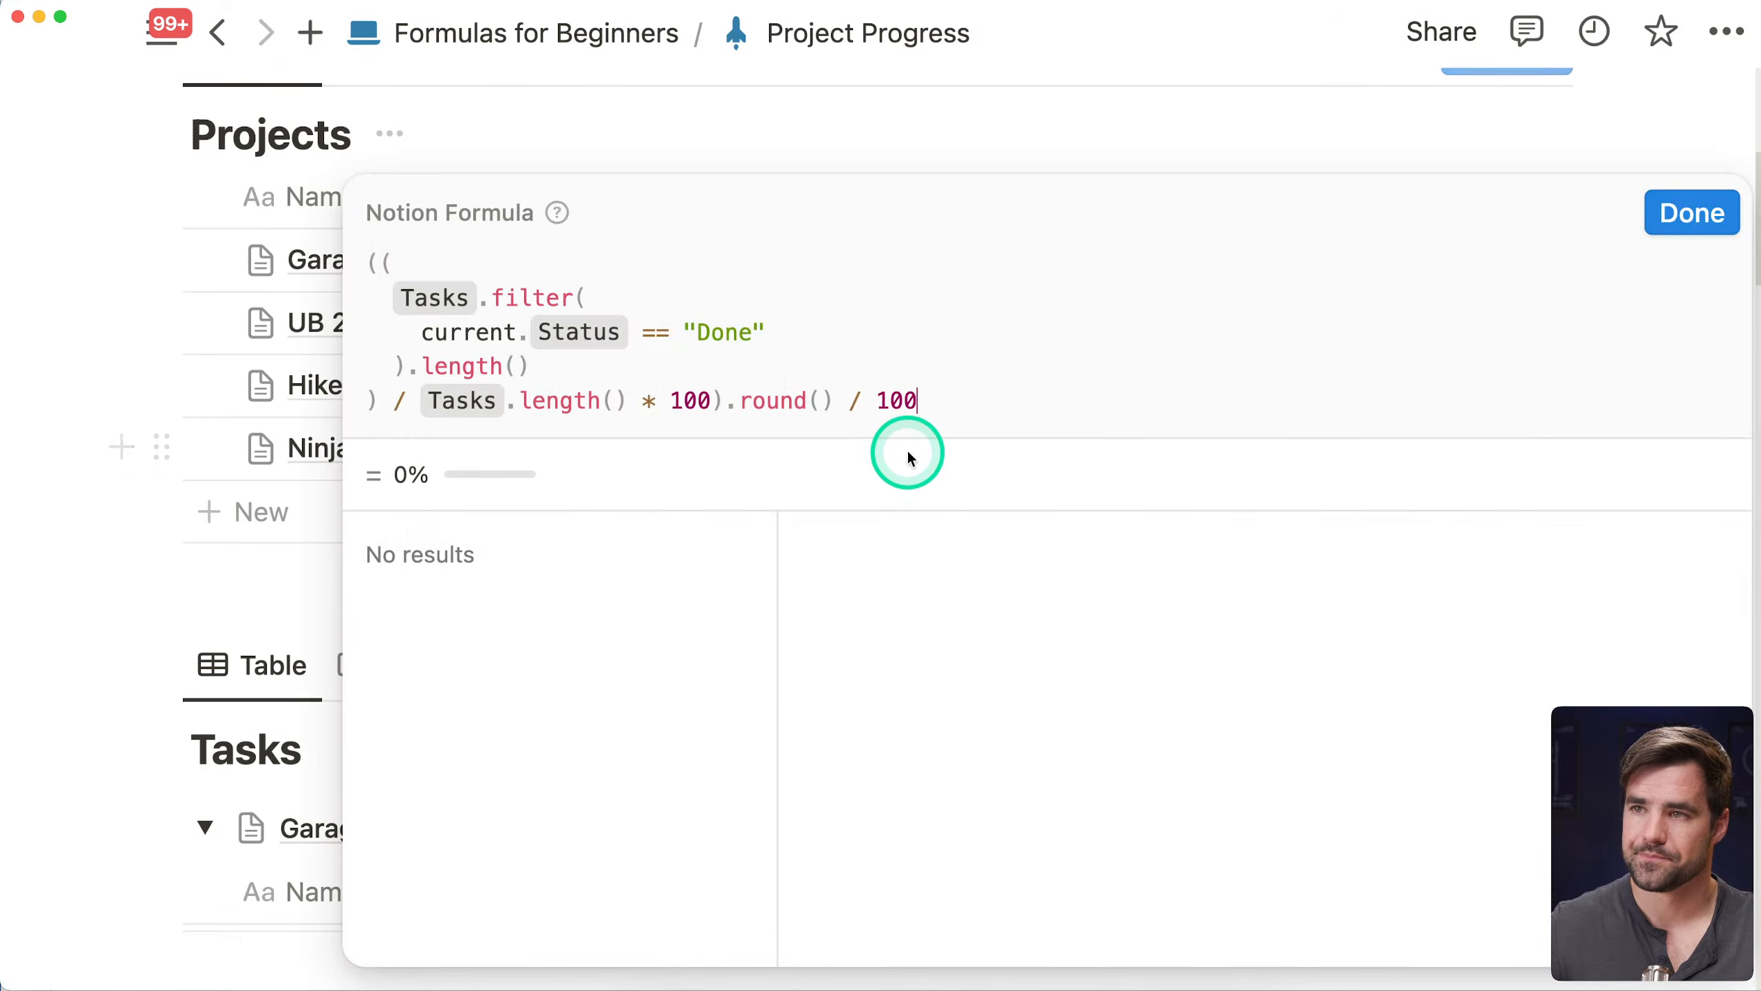
pyautogui.click(368, 263)
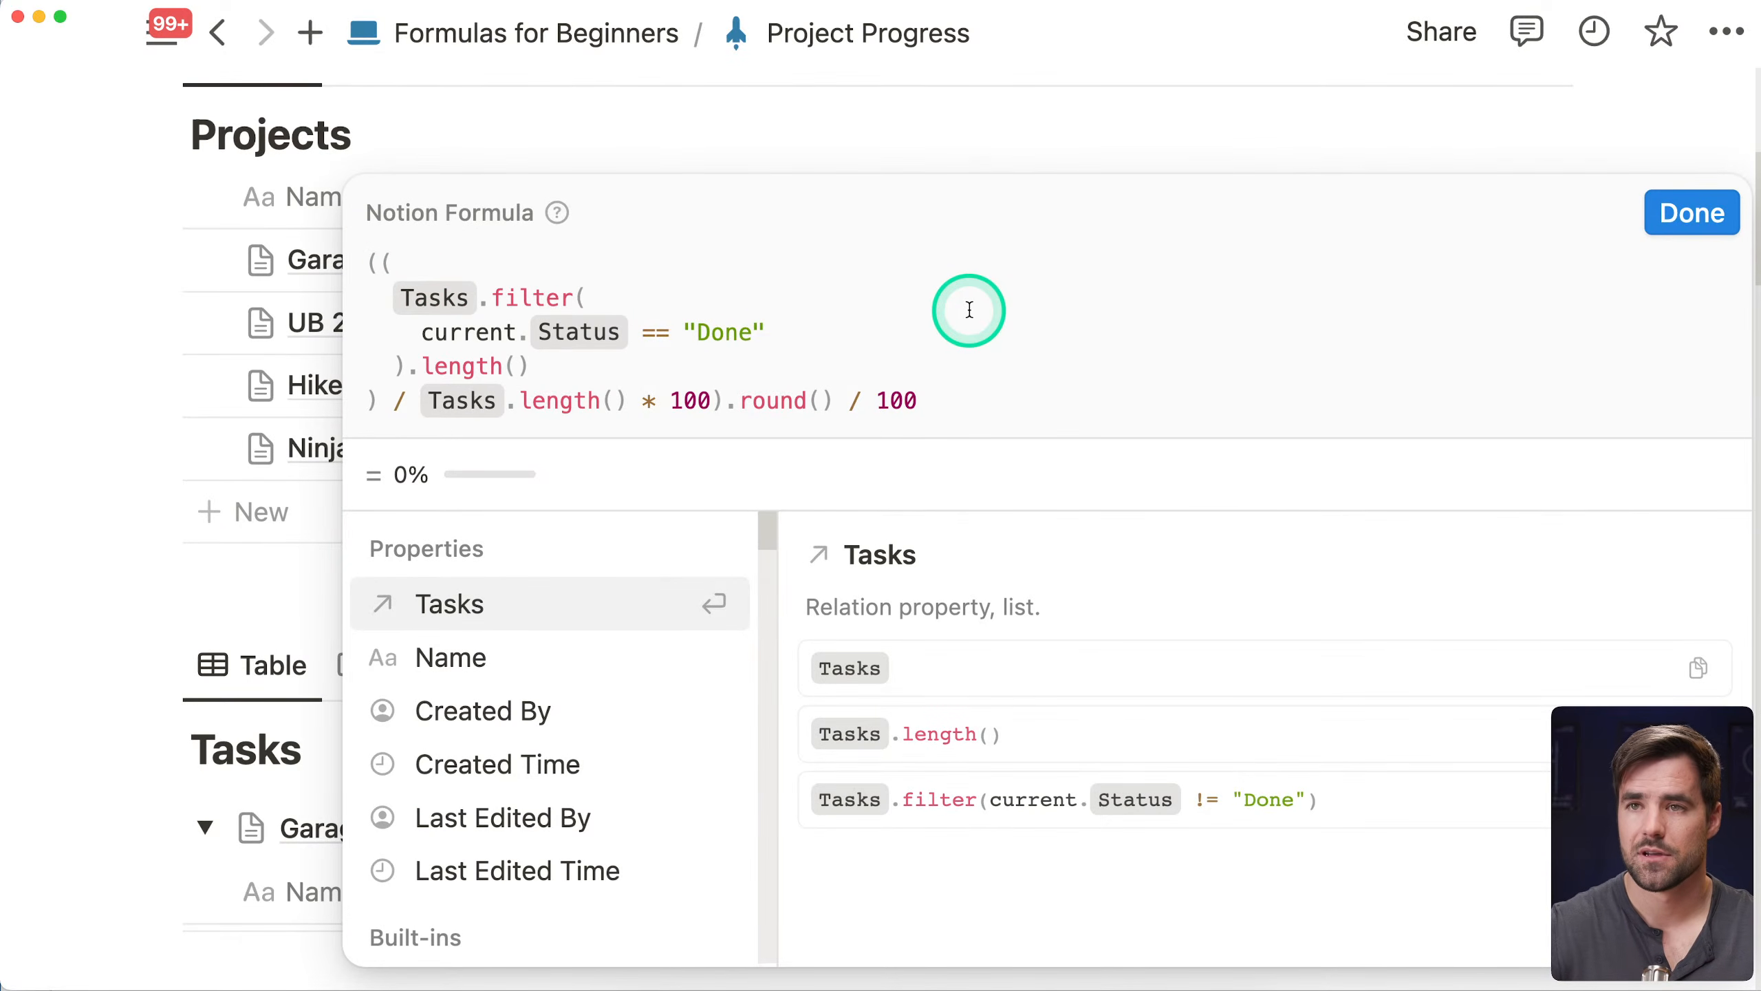
pyautogui.hotkey('shift', 'Return')
pyautogui.hotkey('shift', 'Up')
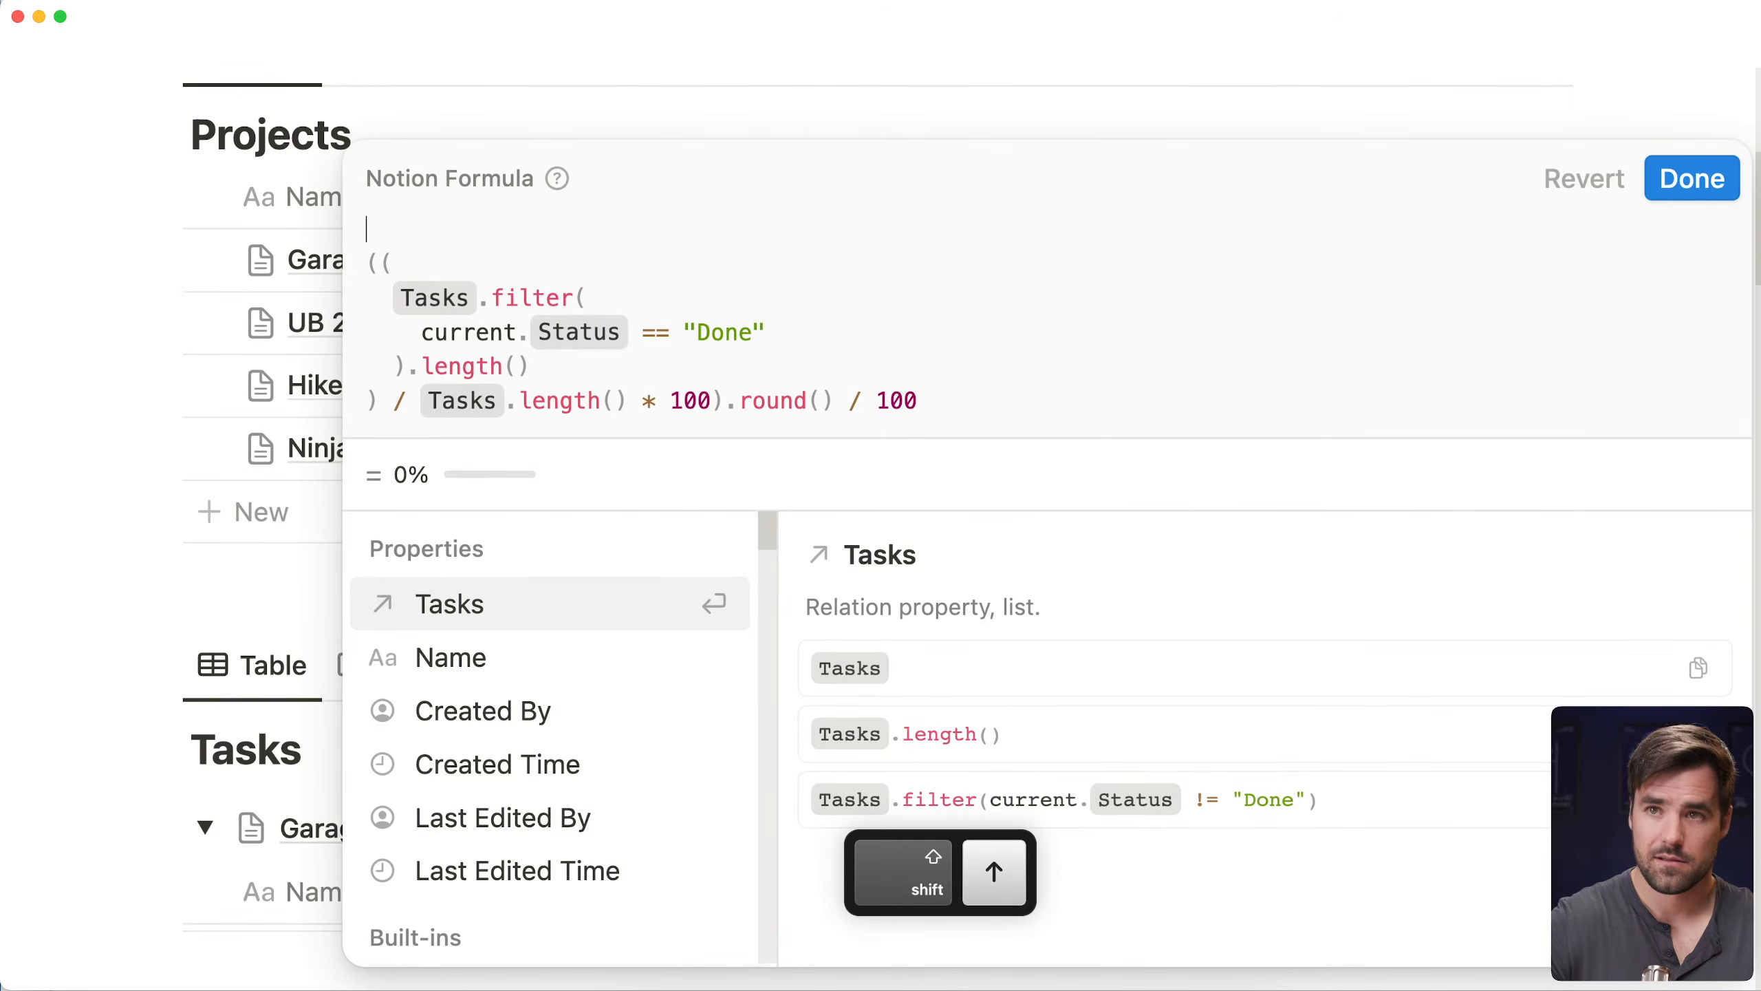
pyautogui.write('tex')
pyautogui.press('BackSpace')
pyautogui.press('BackSpace')
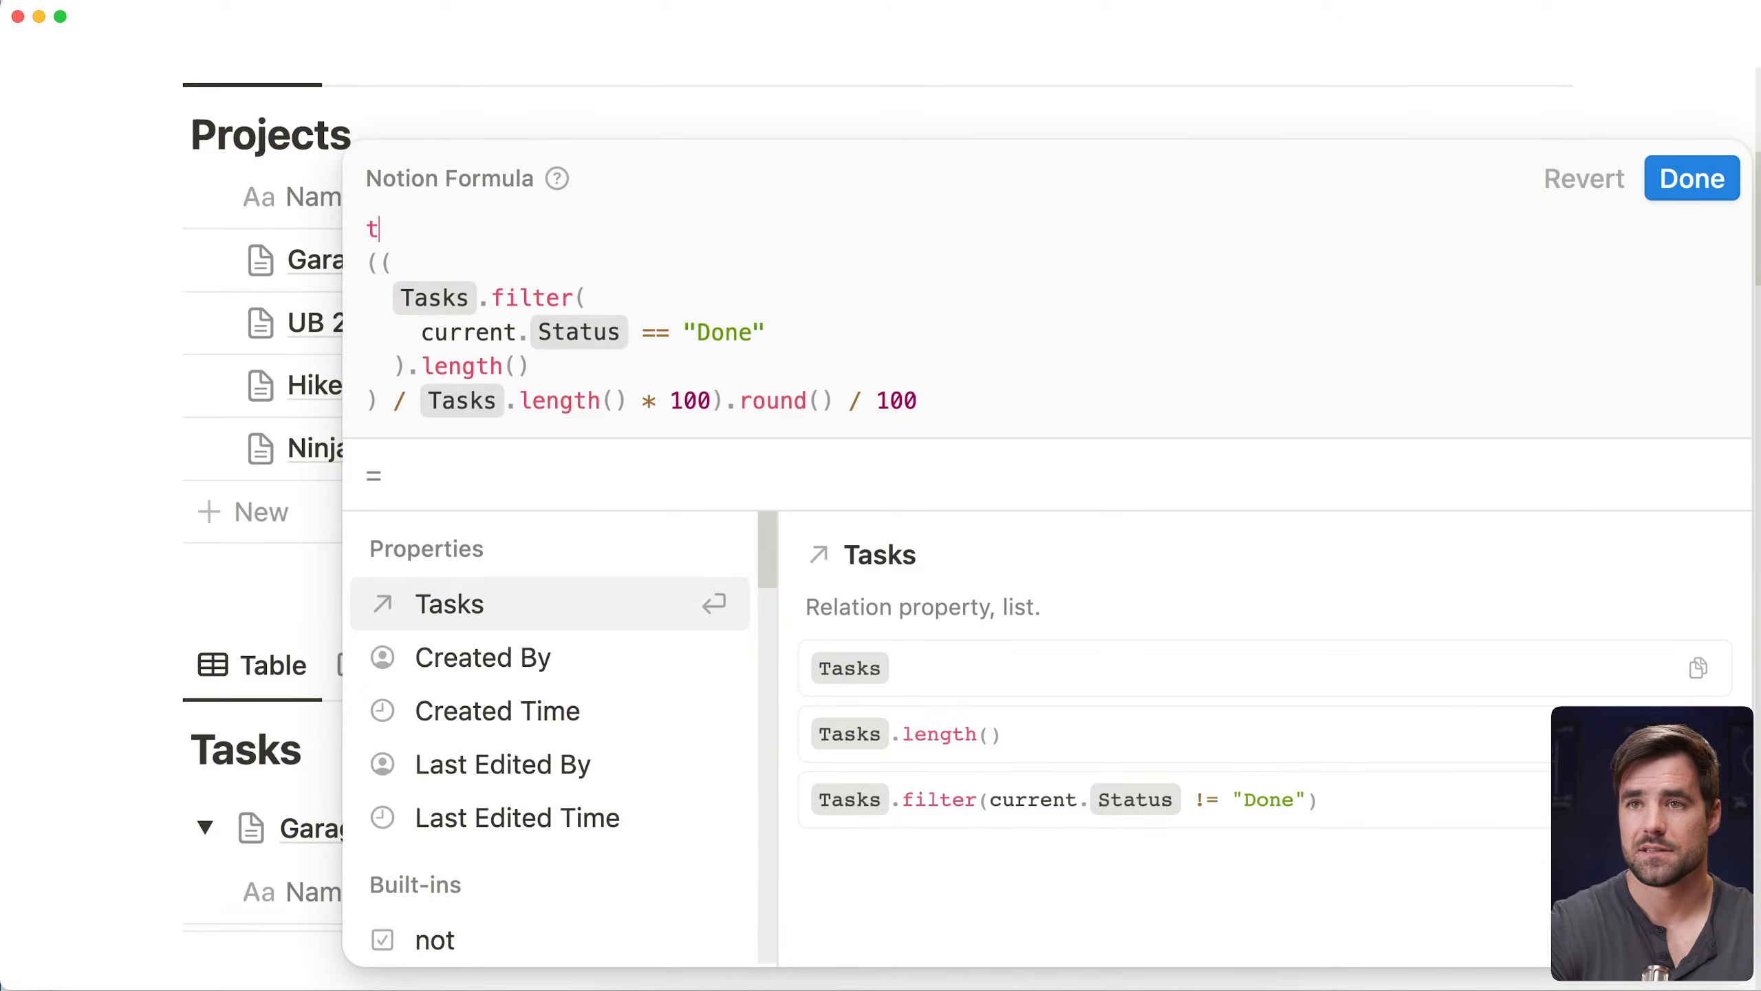
pyautogui.write('a')
pyautogui.press('Return')
pyautogui.write('.empt')
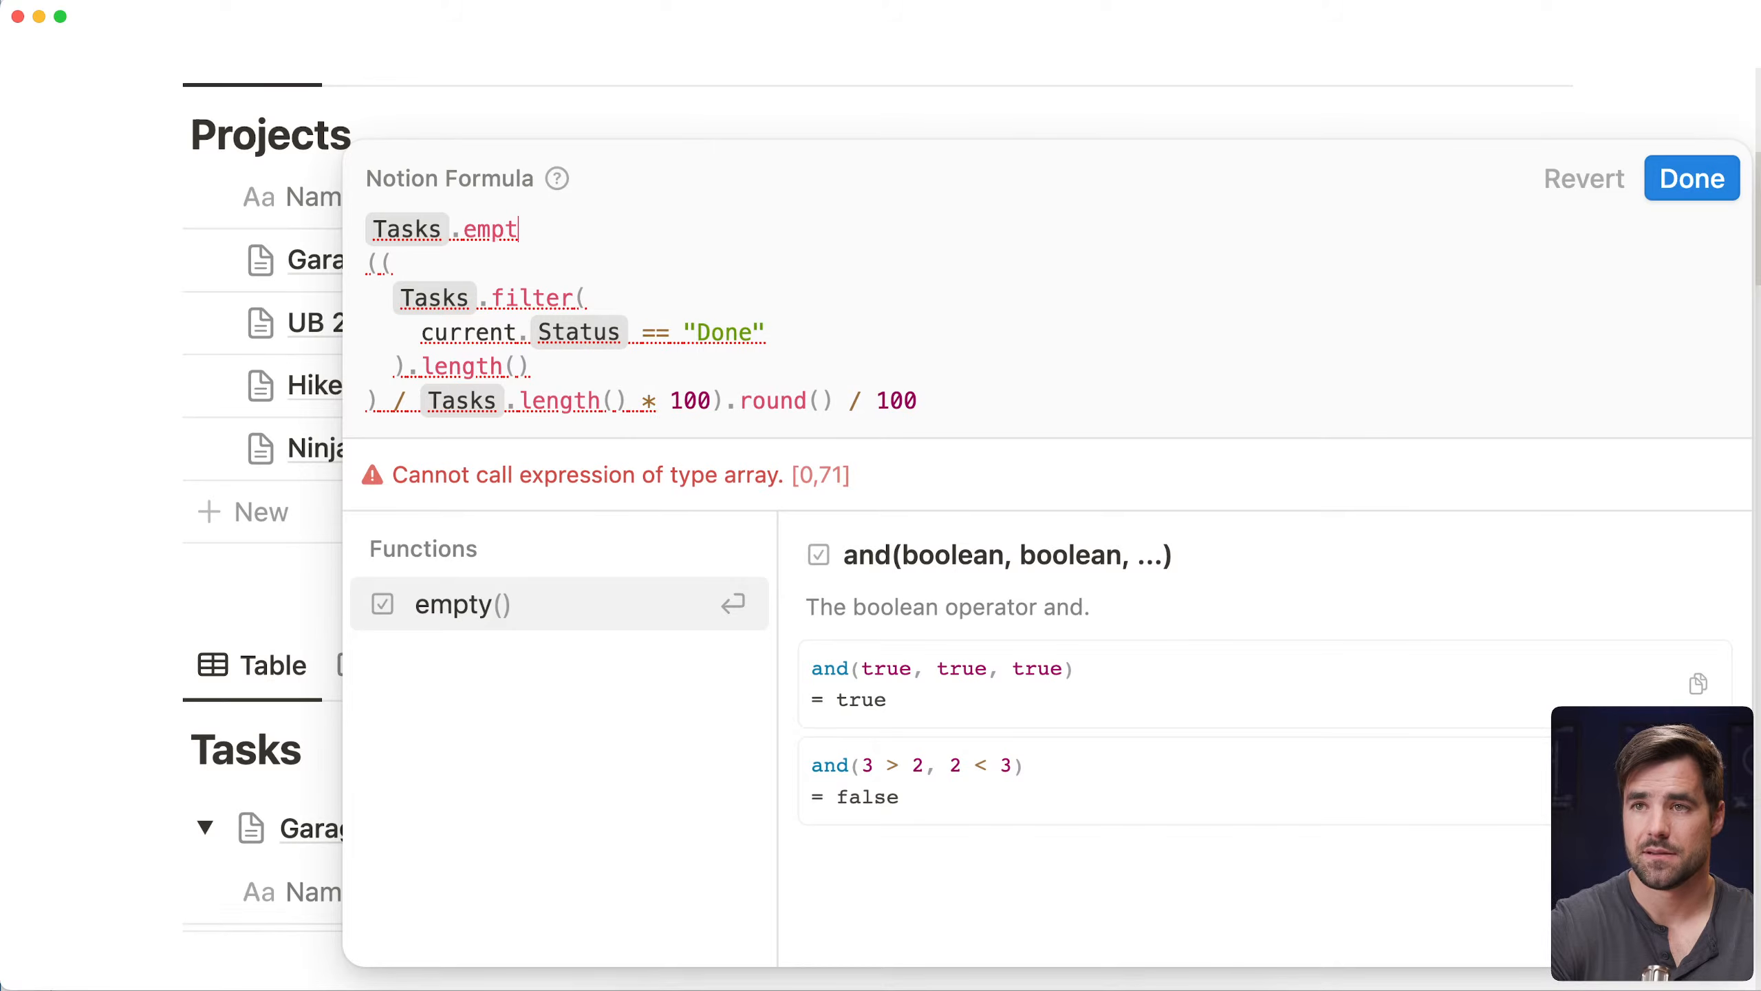
pyautogui.write('y() ? ""')
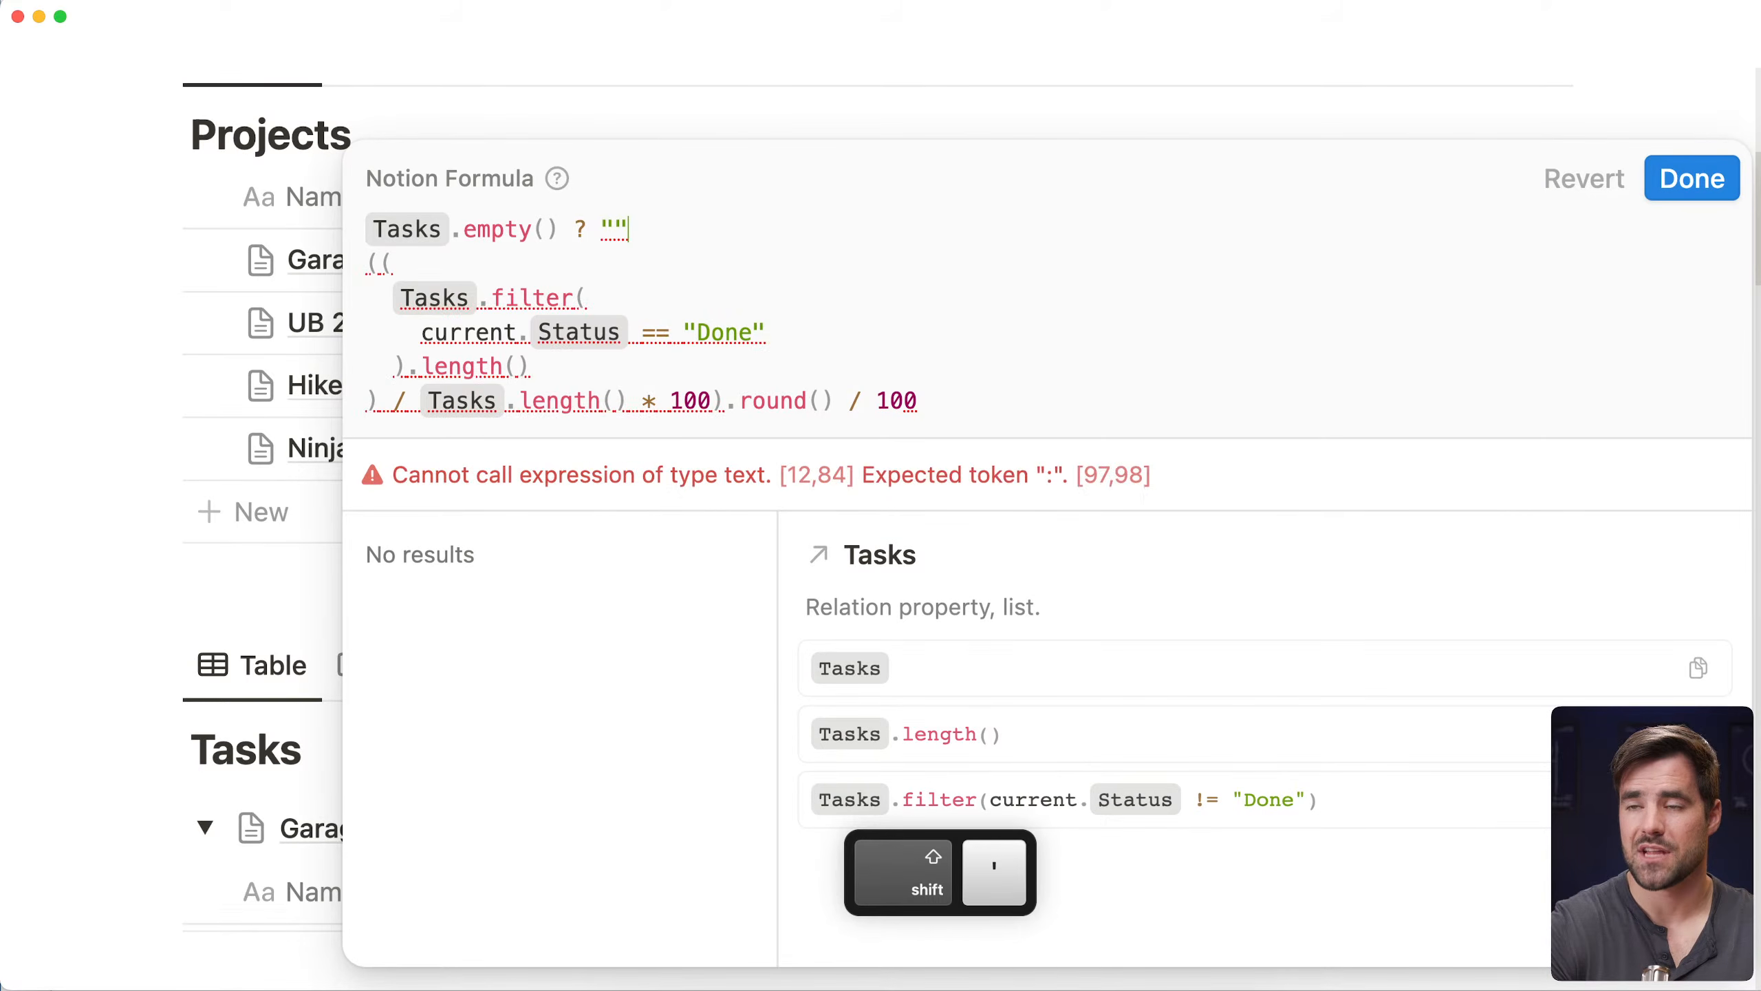
pyautogui.write(' :')
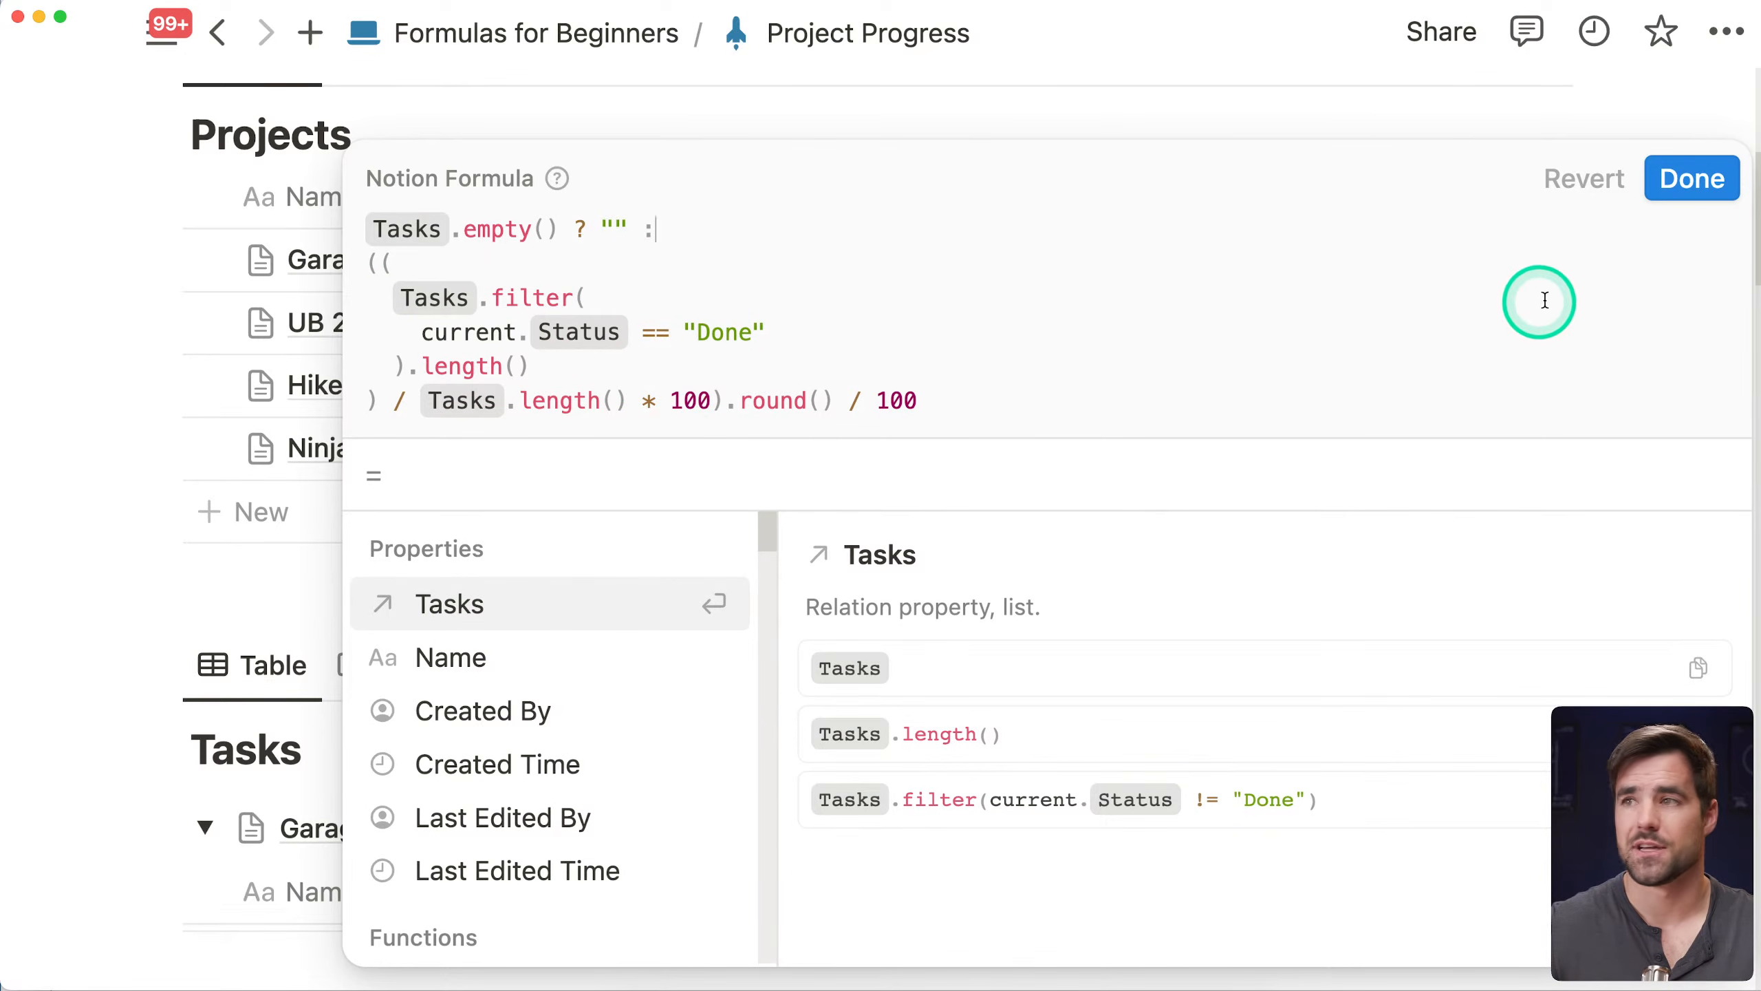
pyautogui.click(1685, 184)
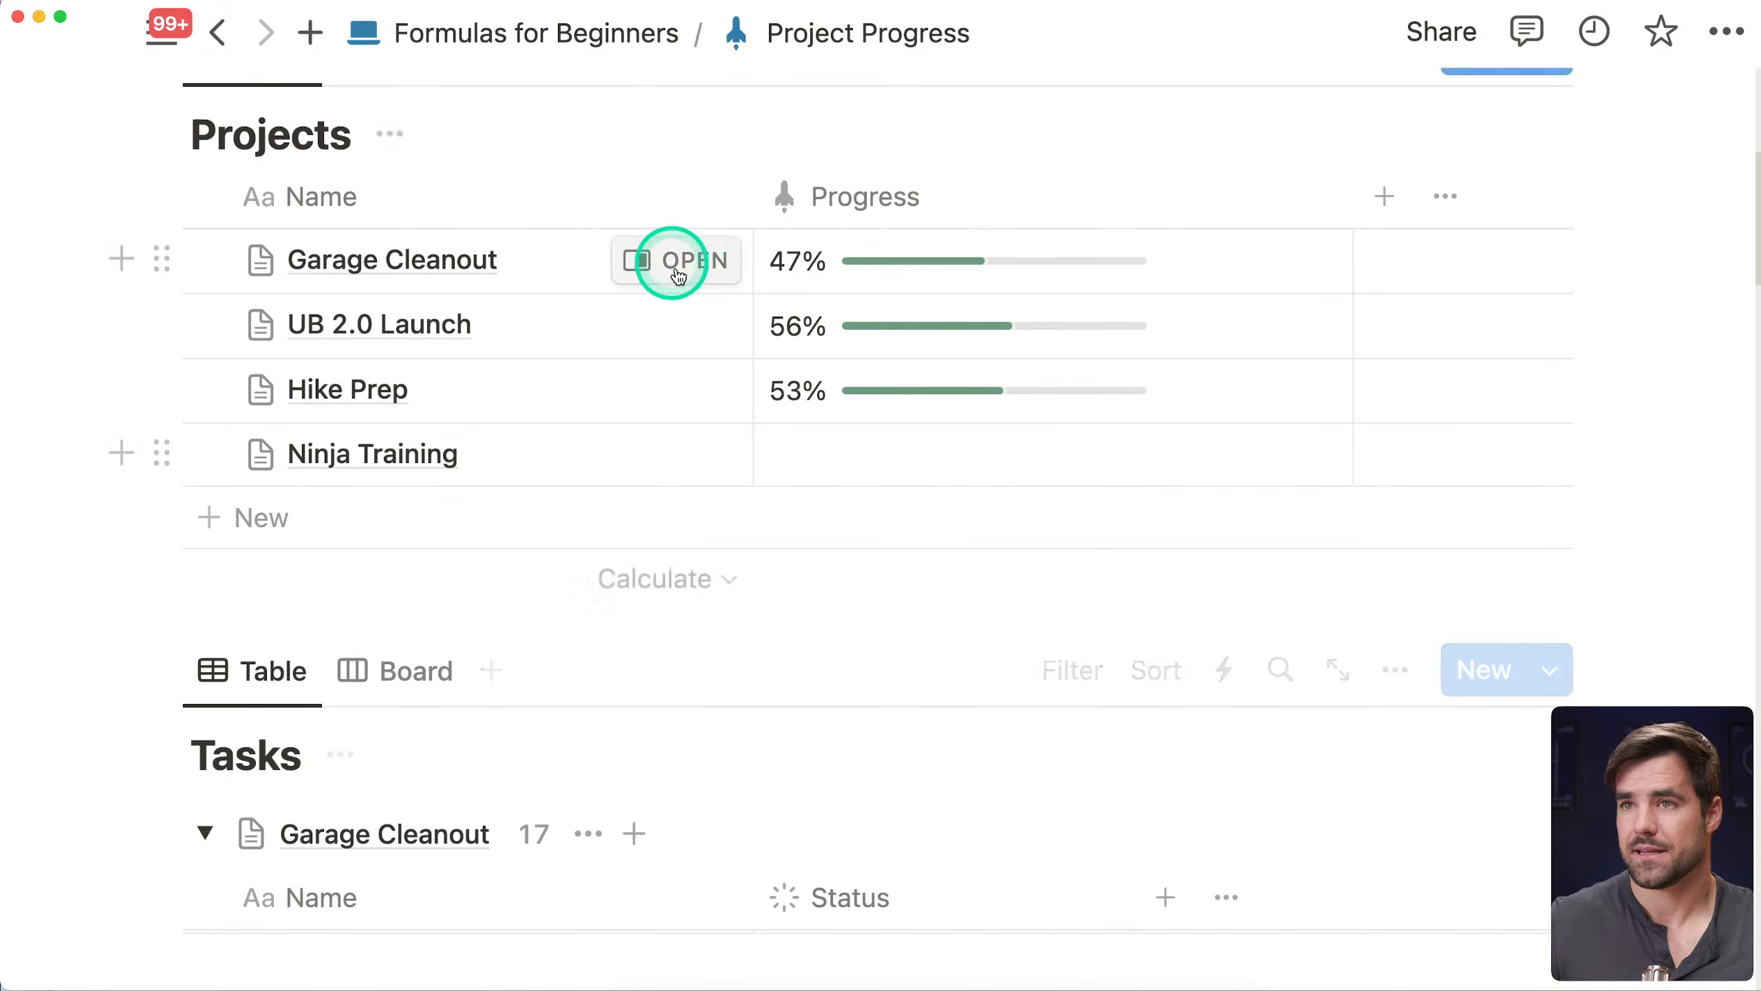
# Look over the Projects and Tasks tables, and return to the Formulas for Beginners page's Work and Reference lists
pyautogui.scroll(5, 1266, 460)
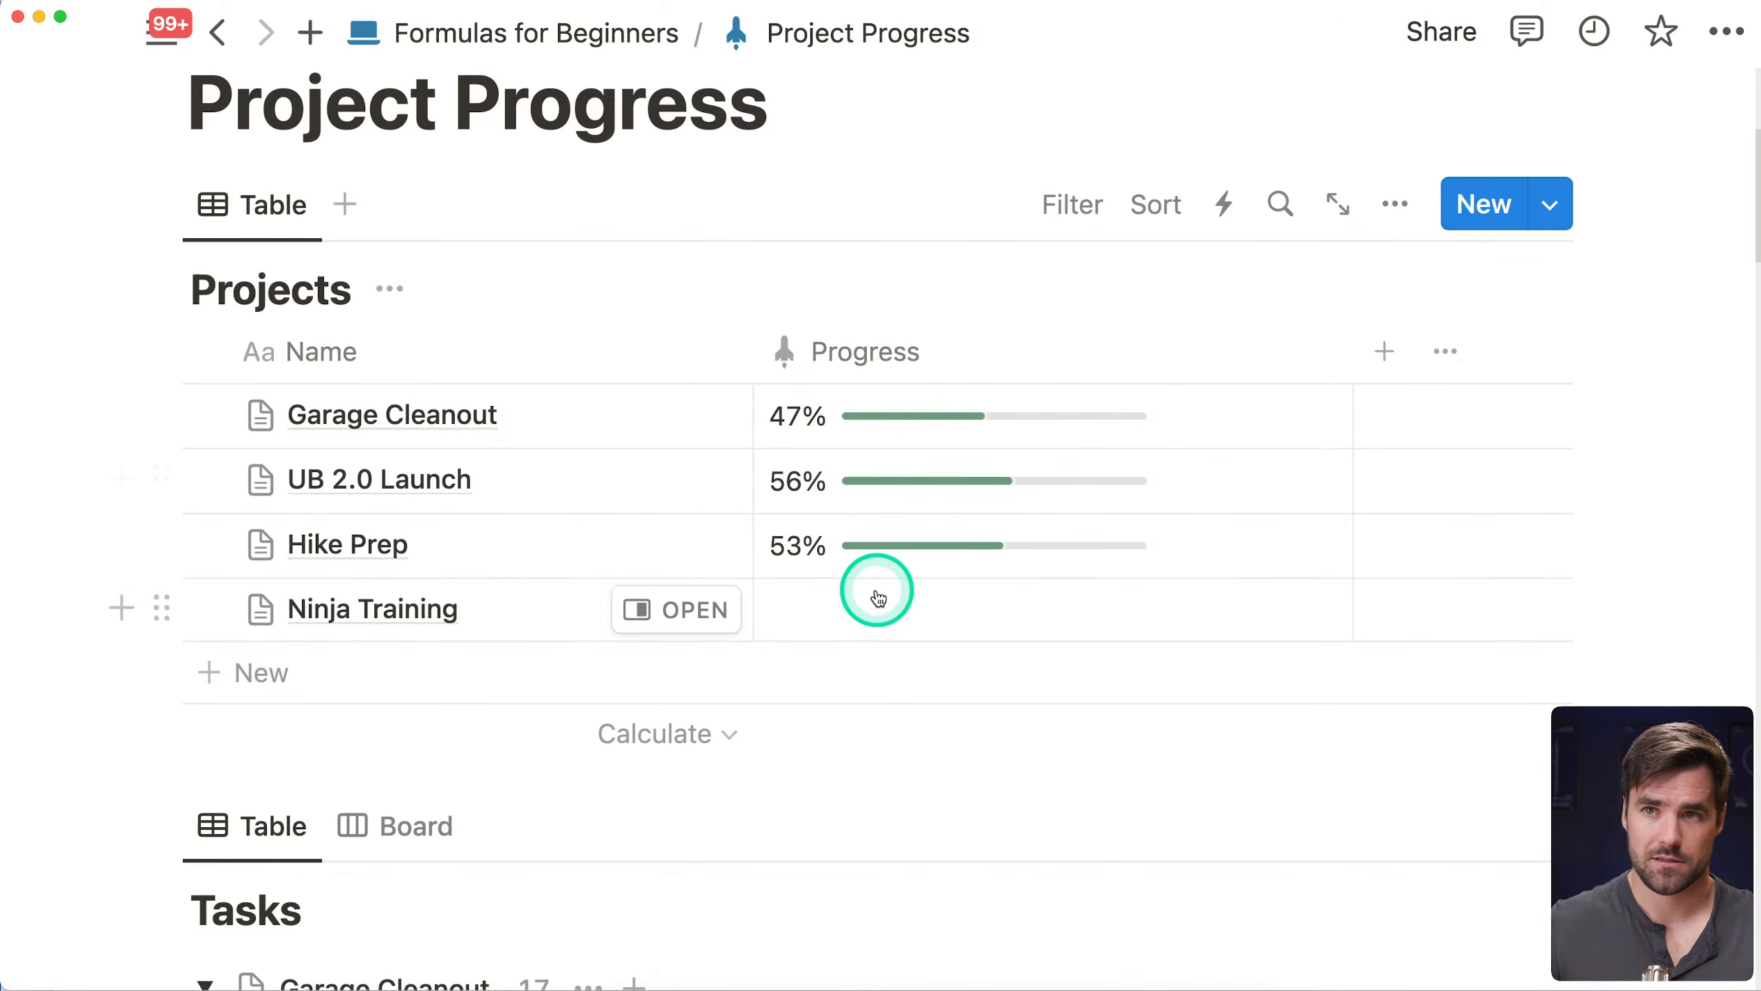
pyautogui.scroll(5, 877, 589)
pyautogui.scroll(-15, 931, 618)
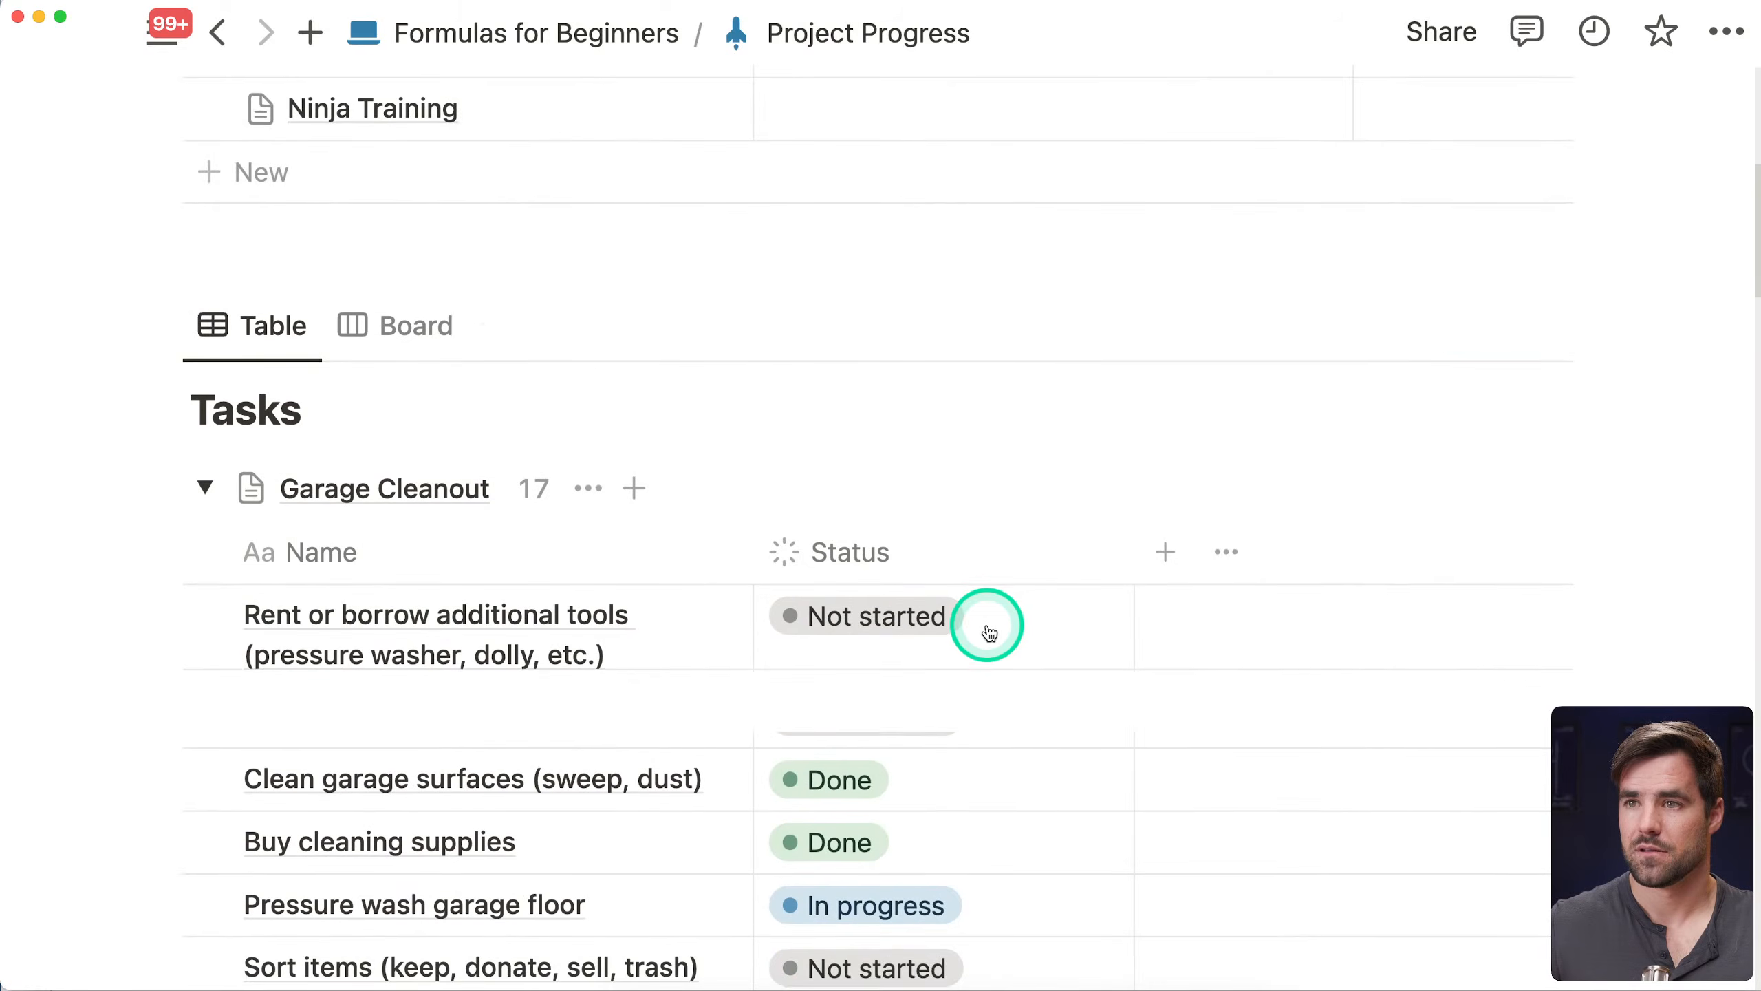
pyautogui.scroll(15, 1026, 637)
pyautogui.click(561, 57)
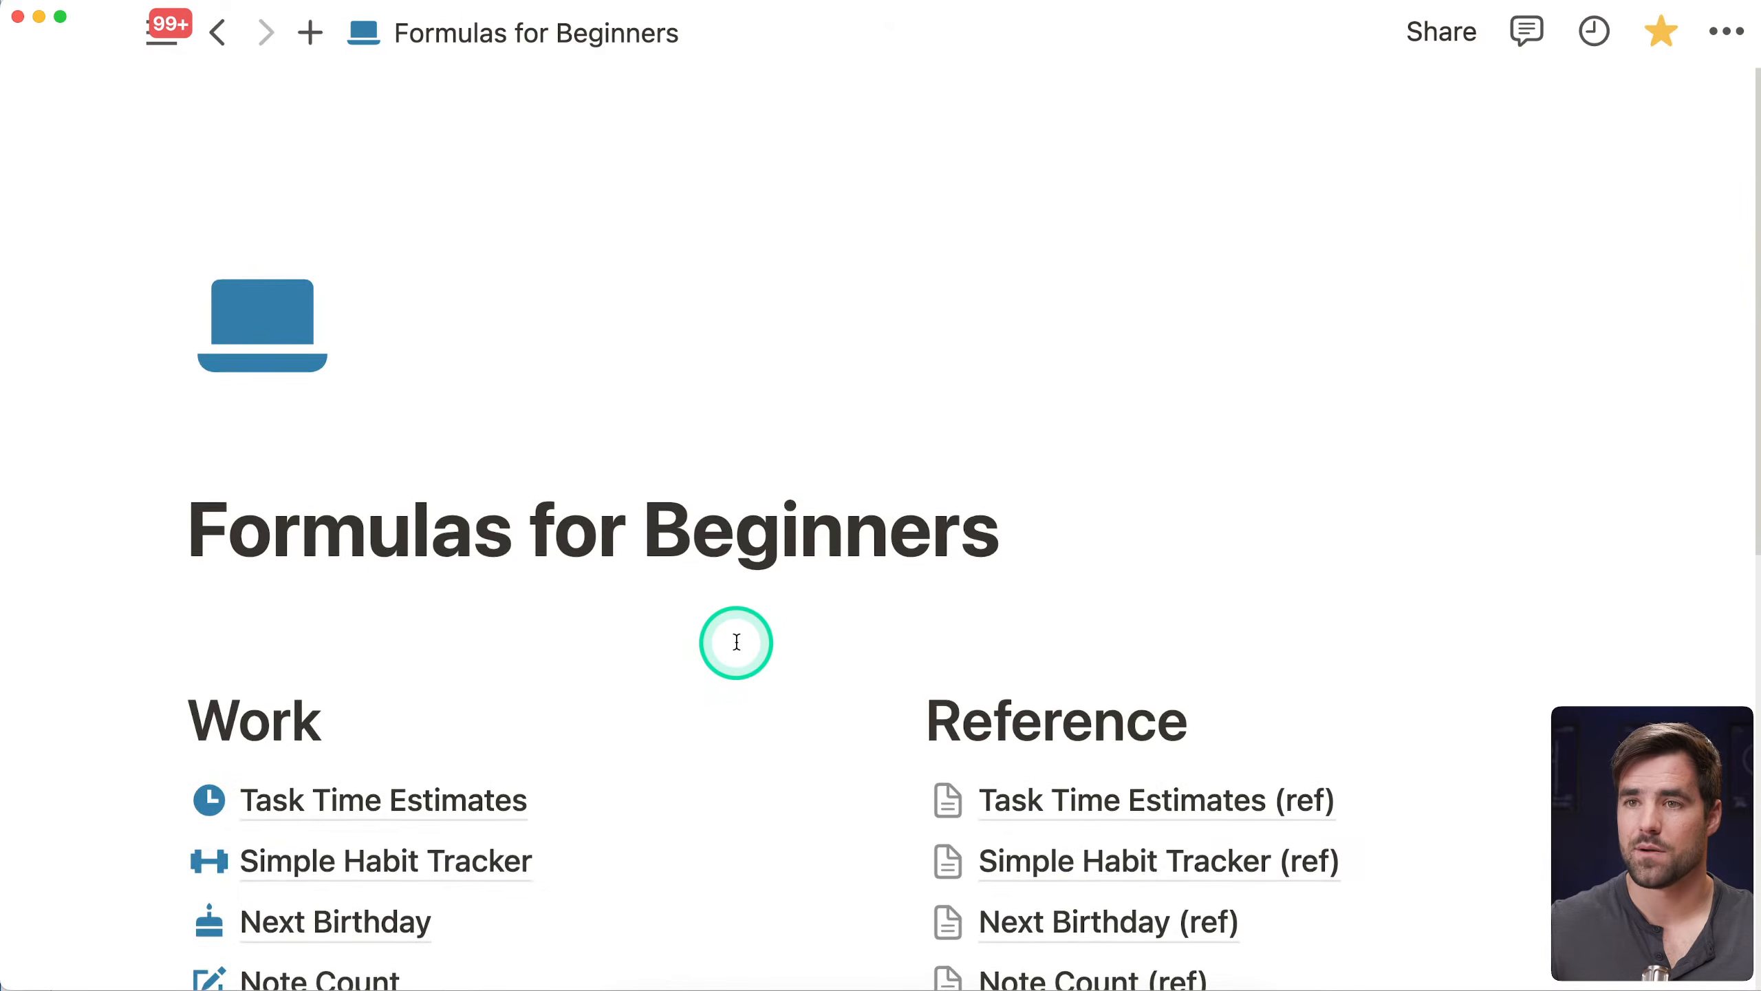
pyautogui.scroll(-15, 734, 641)
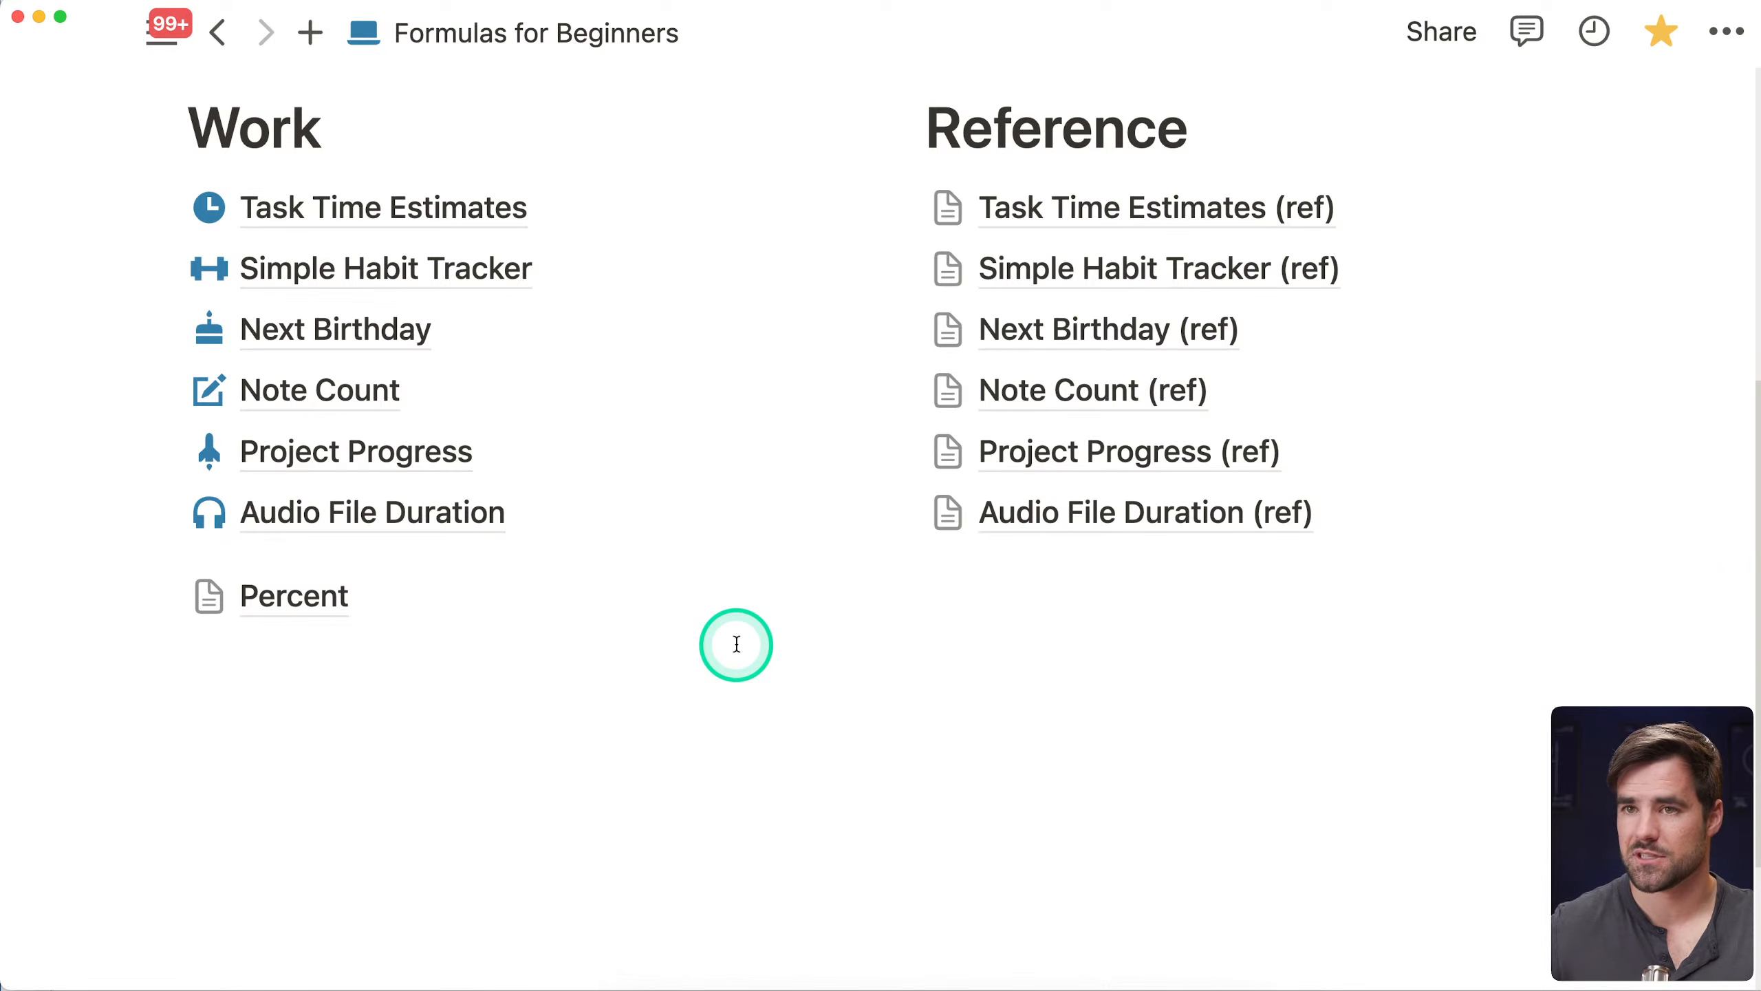
pyautogui.scroll(1, 736, 644)
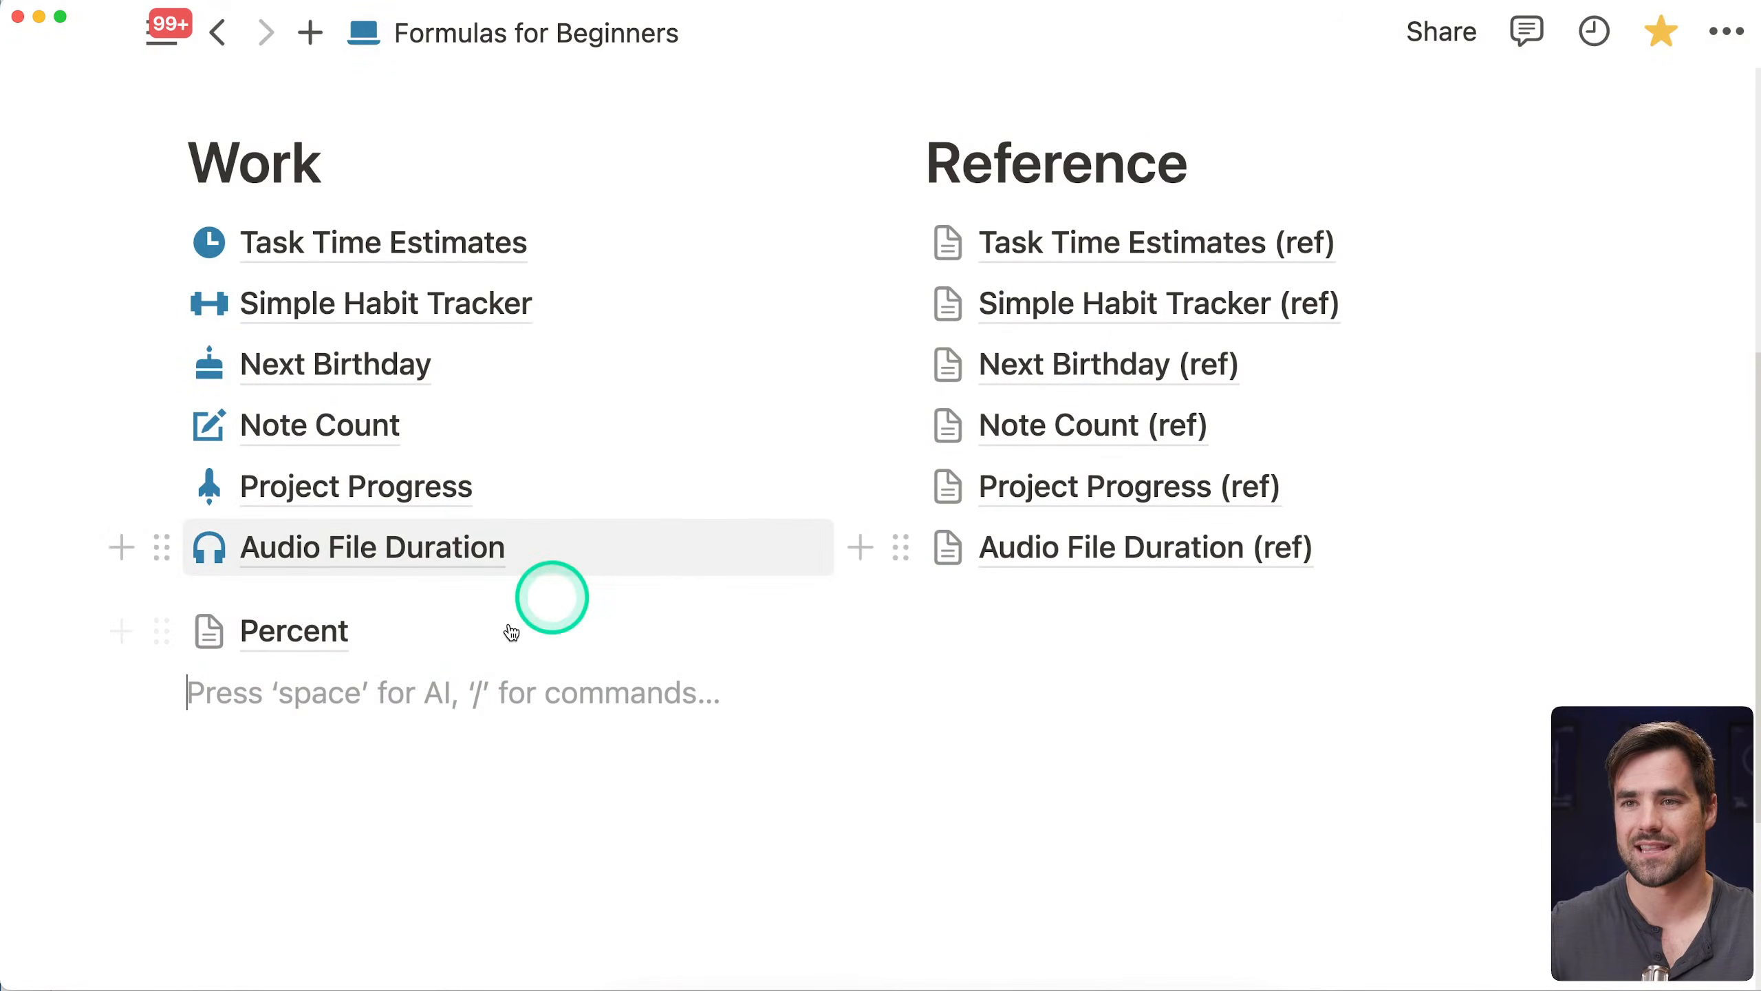
# Create a sub-page named Word Count below the Percent page in the Work list
pyautogui.click(401, 703)
pyautogui.write('/page')
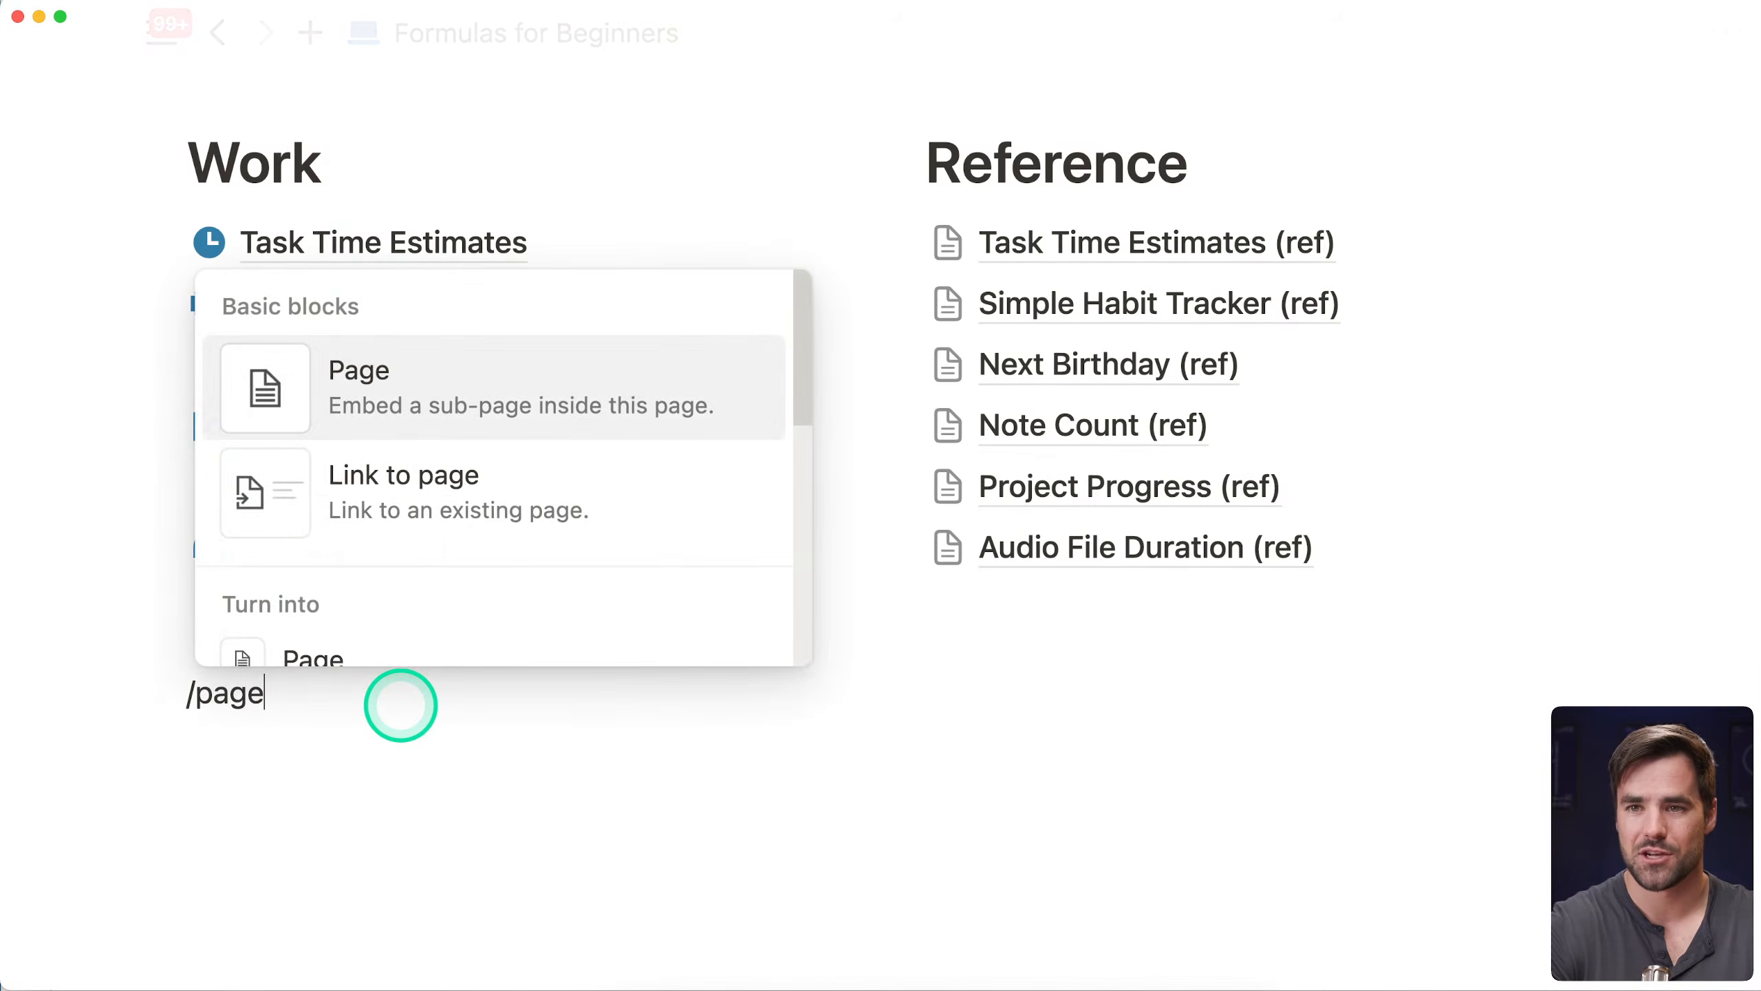
pyautogui.press('Return')
pyautogui.write('Word coun')
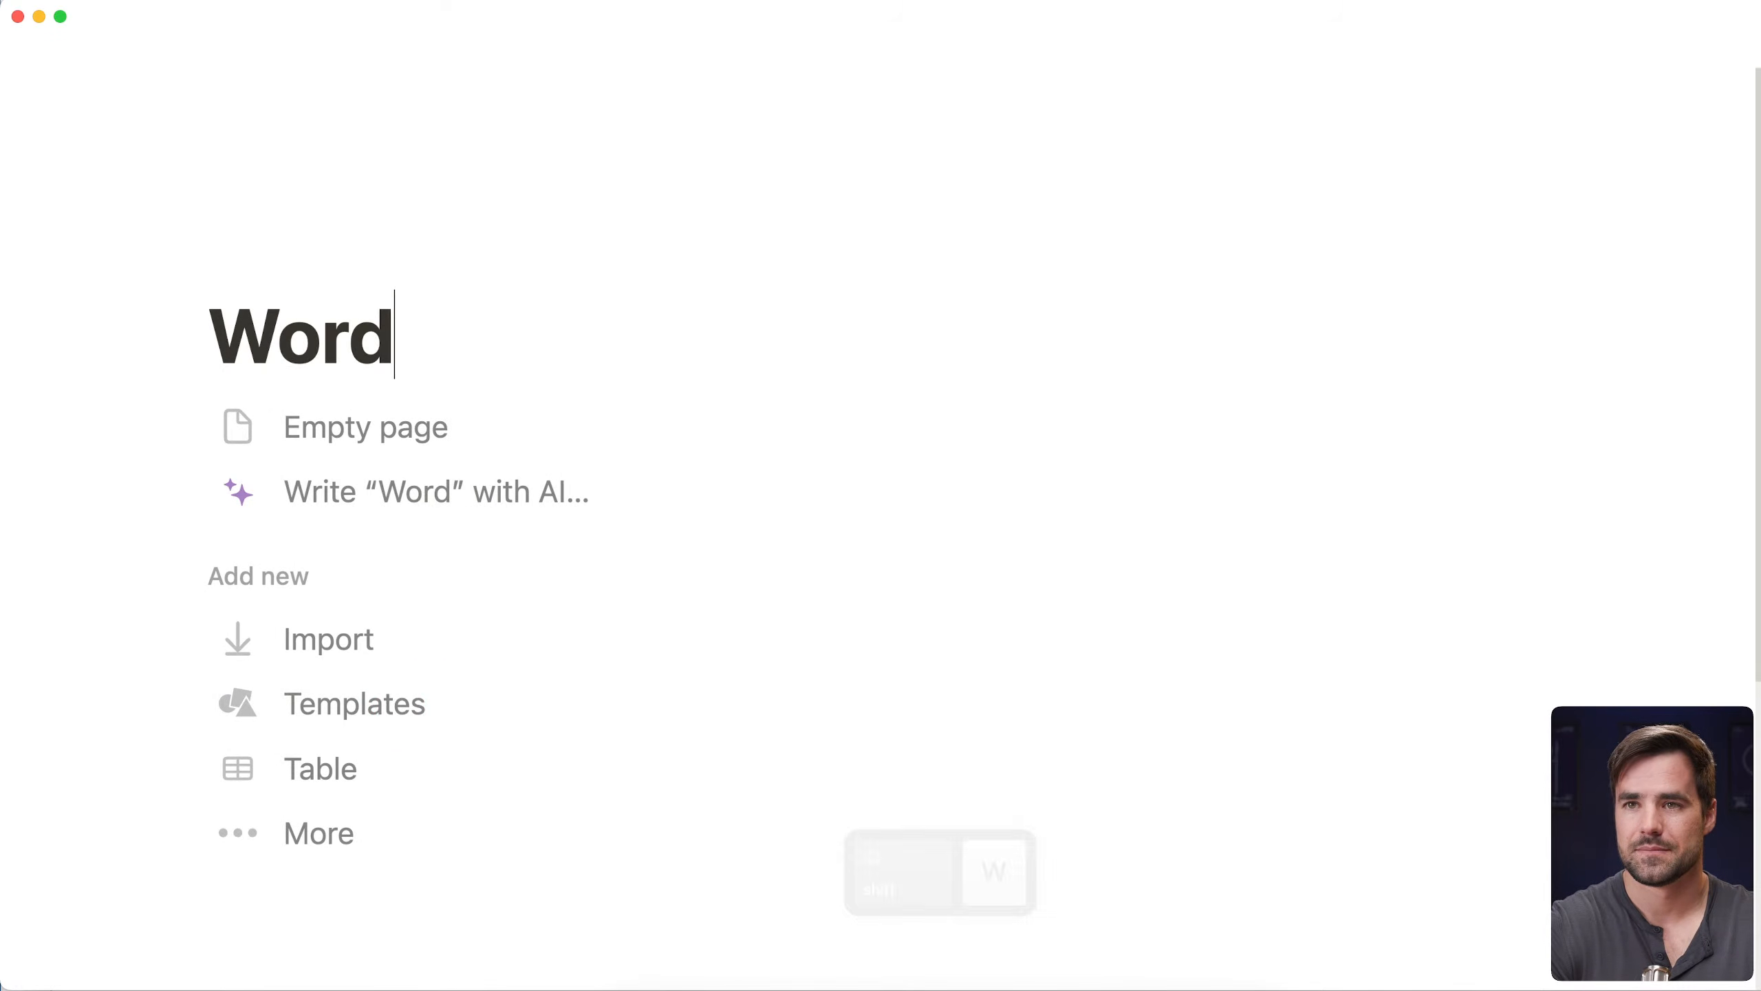
pyautogui.press('BackSpace')
pyautogui.press('BackSpace')
pyautogui.press('BackSpace')
pyautogui.press('BackSpace')
pyautogui.write('Count')
pyautogui.press('Return')
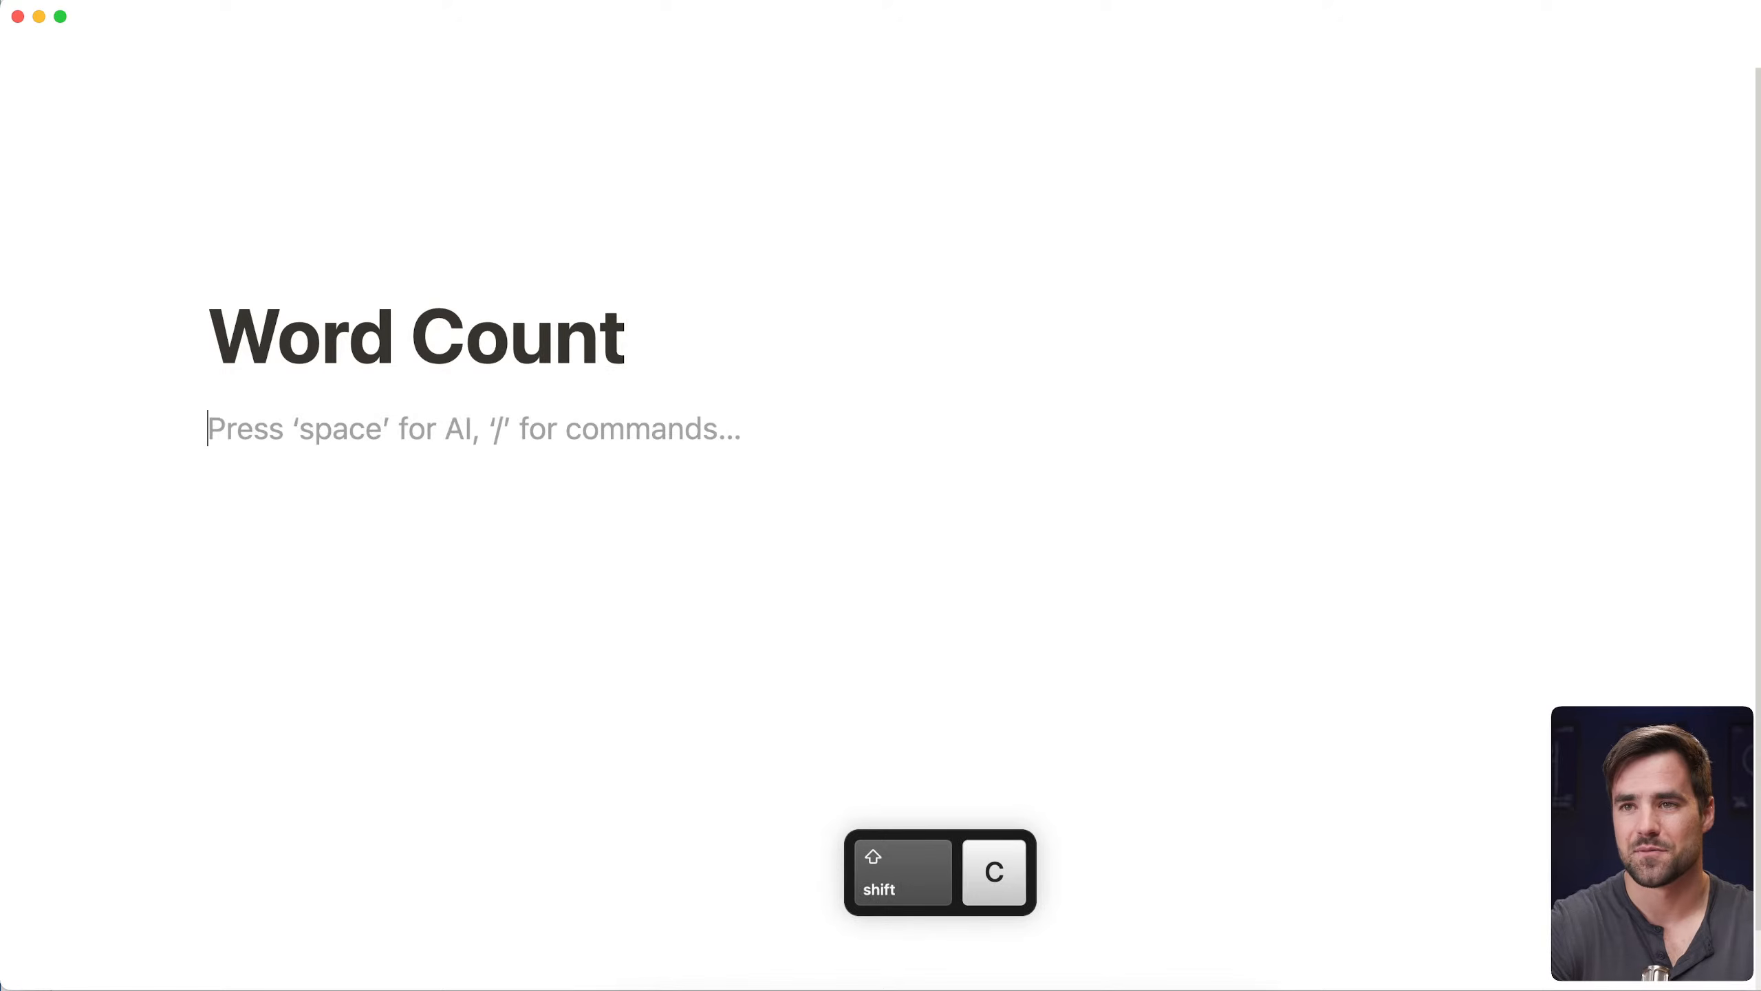
# Add an inline database to the Word Count page and title it Word Count Database
pyautogui.write('/date')
pyautogui.press('BackSpace')
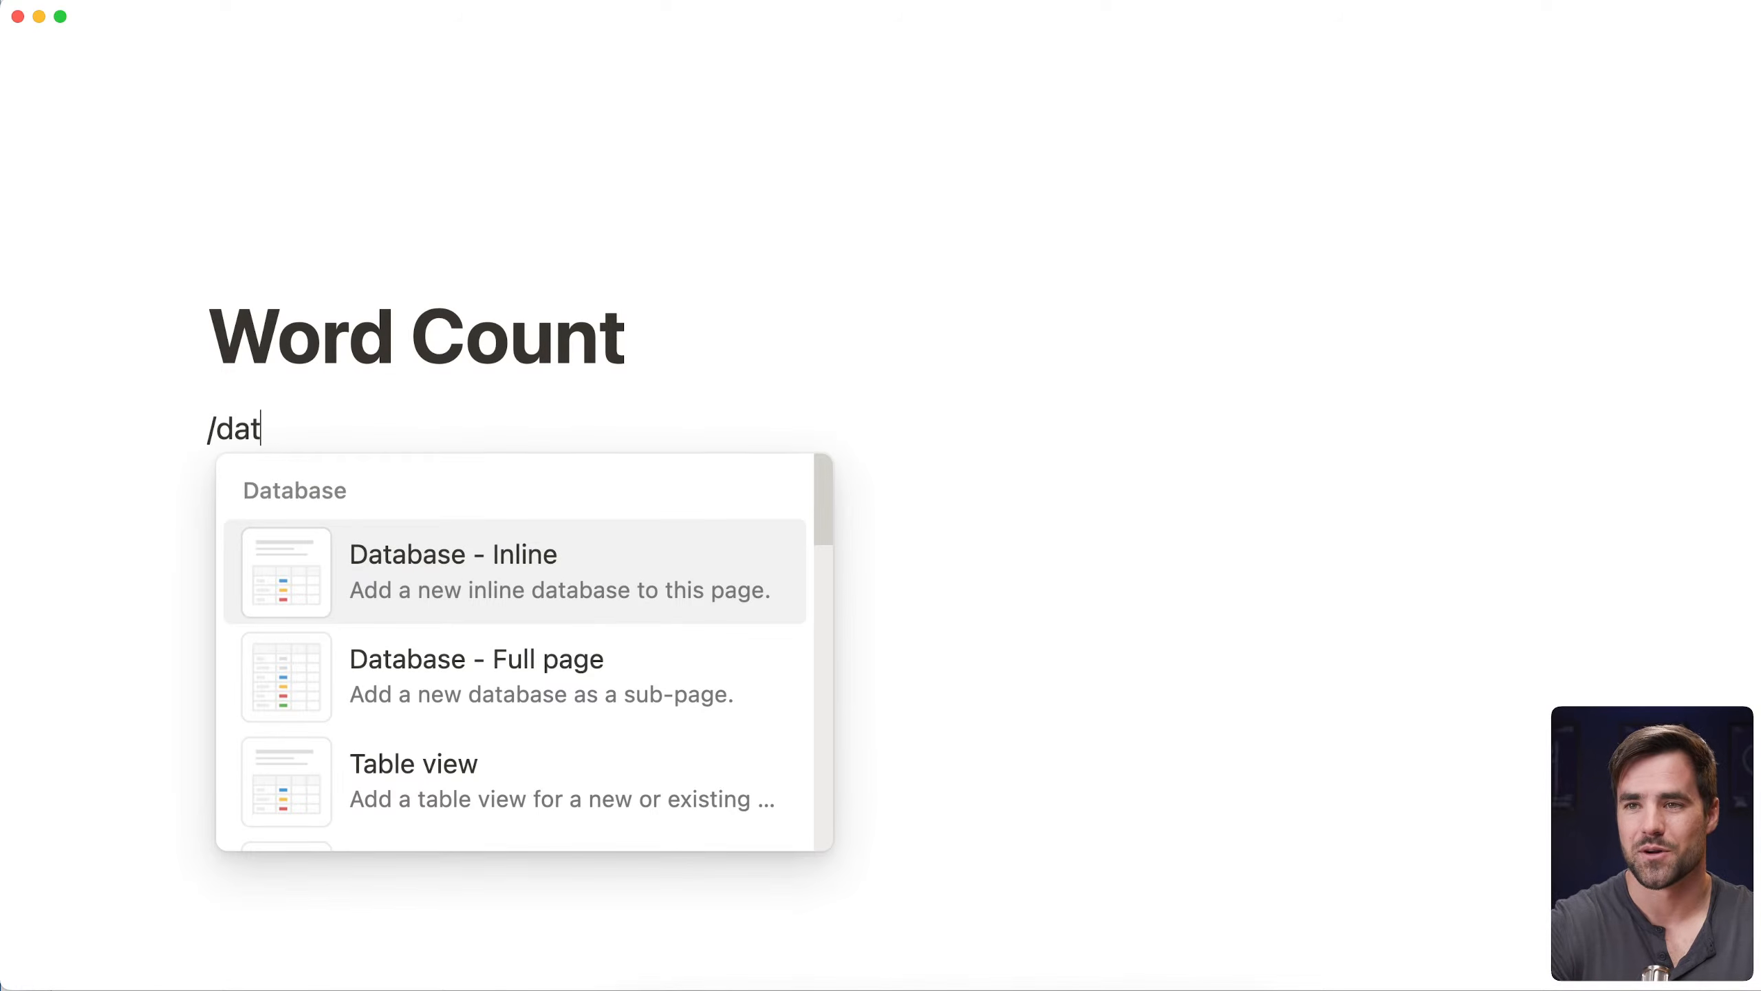
pyautogui.press('Return')
pyautogui.scroll(-5, 1635, 263)
pyautogui.scroll(5, 1686, 333)
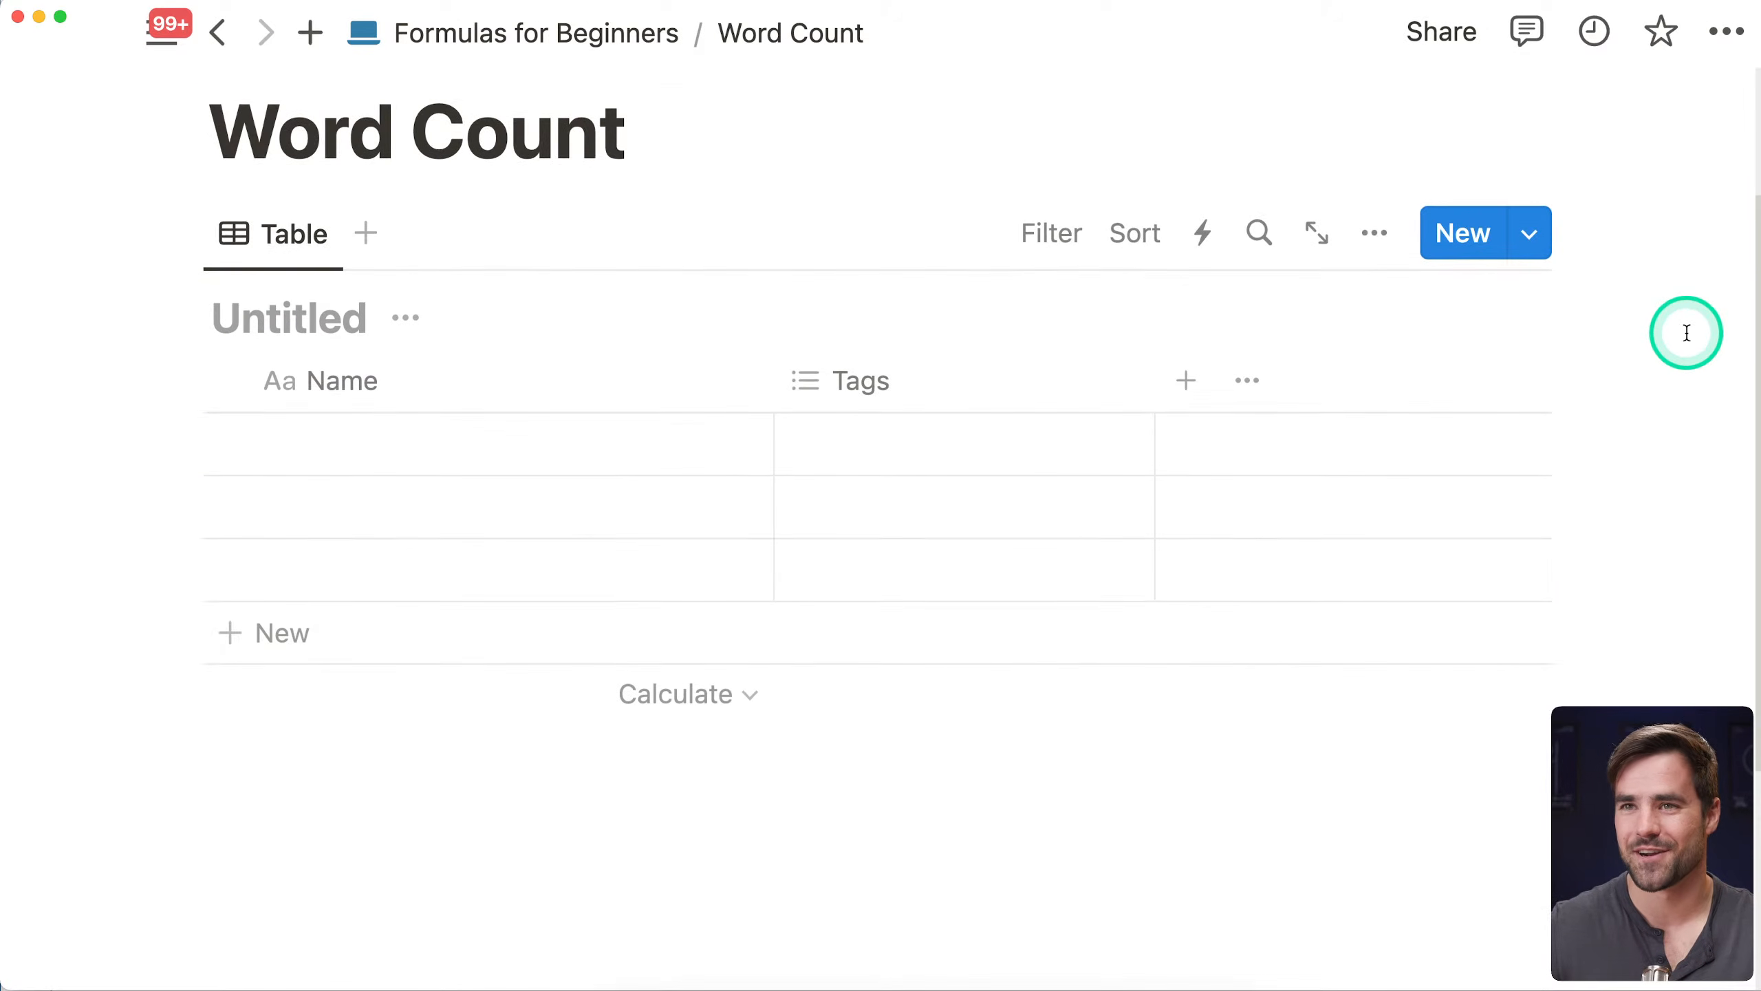
pyautogui.write('Work')
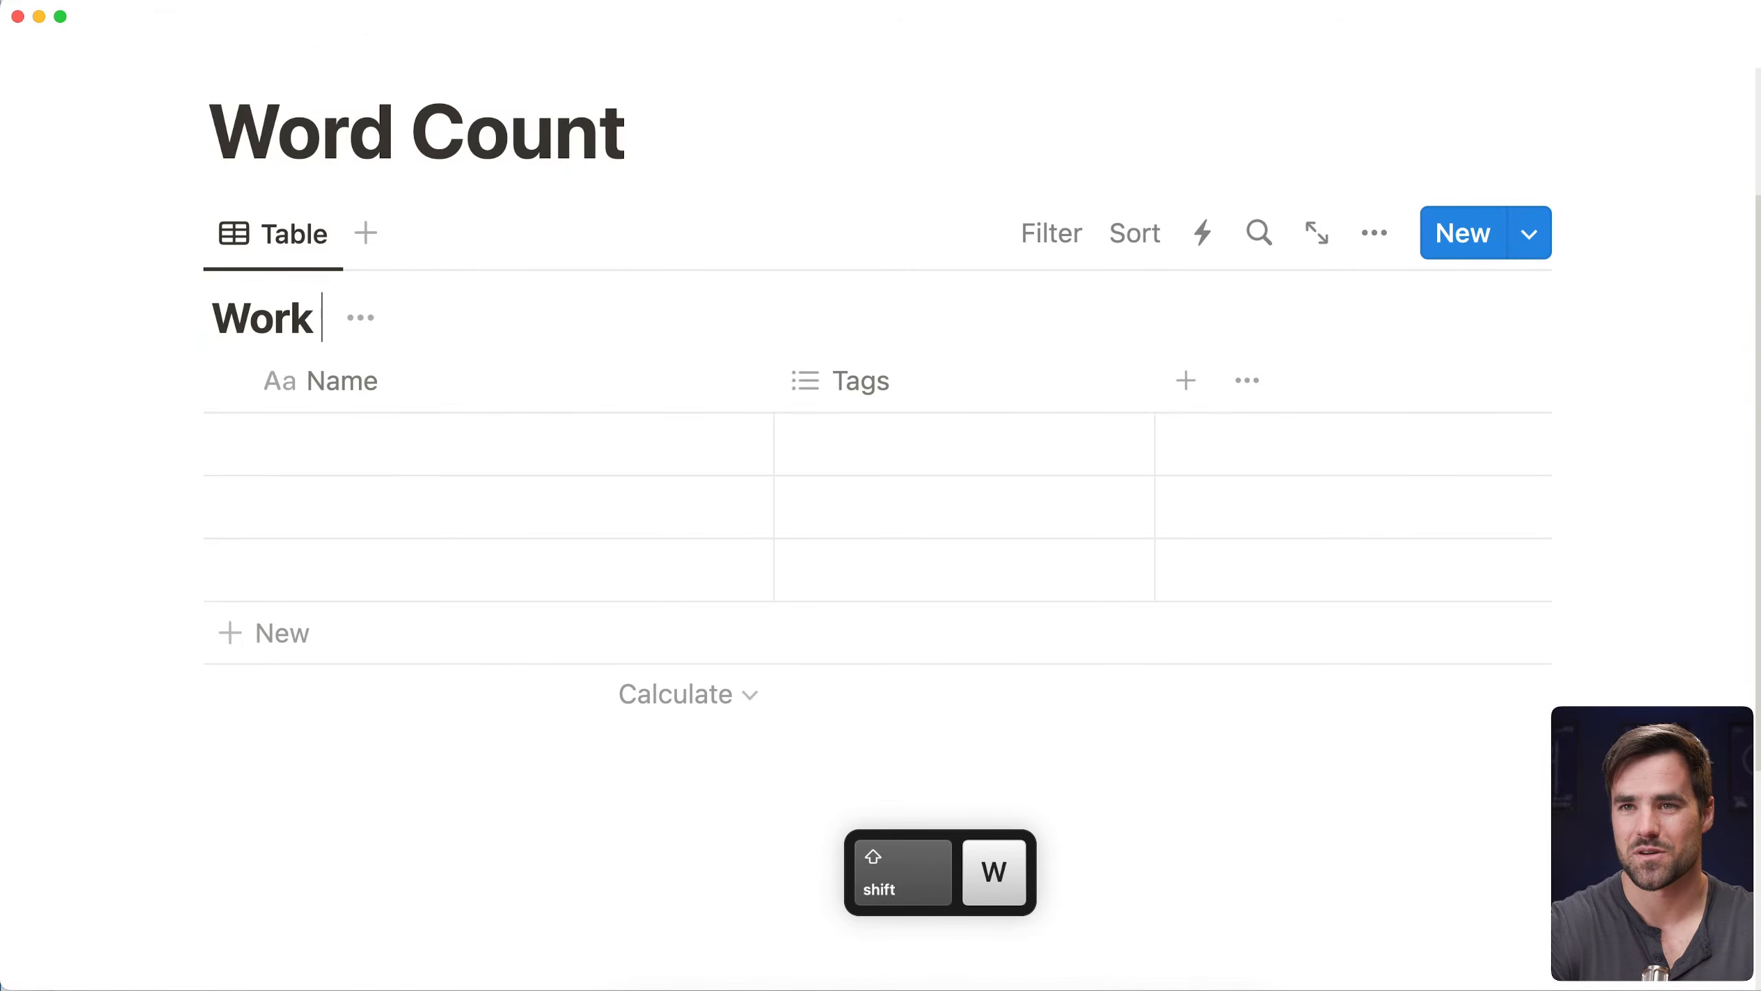
pyautogui.press('BackSpace')
pyautogui.write('d Count Database')
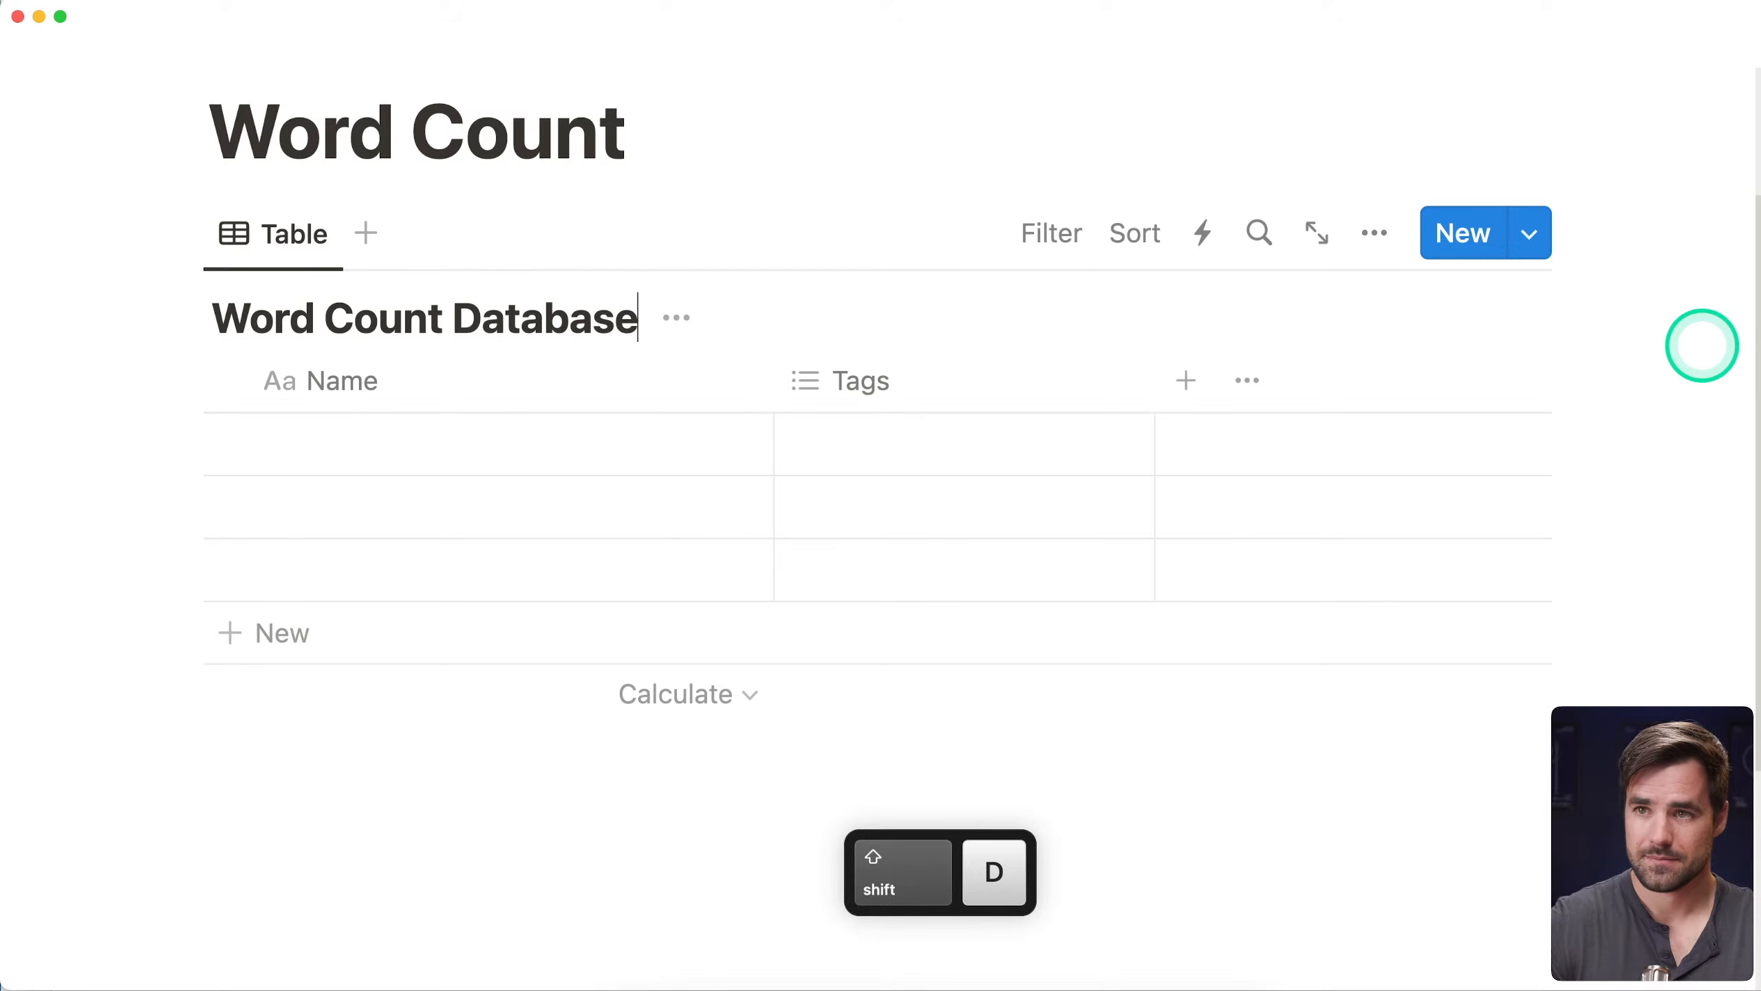
# Switch to Microsoft Edge and search the web for "pokemon theme song lyrics" in a new tab
pyautogui.click(676, 990)
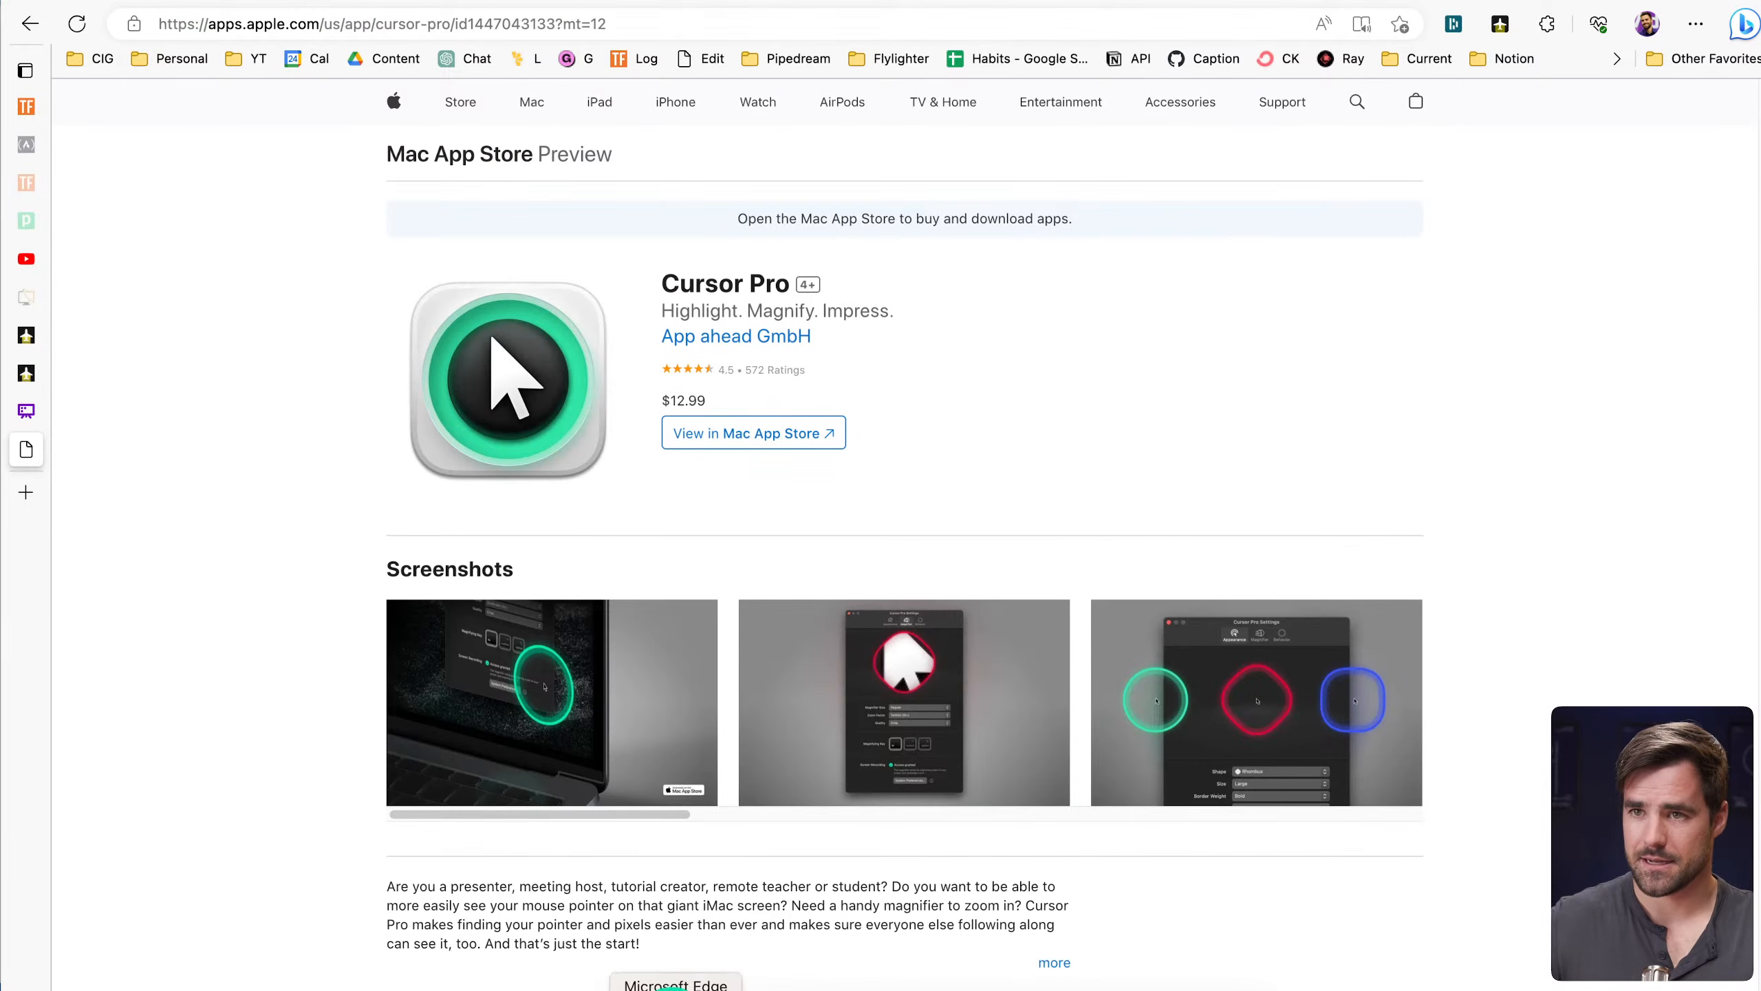
pyautogui.click(27, 492)
pyautogui.write('pokemon')
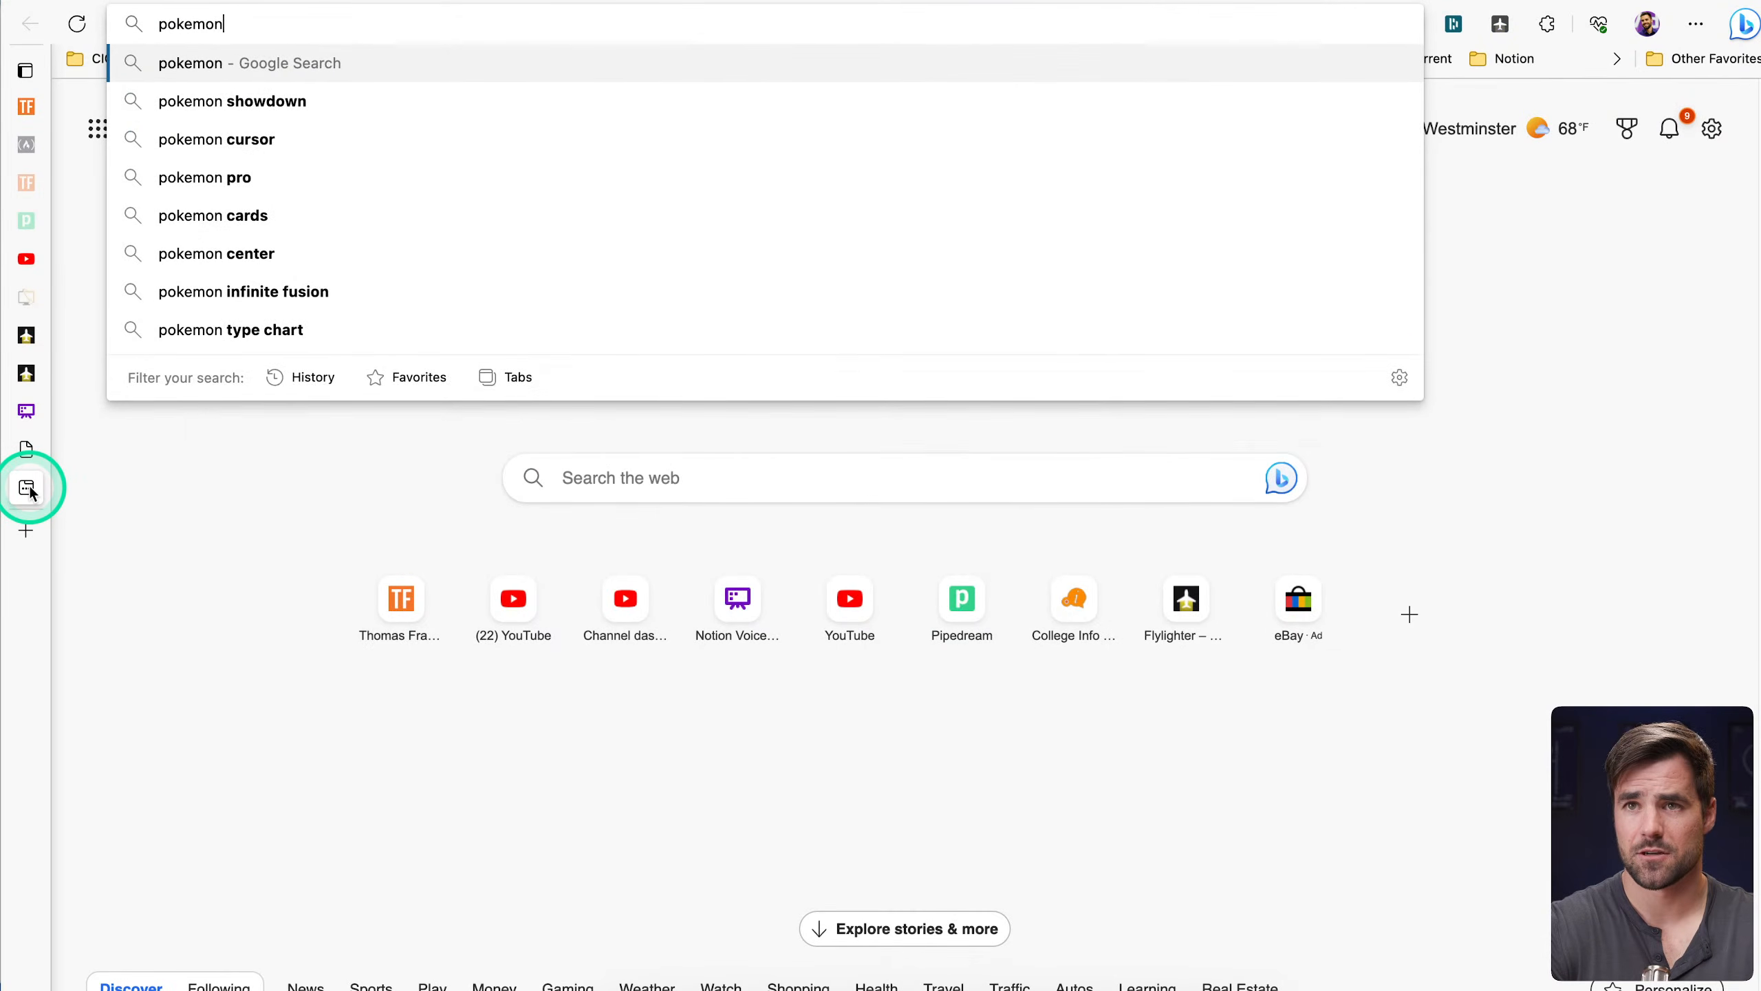
pyautogui.write(' theme song lyrics')
pyautogui.press('Return')
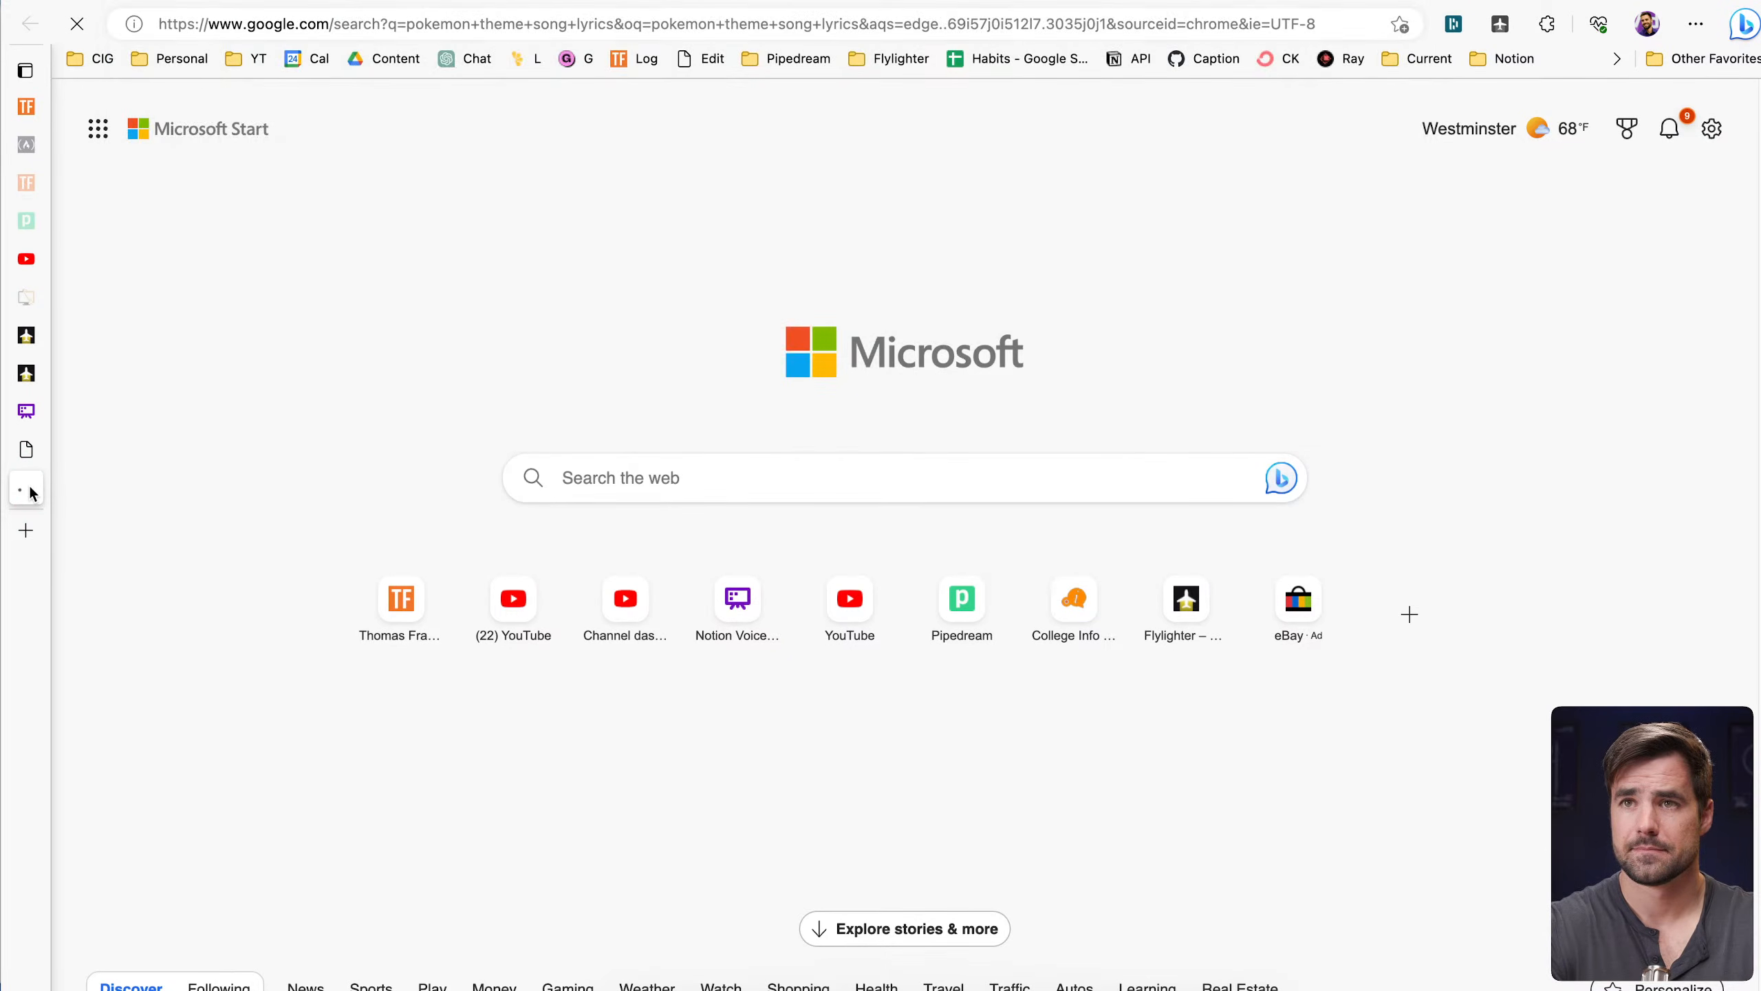
# Open the Genius result for the Pokémon Theme and copy the lyrics starting from Verse 1
pyautogui.click(507, 344)
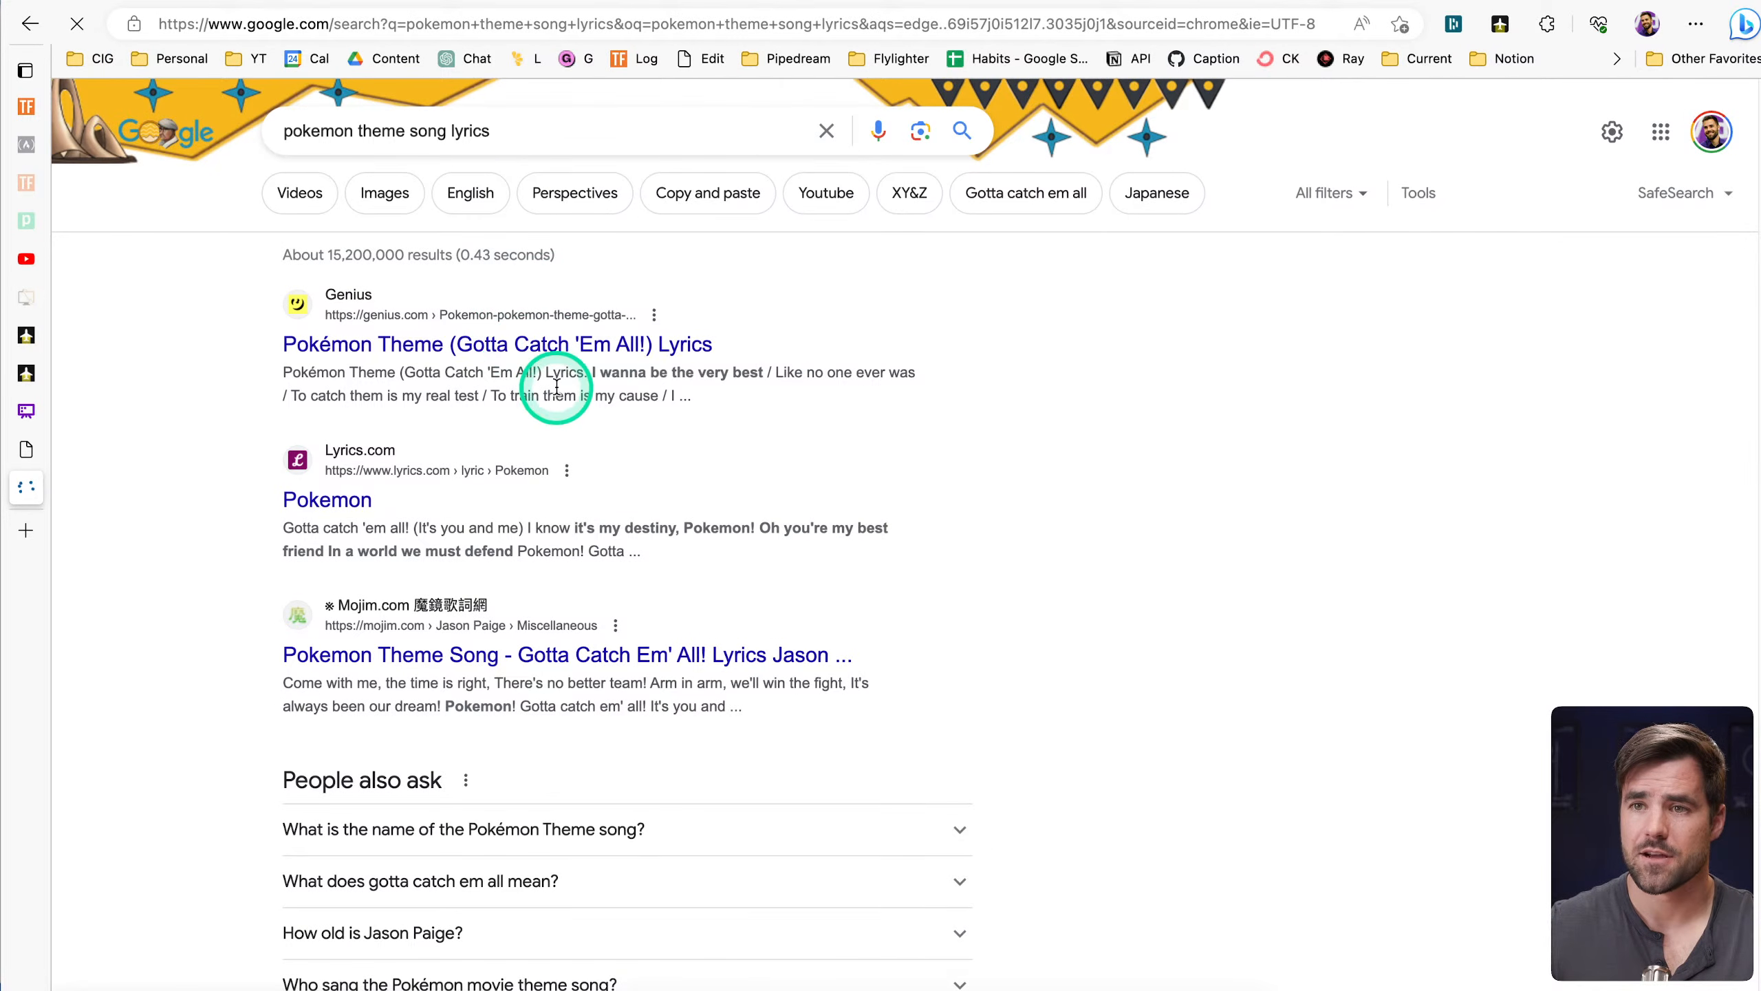
pyautogui.scroll(-20, 582, 444)
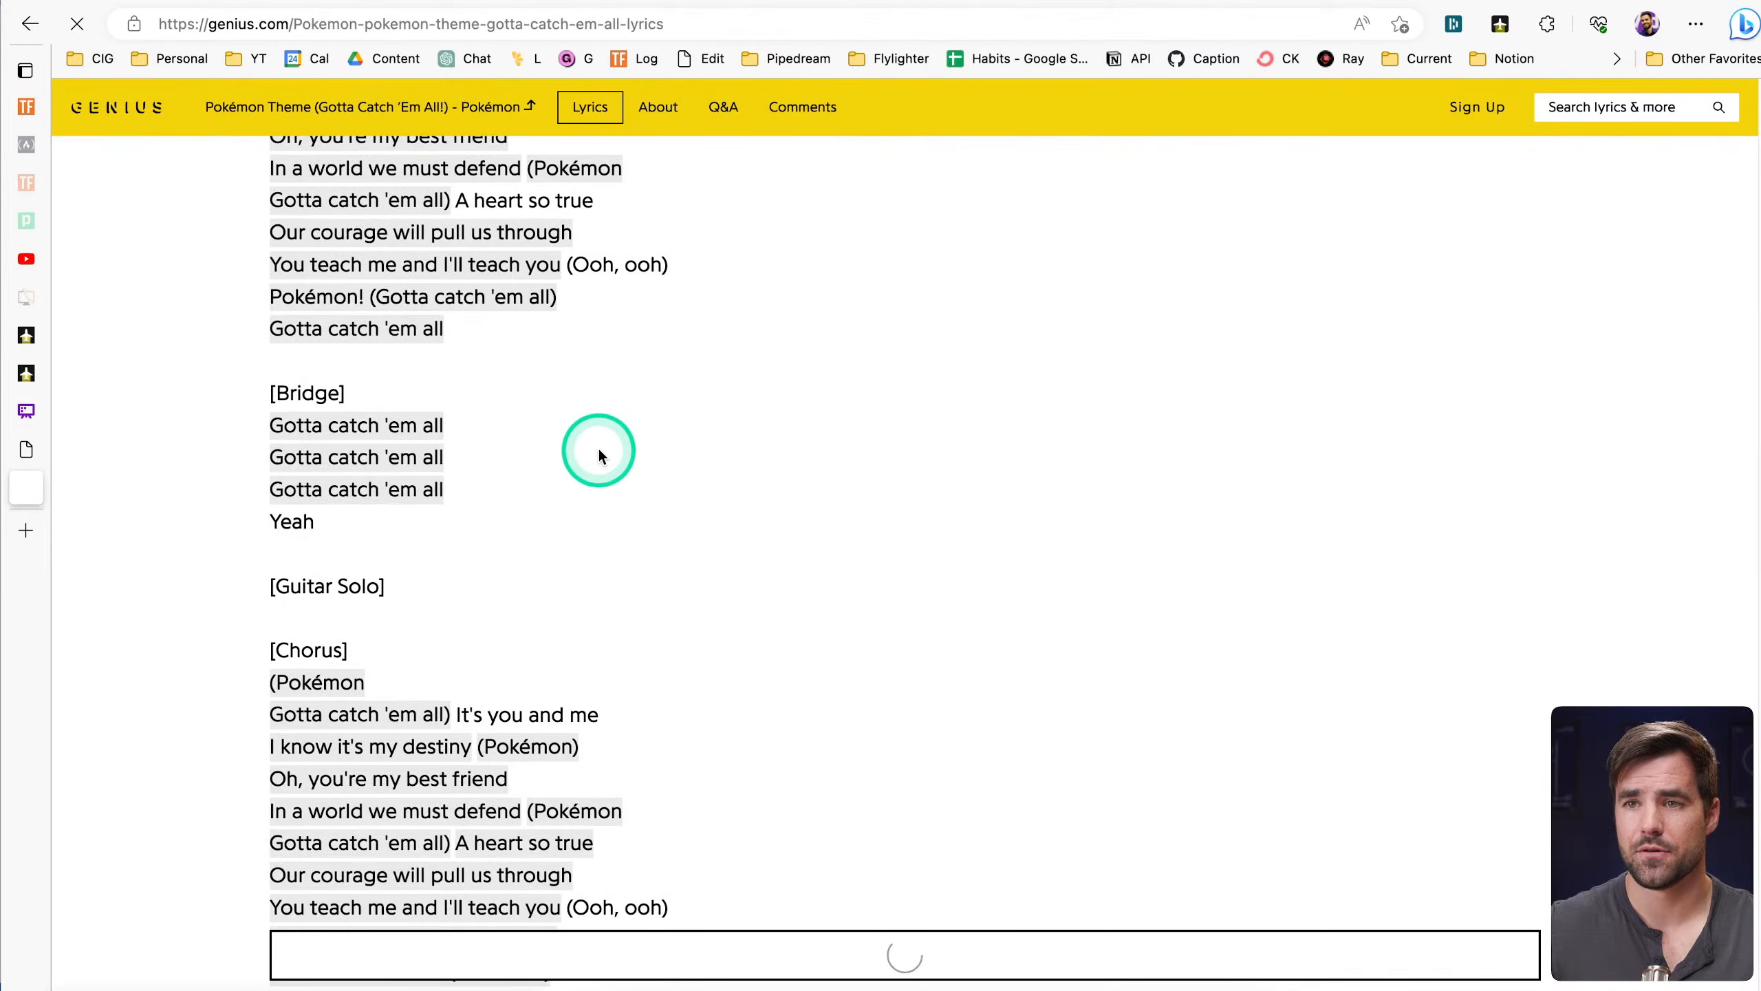
pyautogui.moveTo(592, 477); pyautogui.dragTo(258, 219)
pyautogui.press('super+c')
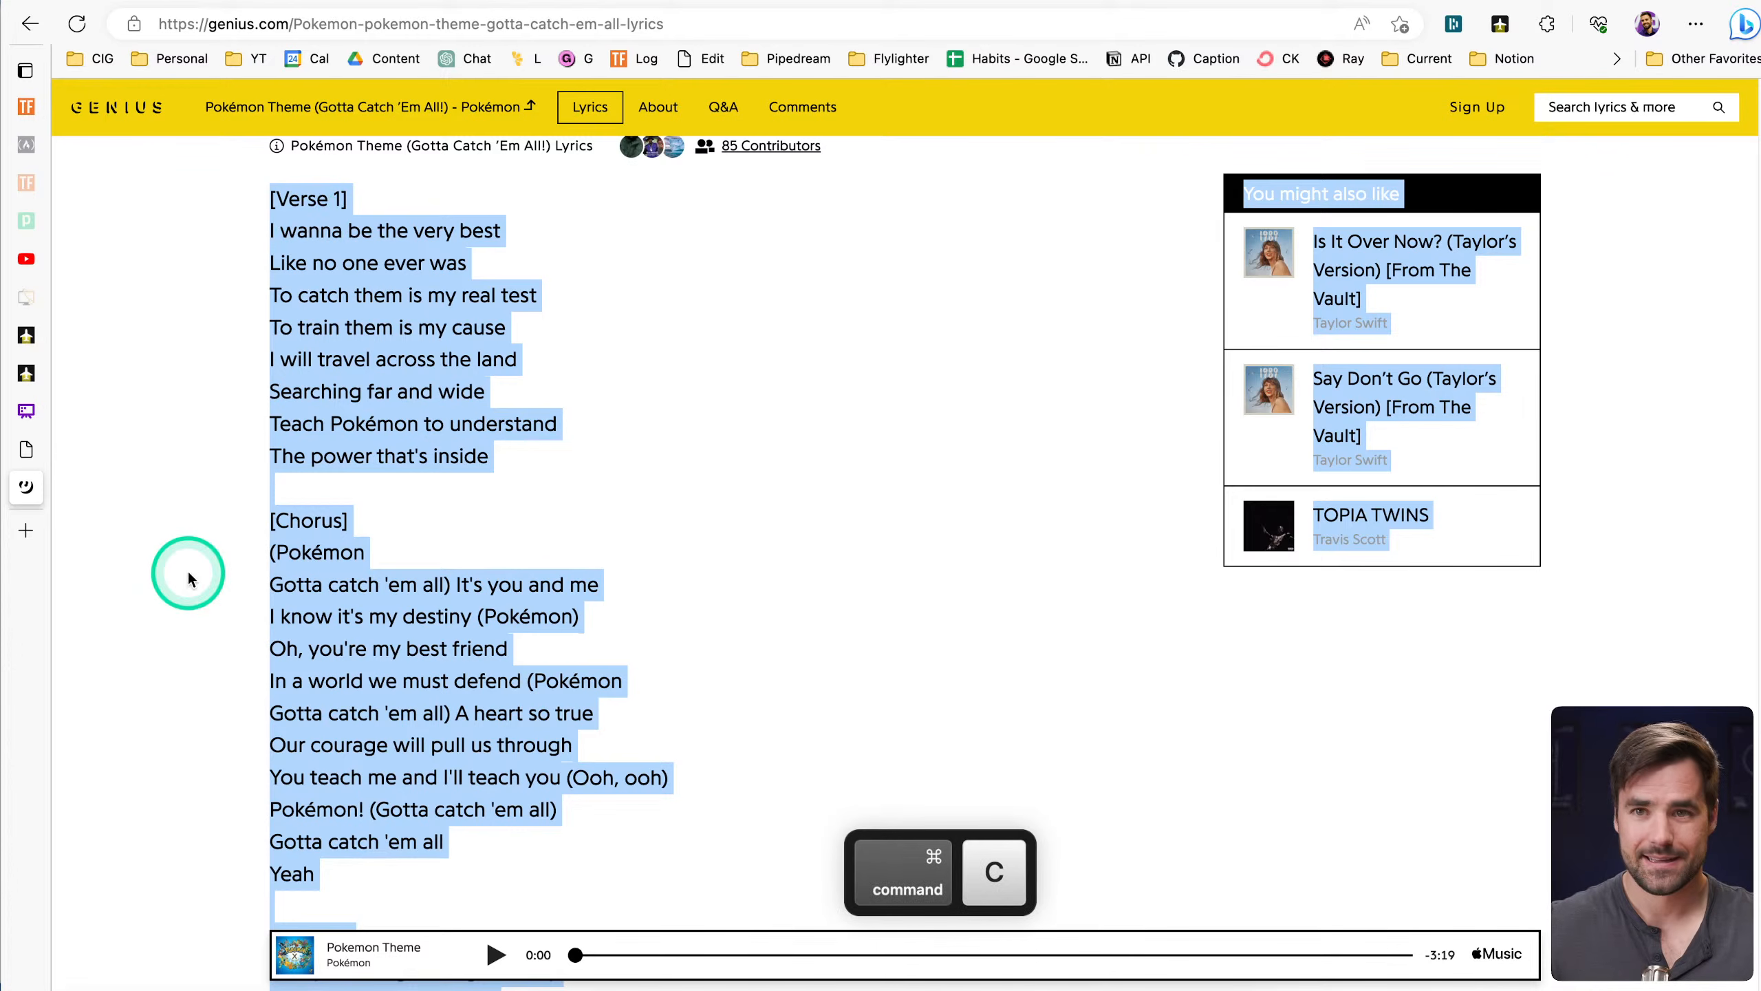
# Search the web for "text formatting stripper" in a new tab and open the StripHTML site
pyautogui.click(25, 530)
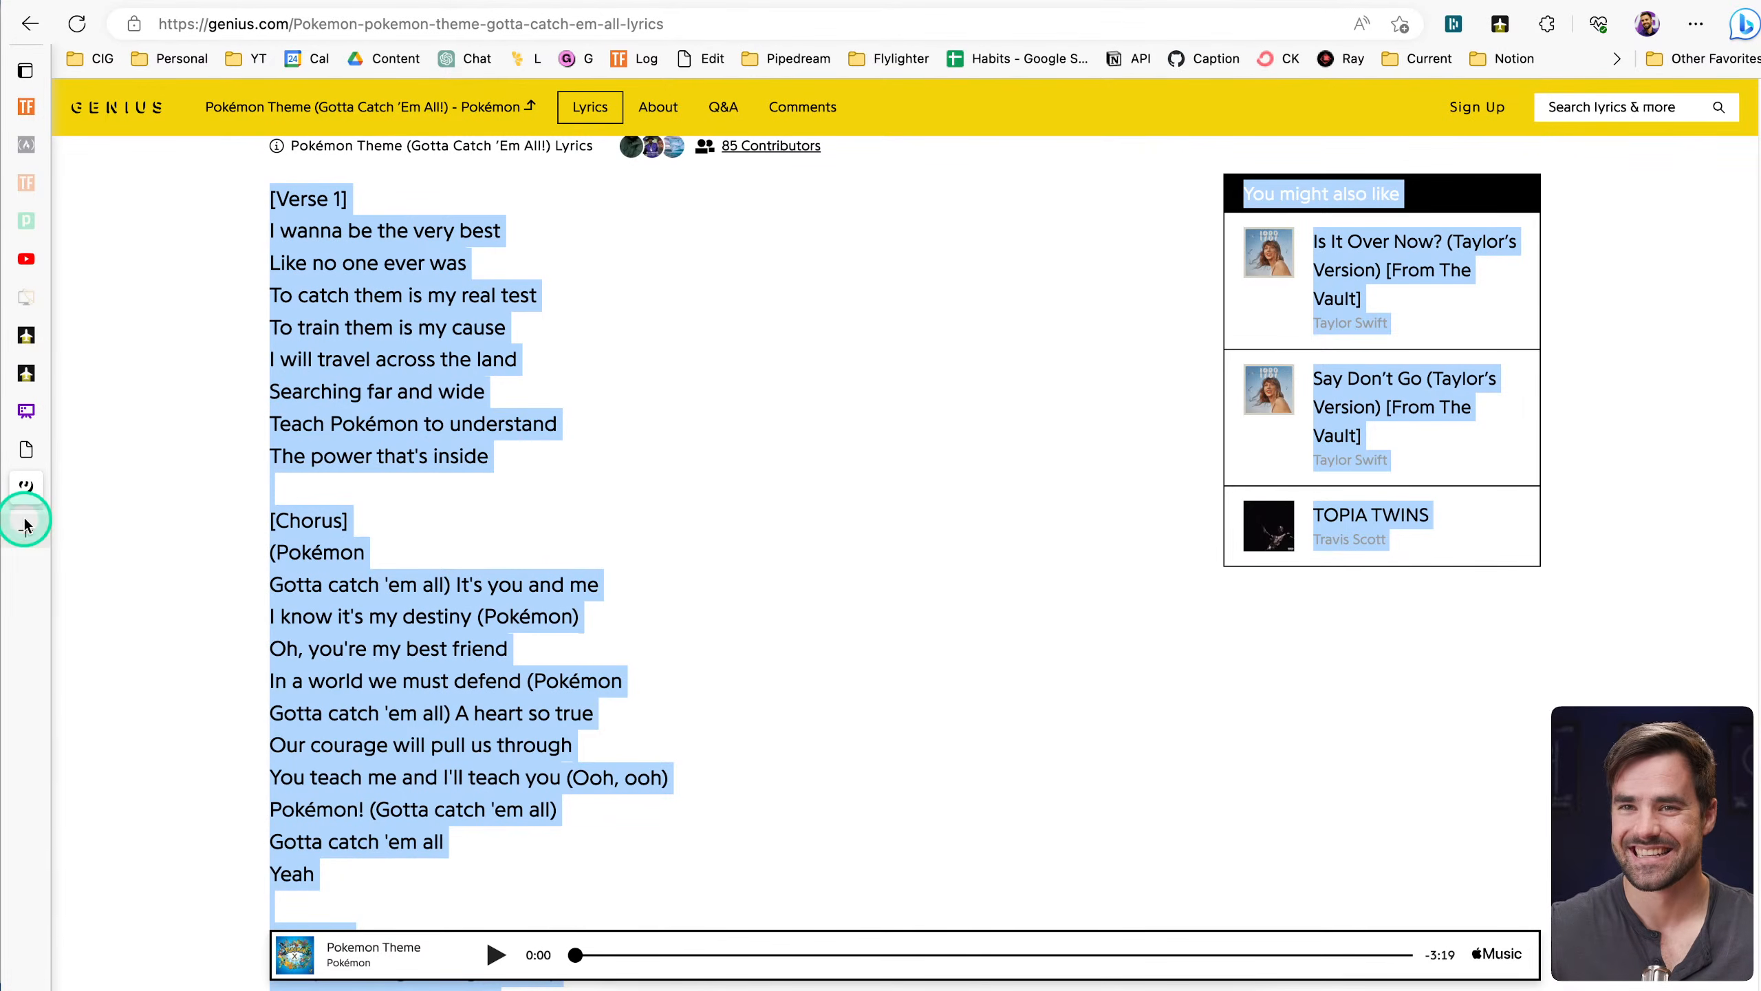
pyautogui.write('text')
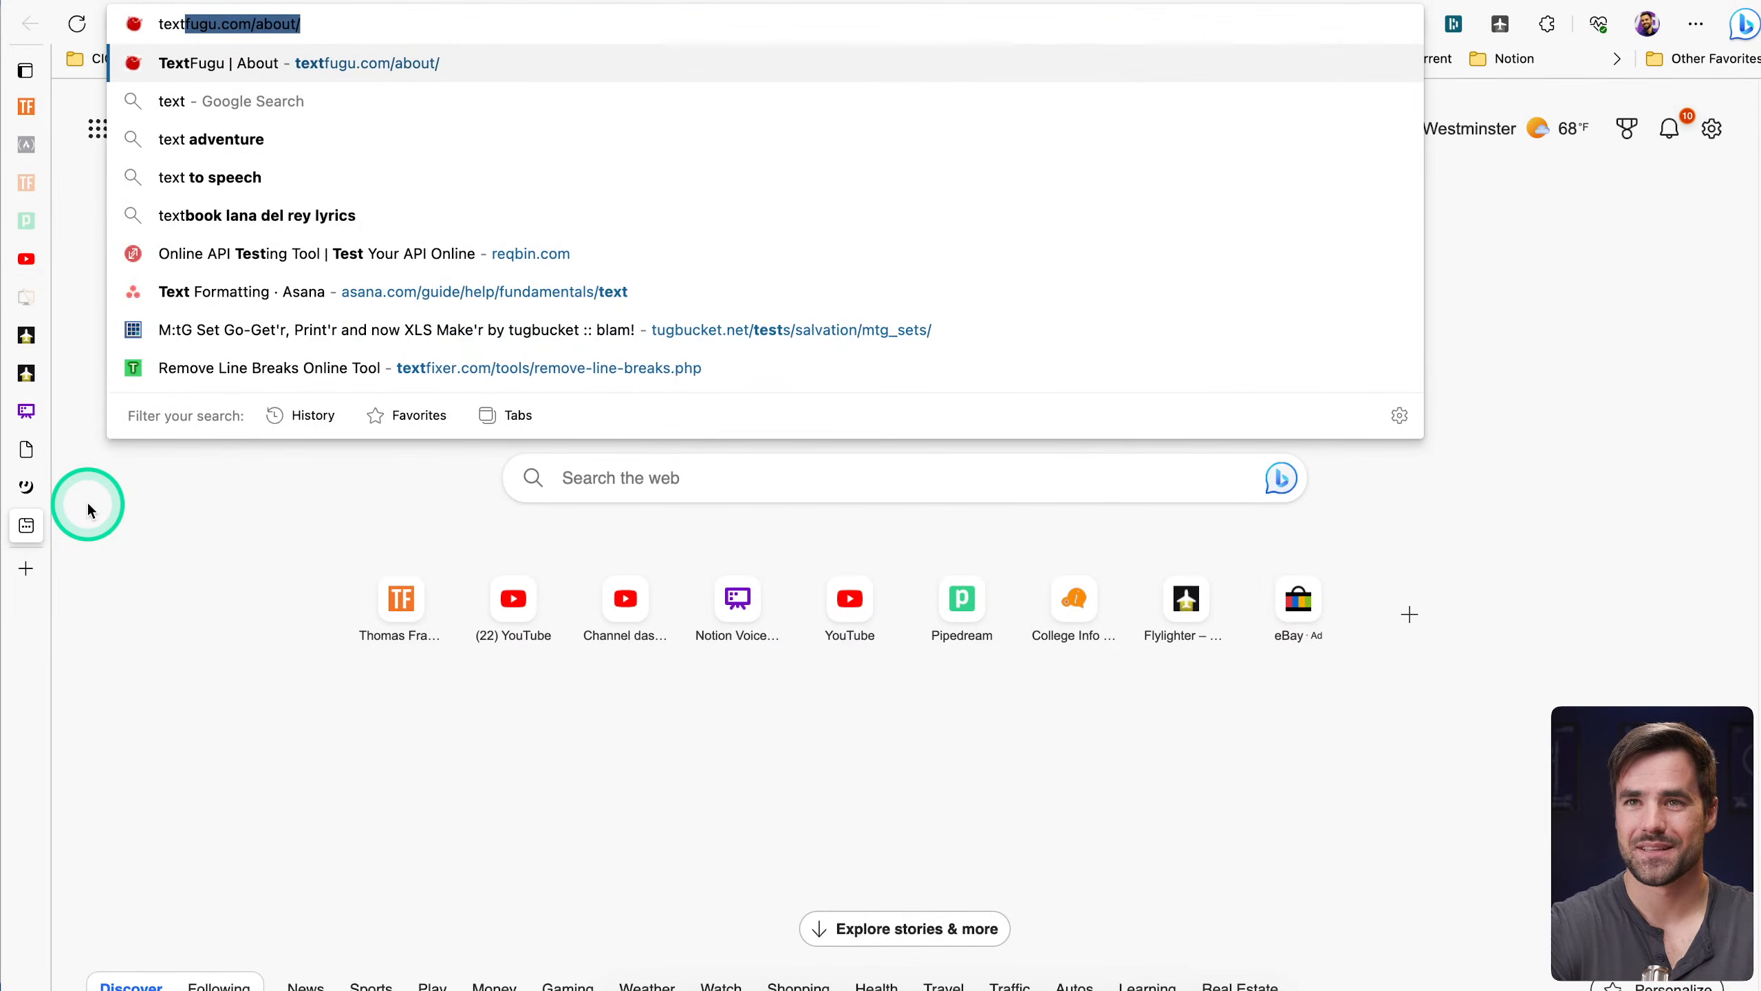
pyautogui.write(' format')
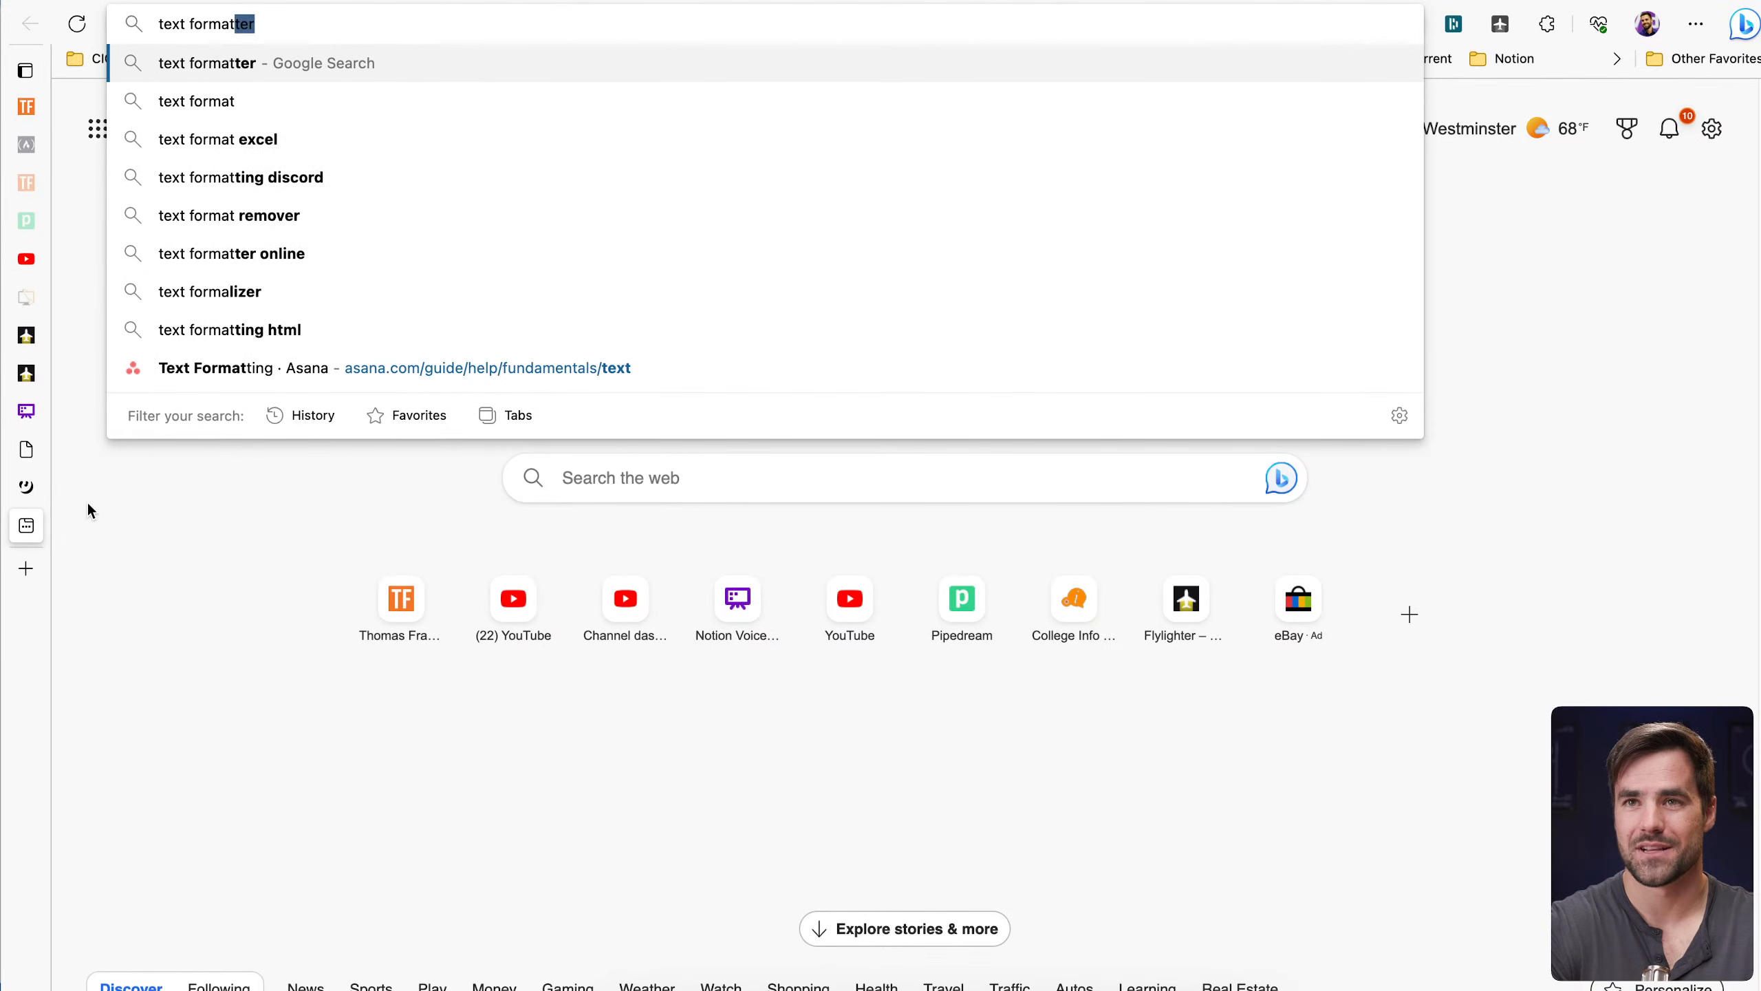
pyautogui.write('ting stripper')
pyautogui.press('Return')
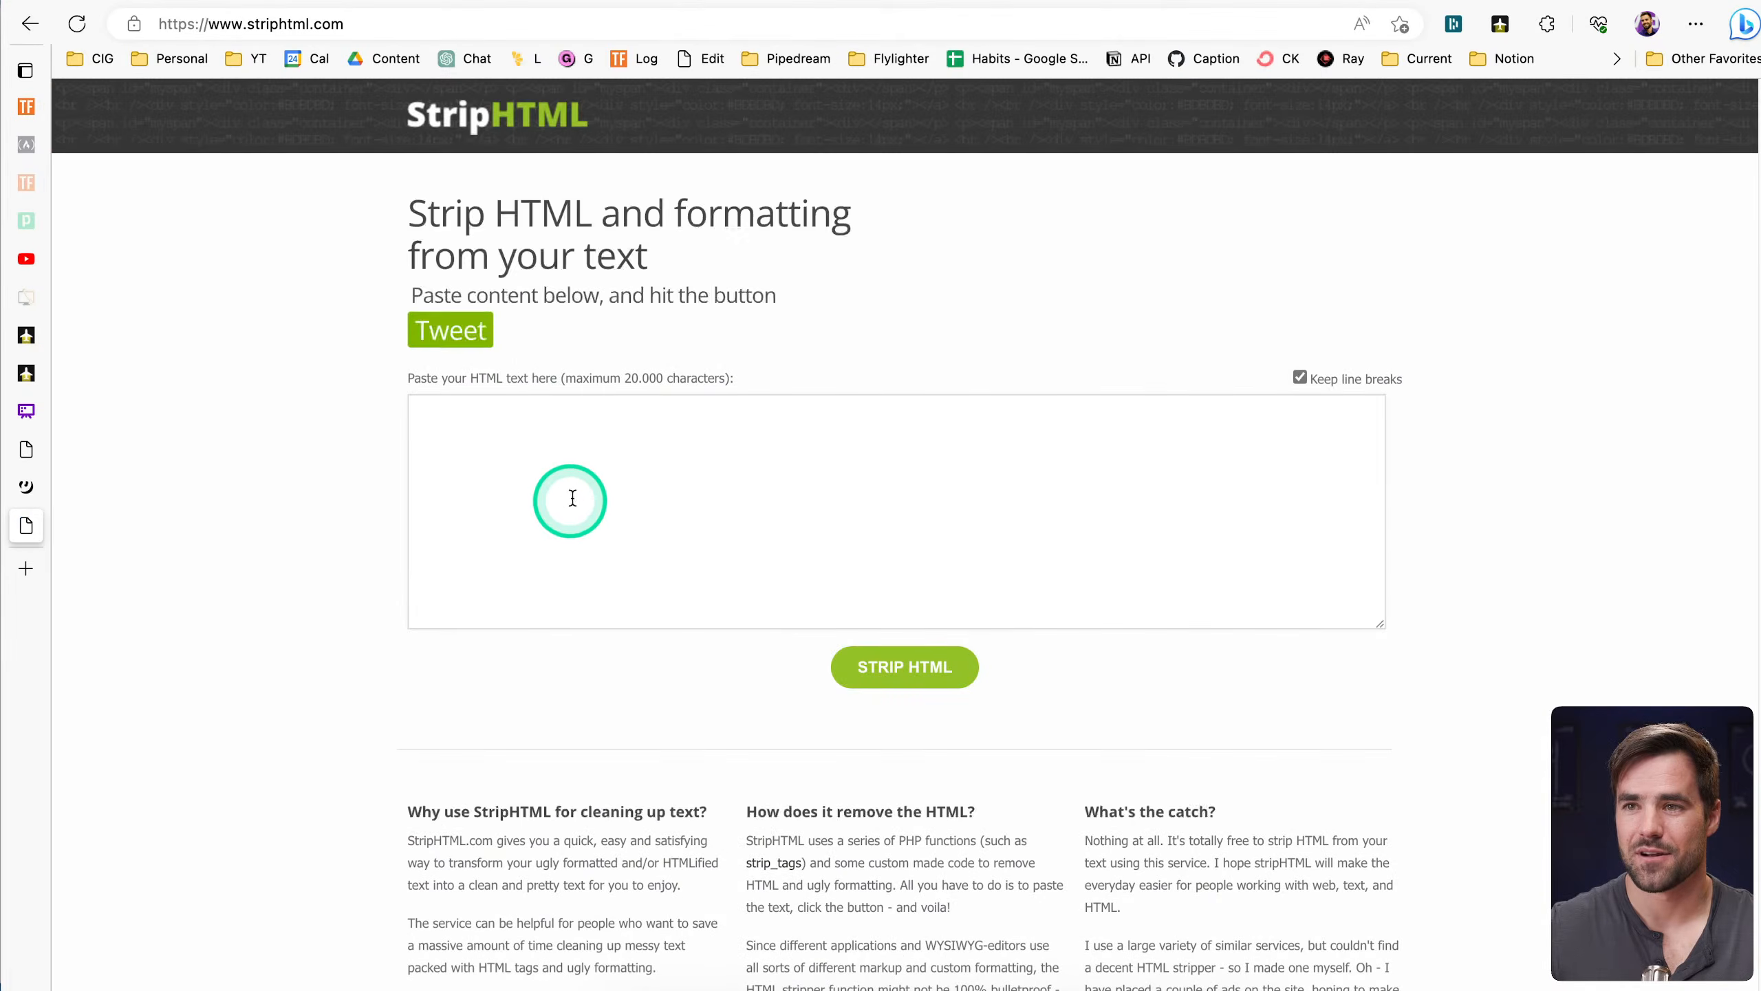
# Paste the copied lyrics into StripHTML, strip the formatting, and copy the cleaned text
pyautogui.press('super+v')
pyautogui.click(881, 664)
pyautogui.scroll(-15, 1070, 719)
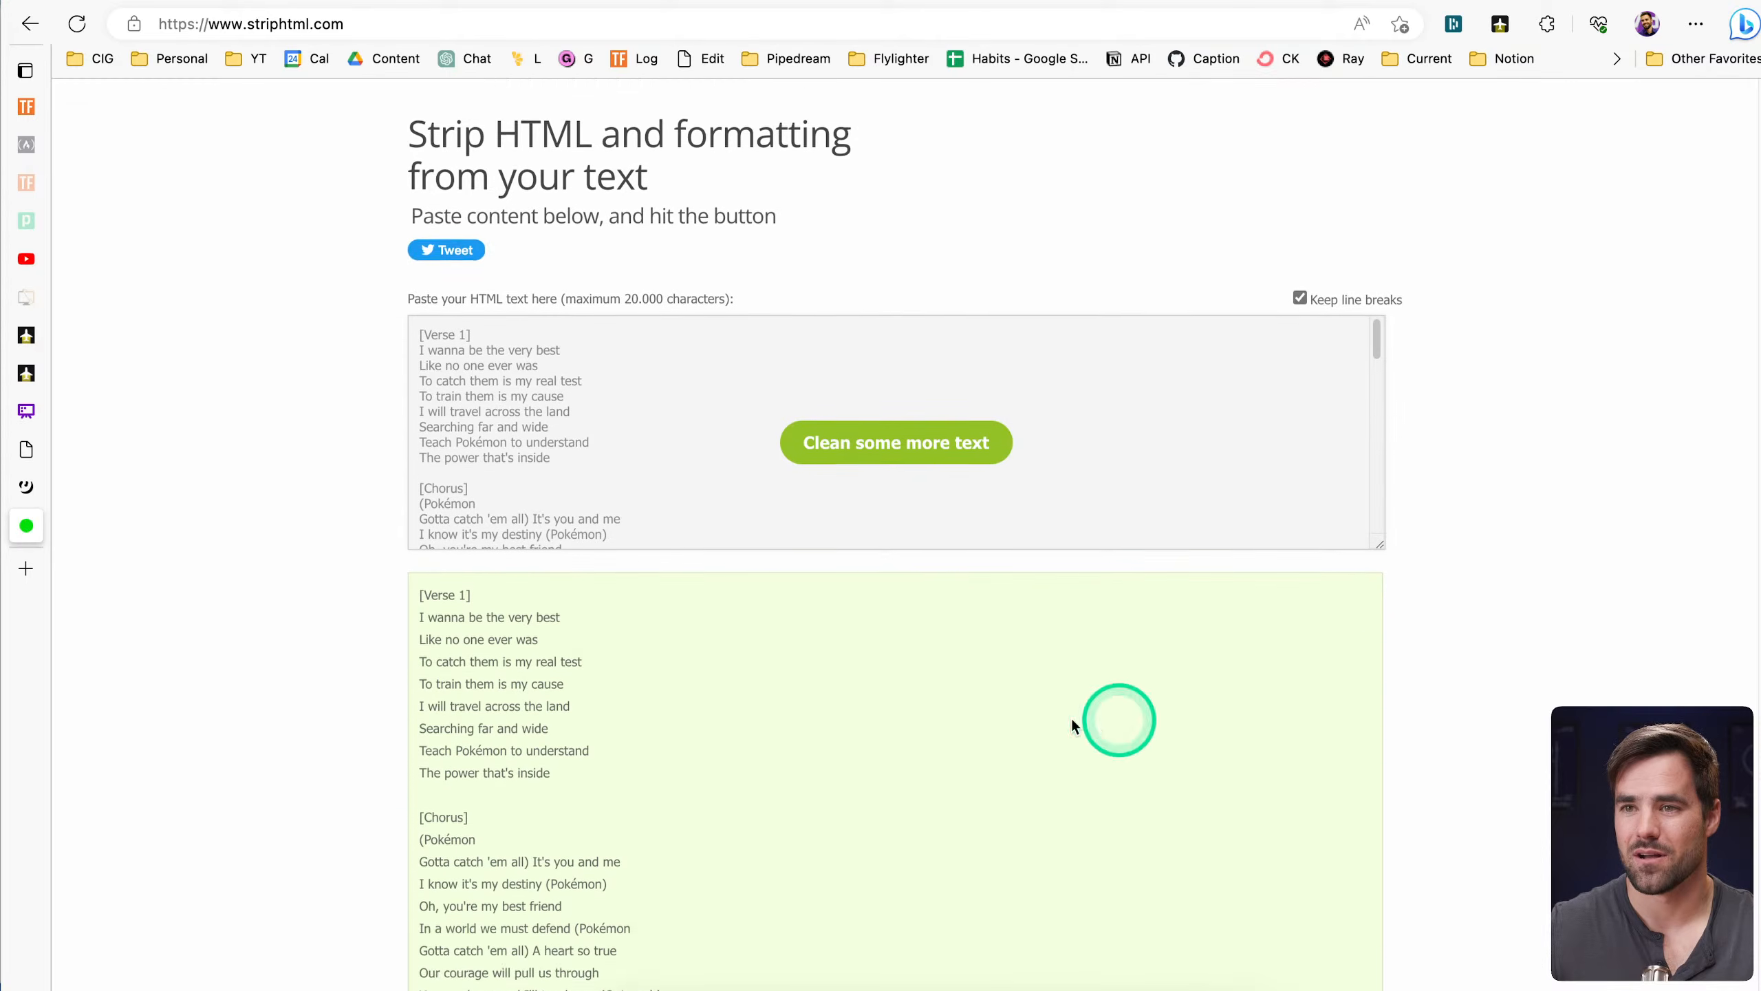
pyautogui.scroll(-6, 635, 659)
pyautogui.click(478, 646)
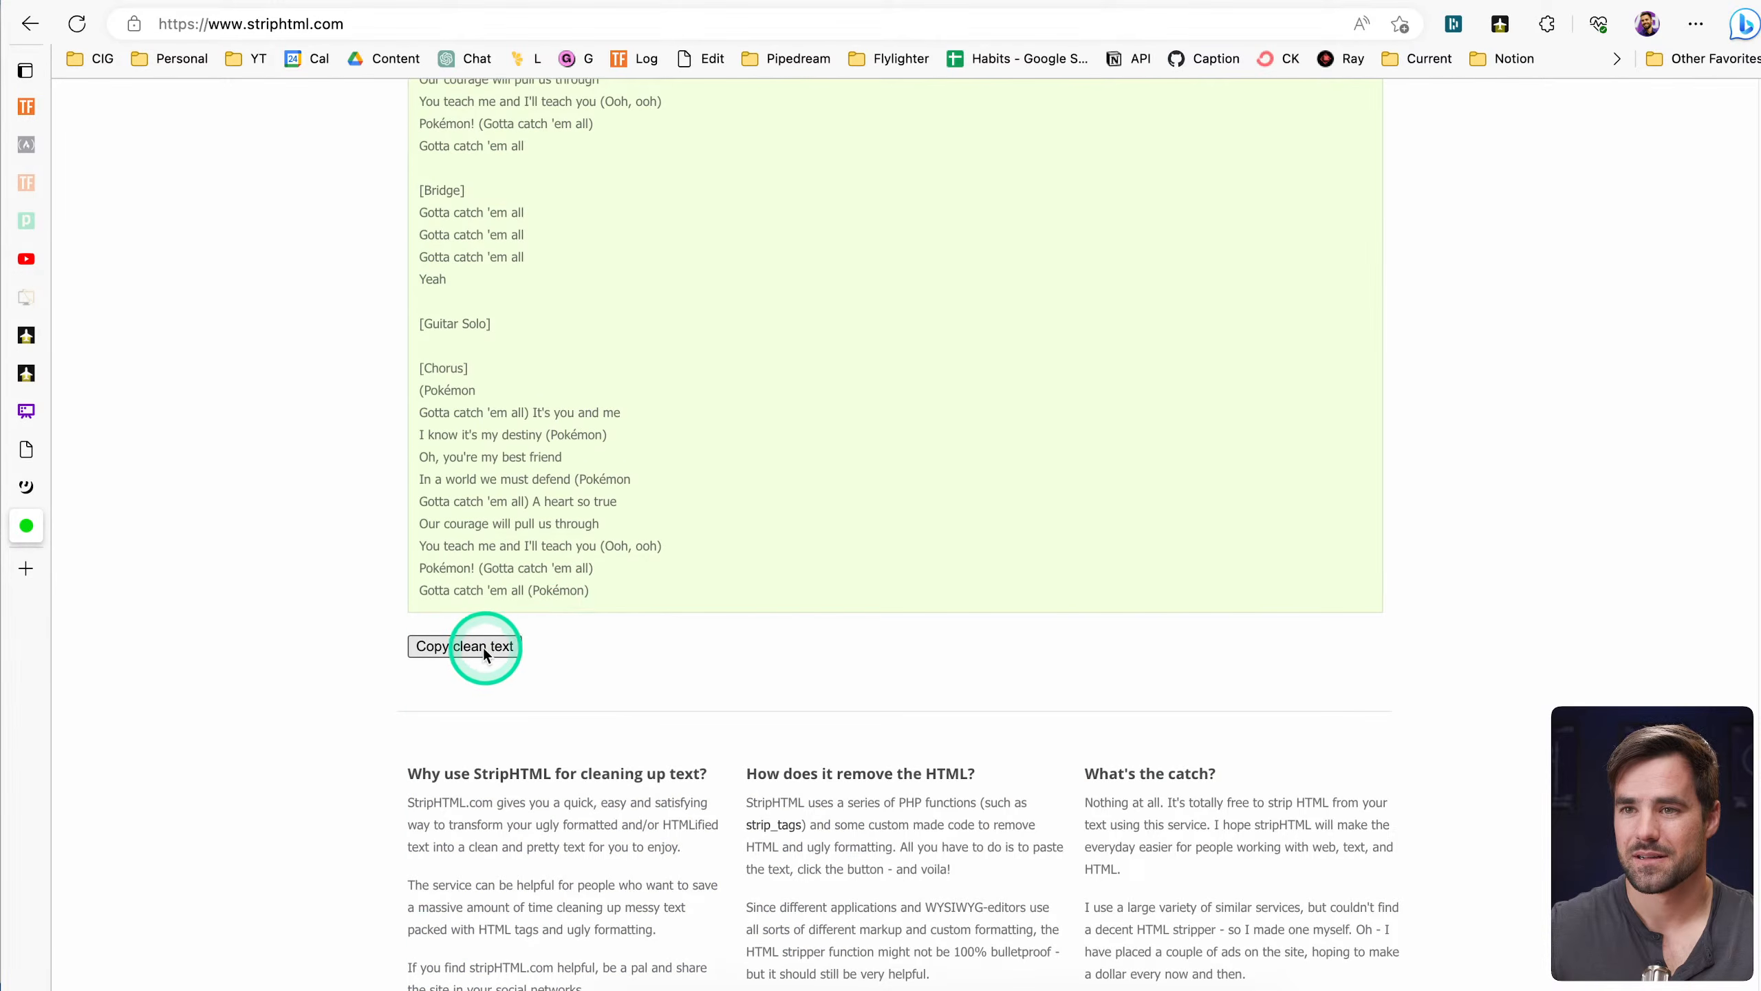
# Switch back to Notion and paste the cleaned lyrics as the first row's Name in Word Count Database
pyautogui.click(853, 988)
pyautogui.click(322, 437)
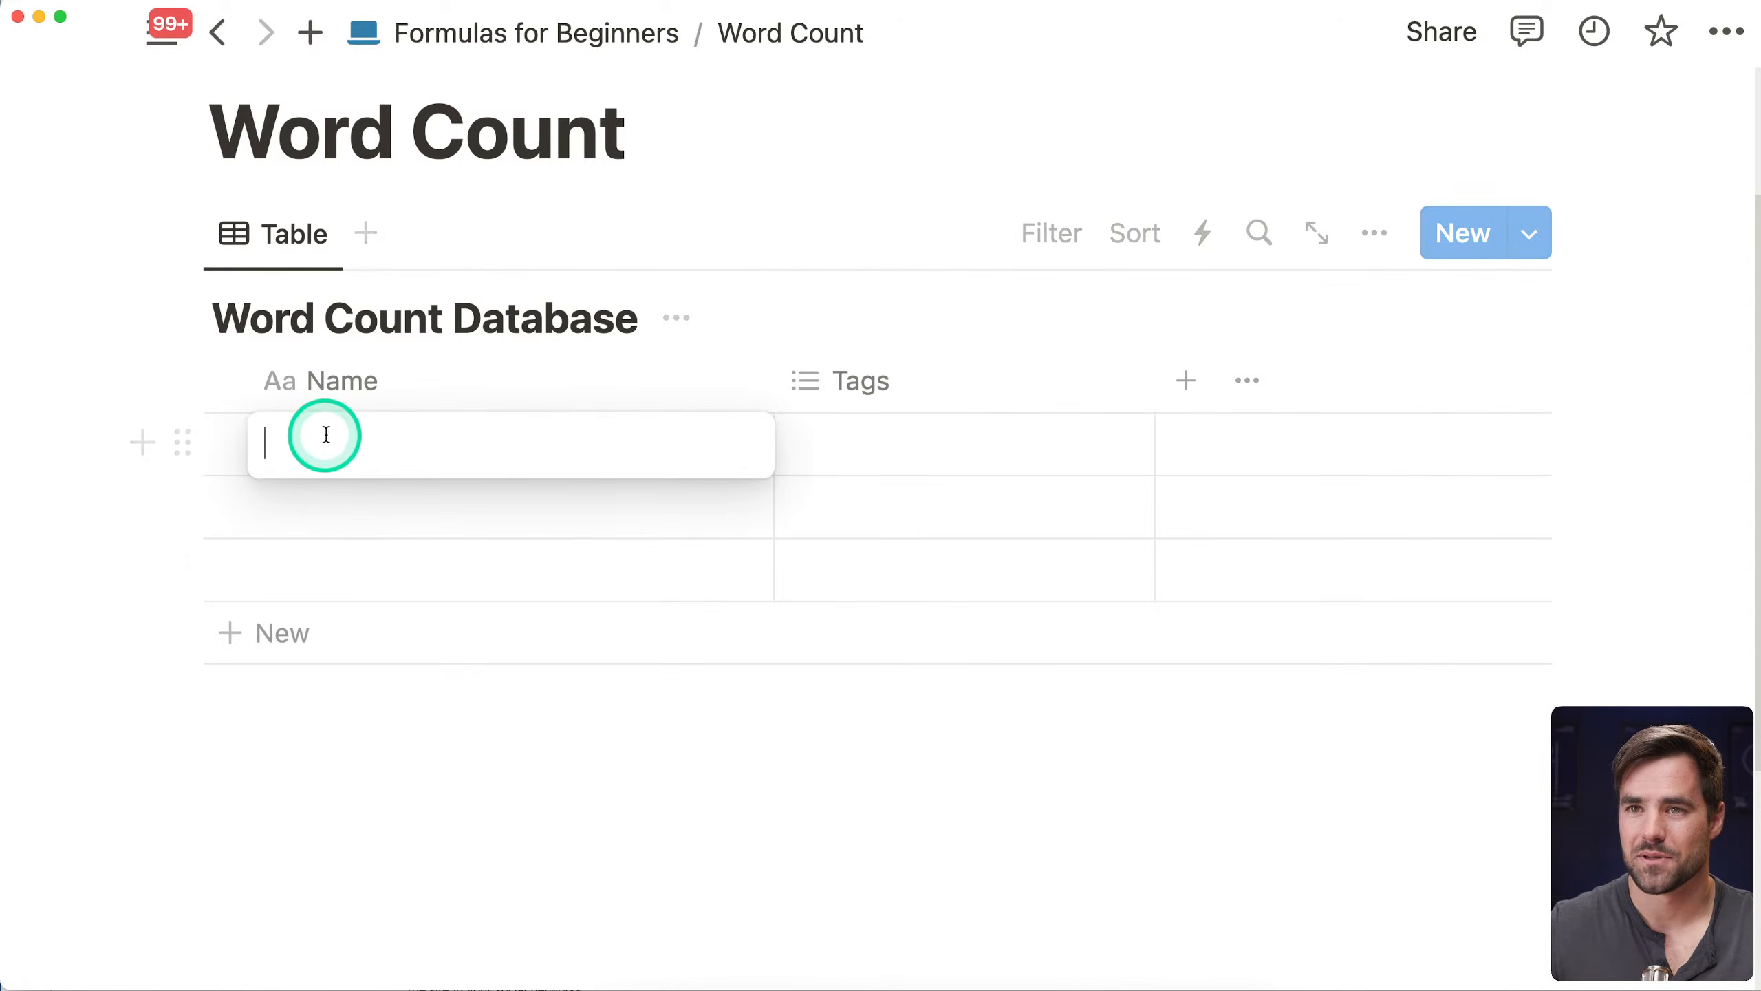
pyautogui.press('super+v')
pyautogui.scroll(-15, 529, 442)
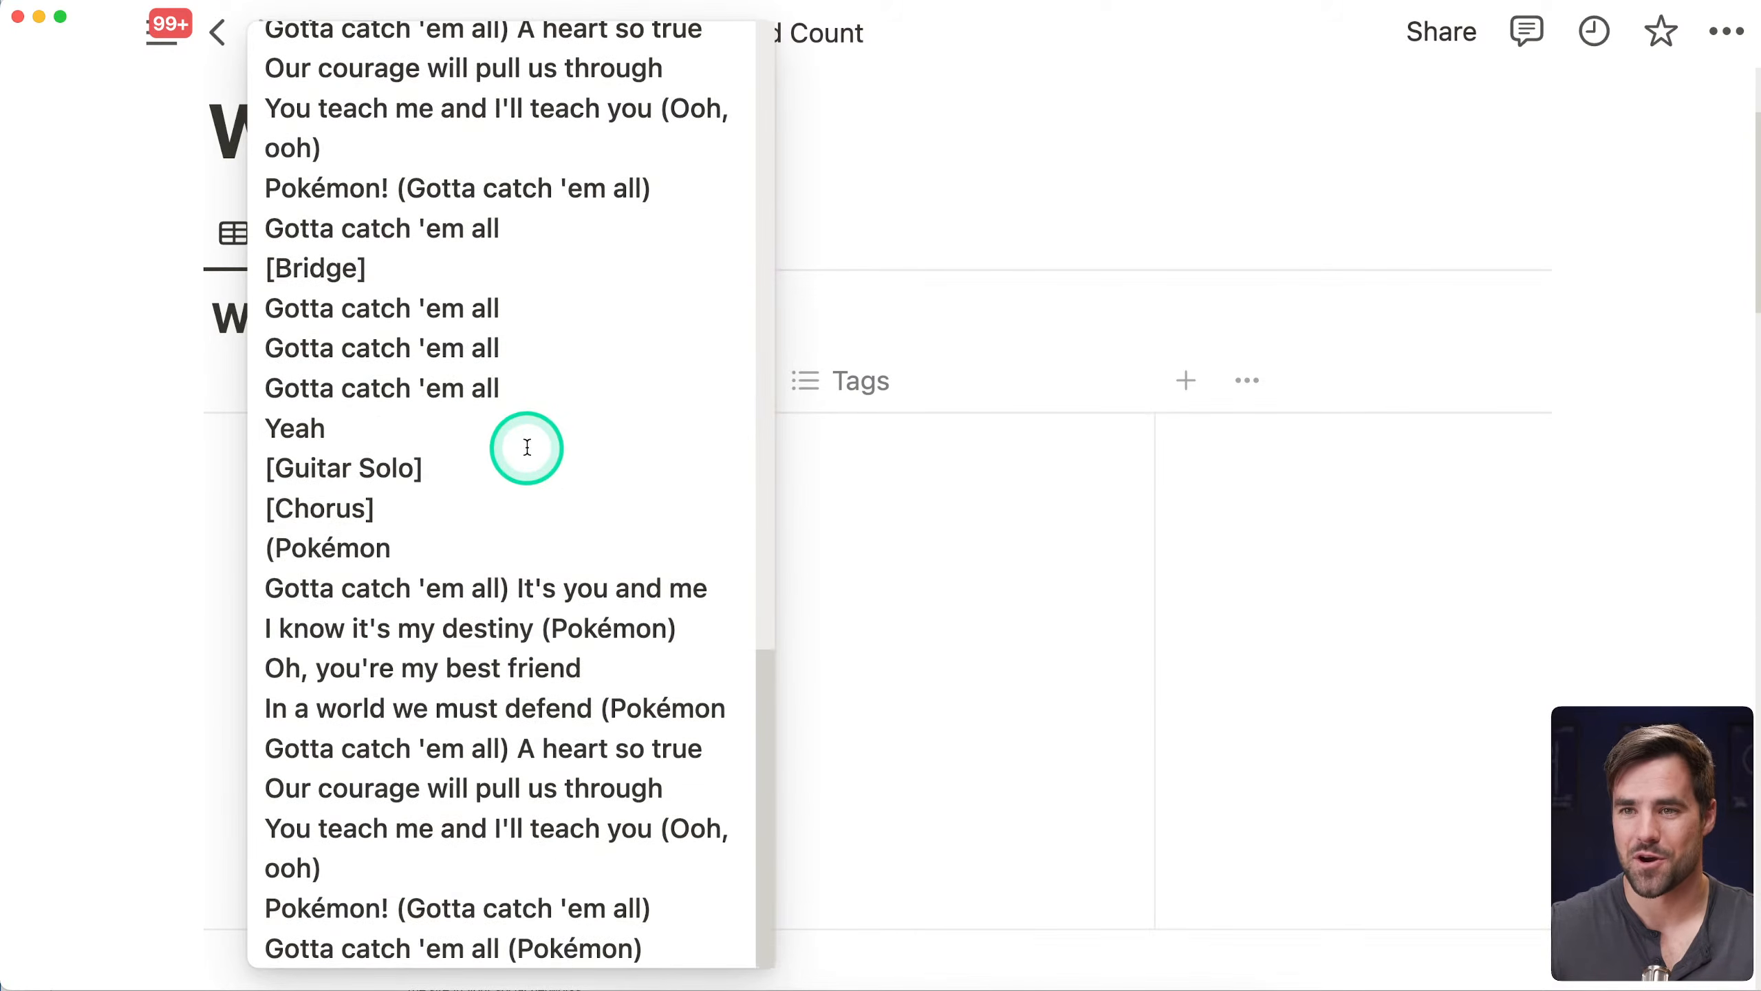
pyautogui.click(1618, 444)
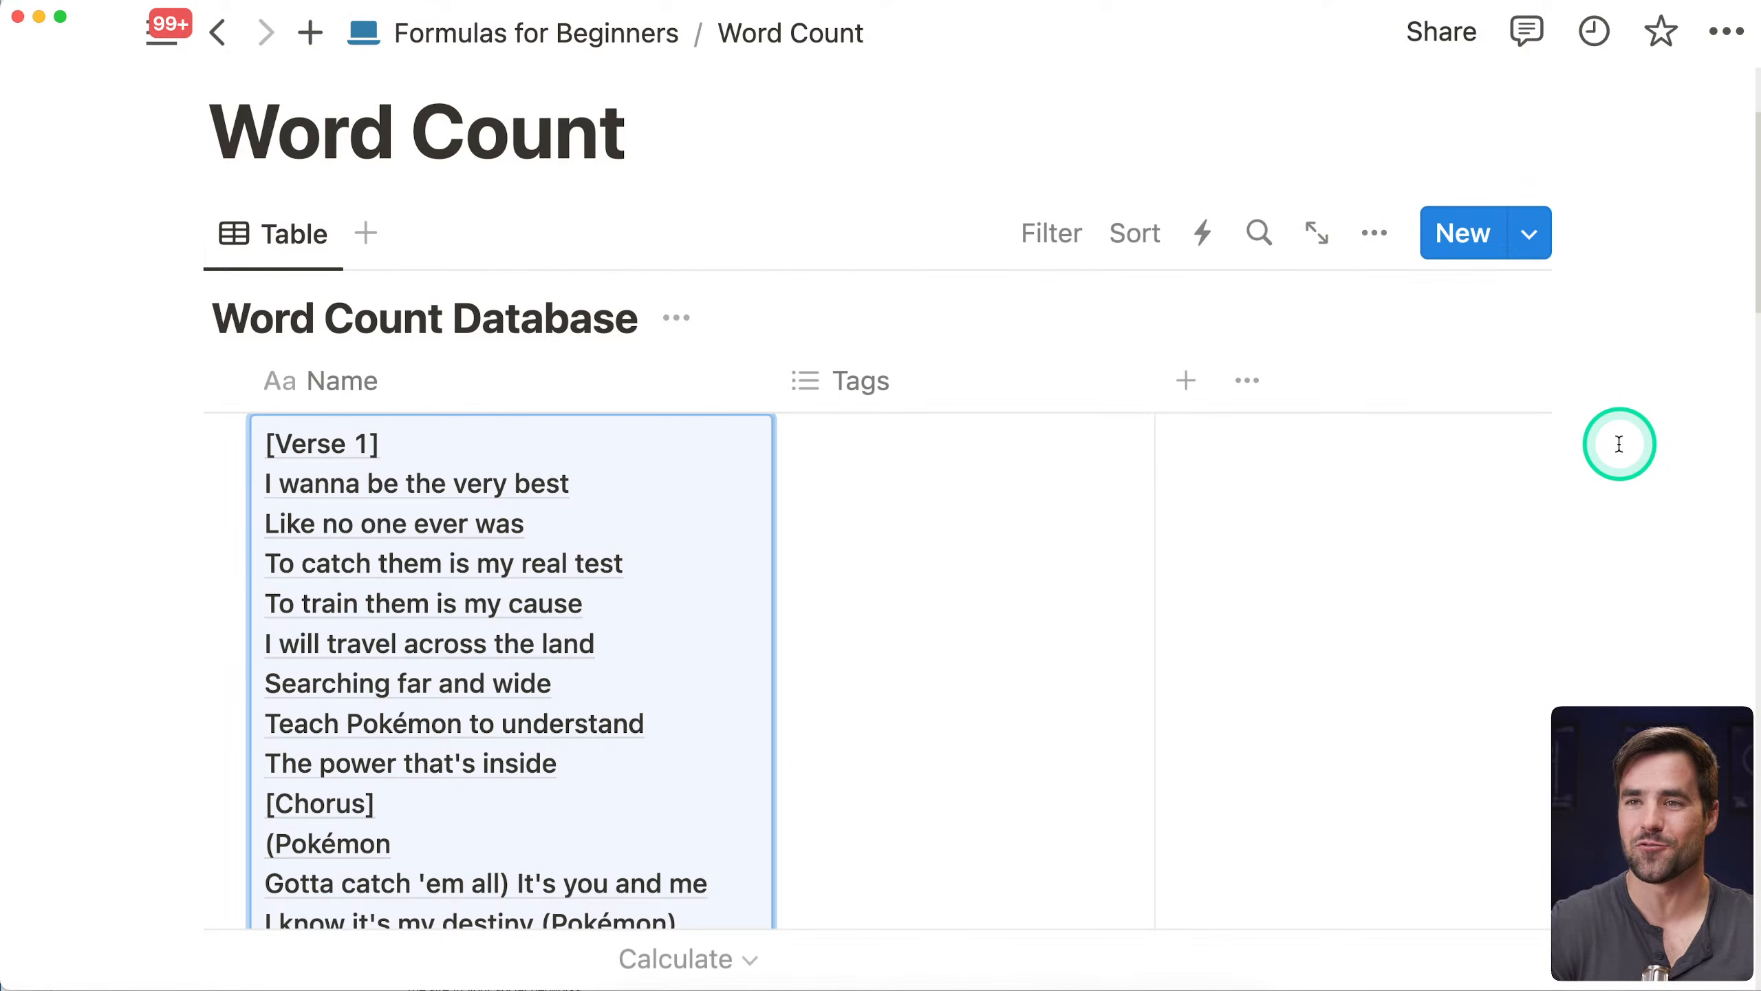
# Delete the Tags property from Word Count Database
pyautogui.click(920, 382)
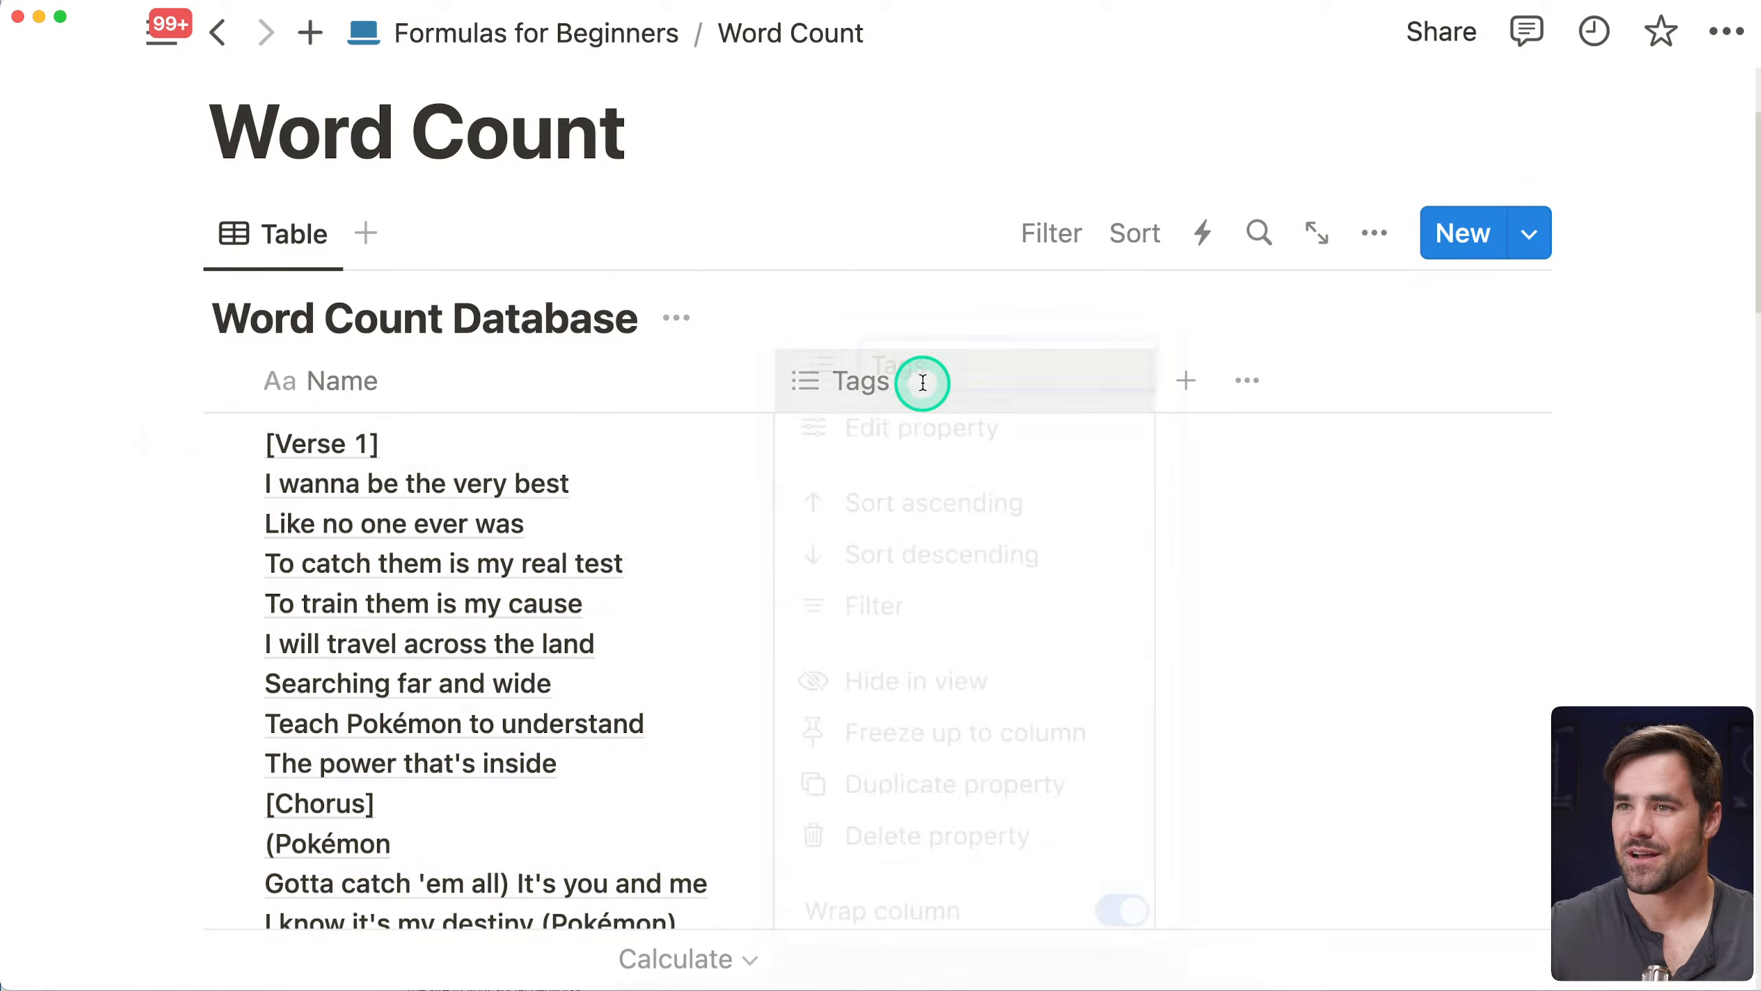
pyautogui.click(969, 858)
pyautogui.click(1061, 511)
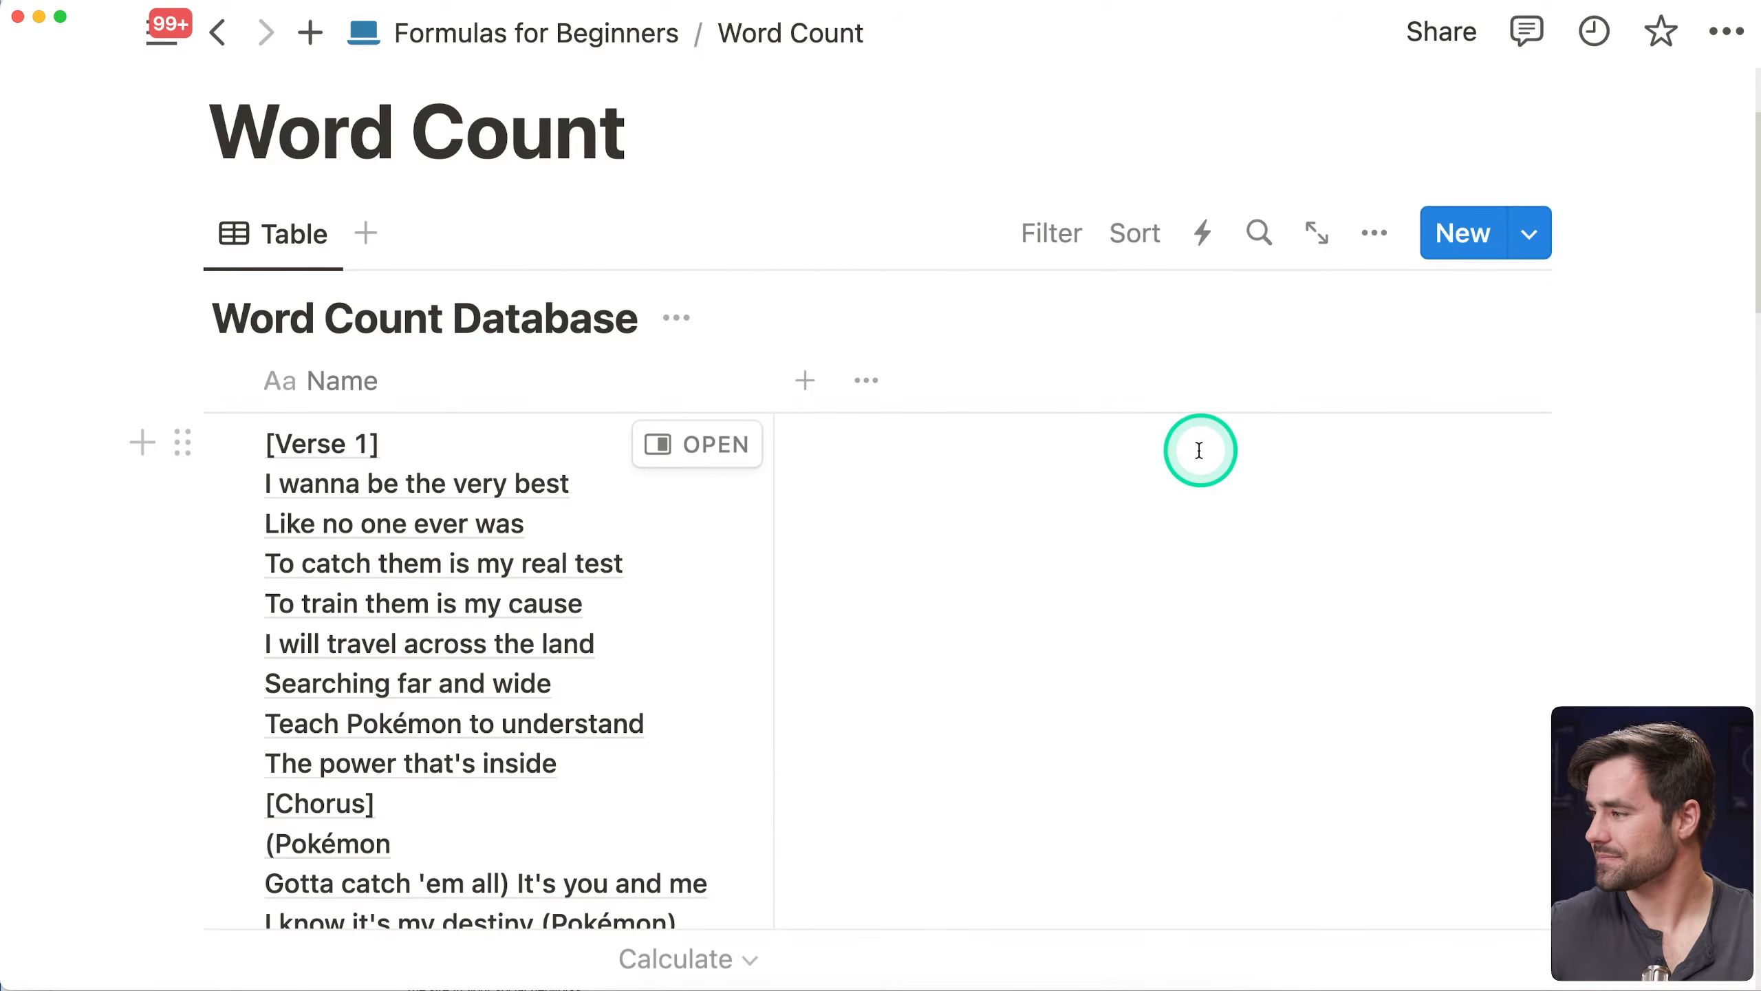
# Add a Formula property named Word Count to the database and widen its column
pyautogui.click(806, 380)
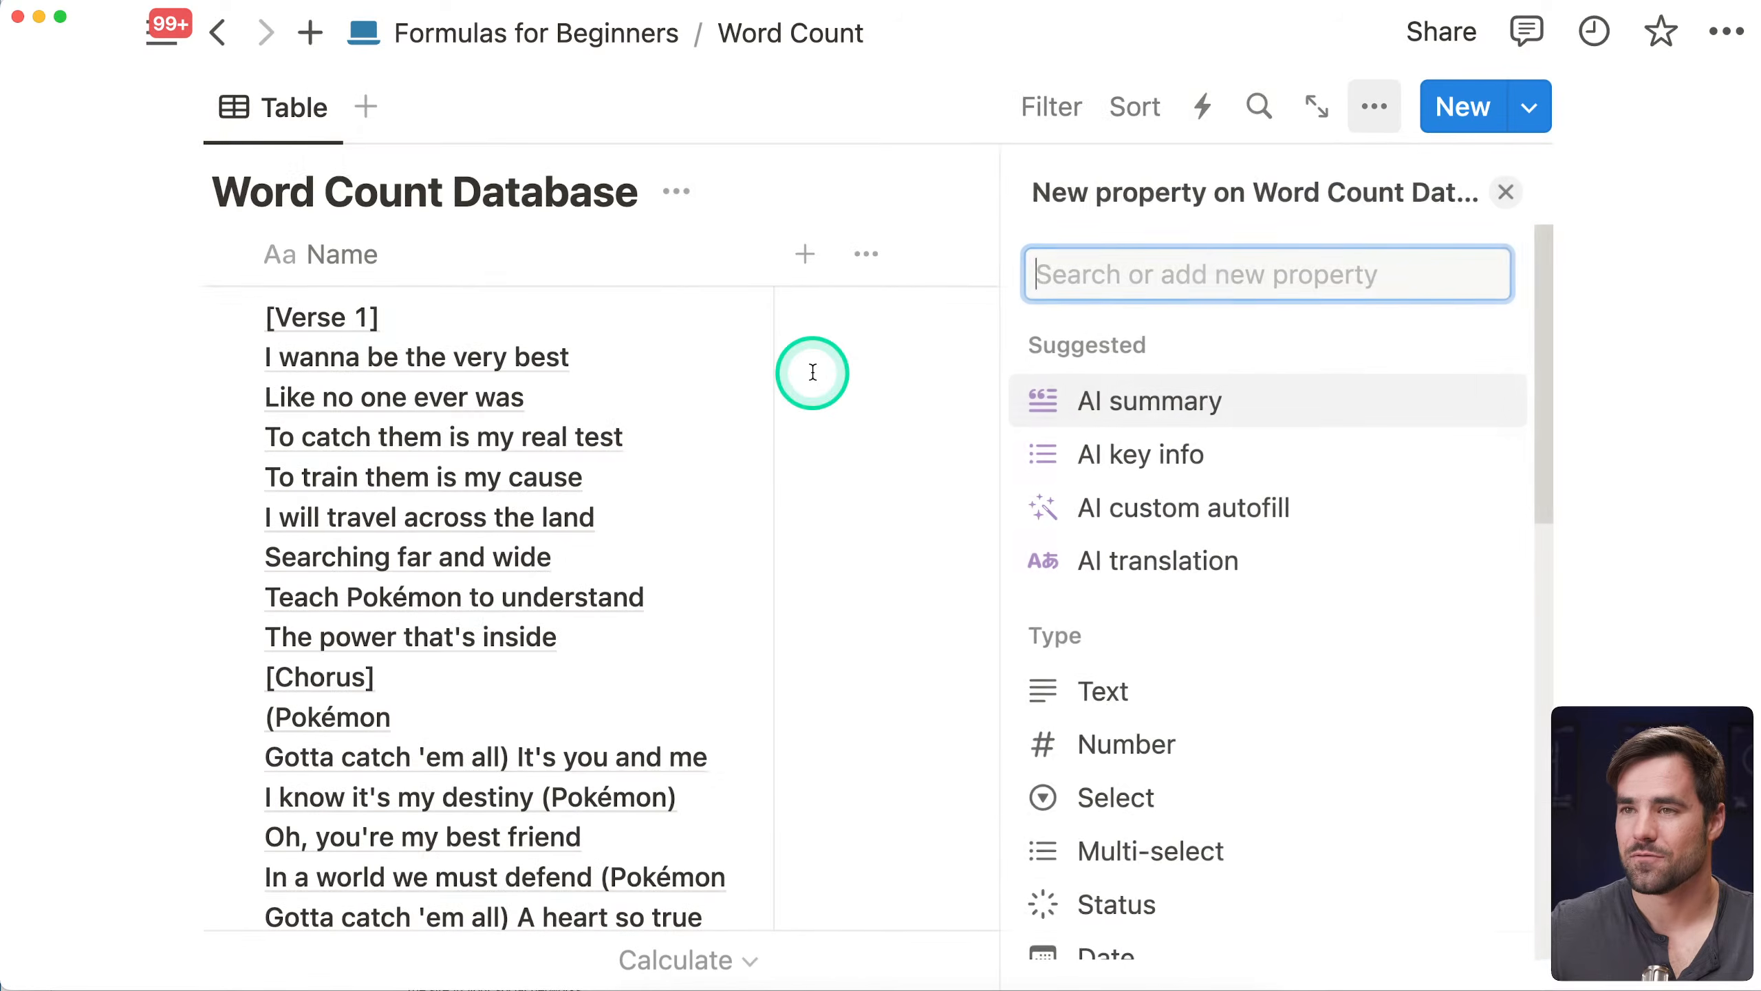
pyautogui.write('form')
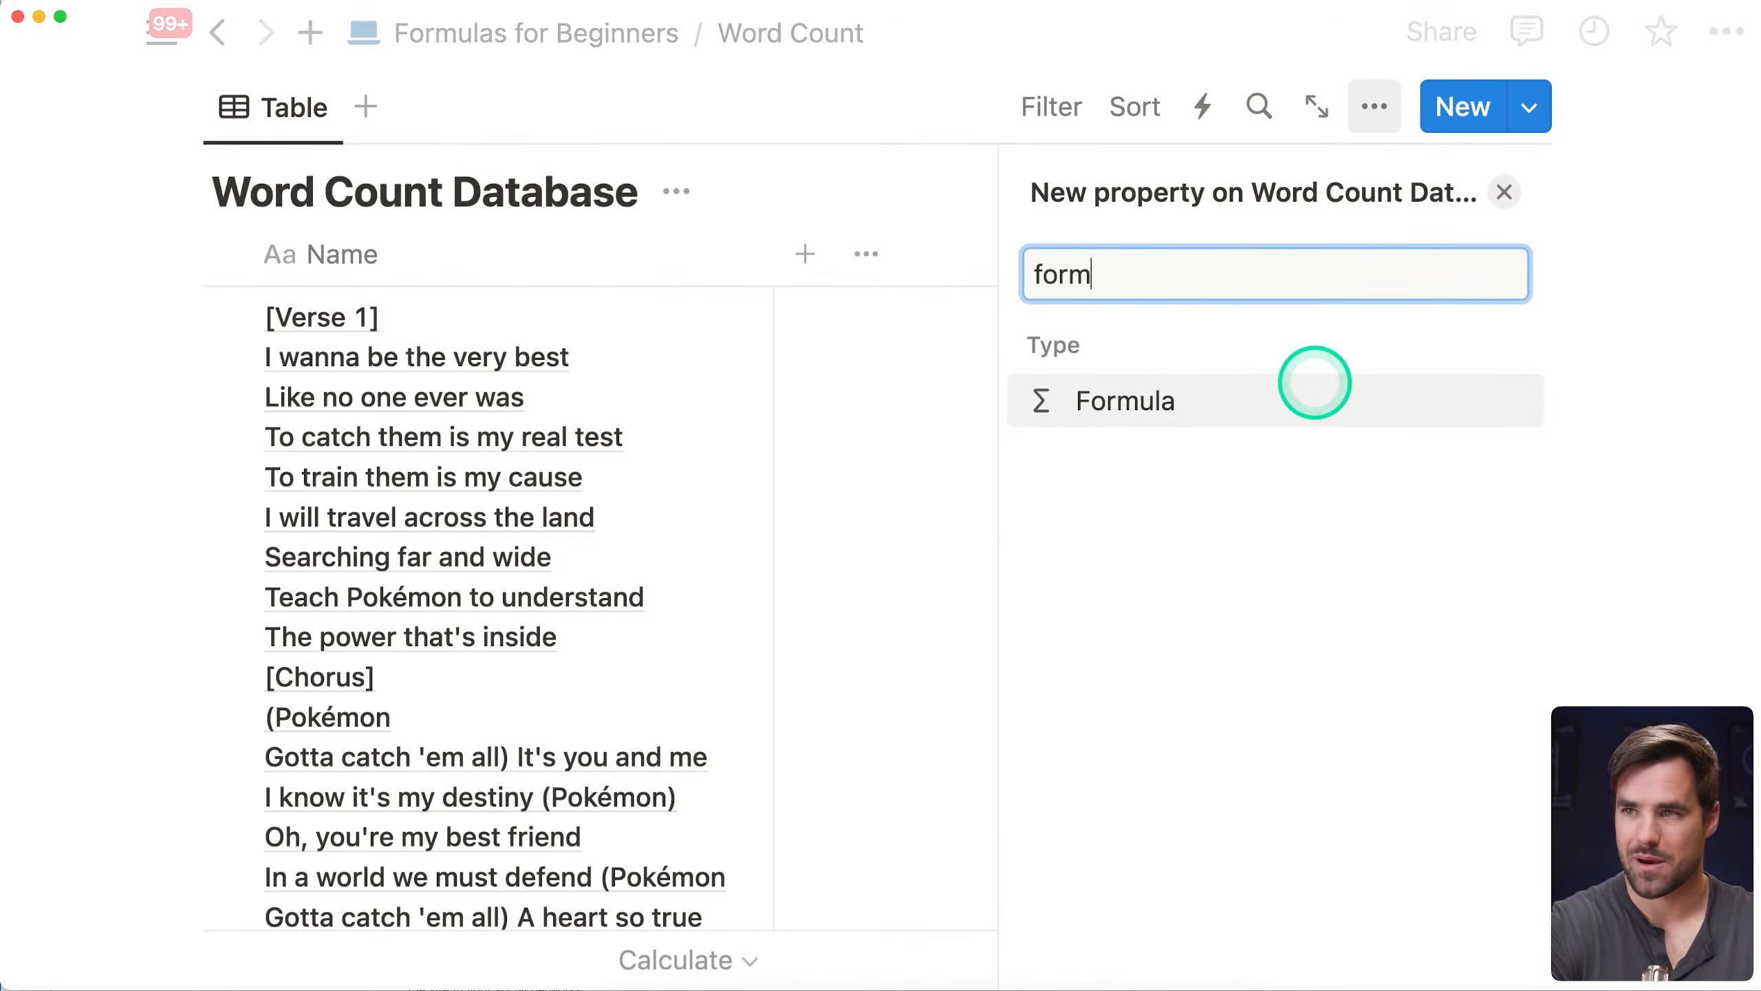
pyautogui.click(1315, 386)
pyautogui.write('Word')
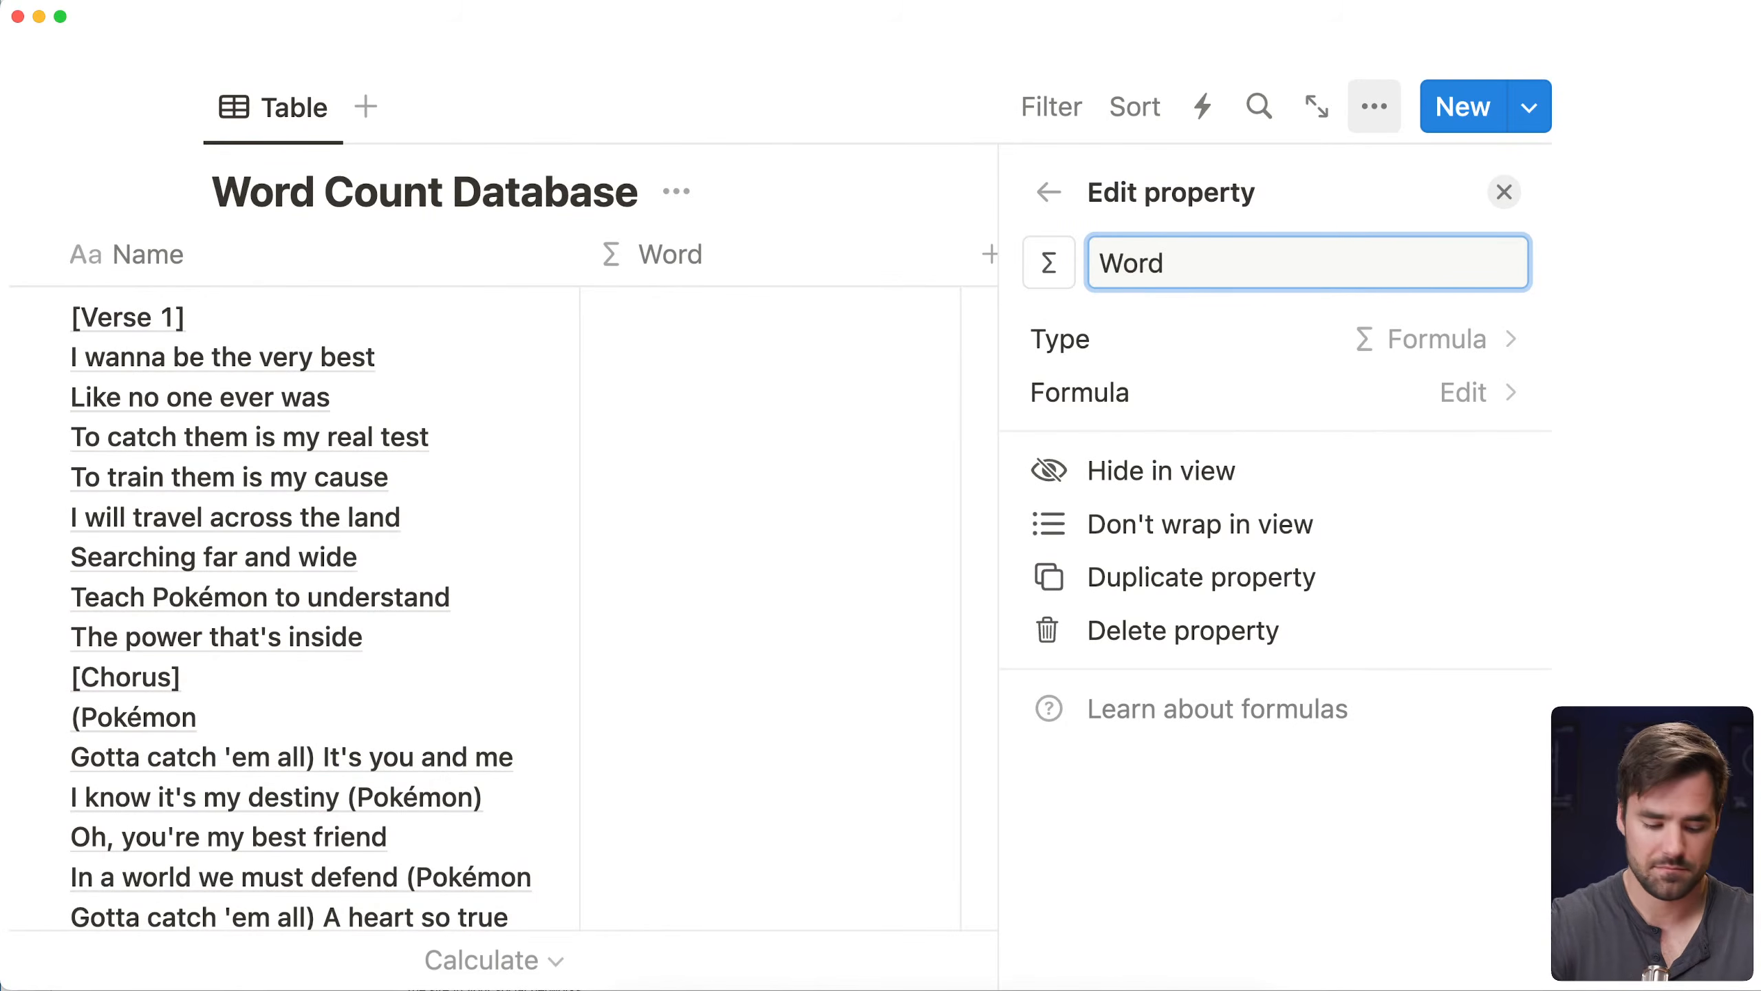
pyautogui.write(' Count')
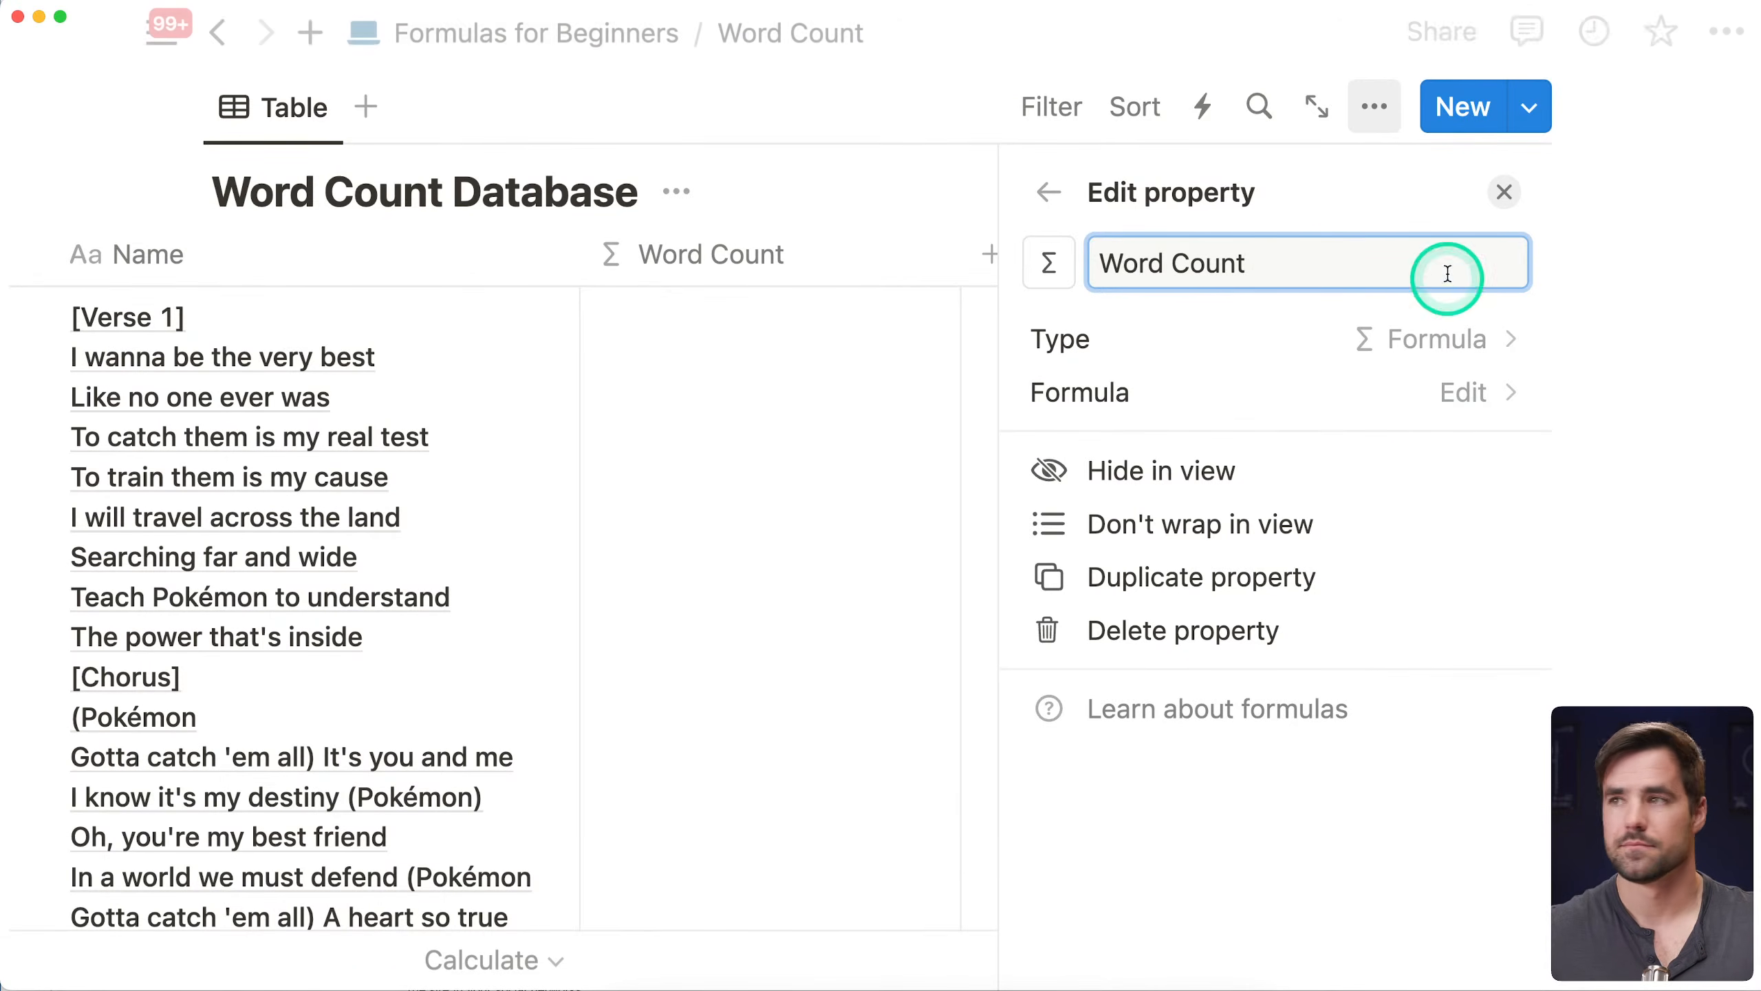
pyautogui.click(1504, 192)
pyautogui.scroll(-3, 1278, 184)
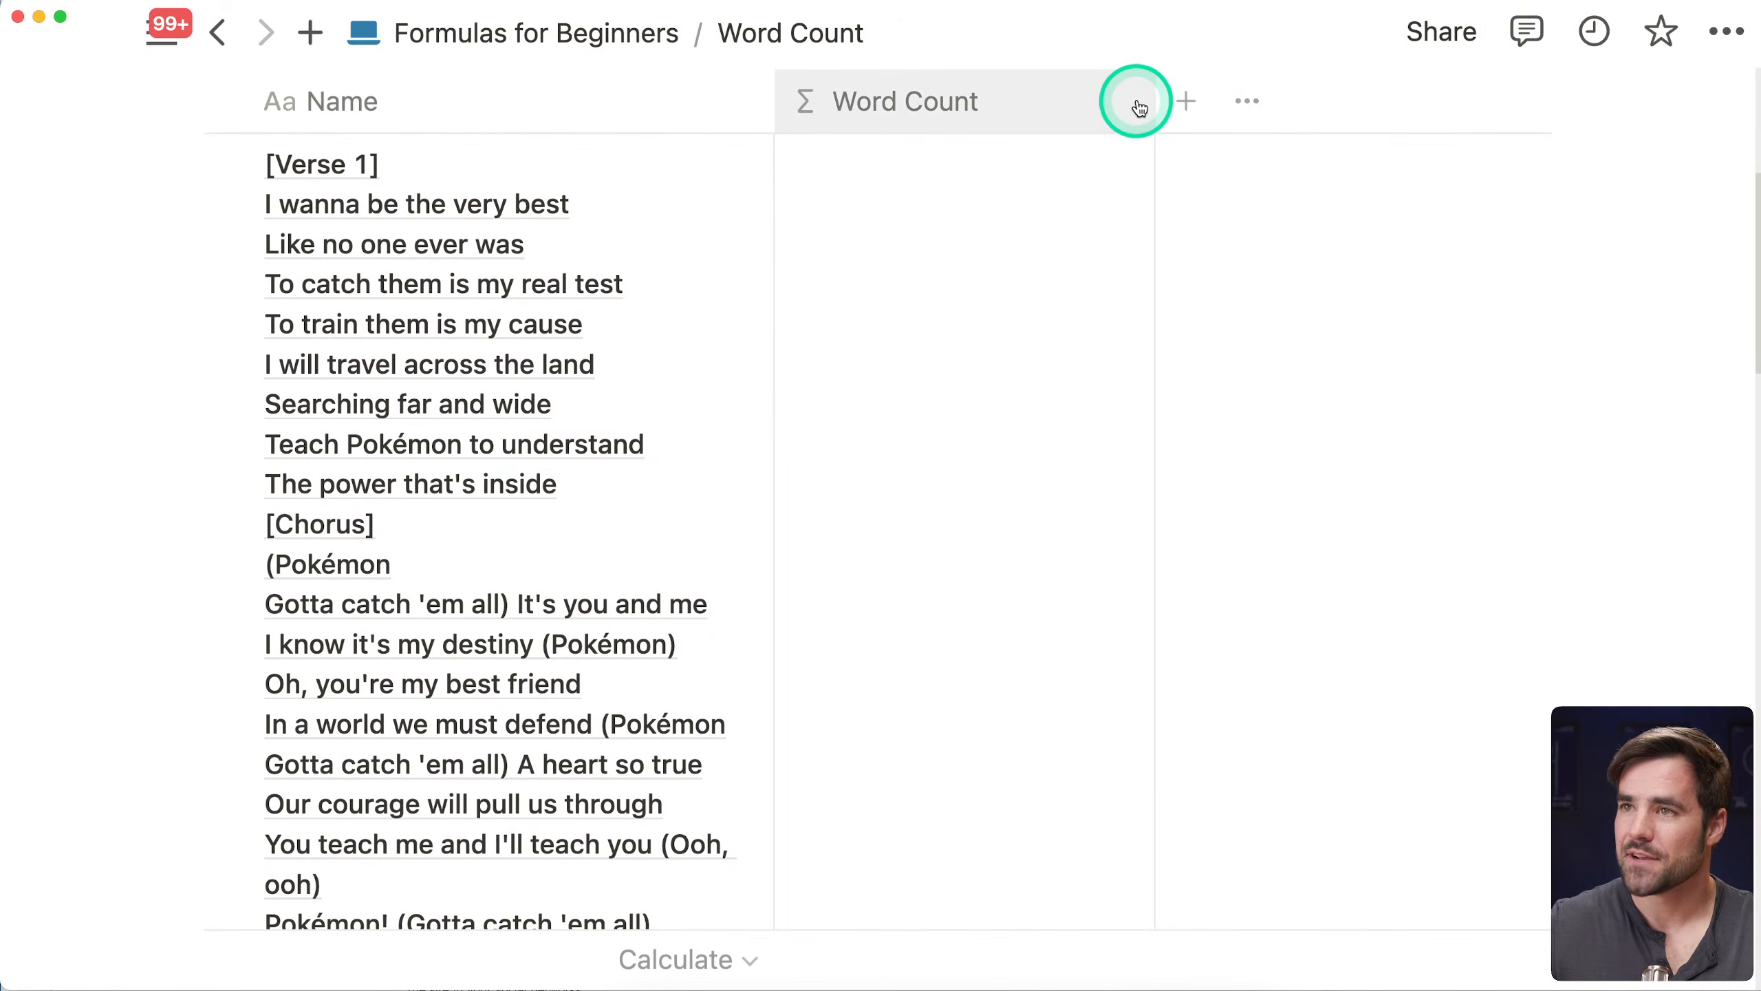
pyautogui.moveTo(1156, 100); pyautogui.dragTo(1446, 104)
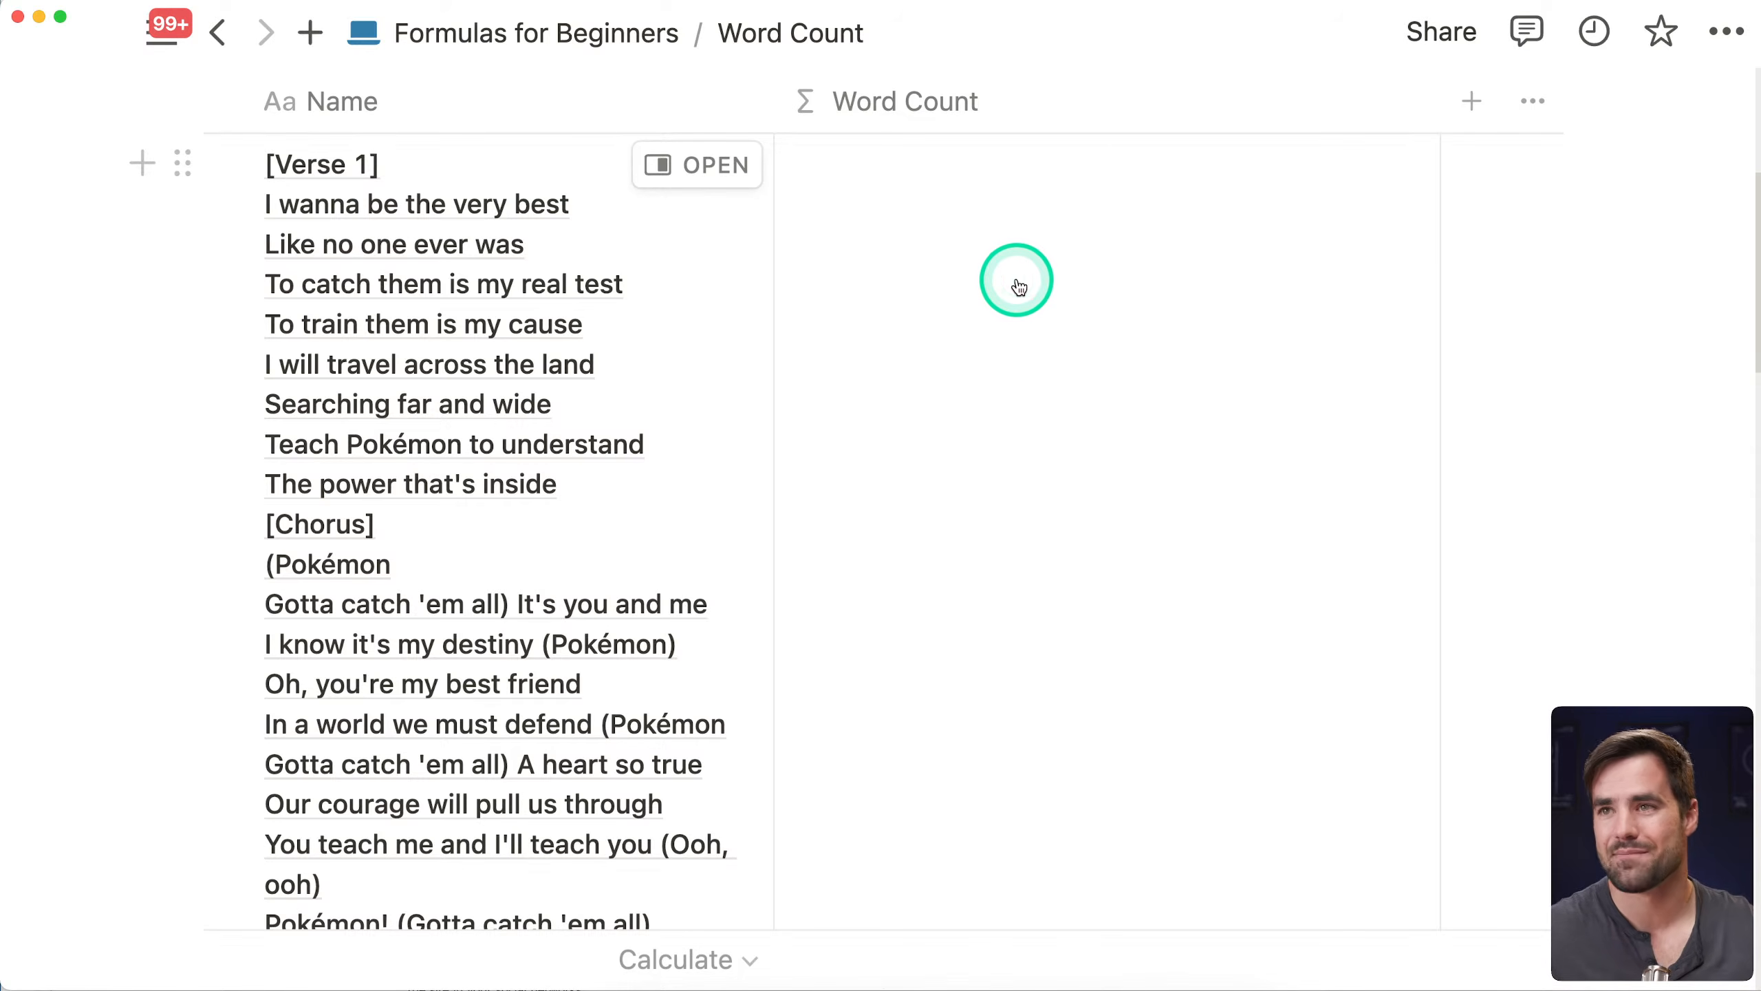
# Try starting the Word Count formula with the split function and look over the line breaks in the lyrics
pyautogui.click(1019, 283)
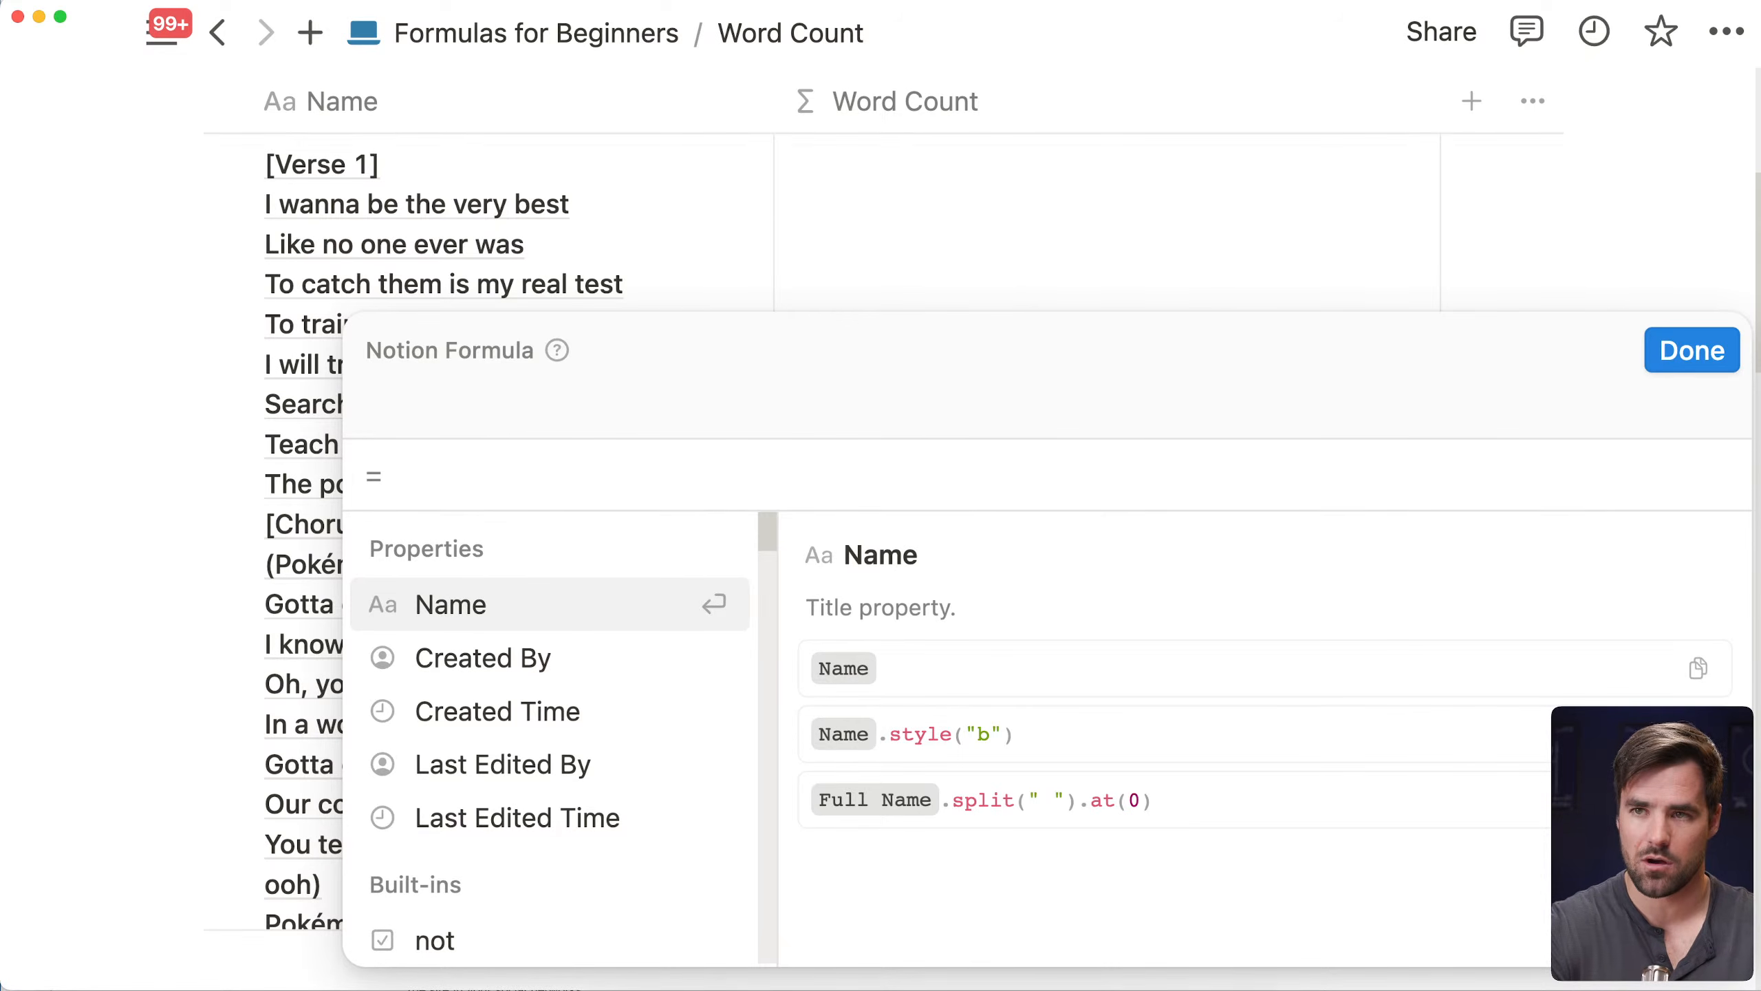
pyautogui.write('split')
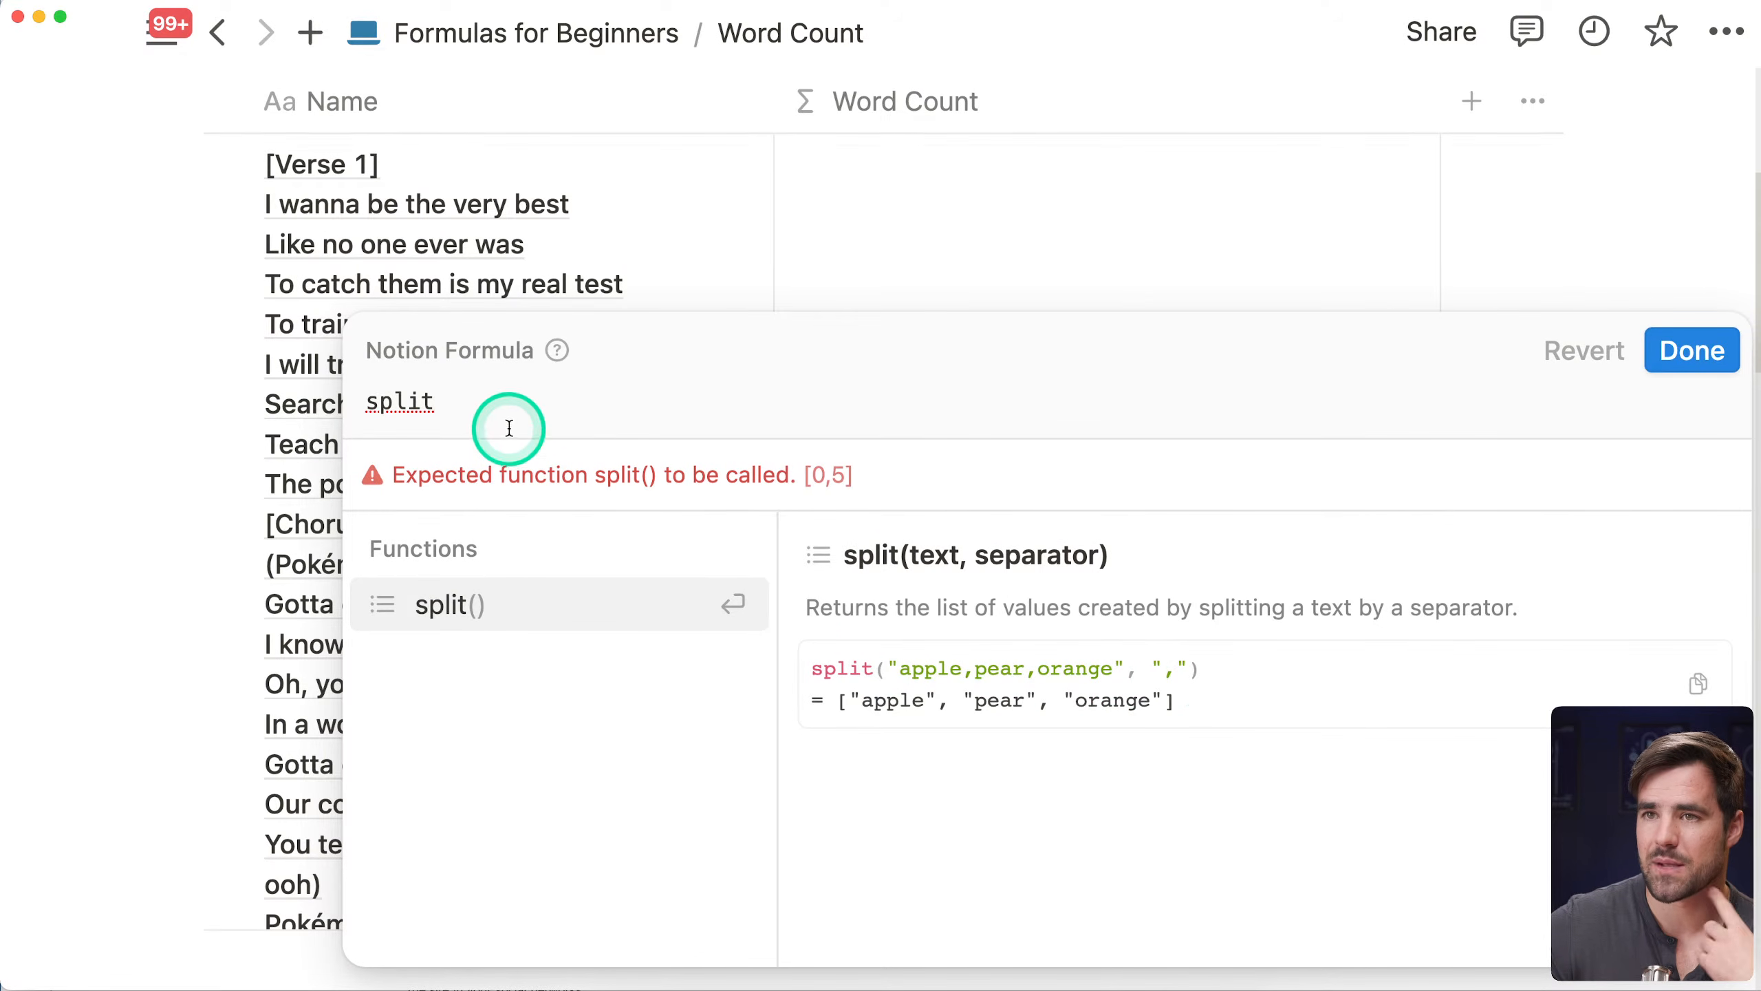
pyautogui.click(1701, 350)
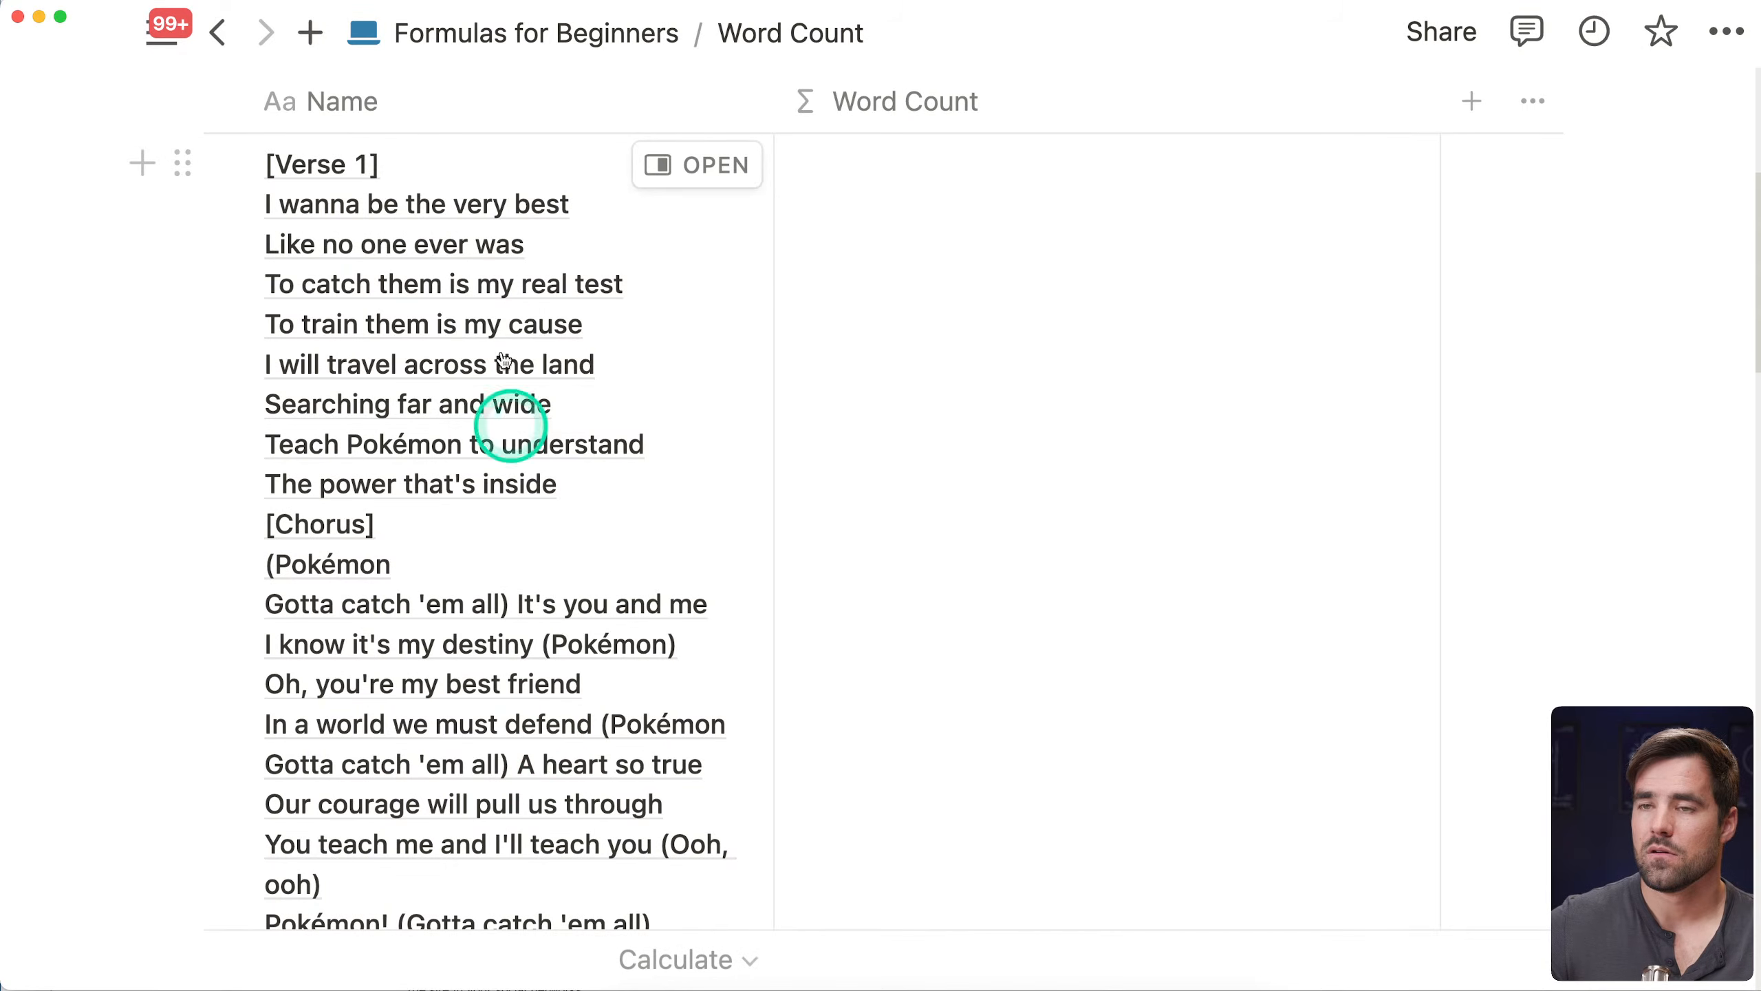
pyautogui.scroll(-5, 531, 603)
pyautogui.scroll(-18, 530, 621)
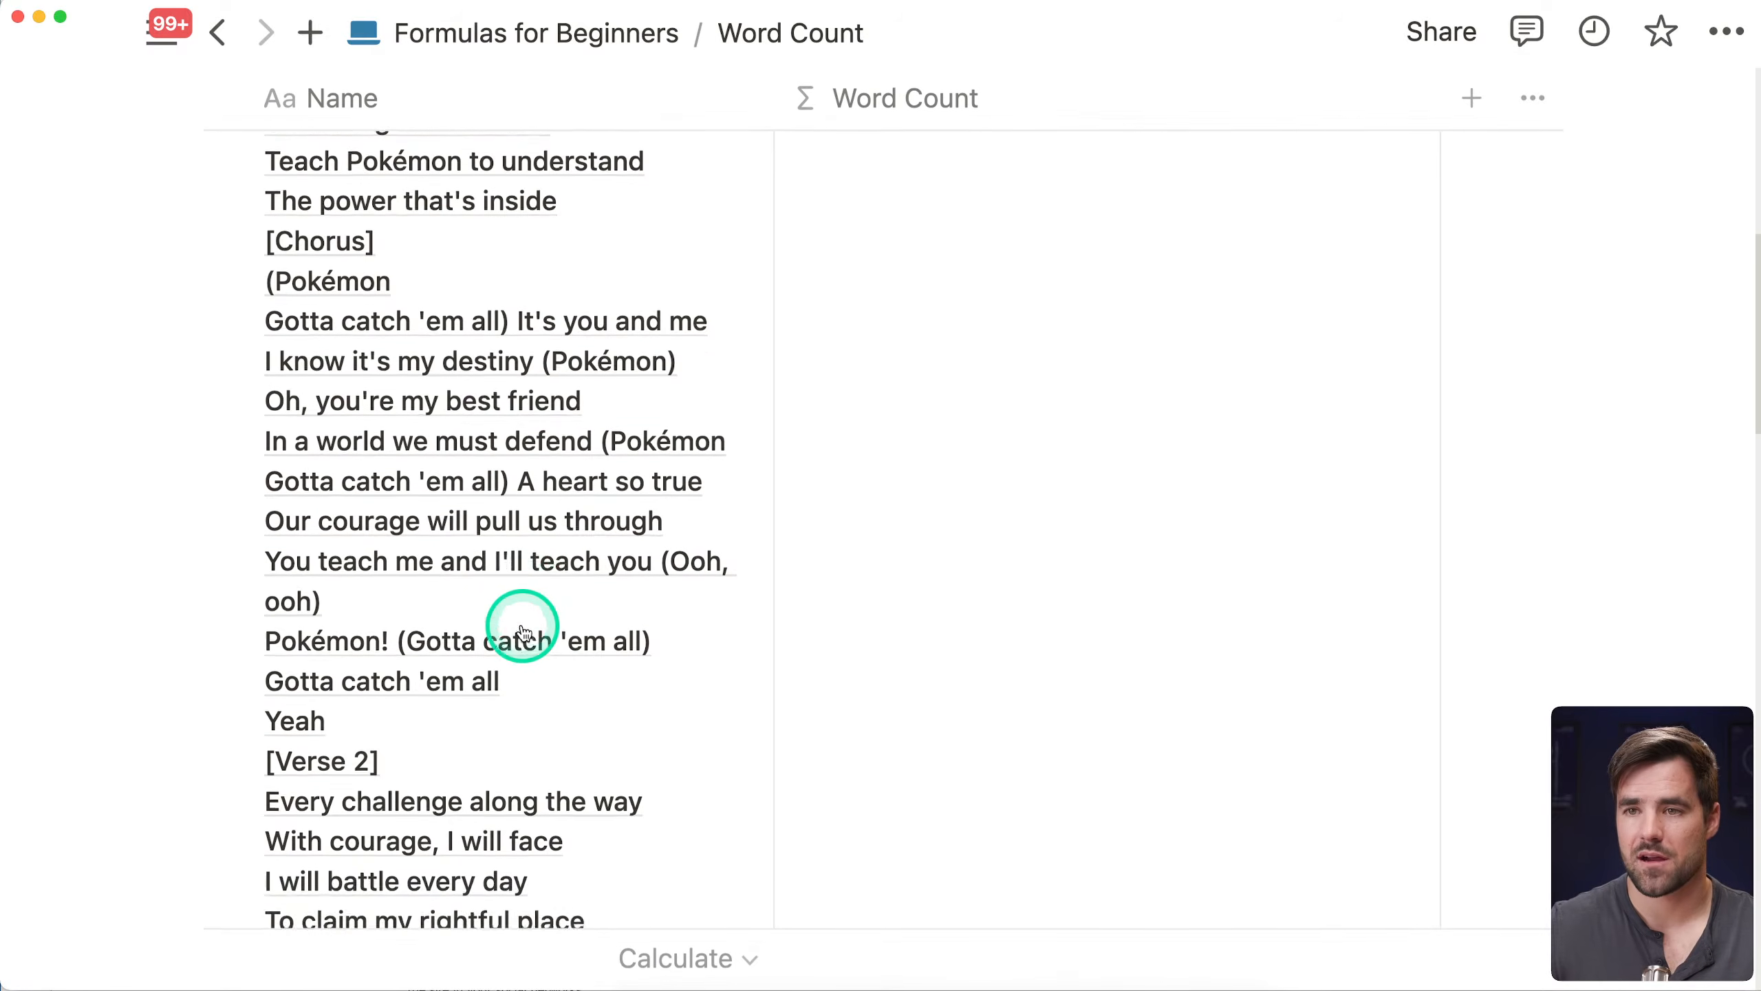
pyautogui.scroll(20, 523, 642)
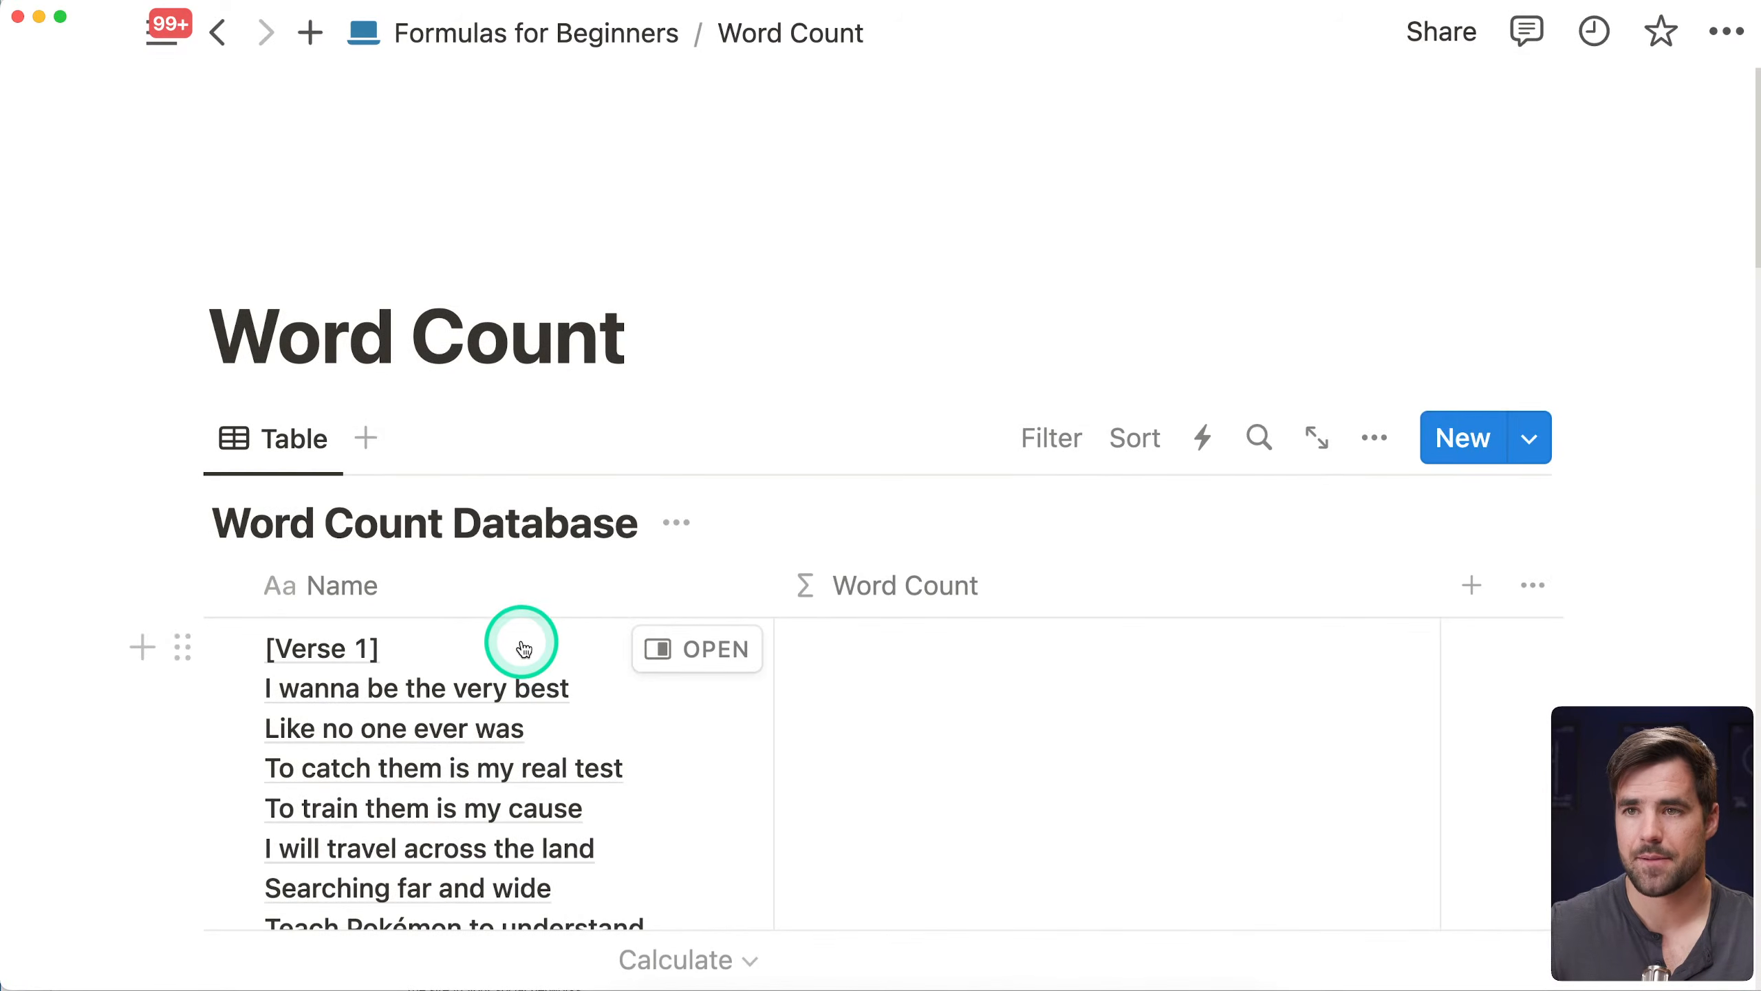
pyautogui.scroll(-8, 522, 648)
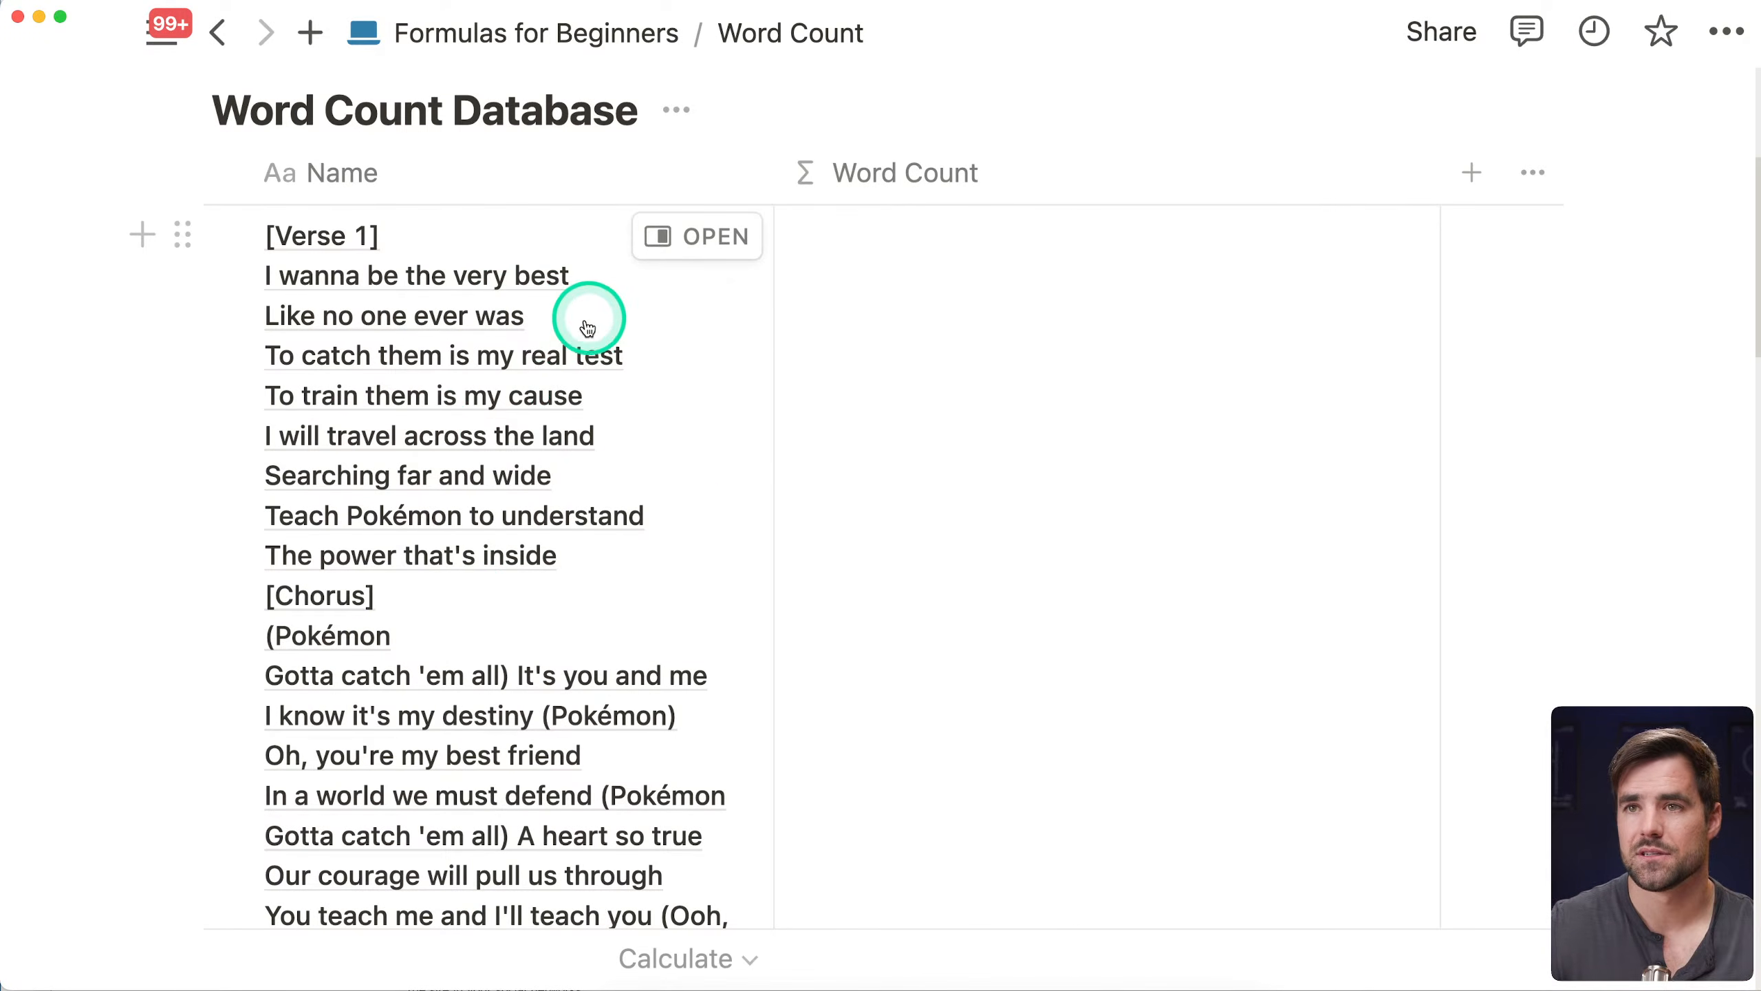
pyautogui.click(676, 240)
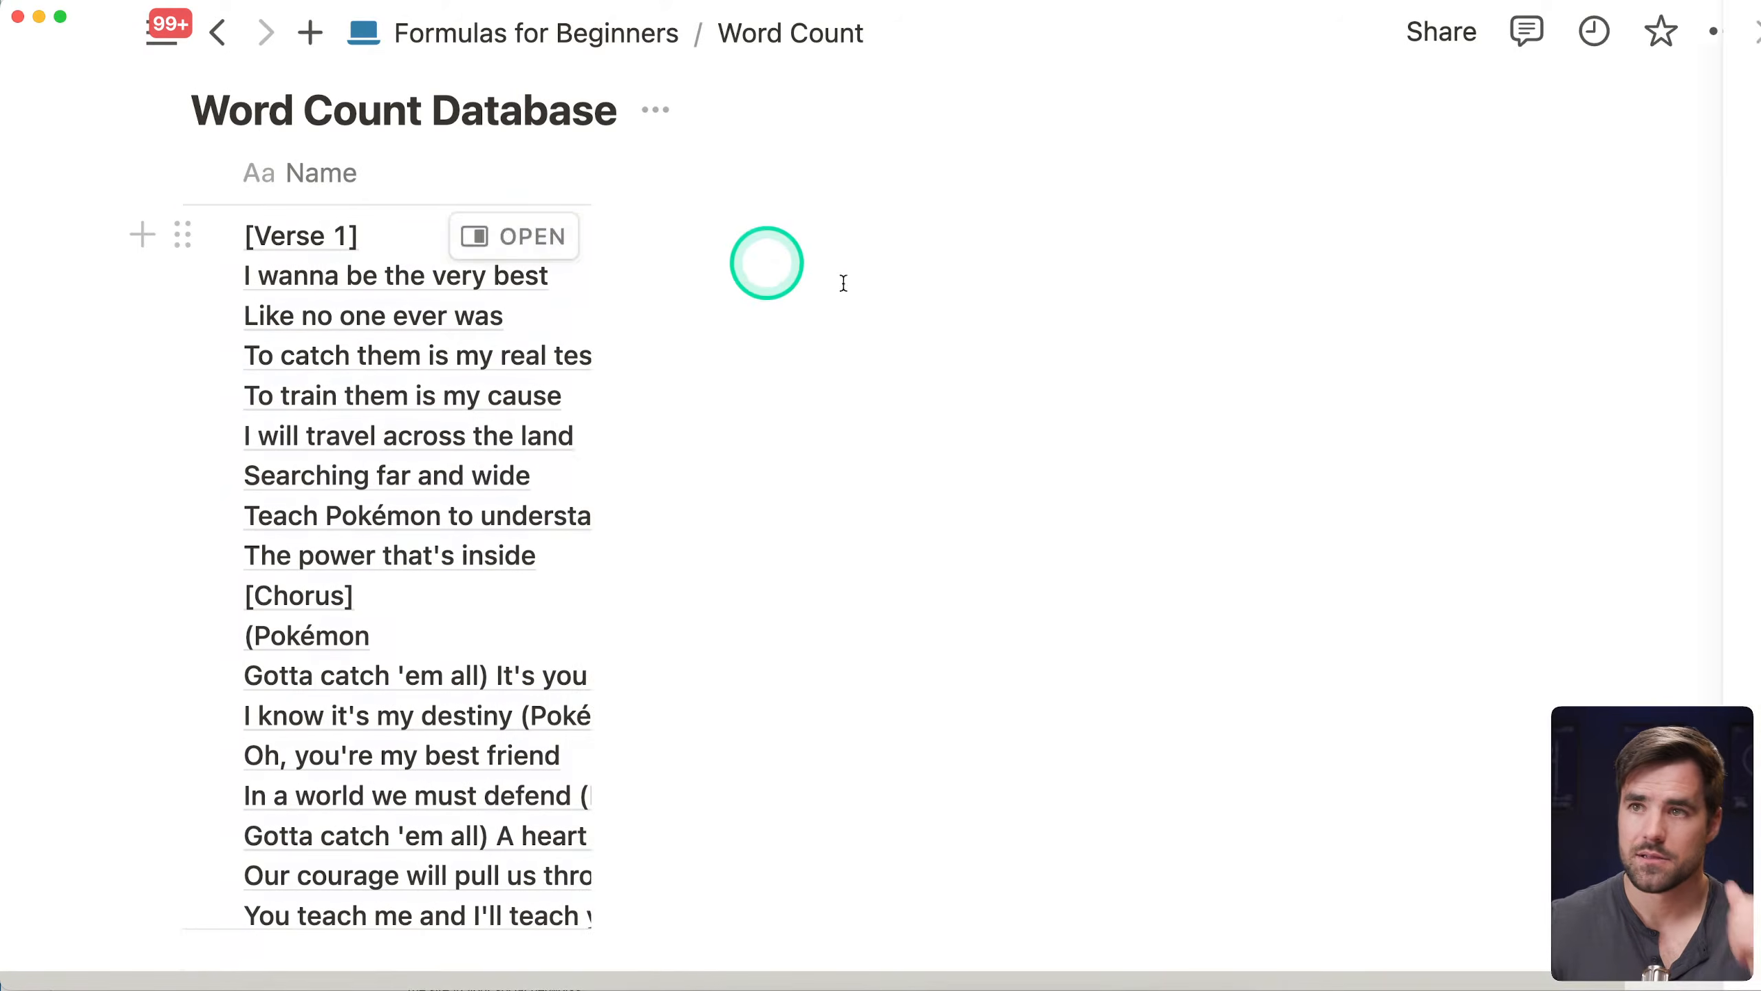
pyautogui.click(638, 31)
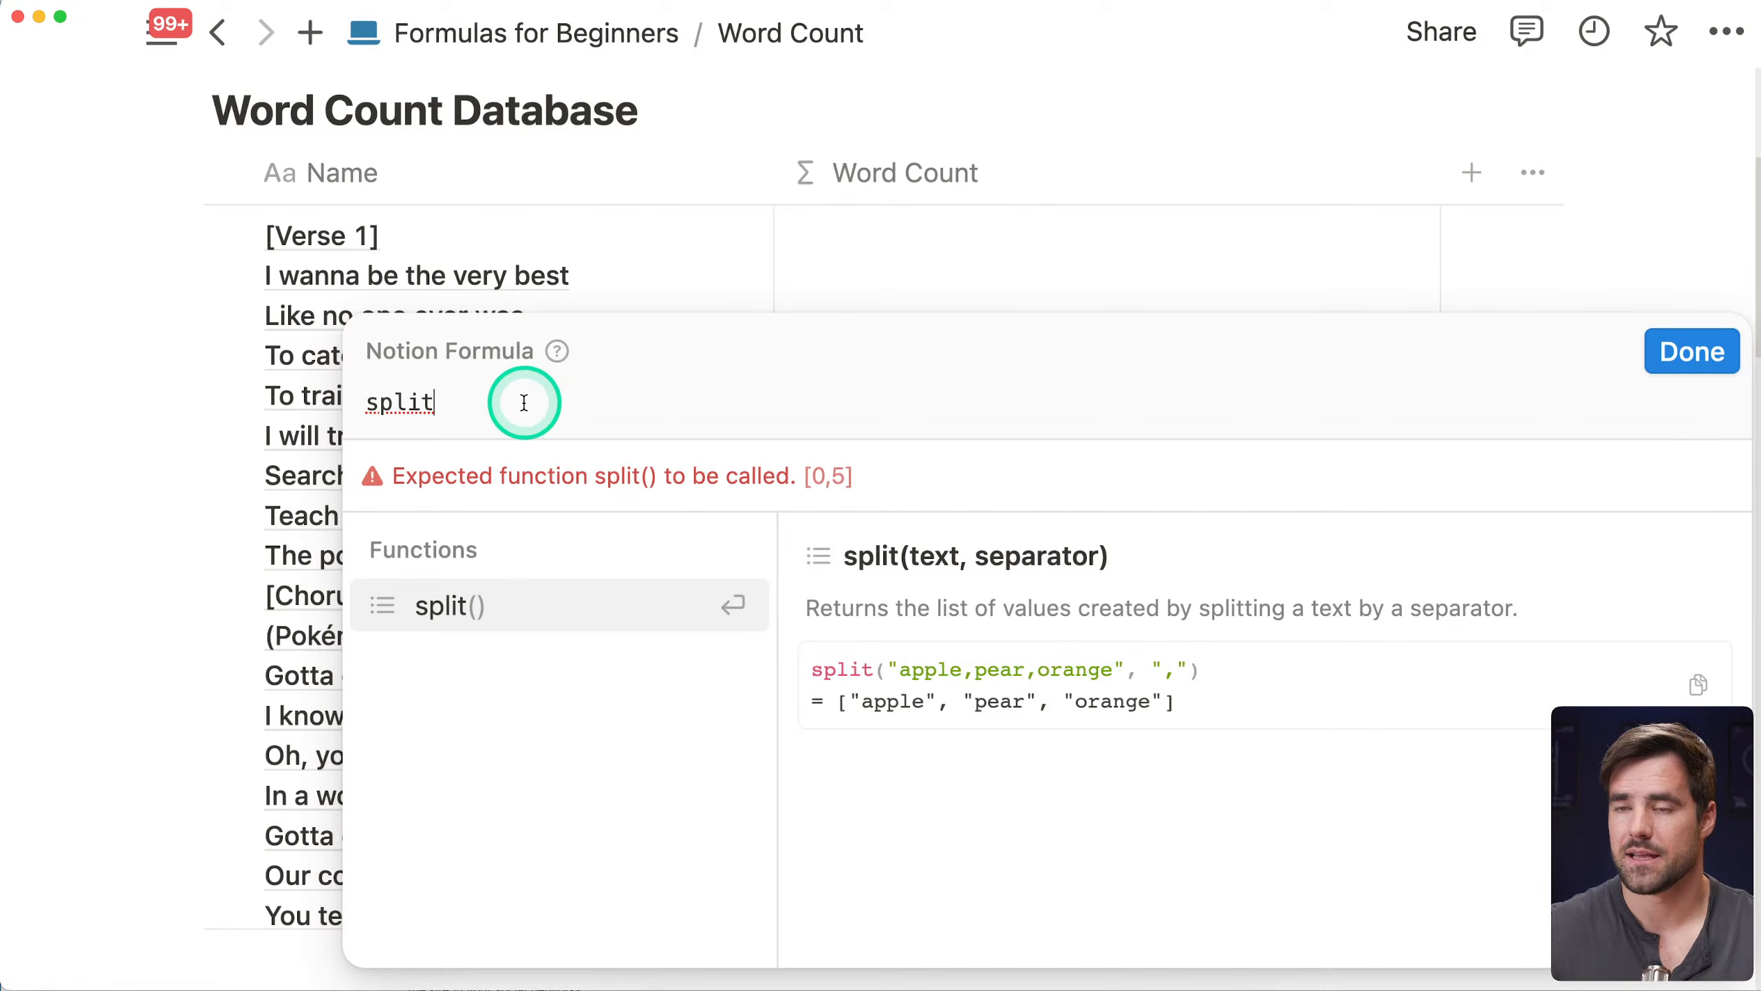
# Clear split from the Word Count formula, try starting it with replaceAll(), and clear that too
pyautogui.press('BackSpace')
pyautogui.press('BackSpace')
pyautogui.press('BackSpace')
pyautogui.press('BackSpace')
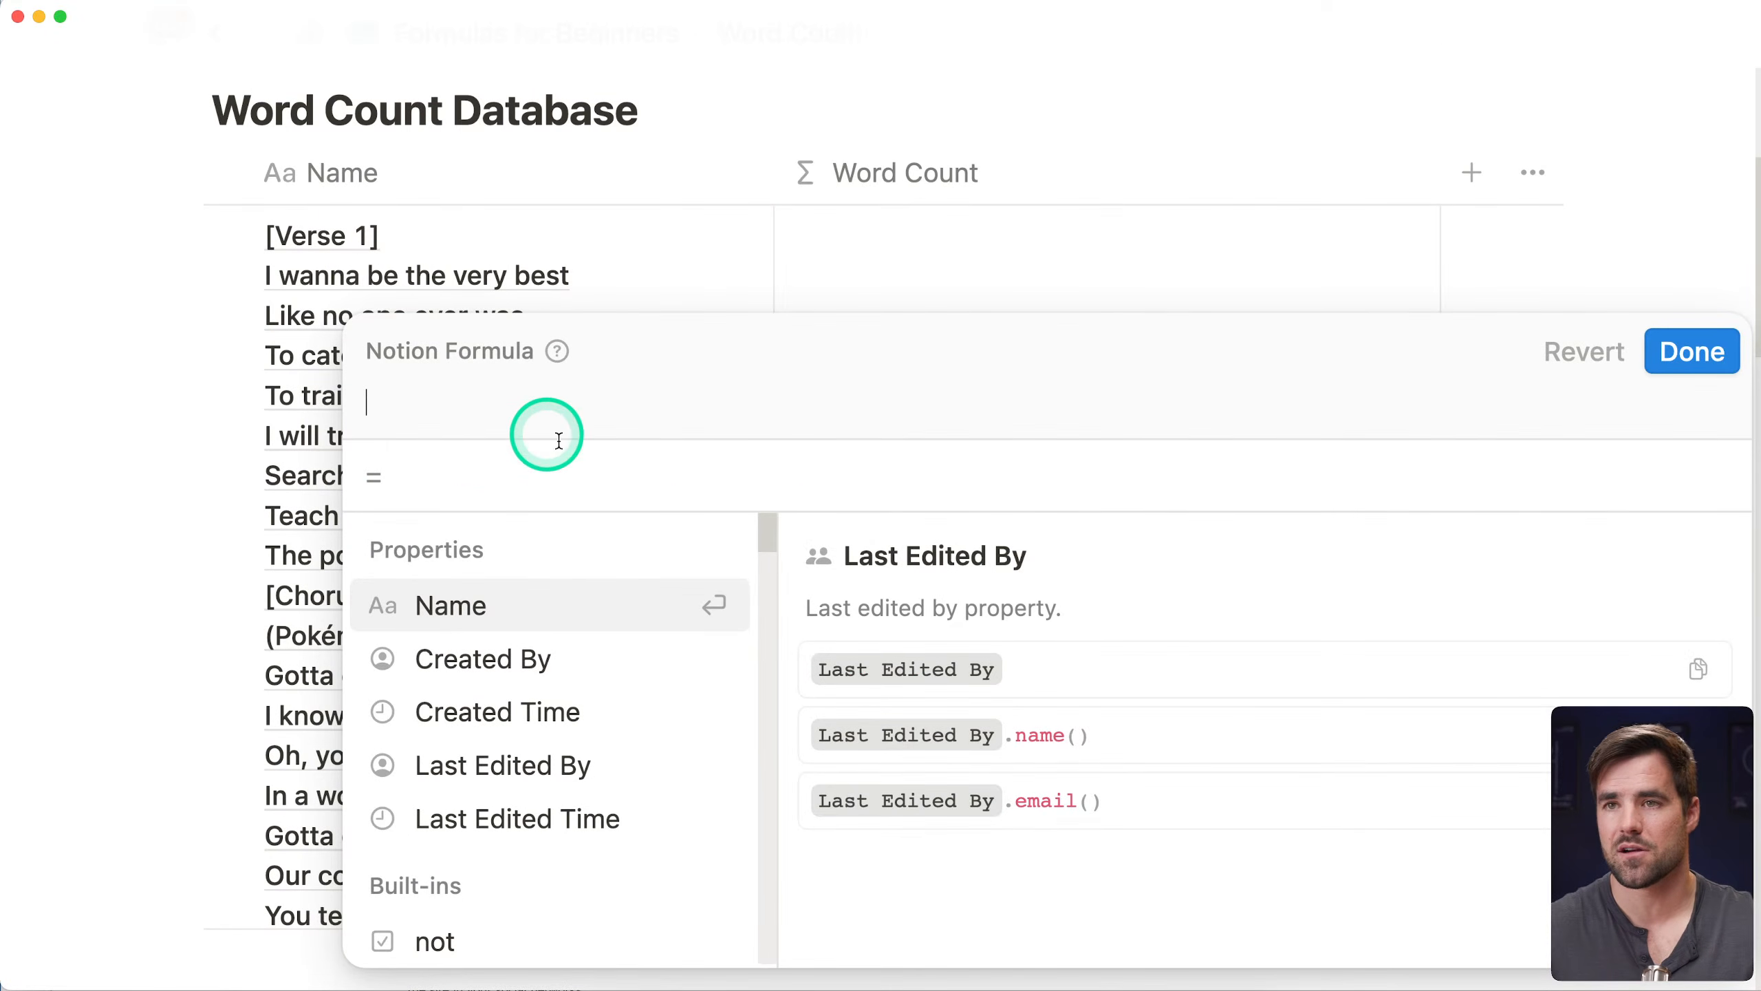
pyautogui.click(655, 468)
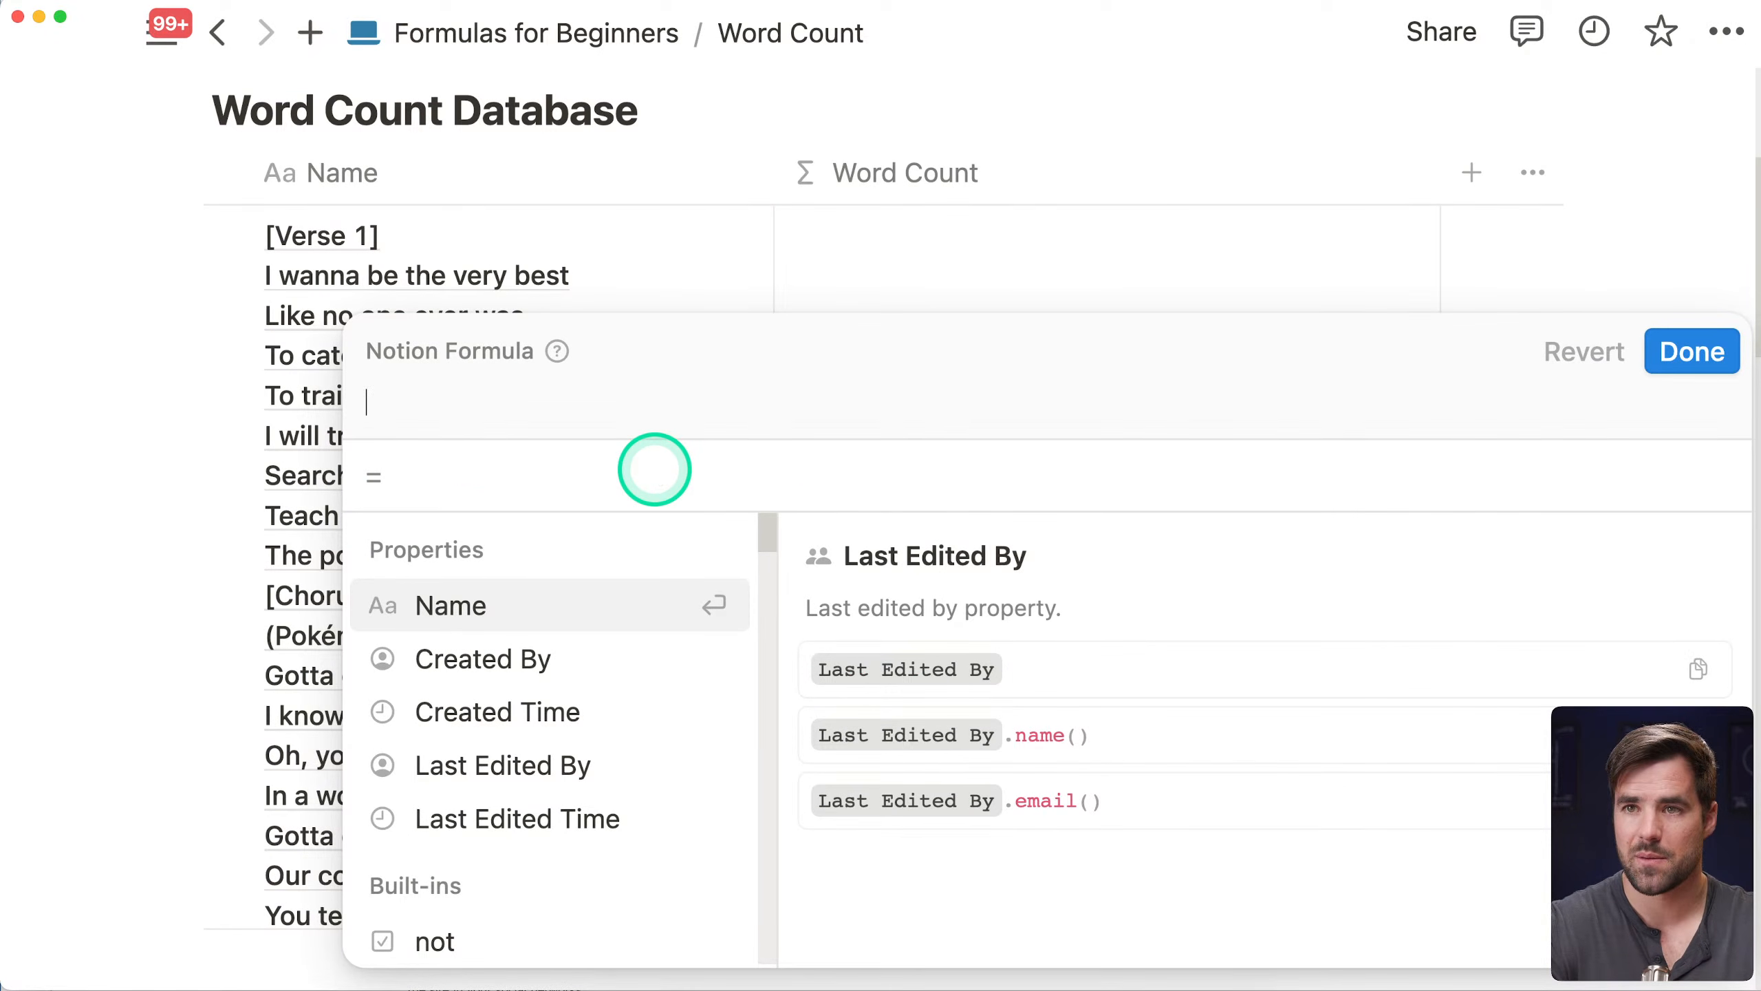
pyautogui.write('race')
pyautogui.press('Down')
pyautogui.press('Return')
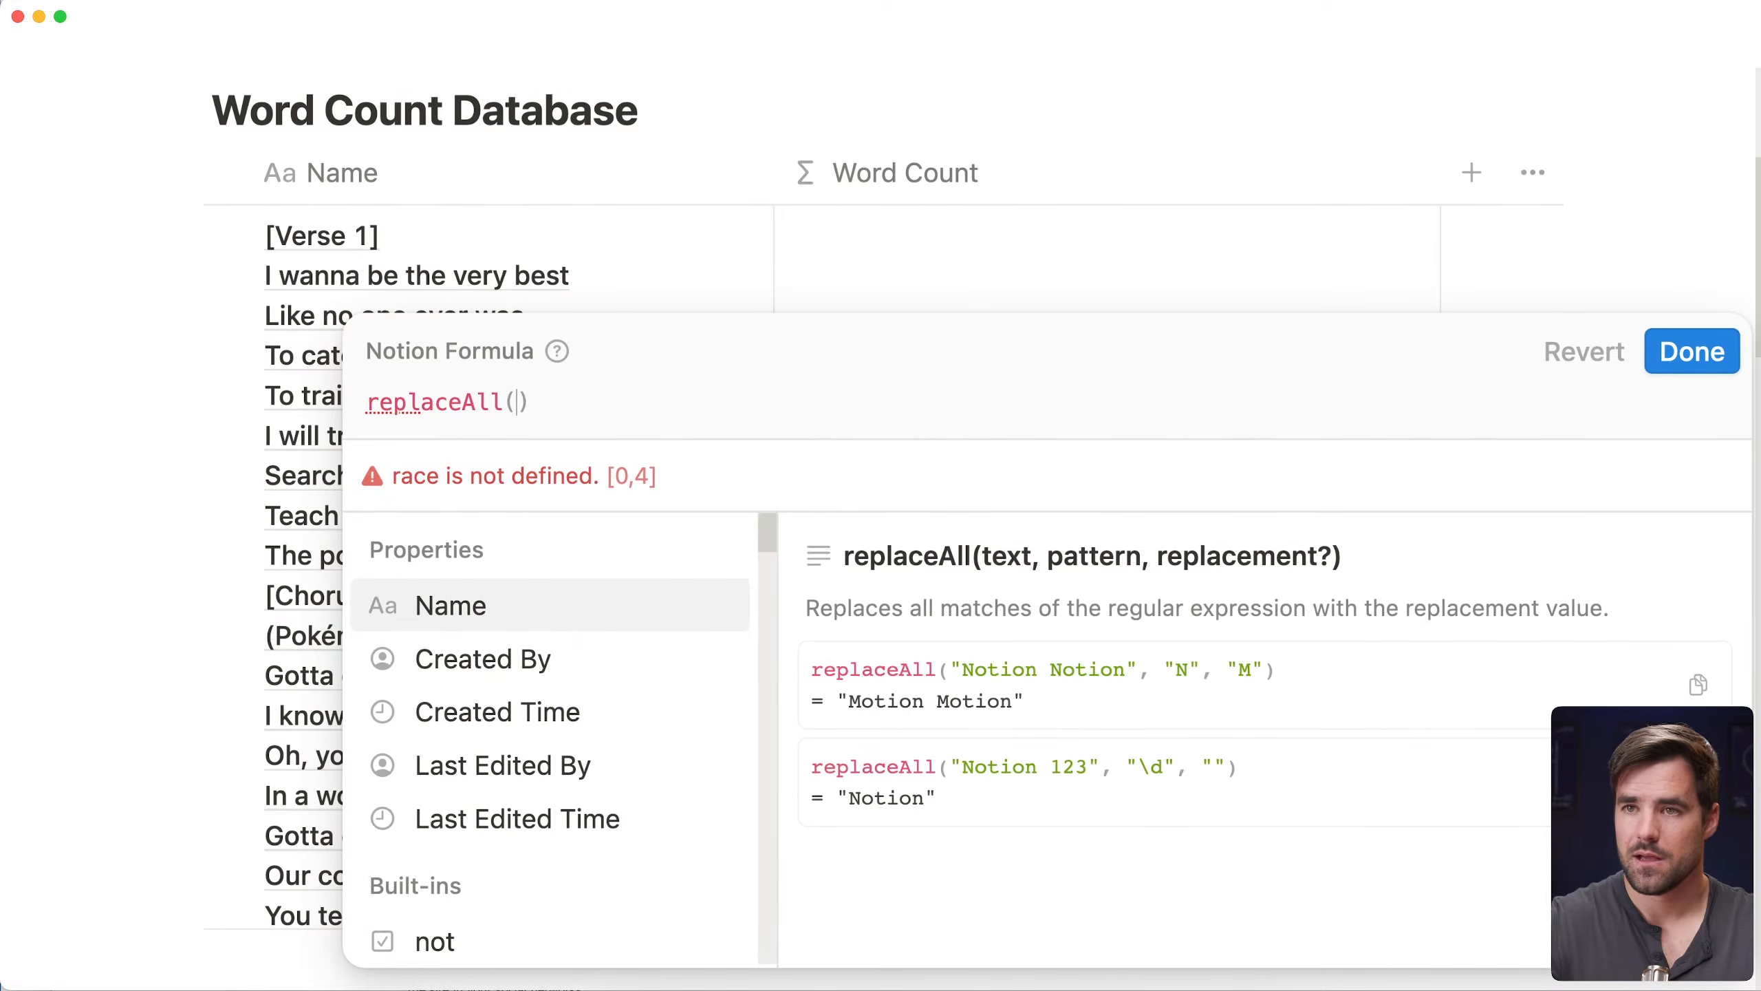
pyautogui.click(773, 407)
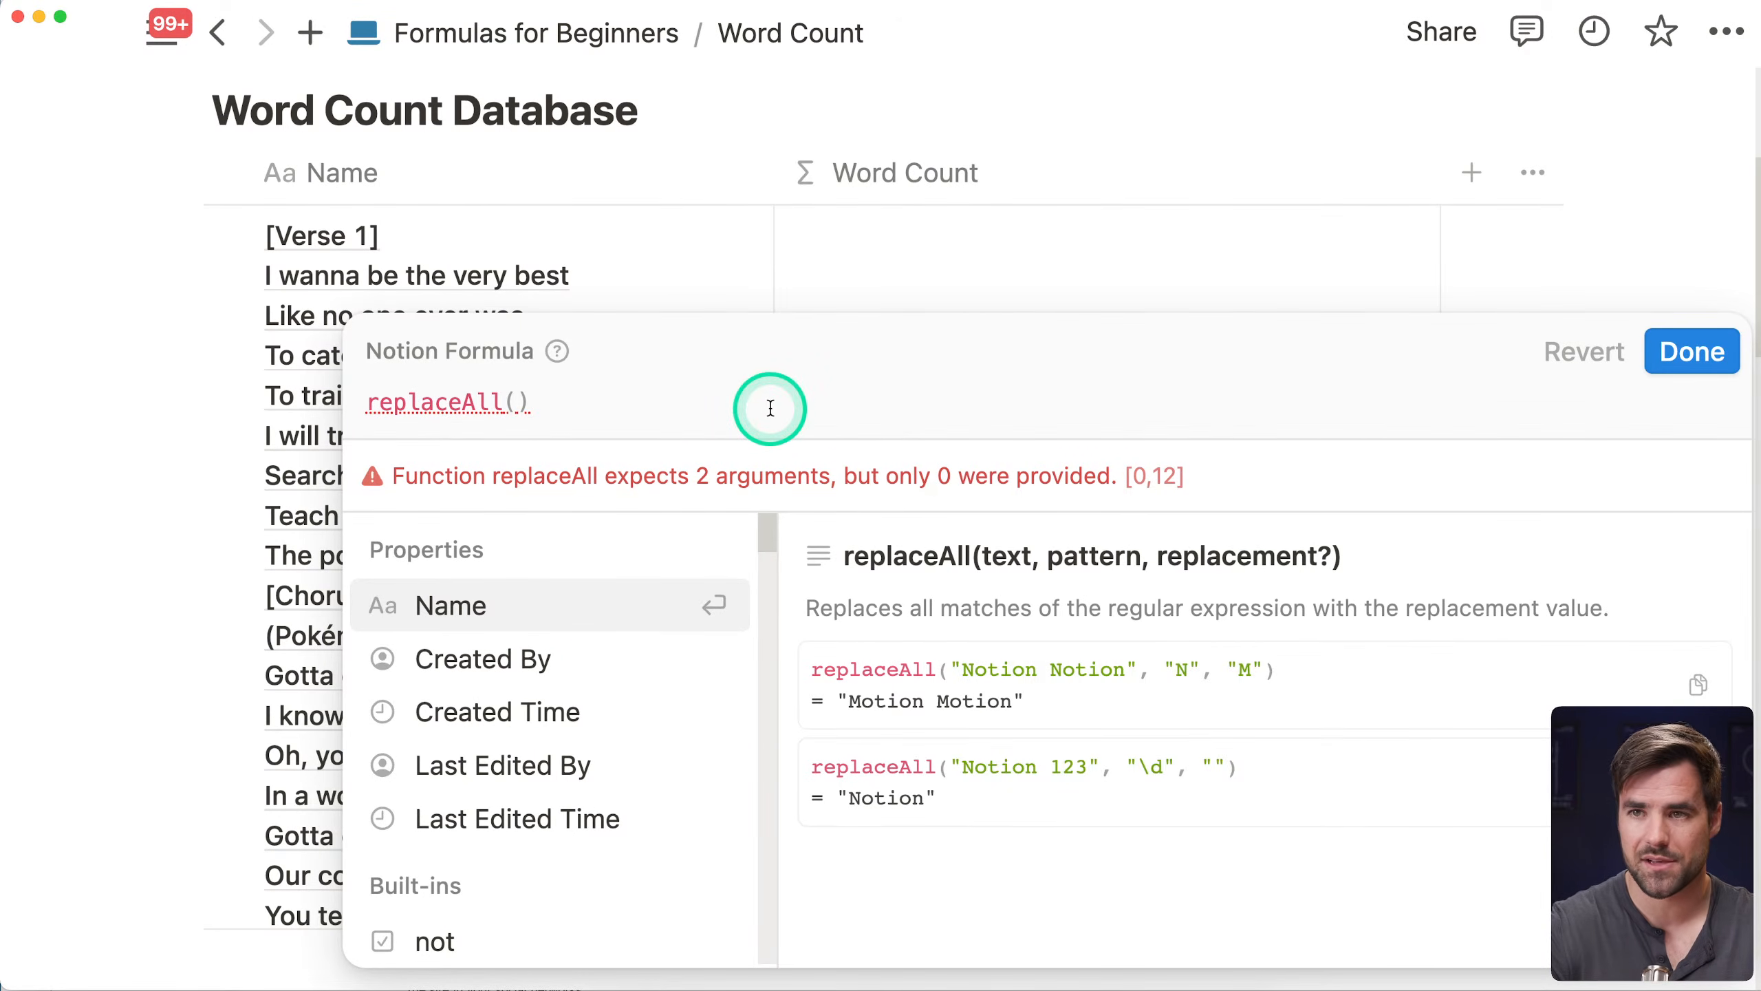
pyautogui.moveTo(770, 408); pyautogui.dragTo(358, 408)
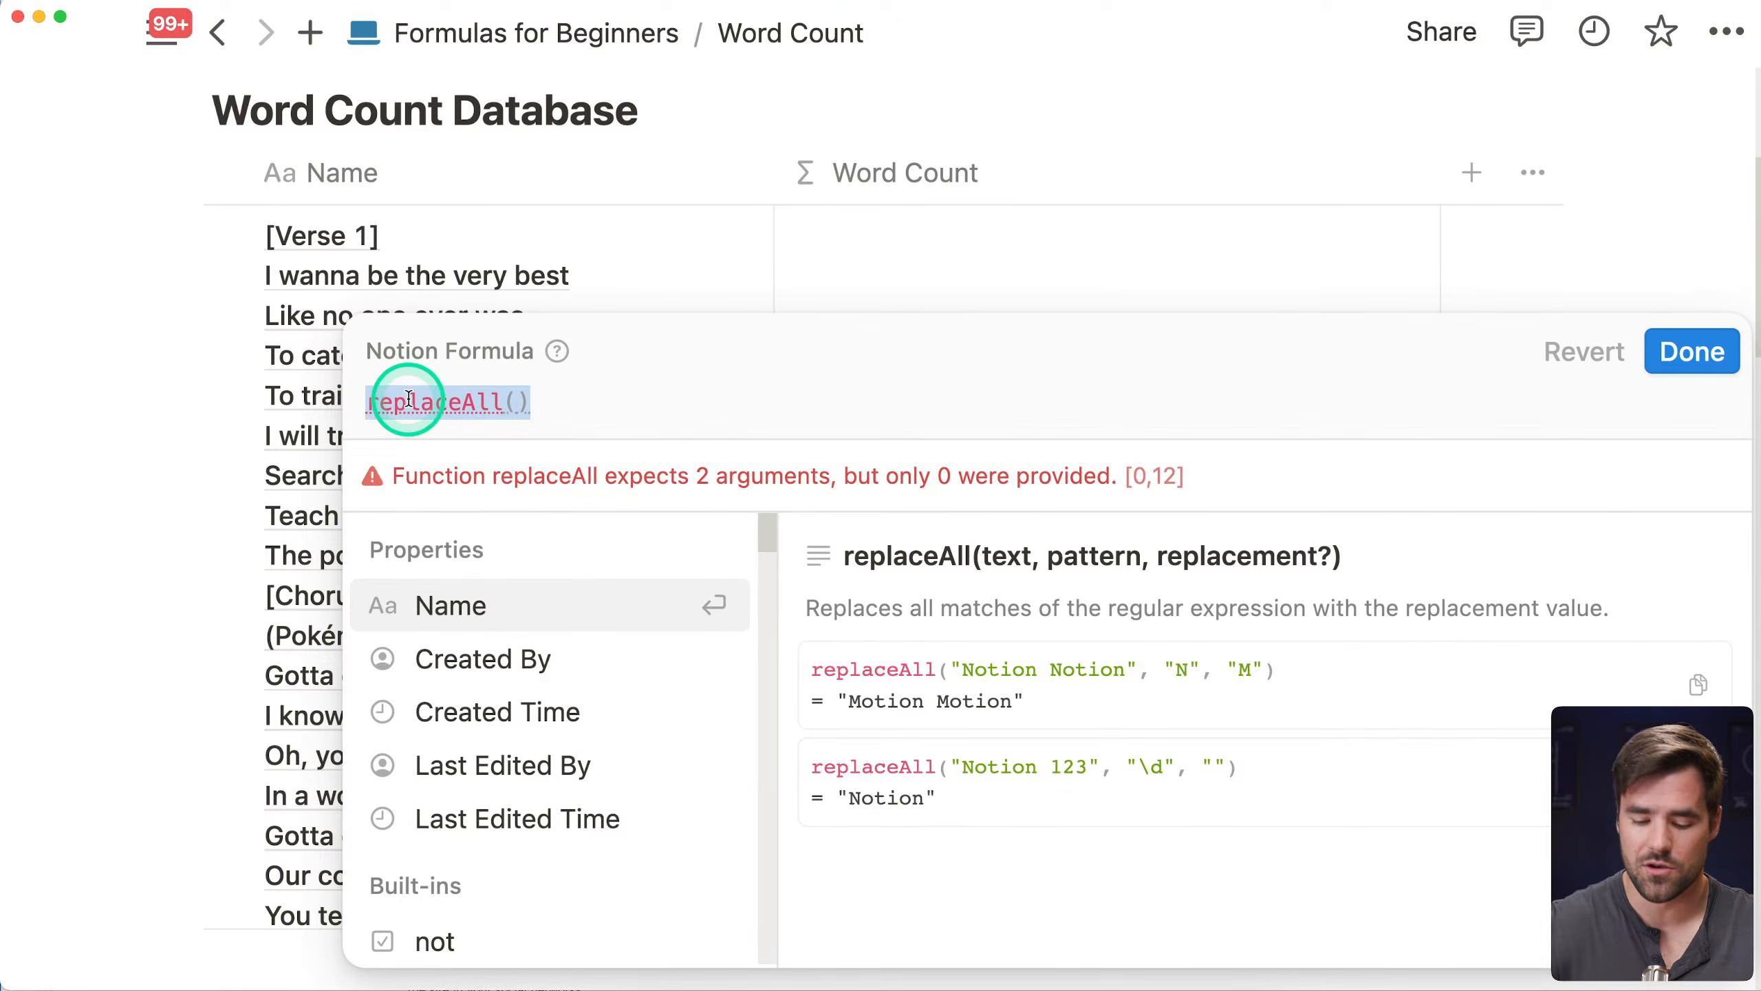
pyautogui.press('BackSpace')
# Enter Name.replaceAll("\n"," ") as the Word Count formula to turn line breaks into spaces, and save it
pyautogui.click(882, 419)
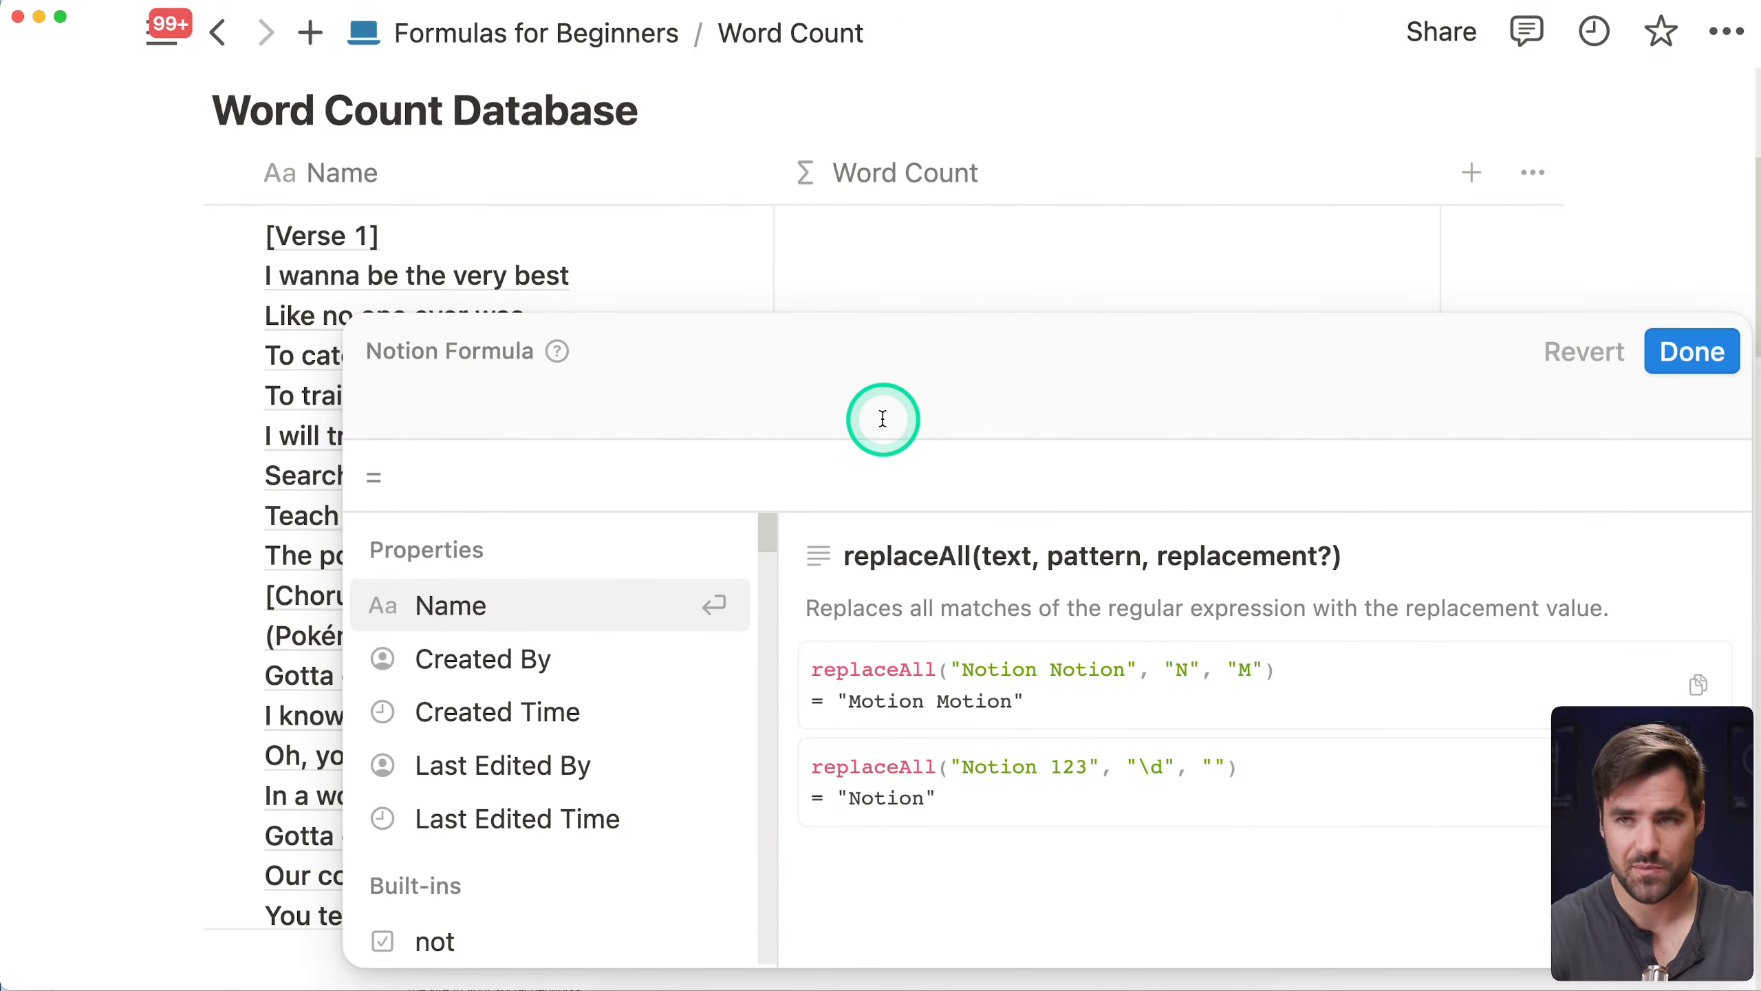
pyautogui.write('na')
pyautogui.press('Return')
pyautogui.write('.race')
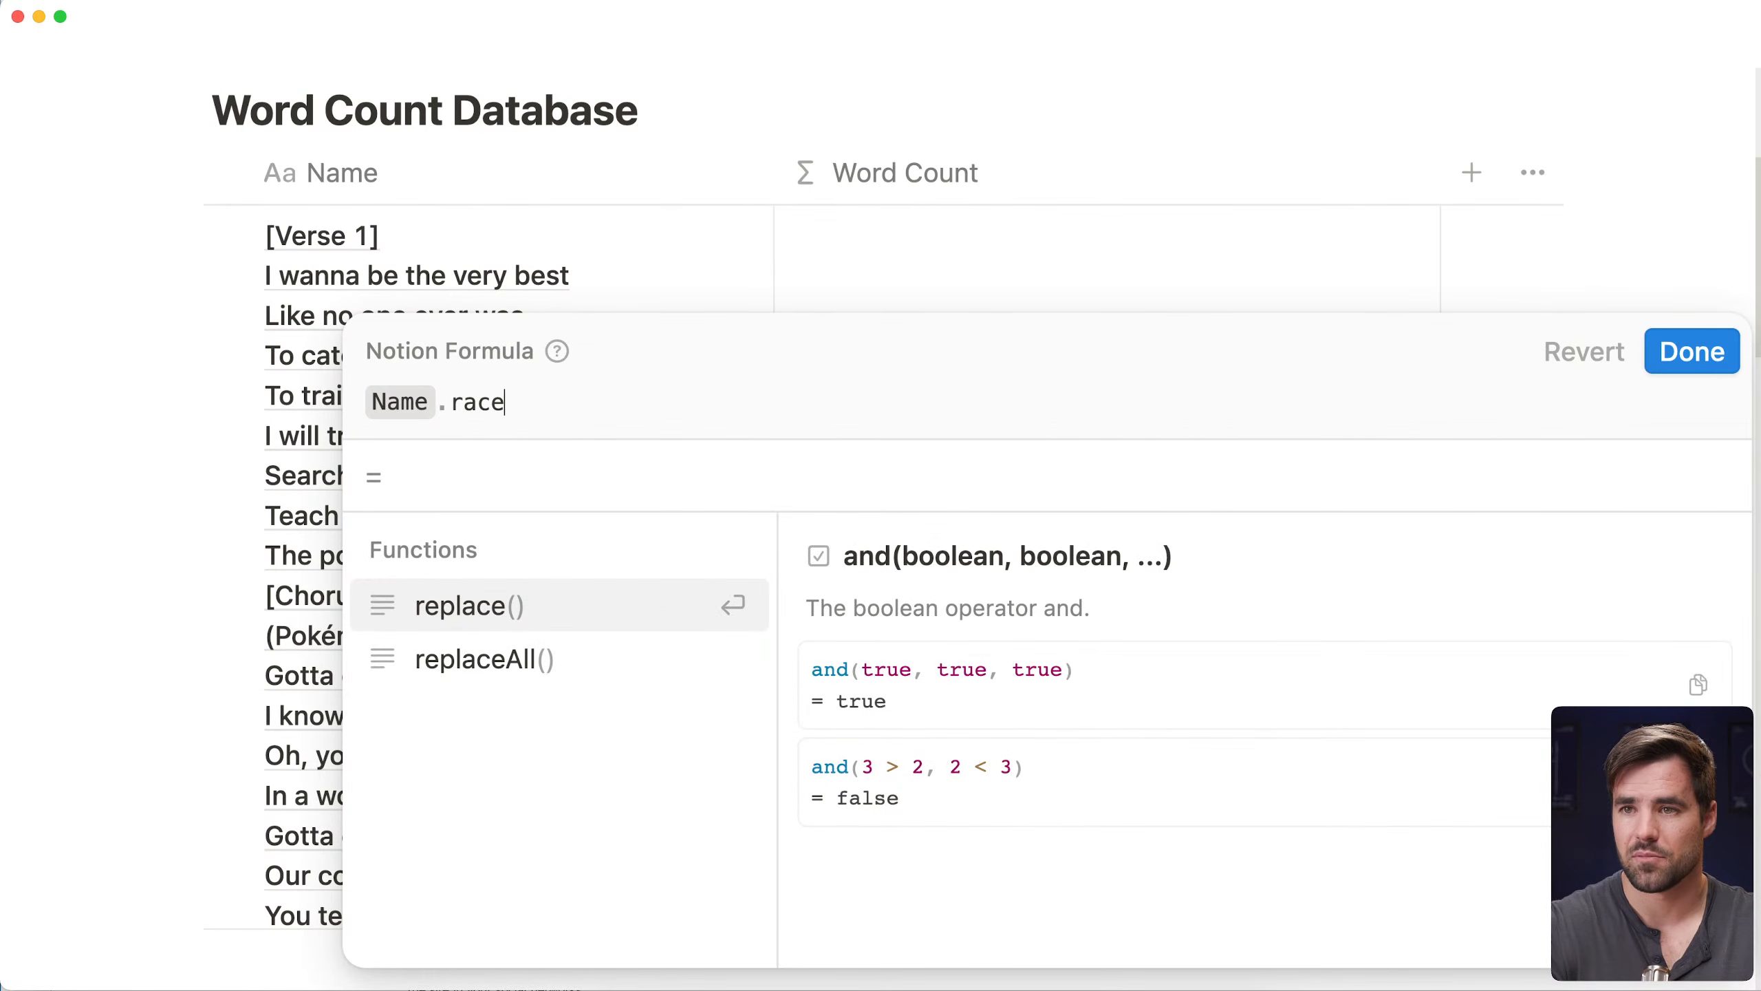
pyautogui.press('Down')
pyautogui.press('Return')
pyautogui.write('"\\n')
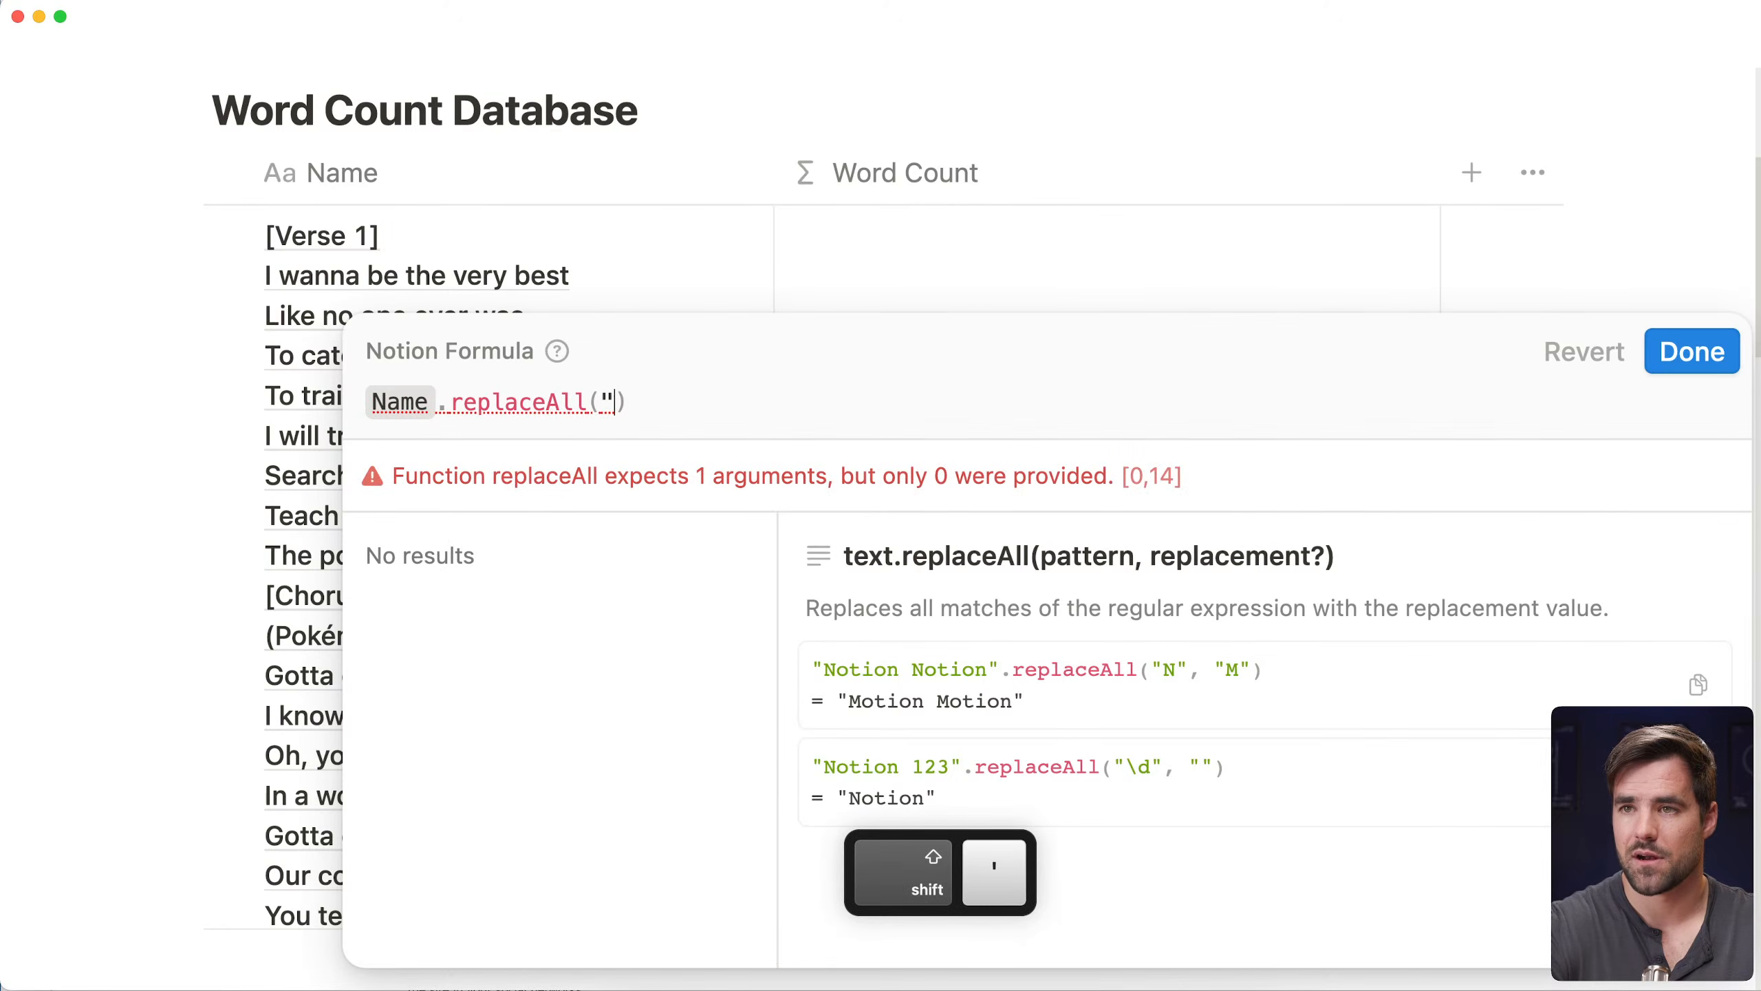
pyautogui.write('"," "')
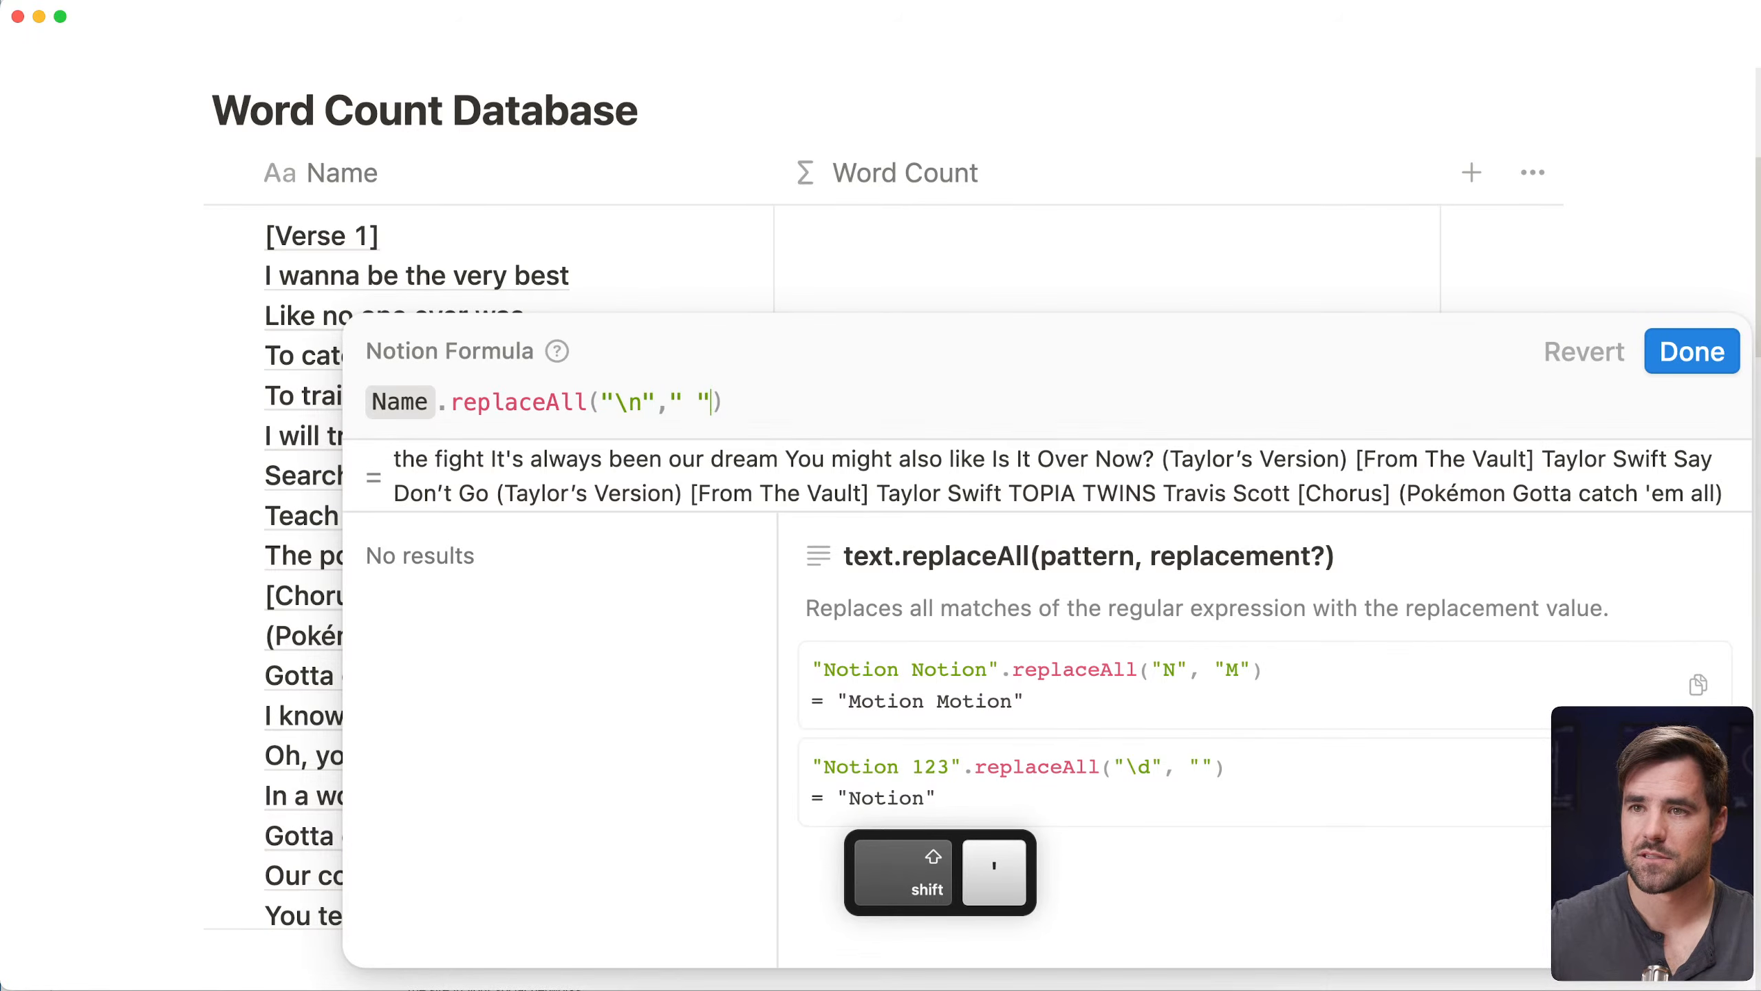
pyautogui.click(1681, 355)
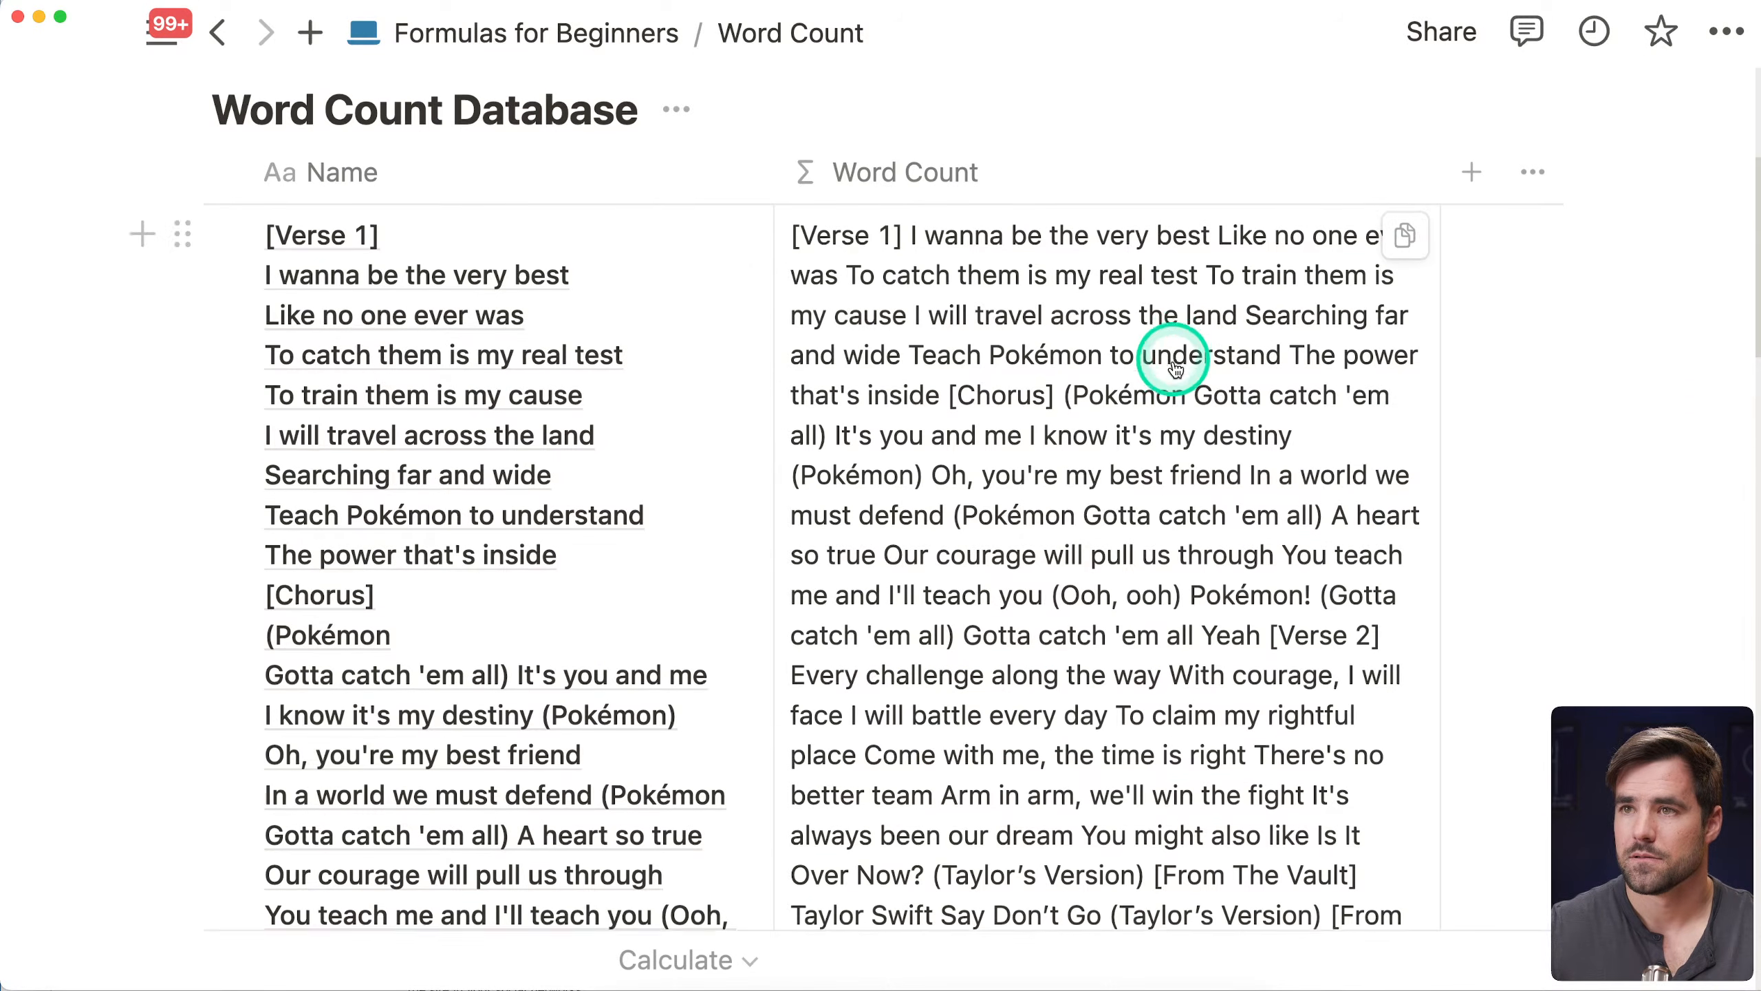
# Check the single-spaced lyrics, extend the Word Count formula with .split(" ").length(), and save it
pyautogui.scroll(-10, 1175, 368)
pyautogui.scroll(10, 1178, 409)
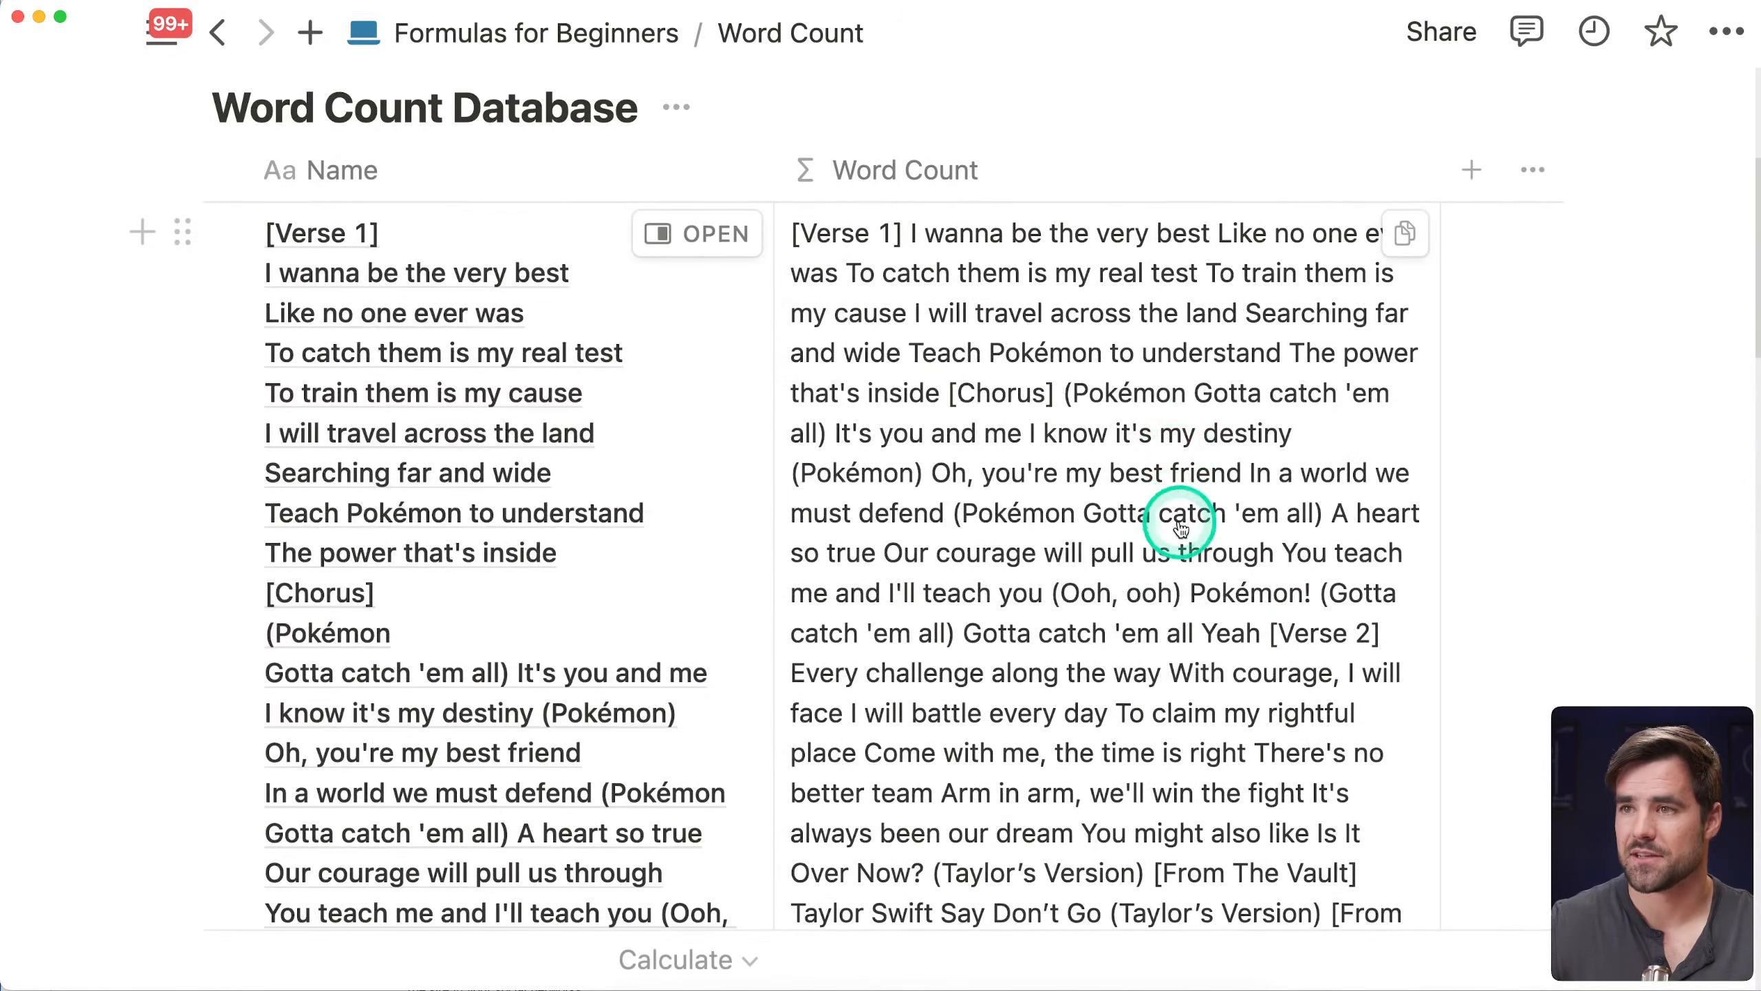
pyautogui.scroll(-10, 1180, 528)
pyautogui.scroll(15, 1139, 472)
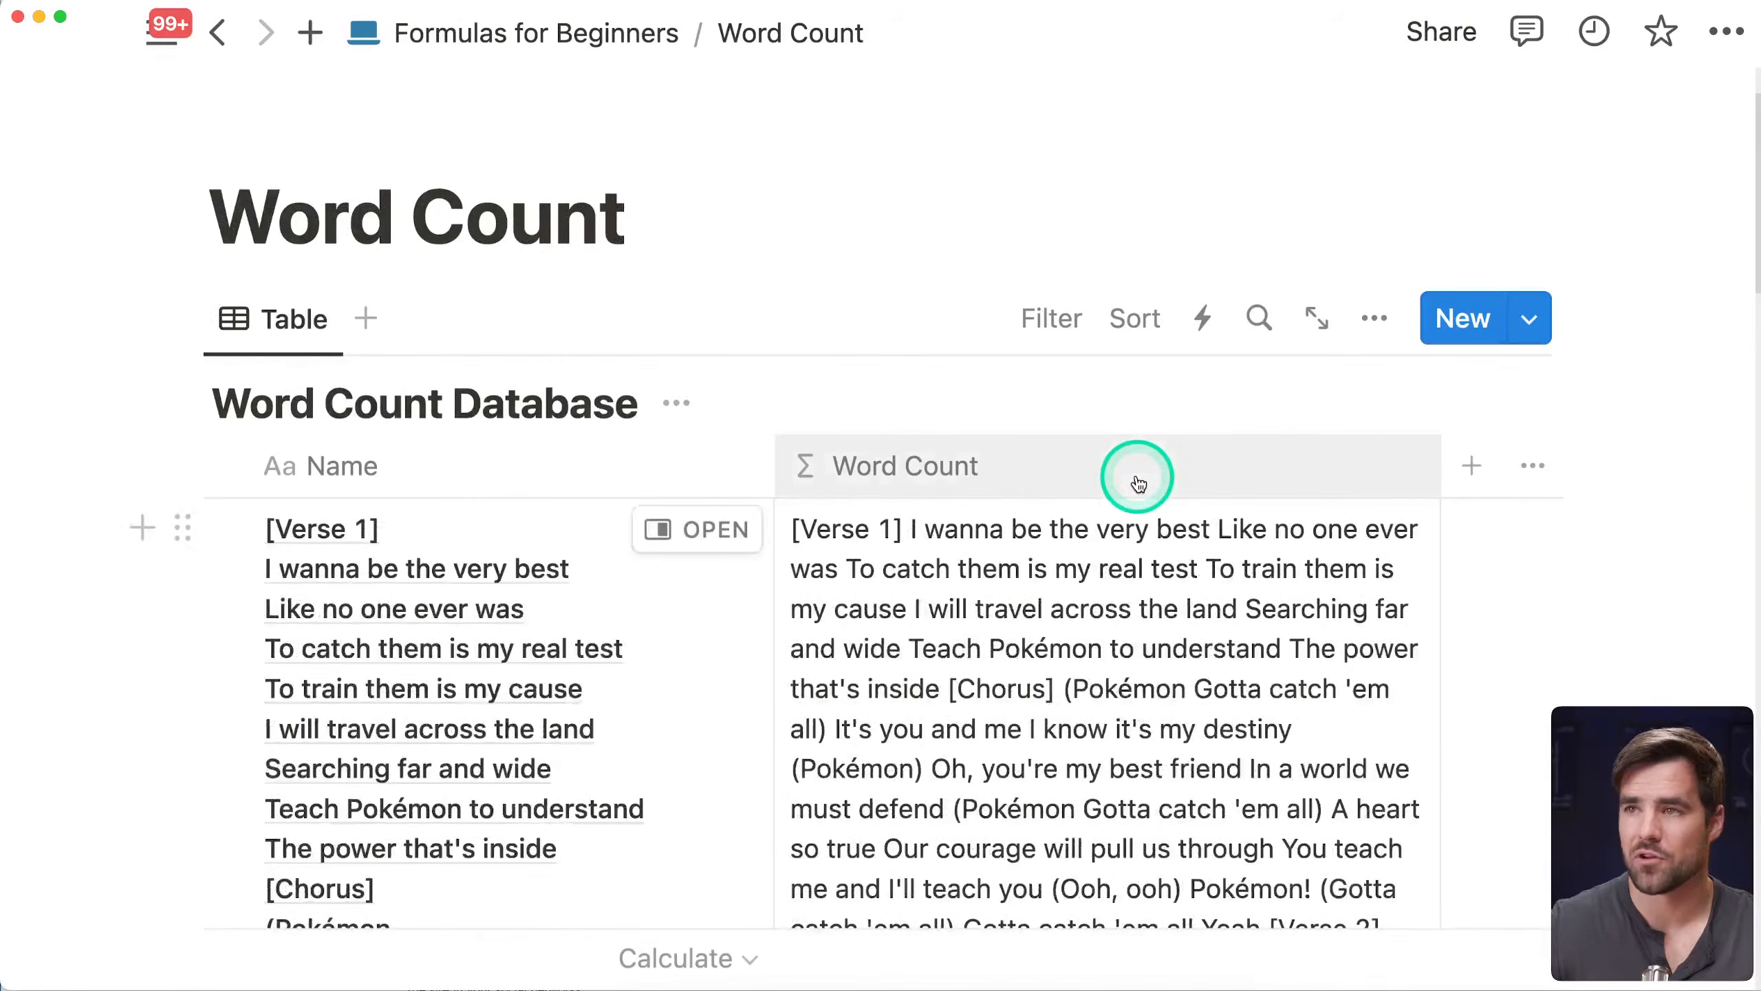
pyautogui.scroll(-3, 1139, 499)
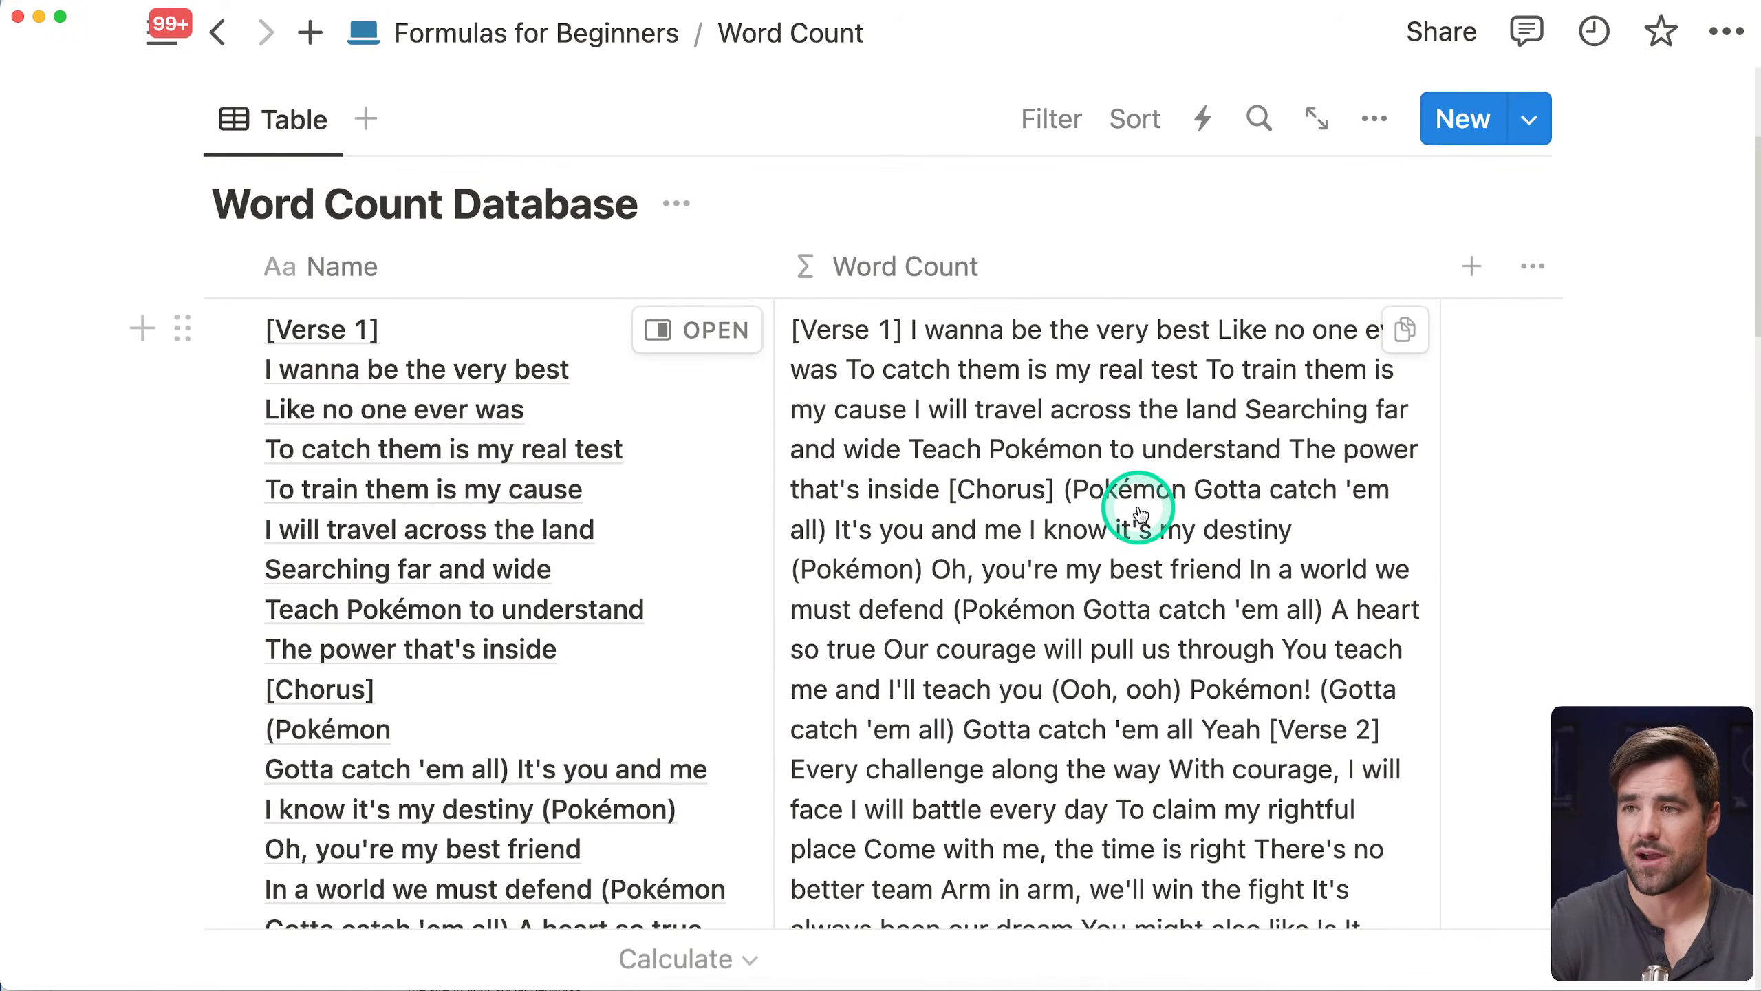
pyautogui.click(1142, 515)
pyautogui.write('.split(')
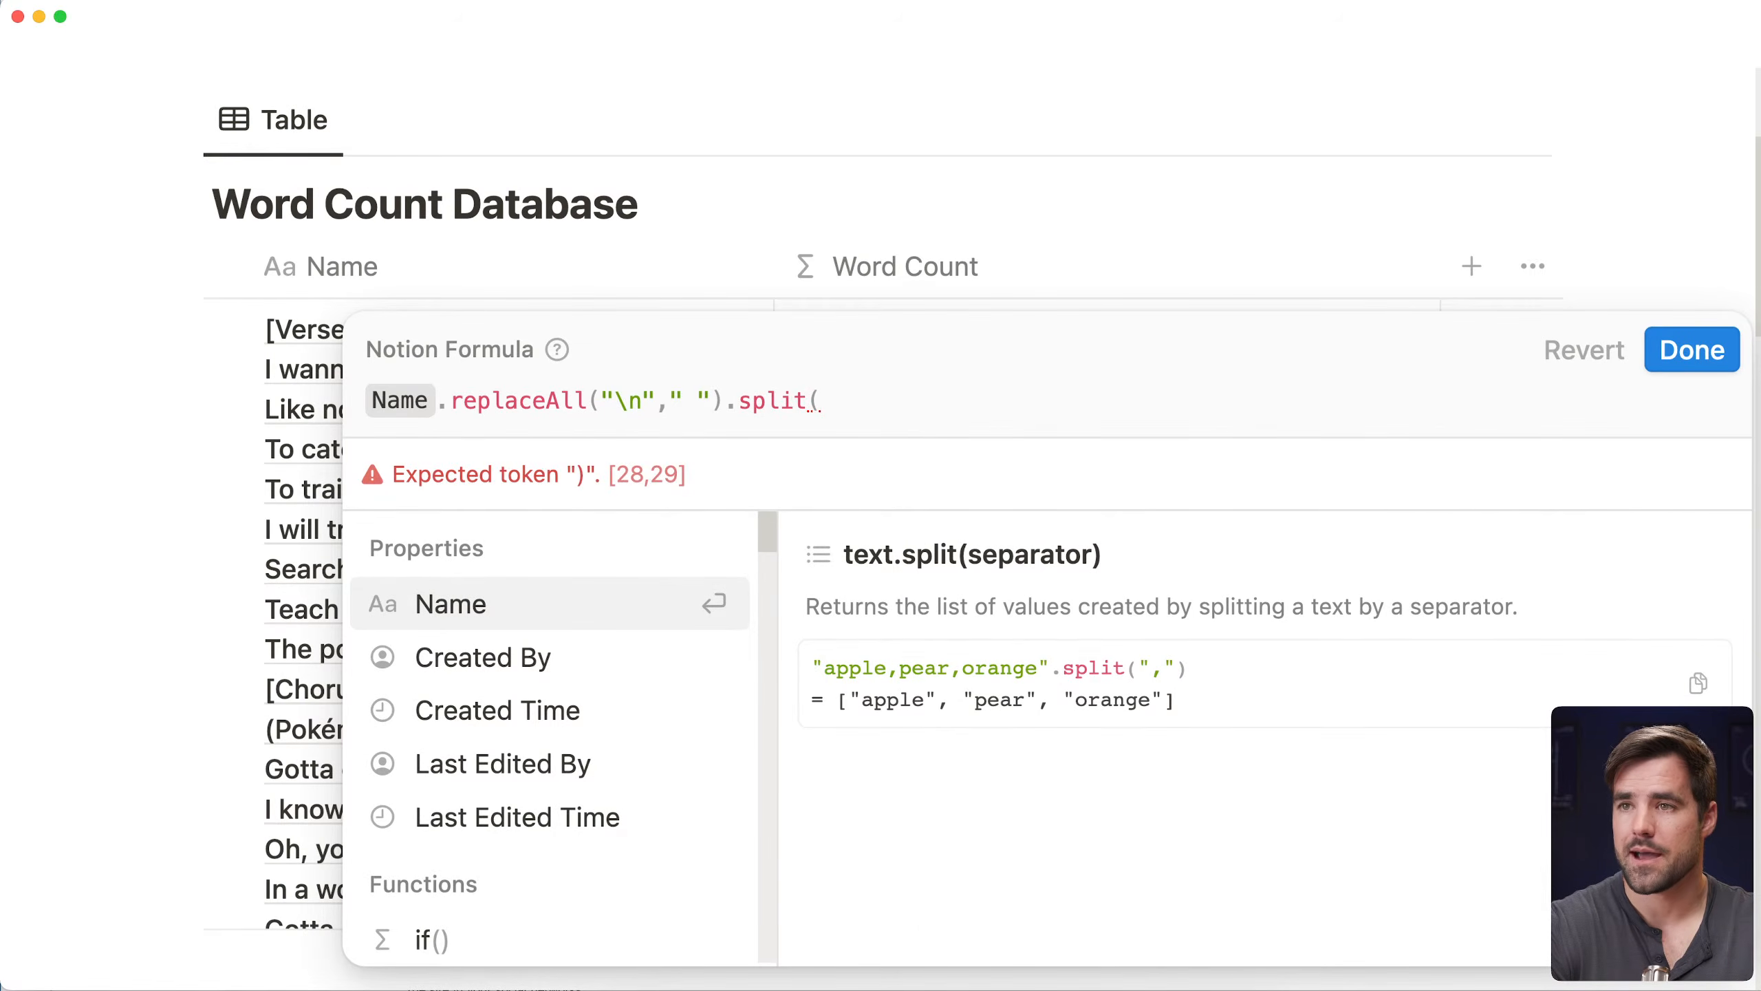
pyautogui.write('" ")')
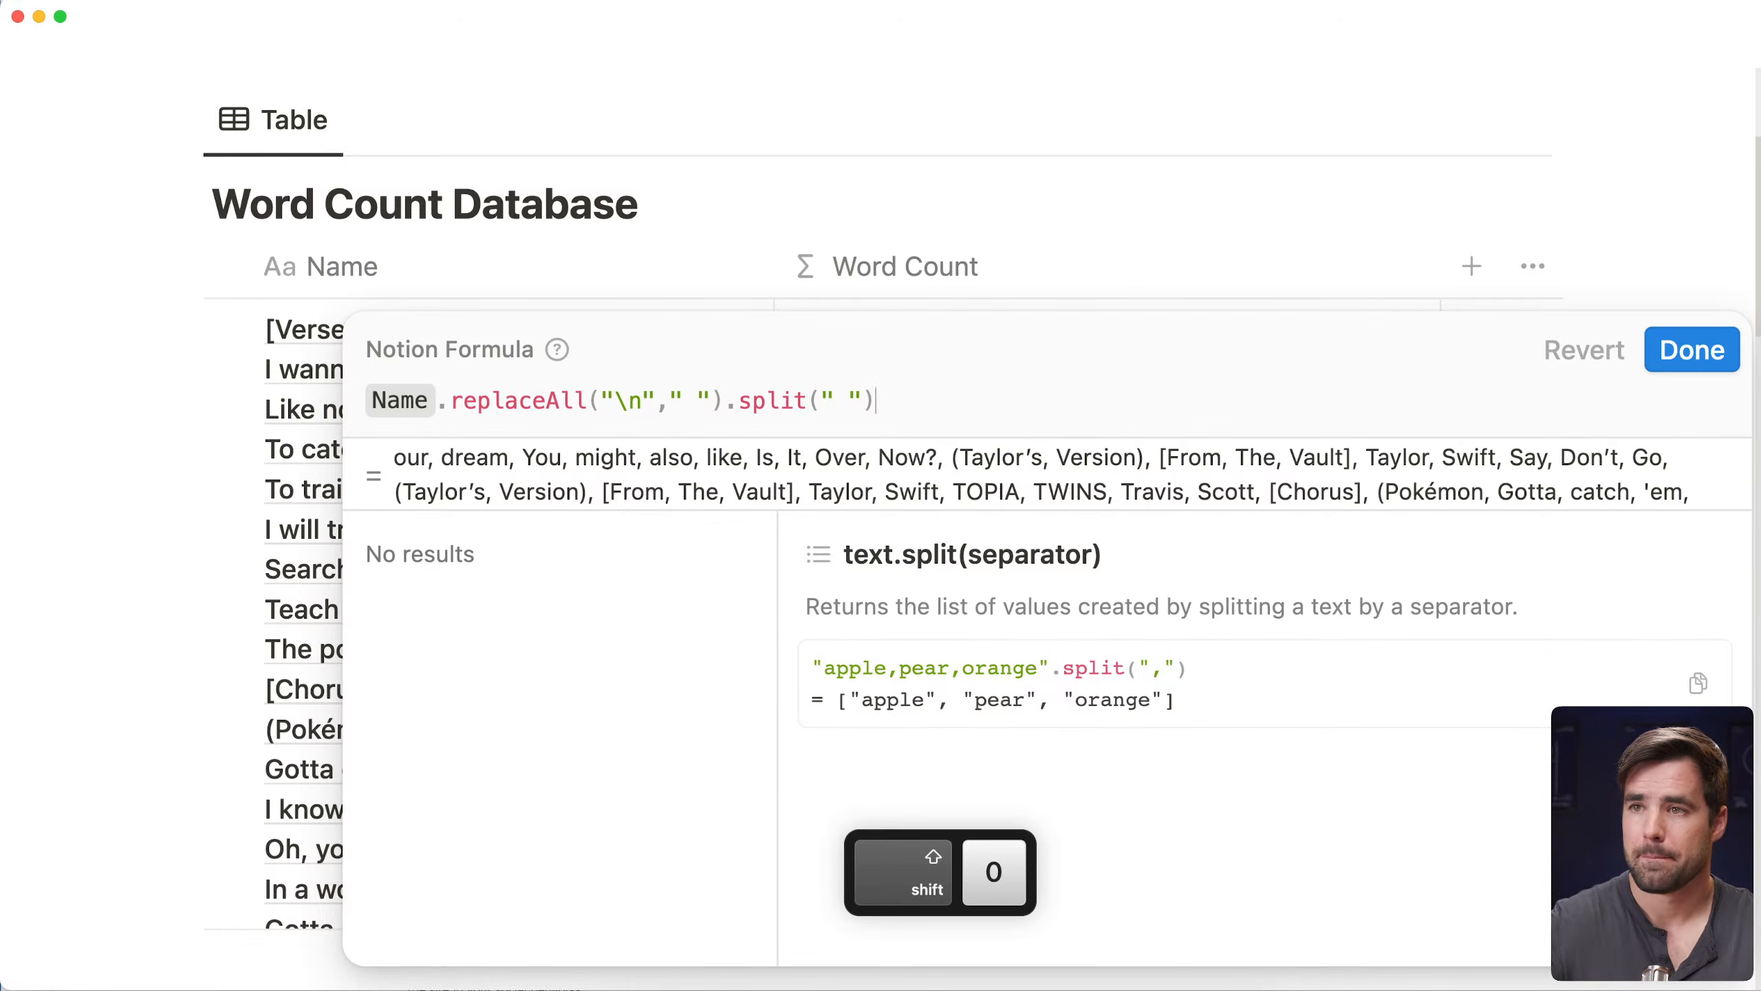
pyautogui.write('.length(')
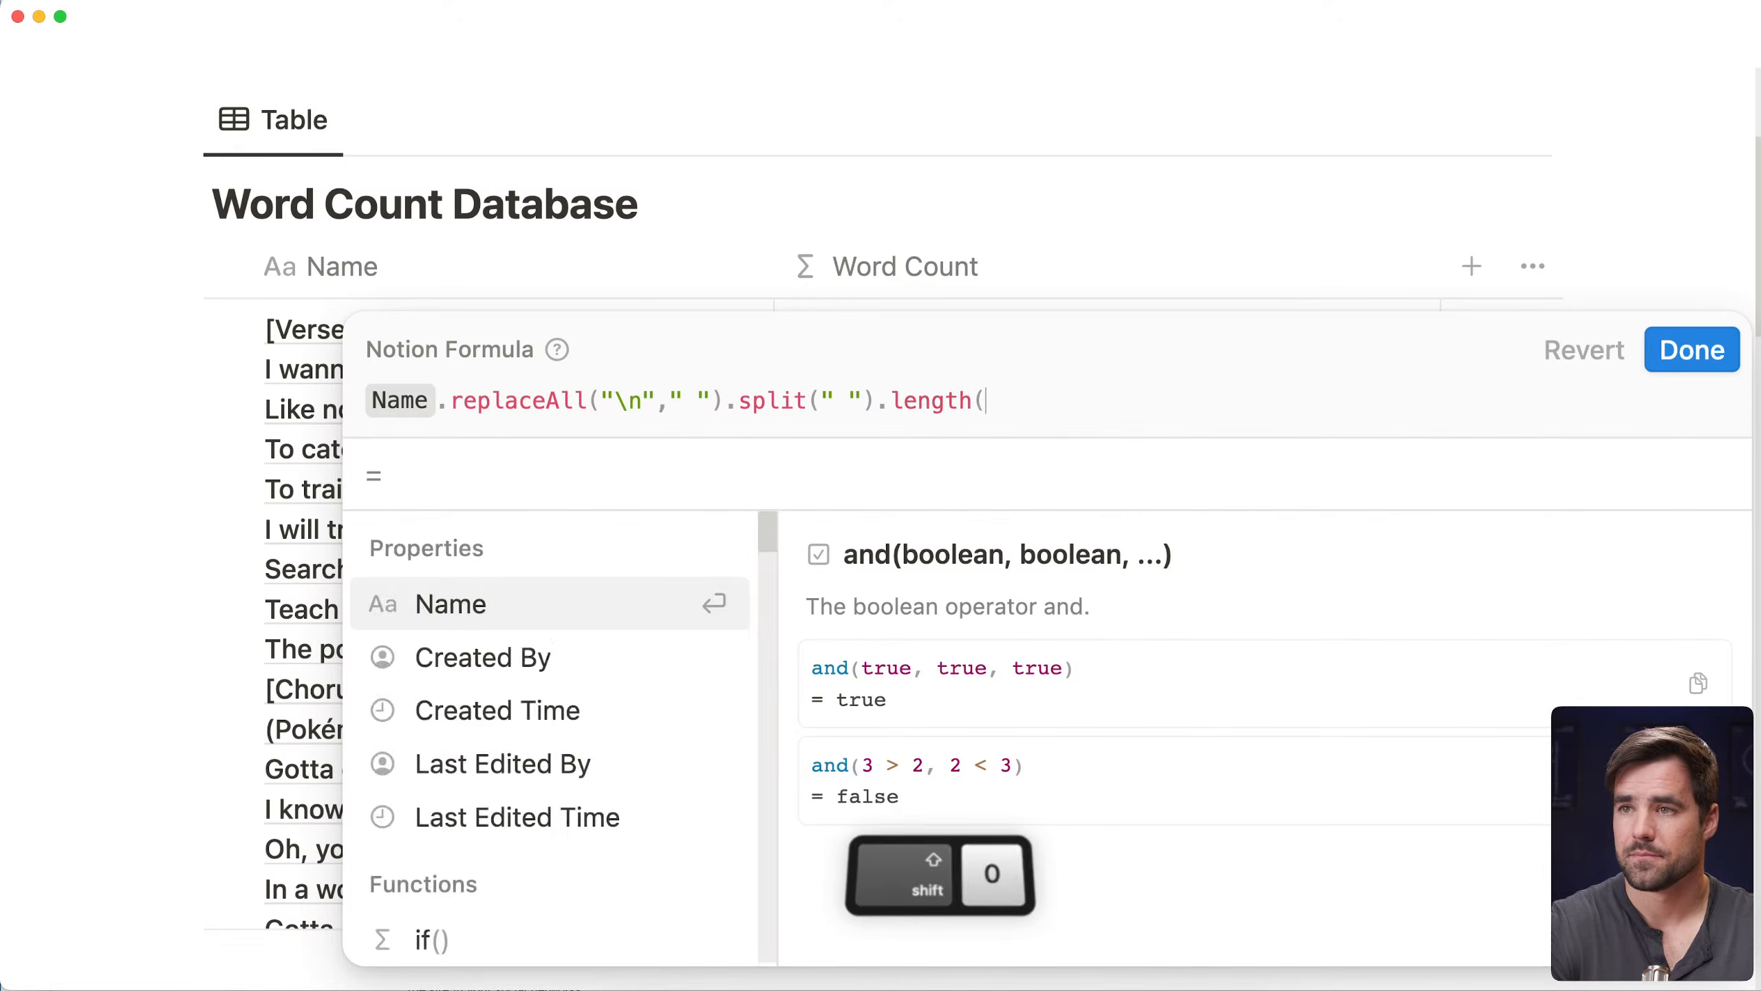
pyautogui.write(')')
pyautogui.click(1263, 451)
pyautogui.click(1718, 344)
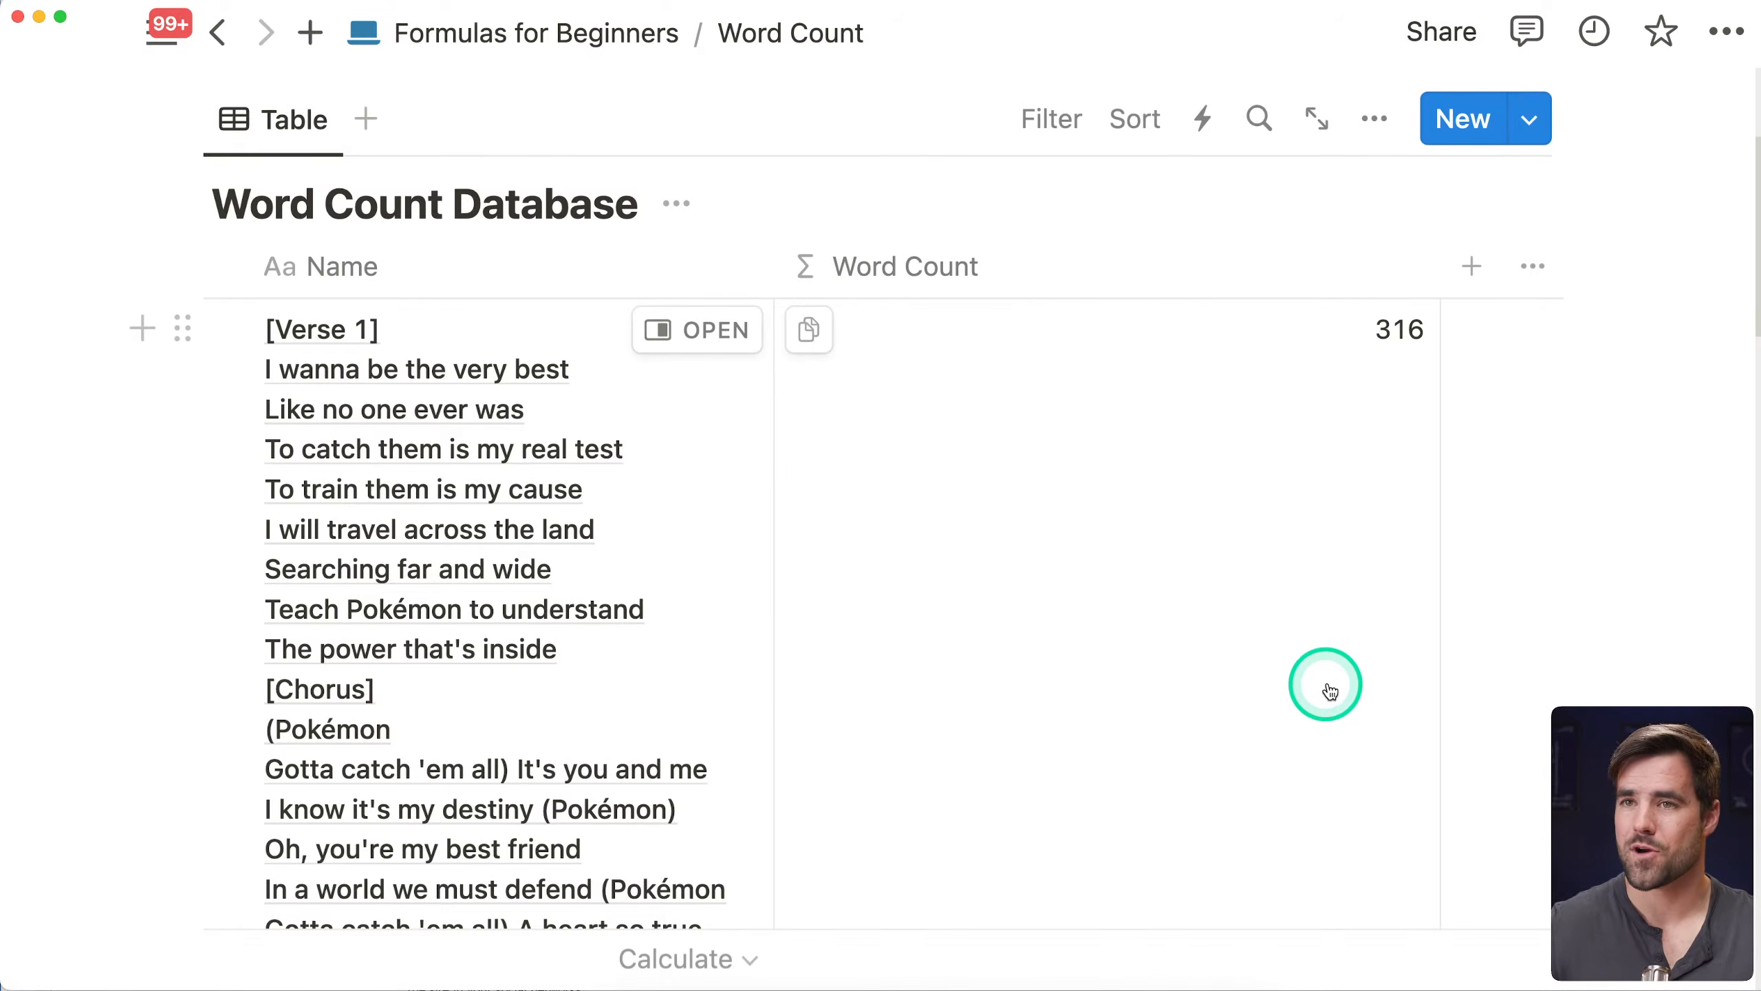
# Replace length() at the end of the Word Count formula with filter(current.length() < 2), and save it
pyautogui.click(1069, 405)
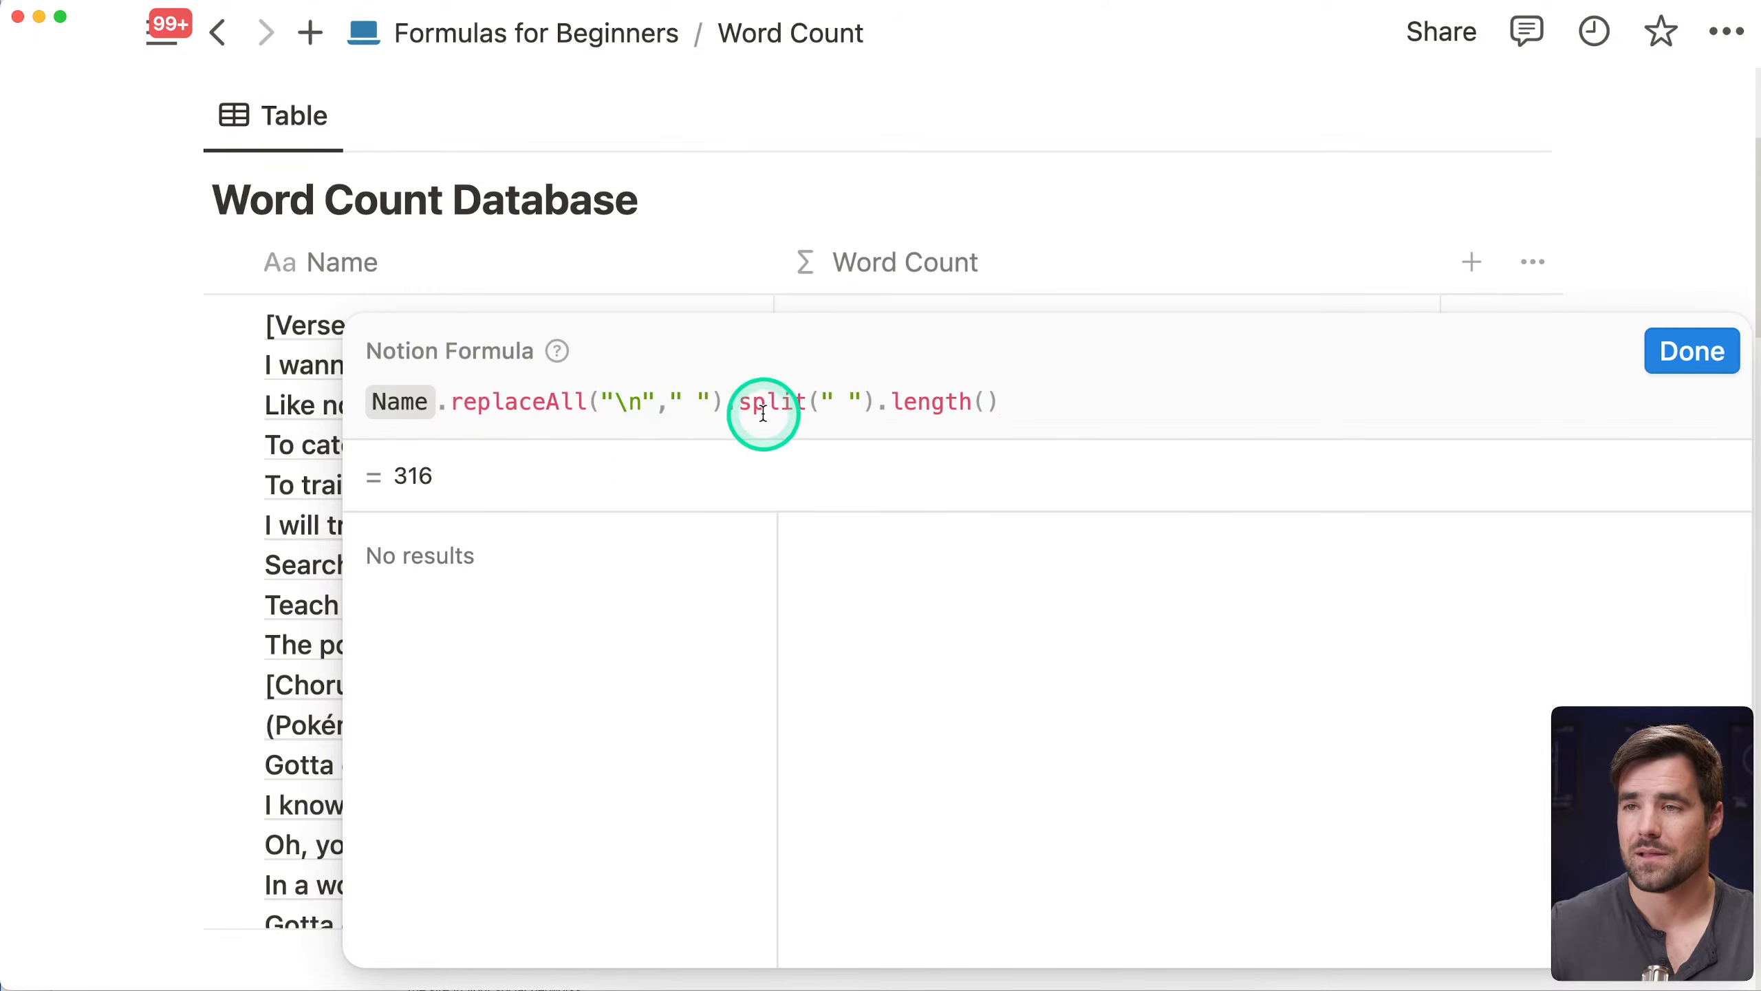
pyautogui.moveTo(821, 403); pyautogui.dragTo(857, 403)
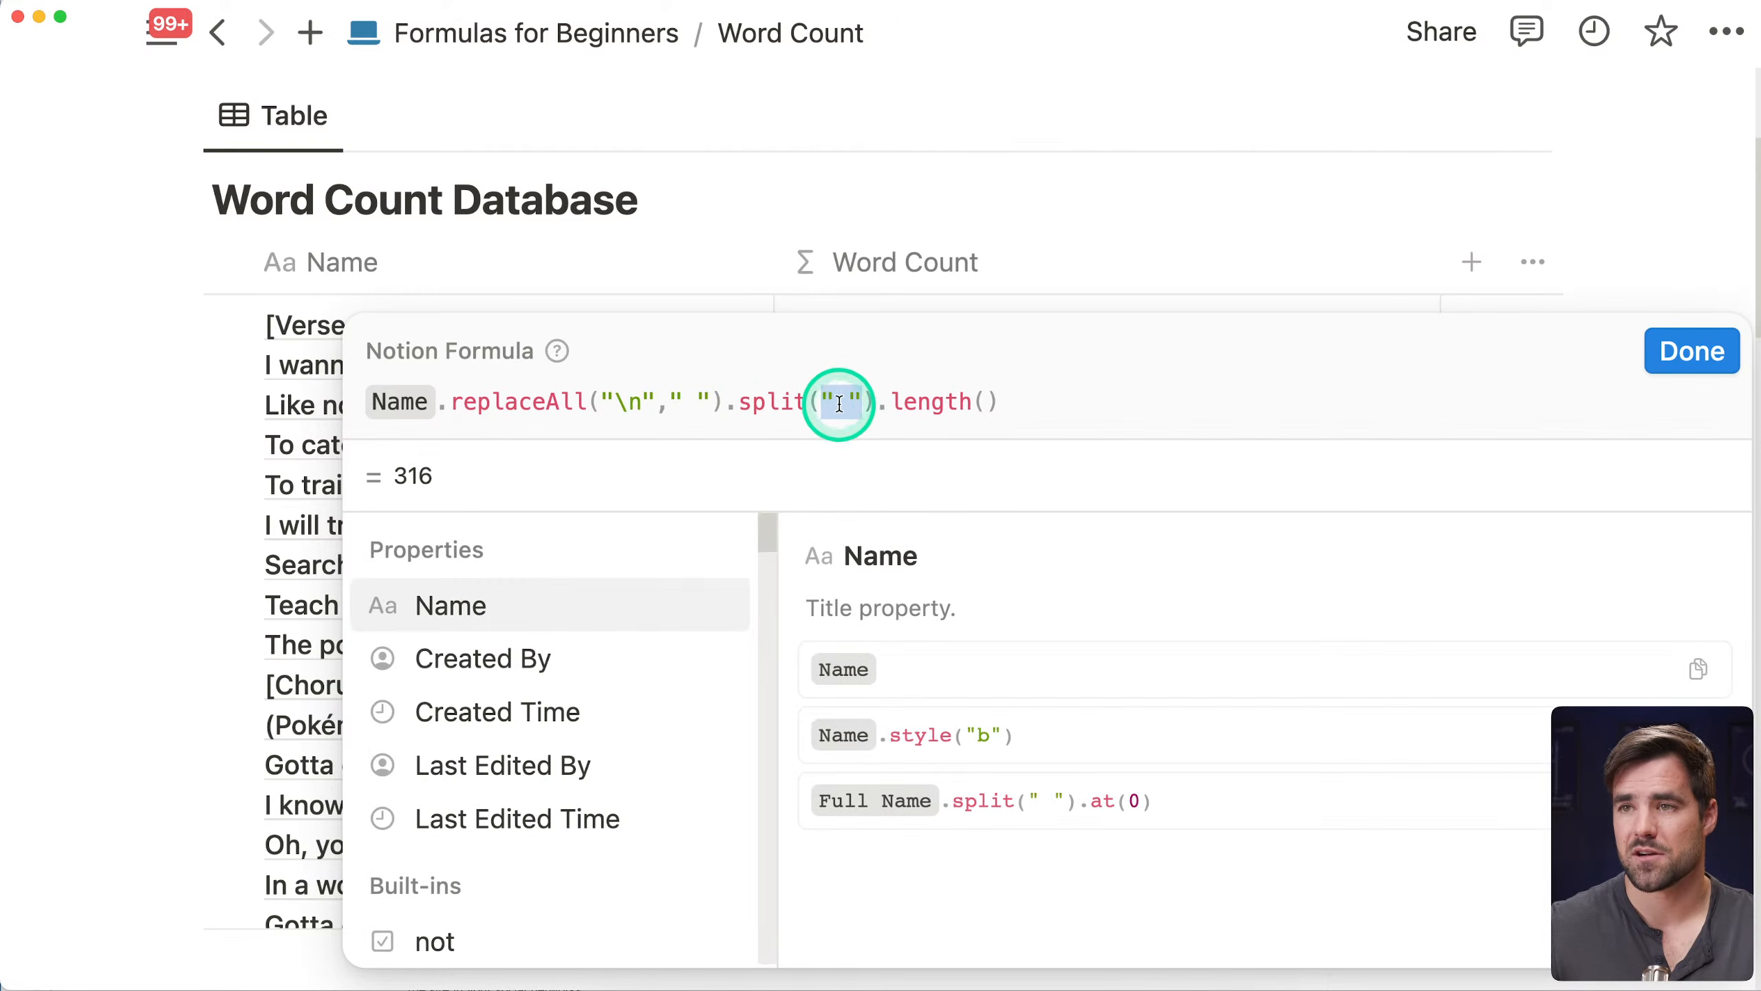
pyautogui.click(838, 415)
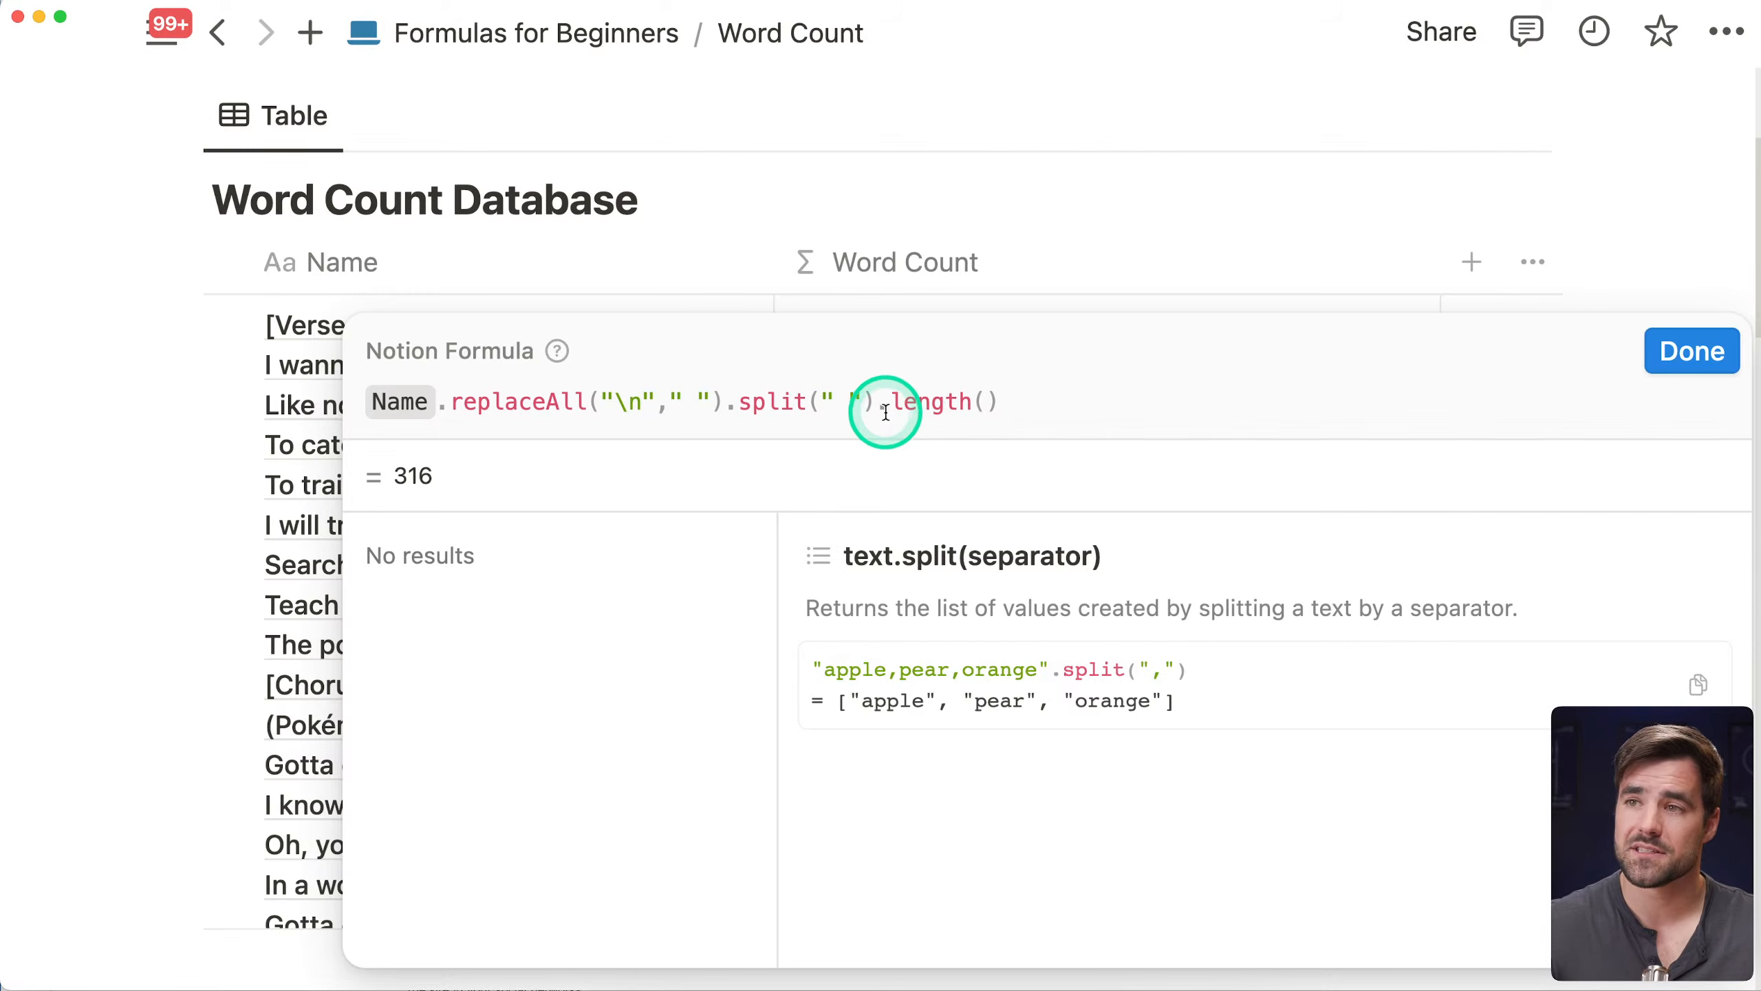
pyautogui.moveTo(1005, 401); pyautogui.dragTo(901, 401)
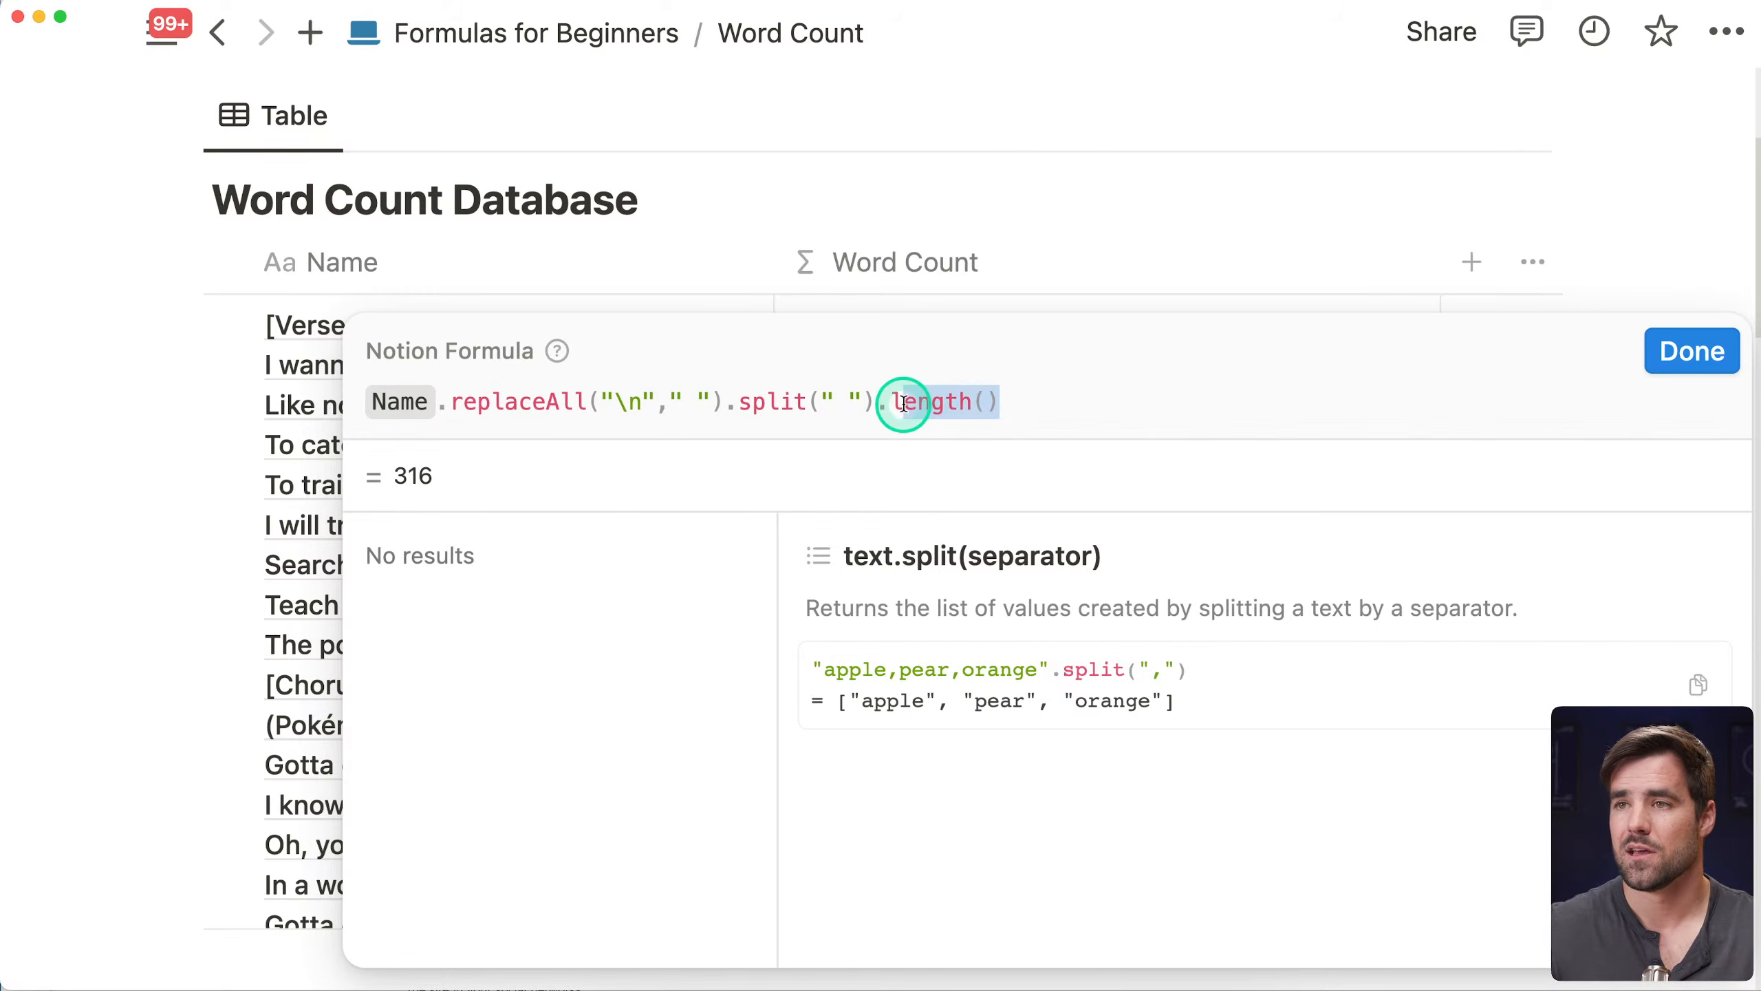
pyautogui.press('BackSpace')
pyautogui.write('filter(current')
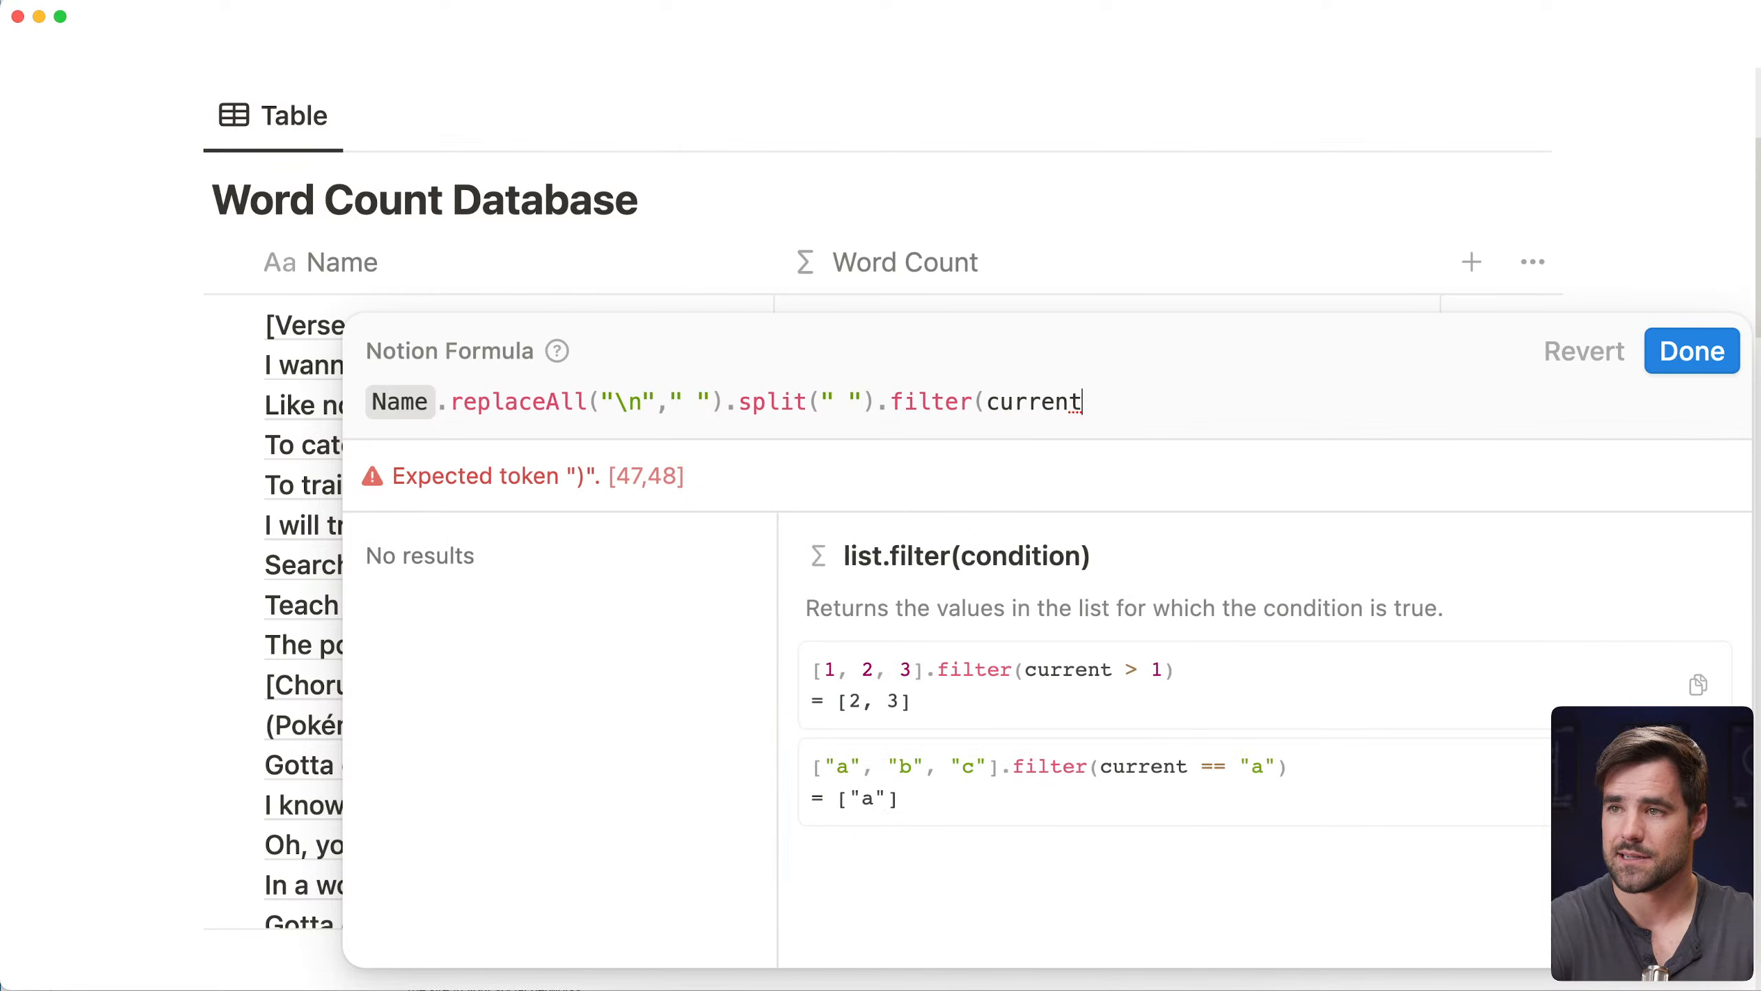
pyautogui.write('.le')
pyautogui.press('BackSpace')
pyautogui.write('lenght')
pyautogui.press('BackSpace')
pyautogui.press('BackSpace')
pyautogui.write('th')
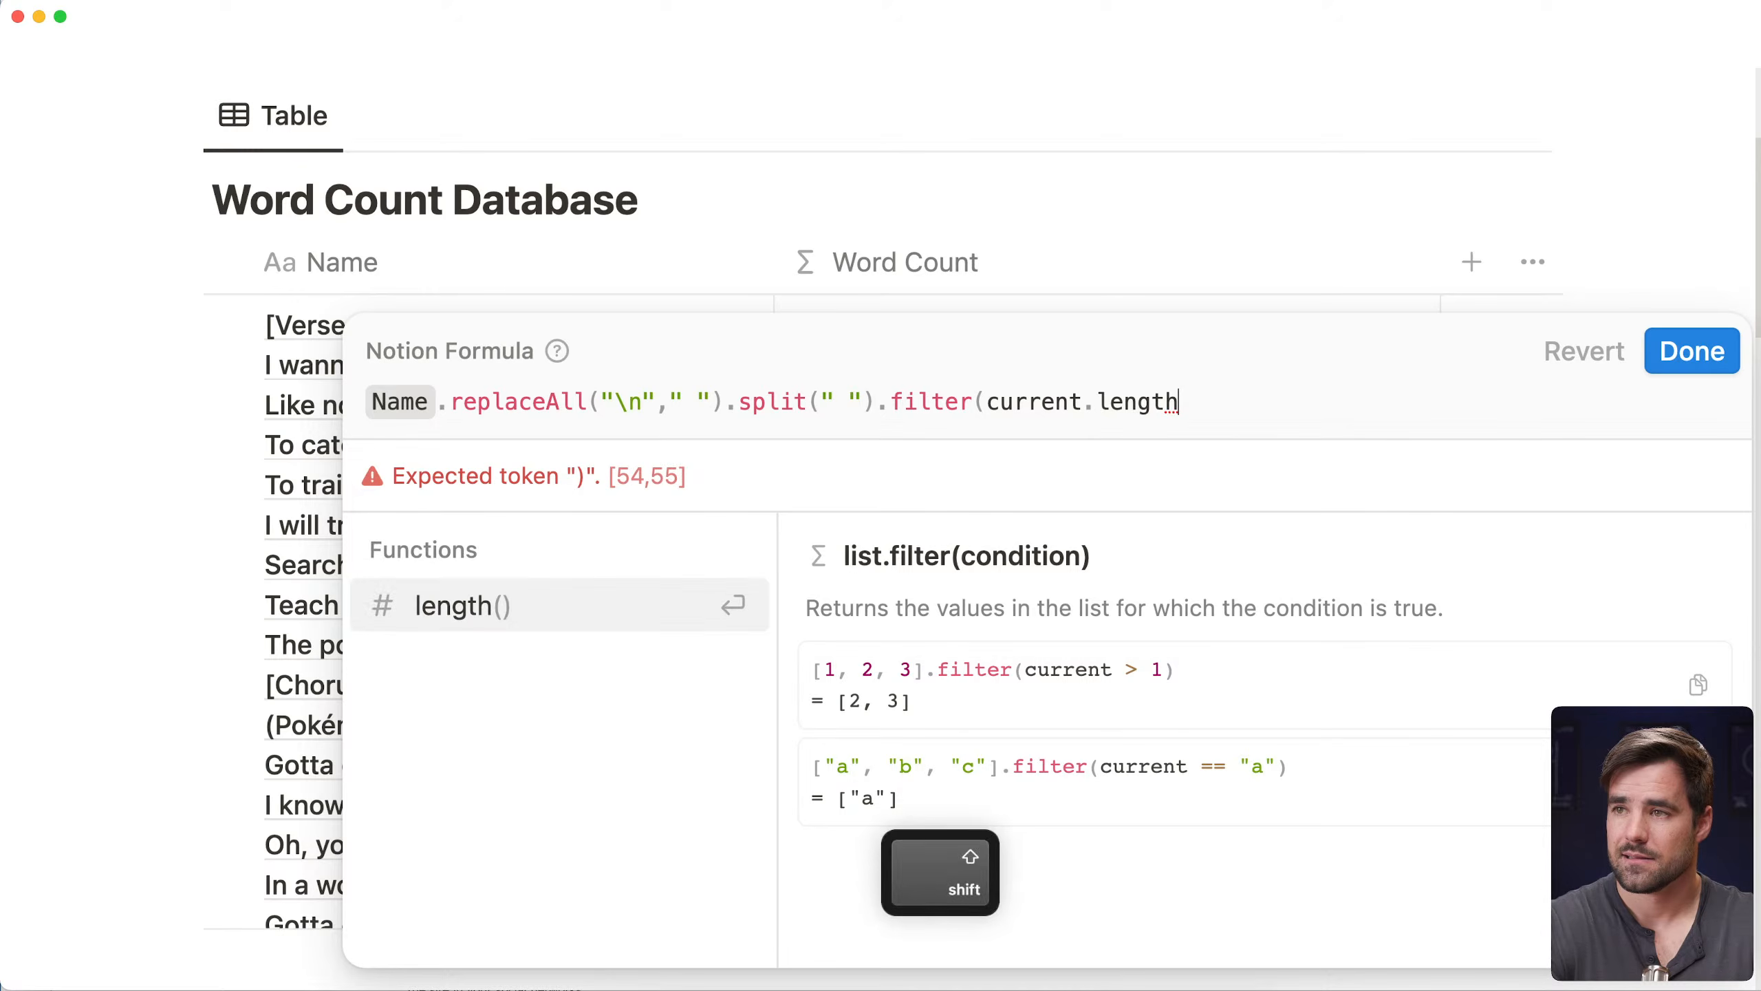
pyautogui.write('() < 2)')
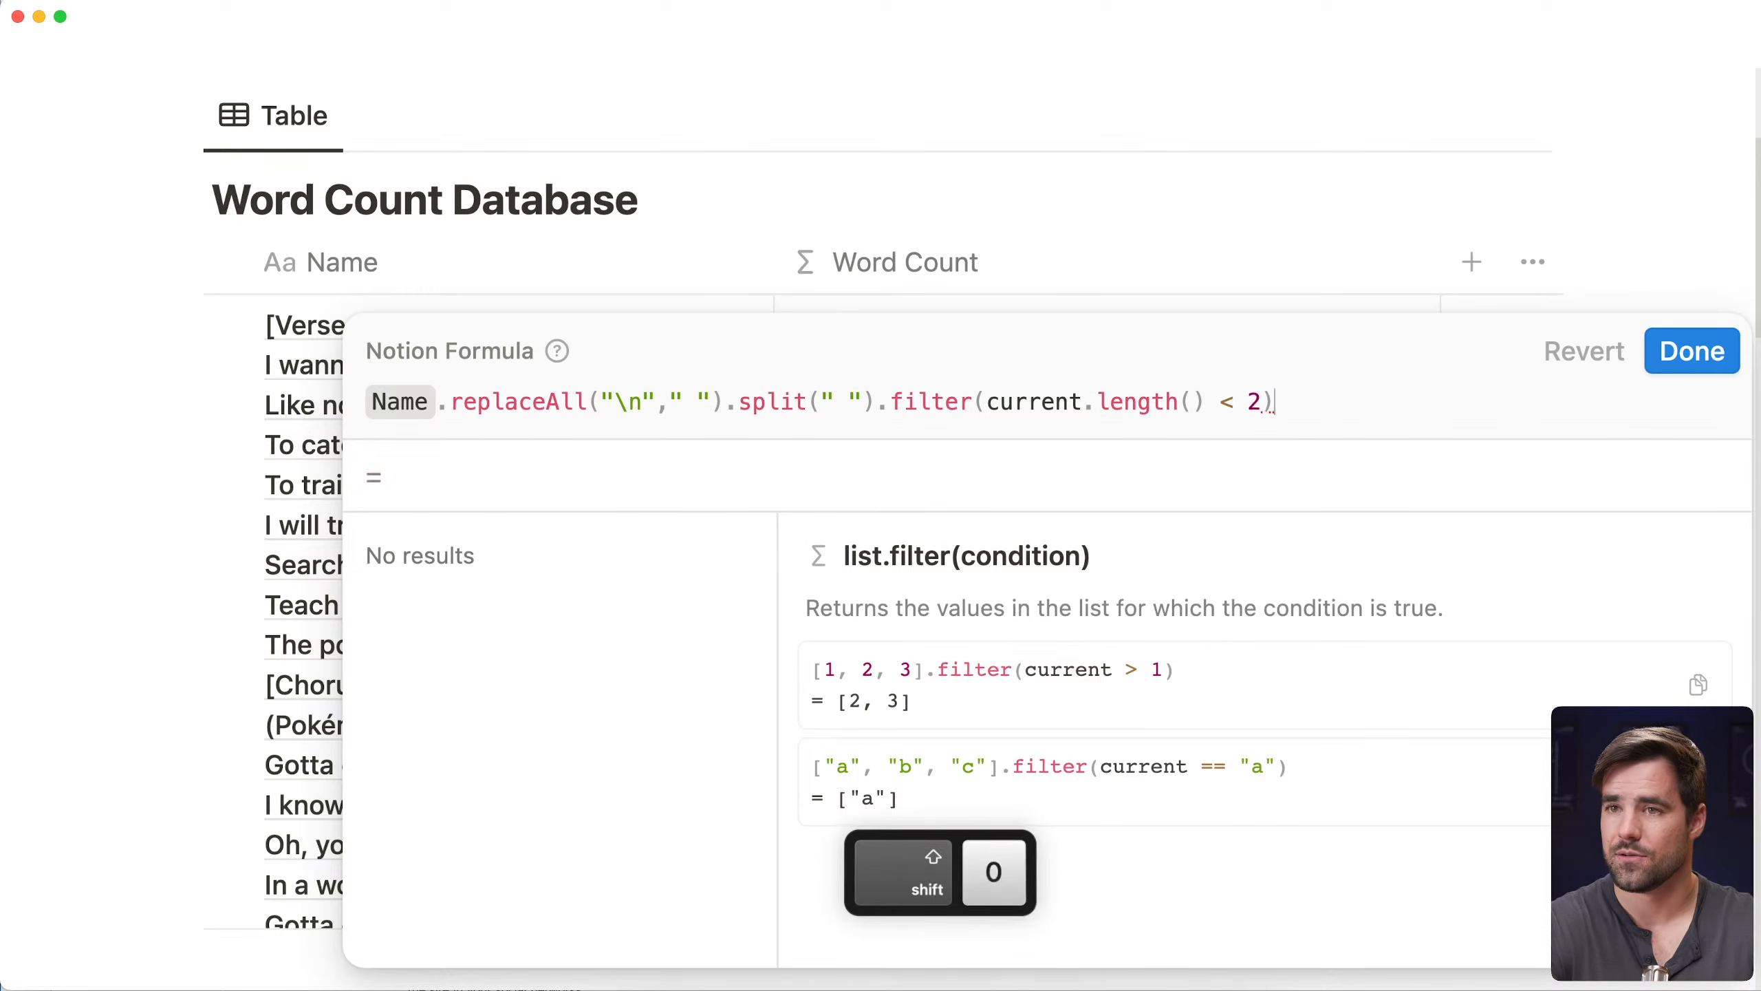
pyautogui.click(401, 494)
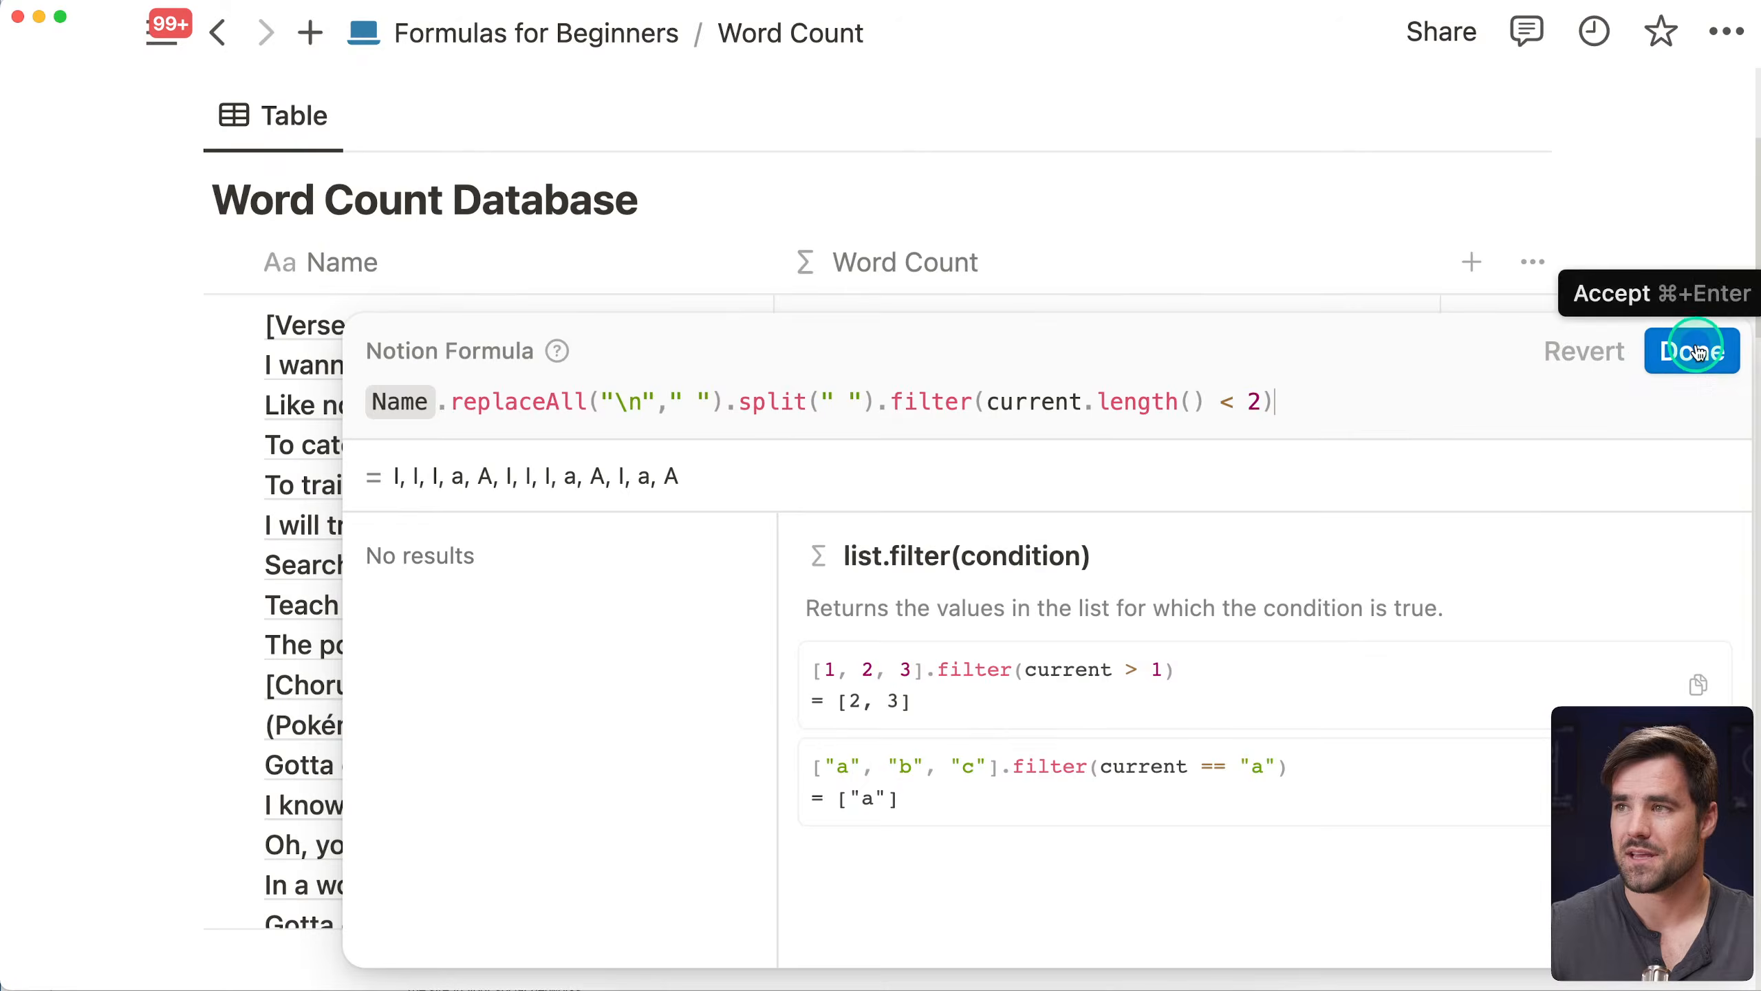
pyautogui.click(1690, 351)
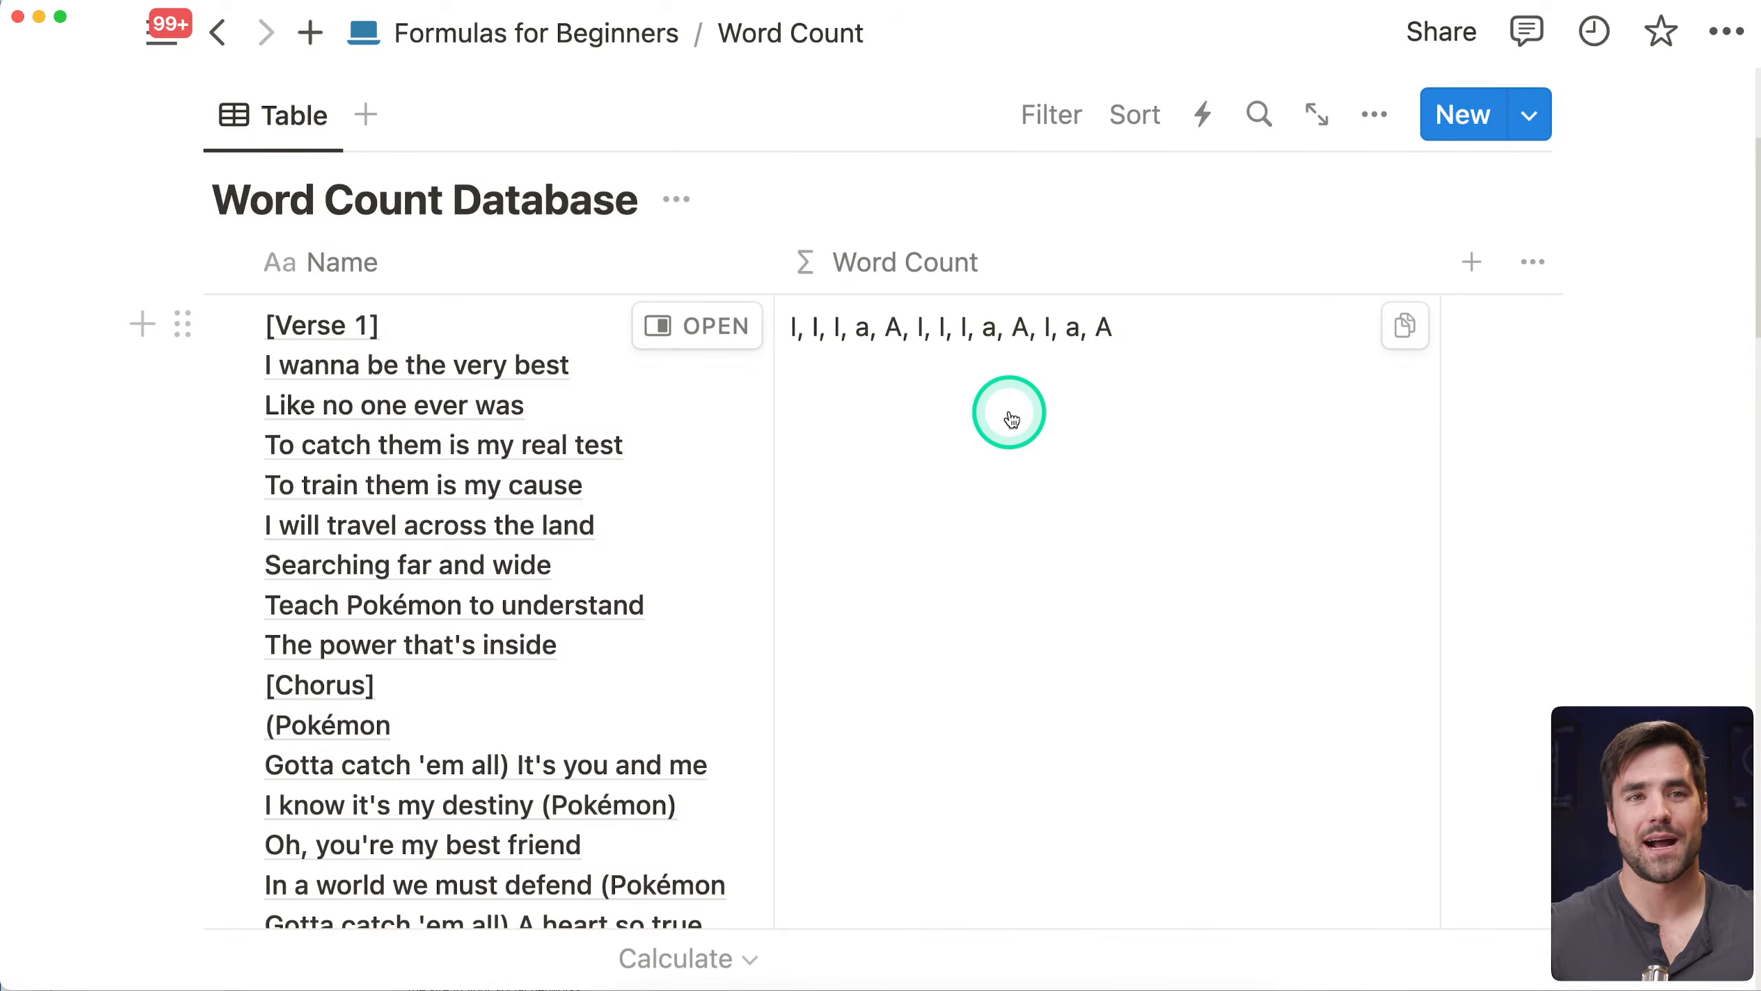
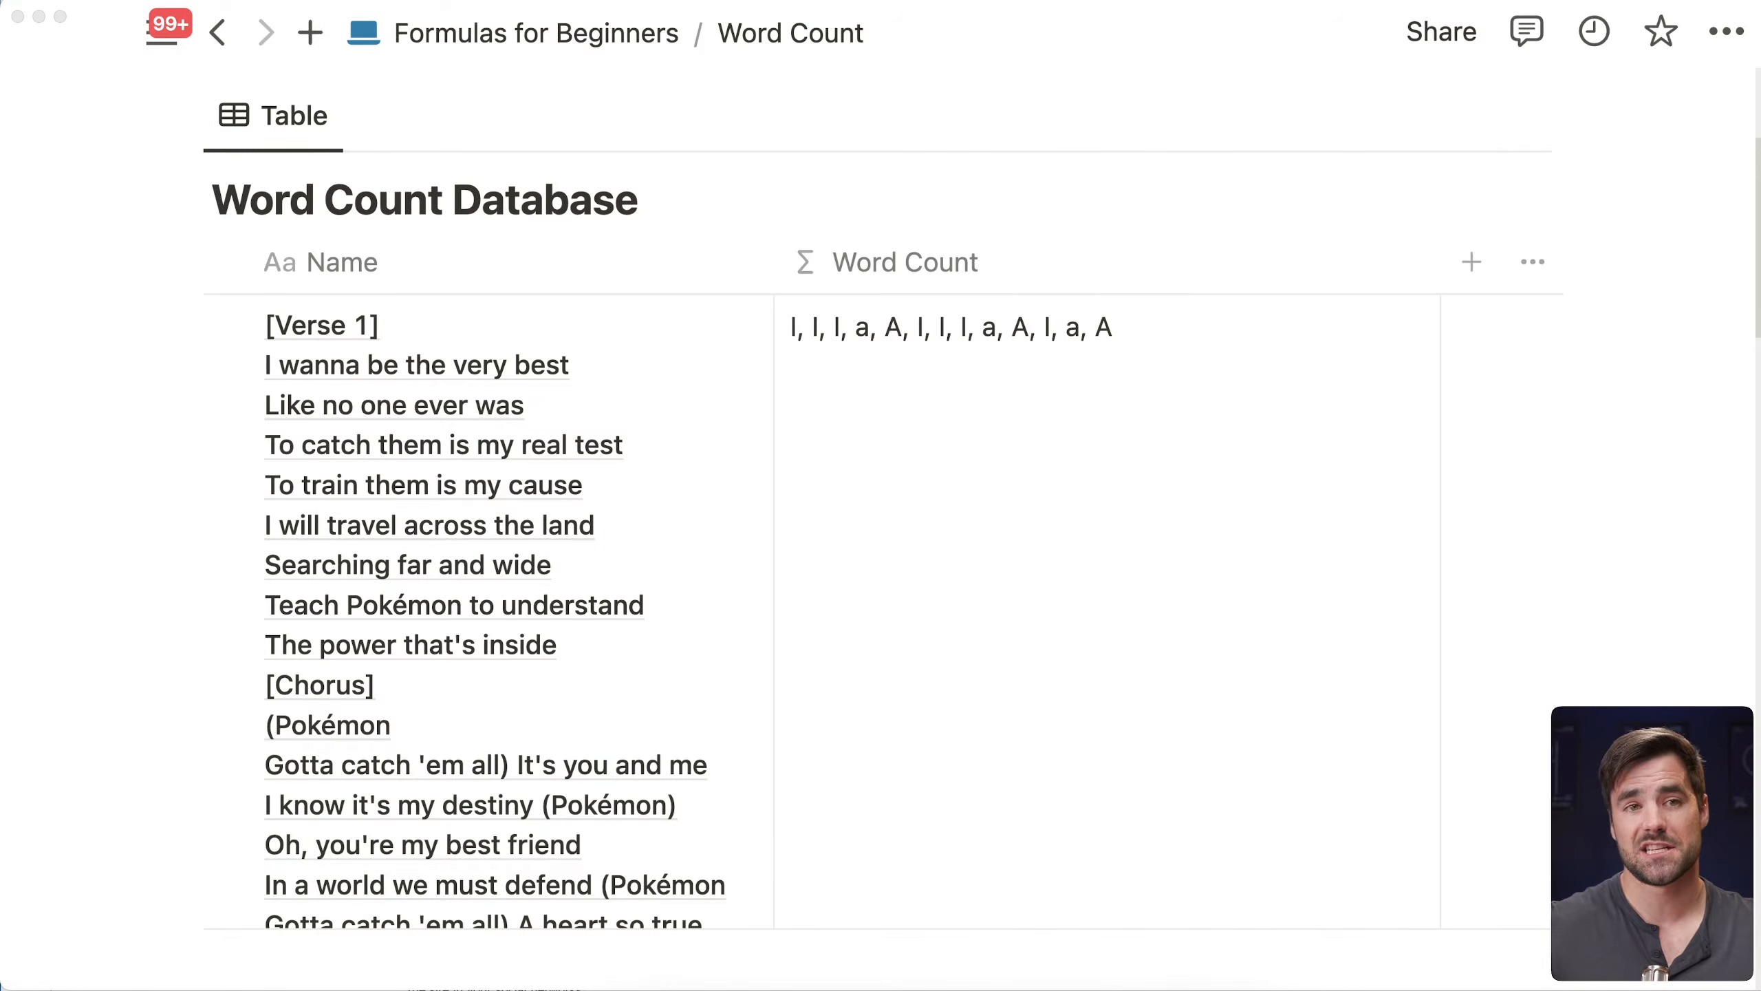
# Go to the Percent page in Formulas for Beginners and open the Cheeze table's Formula property in the first row
pyautogui.click(1058, 507)
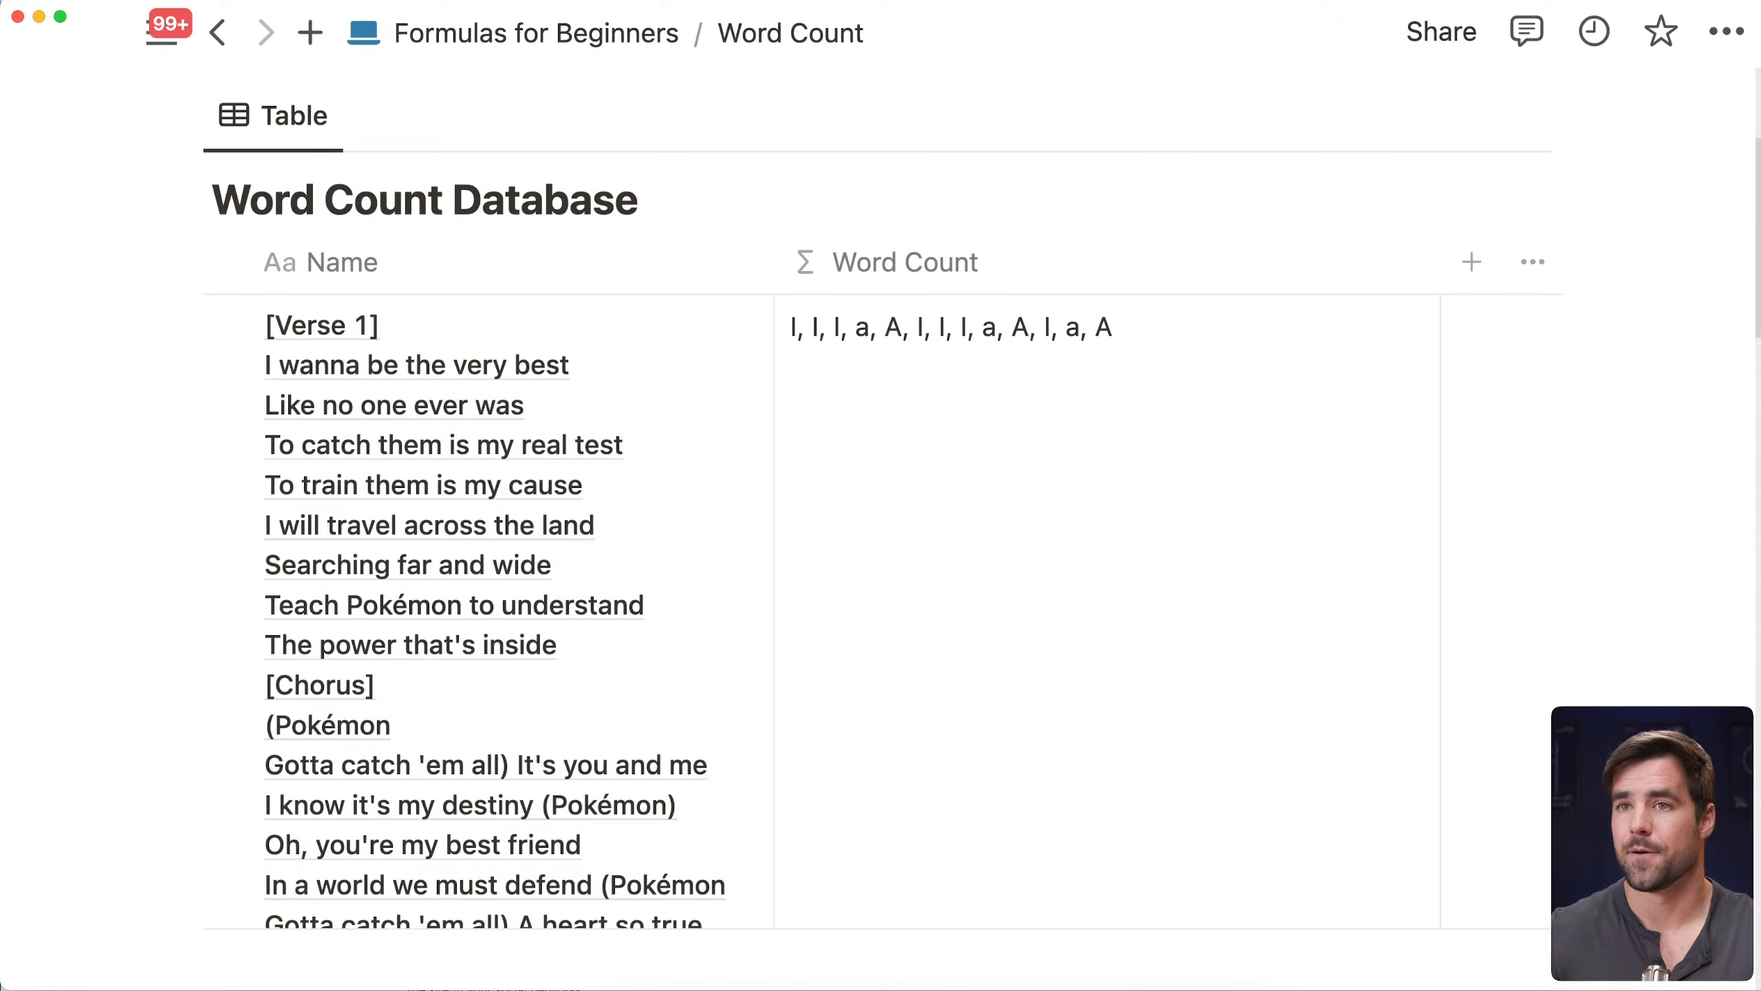
pyautogui.click(472, 38)
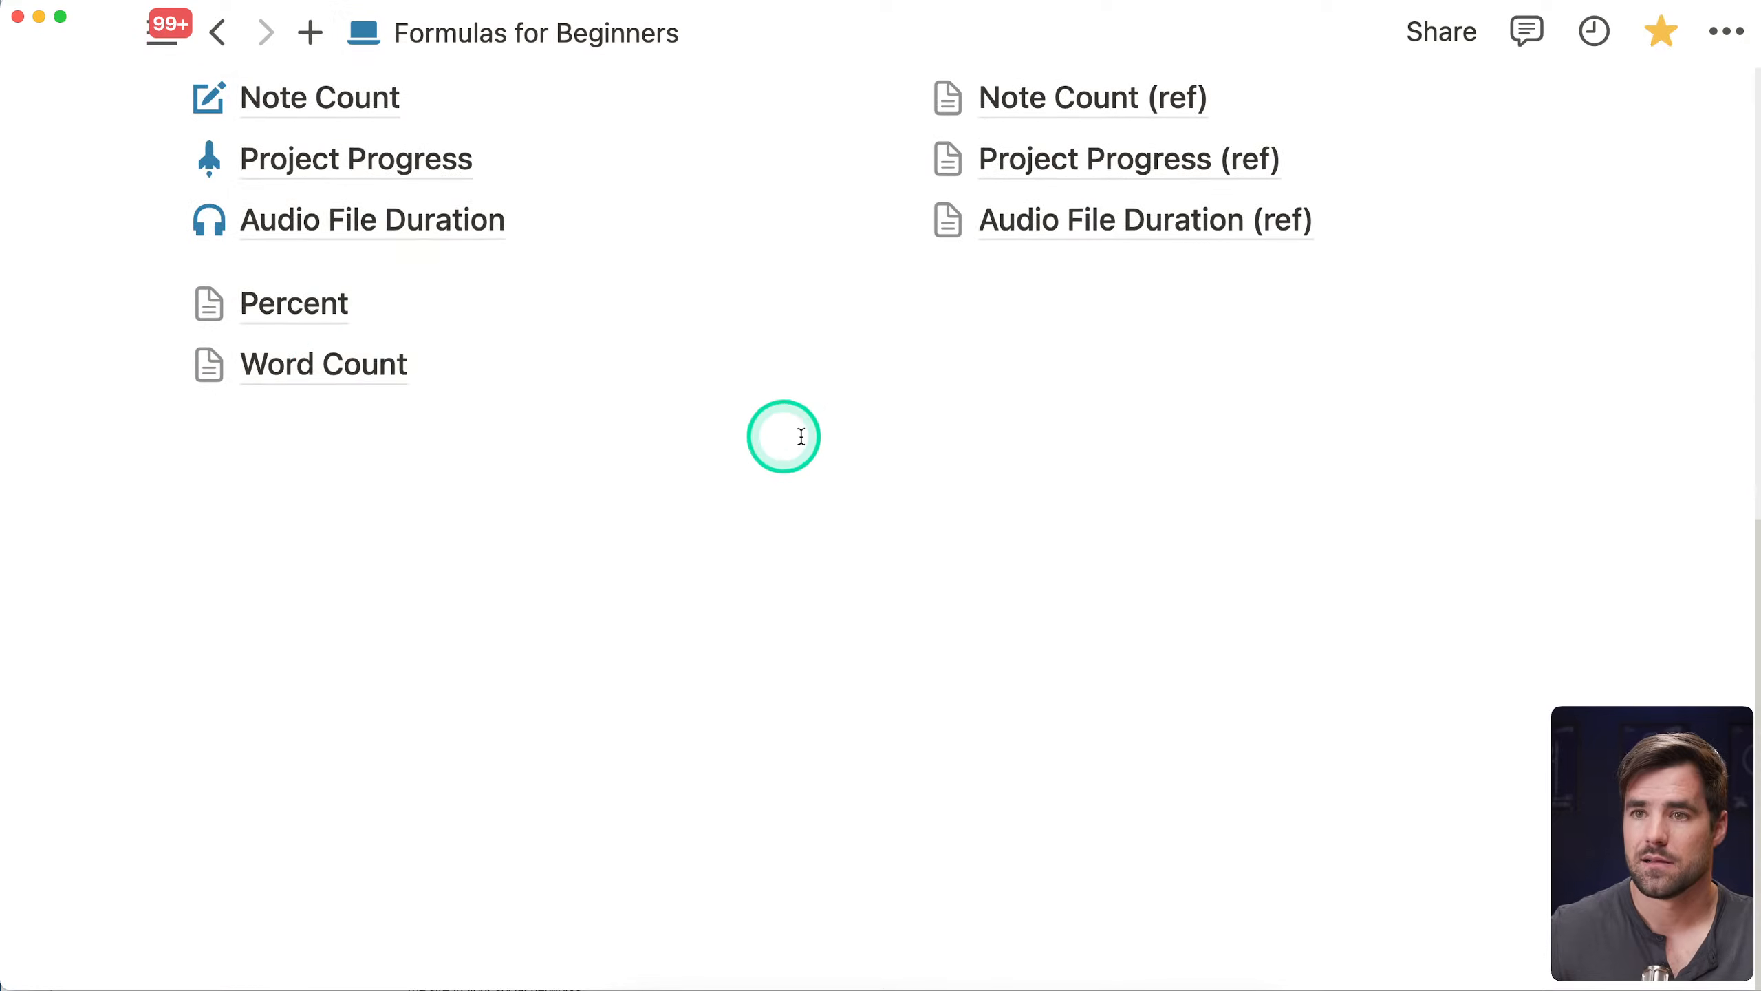
pyautogui.click(304, 306)
pyautogui.scroll(-2, 786, 539)
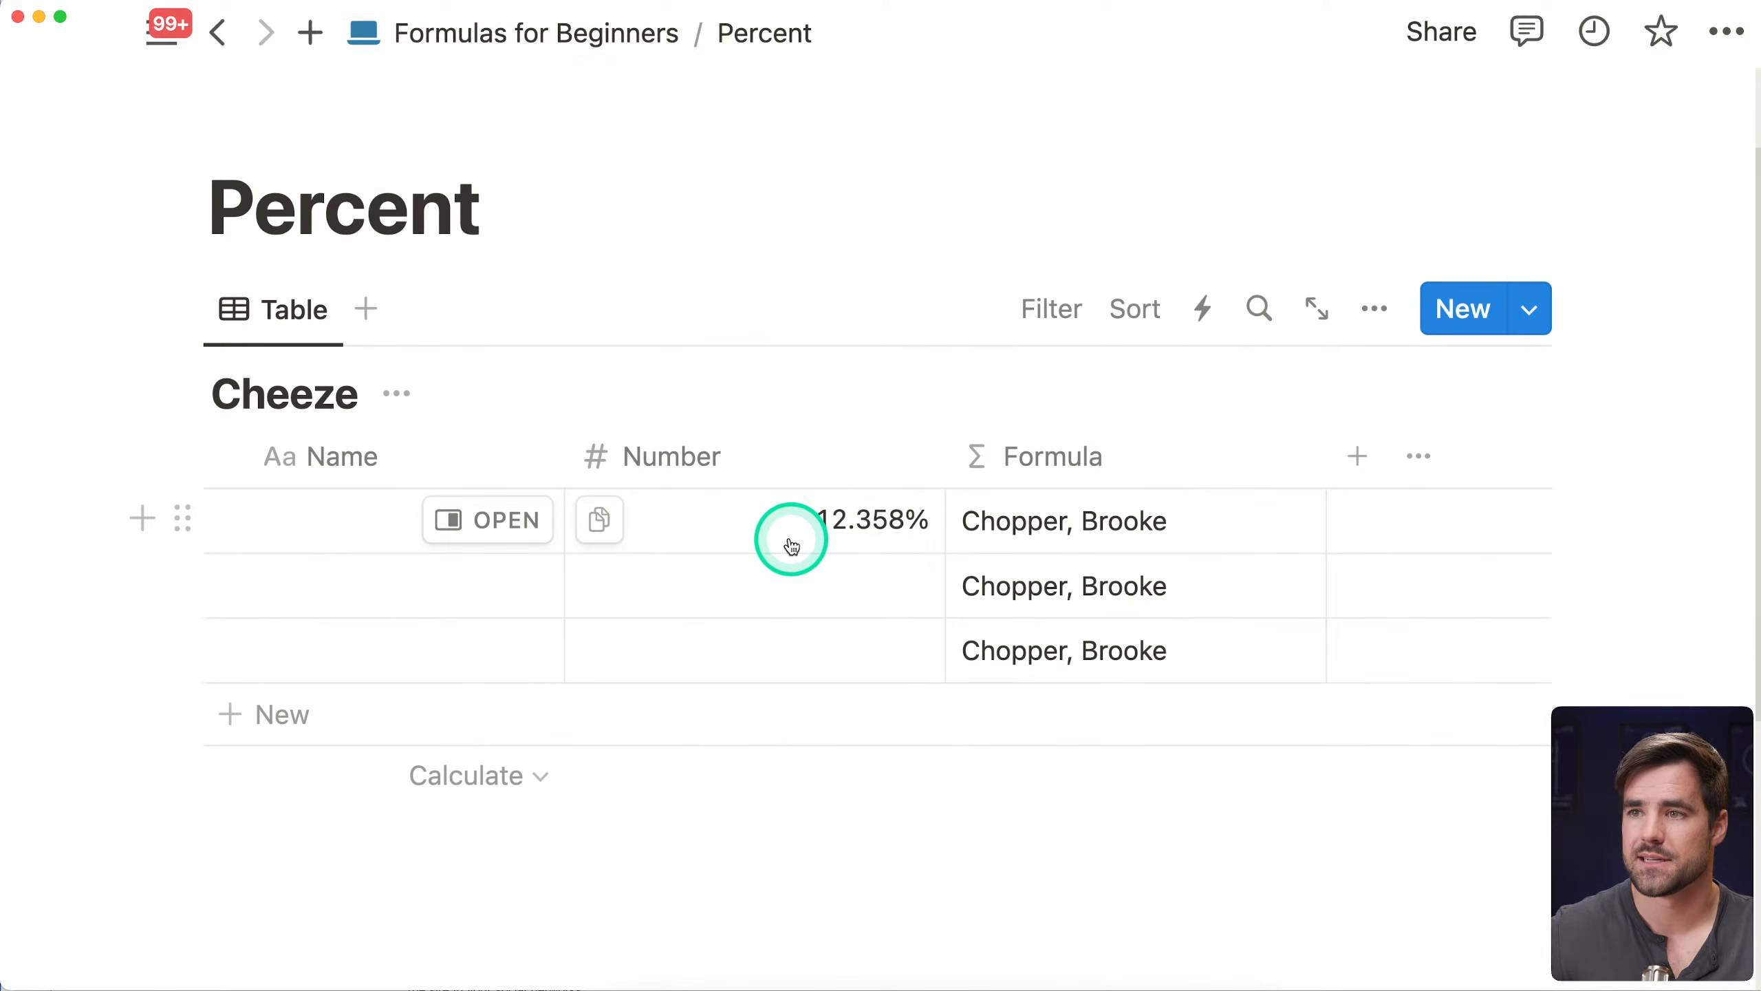
pyautogui.click(1110, 513)
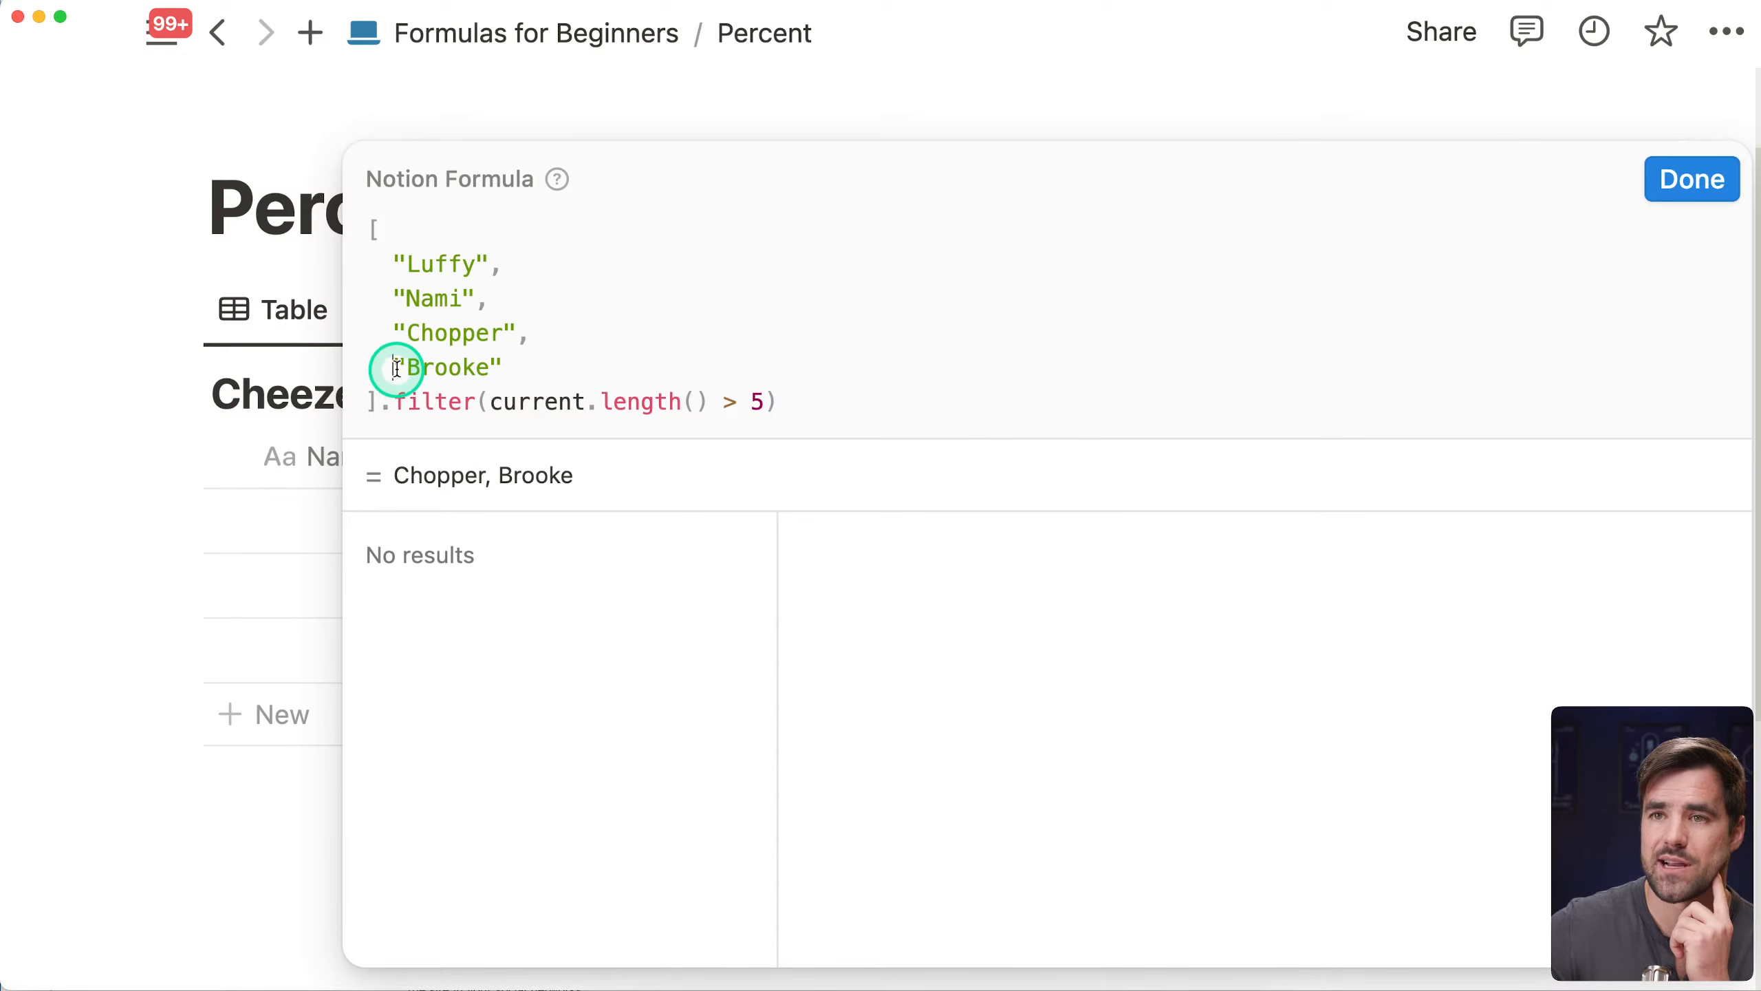
# Examine the formula's list by highlighting its last item, "Brooke", and the contents between the opening and closing square brackets
pyautogui.moveTo(396, 368); pyautogui.dragTo(511, 370)
pyautogui.click(510, 370)
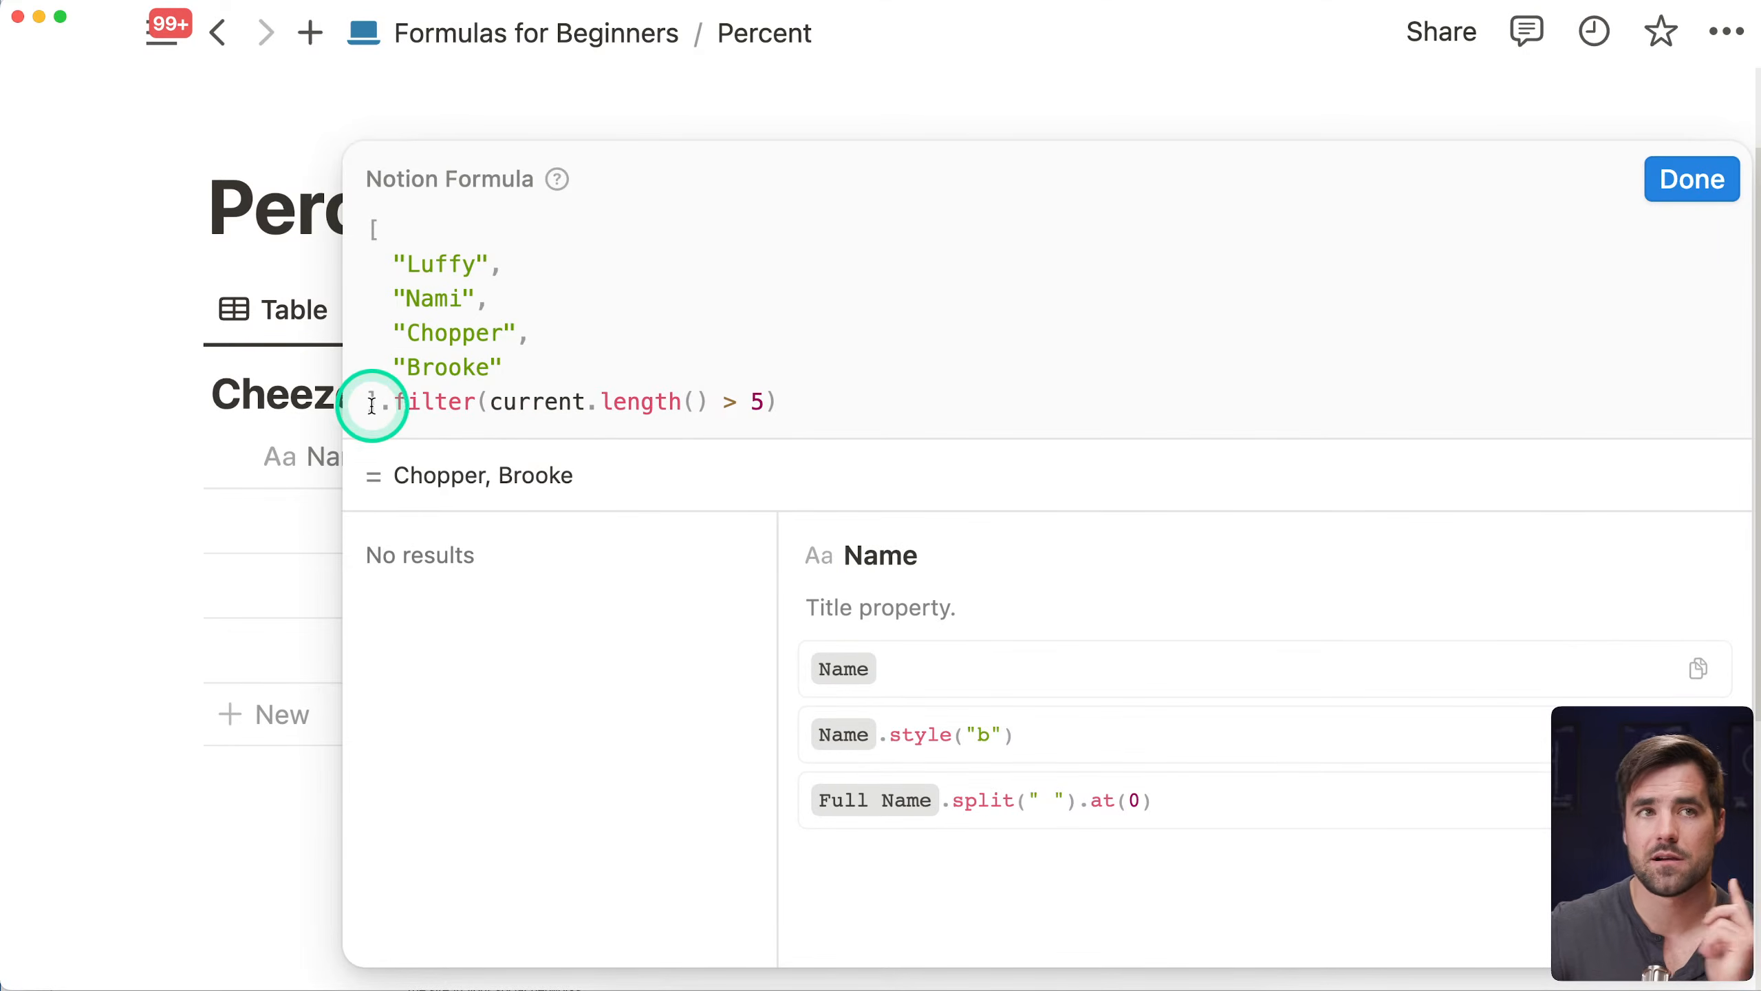
pyautogui.moveTo(371, 405); pyautogui.dragTo(373, 217)
pyautogui.click(381, 236)
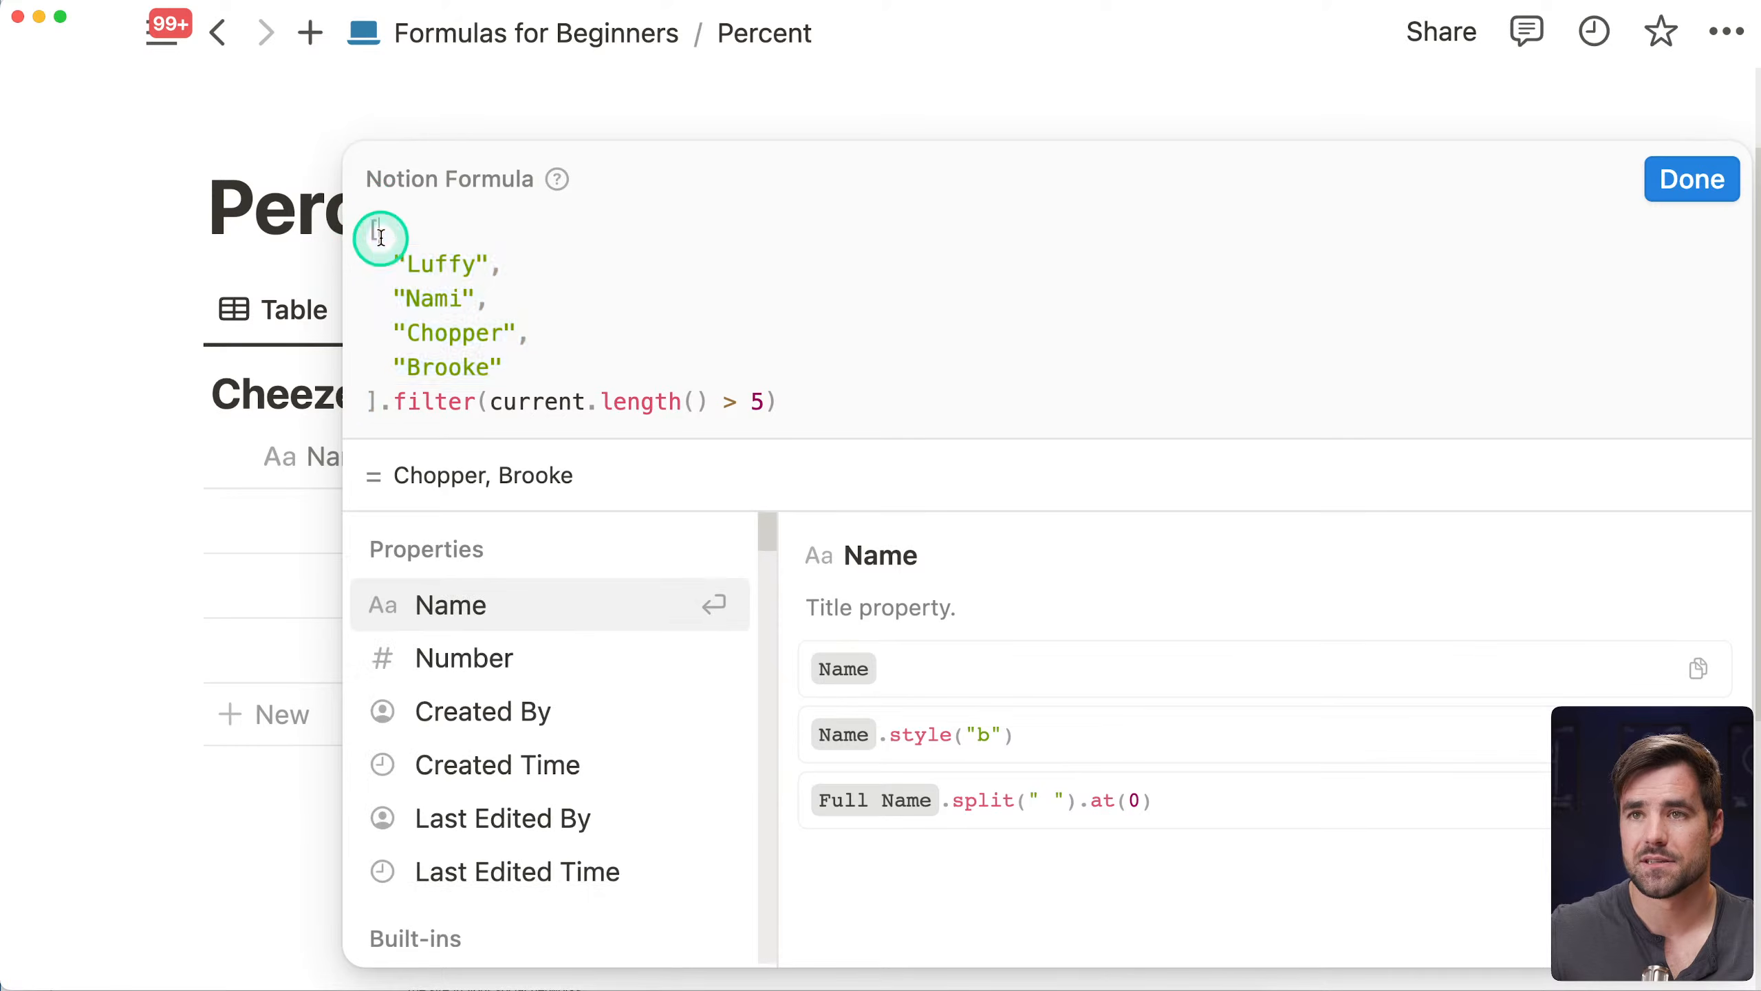
pyautogui.click(375, 402)
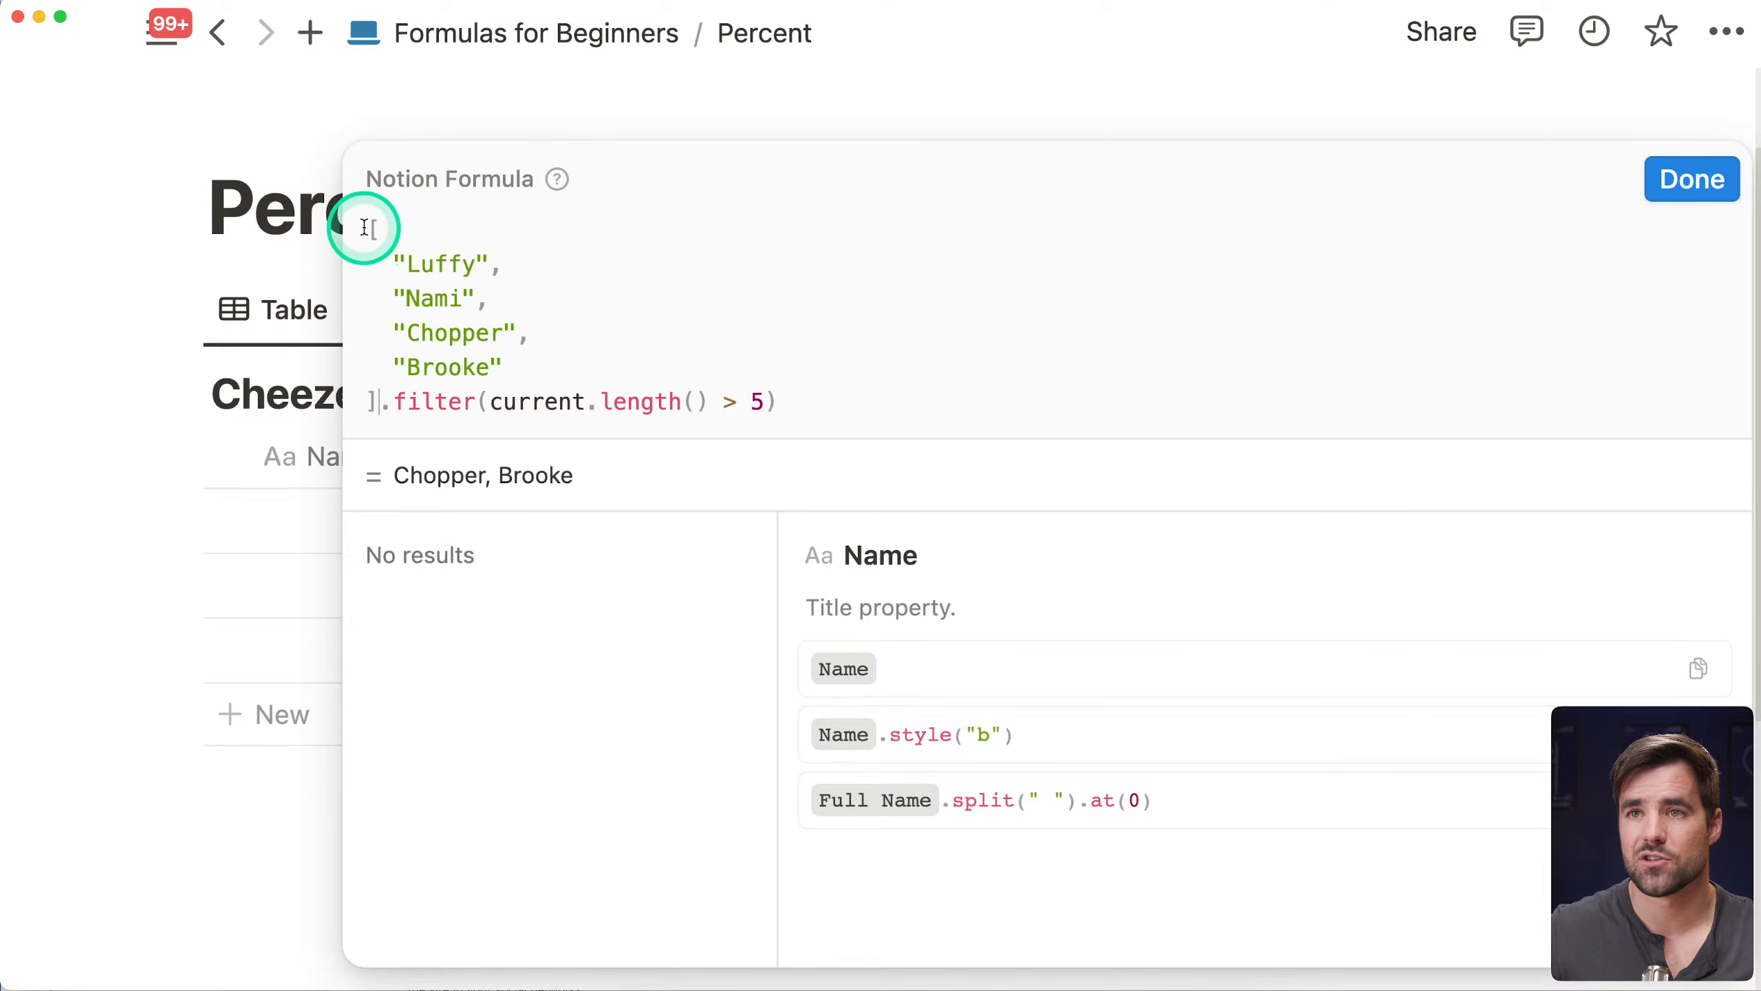
pyautogui.moveTo(364, 227); pyautogui.dragTo(381, 381)
pyautogui.click(580, 379)
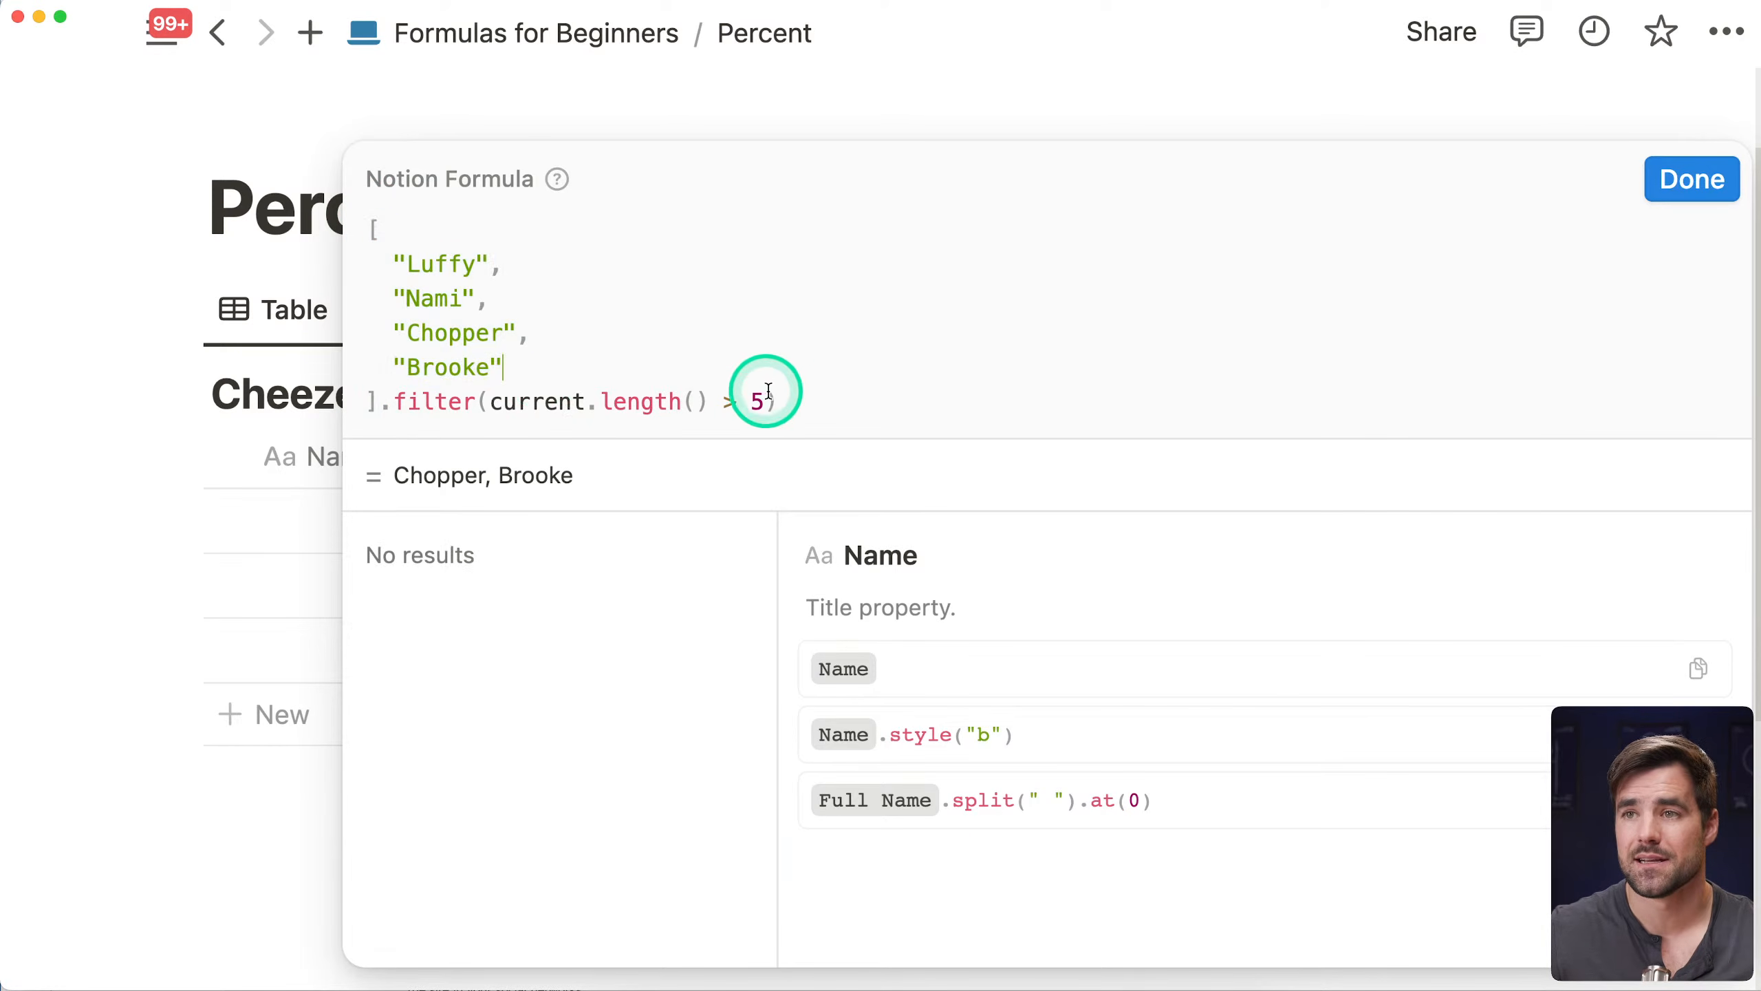
# Remove .filter(current.length() > 5) from the list formula, put it back after the closing bracket, and save
pyautogui.moveTo(768, 390); pyautogui.dragTo(393, 402)
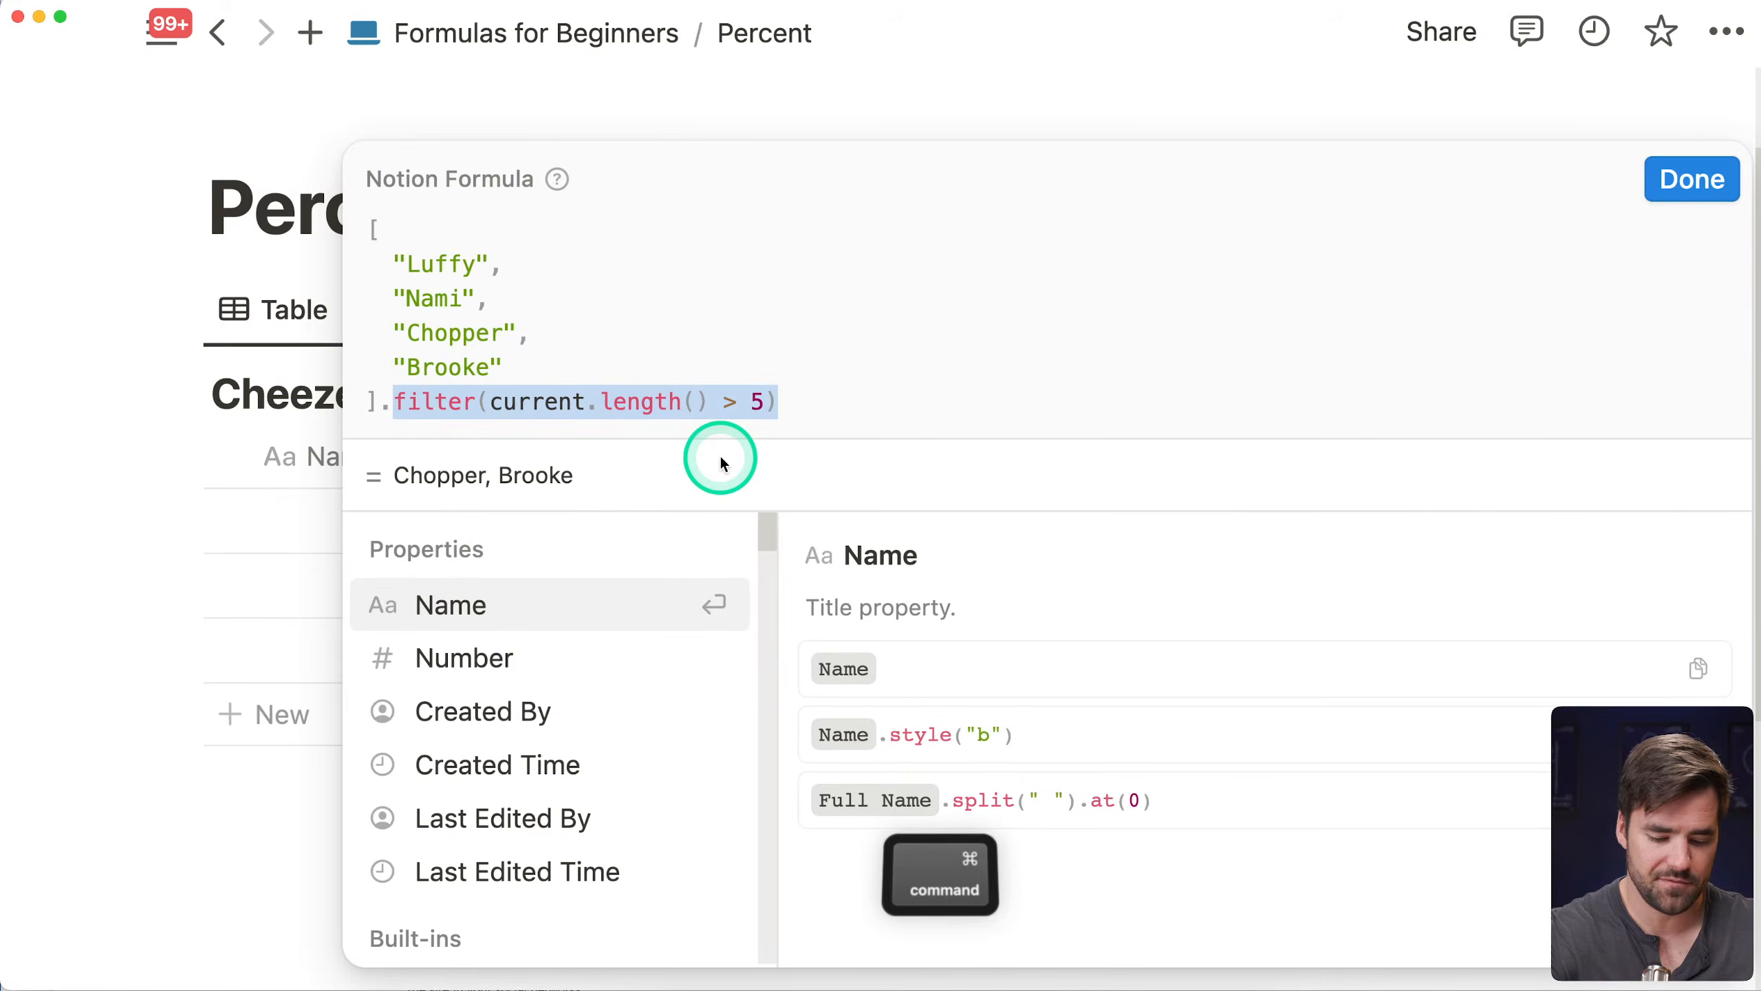
pyautogui.press('super+x')
pyautogui.press('BackSpace')
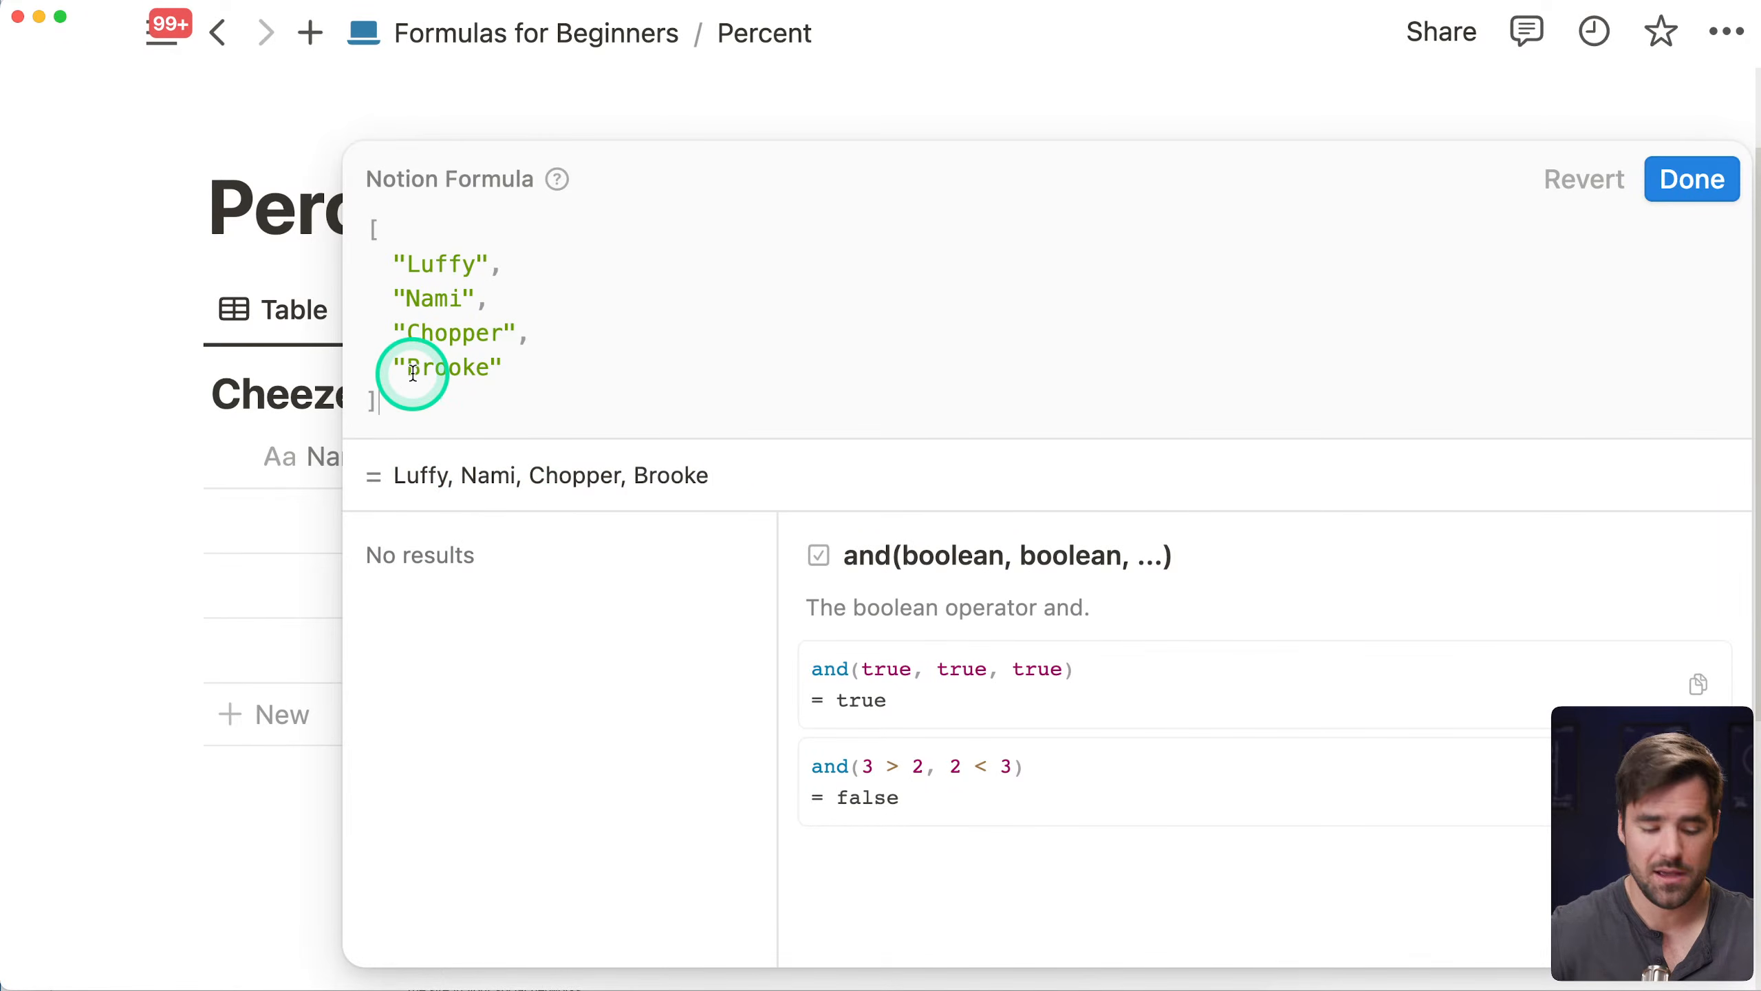
pyautogui.press('super+v')
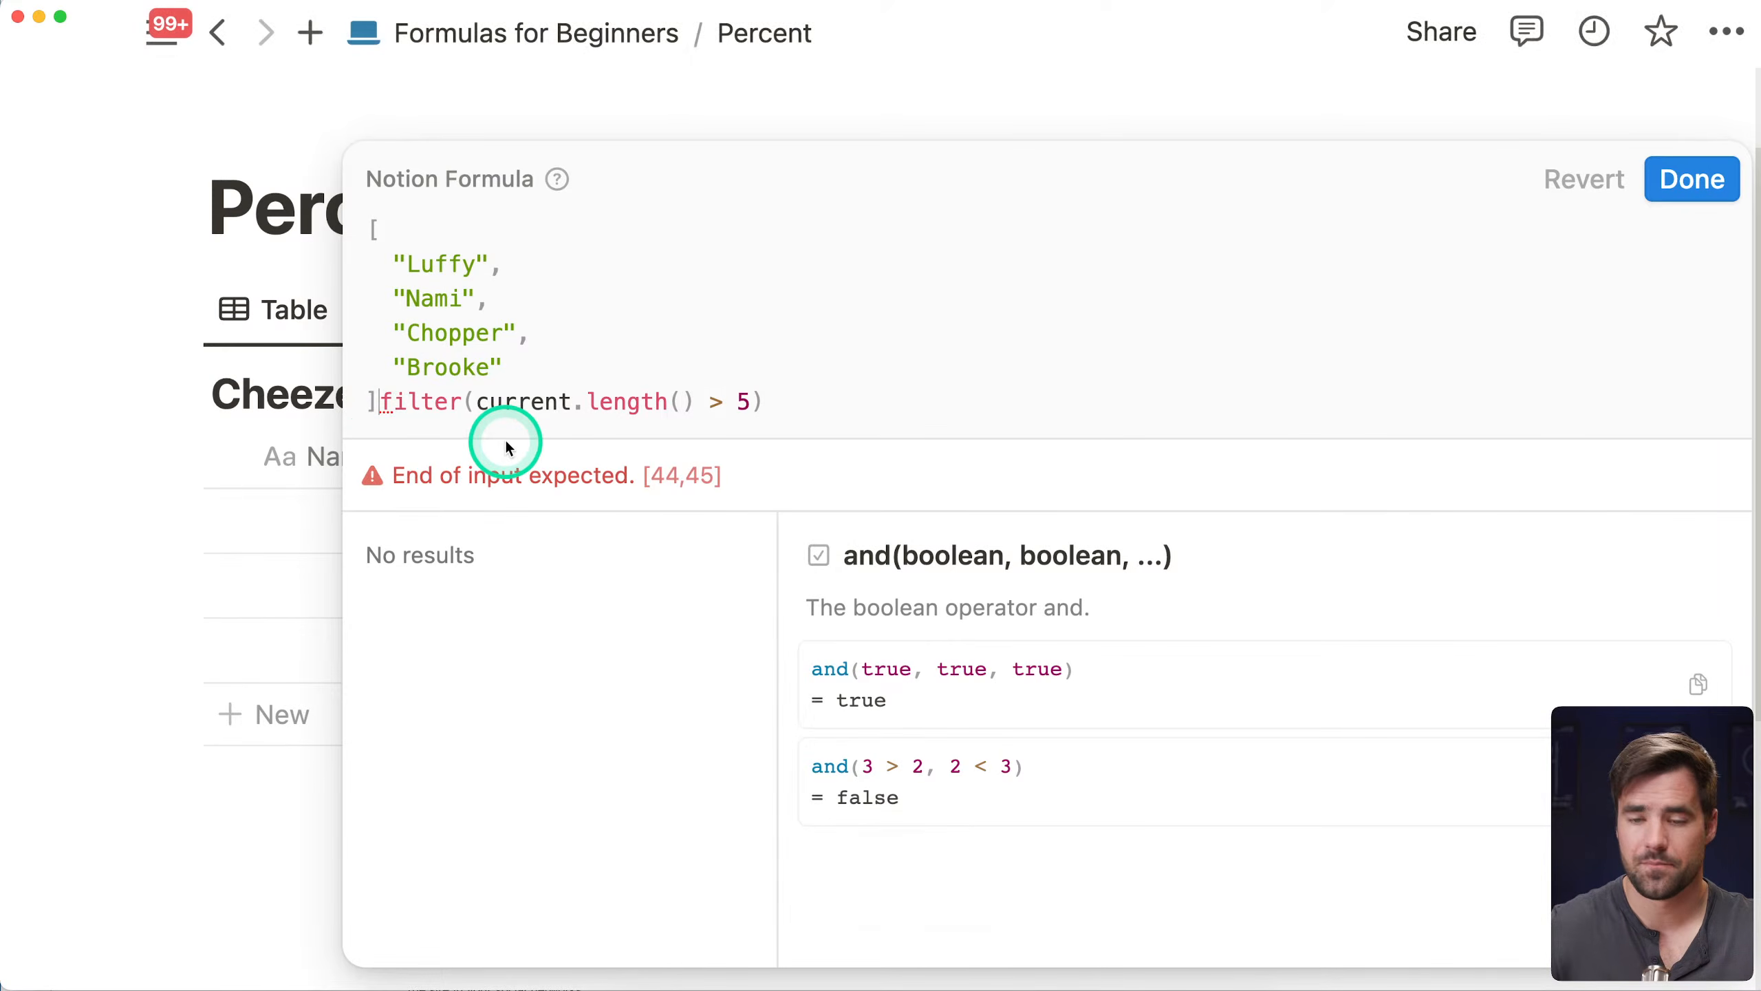
pyautogui.write('.')
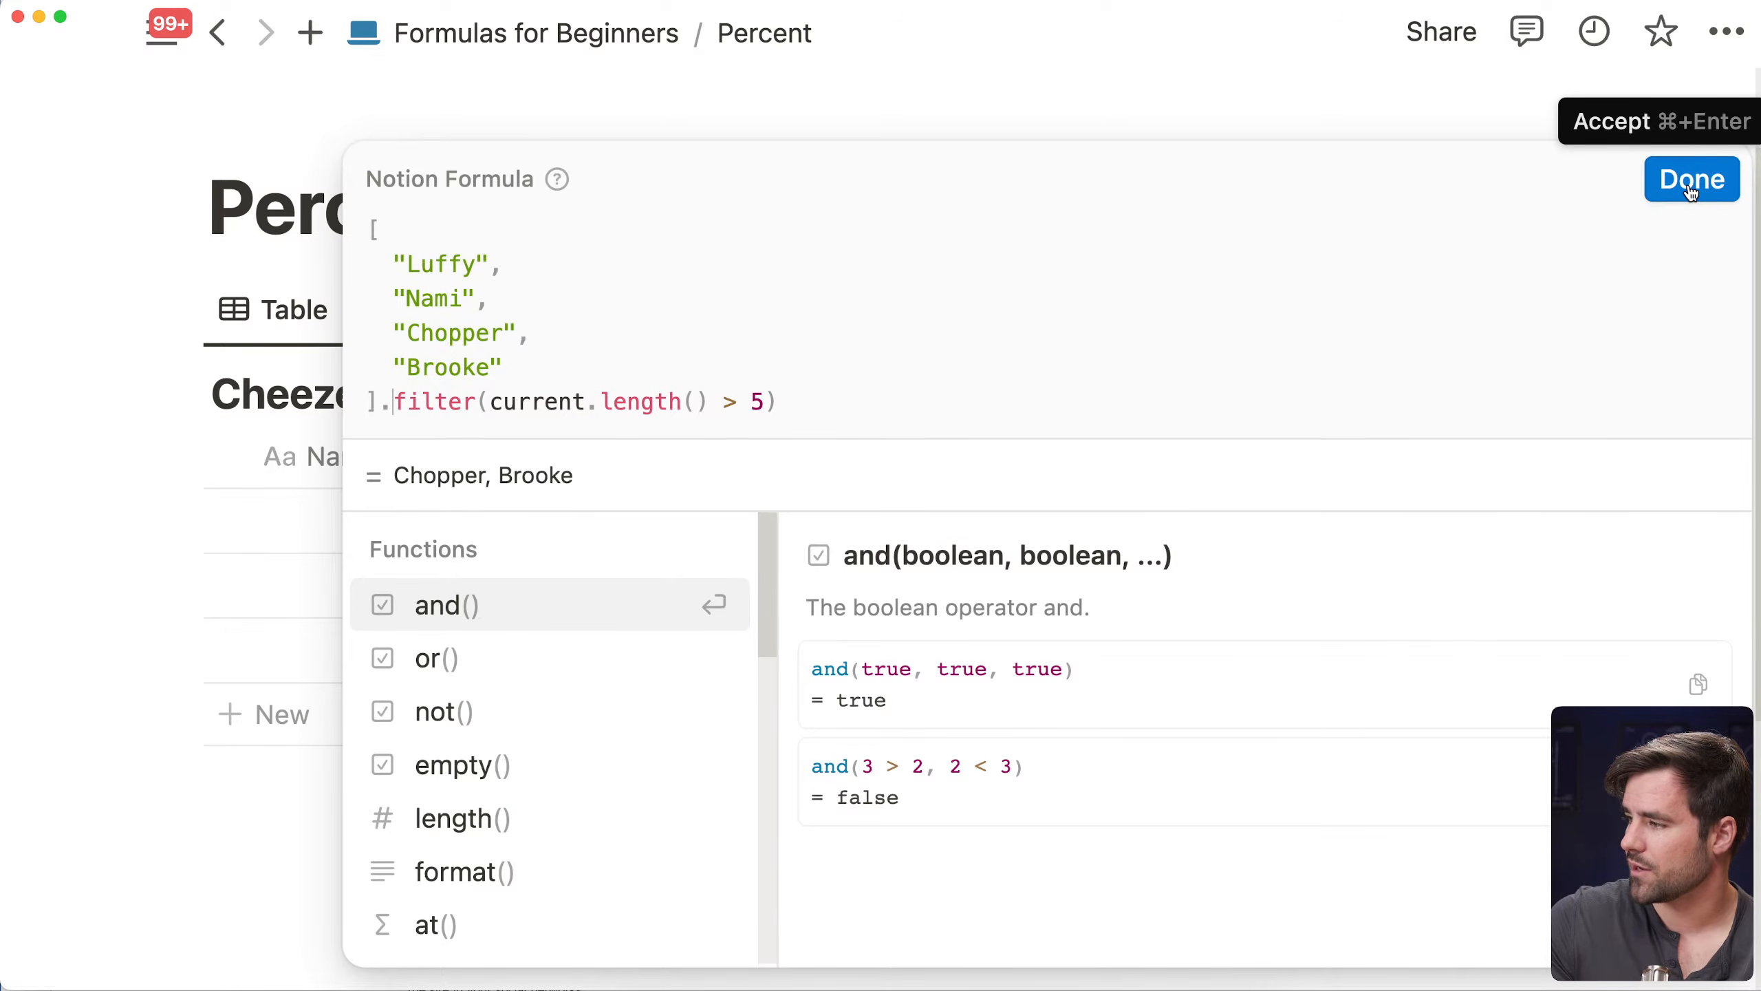
pyautogui.click(1686, 189)
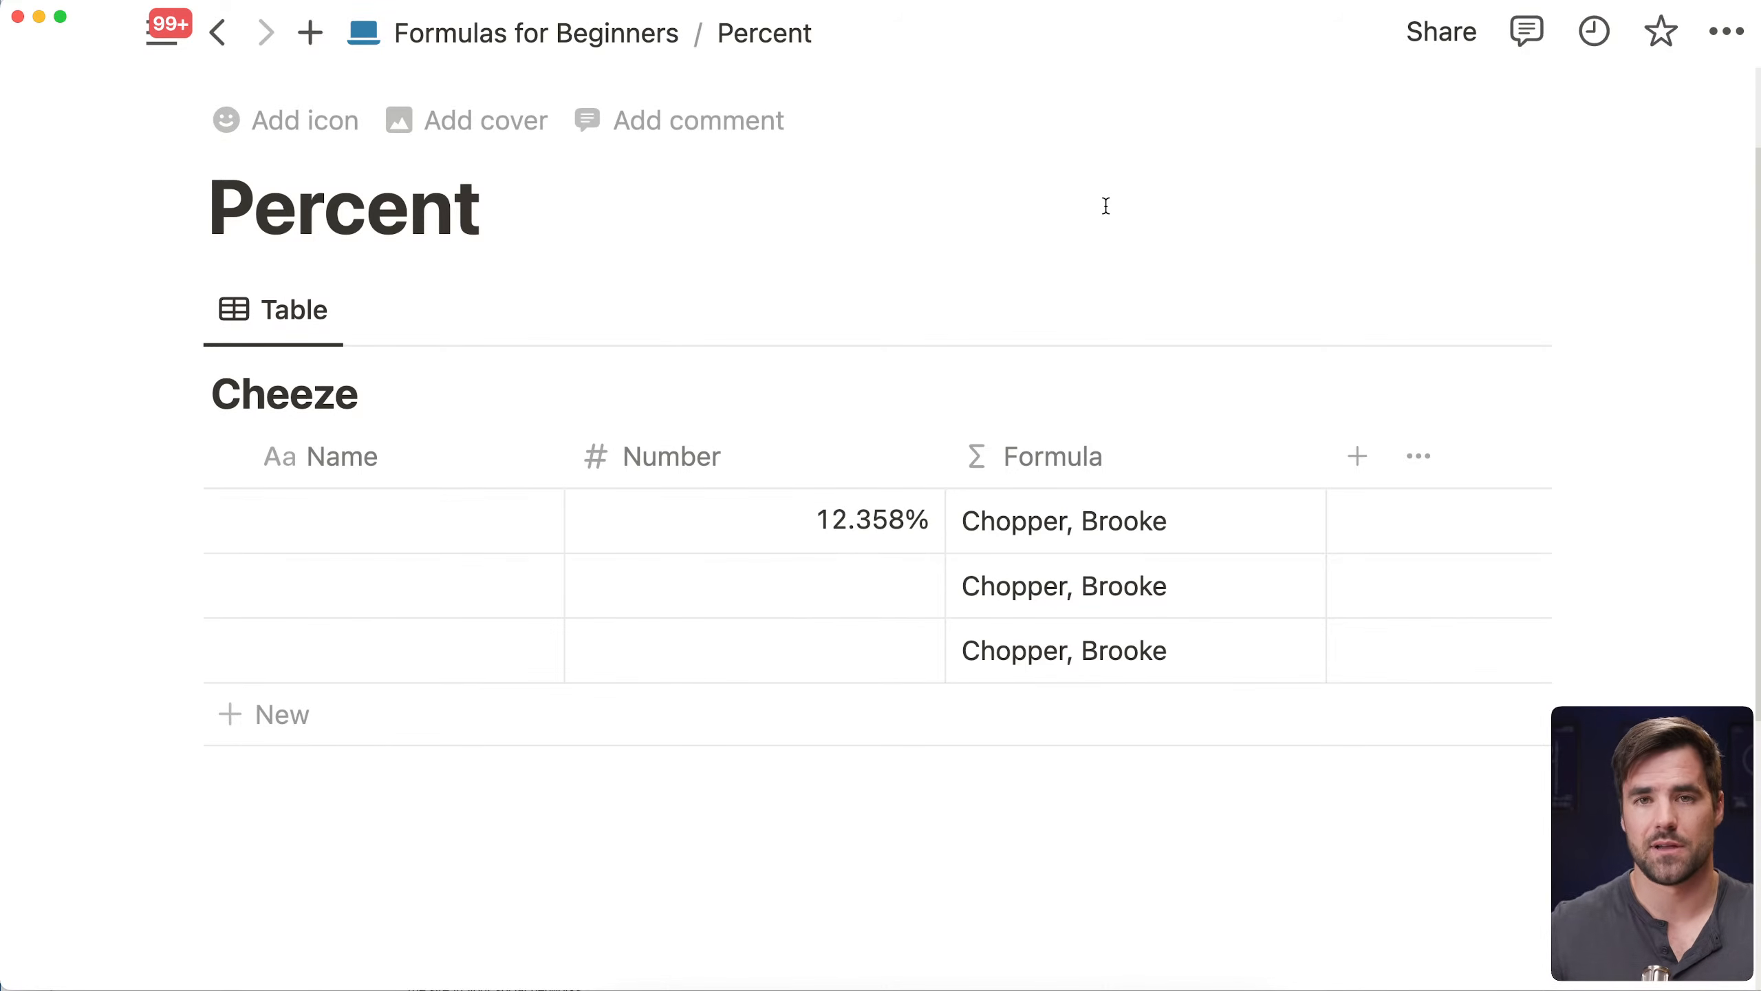
# Switch to Microsoft Edge and look over the join function's reference page and its example formulas
pyautogui.click(1103, 208)
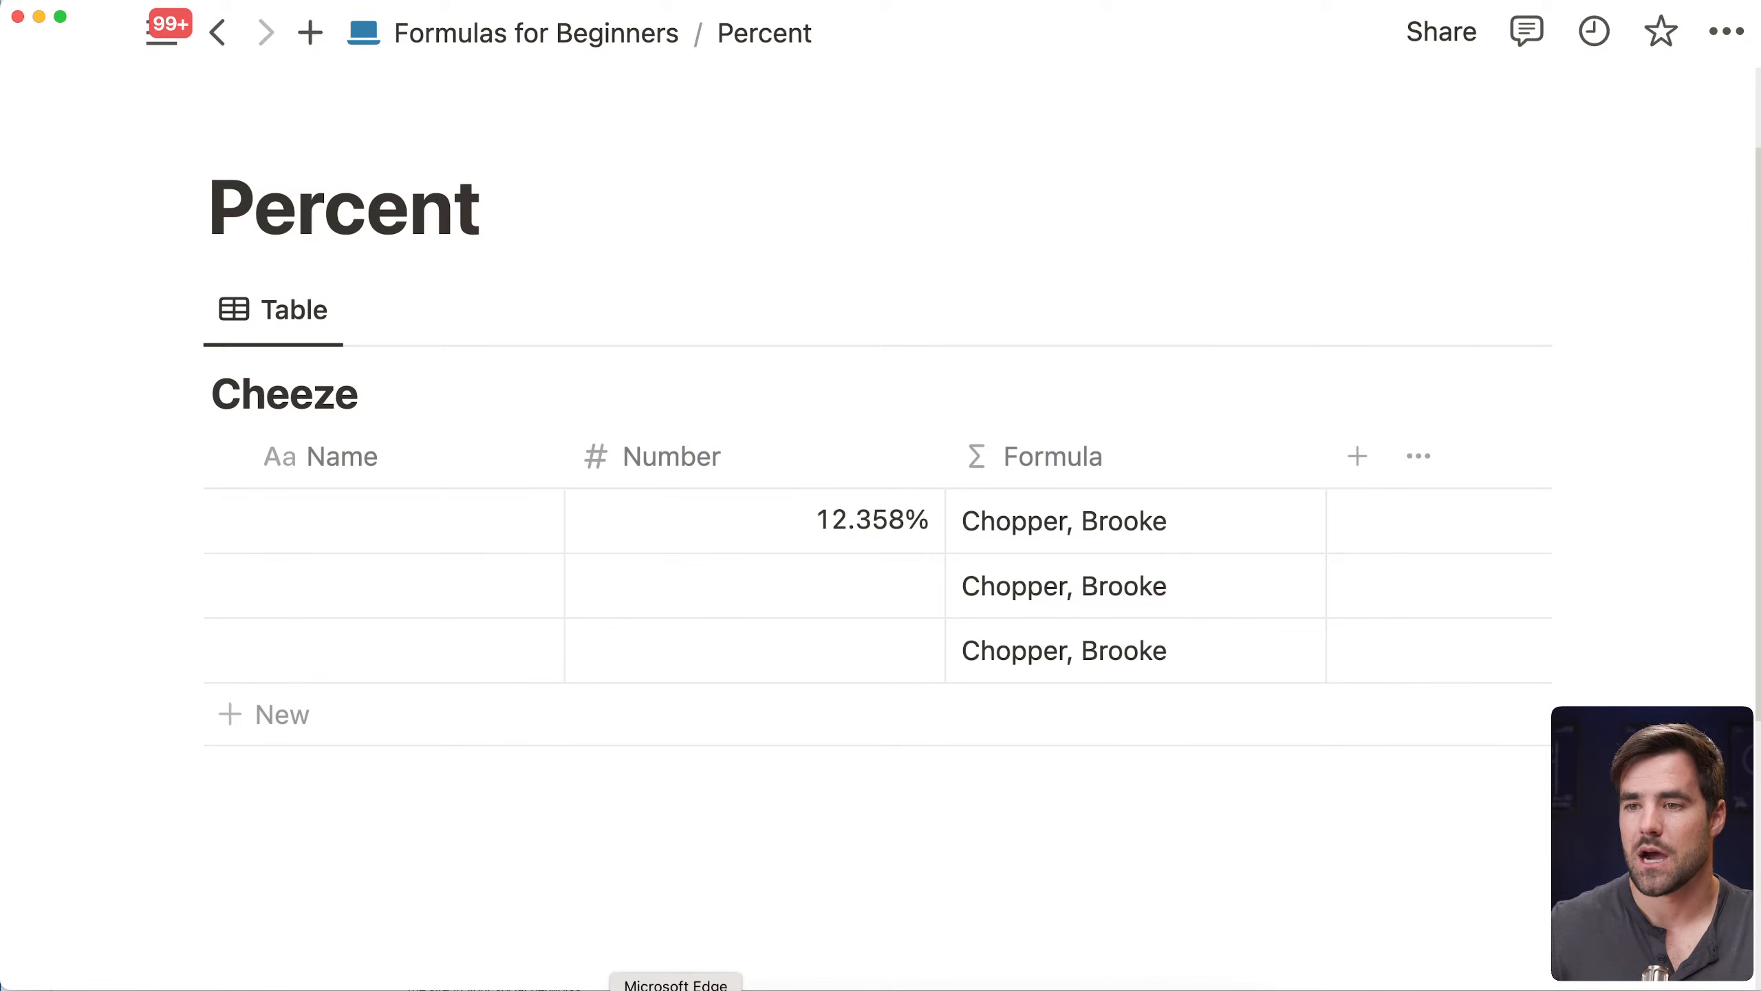
pyautogui.click(676, 988)
pyautogui.click(27, 104)
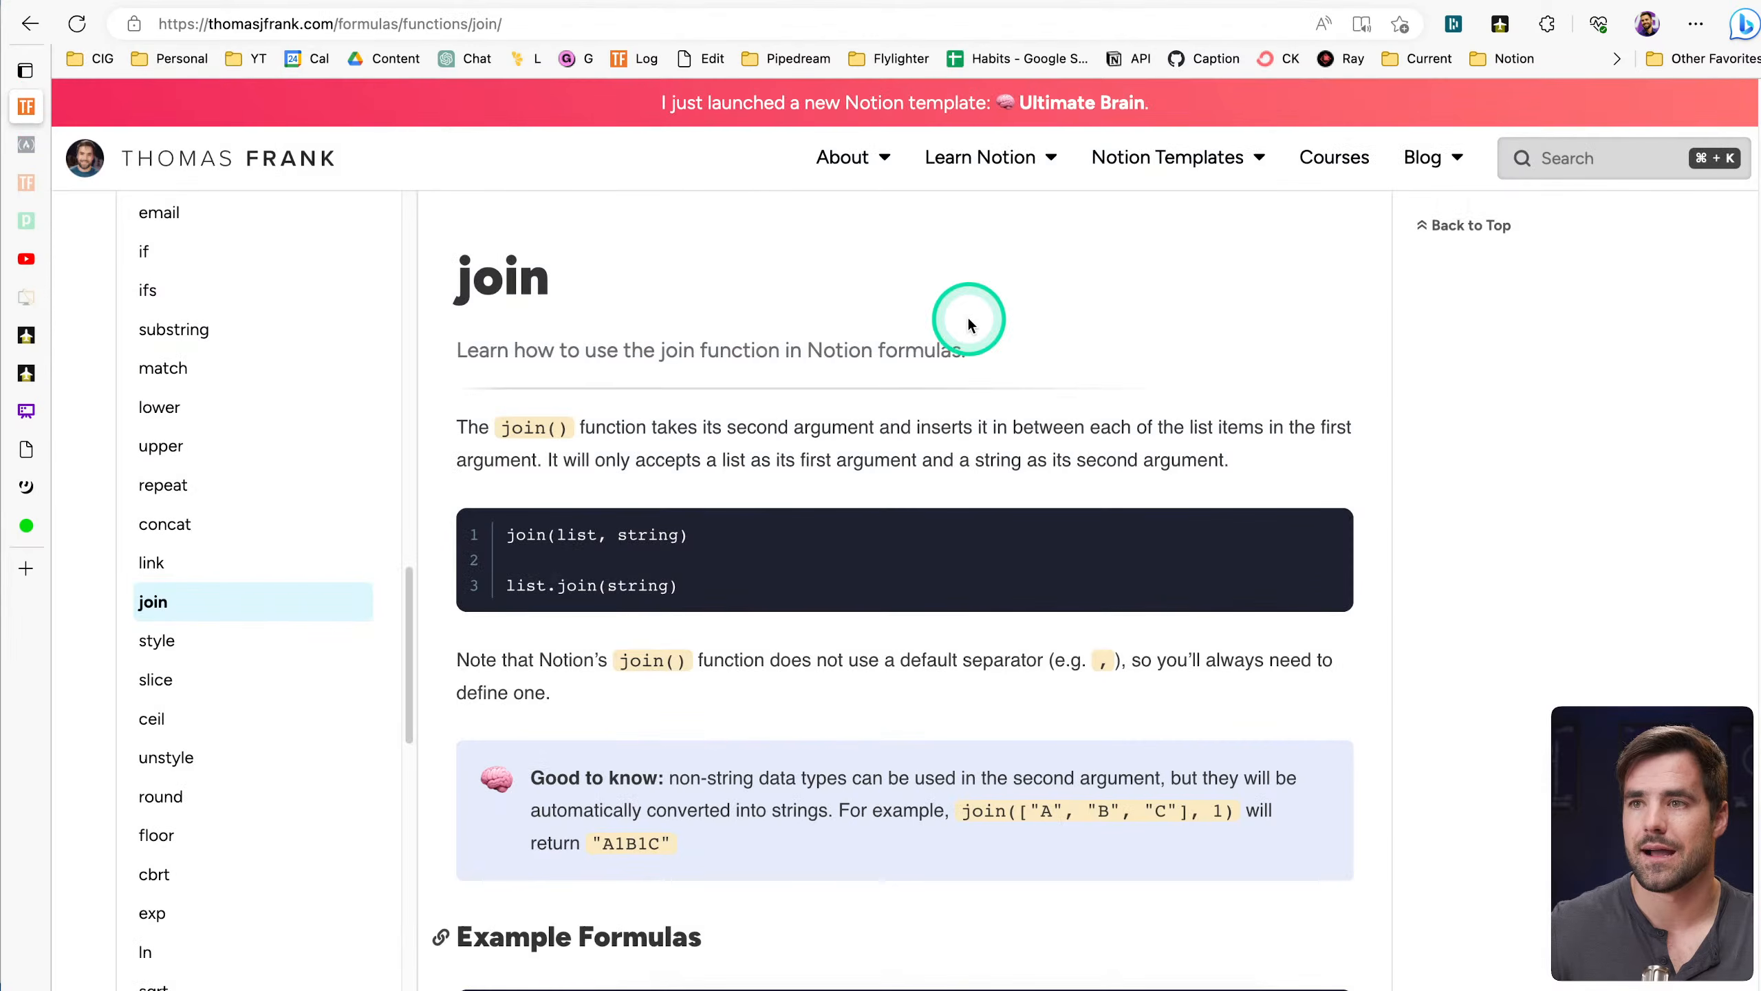
pyautogui.scroll(-15, 968, 323)
pyautogui.scroll(3, 901, 388)
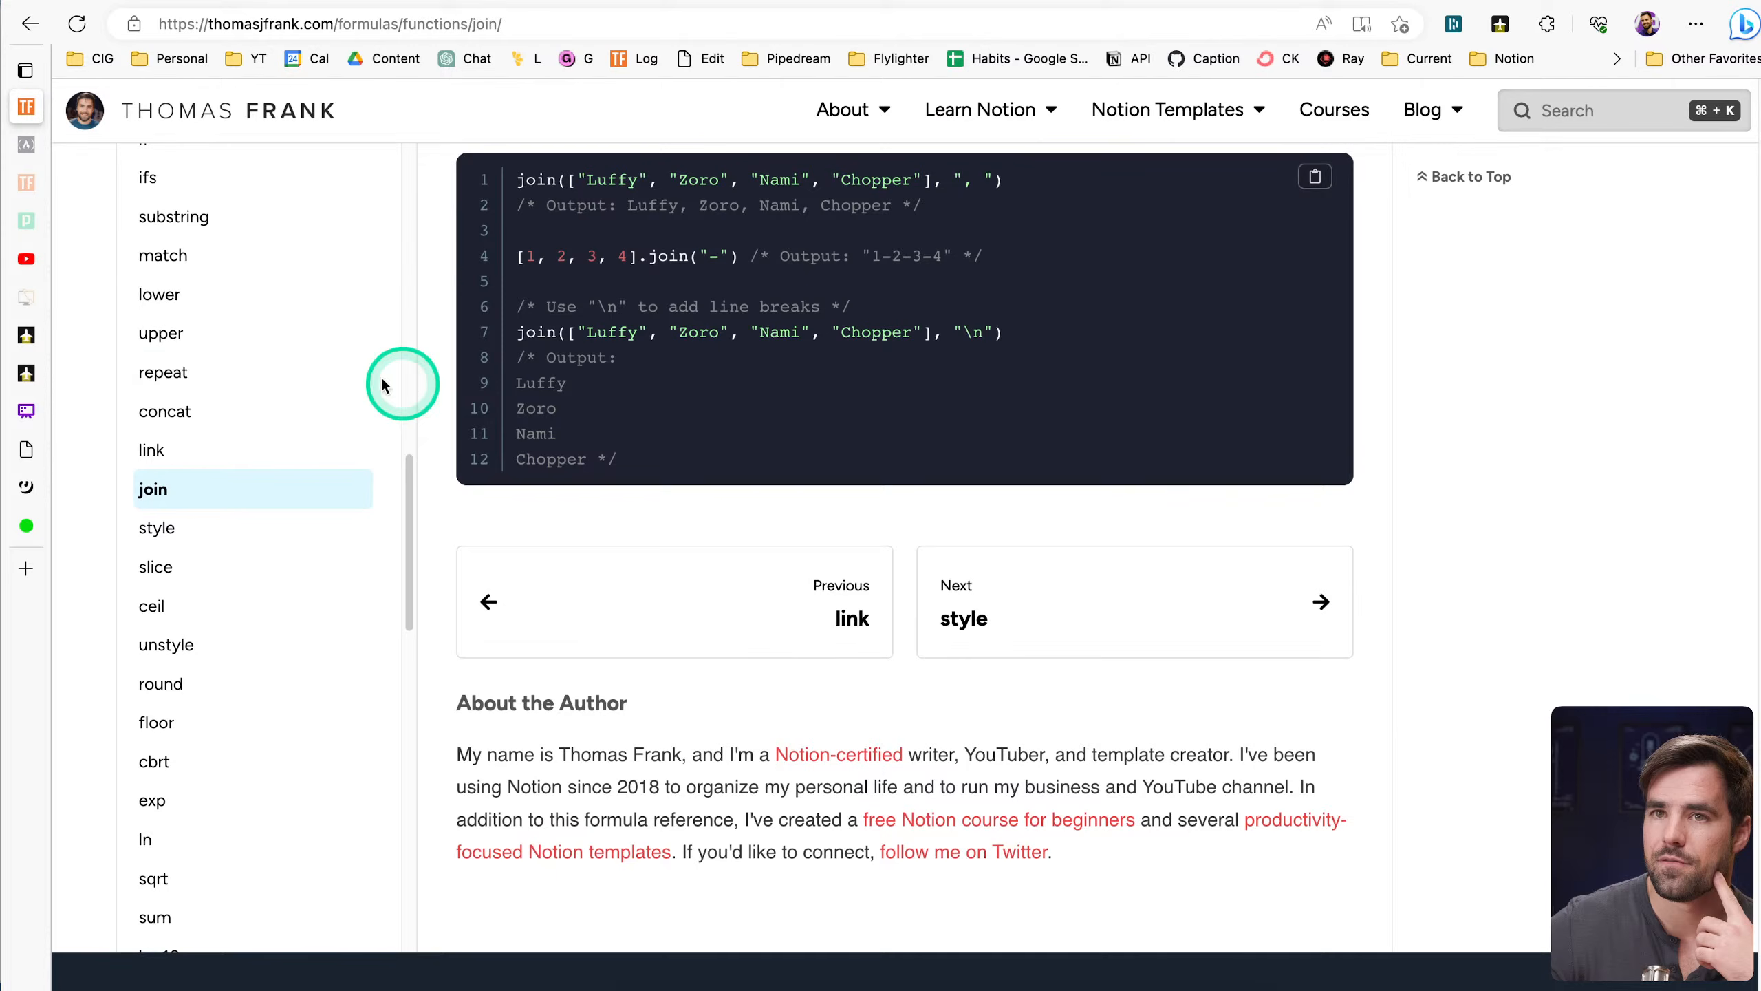
# Browse the function reference pages for lower, reverse and find
pyautogui.click(139, 299)
pyautogui.scroll(-10, 1209, 437)
pyautogui.scroll(8, 205, 421)
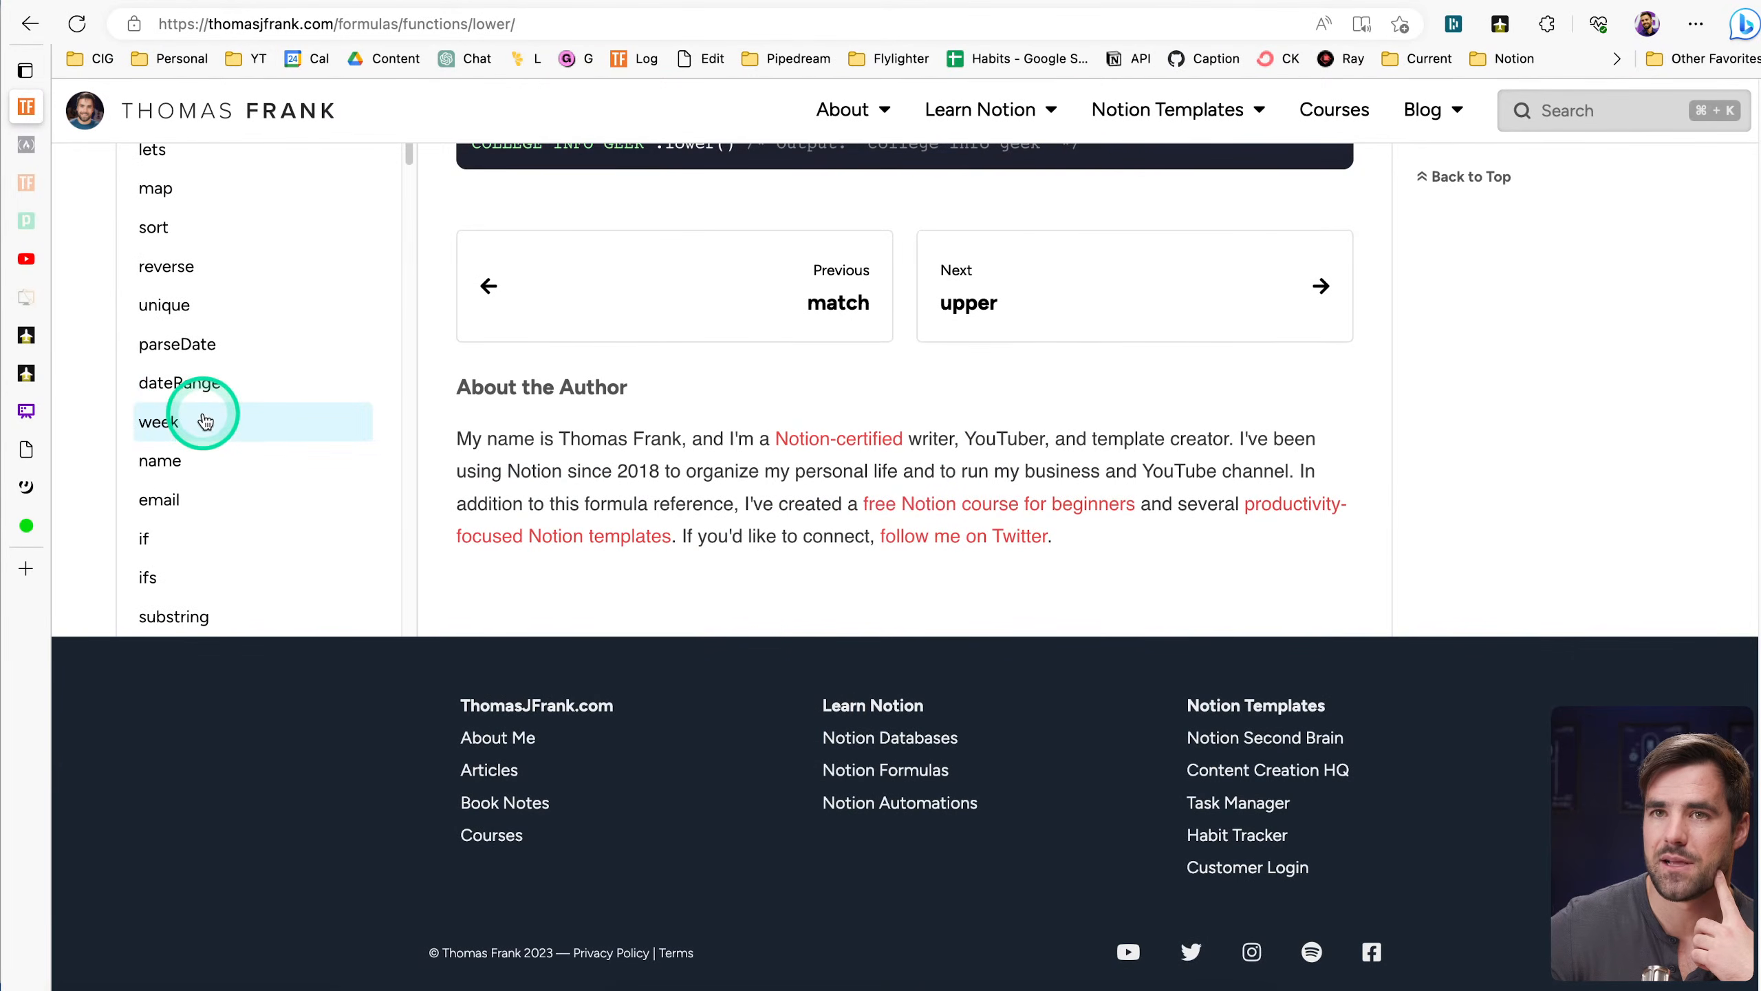
pyautogui.click(170, 267)
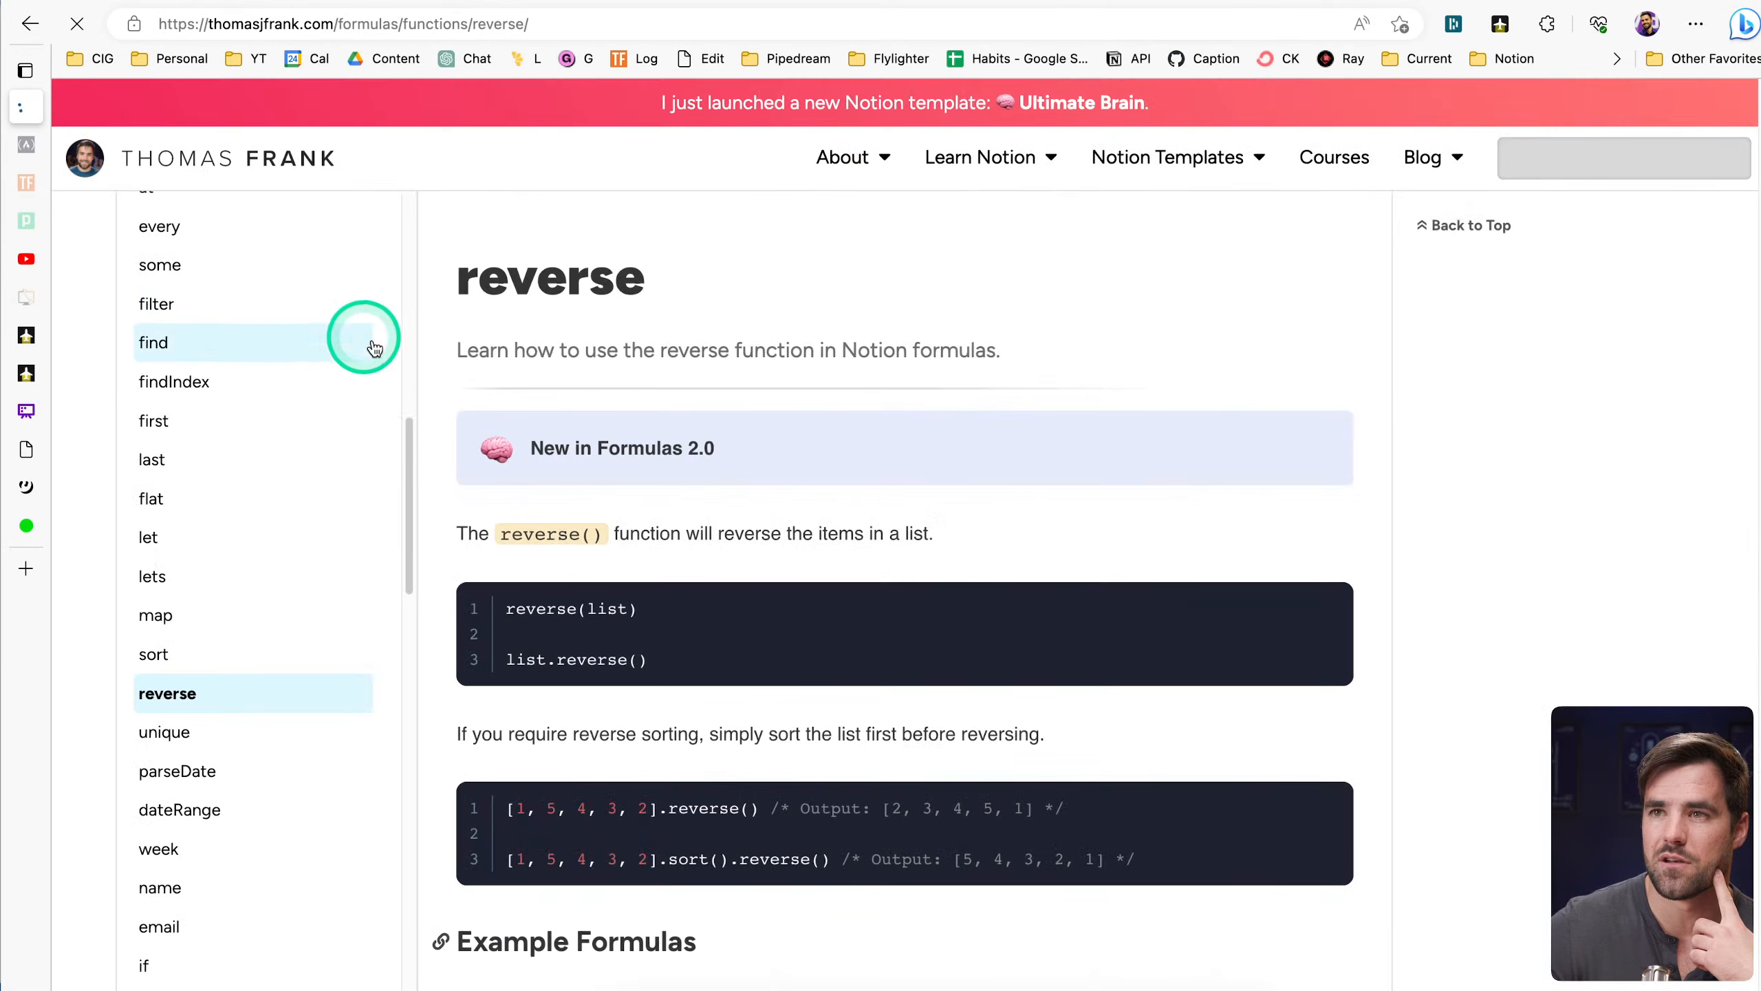
pyautogui.click(201, 350)
pyautogui.scroll(3, 184, 402)
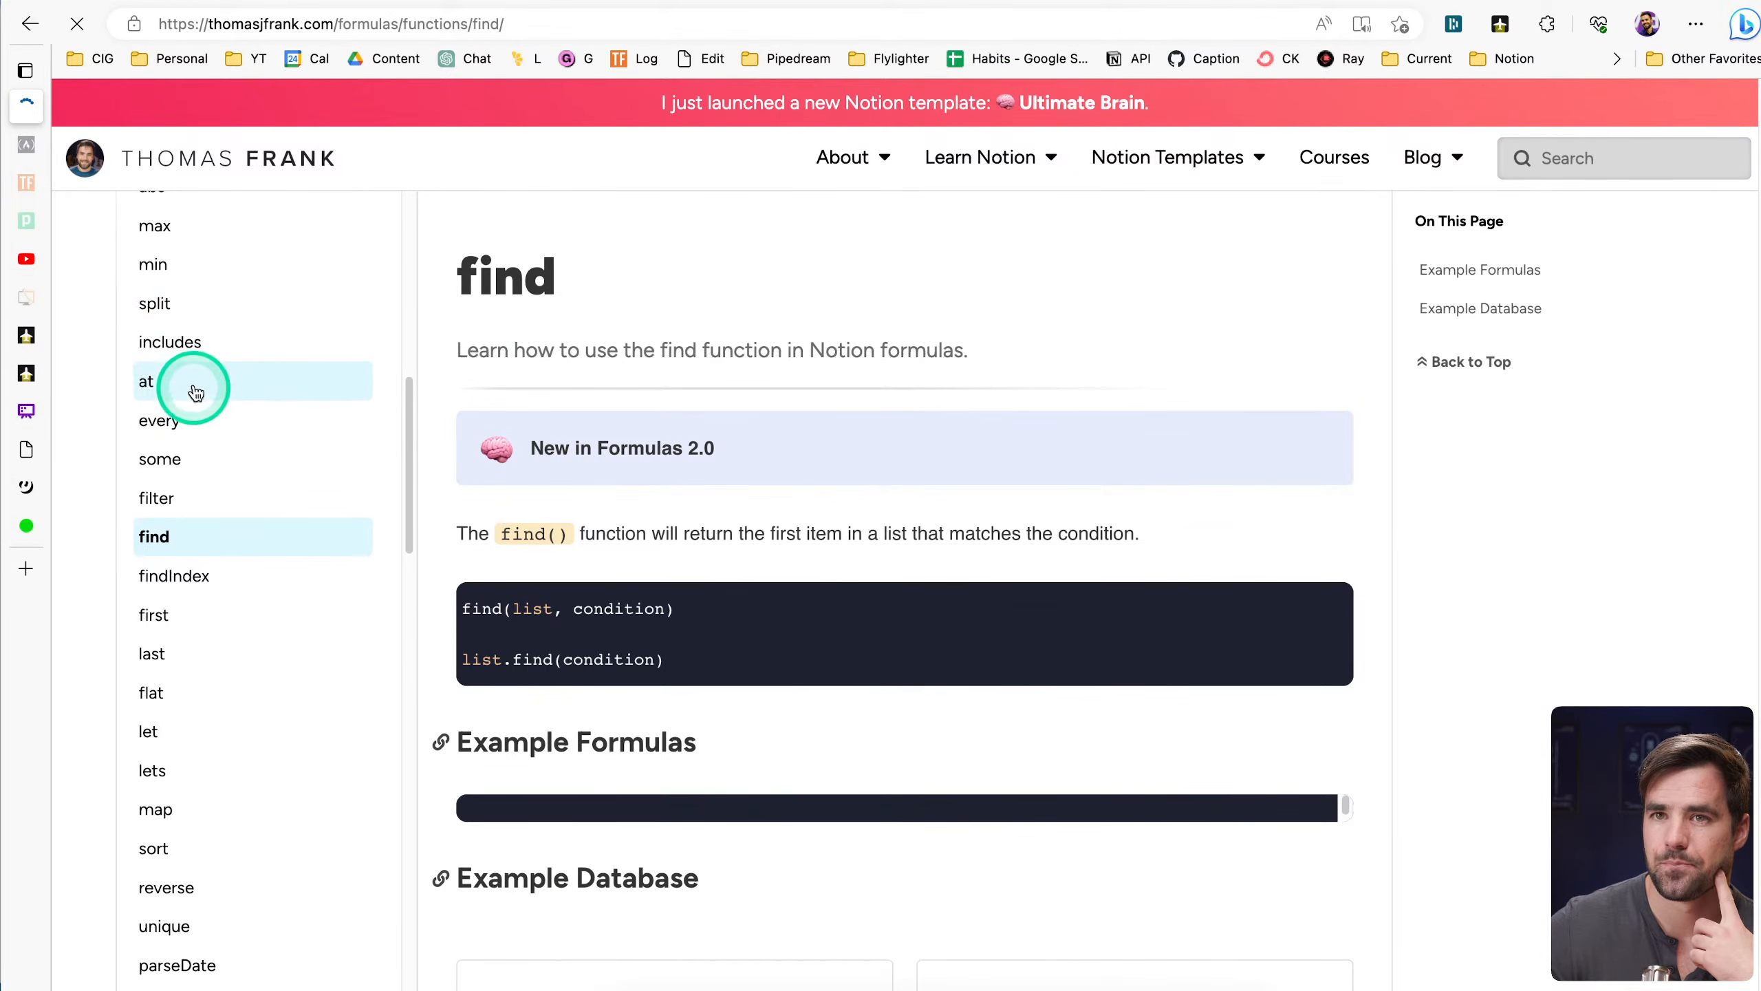
# View the min function's reference page and open its Product Sales example database in Notion
pyautogui.click(200, 256)
pyautogui.scroll(-10, 915, 589)
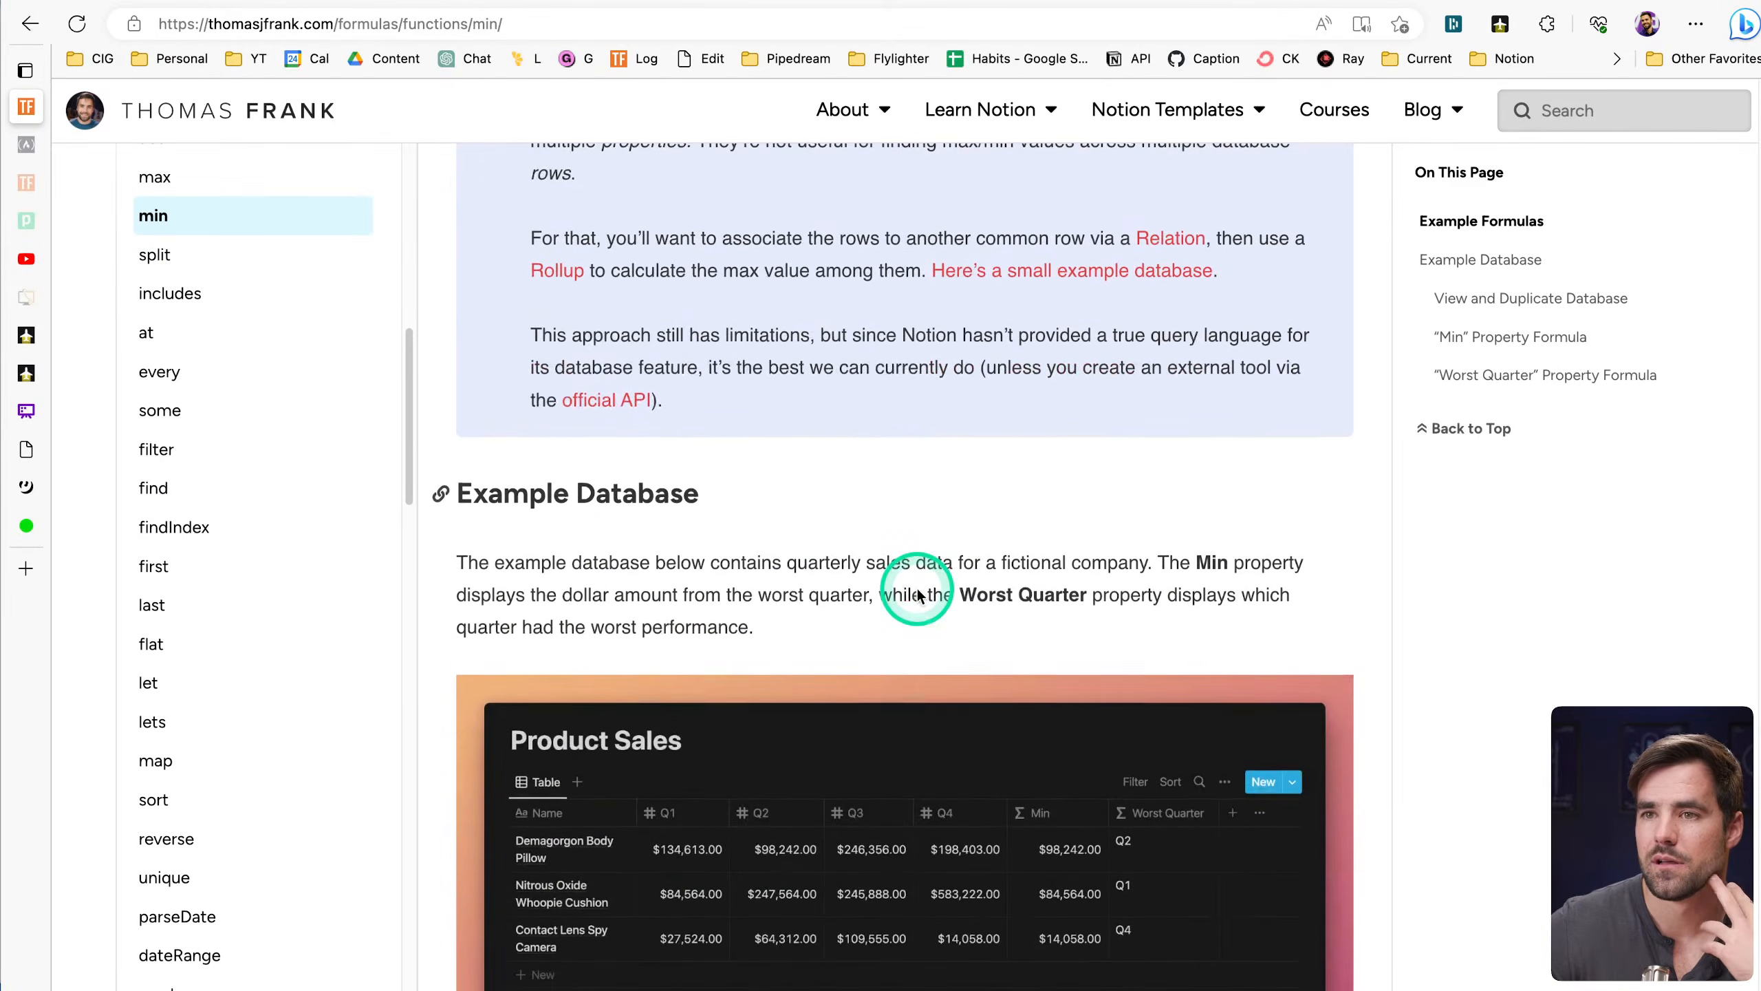
pyautogui.scroll(-10, 911, 588)
pyautogui.click(810, 677)
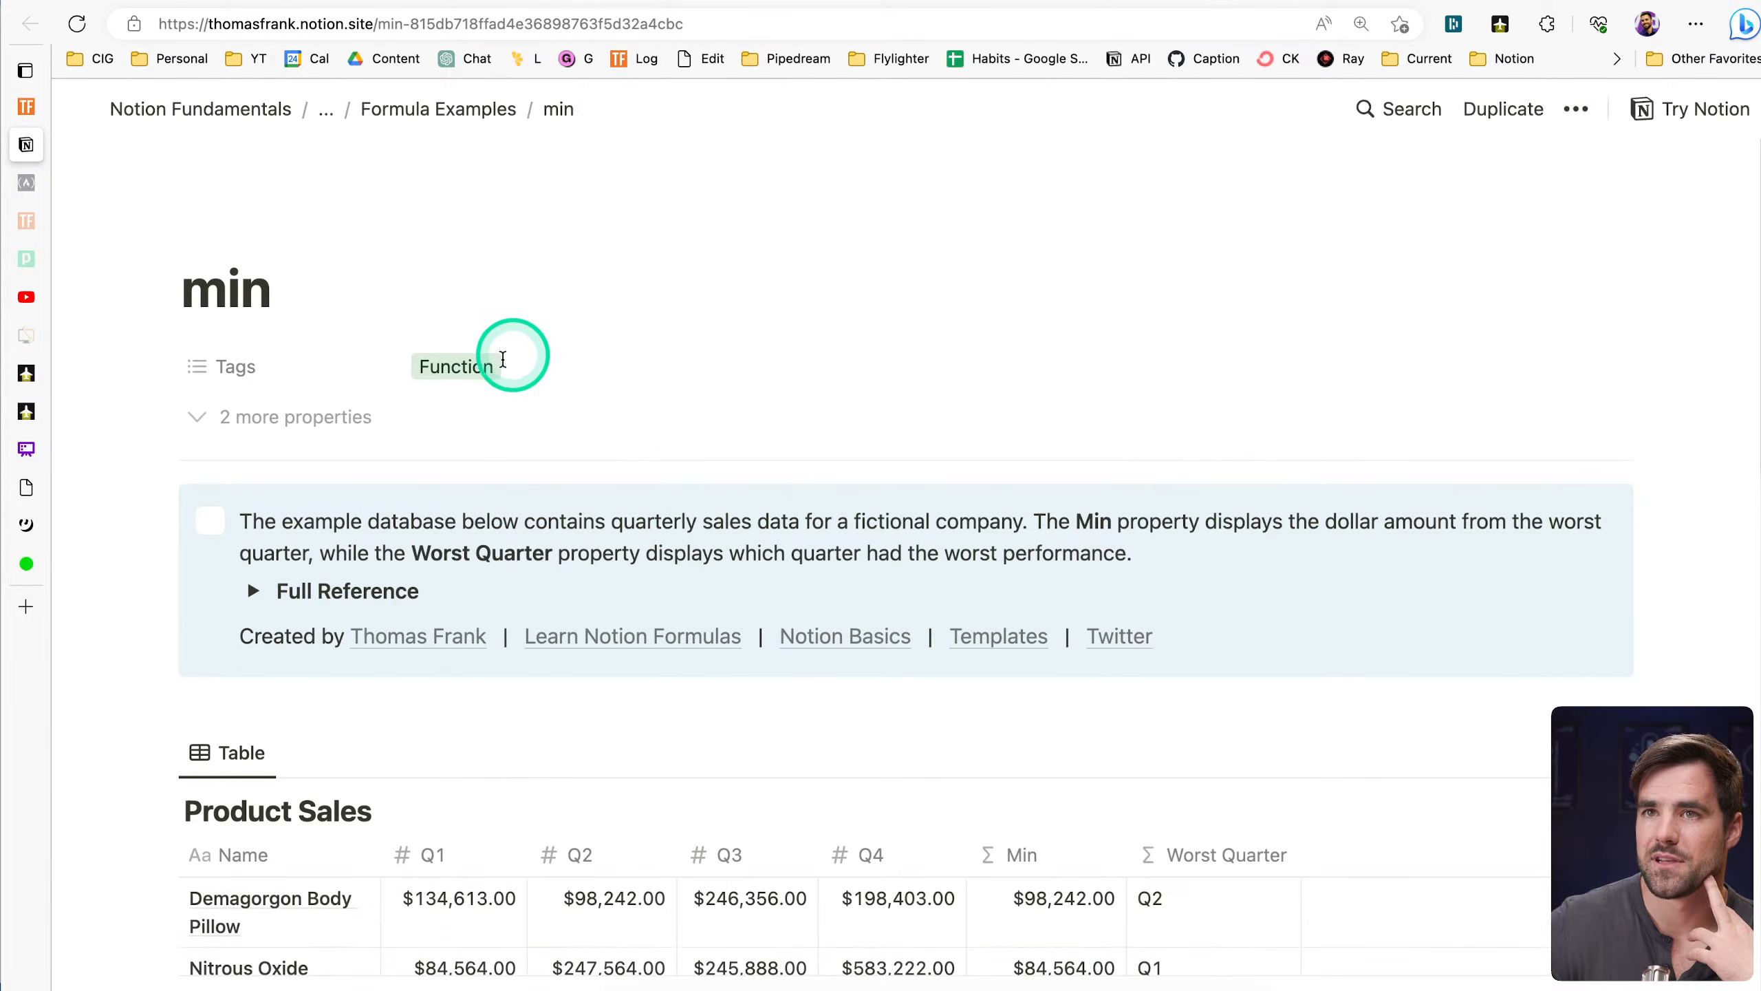
# Go up to the Notion Formula Examples page and open VLOOKUP in Notion from the Examples list
pyautogui.click(439, 119)
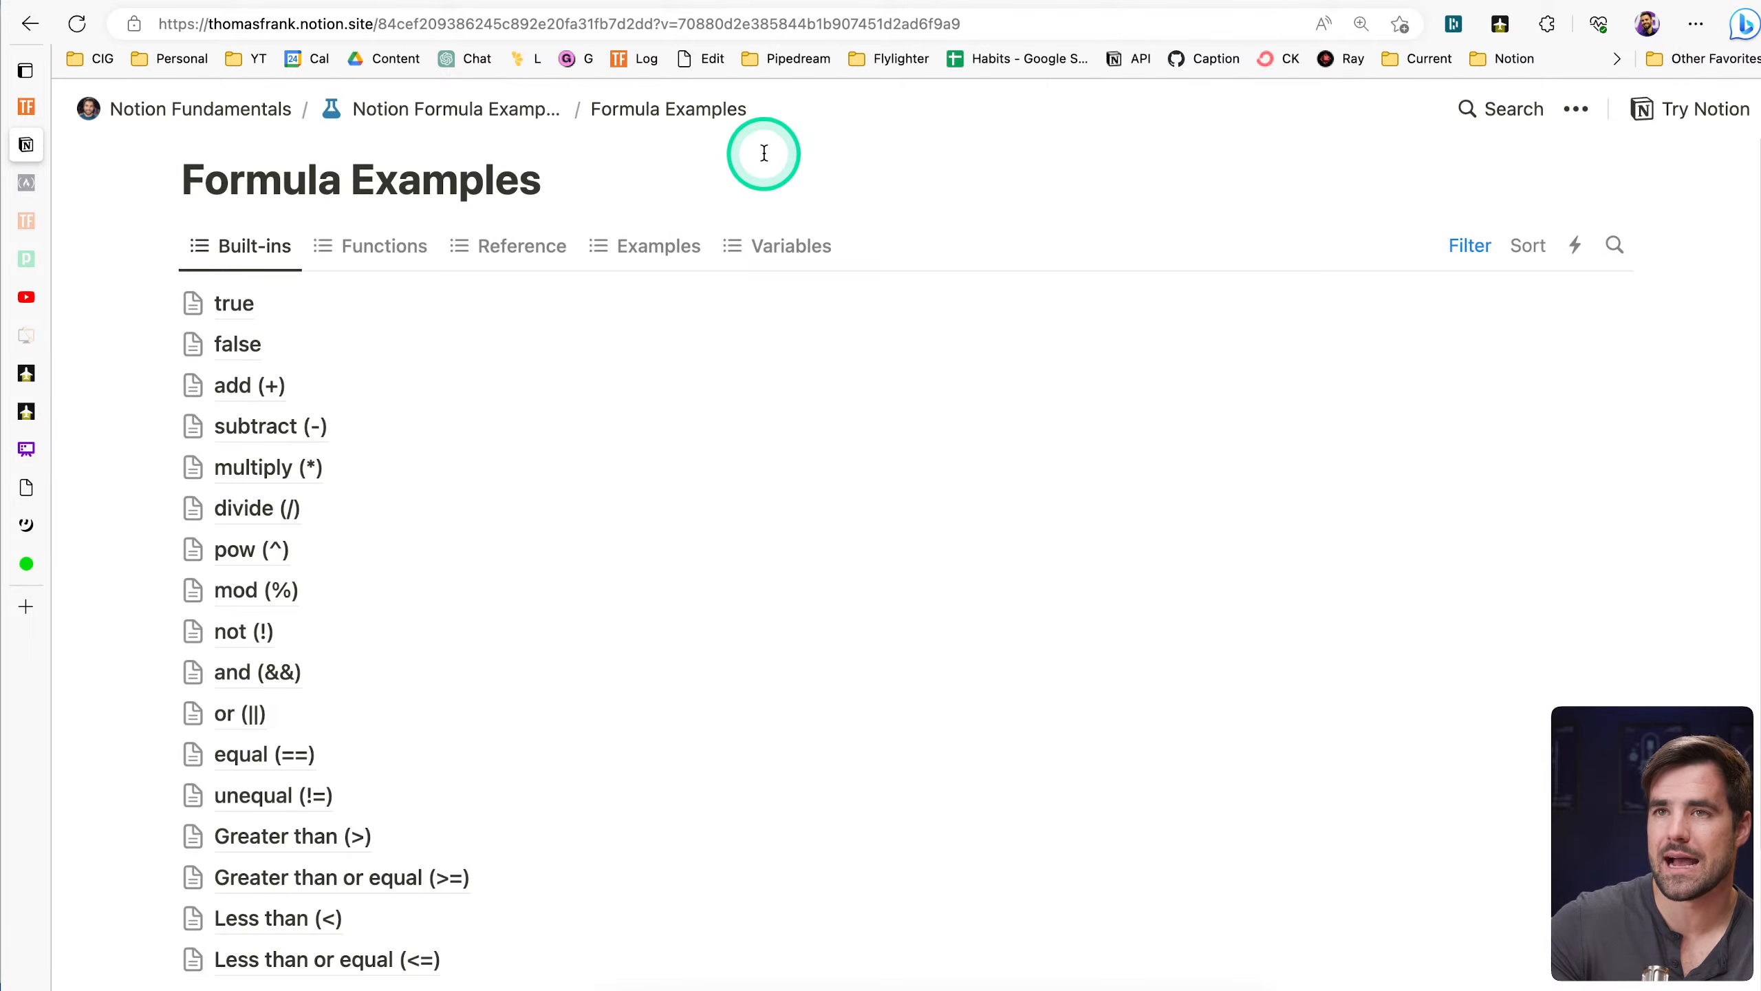
pyautogui.click(437, 132)
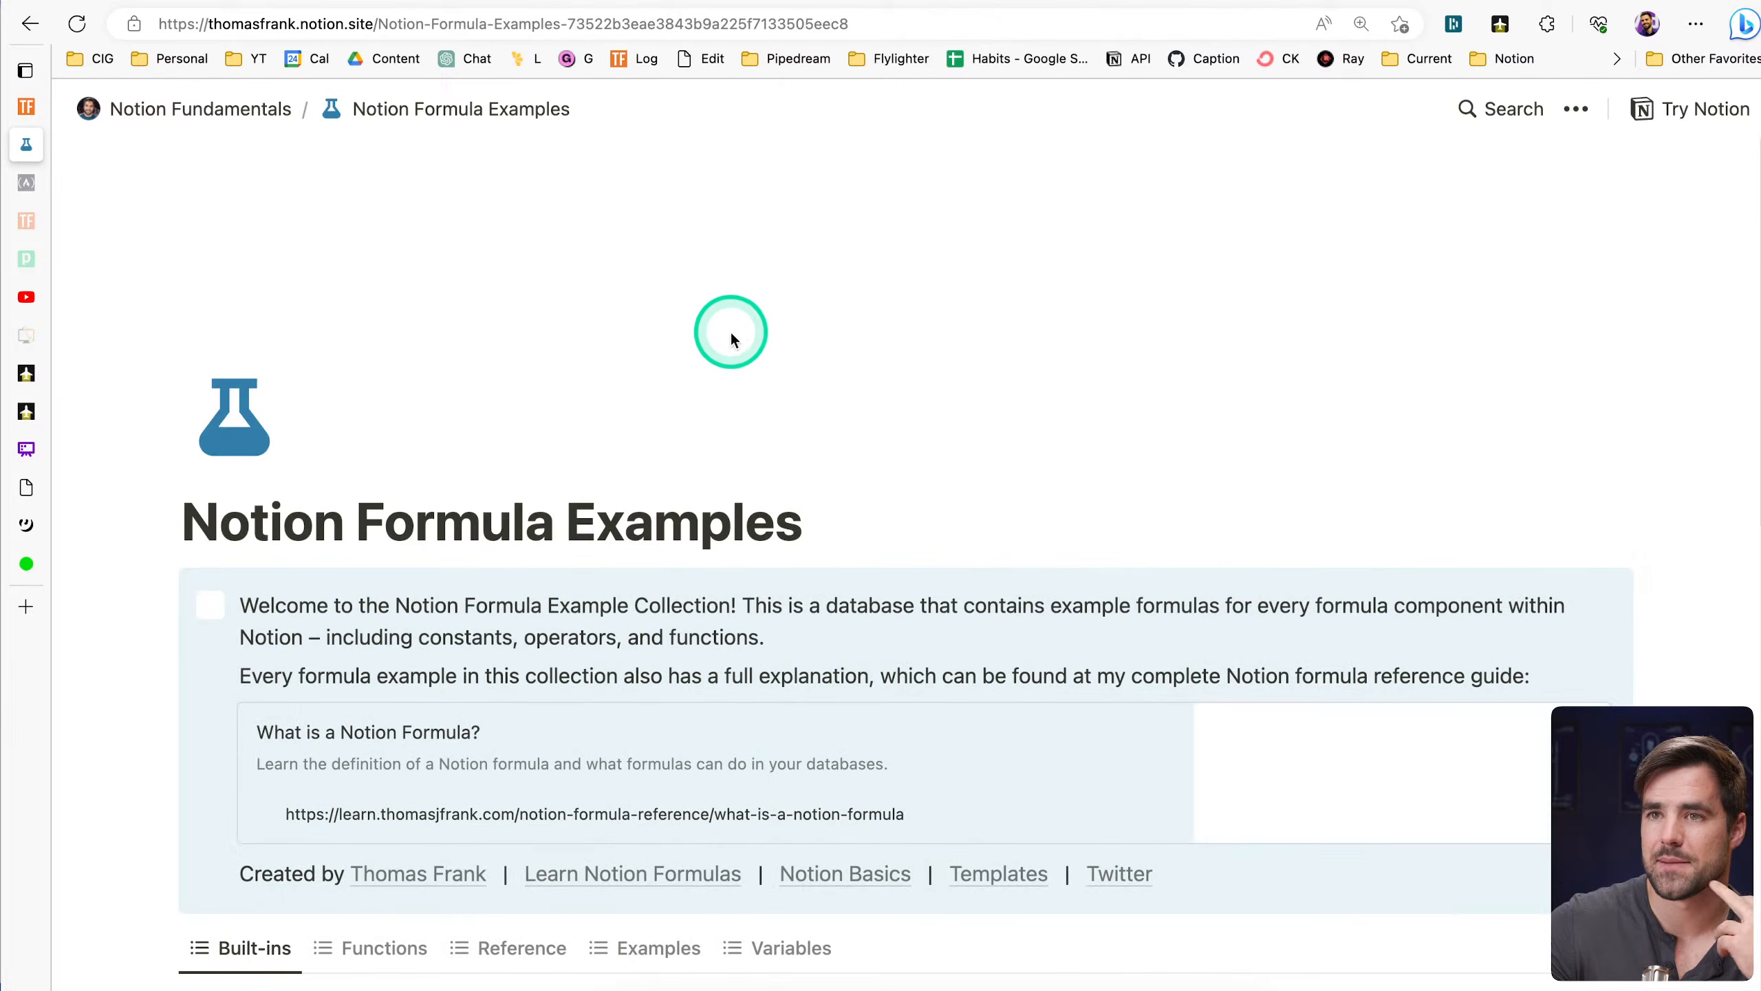
pyautogui.scroll(-8, 727, 331)
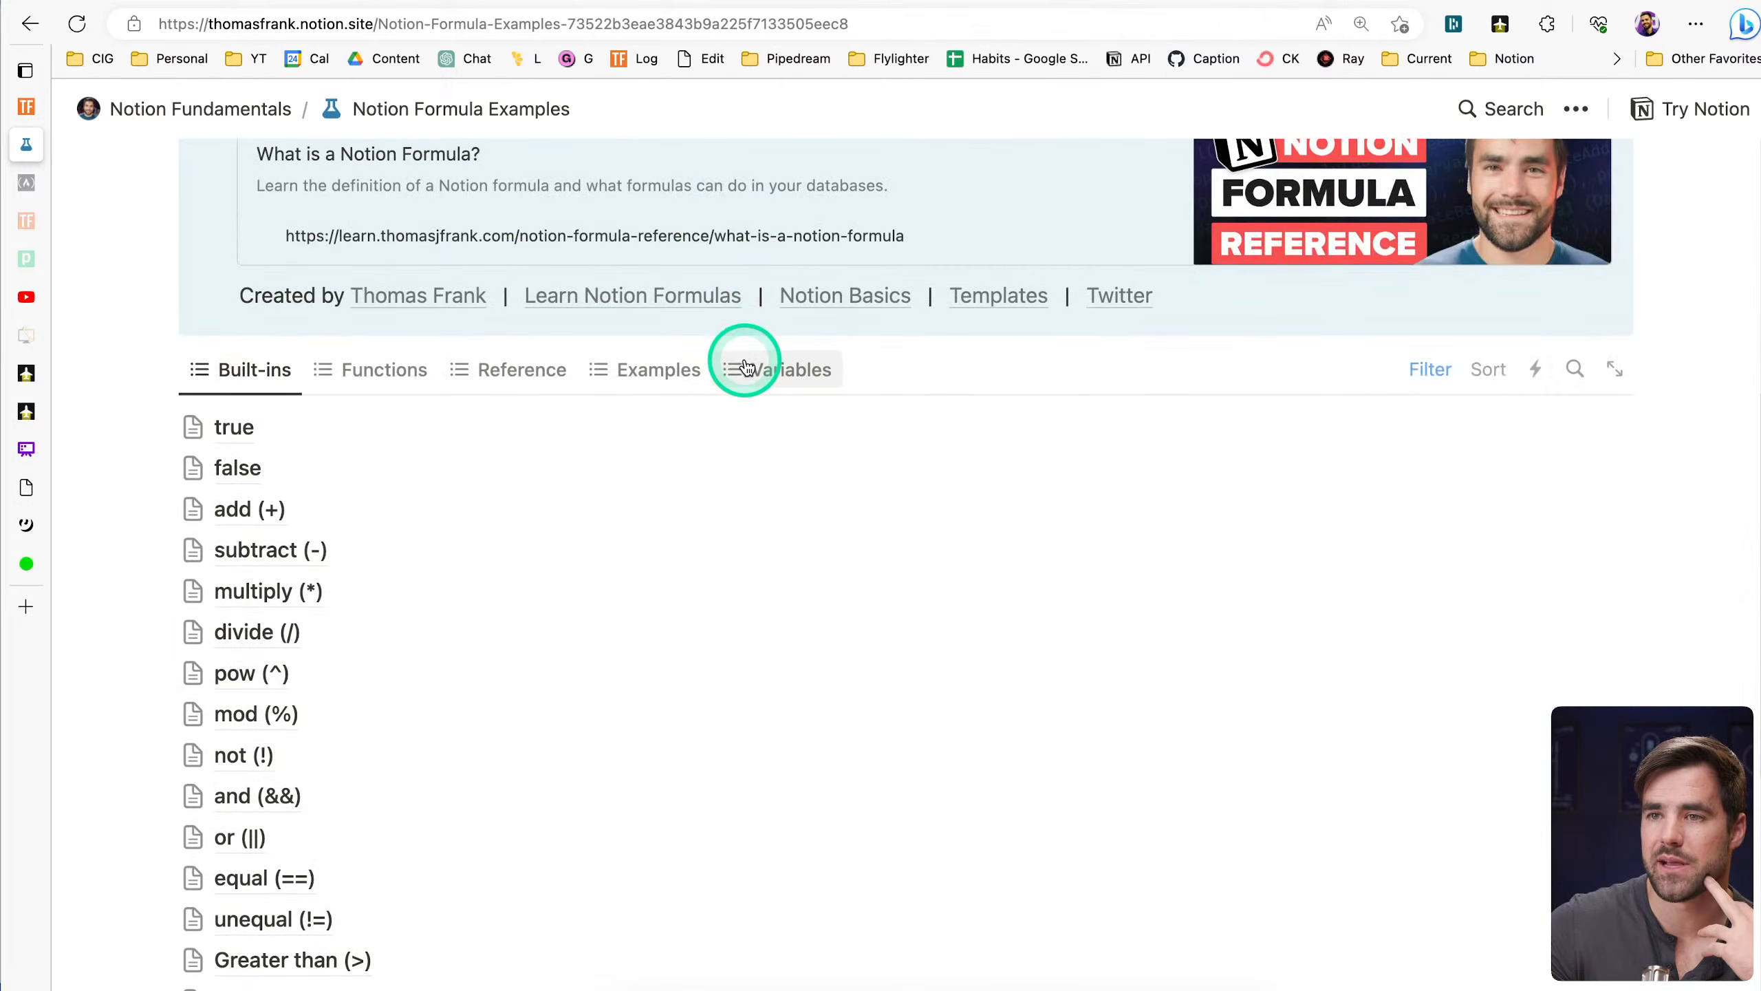
pyautogui.click(683, 367)
pyautogui.click(343, 628)
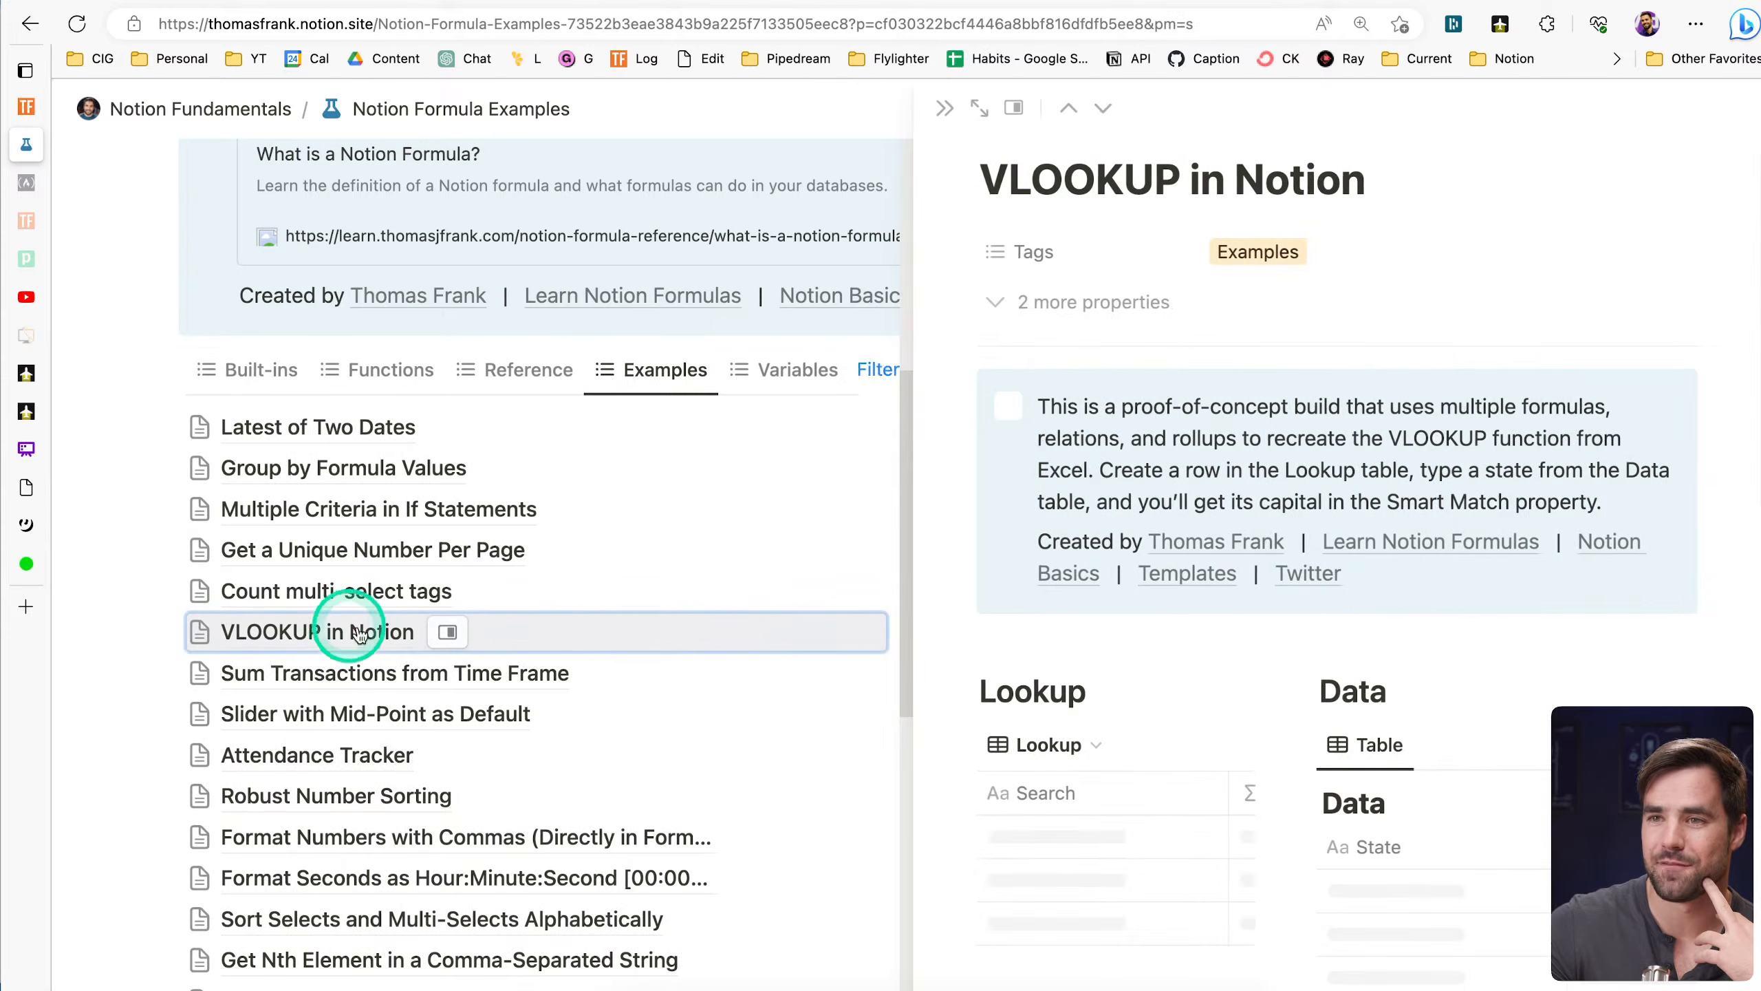
# Open the VLOOKUP in Notion example as a full page and look over its content
pyautogui.click(980, 109)
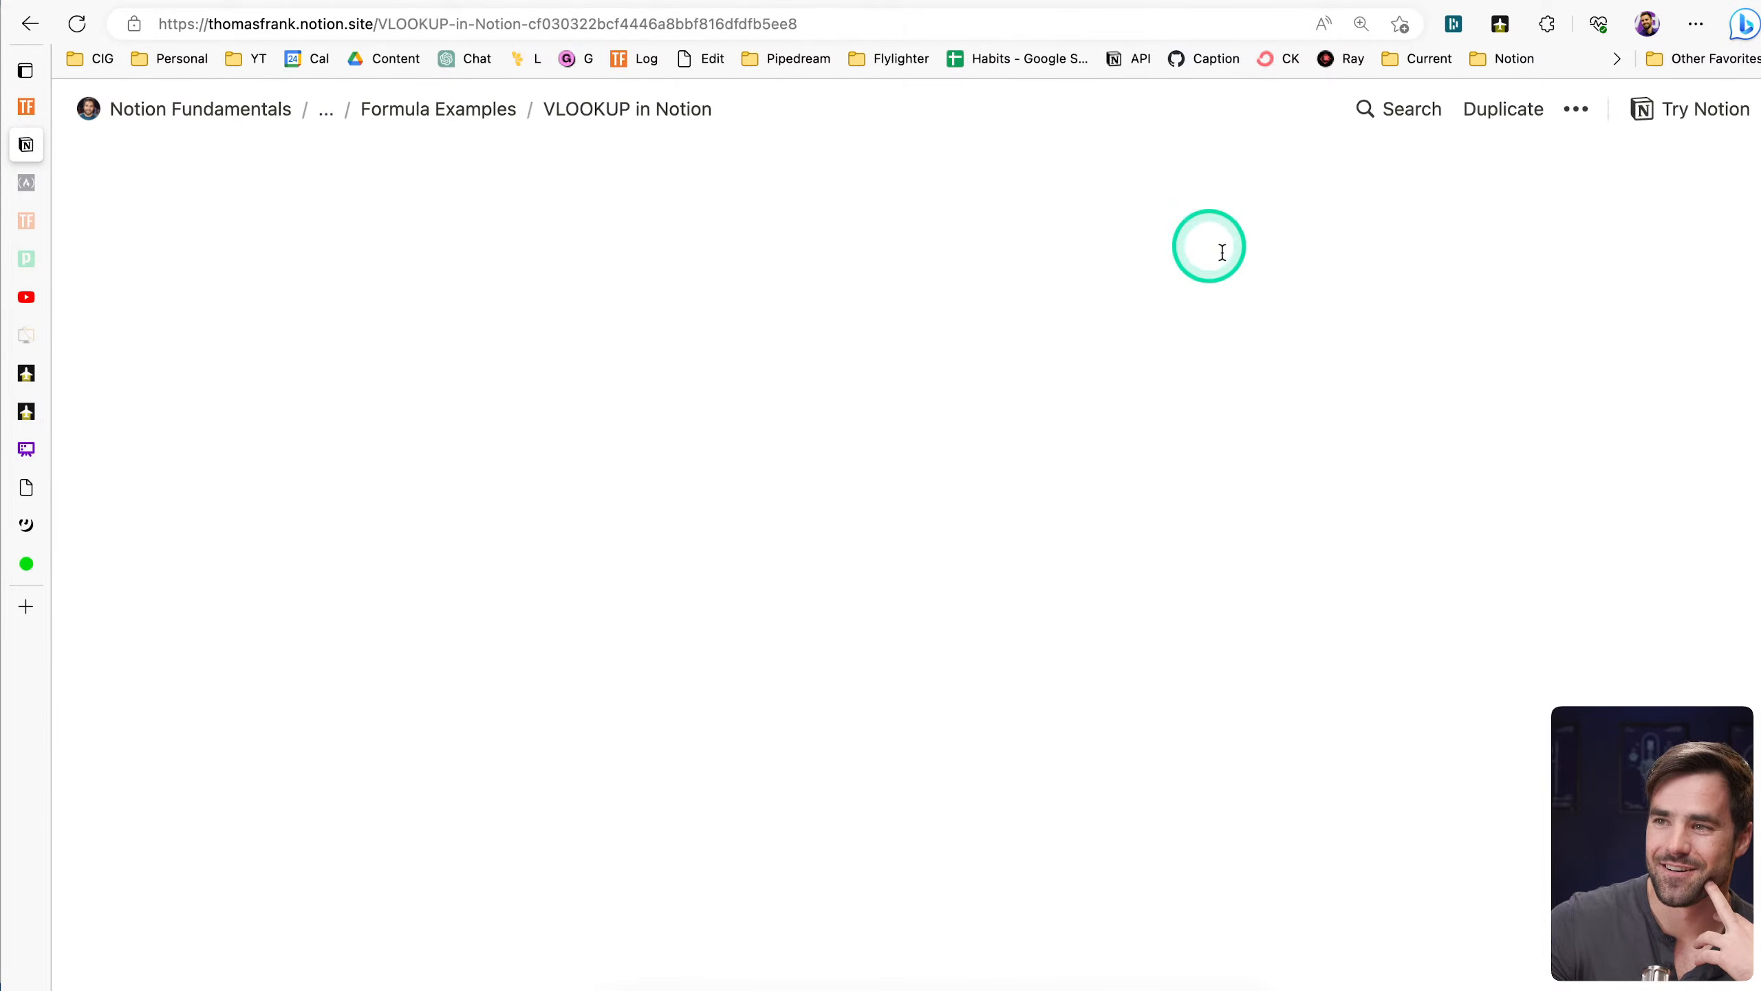
pyautogui.scroll(-5, 1356, 402)
pyautogui.scroll(-2, 1363, 407)
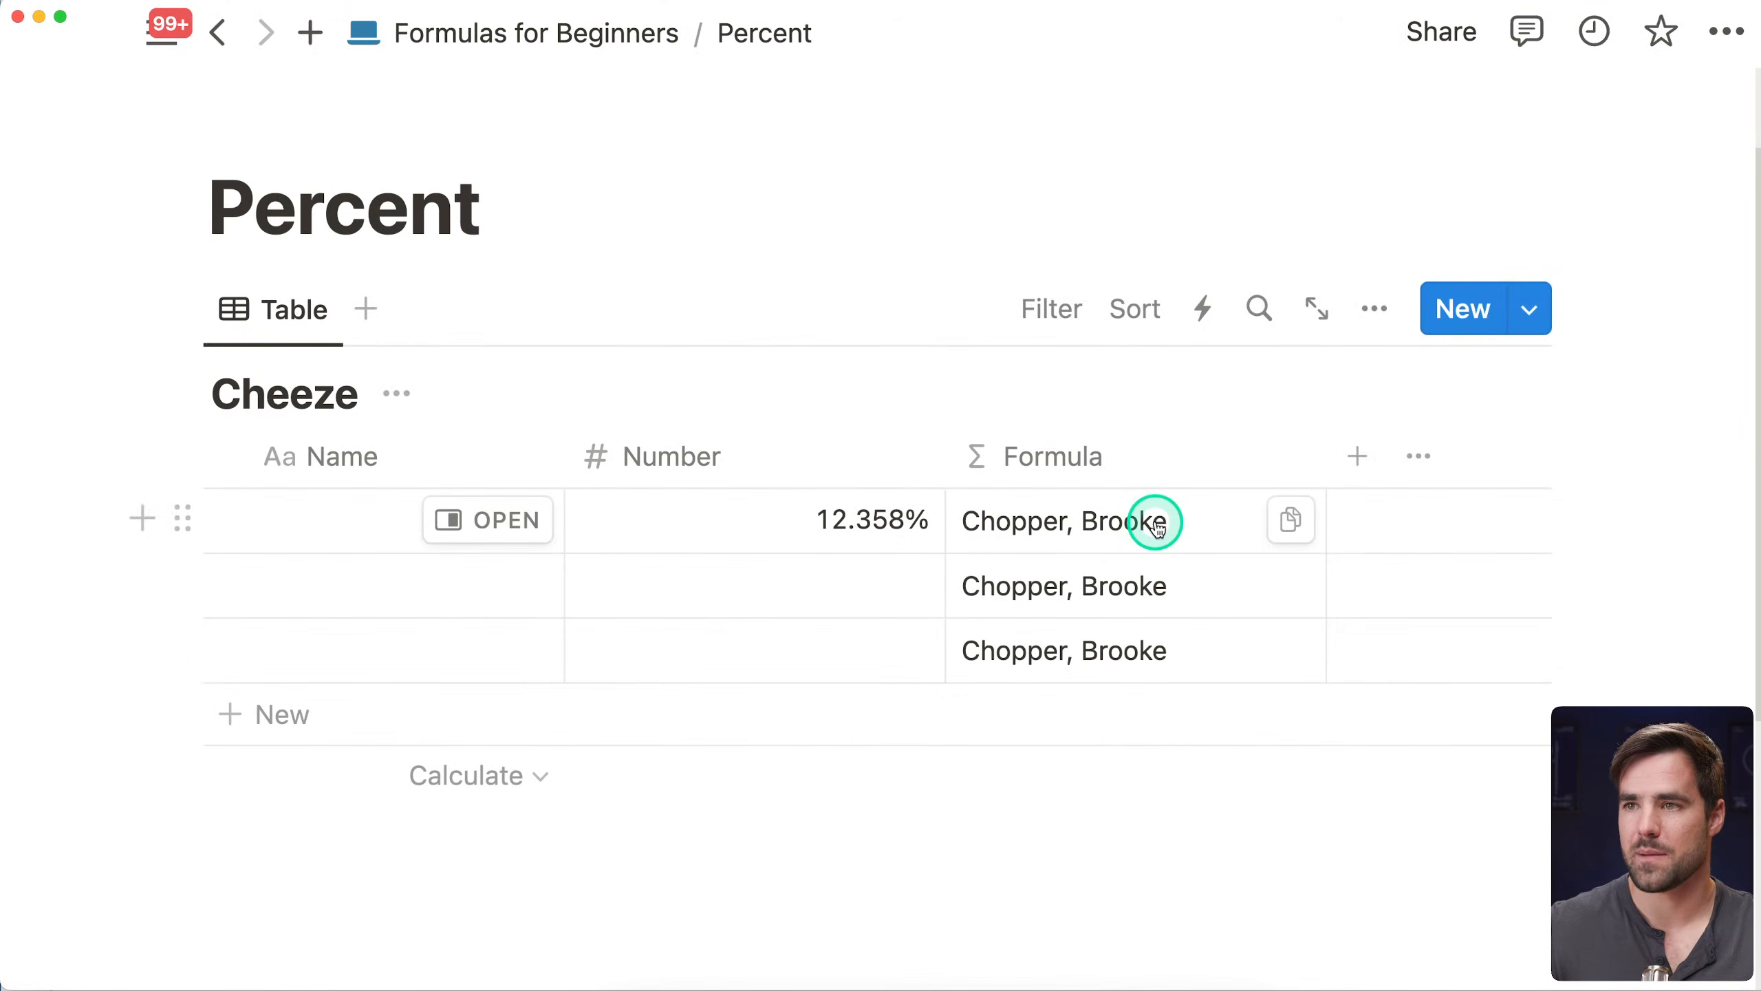
# Switch to the Notion app's Percent page and add .filter(current) on a new line after the list formula's existing length filter
pyautogui.click(1156, 527)
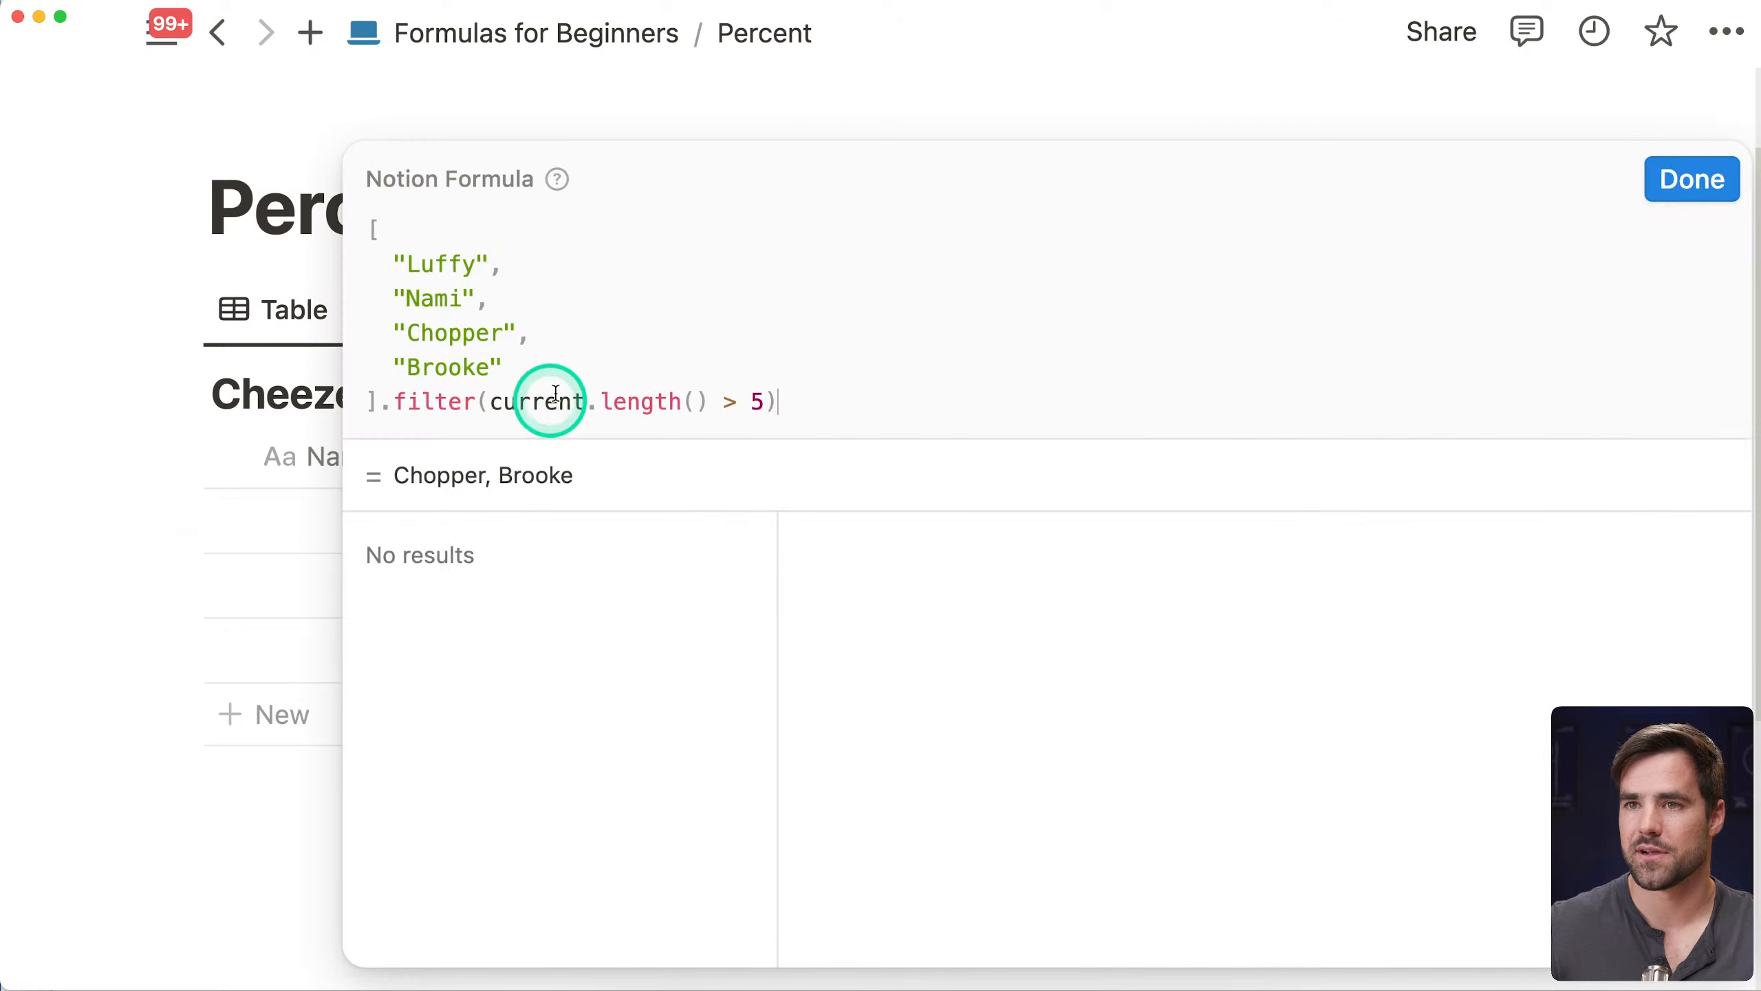
pyautogui.click(578, 402)
pyautogui.click(795, 403)
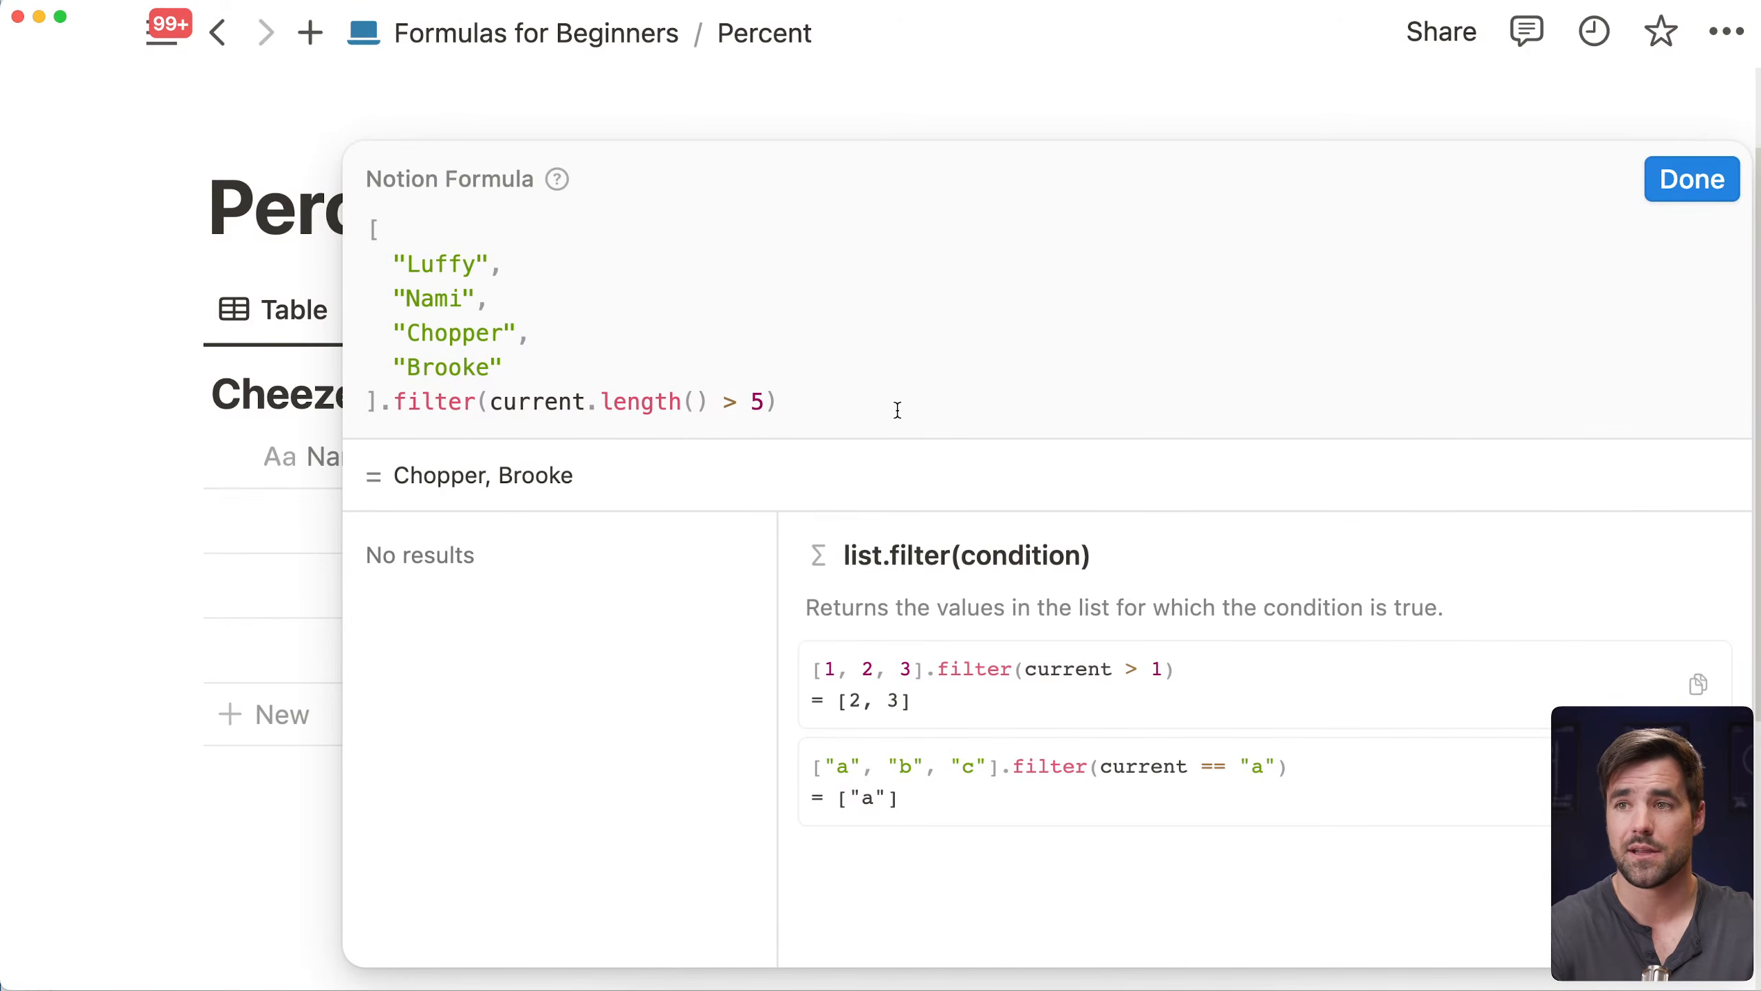
pyautogui.hotkey('shift', 'Return')
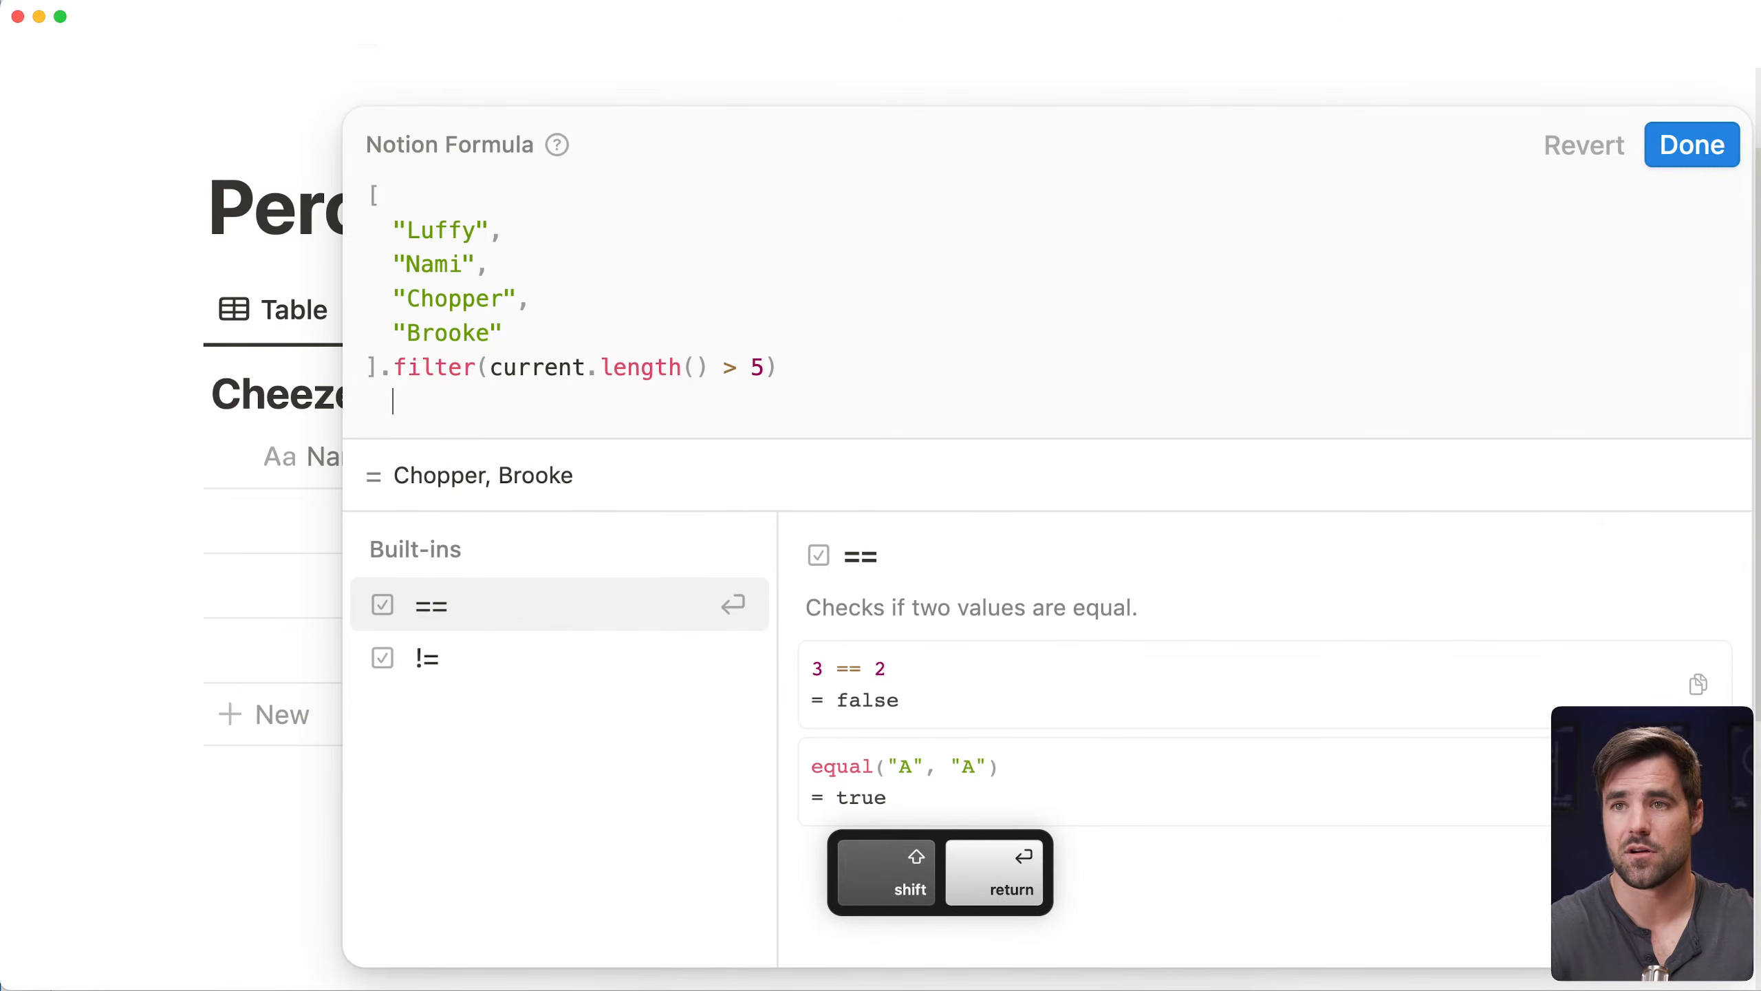
pyautogui.write('.filter(current')
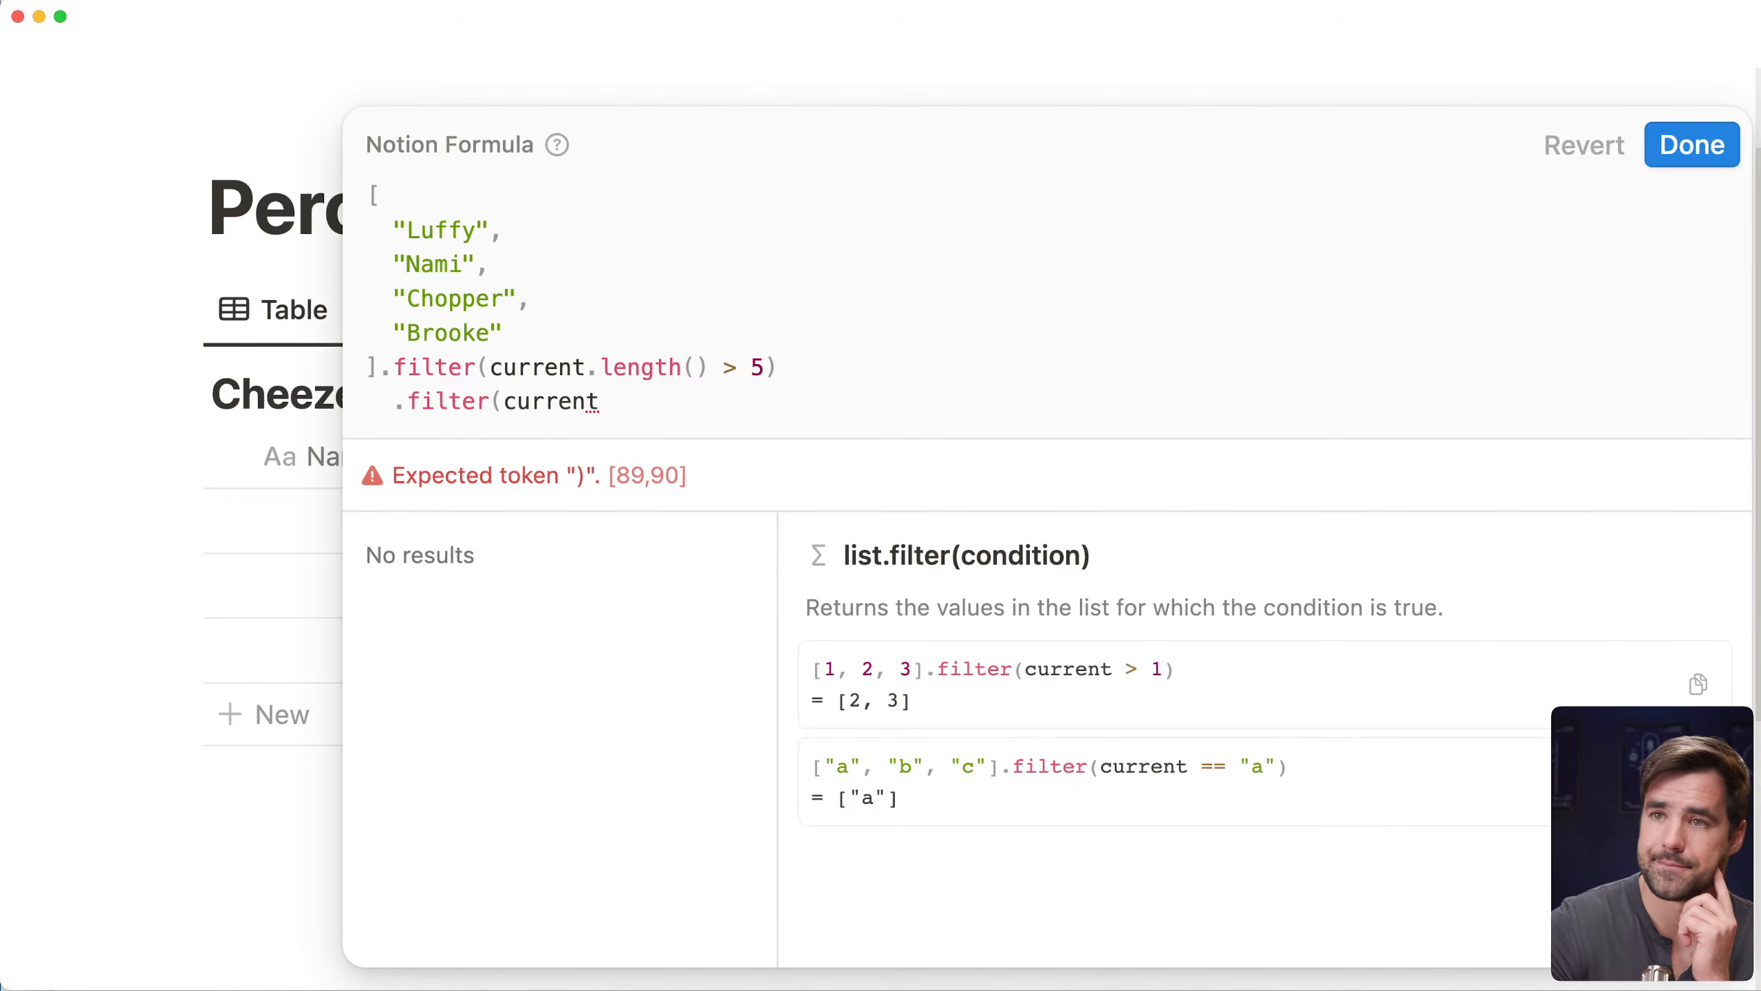
pyautogui.write('0')
pyautogui.press('BackSpace')
pyautogui.write(')')
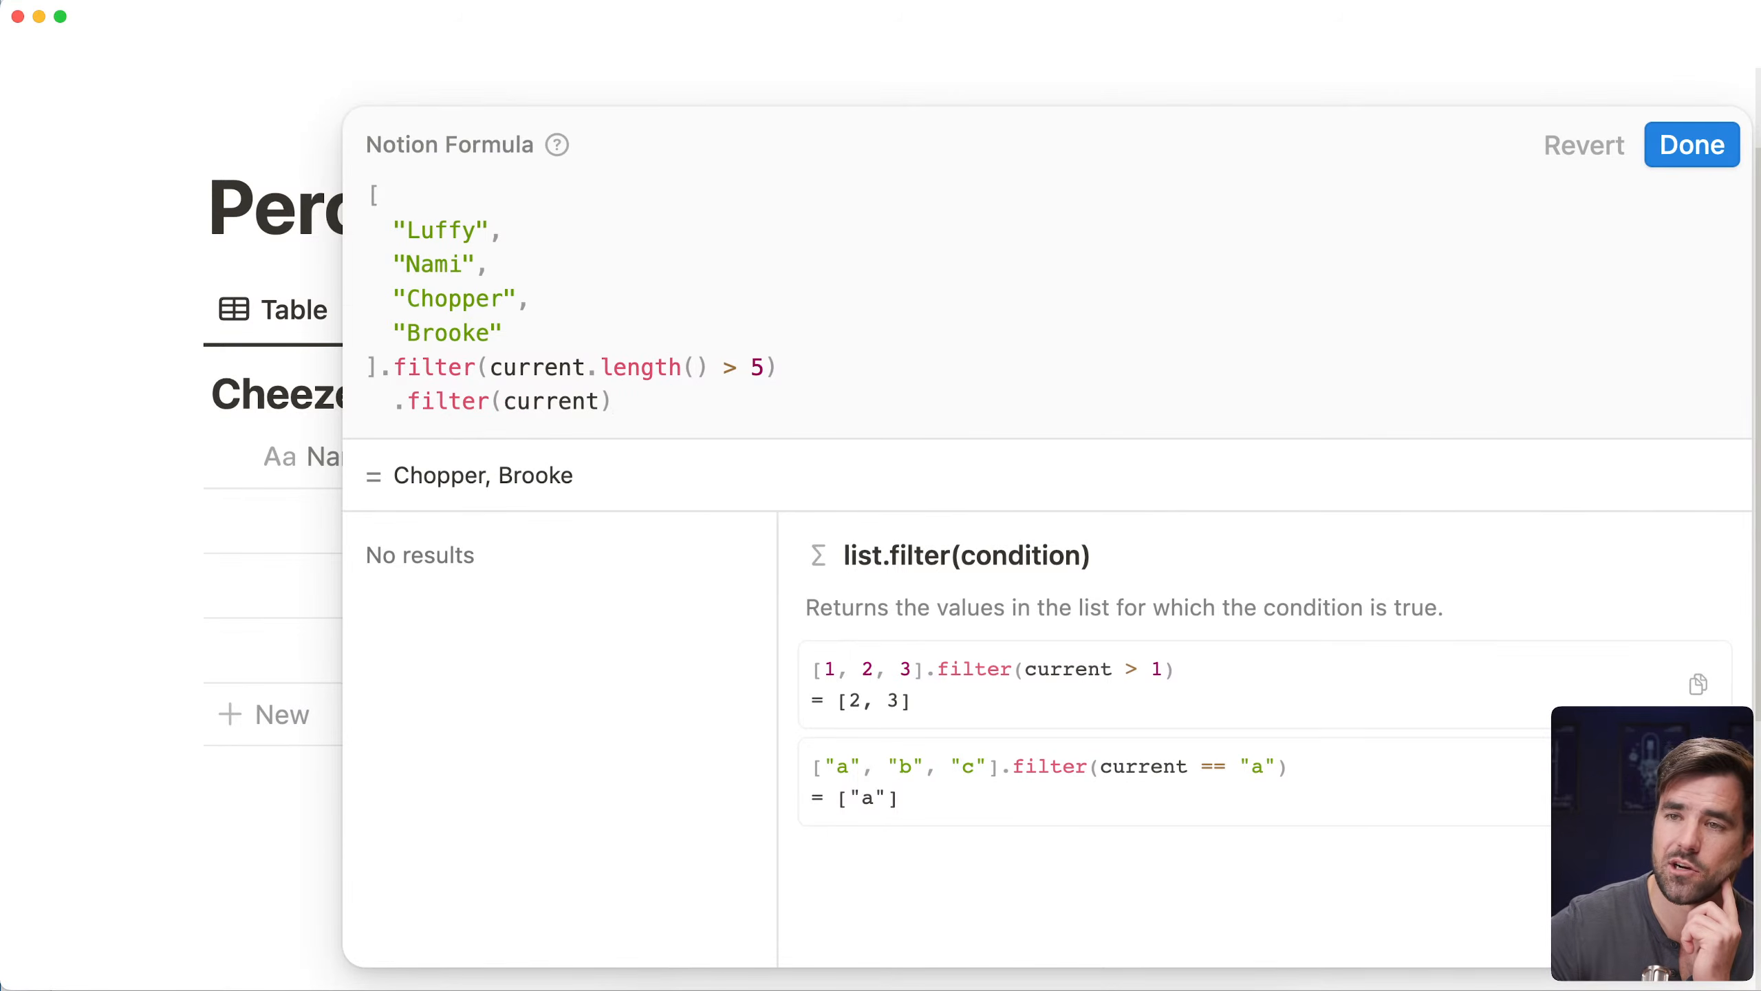
pyautogui.write('.at')
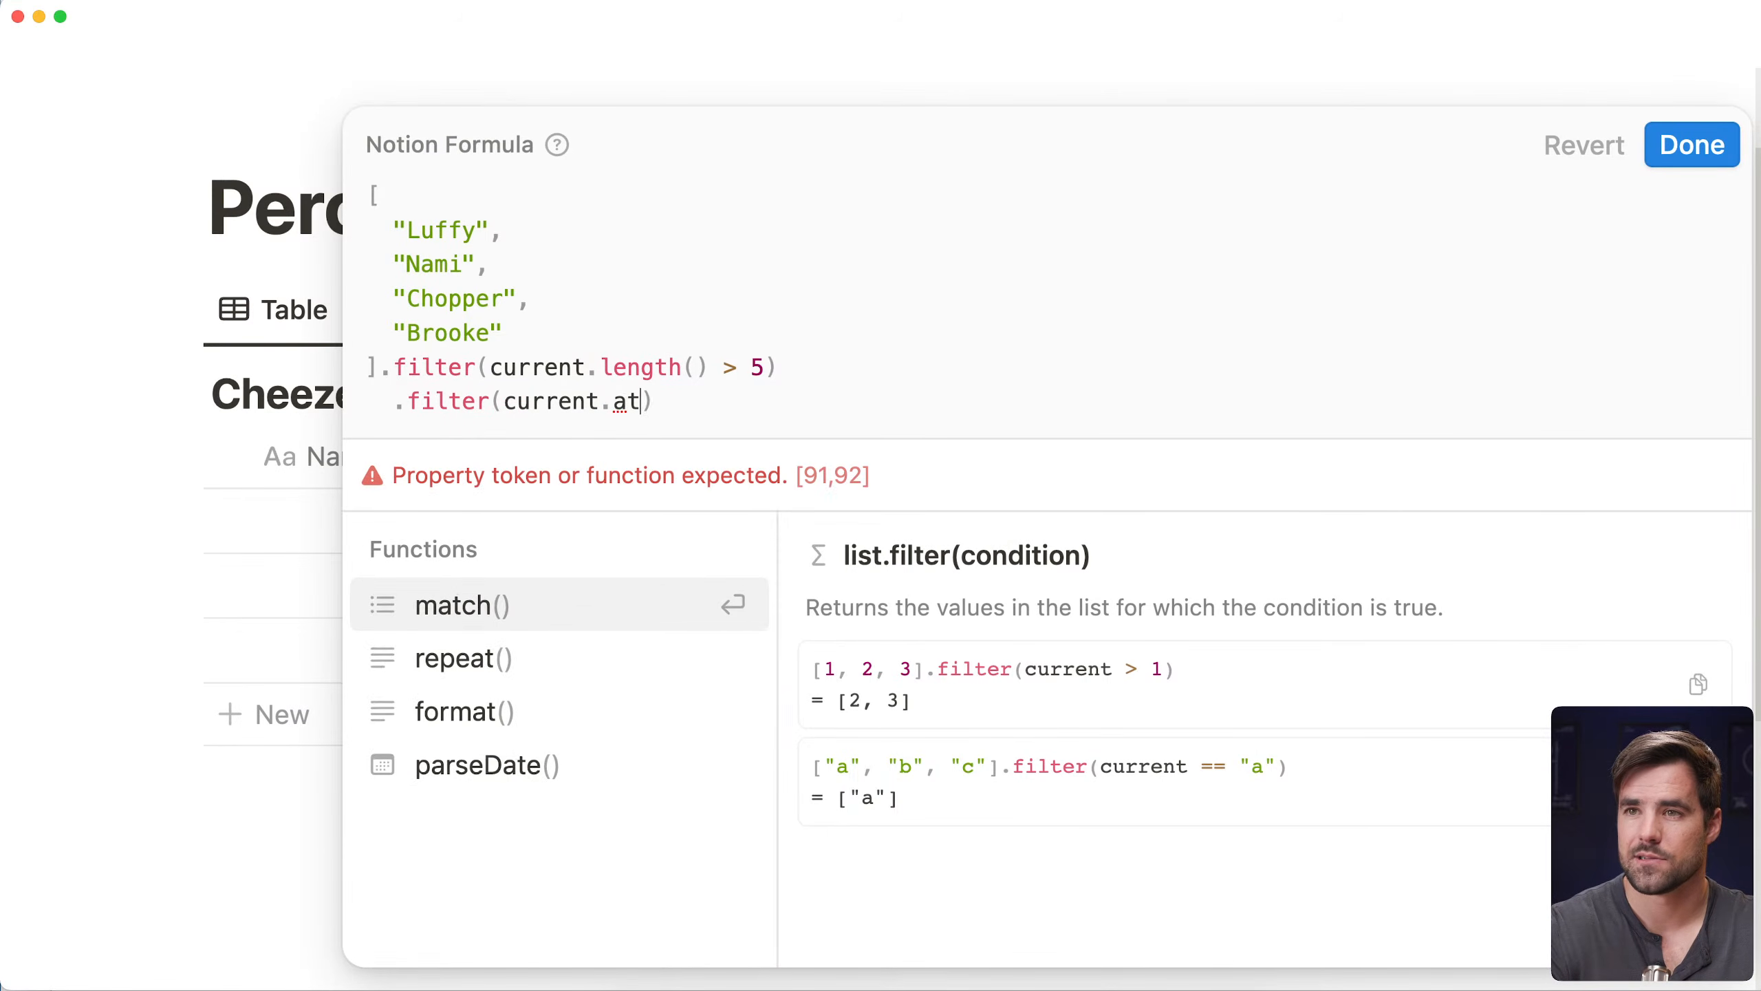
pyautogui.press('BackSpace')
pyautogui.press('BackSpace')
pyautogui.press('BackSpace')
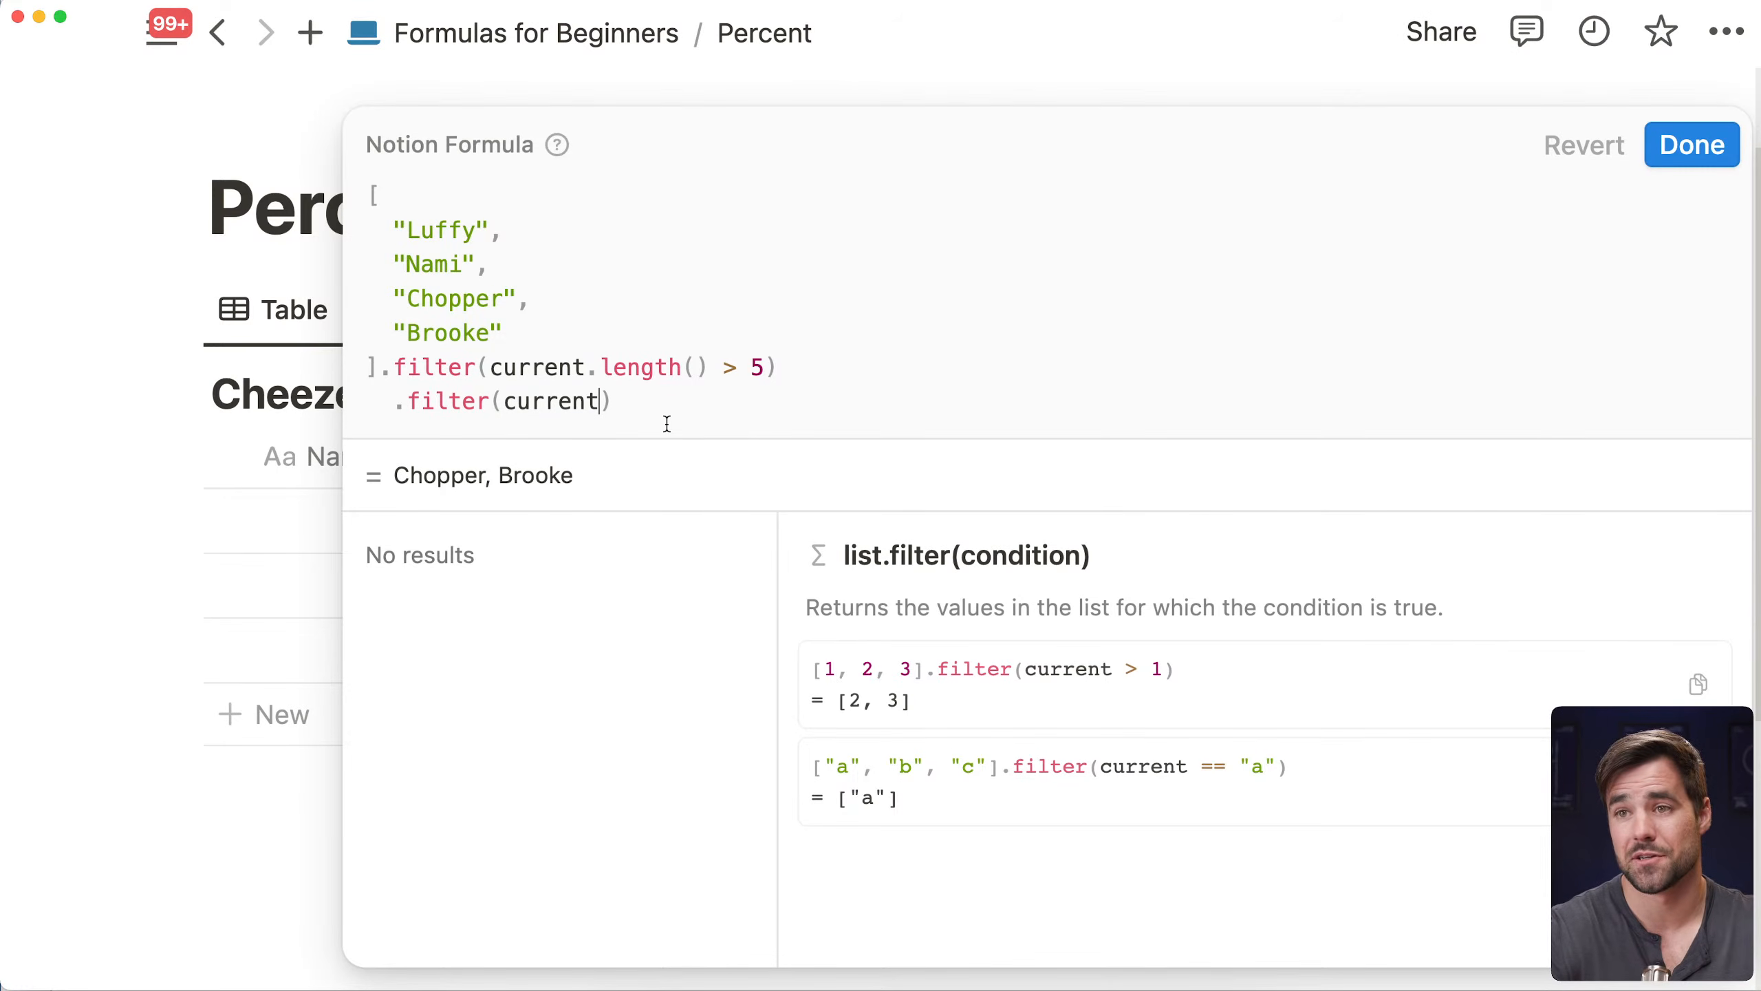
# Complete the second filter's condition as current.length() > 6
pyautogui.write('.lenght')
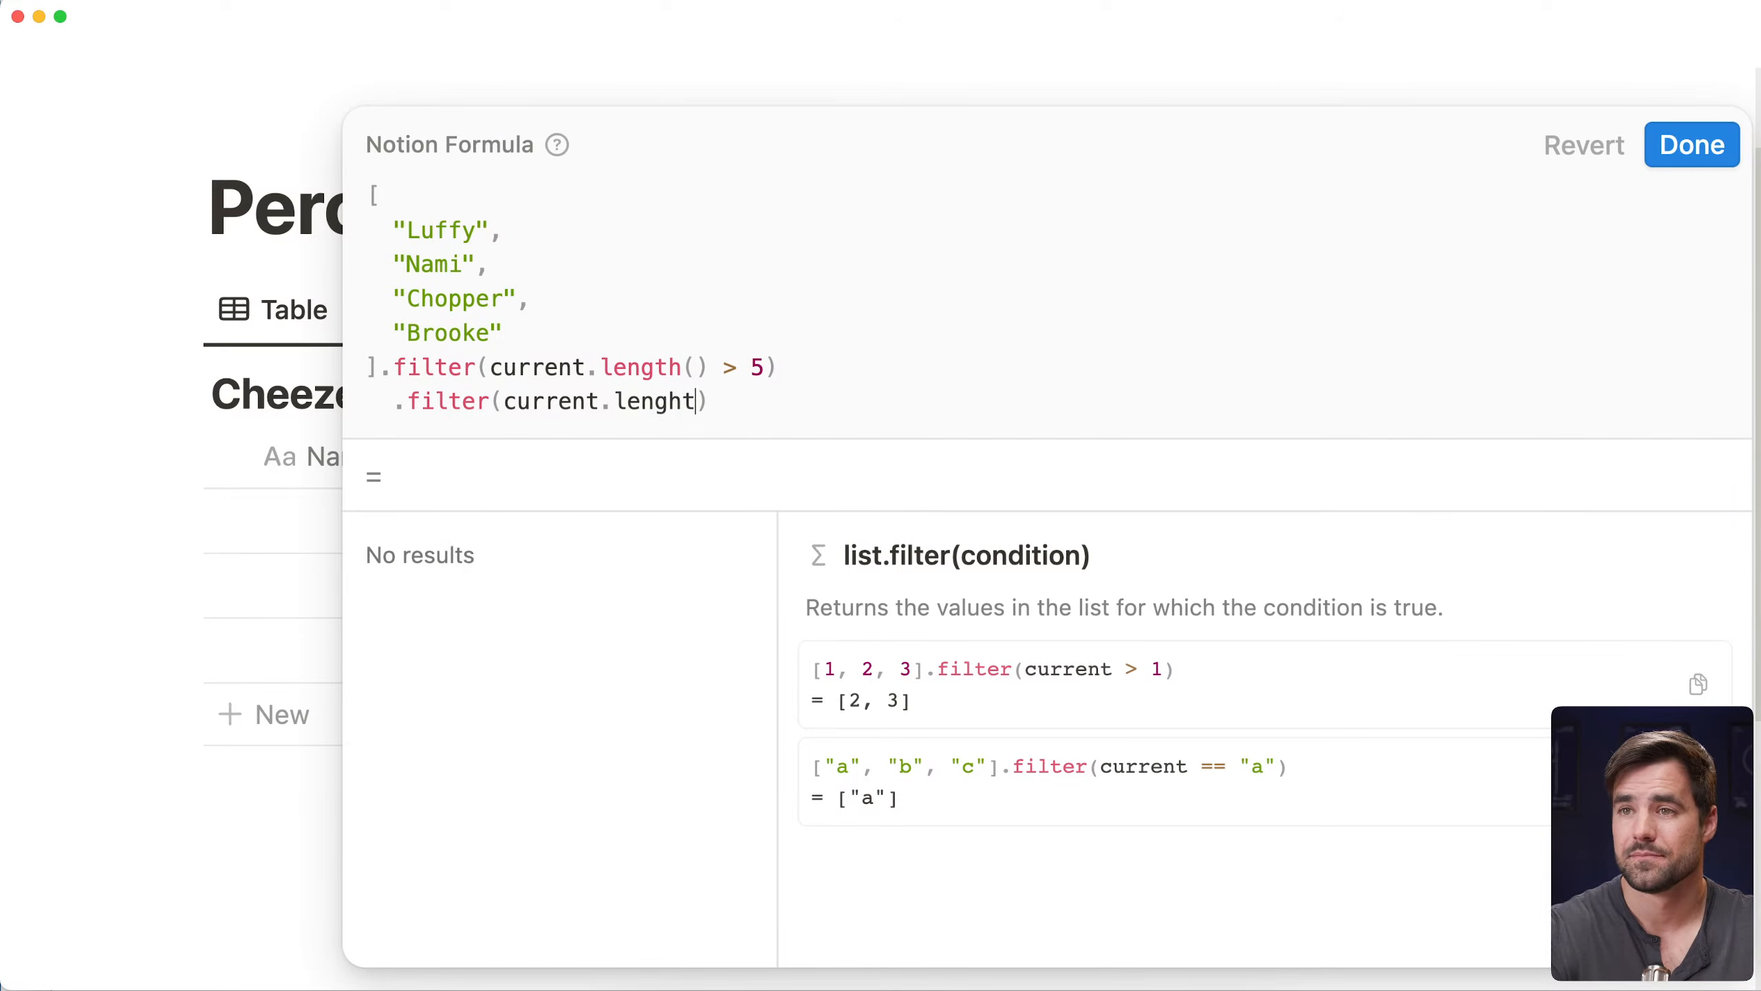
pyautogui.write('() >')
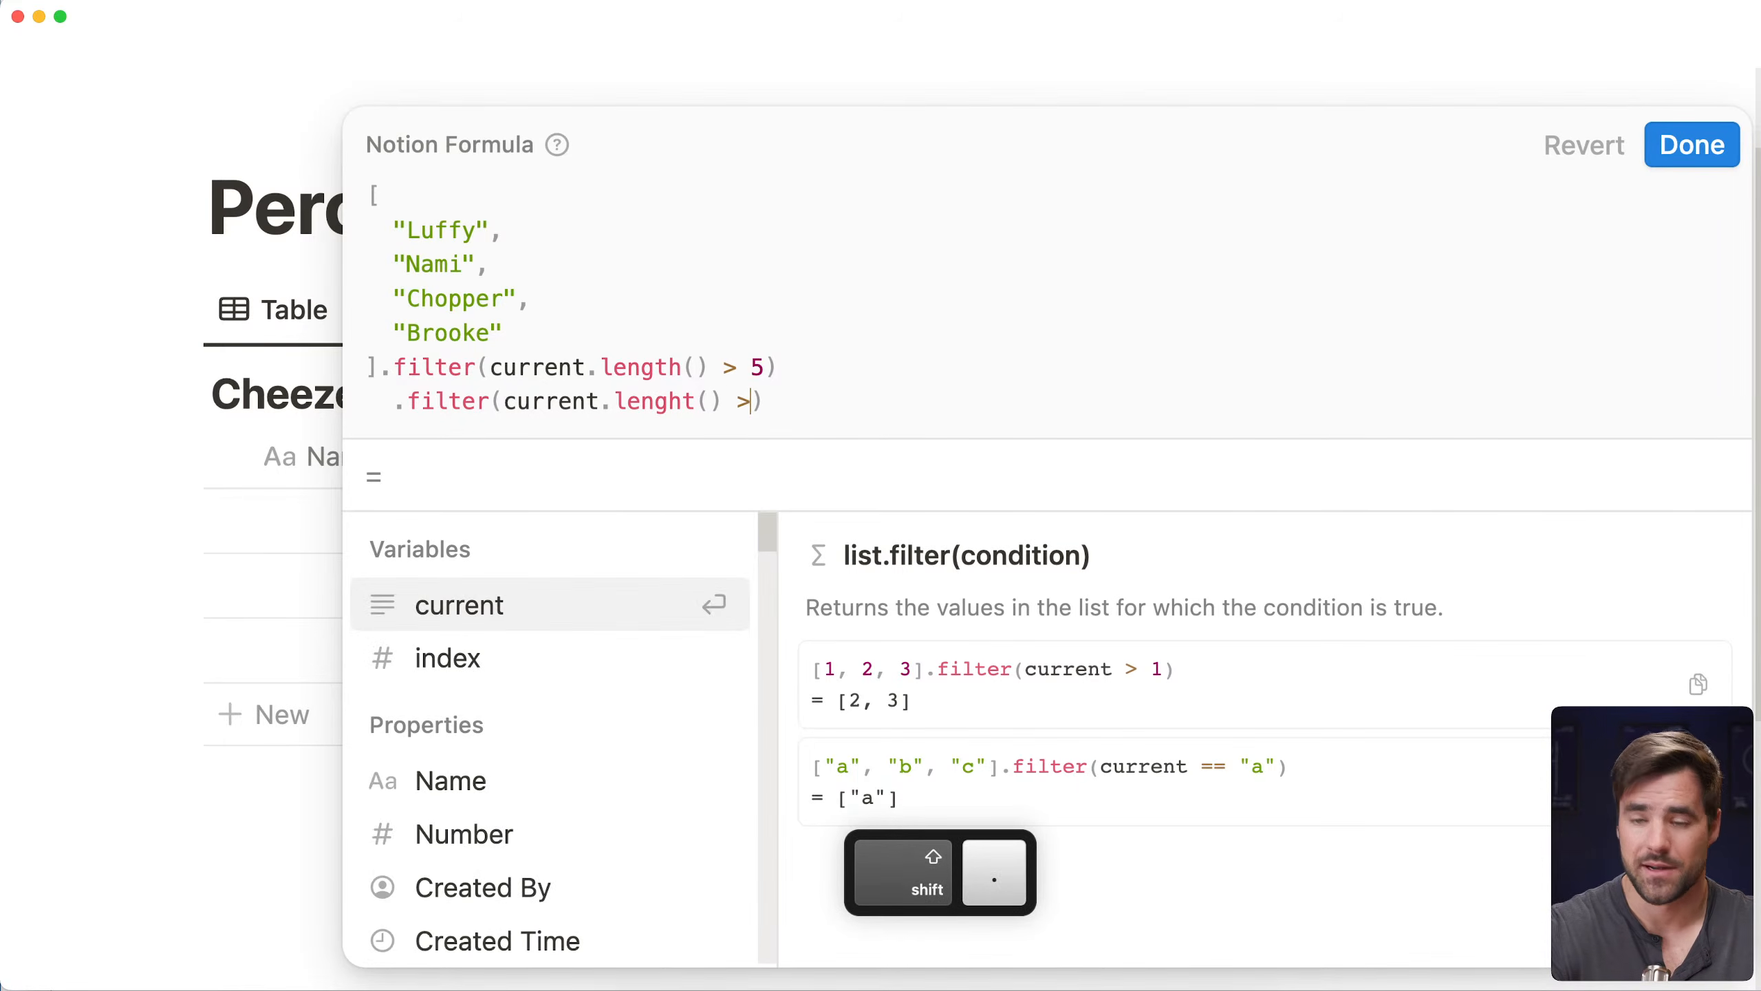
pyautogui.write(' 6')
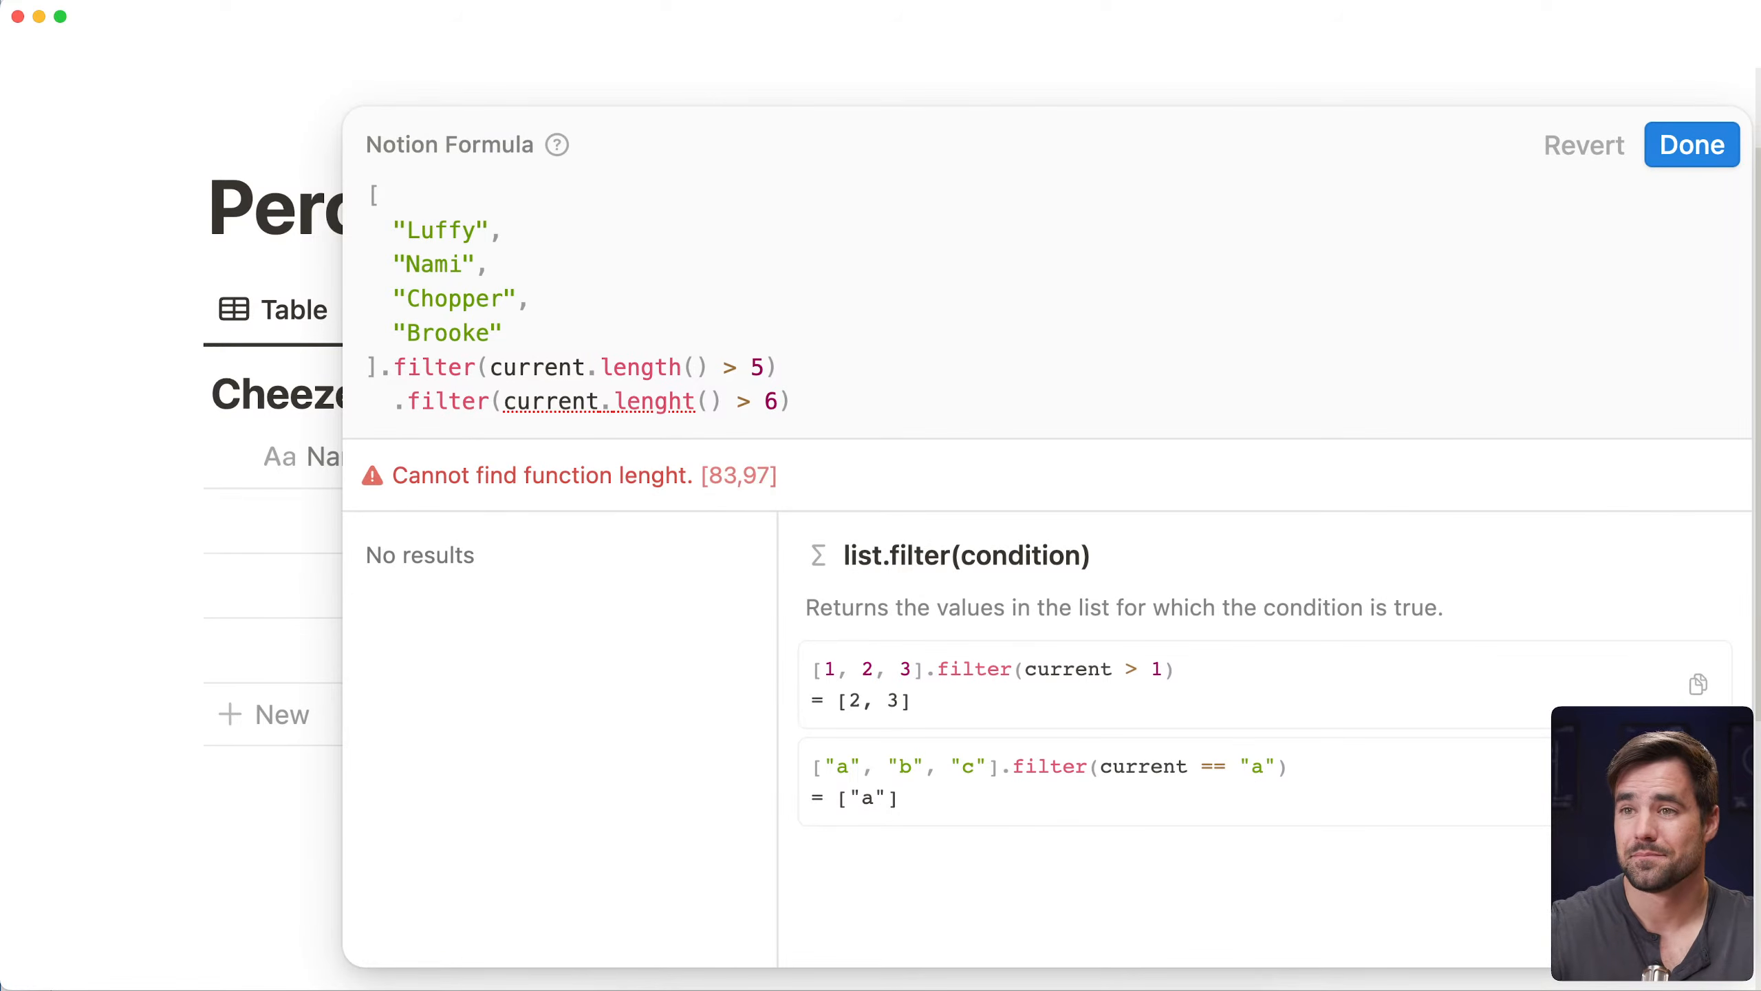
pyautogui.press('Left')
pyautogui.press('Left')
pyautogui.press('Left')
pyautogui.press('Left')
pyautogui.press('Left')
pyautogui.press('Left')
pyautogui.press('BackSpace')
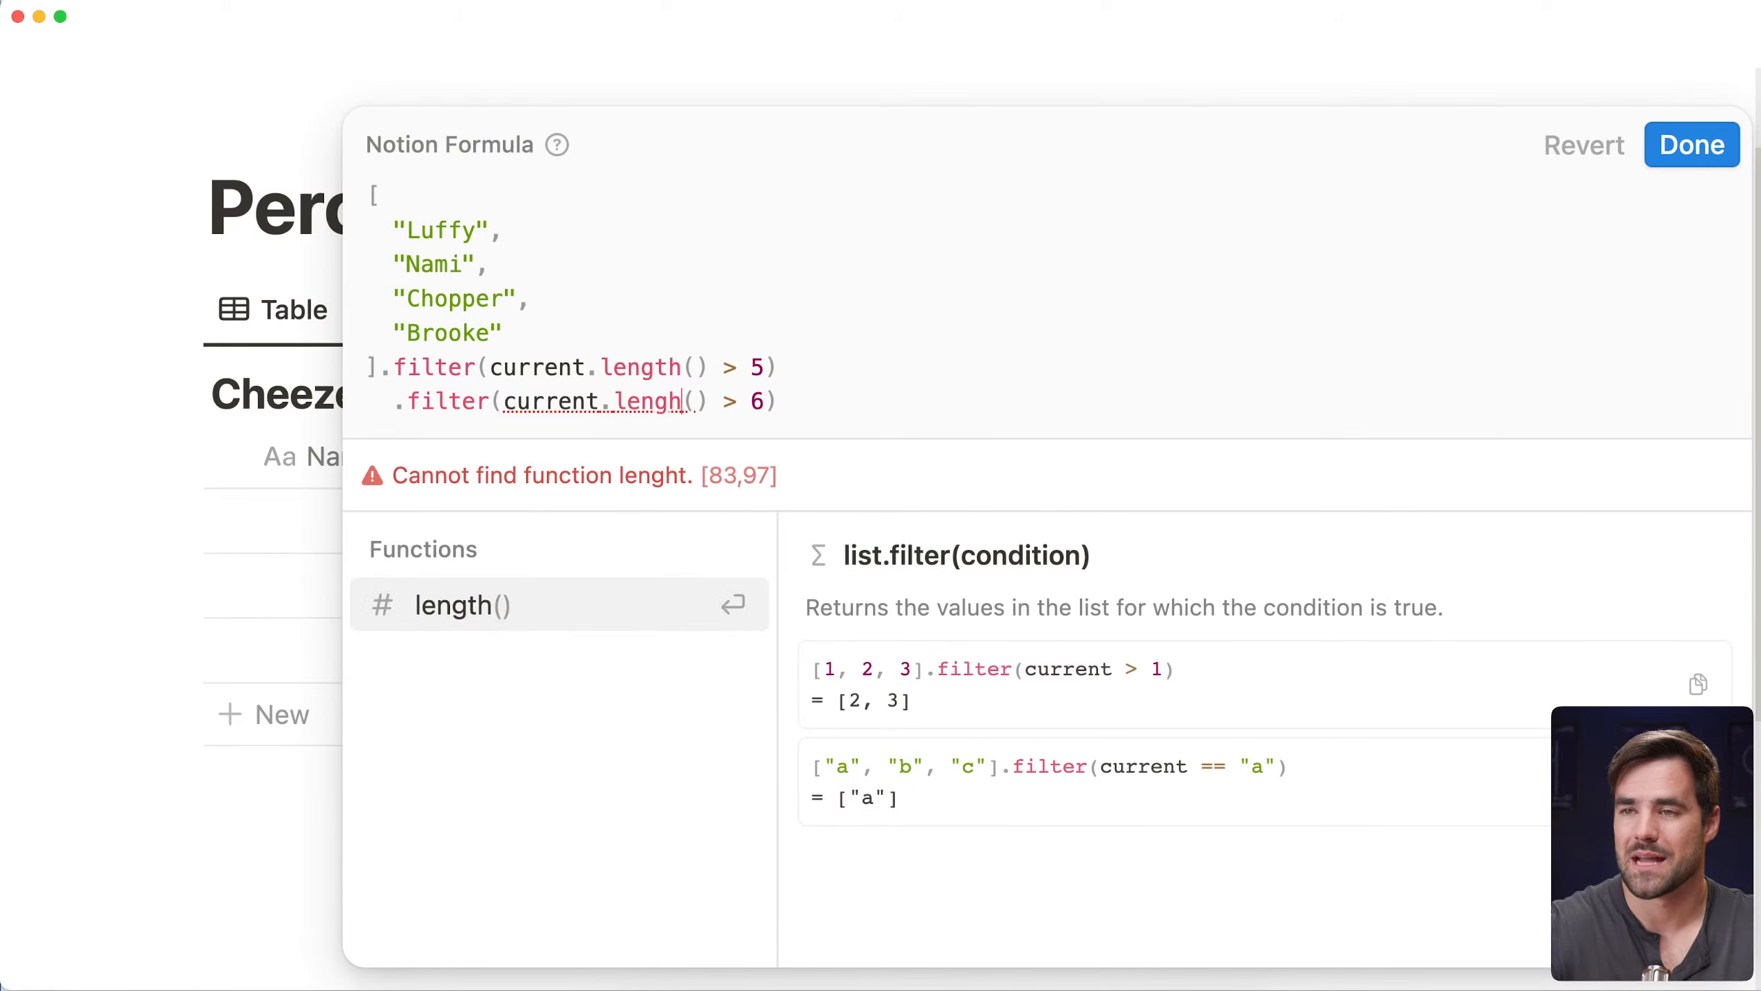
pyautogui.write('h')
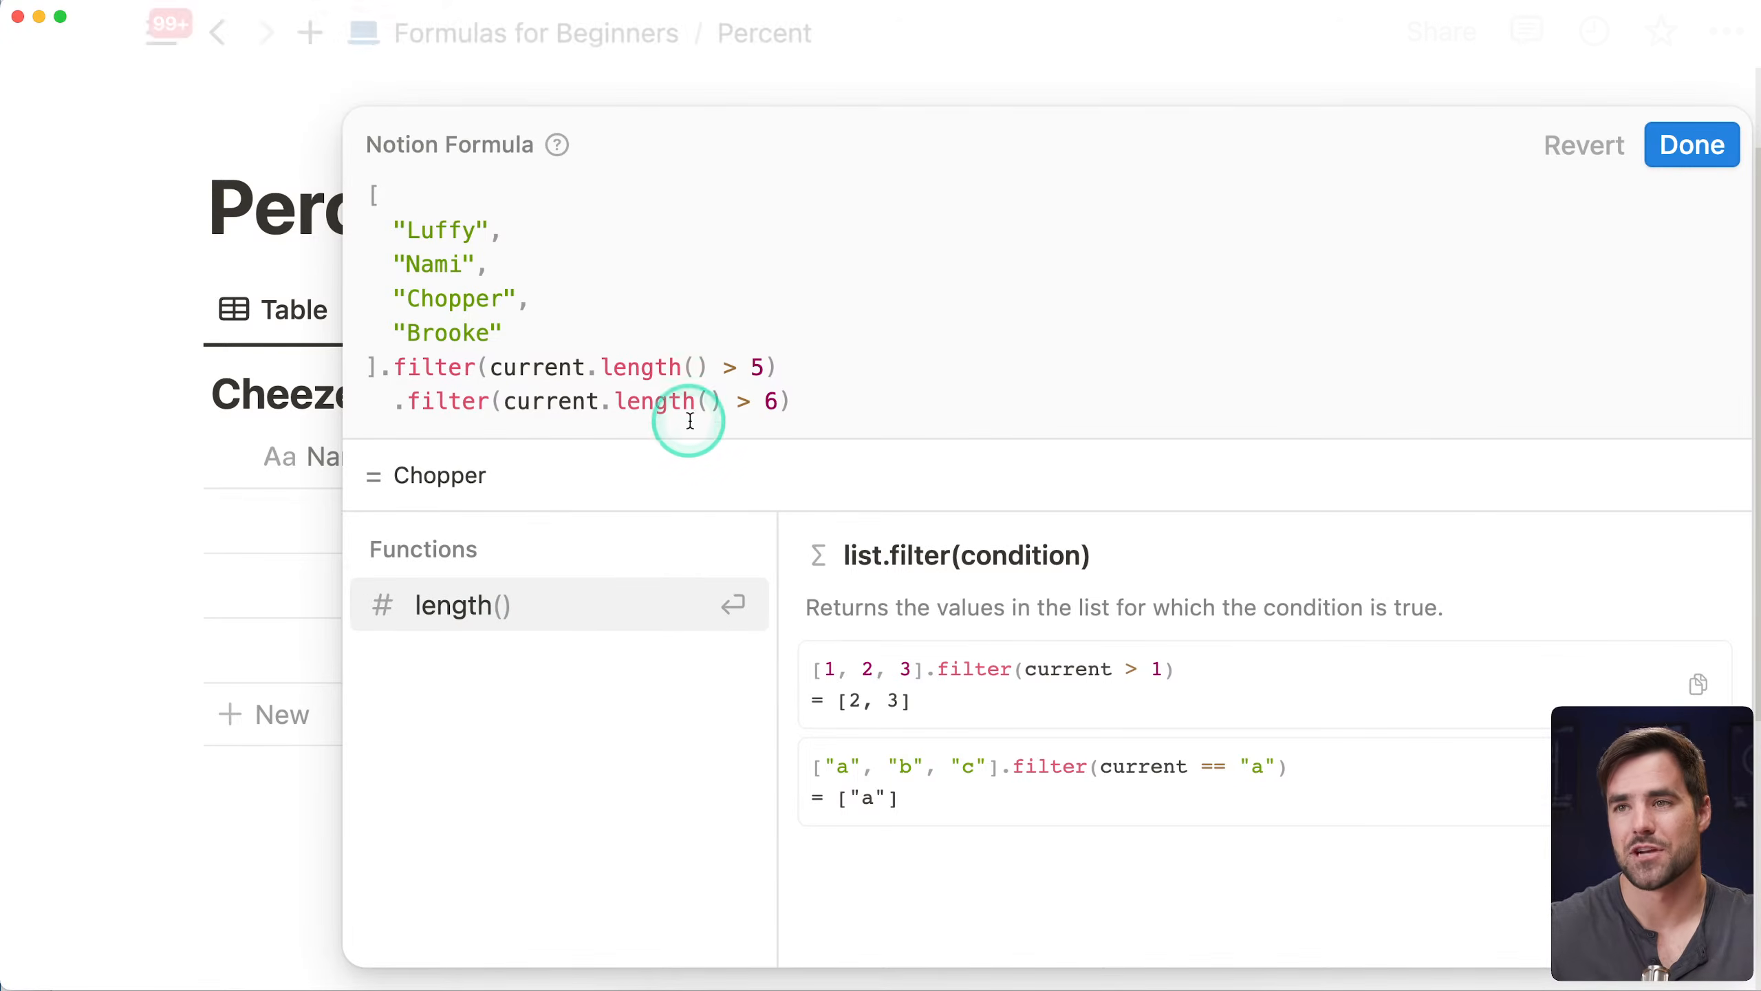
# Highlight each of the two chained filter calls and save the formula
pyautogui.click(805, 389)
pyautogui.moveTo(398, 368); pyautogui.dragTo(797, 366)
pyautogui.moveTo(408, 401); pyautogui.dragTo(777, 404)
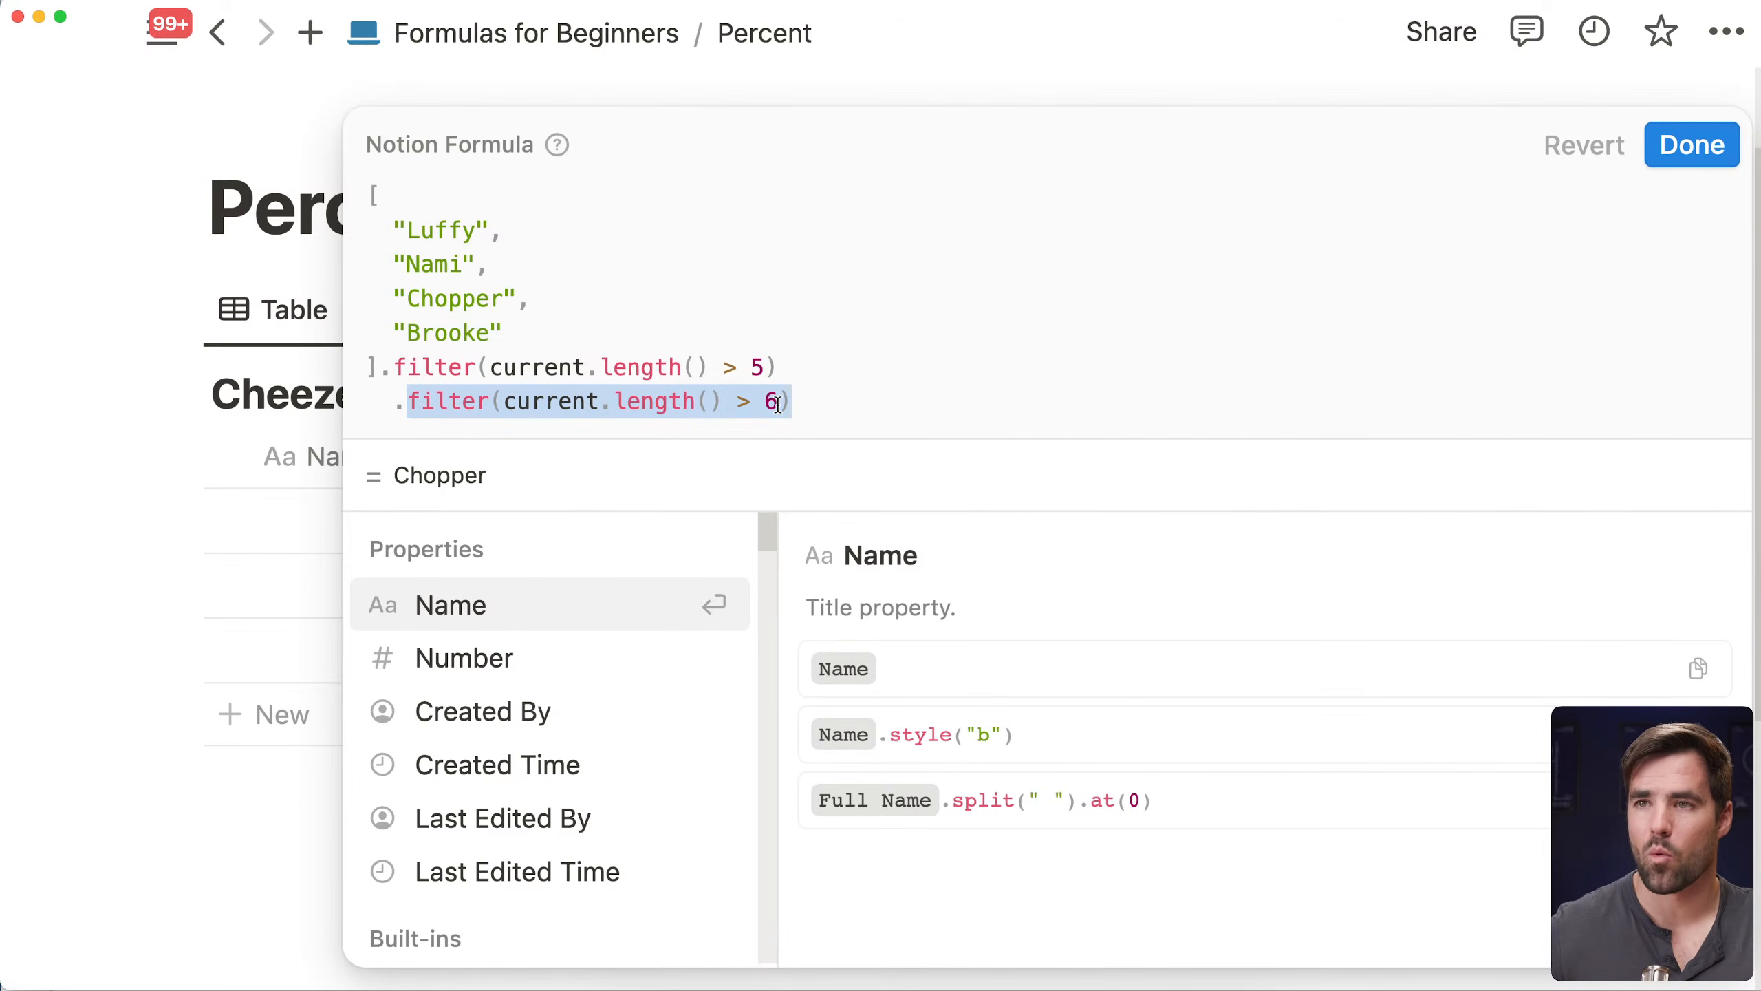
pyautogui.click(1691, 144)
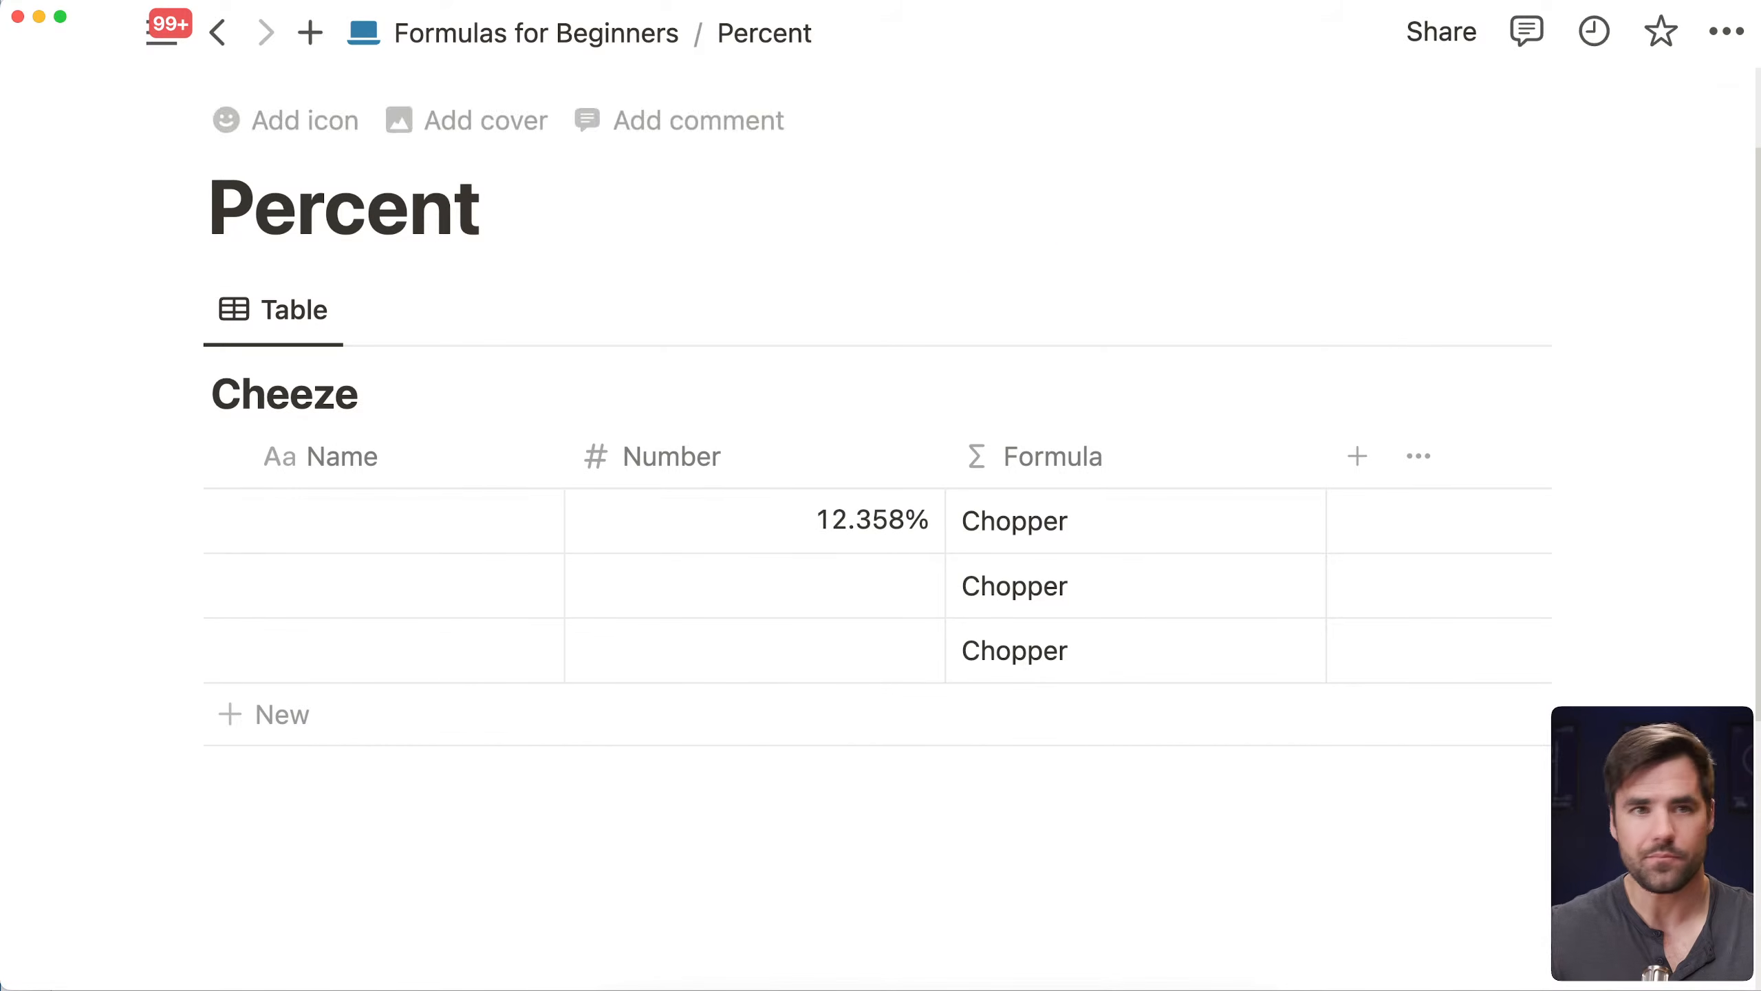
# Go up to the Formulas for Beginners page and open Audio File Duration (ref) from the Reference list
pyautogui.click(578, 30)
pyautogui.scroll(-8, 1192, 519)
pyautogui.moveTo(562, 531)
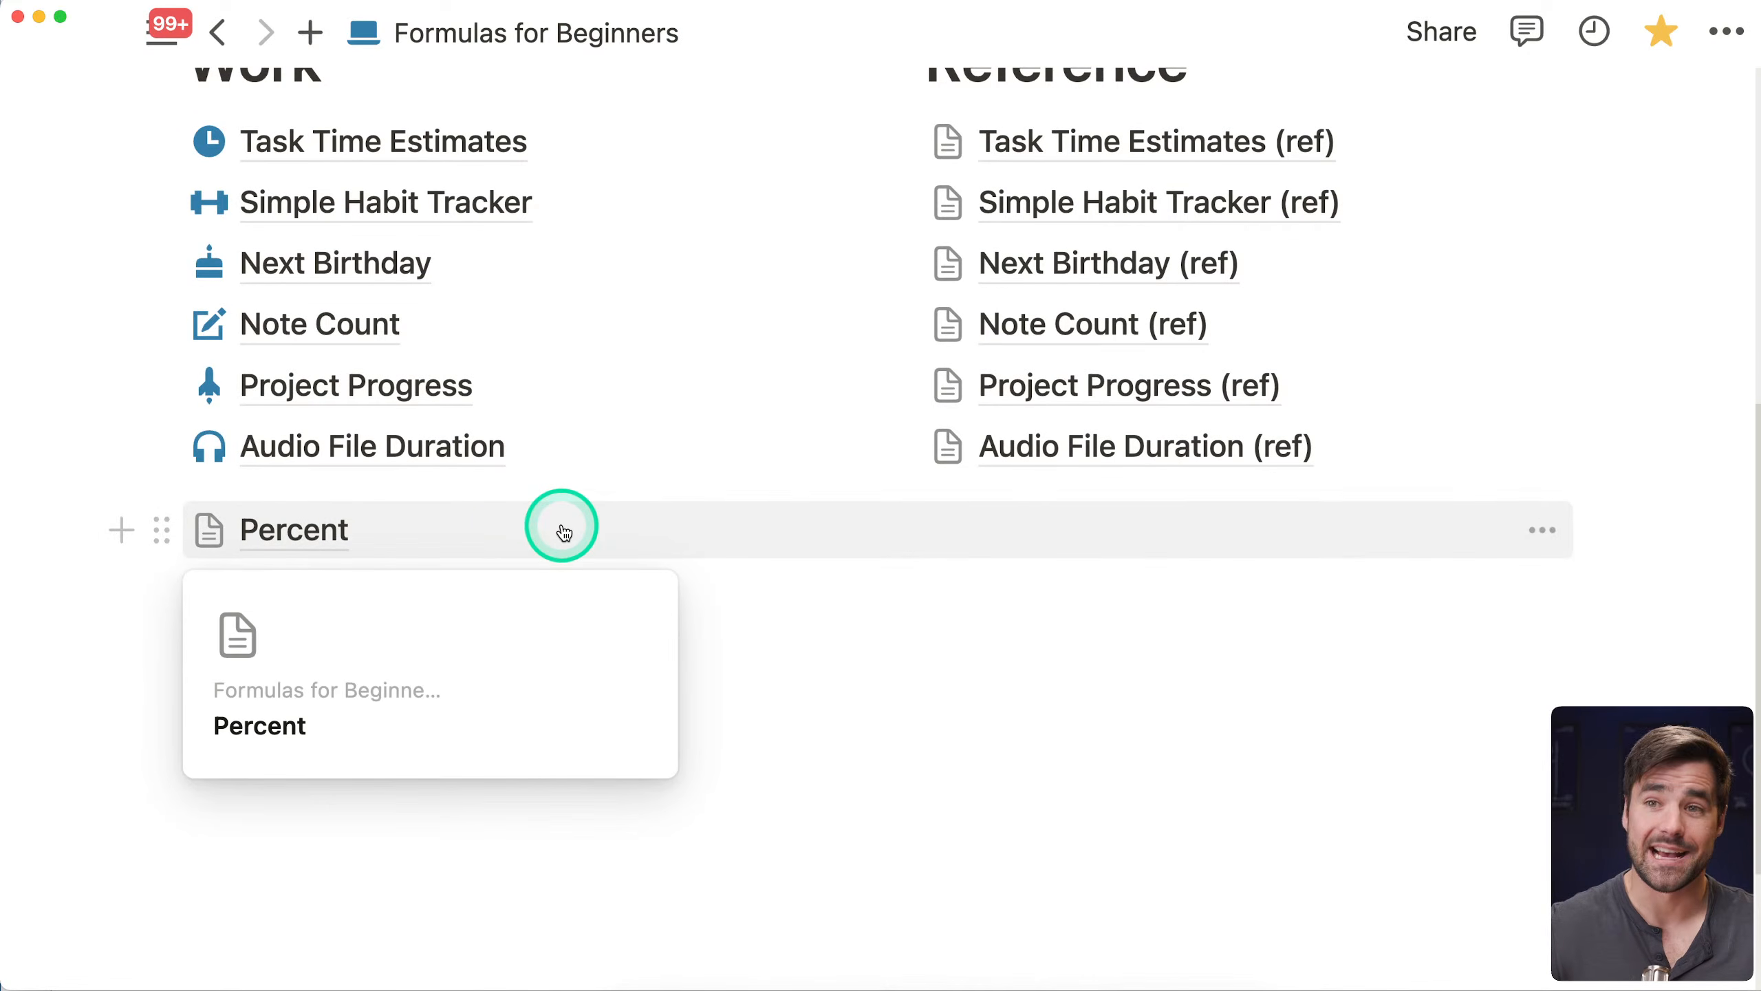
pyautogui.scroll(3, 562, 531)
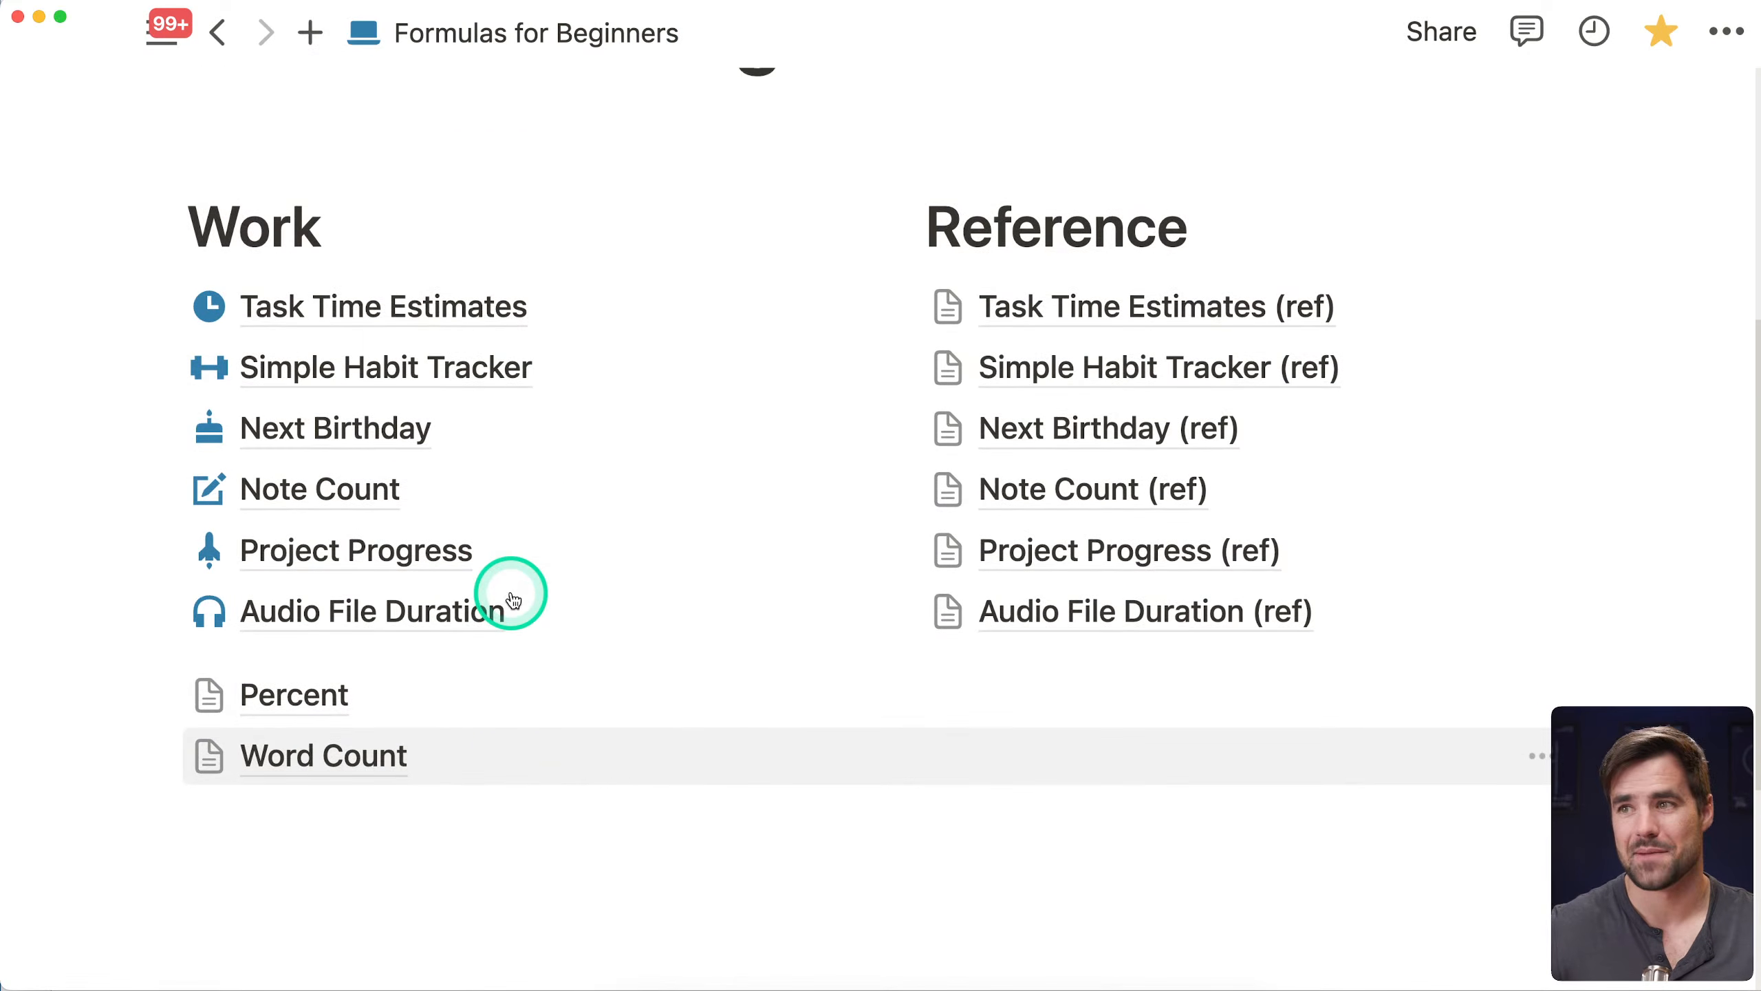
pyautogui.click(1153, 625)
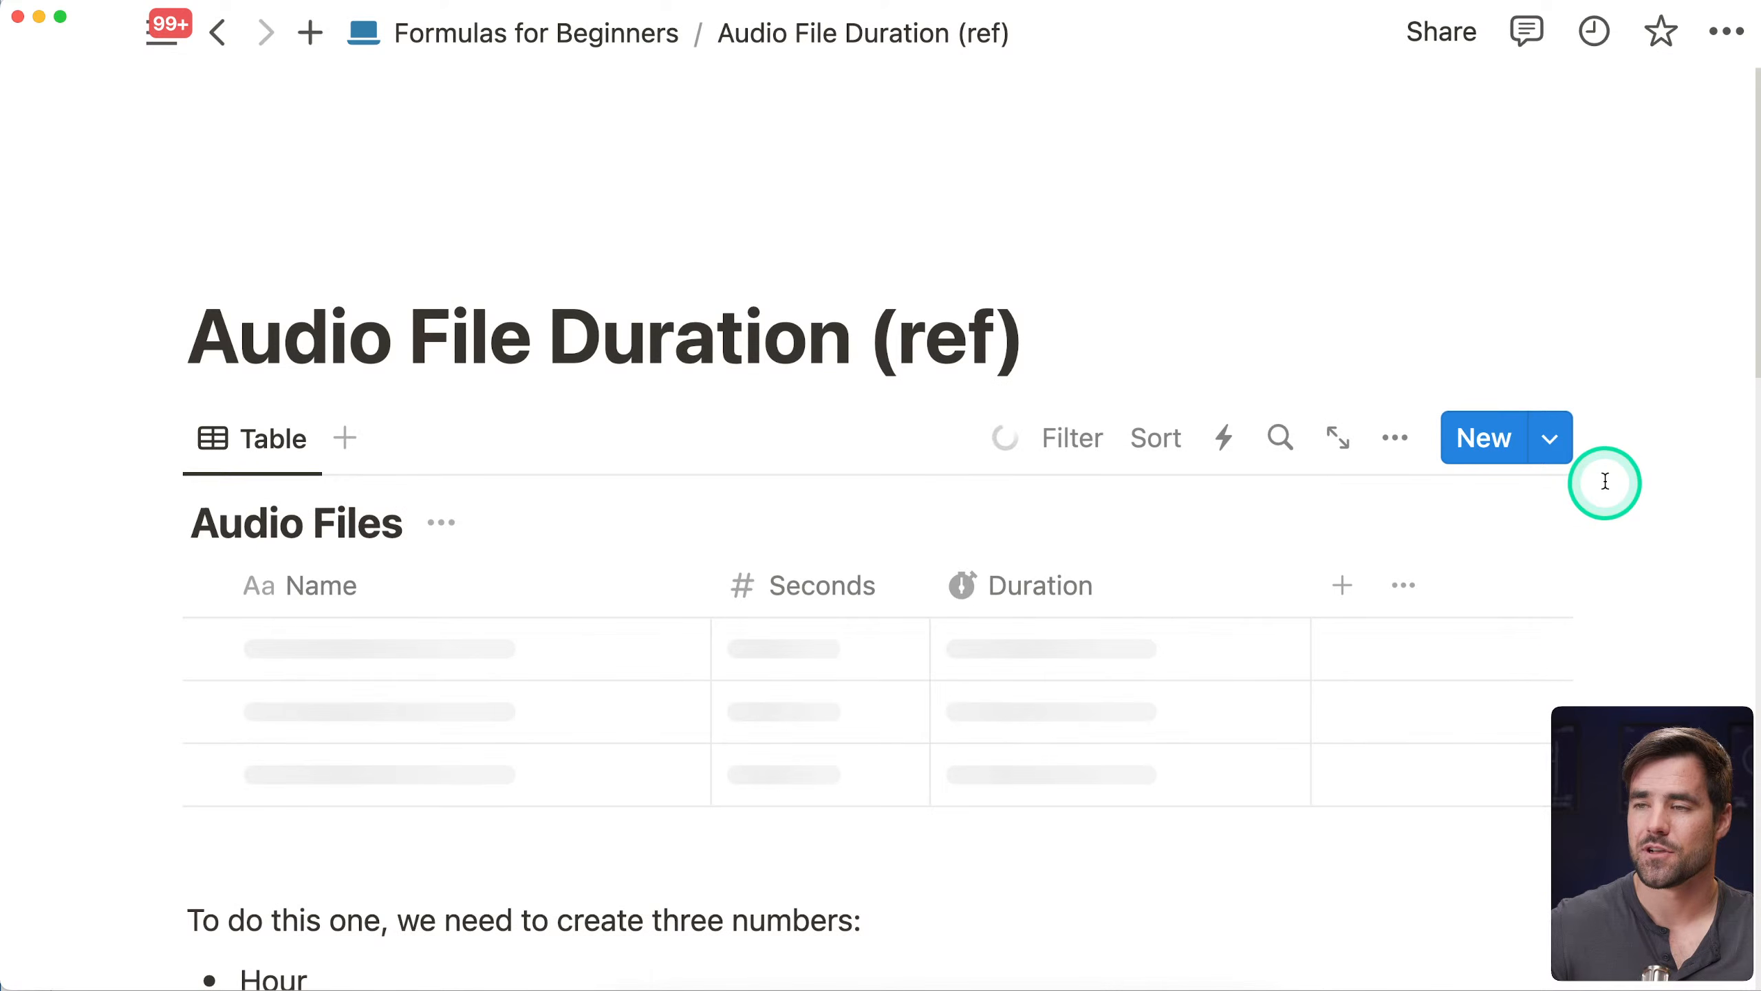
# View the Audio Files reference table and examine the Duration formula of Tuesday Meeting Recording, closing it unchanged
pyautogui.scroll(-5, 1605, 481)
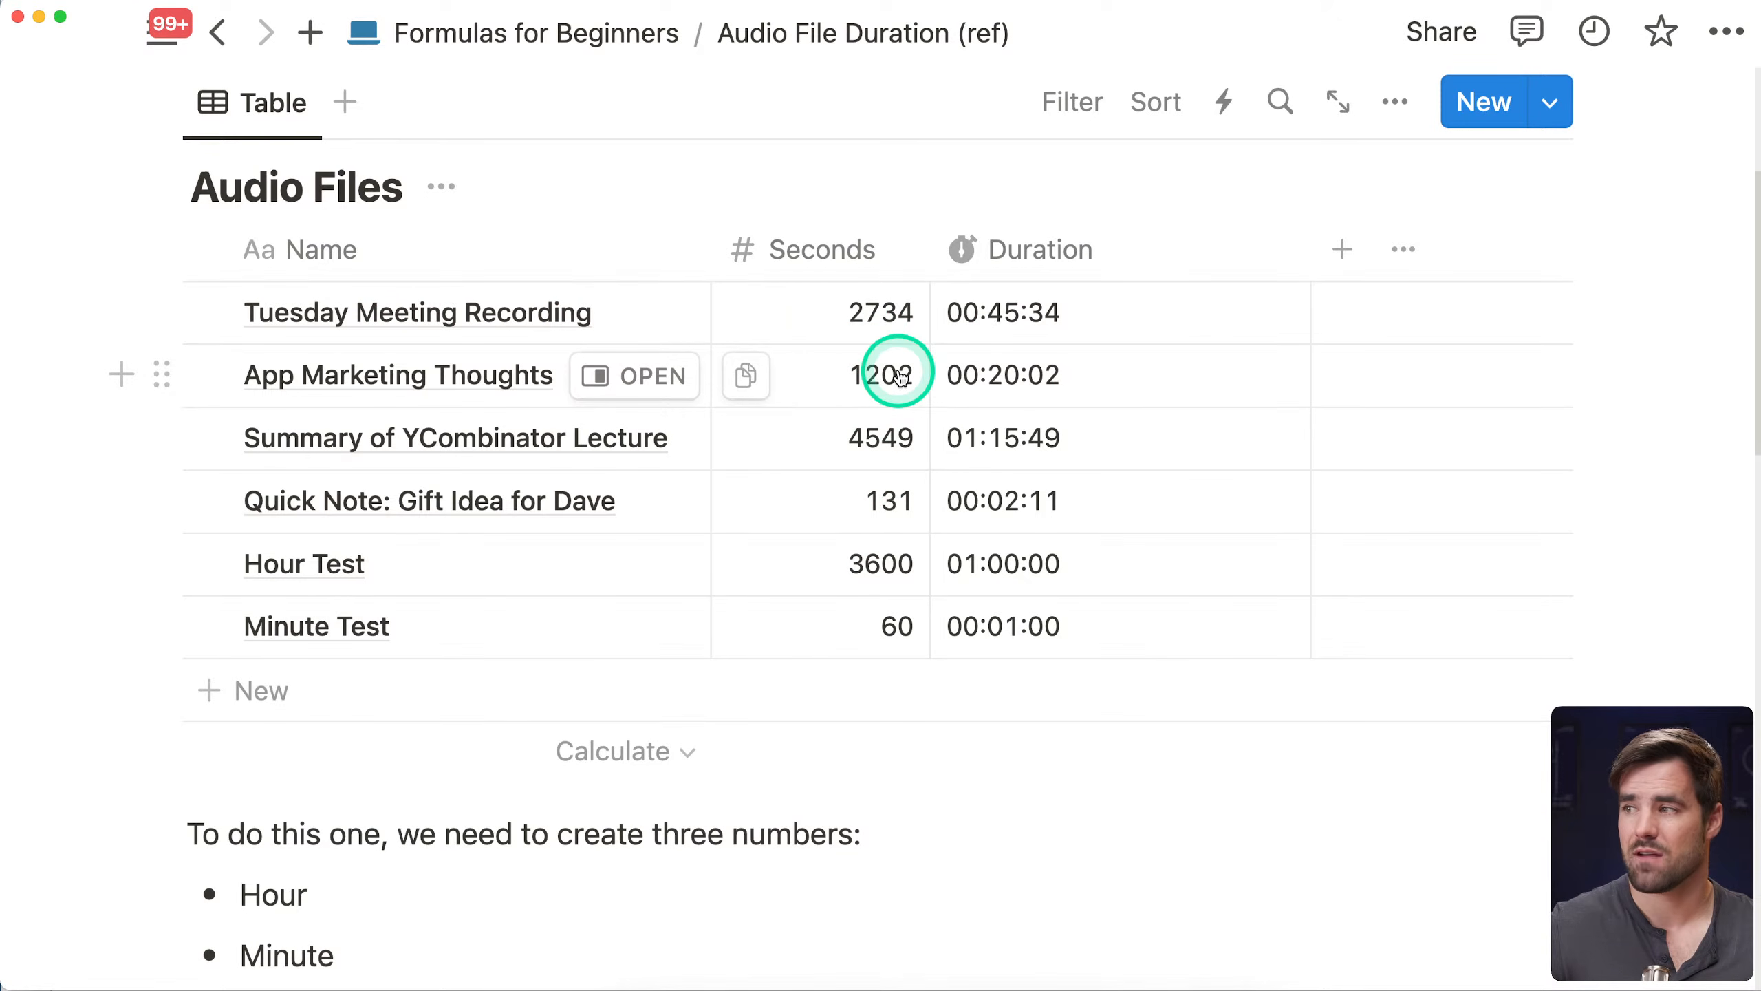
pyautogui.scroll(-1, 811, 360)
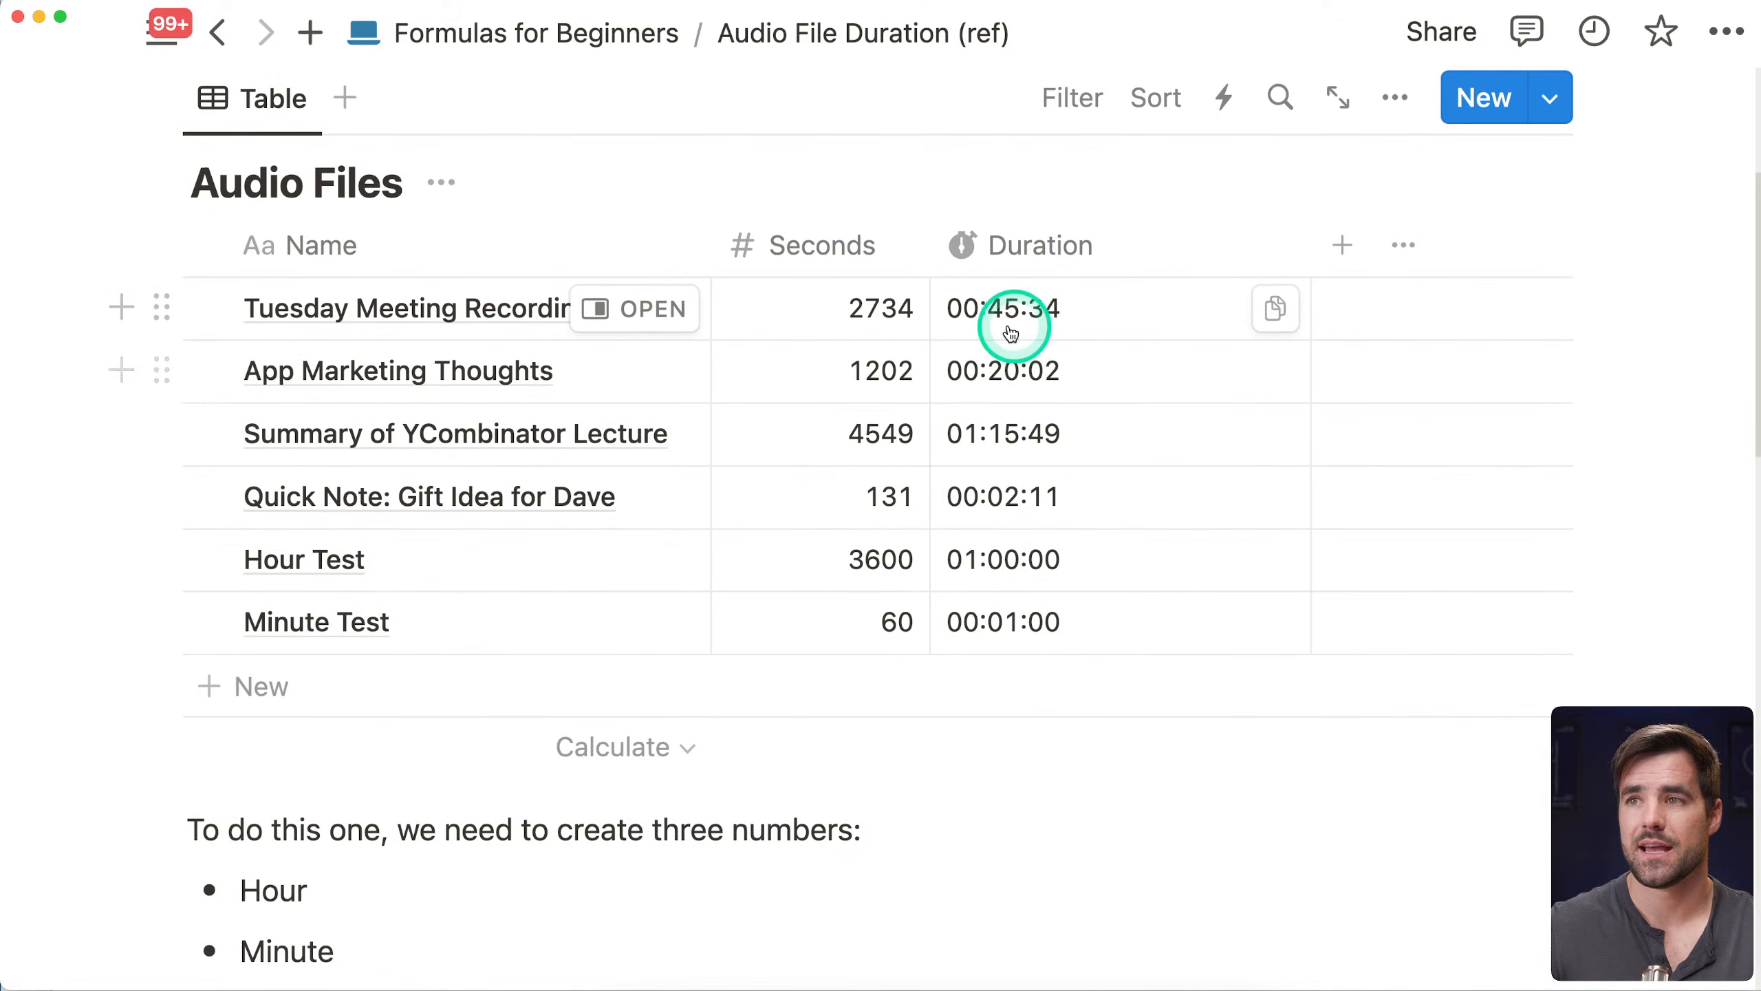
pyautogui.click(1124, 307)
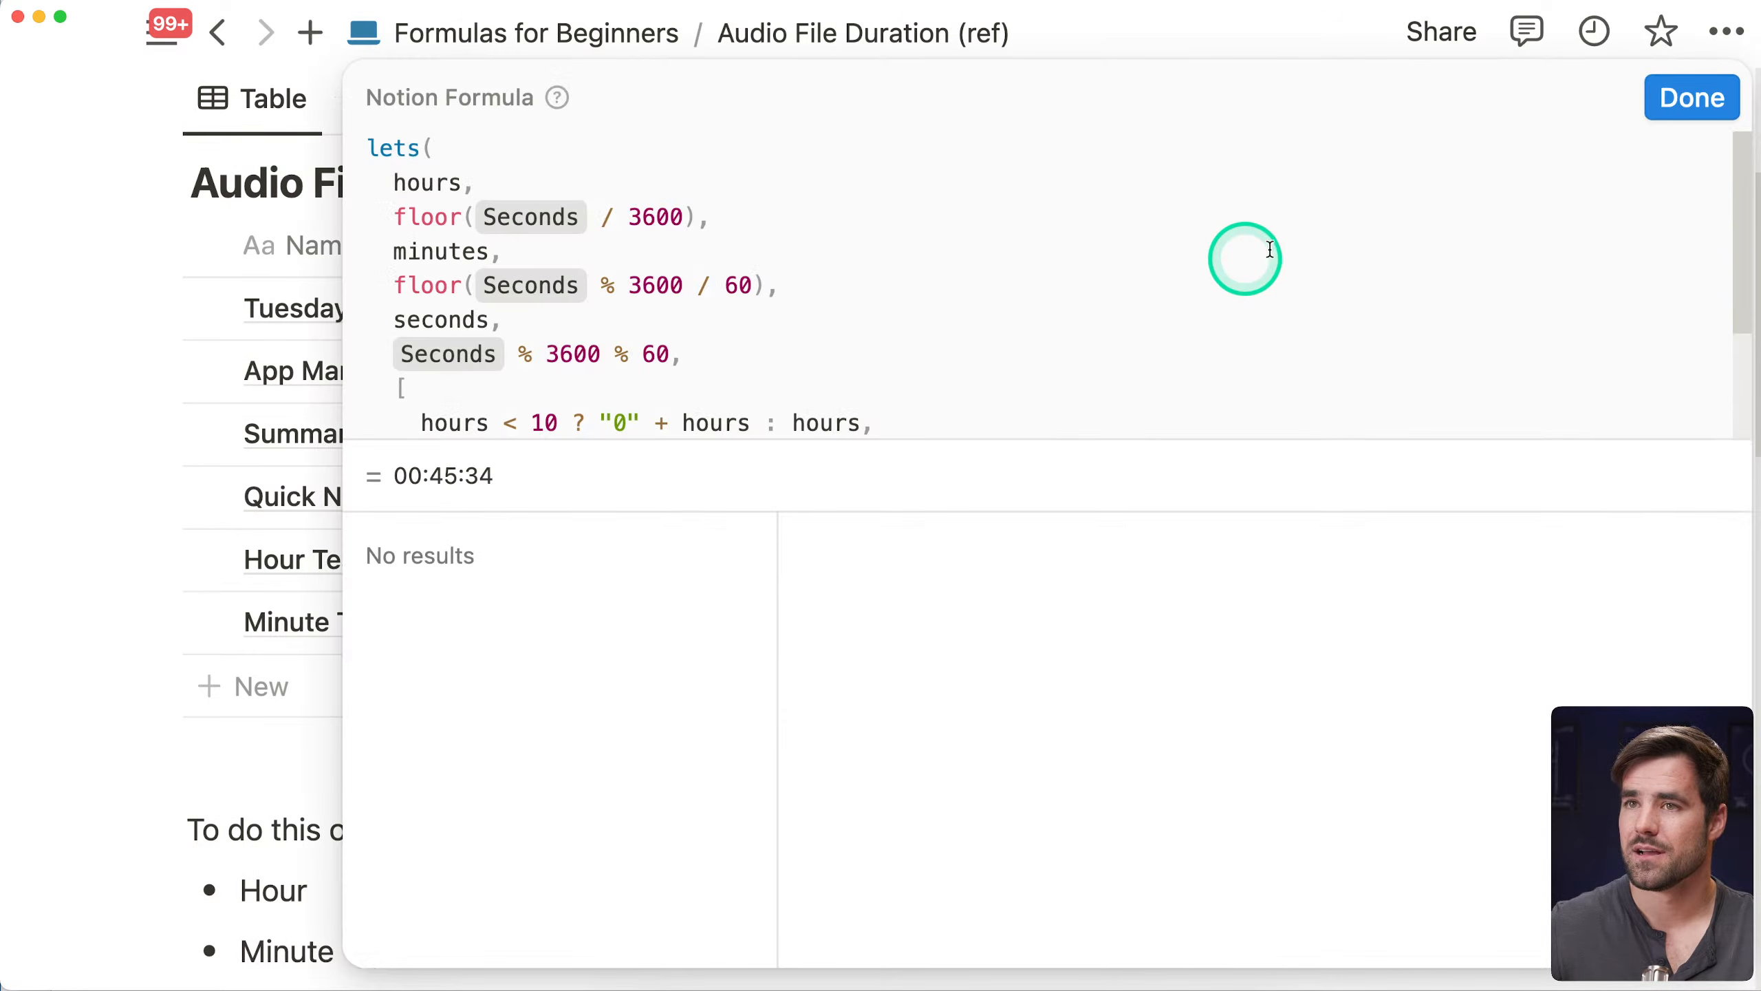
pyautogui.click(1686, 97)
# Read through the Audio Files table and the notes below it on calculating and formatting hours, minutes and seconds
pyautogui.scroll(-2, 1420, 284)
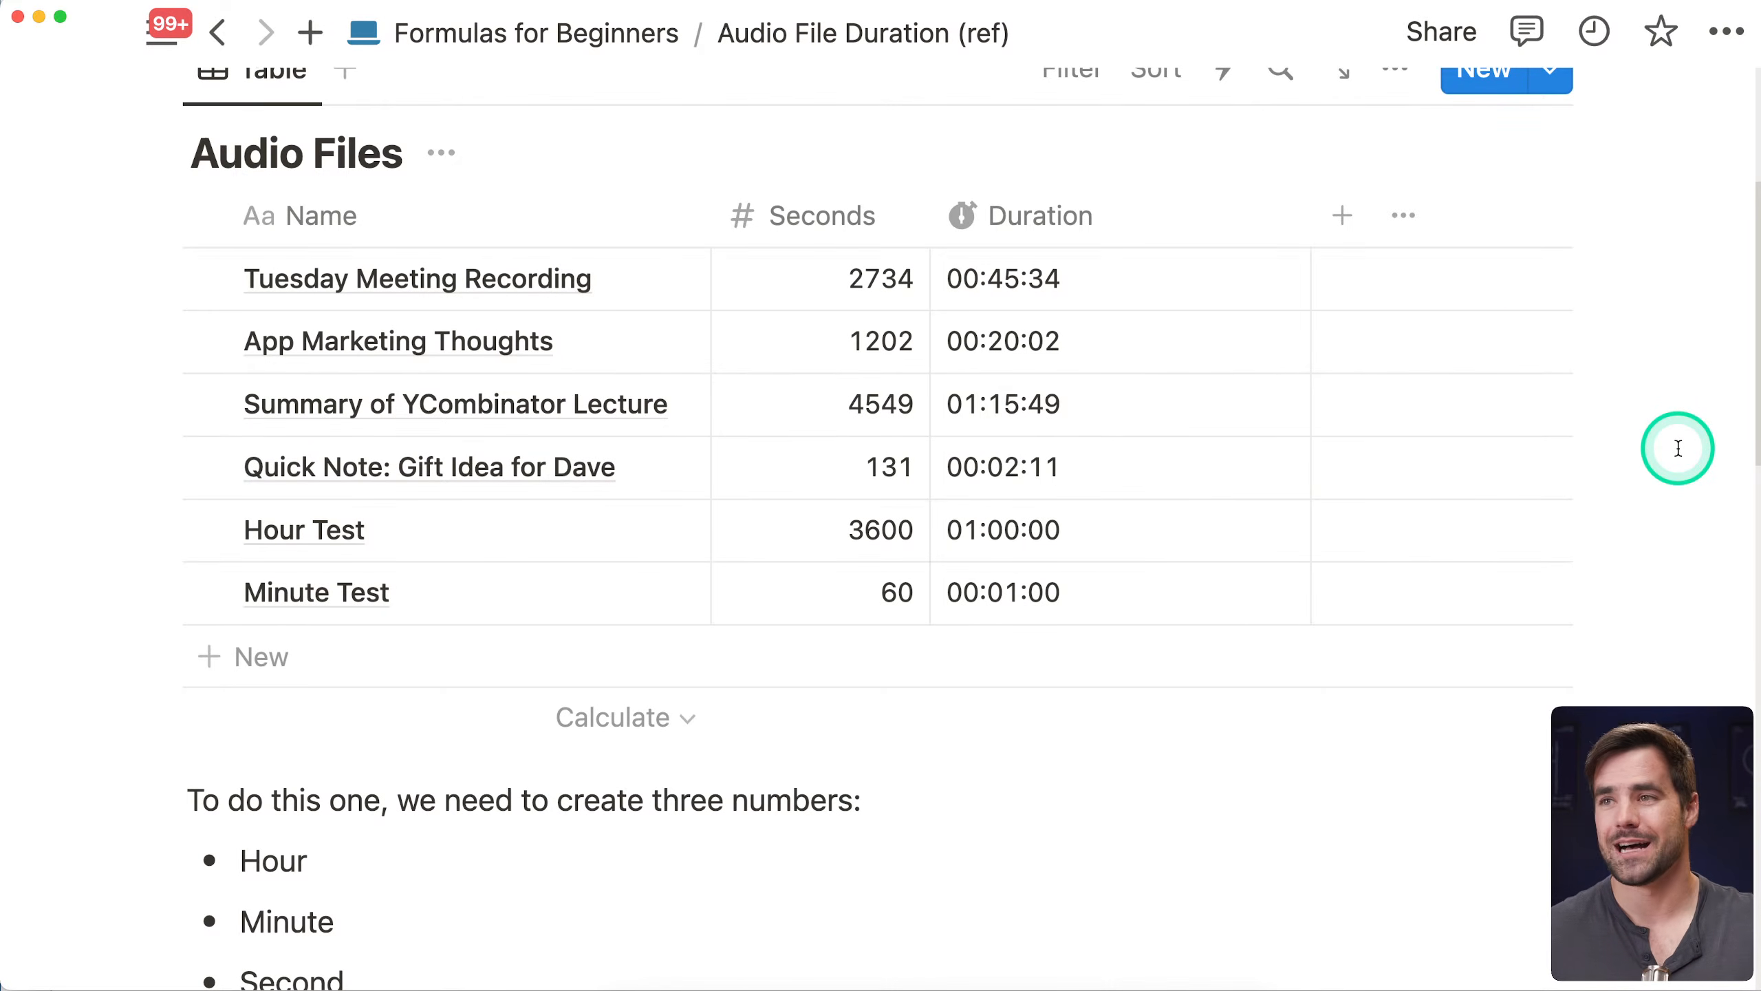
pyautogui.scroll(4, 1415, 625)
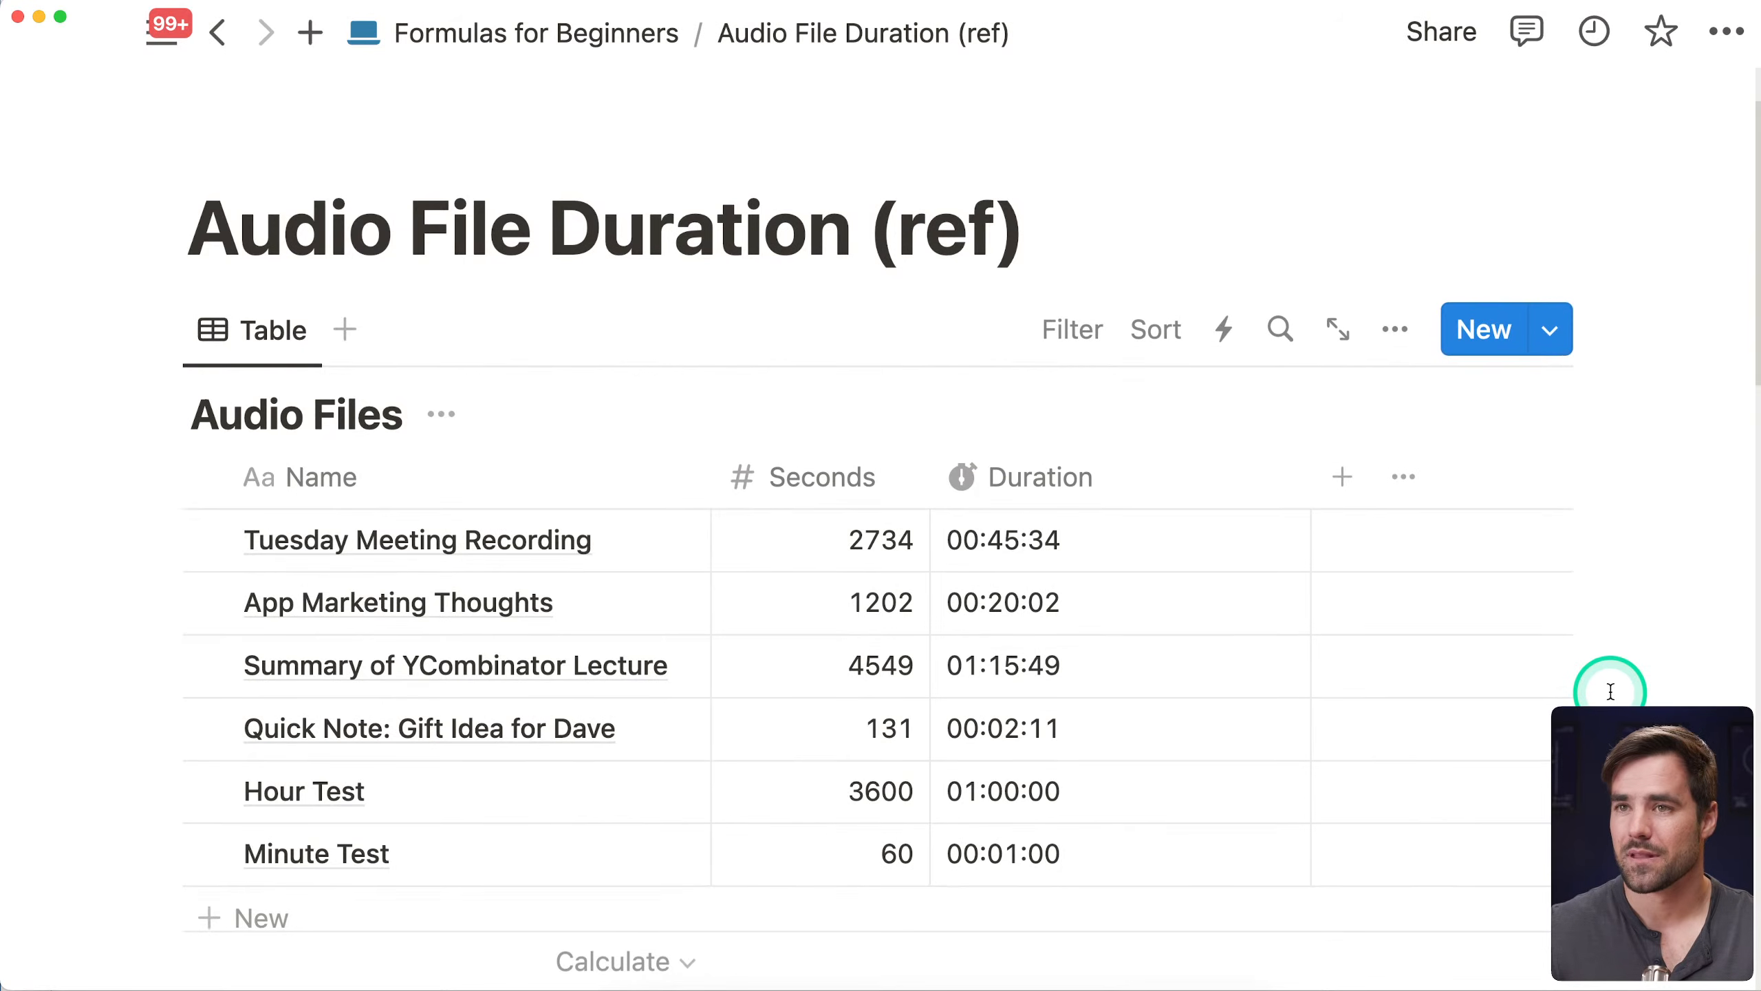
pyautogui.scroll(-1, 1610, 689)
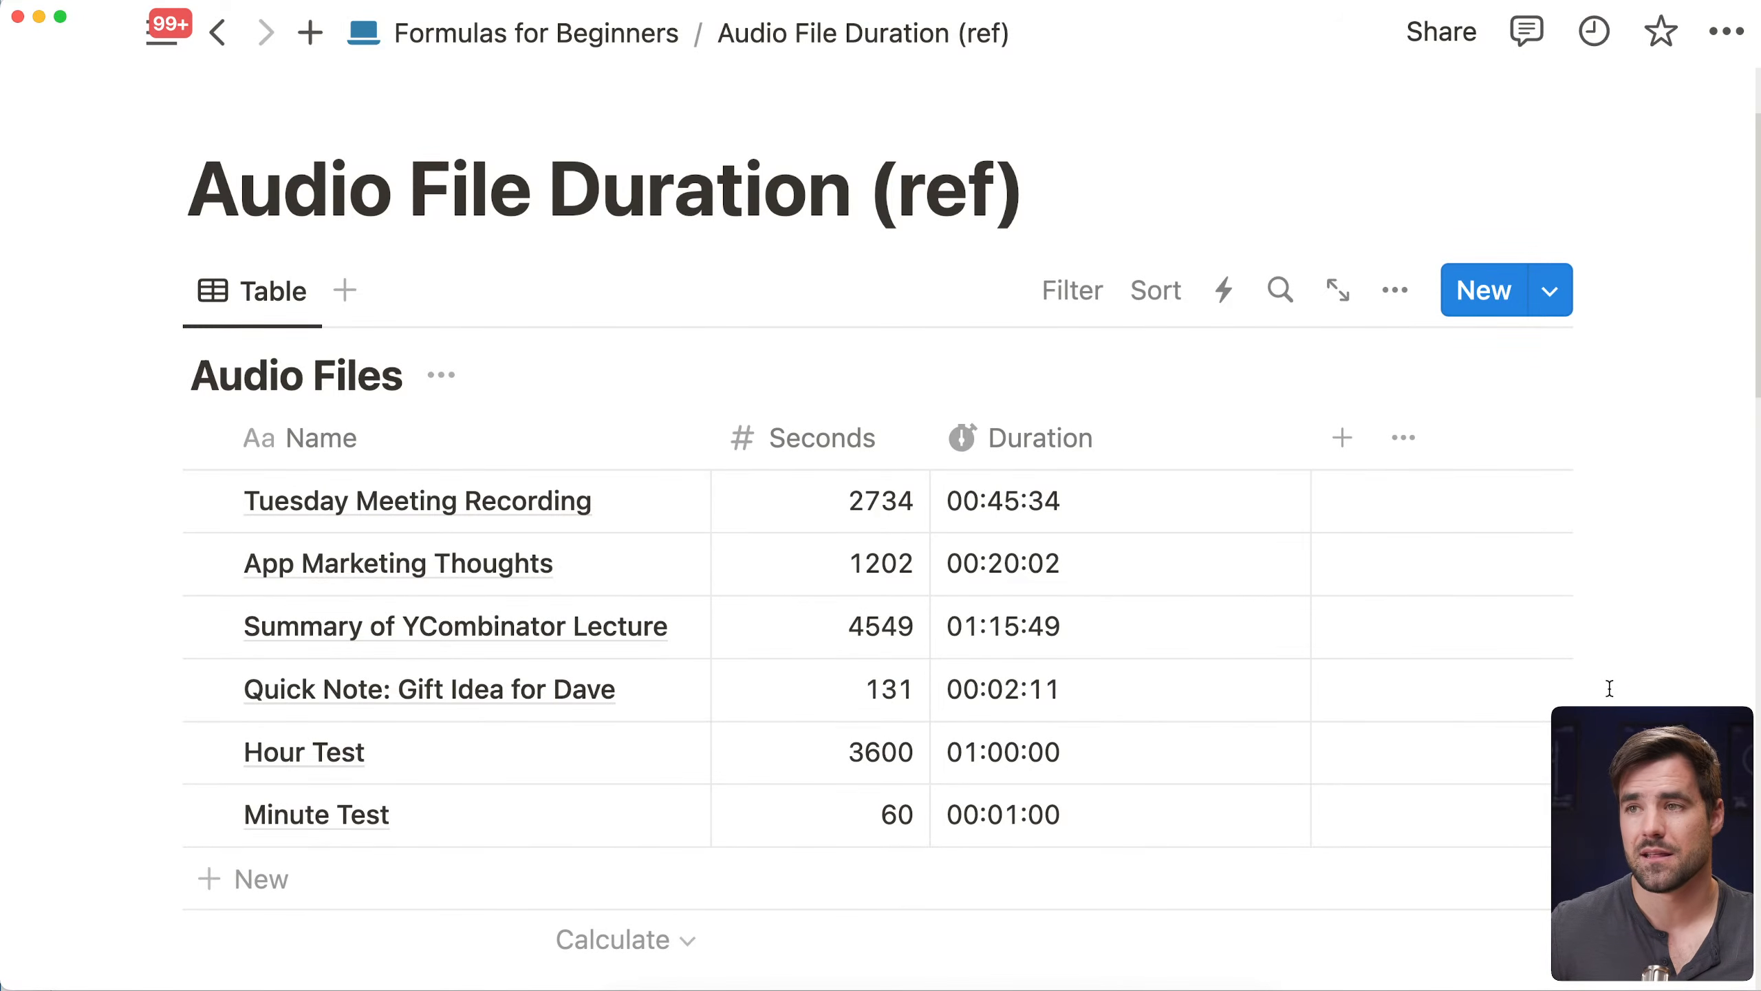
pyautogui.scroll(-5, 1614, 688)
pyautogui.scroll(1, 1616, 693)
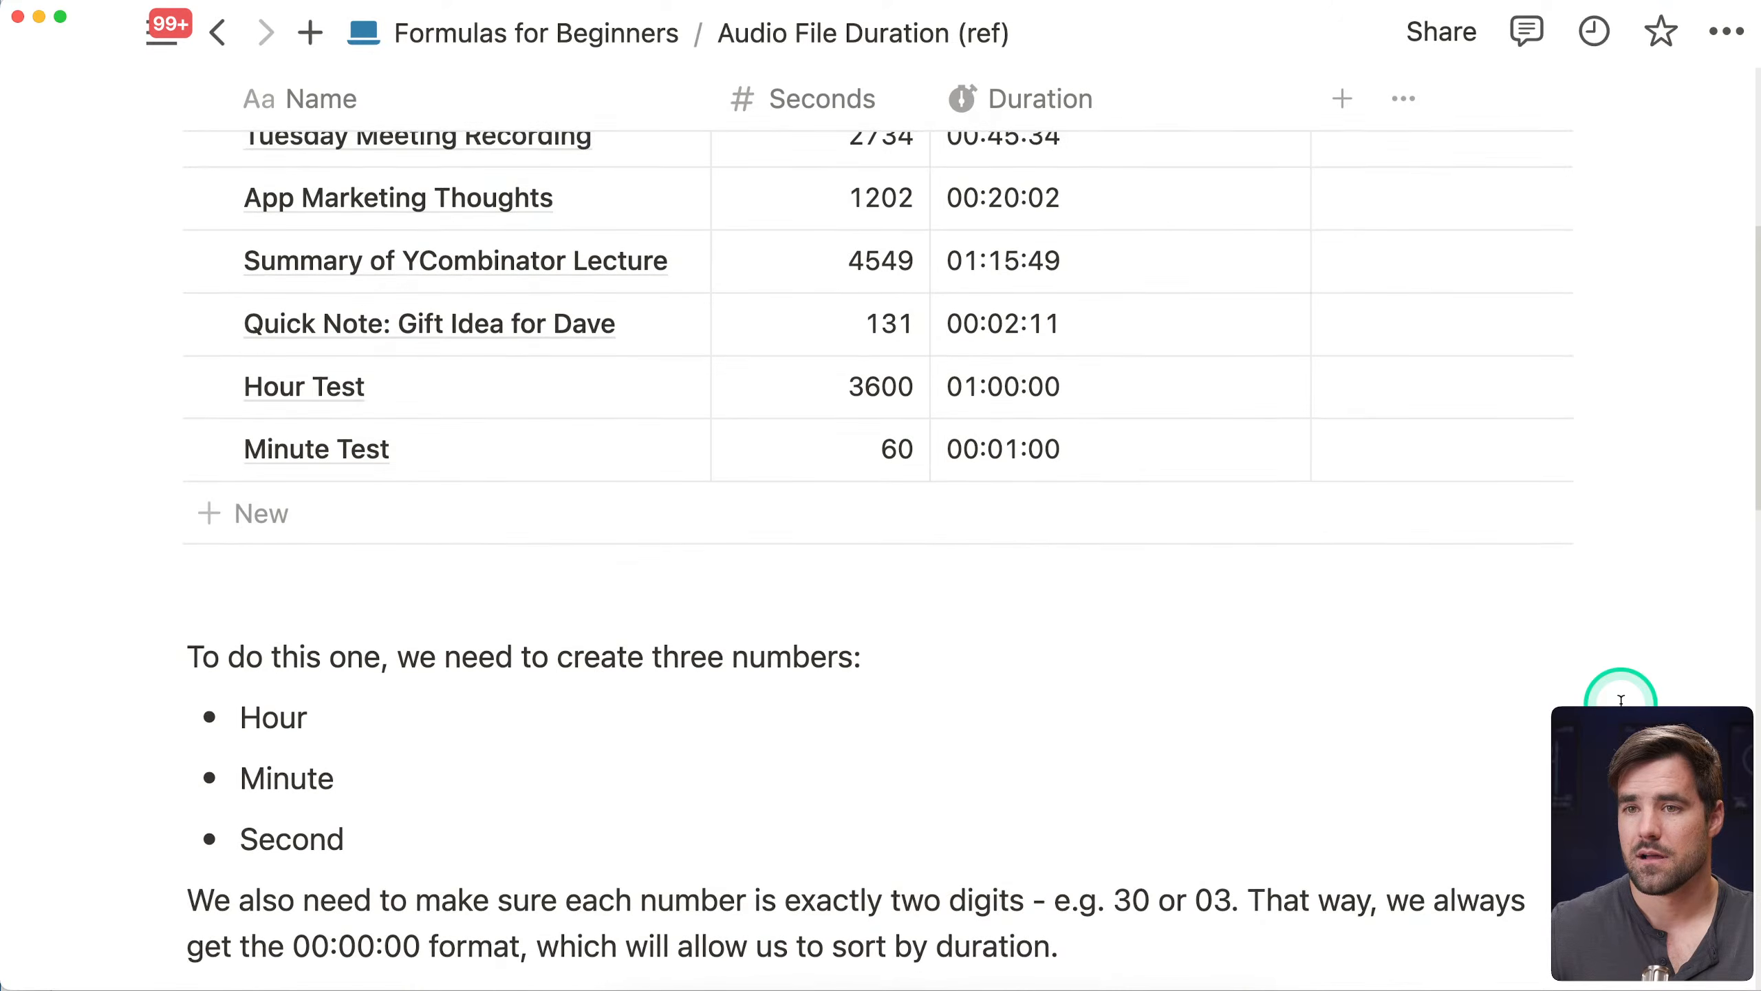
pyautogui.scroll(-9, 1618, 708)
pyautogui.scroll(-9, 1619, 708)
pyautogui.scroll(9, 589, 667)
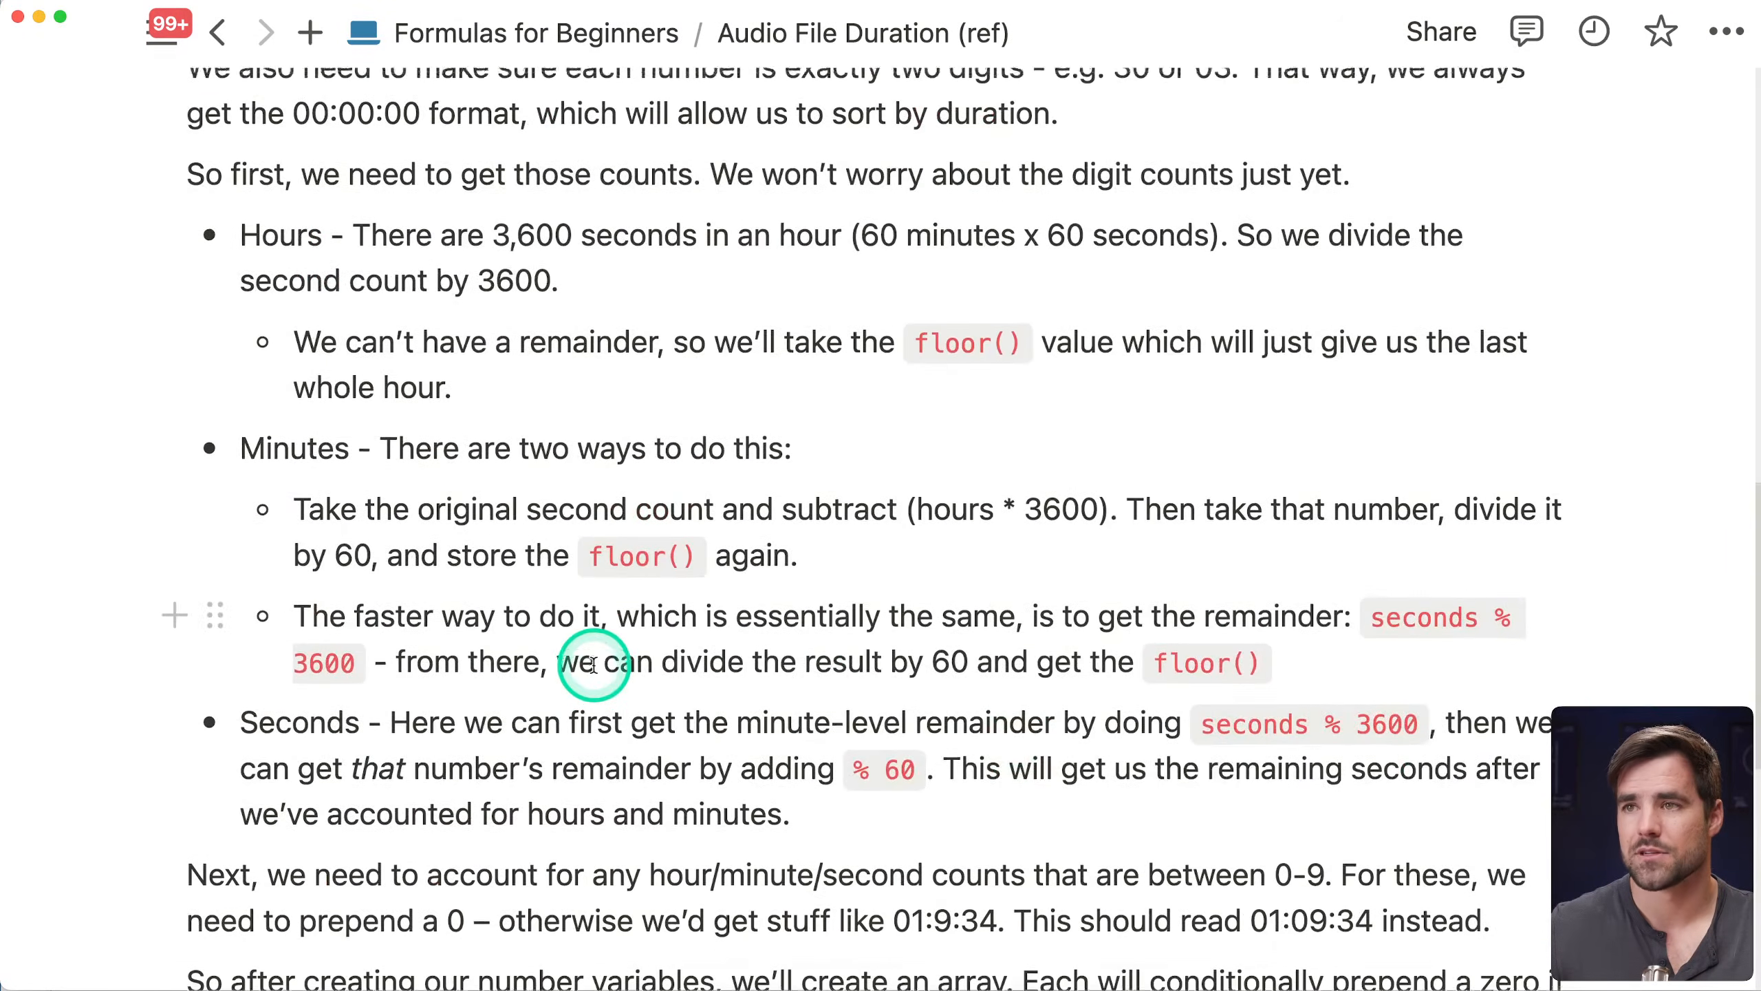
pyautogui.scroll(-5, 645, 678)
pyautogui.scroll(15, 645, 679)
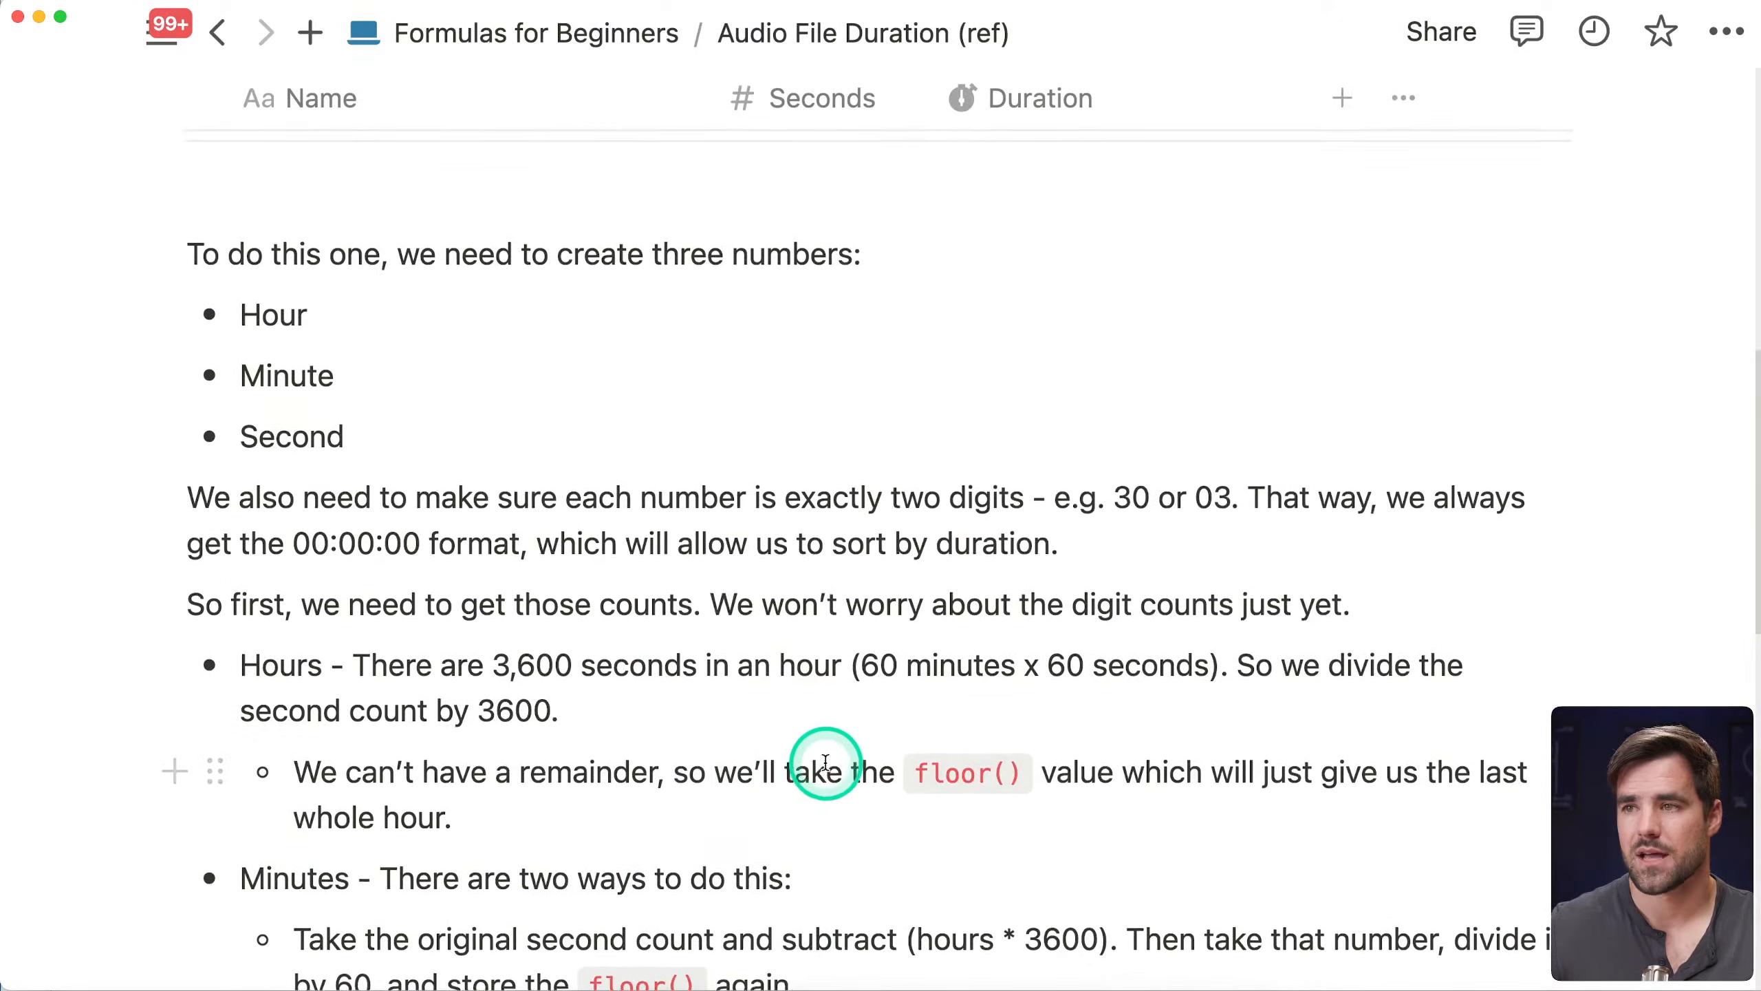
pyautogui.scroll(1, 1722, 402)
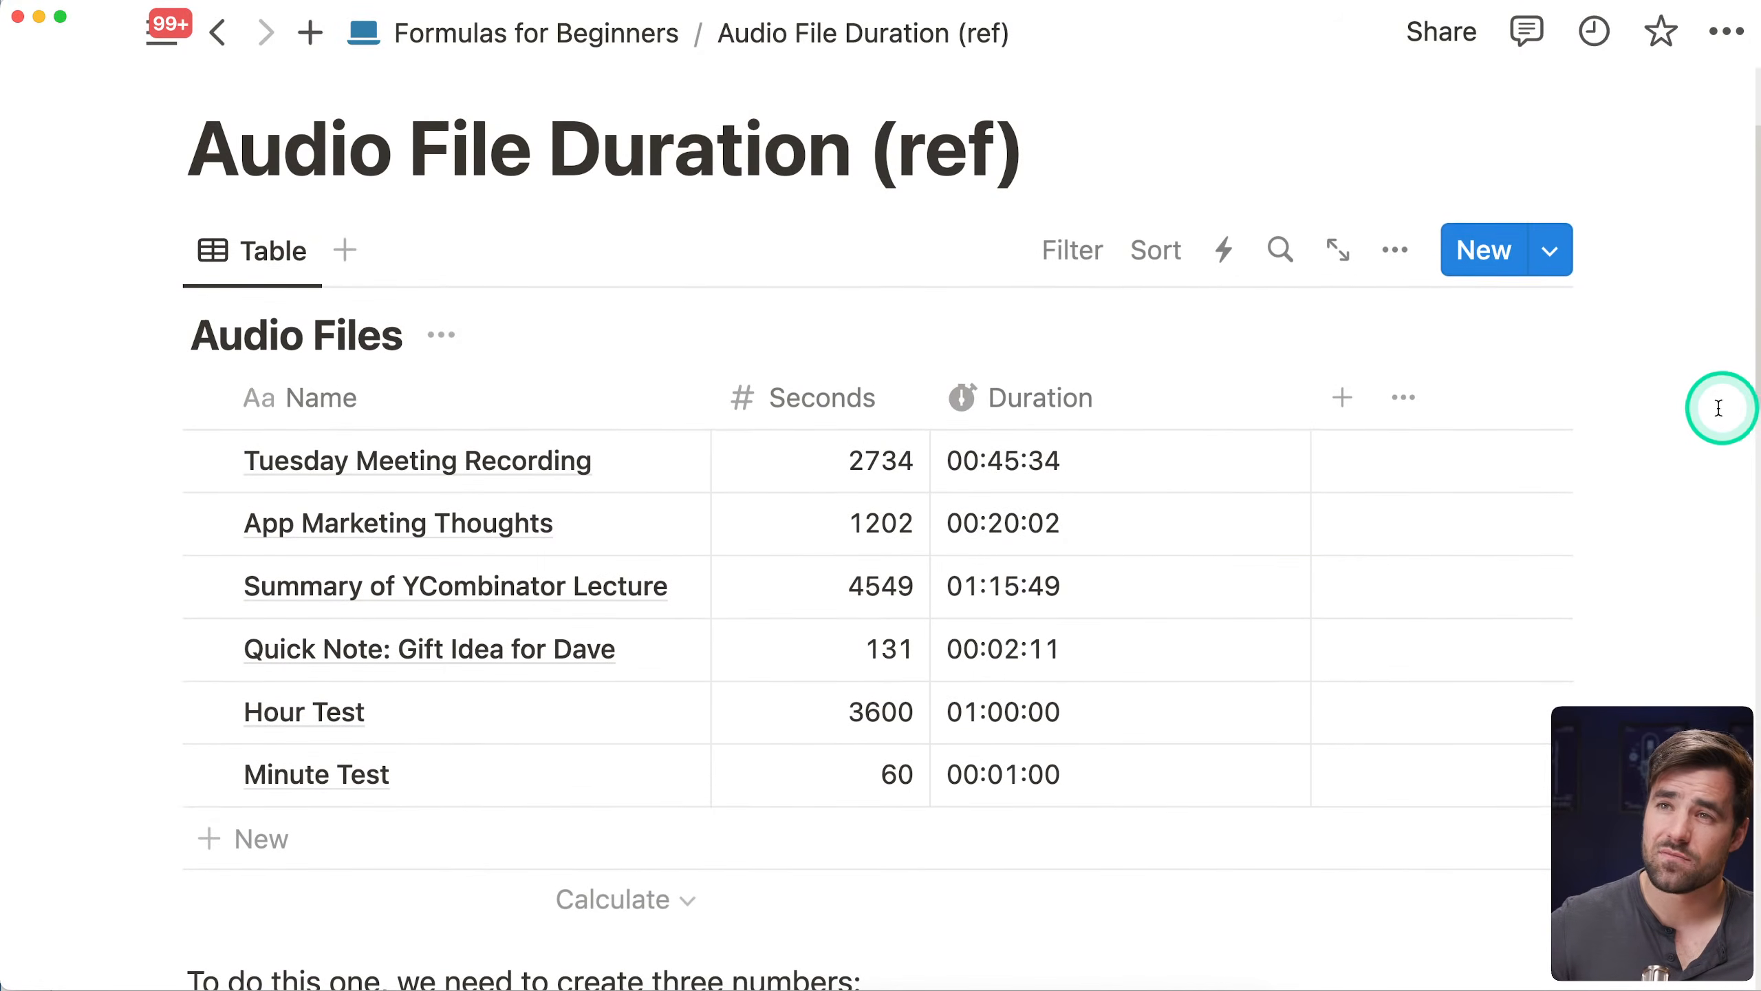
# Return to Formulas for Beginners and open the Audio File Duration page from the Work list, showing its Audio Files table
pyautogui.click(607, 42)
pyautogui.scroll(-3, 1321, 486)
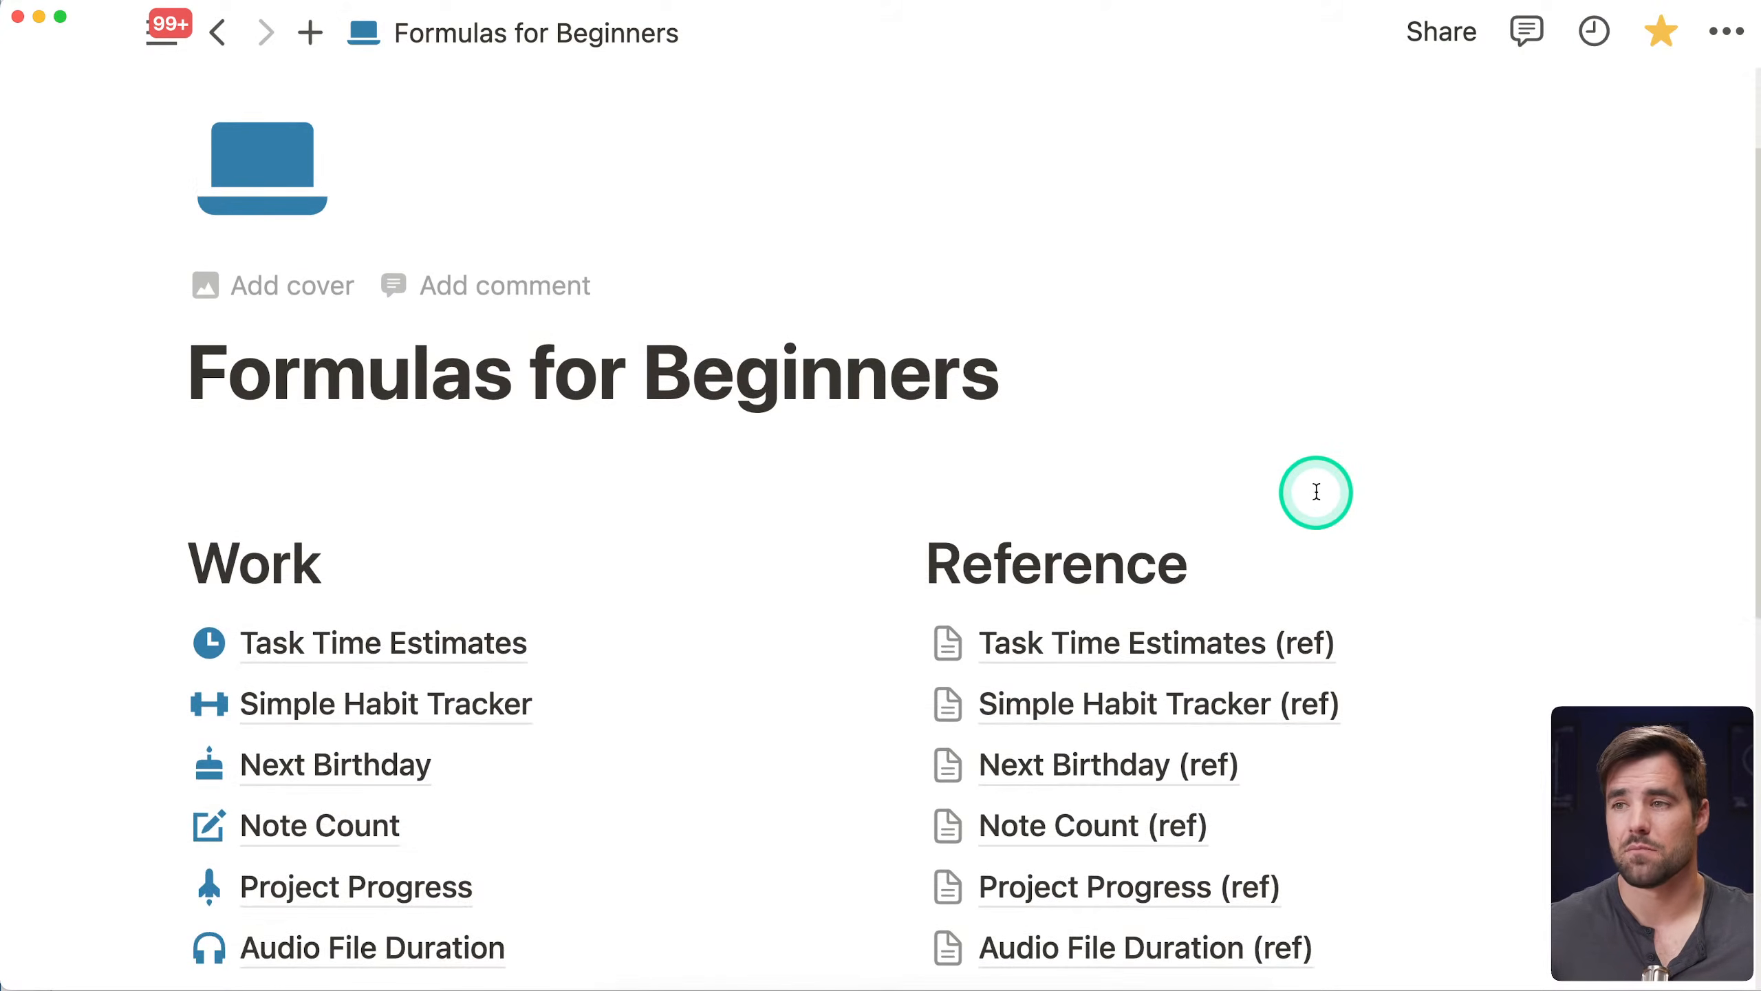
pyautogui.scroll(-4, 724, 606)
pyautogui.scroll(-1, 725, 607)
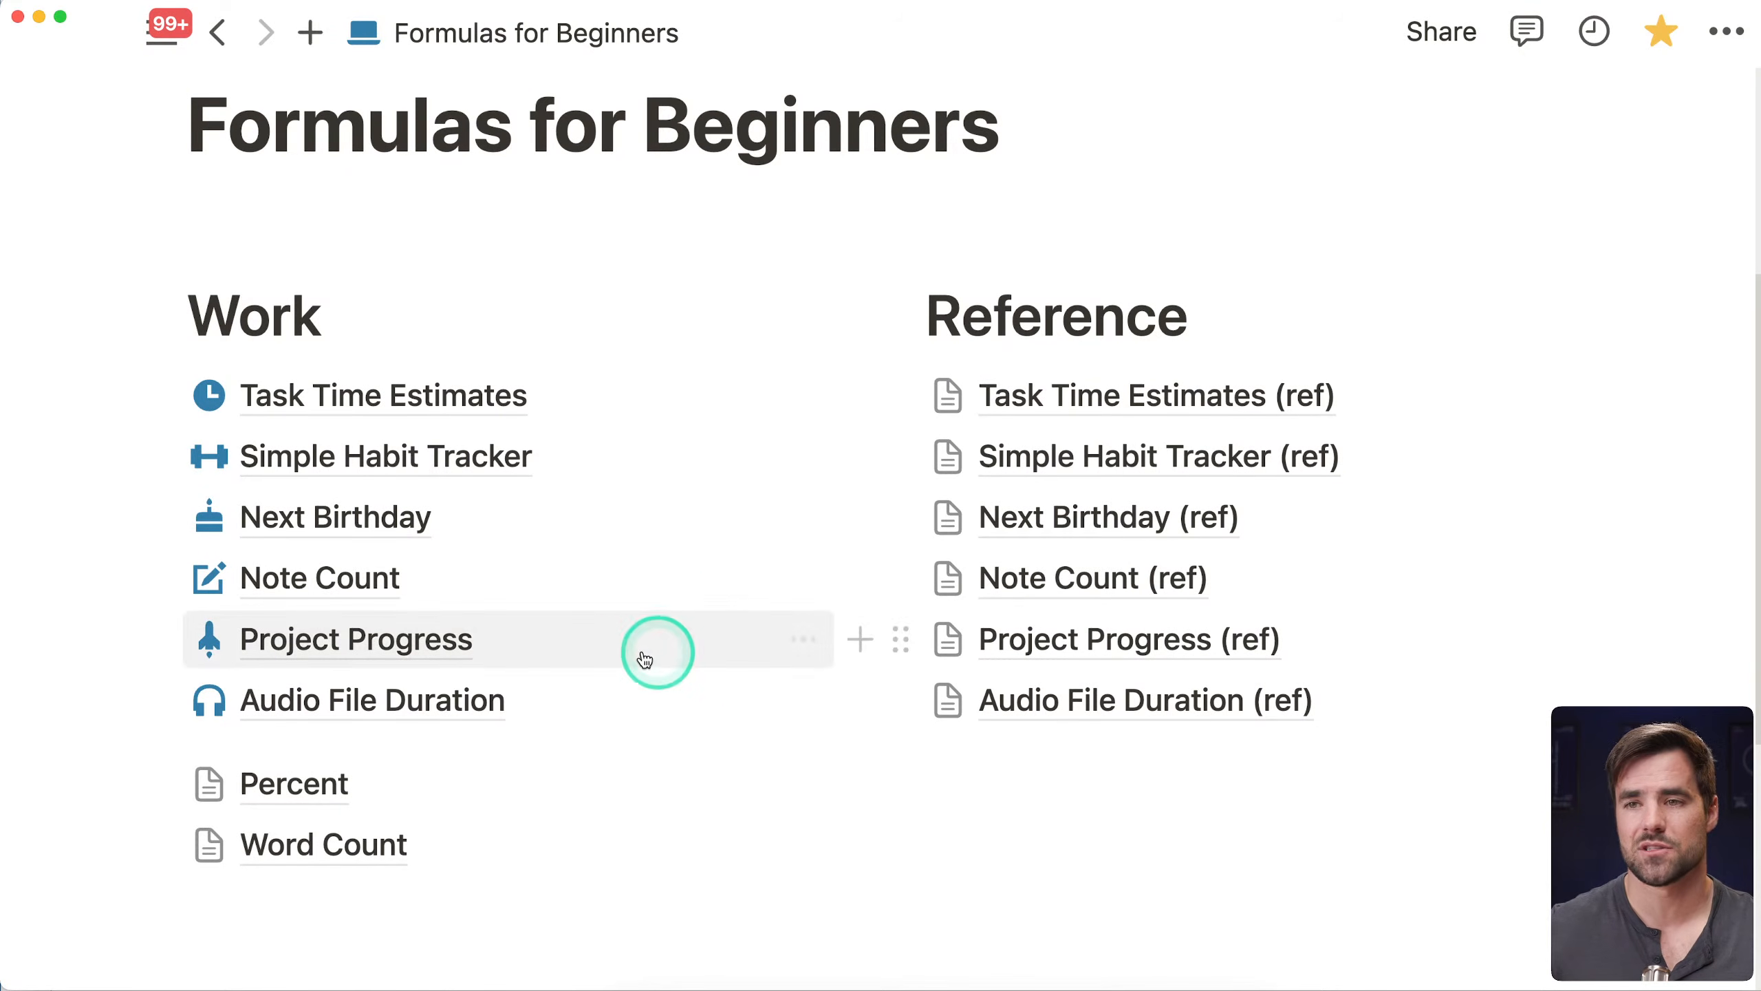
pyautogui.click(362, 700)
pyautogui.scroll(-5, 911, 694)
pyautogui.scroll(-5, 1657, 642)
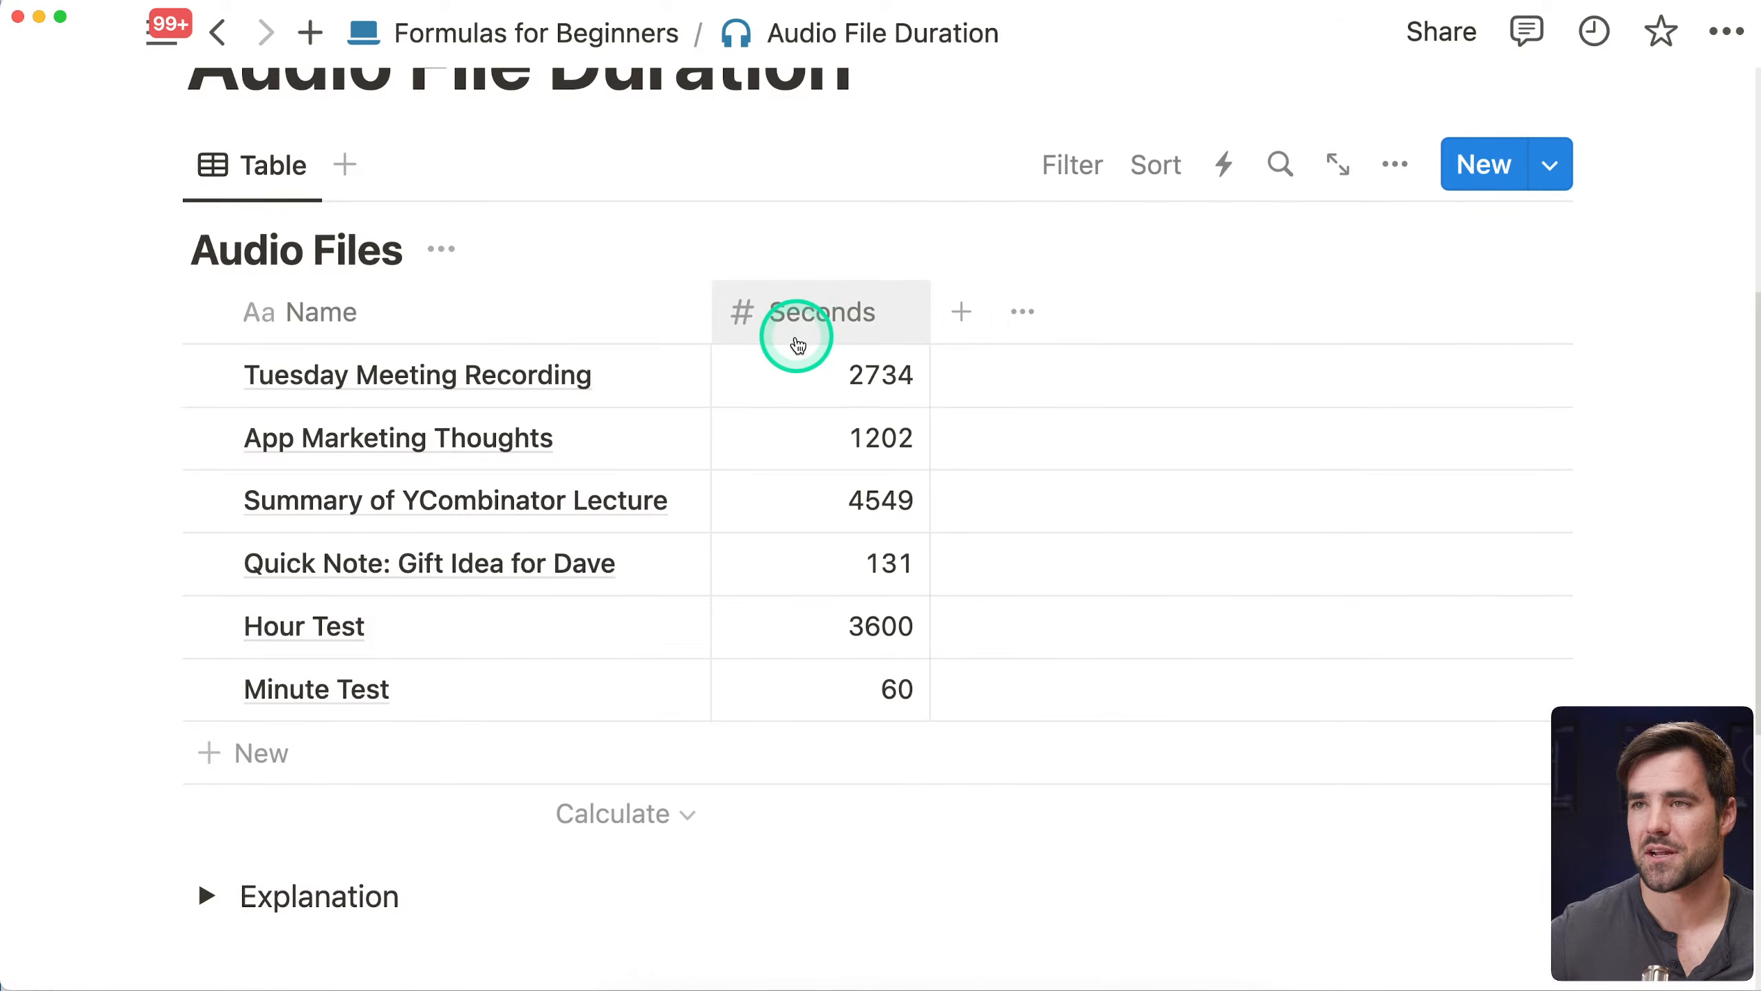
# Add a new formula property named Duration to the Audio Files table
pyautogui.click(961, 313)
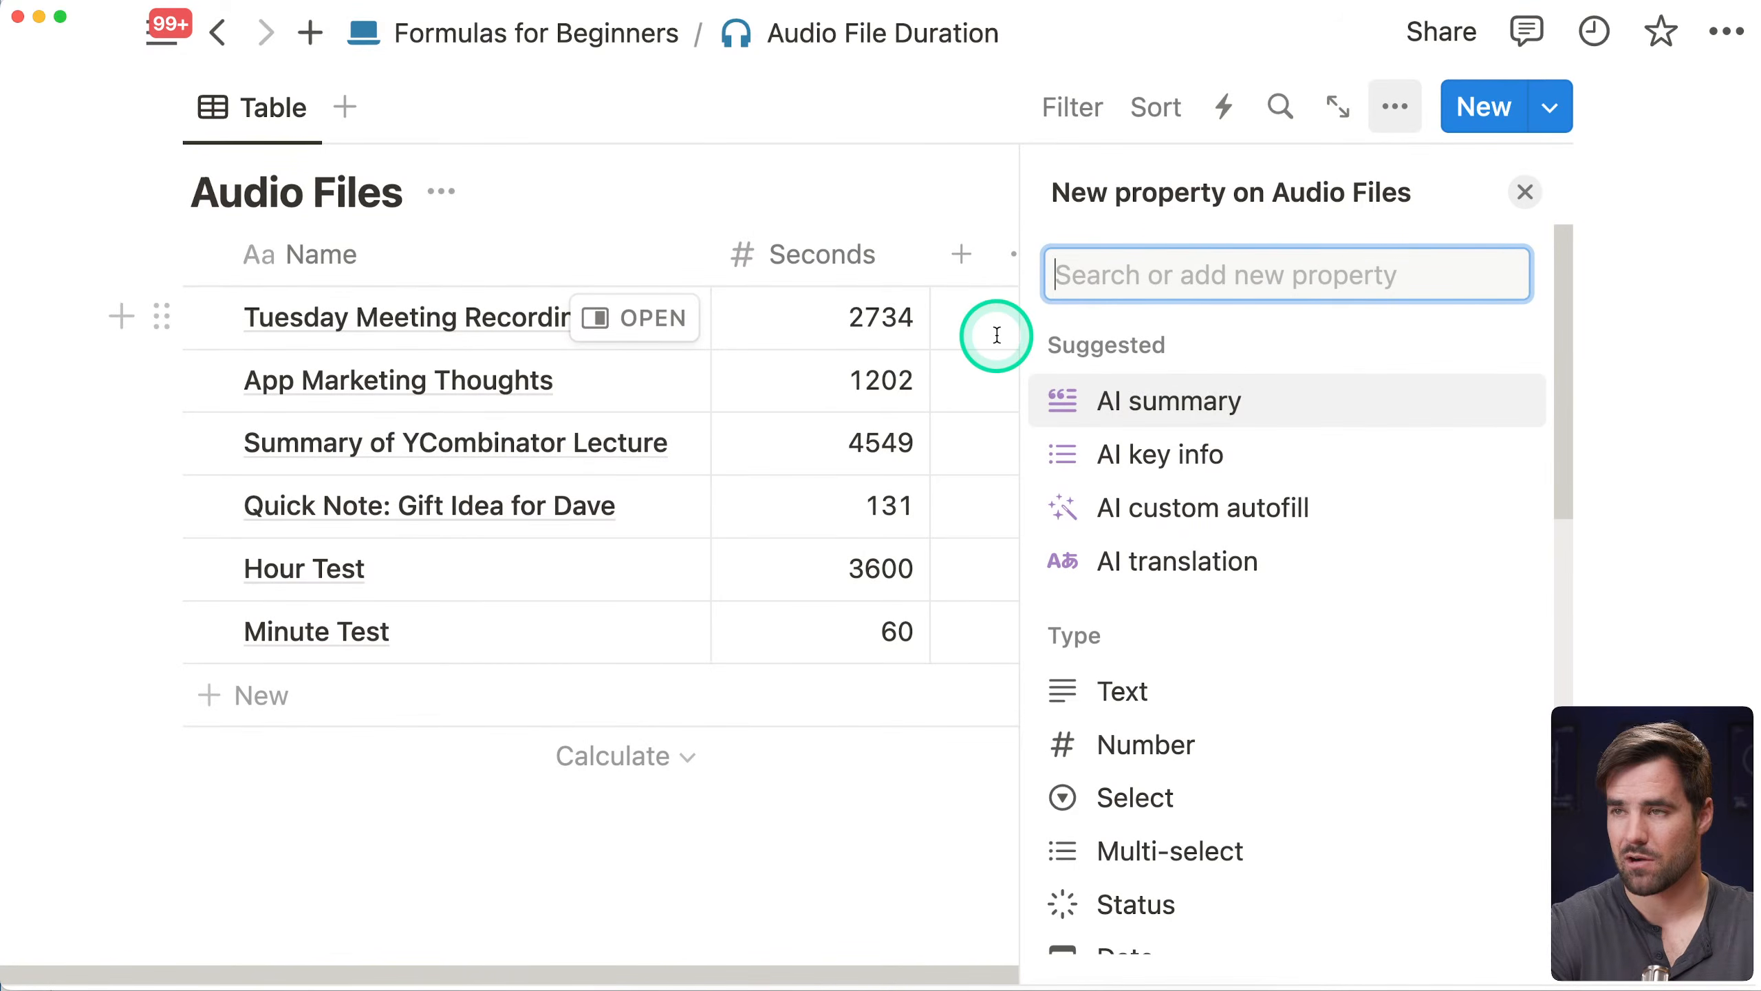
pyautogui.write('Form')
pyautogui.press('Return')
pyautogui.write('D')
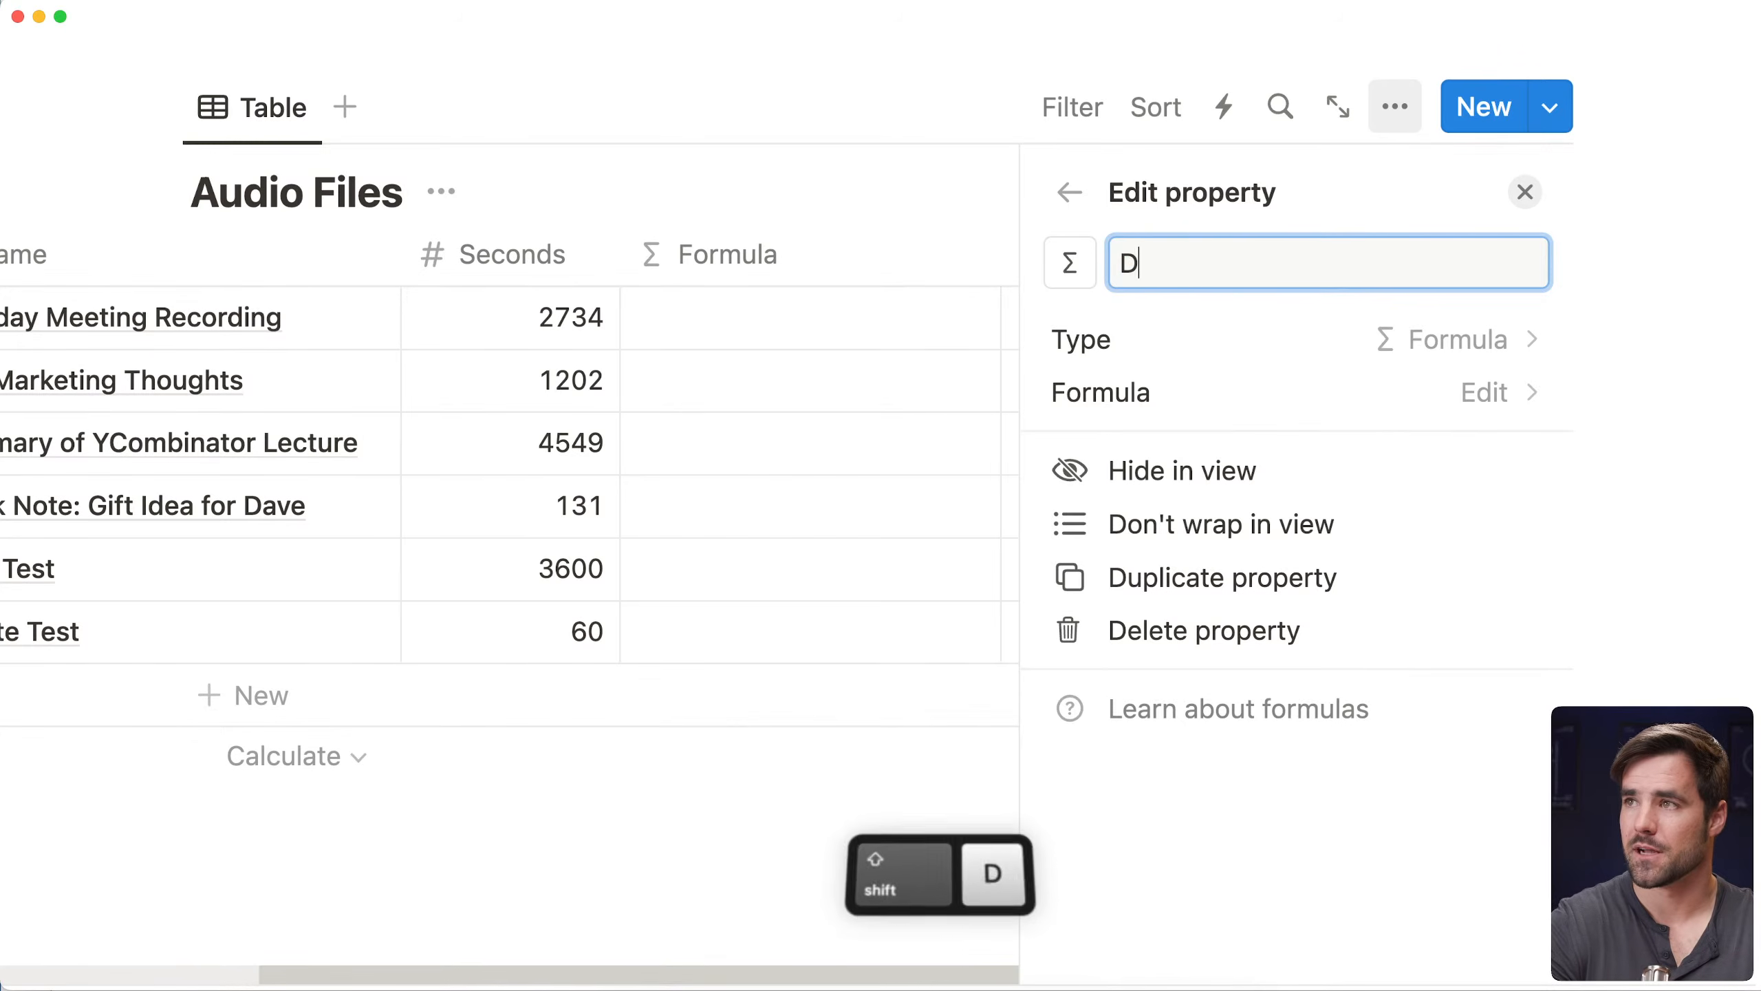
pyautogui.write('uration')
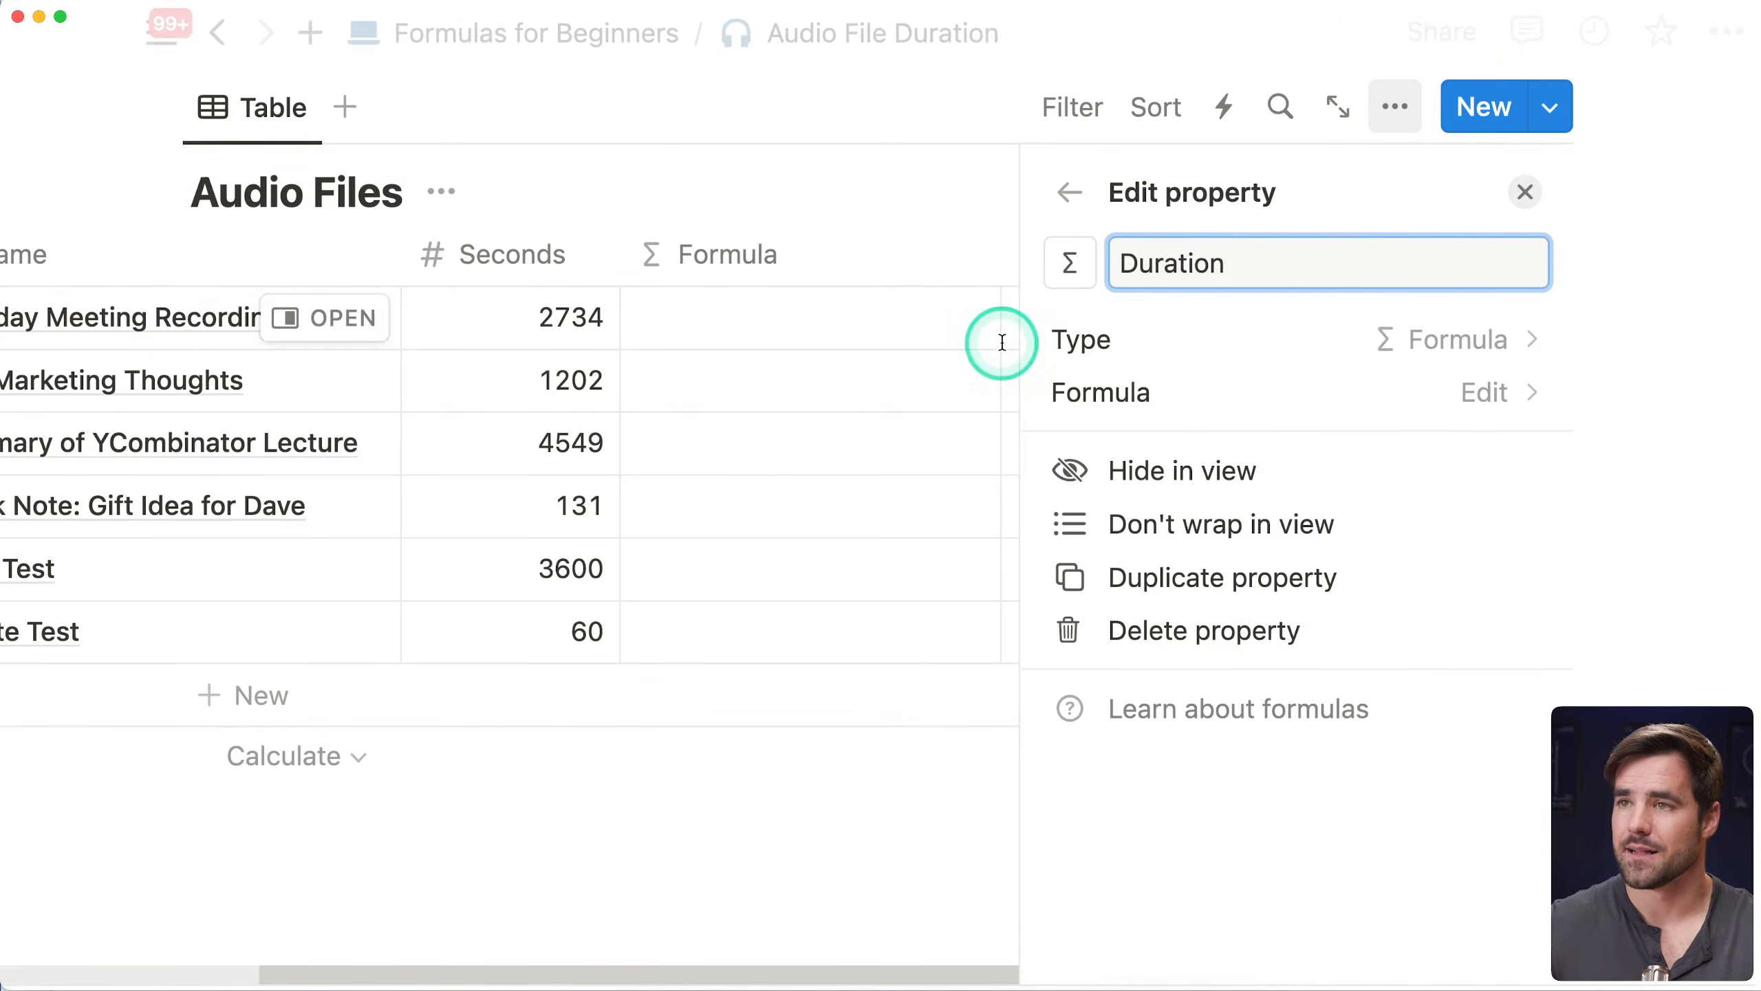
# Change the Duration property's icon to the black cat and close the property settings
pyautogui.click(1061, 267)
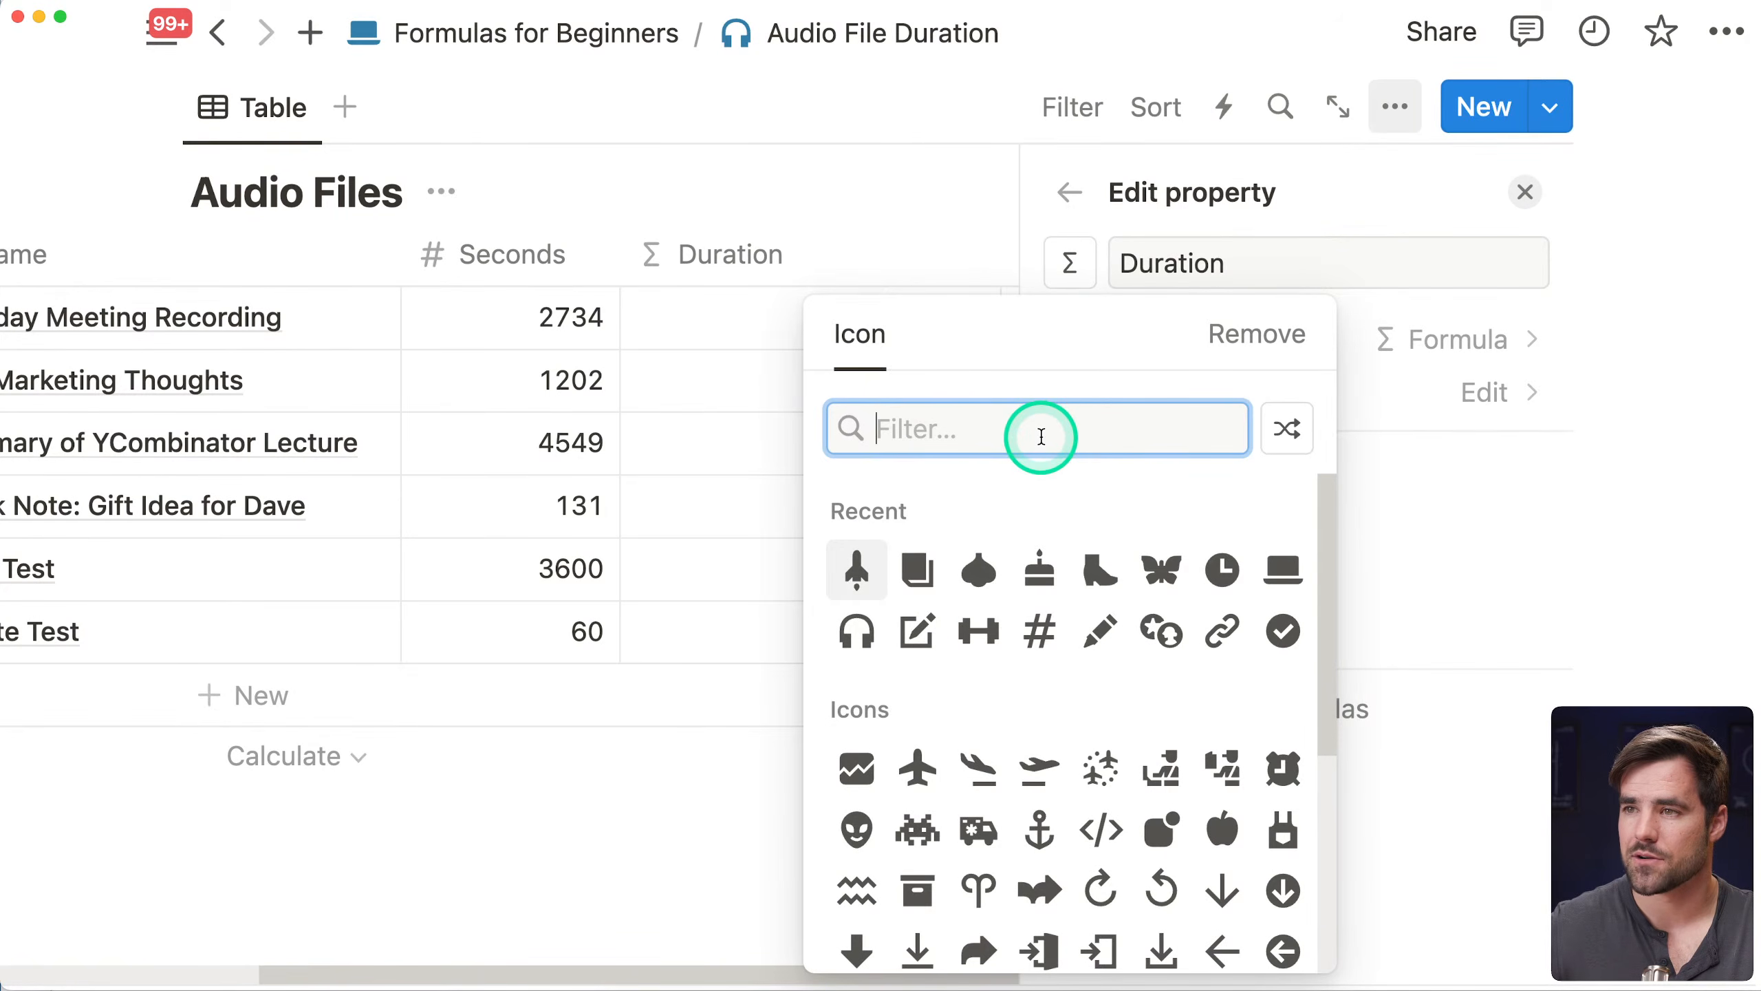
pyautogui.write('stop')
pyautogui.press('BackSpace')
pyautogui.press('BackSpace')
pyautogui.press('BackSpace')
pyautogui.press('BackSpace')
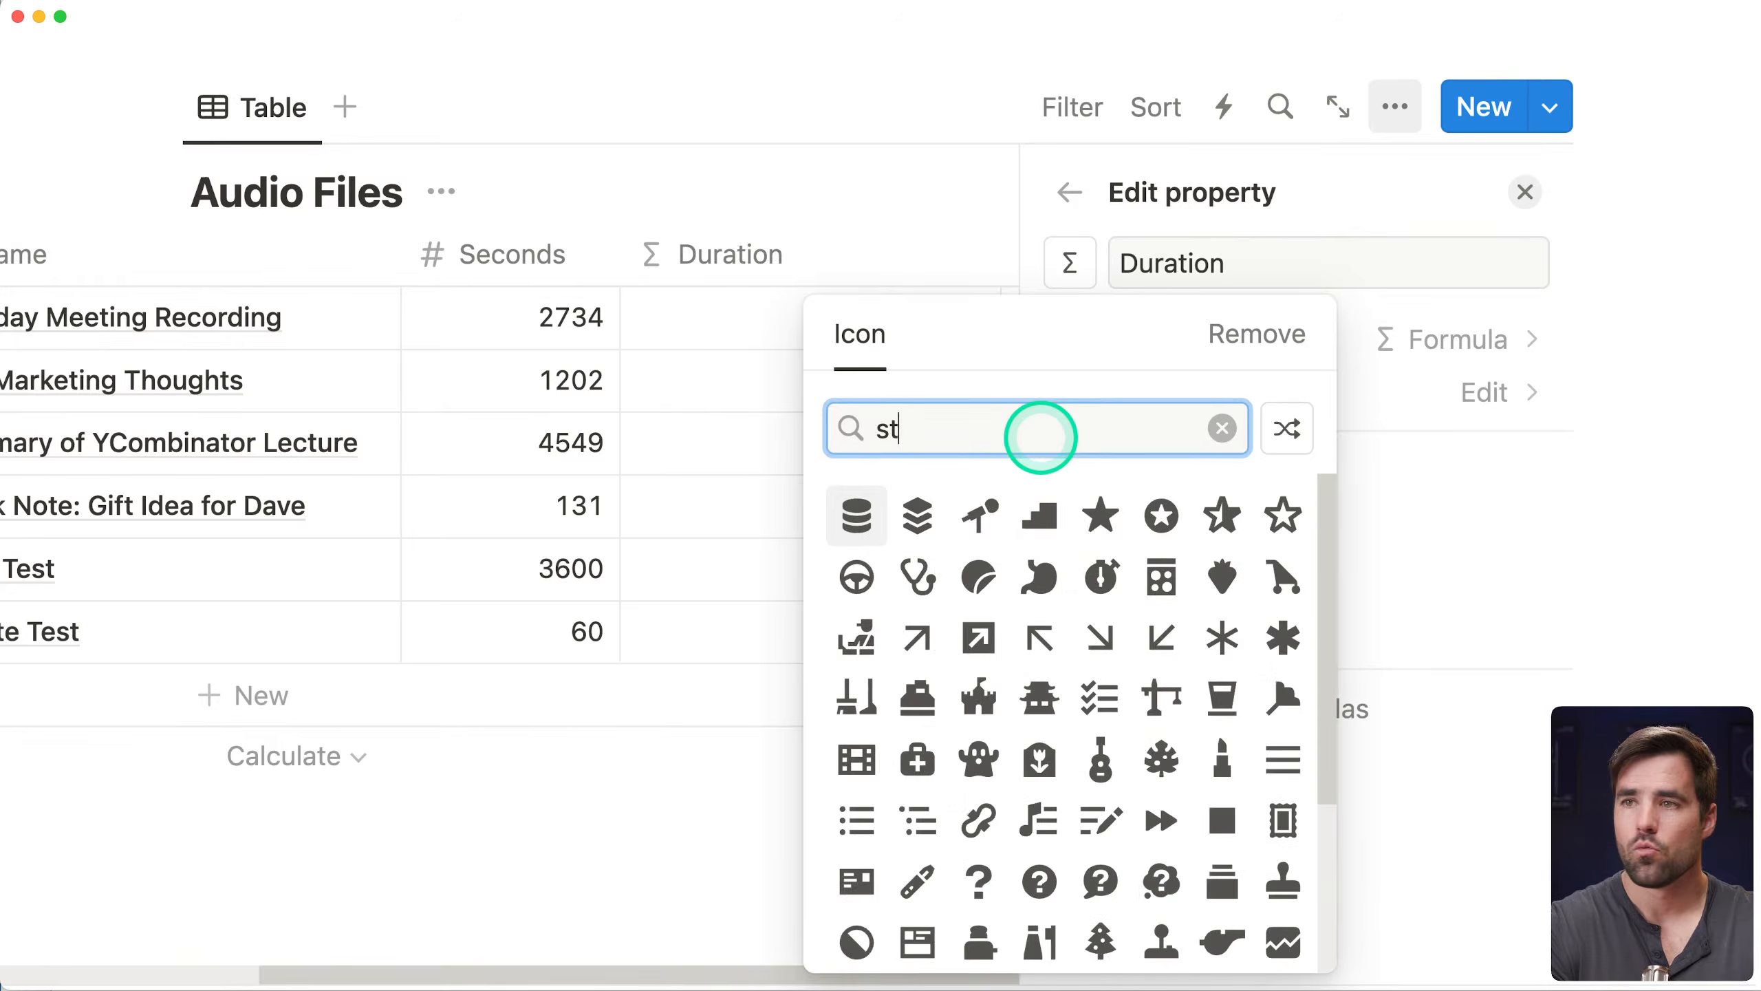
pyautogui.scroll(-15, 1041, 676)
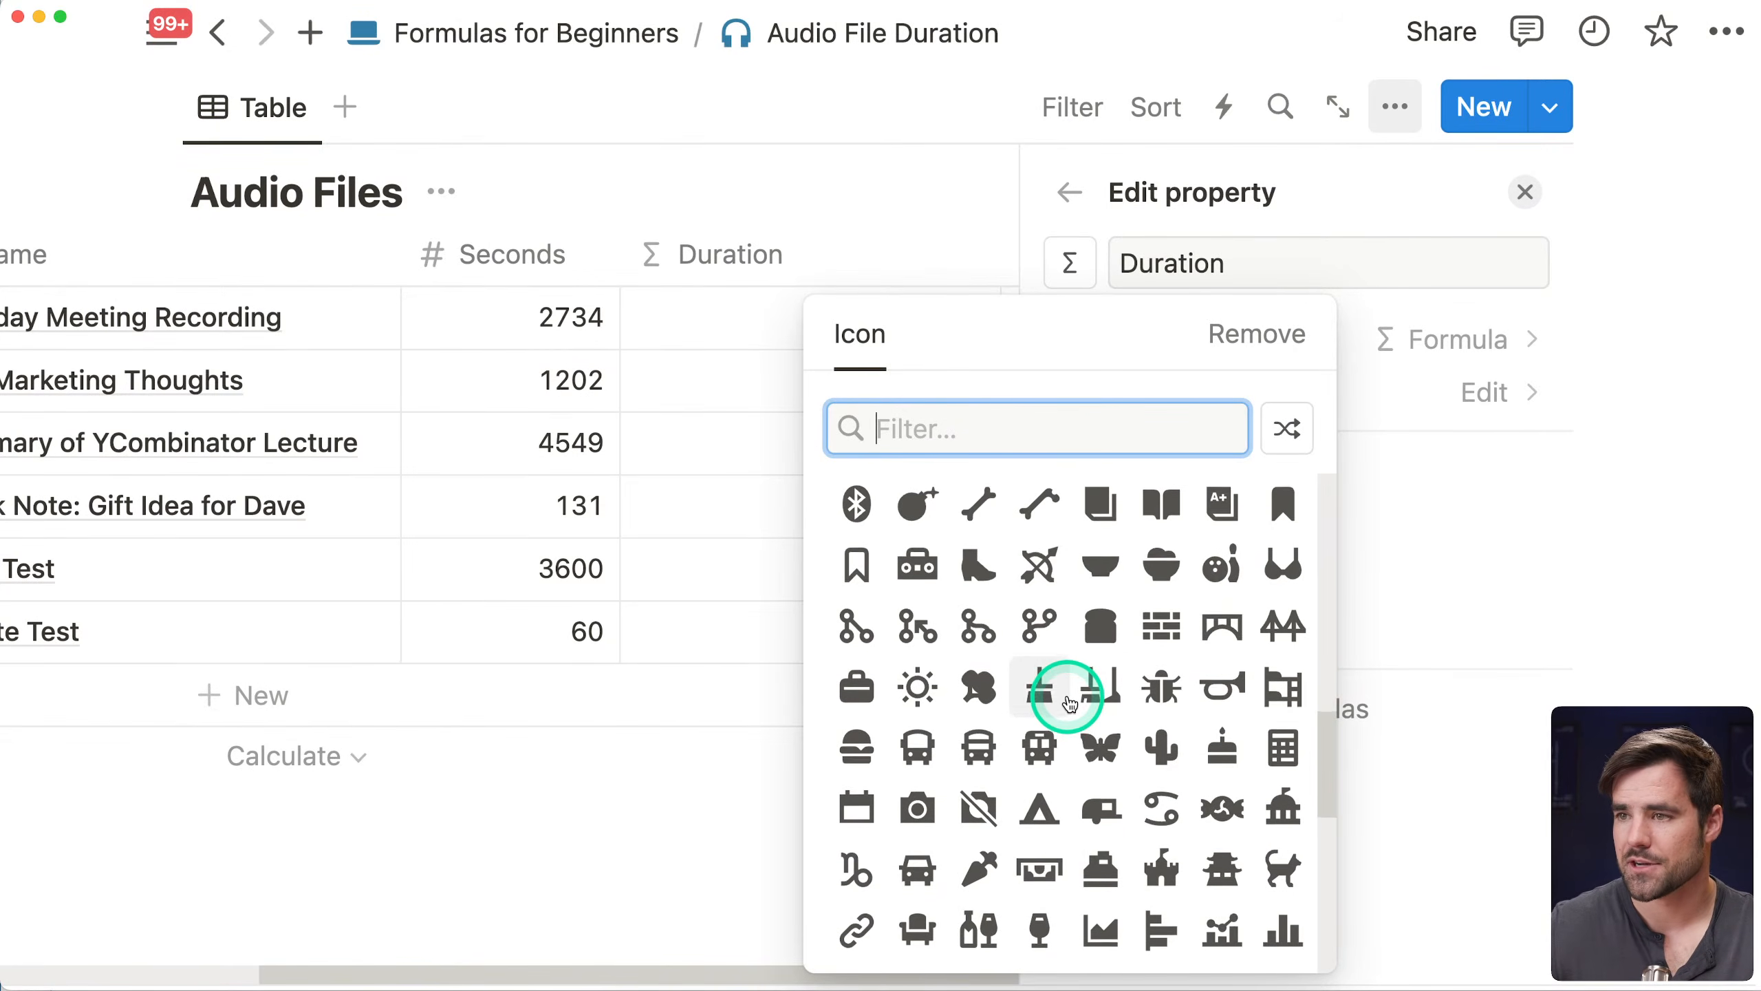
pyautogui.click(1284, 737)
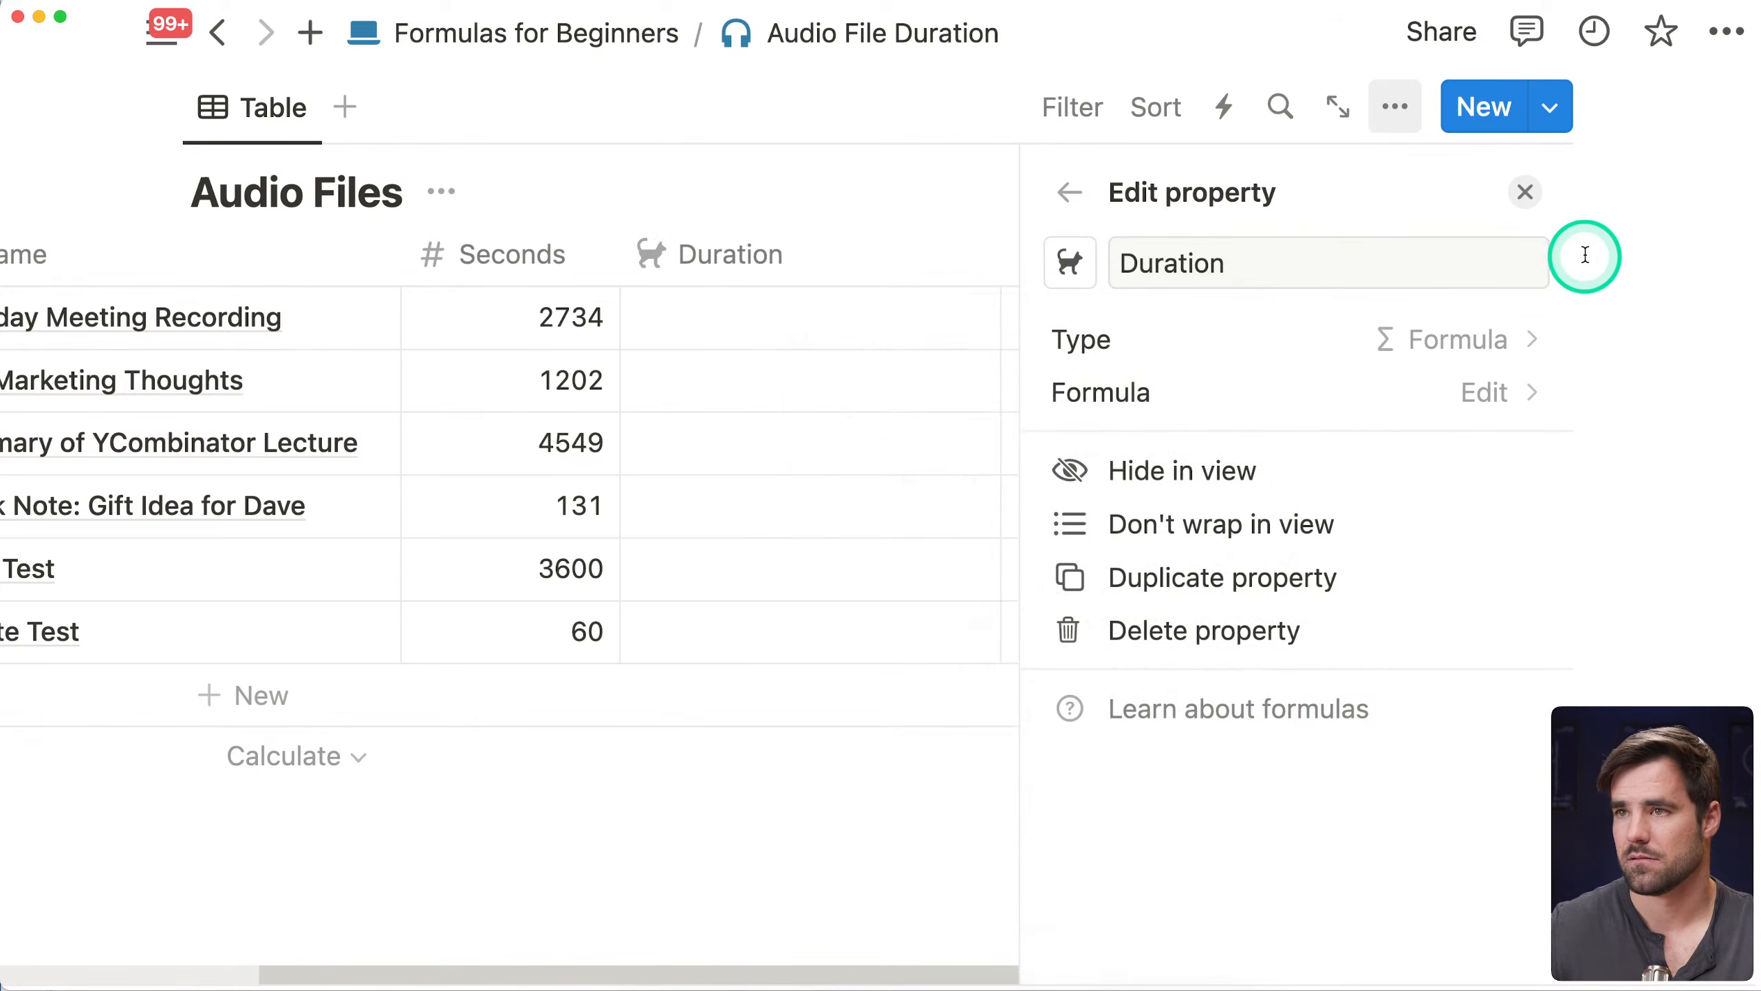
pyautogui.click(1525, 191)
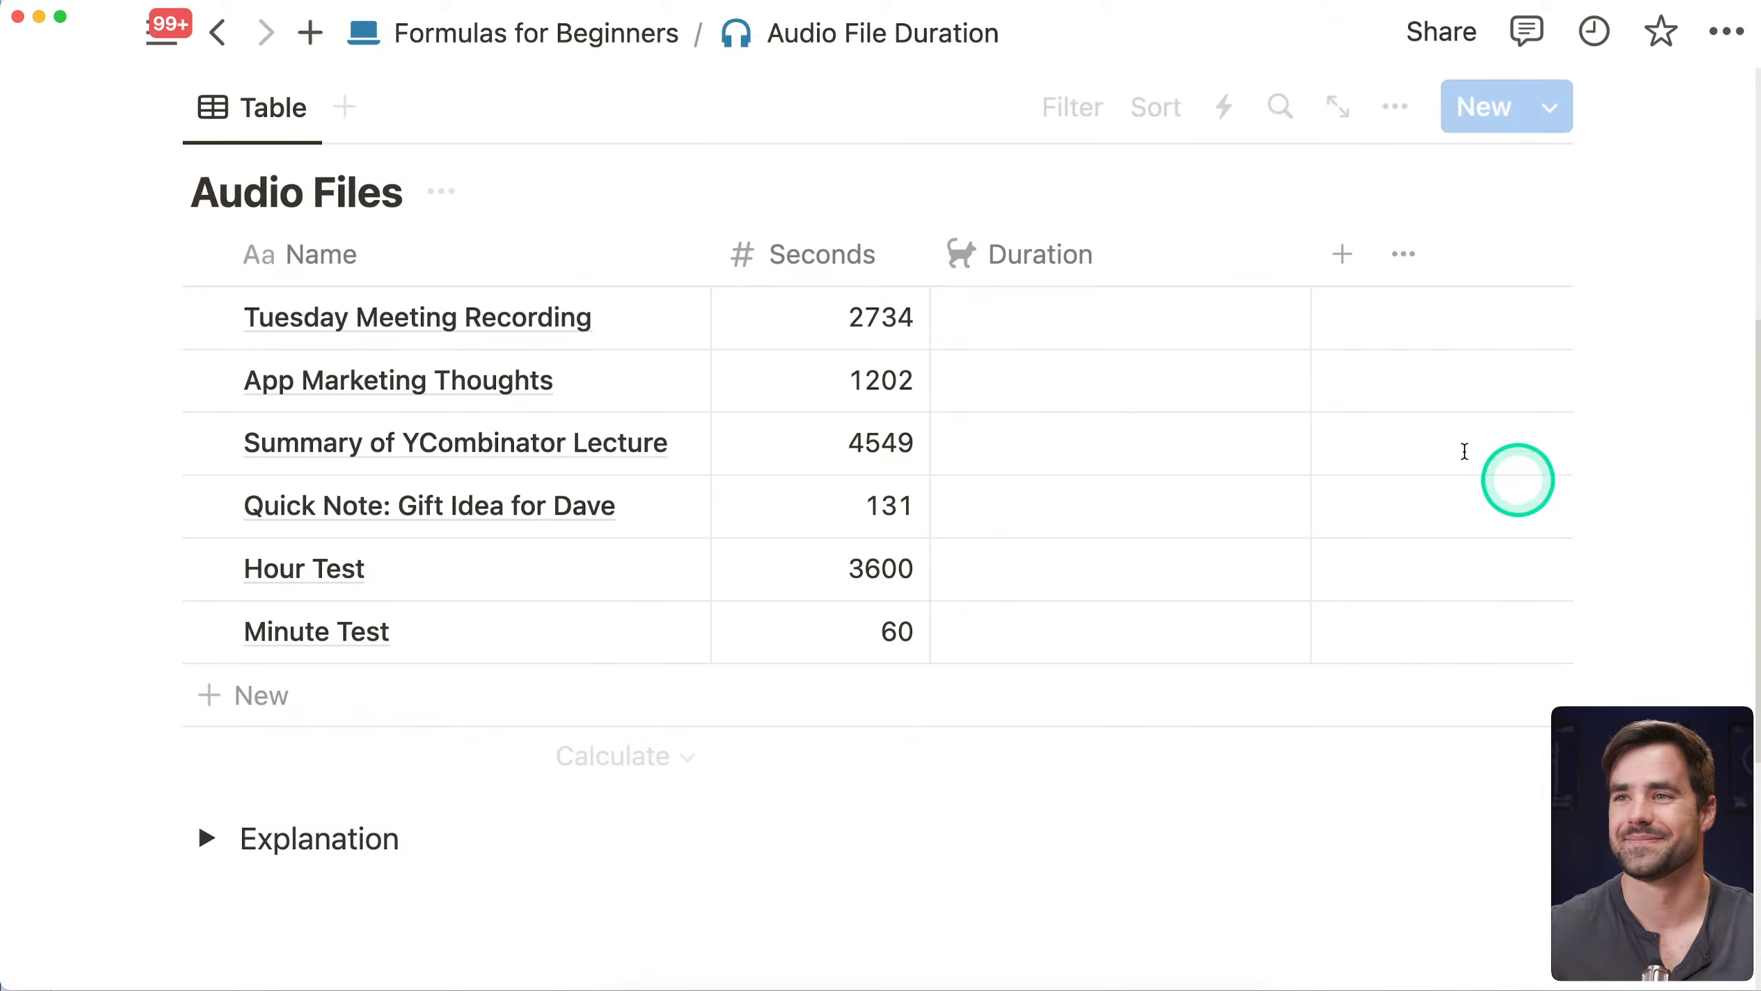
# Move the Duration column between Name and Seconds in the Audio Files table and widen it
pyautogui.moveTo(1061, 256); pyautogui.dragTo(805, 267)
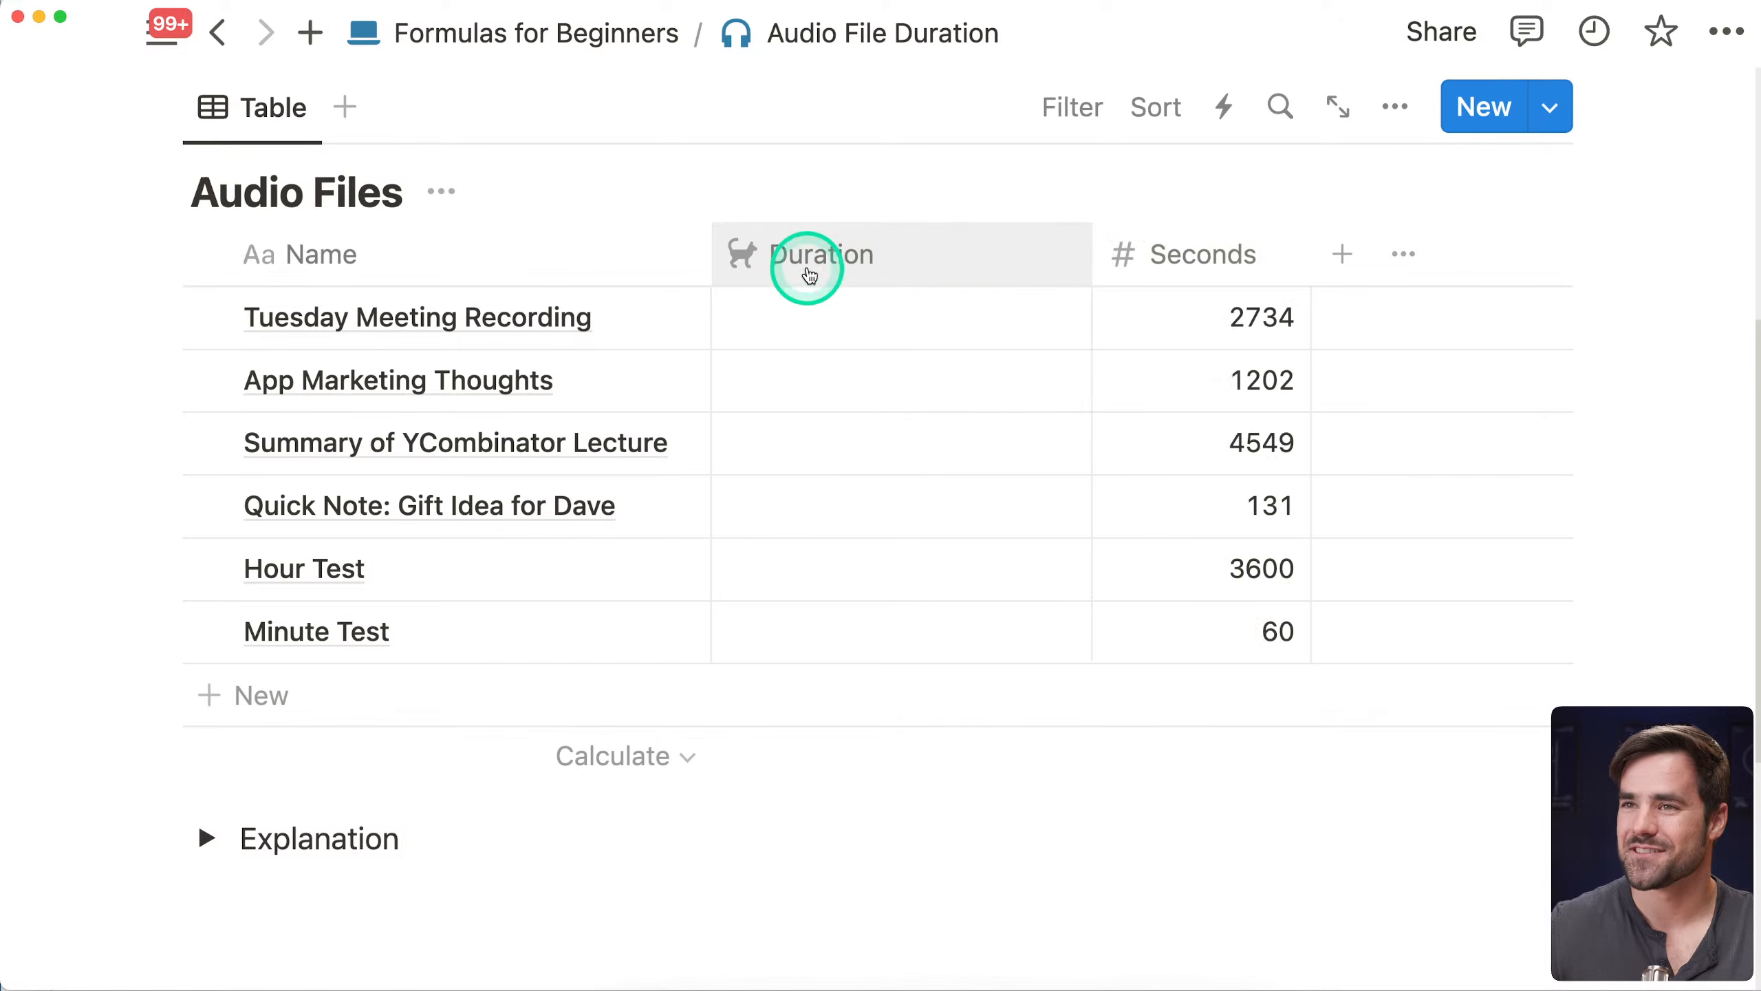
pyautogui.moveTo(1093, 243); pyautogui.dragTo(1231, 244)
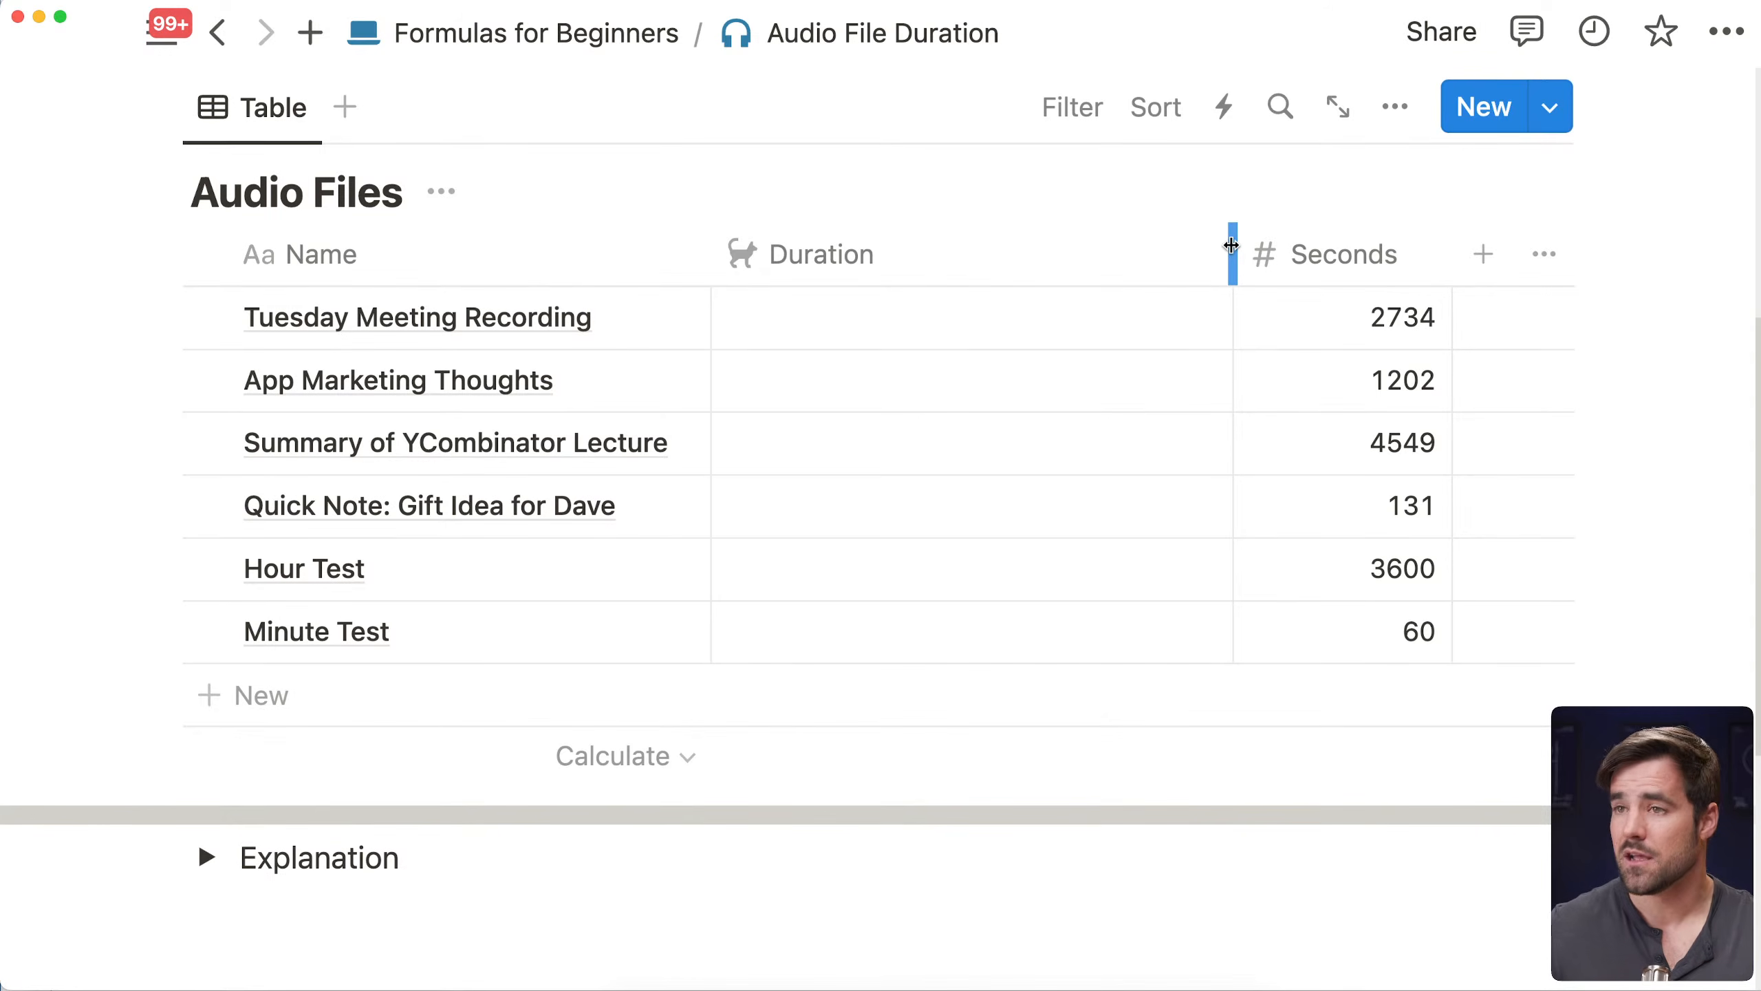
# Open the Duration formula for Tuesday Meeting Recording and enter a lets() function with its parentheses on separate lines around an indented blank line
pyautogui.click(841, 315)
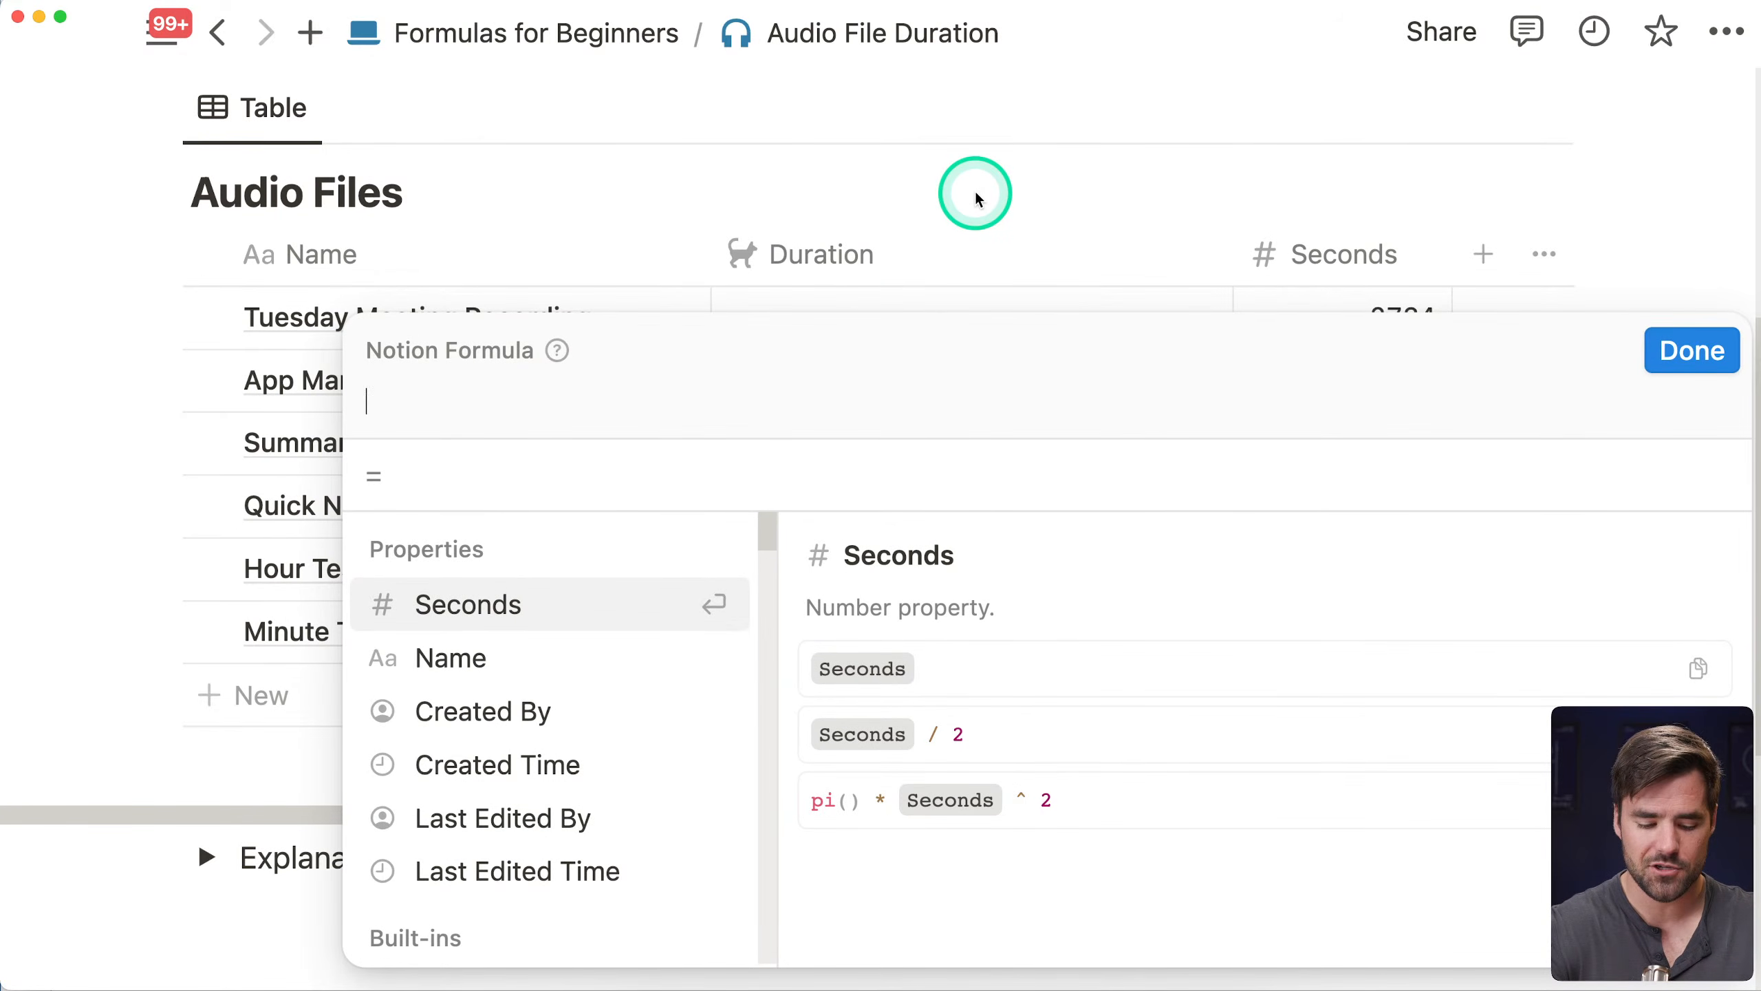
pyautogui.write('let')
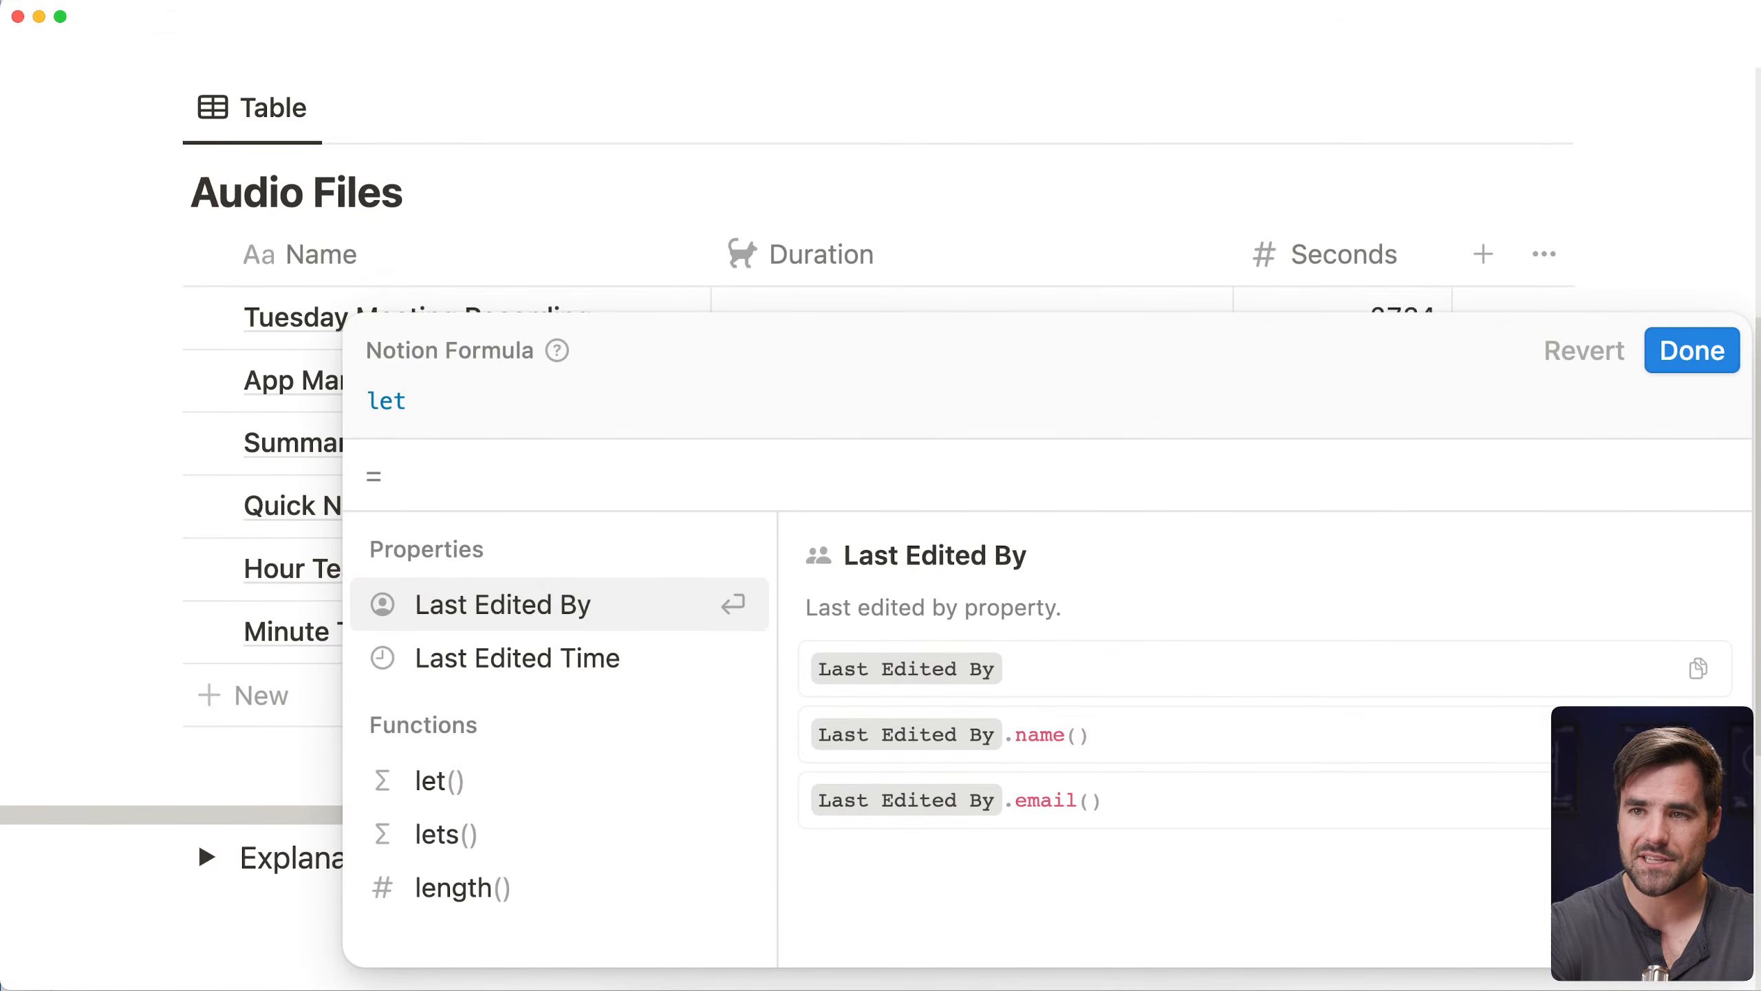
pyautogui.write('s(')
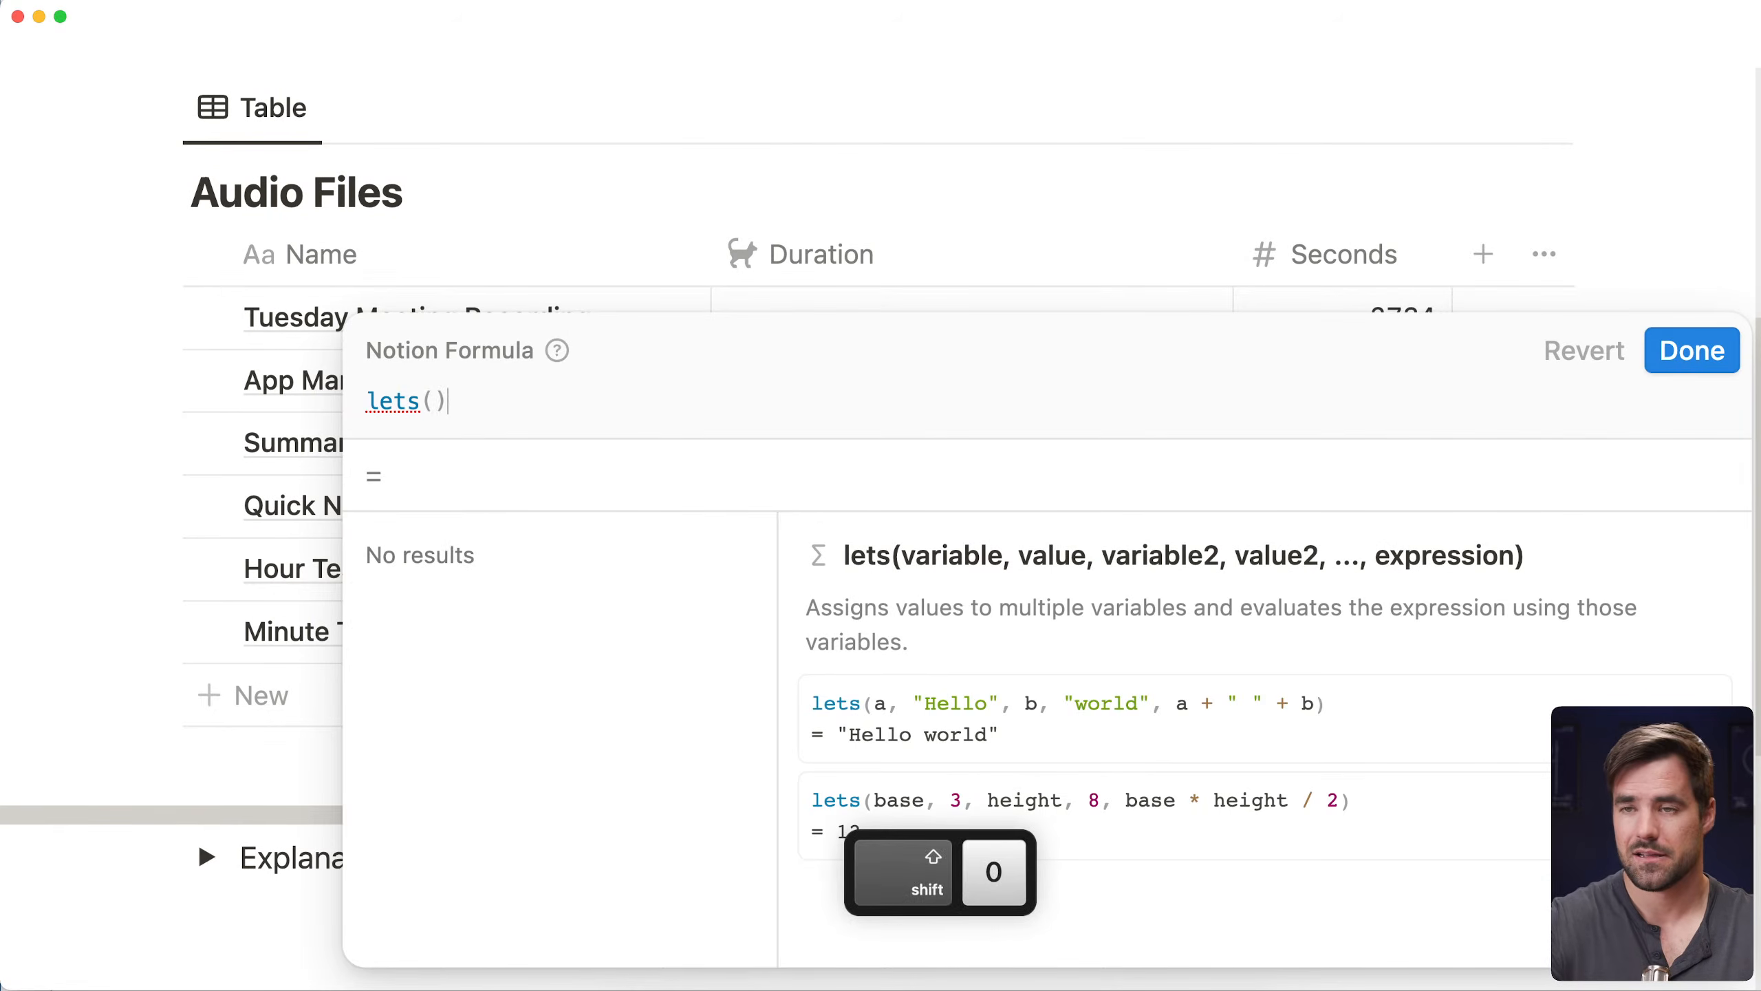
pyautogui.hotkey('shift', 'Return')
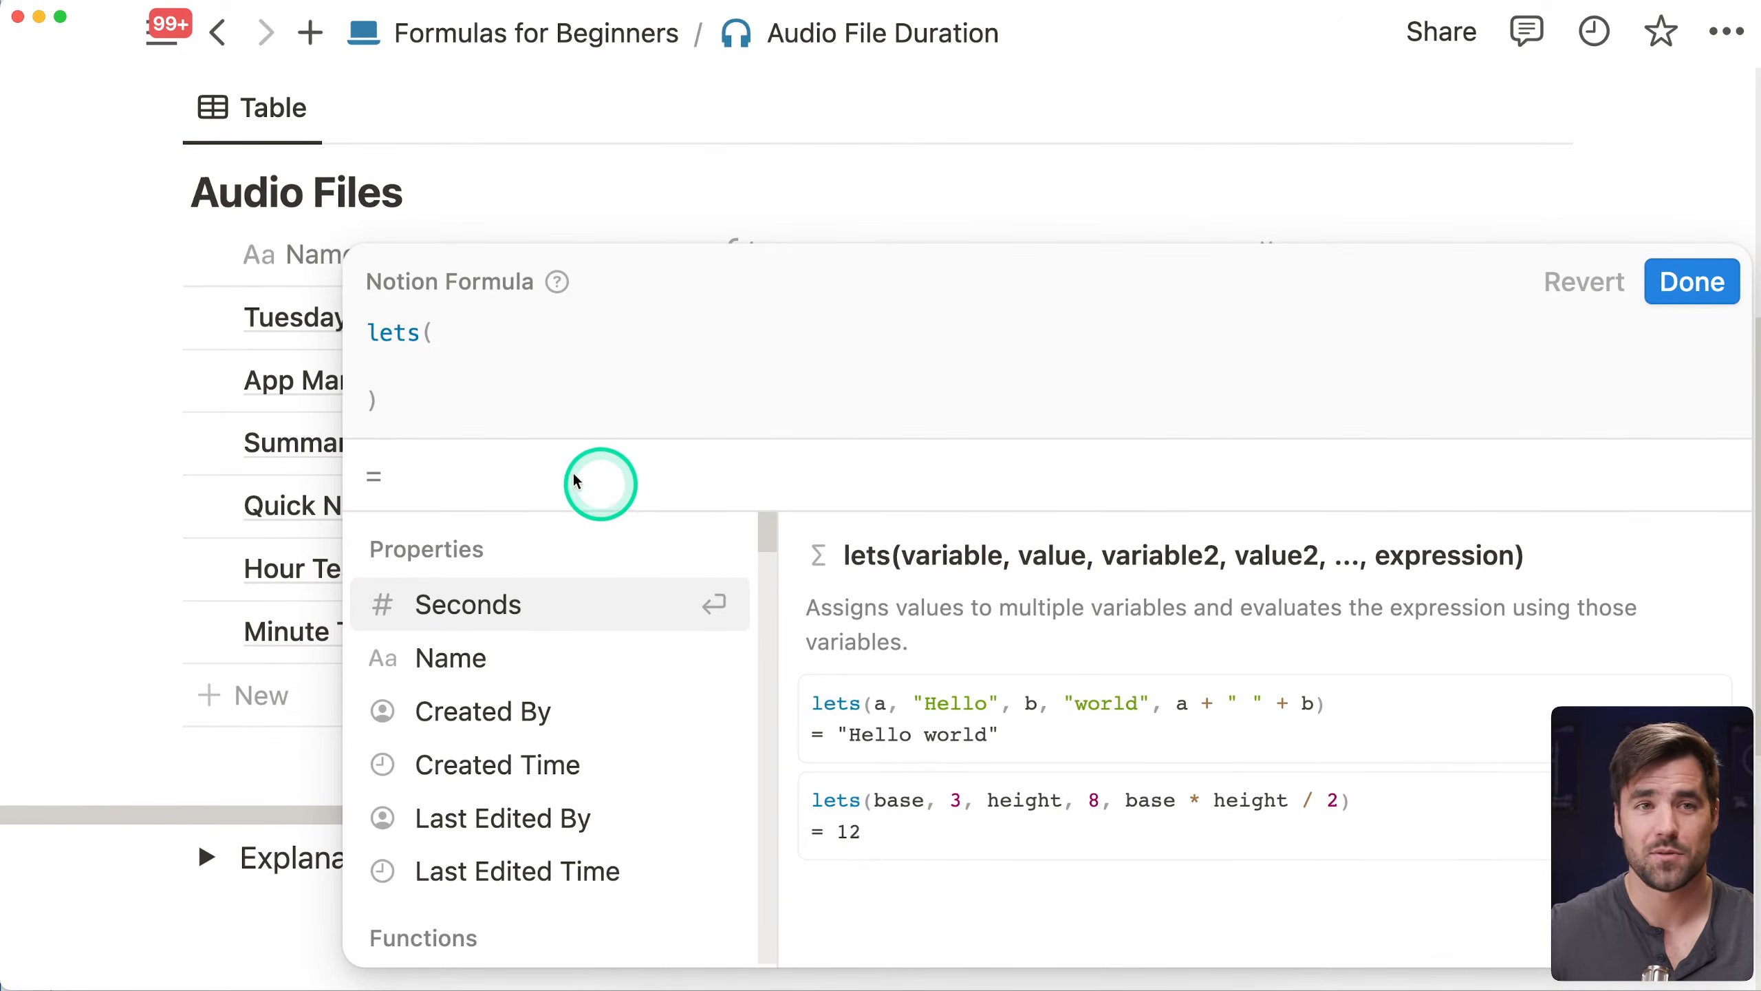
pyautogui.click(458, 364)
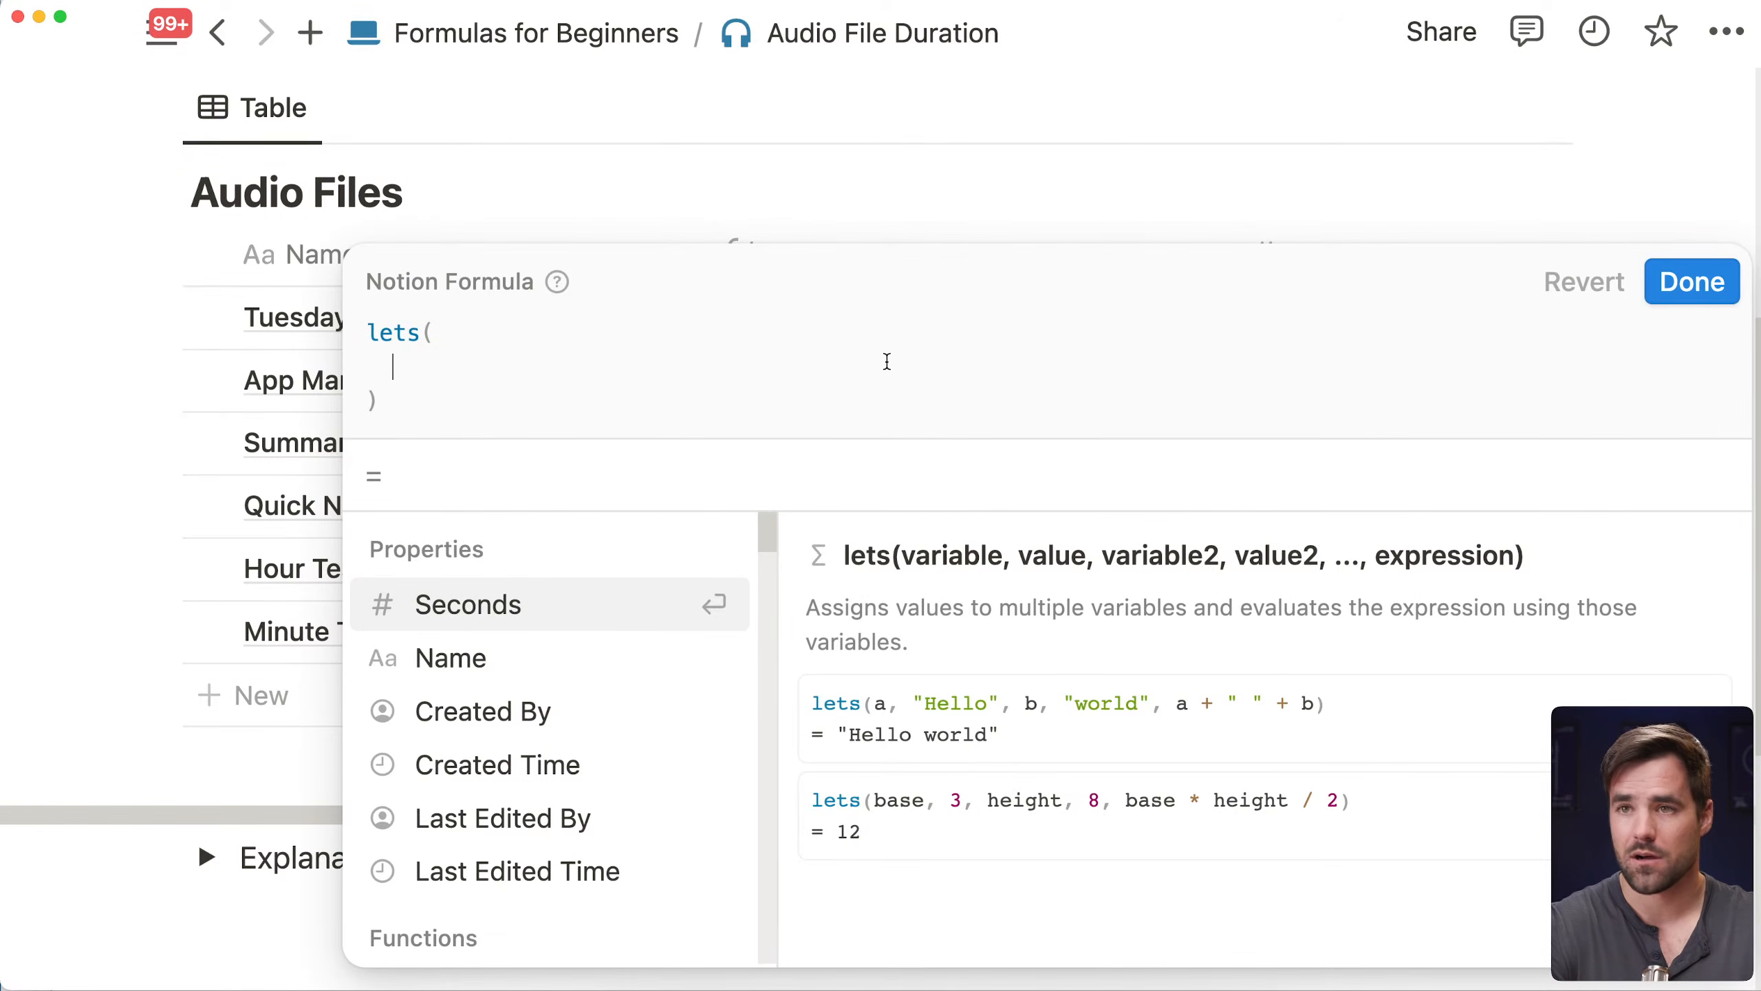
# Enter hour as the first variable name inside lets(), followed by a comma and a new indented line
pyautogui.write('hour,hour')
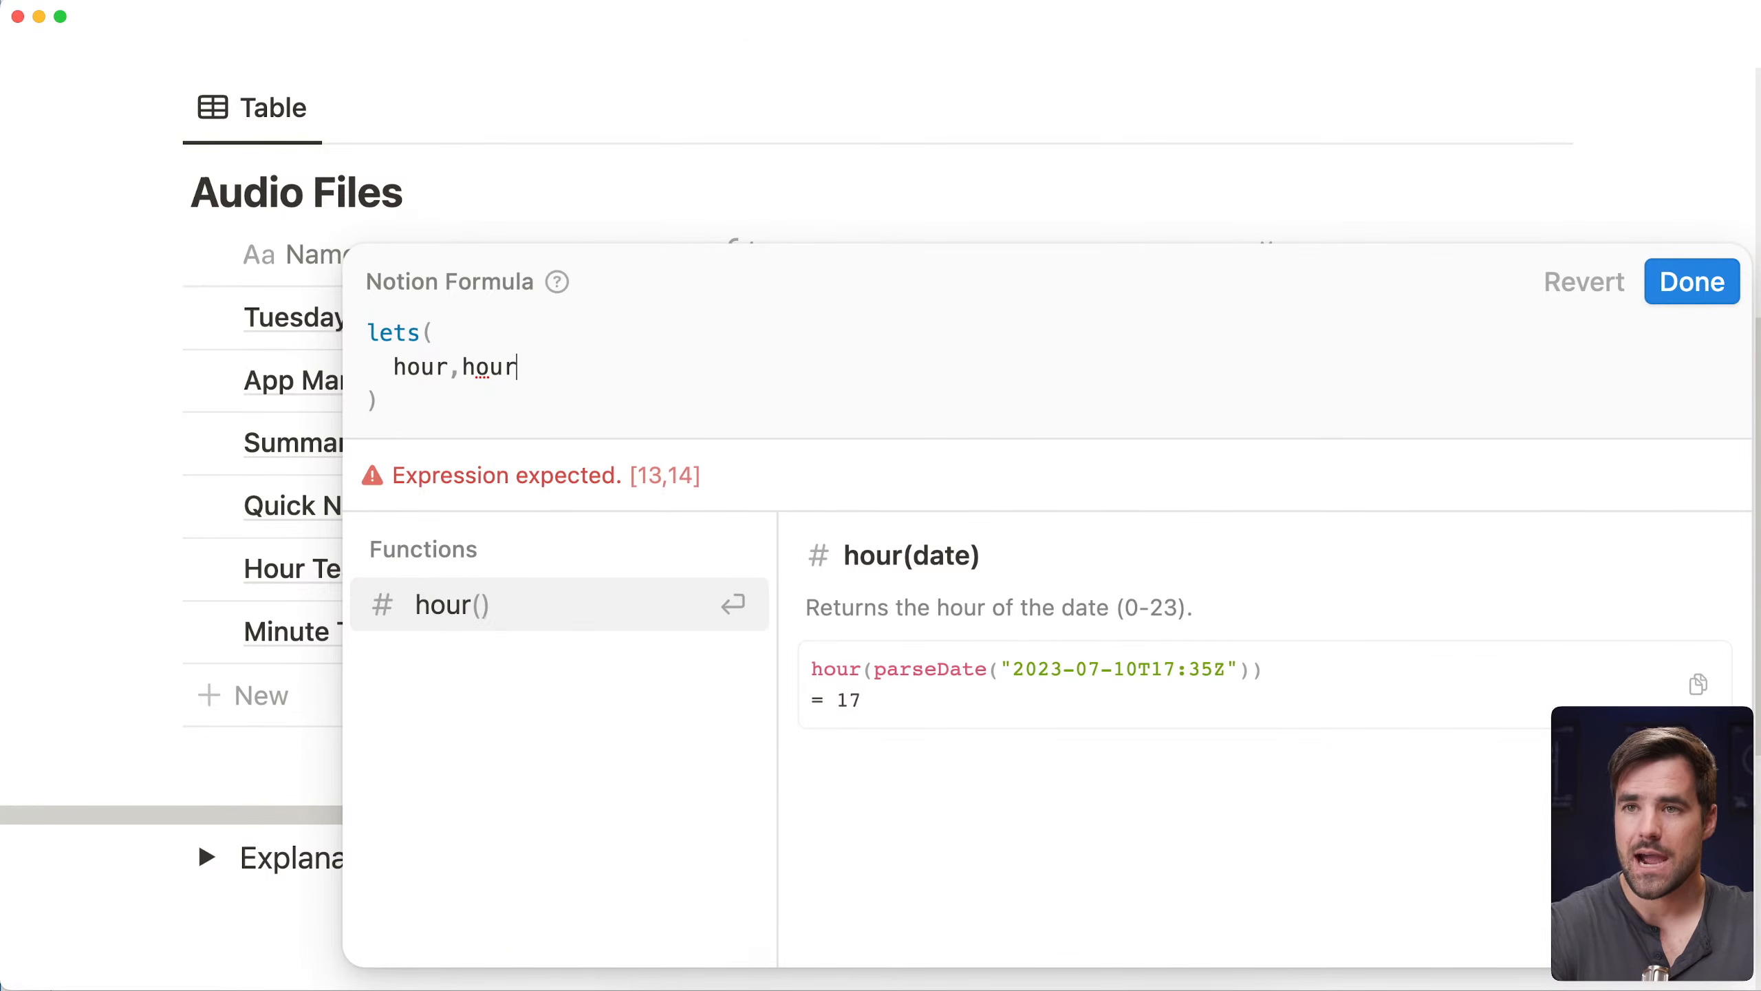
pyautogui.press('BackSpace')
pyautogui.press('BackSpace')
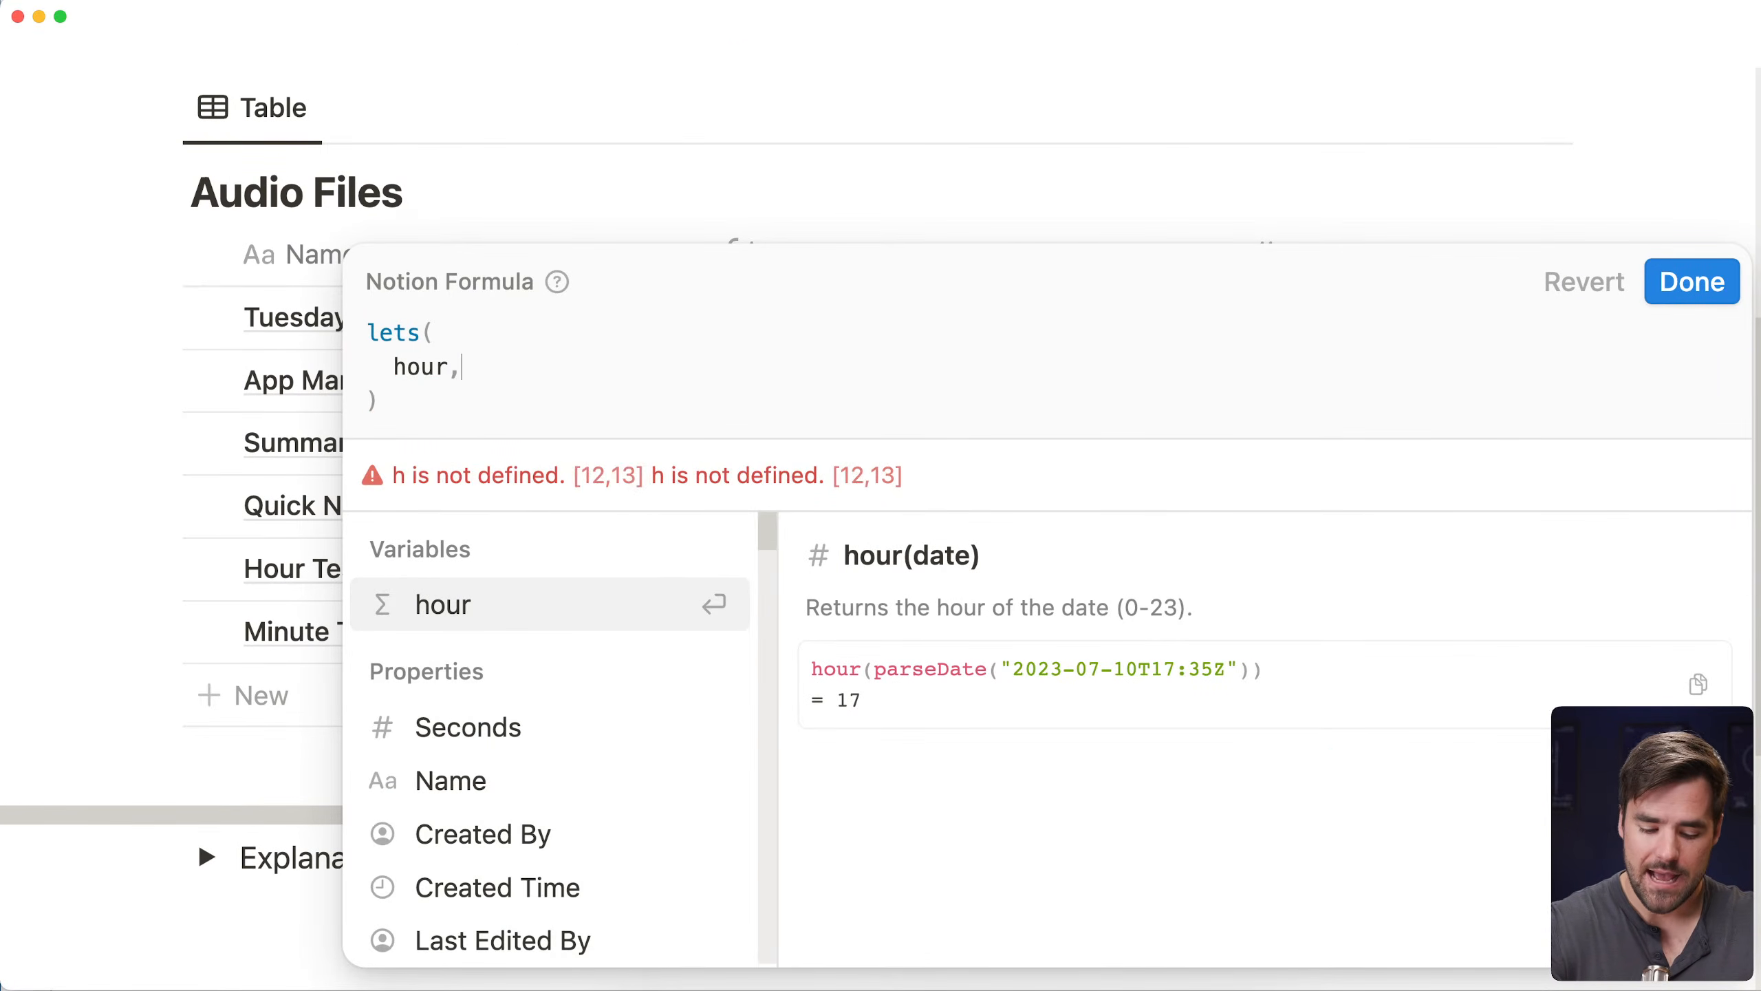
pyautogui.hotkey('shift', 'Return')
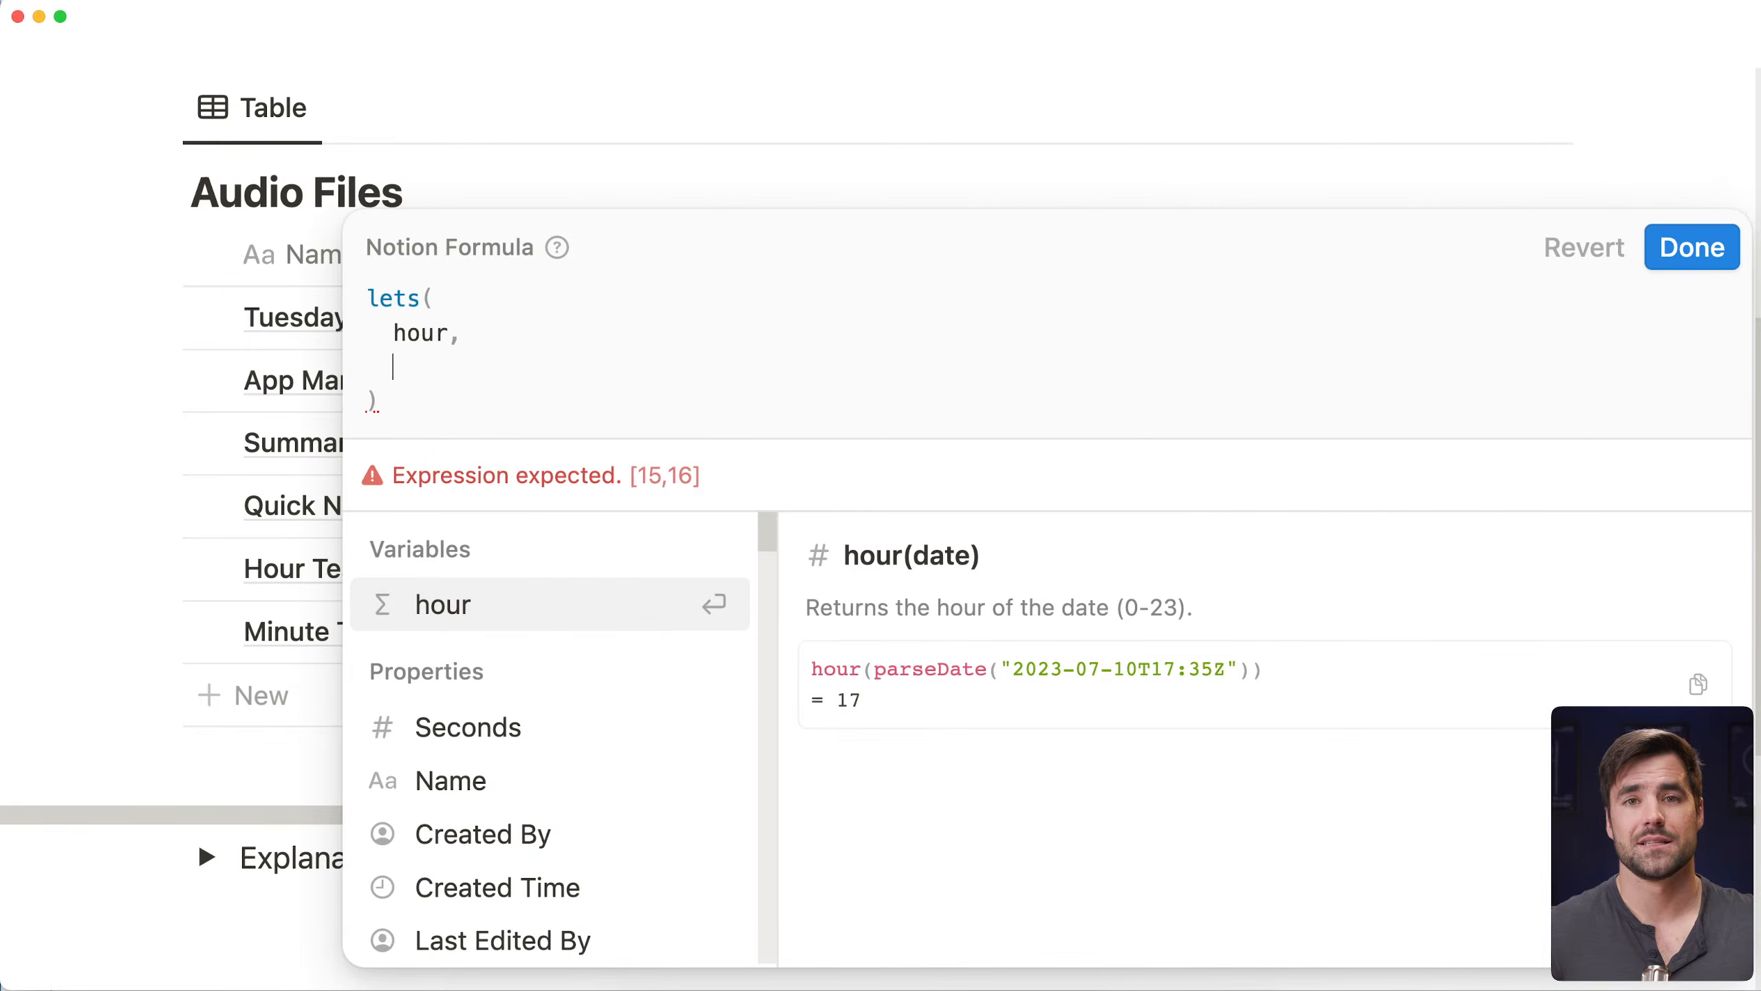
pyautogui.click(888, 361)
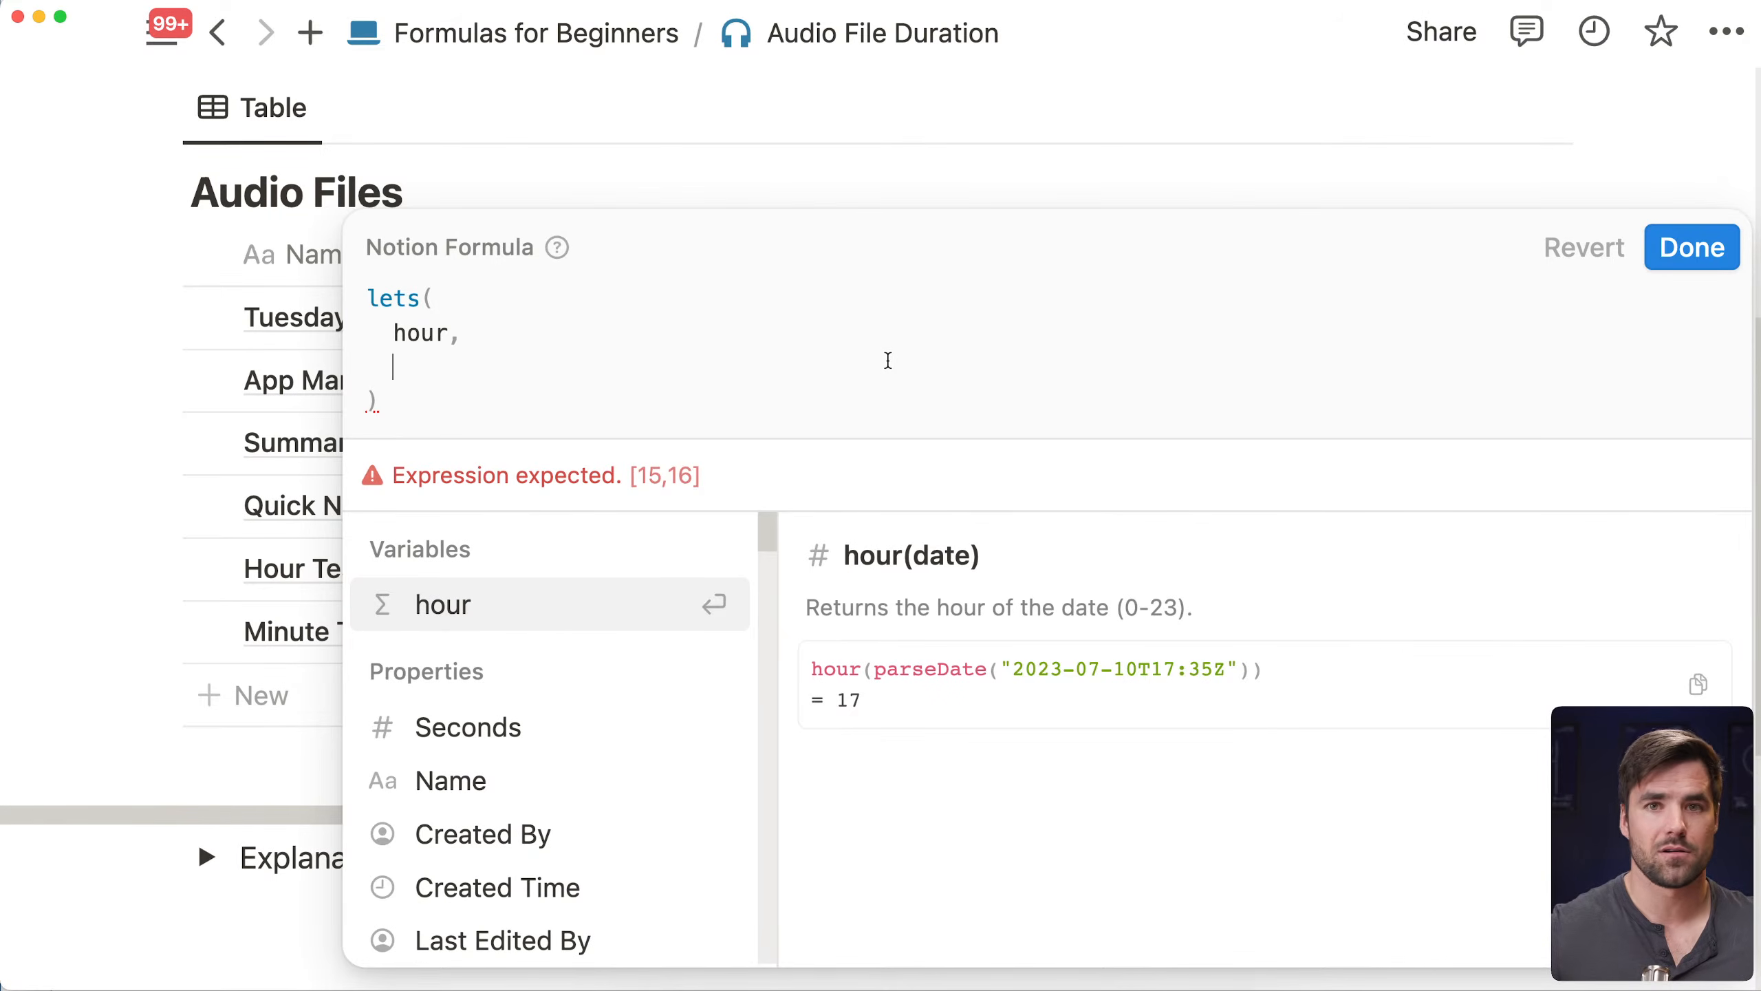
pyautogui.click(872, 373)
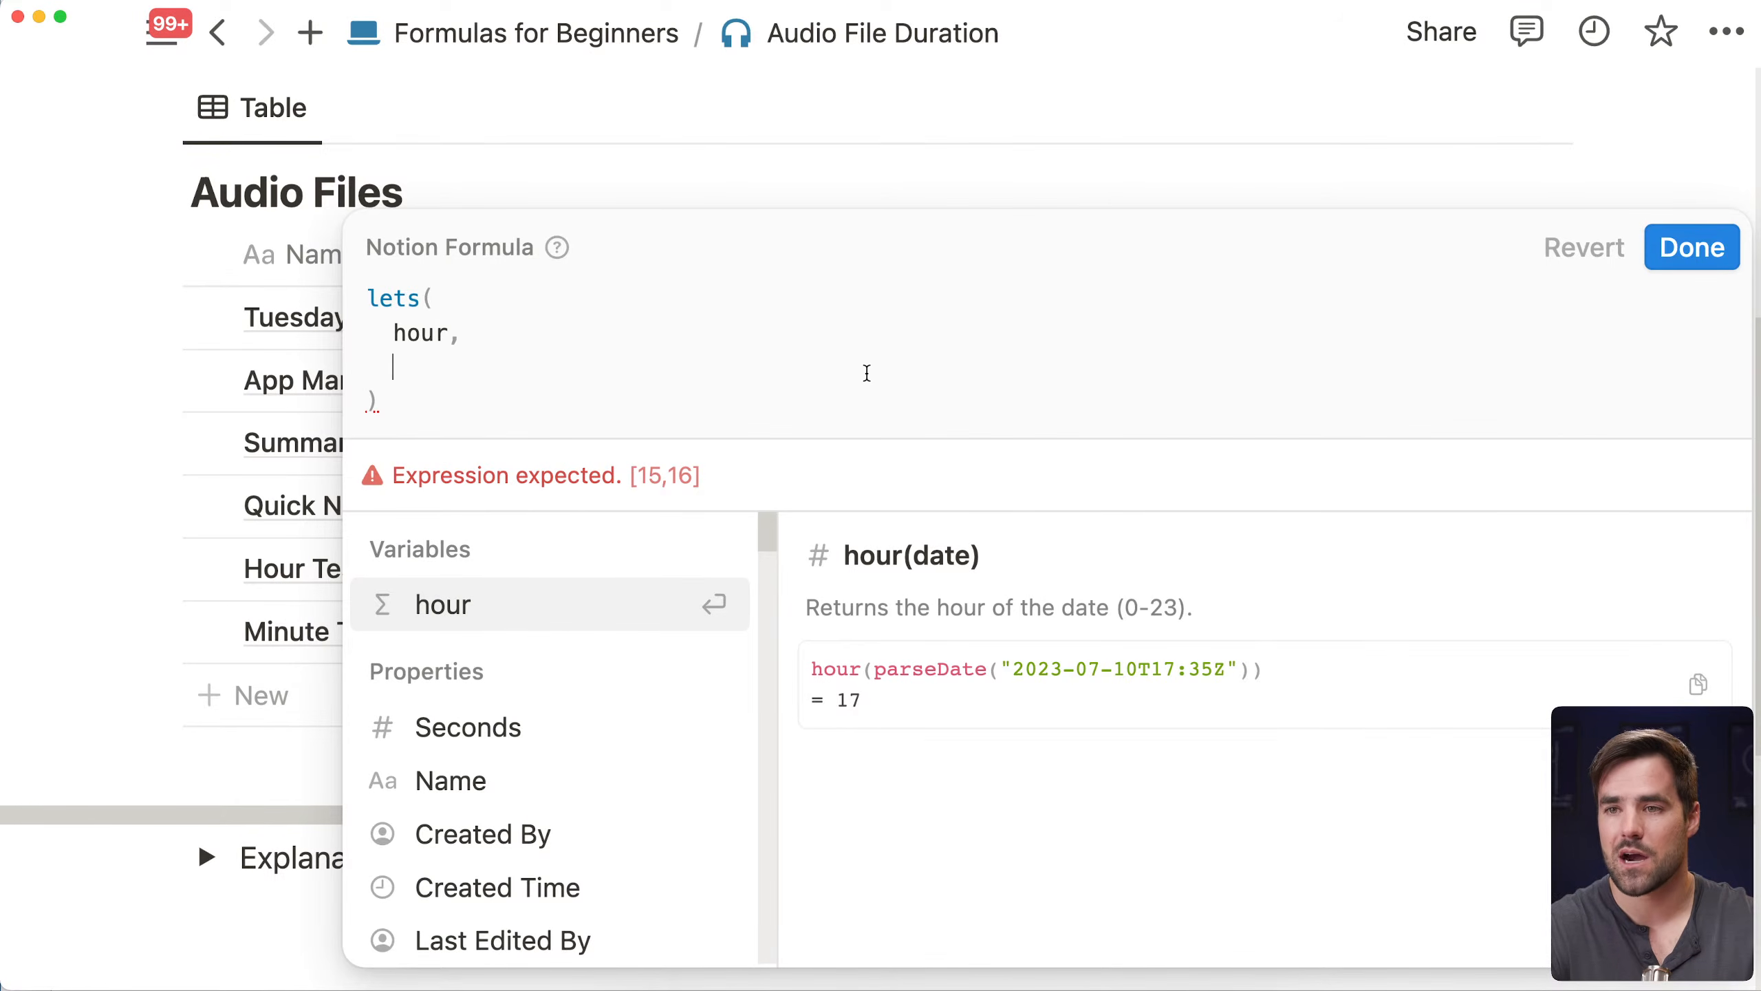
# Define the hour variable in the Duration formula's lets() as Seconds % 3600
pyautogui.write('sec')
pyautogui.press('Return')
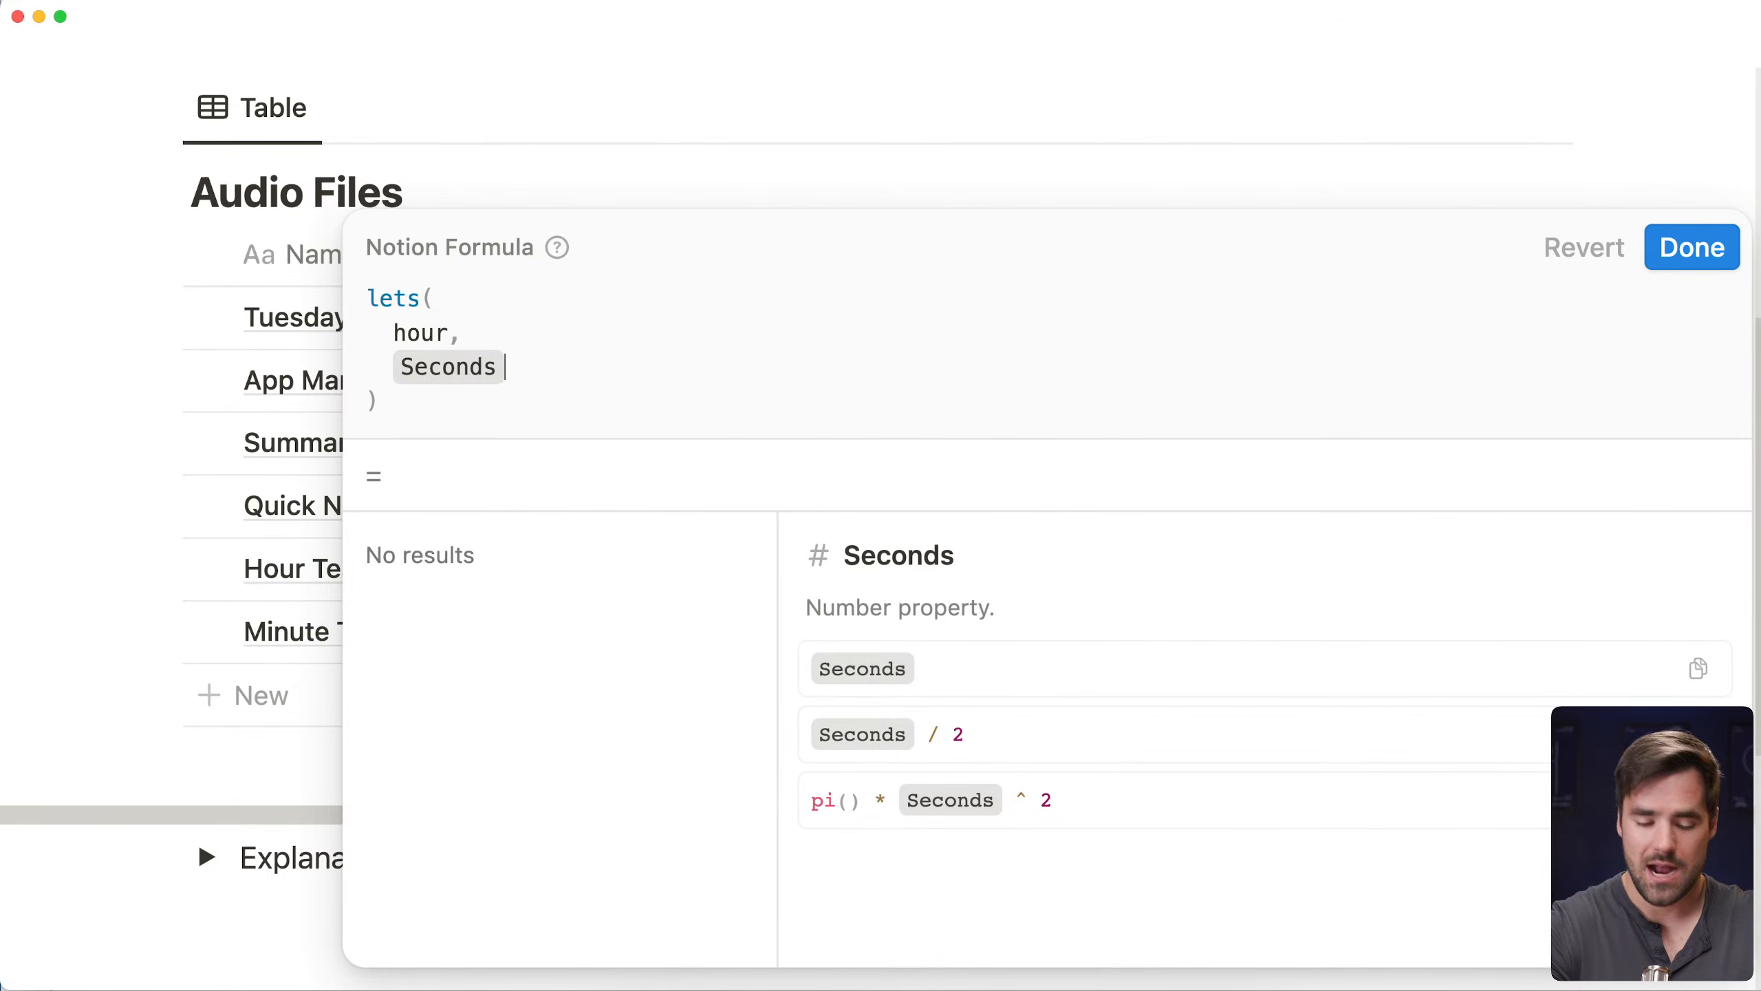
pyautogui.write('%')
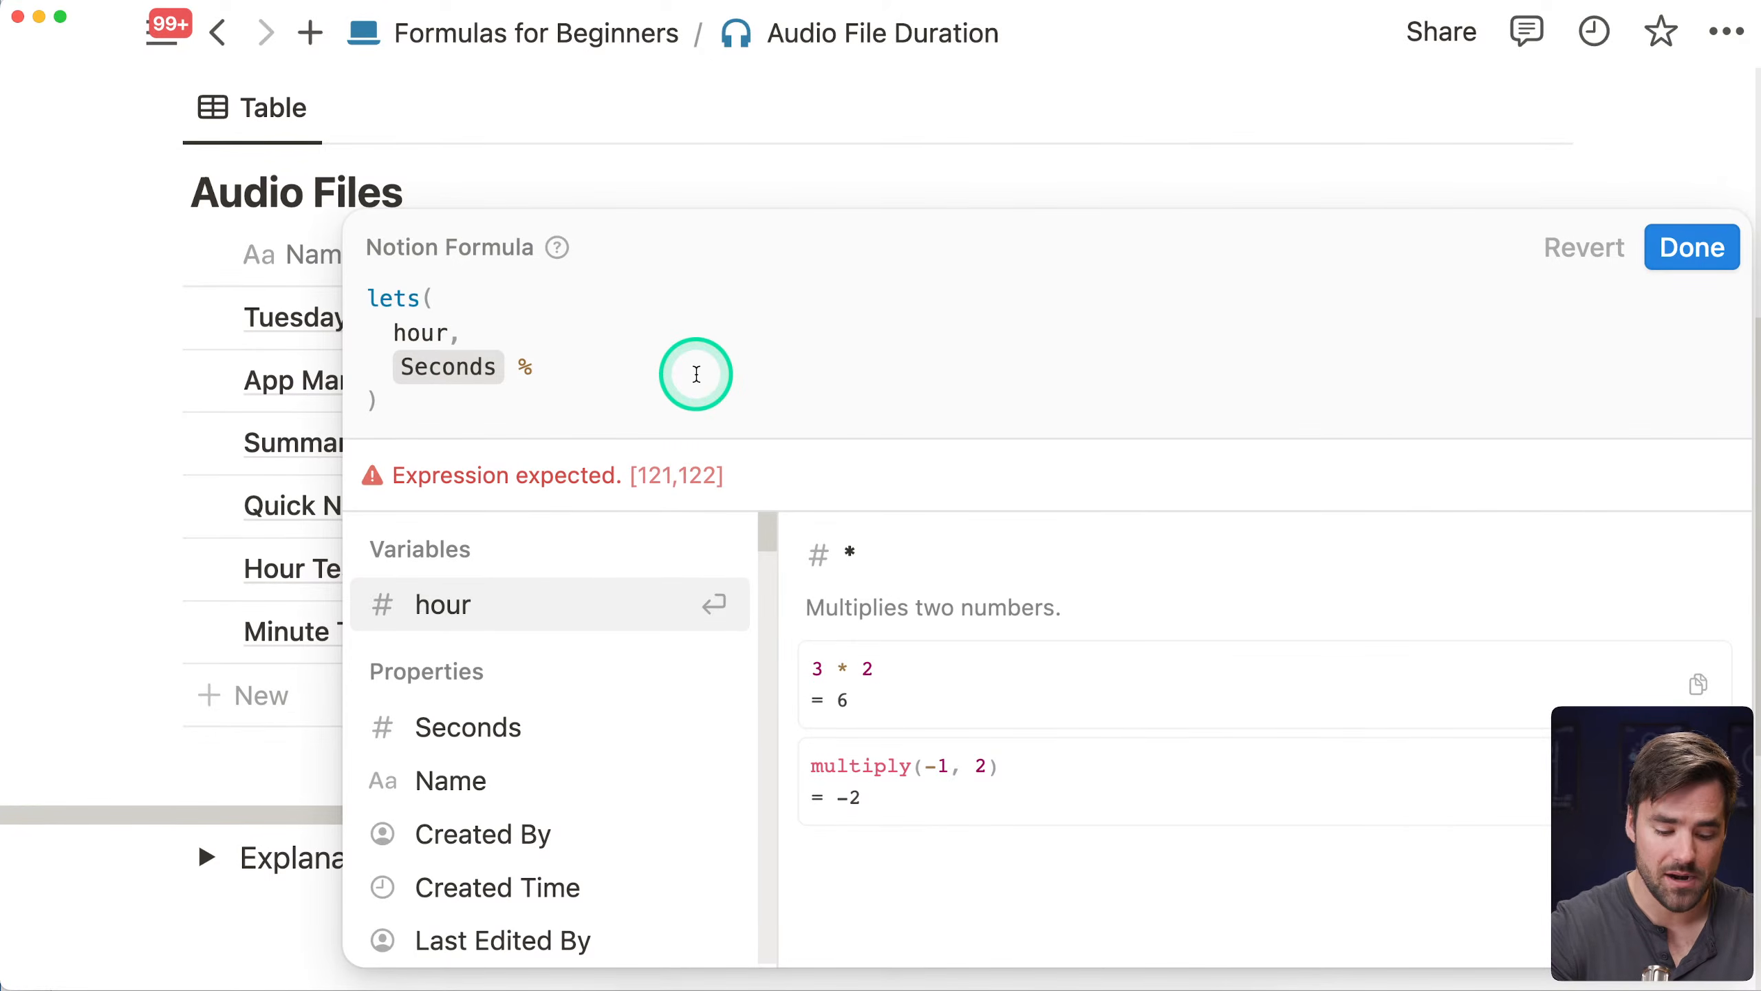
pyautogui.write(' 3')
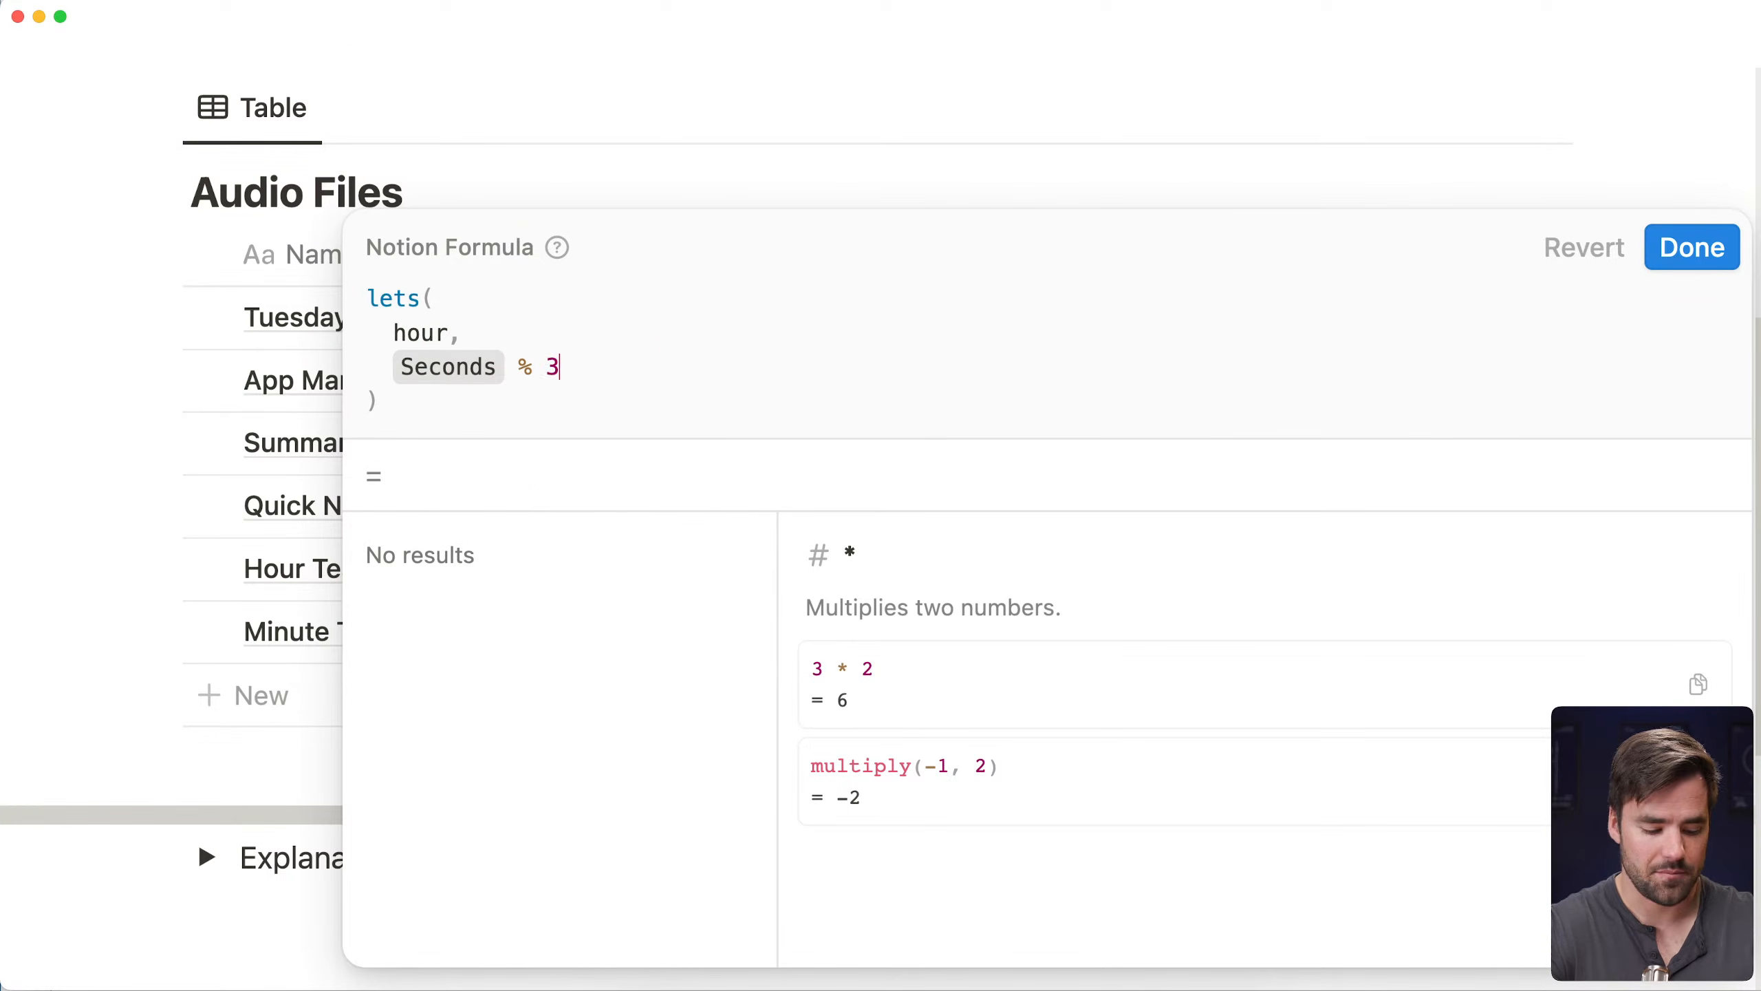
pyautogui.write('600')
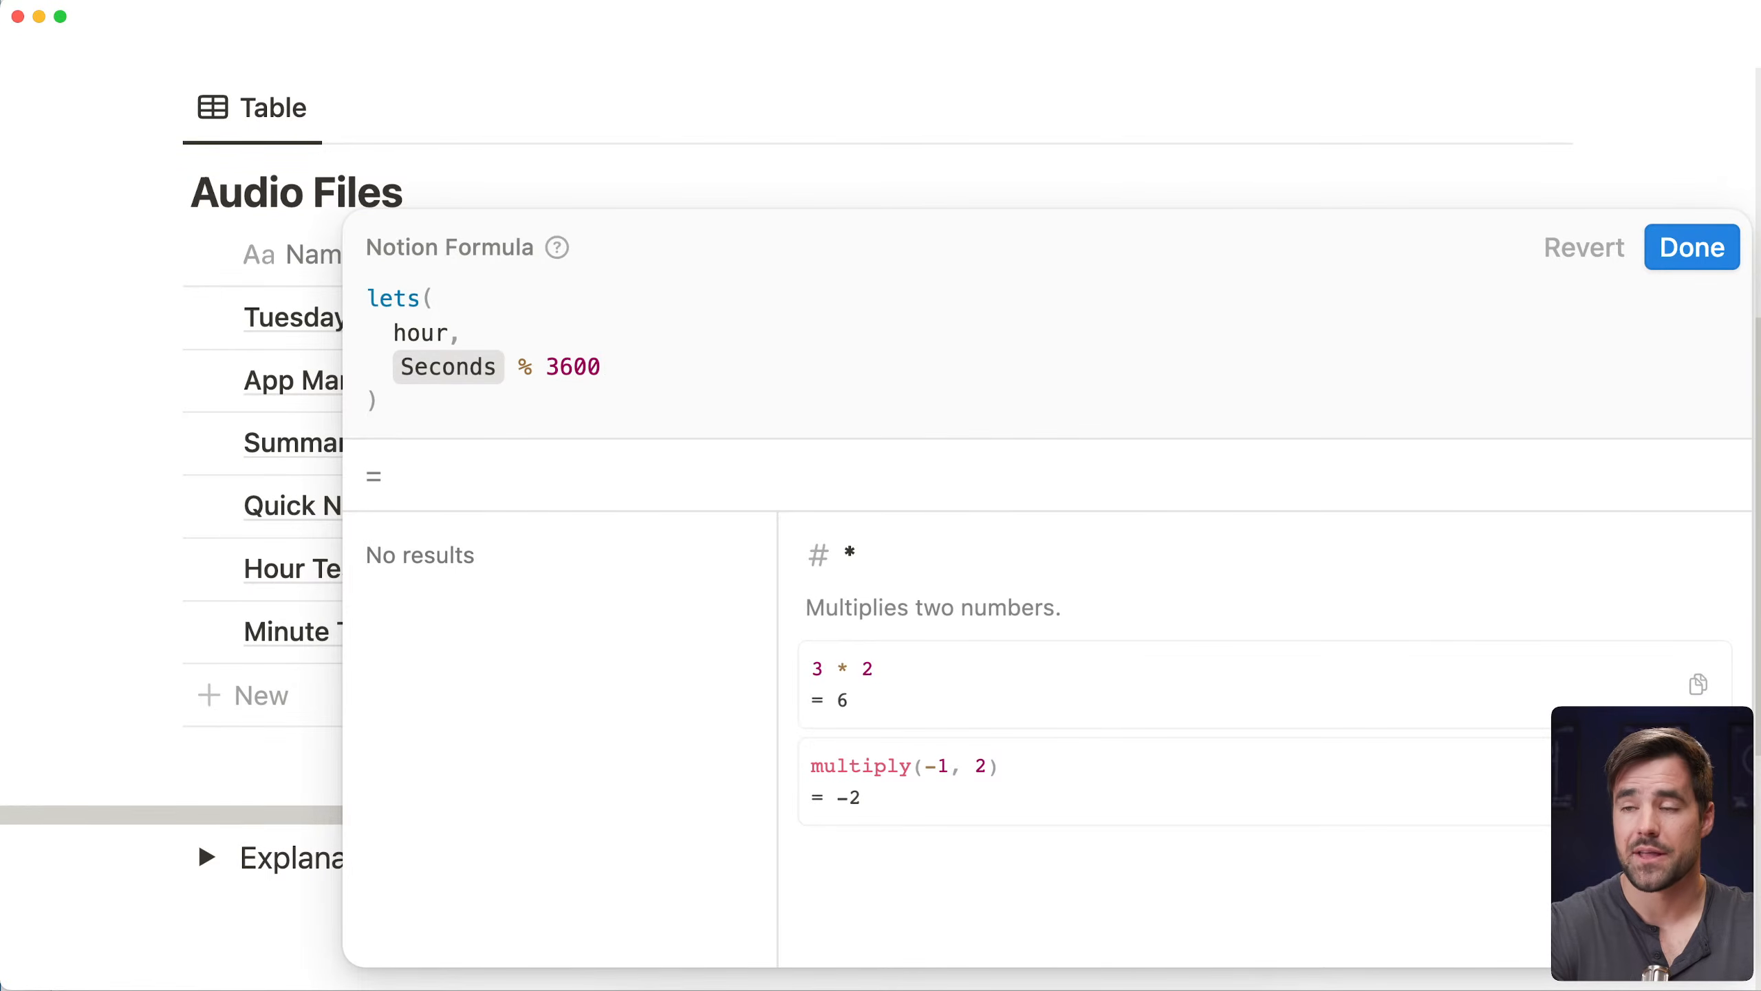
# Return the hour variable as the formula's final expression and save the formula
pyautogui.write(',')
pyautogui.hotkey('shift', 'Return')
pyautogui.write('hours')
pyautogui.press('BackSpace')
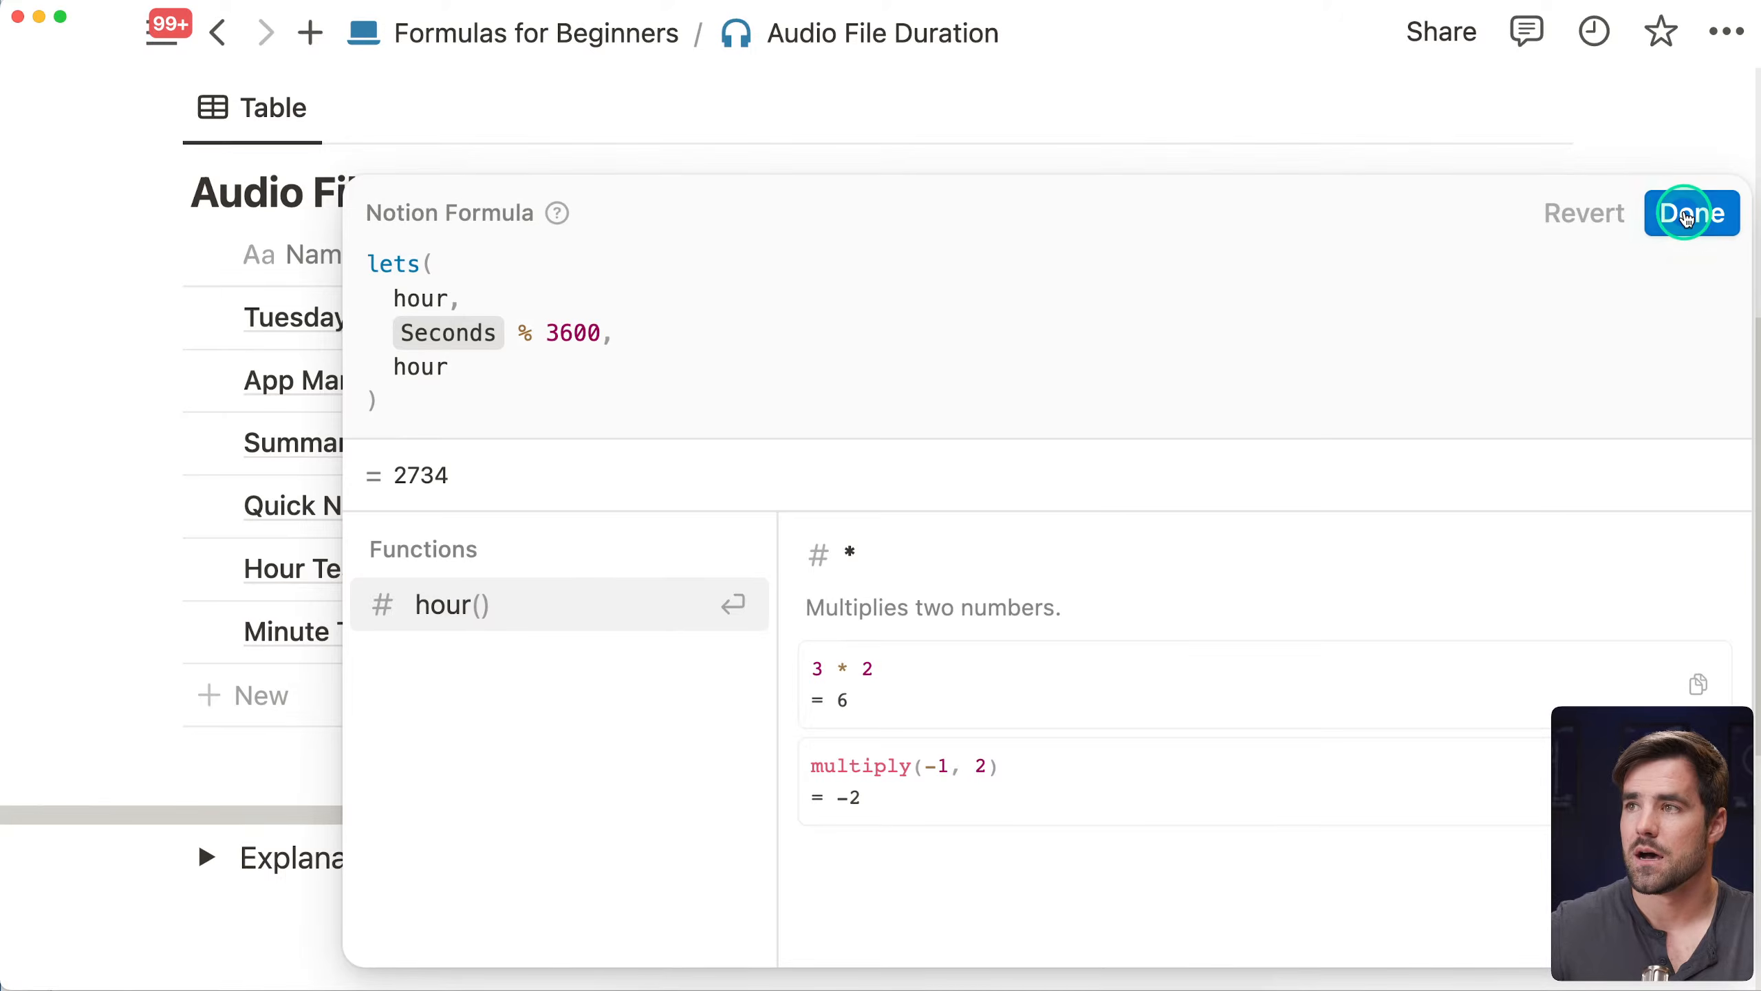
pyautogui.click(1690, 213)
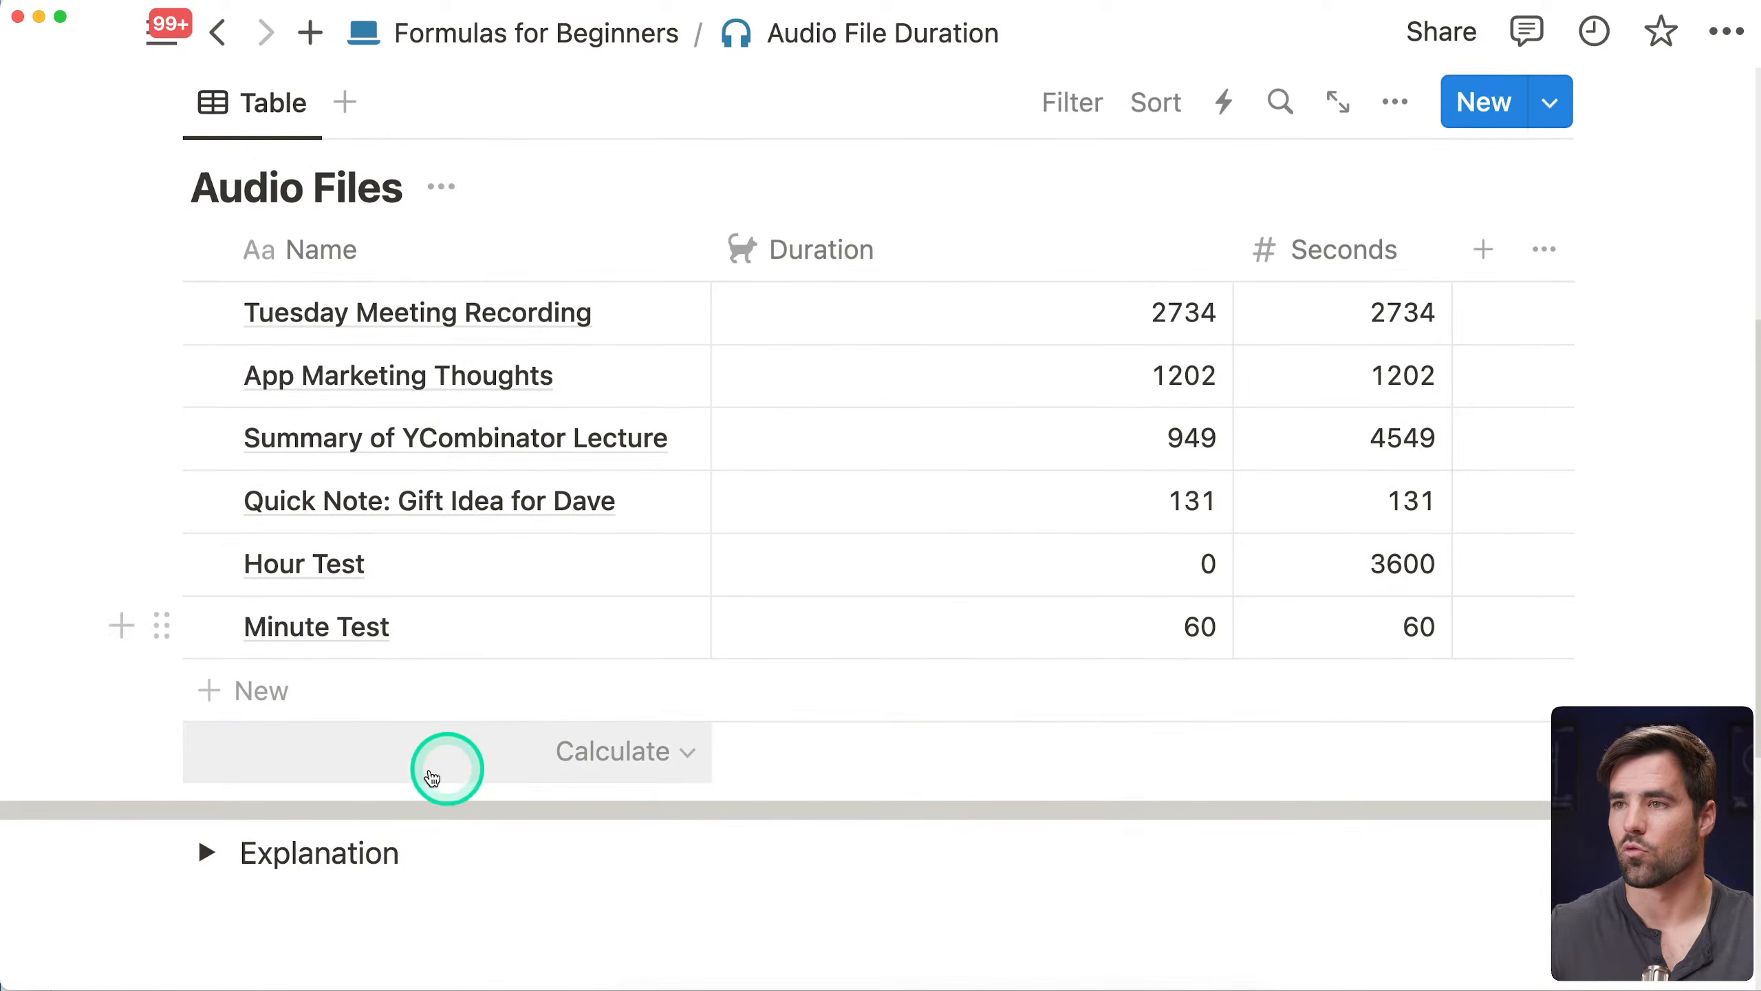
# Add a new row named "Super Mario Lecture Bros" to the Audio Files table
pyautogui.click(409, 687)
pyautogui.write('Super Lo')
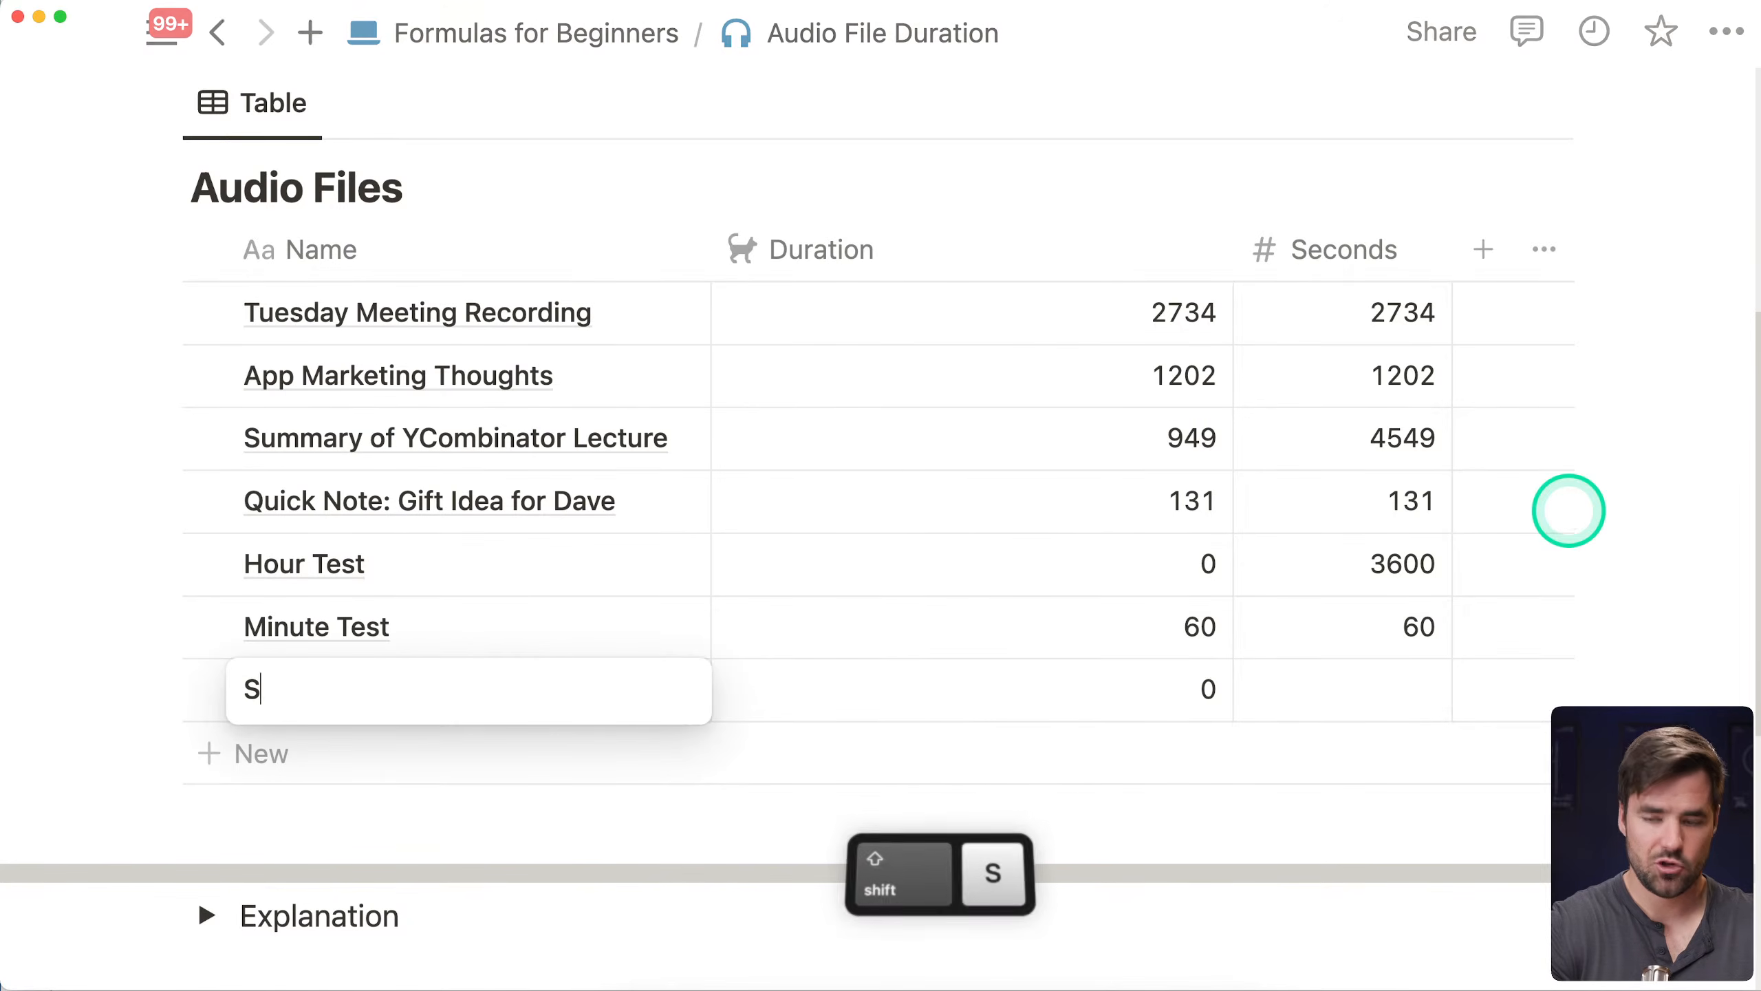
pyautogui.press('BackSpace')
pyautogui.press('BackSpace')
pyautogui.write('mar')
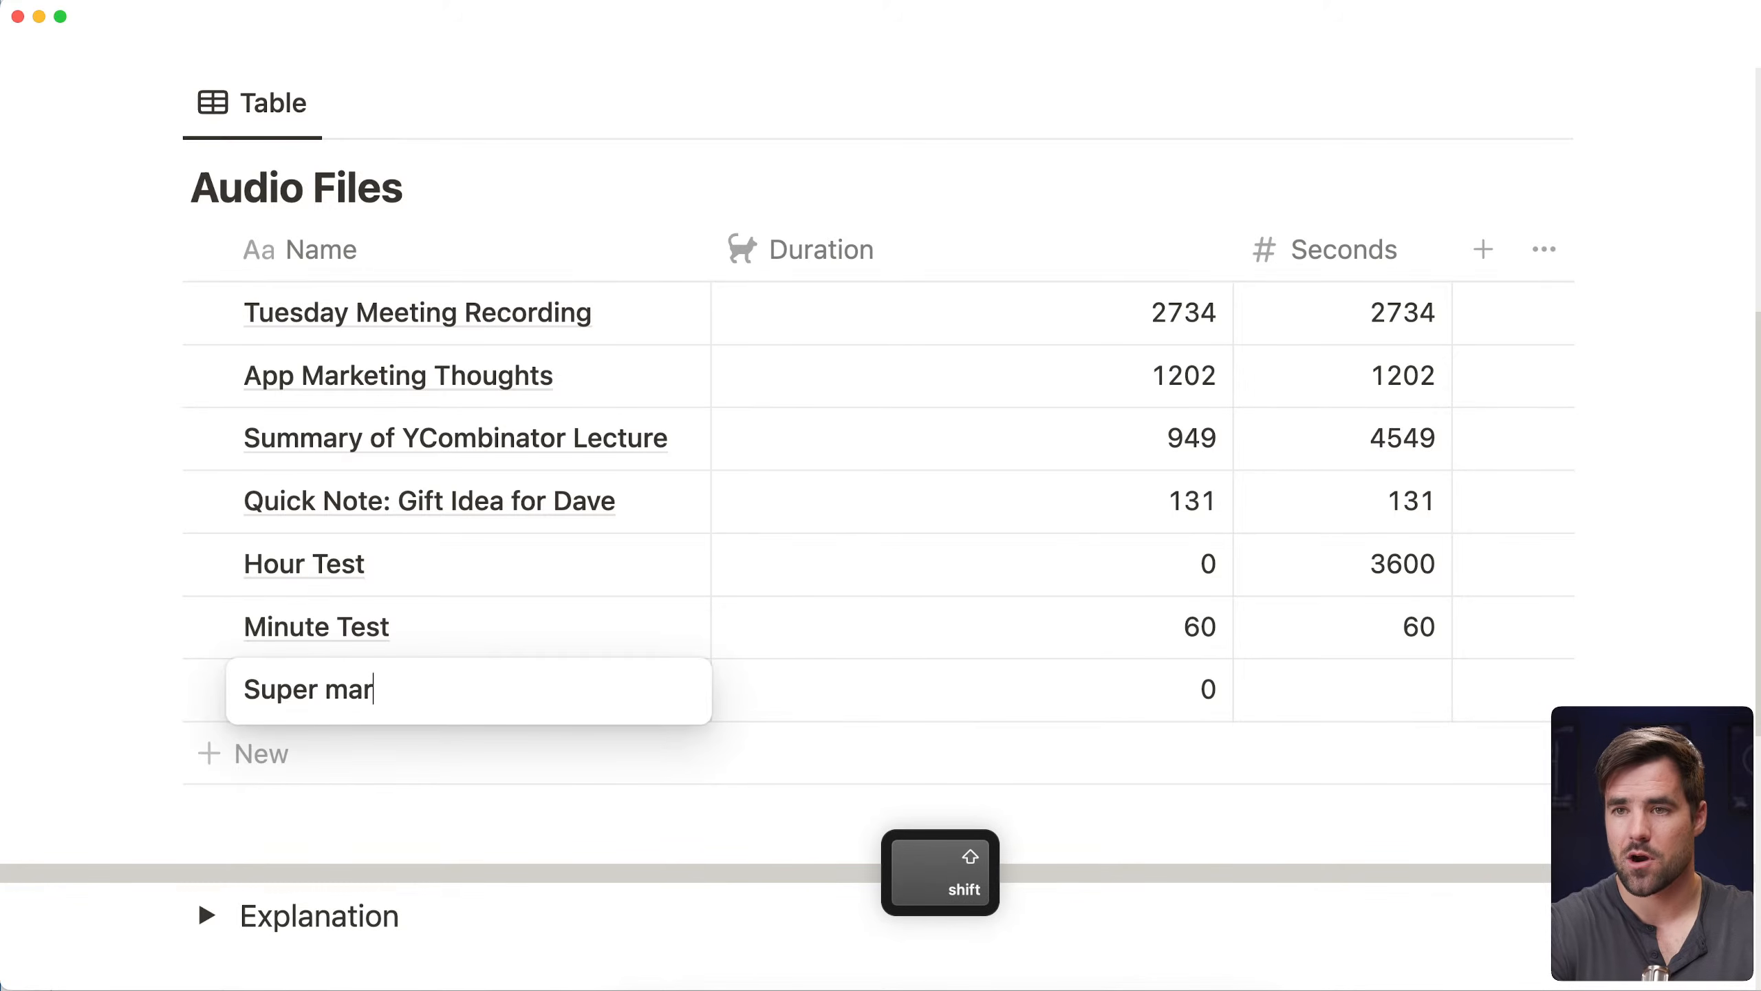
pyautogui.press('BackSpace')
pyautogui.press('BackSpace')
pyautogui.press('BackSpace')
pyautogui.write('Mario ')
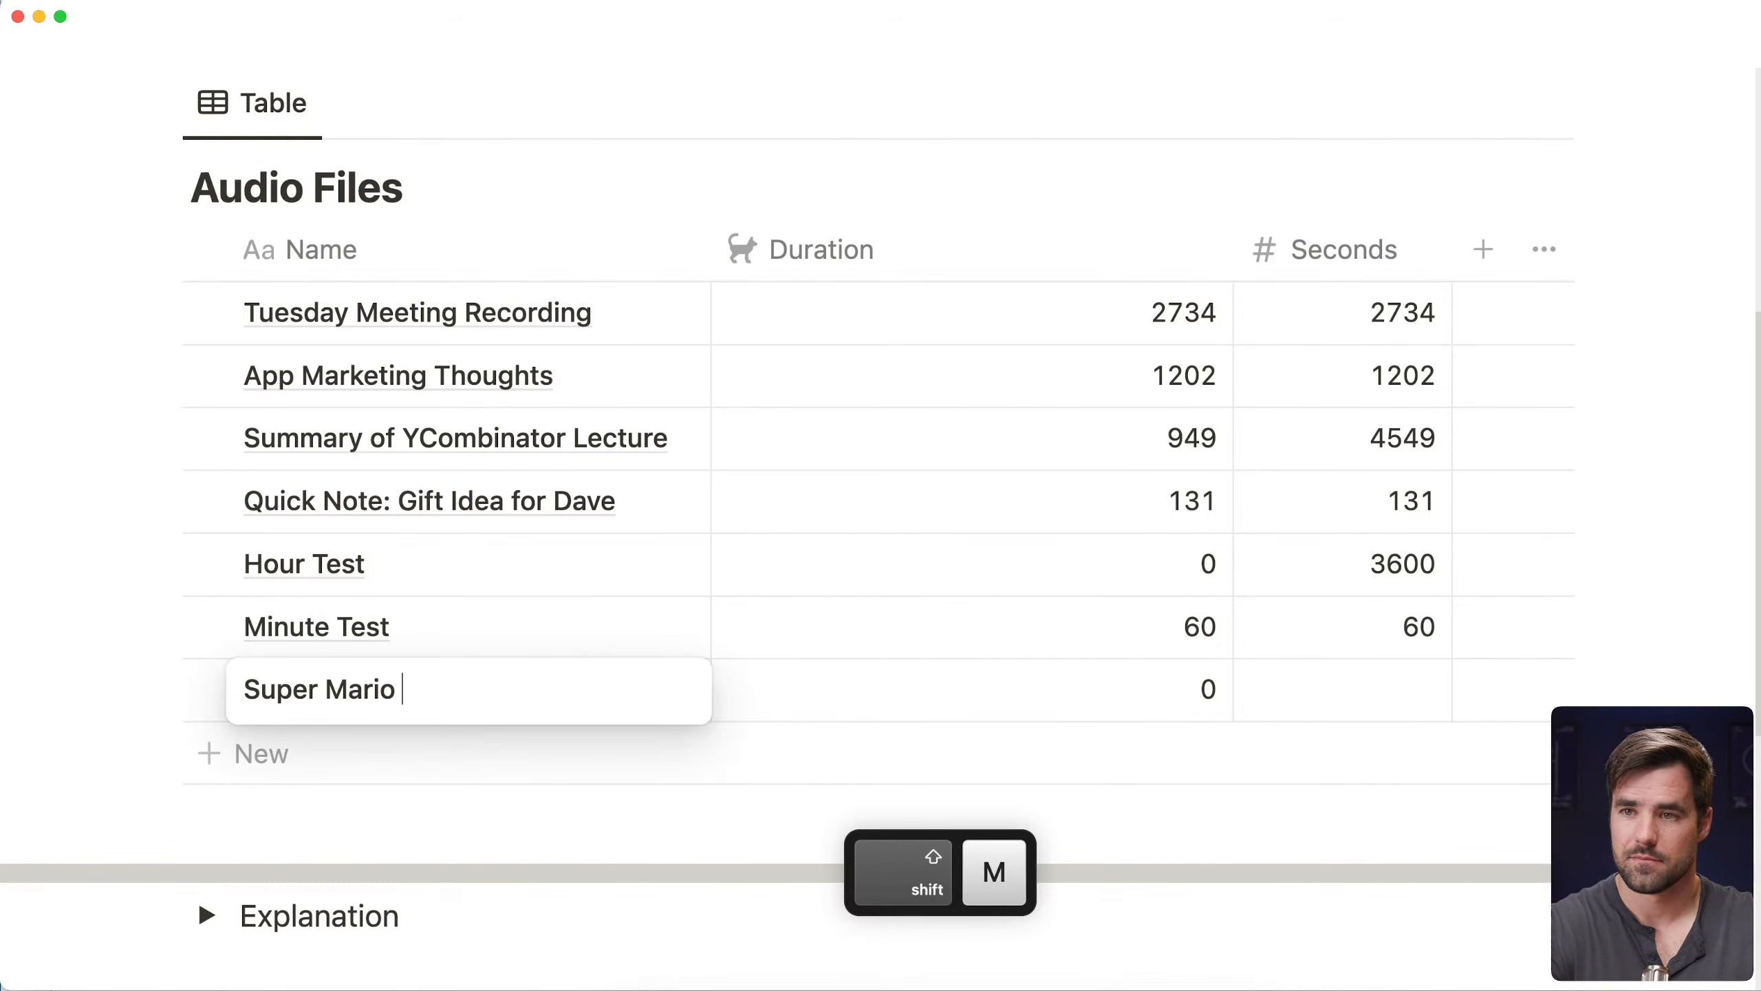
pyautogui.write('Lecture ')
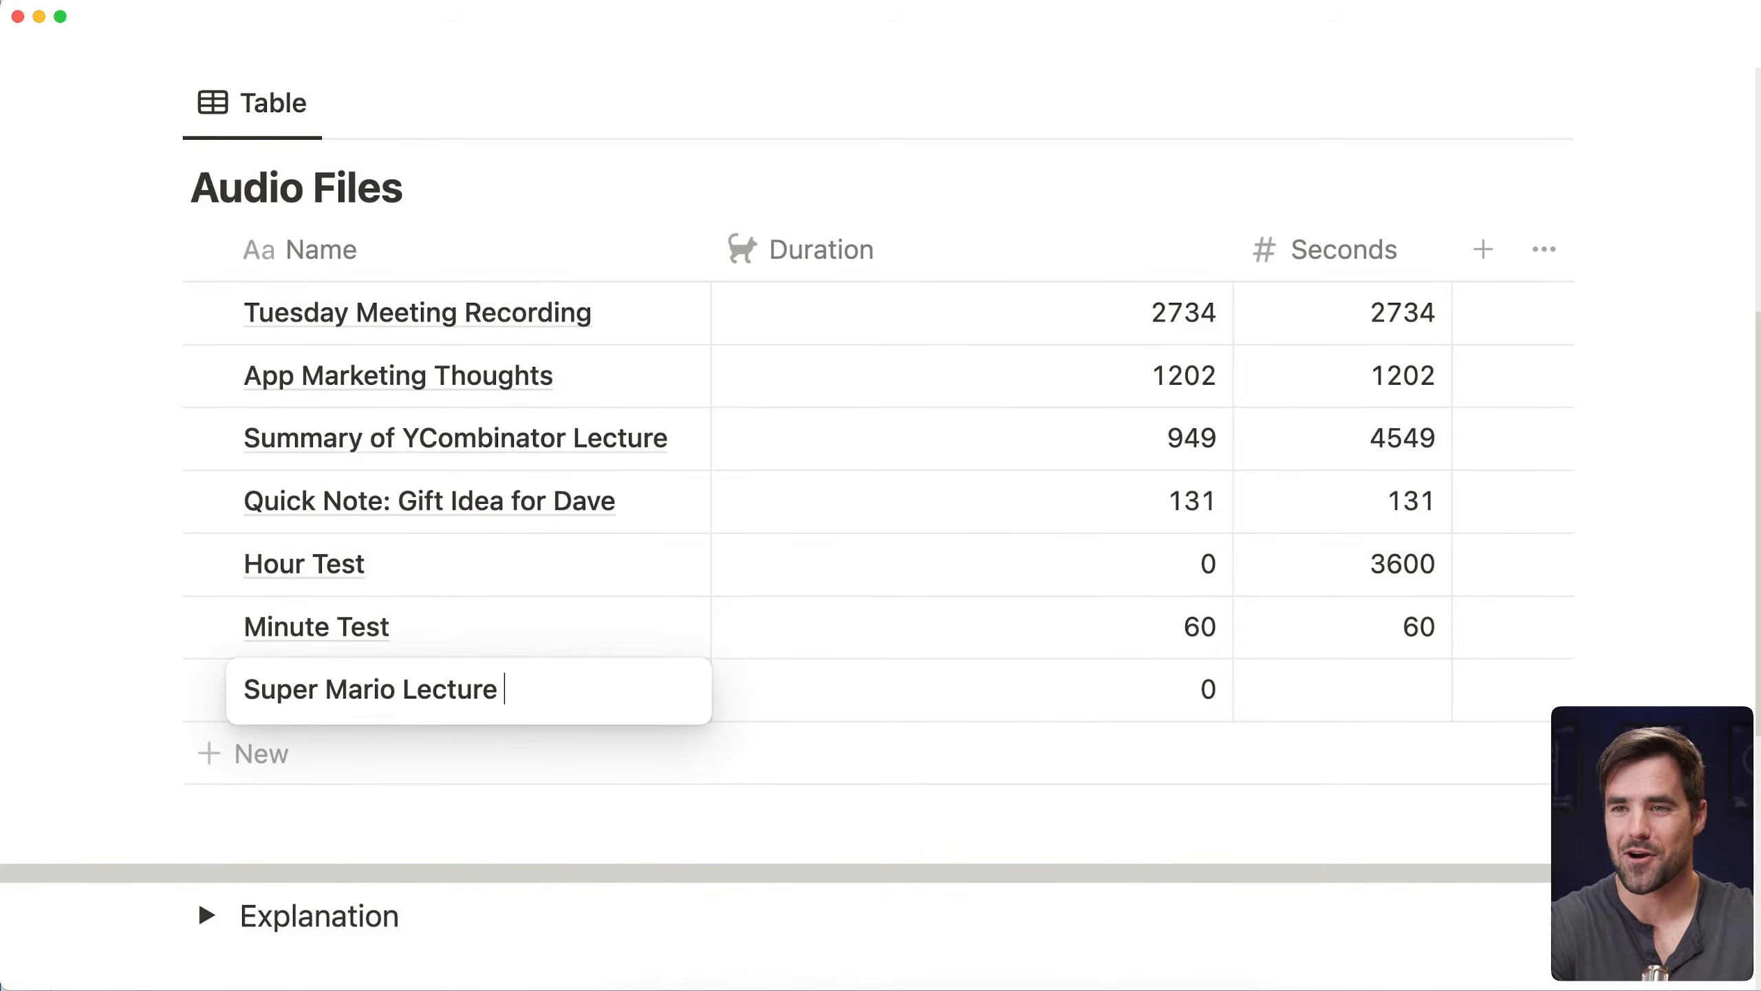
pyautogui.write('Bros')
pyautogui.press('Escape')
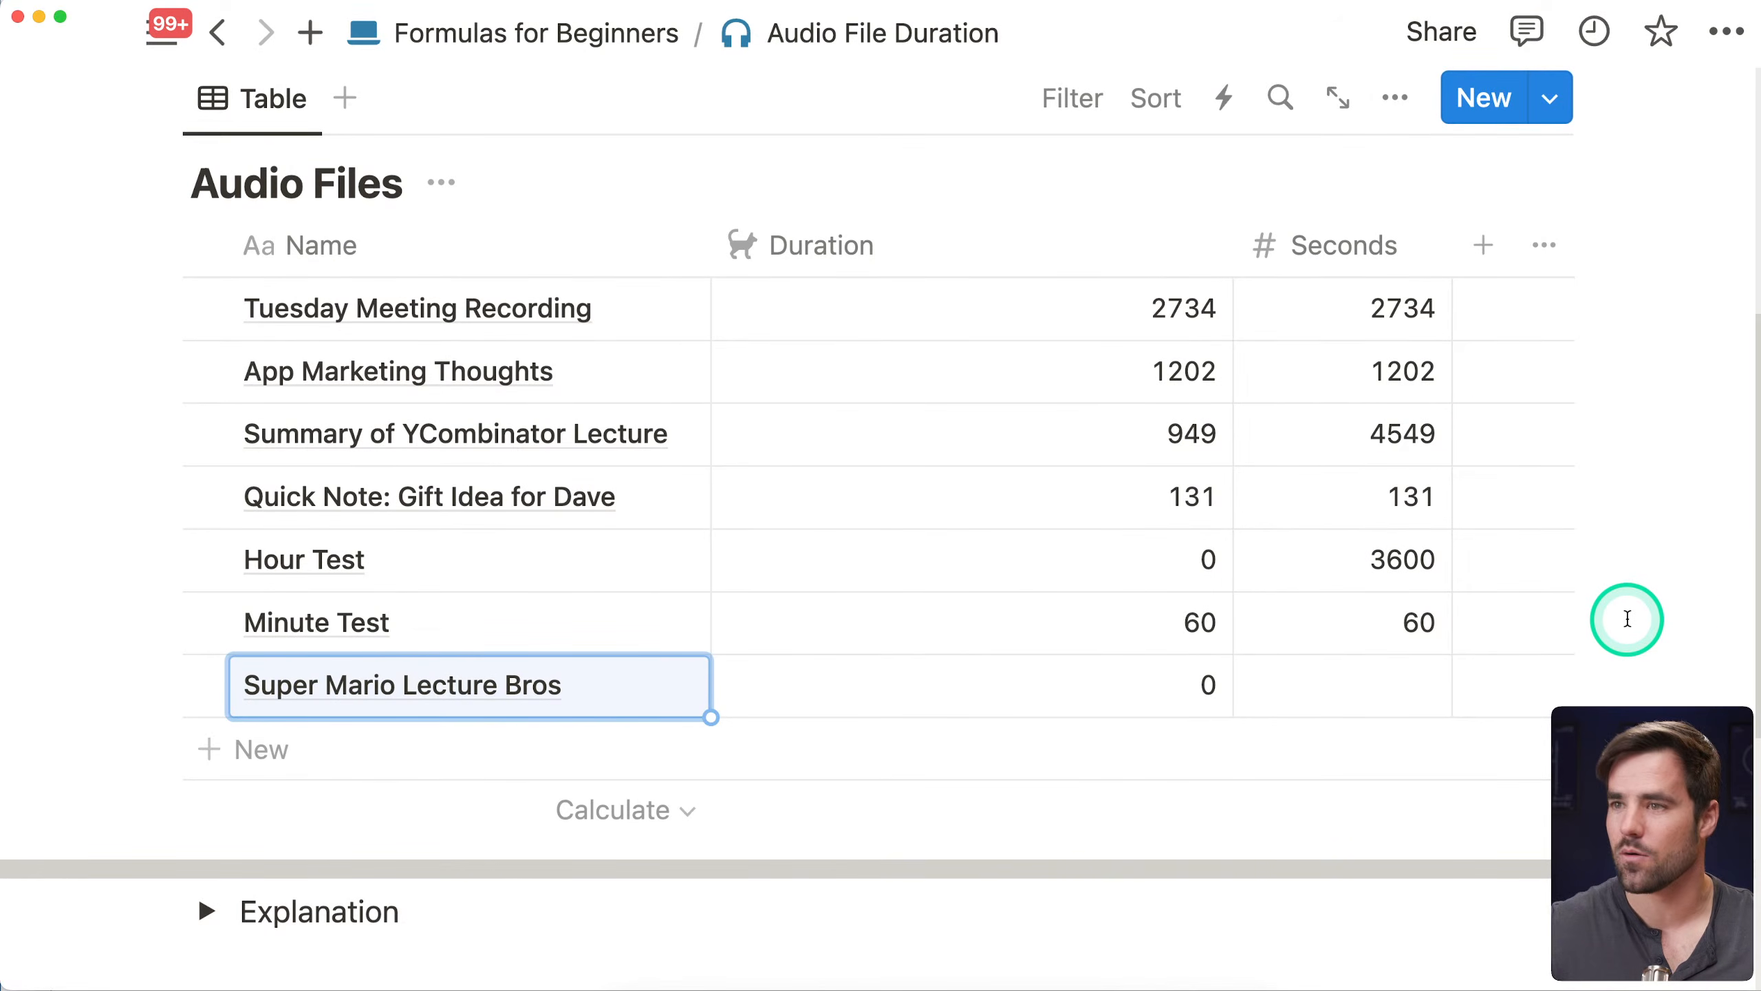
# Set the Seconds value of the Super Mario Lecture Bros row to 7586 and check its Duration formula
pyautogui.click(1388, 694)
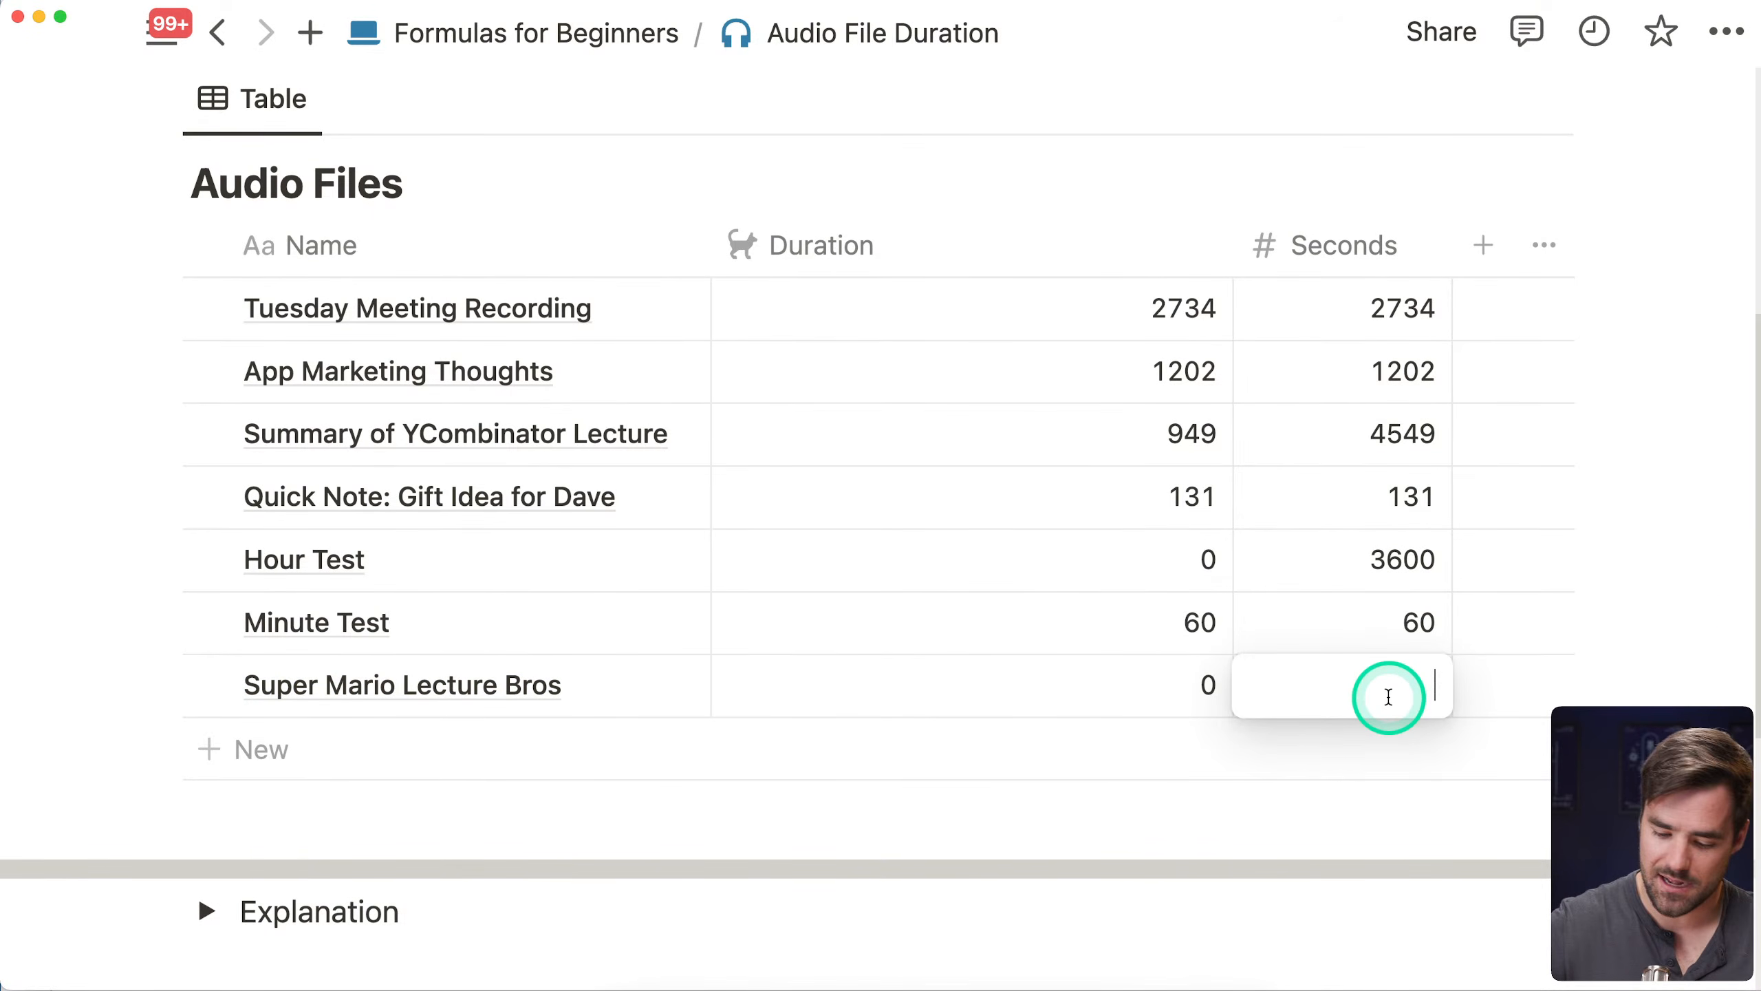
pyautogui.write('7586')
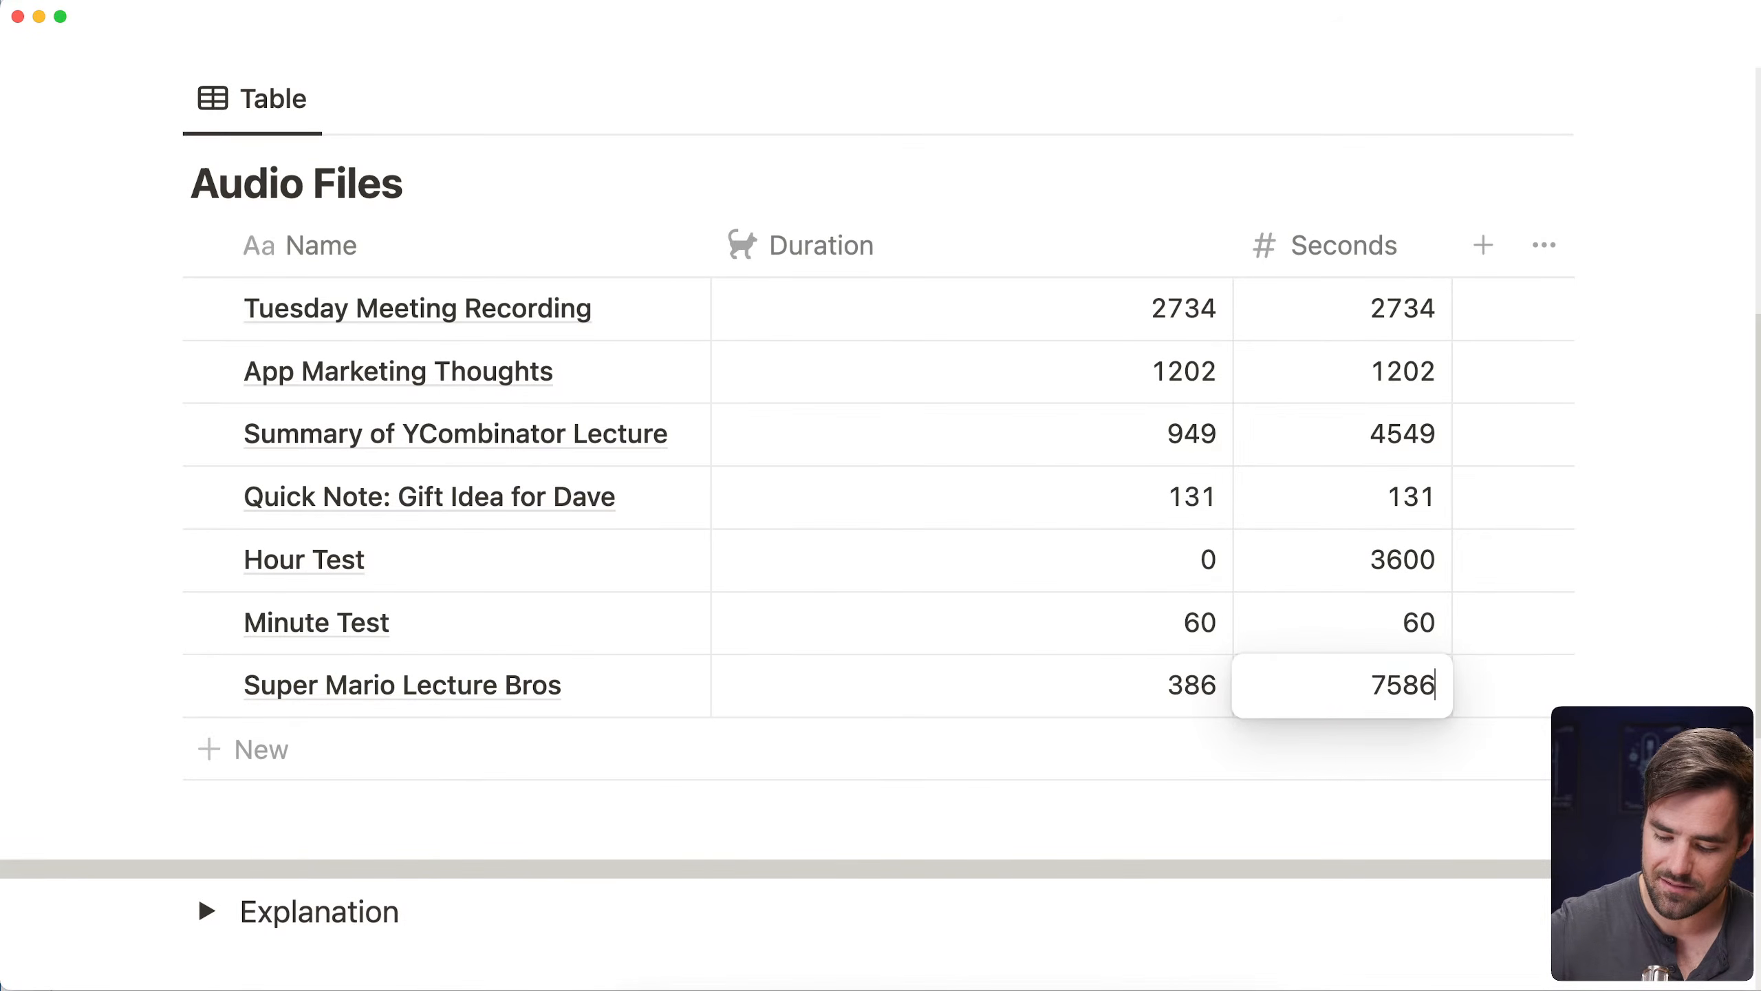
pyautogui.press('Return')
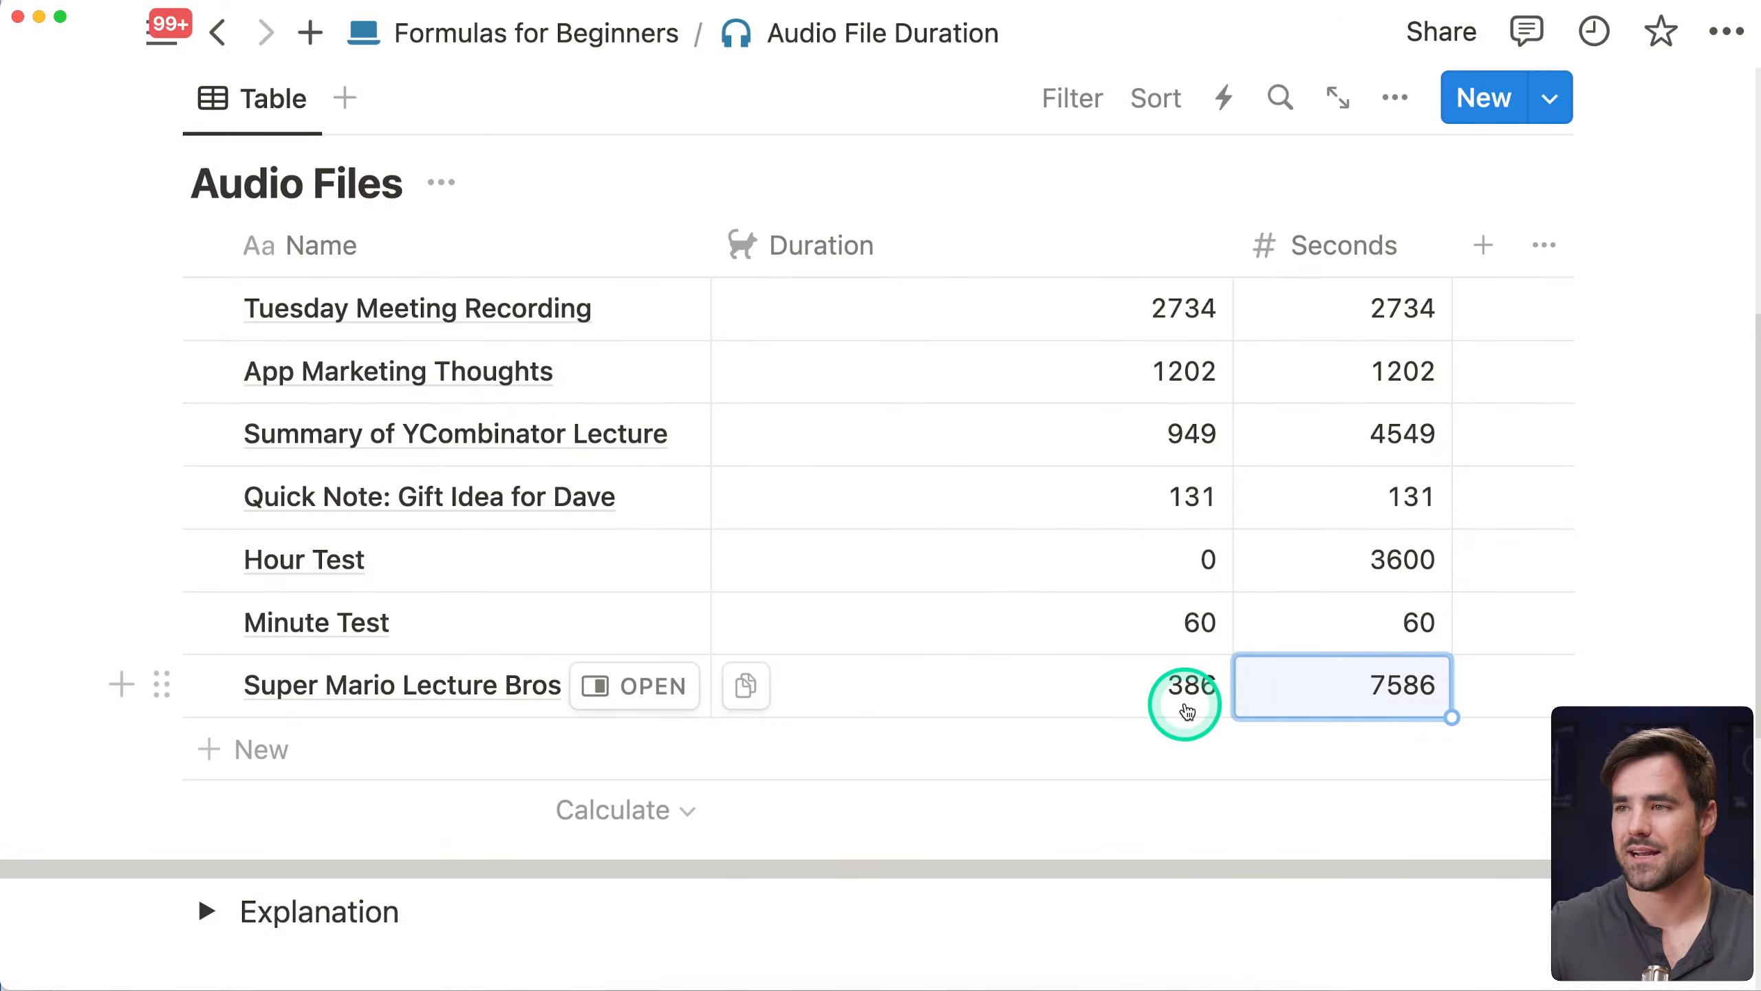
pyautogui.click(1137, 690)
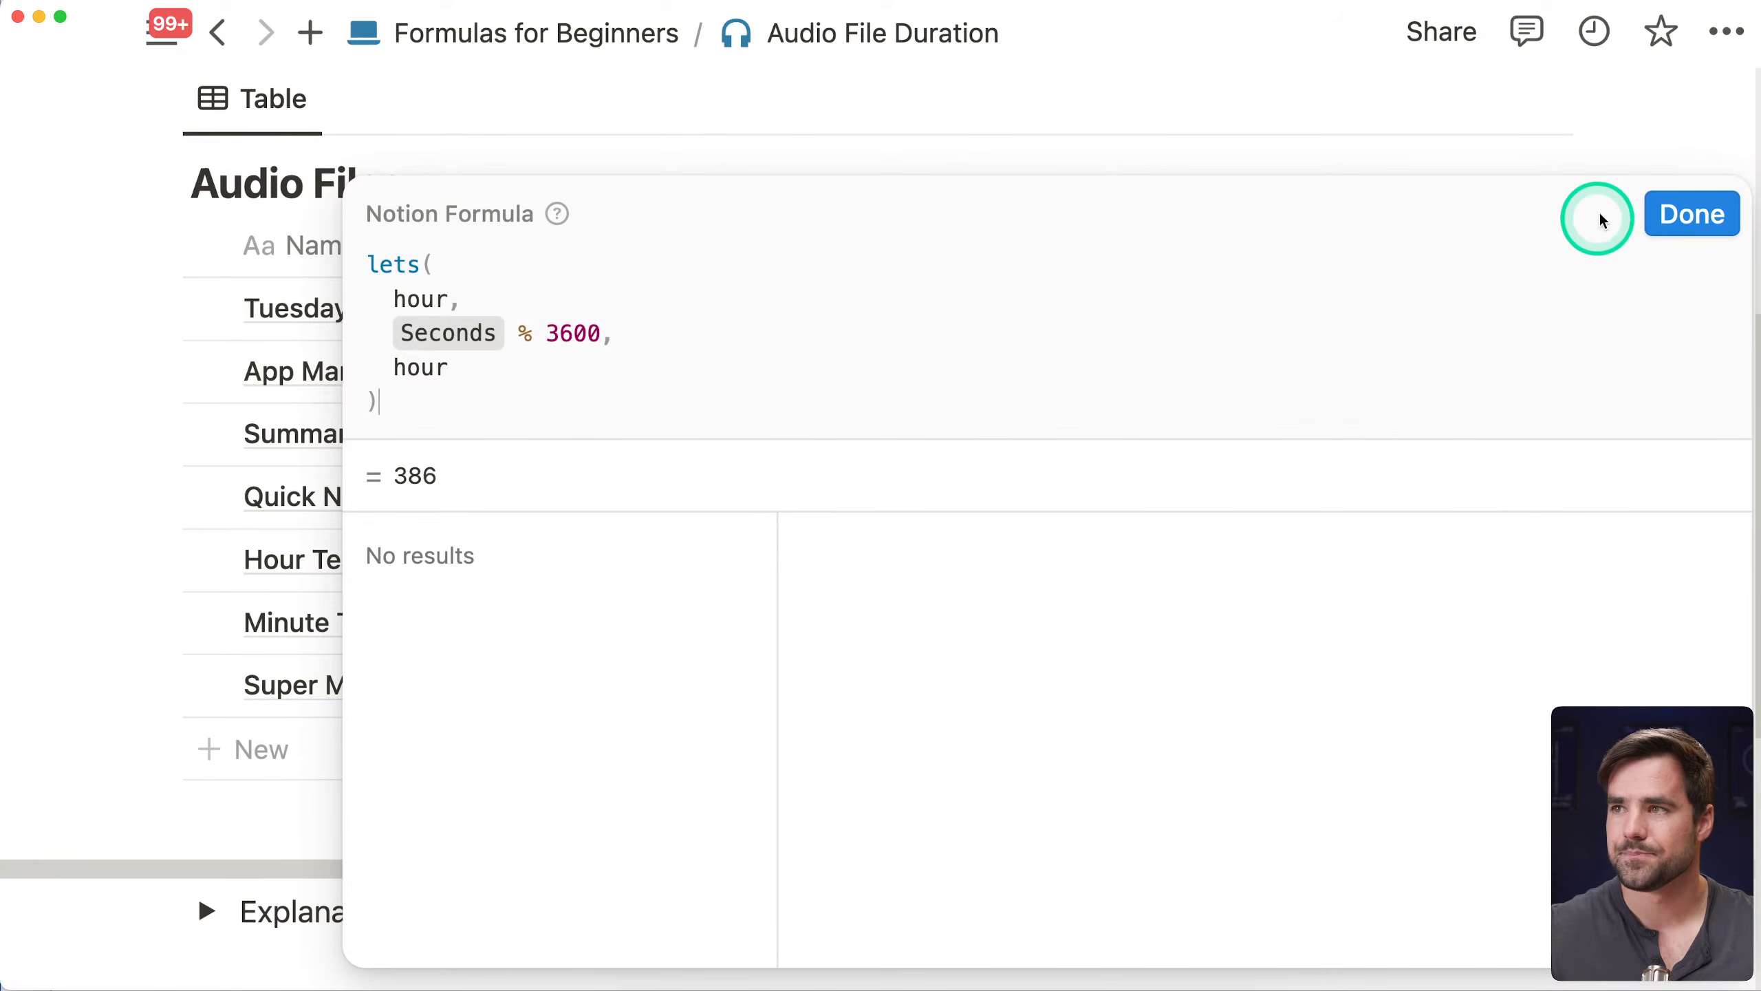
pyautogui.click(1681, 215)
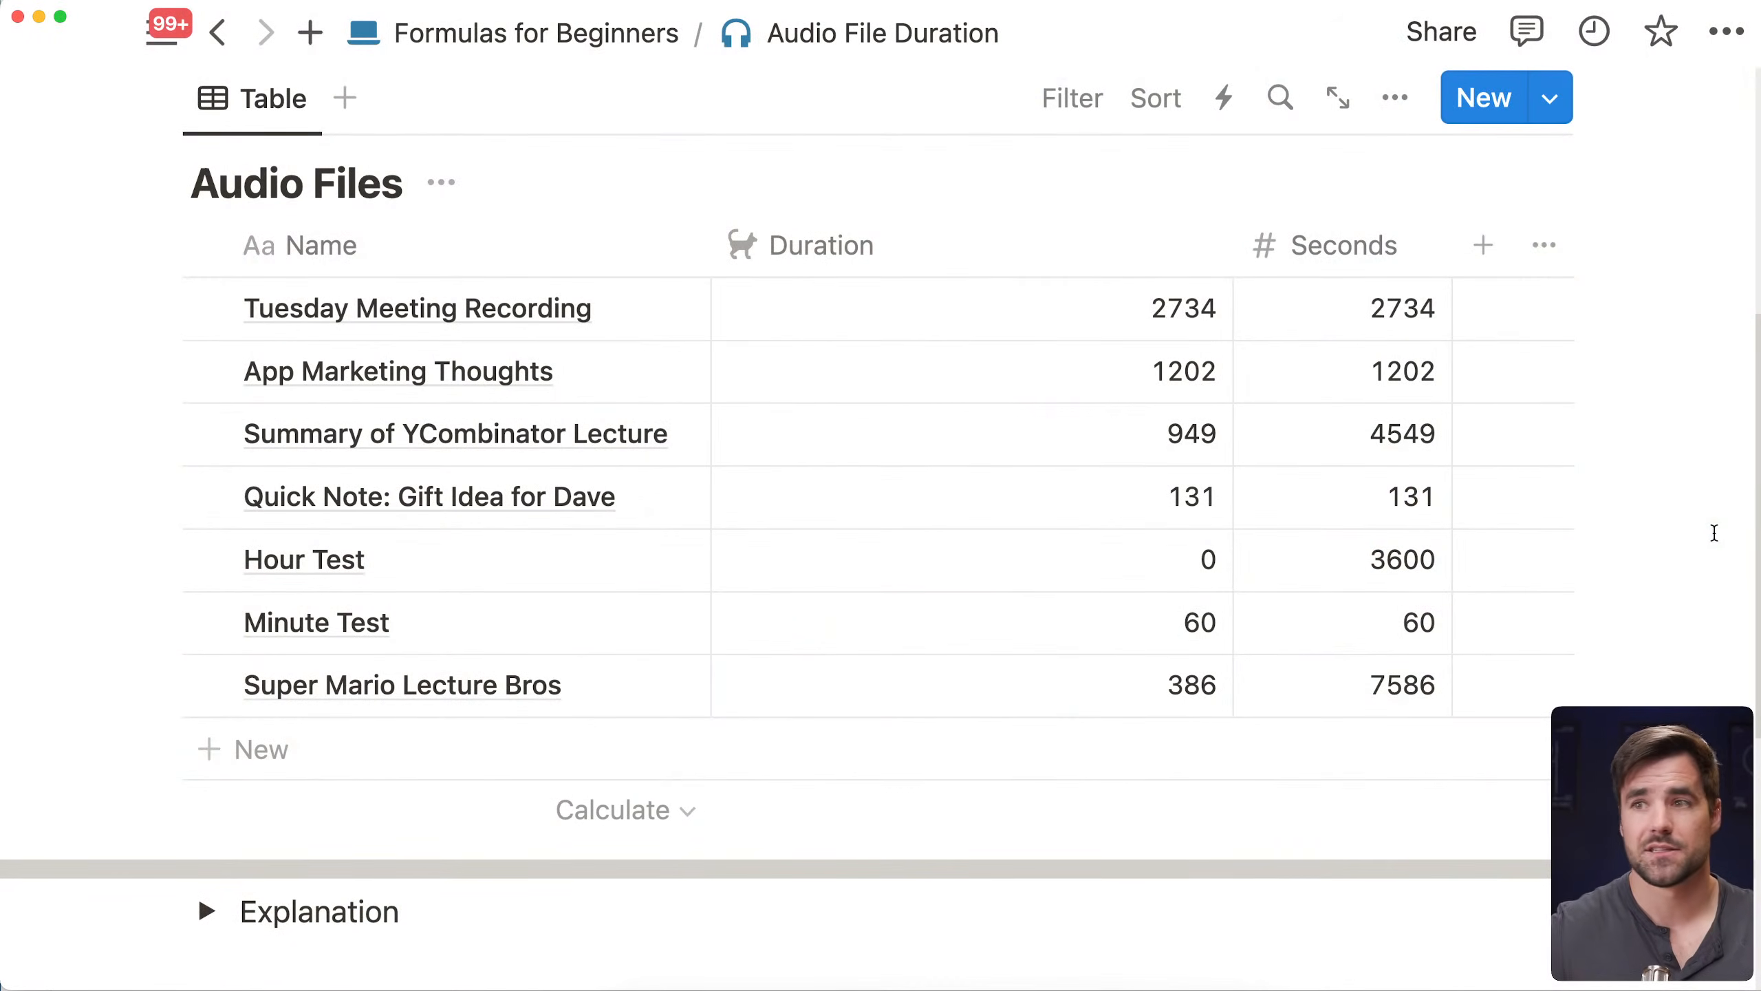
# Remove the returned hour line from the end of the Duration formula and save it
pyautogui.click(1054, 561)
pyautogui.click(1108, 682)
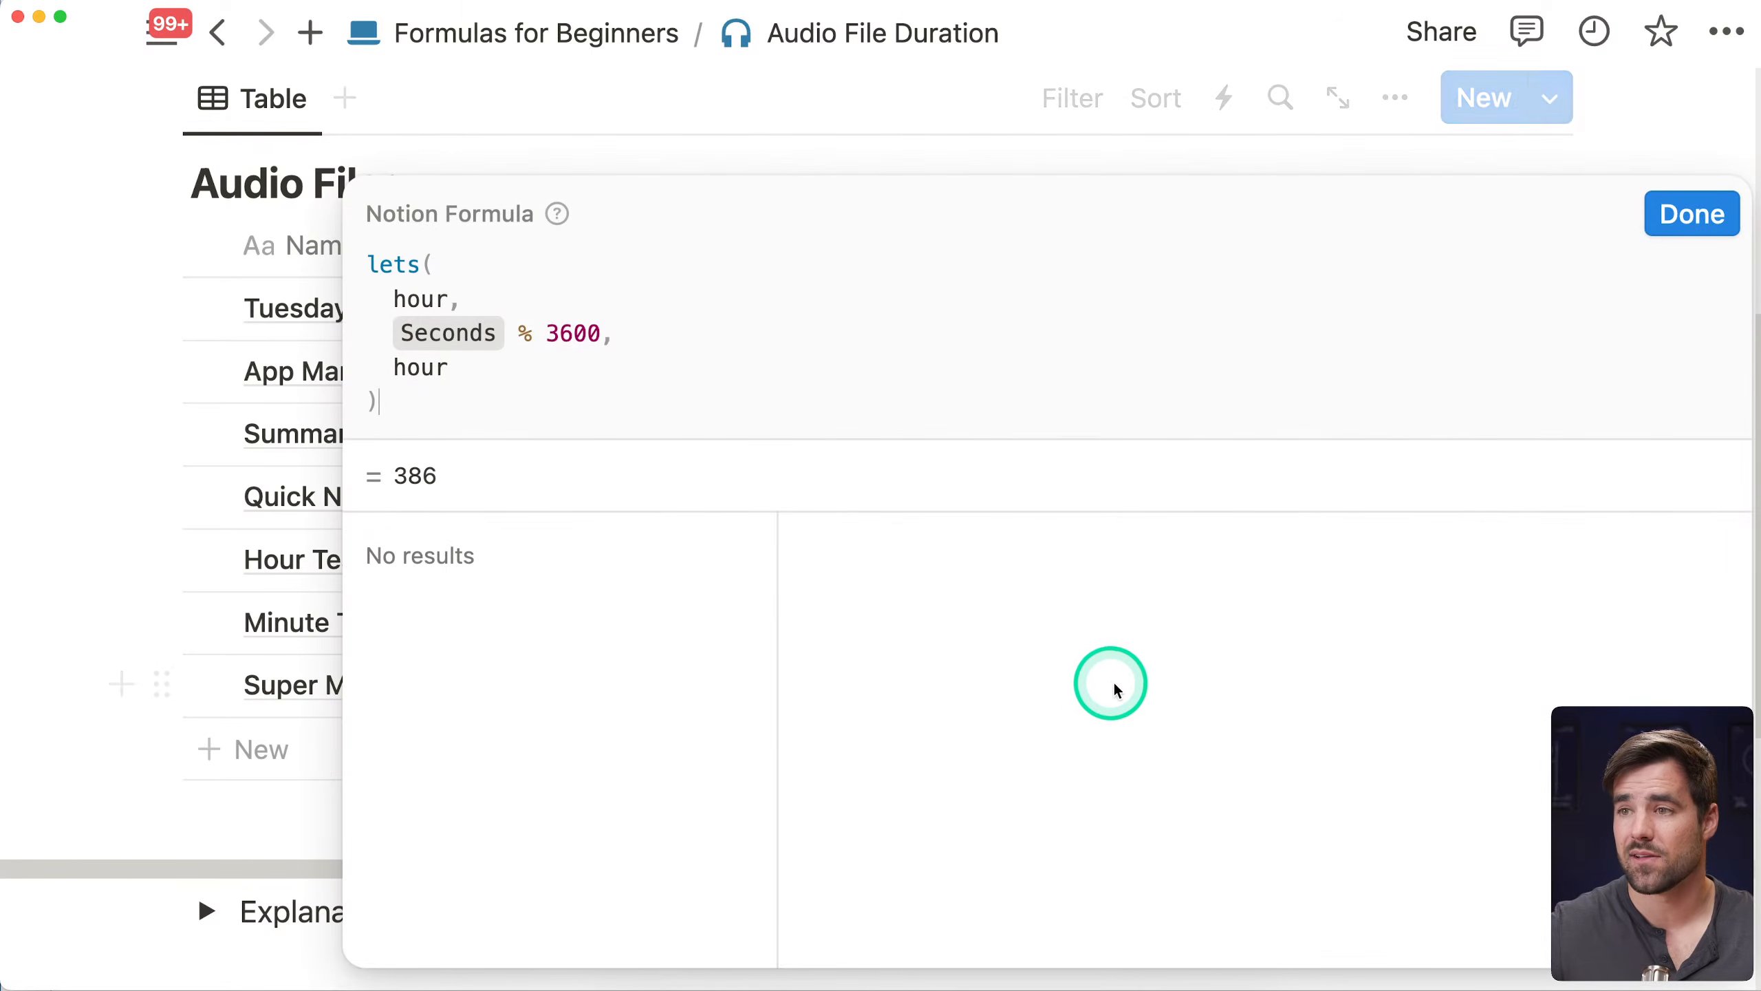
pyautogui.click(499, 378)
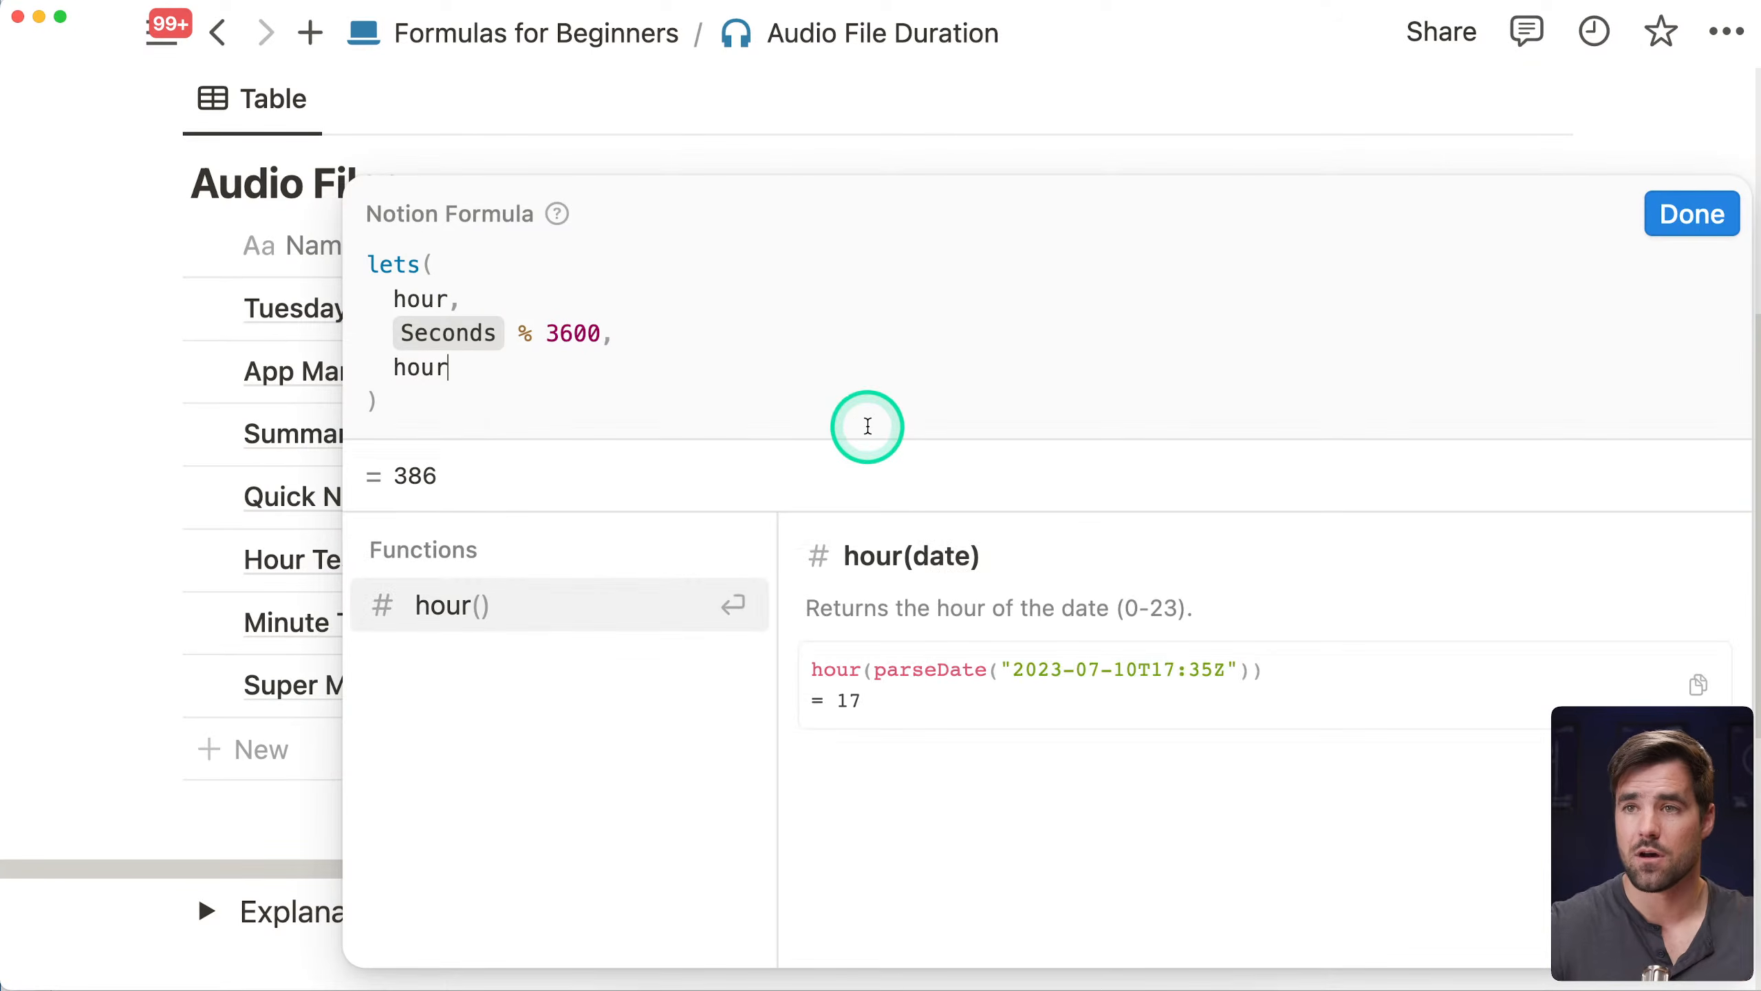
pyautogui.press('BackSpace')
pyautogui.press('BackSpace')
pyautogui.press('BackSpace')
pyautogui.press('BackSpace')
pyautogui.press('BackSpace')
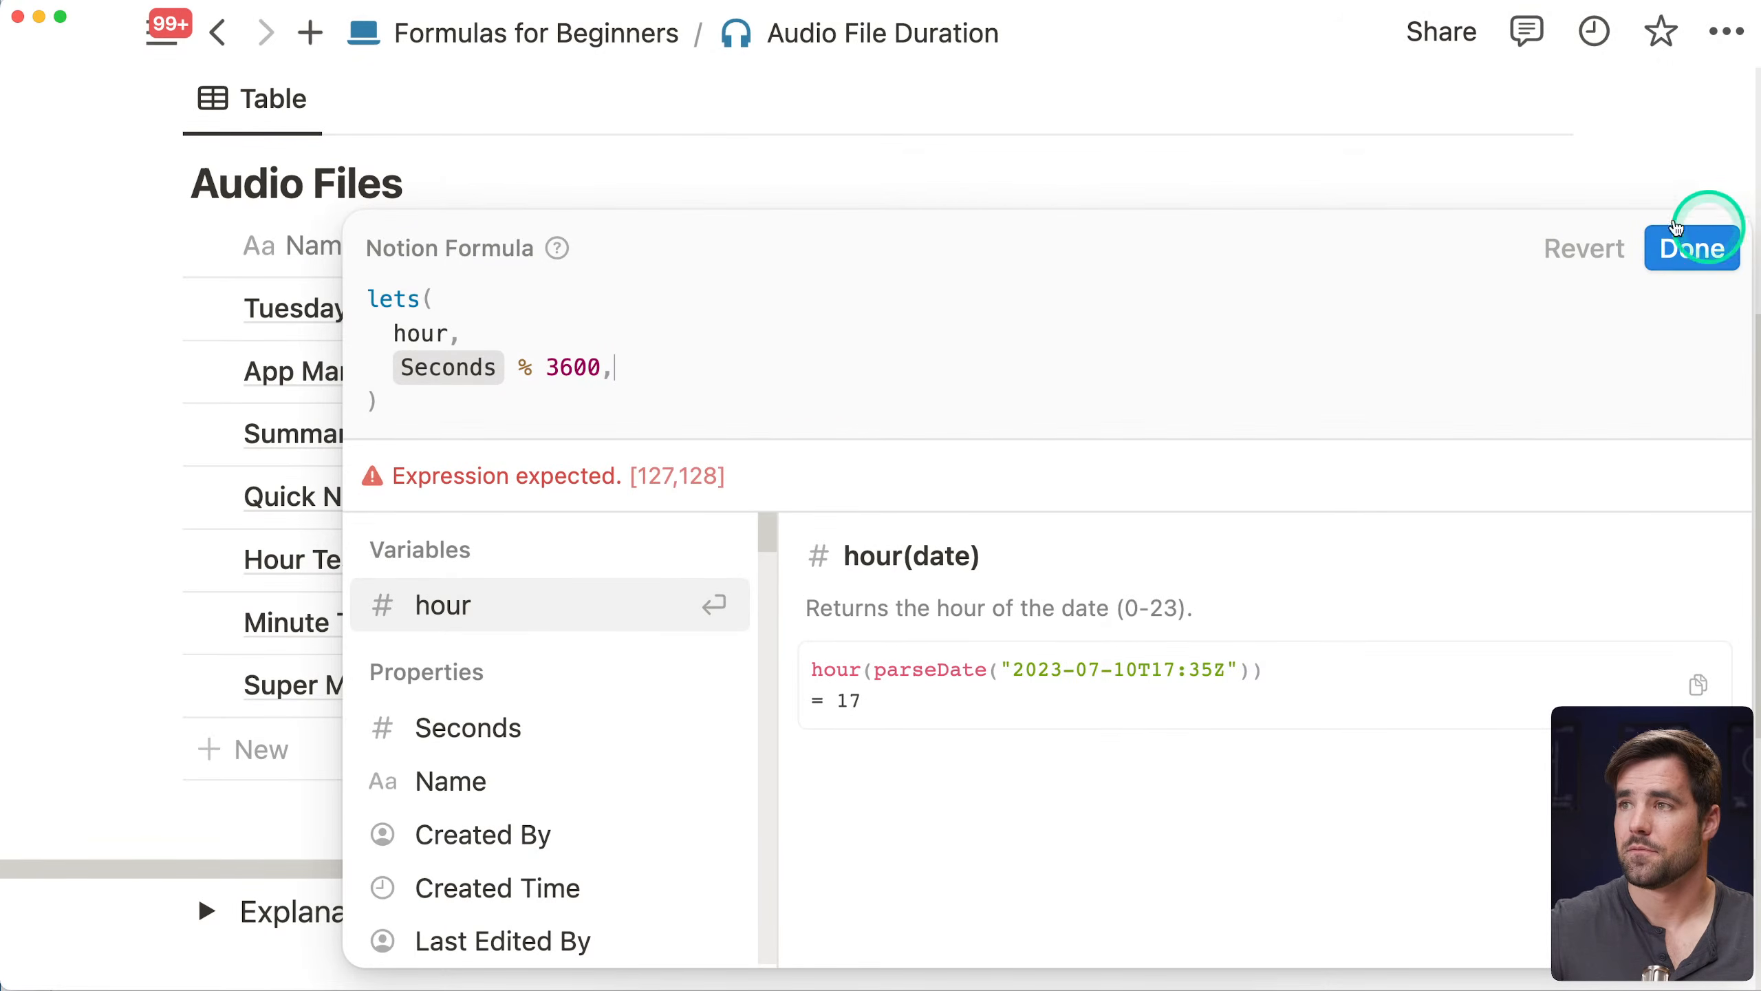
pyautogui.click(1692, 248)
# Examine the Duration formula on the Audio File Duration (ref) page to see how hours, minutes and seconds are calculated
pyautogui.click(582, 34)
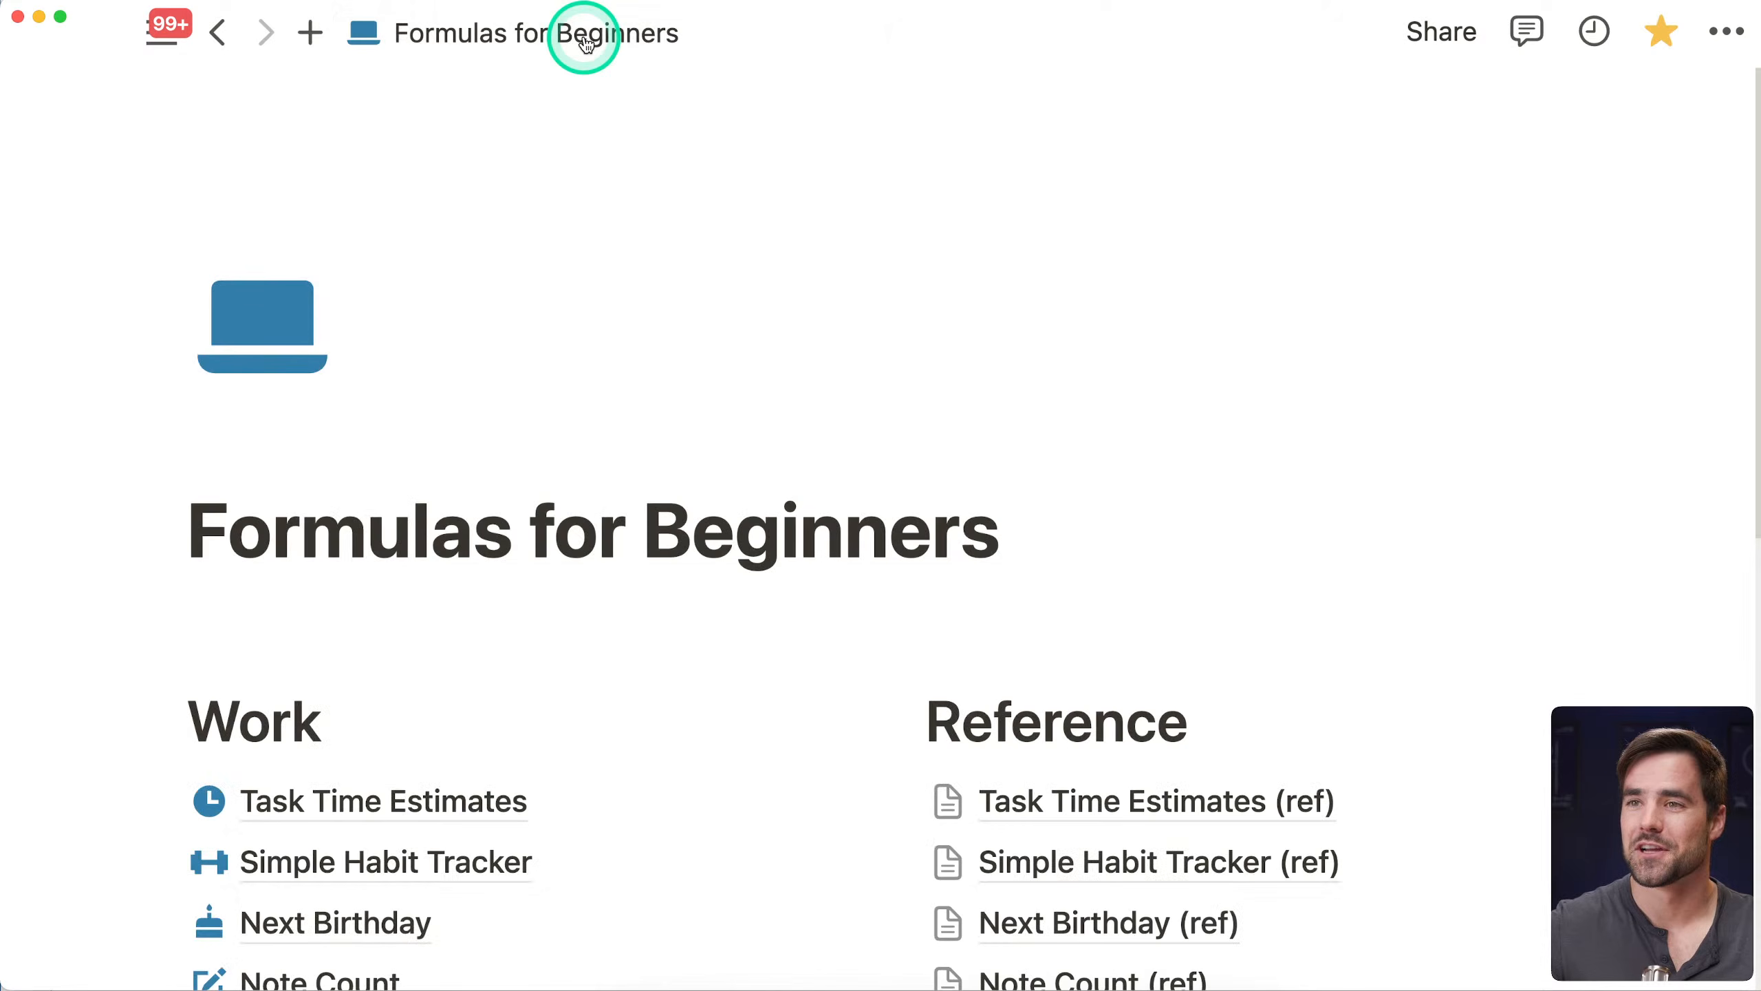
pyautogui.scroll(-5, 987, 653)
pyautogui.click(1019, 697)
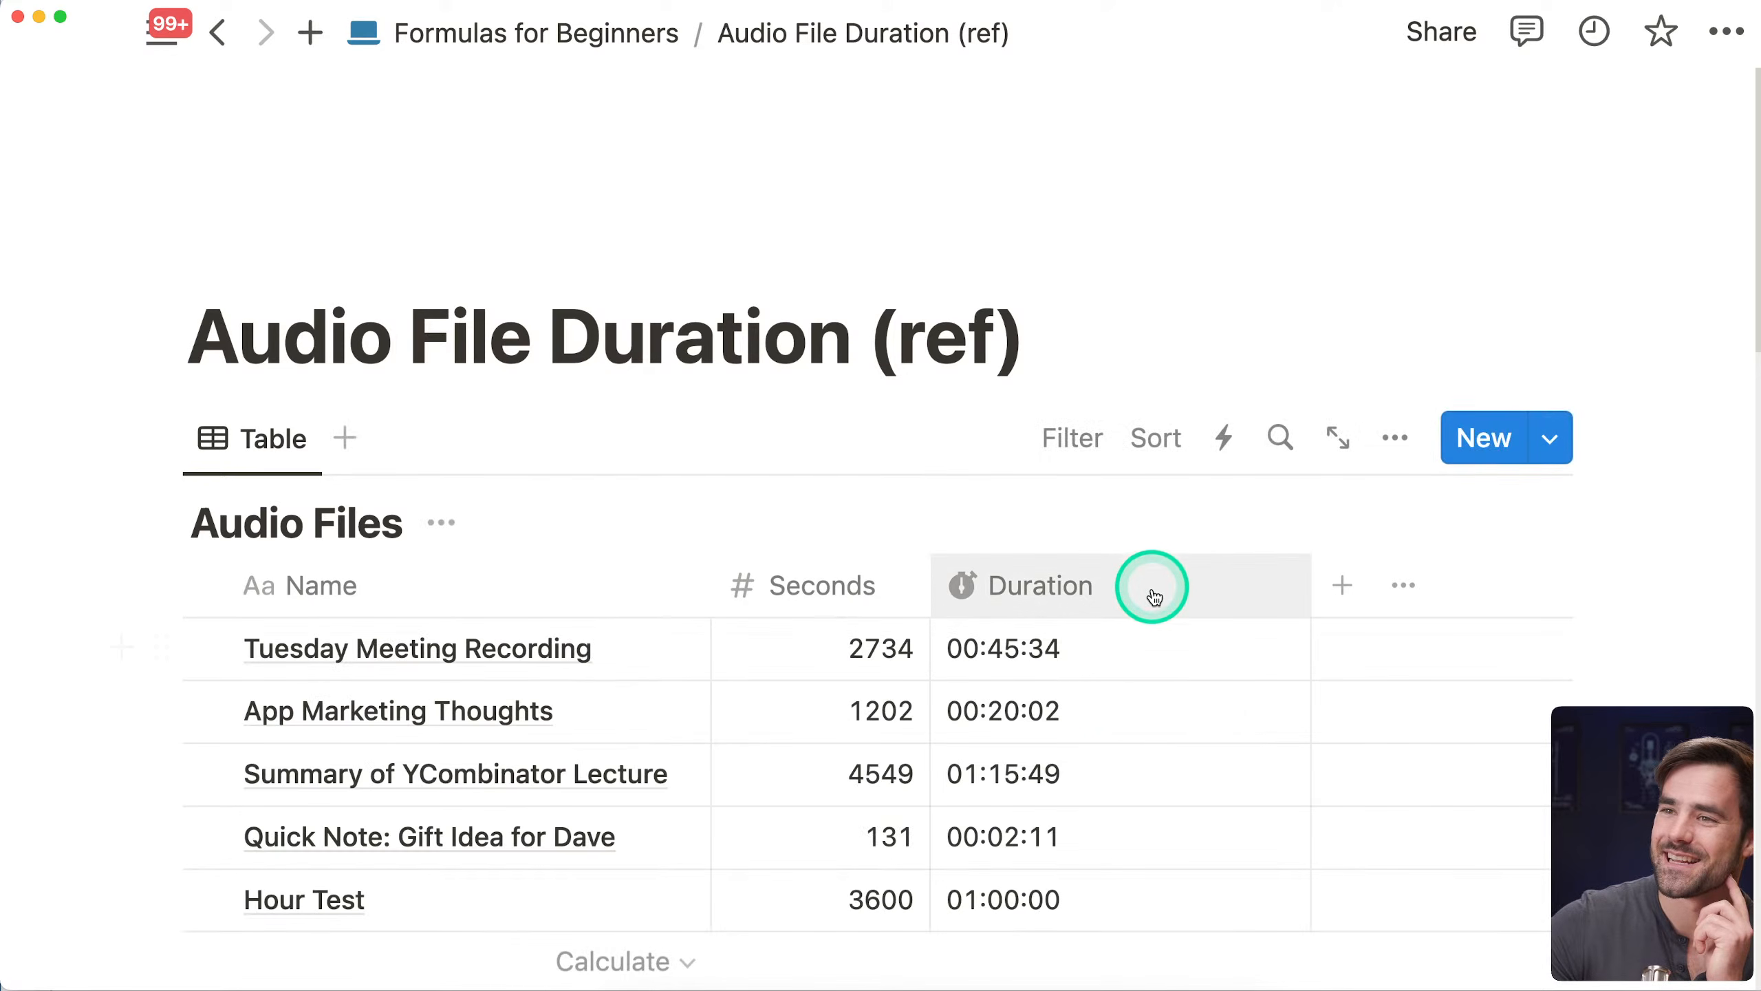
pyautogui.click(1139, 635)
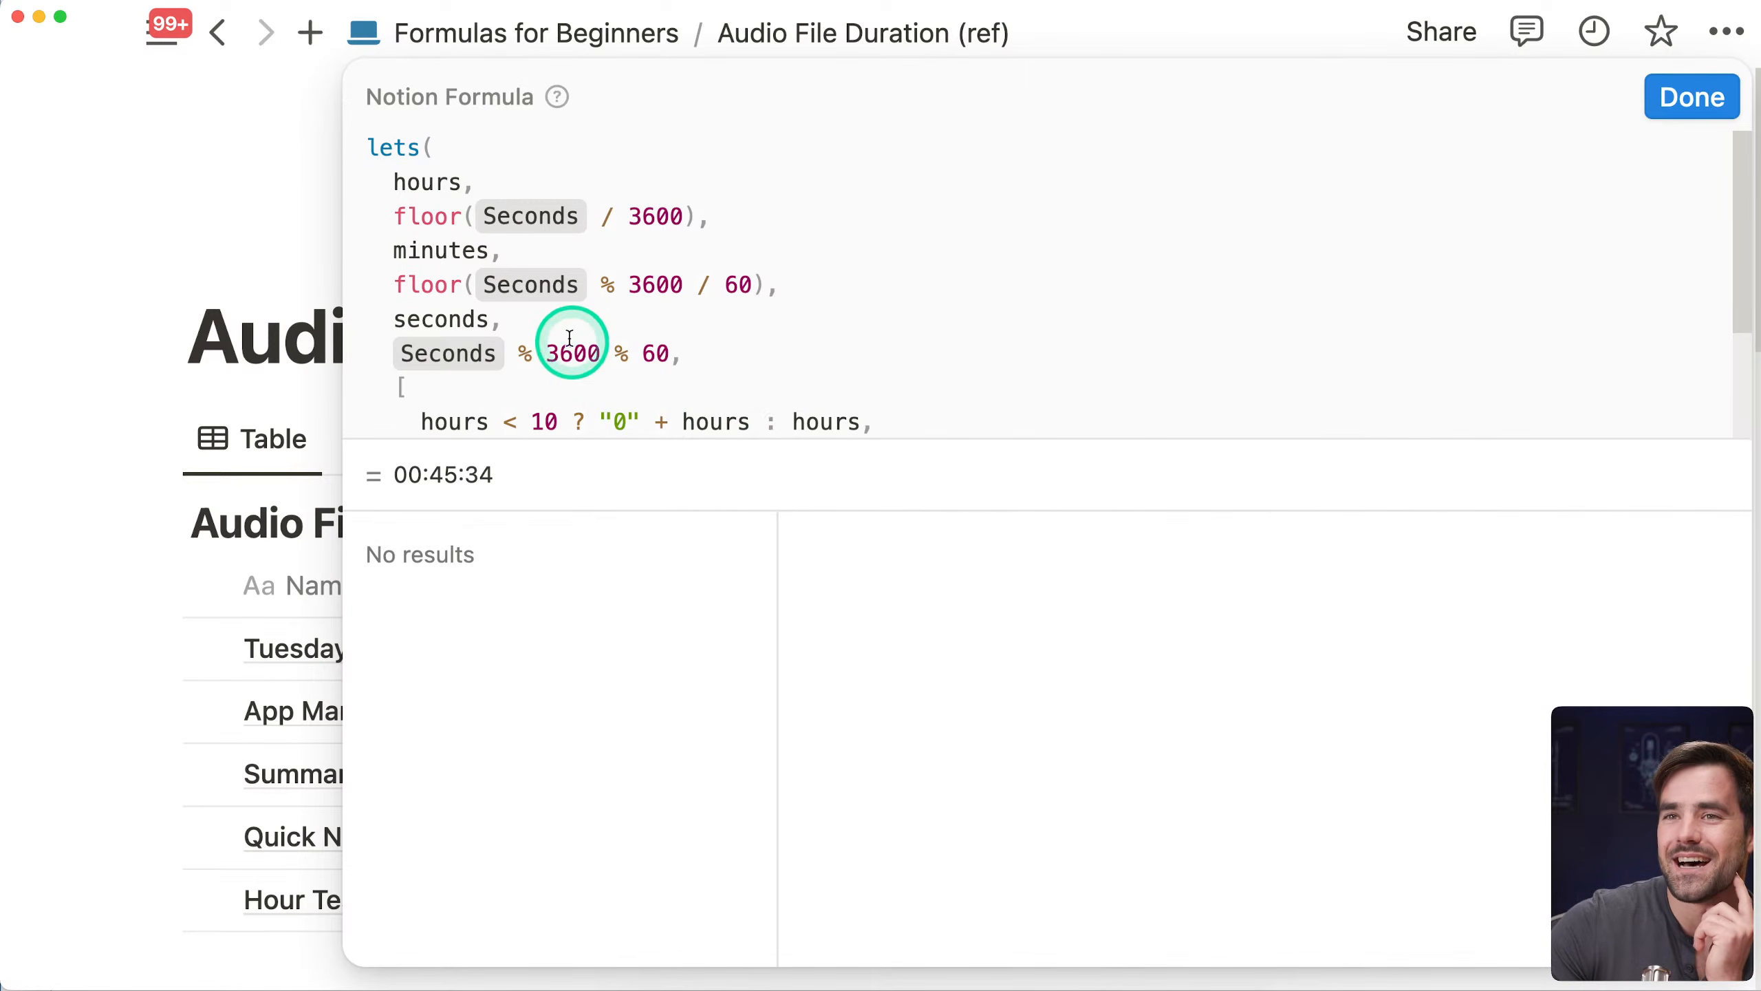
pyautogui.scroll(-1, 610, 267)
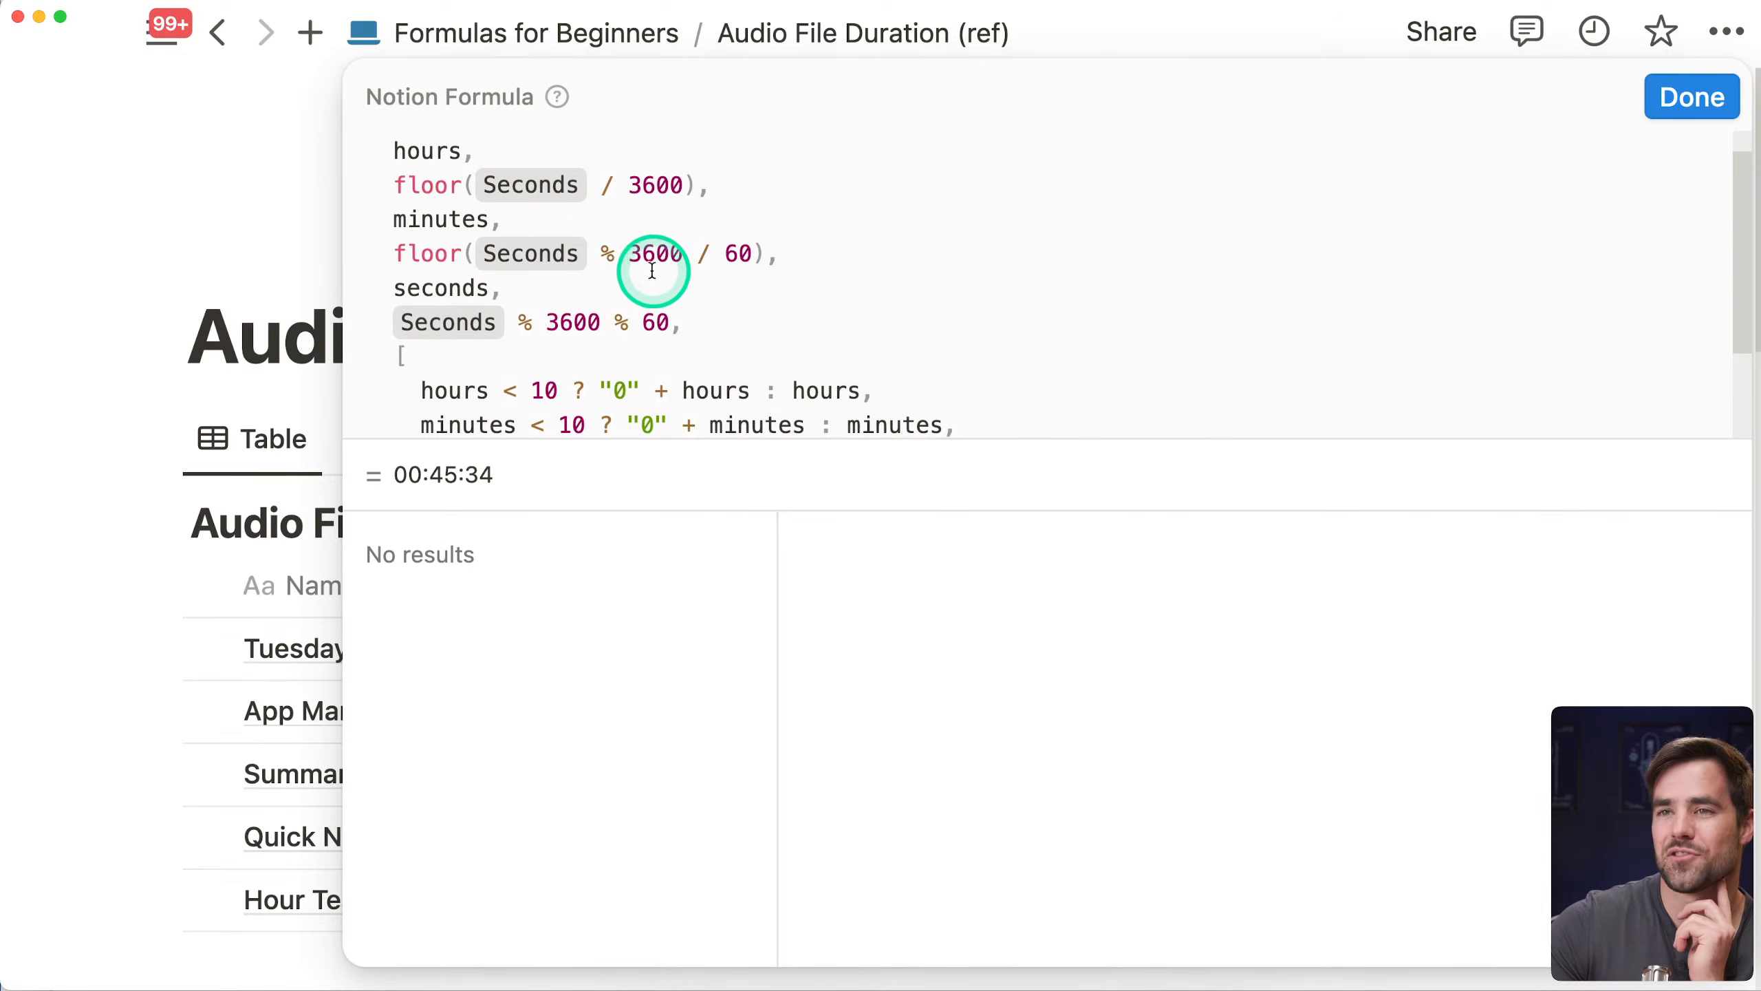
pyautogui.scroll(1, 604, 277)
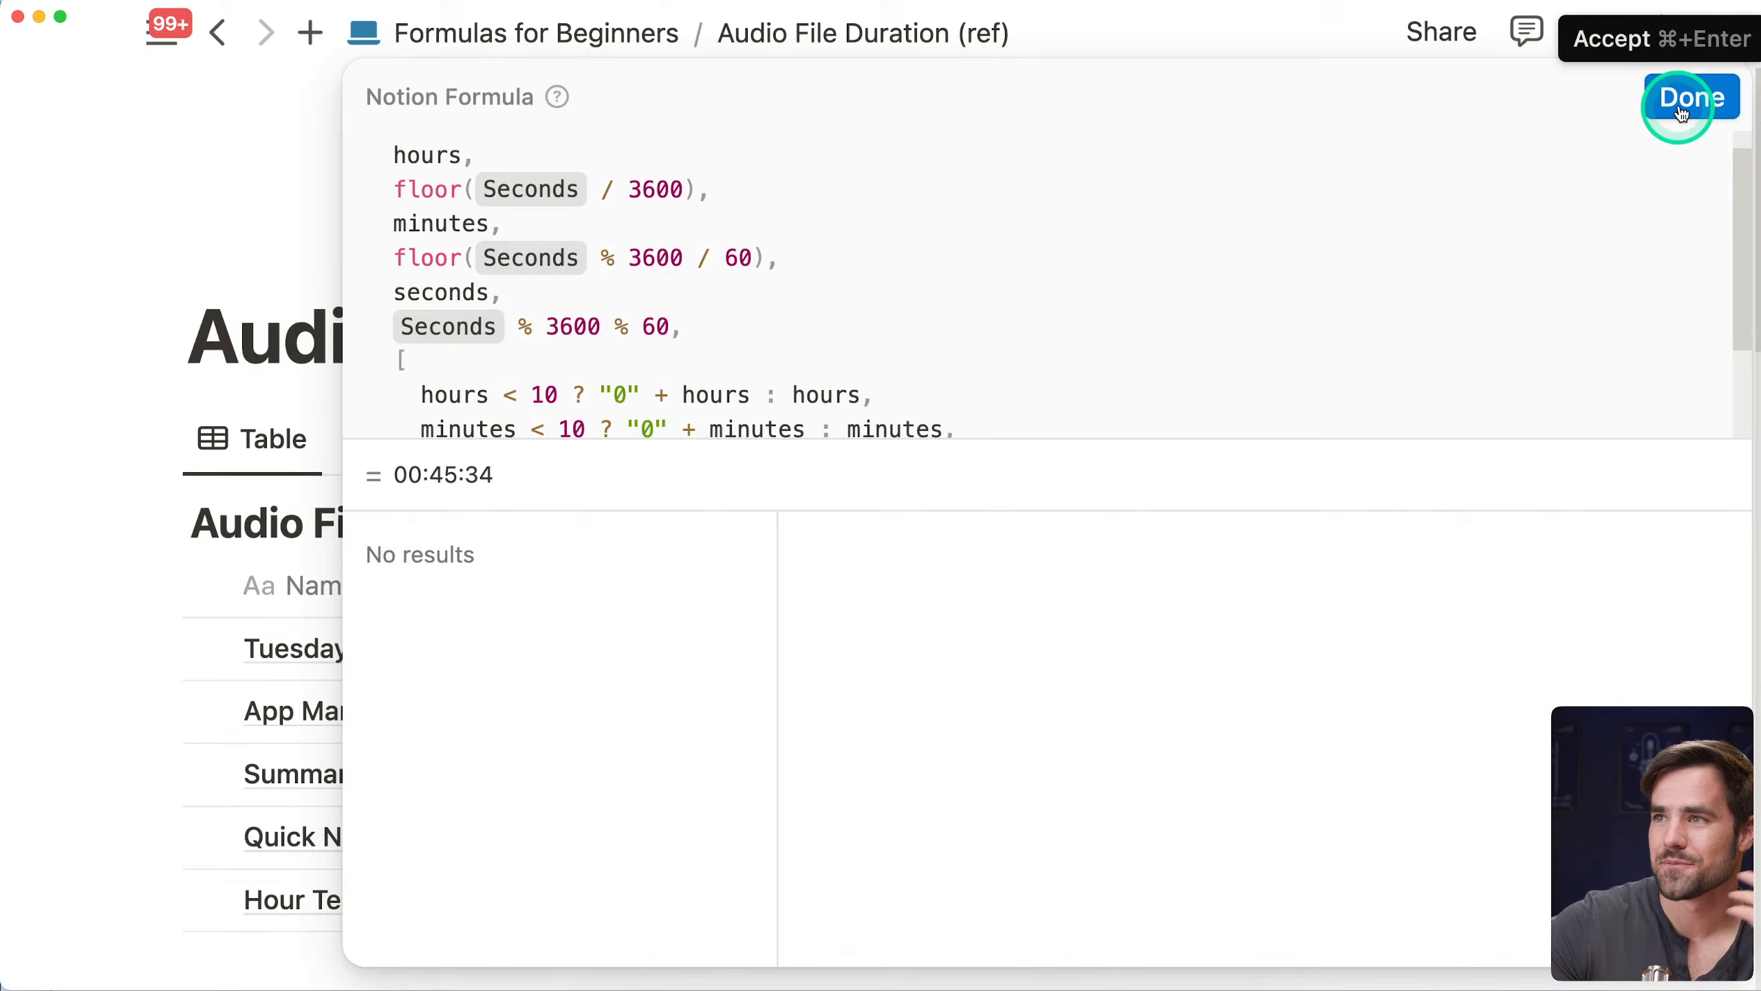
pyautogui.click(1682, 101)
# Return to the Audio File Duration work page and open the Duration formula of the Tuesday Meeting Recording row
pyautogui.click(535, 33)
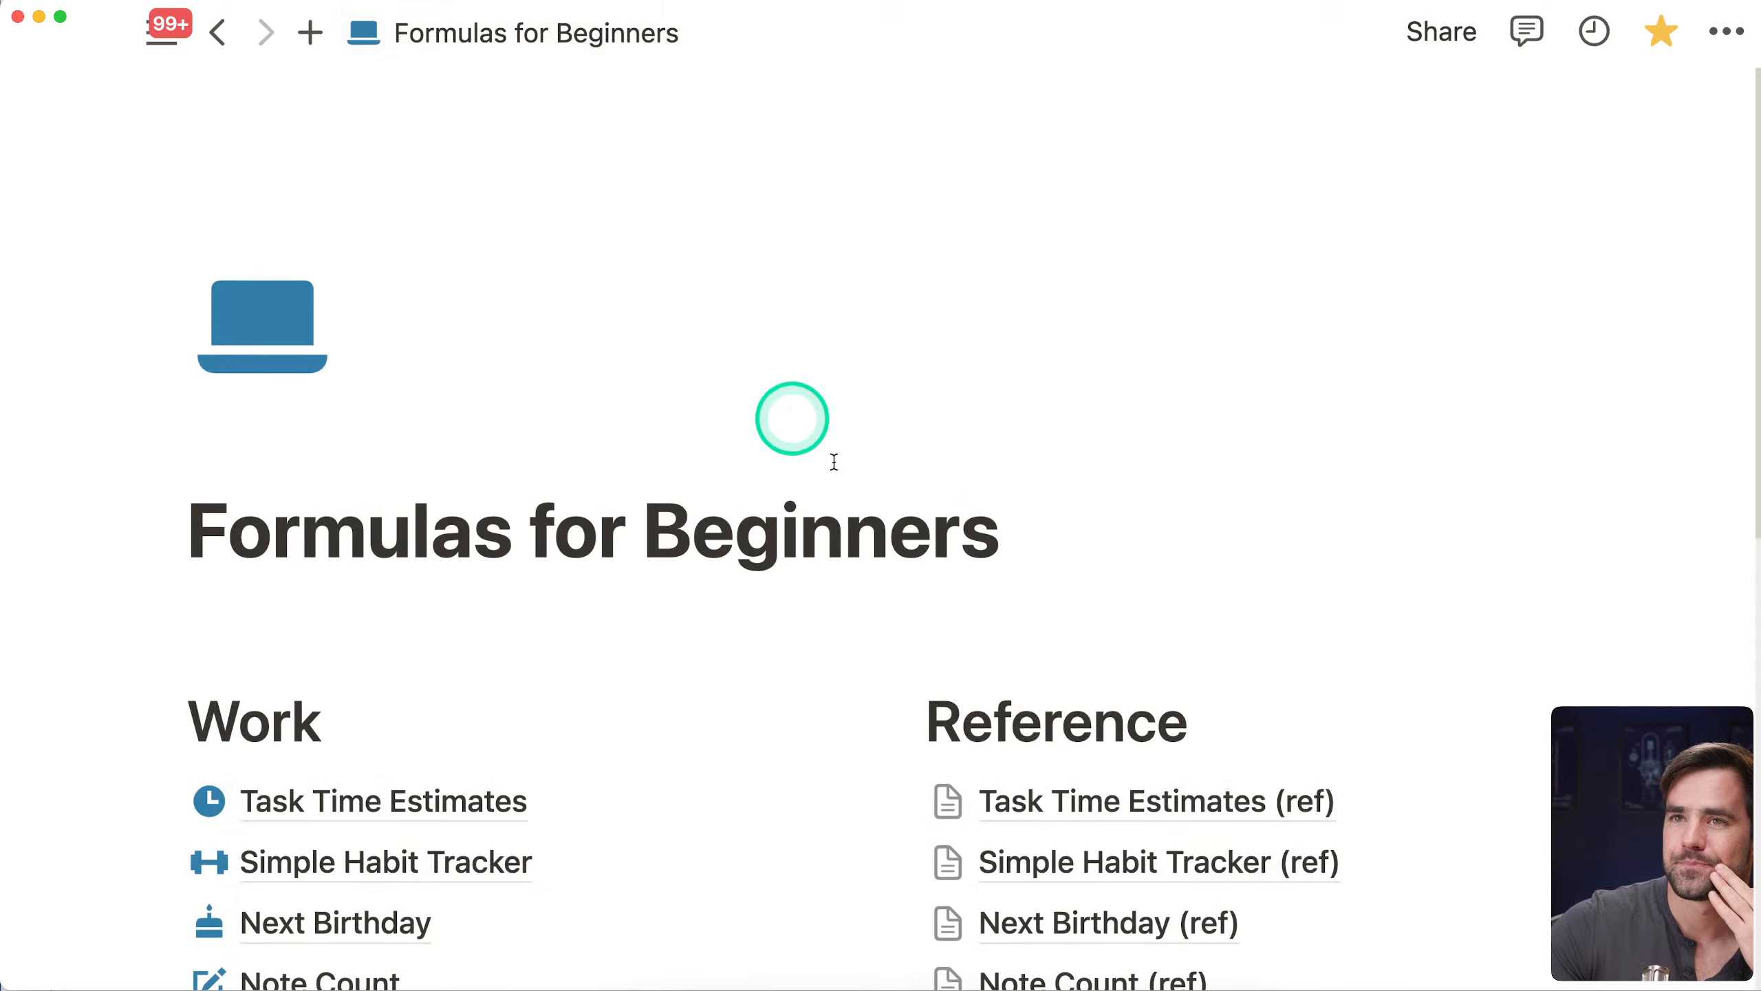
pyautogui.scroll(-3, 933, 539)
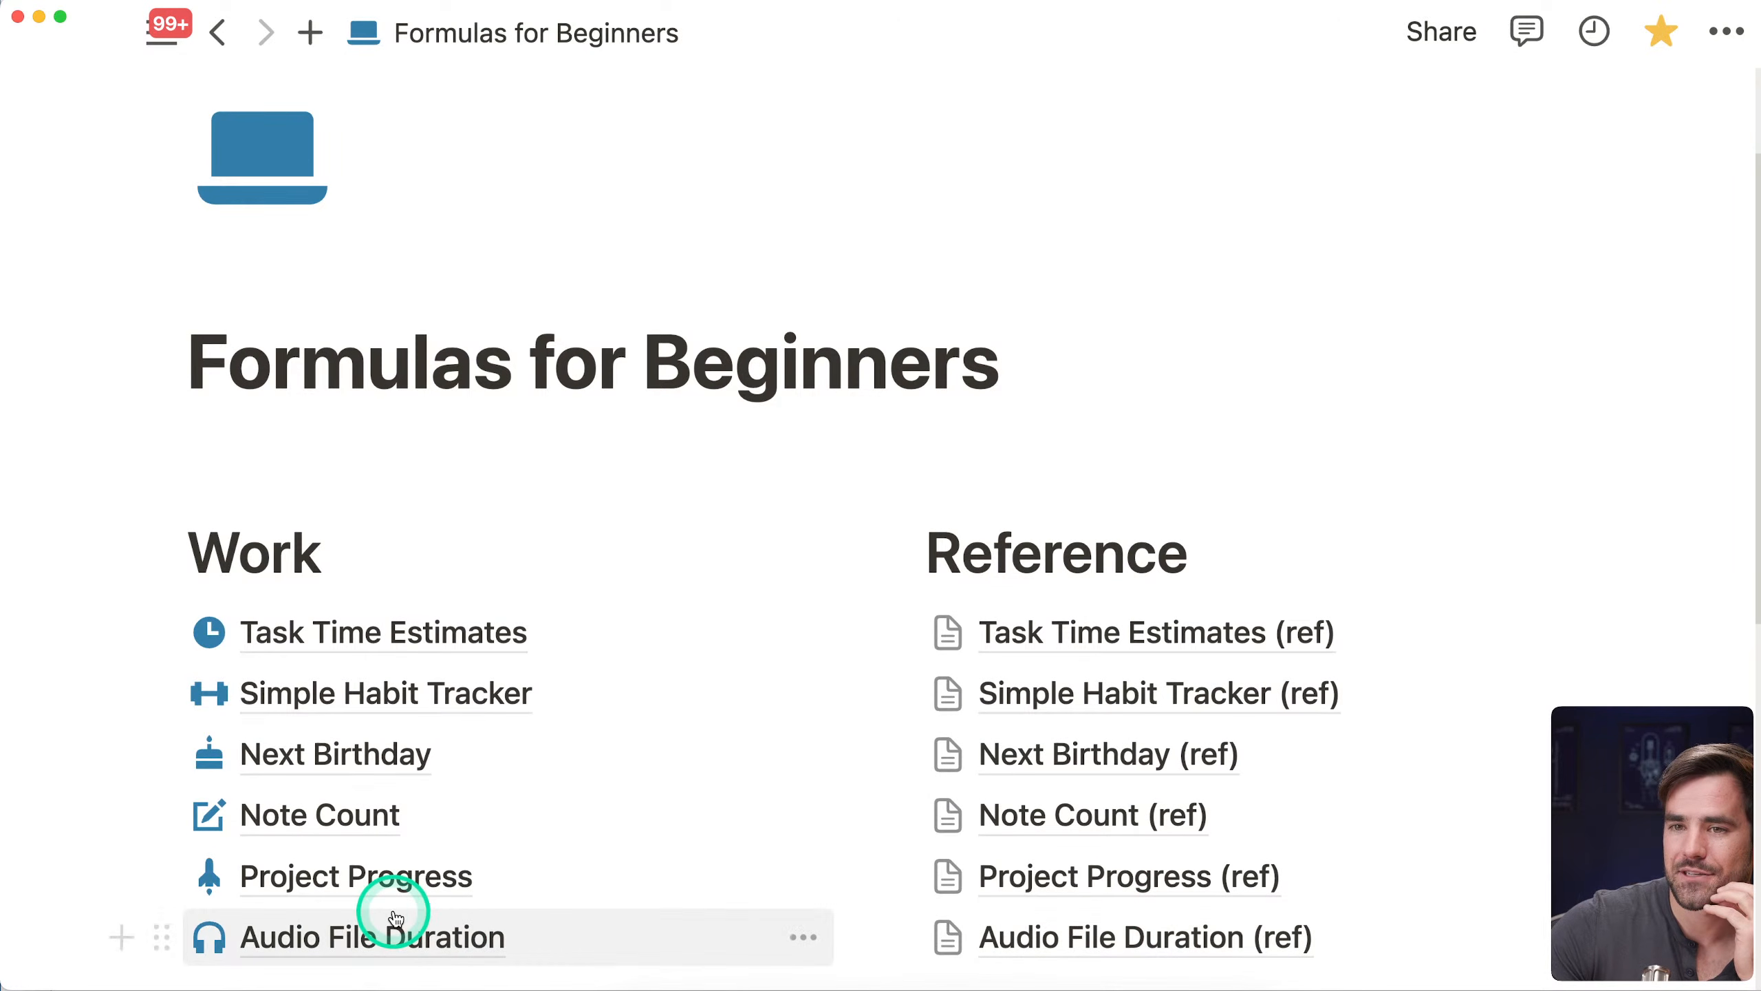
pyautogui.click(395, 917)
pyautogui.scroll(-1, 1081, 792)
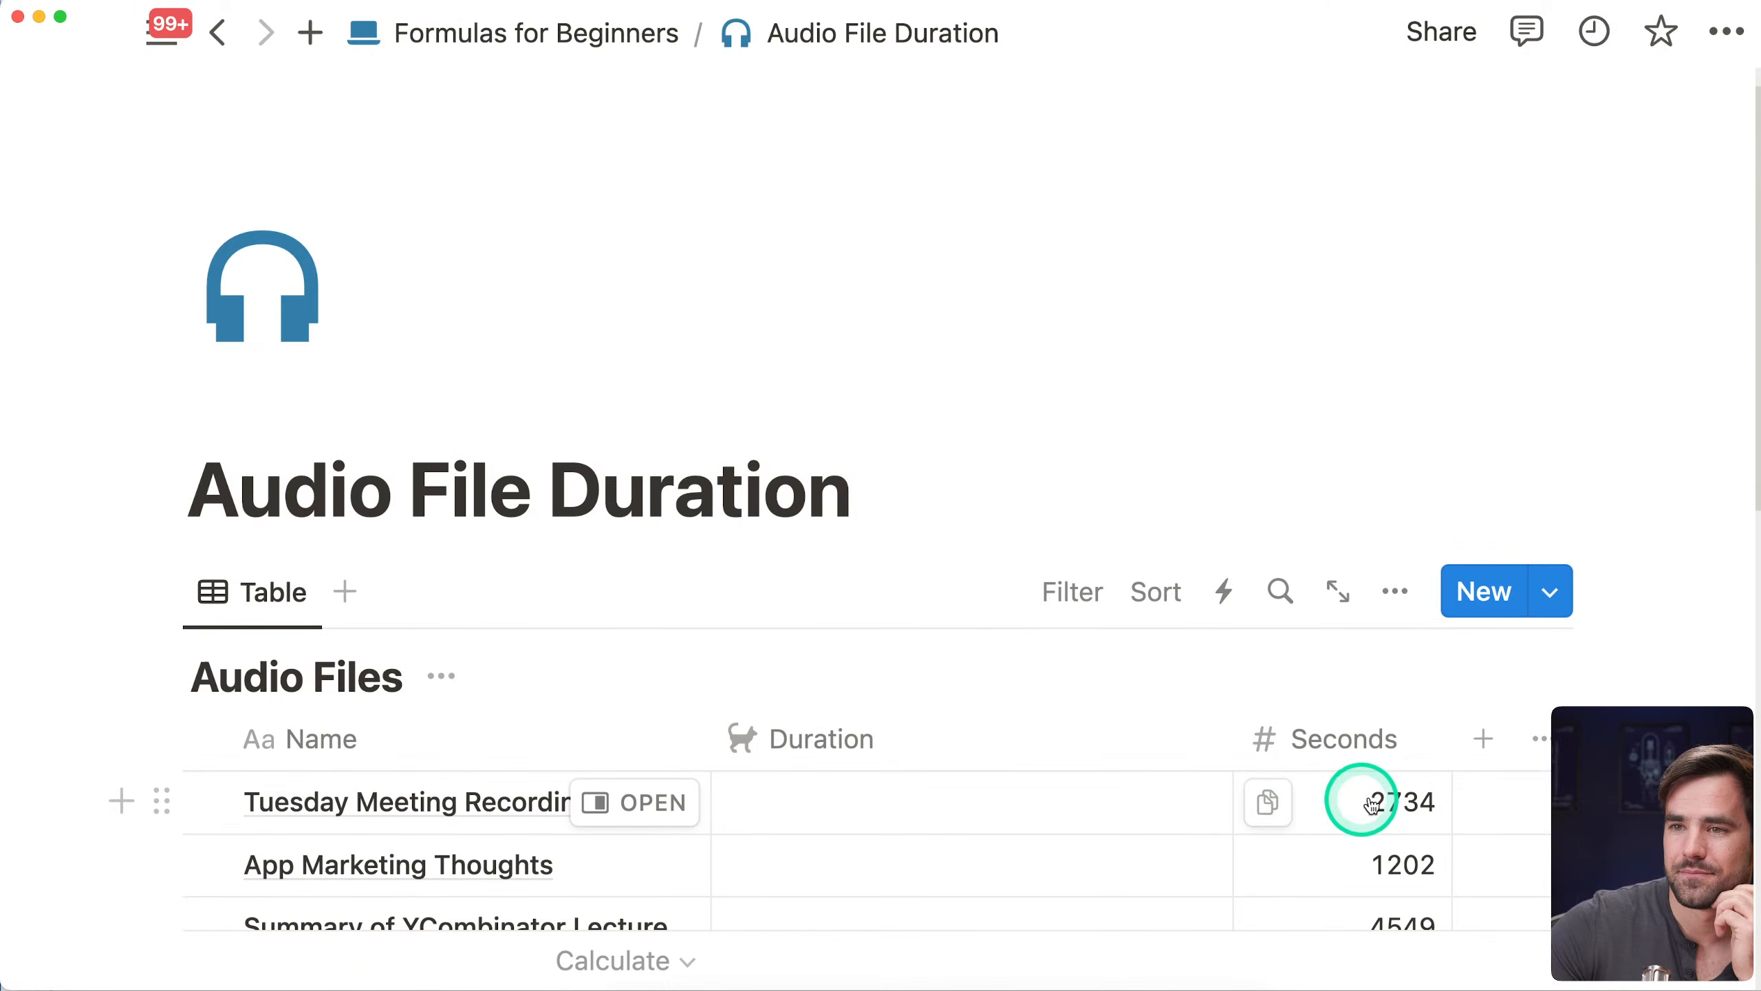
pyautogui.click(1182, 798)
# Rename the hour variable in the Duration formula to minutes
pyautogui.click(418, 383)
pyautogui.click(444, 327)
pyautogui.click(449, 319)
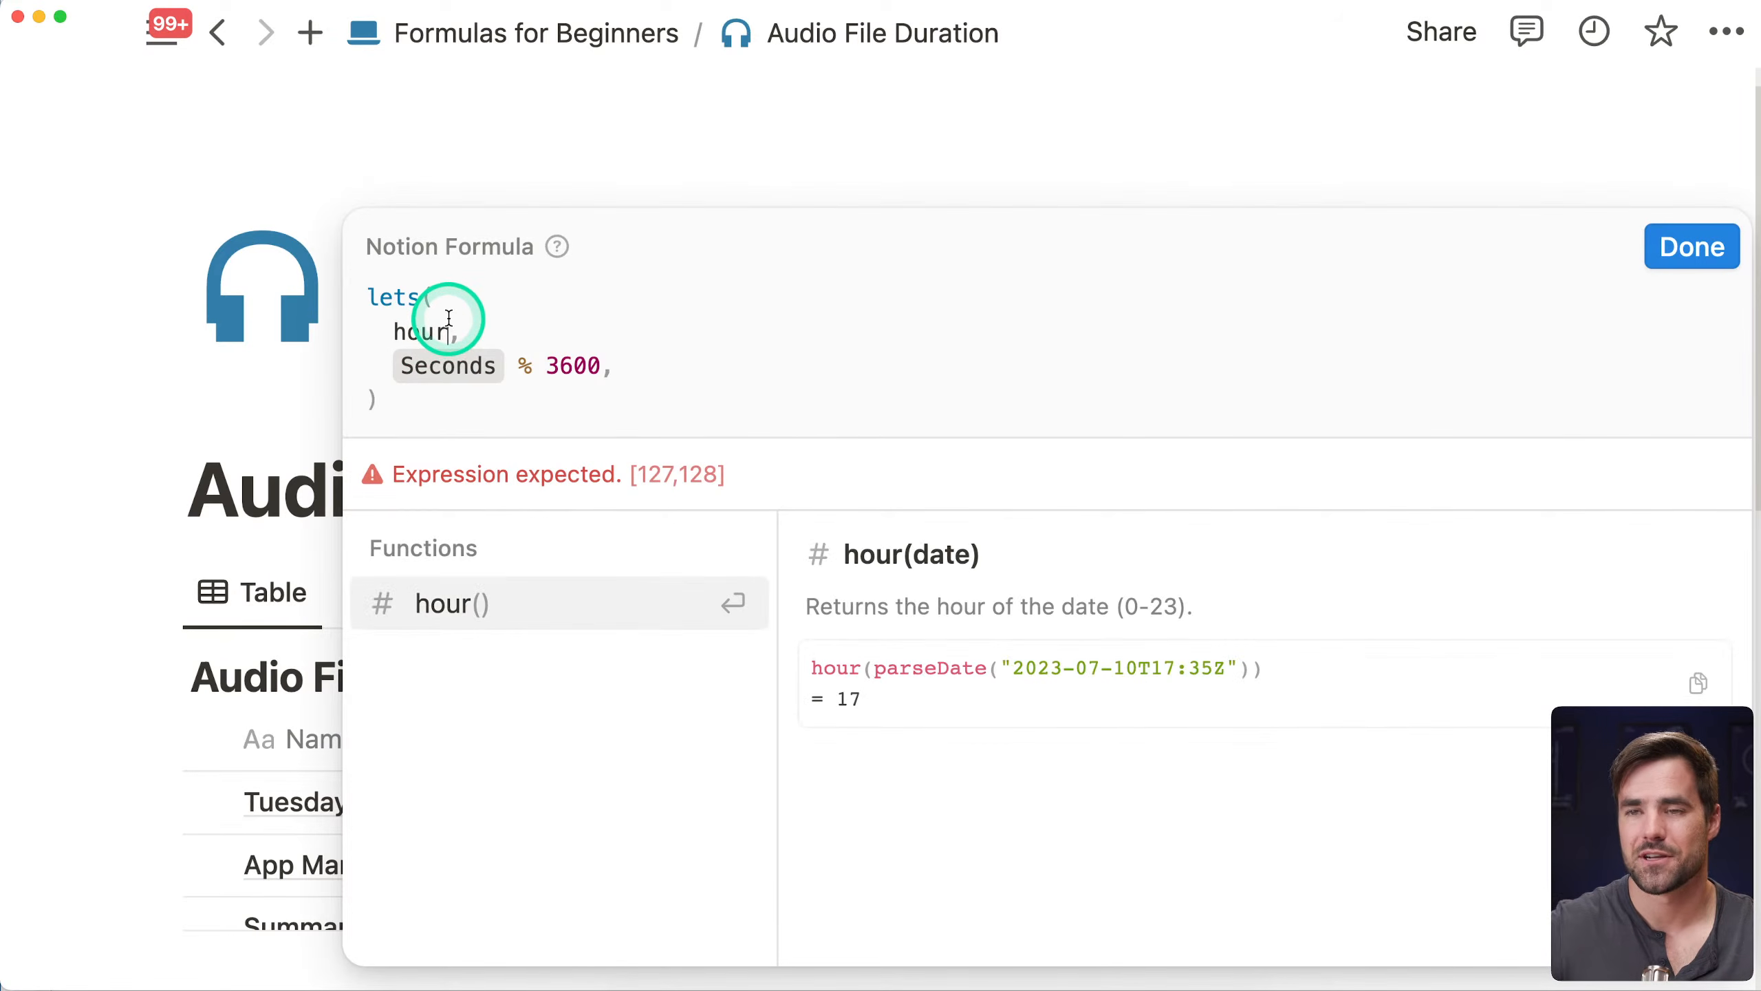
pyautogui.press('BackSpace')
pyautogui.press('BackSpace')
pyautogui.press('BackSpace')
pyautogui.press('BackSpace')
pyautogui.write('minutes,')
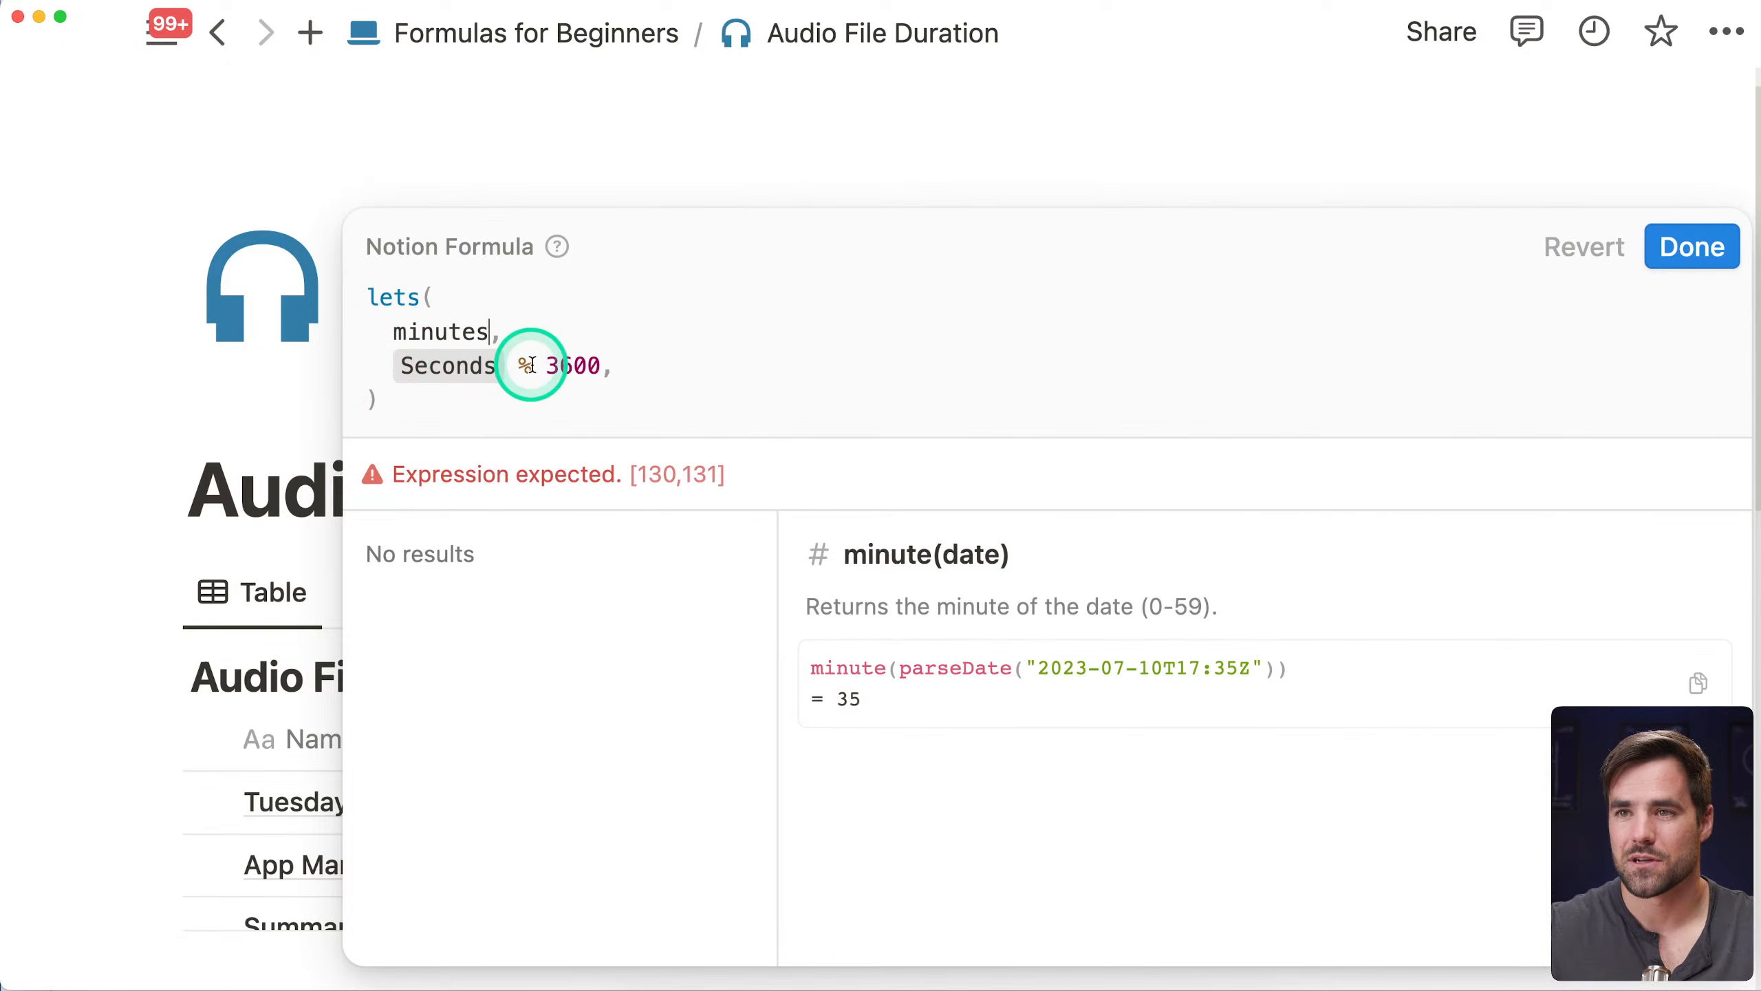
# Define minutes as floor(Seconds % 3600 / 60) and return minutes as the formula's result
pyautogui.click(393, 367)
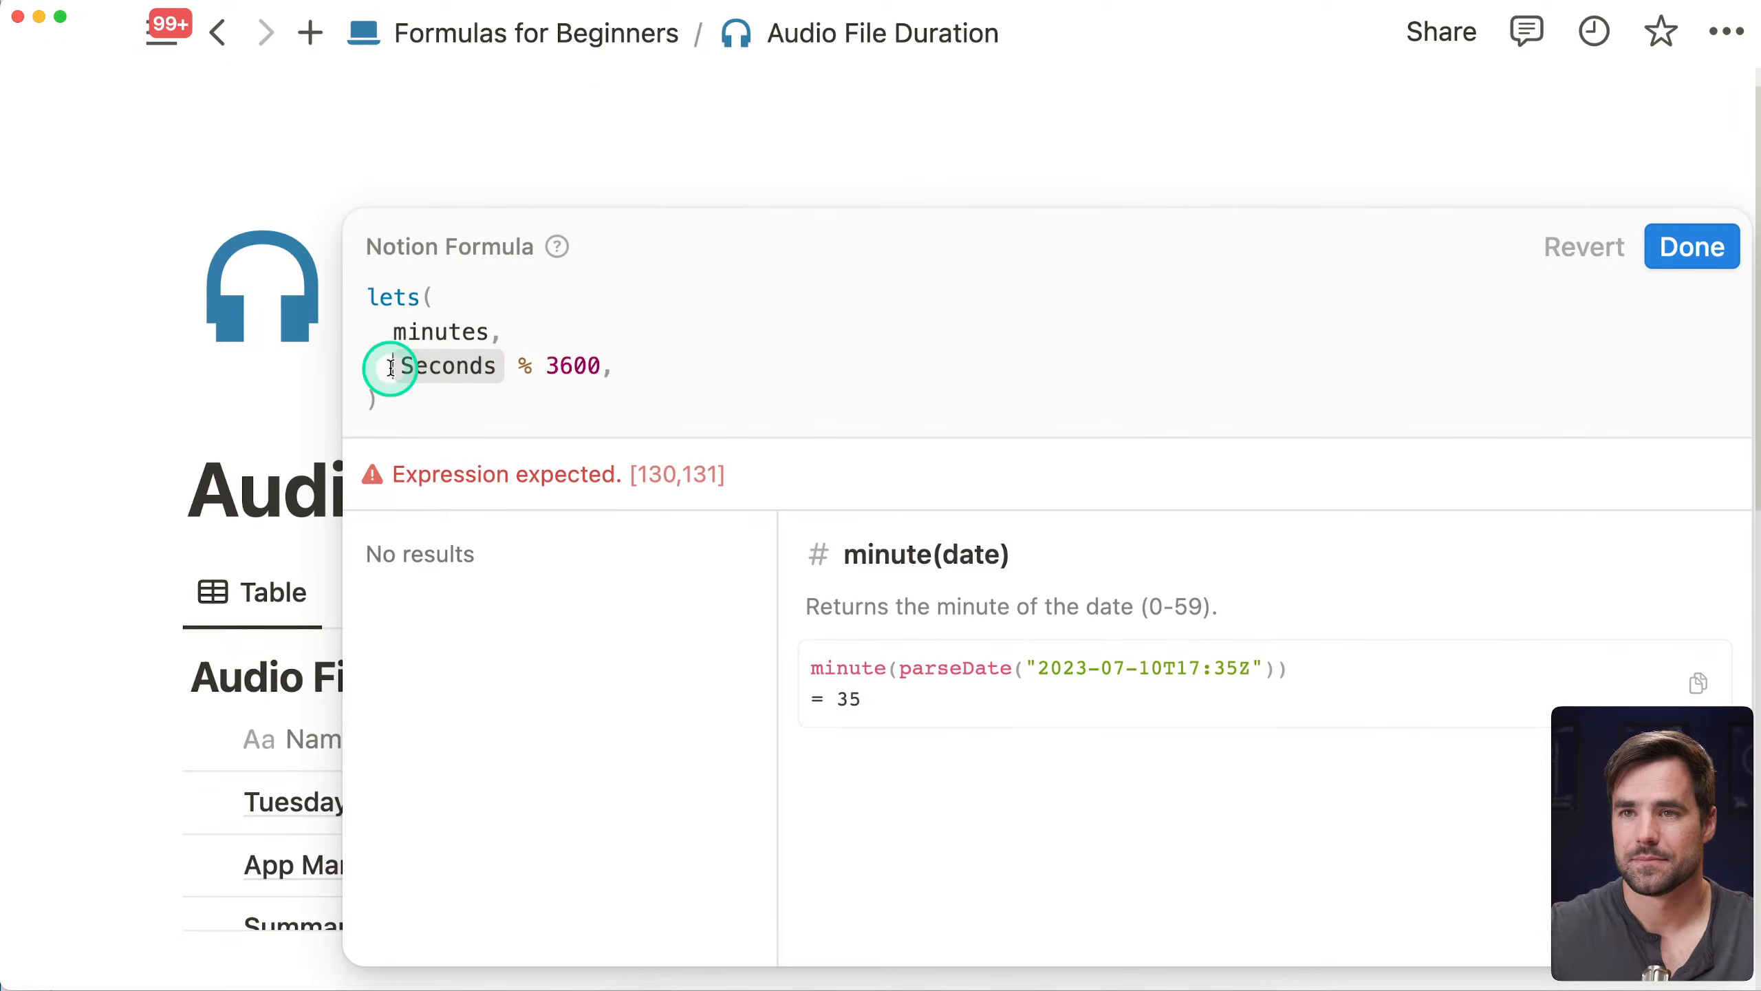
pyautogui.write('floor(')
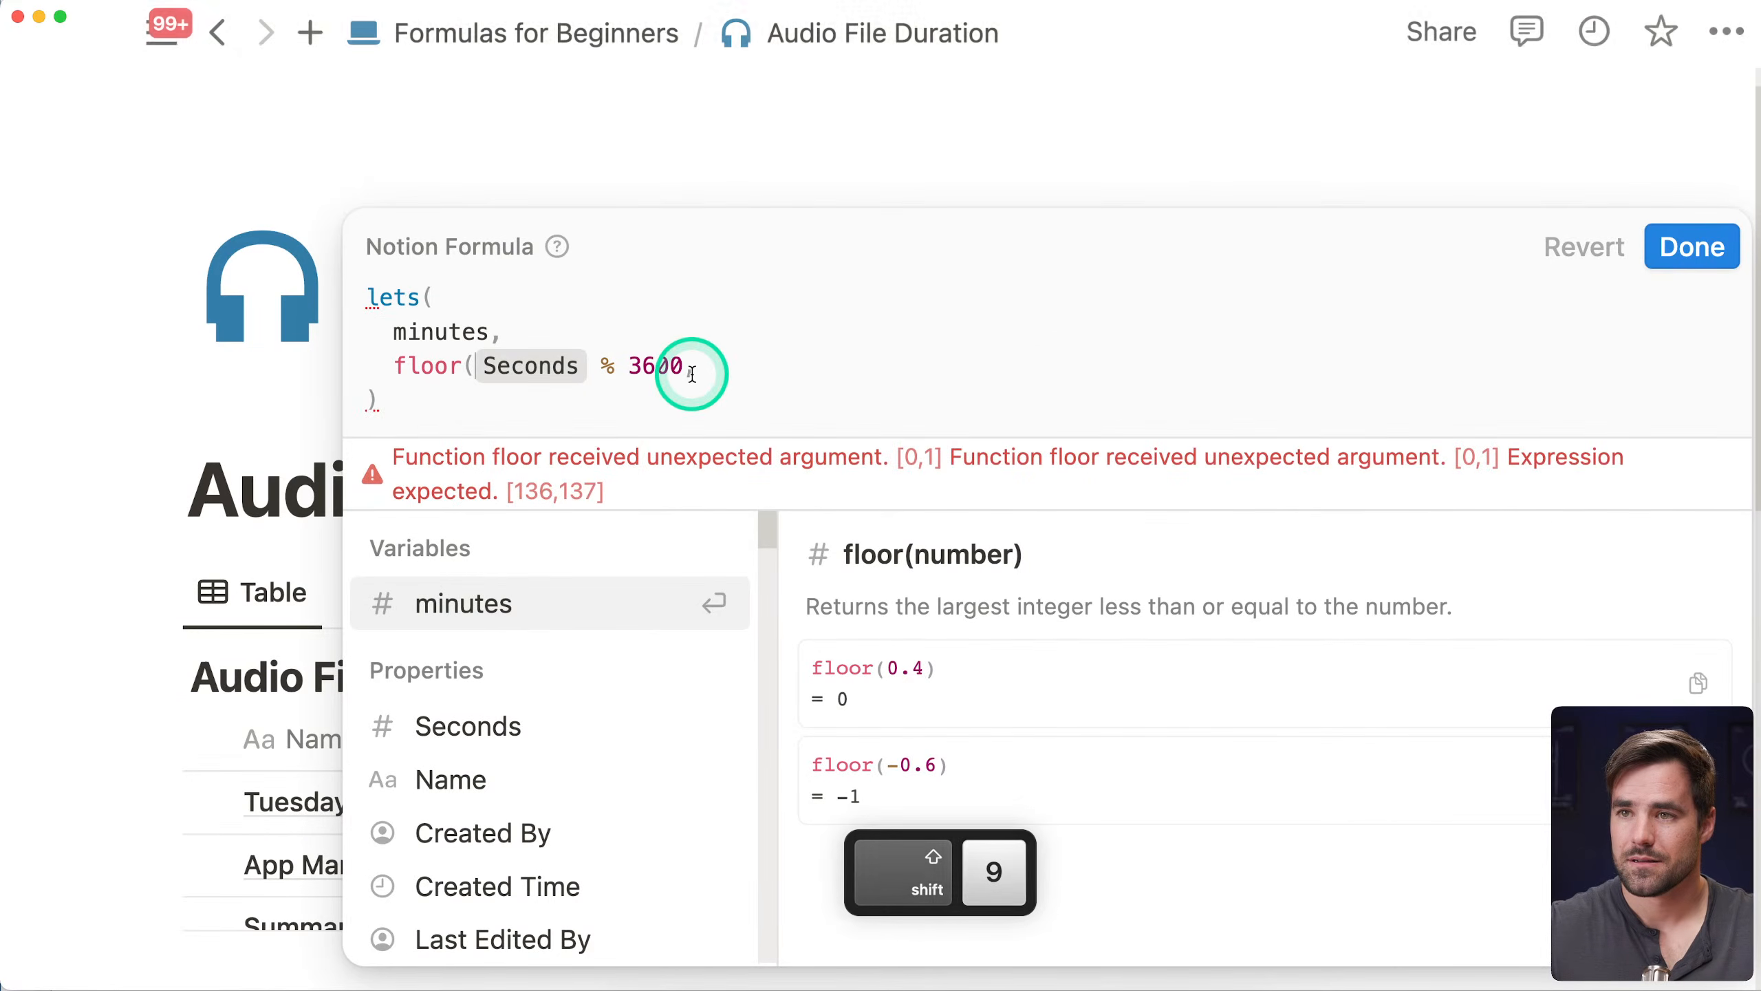
pyautogui.click(693, 366)
pyautogui.write(')')
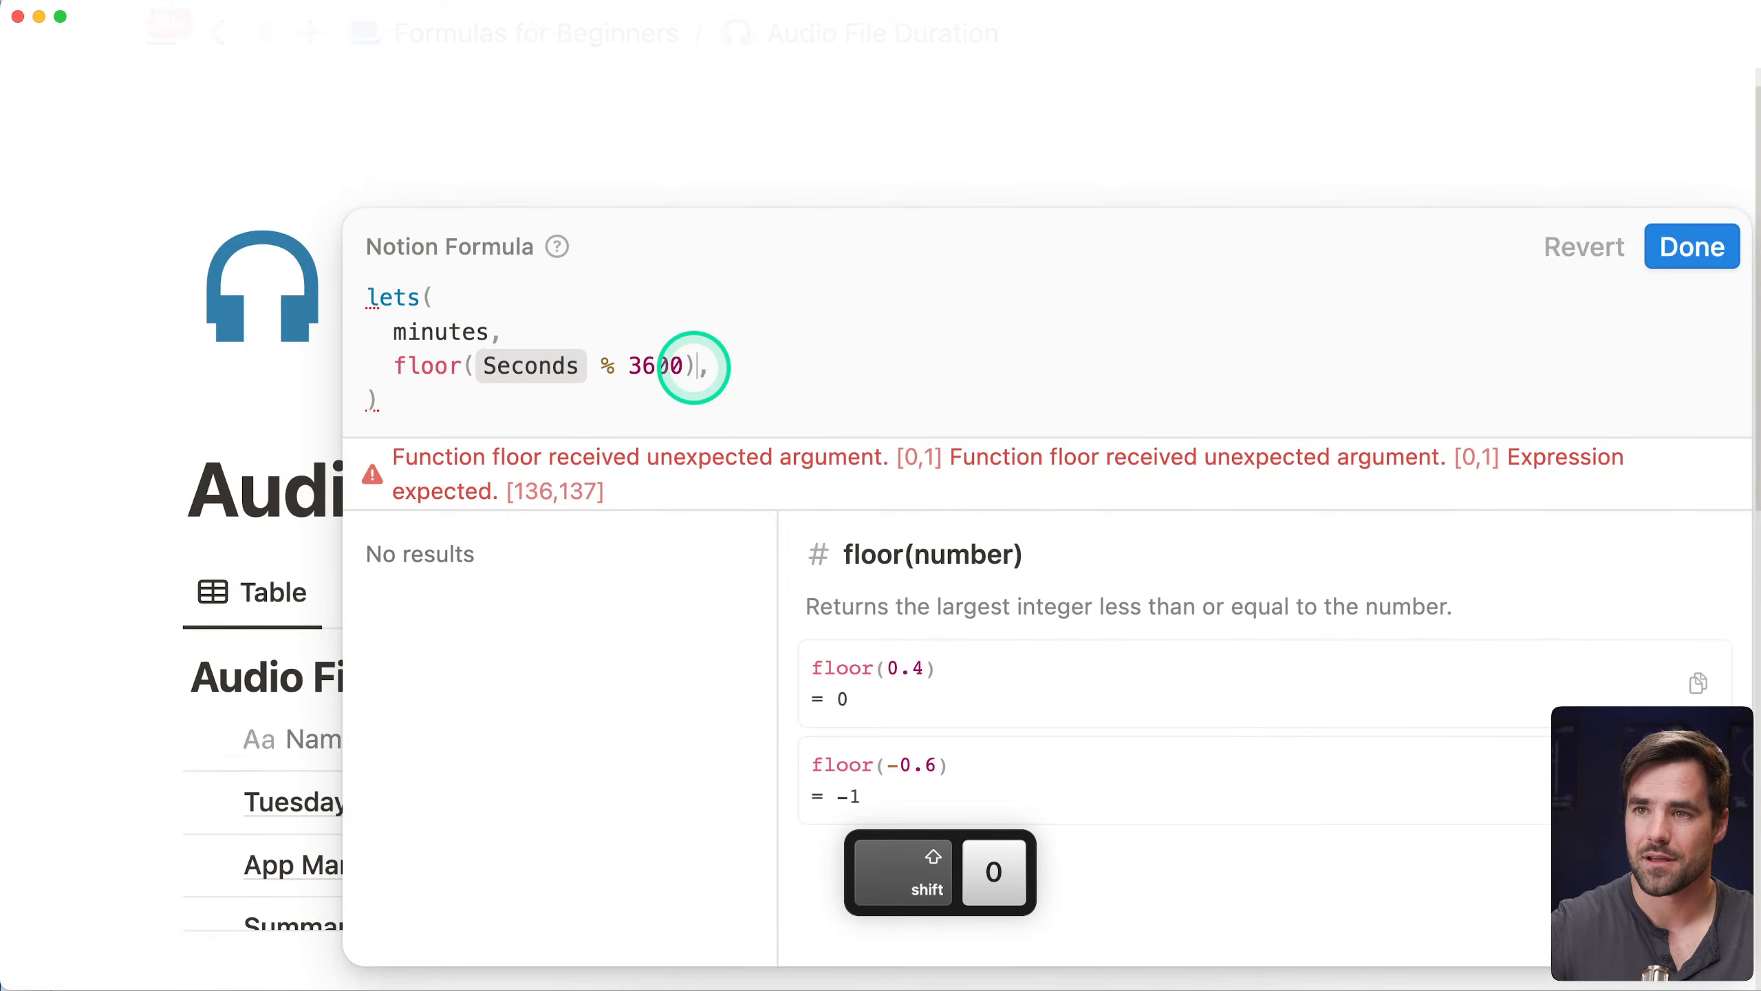
pyautogui.write(' / 60')
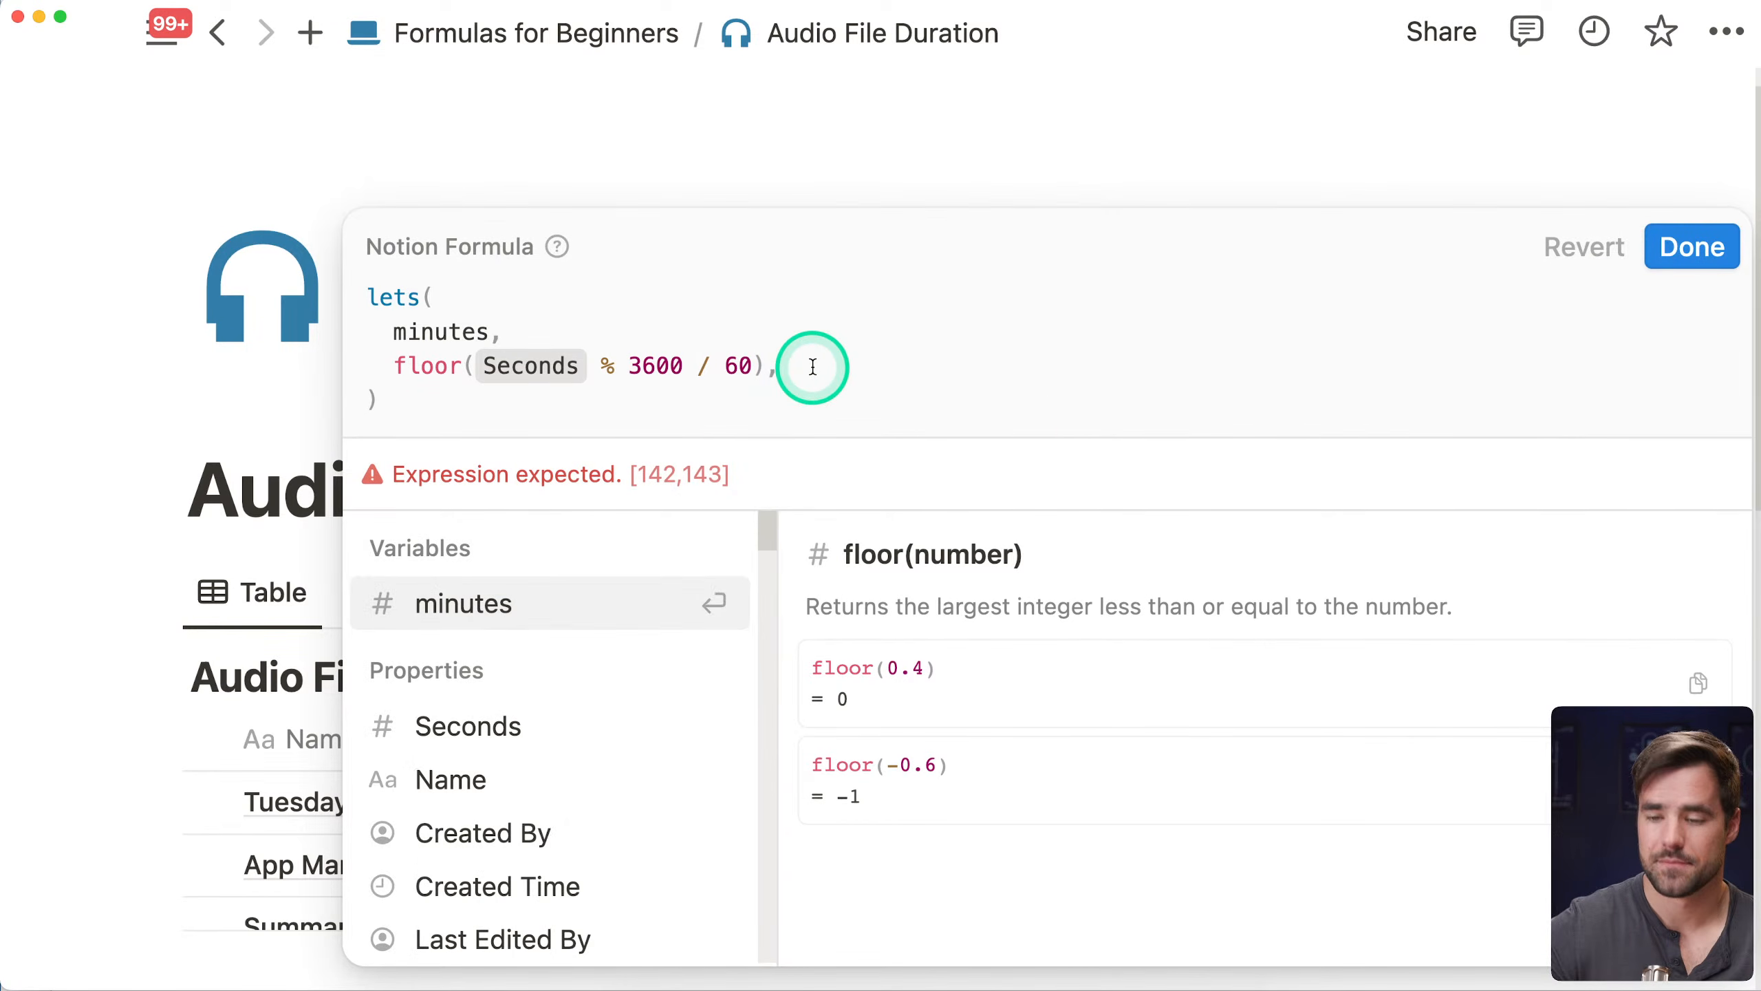
pyautogui.hotkey('shift', 'Return')
pyautogui.write('minutes')
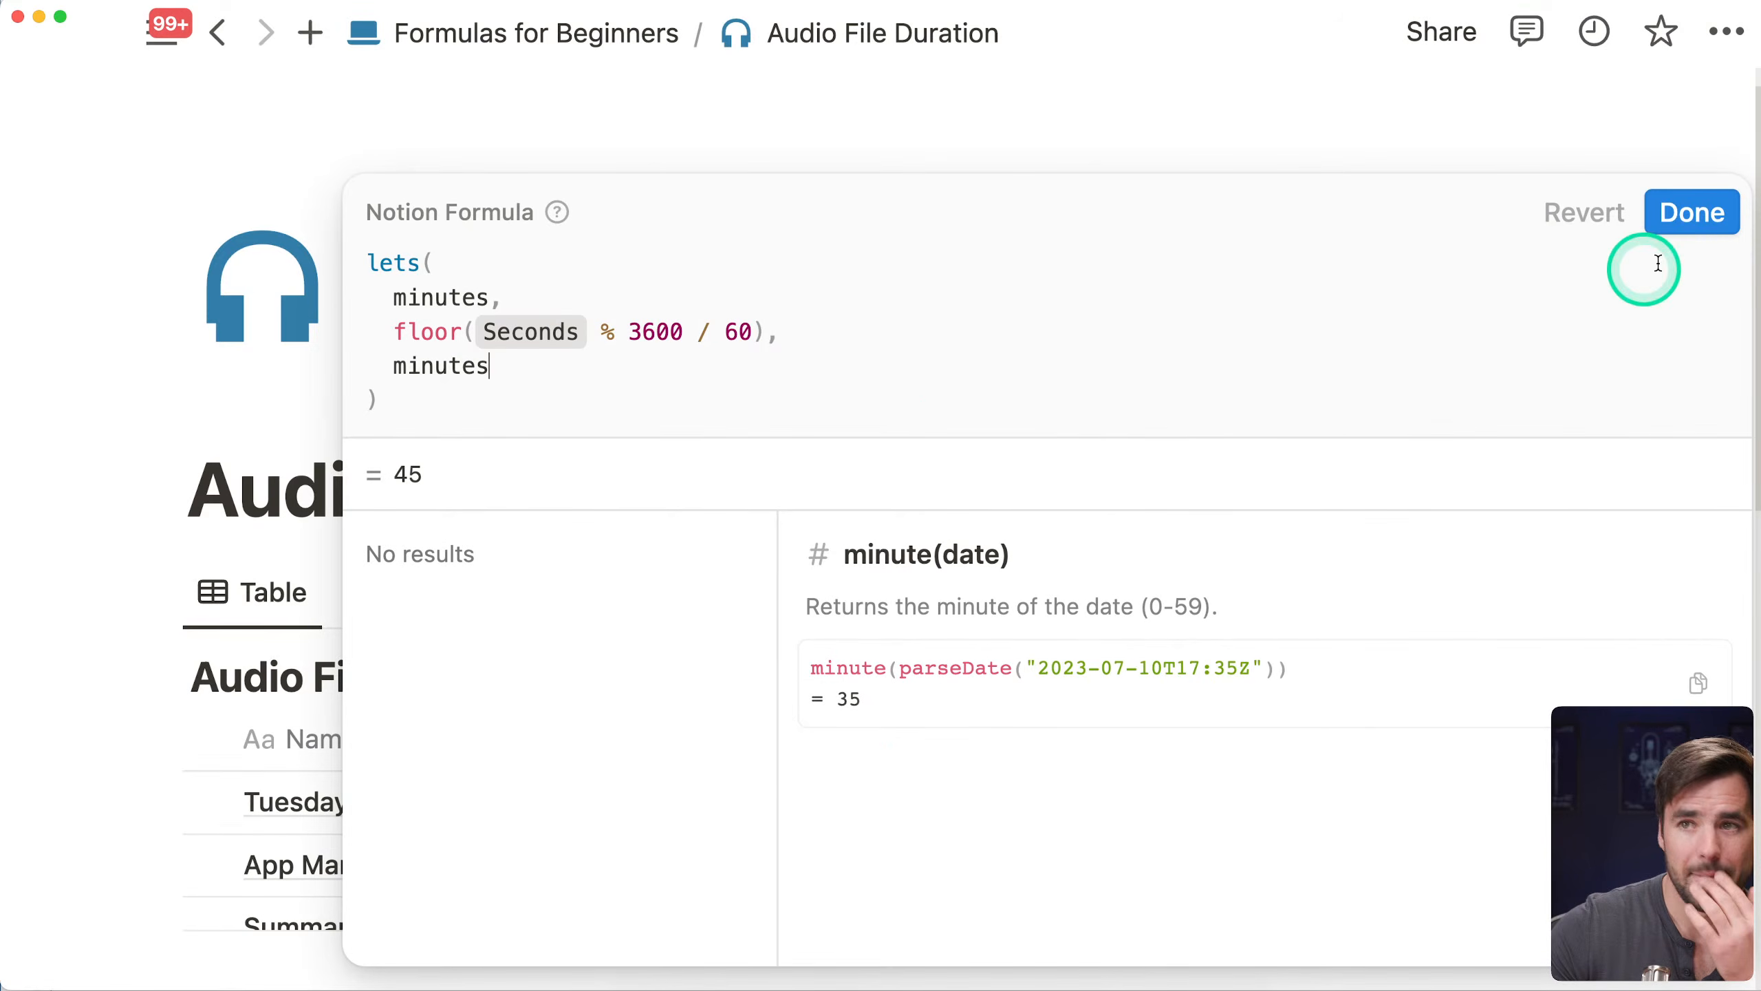
# Switch to the web browser showing the VLOOKUP in Notion page
pyautogui.click(675, 989)
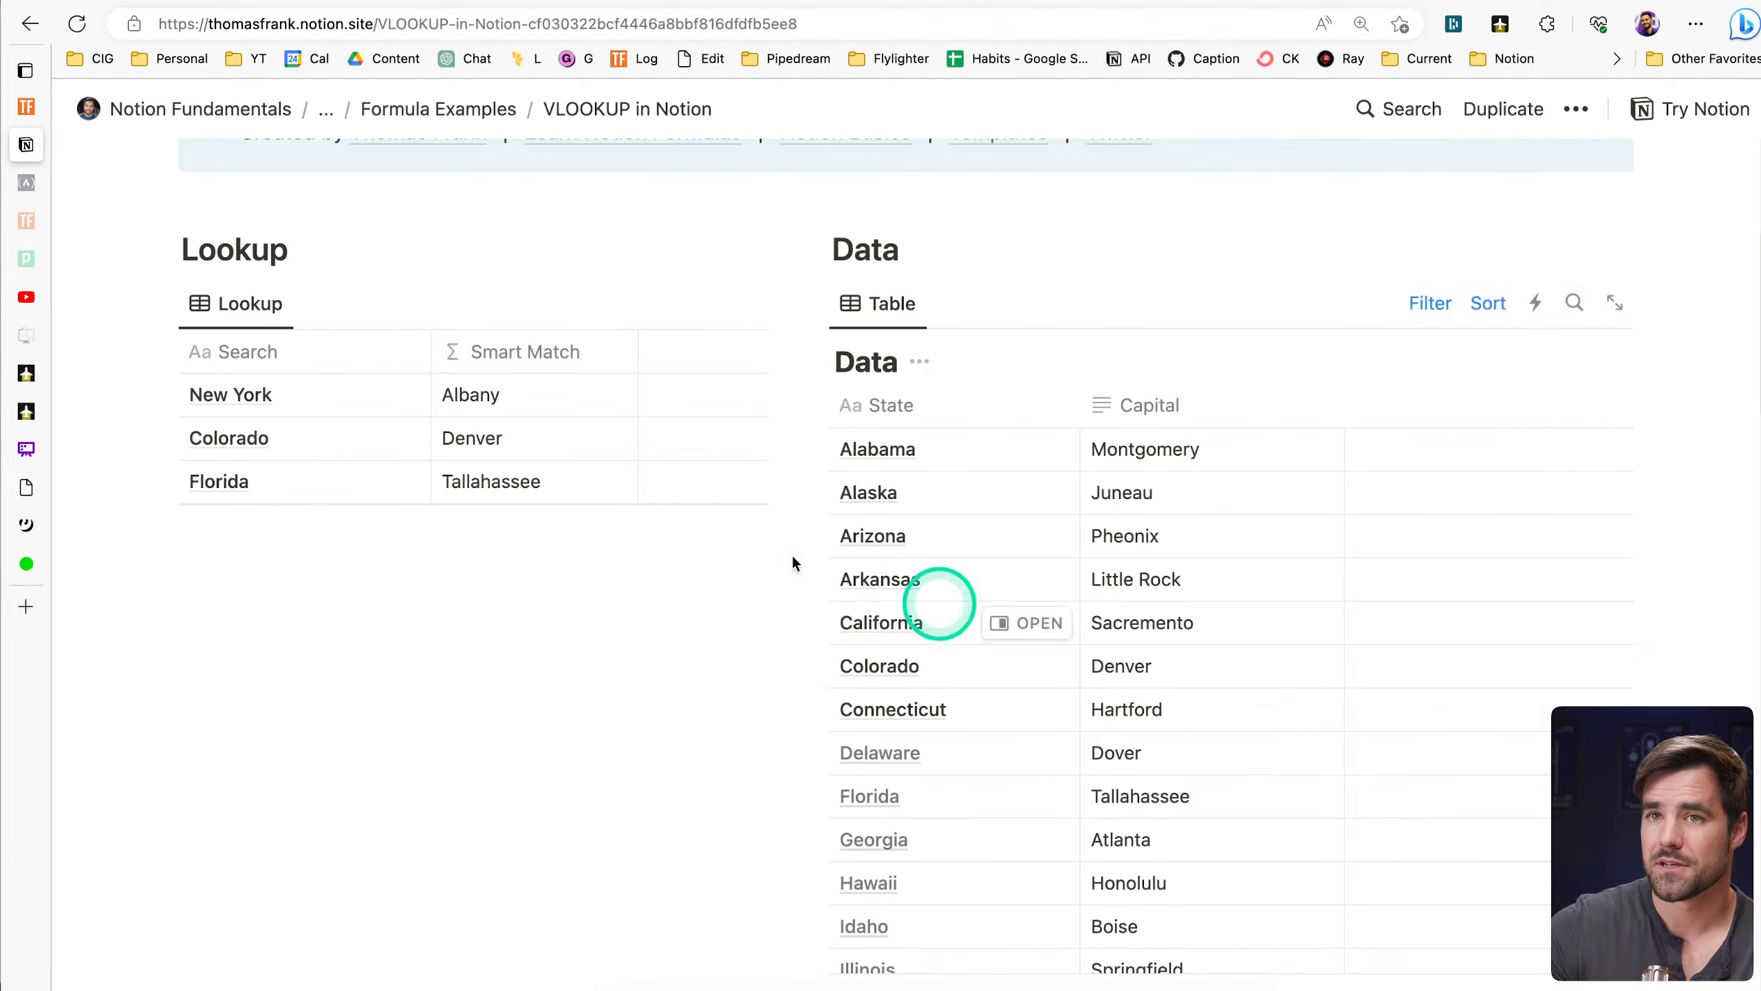
# Open the floor function's page in the formula reference website and enlarge its Rounding Functions graphic
pyautogui.click(36, 115)
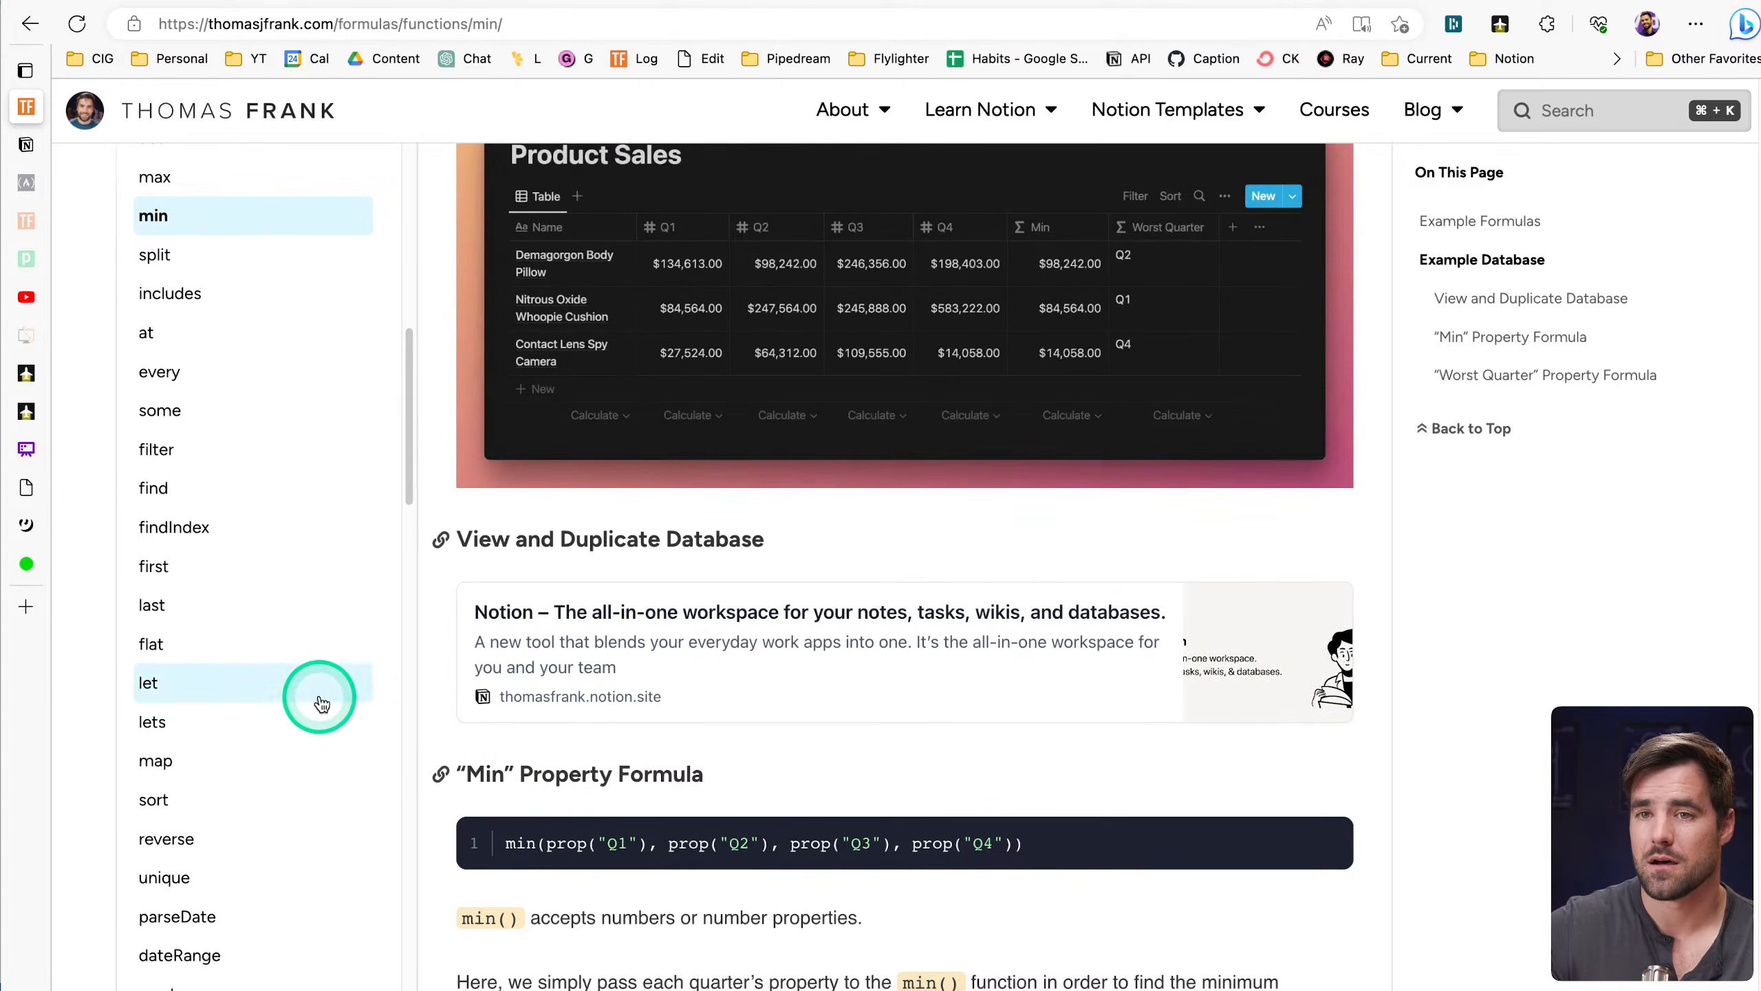
pyautogui.scroll(-5, 318, 697)
pyautogui.scroll(-6, 321, 704)
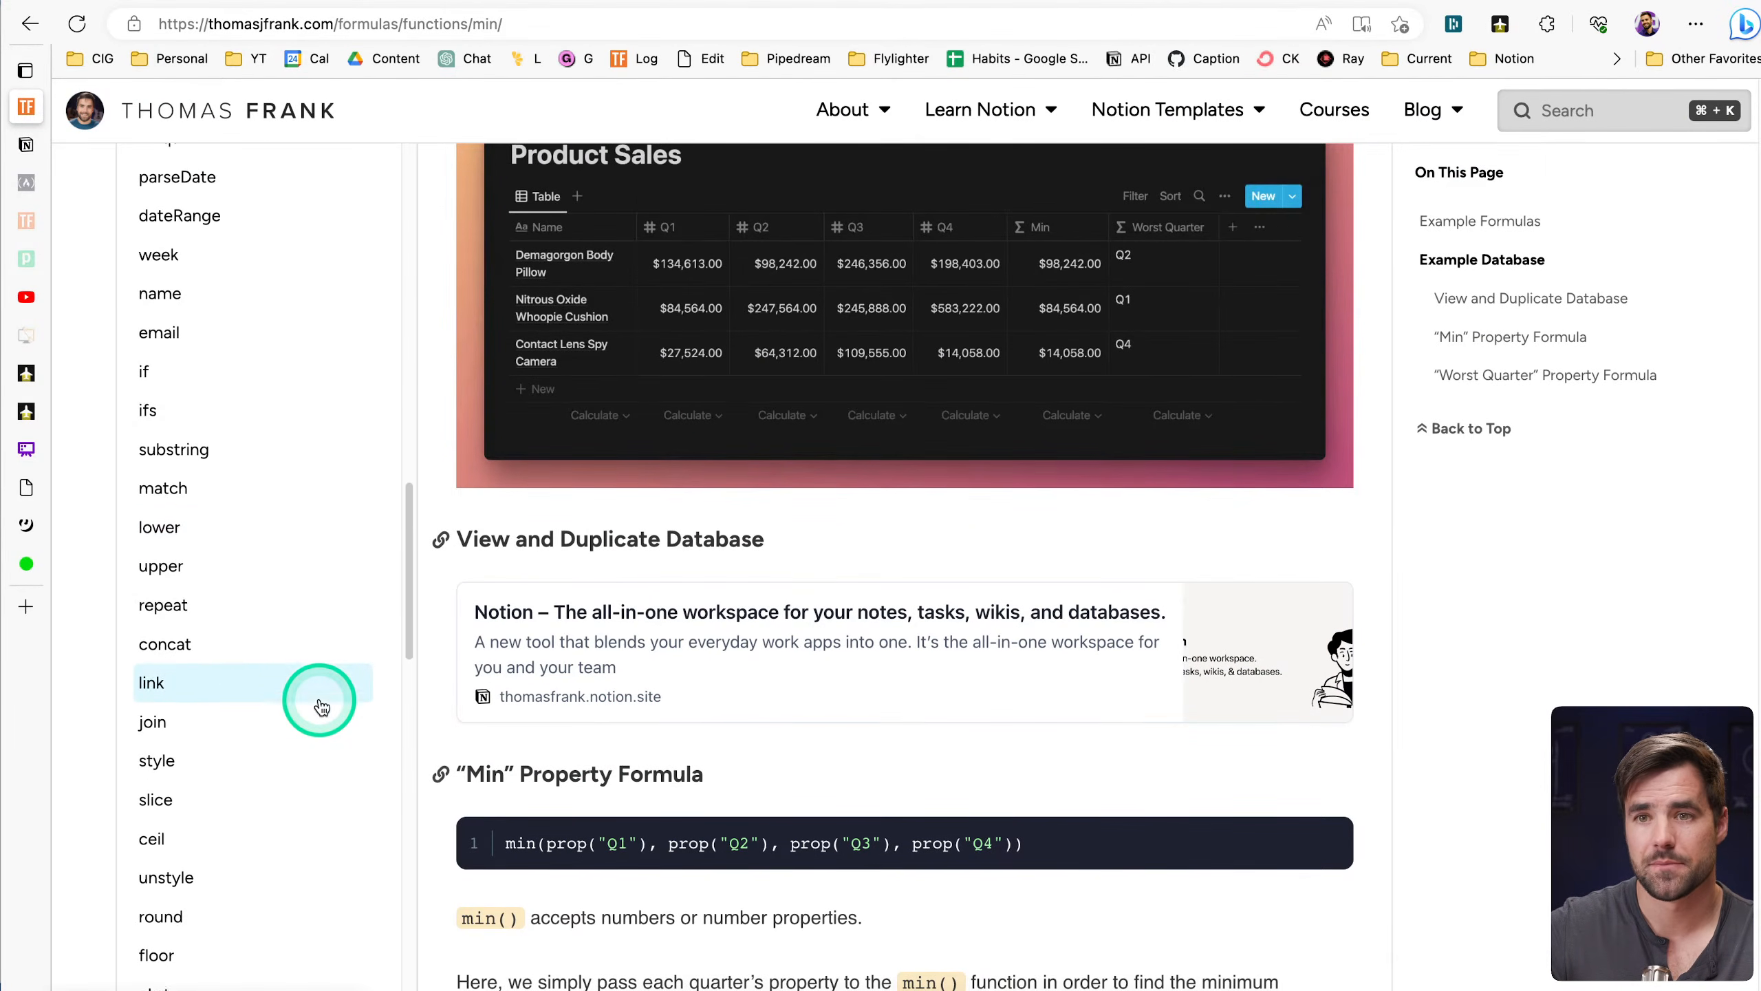
pyautogui.click(202, 729)
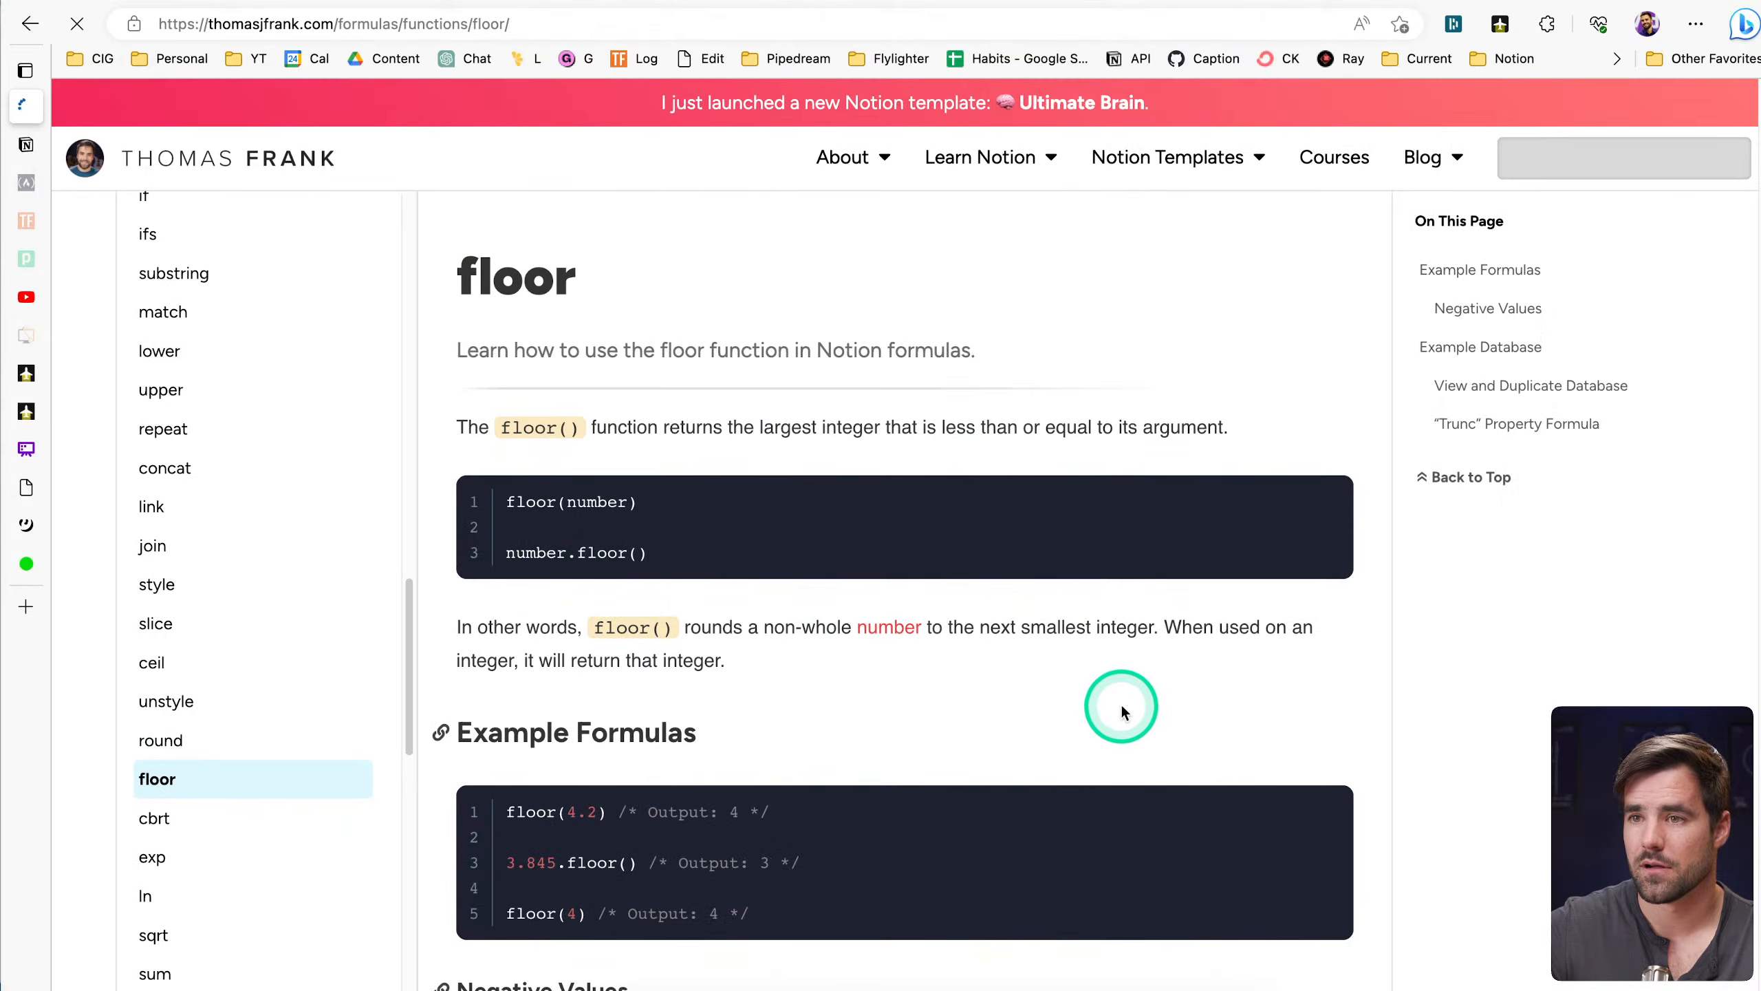
pyautogui.scroll(-10, 1128, 699)
pyautogui.click(994, 476)
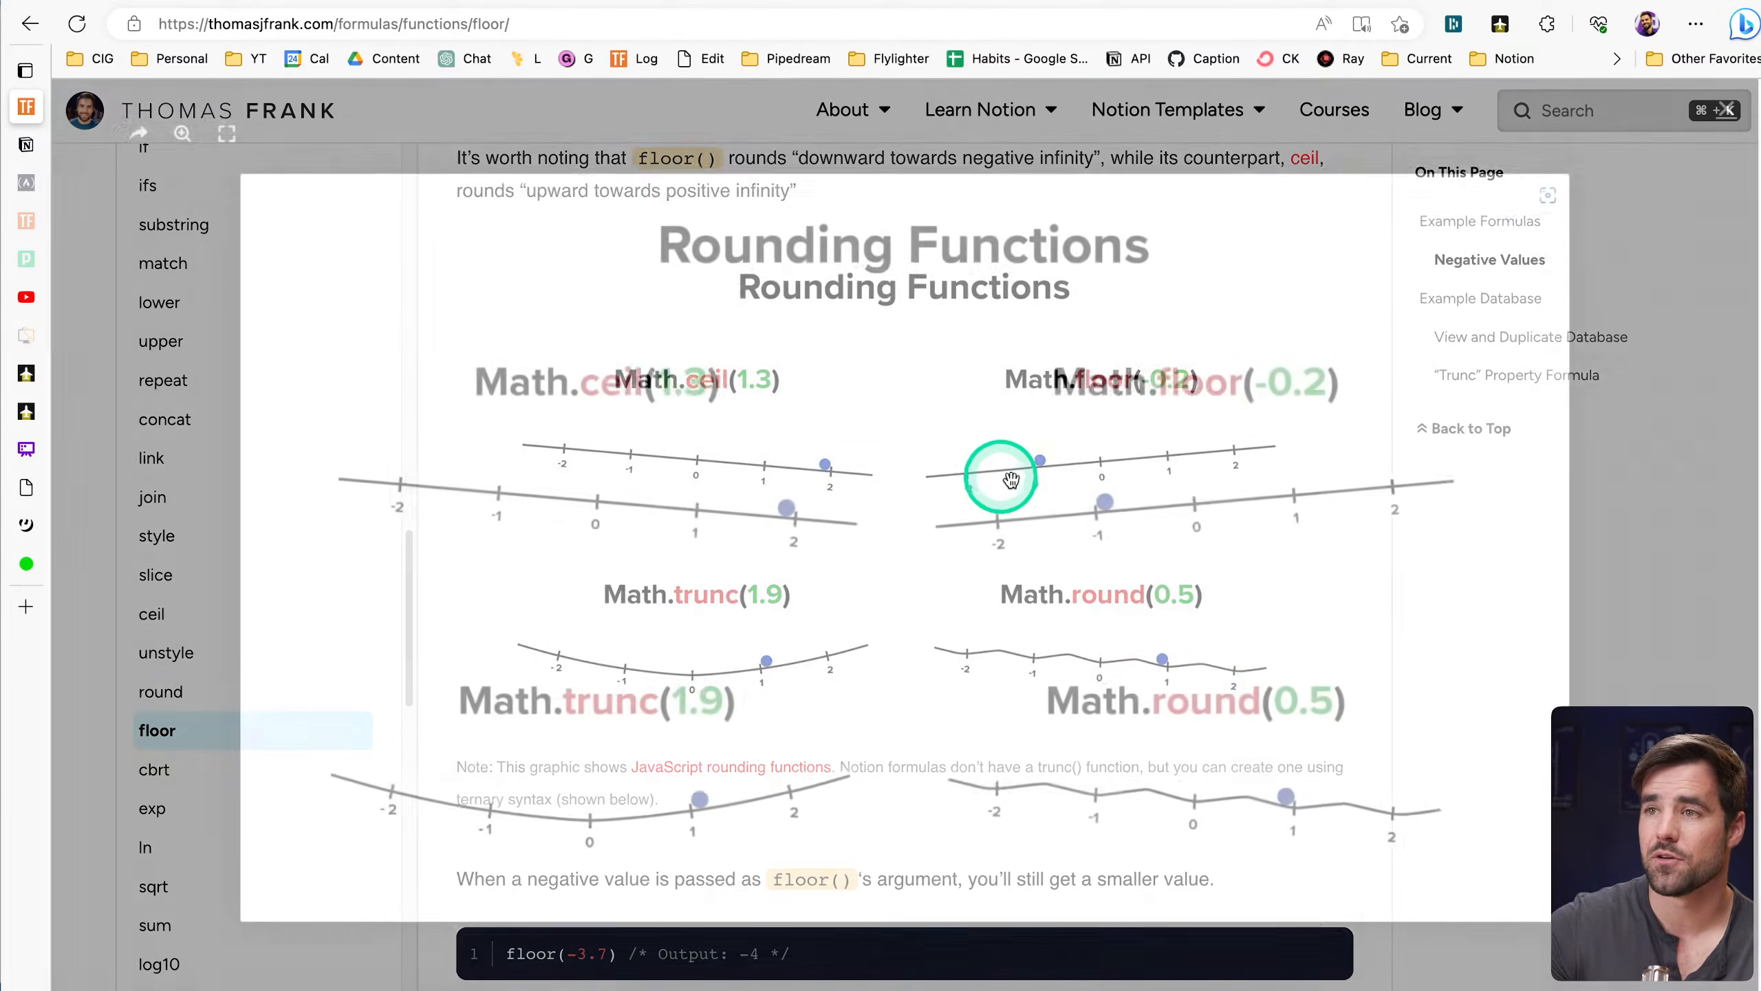
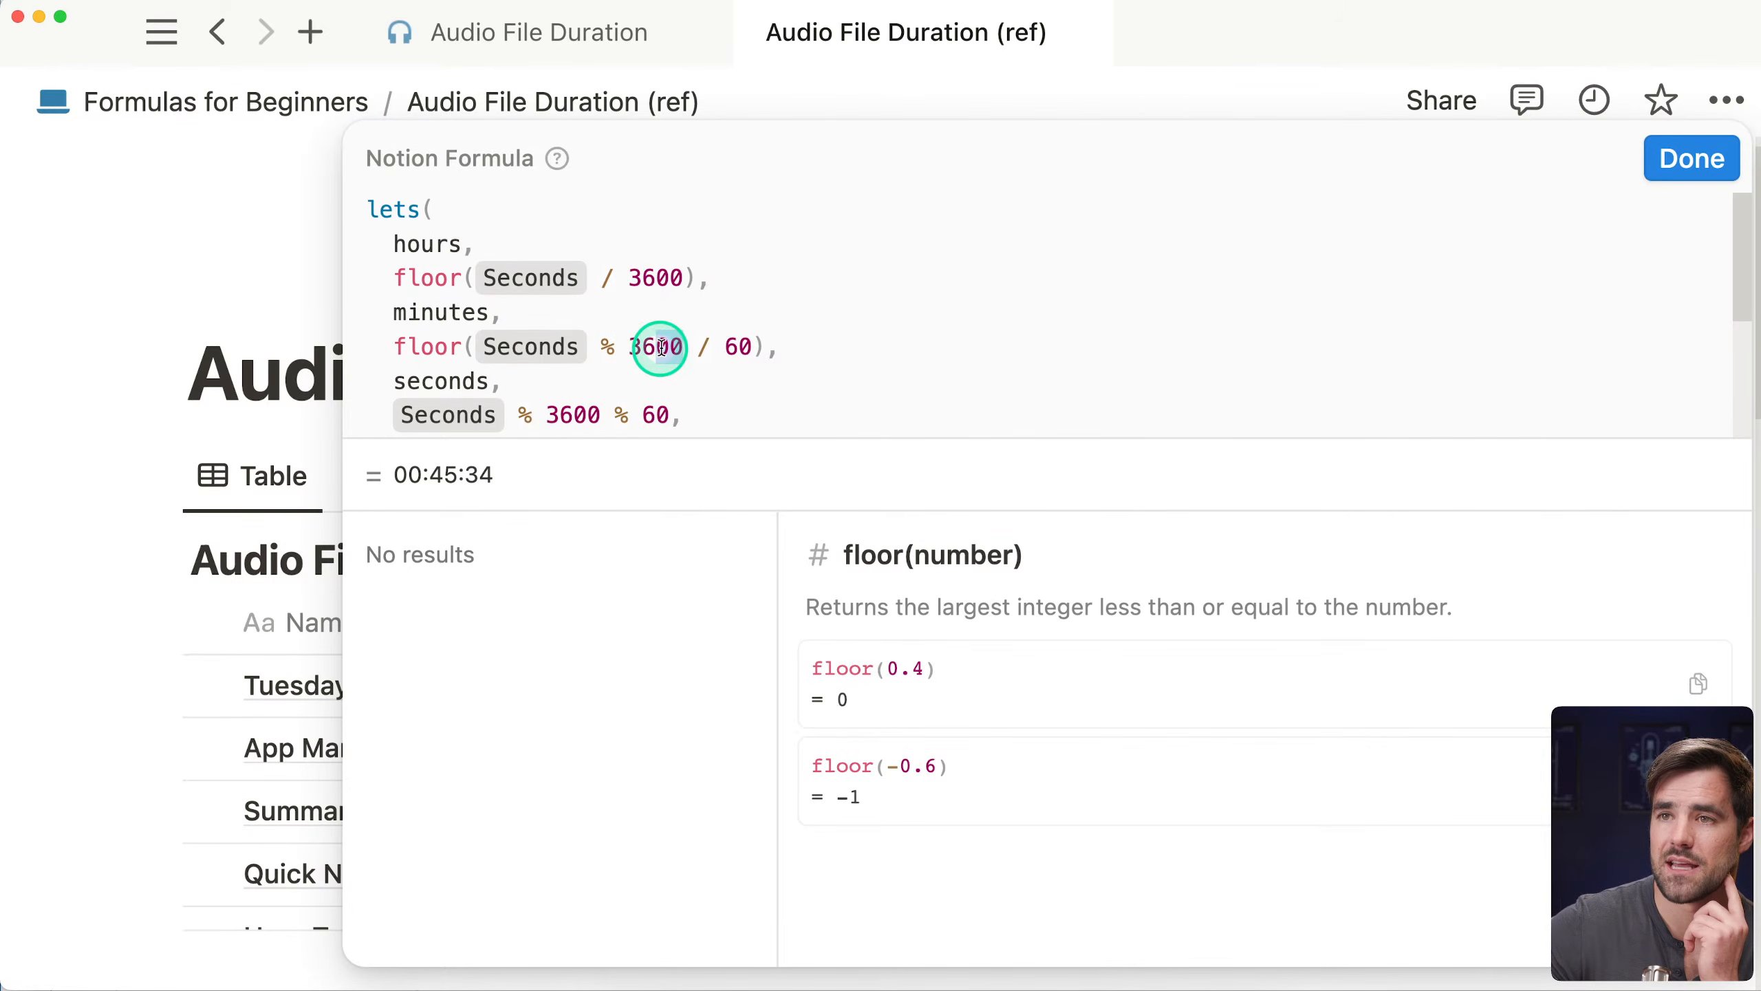
# Examine the minutes and hours expressions in the formula on the Audio File Duration (ref) page
pyautogui.click(753, 347)
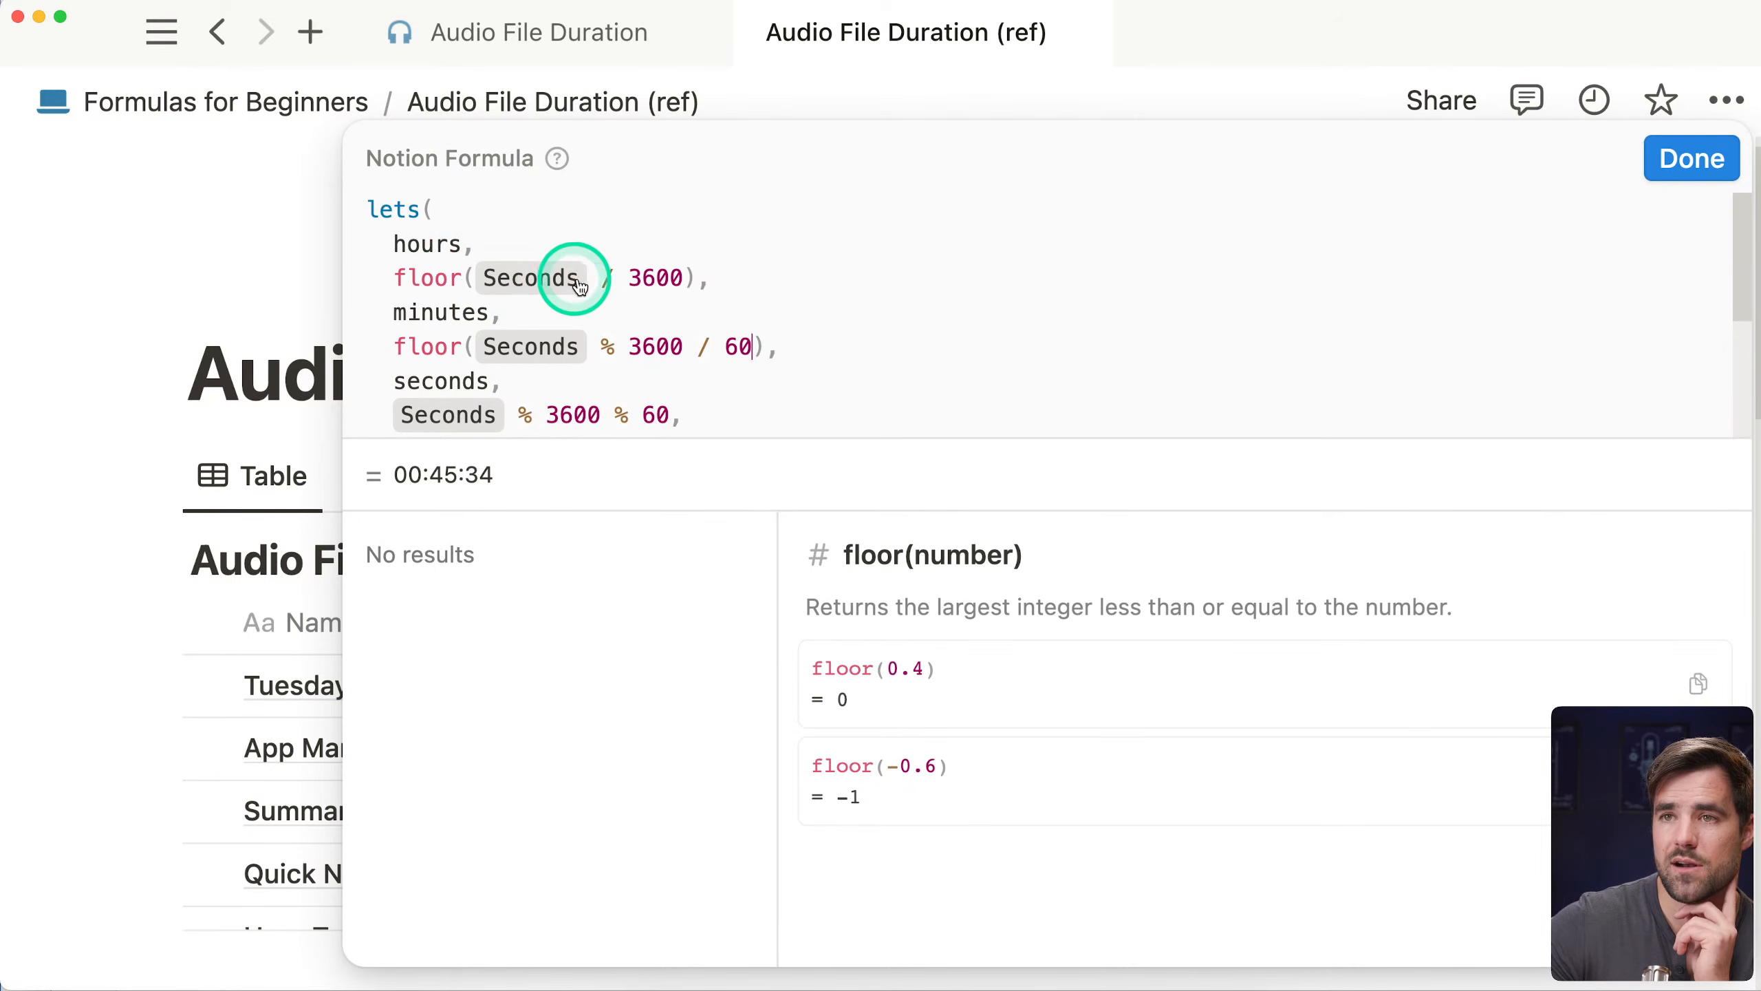
pyautogui.click(610, 276)
pyautogui.click(622, 275)
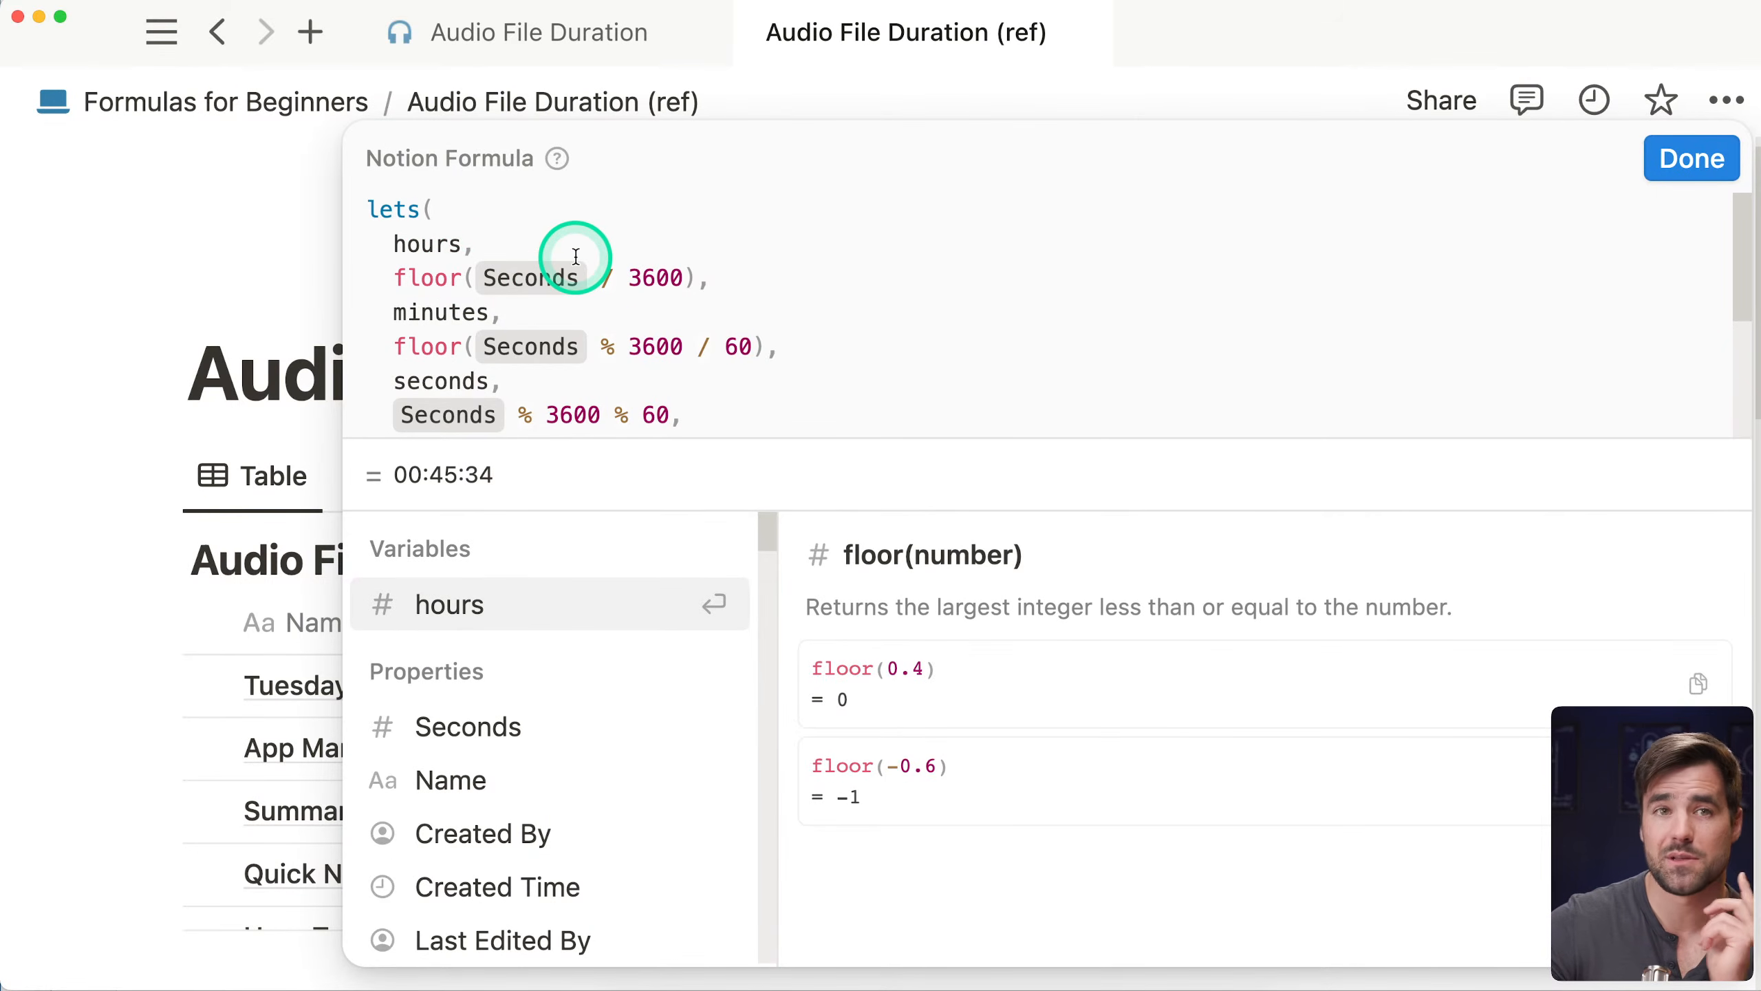
# Return to the Audio File Duration page and replace the minutes code inside the Duration formula's lets() with an hours variable
pyautogui.click(463, 29)
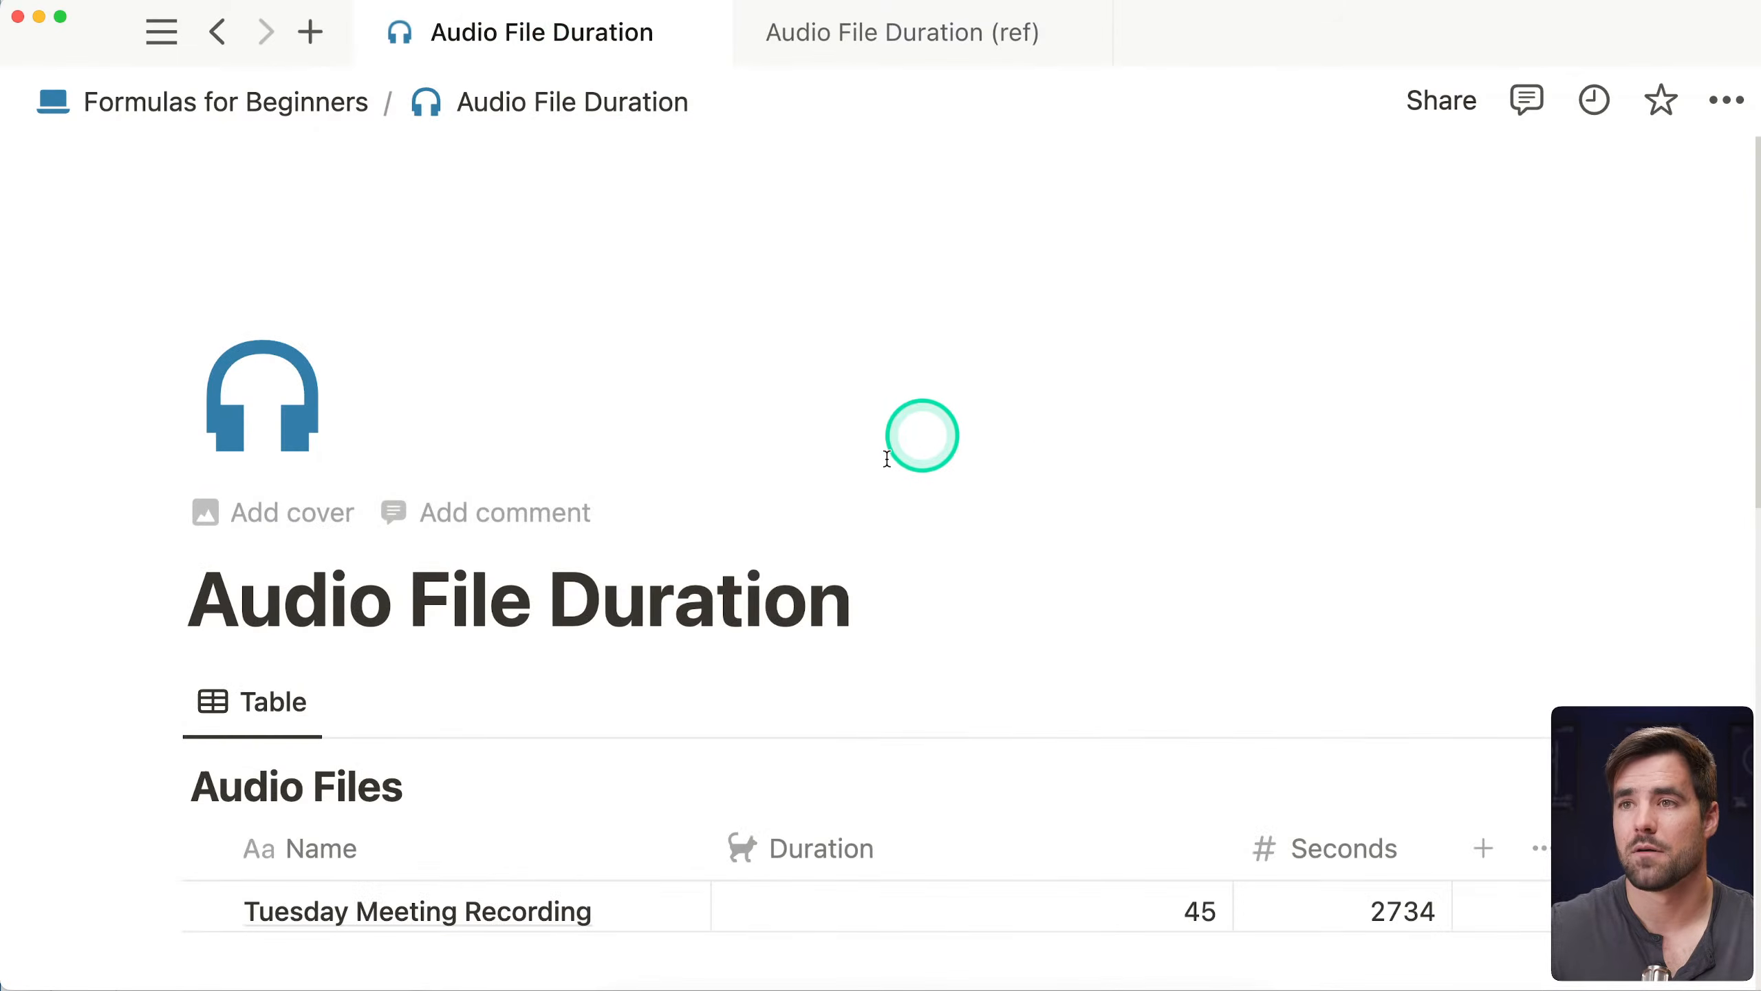
pyautogui.scroll(-3, 1019, 555)
pyautogui.click(1064, 725)
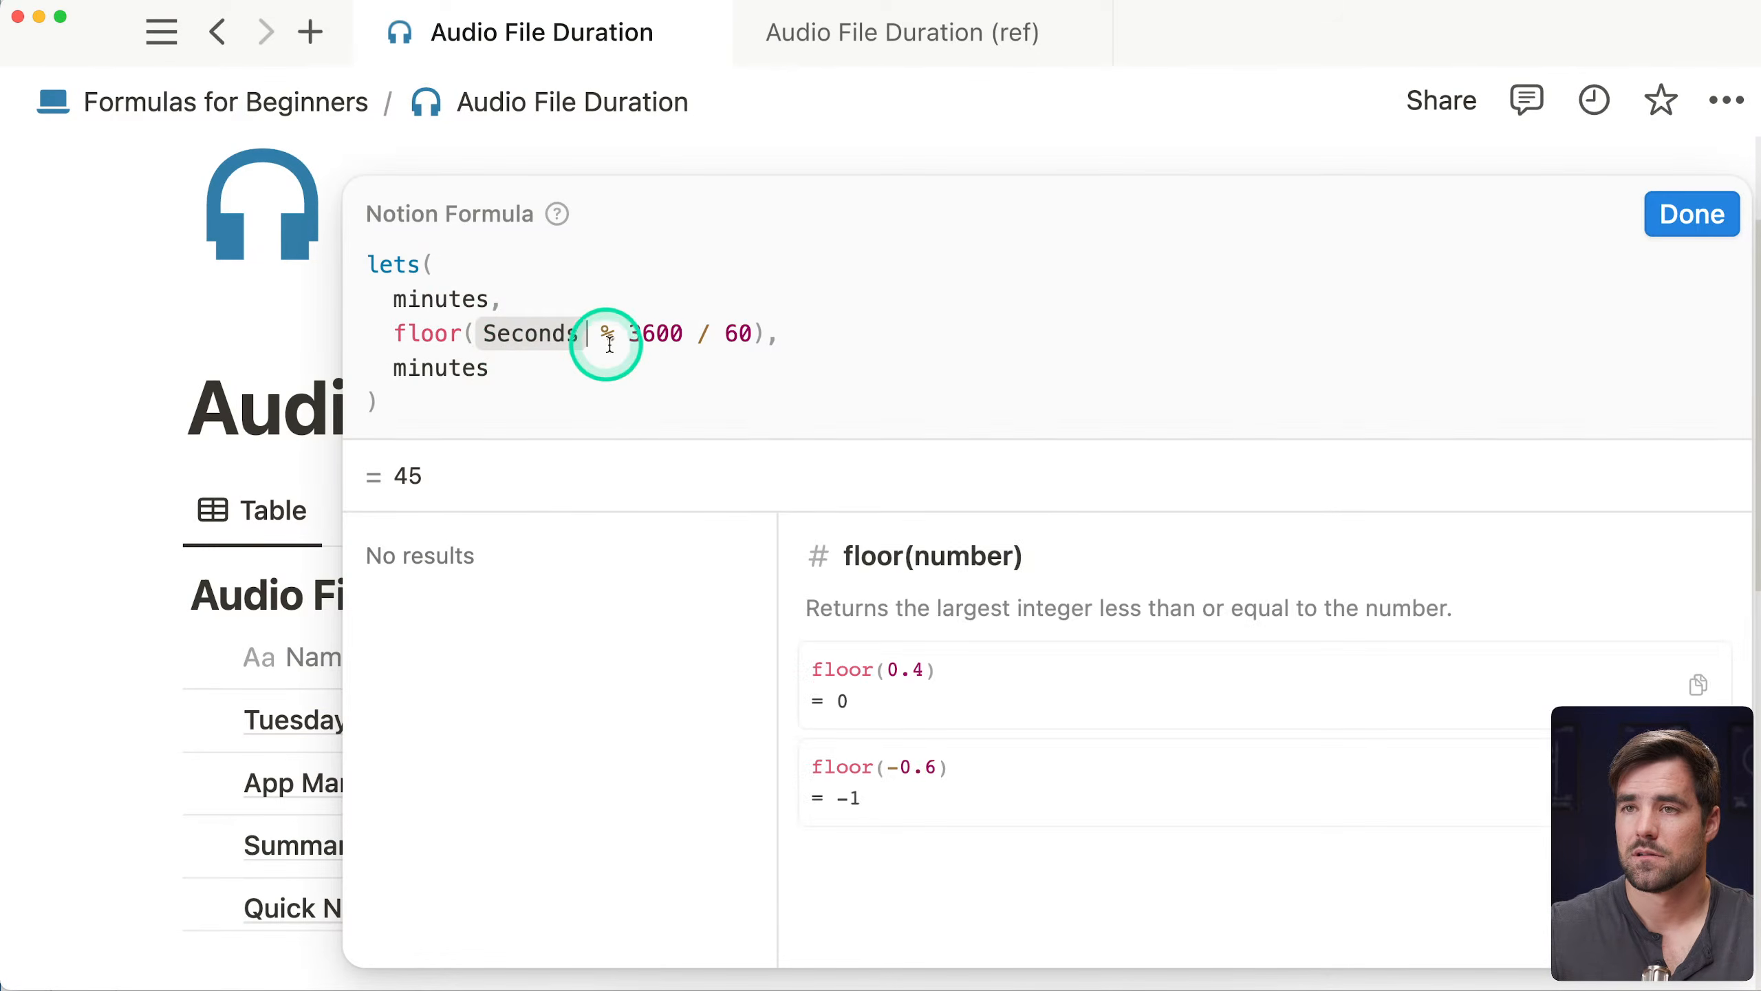
pyautogui.moveTo(778, 334); pyautogui.dragTo(393, 332)
pyautogui.moveTo(517, 373); pyautogui.dragTo(390, 302)
pyautogui.write('hours,')
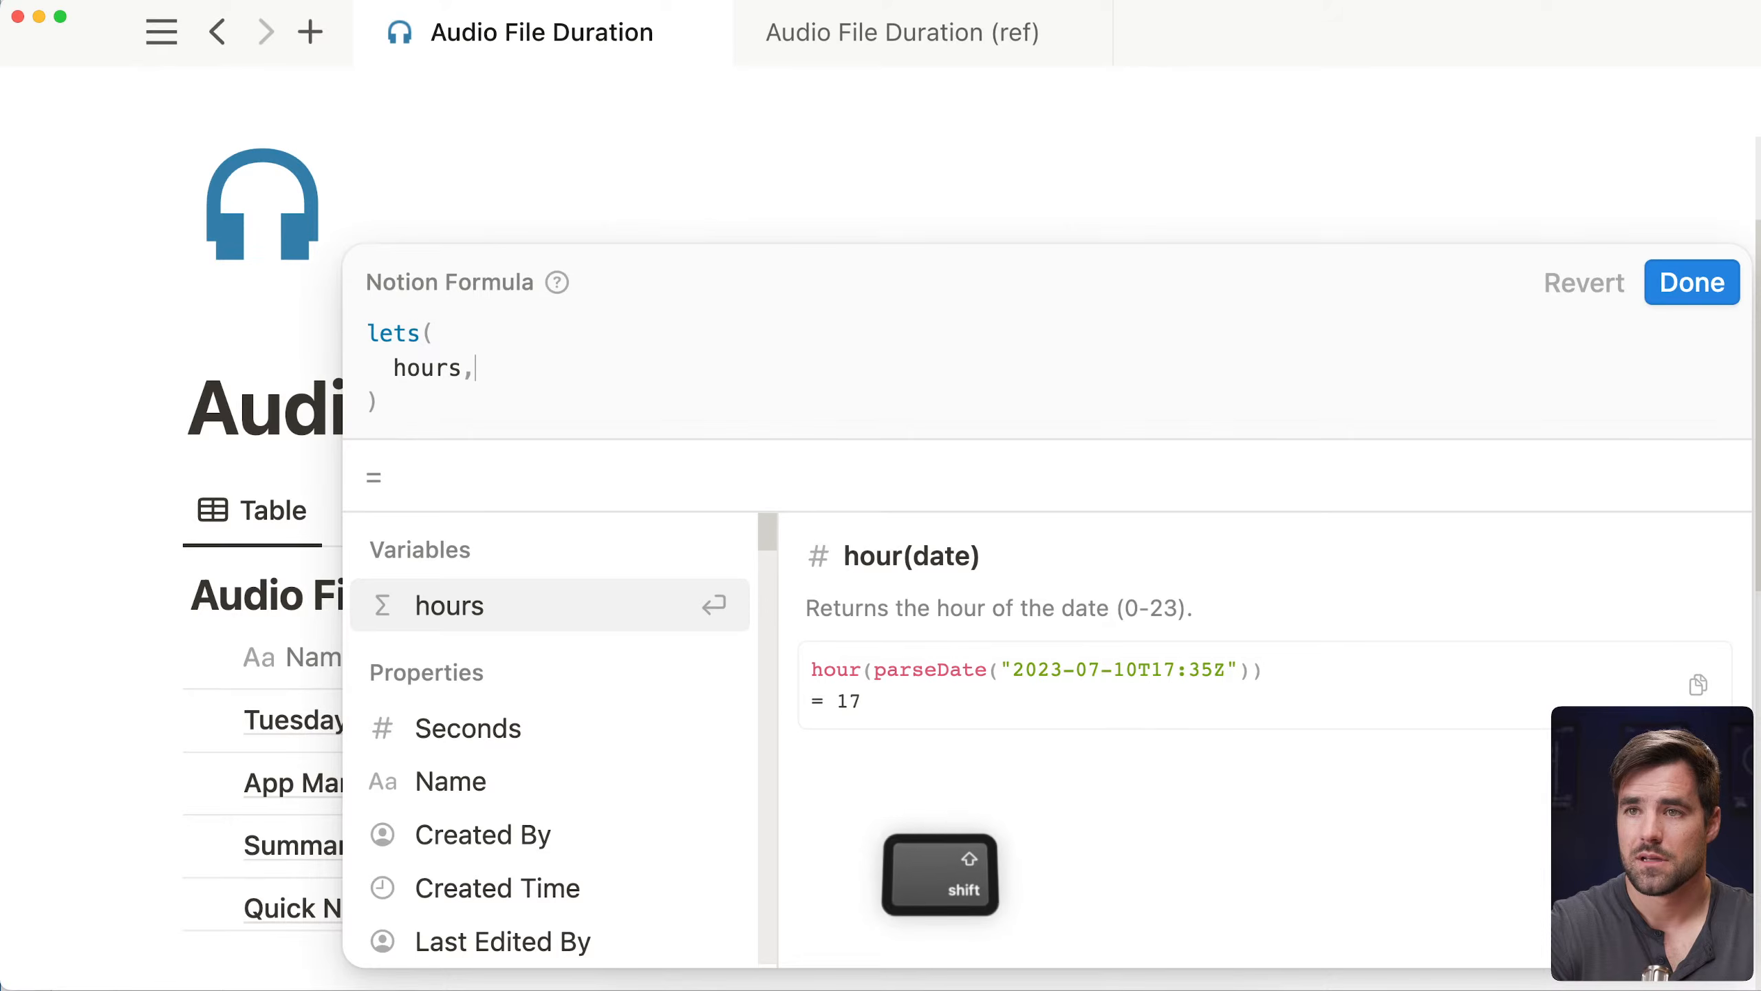
# Define the hours variable on a new line as floor(Seconds / 3600)
pyautogui.hotkey('shift', 'Return')
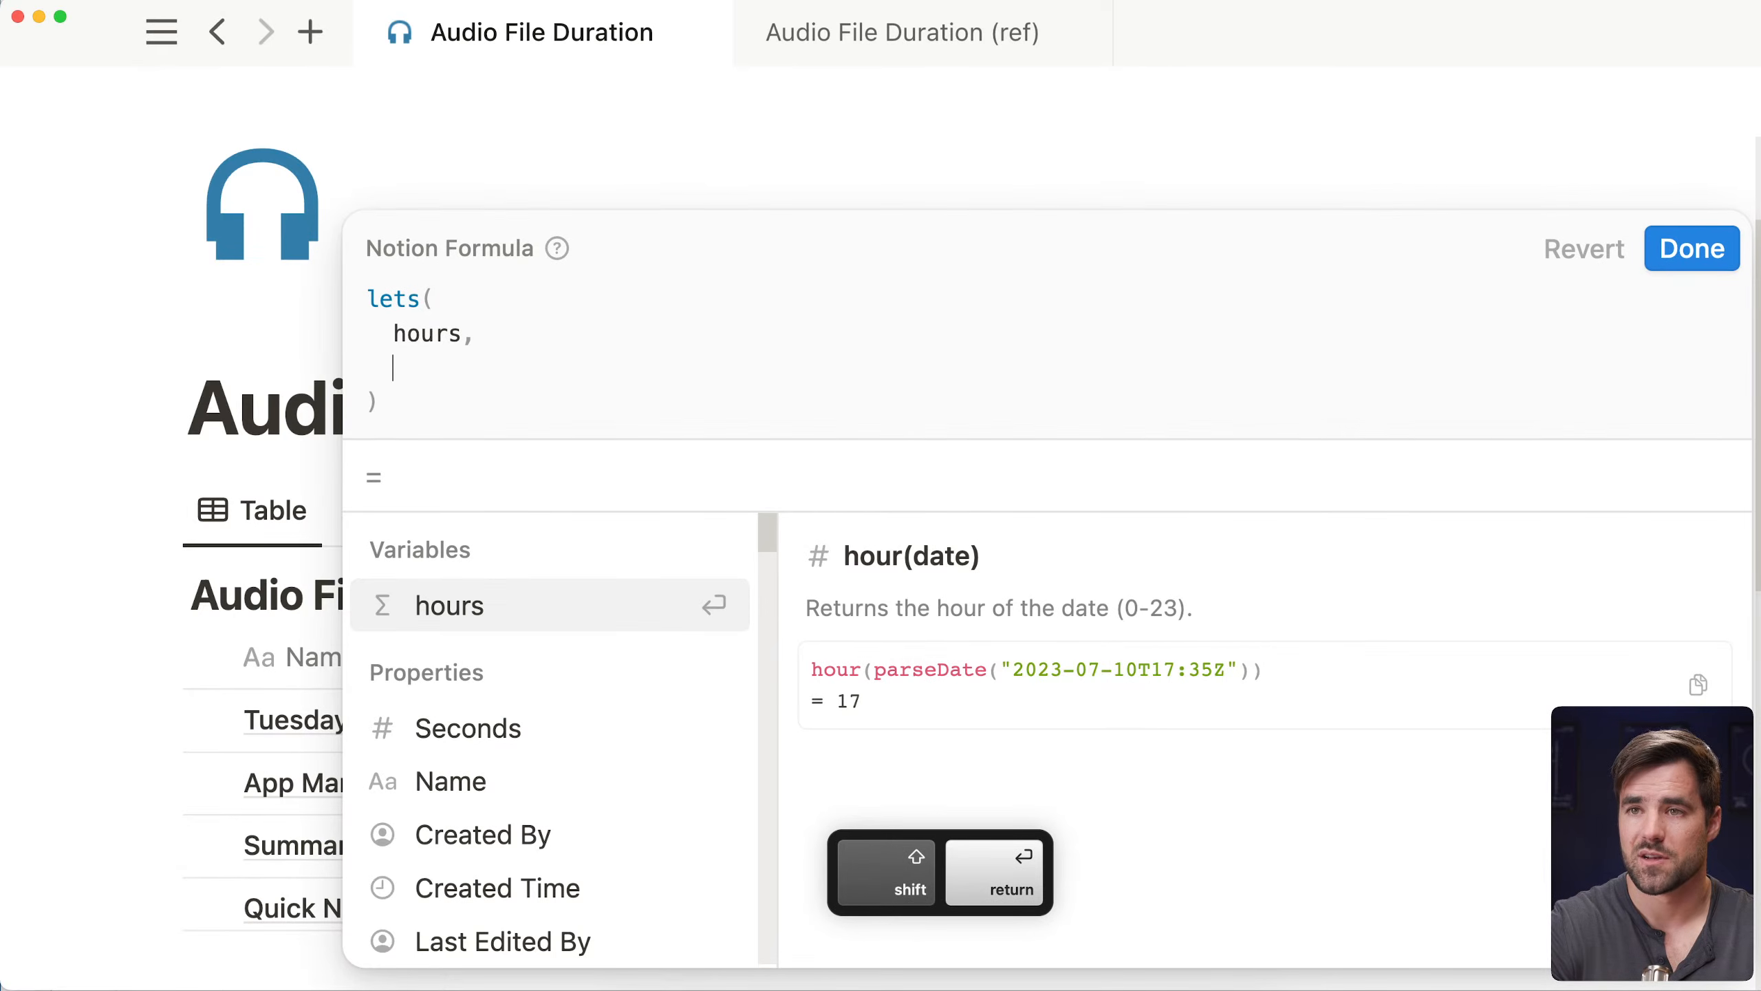
pyautogui.write('floor(sec')
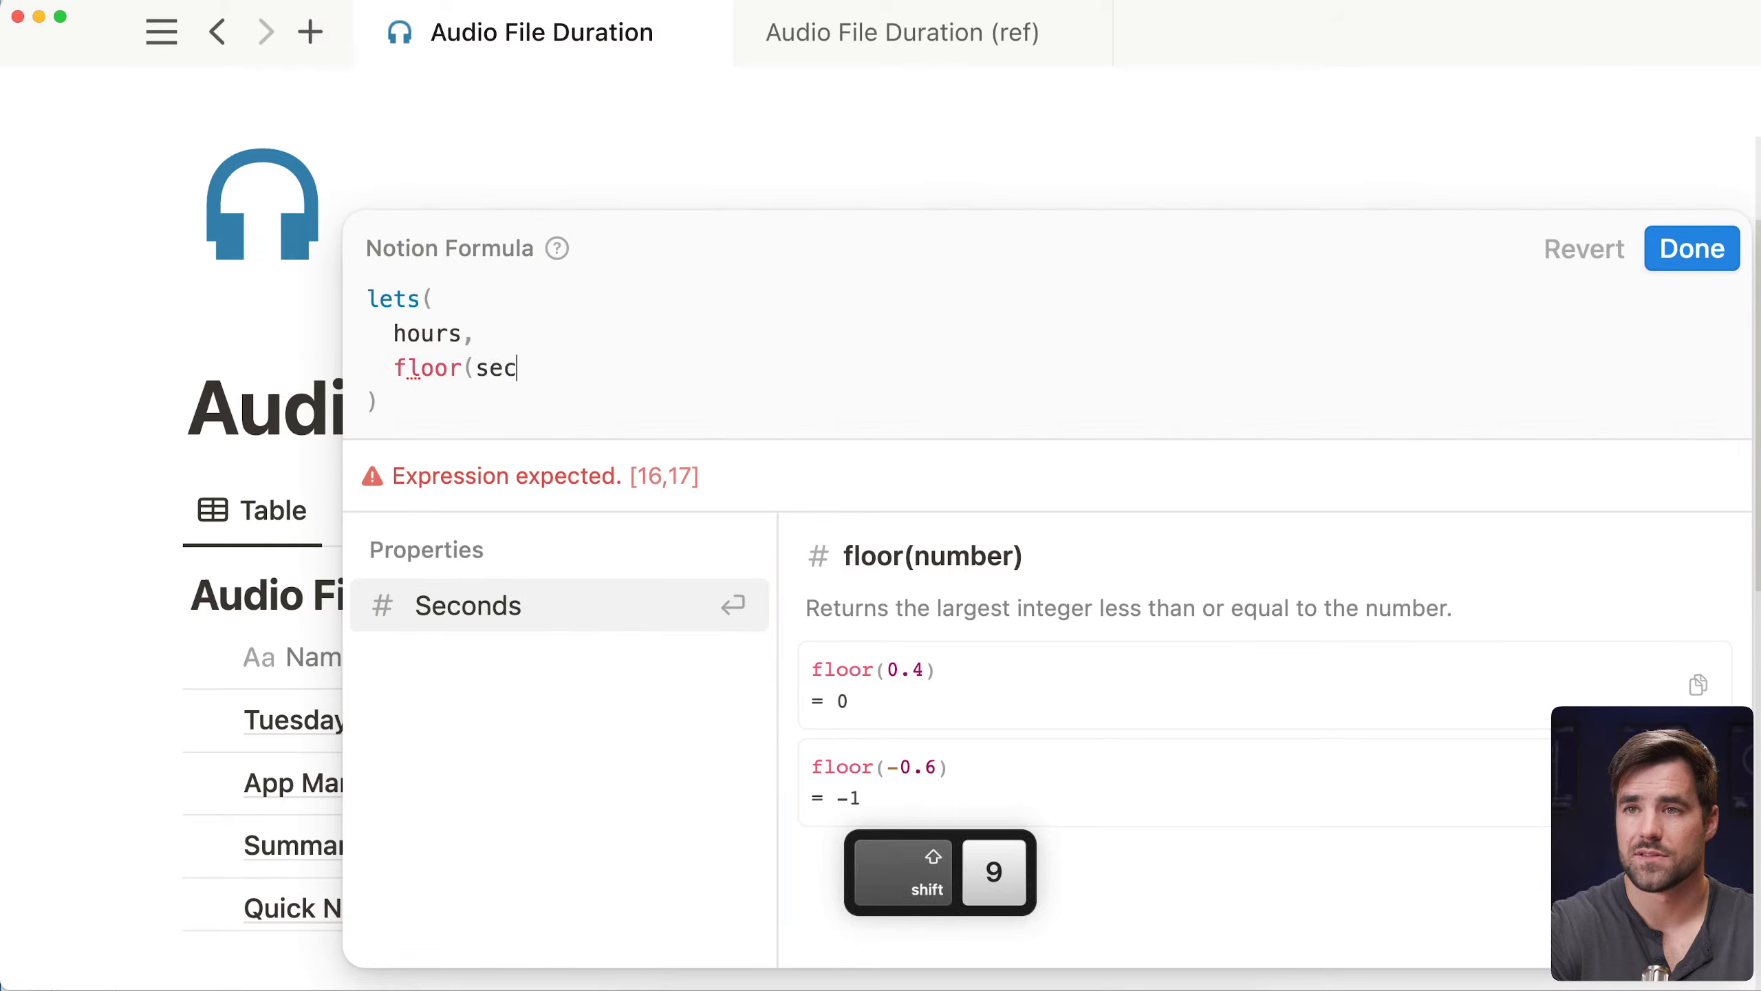
pyautogui.press('Return')
pyautogui.write('/ 36')
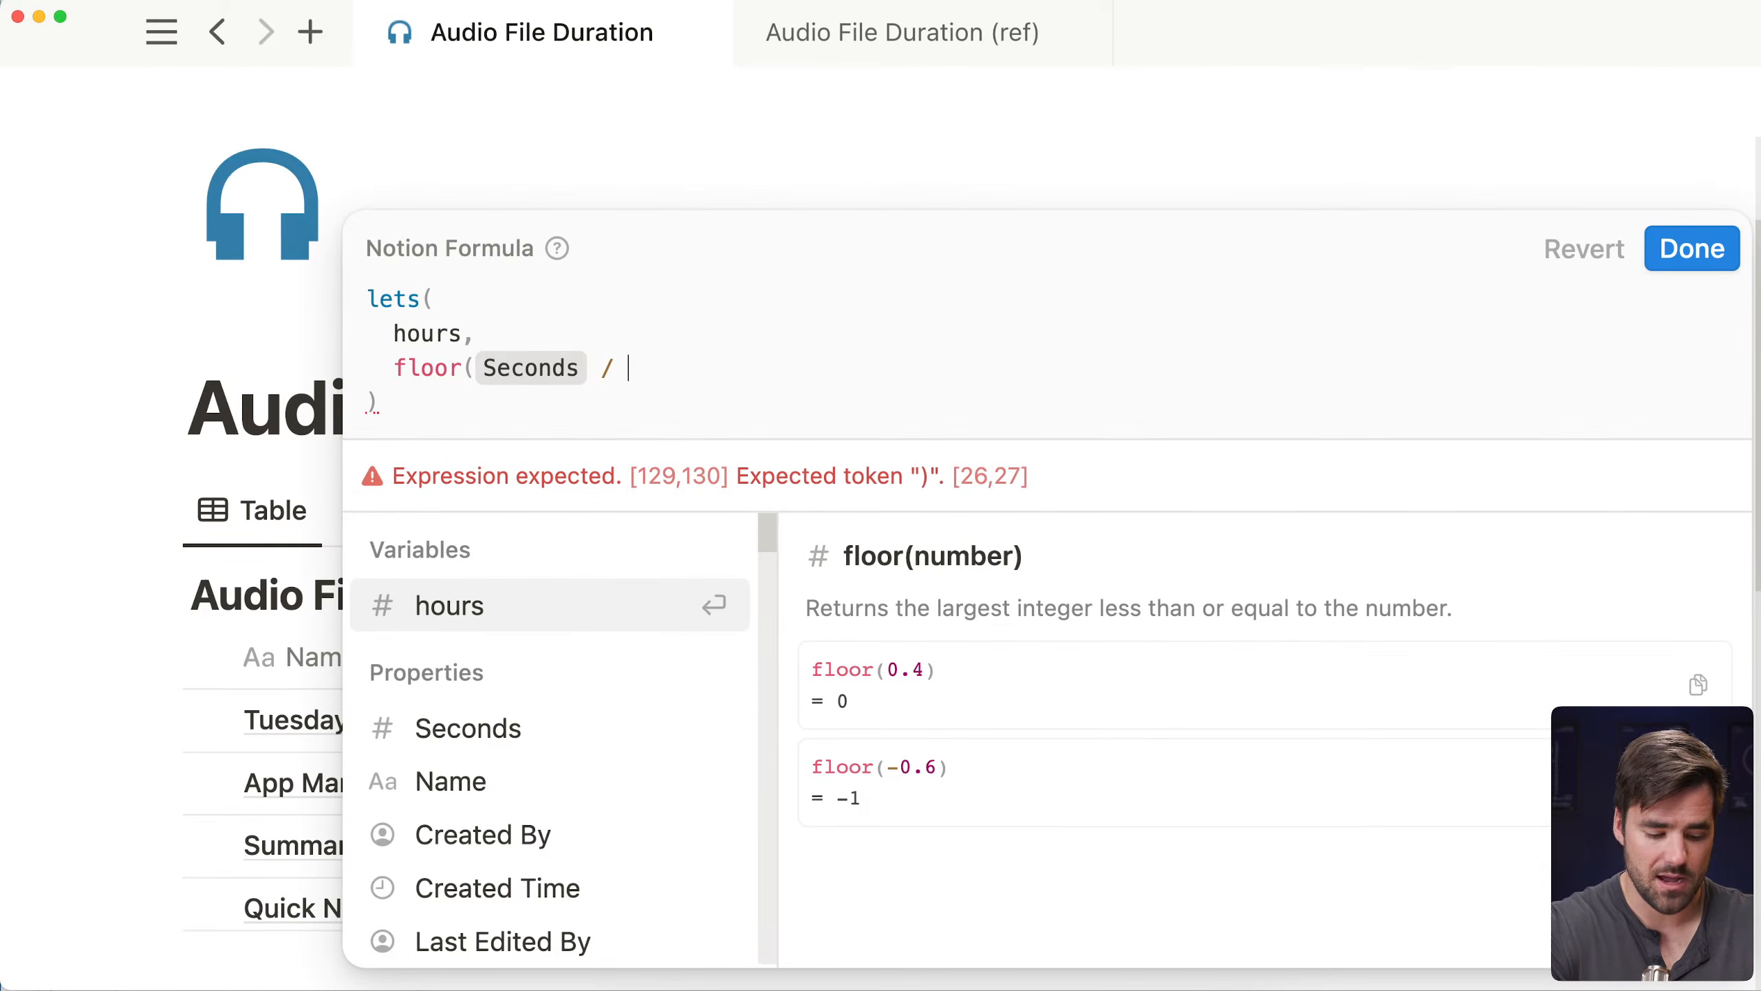
pyautogui.write('00)')
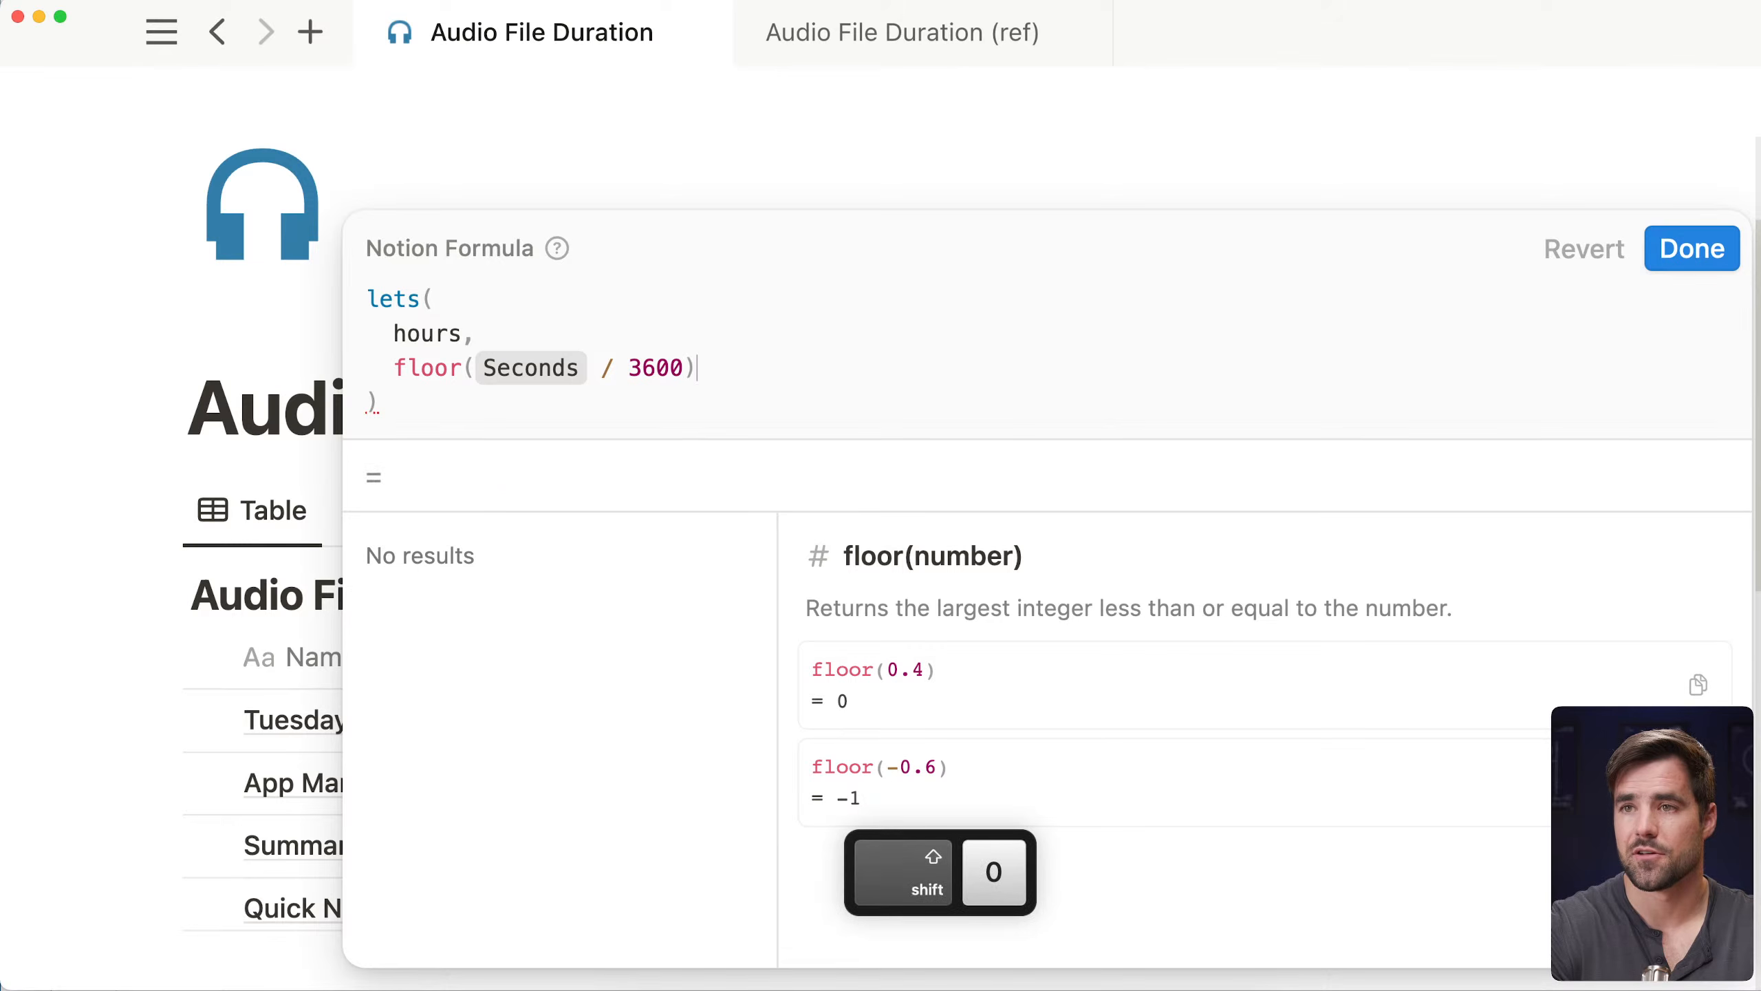
# Return hours as the Duration formula's result and save the formula to check it across the table's rows
pyautogui.write(',')
pyautogui.hotkey('shift', 'Return')
pyautogui.write('hours')
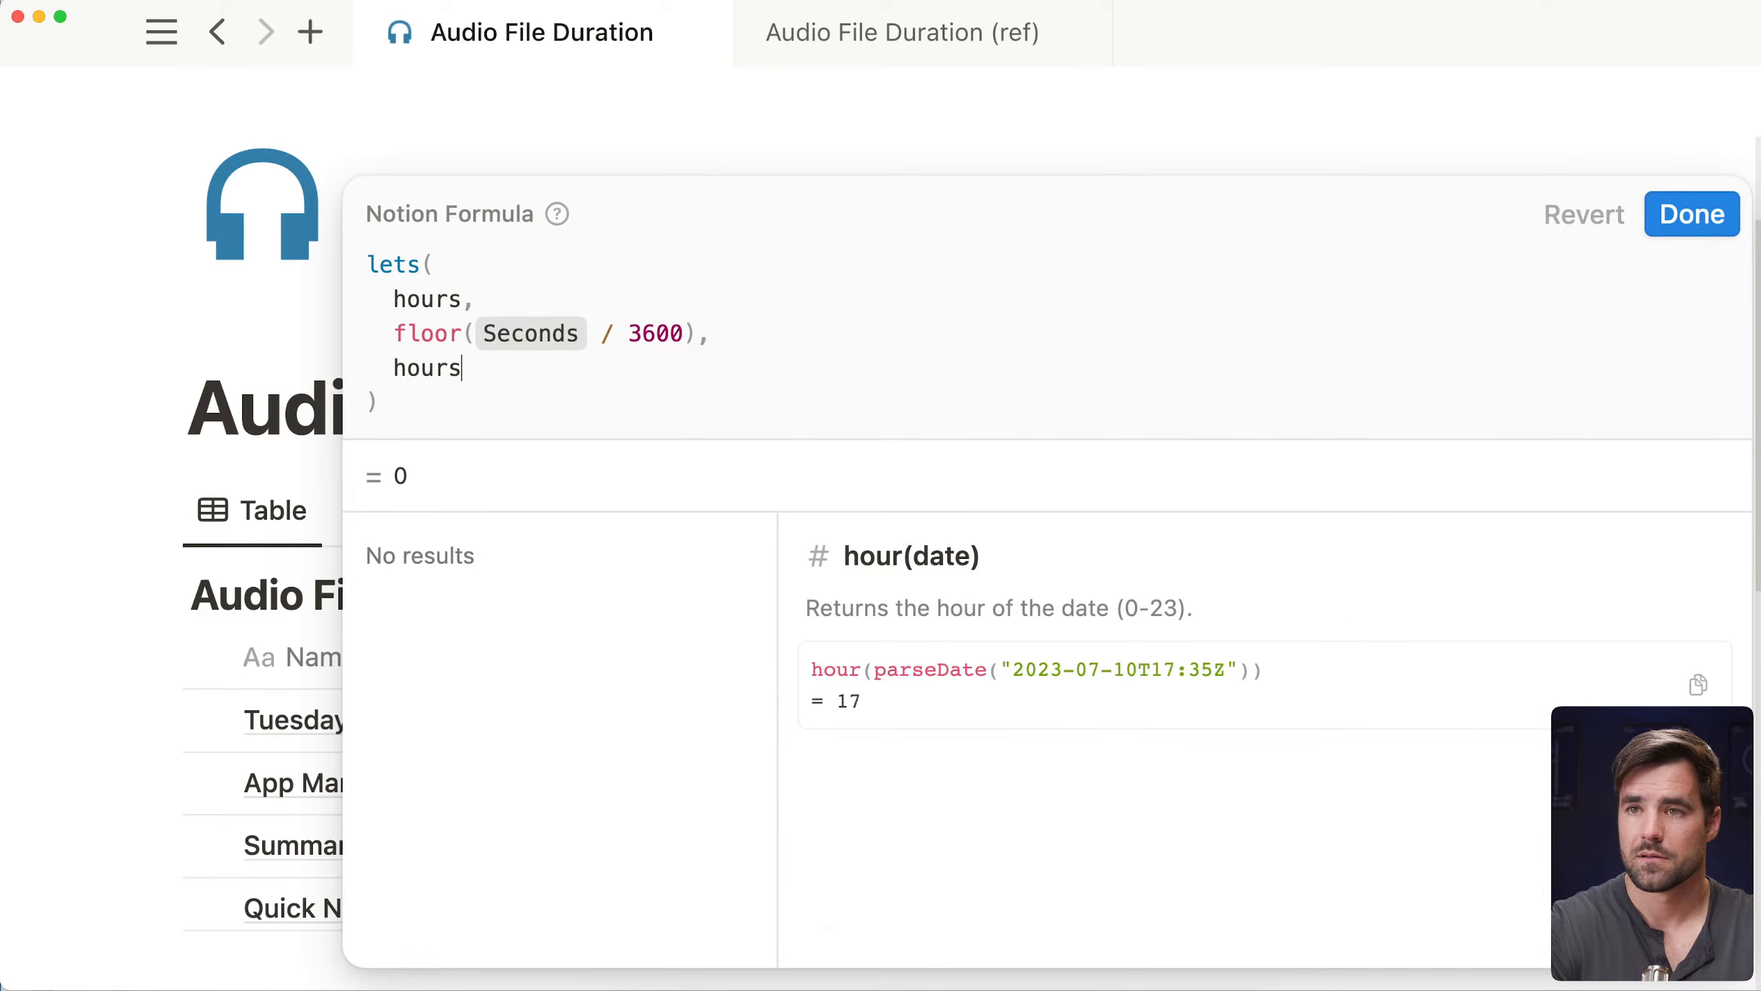
pyautogui.click(1685, 214)
pyautogui.scroll(-5, 1611, 402)
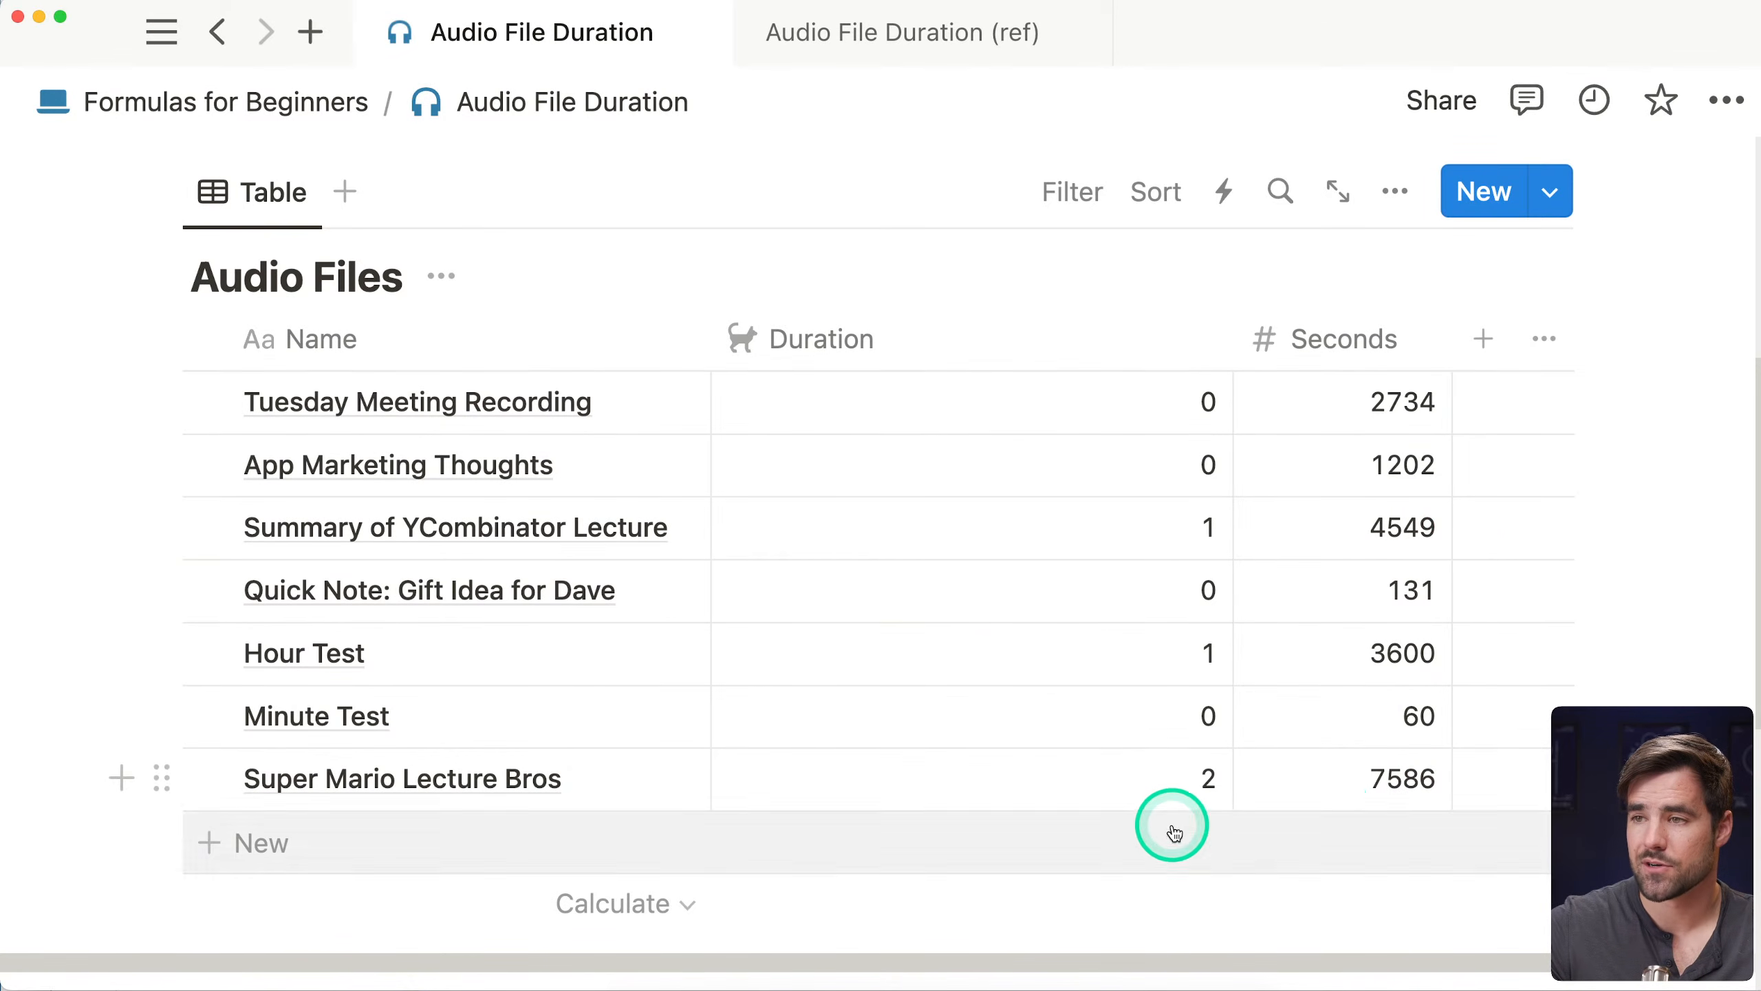
# Reopen the Duration formula from the Hour Test row and replace the returned hours with a new minutes variable
pyautogui.click(1109, 649)
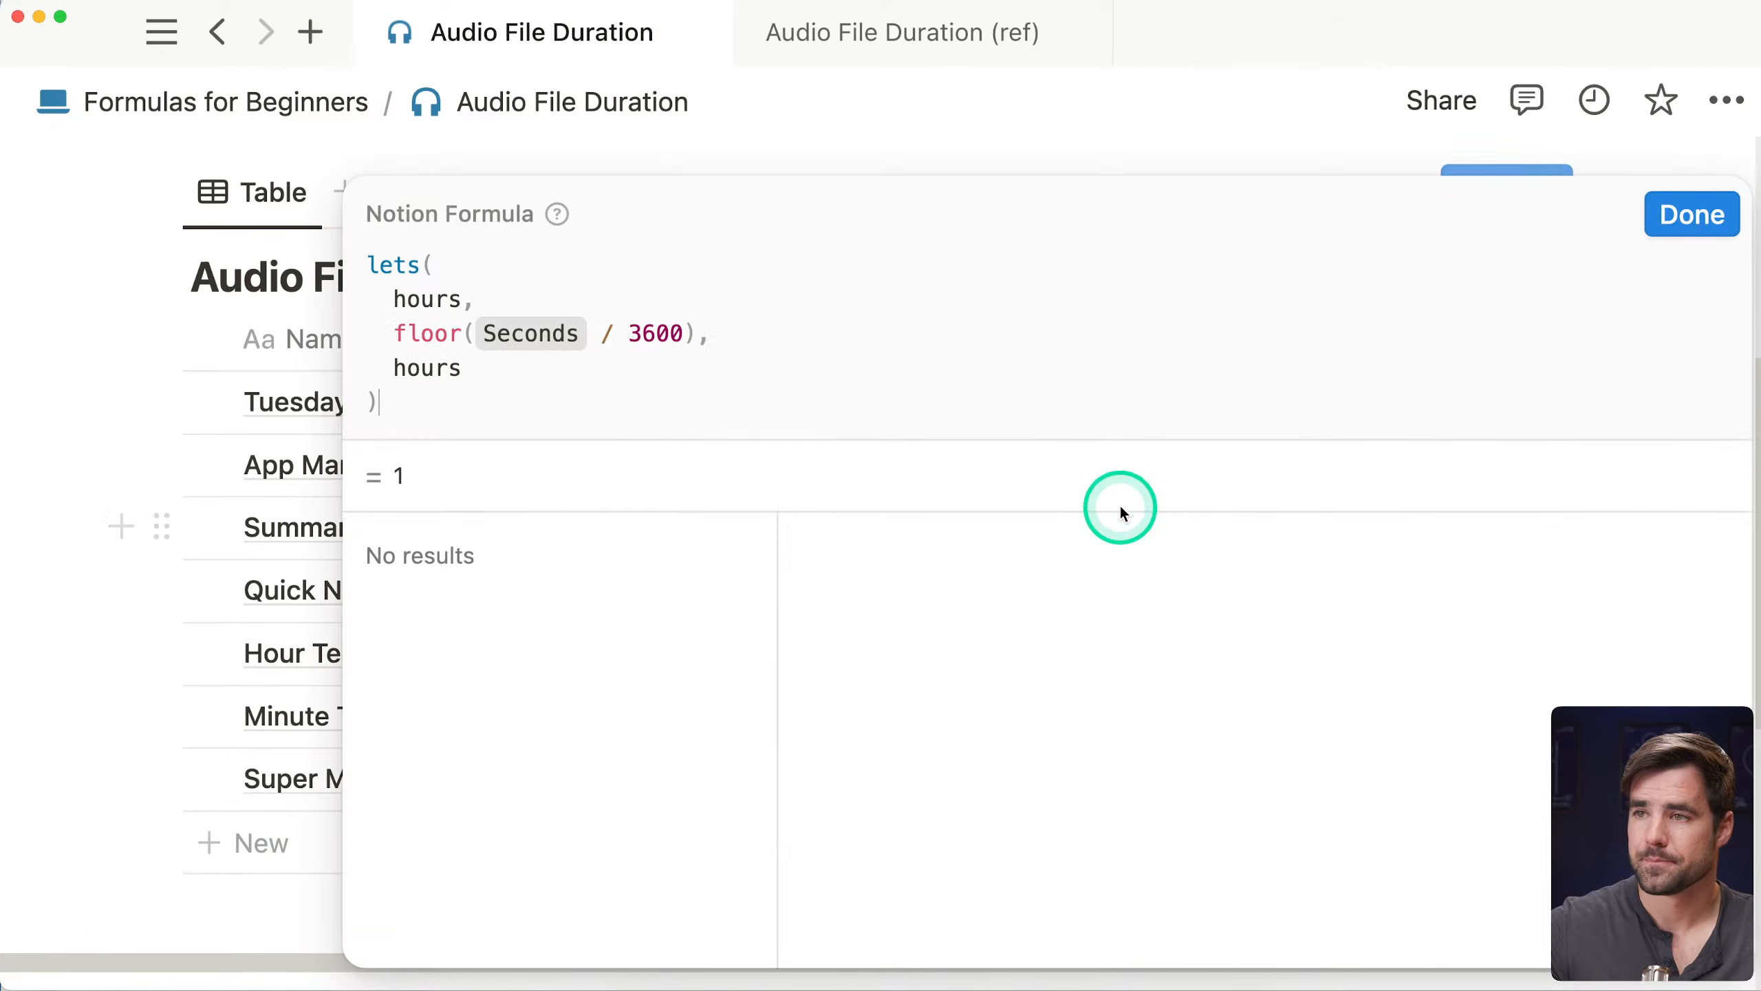
pyautogui.press('BackSpace')
pyautogui.press('BackSpace')
pyautogui.press('BackSpace')
pyautogui.press('BackSpace')
pyautogui.press('BackSpace')
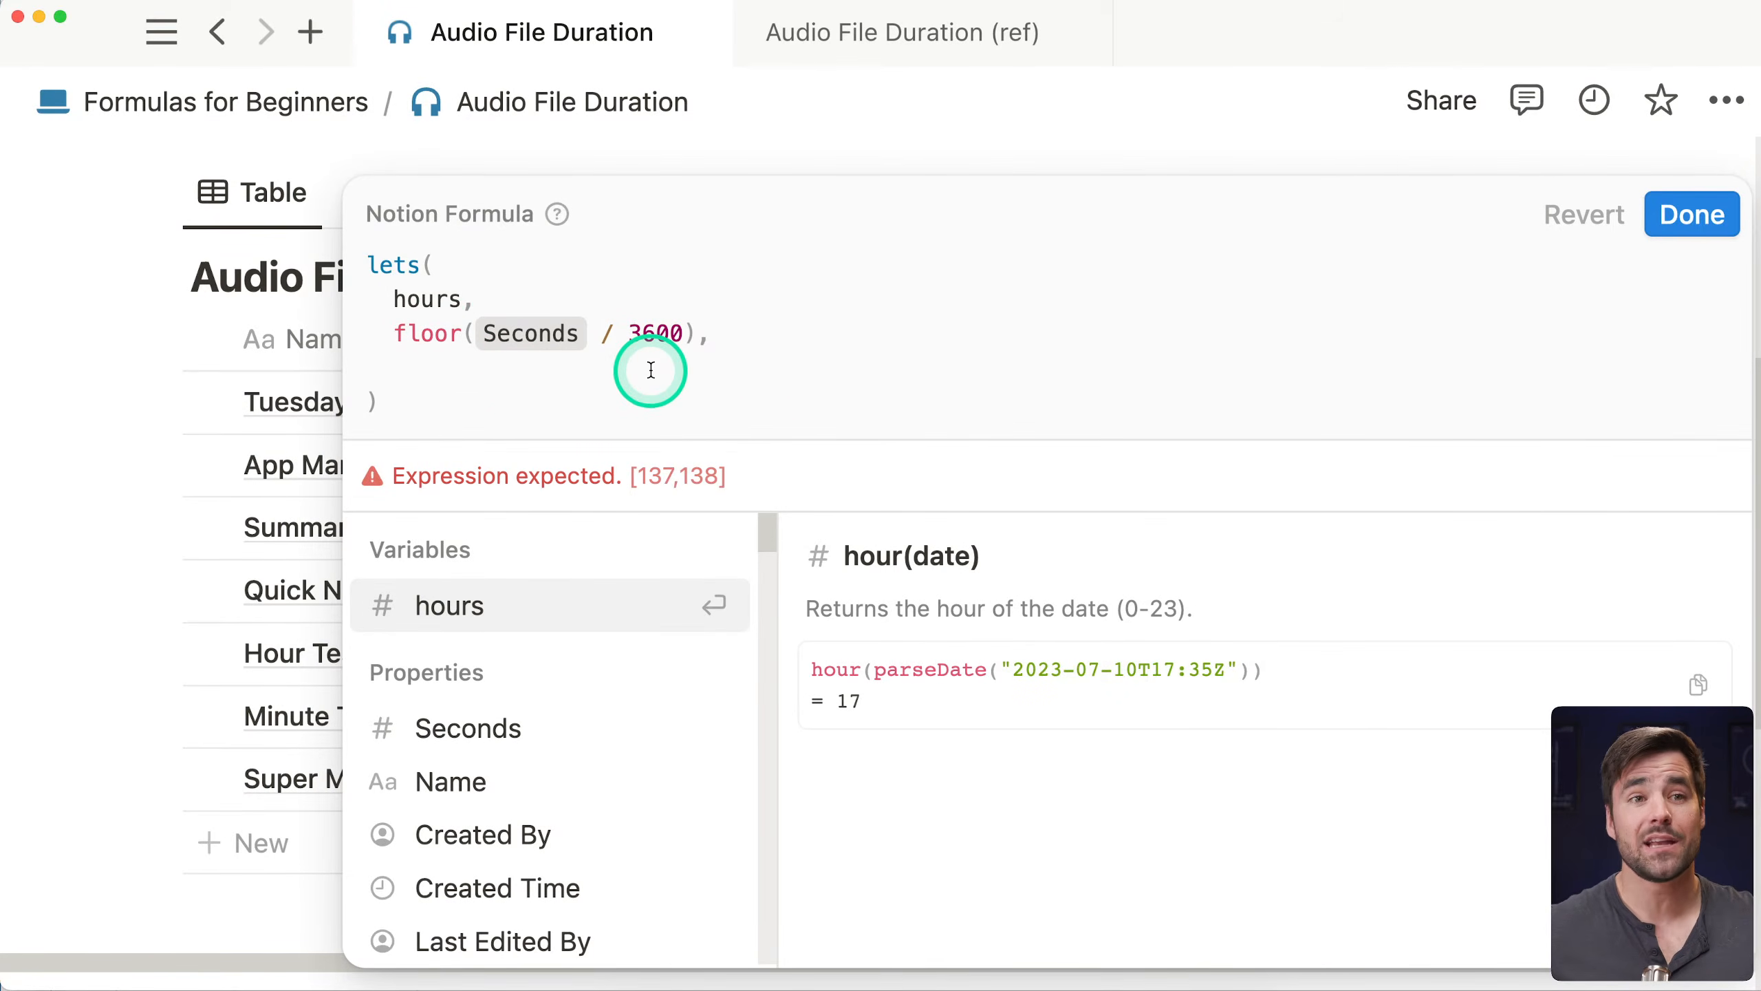
pyautogui.write('minutes,')
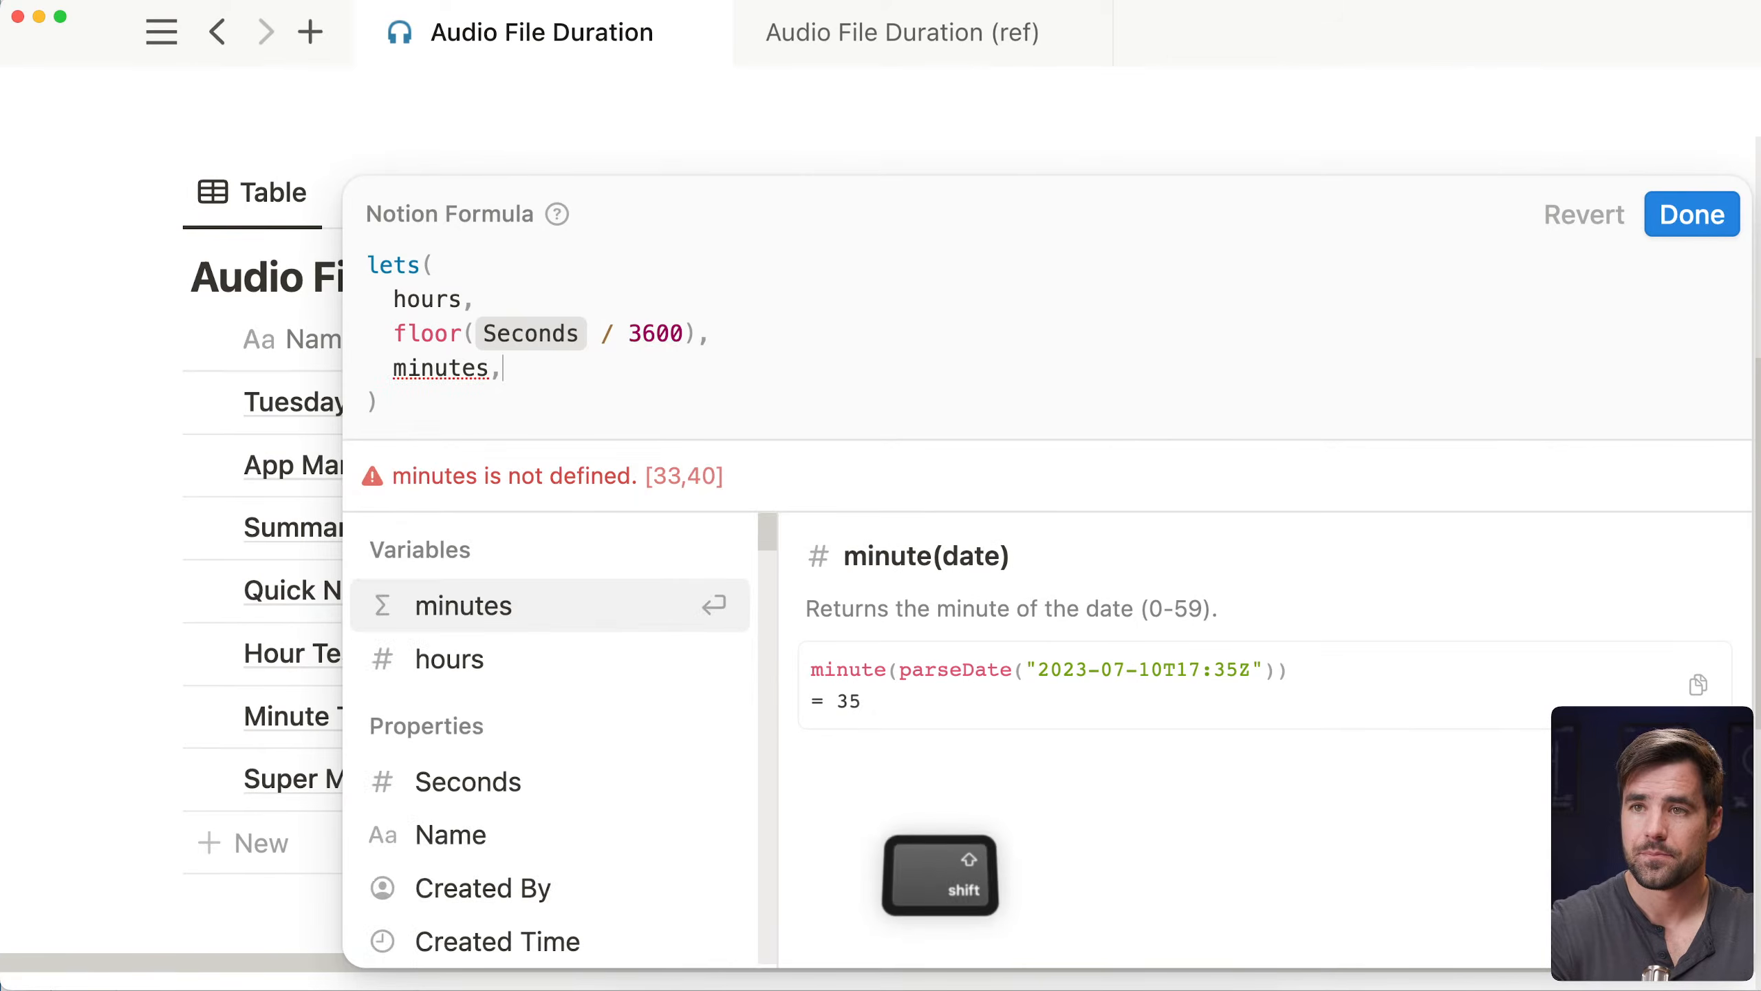
pyautogui.hotkey('shift', 'Return')
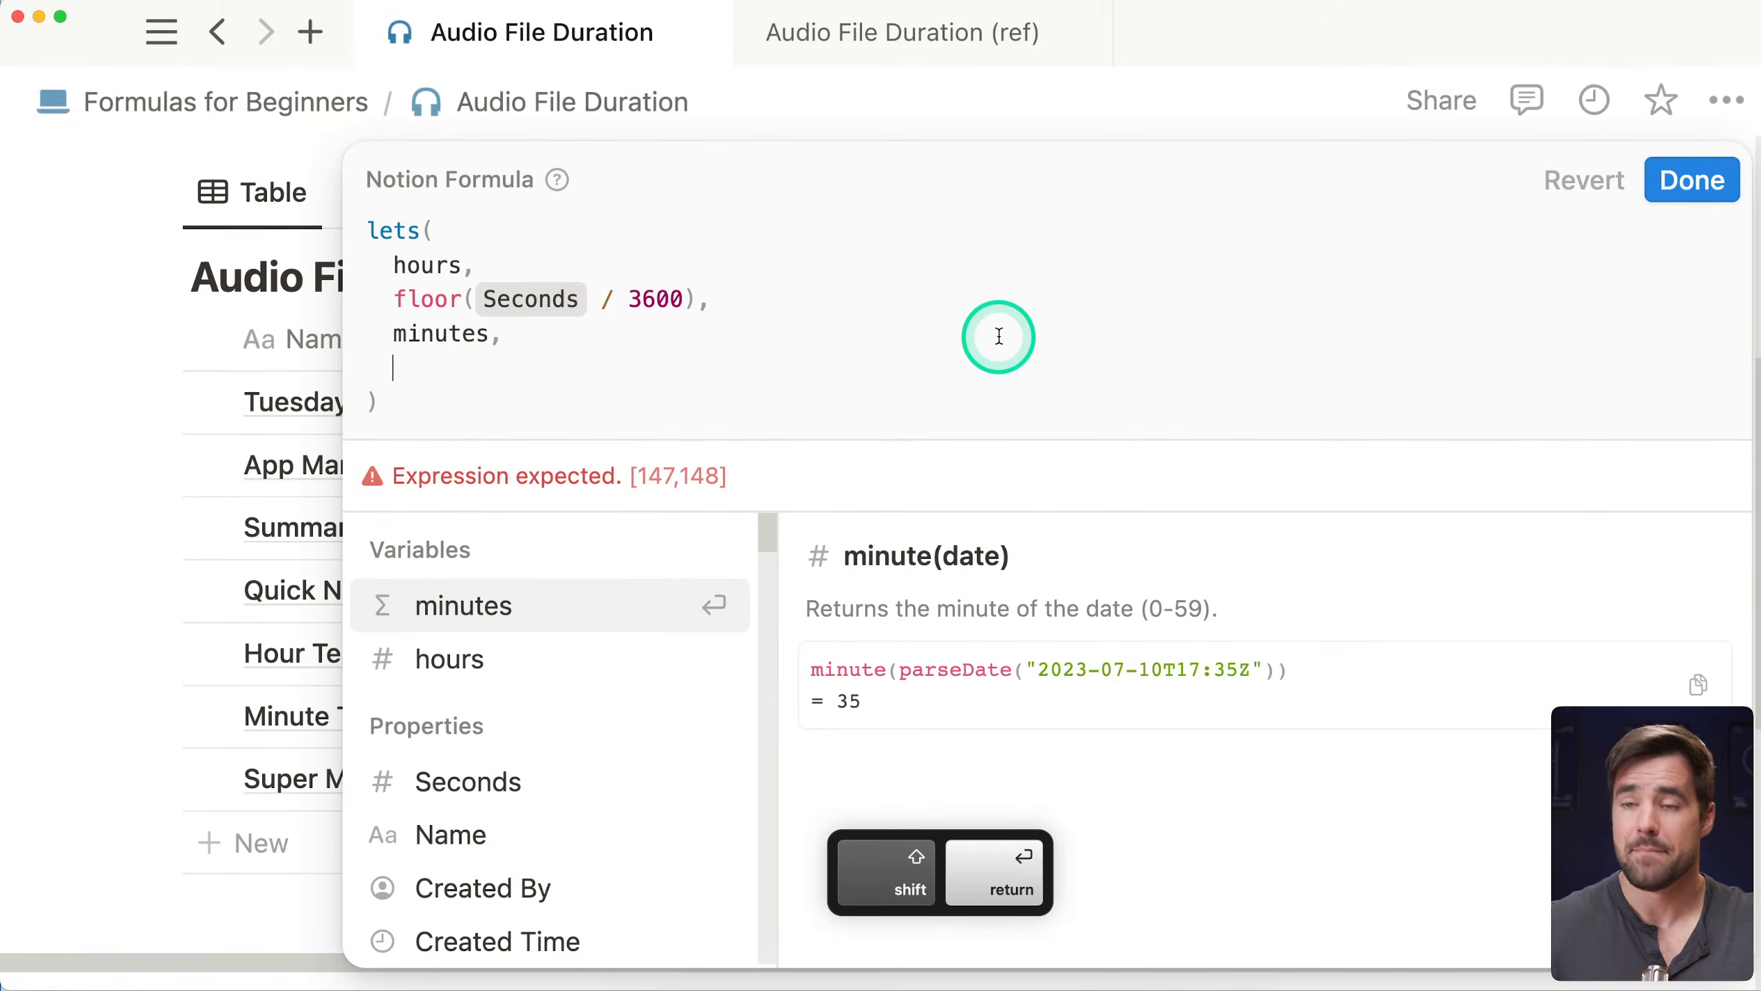
# Define the minutes variable as floor(Seconds % 3600 / 60)
pyautogui.write('floor(')
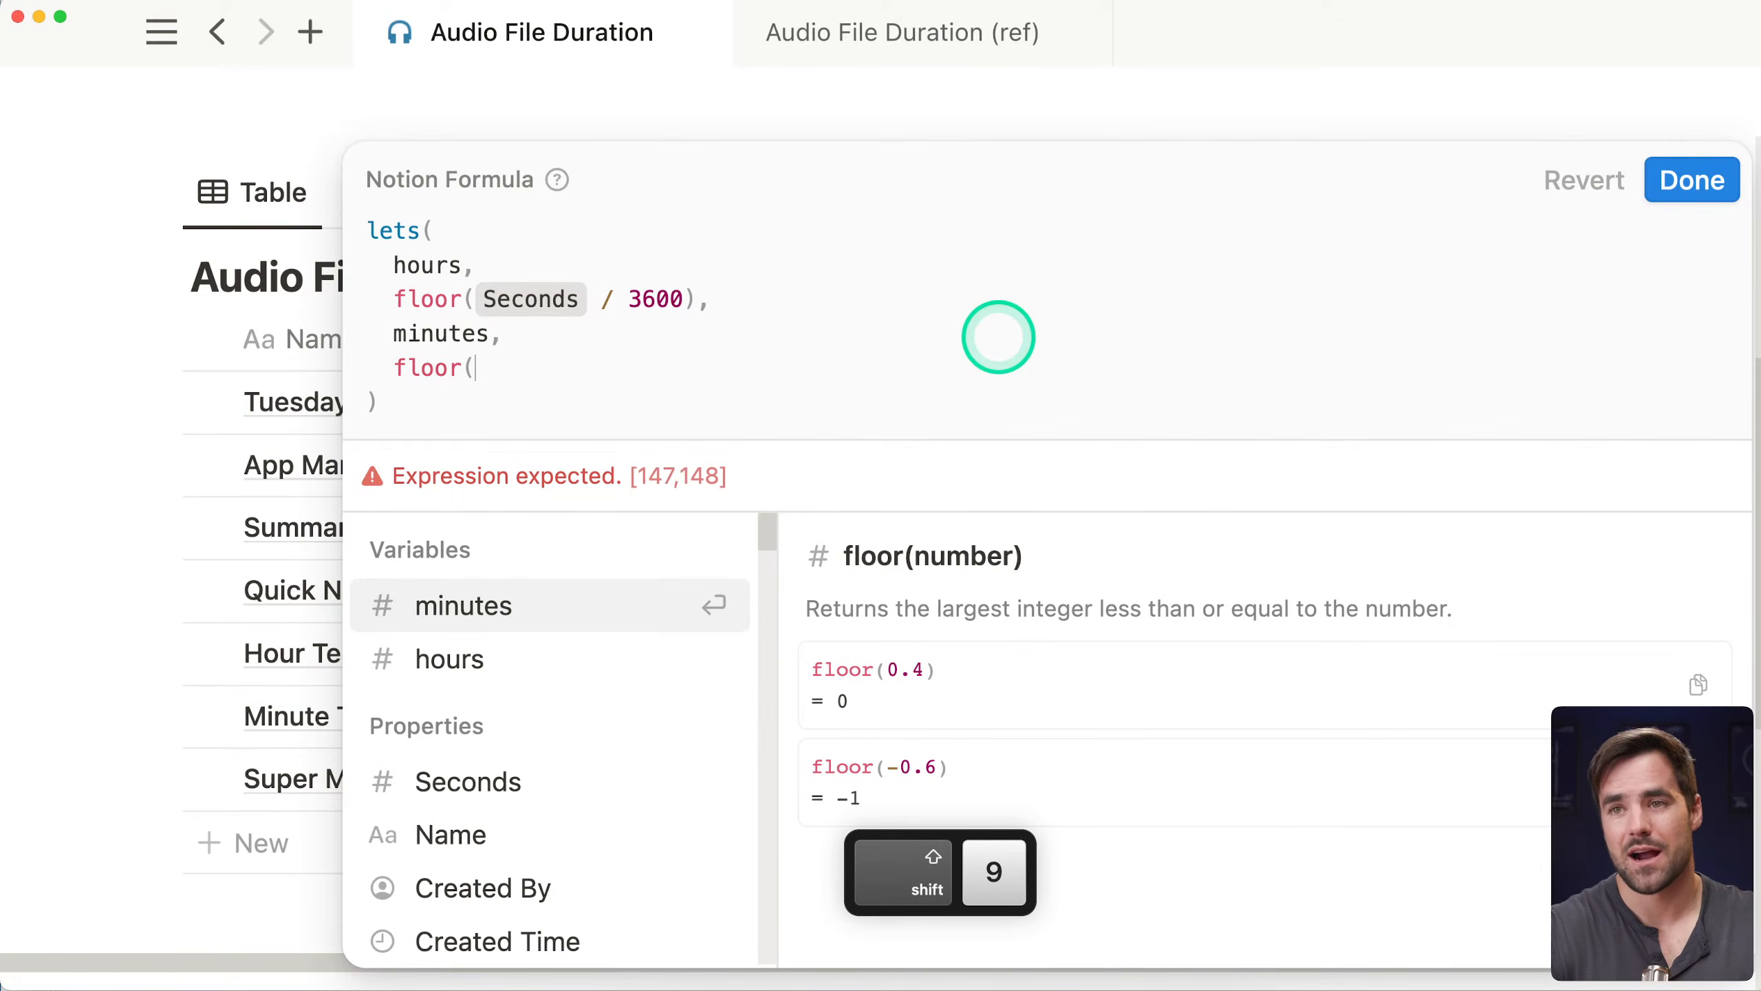
pyautogui.write('seconds')
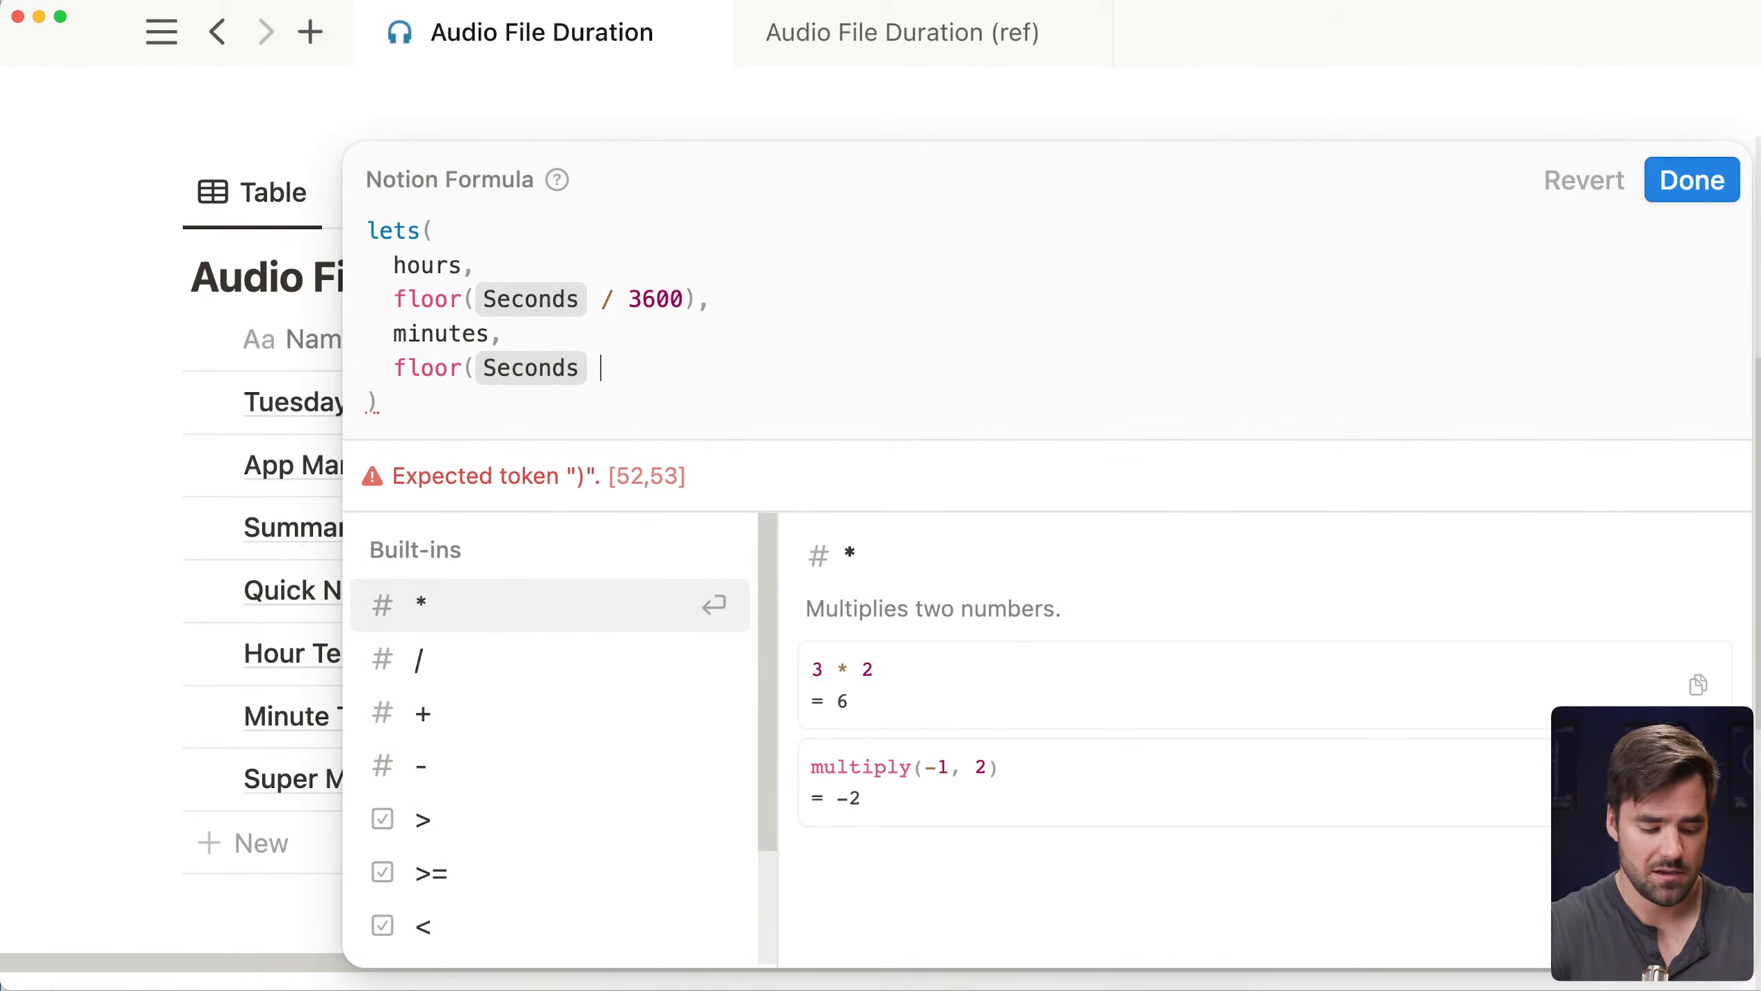
pyautogui.write(' % ')
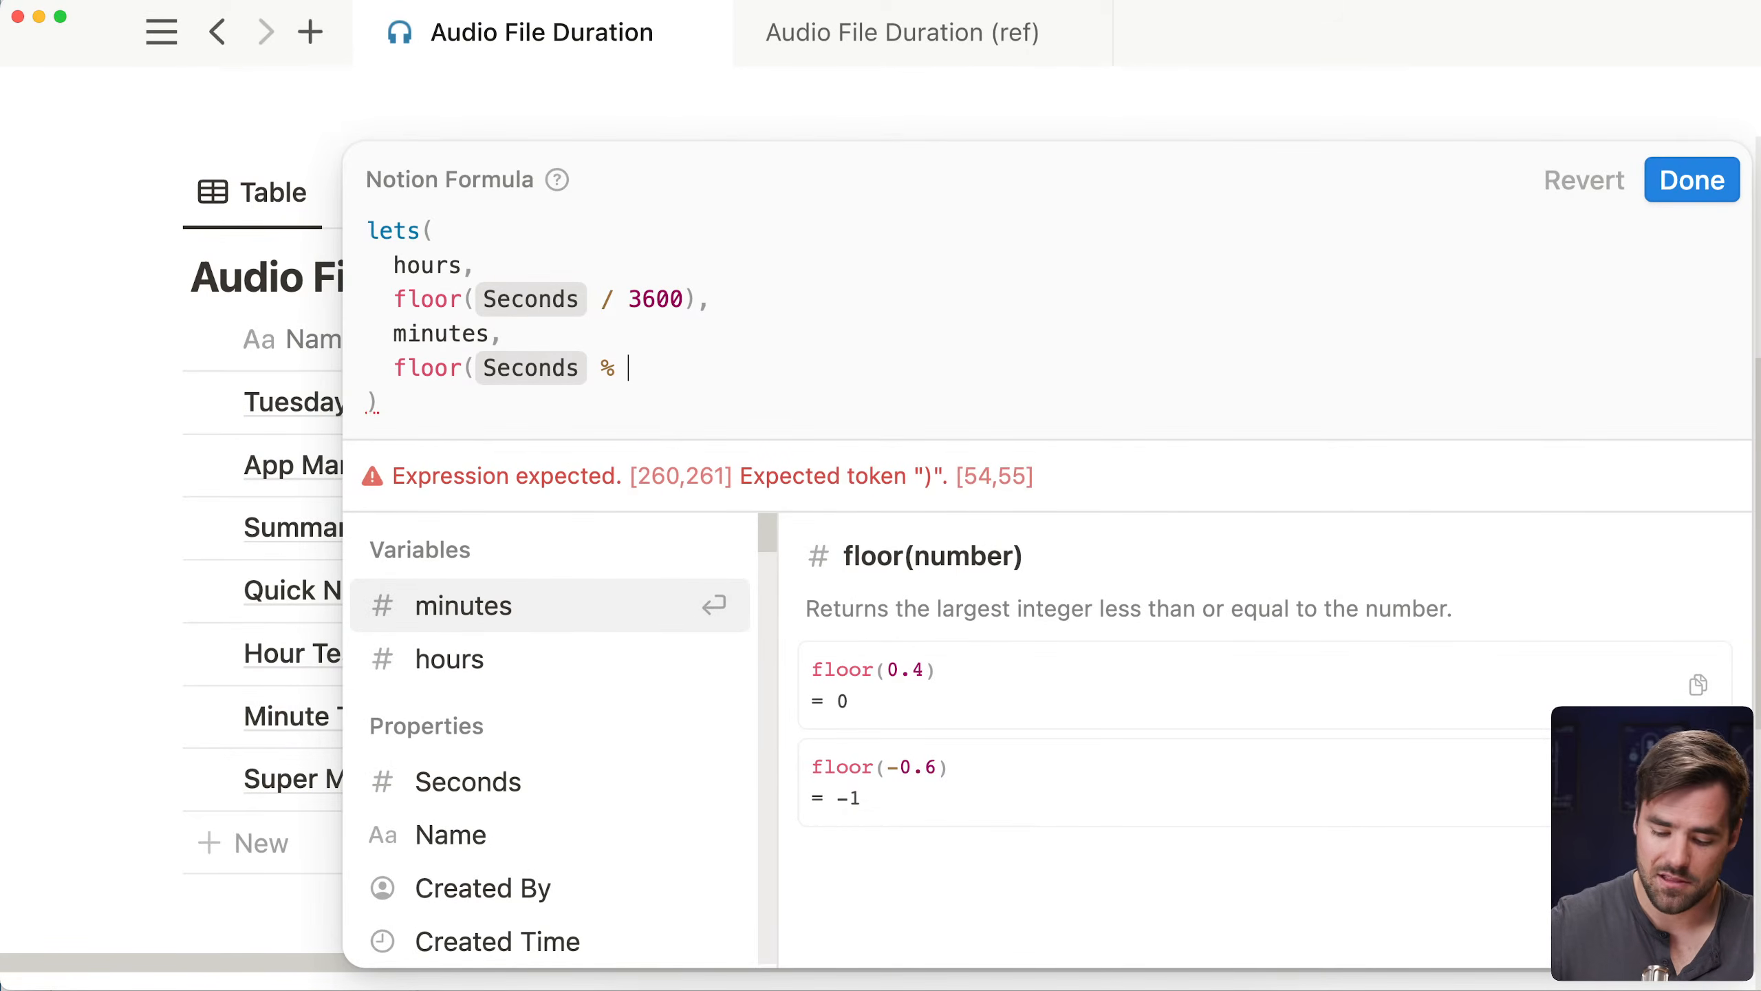
pyautogui.write('3600')
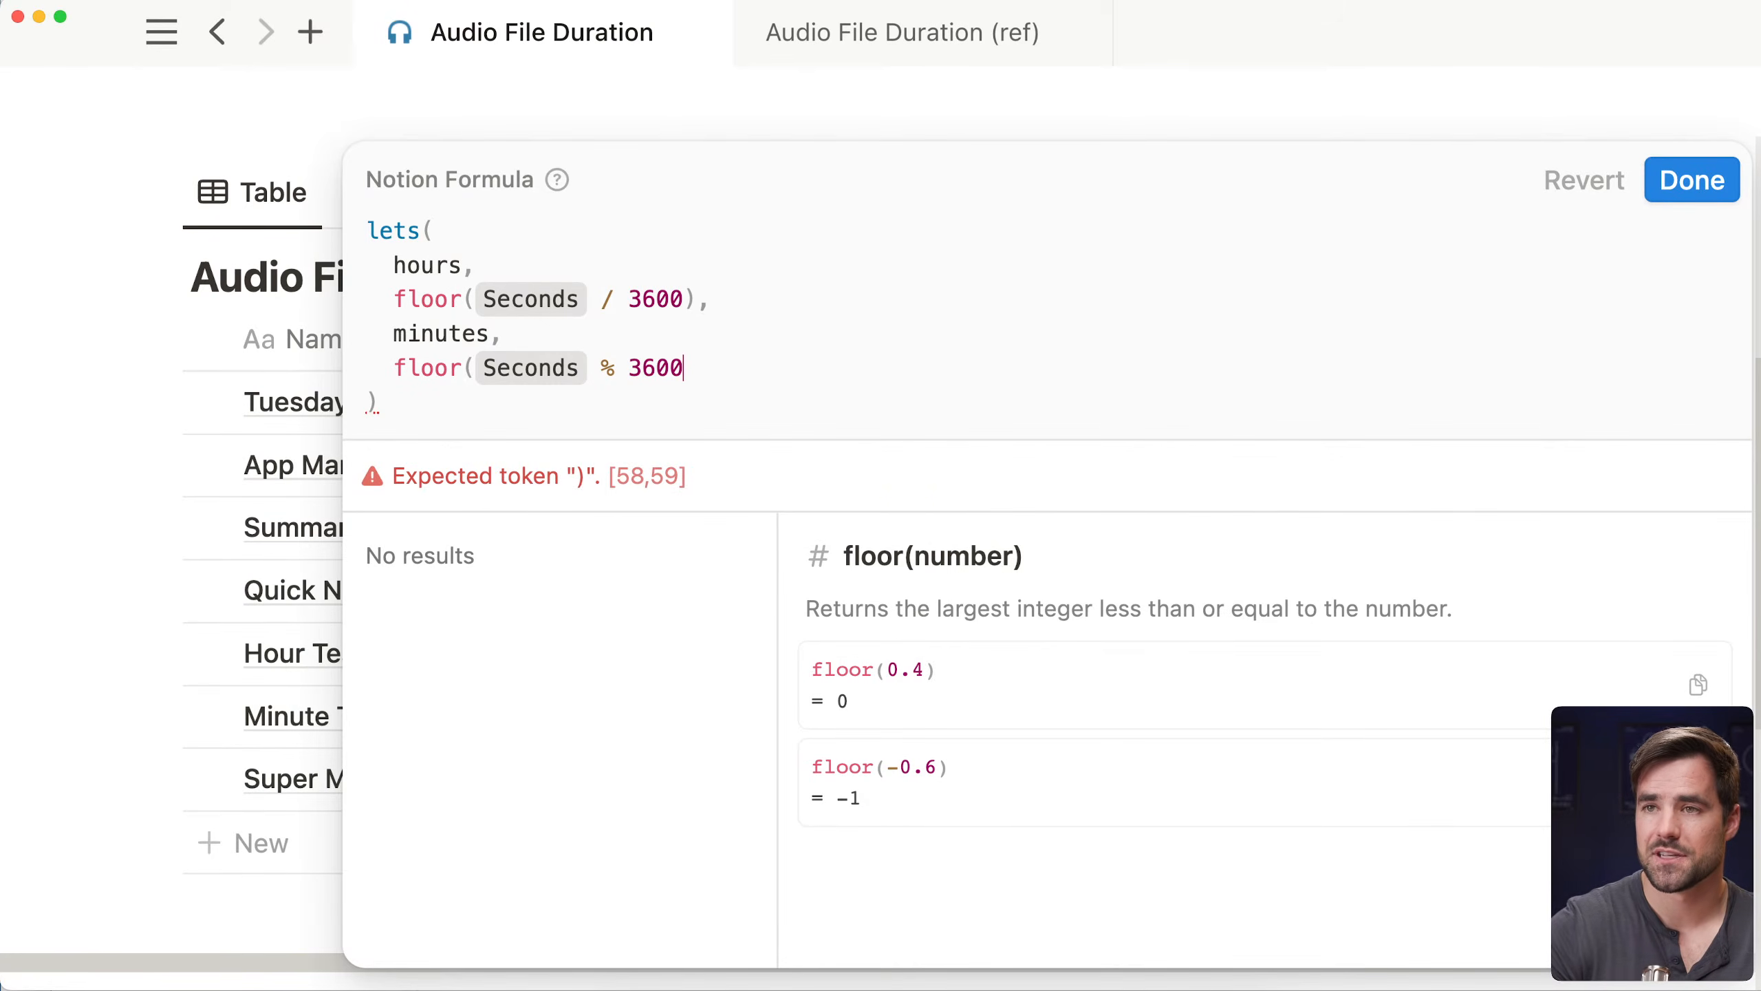
pyautogui.write(' / ')
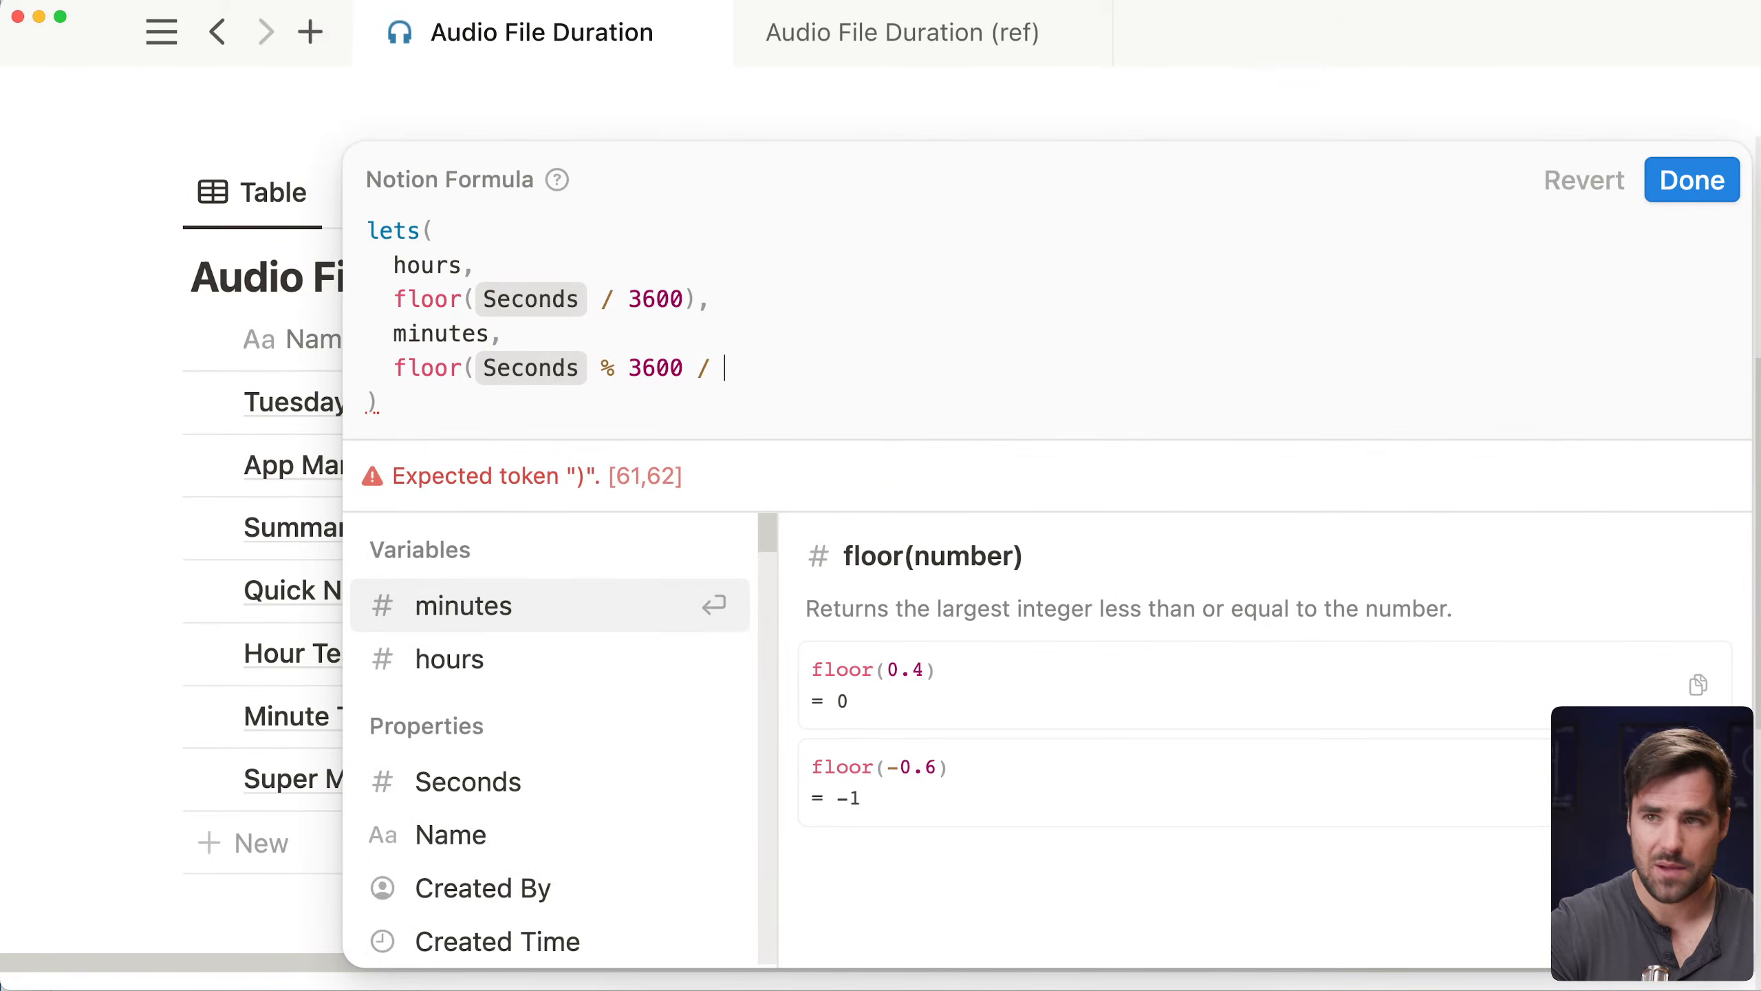
pyautogui.write('60)')
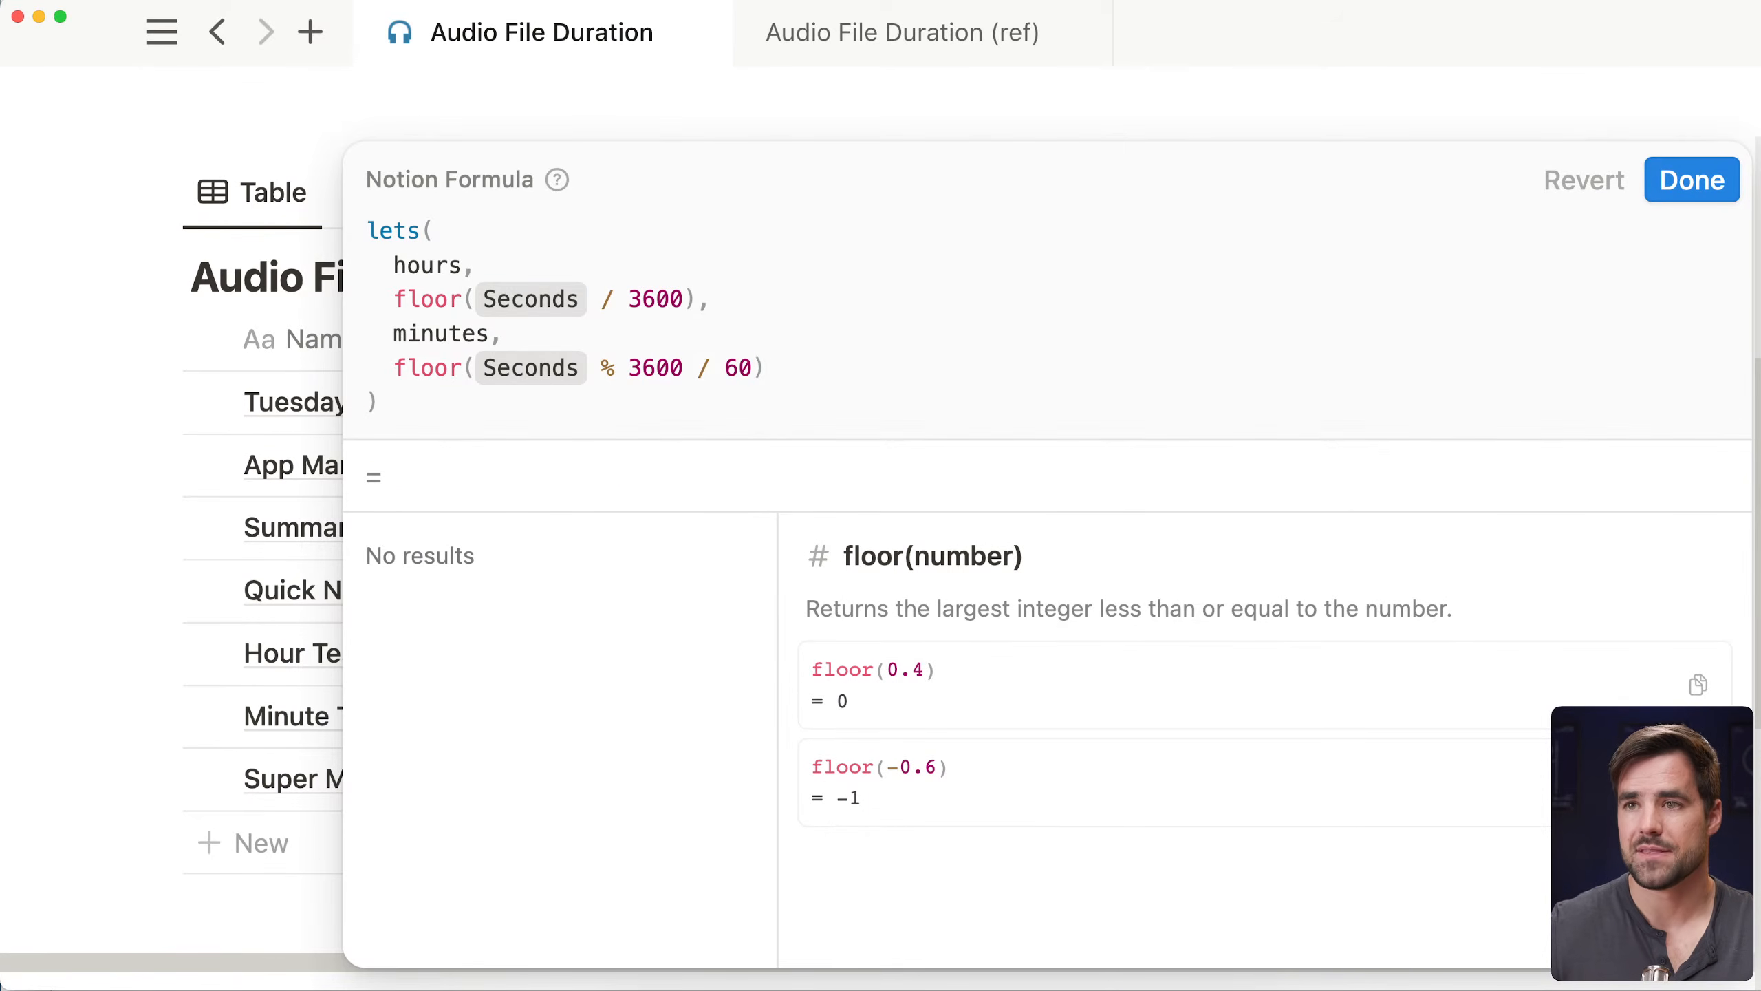
# Add a seconds variable below the minutes expression, followed by an empty line for its value
pyautogui.hotkey('shift', 'Return')
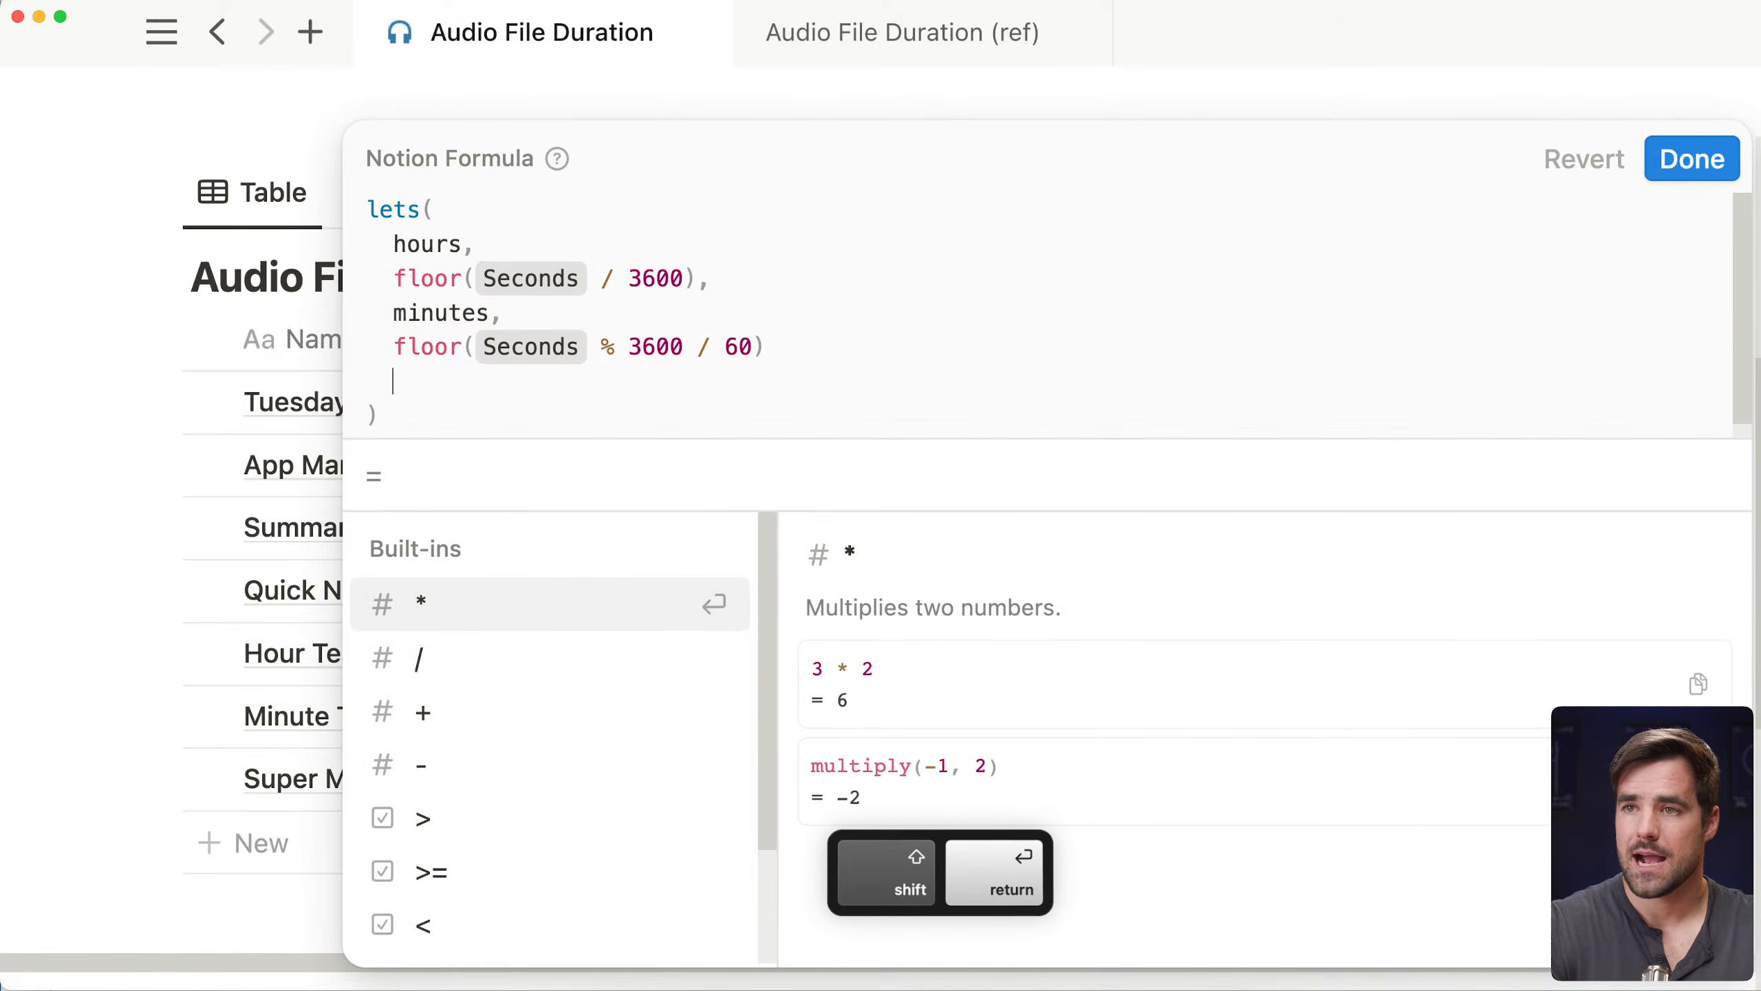
pyautogui.write('second')
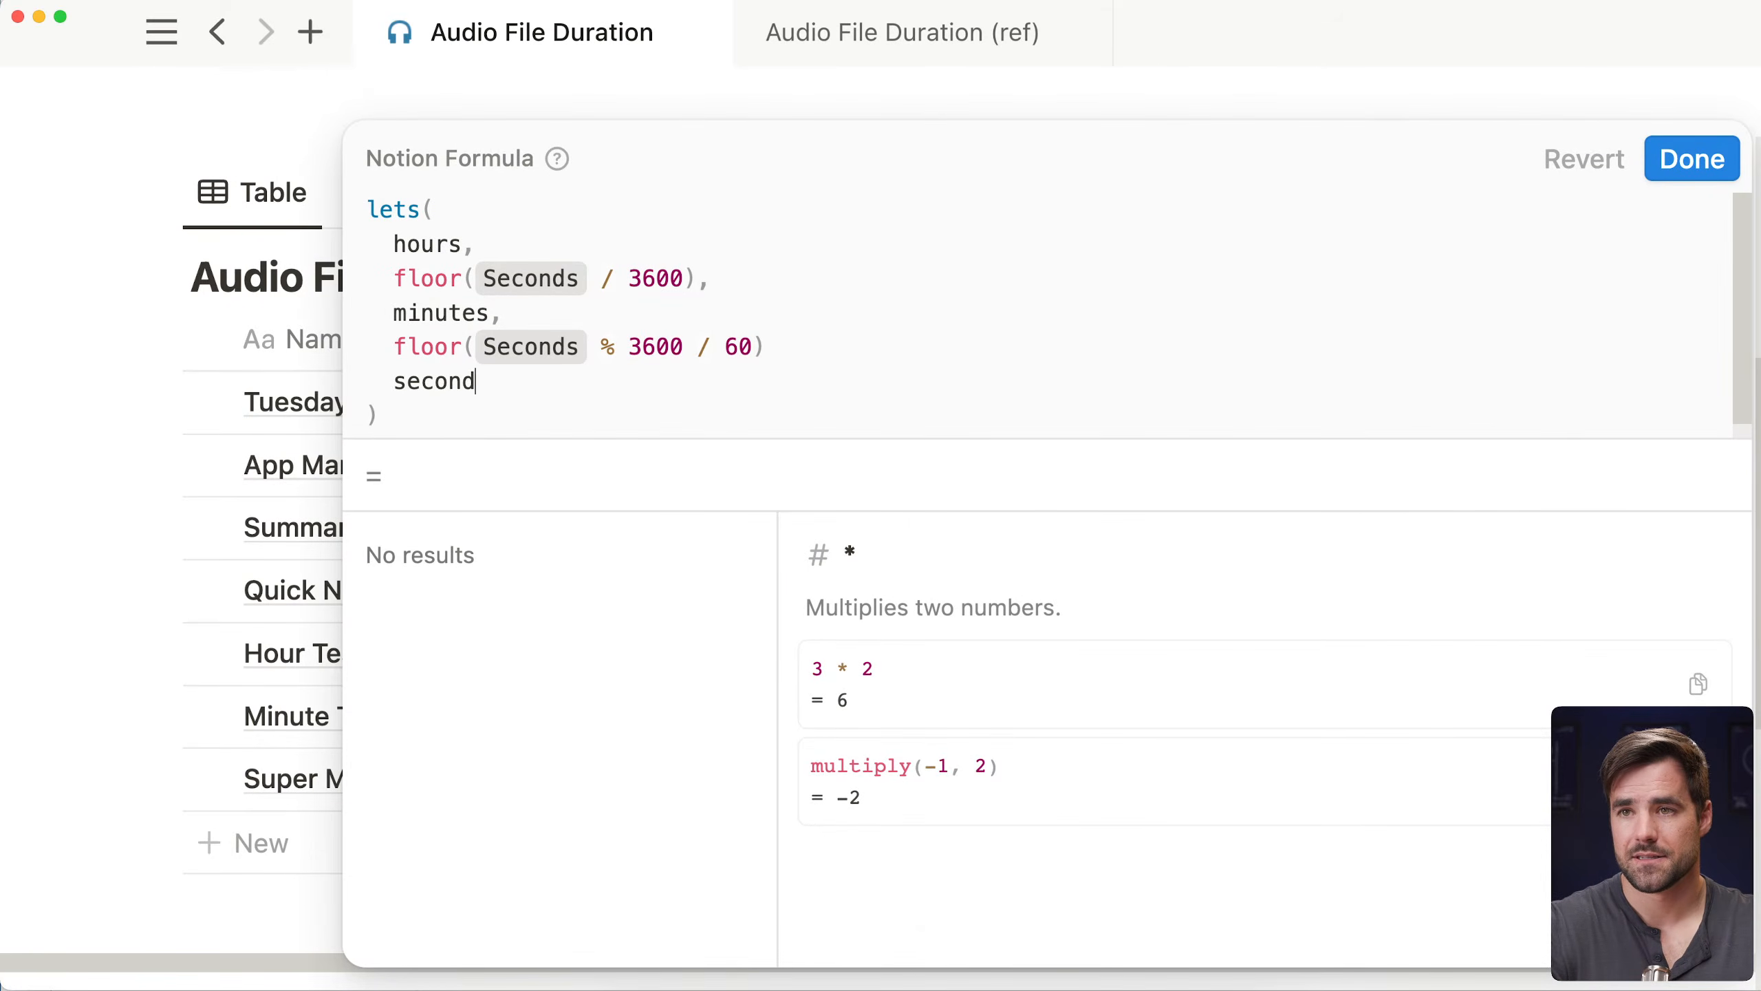
pyautogui.write('s,')
pyautogui.hotkey('shift', 'Return')
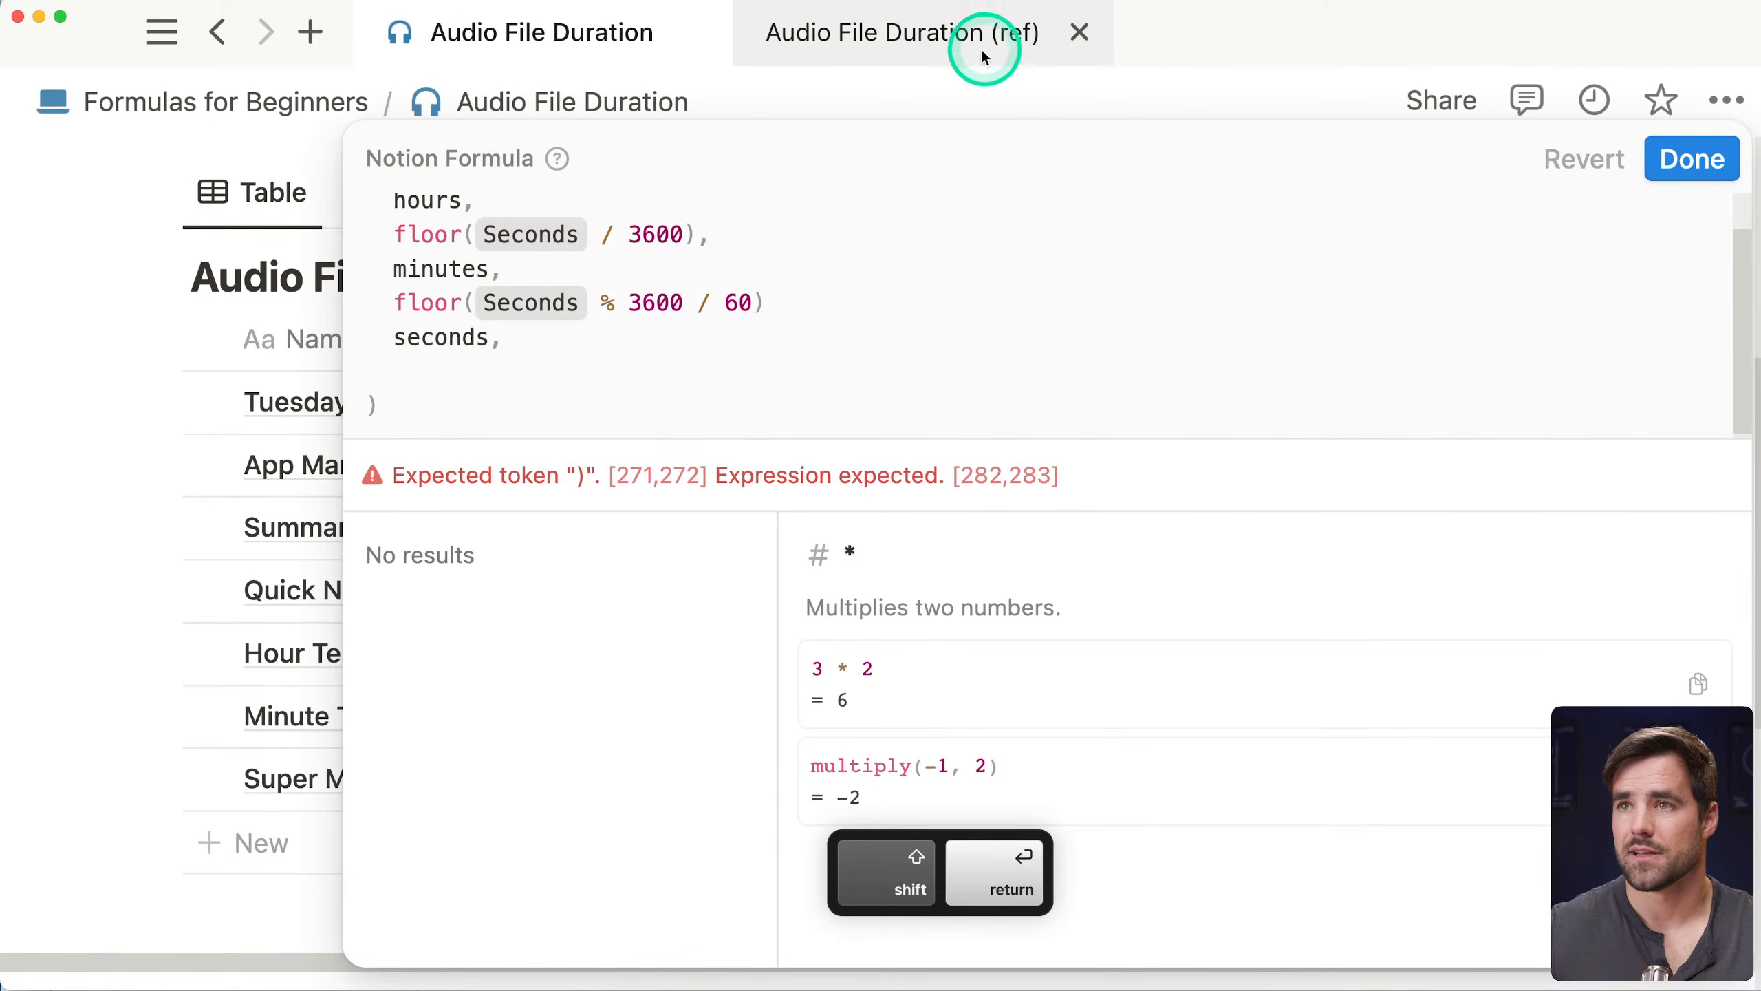
# Examine the seconds expression in the Audio File Duration (ref) page's formula, and return to the Audio File Duration page
pyautogui.click(989, 55)
pyautogui.scroll(-3, 987, 318)
pyautogui.scroll(3, 688, 303)
pyautogui.scroll(-2, 723, 357)
pyautogui.moveTo(664, 339); pyautogui.dragTo(392, 338)
pyautogui.click(614, 336)
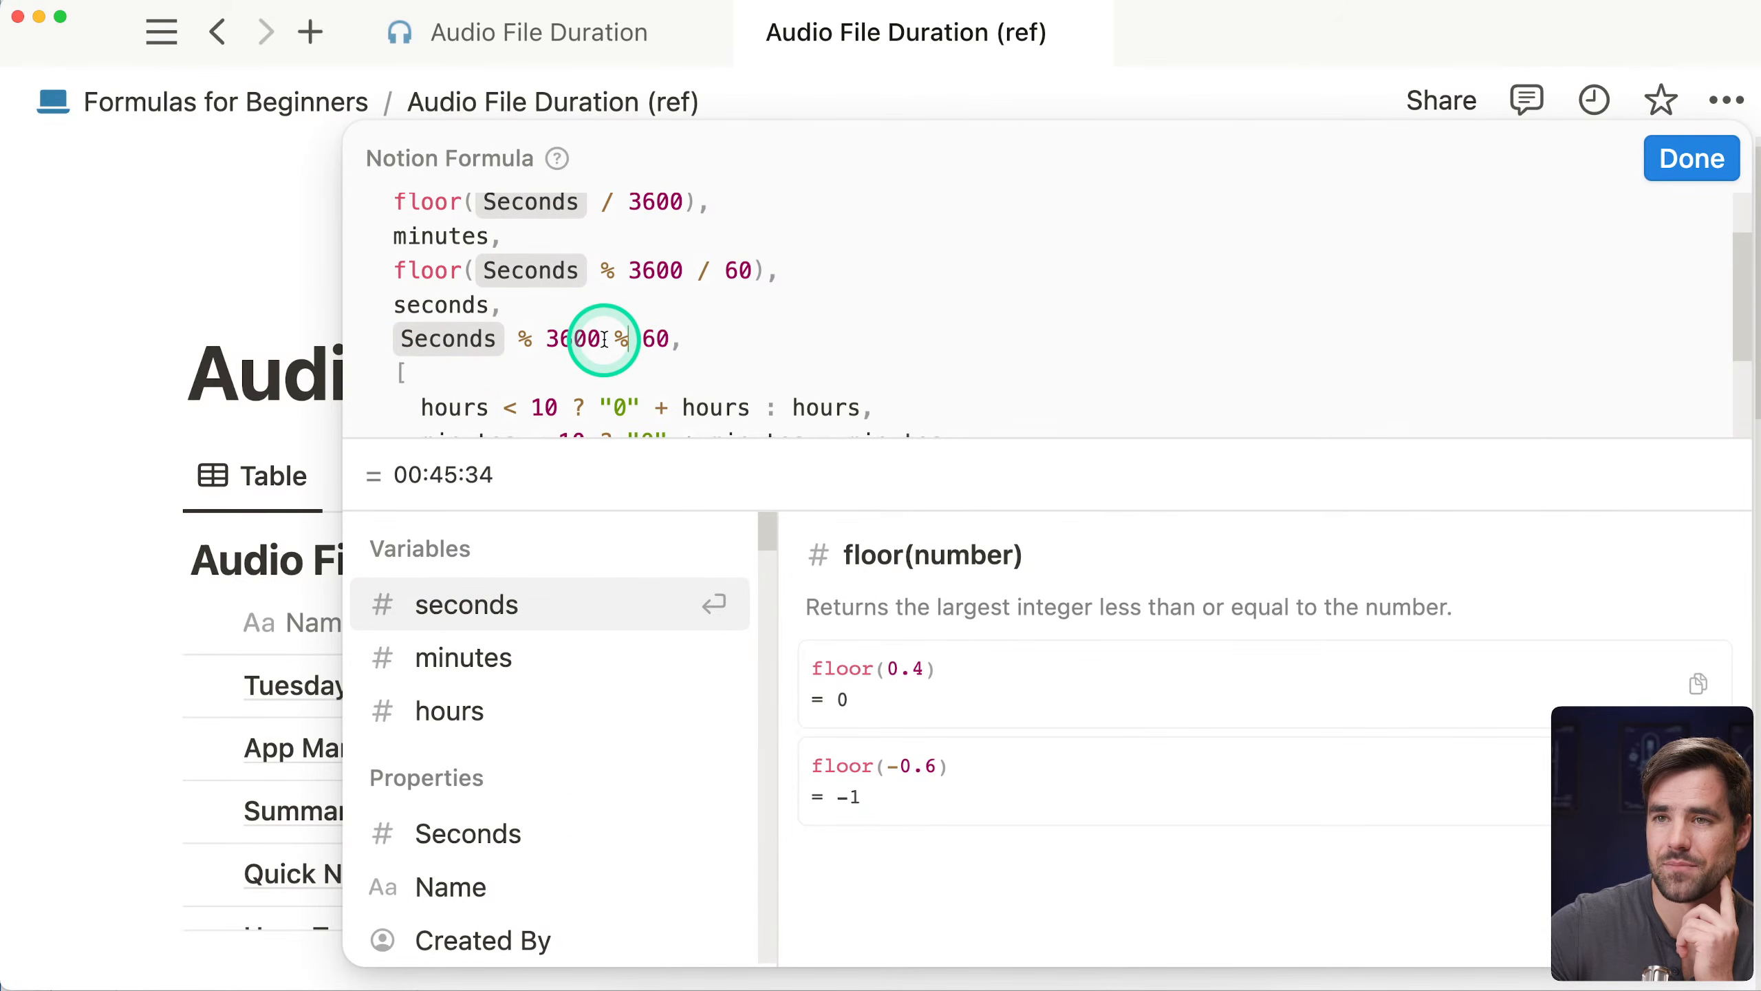
pyautogui.click(604, 338)
pyautogui.scroll(-1, 803, 390)
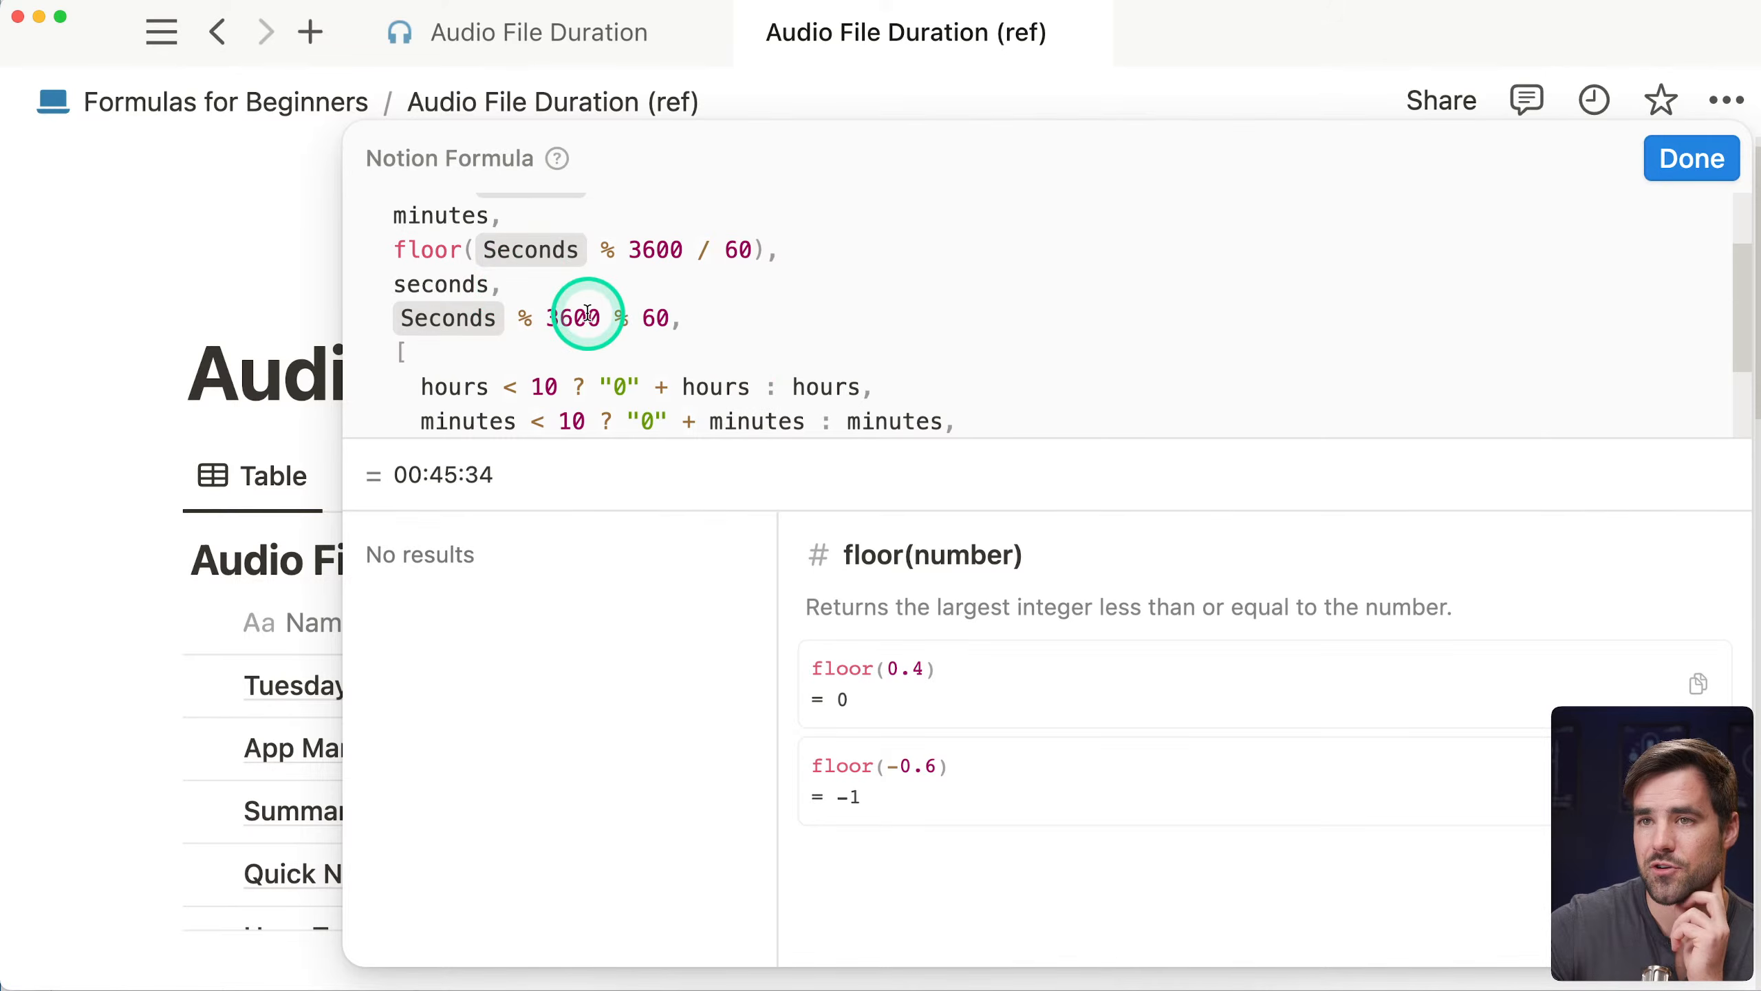
pyautogui.moveTo(599, 316); pyautogui.dragTo(556, 317)
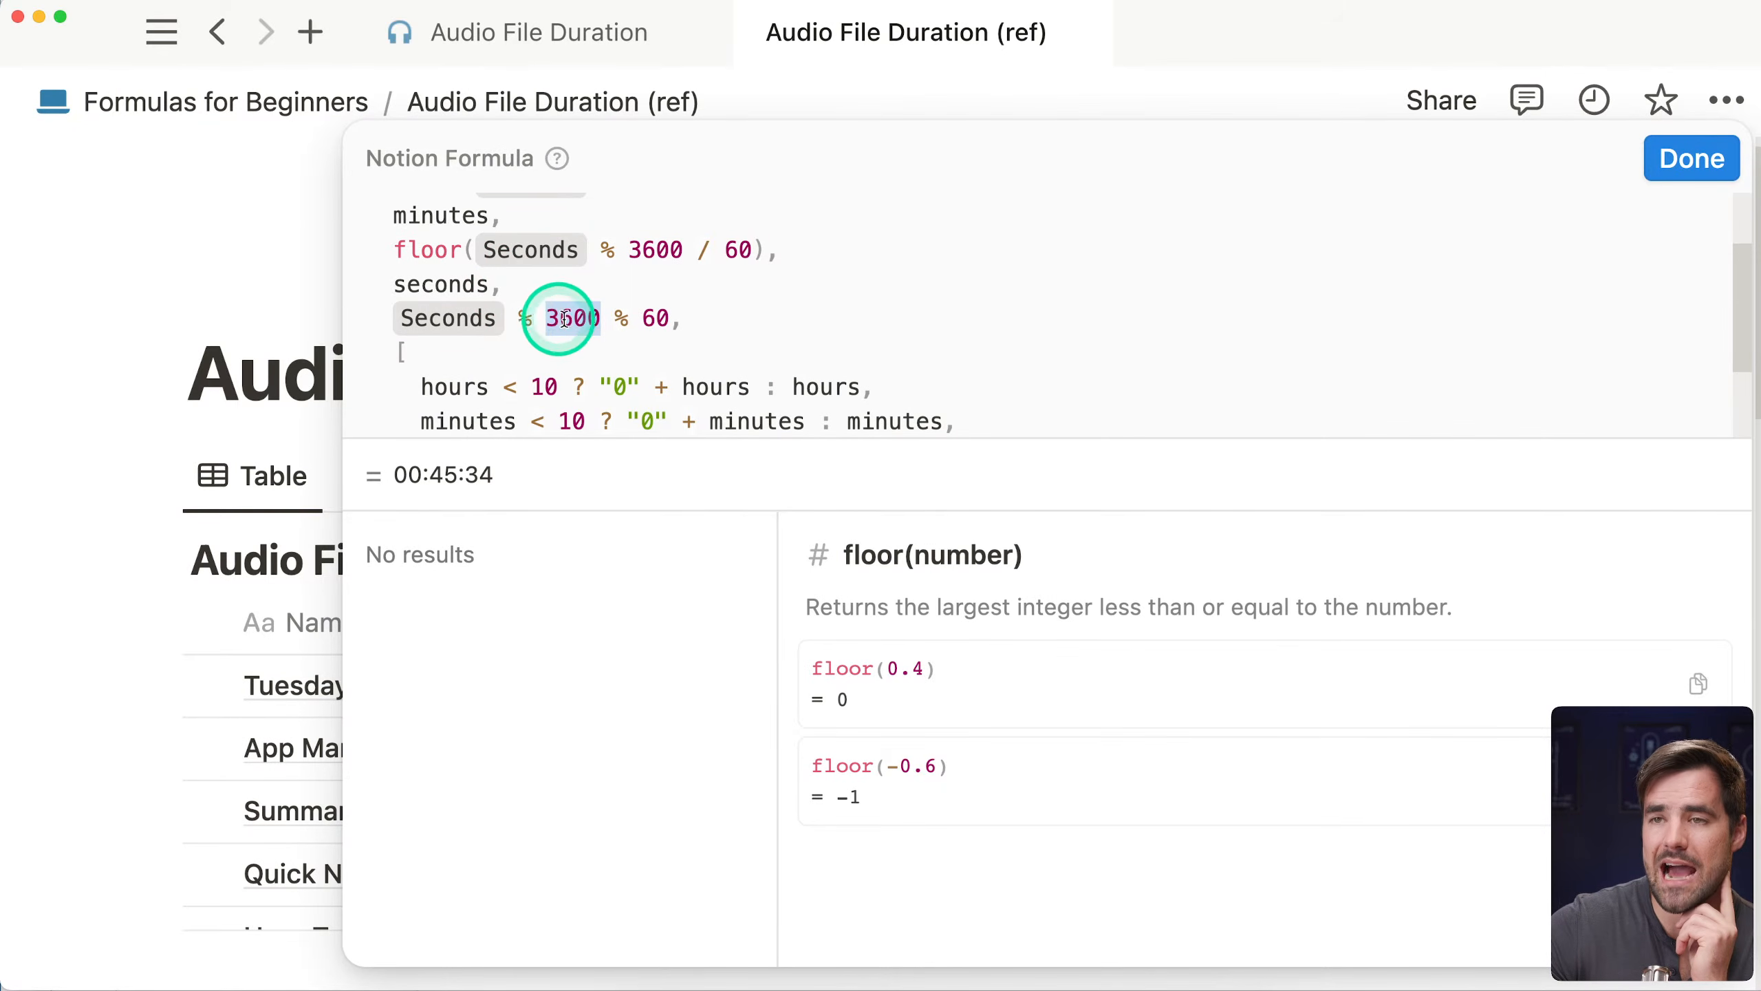
pyautogui.click(588, 318)
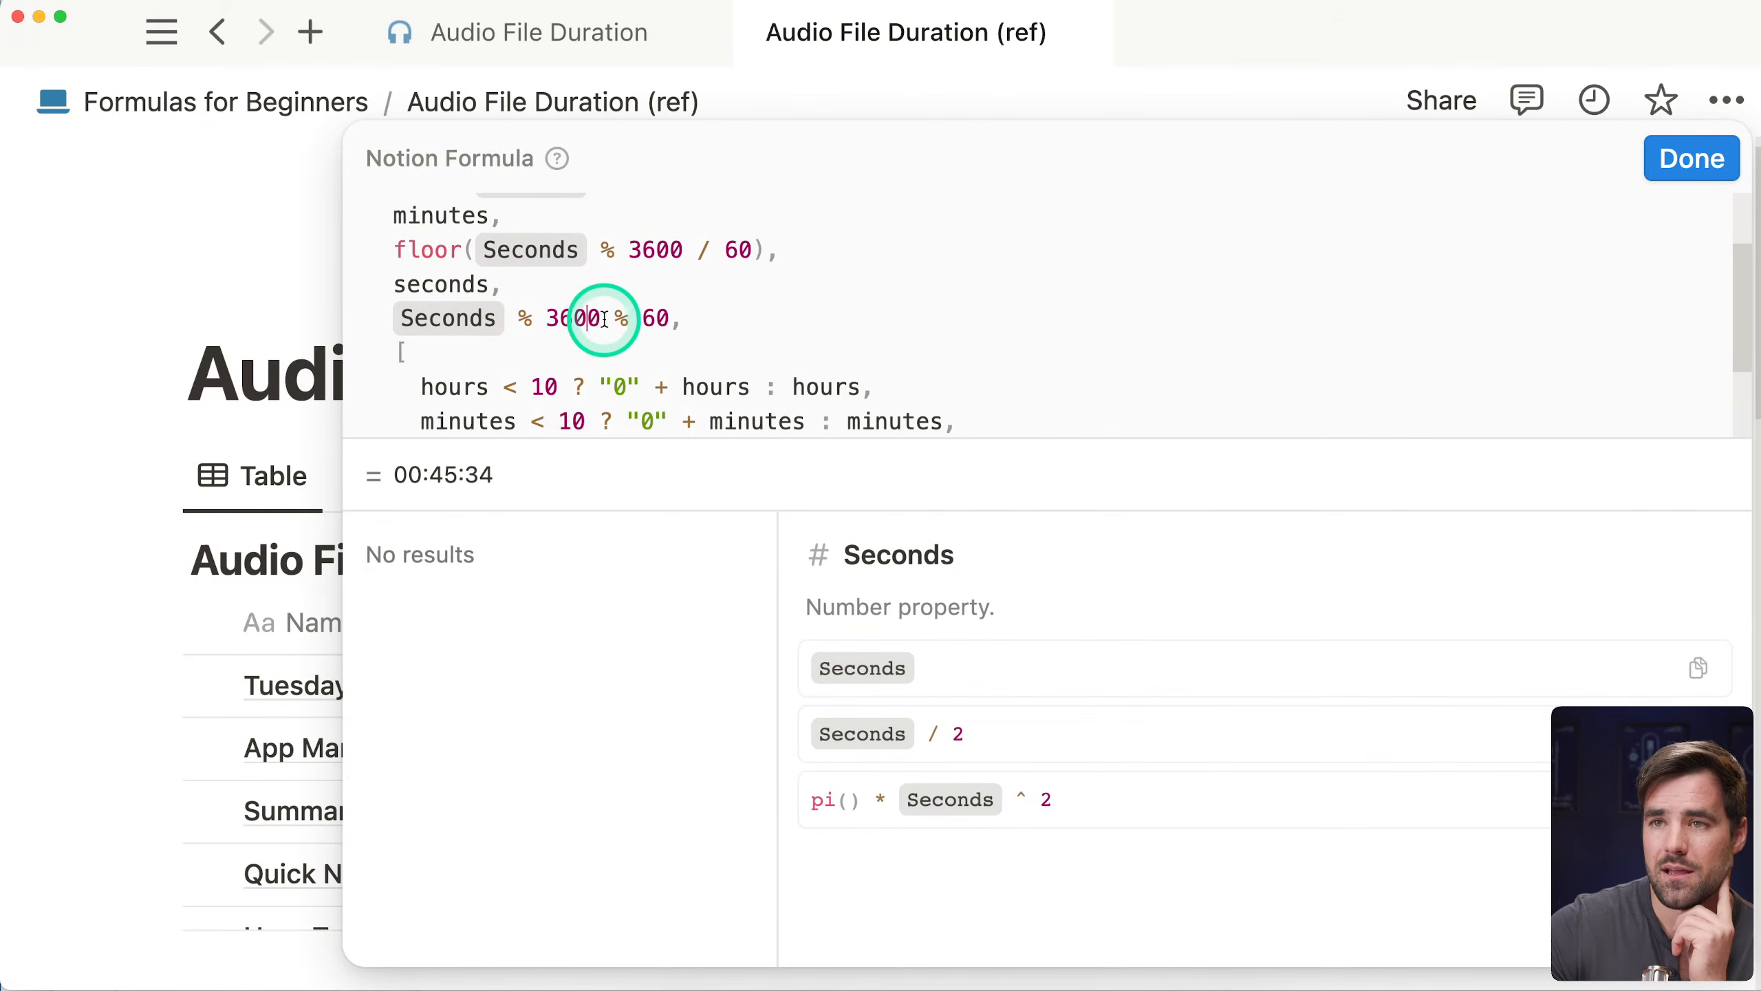
pyautogui.click(656, 319)
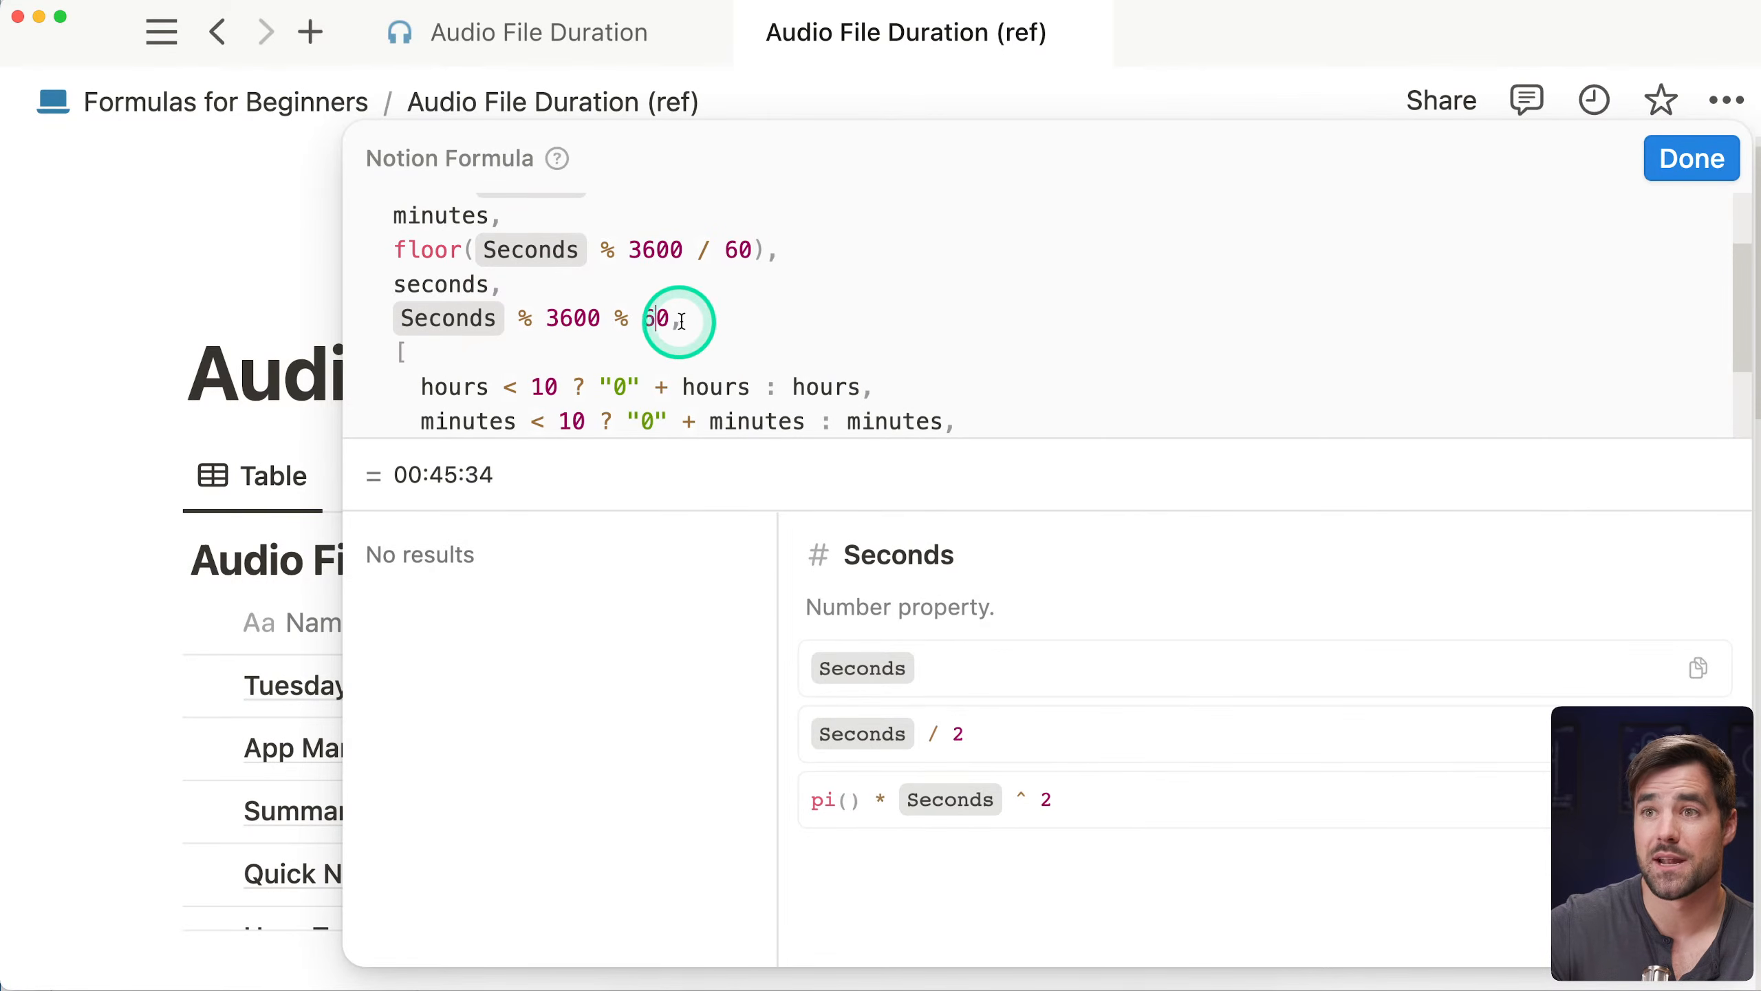
pyautogui.click(601, 42)
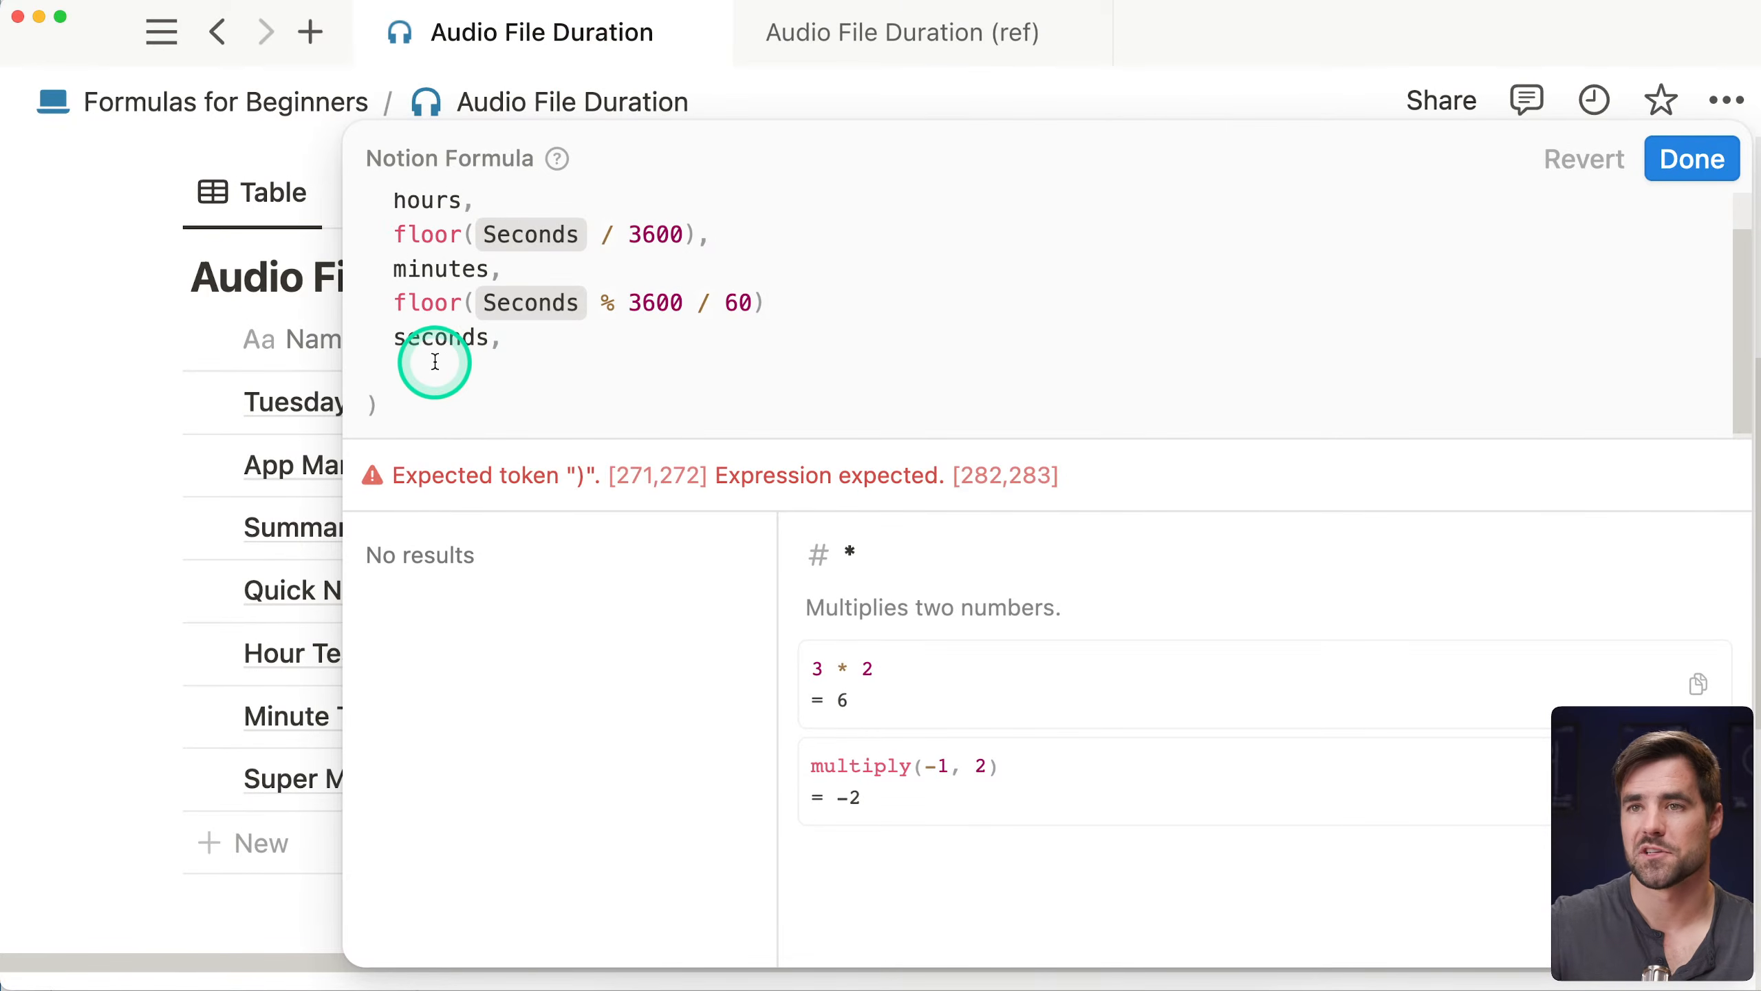
pyautogui.write('econd')
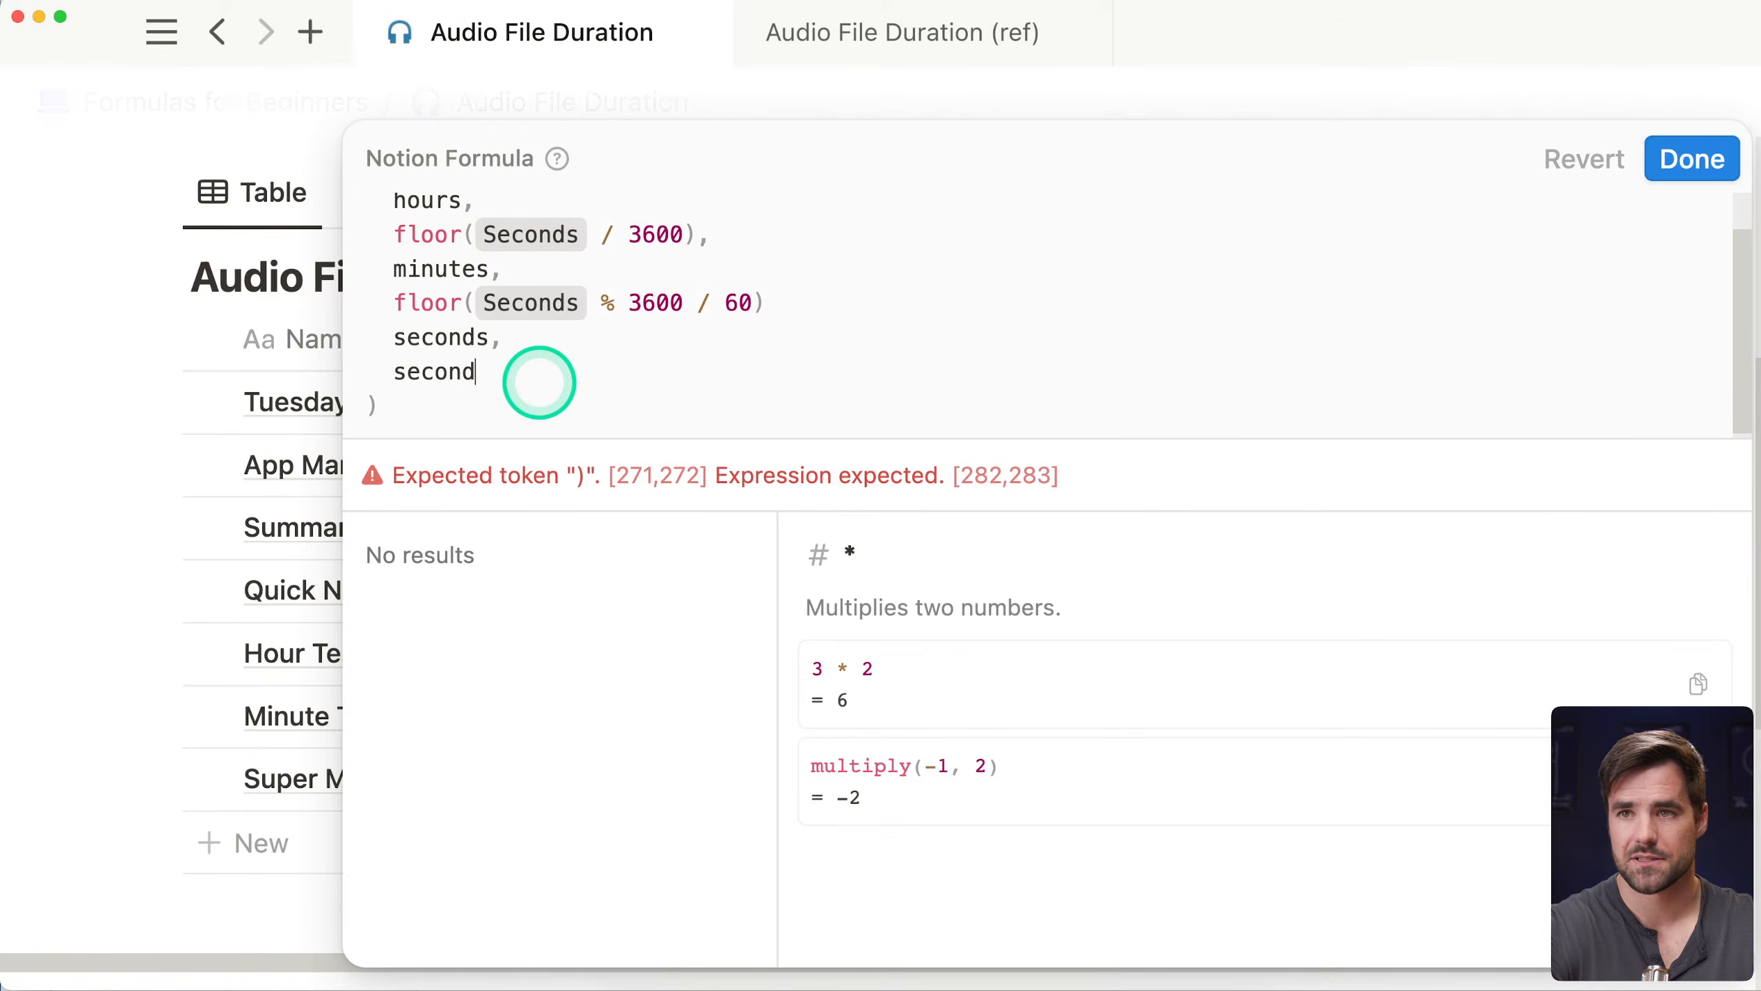
pyautogui.press('BackSpace')
pyautogui.press('BackSpace')
pyautogui.press('BackSpace')
pyautogui.press('BackSpace')
pyautogui.press('BackSpace')
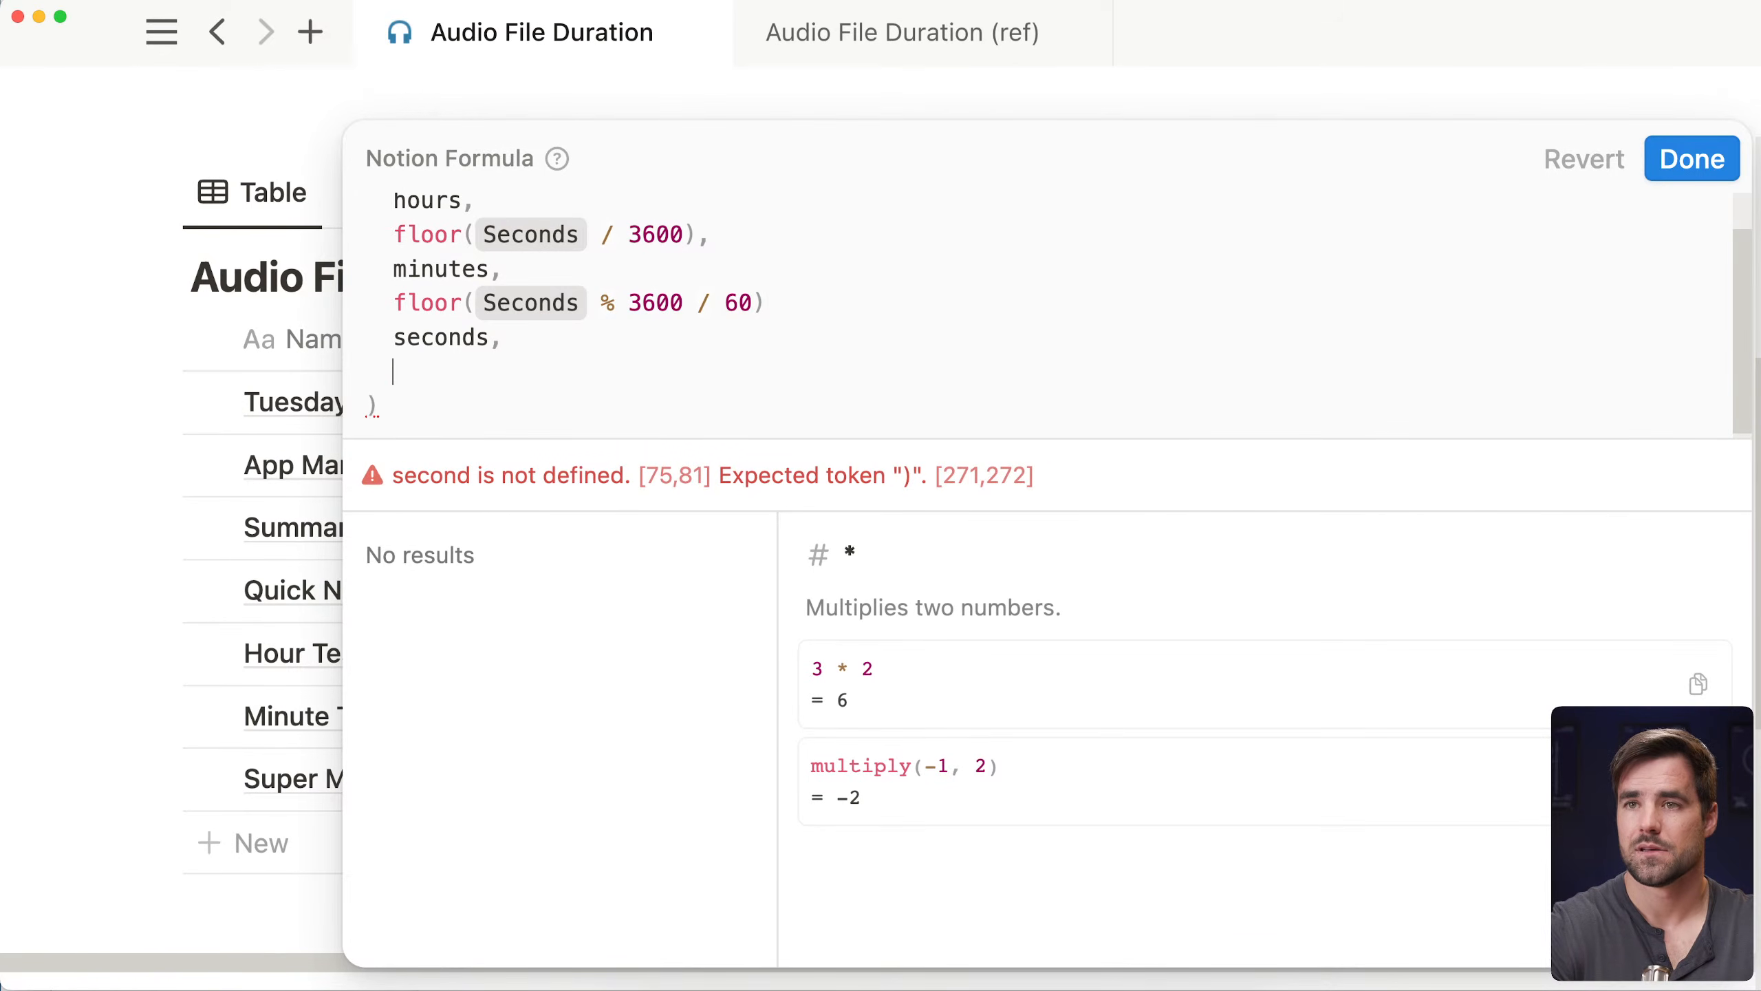
pyautogui.write('S')
pyautogui.scroll(1, 789, 400)
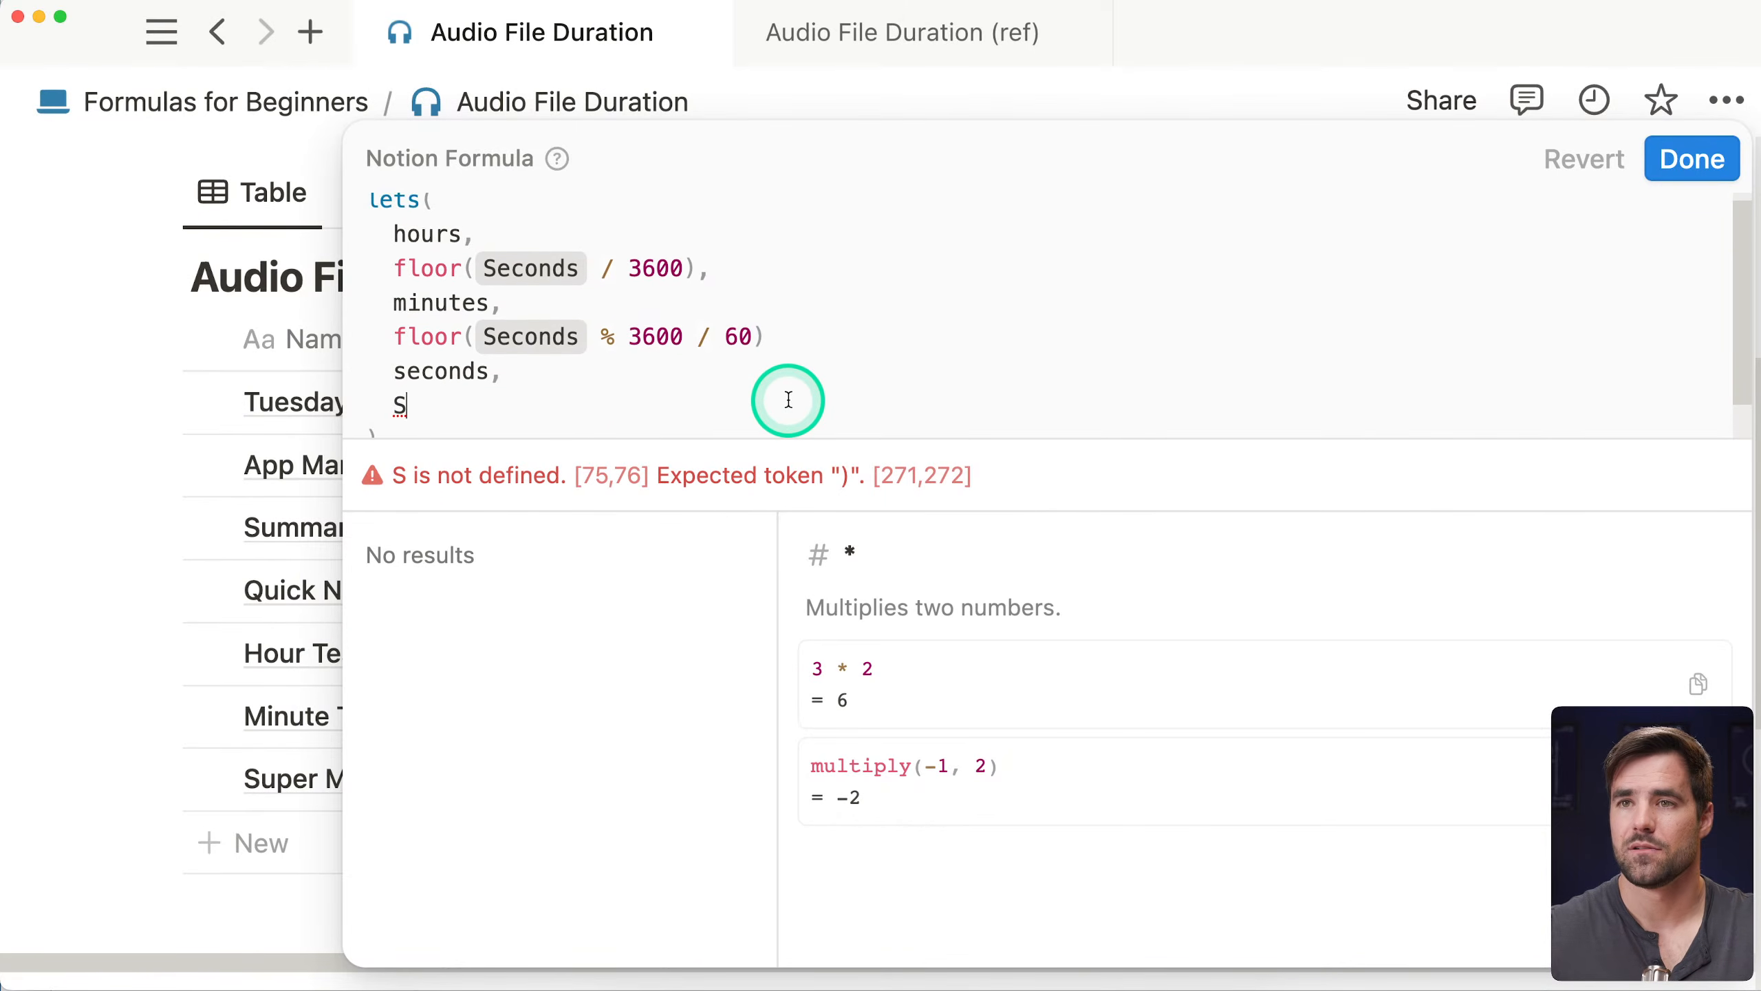
pyautogui.press('BackSpace')
pyautogui.press('BackSpace')
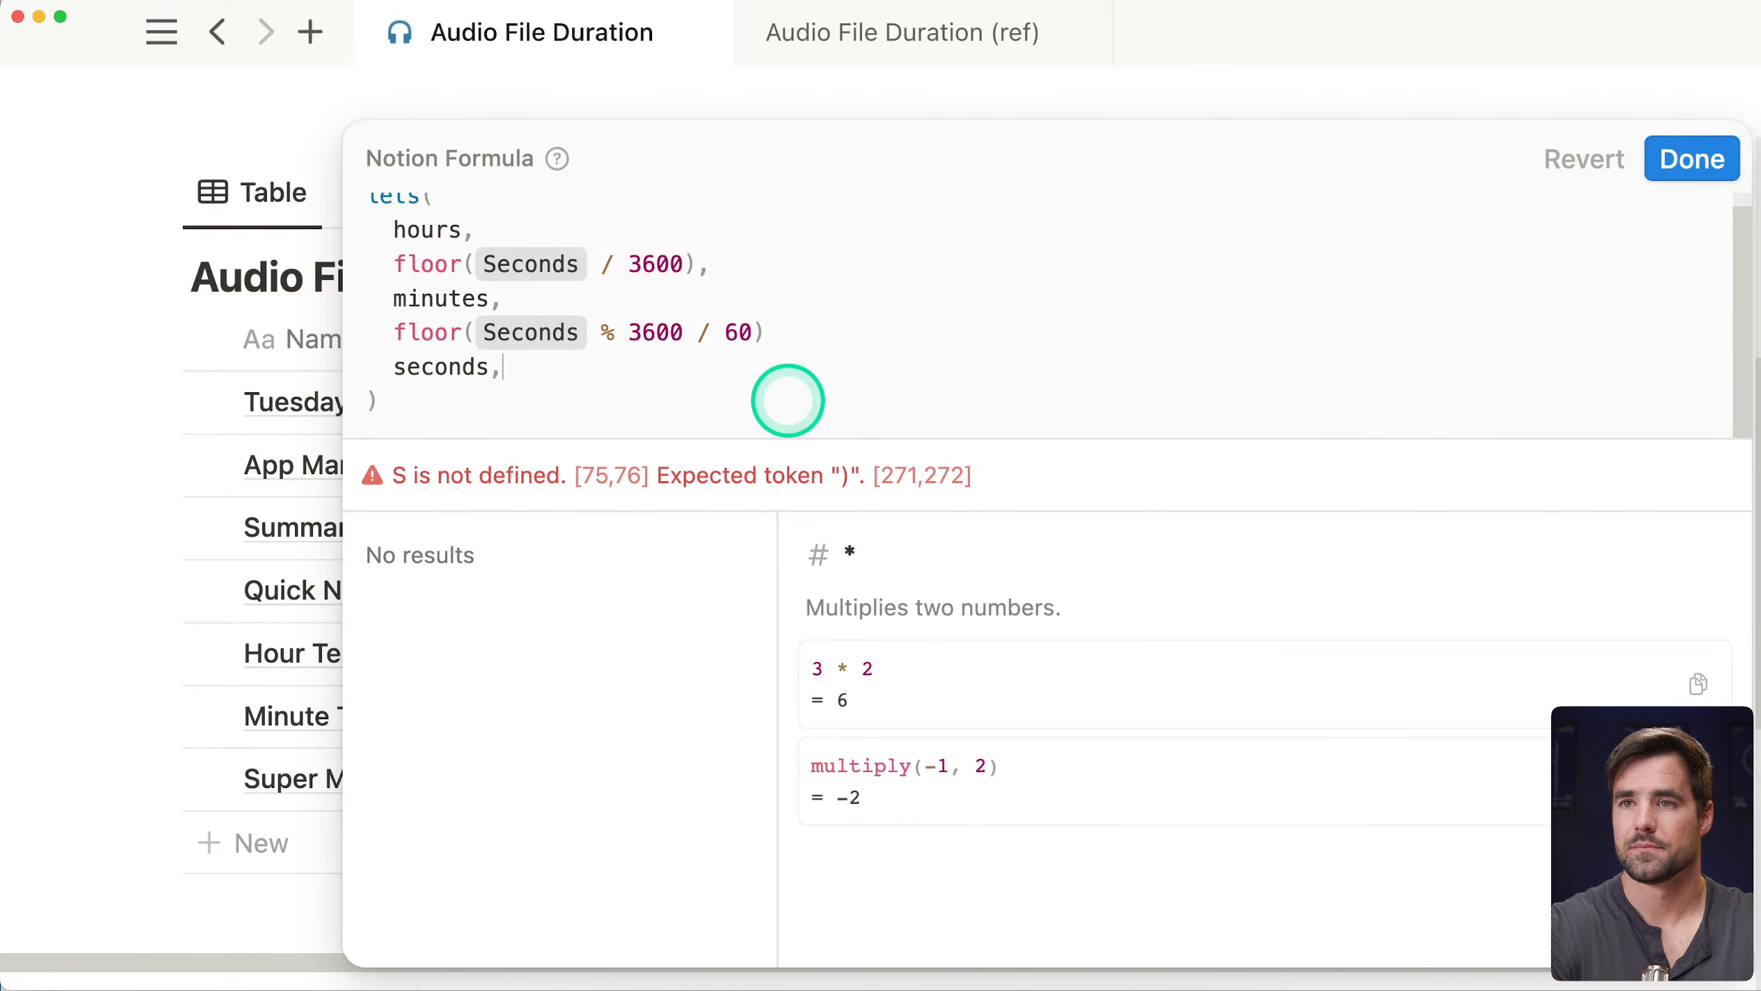
pyautogui.write('S')
pyautogui.press('BackSpace')
pyautogui.hotkey('shift', 'Return')
pyautogui.write('se')
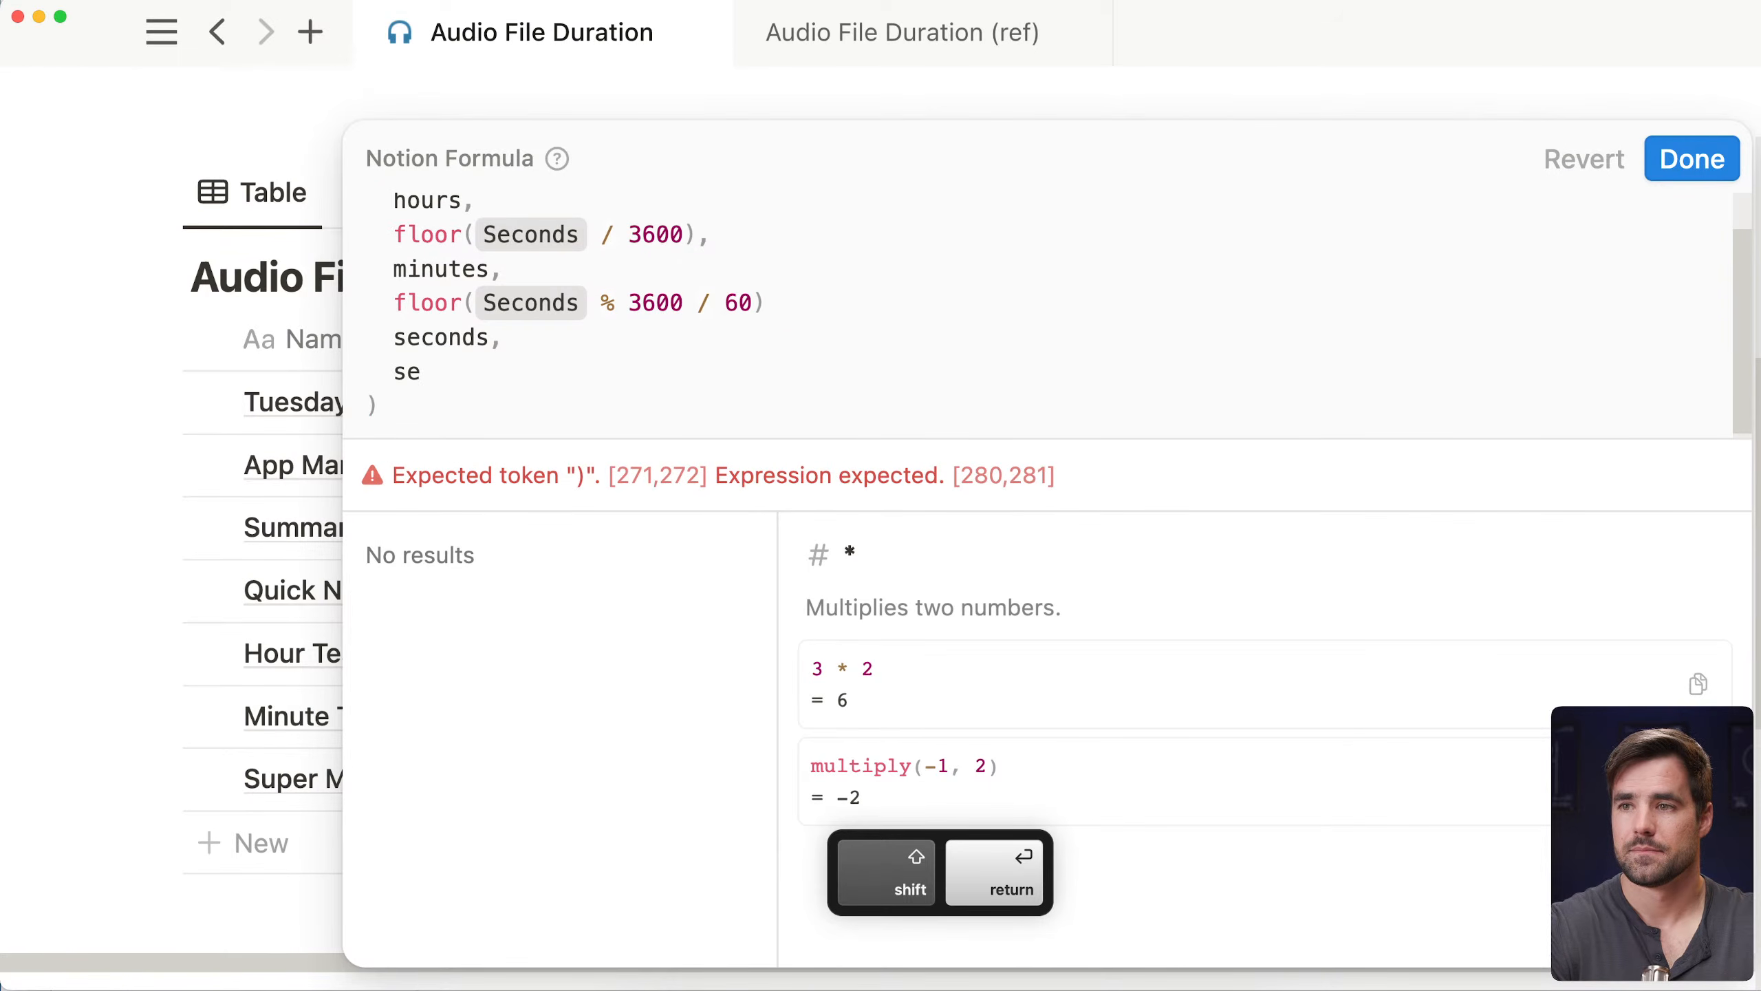
pyautogui.press('BackSpace')
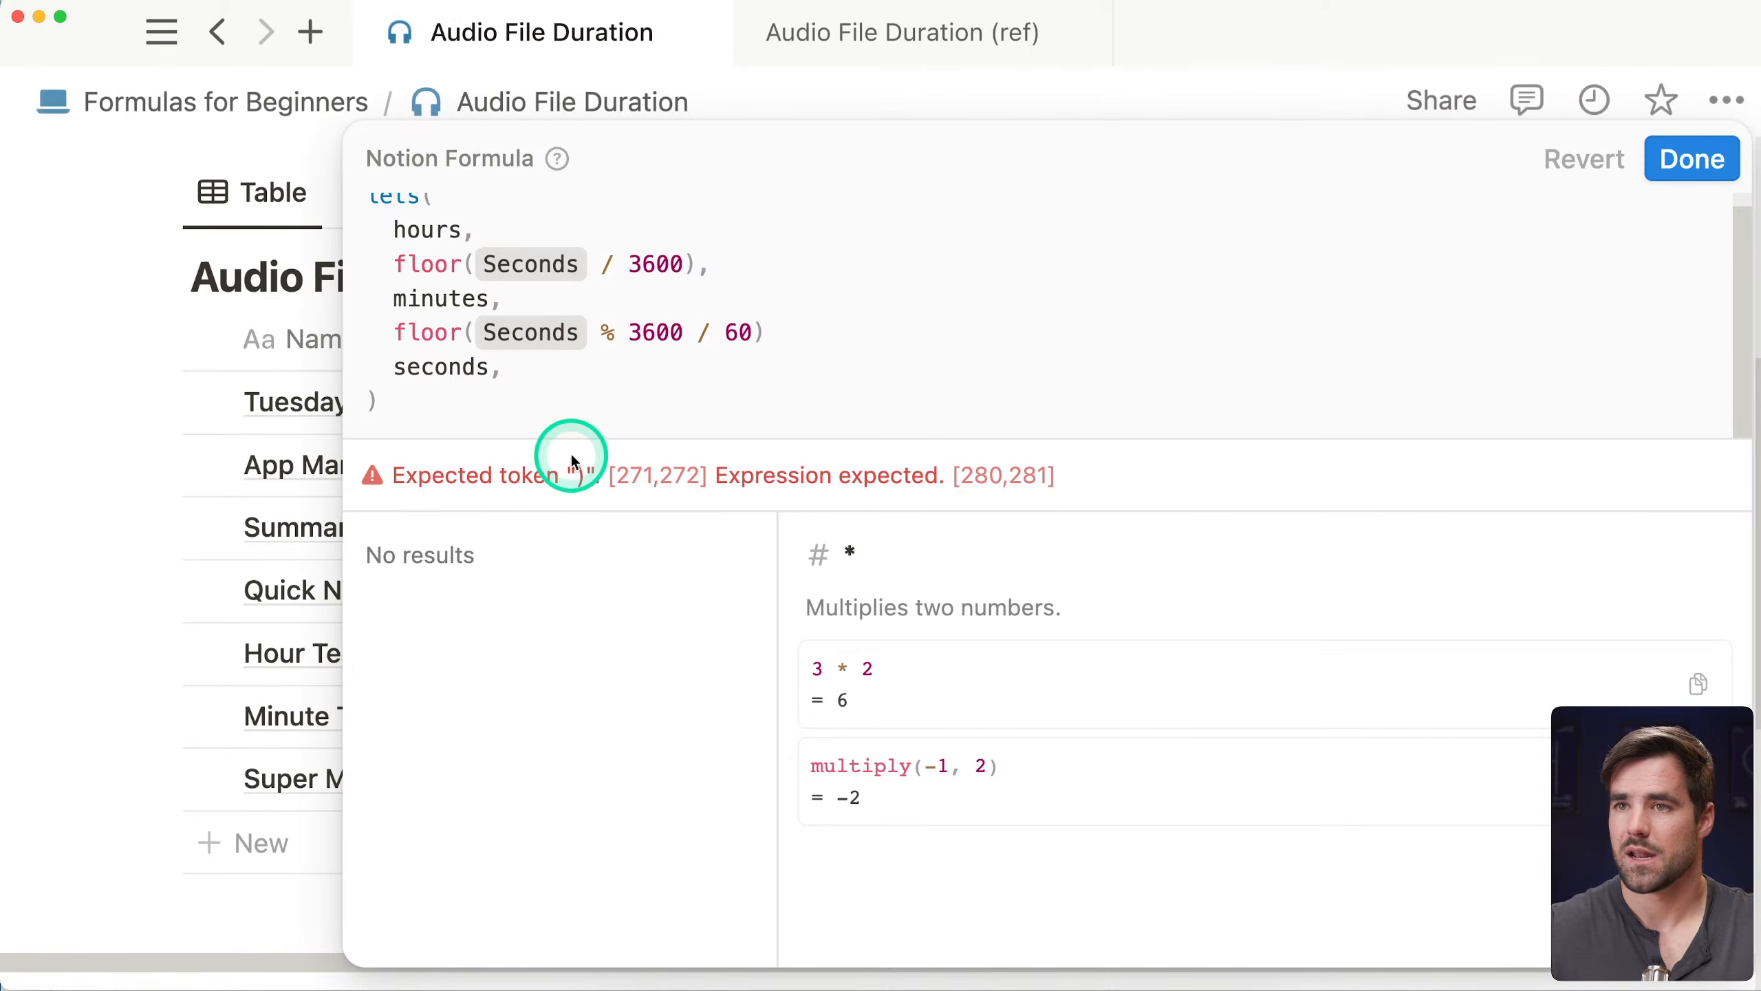
# Save and reopen the Duration formula, and start the value line below the seconds variable with sec
pyautogui.click(1706, 162)
pyautogui.click(979, 399)
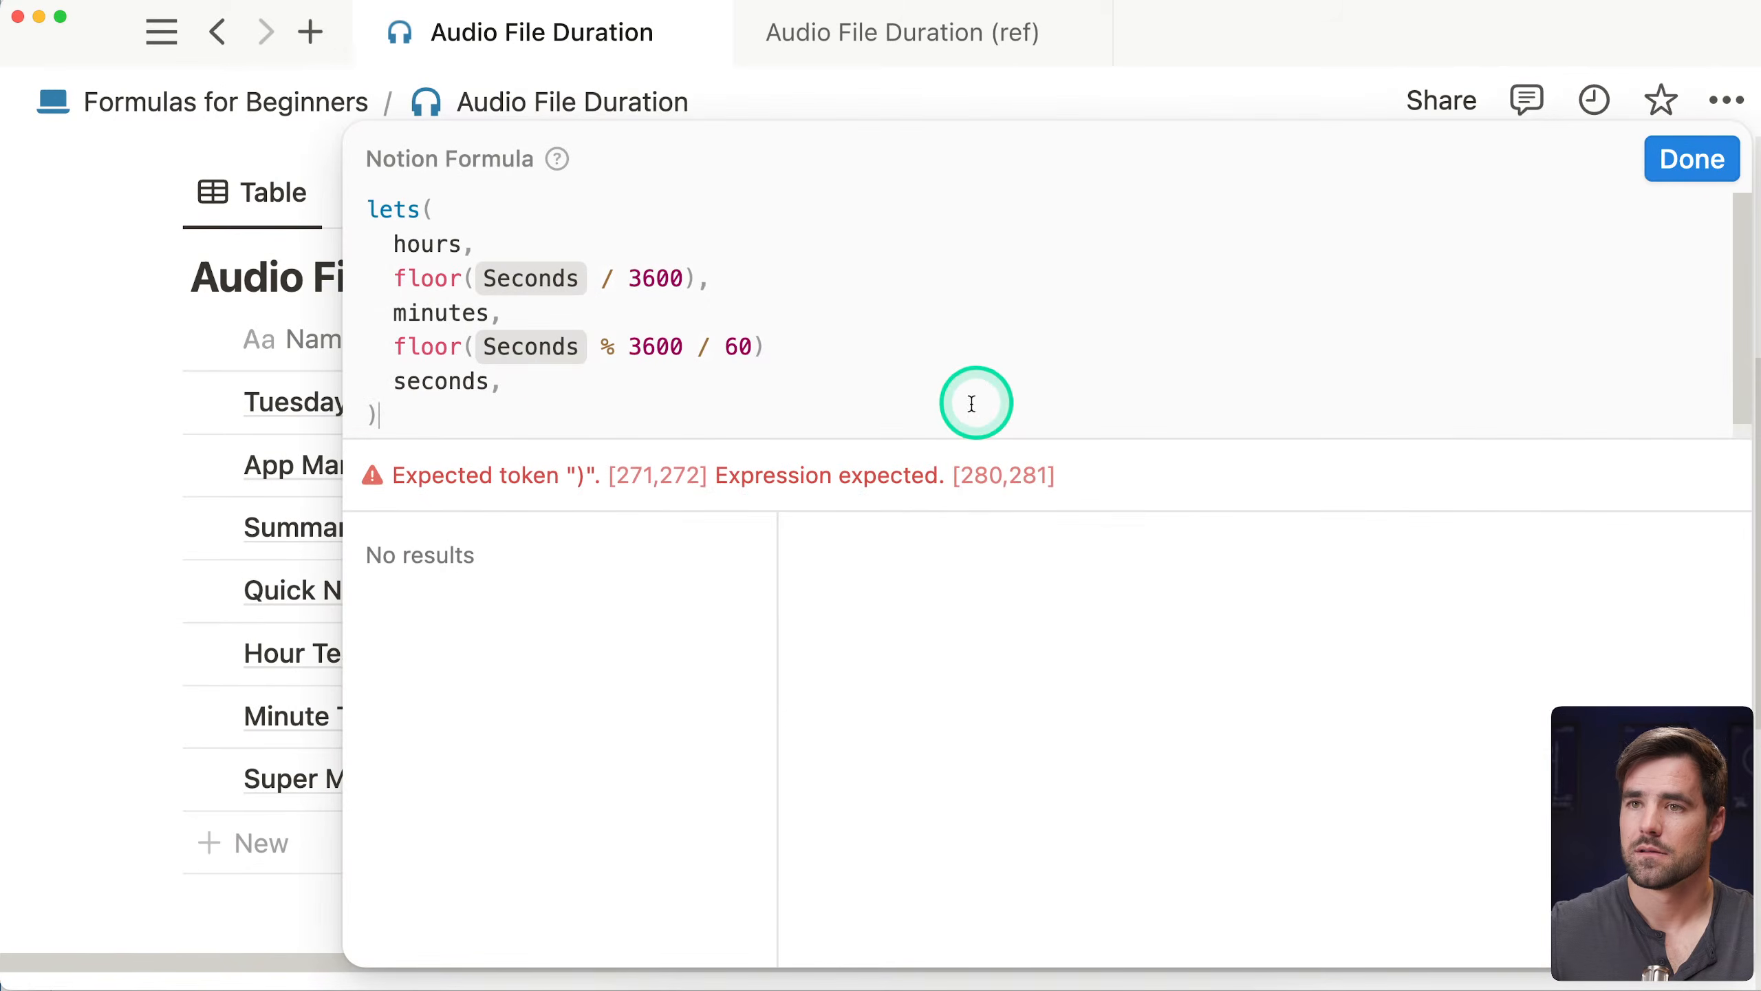
pyautogui.press('BackSpace')
pyautogui.write(',')
pyautogui.hotkey('shift', 'Return')
pyautogui.write('sec')
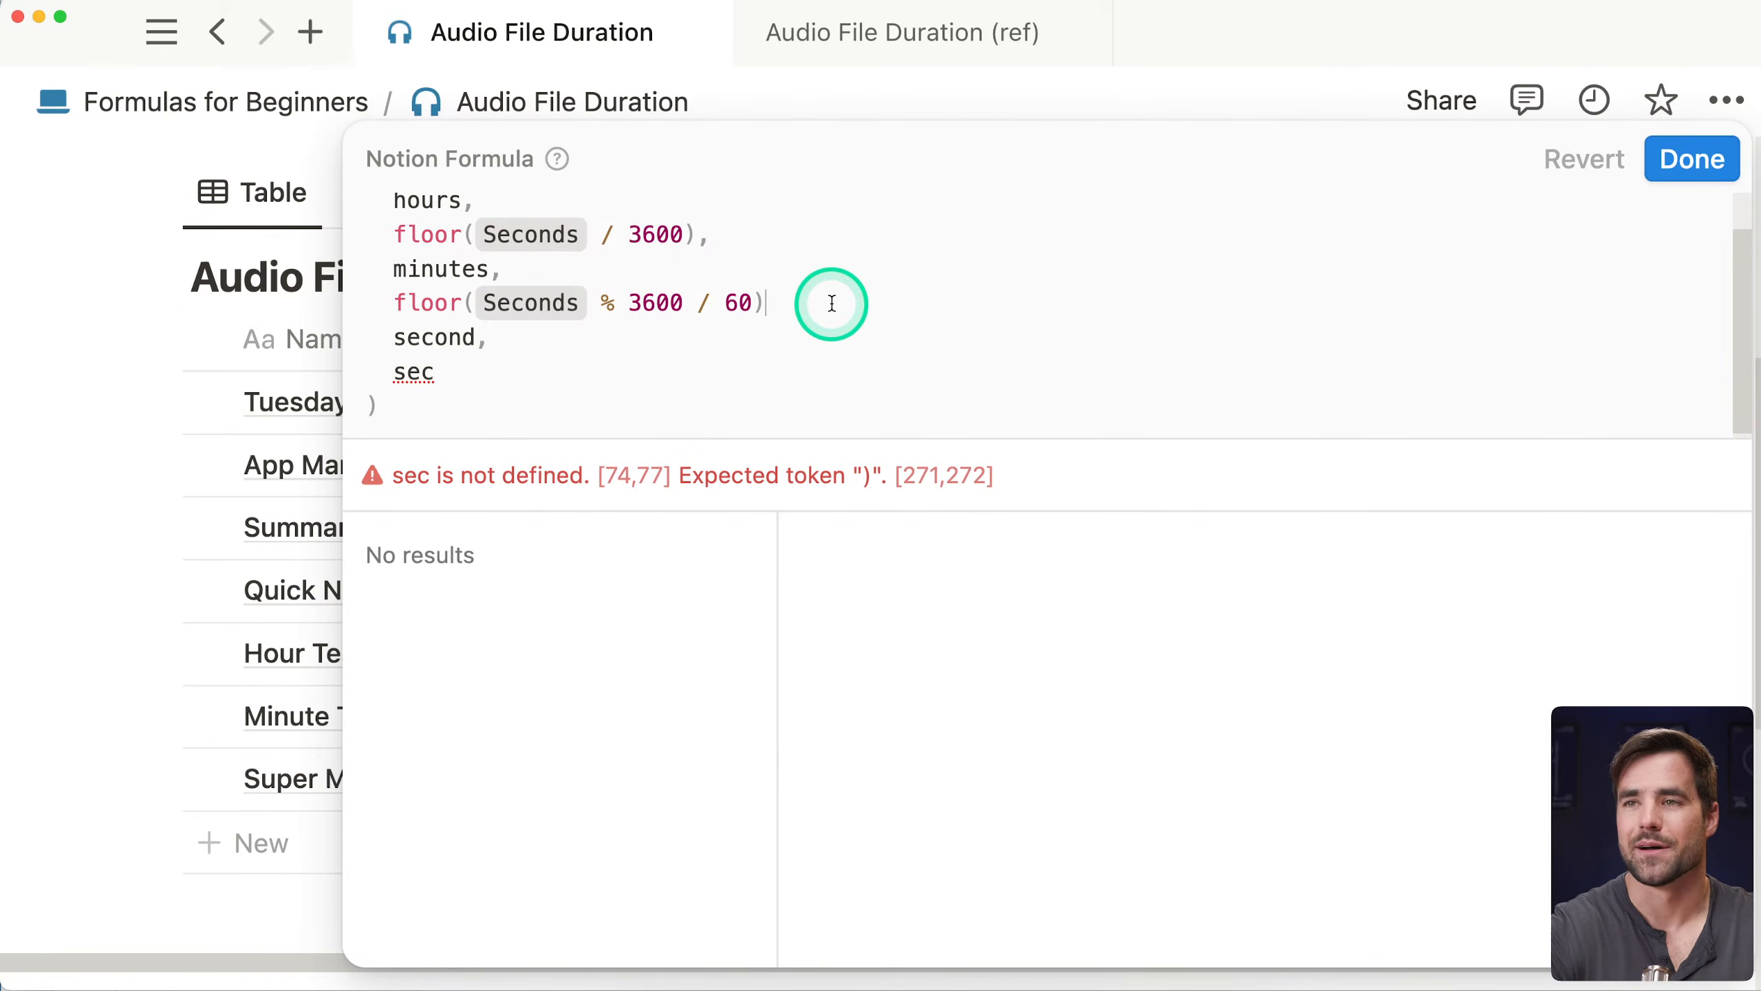
# Add the missing comma after the minutes expression floor(Seconds % 3600 / 60)
pyautogui.write('<')
pyautogui.press('BackSpace')
pyautogui.write('<')
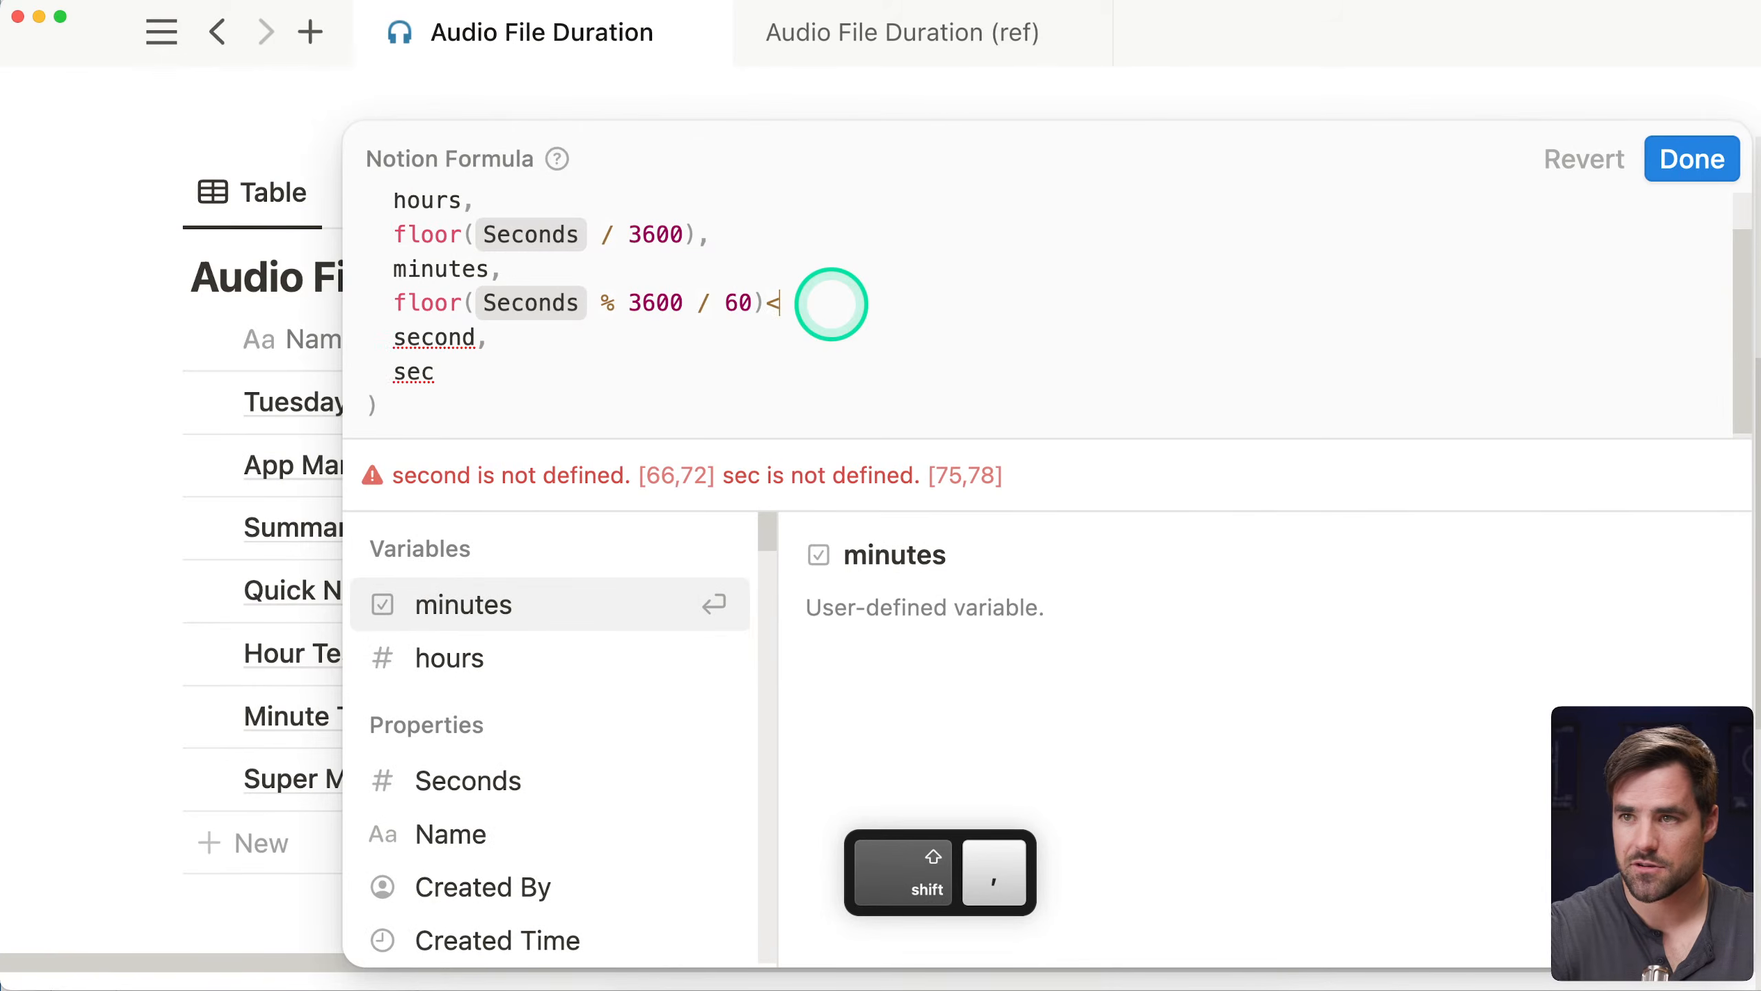
pyautogui.write(',')
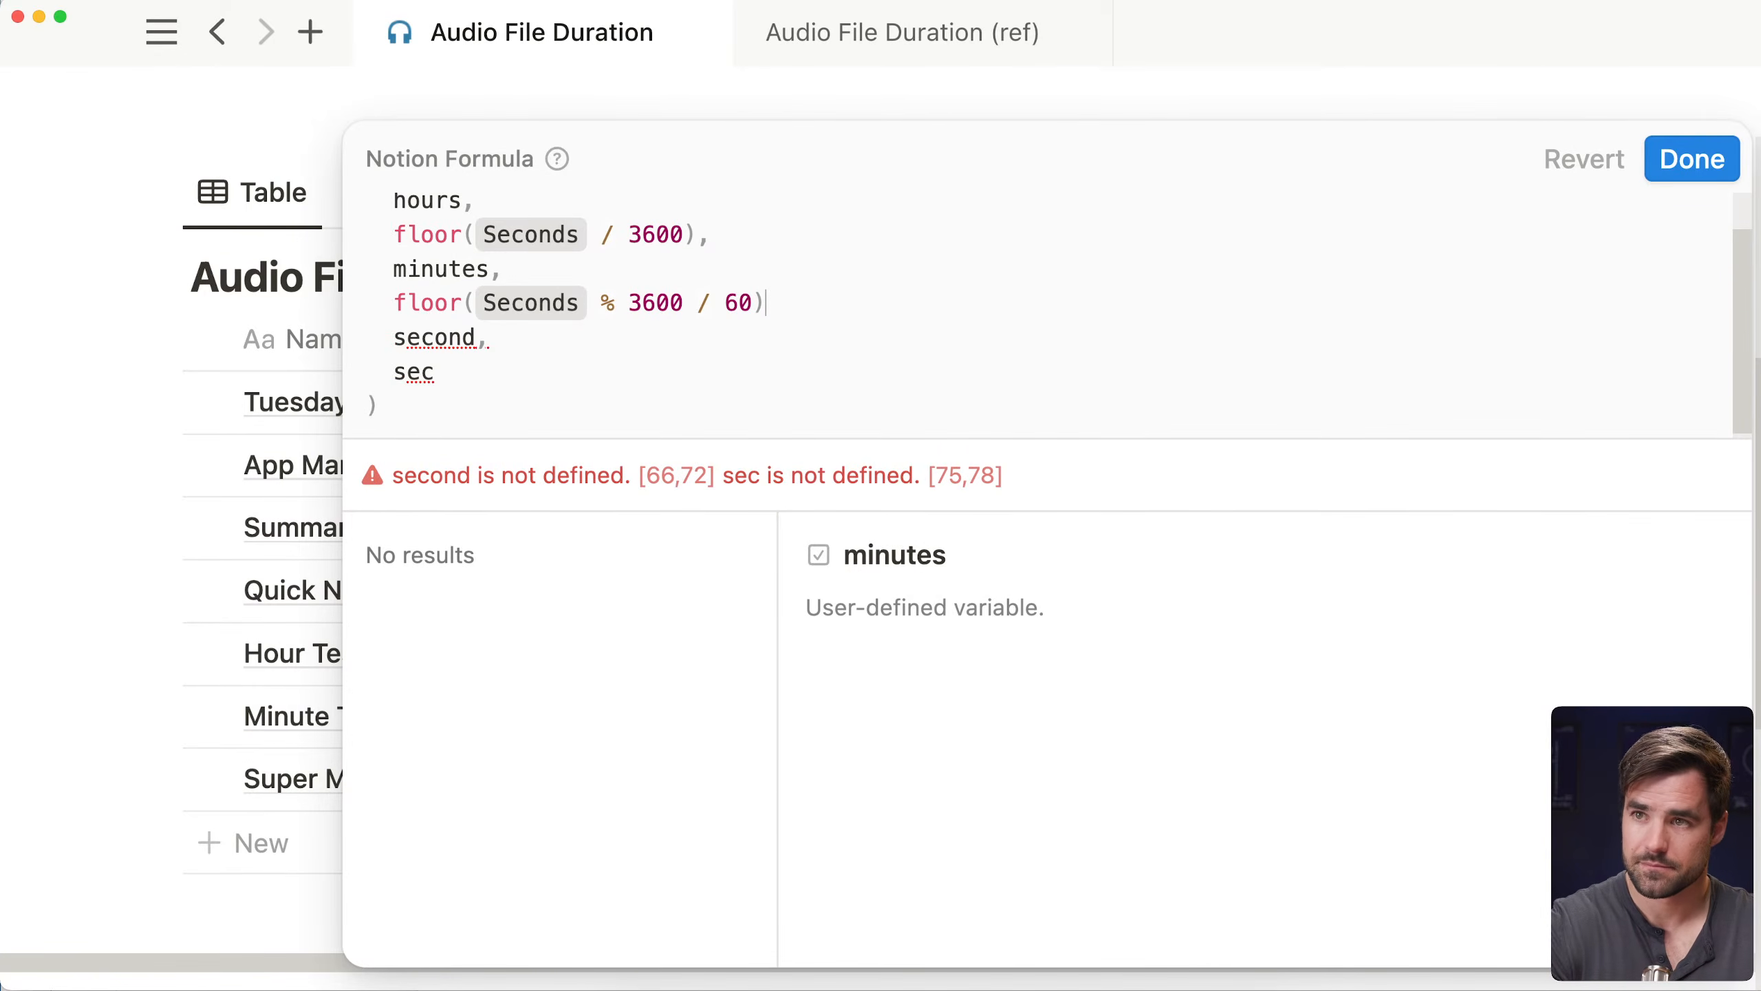
pyautogui.write(',')
# Correct the third variable's name to seconds in the lets formula
pyautogui.click(525, 380)
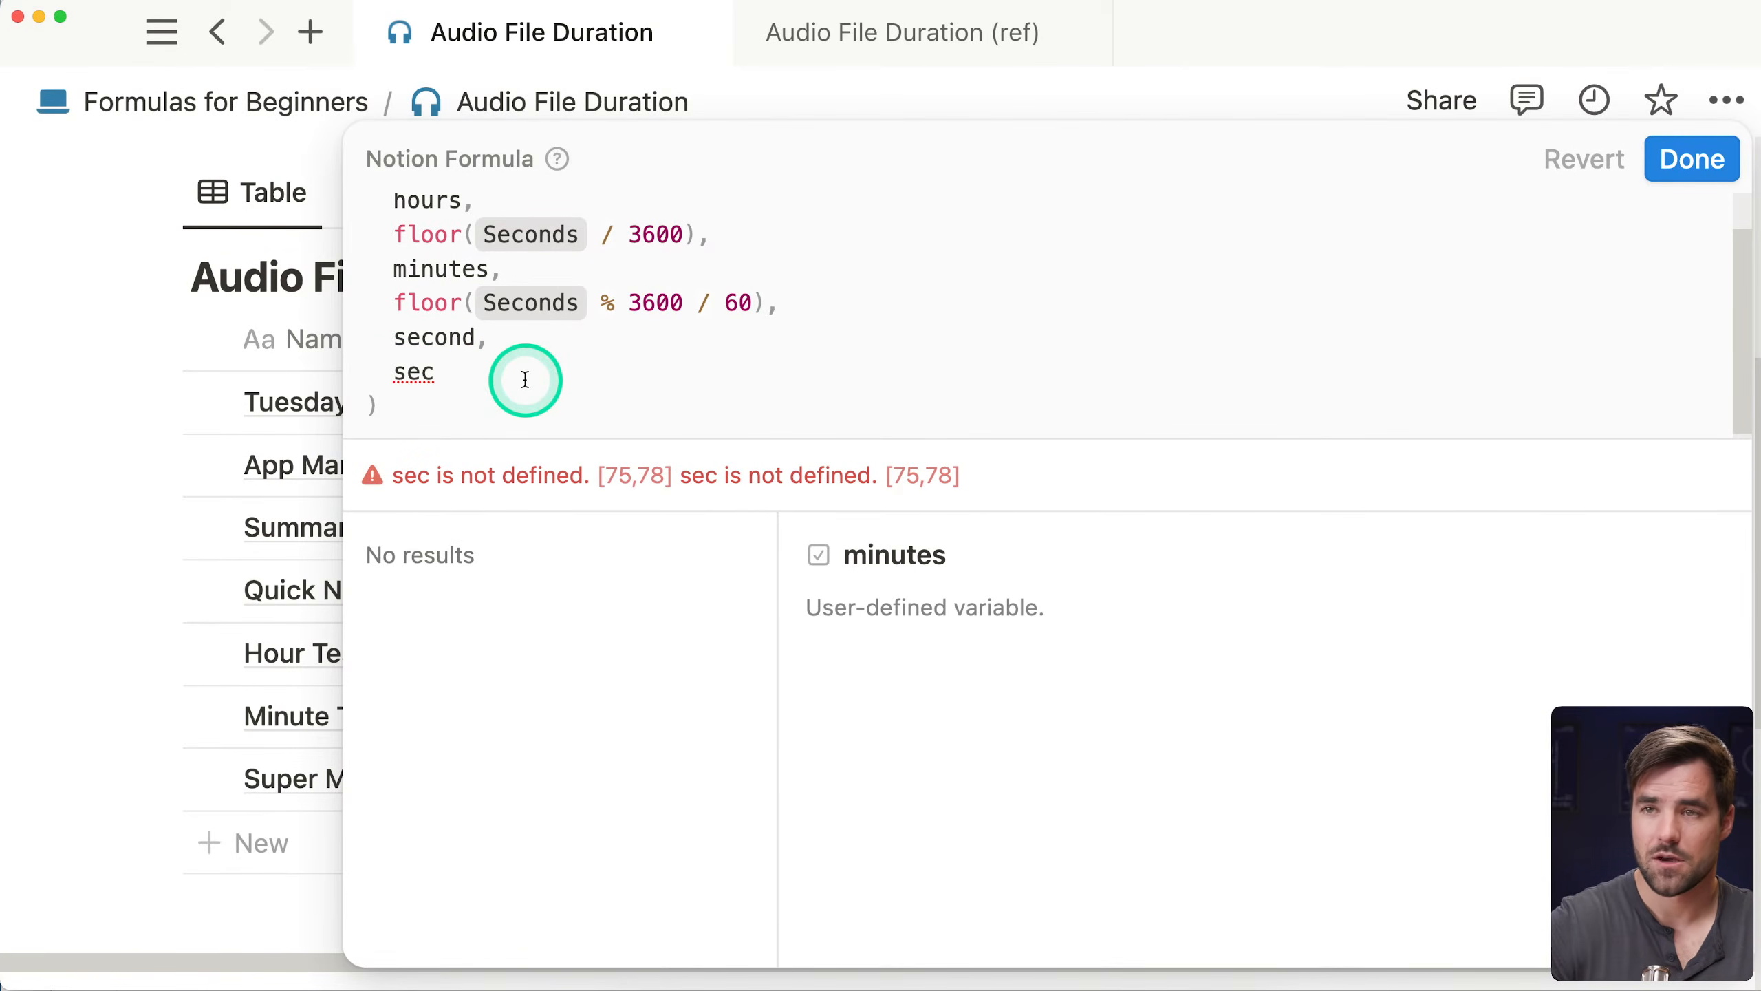
pyautogui.click(473, 336)
pyautogui.write('s')
pyautogui.click(489, 366)
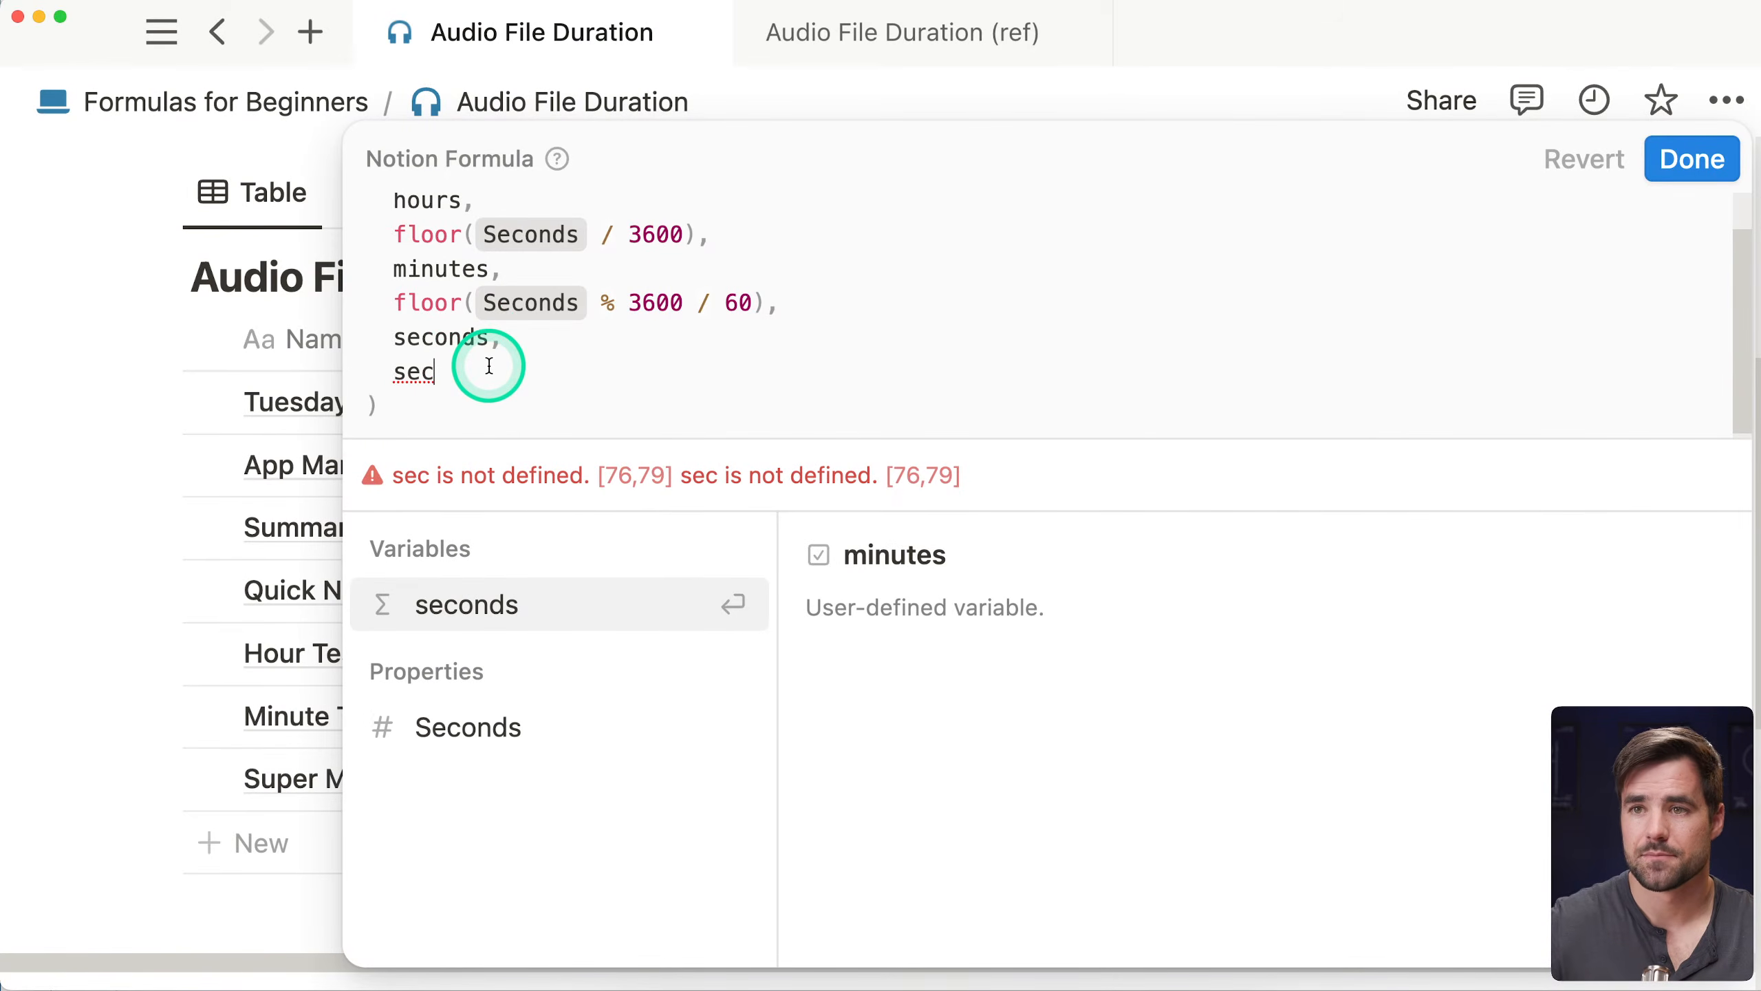
# Define the seconds variable as the Seconds property % 3600 % 60
pyautogui.press('BackSpace')
pyautogui.press('BackSpace')
pyautogui.write('ec')
pyautogui.press('Down')
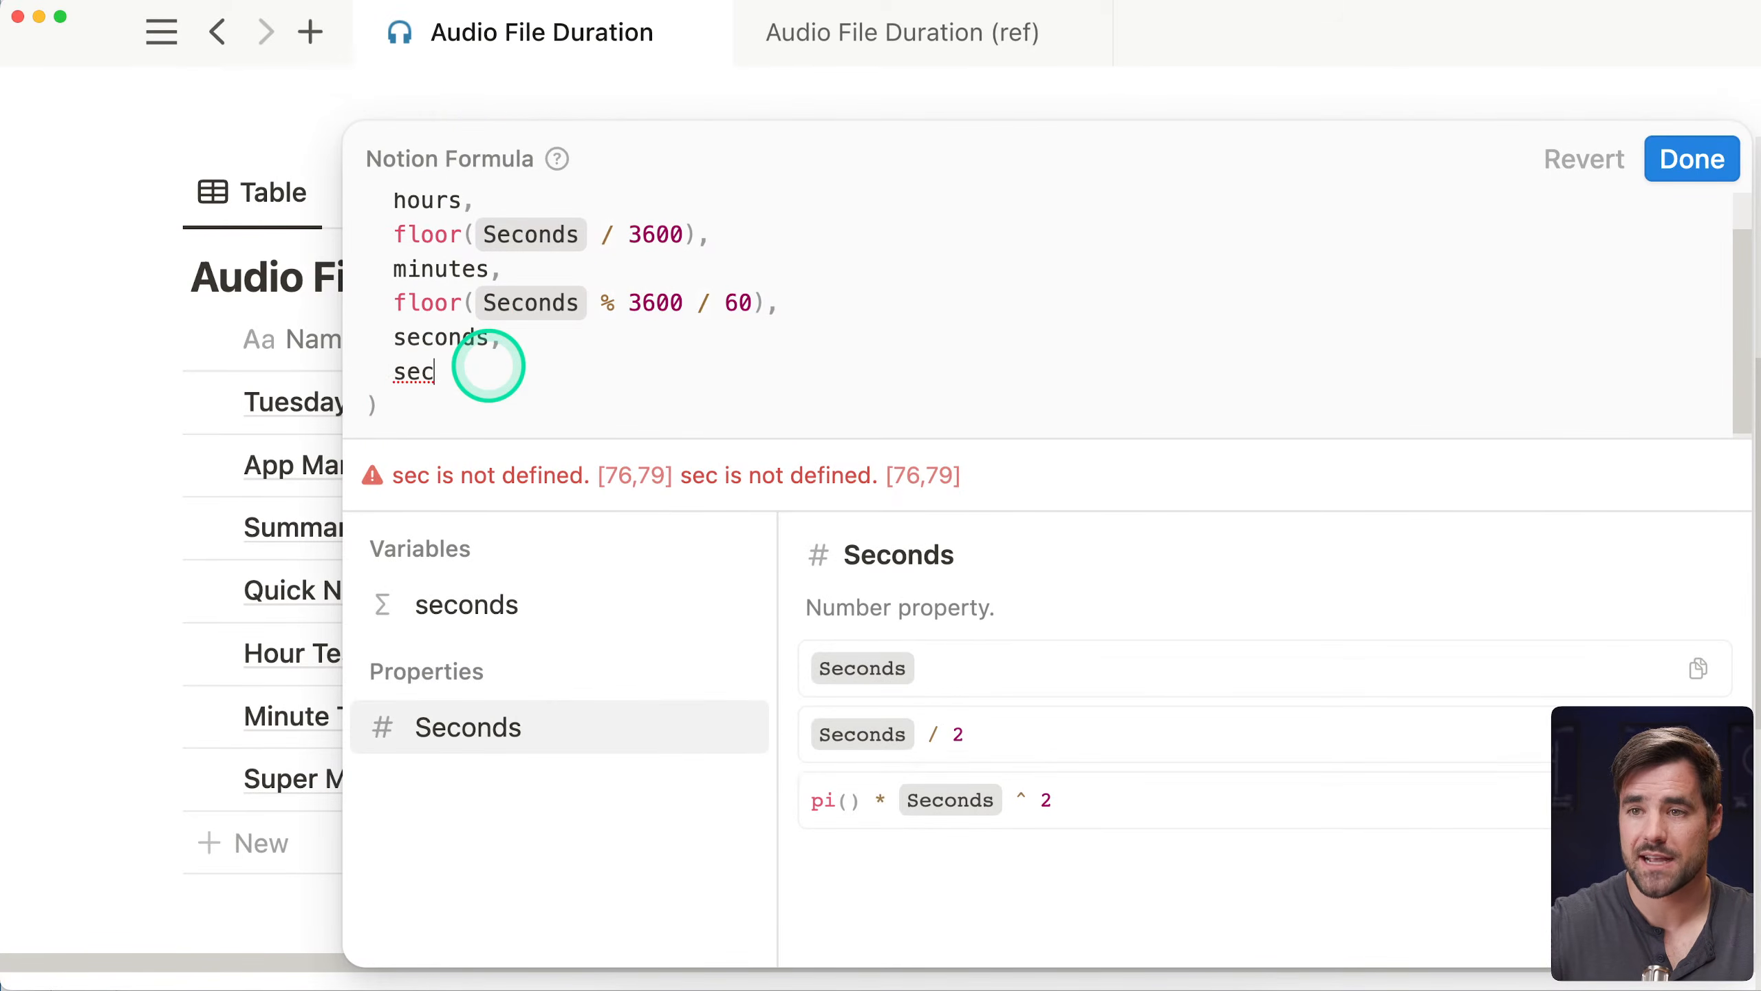
pyautogui.press('Return')
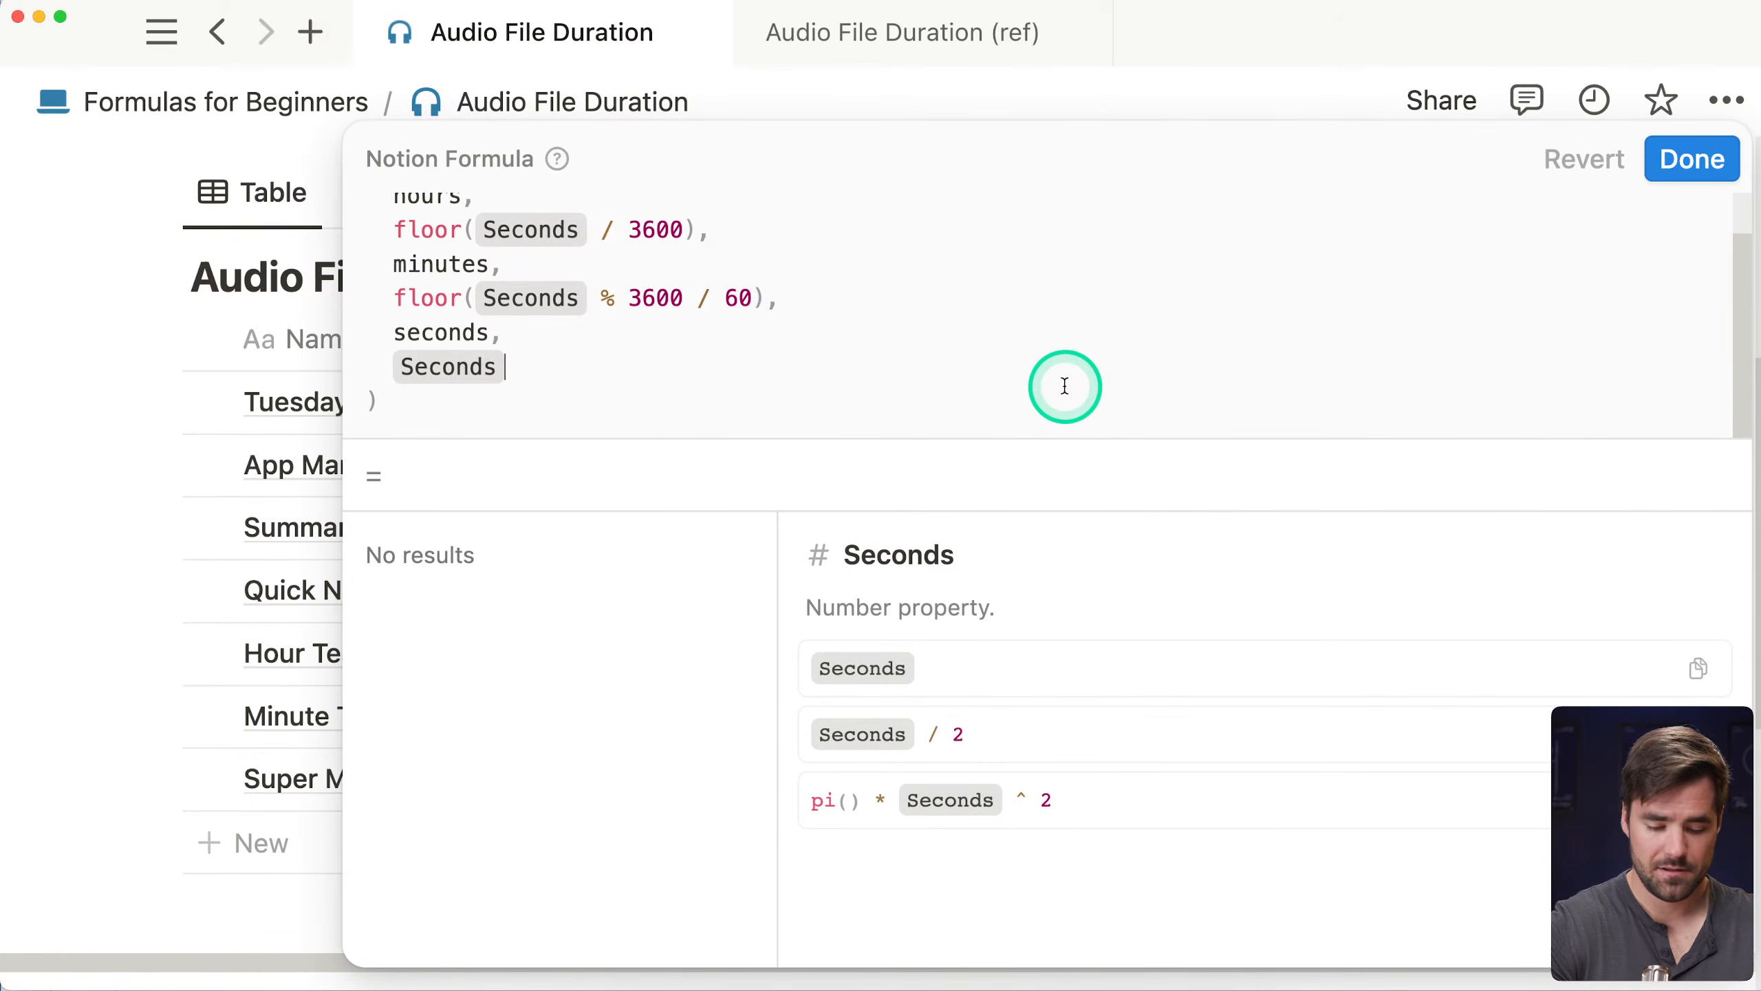
pyautogui.write('% ')
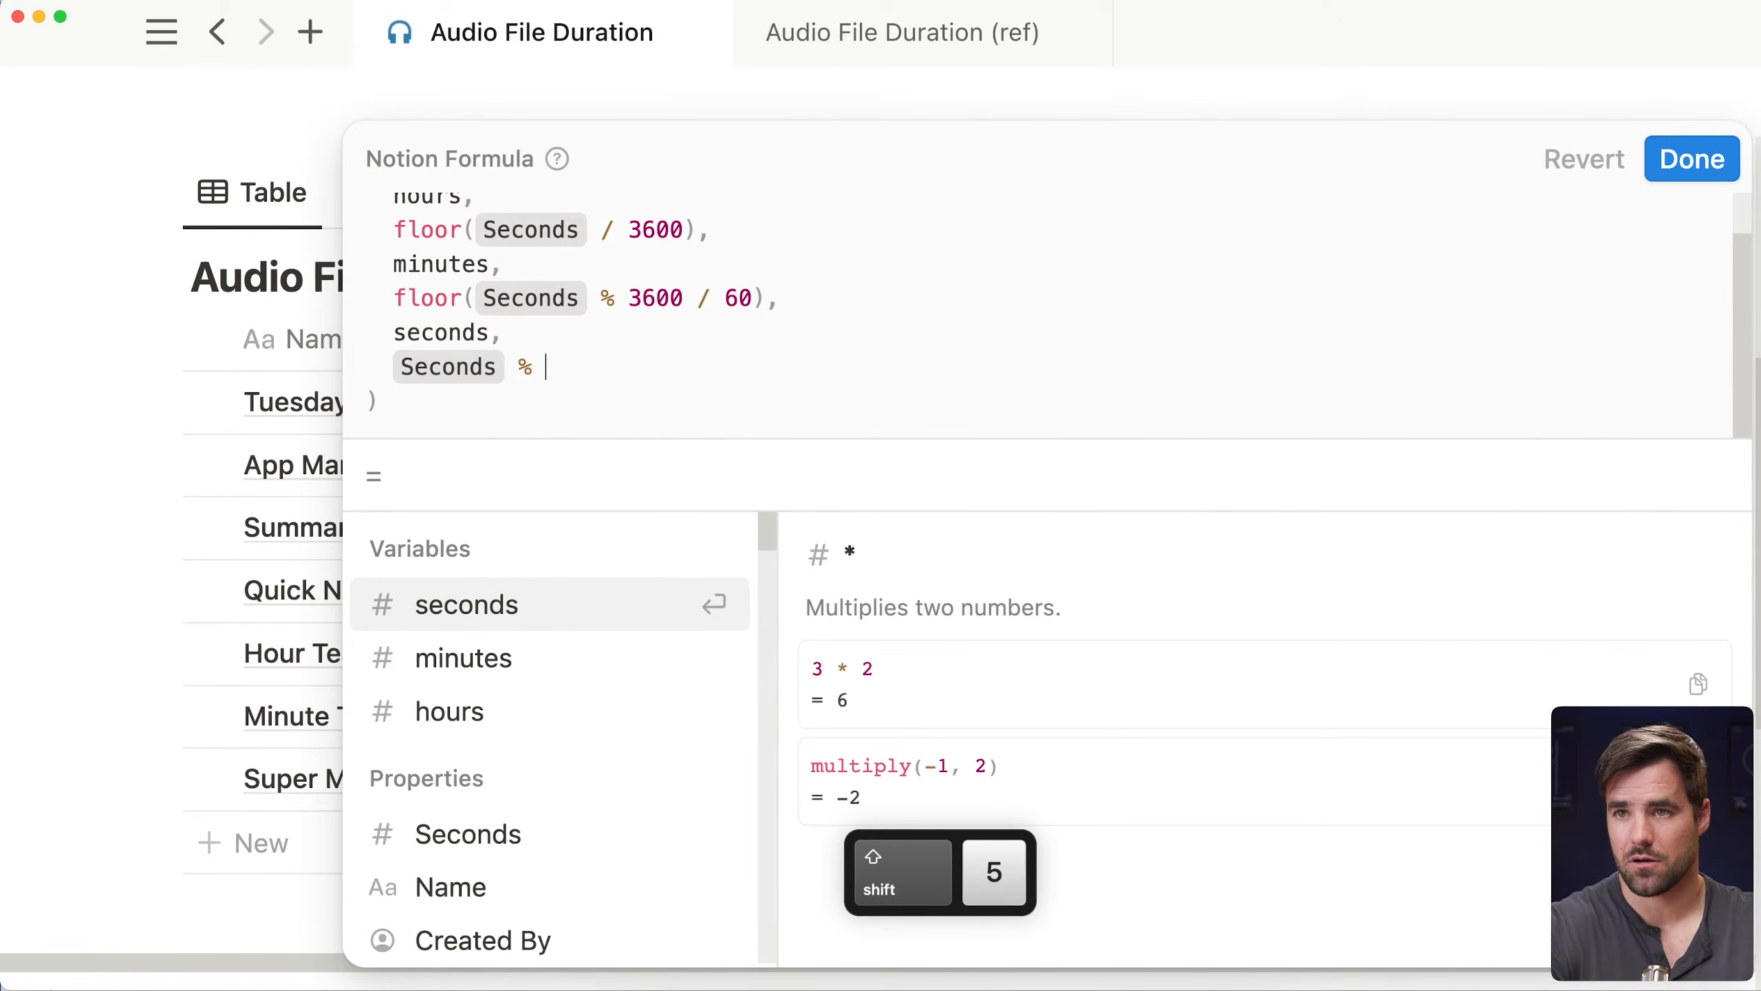
pyautogui.write('3600')
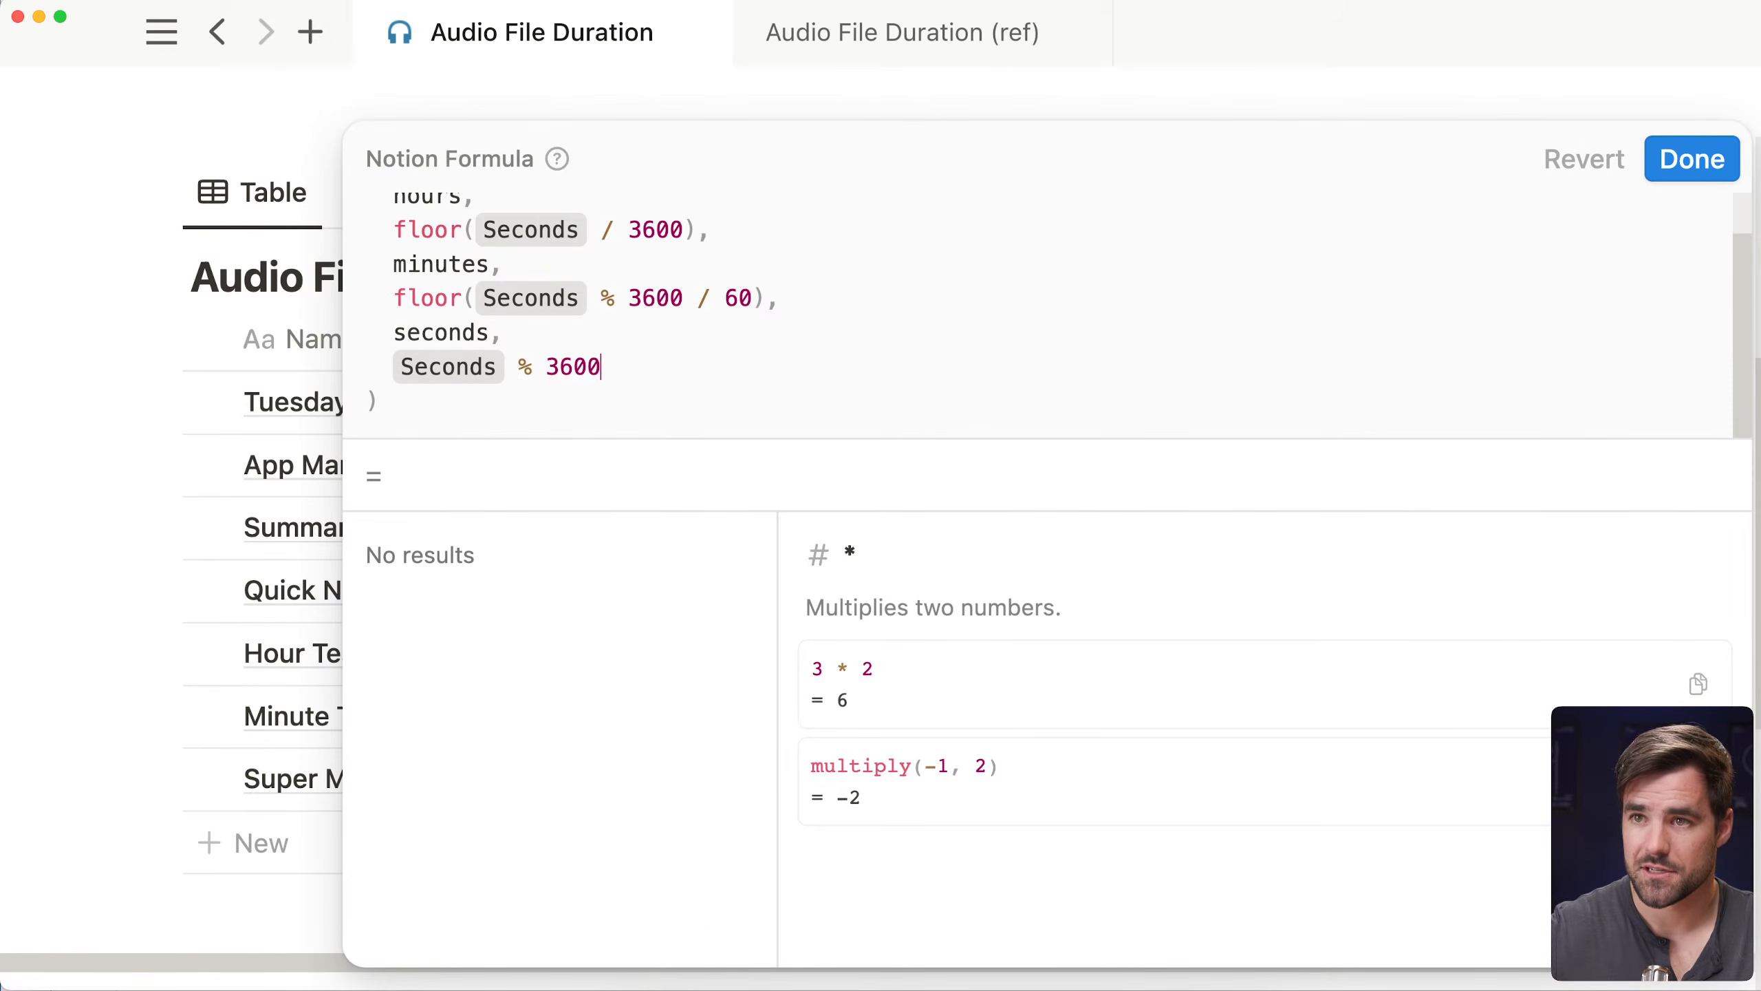
pyautogui.click(639, 380)
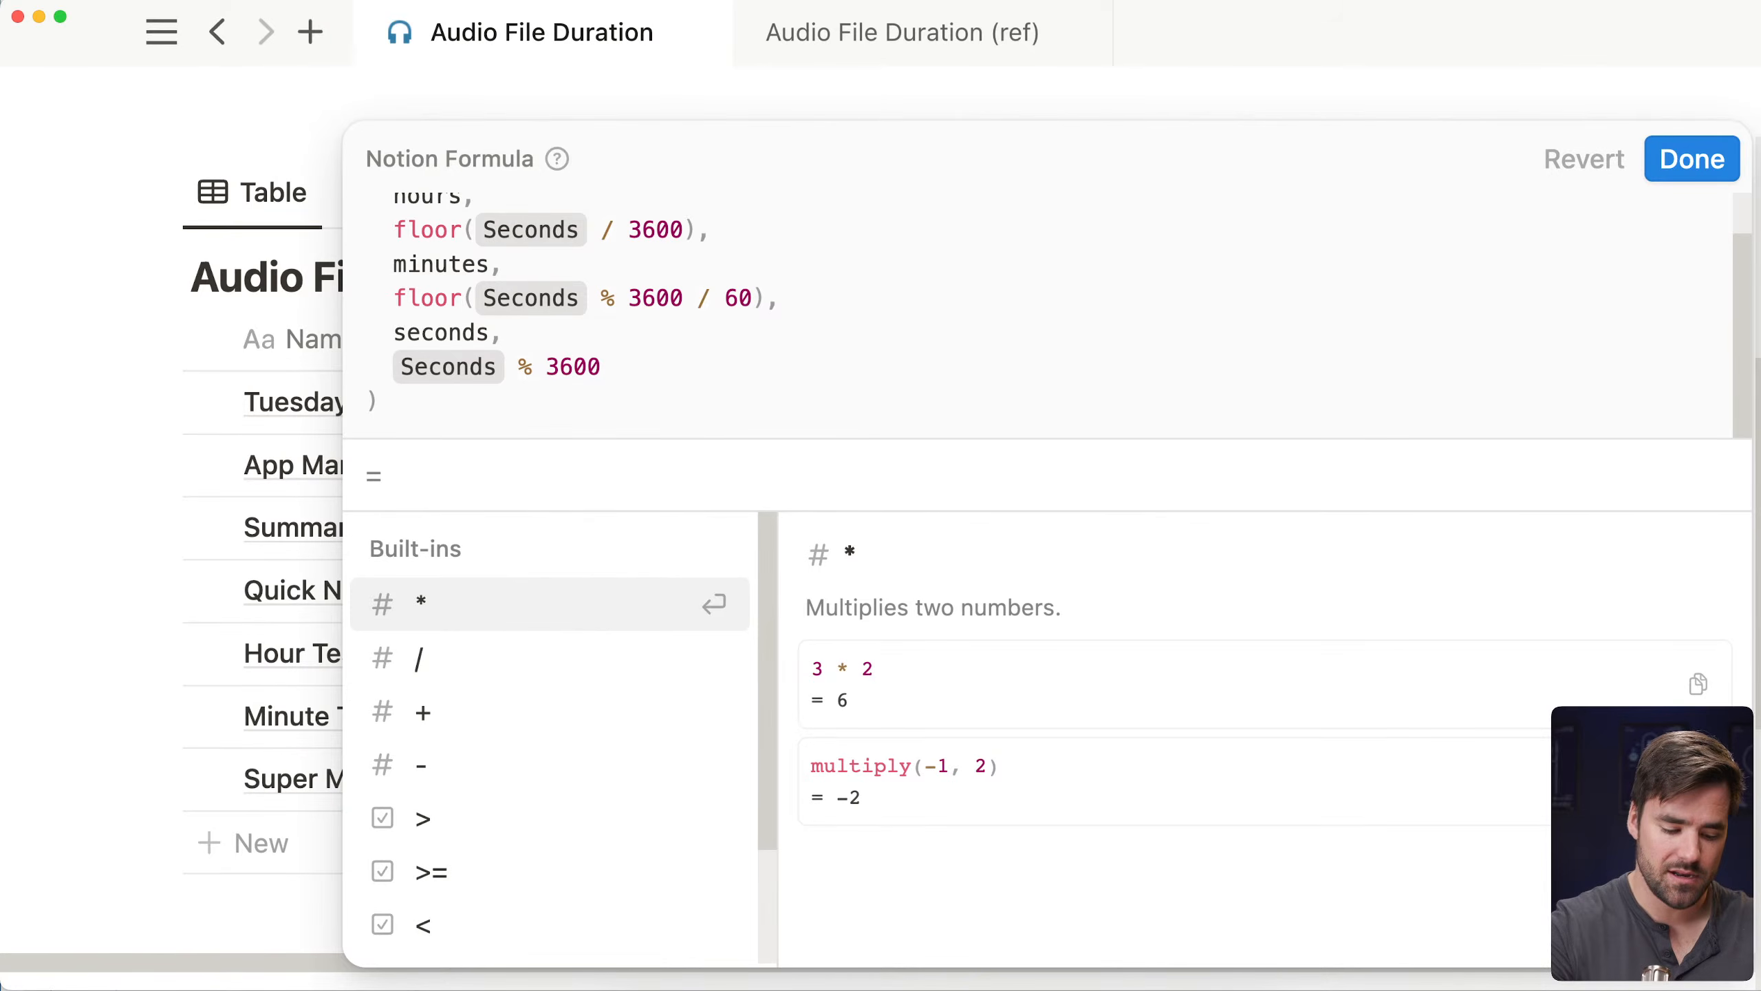
pyautogui.write('% ')
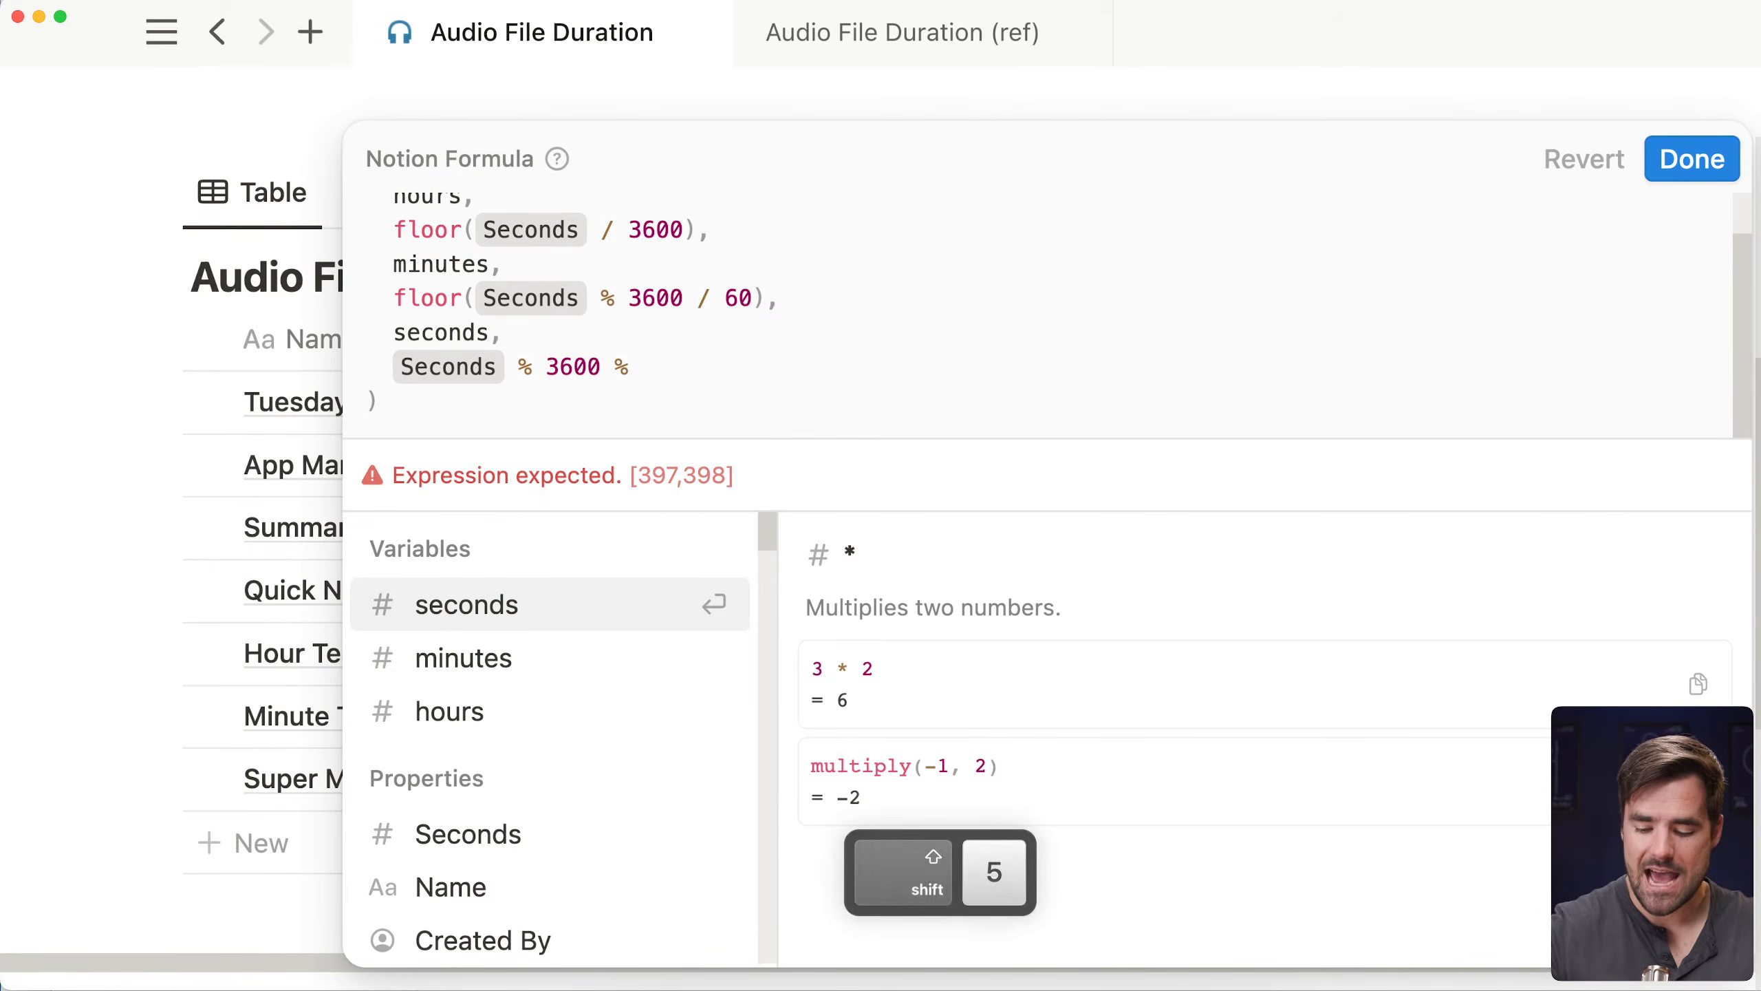
pyautogui.write('60')
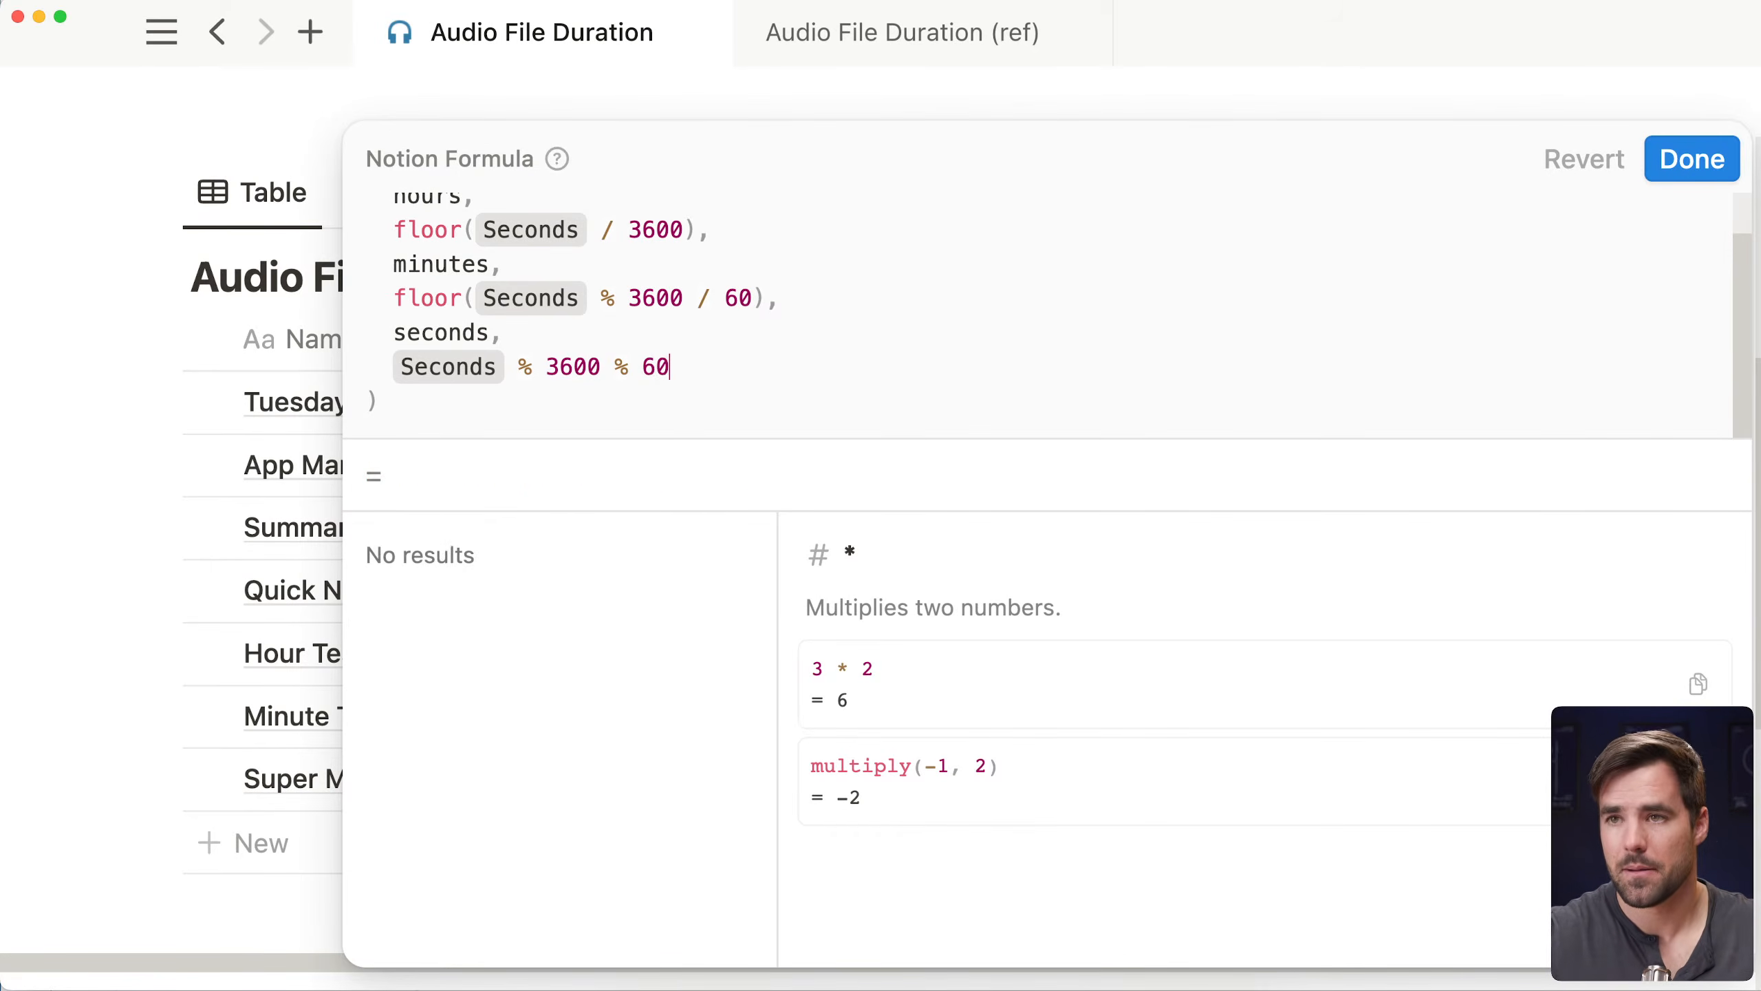
pyautogui.moveTo(692, 365); pyautogui.dragTo(405, 382)
pyautogui.click(691, 366)
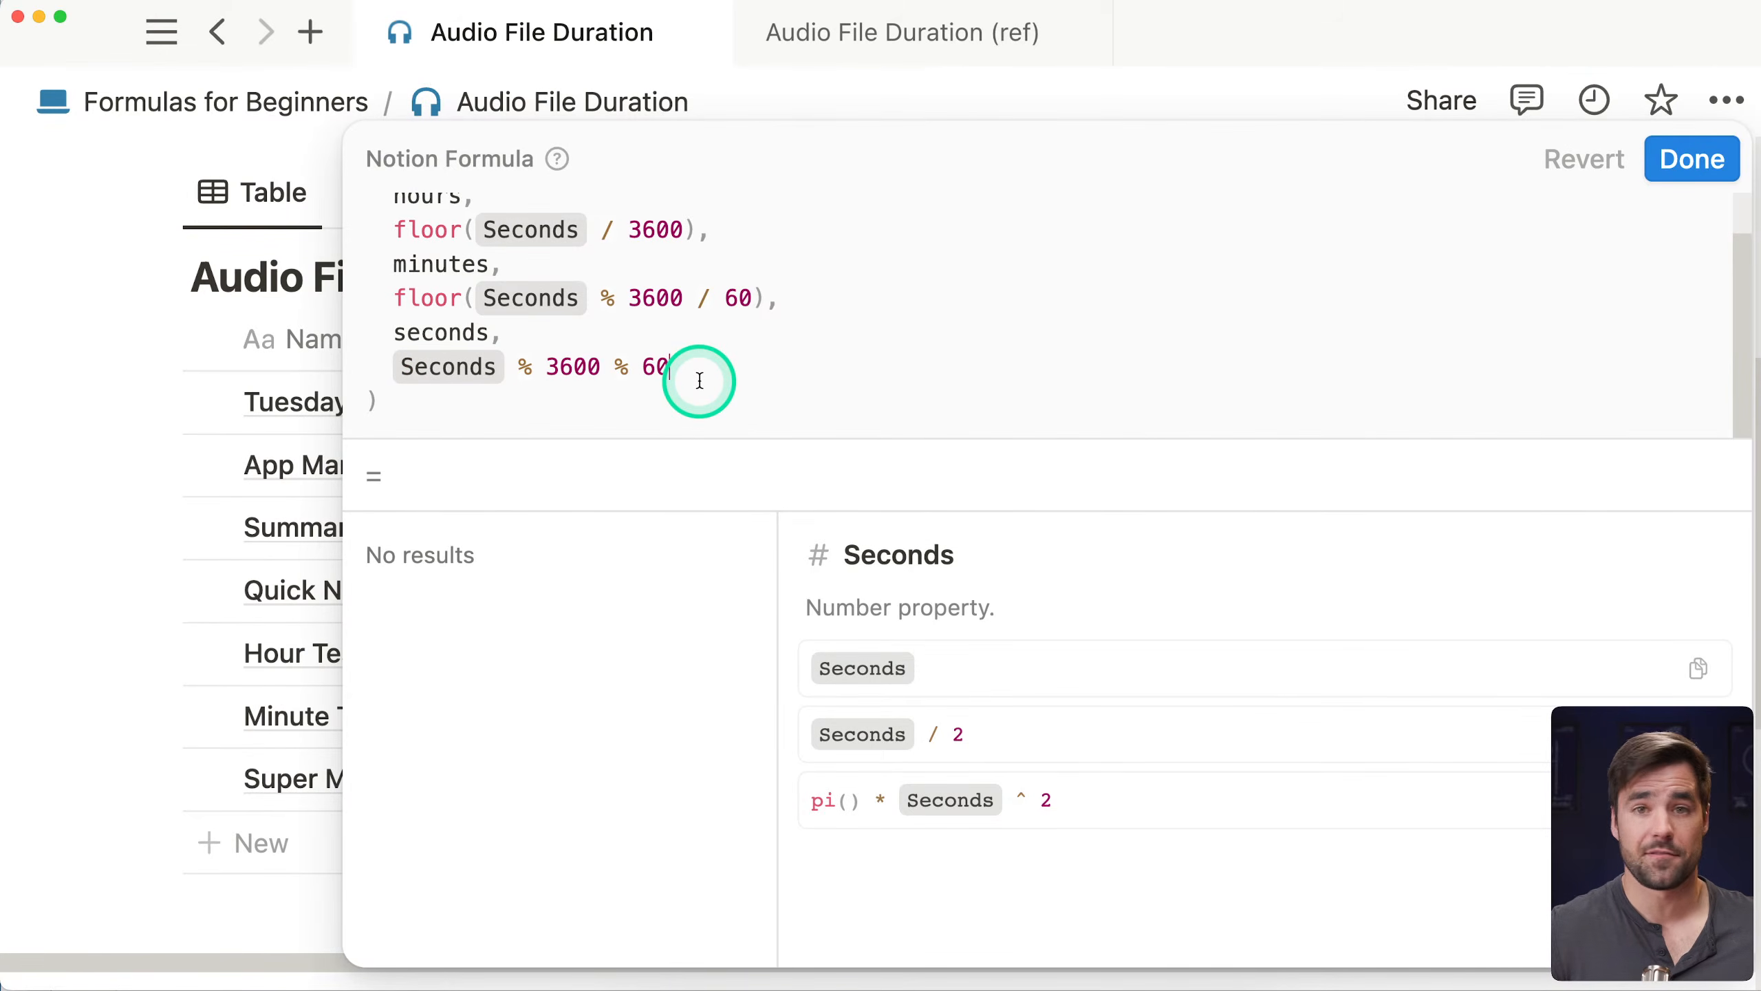
pyautogui.click(578, 371)
pyautogui.click(673, 357)
# Add a comma after the seconds expression and return the hours variable on a new line
pyautogui.click(719, 370)
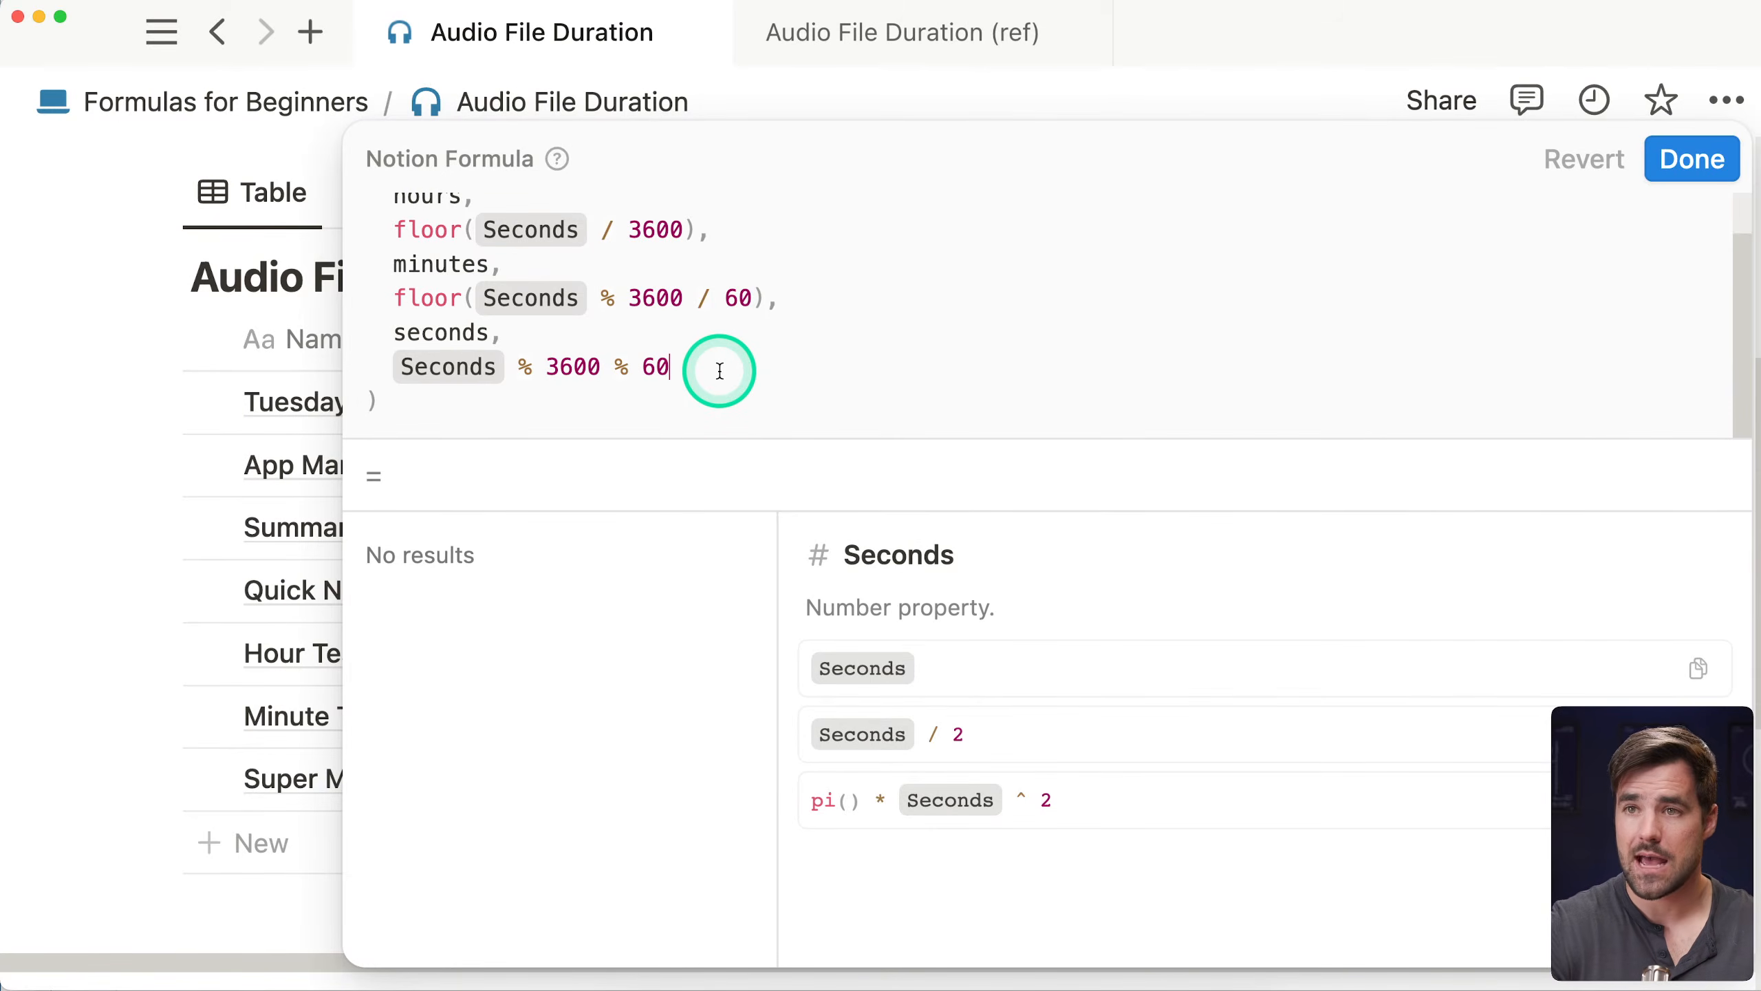
pyautogui.write(',')
pyautogui.hotkey('shift', 'Return')
pyautogui.scroll(-1, 627, 344)
pyautogui.scroll(-1, 856, 371)
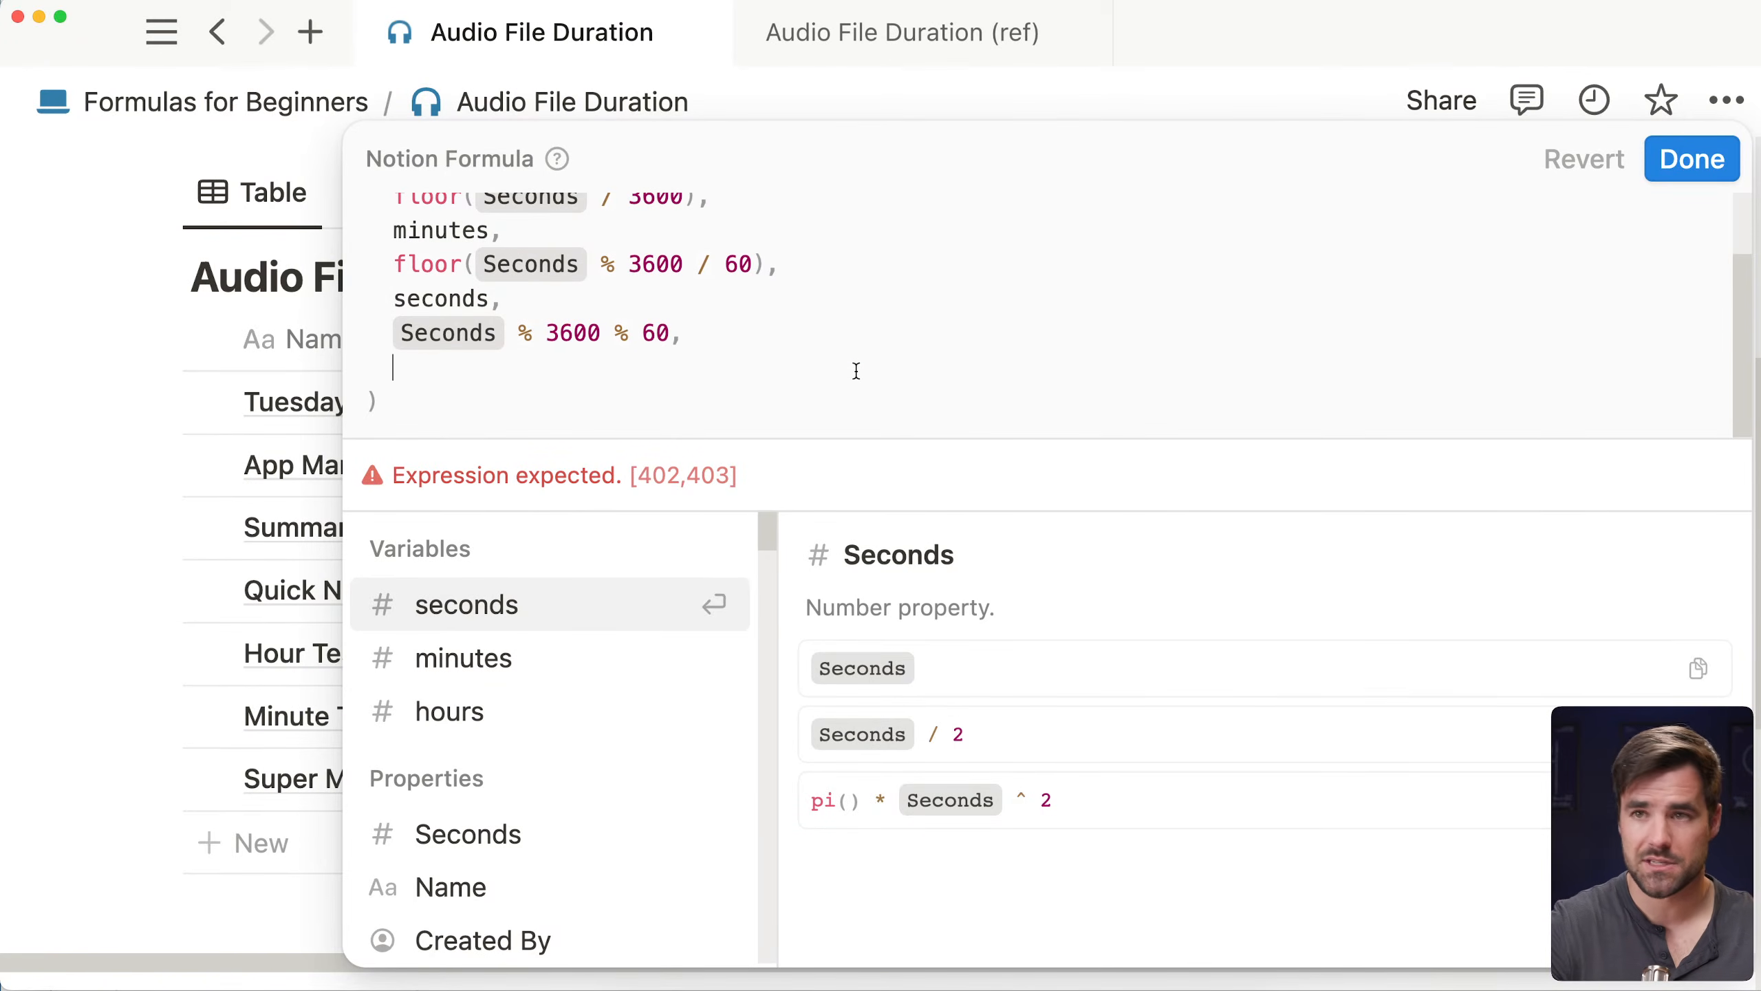
pyautogui.write('hour')
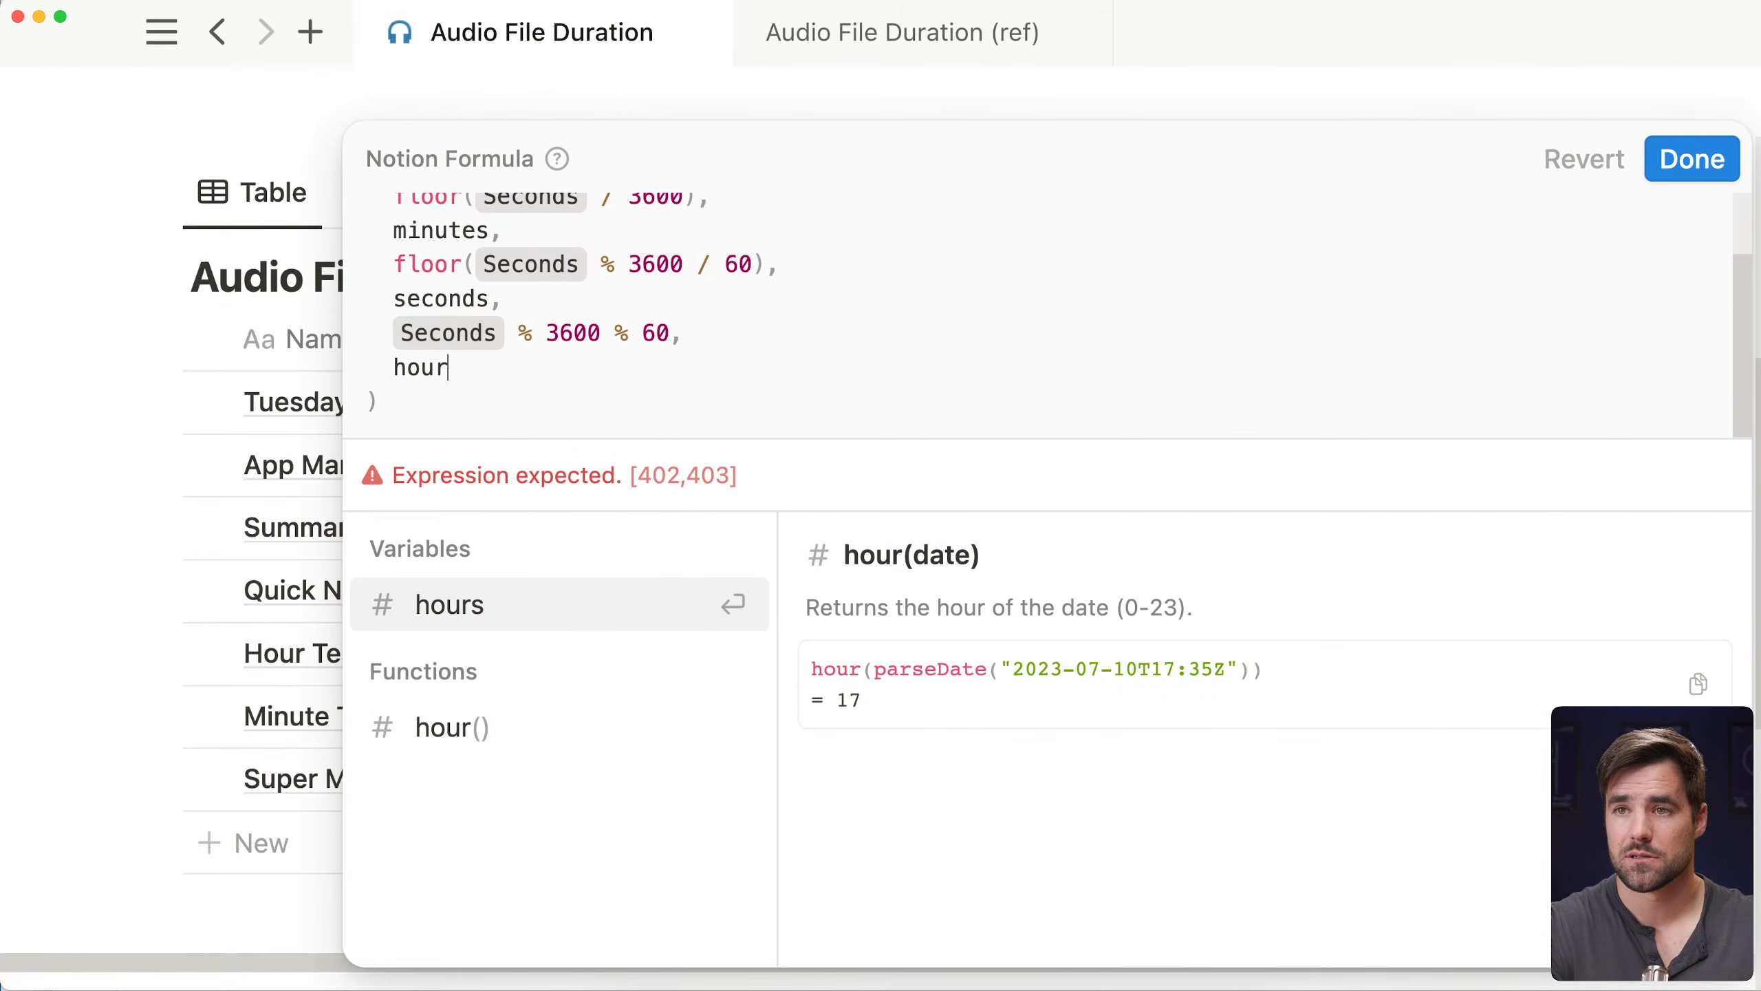
pyautogui.write('s')
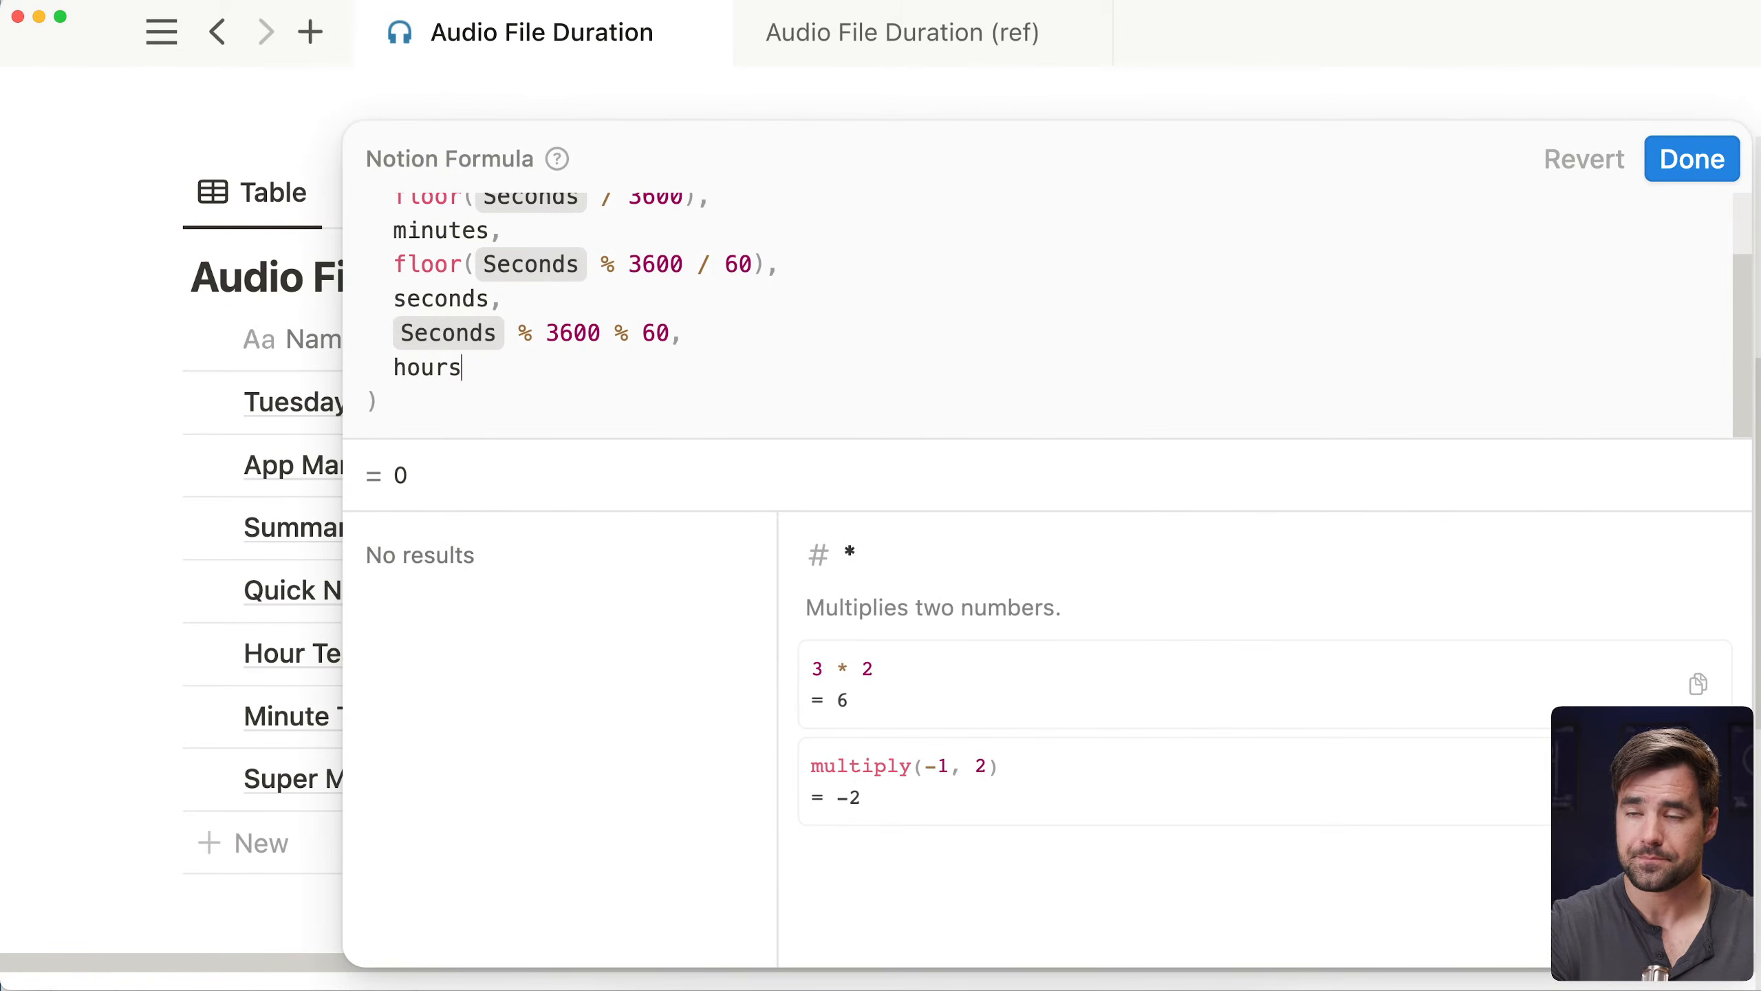
pyautogui.write(' + minu')
pyautogui.press('BackSpace')
pyautogui.press('BackSpace')
pyautogui.press('BackSpace')
pyautogui.press('BackSpace')
pyautogui.press('BackSpace')
pyautogui.press('BackSpace')
pyautogui.press('BackSpace')
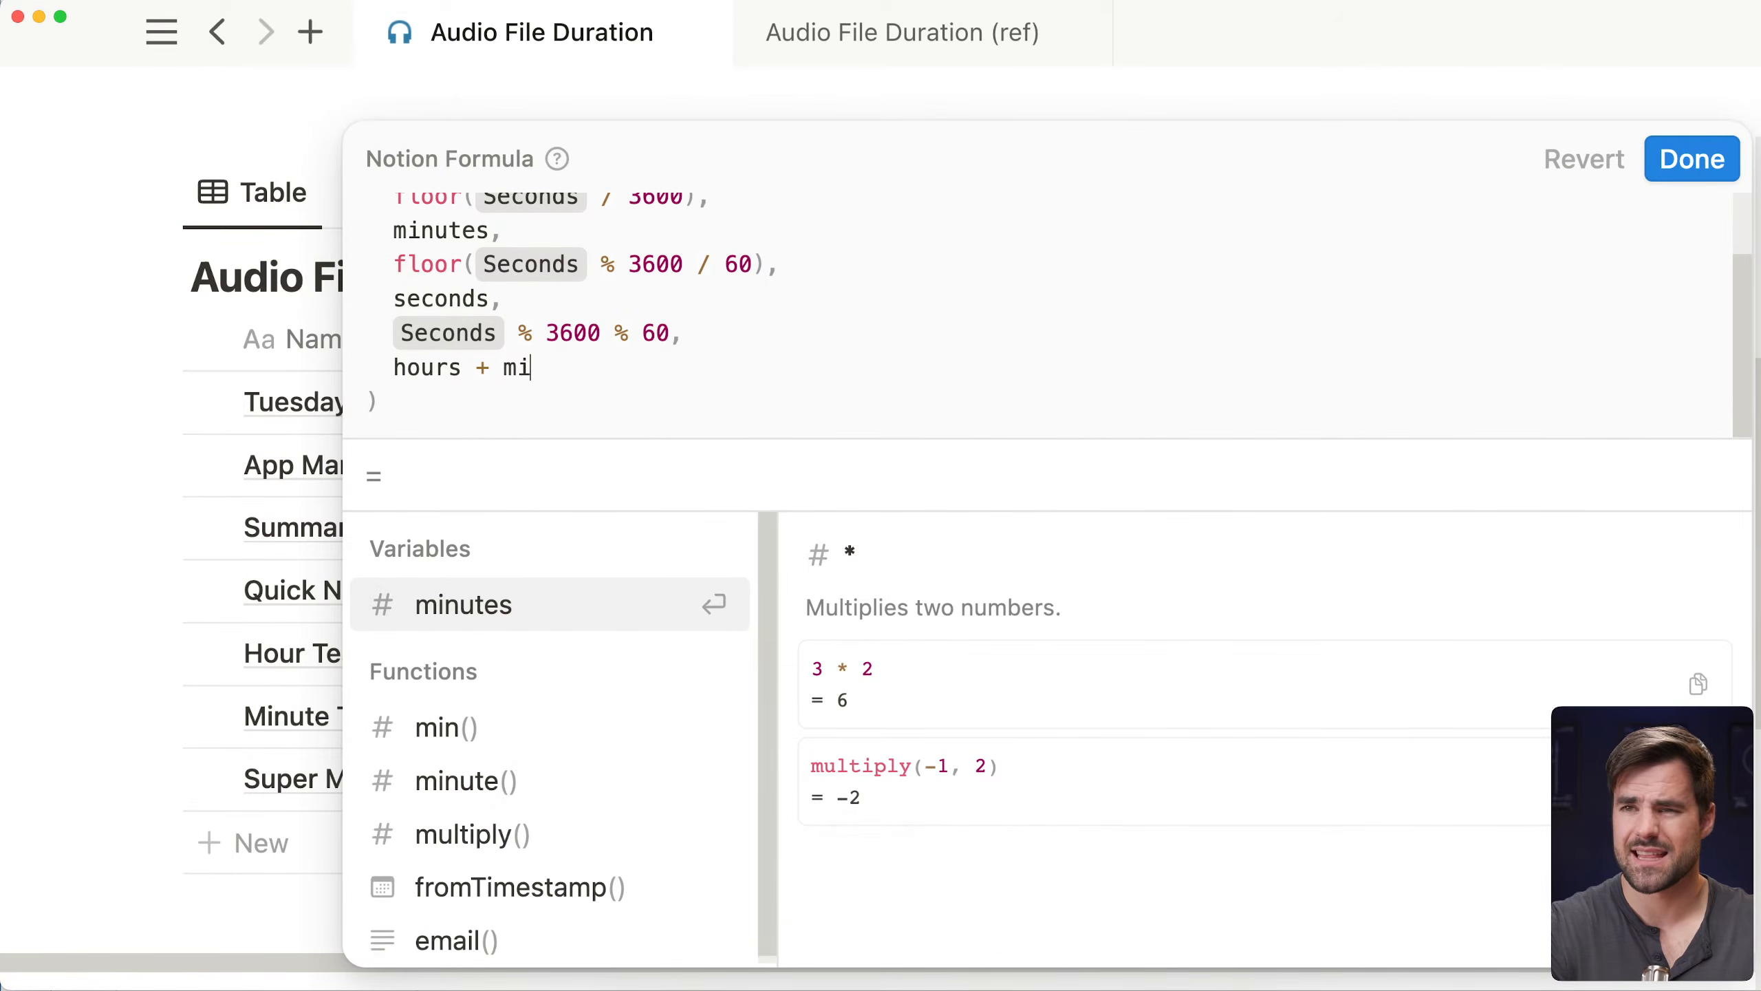
pyautogui.press('BackSpace')
pyautogui.press('BackSpace')
pyautogui.press('BackSpace')
pyautogui.press('BackSpace')
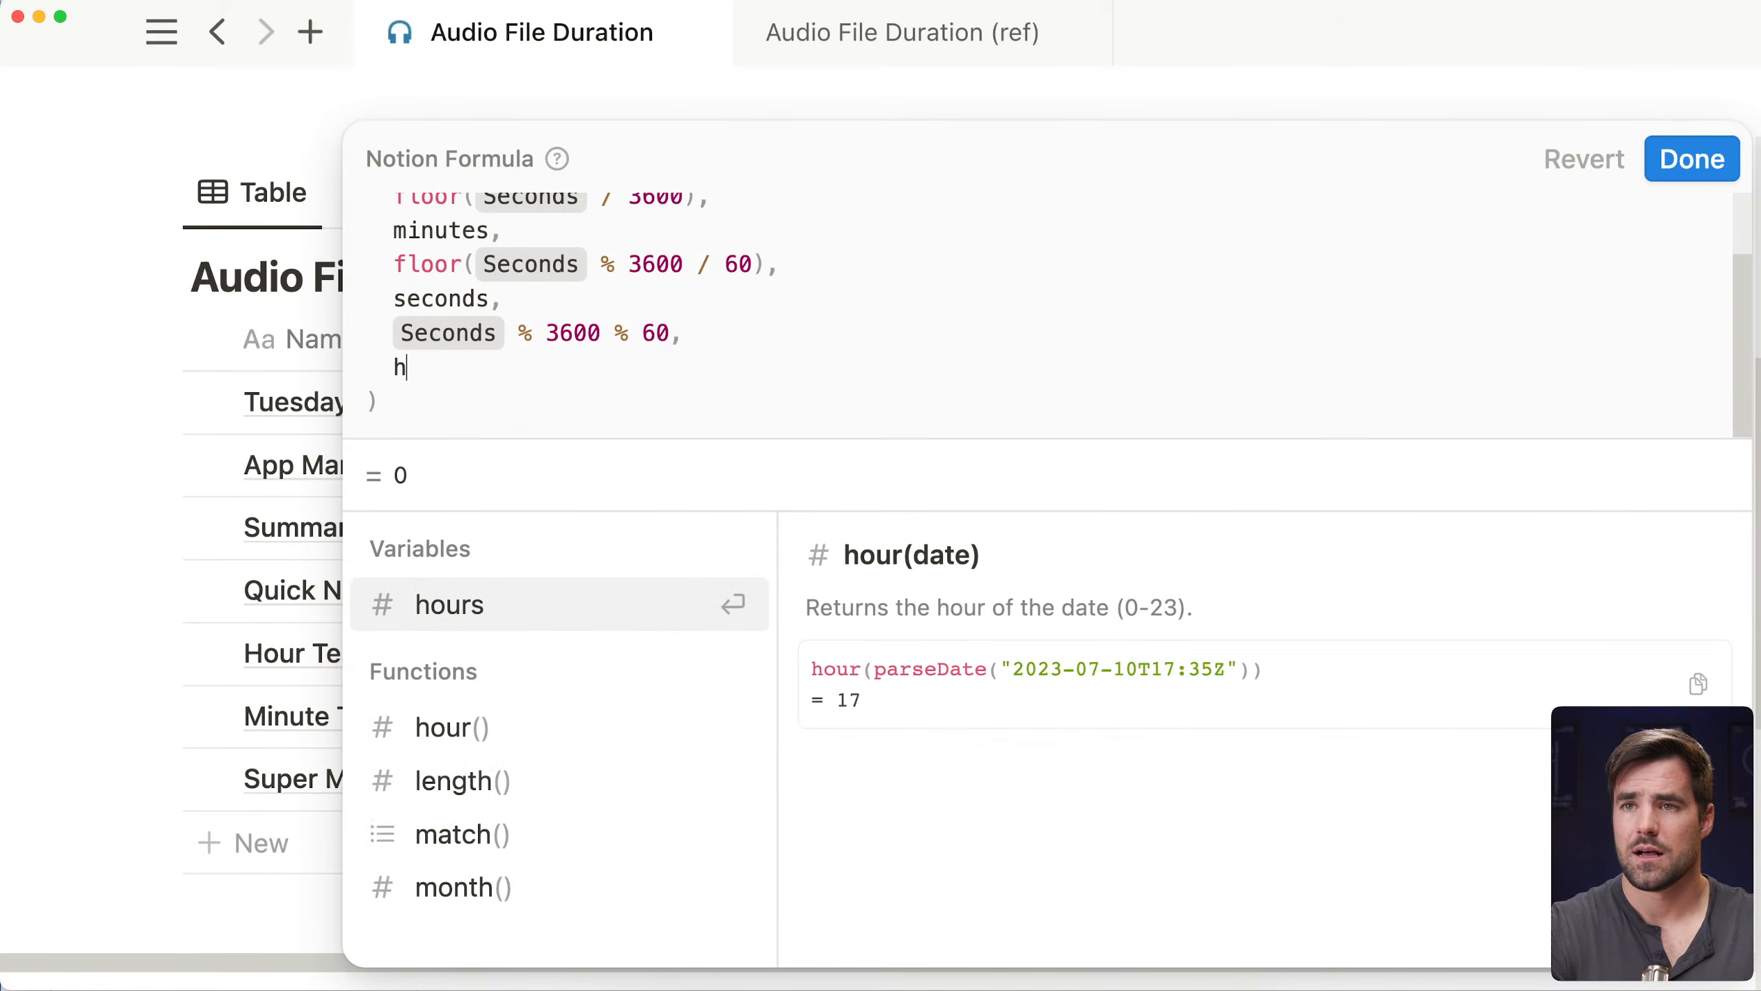
pyautogui.write('ousr')
pyautogui.press('BackSpace')
pyautogui.press('BackSpace')
pyautogui.write('rs')
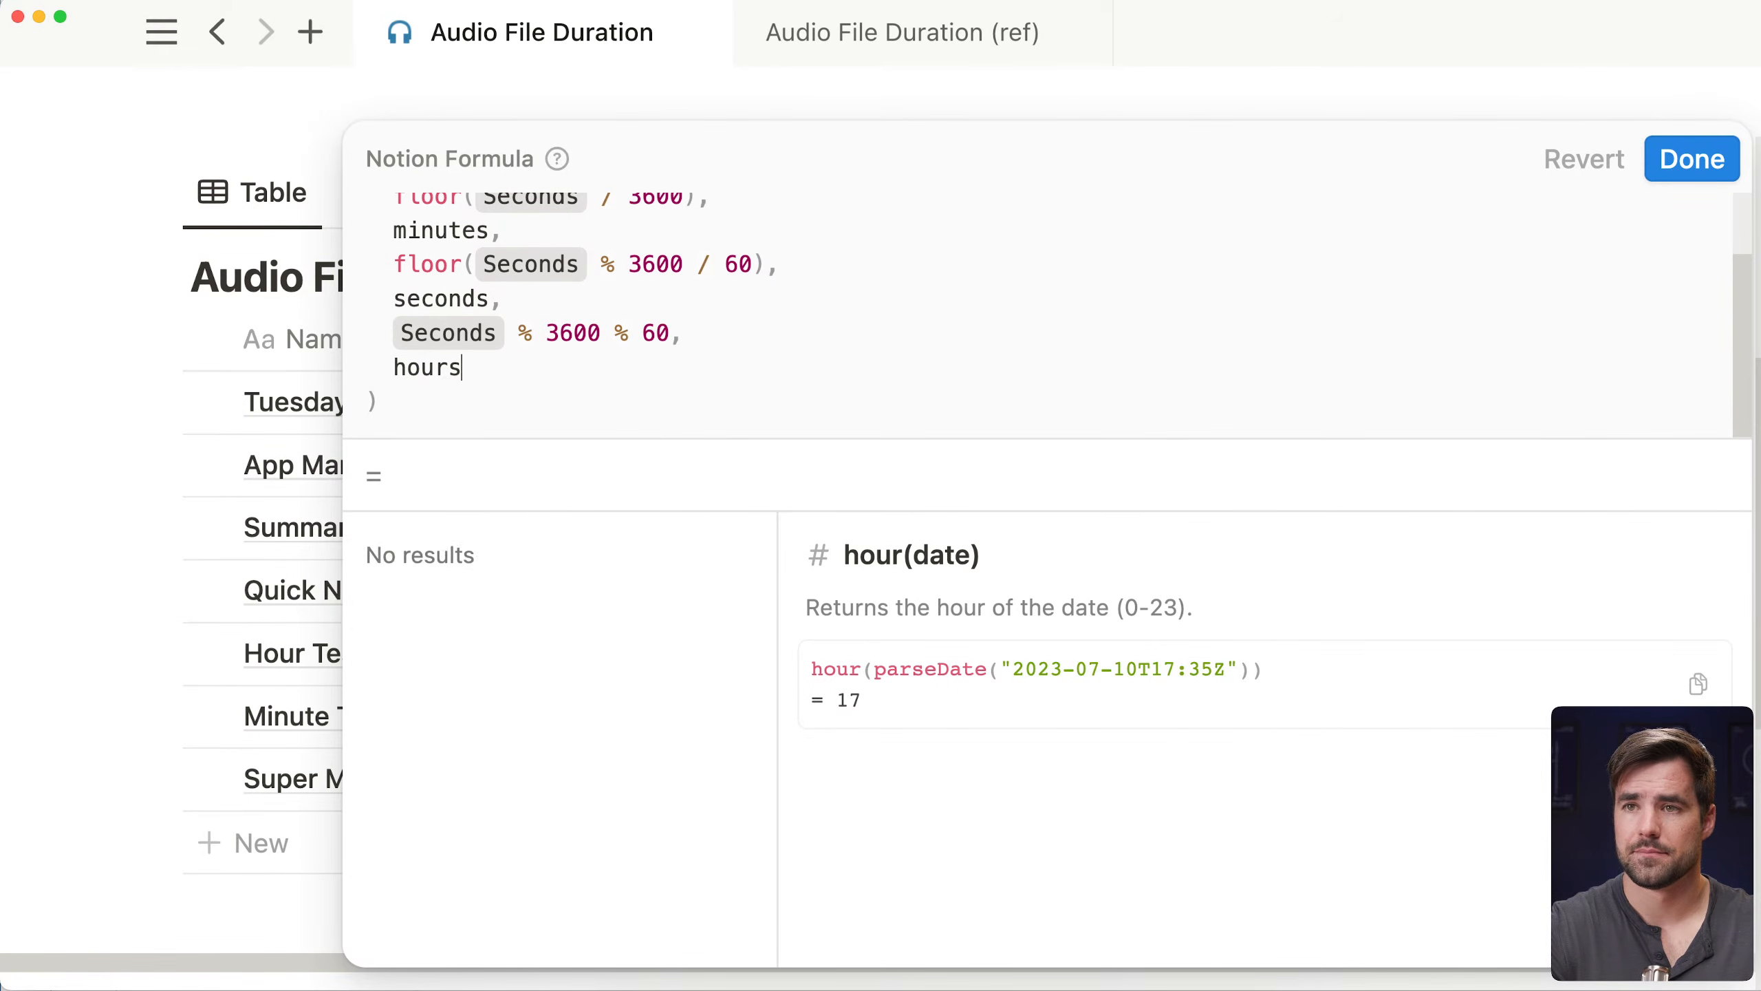
# Extend the returned expression to hours.format() + minutes.format() + seconds.format()
pyautogui.write('.format() +')
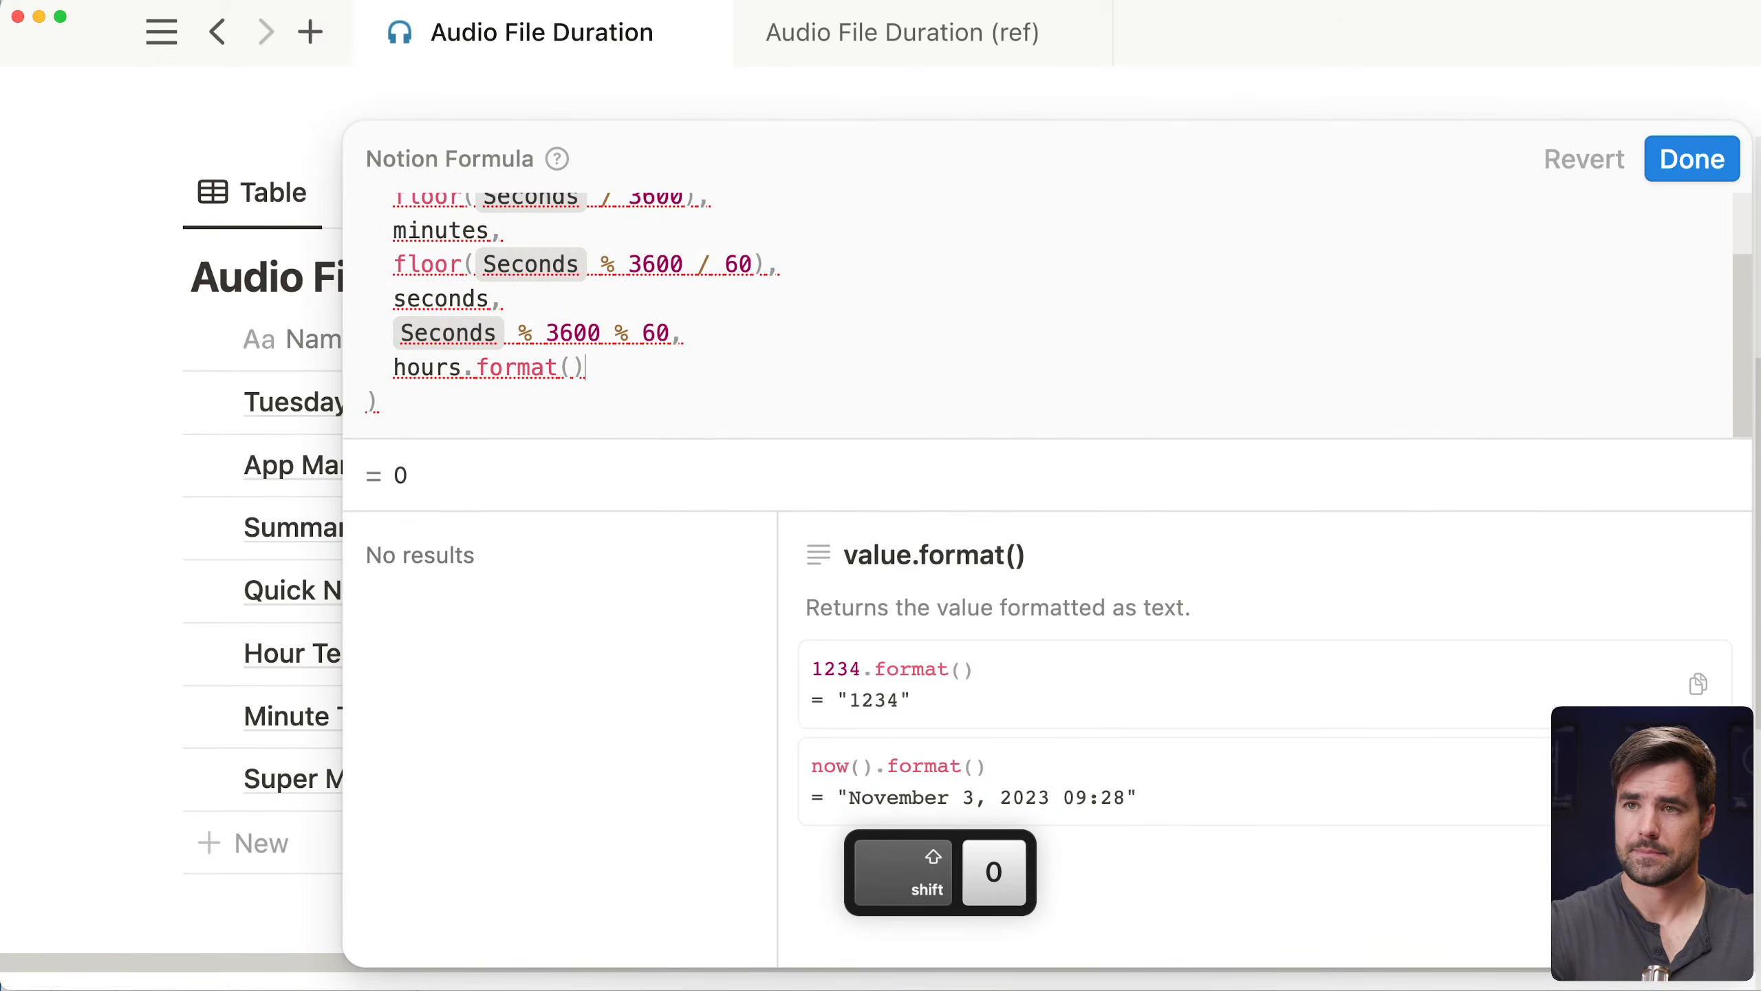
pyautogui.write('nute')
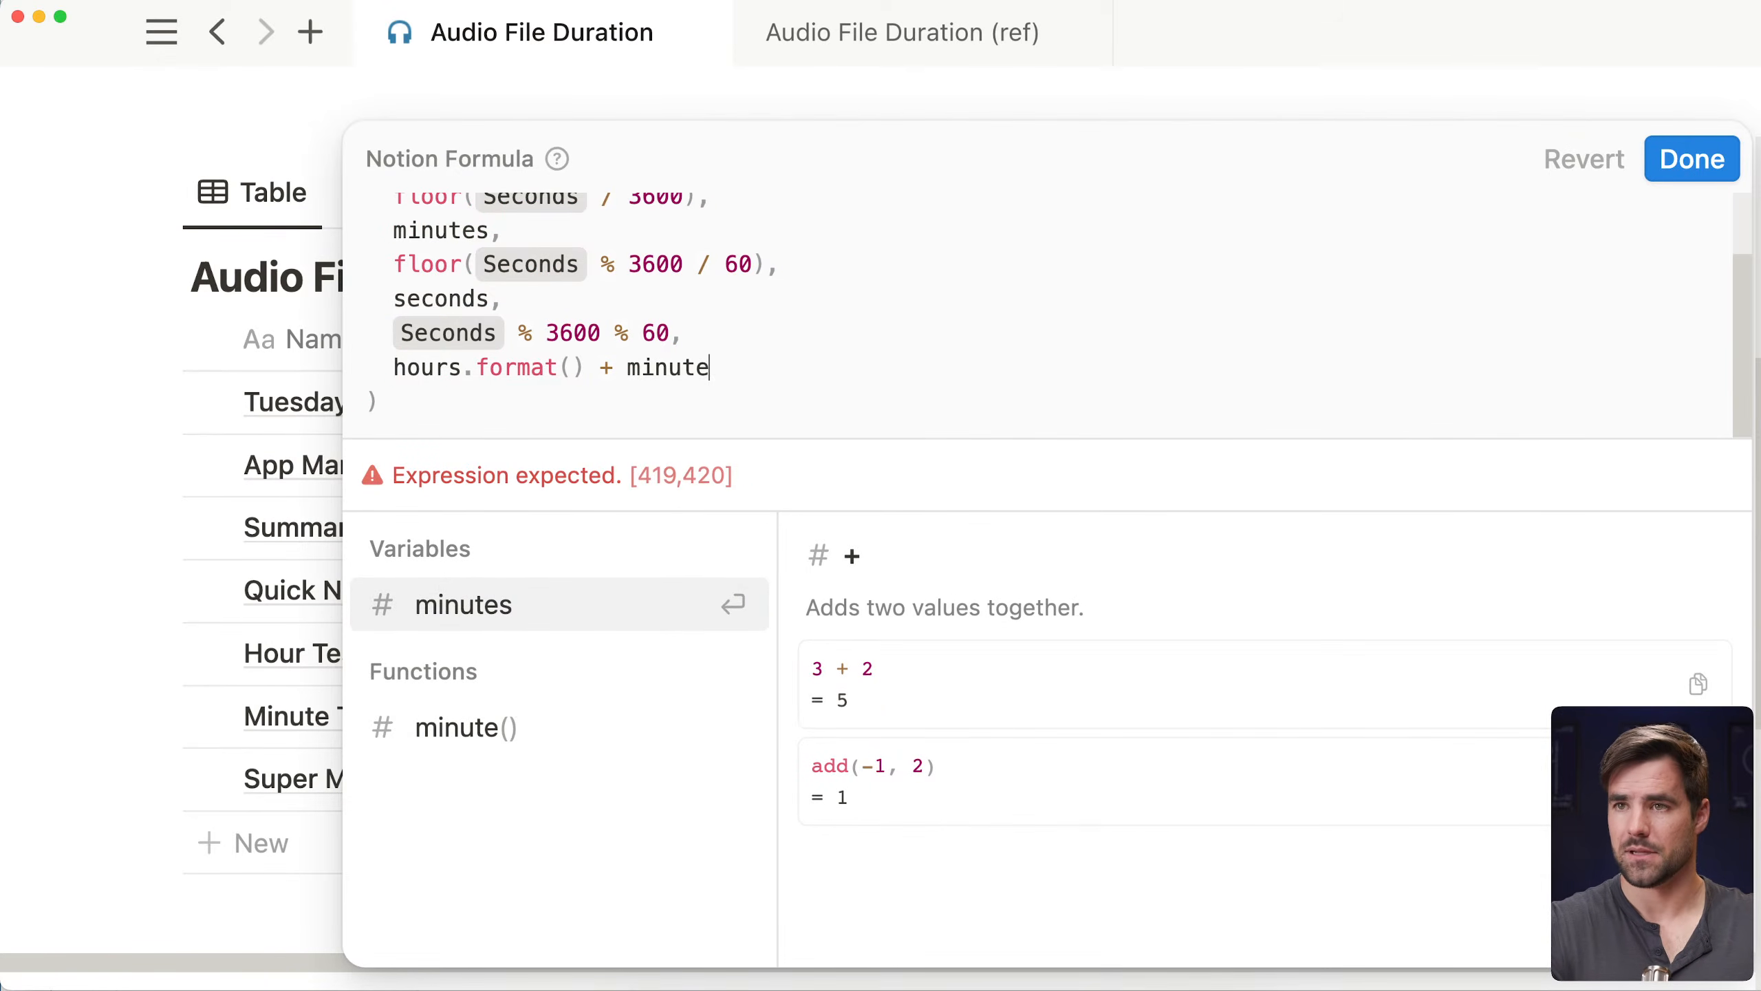
pyautogui.write('s.format() + s')
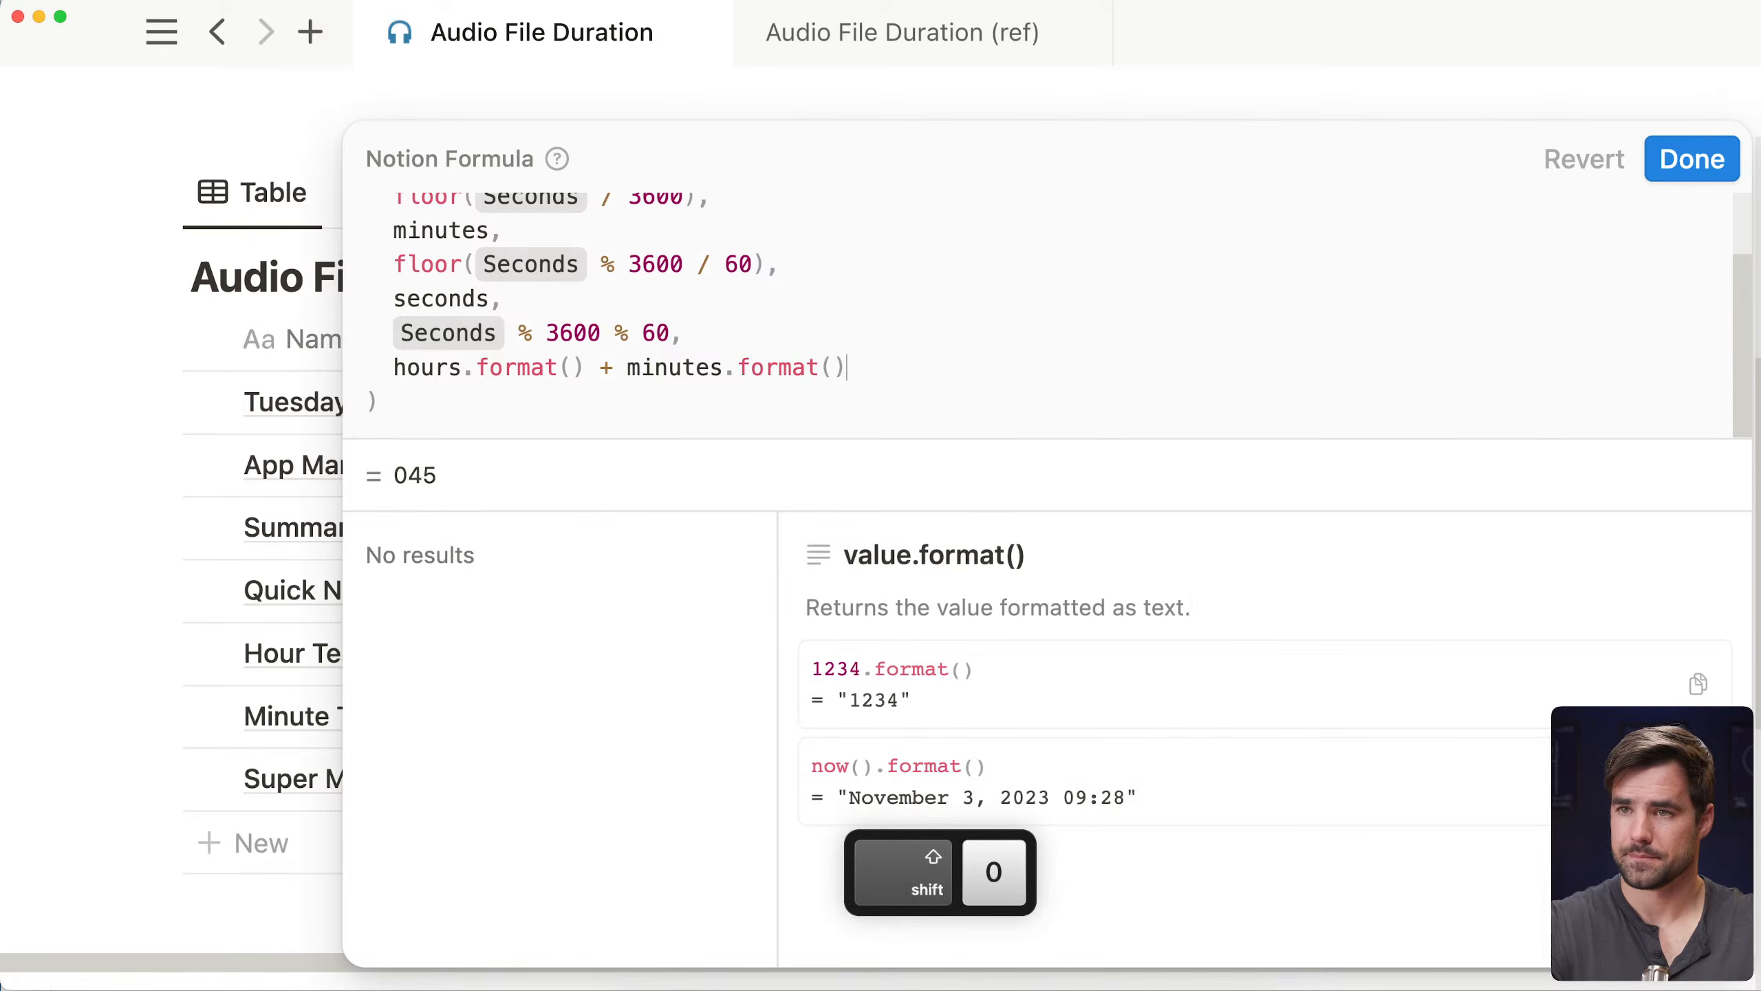
pyautogui.write('econd')
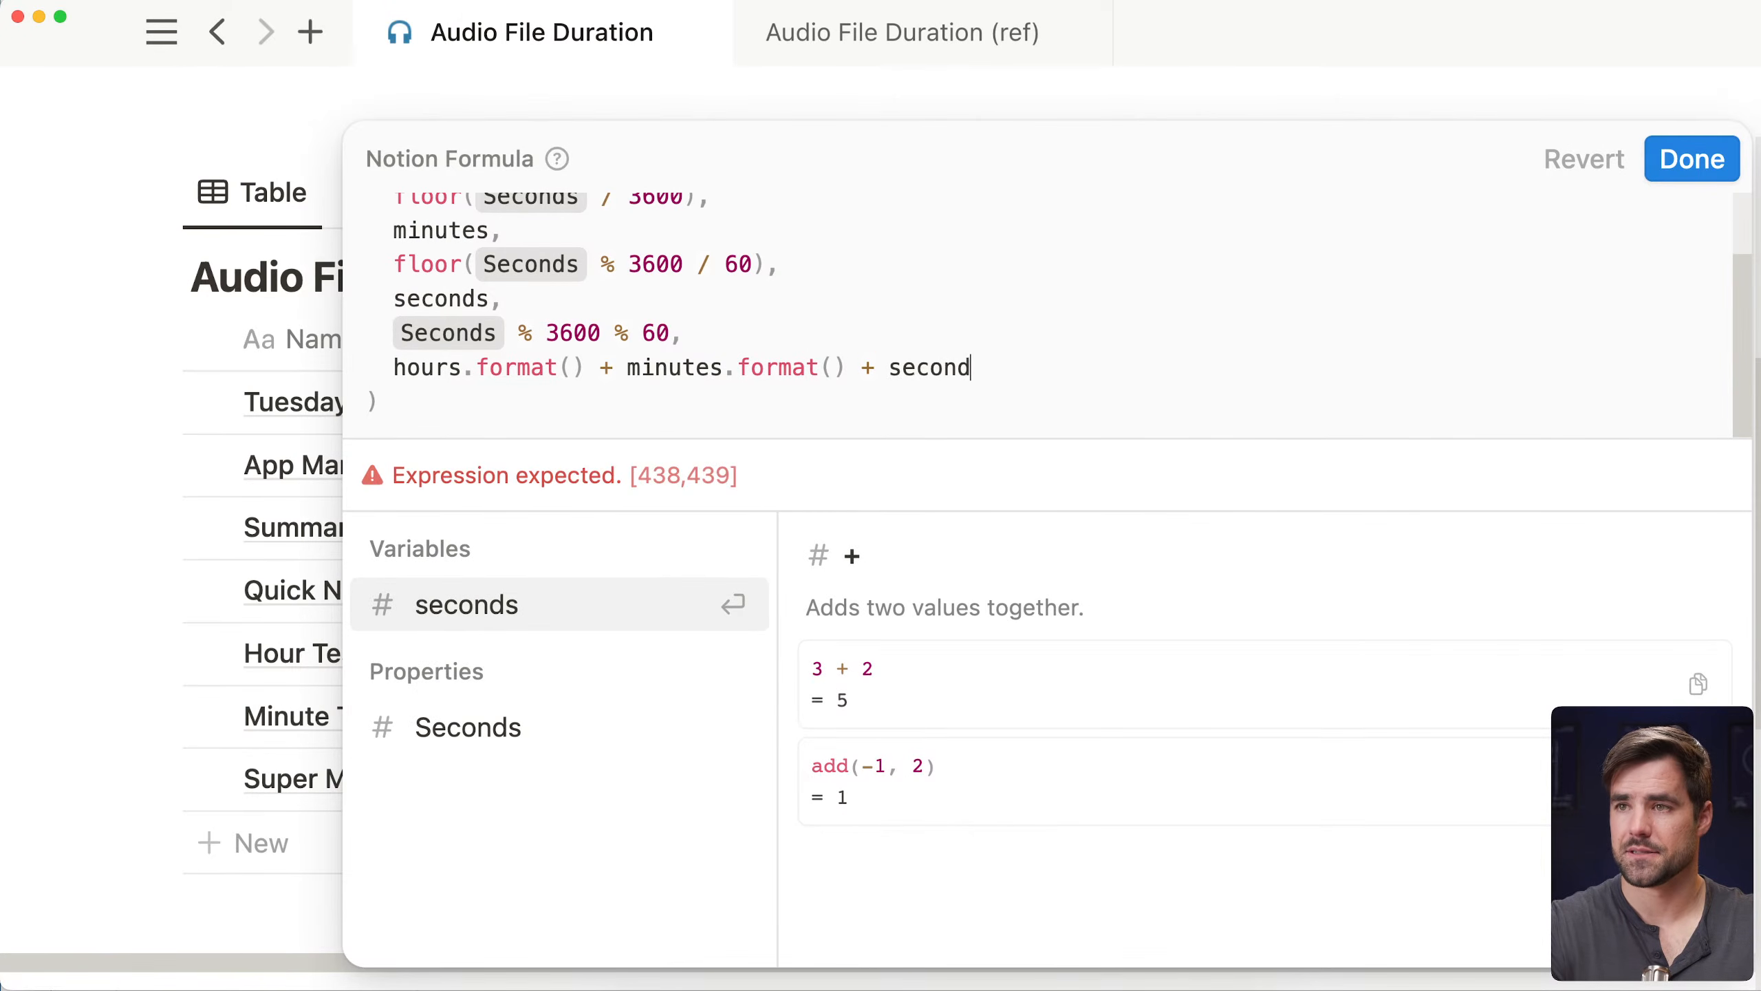
pyautogui.write('s.format()')
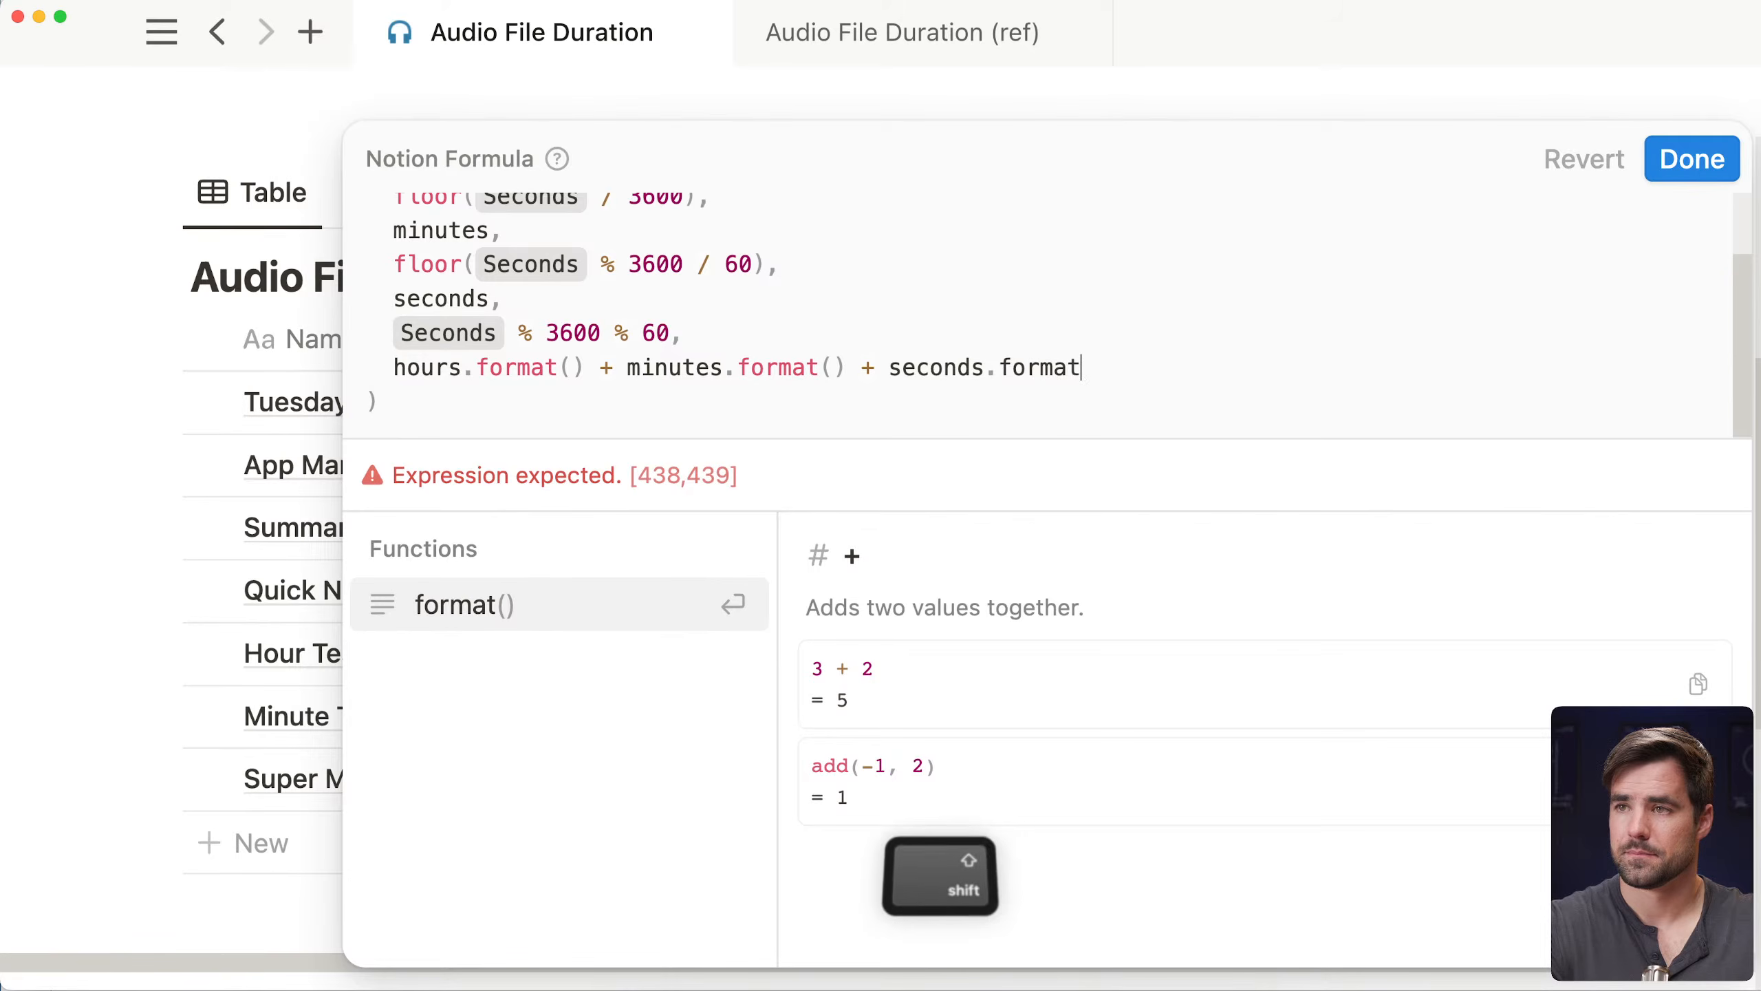
# Insert ":" + between hours.format() and minutes.format() in the returned expression, denying the screen recording permission request
pyautogui.click(601, 366)
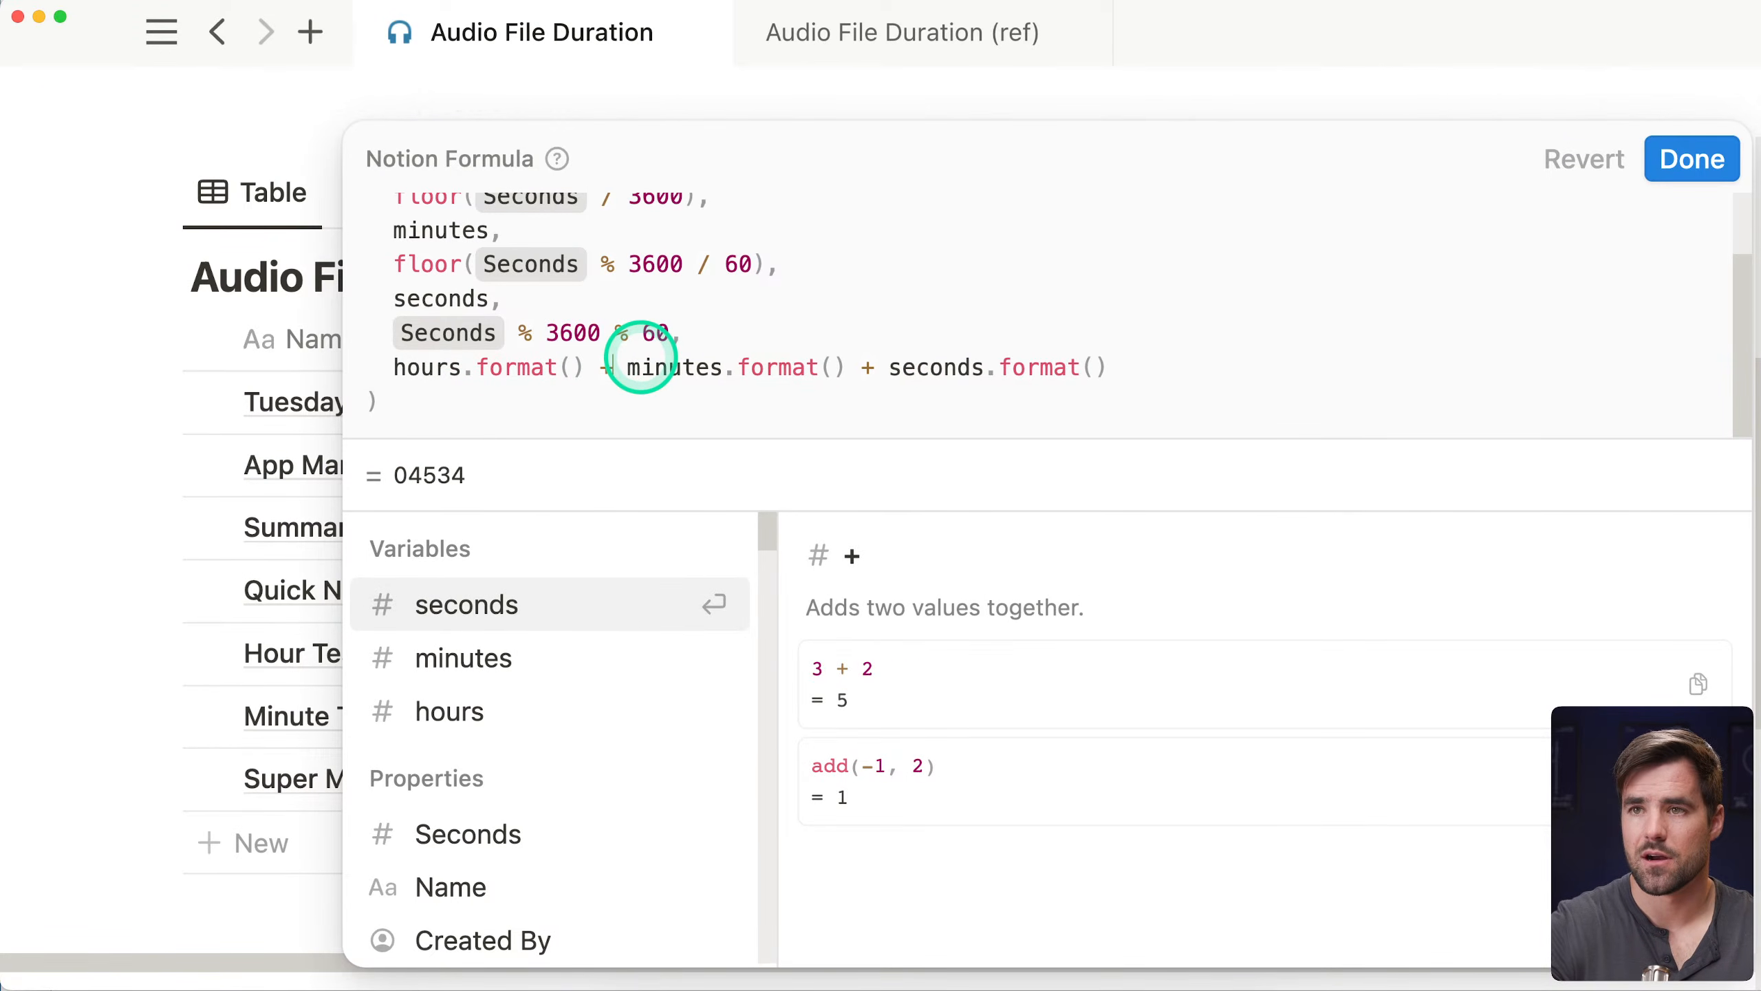
pyautogui.write('":"')
pyautogui.press('BackSpace')
pyautogui.press('BackSpace')
pyautogui.press('BackSpace')
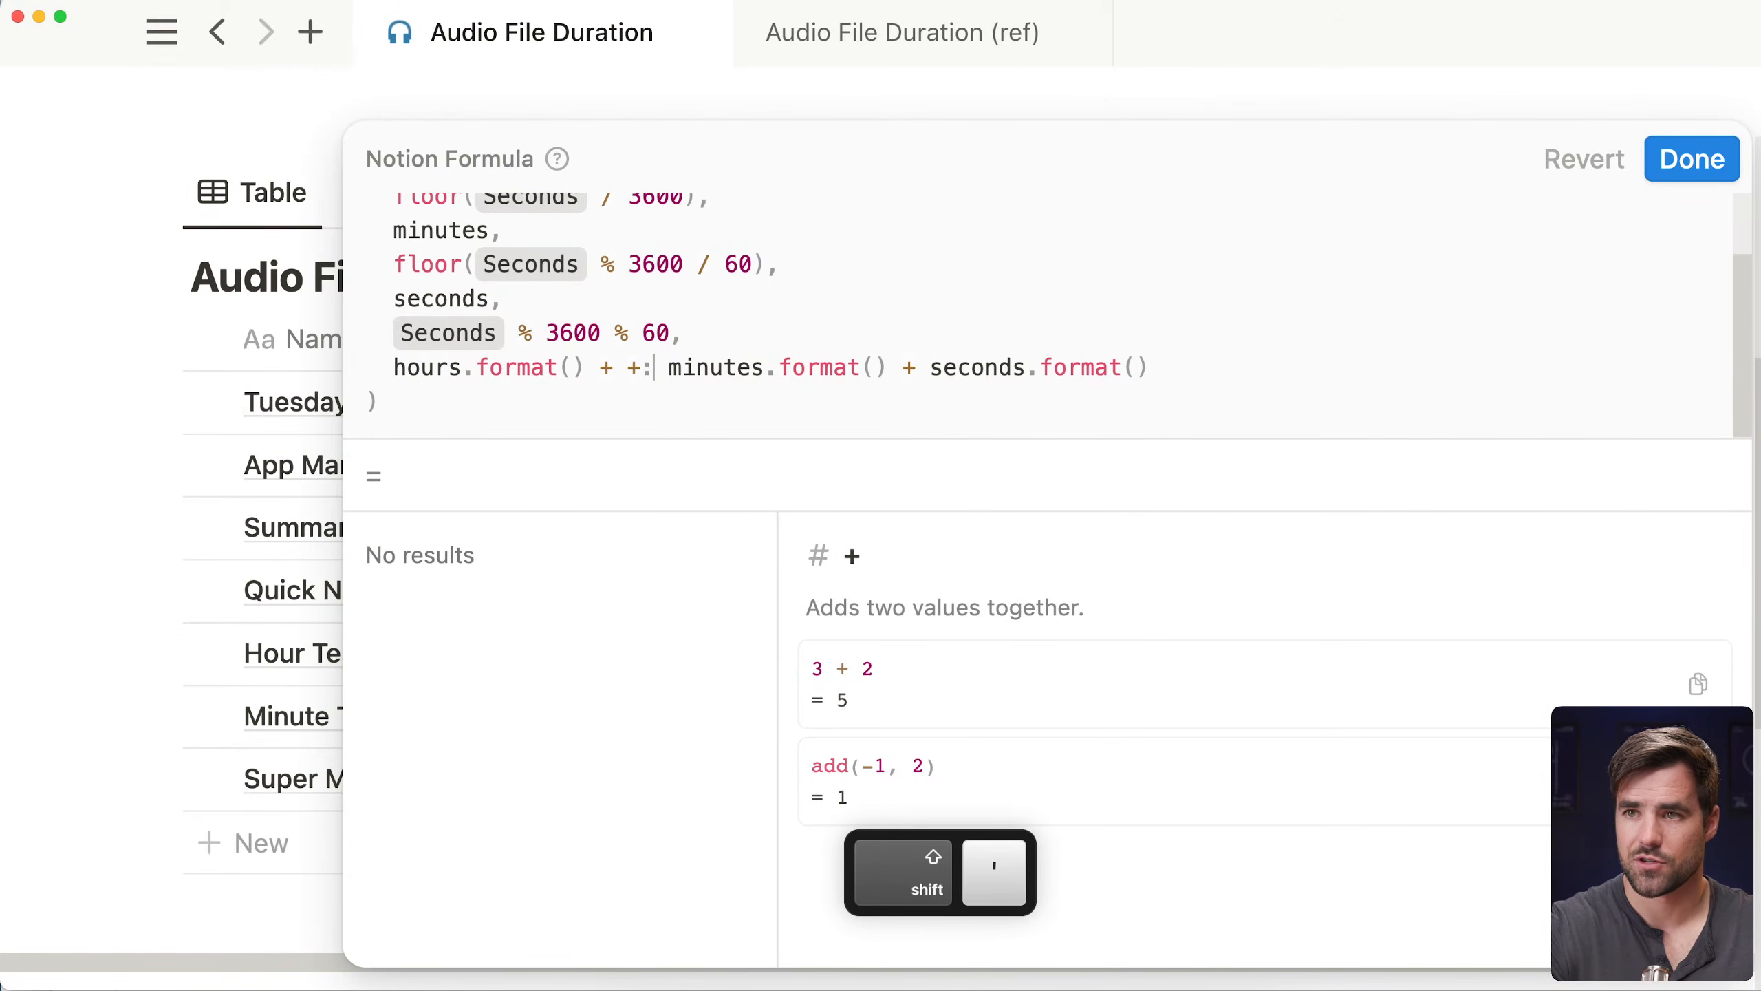
pyautogui.write('":" _')
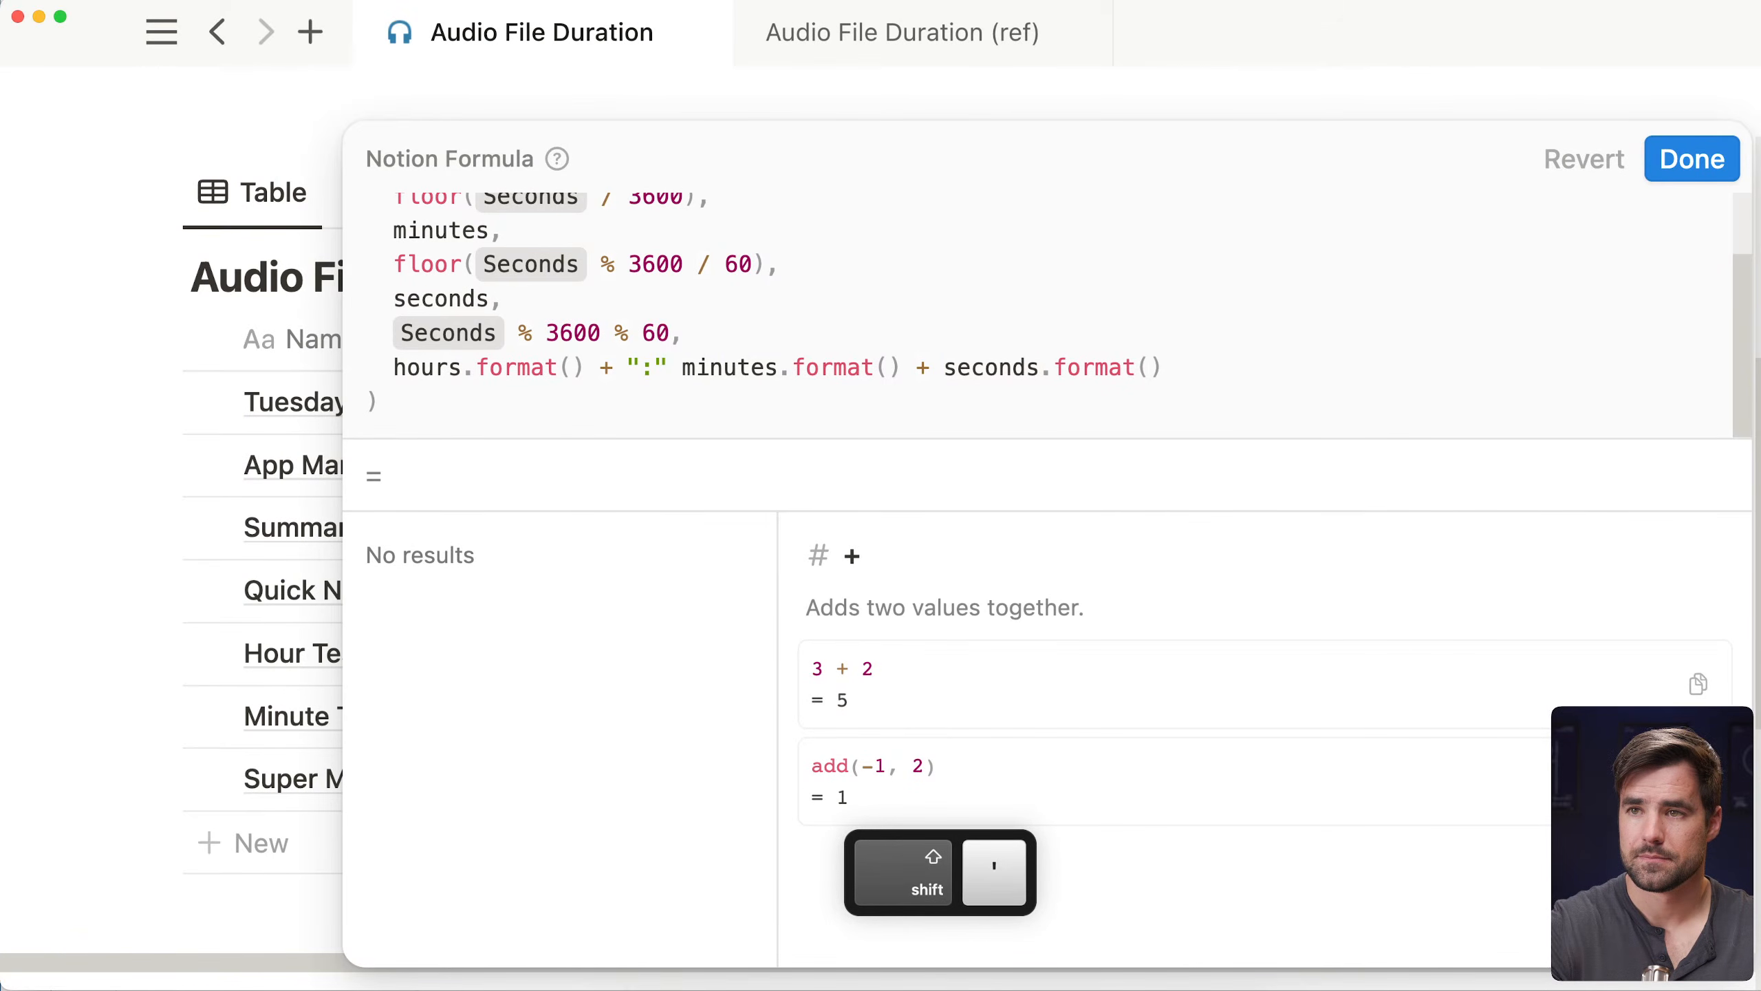
pyautogui.write('+')
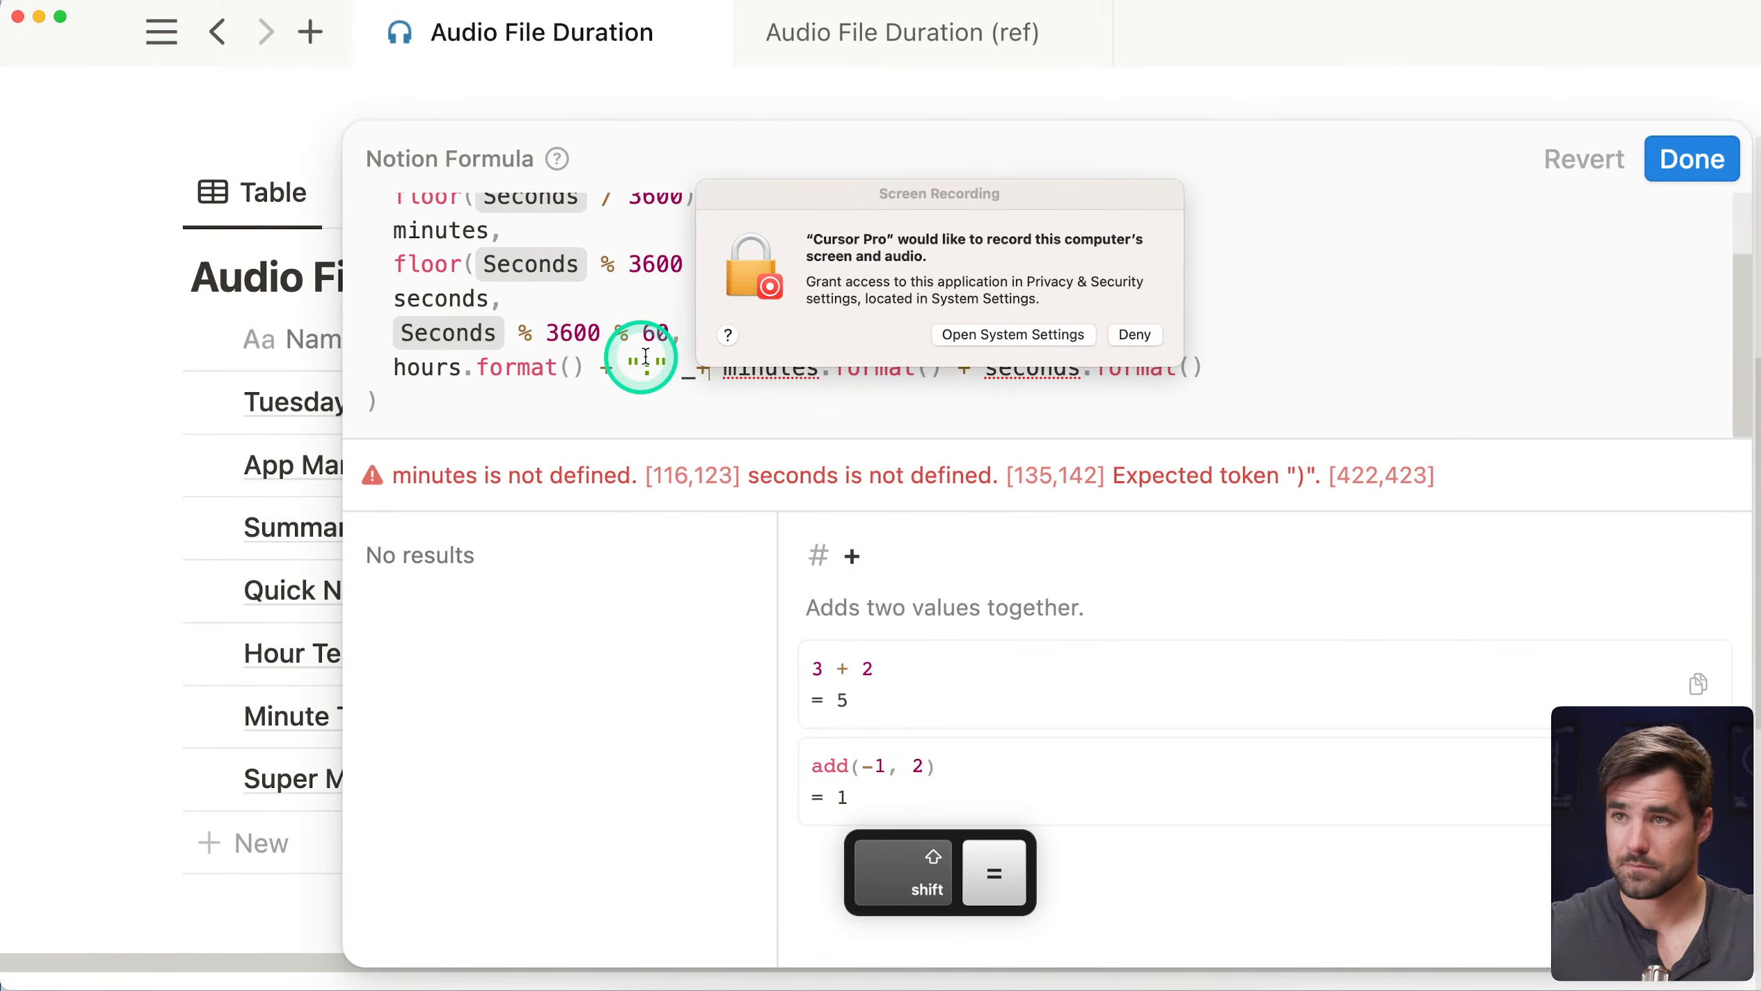
pyautogui.click(1136, 335)
pyautogui.click(690, 367)
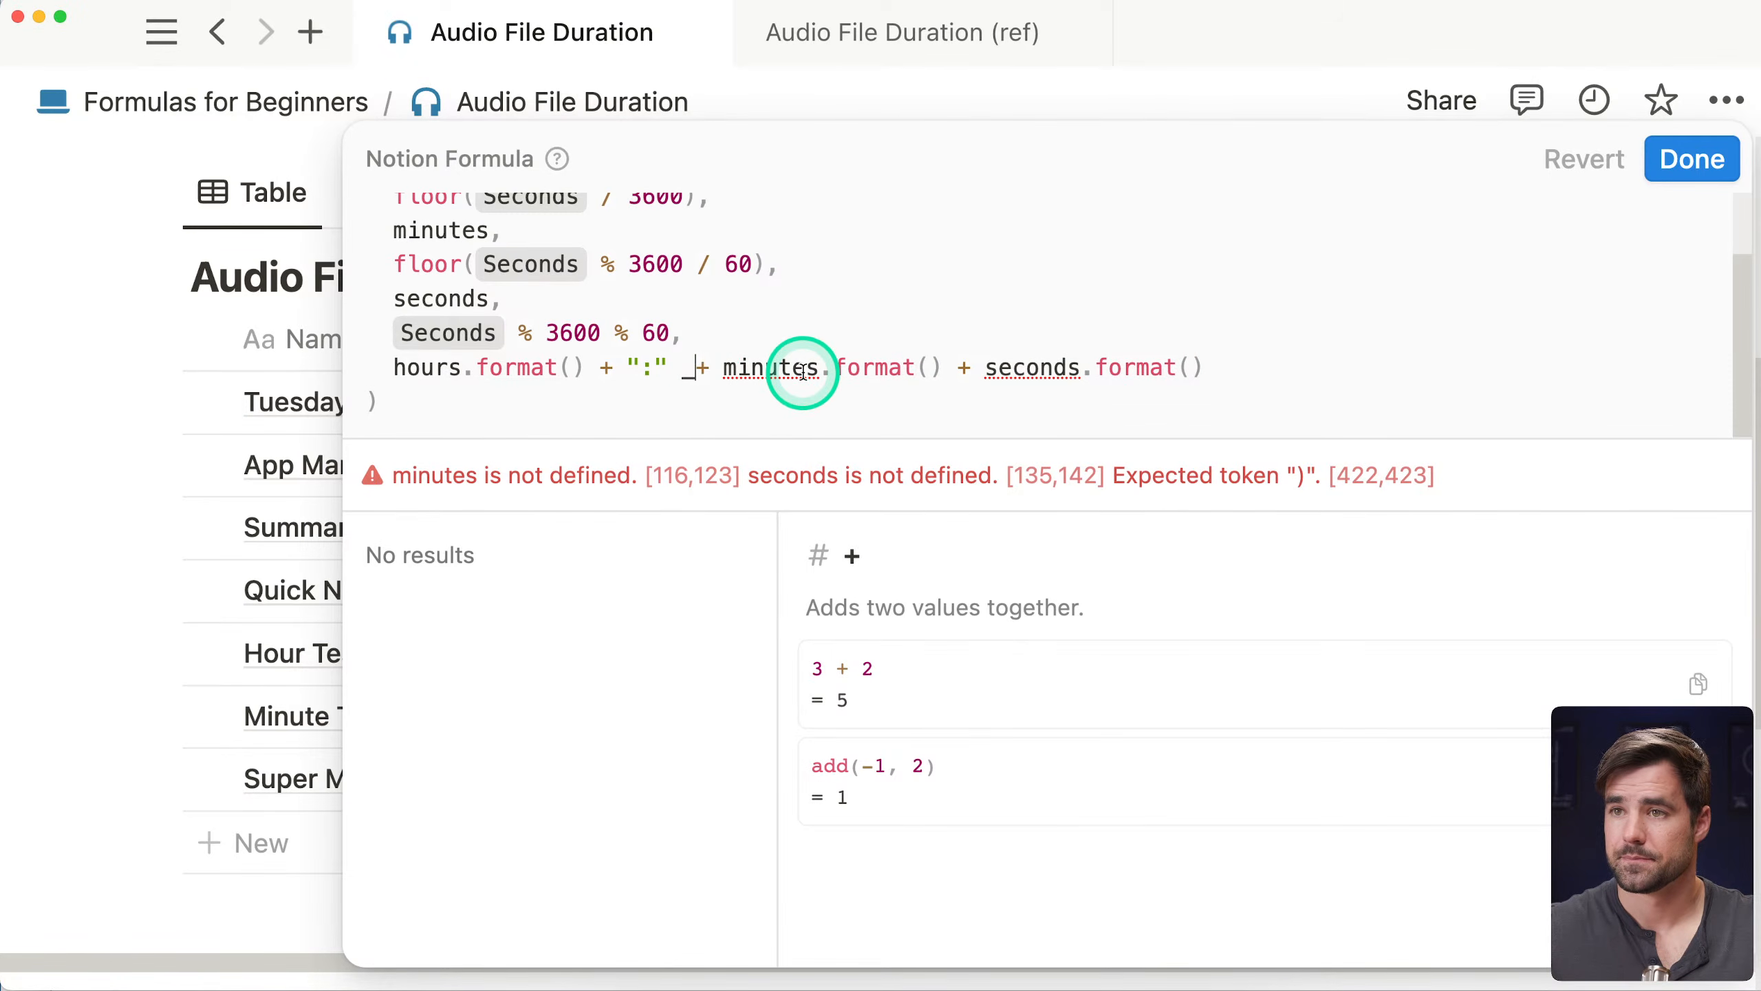
pyautogui.press('BackSpace')
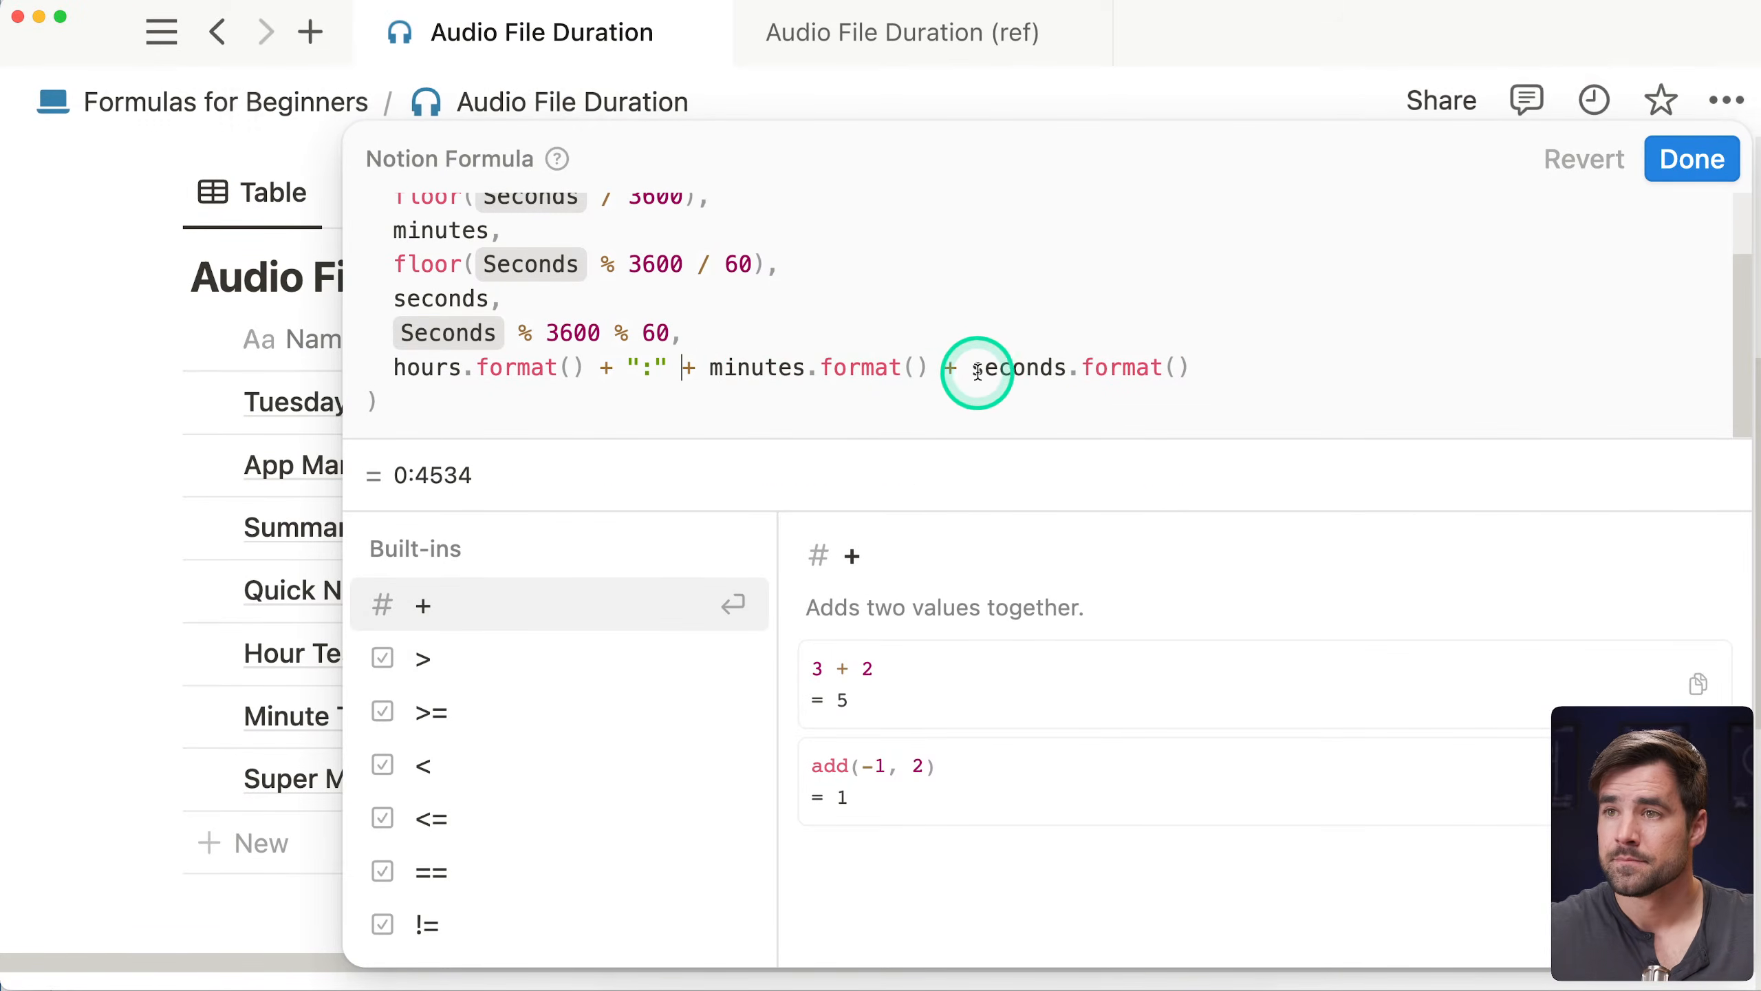
# Insert ":" + before seconds.format() in the returned expression and save the formula
pyautogui.click(970, 365)
pyautogui.write('":" +')
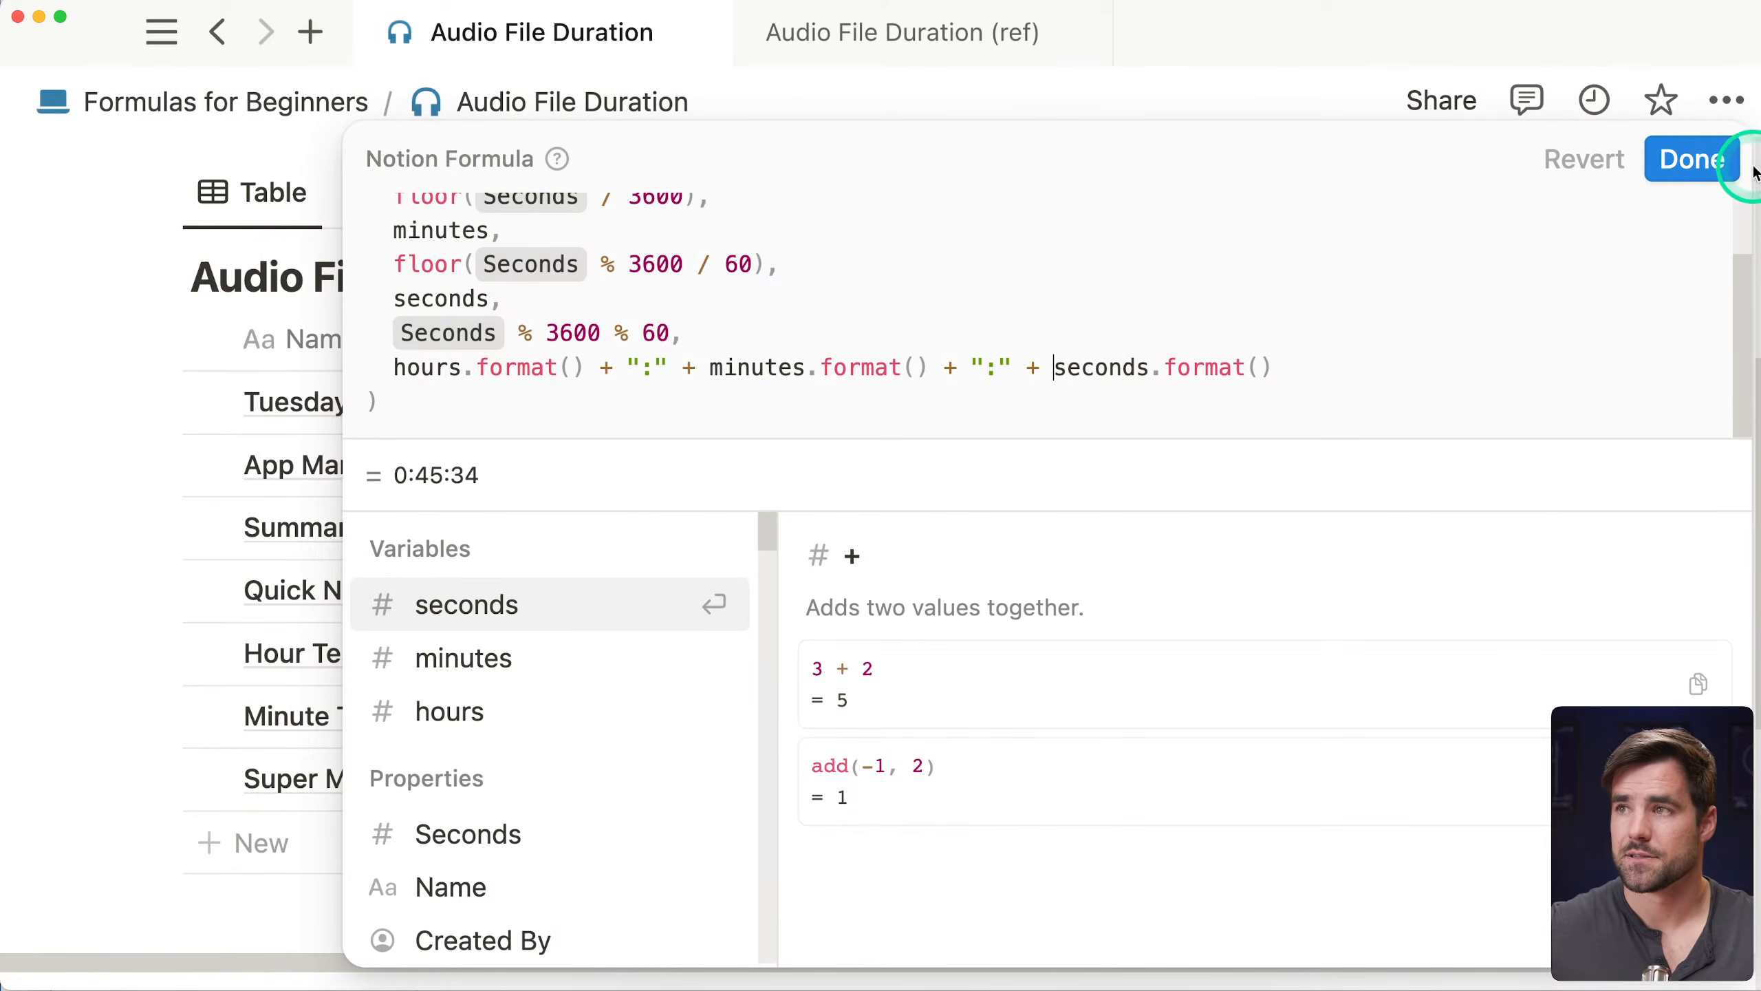
pyautogui.click(1717, 169)
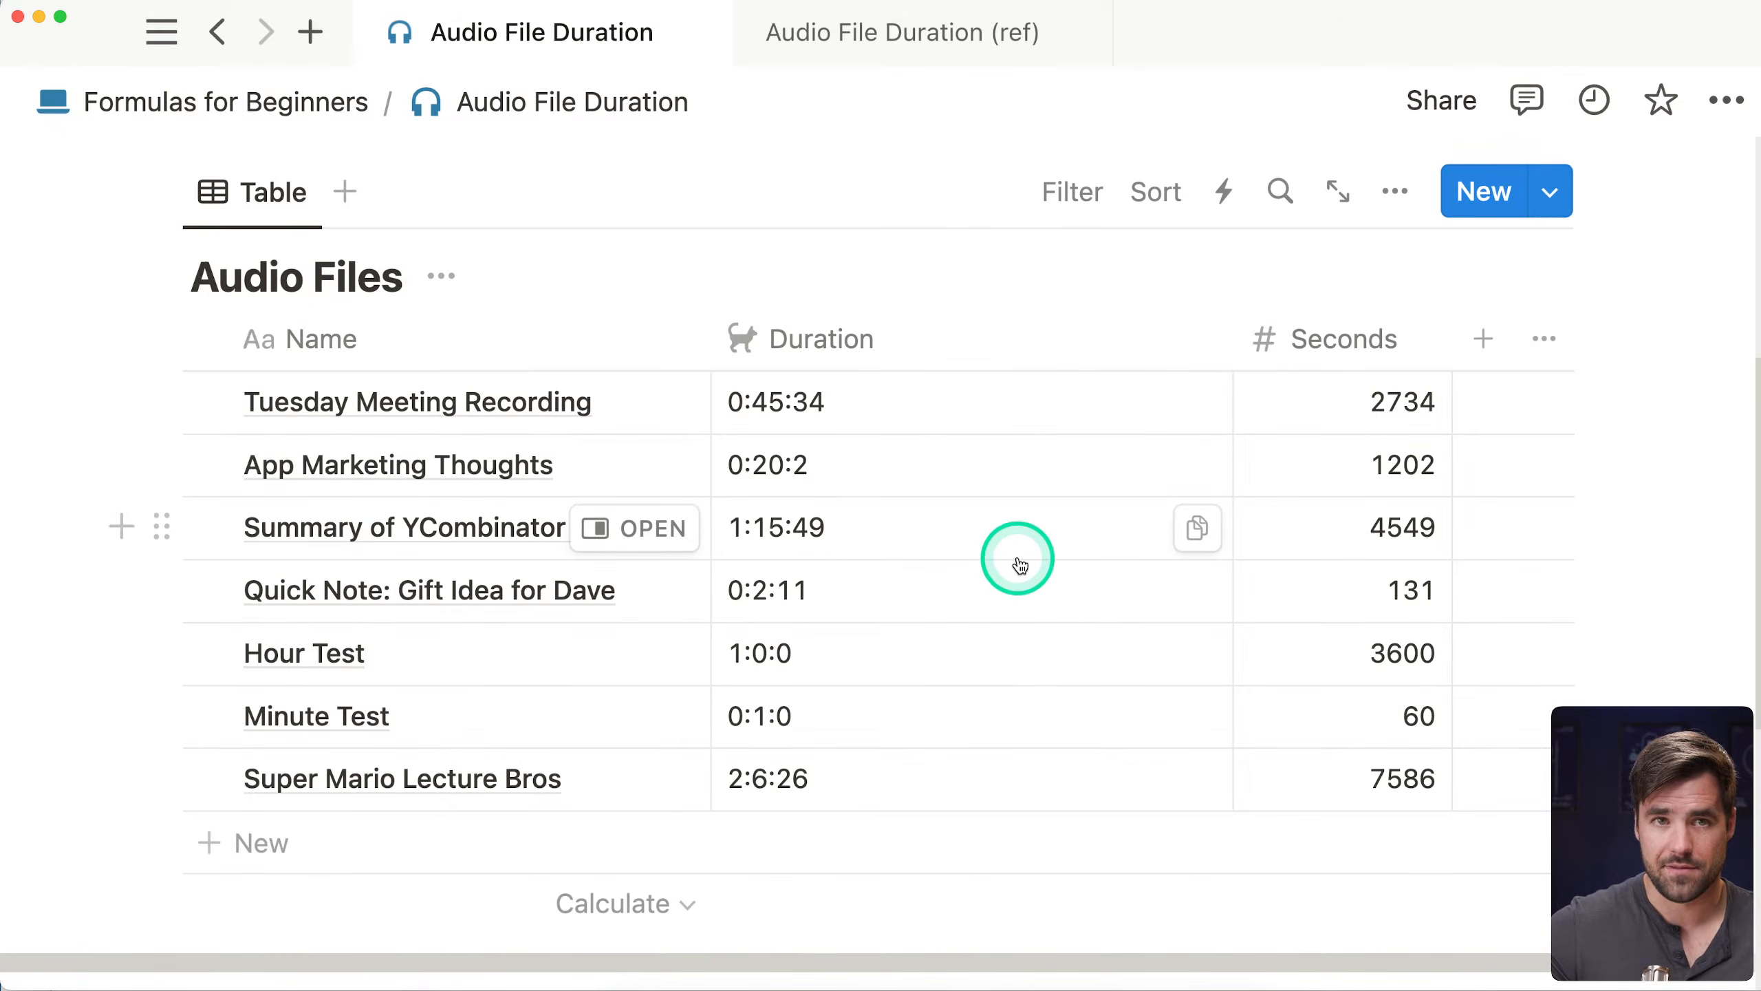
# Reopen the Duration formula and delete the entire returned expression that joins the formatted hours, minutes and seconds
pyautogui.scroll(-1, 1018, 558)
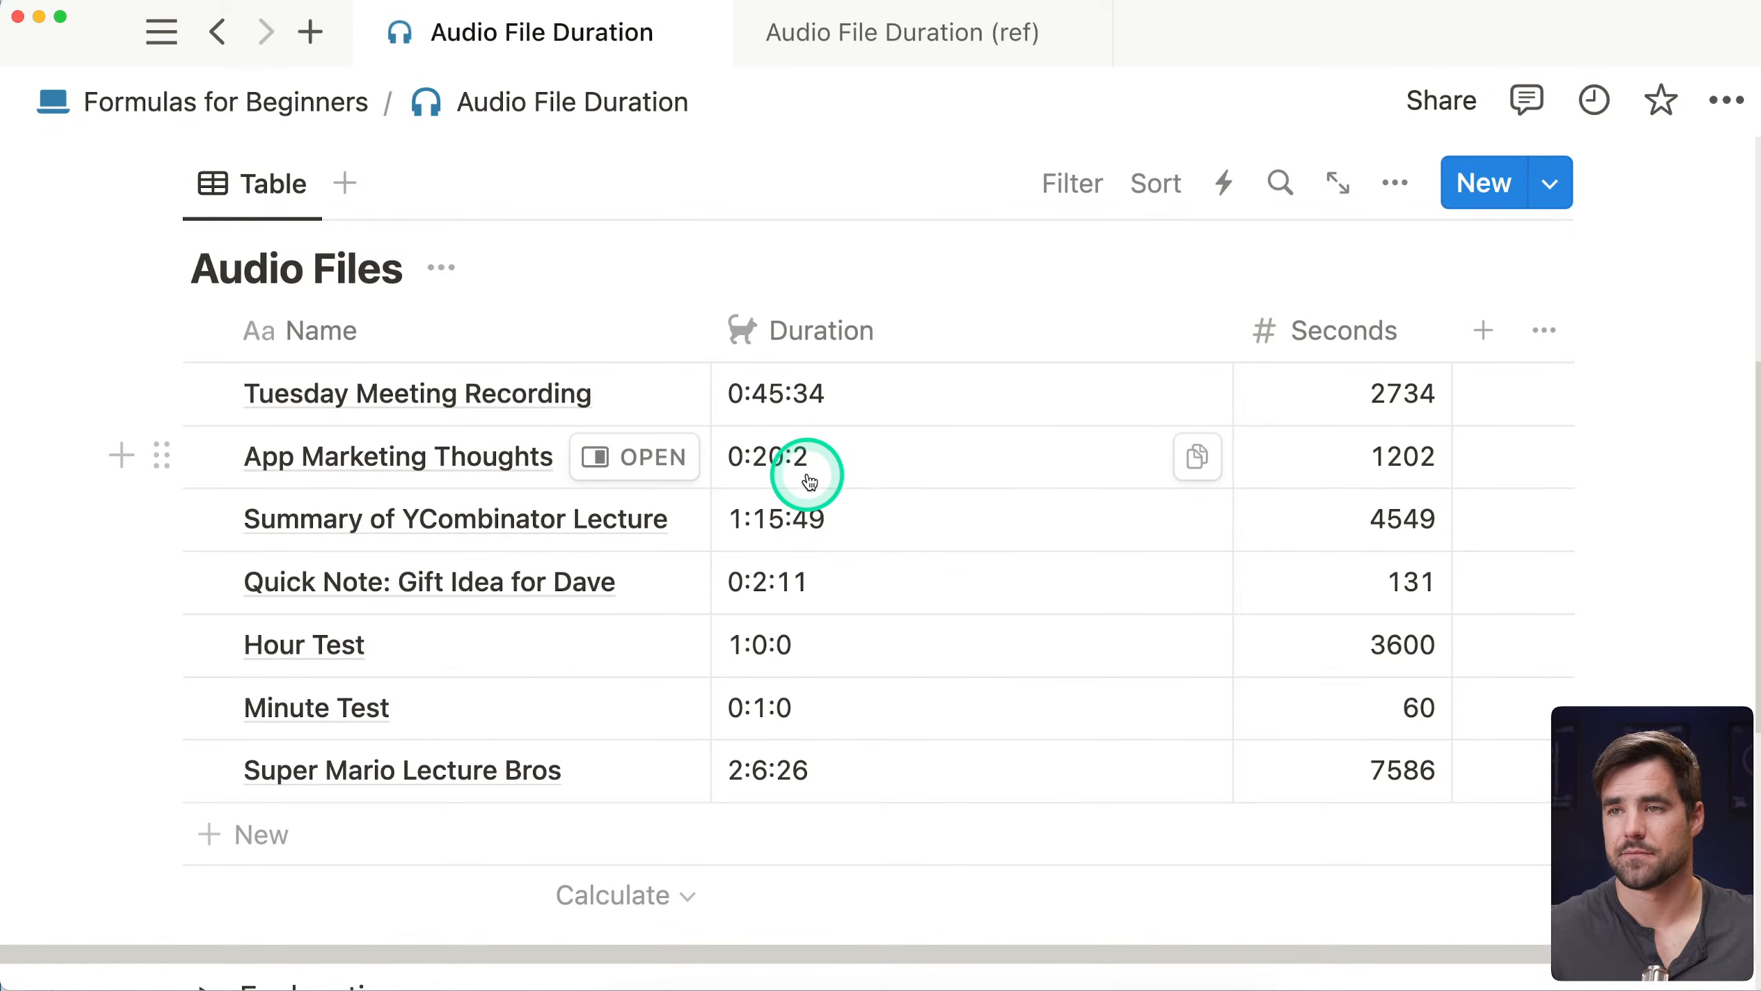
pyautogui.click(818, 401)
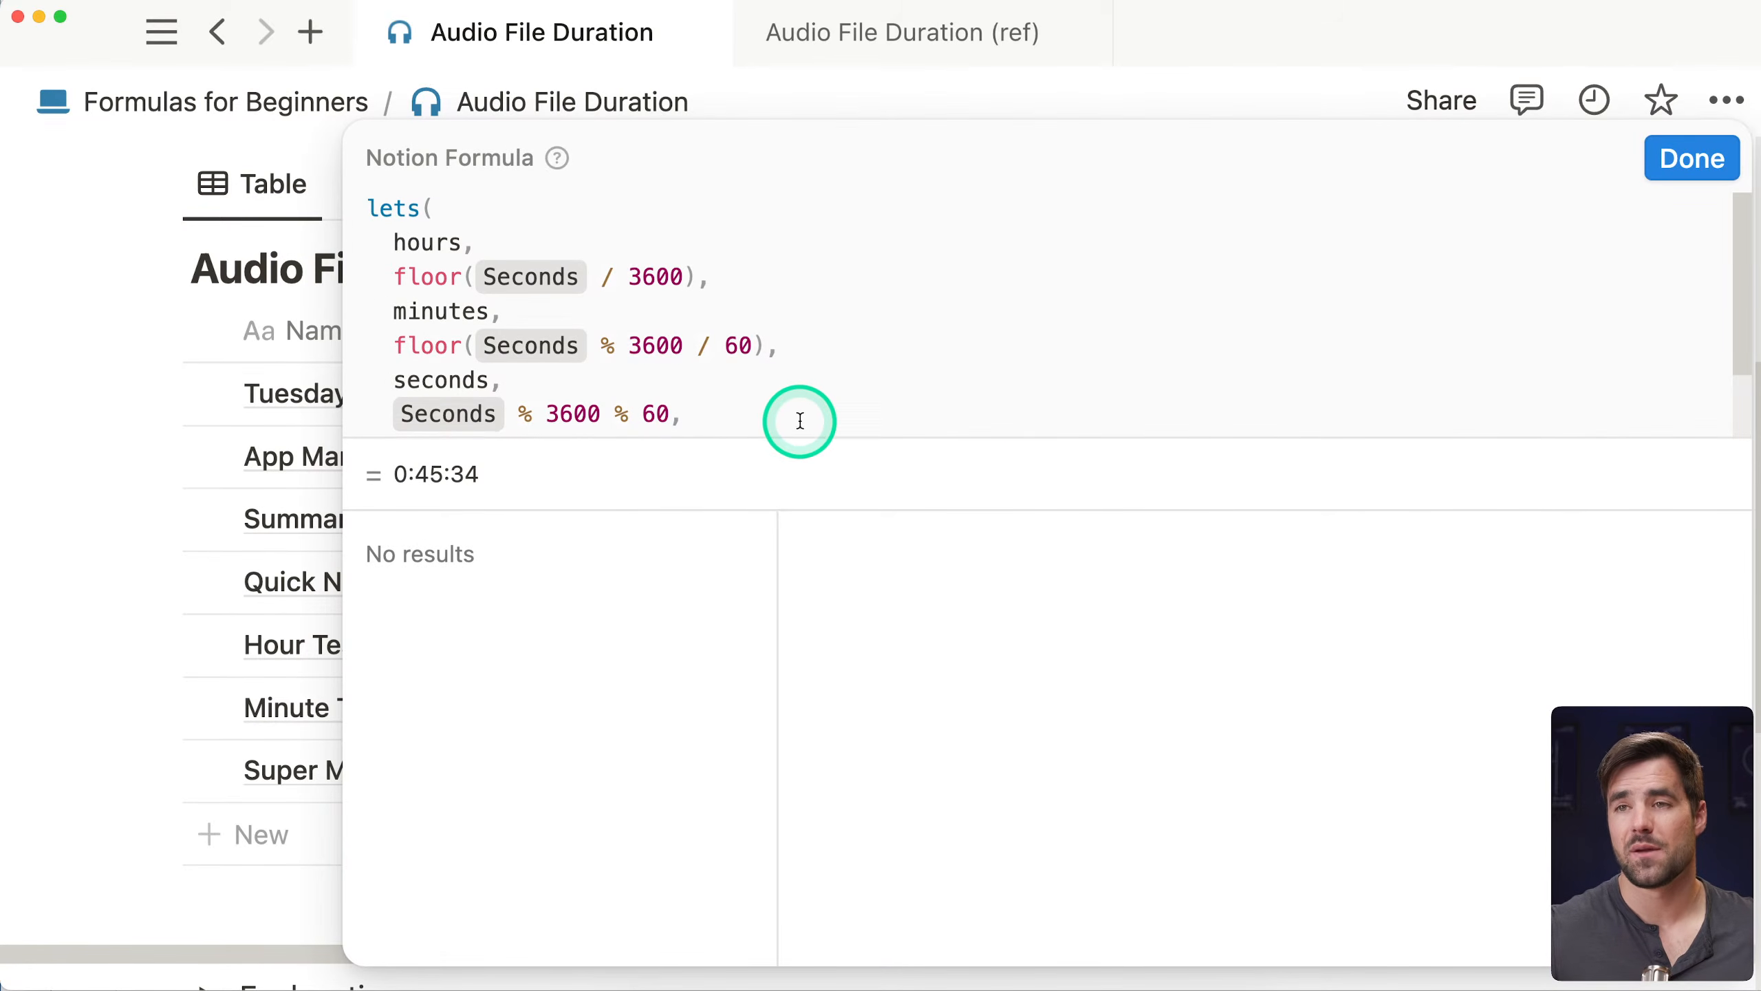
pyautogui.scroll(-2, 825, 397)
pyautogui.moveTo(1282, 359); pyautogui.dragTo(393, 368)
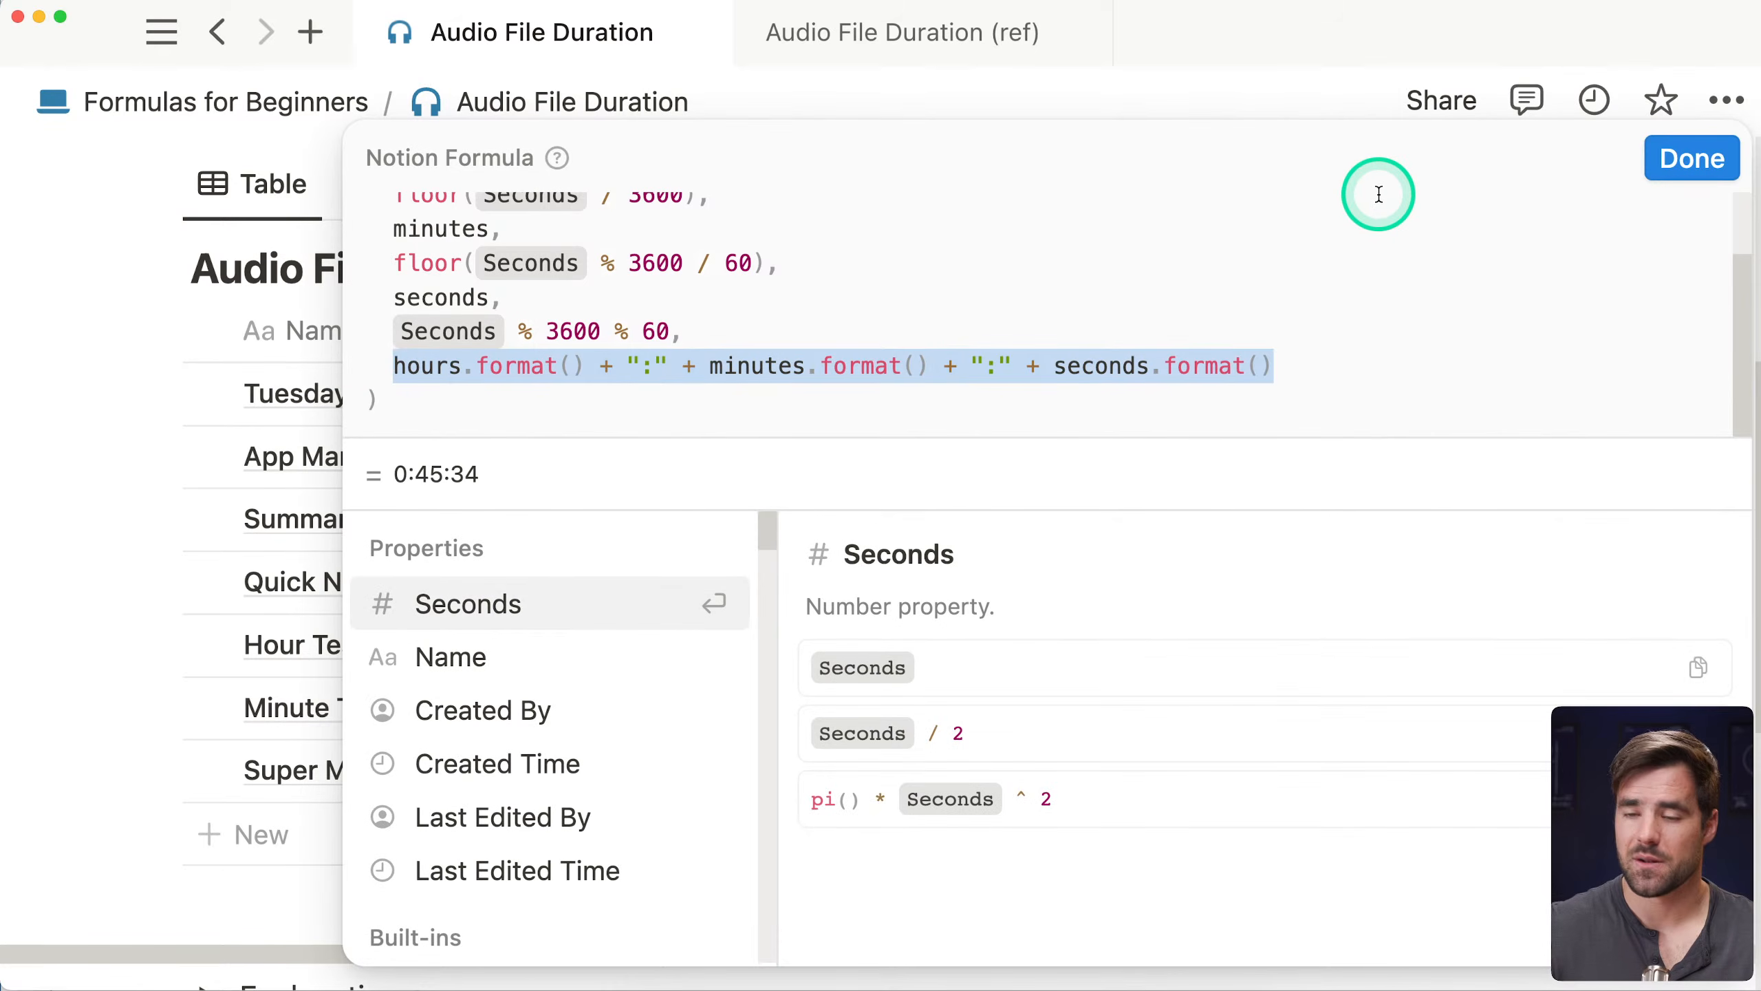
pyautogui.press('BackSpace')
# Add a pair of square brackets as the returned value, opened onto separate lines with an empty line between them
pyautogui.write('[')
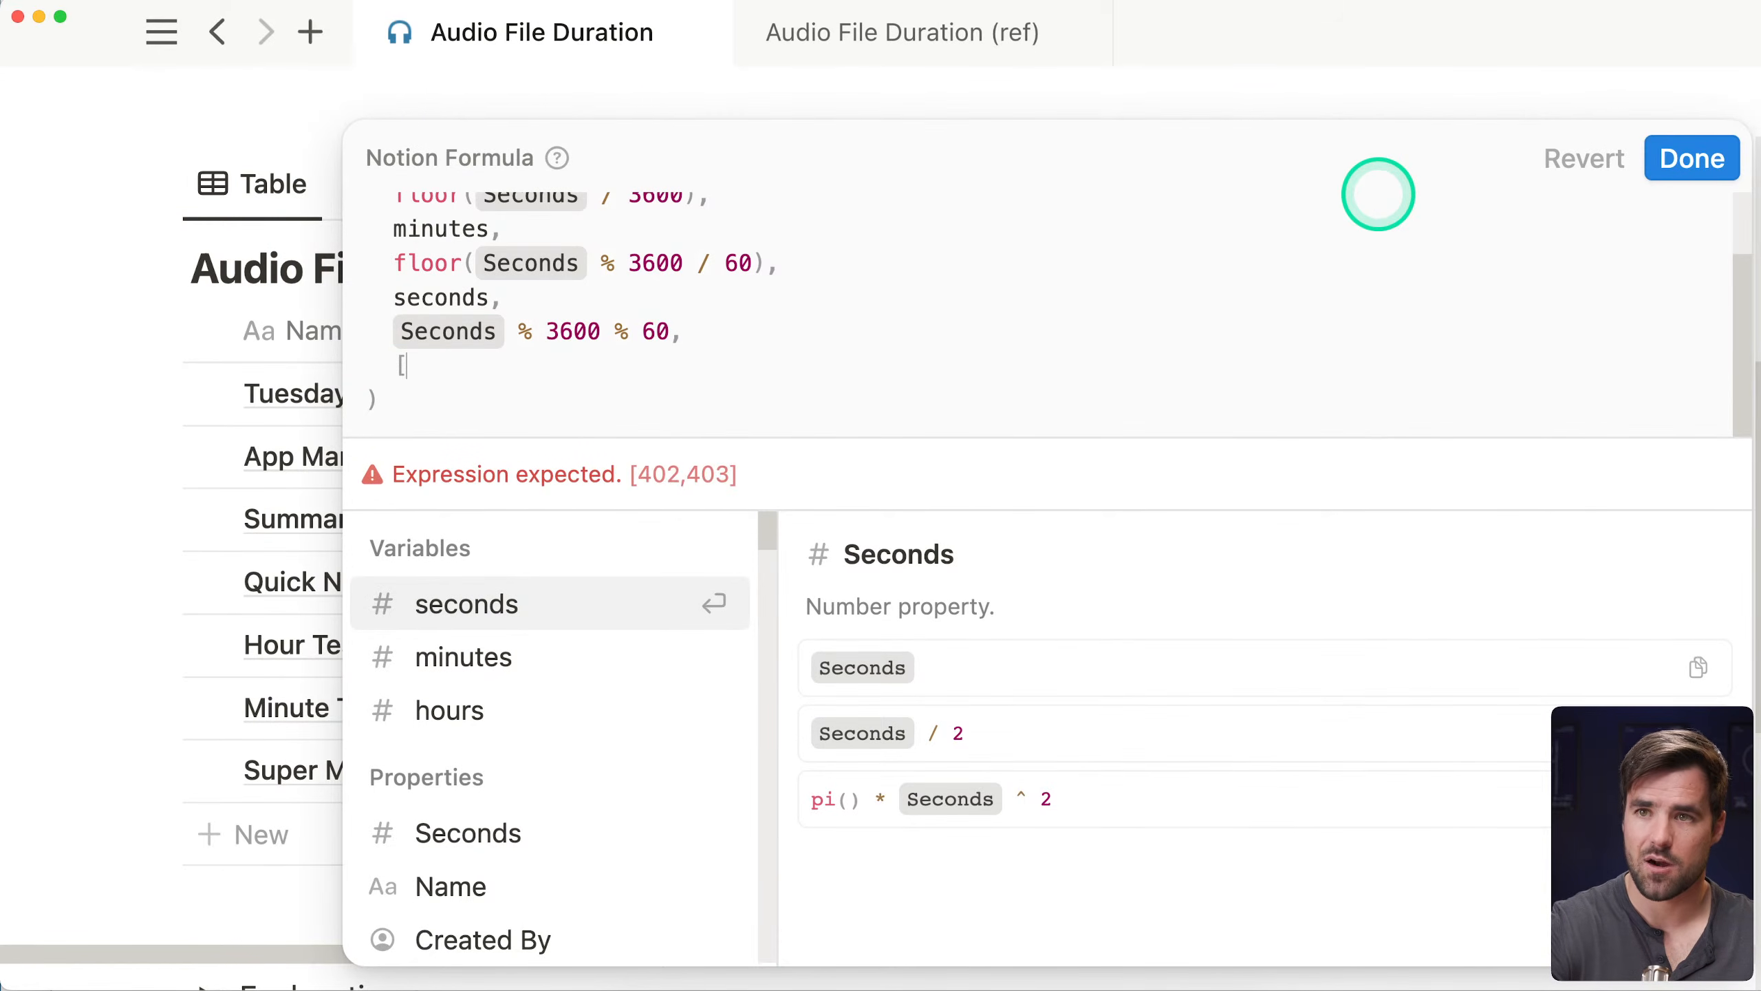
pyautogui.write(']')
pyautogui.hotkey('shift', 'Return')
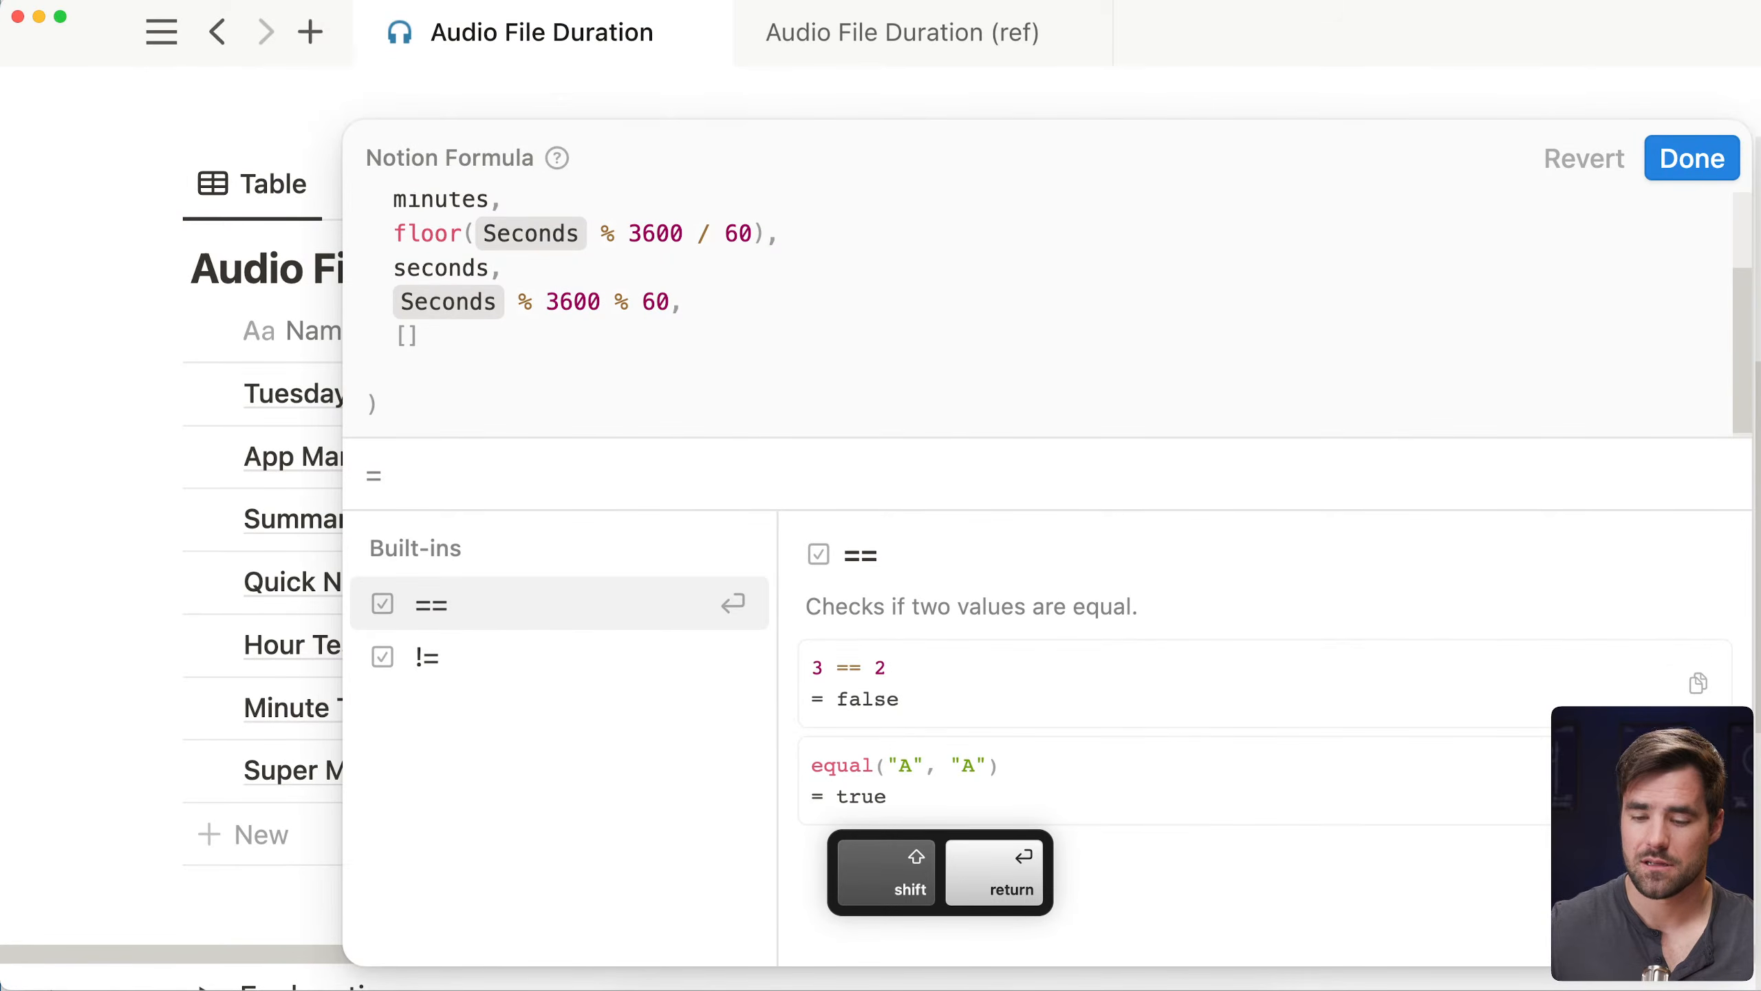
pyautogui.press('BackSpace')
pyautogui.press('Left')
pyautogui.hotkey('shift', 'Return')
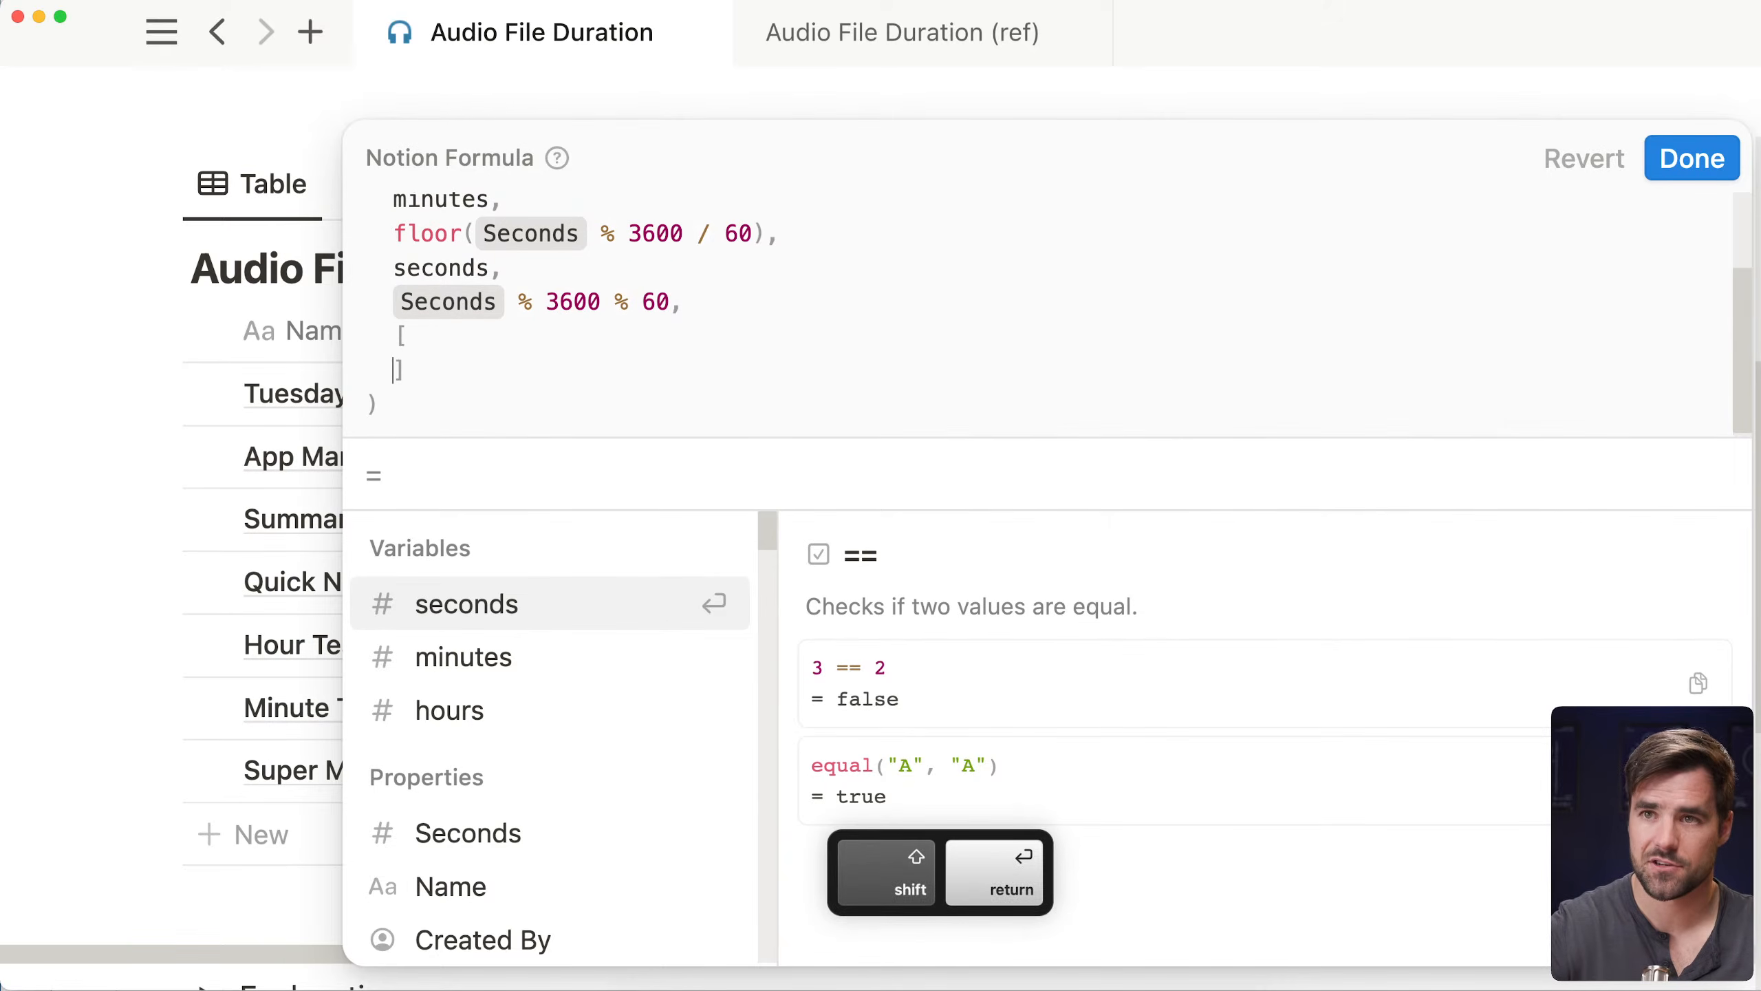
pyautogui.hotkey('shift', 'Return')
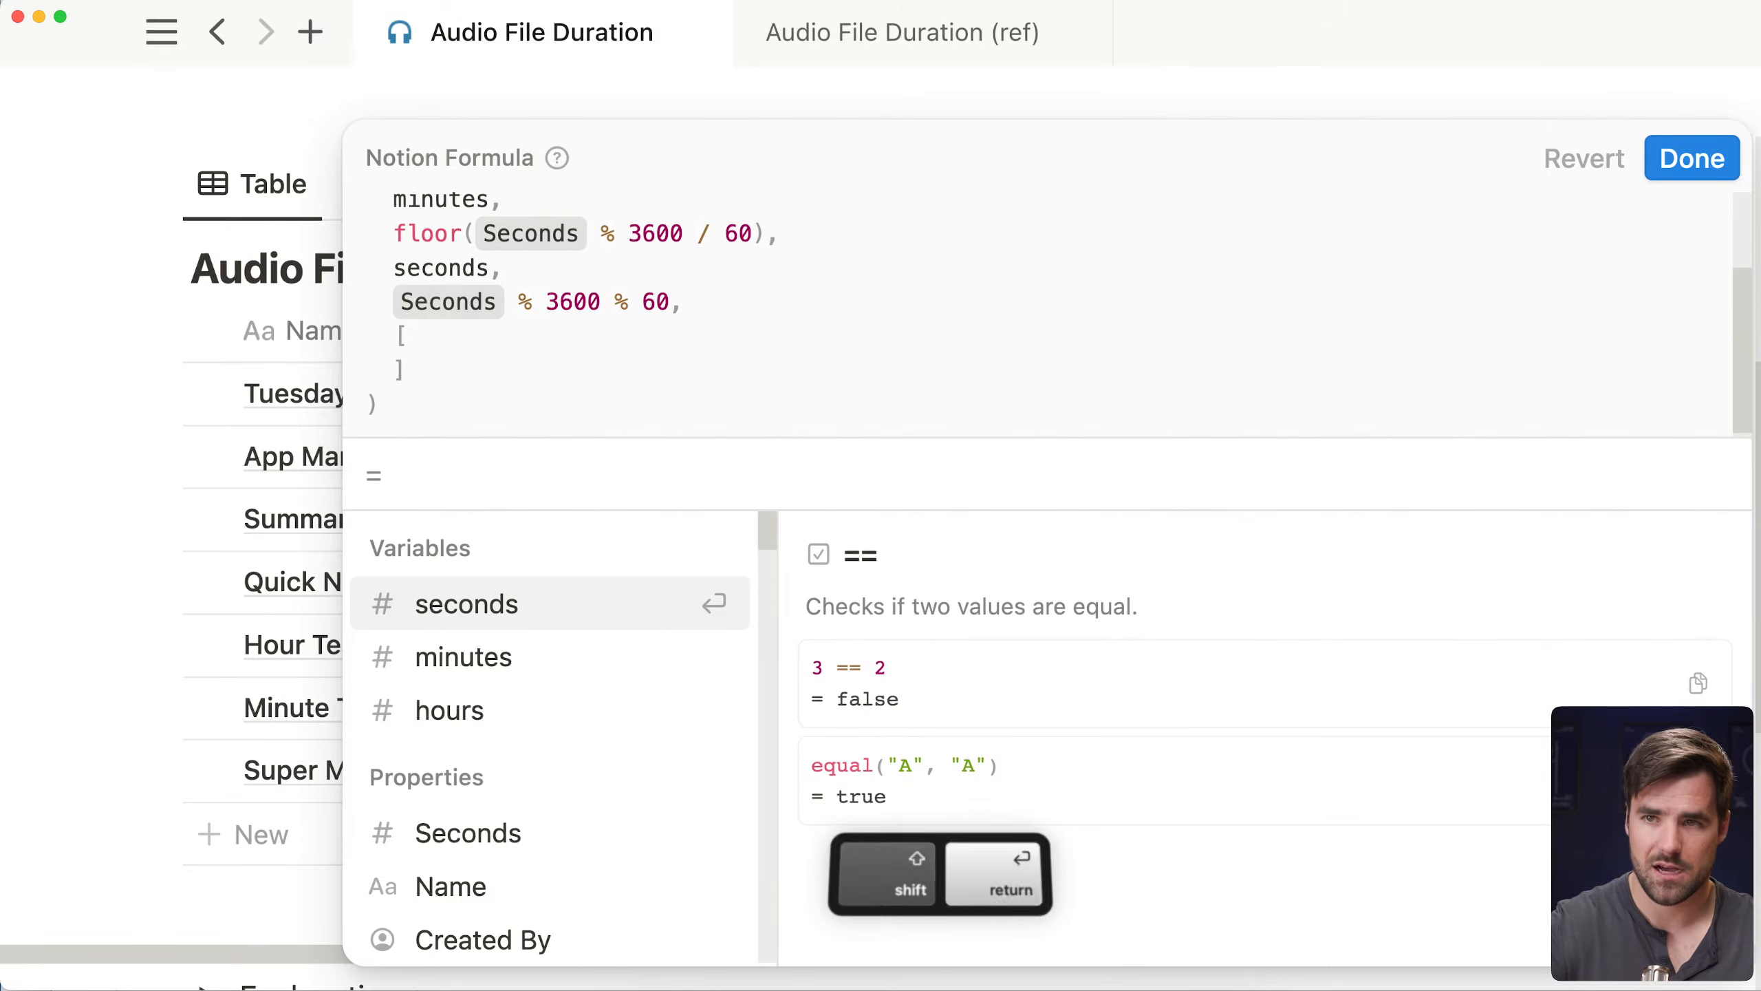
pyautogui.scroll(-1, 885, 299)
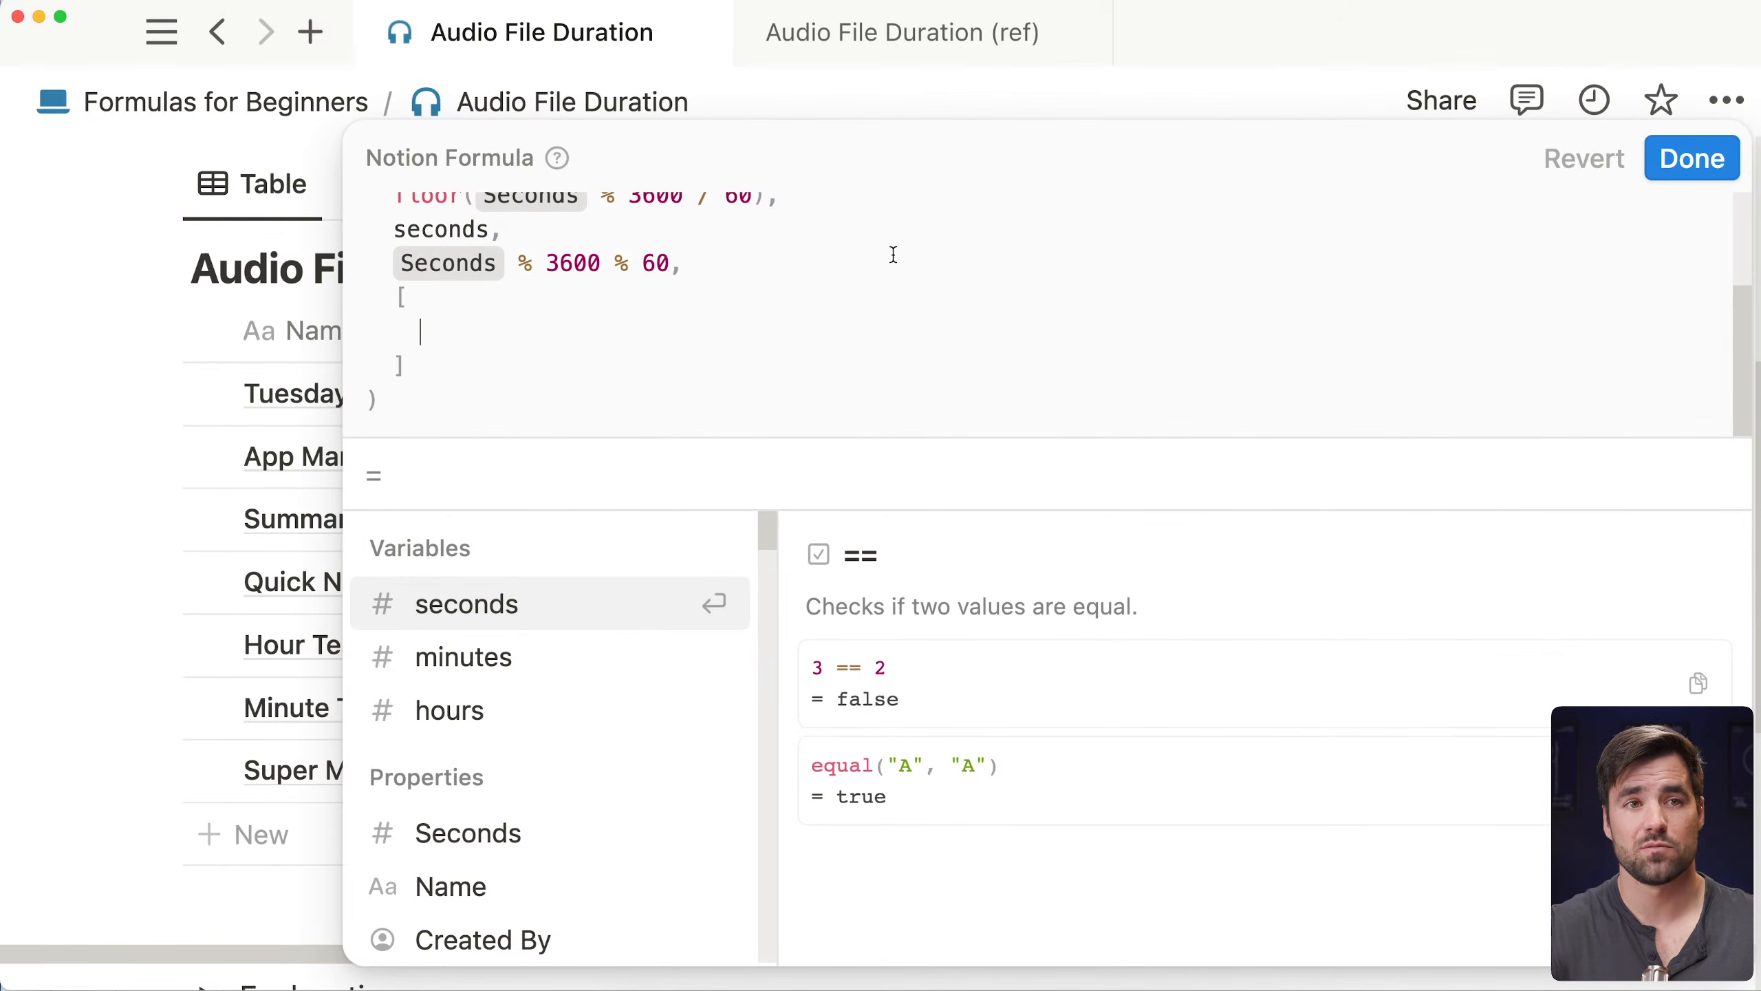
# Enter hours < 10 ? "0" + hours : hours as the first list item, followed by a comma
pyautogui.write('hours')
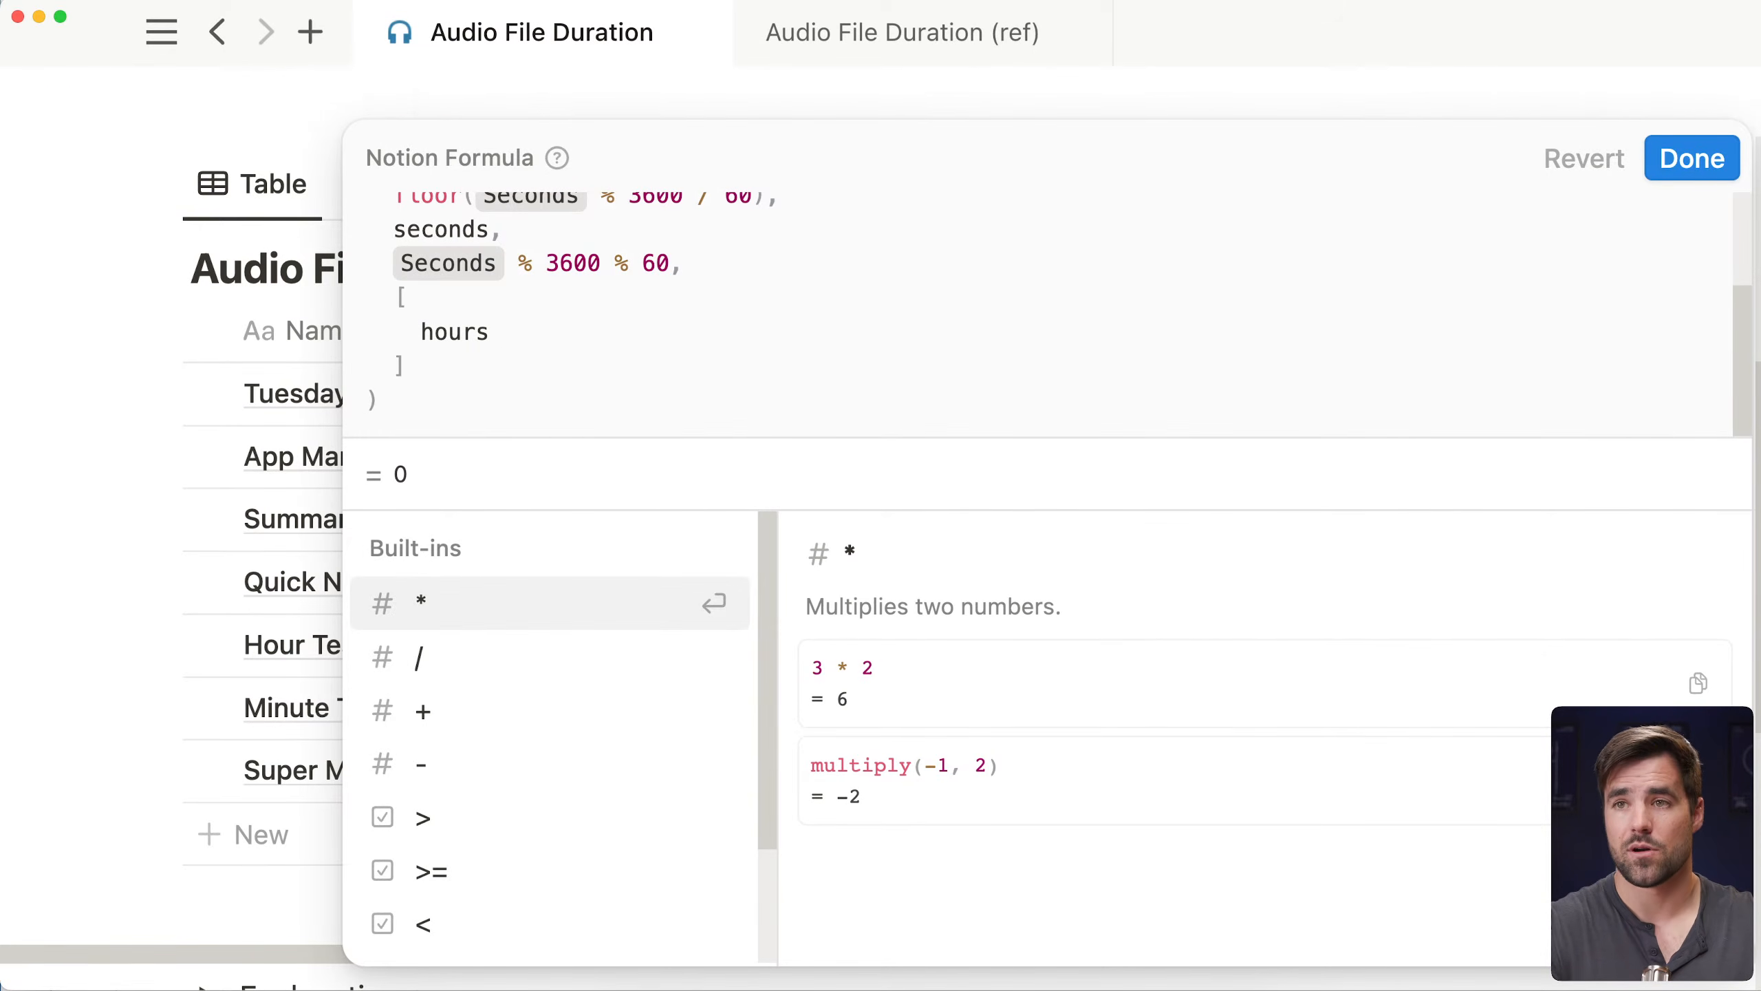
pyautogui.write(' <')
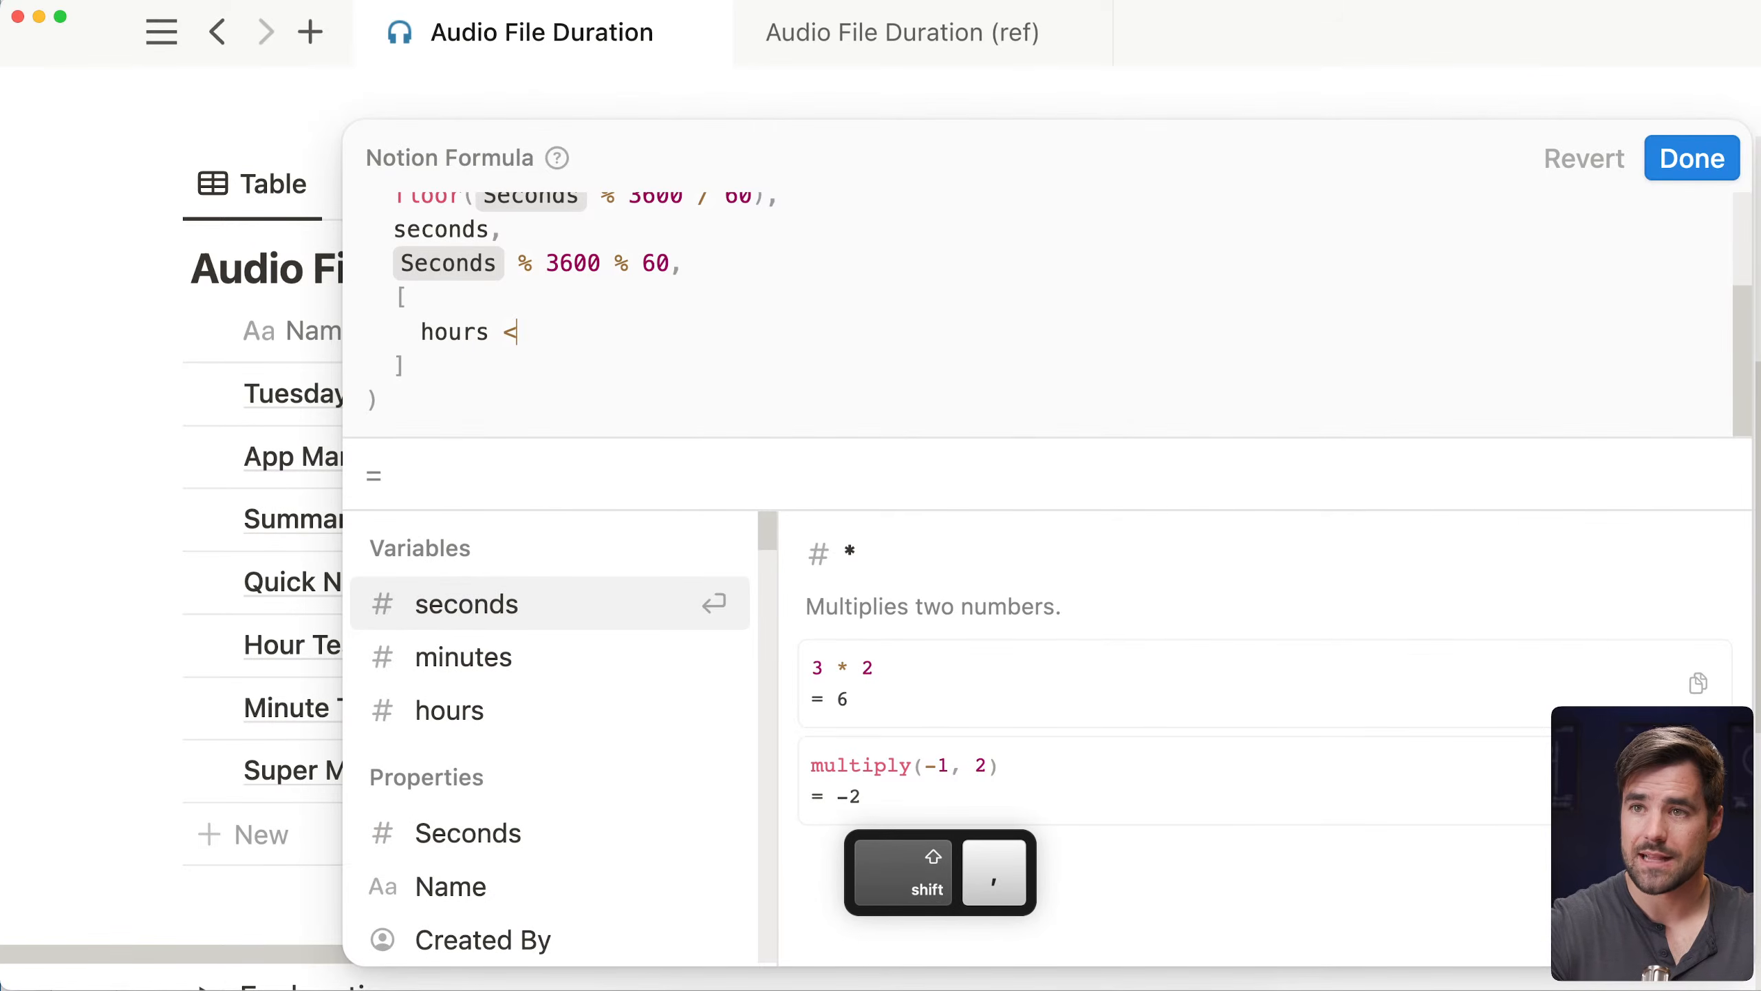
pyautogui.write(' 10')
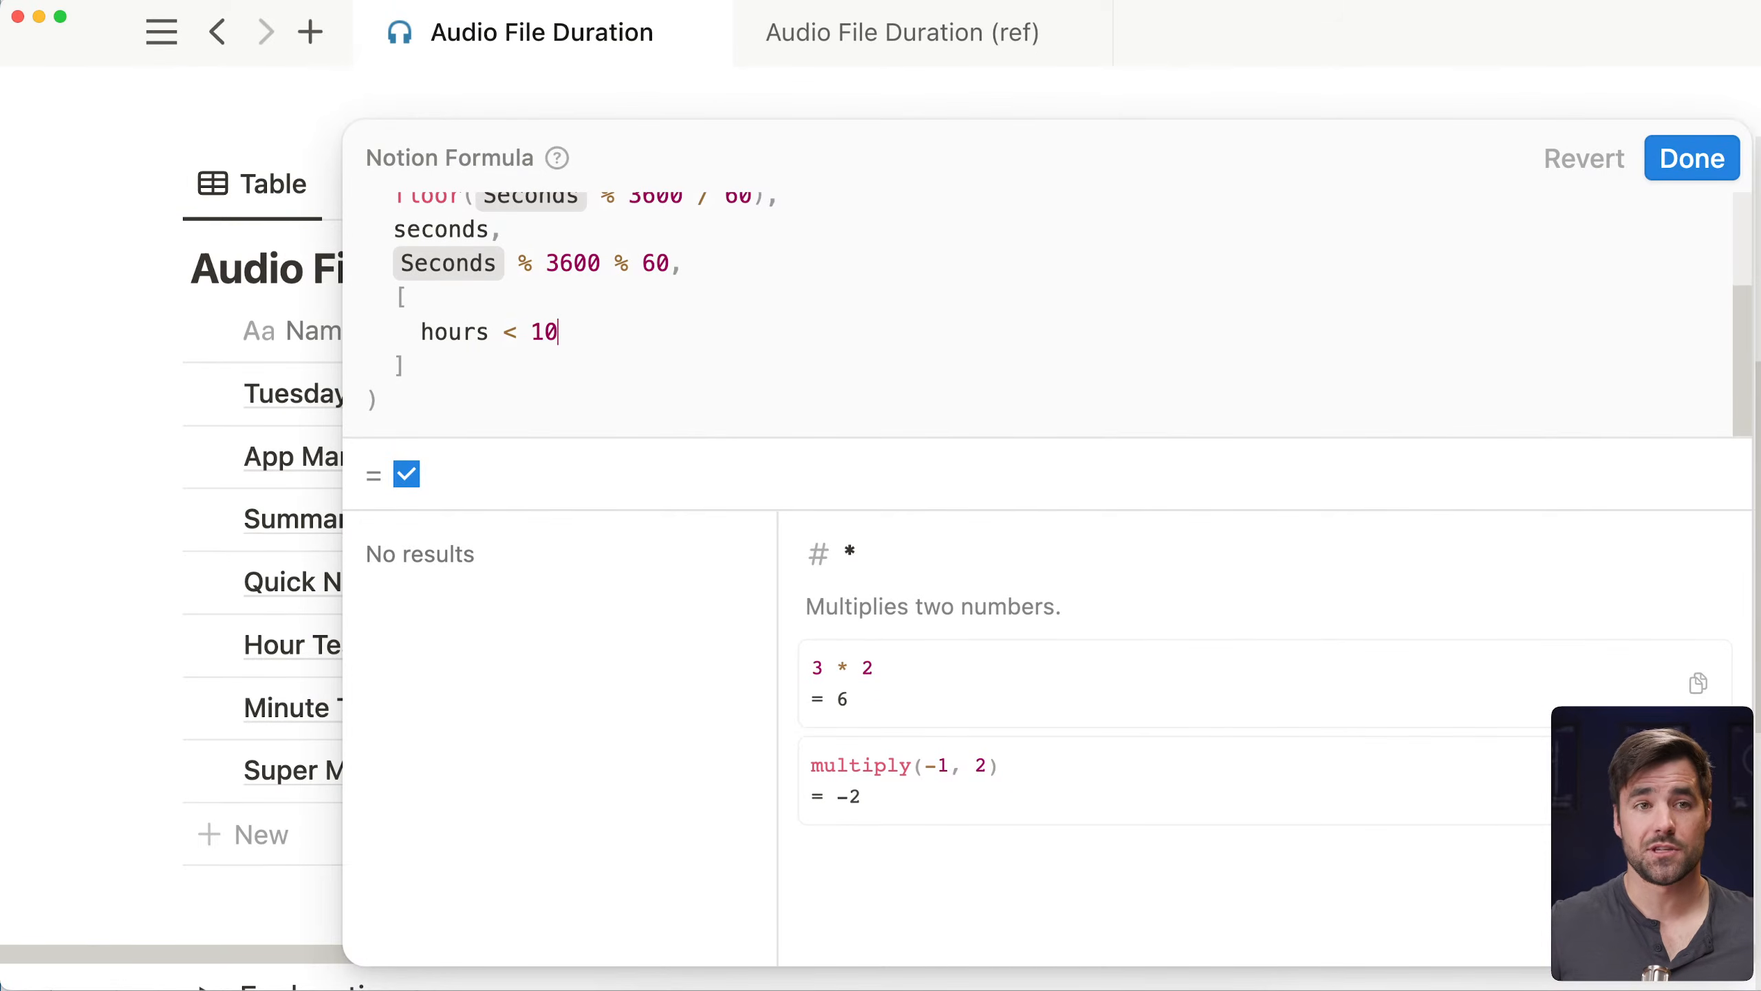
pyautogui.write(' ? ')
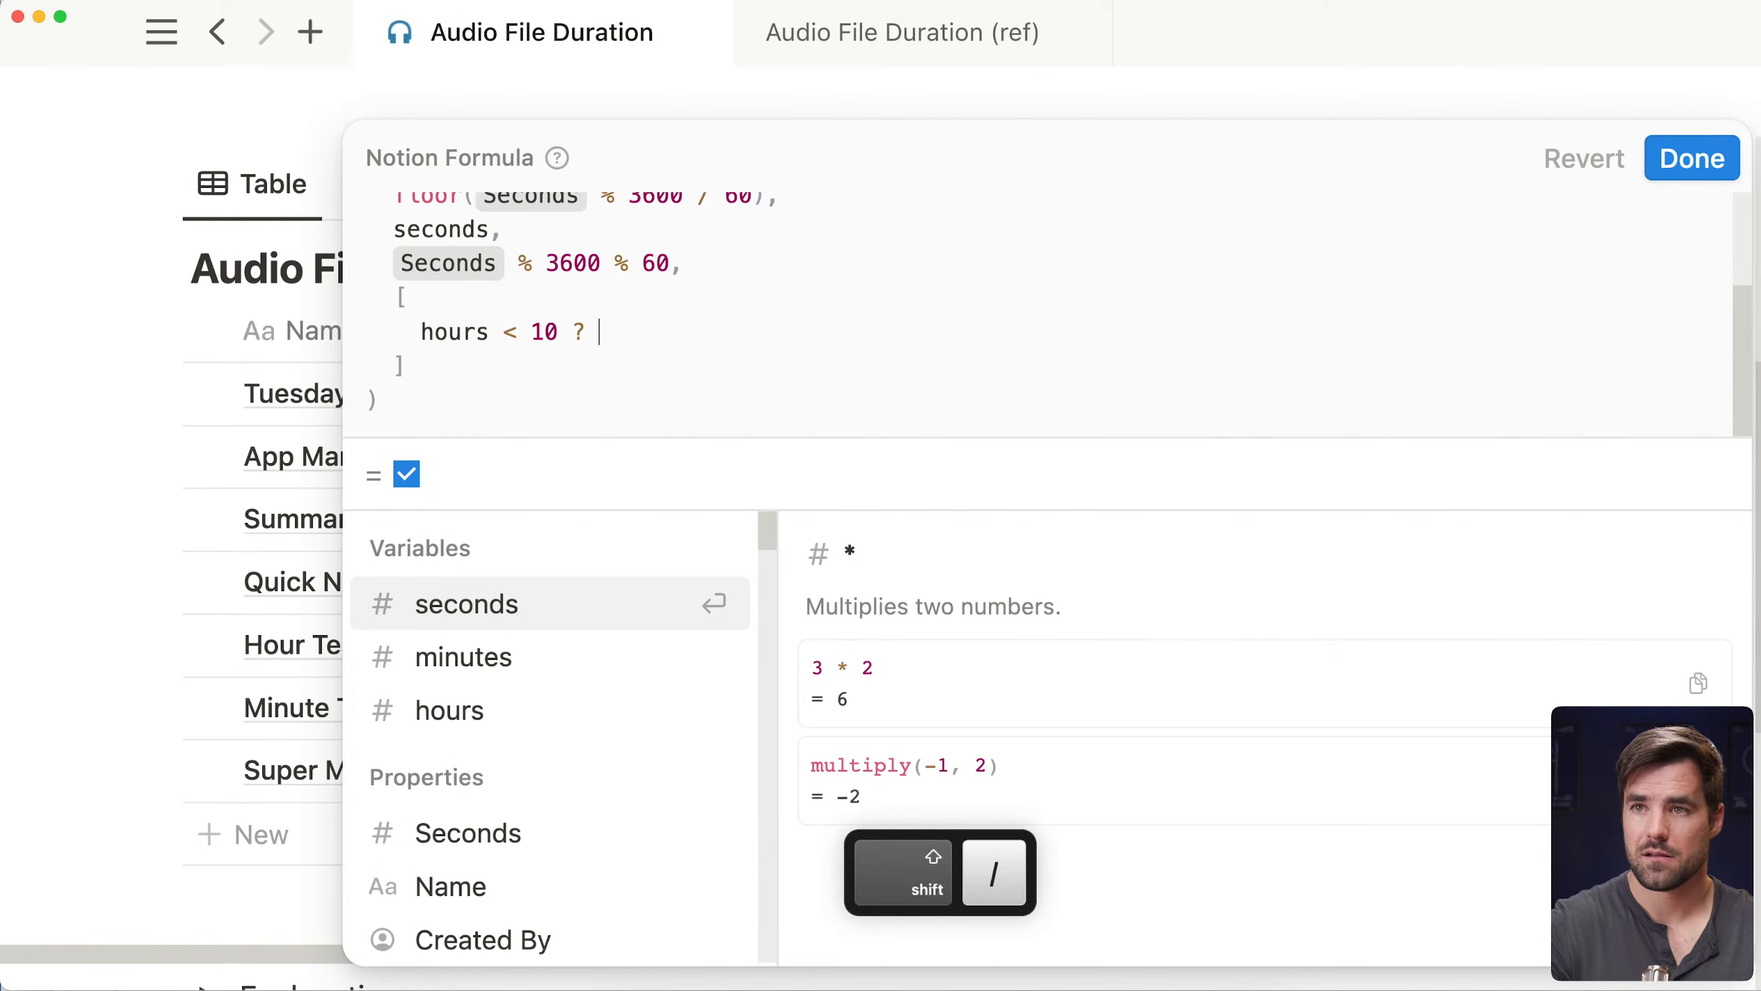
pyautogui.write('"')
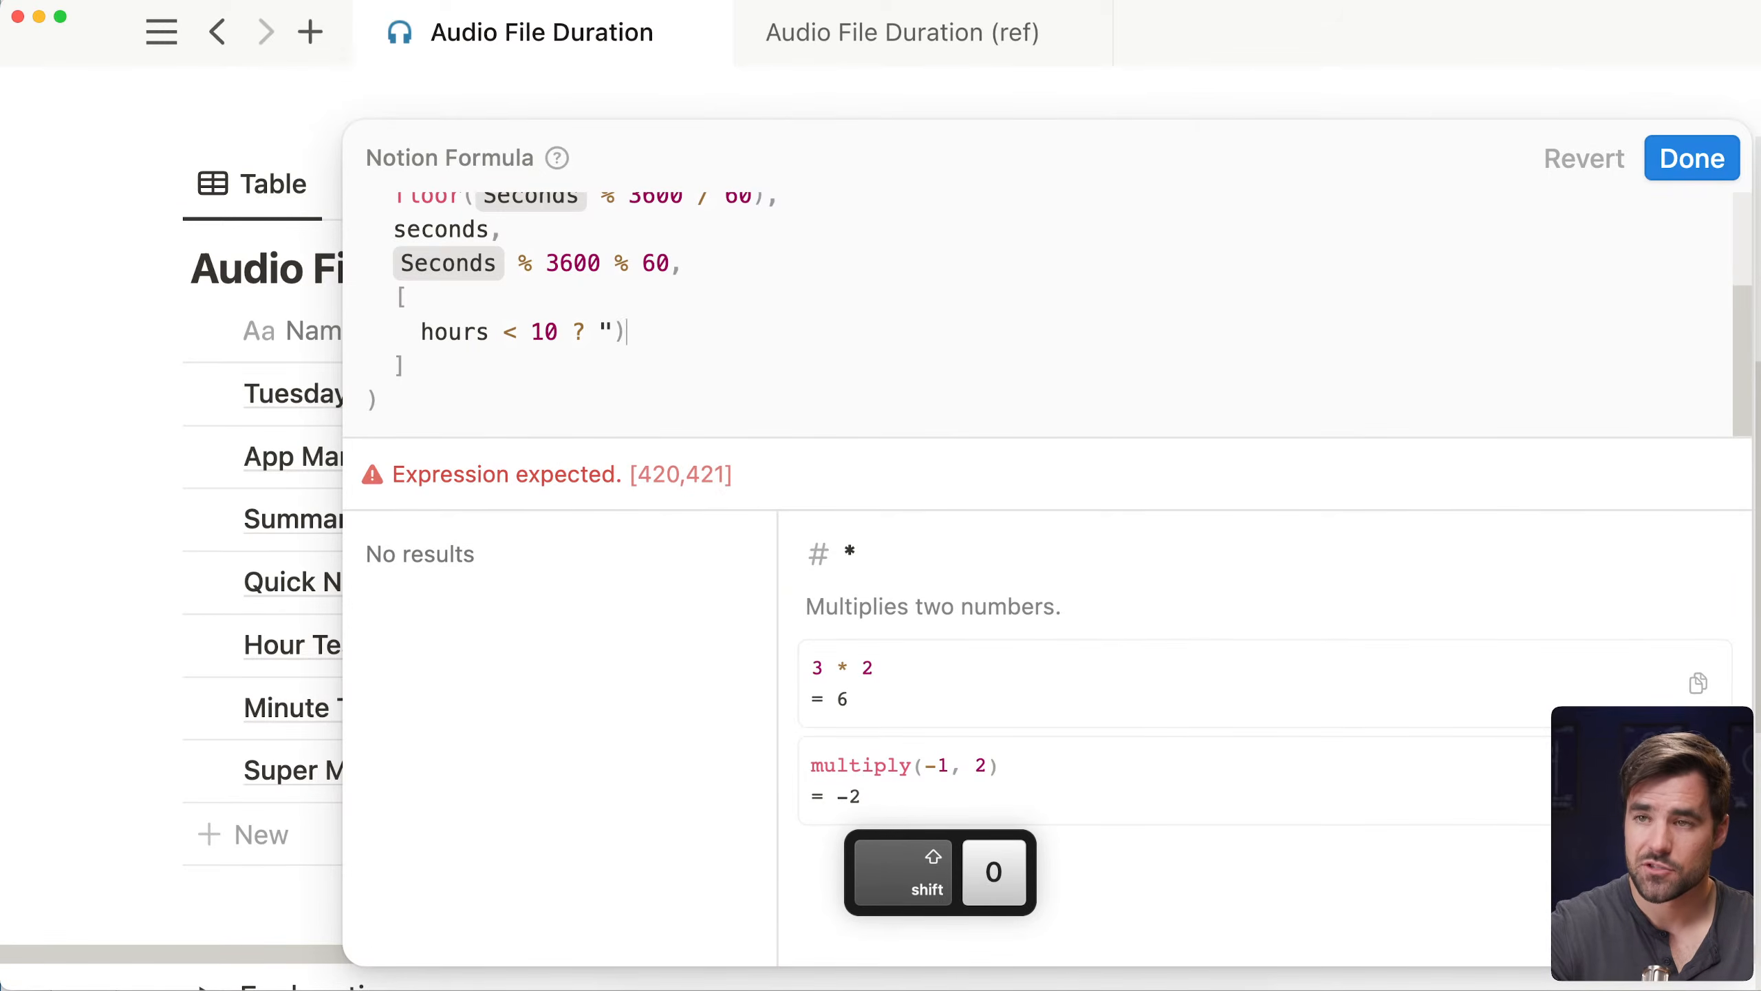
pyautogui.write('0" ')
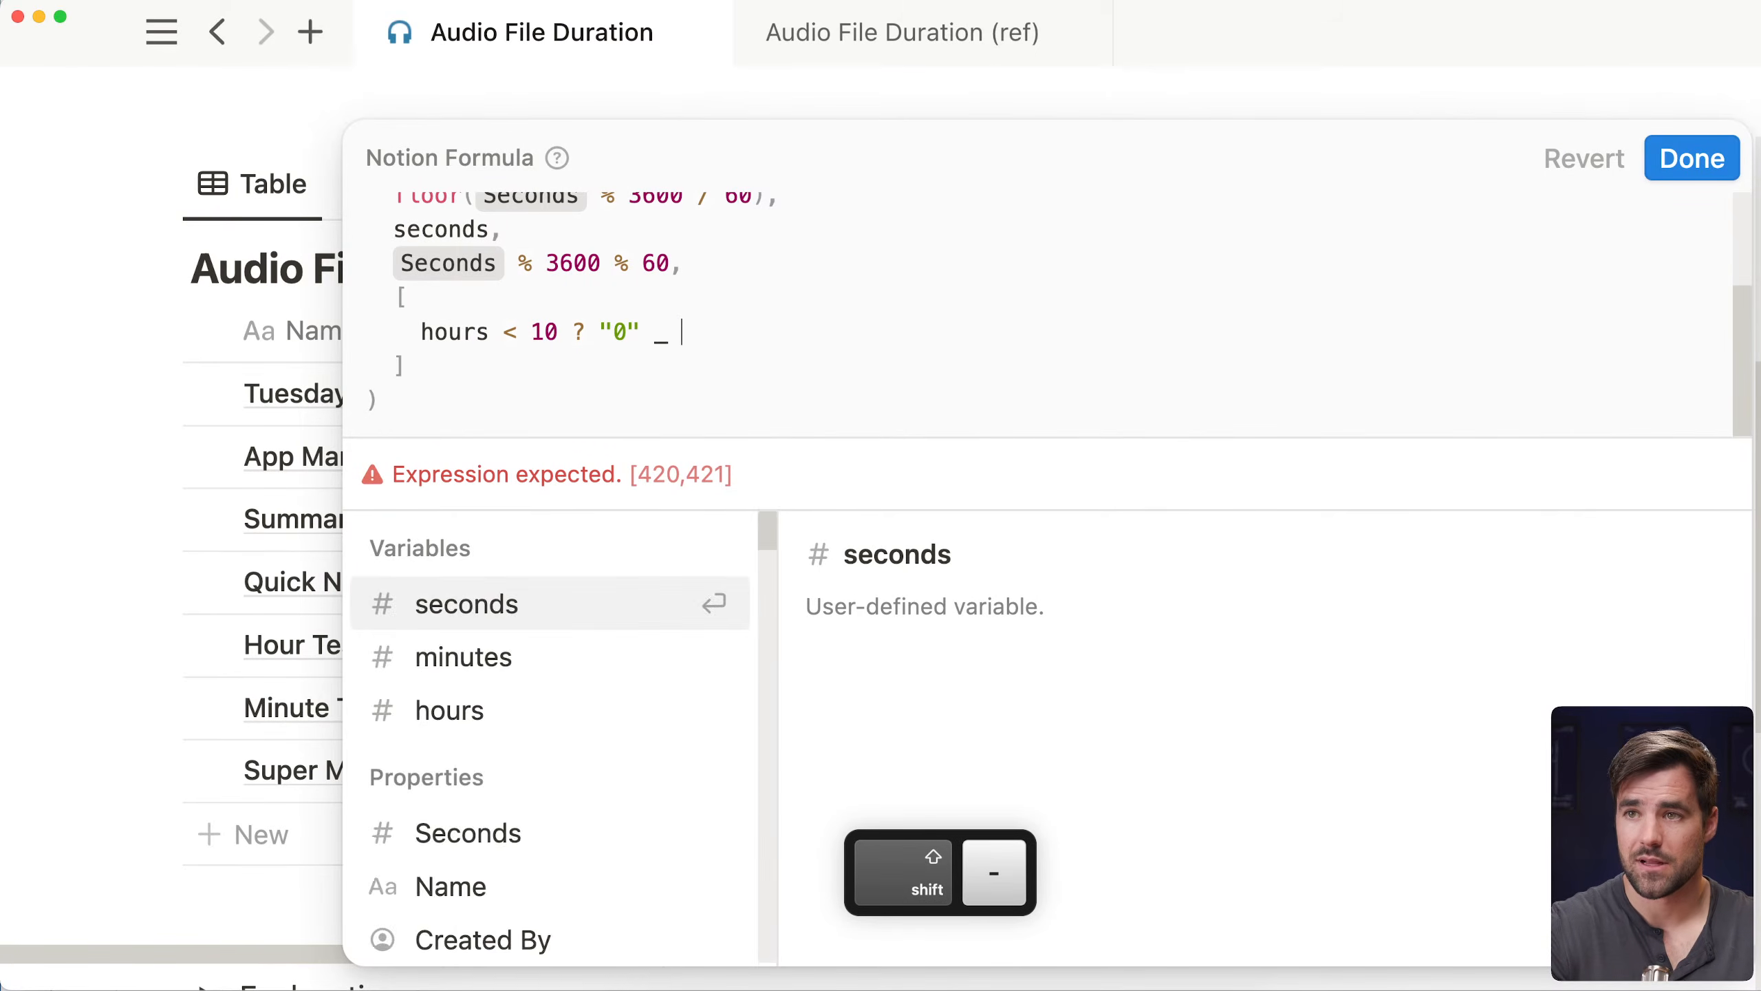
pyautogui.write('+ hours : hours')
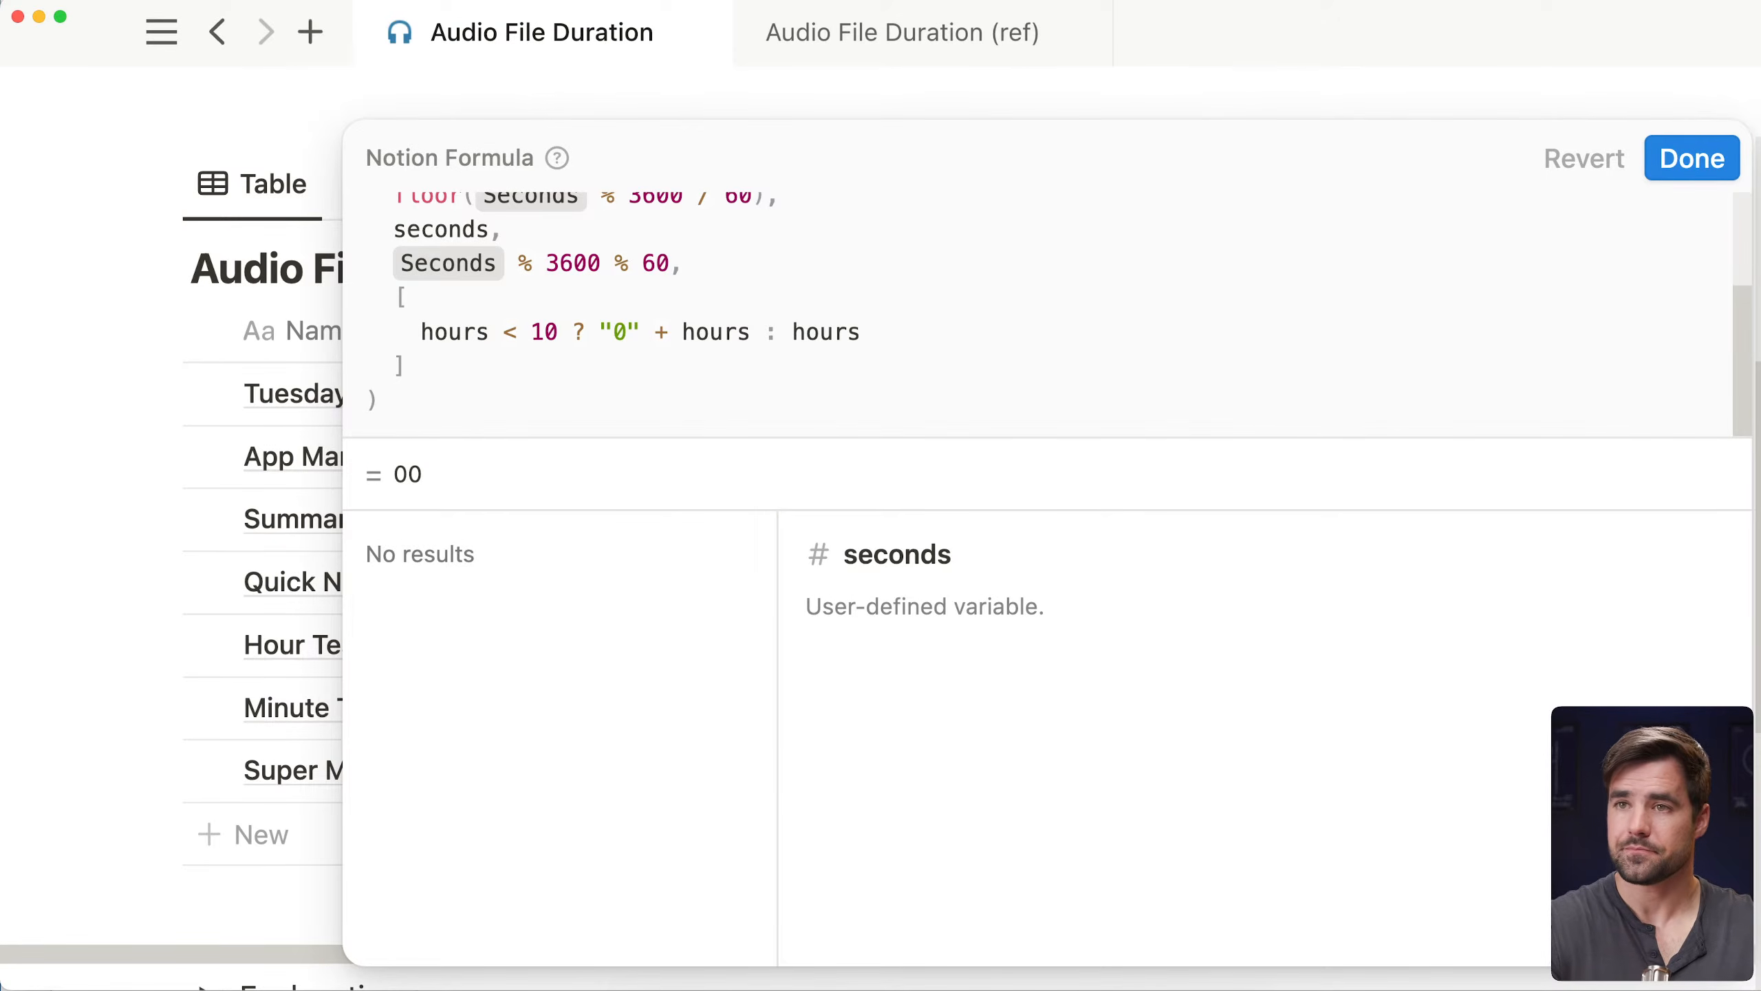
pyautogui.write(',')
# Add minutes < 10 ? "0" + minutes : minutes as the second list item on its own line, followed by a comma
pyautogui.hotkey('shift', 'Return')
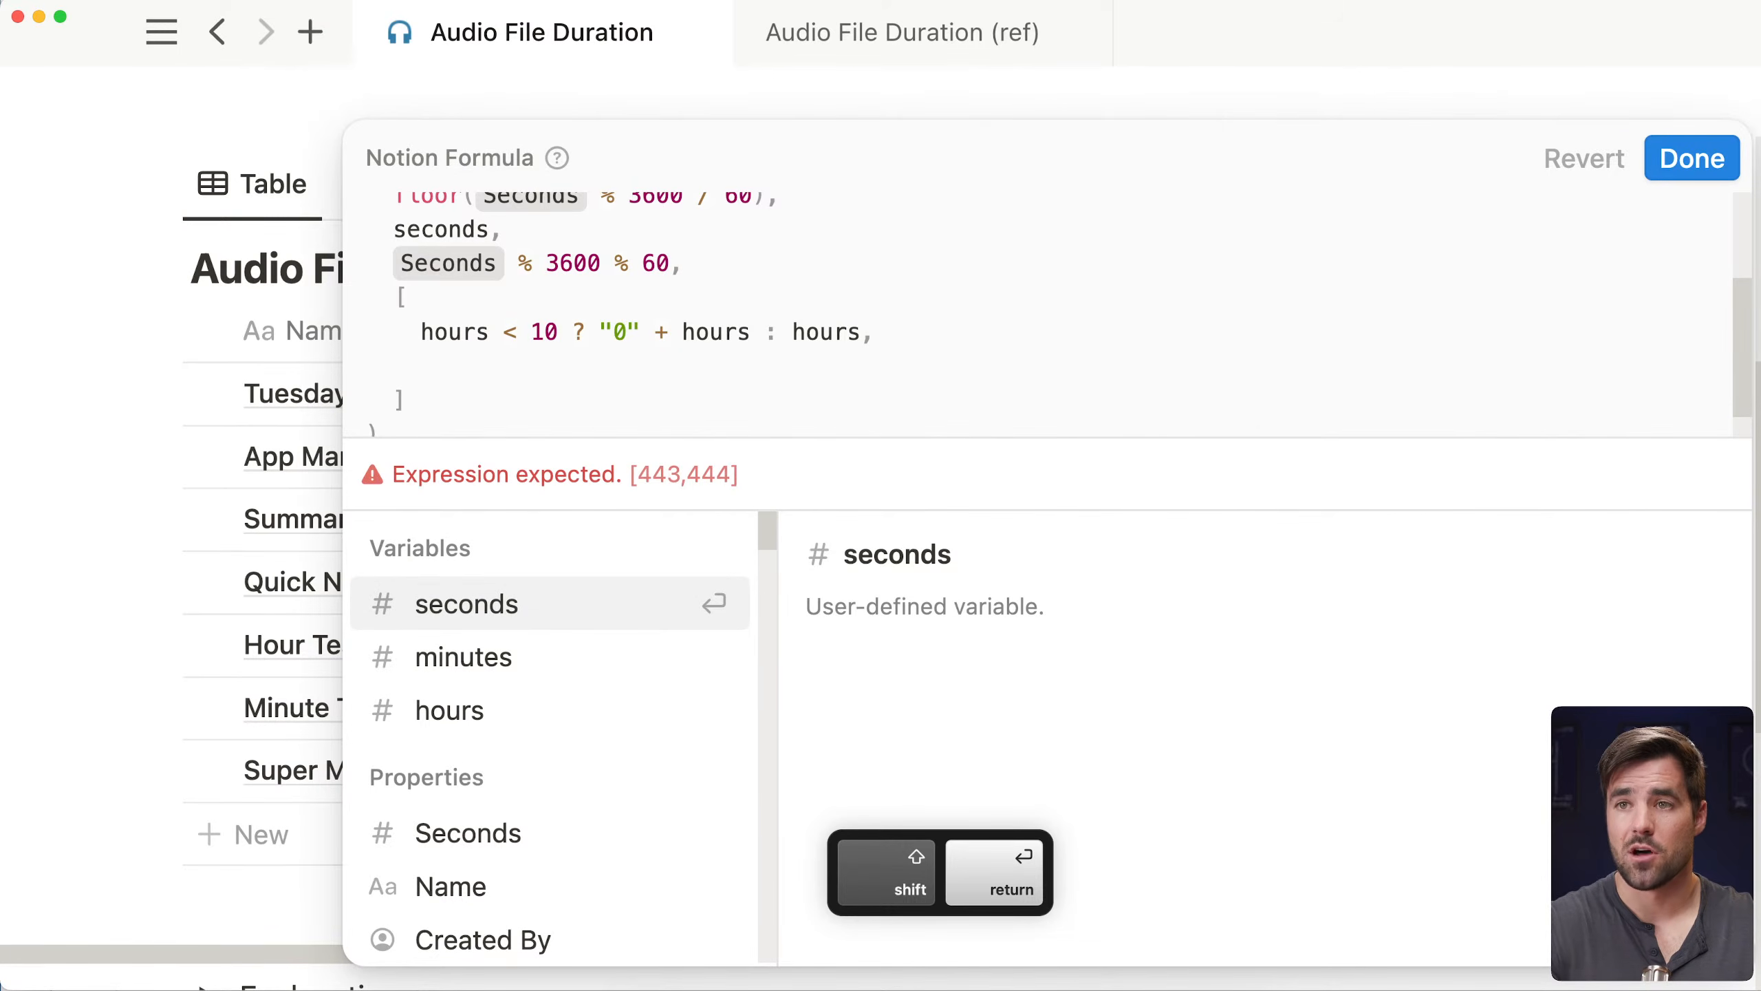
pyautogui.write('minutes < 10 ? "0" + ')
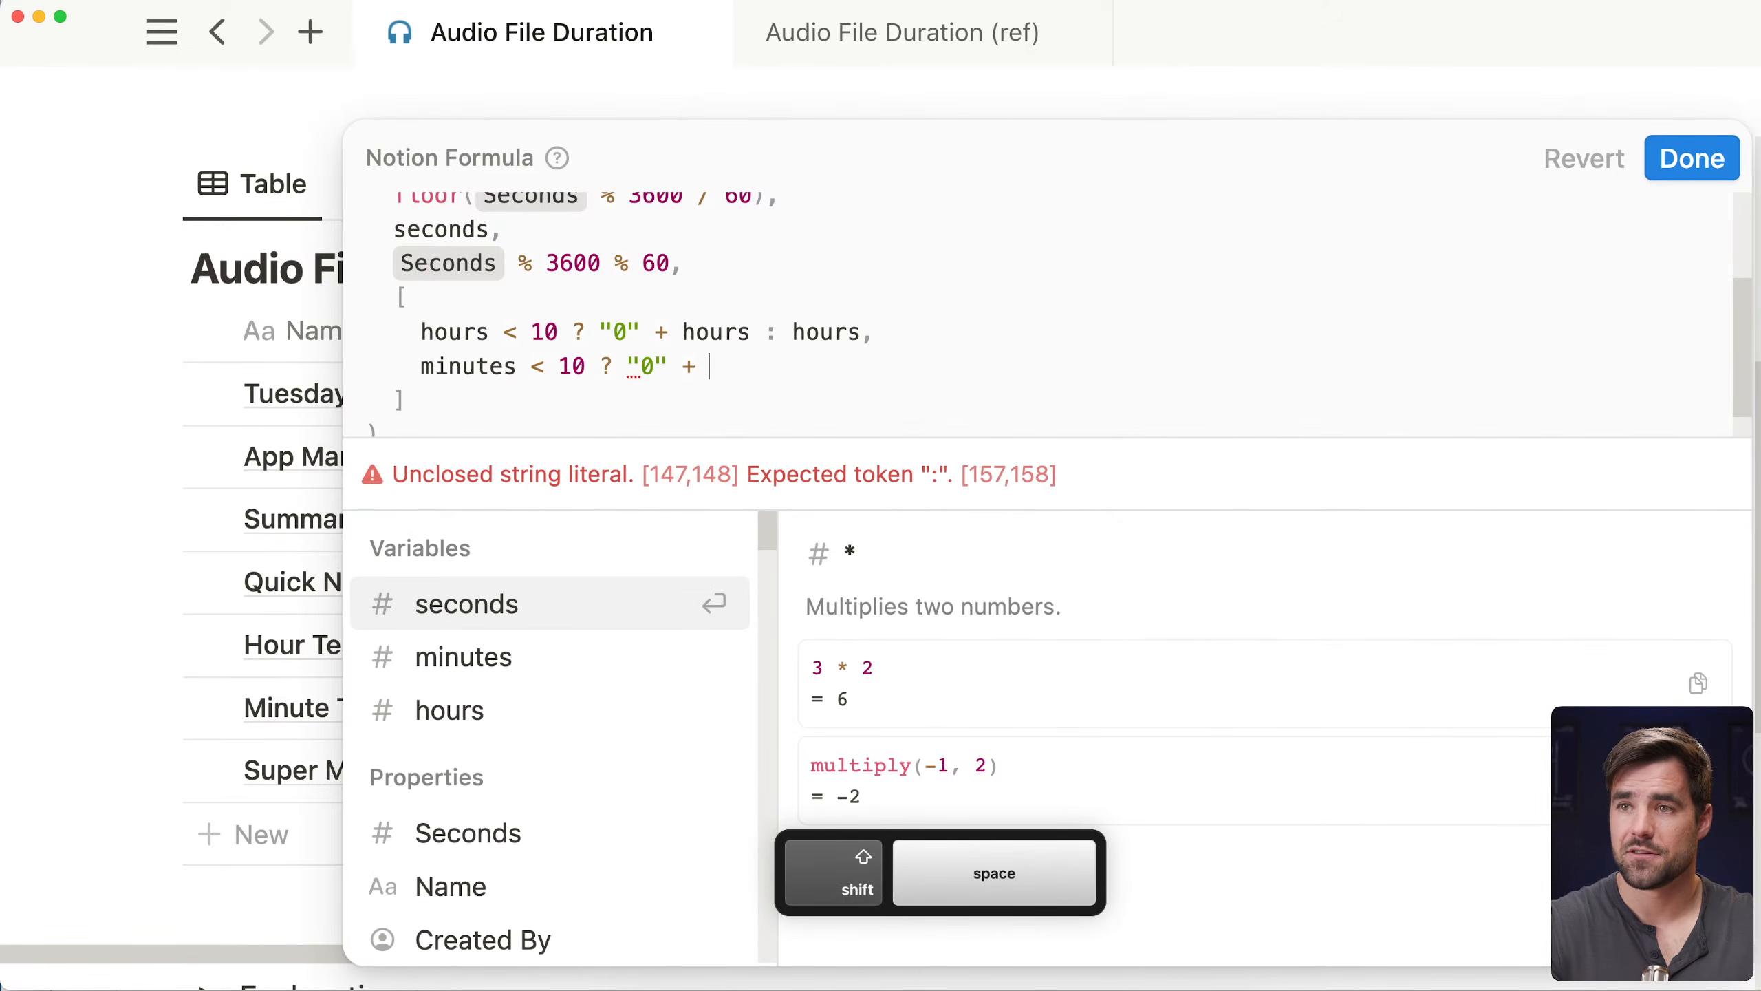
pyautogui.write('minutes : ')
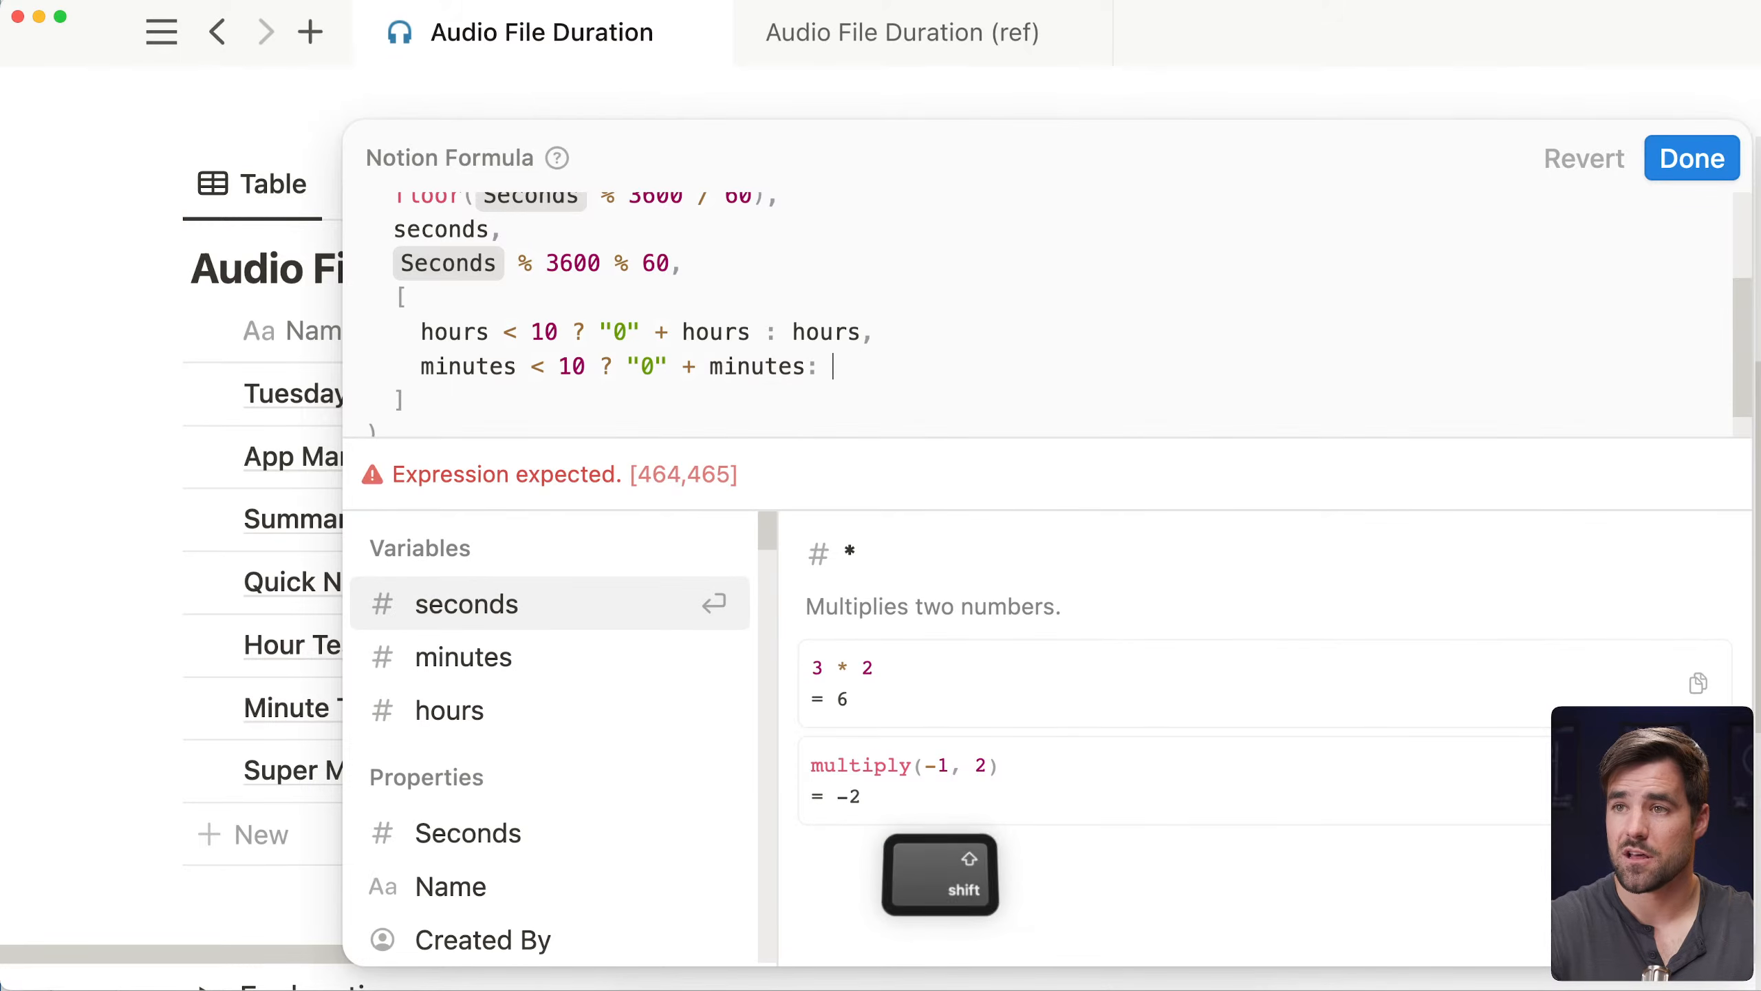
pyautogui.write('minutes,')
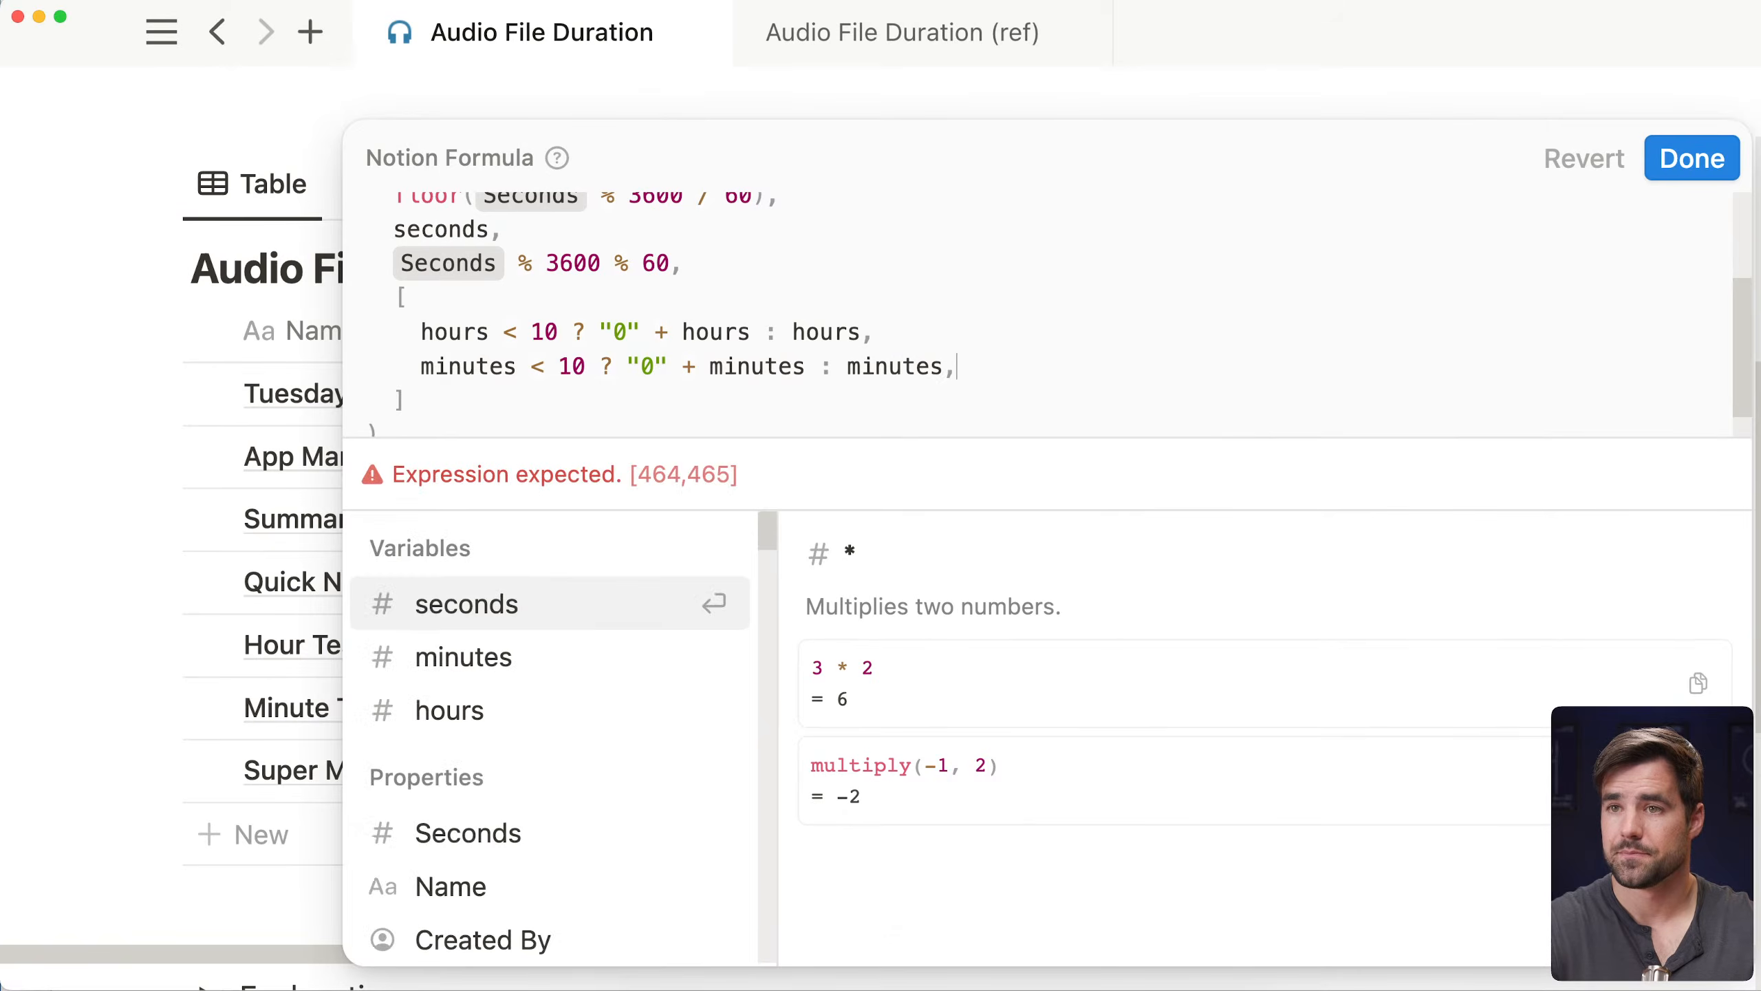
# Add seconds < 10 ? "0" + seconds : seconds as the third list item on its own line
pyautogui.hotkey('shift', 'Return')
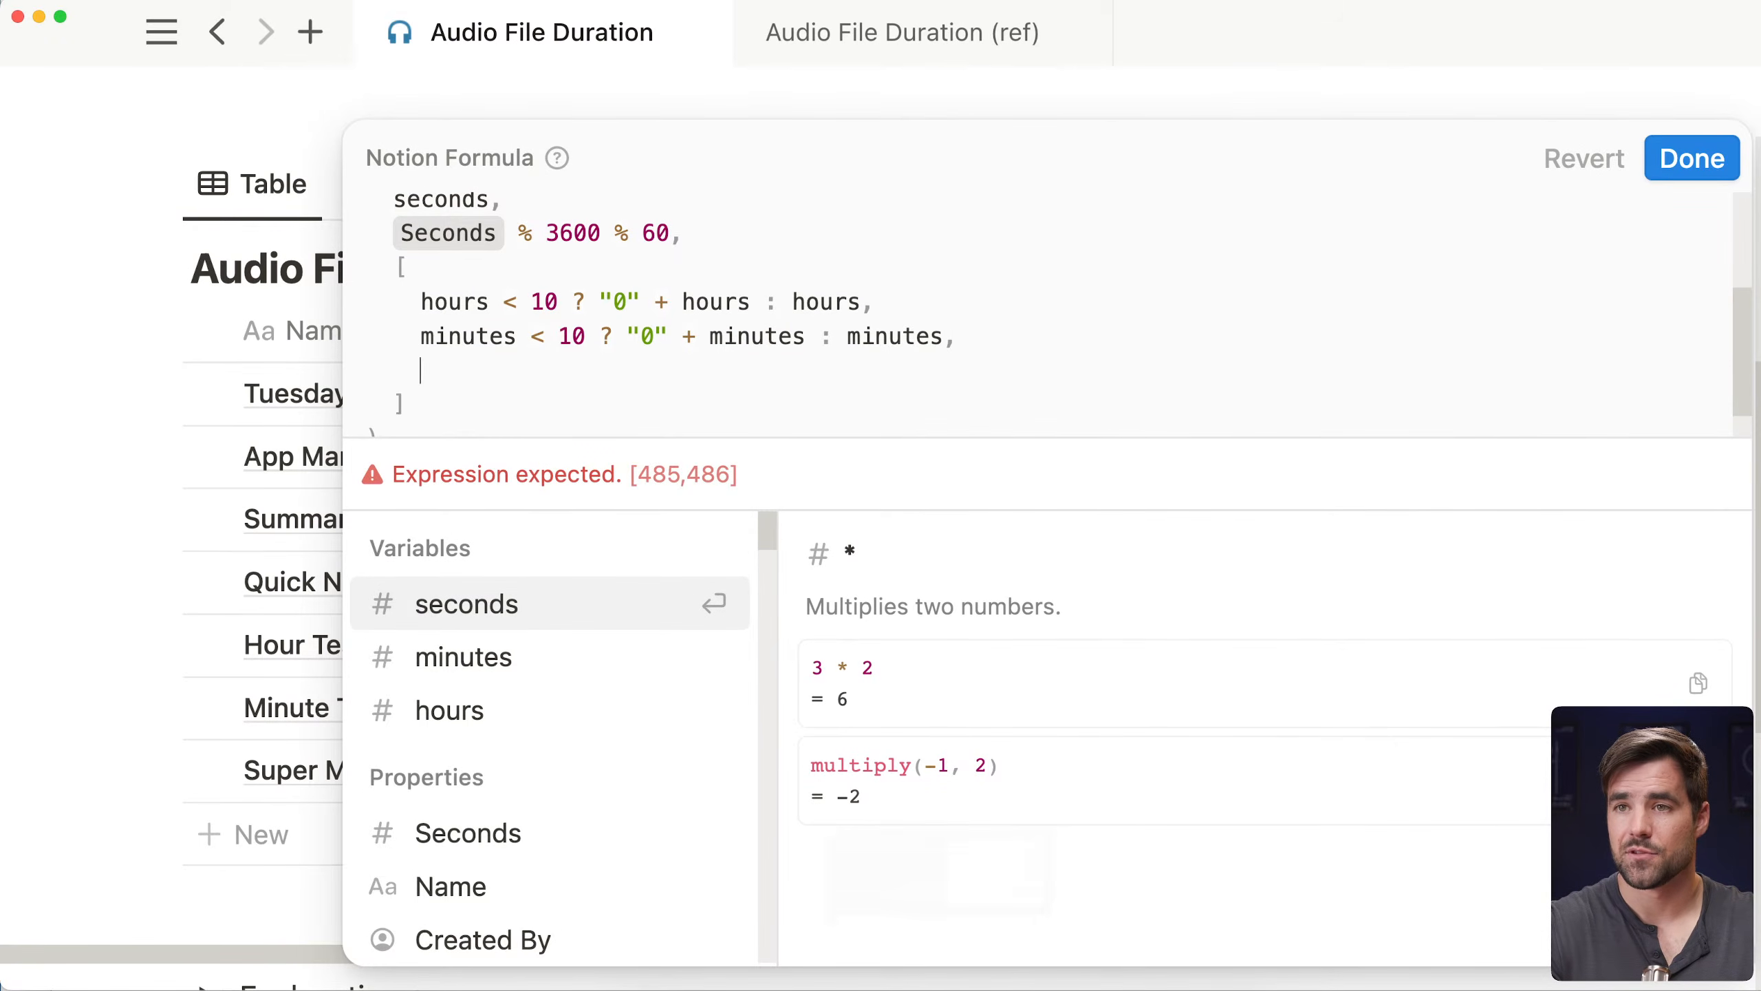
pyautogui.write('seconds < 10 ')
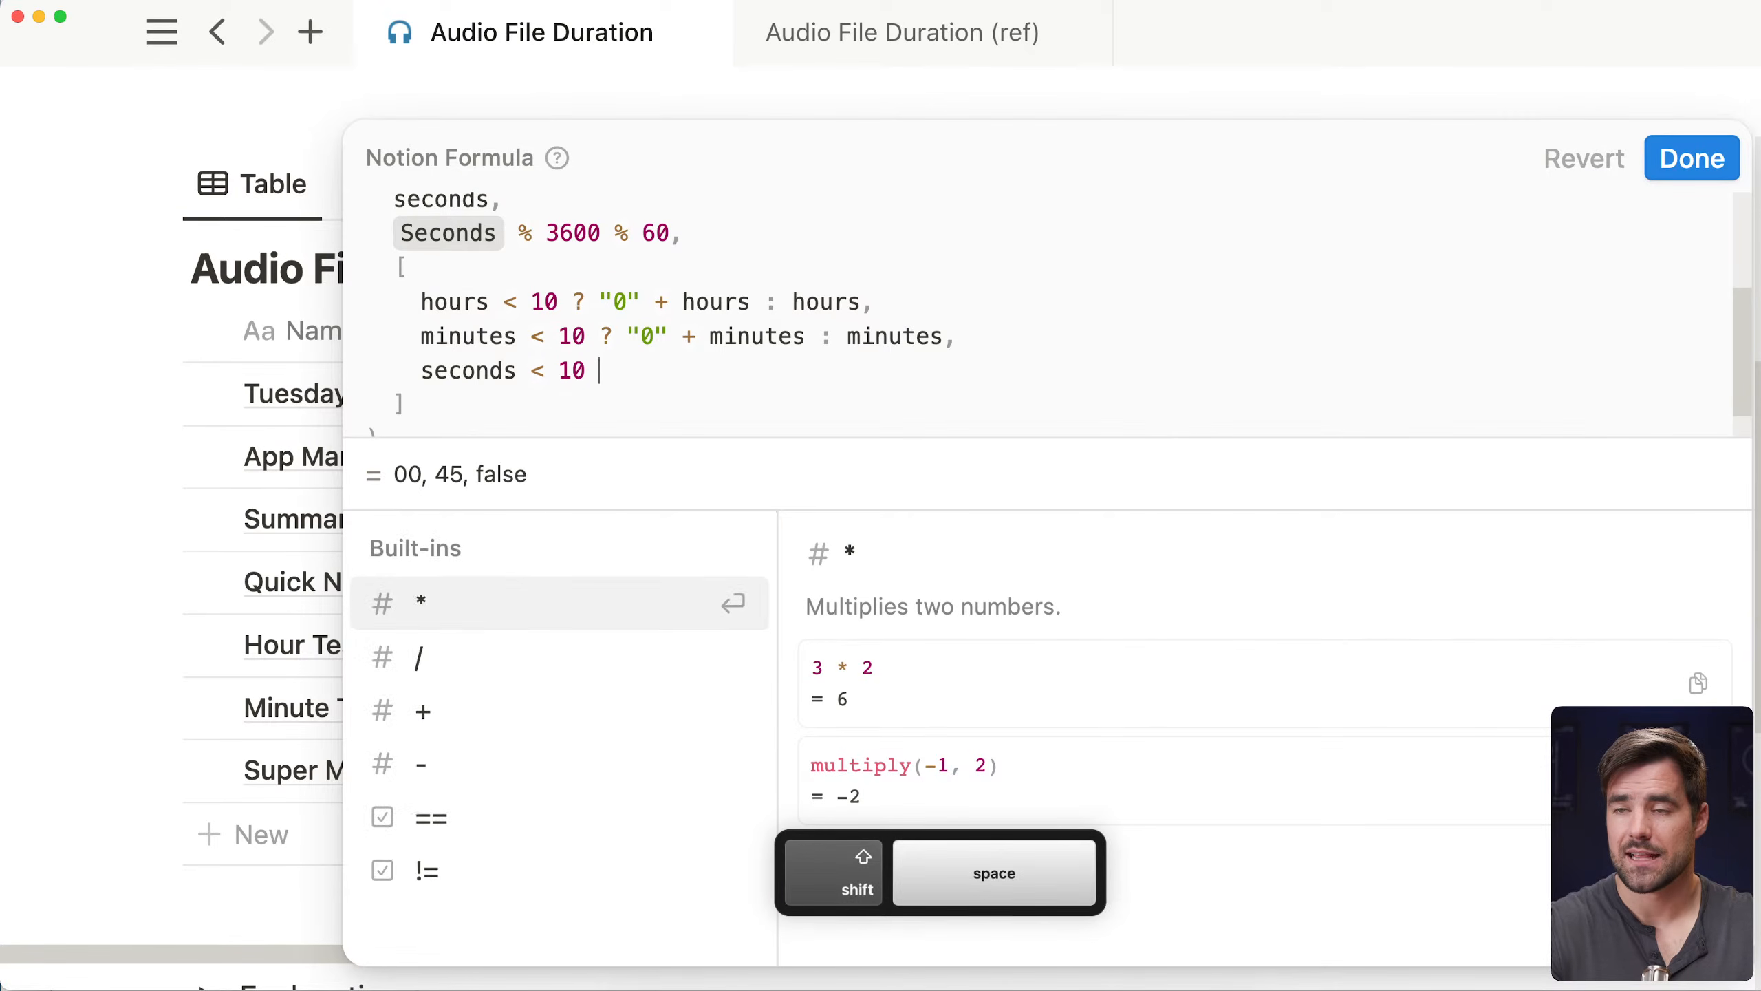
pyautogui.write('? "0" ')
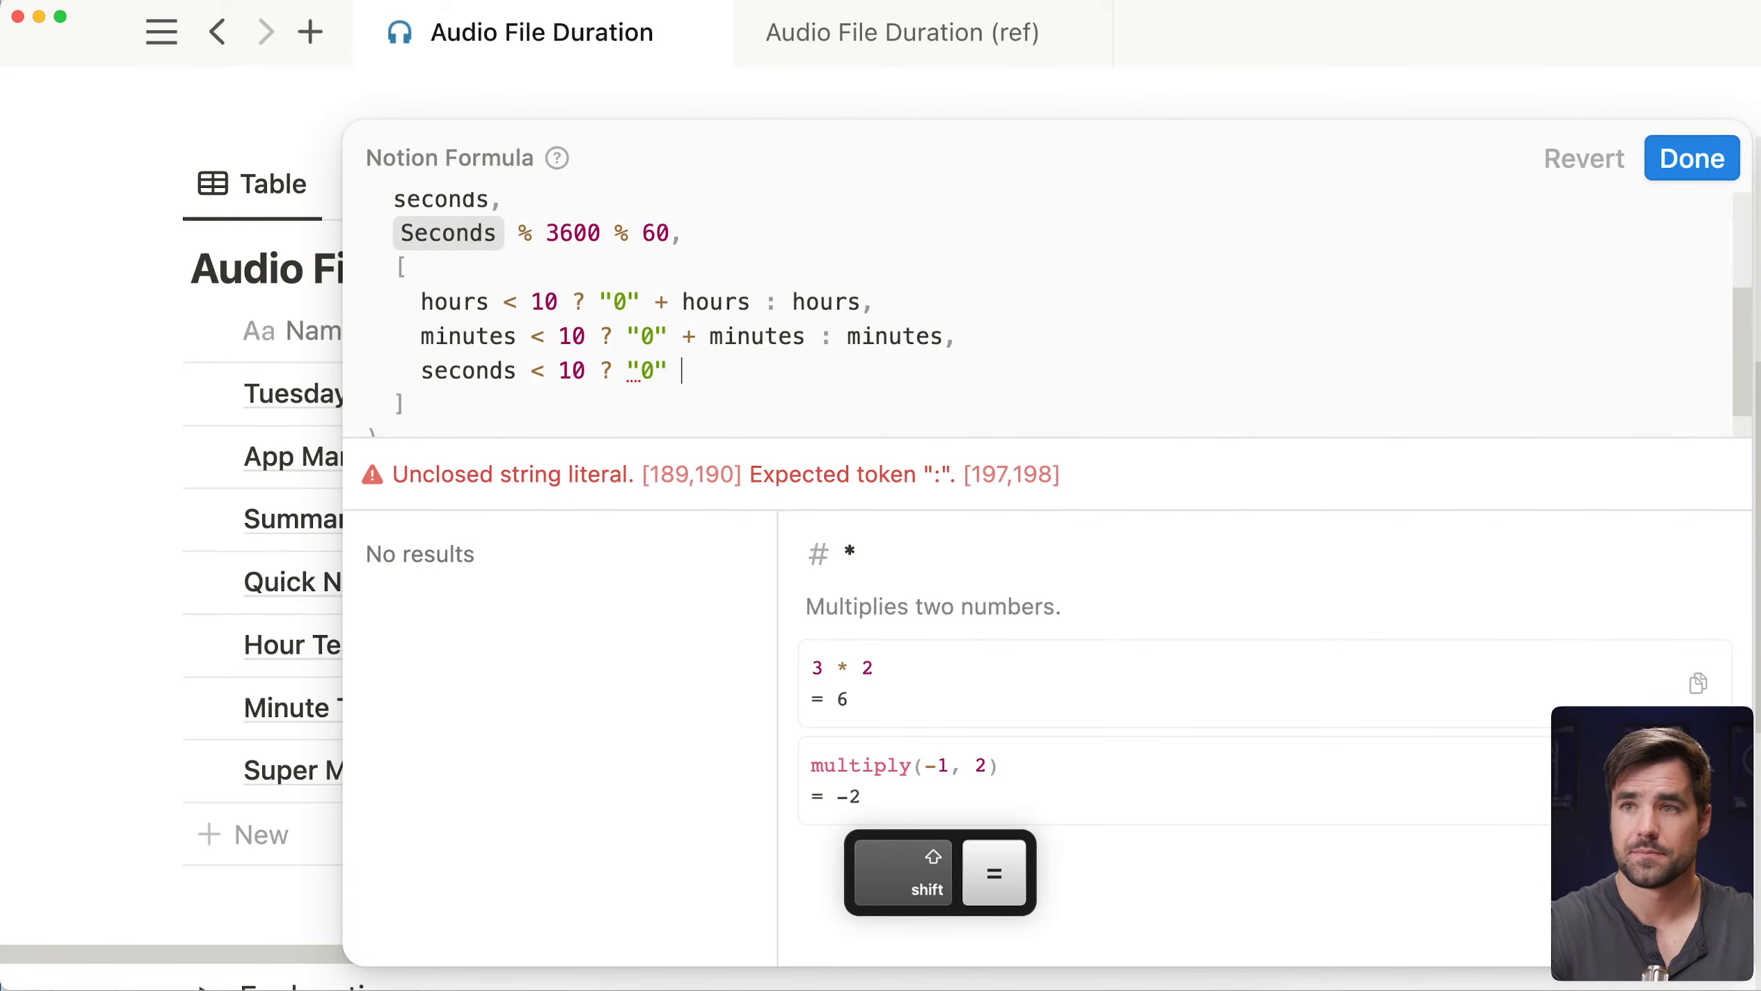
pyautogui.write('+ seconds : ')
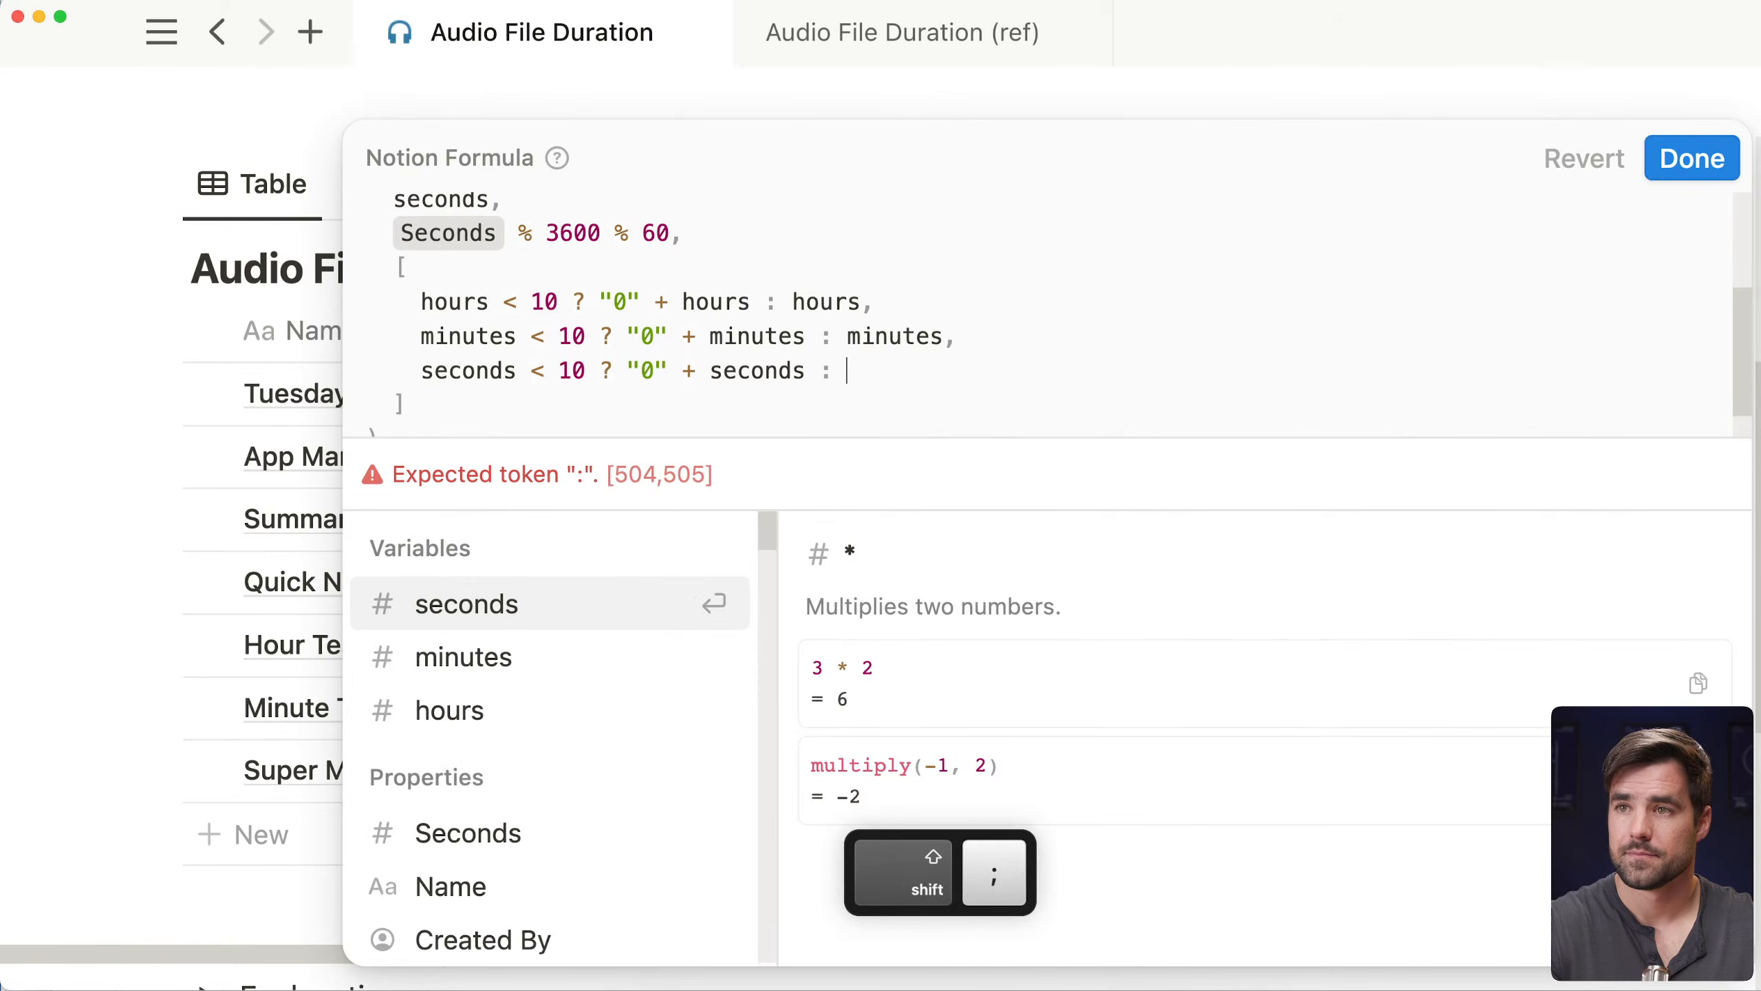
pyautogui.write('seconds')
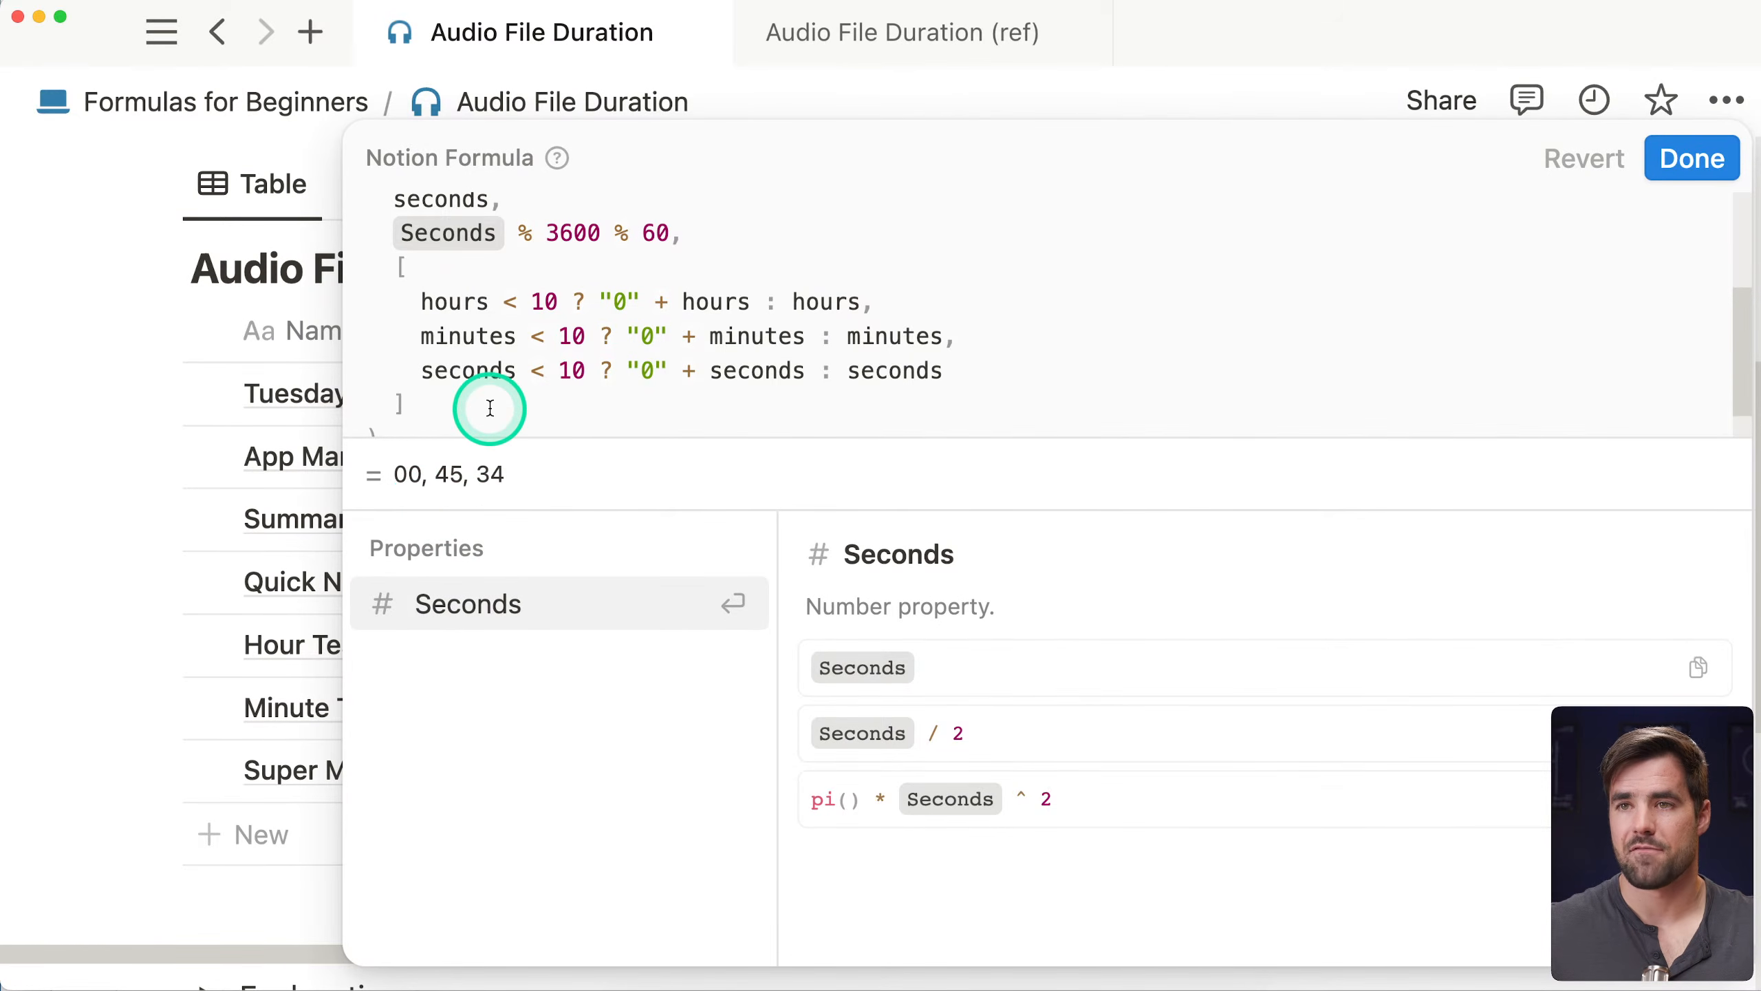
# Append .join(":") after the closing parenthesis of the lets function and save the Duration formula
pyautogui.scroll(-1, 492, 402)
pyautogui.scroll(4, 501, 387)
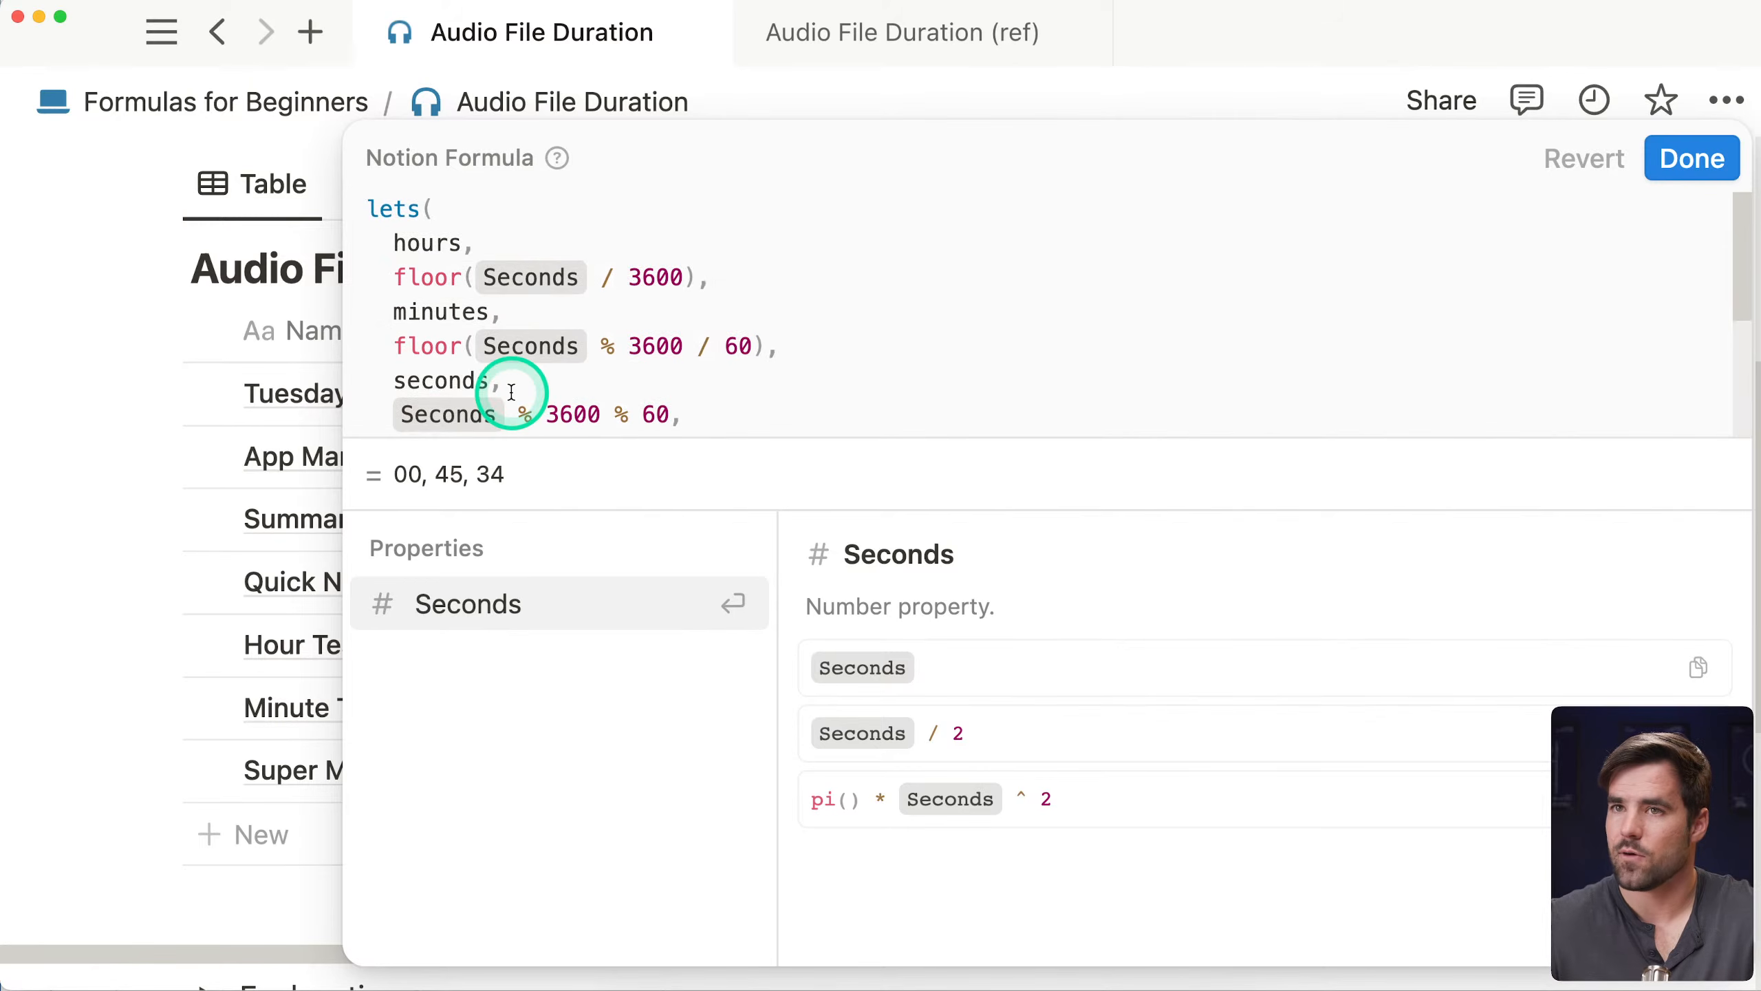
pyautogui.scroll(-4, 503, 389)
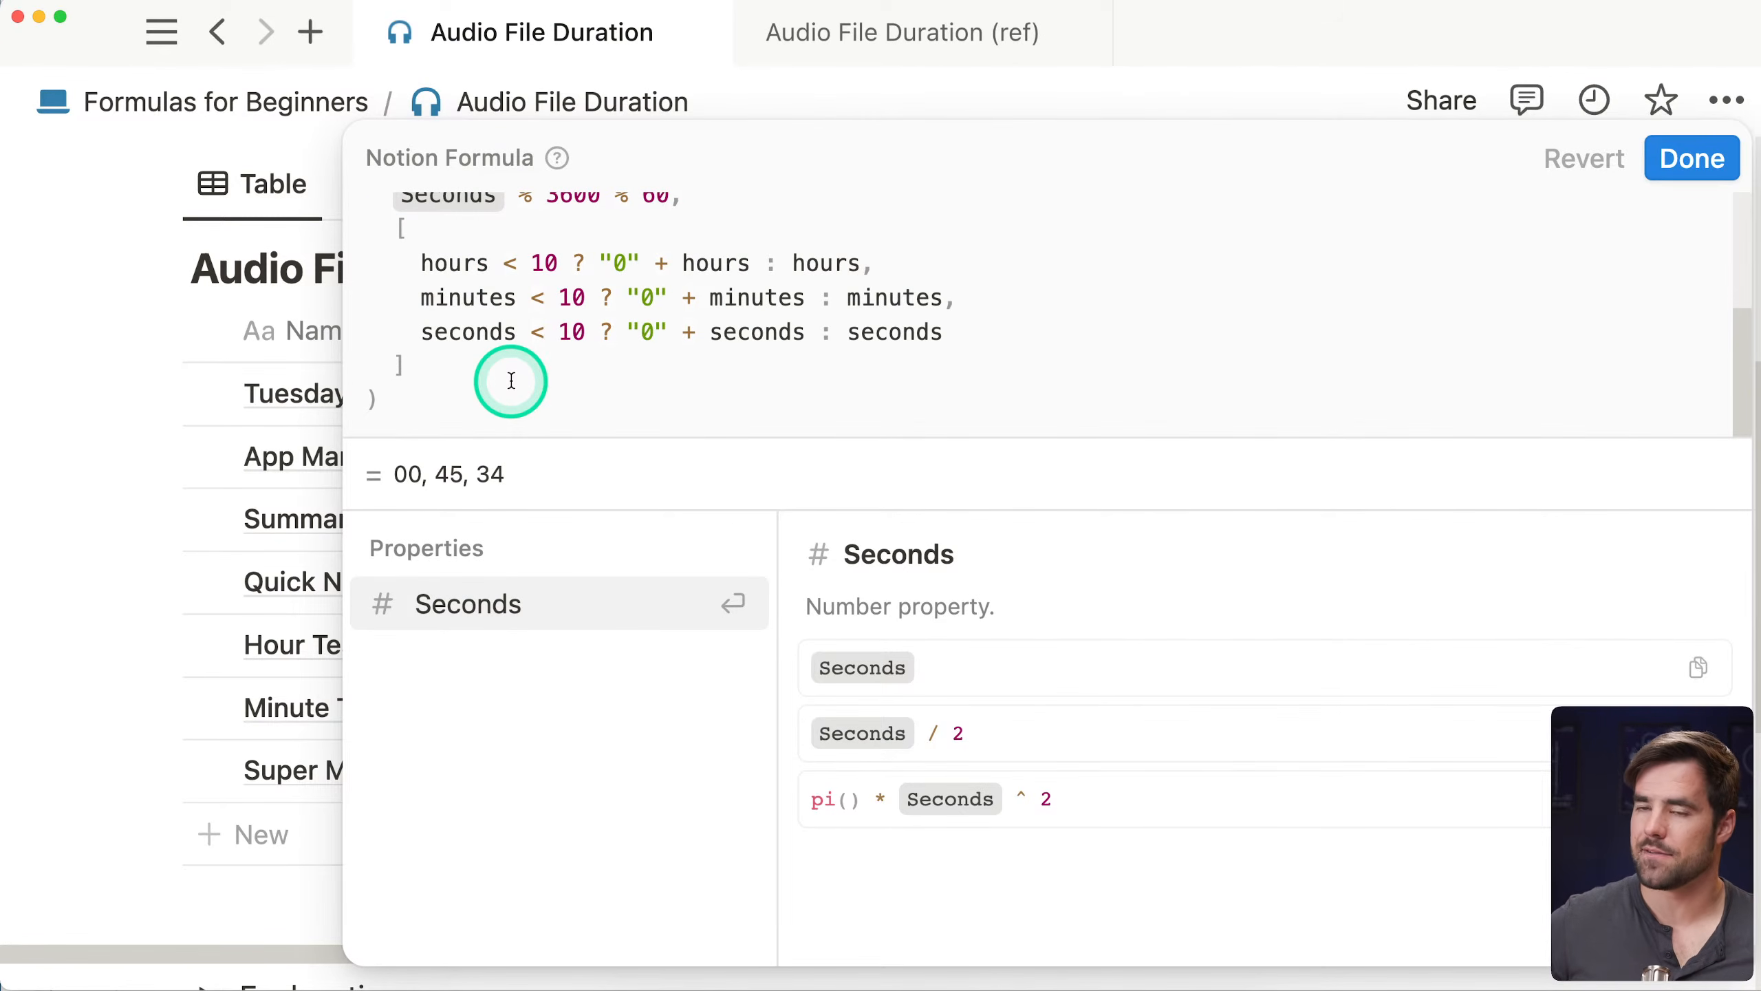
pyautogui.click(468, 408)
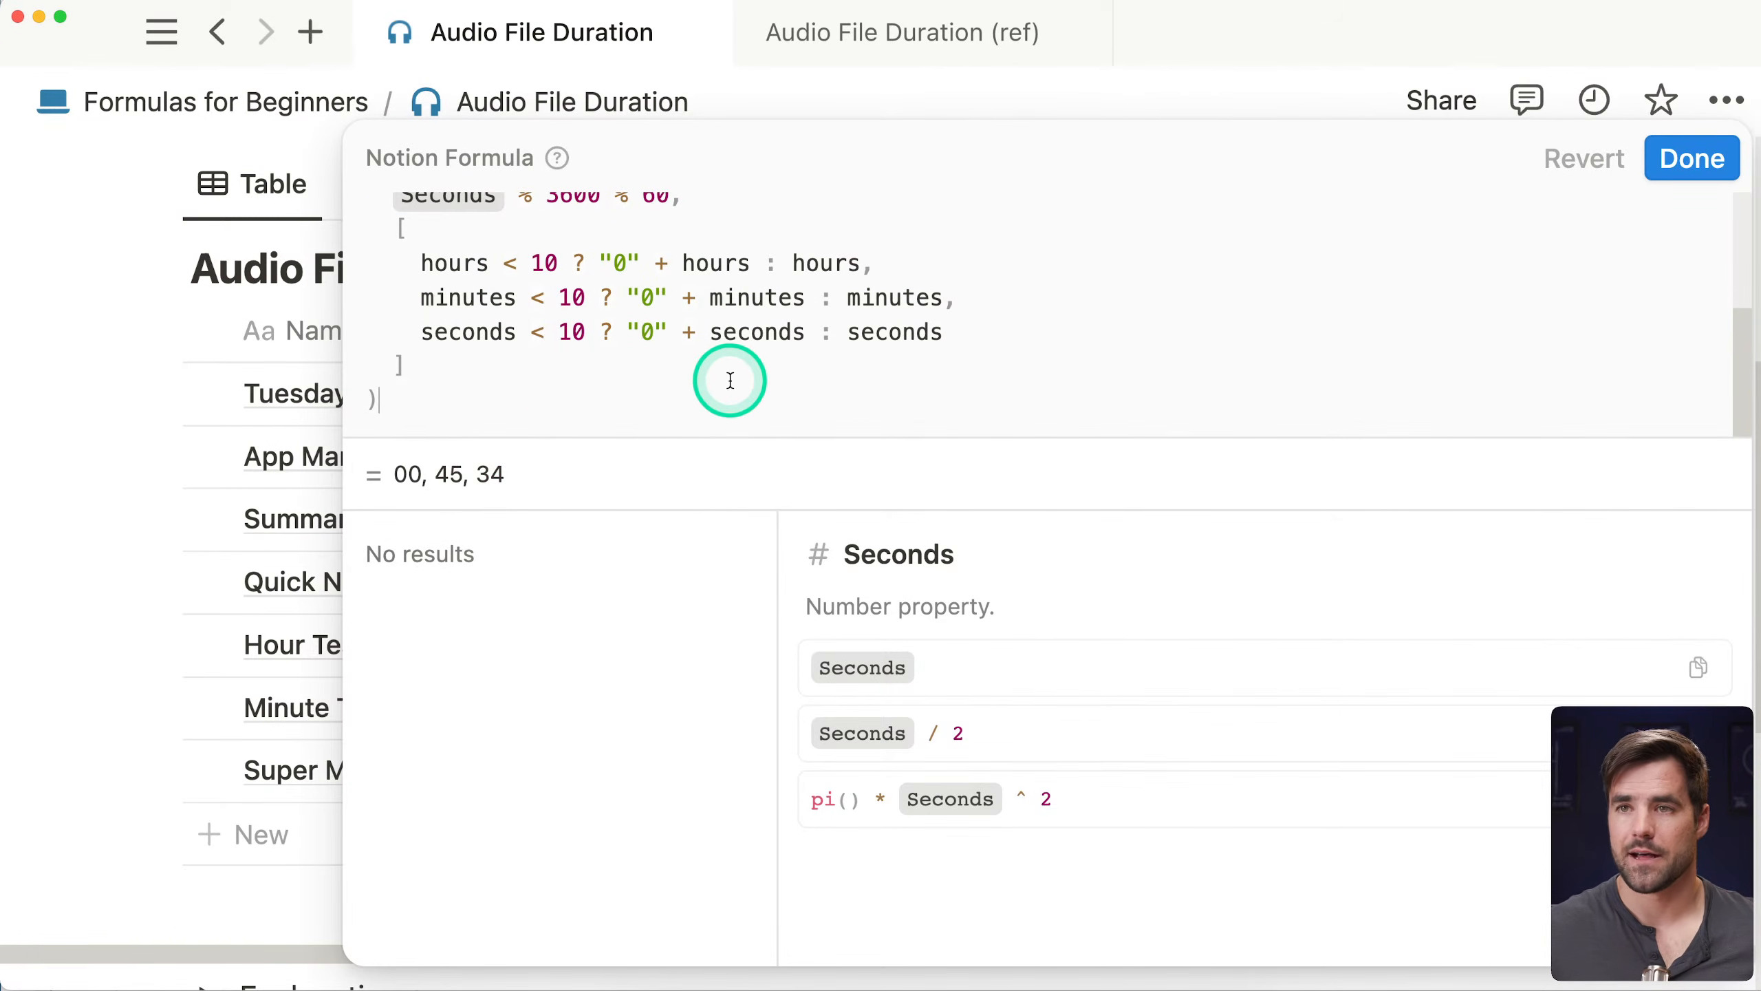
pyautogui.write('.join')
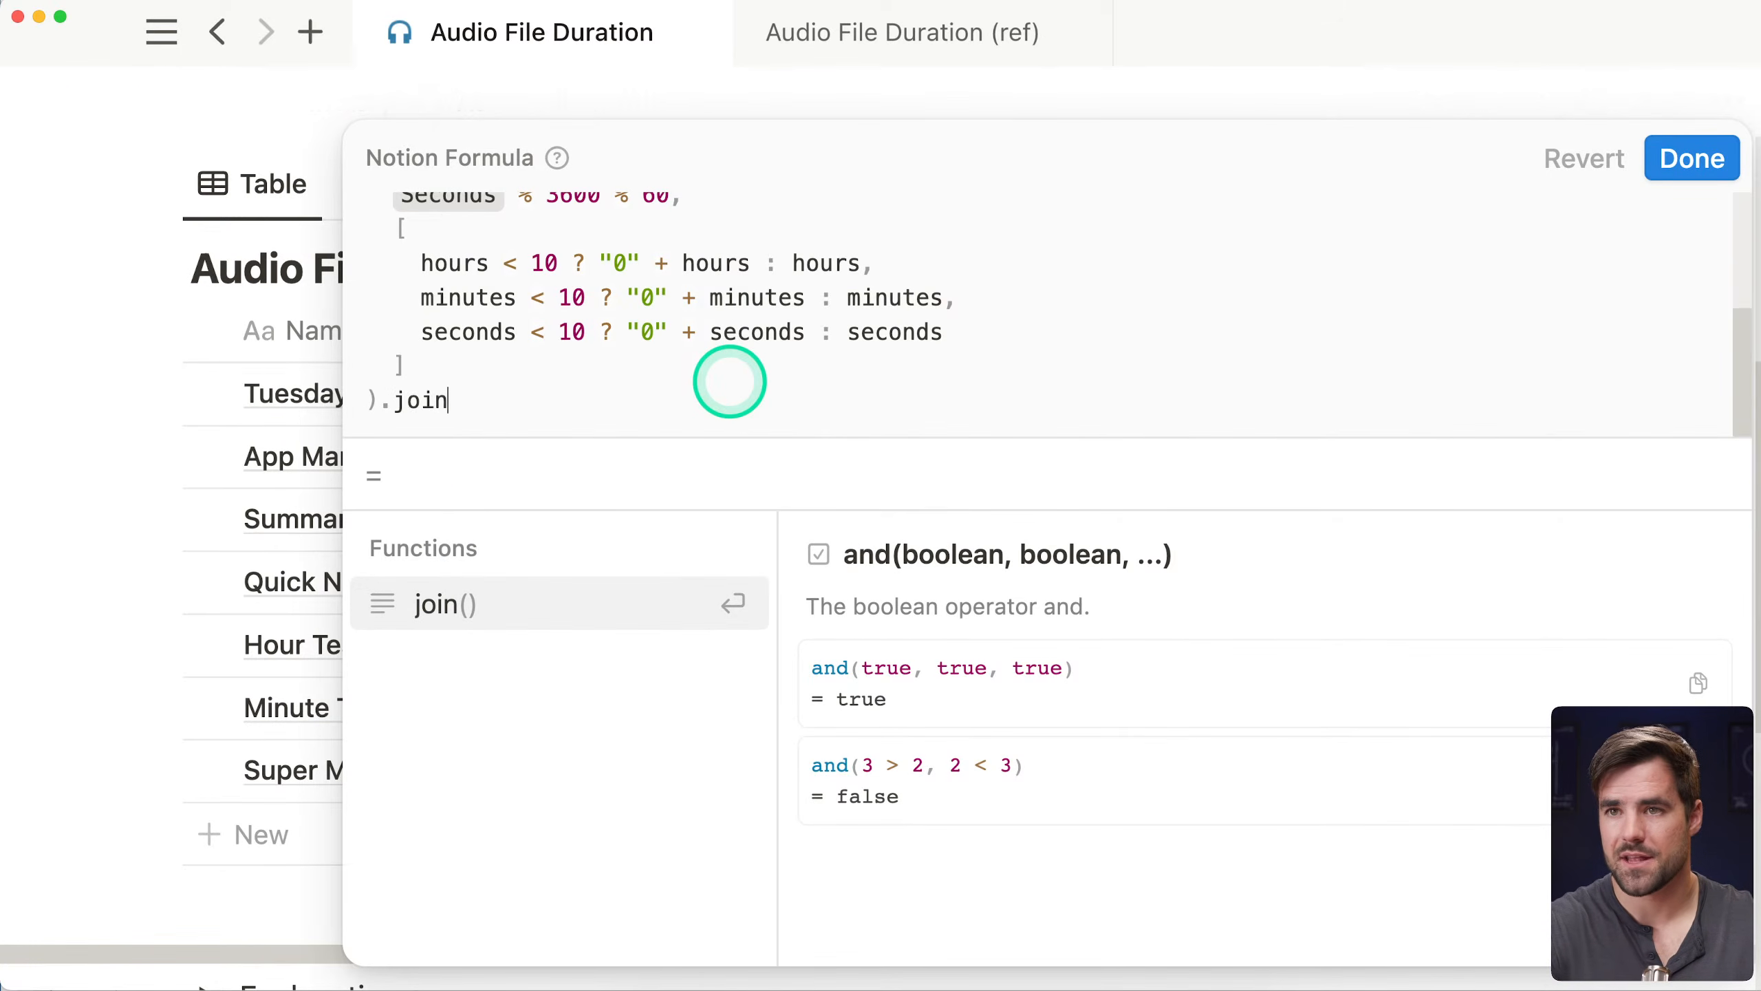
pyautogui.write('()')
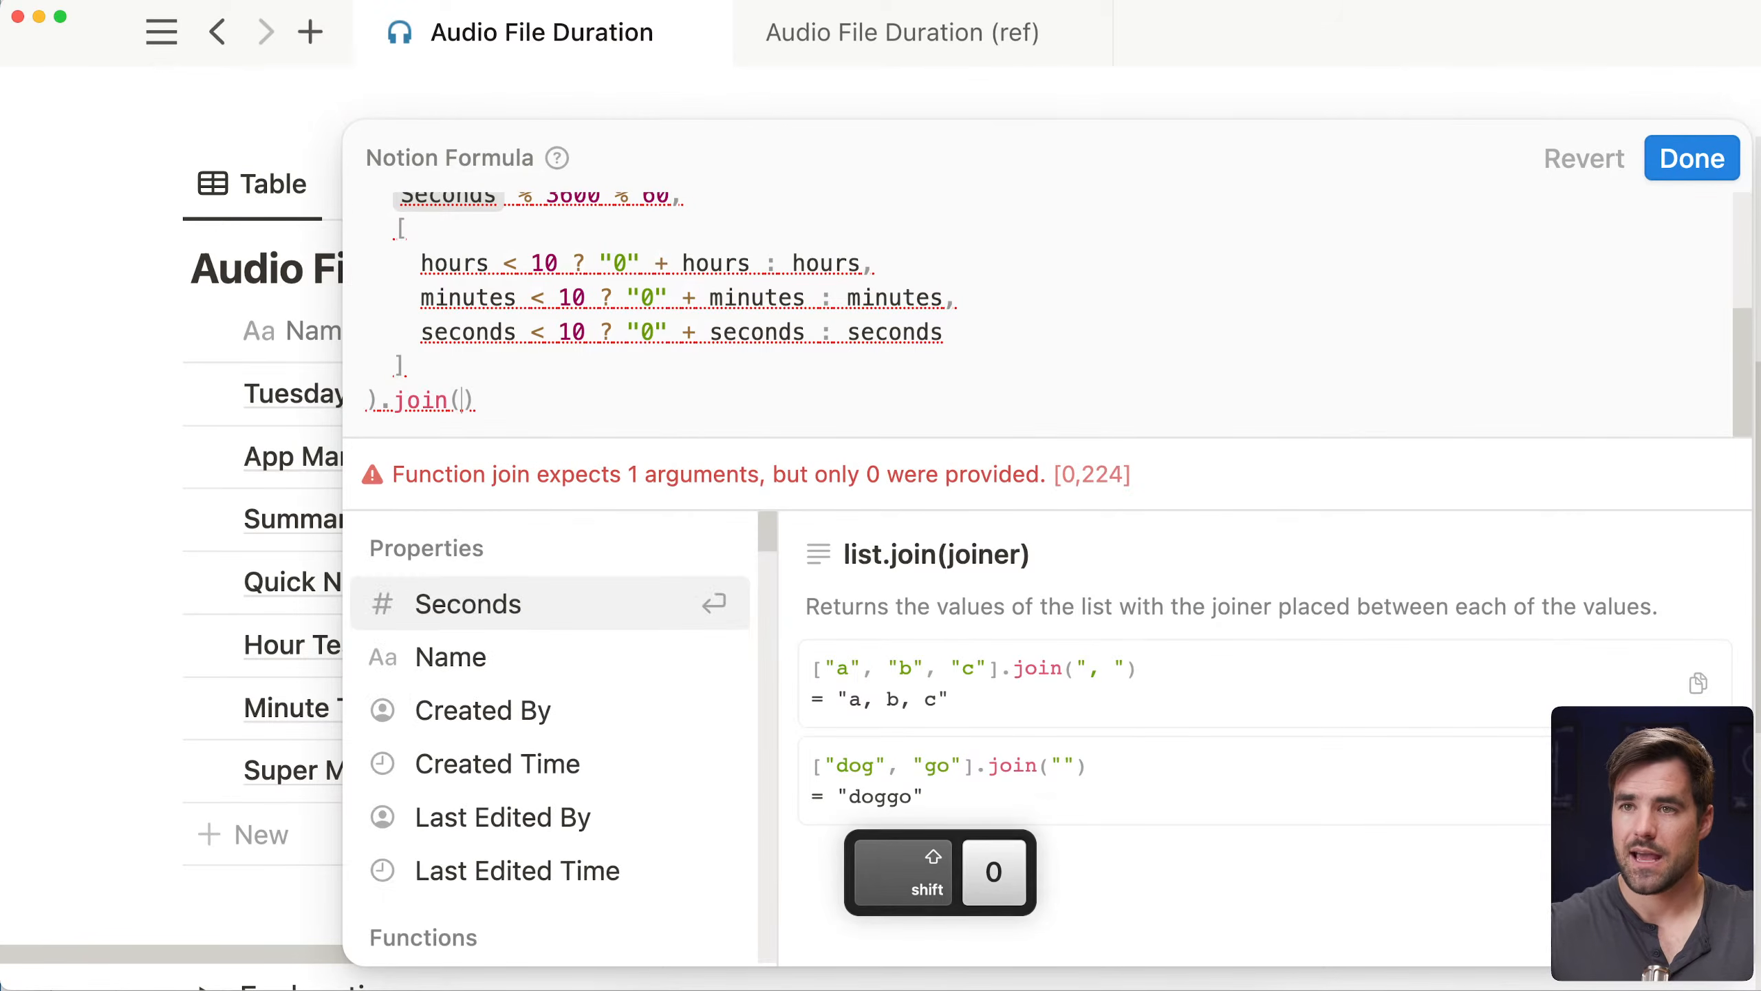
pyautogui.click(425, 408)
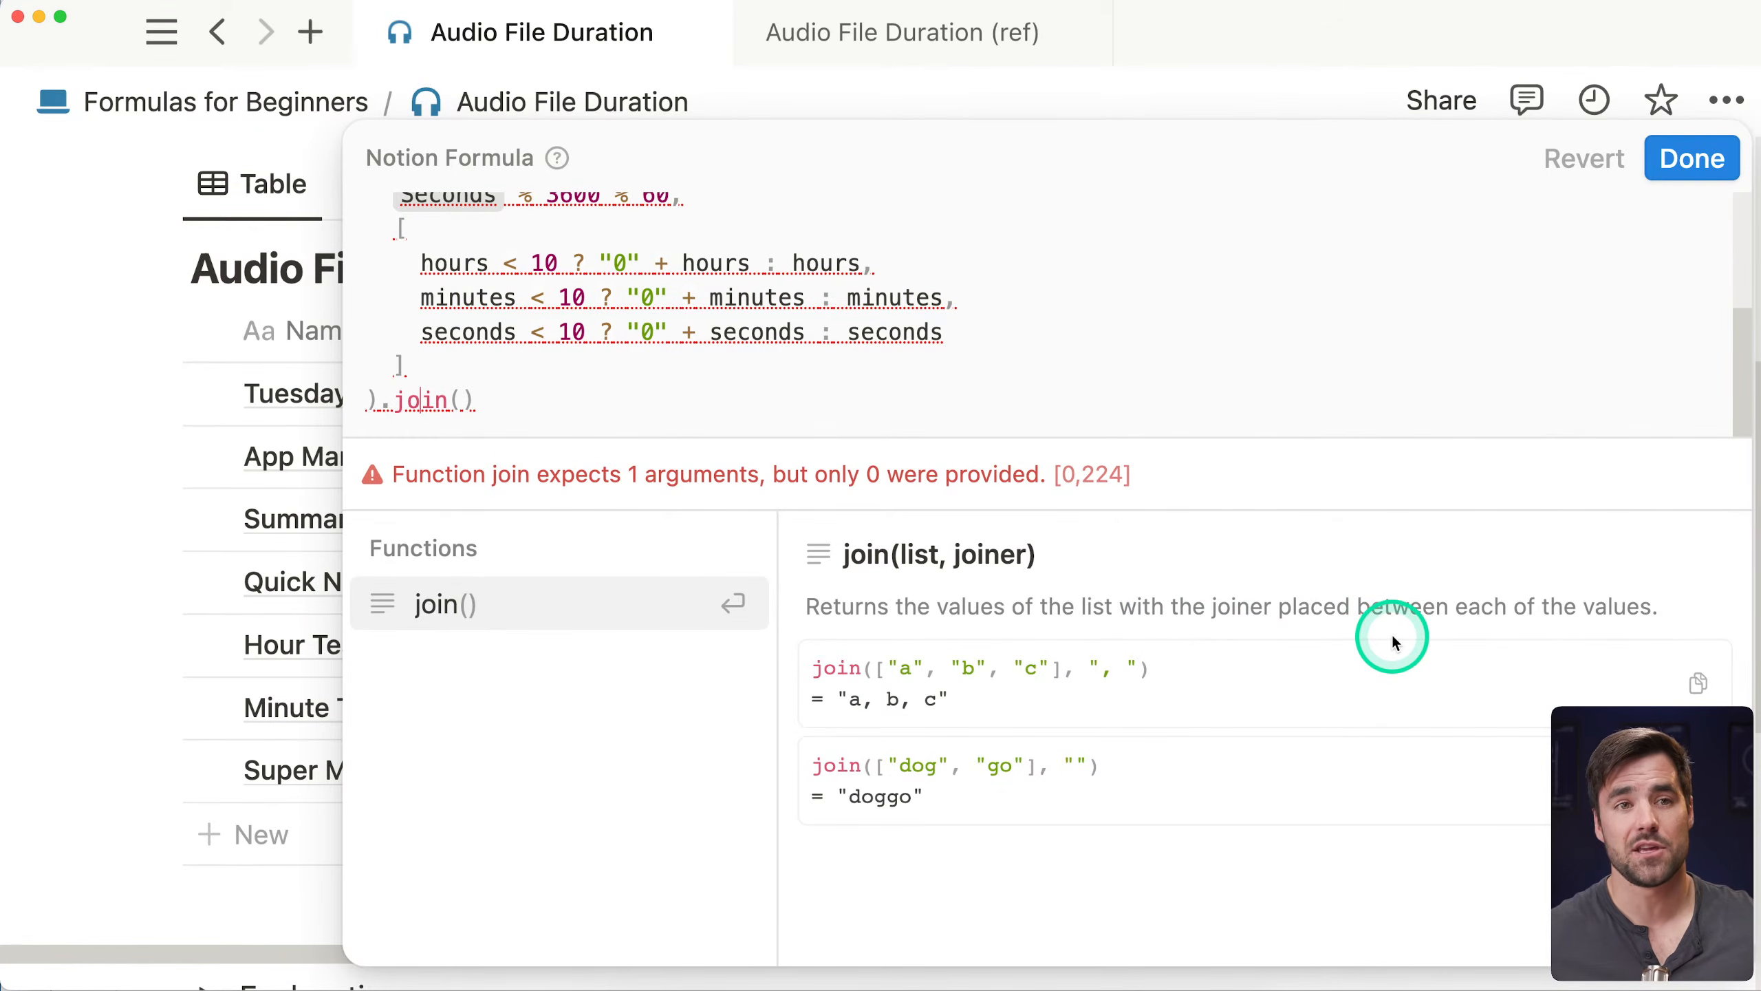
pyautogui.click(461, 400)
pyautogui.write('":"')
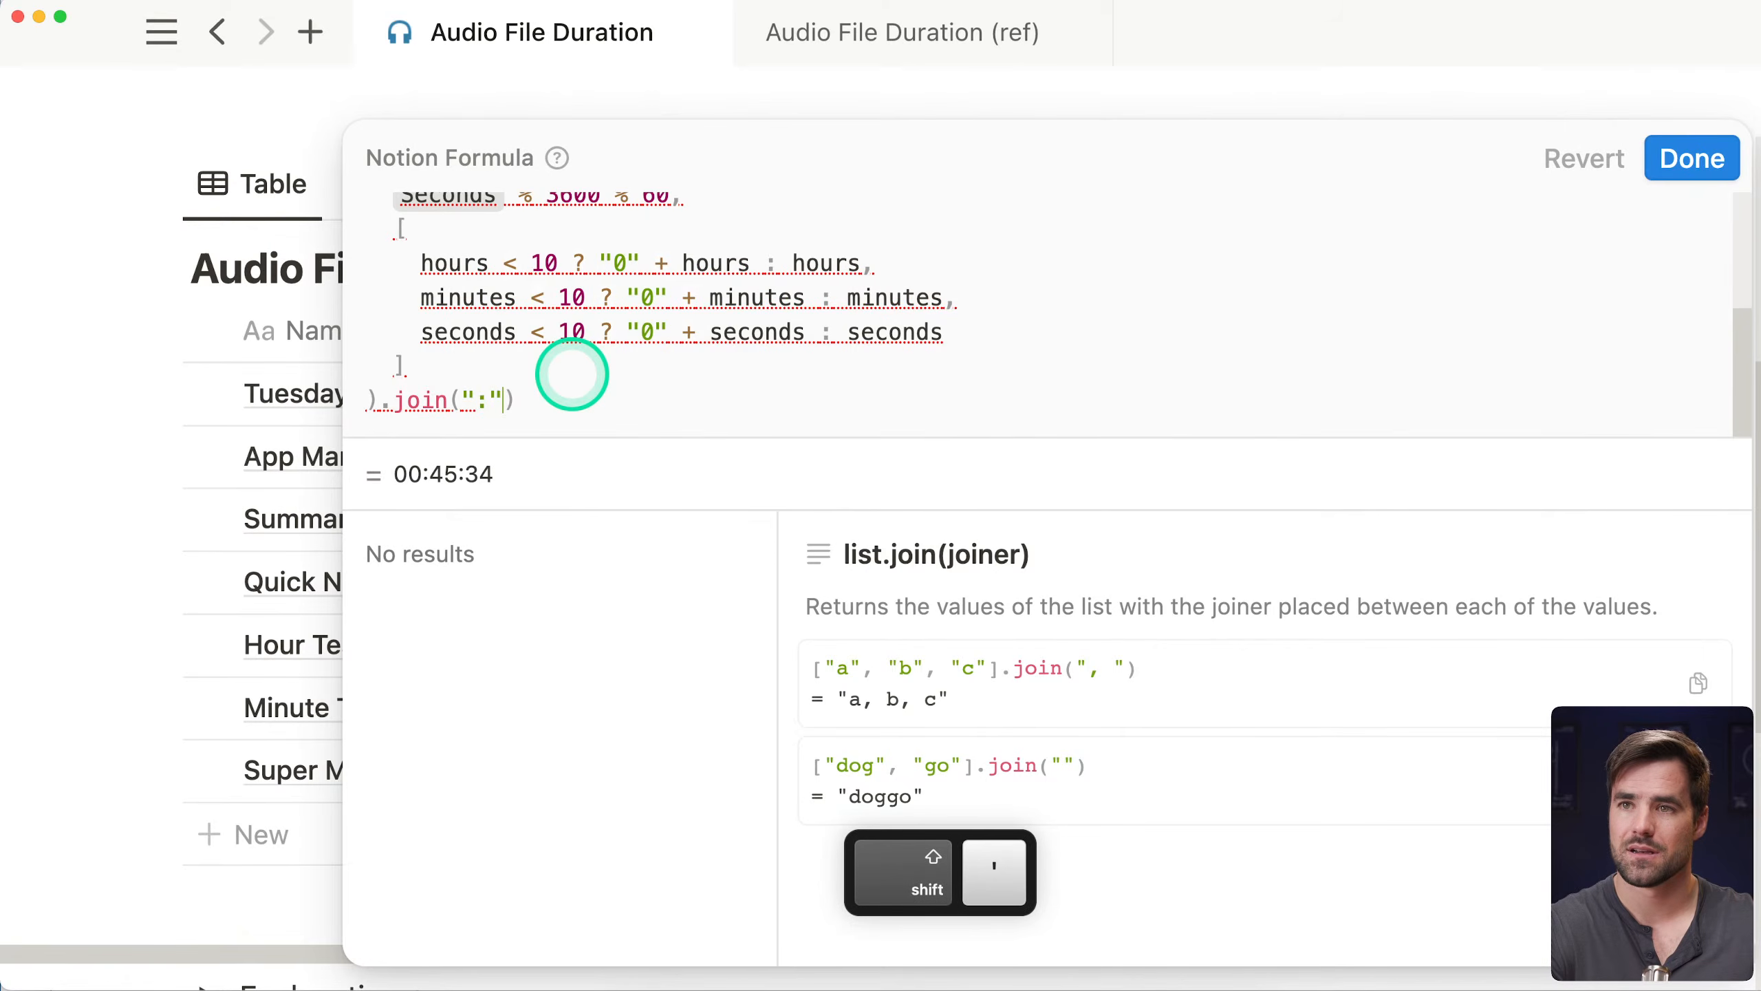
pyautogui.click(1706, 158)
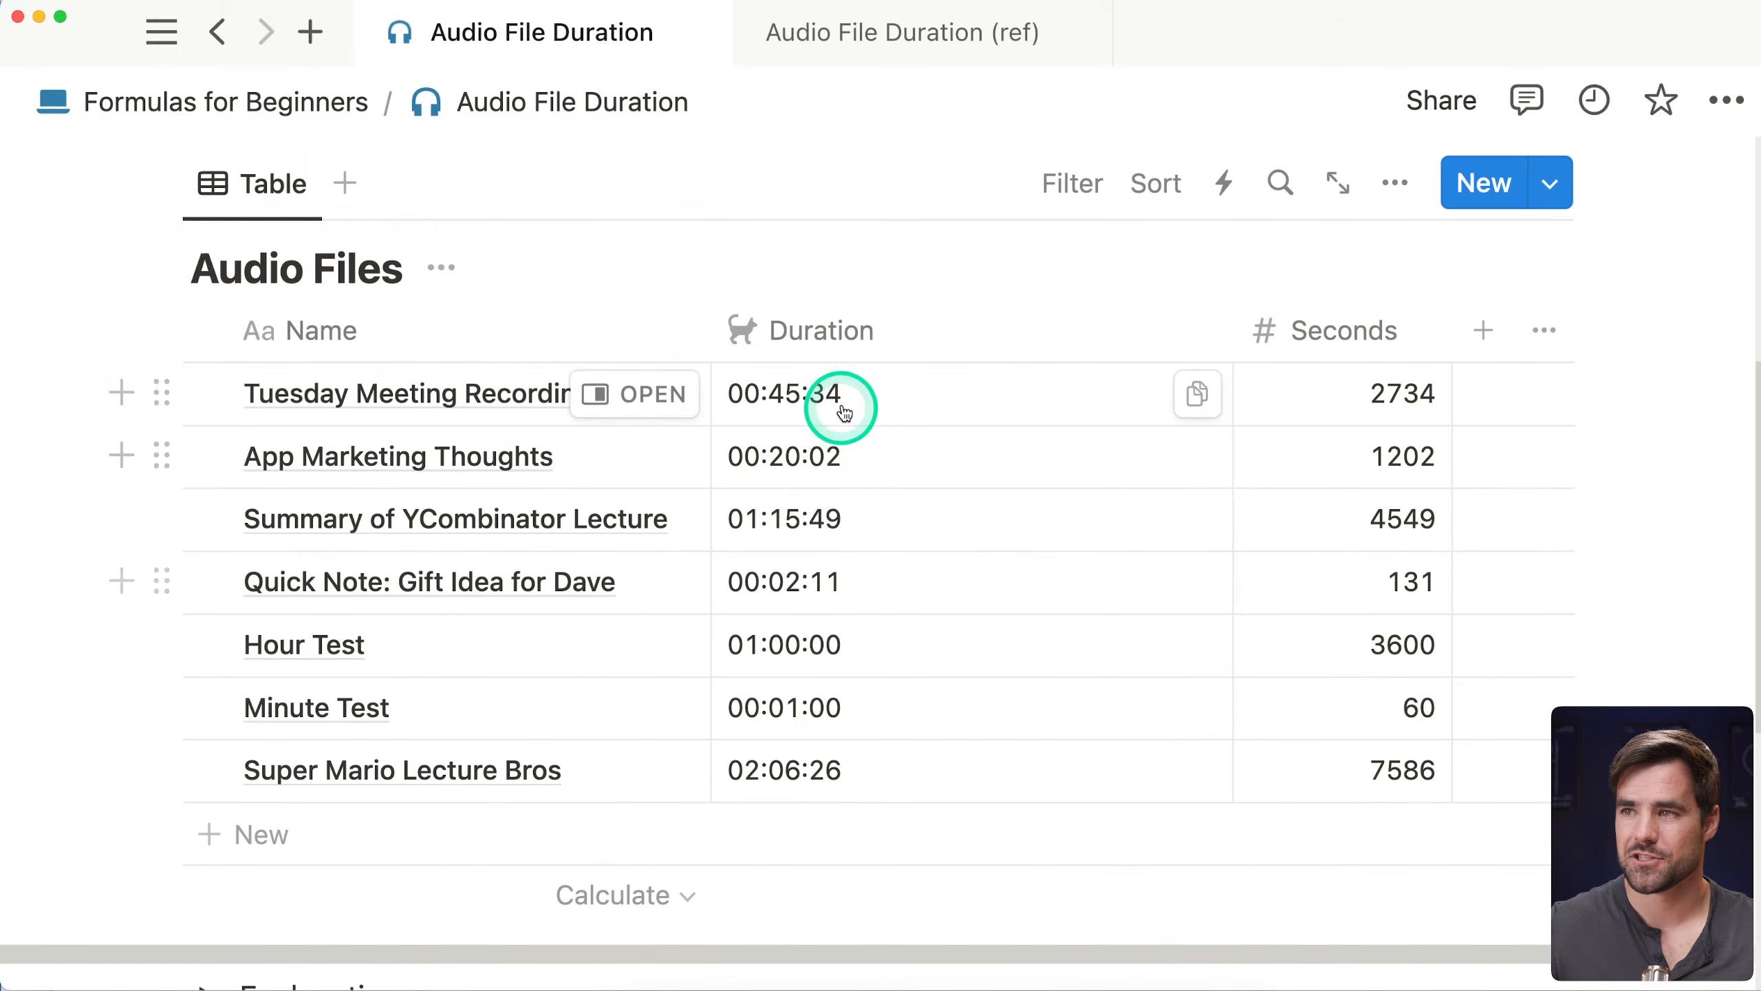
# Sort the Audio Files table by Duration in ascending order and save the sort for everyone
pyautogui.click(1151, 182)
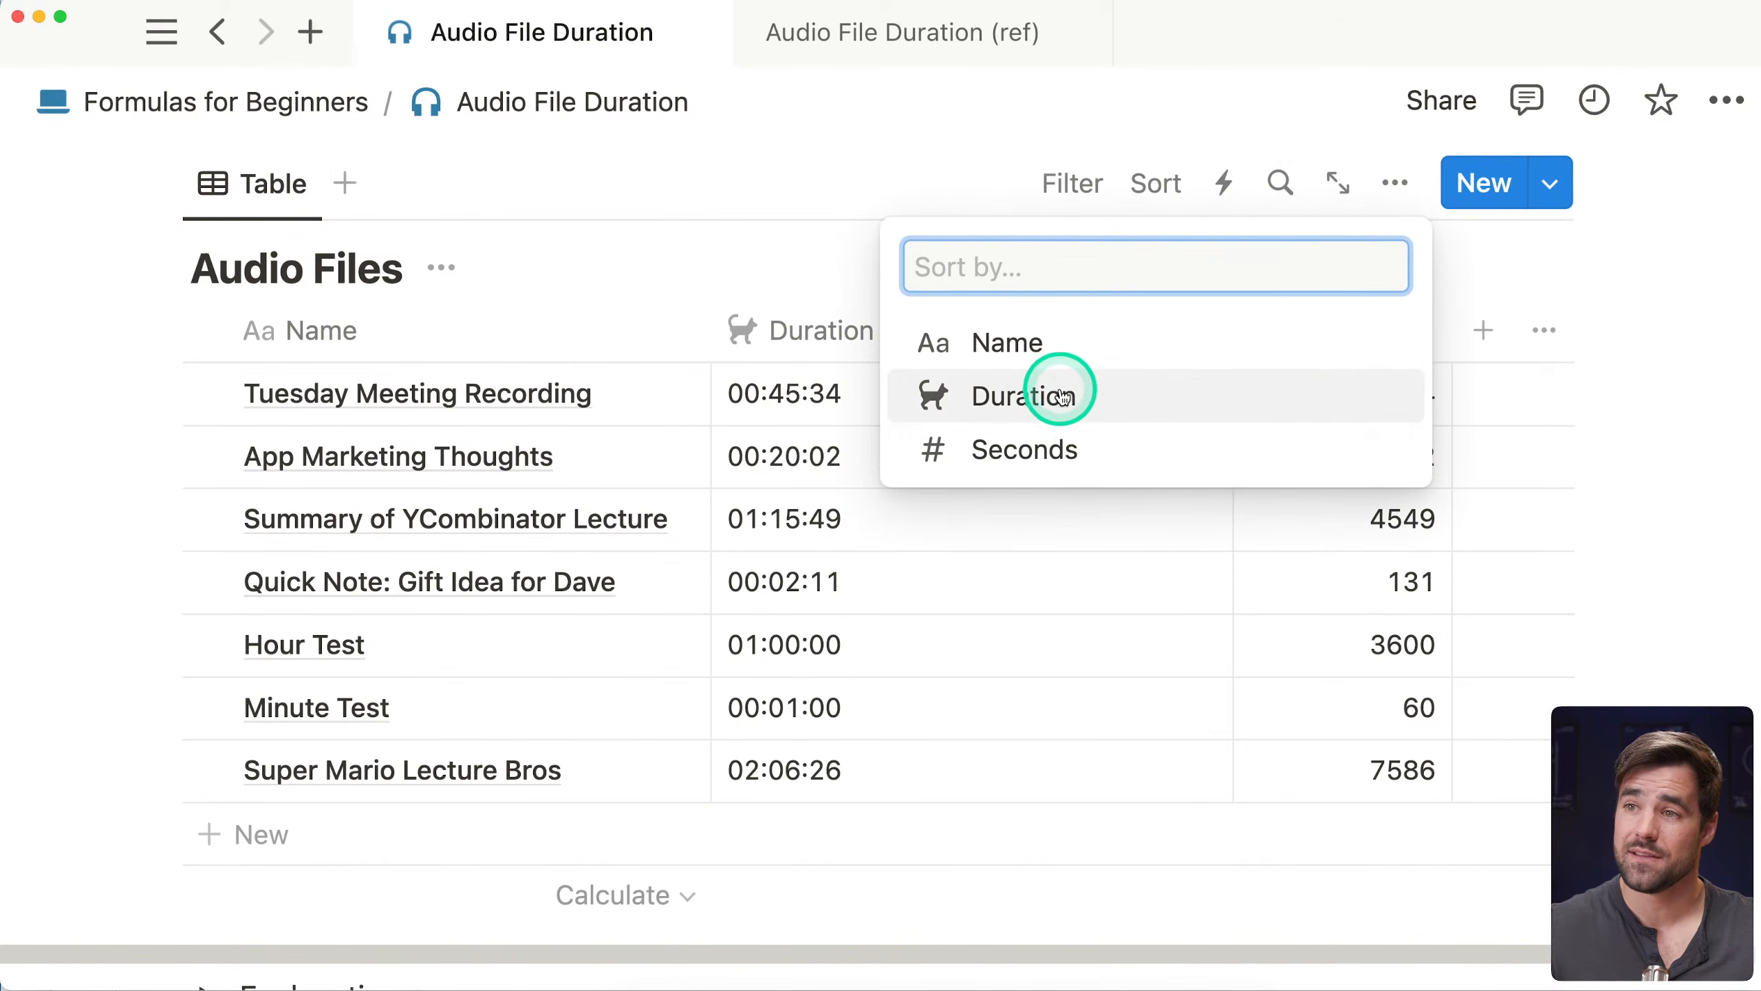
pyautogui.click(1038, 397)
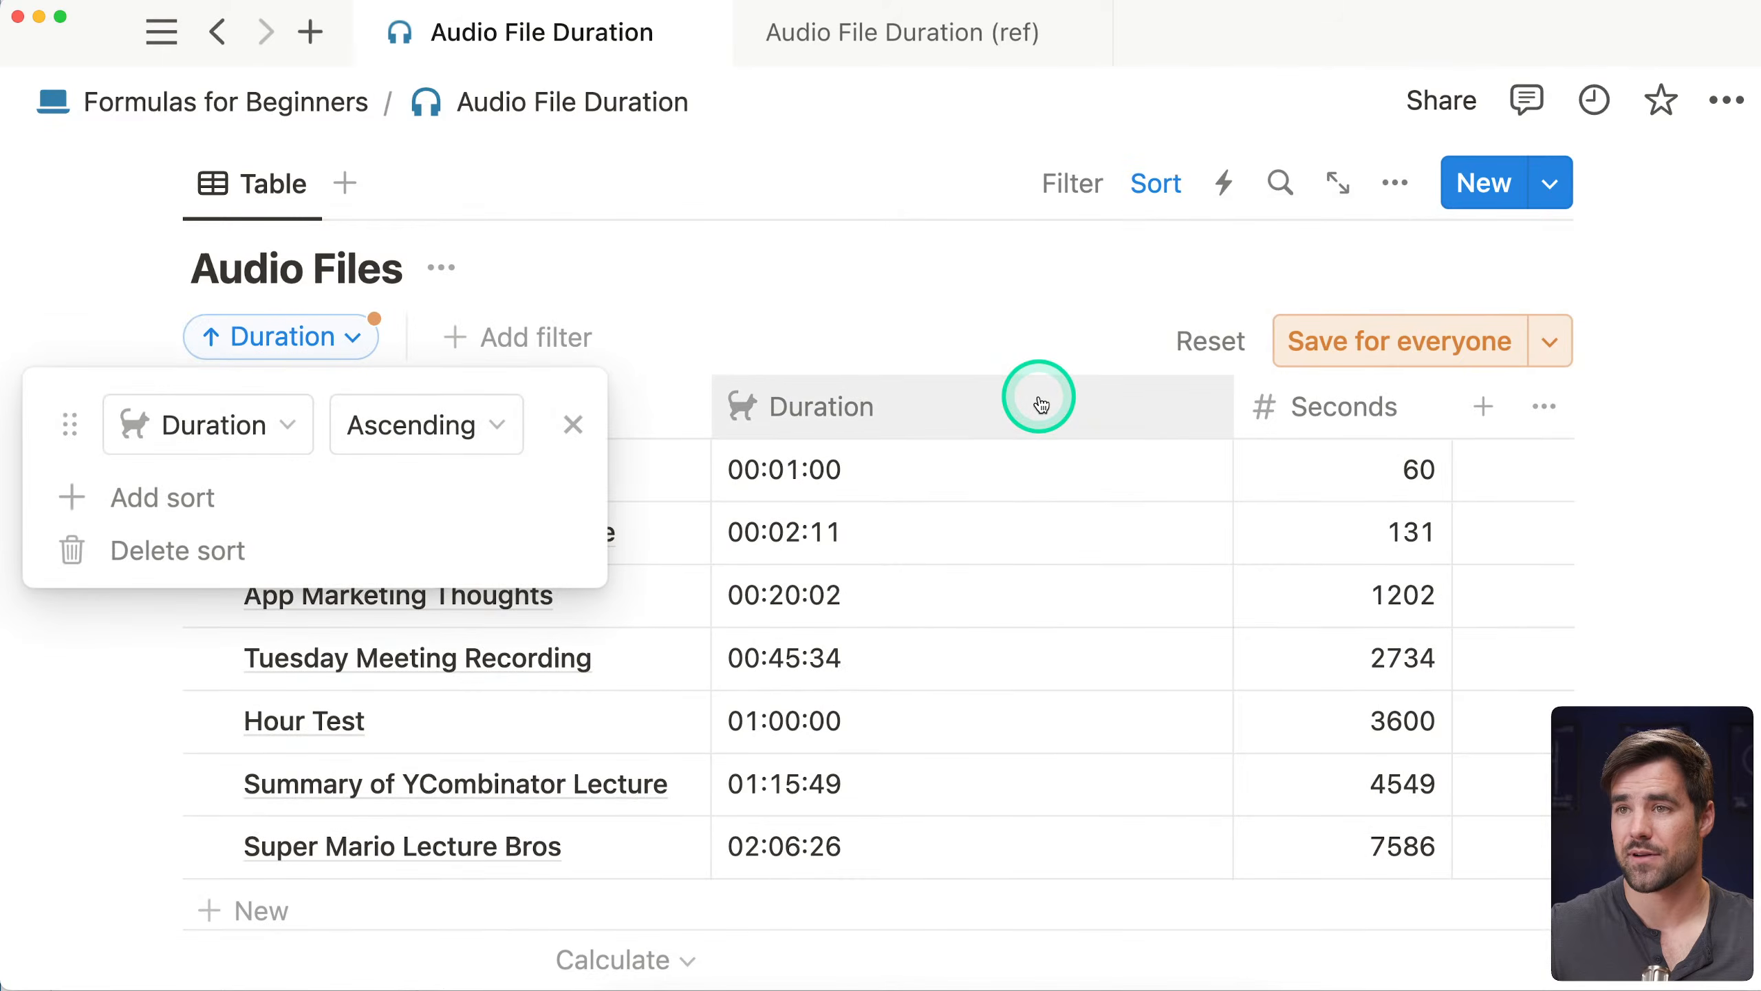
pyautogui.click(1318, 340)
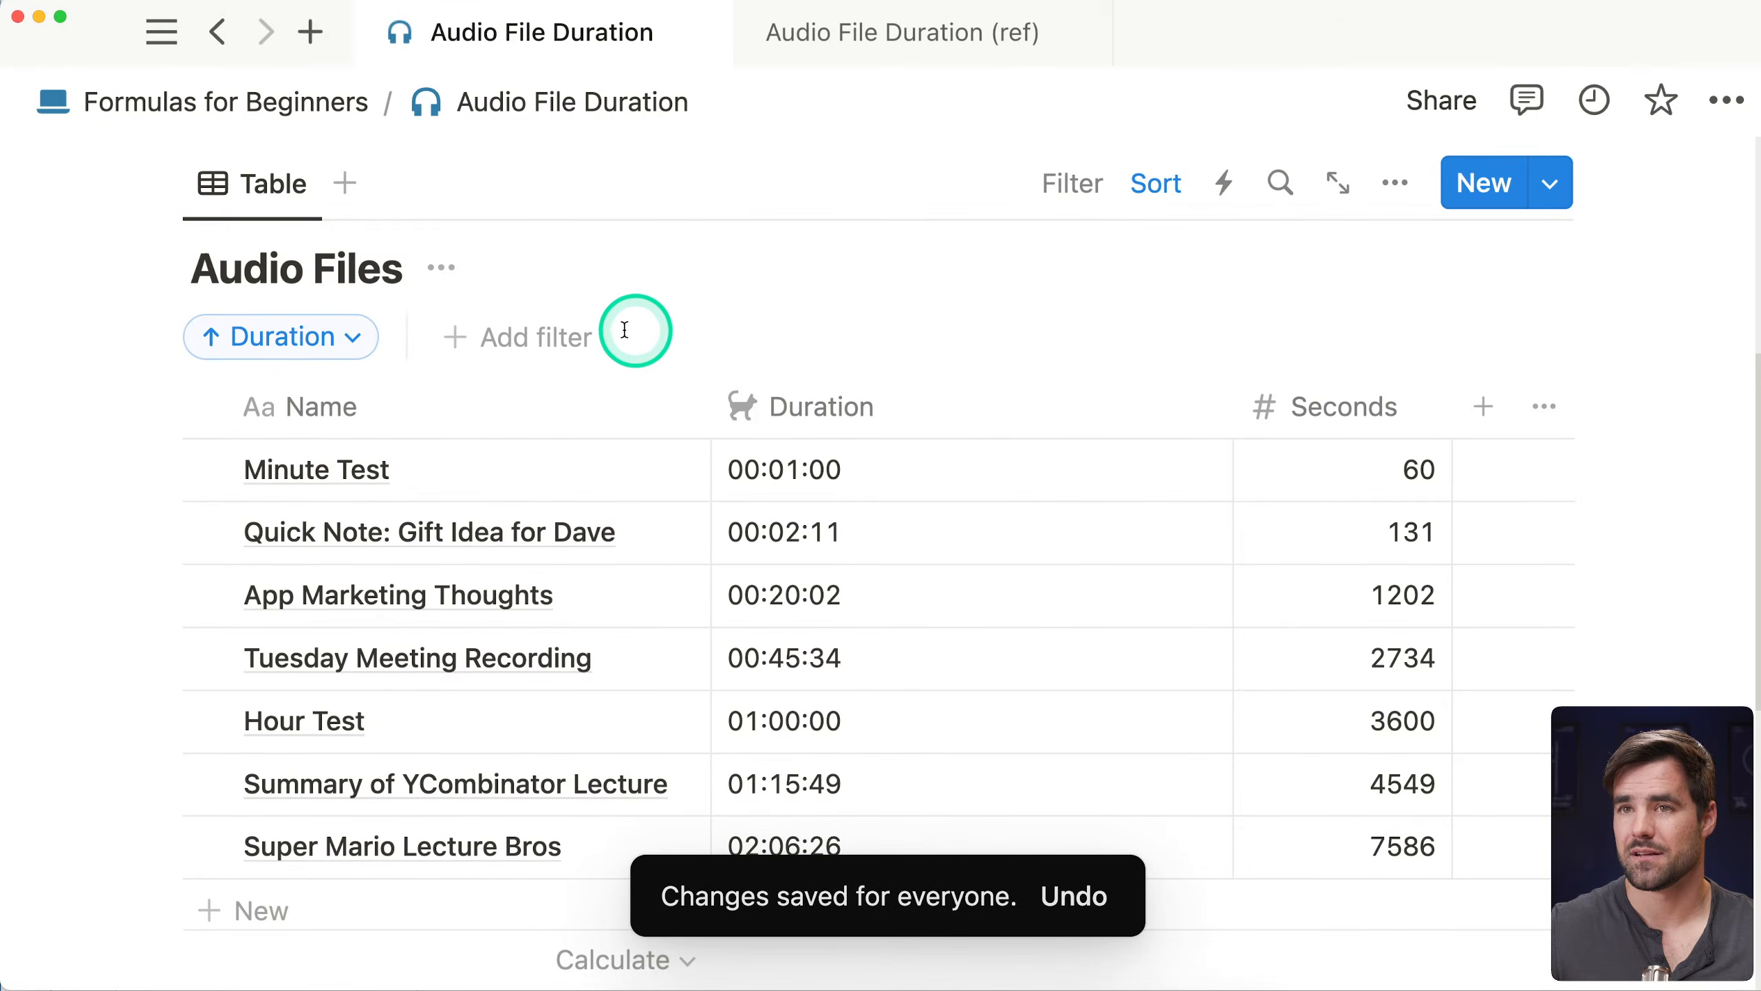
# Change the Duration sort to descending and save it for everyone
pyautogui.click(289, 346)
pyautogui.click(440, 421)
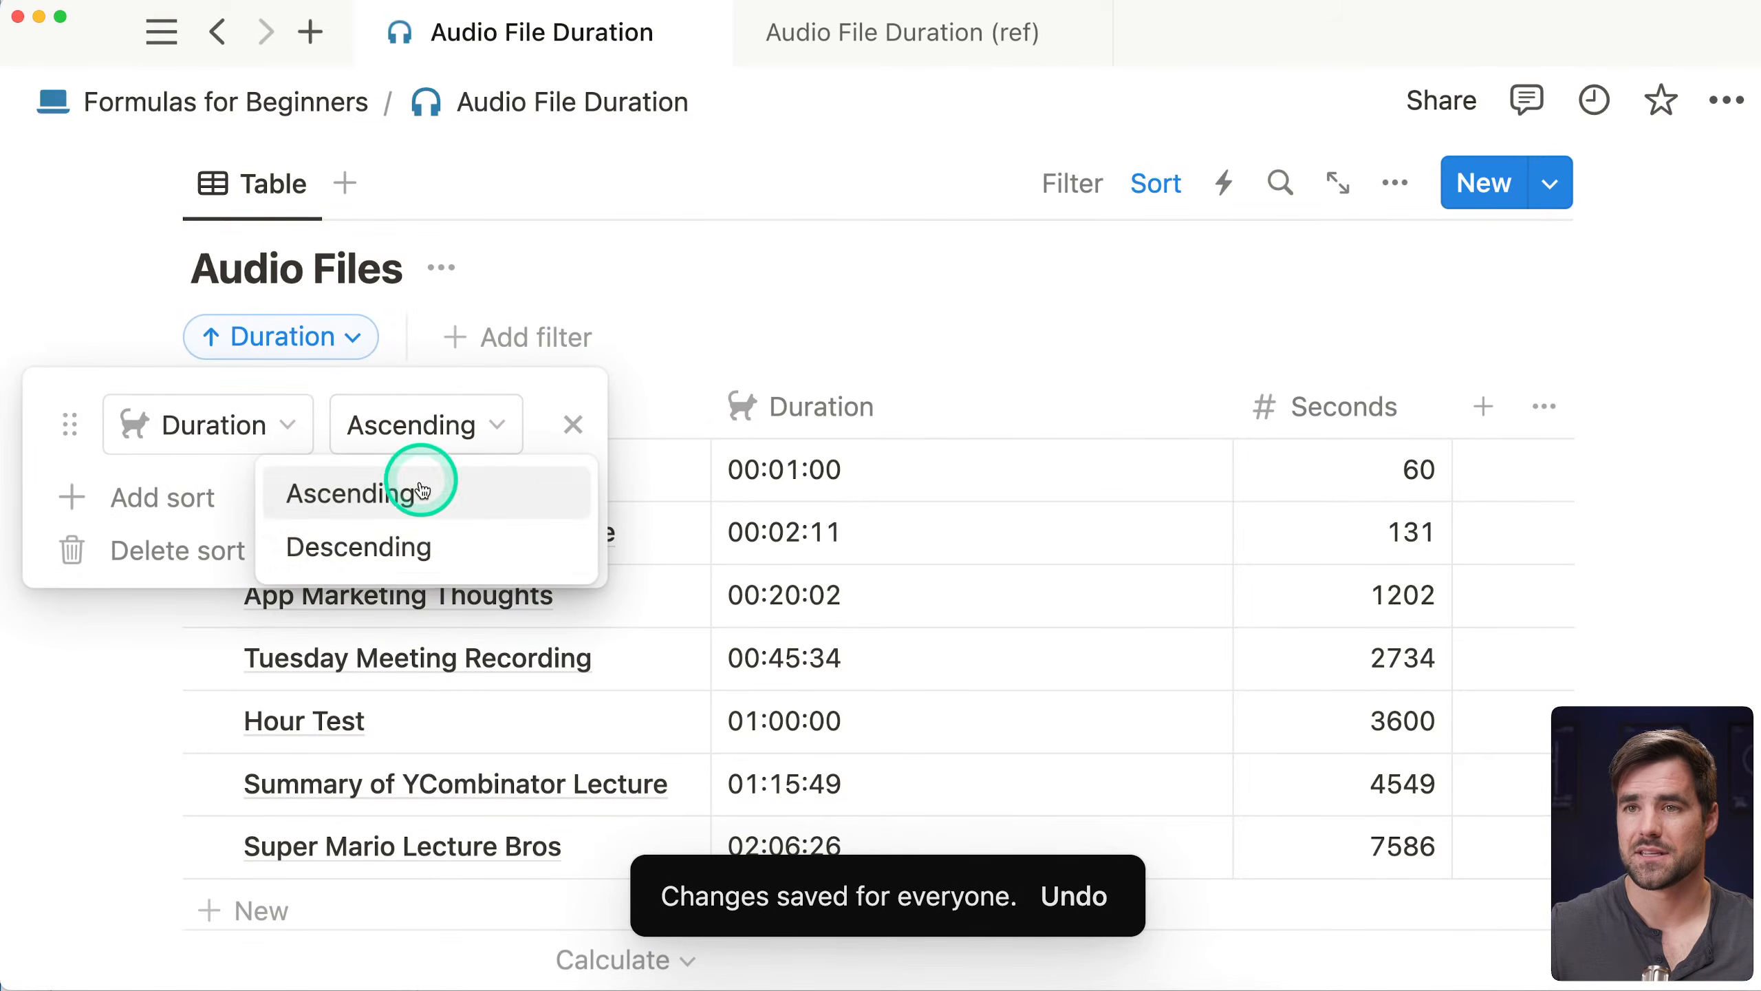
pyautogui.click(410, 549)
pyautogui.click(1428, 332)
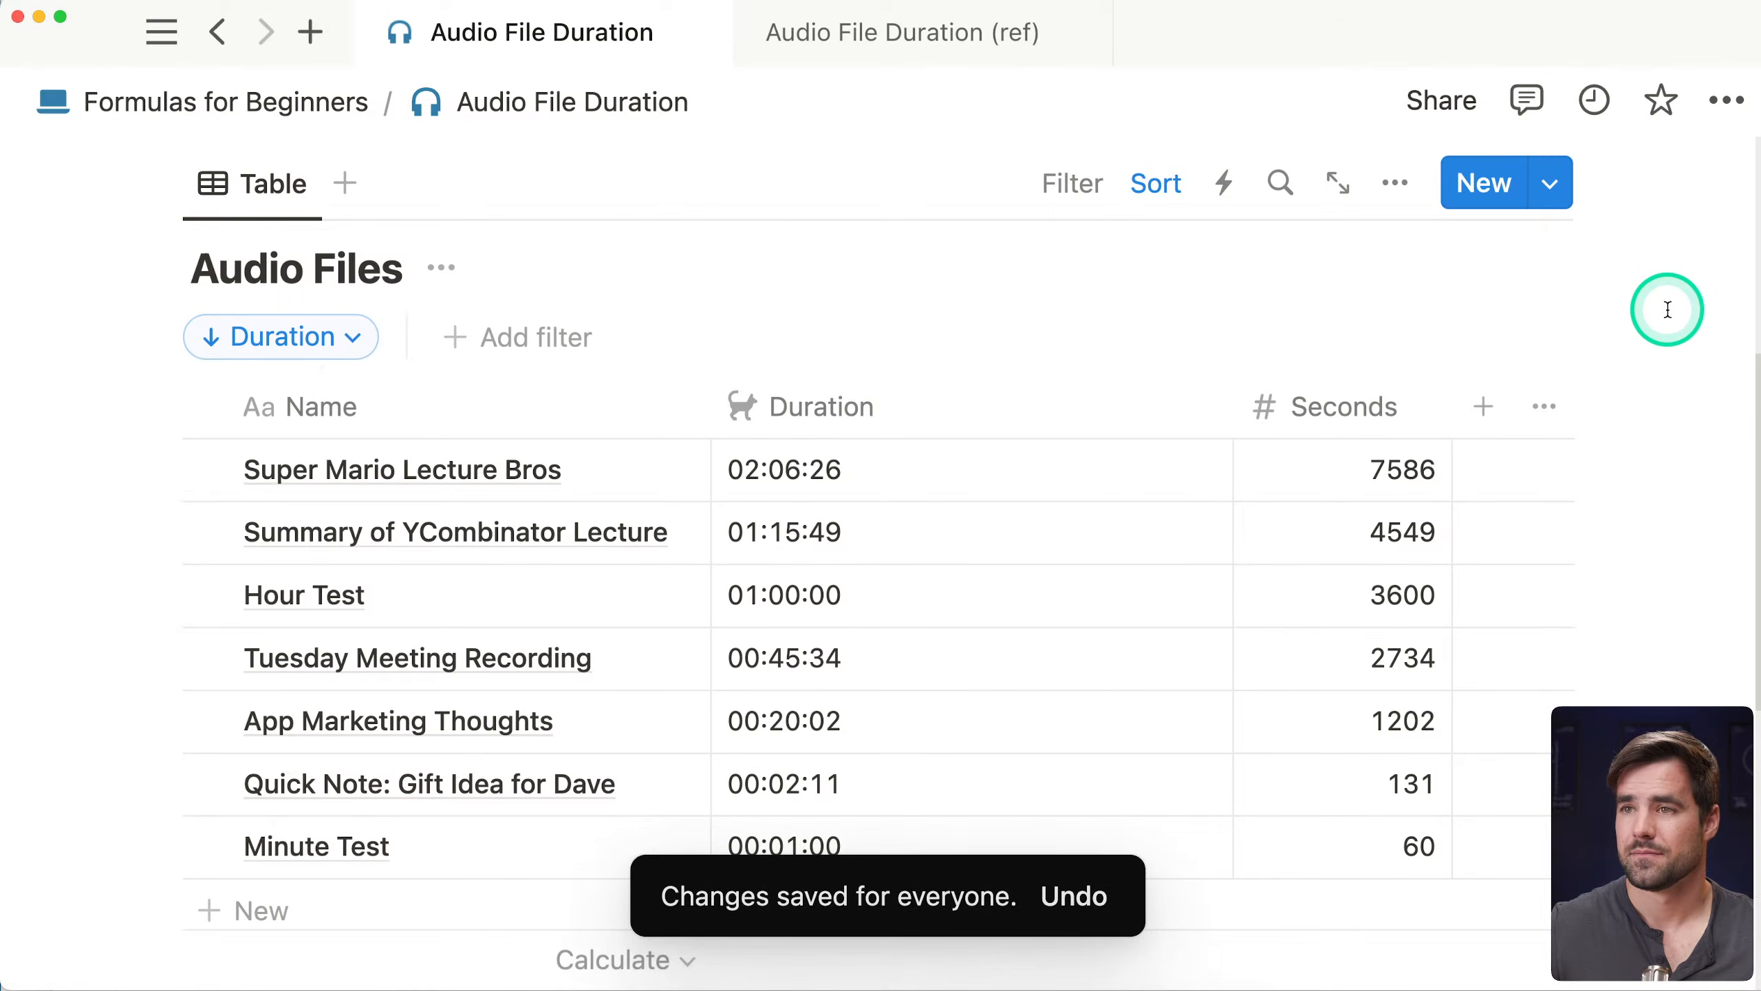
# Add a Sum calculation beneath the Seconds column of the Audio Files table
pyautogui.scroll(-3, 1667, 307)
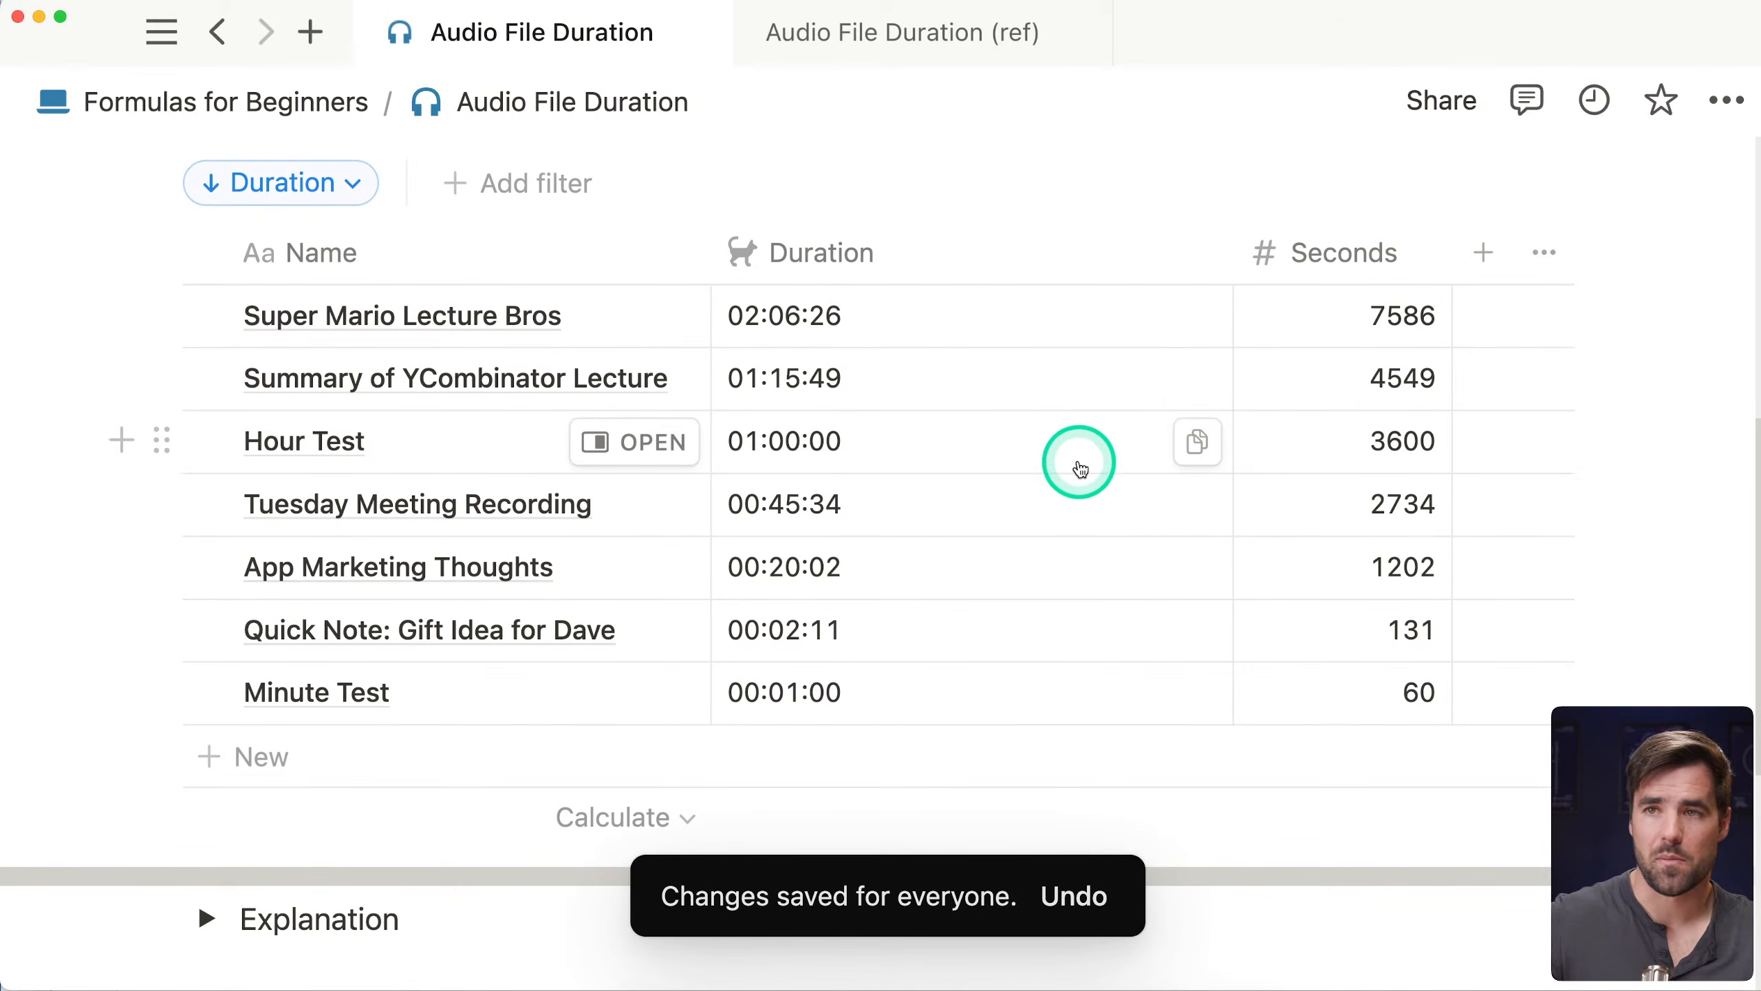
pyautogui.scroll(-3, 922, 389)
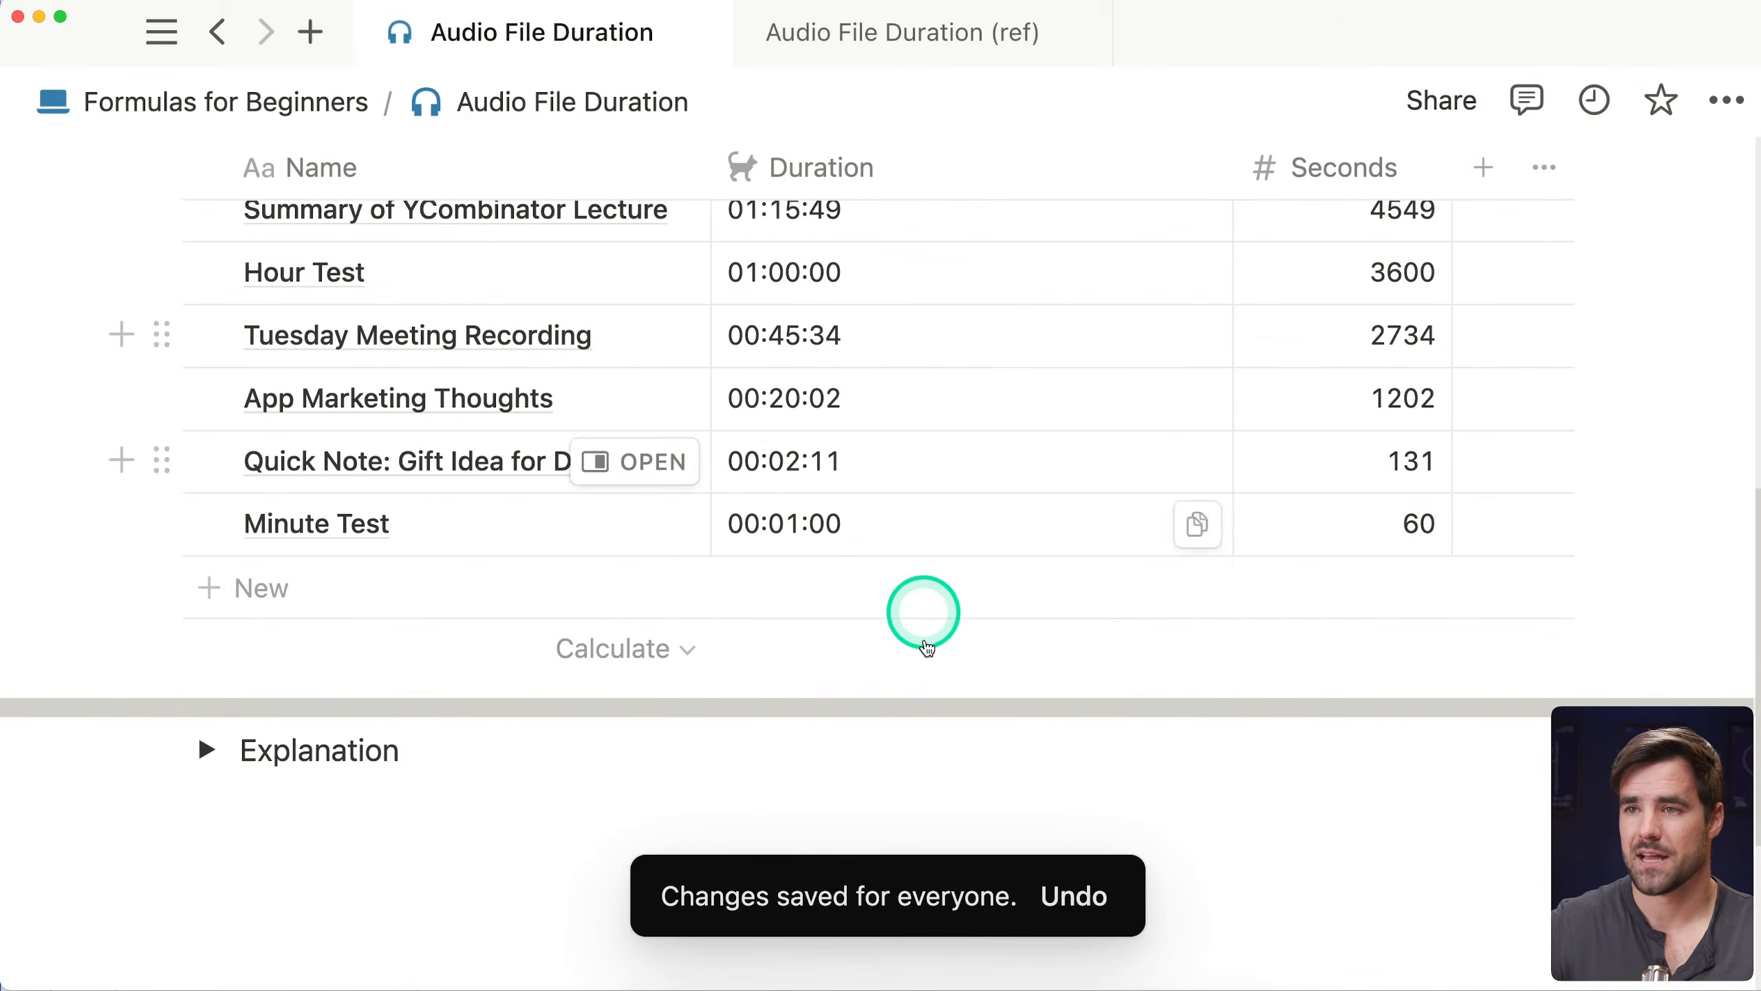
pyautogui.scroll(4, 929, 635)
pyautogui.scroll(-2, 940, 638)
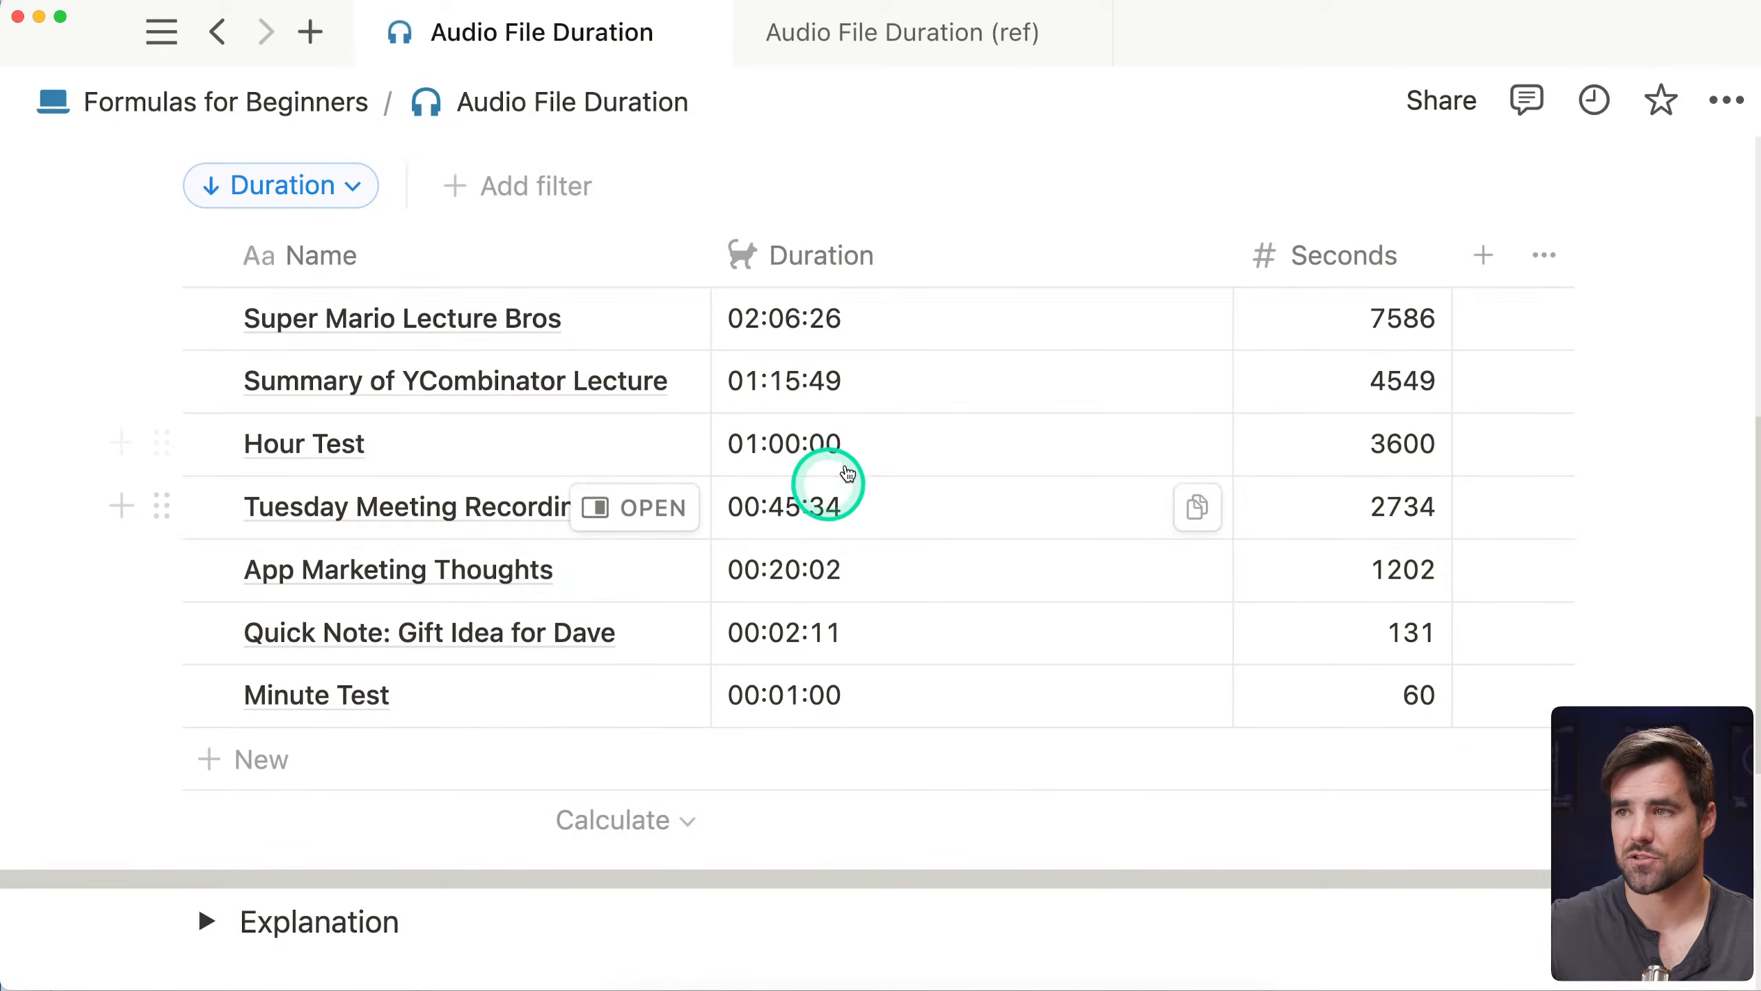
pyautogui.click(1420, 818)
pyautogui.click(1305, 617)
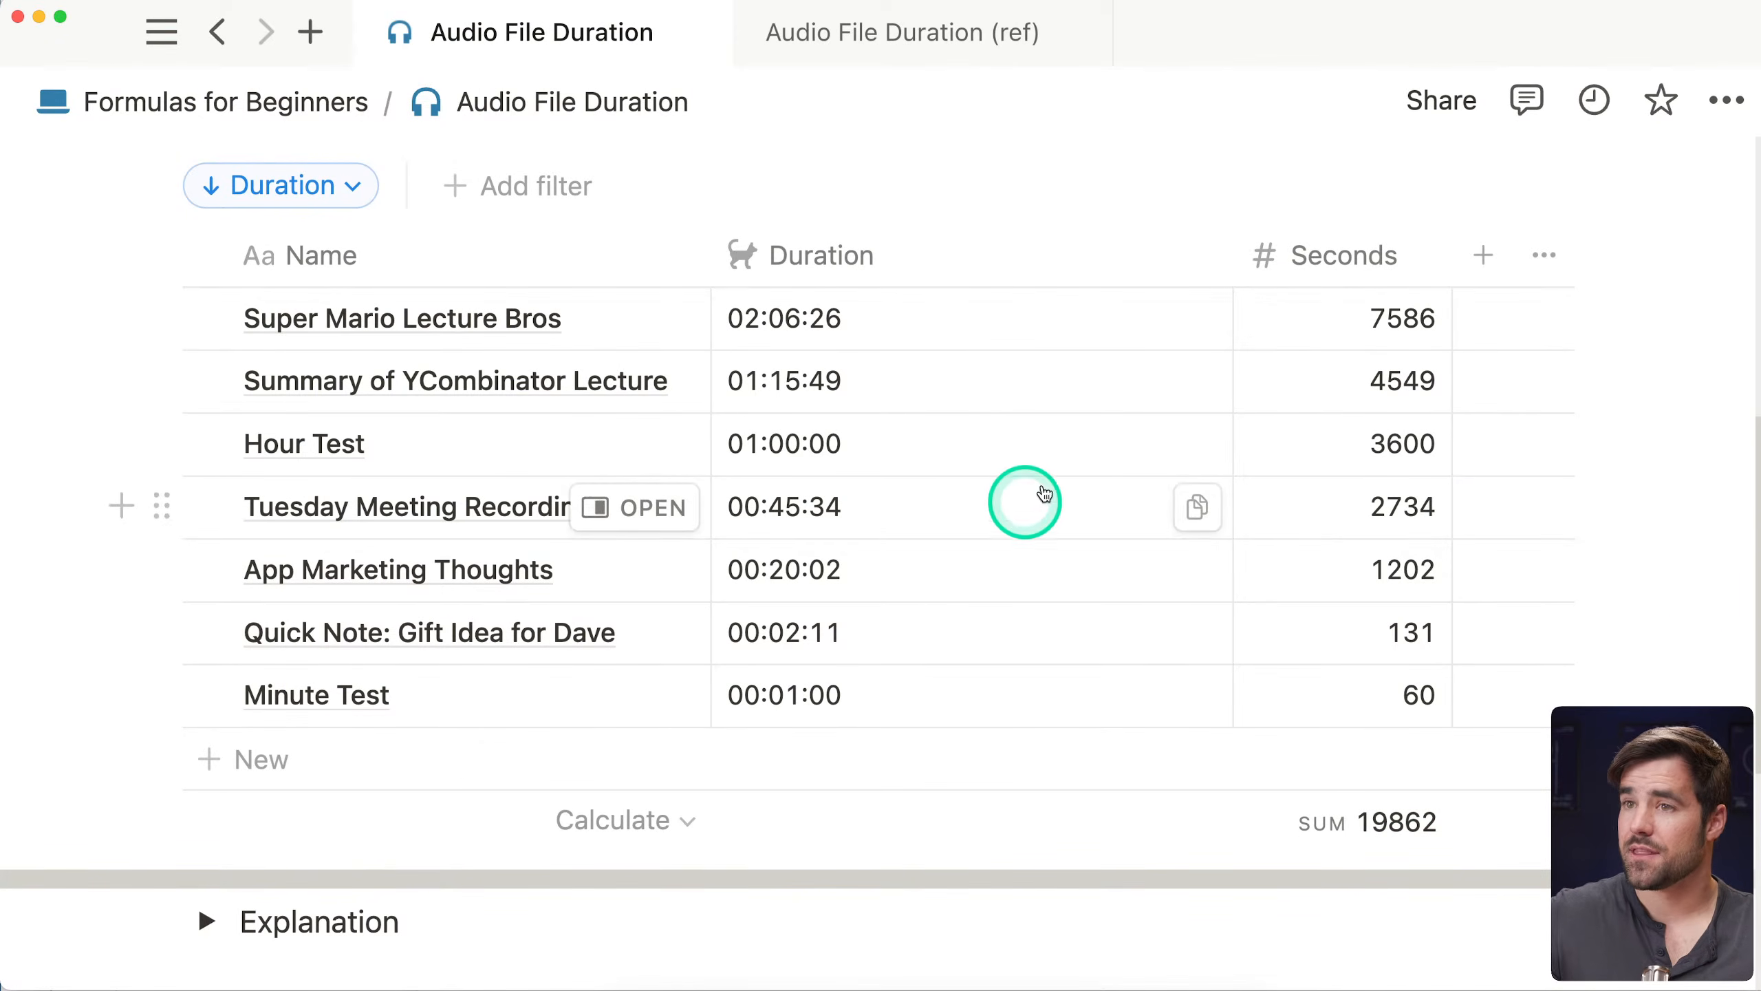
# Switch to Microsoft Edge, view the Thomas Frank Explains videos on YouTube, and return to Notion
pyautogui.click(676, 989)
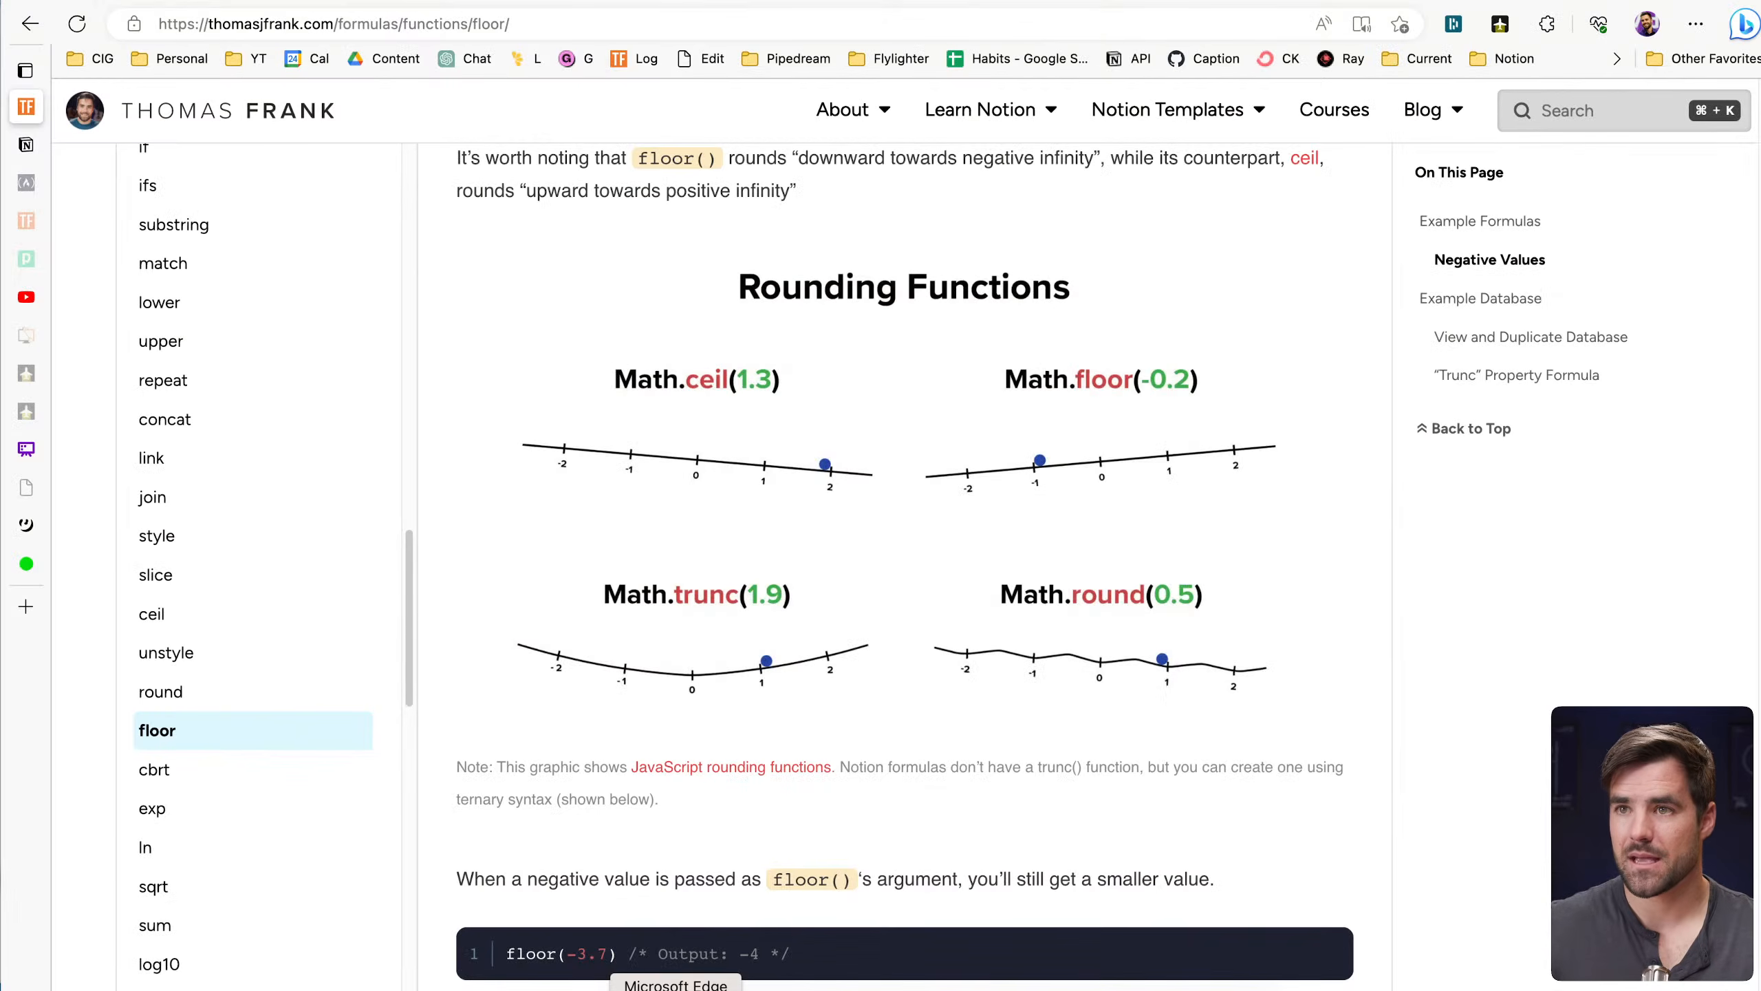
pyautogui.click(41, 305)
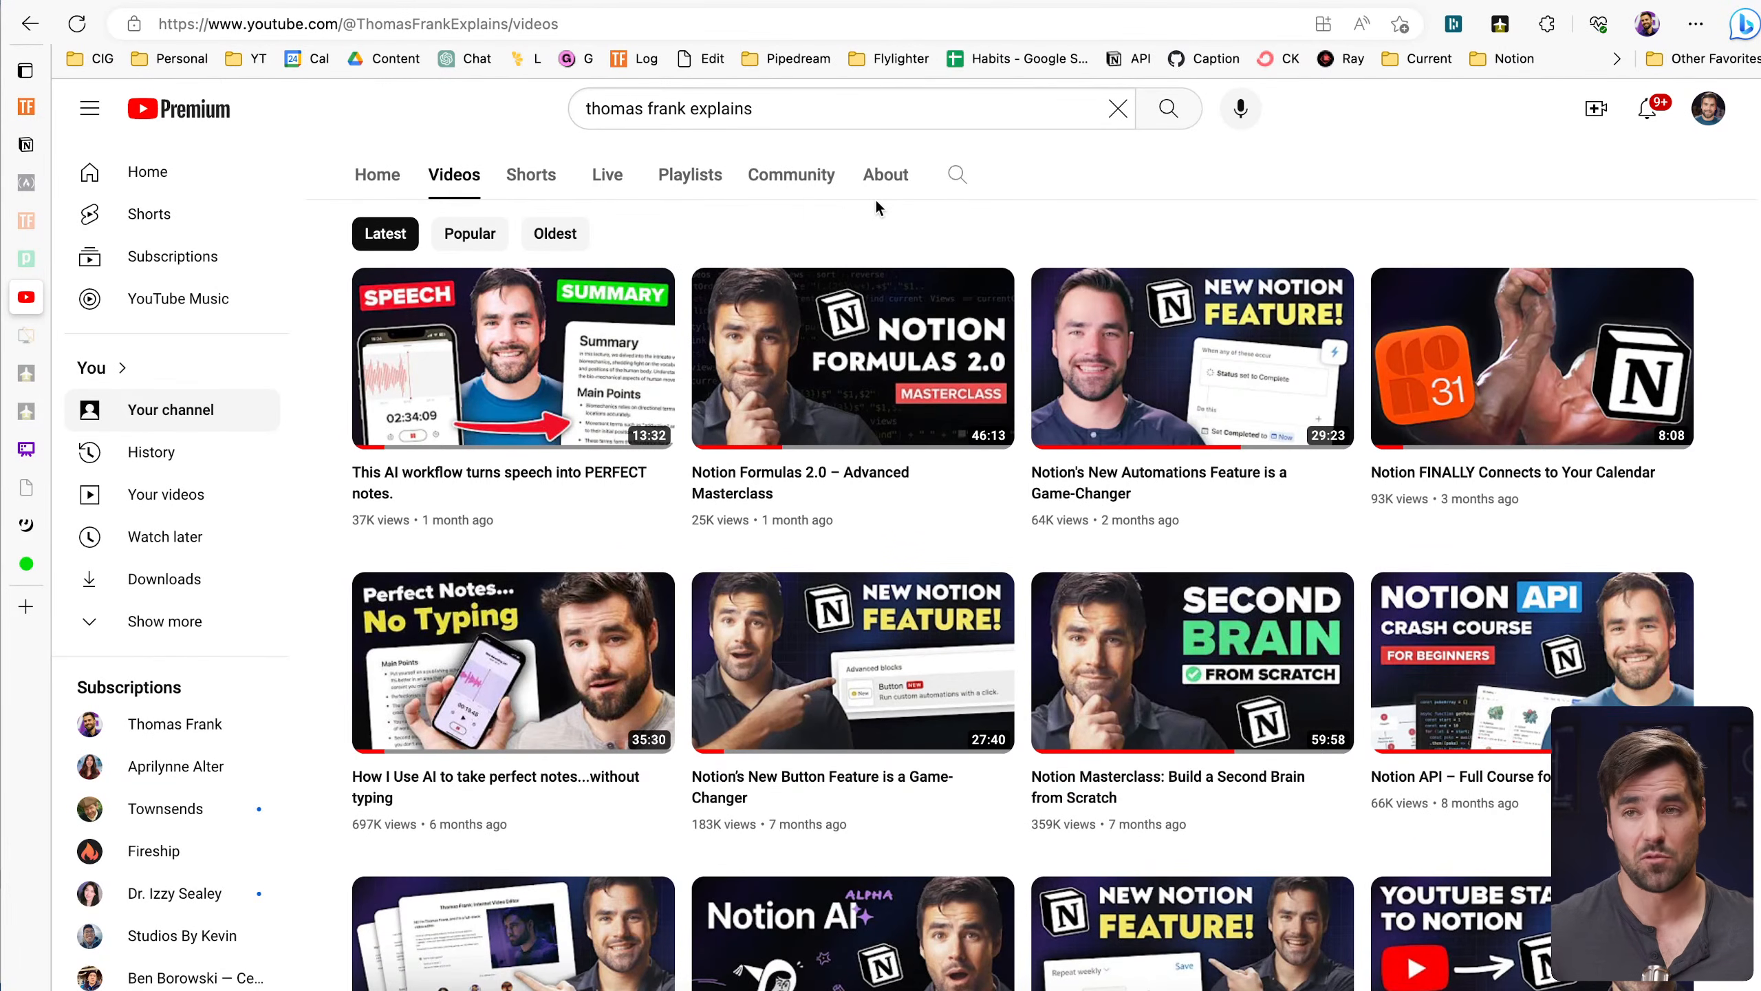
pyautogui.click(1137, 182)
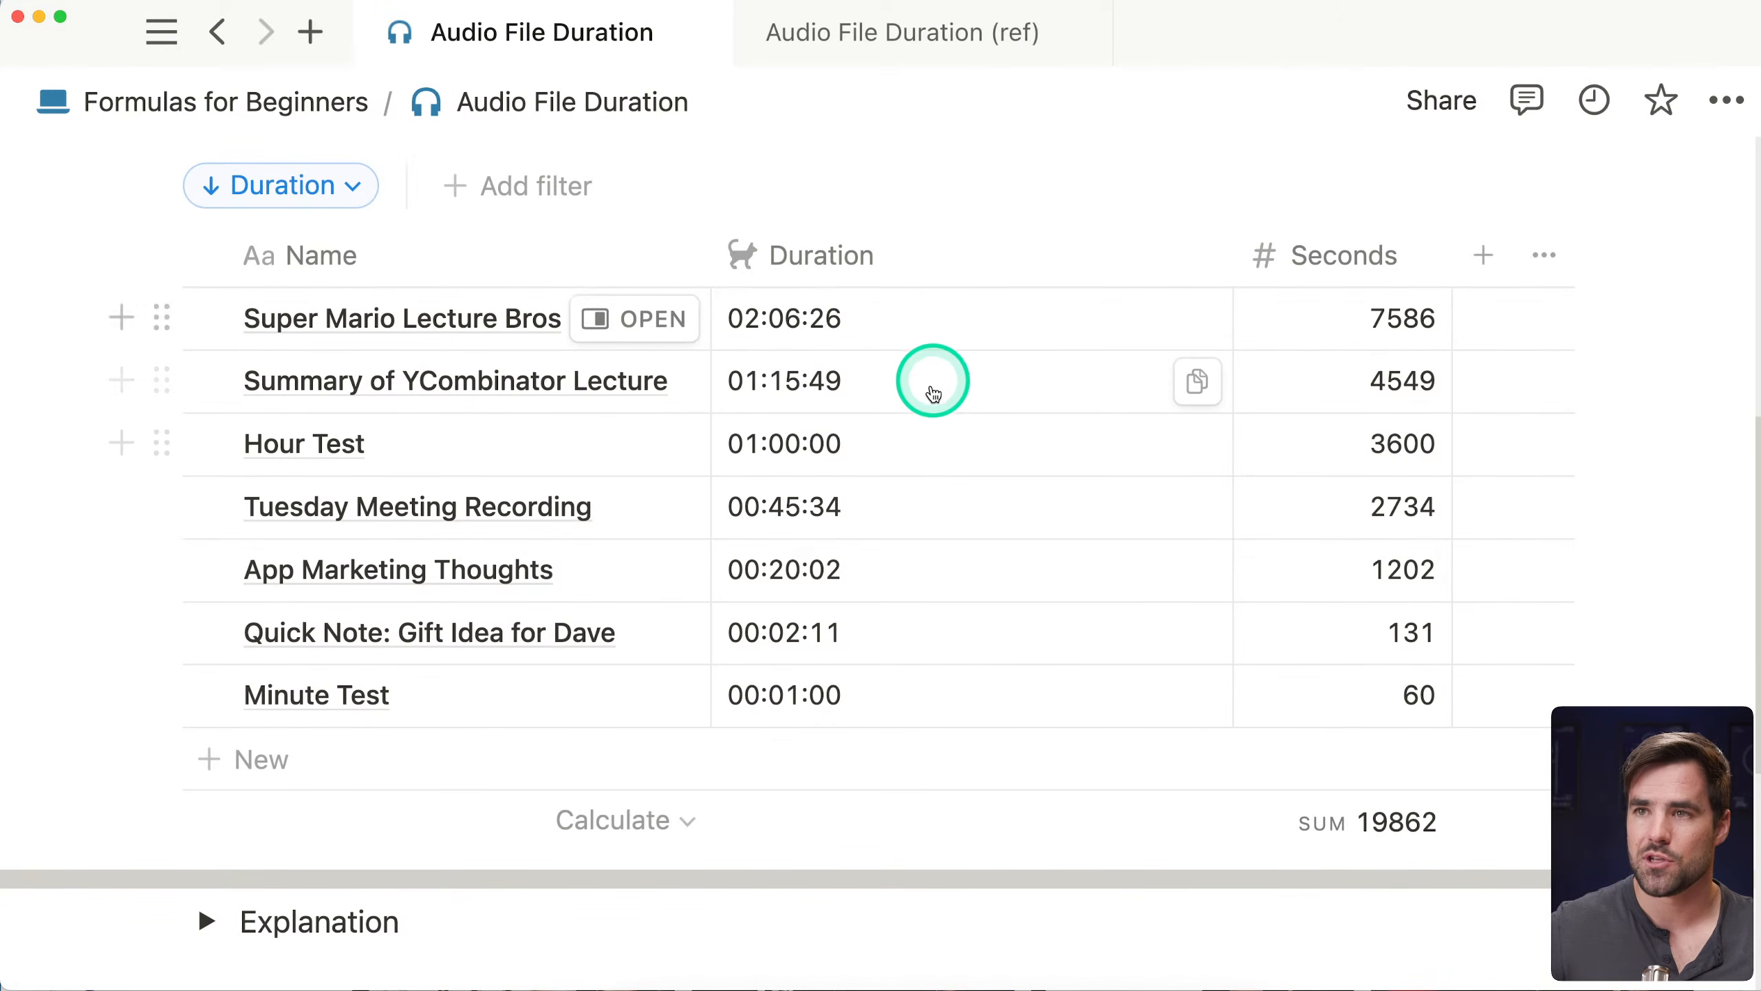
# Look at the Duration formula of the Super Mario Lecture Bros row, and revisit the YouTube video list in Microsoft Edge
pyautogui.click(967, 318)
pyautogui.click(1724, 168)
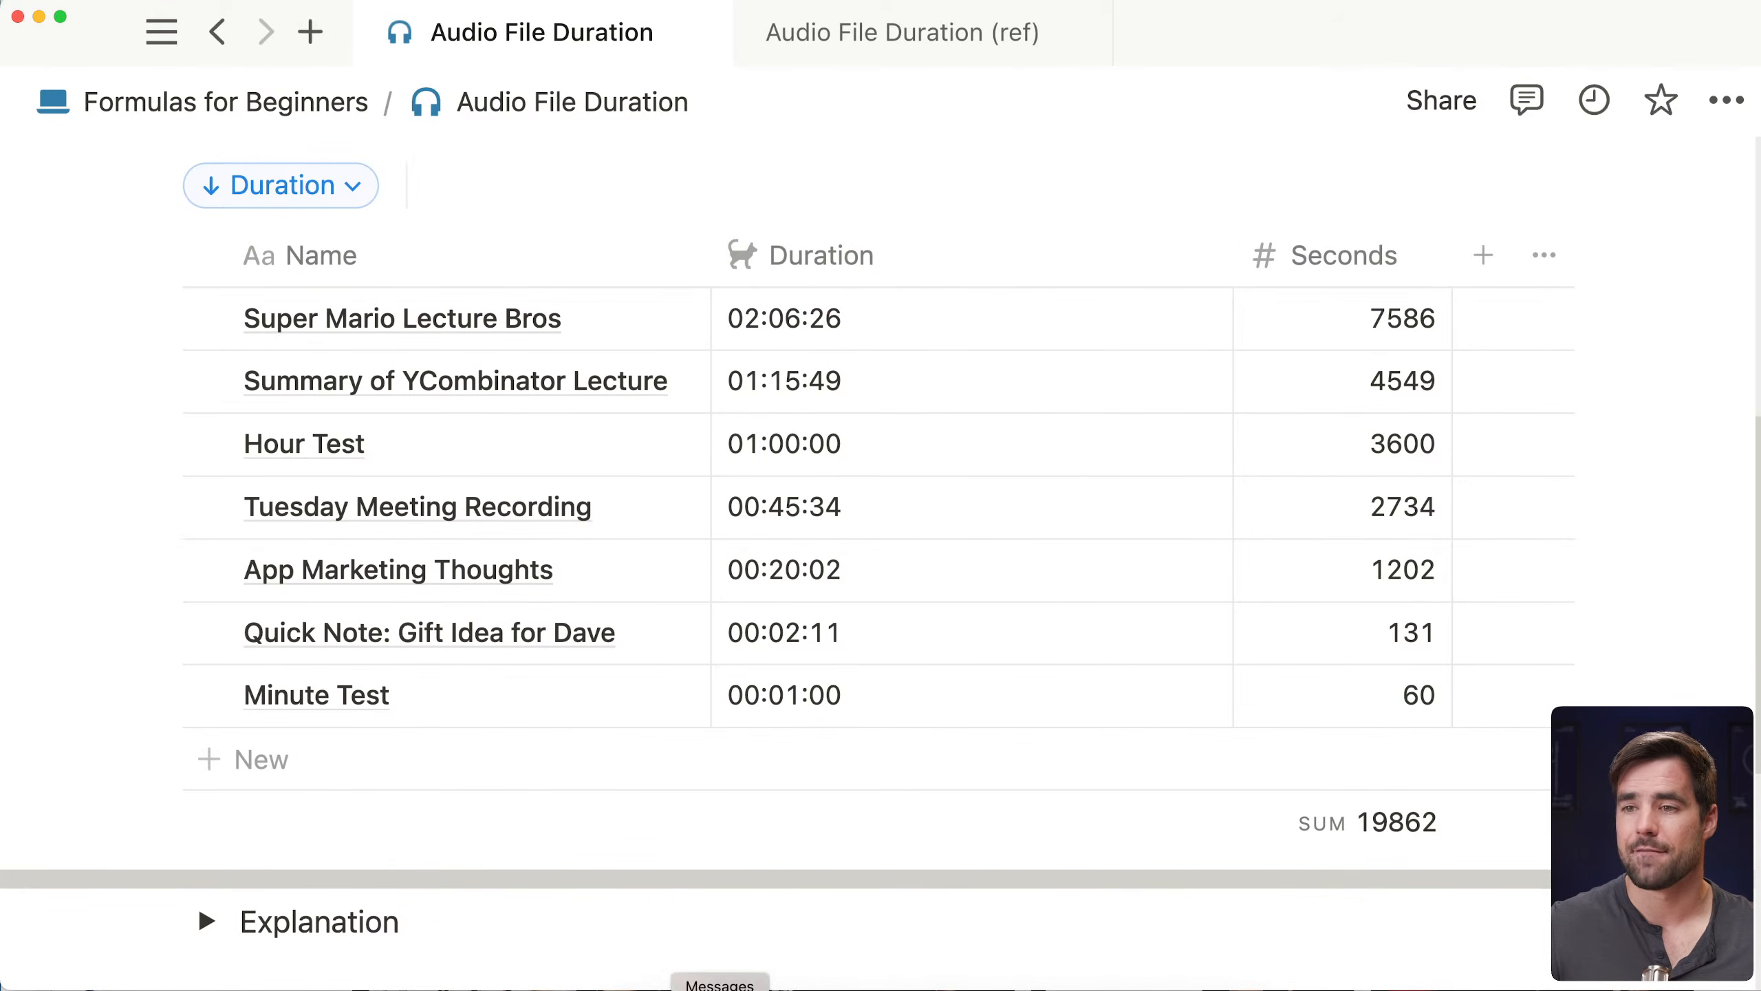
pyautogui.click(676, 988)
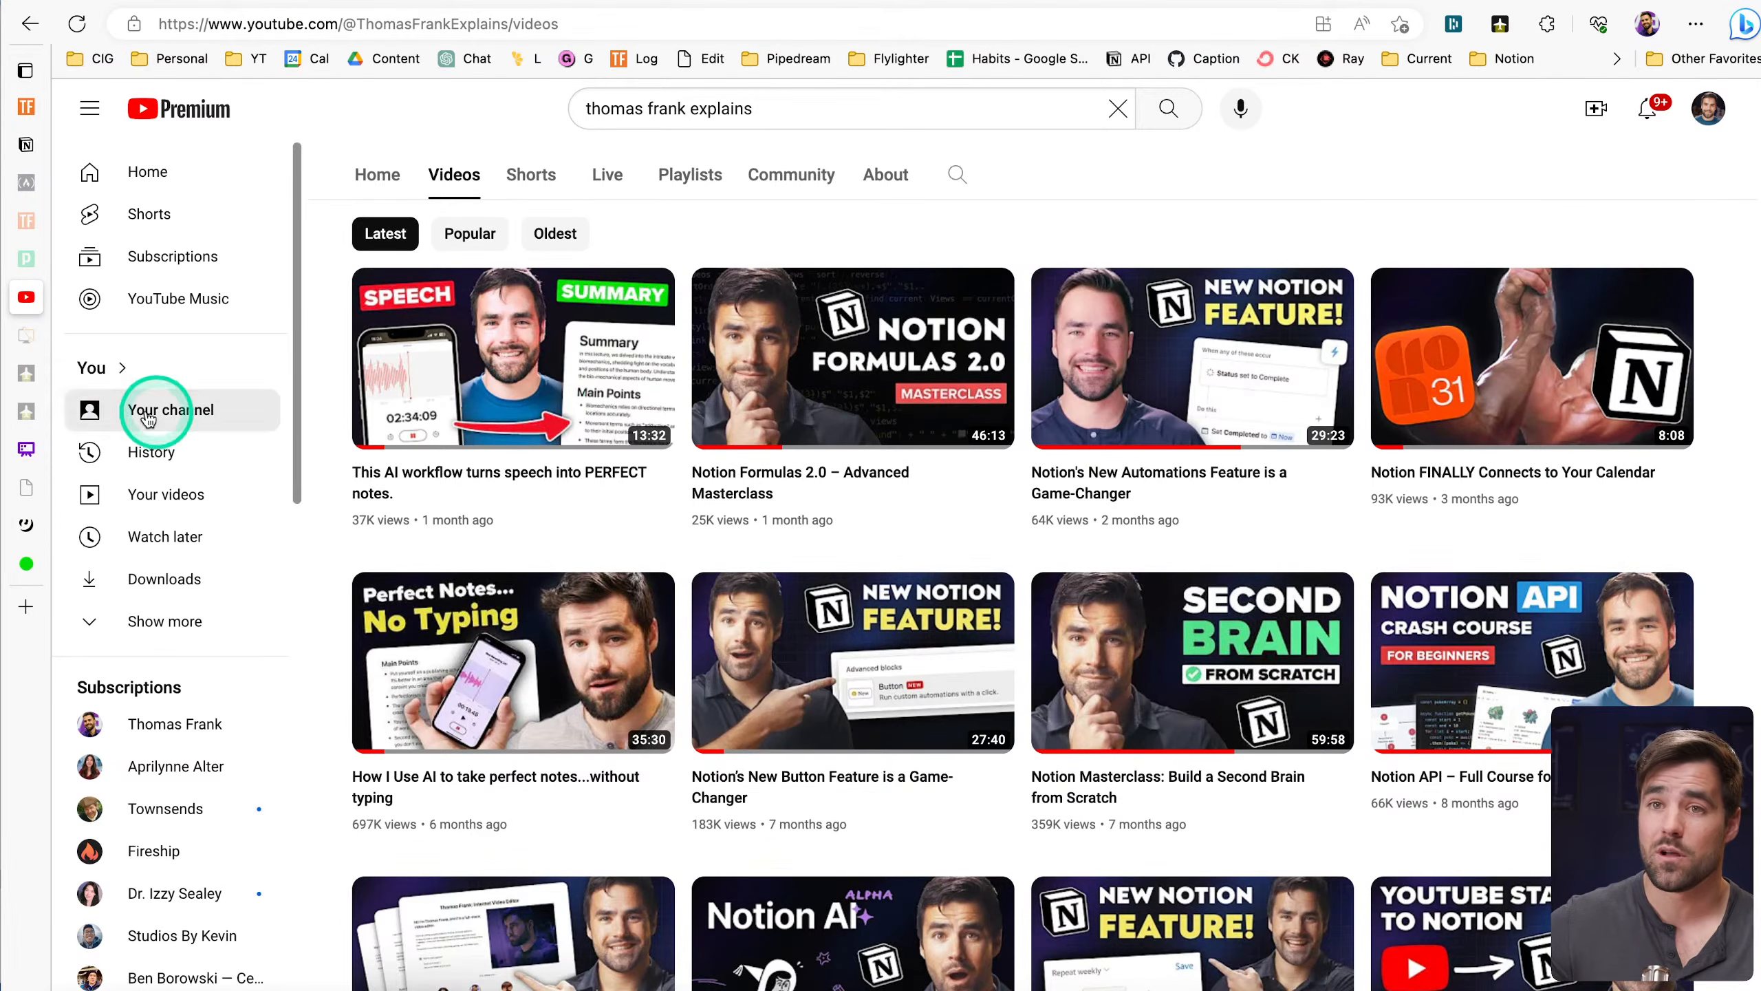
pyautogui.click(26, 379)
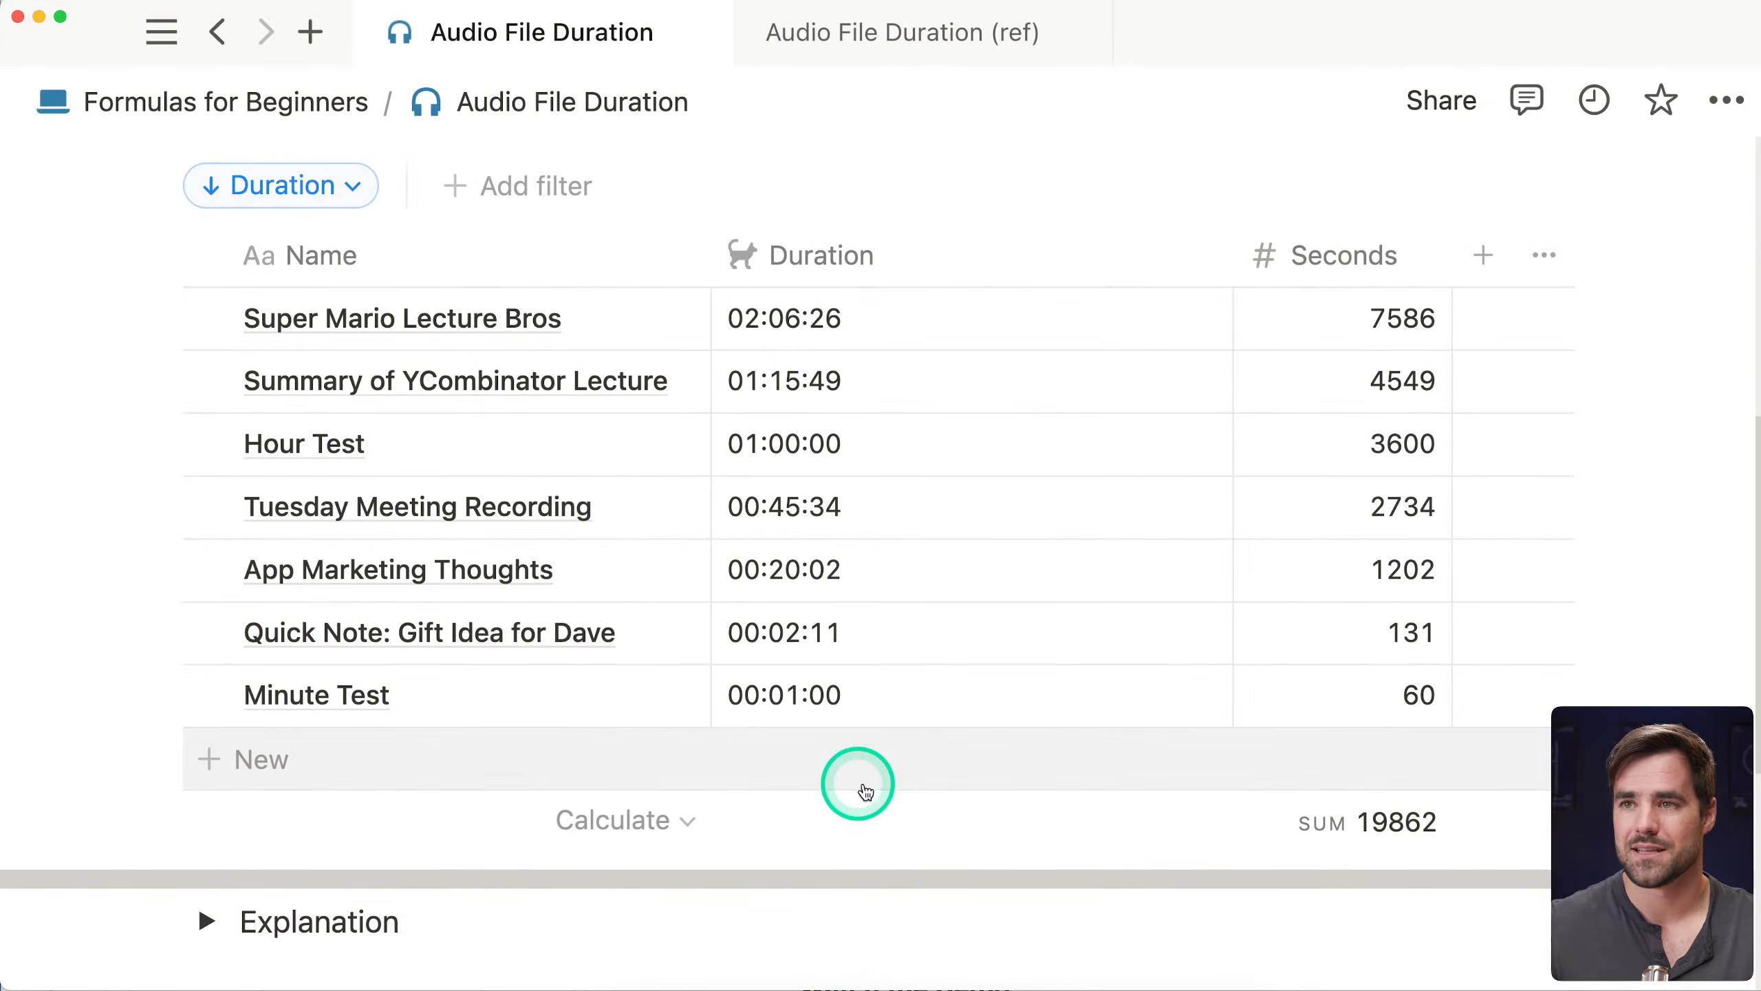
pyautogui.click(1597, 535)
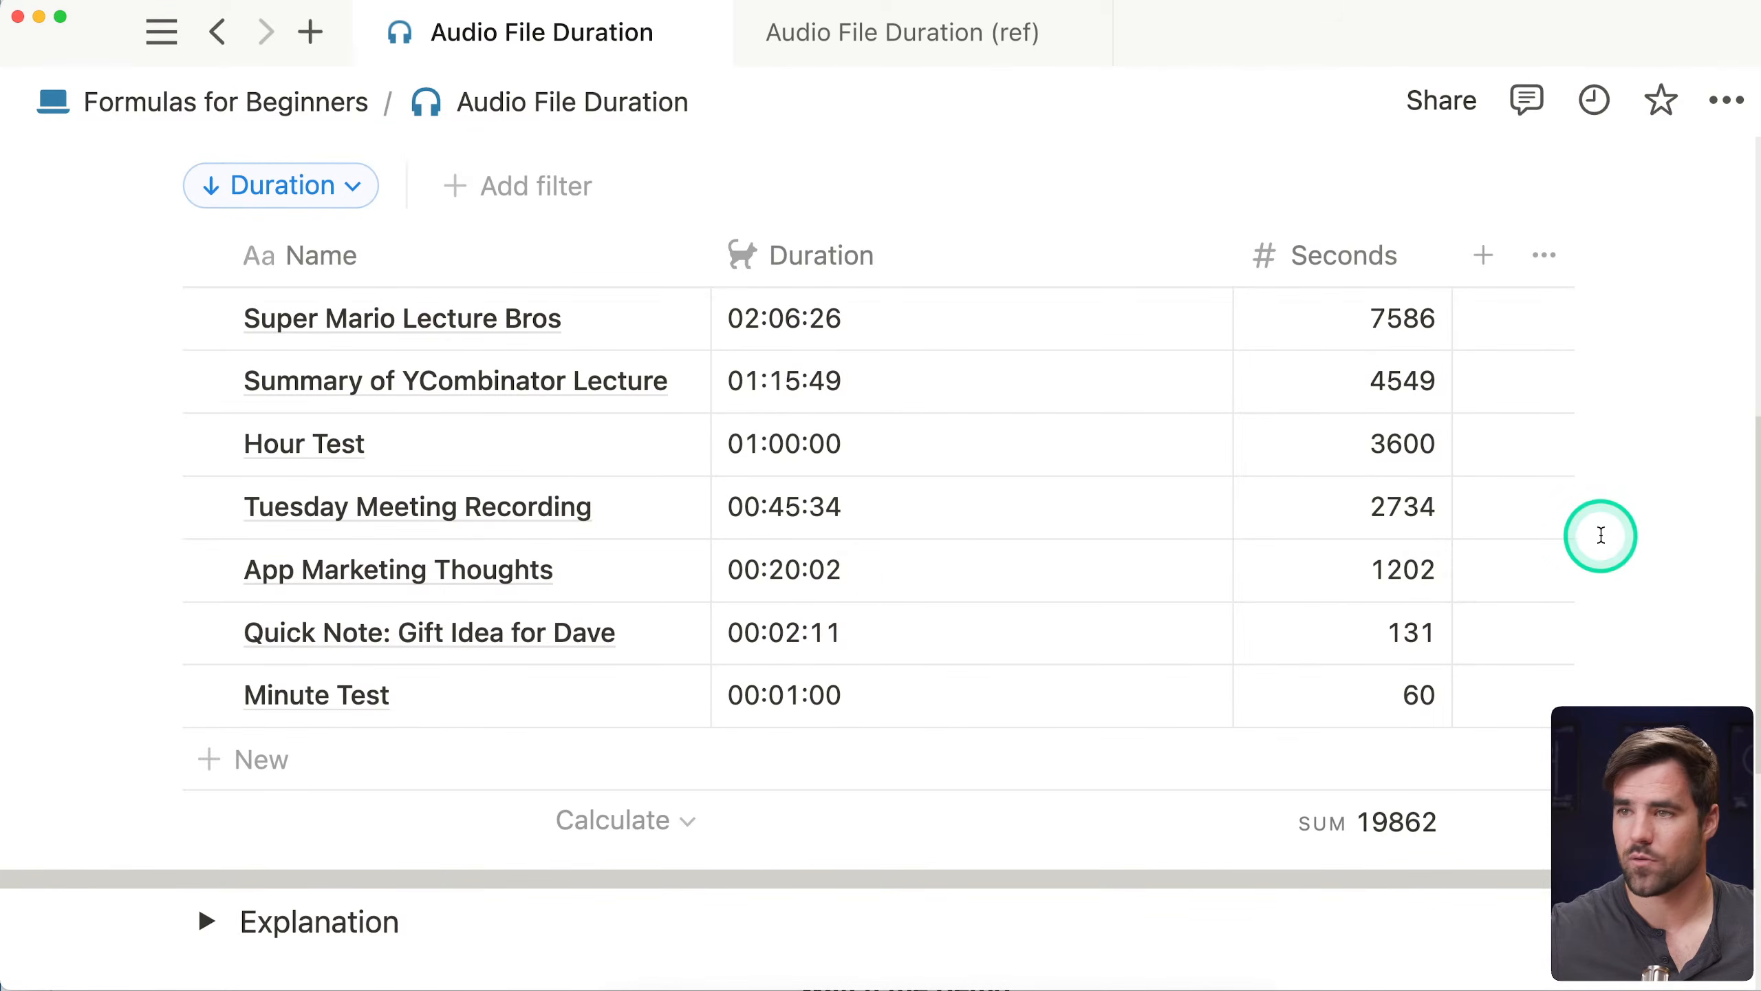
pyautogui.click(1668, 500)
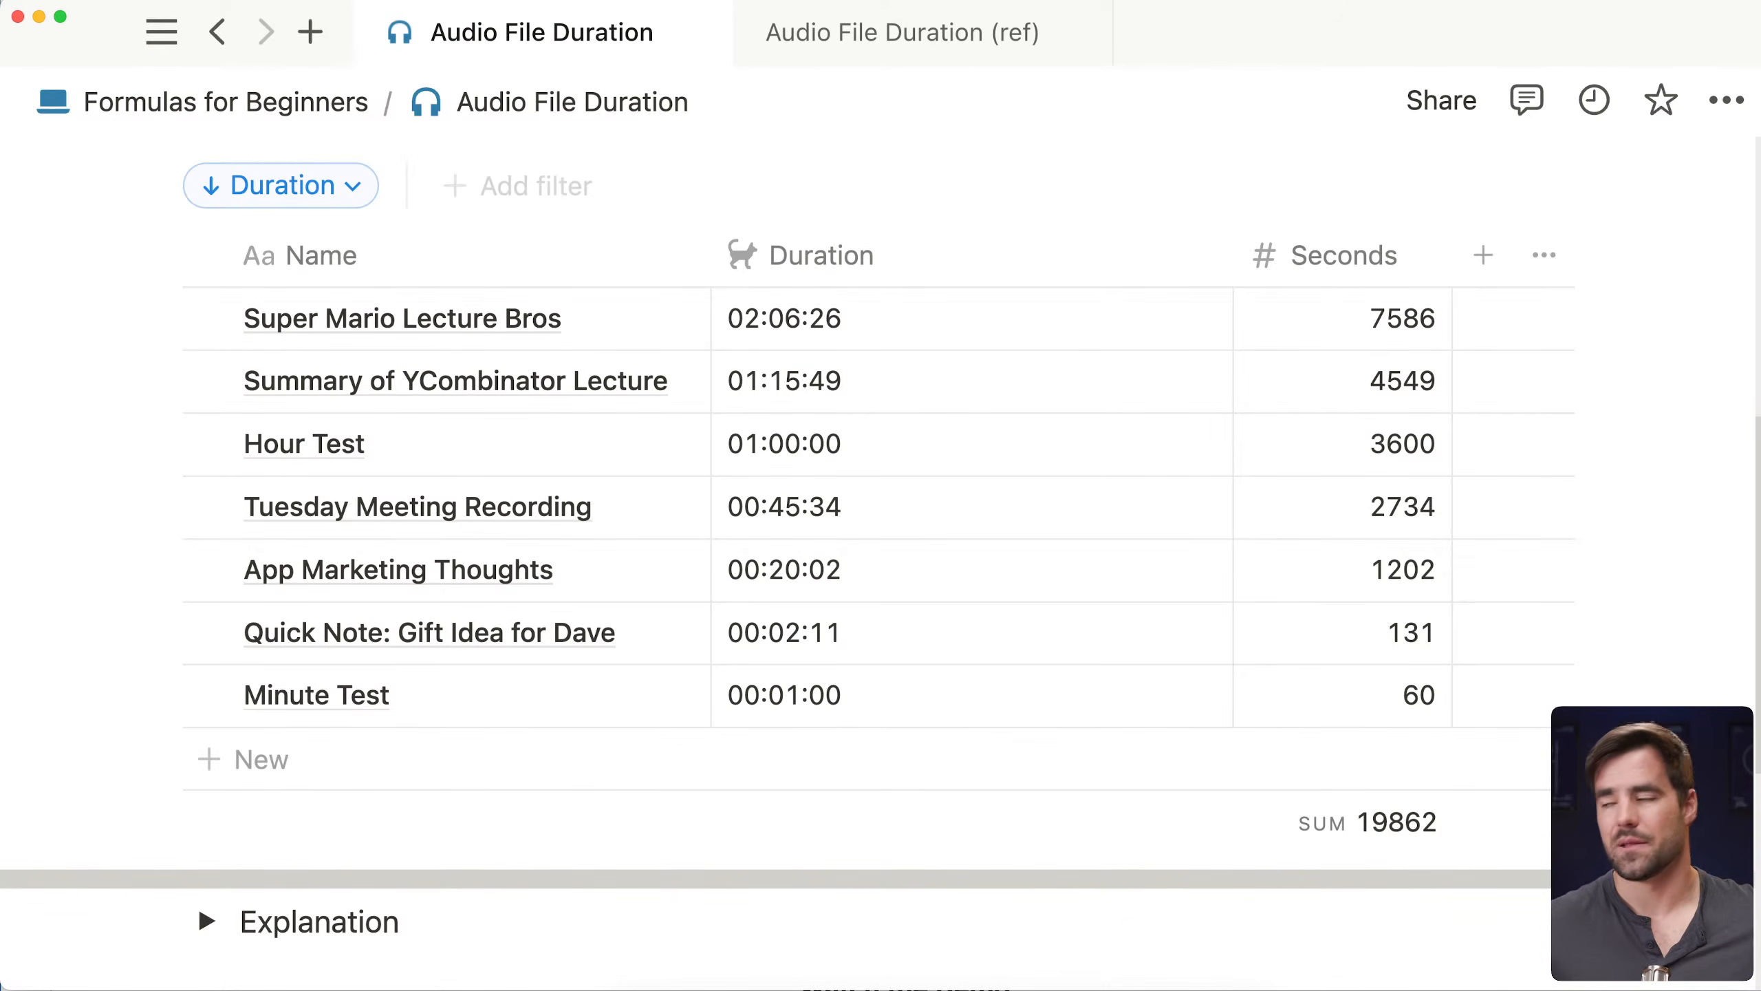
# Review the hours expression floor(Seconds / 3600) in the Duration formula and close the editor
pyautogui.click(916, 303)
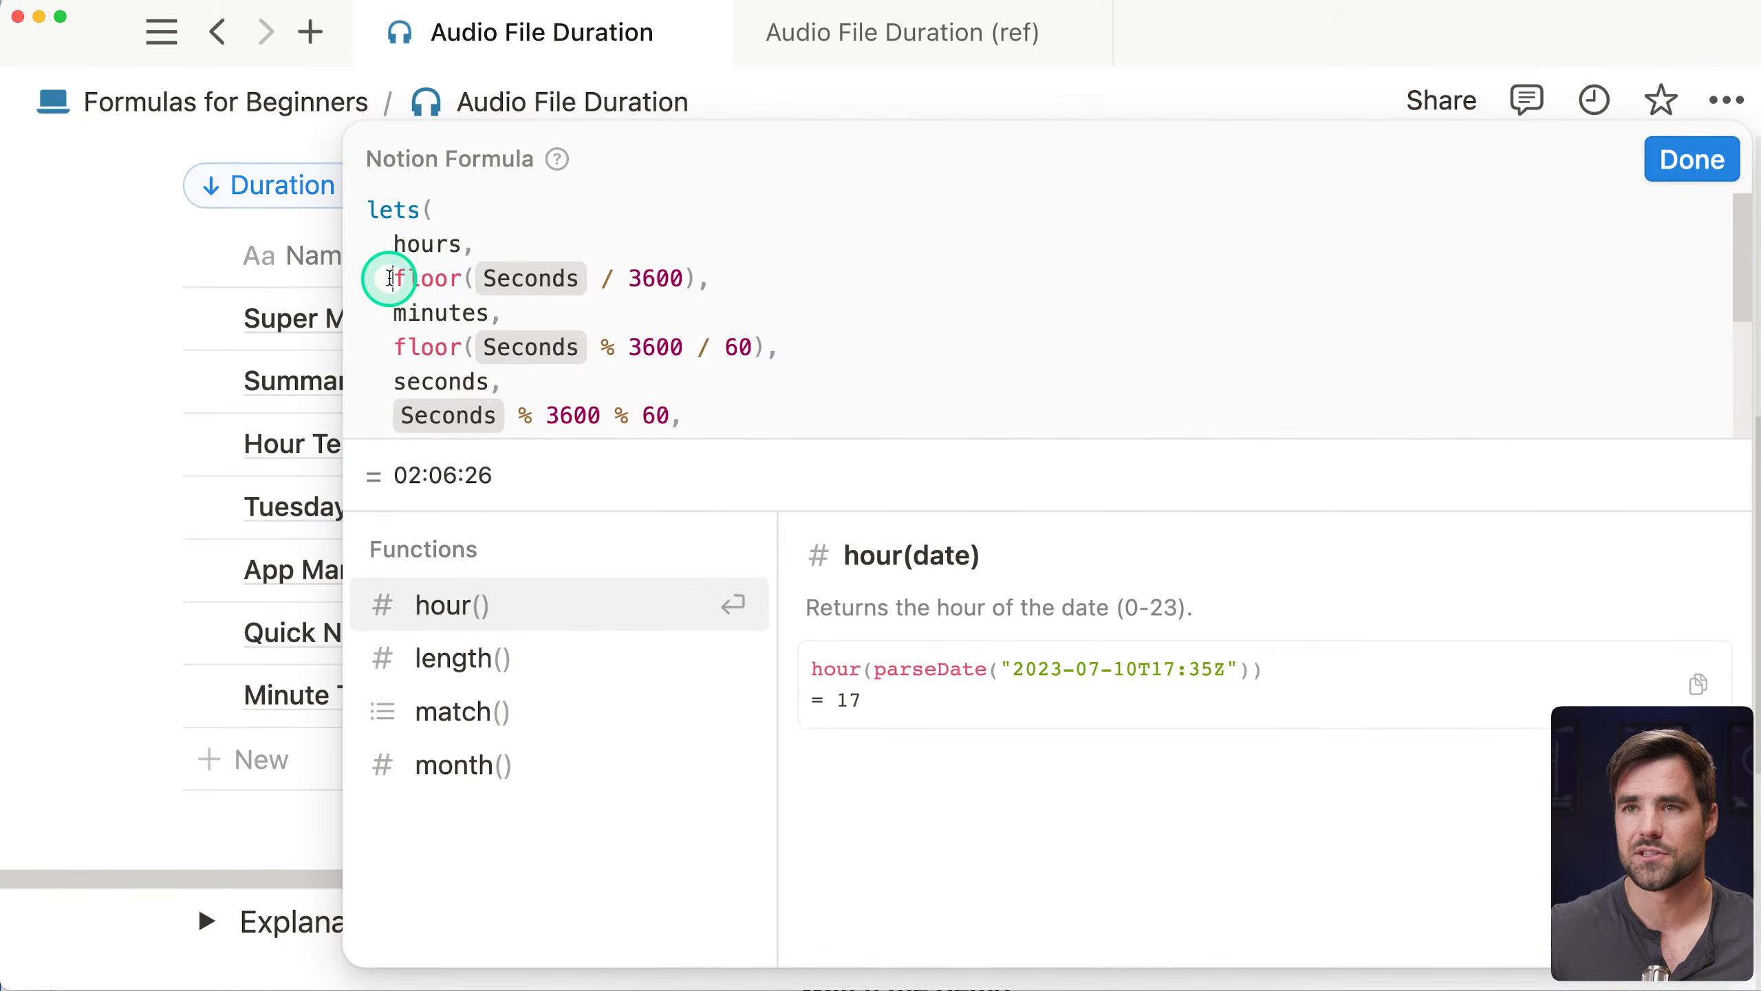
pyautogui.moveTo(388, 278); pyautogui.dragTo(697, 277)
pyautogui.click(1677, 170)
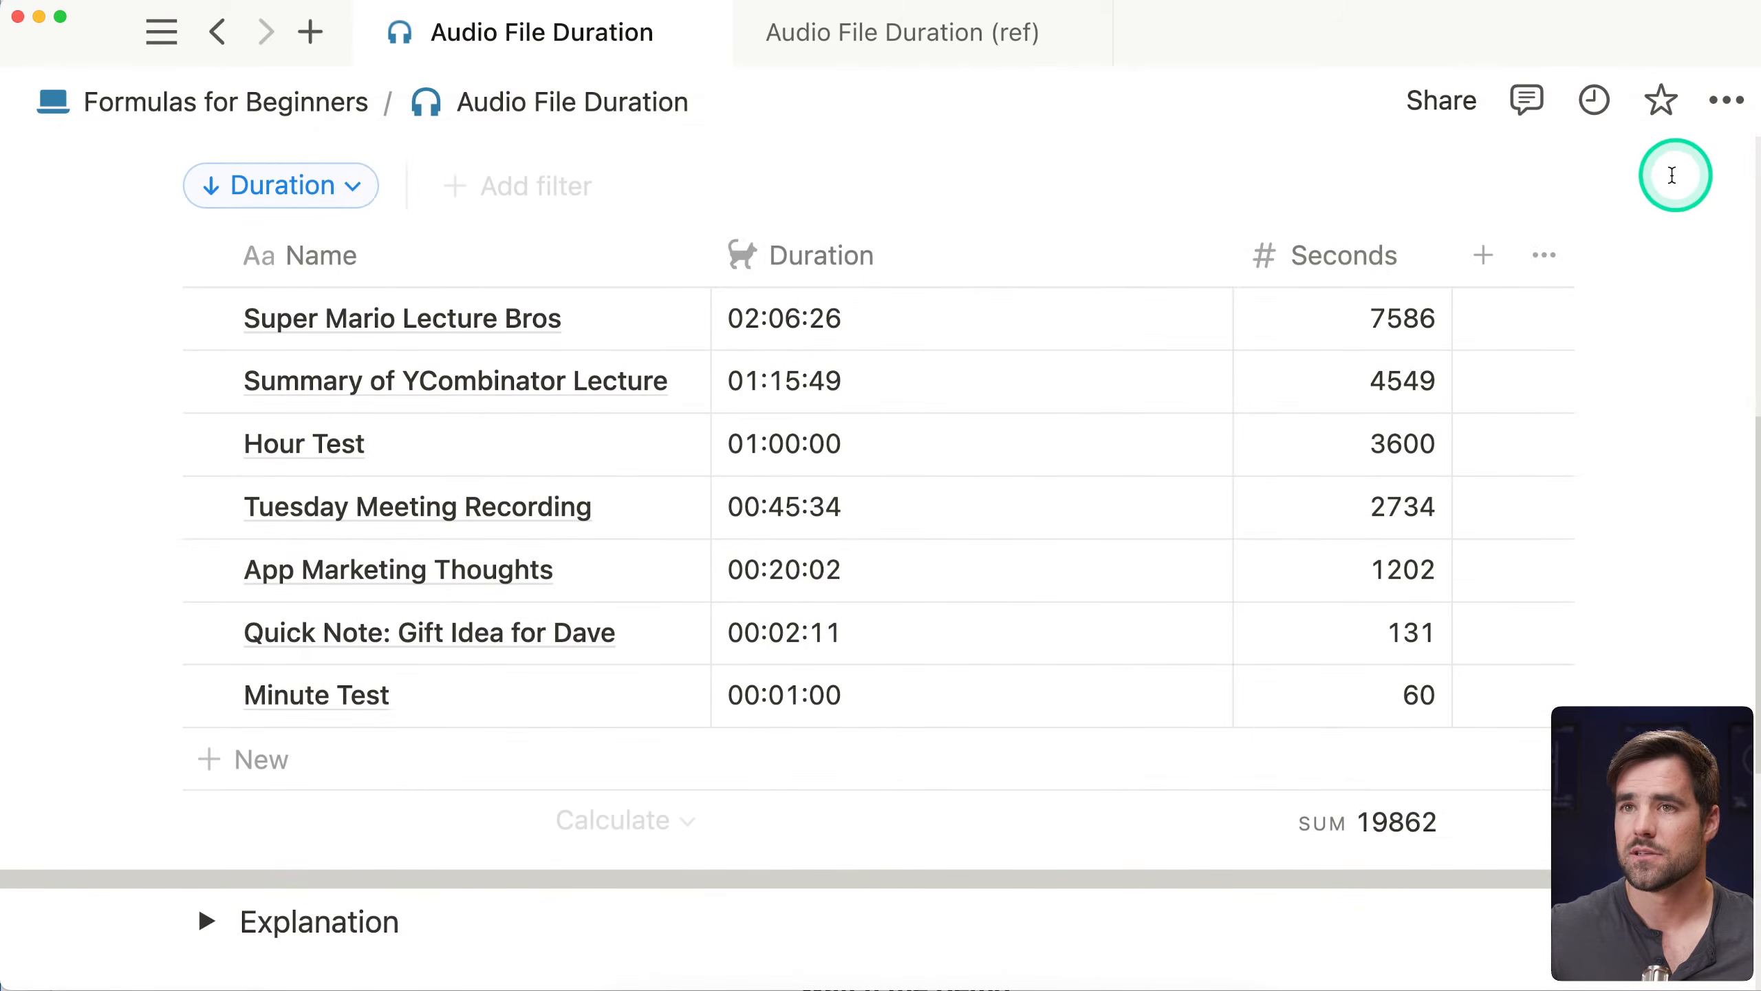
# Narrow the Duration column and add a new formula property named Lets after Seconds
pyautogui.moveTo(1229, 256); pyautogui.dragTo(972, 264)
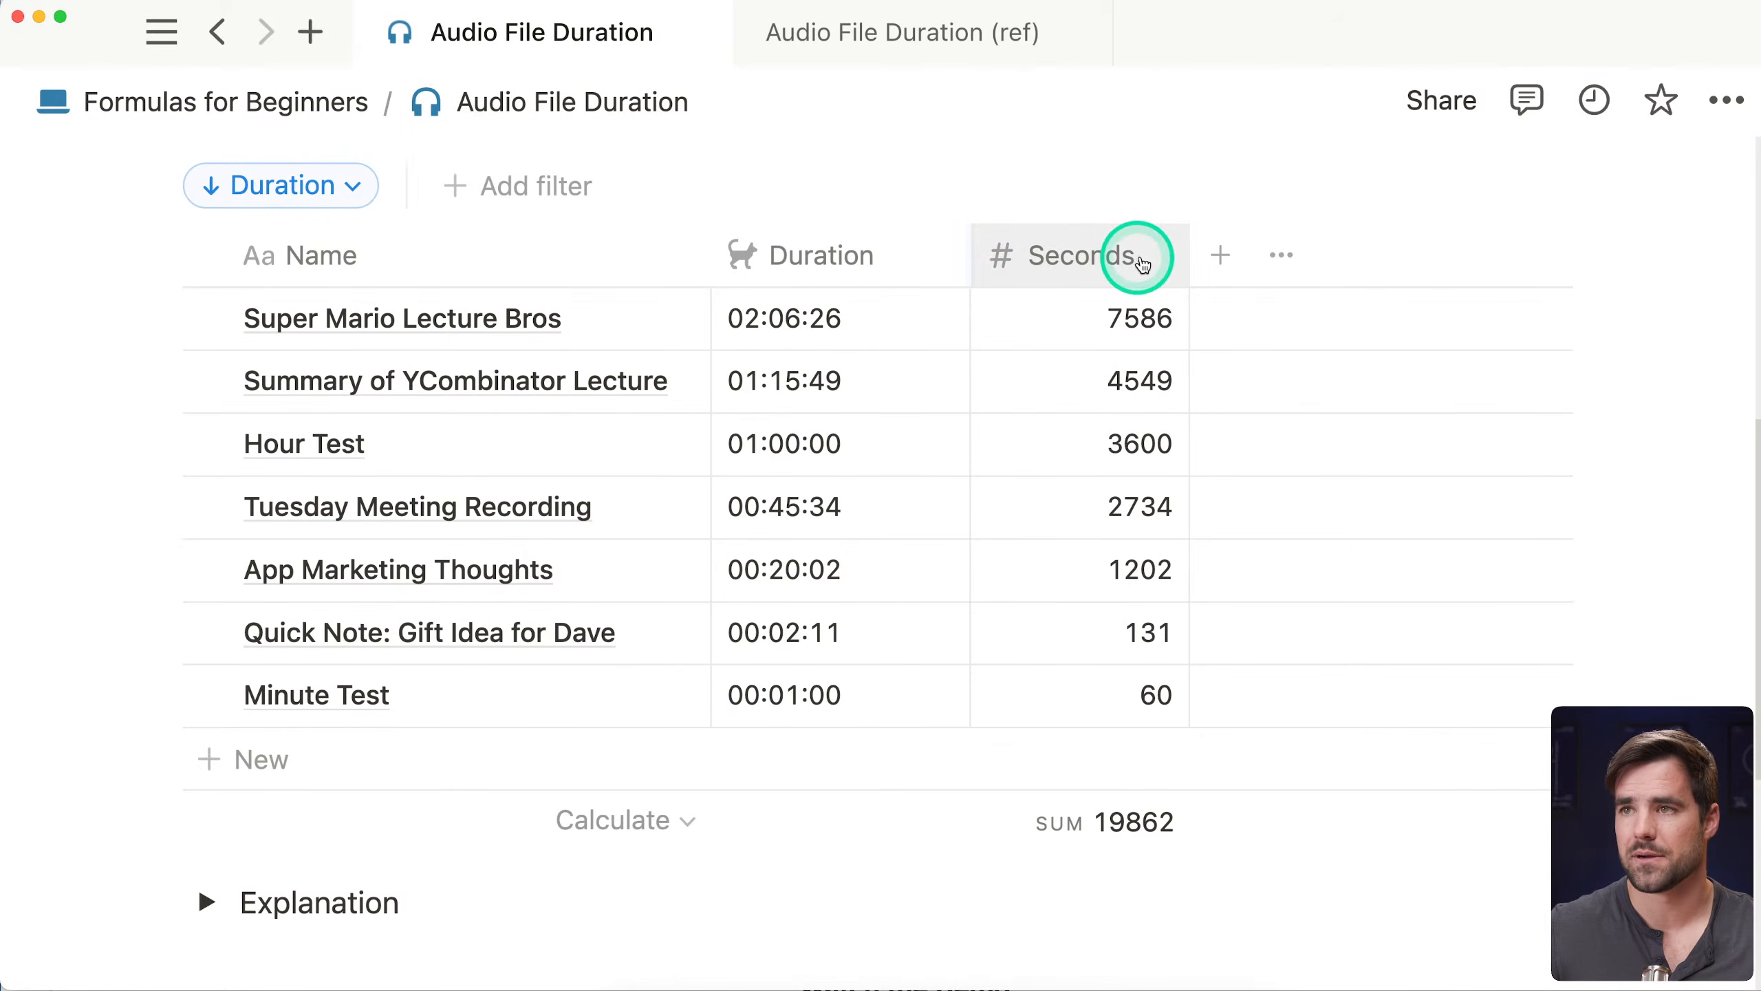
pyautogui.click(1212, 259)
pyautogui.write('form')
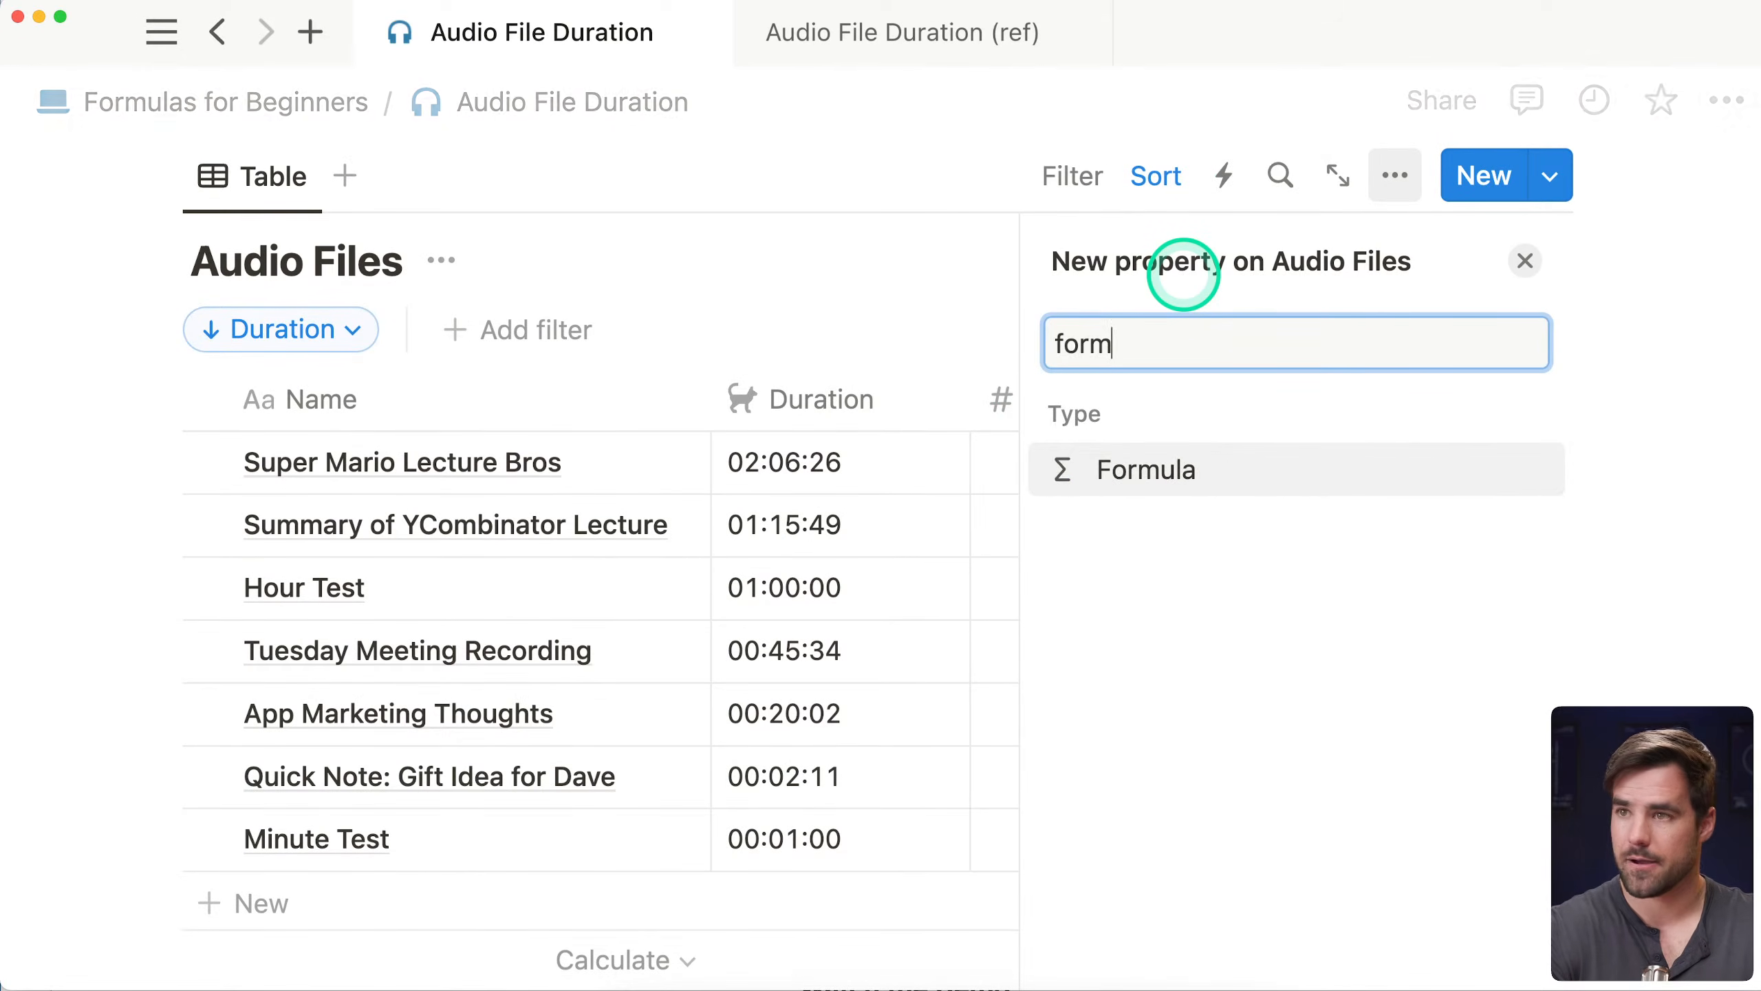
pyautogui.press('Return')
pyautogui.write('Lets')
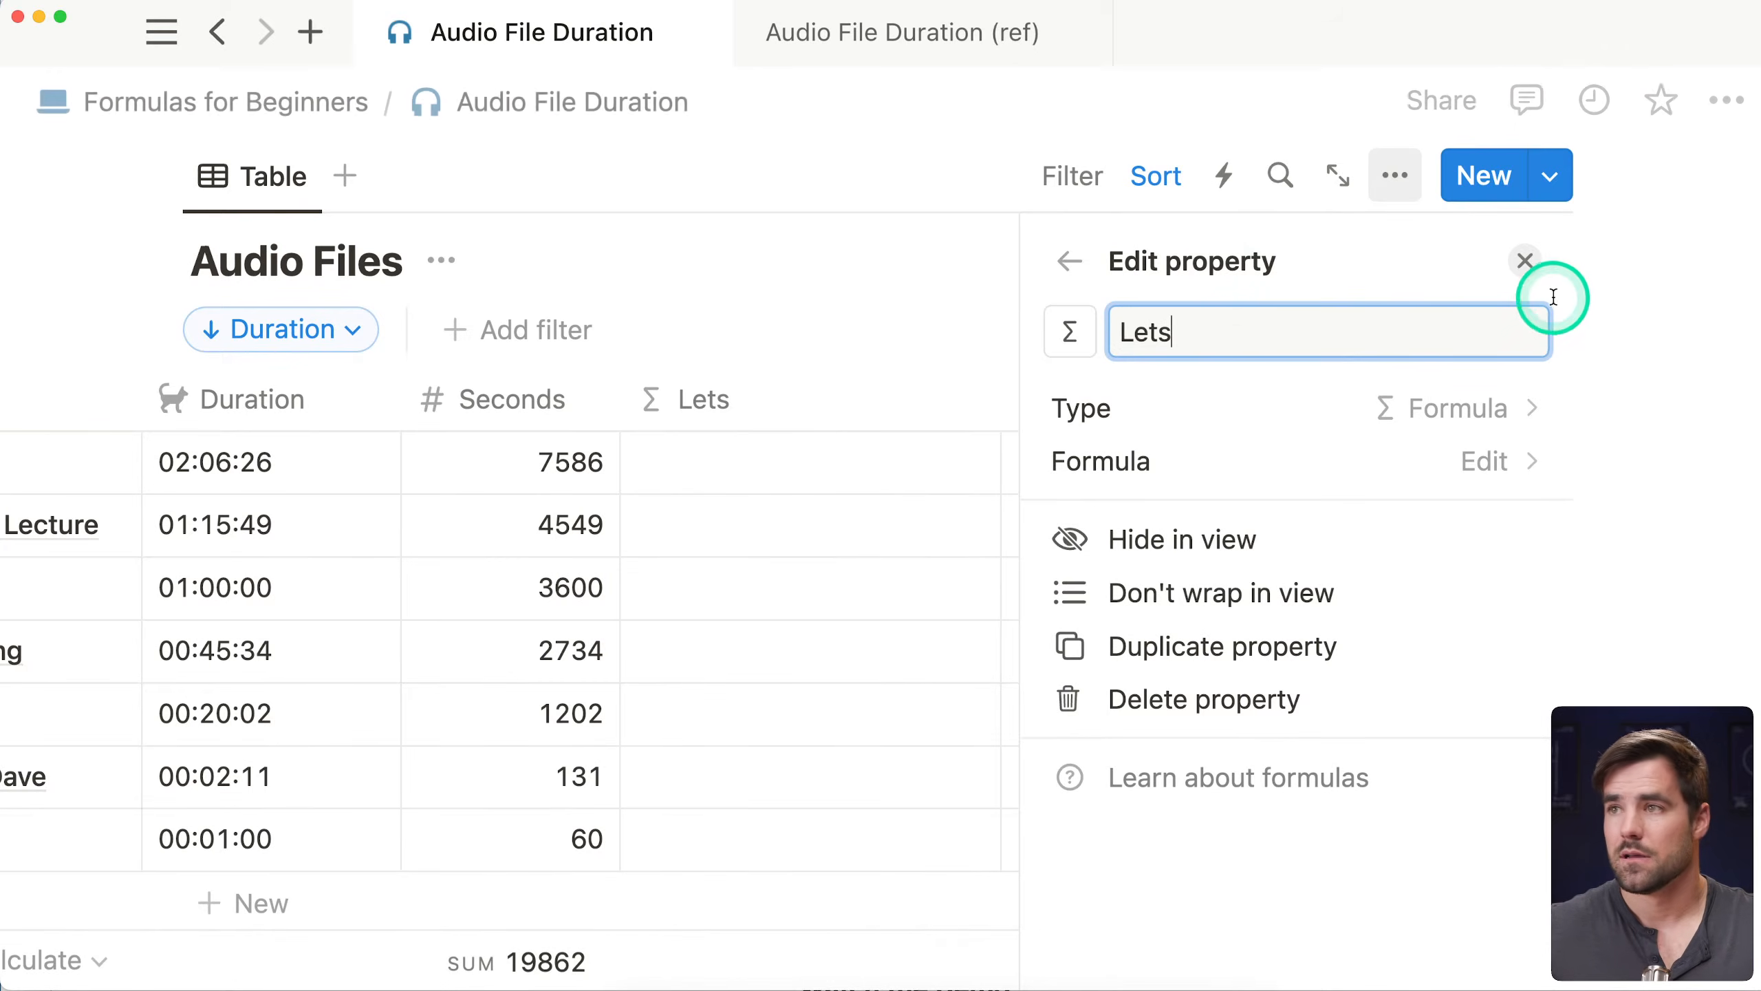
pyautogui.click(1524, 260)
# Enter lets() in the Lets property's formula, with its parentheses opened onto separate lines around an empty line
pyautogui.click(1128, 457)
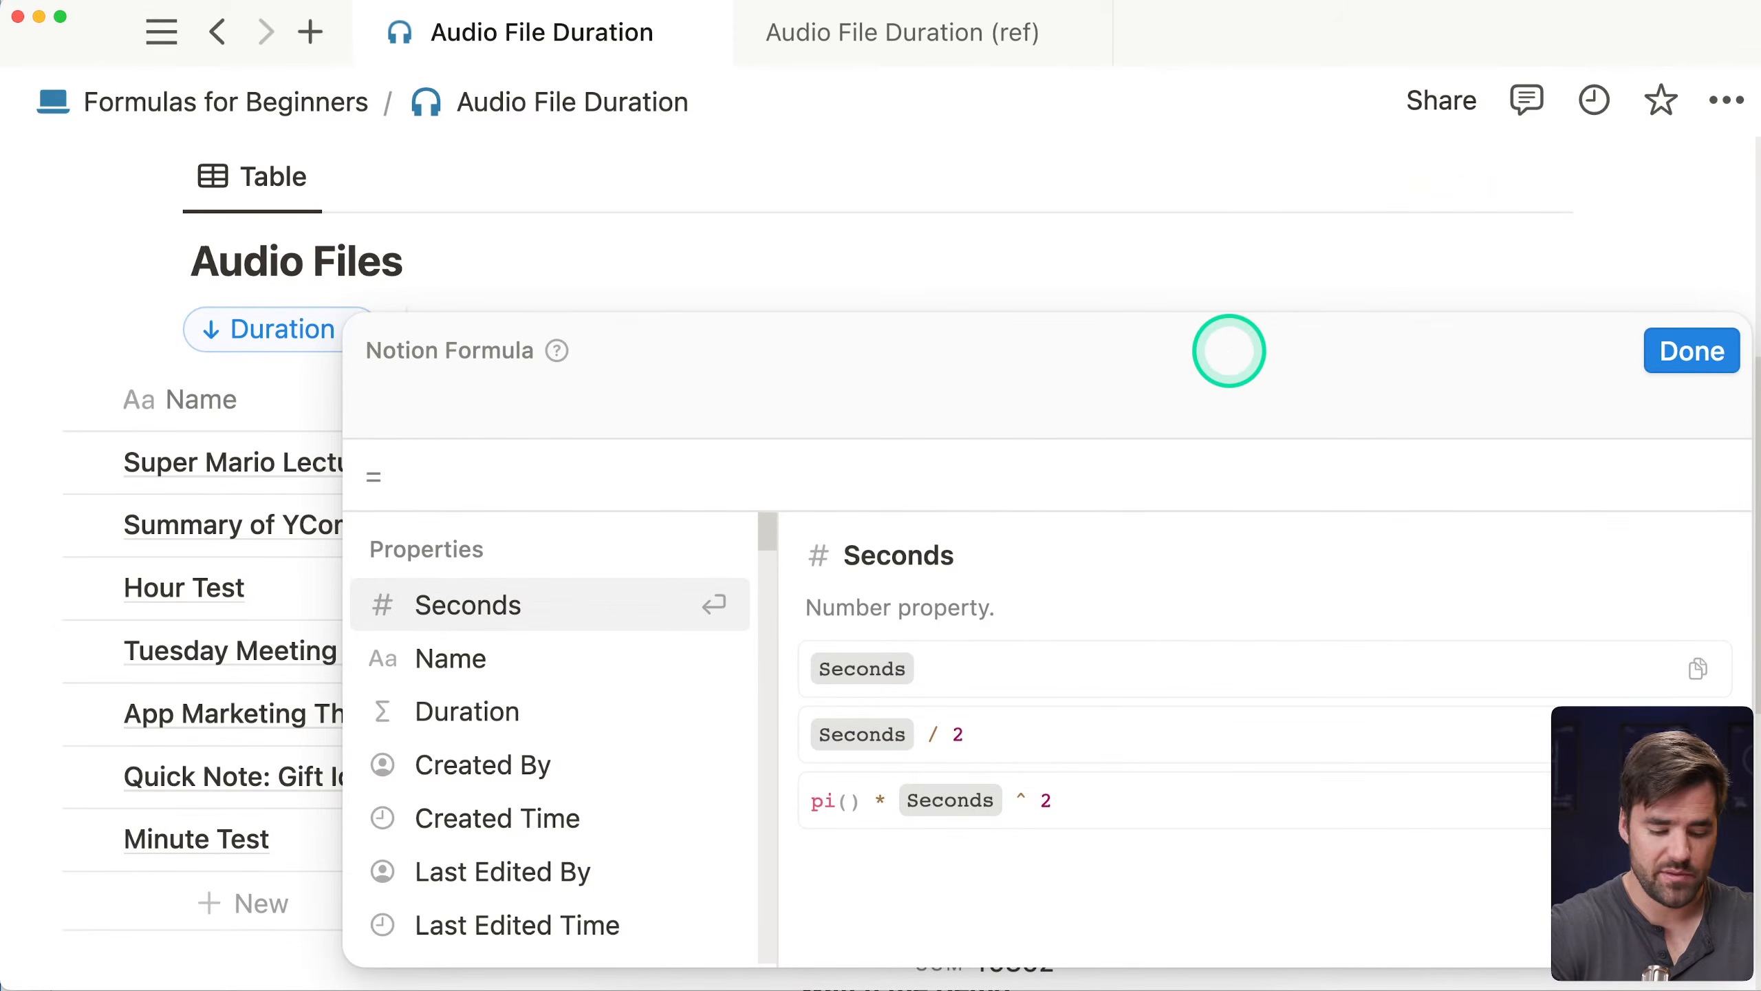
pyautogui.write('lets()')
pyautogui.hotkey('shift', 'Return')
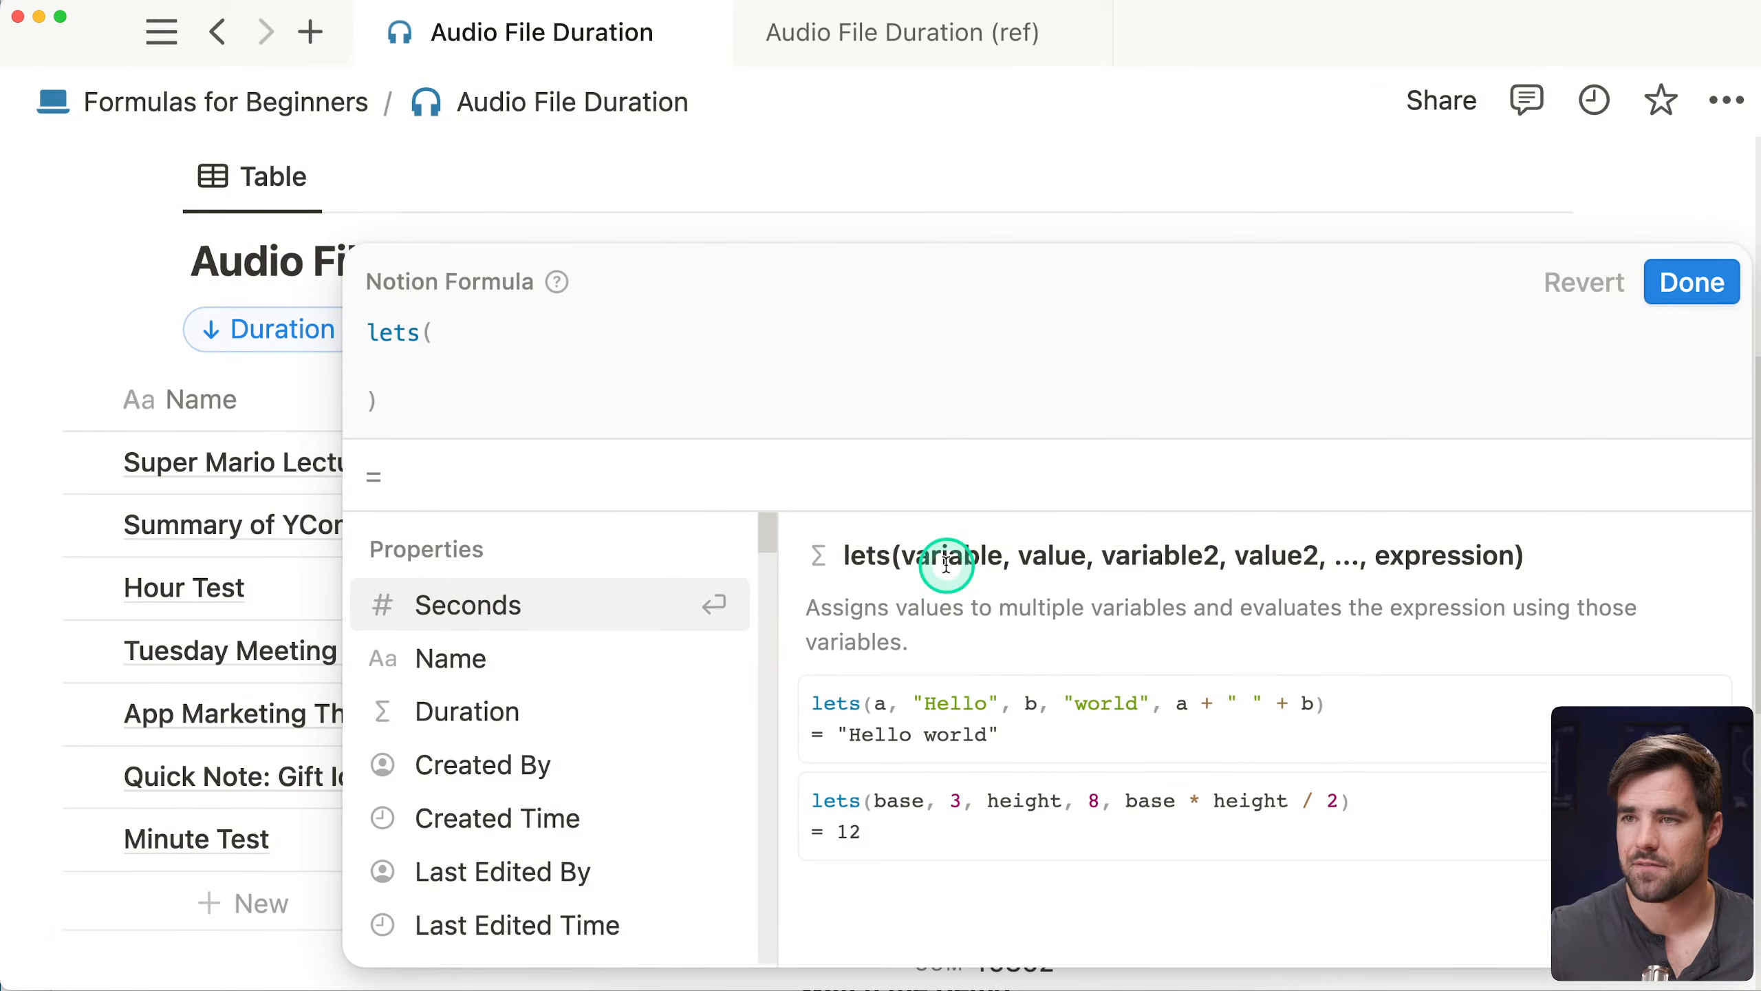
# Examine the variable, value and expression arguments in the reference description of the lets function
pyautogui.moveTo(1404, 556); pyautogui.dragTo(1492, 557)
pyautogui.click(1493, 557)
pyautogui.moveTo(1127, 558); pyautogui.dragTo(1175, 558)
pyautogui.click(1272, 552)
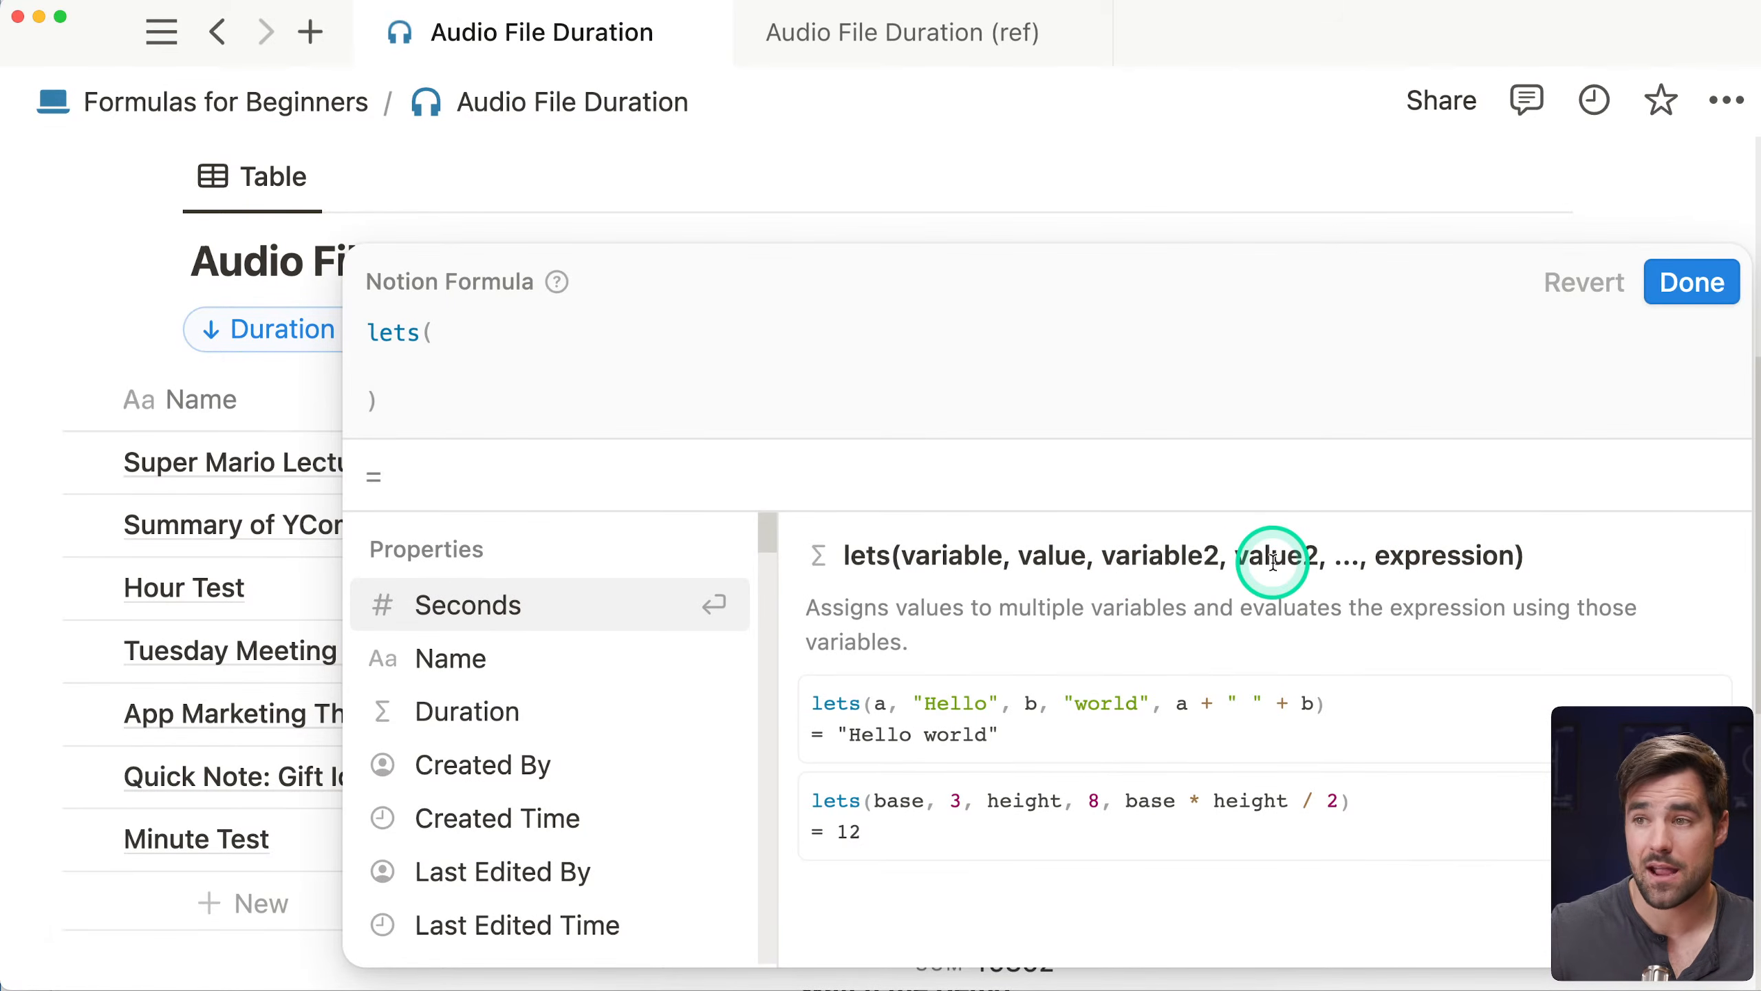
pyautogui.click(1684, 281)
pyautogui.click(1141, 447)
# Enter hours as the first variable inside lets, followed by a comma and a line break
pyautogui.click(488, 355)
pyautogui.write('hours')
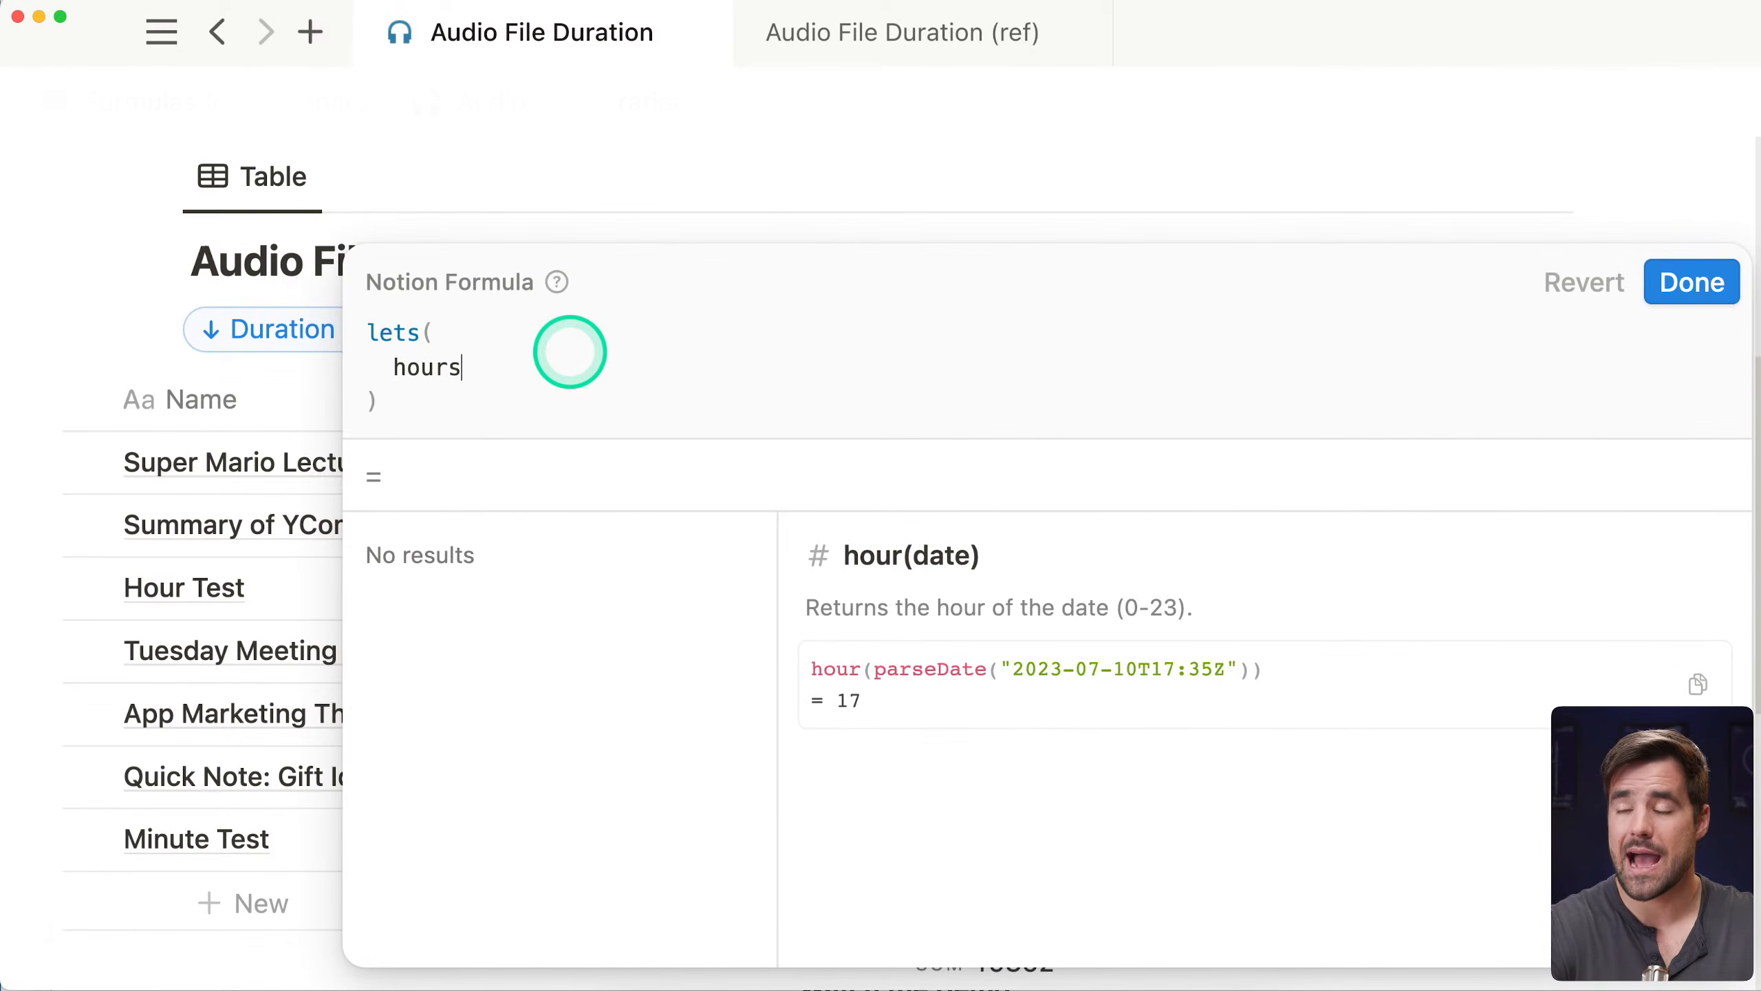
pyautogui.write(',')
pyautogui.hotkey('shift', 'Return')
# Enter floor(Seconds / 3600) as the value of the hours variable, followed by a comma and a line break
pyautogui.write('sec')
pyautogui.press('BackSpace')
pyautogui.press('BackSpace')
pyautogui.press('BackSpace')
pyautogui.write('fol')
pyautogui.press('BackSpace')
pyautogui.press('BackSpace')
pyautogui.write('loor(Seconds')
pyautogui.press('Return')
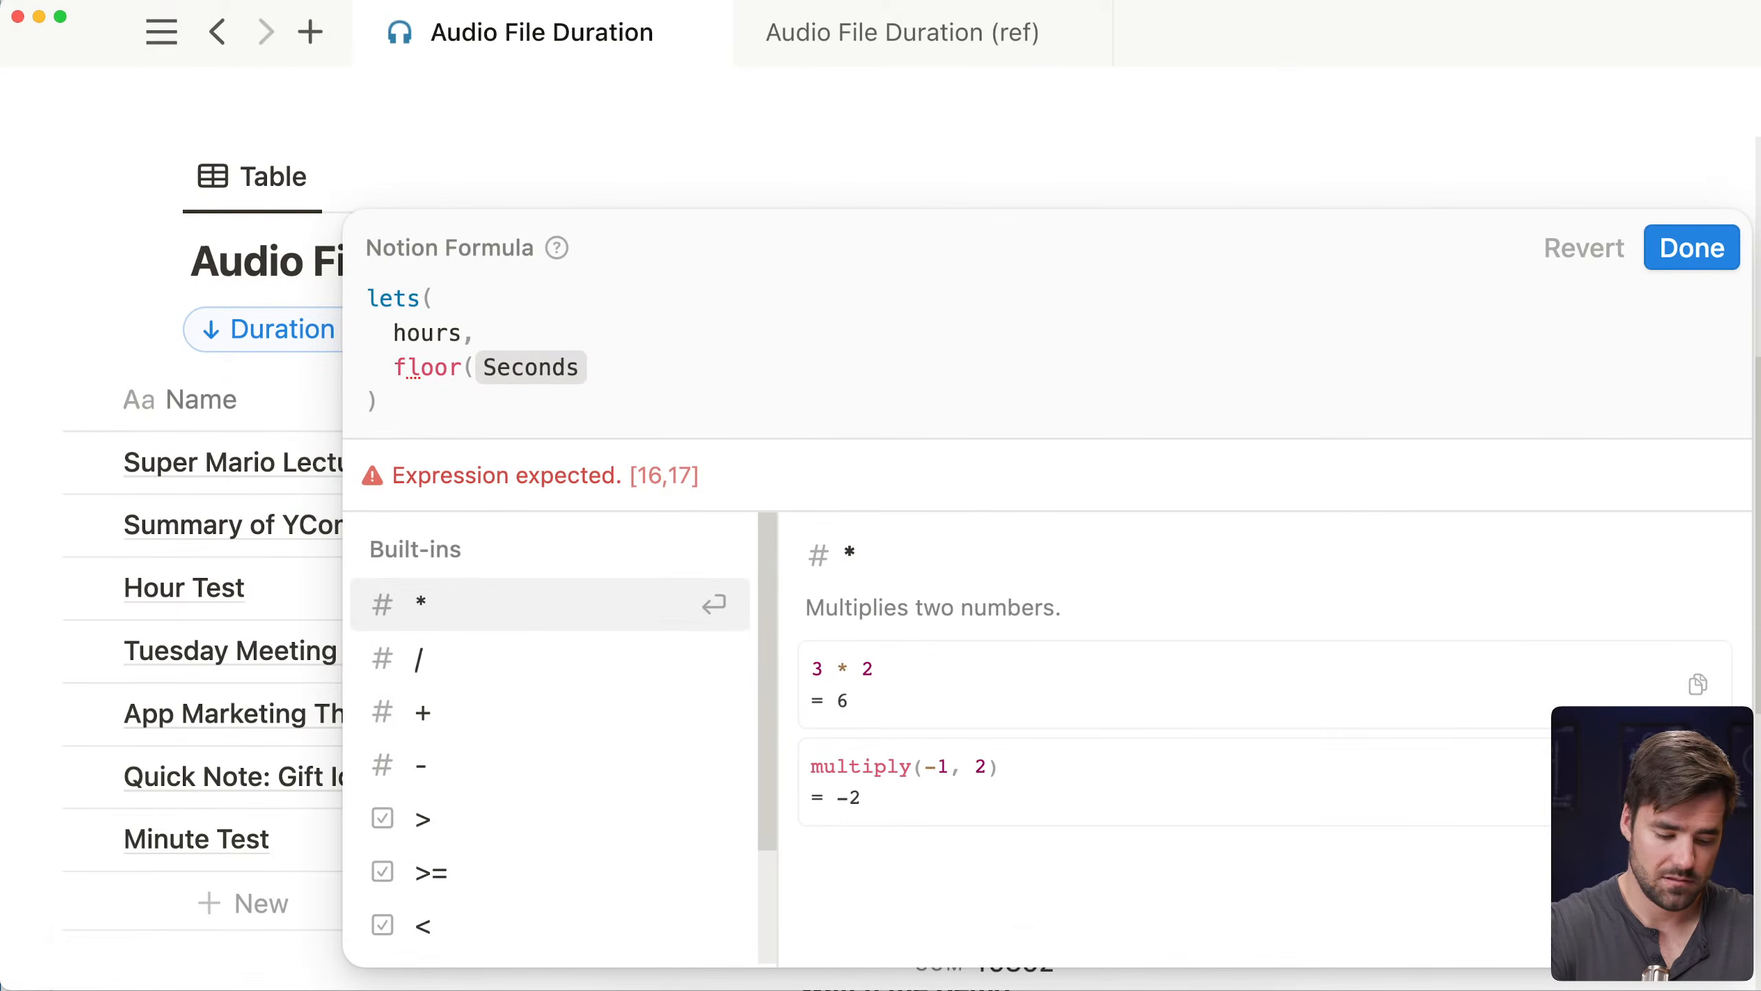
pyautogui.write('/ 3600')
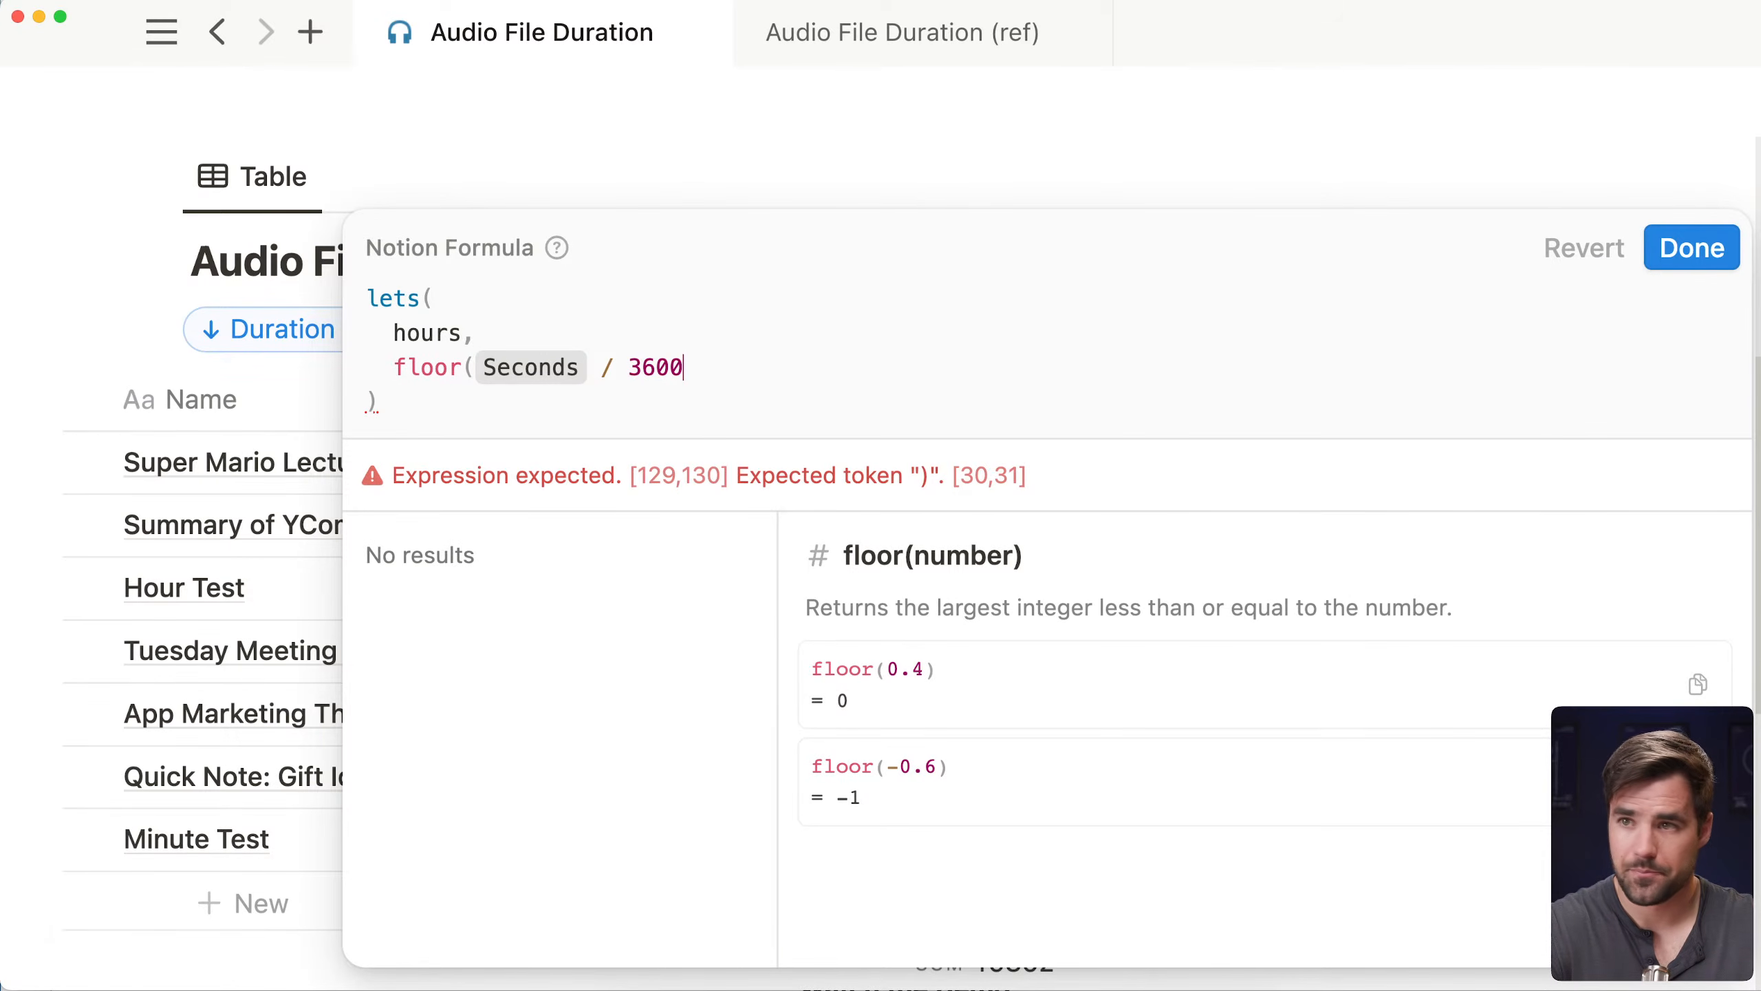
pyautogui.write('),')
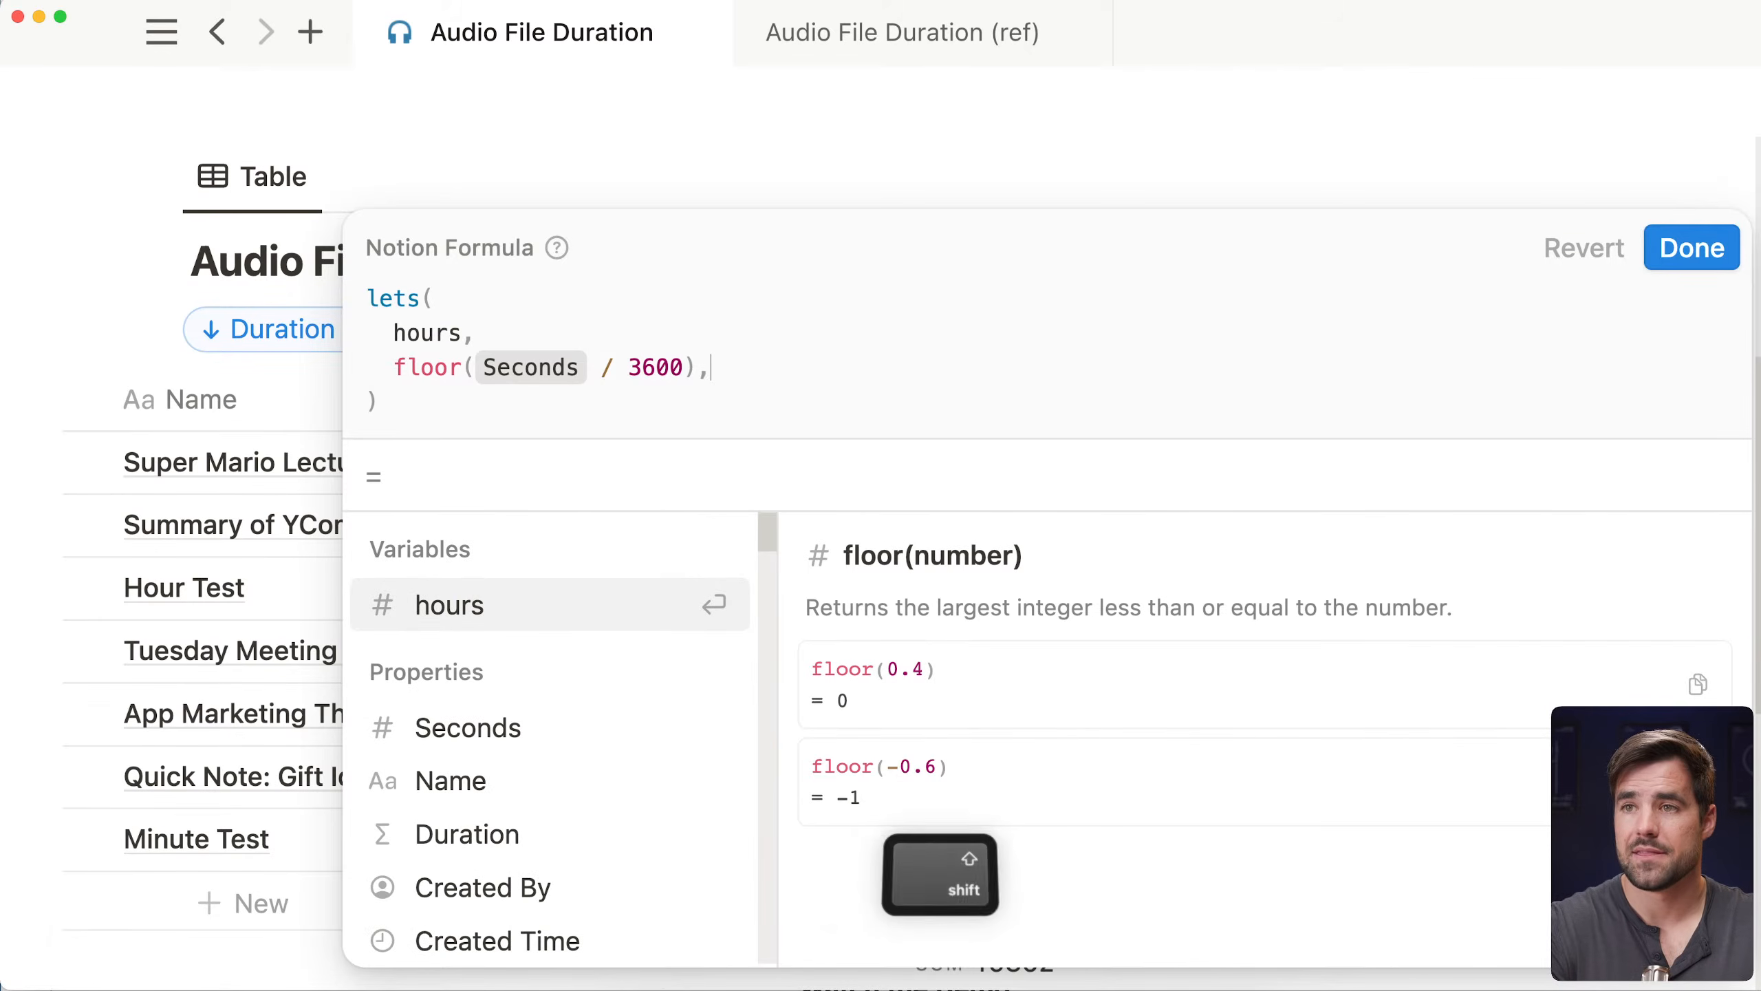
pyautogui.hotkey('shift', 'Return')
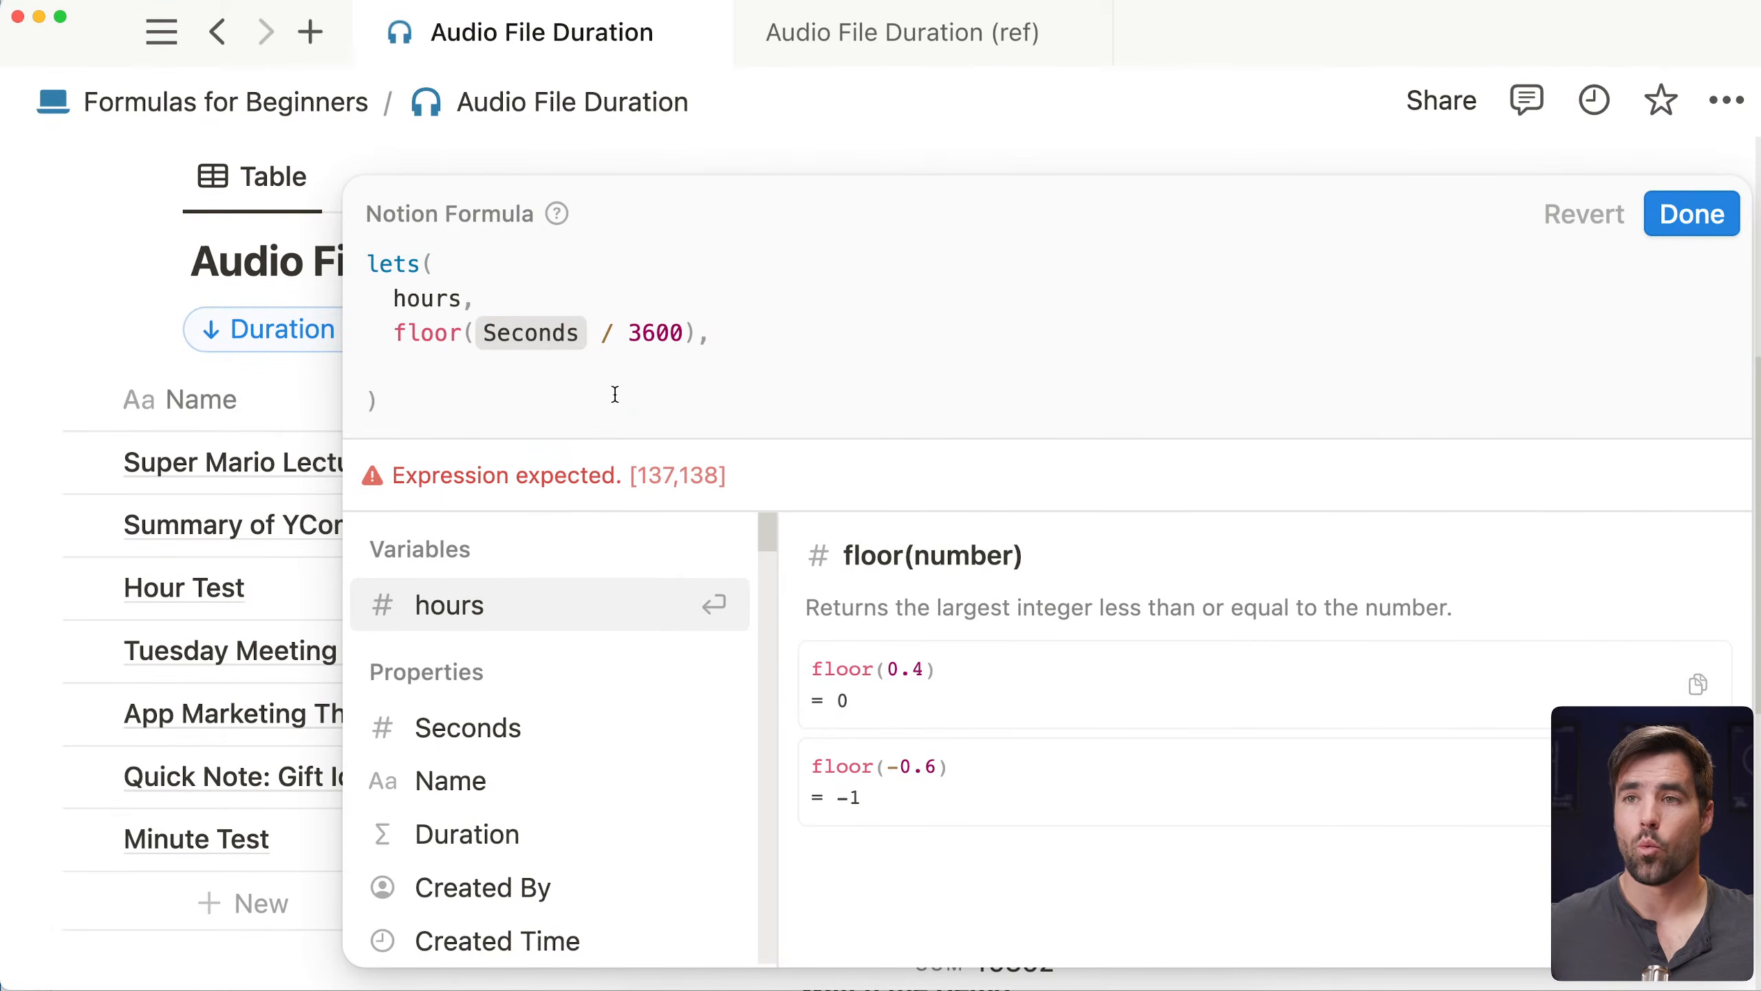
# Add hours + " hours" on the last line inside lets as its final expression
pyautogui.moveTo(390, 332); pyautogui.dragTo(710, 326)
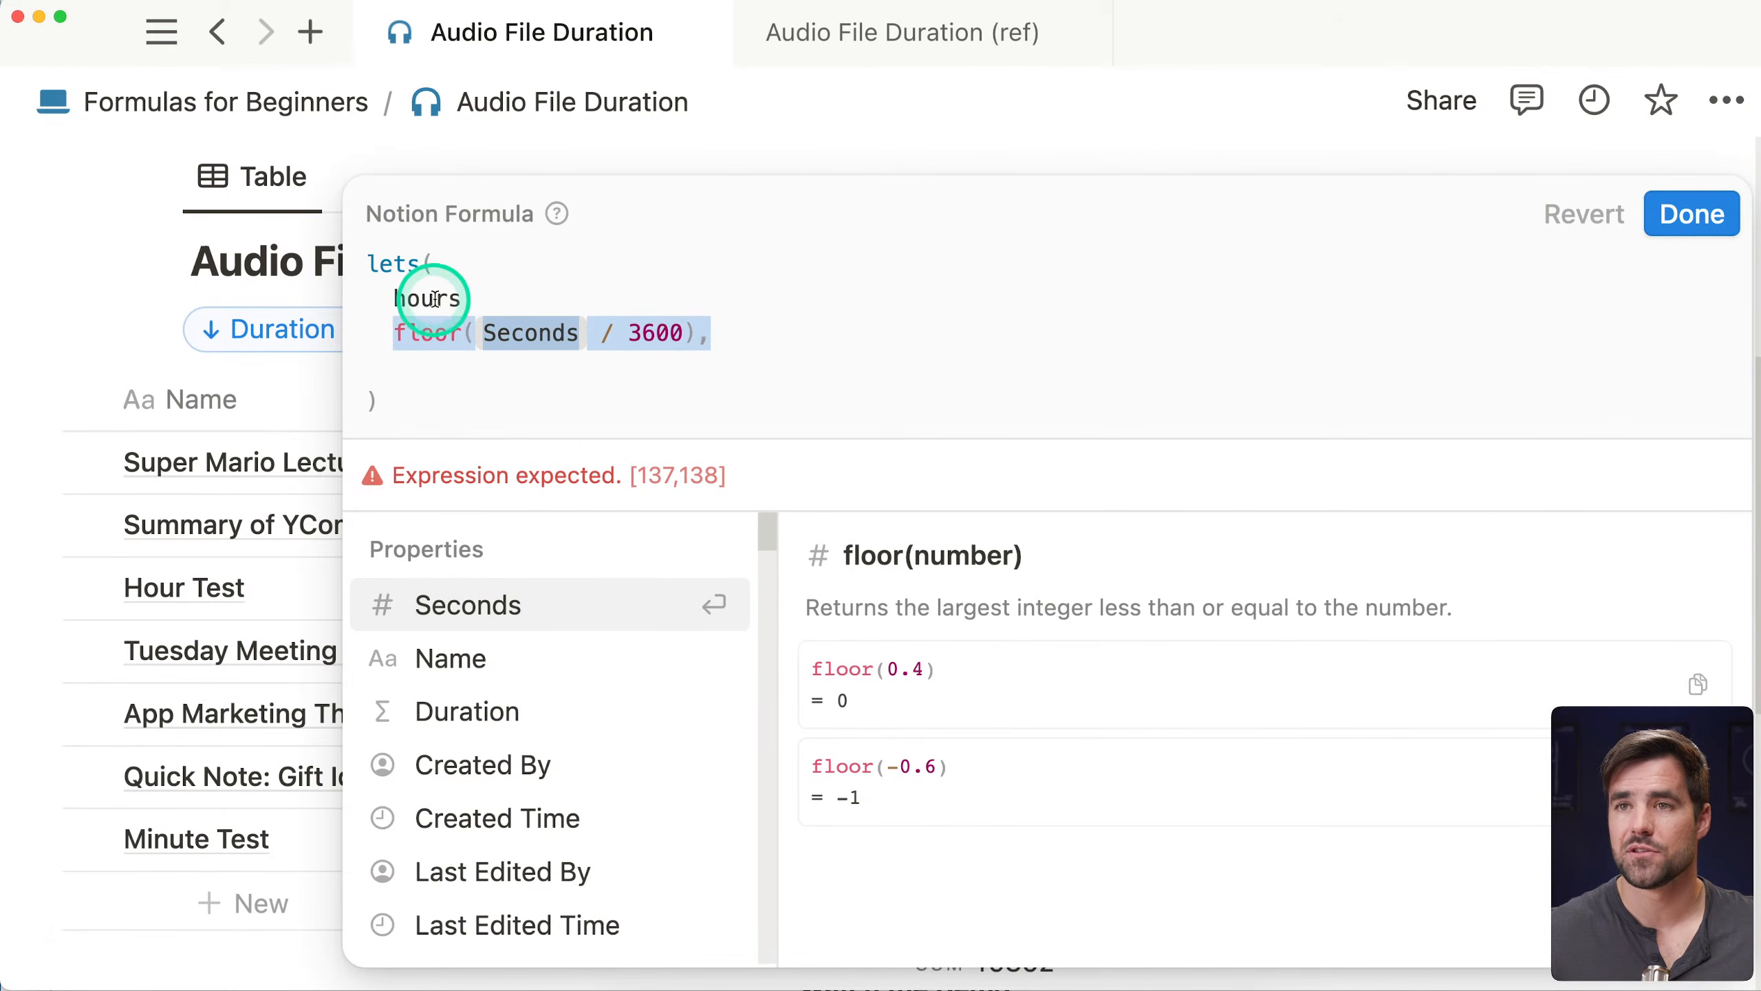
pyautogui.click(432, 363)
pyautogui.press('Return')
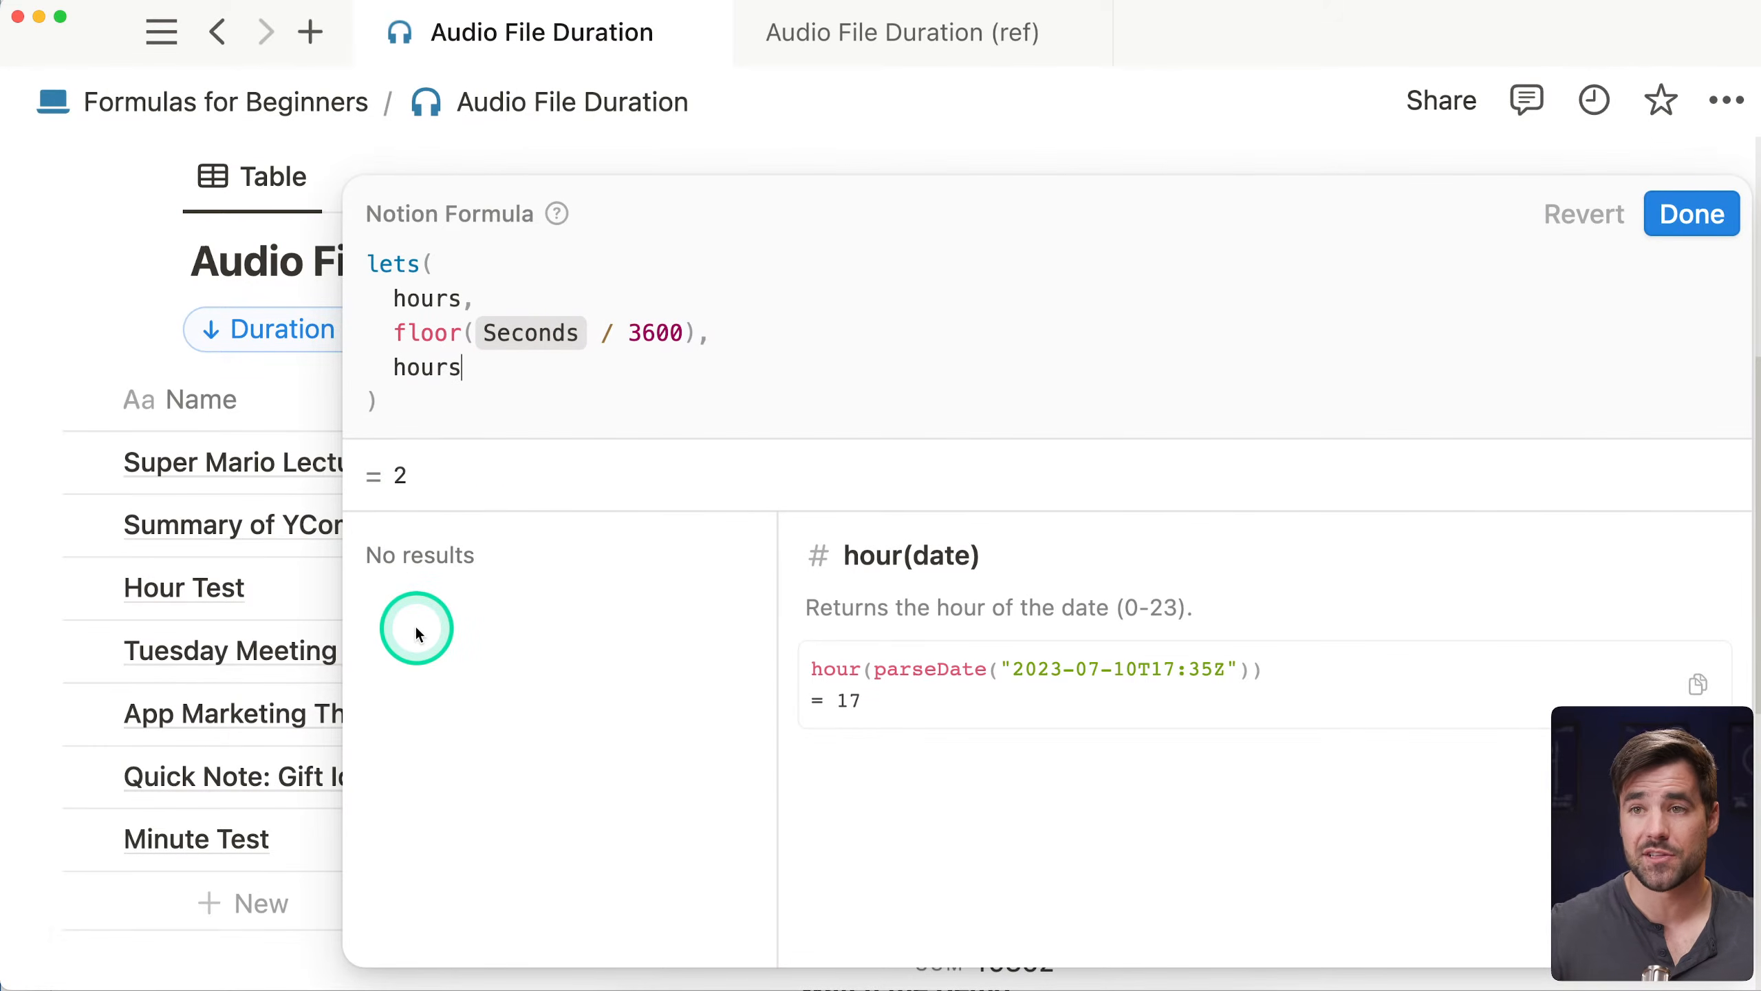
pyautogui.click(588, 476)
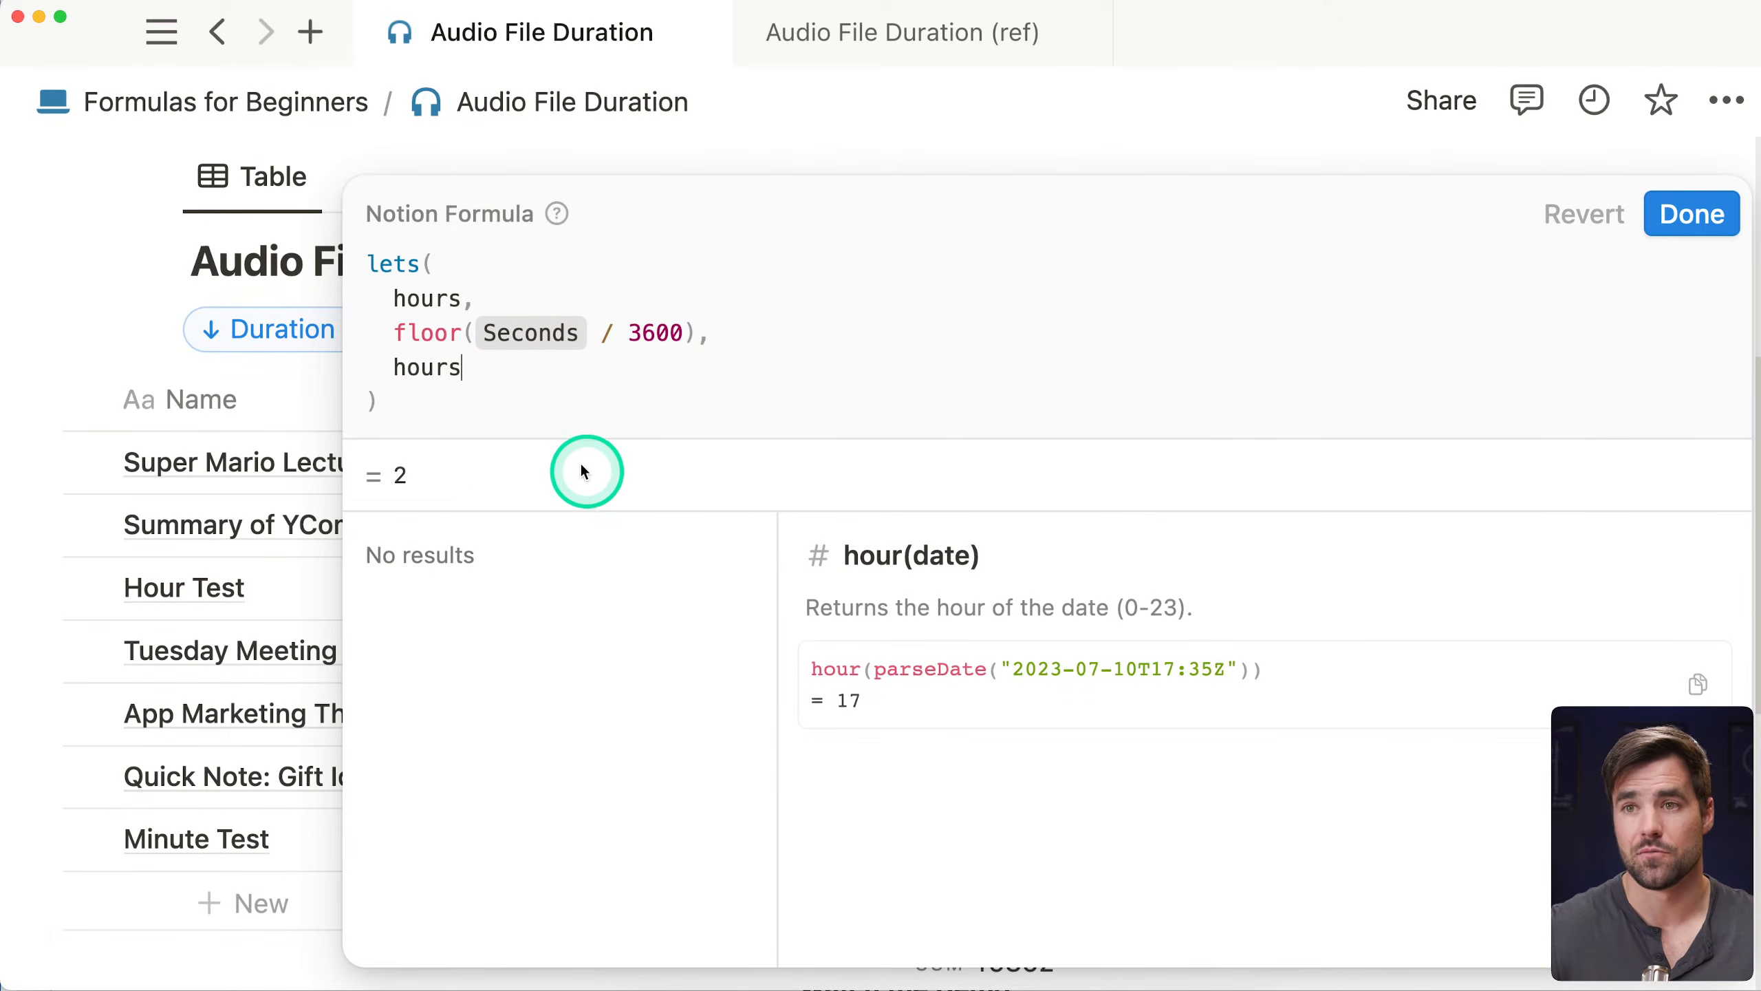
pyautogui.write('+ " ho')
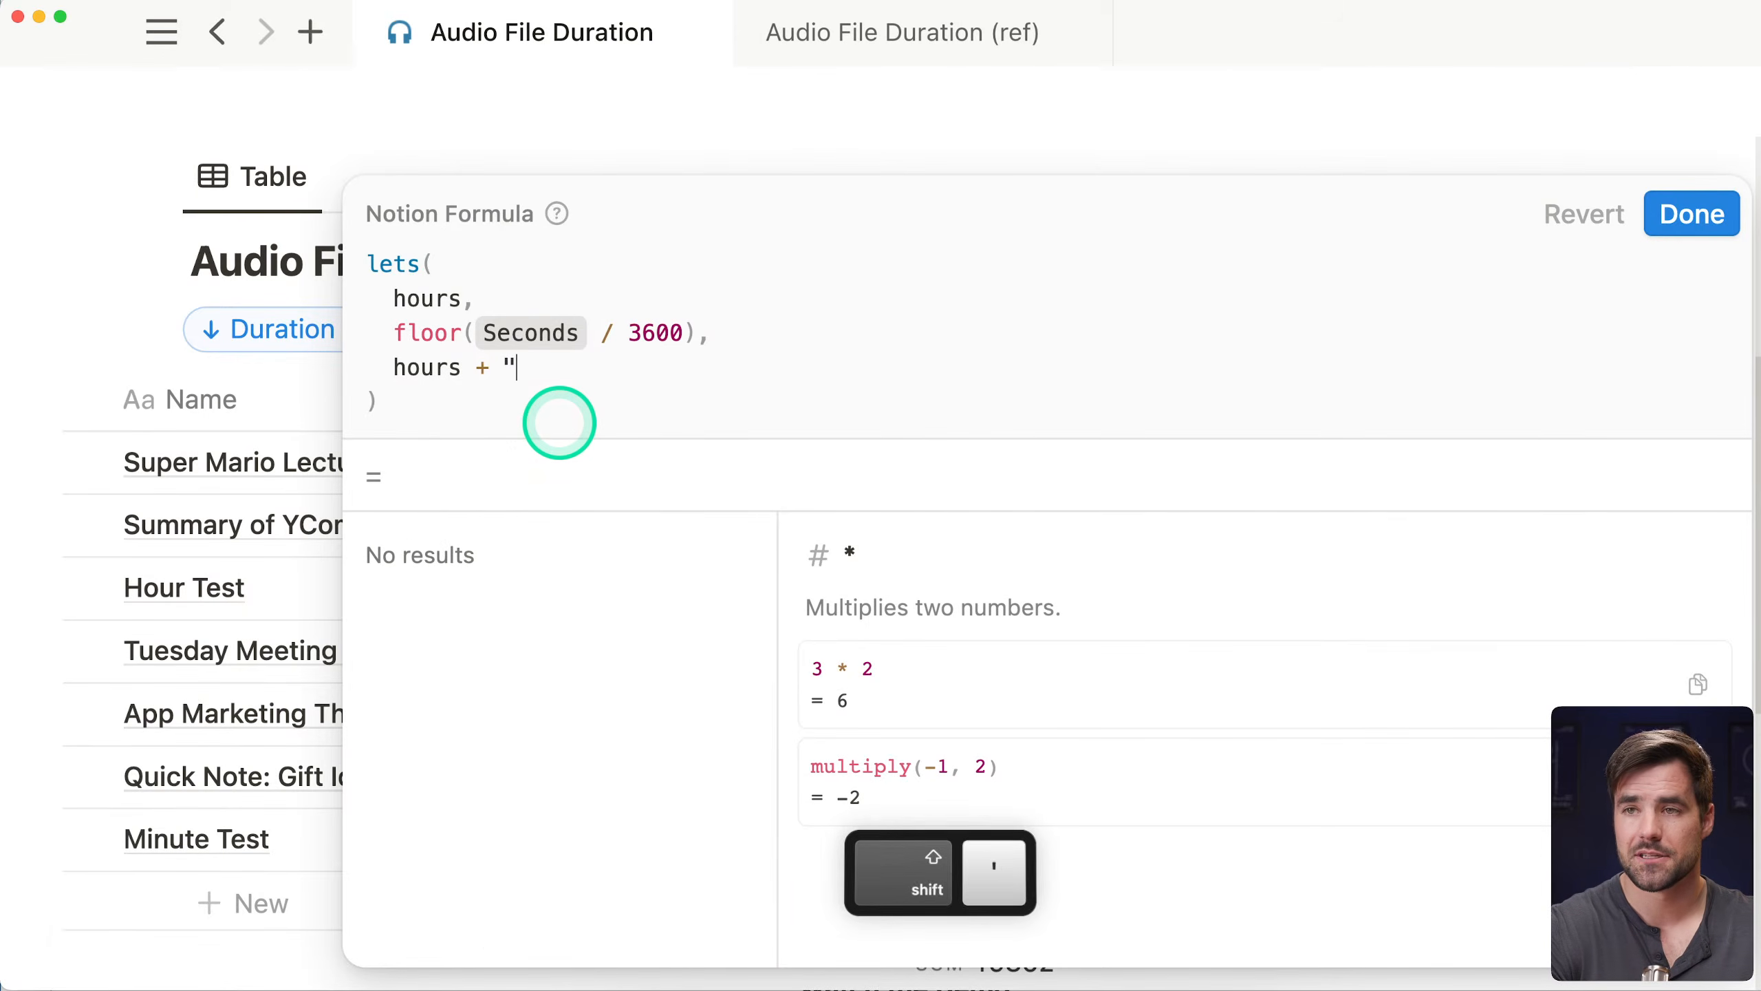
pyautogui.write('urs"')
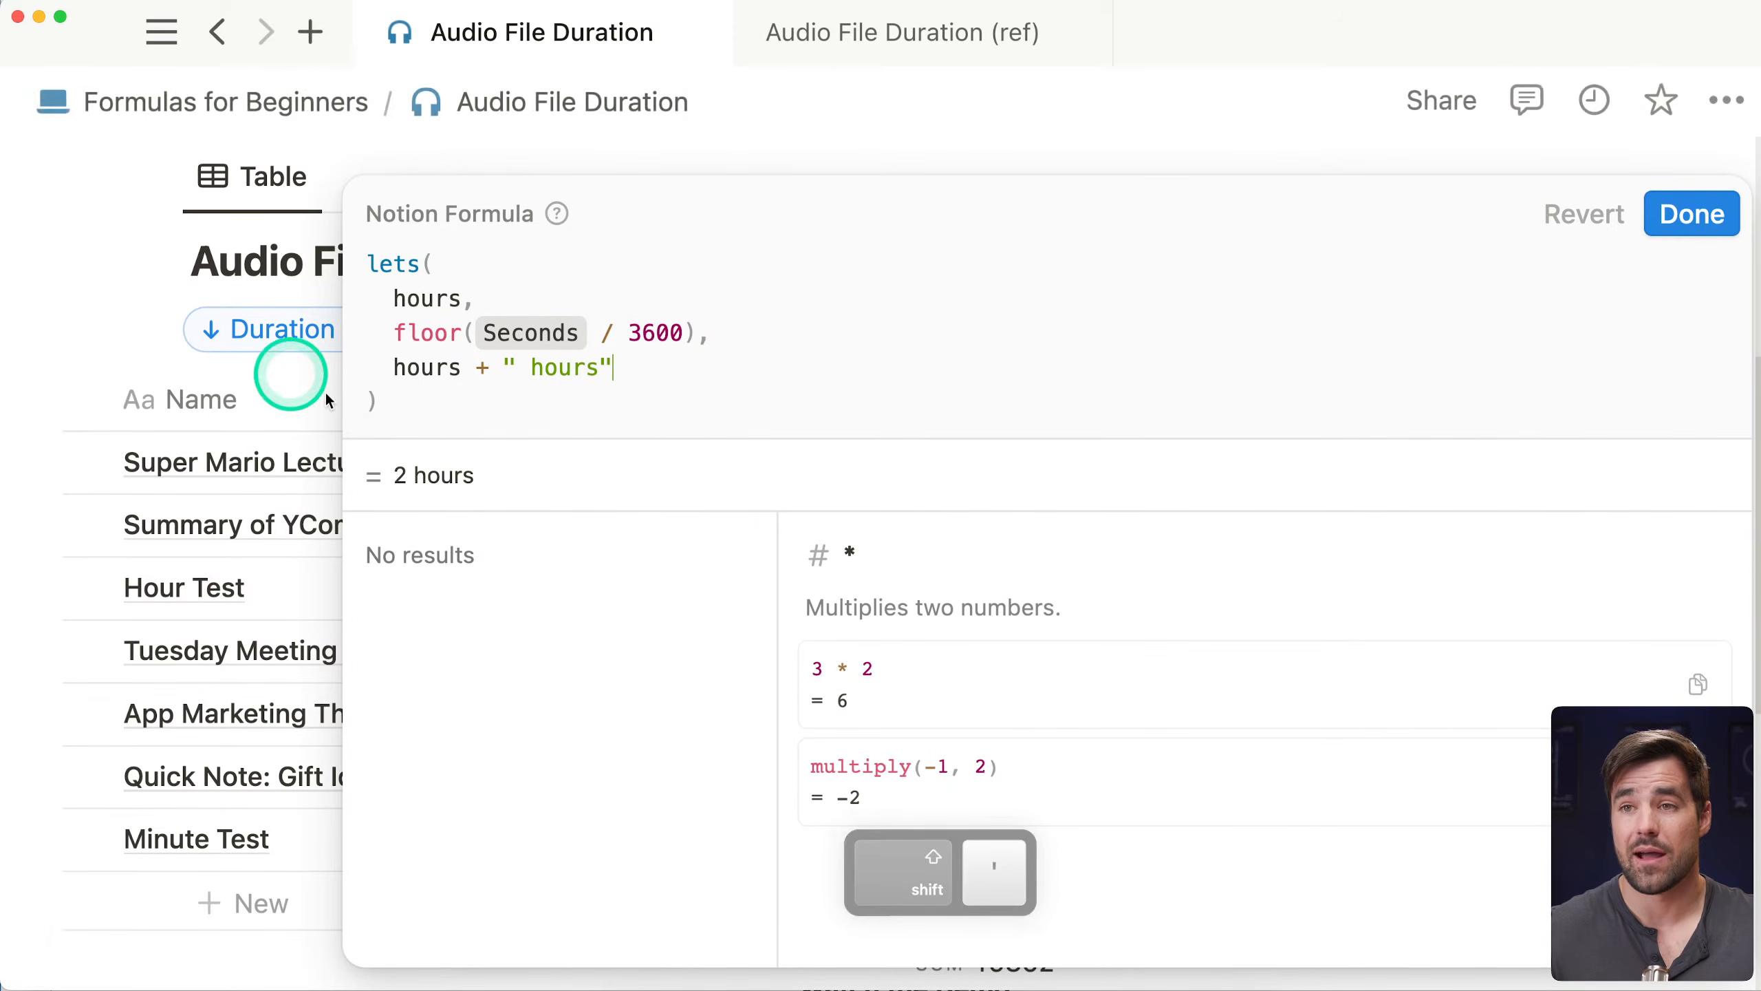
# Replace the word hours inside the quoted text with pirates, keeping the leading space
pyautogui.press('BackSpace')
pyautogui.press('BackSpace')
pyautogui.press('BackSpace')
pyautogui.press('BackSpace')
pyautogui.press('BackSpace')
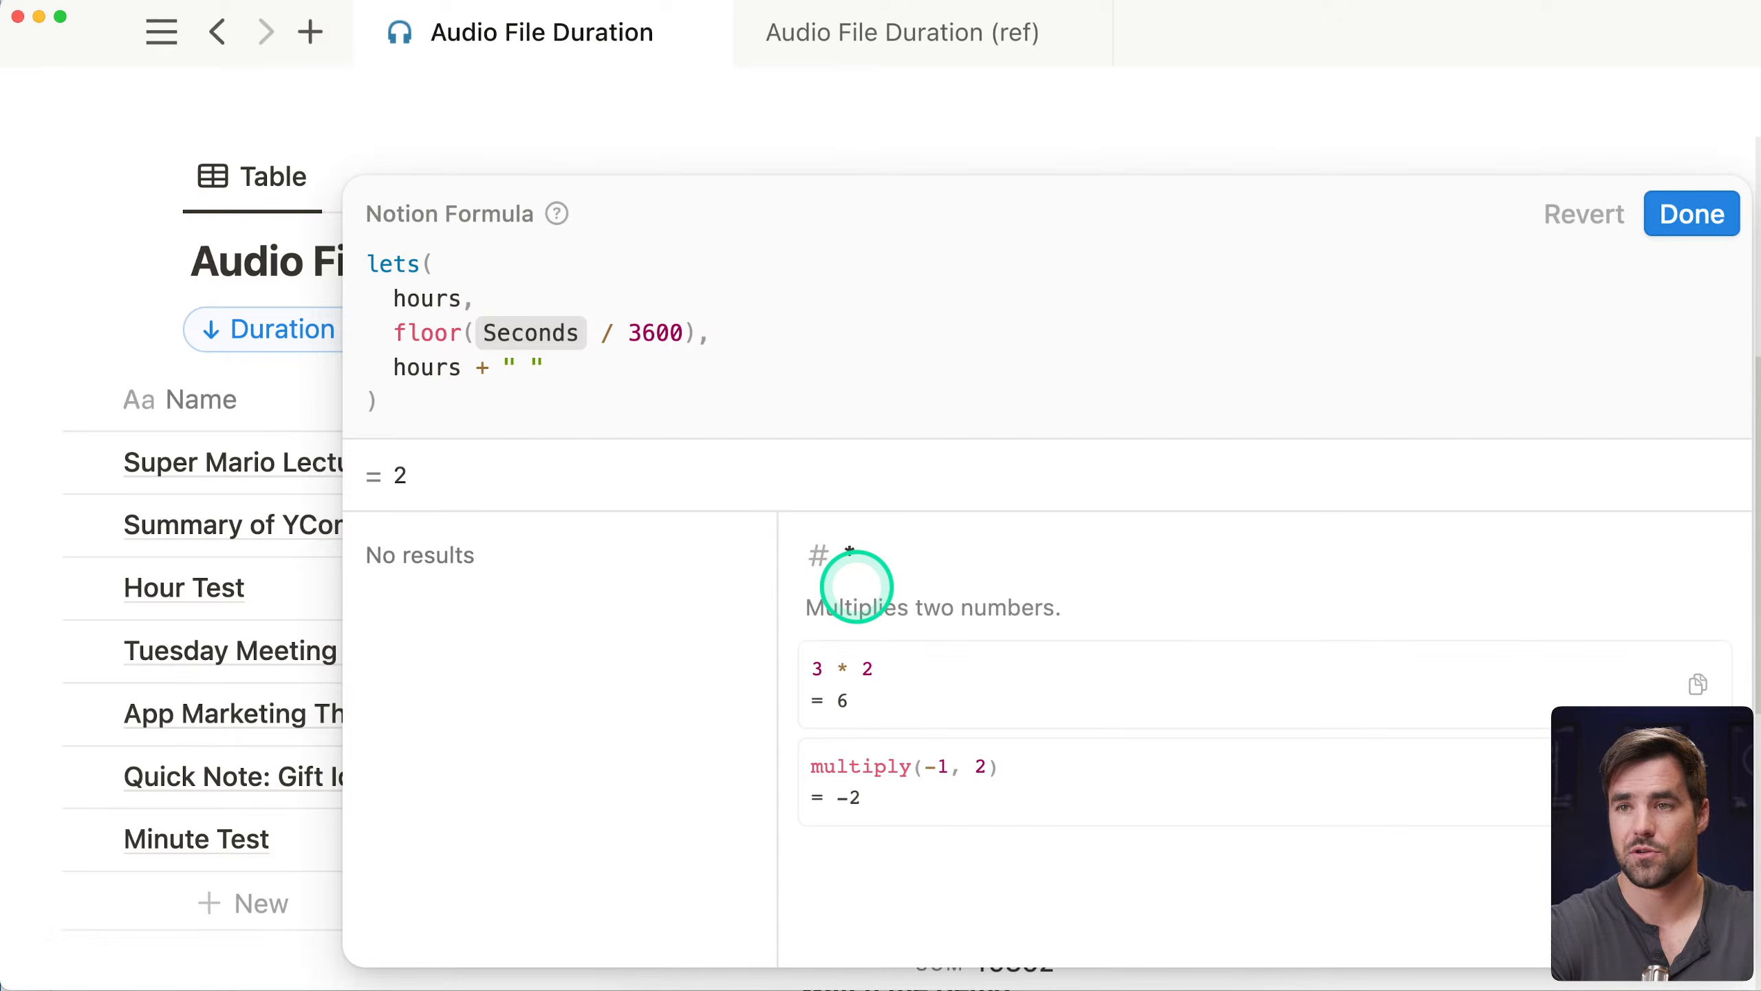
pyautogui.write('pirates')
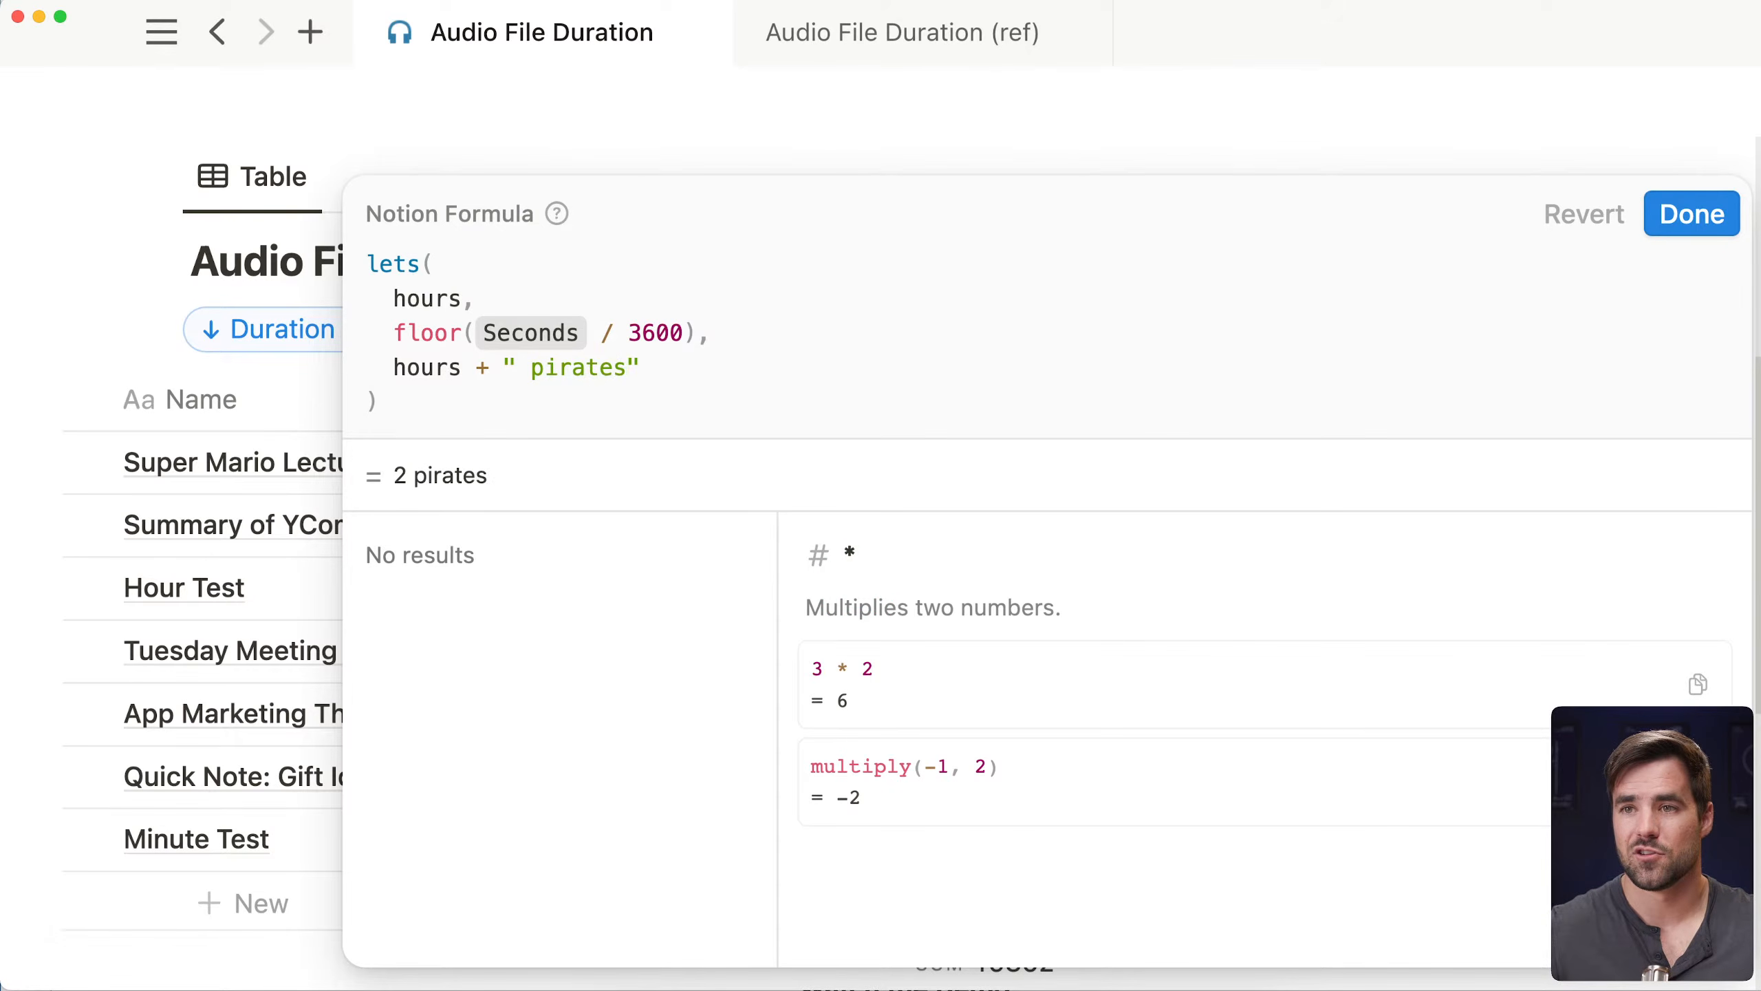
pyautogui.moveTo(459, 375); pyautogui.dragTo(684, 335)
pyautogui.click(419, 378)
pyautogui.moveTo(395, 297); pyautogui.dragTo(718, 300)
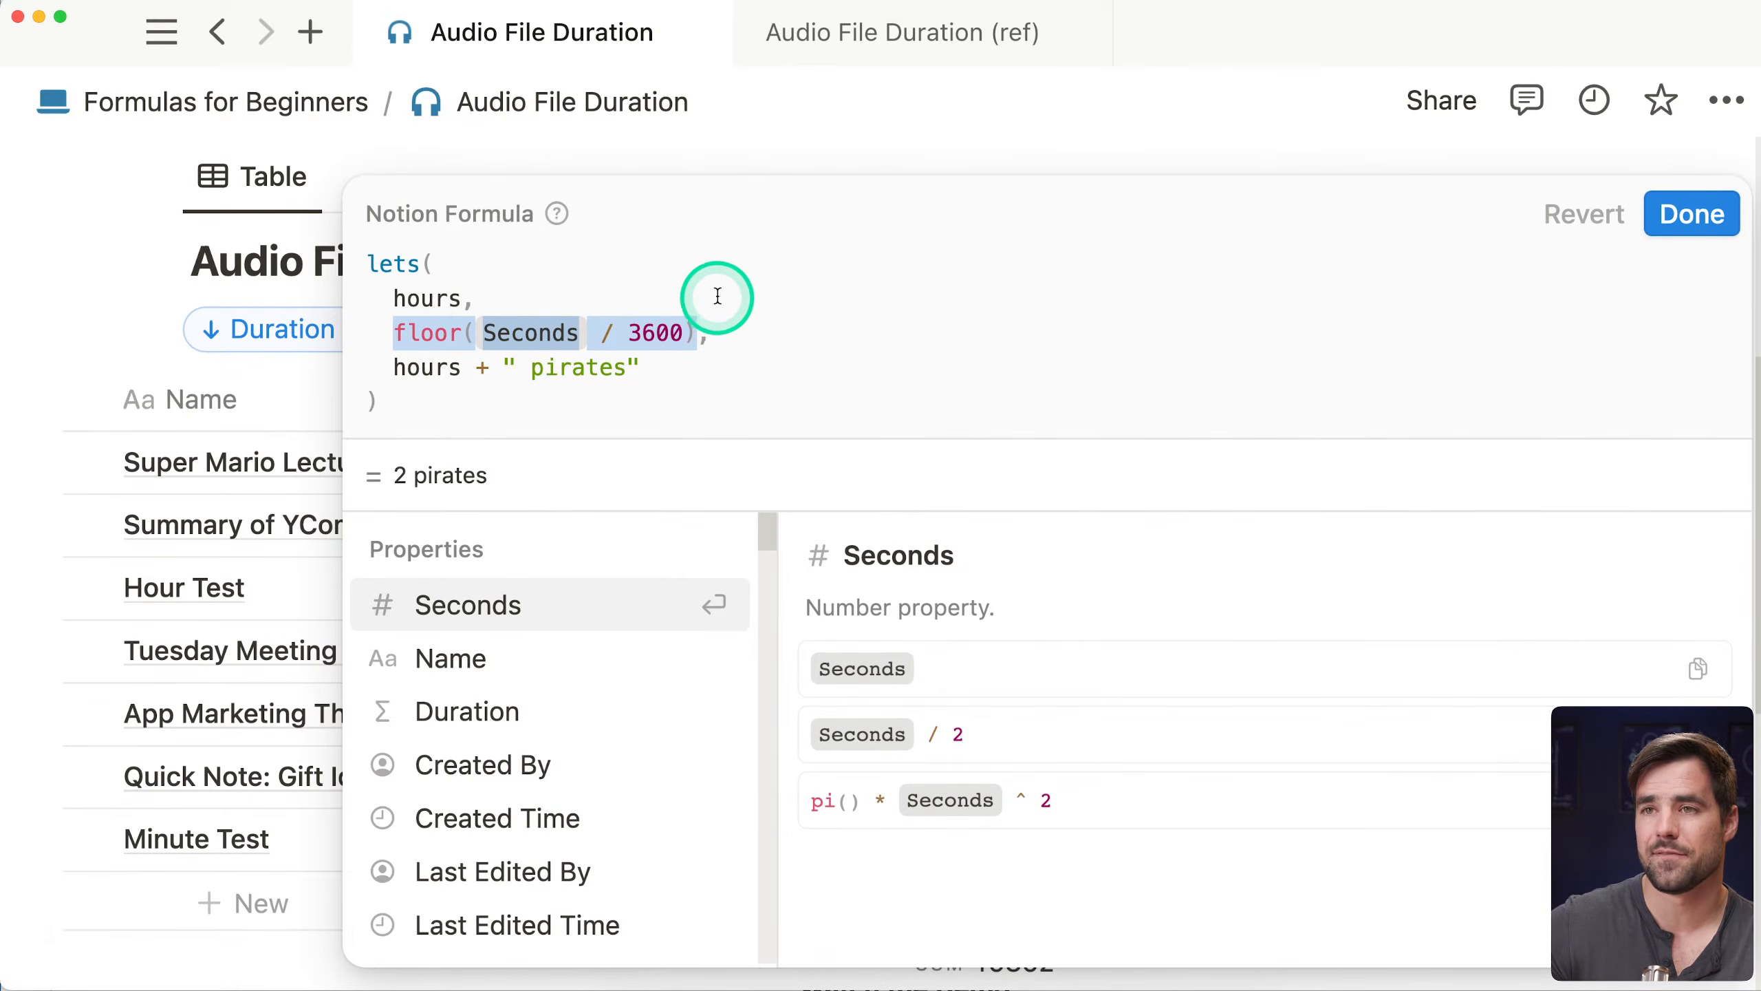
pyautogui.click(449, 298)
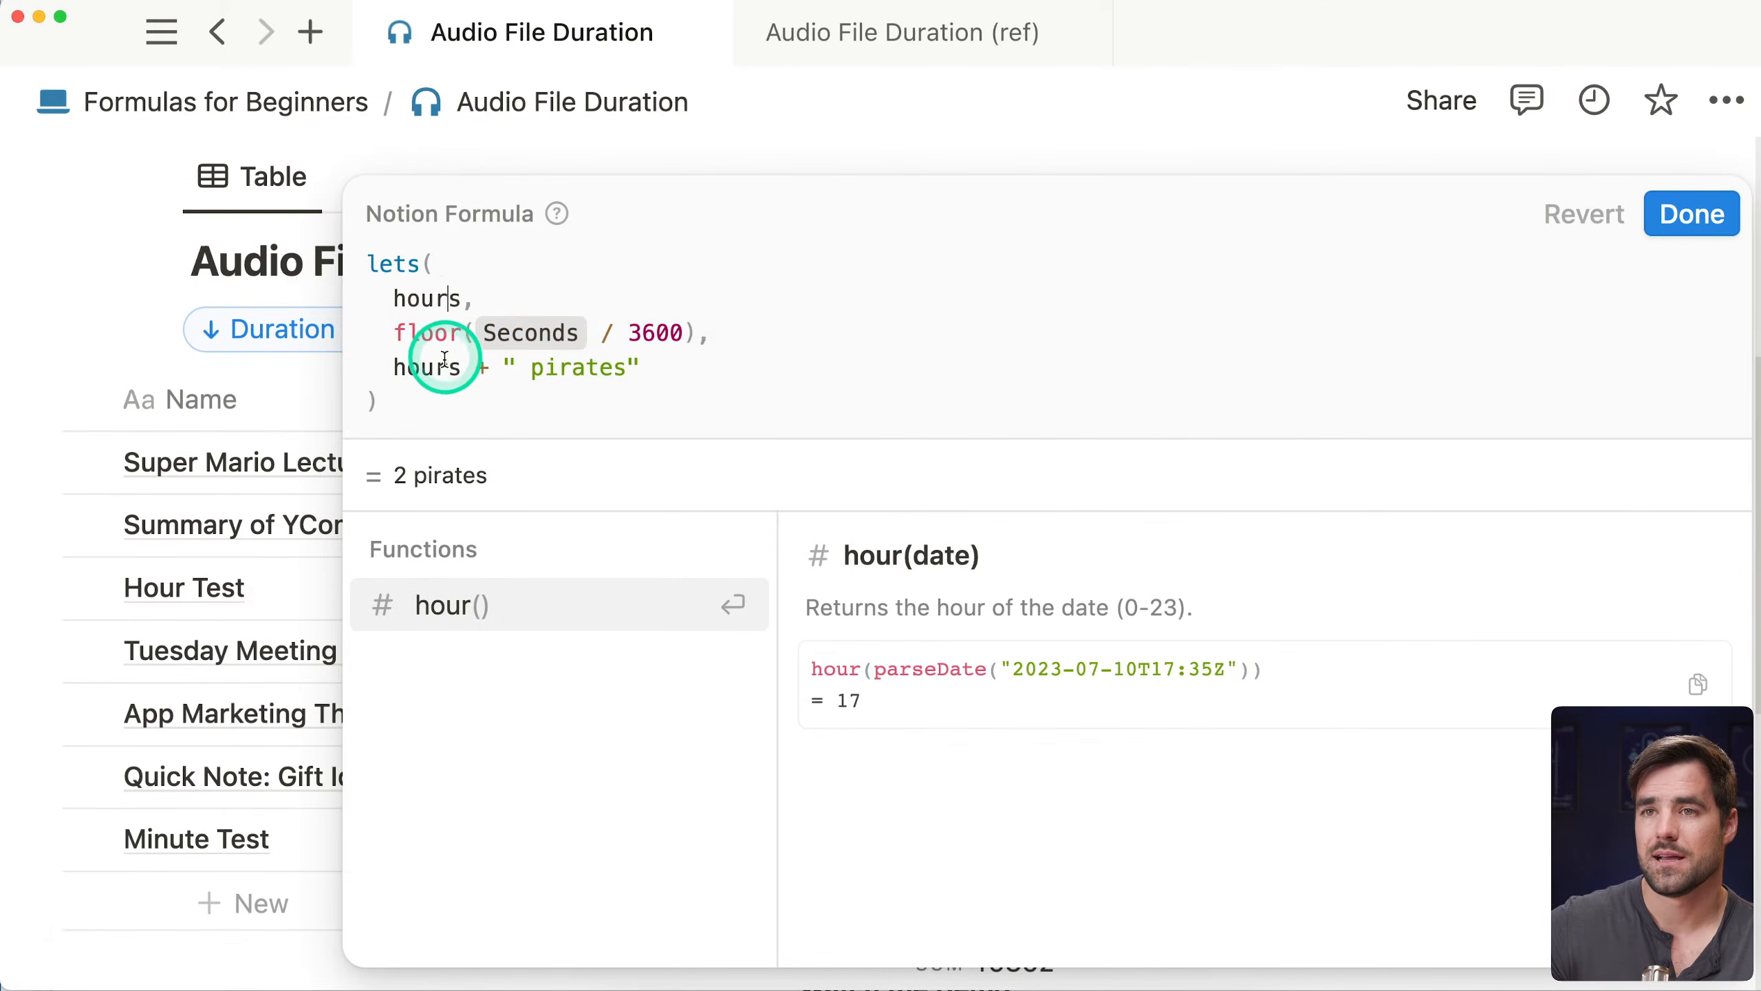
pyautogui.click(424, 373)
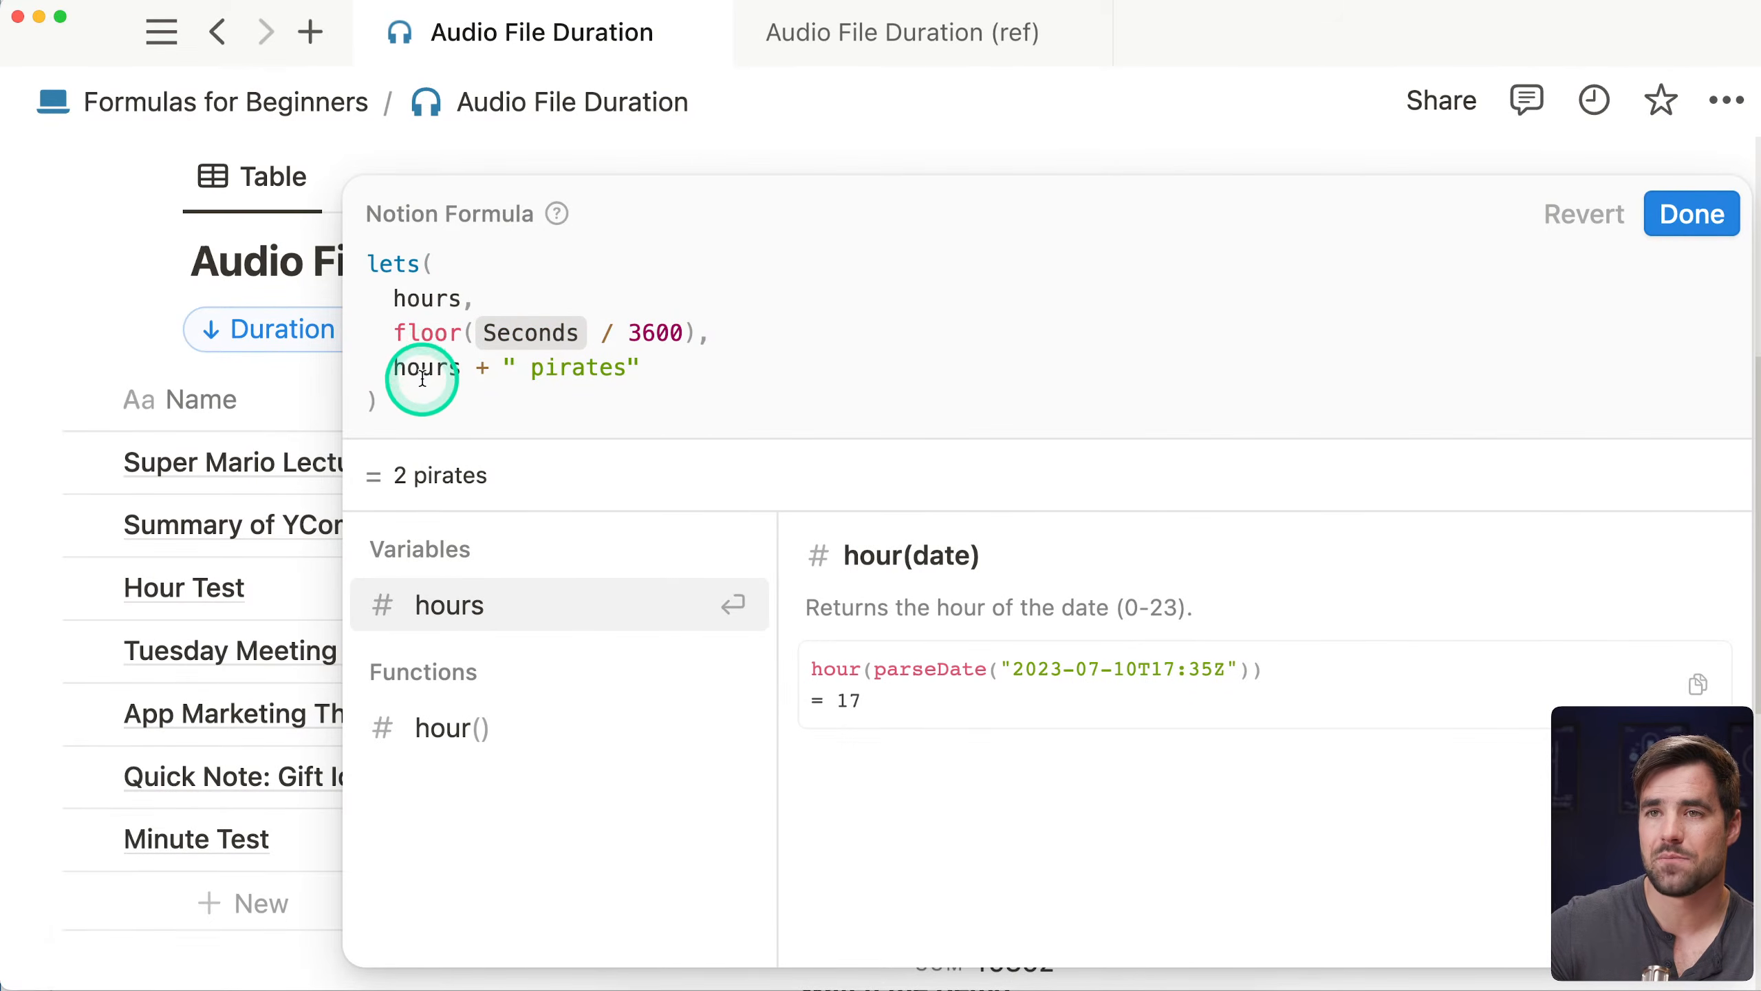
# Try replacing the hours variable in the final expression with a copy of floor(Seconds / 3600), undoing each replacement
pyautogui.moveTo(377, 340); pyautogui.dragTo(696, 327)
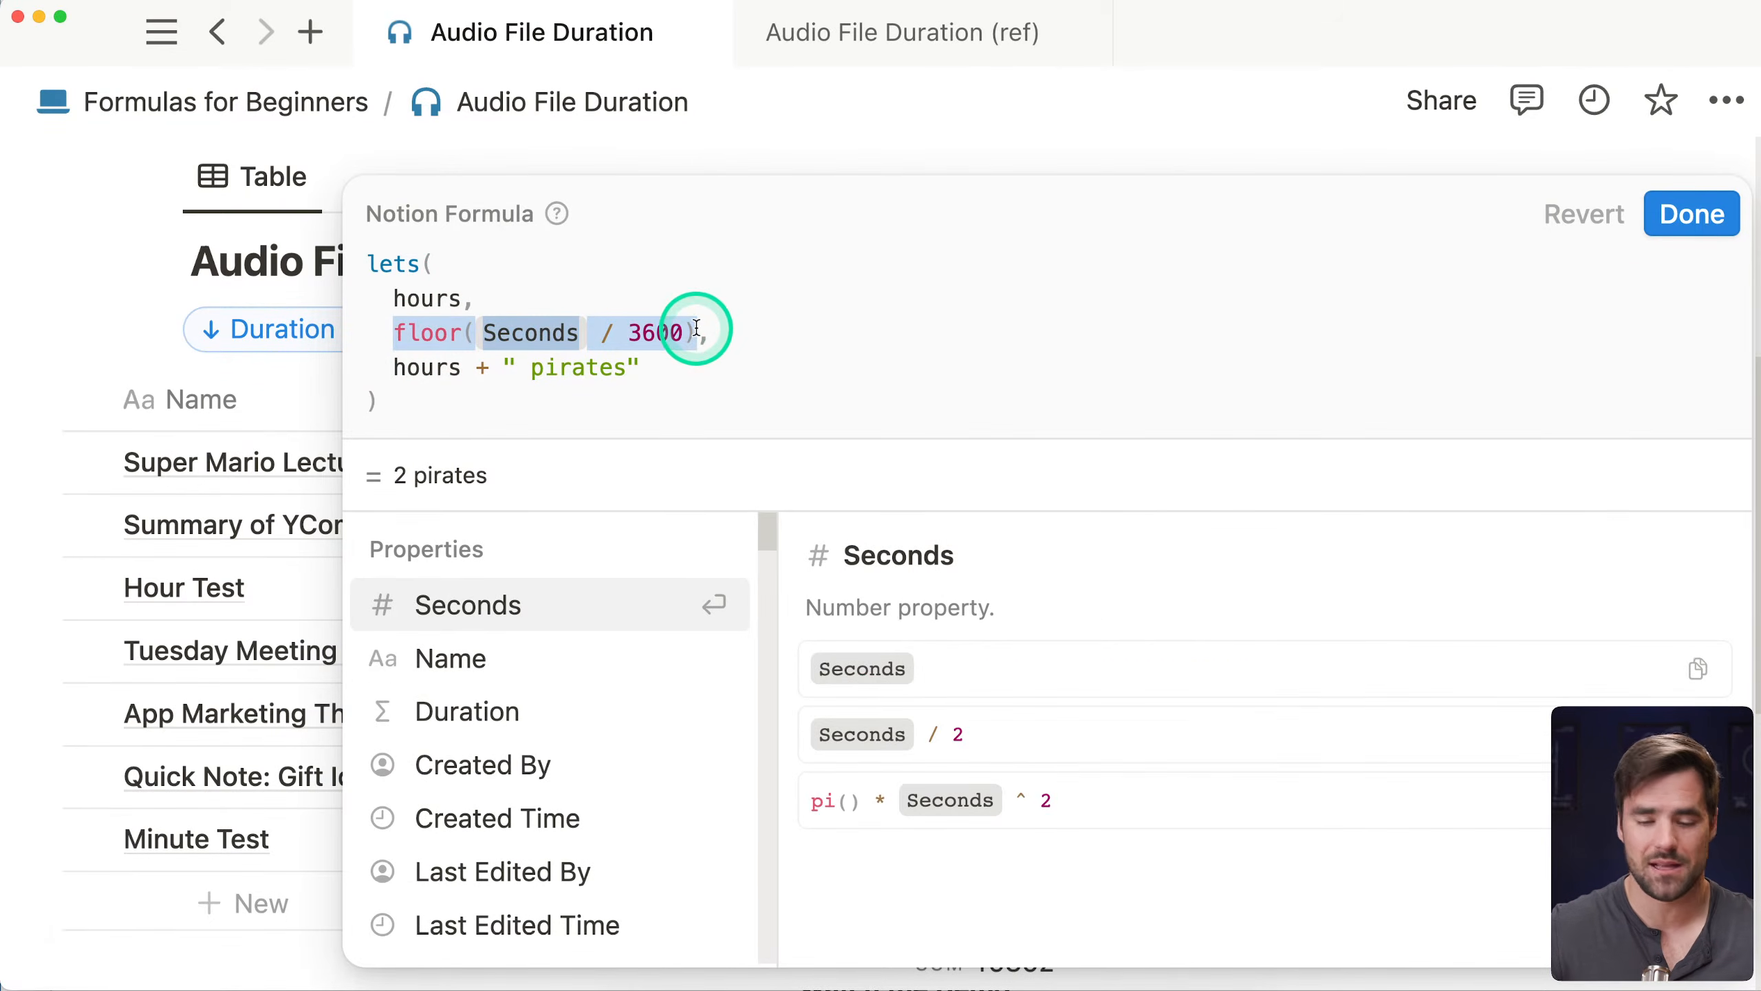
pyautogui.press('super+c')
pyautogui.click(444, 340)
pyautogui.moveTo(459, 369); pyautogui.dragTo(395, 375)
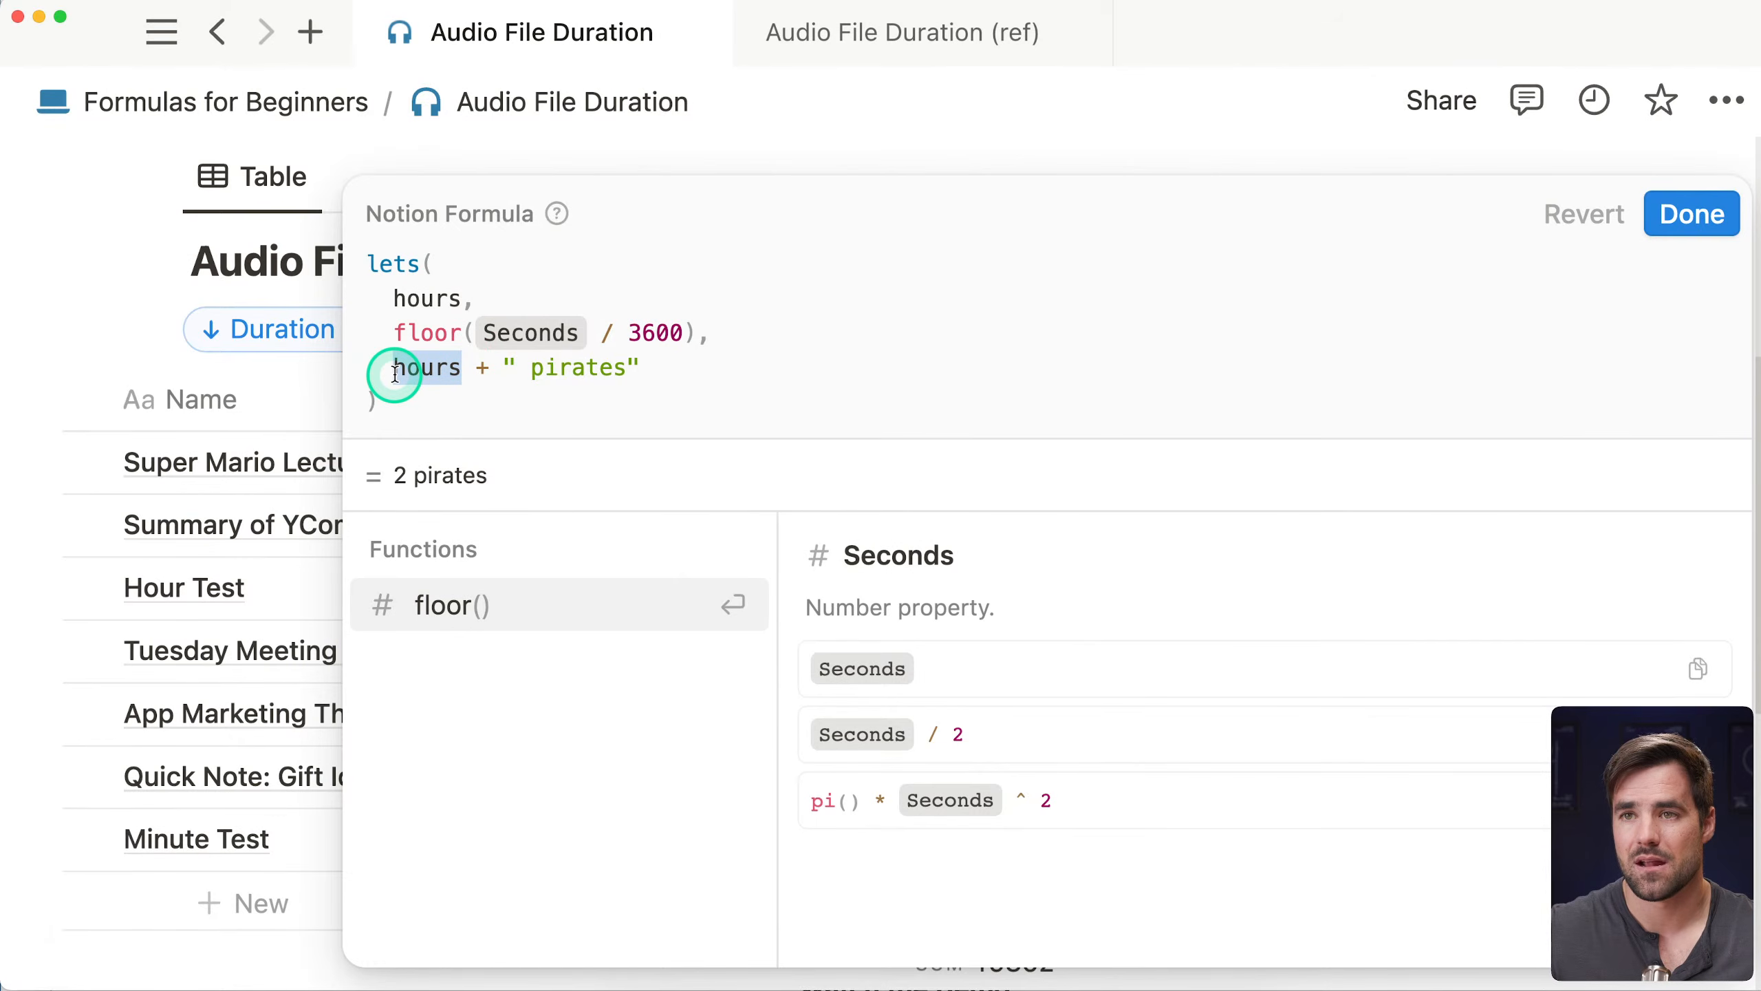
pyautogui.press('super+v')
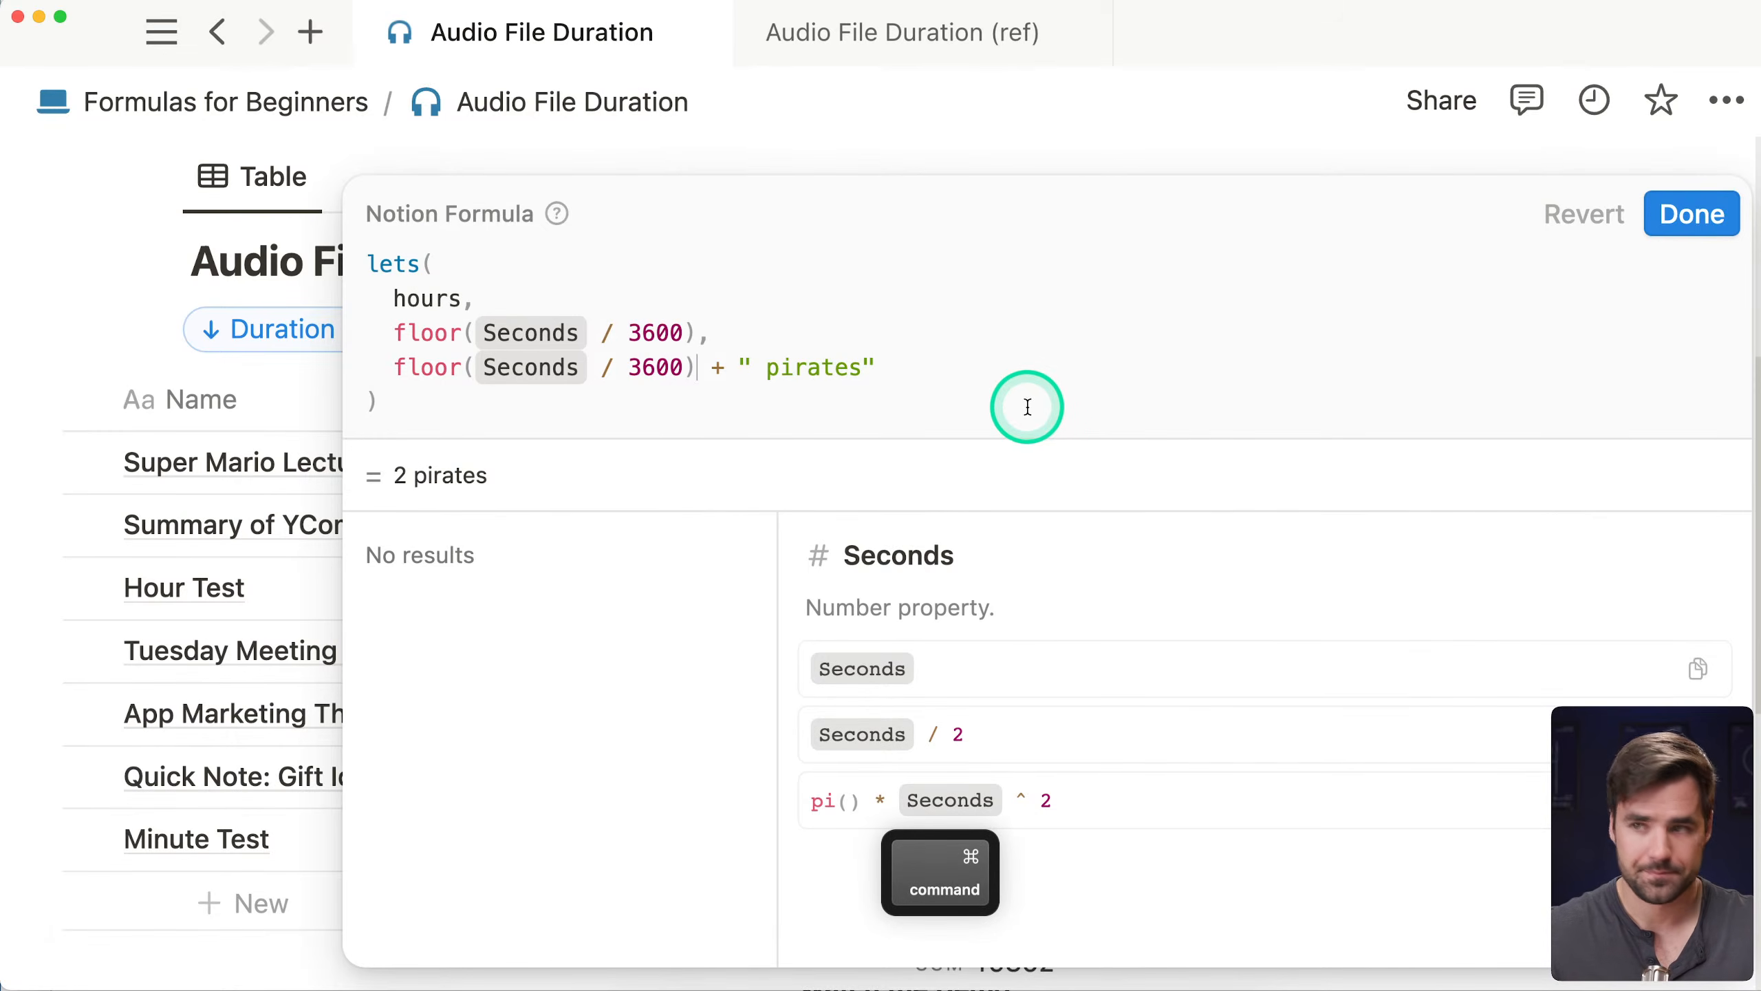
pyautogui.press('super+z')
pyautogui.press('super+v')
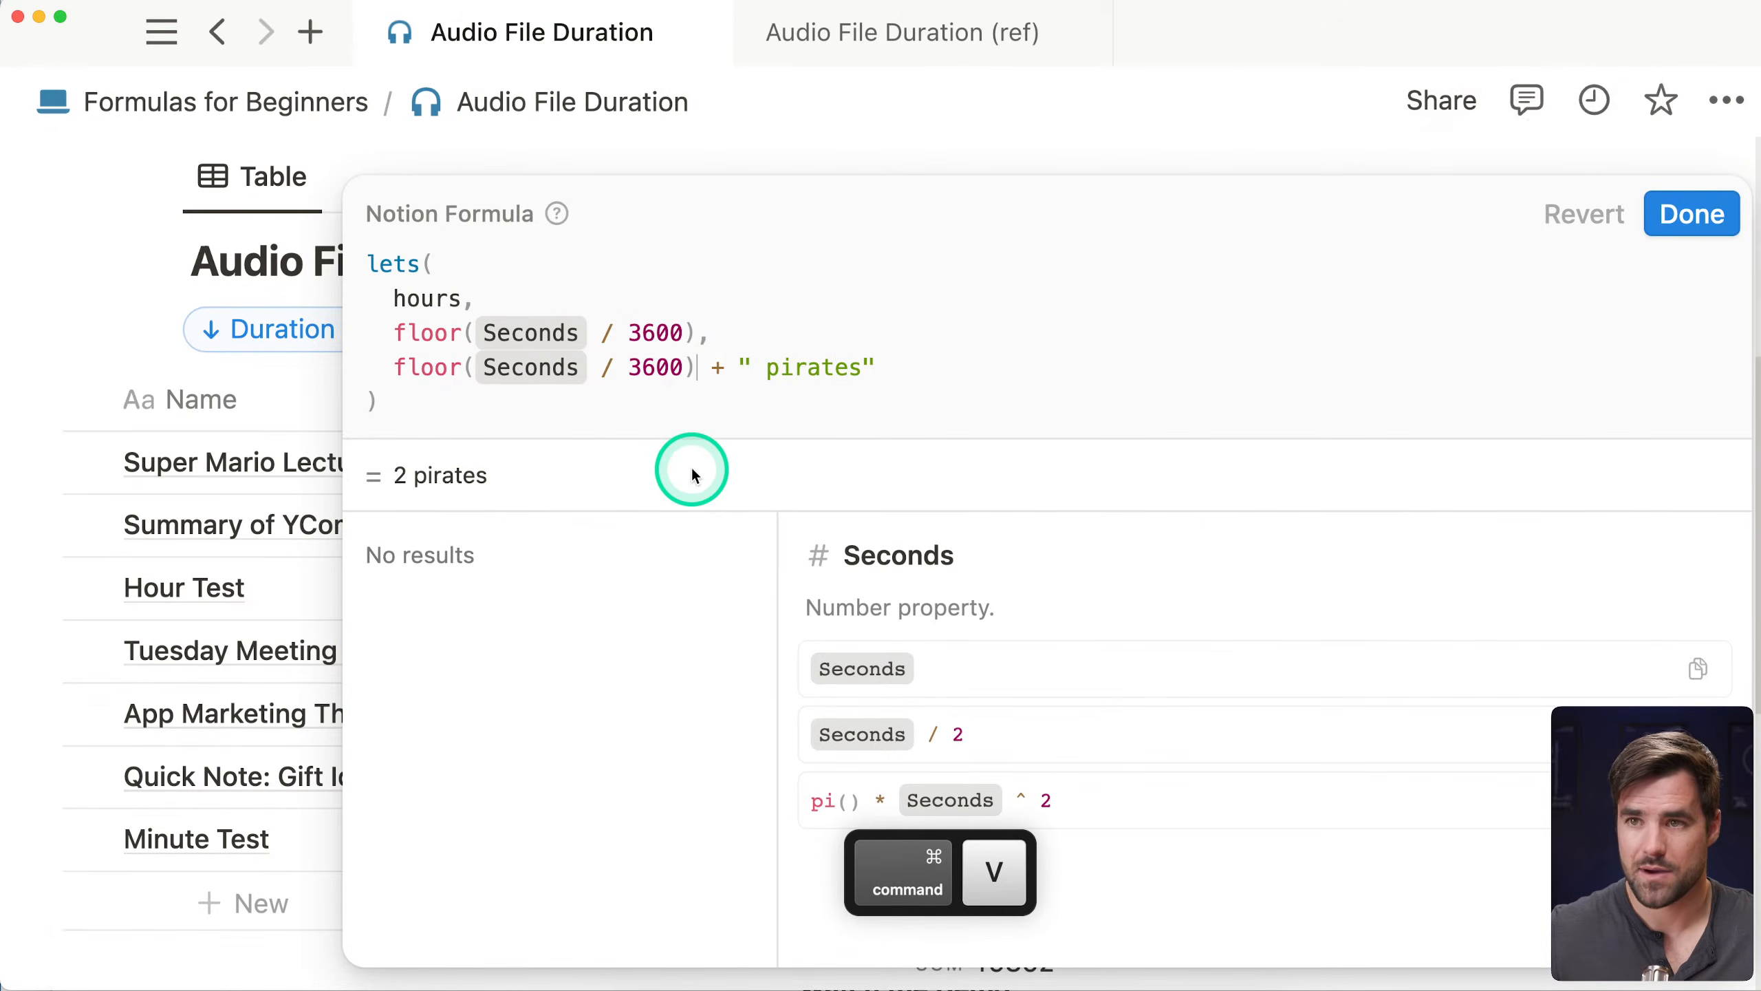
pyautogui.press('super+z')
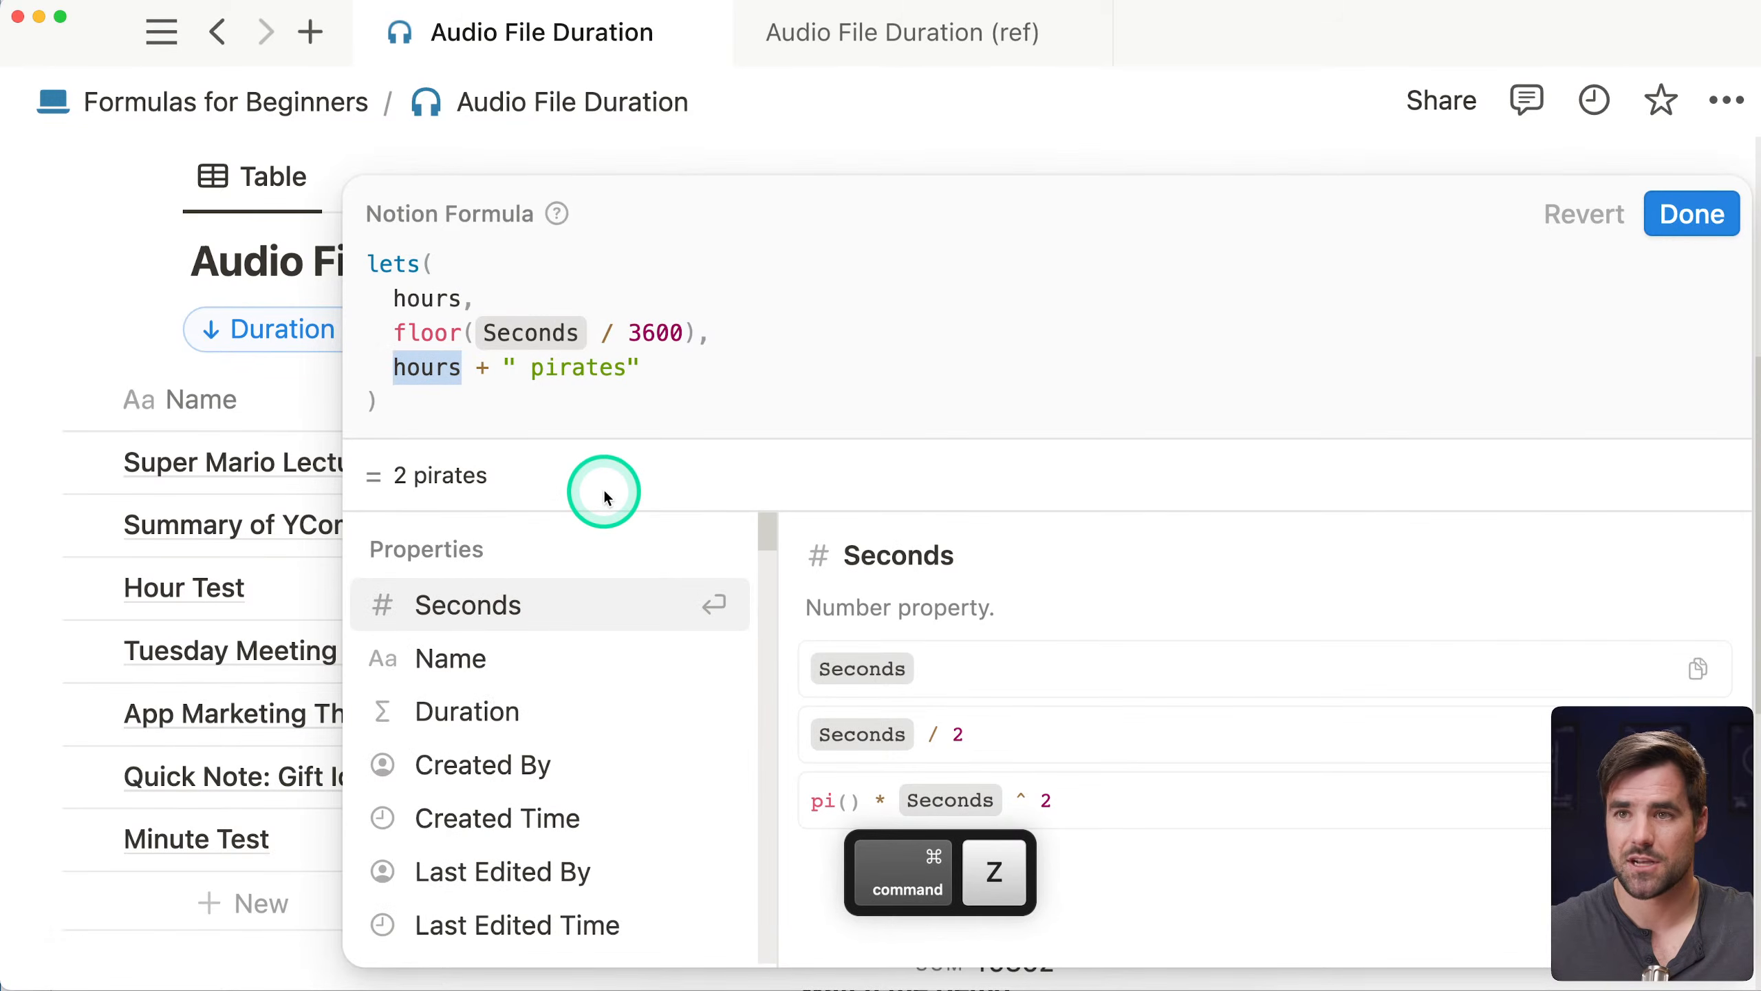
pyautogui.press('super+v')
pyautogui.press('super+z')
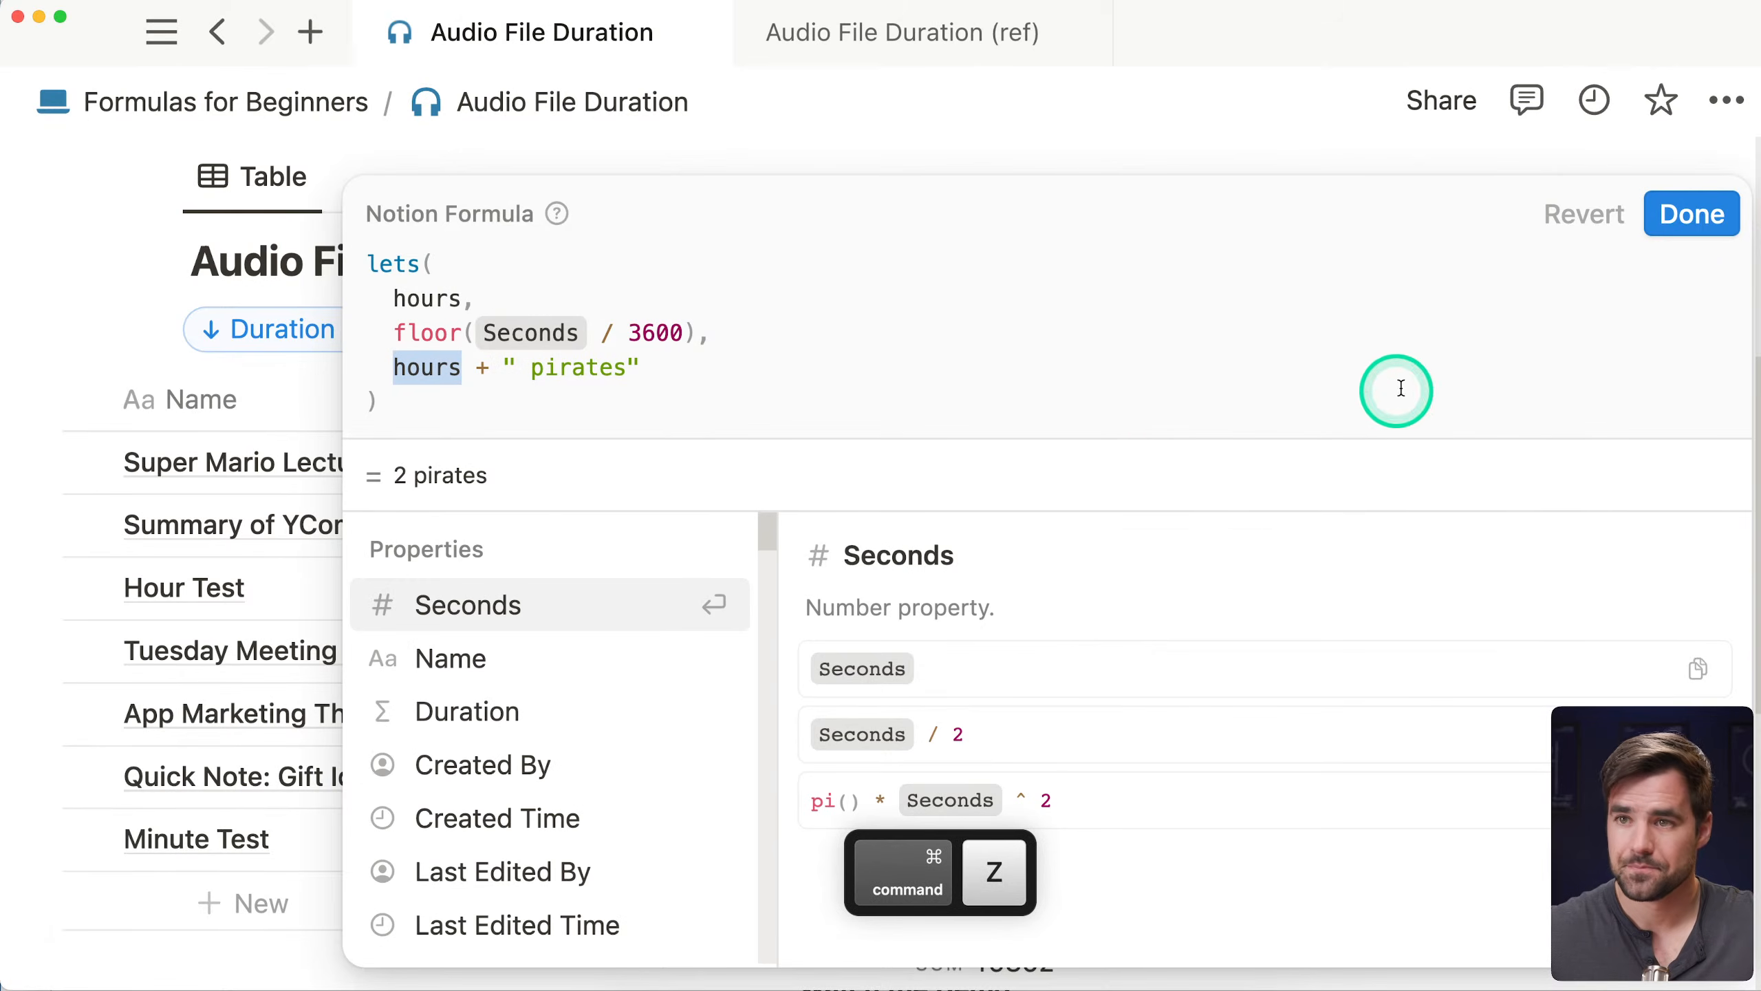
# Save the Lets formula, and clear all of its content after reopening it from the Super Mario Lecture Bros row
pyautogui.click(1692, 214)
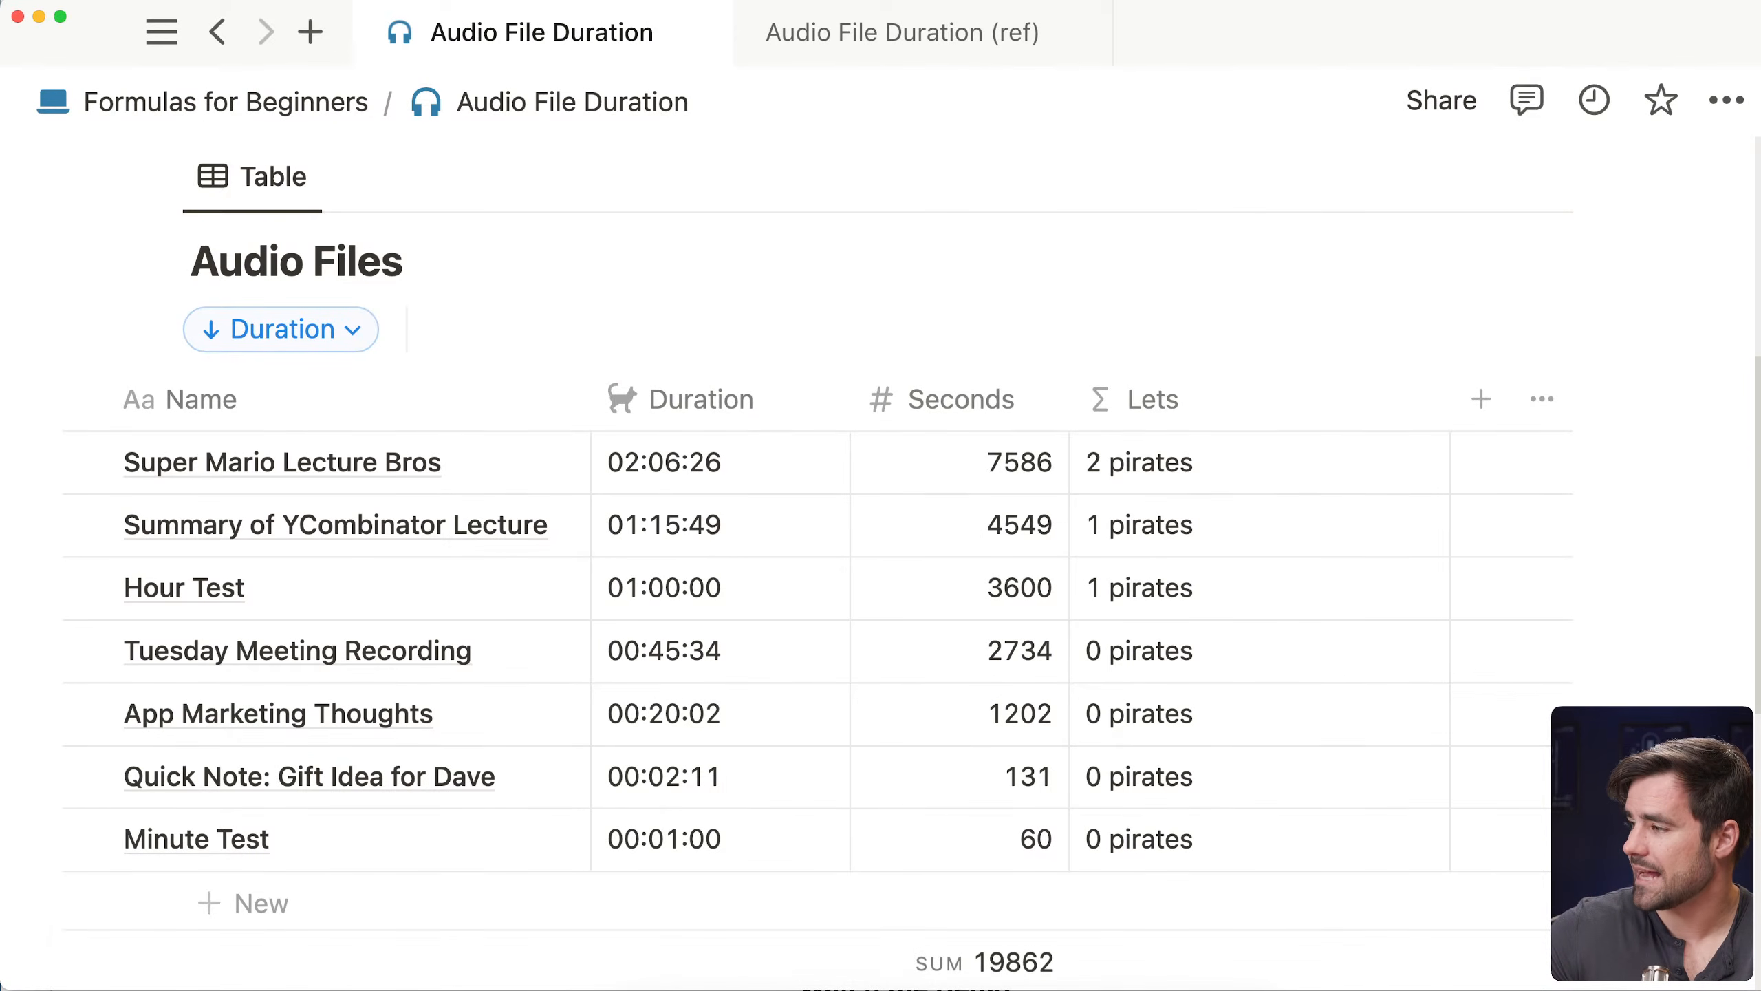
pyautogui.click(1148, 460)
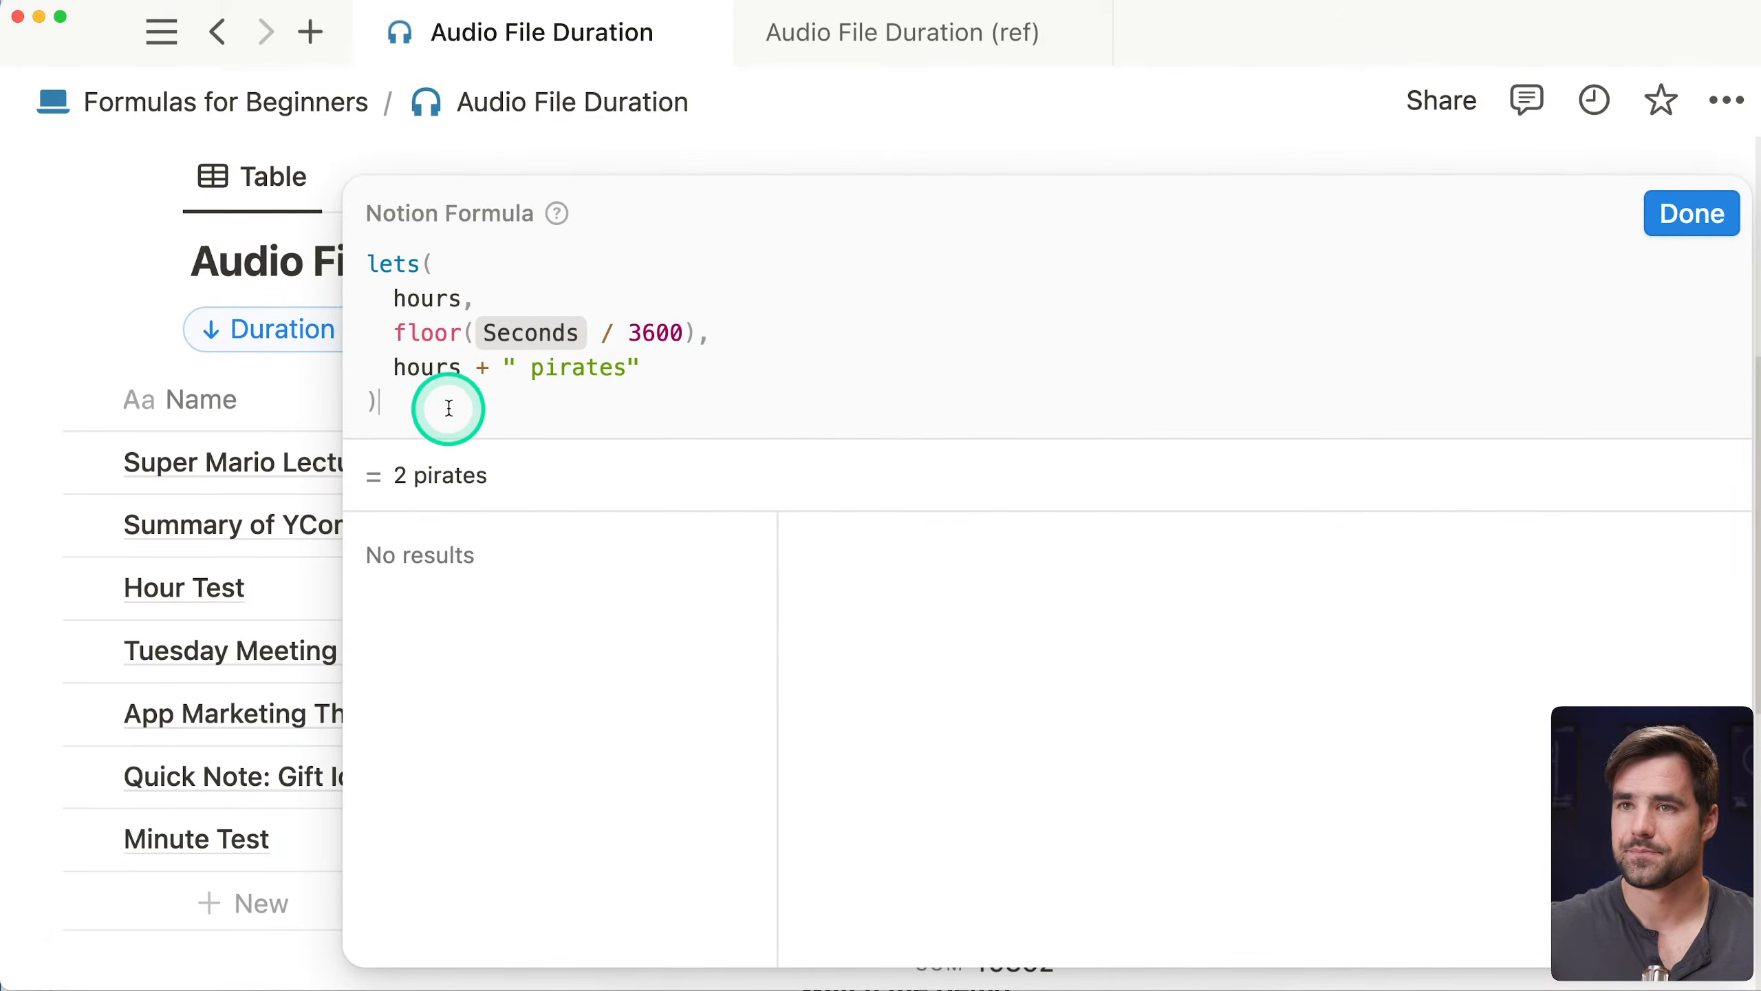
pyautogui.press('super+a')
pyautogui.press('BackSpace')
# Look up the concat function in the formula reference, followed by the join function in its place
pyautogui.write('cont')
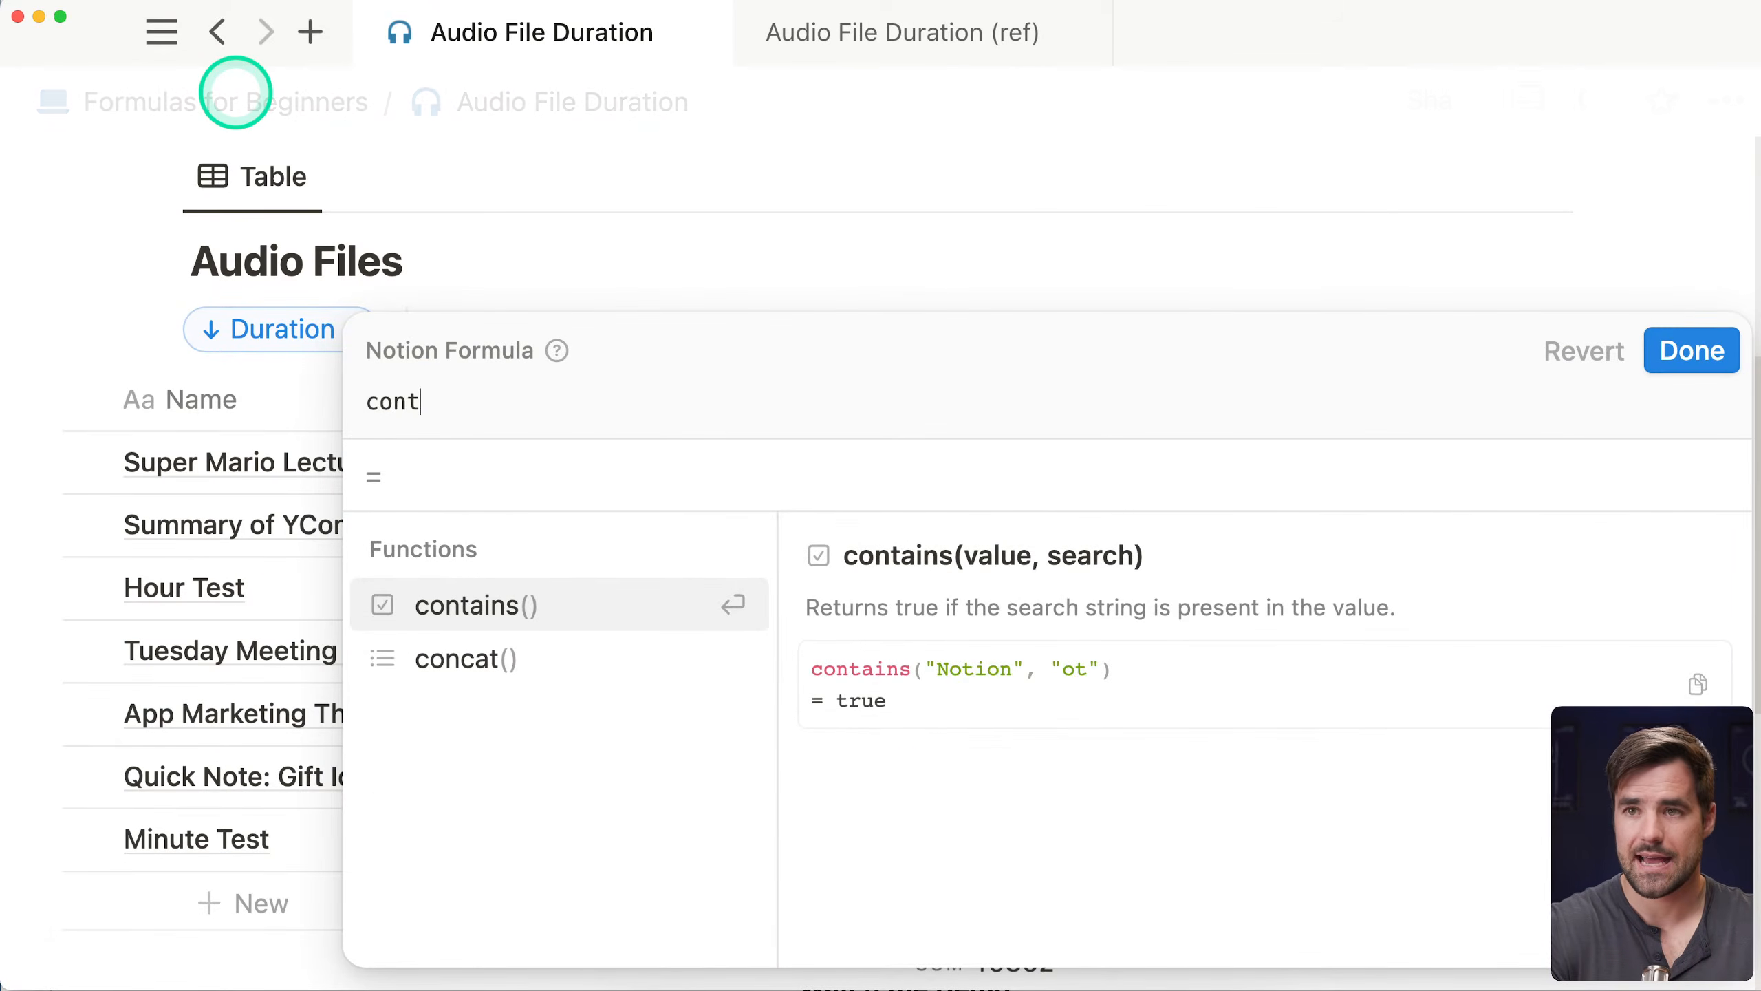
pyautogui.press('BackSpace')
pyautogui.write('act')
pyautogui.press('BackSpace')
pyautogui.press('BackSpace')
pyautogui.press('BackSpace')
pyautogui.write('cat')
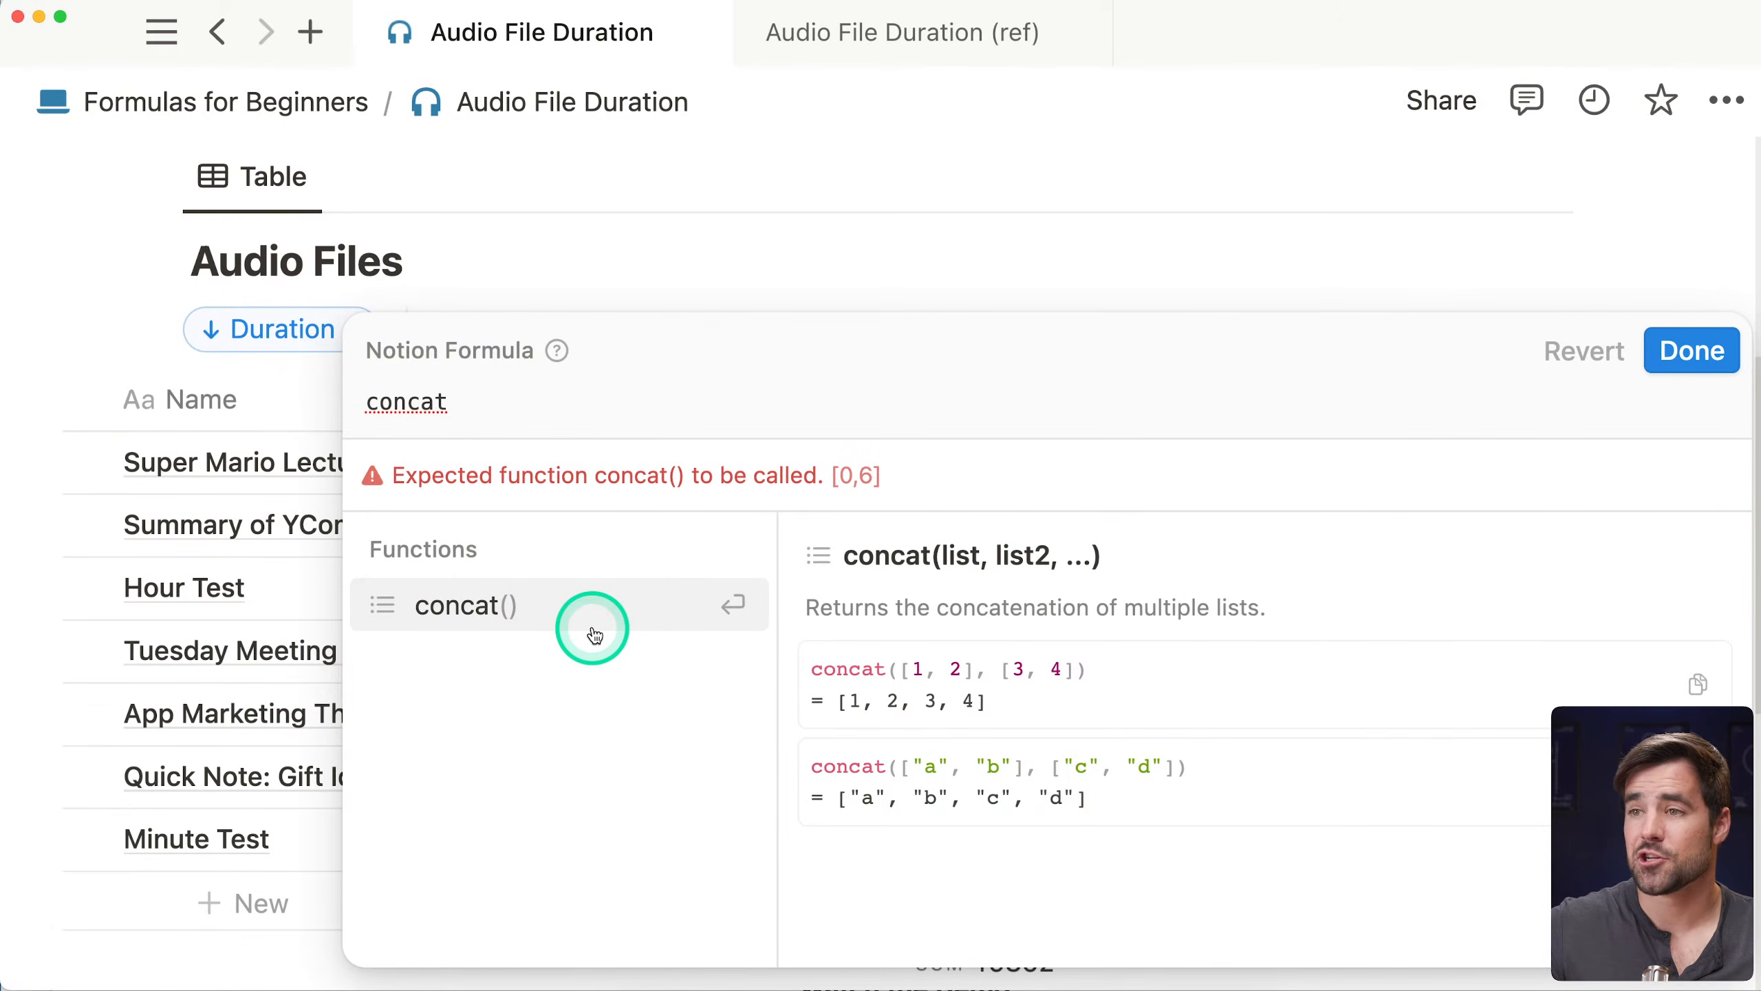
pyautogui.doubleClick(408, 401)
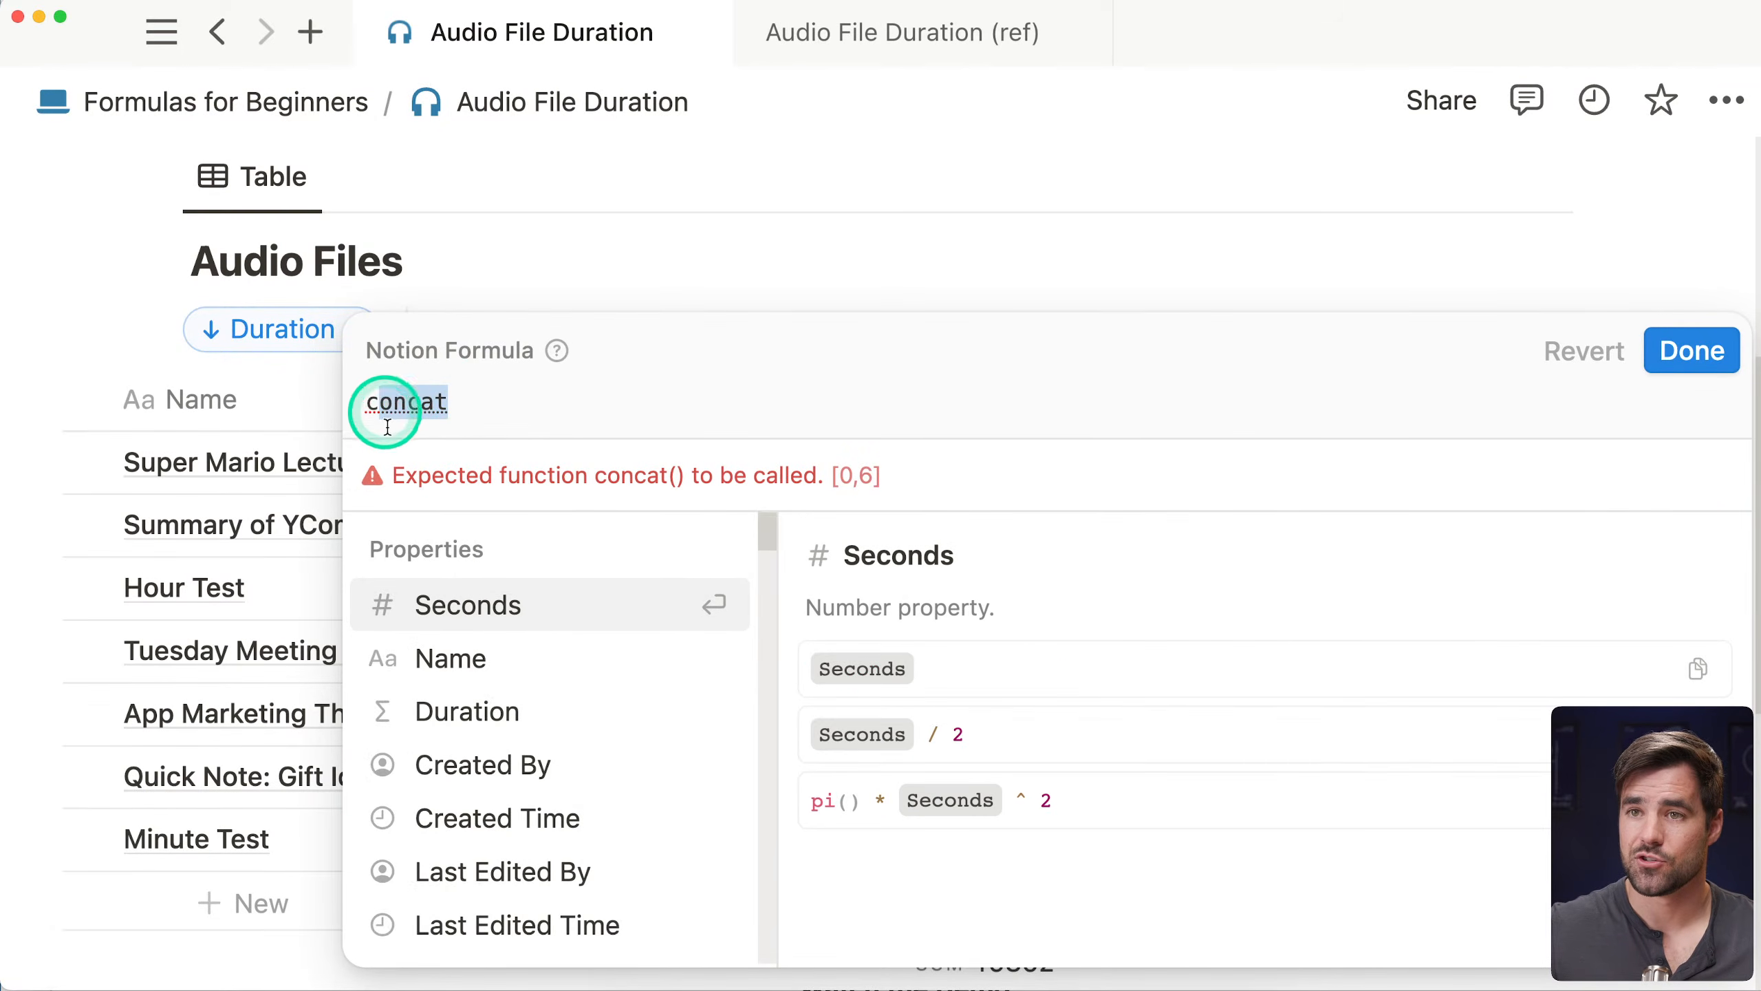
pyautogui.press('BackSpace')
pyautogui.write('join')
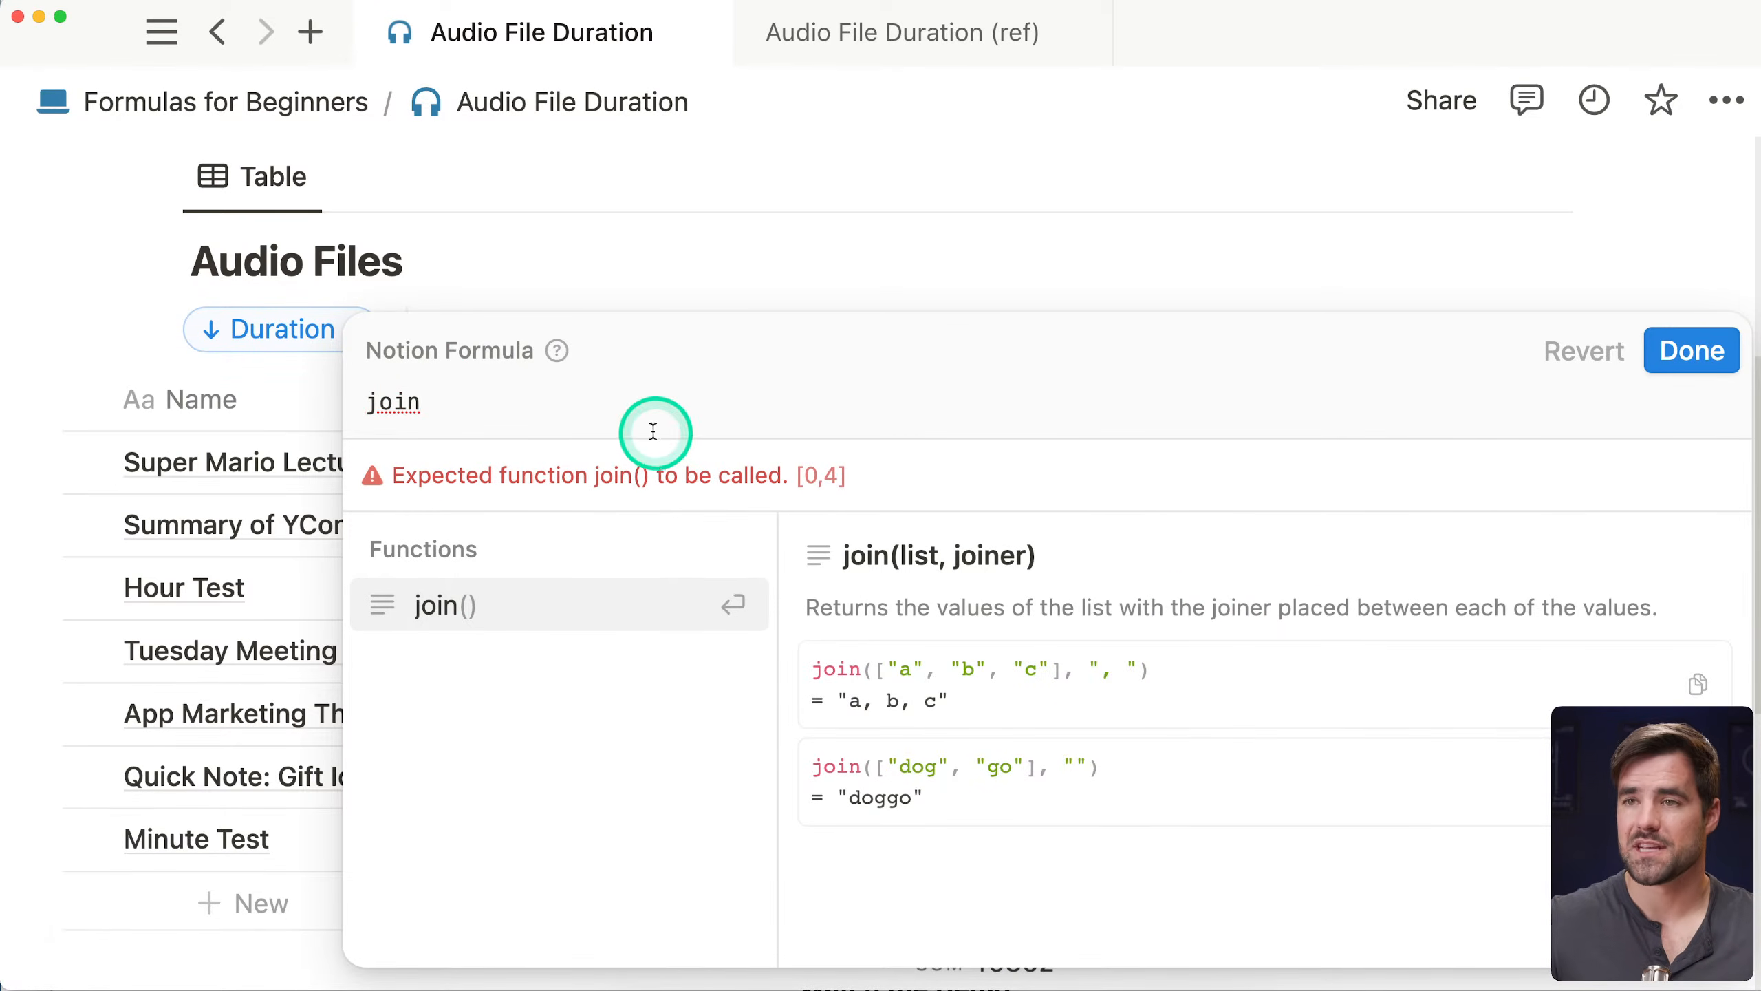
# Replace join with an empty list whose square brackets stand on separate lines around an empty line
pyautogui.moveTo(543, 401); pyautogui.dragTo(334, 409)
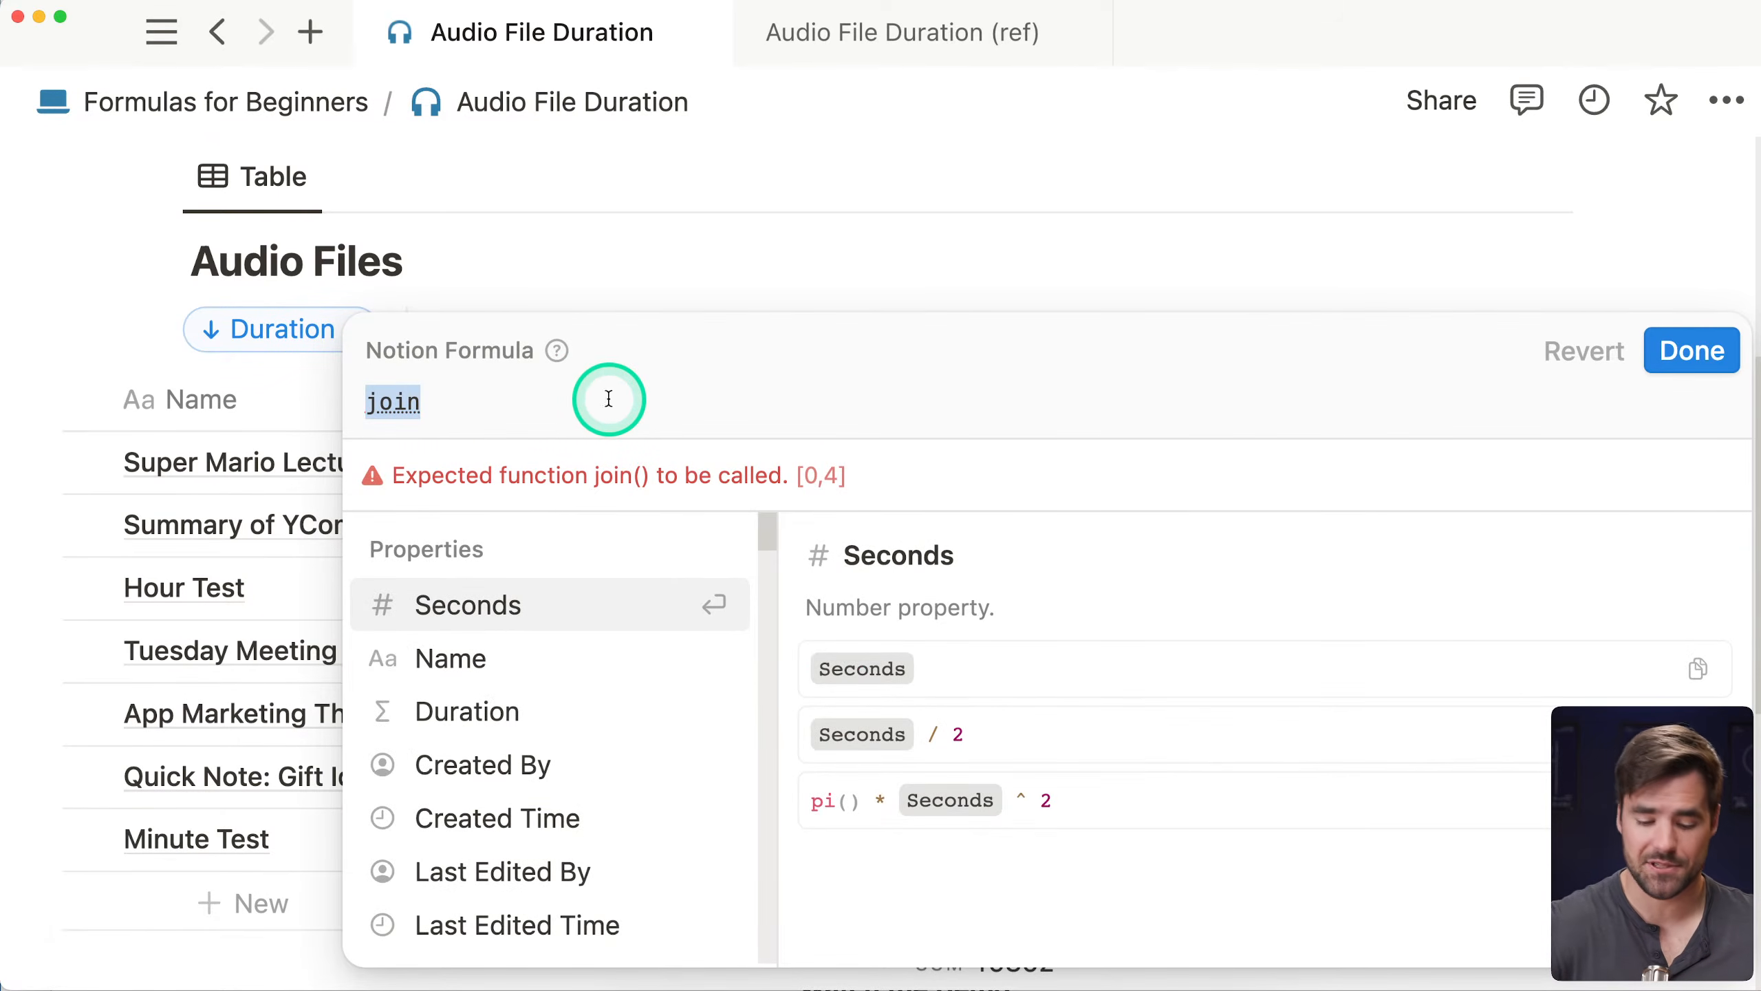
pyautogui.press('BackSpace')
pyautogui.write('[ ')
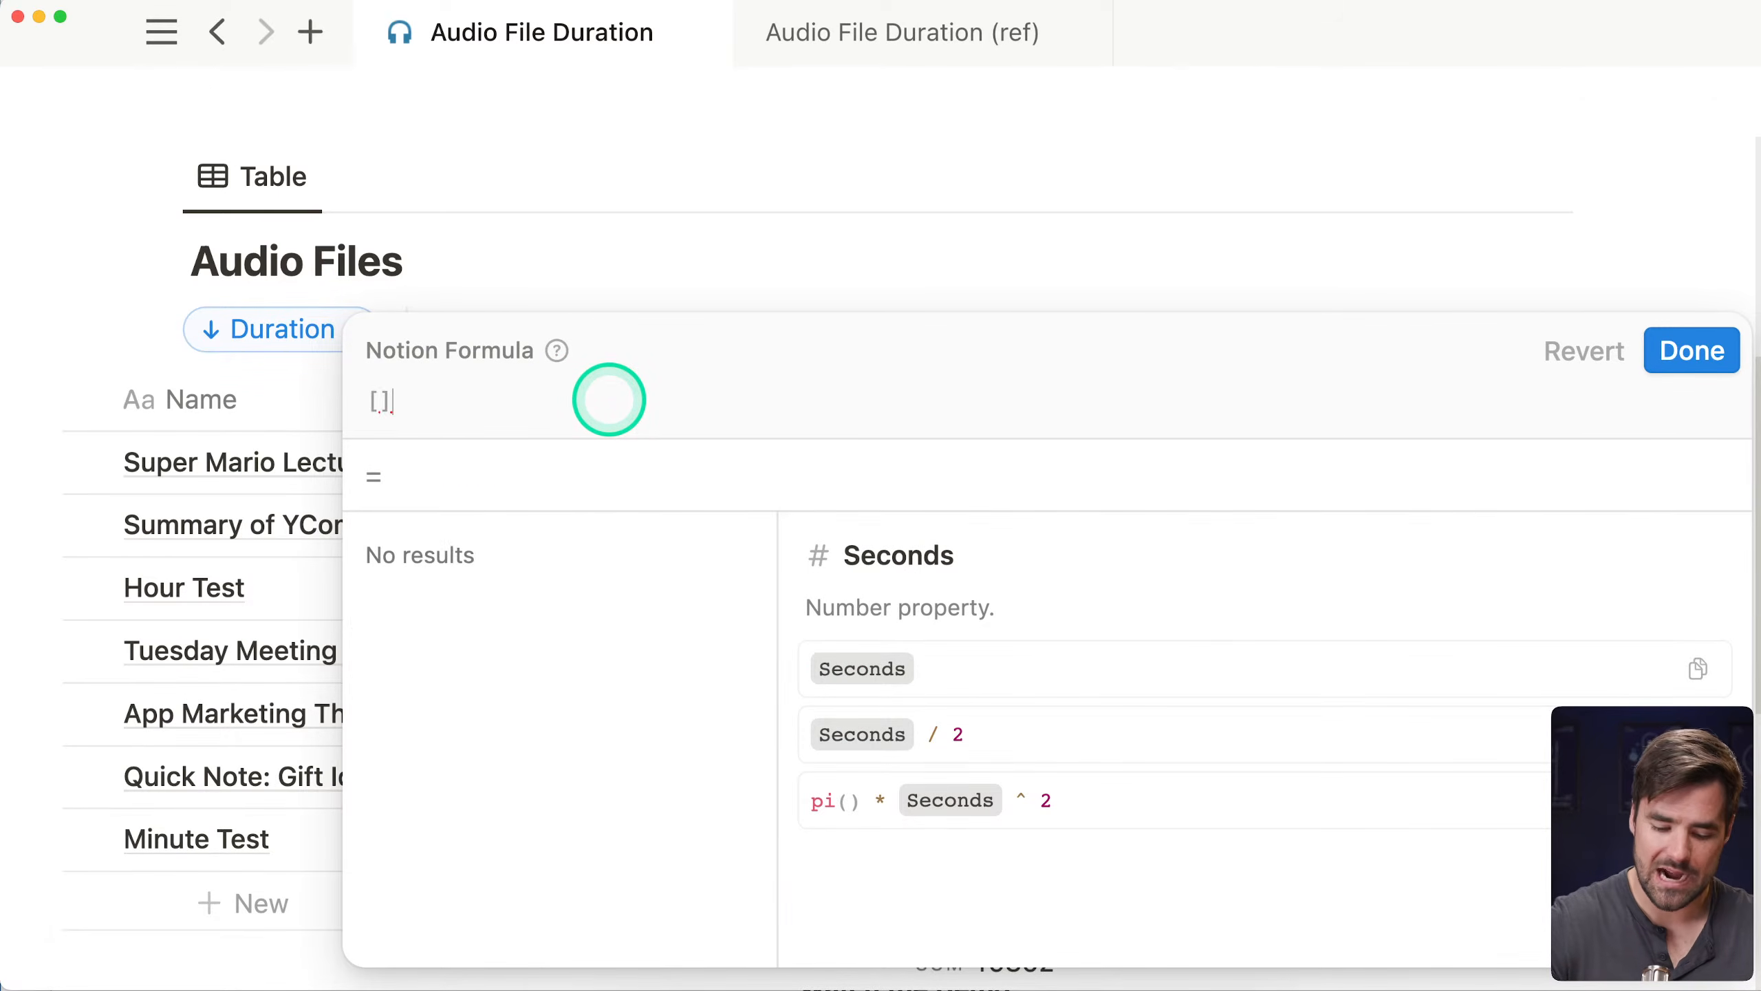
pyautogui.write(']')
pyautogui.press('Left')
pyautogui.hotkey('shift', 'Return')
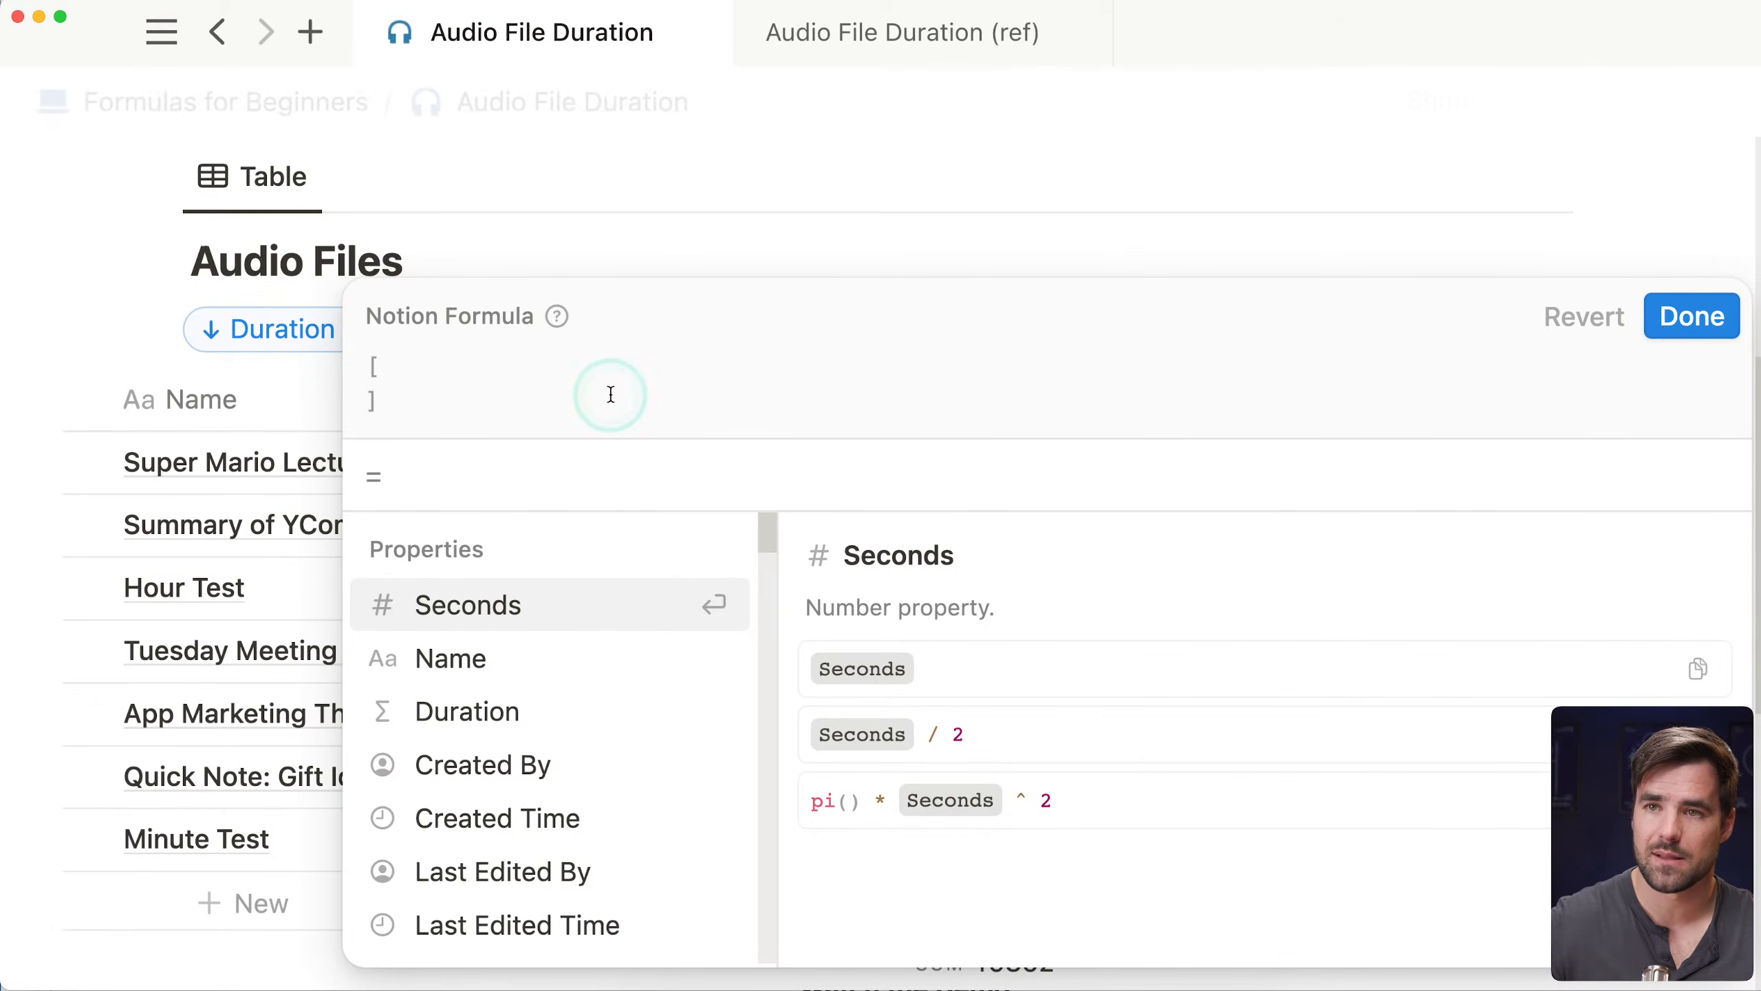
pyautogui.click(549, 362)
pyautogui.hotkey('shift', 'Return')
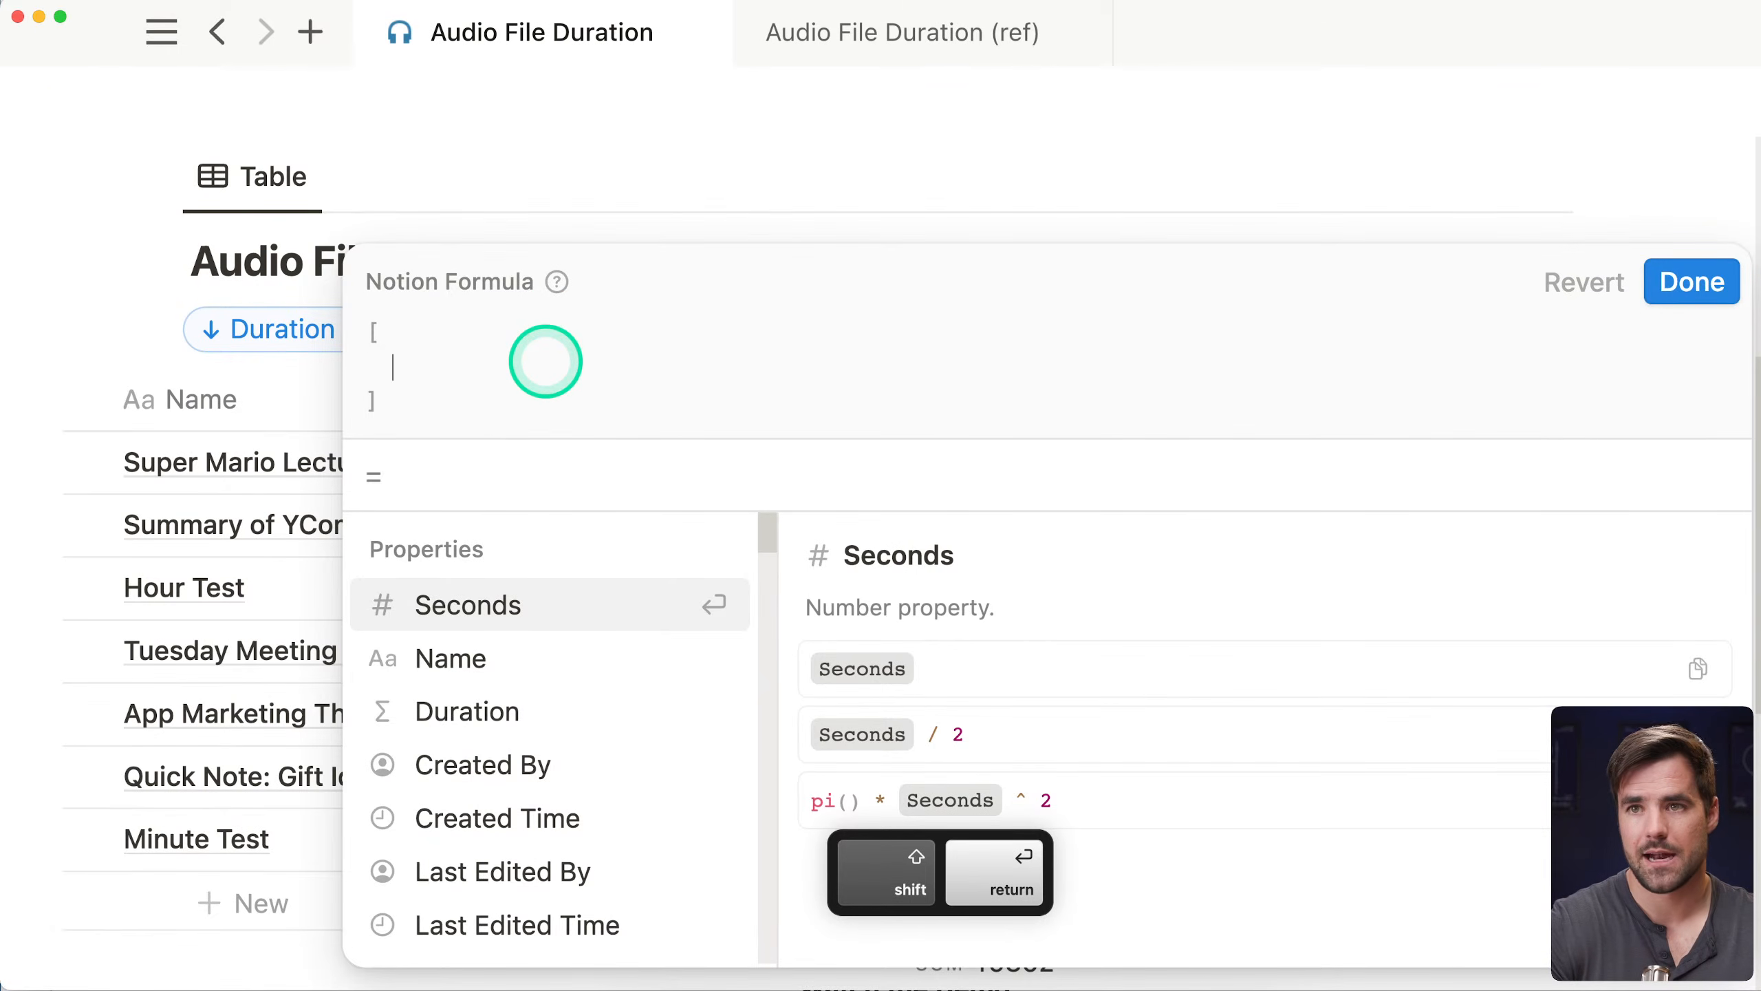
# Fill the list with "Luffy", "Nami" and "Zorro", each on its own line and separated by commas
pyautogui.write('"Luffy",')
pyautogui.hotkey('shift', 'Return')
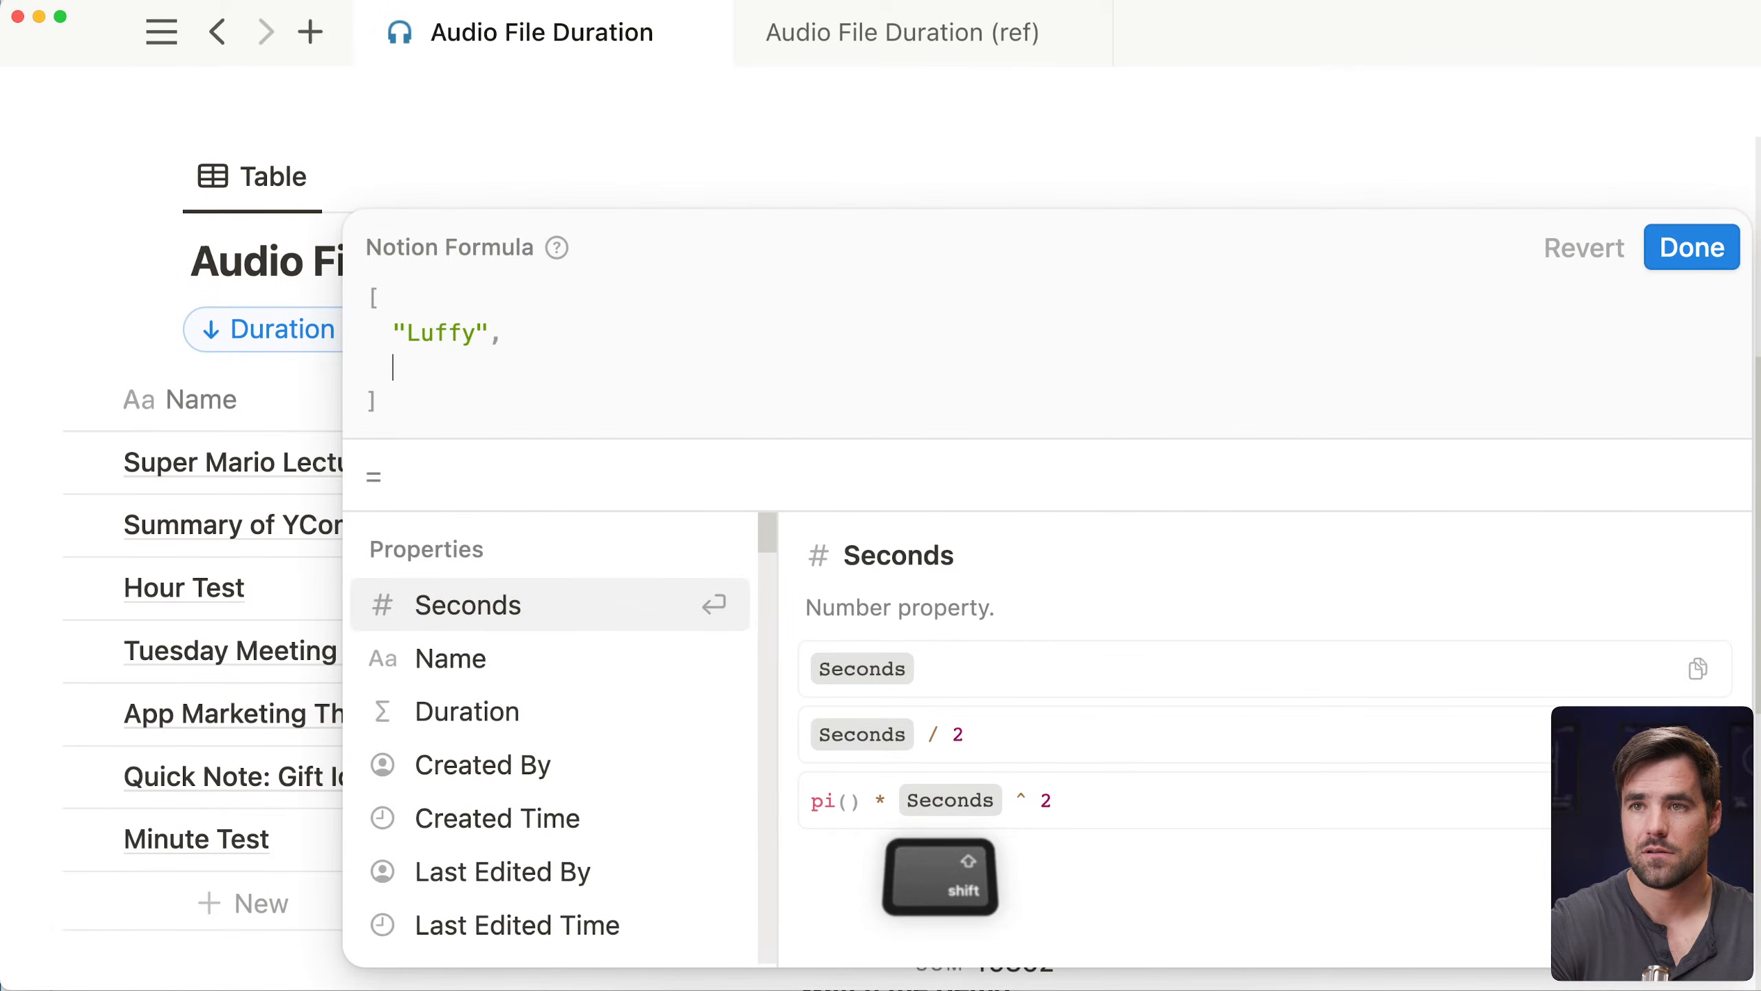
pyautogui.write('"Name')
pyautogui.press('BackSpace')
pyautogui.write('i",')
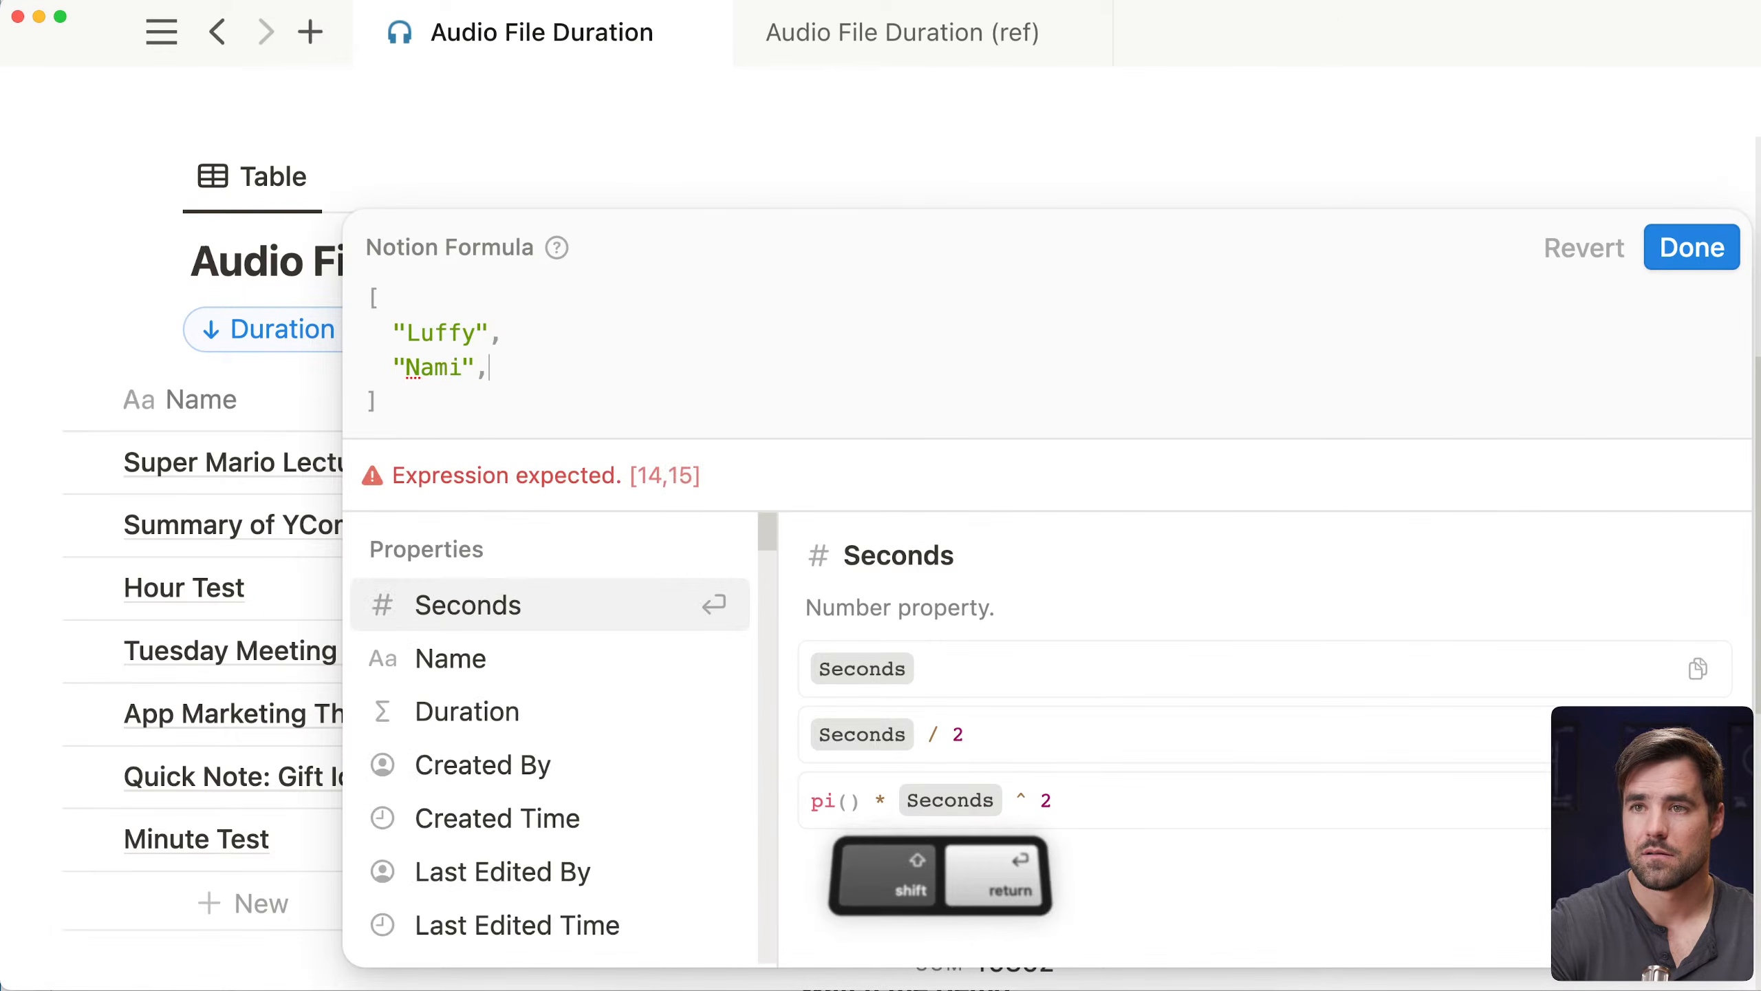
pyautogui.hotkey('shift', 'Return')
pyautogui.write('"Zorro" ]')
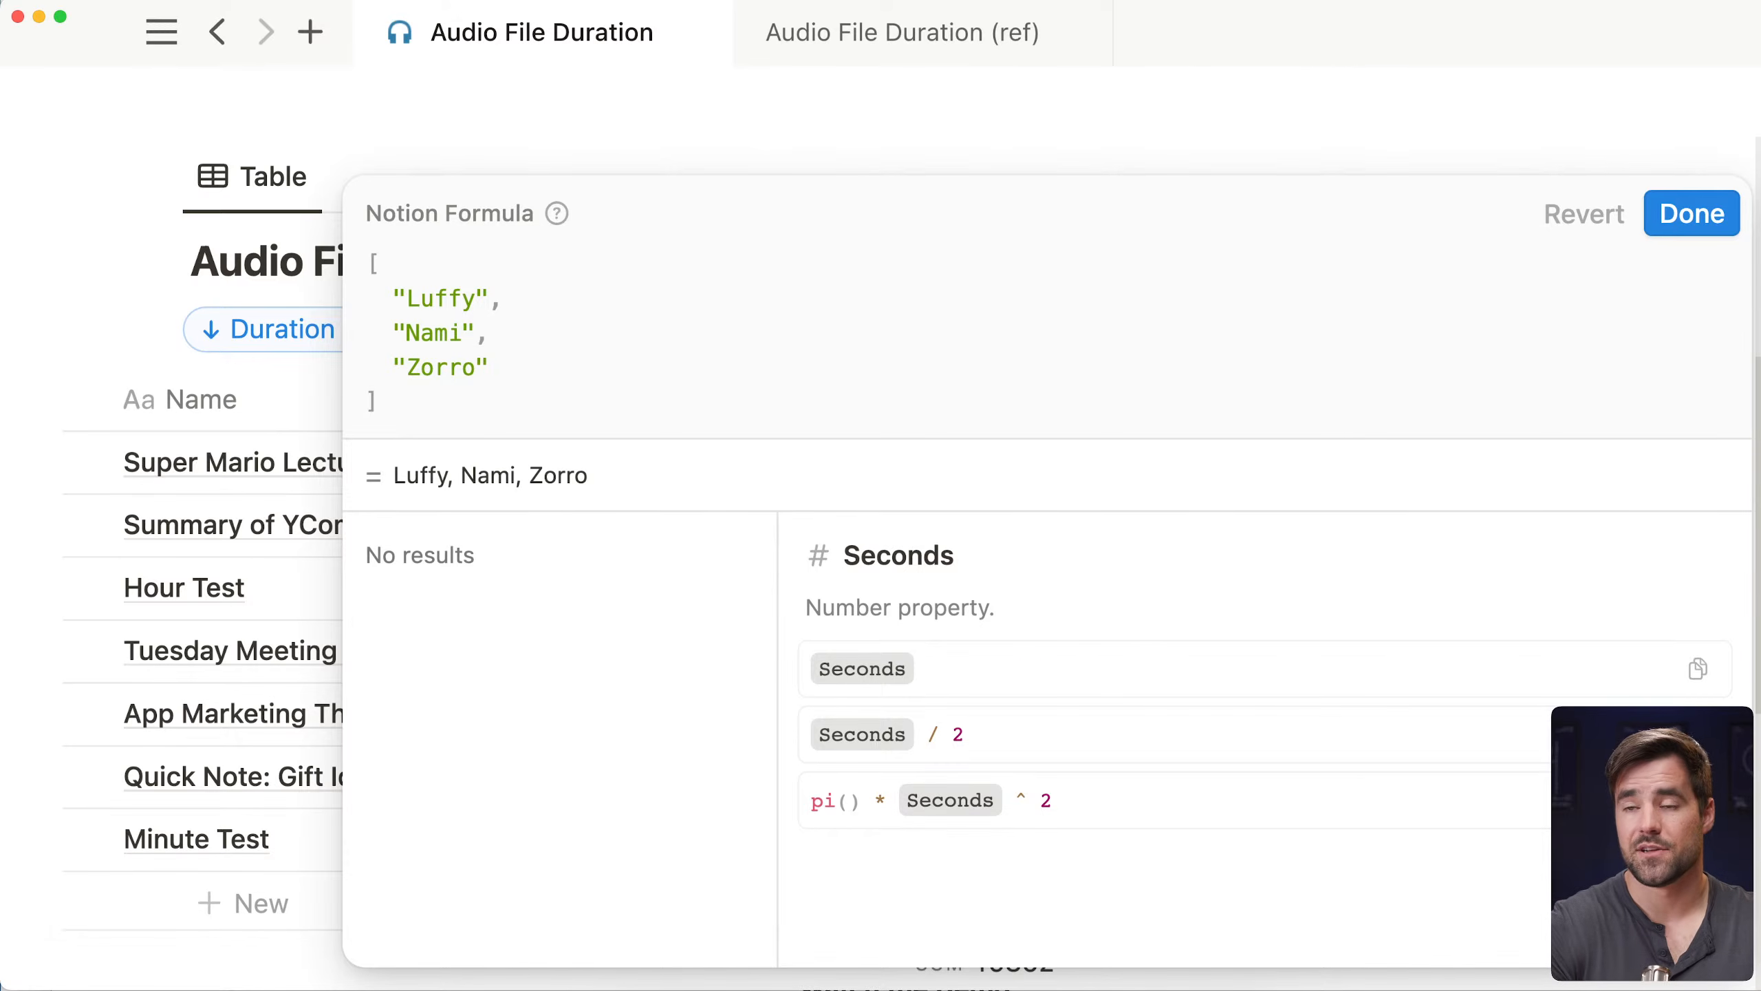
# Append .join("") after the list's closing bracket, with an empty string as the joiner
pyautogui.write('.join')
pyautogui.write('()')
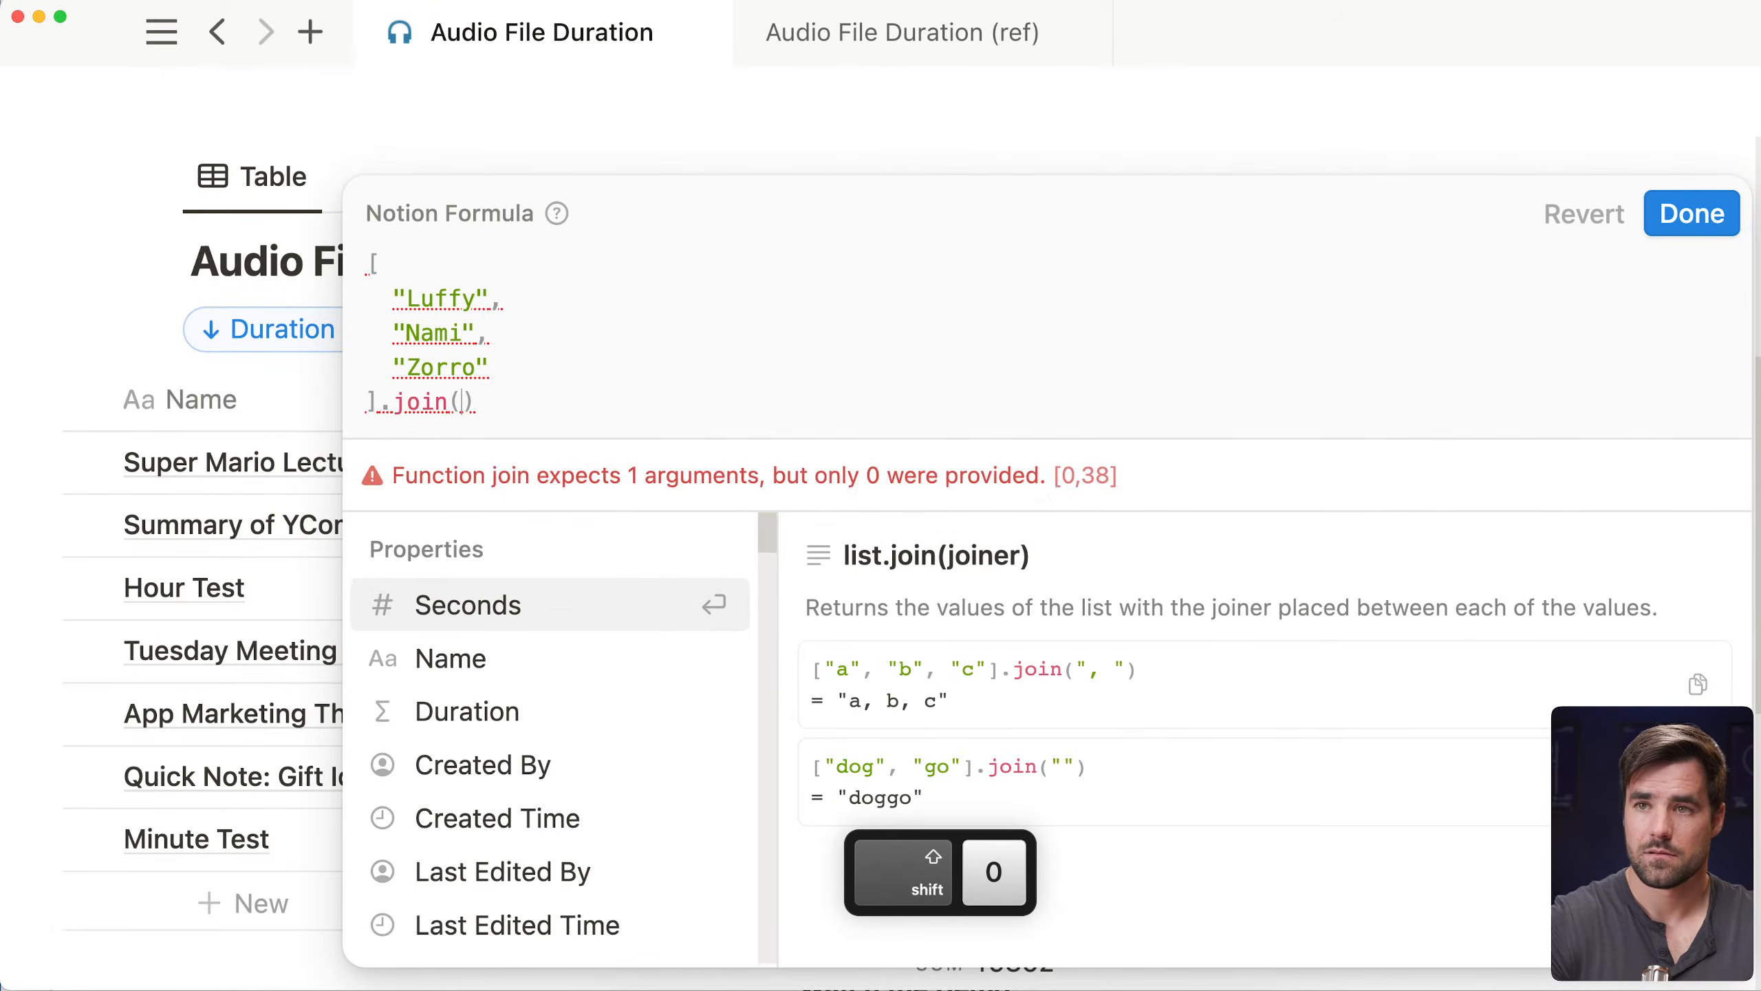
pyautogui.press('Left')
pyautogui.write('""')
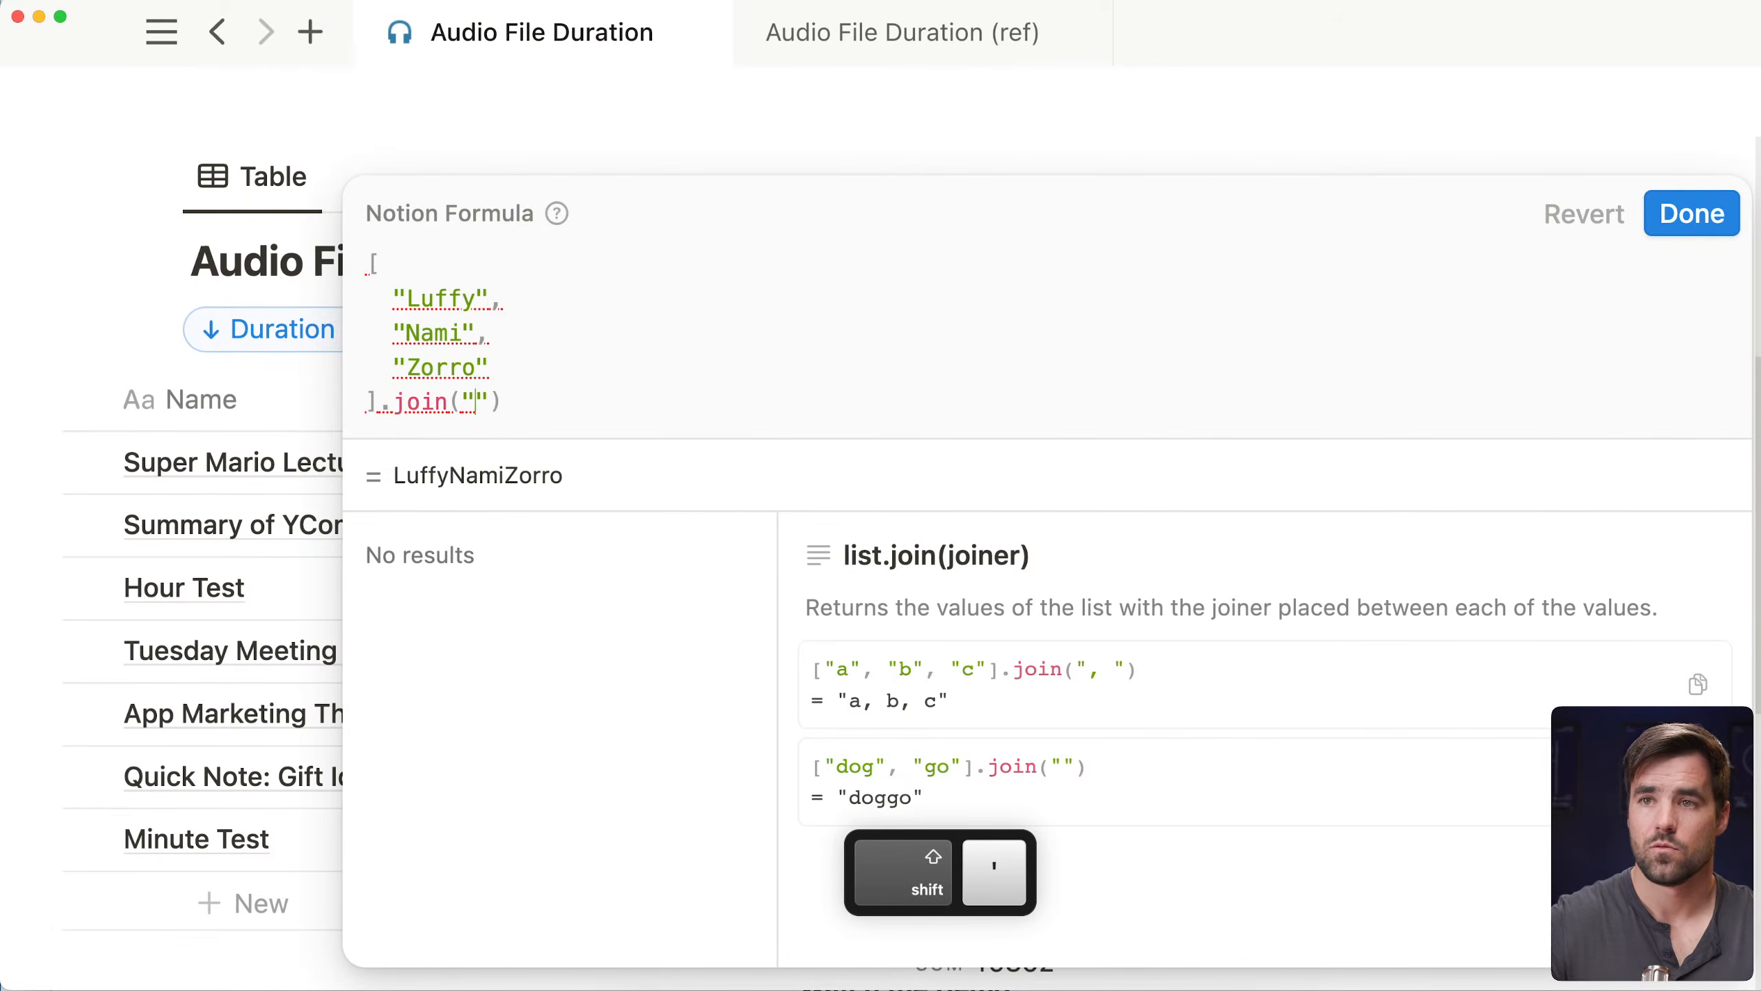
# Insert the 😆 emoji as the joiner in the list's join call and save the Lets formula
pyautogui.press('ctrl+super+space')
pyautogui.press('Escape')
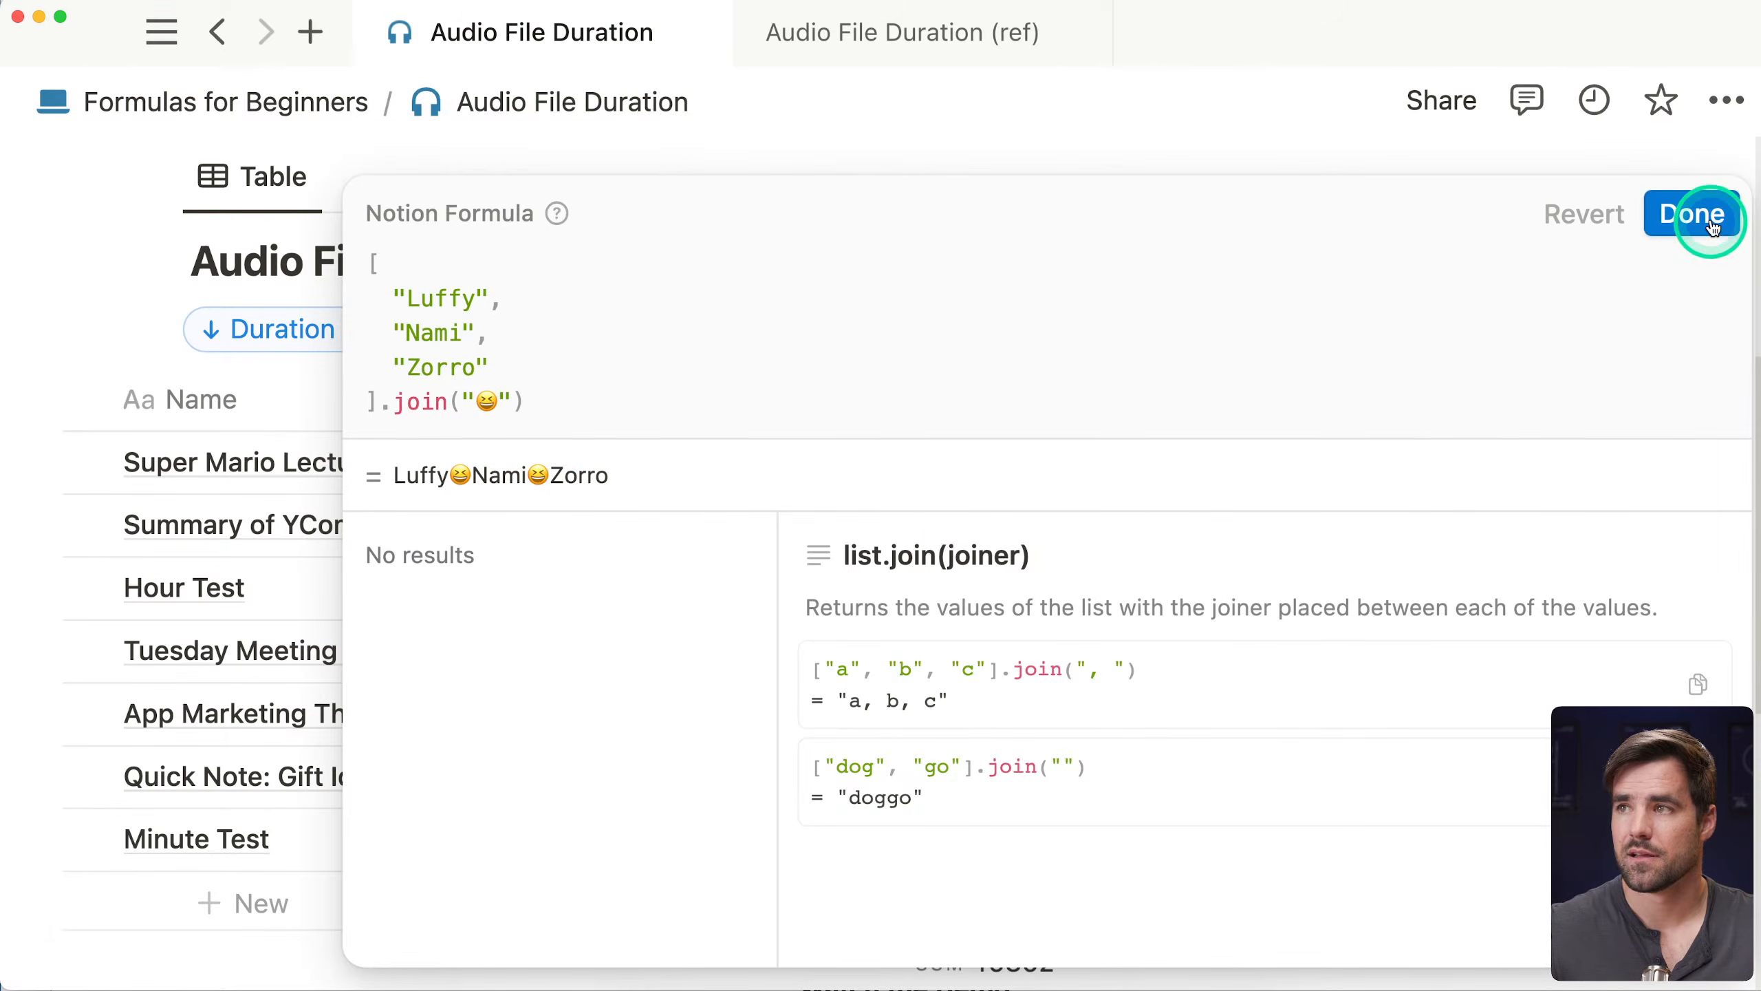
pyautogui.click(1692, 215)
pyautogui.scroll(-1, 1186, 657)
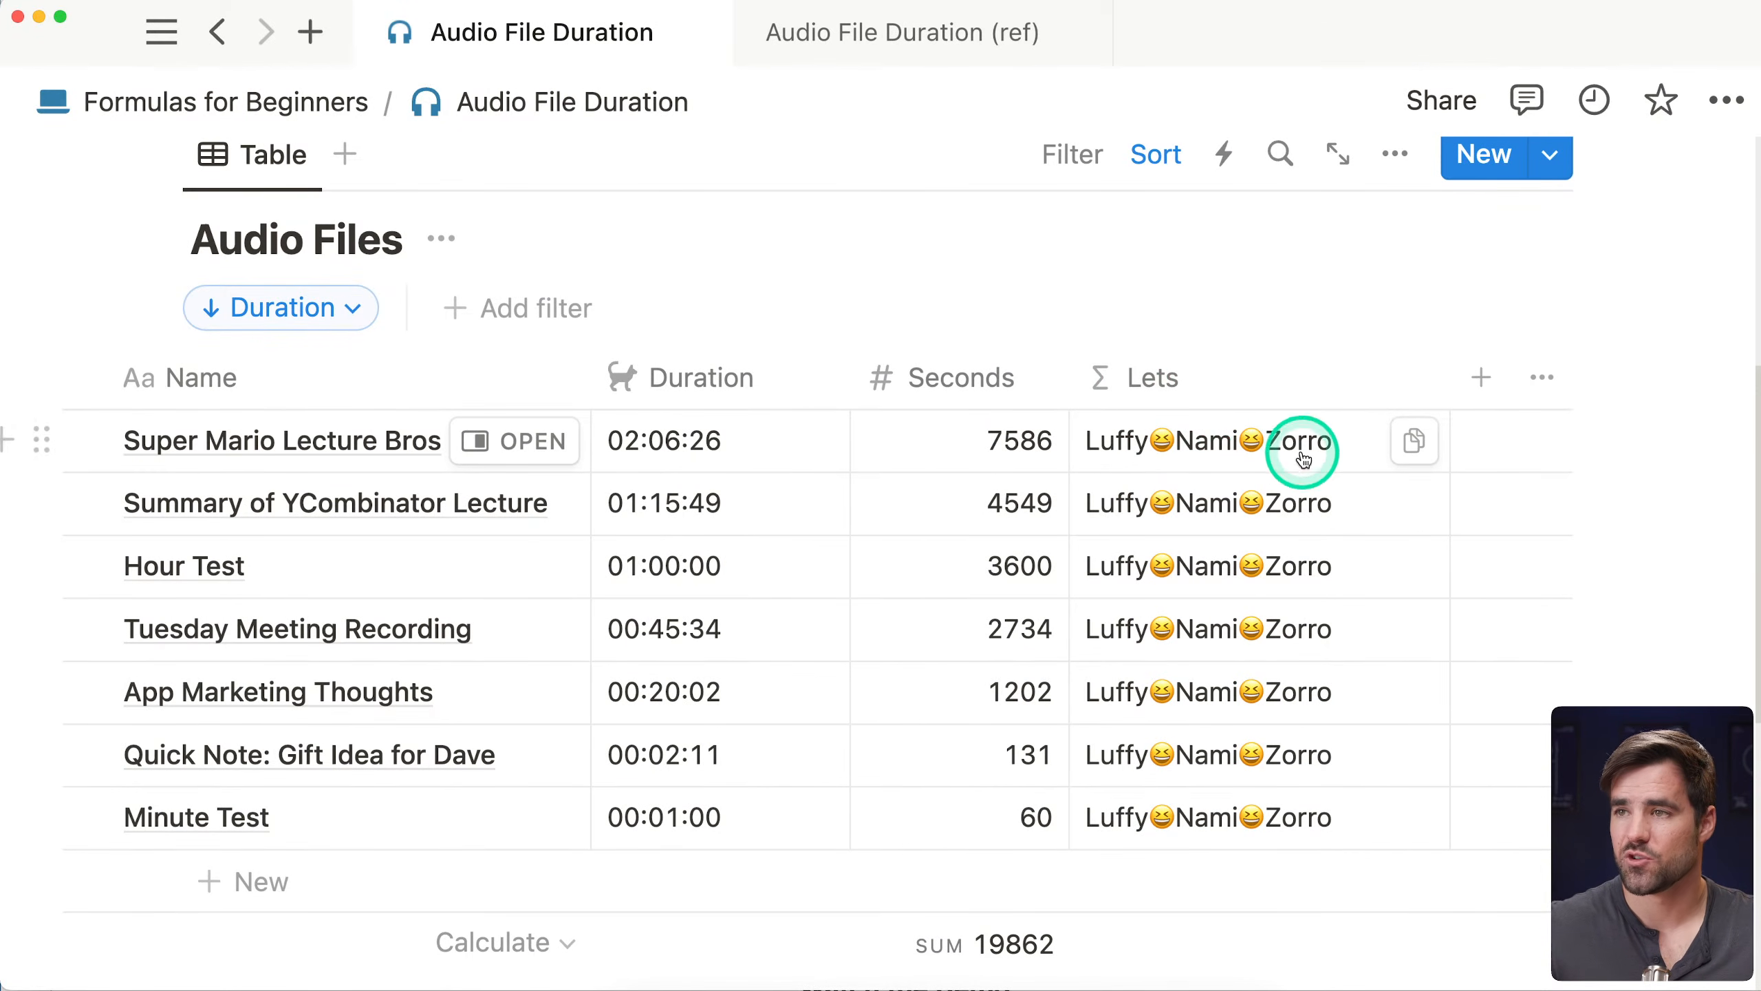
# Reopen the Lets formula, remove the .join call and copy the remaining three-name list
pyautogui.click(1250, 442)
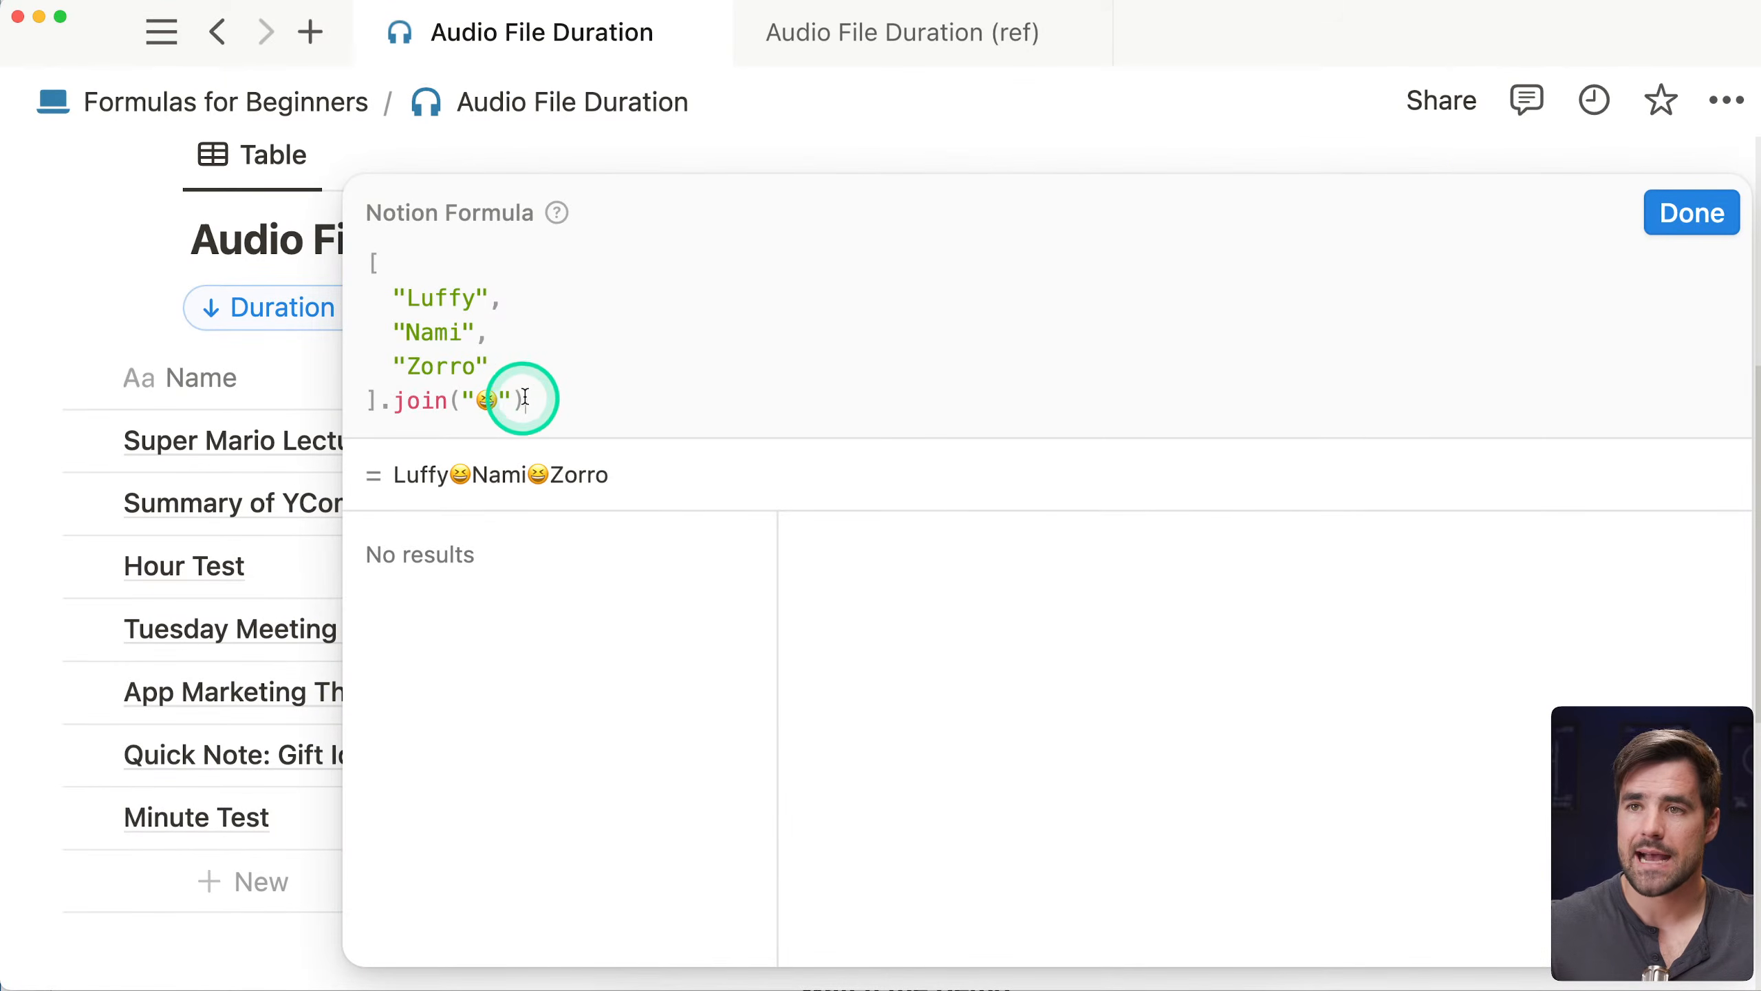
pyautogui.moveTo(519, 400); pyautogui.dragTo(385, 401)
pyautogui.press('BackSpace')
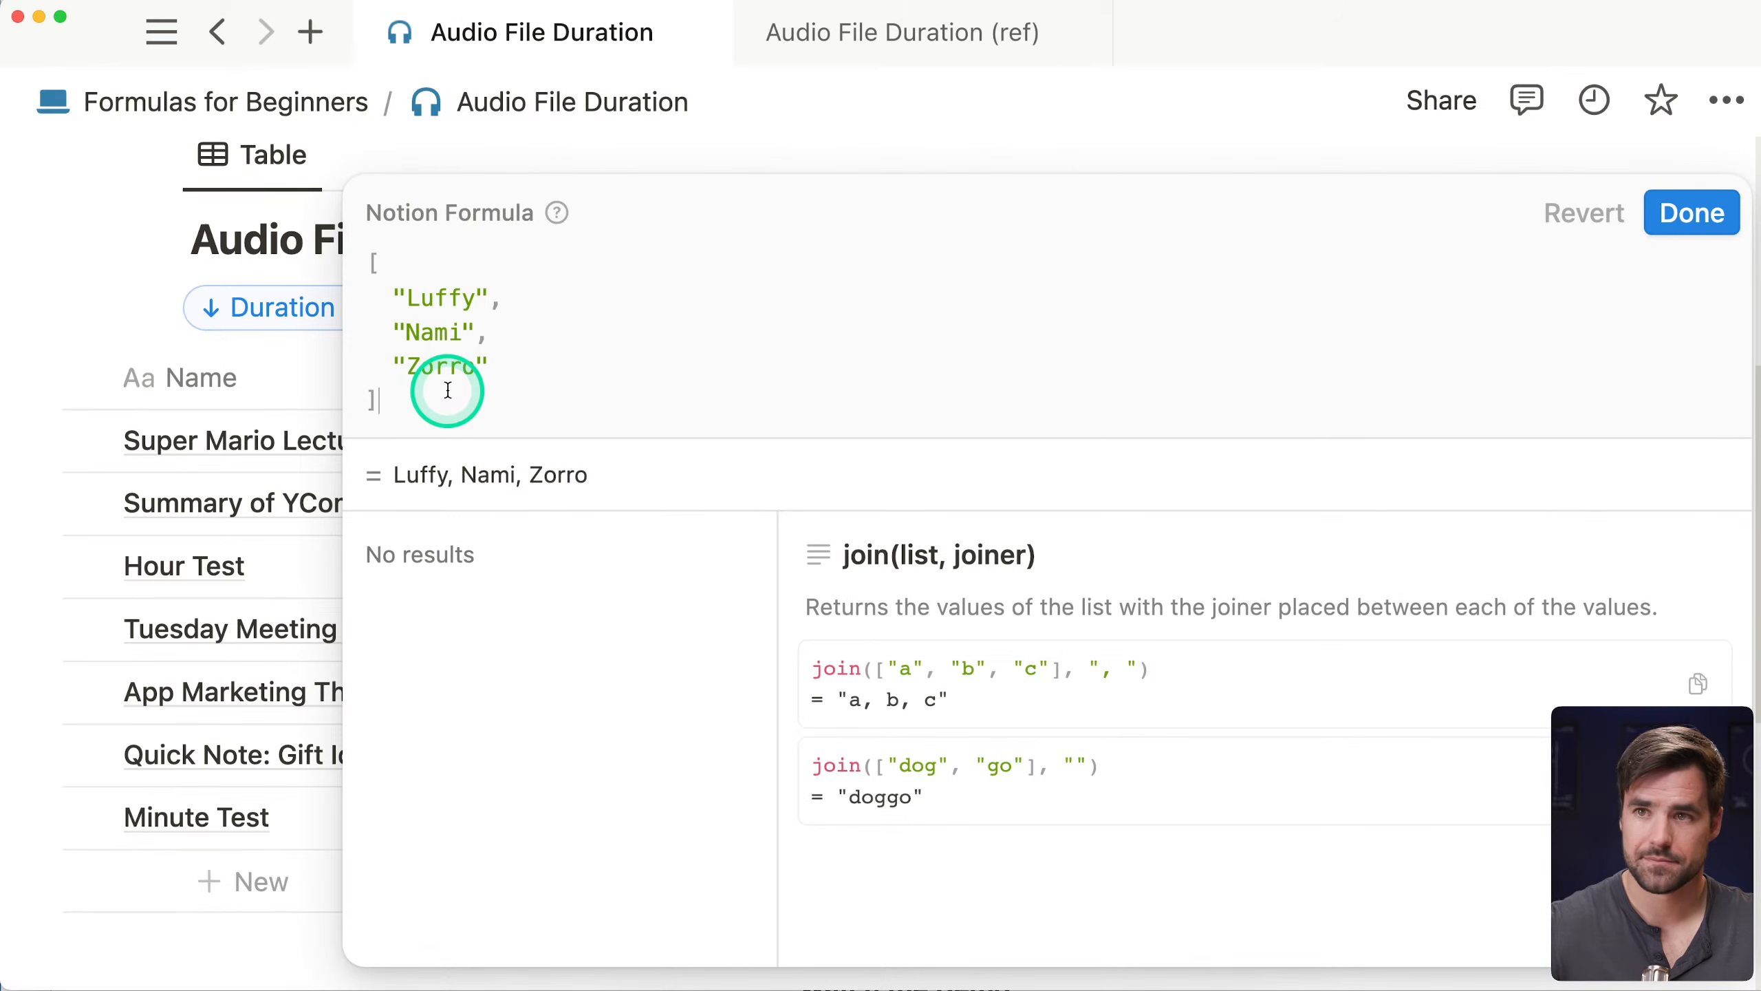
pyautogui.moveTo(385, 399); pyautogui.dragTo(337, 255)
pyautogui.press('super+c')
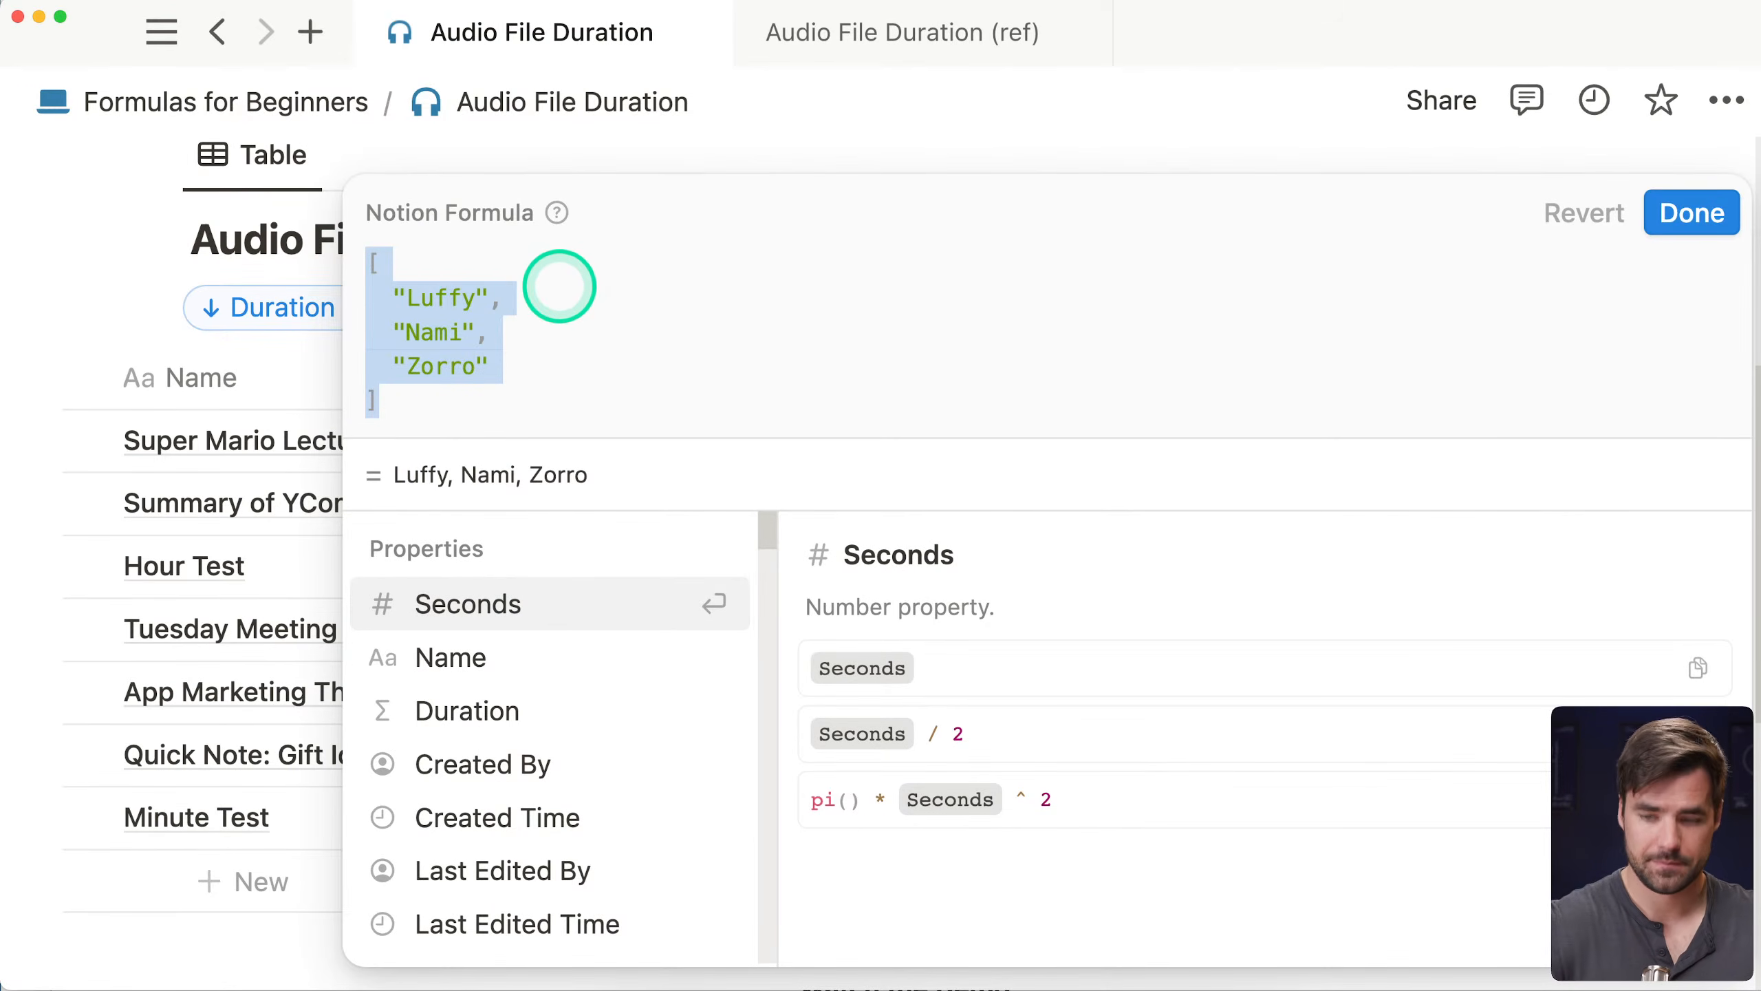
# Replace the whole formula with a concat() call whose parentheses stand on separate lines around an empty line
pyautogui.press('BackSpace')
pyautogui.write('concat')
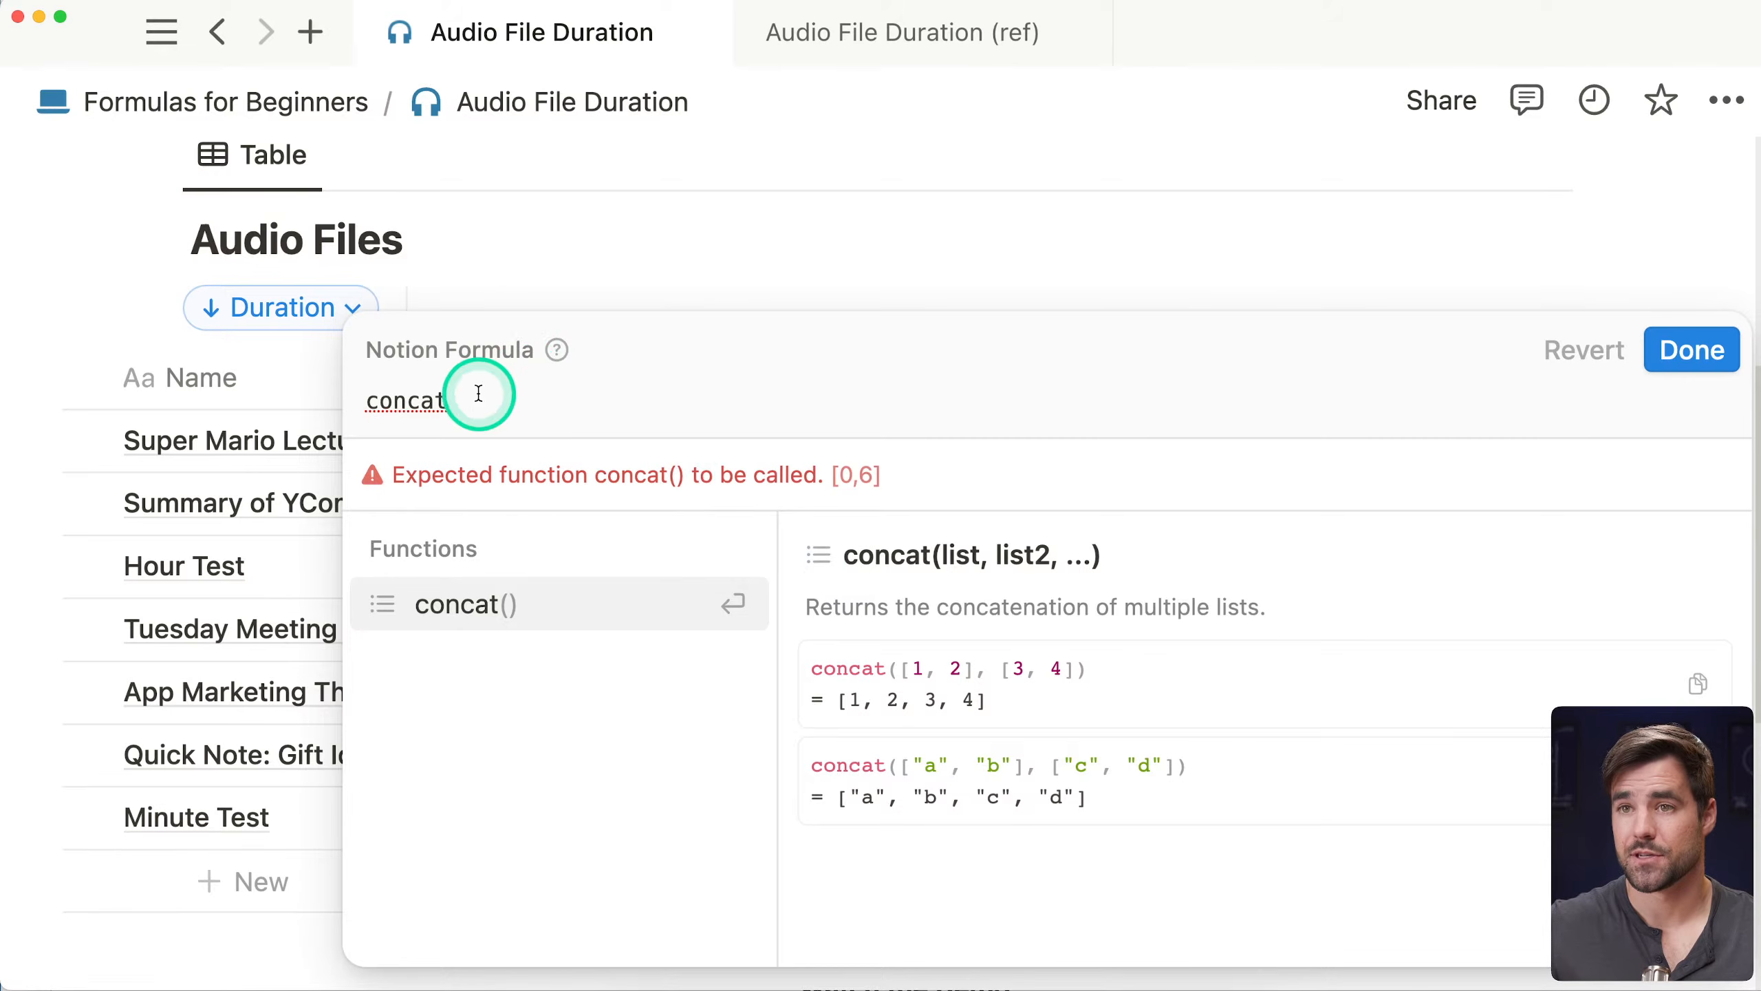
pyautogui.moveTo(476, 396); pyautogui.dragTo(245, 401)
pyautogui.press('BackSpace')
pyautogui.write('concat()')
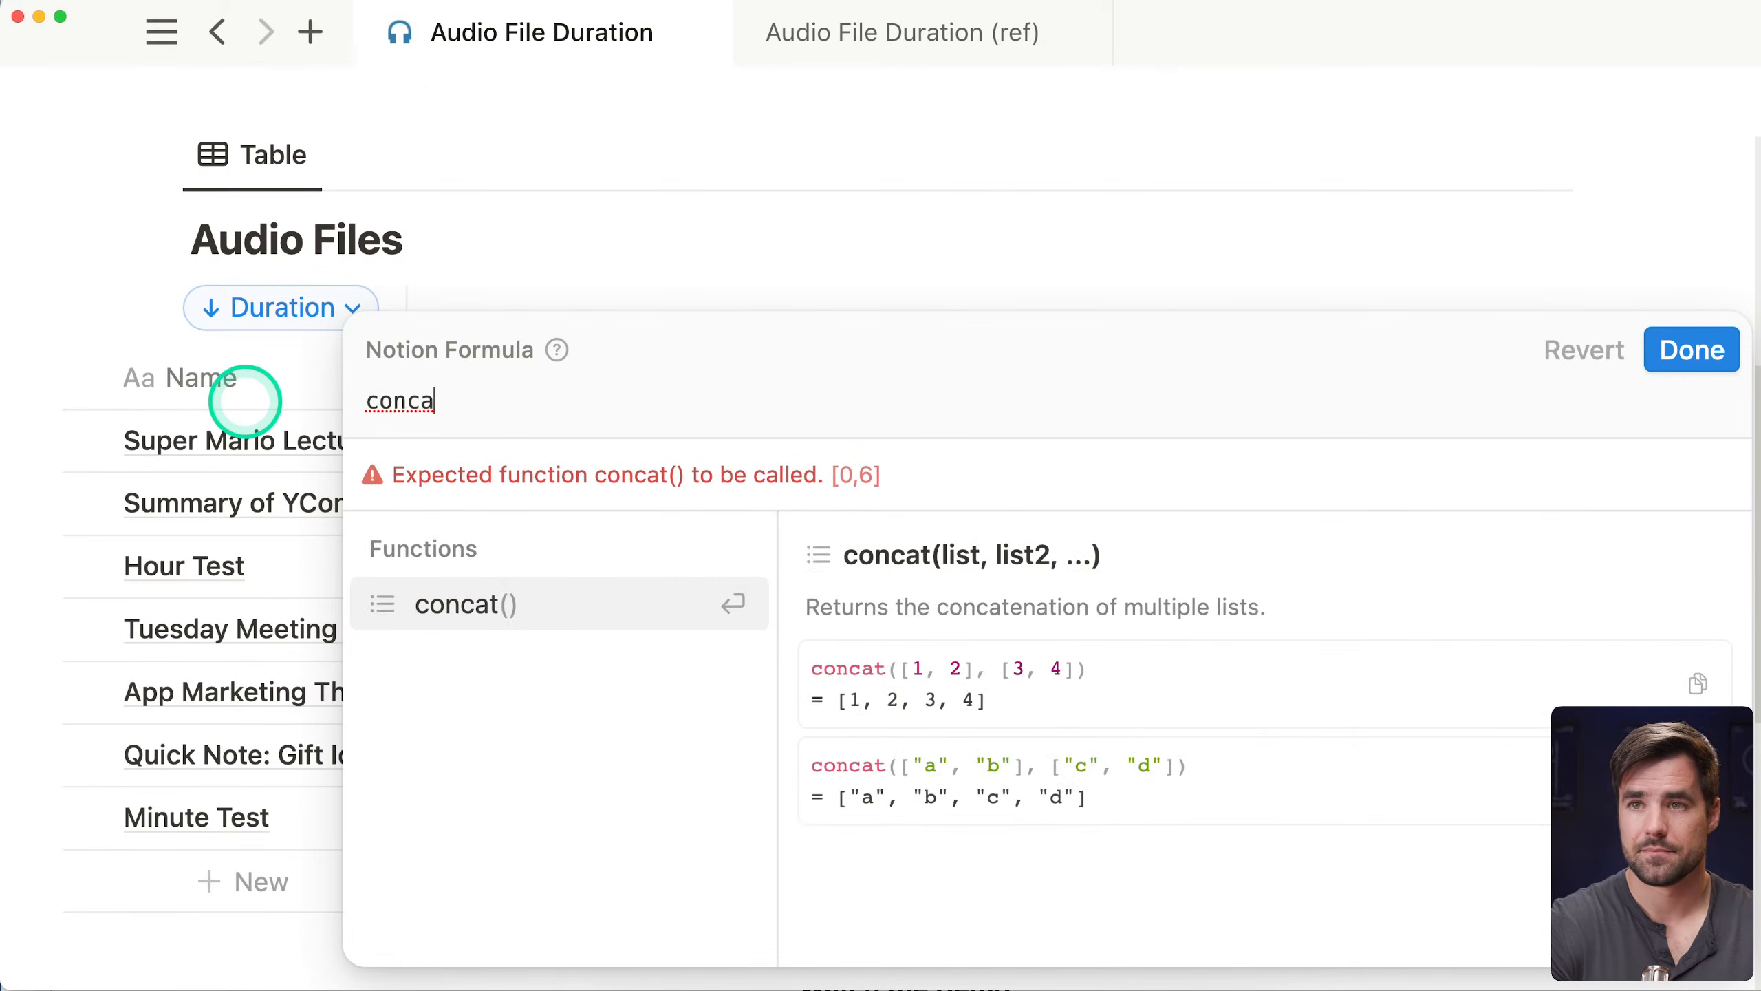
pyautogui.hotkey('shift', 'Return')
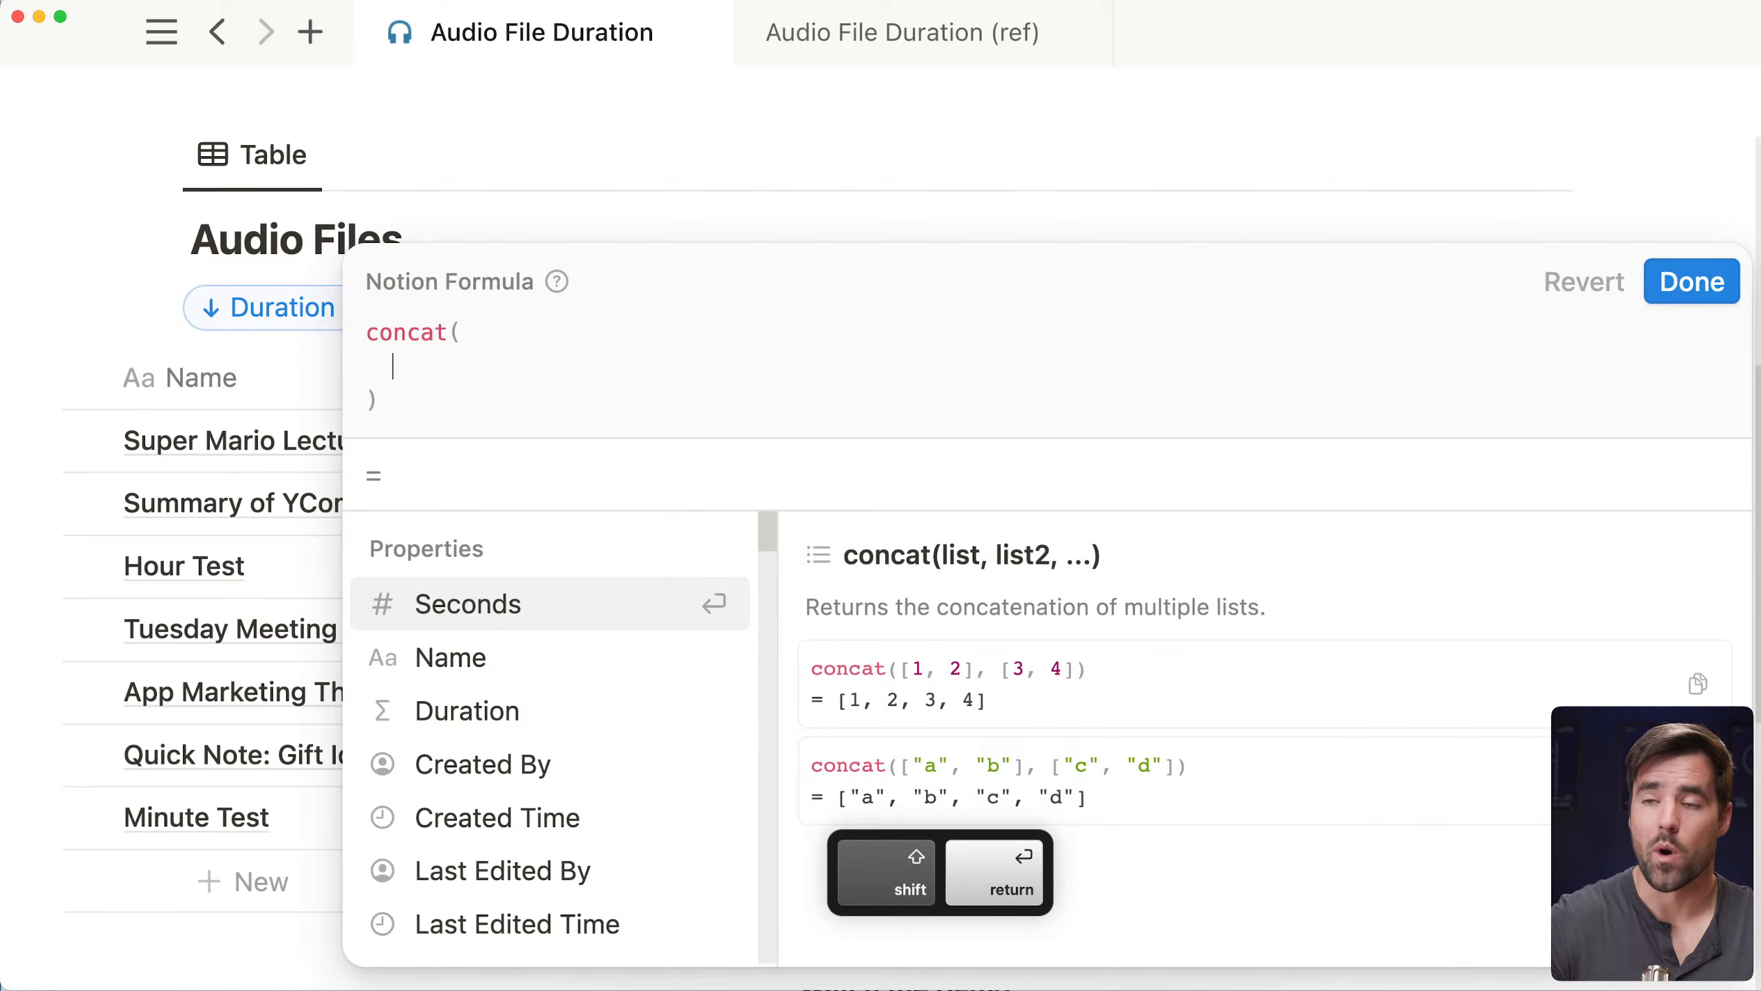
# Paste the copied list inside concat(), indent its lines one level and add a comma after its closing bracket
pyautogui.press('super+v')
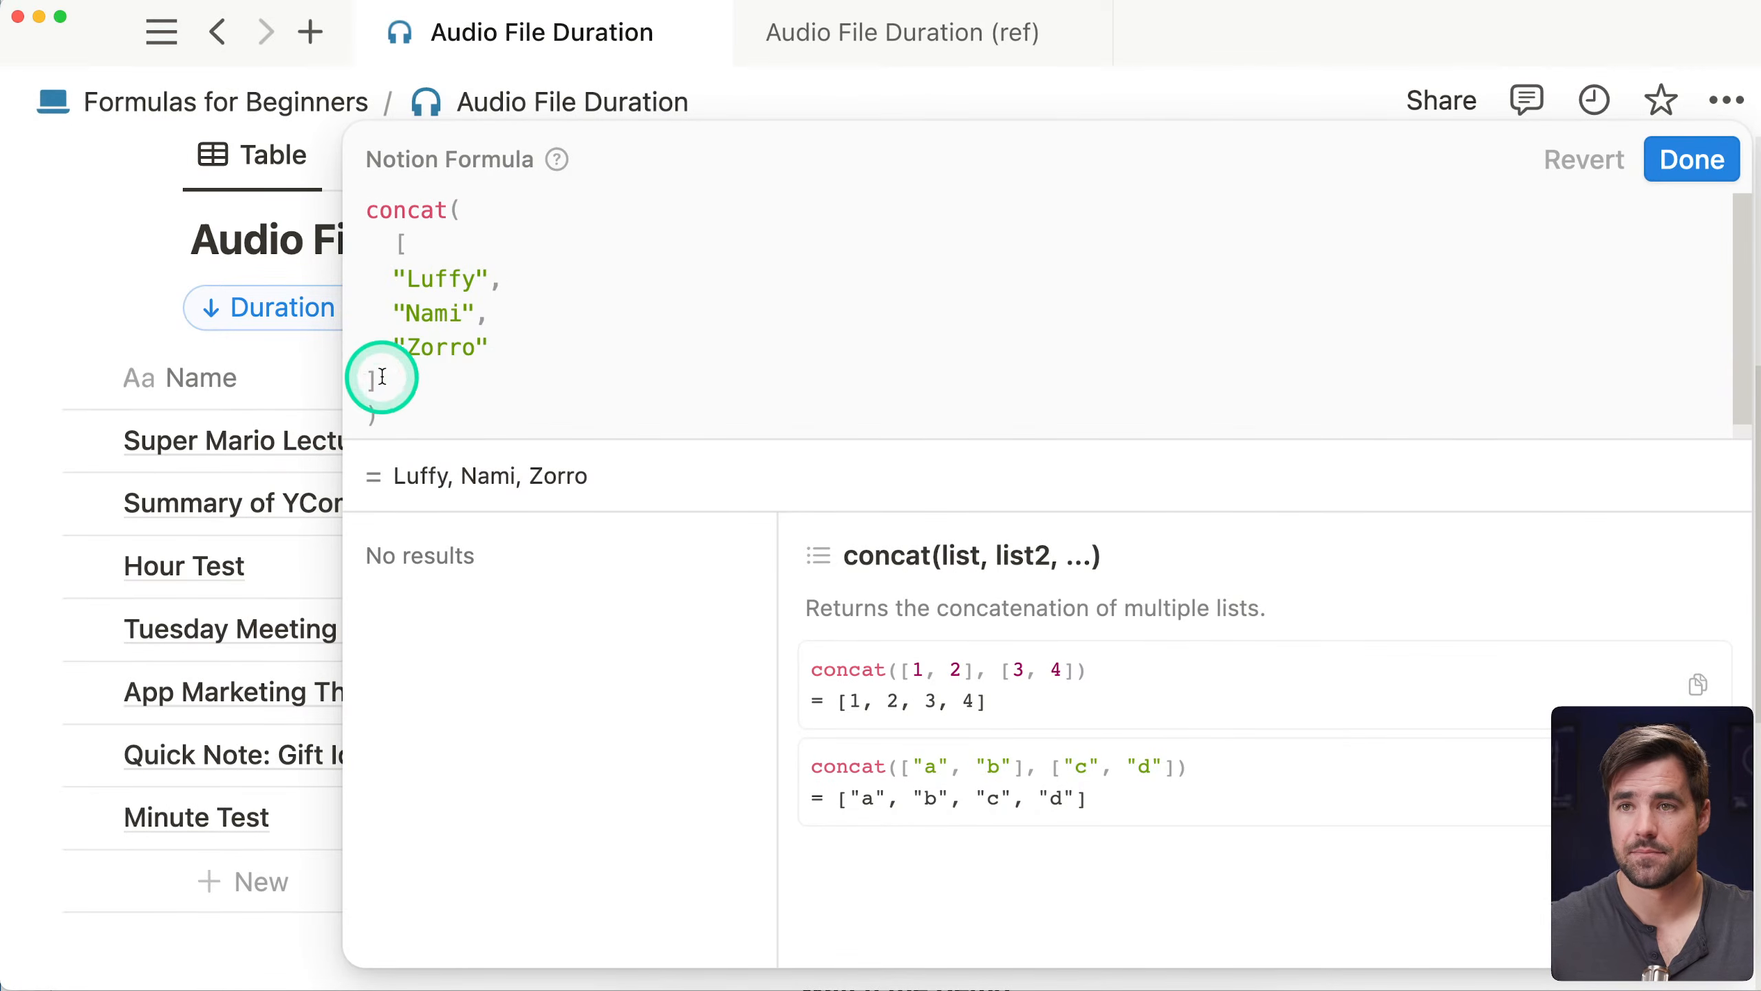
pyautogui.moveTo(375, 379); pyautogui.dragTo(350, 287)
pyautogui.press('Tab')
pyautogui.click(444, 386)
pyautogui.write(',')
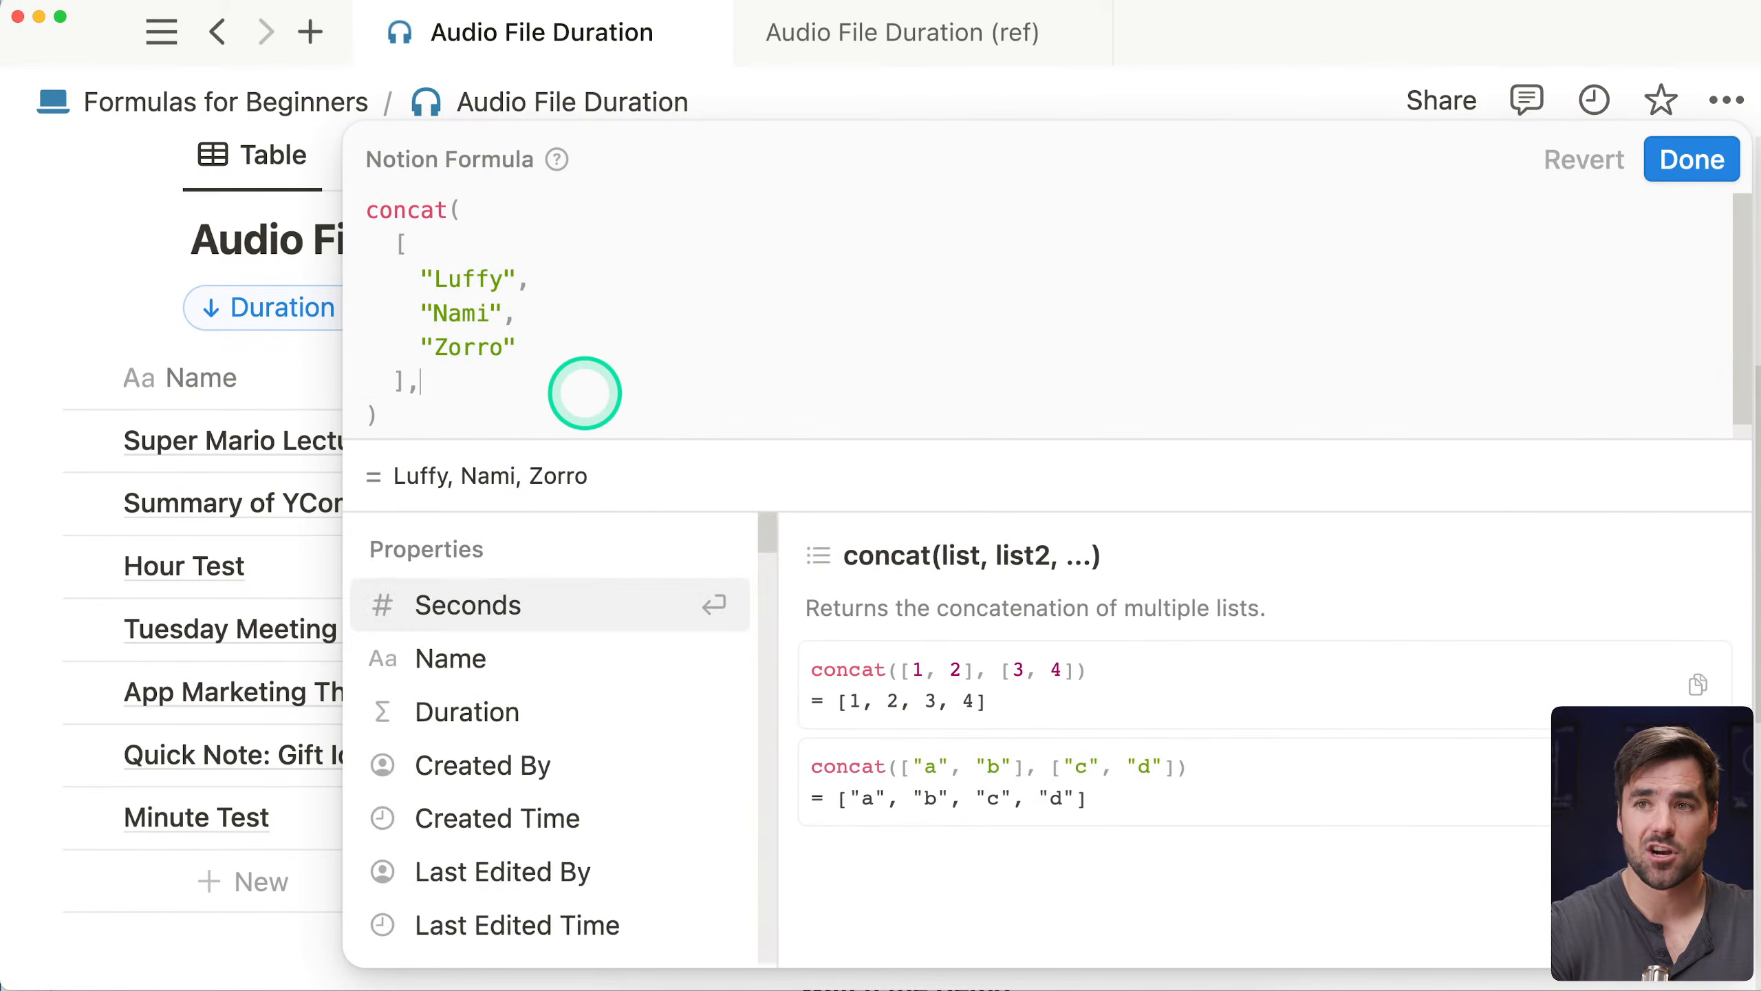
# Add a second, empty list as concat's next argument, with its brackets on separate lines around an empty line
pyautogui.hotkey('shift', 'Return')
pyautogui.write('[')
pyautogui.hotkey('shift', 'Return')
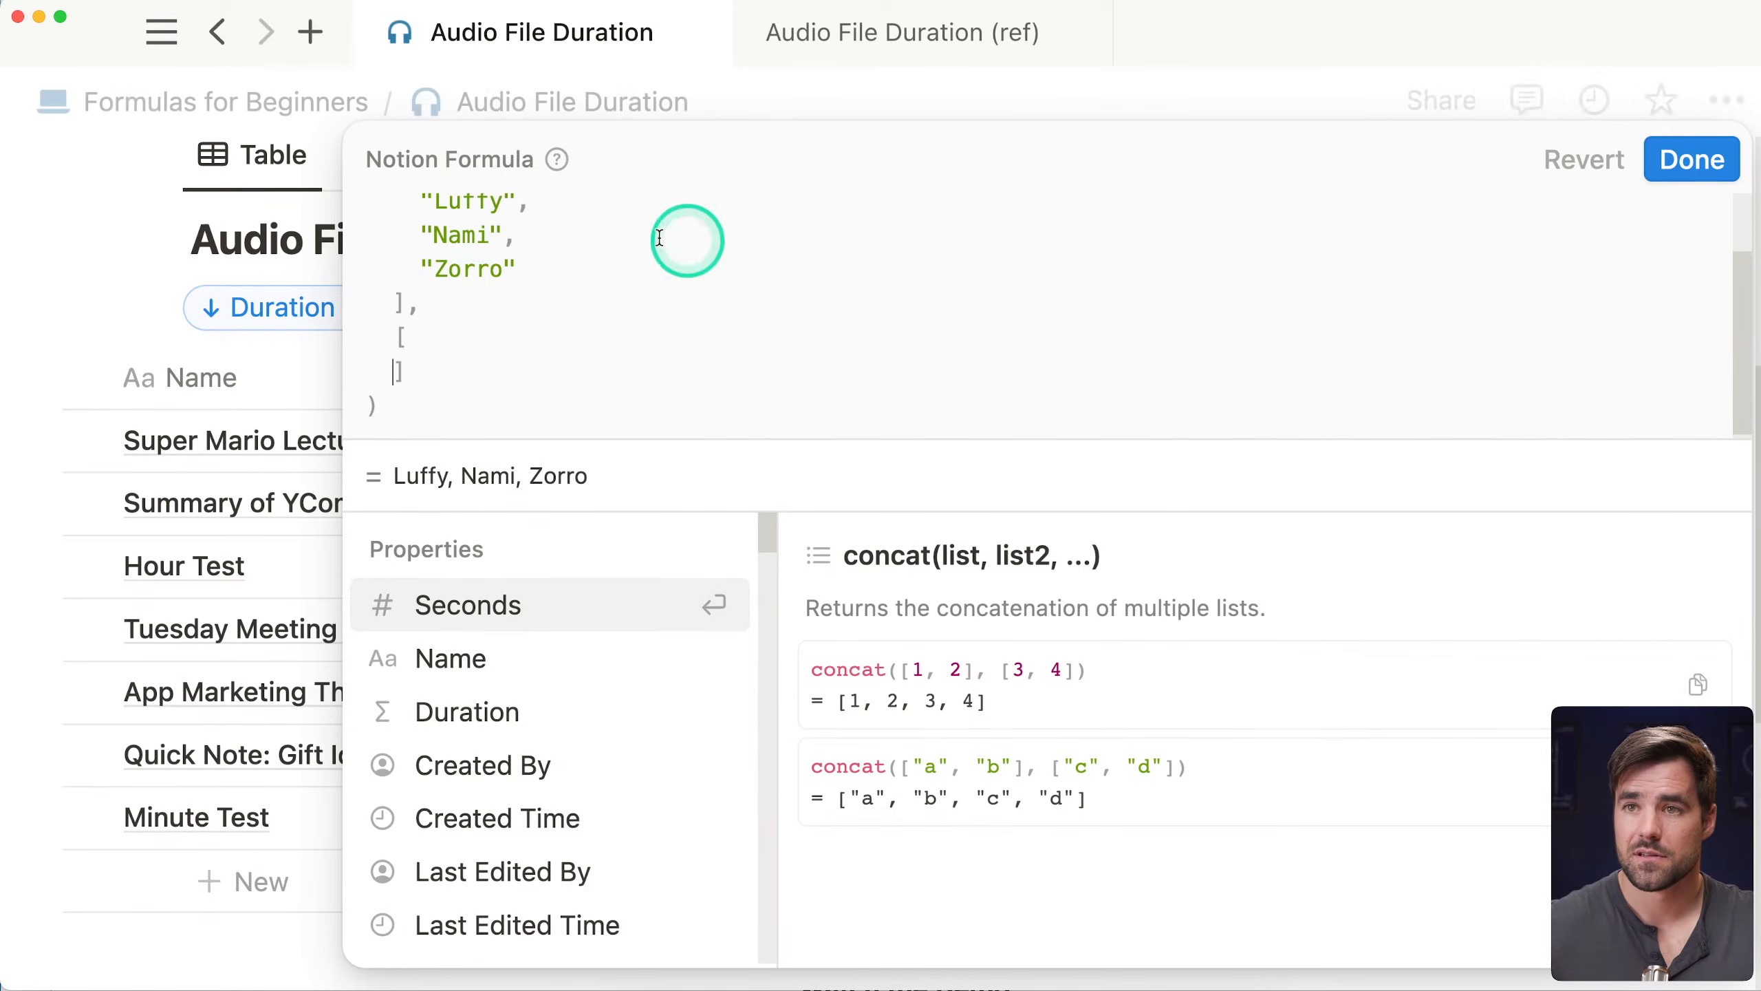
pyautogui.hotkey('shift', 'Return')
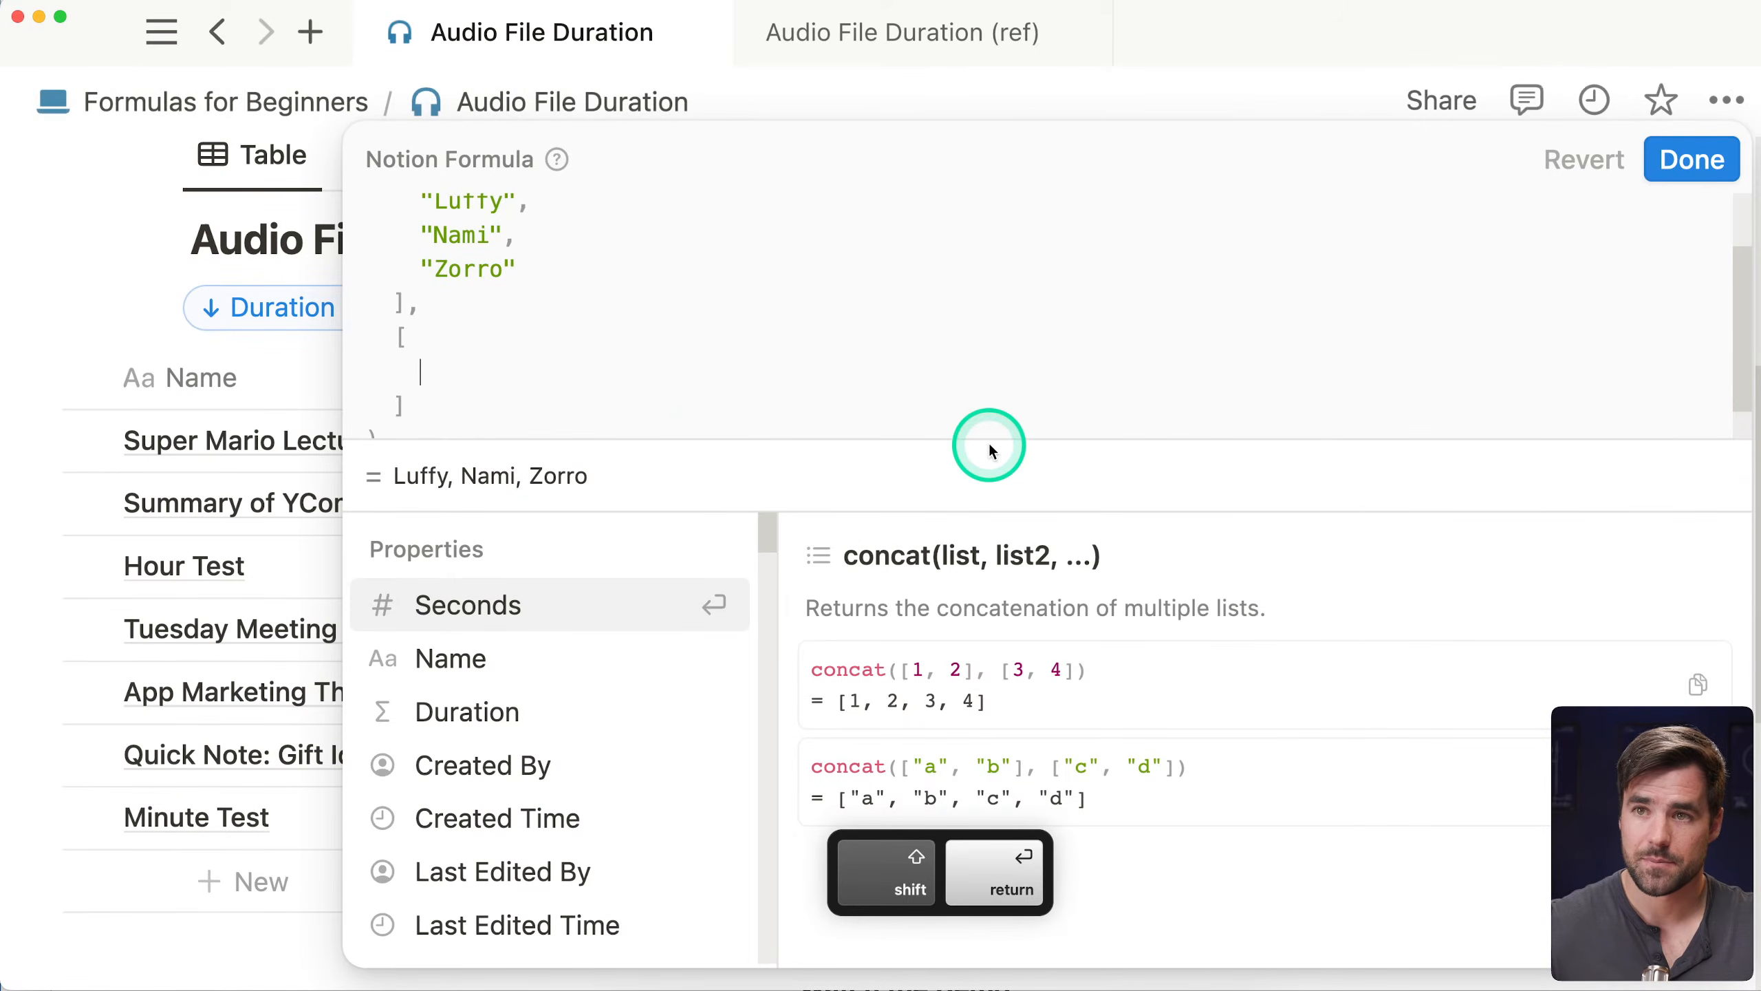
# Fill the second list with "Blackbeard", "Ace" and "Doflamingo", each on its own line and separated by commas
pyautogui.write('"Blackbe')
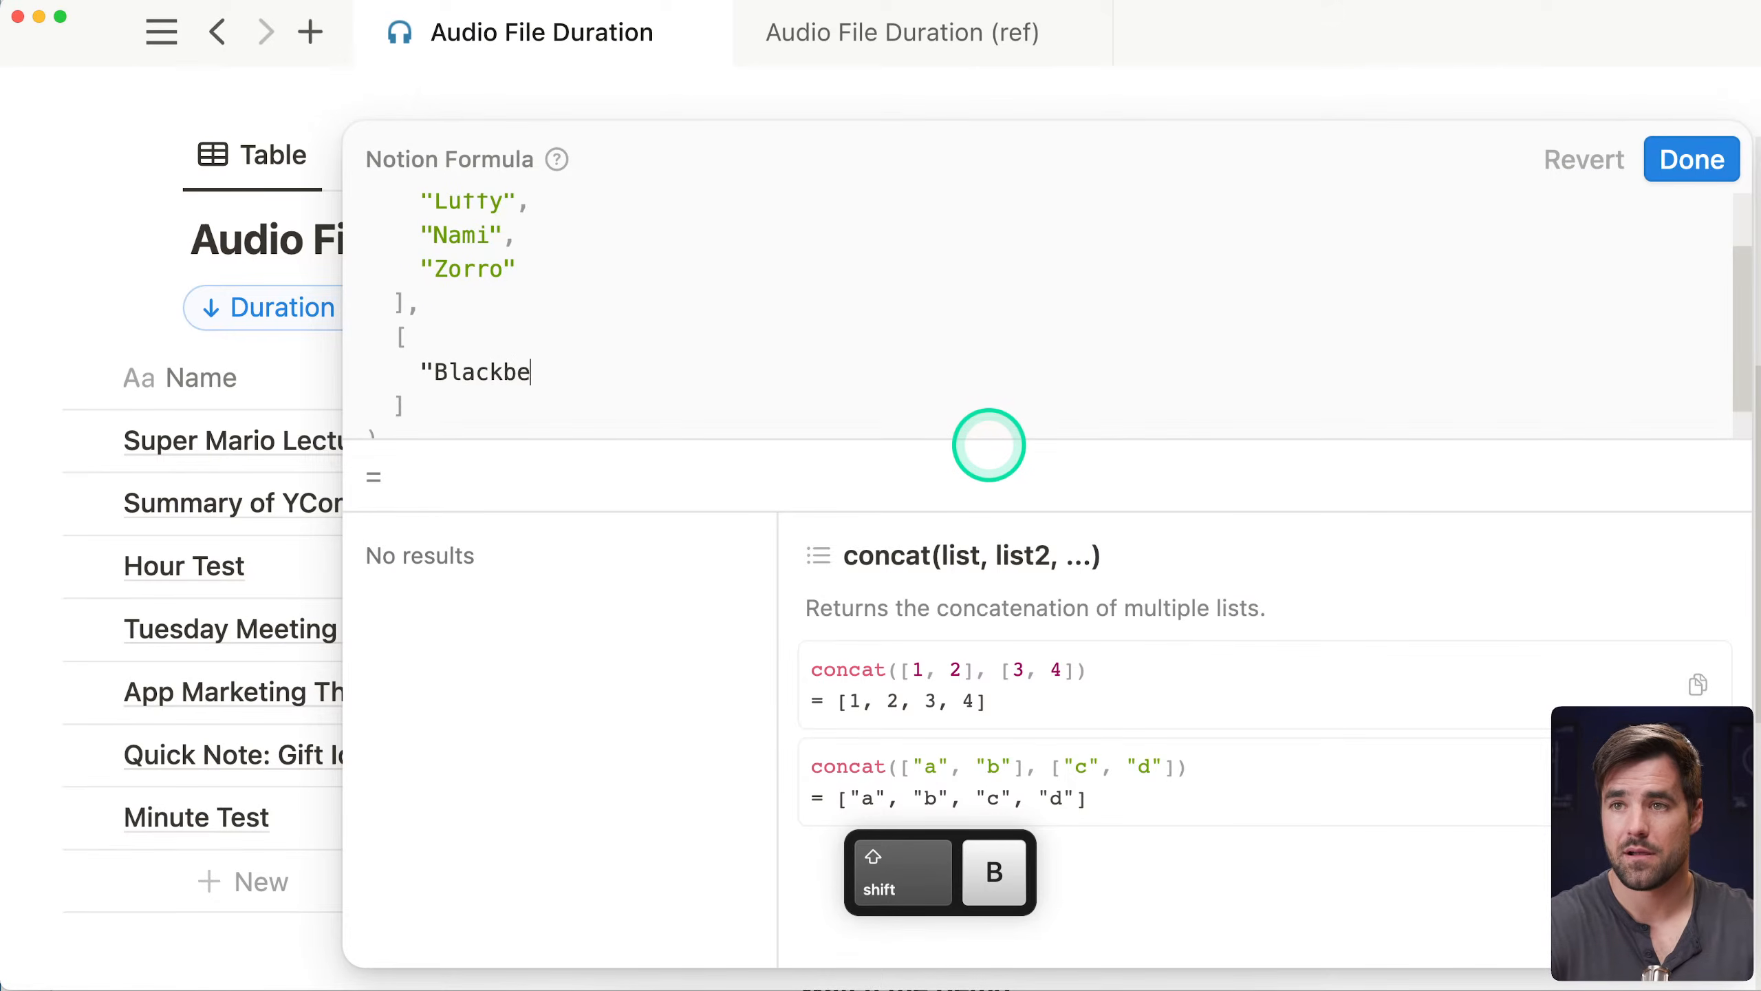
pyautogui.write('ard",')
pyautogui.hotkey('shift', 'Return')
pyautogui.write('"')
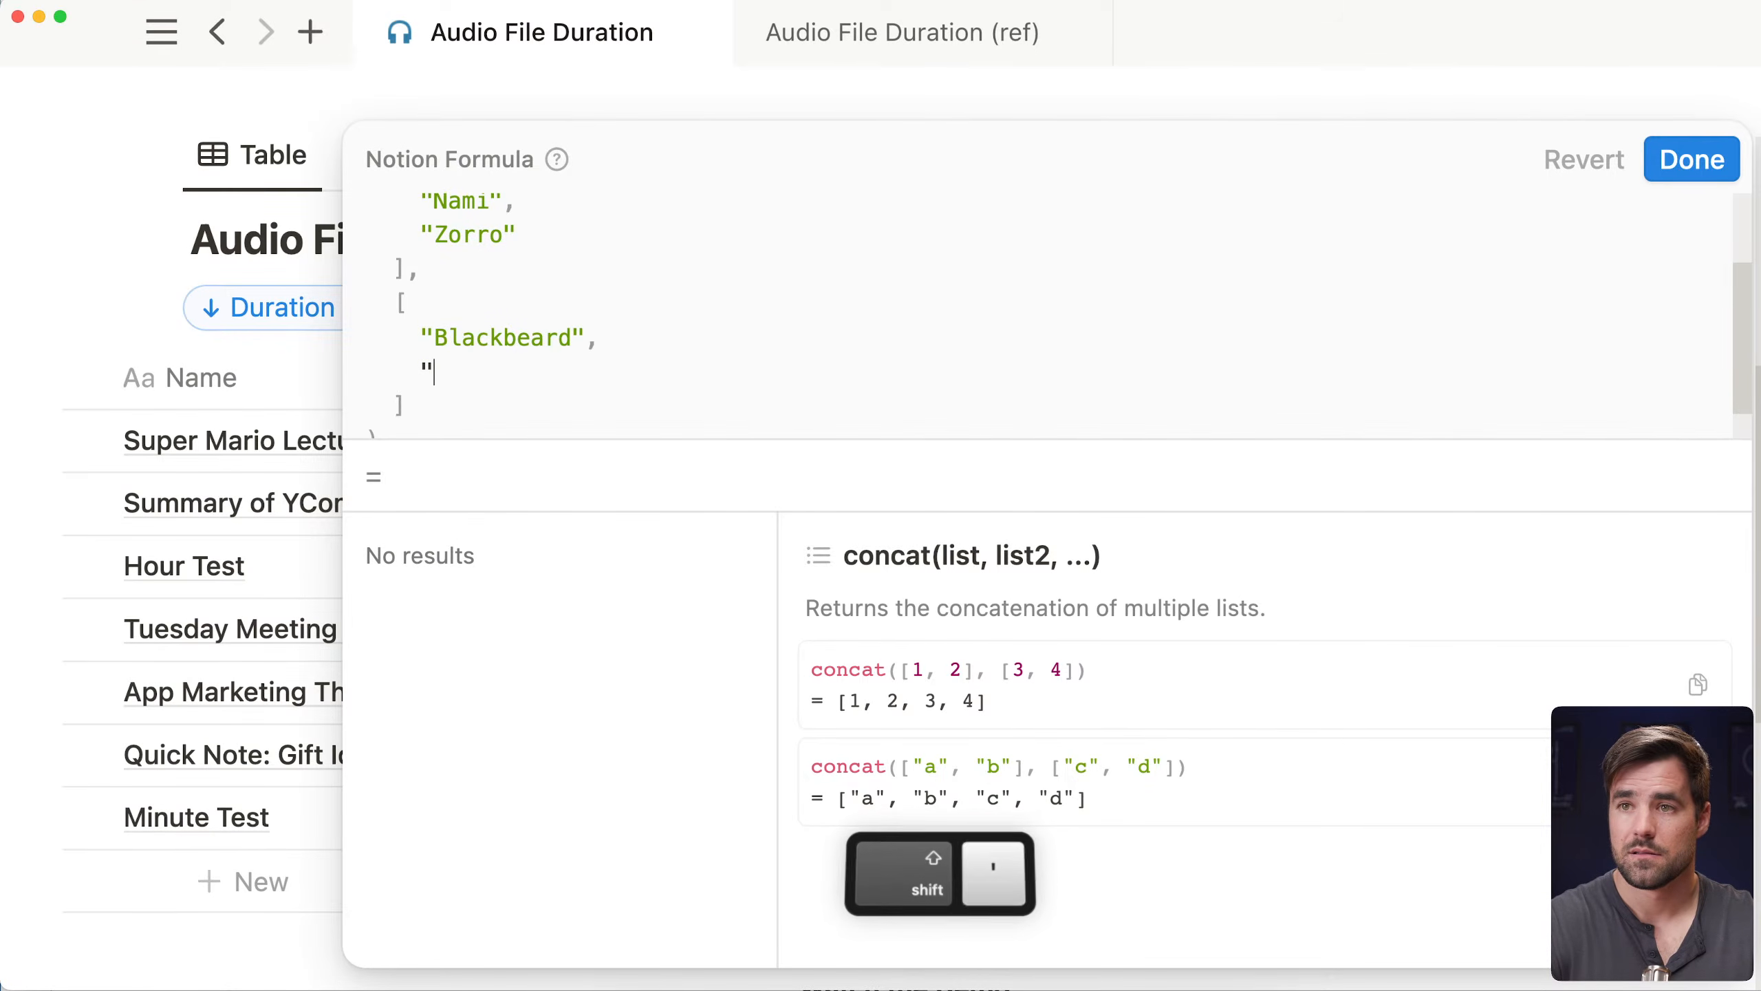
pyautogui.write('Ace",')
pyautogui.hotkey('shift', 'Return')
pyautogui.write('"')
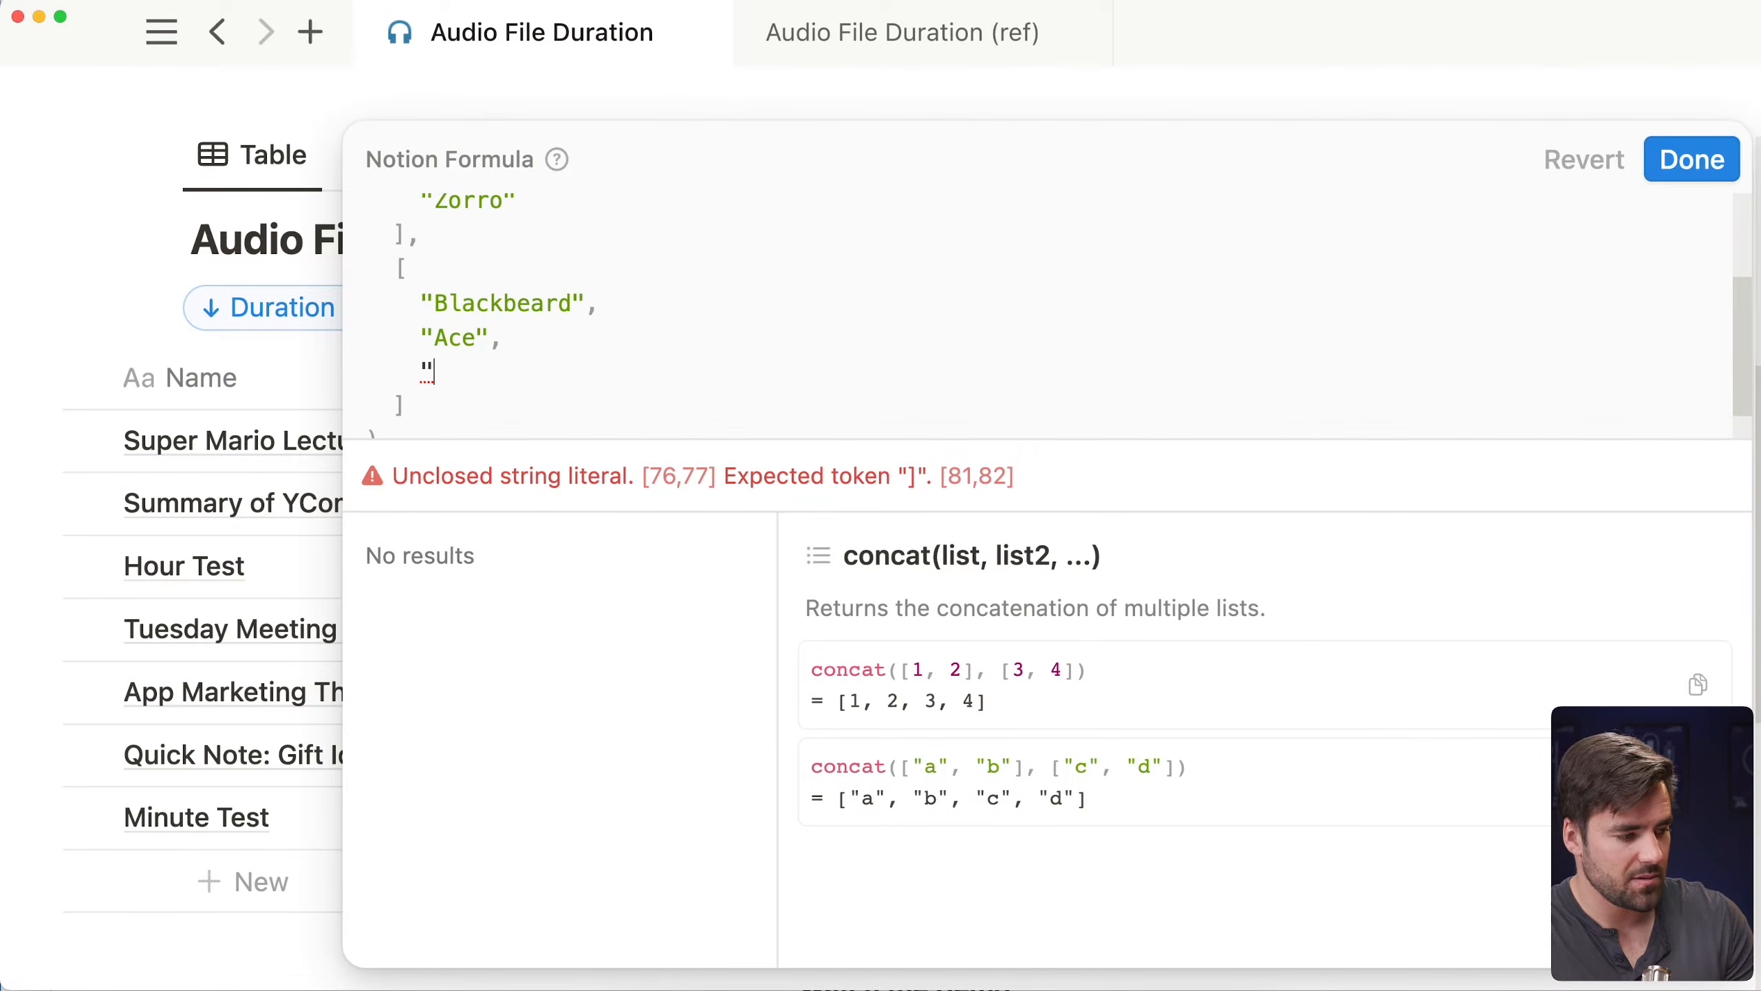
pyautogui.write('Doflamingo"')
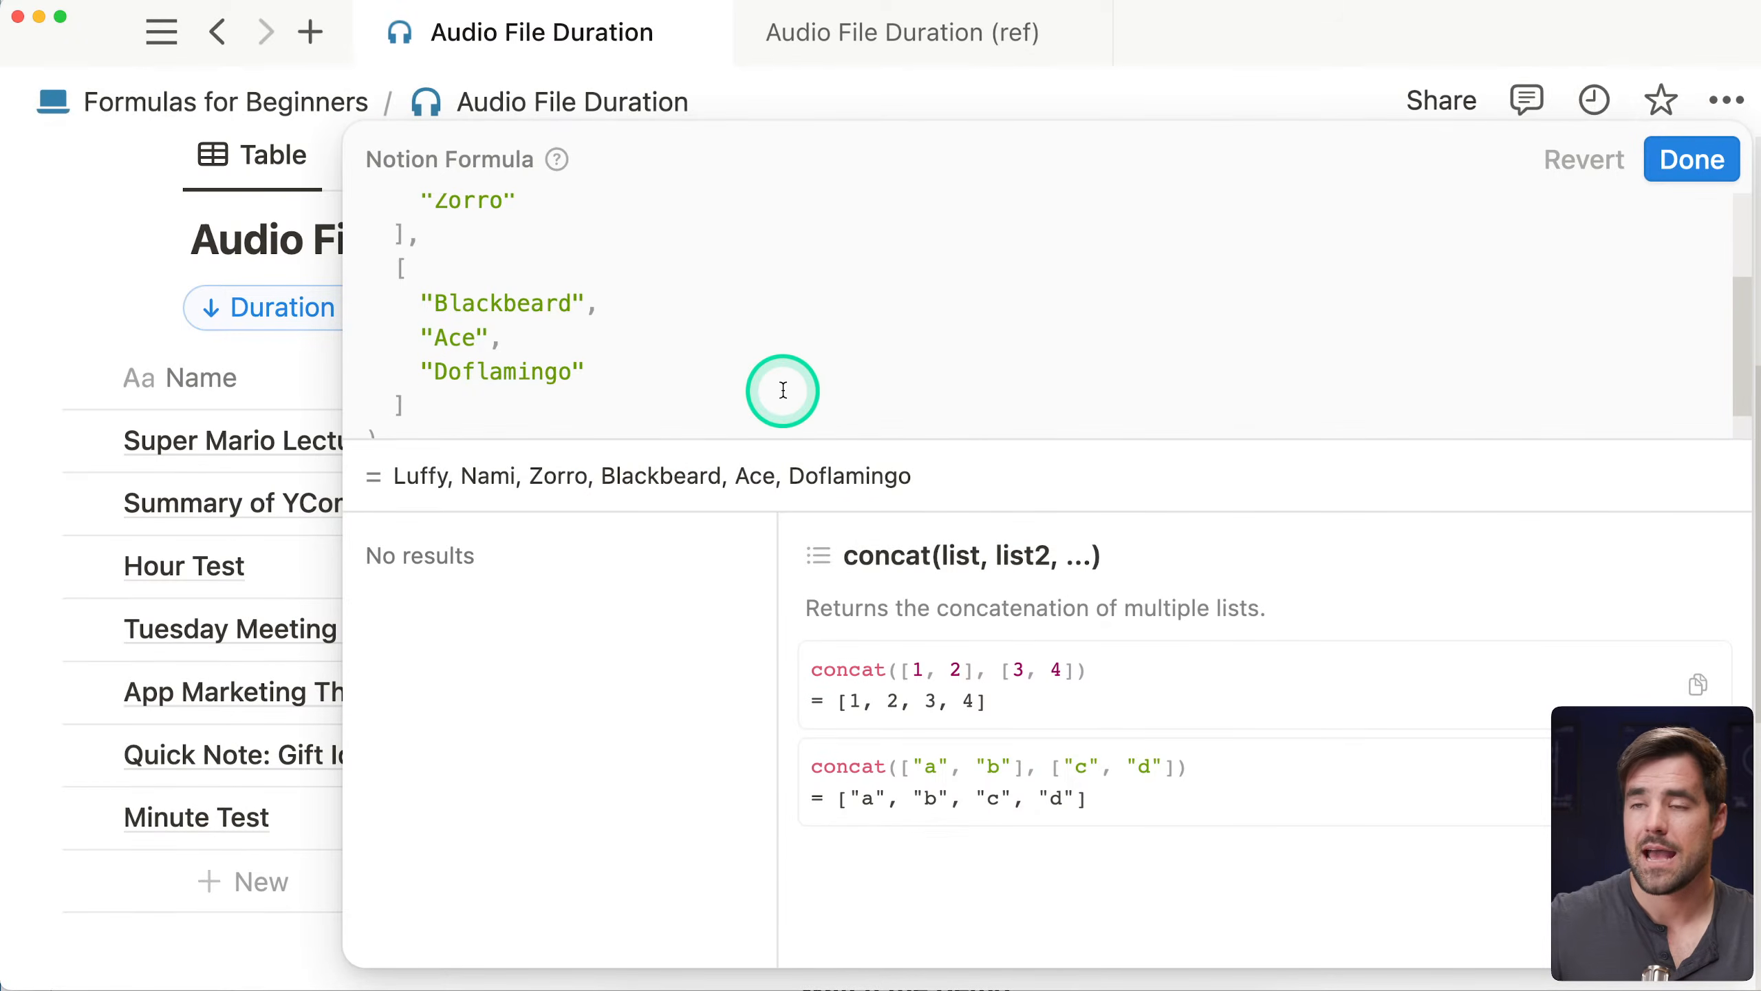
# Examine the two lists inside concat() and compare them with the combined result in the formula preview
pyautogui.scroll(-1, 782, 389)
pyautogui.scroll(1, 471, 409)
pyautogui.scroll(-1, 464, 406)
pyautogui.moveTo(472, 384); pyautogui.dragTo(401, 267)
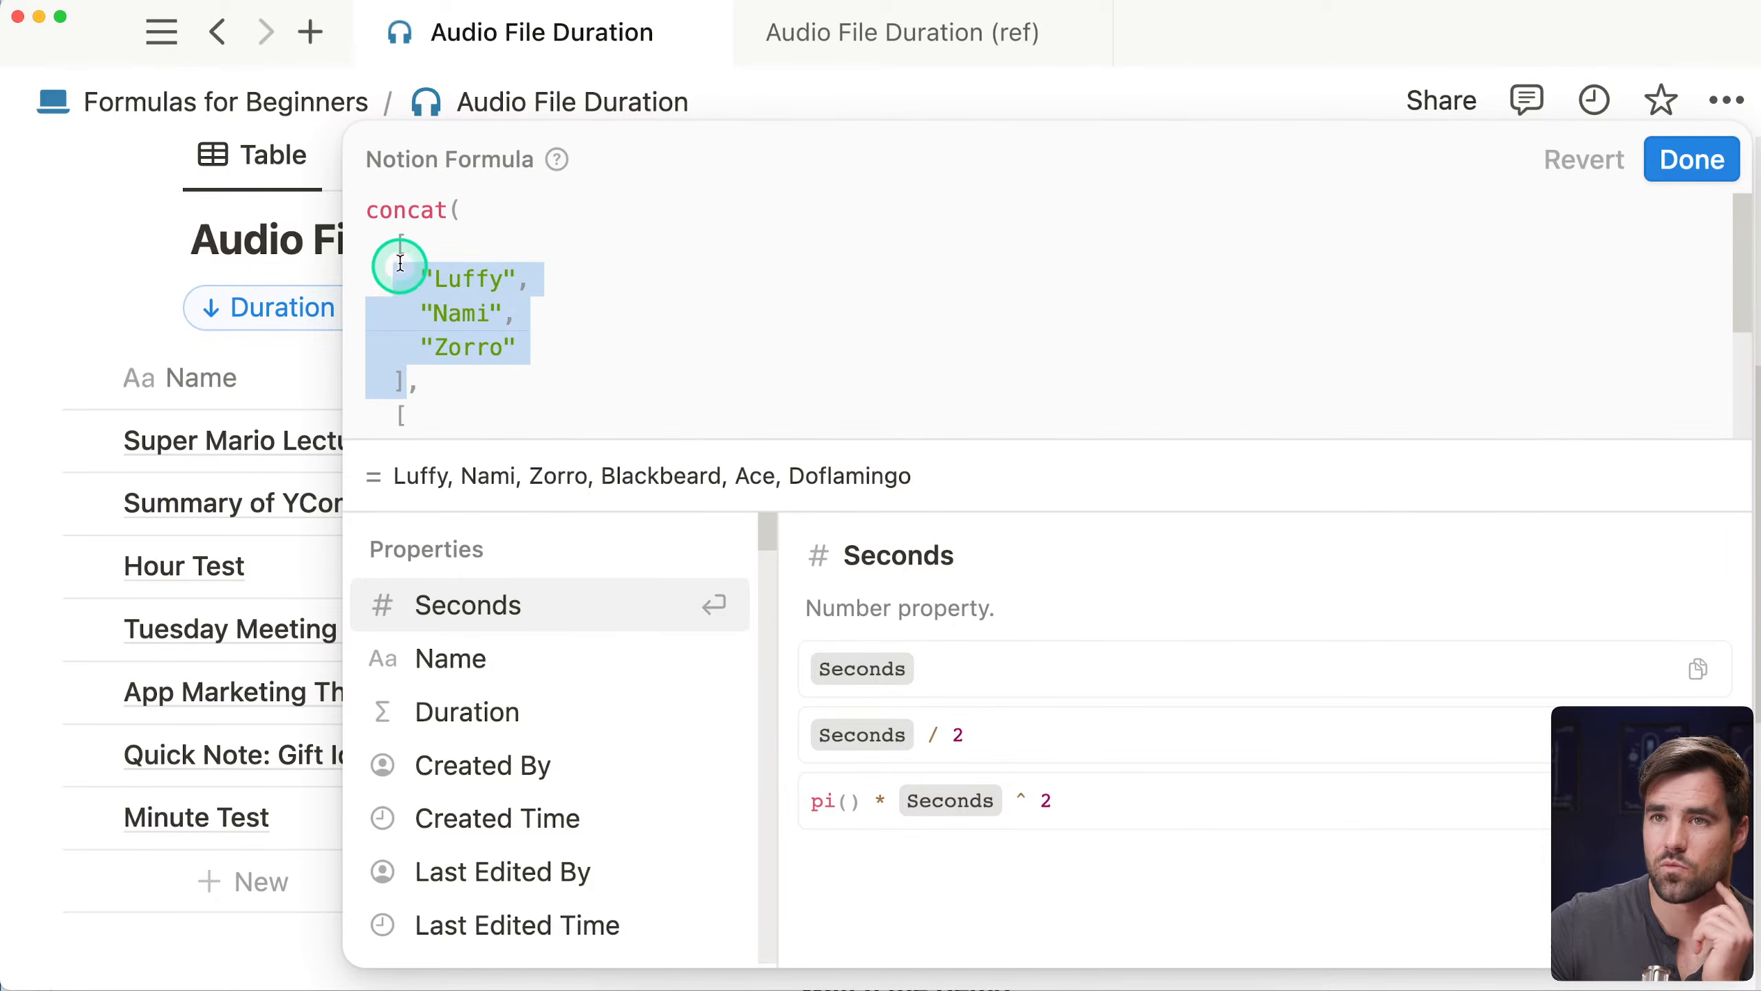
pyautogui.click(550, 299)
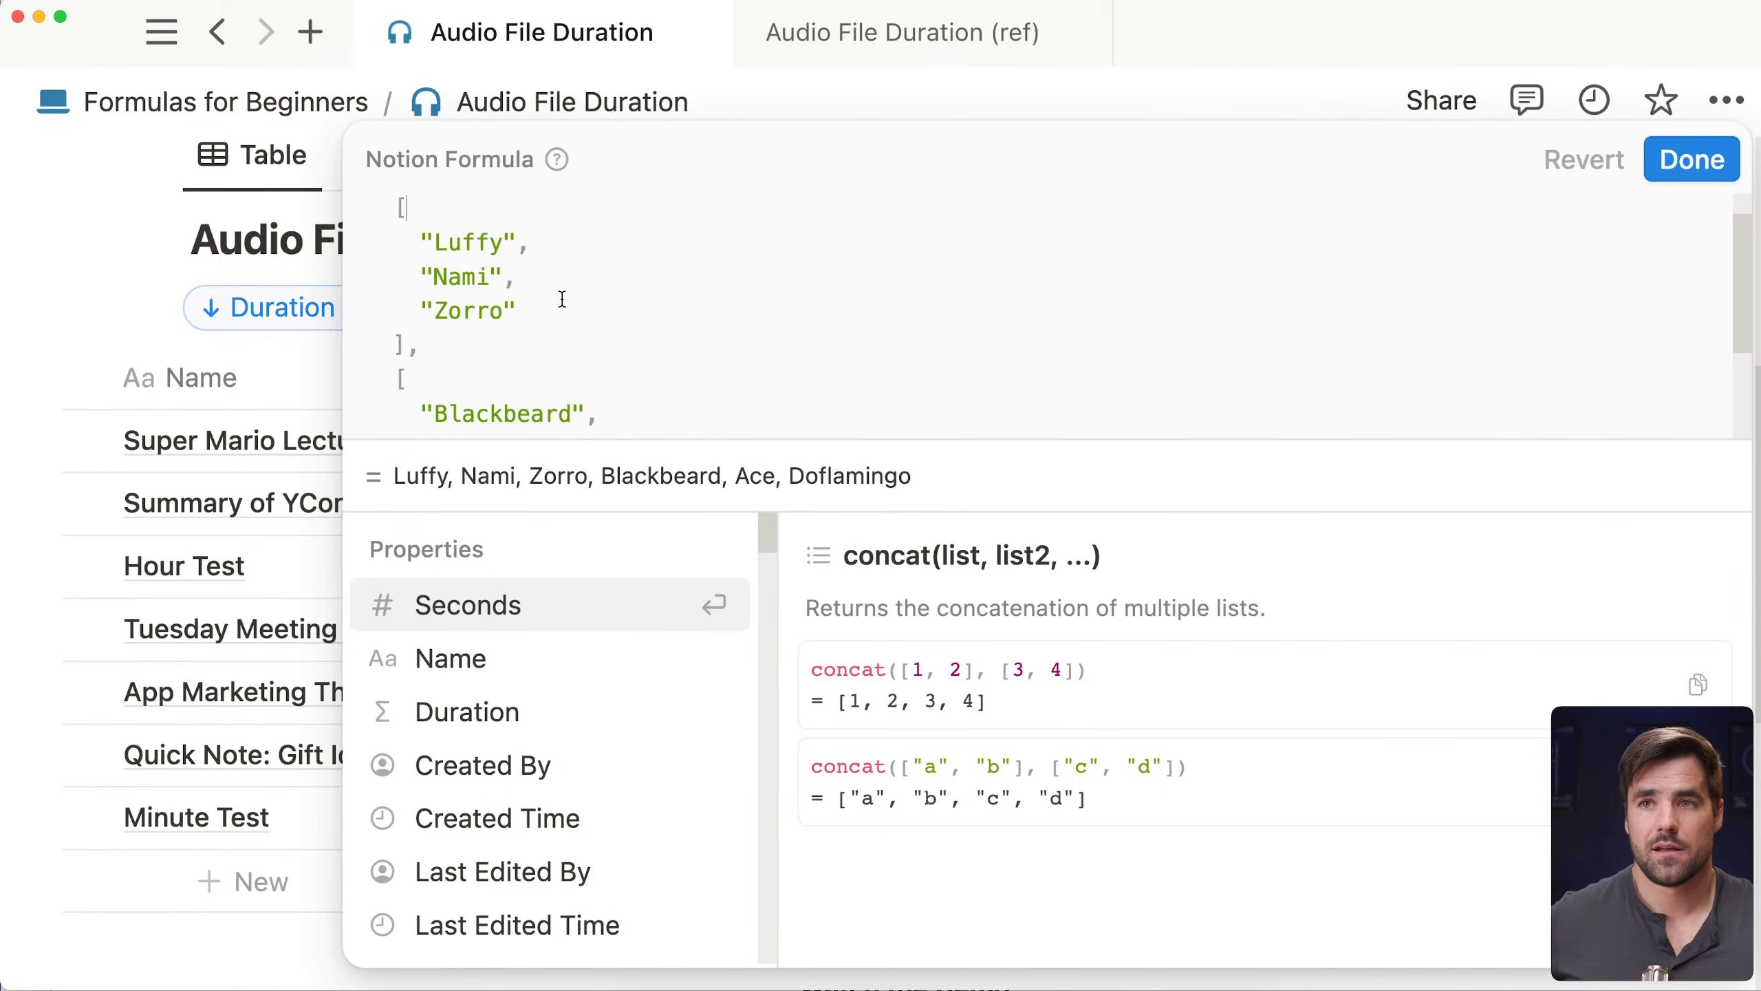
pyautogui.scroll(-1, 605, 379)
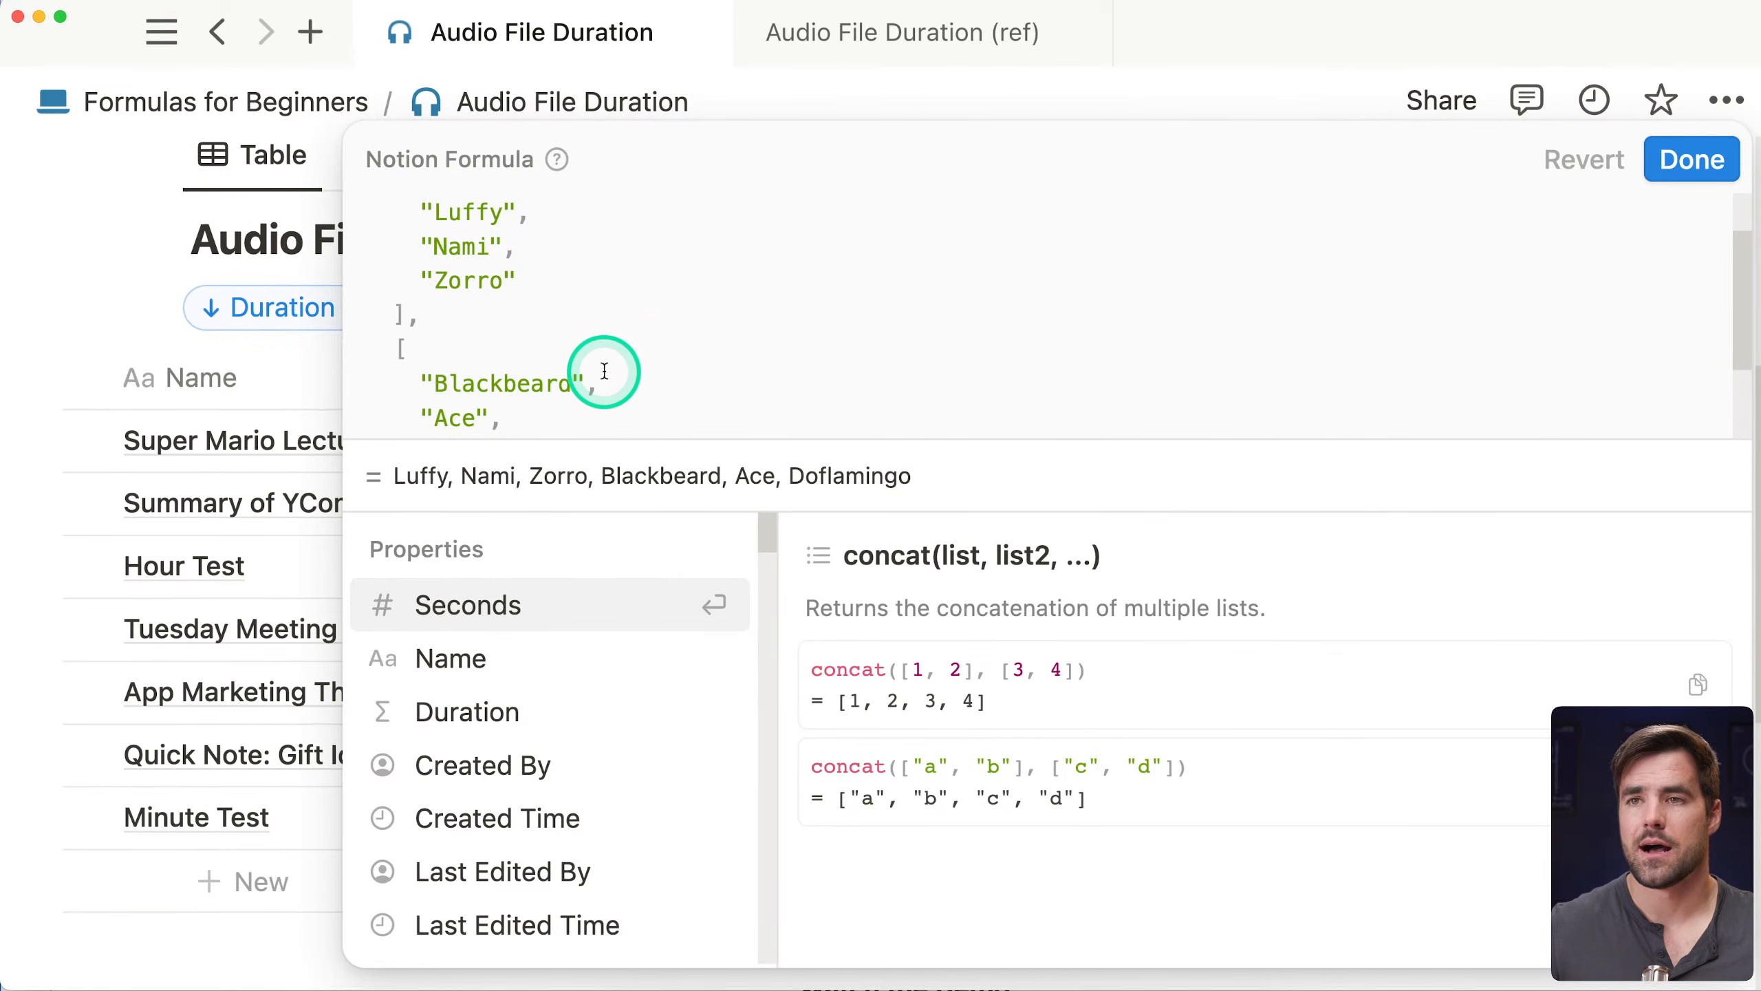
pyautogui.scroll(-3, 604, 371)
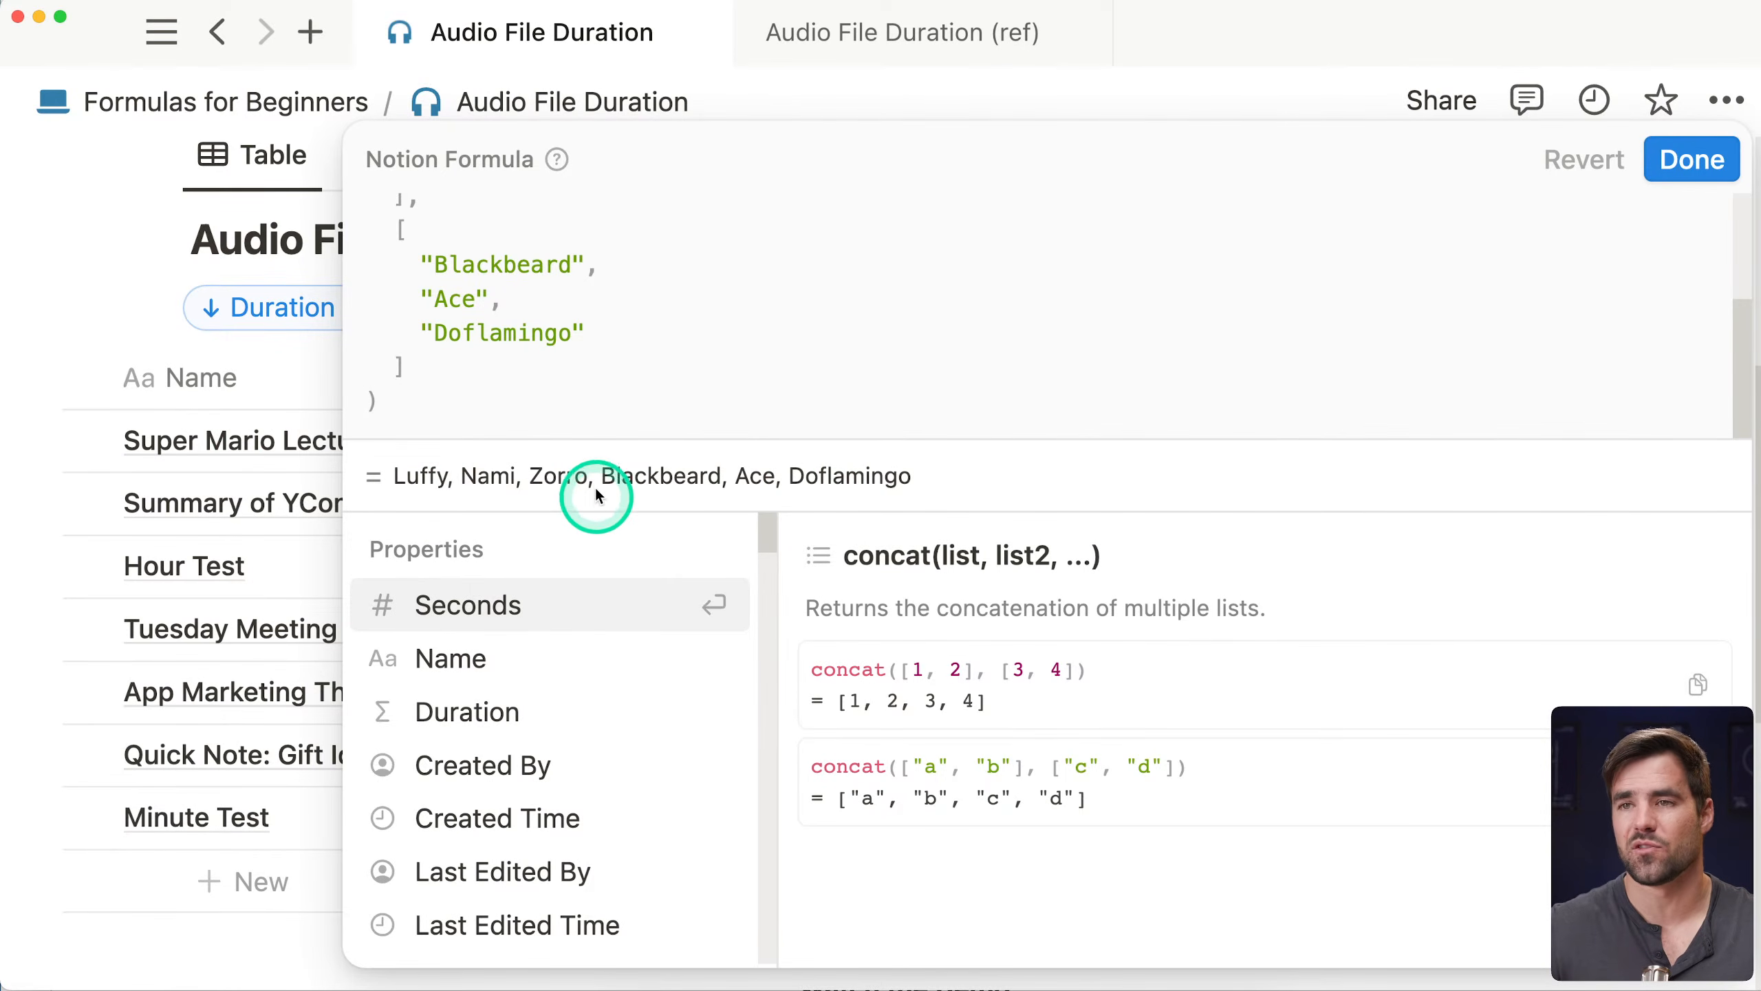
pyautogui.scroll(3, 512, 229)
pyautogui.scroll(2, 469, 353)
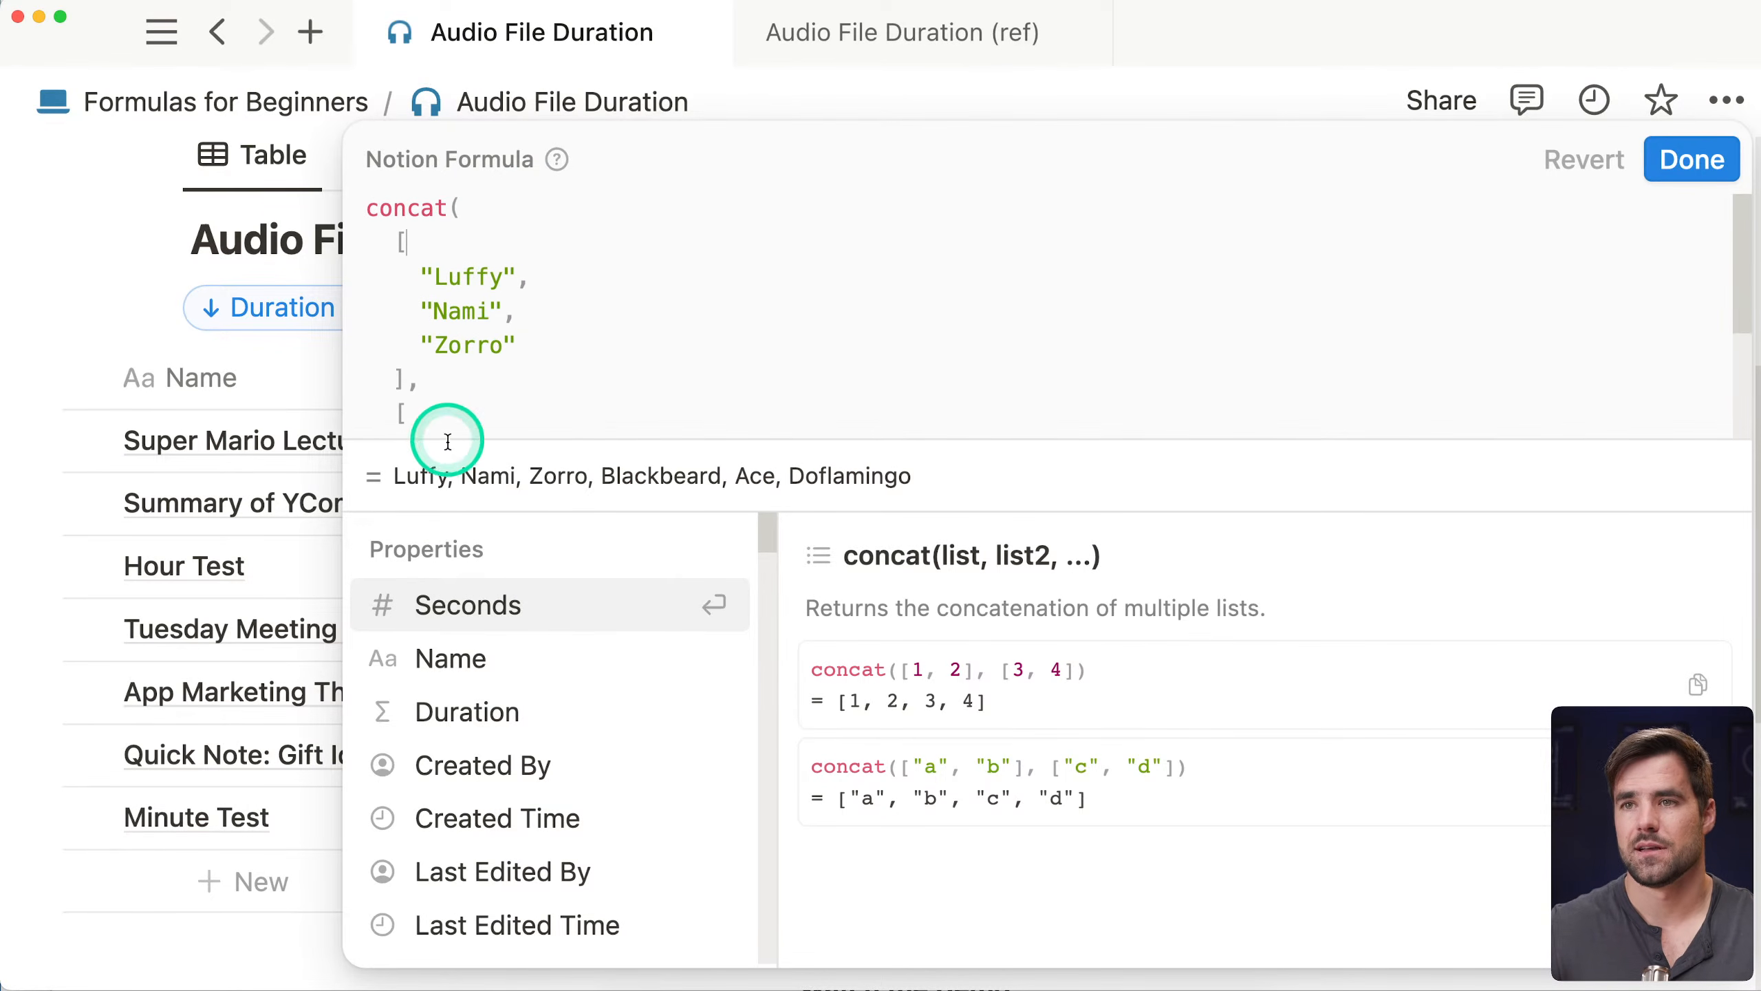
pyautogui.moveTo(406, 476); pyautogui.dragTo(912, 476)
# Save the Lets formula and open the Percent page listed on the Formulas for Beginners page
pyautogui.click(1698, 172)
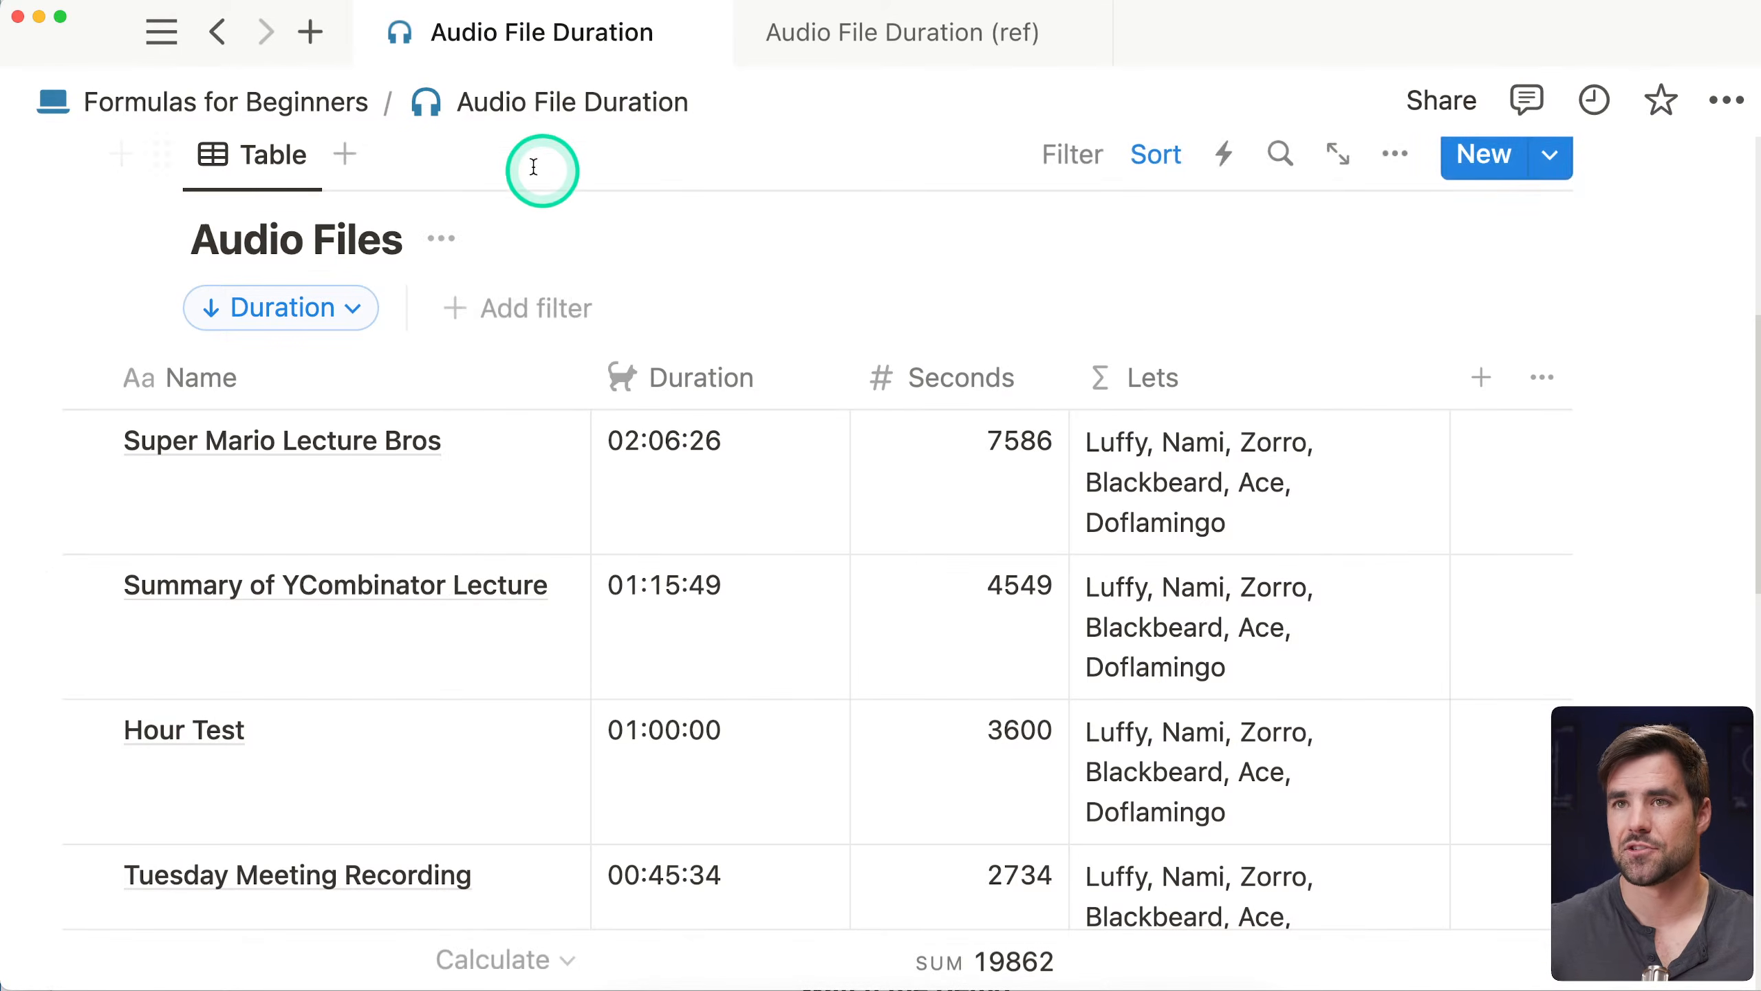
pyautogui.click(226, 102)
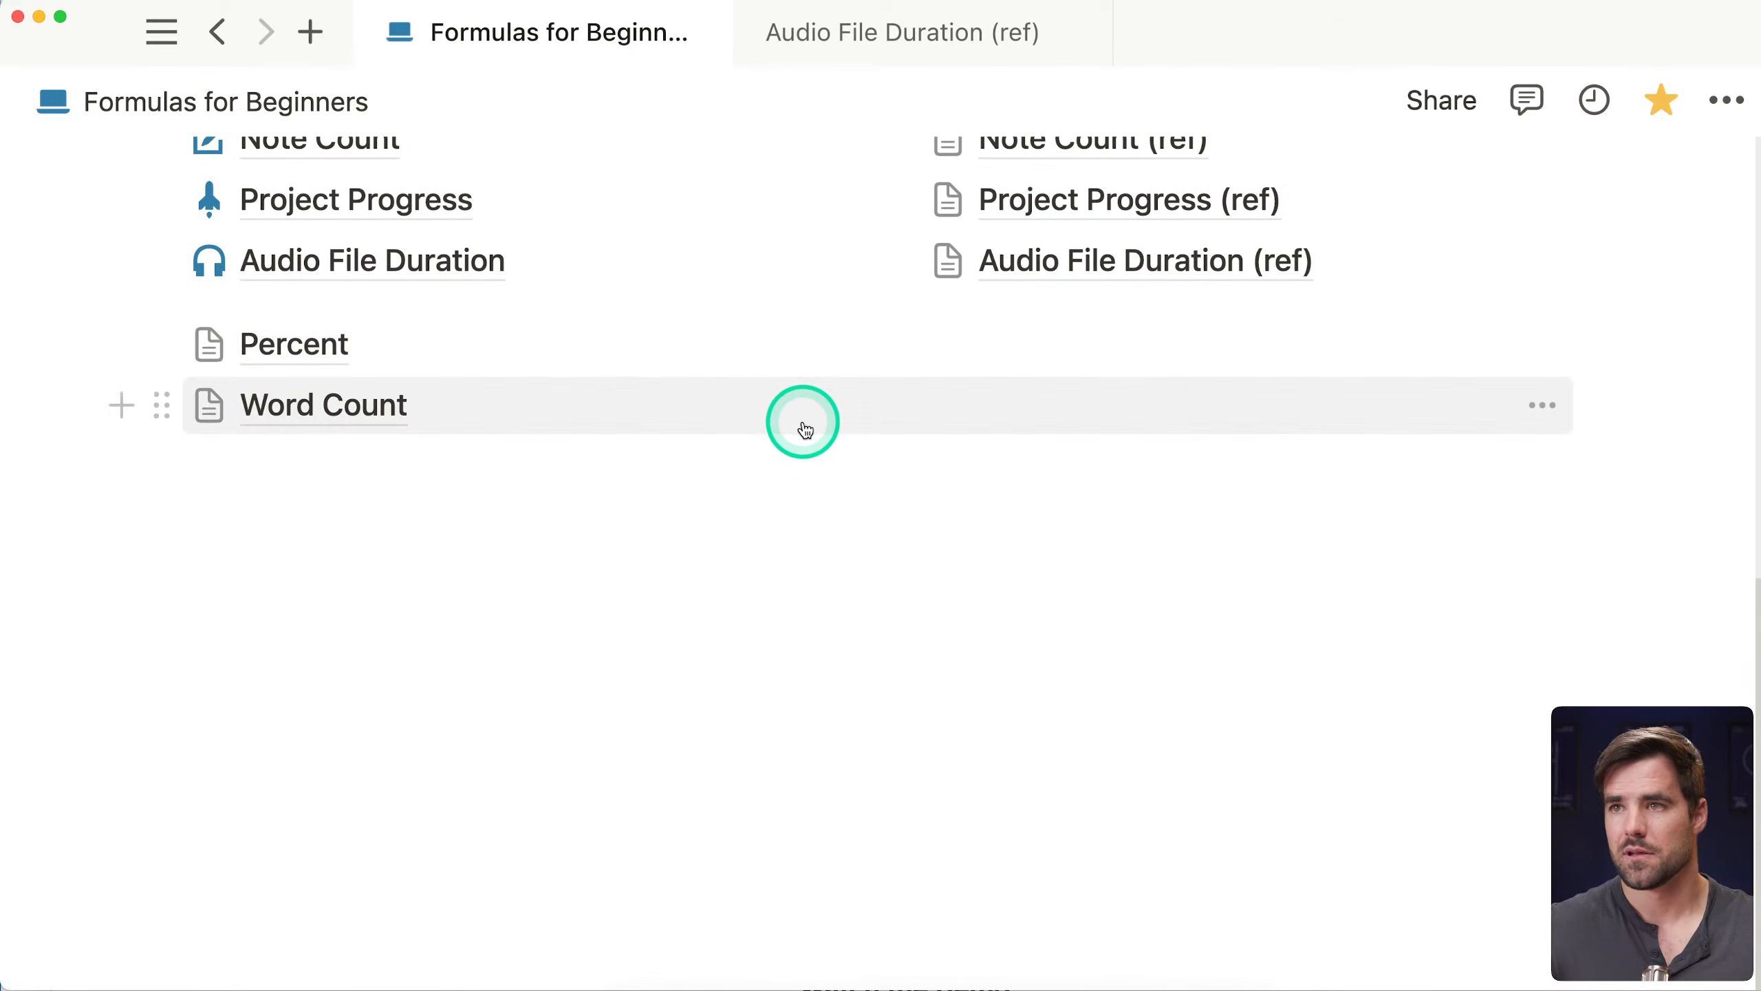
pyautogui.click(320, 344)
# Delete the Number property and the property beside it from the Cheeze table, leaving only Name
pyautogui.scroll(-5, 1164, 715)
pyautogui.click(1065, 506)
pyautogui.click(1061, 857)
pyautogui.click(884, 527)
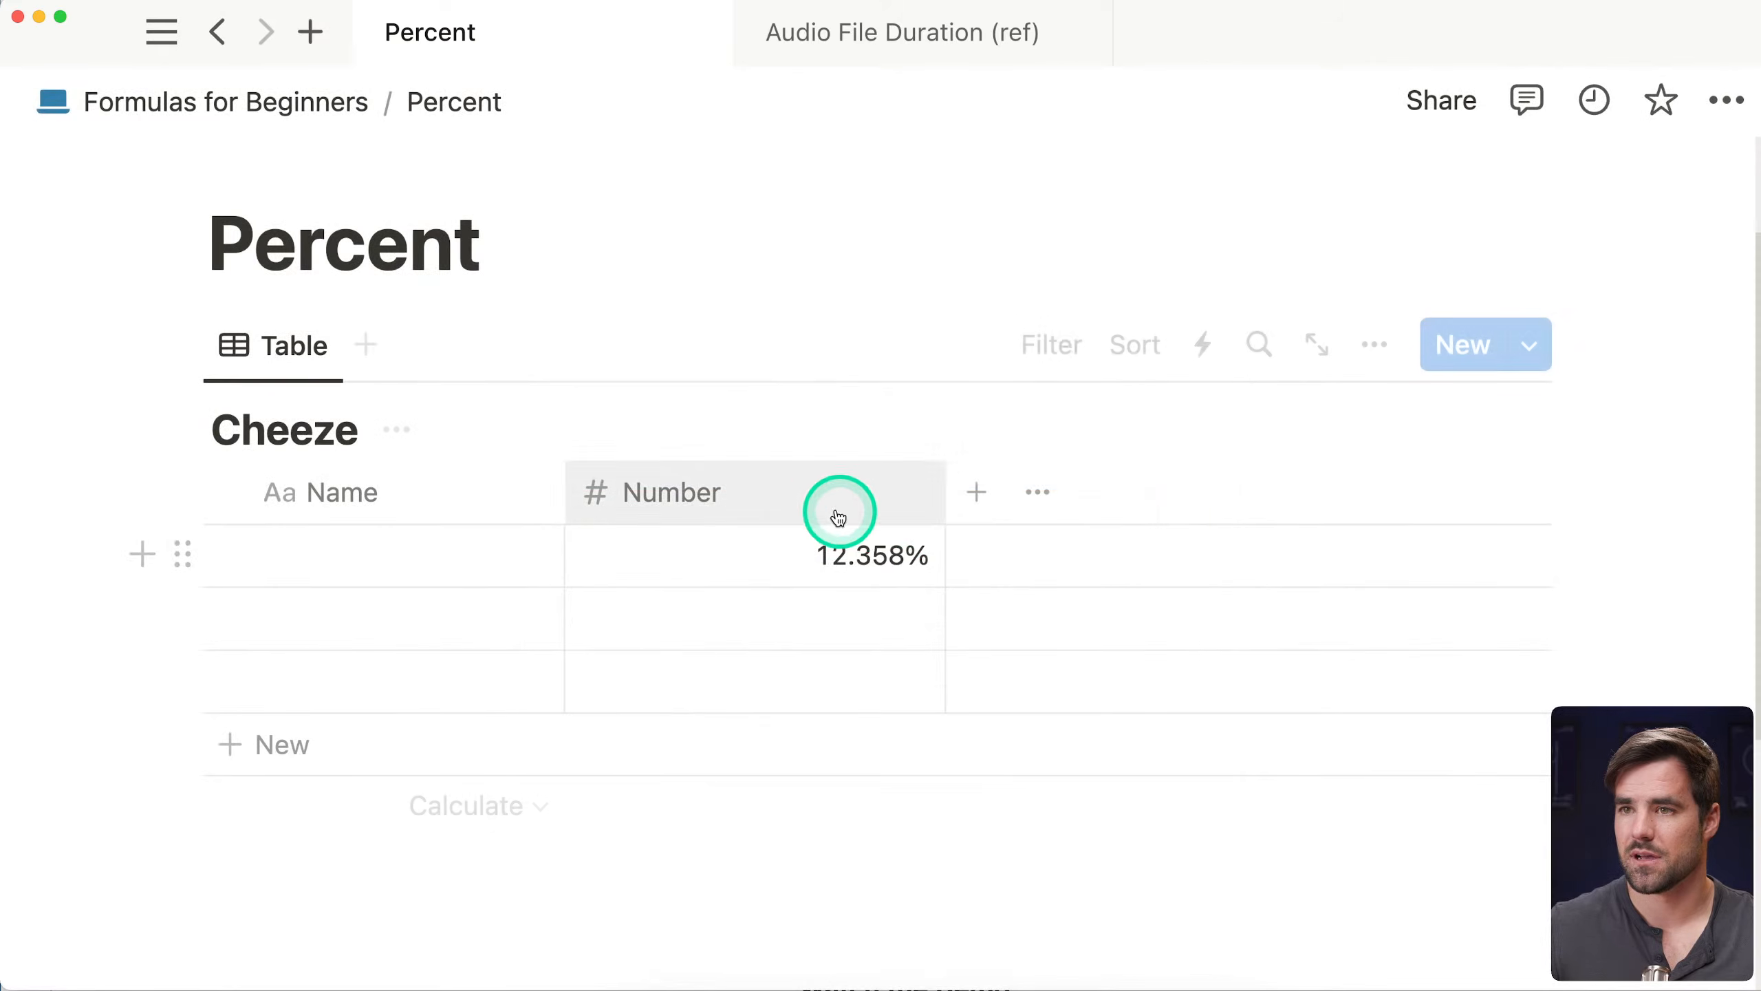
pyautogui.click(841, 510)
pyautogui.click(719, 860)
pyautogui.click(783, 509)
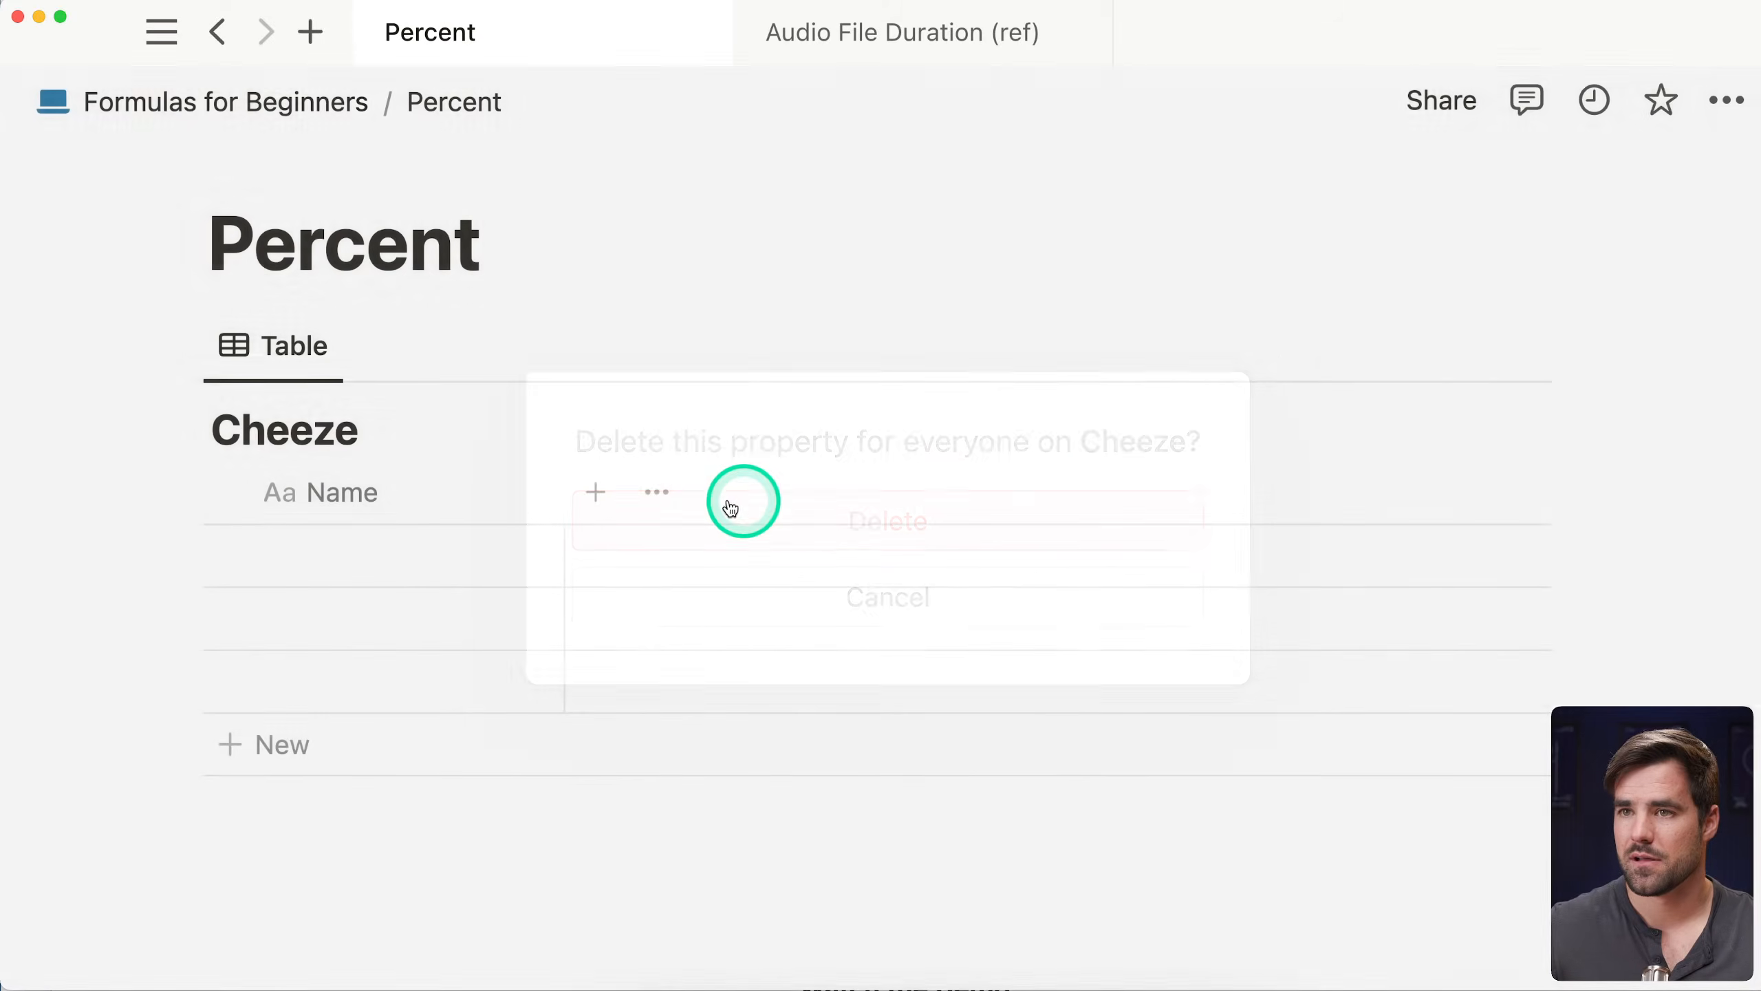
# Add a Date property to the Cheeze table, keeping its default name and formats
pyautogui.click(597, 492)
pyautogui.write('date')
pyautogui.press('Return')
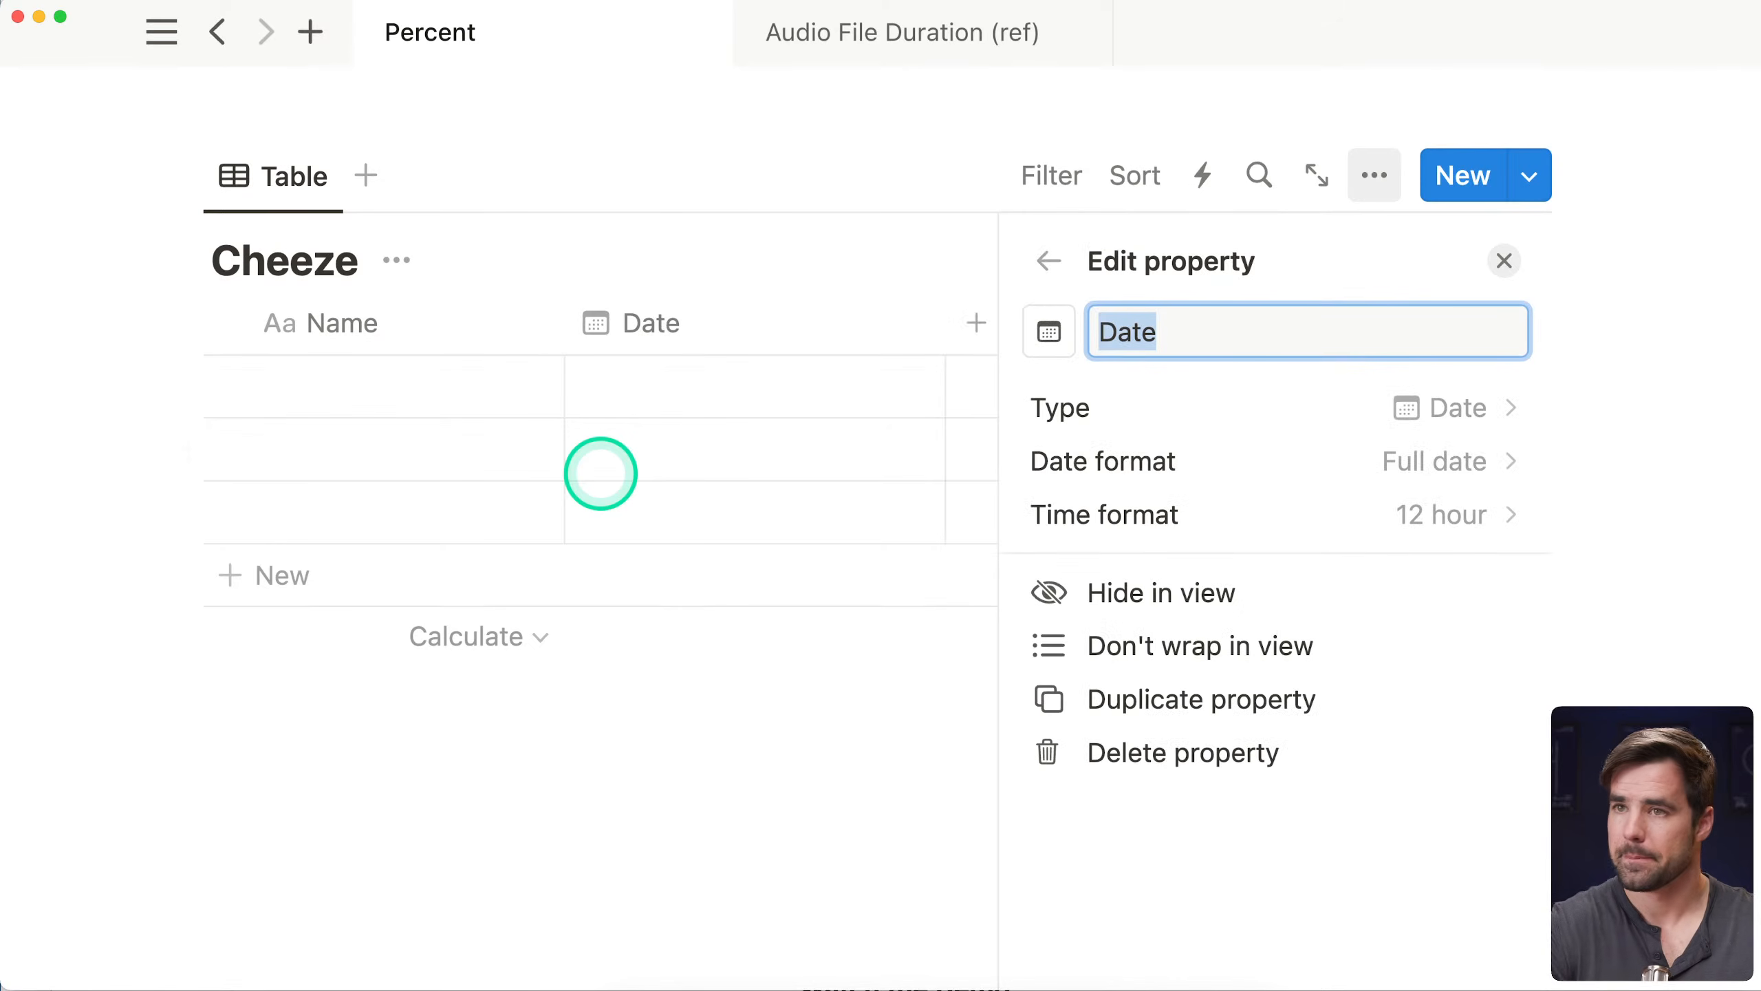
pyautogui.click(1503, 263)
# Give the first row's Date cell November 3, 2023 with the time included
pyautogui.click(775, 397)
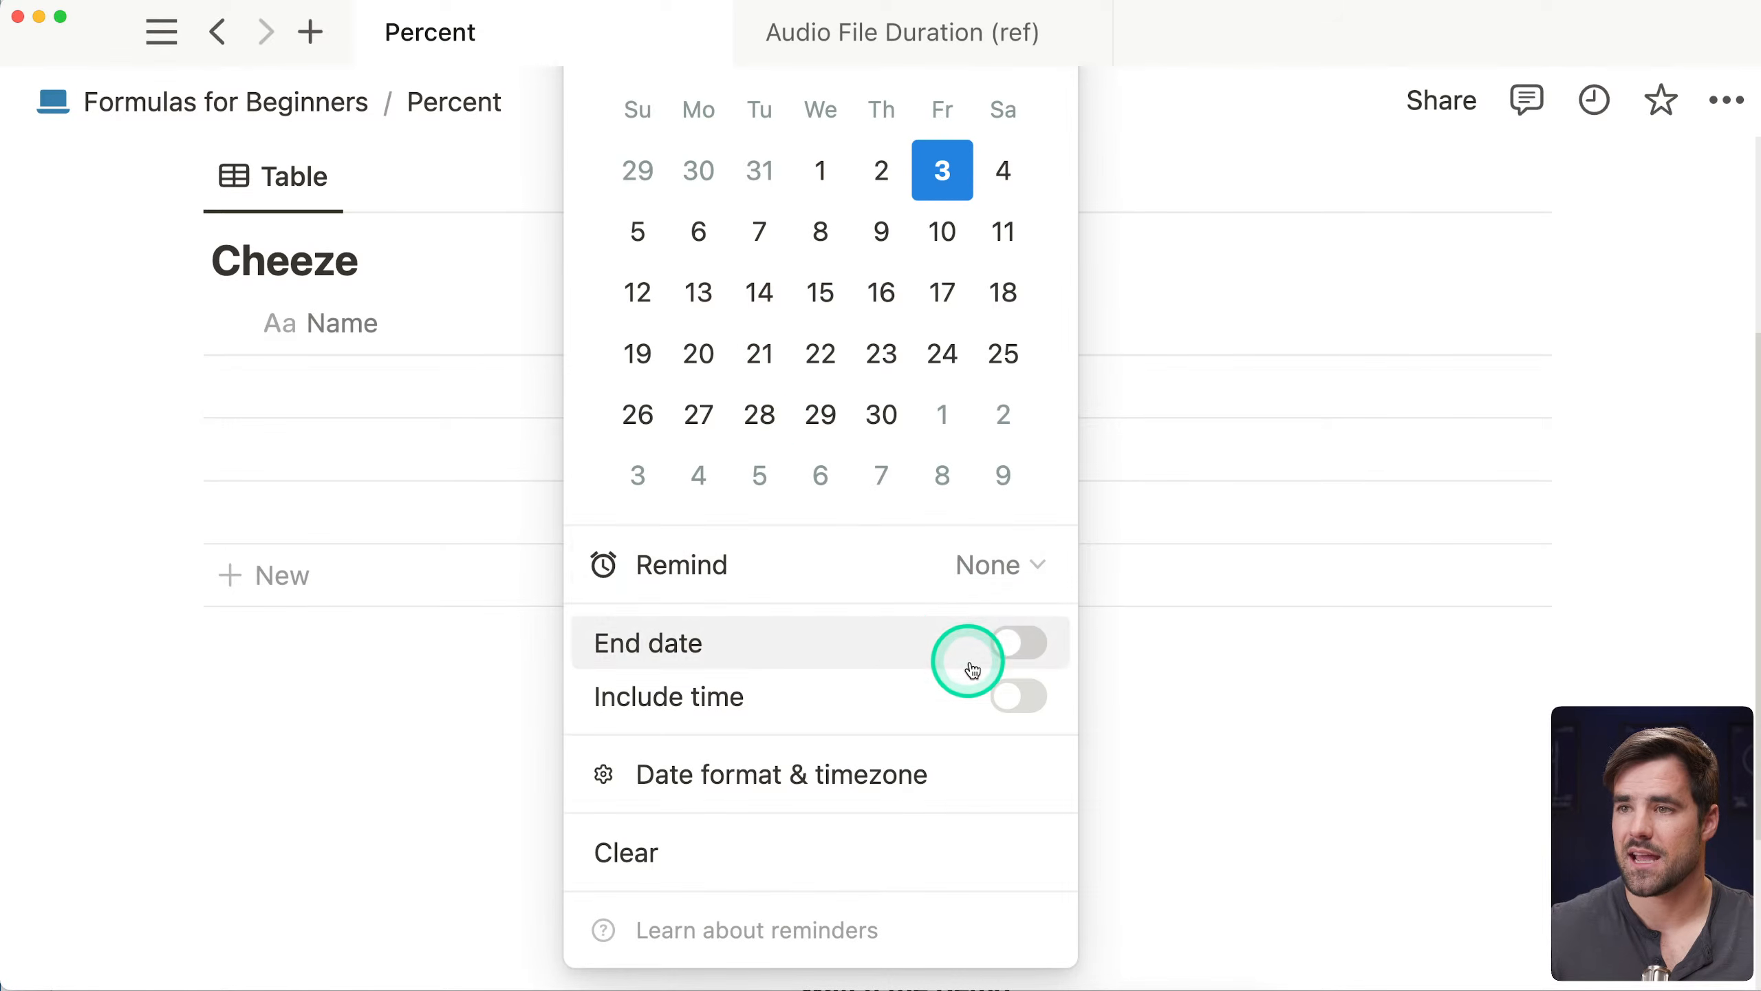
pyautogui.click(1014, 686)
pyautogui.click(1643, 452)
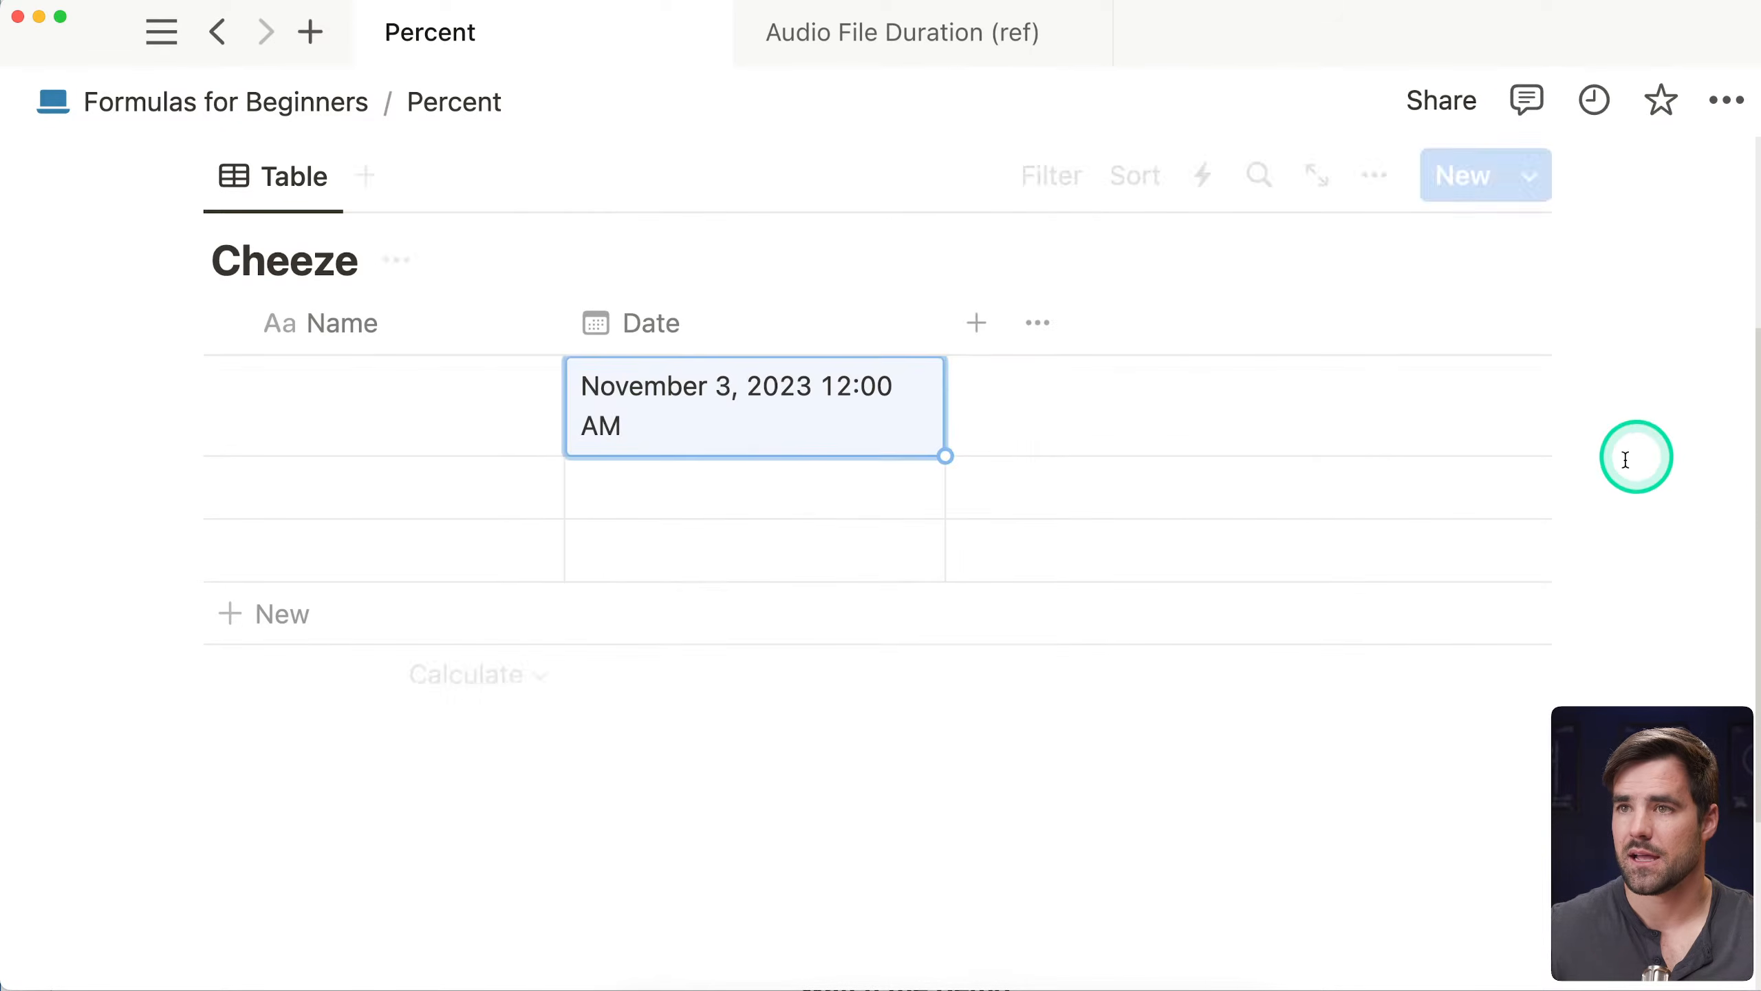
# Set the time of the first row's date to 4:19 PM
pyautogui.scroll(5, 1298, 543)
pyautogui.click(794, 728)
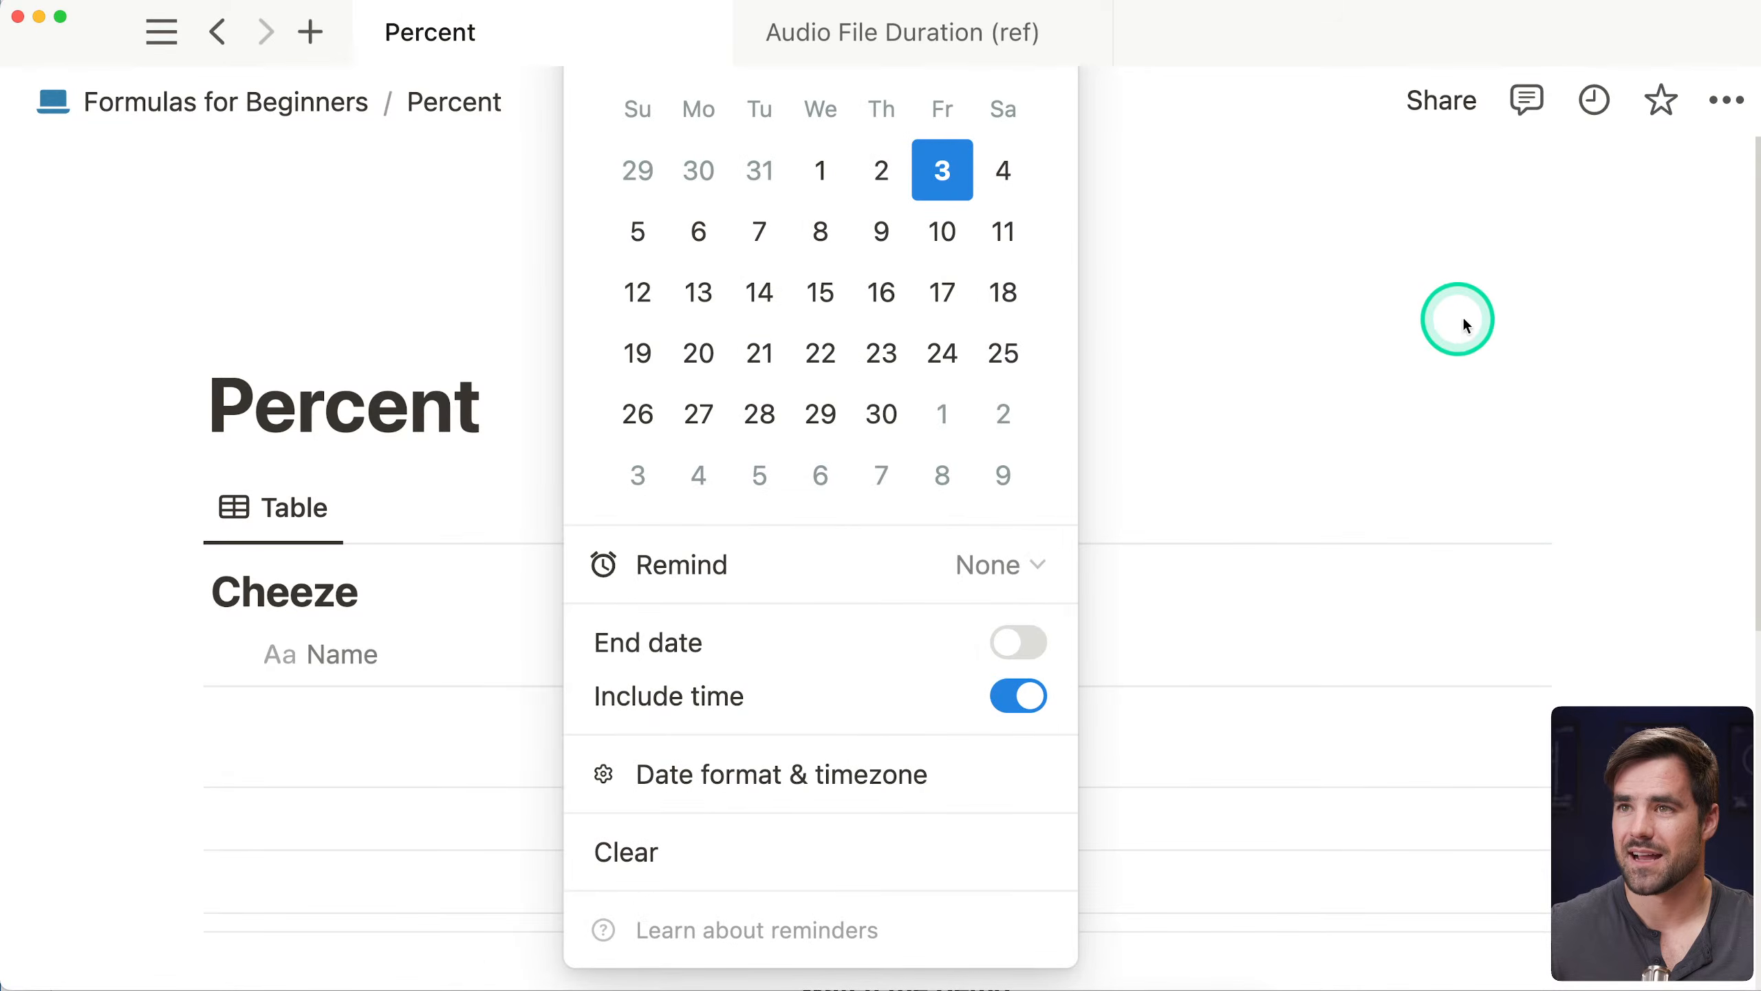
pyautogui.click(1456, 313)
pyautogui.press('super+minus')
pyautogui.press('super+minus')
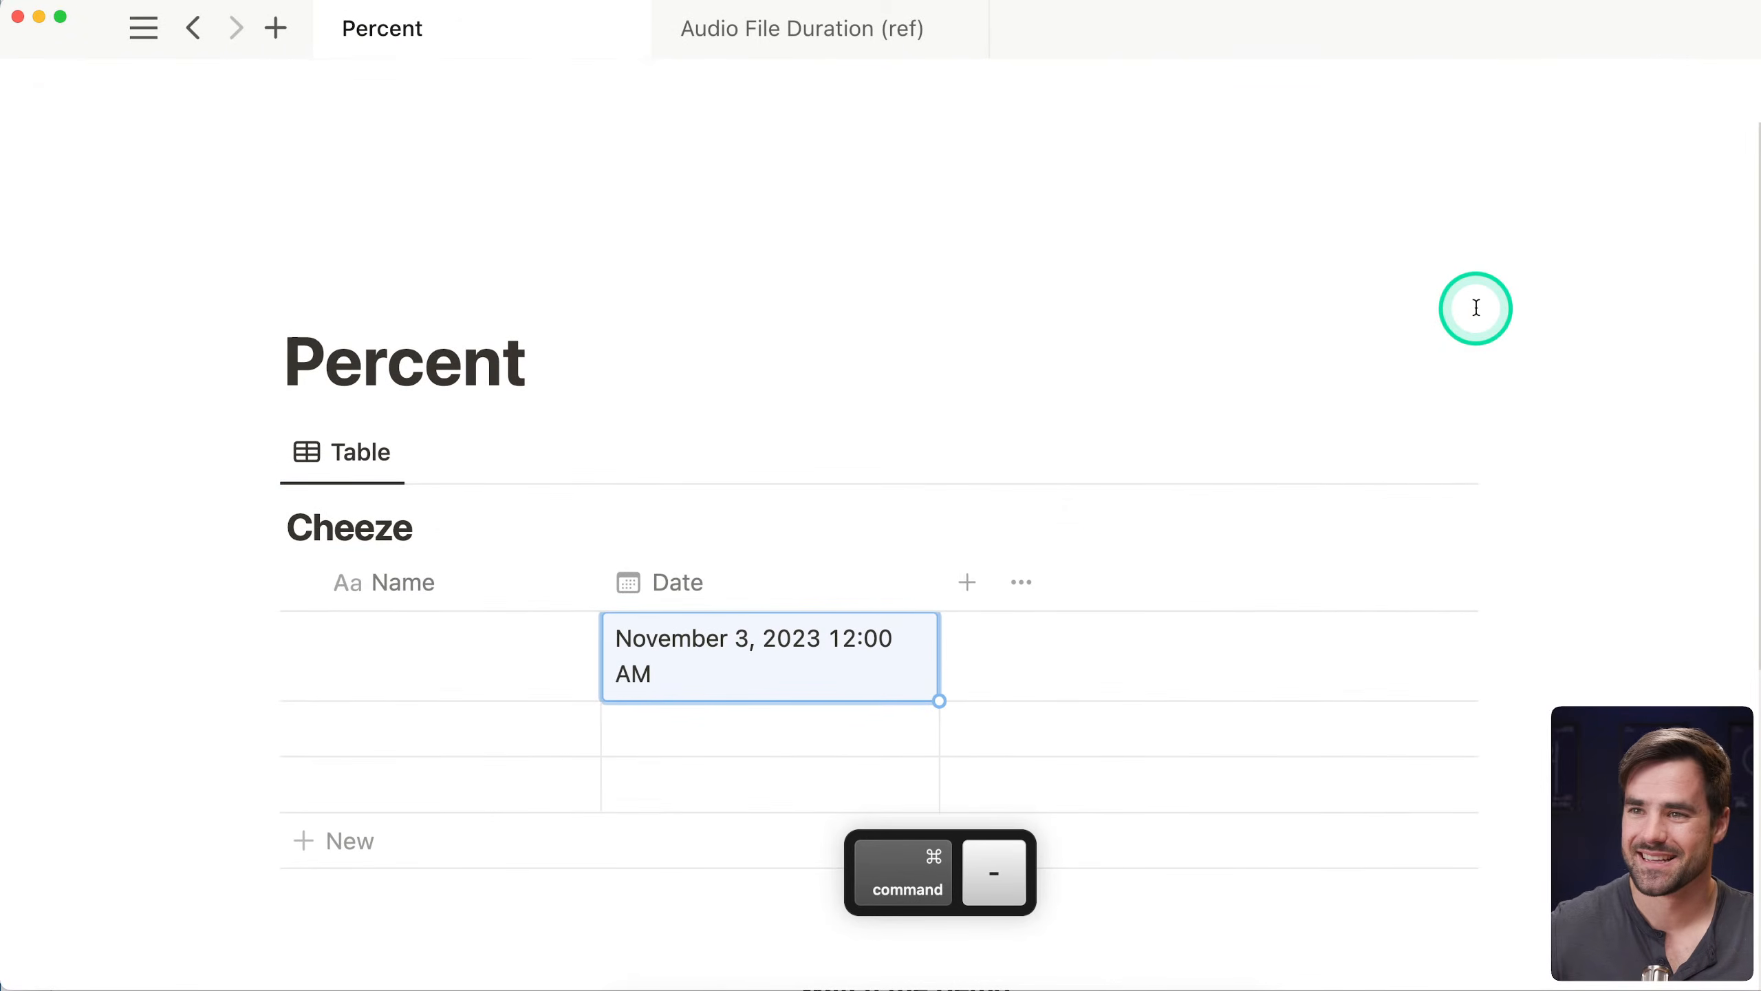
pyautogui.click(670, 715)
pyautogui.click(1601, 516)
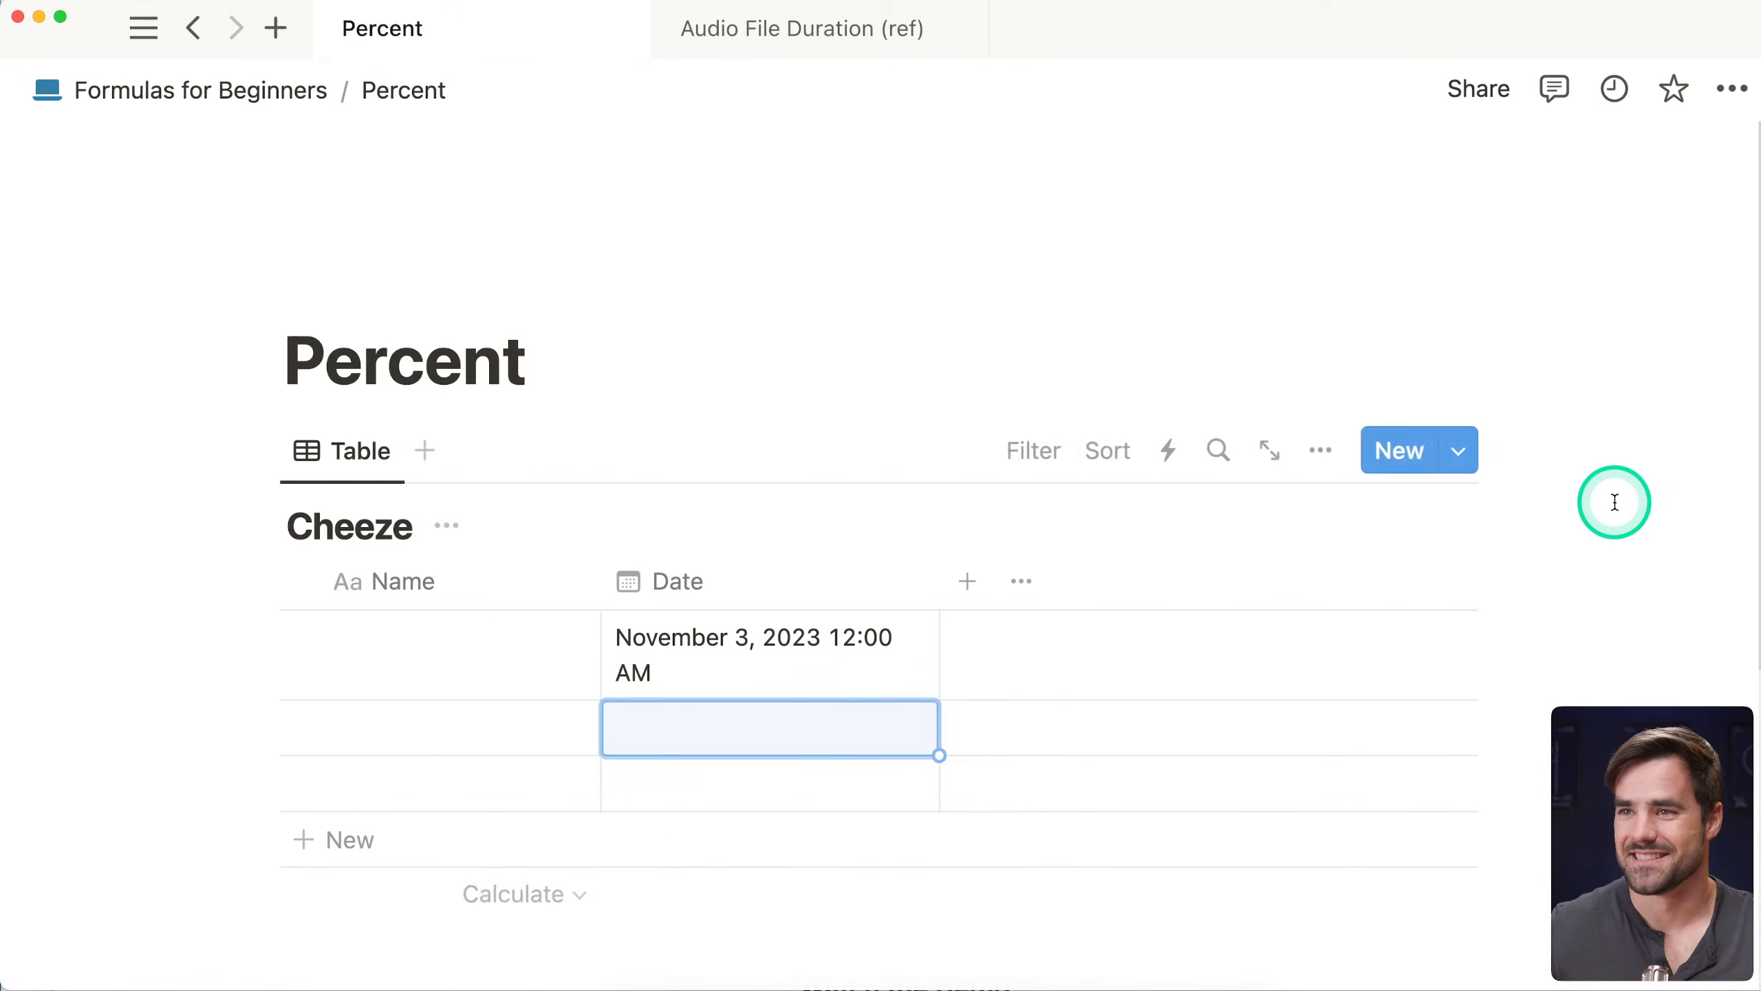
pyautogui.press('super+minus')
pyautogui.press('super+minus')
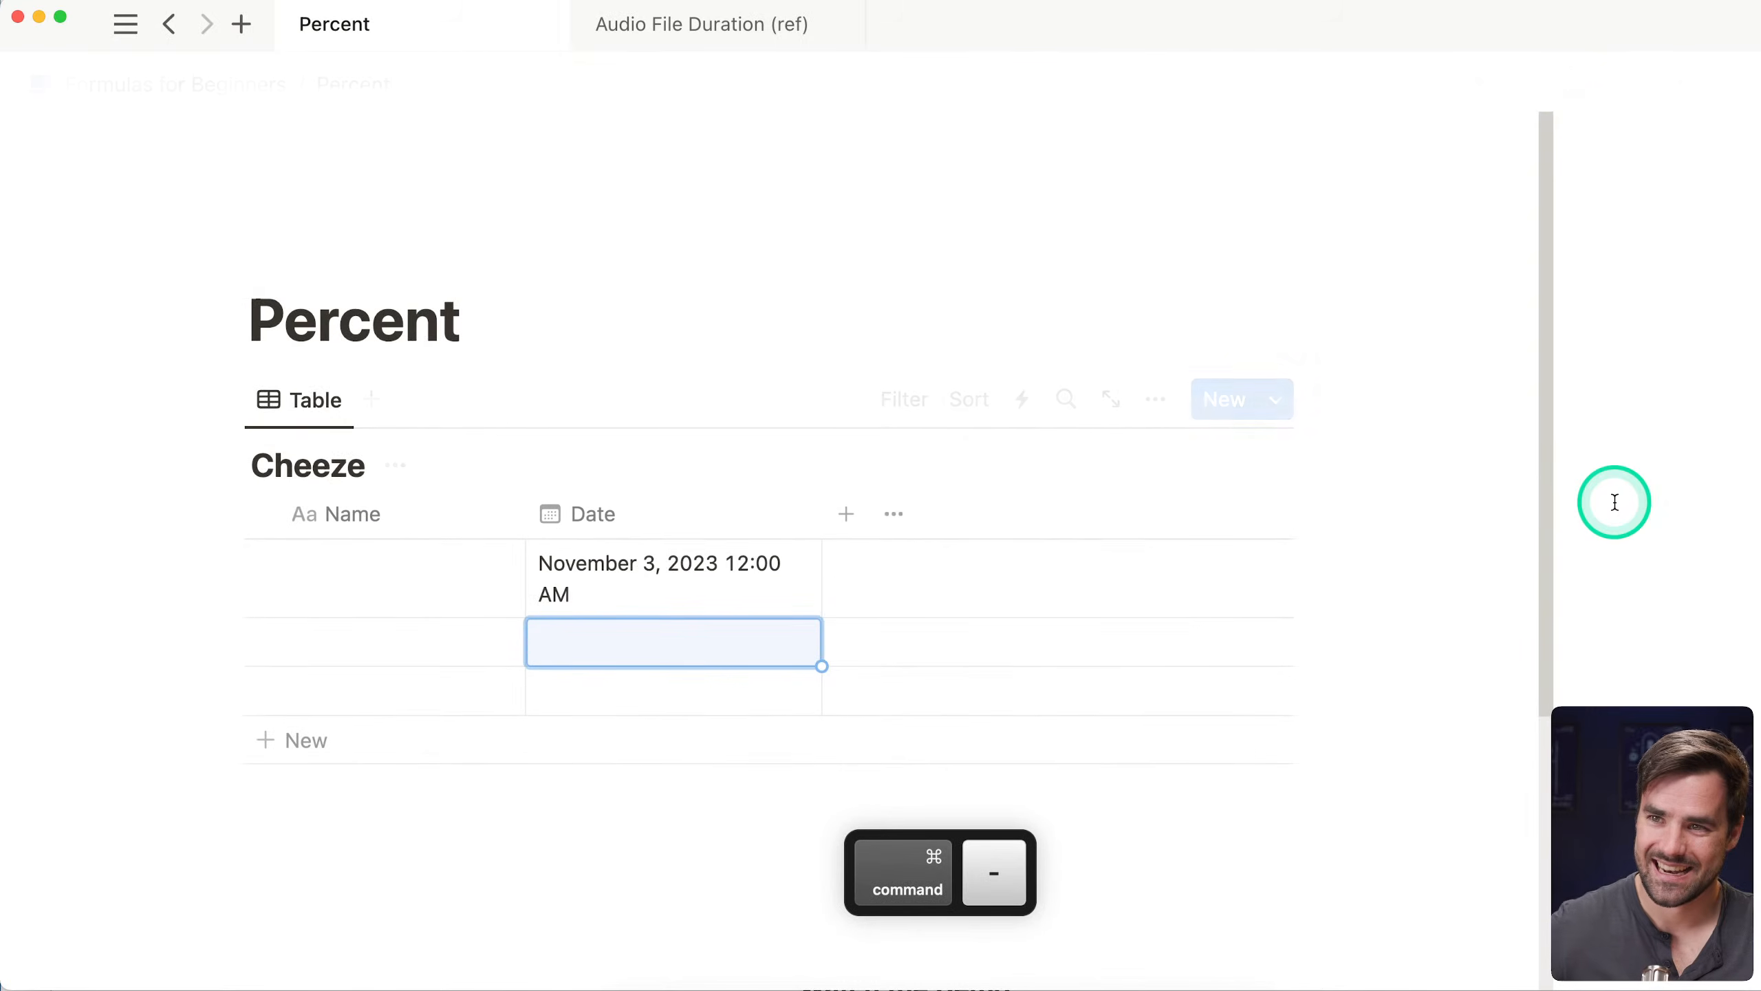
pyautogui.click(779, 558)
pyautogui.click(922, 199)
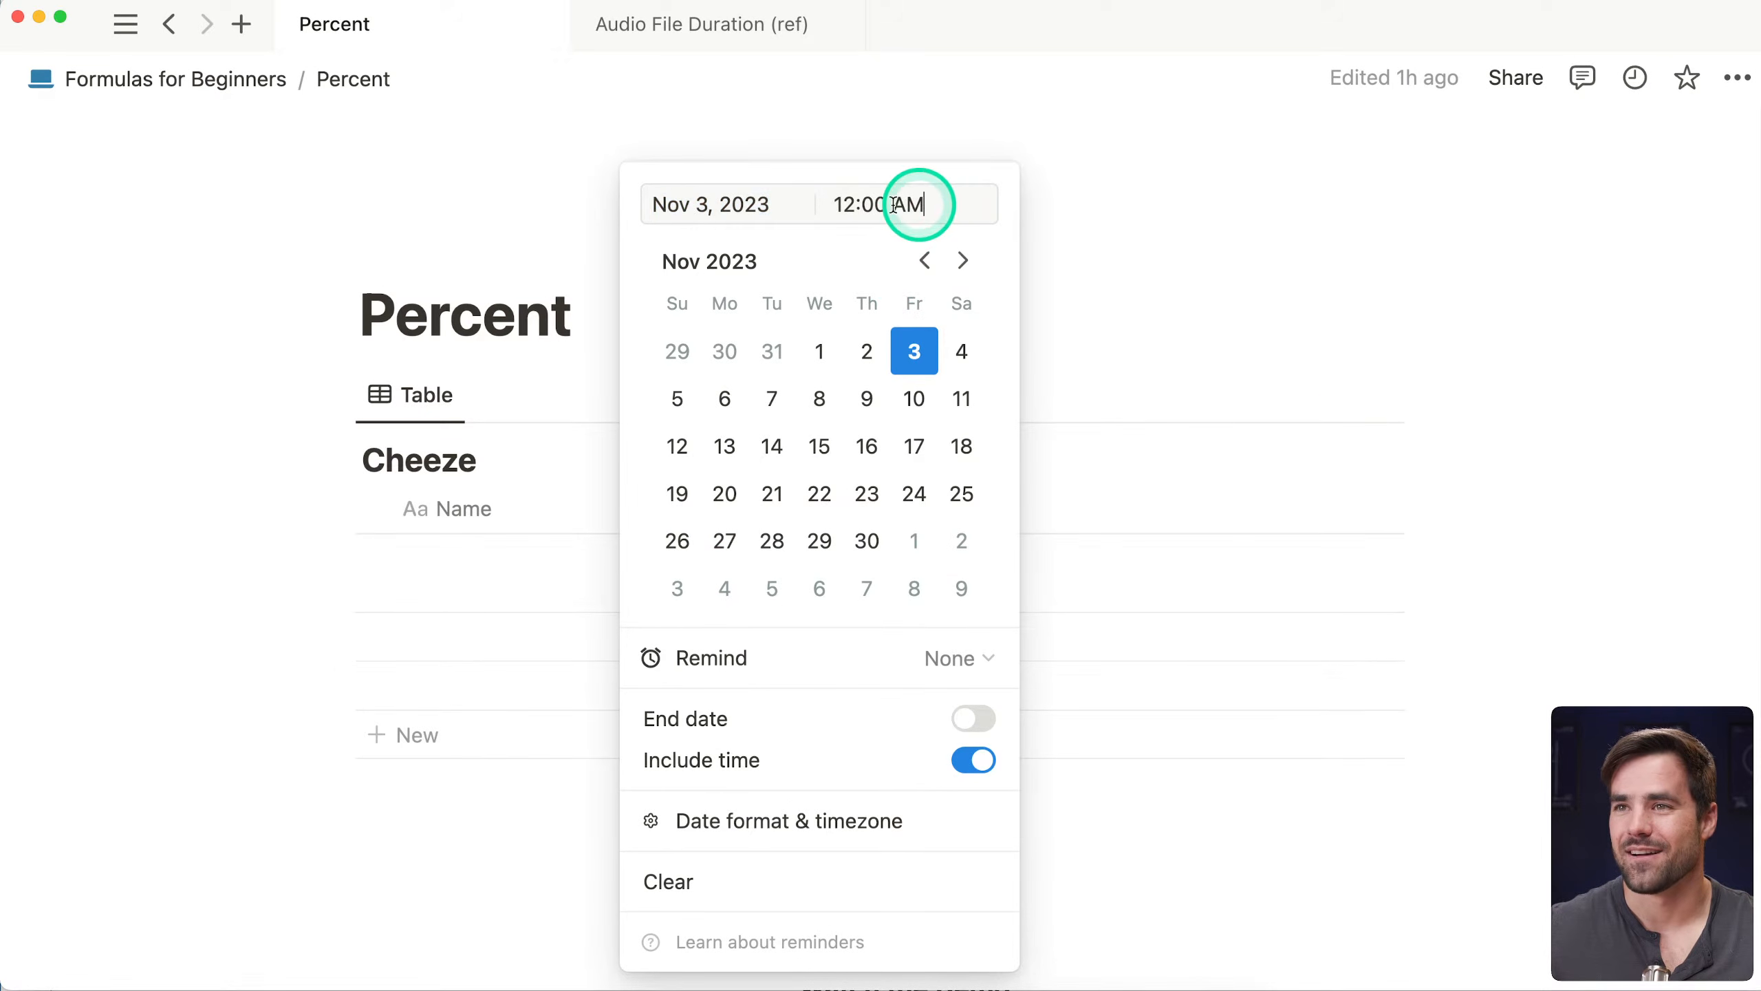
pyautogui.moveTo(855, 204); pyautogui.dragTo(762, 191)
pyautogui.write('4:19 ')
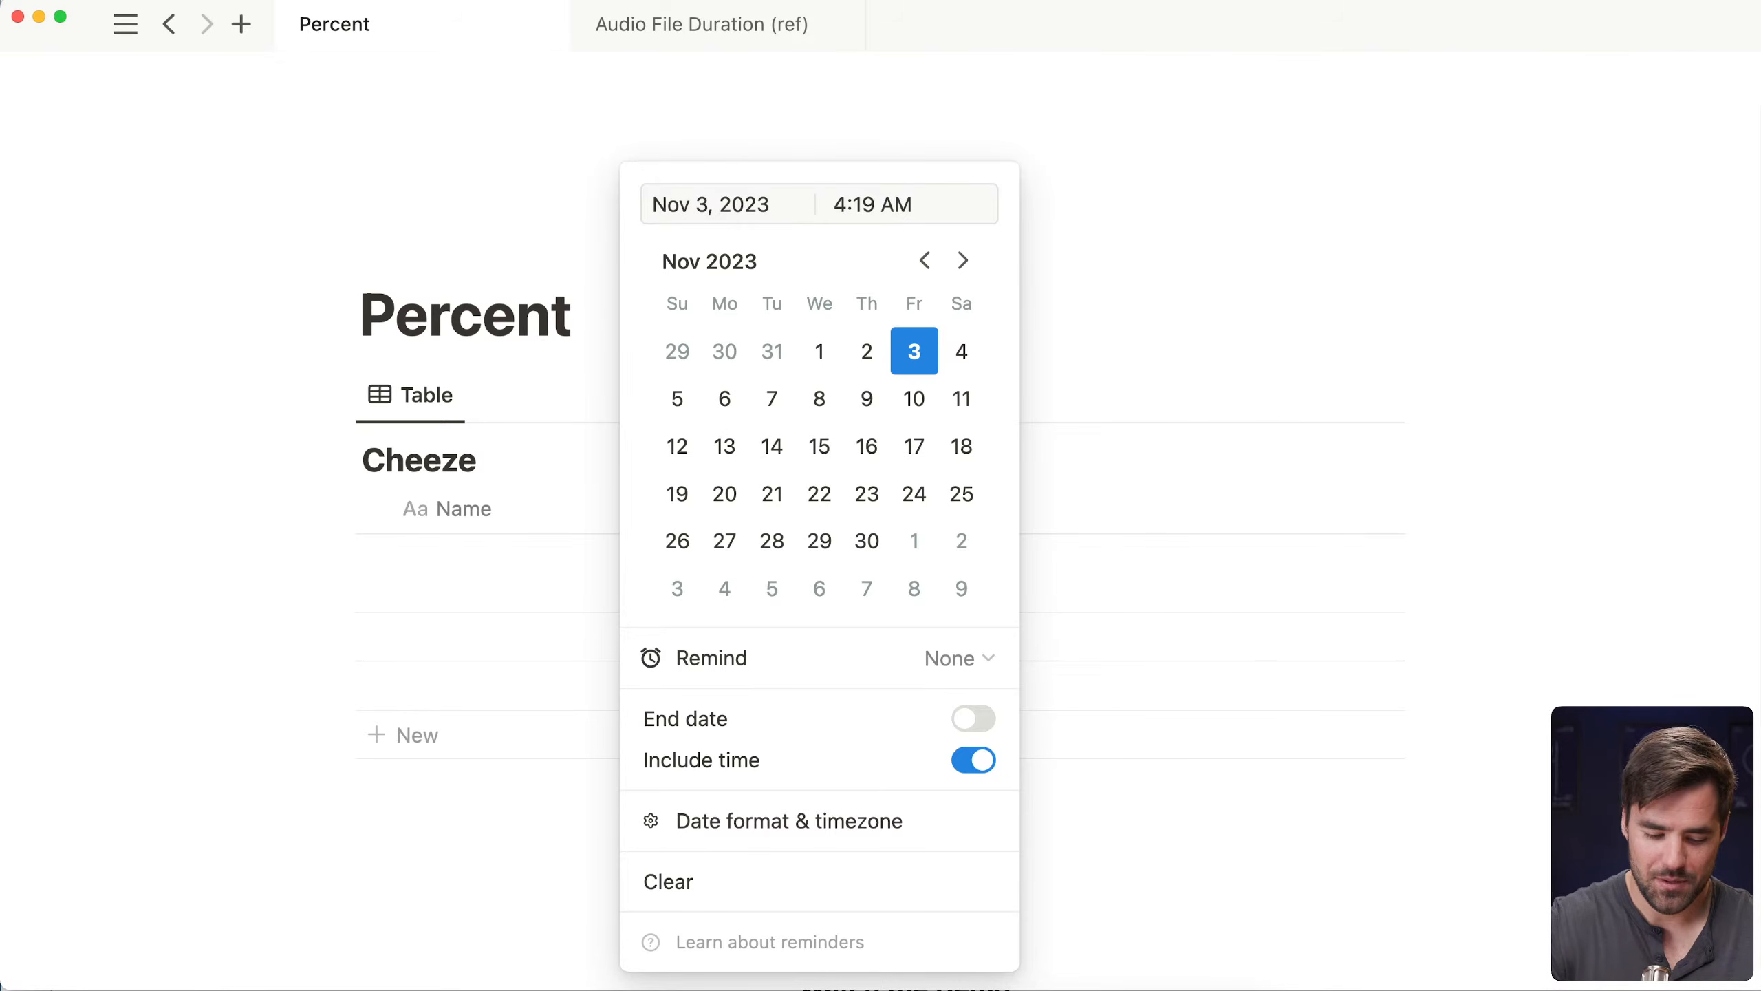
pyautogui.write('P')
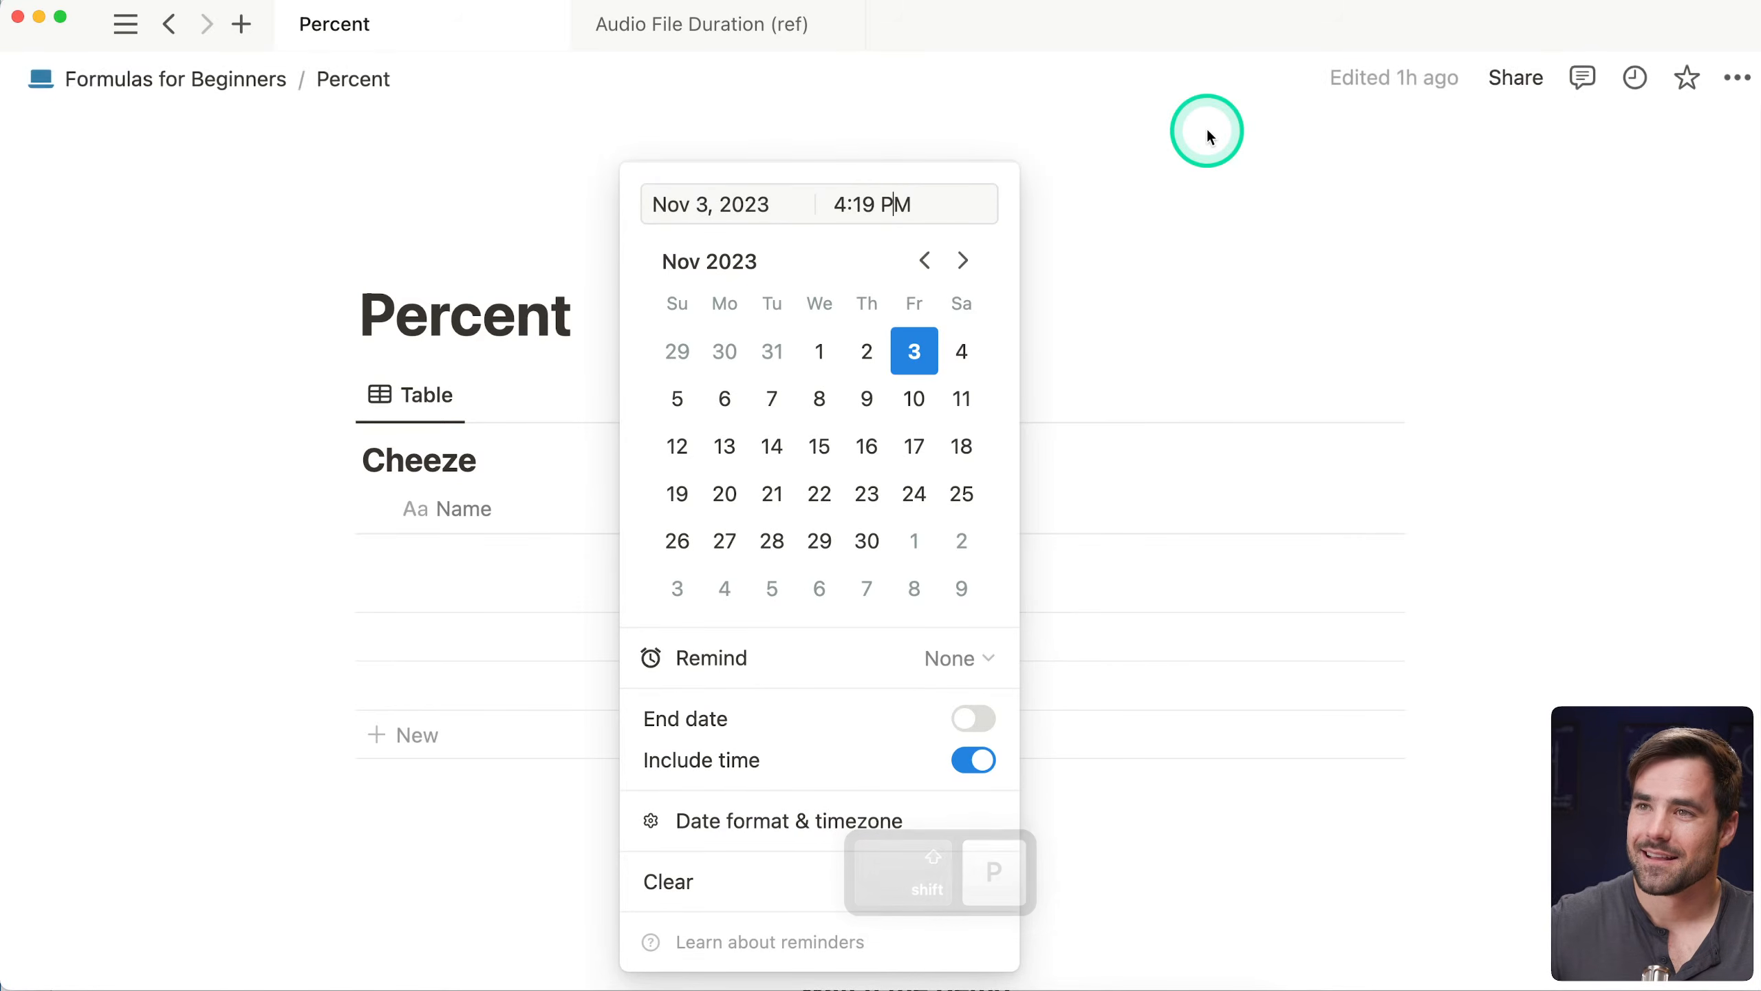
# Change the first row's date to November 2, 2023, keeping its time
pyautogui.click(1595, 333)
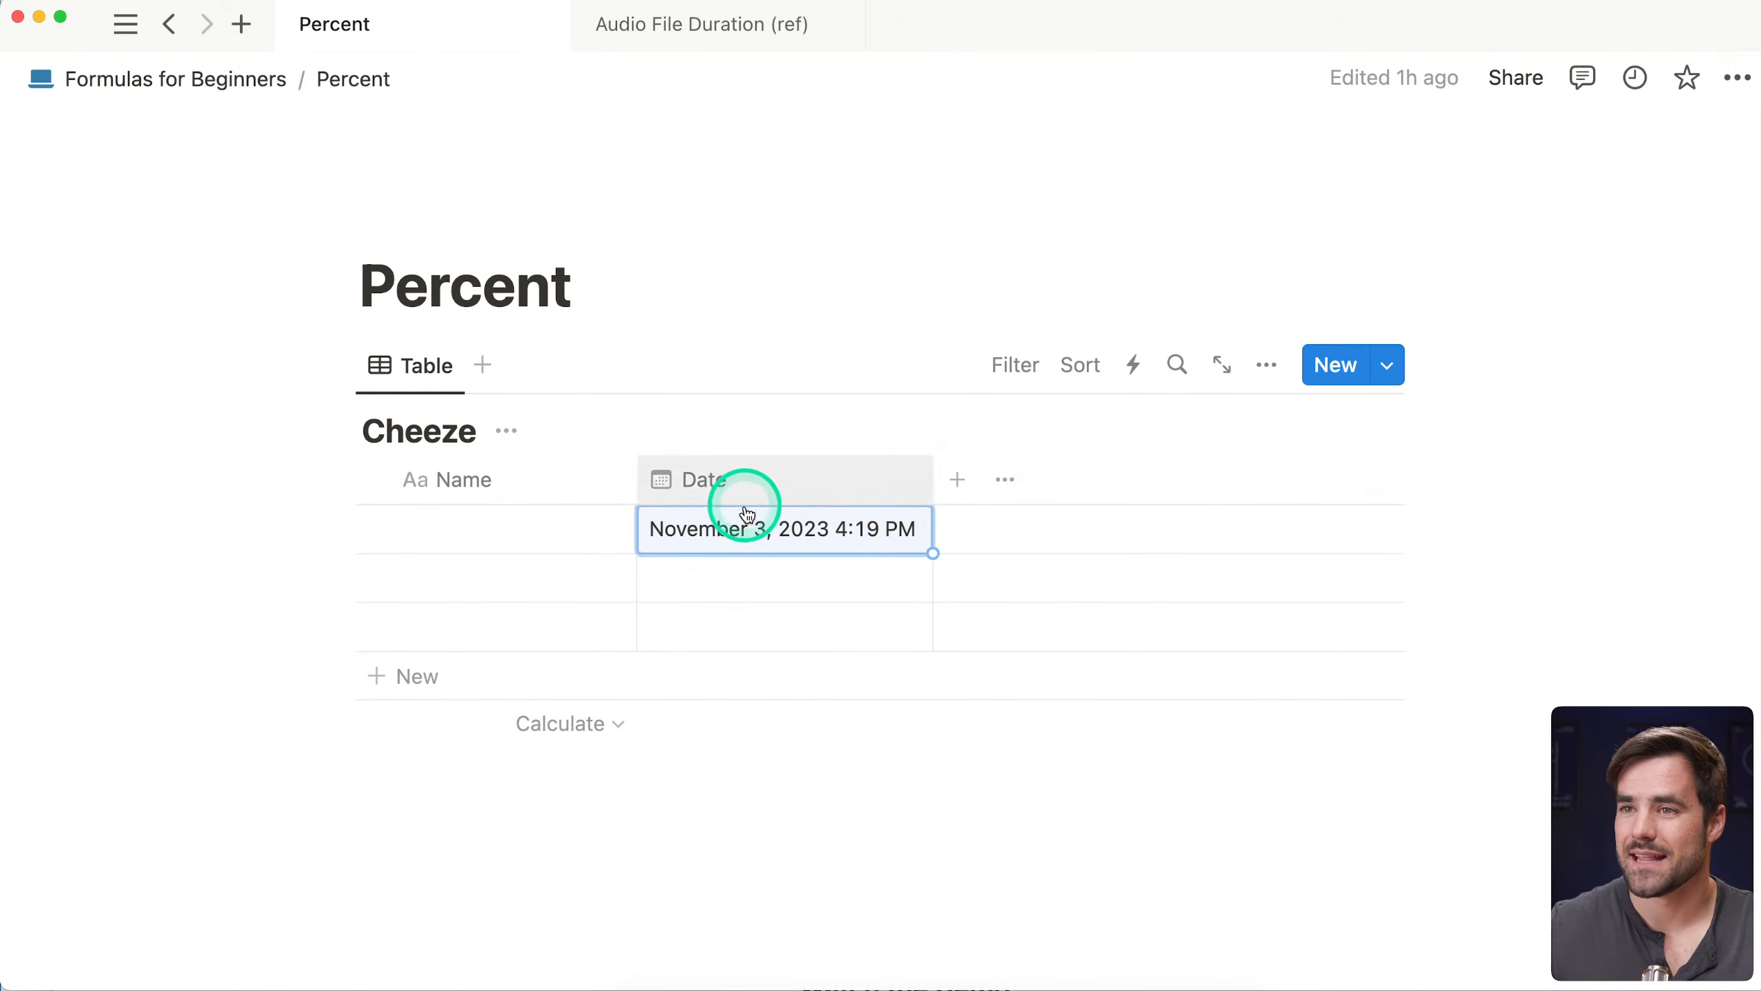
pyautogui.click(759, 519)
pyautogui.click(882, 350)
pyautogui.click(1545, 444)
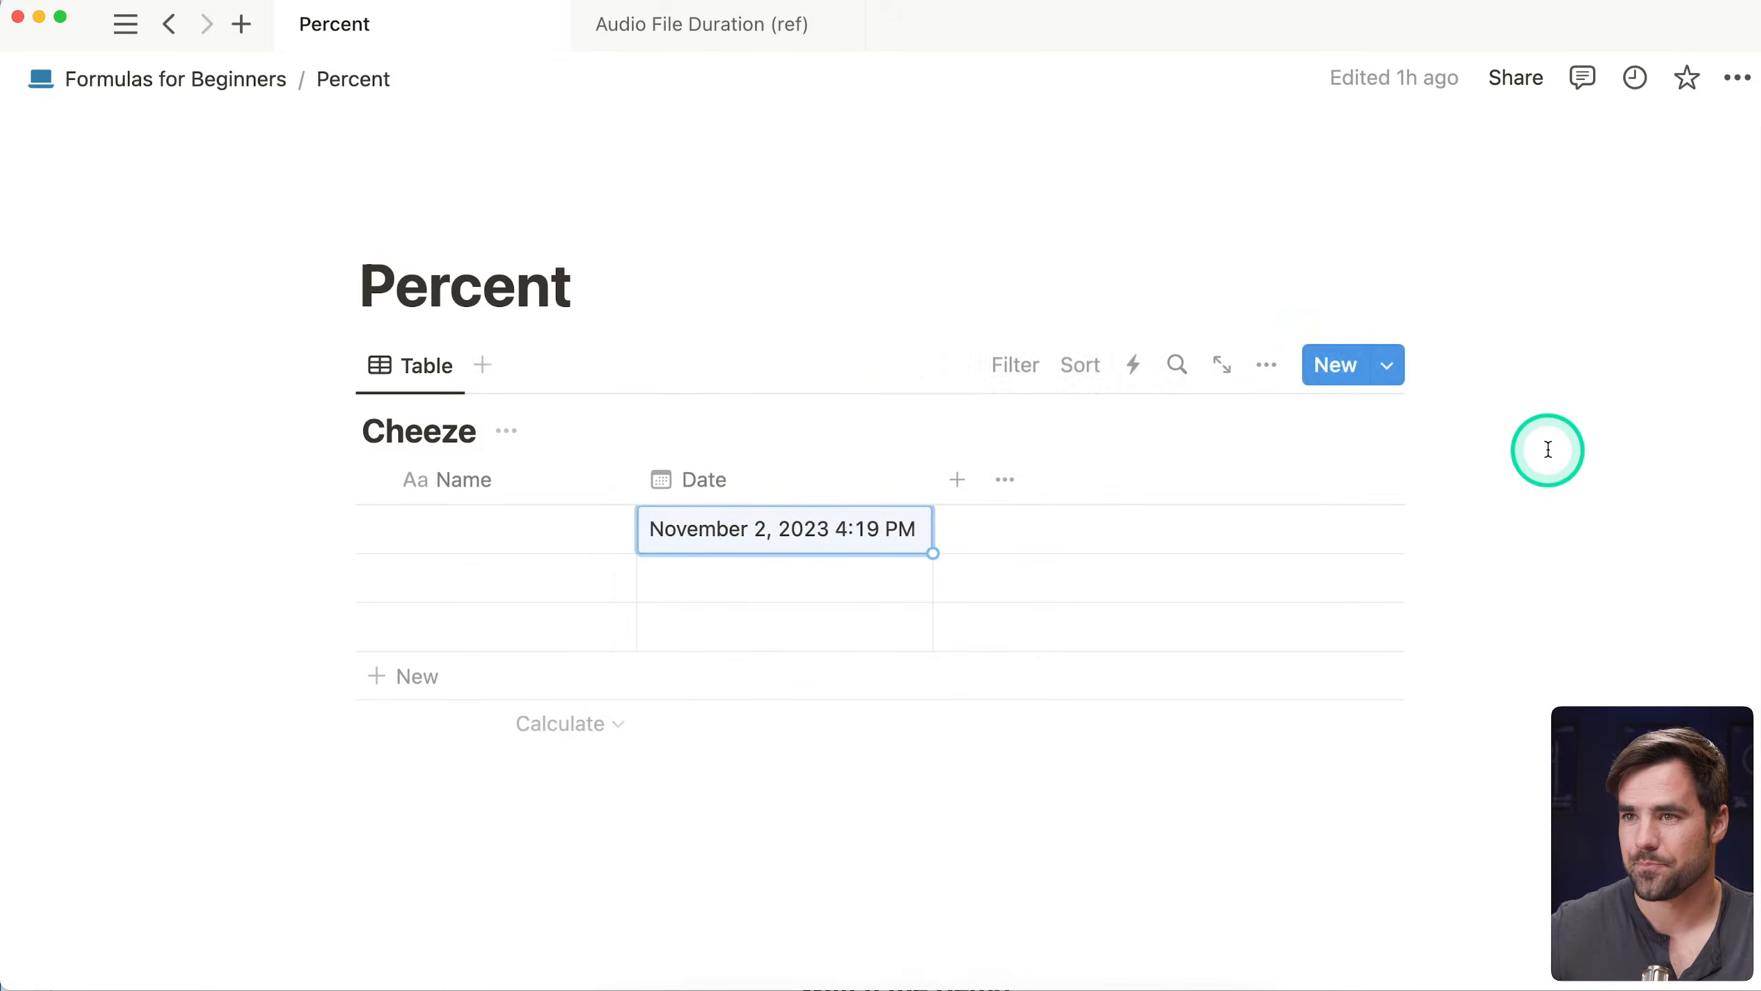
# Add a Formula property to the Cheeze table and name it Days
pyautogui.click(959, 494)
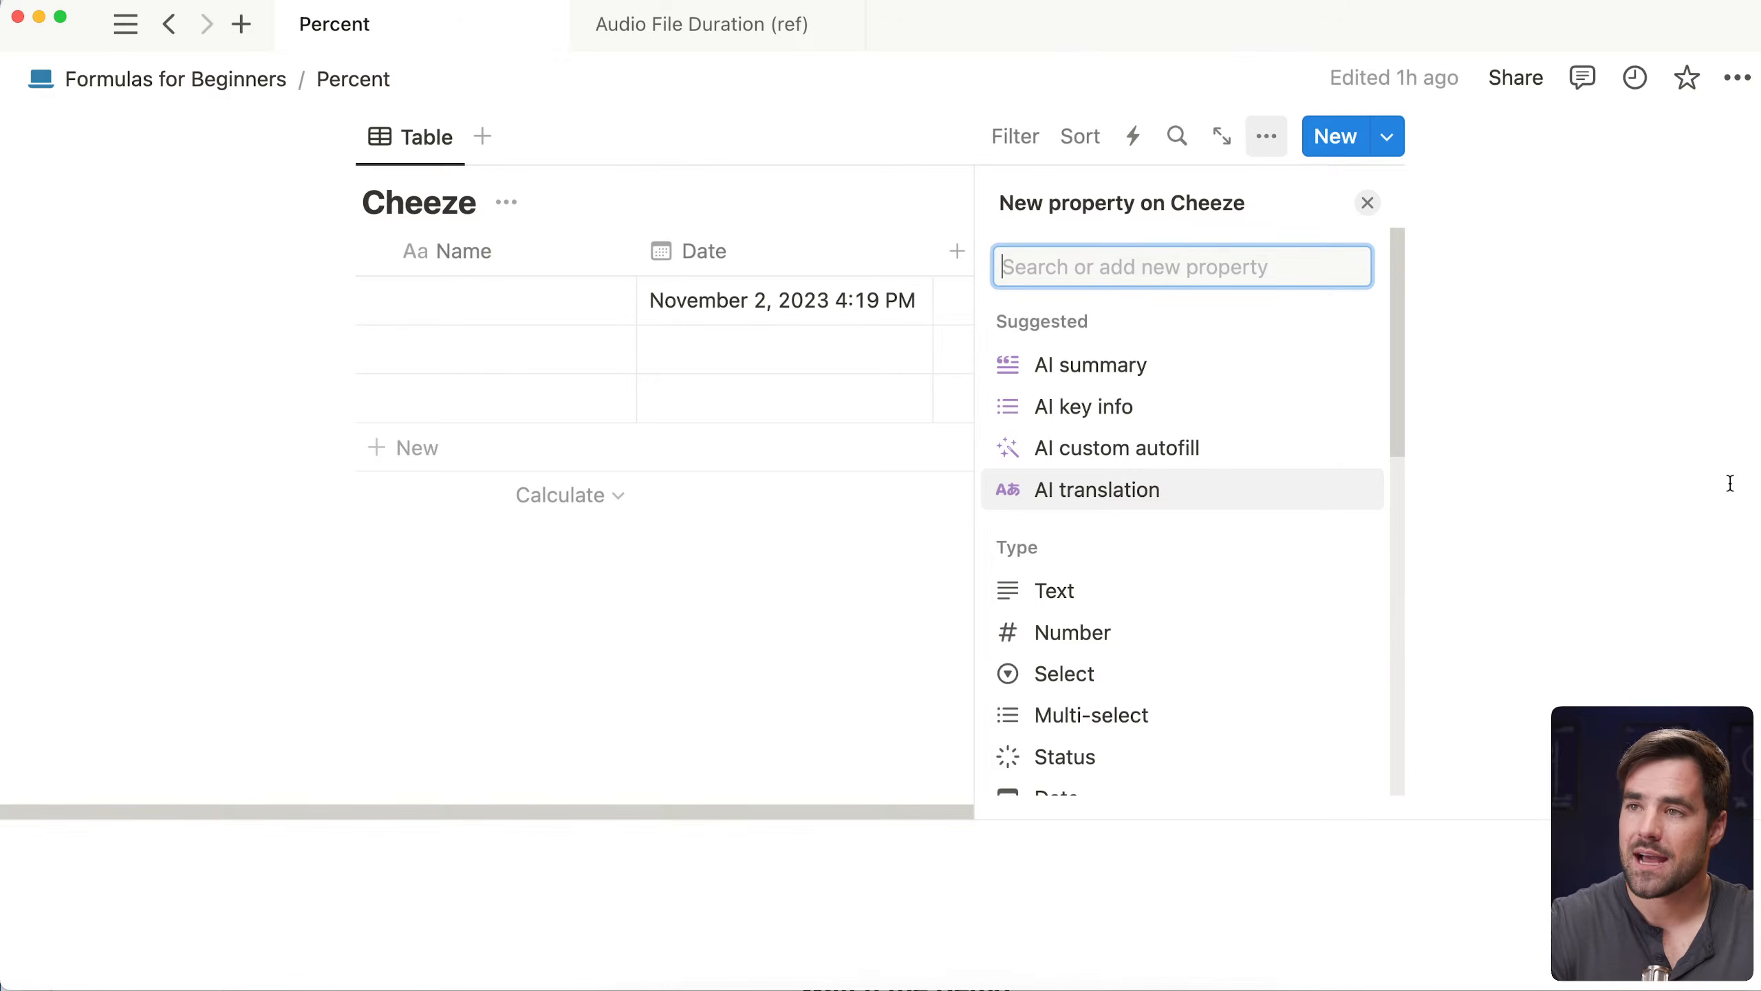
pyautogui.write('form')
pyautogui.click(1149, 378)
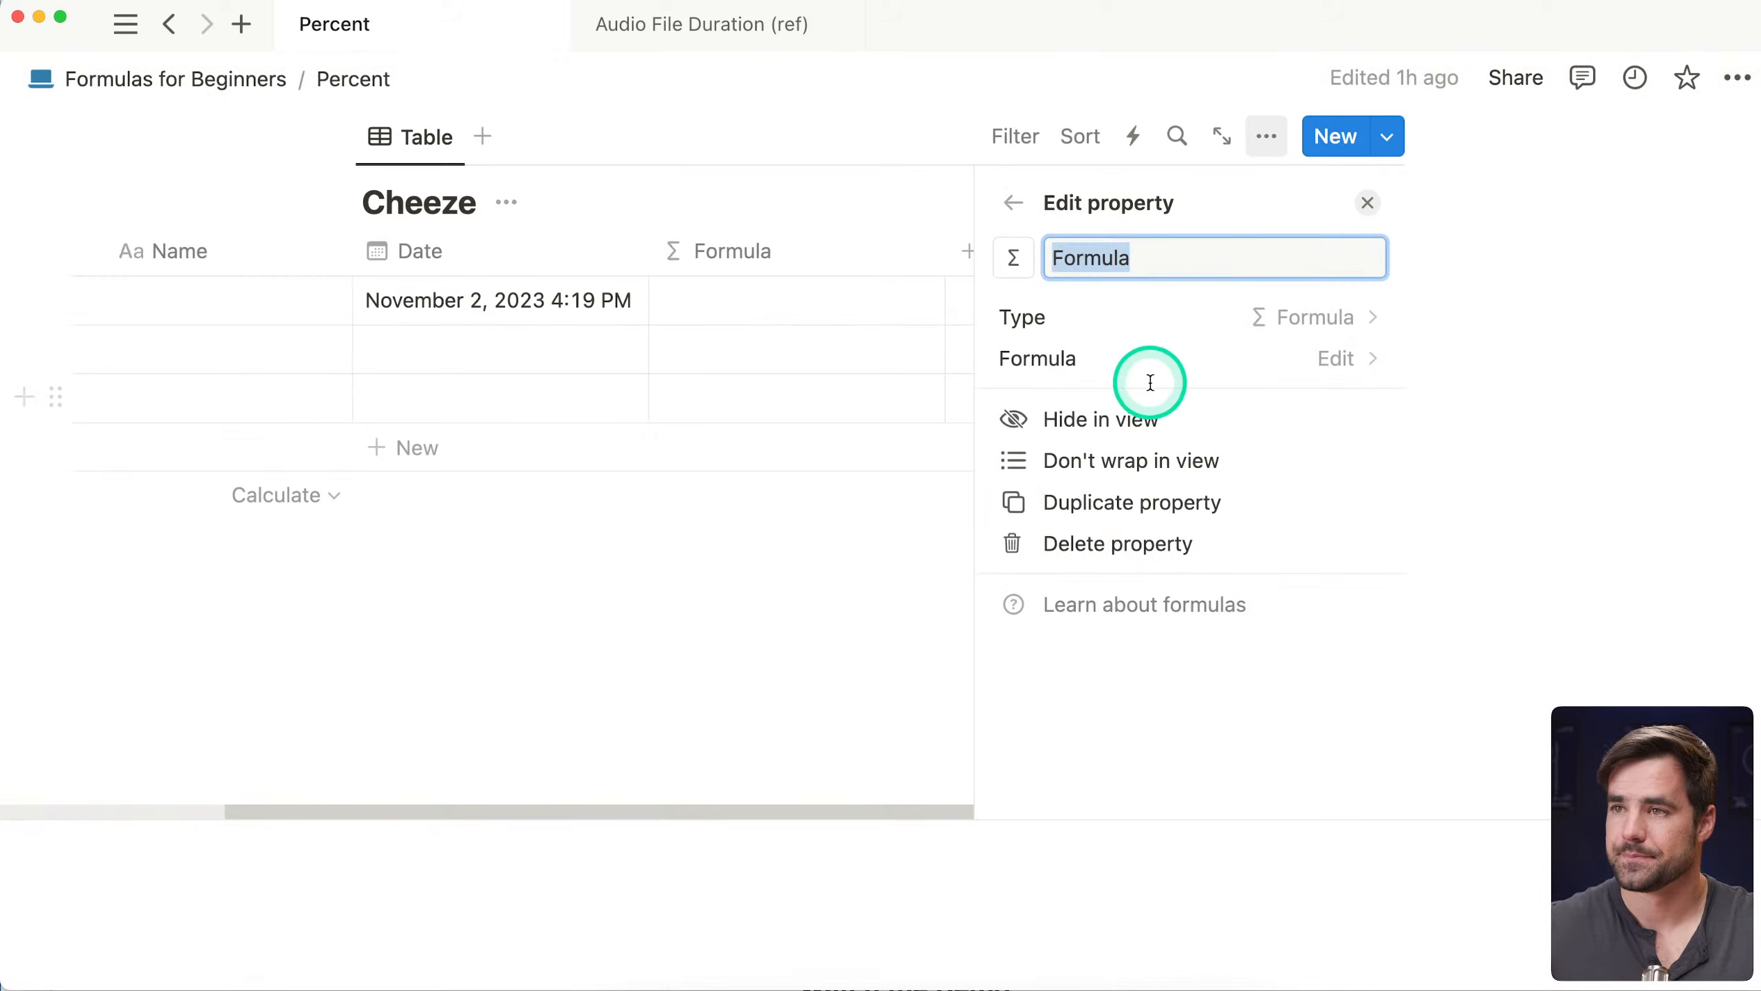
pyautogui.click(1369, 203)
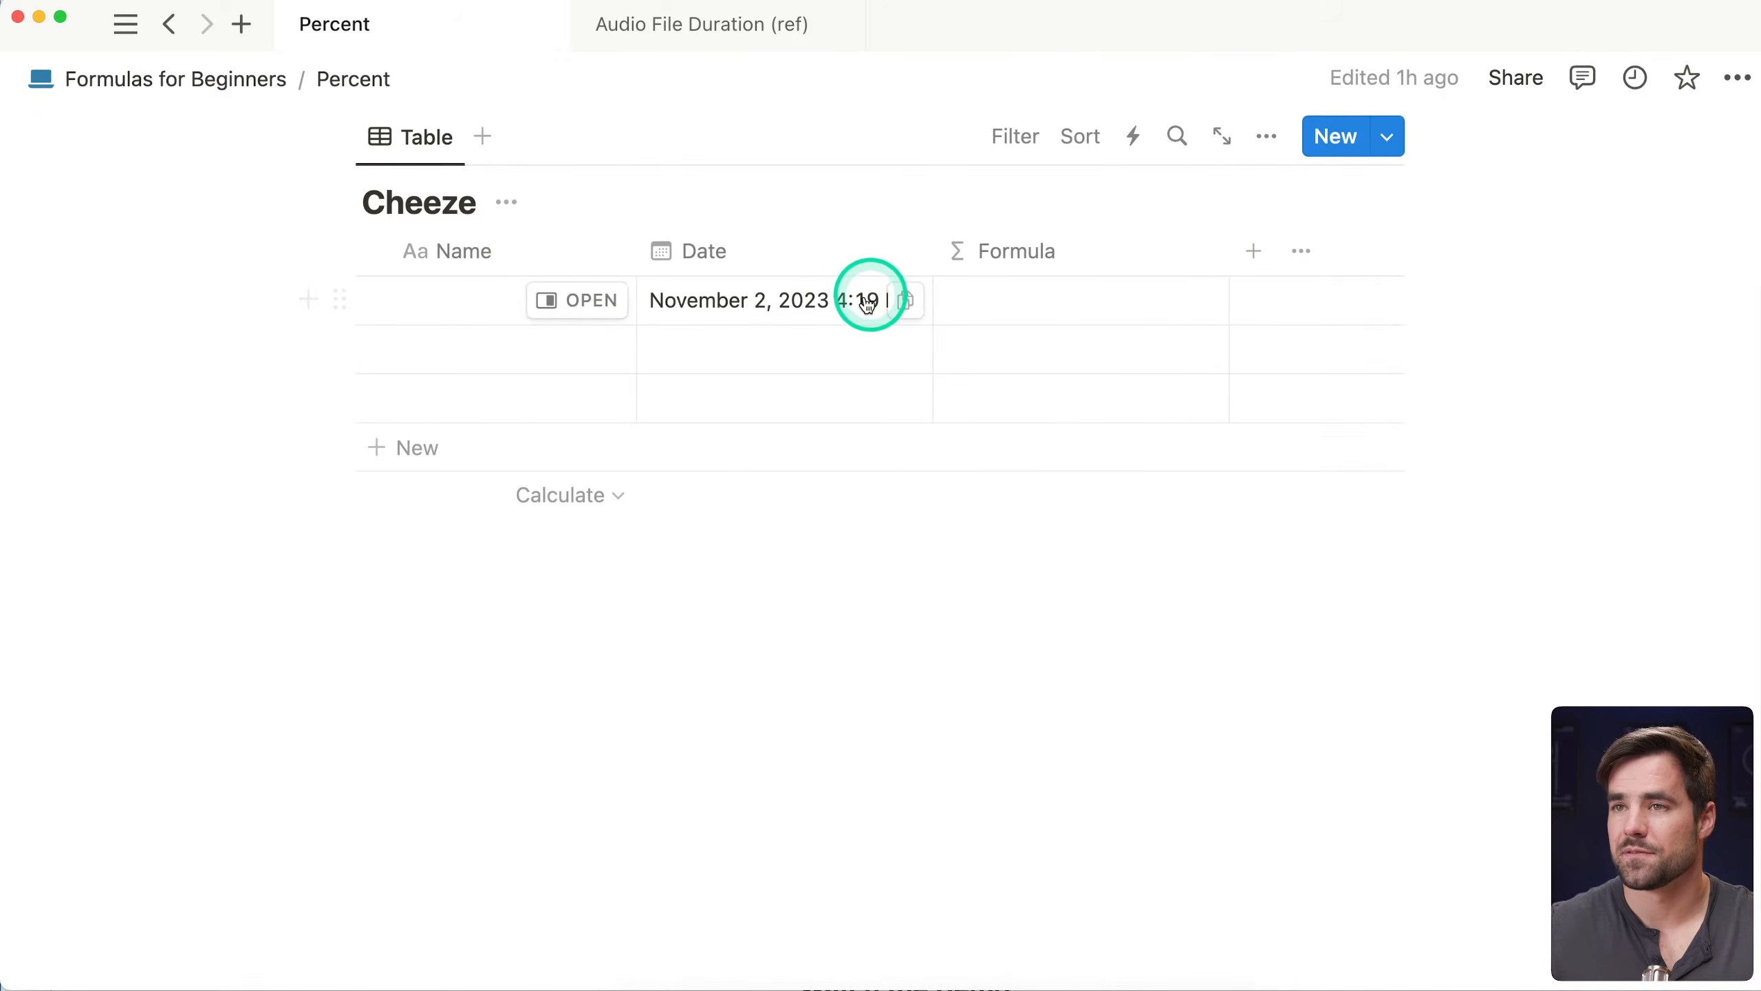
pyautogui.click(1042, 251)
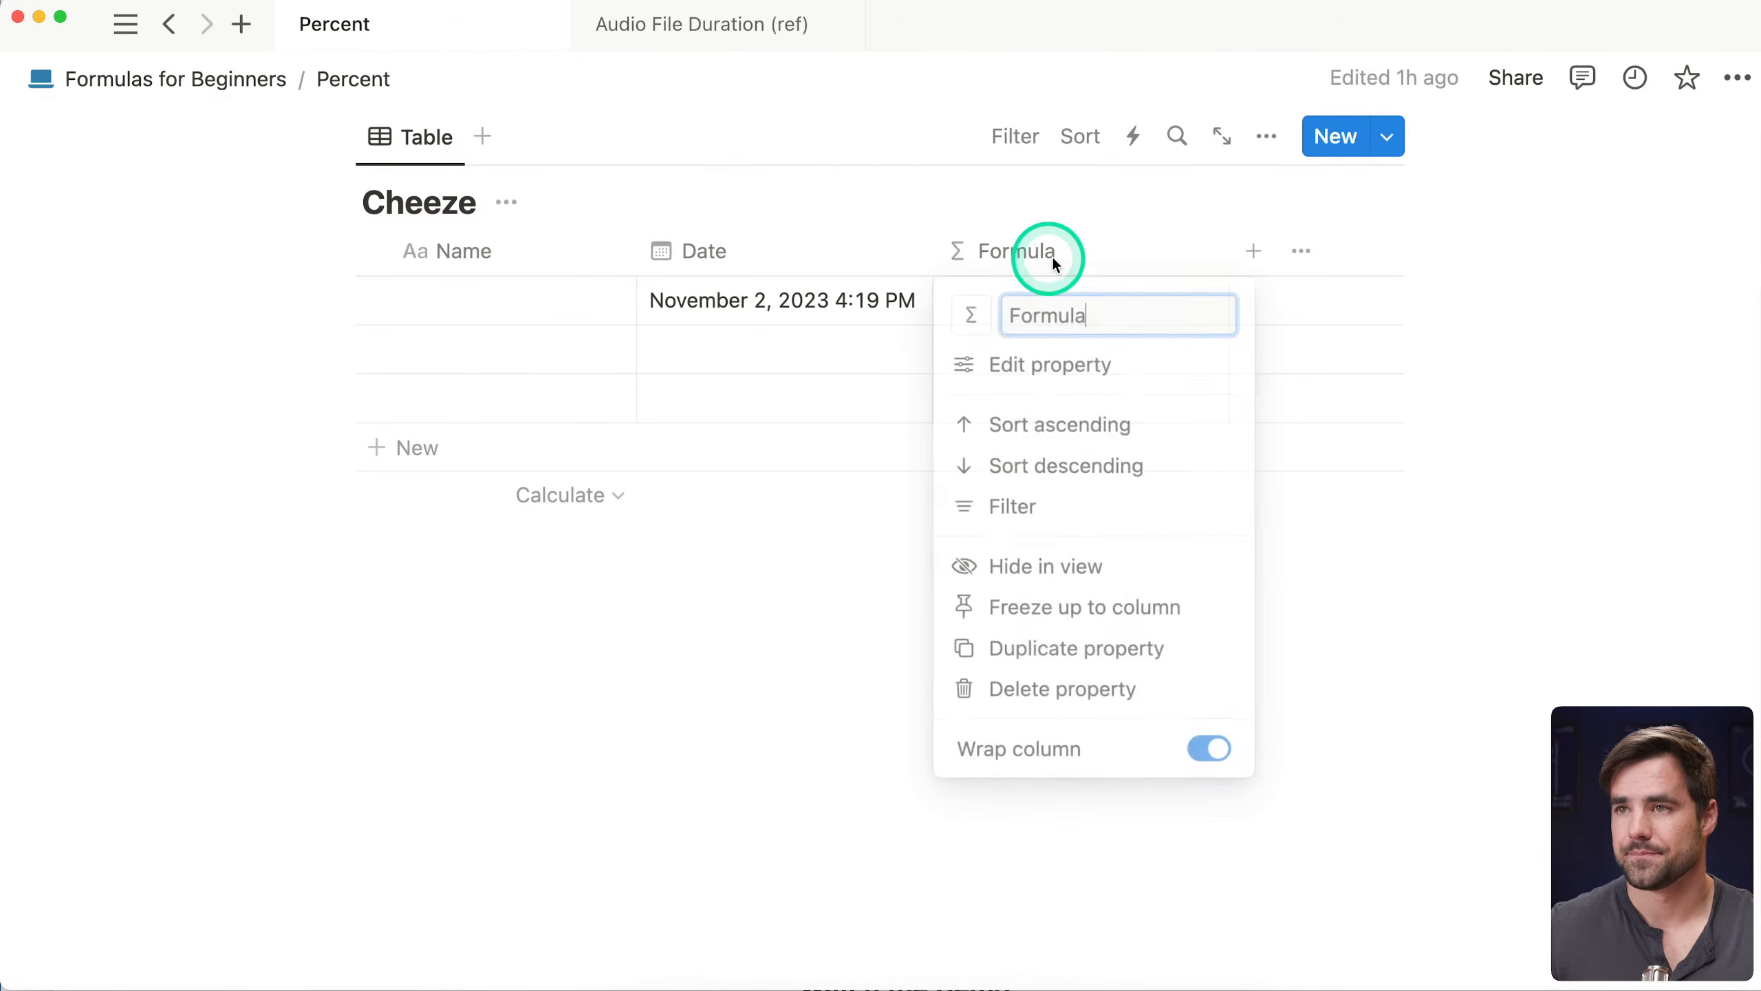
pyautogui.press('super+a')
pyautogui.write('Days')
pyautogui.press('Return')
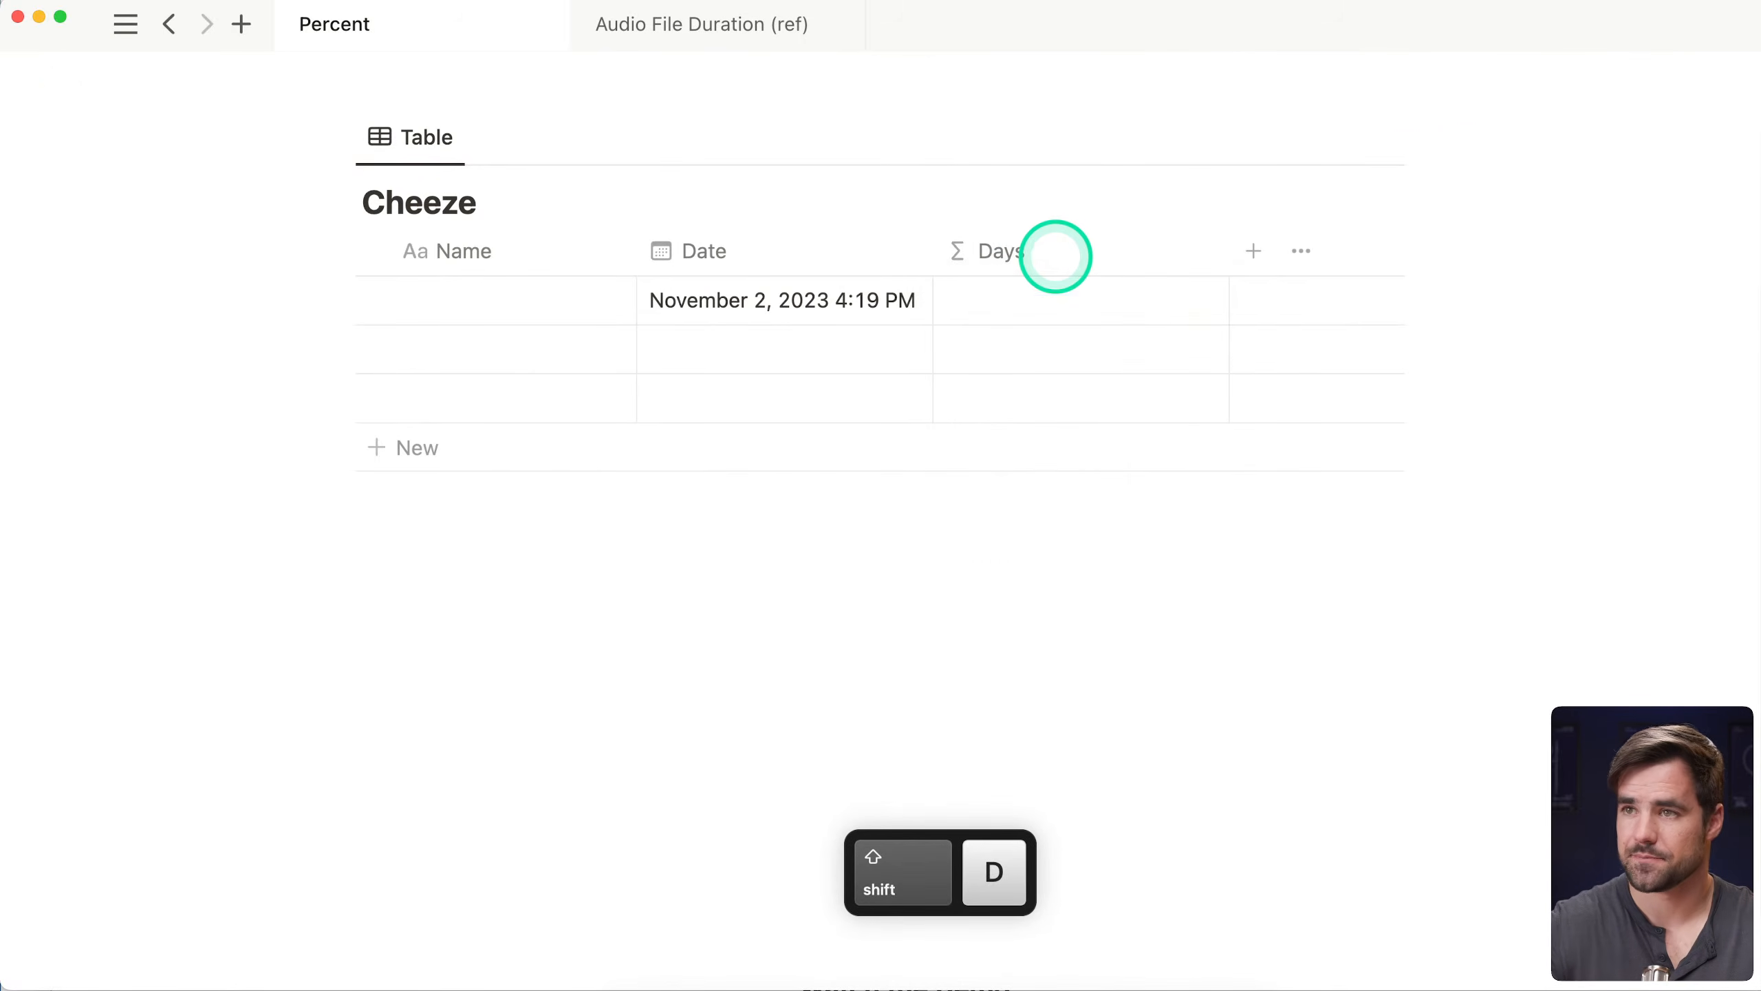
# Start the first row's Days formula with the dateBetween function
pyautogui.click(1046, 297)
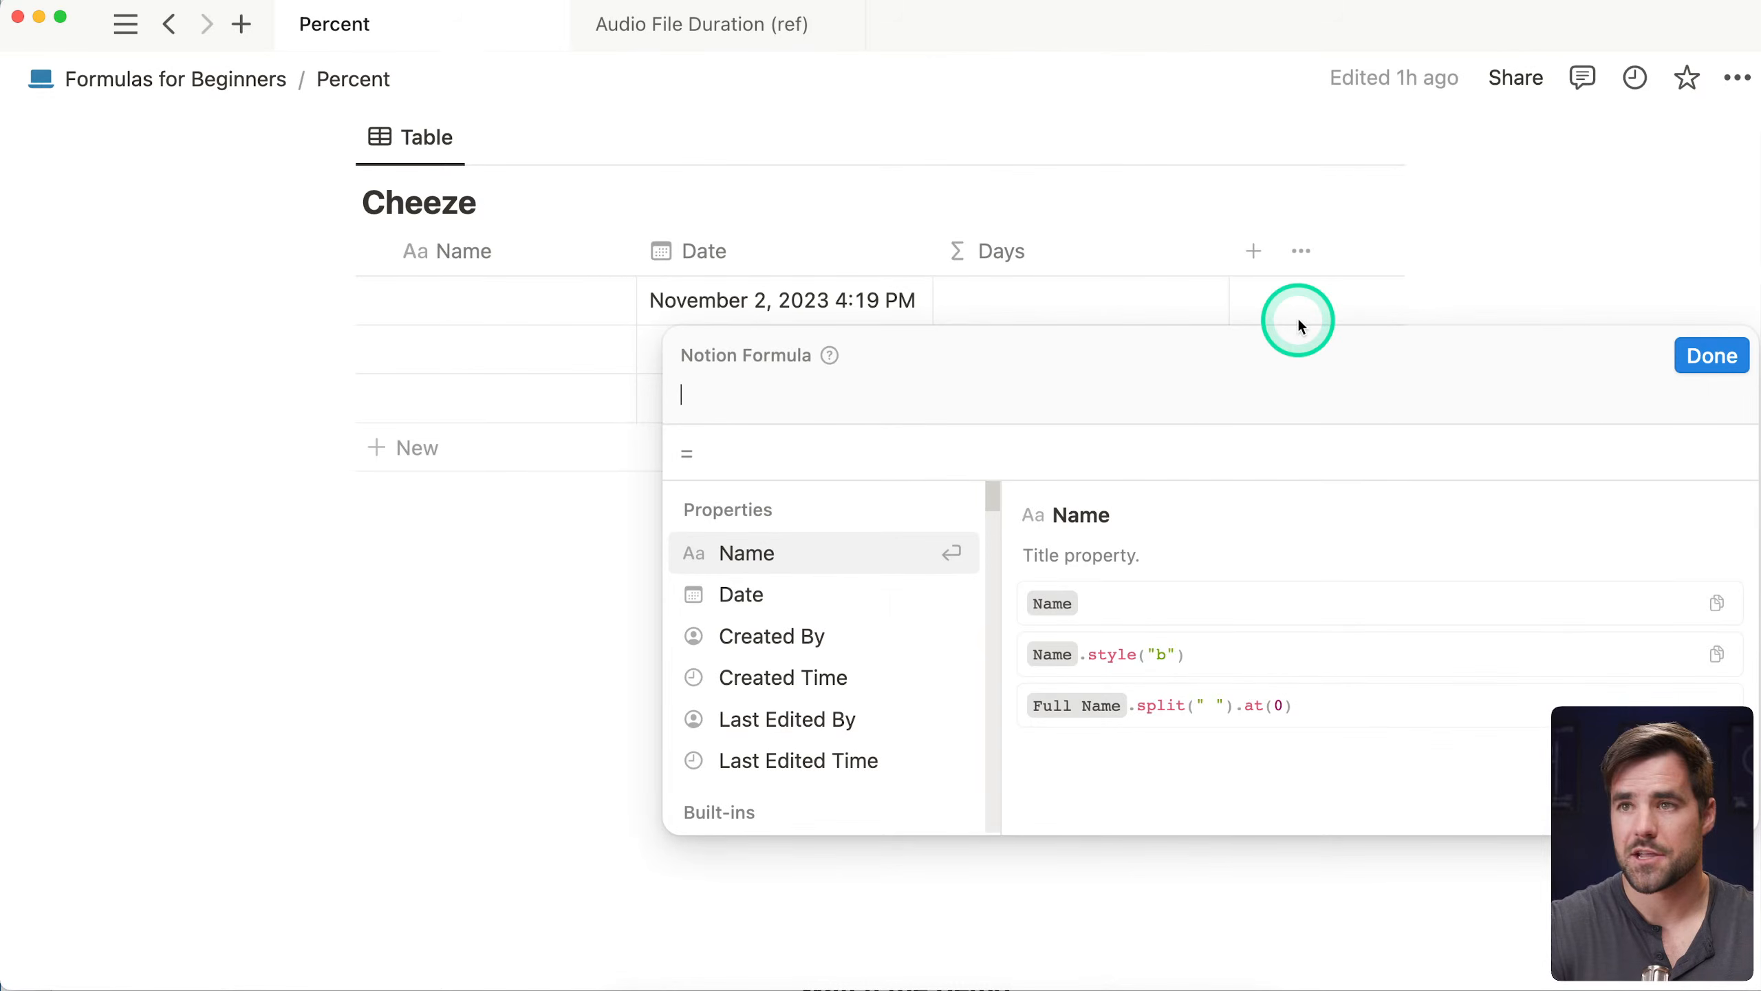
pyautogui.write('date')
pyautogui.press('Down')
pyautogui.press('Down')
pyautogui.press('Down')
pyautogui.press('Down')
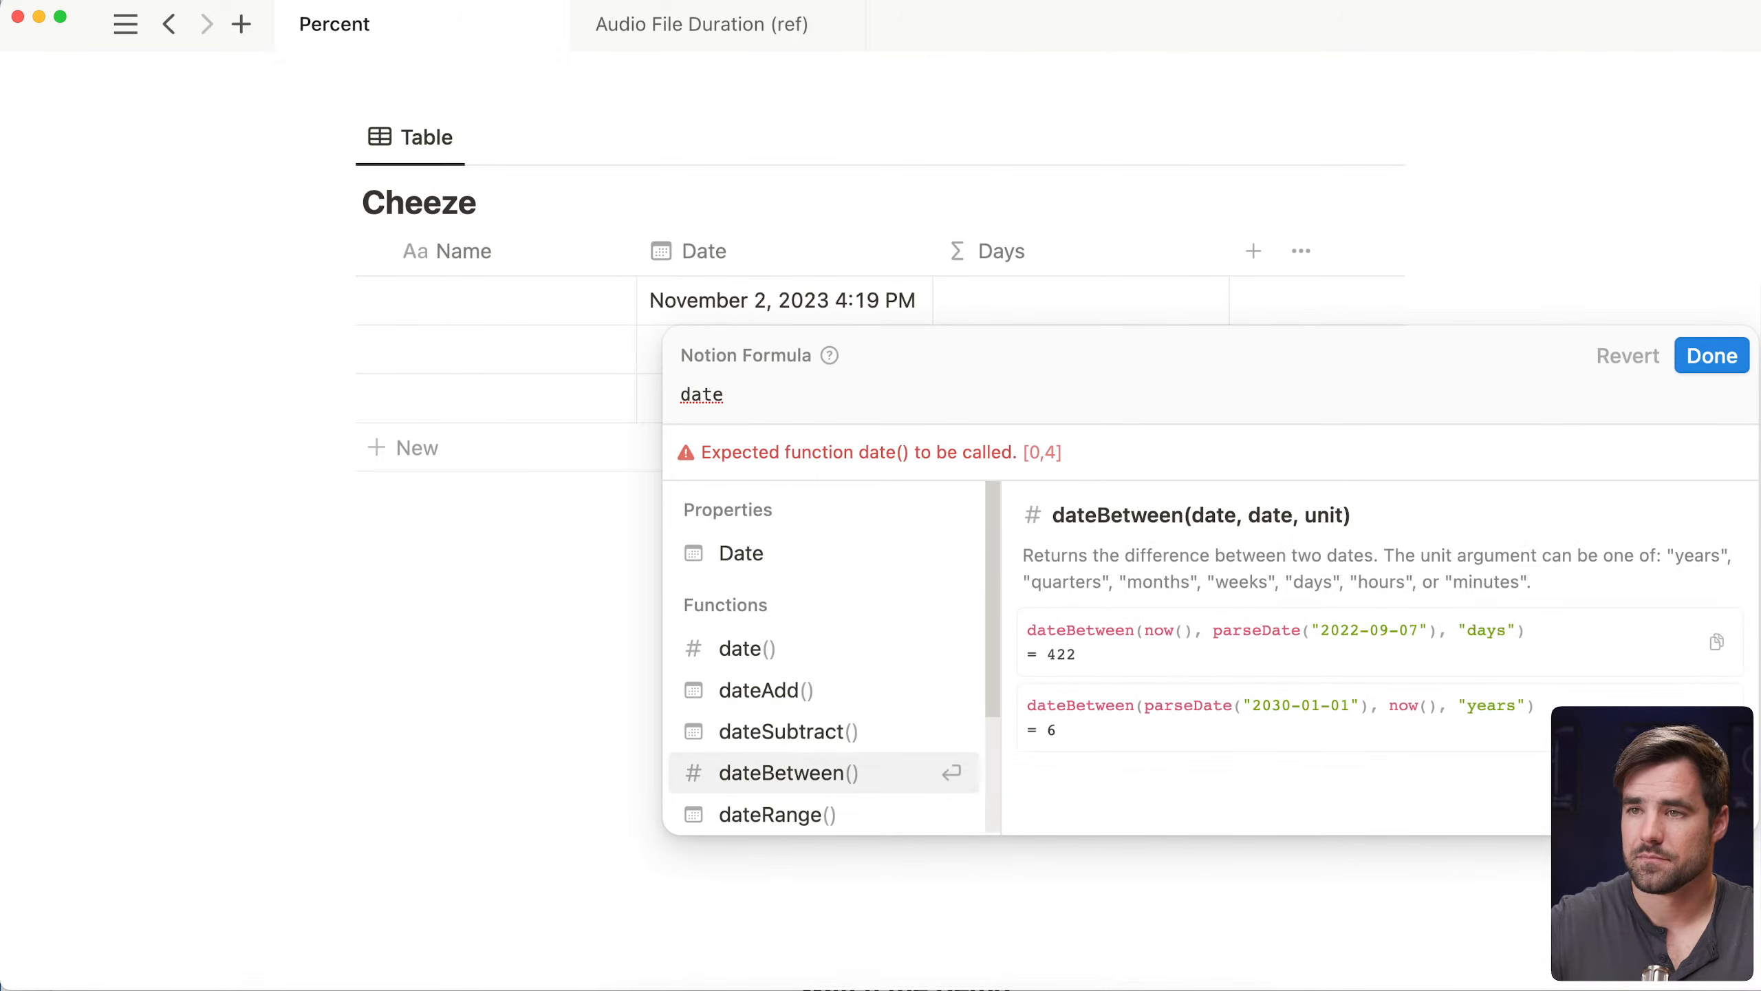
pyautogui.press('Return')
# Complete the Days formula as dateBetween(now(),Date,"days") using the Date property, and save it
pyautogui.write('now(),')
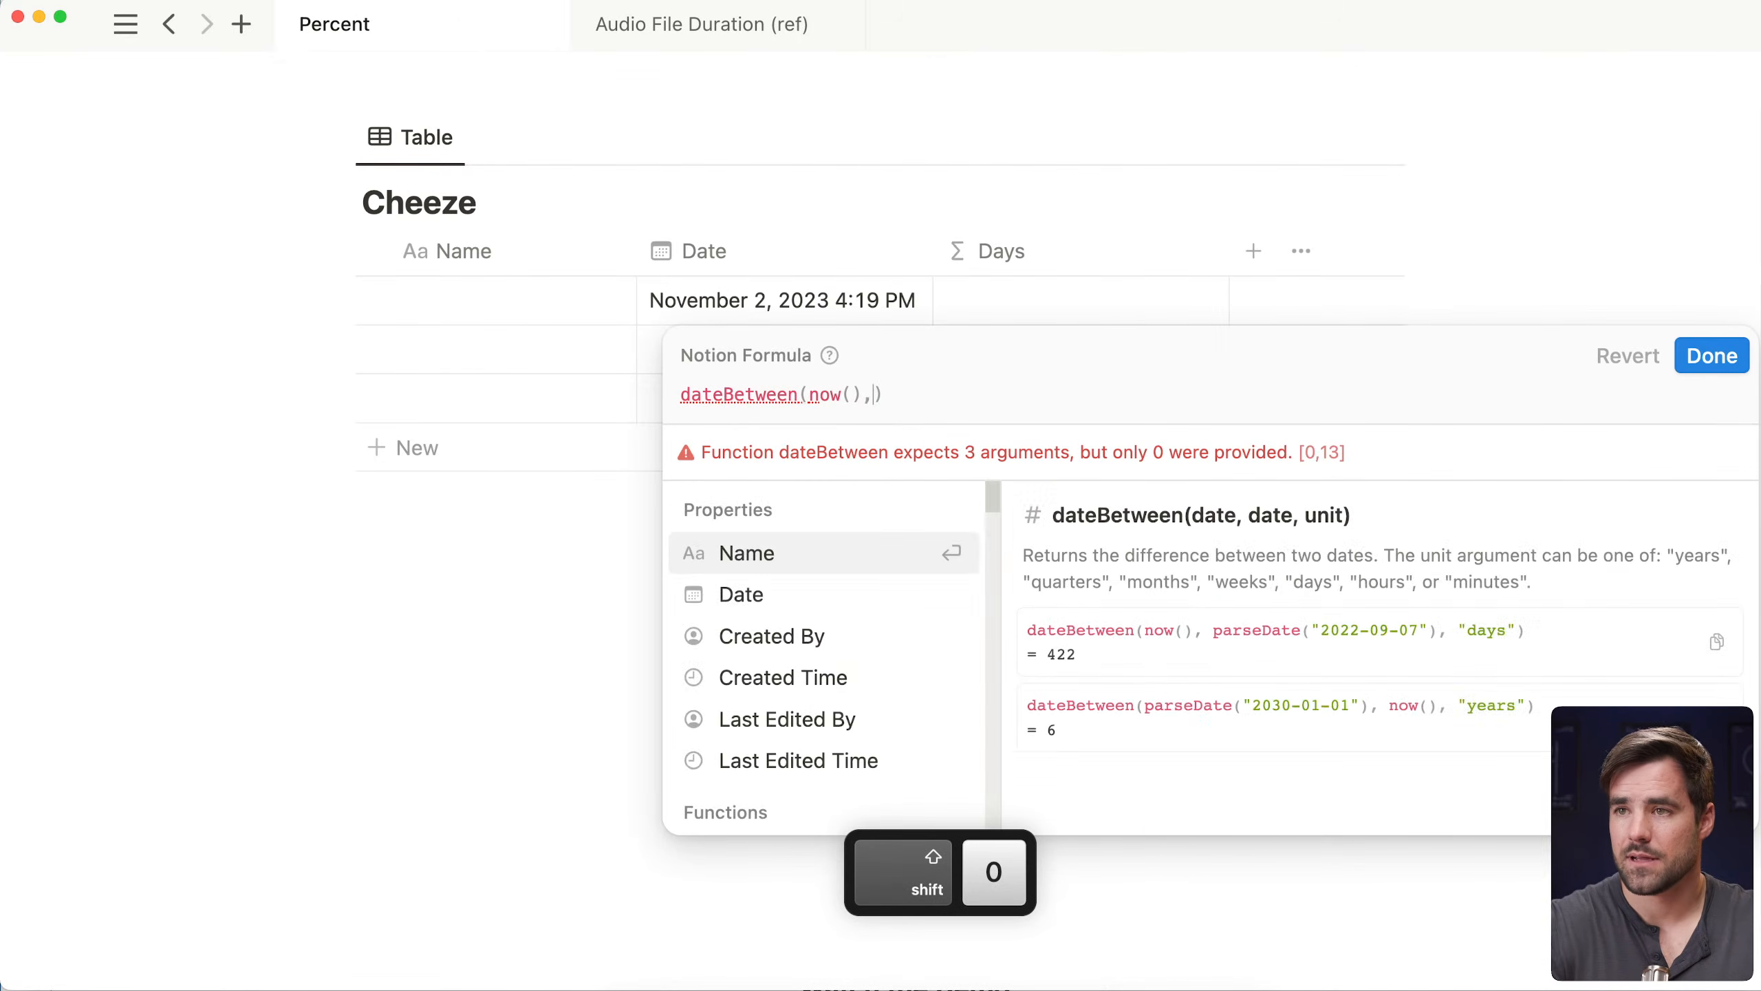
pyautogui.write('date')
pyautogui.press('Return')
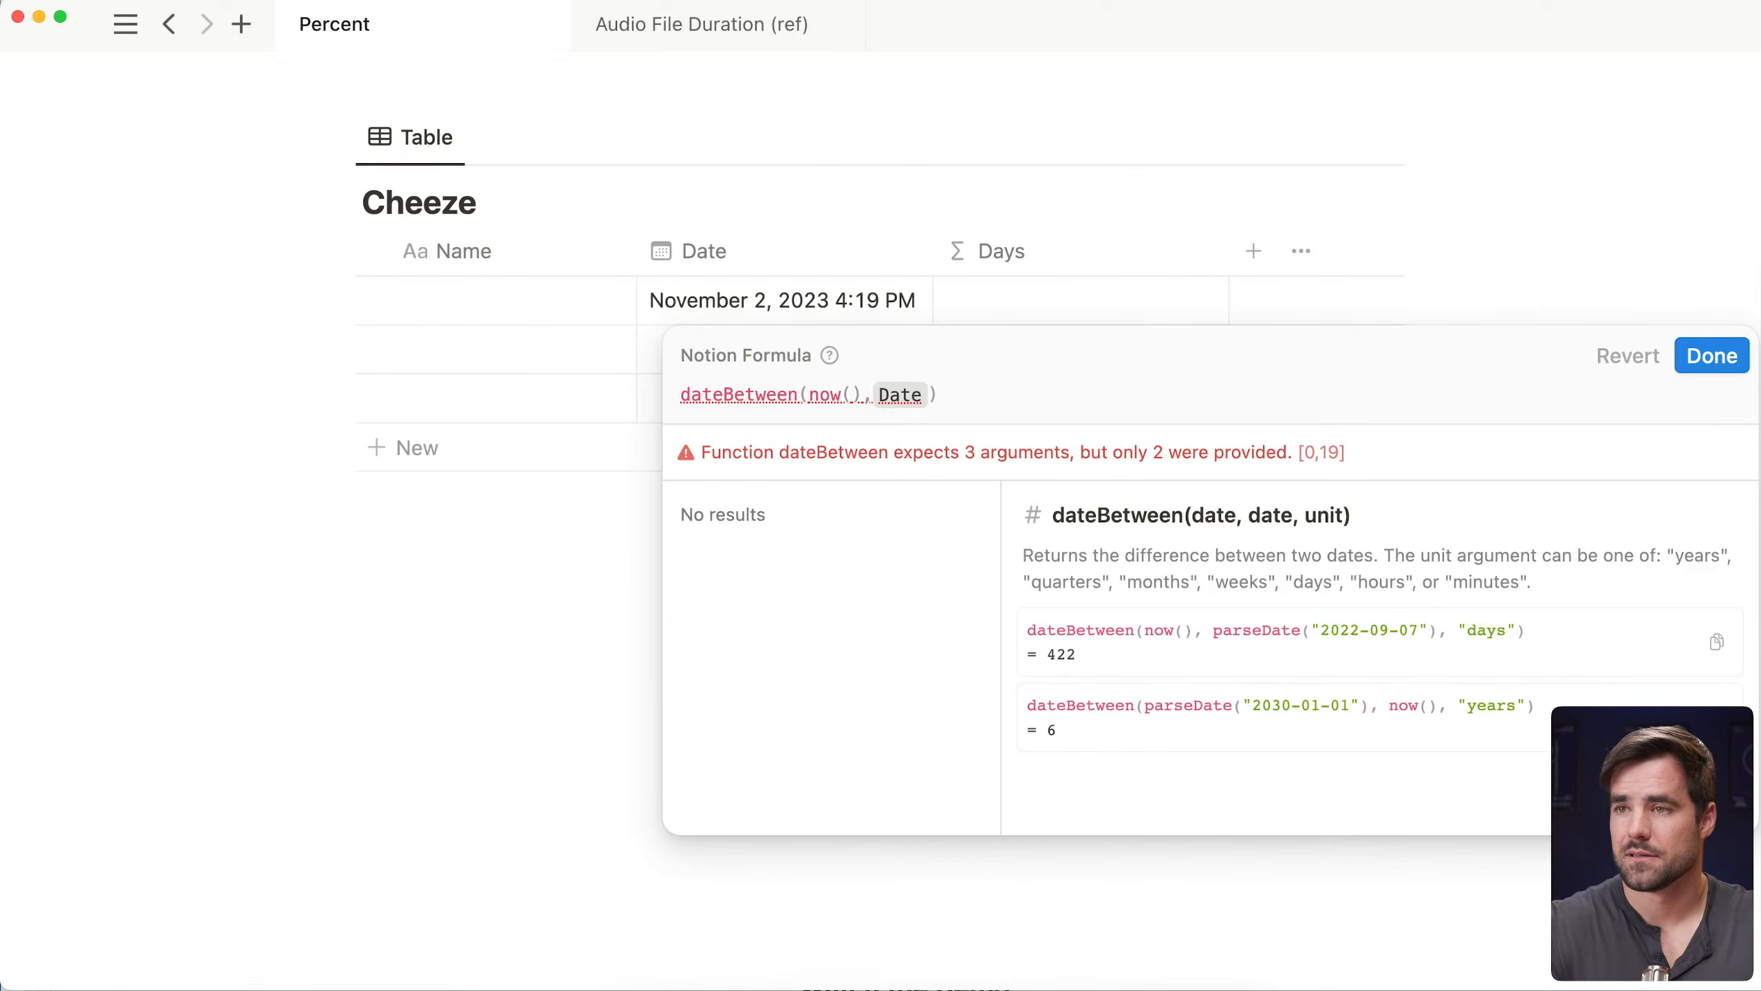
pyautogui.write(',"days")')
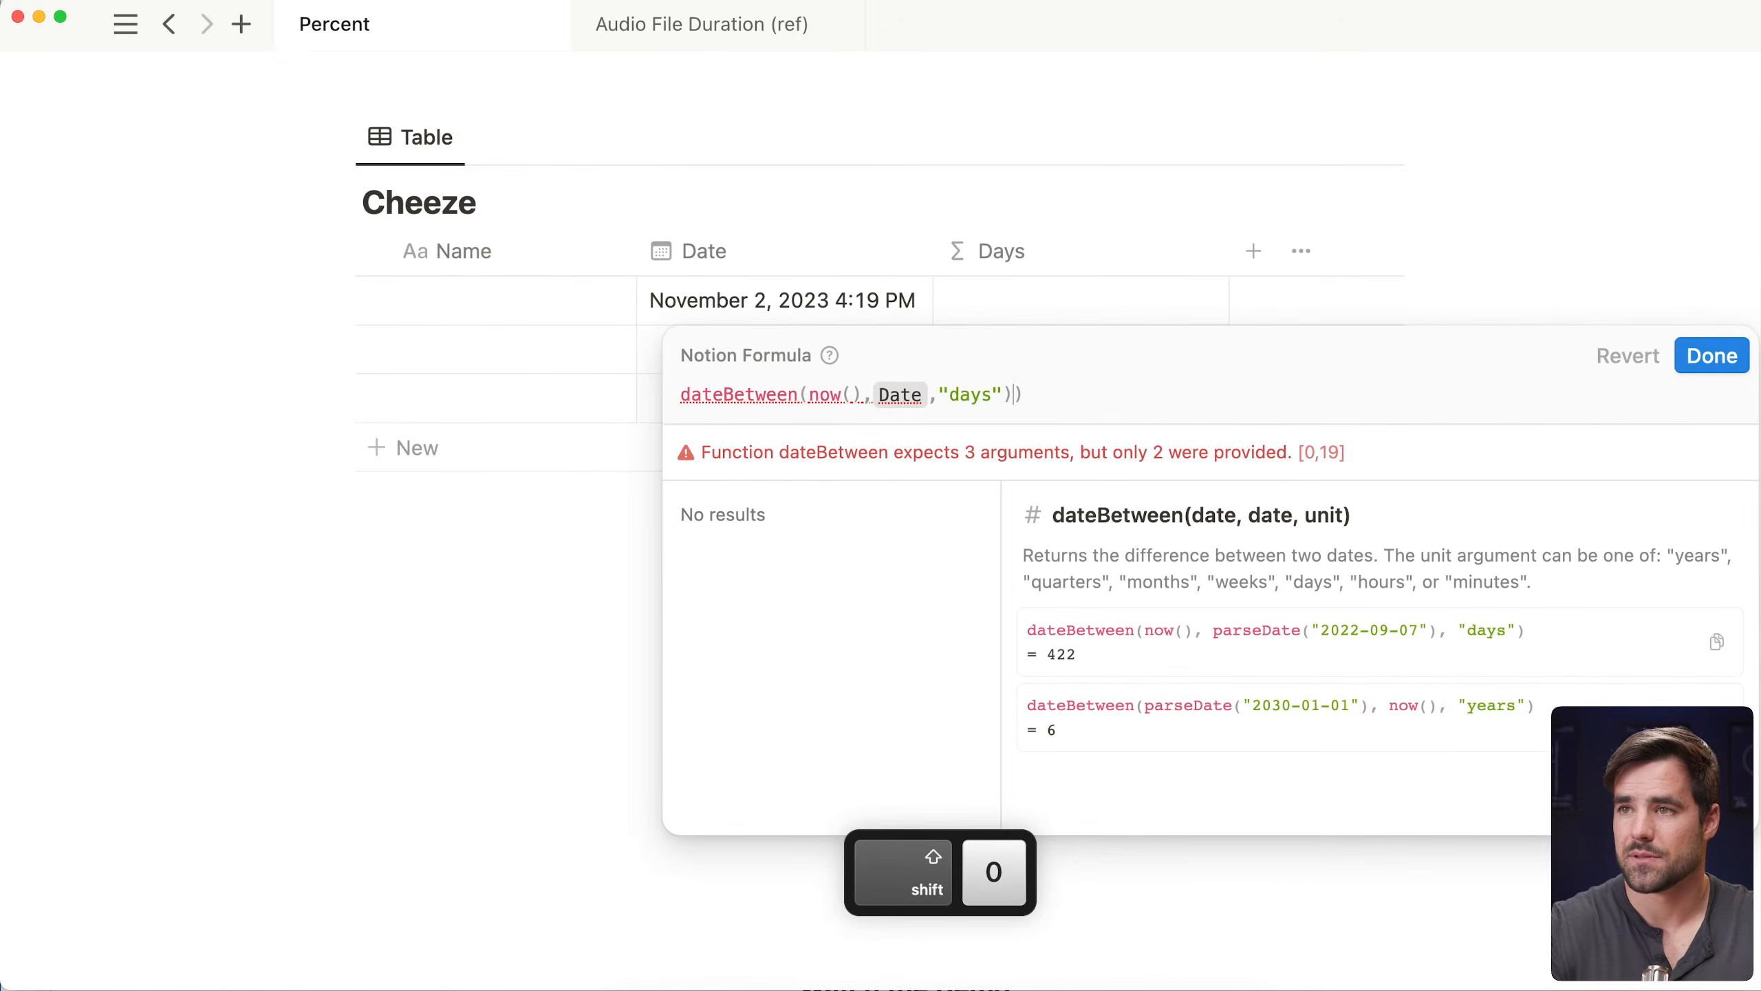
pyautogui.press('BackSpace')
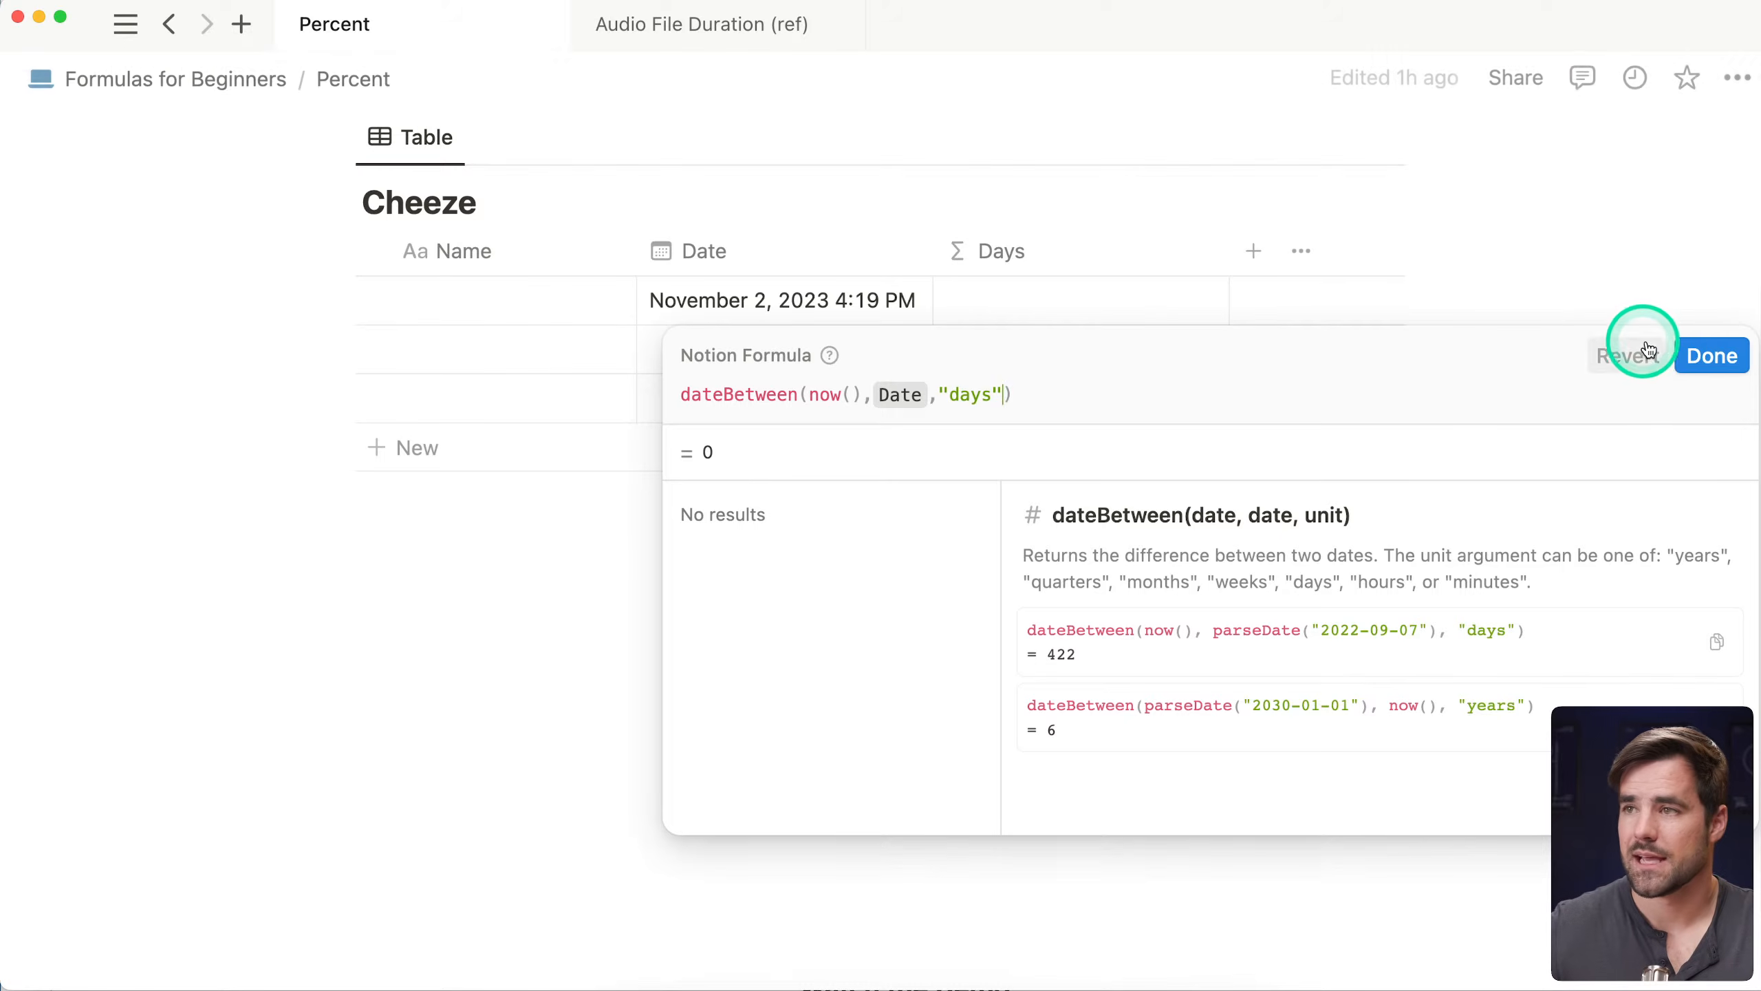
pyautogui.click(1692, 356)
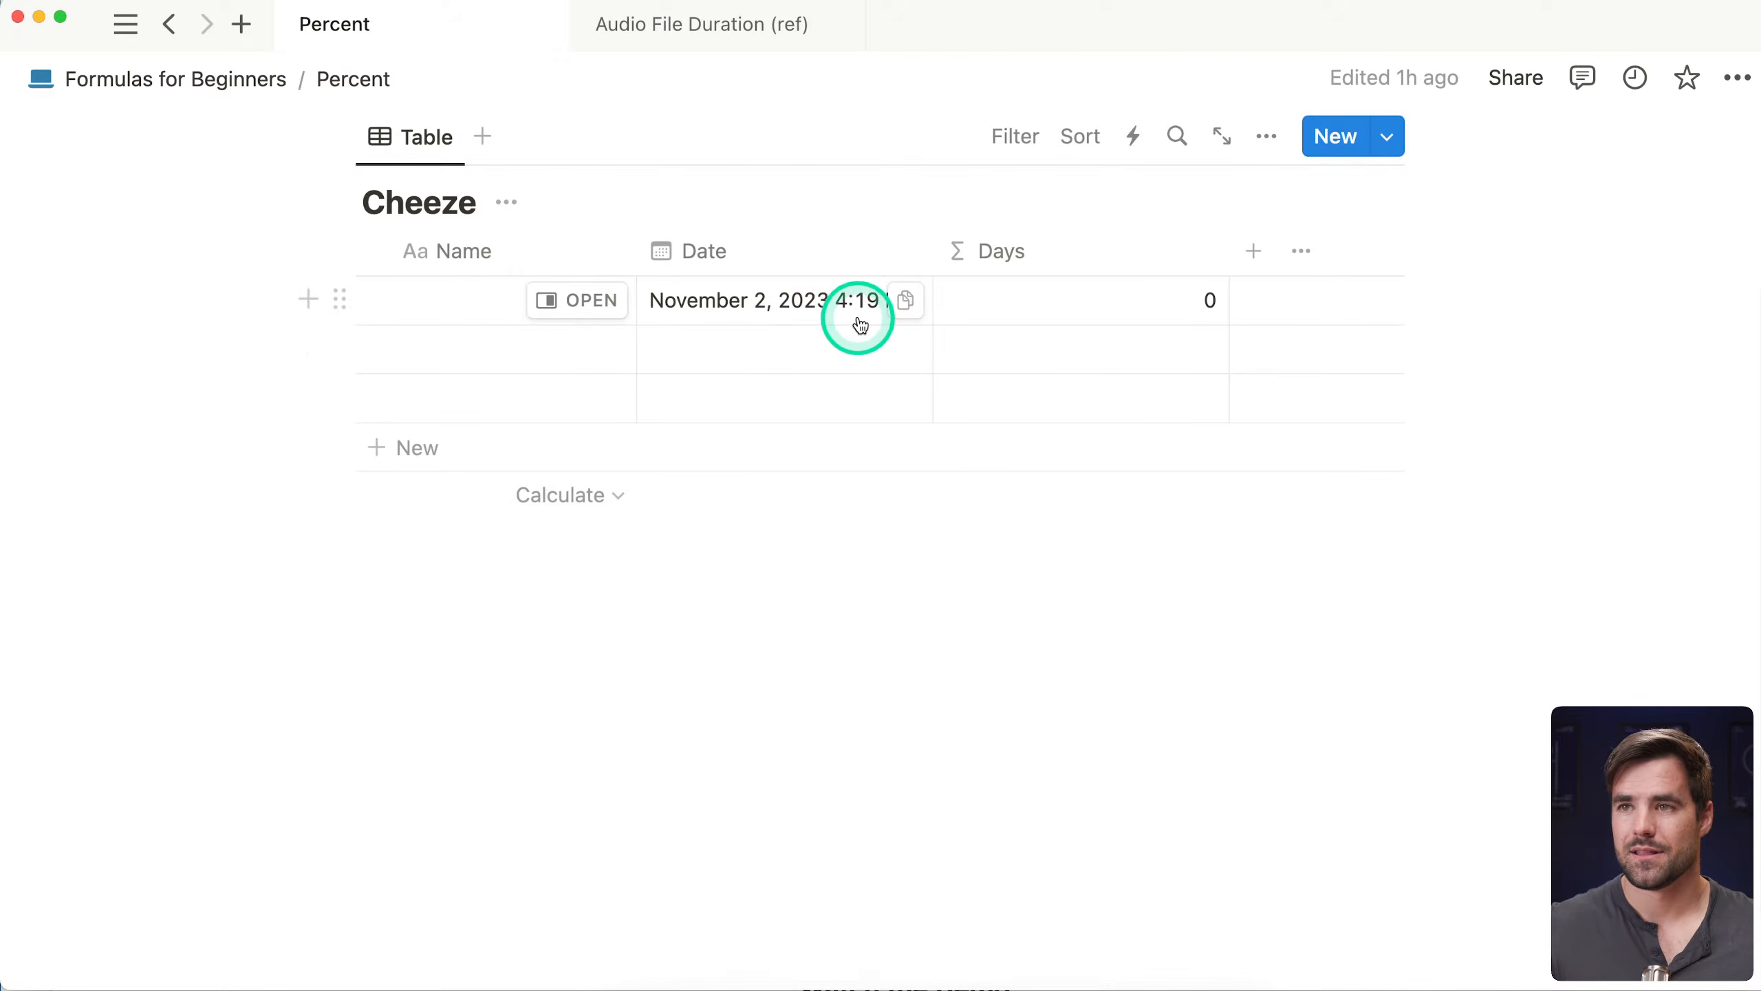
# Replace the entire Days formula with a lets() function that has an indented blank line inside its parentheses
pyautogui.click(1030, 305)
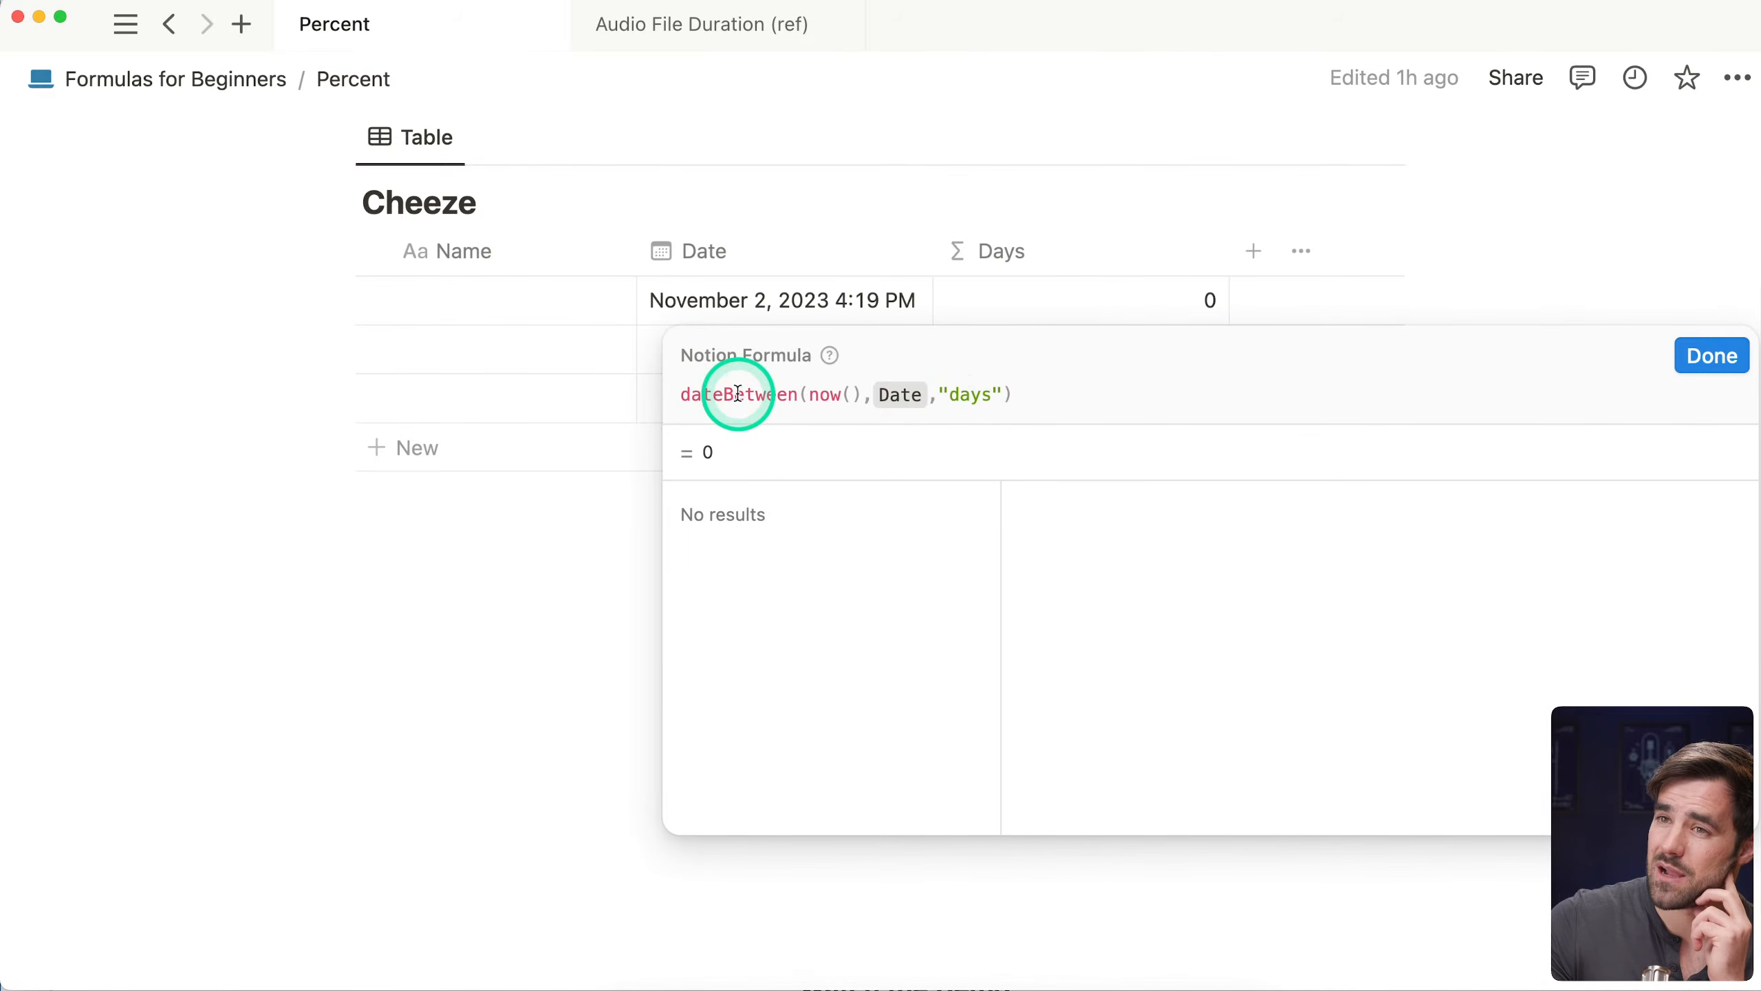
pyautogui.moveTo(1032, 393); pyautogui.dragTo(657, 395)
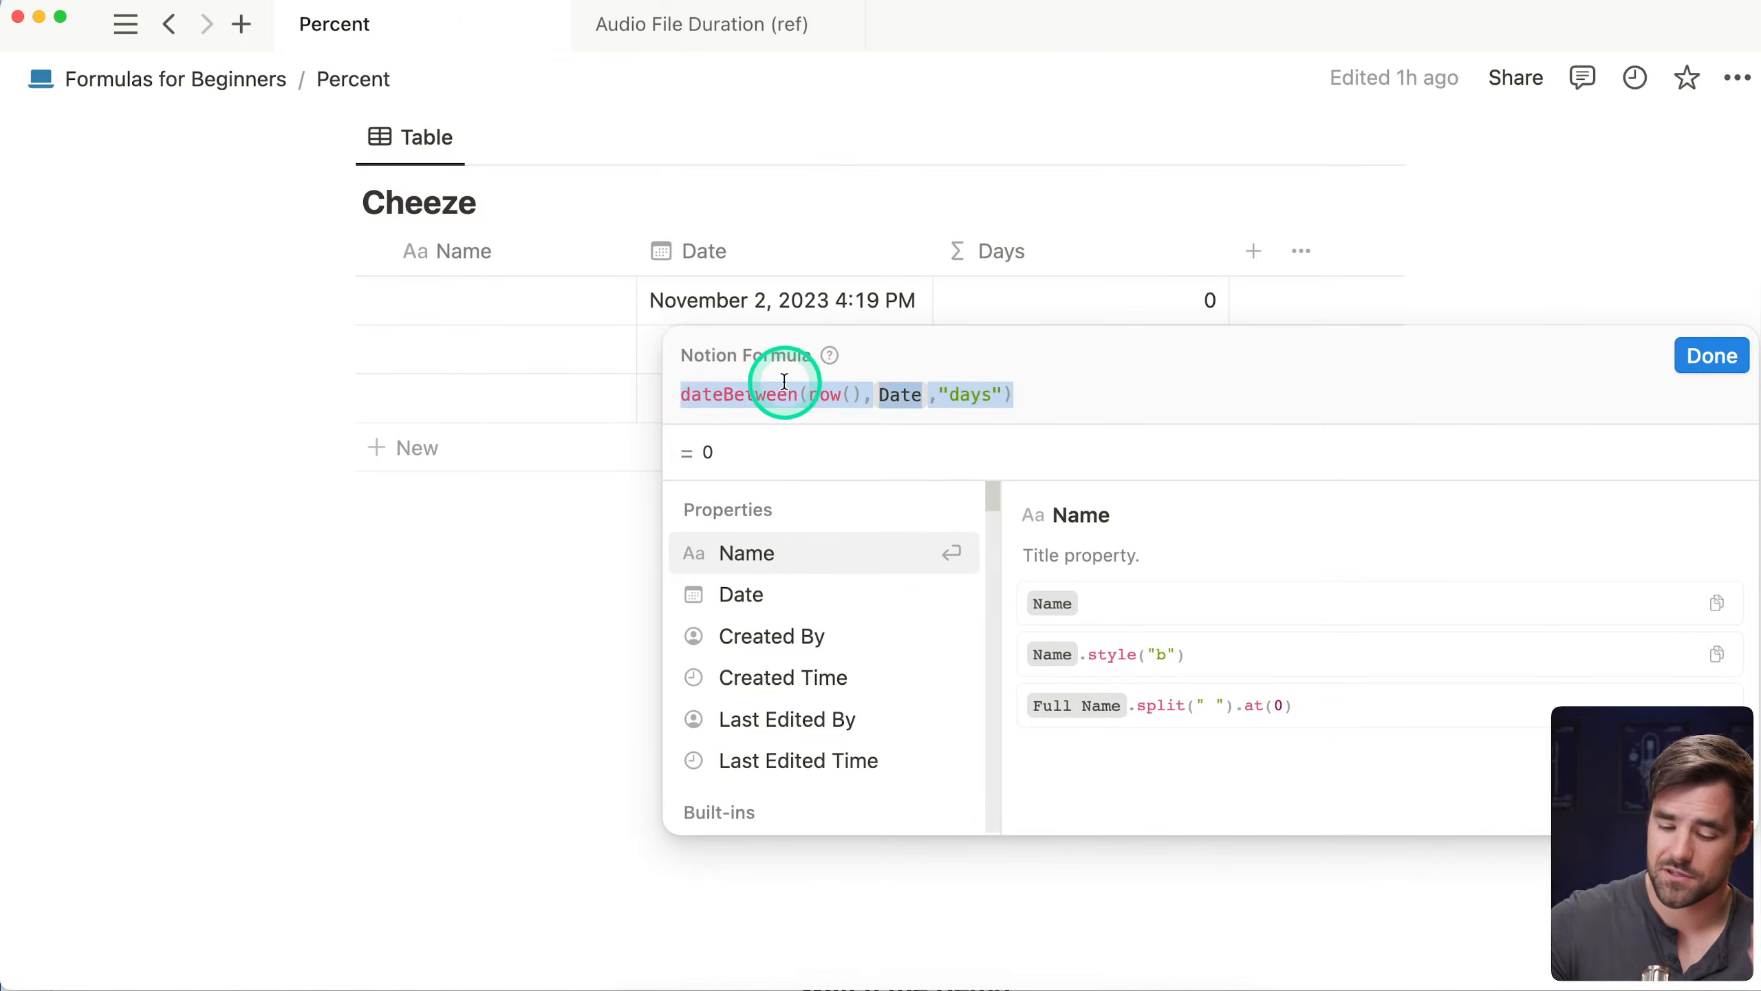
pyautogui.press('BackSpace')
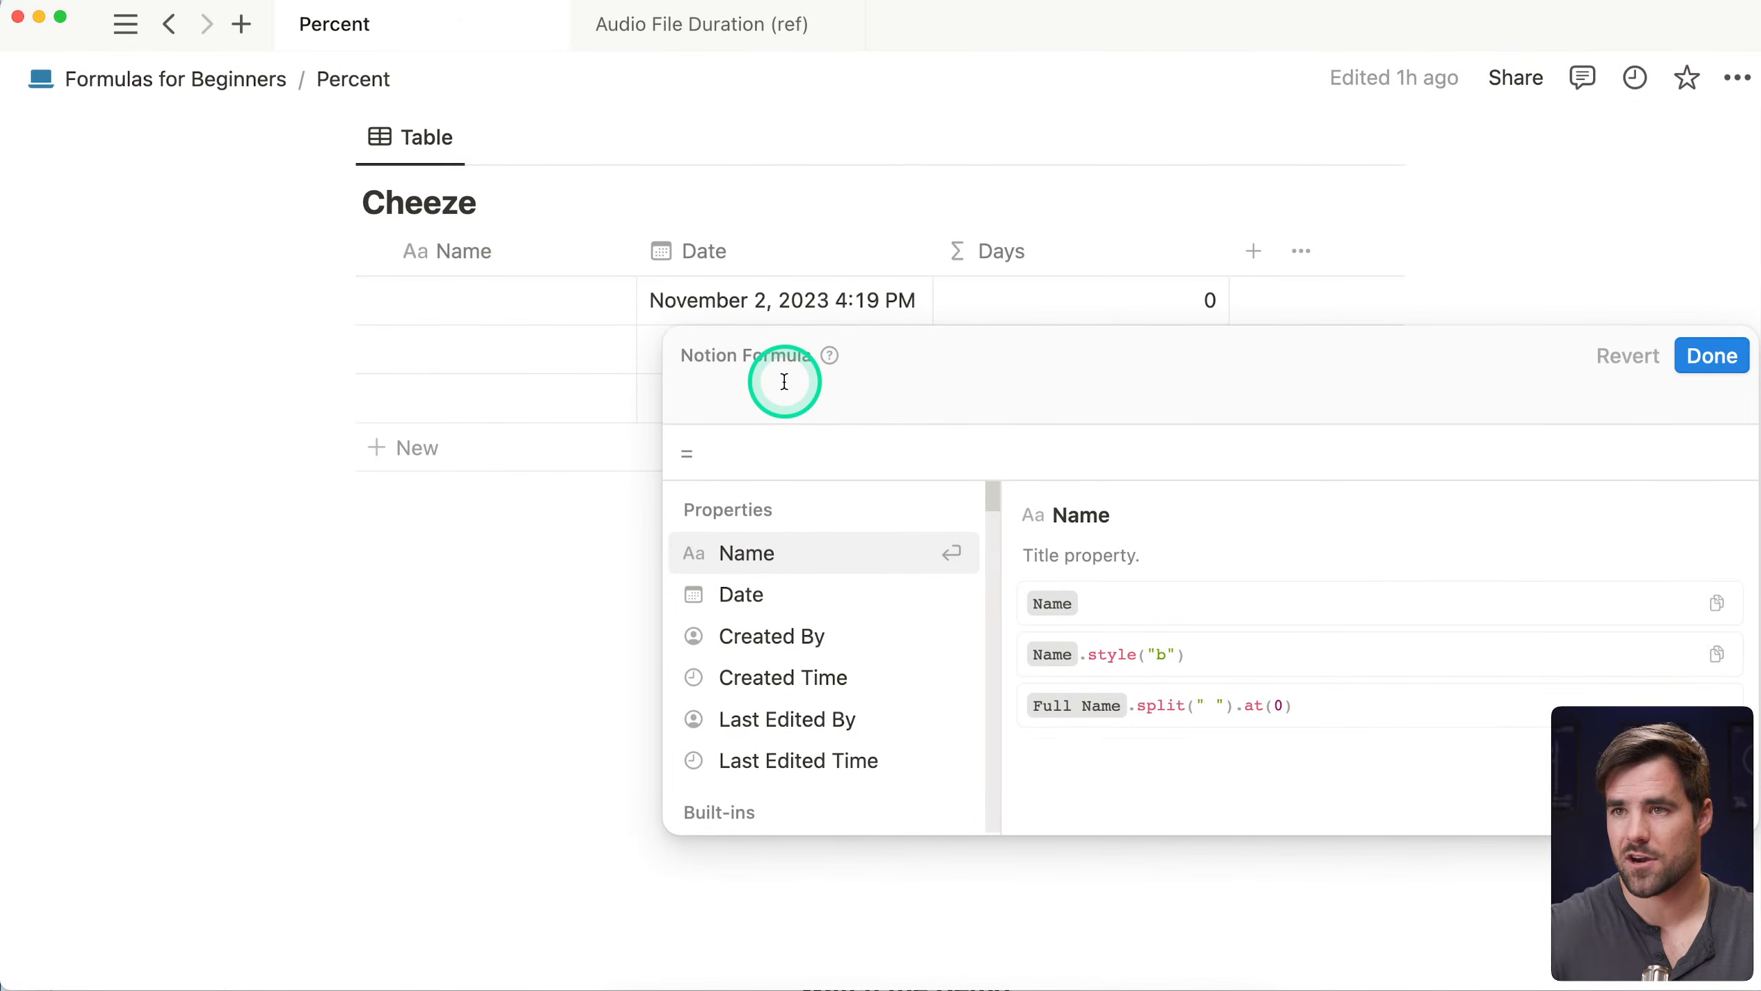
pyautogui.write('lets()')
pyautogui.press('Left')
pyautogui.hotkey('shift', 'Return')
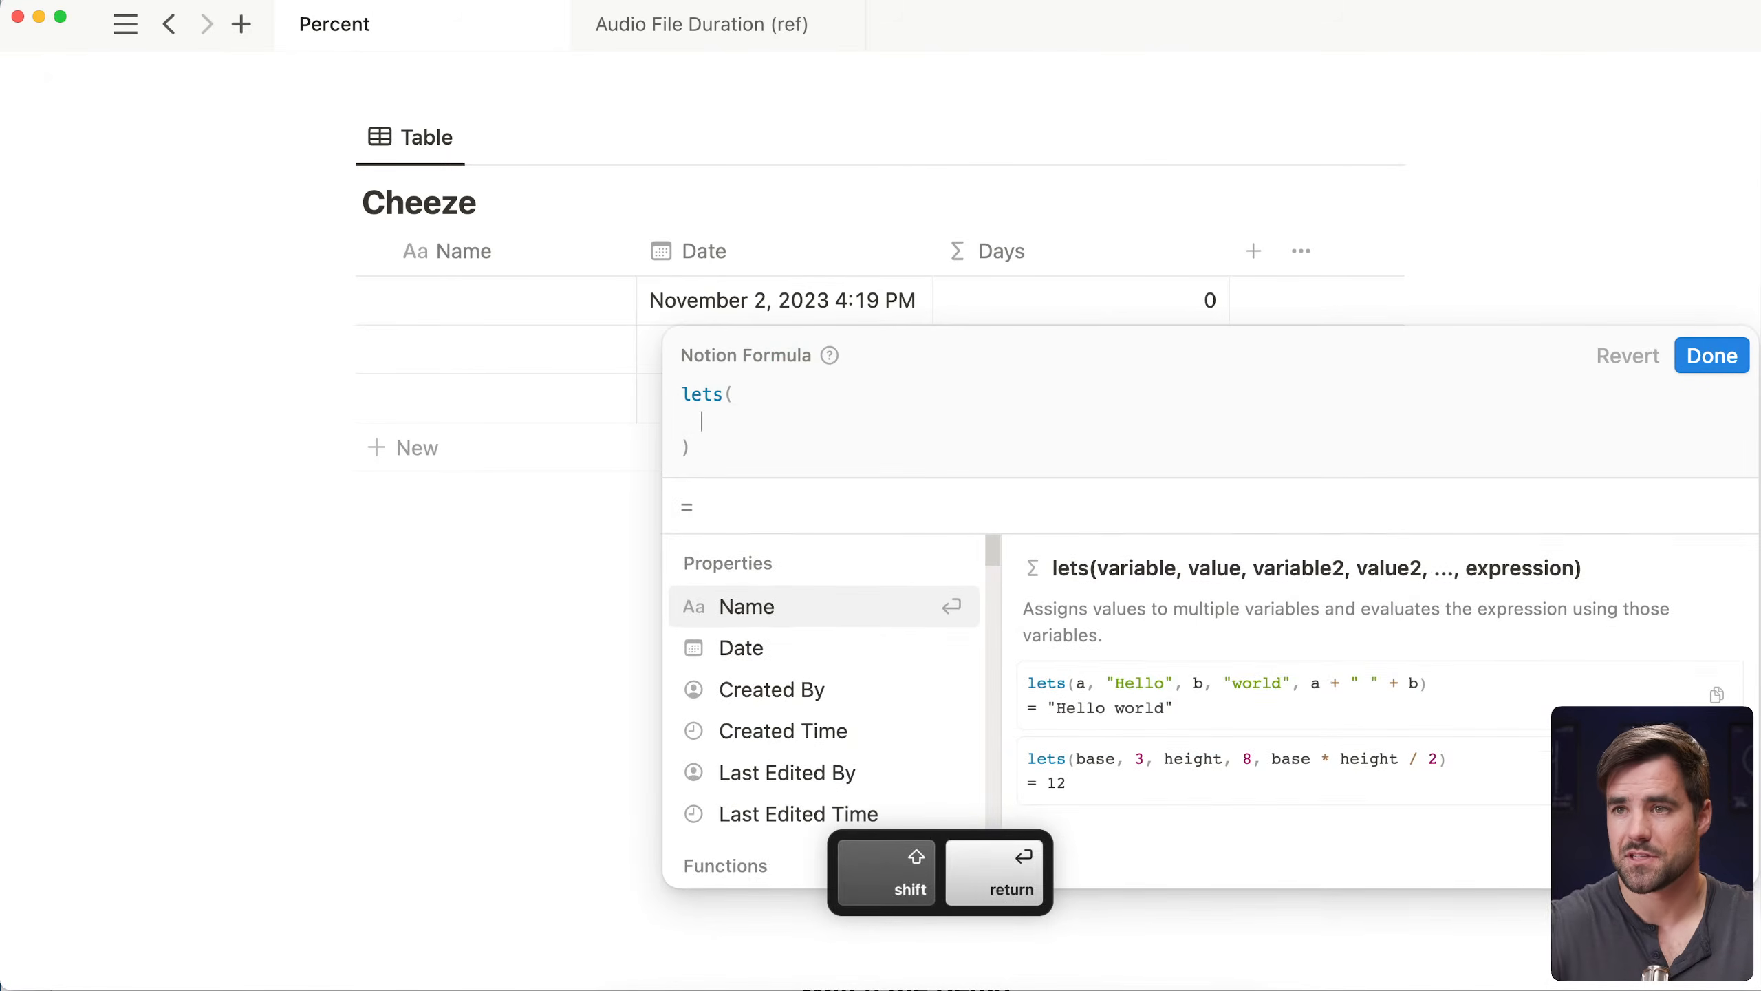
# Declare date as the first variable inside lets() and start a new line for its value
pyautogui.write('yes')
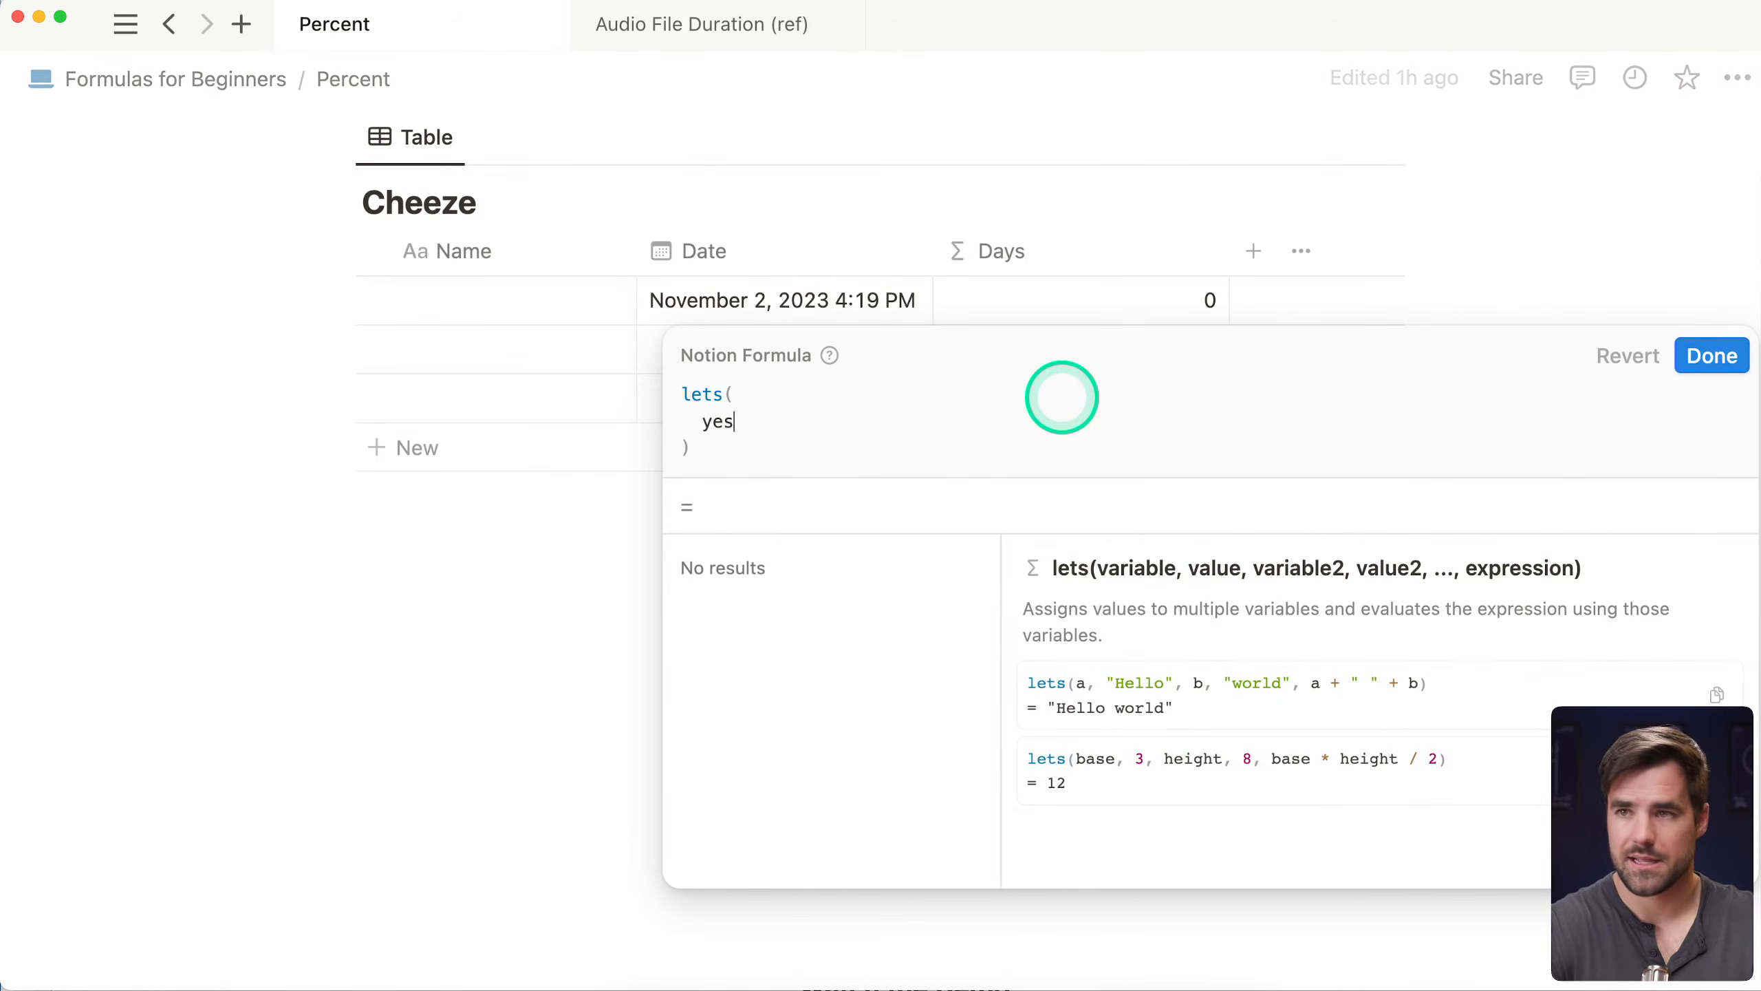
pyautogui.press('BackSpace')
pyautogui.press('BackSpace')
pyautogui.press('BackSpace')
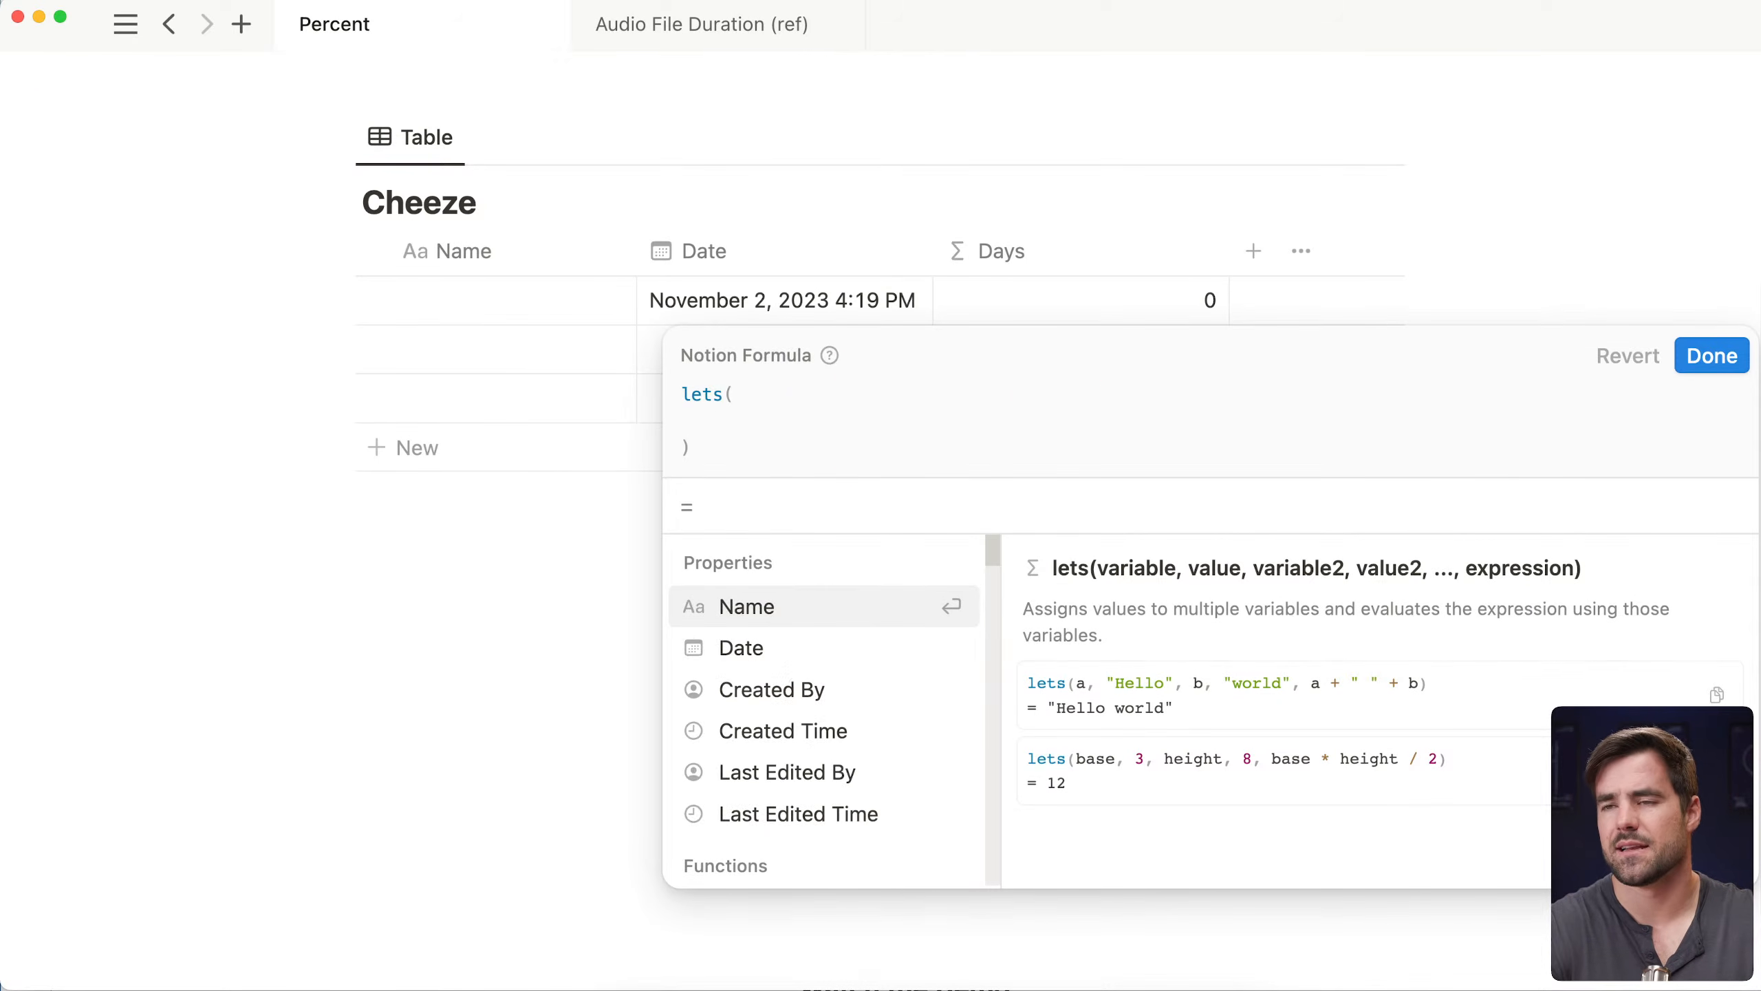
pyautogui.write('date,')
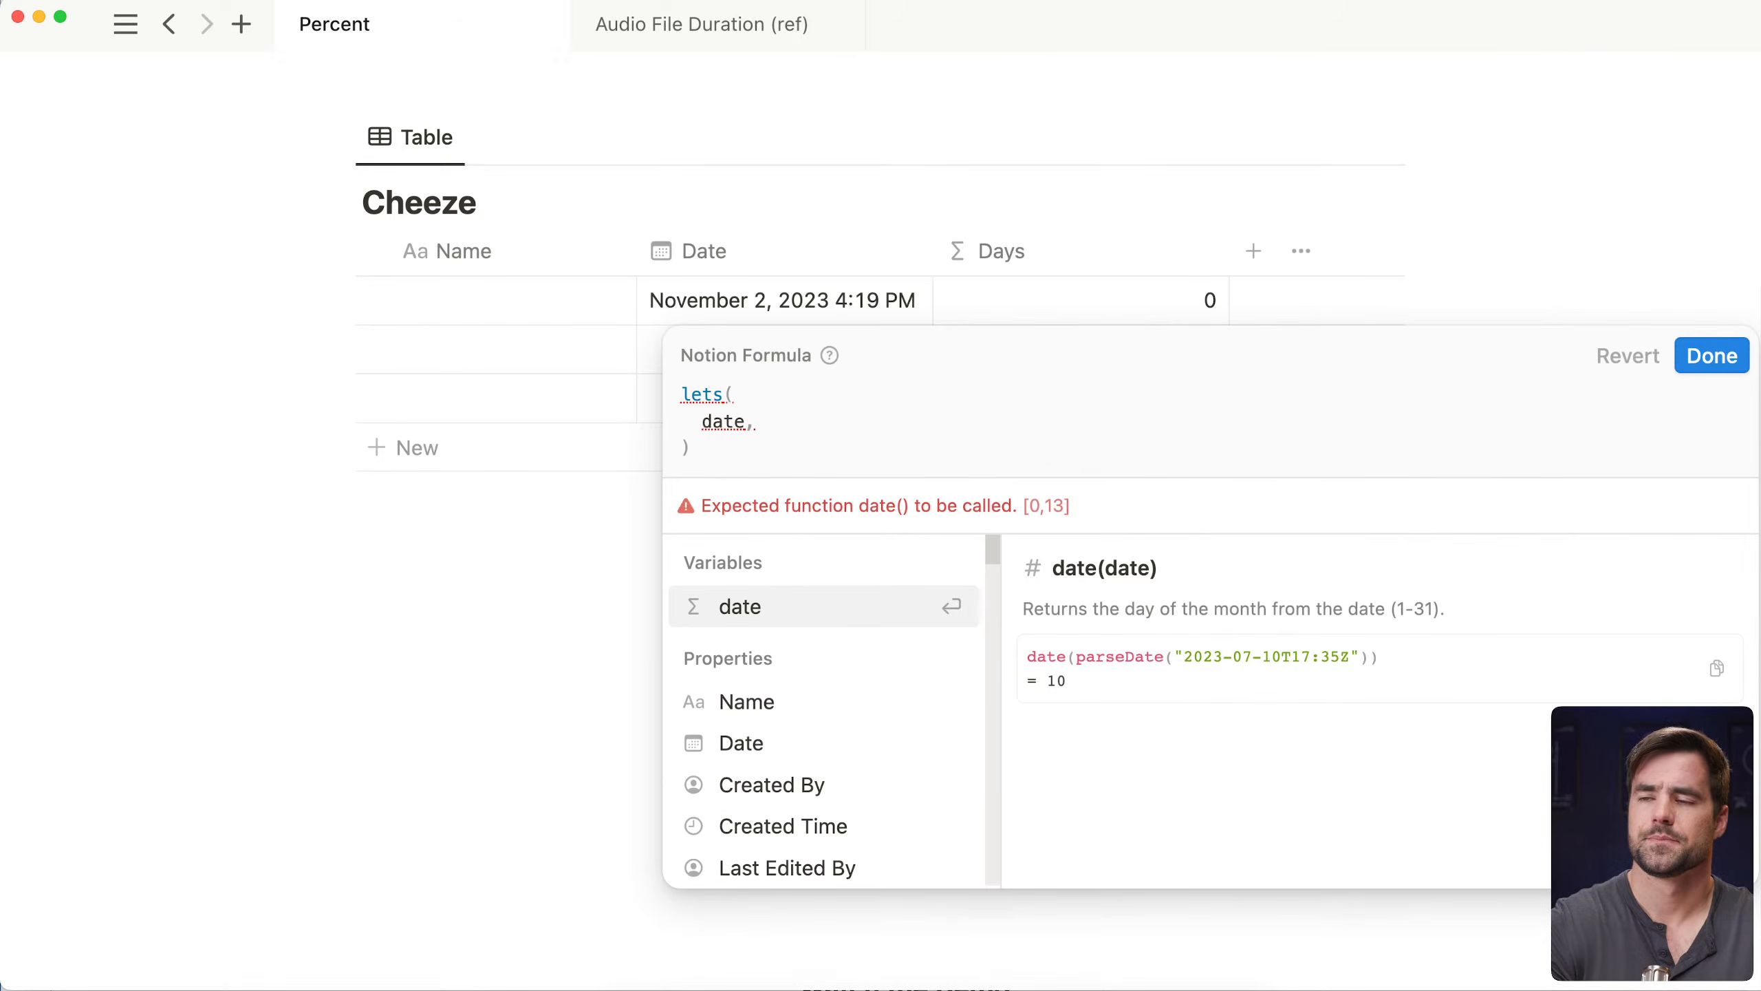
pyautogui.hotkey('shift', 'Return')
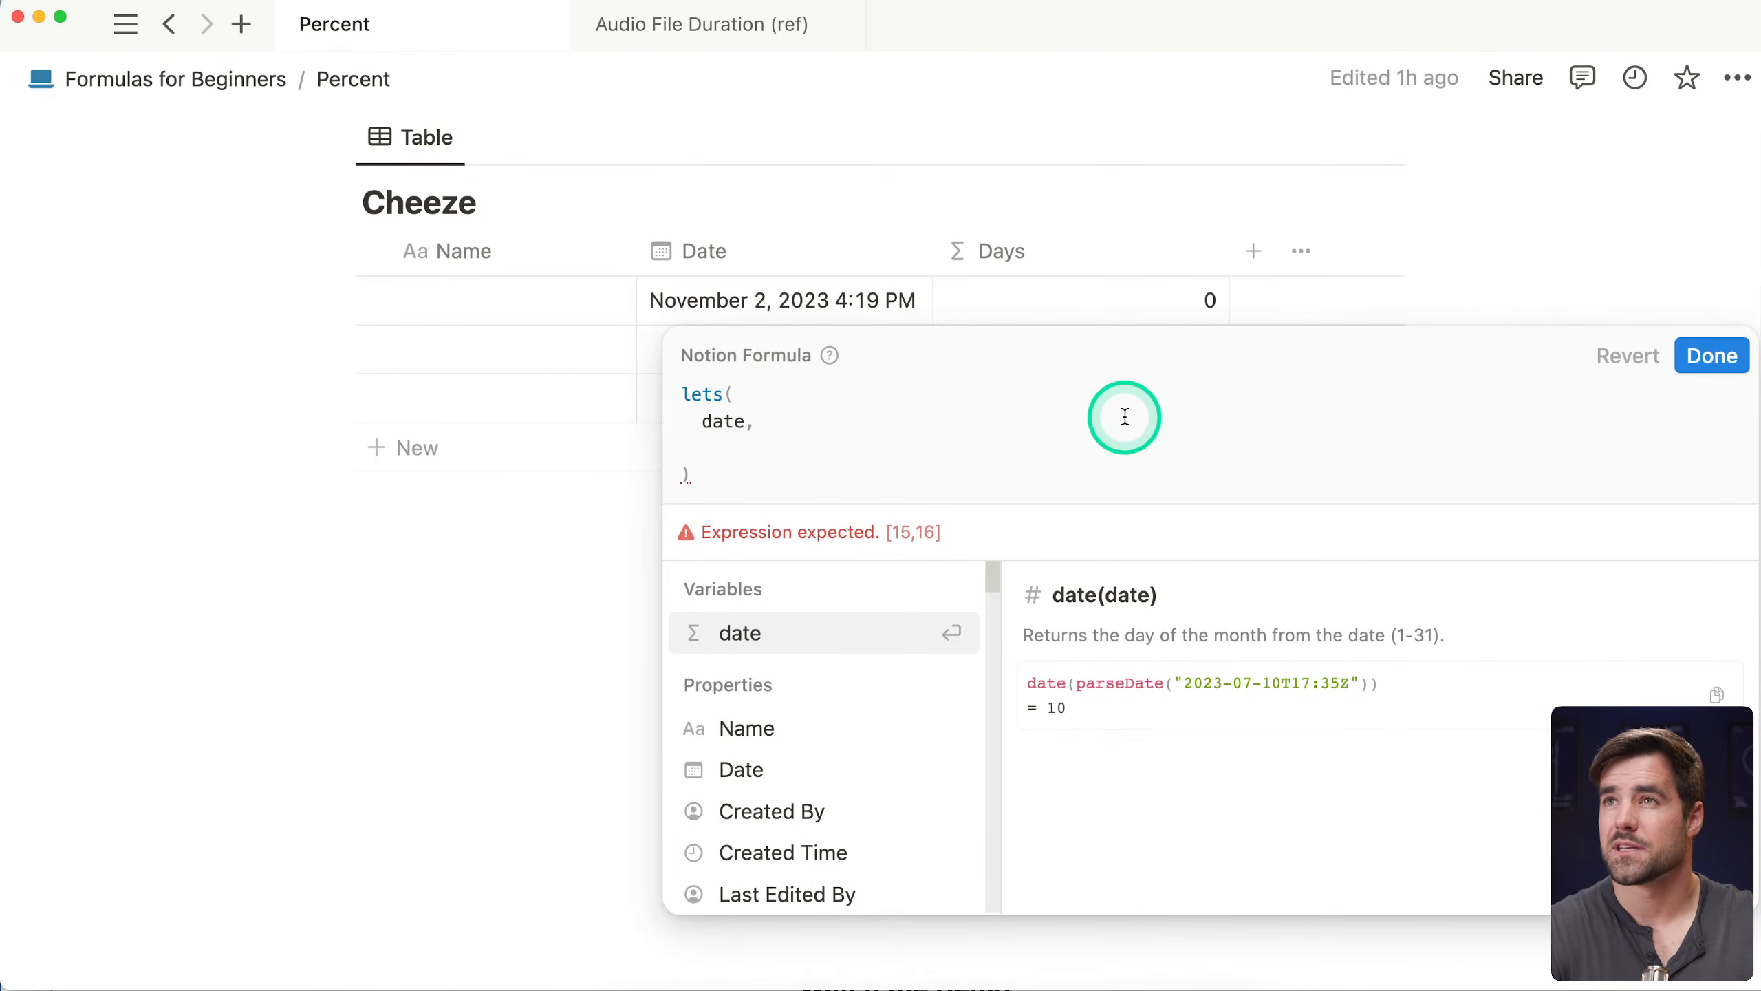
# Set the date variable's value to formatDate of the Date property with the format "YYYY-MM-DD"
pyautogui.write('form')
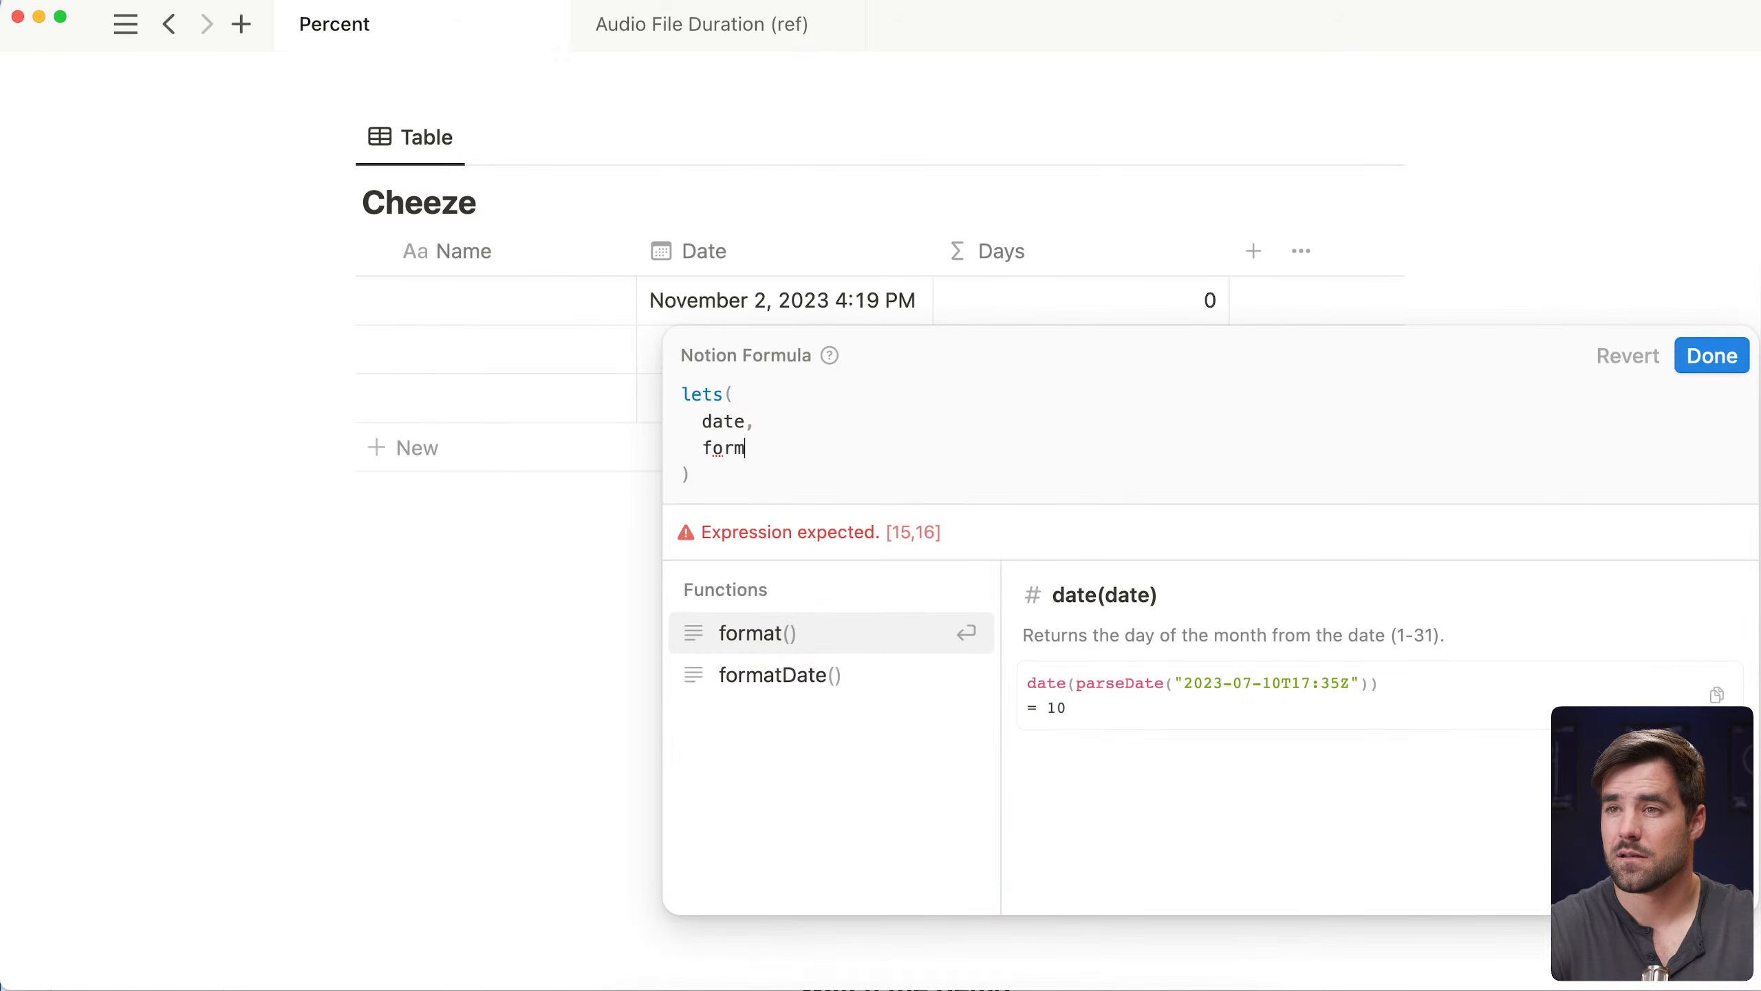
pyautogui.press('Down')
pyautogui.press('Return')
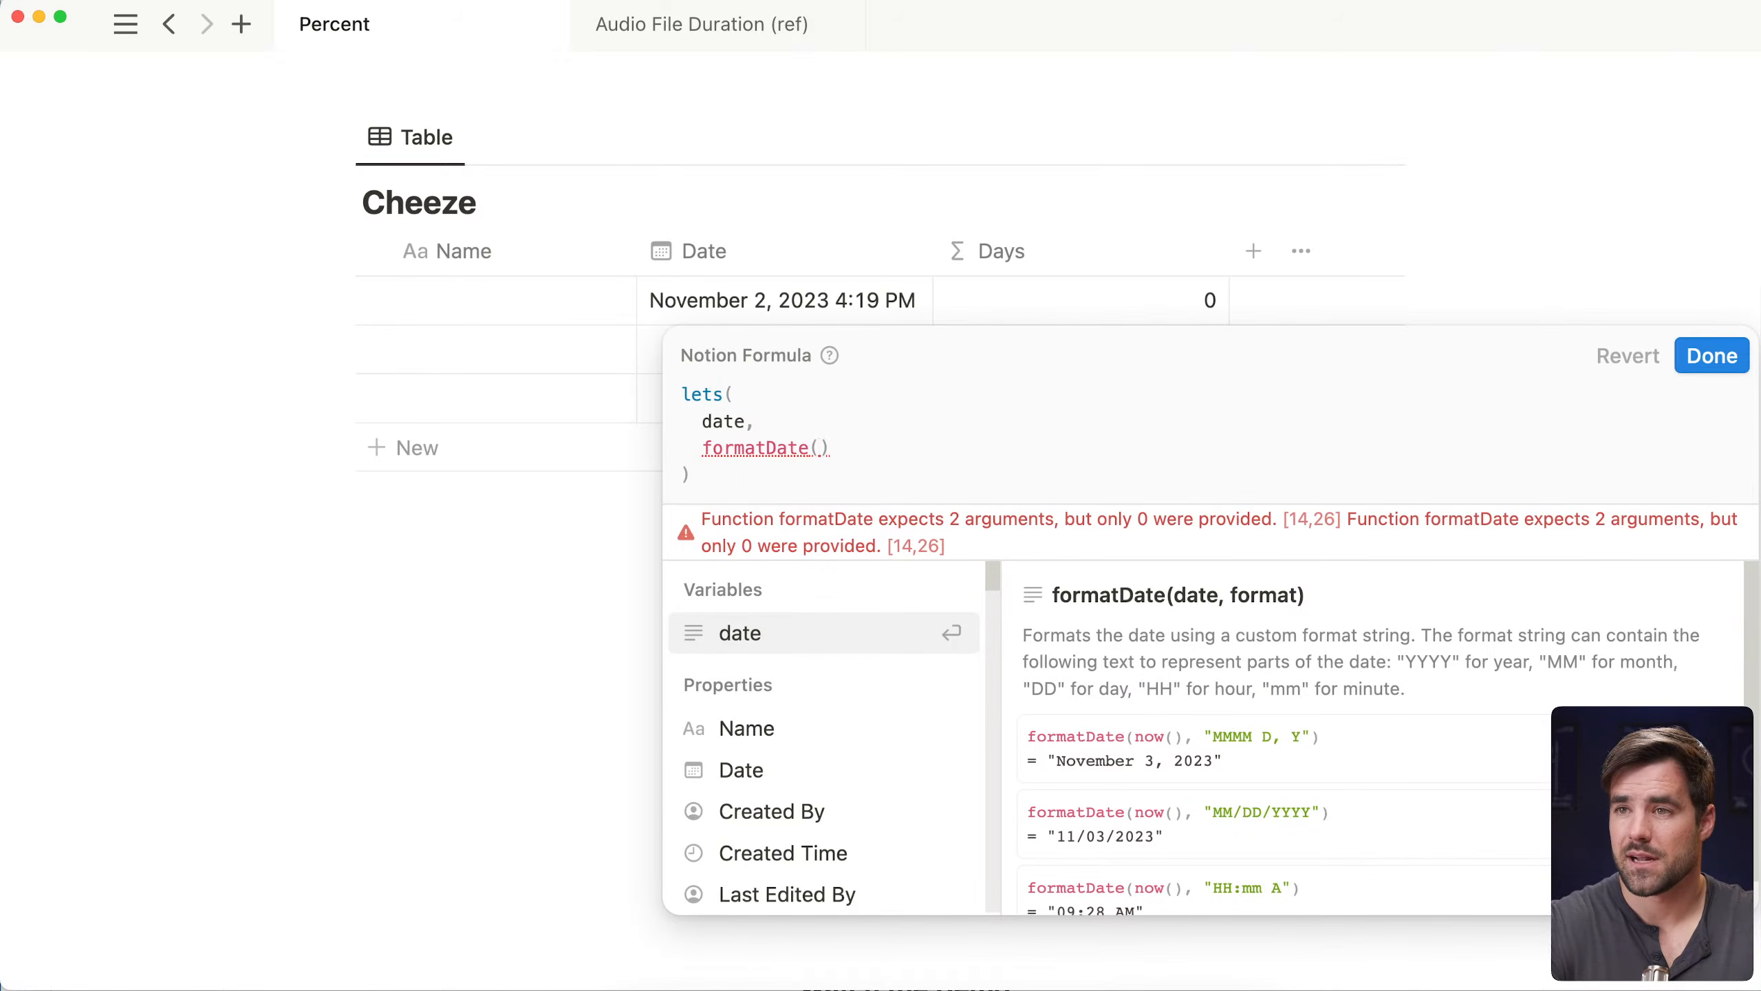
pyautogui.write('da')
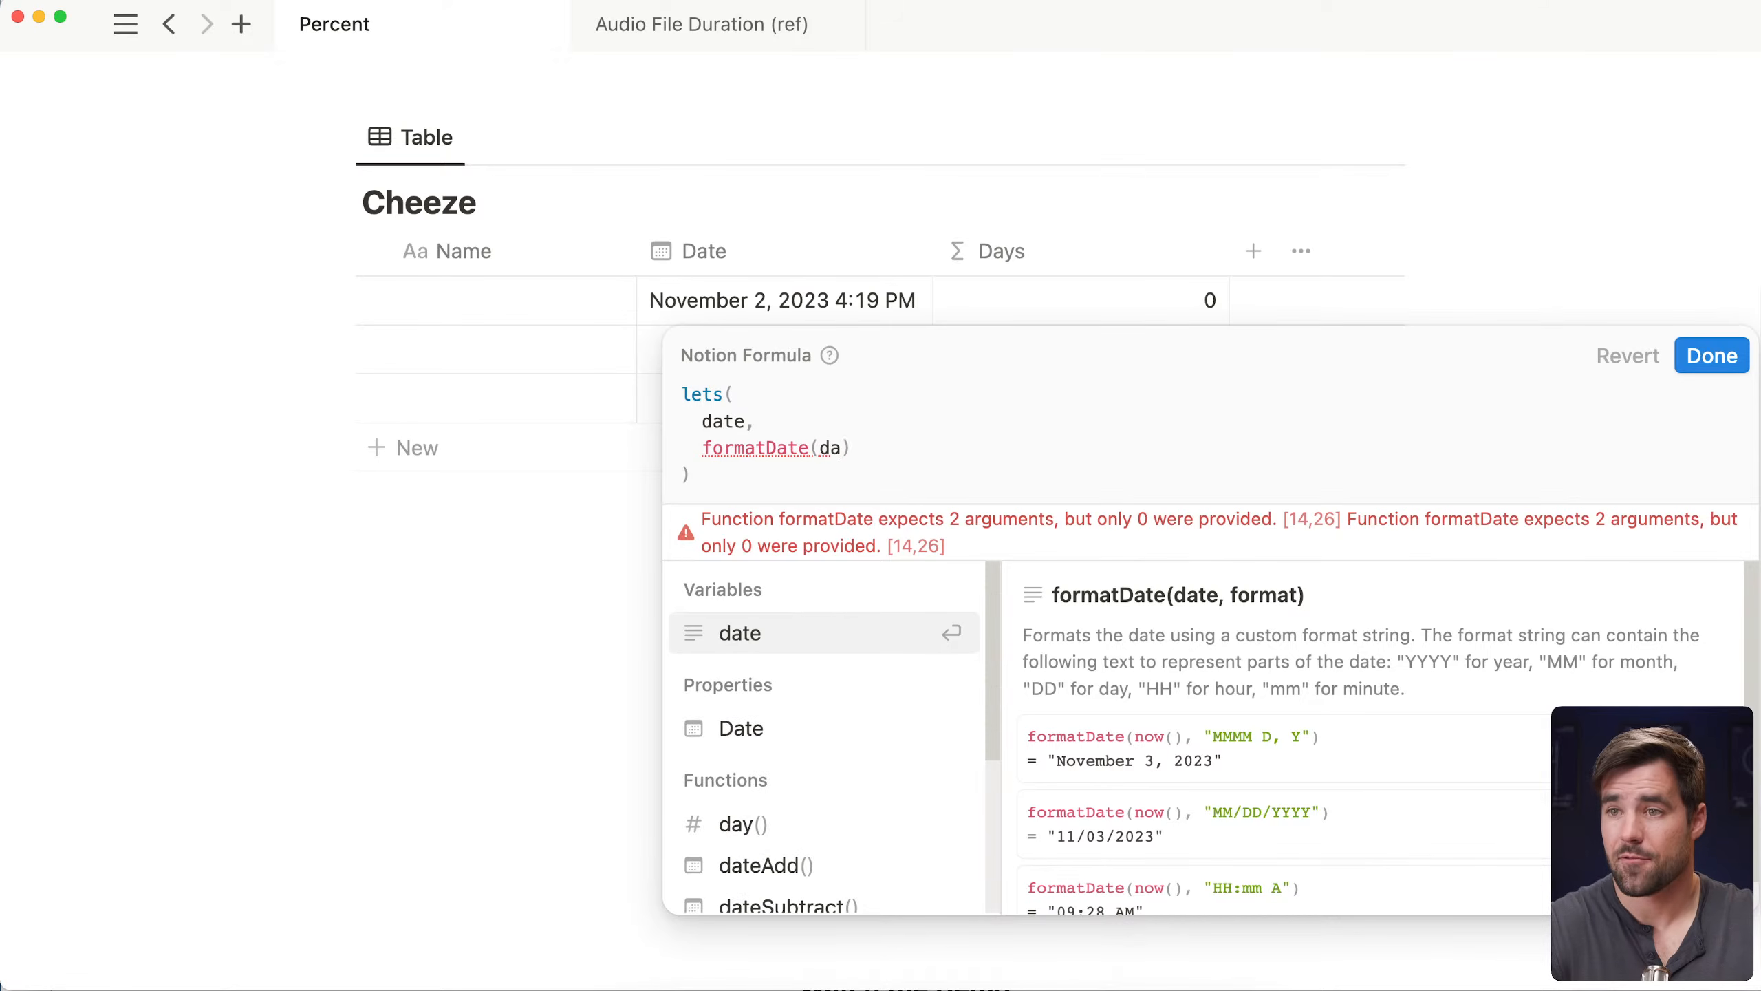
pyautogui.press('Down')
pyautogui.press('Return')
pyautogui.write(', ')
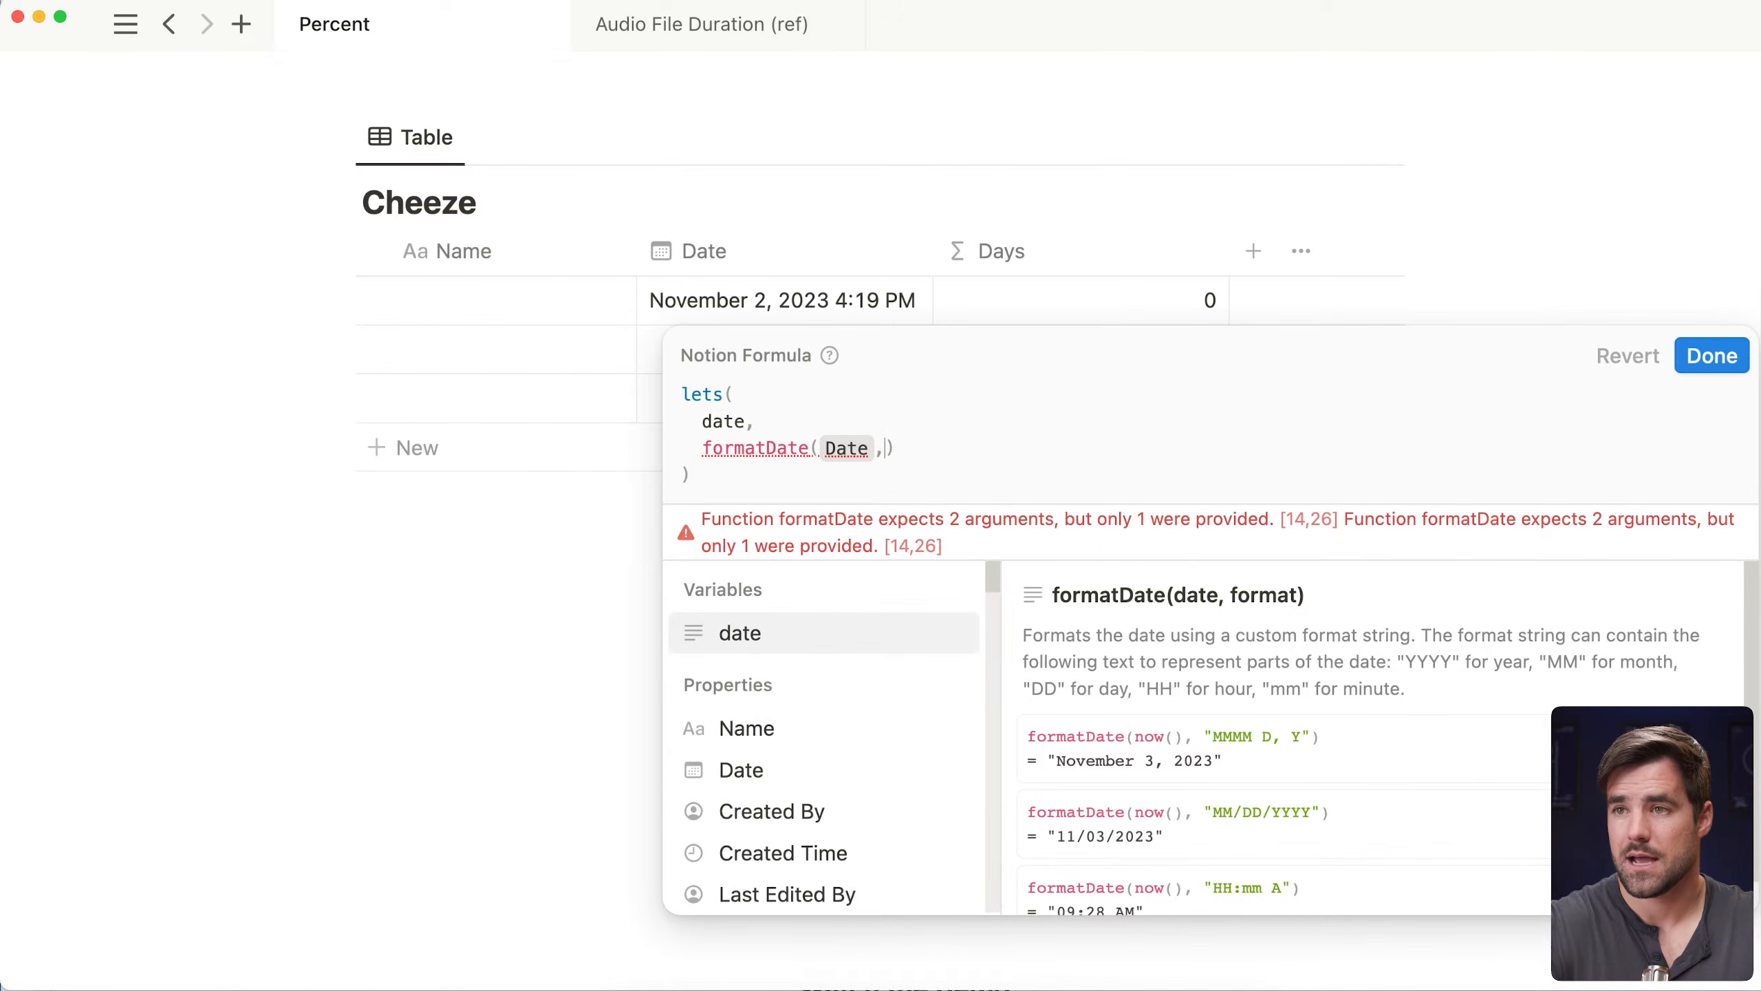
pyautogui.write('"Y')
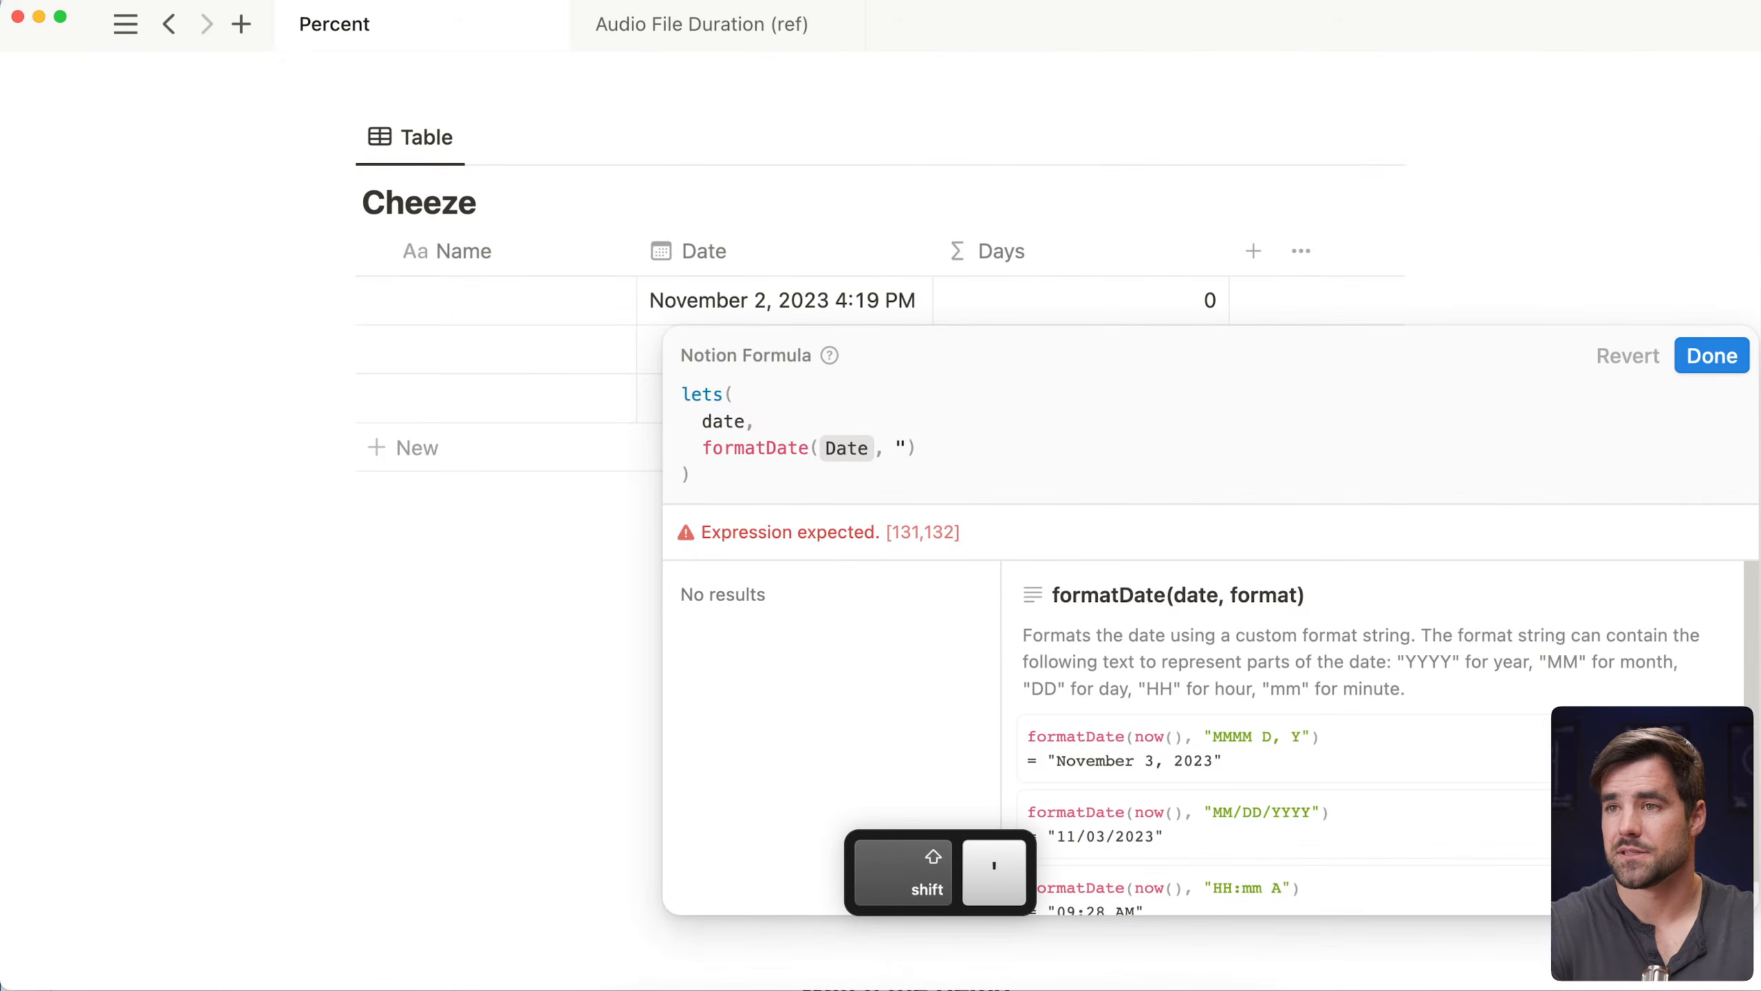
pyautogui.write('YYY')
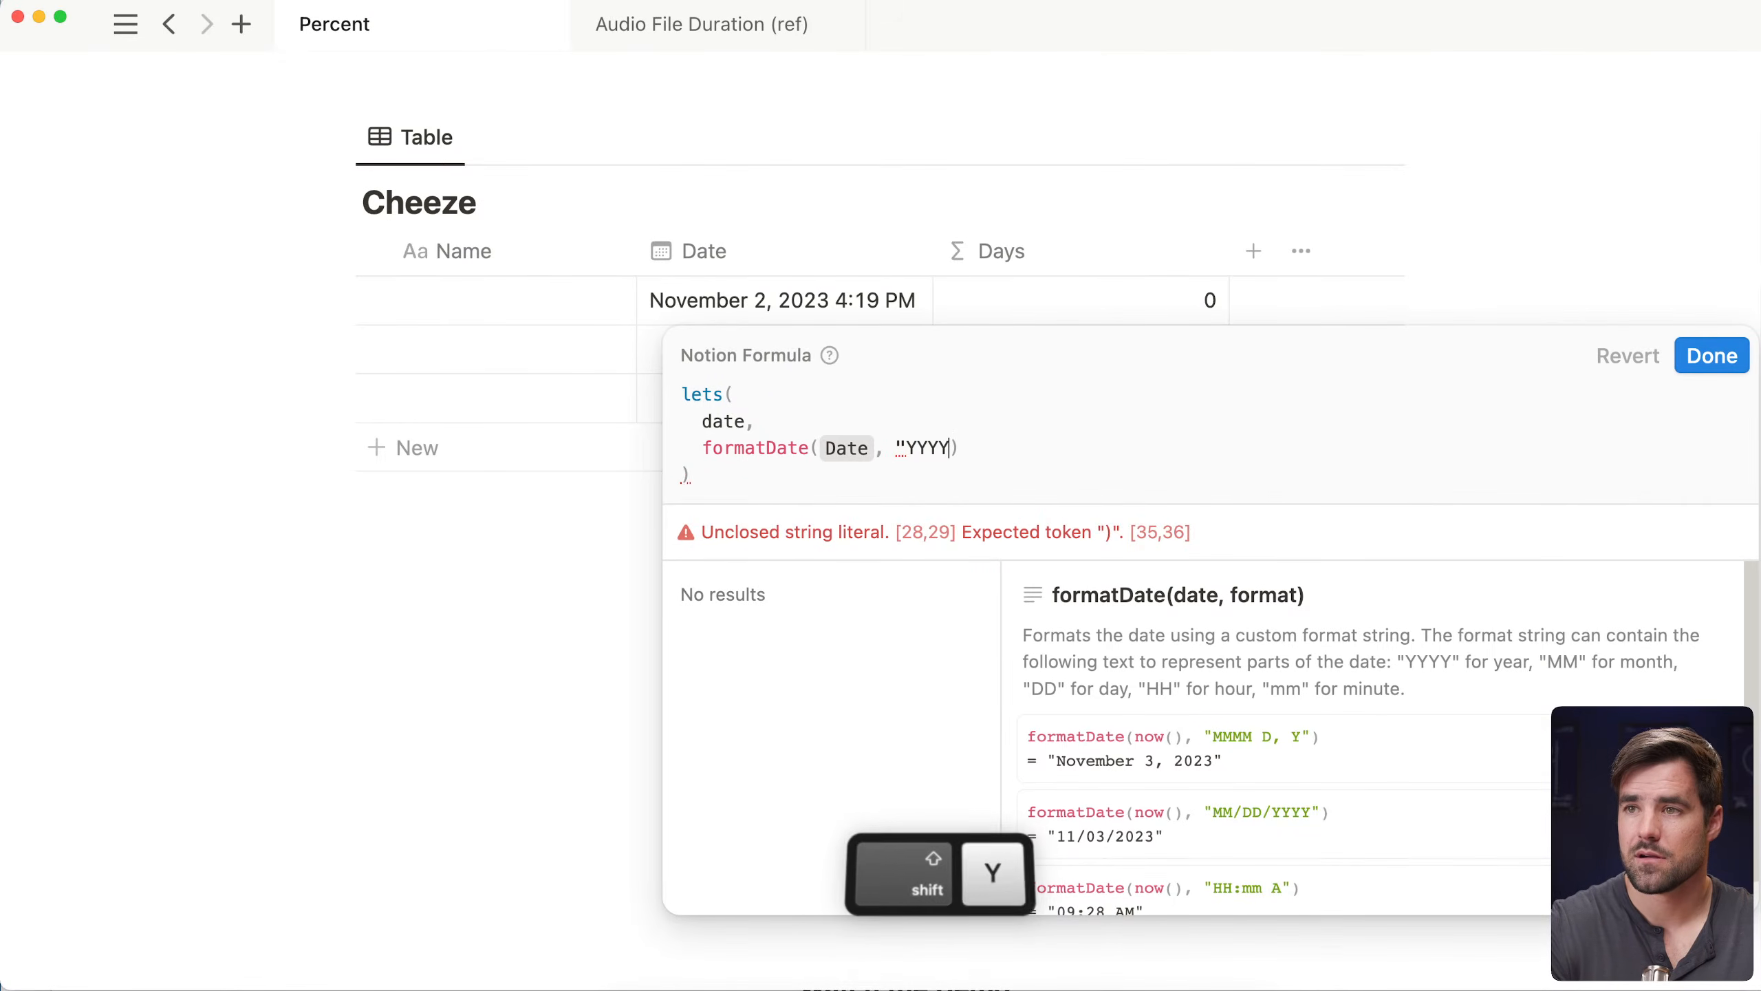
pyautogui.write('-')
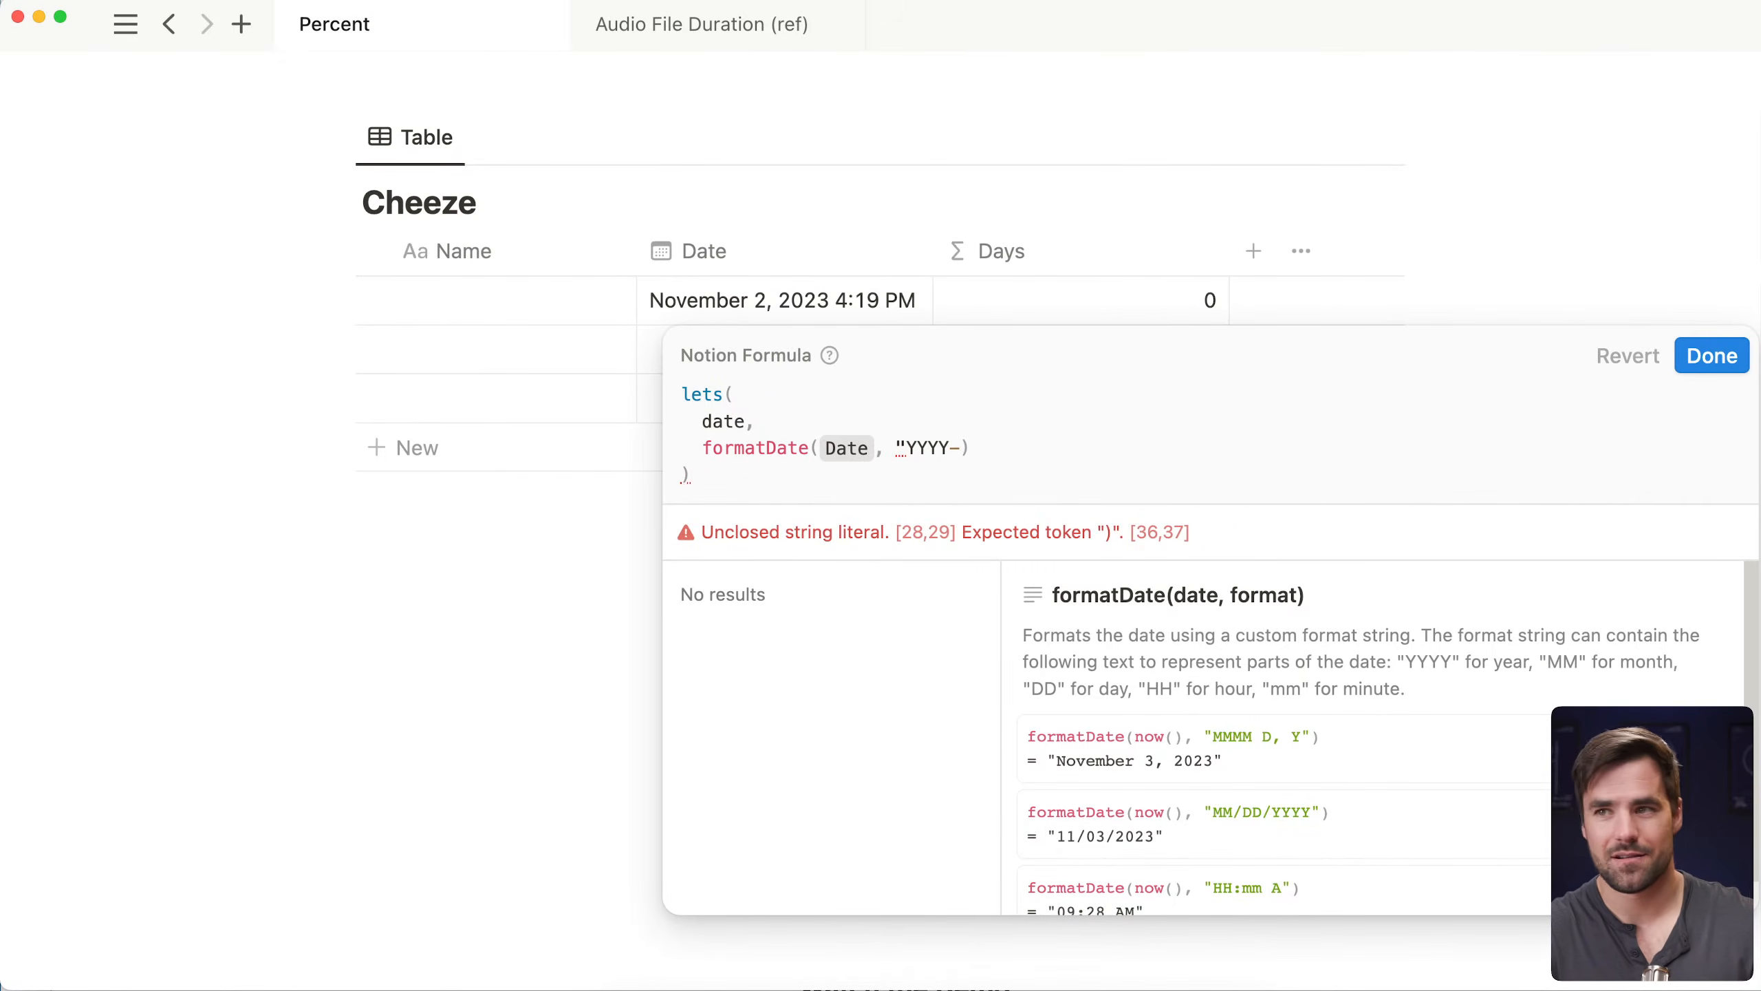
pyautogui.write('MM-DD"')
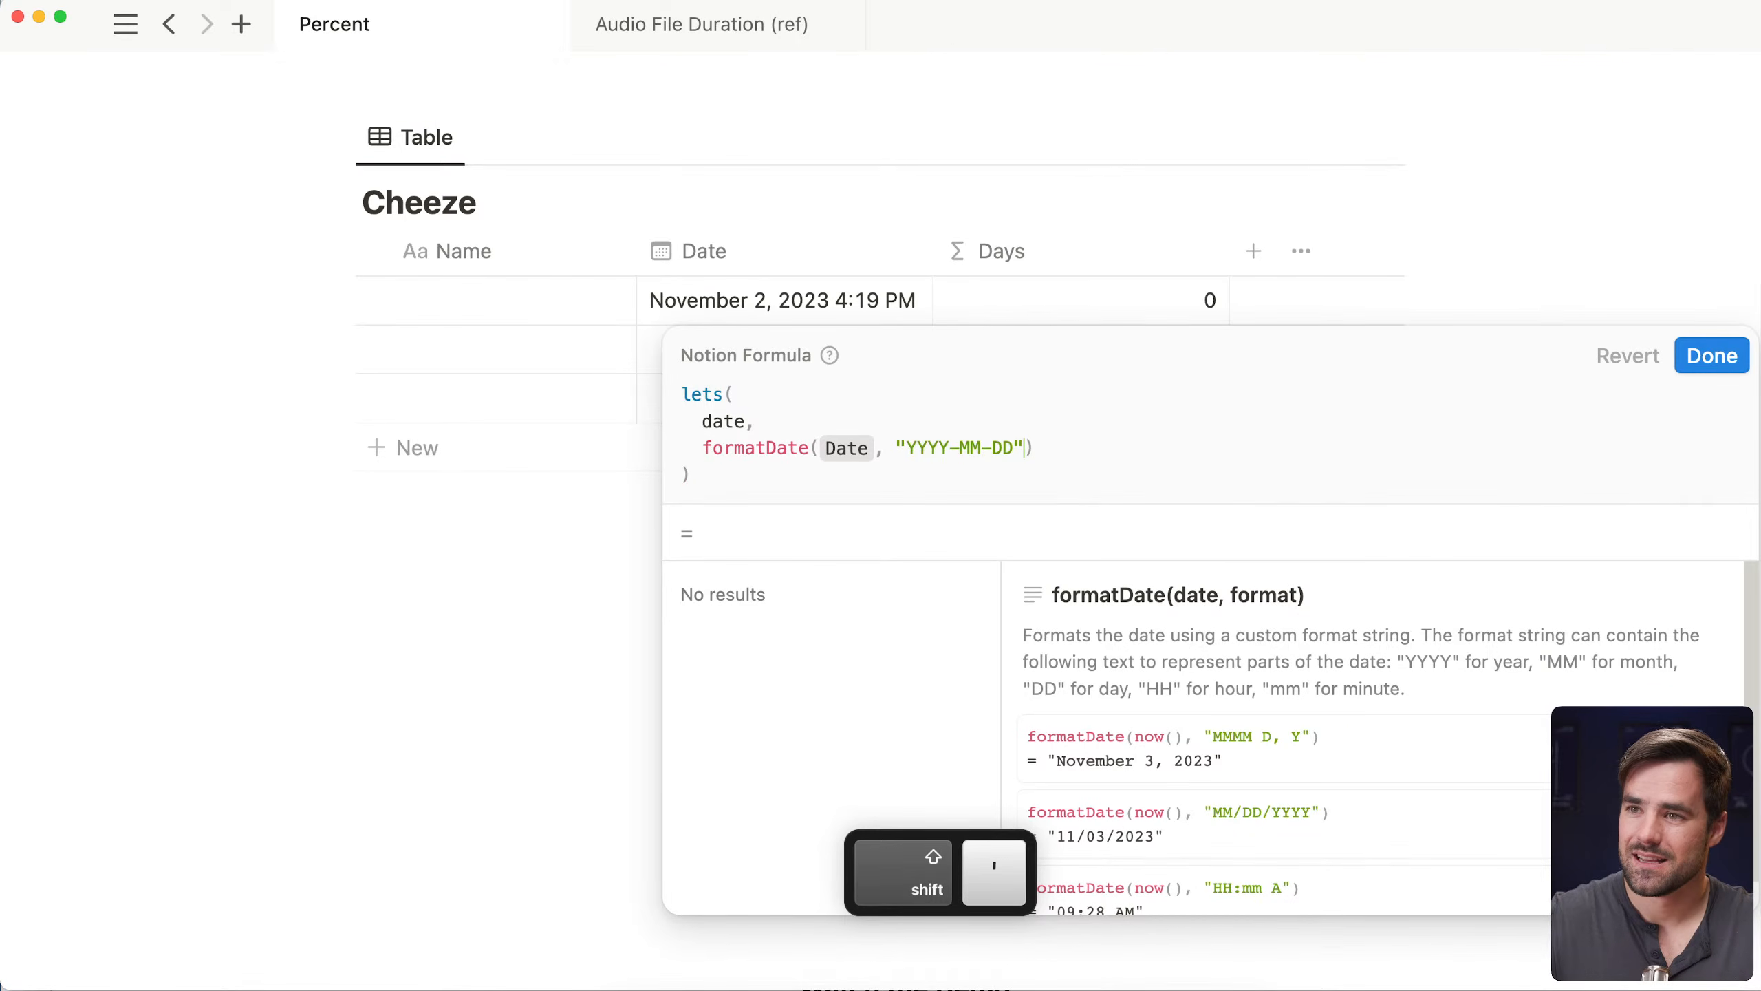
# Append .parseDate() to the formatDate expression, ending with a comma and a new line
pyautogui.write(').')
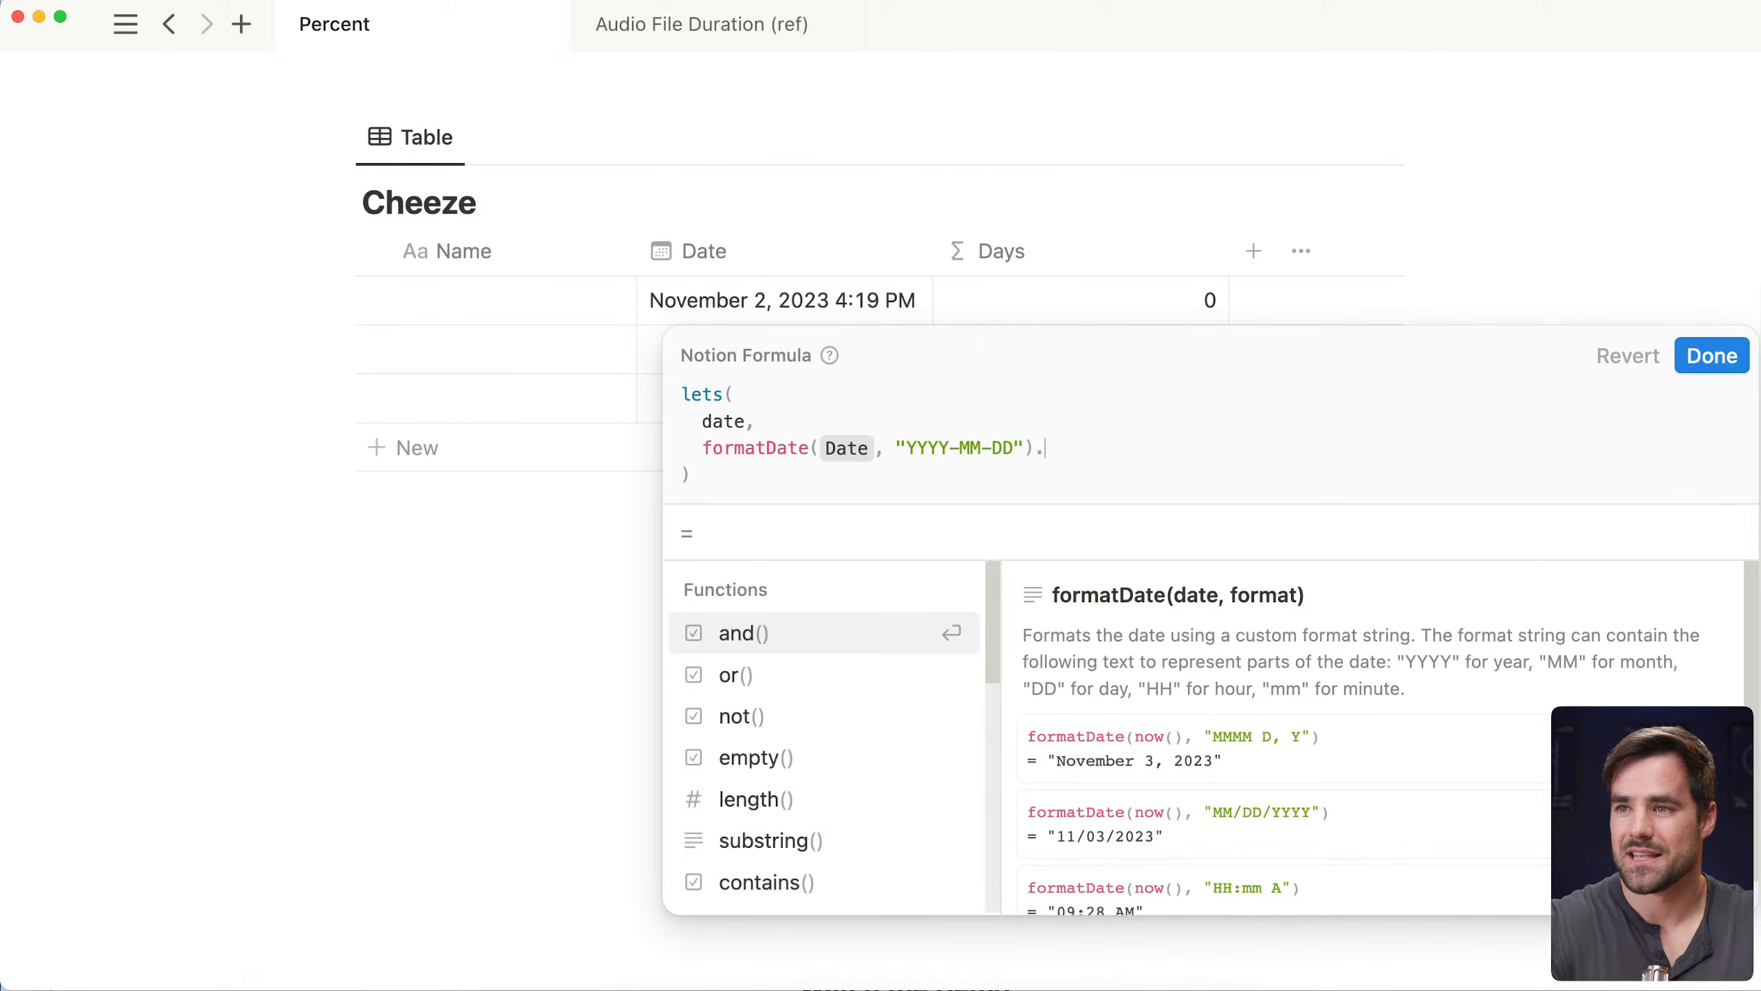
pyautogui.write('parseDate(')
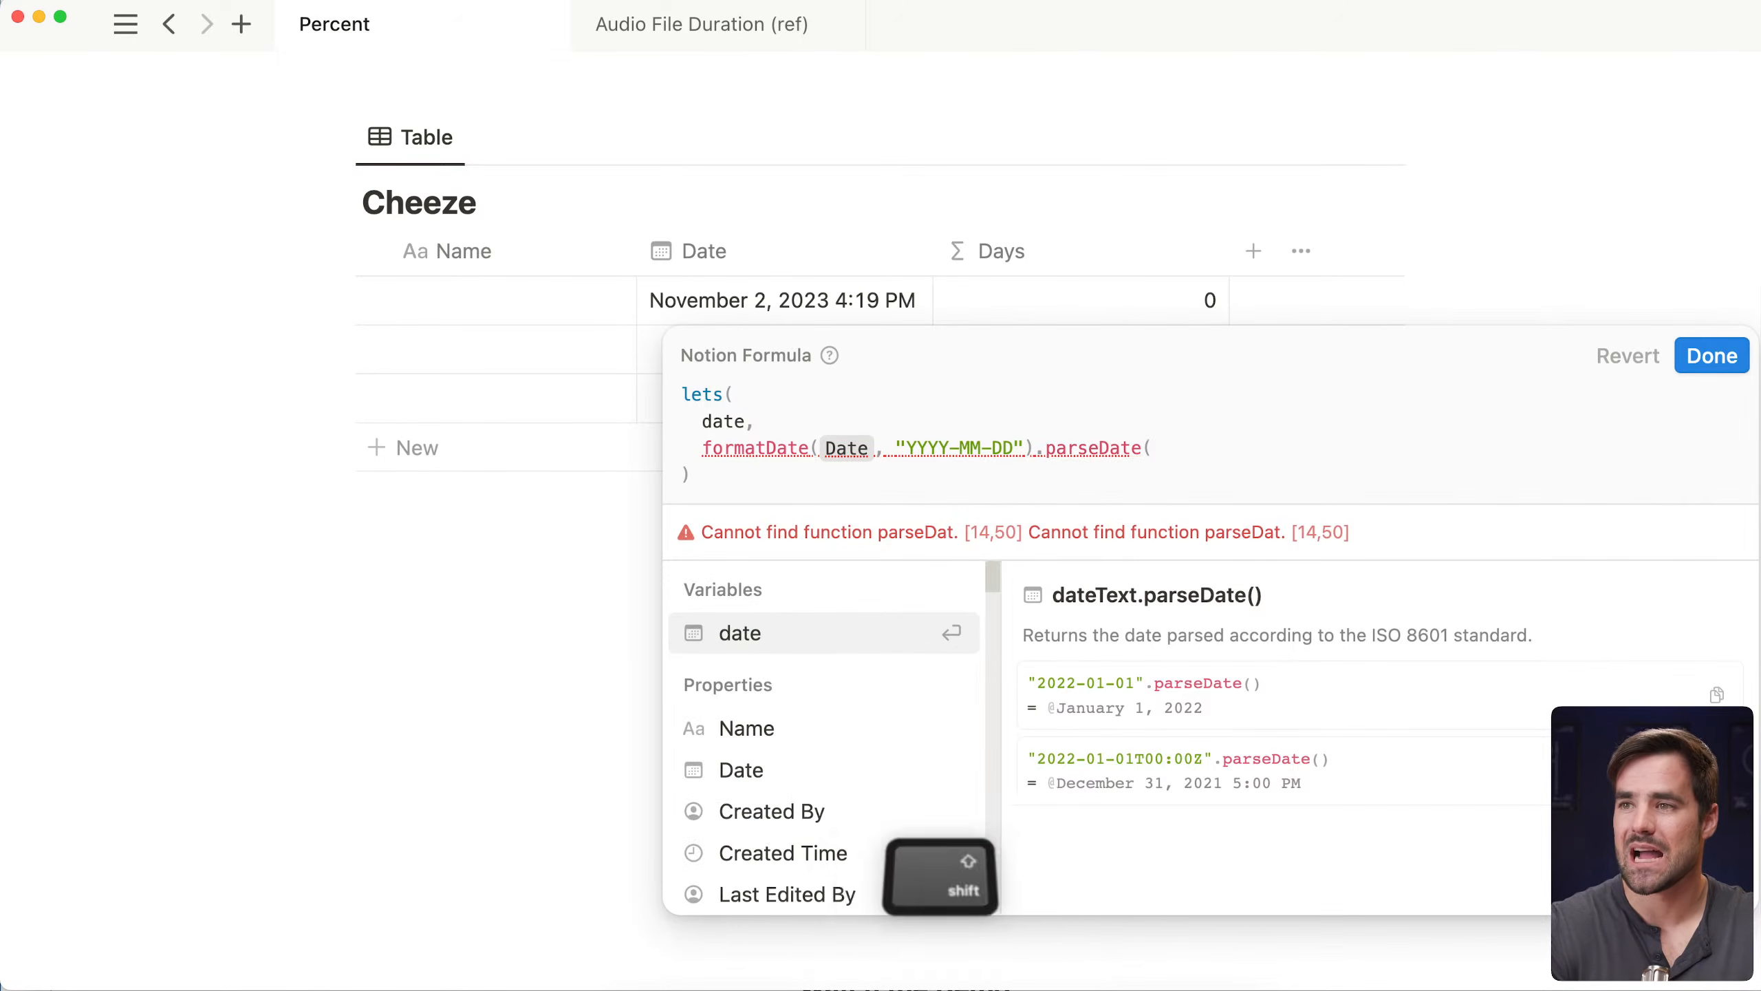
pyautogui.write('),')
pyautogui.hotkey('shift', 'Return')
# Try the date variable as the output expression of lets(), and remove it again
pyautogui.write('dateR')
pyautogui.press('BackSpace')
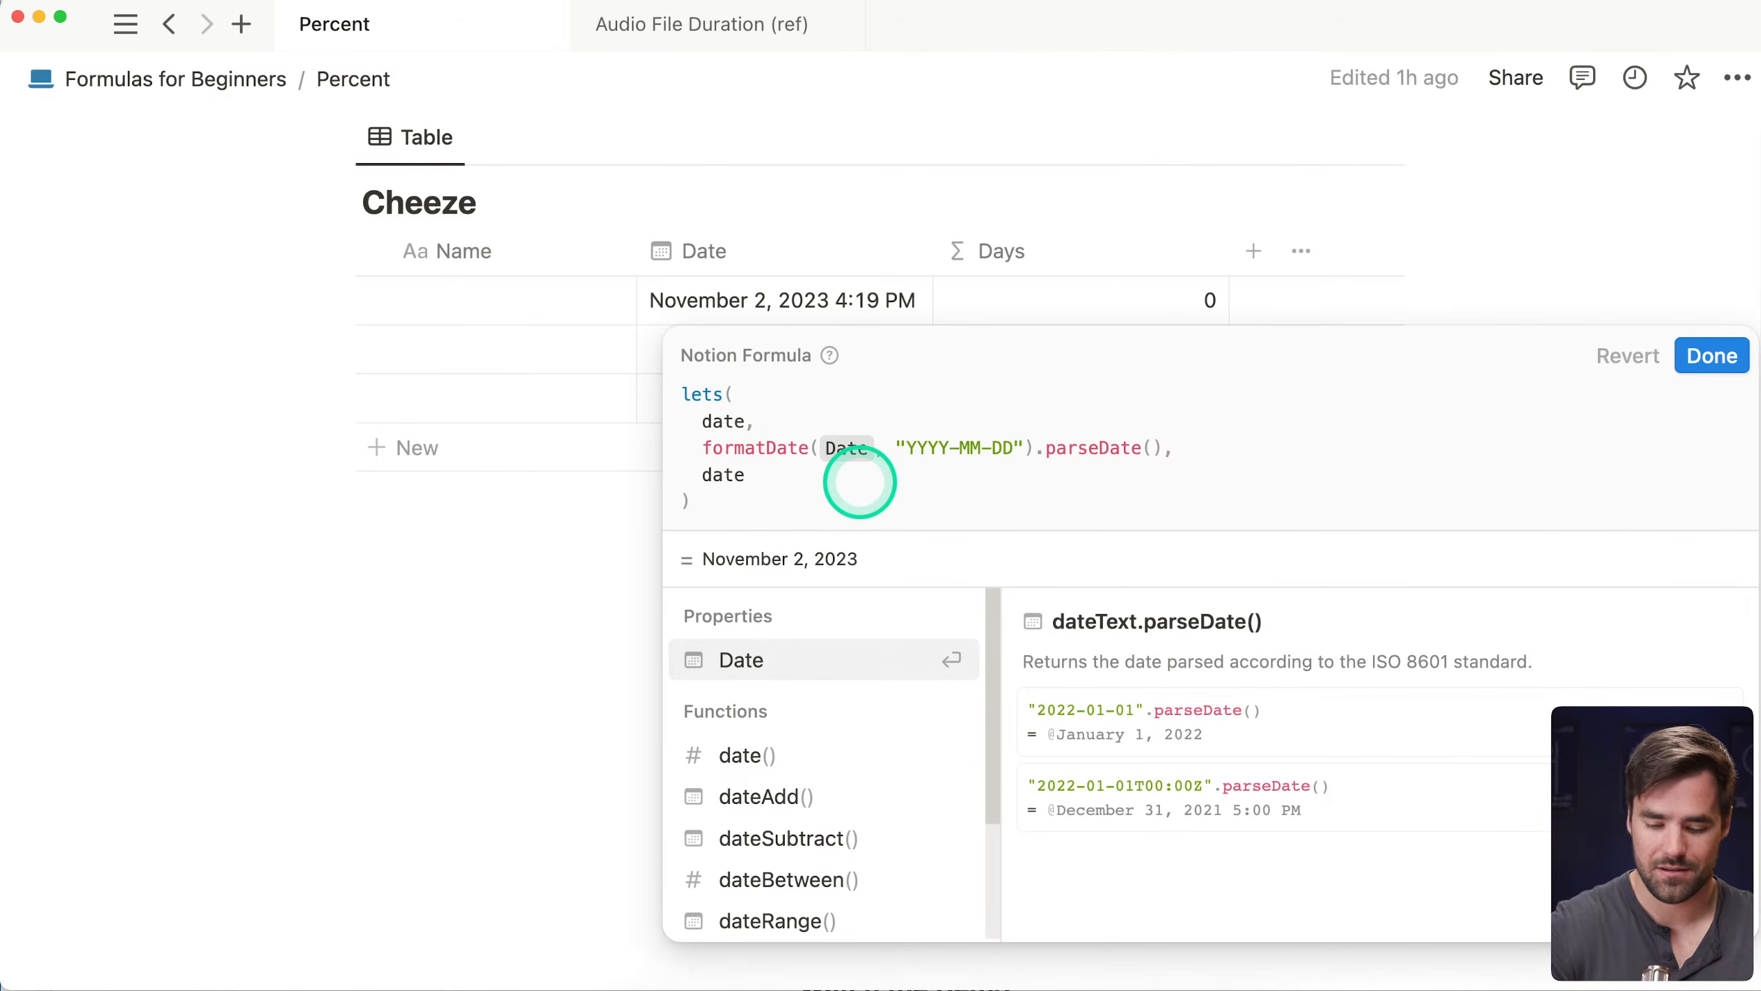
pyautogui.press('BackSpace')
pyautogui.press('BackSpace')
pyautogui.press('BackSpace')
pyautogui.press('BackSpace')
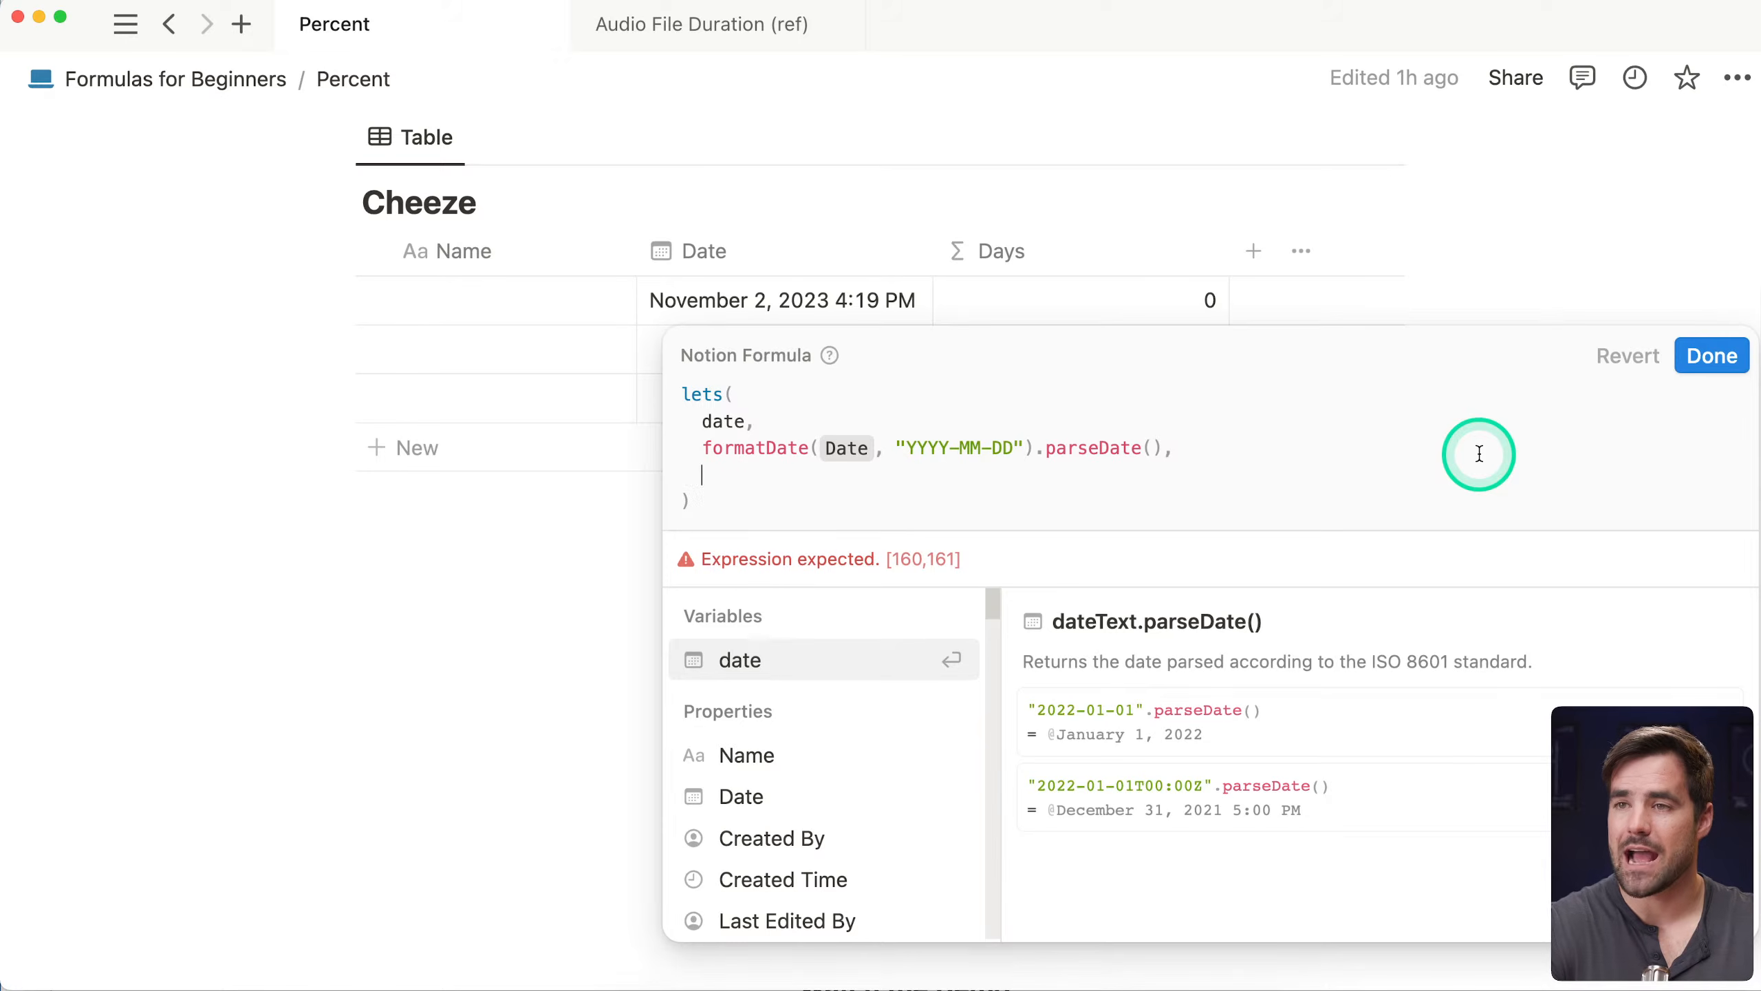
# Declare a nowDate variable in lets() with the value formatDate(now(), "YYYY-MM-DD").parseDate(), followed by a comma and a new line
pyautogui.write('nowDate')
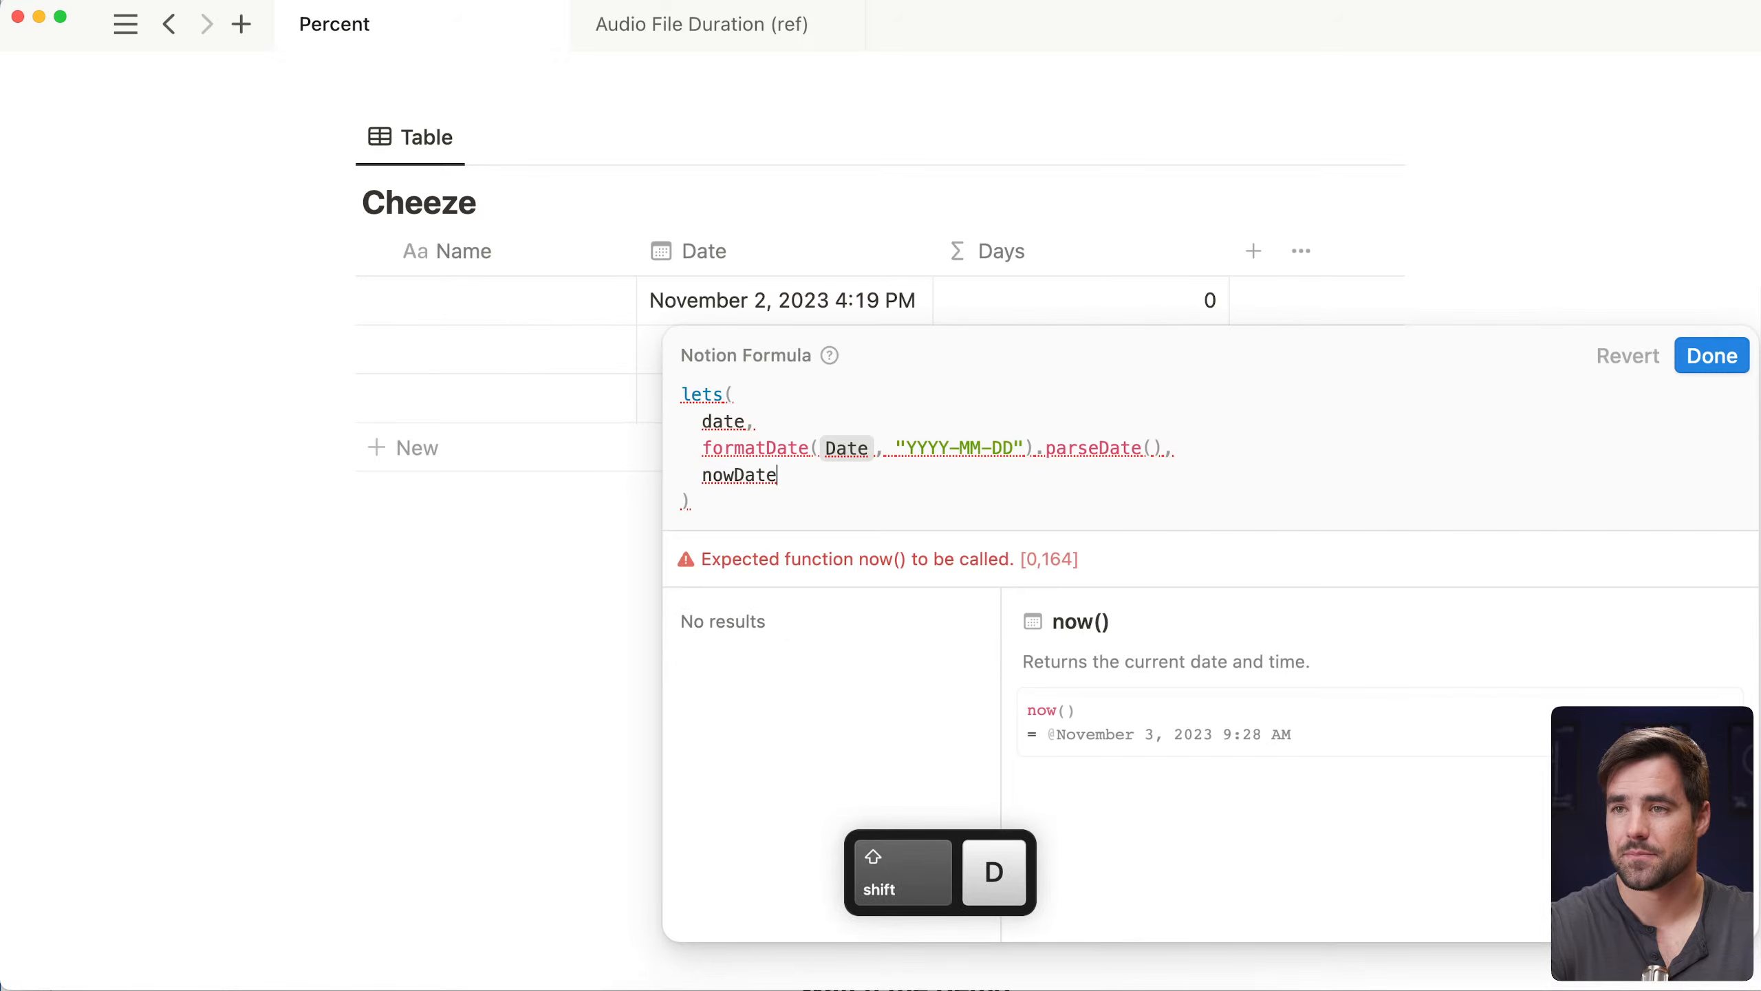
pyautogui.write(',')
pyautogui.hotkey('shift', 'Return')
pyautogui.write('formatDate(now(), "YYYY-MM-DD").parse')
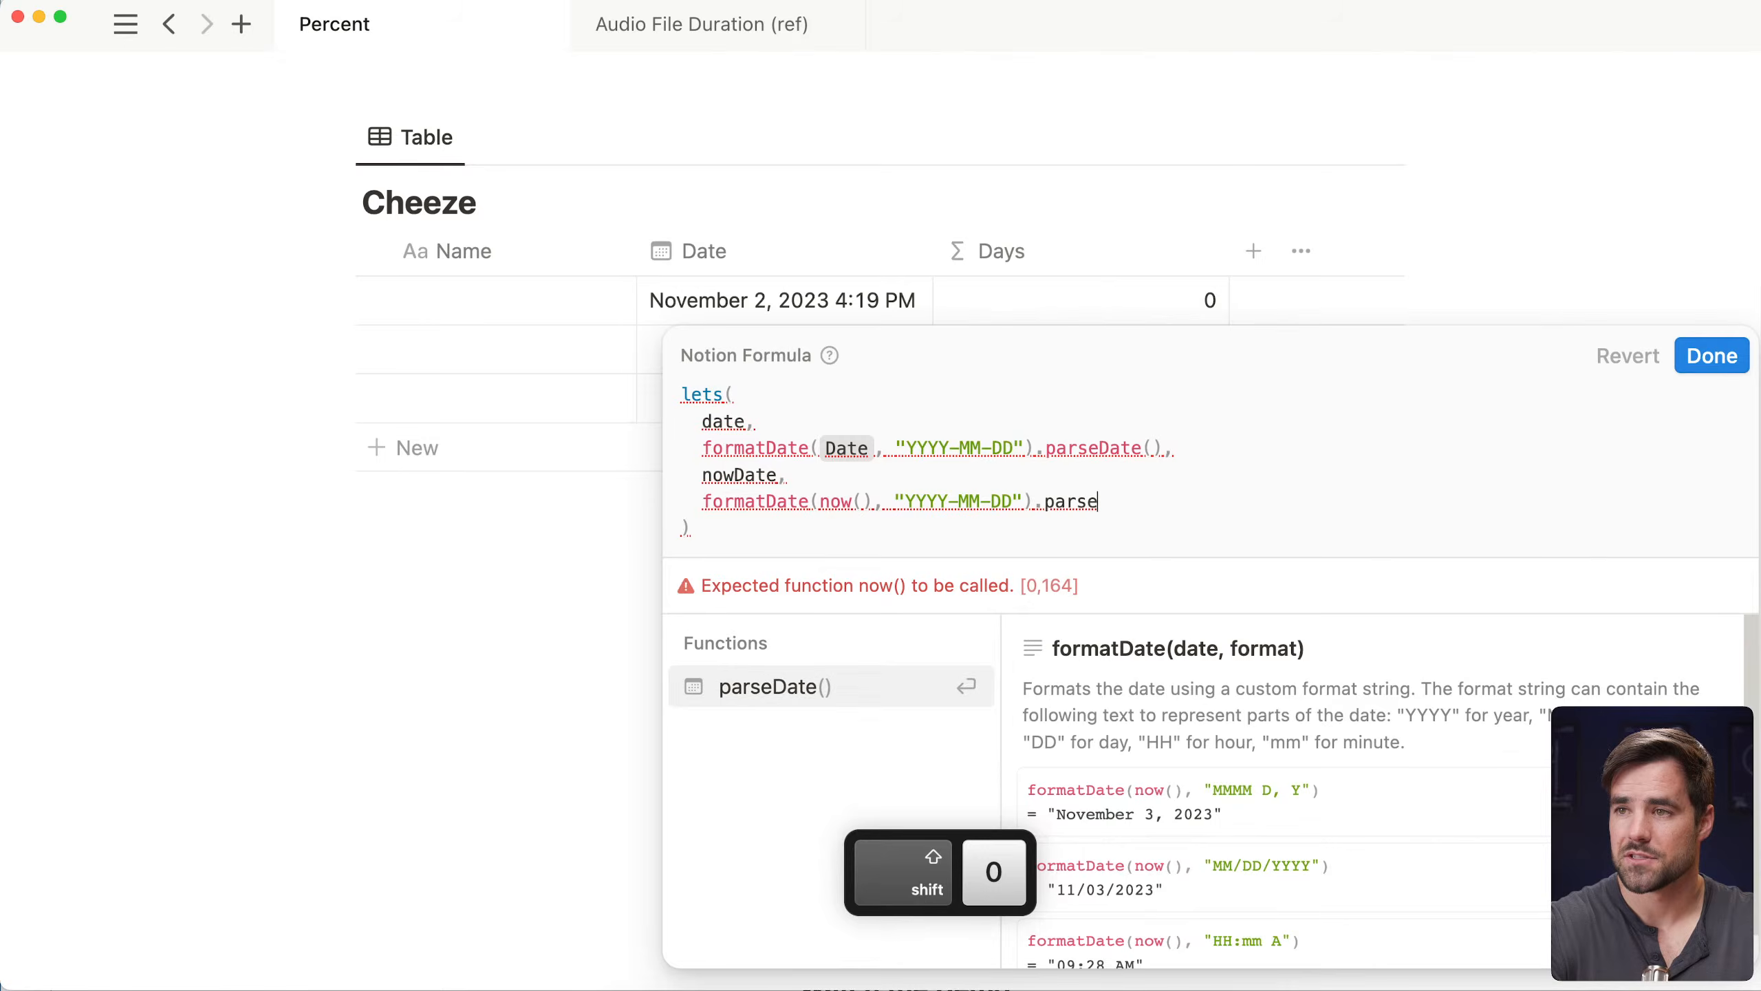
pyautogui.press('Return')
pyautogui.write(')')
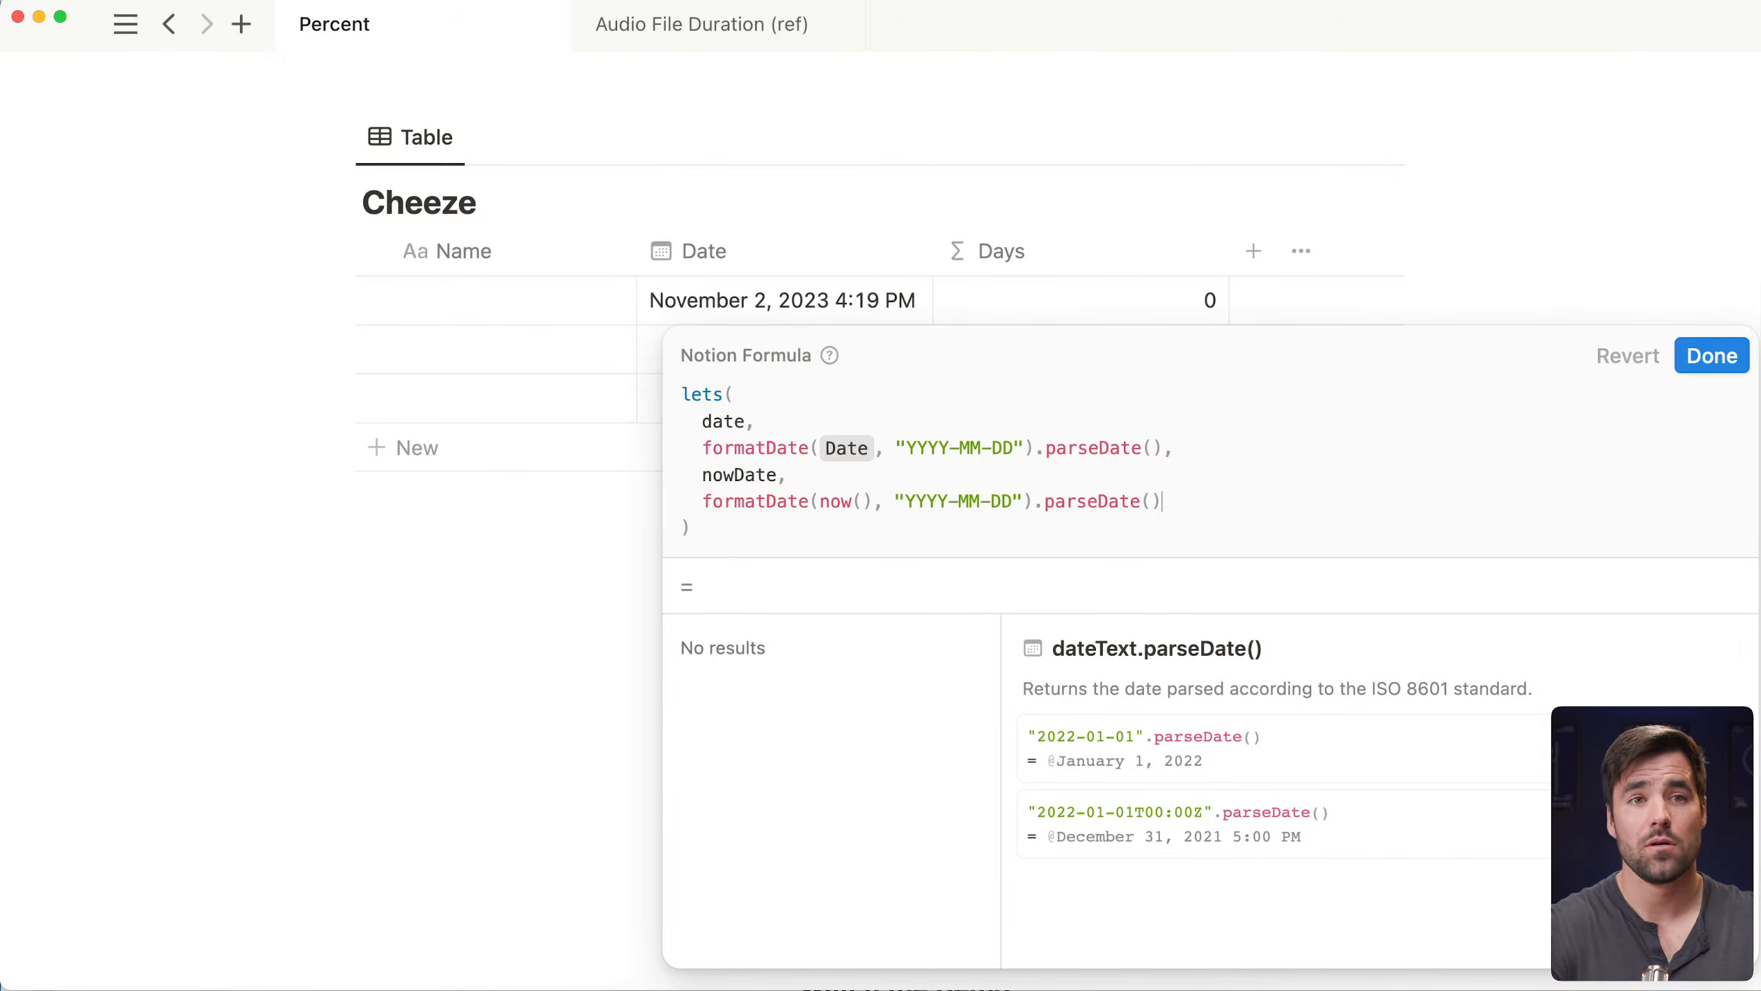
pyautogui.write(',')
pyautogui.hotkey('shift', 'Return')
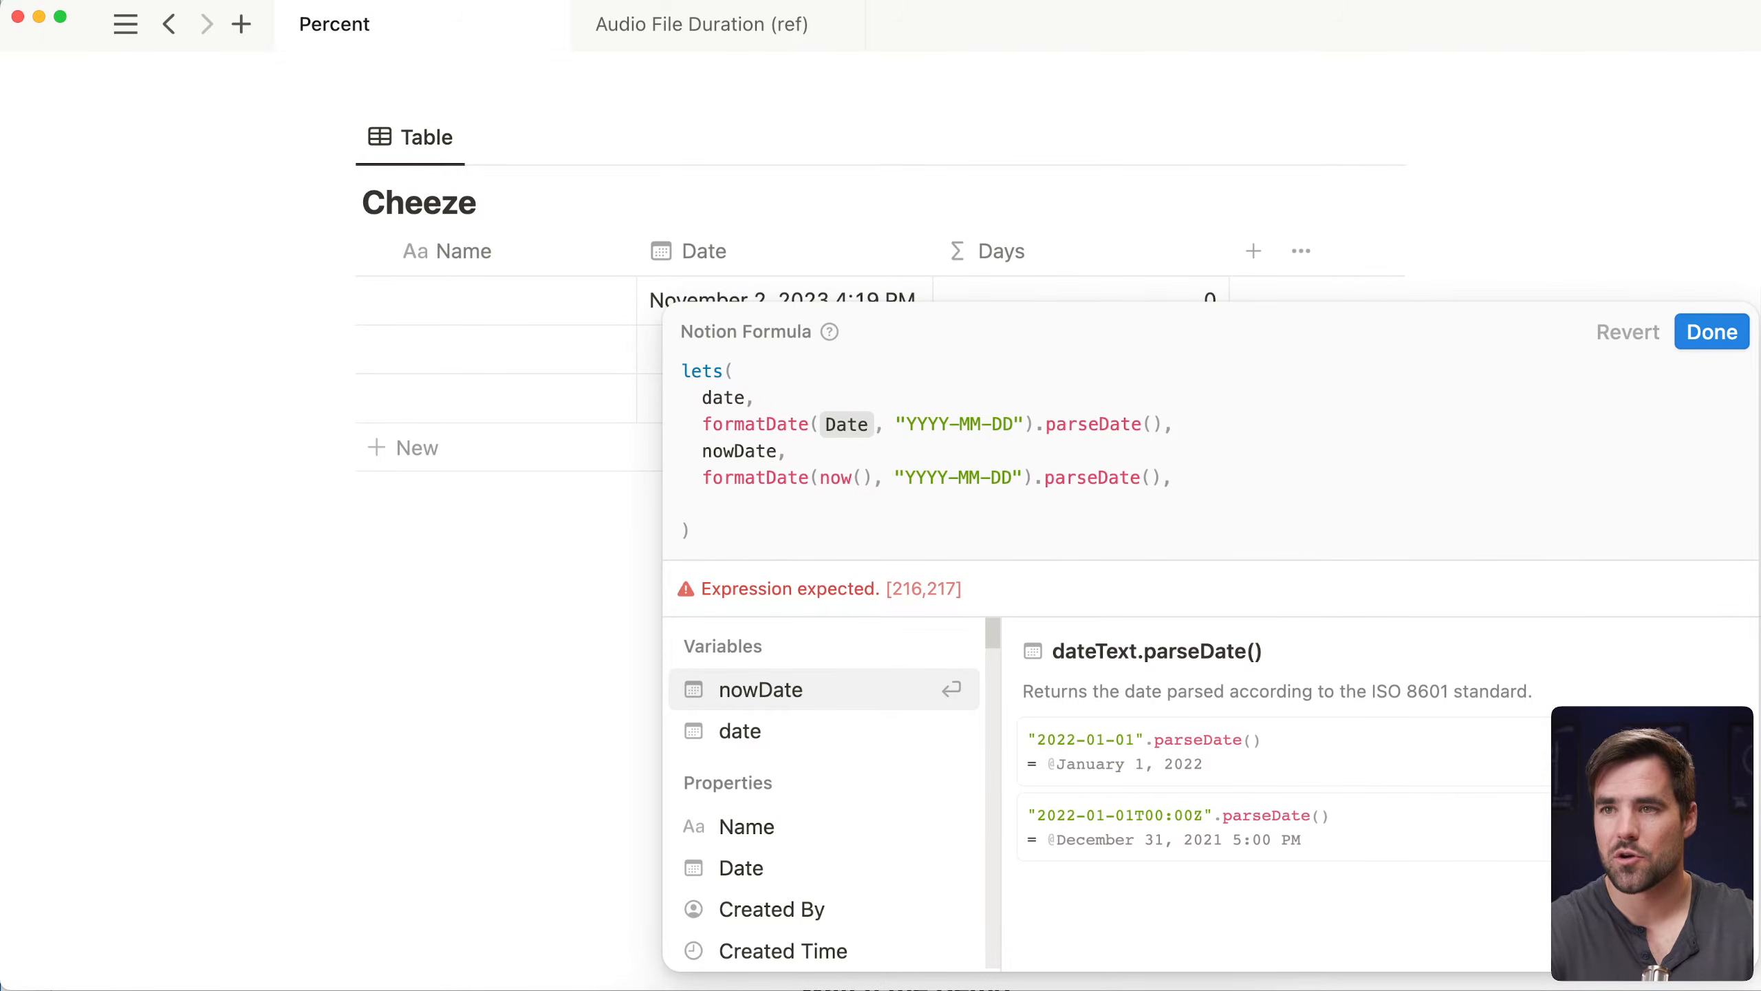
# Add dateBetween(nowDate, date, "days") as the output expression of lets() and save the Days formula
pyautogui.write('dateB')
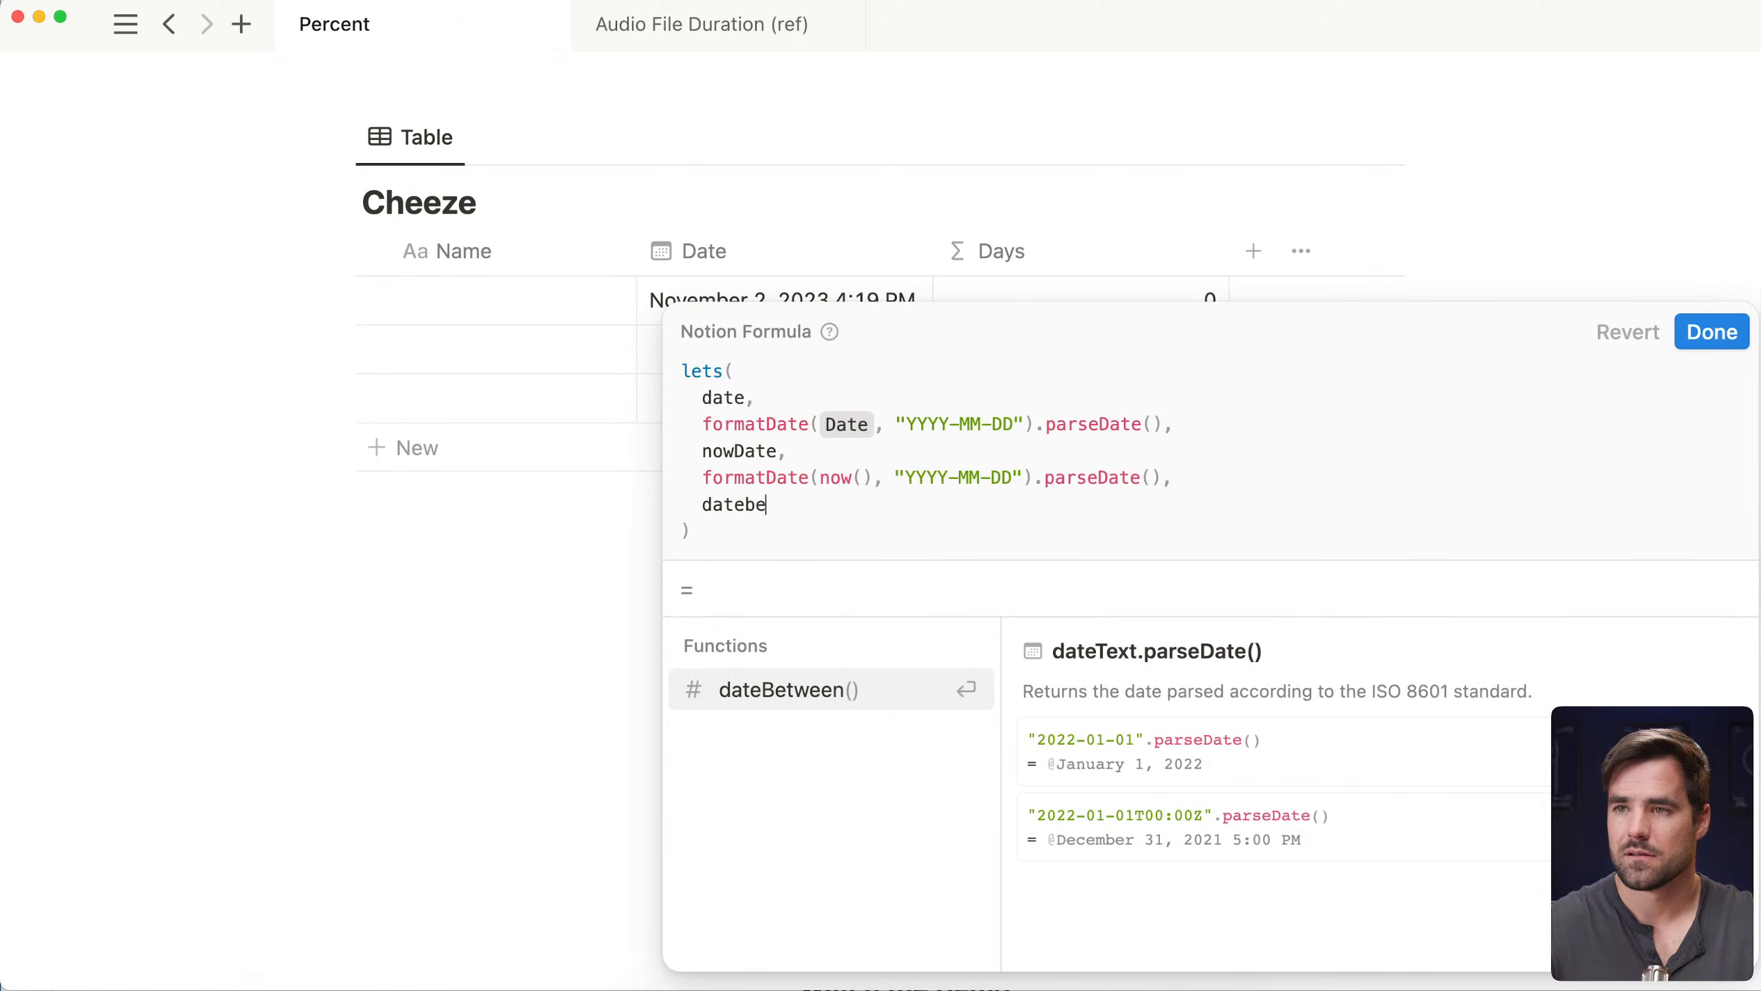
pyautogui.press('Return')
pyautogui.write('nowDate,')
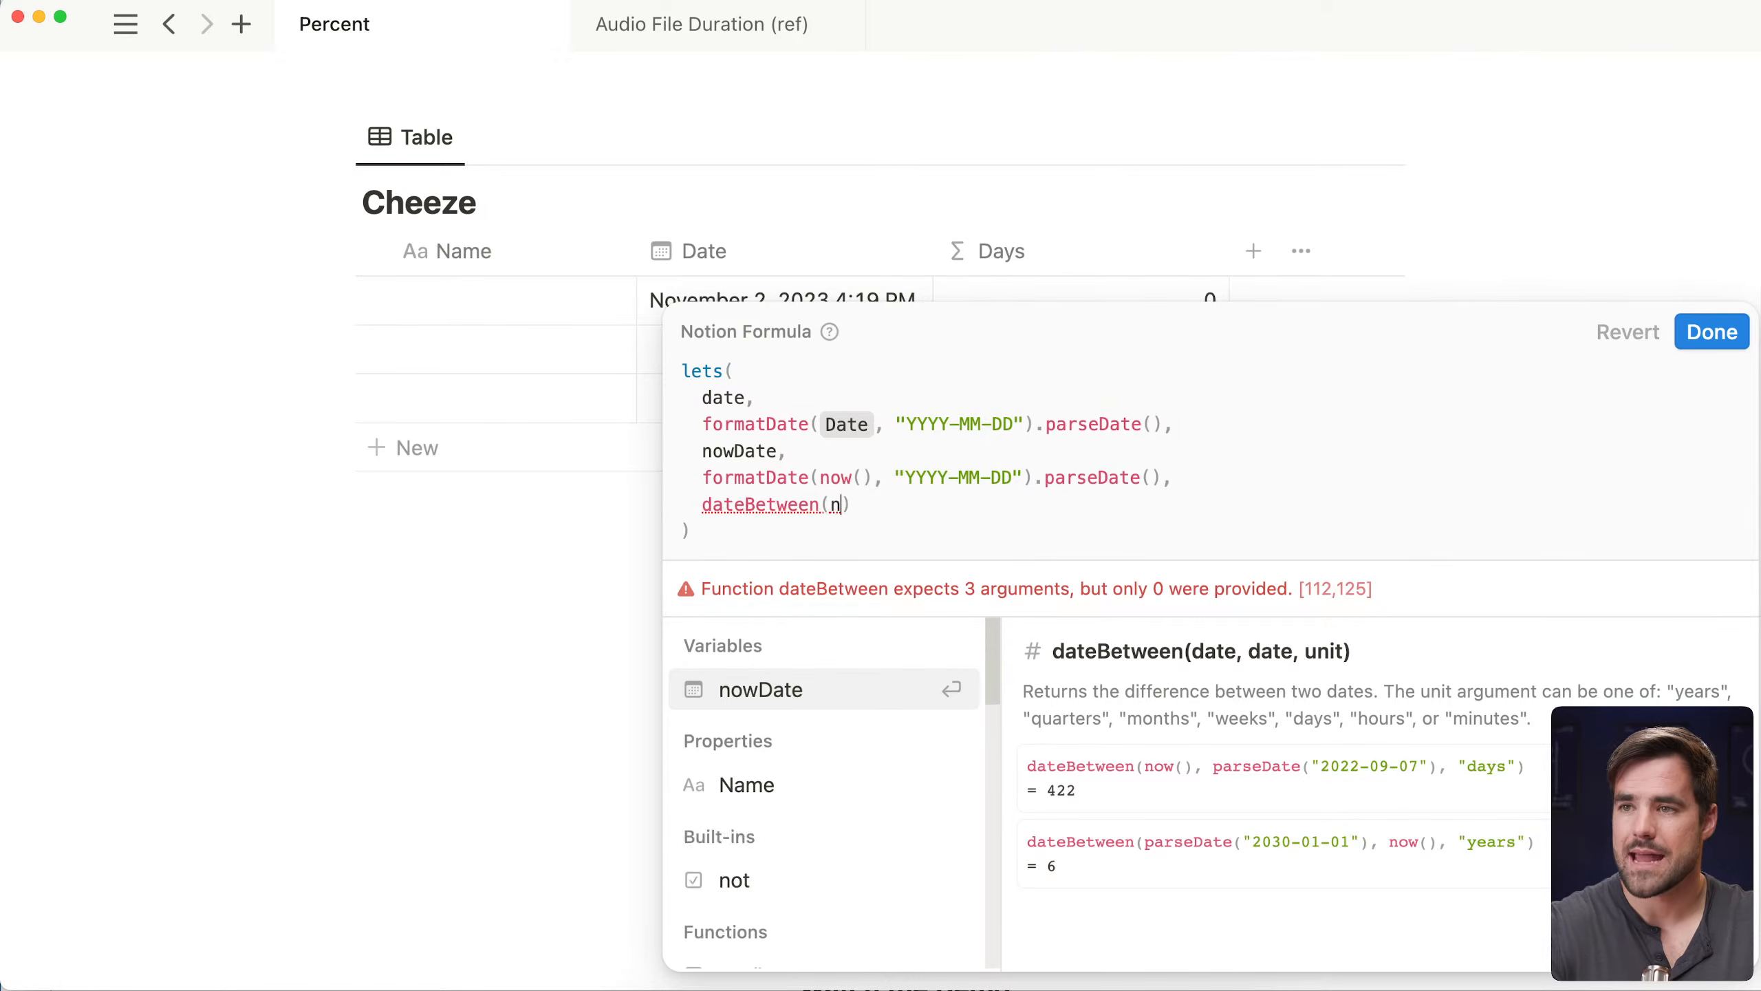
pyautogui.write(' date, ')
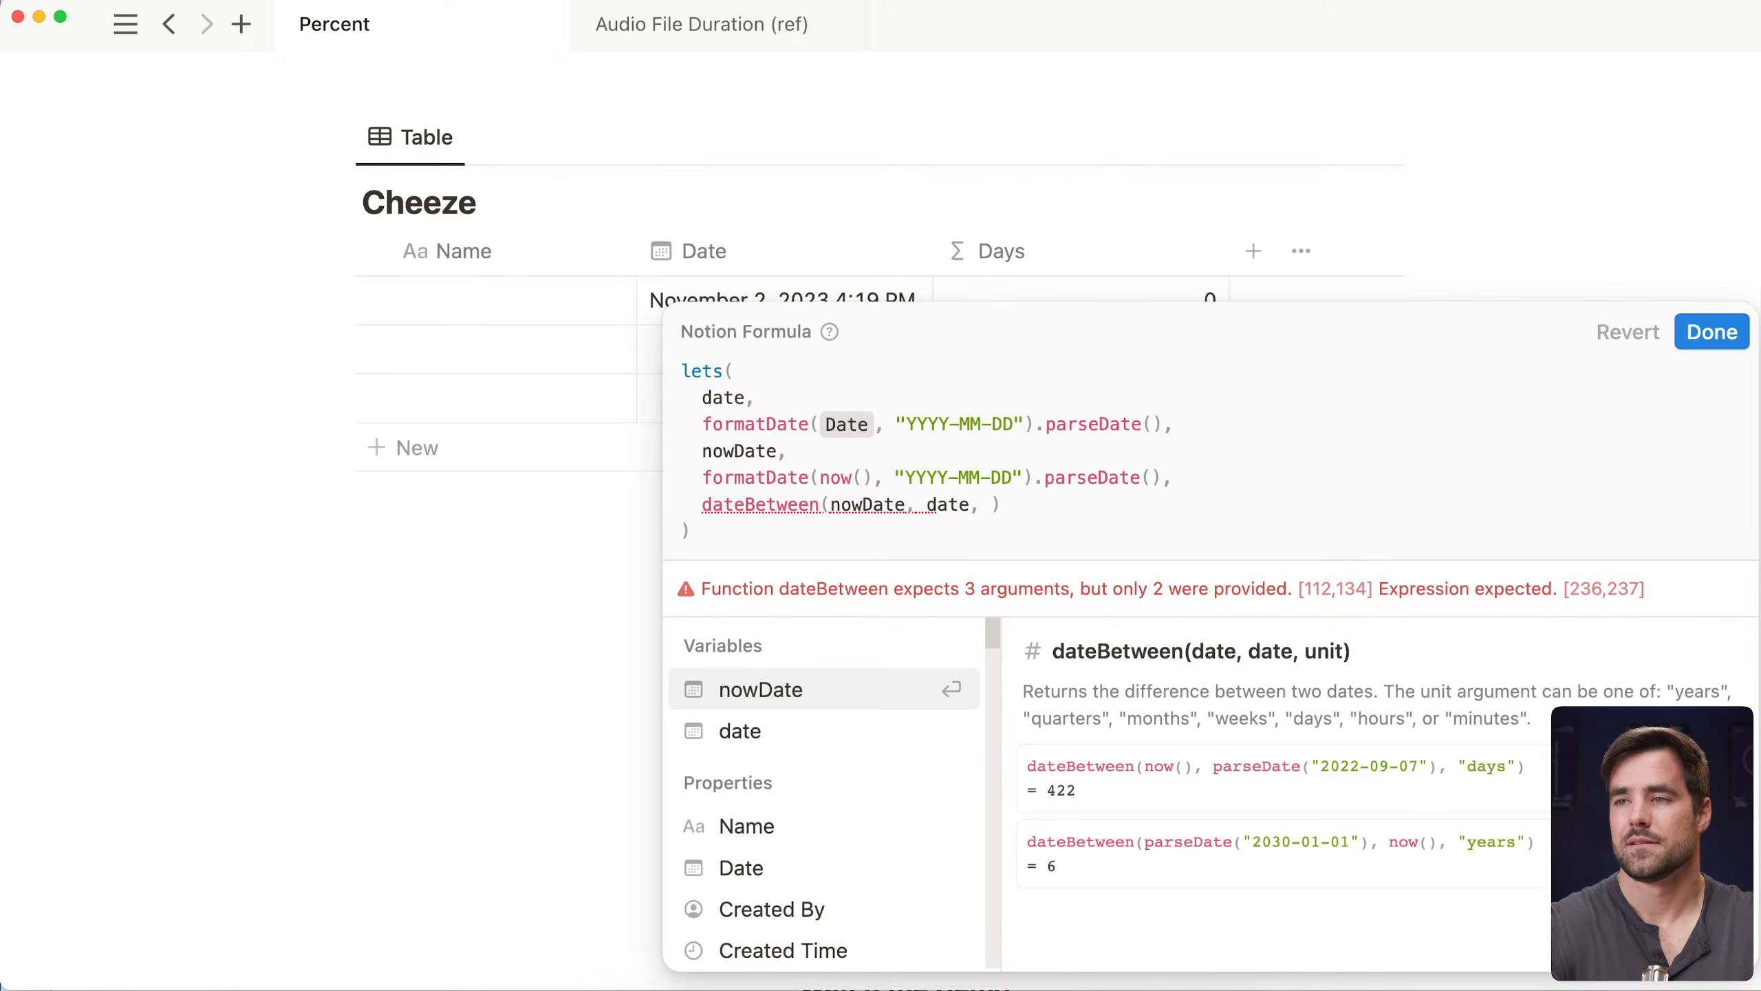
pyautogui.write('"days"')
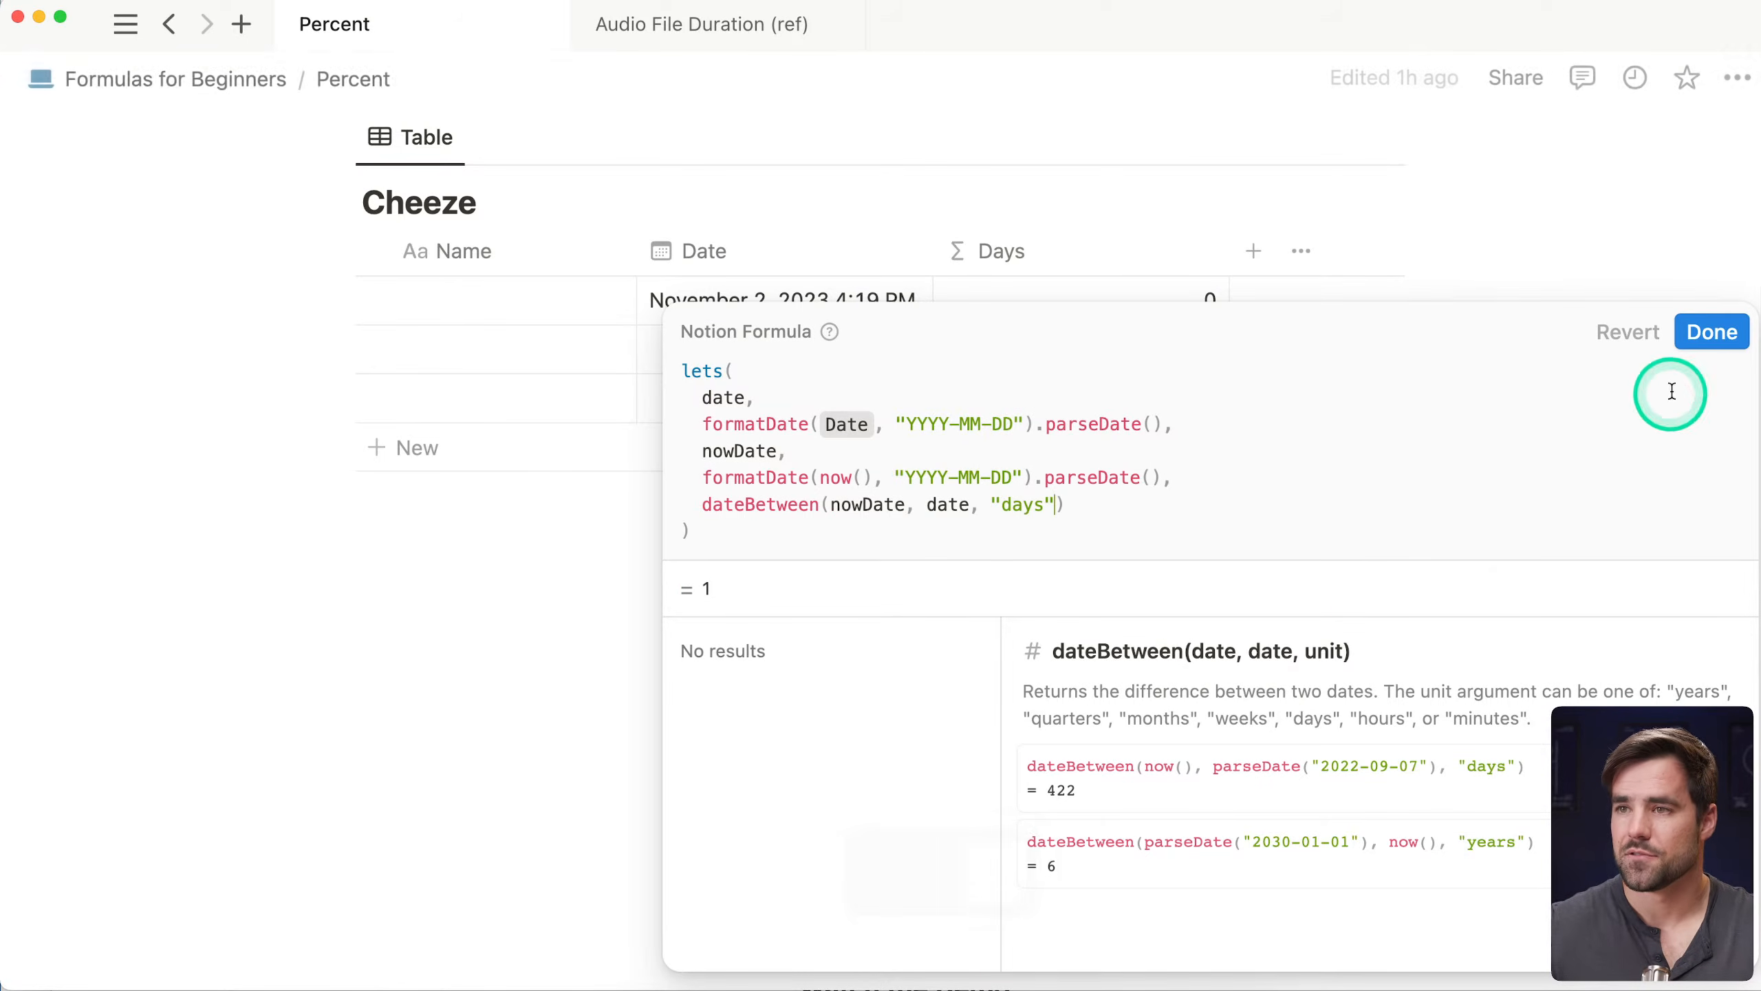
pyautogui.click(1710, 333)
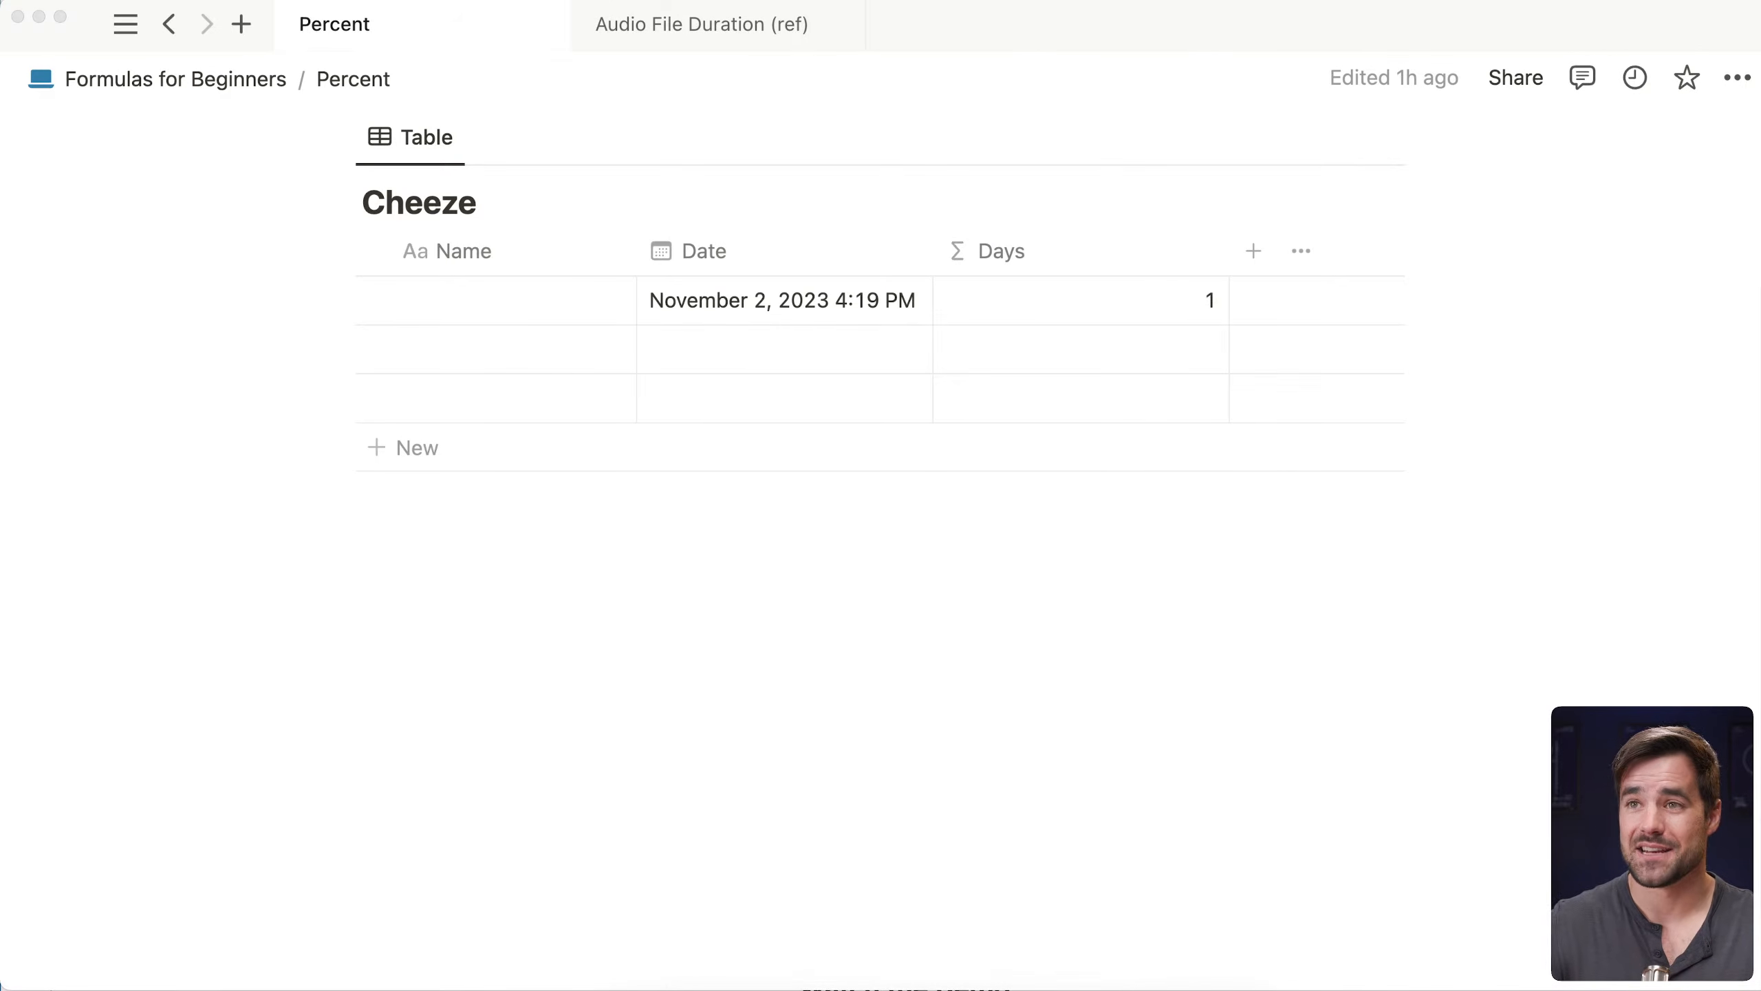
# Go to the Today page of the Task Manager in Ultimate Brain for Notion
pyautogui.click(124, 24)
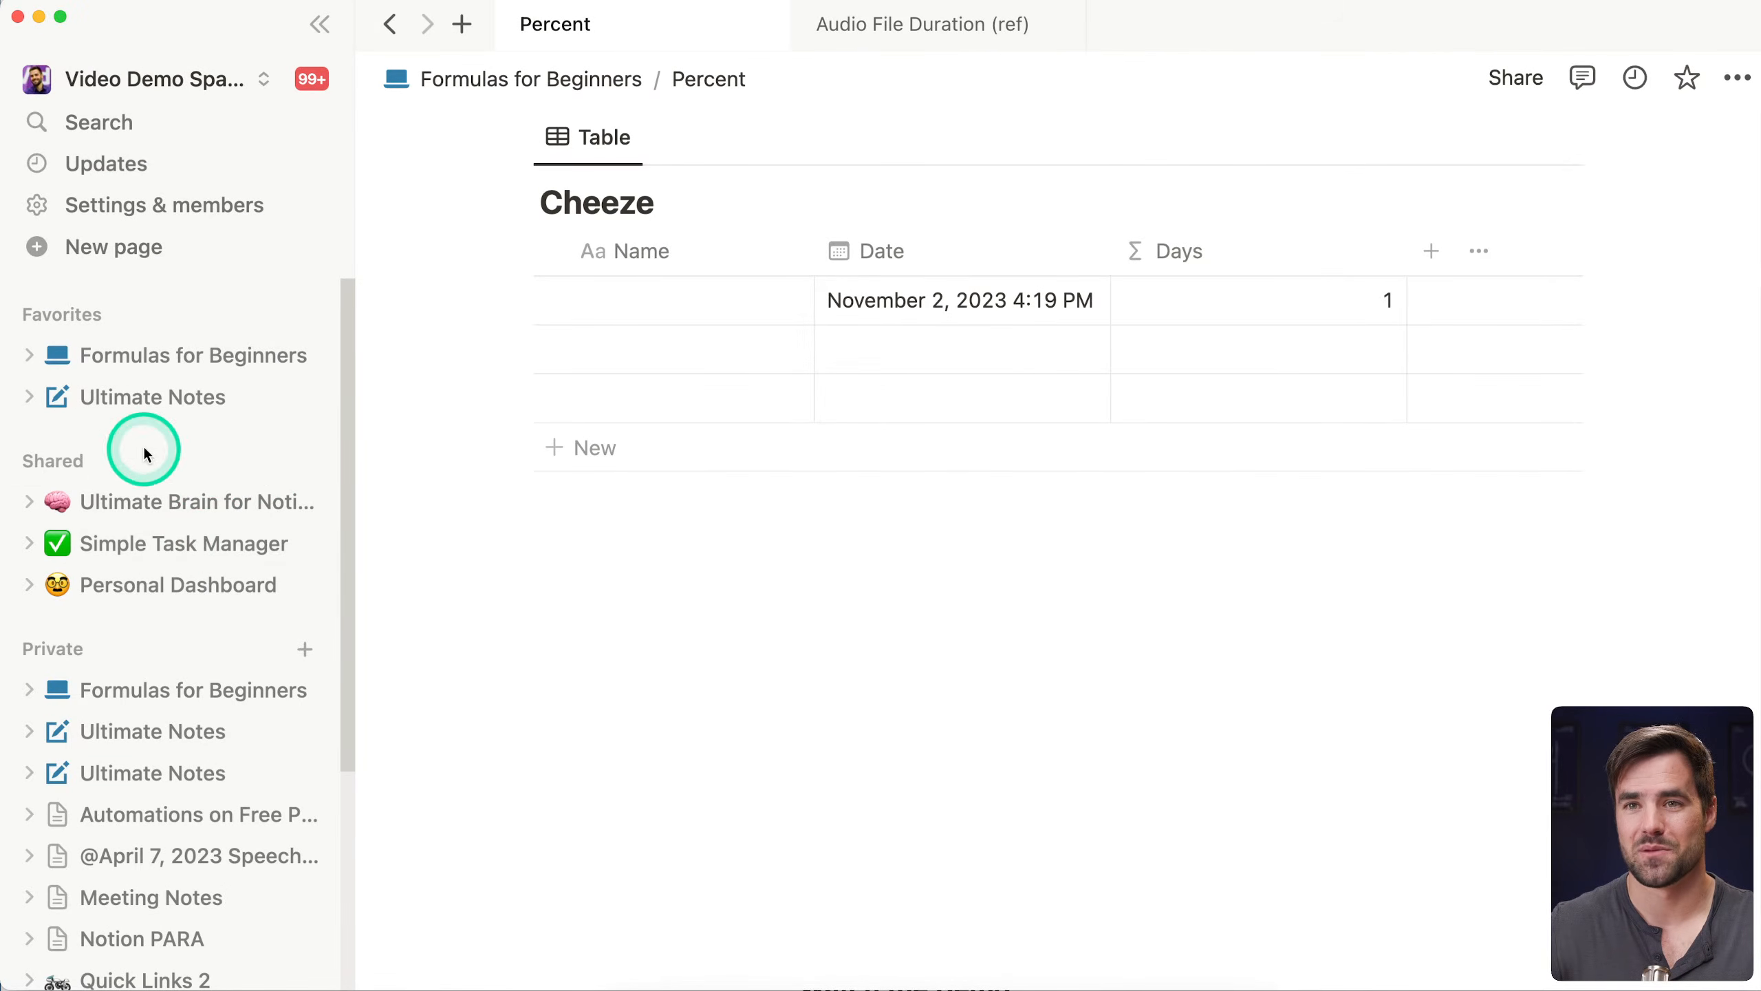
pyautogui.click(147, 501)
pyautogui.scroll(-3, 928, 555)
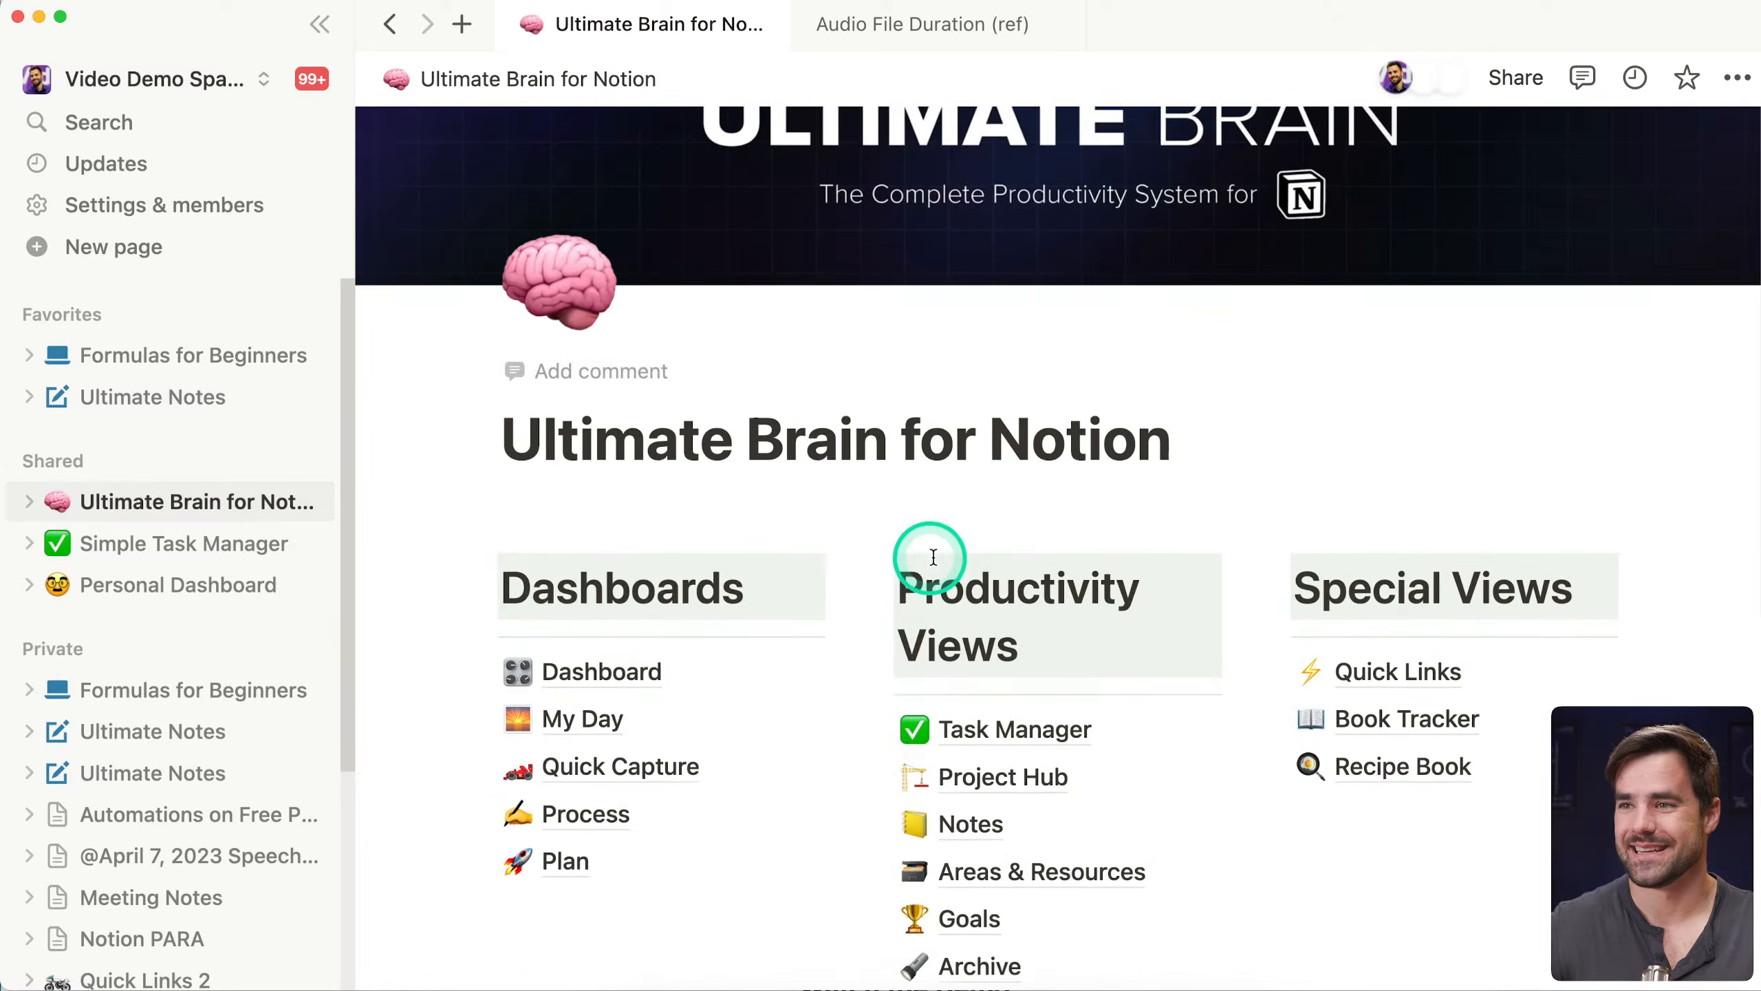
pyautogui.click(1010, 666)
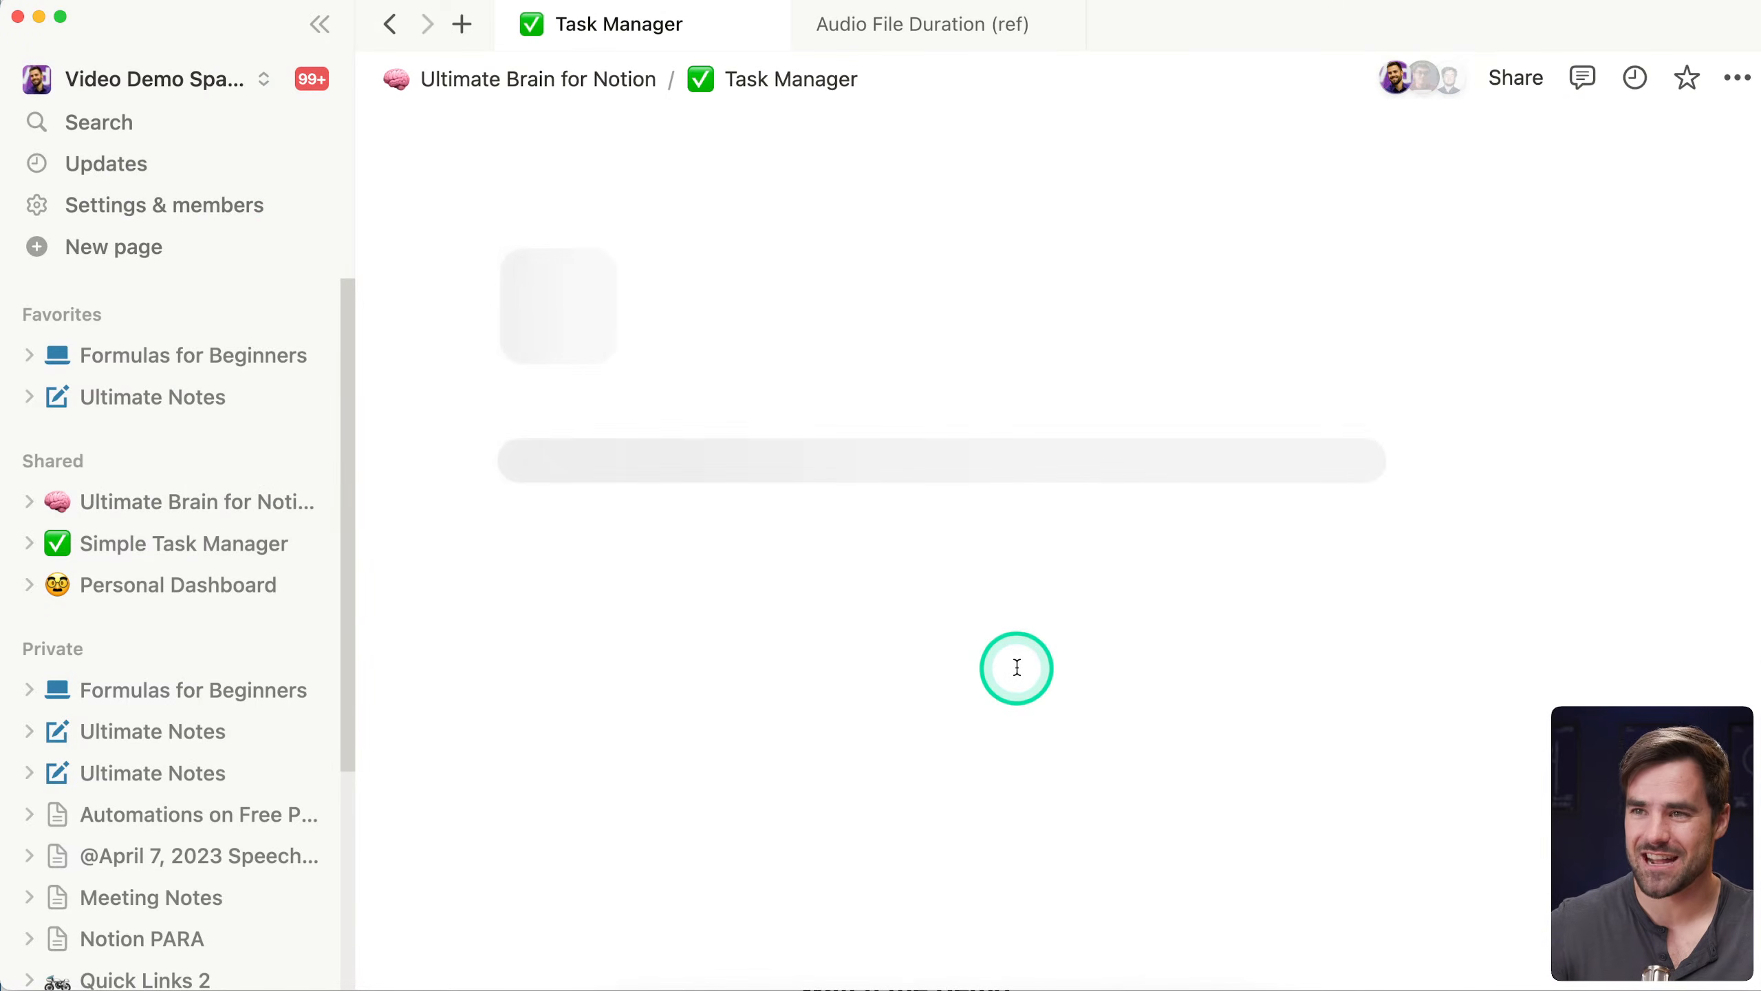
pyautogui.scroll(-3, 1055, 607)
pyautogui.click(617, 657)
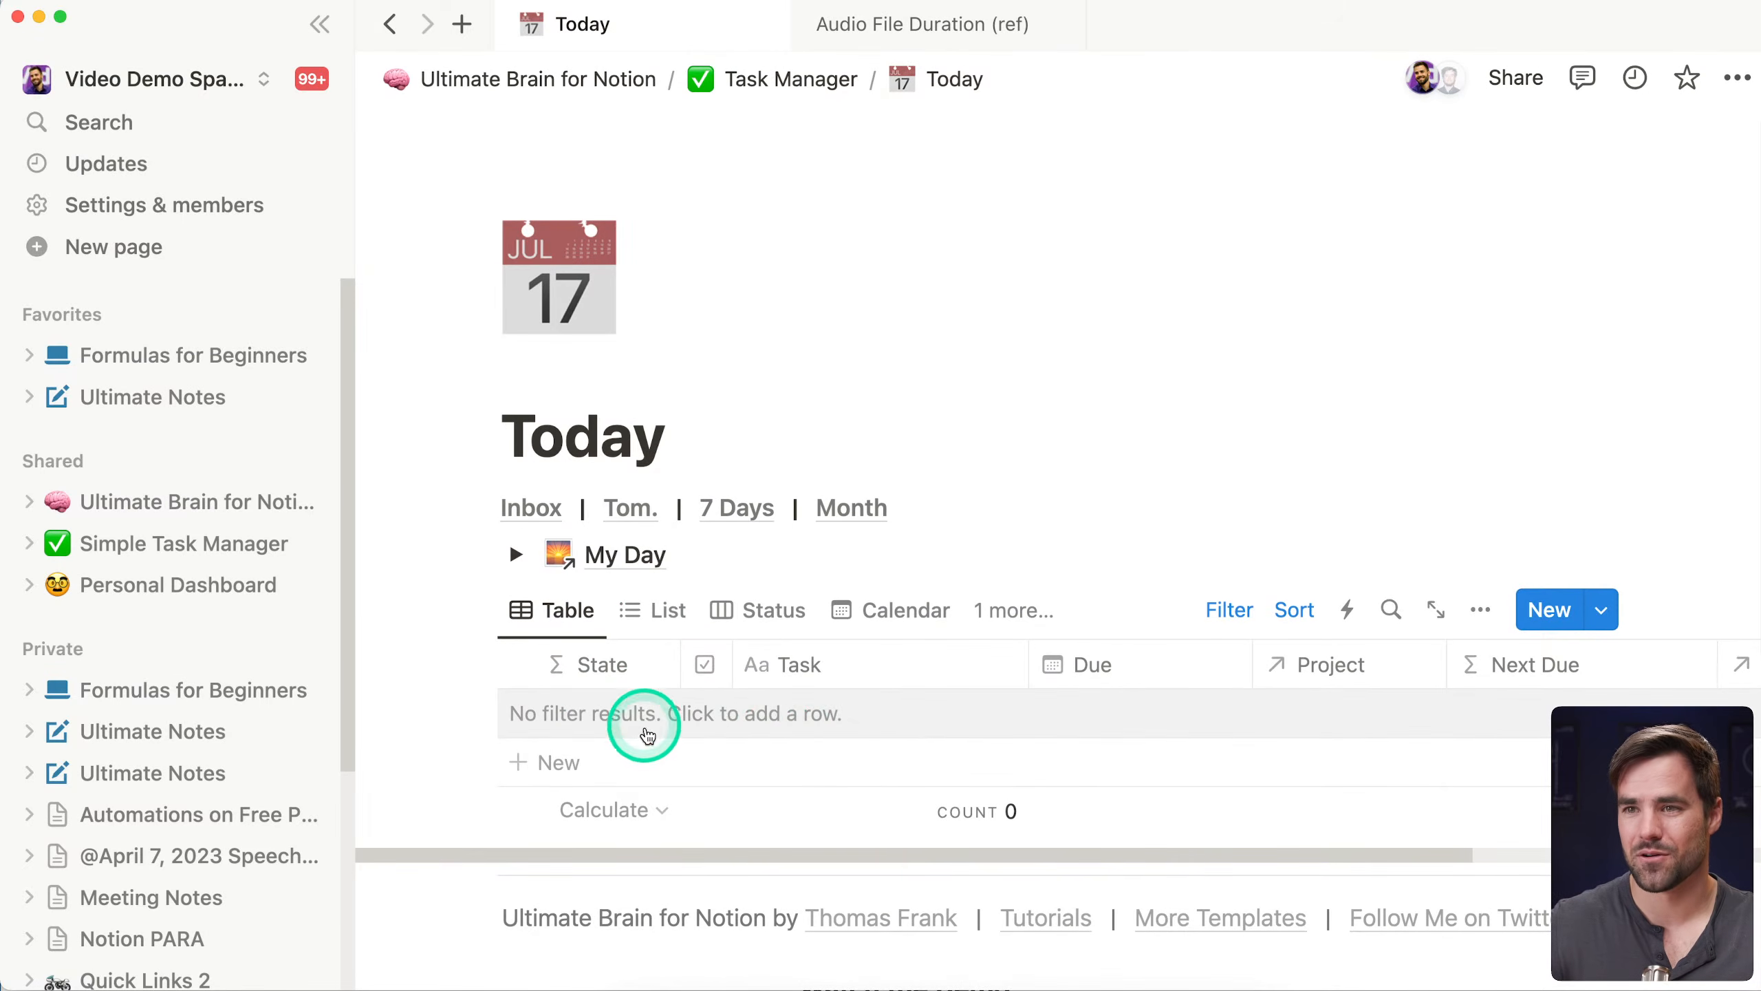
# Add a blank task to the Today table, open it beside the table and look over its properties
pyautogui.click(640, 716)
pyautogui.click(967, 712)
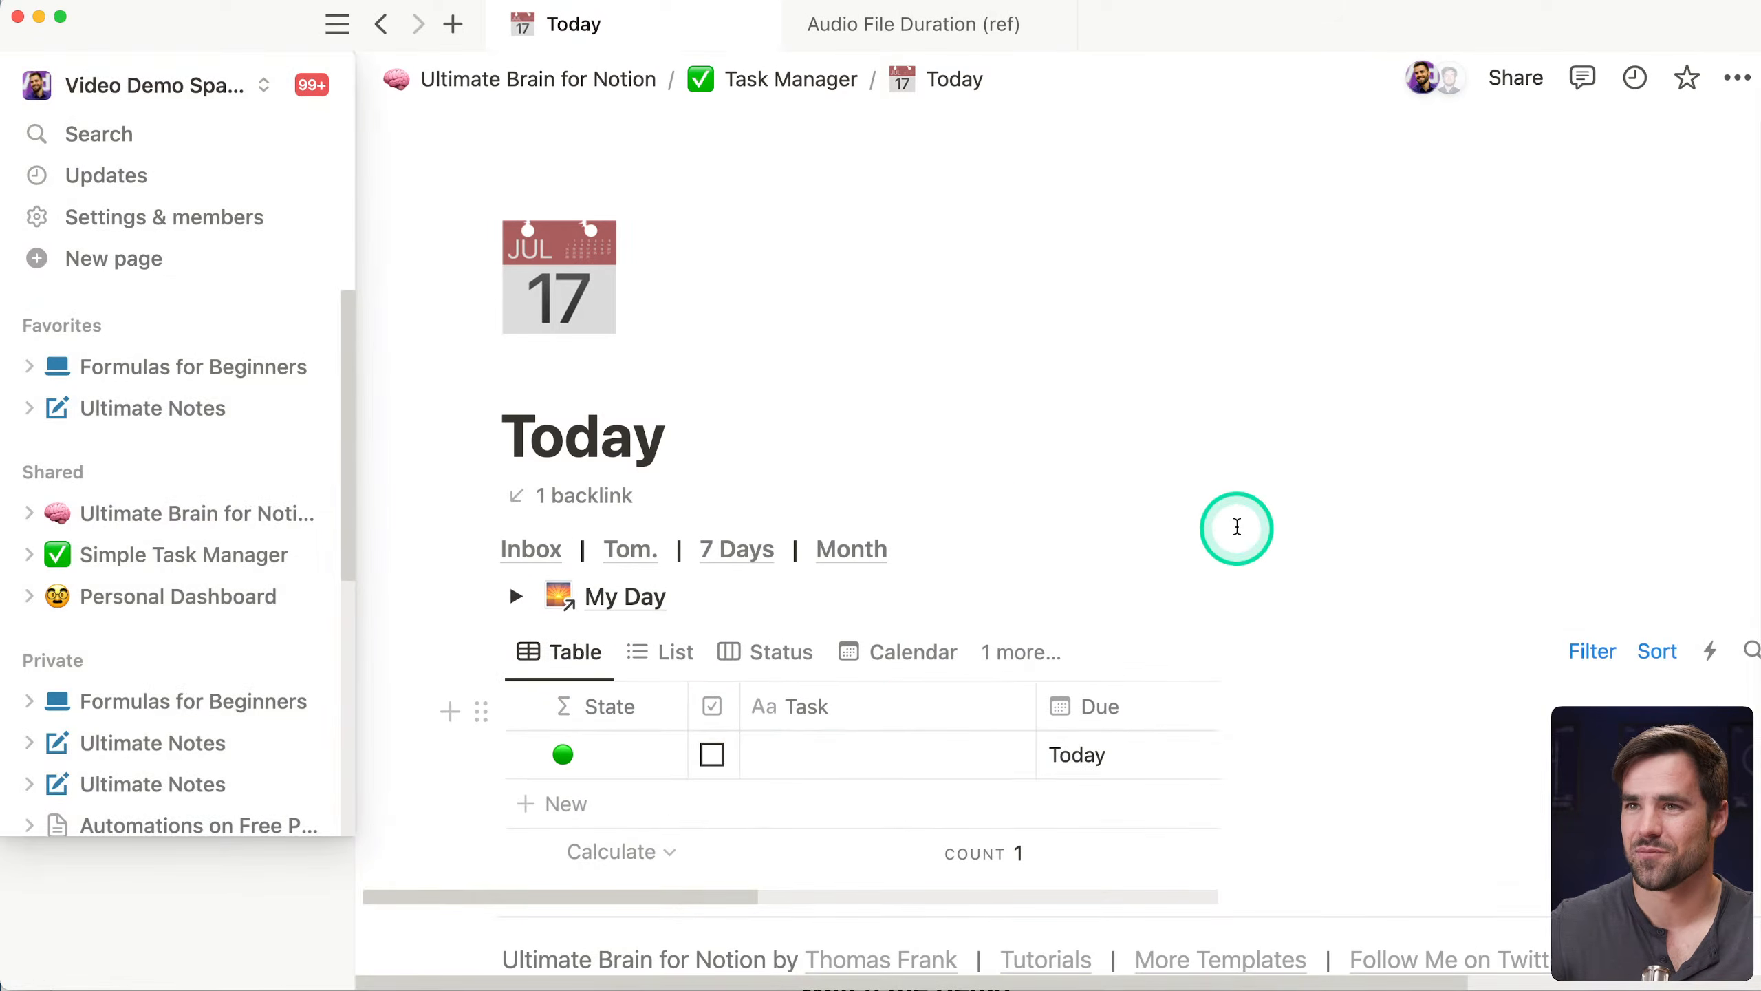
pyautogui.scroll(-10, 1266, 582)
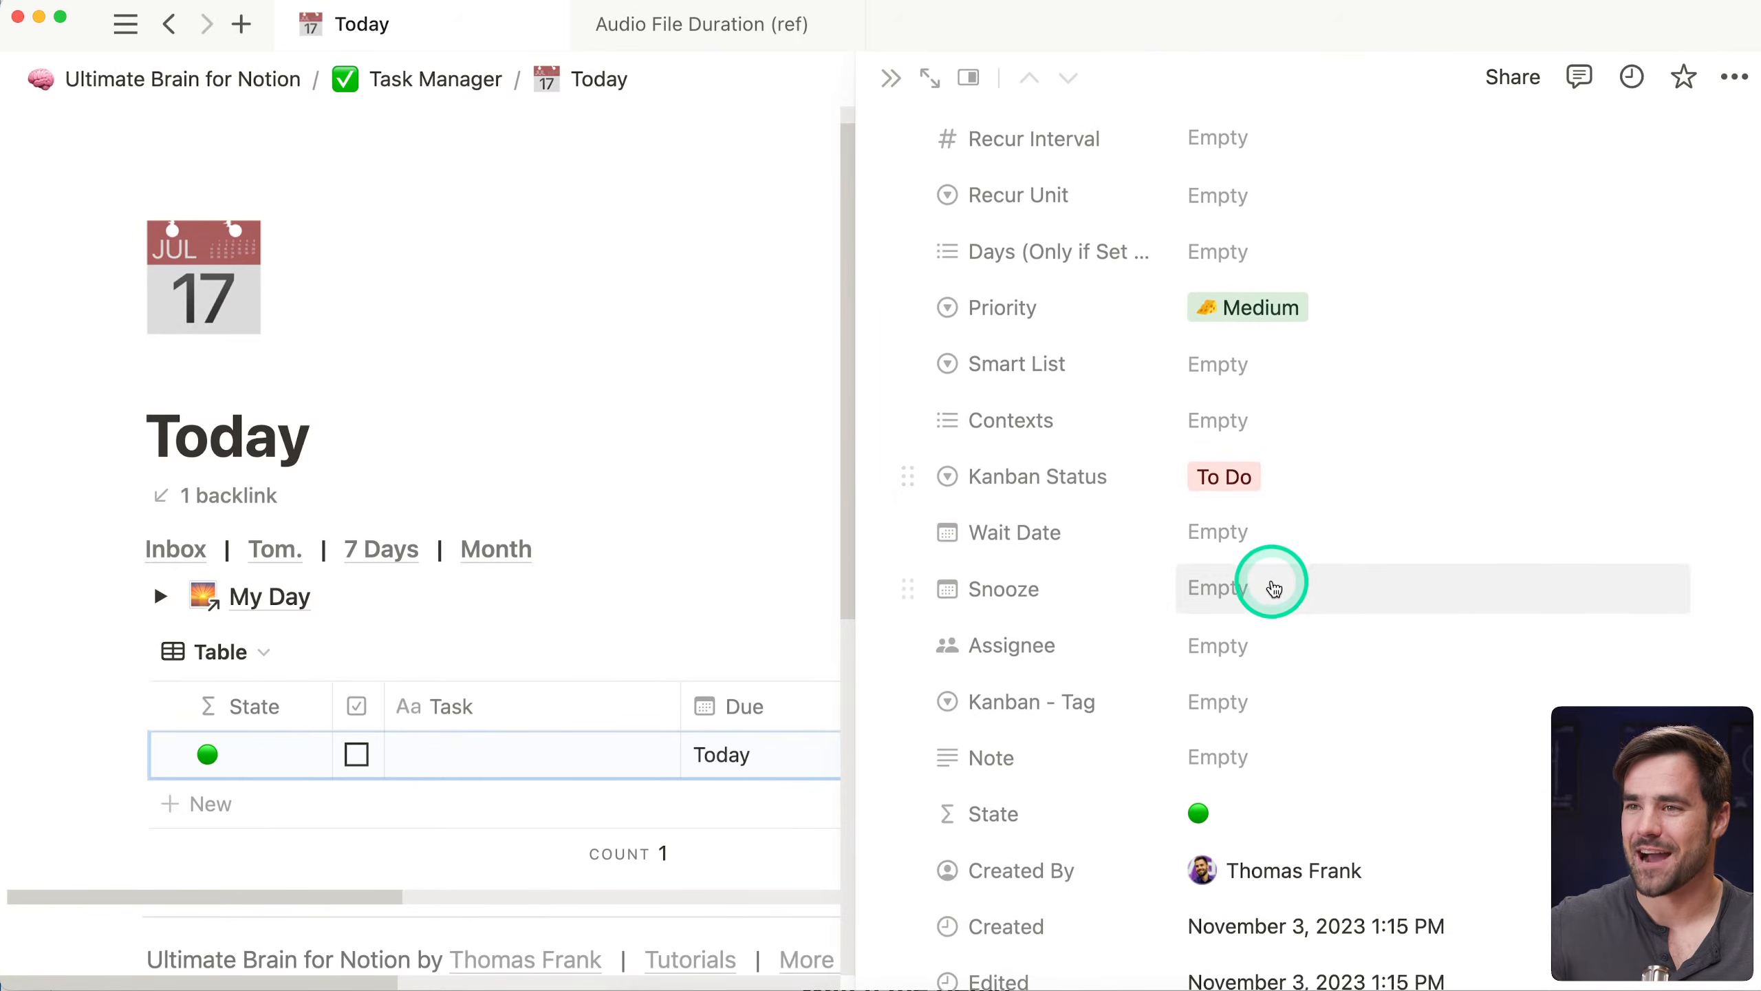
pyautogui.scroll(10, 1278, 589)
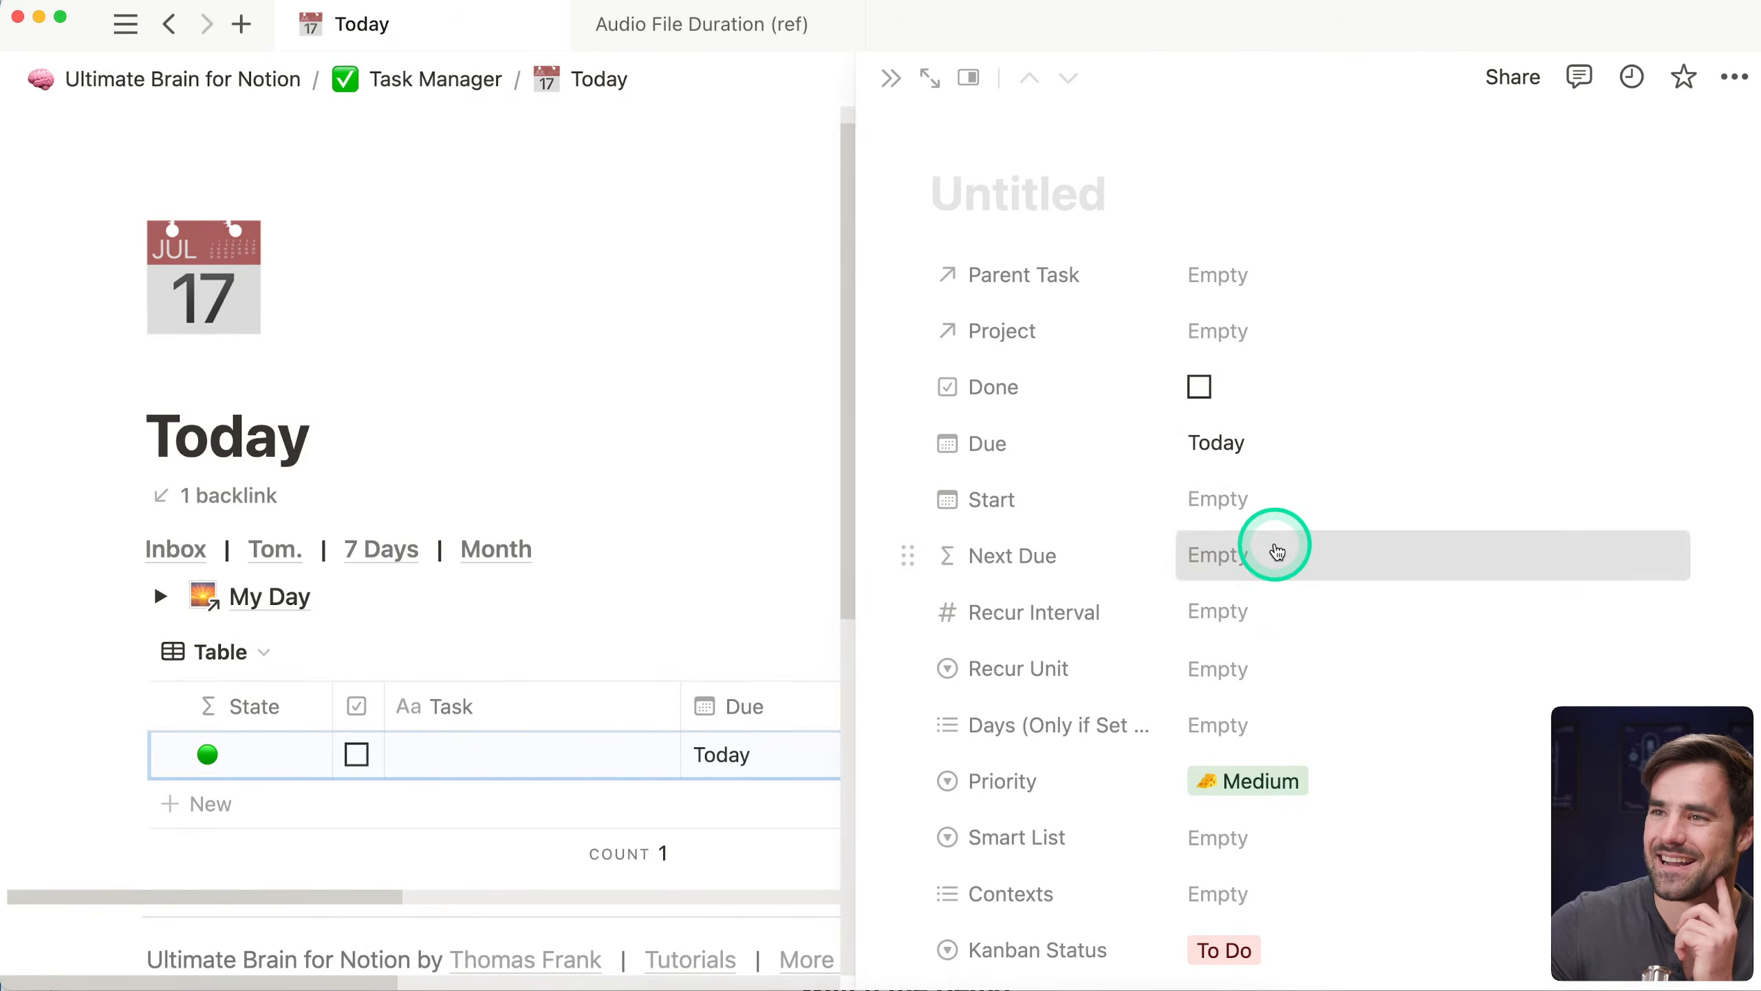
# Open the task's Next Due formula, examine its length and nested date logic, and close the editor
pyautogui.click(1276, 552)
pyautogui.scroll(-2, 1358, 409)
pyautogui.scroll(-15, 1358, 410)
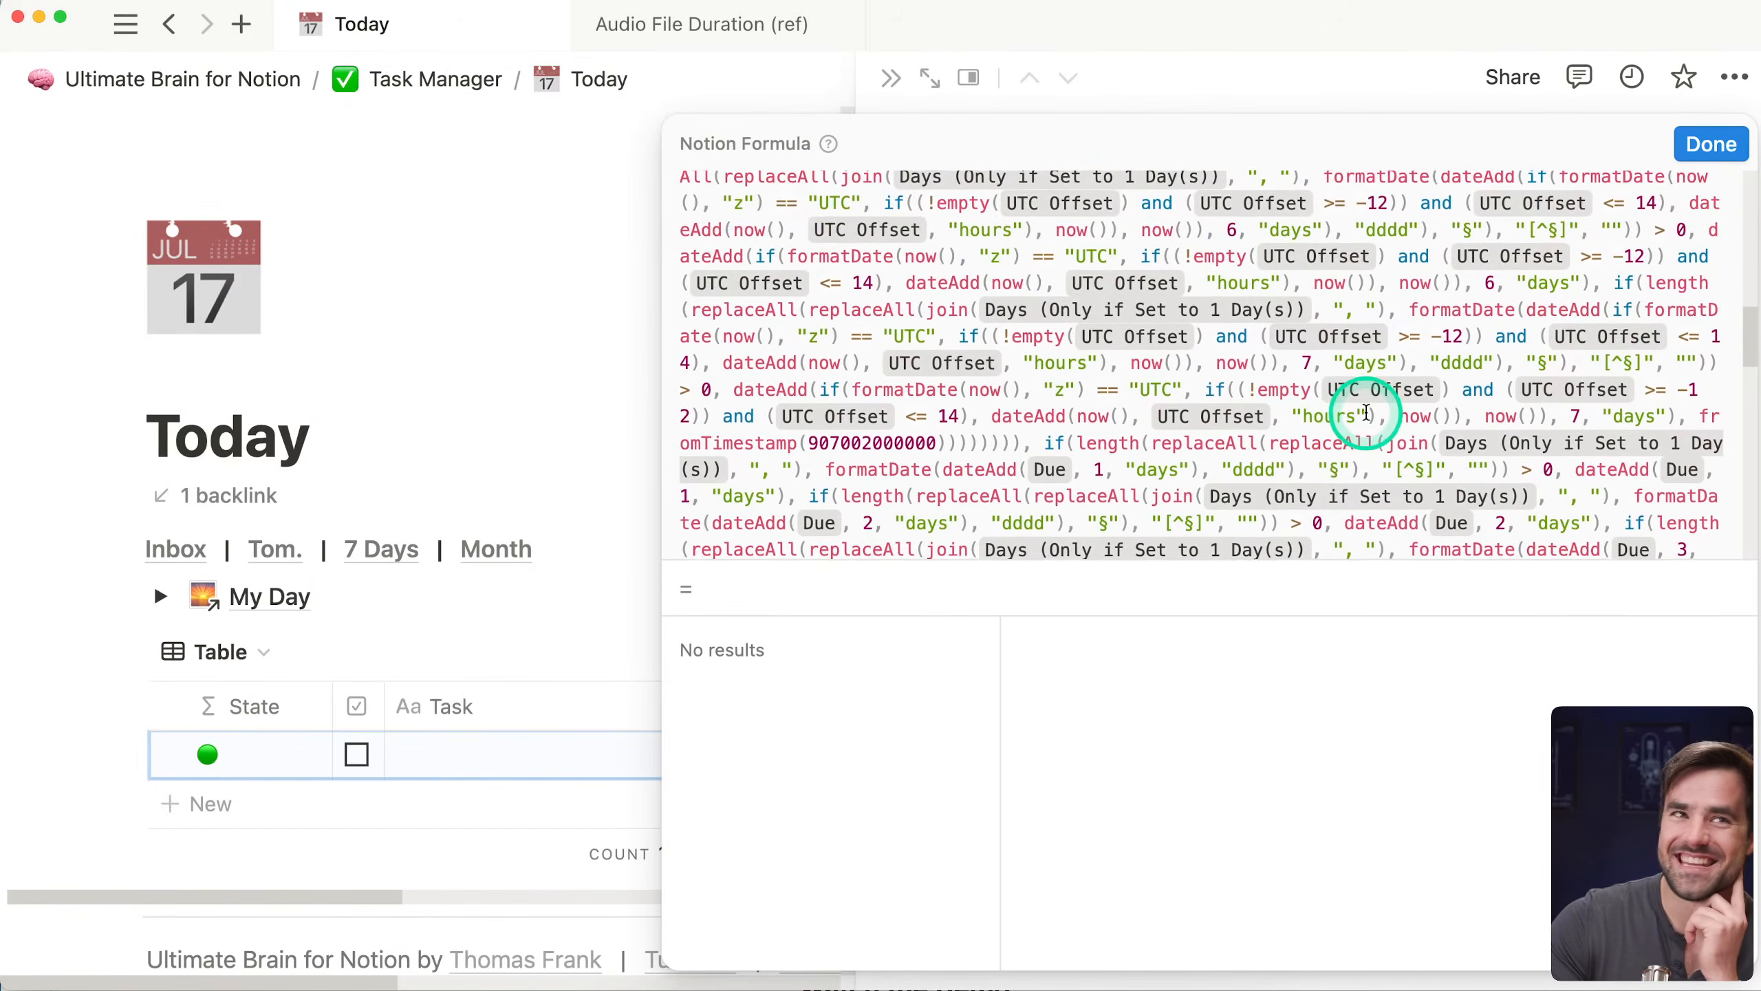
pyautogui.scroll(-15, 1370, 423)
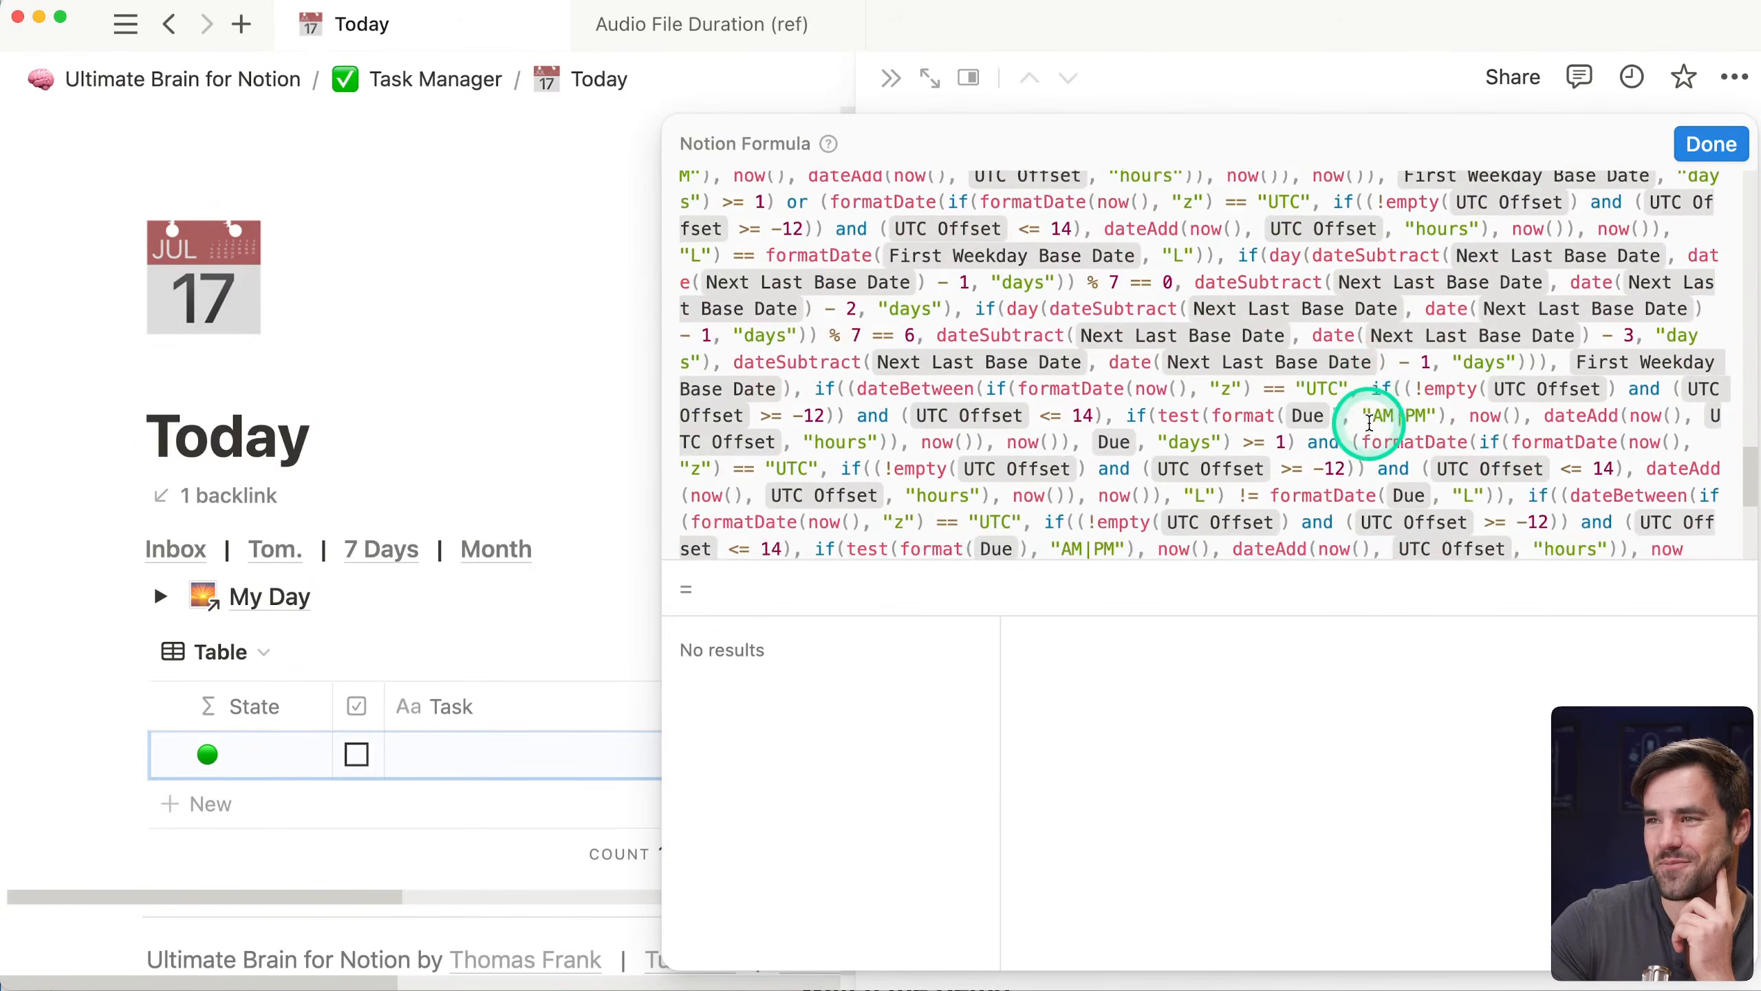
pyautogui.scroll(-15, 1370, 423)
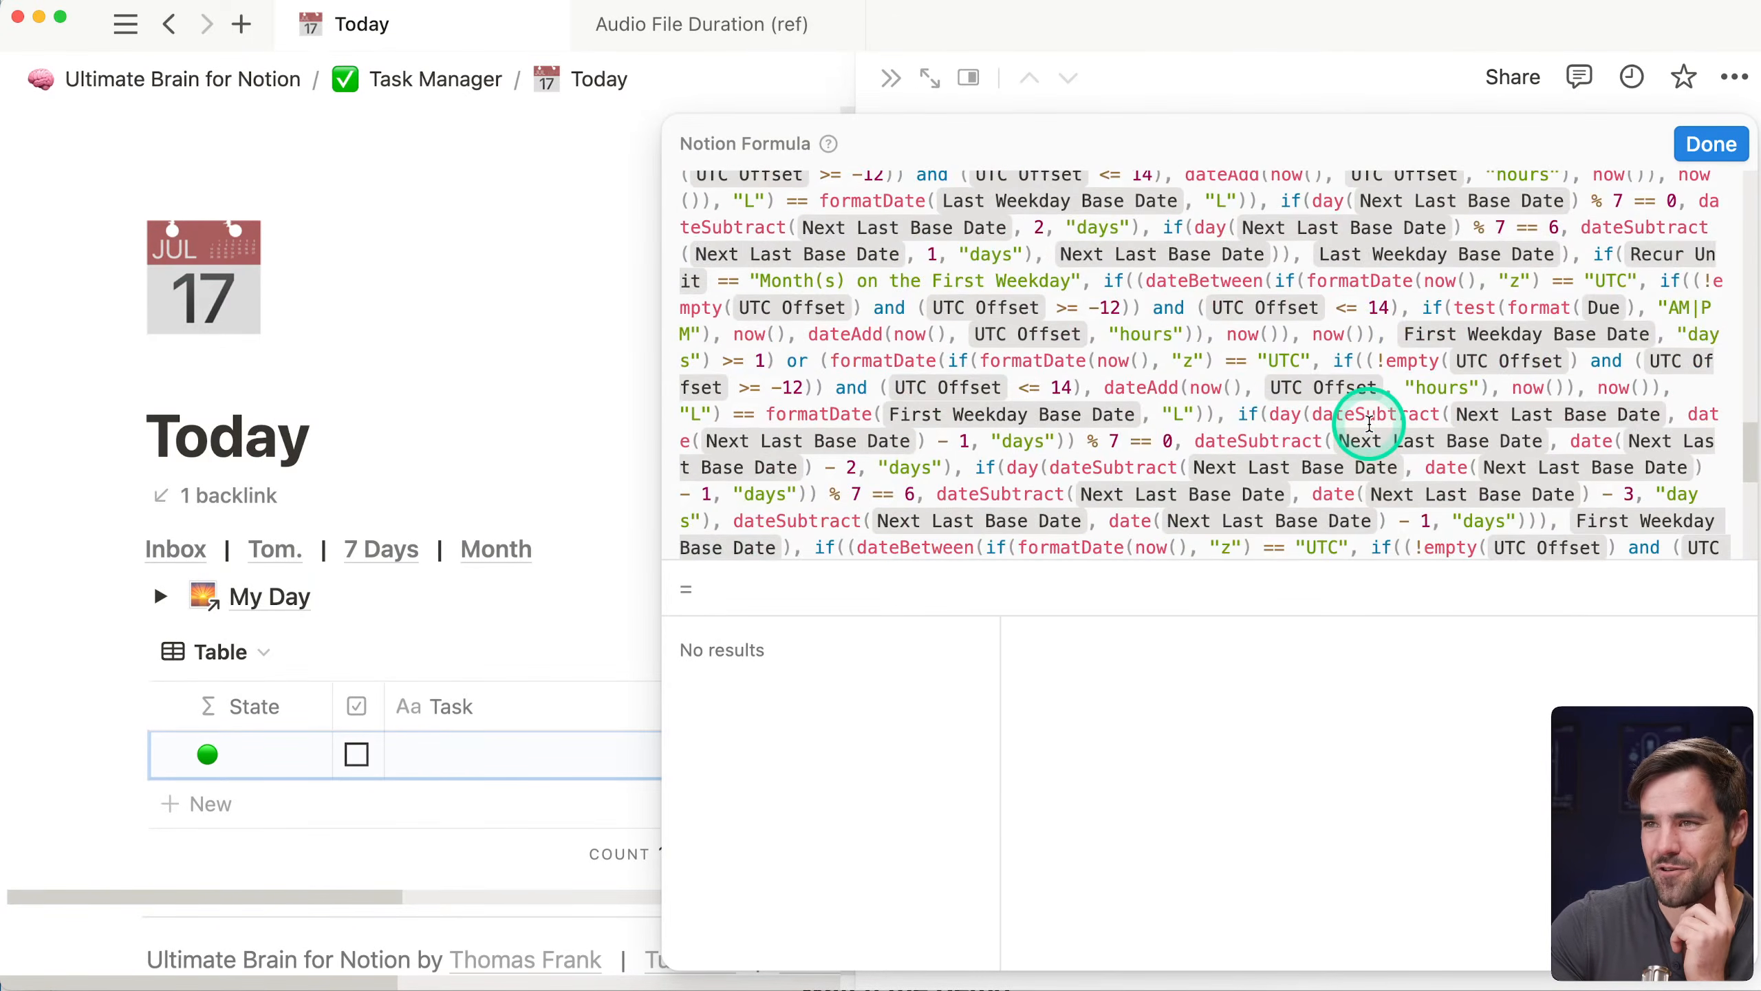
pyautogui.scroll(-15, 1369, 423)
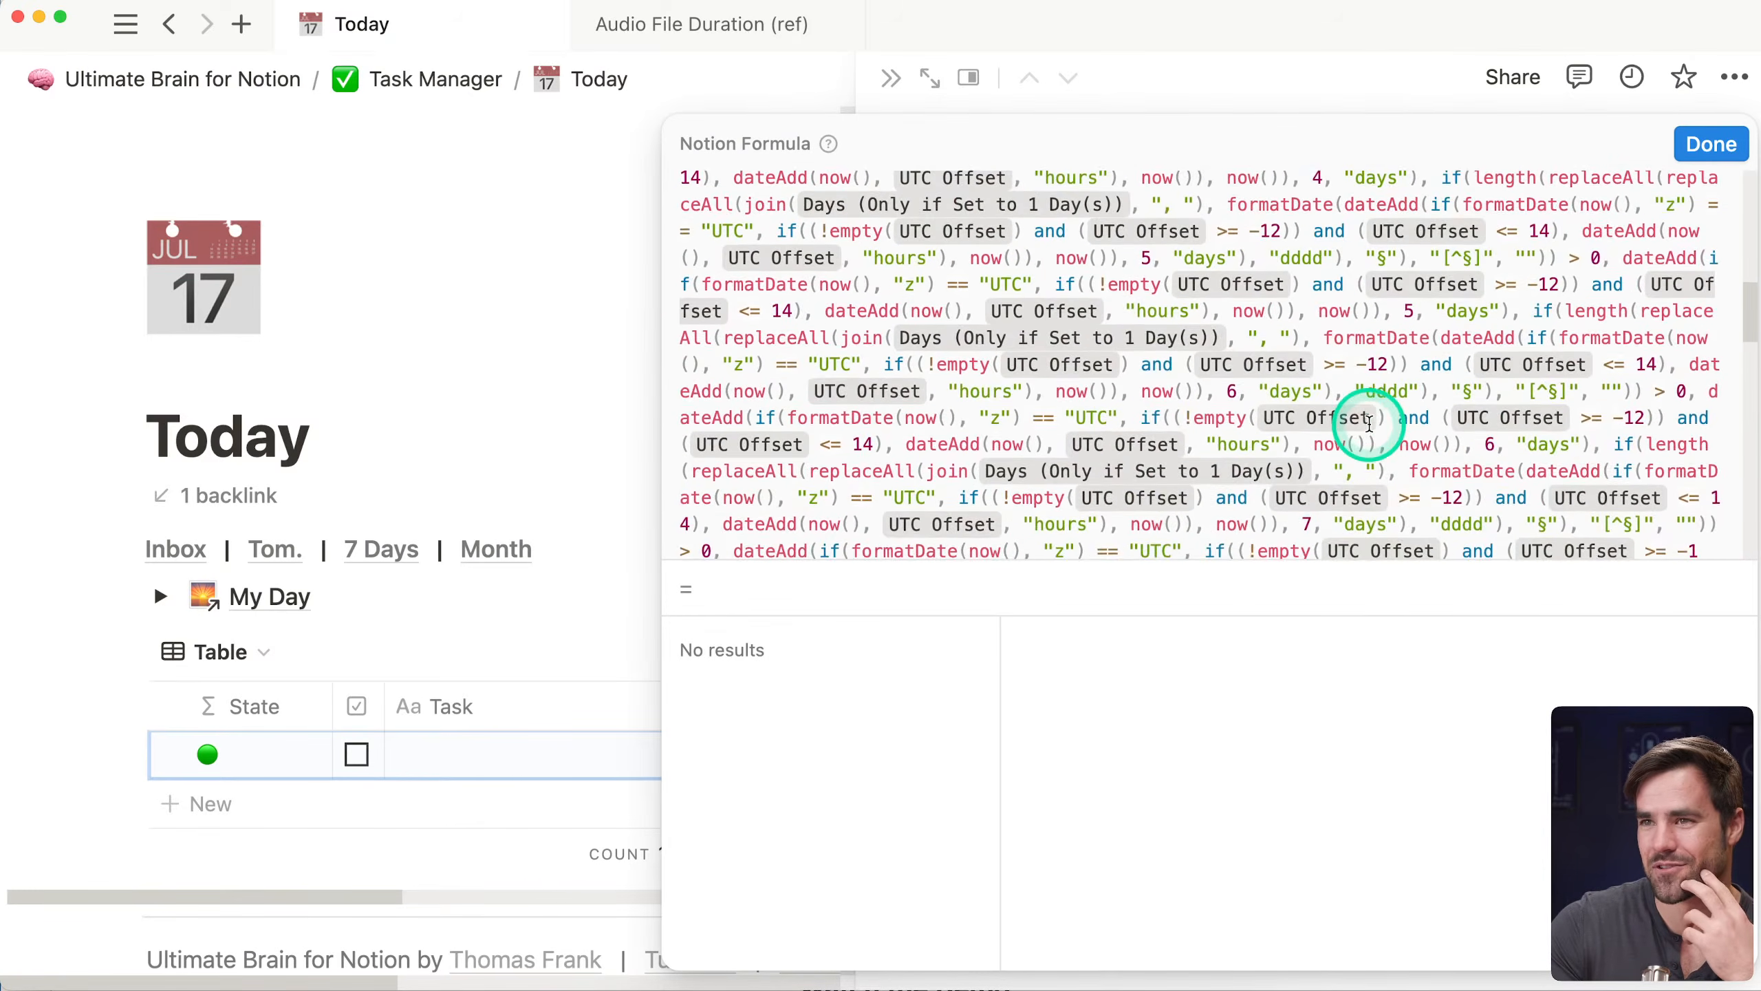
pyautogui.scroll(10, 1246, 285)
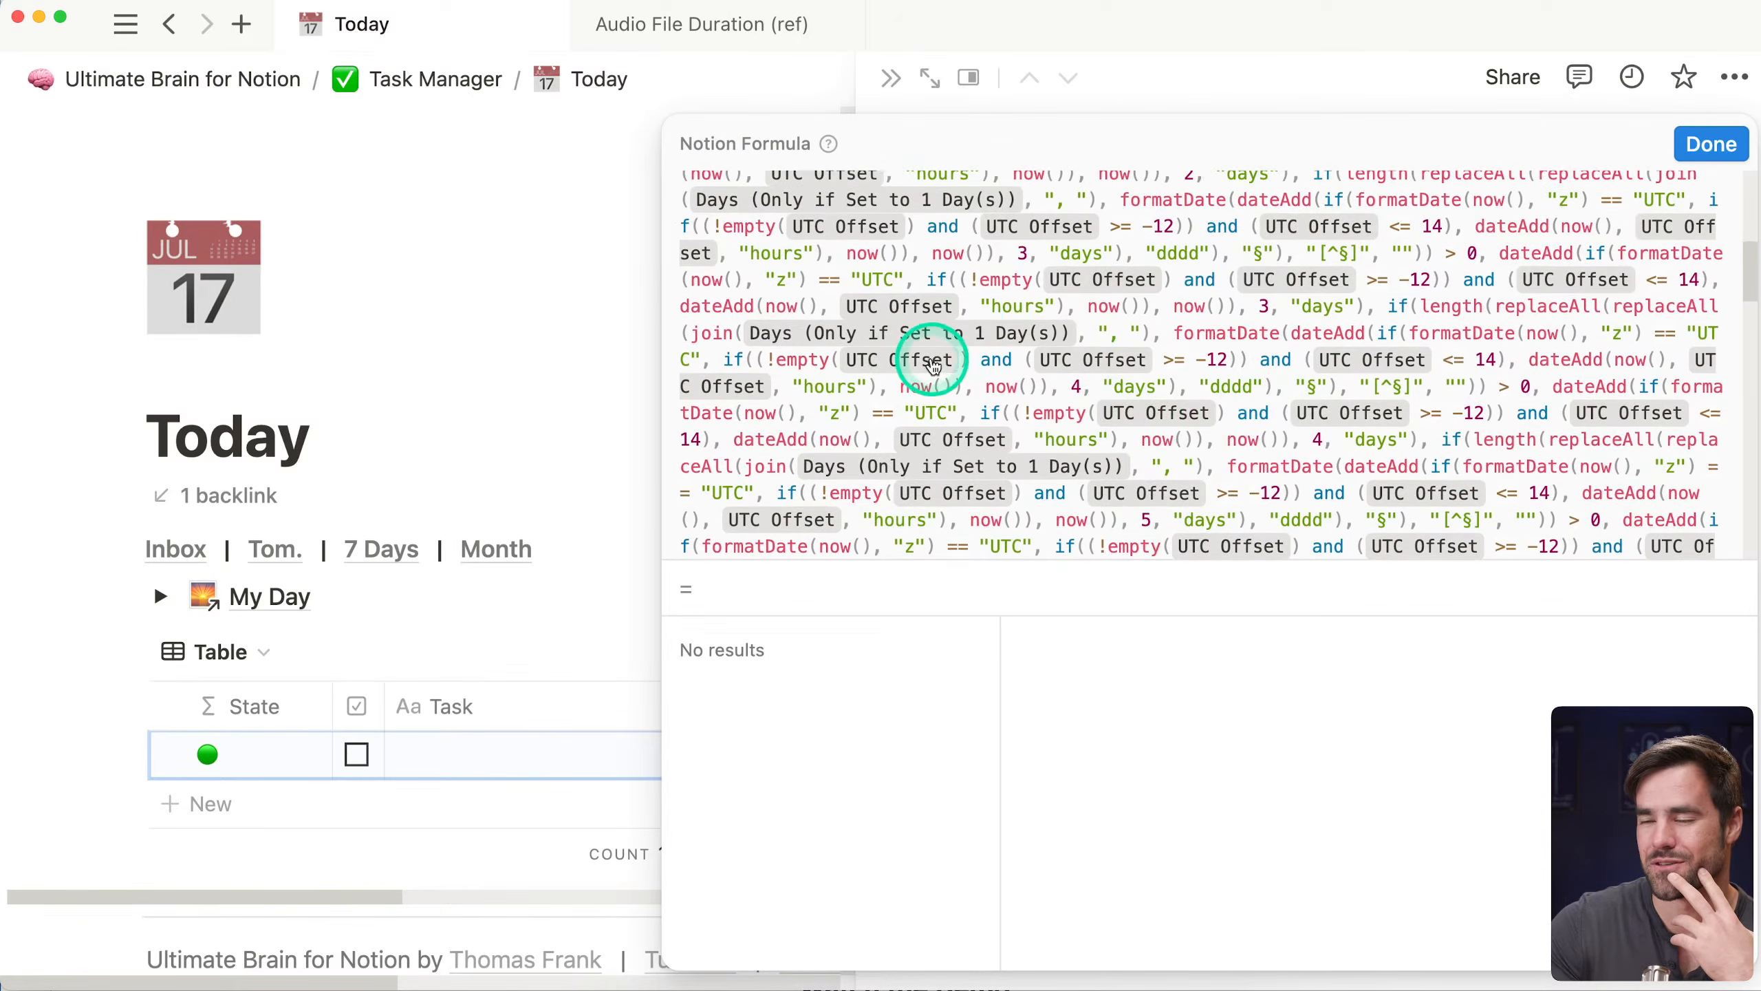
pyautogui.scroll(5, 970, 368)
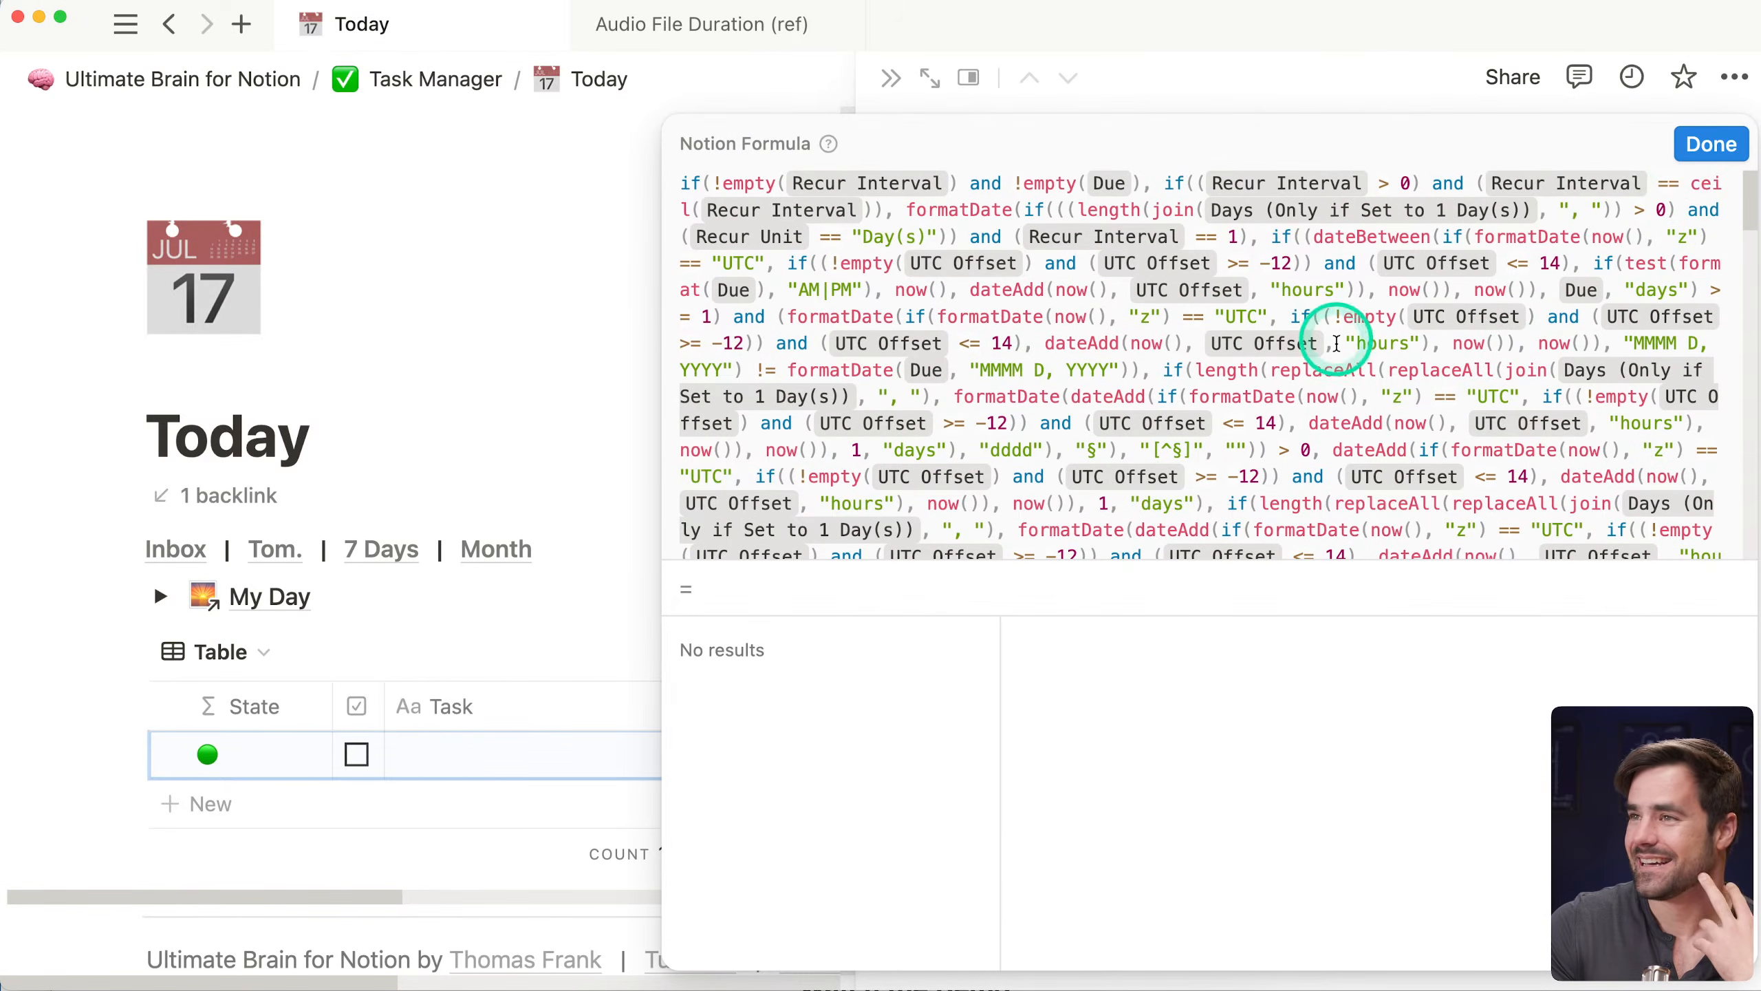
pyautogui.scroll(-3, 1454, 334)
pyautogui.scroll(-10, 1408, 421)
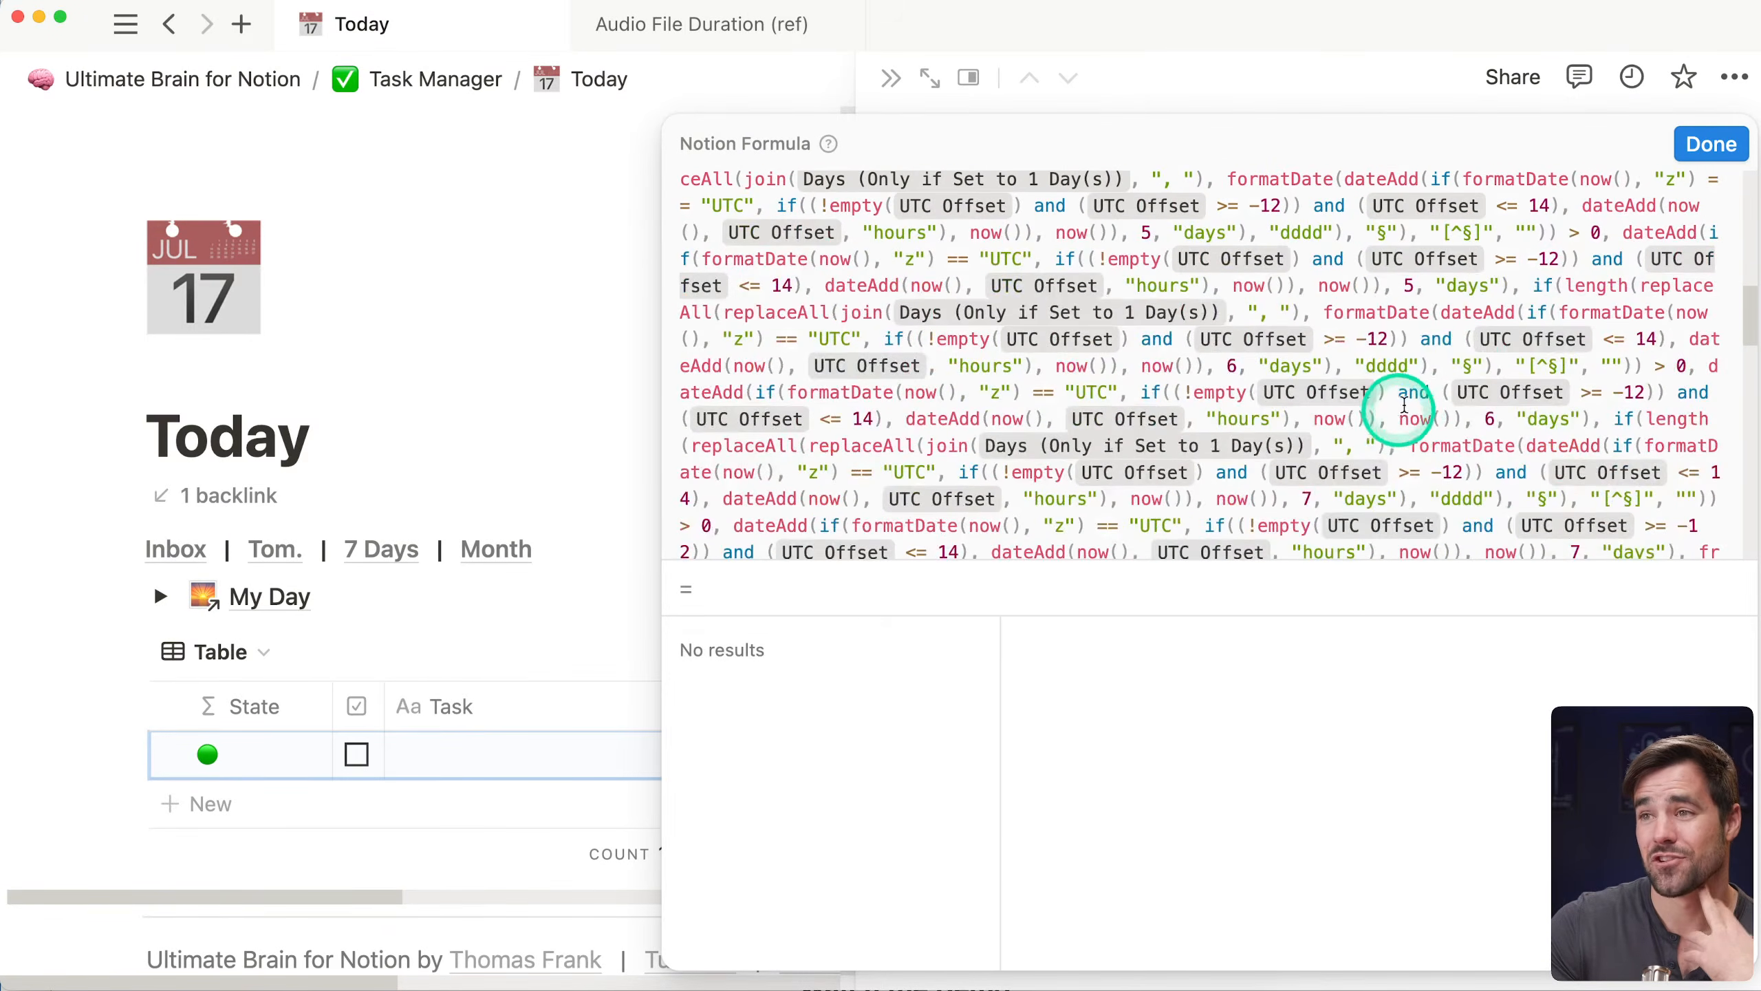
pyautogui.click(1694, 148)
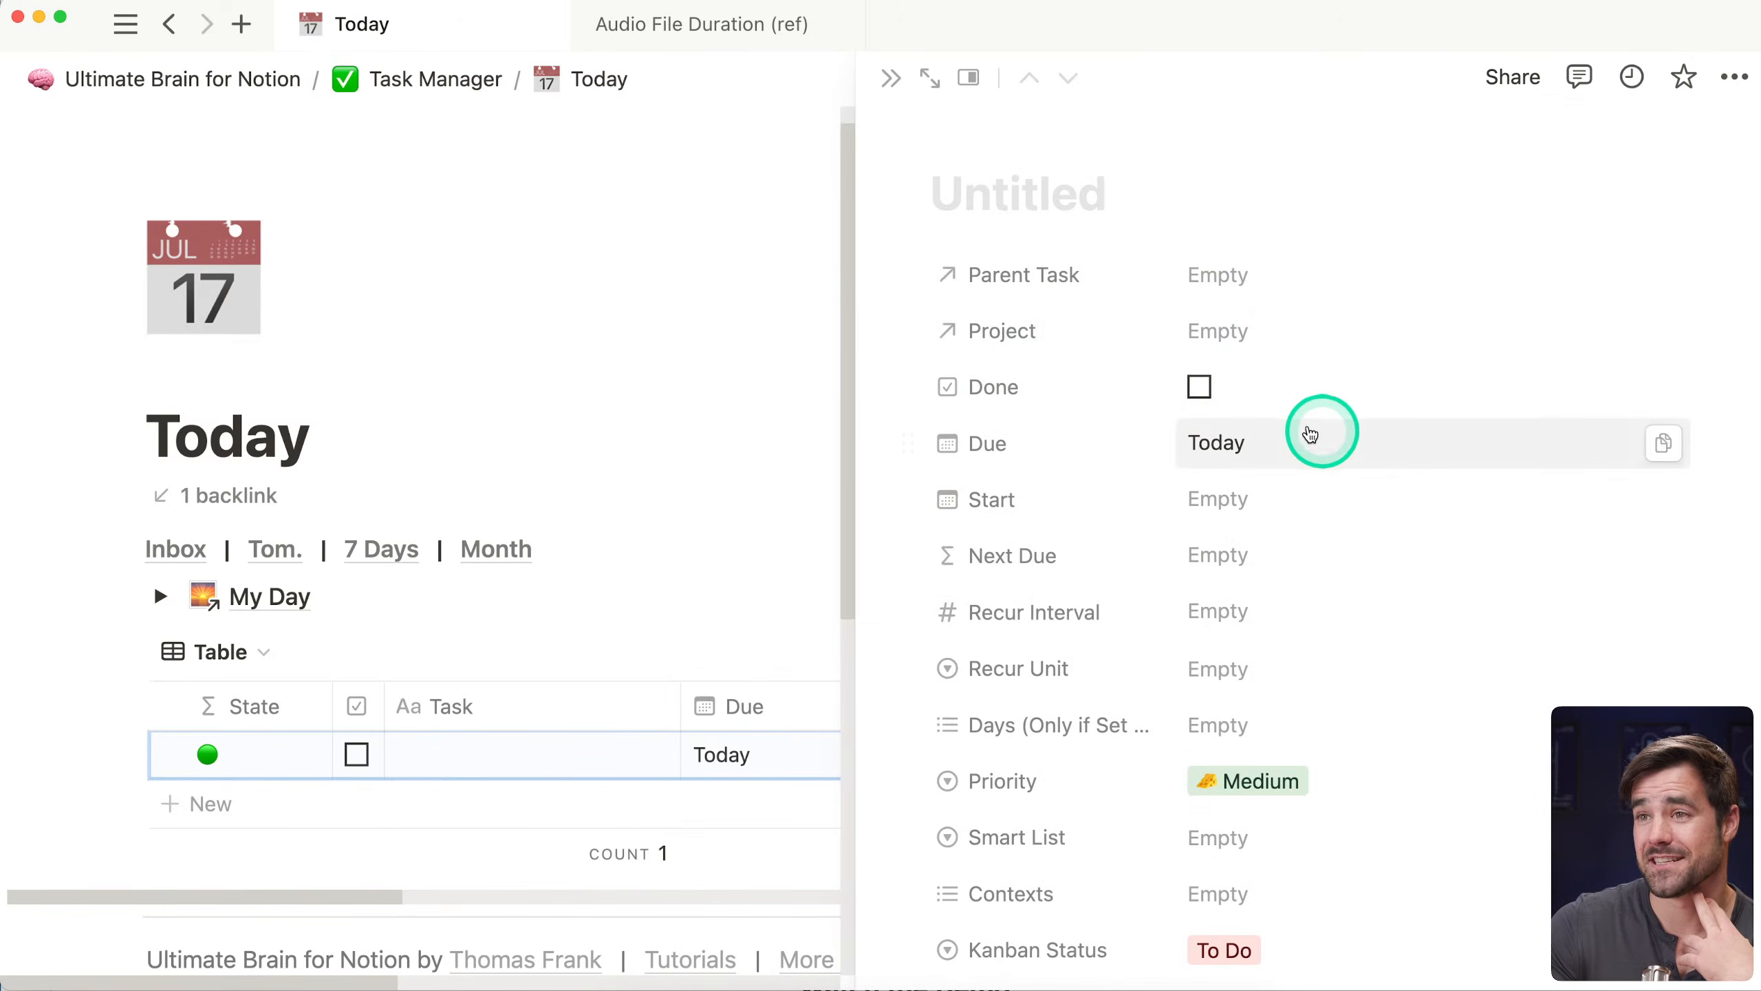
# Leave the Today page and return to the Formulas for Beginners page with the sidebar collapsed
pyautogui.click(887, 82)
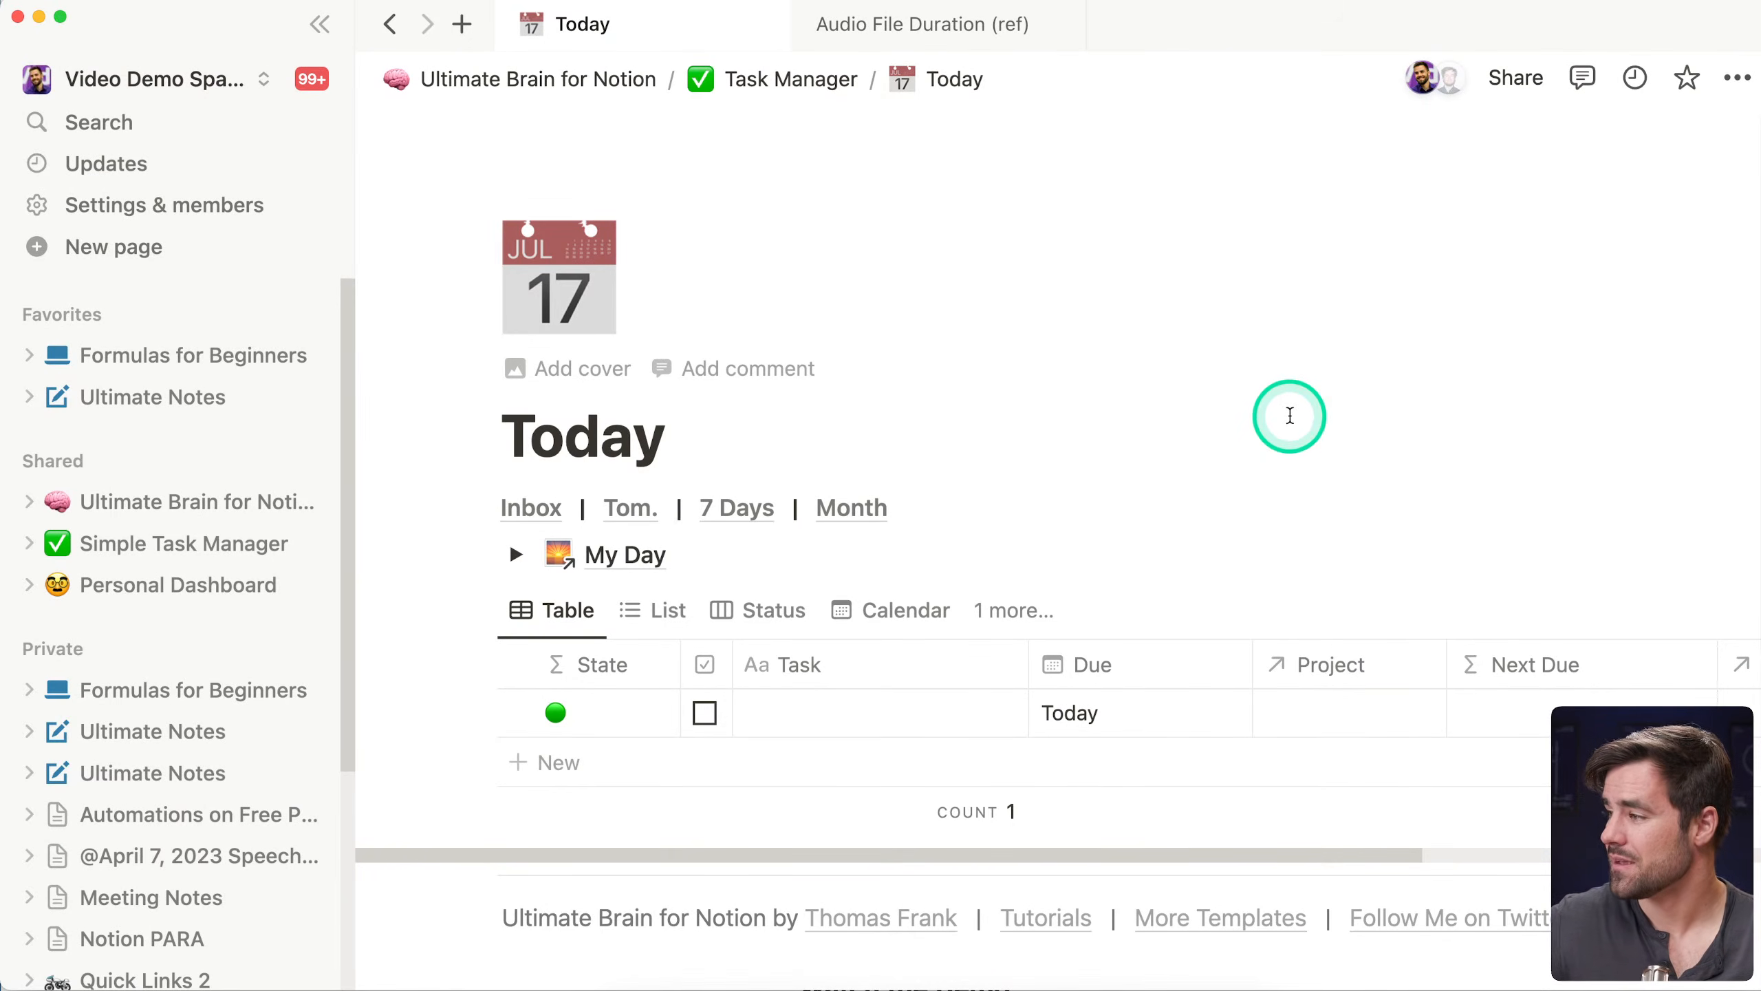
pyautogui.click(391, 24)
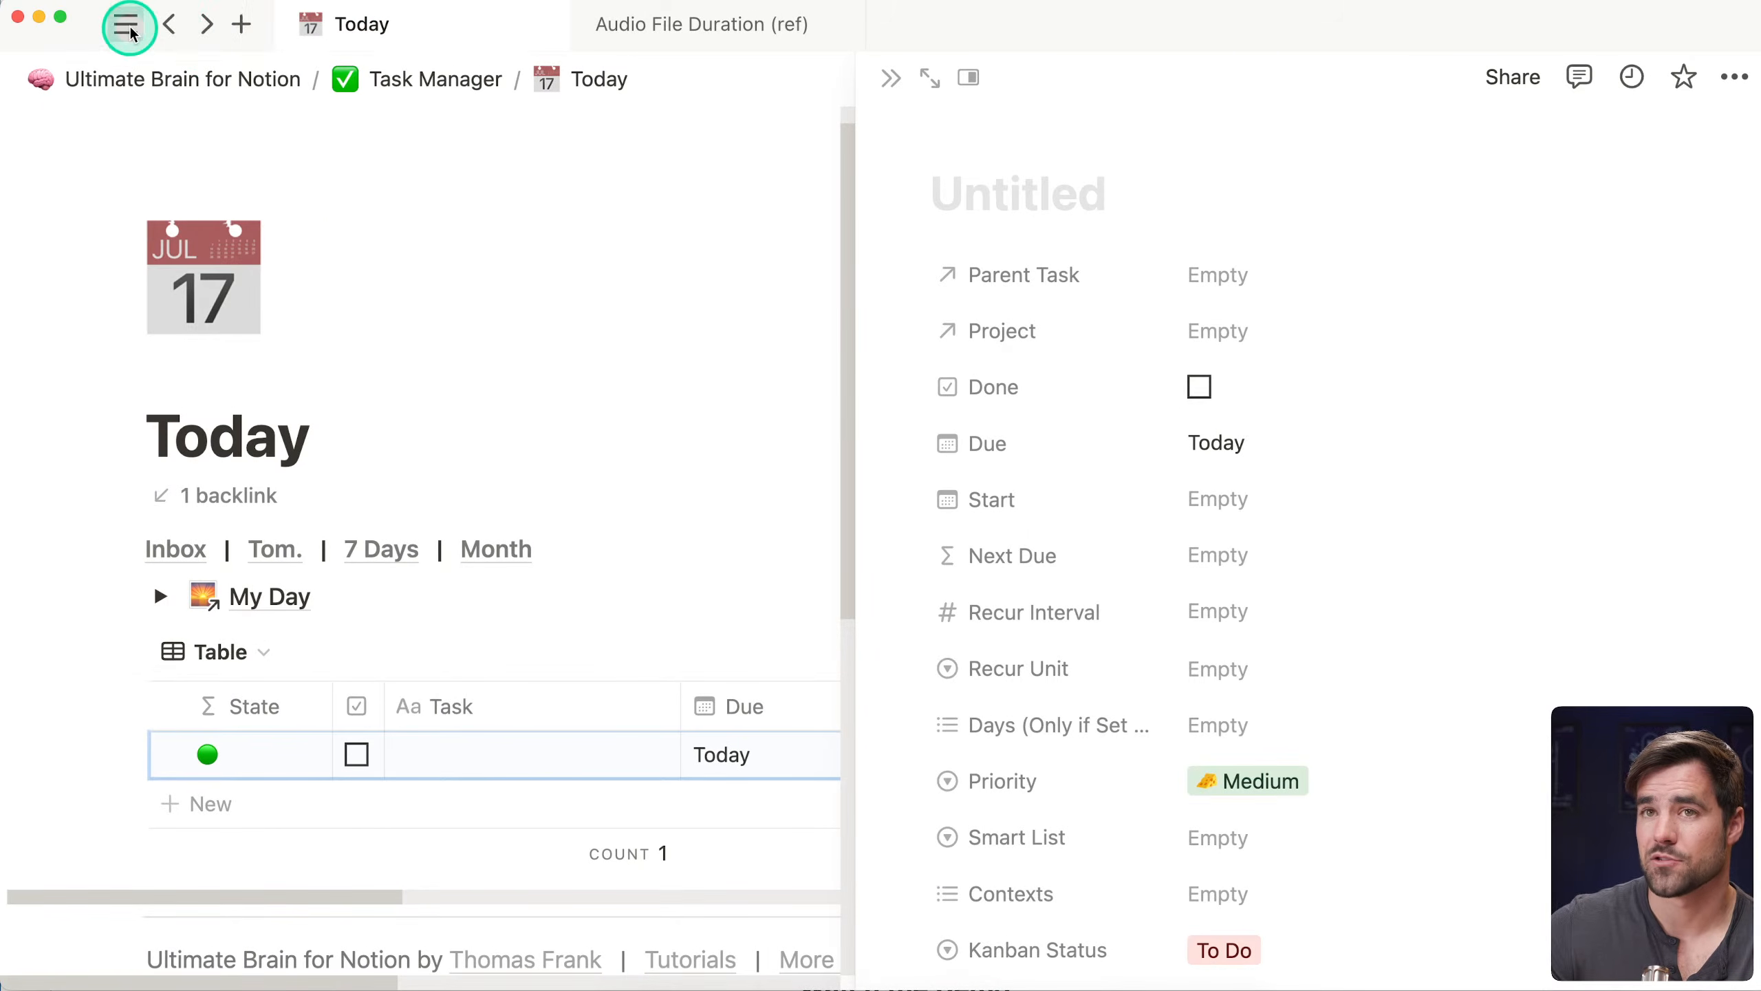
pyautogui.click(125, 25)
pyautogui.click(173, 357)
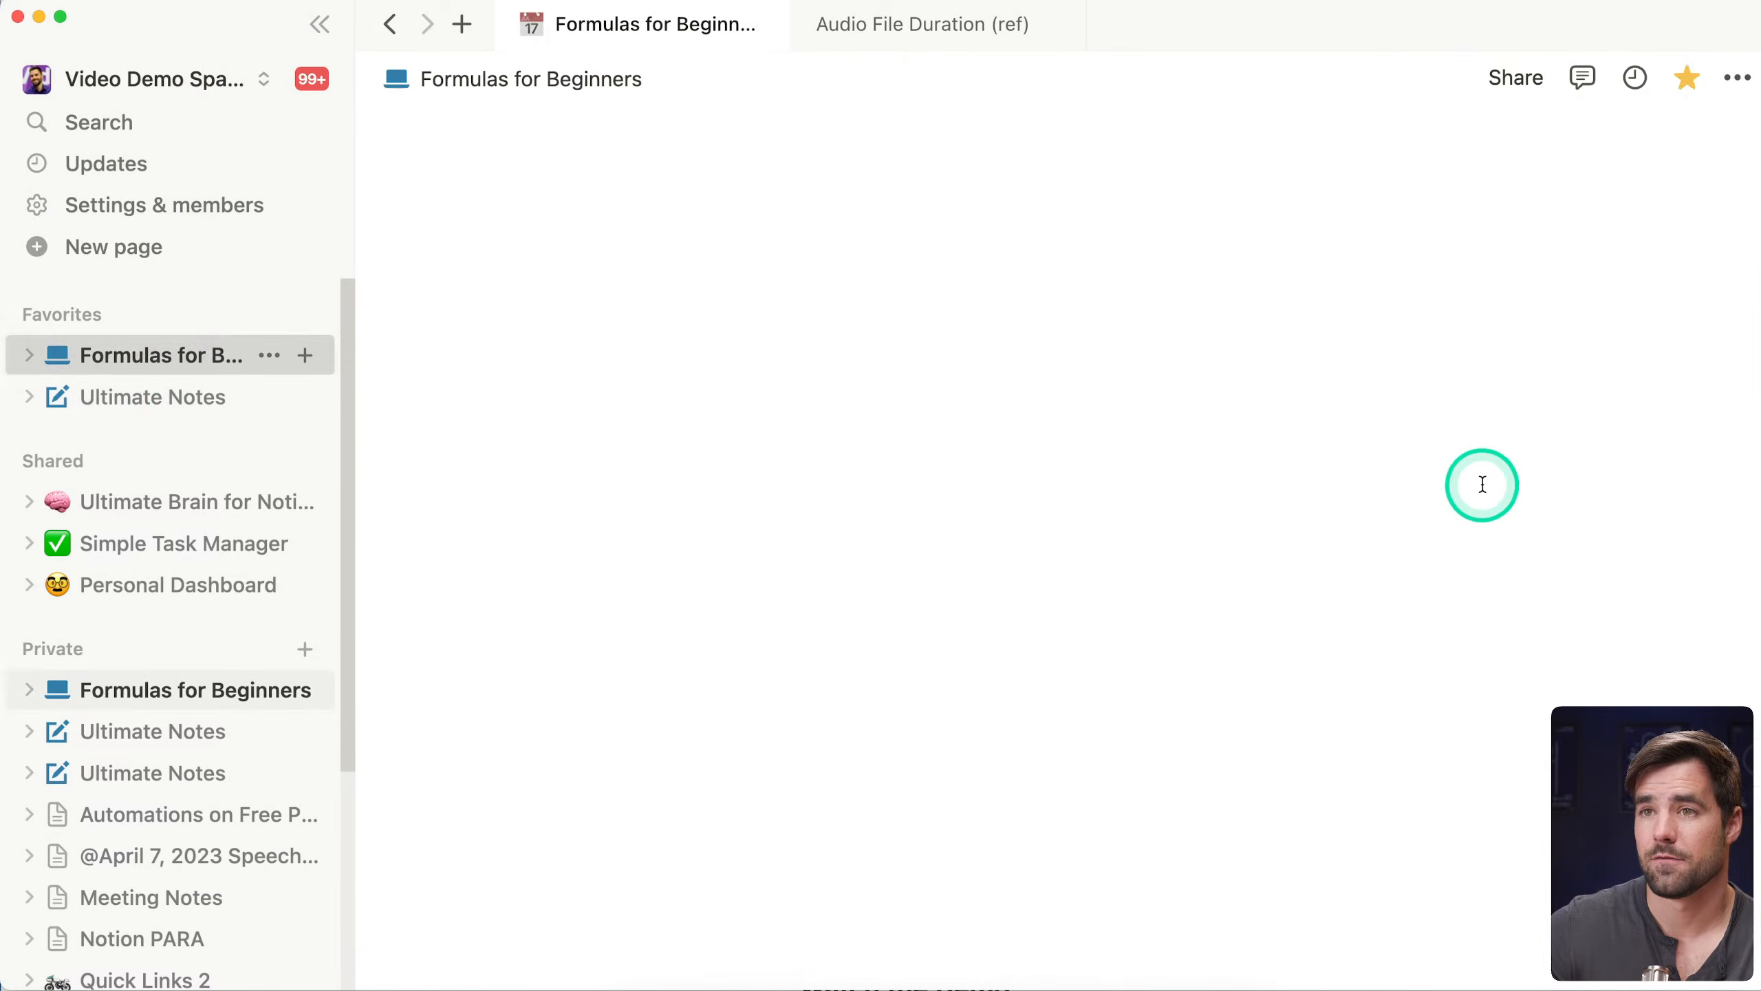
pyautogui.click(319, 26)
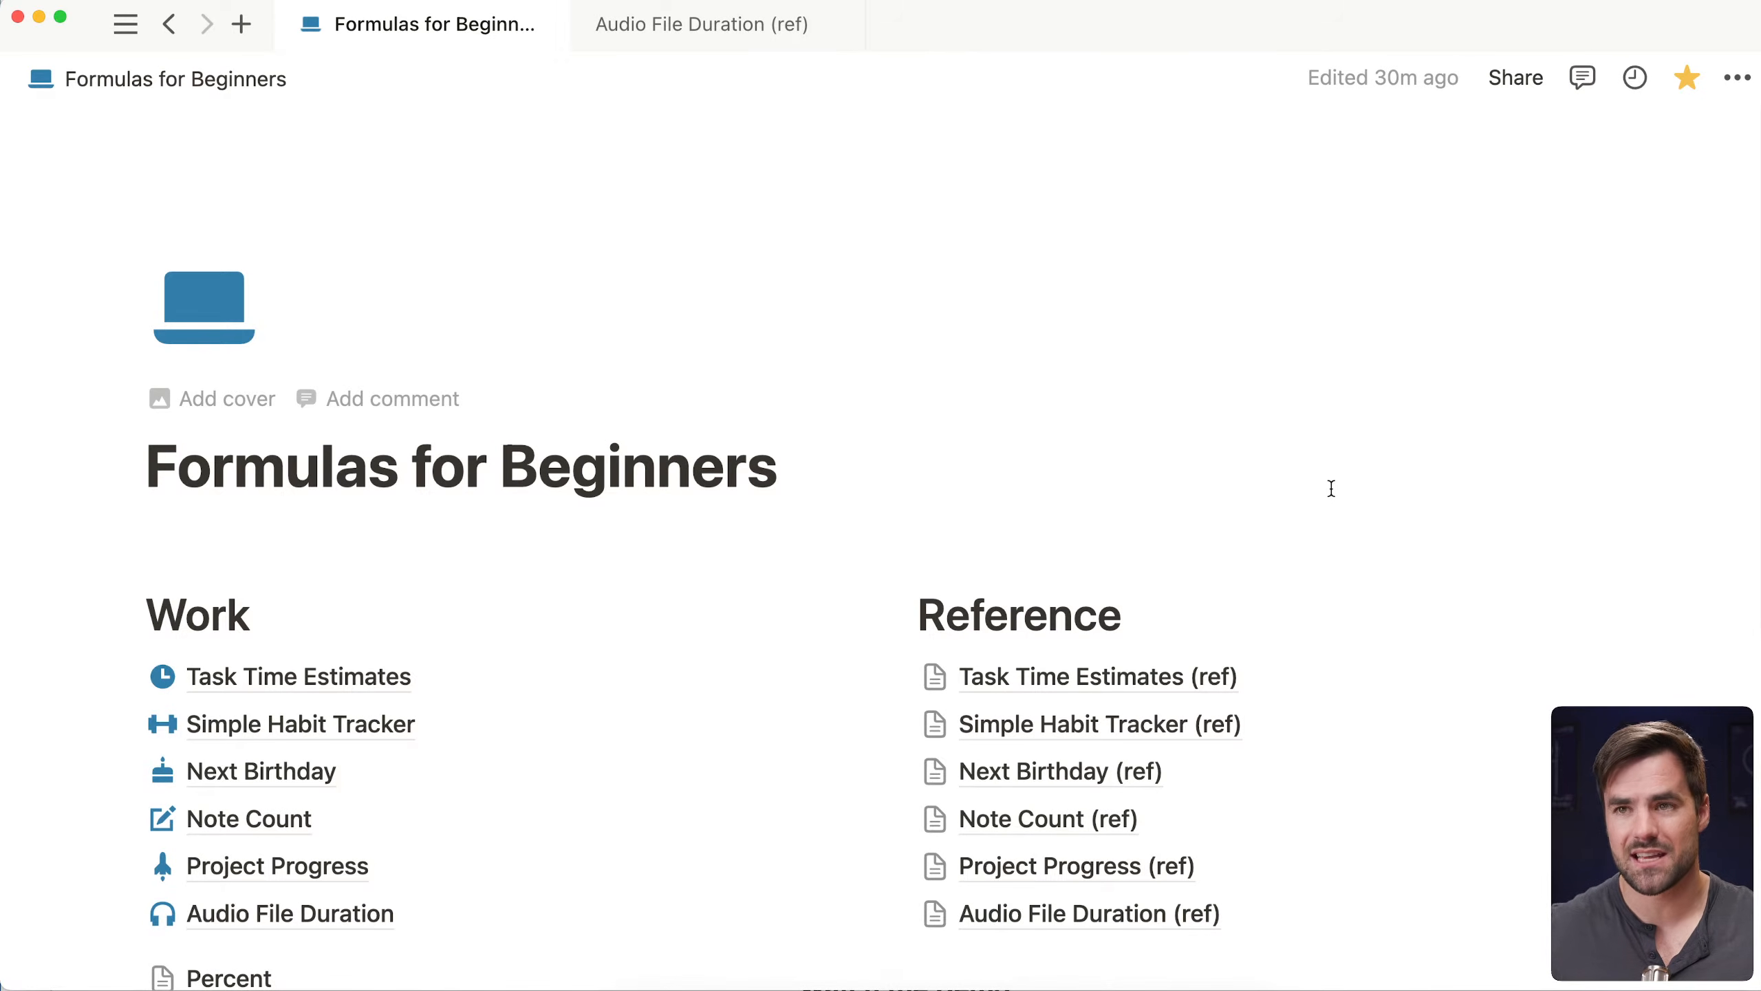
# Switch to the web browser and show the Thomas Frank Explains channel's live streams on YouTube
pyautogui.click(1395, 435)
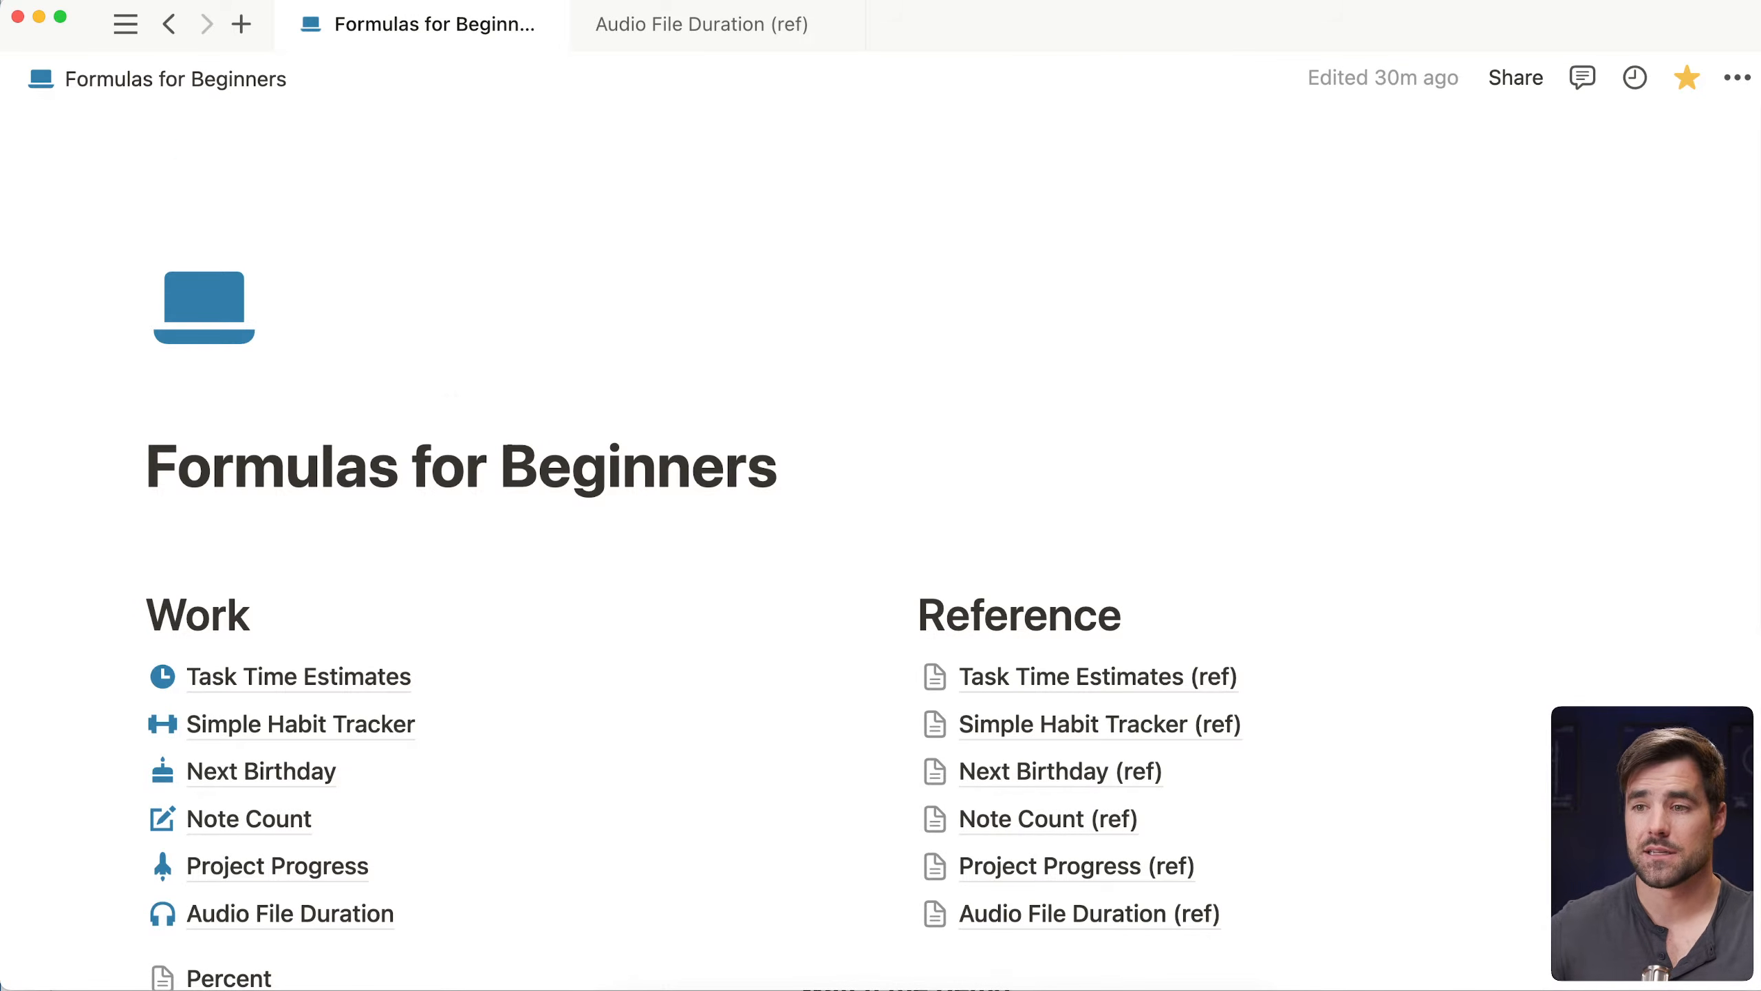
pyautogui.click(677, 990)
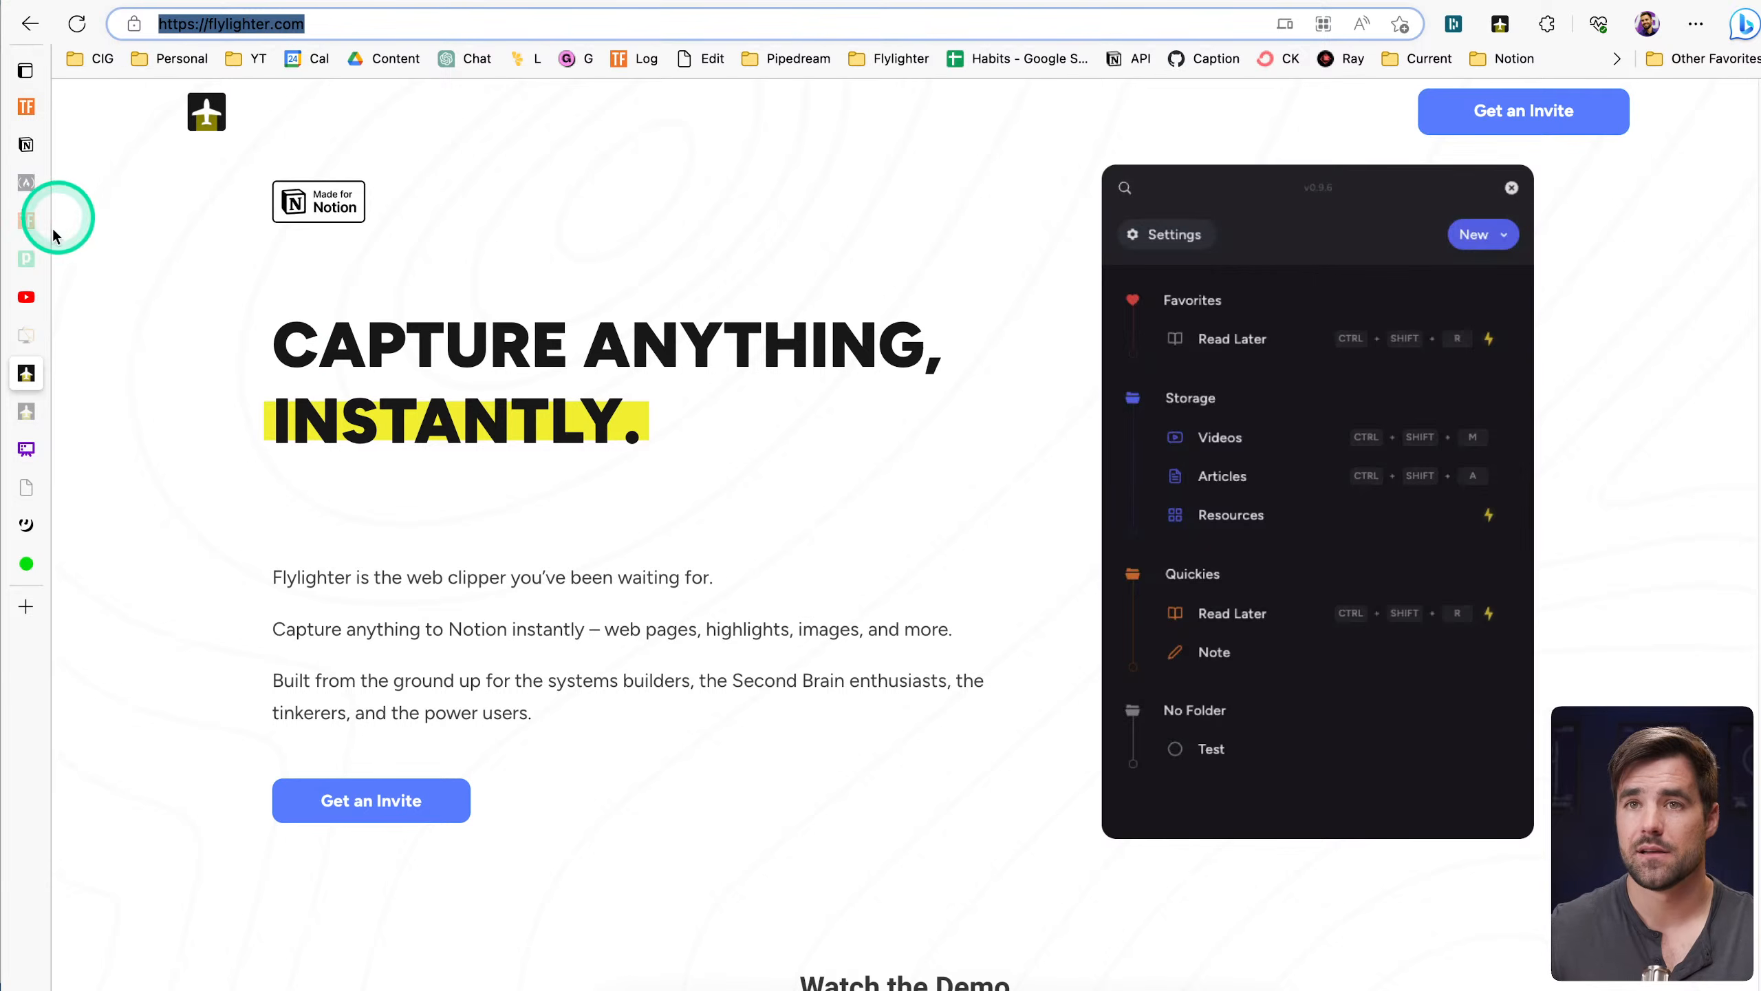
pyautogui.click(26, 297)
pyautogui.click(608, 179)
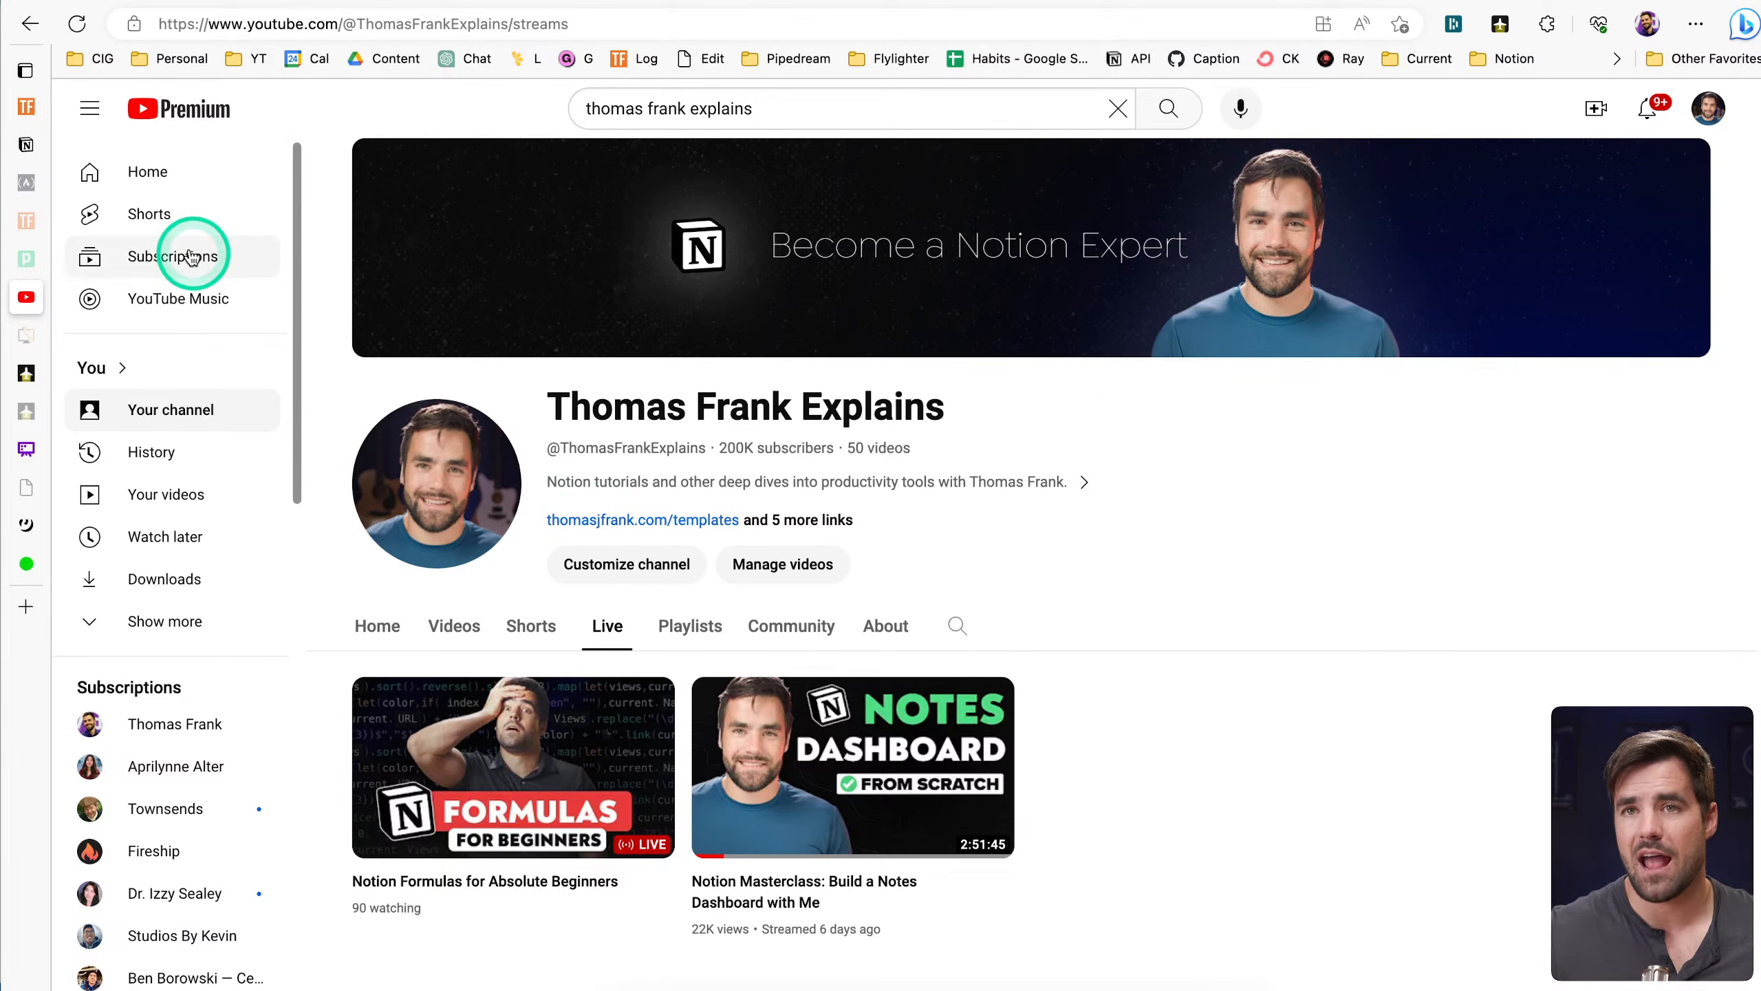
# Bring up the floor function reference on thomasjfrank.com, review its formulas and example database, and open the linked Notion copy
pyautogui.click(22, 114)
pyautogui.scroll(5, 1130, 553)
pyautogui.scroll(5, 1130, 553)
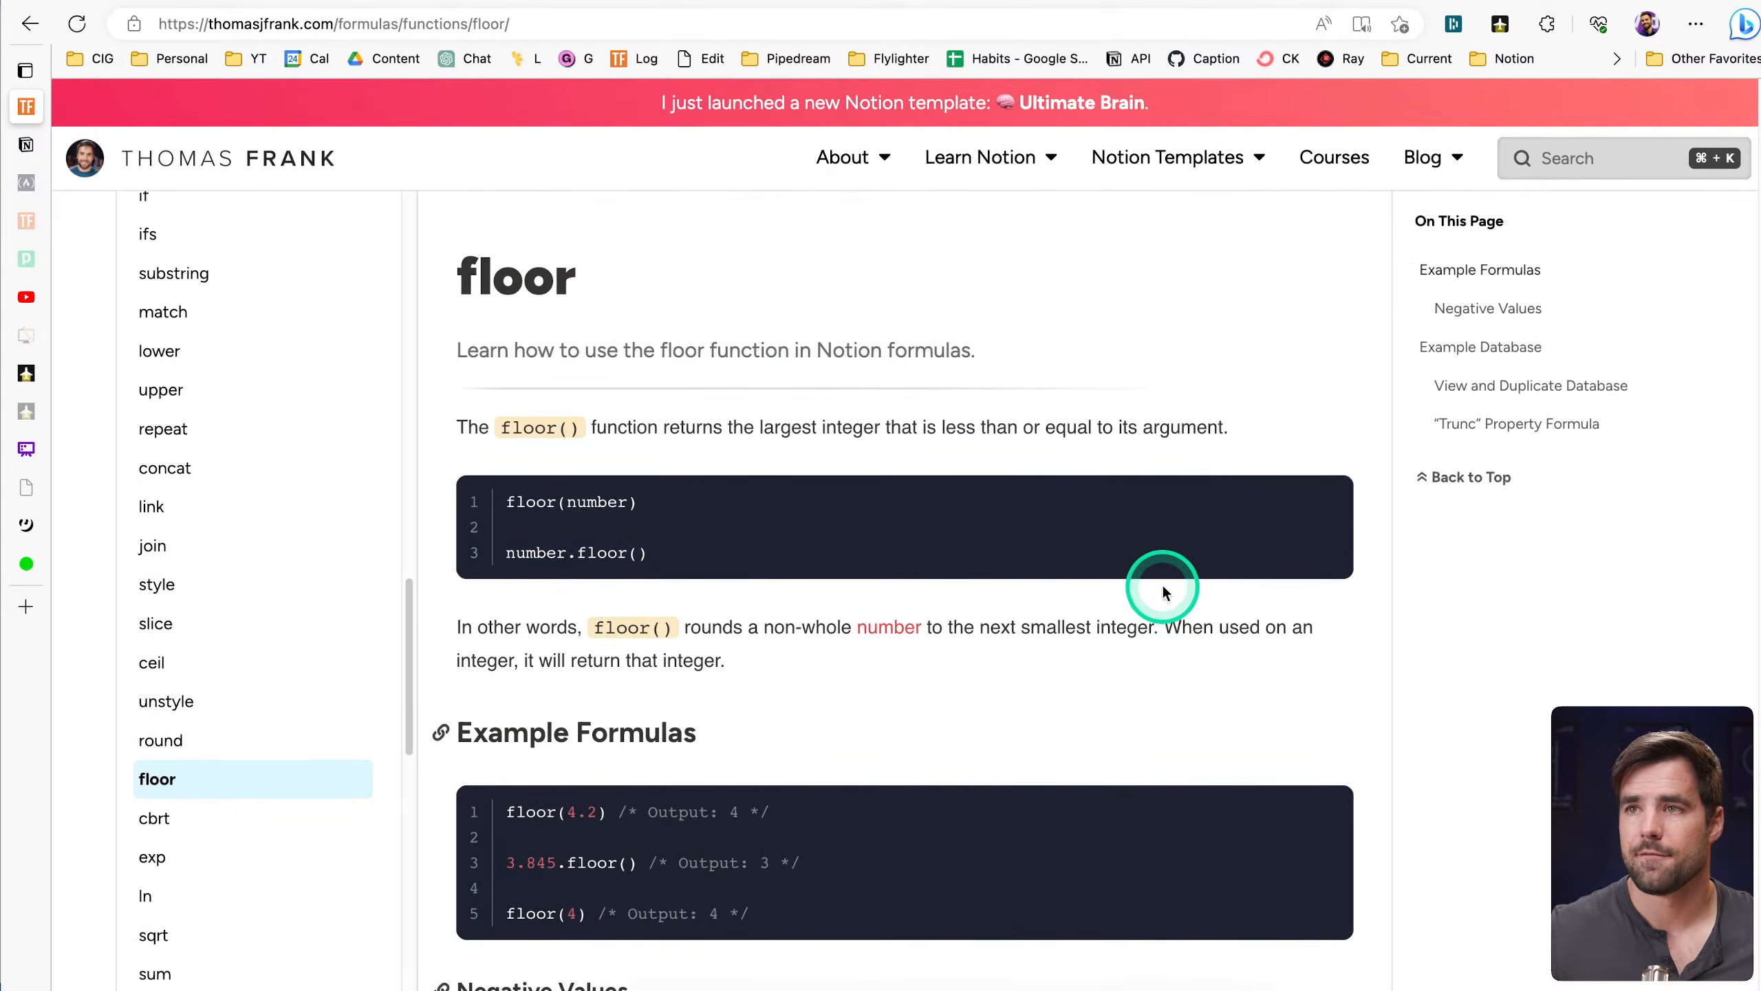
pyautogui.scroll(-15, 908, 582)
pyautogui.scroll(-12, 910, 596)
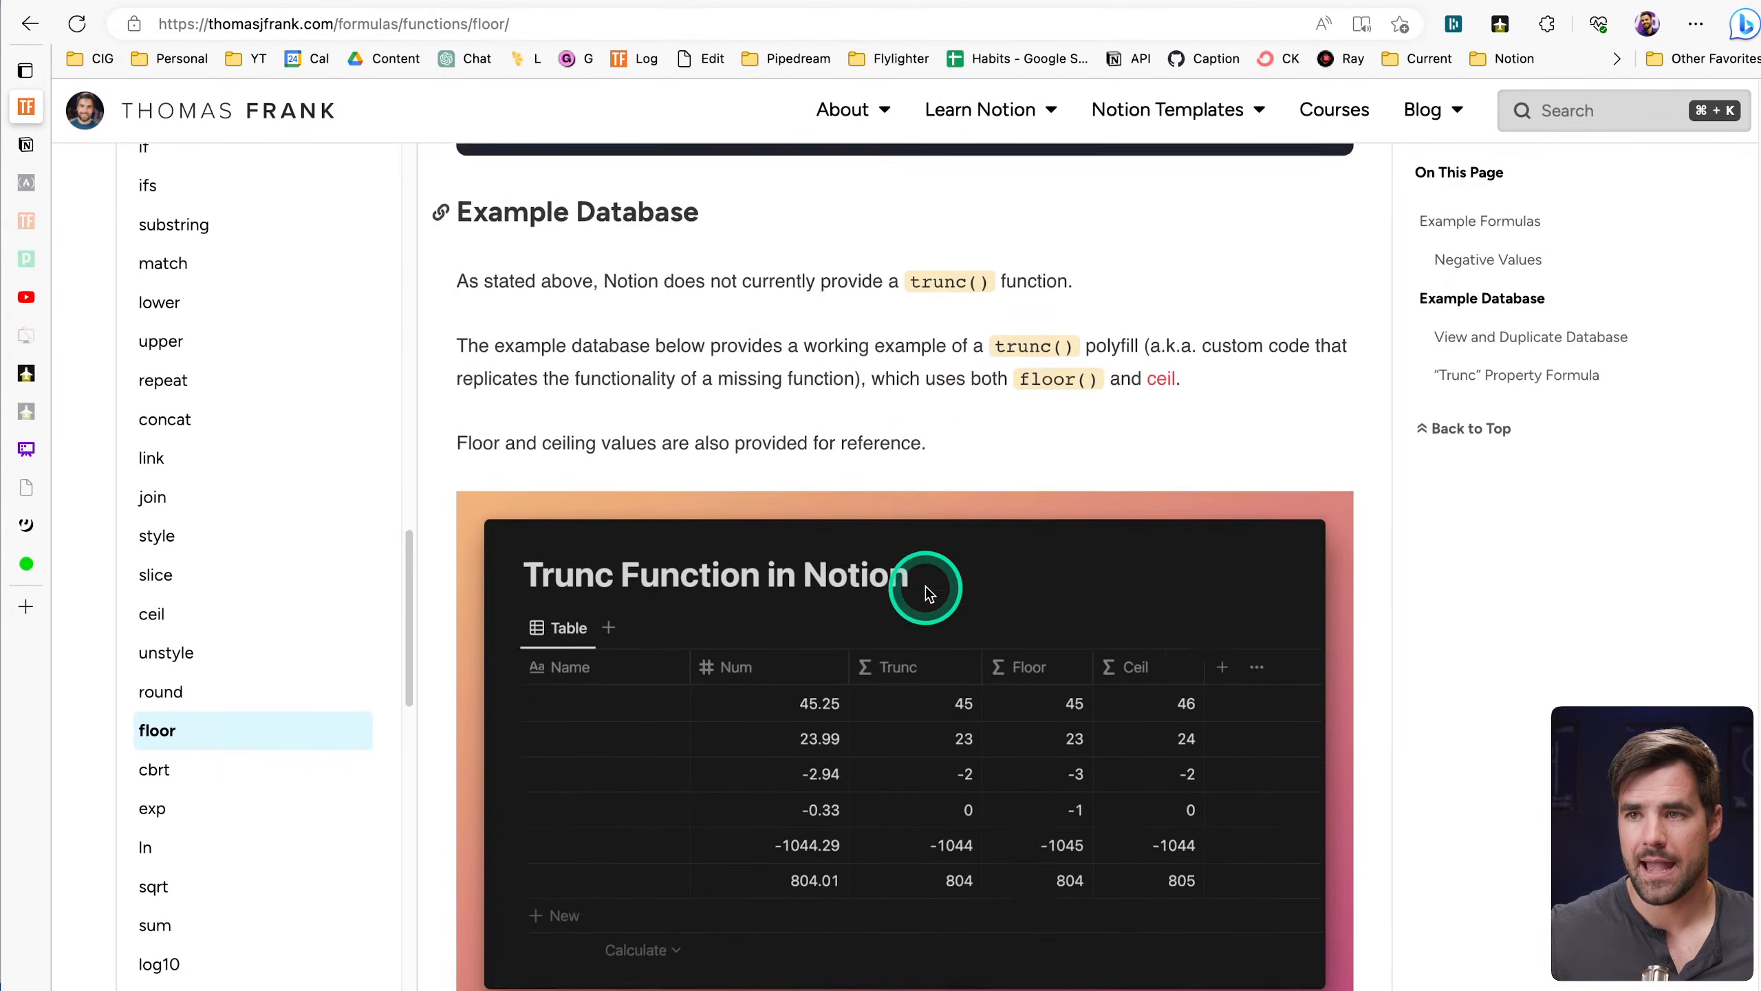
pyautogui.scroll(5, 707, 503)
pyautogui.scroll(-6, 617, 617)
pyautogui.scroll(-3, 873, 514)
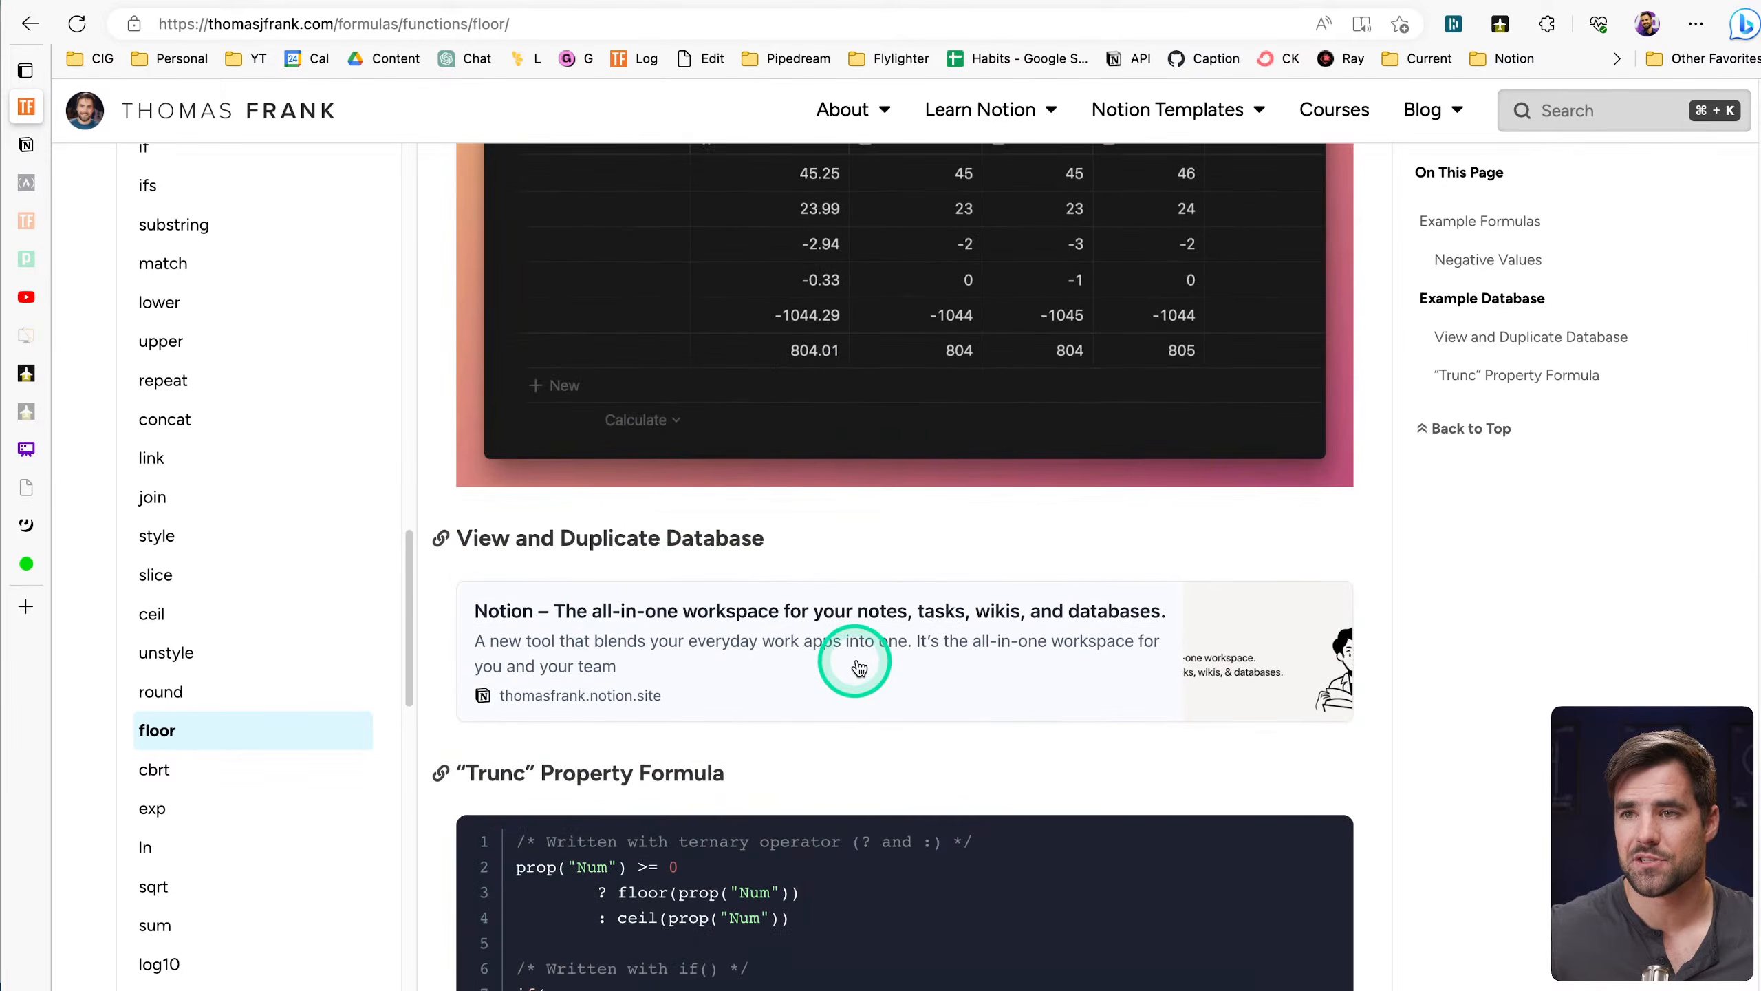
pyautogui.click(853, 660)
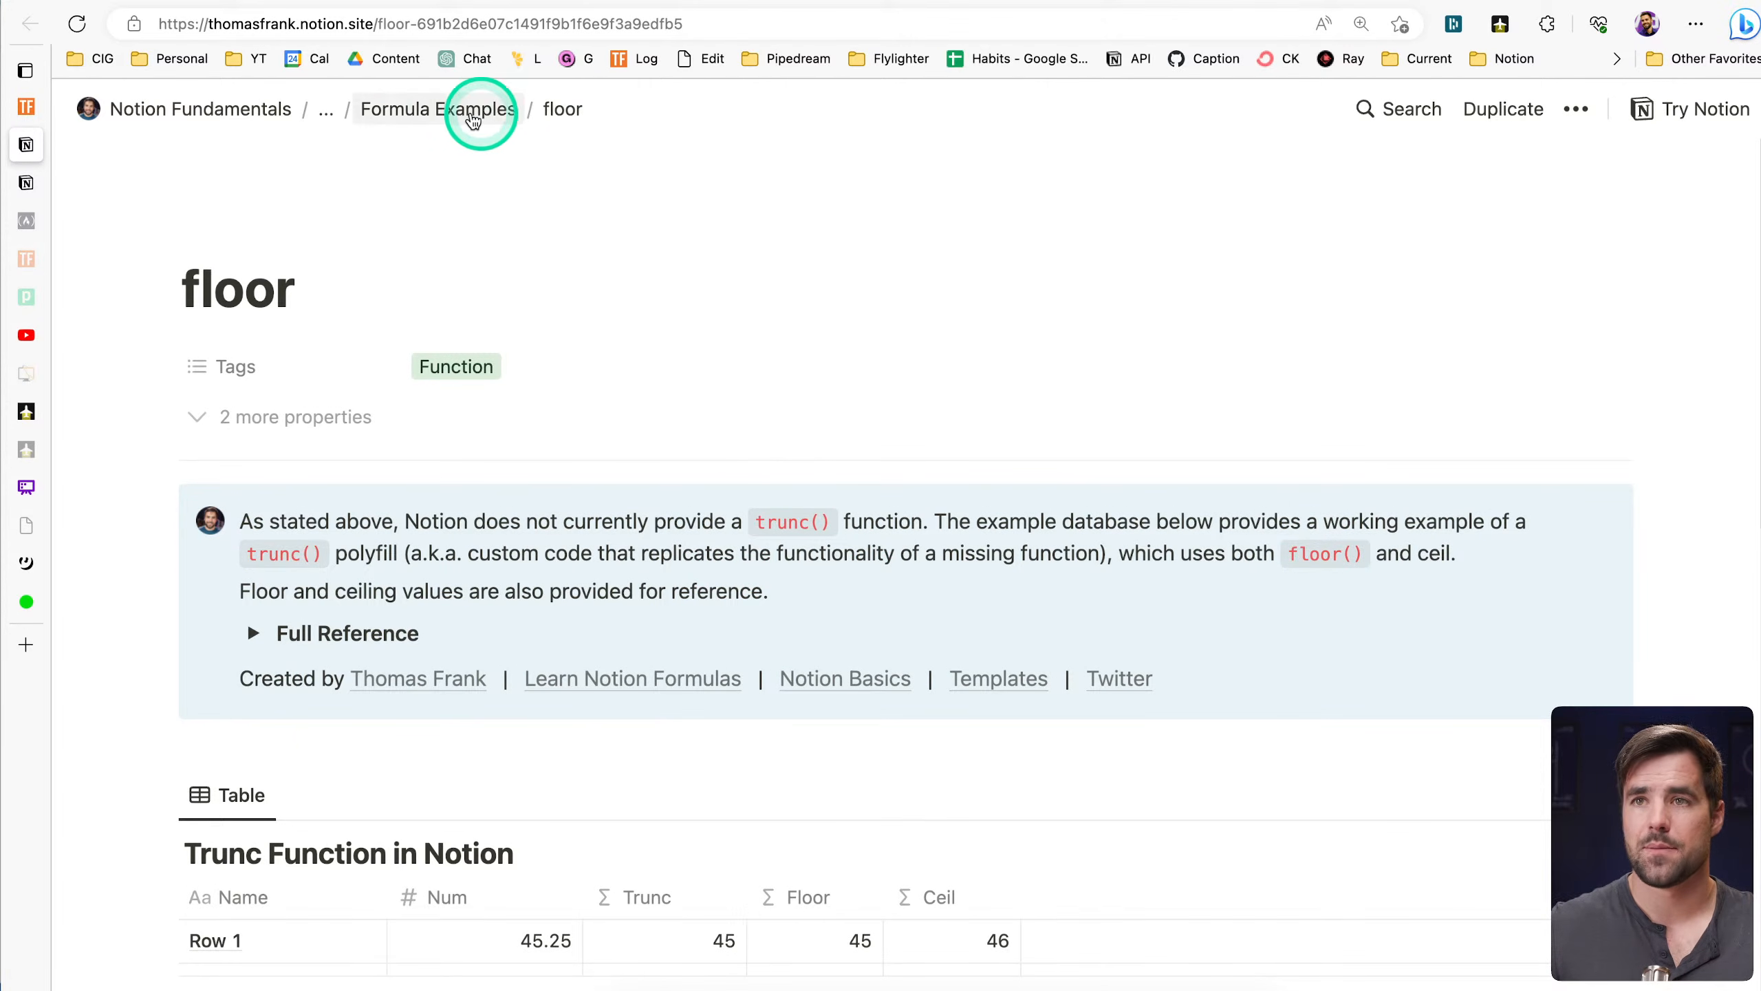
# Open the parent Notion Formula Examples collection from the floor page and skim its list of examples
pyautogui.click(323, 112)
pyautogui.click(311, 161)
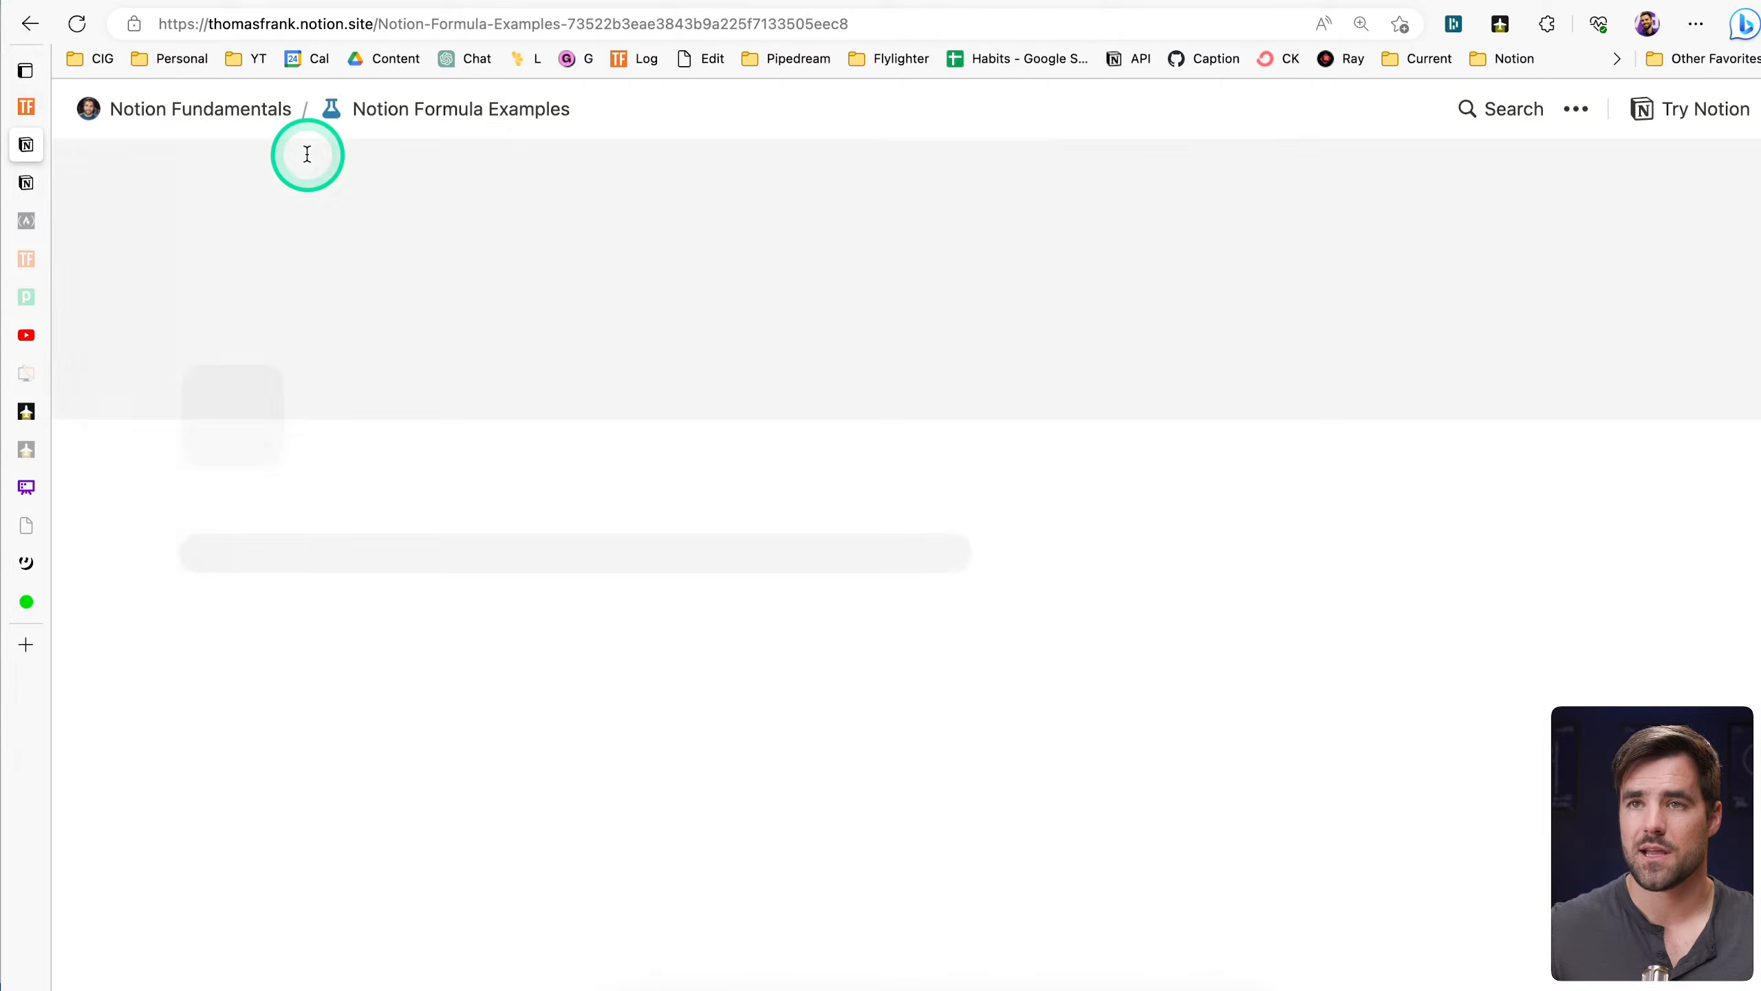
pyautogui.scroll(-5, 1497, 561)
pyautogui.scroll(-2, 1498, 561)
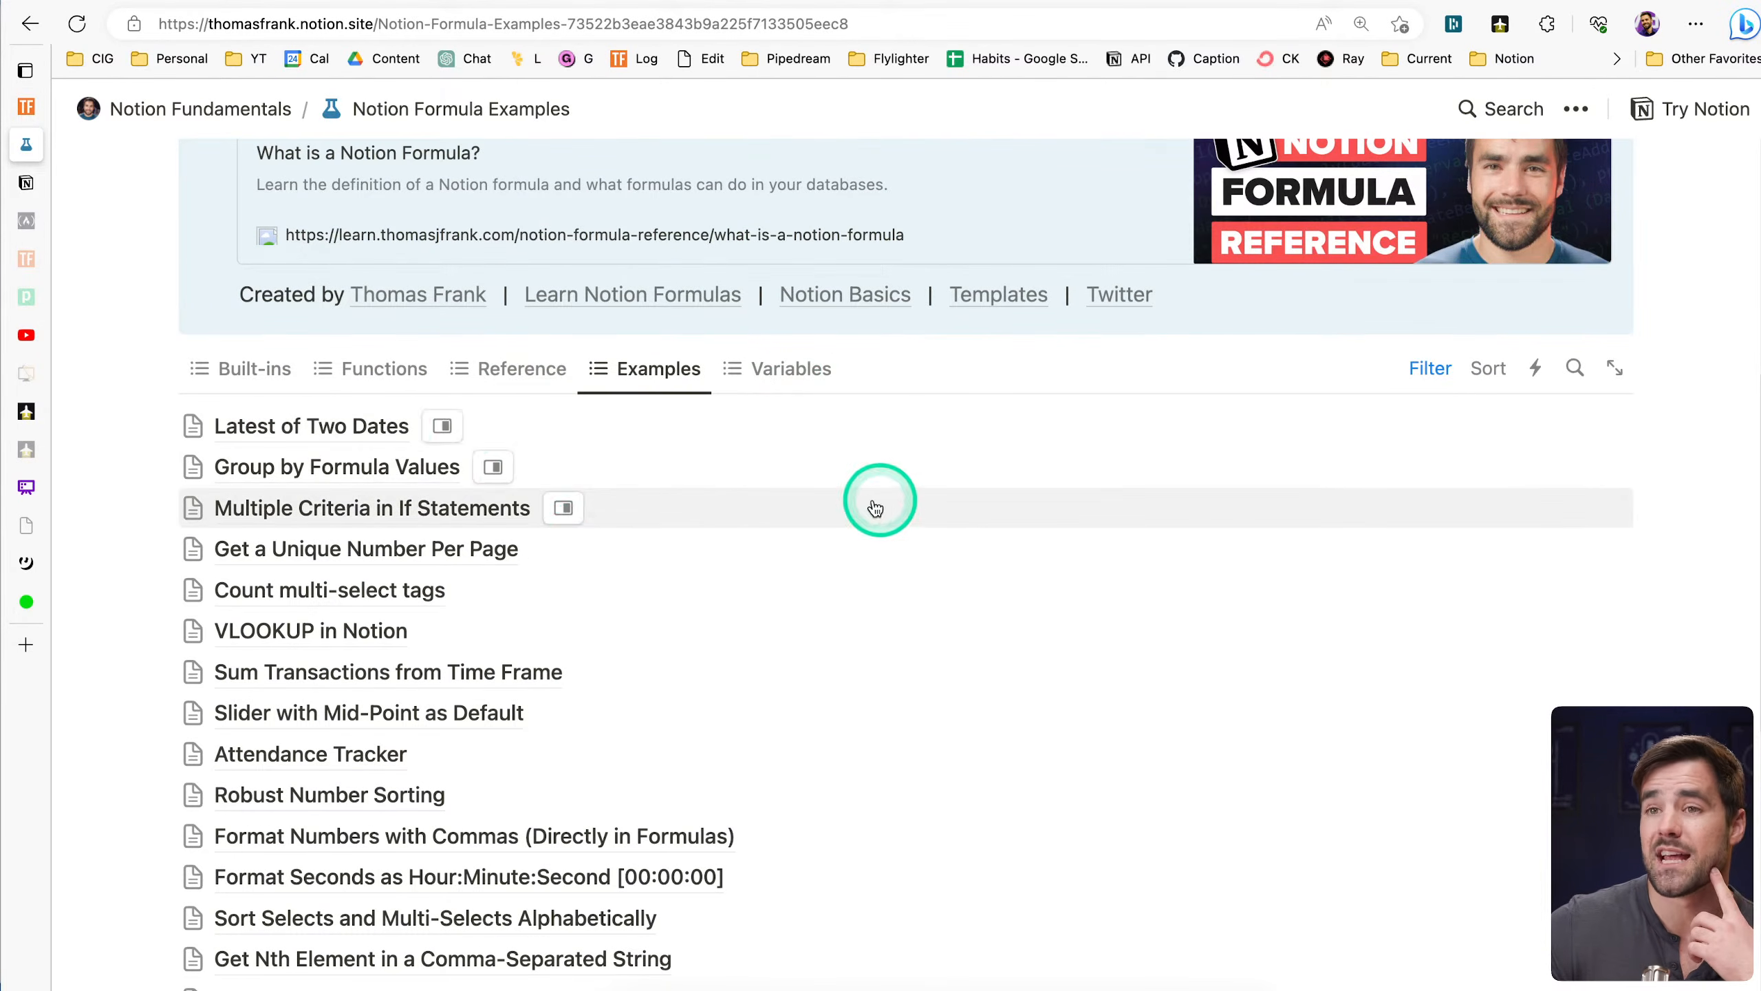
pyautogui.scroll(-5, 550, 574)
pyautogui.scroll(5, 331, 412)
# Look through the Built-ins and Functions lists of the formula collection
pyautogui.click(247, 405)
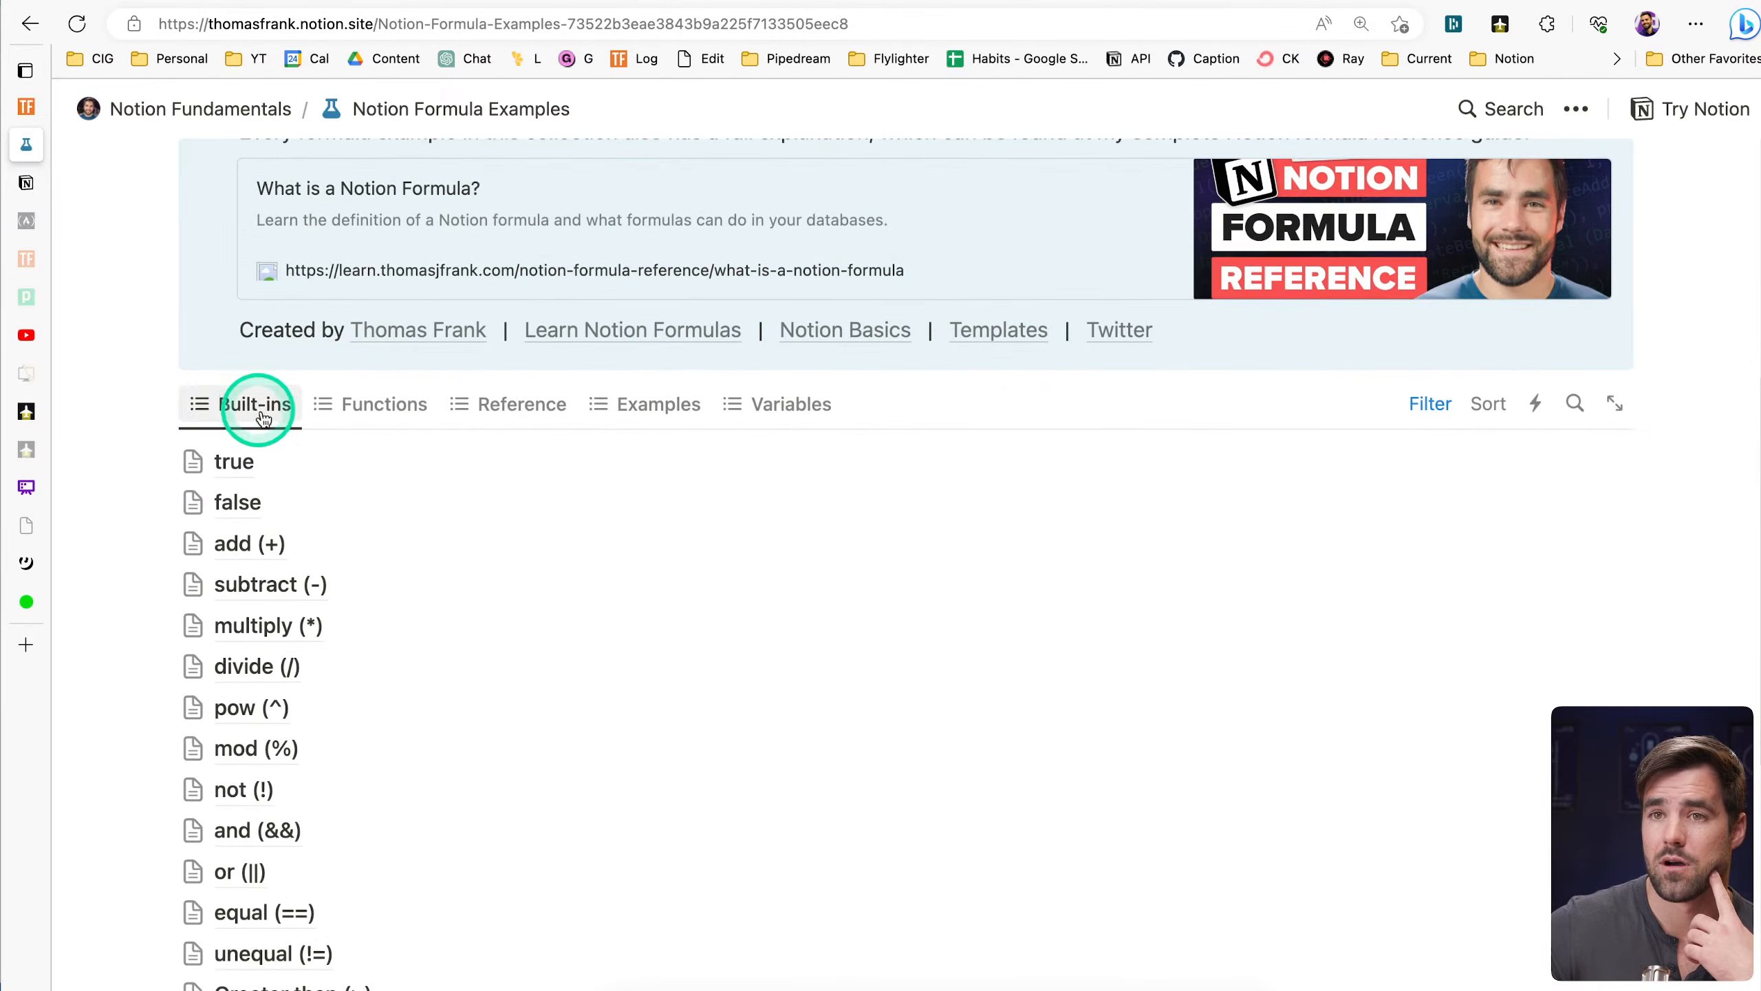
pyautogui.scroll(-8, 315, 476)
pyautogui.scroll(6, 283, 503)
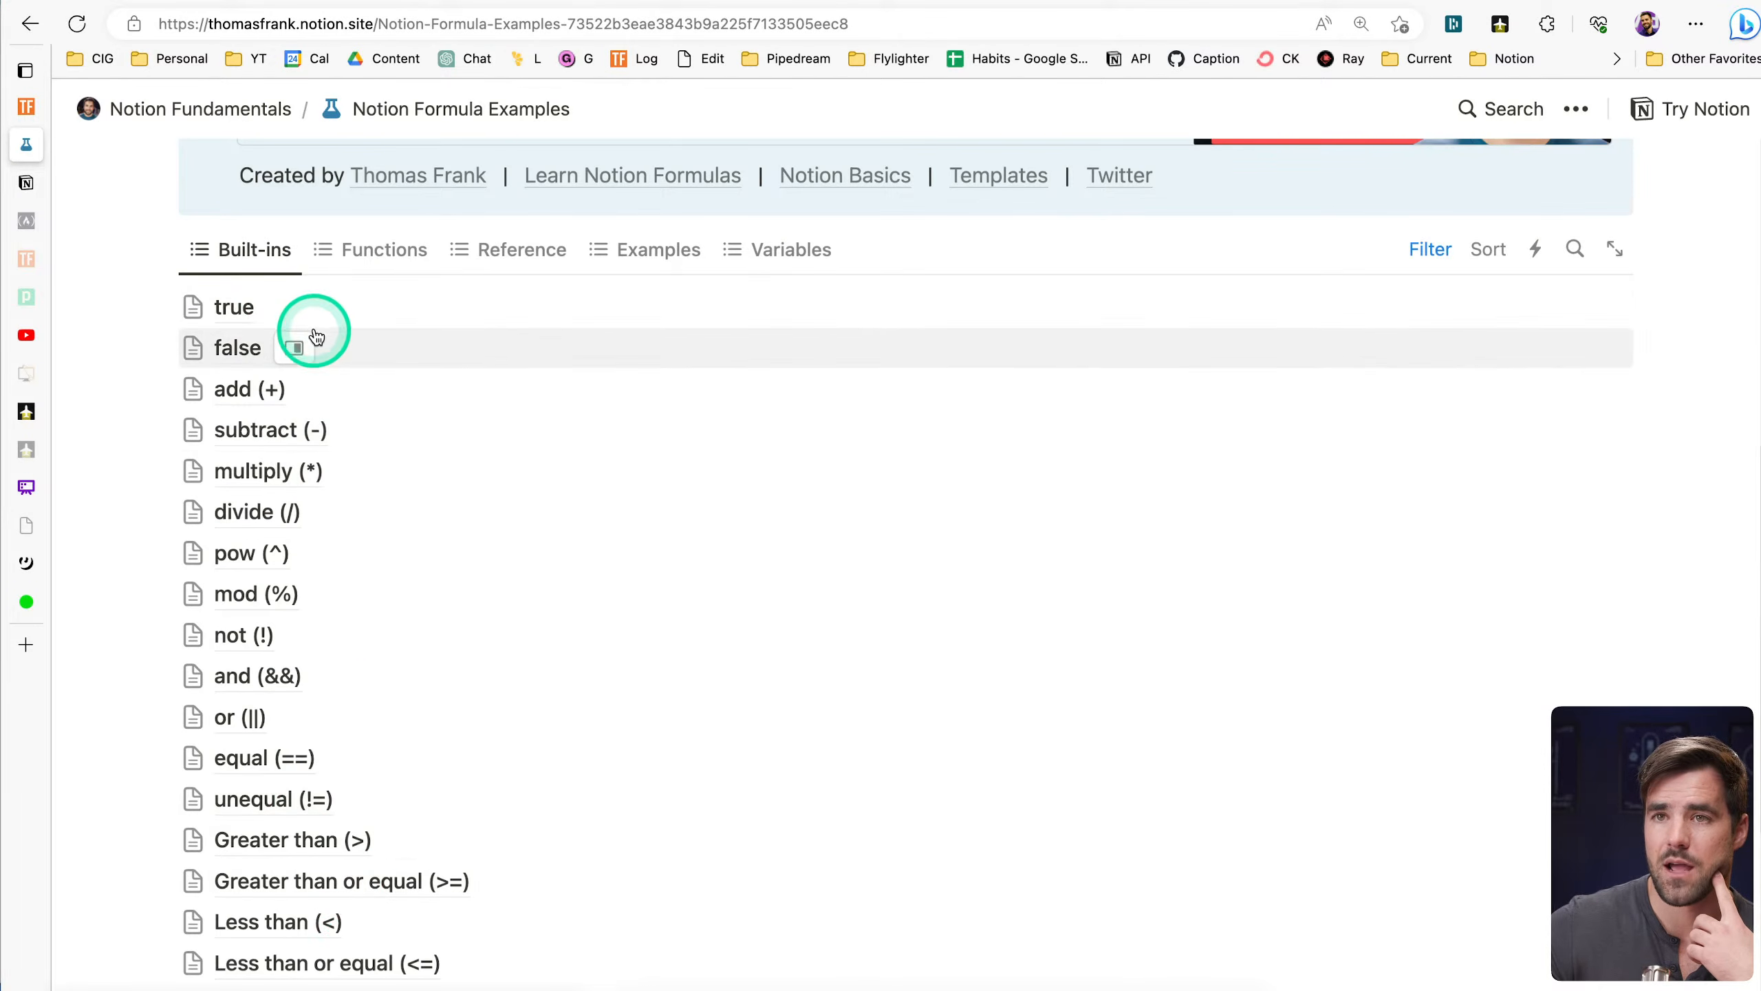
pyautogui.click(424, 248)
pyautogui.scroll(-20, 340, 749)
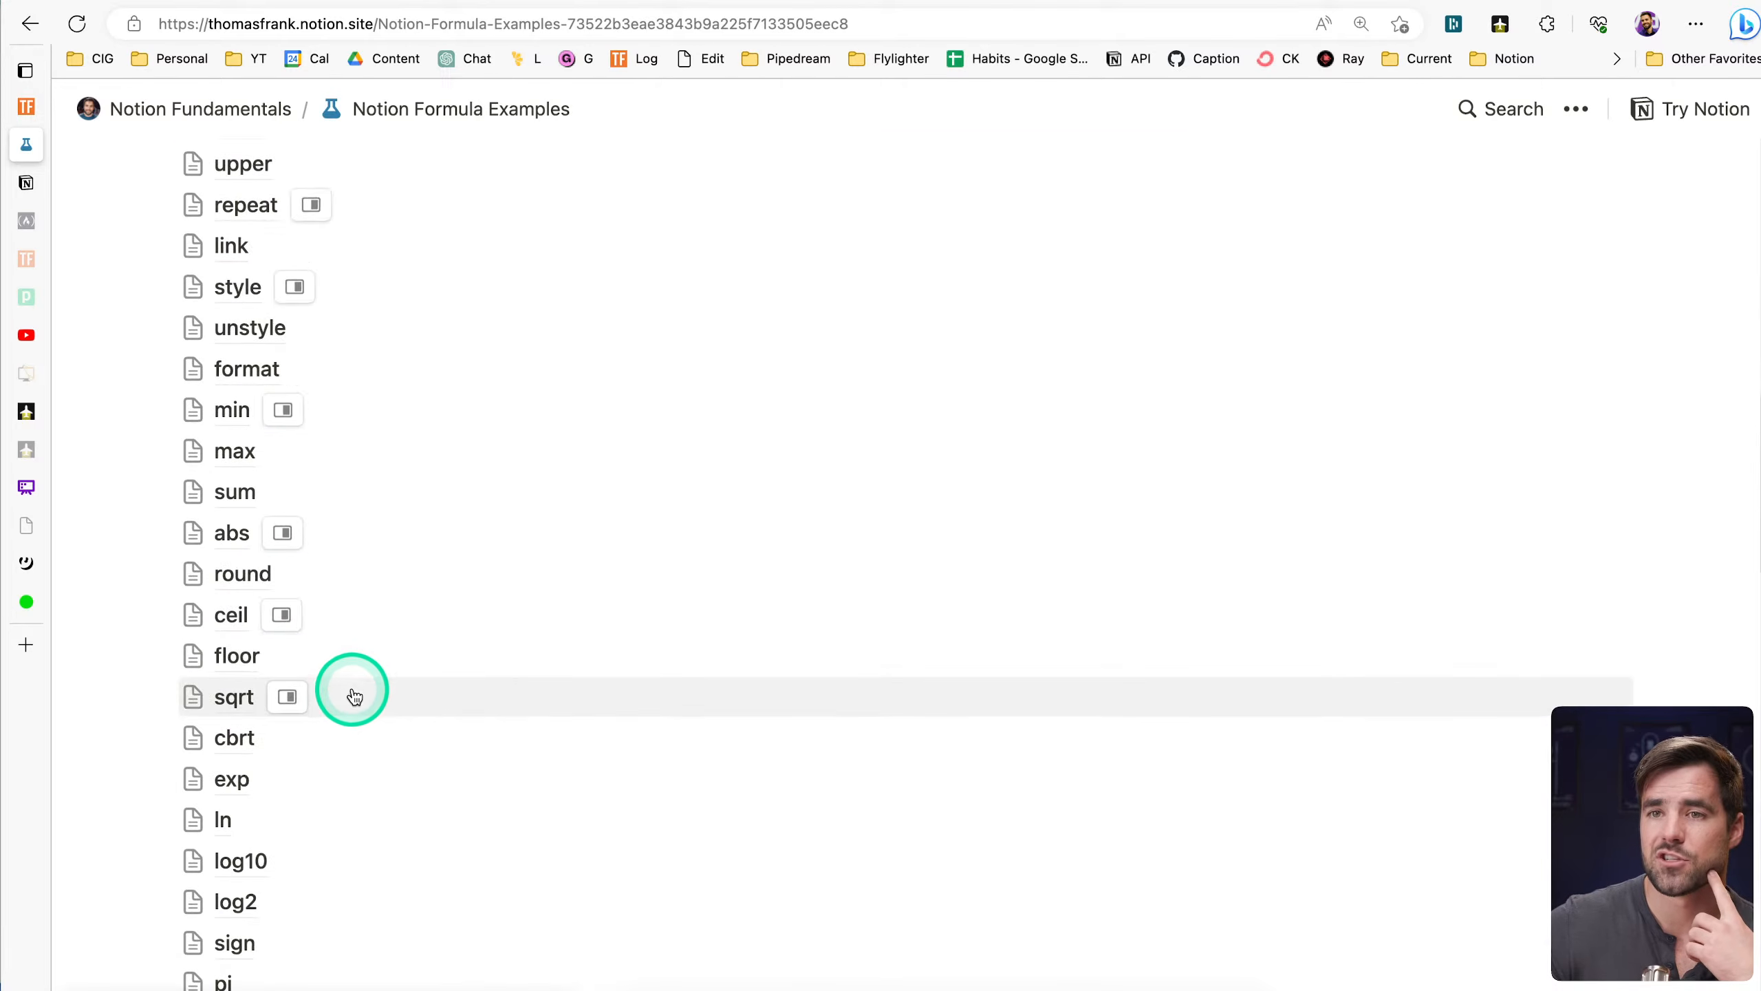
pyautogui.scroll(20, 357, 725)
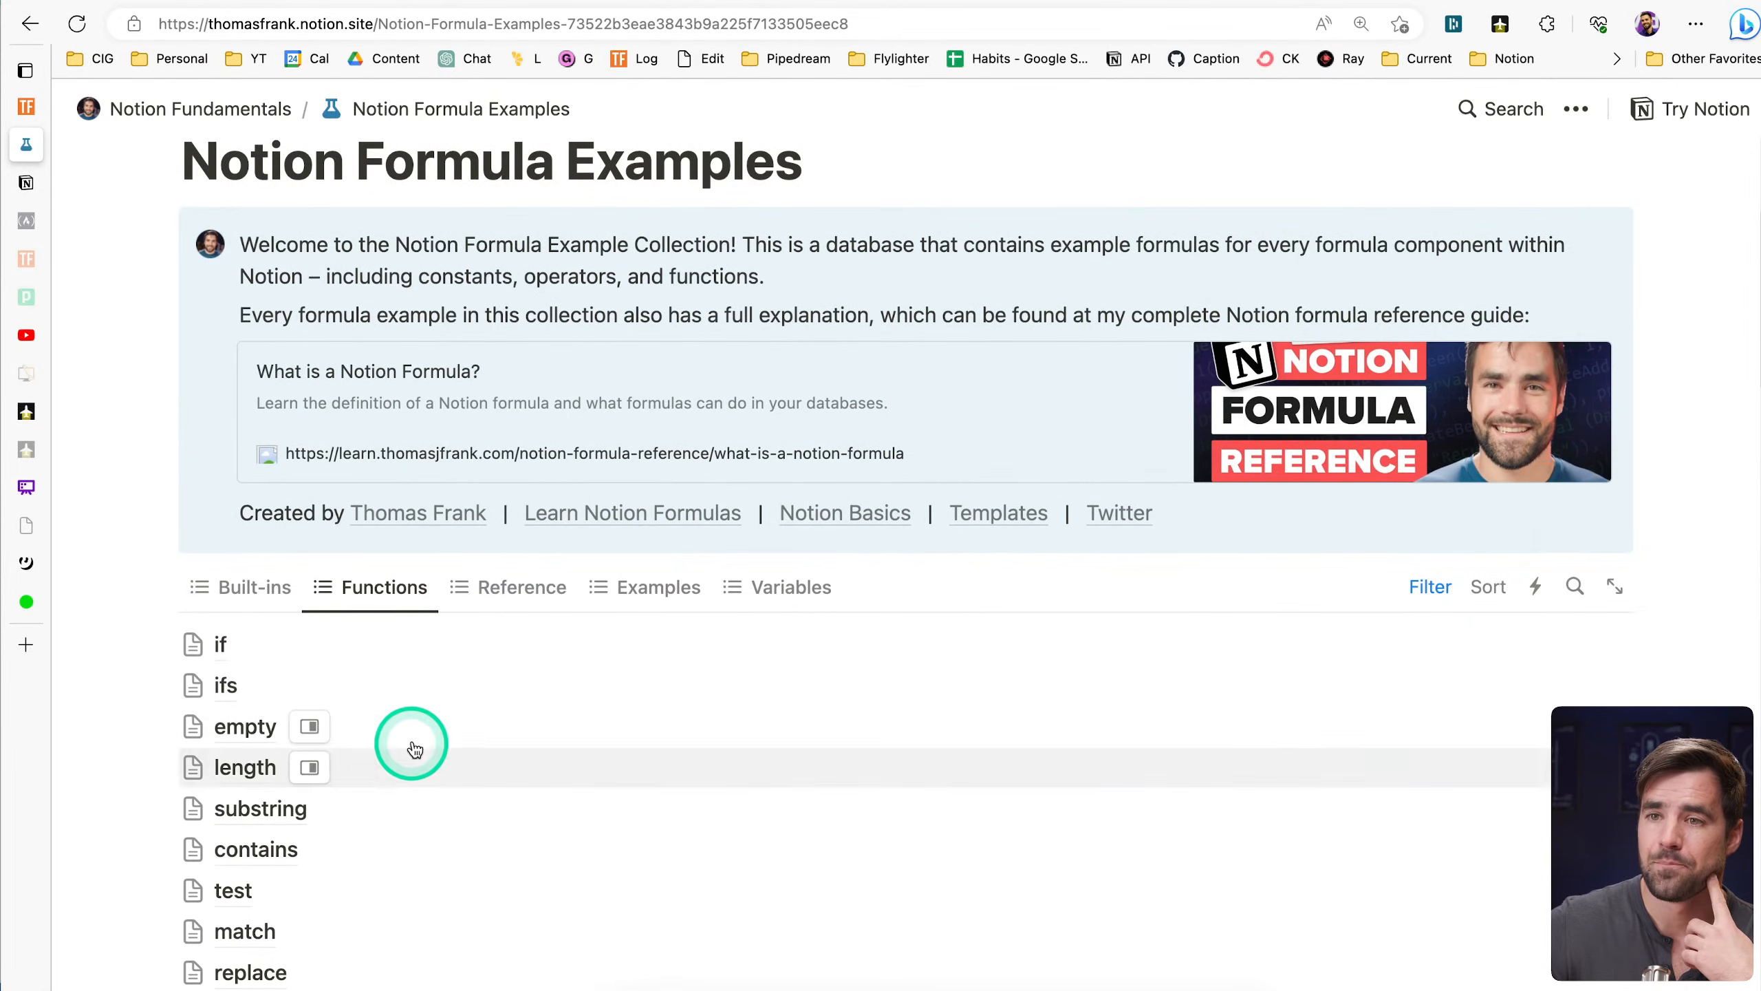
# Look through the Reference and Variables lists of the collection, returning to the Examples list
pyautogui.click(494, 593)
pyautogui.scroll(-4, 539, 668)
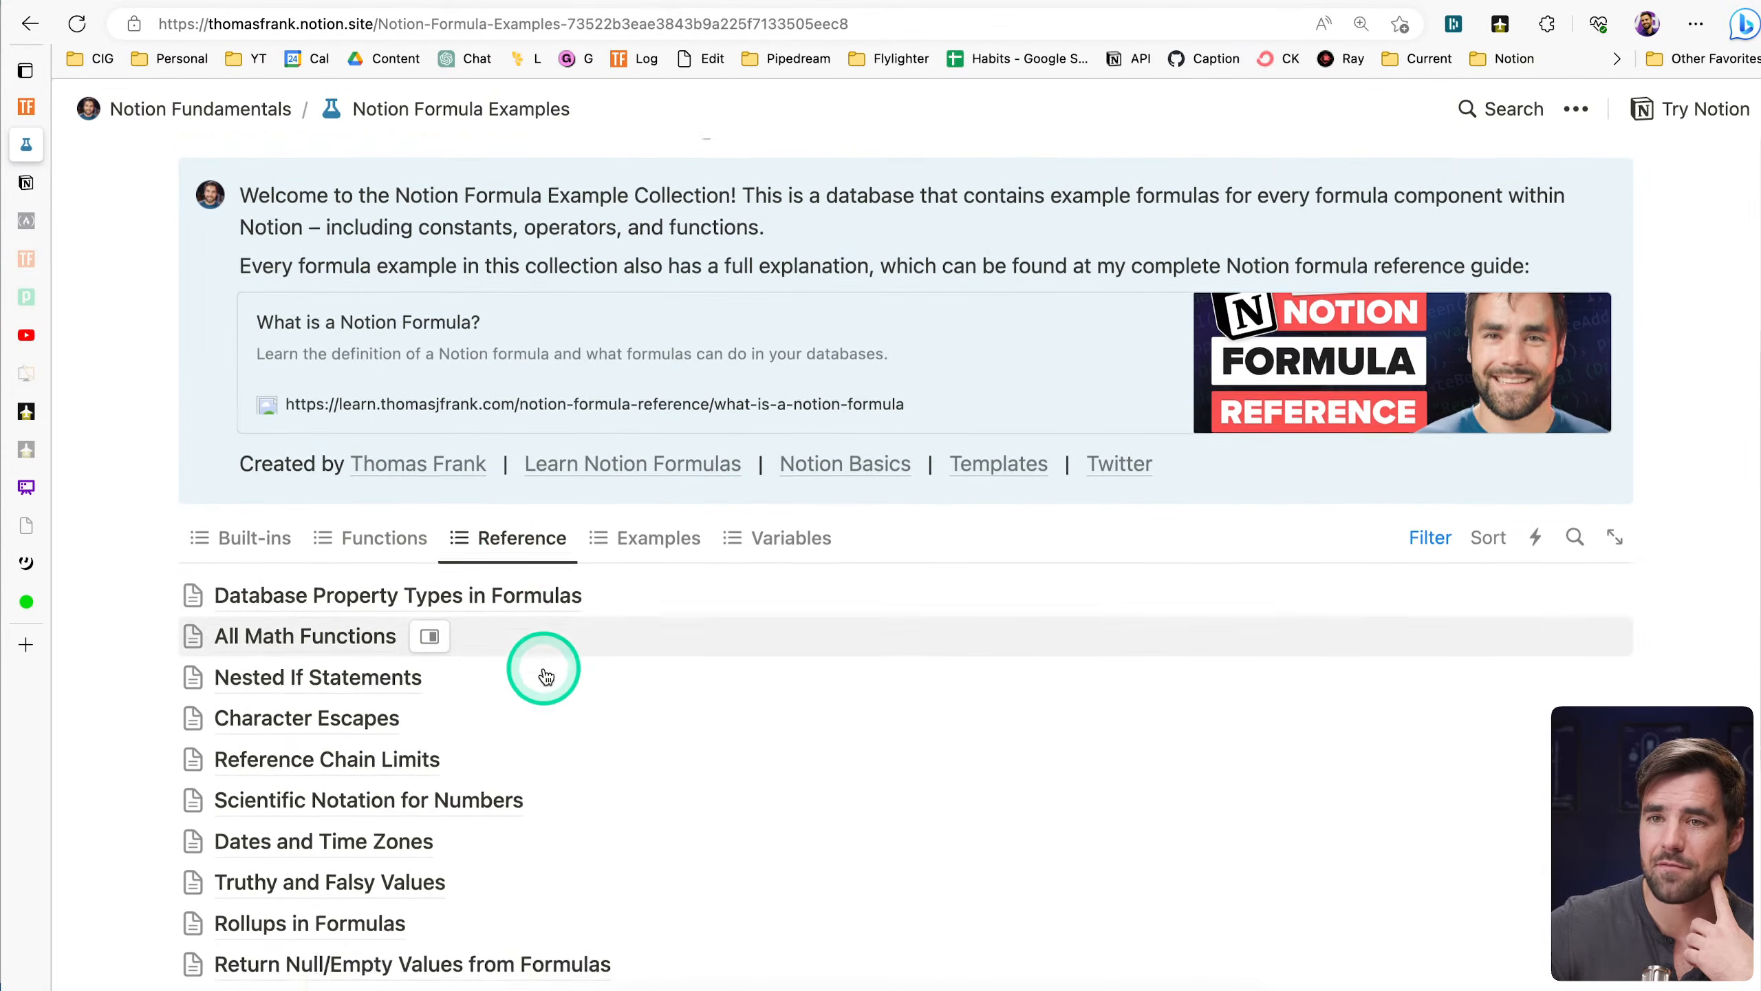
pyautogui.click(649, 326)
pyautogui.click(774, 323)
pyautogui.click(631, 445)
pyautogui.scroll(-8, 636, 583)
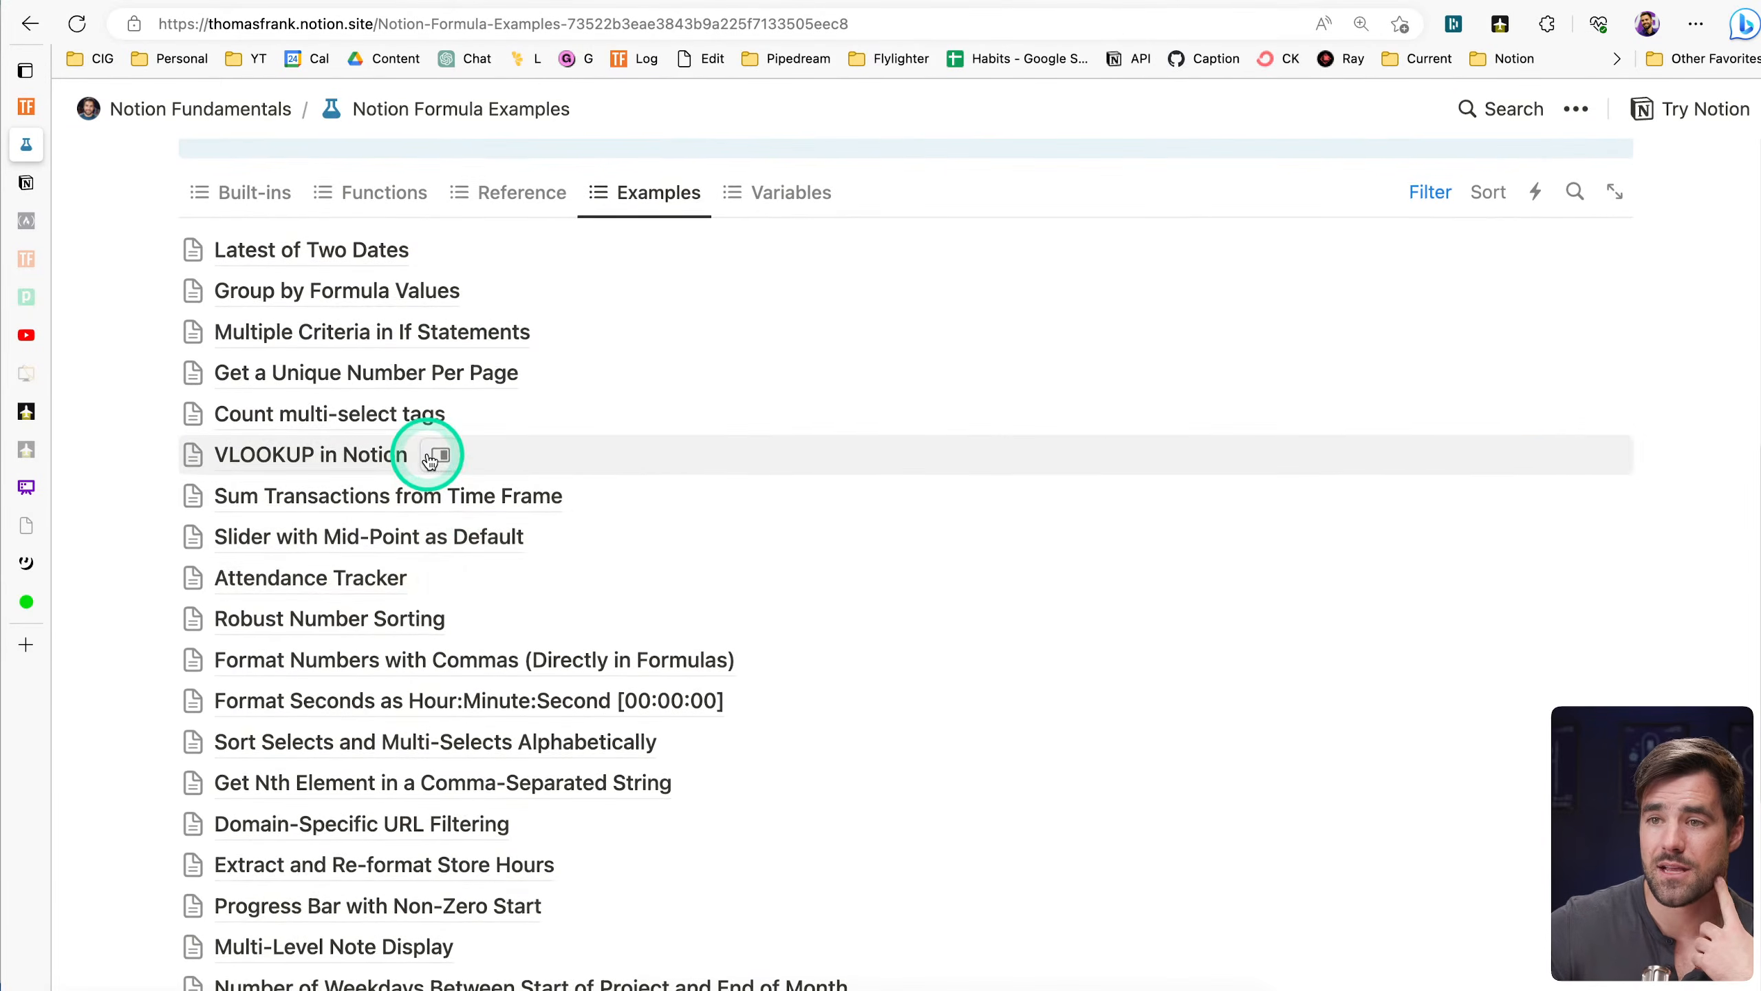
# Open the VLOOKUP in Notion example in side peek, review its state and capital data, and close it
pyautogui.scroll(5, 943, 586)
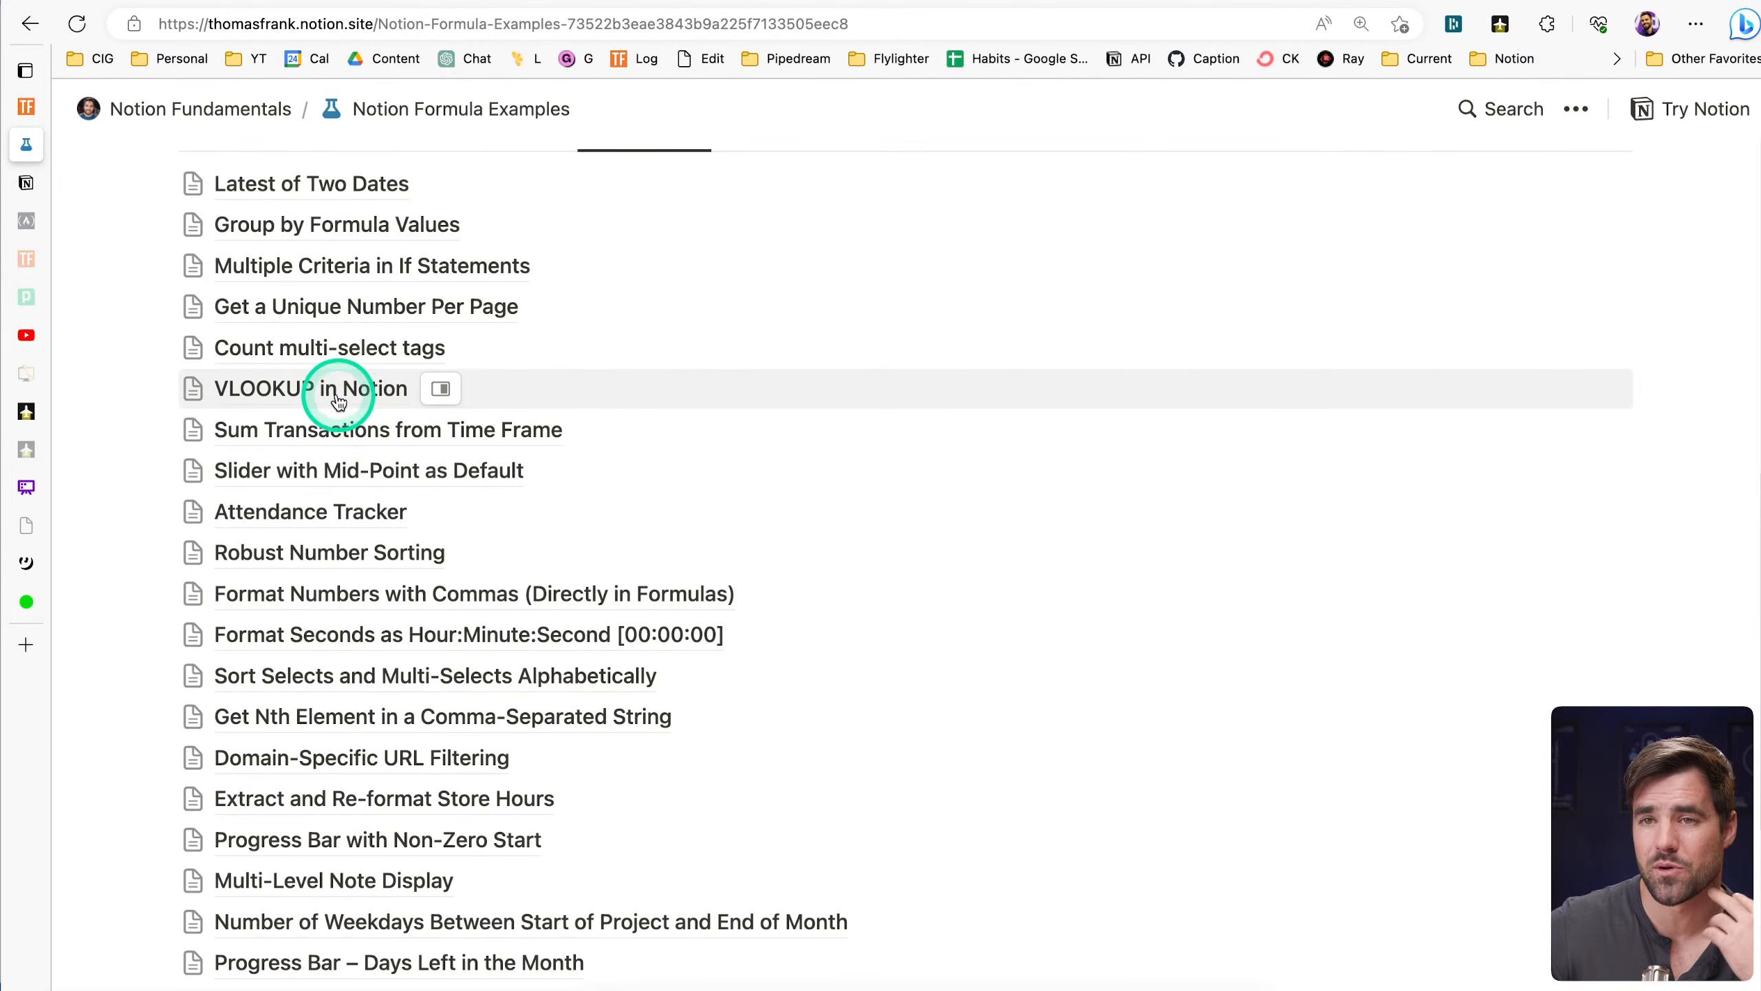
pyautogui.click(290, 391)
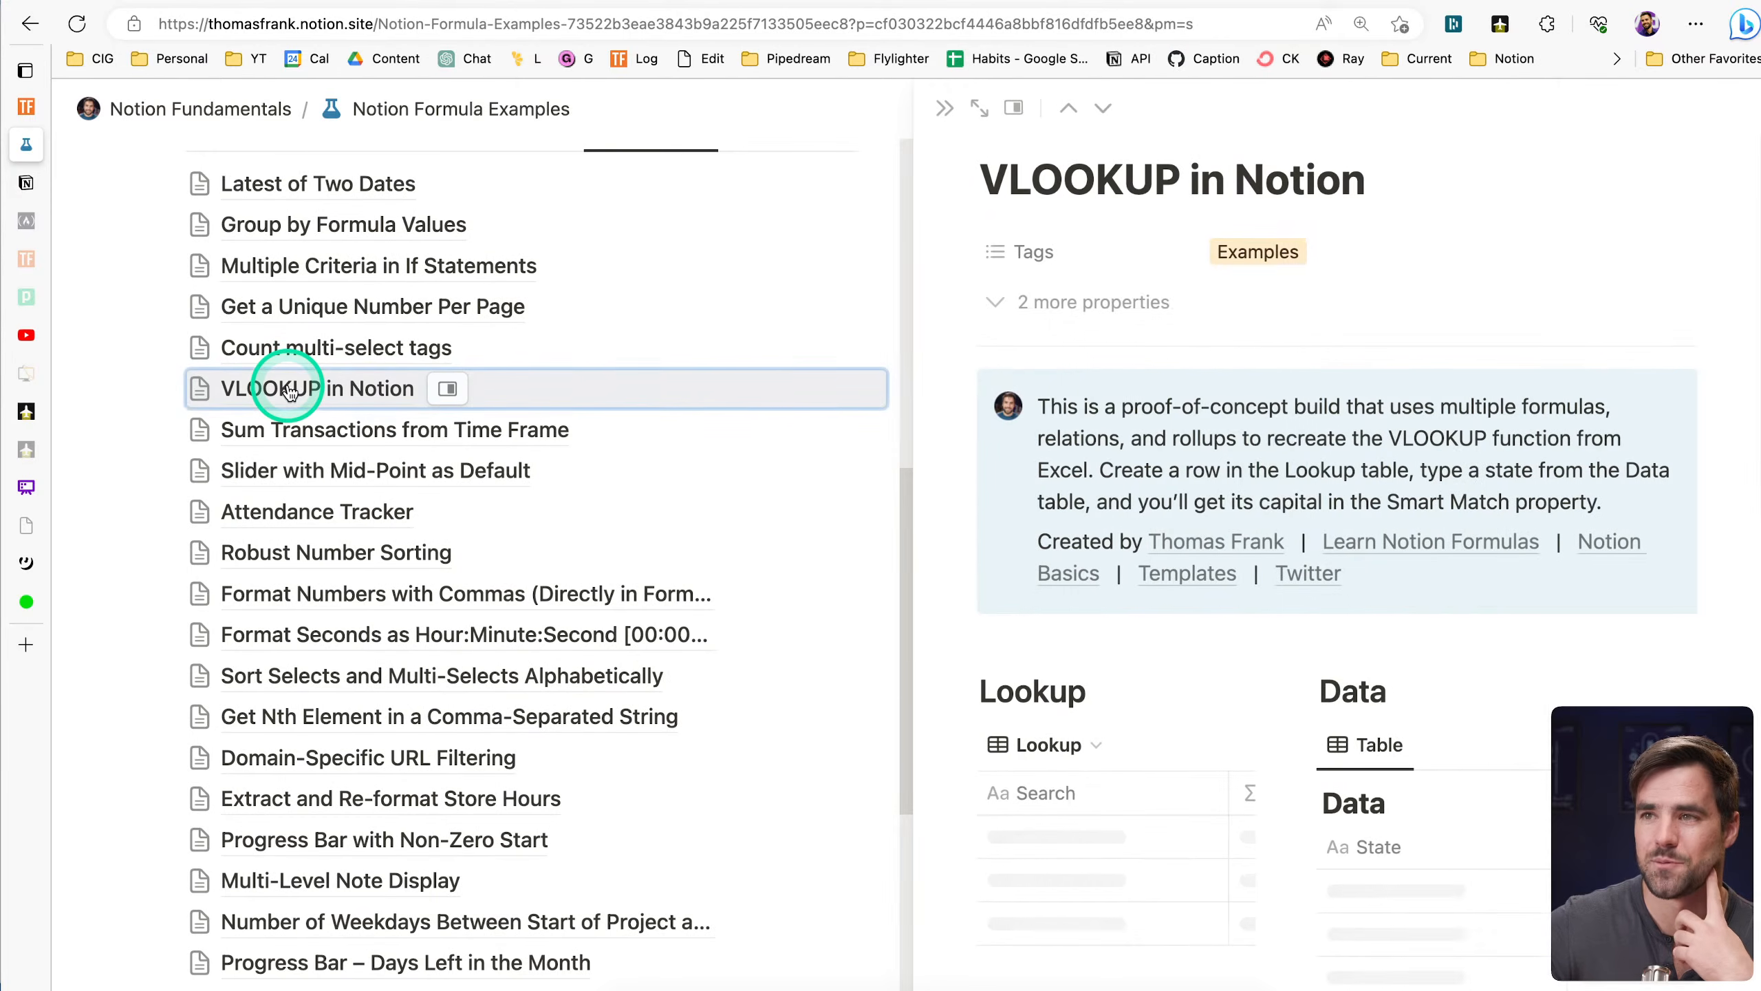
pyautogui.scroll(-8, 1309, 543)
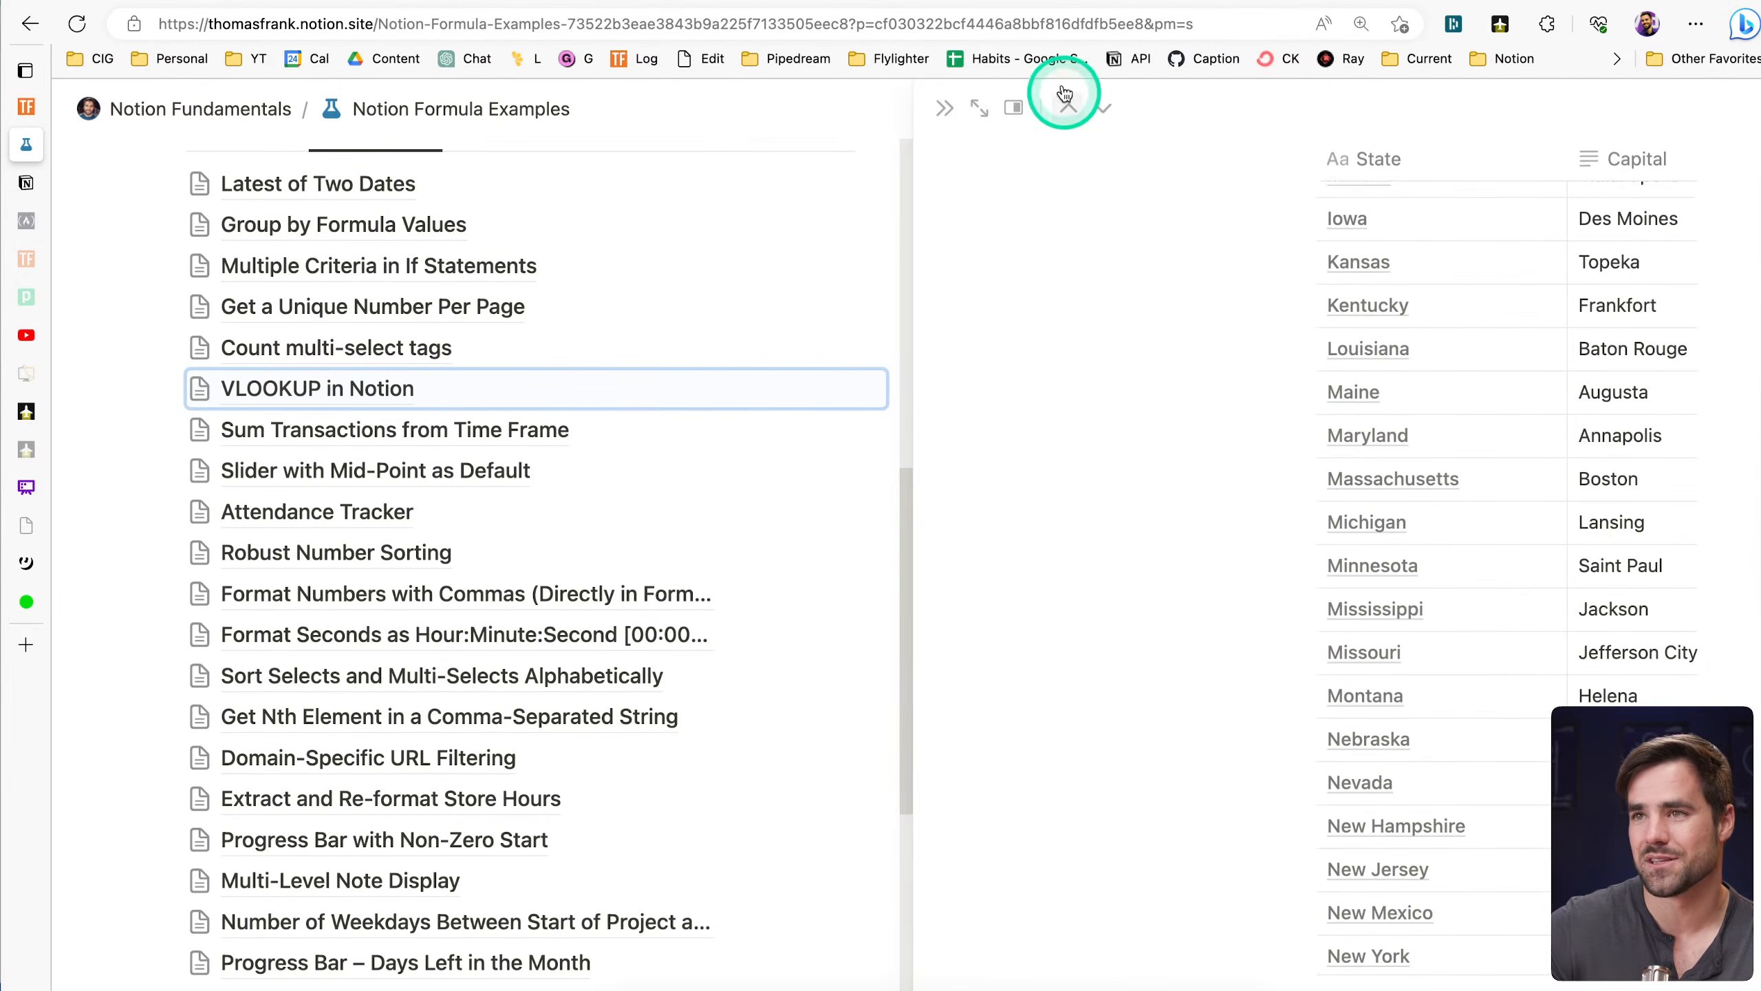
pyautogui.click(944, 107)
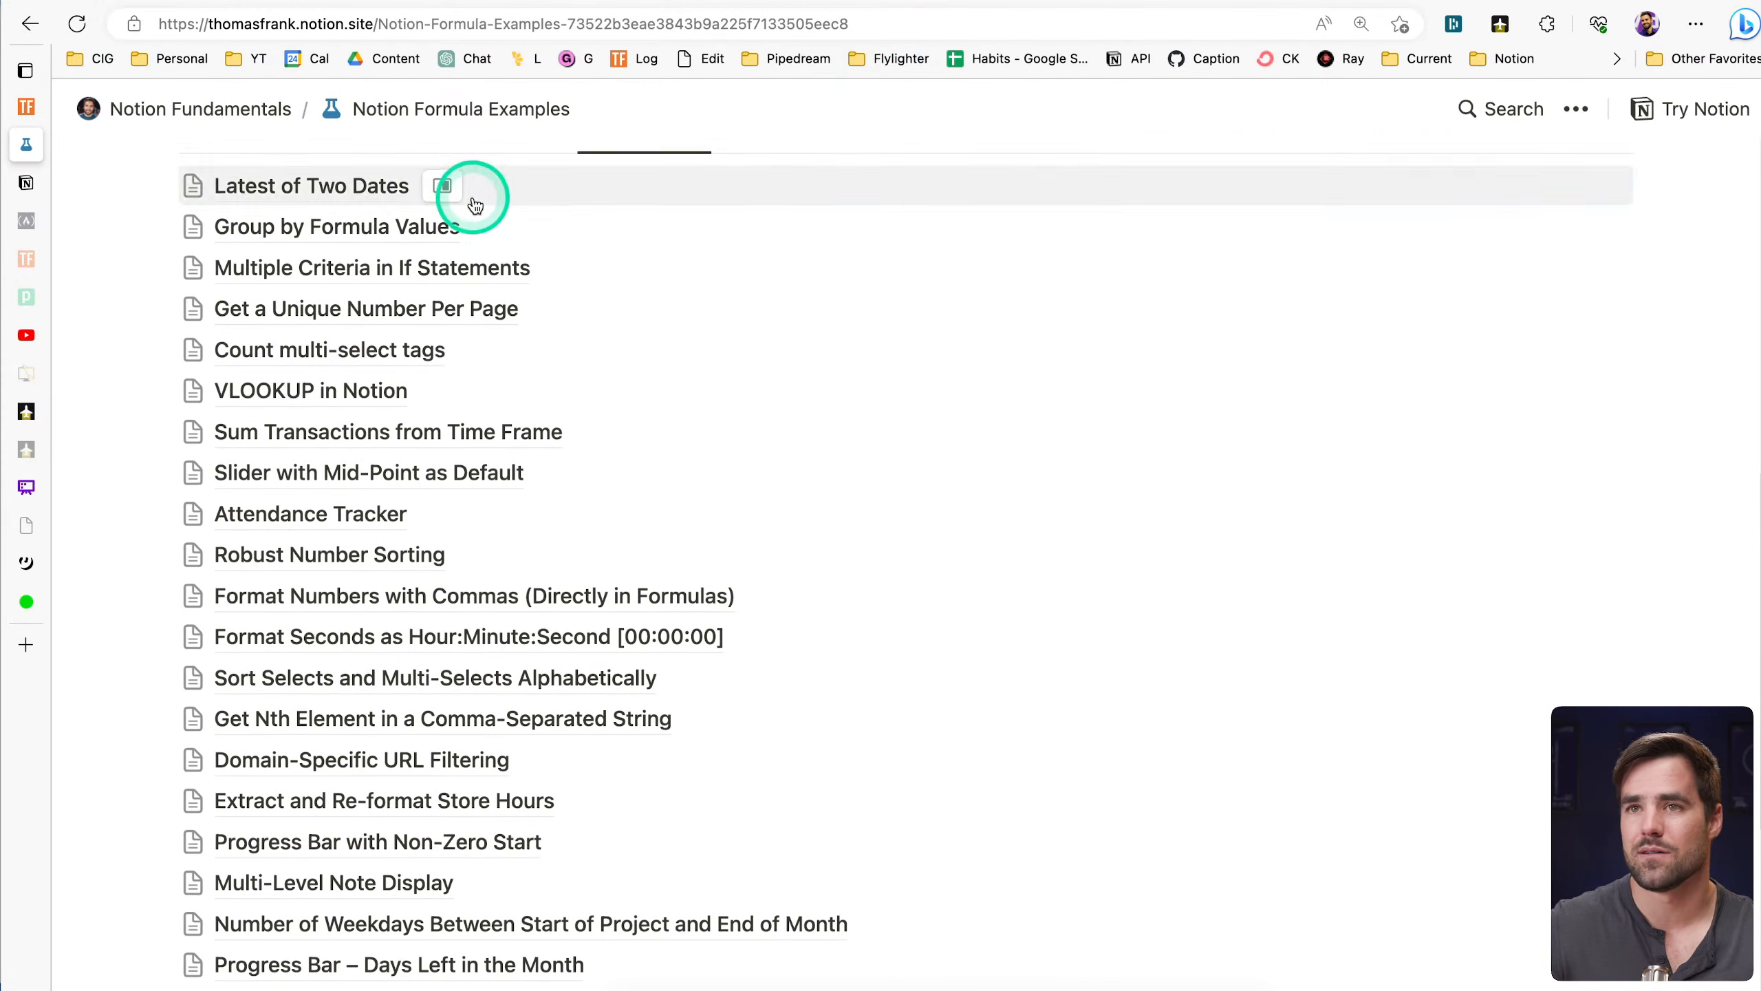
# Copy the web address of the Notion Formula Examples page
pyautogui.scroll(10, 471, 196)
pyautogui.click(901, 27)
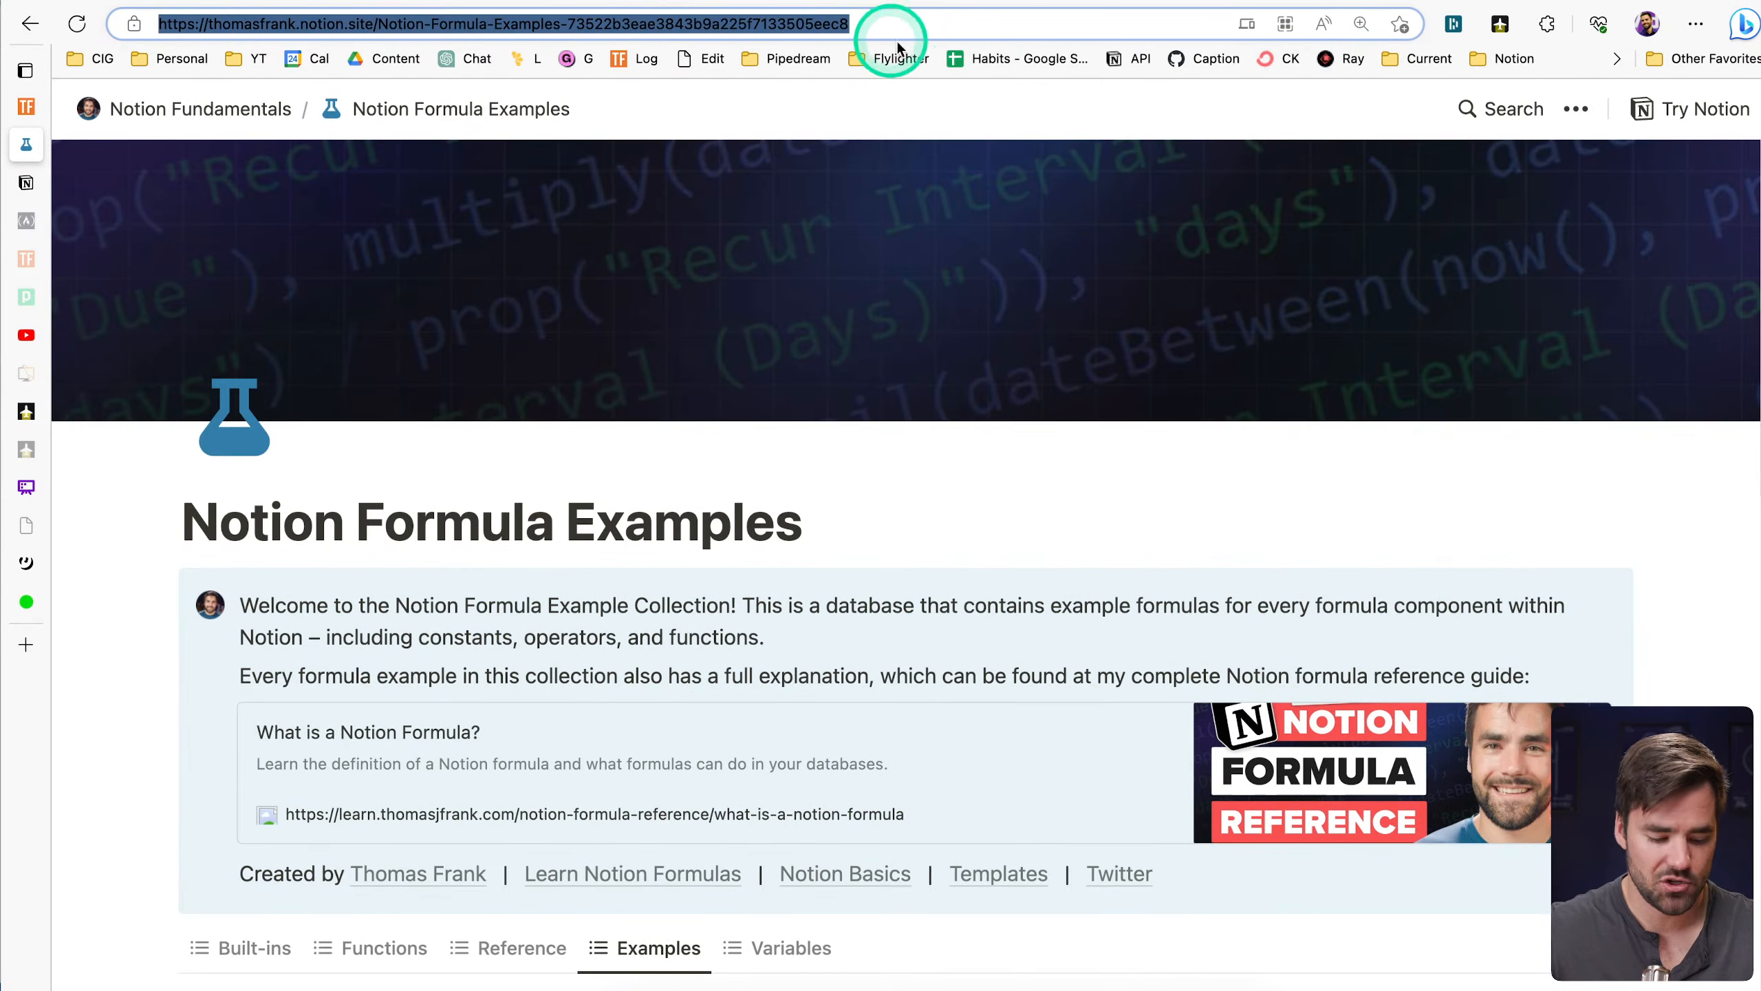
pyautogui.press('super+c')
pyautogui.press('super+v')
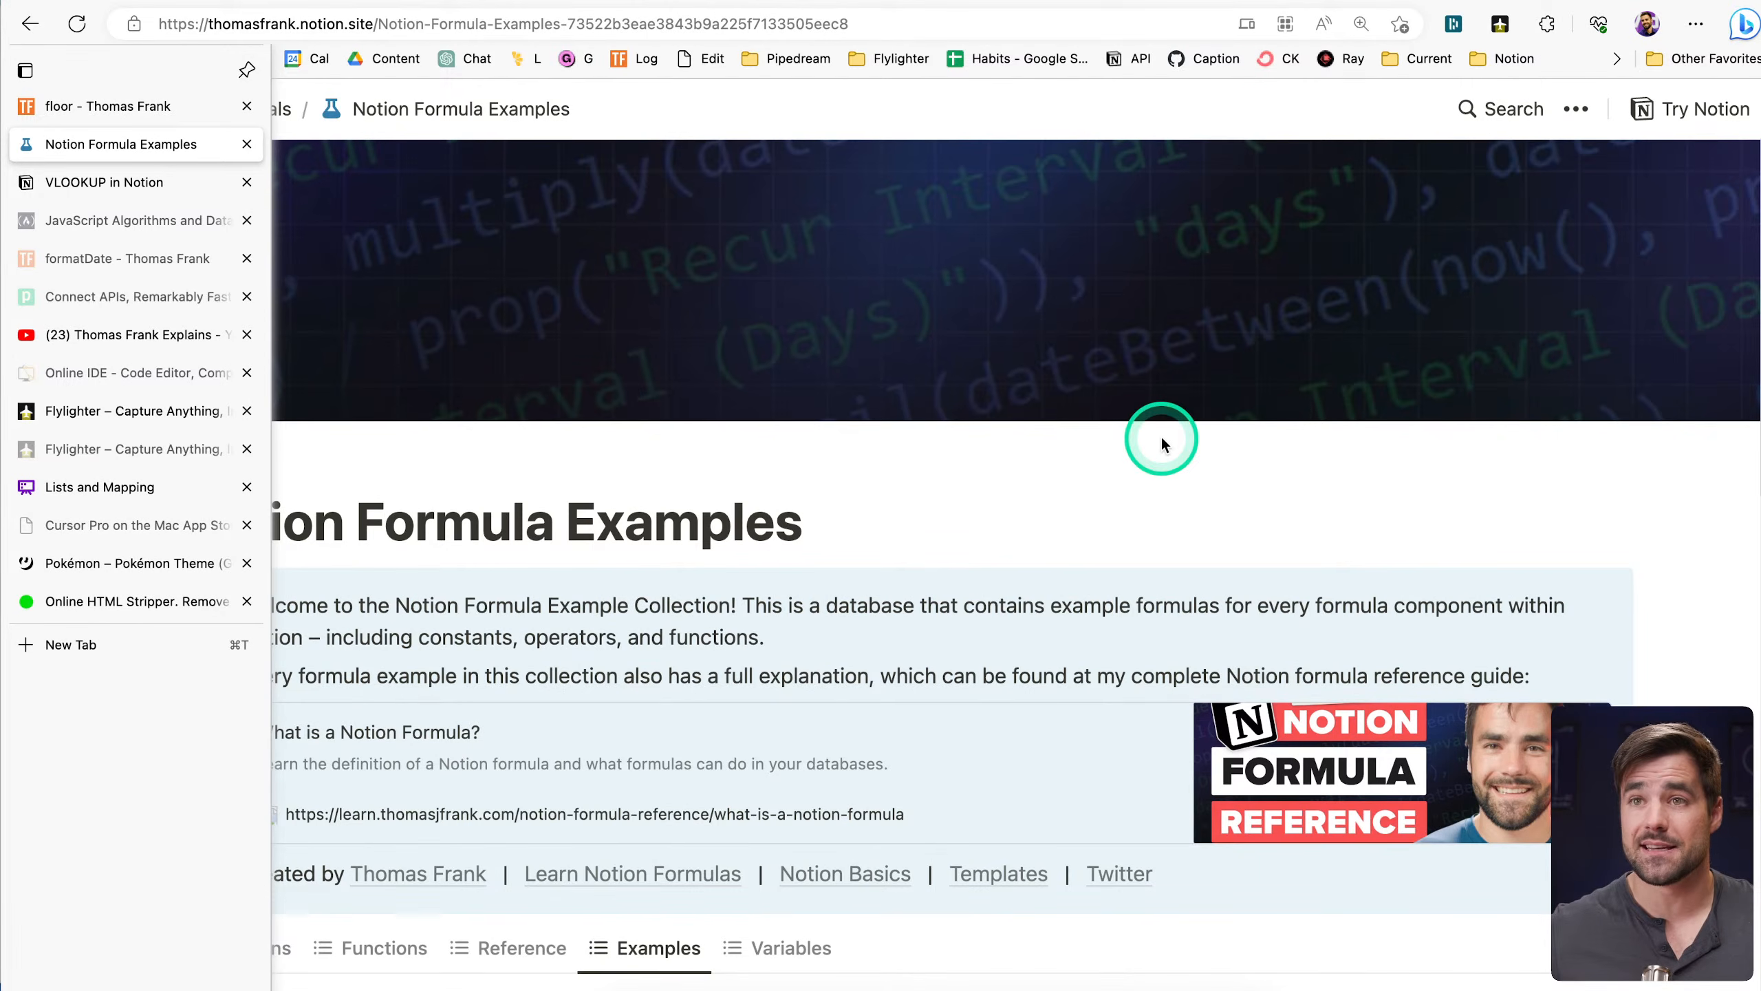
# Switch to the Notion app and show the Work and Reference lists on the Formulas for Beginners page
pyautogui.click(854, 985)
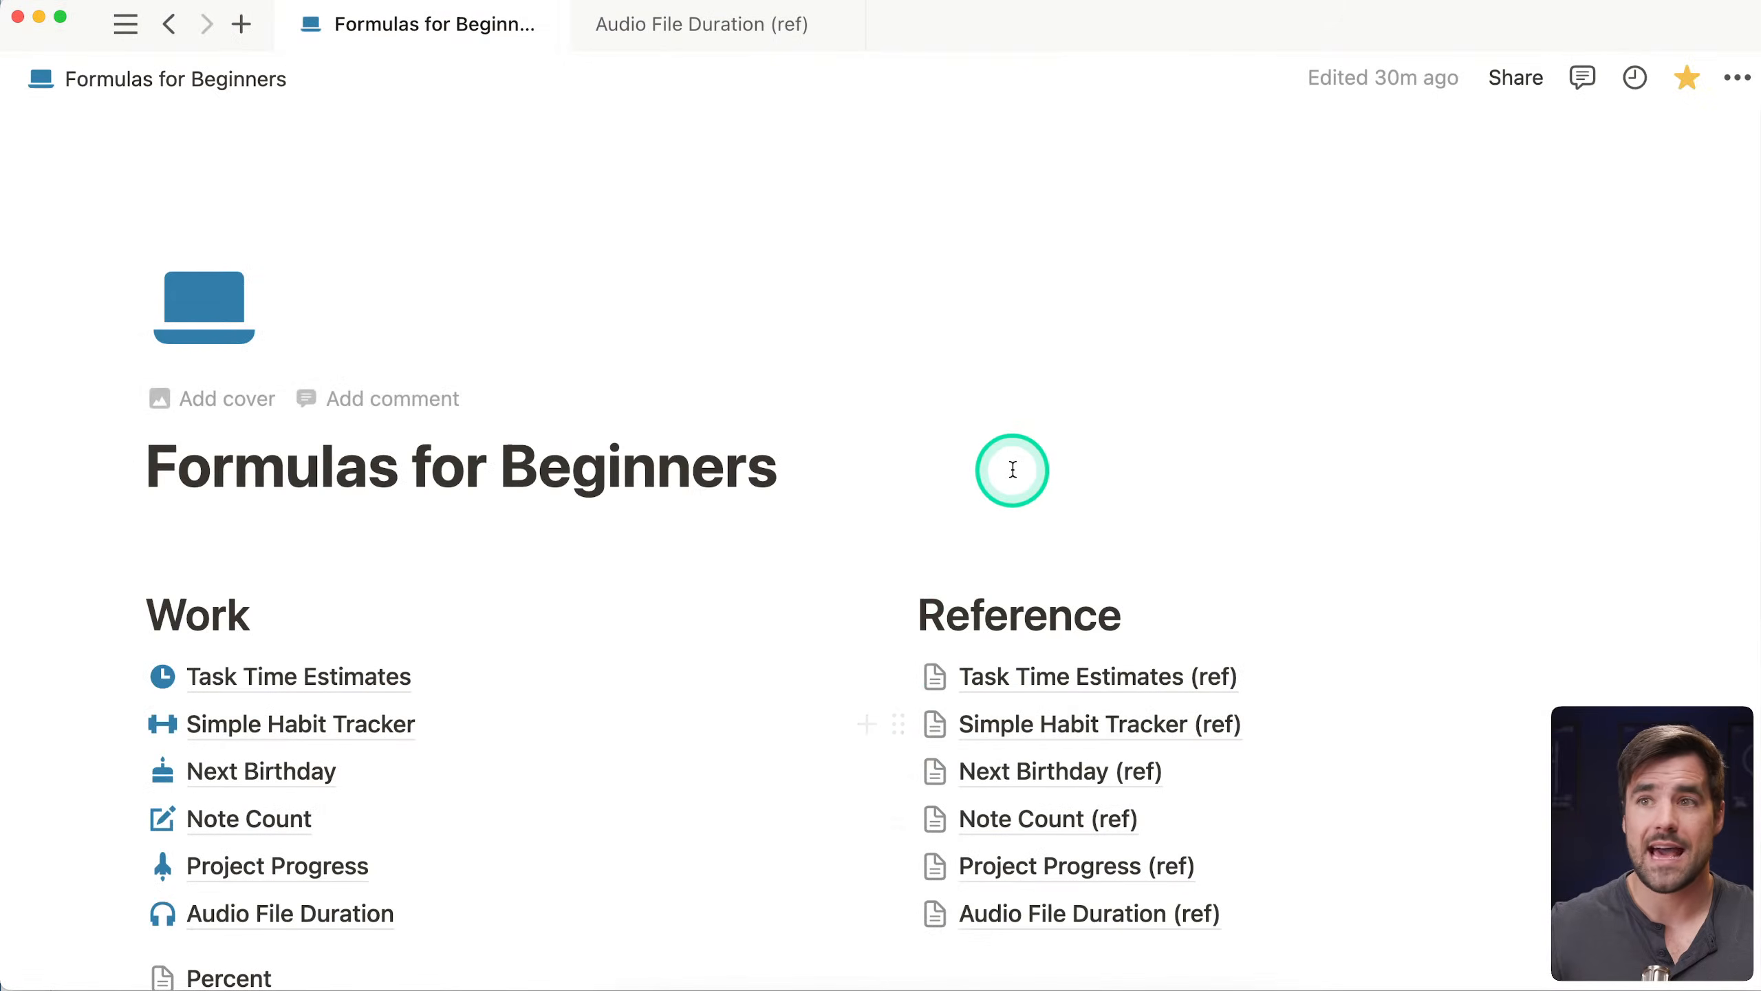
pyautogui.scroll(-1, 1005, 482)
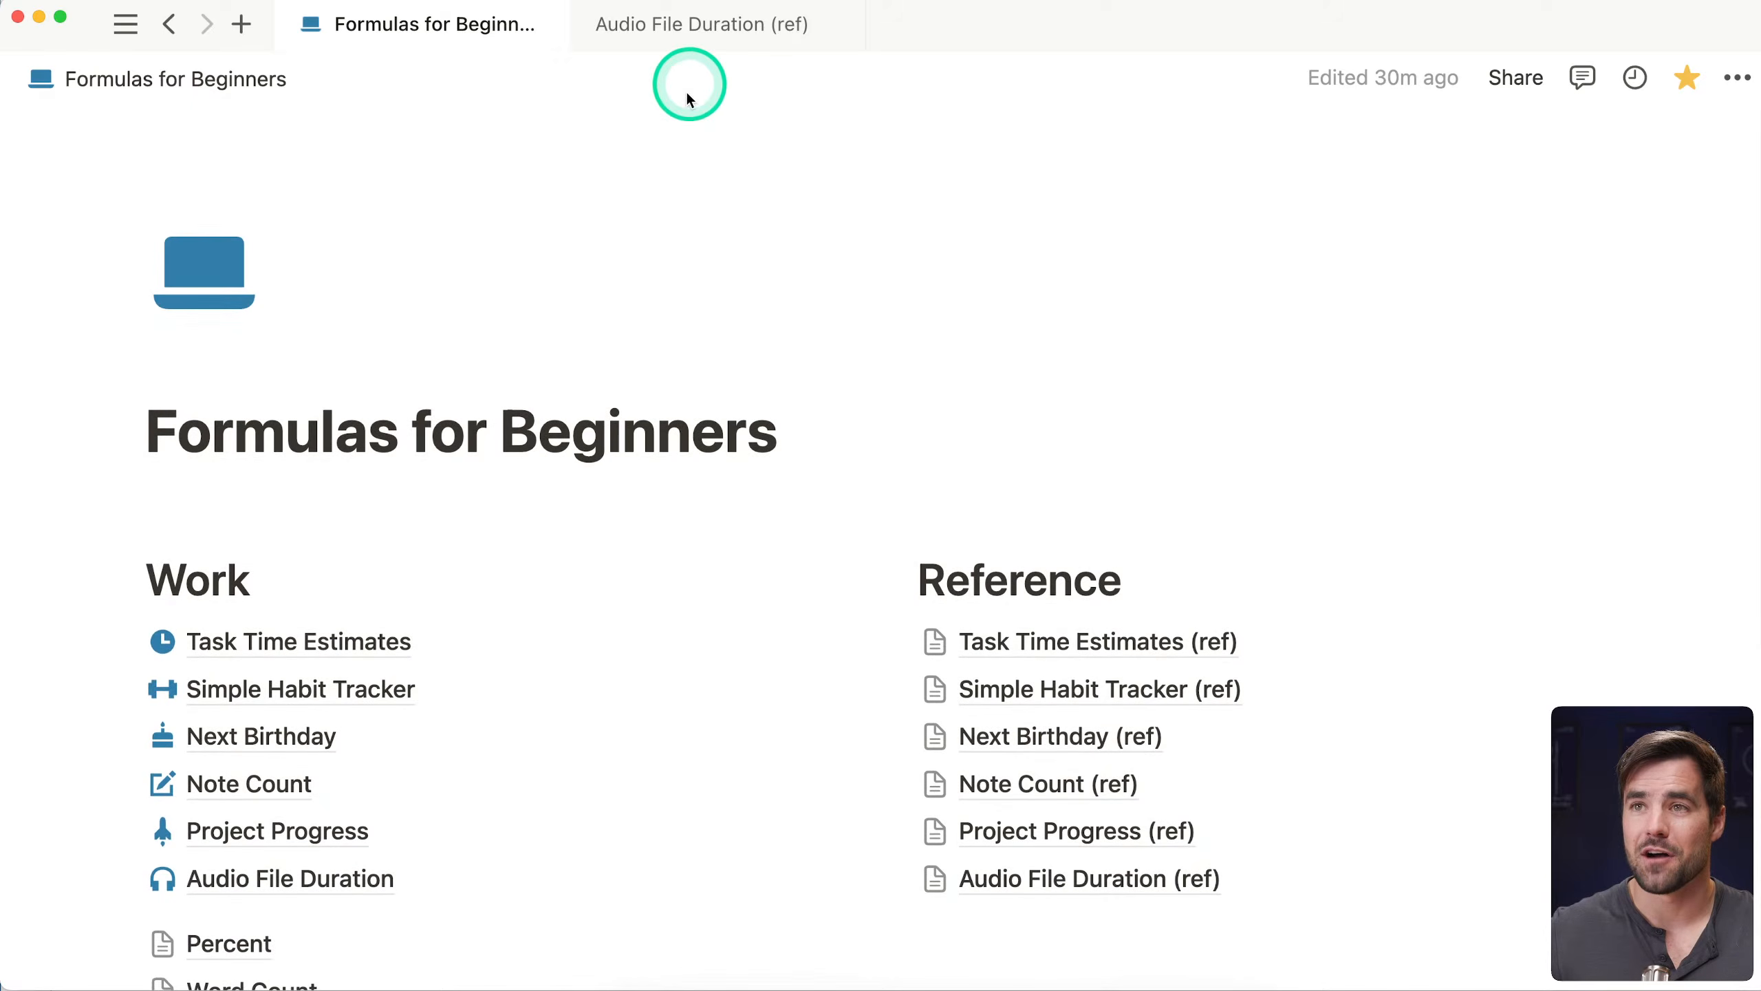
pyautogui.scroll(-1, 664, 306)
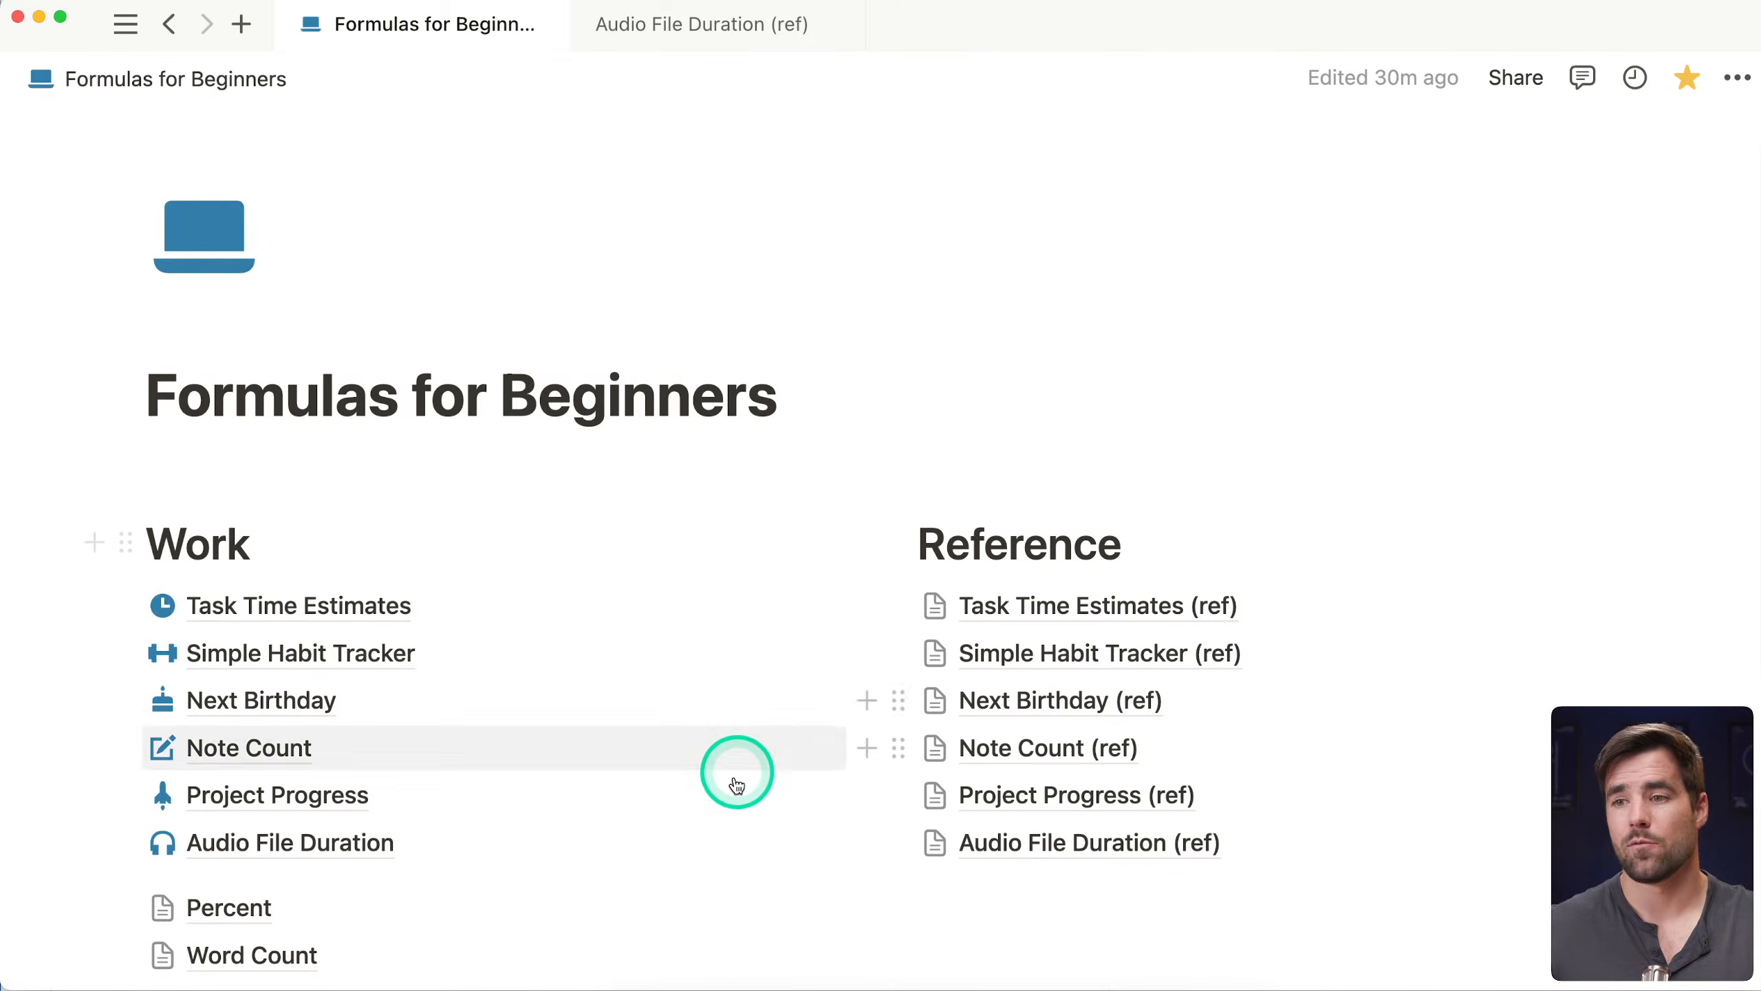
# Switch back to the web browser and show the Flylighter web clipper's home page
pyautogui.click(676, 984)
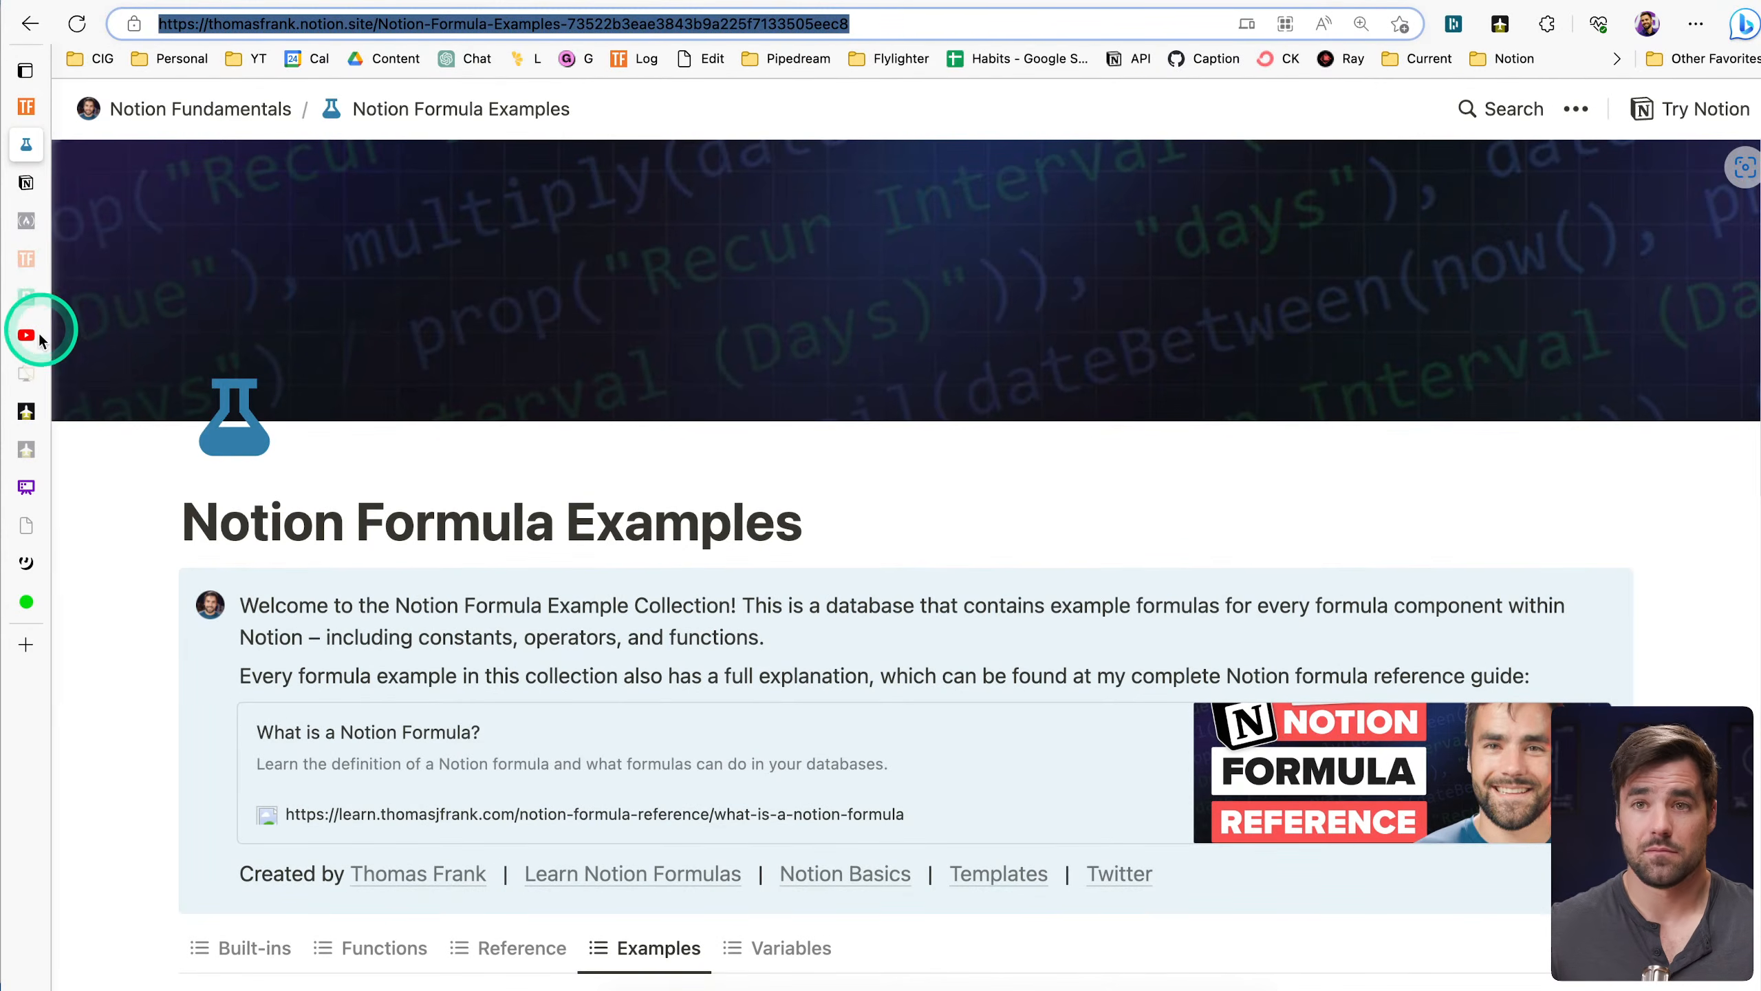
pyautogui.click(26, 412)
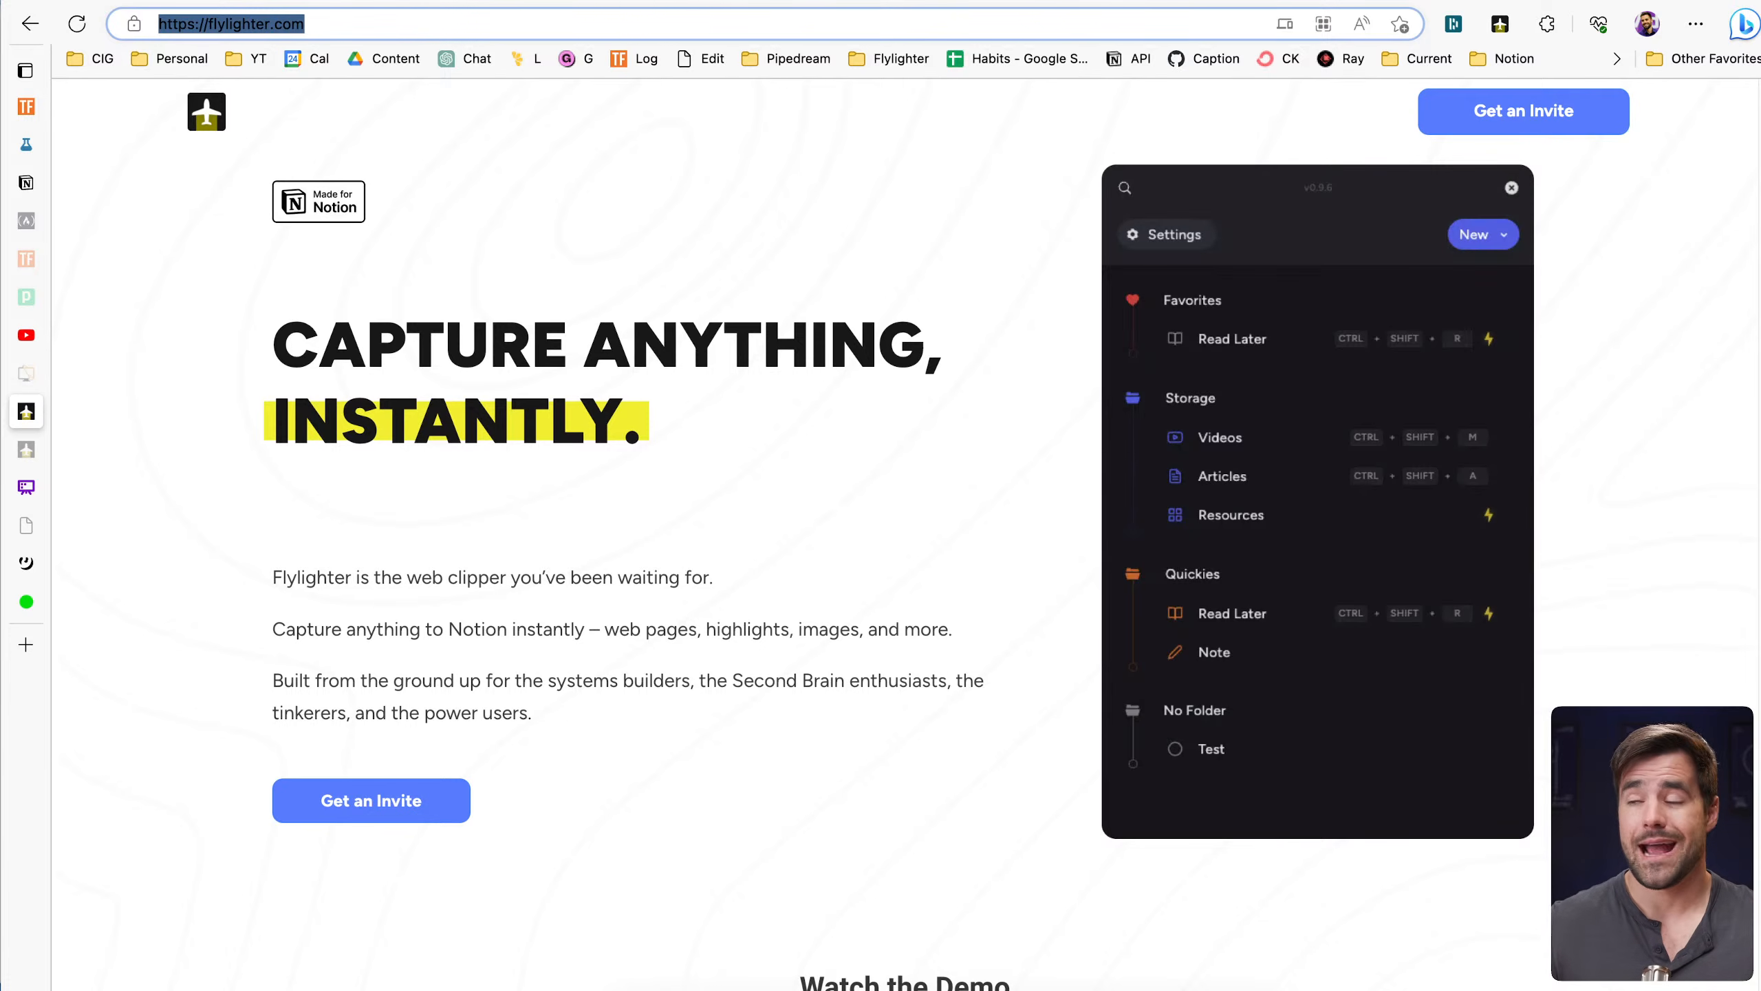